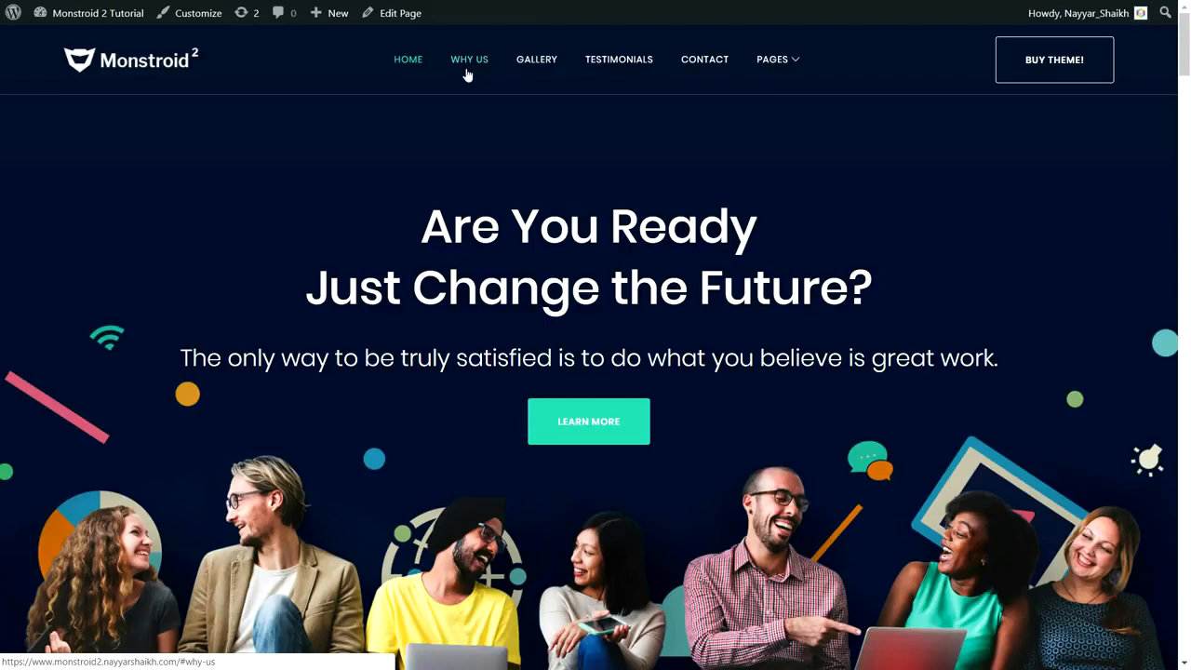
- Use the home page header menu to jump to the Why We Are the Best? section and the contact form
{"action": "mouse_move", "coordinate": [776, 58]}
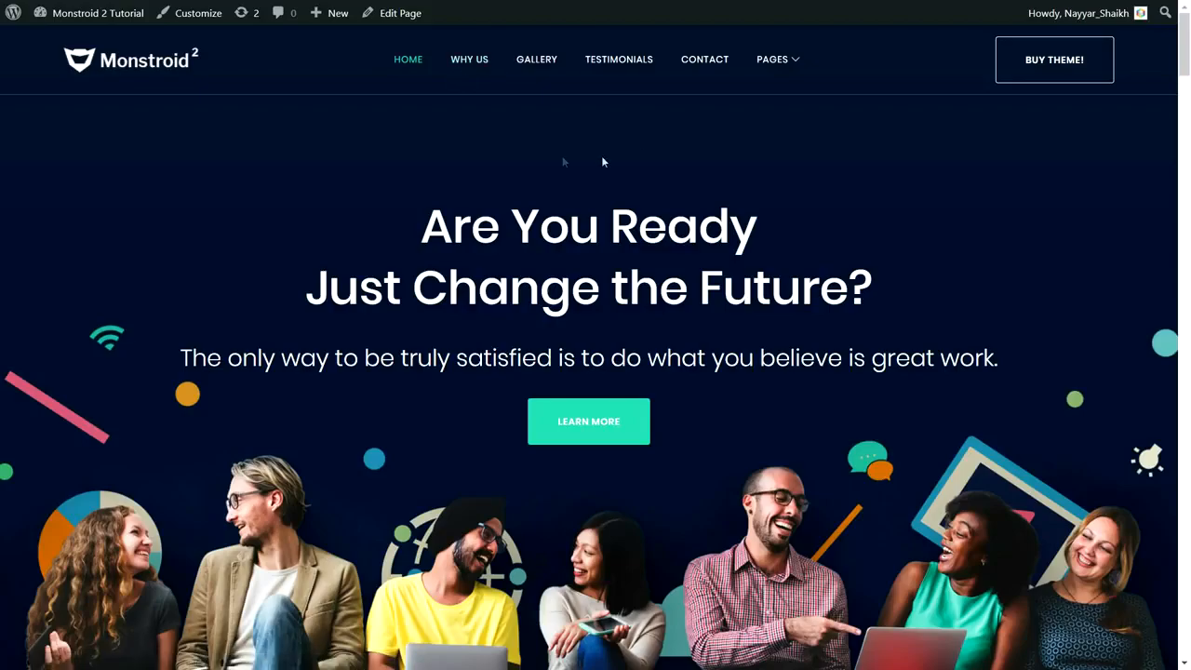
{"action": "left_click", "coordinate": [475, 61]}
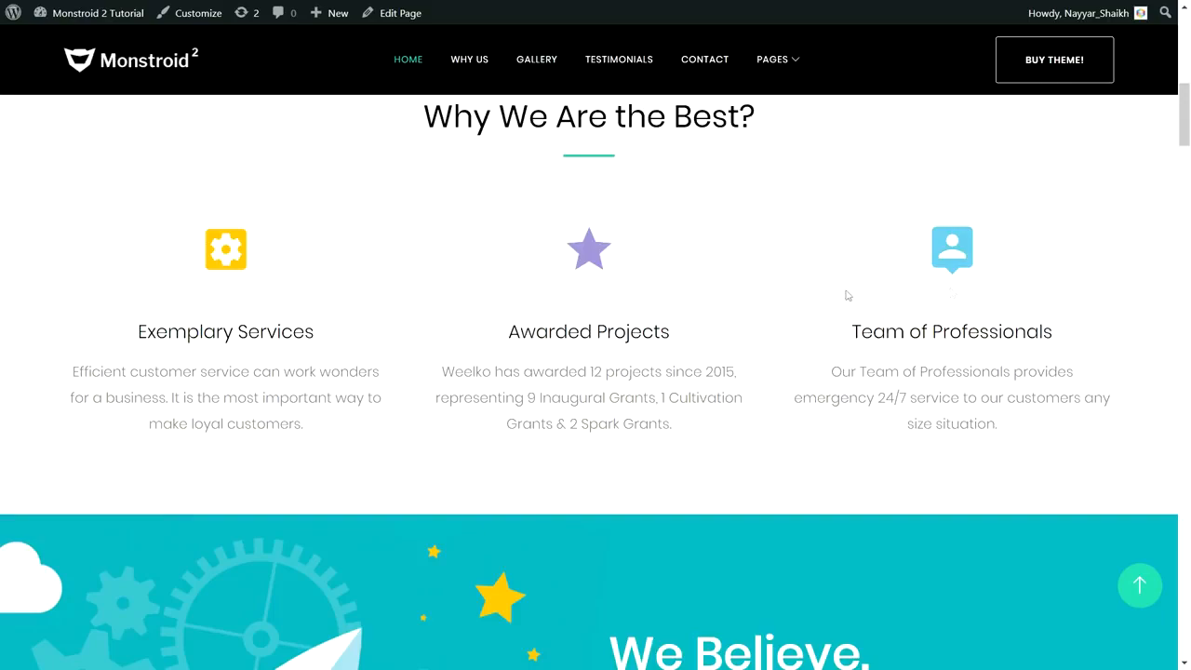
{"action": "left_click", "coordinate": [706, 62]}
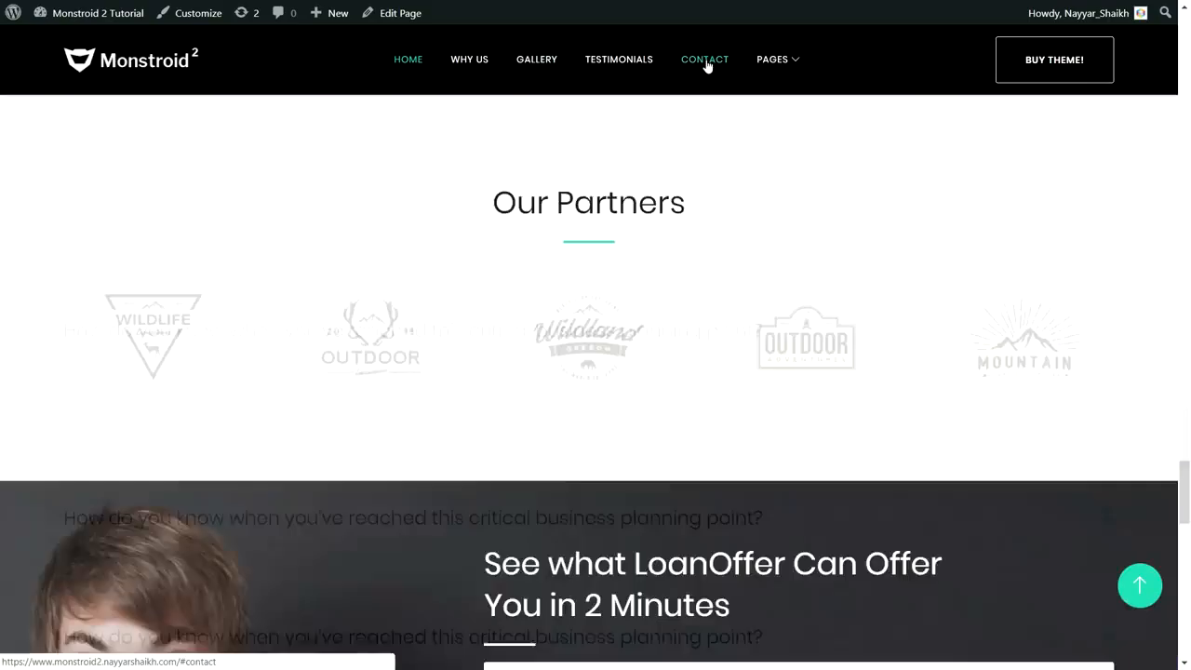
{"action": "scroll", "coordinate": [774, 468], "scroll_direction": "down", "scroll_amount": 5}
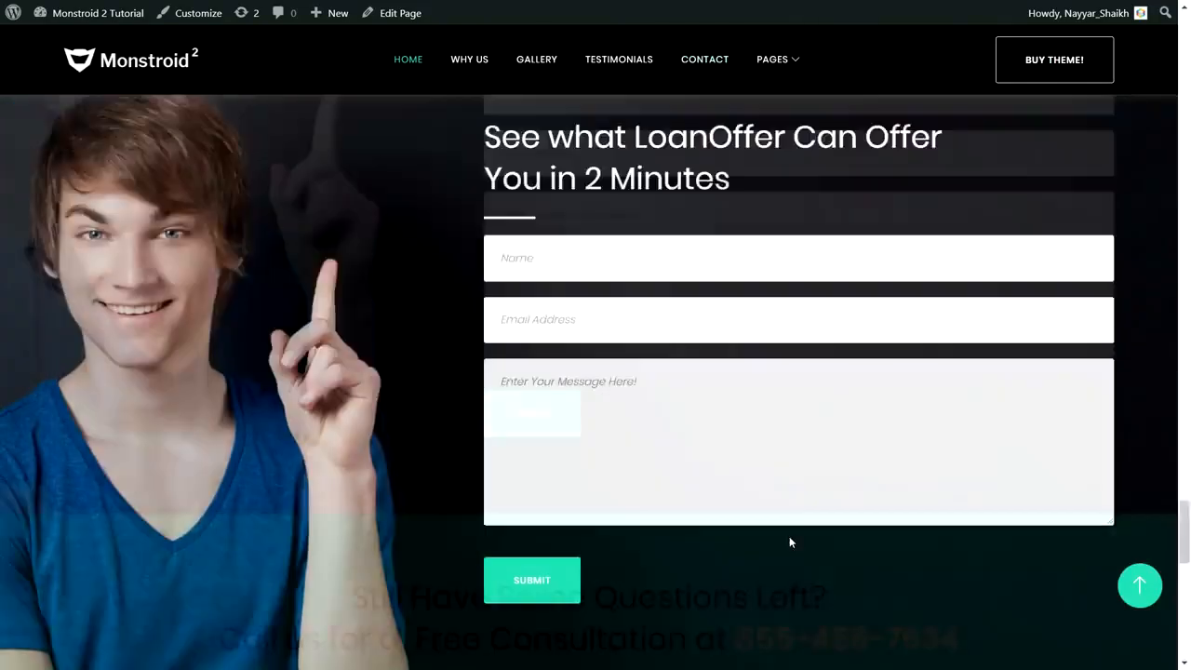
{"action": "scroll", "coordinate": [791, 543], "scroll_direction": "up", "scroll_amount": 3}
{"action": "left_click_drag", "start_coordinate": [1184, 508], "coordinate": [1179, 54]}
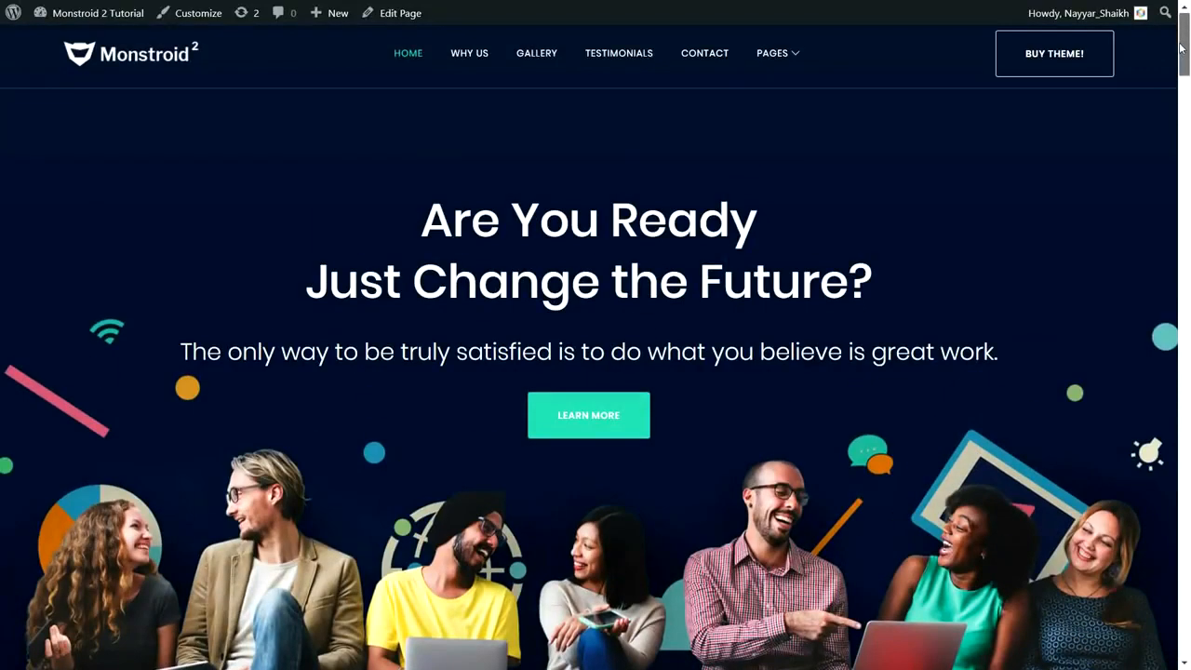
{"action": "mouse_move", "coordinate": [798, 58]}
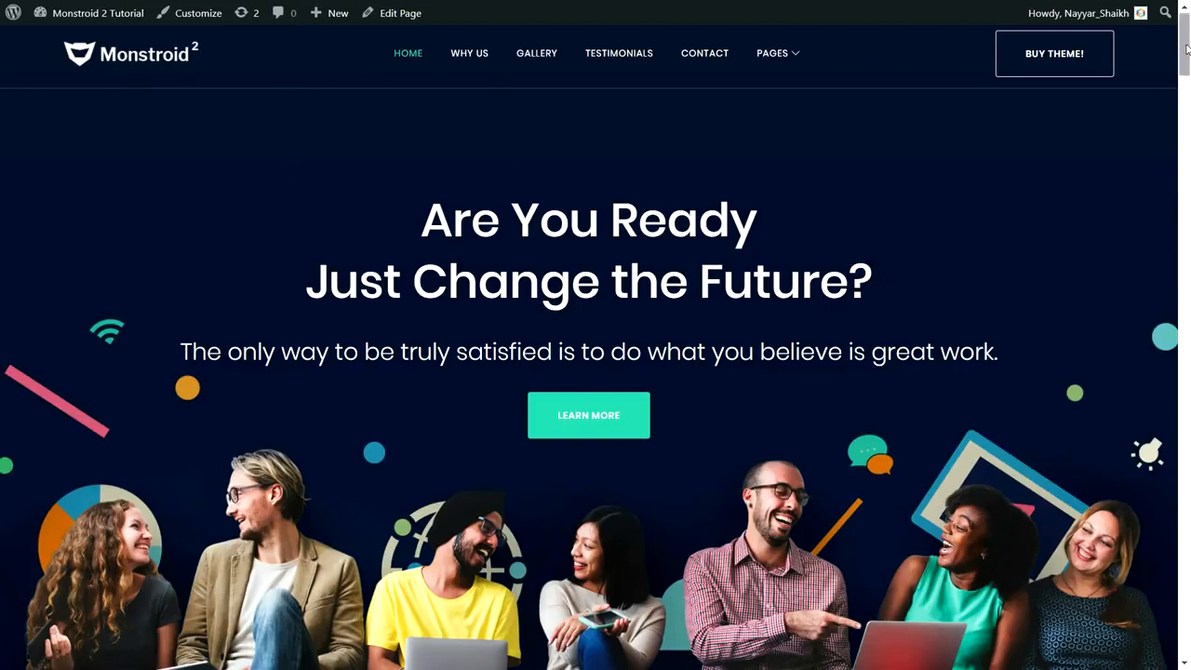
{"action": "scroll", "coordinate": [1186, 48], "scroll_direction": "down", "scroll_amount": 3}
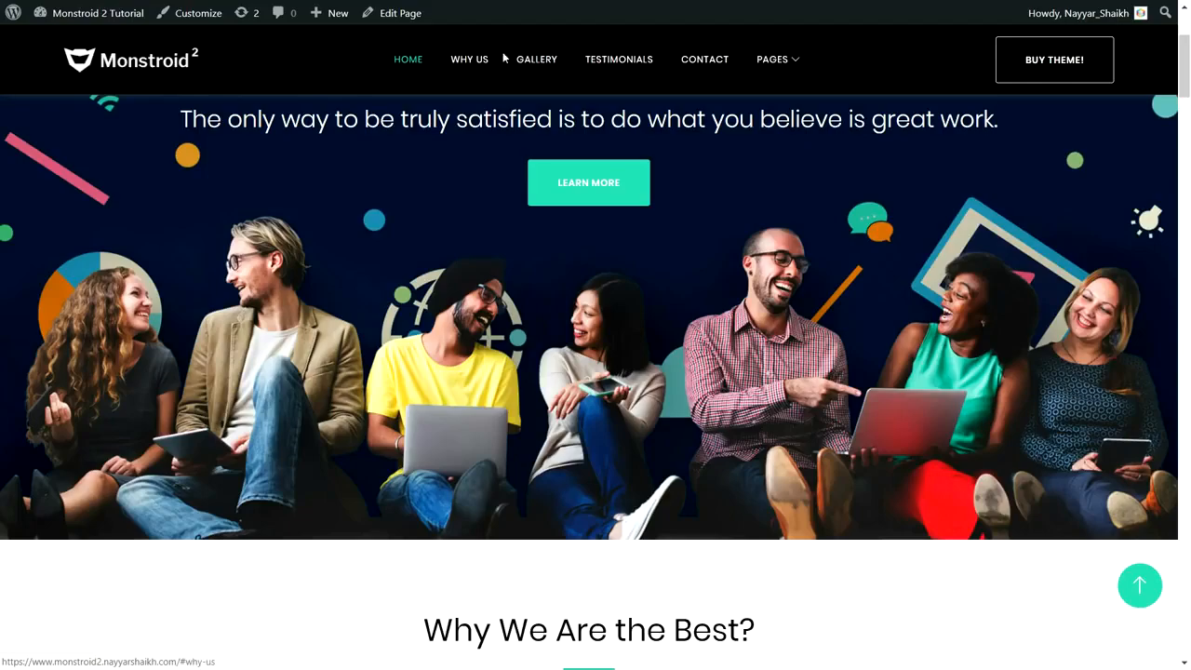
{"action": "left_click_drag", "start_coordinate": [1186, 67], "coordinate": [1190, 89]}
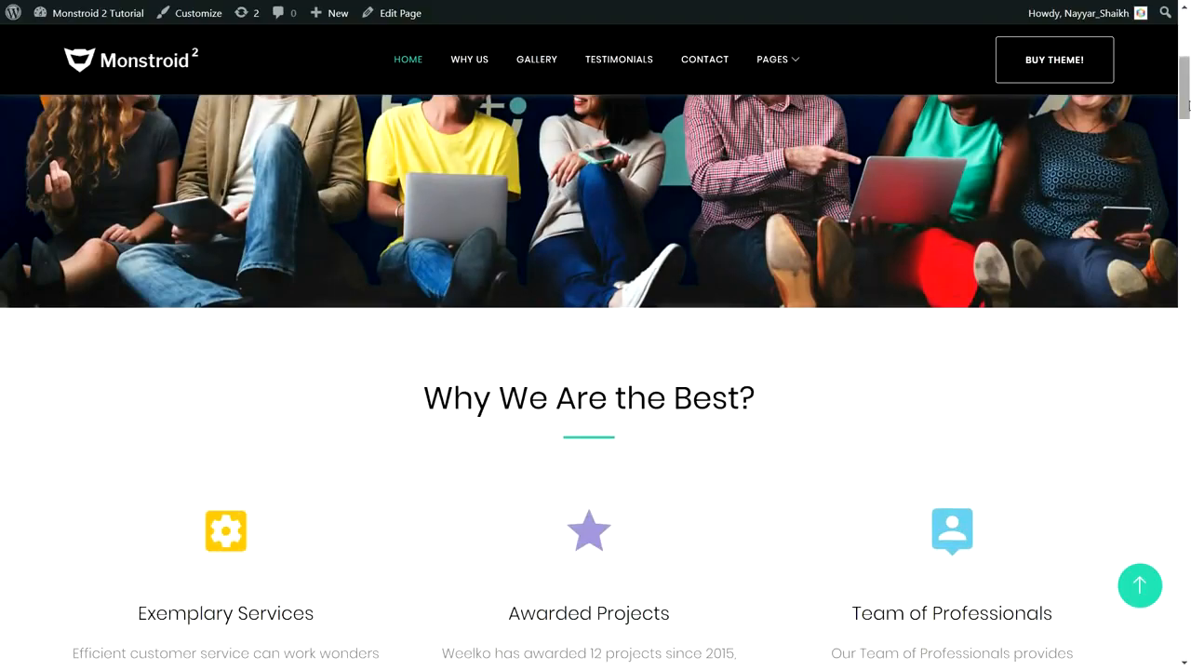
{"action": "scroll", "coordinate": [577, 279], "scroll_direction": "up", "scroll_amount": 3}
{"action": "scroll", "coordinate": [567, 186], "scroll_direction": "down", "scroll_amount": 4}
{"action": "scroll", "coordinate": [558, 90], "scroll_direction": "up", "scroll_amount": 3}
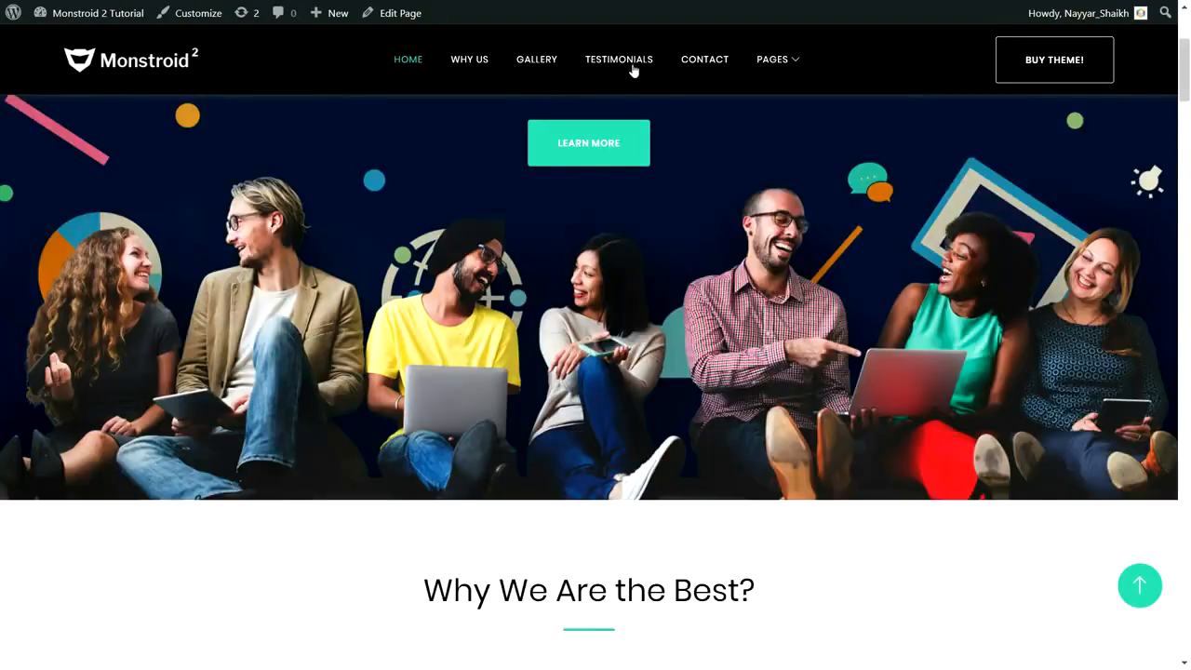
{"action": "left_click_drag", "start_coordinate": [1184, 84], "coordinate": [1184, 65]}
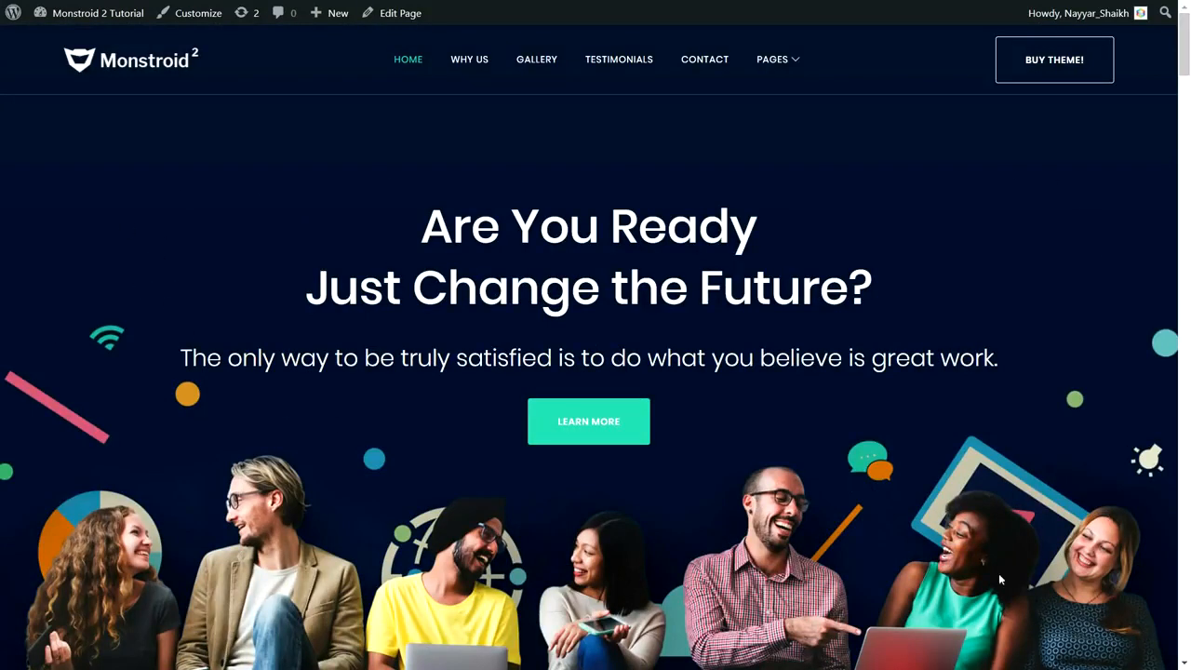
- Highlight the hero, Why We Are the Best?, Exemplary Services and We Believe. headings
{"action": "left_click_drag", "start_coordinate": [410, 223], "coordinate": [818, 289]}
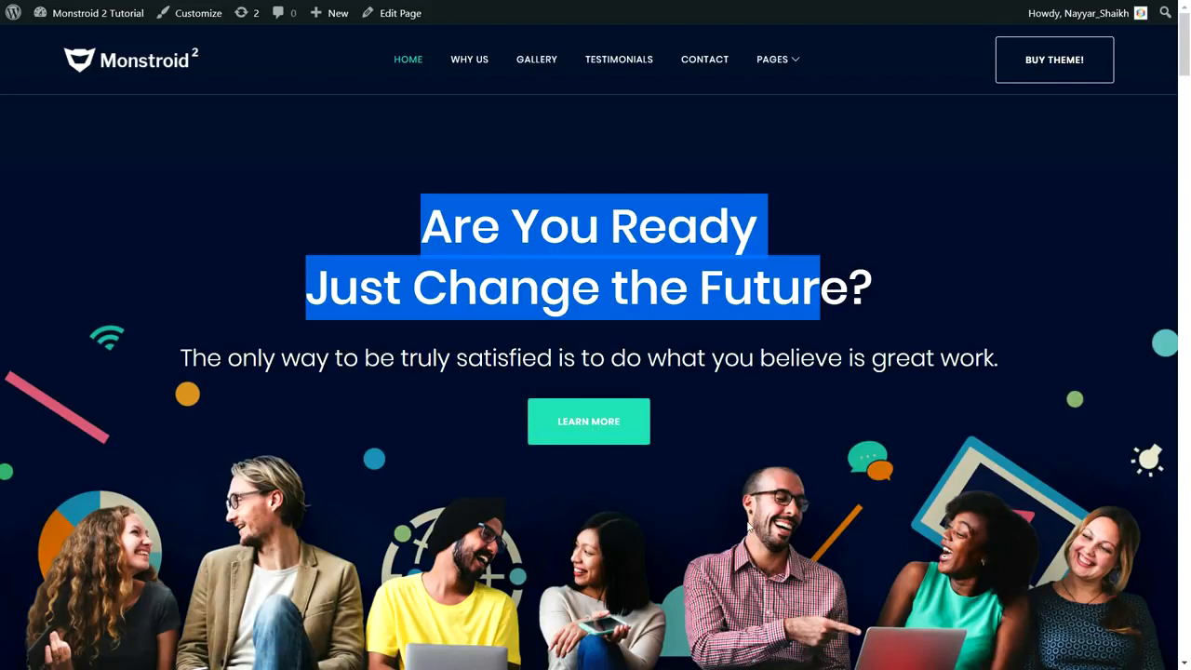
{"action": "left_click", "coordinate": [728, 370]}
{"action": "left_click_drag", "start_coordinate": [423, 226], "coordinate": [657, 244]}
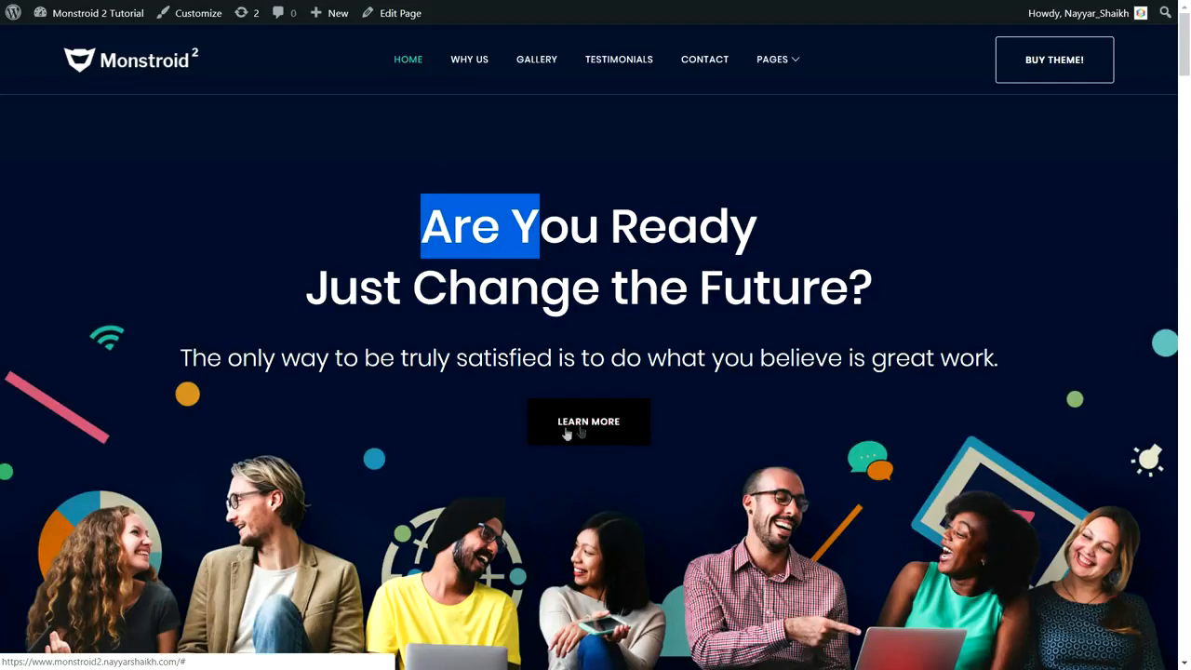
{"action": "scroll", "coordinate": [813, 478], "scroll_direction": "down", "scroll_amount": 3}
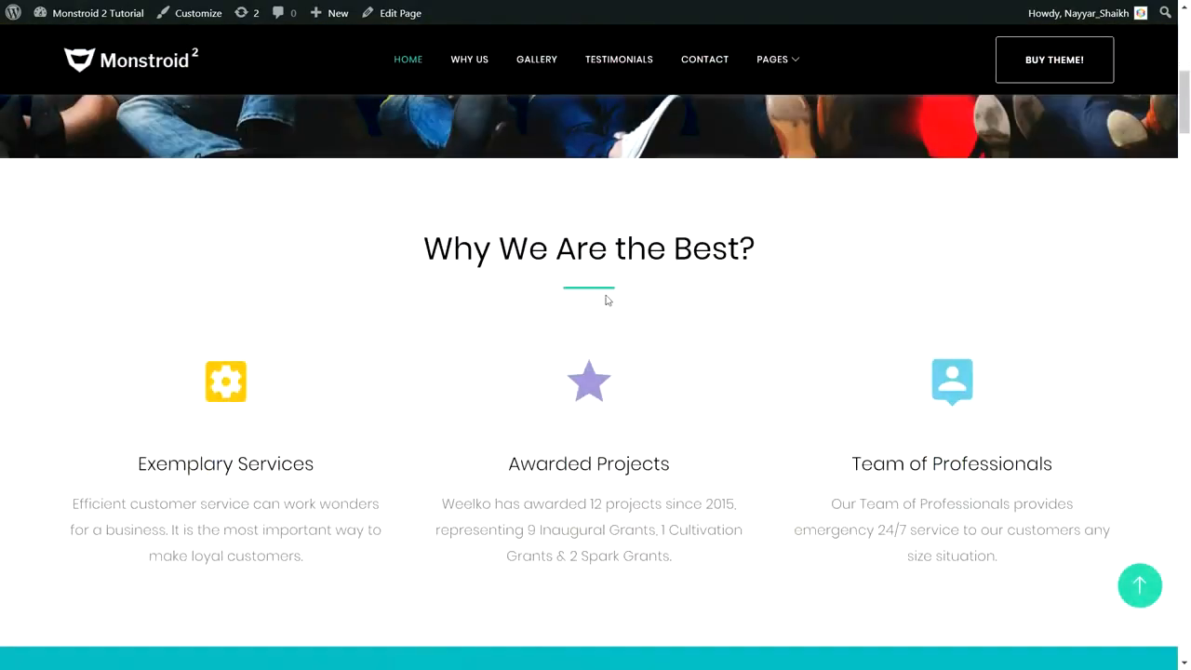
{"action": "left_click_drag", "start_coordinate": [417, 260], "coordinate": [798, 245]}
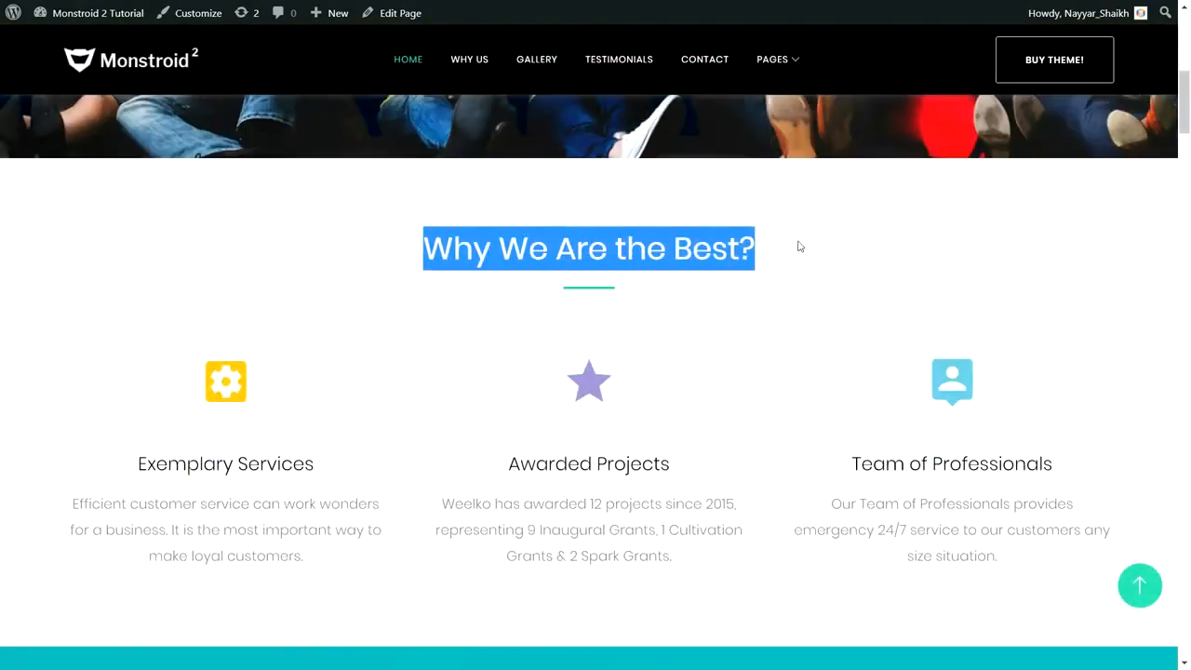
{"action": "left_click", "coordinate": [582, 296]}
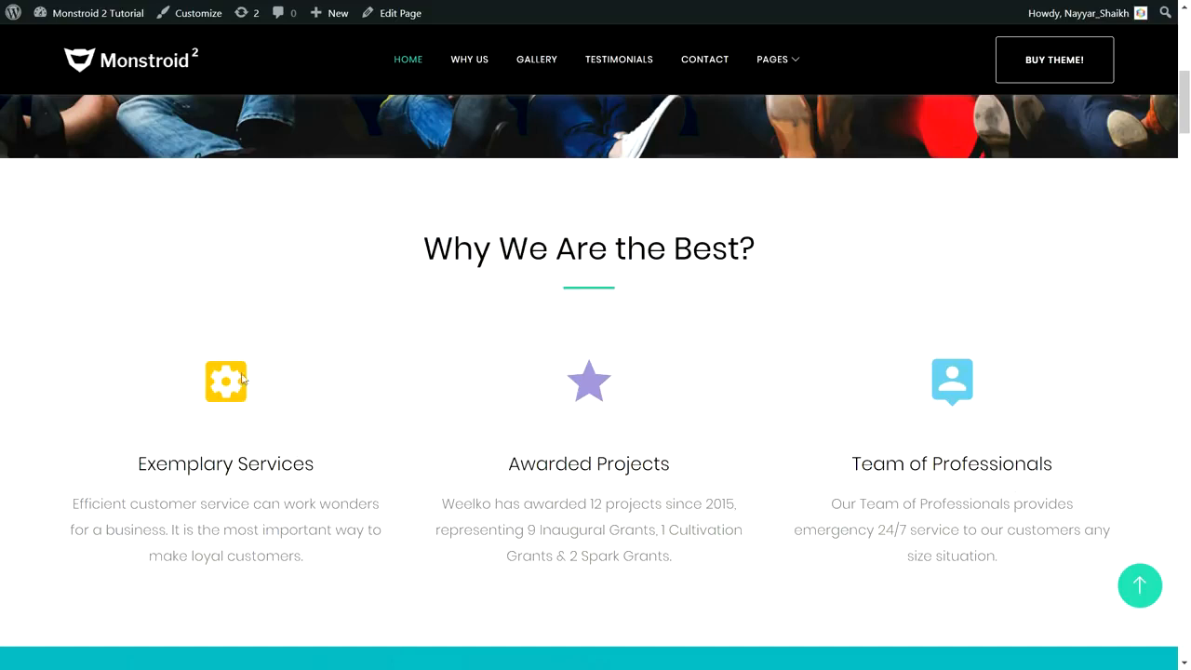
{"action": "left_click_drag", "start_coordinate": [141, 462], "coordinate": [338, 475]}
{"action": "left_click_drag", "start_coordinate": [335, 556], "coordinate": [105, 473]}
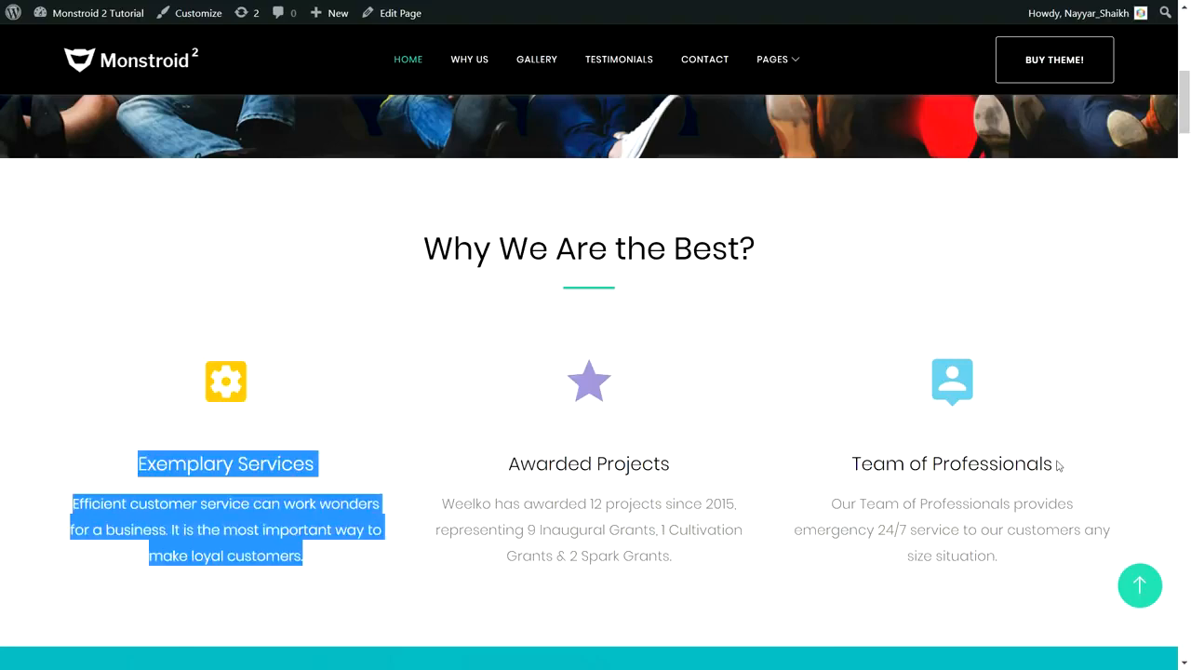
{"action": "scroll", "coordinate": [1056, 460], "scroll_direction": "down", "scroll_amount": 5}
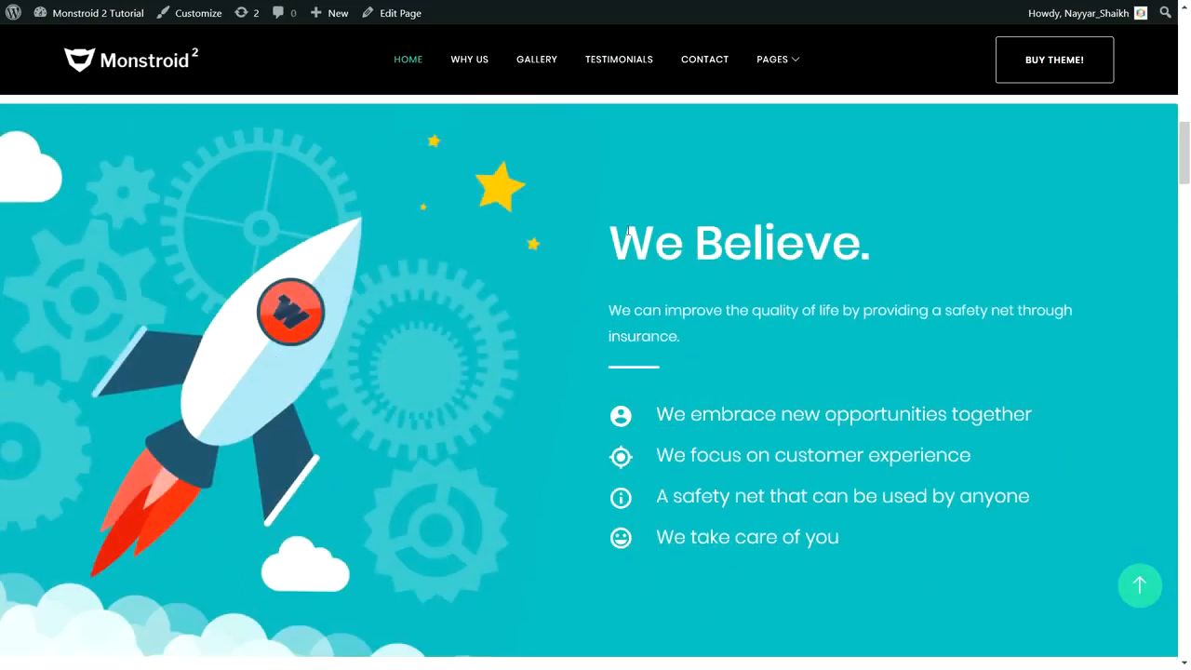
{"action": "left_click_drag", "start_coordinate": [628, 232], "coordinate": [754, 231]}
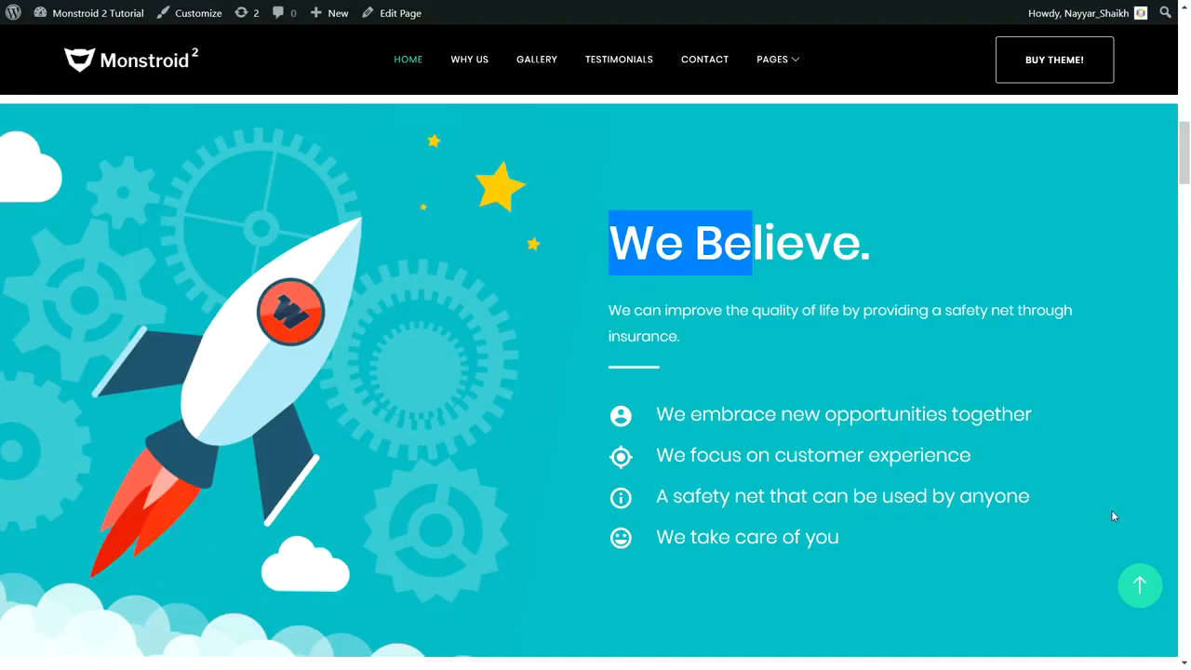
- Scroll down the home page to the Our Advantages heading and highlight it
{"action": "scroll", "coordinate": [1105, 516], "scroll_direction": "down", "scroll_amount": 6}
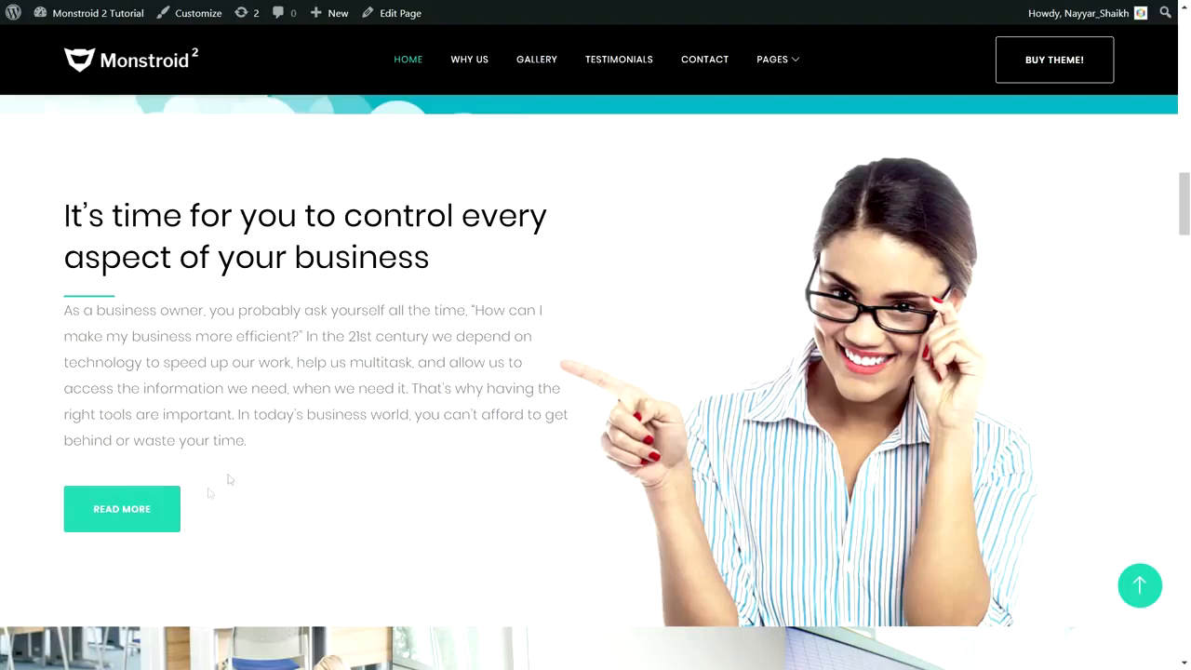
{"action": "scroll", "coordinate": [542, 490], "scroll_direction": "down", "scroll_amount": 5}
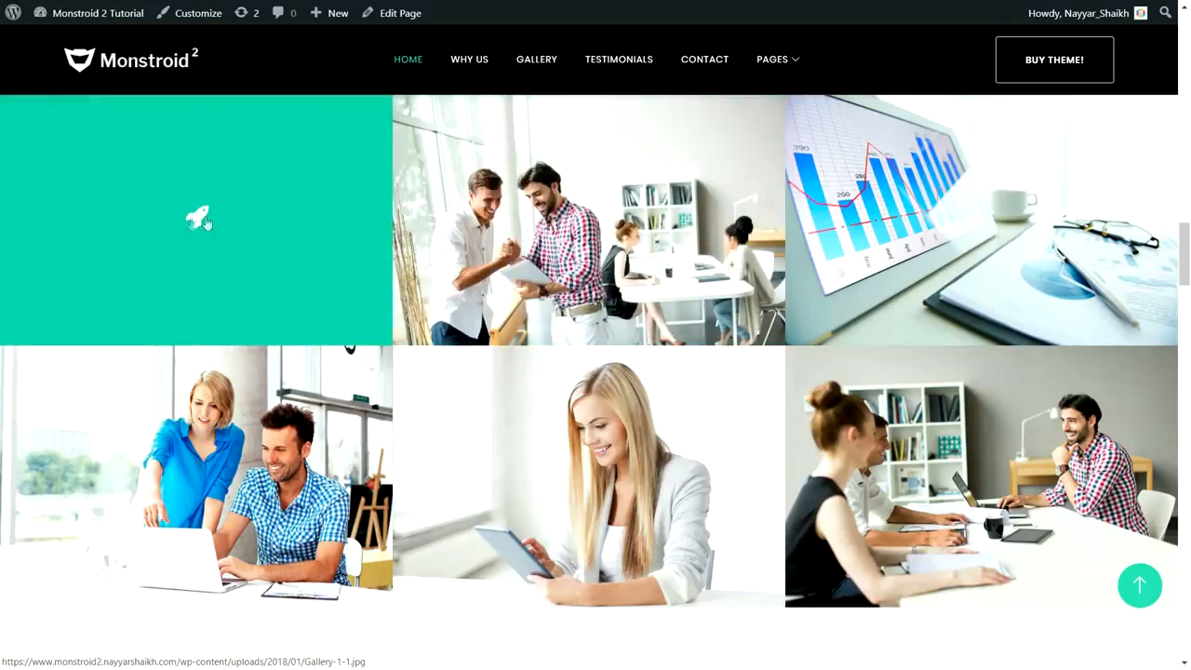
{"action": "scroll", "coordinate": [403, 457], "scroll_direction": "down", "scroll_amount": 5}
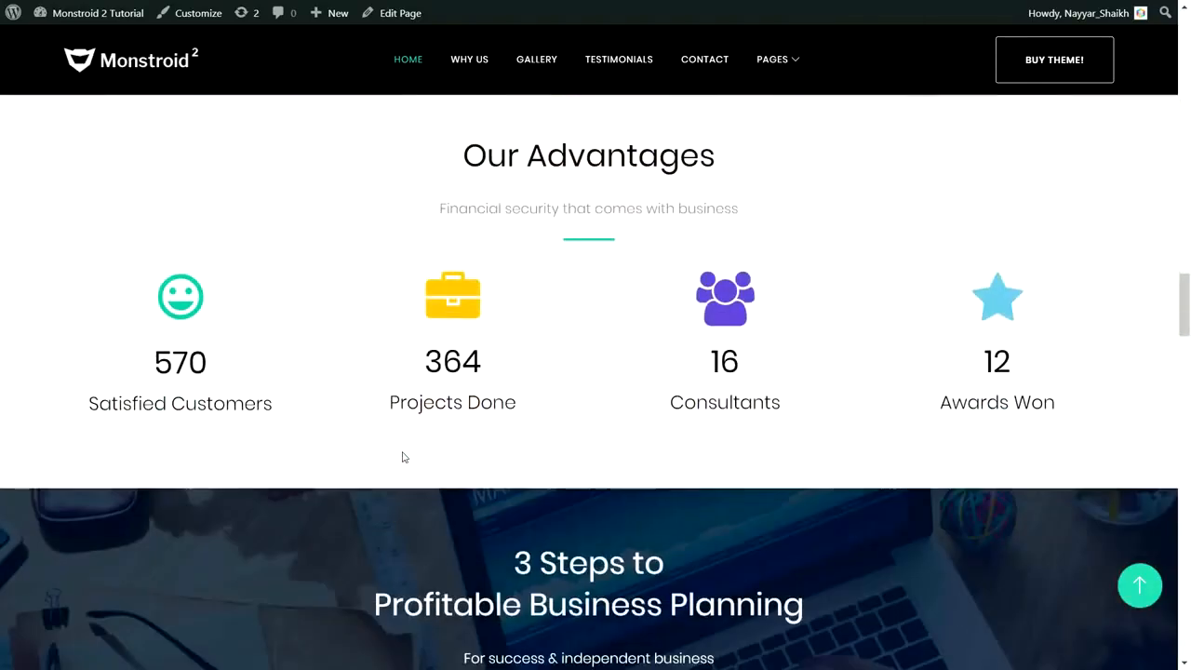
{"action": "scroll", "coordinate": [403, 457], "scroll_direction": "up", "scroll_amount": 2}
{"action": "left_click_drag", "start_coordinate": [457, 309], "coordinate": [728, 300]}
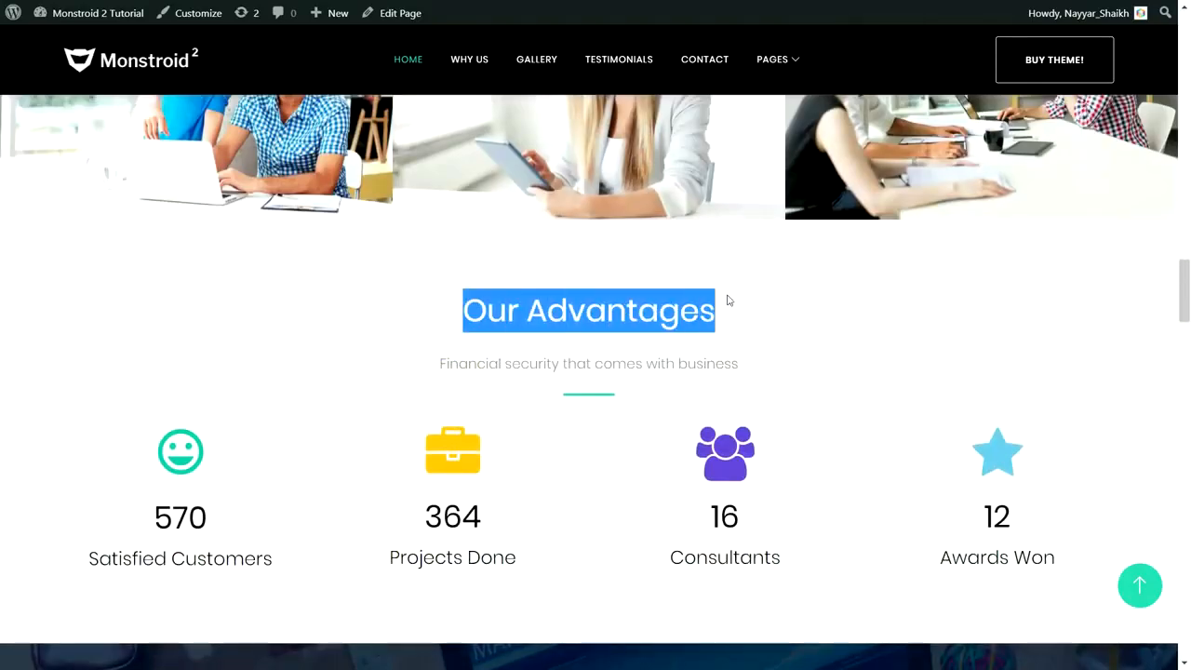
{"action": "left_click", "coordinate": [804, 467]}
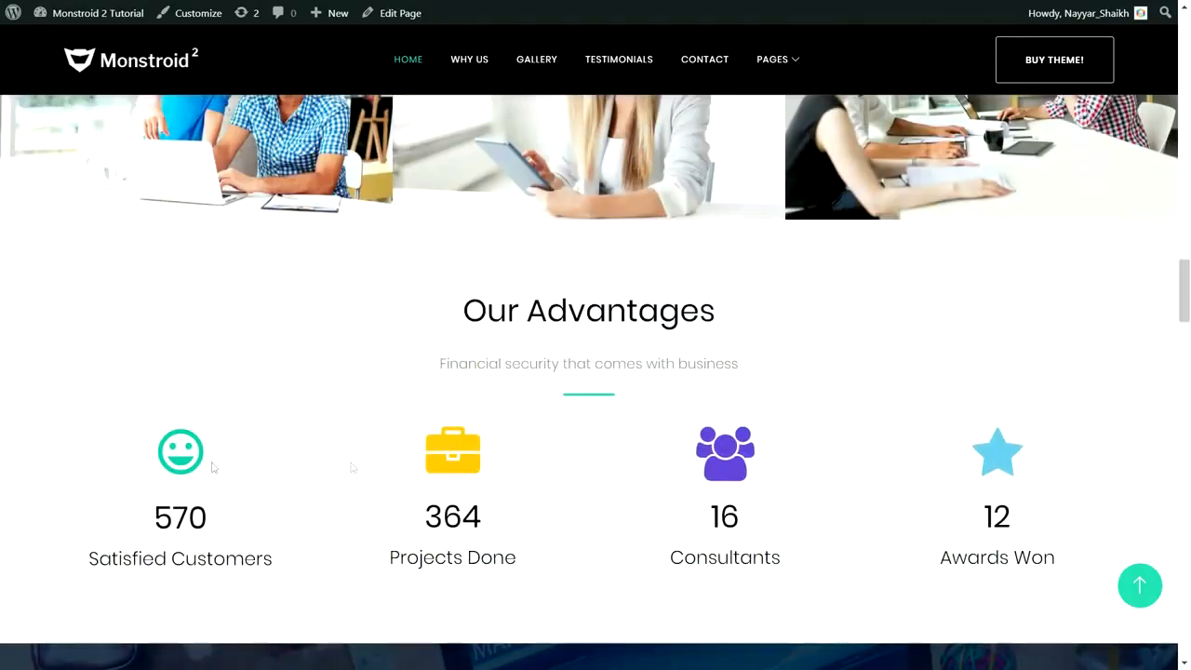
- Highlight the counter values 570, 364, 16 and 12 and the Projects Done label
{"action": "scroll", "coordinate": [1081, 442], "scroll_direction": "down", "scroll_amount": 2}
{"action": "left_click_drag", "start_coordinate": [146, 373], "coordinate": [252, 364]}
{"action": "left_click_drag", "start_coordinate": [421, 363], "coordinate": [514, 355]}
{"action": "left_click_drag", "start_coordinate": [536, 417], "coordinate": [385, 404]}
{"action": "left_click_drag", "start_coordinate": [420, 358], "coordinate": [494, 359]}
{"action": "left_click", "coordinate": [742, 354]}
{"action": "double_click", "coordinate": [741, 353]}
{"action": "left_click_drag", "start_coordinate": [1008, 343], "coordinate": [908, 364]}
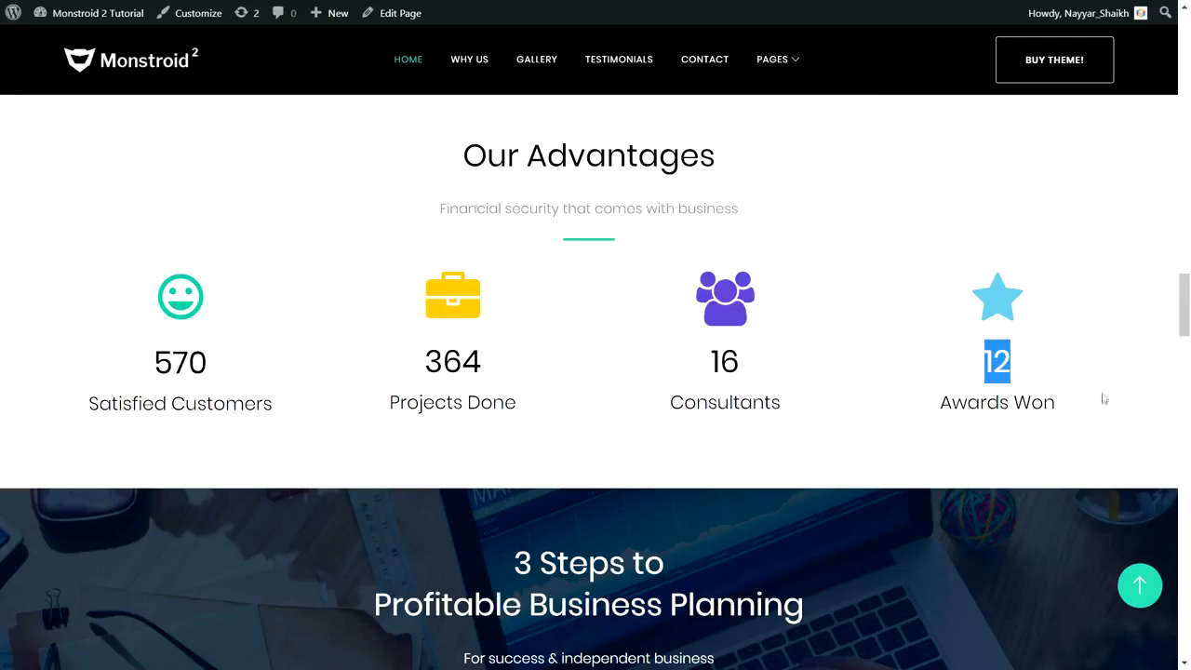
- Highlight the 3 Steps to Profitable Business Planning heading
{"action": "scroll", "coordinate": [1103, 398], "scroll_direction": "down", "scroll_amount": 3}
{"action": "left_click_drag", "start_coordinate": [498, 266], "coordinate": [733, 300]}
{"action": "left_click", "coordinate": [692, 269]}
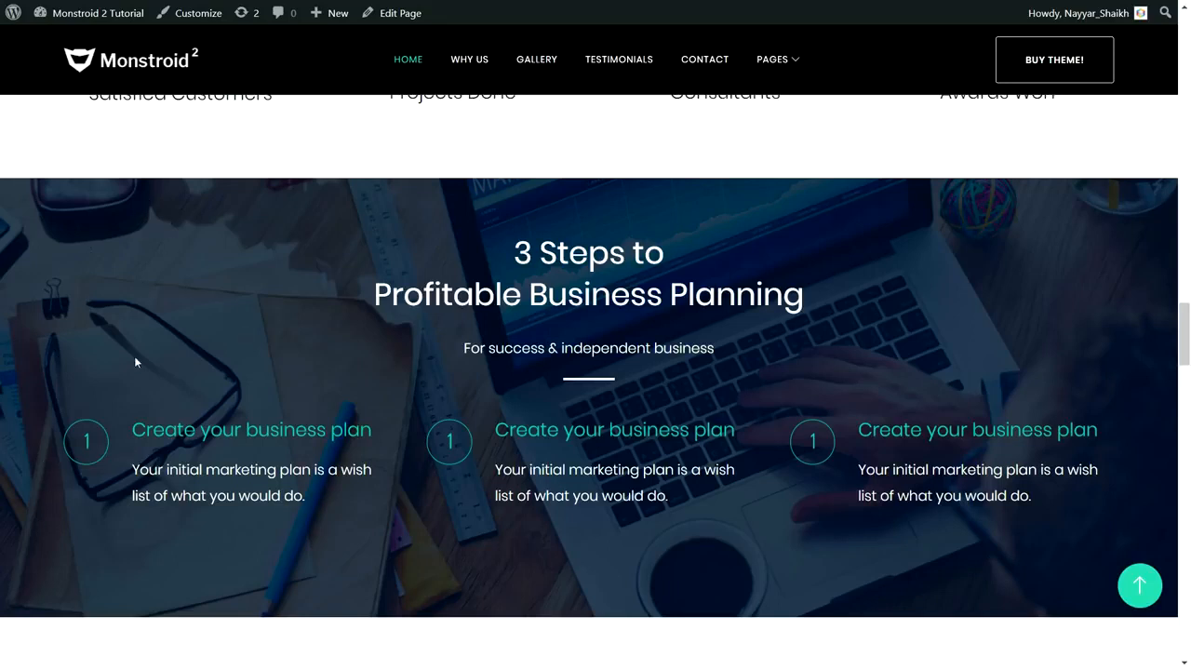
{"action": "left_click_drag", "start_coordinate": [482, 230], "coordinate": [817, 282]}
{"action": "left_click", "coordinate": [818, 289]}
- Scroll to the FAQ section and expand the first and second answers
{"action": "scroll", "coordinate": [850, 409], "scroll_direction": "down", "scroll_amount": 5}
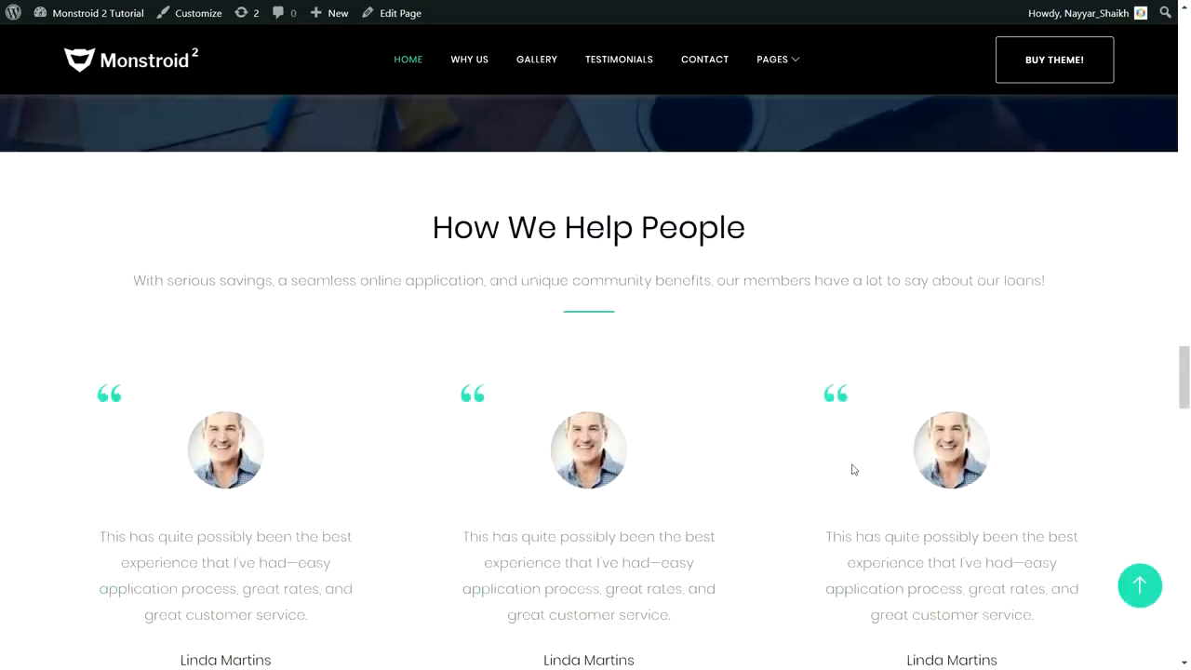
{"action": "scroll", "coordinate": [1042, 377], "scroll_direction": "down", "scroll_amount": 1}
{"action": "scroll", "coordinate": [1036, 378], "scroll_direction": "up", "scroll_amount": 1}
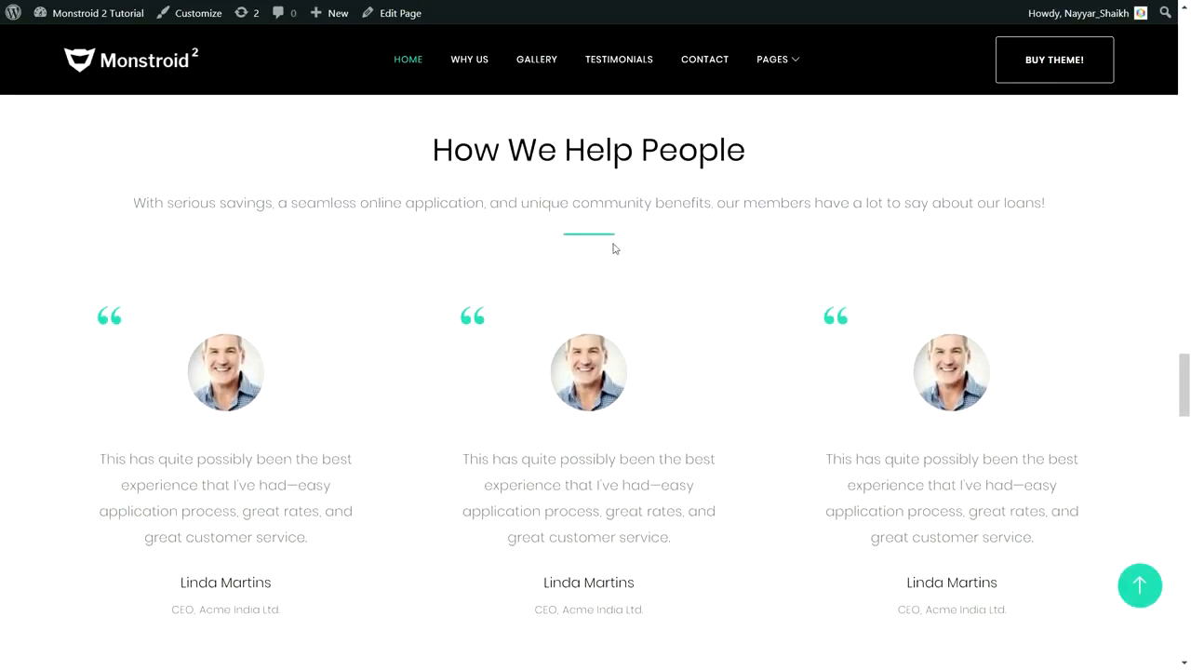
{"action": "scroll", "coordinate": [707, 296], "scroll_direction": "down", "scroll_amount": 1}
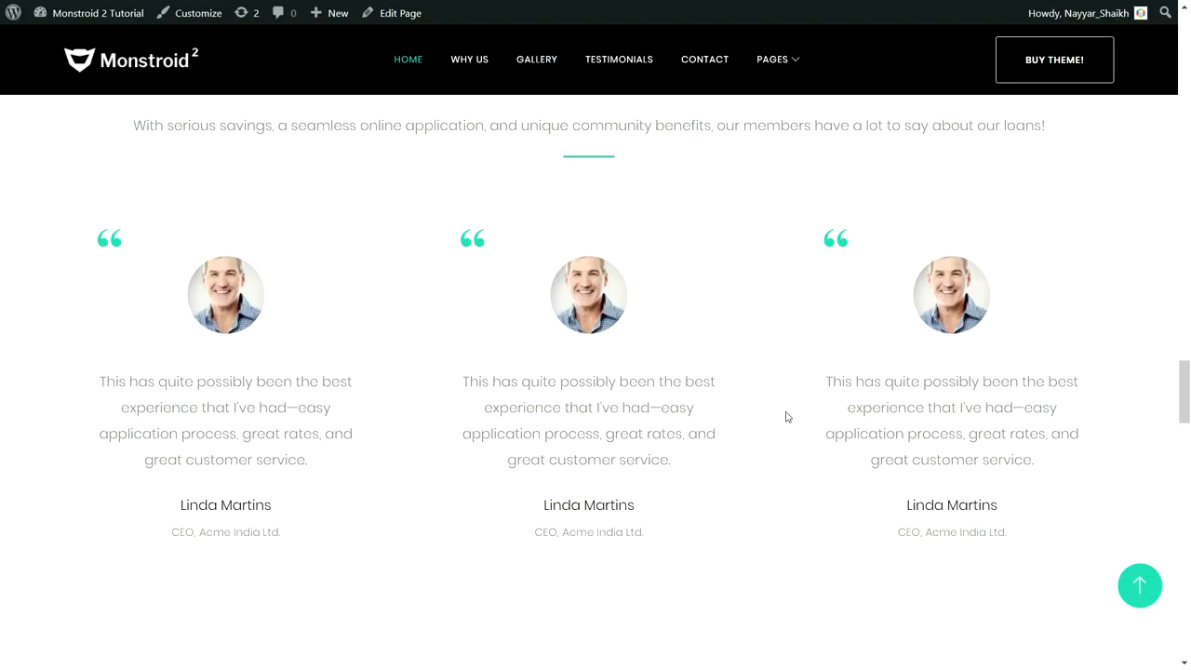
{"action": "scroll", "coordinate": [786, 417], "scroll_direction": "down", "scroll_amount": 8}
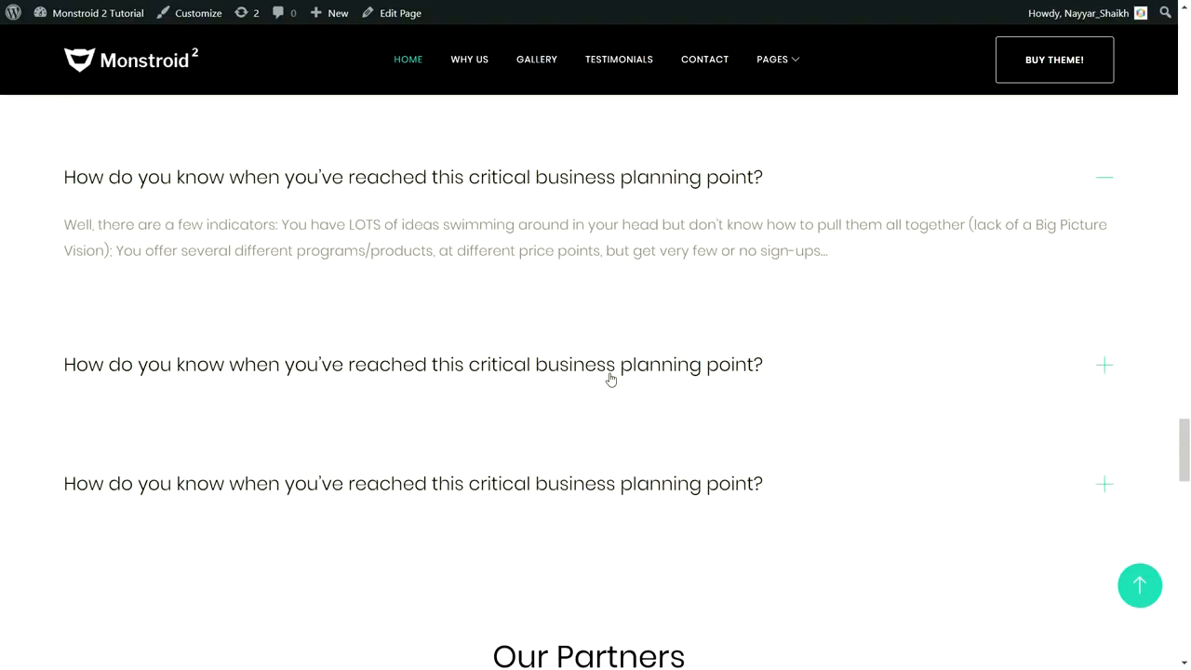
{"action": "left_click", "coordinate": [610, 377]}
{"action": "left_click", "coordinate": [598, 177]}
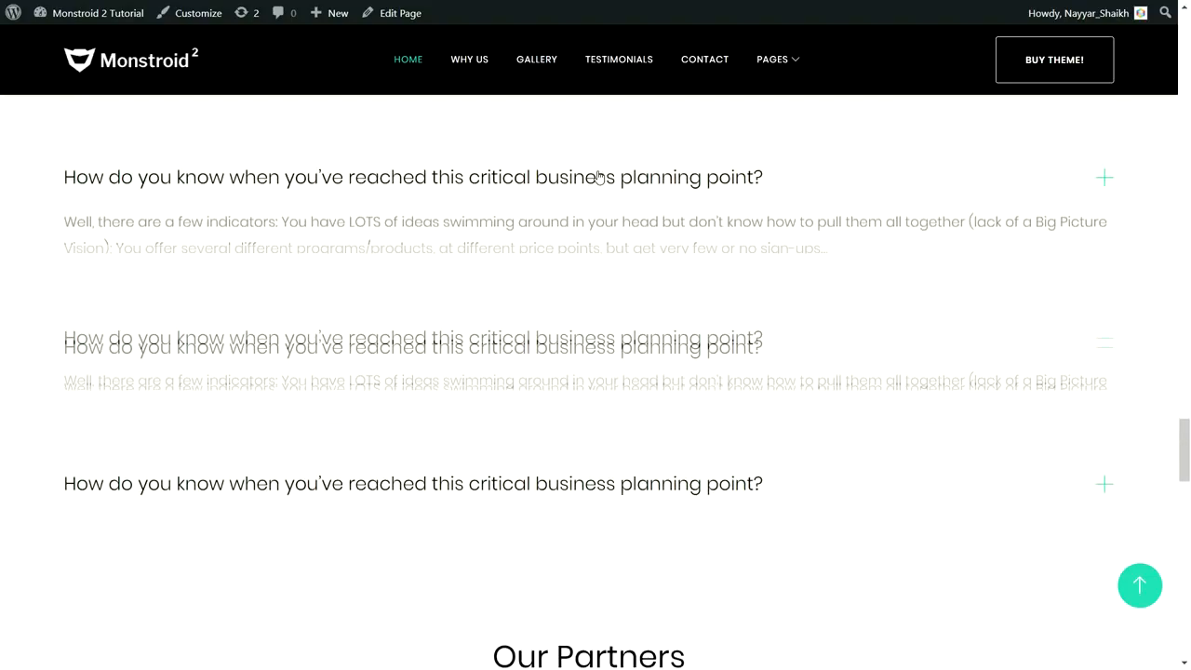
{"action": "left_click", "coordinate": [607, 363]}
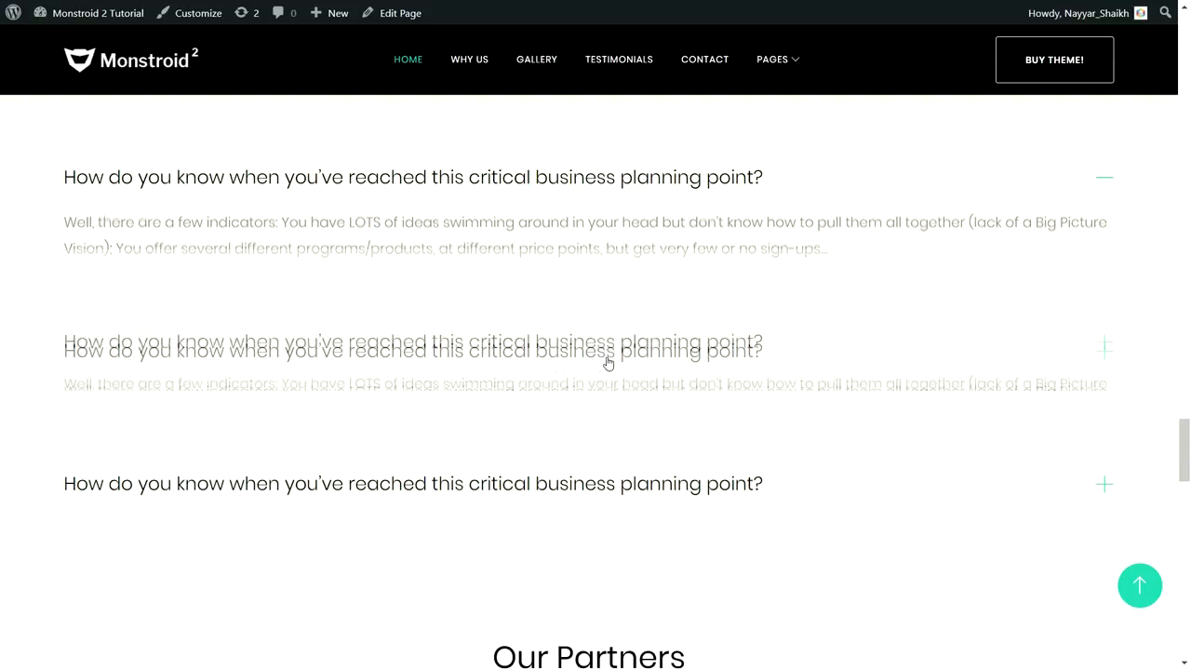
{"action": "left_click", "coordinate": [556, 190]}
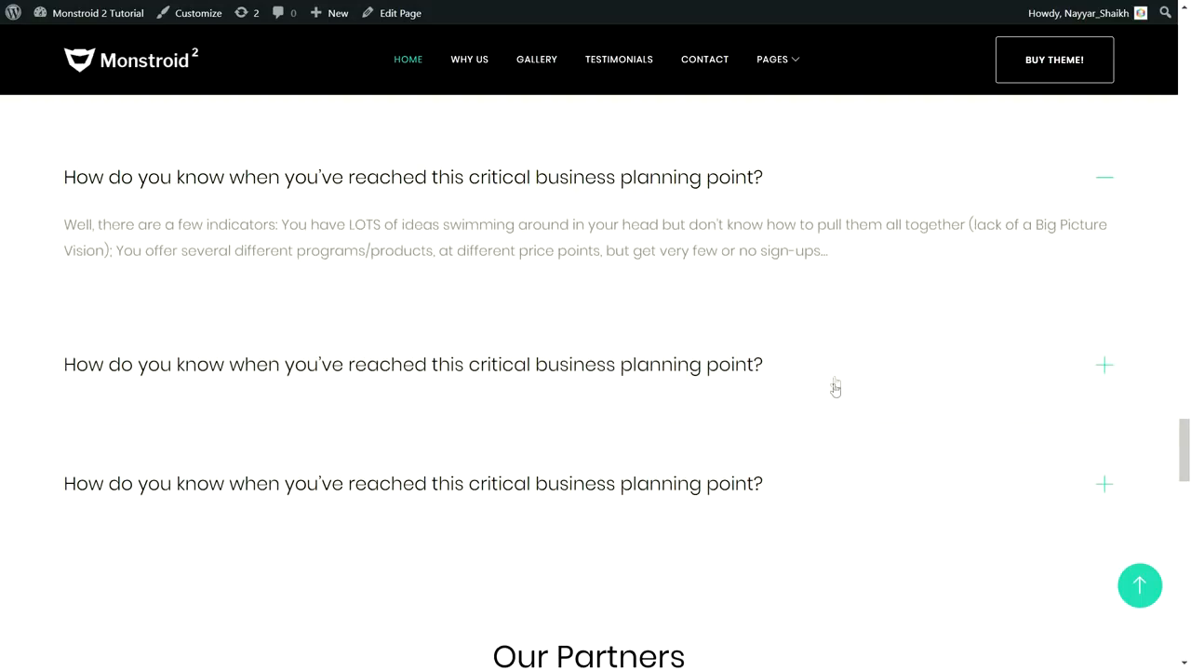
- Highlight the consultation banner line Still Have Some Questions Left?
{"action": "scroll", "coordinate": [832, 386], "scroll_direction": "down", "scroll_amount": 4}
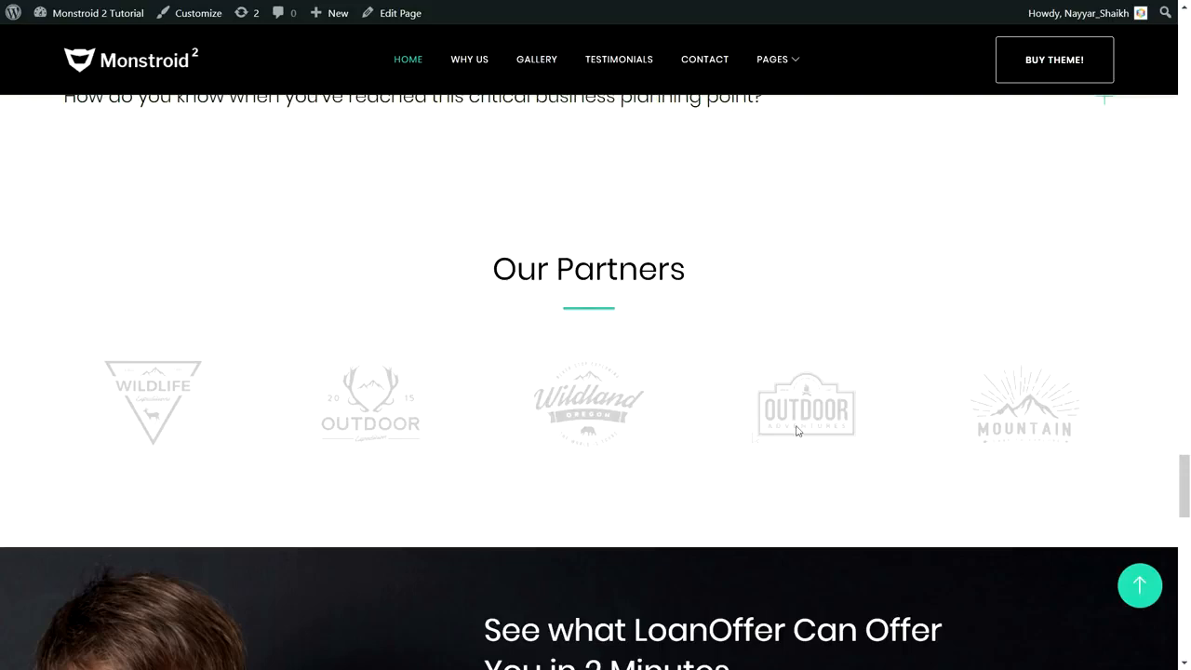
{"action": "scroll", "coordinate": [832, 400], "scroll_direction": "down", "scroll_amount": 5}
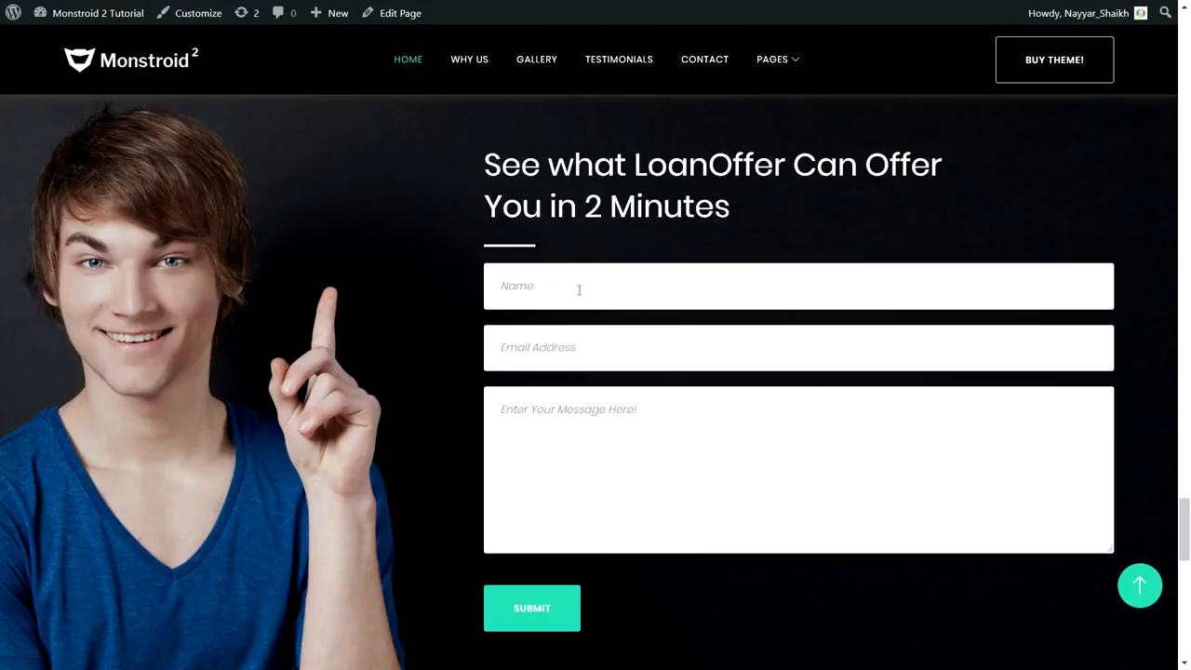
{"action": "scroll", "coordinate": [743, 388], "scroll_direction": "down", "scroll_amount": 5}
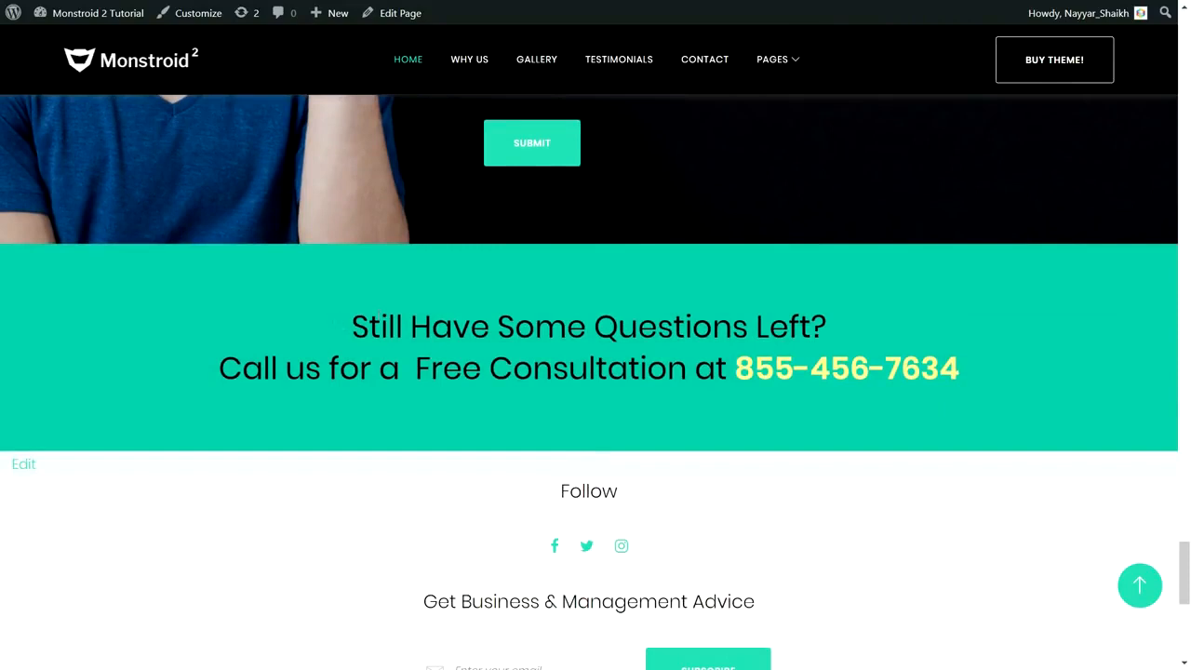
{"action": "left_click_drag", "start_coordinate": [350, 326], "coordinate": [986, 371]}
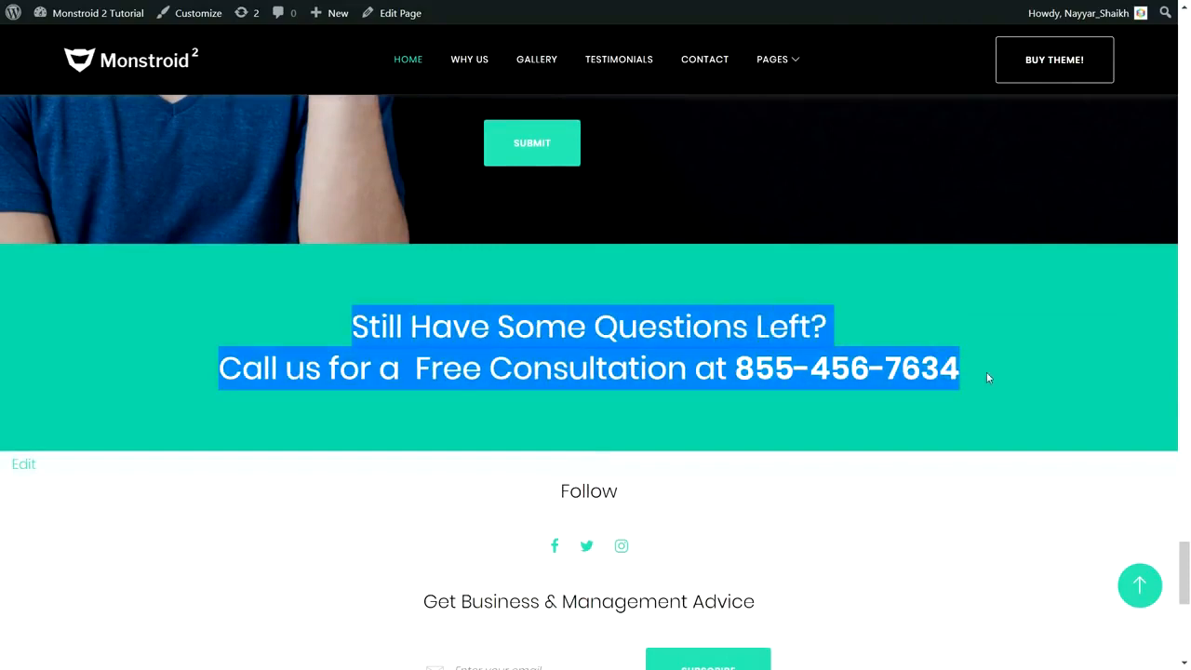
{"action": "left_click", "coordinate": [986, 372]}
{"action": "left_click_drag", "start_coordinate": [343, 326], "coordinate": [942, 311]}
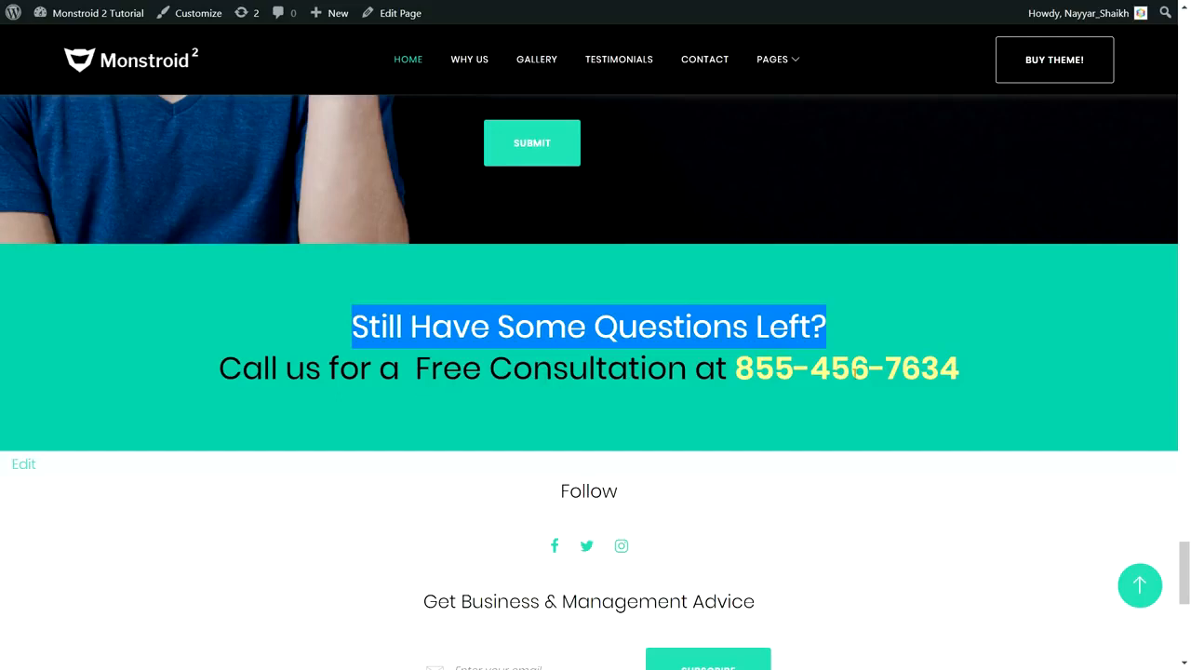
{"action": "left_click", "coordinate": [853, 369]}
- Highlight the About Us footer paragraph, then return to the top of the home page
{"action": "scroll", "coordinate": [991, 396], "scroll_direction": "down", "scroll_amount": 2}
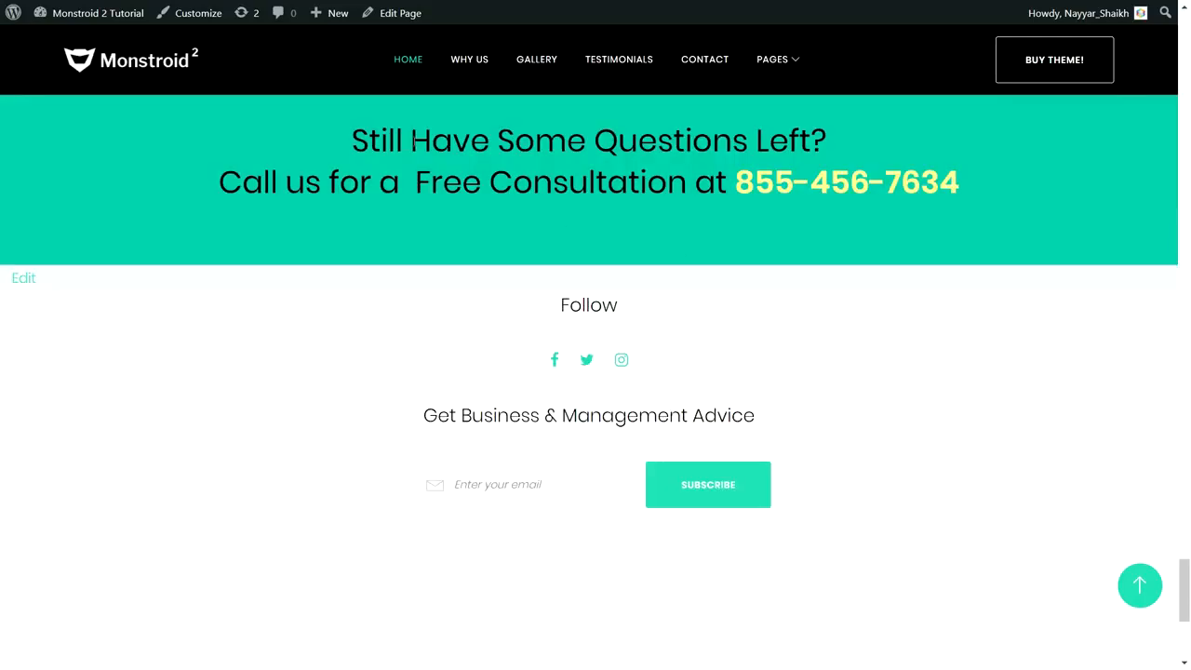
{"action": "left_click_drag", "start_coordinate": [1186, 570], "coordinate": [1179, 57]}
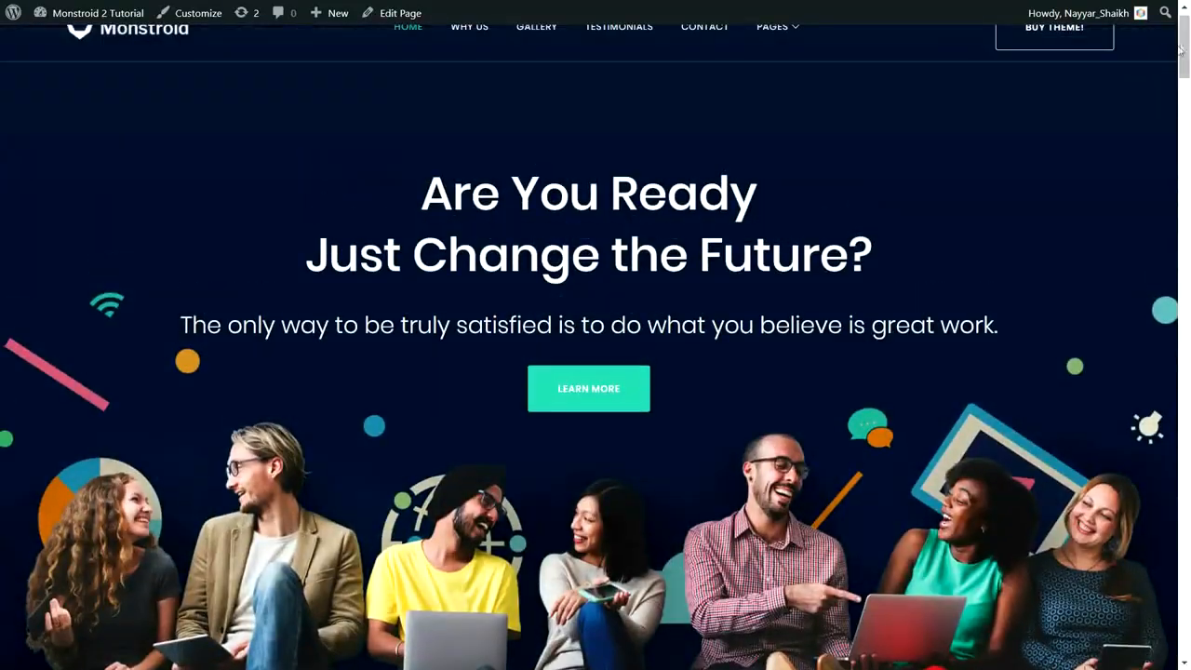
{"action": "scroll", "coordinate": [1153, 345], "scroll_direction": "up", "scroll_amount": 1}
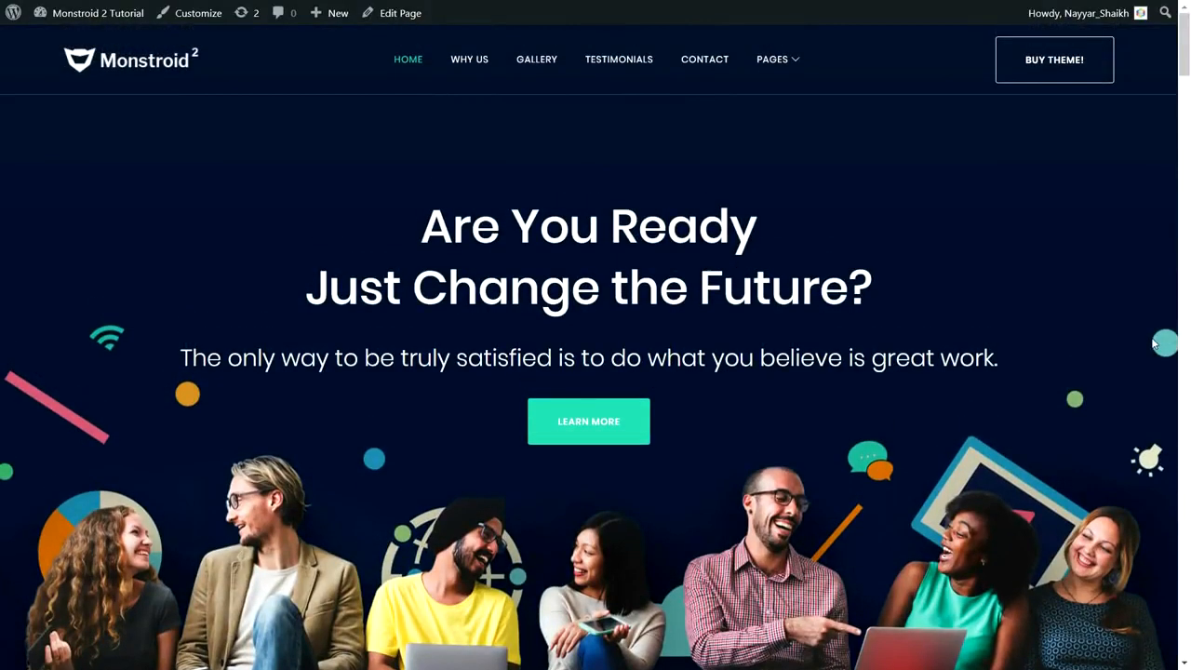
{"action": "left_click_drag", "start_coordinate": [1185, 48], "coordinate": [1188, 596]}
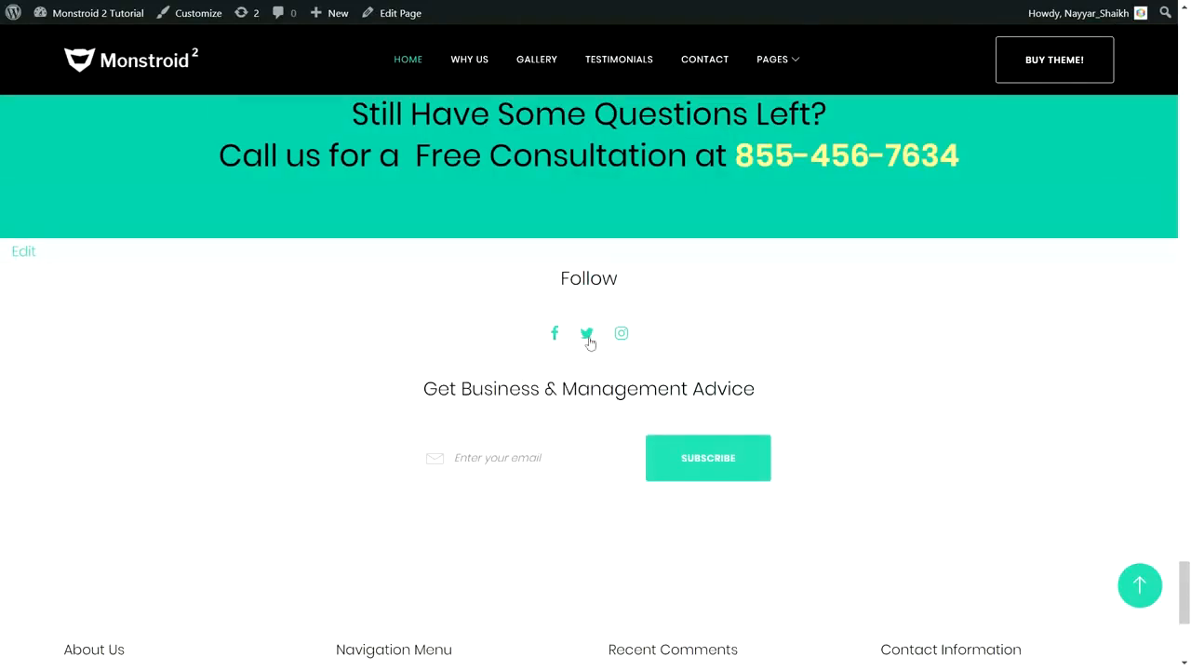
{"action": "scroll", "coordinate": [713, 413], "scroll_direction": "down", "scroll_amount": 4}
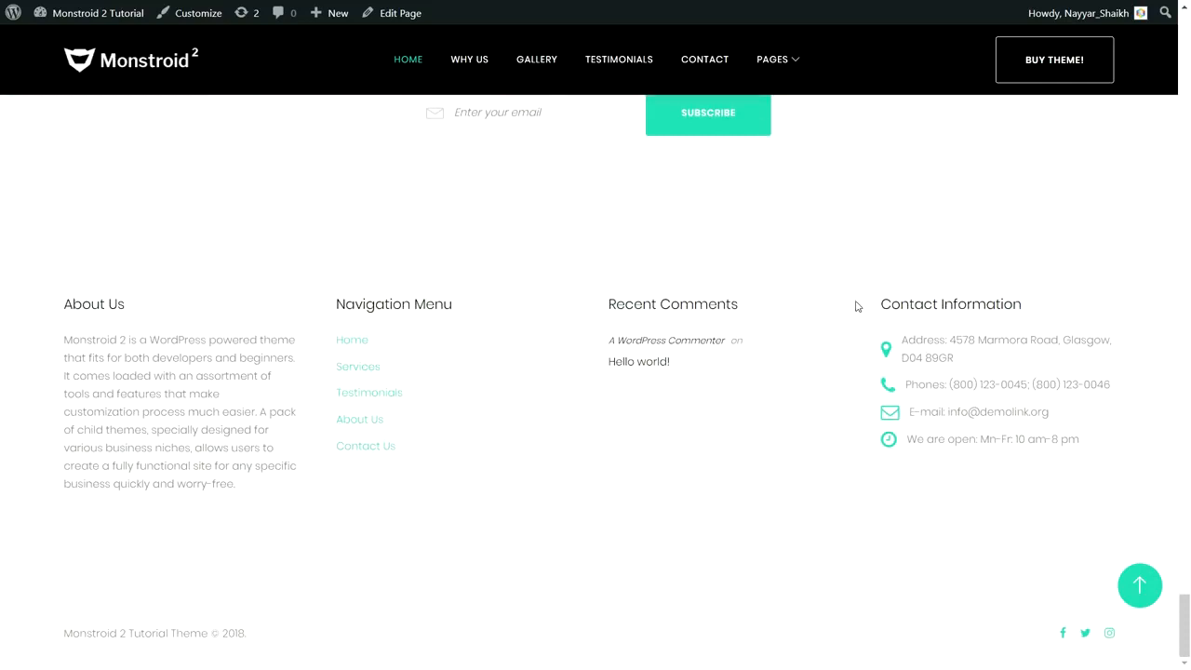
{"action": "left_click_drag", "start_coordinate": [64, 340], "coordinate": [221, 484]}
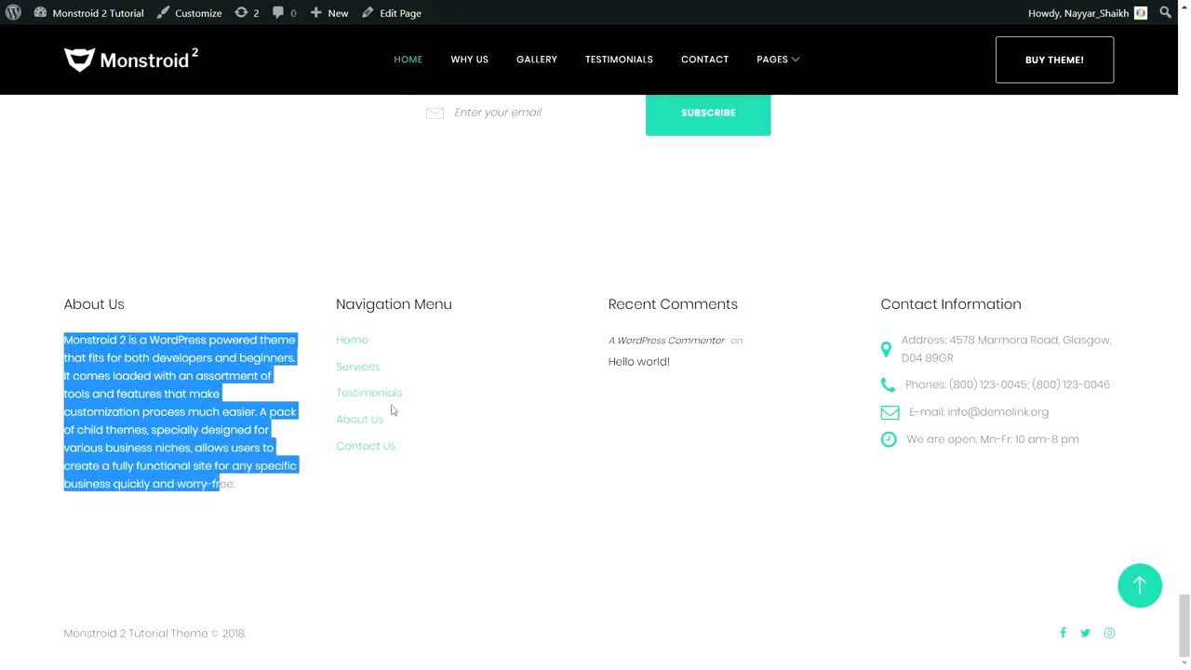
{"action": "left_click", "coordinate": [1139, 585]}
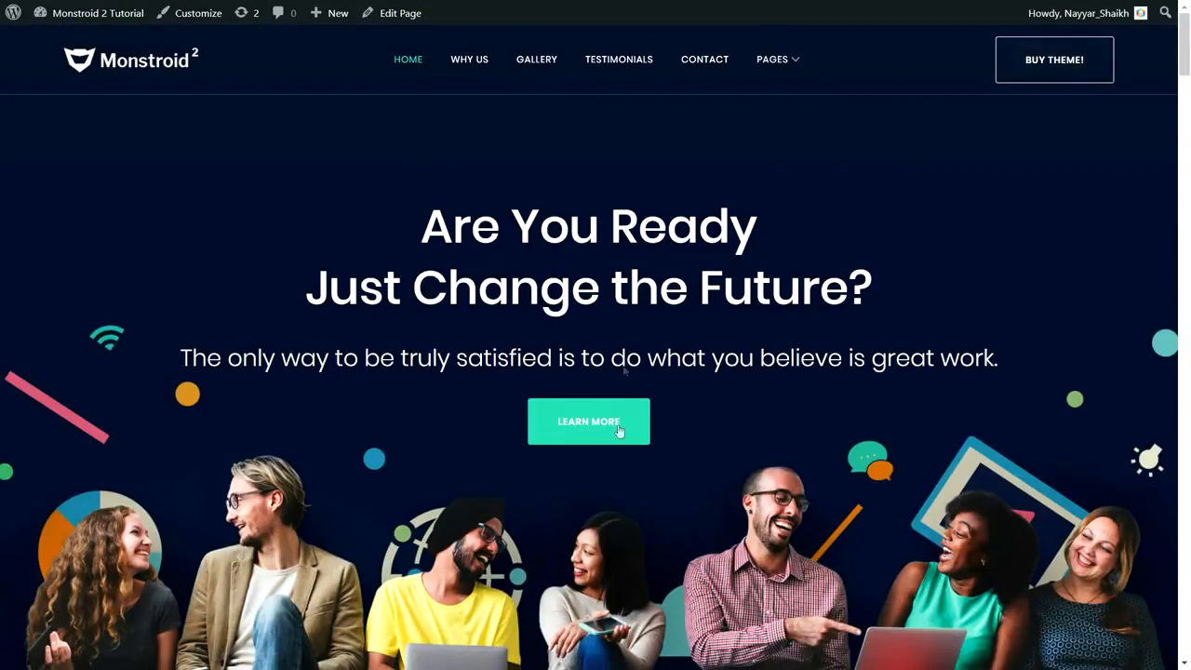
- Open About Us from the PAGES menu and highlight its ABOUT heading and subtitle
{"action": "mouse_move", "coordinate": [790, 64]}
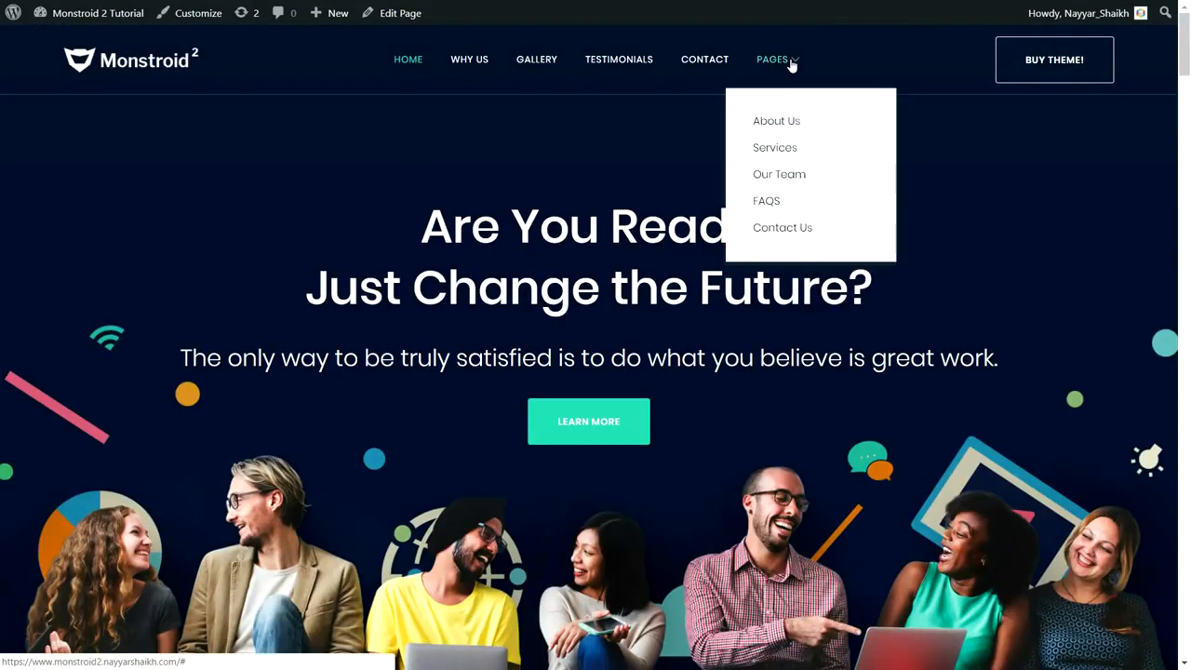
{"action": "left_click", "coordinate": [775, 122]}
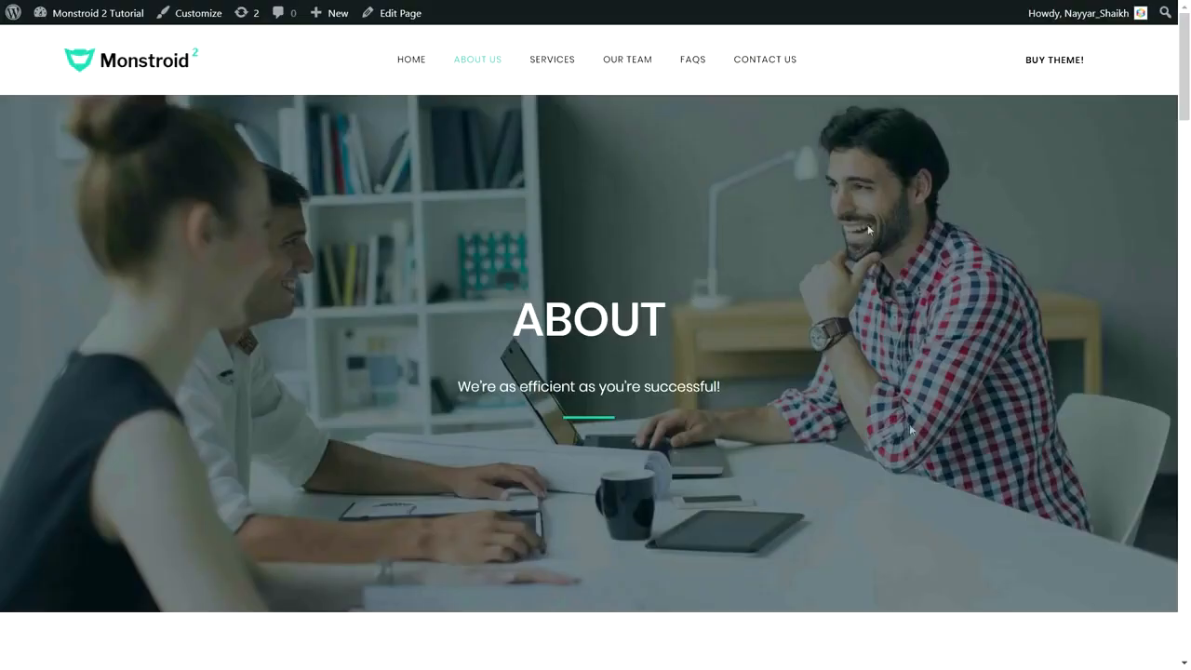
{"action": "left_click_drag", "start_coordinate": [512, 319], "coordinate": [675, 319]}
{"action": "left_click_drag", "start_coordinate": [725, 387], "coordinate": [458, 387]}
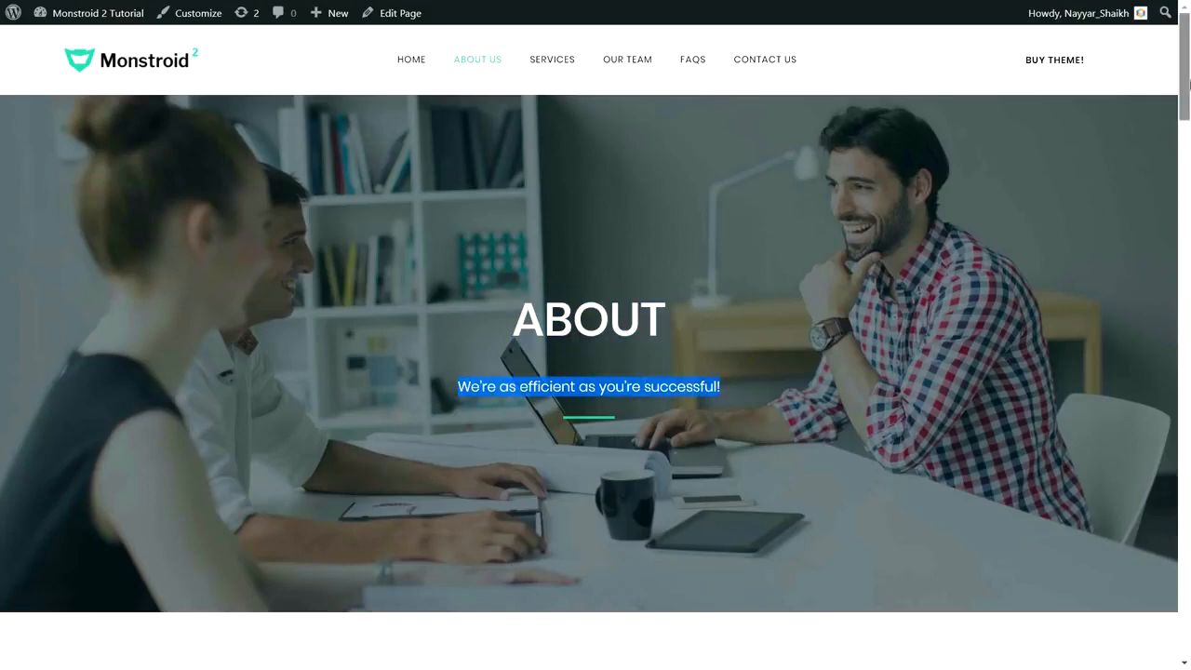
- Highlight the 999 Projects Completed and 48 staff members counters
{"action": "scroll", "coordinate": [354, 216], "scroll_direction": "down", "scroll_amount": 5}
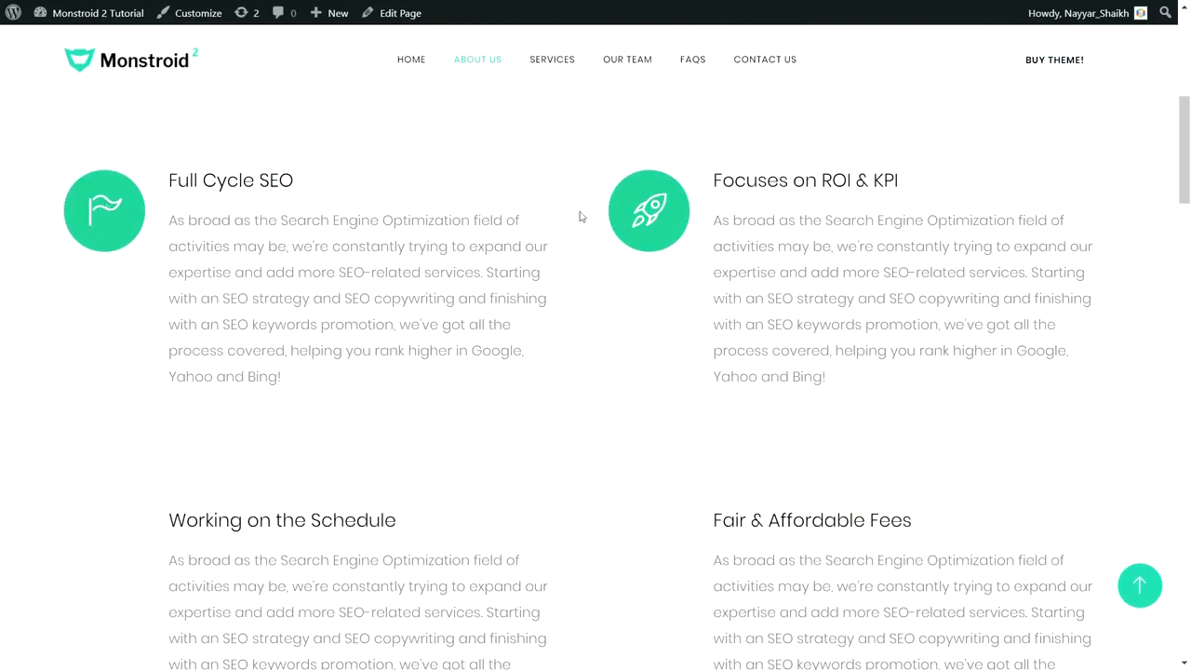
{"action": "scroll", "coordinate": [1188, 219], "scroll_direction": "down", "scroll_amount": 3}
{"action": "left_click_drag", "start_coordinate": [1188, 221], "coordinate": [1189, 270]}
{"action": "left_click_drag", "start_coordinate": [106, 369], "coordinate": [252, 365]}
{"action": "left_click_drag", "start_coordinate": [264, 405], "coordinate": [107, 374]}
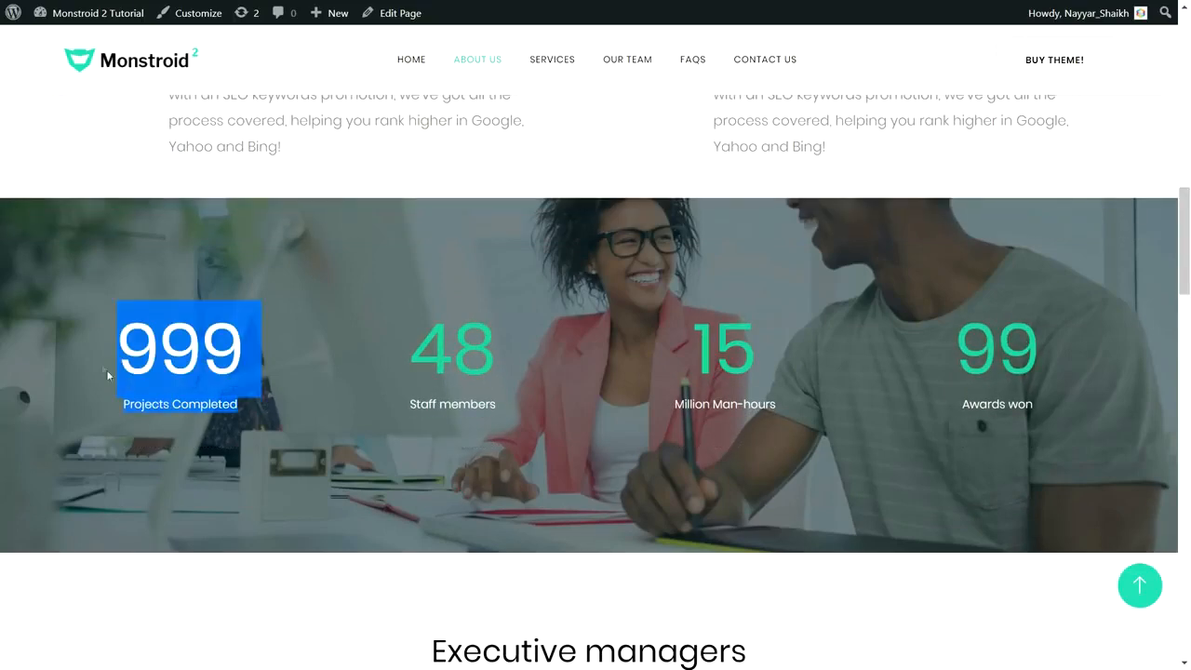
{"action": "left_click_drag", "start_coordinate": [500, 371], "coordinate": [412, 357]}
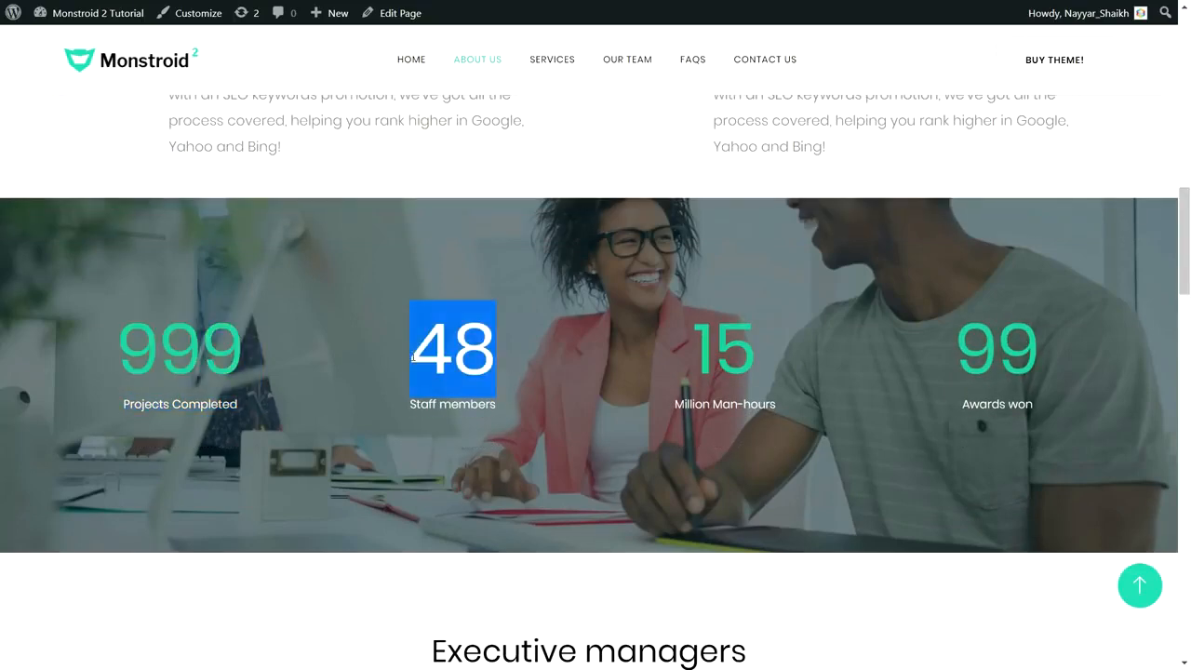
{"action": "left_click_drag", "start_coordinate": [1188, 242], "coordinate": [1188, 285]}
- Scroll past Executive managers, testimonials, subscribe form and Schedule sections, then return to top
{"action": "scroll", "coordinate": [1186, 244], "scroll_direction": "down", "scroll_amount": 3}
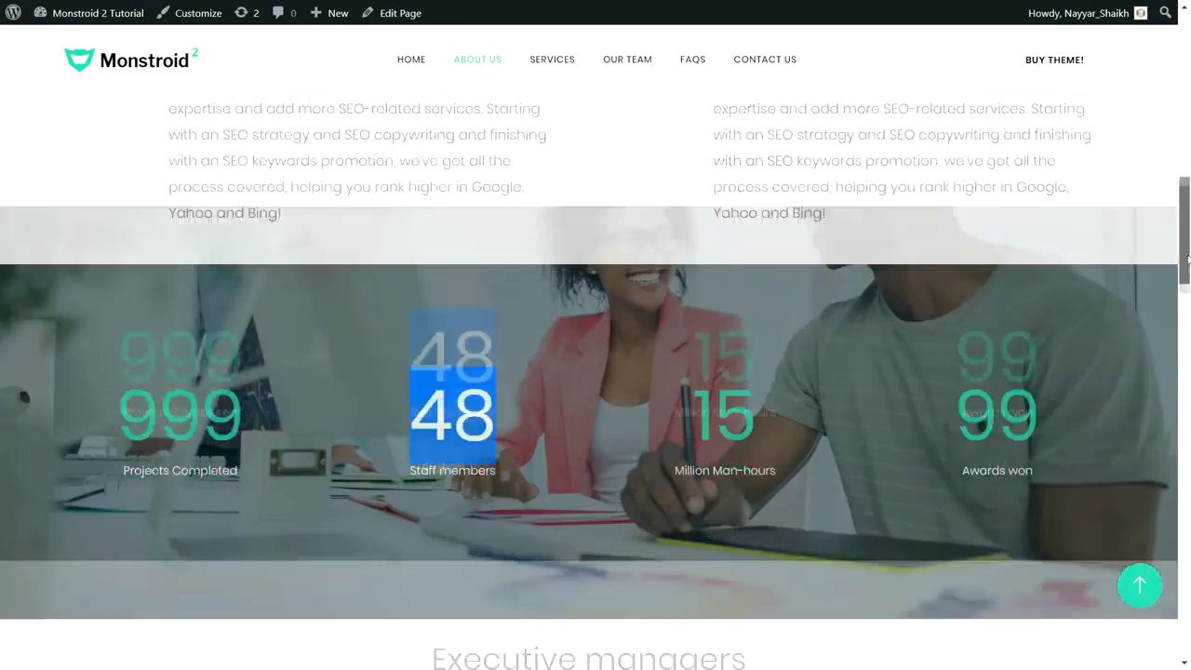
{"action": "scroll", "coordinate": [1186, 241], "scroll_direction": "up", "scroll_amount": 4}
{"action": "scroll", "coordinate": [1186, 242], "scroll_direction": "down", "scroll_amount": 3}
{"action": "scroll", "coordinate": [1186, 243], "scroll_direction": "up", "scroll_amount": 3}
{"action": "scroll", "coordinate": [1186, 251], "scroll_direction": "down", "scroll_amount": 2}
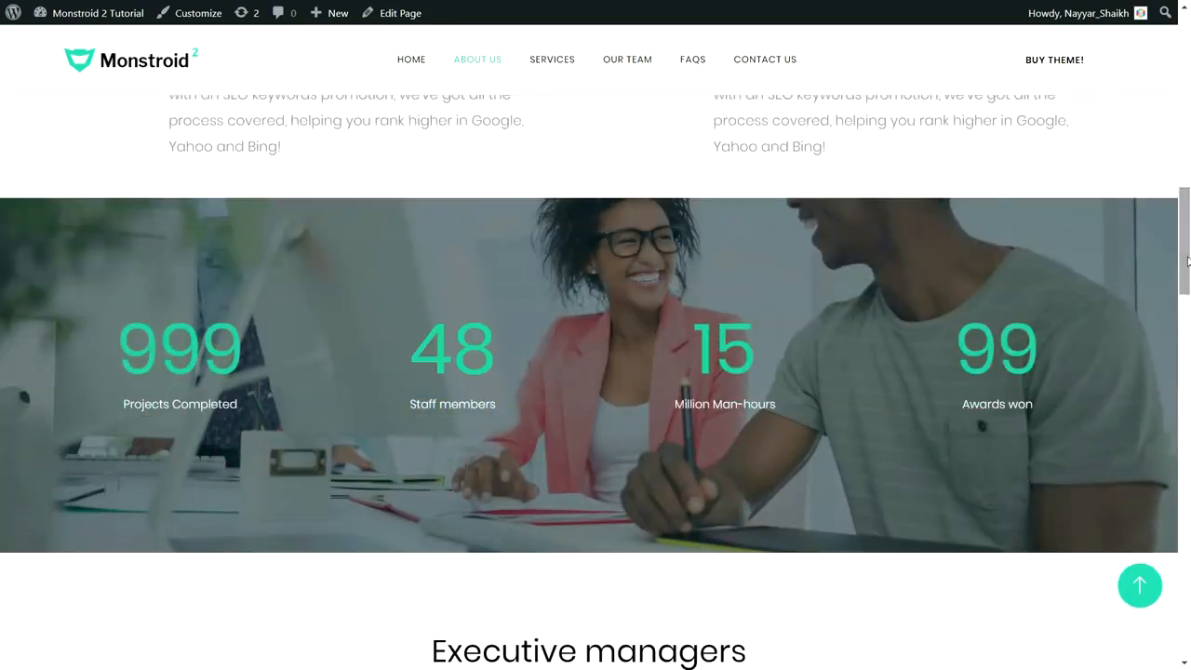
{"action": "left_click_drag", "start_coordinate": [1187, 260], "coordinate": [1189, 559]}
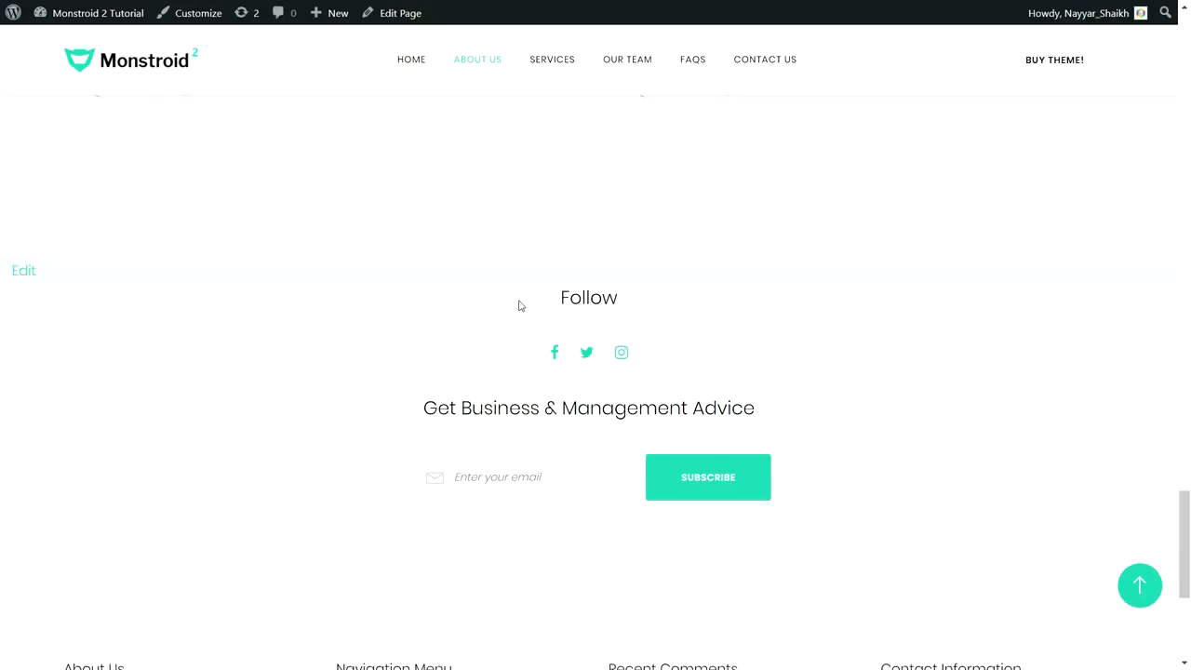
{"action": "scroll", "coordinate": [520, 305], "scroll_direction": "down", "scroll_amount": 1}
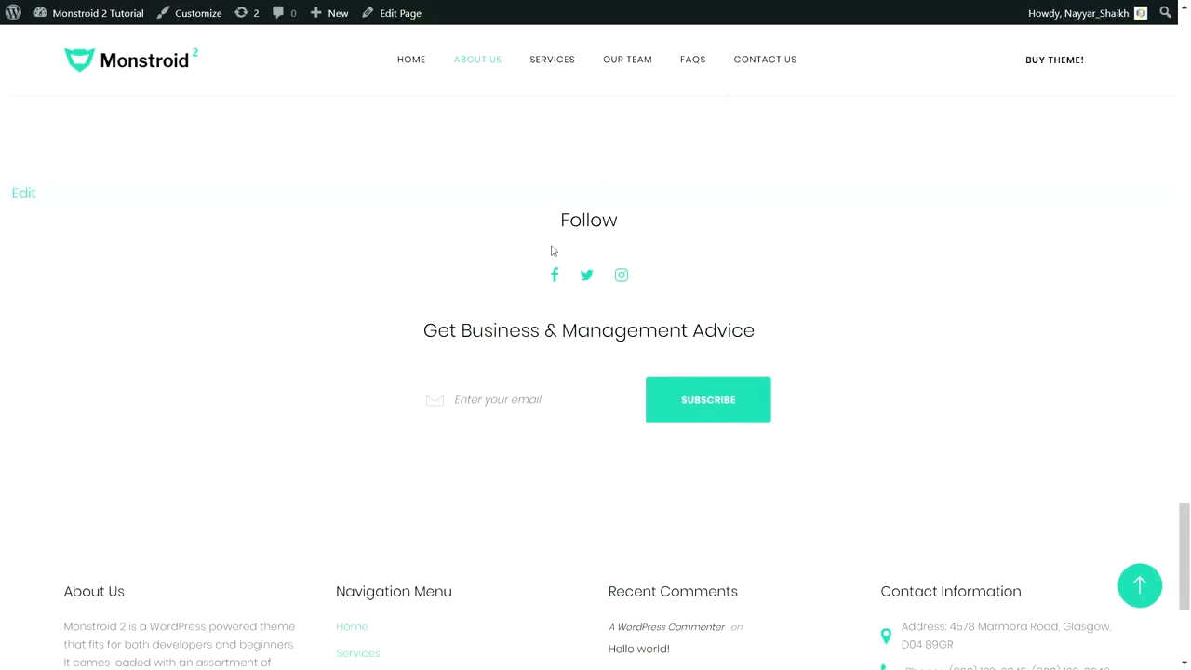
{"action": "scroll", "coordinate": [579, 409], "scroll_direction": "down", "scroll_amount": 3}
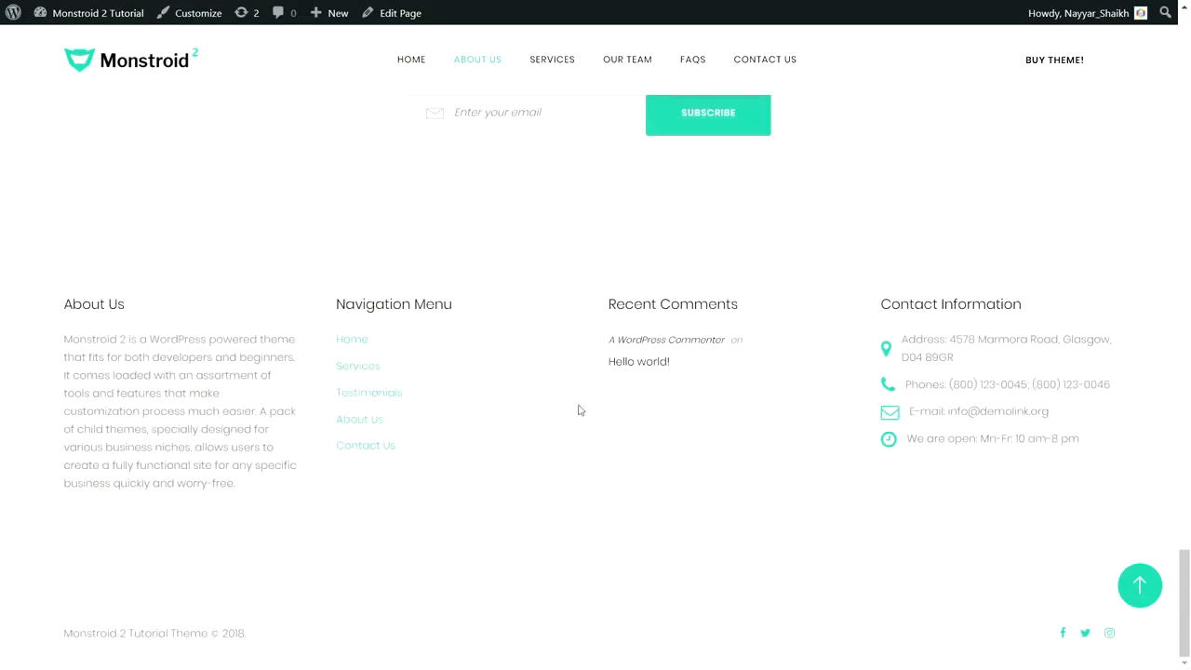
{"action": "scroll", "coordinate": [338, 364], "scroll_direction": "up", "scroll_amount": 3}
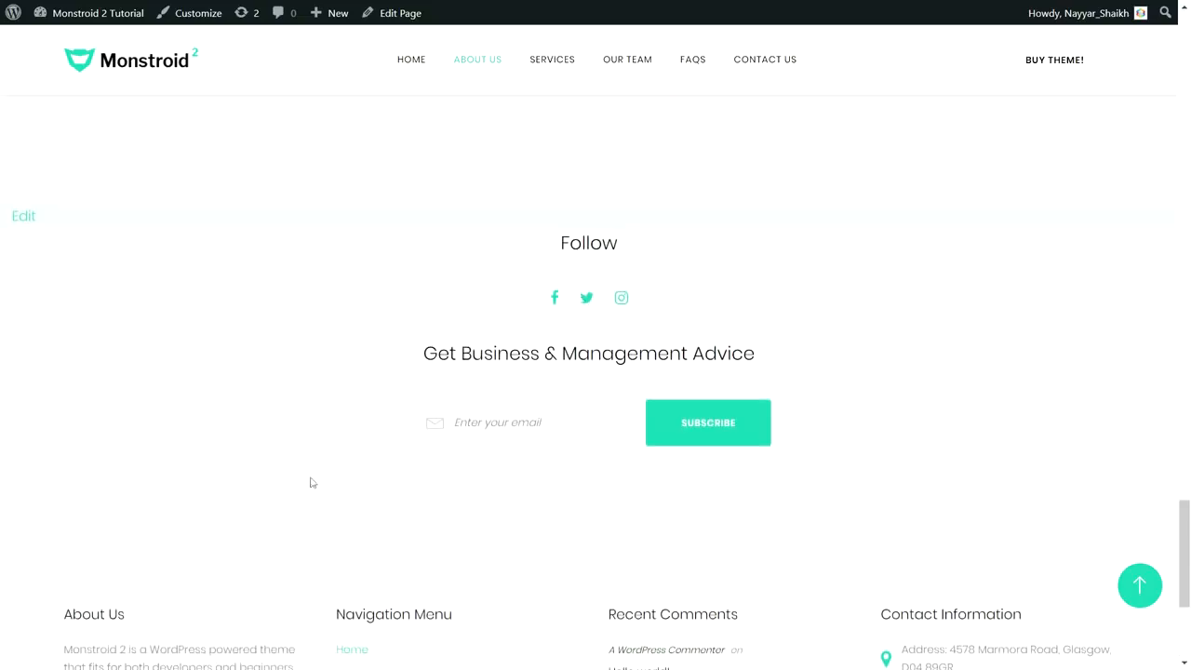
{"action": "left_click", "coordinate": [1140, 584]}
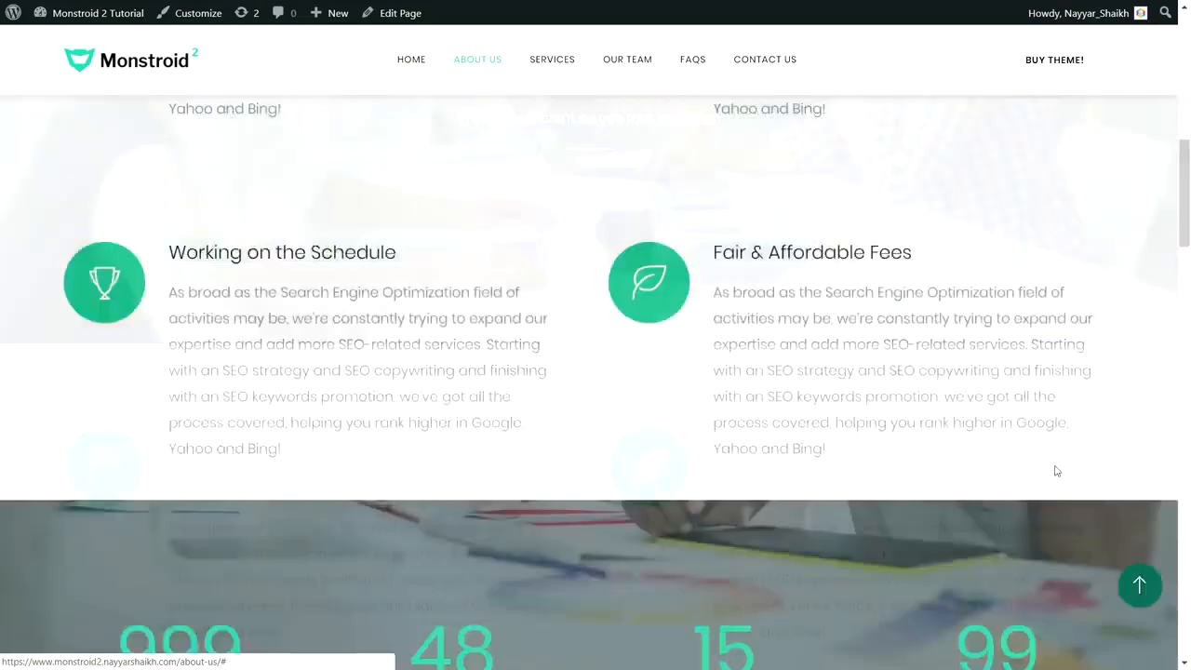
{"action": "left_click", "coordinate": [556, 62]}
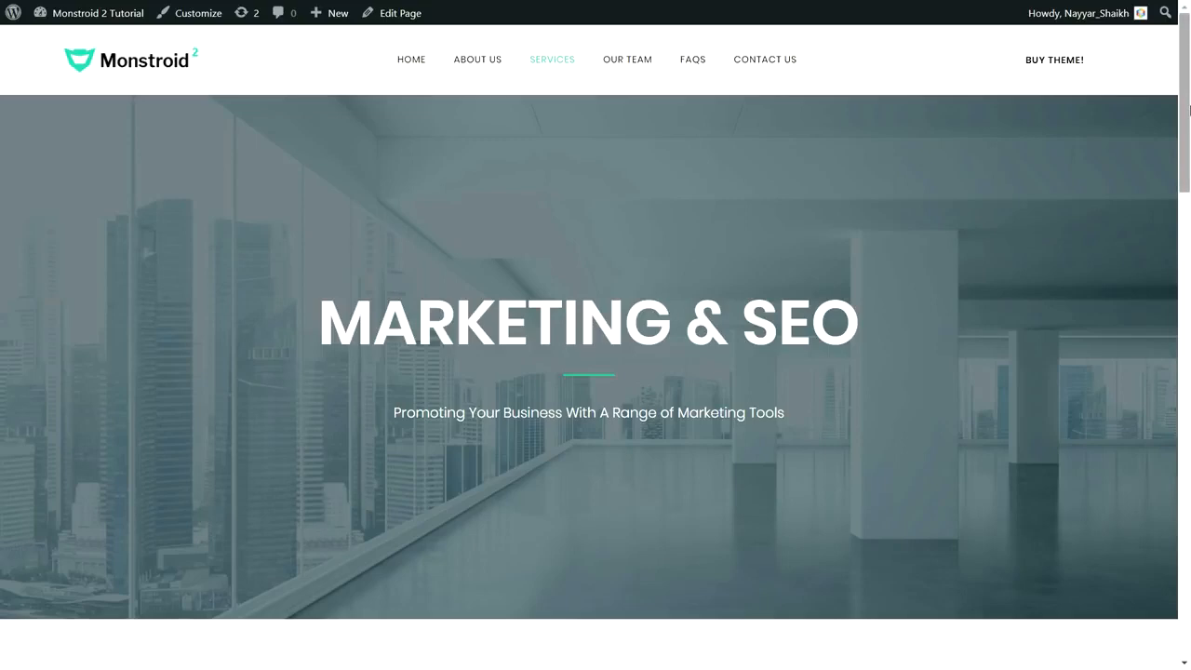
{"action": "left_click_drag", "start_coordinate": [1189, 110], "coordinate": [1189, 245]}
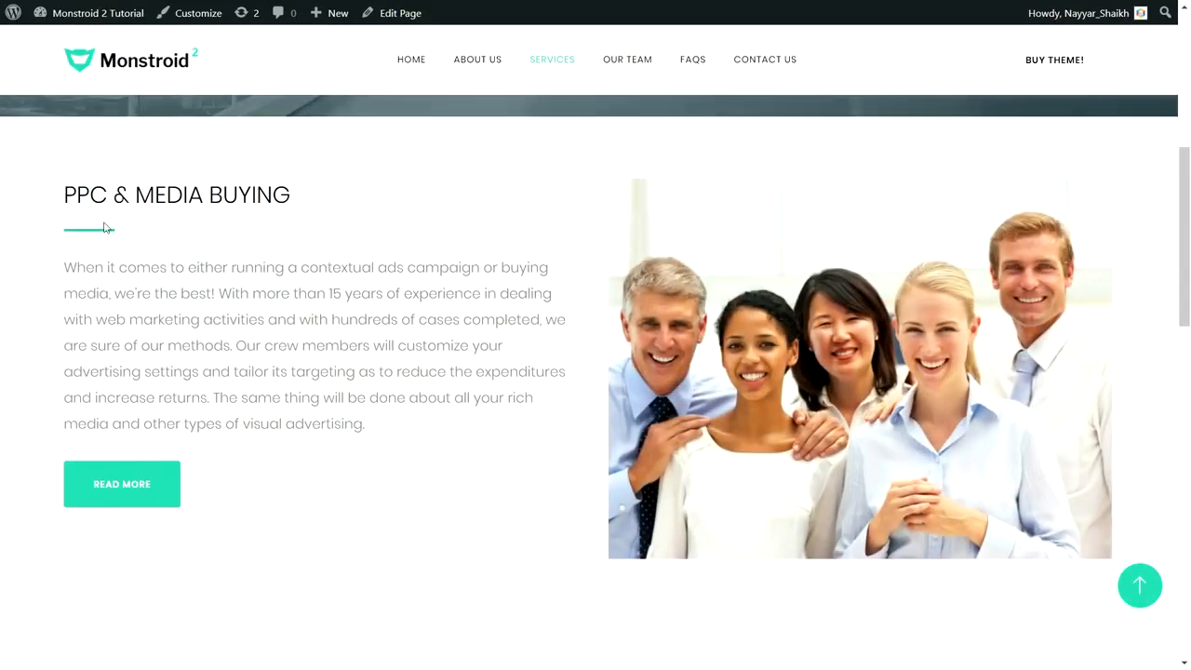
{"action": "left_click_drag", "start_coordinate": [65, 268], "coordinate": [396, 431]}
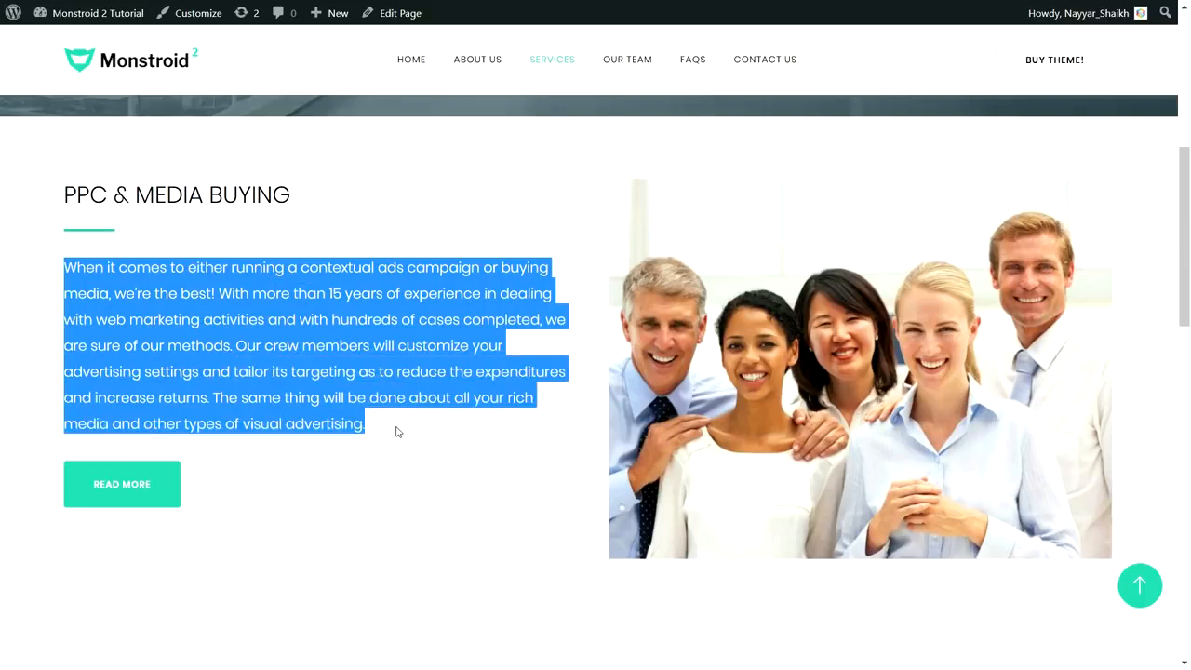
{"action": "left_click", "coordinate": [307, 469]}
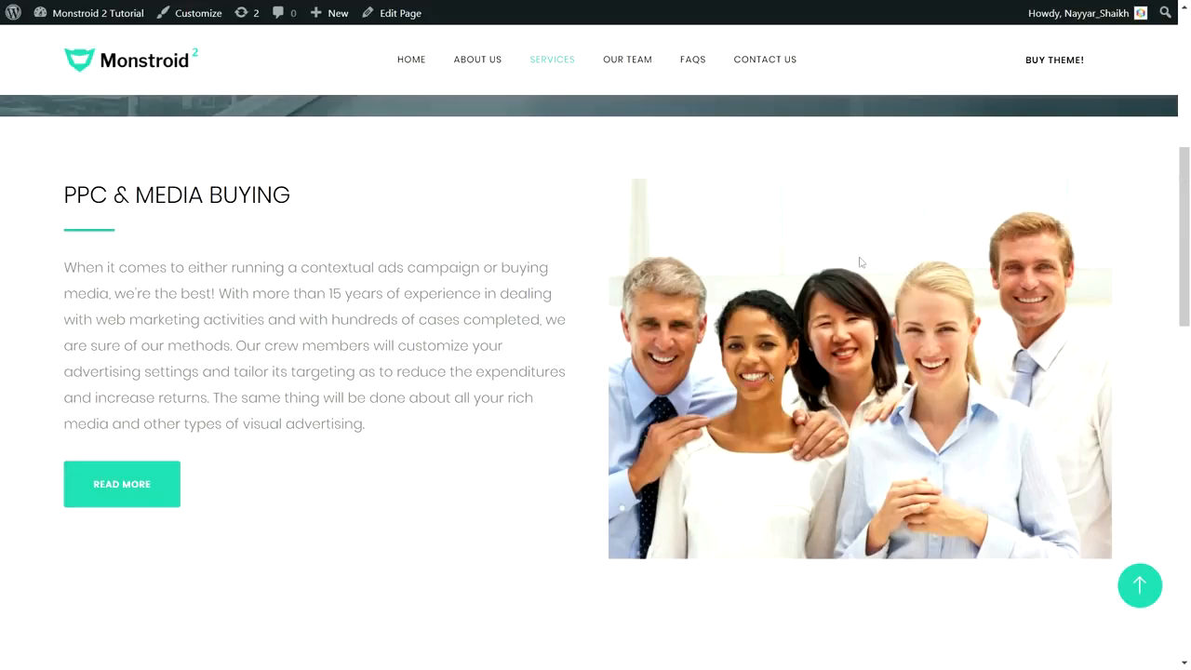
{"action": "scroll", "coordinate": [1187, 270], "scroll_direction": "down", "scroll_amount": 3}
{"action": "left_click_drag", "start_coordinate": [1189, 271], "coordinate": [1189, 299]}
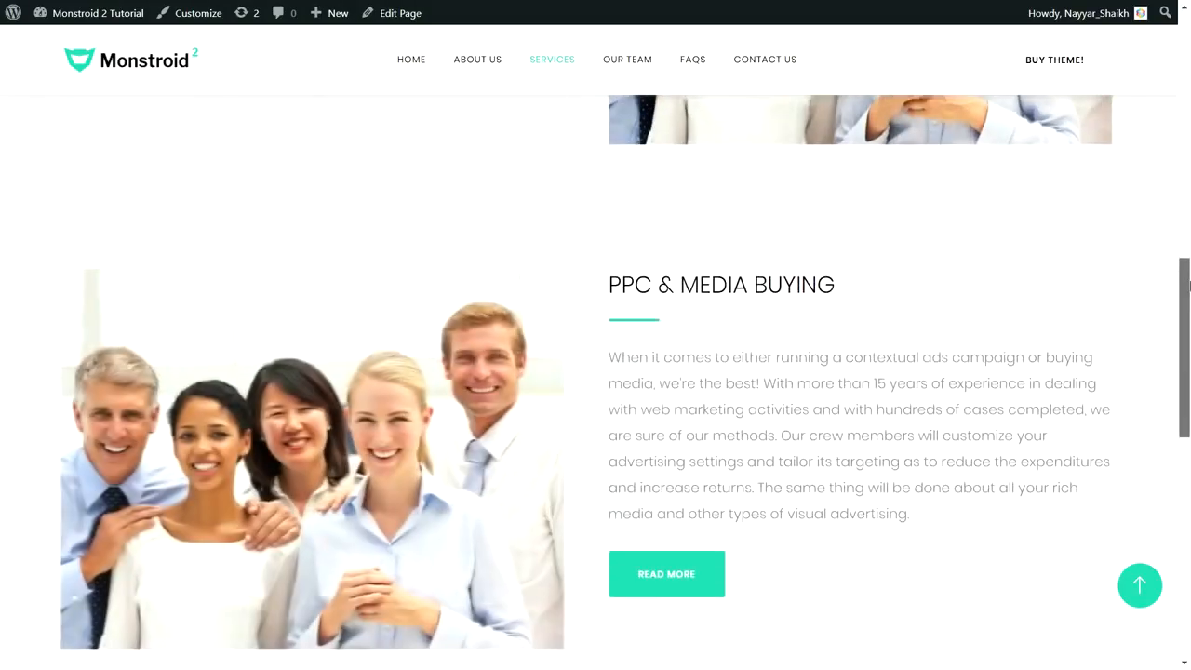
{"action": "scroll", "coordinate": [715, 231], "scroll_direction": "down", "scroll_amount": 1}
{"action": "scroll", "coordinate": [723, 233], "scroll_direction": "up", "scroll_amount": 3}
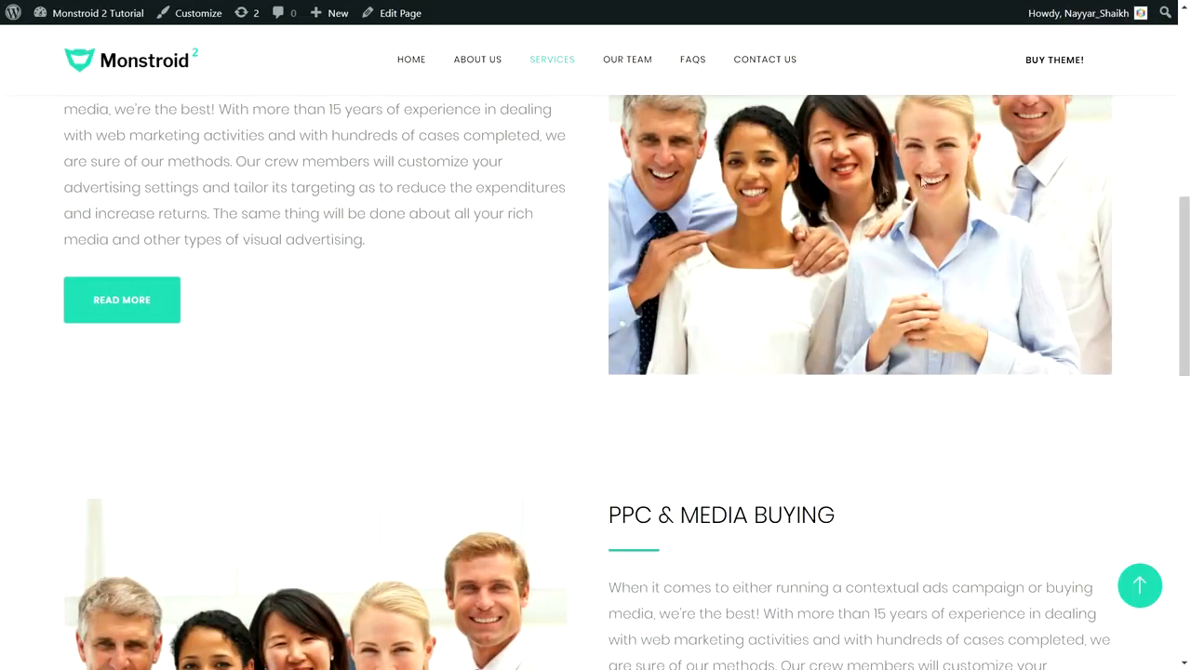
{"action": "scroll", "coordinate": [930, 182], "scroll_direction": "down", "scroll_amount": 4}
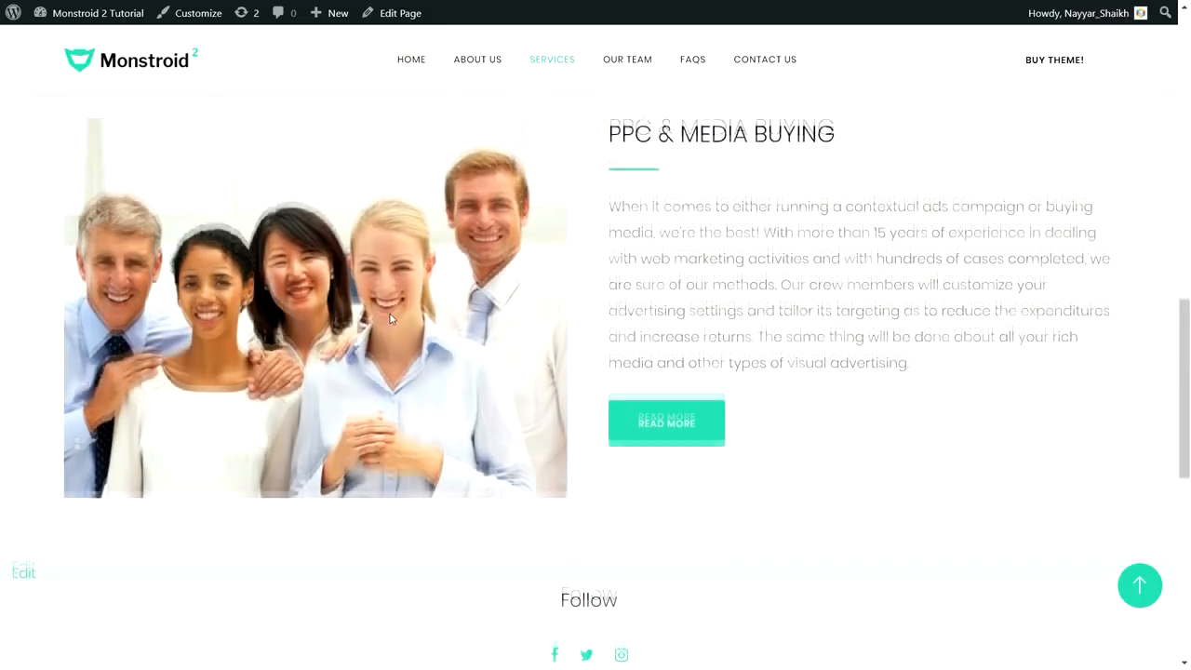
{"action": "scroll", "coordinate": [390, 319], "scroll_direction": "up", "scroll_amount": 1}
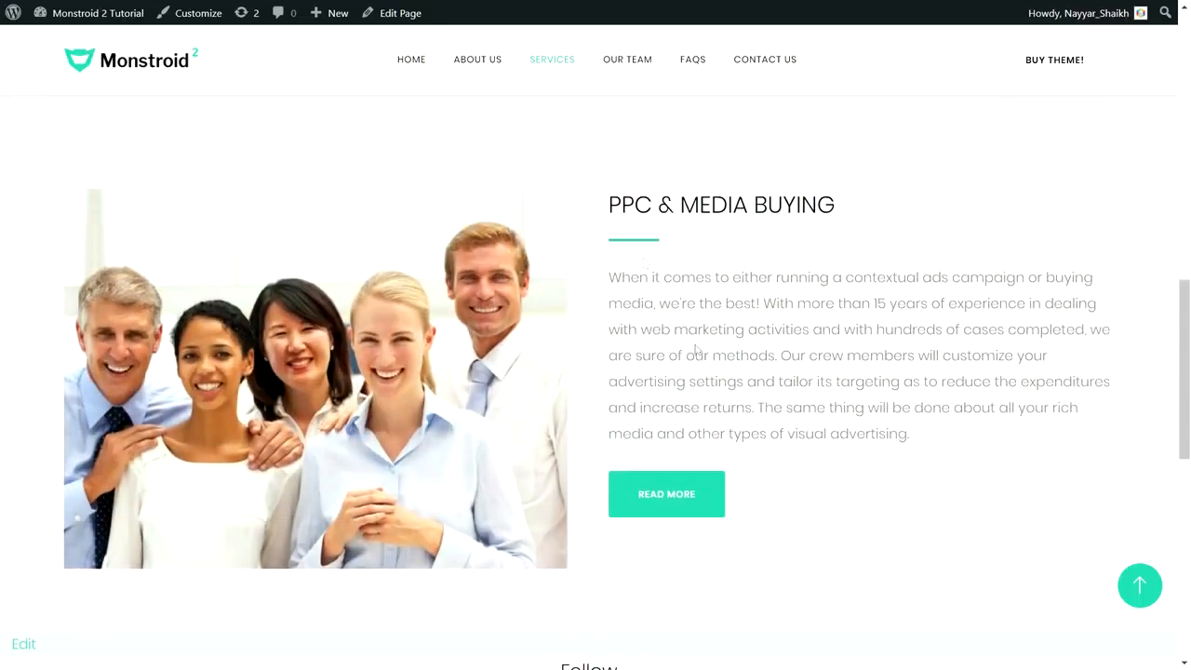
{"action": "scroll", "coordinate": [723, 426], "scroll_direction": "down", "scroll_amount": 3}
{"action": "scroll", "coordinate": [727, 424], "scroll_direction": "up", "scroll_amount": 3}
{"action": "scroll", "coordinate": [727, 424], "scroll_direction": "up", "scroll_amount": 1}
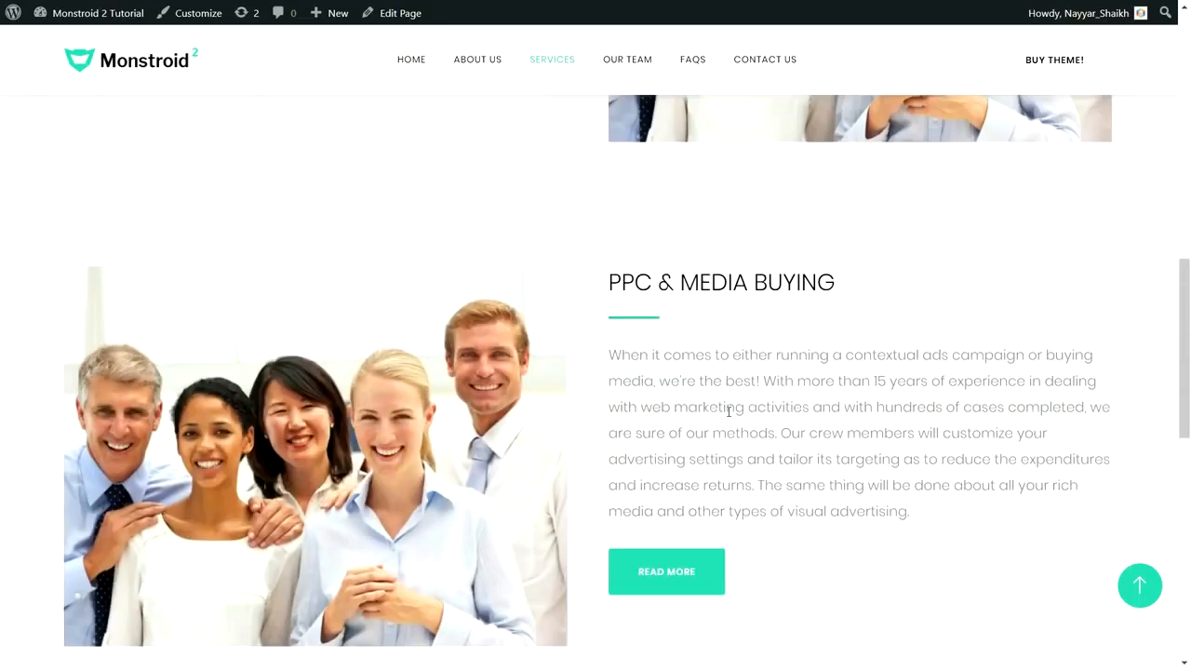
{"action": "scroll", "coordinate": [728, 410], "scroll_direction": "down", "scroll_amount": 2}
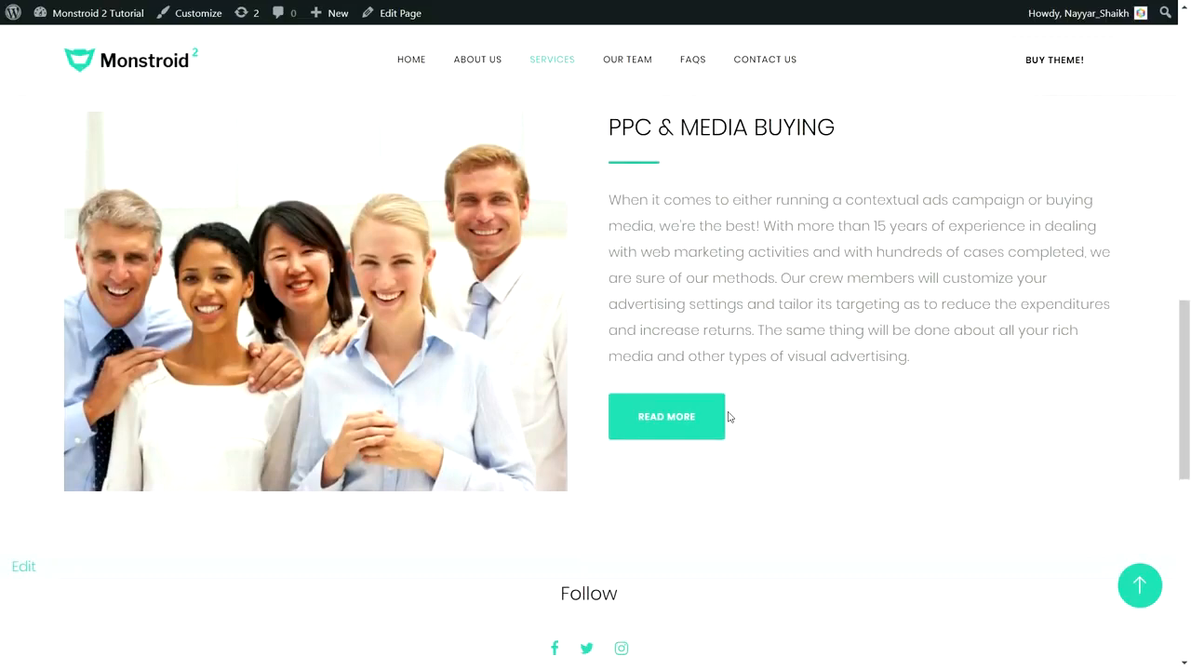
{"action": "left_click", "coordinate": [1140, 585]}
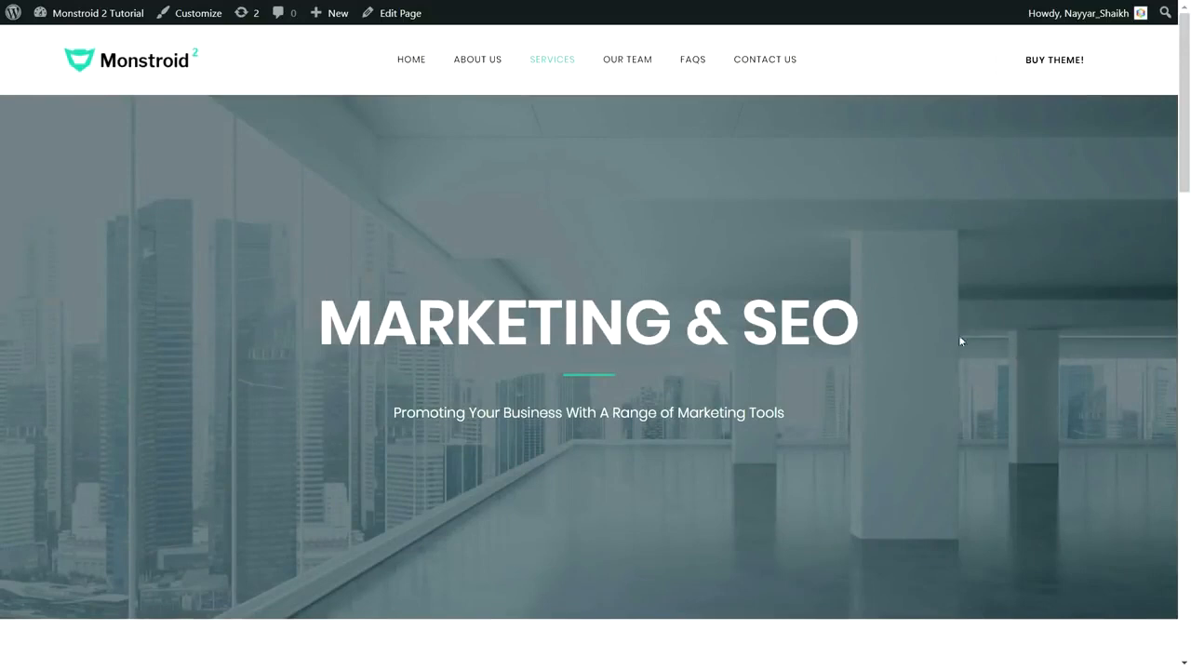
- Visit the Our Team page, then view the FAQs page with its Consistency is the Key questions
{"action": "left_click", "coordinate": [622, 69]}
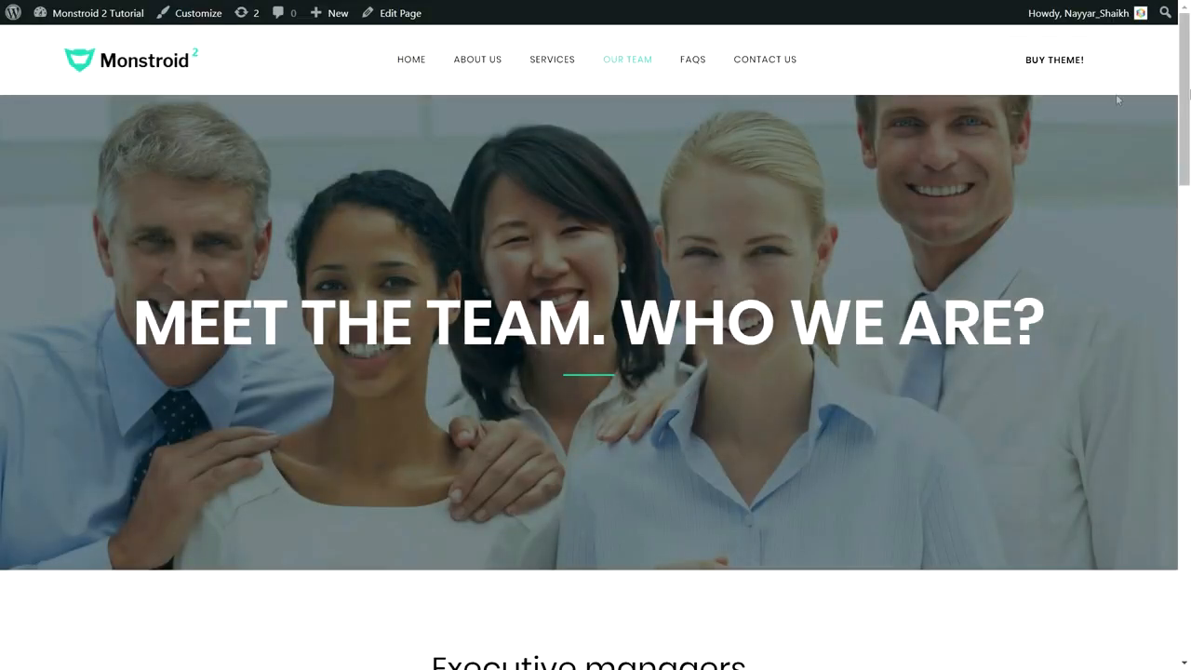
{"action": "left_click_drag", "start_coordinate": [1187, 123], "coordinate": [1188, 87]}
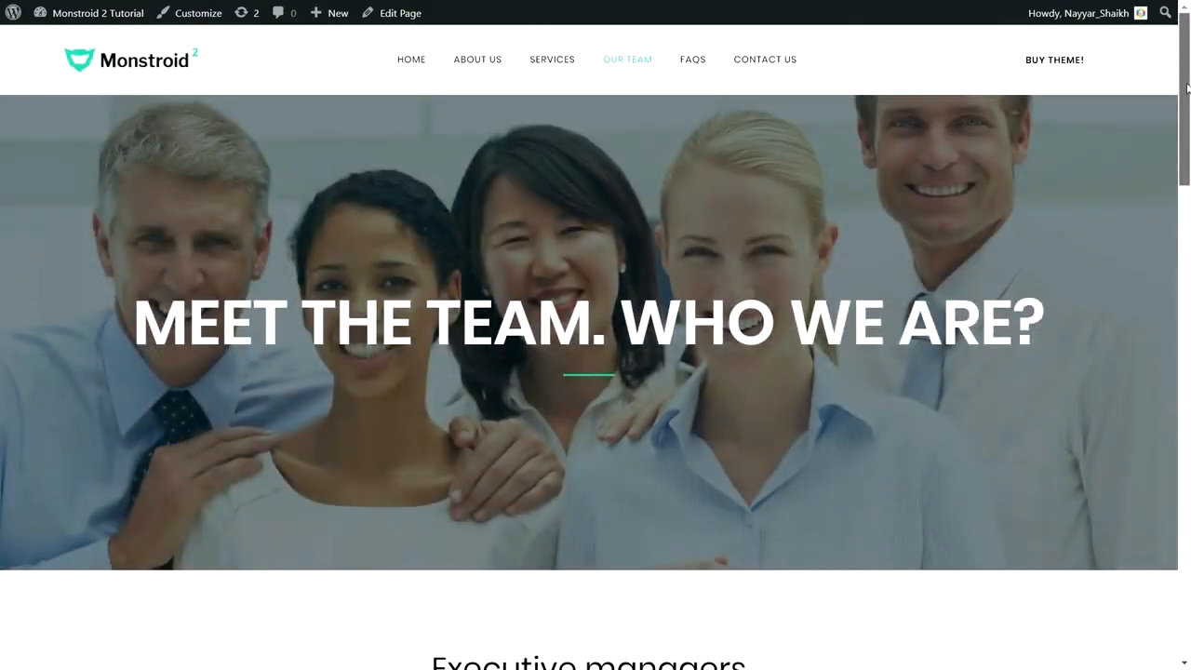
{"action": "left_click", "coordinate": [641, 72]}
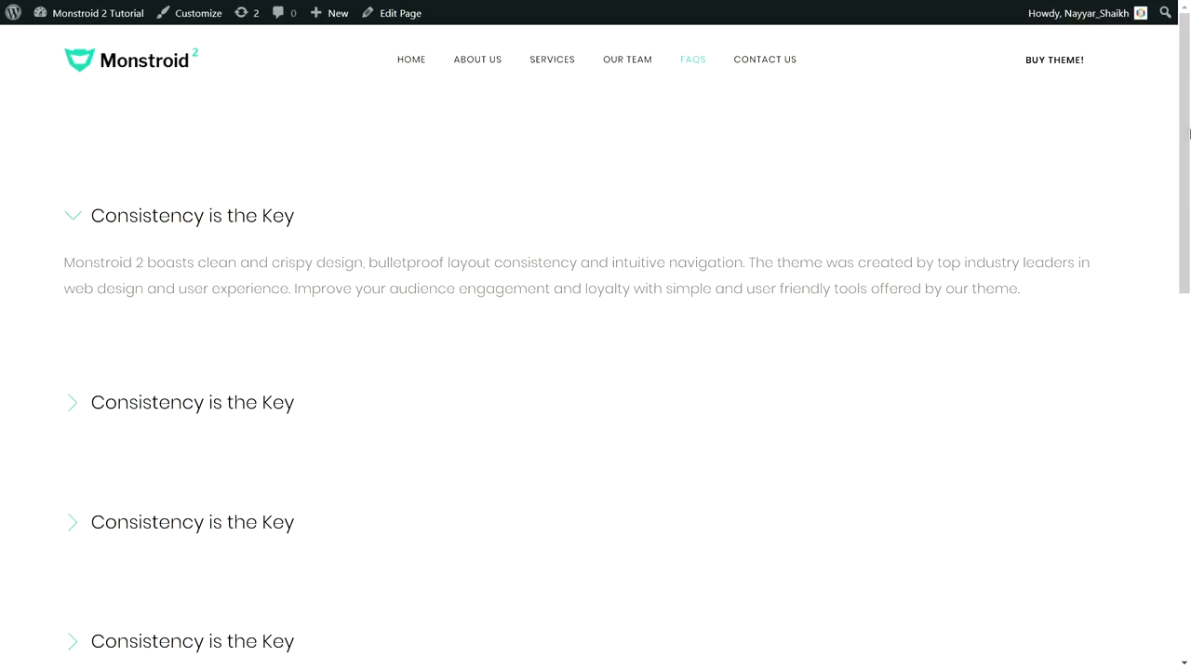
{"action": "scroll", "coordinate": [1187, 155], "scroll_direction": "down", "scroll_amount": 3}
{"action": "scroll", "coordinate": [1187, 155], "scroll_direction": "up", "scroll_amount": 3}
- On Contact Us, view the Mumbai map marker's details, then scroll to the Let's Get in Touch form
{"action": "left_click", "coordinate": [765, 59]}
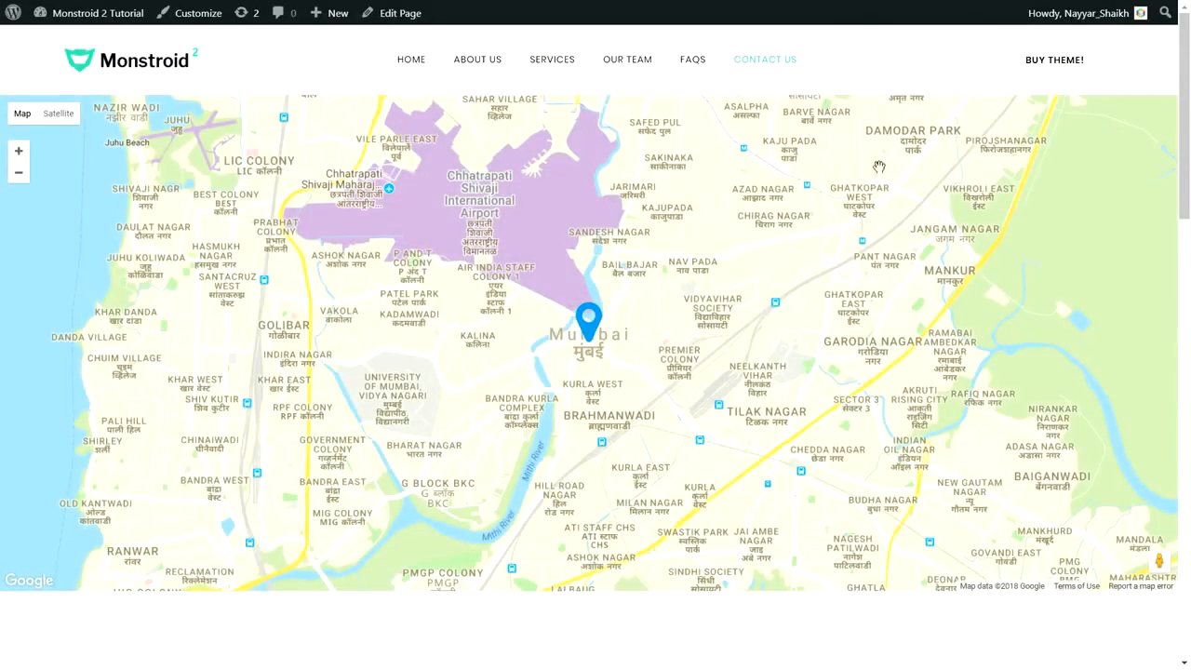
{"action": "left_click", "coordinate": [587, 316]}
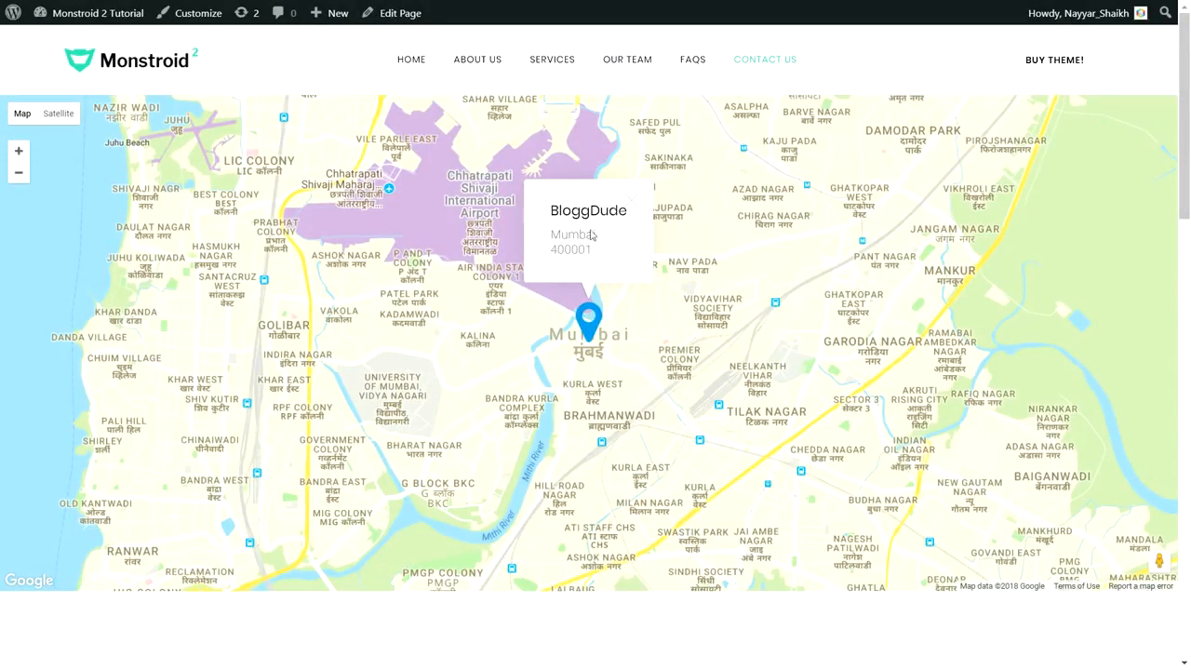
{"action": "left_click", "coordinate": [641, 187]}
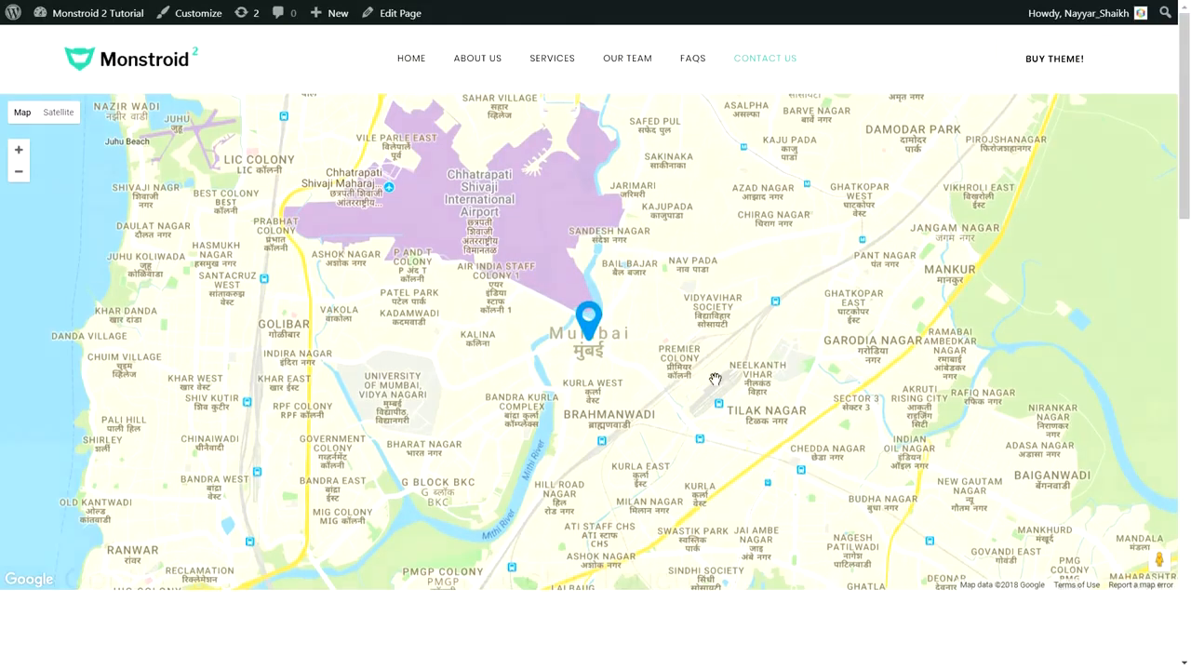
{"action": "scroll", "coordinate": [713, 380], "scroll_direction": "down", "scroll_amount": 6}
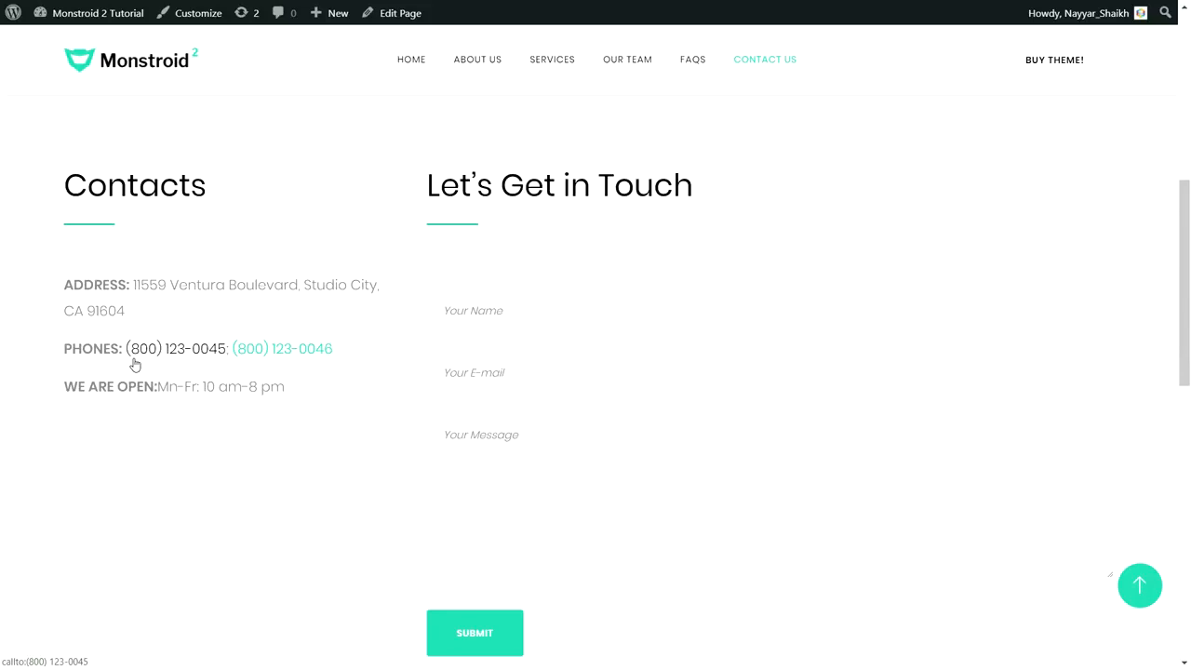
{"action": "scroll", "coordinate": [170, 364], "scroll_direction": "down", "scroll_amount": 9}
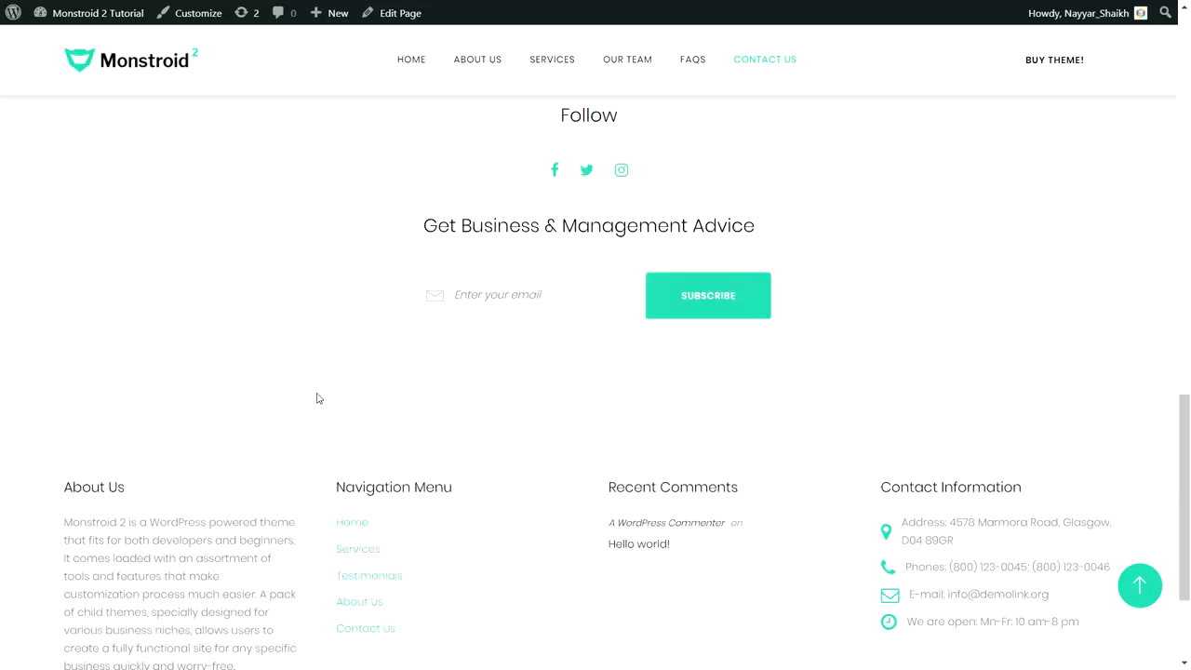
{"action": "scroll", "coordinate": [423, 470], "scroll_direction": "up", "scroll_amount": 10}
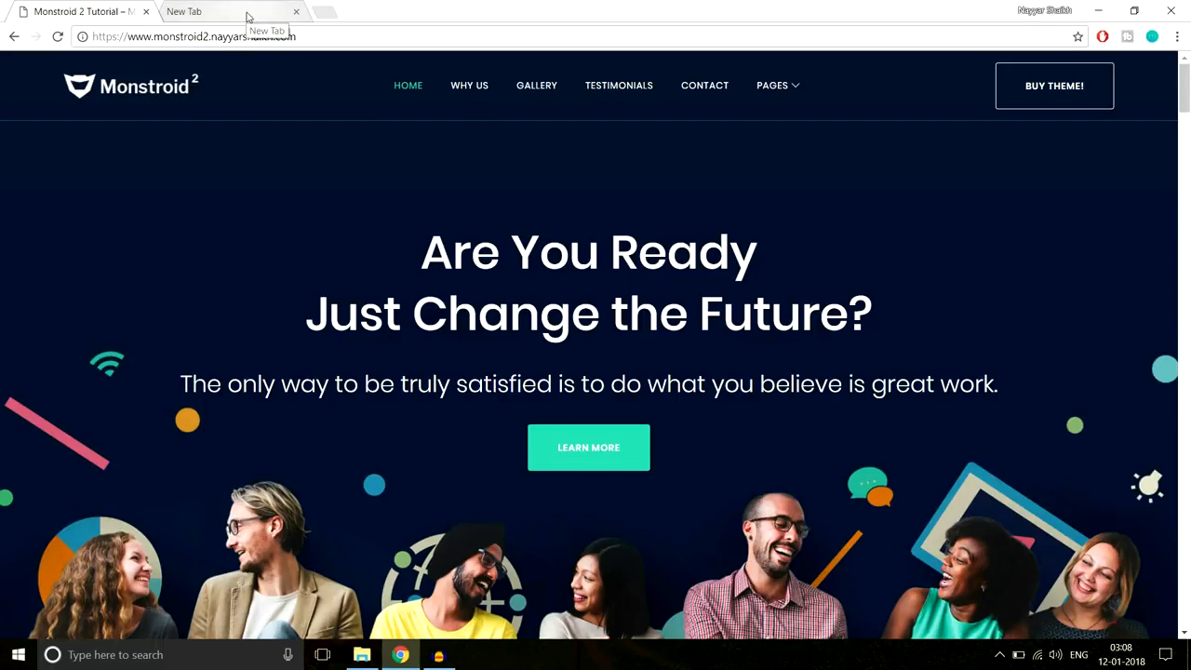
- Load bloggdude.com/tmd in the empty second tab to reach TMDHosting's Cloud Hosting page
{"action": "left_click", "coordinate": [204, 19]}
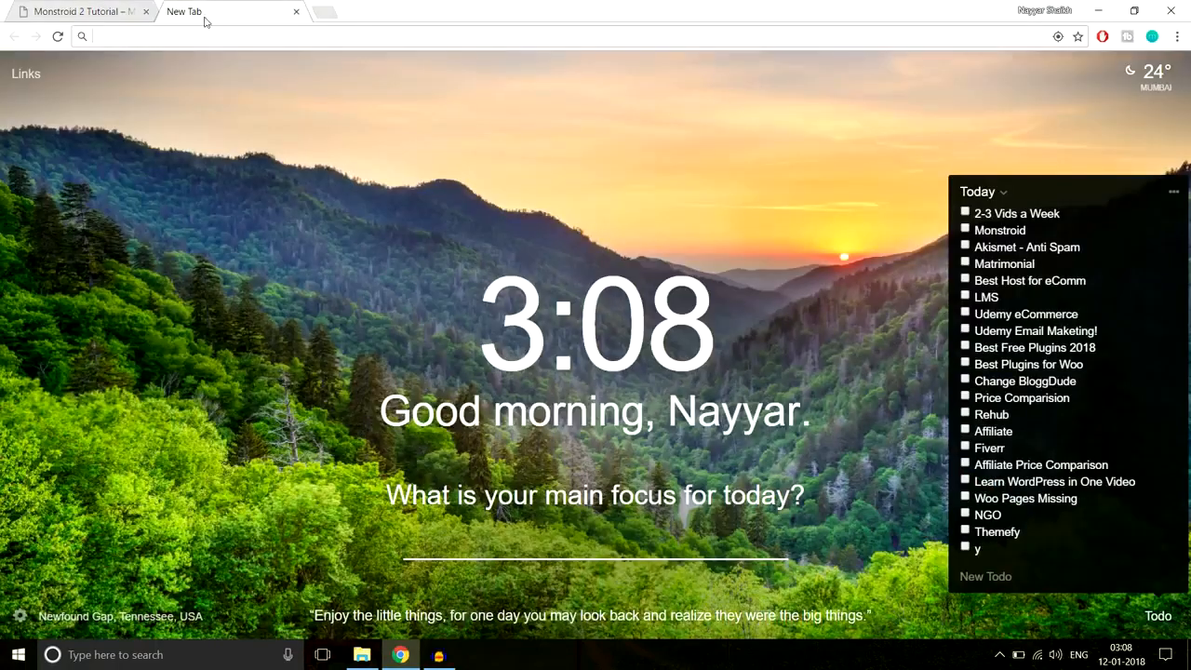
{"action": "type", "text": "bl"}
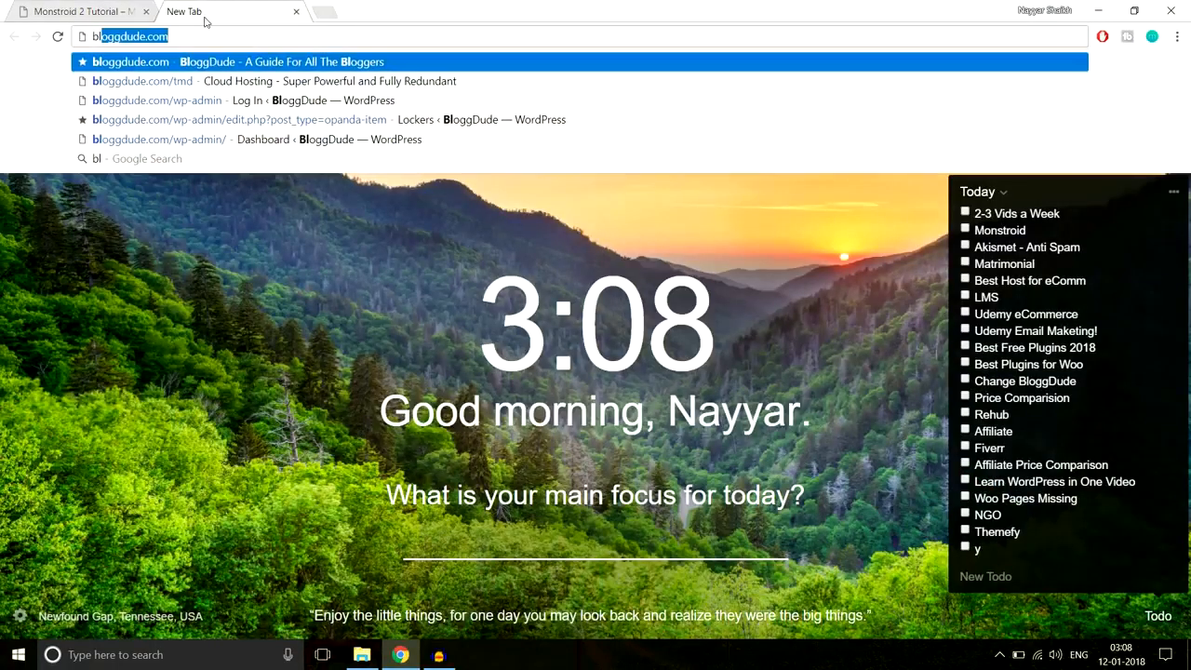
{"action": "type", "text": "oggdude.com/tmd"}
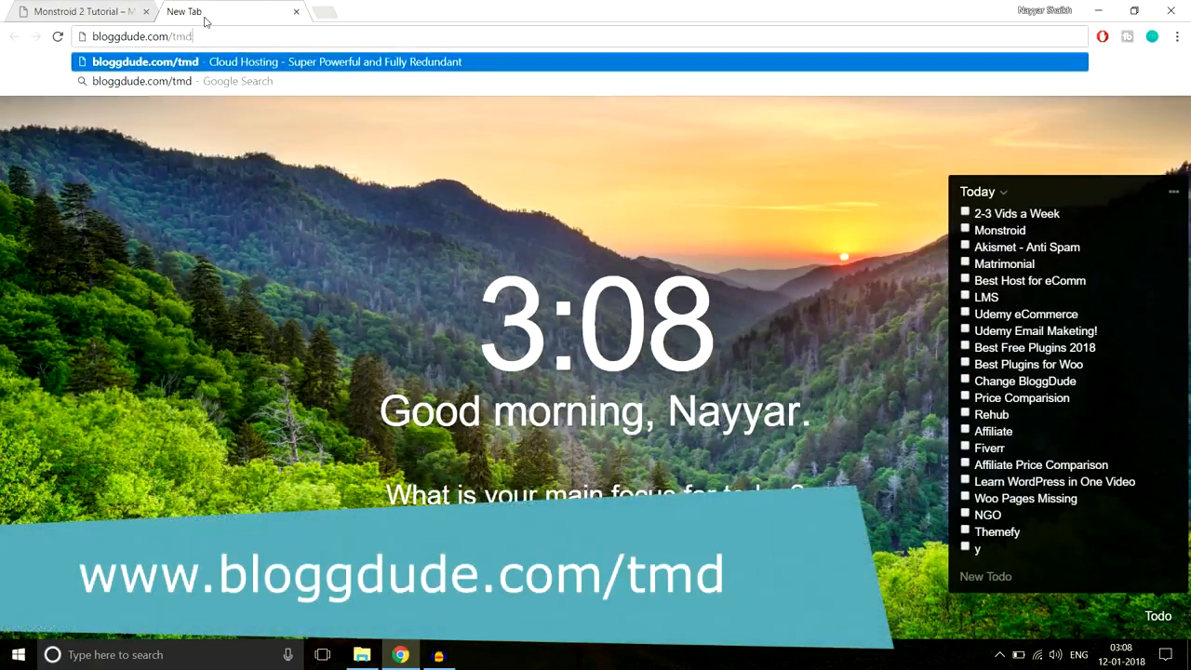
{"action": "key", "text": "Return"}
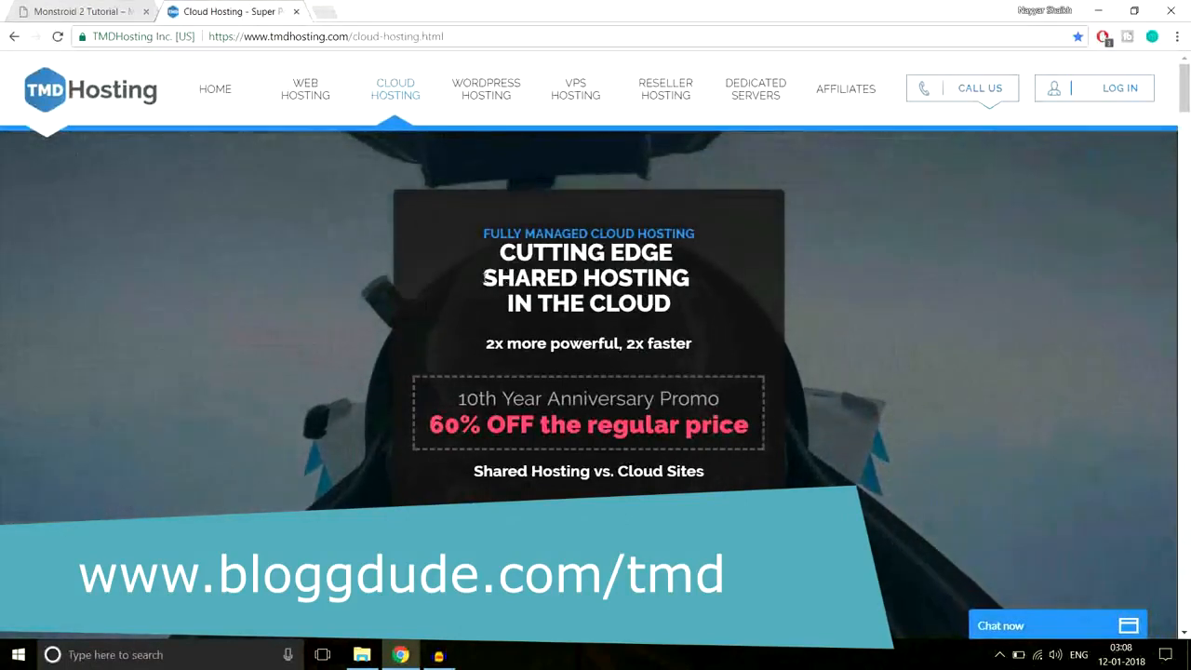
{"action": "left_click_drag", "start_coordinate": [482, 277], "coordinate": [694, 276]}
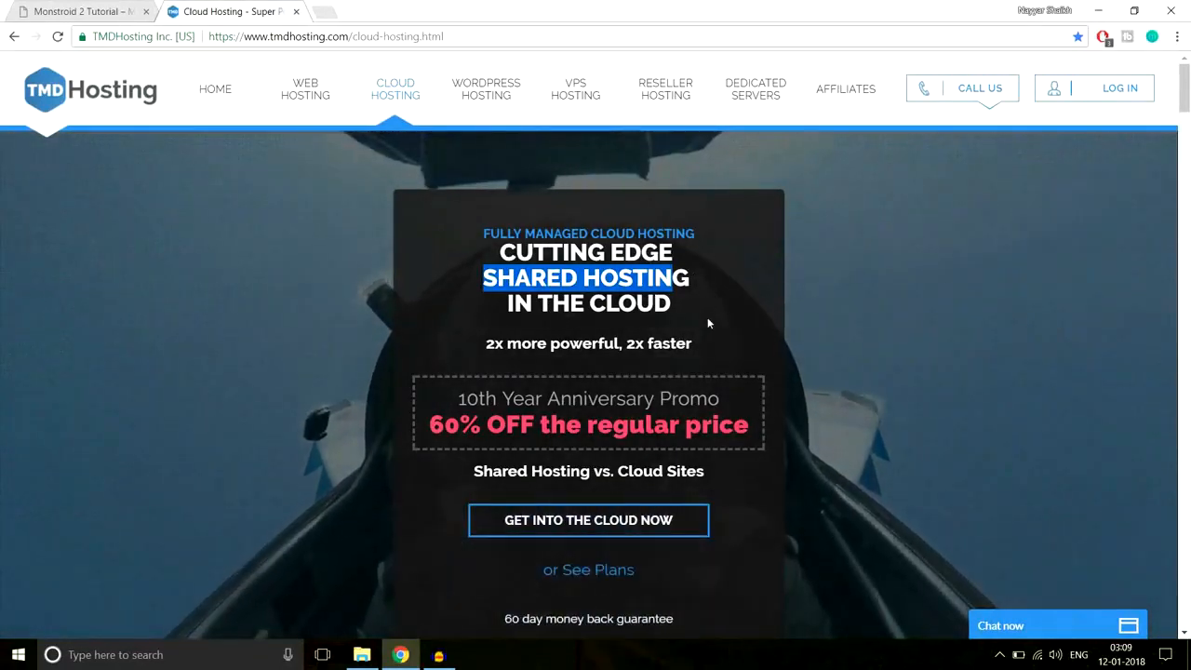
- Open GET INTO THE CLOUD NOW and compare the Starter and Business Cloud plans
{"action": "left_click", "coordinate": [614, 523]}
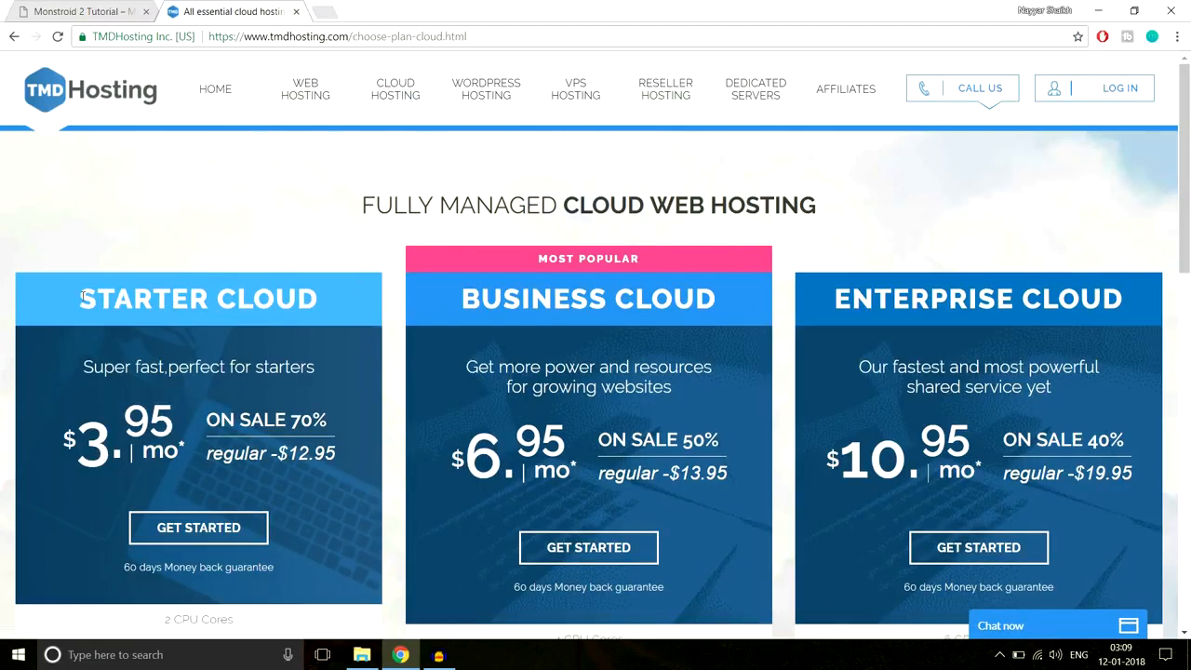
{"action": "left_click_drag", "start_coordinate": [122, 298], "coordinate": [316, 299]}
{"action": "left_click_drag", "start_coordinate": [464, 295], "coordinate": [716, 298]}
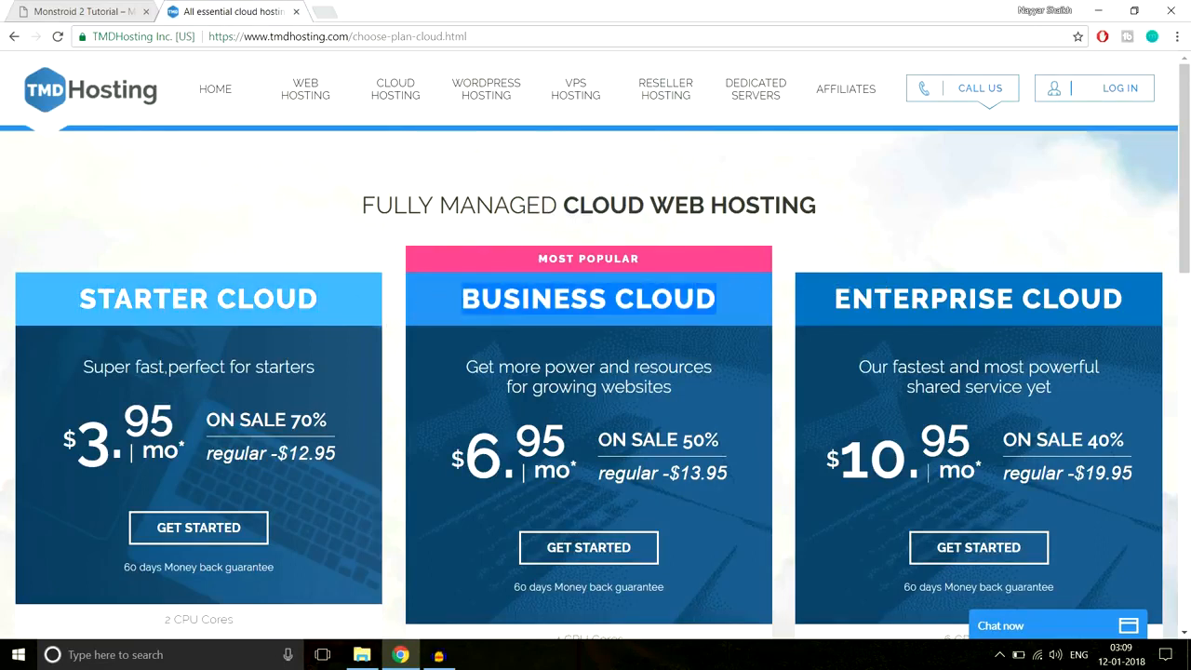
{"action": "scroll", "coordinate": [917, 311], "scroll_direction": "down", "scroll_amount": 5}
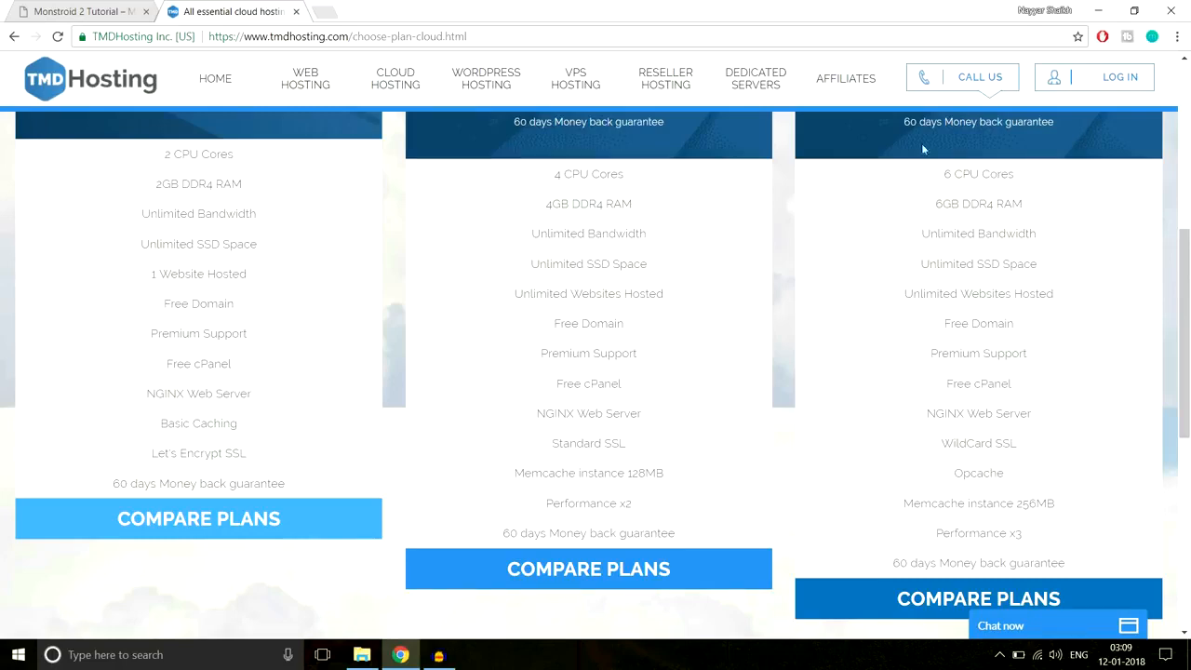
- Glance at the Monstroid 2 Tutorial tab, then switch back to the TMDHosting cloud pricing tab
{"action": "left_click", "coordinate": [135, 6]}
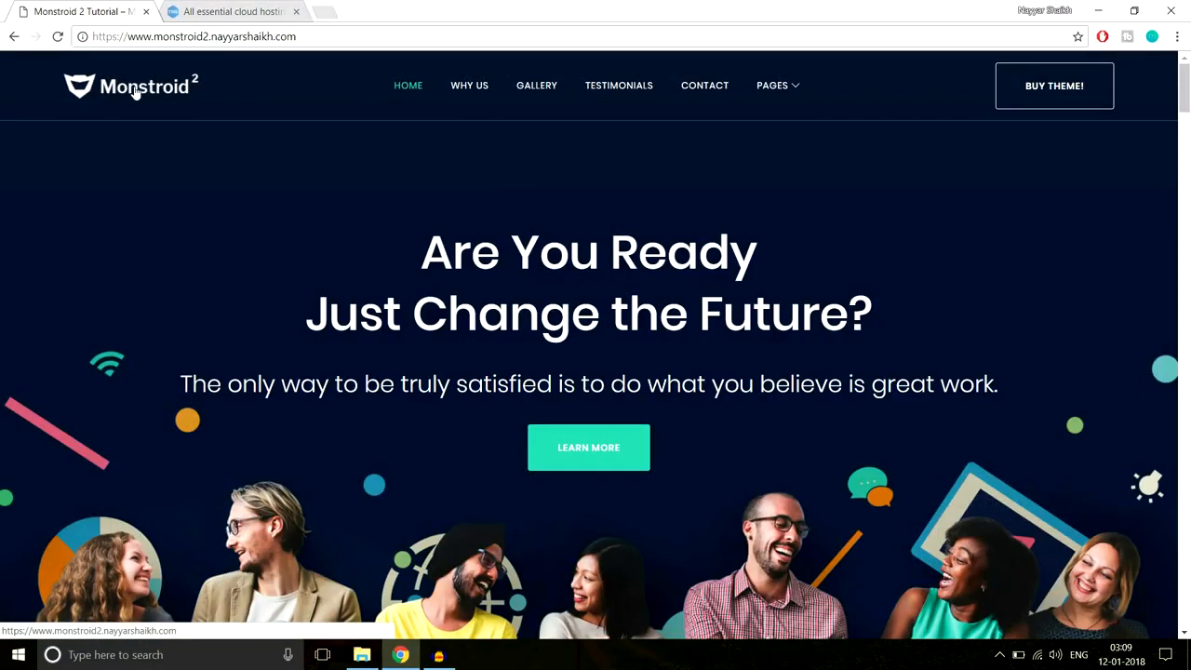
{"action": "scroll", "coordinate": [806, 437], "scroll_direction": "down", "scroll_amount": 2}
{"action": "scroll", "coordinate": [624, 411], "scroll_direction": "up", "scroll_amount": 2}
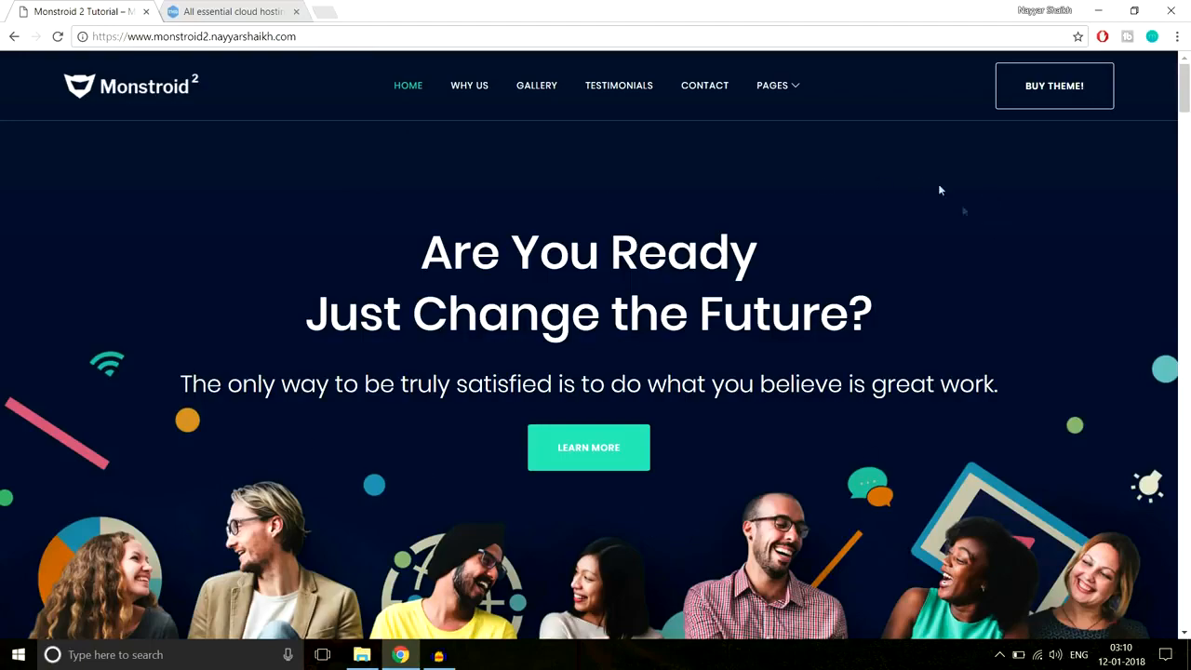
{"action": "scroll", "coordinate": [883, 582], "scroll_direction": "down", "scroll_amount": 3}
{"action": "scroll", "coordinate": [880, 587], "scroll_direction": "up", "scroll_amount": 3}
{"action": "left_click", "coordinate": [228, 11]}
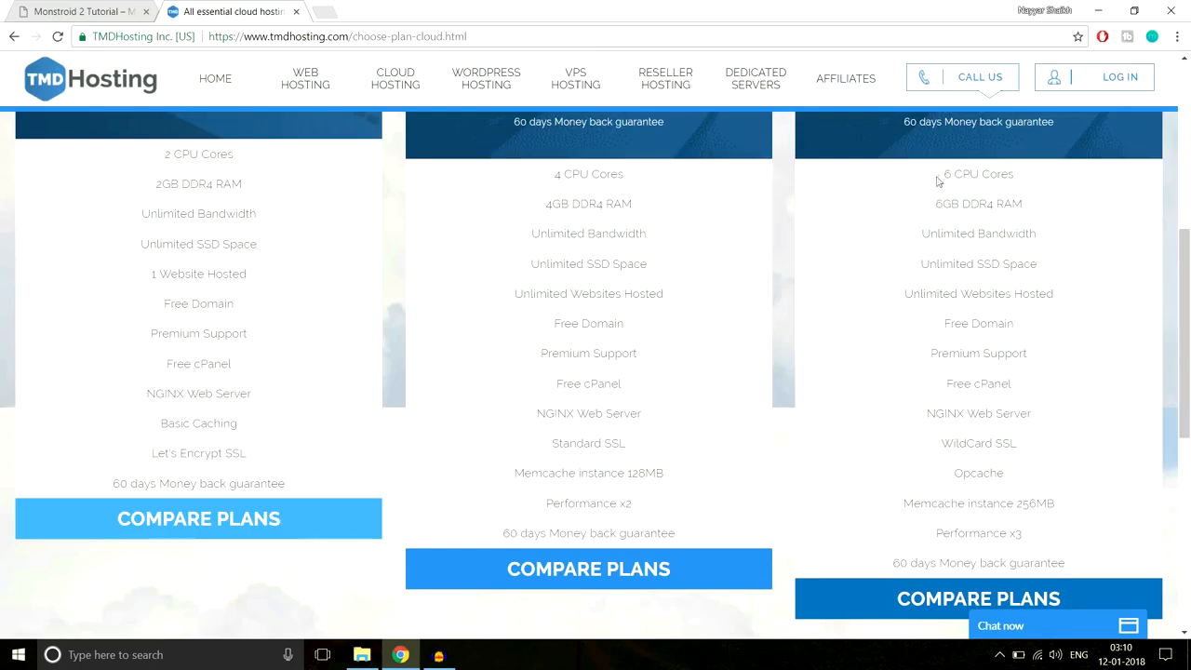
- Highlight the third plan's 6 CPU Cores, 6GB DDR4 RAM, Unlimited Bandwidth and SSD Space, then open a blank tab
{"action": "left_click_drag", "start_coordinate": [939, 177], "coordinate": [1028, 174]}
{"action": "left_click", "coordinate": [1028, 177]}
{"action": "left_click_drag", "start_coordinate": [934, 204], "coordinate": [1036, 204]}
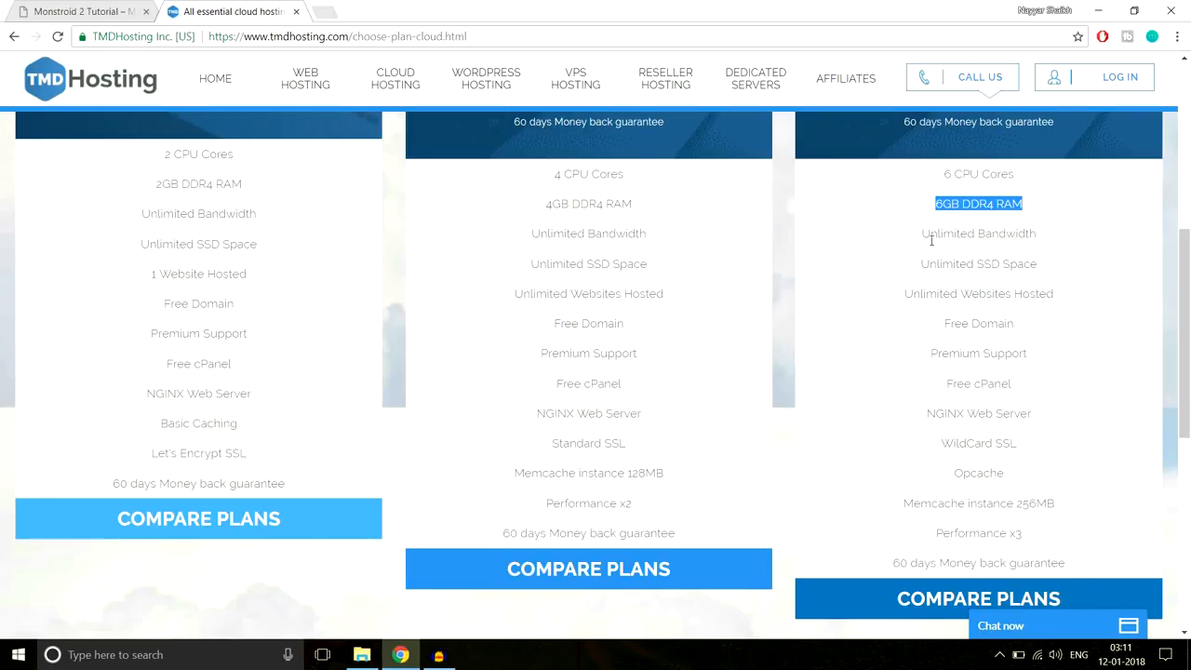
{"action": "left_click_drag", "start_coordinate": [913, 242], "coordinate": [1056, 247]}
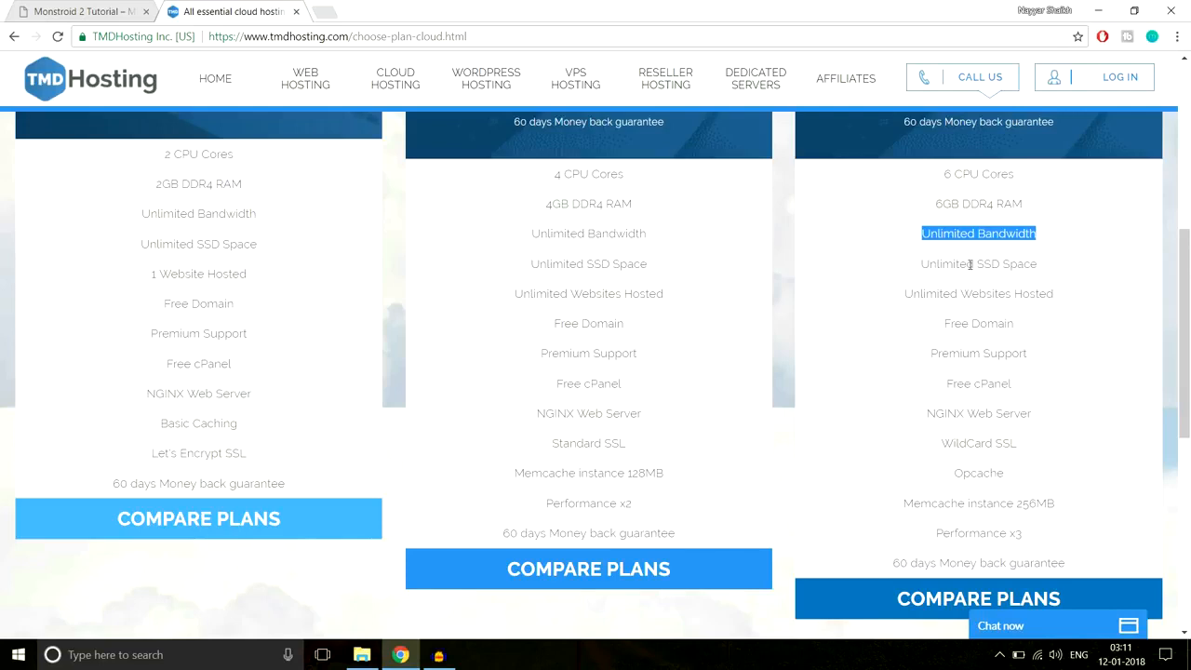
{"action": "left_click_drag", "start_coordinate": [979, 264], "coordinate": [1052, 268]}
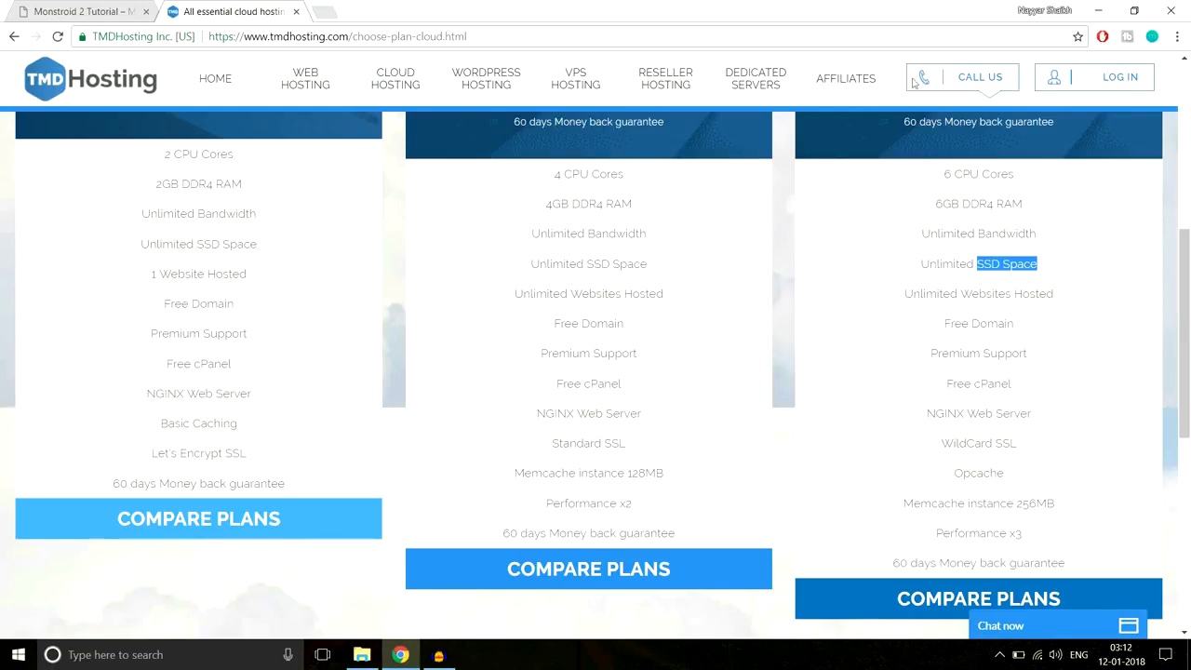
{"action": "left_click", "coordinate": [324, 12]}
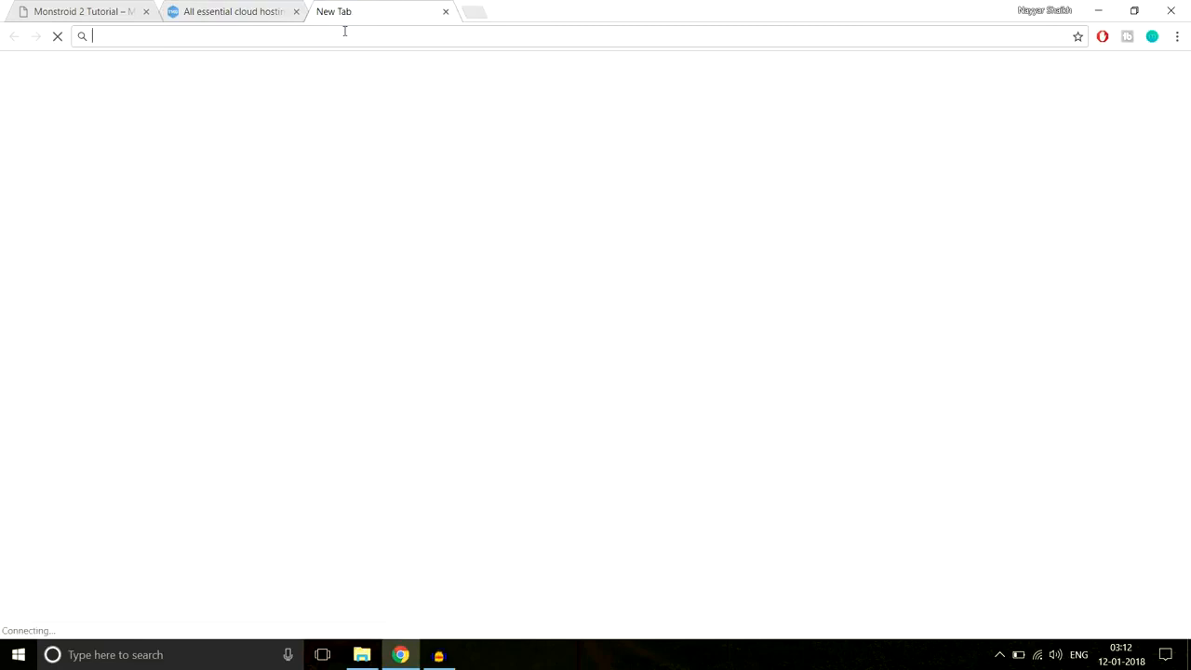
- Search 'ssd vs hdd web hosting' and enlarge the first SSD vs HDD speed chart in Images
{"action": "type", "text": "ssd vs hdd"}
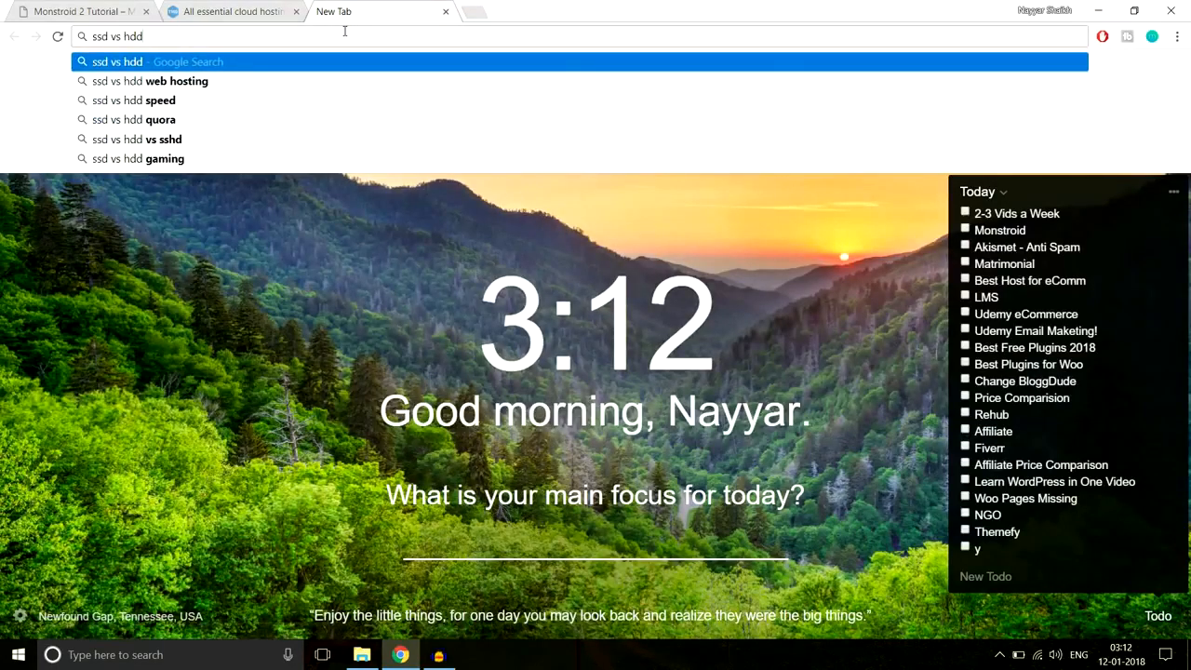
{"action": "key", "text": "Down"}
{"action": "key", "text": "Return"}
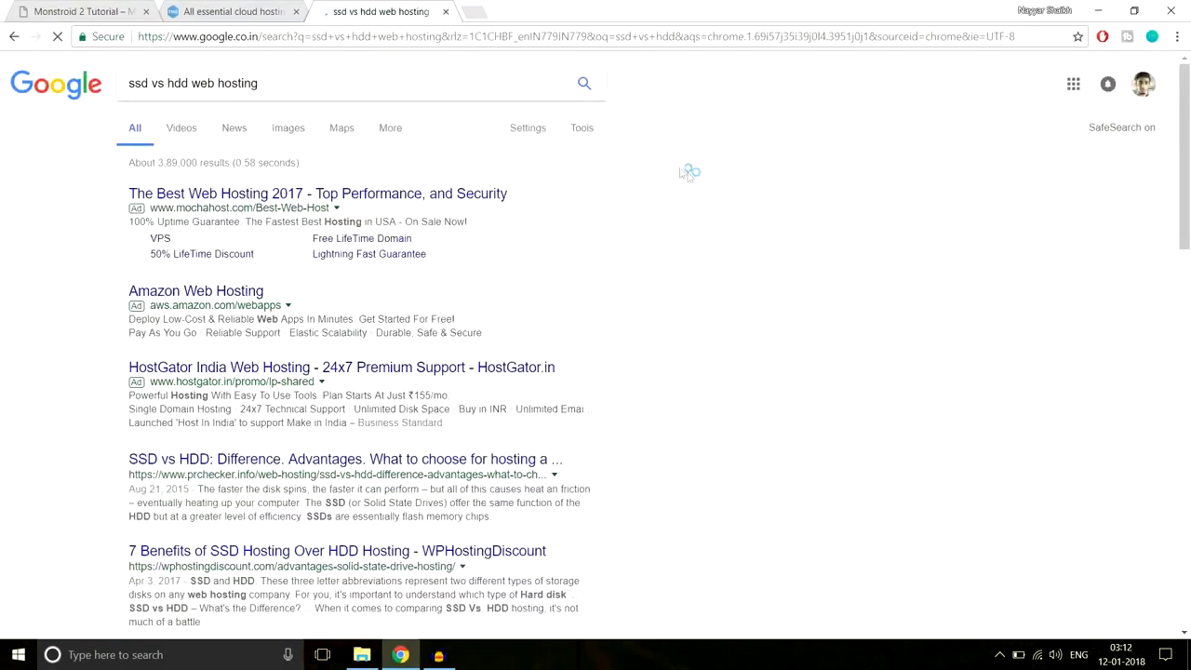
{"action": "scroll", "coordinate": [784, 370], "scroll_direction": "down", "scroll_amount": 4}
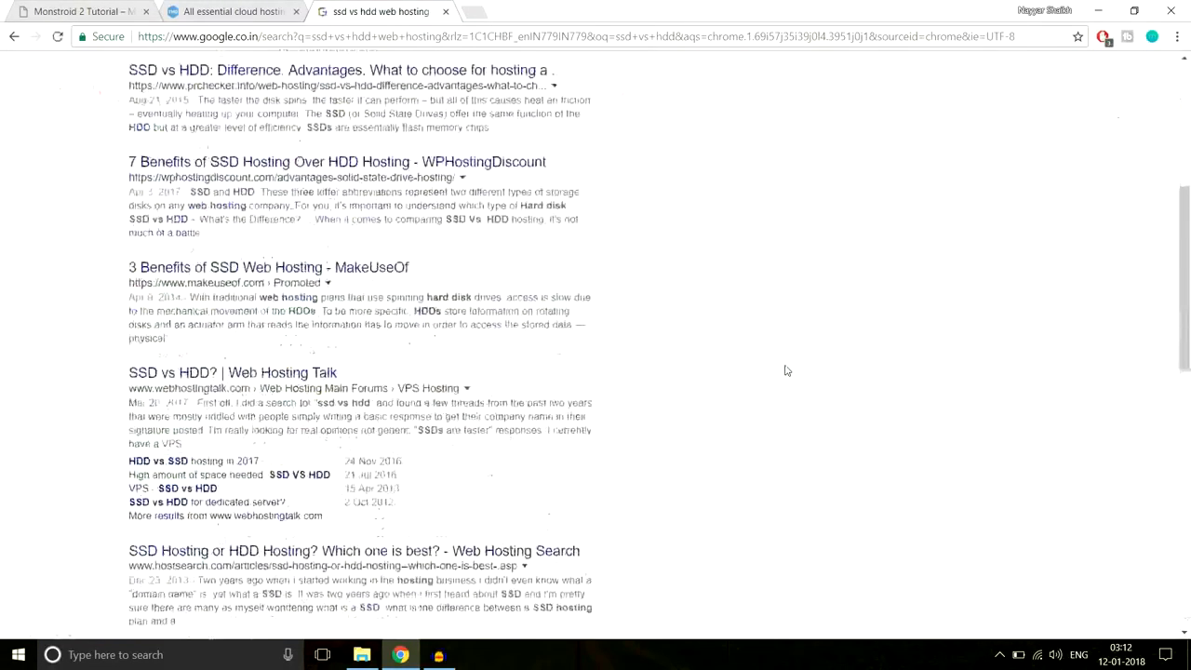
{"action": "scroll", "coordinate": [784, 370], "scroll_direction": "down", "scroll_amount": 3}
{"action": "scroll", "coordinate": [787, 372], "scroll_direction": "up", "scroll_amount": 1}
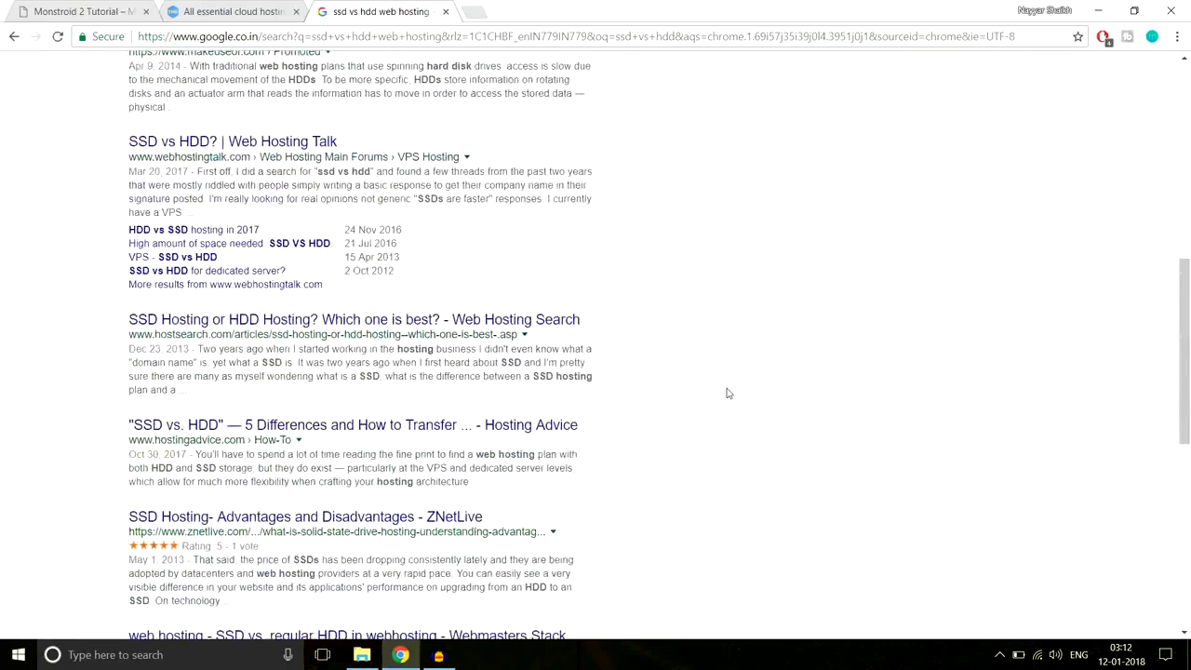
{"action": "scroll", "coordinate": [728, 393], "scroll_direction": "up", "scroll_amount": 7}
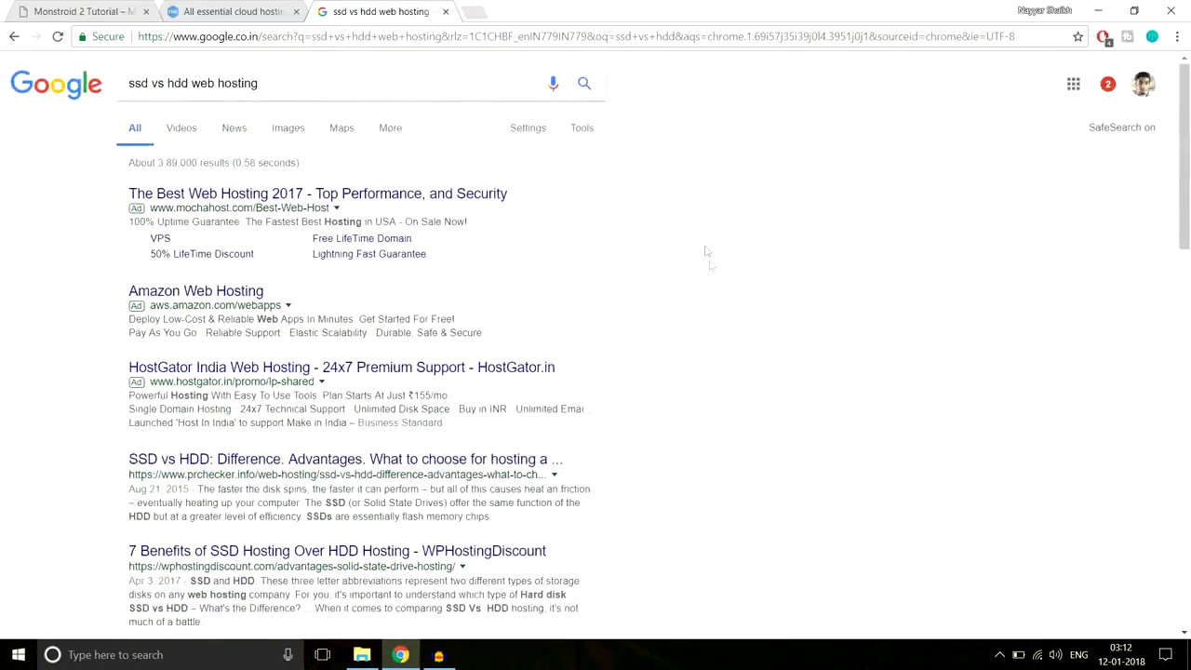
{"action": "left_click", "coordinate": [291, 133]}
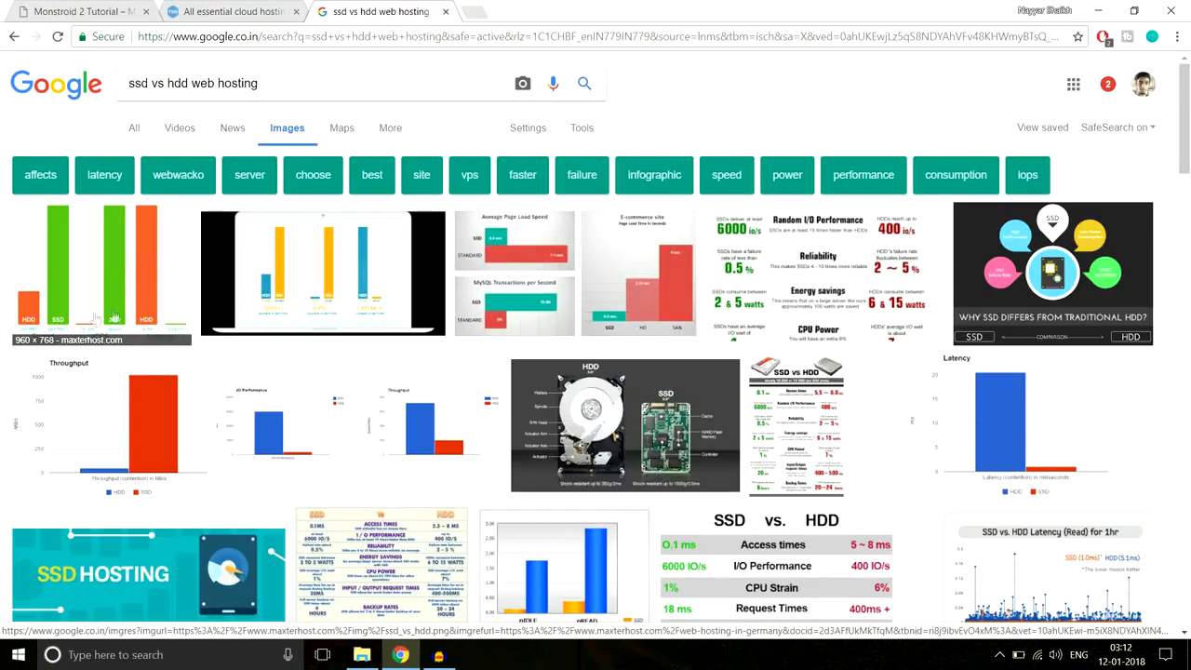
{"action": "left_click", "coordinate": [77, 273]}
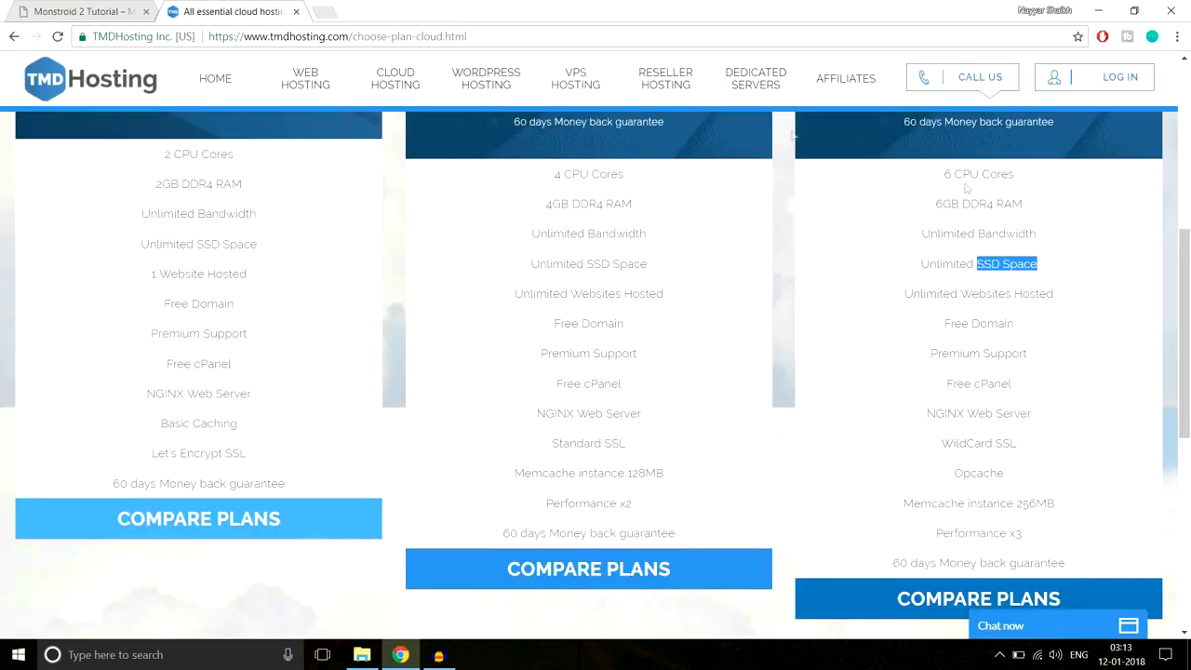
- Close the search tab and re-highlight SSD Space in the third TMDHosting plan
{"action": "left_click", "coordinate": [447, 13]}
{"action": "left_click", "coordinate": [1014, 270]}
{"action": "left_click_drag", "start_coordinate": [975, 264], "coordinate": [1052, 266]}
{"action": "left_click", "coordinate": [1050, 268]}
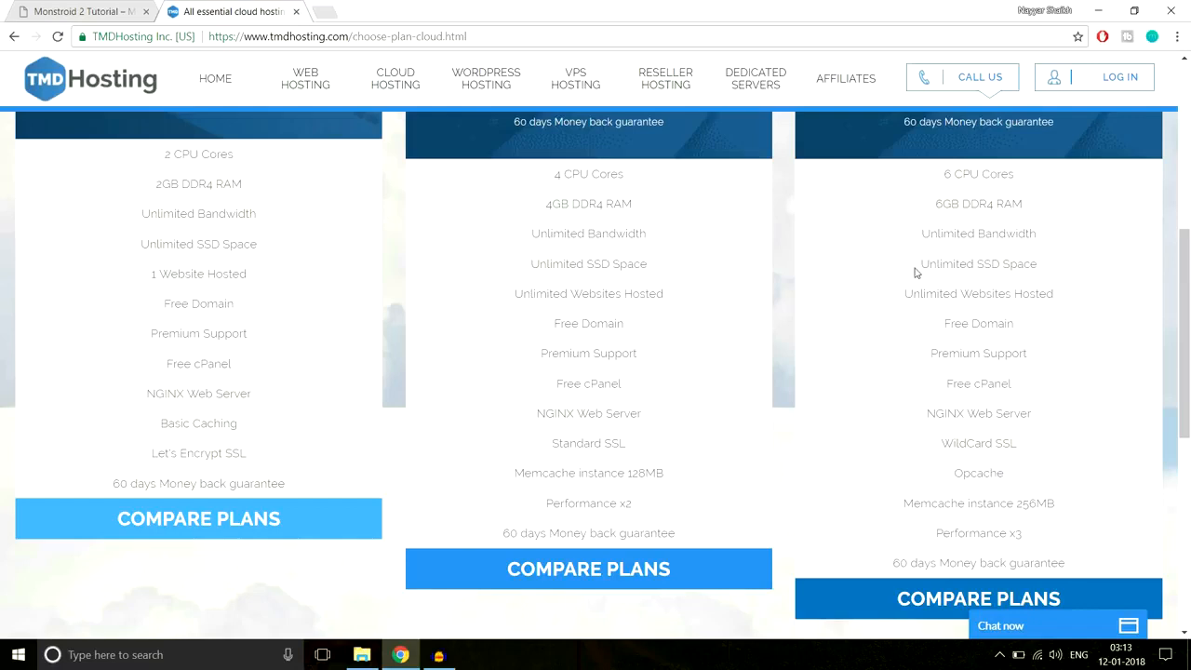
{"action": "left_click_drag", "start_coordinate": [917, 269], "coordinate": [1054, 264]}
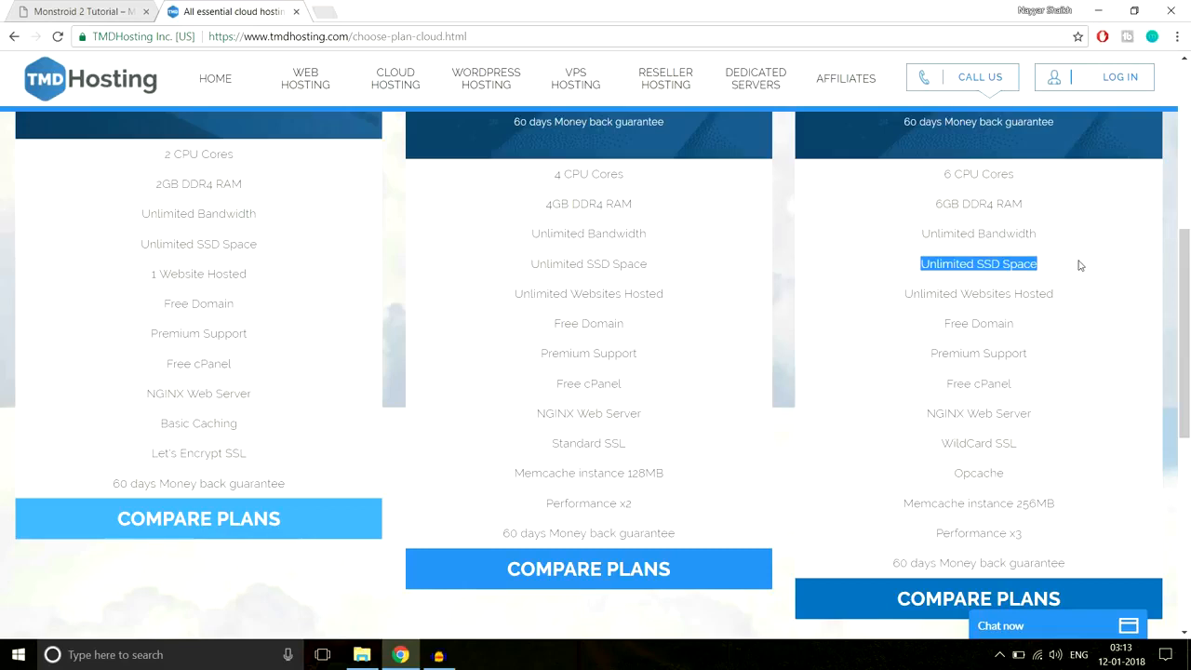
{"action": "left_click", "coordinate": [1032, 272]}
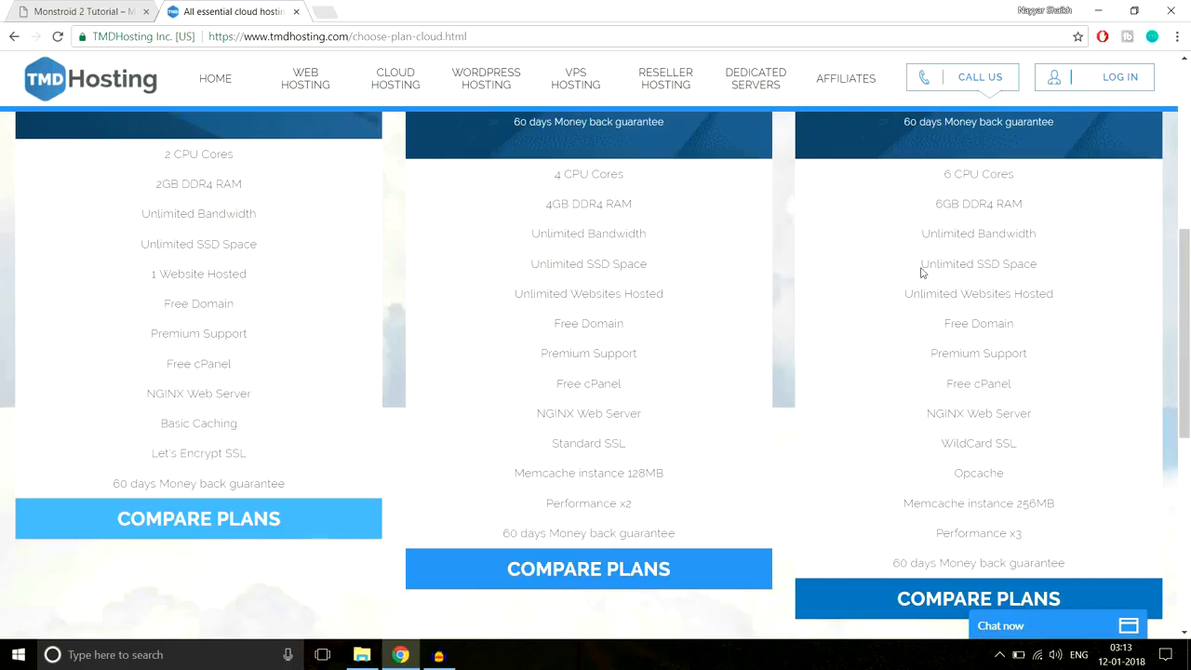
{"action": "left_click_drag", "start_coordinate": [921, 271], "coordinate": [1049, 266]}
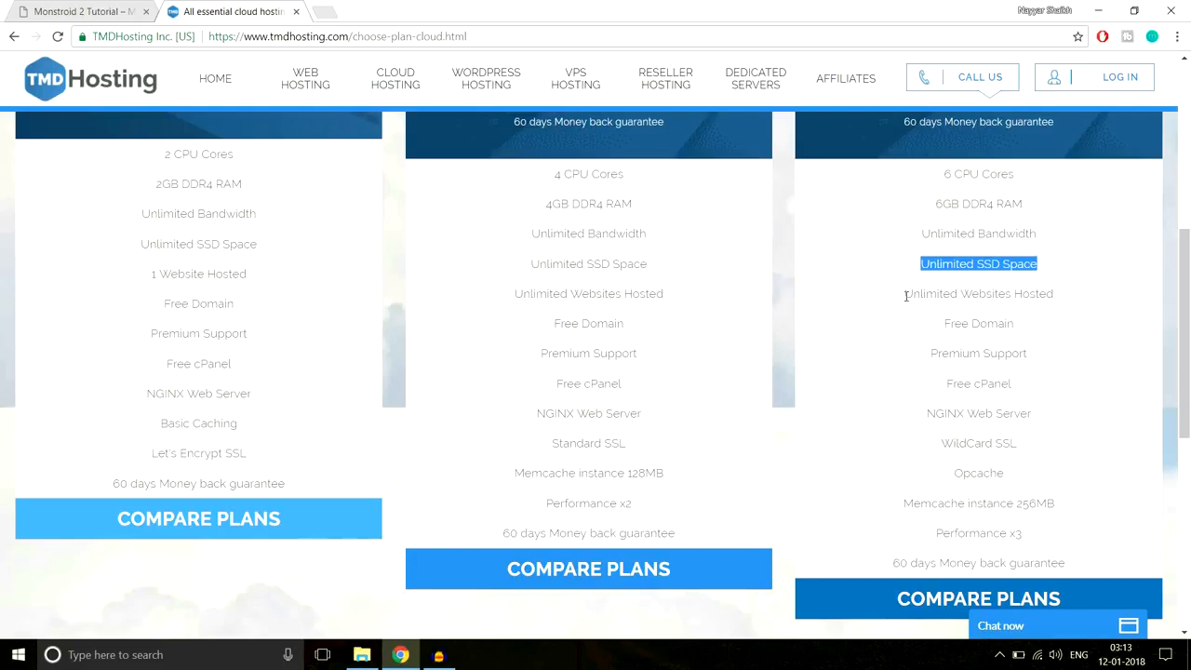
{"action": "left_click_drag", "start_coordinate": [905, 296], "coordinate": [1082, 298]}
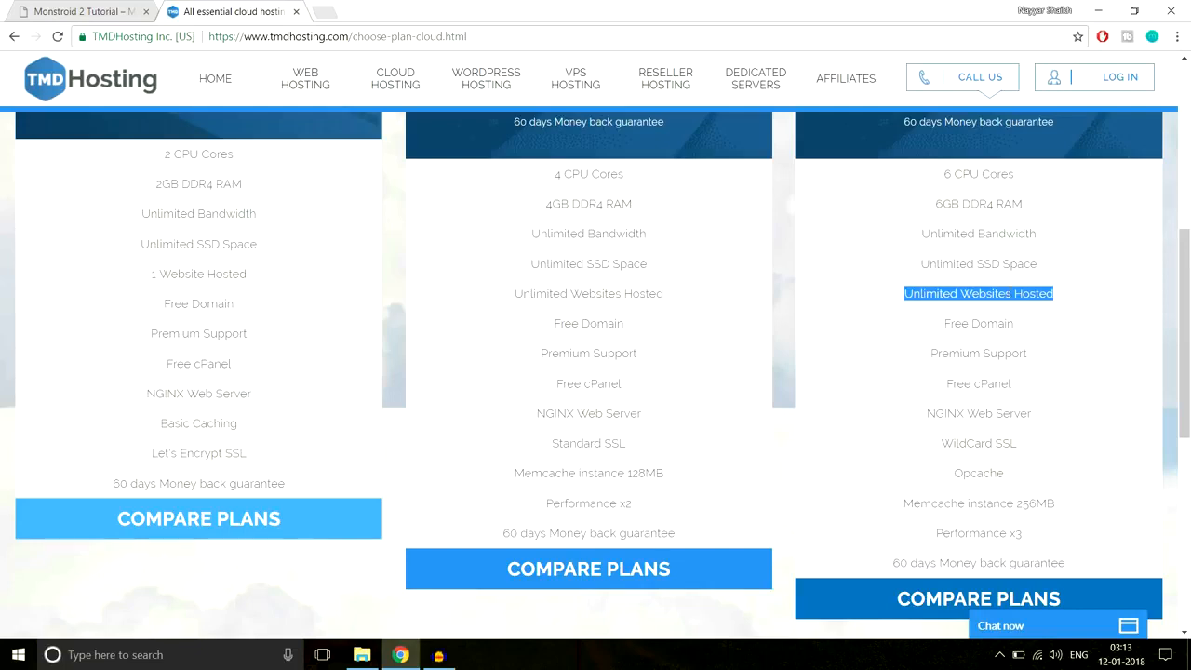
{"action": "left_click_drag", "start_coordinate": [944, 327], "coordinate": [1020, 325]}
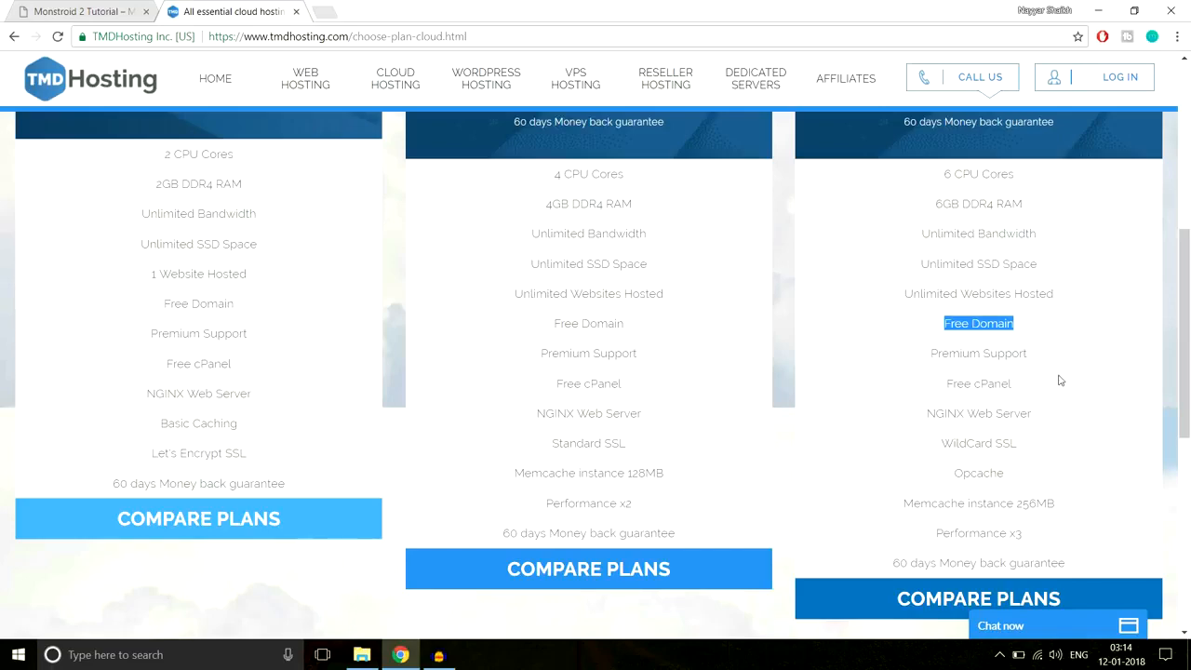
- Review Enterprise Cloud's features: Premium Support, Free cPanel, NGINX, WildCard SSL, Opcache, Memcache 256MB, Performance x3
{"action": "scroll", "coordinate": [854, 406], "scroll_direction": "up", "scroll_amount": 3}
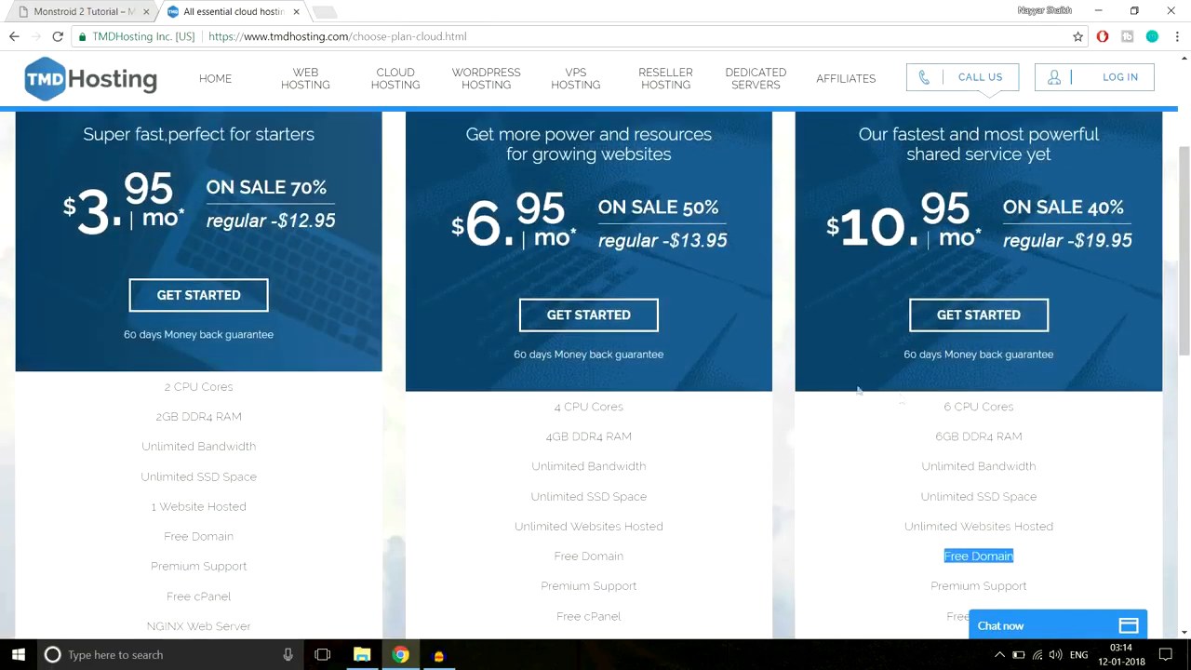
{"action": "scroll", "coordinate": [893, 400], "scroll_direction": "down", "scroll_amount": 4}
{"action": "scroll", "coordinate": [993, 389], "scroll_direction": "up", "scroll_amount": 1}
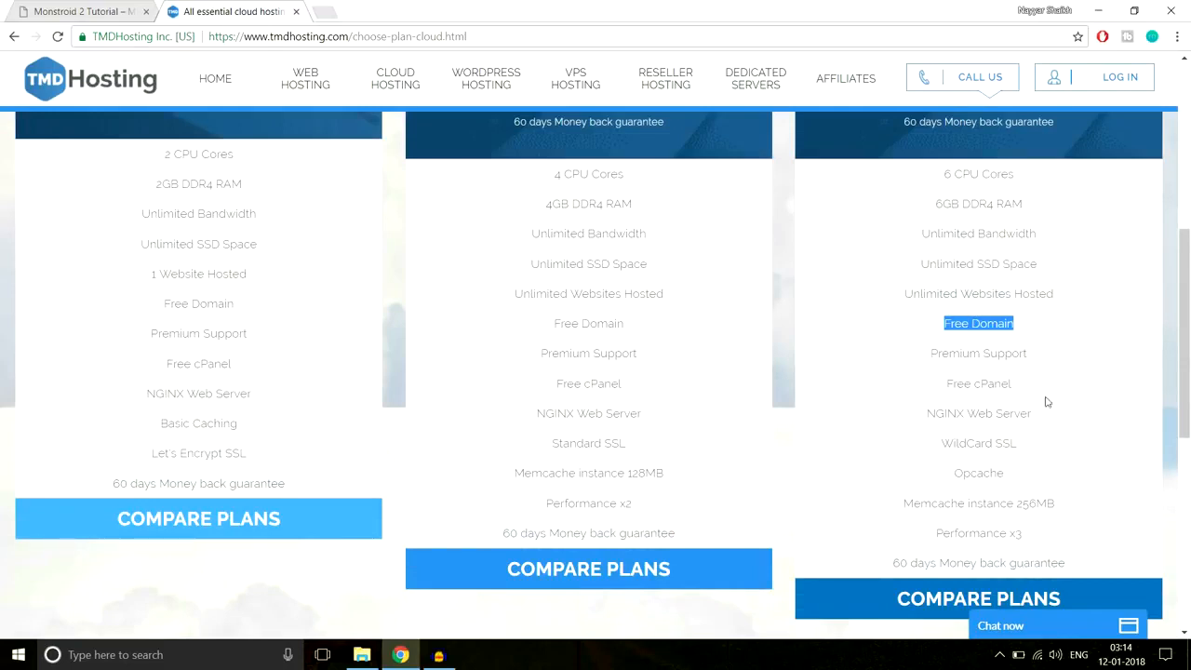
{"action": "left_click_drag", "start_coordinate": [928, 353], "coordinate": [1050, 350]}
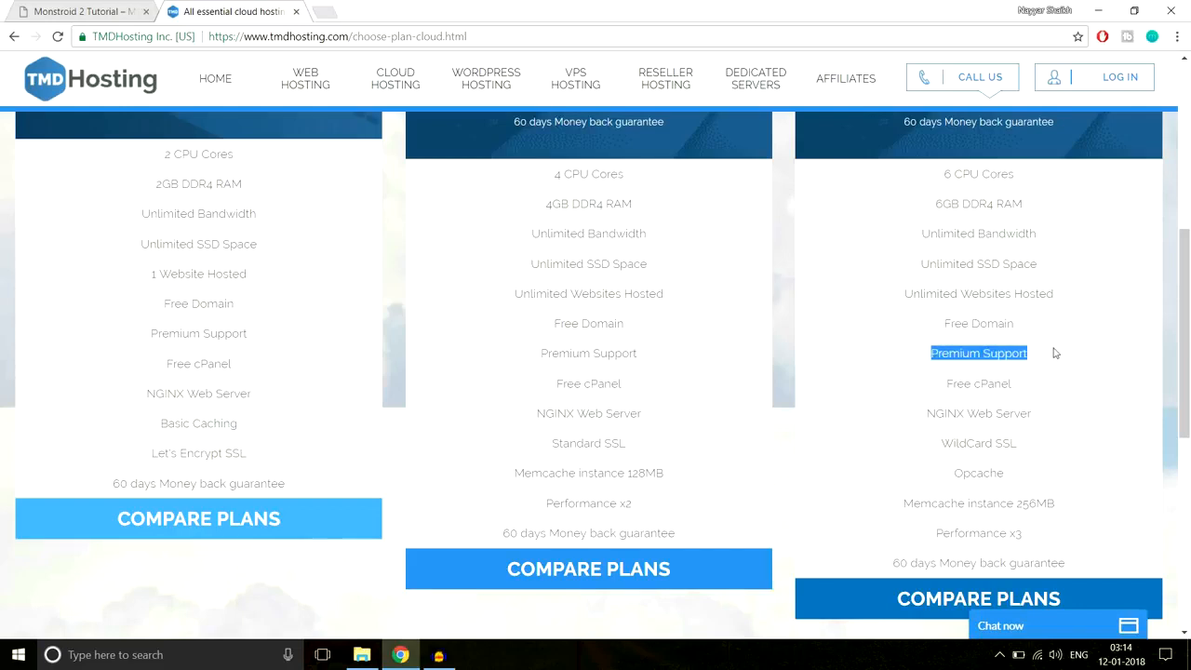
{"action": "left_click_drag", "start_coordinate": [948, 381], "coordinate": [1034, 385]}
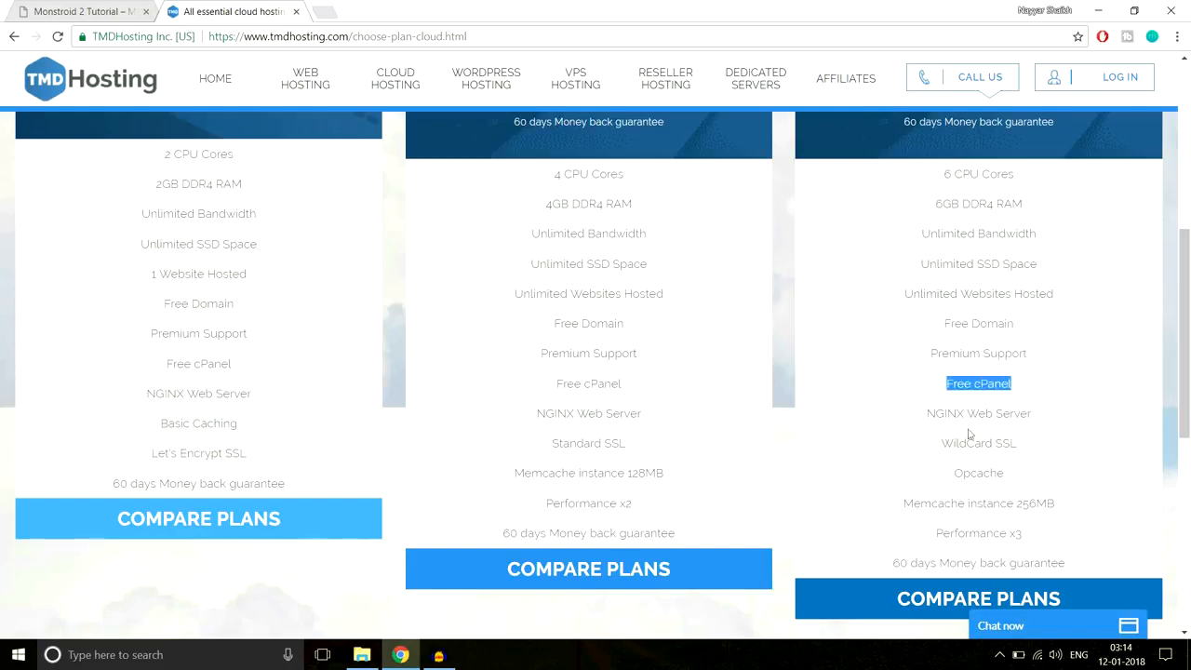
{"action": "left_click_drag", "start_coordinate": [920, 413], "coordinate": [1051, 412]}
{"action": "left_click_drag", "start_coordinate": [940, 445], "coordinate": [1031, 447]}
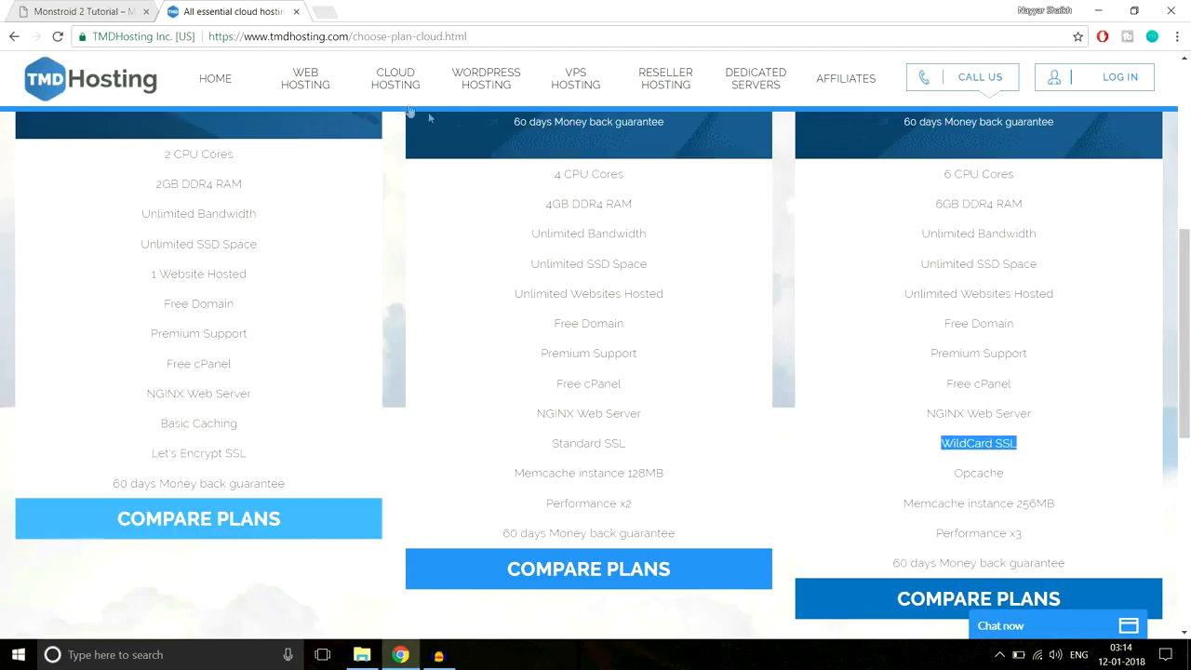
{"action": "left_click", "coordinate": [944, 446]}
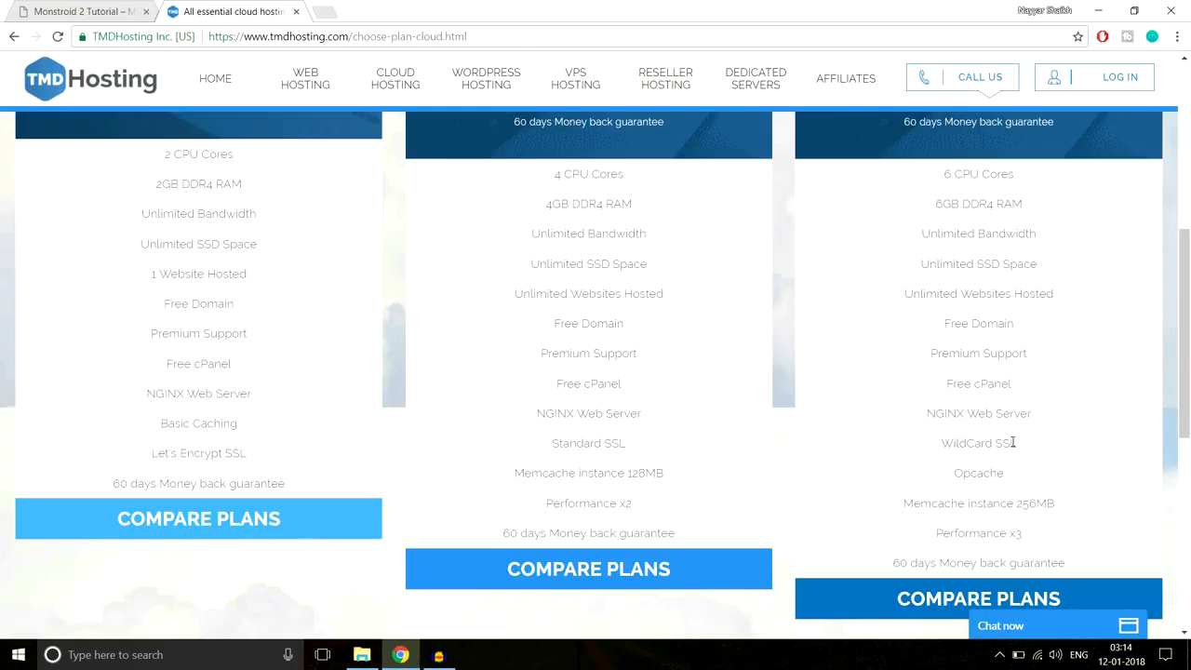
{"action": "double_click", "coordinate": [1008, 443]}
{"action": "scroll", "coordinate": [1085, 479], "scroll_direction": "down", "scroll_amount": 1}
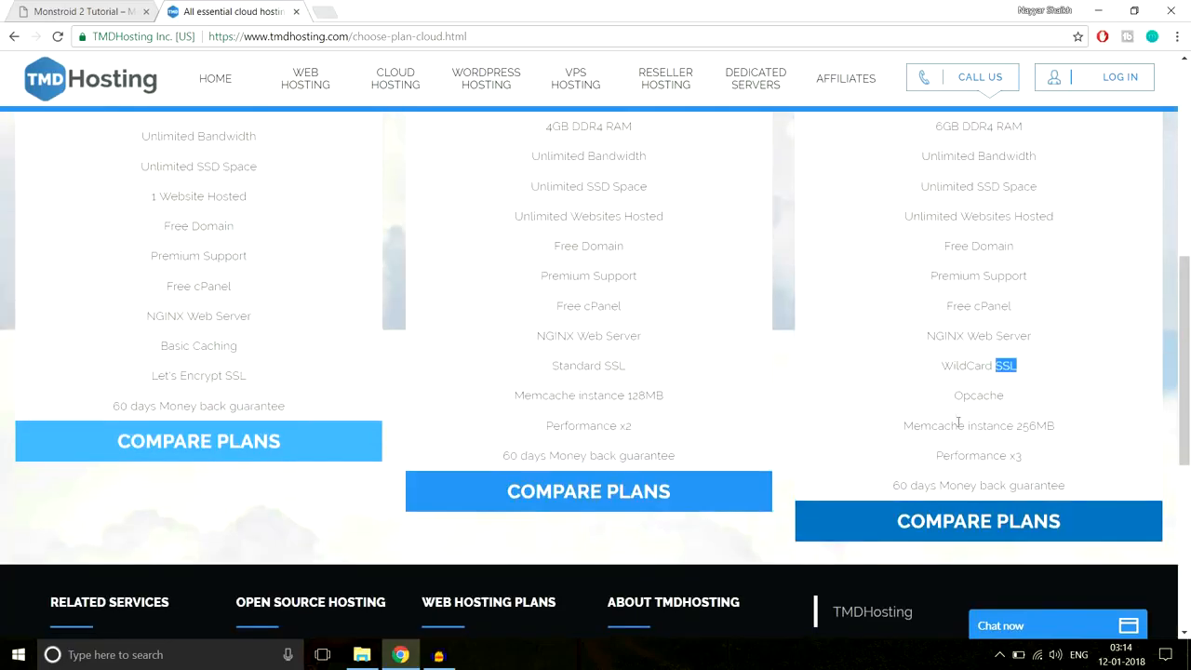
{"action": "left_click_drag", "start_coordinate": [954, 404], "coordinate": [1040, 397]}
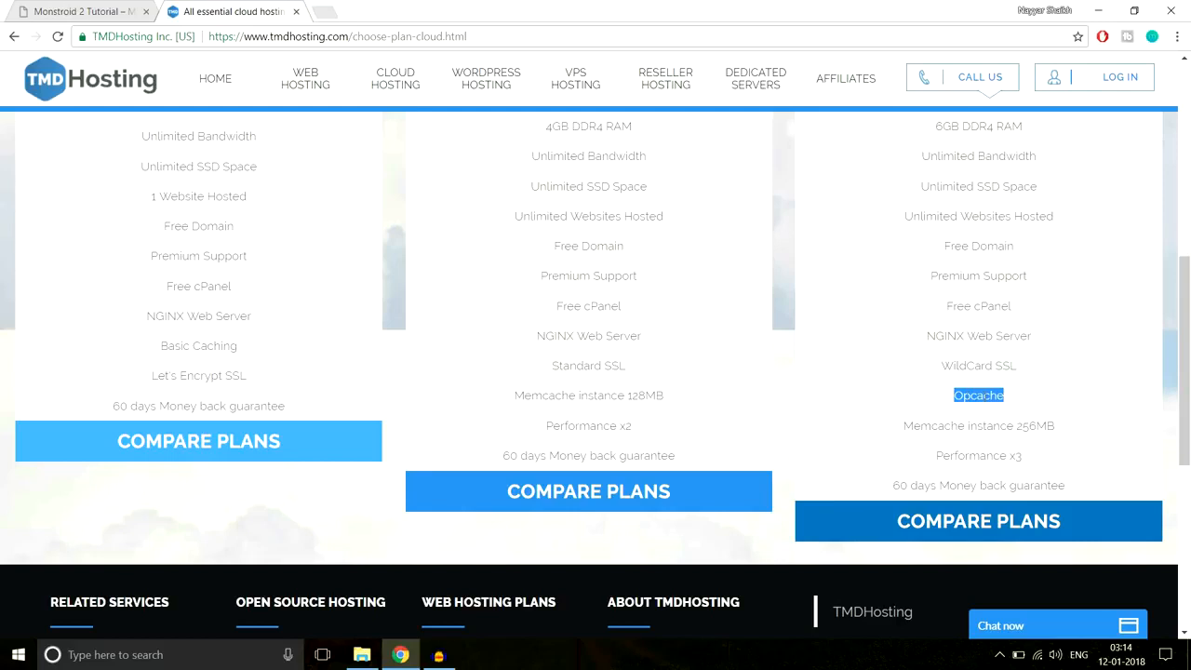
{"action": "left_click_drag", "start_coordinate": [903, 431], "coordinate": [1079, 425]}
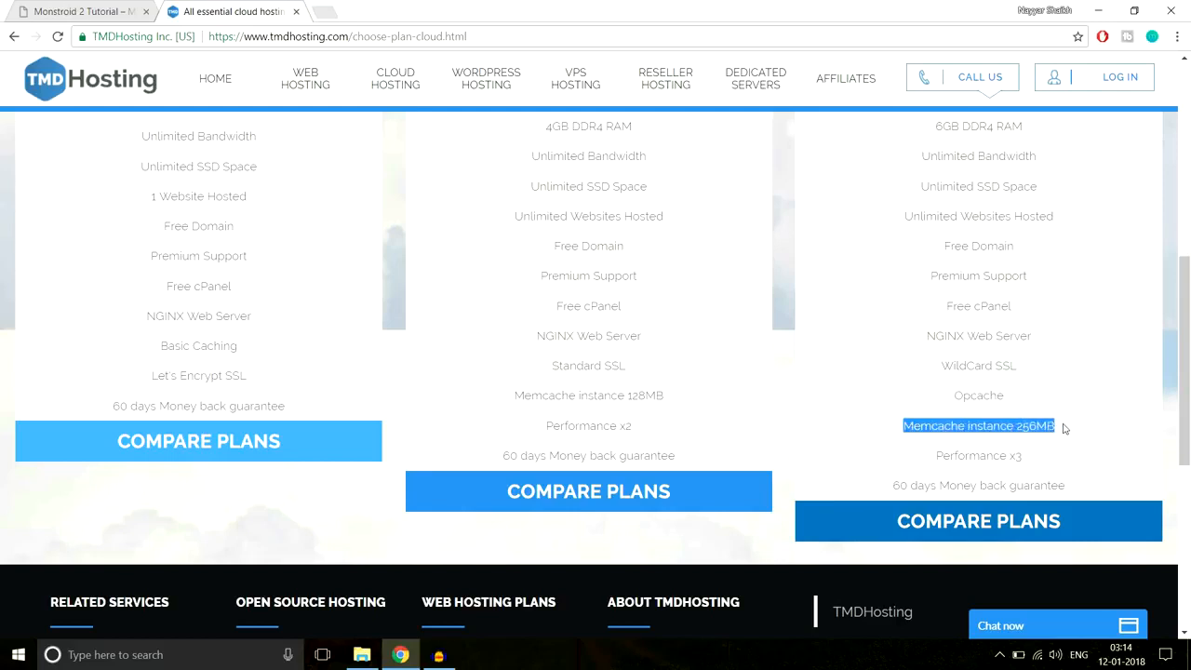
{"action": "left_click", "coordinate": [1064, 431]}
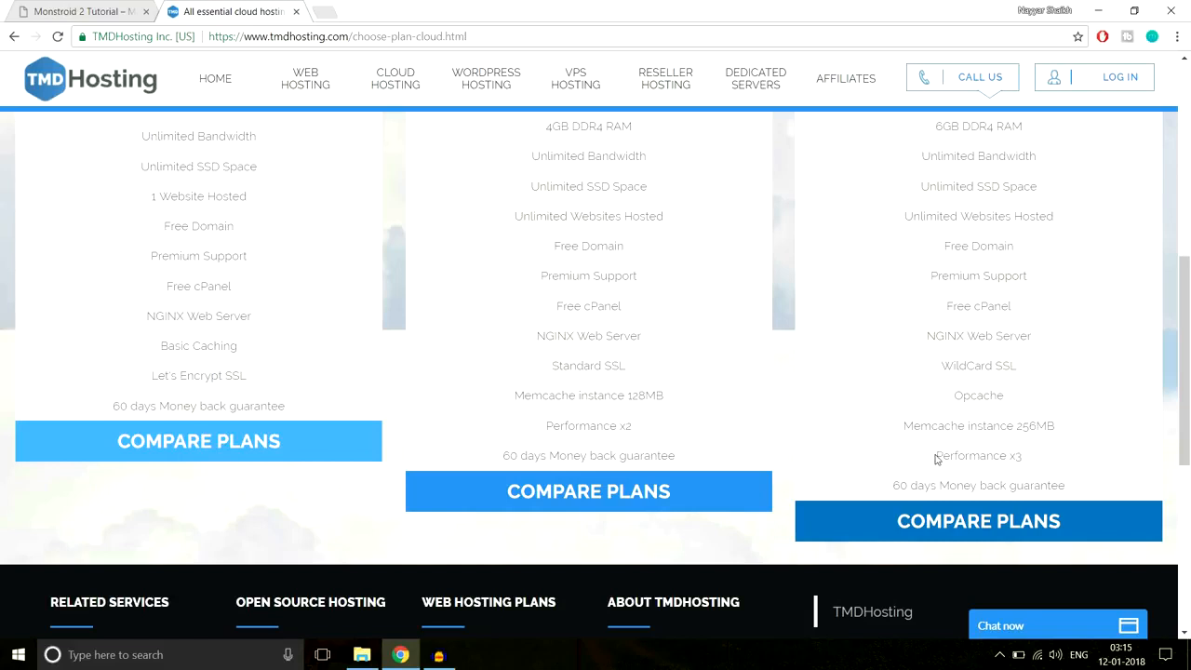
{"action": "left_click_drag", "start_coordinate": [938, 456], "coordinate": [1039, 457]}
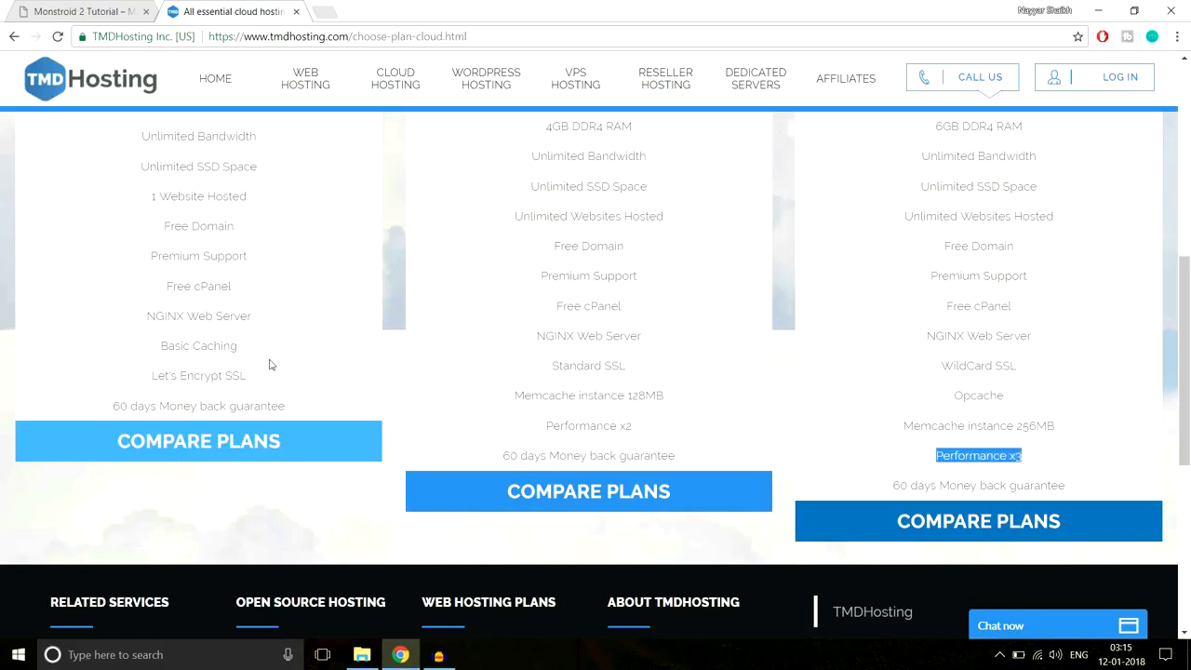
{"action": "left_click_drag", "start_coordinate": [894, 484], "coordinate": [1122, 495]}
- Compare the $3.95/mo Starter Cloud plan's 1 Website Hosted limit against the other plans
{"action": "scroll", "coordinate": [1122, 495], "scroll_direction": "up", "scroll_amount": 3}
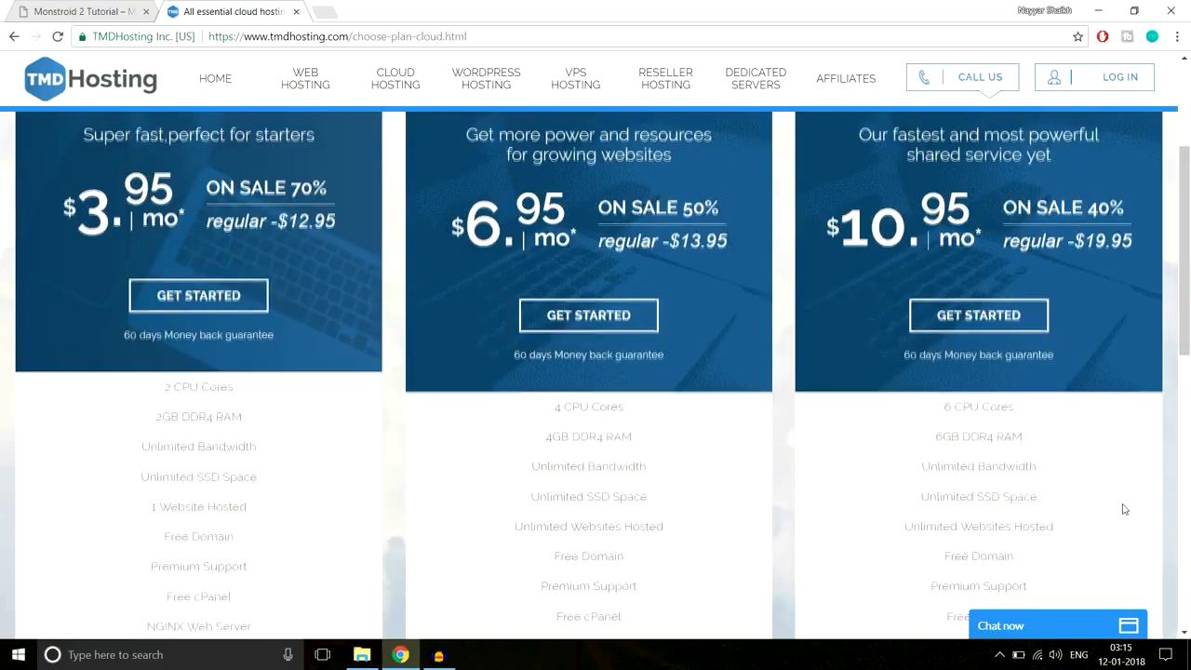
{"action": "scroll", "coordinate": [1122, 506], "scroll_direction": "up", "scroll_amount": 2}
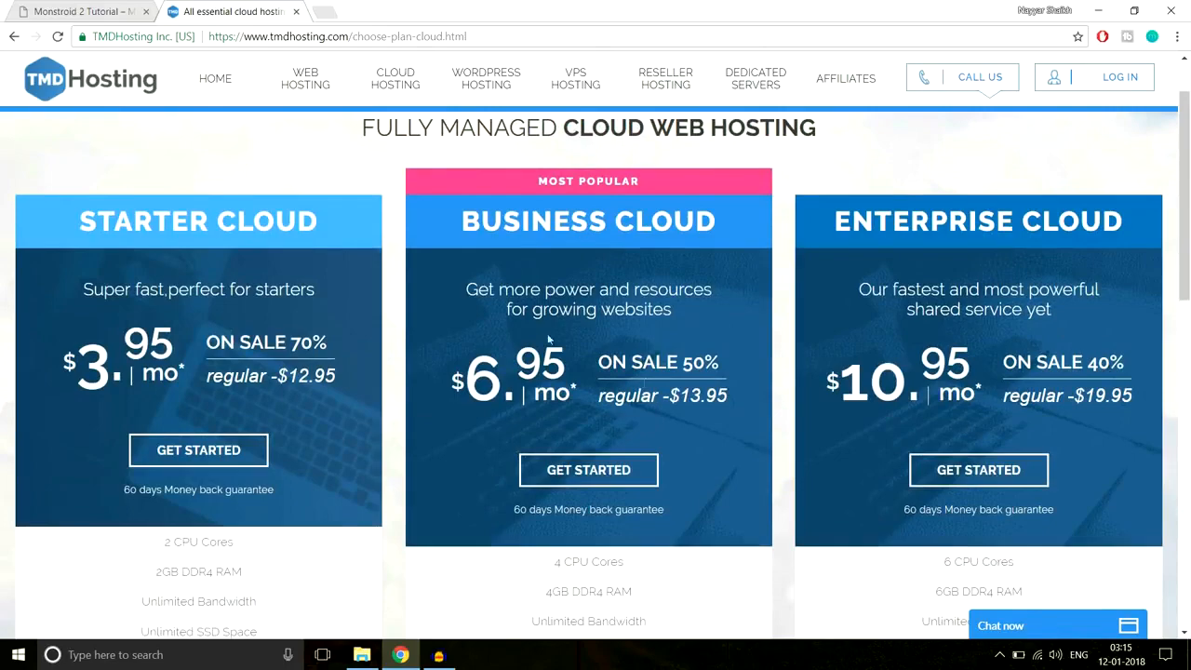
{"action": "scroll", "coordinate": [990, 307], "scroll_direction": "down", "scroll_amount": 2}
{"action": "left_click_drag", "start_coordinate": [82, 221], "coordinate": [353, 251]}
{"action": "scroll", "coordinate": [355, 320], "scroll_direction": "down", "scroll_amount": 1}
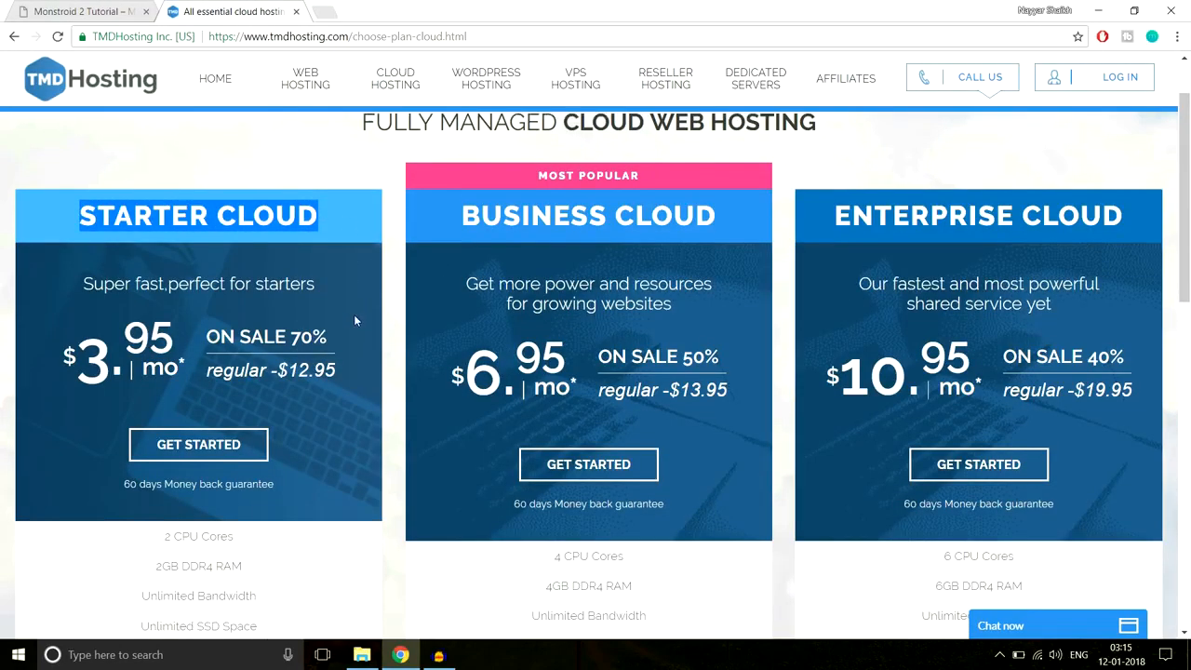
{"action": "scroll", "coordinate": [355, 320], "scroll_direction": "down", "scroll_amount": 4}
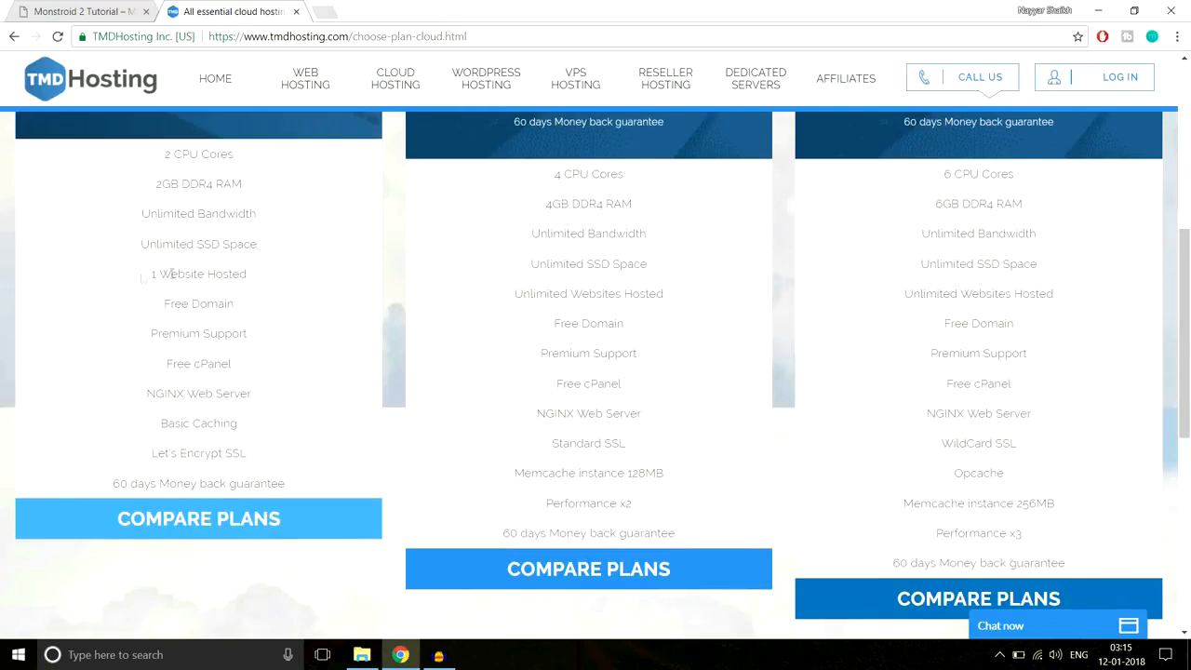
{"action": "left_click_drag", "start_coordinate": [142, 277], "coordinate": [272, 277]}
{"action": "scroll", "coordinate": [309, 351], "scroll_direction": "up", "scroll_amount": 3}
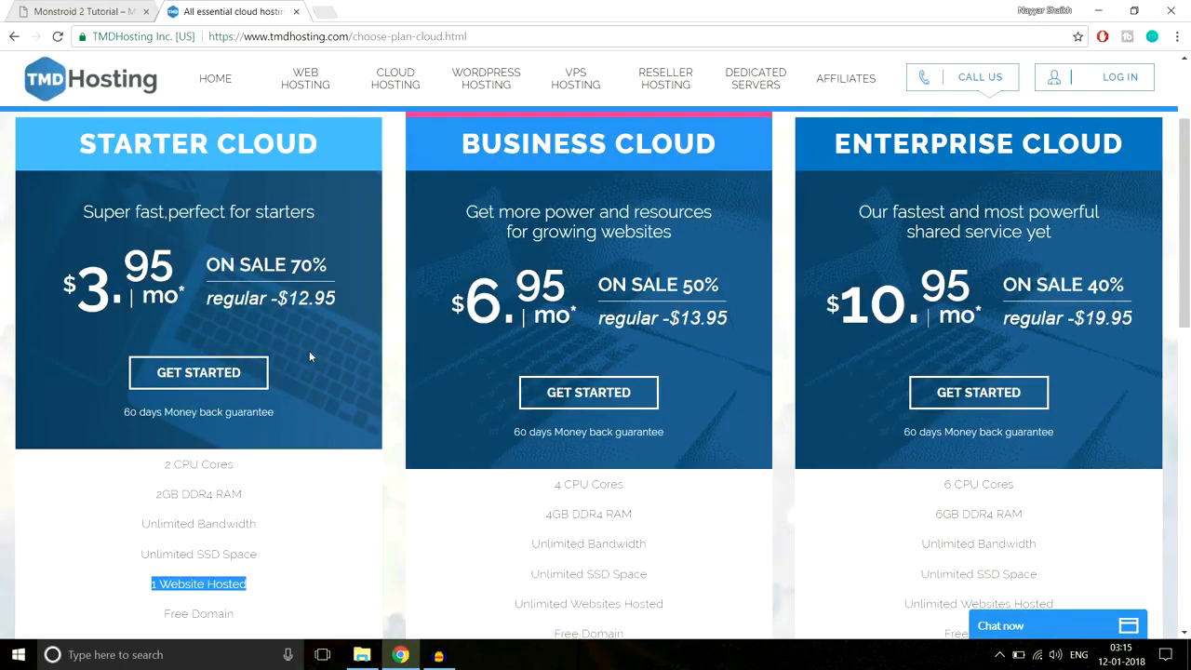
{"action": "scroll", "coordinate": [345, 344], "scroll_direction": "down", "scroll_amount": 3}
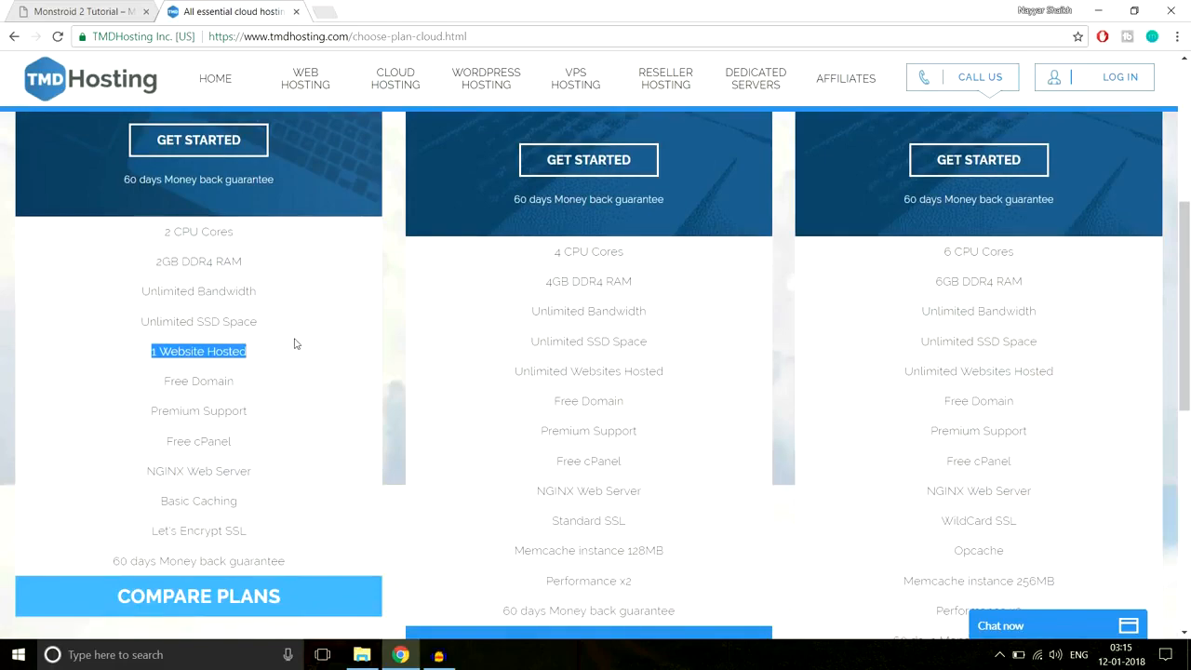
{"action": "scroll", "coordinate": [728, 400], "scroll_direction": "up", "scroll_amount": 3}
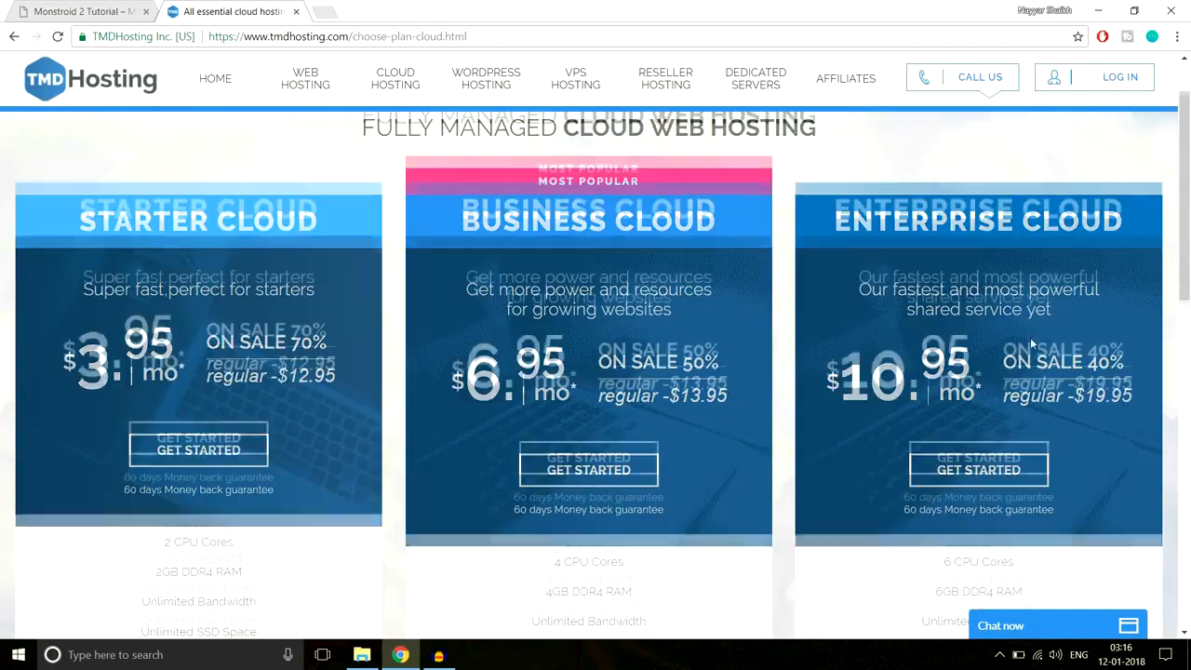
{"action": "scroll", "coordinate": [1030, 336], "scroll_direction": "down", "scroll_amount": 4}
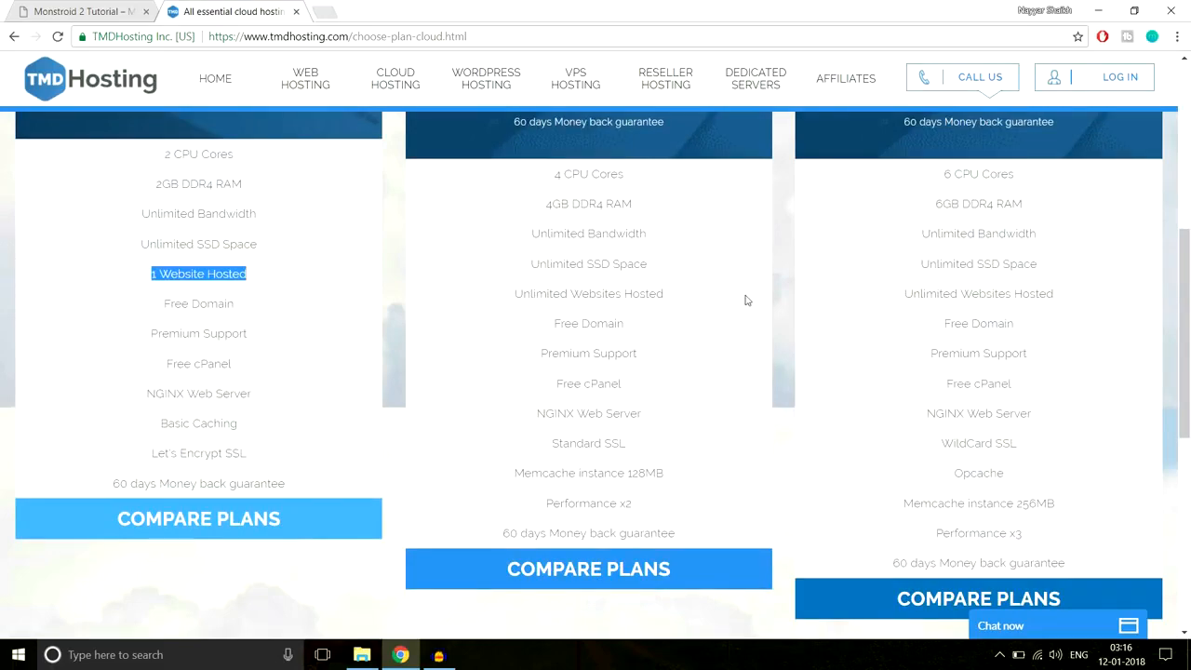
{"action": "scroll", "coordinate": [1059, 320], "scroll_direction": "down", "scroll_amount": 2}
{"action": "scroll", "coordinate": [1059, 323], "scroll_direction": "up", "scroll_amount": 4}
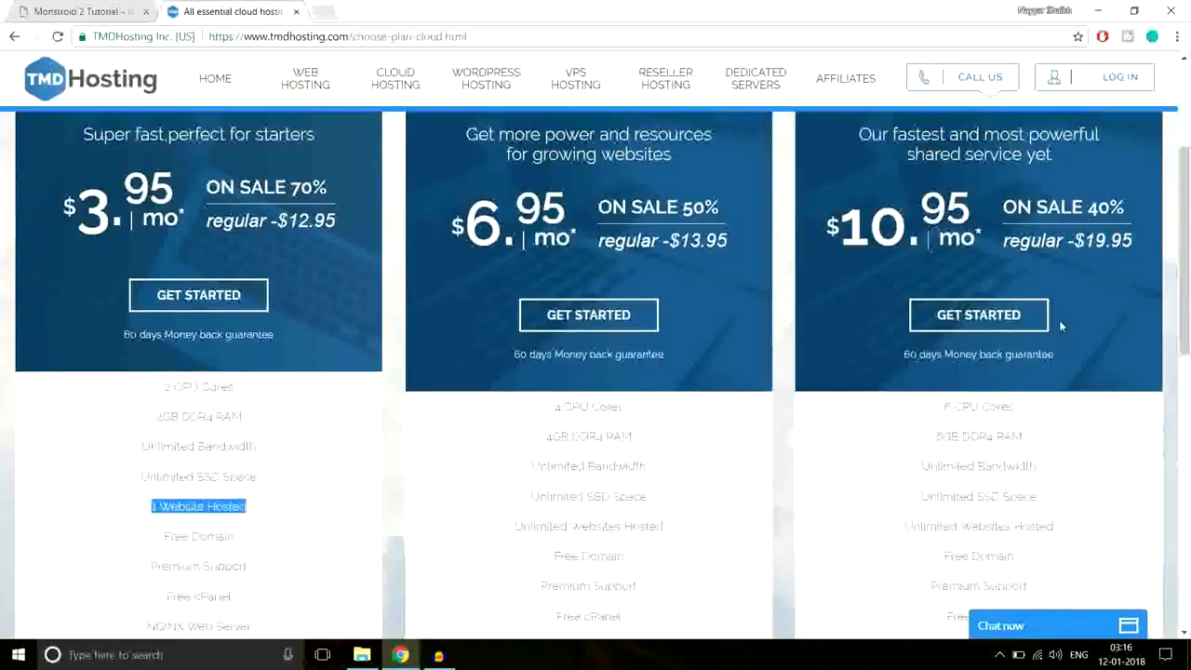
{"action": "scroll", "coordinate": [1059, 320], "scroll_direction": "up", "scroll_amount": 2}
{"action": "scroll", "coordinate": [1007, 305], "scroll_direction": "down", "scroll_amount": 8}
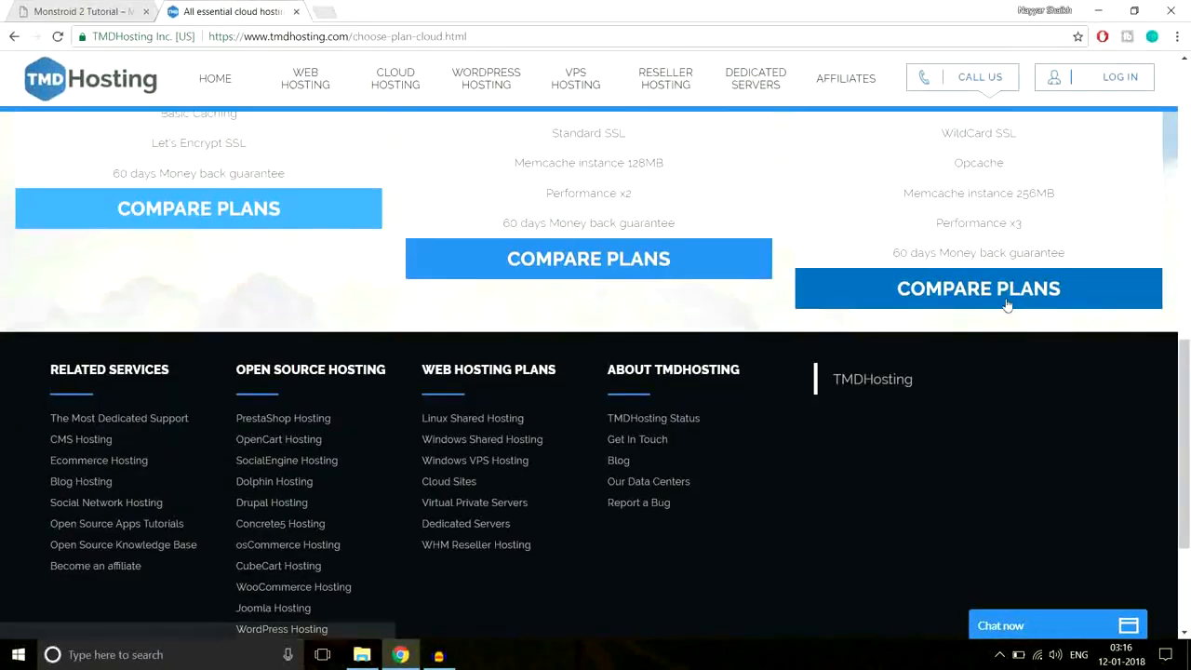
{"action": "scroll", "coordinate": [1033, 303], "scroll_direction": "up", "scroll_amount": 5}
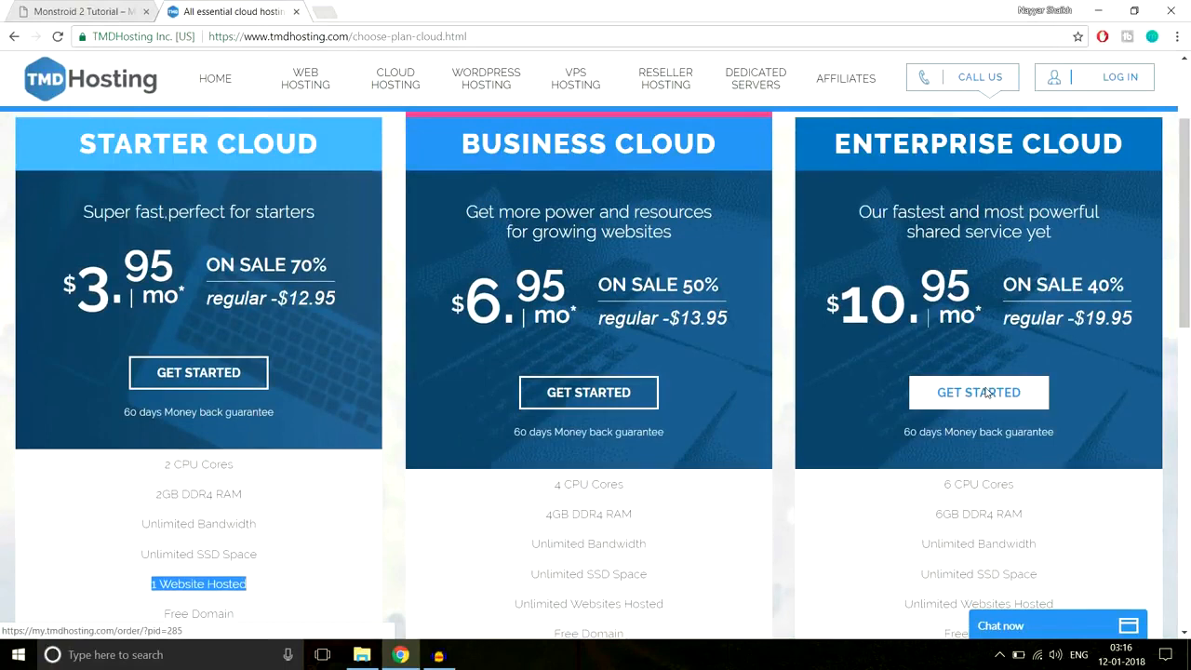
- Order Enterprise Cloud, enter a chosen free domain name with the .com extension, and proceed
{"action": "left_click", "coordinate": [988, 393]}
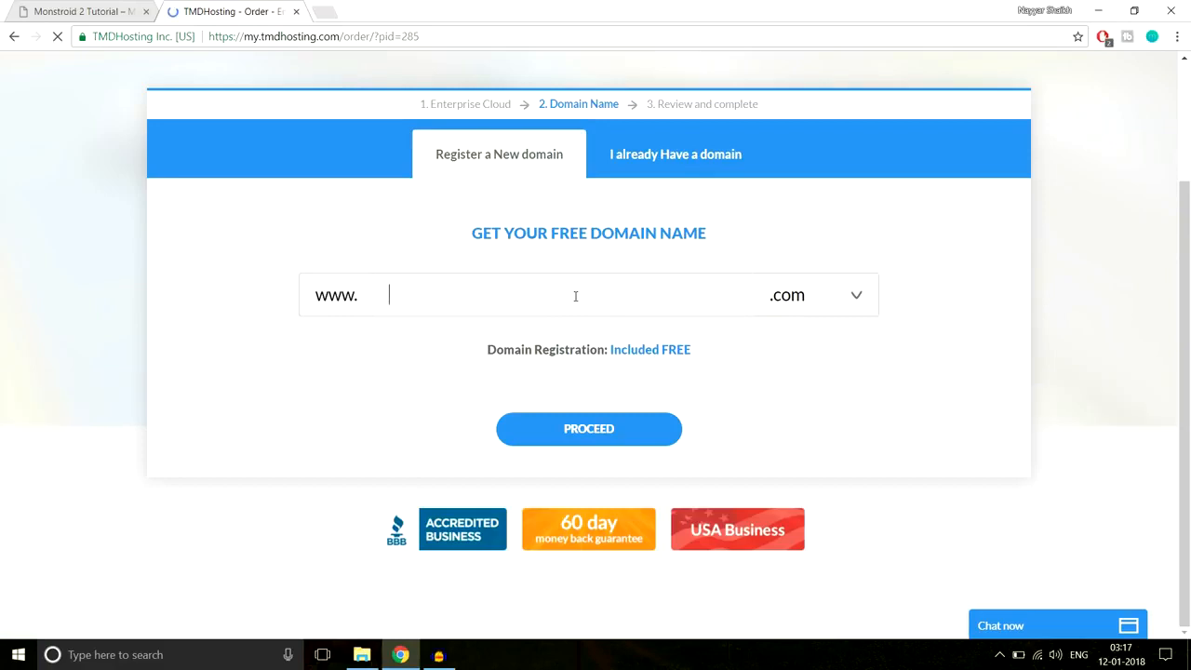
{"action": "type", "text": "nayyarshai"}
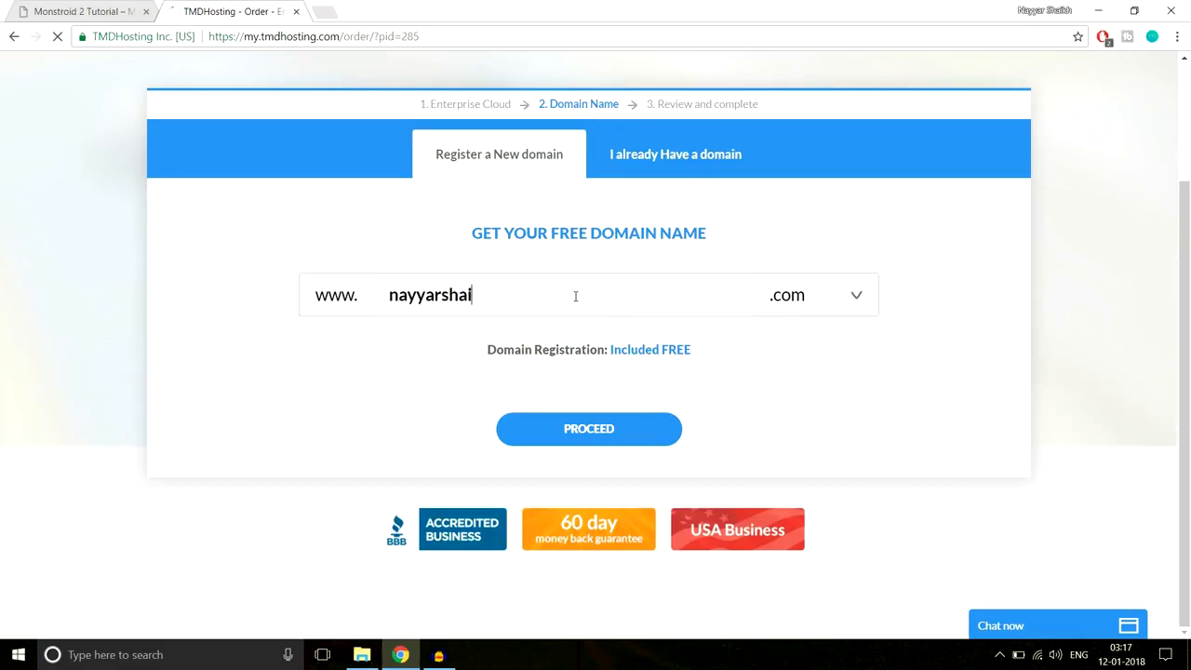
{"action": "type", "text": "kh1"}
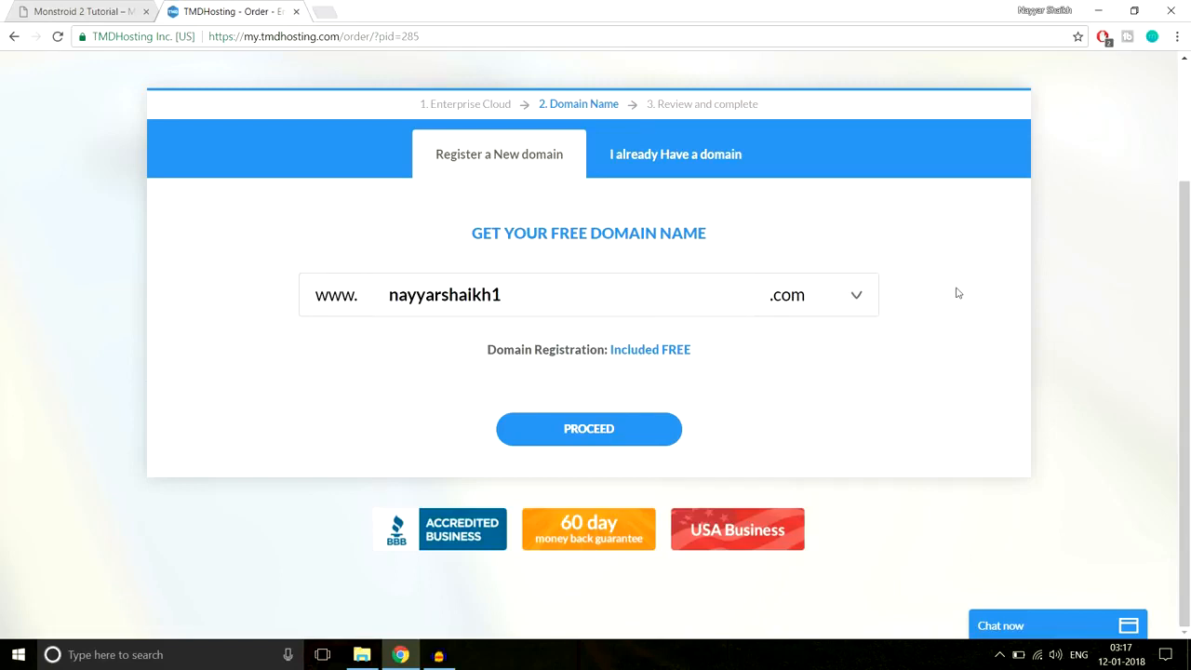
{"action": "left_click", "coordinate": [797, 302]}
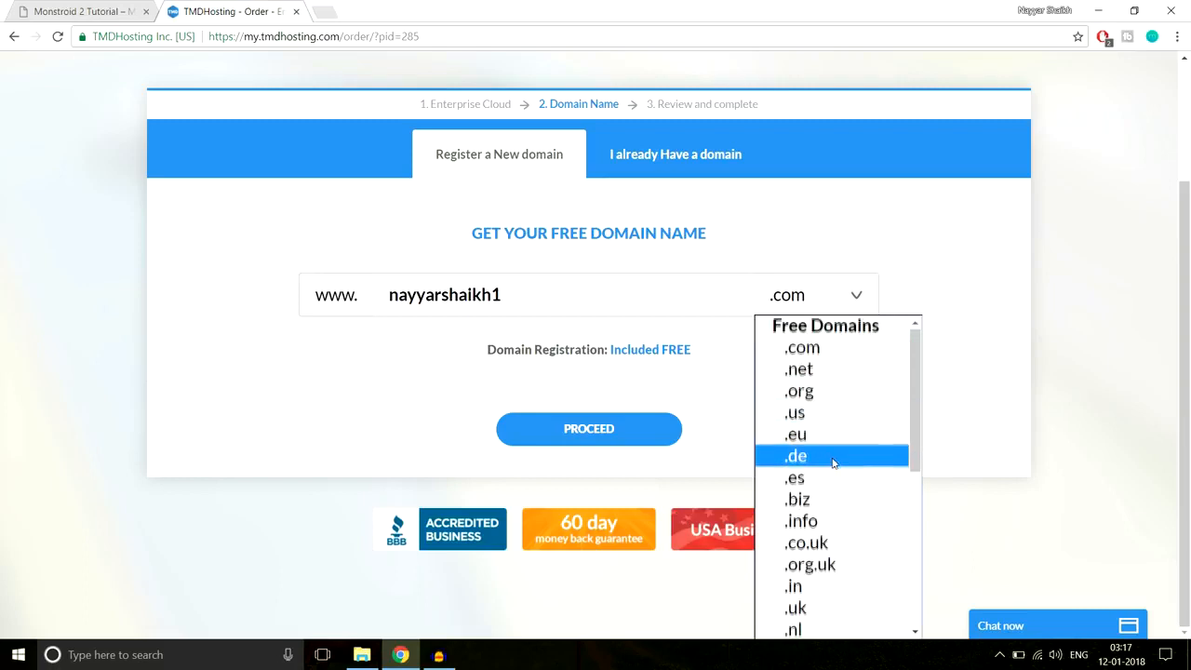
{"action": "scroll", "coordinate": [836, 459], "scroll_direction": "down", "scroll_amount": 3}
{"action": "scroll", "coordinate": [840, 446], "scroll_direction": "up", "scroll_amount": 3}
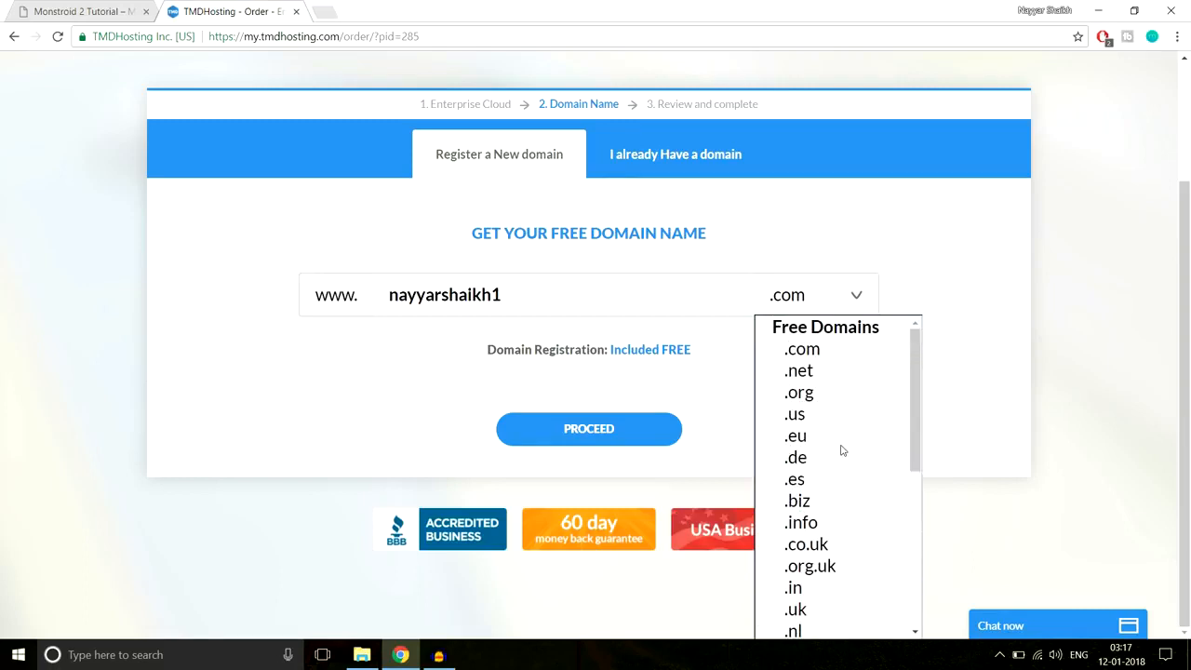
{"action": "scroll", "coordinate": [840, 450], "scroll_direction": "down", "scroll_amount": 3}
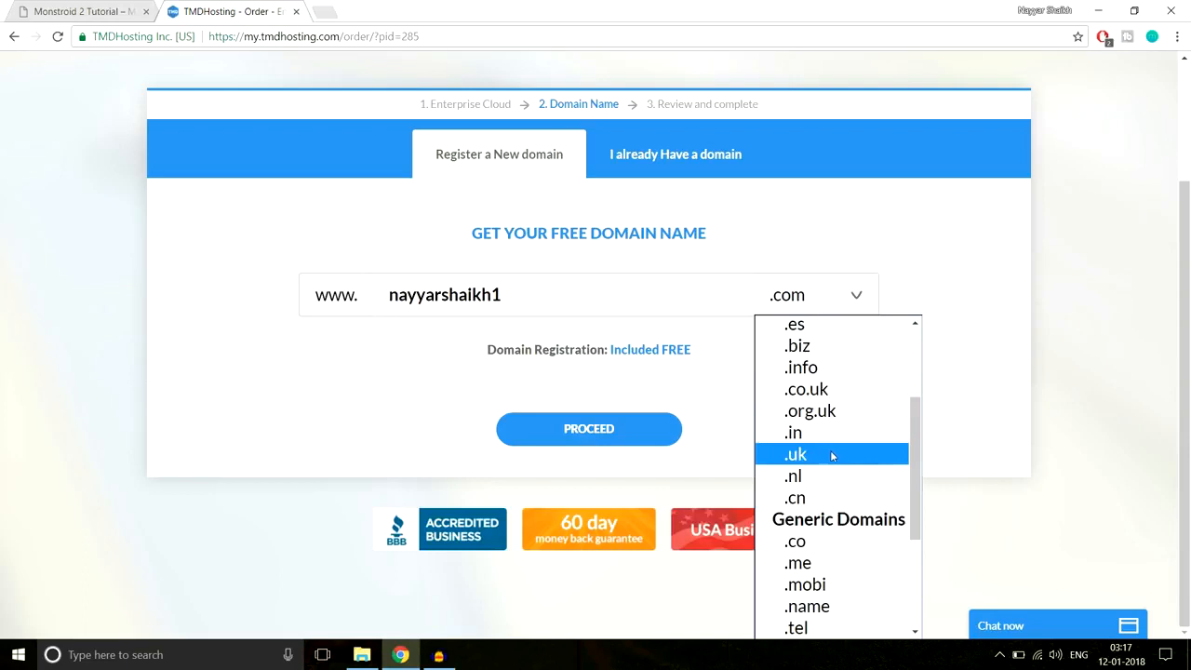
{"action": "scroll", "coordinate": [831, 453], "scroll_direction": "up", "scroll_amount": 3}
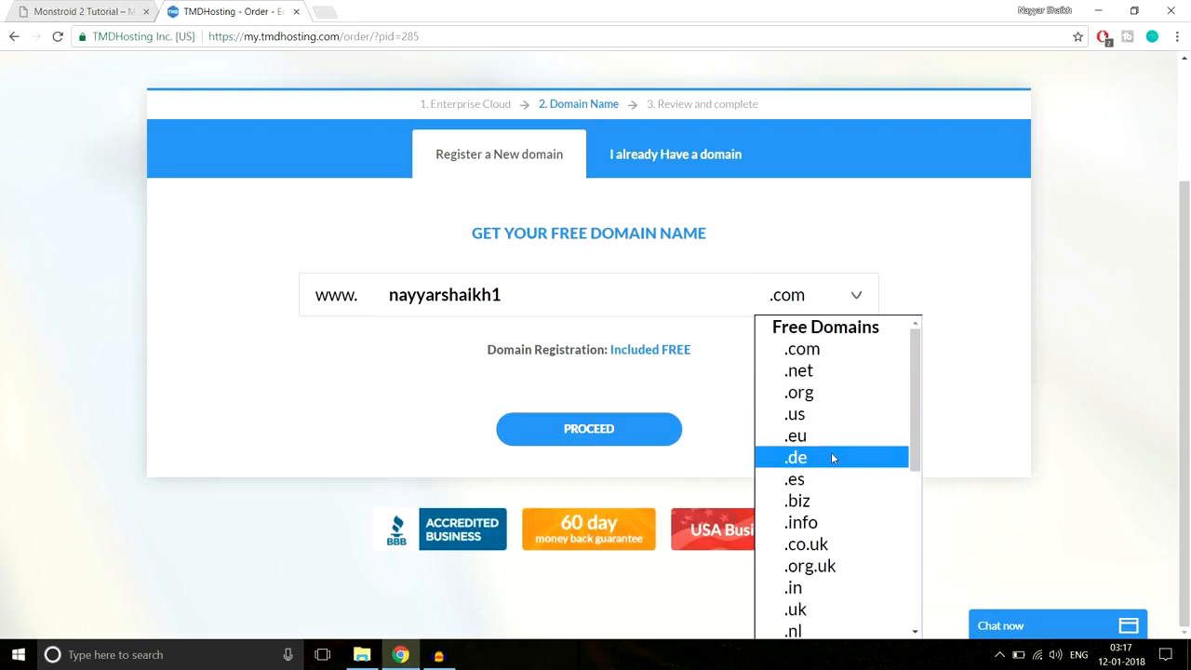
{"action": "left_click", "coordinate": [846, 356]}
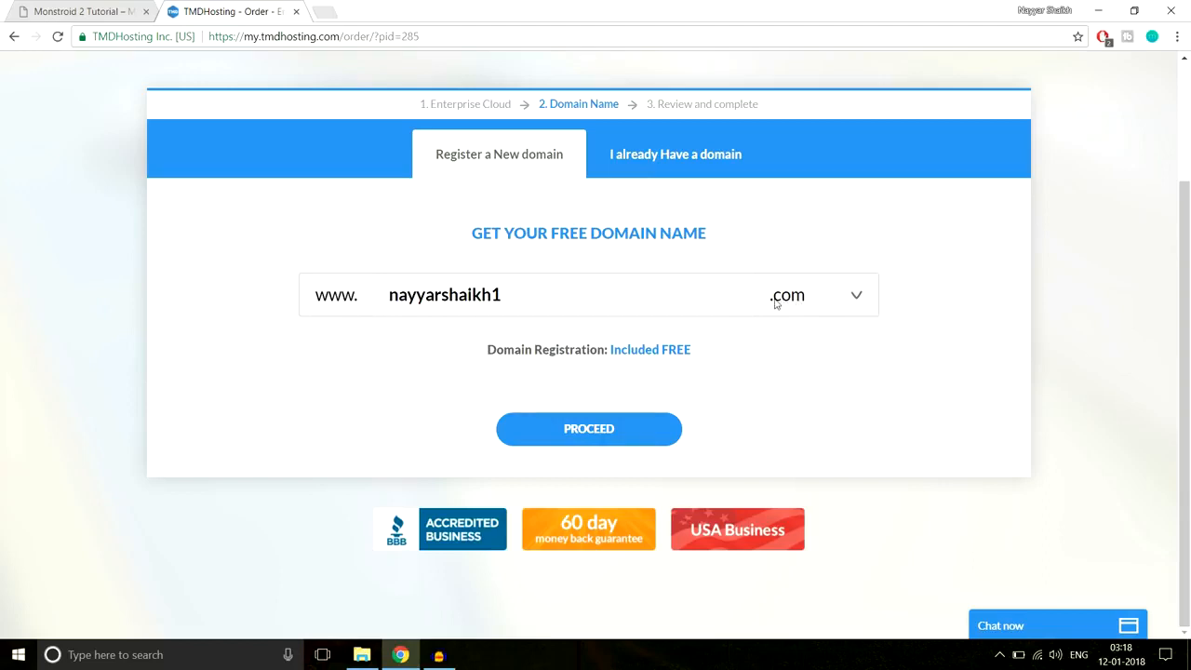
{"action": "left_click", "coordinate": [628, 433]}
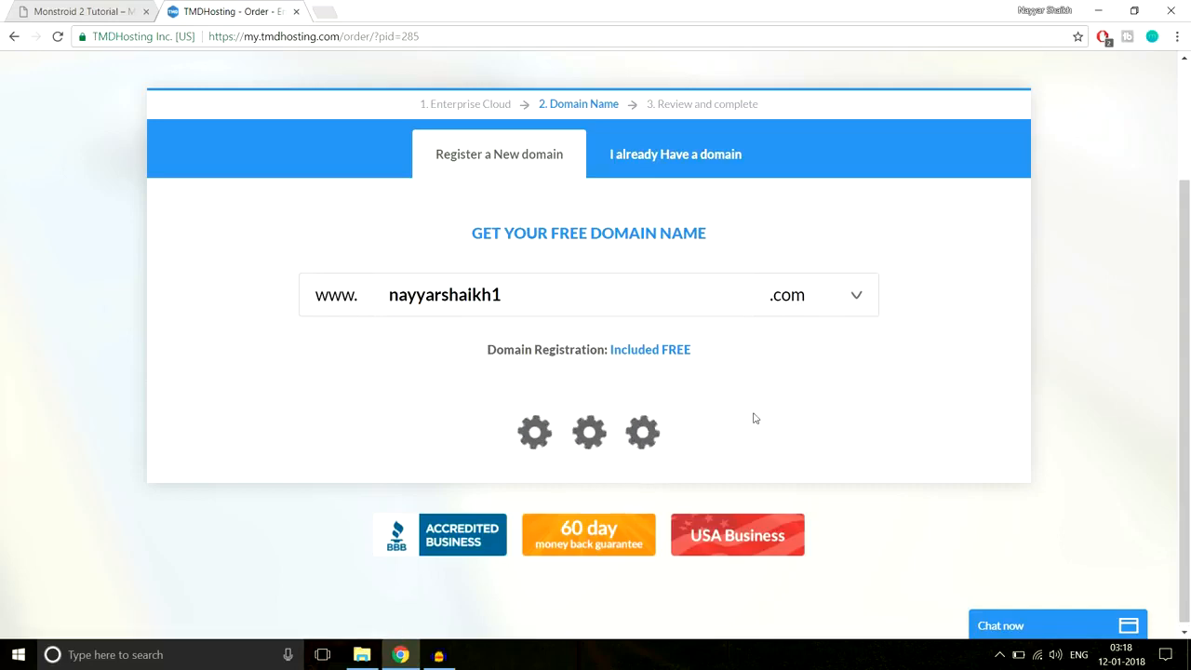
- Look over the card types and the PayPal option, keeping Credit Card as the payment method
{"action": "scroll", "coordinate": [1063, 366], "scroll_direction": "down", "scroll_amount": 3}
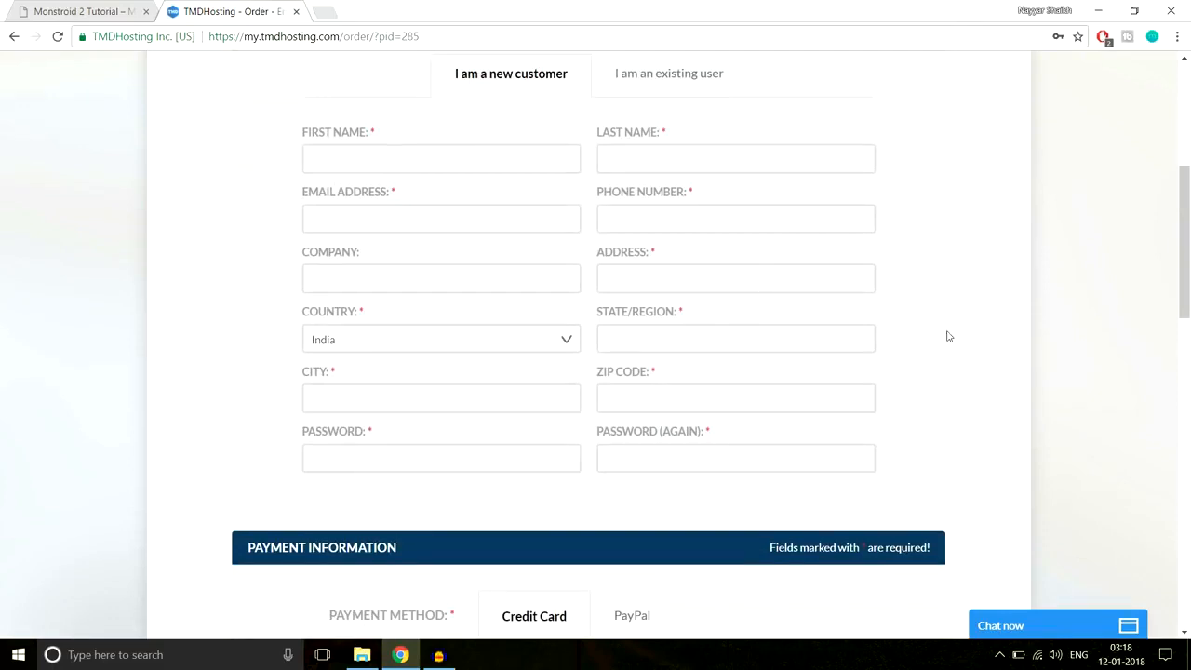
{"action": "scroll", "coordinate": [1076, 295], "scroll_direction": "down", "scroll_amount": 3}
{"action": "scroll", "coordinate": [1116, 301], "scroll_direction": "down", "scroll_amount": 2}
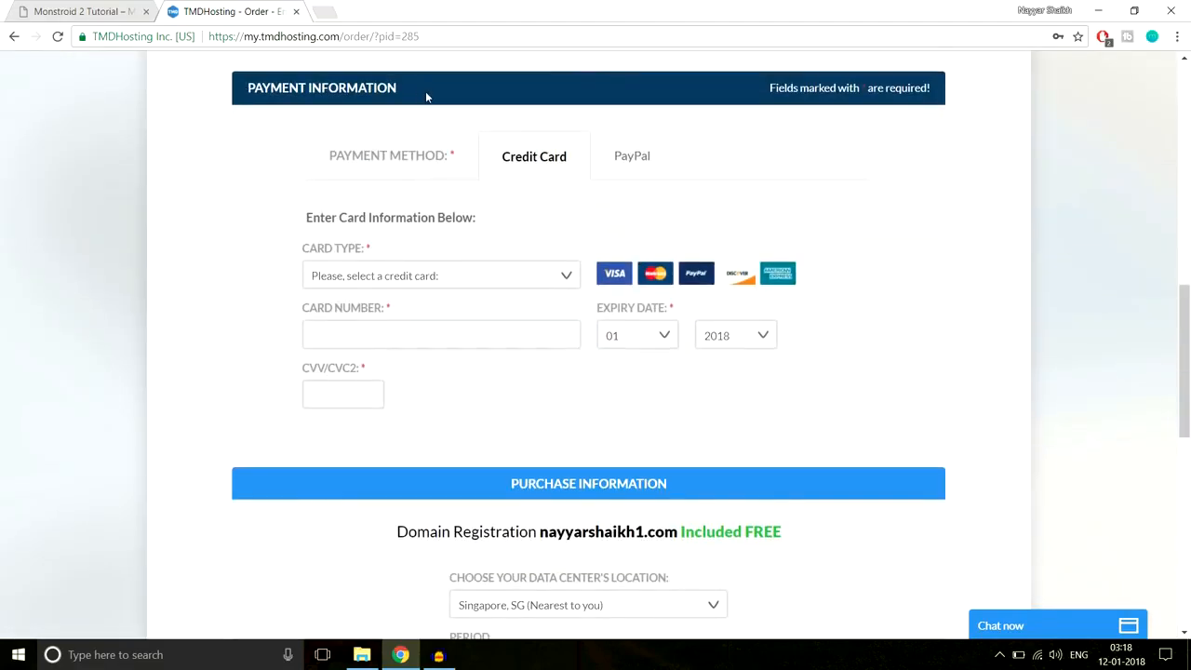
{"action": "left_click", "coordinate": [478, 275]}
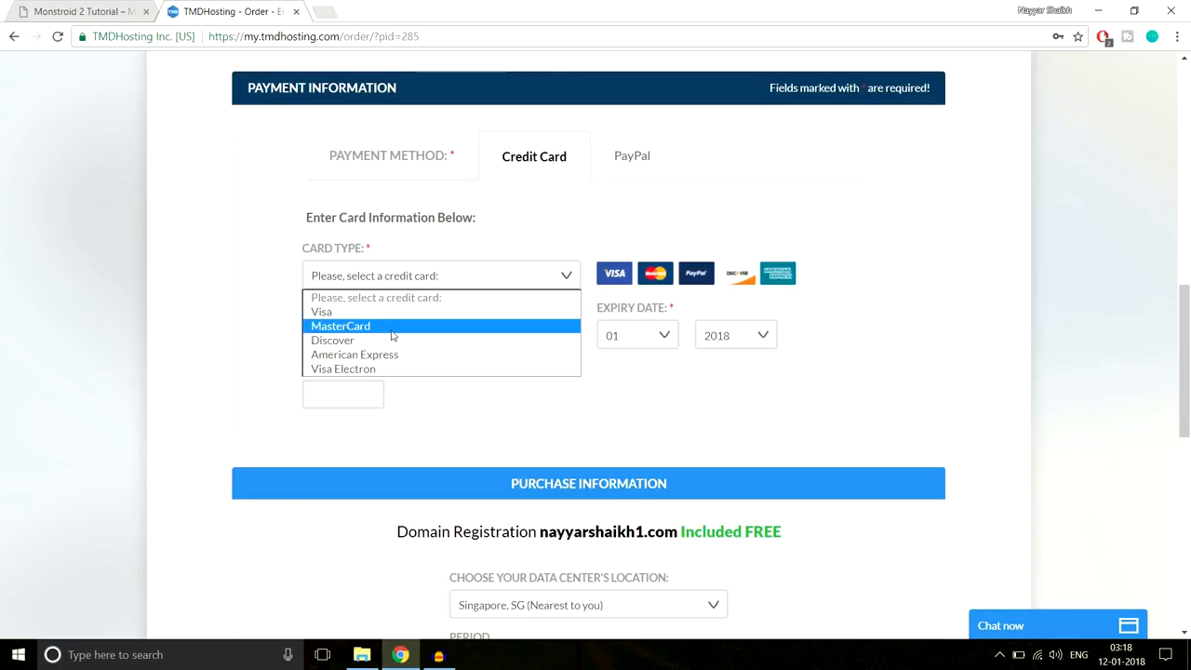
{"action": "left_click", "coordinate": [542, 232]}
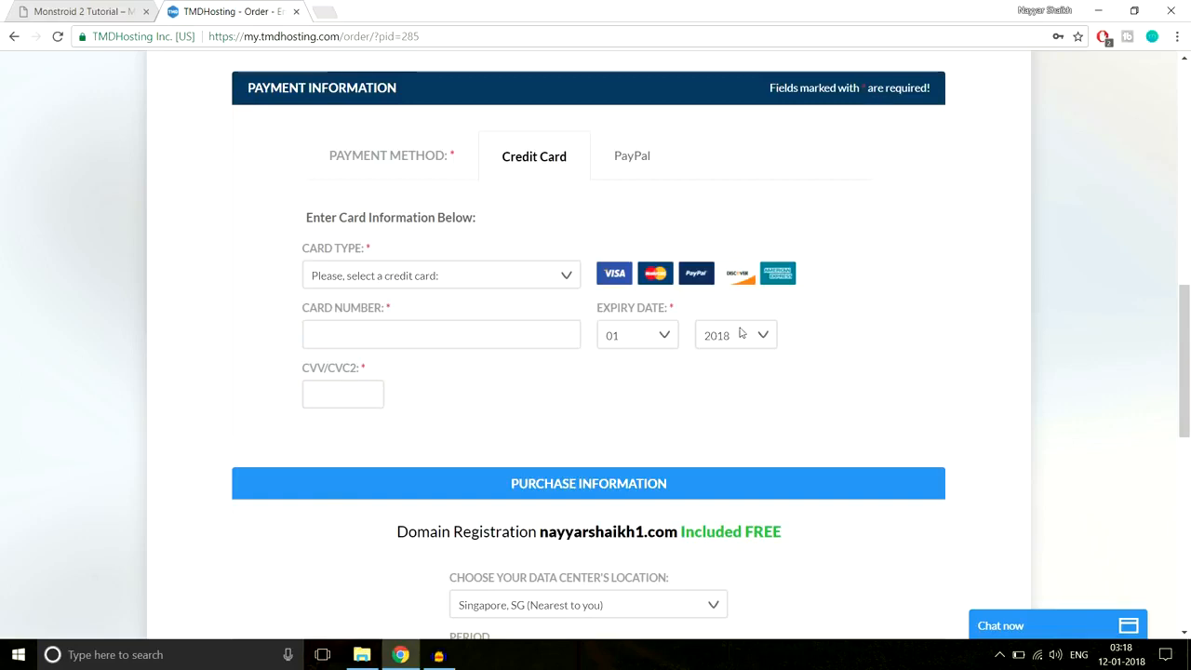
{"action": "left_click", "coordinate": [637, 160]}
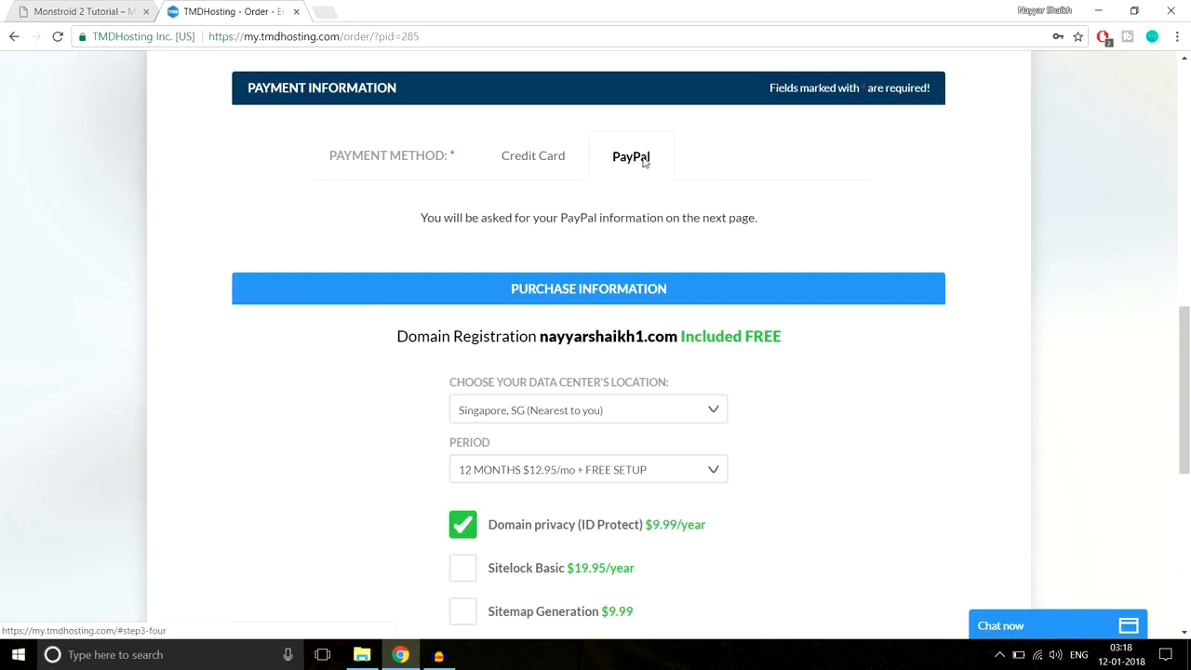
{"action": "left_click", "coordinate": [544, 155]}
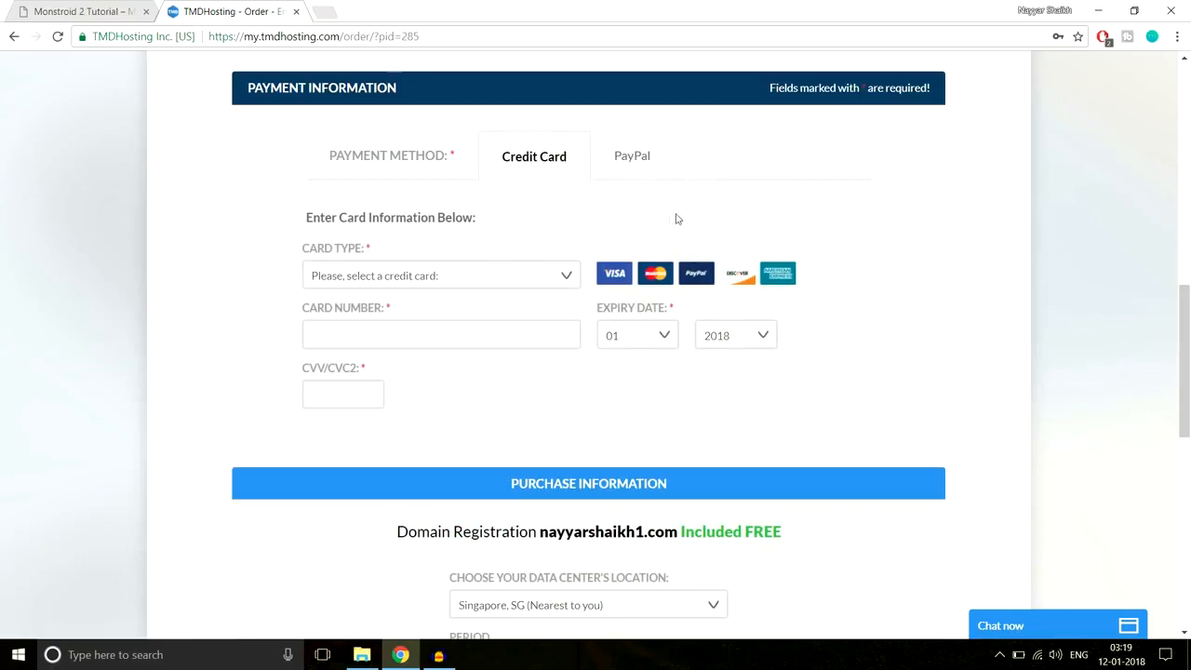
{"action": "scroll", "coordinate": [962, 252], "scroll_direction": "down", "scroll_amount": 4}
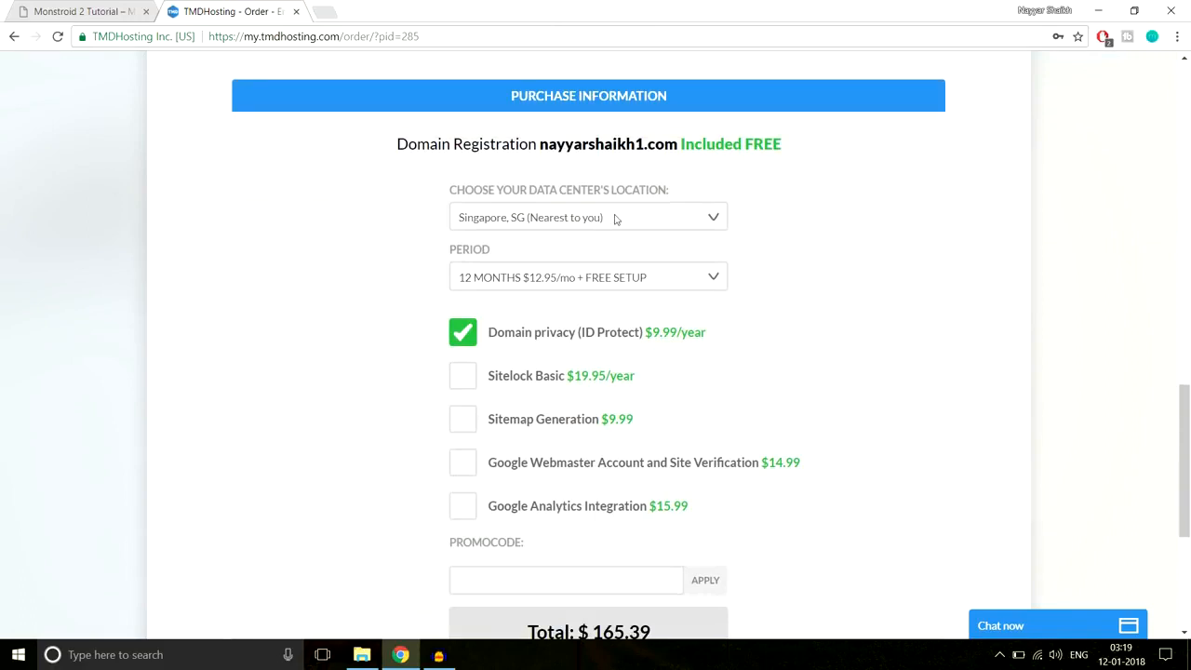
- Keep Singapore data center and 12 MONTHS at $12.95/mo, then review the $165.39 total
{"action": "left_click", "coordinate": [525, 221]}
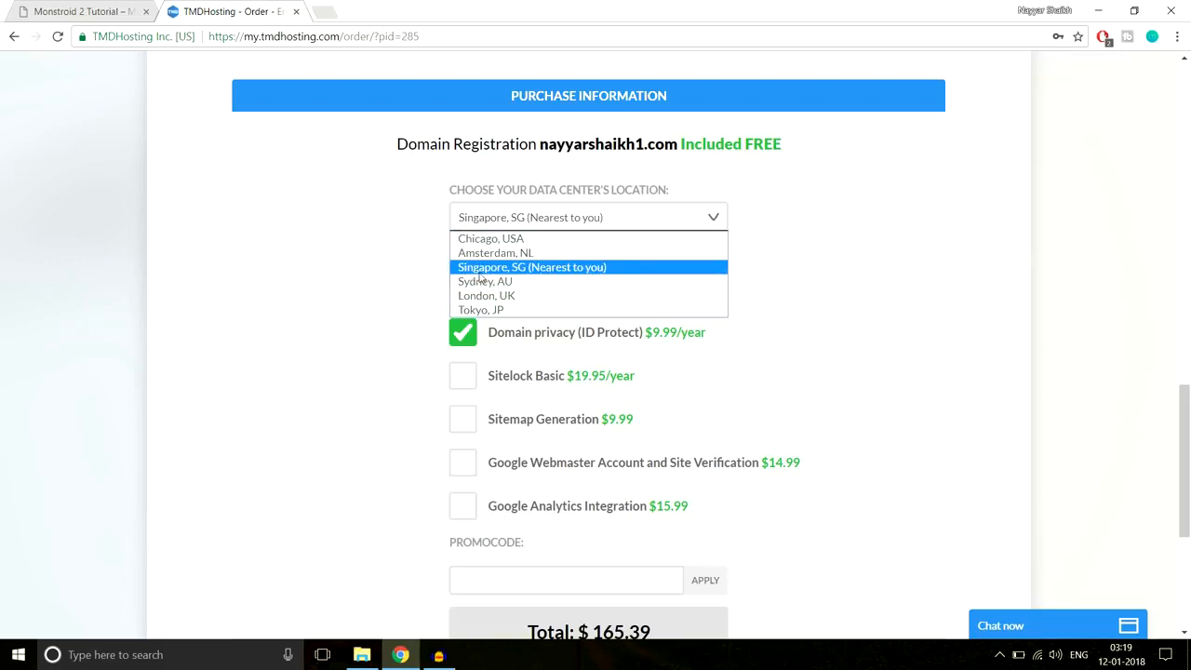
{"action": "left_click", "coordinate": [584, 270]}
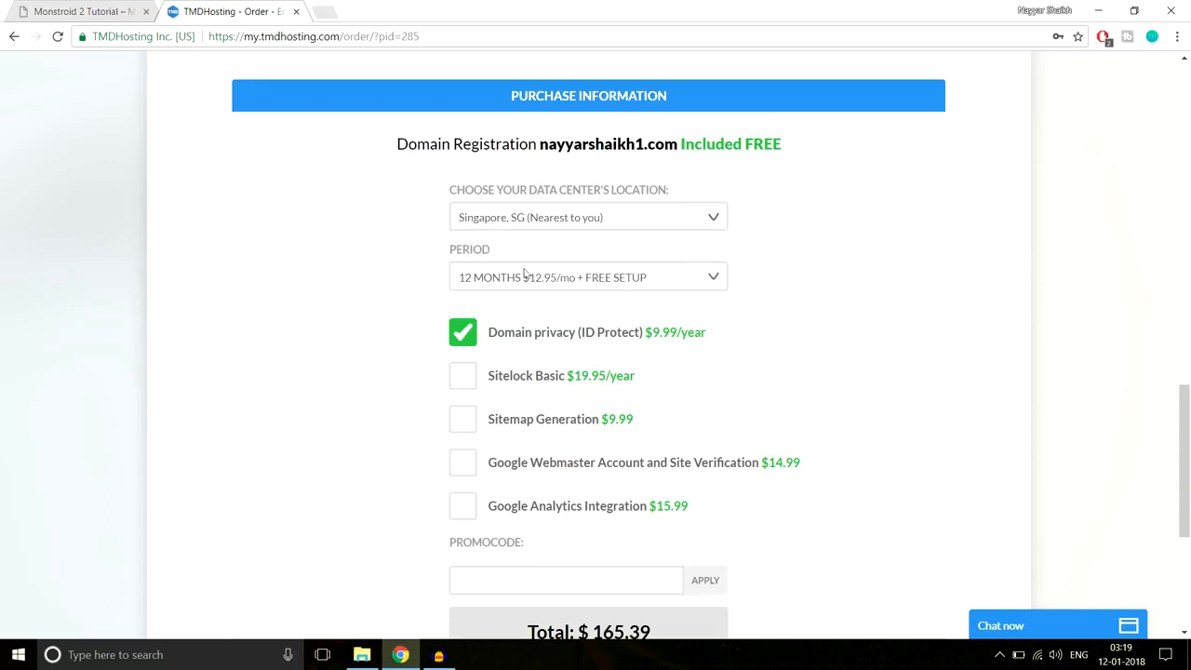
{"action": "left_click", "coordinate": [509, 282]}
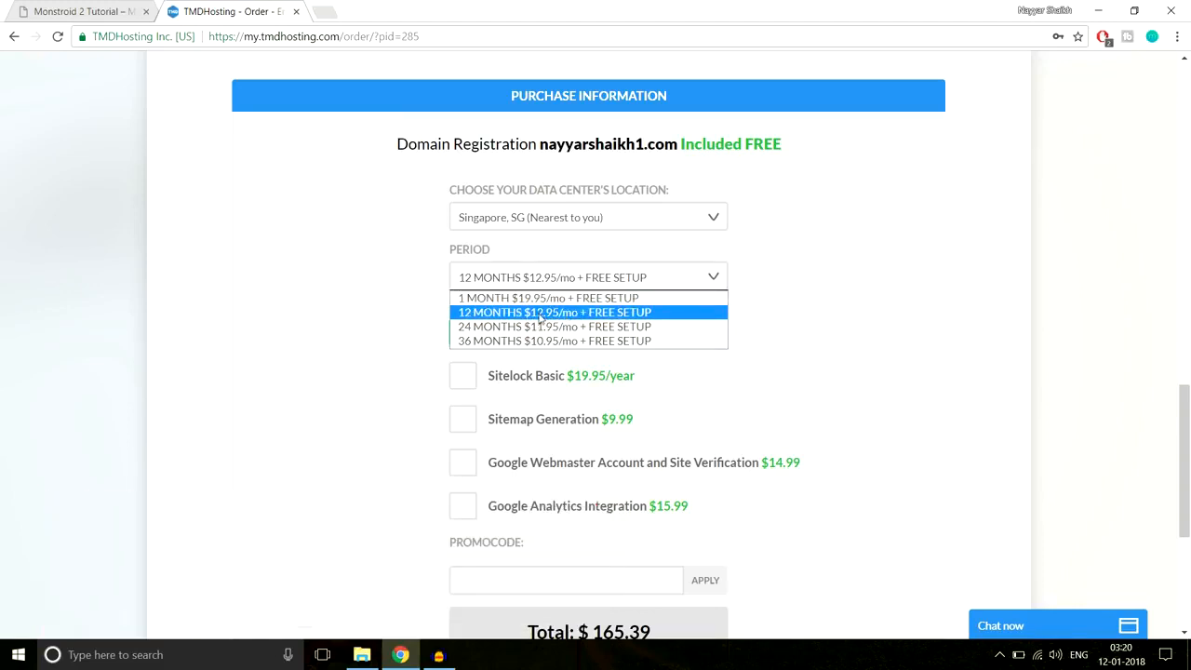
{"action": "left_click", "coordinate": [540, 316]}
{"action": "scroll", "coordinate": [873, 309], "scroll_direction": "down", "scroll_amount": 1}
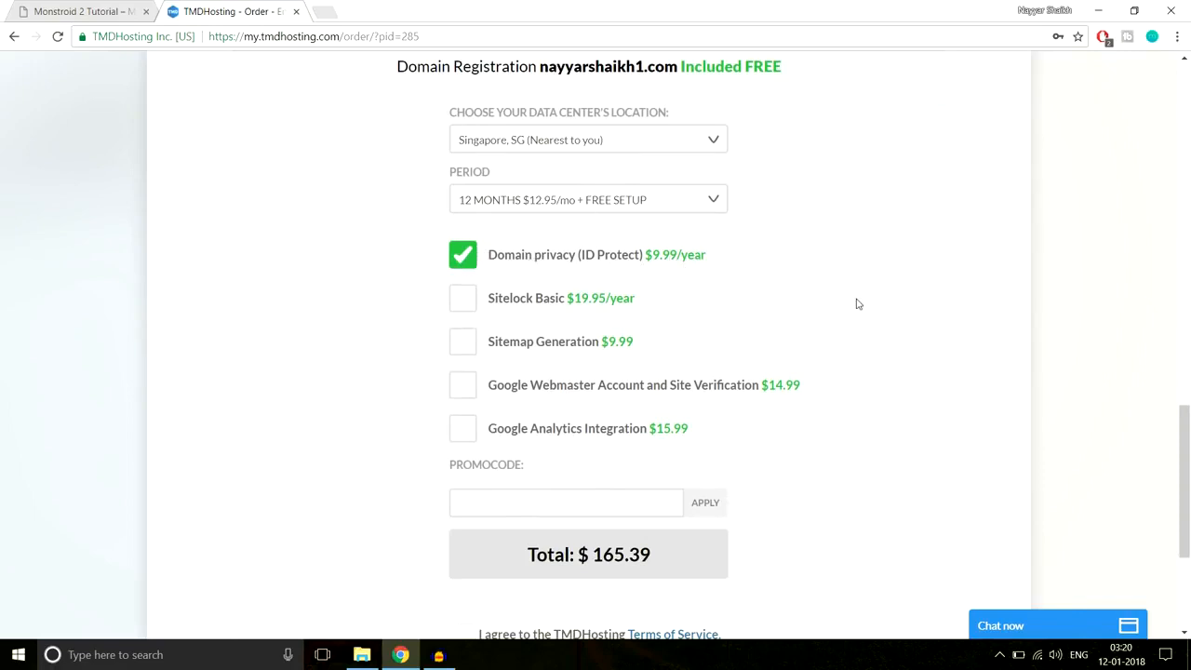
{"action": "scroll", "coordinate": [858, 304], "scroll_direction": "down", "scroll_amount": 1}
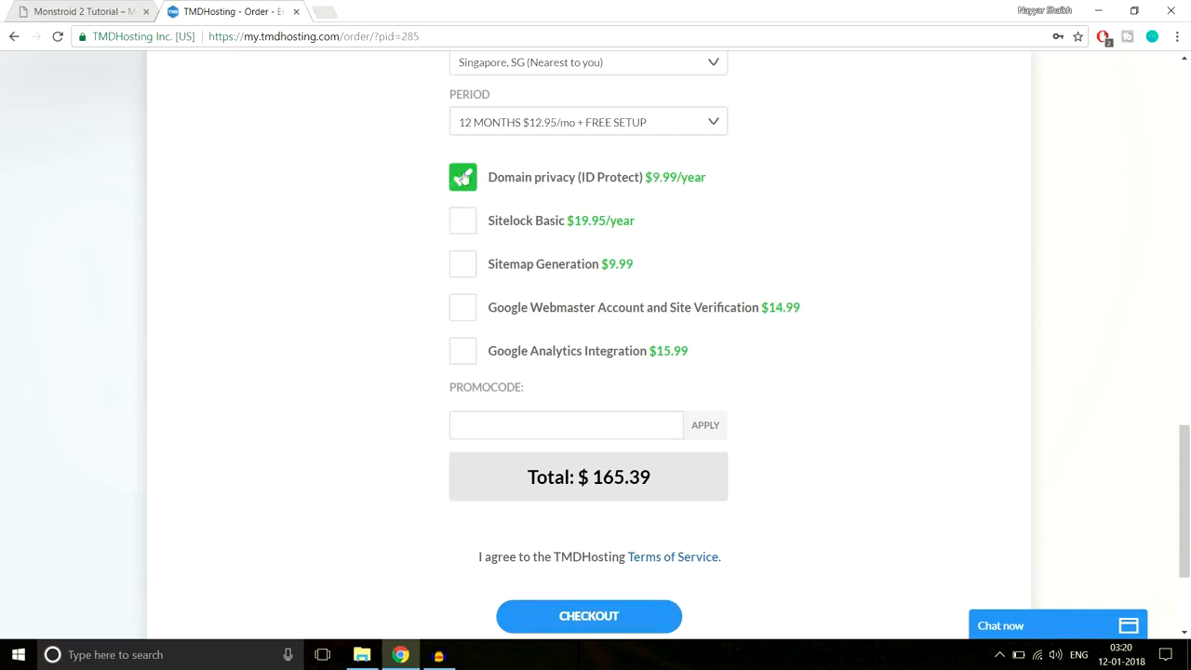
{"action": "scroll", "coordinate": [955, 192], "scroll_direction": "down", "scroll_amount": 2}
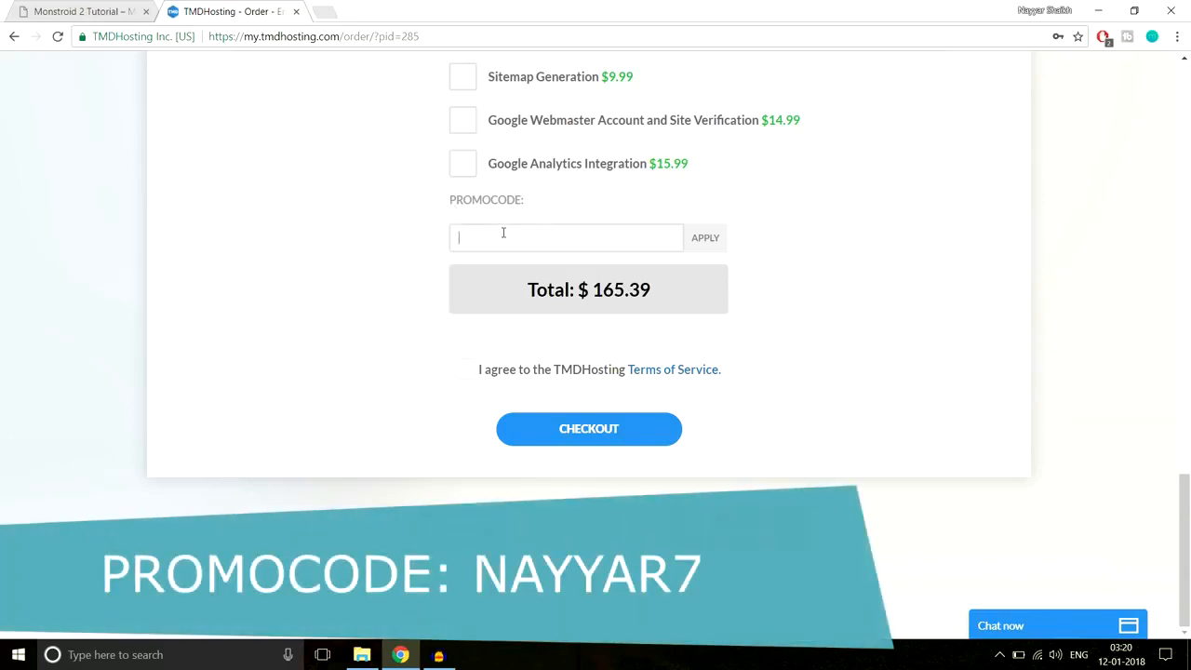
- Enter the 7% promo code and agree to the Terms of Service
{"action": "type", "text": "NAYYAR7"}
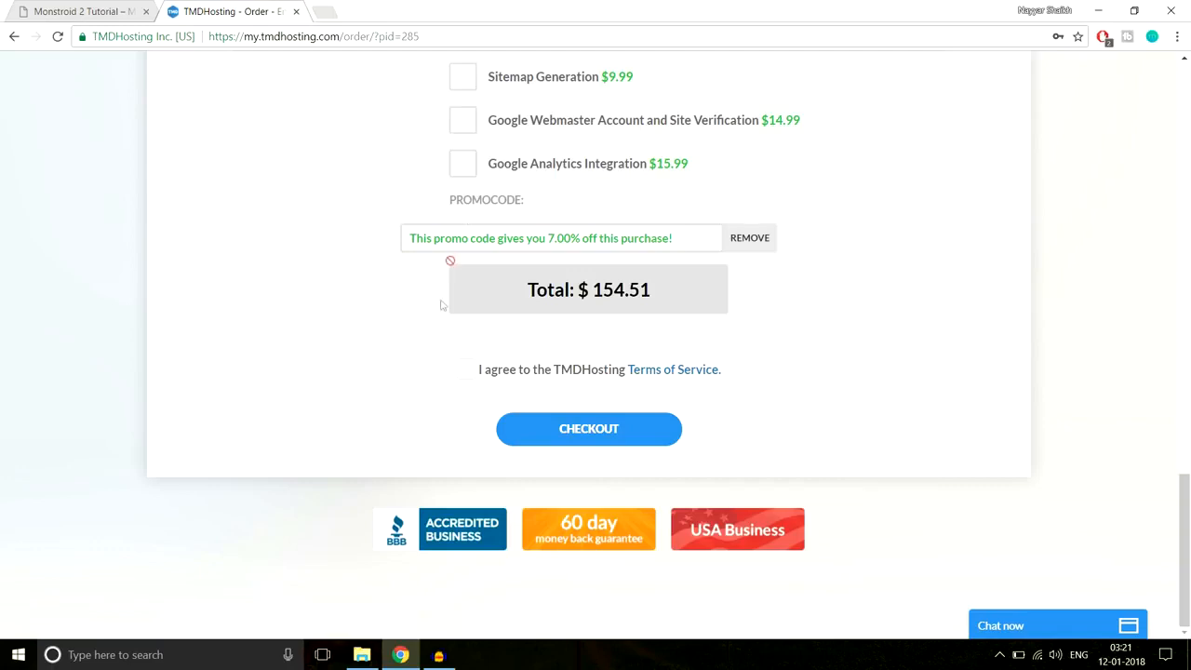
{"action": "left_click", "coordinate": [469, 370]}
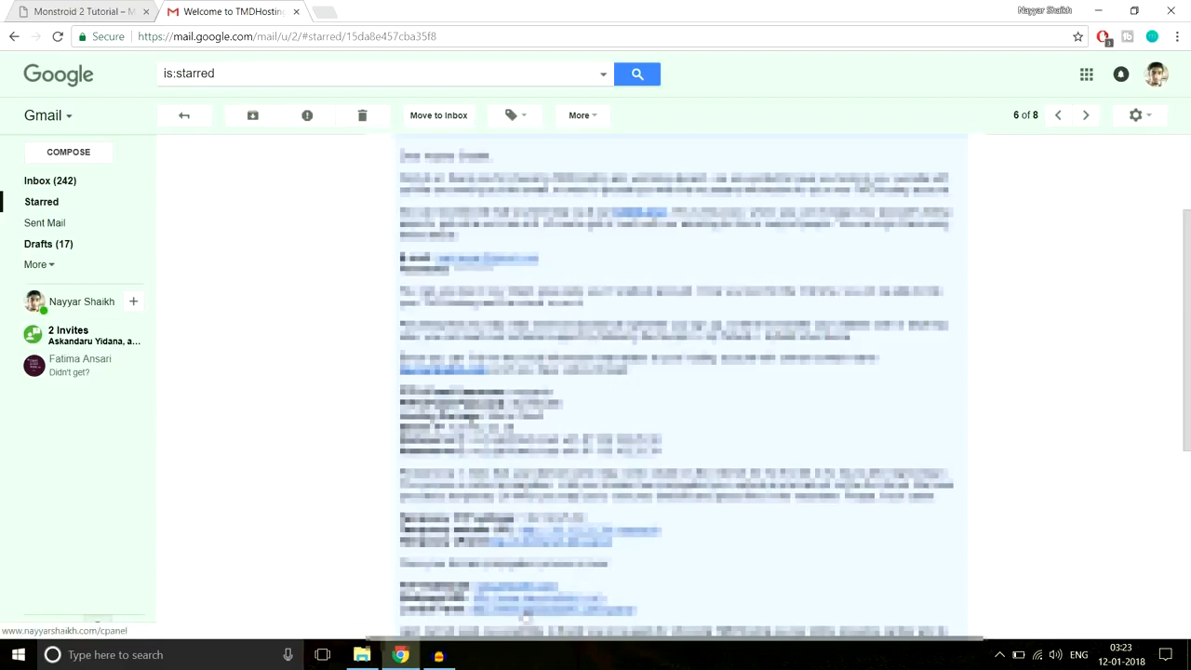
- Open the welcome email's cPanel link in a new tab and log in to cPanel
{"action": "right_click", "coordinate": [527, 614]}
{"action": "left_click", "coordinate": [588, 468]}
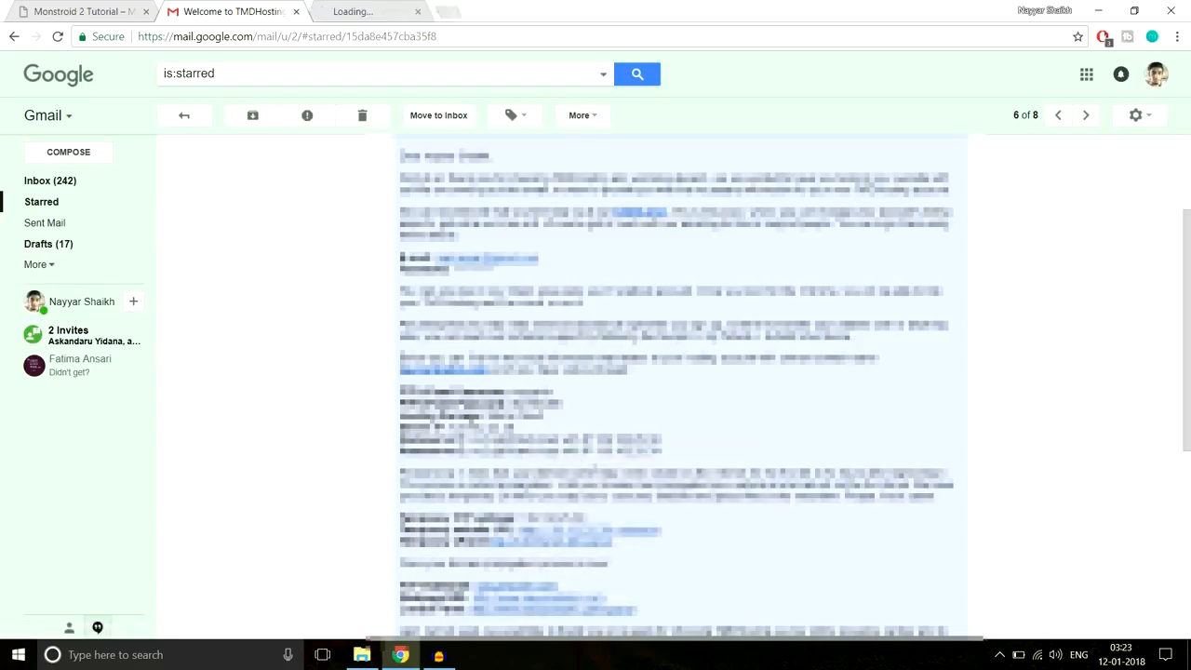
{"action": "left_click", "coordinate": [360, 11]}
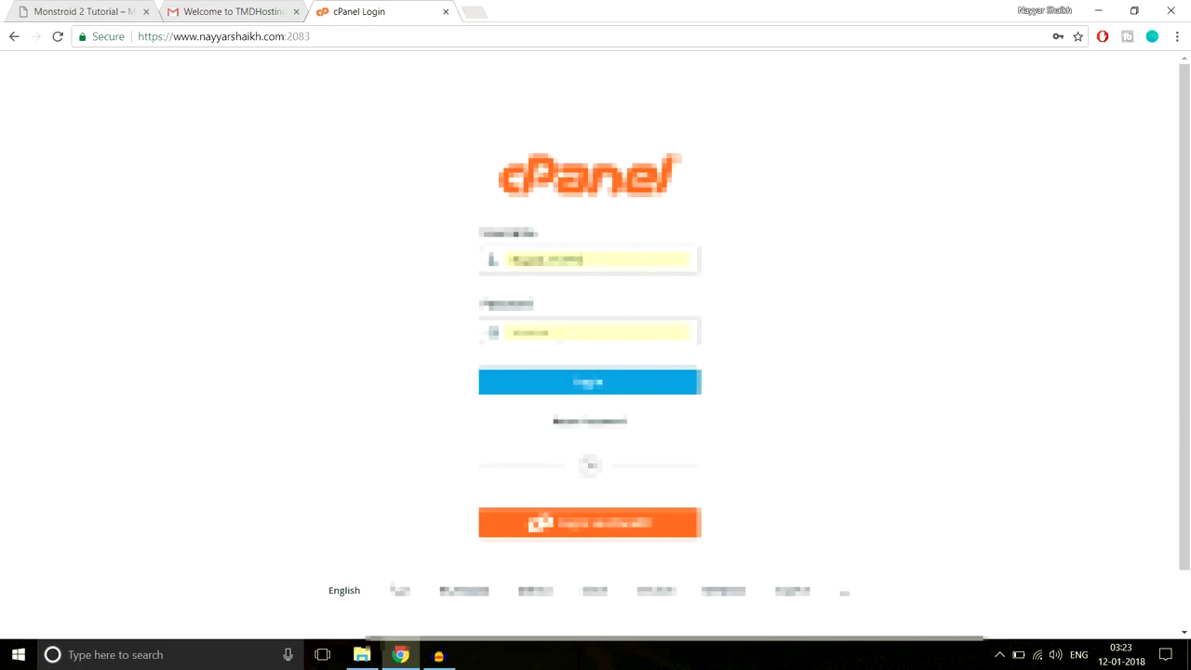
{"action": "left_click", "coordinate": [591, 385]}
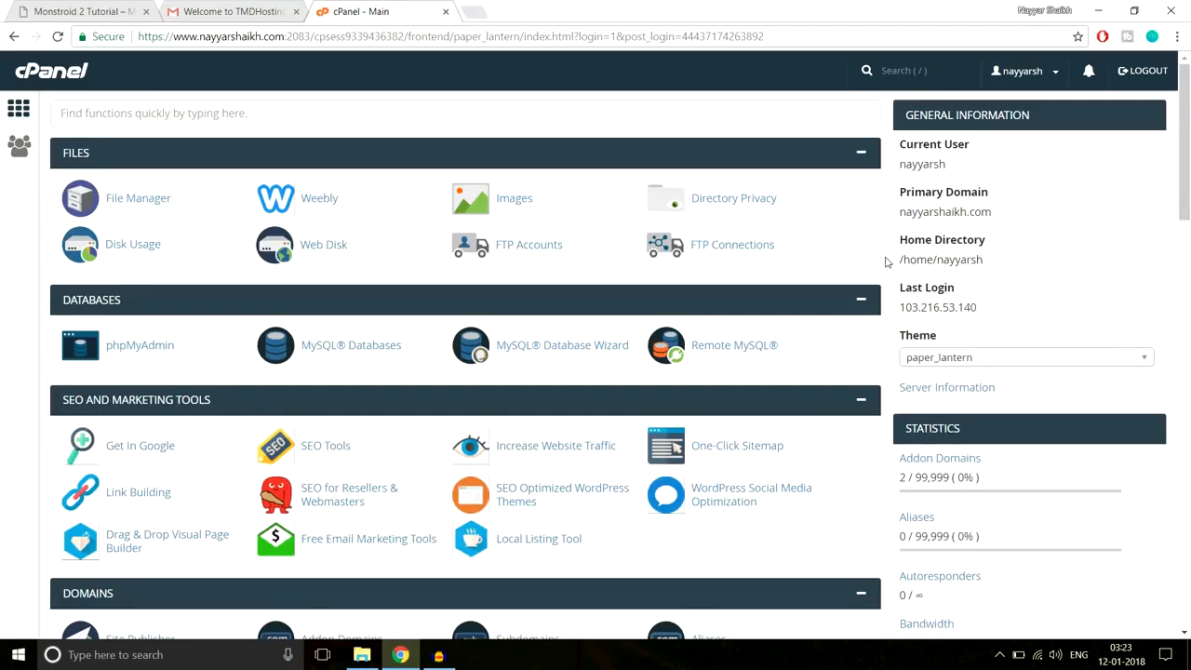
- Scroll the cPanel dashboard down to the Softaculous Apps Installer scripts
{"action": "left_click_drag", "start_coordinate": [1188, 126], "coordinate": [1189, 614]}
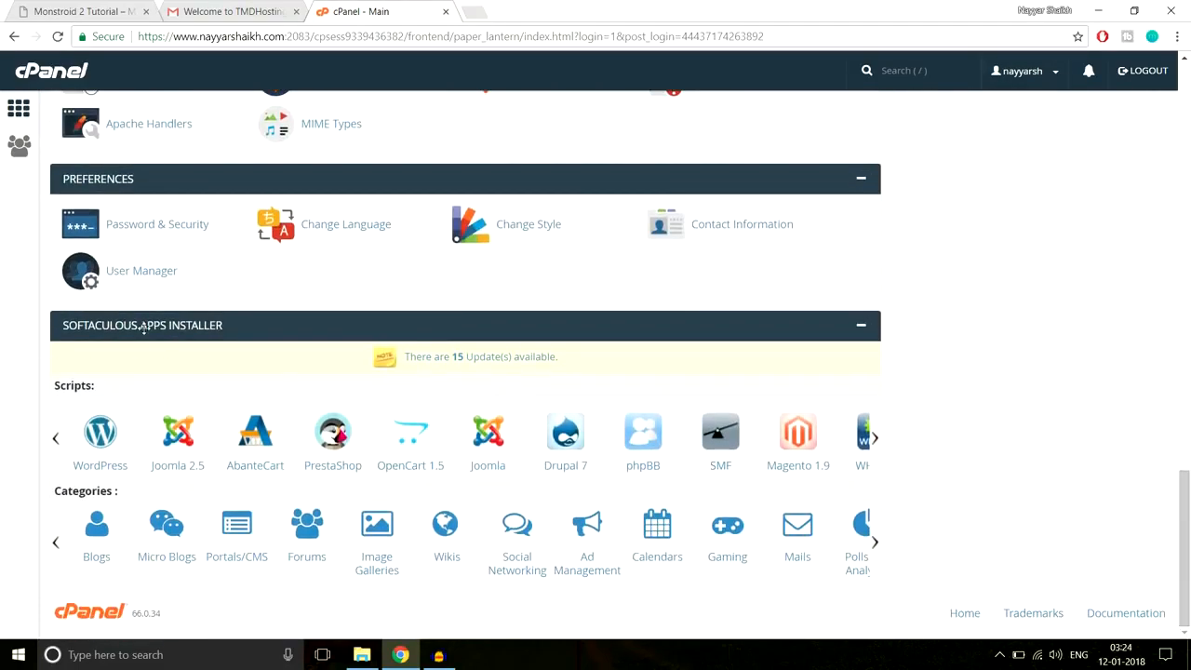
{"action": "left_click", "coordinate": [94, 445]}
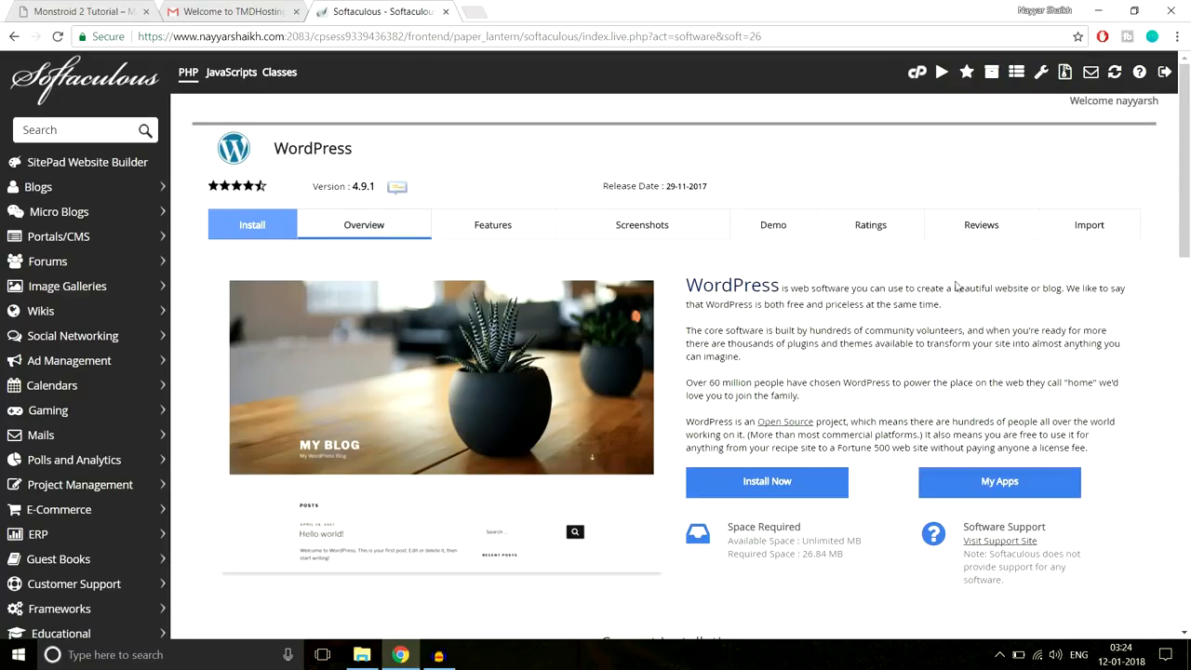
{"action": "left_click", "coordinate": [816, 481]}
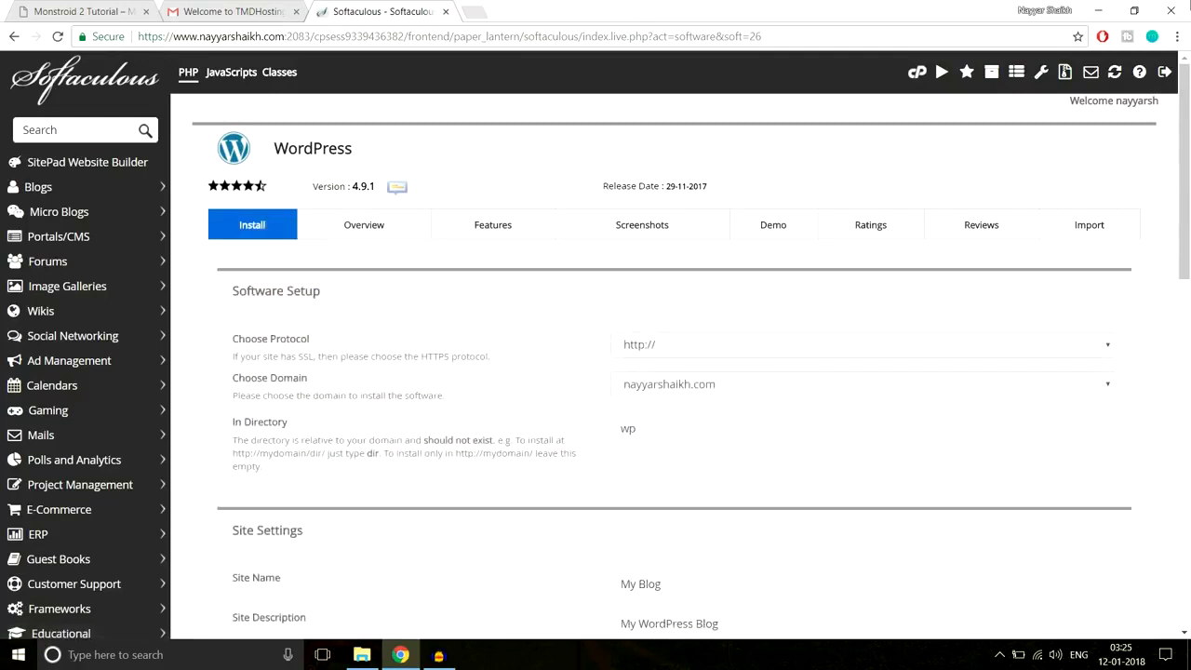
{"action": "left_click", "coordinate": [859, 344]}
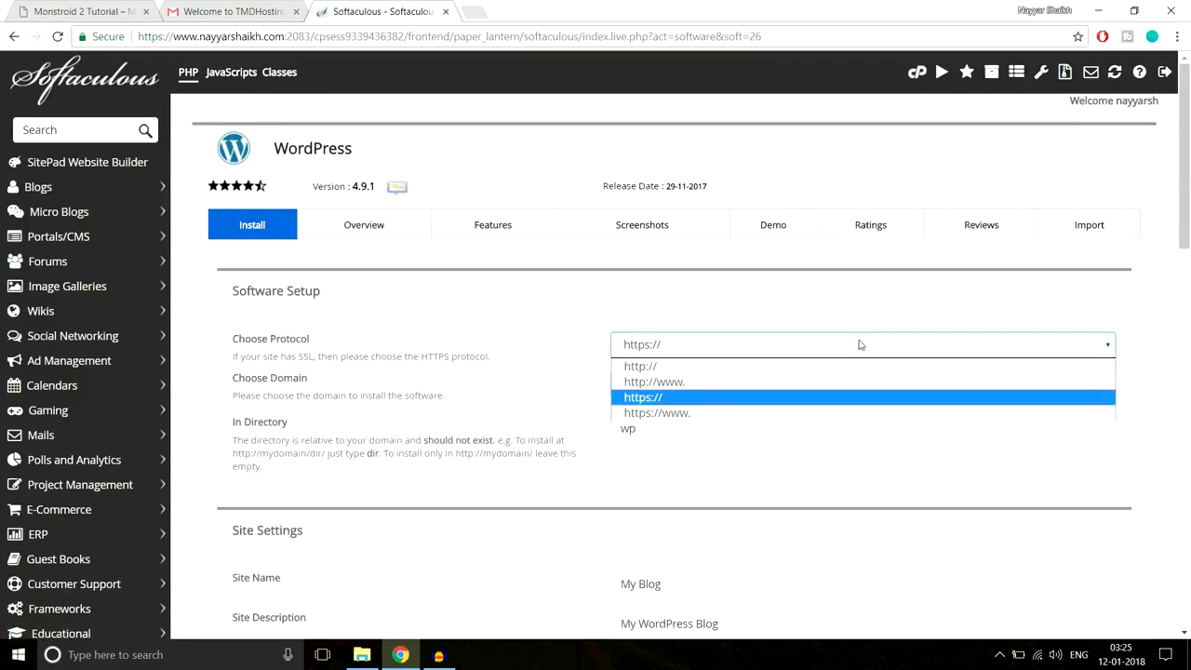
{"action": "left_click", "coordinate": [687, 414]}
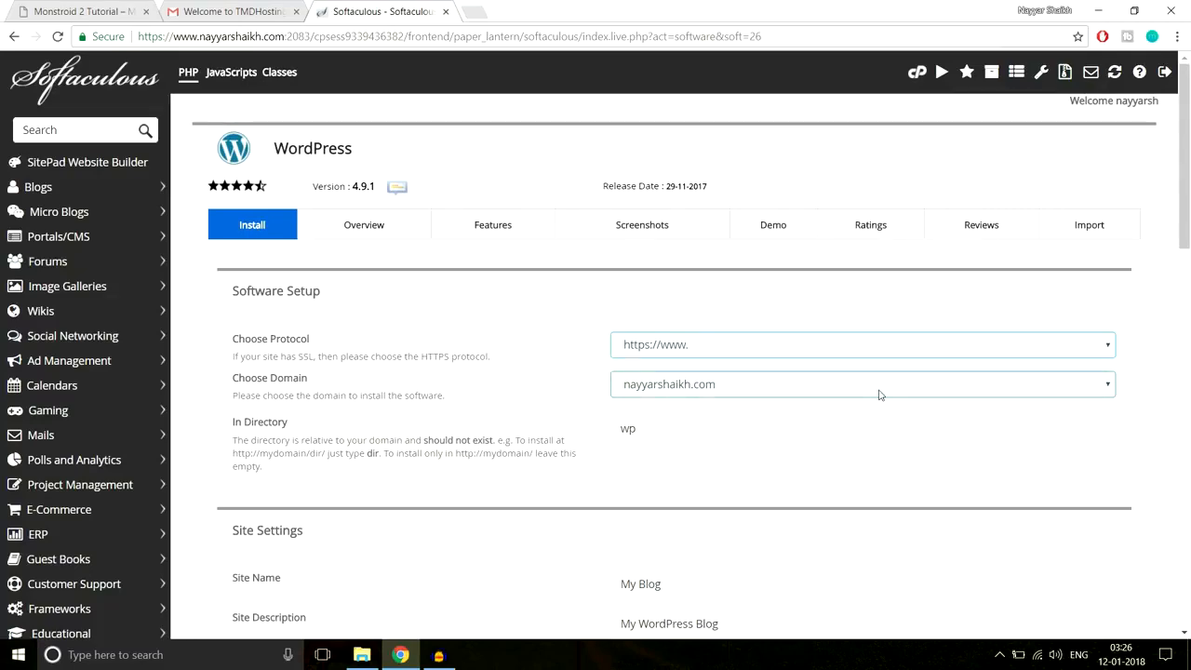
- Choose the monstroid subdomain and clear wp from the install directory
{"action": "scroll", "coordinate": [740, 387], "scroll_direction": "down", "scroll_amount": 1}
{"action": "left_click", "coordinate": [738, 310]}
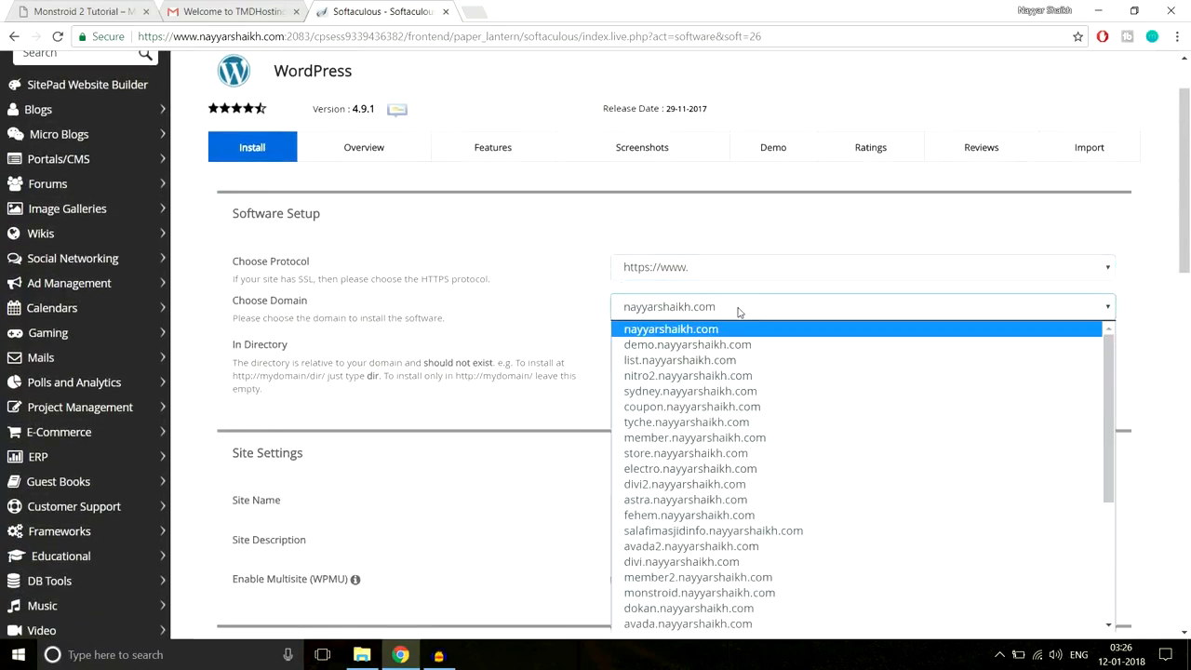
{"action": "type", "text": "monstroid."}
{"action": "key", "text": "Return"}
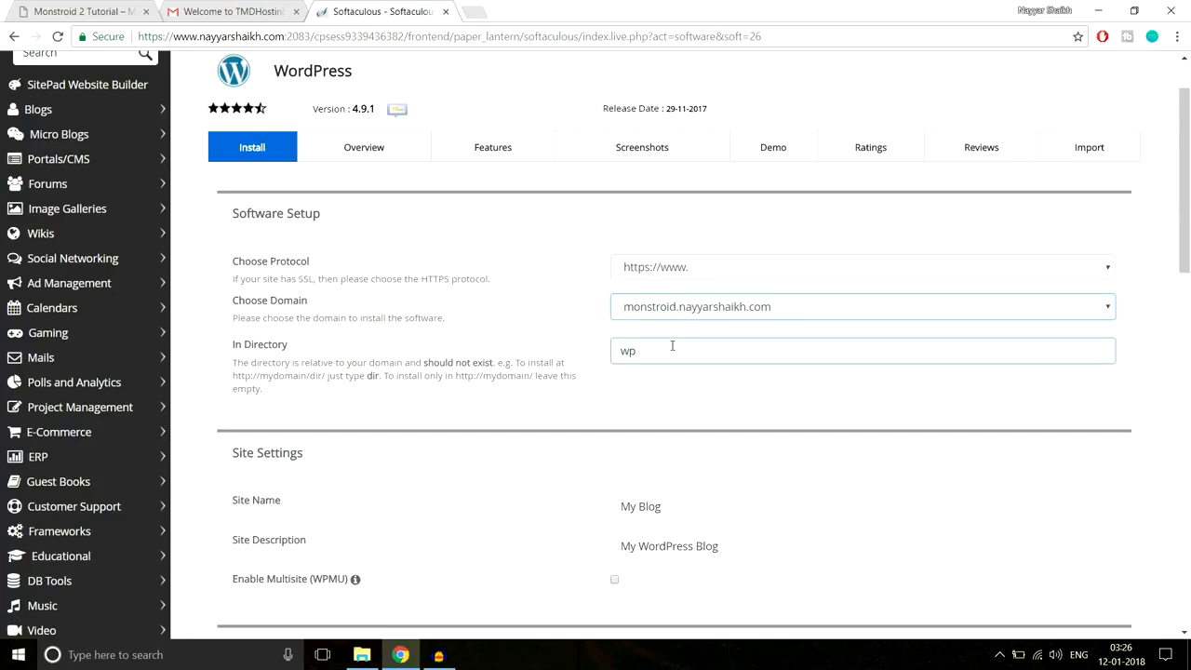
{"action": "left_click_drag", "start_coordinate": [229, 345], "coordinate": [299, 348]}
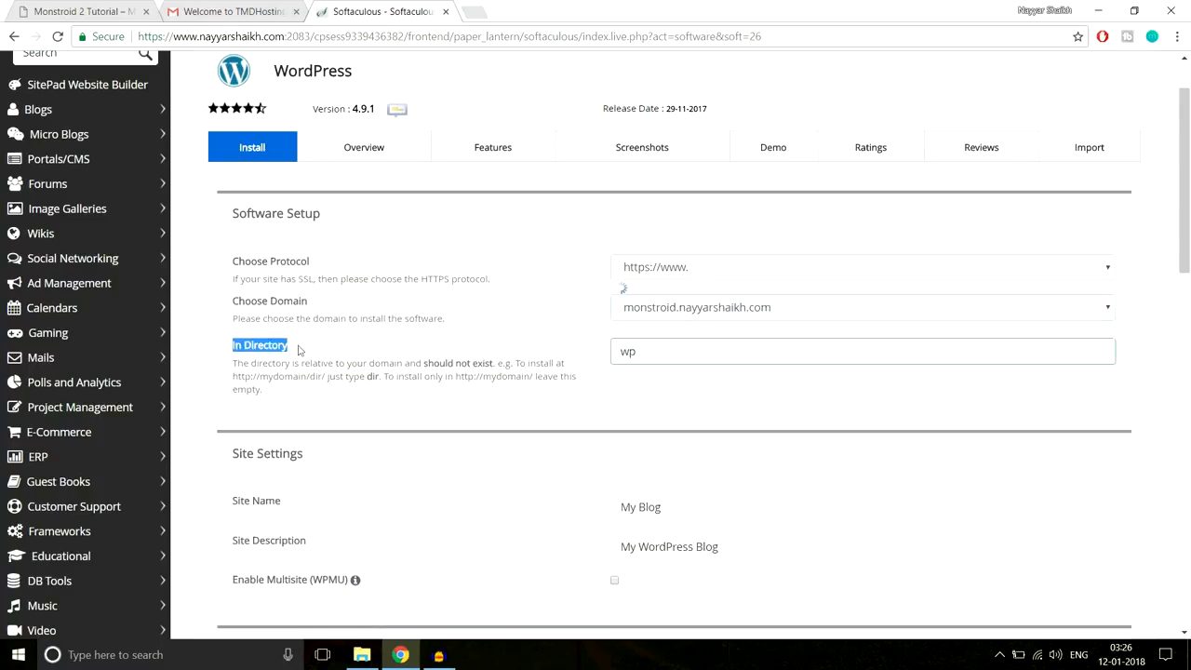
{"action": "left_click", "coordinate": [355, 349]}
{"action": "left_click_drag", "start_coordinate": [649, 352], "coordinate": [596, 354]}
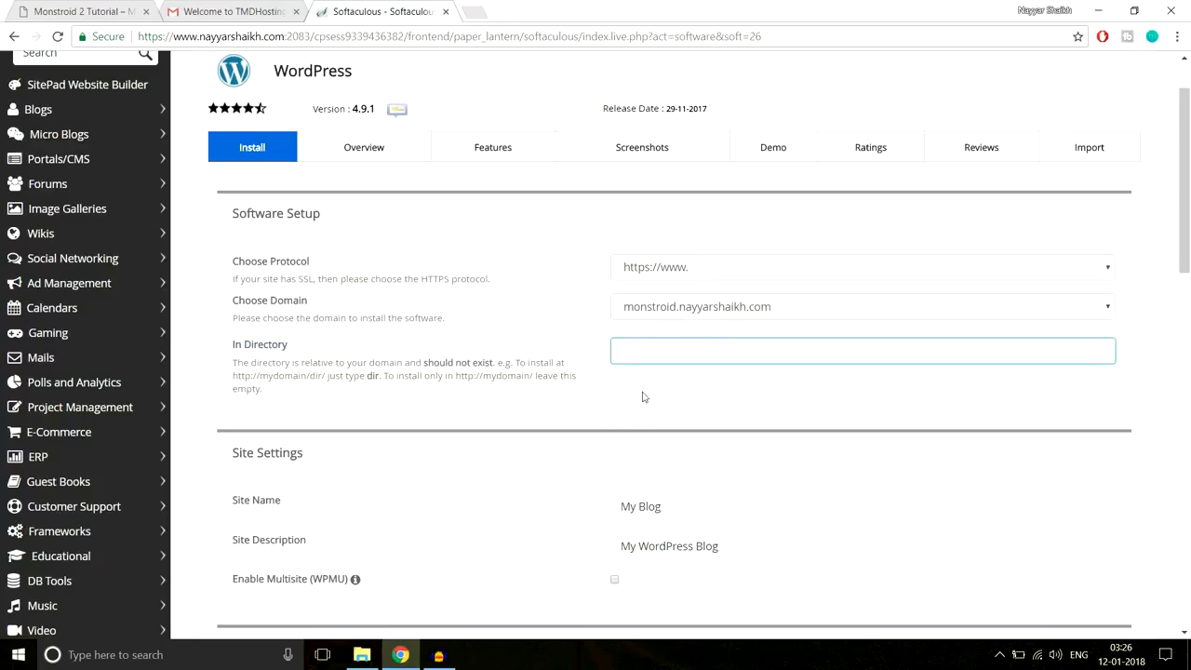
{"action": "left_click", "coordinate": [648, 350]}
- Replace the default My Blog site name with BloggDude and the description with 'A Blog'
{"action": "scroll", "coordinate": [755, 411], "scroll_direction": "down", "scroll_amount": 3}
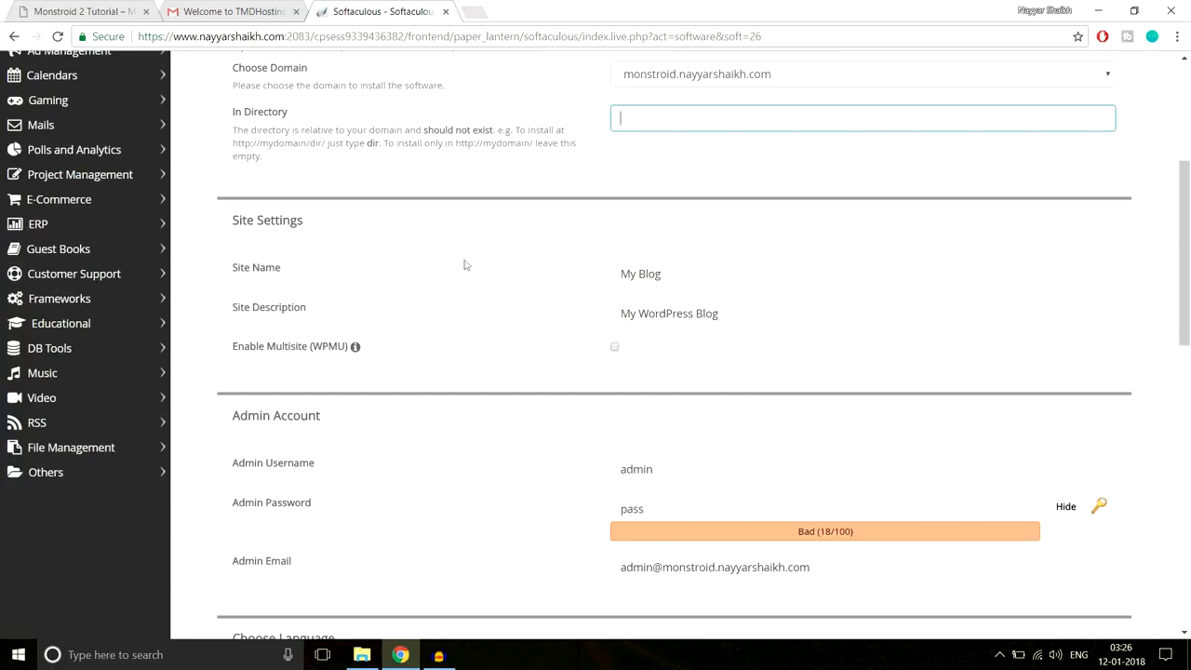
{"action": "left_click_drag", "start_coordinate": [687, 276], "coordinate": [562, 269]}
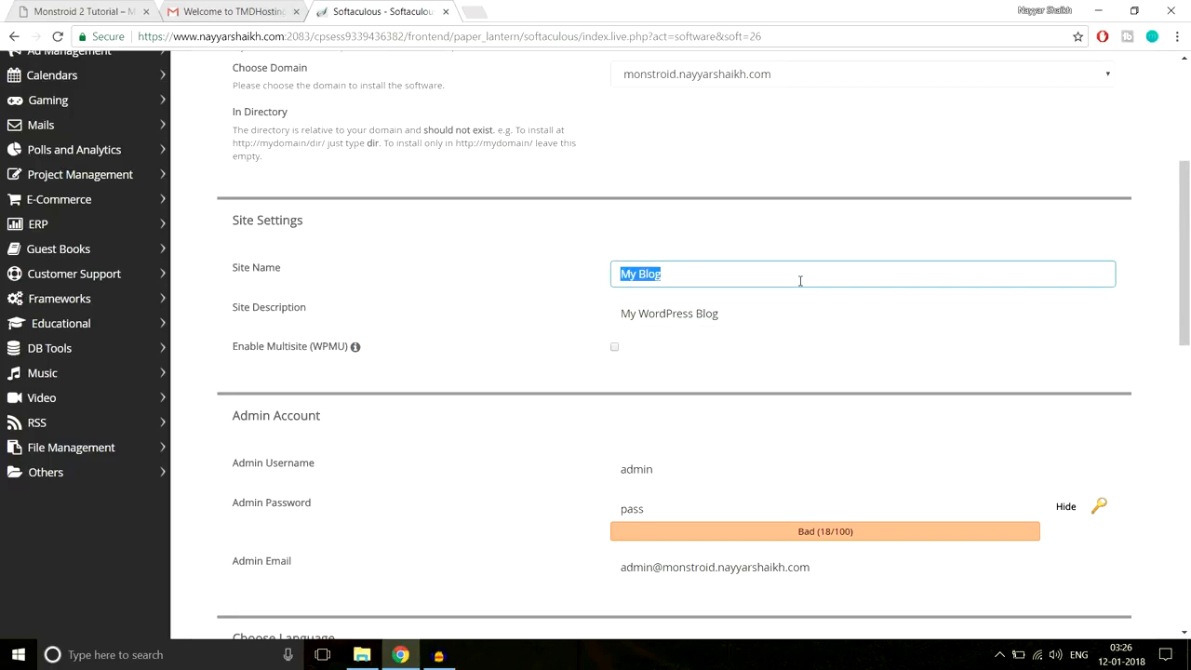
{"action": "type", "text": "BloggDude"}
{"action": "left_click_drag", "start_coordinate": [790, 314], "coordinate": [513, 345]}
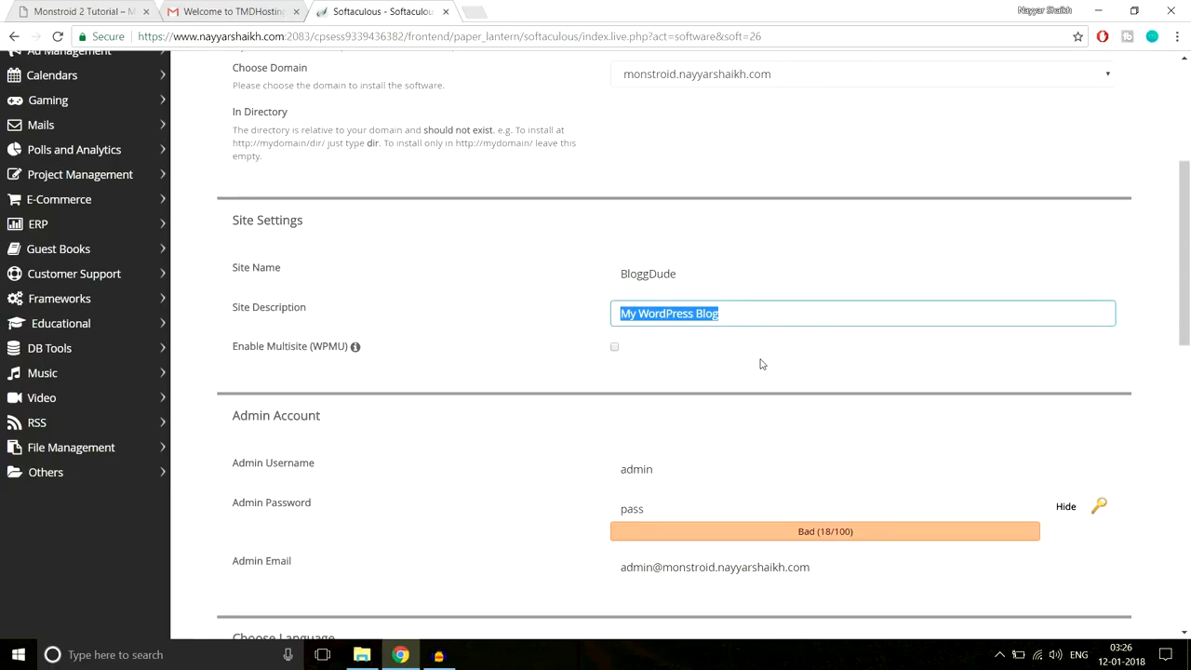
{"action": "type", "text": "A"}
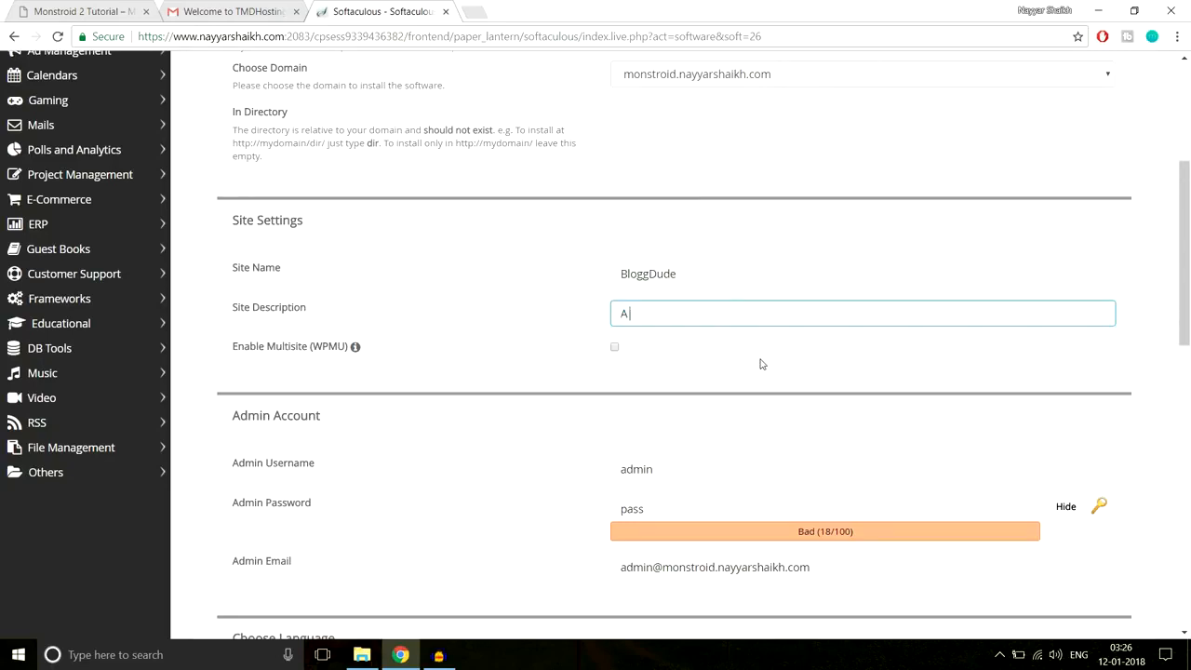
{"action": "scroll", "coordinate": [856, 348], "scroll_direction": "down", "scroll_amount": 1}
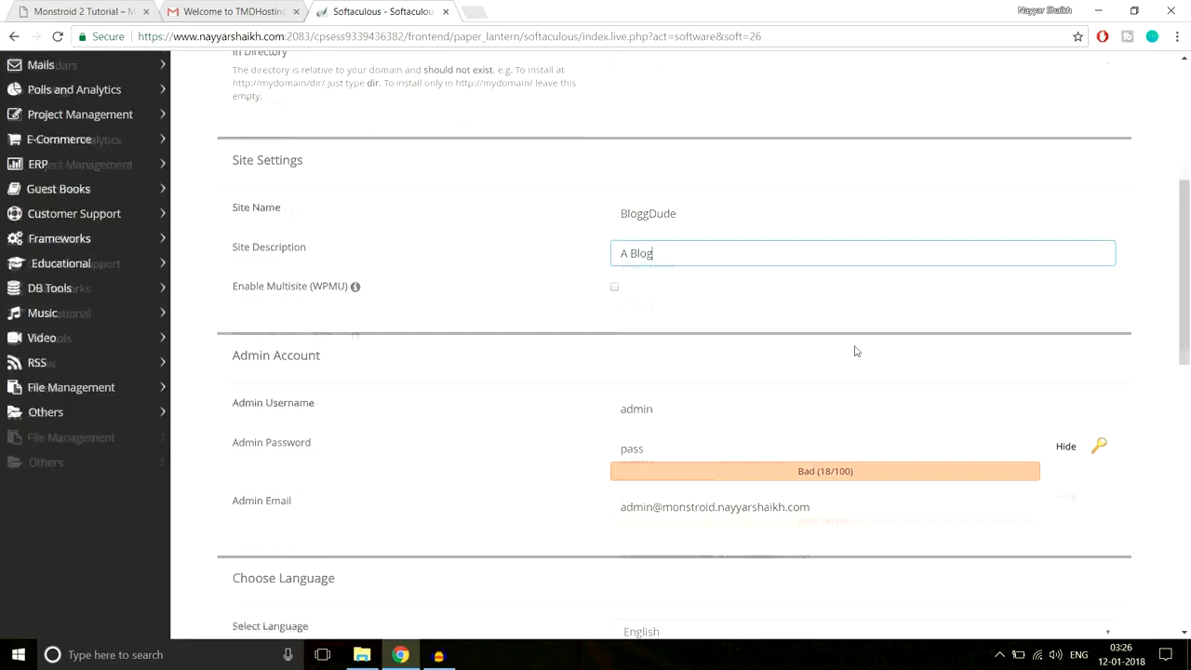
{"action": "left_click_drag", "start_coordinate": [677, 235], "coordinate": [588, 240]}
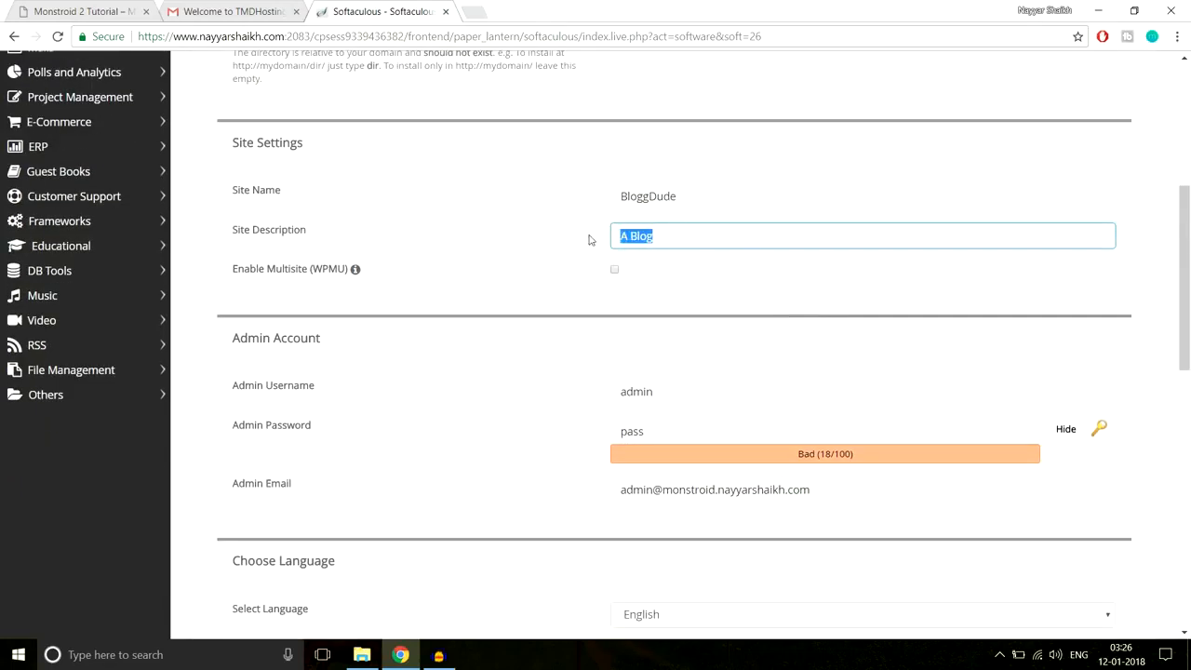
{"action": "scroll", "coordinate": [793, 297], "scroll_direction": "down", "scroll_amount": 2}
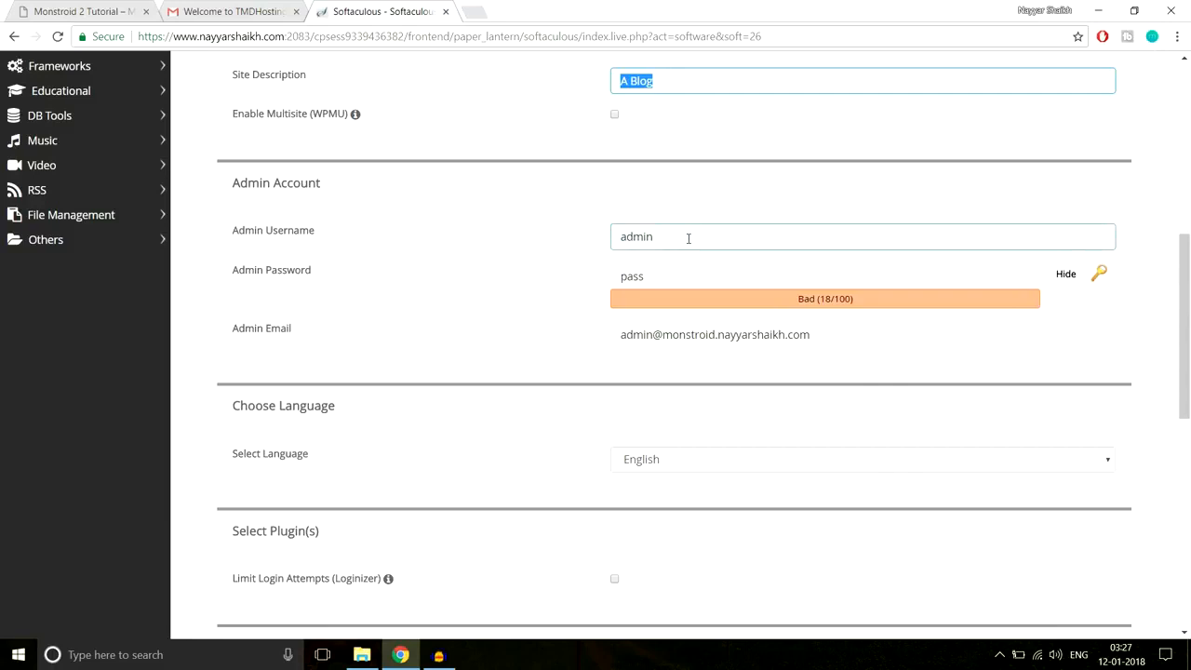
- Fill in the admin username from the browser's autofill suggestion
{"action": "left_click_drag", "start_coordinate": [688, 238], "coordinate": [601, 242]}
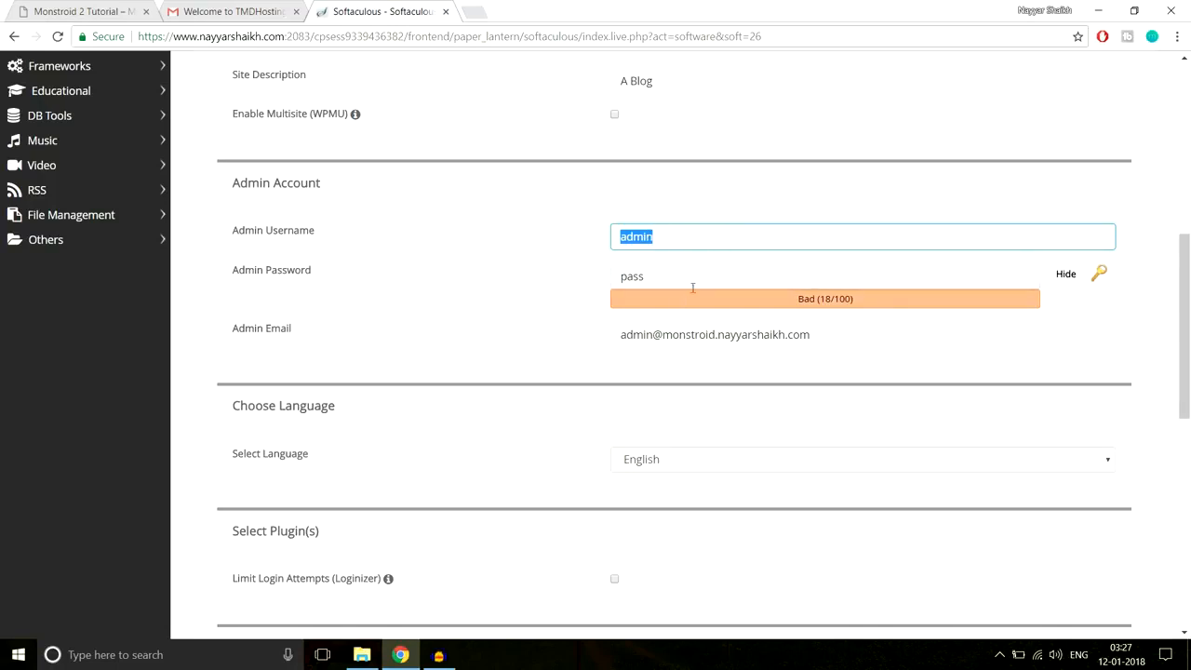
{"action": "type", "text": "Na"}
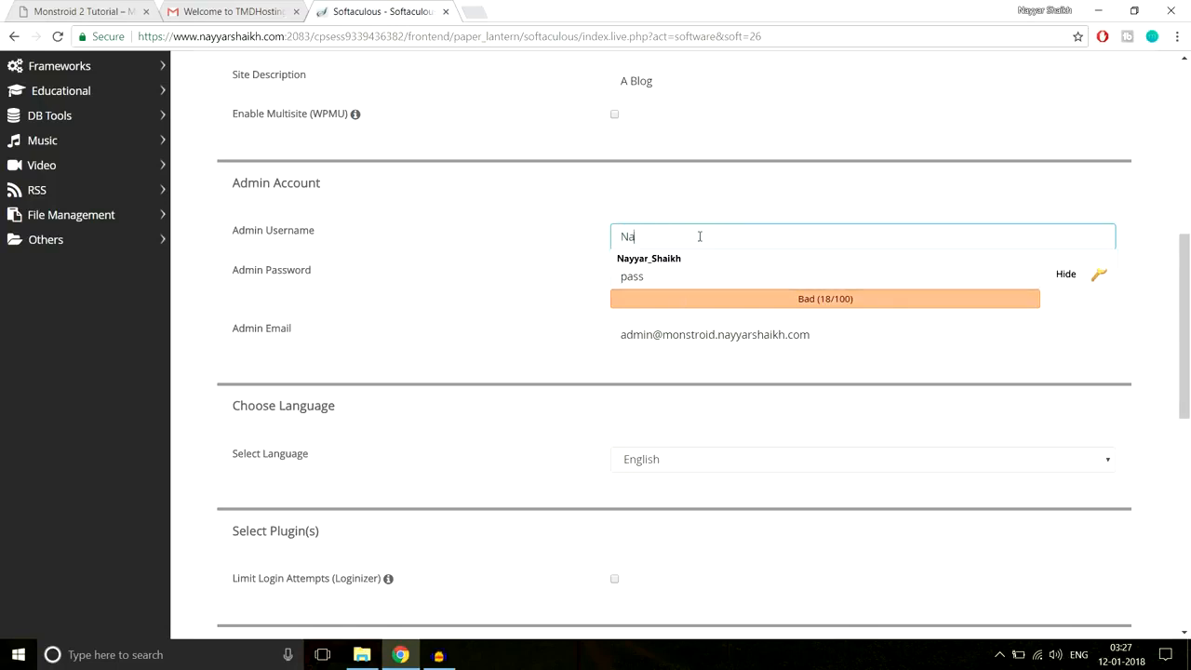
{"action": "type", "text": "yya"}
{"action": "left_click", "coordinate": [696, 260]}
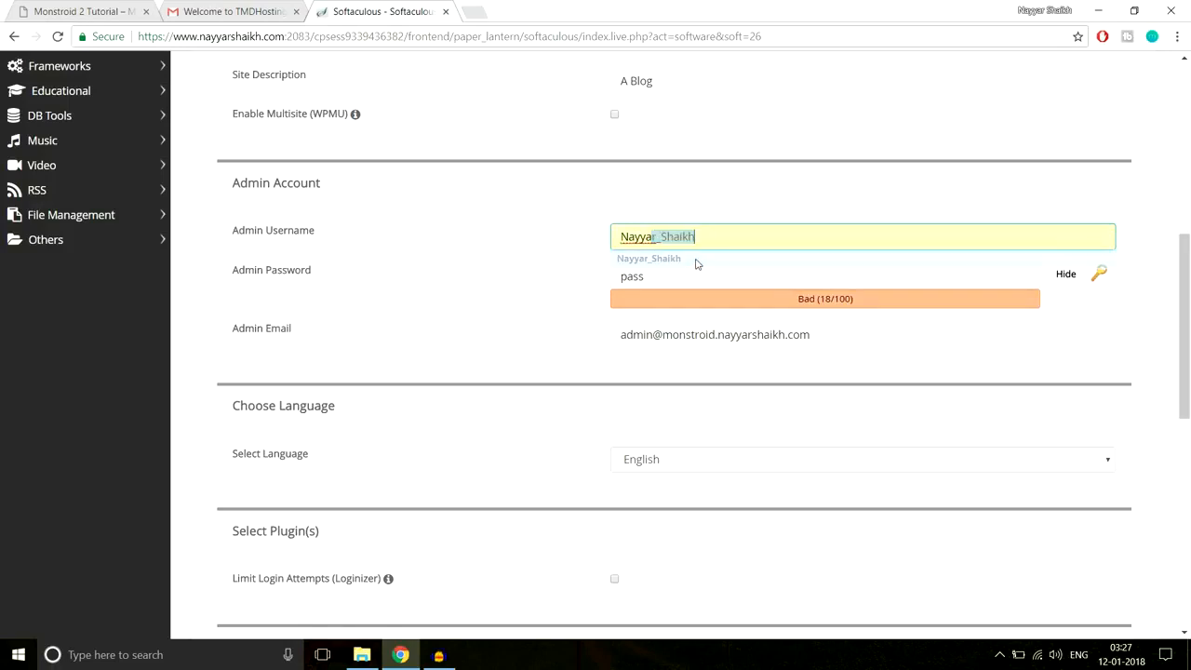
{"action": "left_click_drag", "start_coordinate": [621, 235], "coordinate": [692, 232]}
{"action": "left_click", "coordinate": [724, 202]}
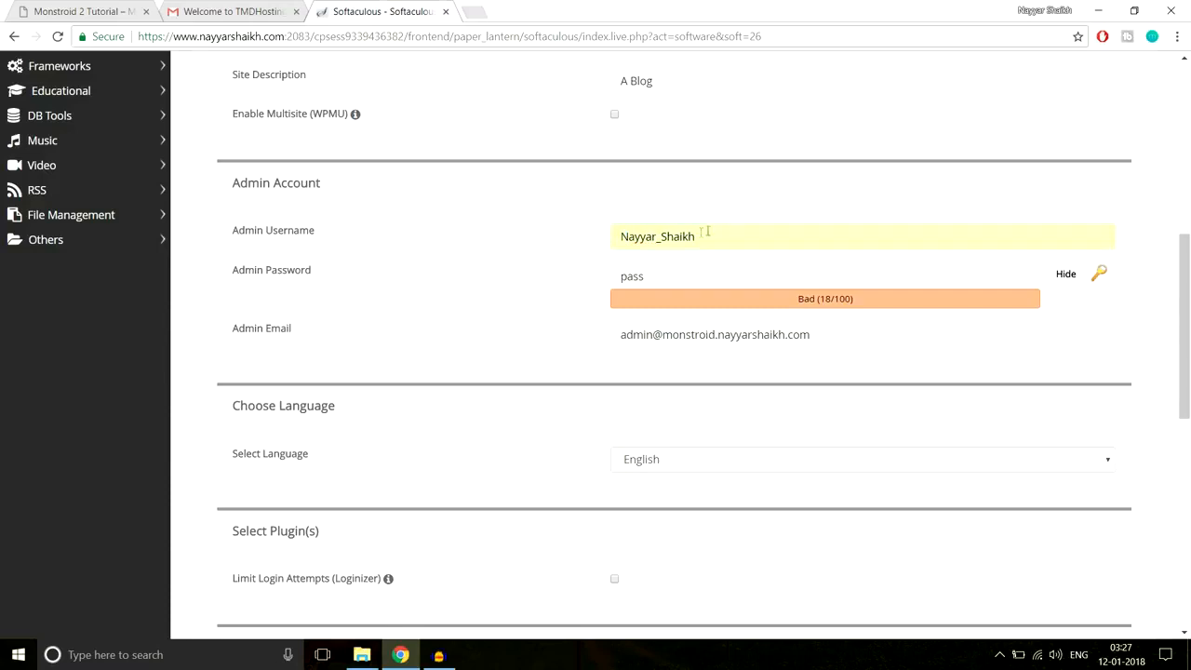
{"action": "mouse_move", "coordinate": [657, 237]}
{"action": "left_mouse_down"}
{"action": "mouse_move", "coordinate": [672, 236]}
{"action": "mouse_move", "coordinate": [661, 236]}
{"action": "left_mouse_up"}
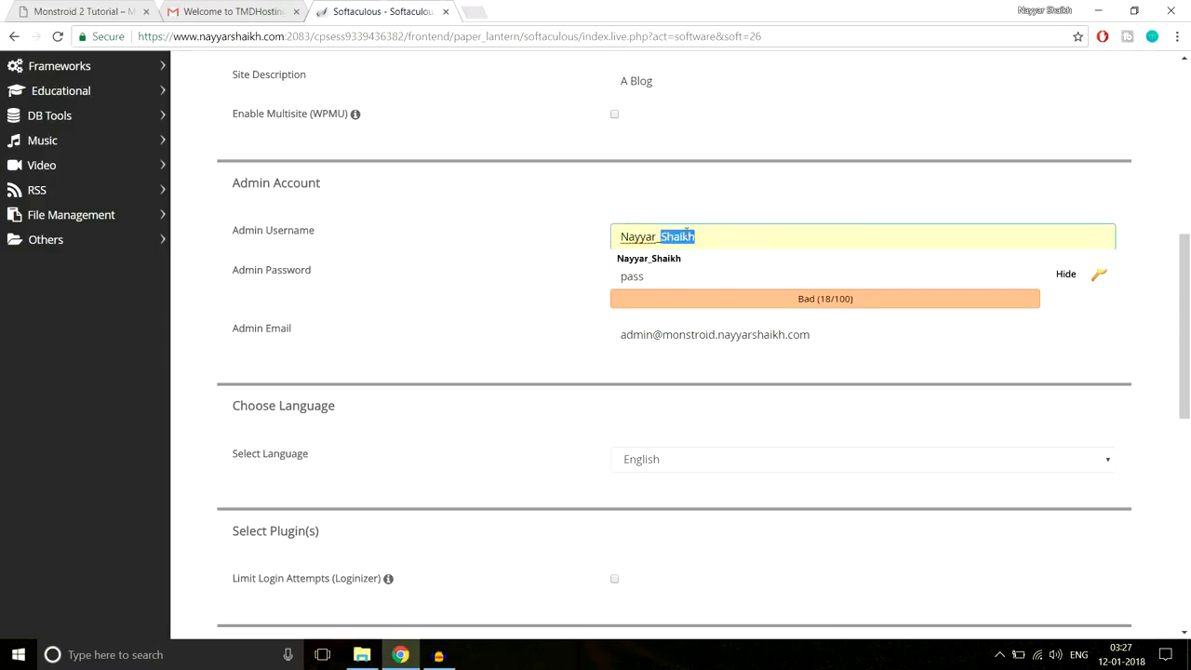
{"action": "left_click", "coordinate": [701, 228]}
{"action": "left_click", "coordinate": [742, 204]}
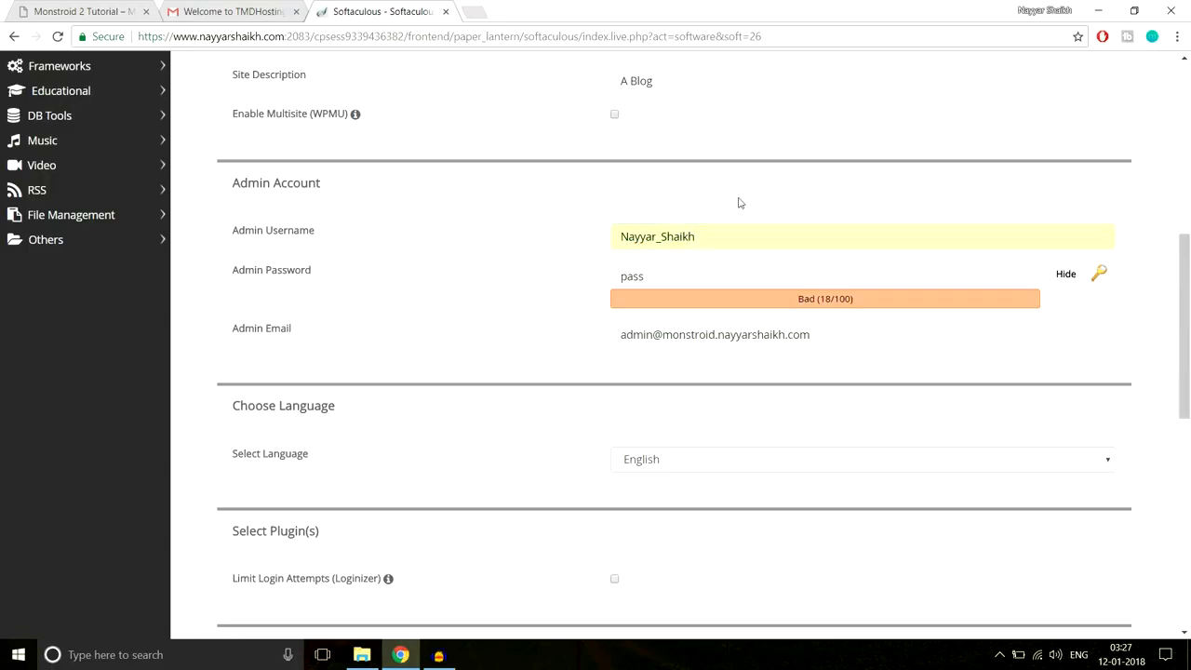
- Replace the default admin password with a new masked password
{"action": "left_click", "coordinate": [730, 271]}
{"action": "left_click", "coordinate": [1068, 283]}
{"action": "left_click_drag", "start_coordinate": [728, 276], "coordinate": [565, 279]}
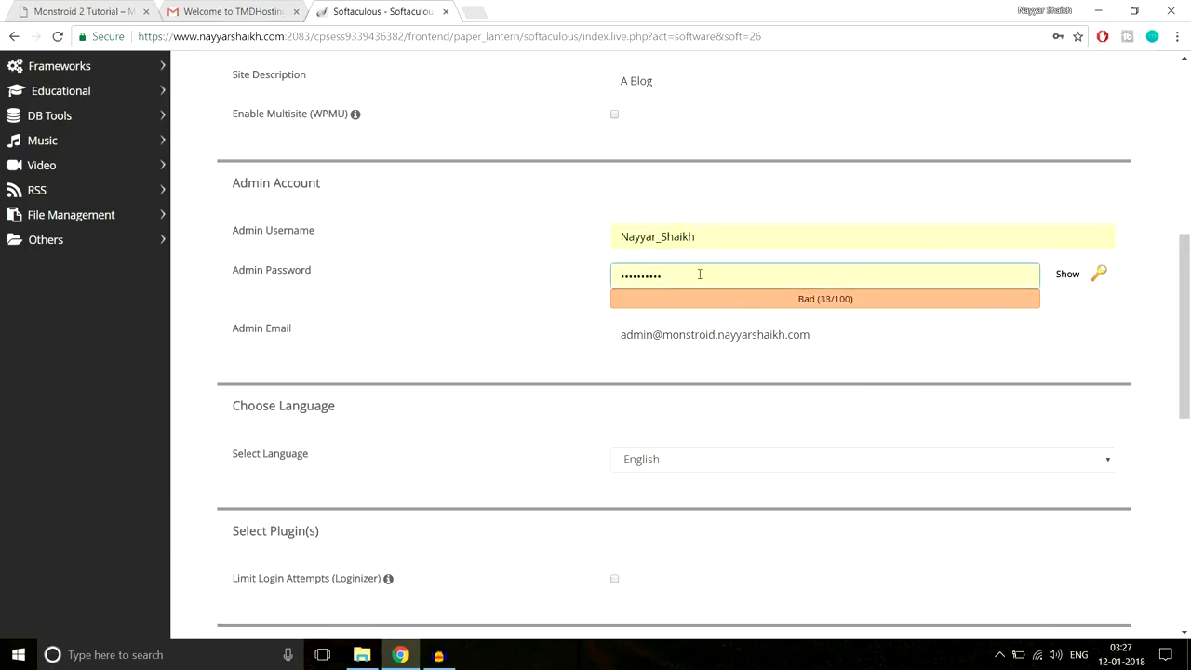
{"action": "type", "text": "12"}
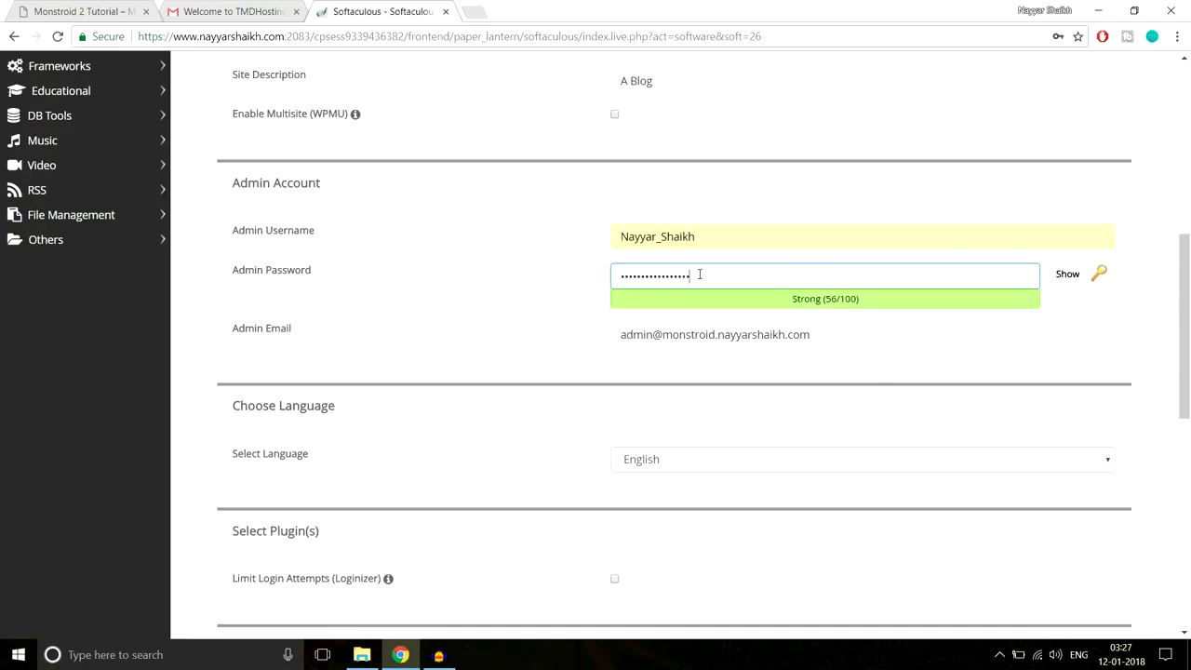
{"action": "key", "text": "ctrl+a"}
{"action": "type", "text": "••••••••••"}
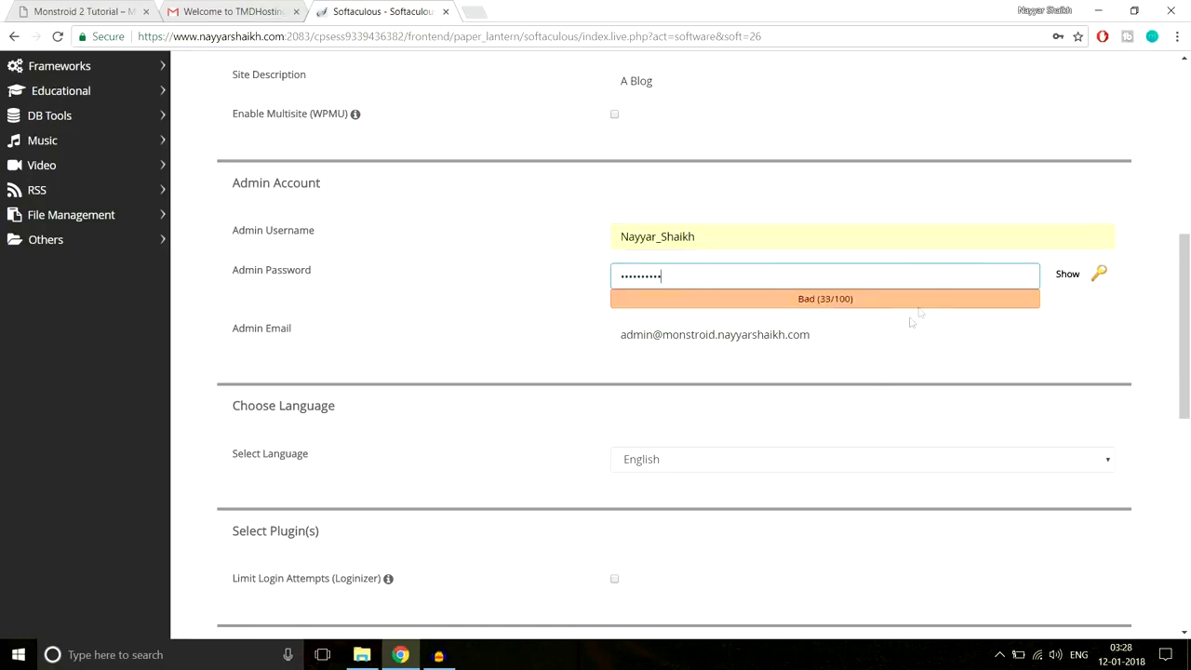
- Replace the admin e-mail with the site owner's own address from autofill
{"action": "left_click_drag", "start_coordinate": [900, 332], "coordinate": [531, 360]}
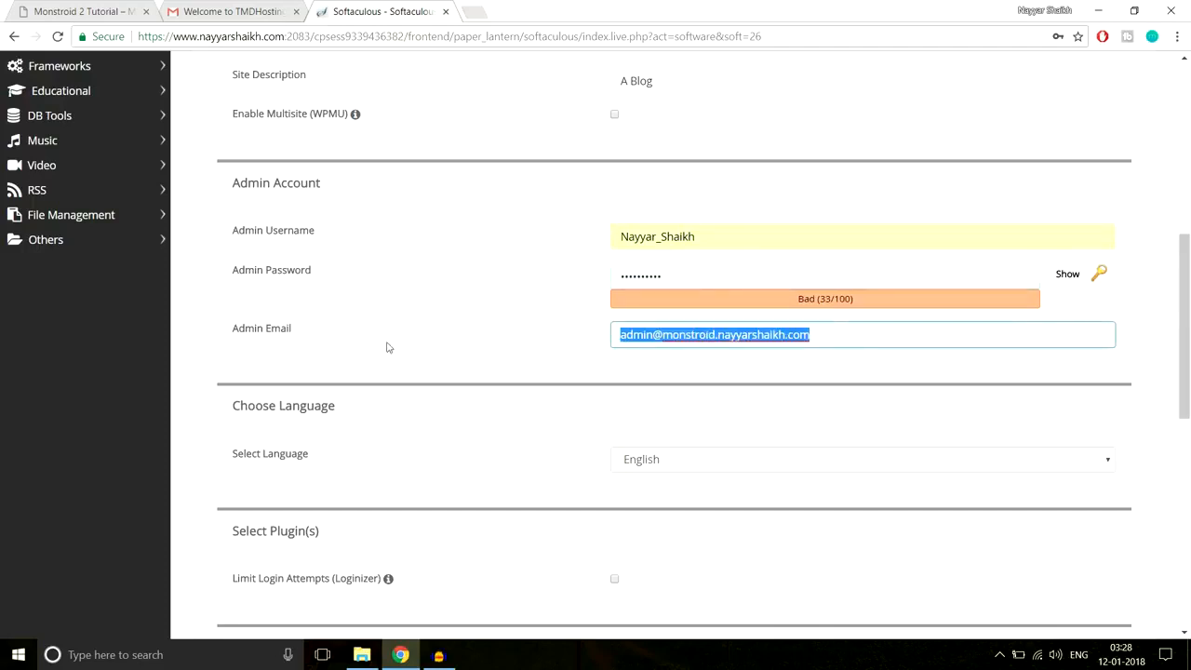
{"action": "type", "text": "re"}
{"action": "left_click", "coordinate": [675, 358]}
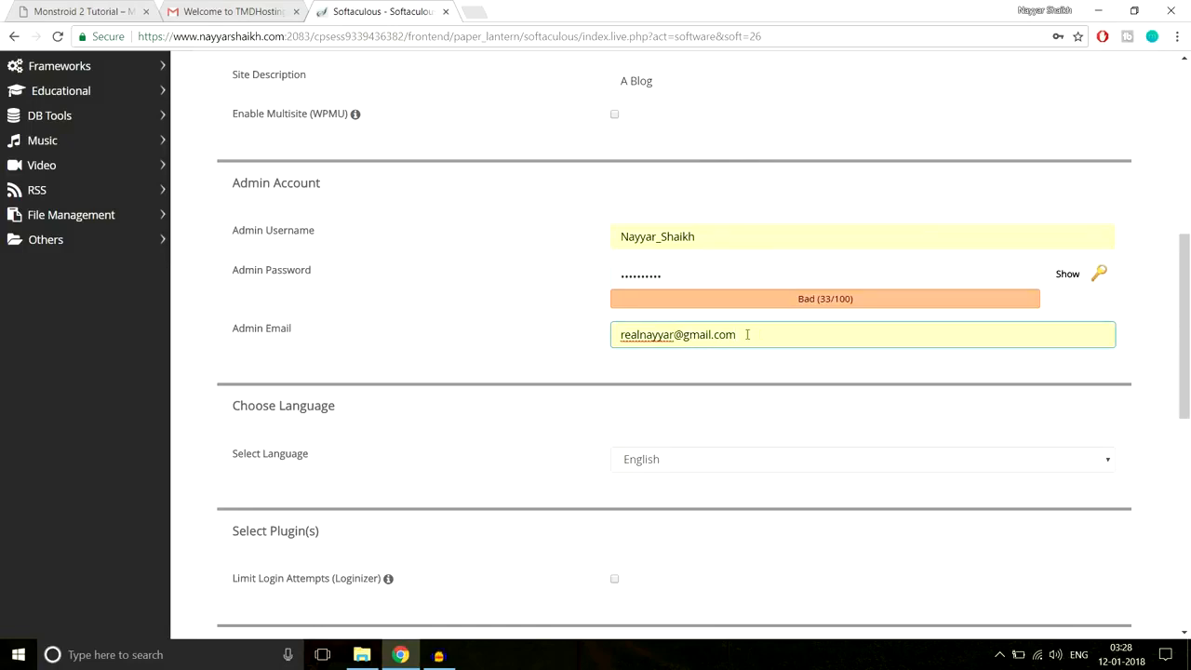
{"action": "scroll", "coordinate": [828, 405], "scroll_direction": "down", "scroll_amount": 7}
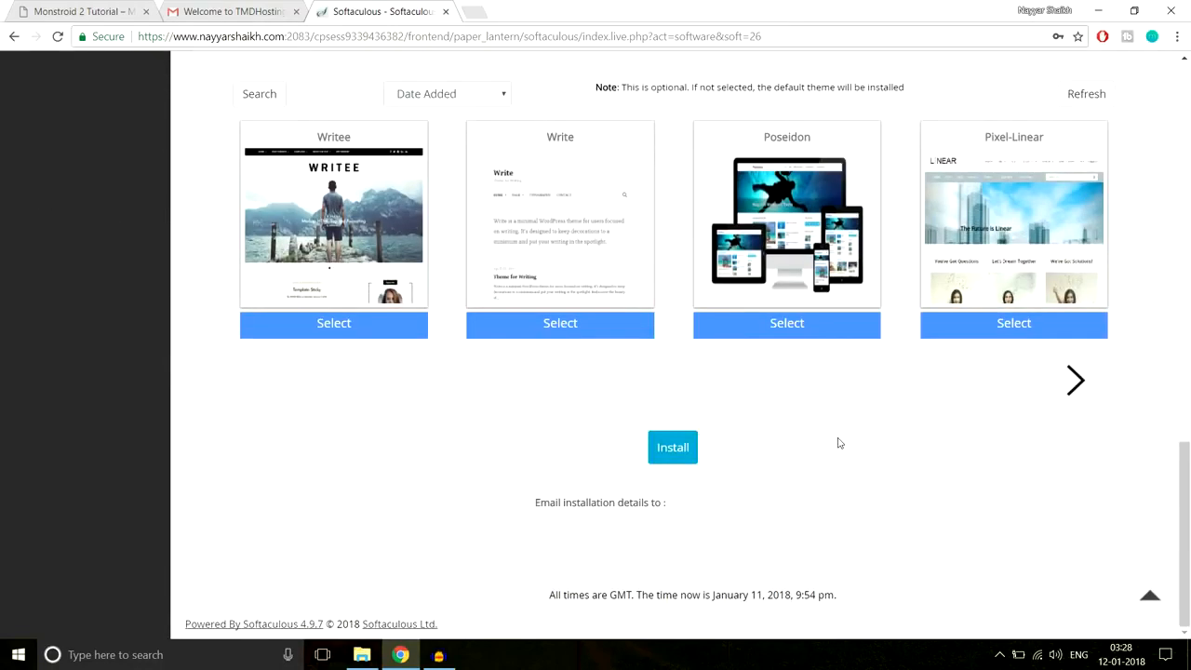
- Install WordPress on the monstroid subdomain, wait for 100%, and follow the new site's admin link
{"action": "left_click", "coordinate": [675, 450]}
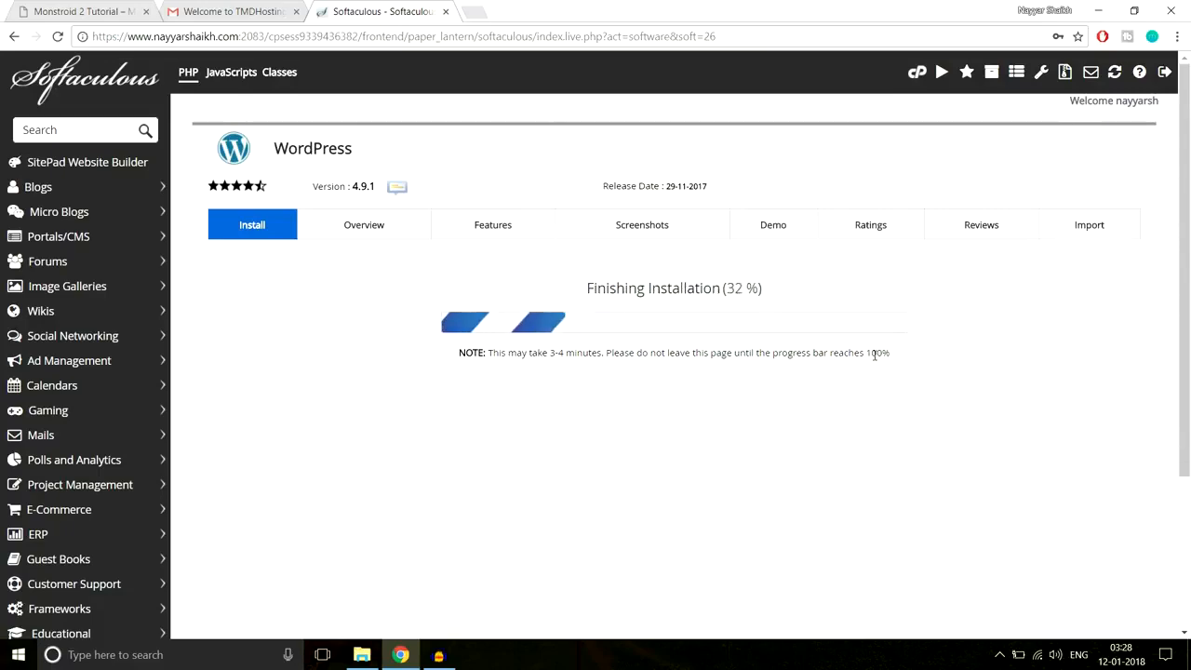
{"action": "scroll", "coordinate": [984, 349], "scroll_direction": "down", "scroll_amount": 1}
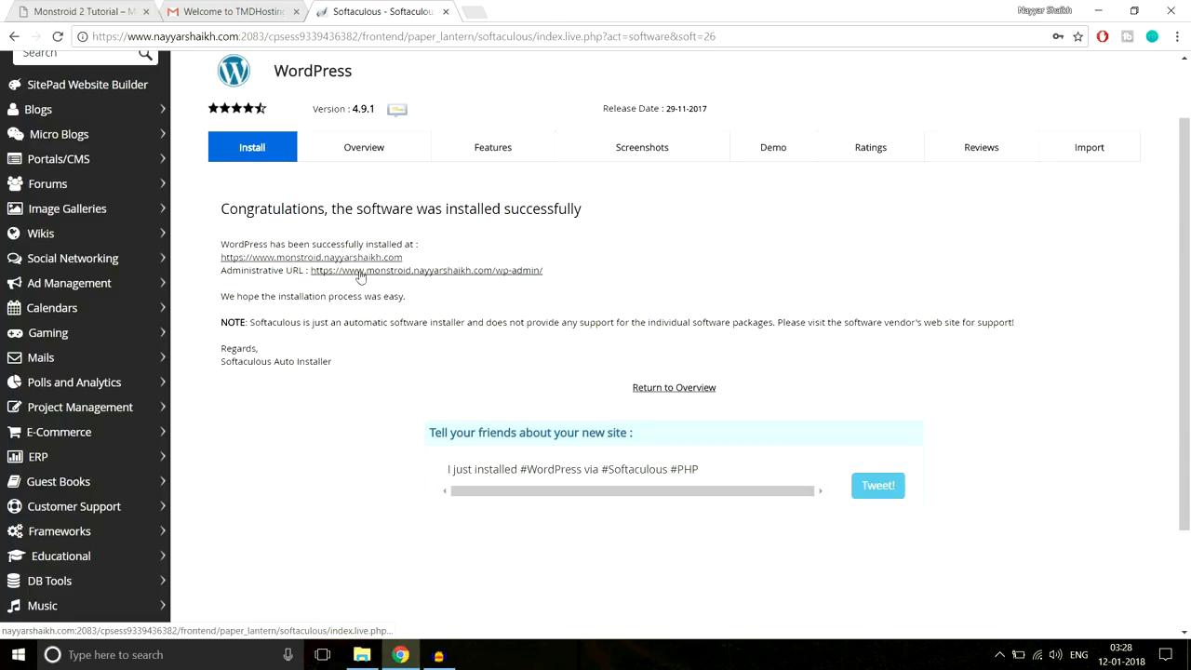
{"action": "left_click", "coordinate": [433, 275]}
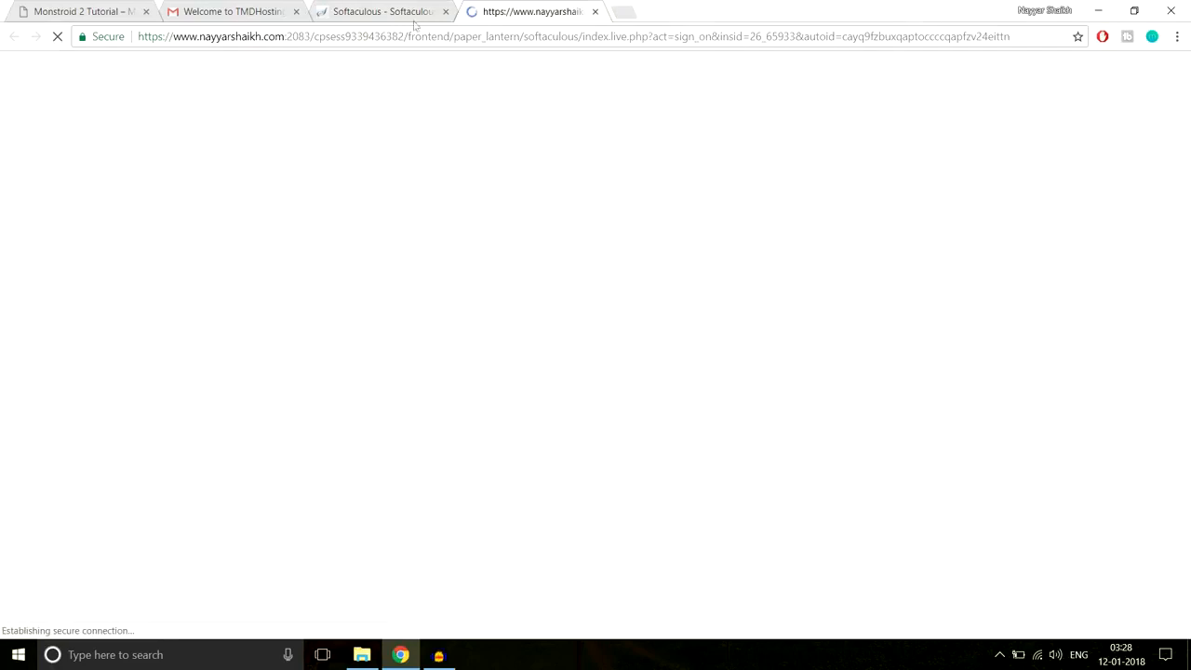
- Close the TMDHosting welcome and Softaculous tabs, leaving the WordPress dashboard
{"action": "left_click", "coordinate": [296, 11]}
{"action": "left_click", "coordinate": [296, 11]}
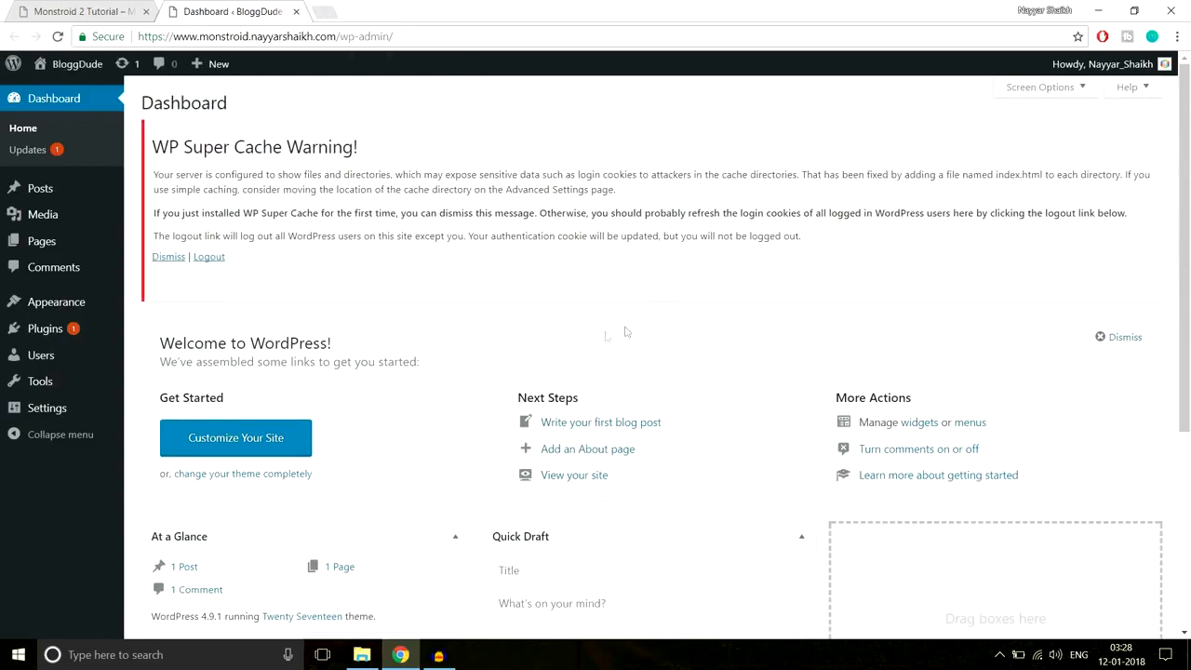
{"action": "scroll", "coordinate": [929, 449], "scroll_direction": "down", "scroll_amount": 2}
{"action": "scroll", "coordinate": [928, 450], "scroll_direction": "down", "scroll_amount": 2}
{"action": "scroll", "coordinate": [929, 449], "scroll_direction": "up", "scroll_amount": 5}
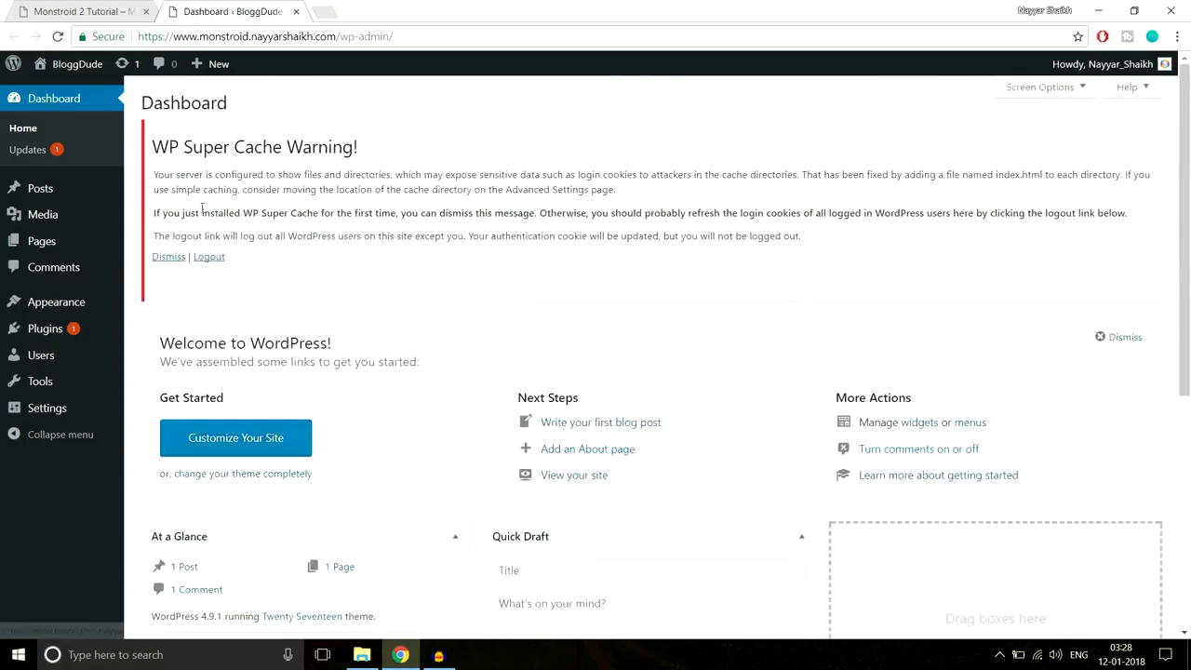
- Clear the WP Super Cache warning by logging out other users
{"action": "left_click_drag", "start_coordinate": [187, 142], "coordinate": [379, 140]}
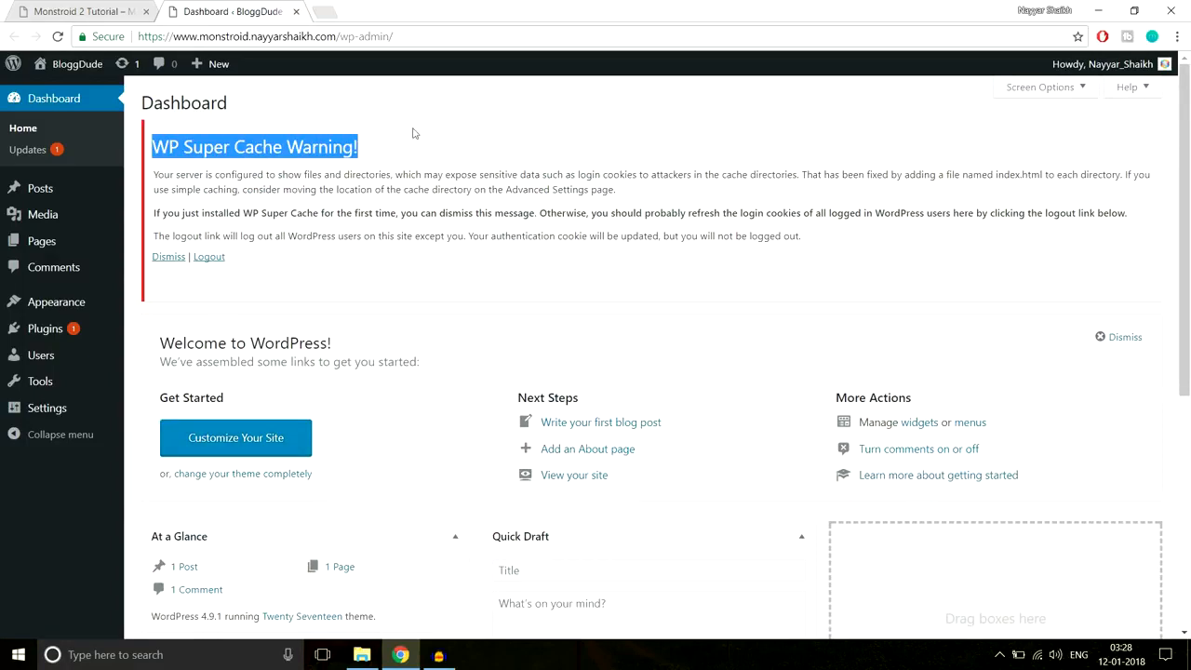
{"action": "left_click", "coordinate": [319, 181]}
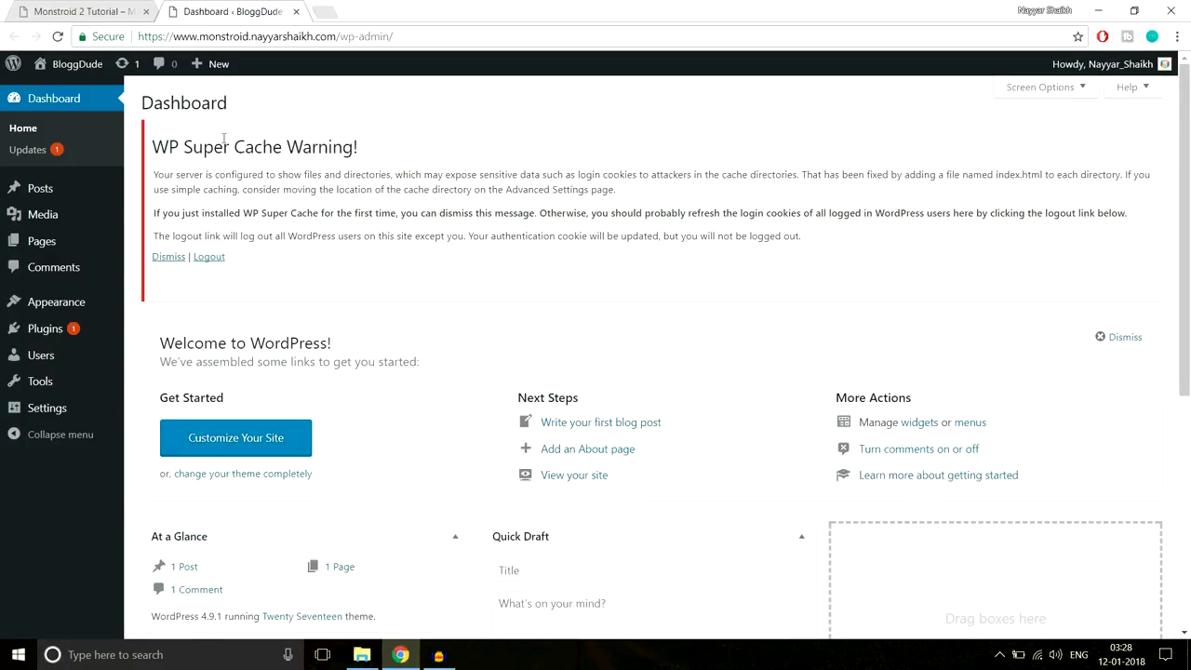
{"action": "left_click", "coordinate": [207, 260]}
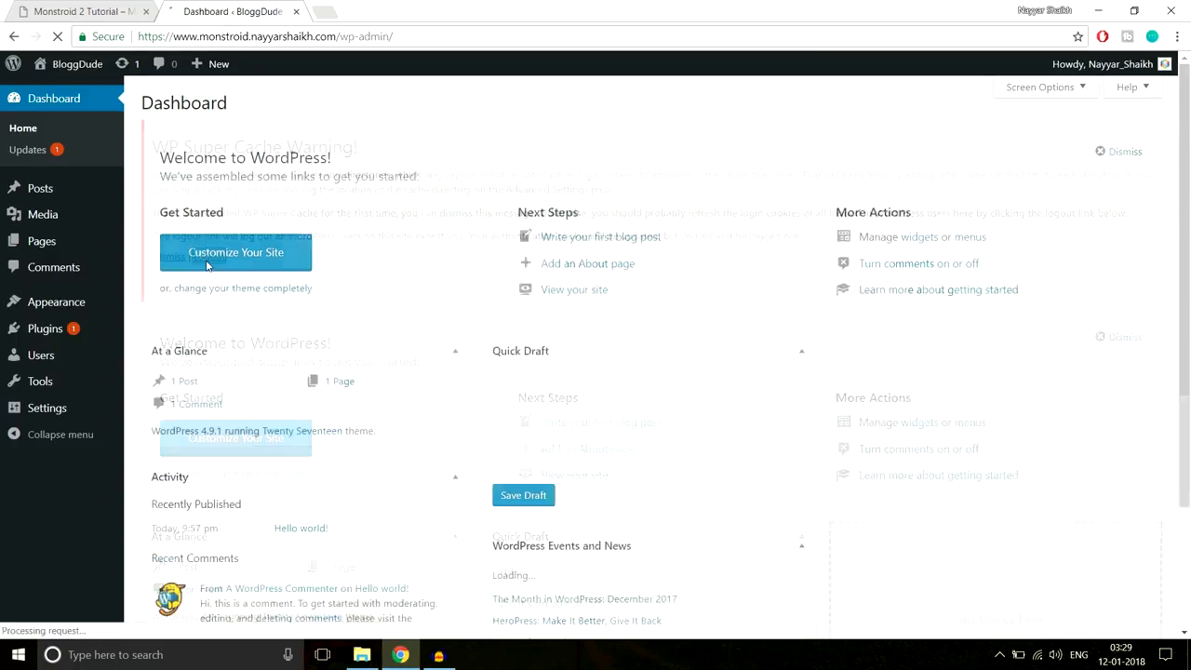
{"action": "mouse_move", "coordinate": [47, 341]}
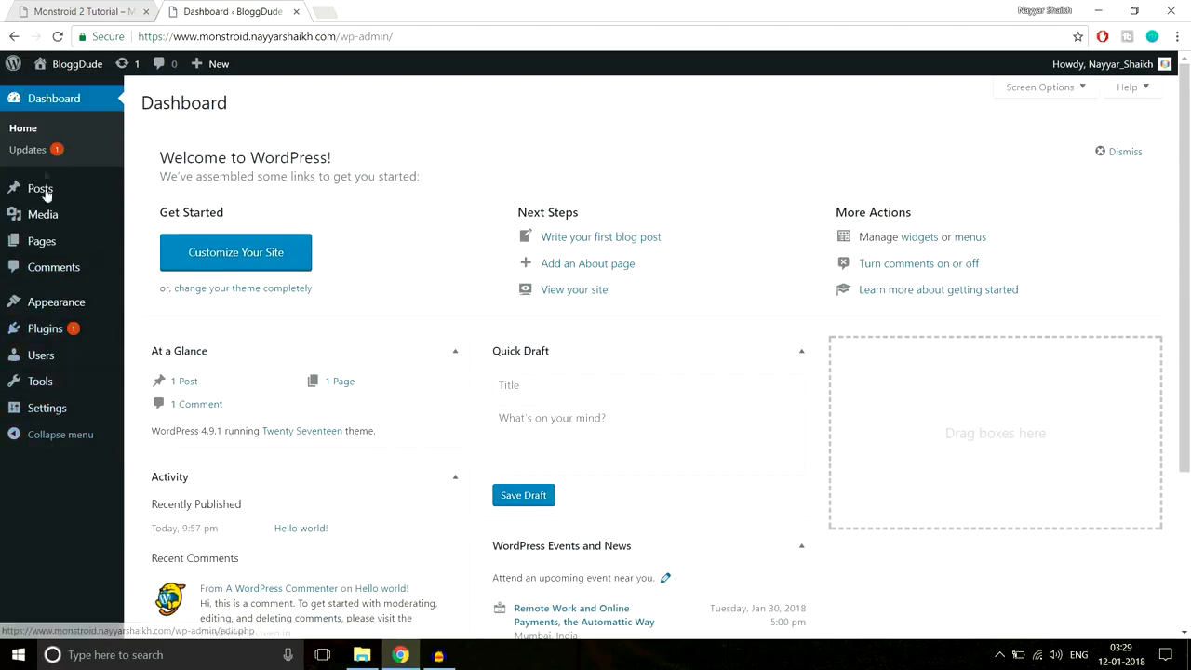
- Deactivate WP Super Cache, bulk-delete it with Akismet Anti-Spam and Hello Dolly, then go to Themes
{"action": "left_click", "coordinate": [58, 330]}
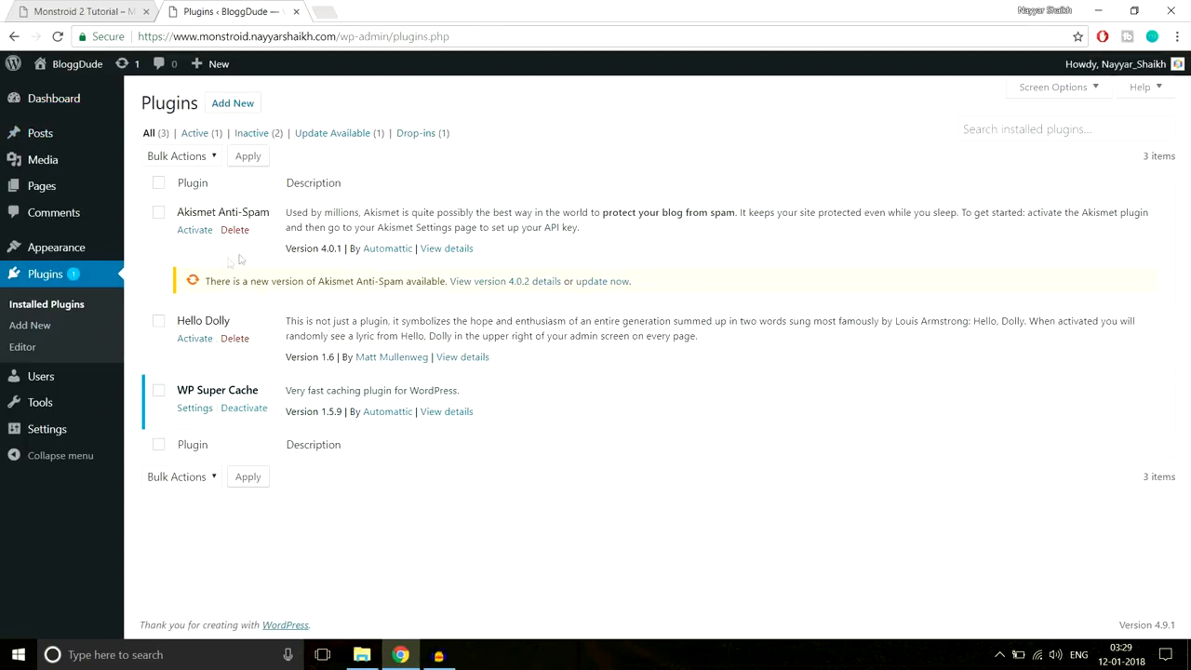
{"action": "left_click", "coordinate": [244, 409]}
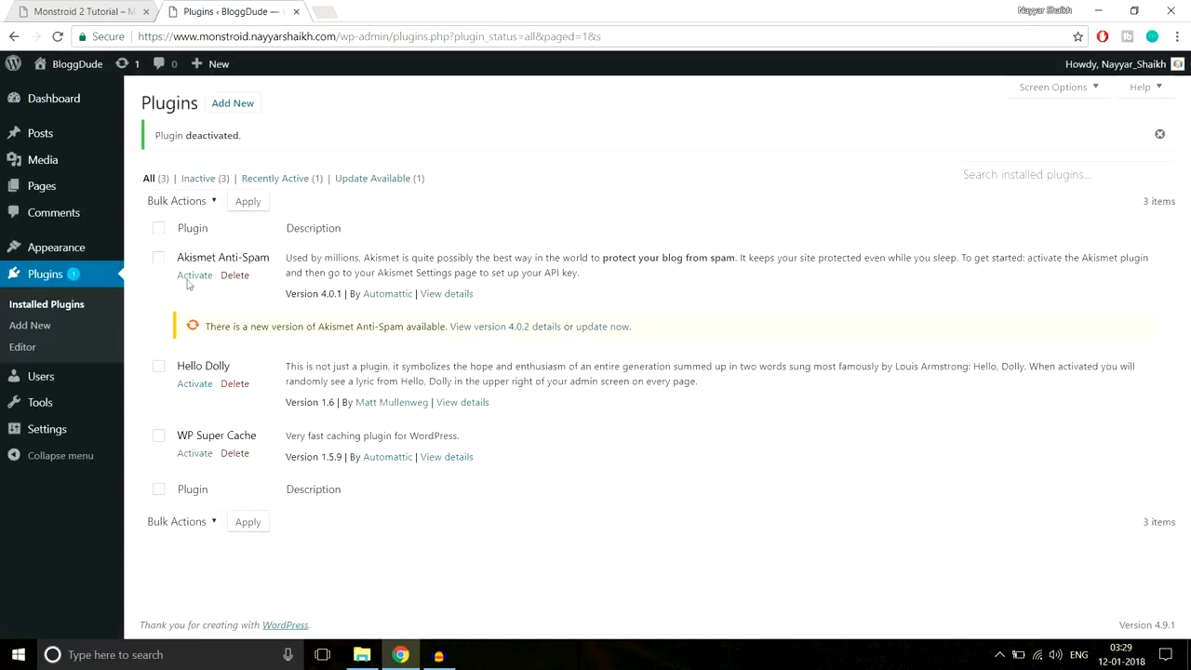
{"action": "left_click", "coordinate": [159, 229]}
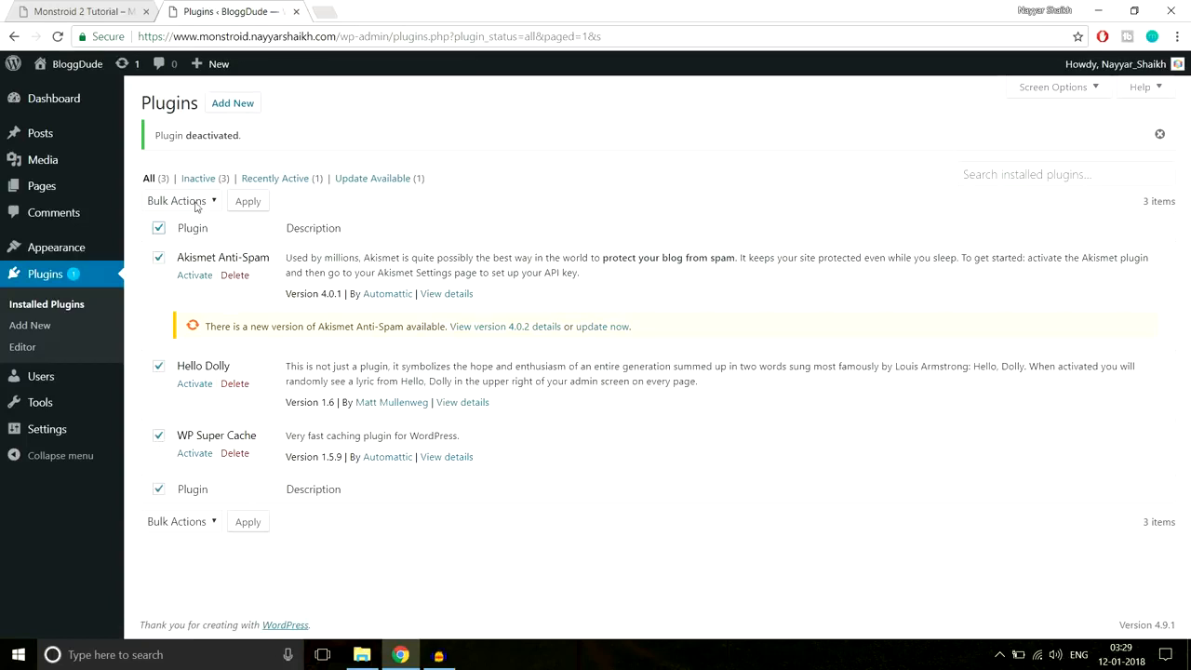
{"action": "left_click", "coordinate": [197, 203]}
{"action": "left_click", "coordinate": [164, 281]}
{"action": "left_click", "coordinate": [248, 202]}
{"action": "left_click", "coordinate": [658, 120]}
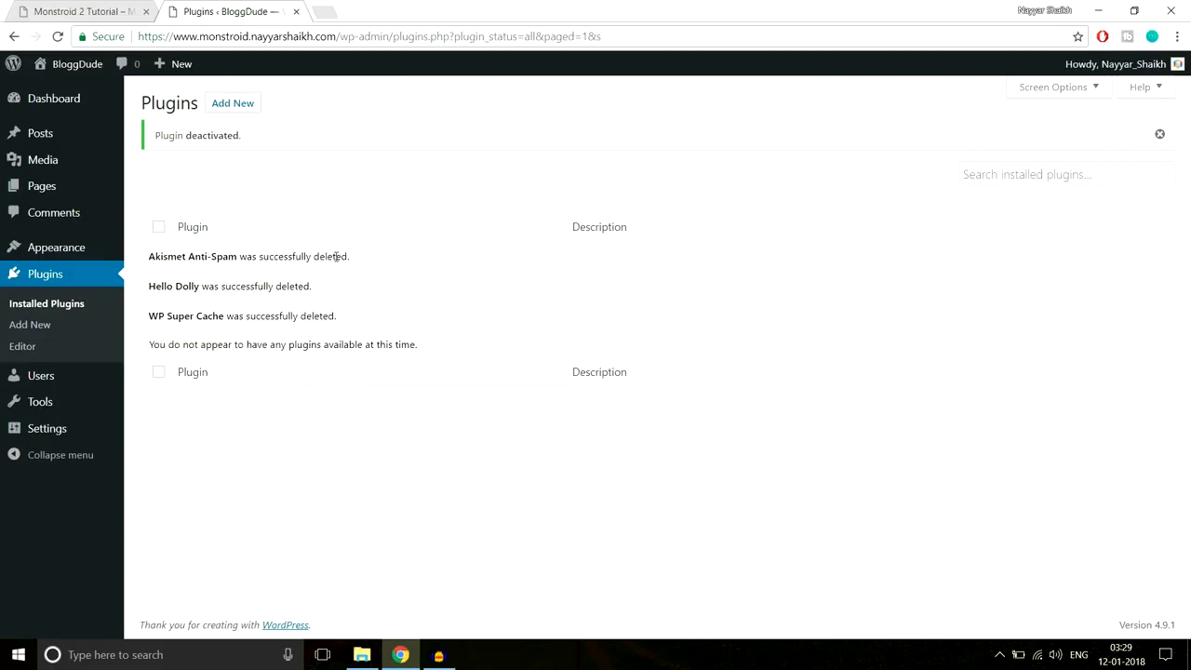
{"action": "left_click", "coordinate": [68, 249]}
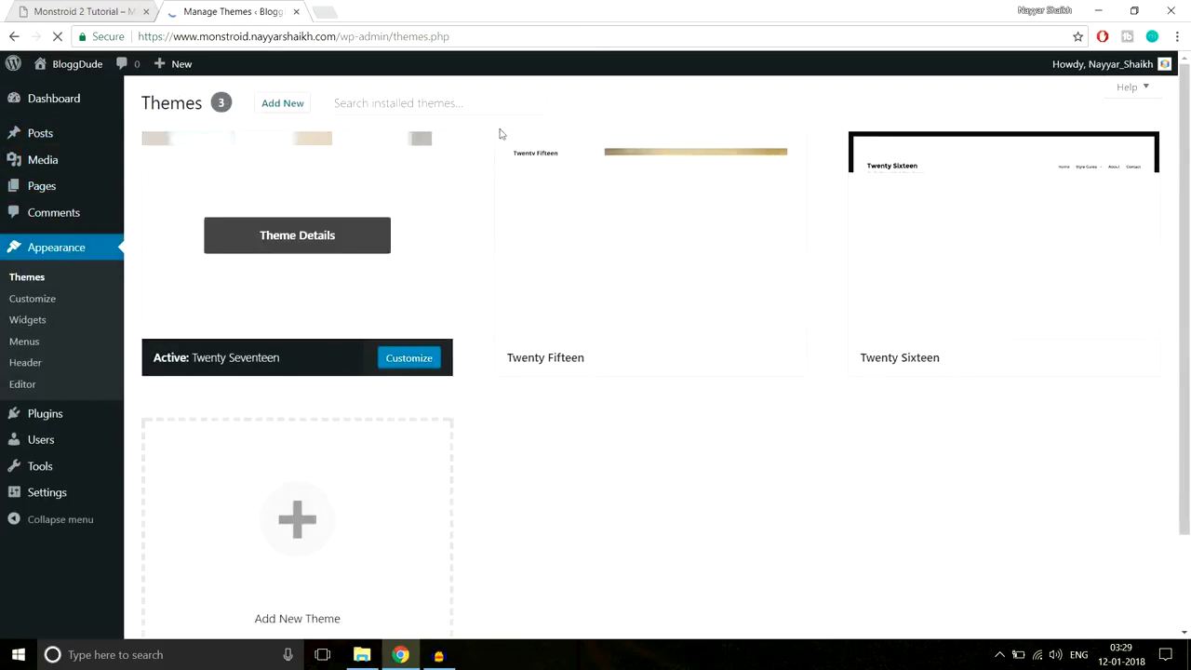
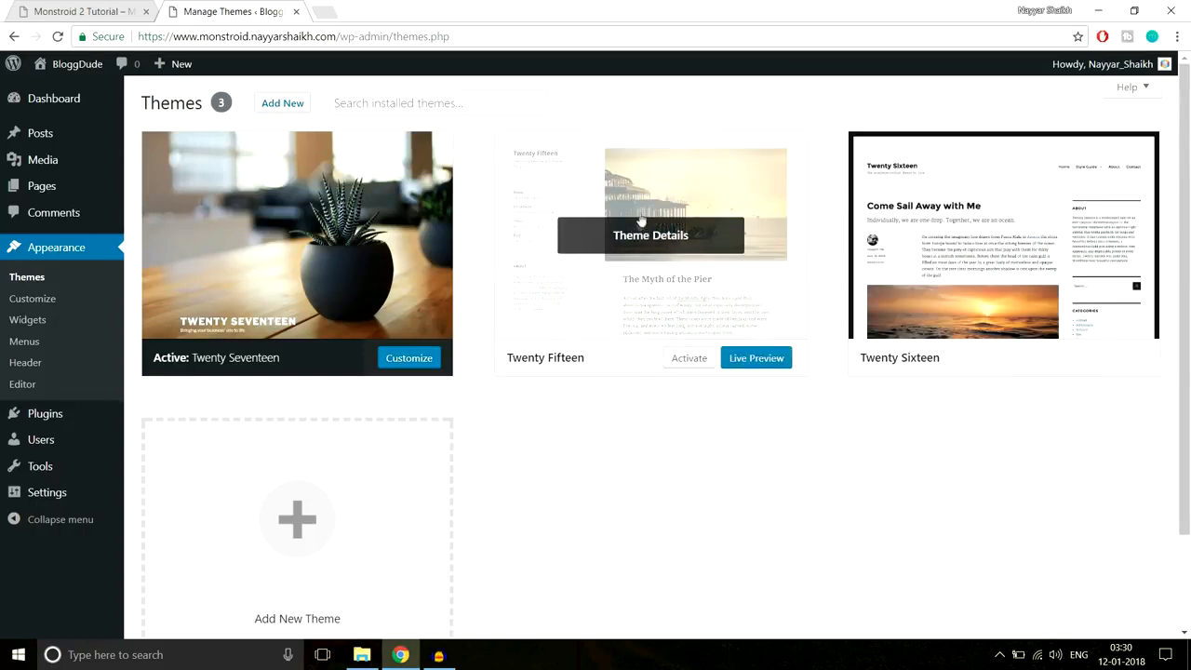
- Delete Twenty Fifteen, then Twenty Sixteen, each from its Theme Details panel
{"action": "left_click", "coordinate": [654, 245]}
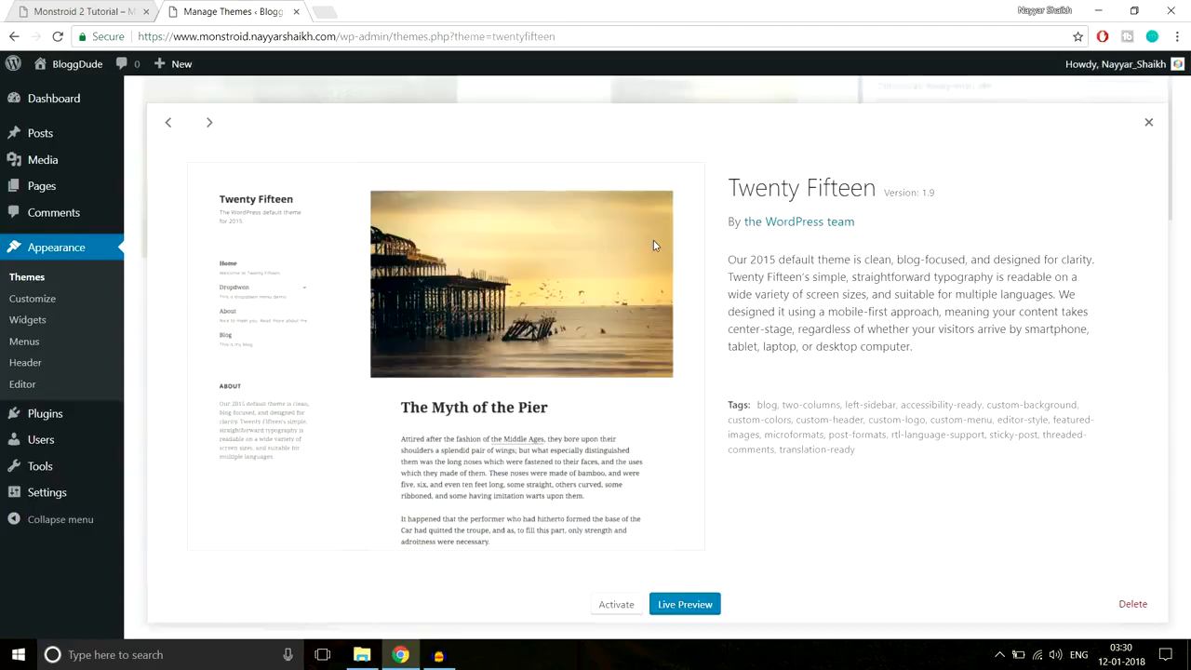
{"action": "left_click", "coordinate": [1126, 603]}
{"action": "left_click", "coordinate": [657, 145]}
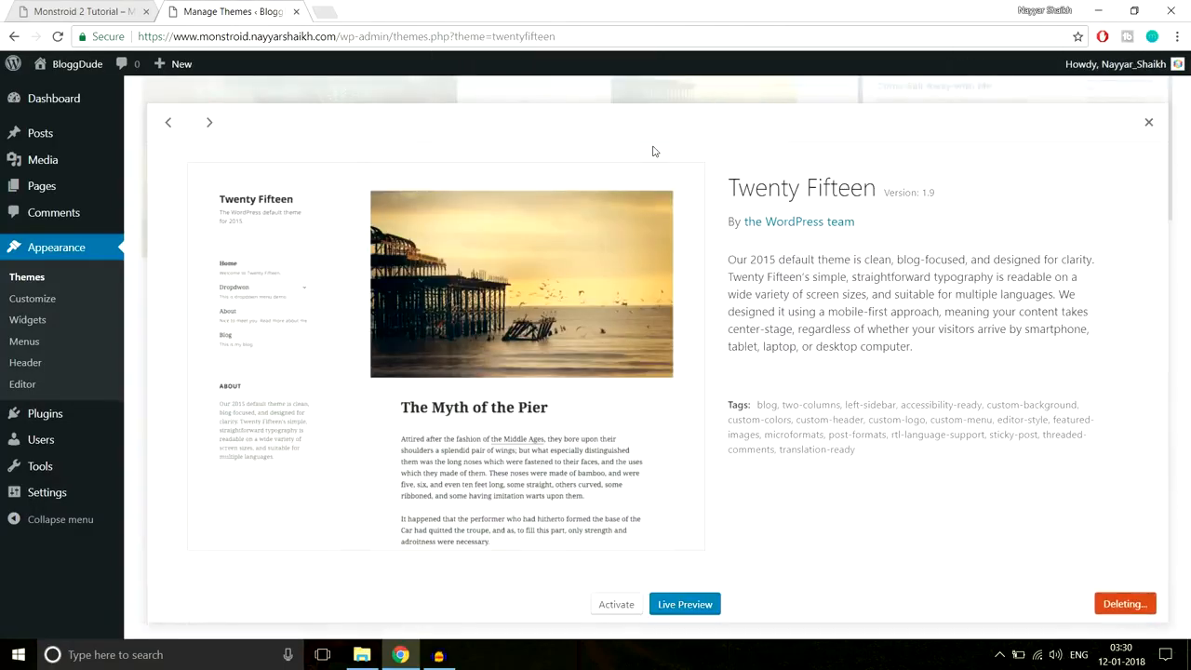
{"action": "left_click", "coordinate": [645, 201]}
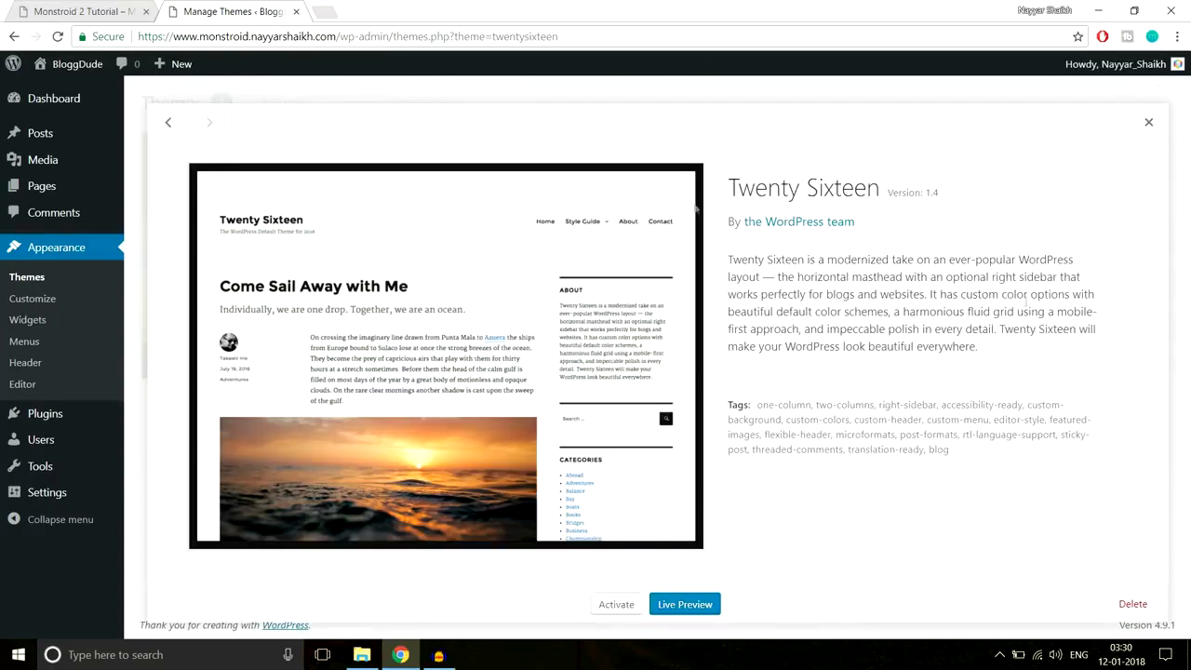
{"action": "left_click", "coordinate": [1132, 601]}
{"action": "left_click", "coordinate": [654, 146]}
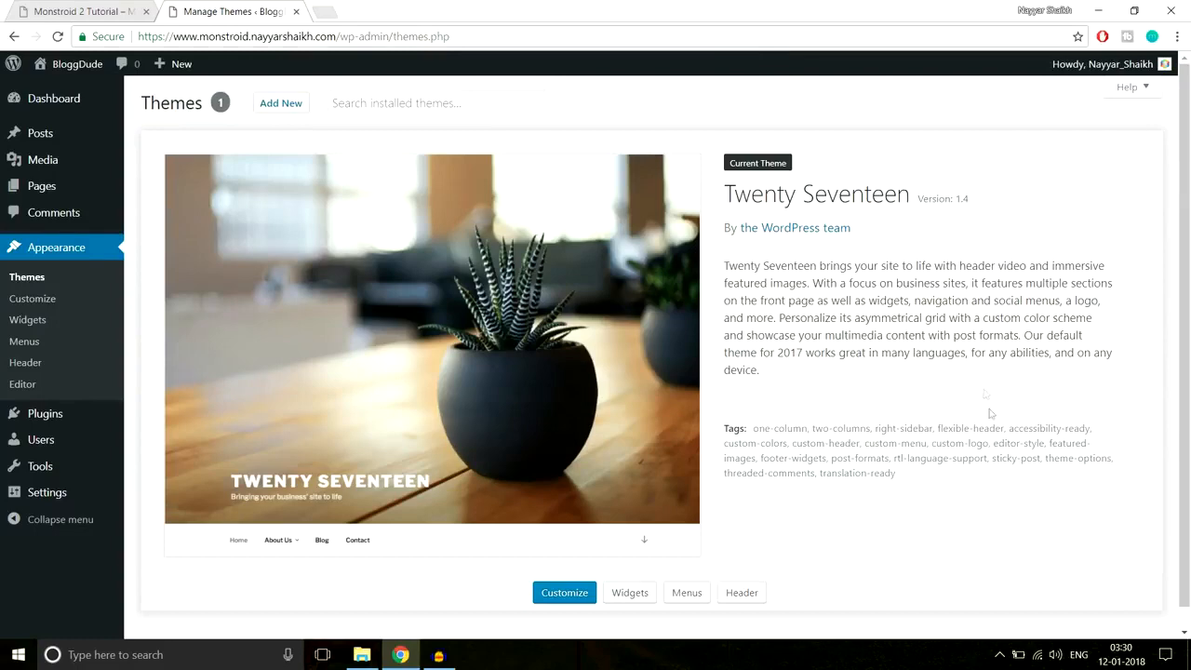
{"action": "scroll", "coordinate": [988, 414], "scroll_direction": "down", "scroll_amount": 1}
{"action": "scroll", "coordinate": [984, 420], "scroll_direction": "up", "scroll_amount": 1}
{"action": "mouse_move", "coordinate": [71, 78]}
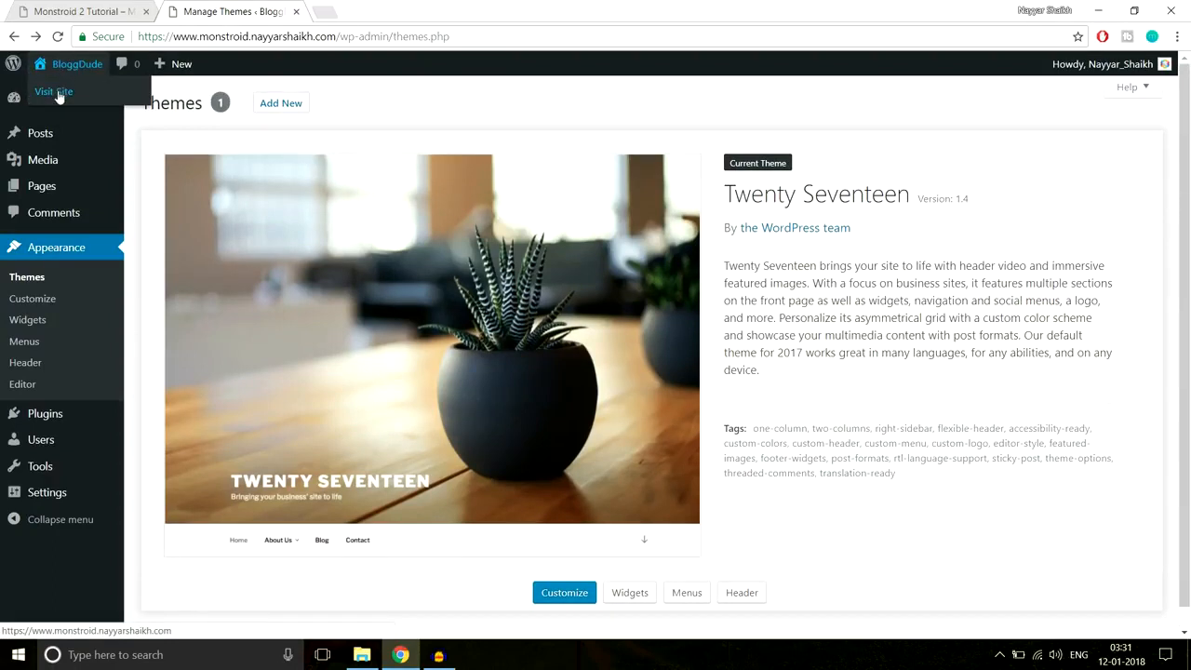
- Open the BloggDude site in a new tab and scroll through it
{"action": "right_click", "coordinate": [59, 98]}
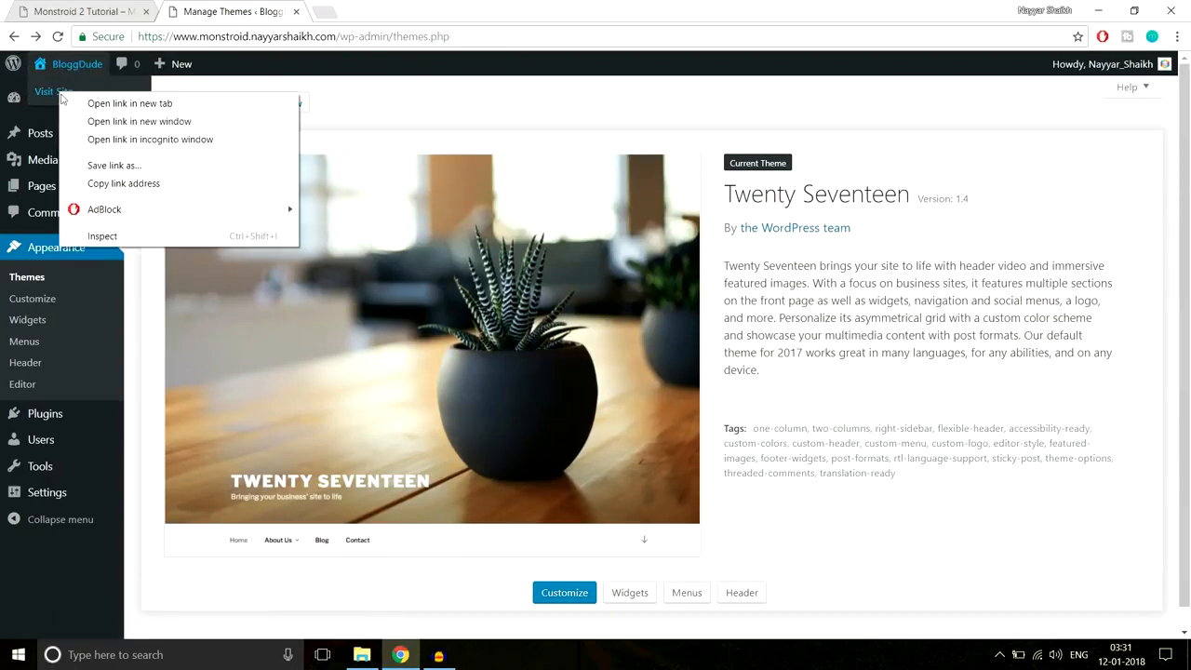
{"action": "left_click", "coordinate": [93, 105]}
{"action": "left_click", "coordinate": [363, 9]}
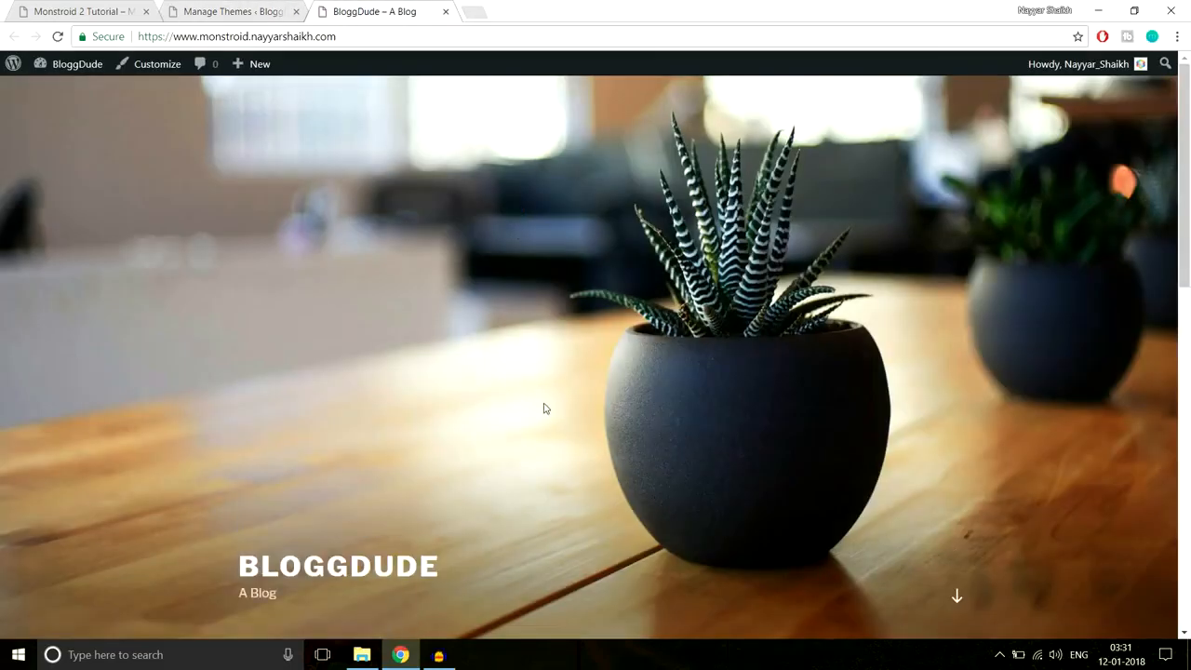
{"action": "scroll", "coordinate": [545, 410], "scroll_direction": "down", "scroll_amount": 8}
{"action": "scroll", "coordinate": [545, 417], "scroll_direction": "down", "scroll_amount": 3}
{"action": "scroll", "coordinate": [546, 419], "scroll_direction": "up", "scroll_amount": 15}
{"action": "scroll", "coordinate": [761, 410], "scroll_direction": "down", "scroll_amount": 4}
{"action": "scroll", "coordinate": [757, 422], "scroll_direction": "up", "scroll_amount": 4}
- Browse the Monstroid 2 demo site, then return to the Manage Themes tab
{"action": "left_click", "coordinate": [67, 11]}
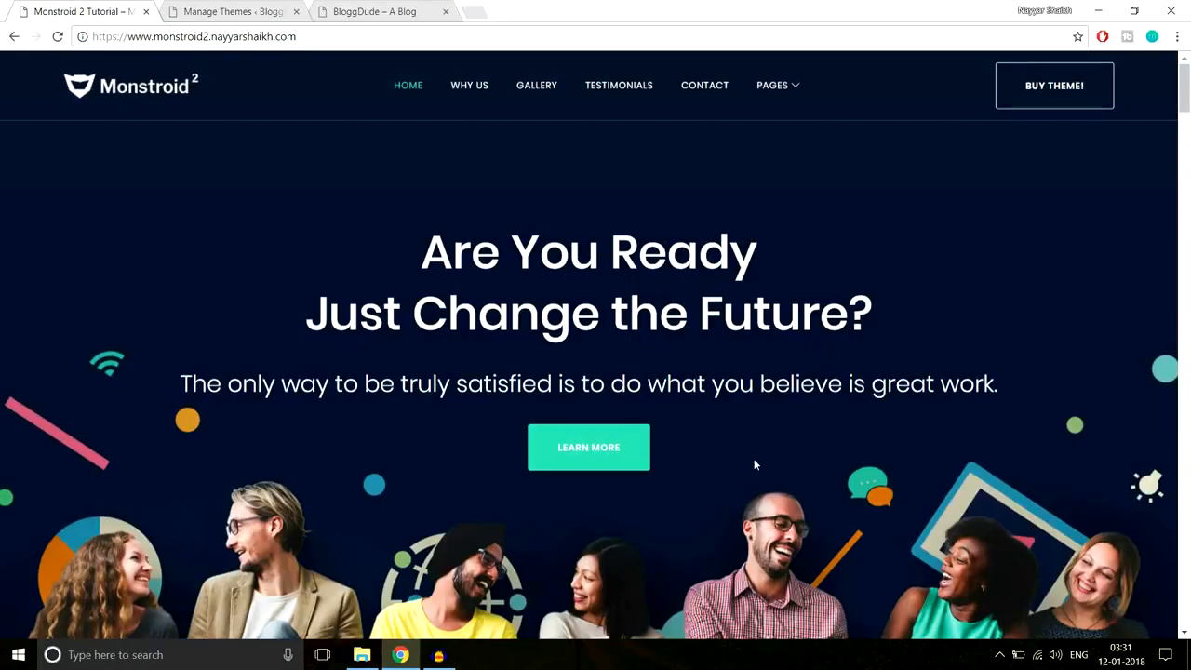
{"action": "scroll", "coordinate": [754, 465], "scroll_direction": "down", "scroll_amount": 4}
{"action": "scroll", "coordinate": [754, 467], "scroll_direction": "down", "scroll_amount": 4}
{"action": "scroll", "coordinate": [753, 468], "scroll_direction": "up", "scroll_amount": 6}
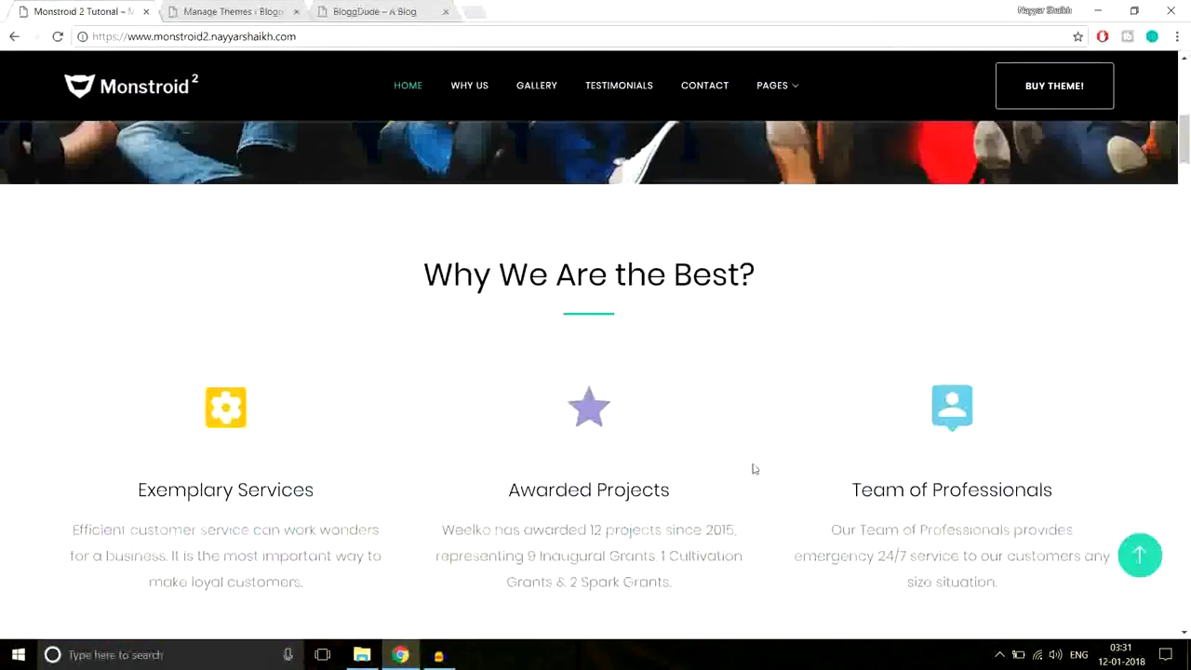
{"action": "scroll", "coordinate": [752, 463], "scroll_direction": "up", "scroll_amount": 3}
{"action": "left_click", "coordinate": [235, 9]}
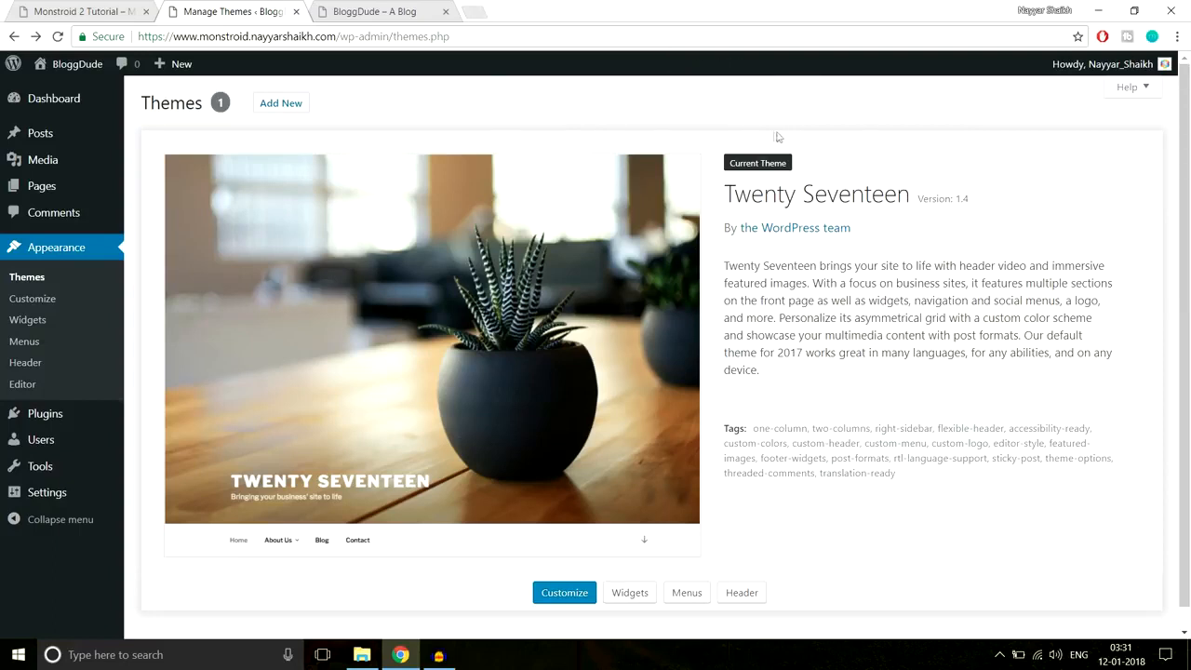
- Load bloggdude.com/m2 in a new tab and dismiss the notification prompt
{"action": "left_click", "coordinate": [470, 8]}
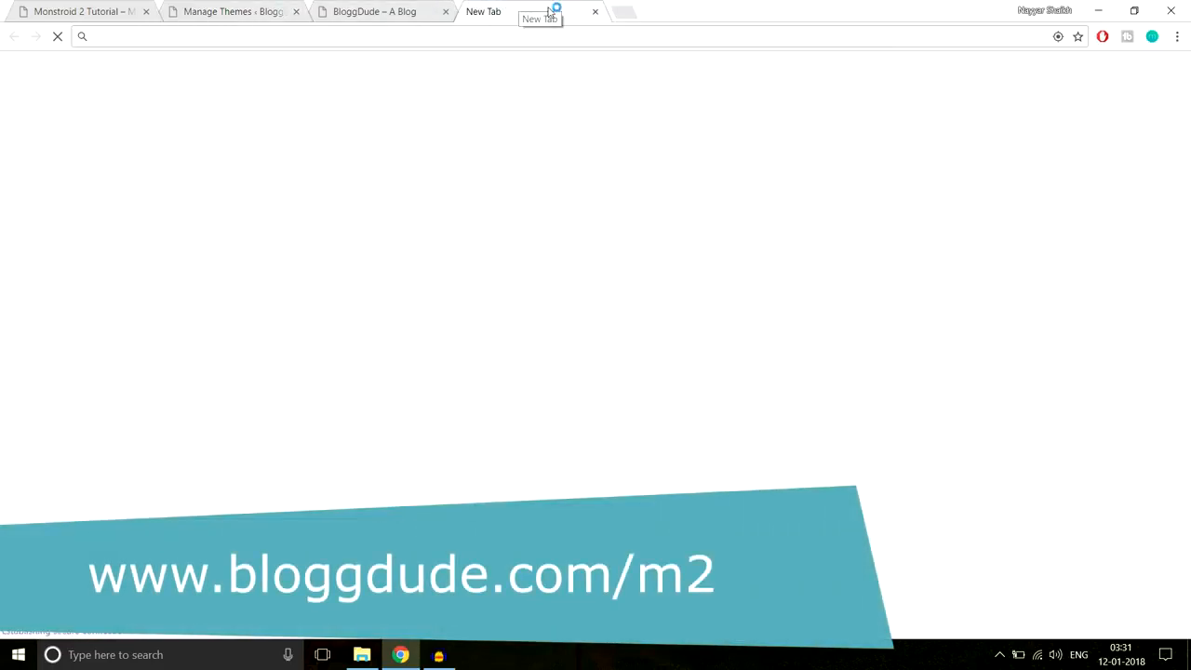
{"action": "type", "text": "bloggdude.com"}
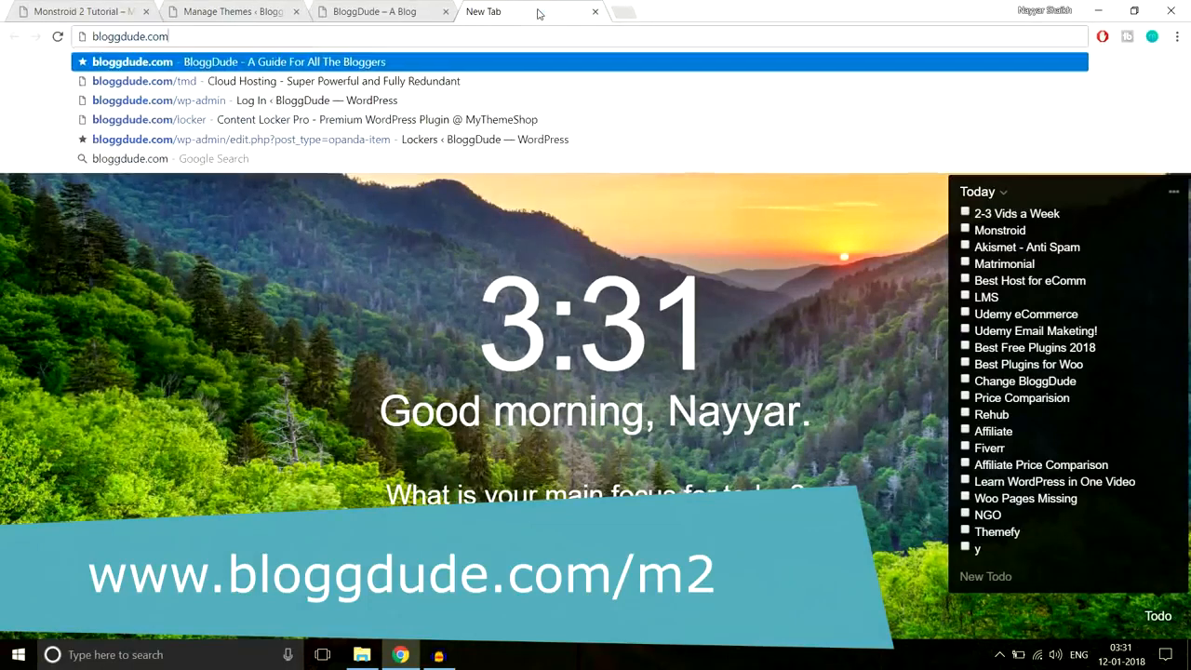
{"action": "type", "text": "/m2"}
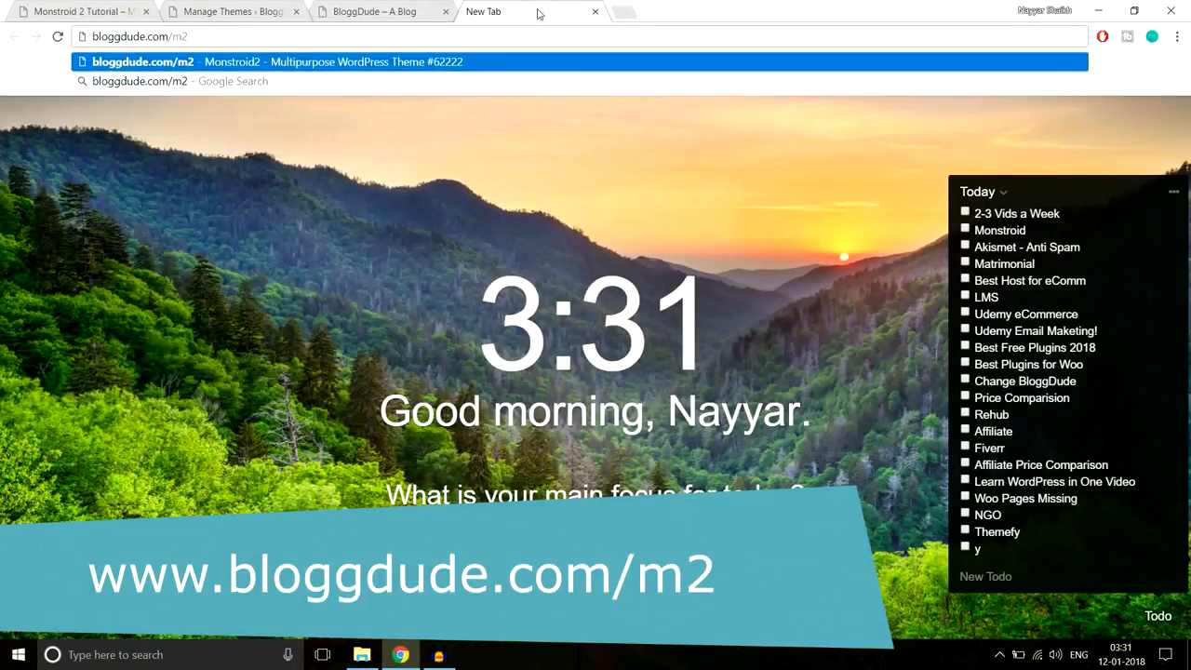
{"action": "key", "text": "Return"}
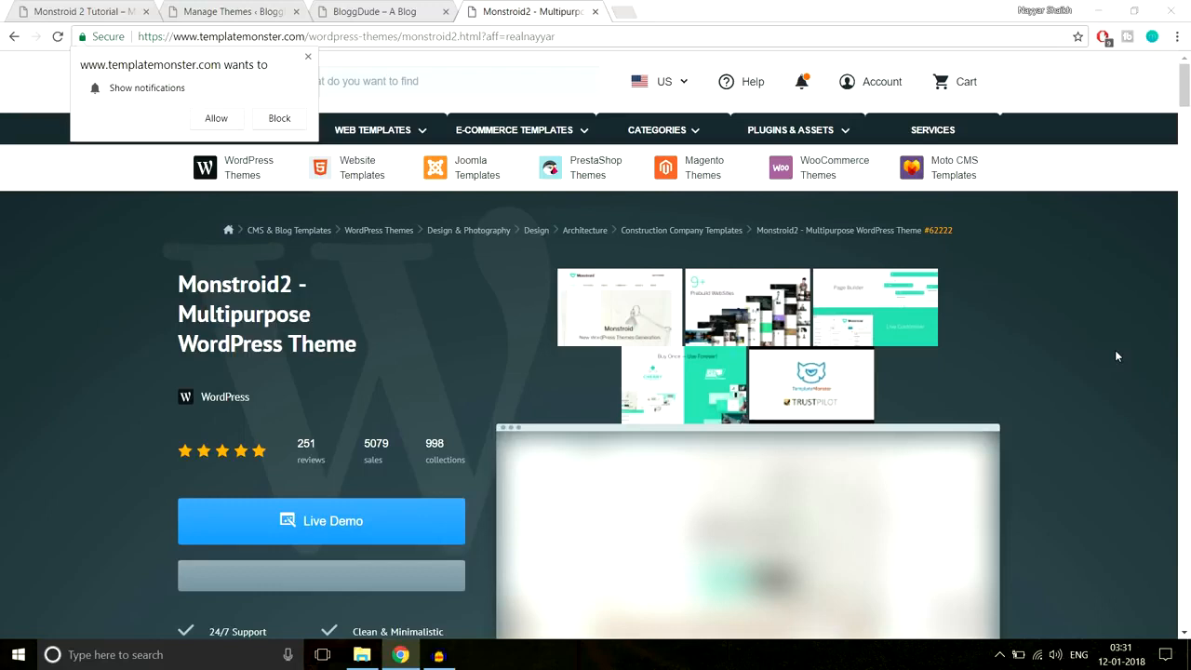
{"action": "left_click", "coordinate": [308, 58]}
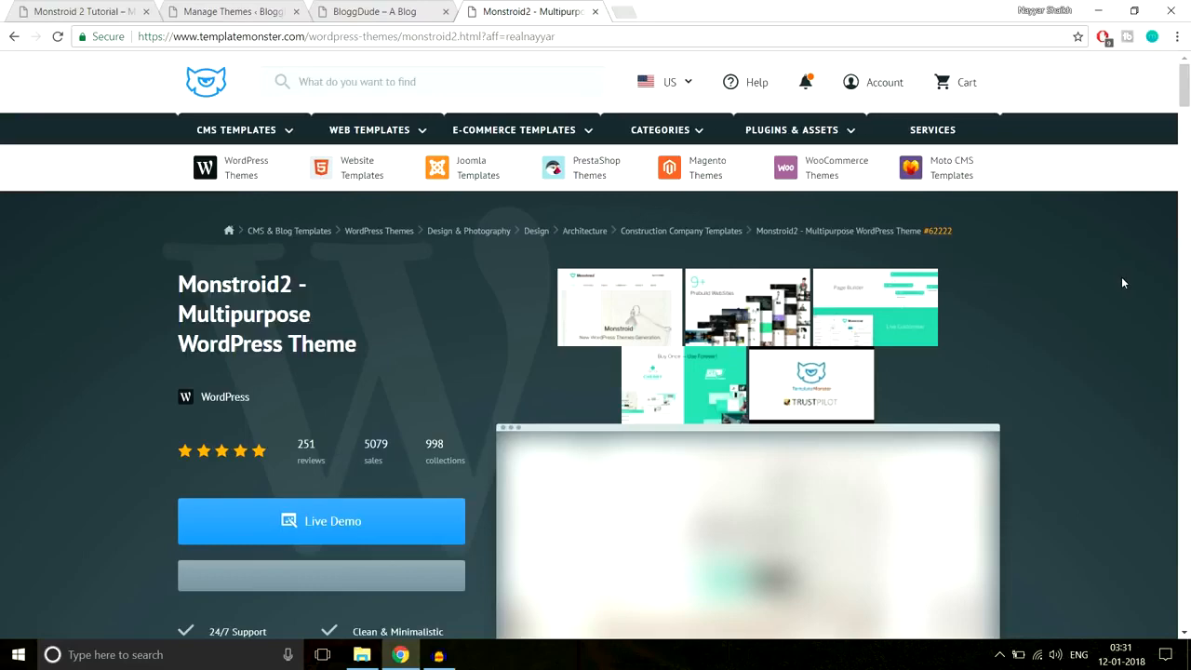
{"action": "scroll", "coordinate": [1121, 276], "scroll_direction": "down", "scroll_amount": 2}
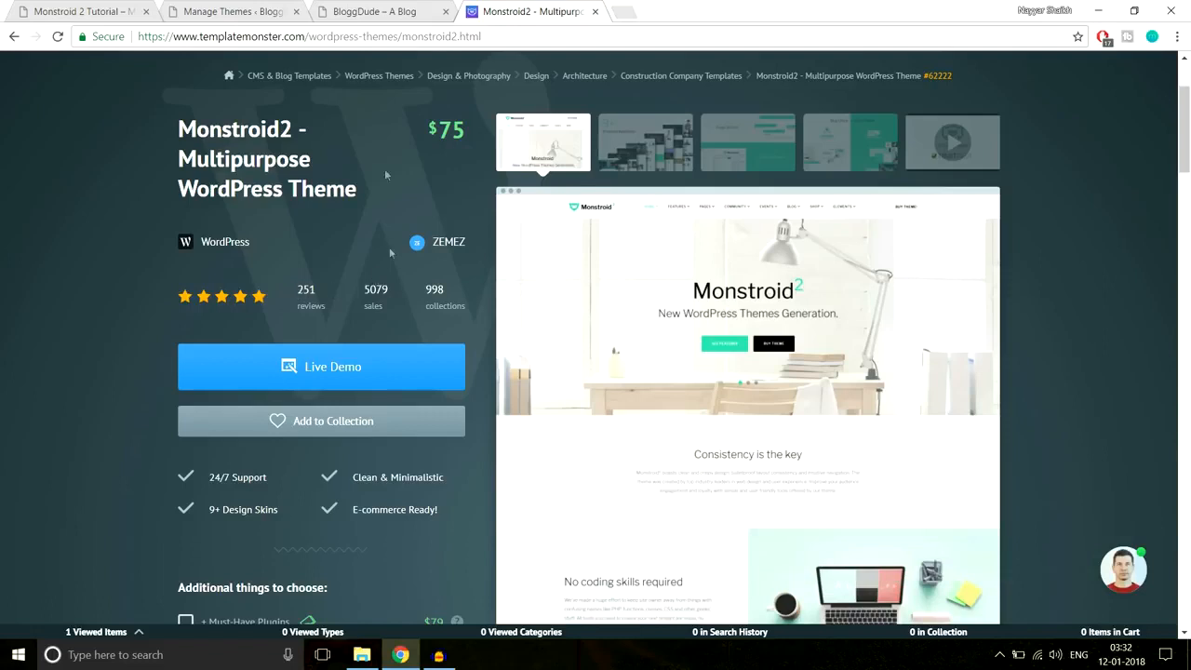
- After glancing at the demo, add Monstroid2 to the cart with Get It Now
{"action": "left_click", "coordinate": [74, 9]}
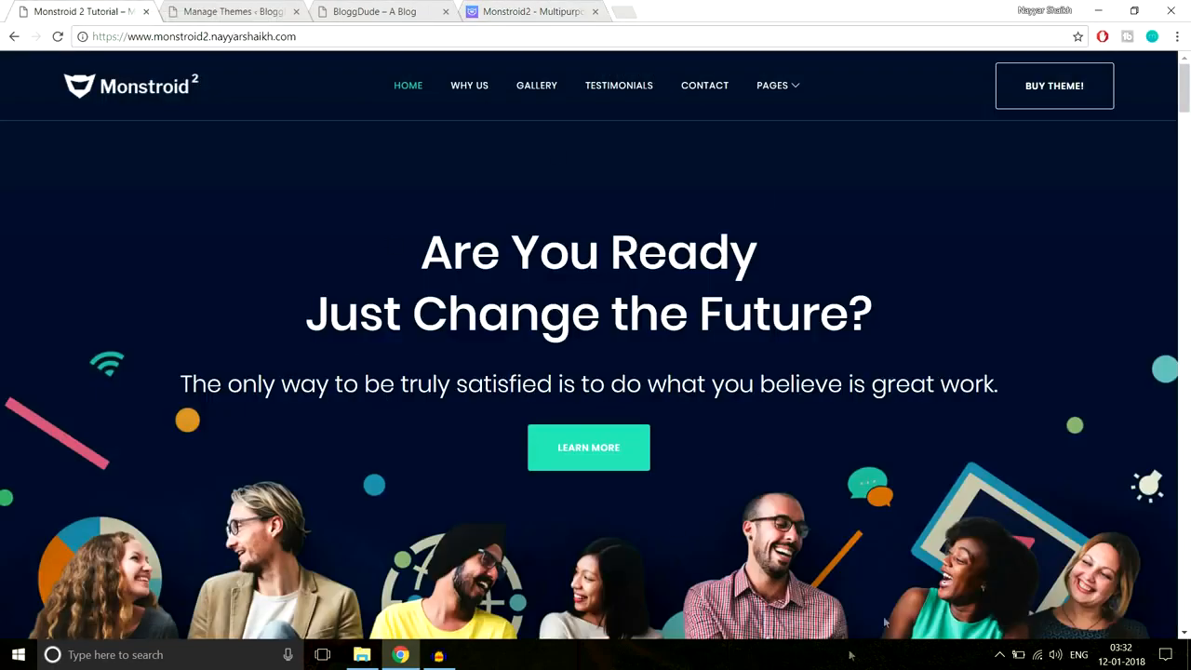
{"action": "left_click", "coordinate": [533, 8]}
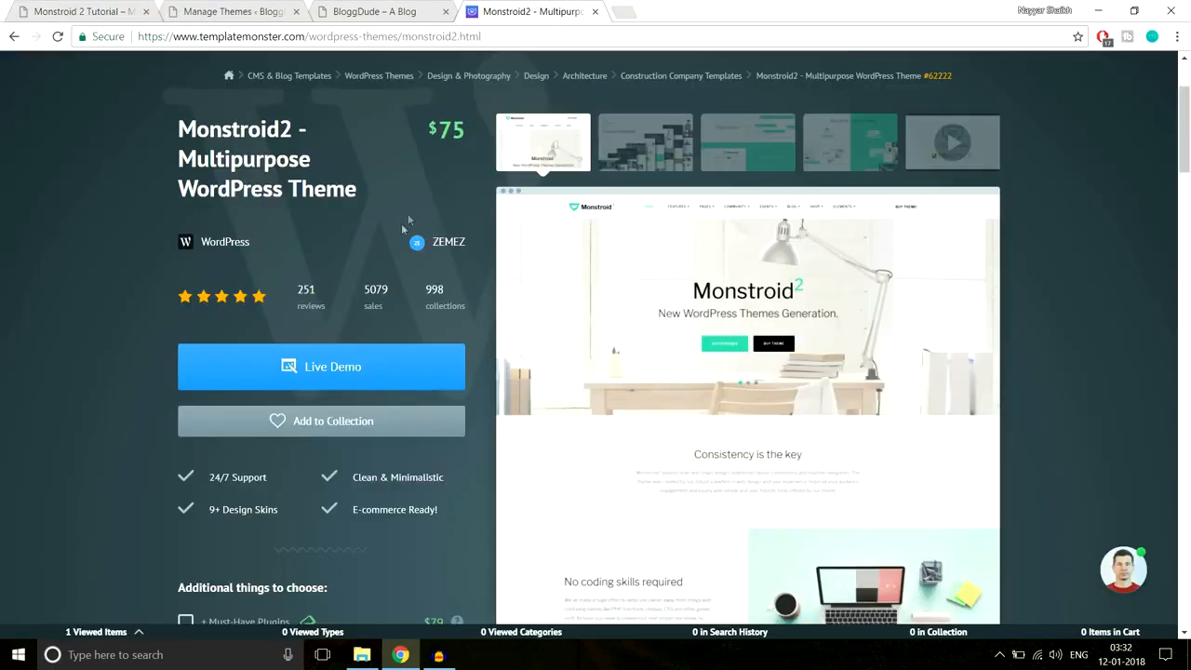
{"action": "scroll", "coordinate": [429, 363], "scroll_direction": "down", "scroll_amount": 6}
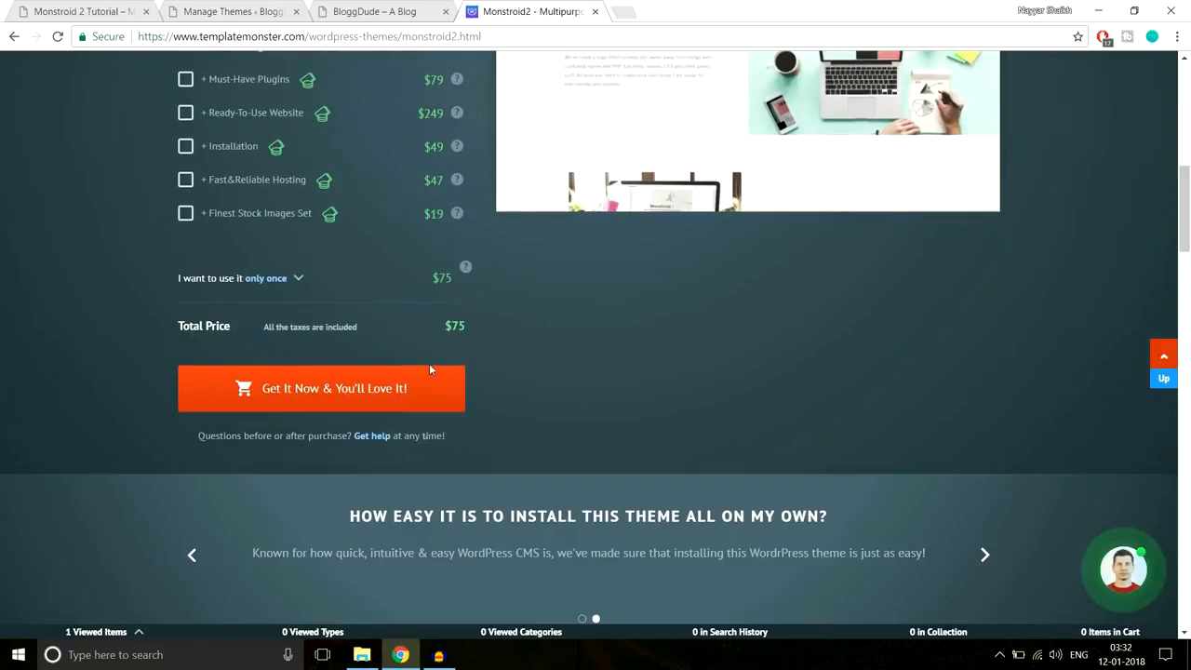
{"action": "left_click", "coordinate": [369, 391]}
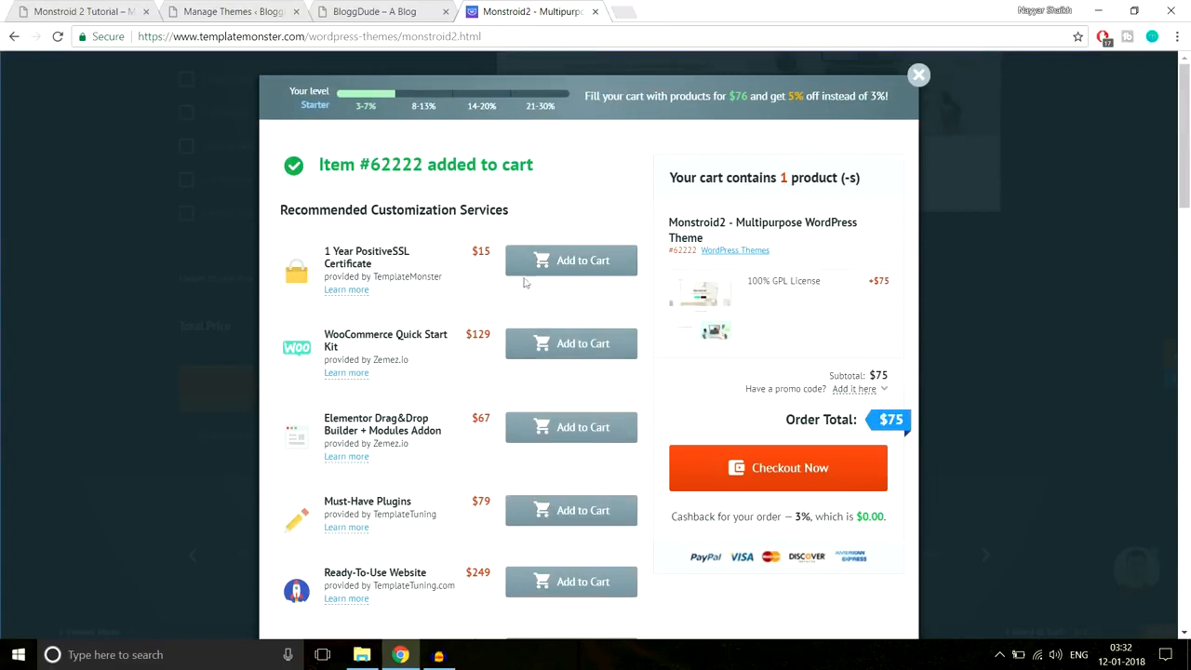
- Check out and sign in with the account e-mail and saved password
{"action": "left_click", "coordinate": [779, 468]}
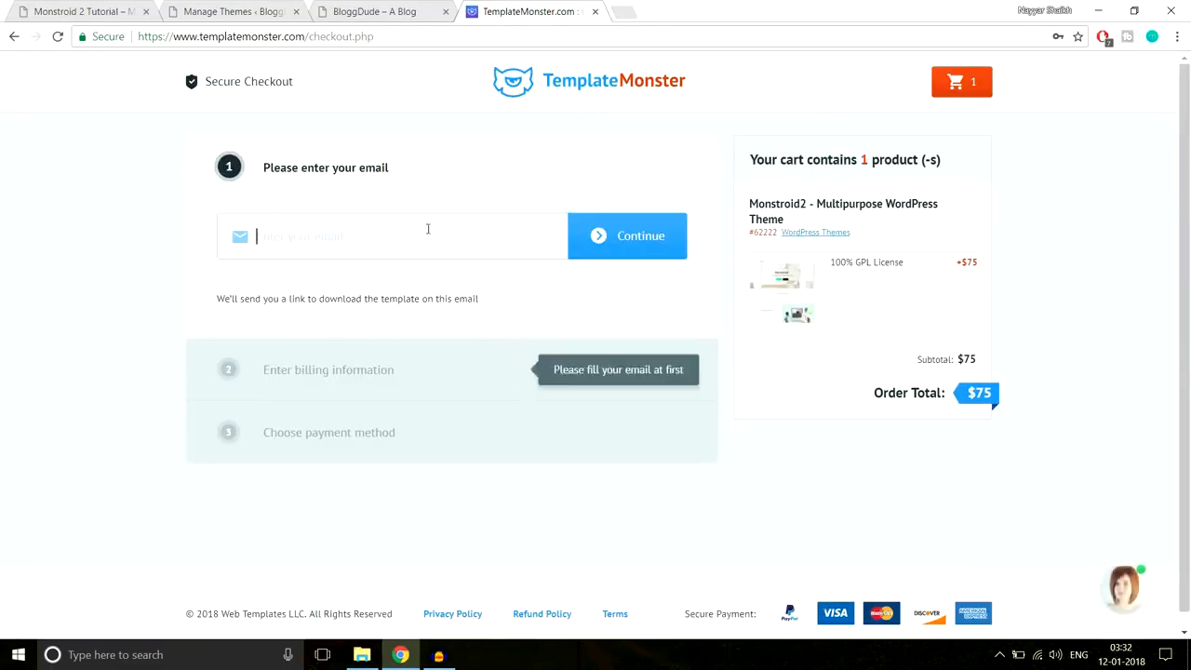
{"action": "left_click", "coordinate": [422, 232]}
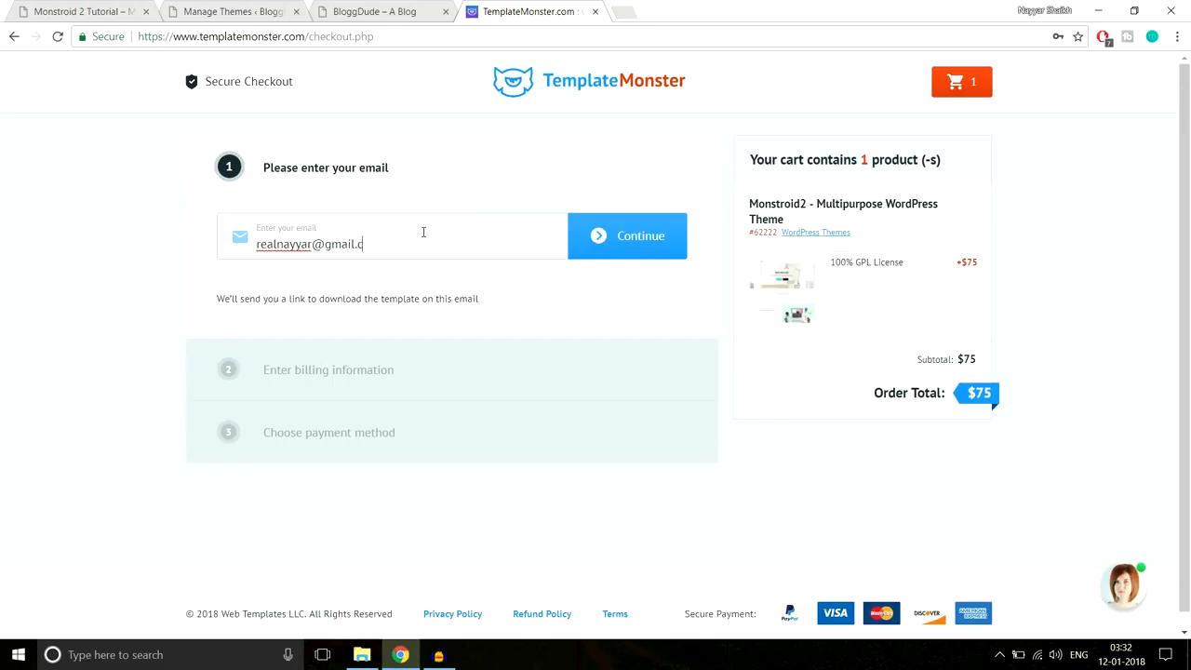
{"action": "left_click", "coordinate": [617, 238]}
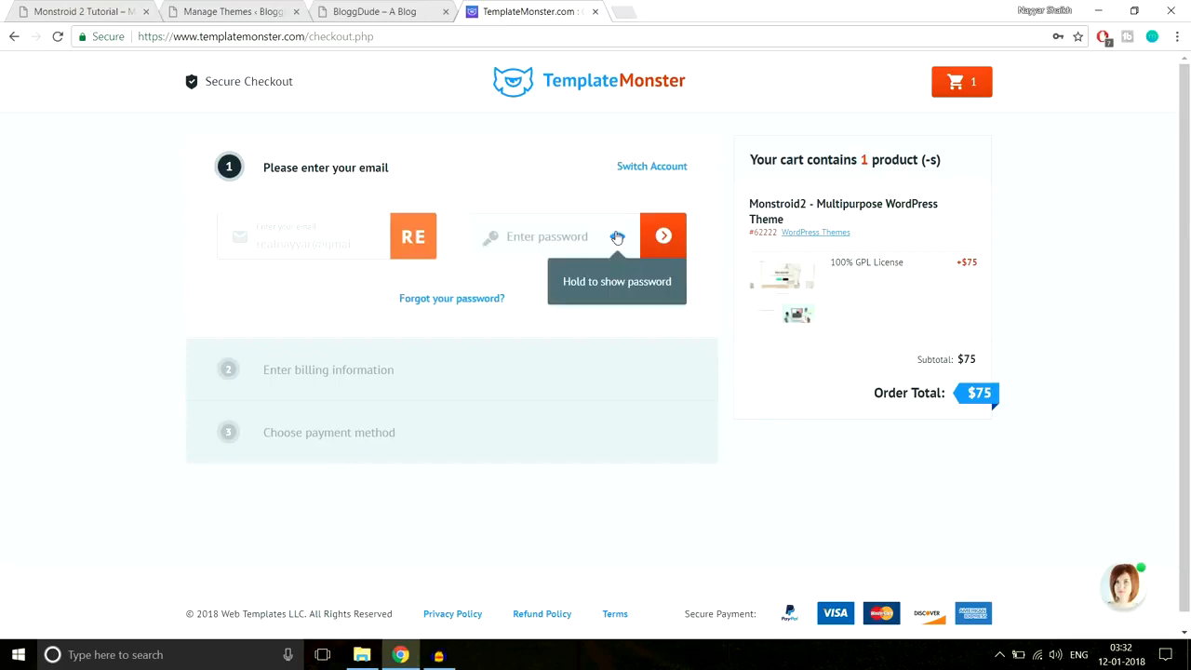
{"action": "left_click", "coordinate": [573, 248]}
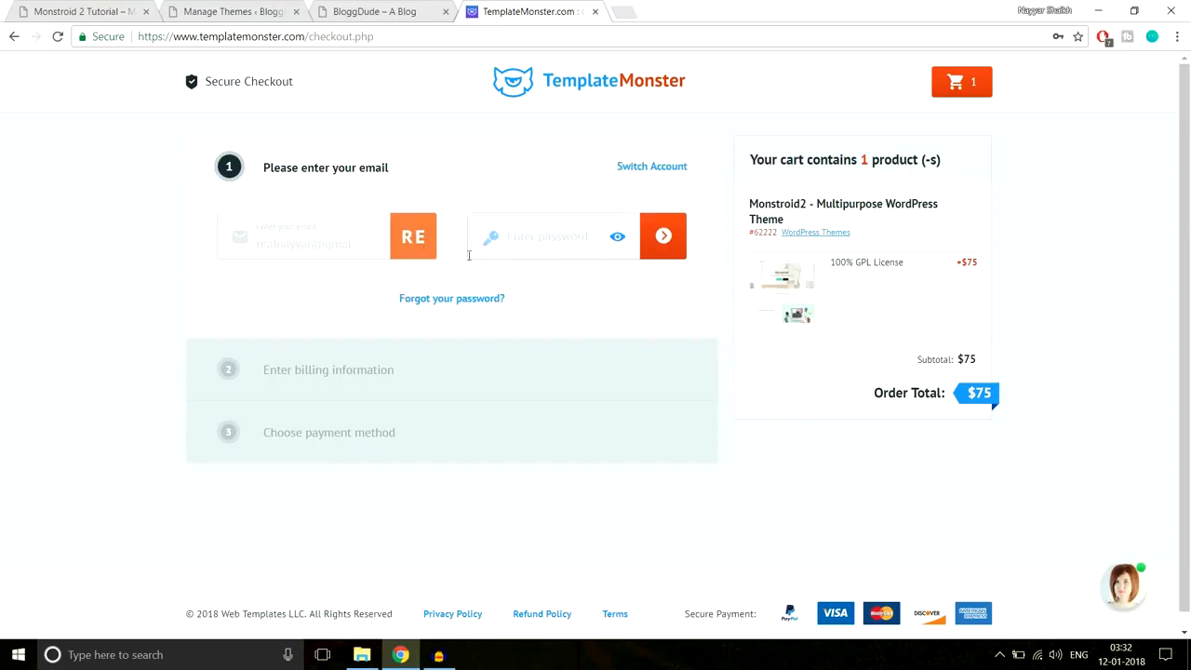
{"action": "left_click", "coordinate": [550, 235]}
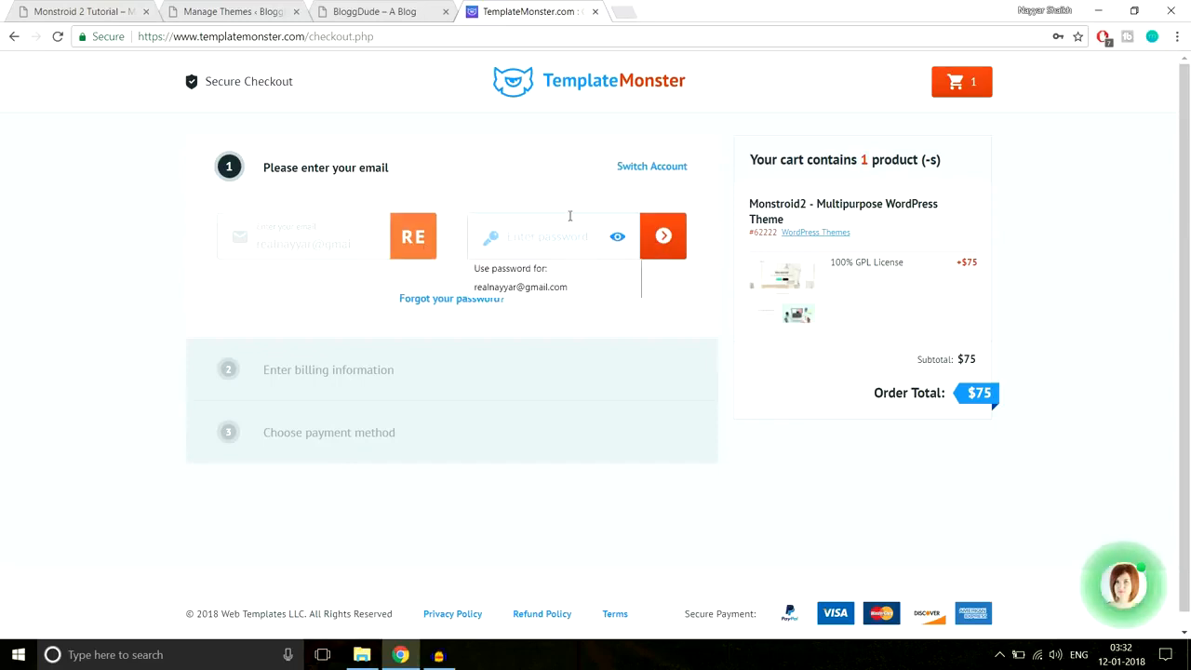
{"action": "left_click", "coordinate": [553, 292]}
{"action": "left_click", "coordinate": [659, 249]}
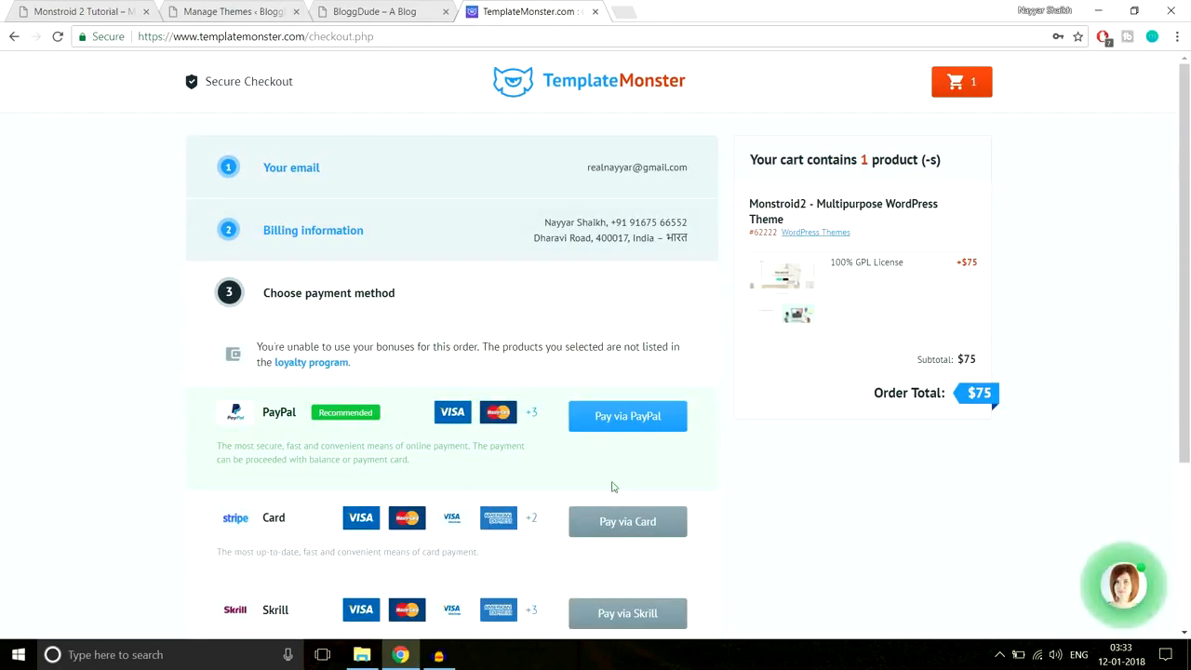
- Leave checkout by trimming the address to templatemonster.com
{"action": "scroll", "coordinate": [618, 502], "scroll_direction": "down", "scroll_amount": 3}
{"action": "scroll", "coordinate": [626, 509], "scroll_direction": "up", "scroll_amount": 3}
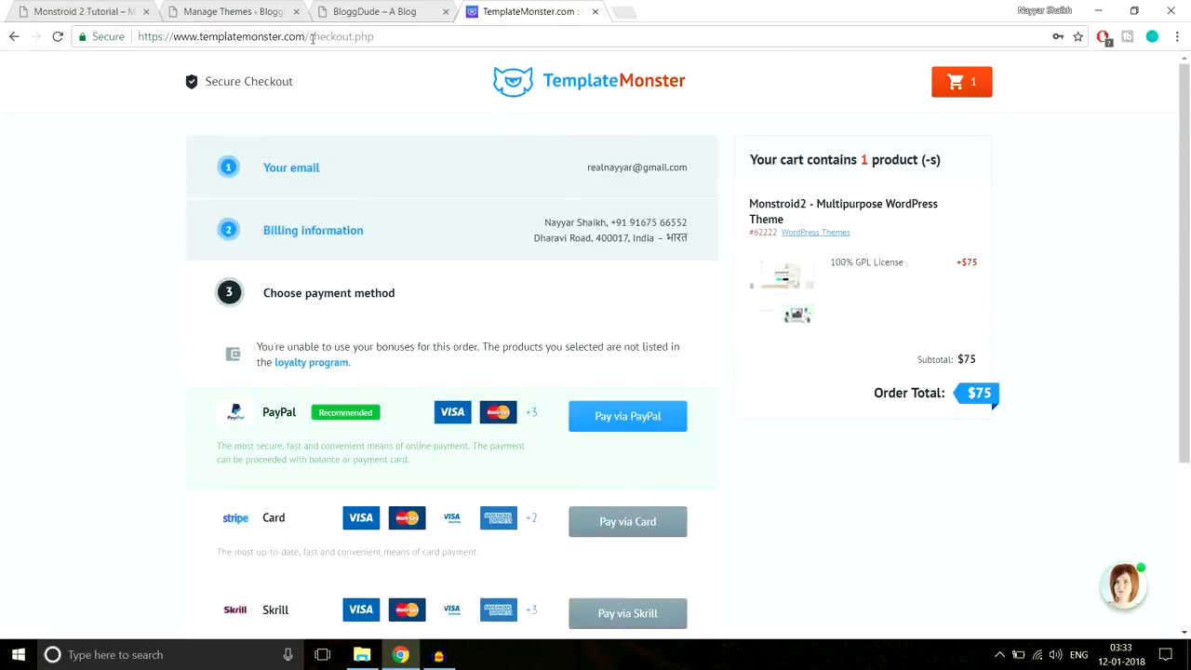
{"action": "left_click_drag", "start_coordinate": [309, 36], "coordinate": [536, 36]}
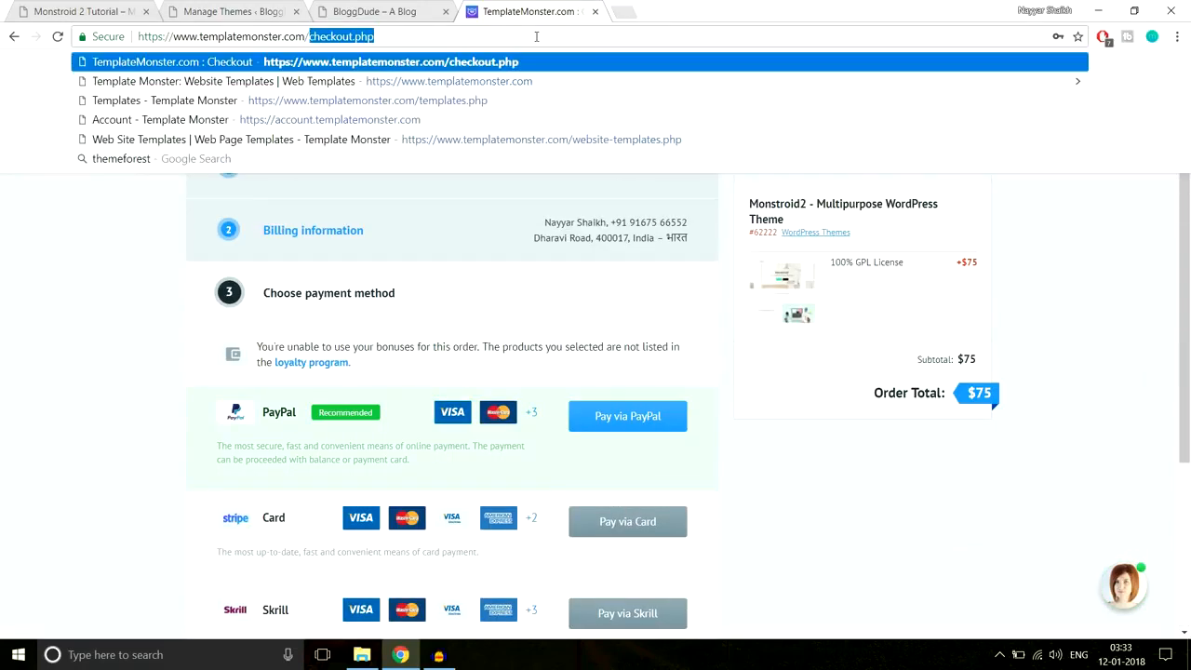
{"action": "key", "text": "BackSpace"}
{"action": "key", "text": "Return"}
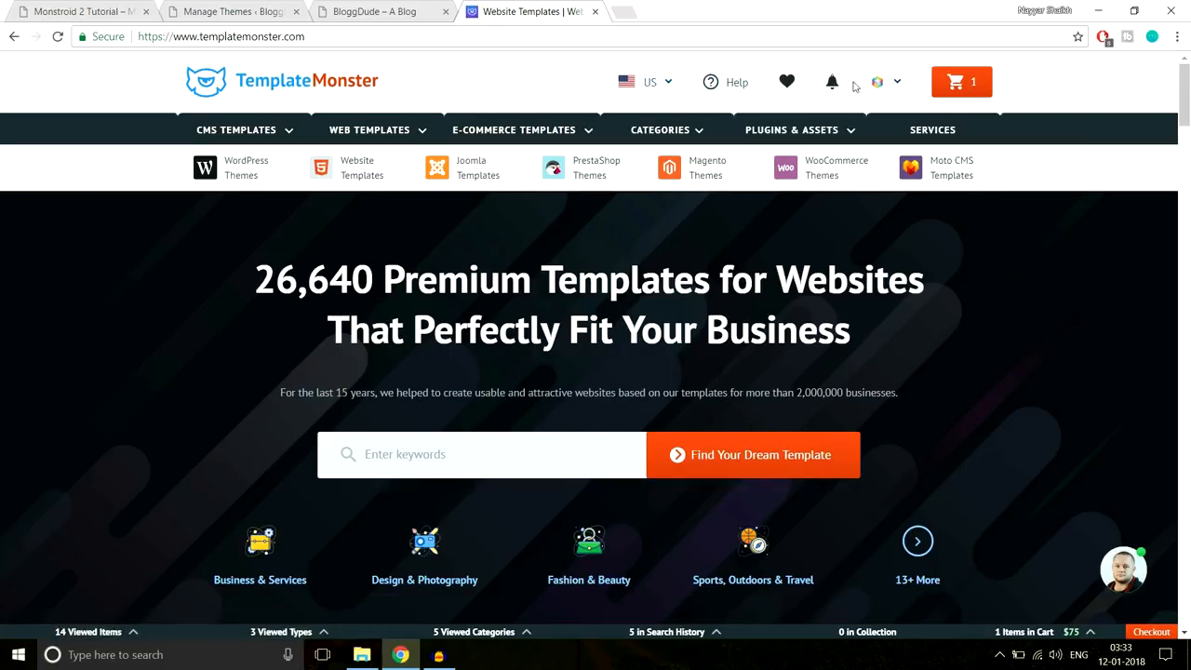
- Review past orders under the account's Downloads, then close that tab
{"action": "left_click", "coordinate": [899, 89]}
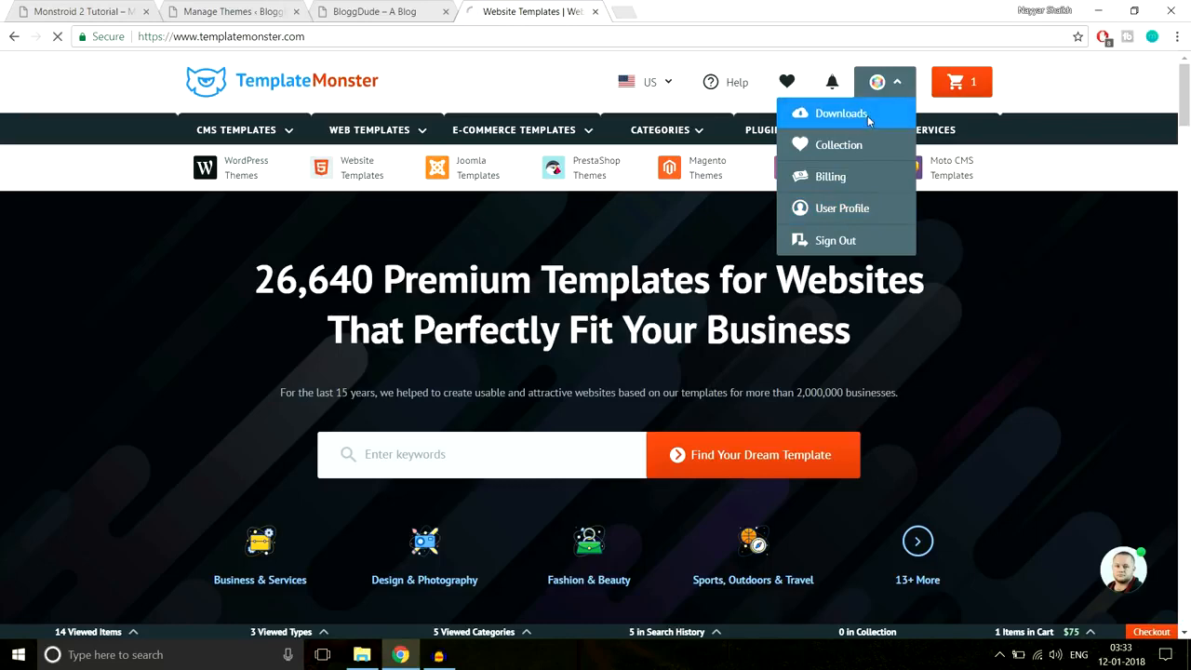
{"action": "left_click", "coordinate": [862, 115]}
{"action": "scroll", "coordinate": [630, 269], "scroll_direction": "down", "scroll_amount": 3}
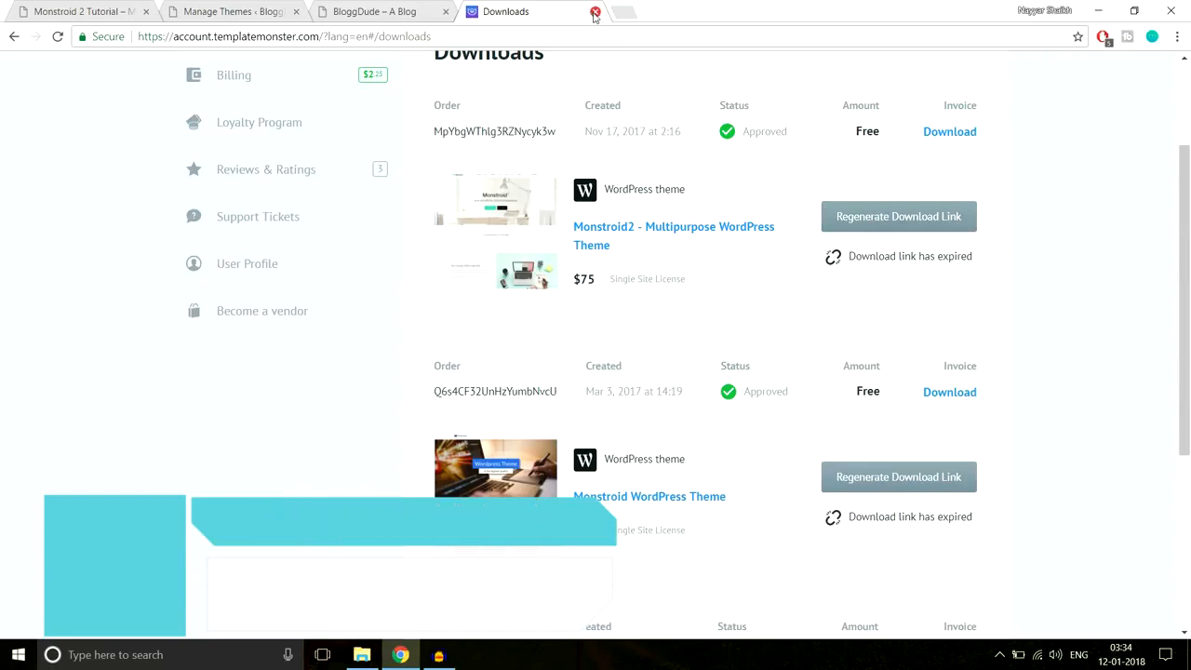
{"action": "left_click", "coordinate": [594, 12]}
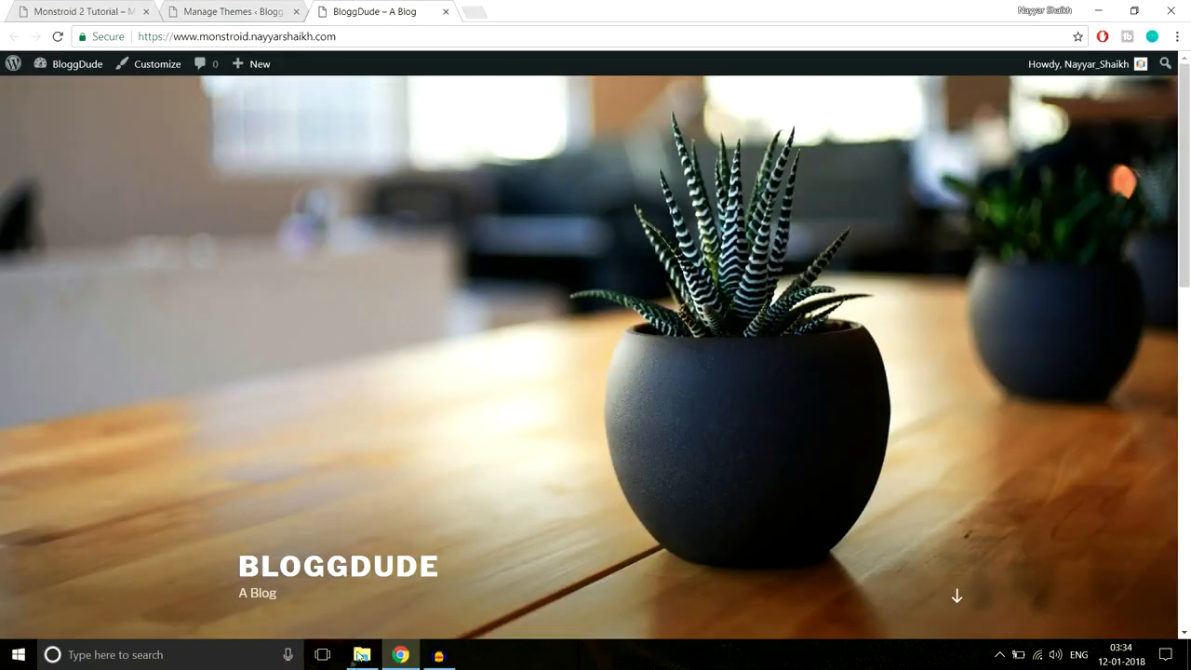
- In Explorer, select monstroid2.zip in Monstroid-2 > template_62222 > theme, then return to Chrome
{"action": "left_click", "coordinate": [361, 654]}
{"action": "left_click", "coordinate": [261, 51]}
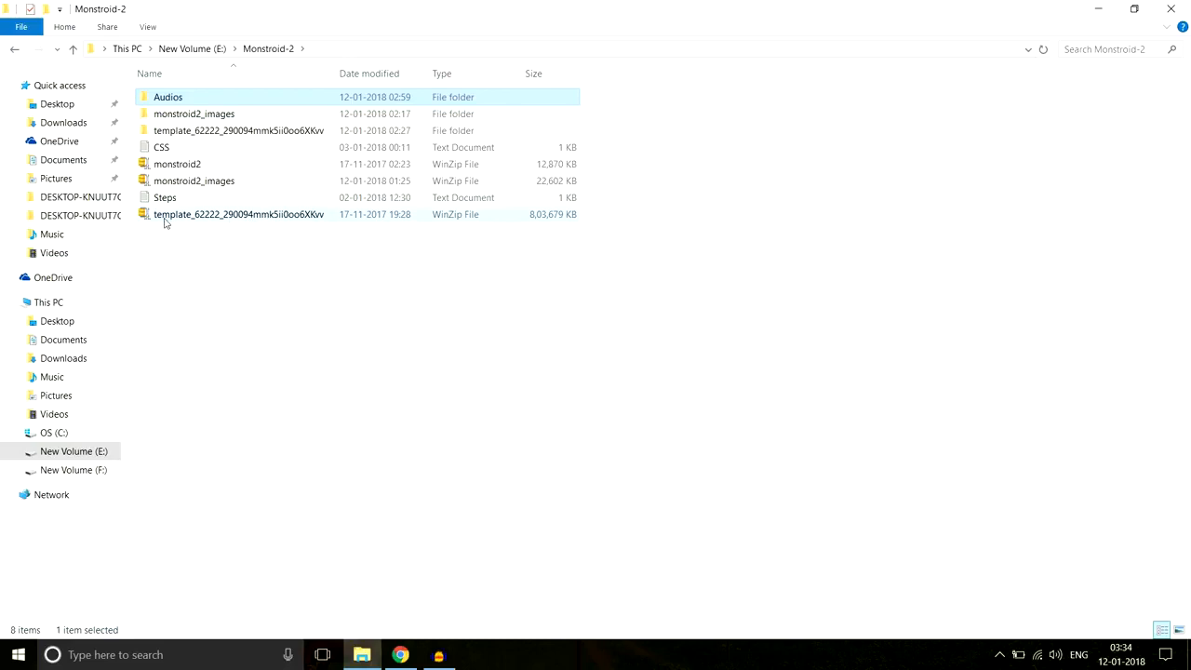
{"action": "mouse_move", "coordinate": [175, 224]}
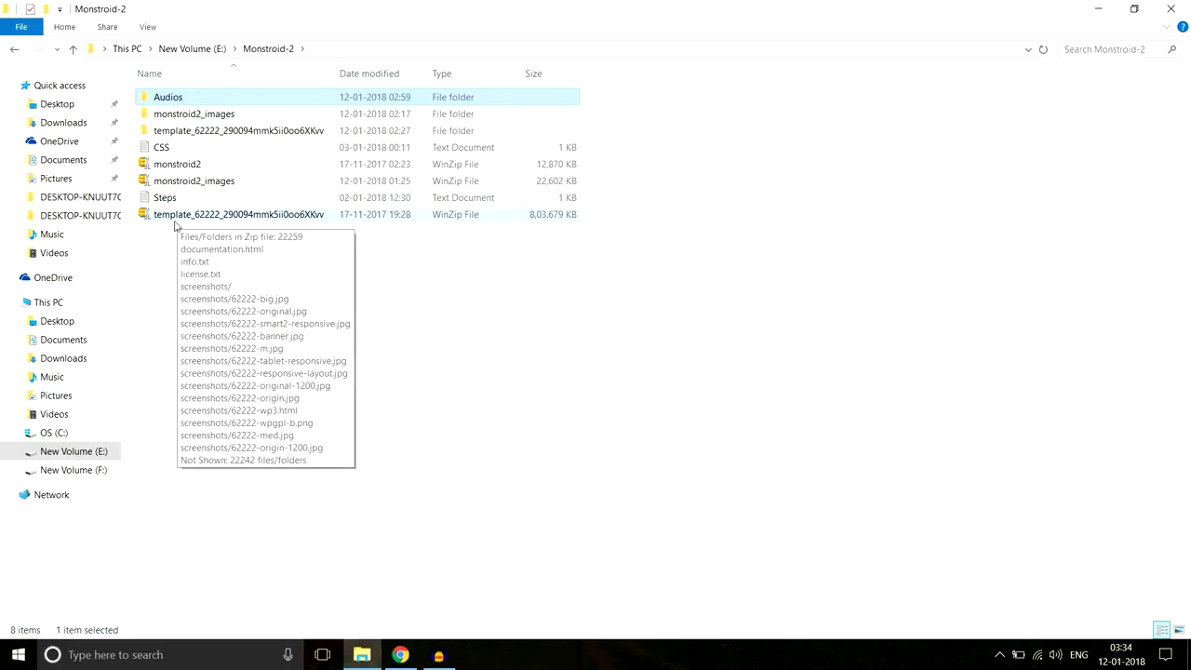
{"action": "right_click", "coordinate": [236, 220]}
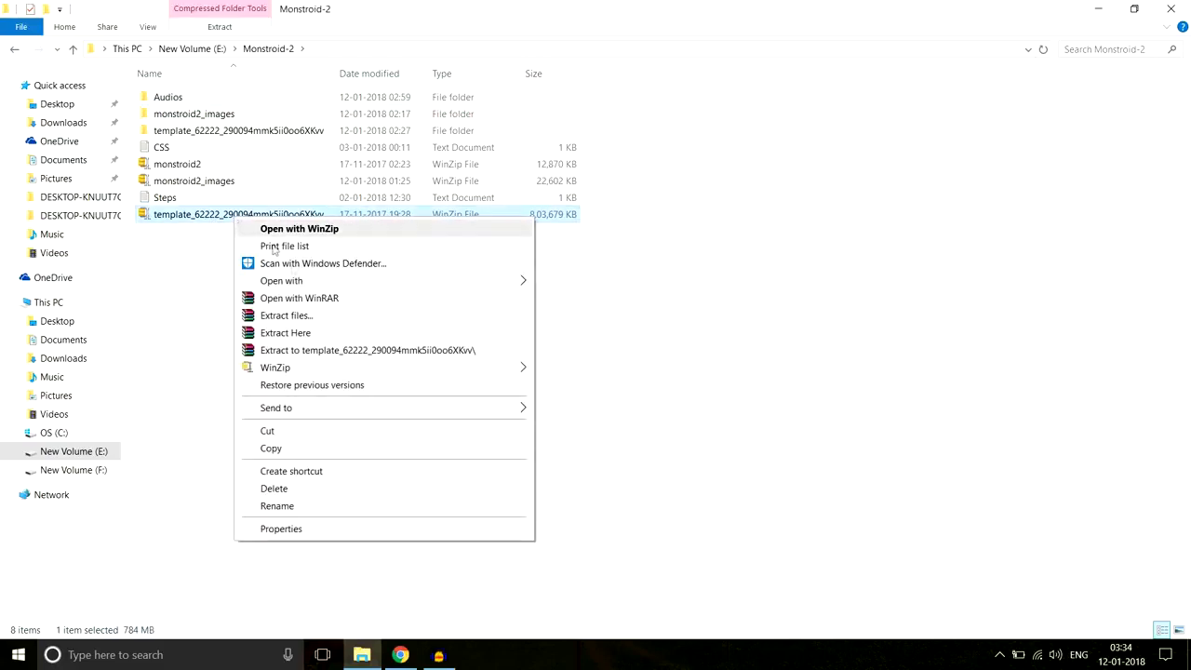
{"action": "left_click", "coordinate": [235, 136]}
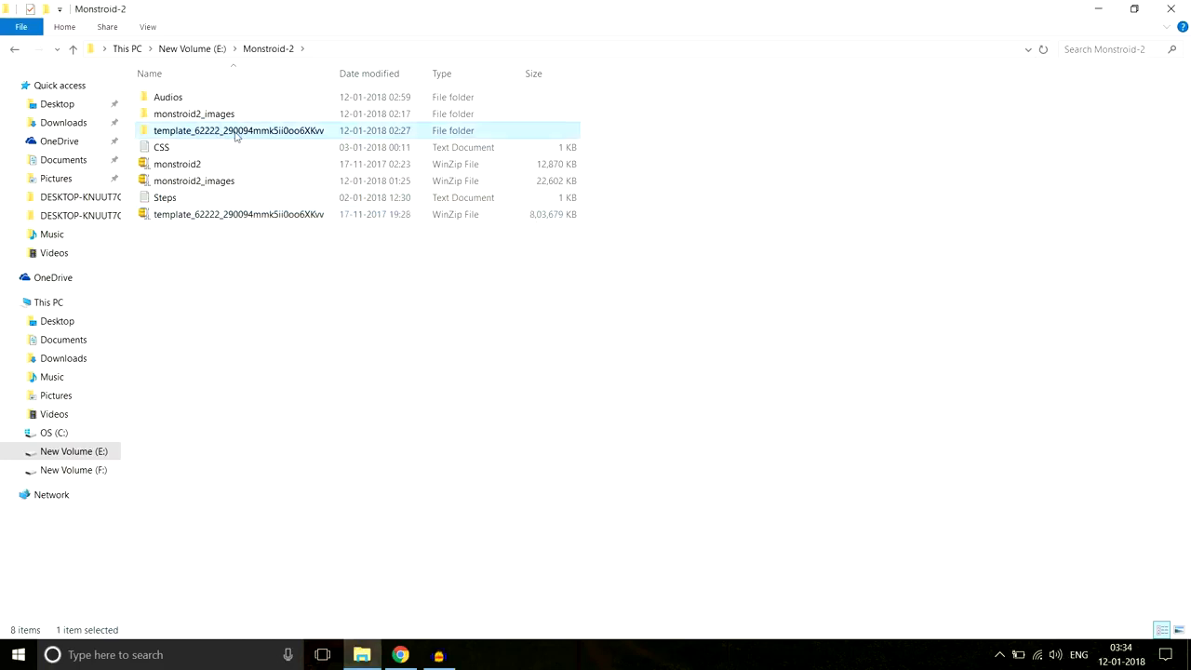
{"action": "double_click", "coordinate": [196, 136]}
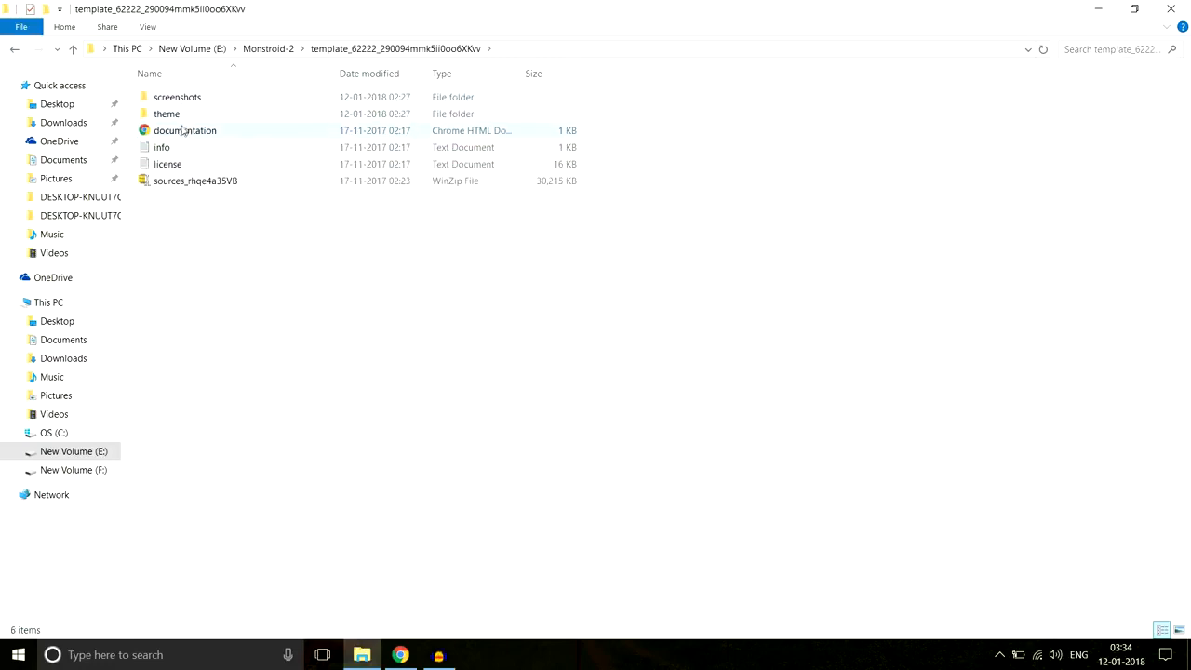
{"action": "double_click", "coordinate": [168, 115]}
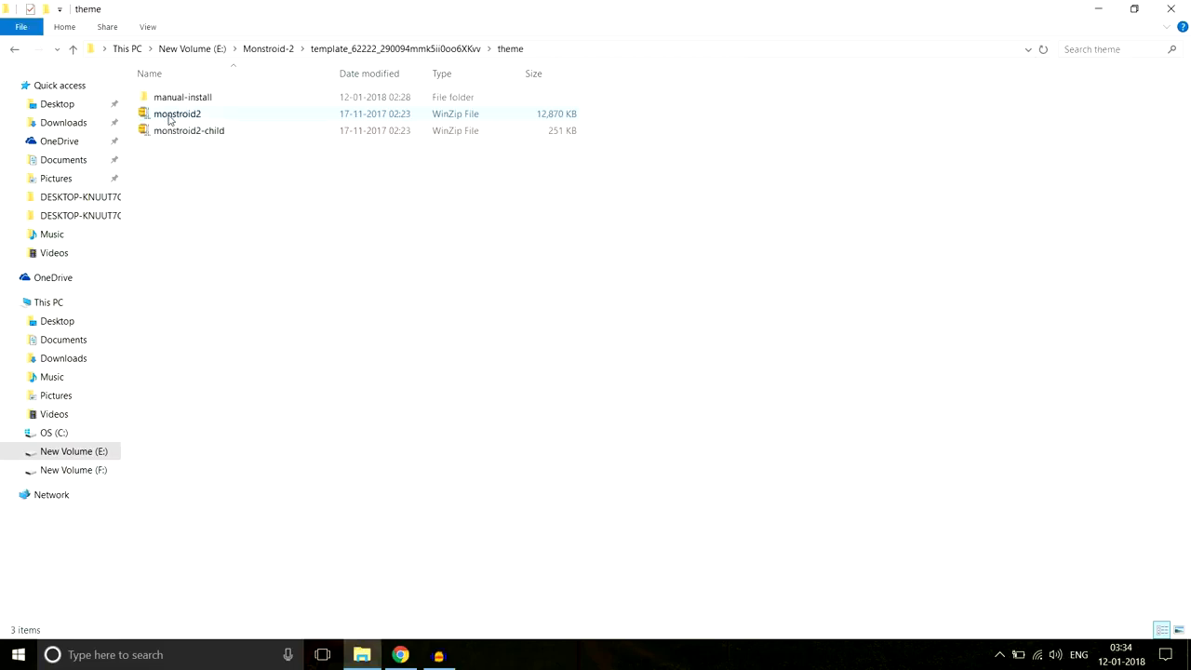
{"action": "left_click", "coordinate": [186, 114]}
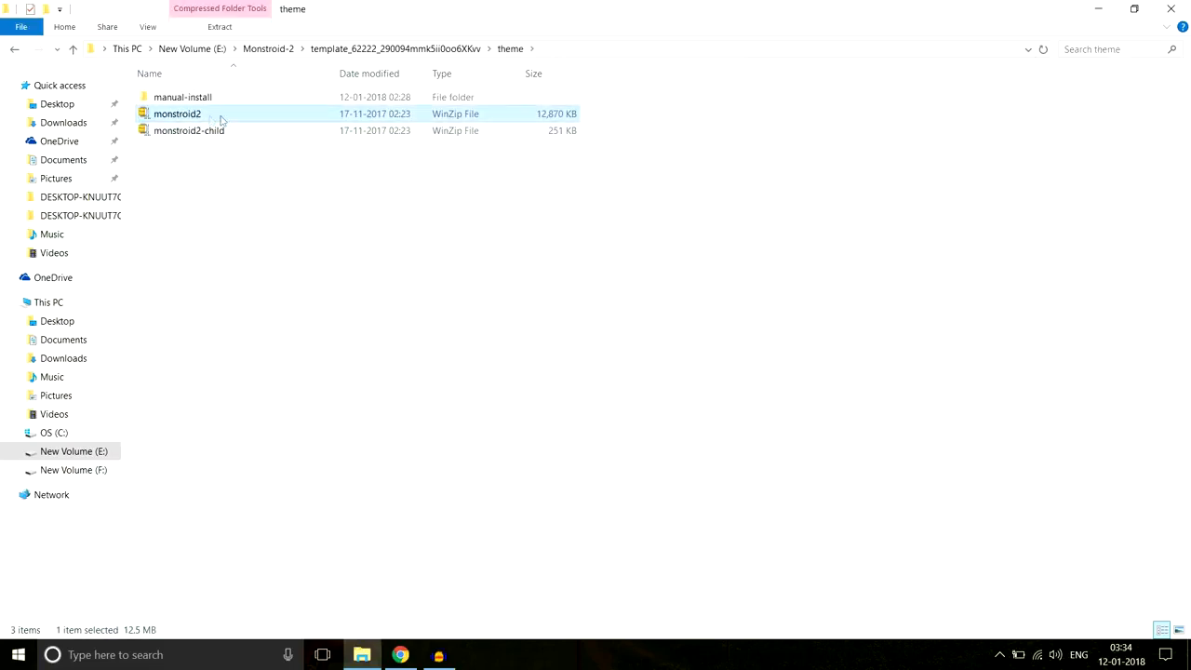
{"action": "mouse_move", "coordinate": [192, 116]}
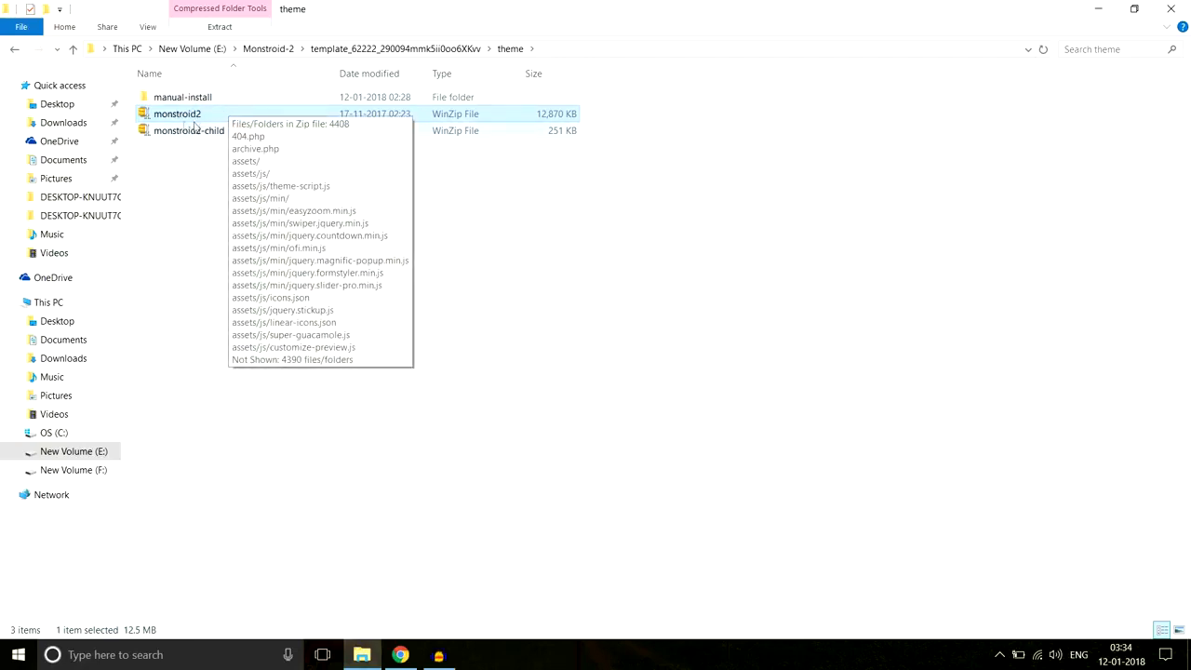
{"action": "left_click", "coordinate": [400, 654]}
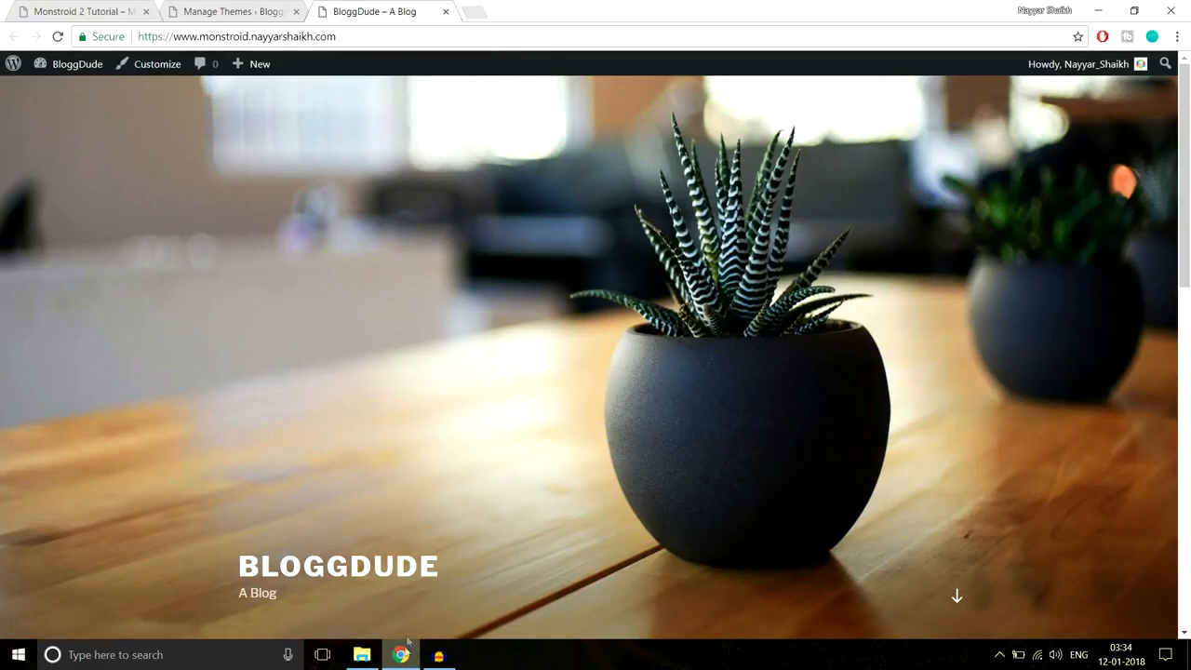
- Under Add New > Upload Theme, choose E:\Monstroid-2\monstroid2.zip as the theme file
{"action": "left_click", "coordinate": [262, 11]}
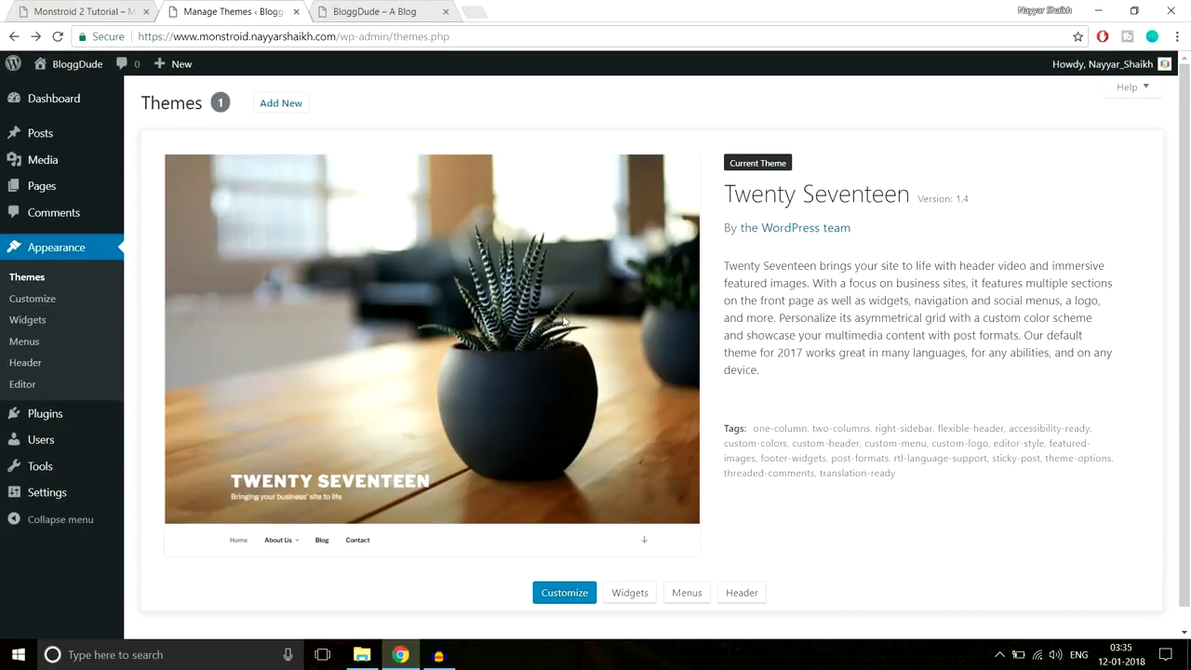
{"action": "left_click", "coordinate": [282, 105]}
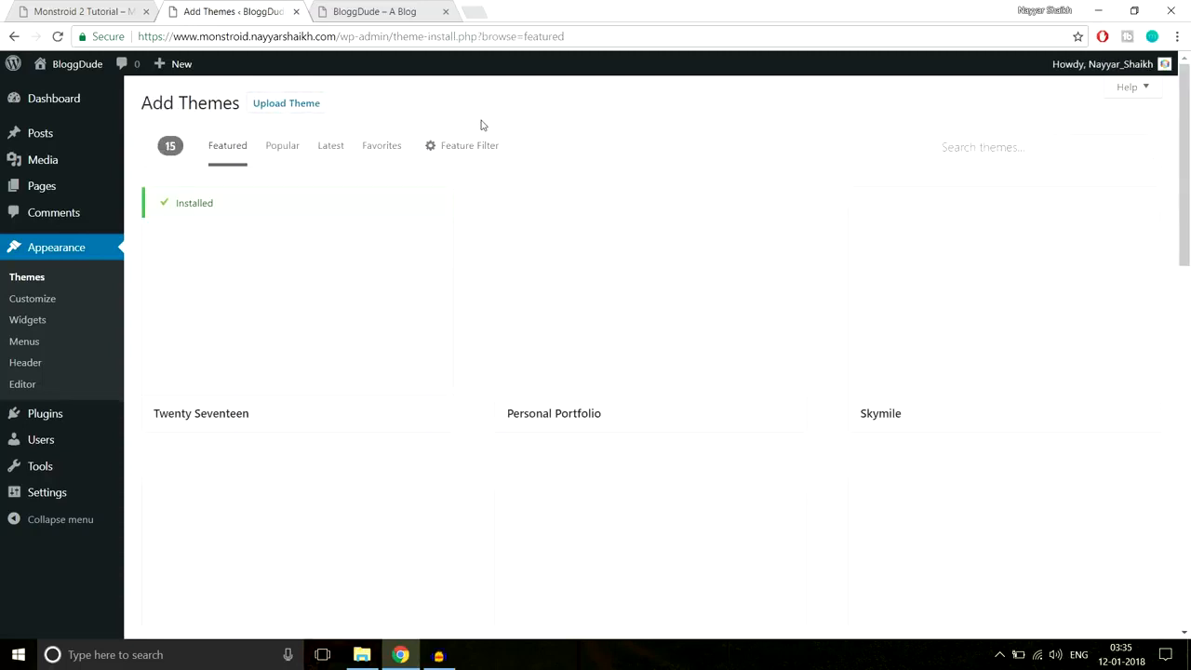
{"action": "left_click", "coordinate": [314, 105]}
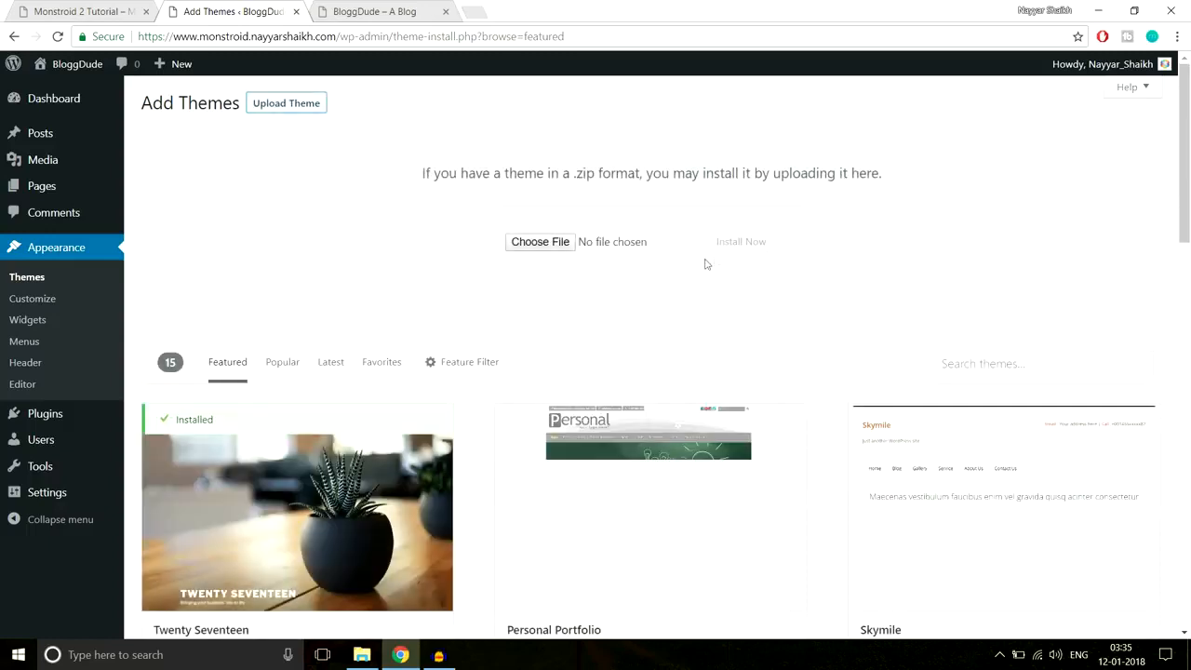
{"action": "left_click", "coordinate": [561, 246]}
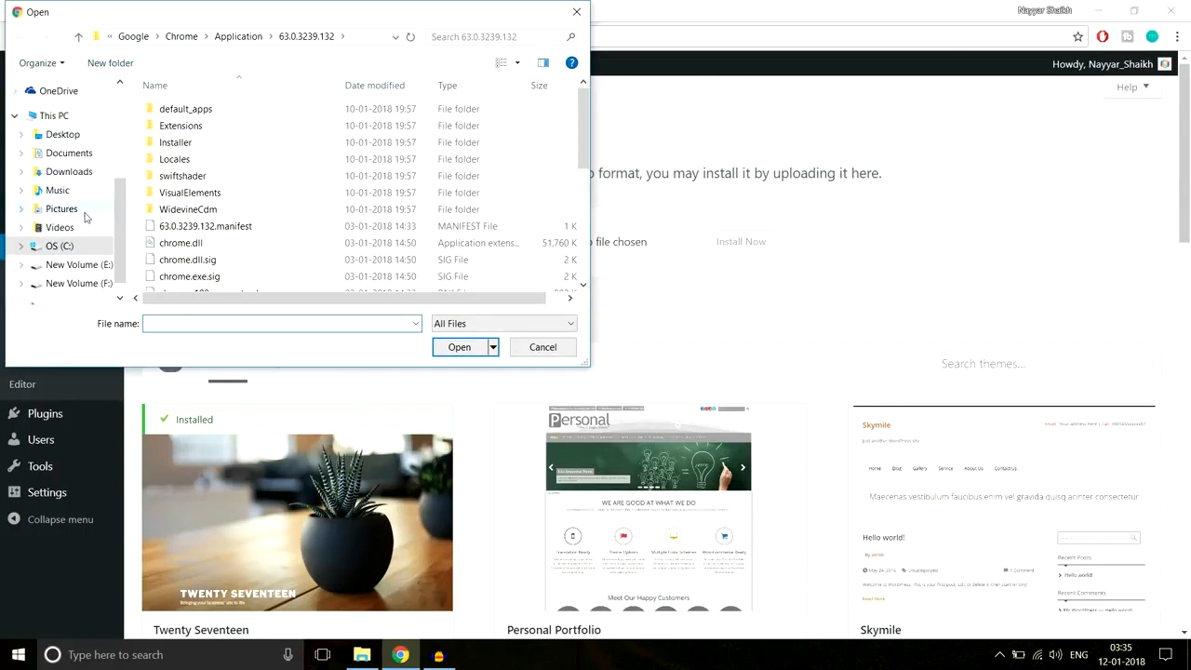
{"action": "scroll", "coordinate": [89, 268], "scroll_direction": "down", "scroll_amount": 1}
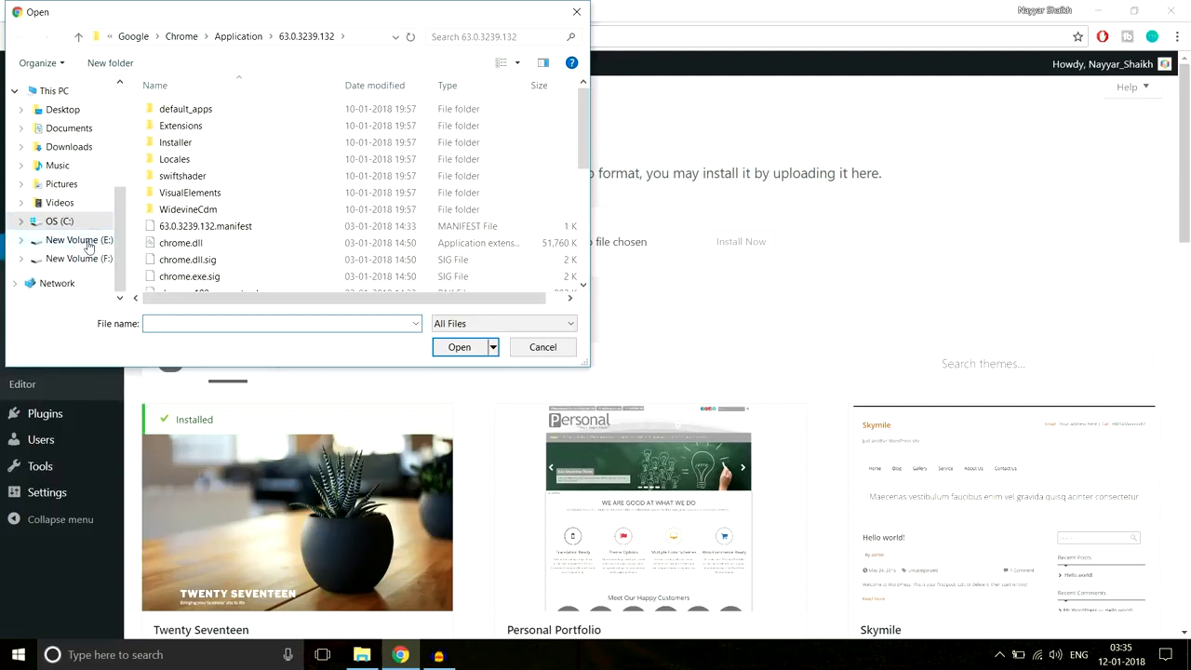
{"action": "left_click", "coordinate": [87, 242]}
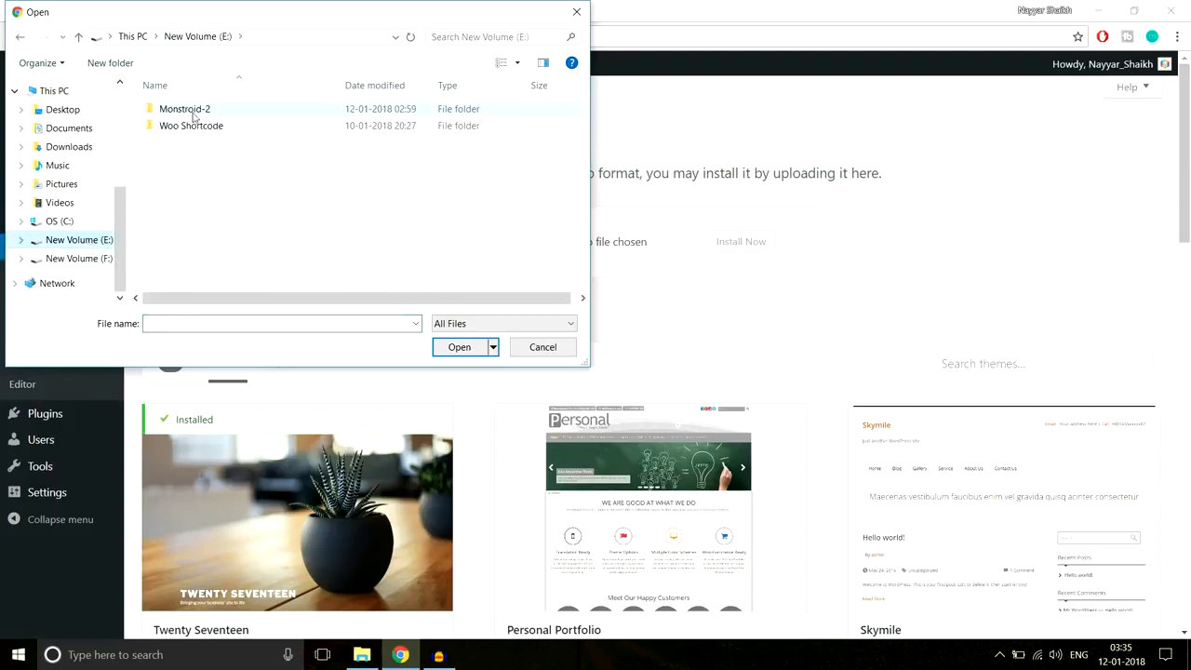
{"action": "double_click", "coordinate": [186, 110]}
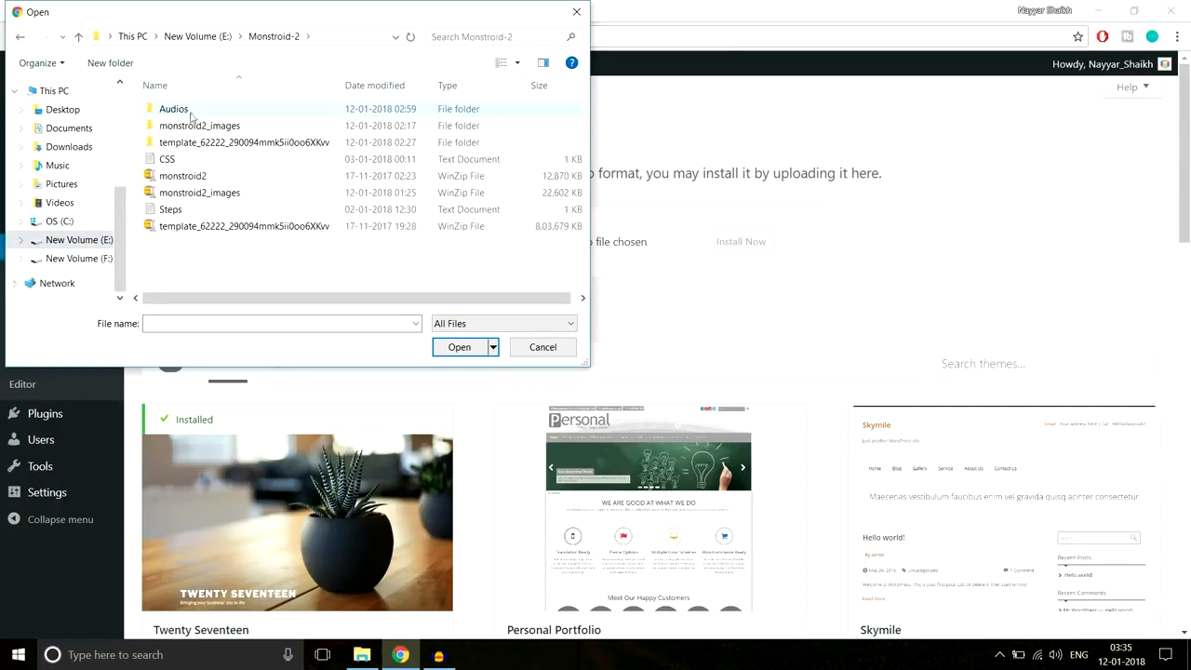
{"action": "left_click", "coordinate": [186, 177]}
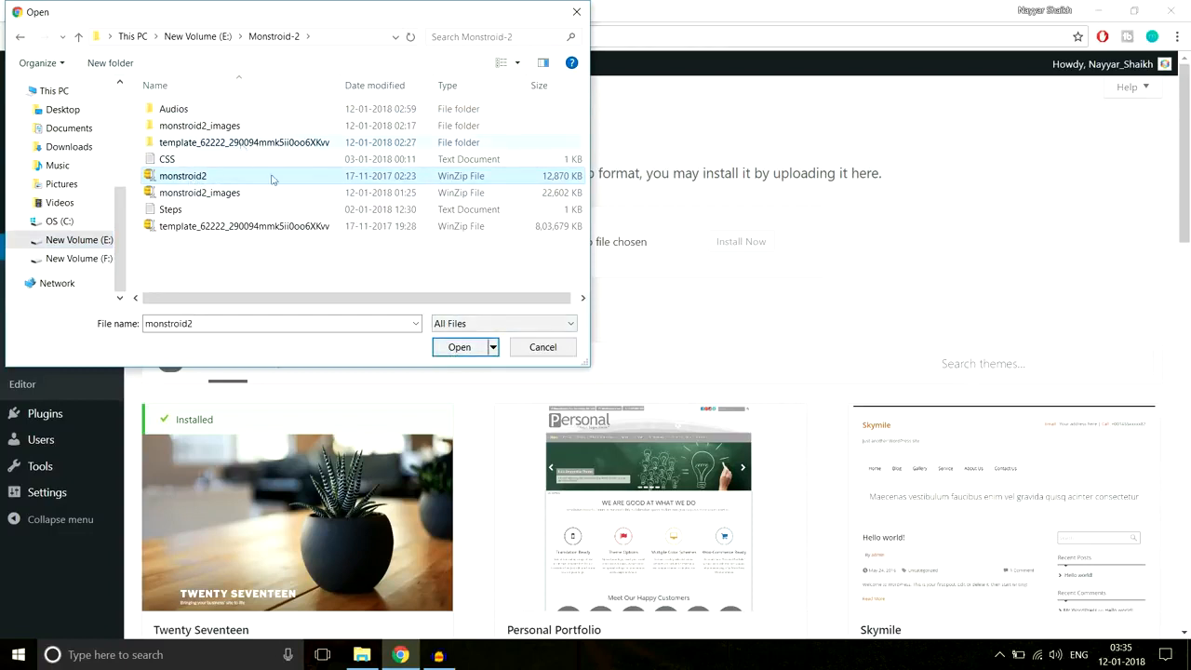
{"action": "left_click", "coordinate": [470, 349]}
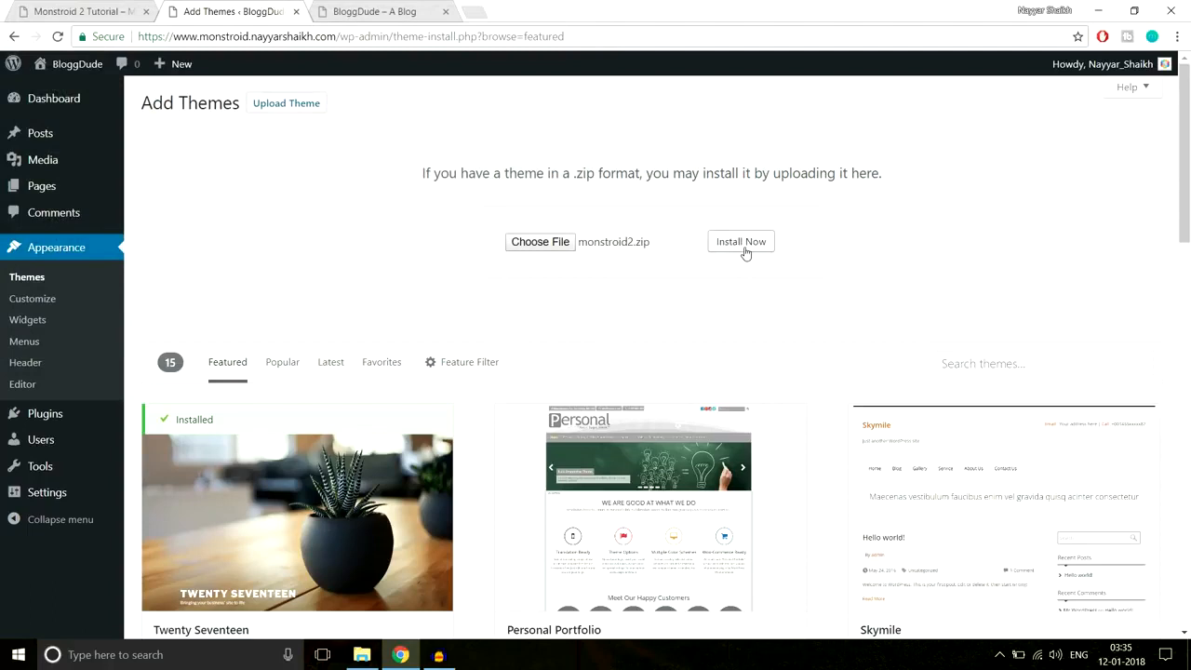
- Install the uploaded monstroid2.zip and activate the Monstroid2 theme
{"action": "left_click", "coordinate": [741, 242]}
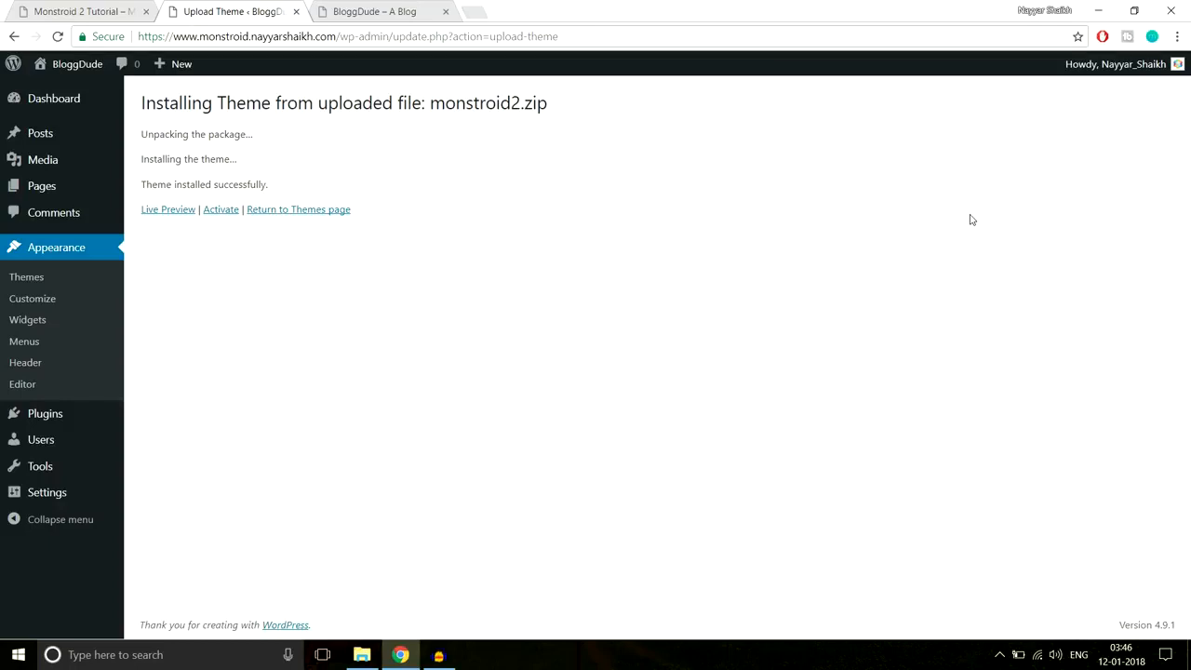
{"action": "left_click", "coordinate": [221, 211]}
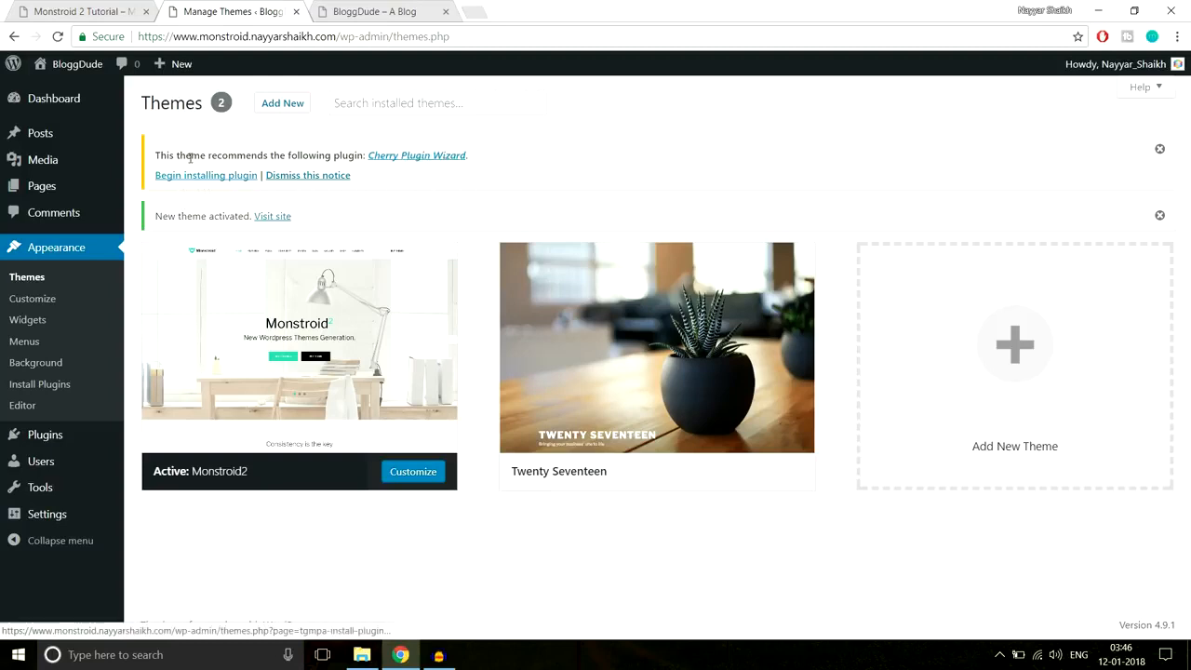
{"action": "mouse_move", "coordinate": [358, 373]}
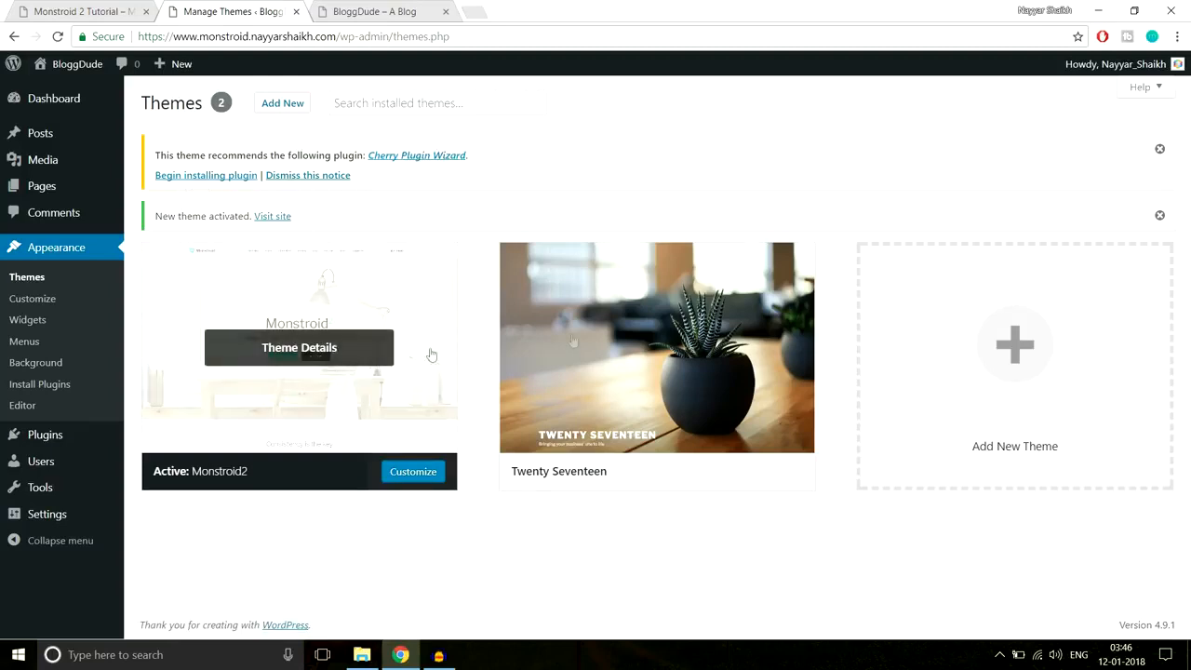
{"action": "mouse_move", "coordinate": [674, 370]}
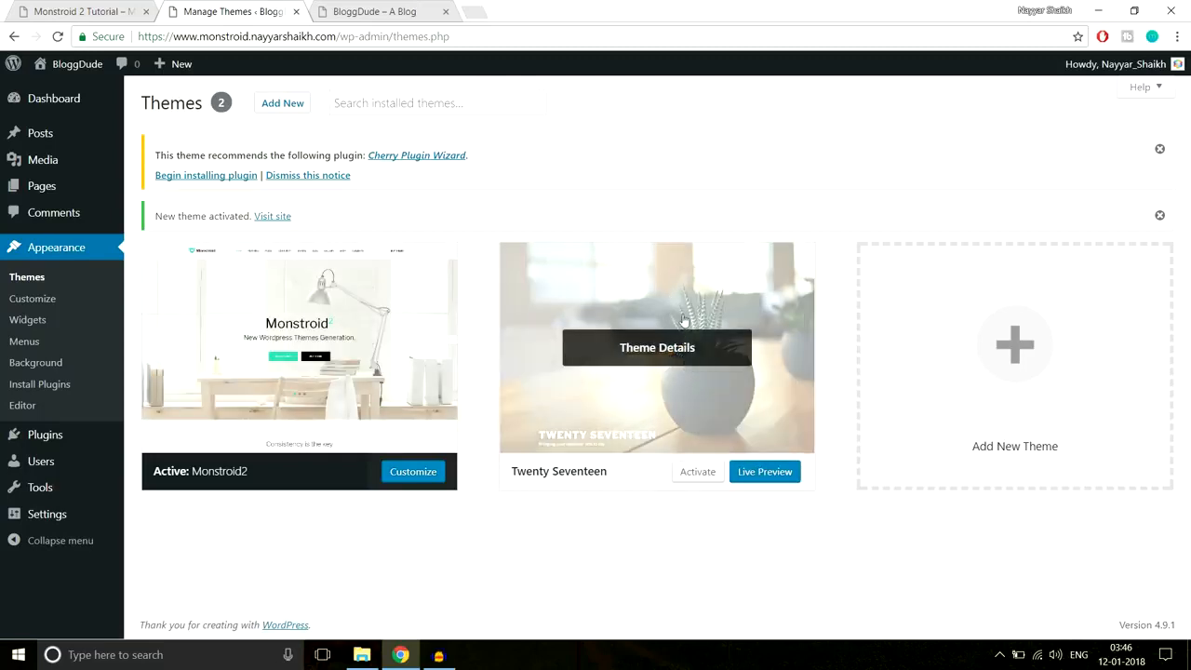
- Install Cherry Plugin Wizard, return to the Dashboard, and dismiss its notice
{"action": "left_click", "coordinate": [206, 175]}
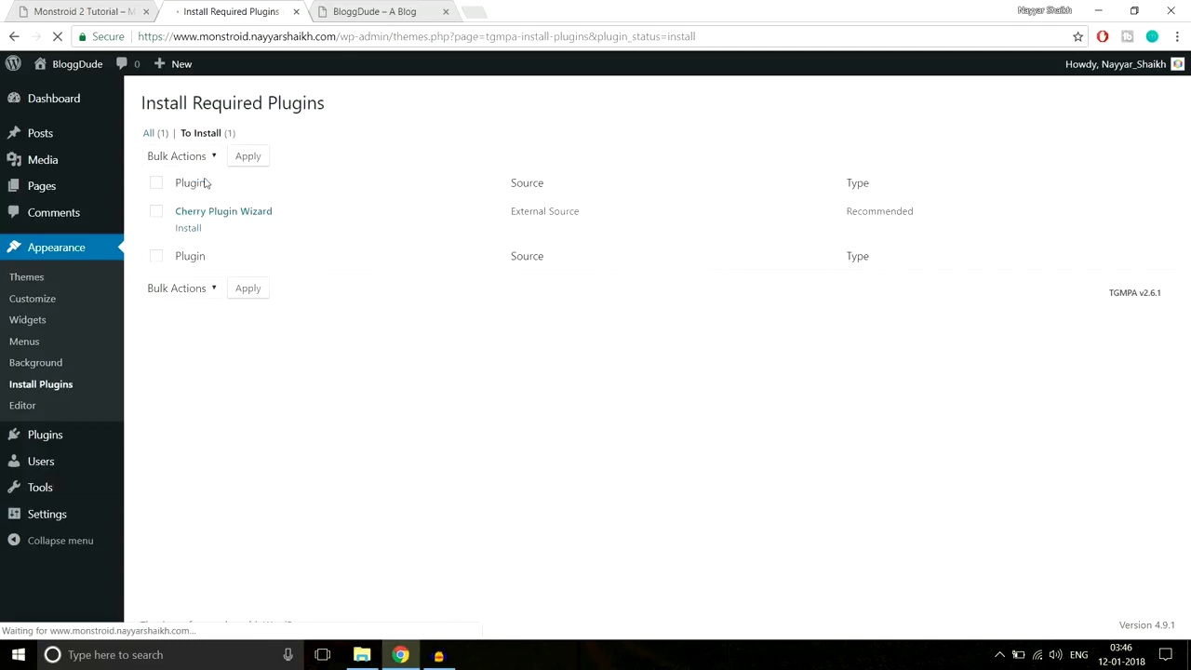
{"action": "left_click", "coordinate": [189, 228]}
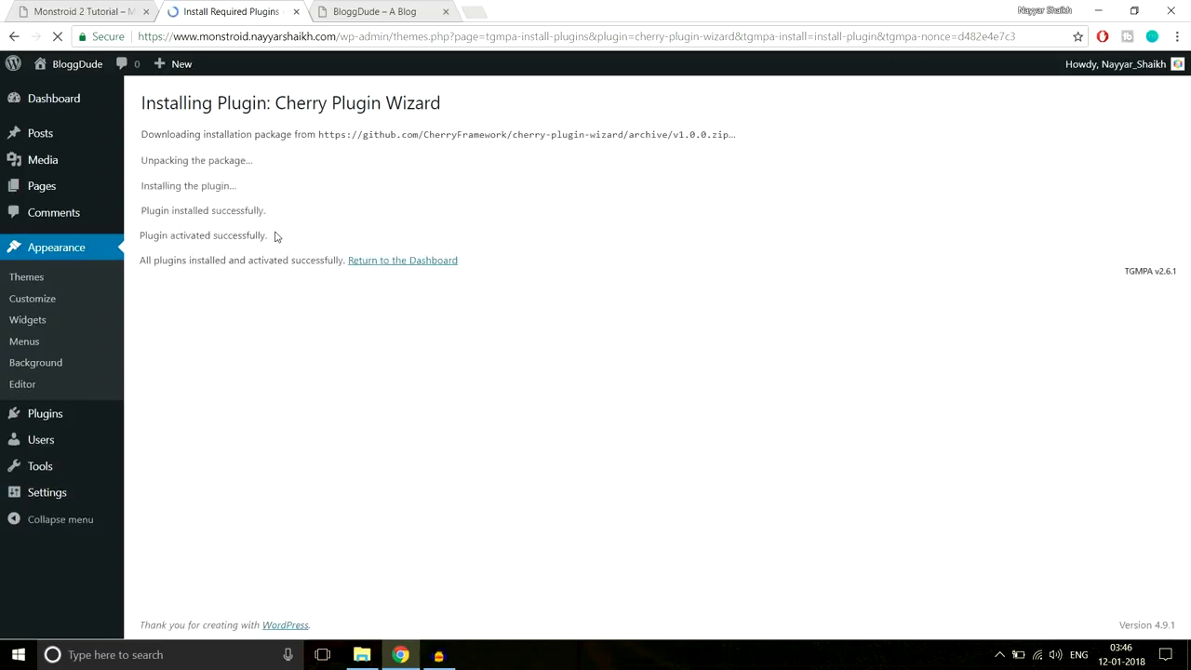
{"action": "left_click", "coordinate": [414, 268]}
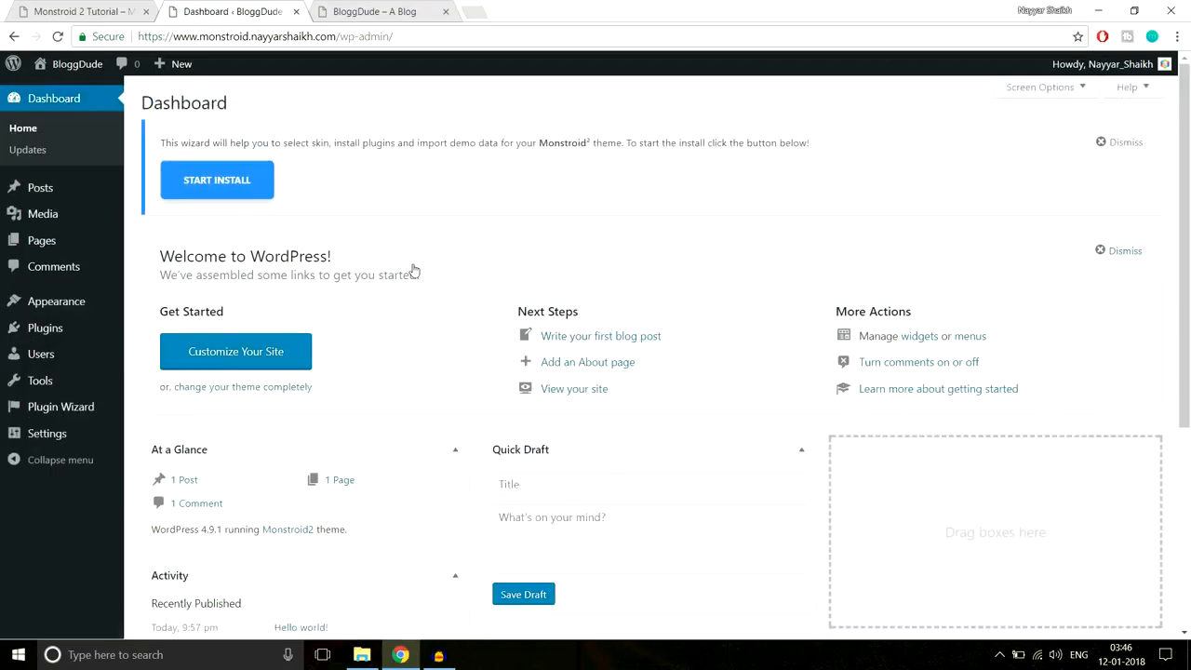
{"action": "left_click", "coordinate": [1122, 145]}
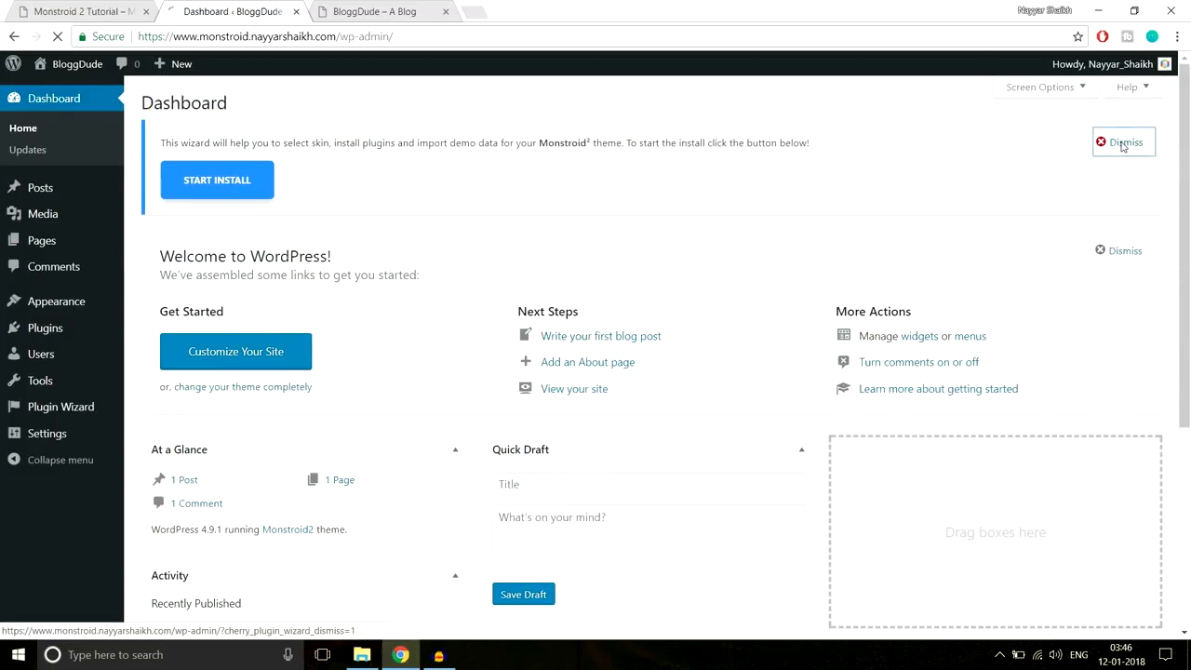
- Reload the BloggDude front page to see the Monstroid2 theme applied
{"action": "left_click", "coordinate": [389, 17]}
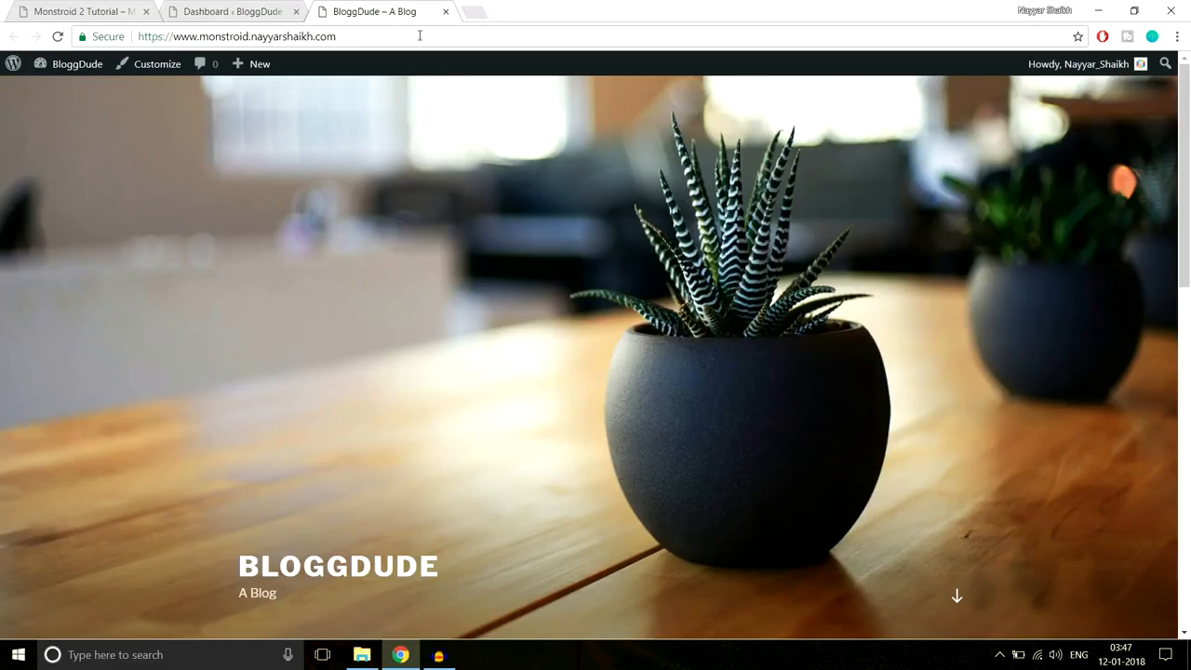
{"action": "left_click", "coordinate": [420, 35]}
{"action": "key", "text": "Return"}
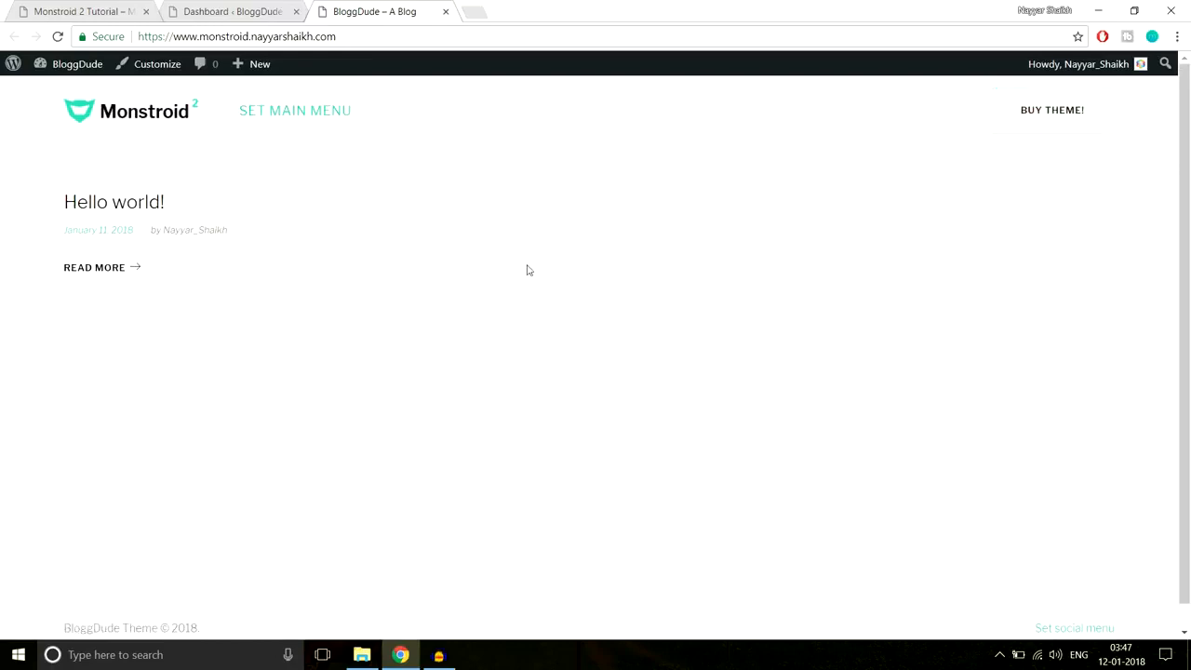
- Compare the blog with the Monstroid 2 demo, then switch to the admin dashboard
{"action": "left_click", "coordinate": [112, 10]}
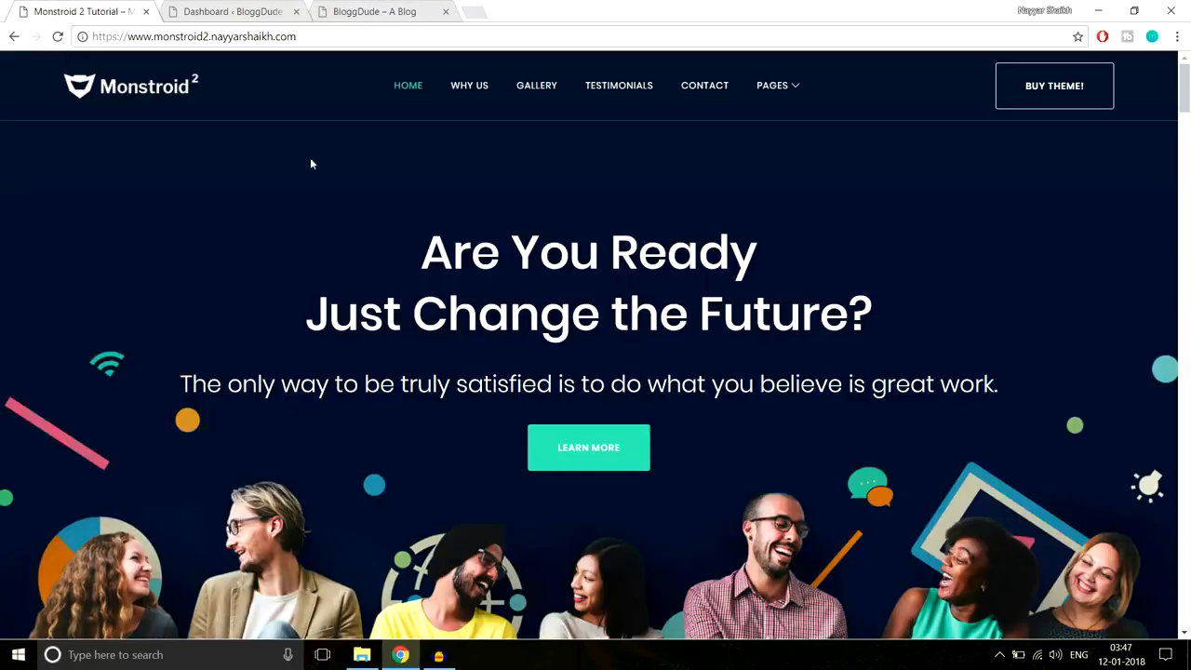
{"action": "left_click", "coordinate": [359, 9]}
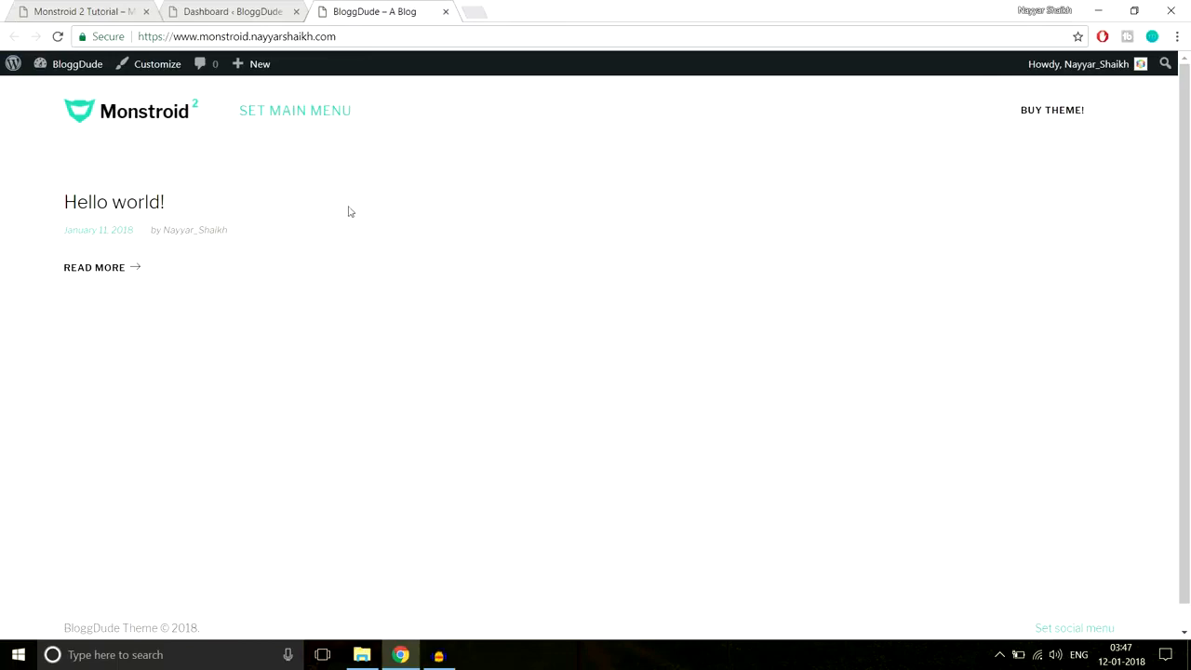
{"action": "left_click", "coordinate": [72, 9]}
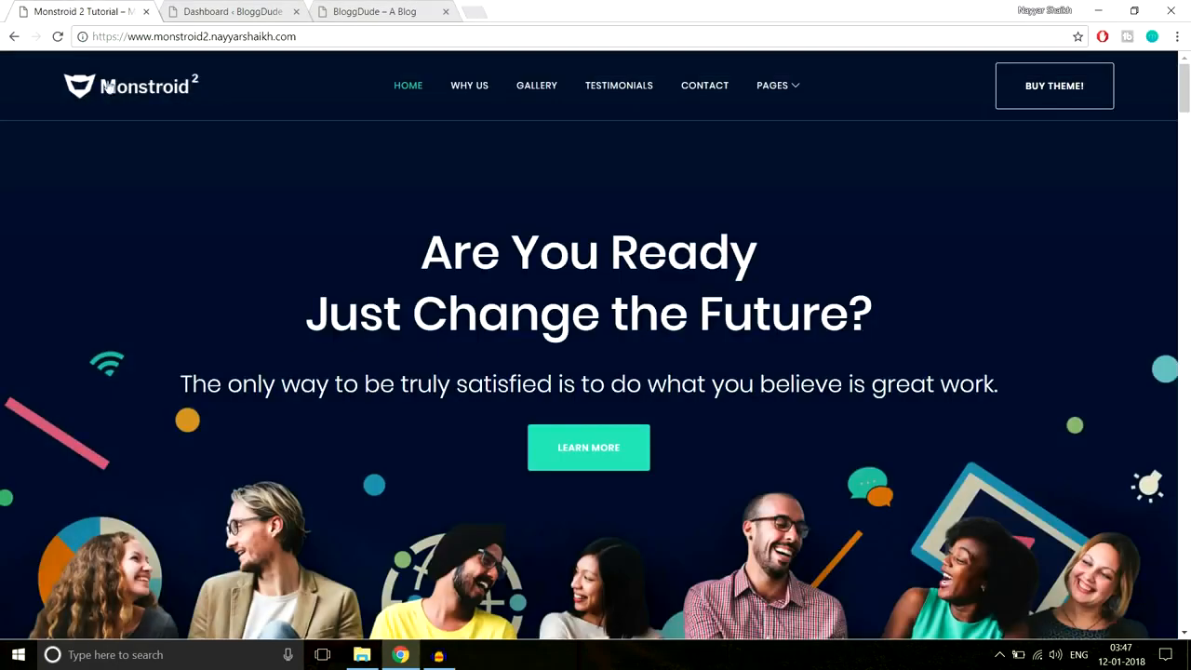
{"action": "left_click", "coordinate": [389, 9]}
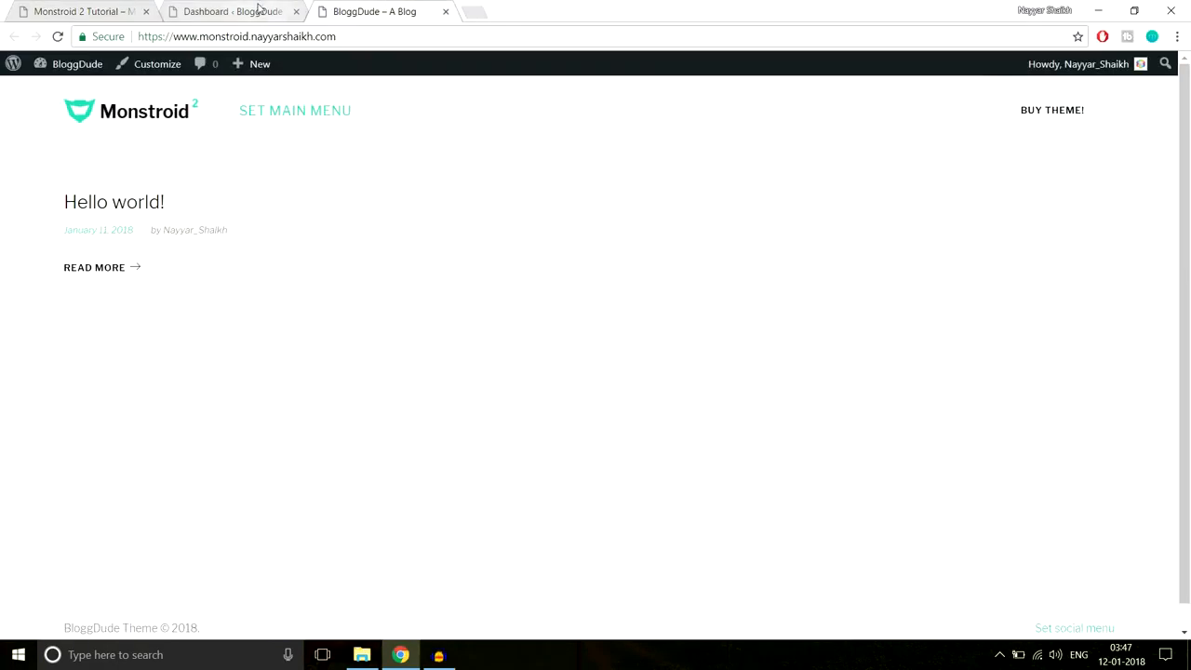
{"action": "left_click", "coordinate": [259, 9]}
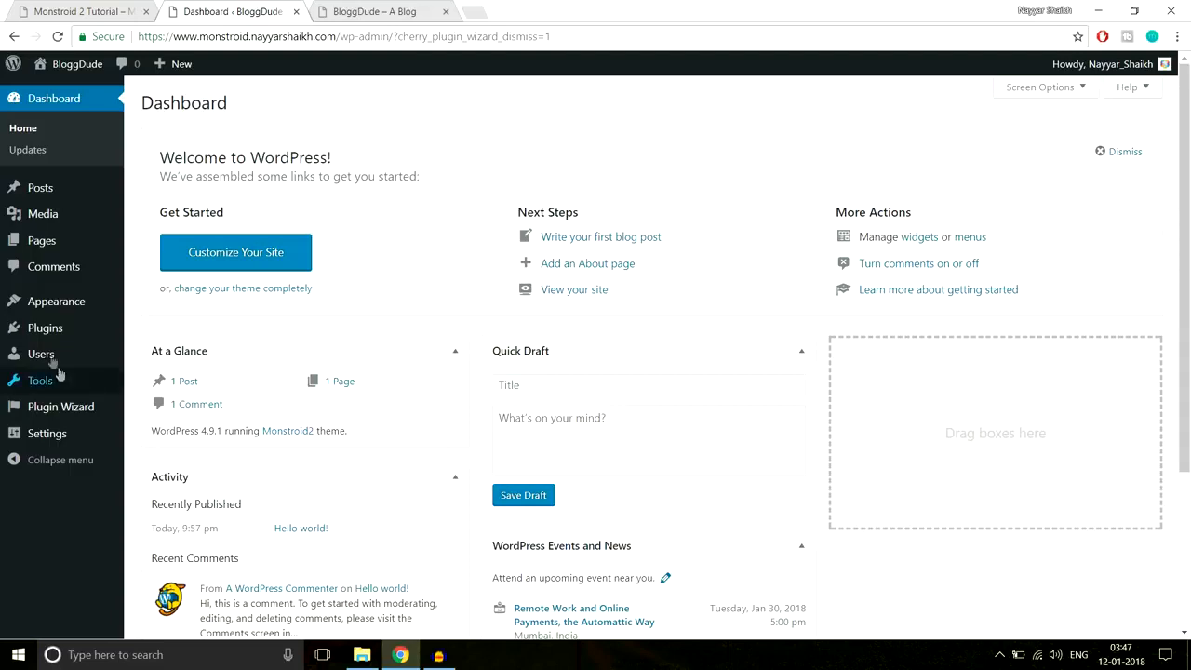
- Go to Plugins > Add New and switch to the Upload Plugin form
{"action": "mouse_move", "coordinate": [47, 333]}
{"action": "left_click", "coordinate": [179, 353]}
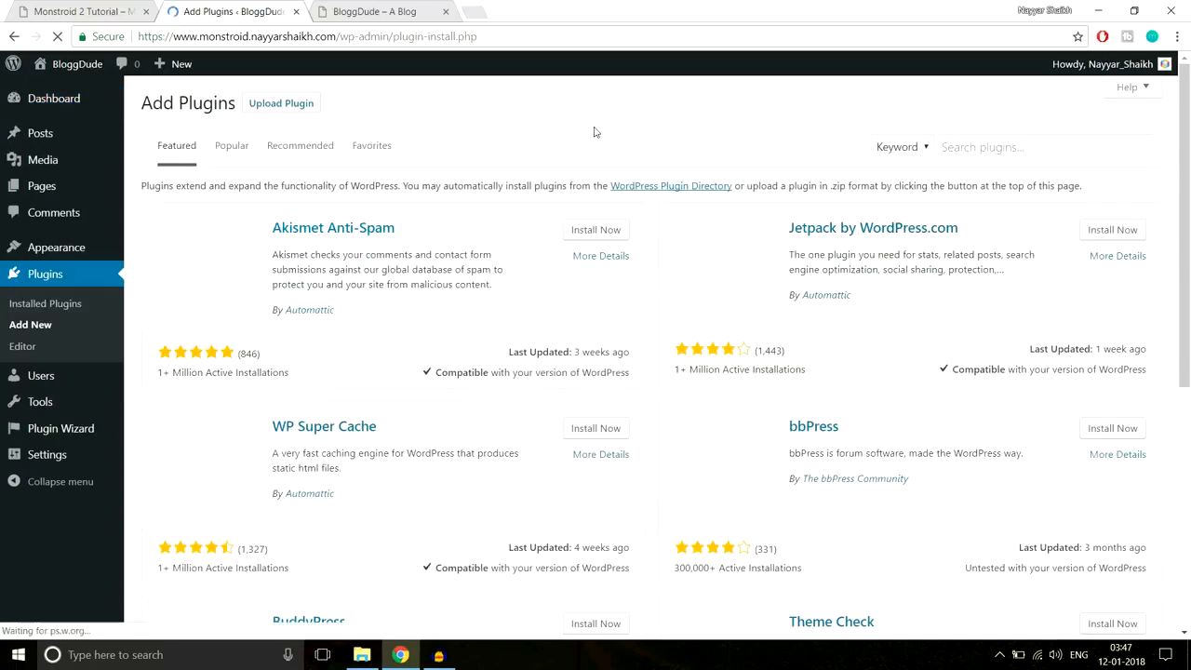
{"action": "left_click", "coordinate": [300, 104]}
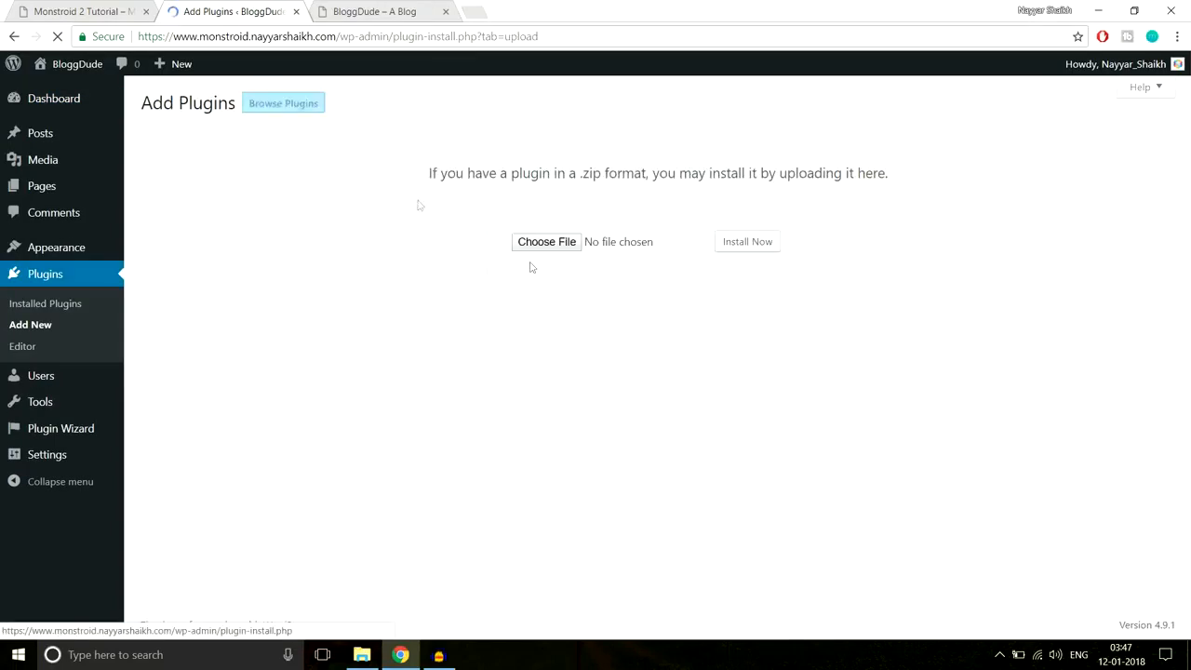
- Browse to theme/manual-install/plugins in the file picker, then close it without choosing a file
{"action": "left_click", "coordinate": [529, 246]}
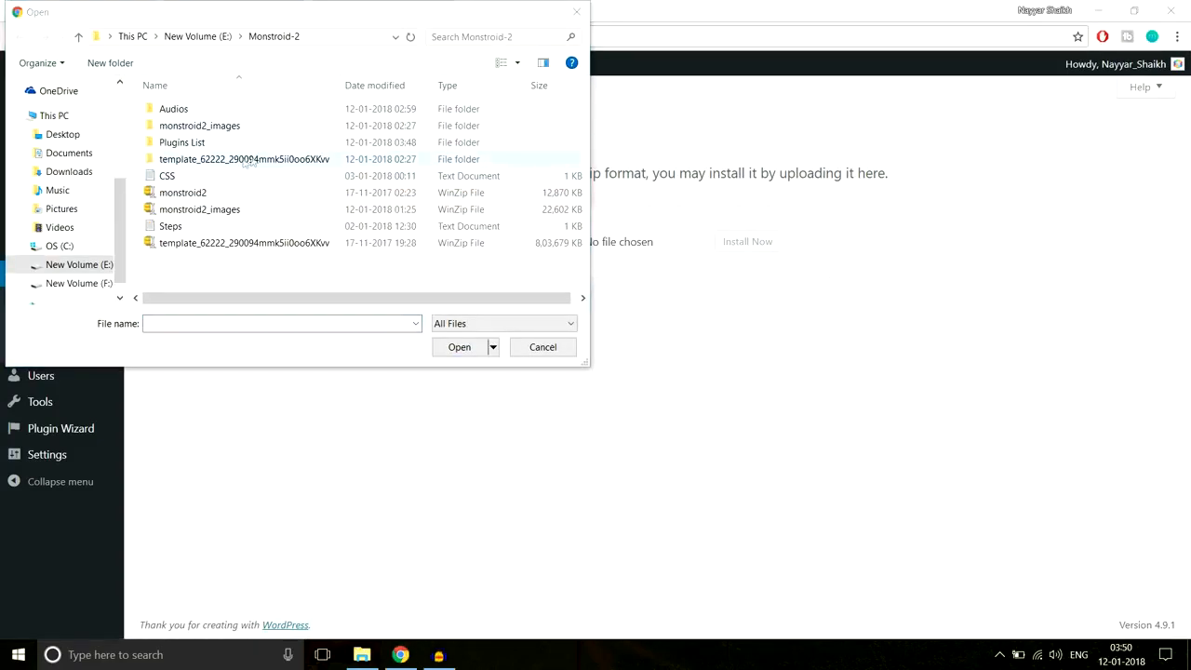
{"action": "double_click", "coordinate": [241, 160]}
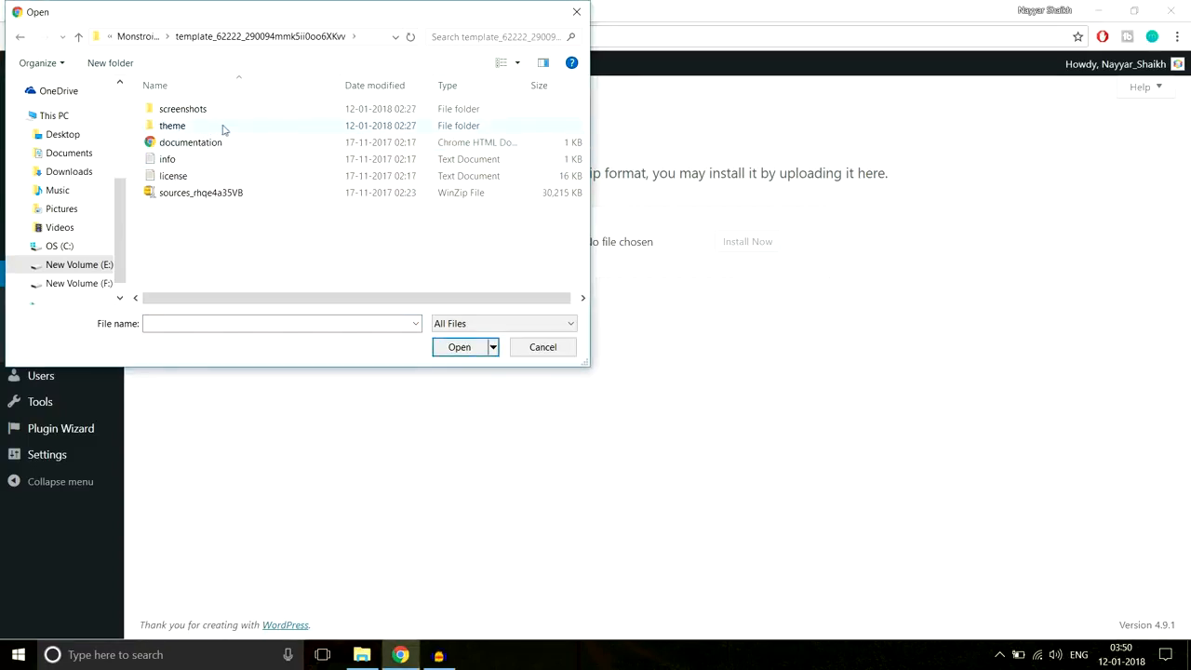
{"action": "double_click", "coordinate": [223, 128]}
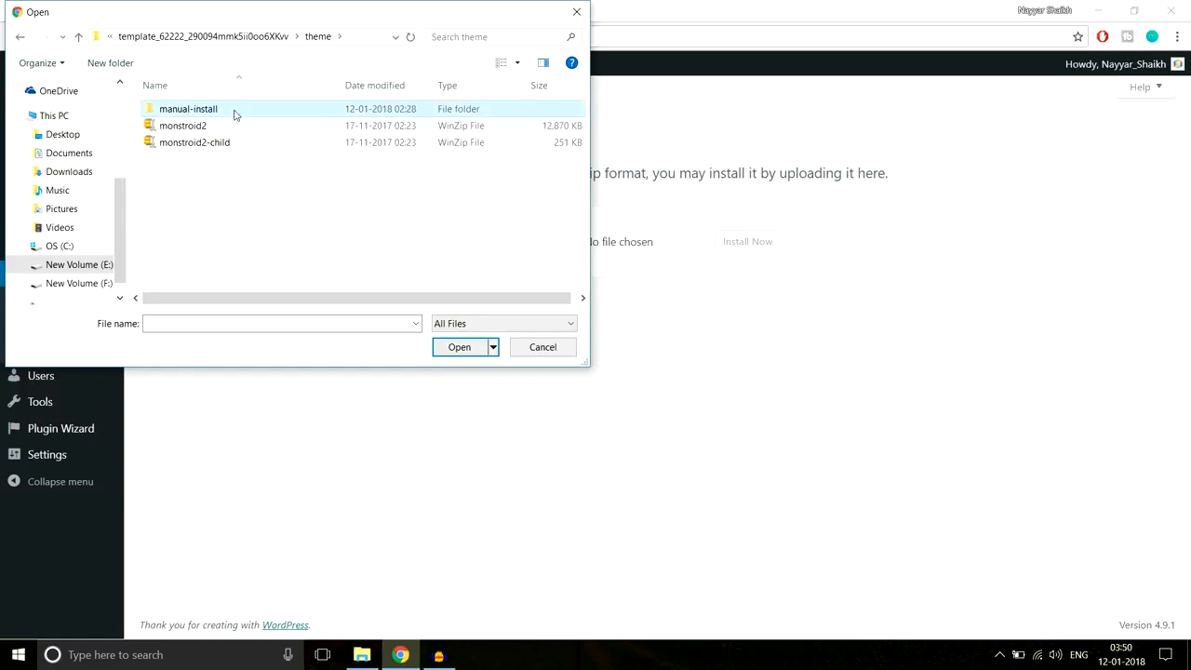
{"action": "double_click", "coordinate": [233, 114]}
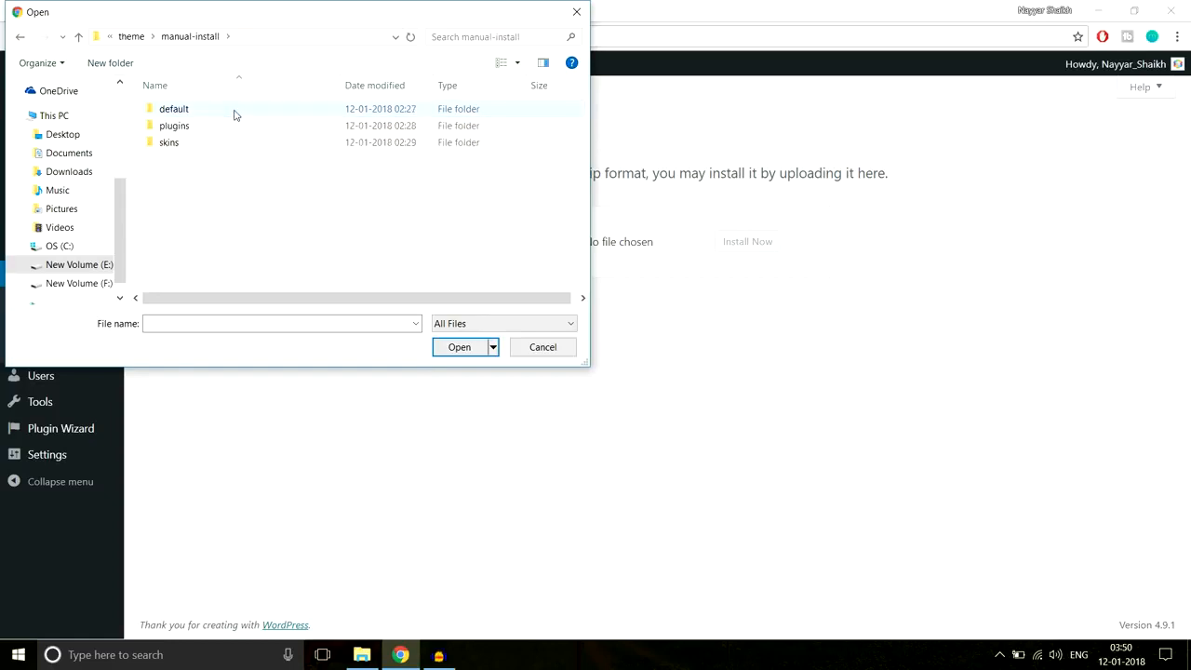
{"action": "double_click", "coordinate": [173, 126]}
{"action": "scroll", "coordinate": [270, 176], "scroll_direction": "down", "scroll_amount": 10}
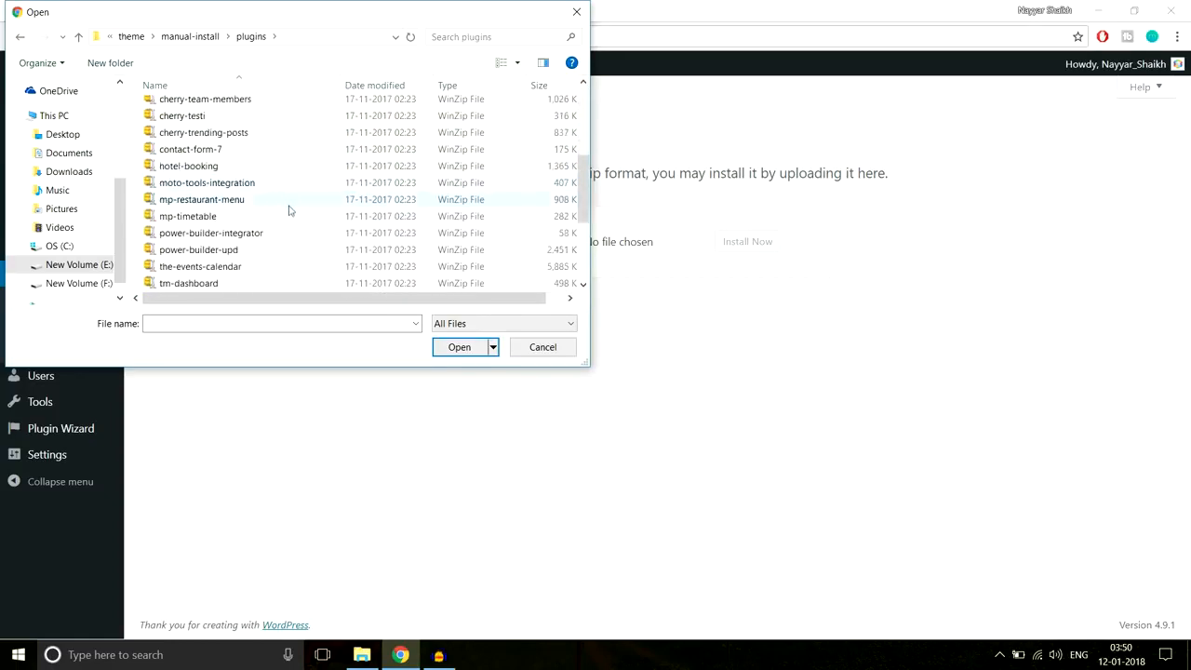
{"action": "scroll", "coordinate": [279, 204], "scroll_direction": "up", "scroll_amount": 4}
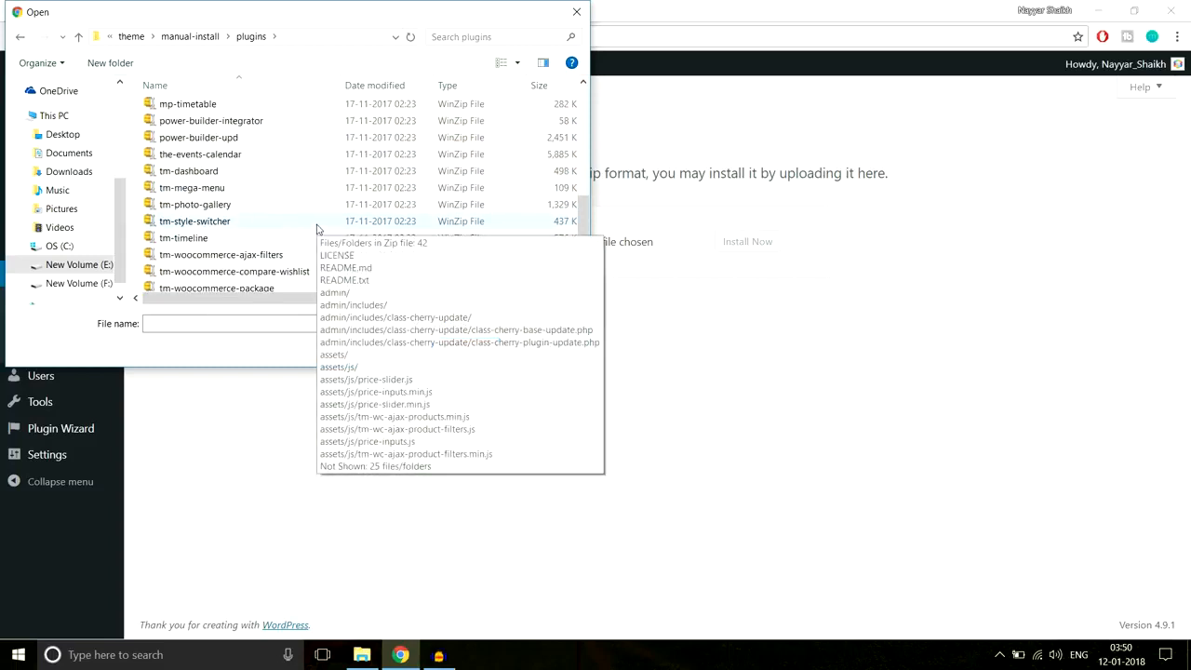
{"action": "scroll", "coordinate": [257, 193], "scroll_direction": "up", "scroll_amount": 3}
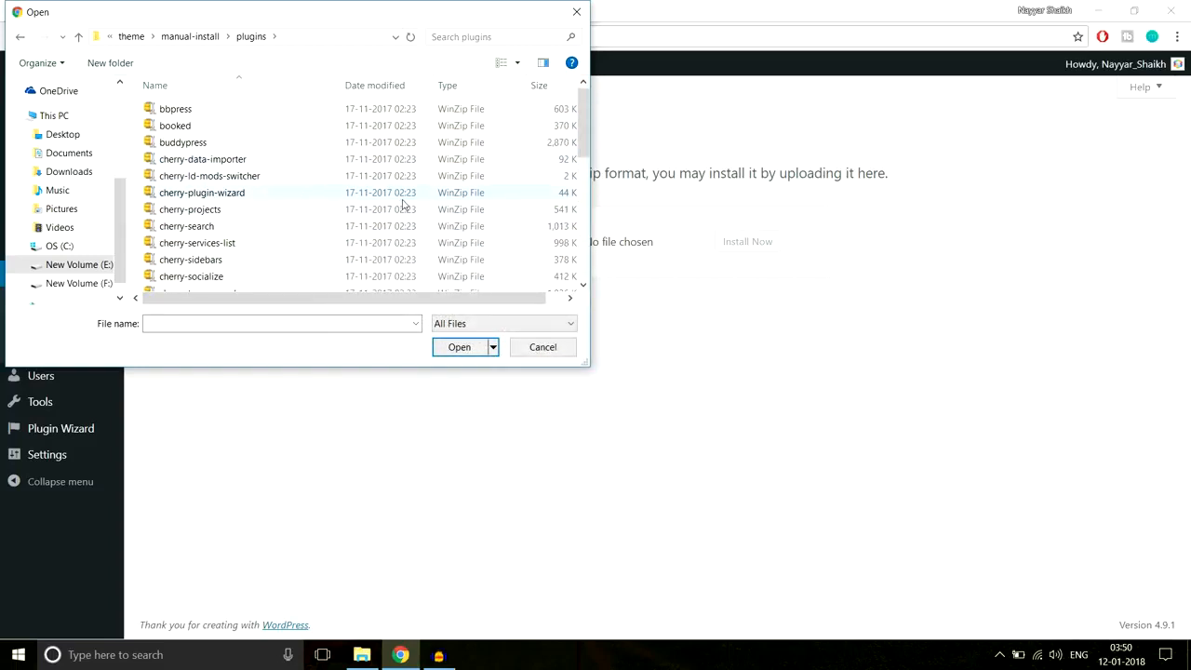
{"action": "left_click", "coordinate": [578, 12]}
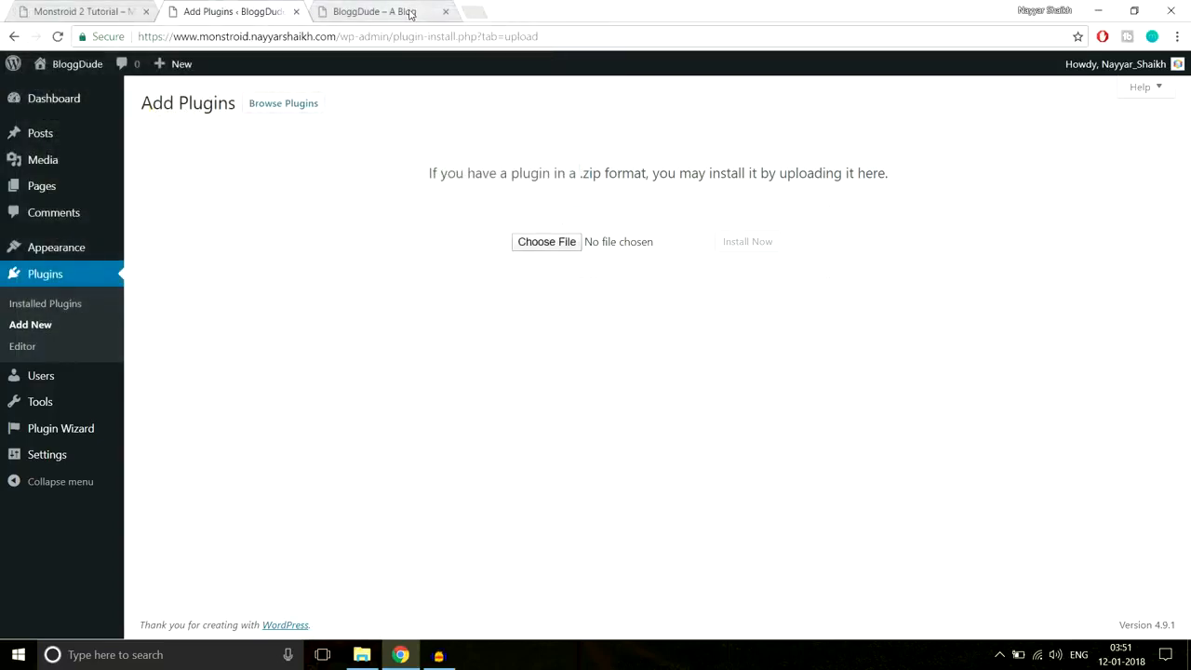
- Load bloggdude.com in a new browser tab
{"action": "left_click", "coordinate": [472, 10]}
{"action": "type", "text": "b"}
{"action": "key", "text": "Return"}
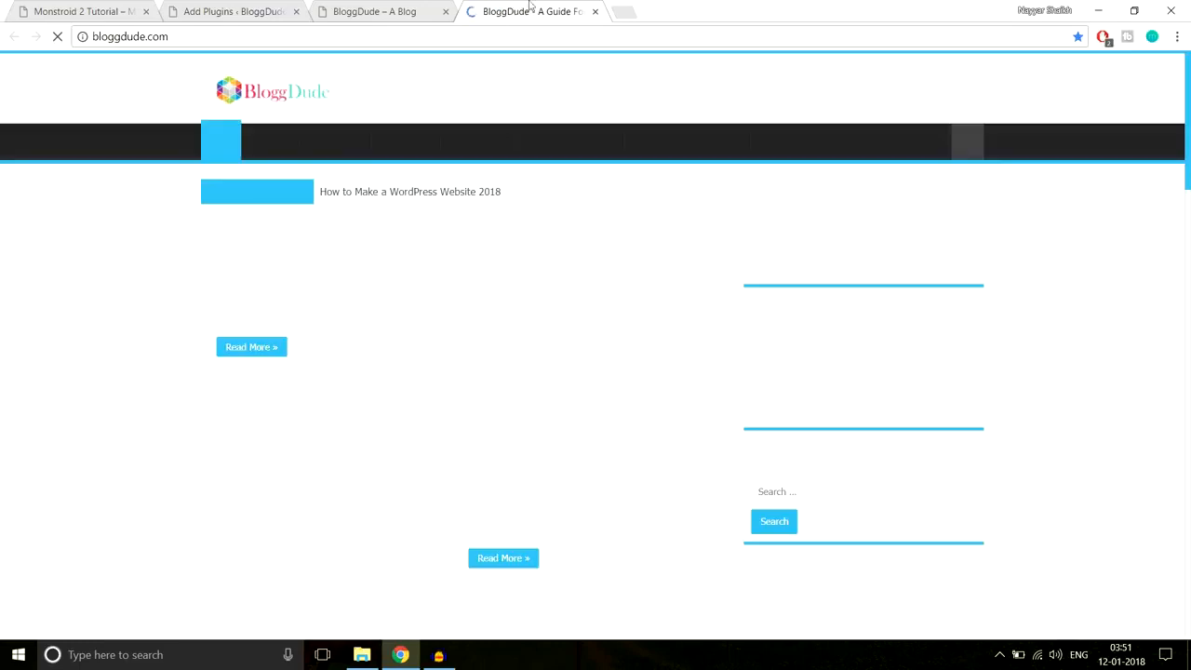
- Open the 'How to Make a WordPress Website 2018' post and scroll to its downloads
{"action": "scroll", "coordinate": [544, 255], "scroll_direction": "down", "scroll_amount": 4}
{"action": "scroll", "coordinate": [544, 255], "scroll_direction": "up", "scroll_amount": 5}
{"action": "left_click", "coordinate": [424, 258]}
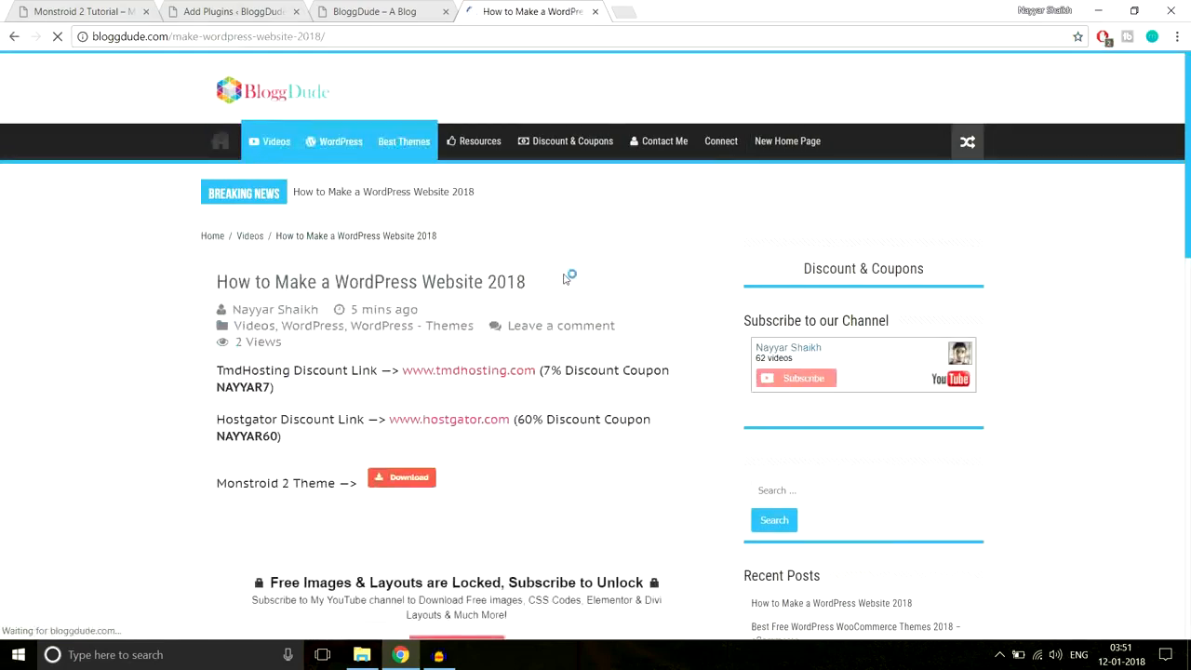
{"action": "scroll", "coordinate": [563, 278], "scroll_direction": "down", "scroll_amount": 5}
{"action": "scroll", "coordinate": [564, 286], "scroll_direction": "down", "scroll_amount": 3}
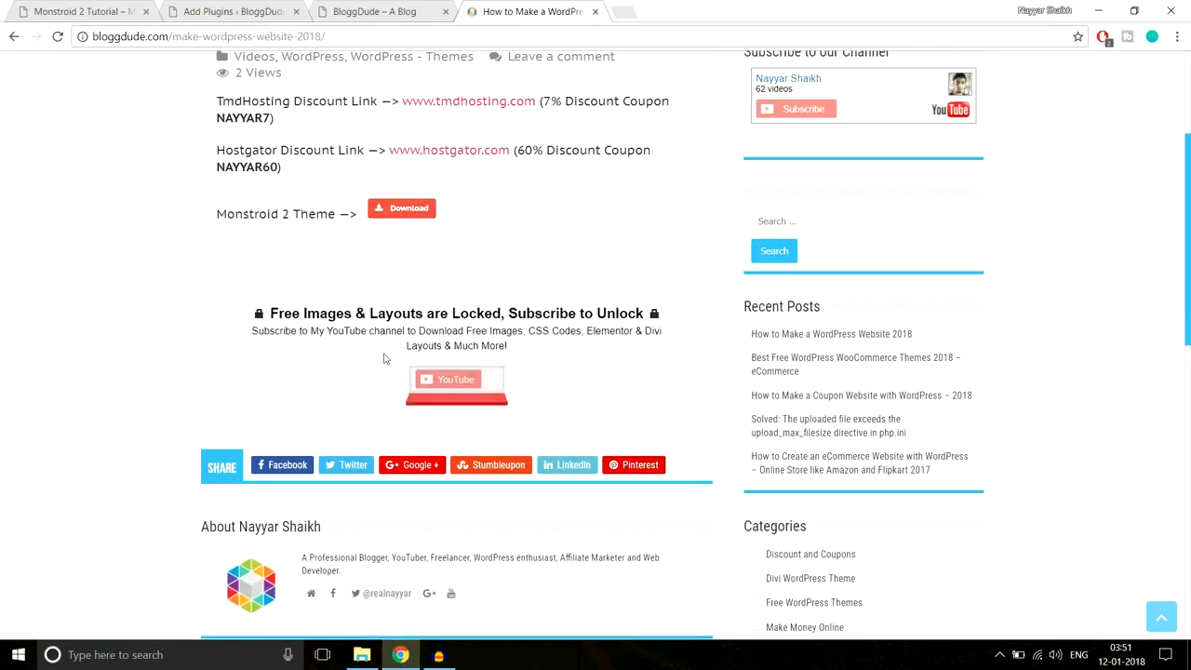
- Subscribe to the channel with the chosen Google account and channel to unlock the downloads
{"action": "left_click", "coordinate": [462, 398]}
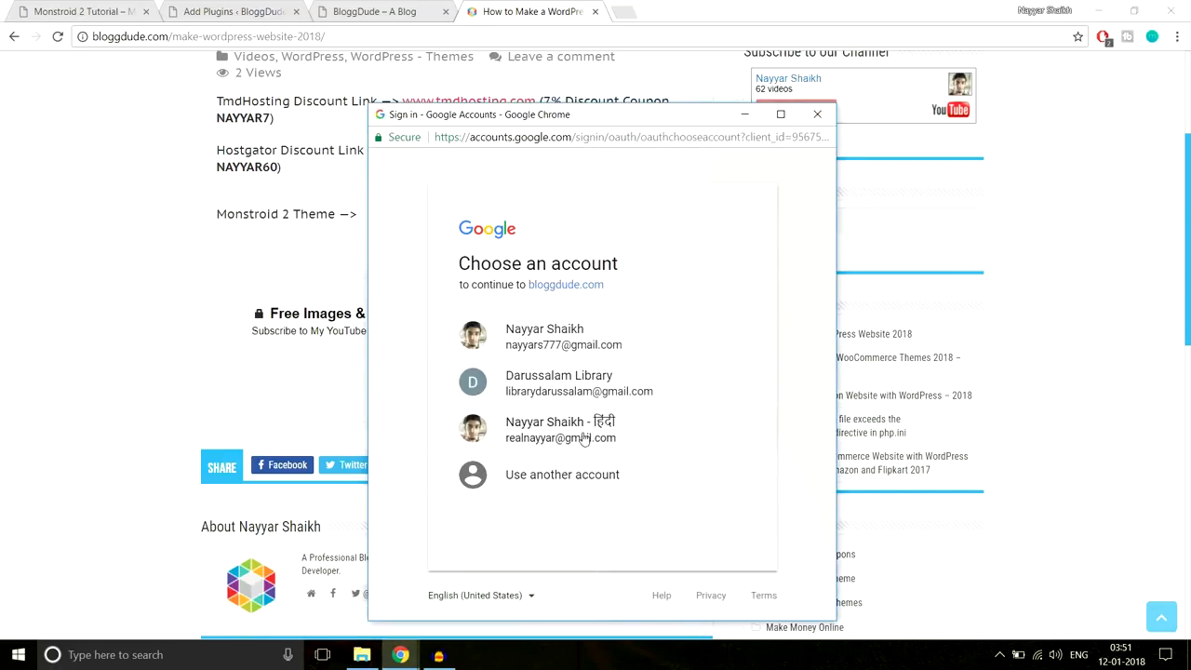
{"action": "left_click", "coordinate": [583, 437]}
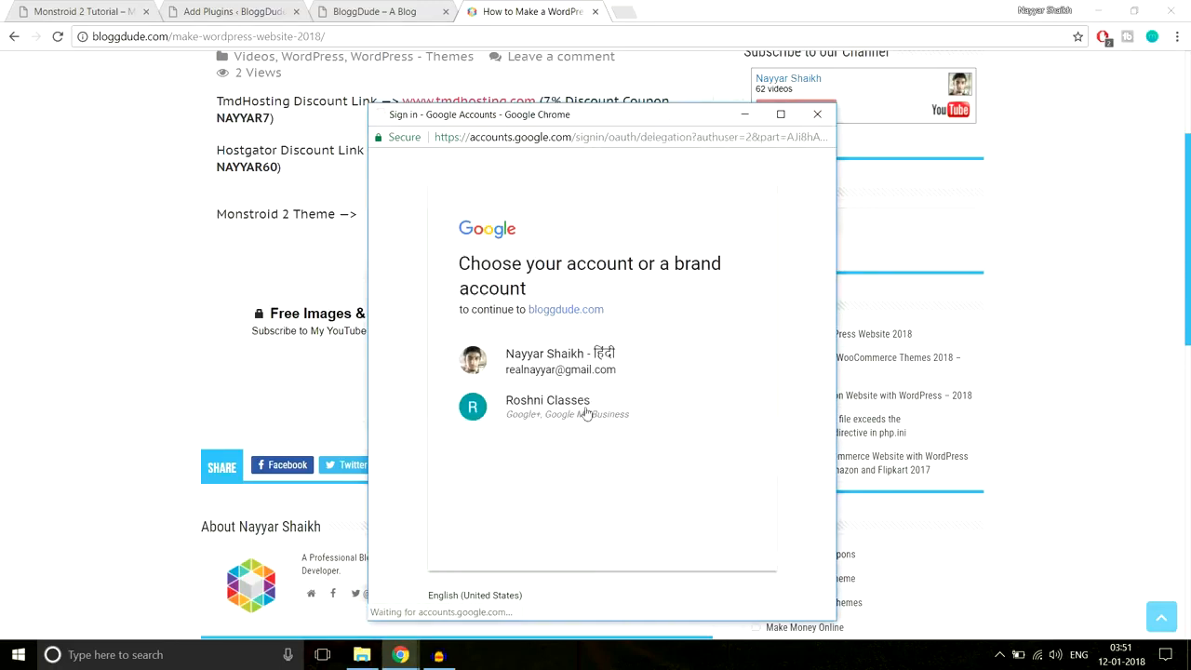
{"action": "left_click", "coordinate": [583, 365]}
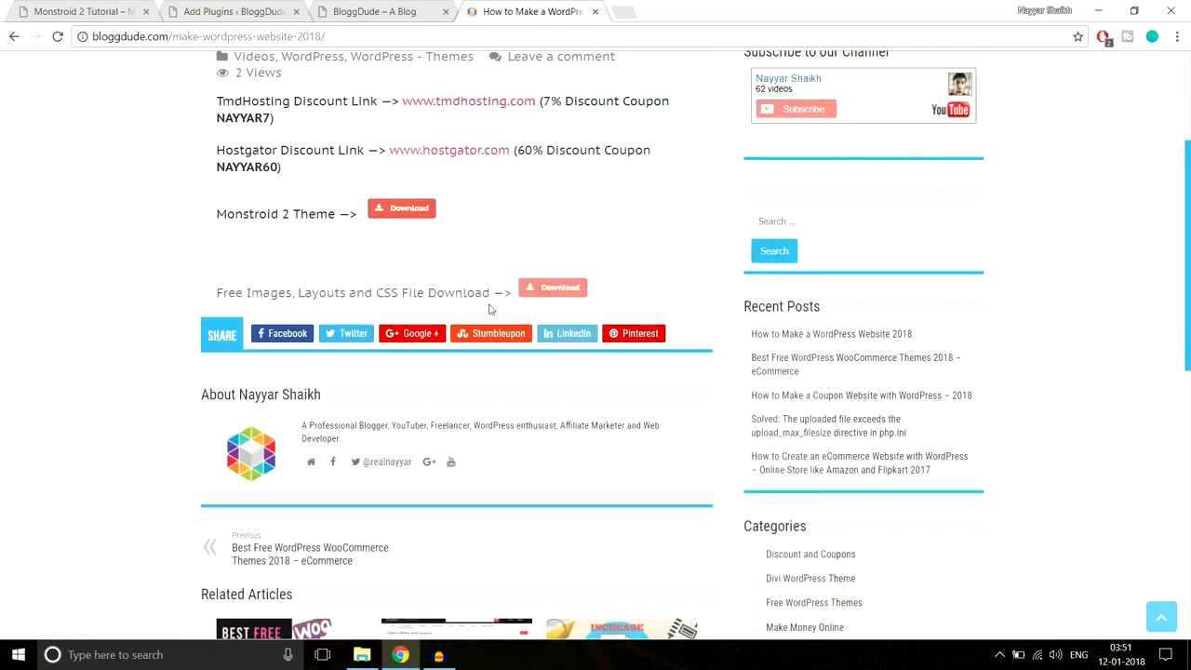
- Start the Free Images, Layouts and CSS File download, then cancel monstroid2_images.zip and dismiss the downloads bar
{"action": "left_click_drag", "start_coordinate": [216, 293], "coordinate": [507, 295]}
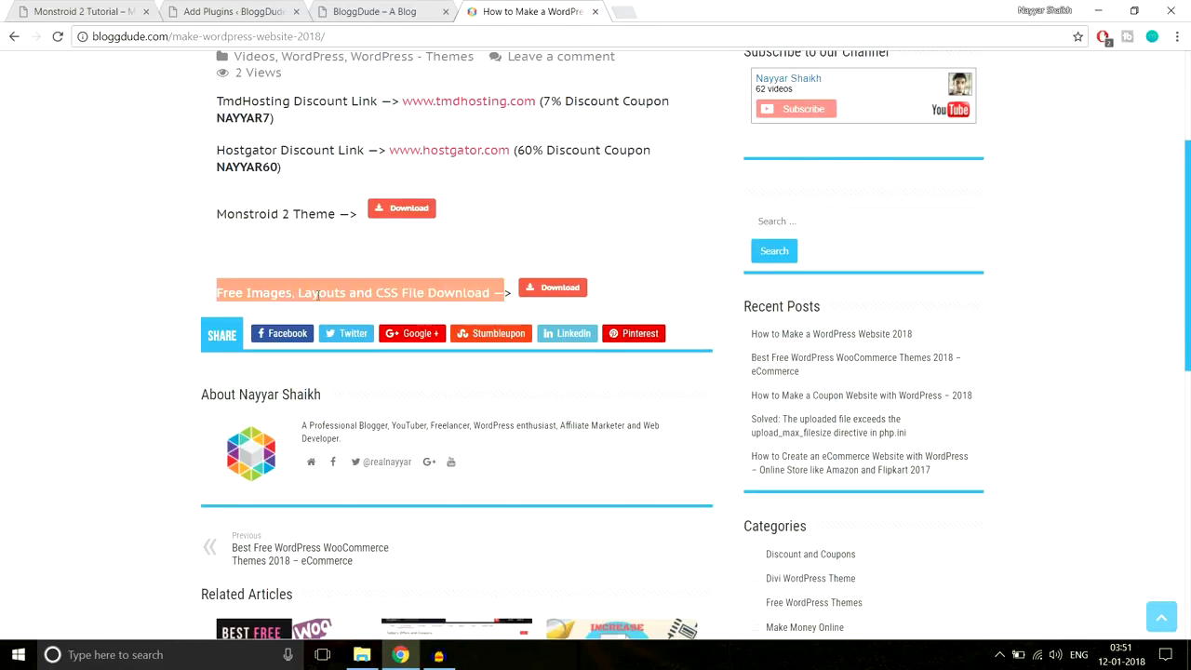
{"action": "left_click", "coordinate": [491, 286]}
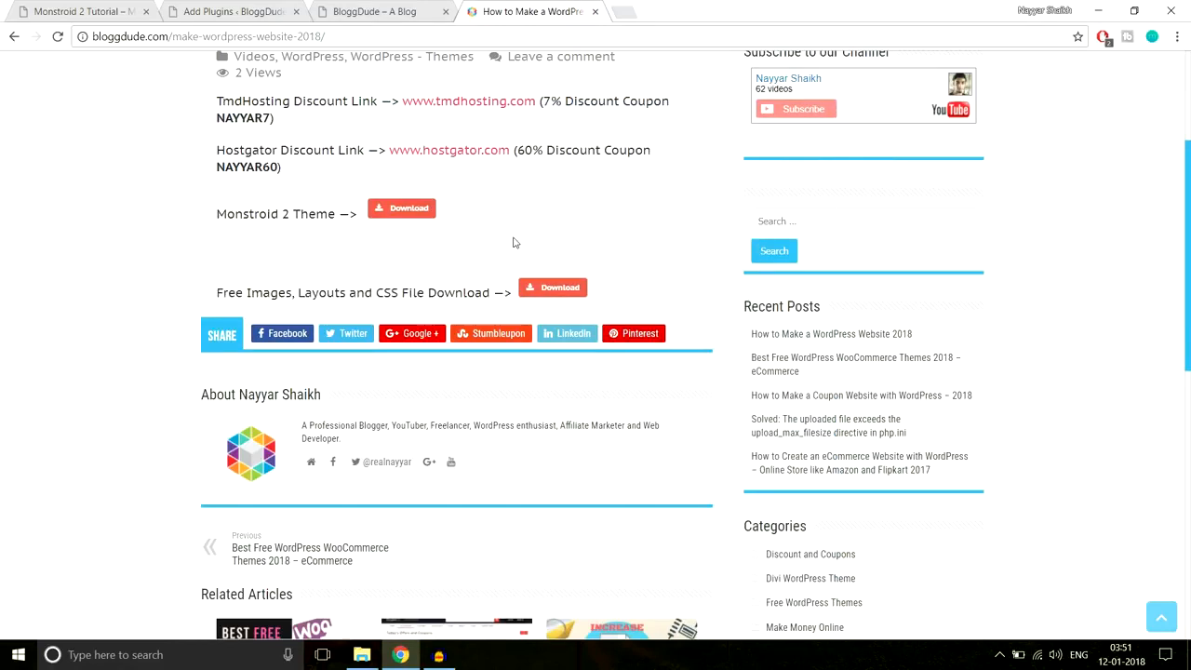
{"action": "left_click", "coordinate": [568, 294]}
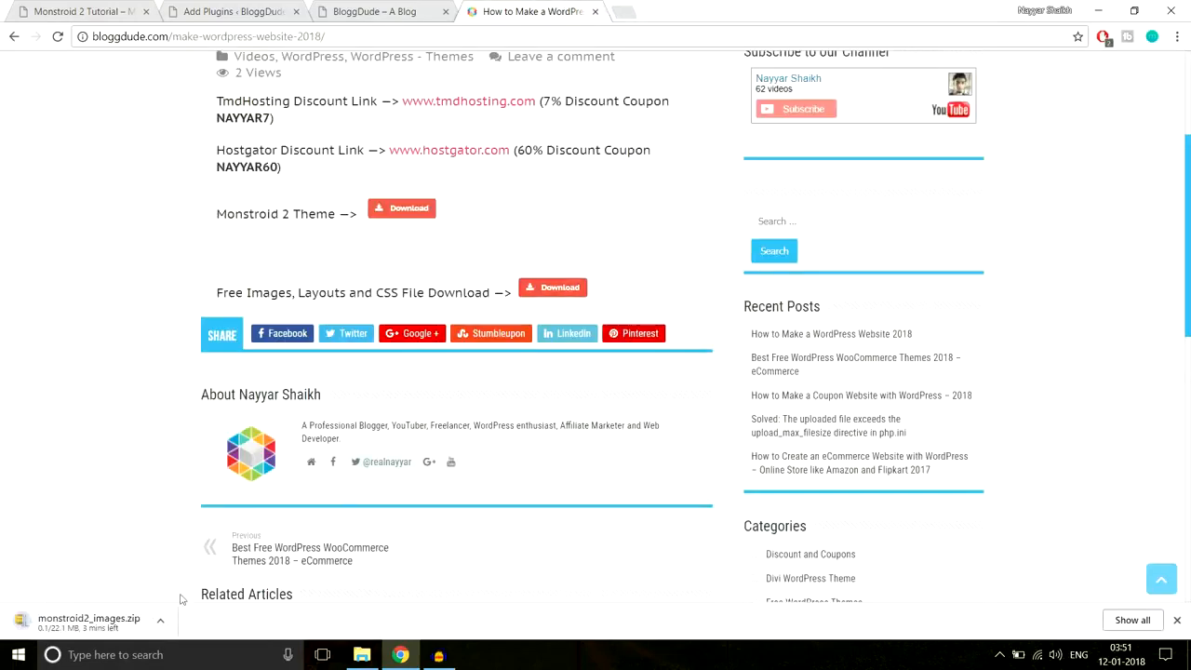
{"action": "left_click", "coordinate": [163, 622]}
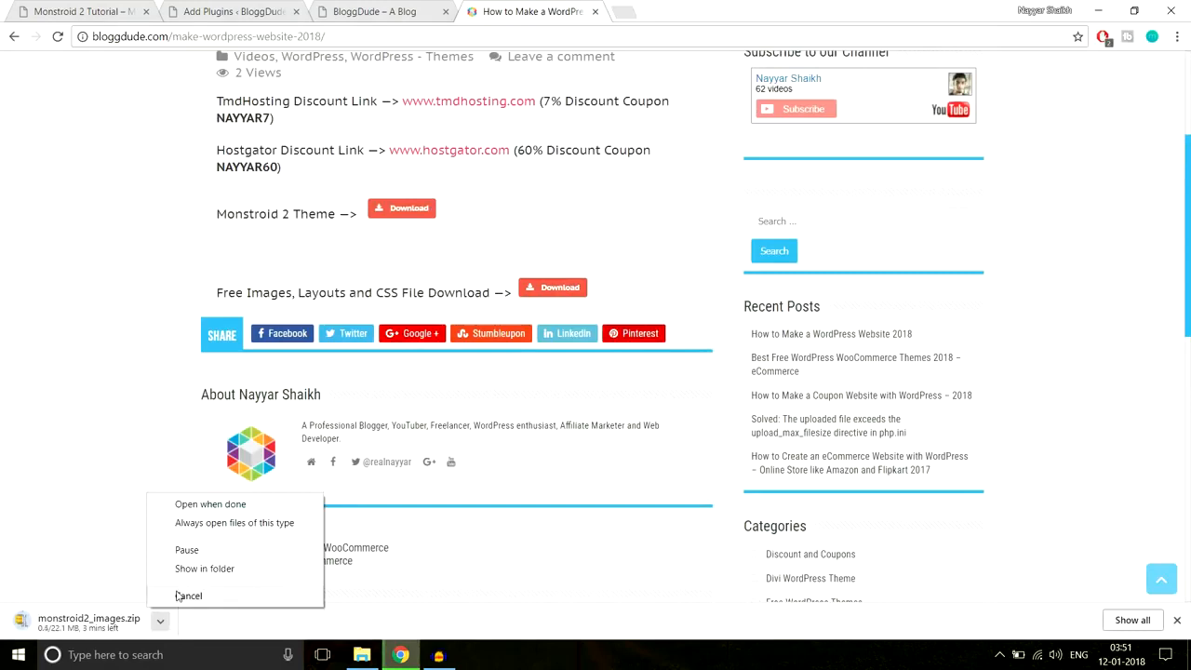
{"action": "left_click", "coordinate": [188, 596]}
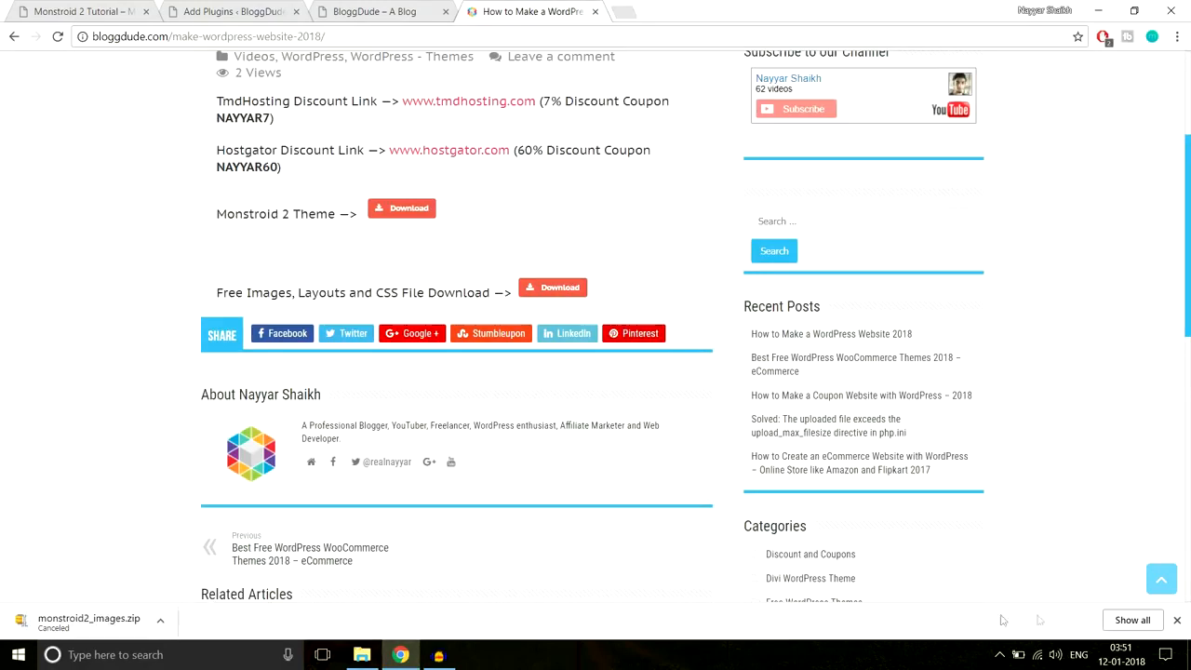
{"action": "left_click", "coordinate": [1176, 619]}
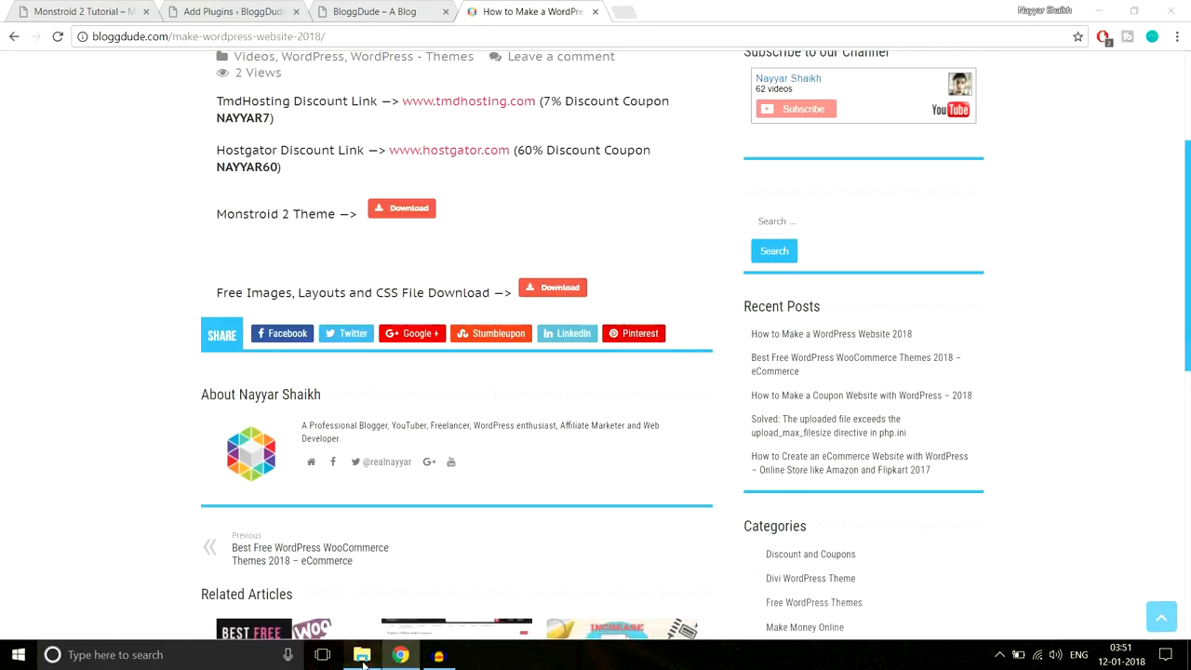
{"action": "left_click", "coordinate": [362, 654]}
- Go up to Monstroid-2, look over the monstroid2_images zip and folder, and open Plugins List
{"action": "left_click", "coordinate": [267, 49]}
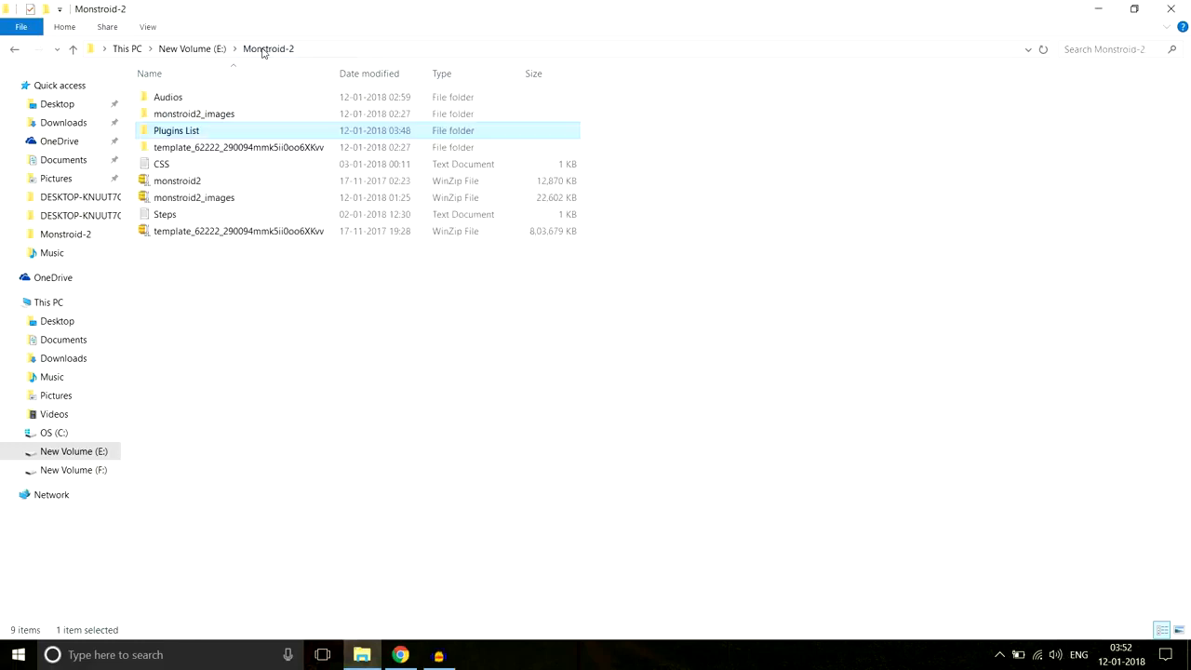
{"action": "left_click", "coordinate": [214, 201]}
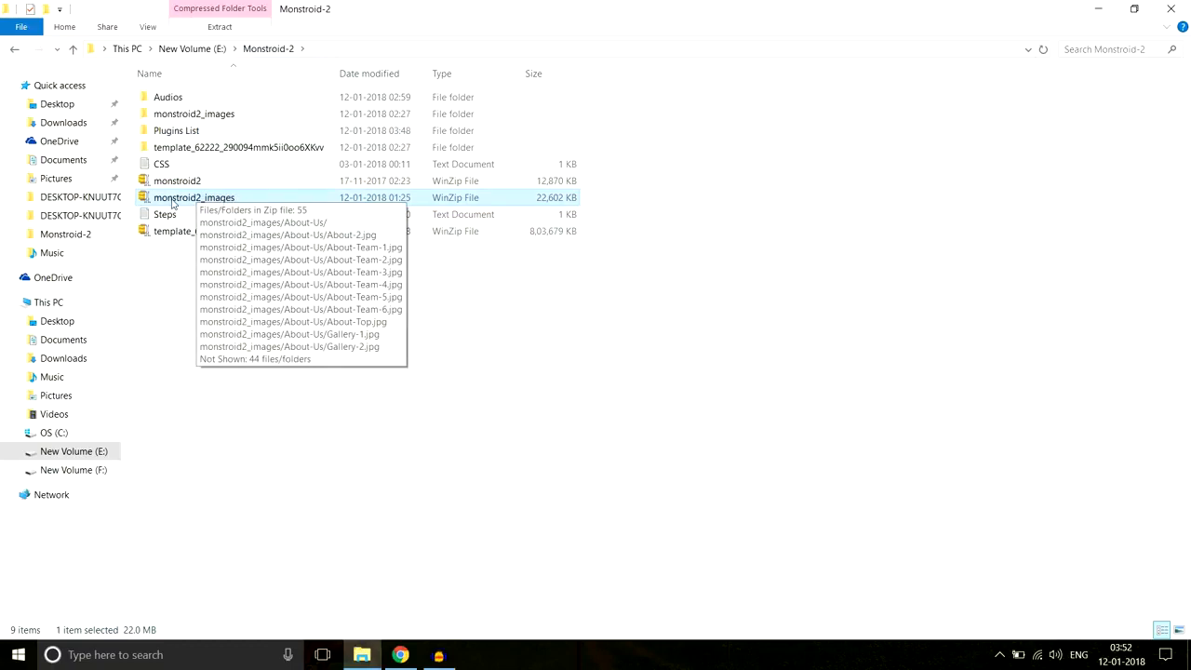
{"action": "left_click", "coordinate": [231, 121]}
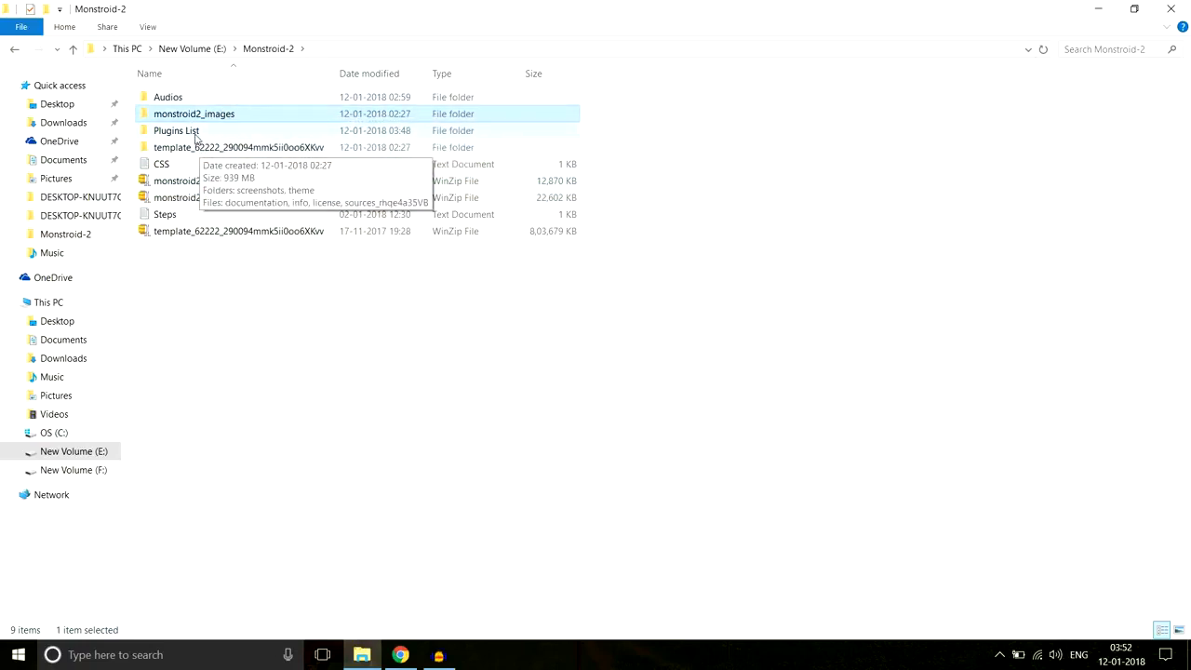
{"action": "double_click", "coordinate": [186, 138]}
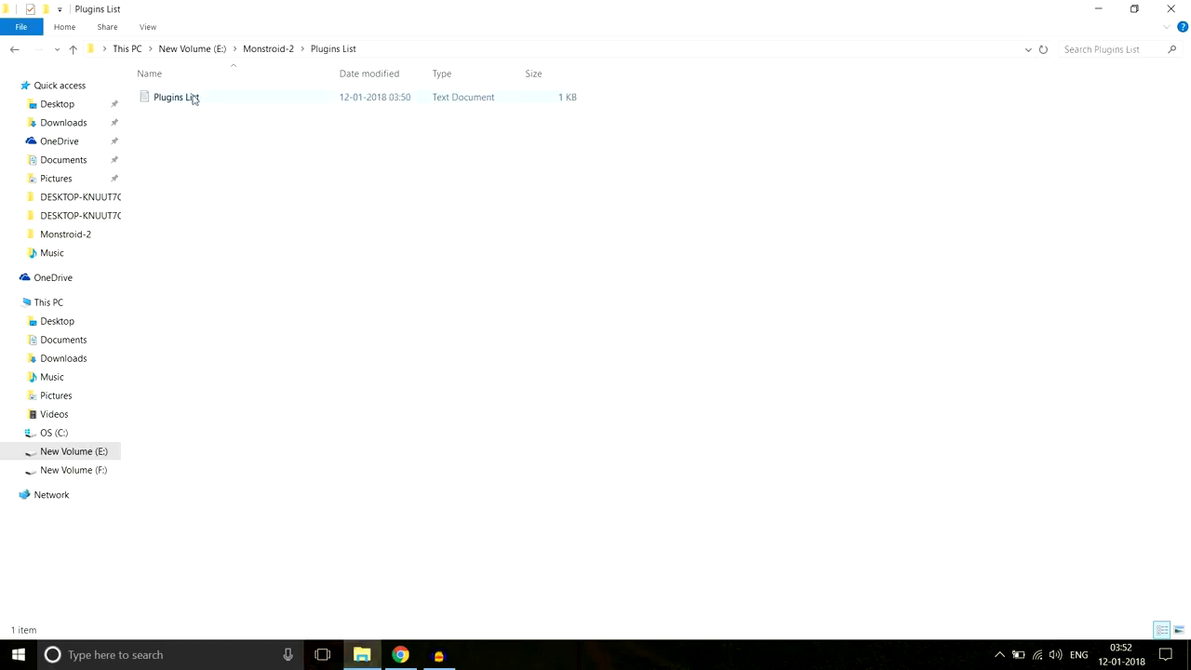
- Open the Plugins List text file in Notepad and select all 15 plugin names
{"action": "double_click", "coordinate": [198, 99]}
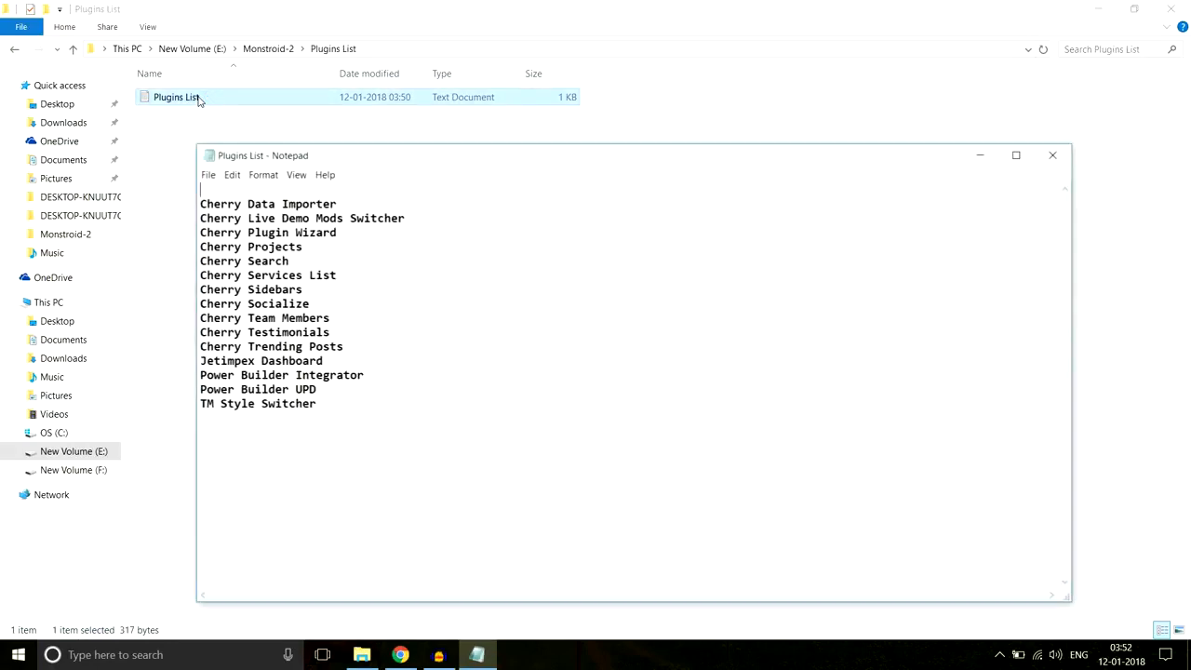
{"action": "left_click_drag", "start_coordinate": [367, 401], "coordinate": [254, 190]}
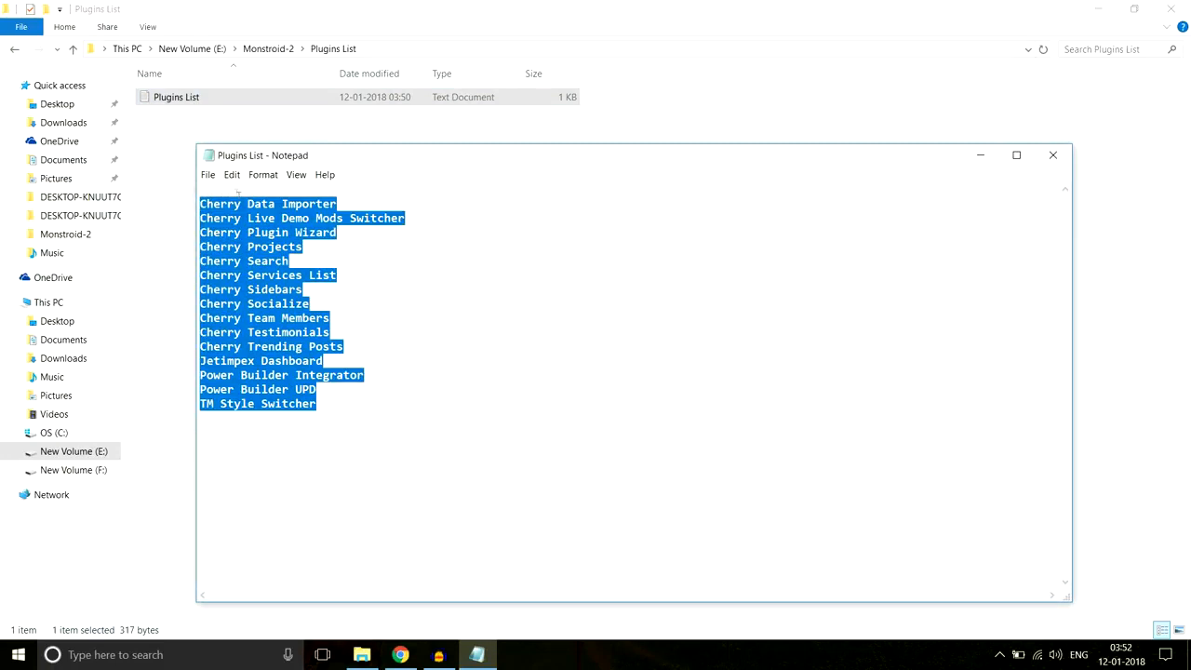
{"action": "left_click", "coordinate": [285, 203]}
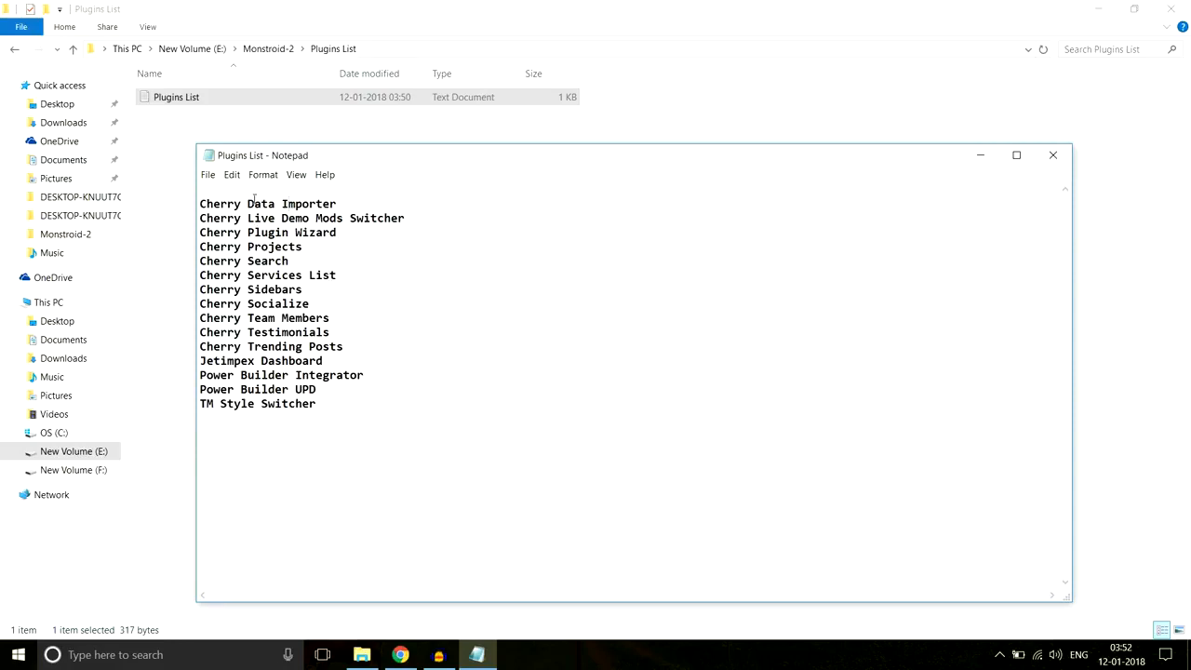
{"action": "left_click_drag", "start_coordinate": [324, 404], "coordinate": [213, 191]}
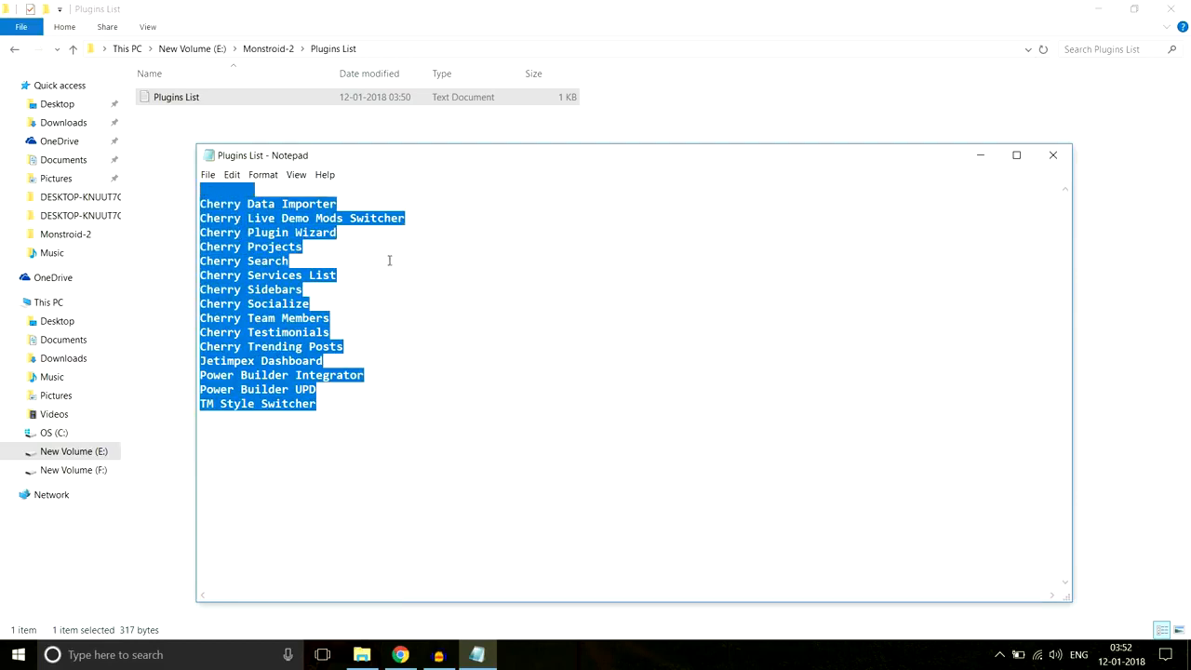
{"action": "left_click", "coordinate": [405, 655]}
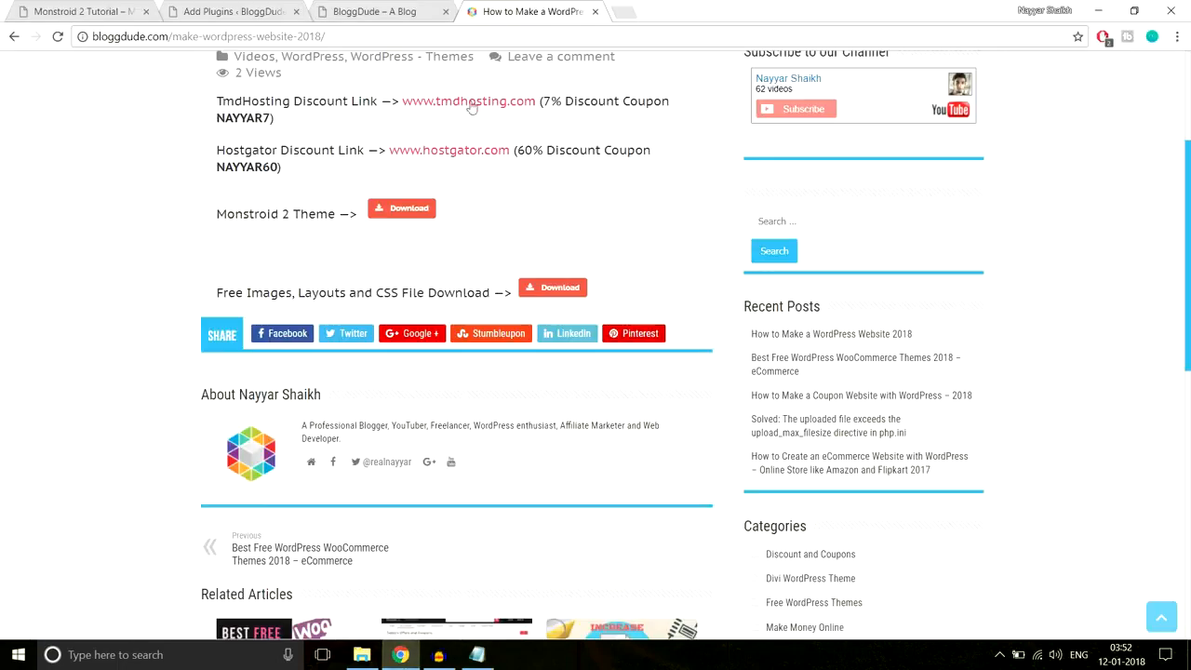
- On the plugin upload page, browse to theme/manual-install/plugins and choose the cherry-data-importer zip
{"action": "left_click", "coordinate": [256, 9]}
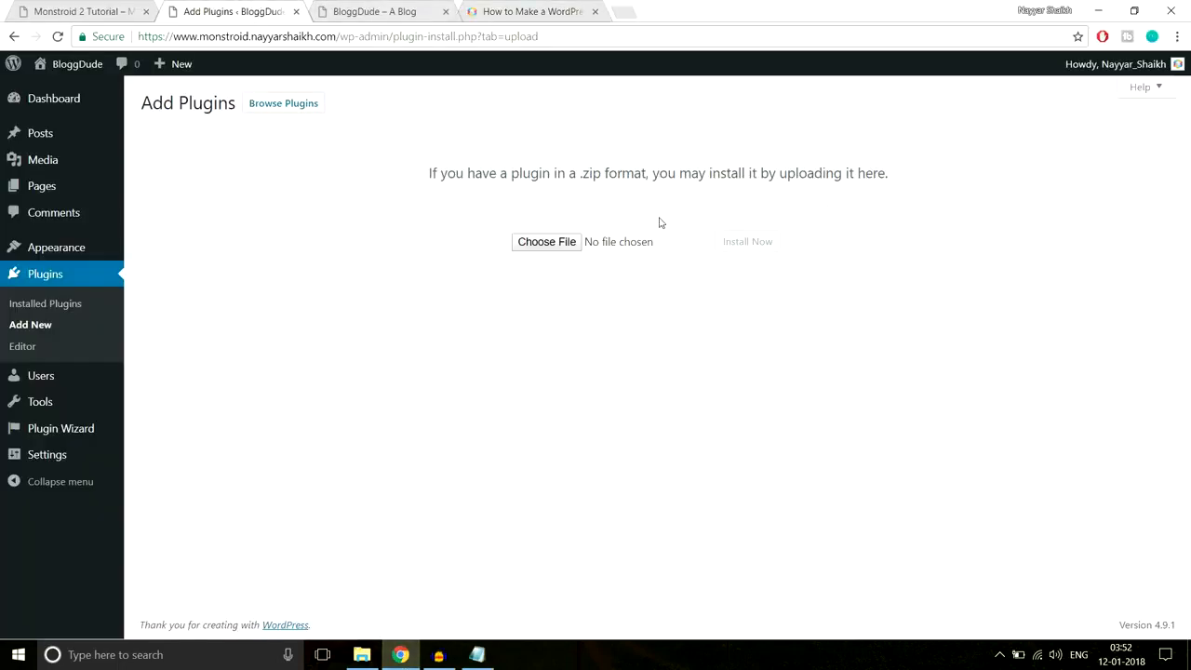
{"action": "left_click", "coordinate": [527, 246]}
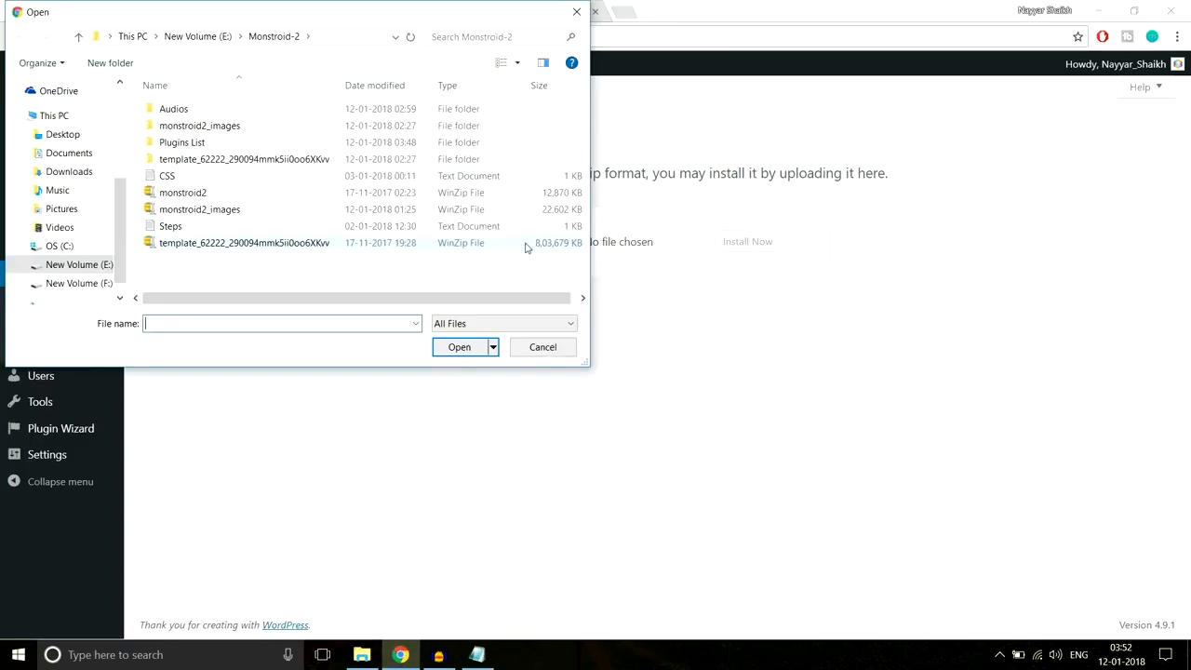
{"action": "double_click", "coordinate": [219, 159]}
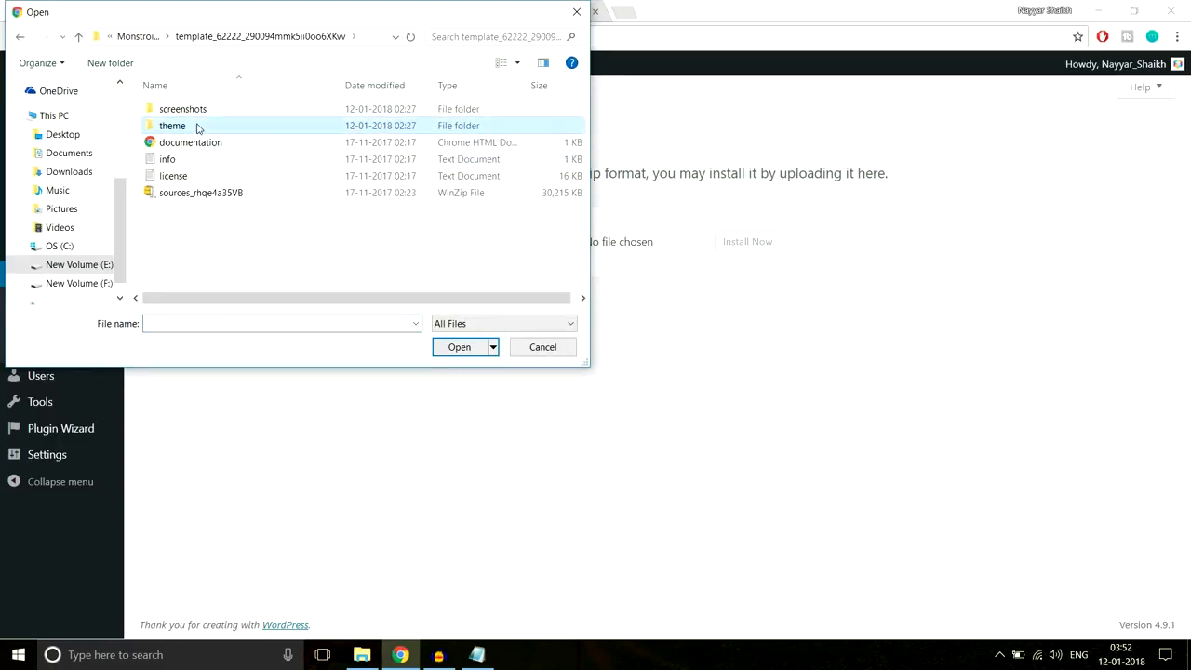
{"action": "double_click", "coordinate": [196, 124]}
{"action": "double_click", "coordinate": [207, 111]}
{"action": "double_click", "coordinate": [202, 127]}
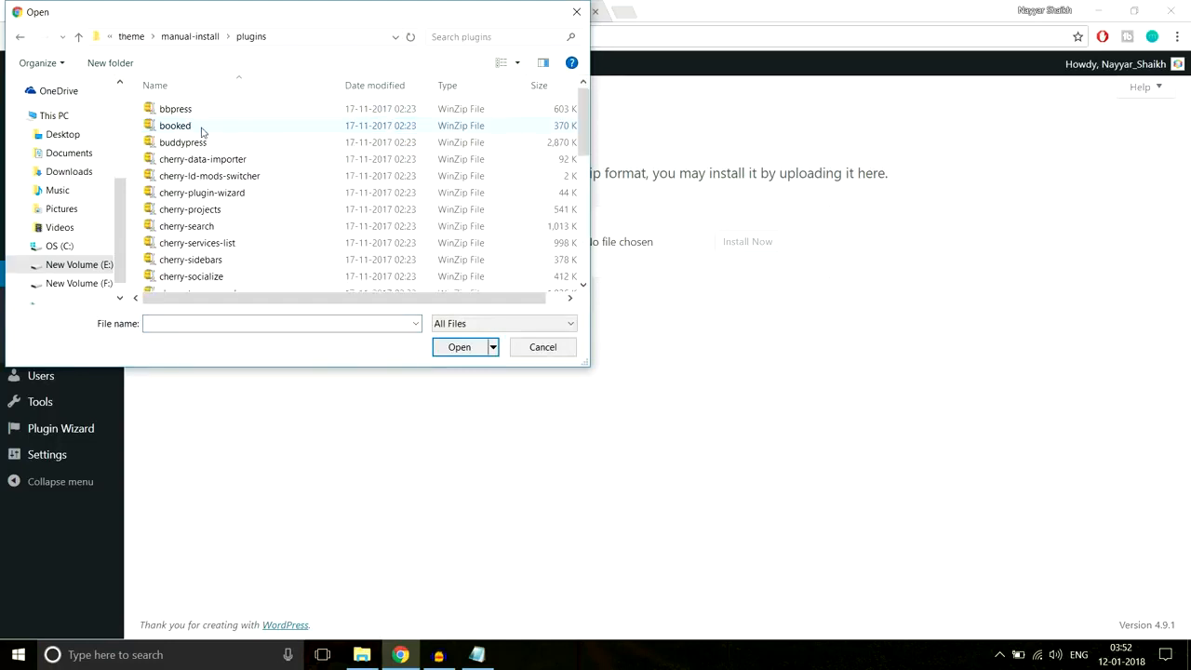
{"action": "left_click", "coordinate": [273, 158]}
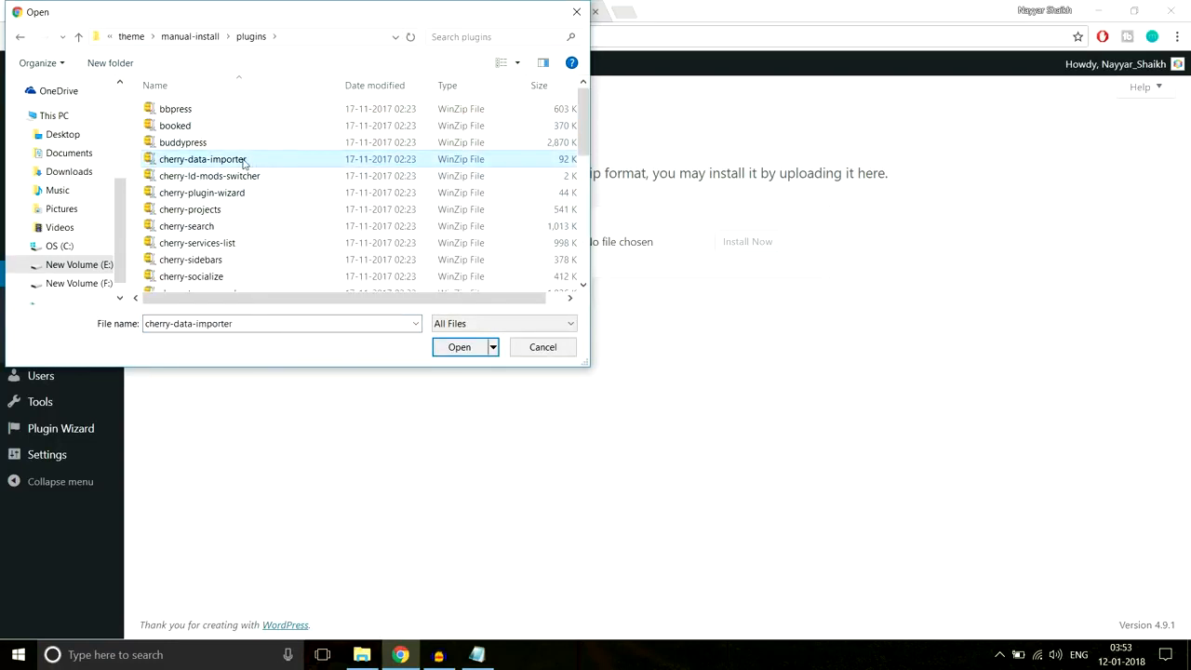
- Check the Notepad list of plugins, then reselect cherry-data-importer for upload
{"action": "scroll", "coordinate": [308, 261], "scroll_direction": "down", "scroll_amount": 5}
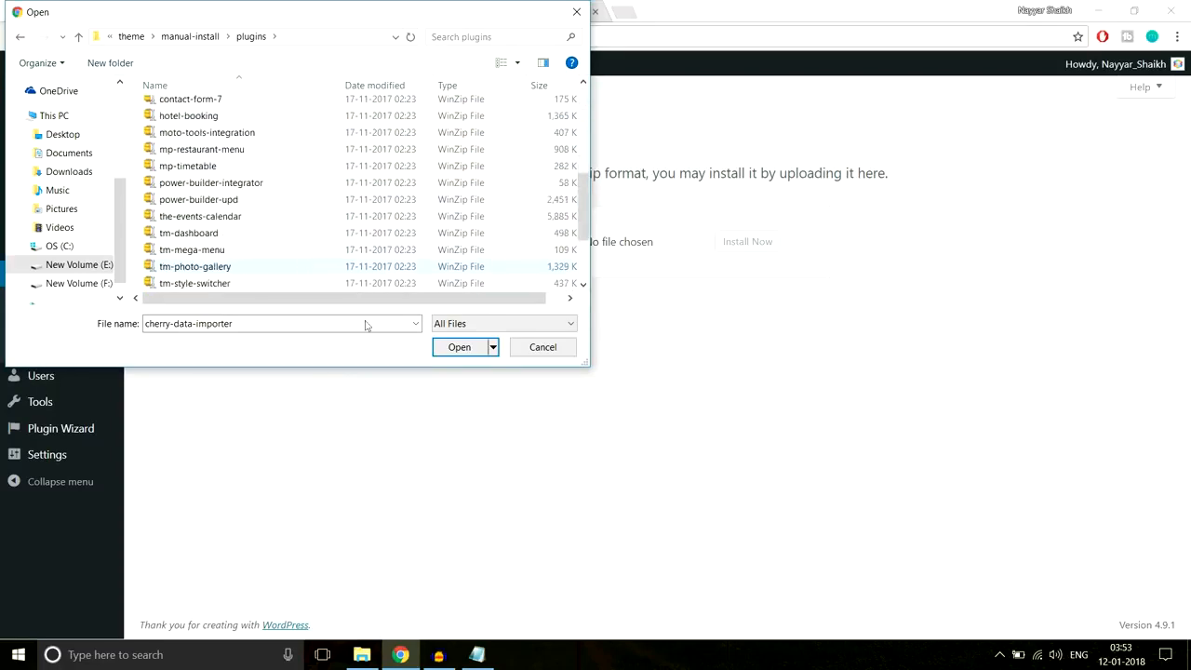
{"action": "left_click", "coordinate": [476, 654]}
{"action": "left_click", "coordinate": [366, 407]}
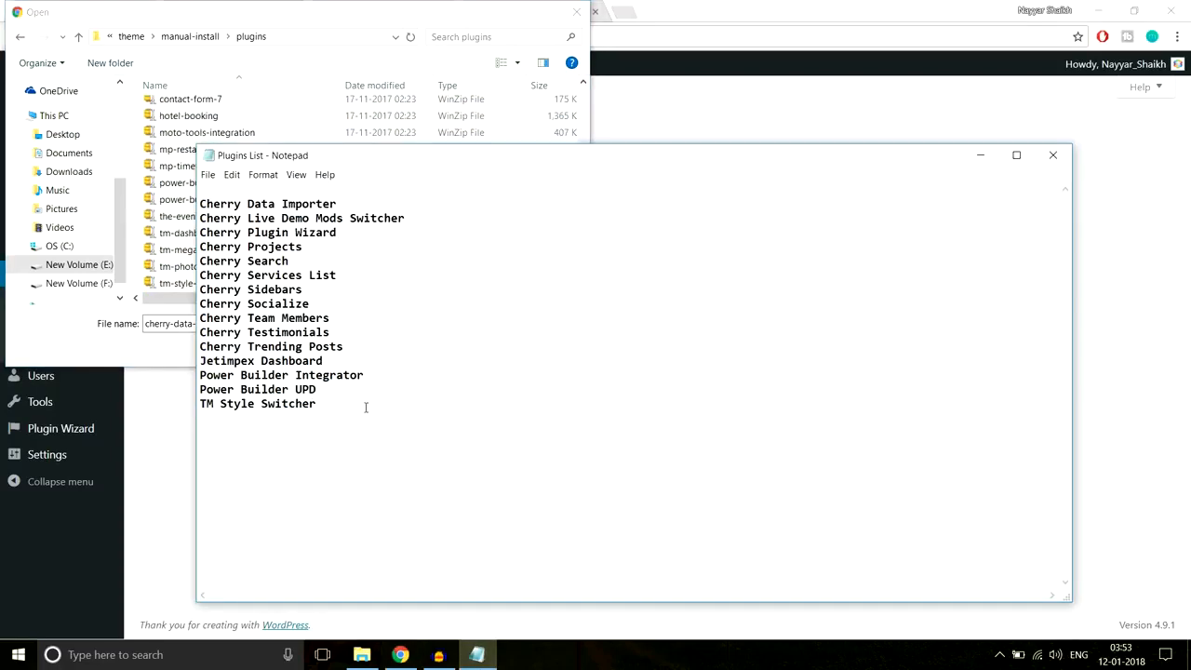
{"action": "left_click", "coordinate": [295, 116]}
{"action": "scroll", "coordinate": [302, 207], "scroll_direction": "up", "scroll_amount": 4}
{"action": "scroll", "coordinate": [302, 207], "scroll_direction": "up", "scroll_amount": 1}
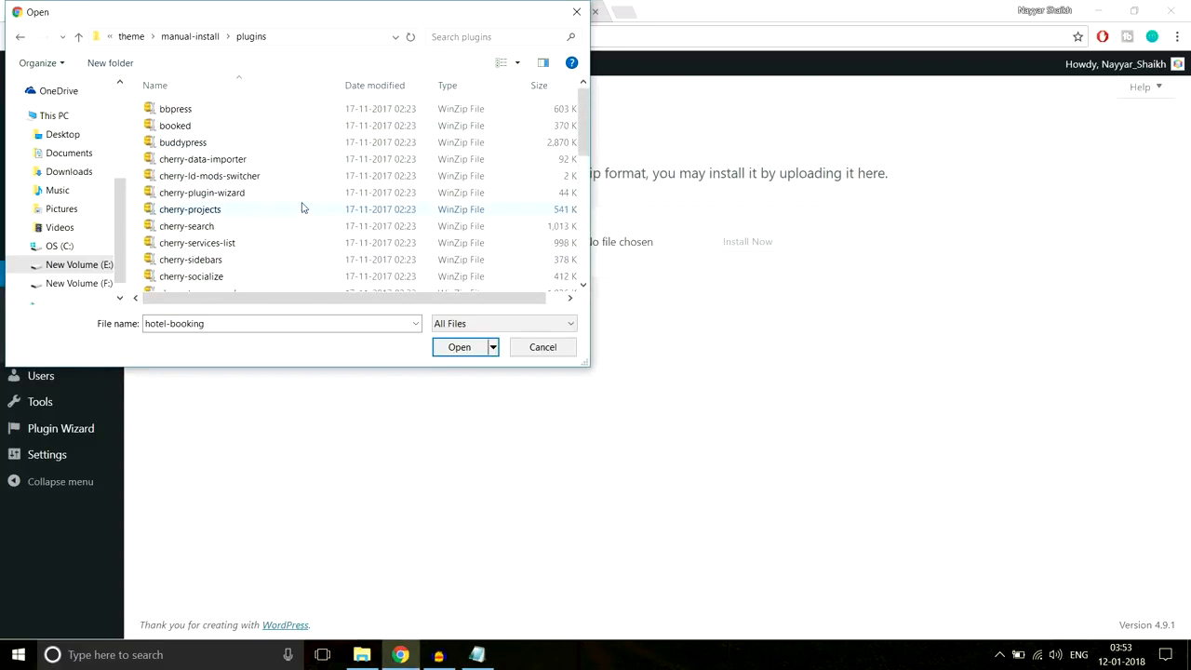
{"action": "left_click", "coordinate": [276, 158]}
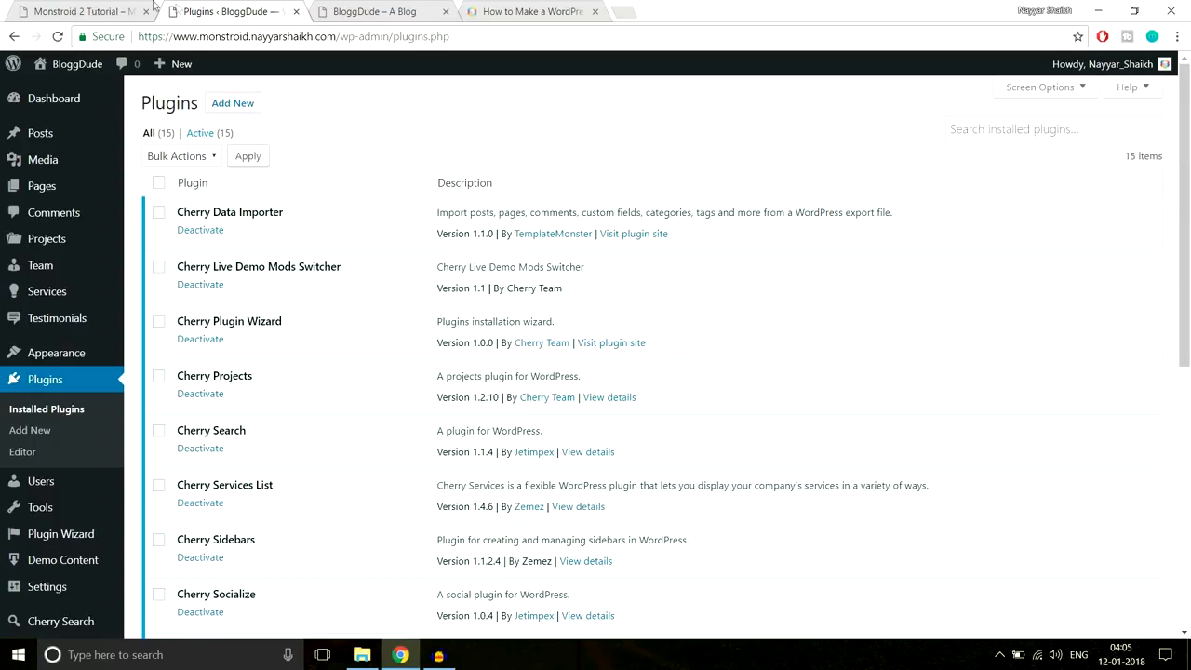
{"action": "left_click", "coordinate": [109, 7]}
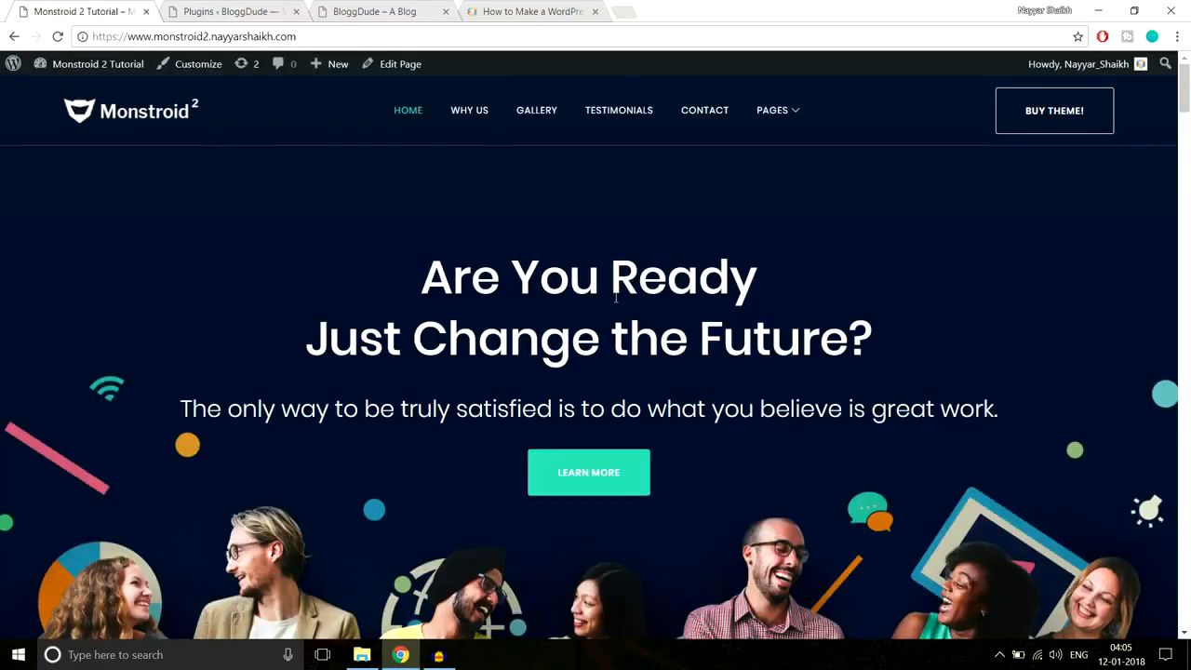
{"action": "left_click", "coordinate": [542, 482]}
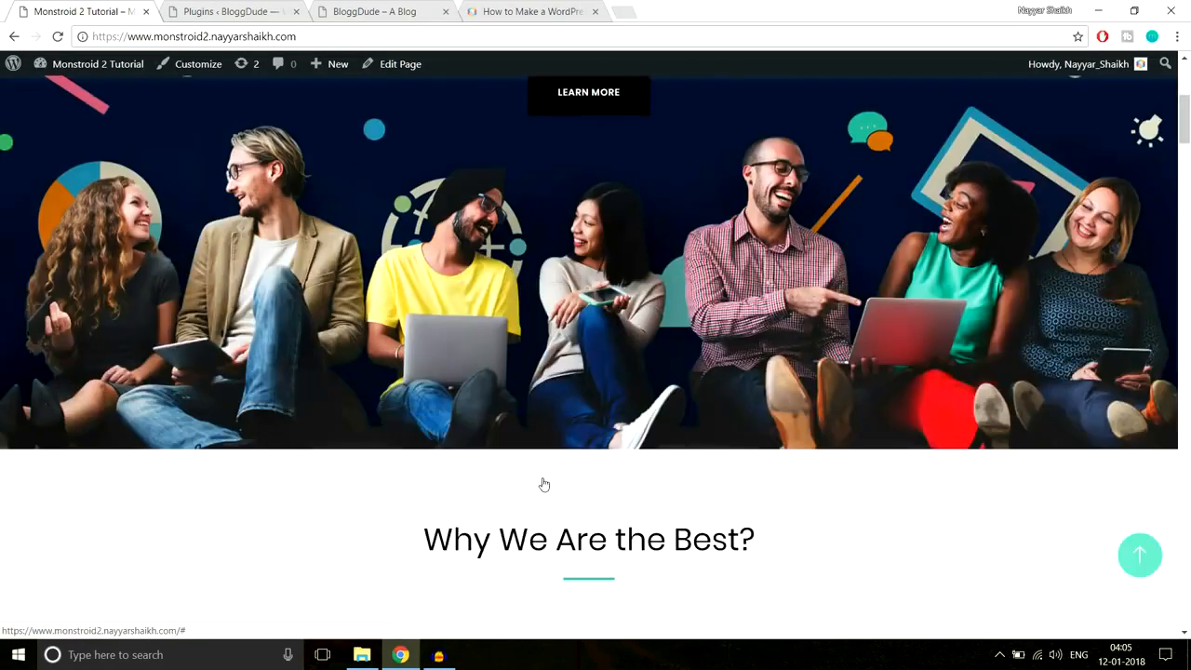
{"action": "scroll", "coordinate": [542, 480], "scroll_direction": "up", "scroll_amount": 5}
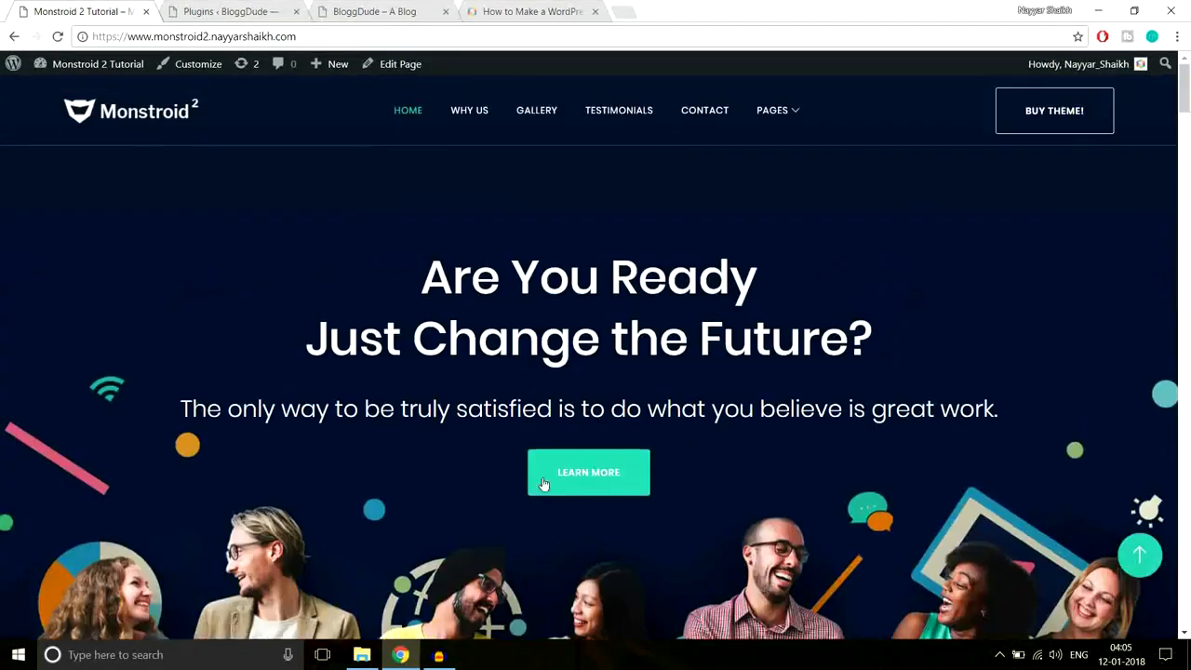
{"action": "left_click", "coordinate": [251, 8]}
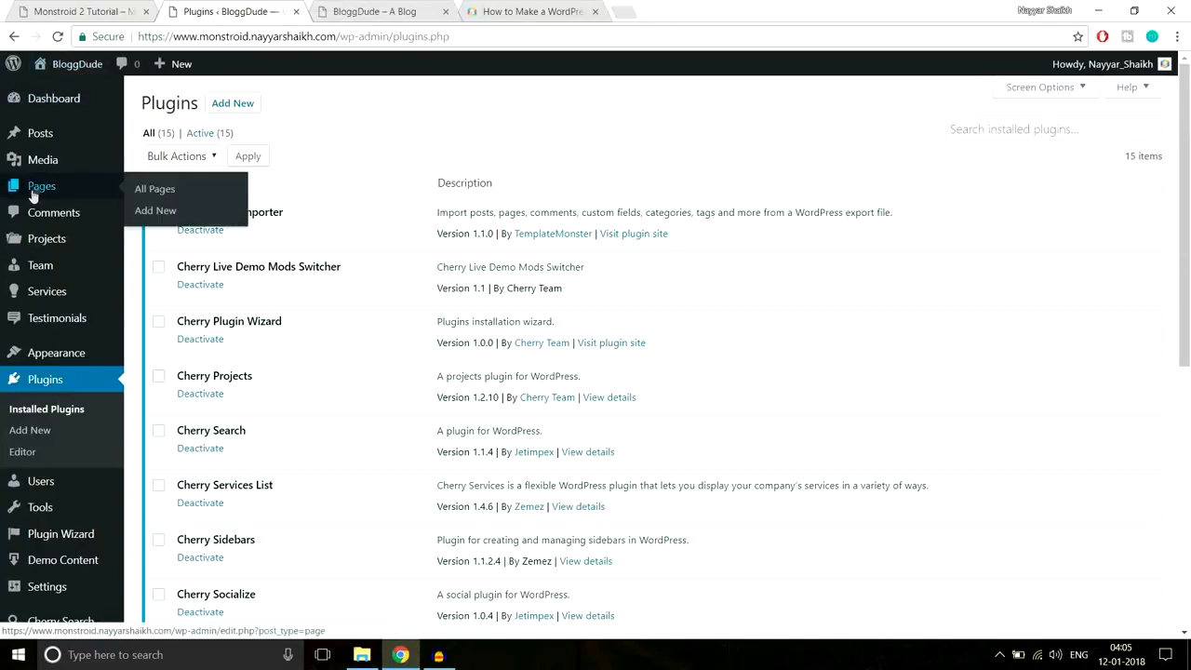
- Create a new page titled 'Homepage' and set its template to Landing Page
{"action": "mouse_move", "coordinate": [48, 192]}
{"action": "left_click", "coordinate": [158, 212]}
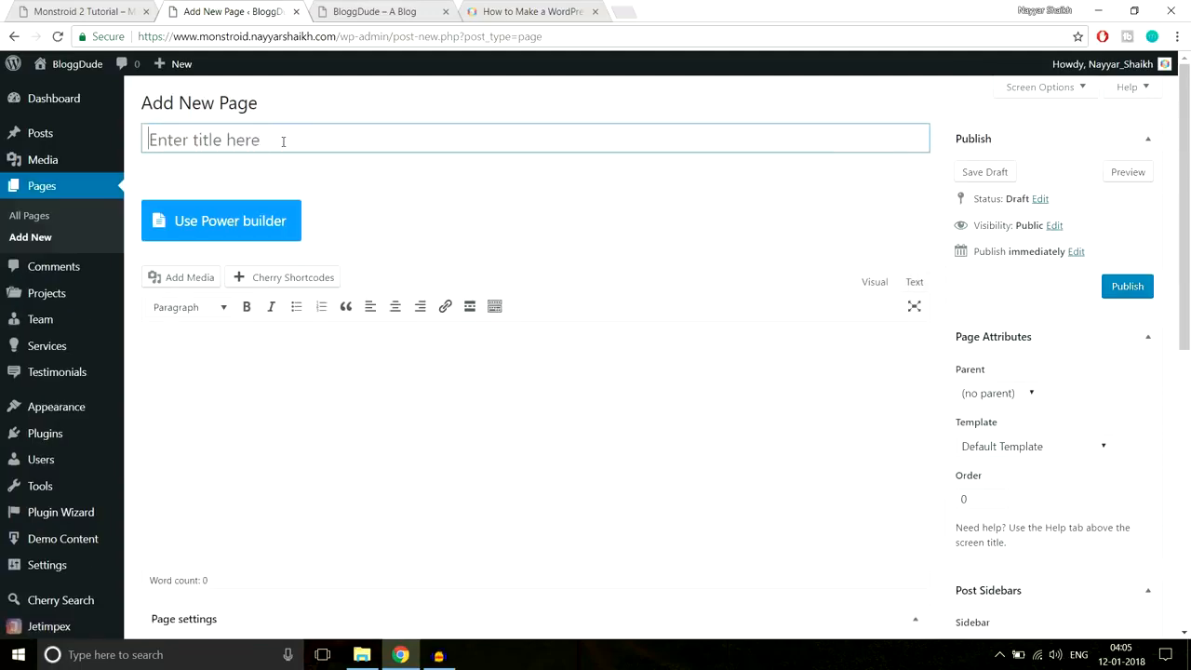
{"action": "type", "text": "Homepage"}
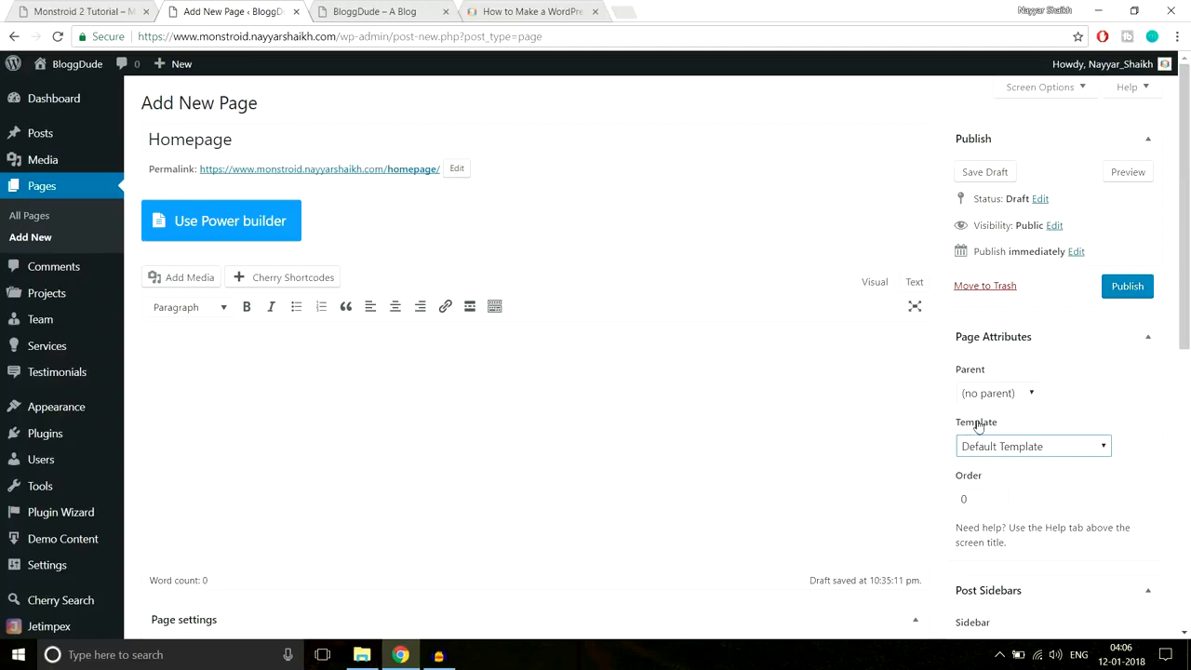
{"action": "left_click", "coordinate": [1004, 451]}
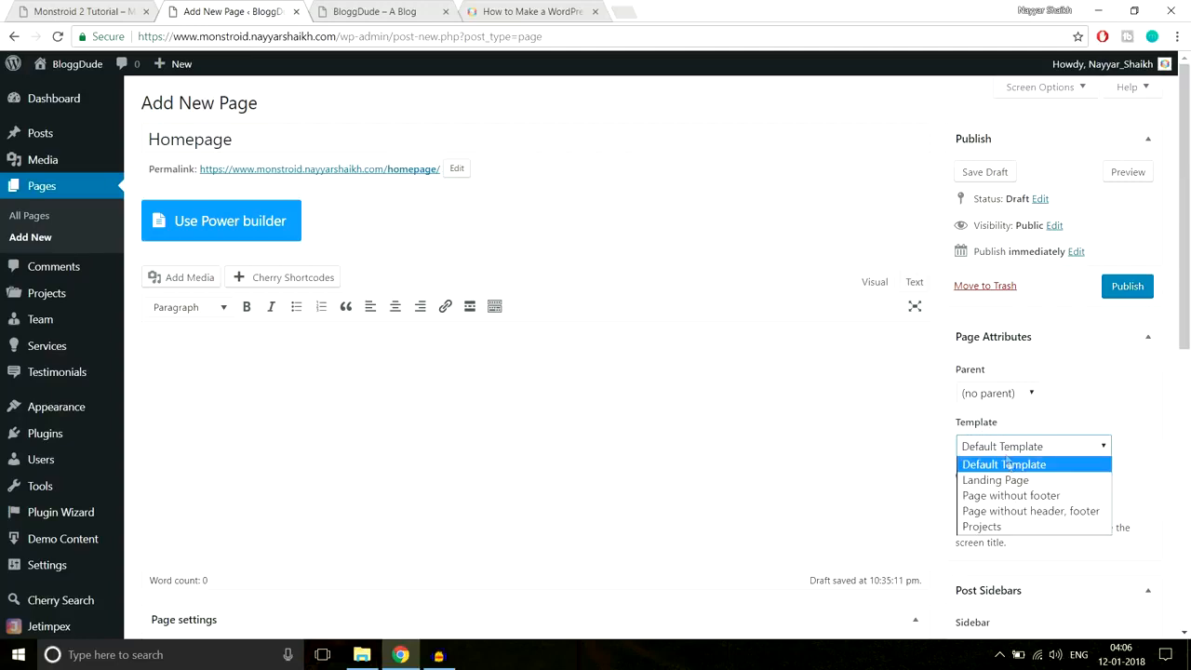
{"action": "left_click", "coordinate": [1008, 481]}
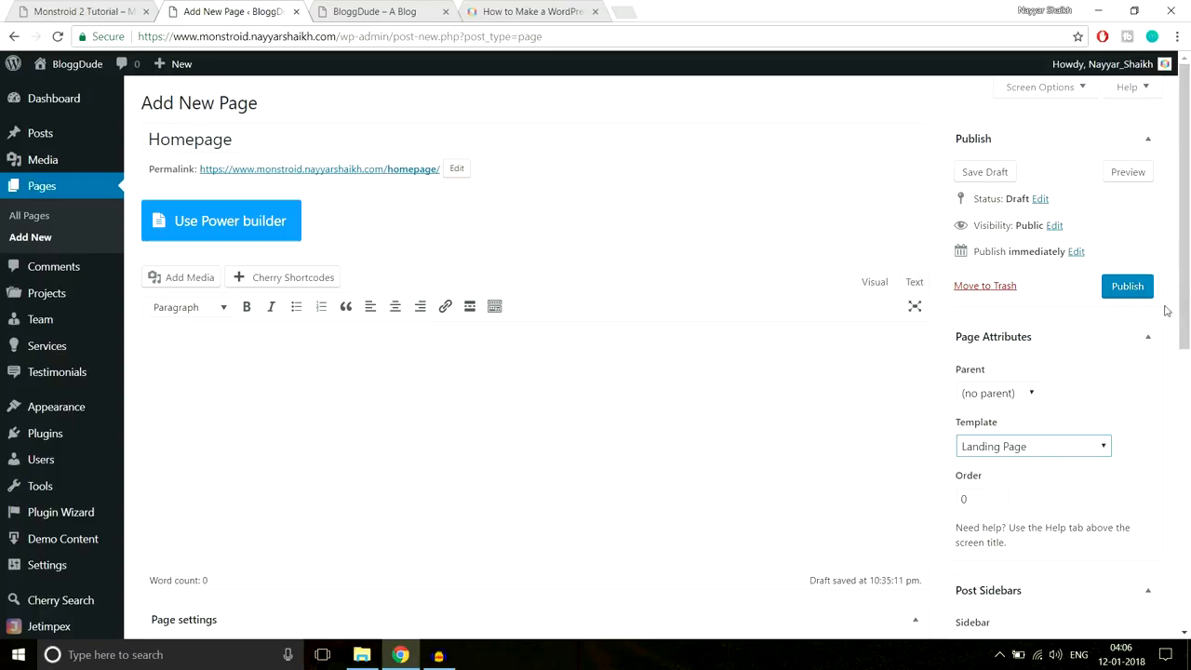
- Publish the Homepage page
{"action": "scroll", "coordinate": [884, 341], "scroll_direction": "down", "scroll_amount": 5}
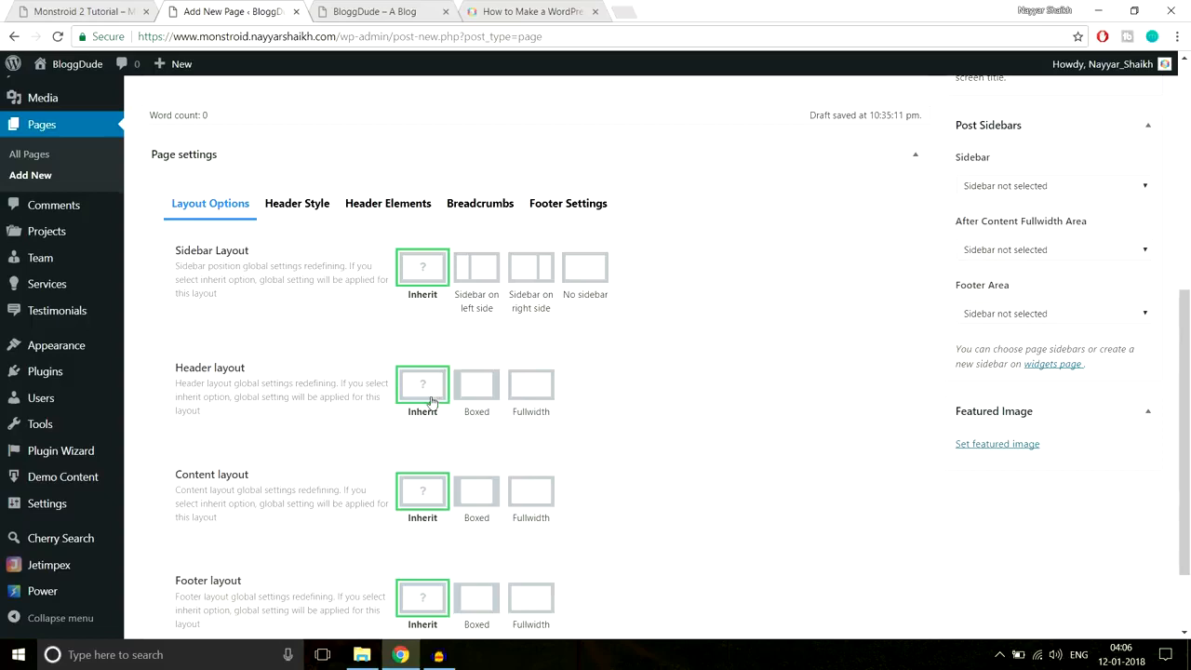
{"action": "scroll", "coordinate": [434, 398], "scroll_direction": "down", "scroll_amount": 1}
{"action": "scroll", "coordinate": [435, 397], "scroll_direction": "down", "scroll_amount": 1}
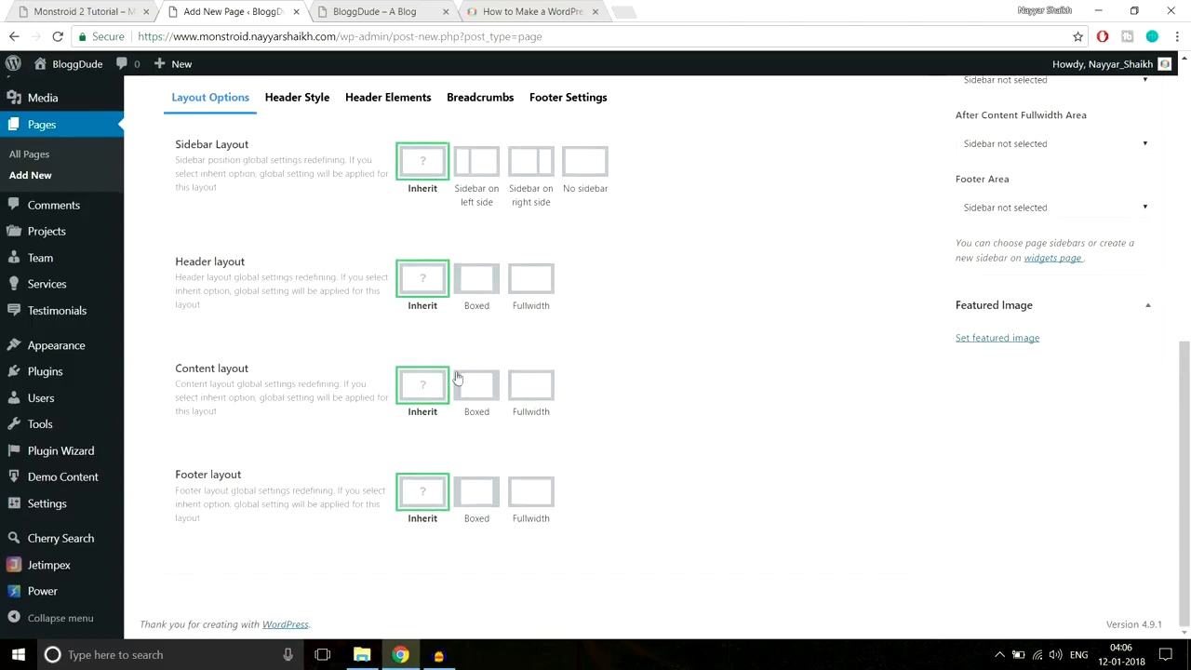
{"action": "scroll", "coordinate": [458, 393], "scroll_direction": "up", "scroll_amount": 4}
{"action": "scroll", "coordinate": [459, 397], "scroll_direction": "up", "scroll_amount": 2}
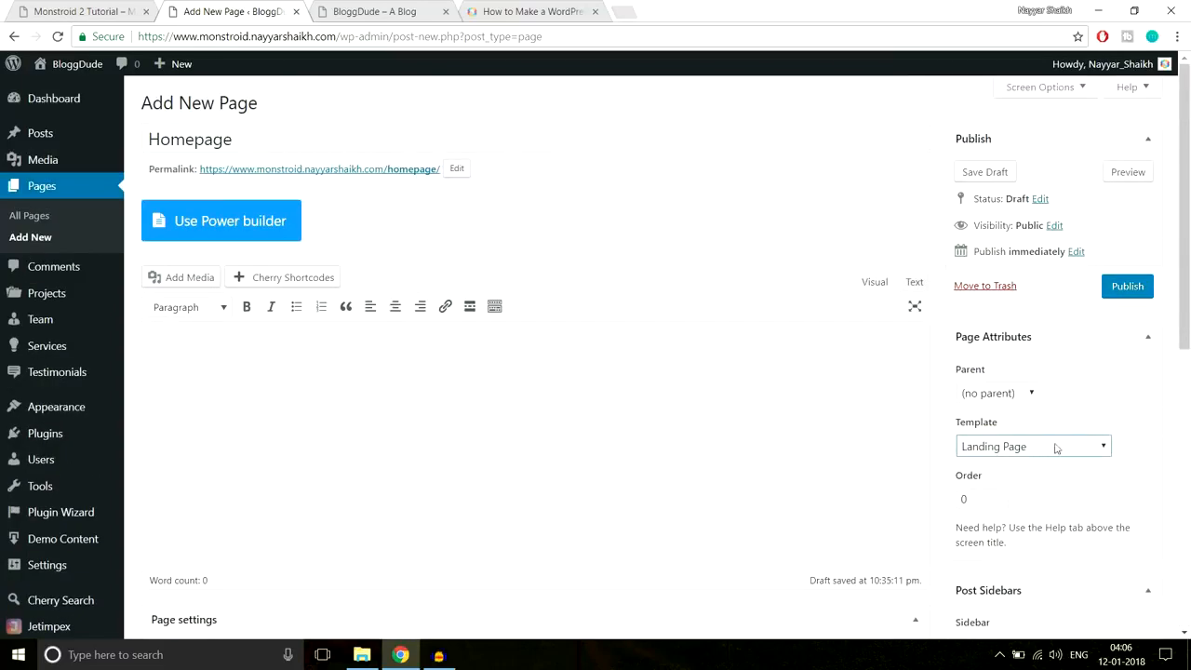
{"action": "left_click", "coordinate": [1143, 288]}
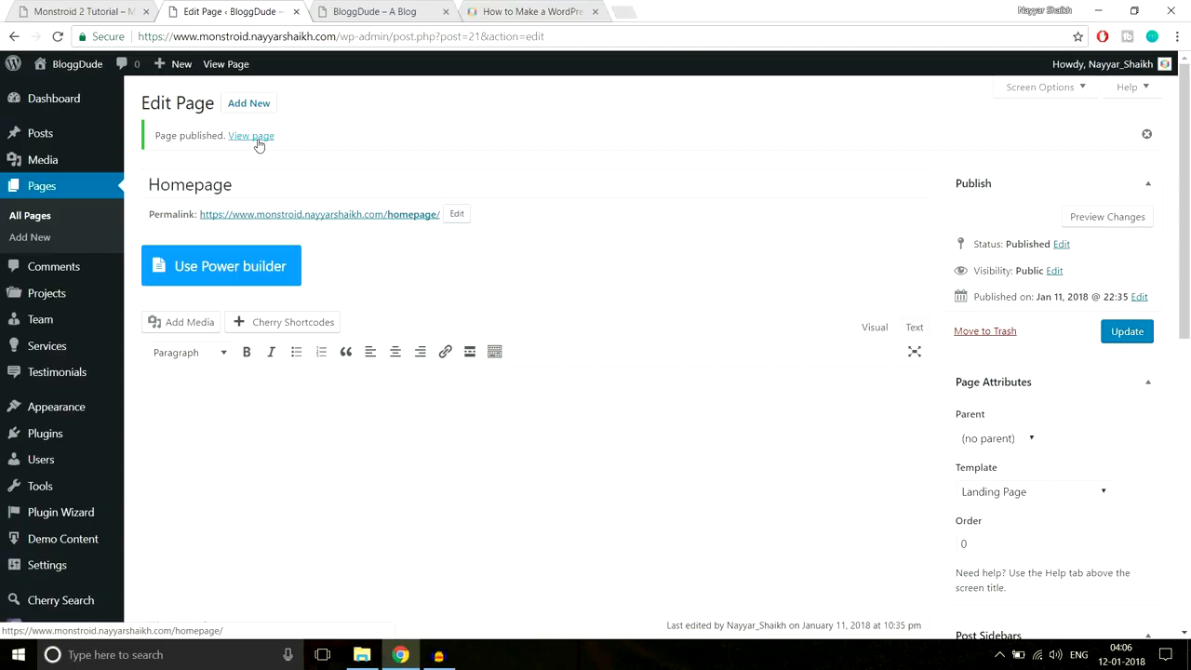
- Open the published Homepage in a new tab and inspect its /homepage/ address
{"action": "left_click", "coordinate": [258, 144]}
{"action": "right_click", "coordinate": [259, 145]}
{"action": "left_click", "coordinate": [270, 151]}
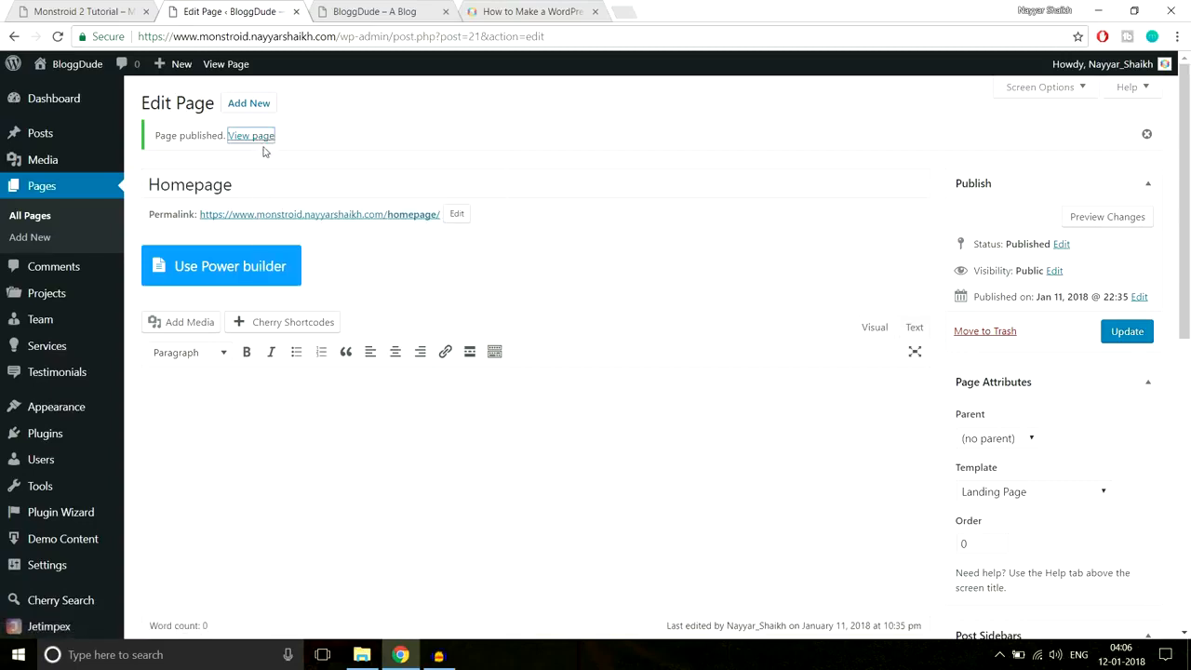
{"action": "left_click", "coordinate": [368, 14]}
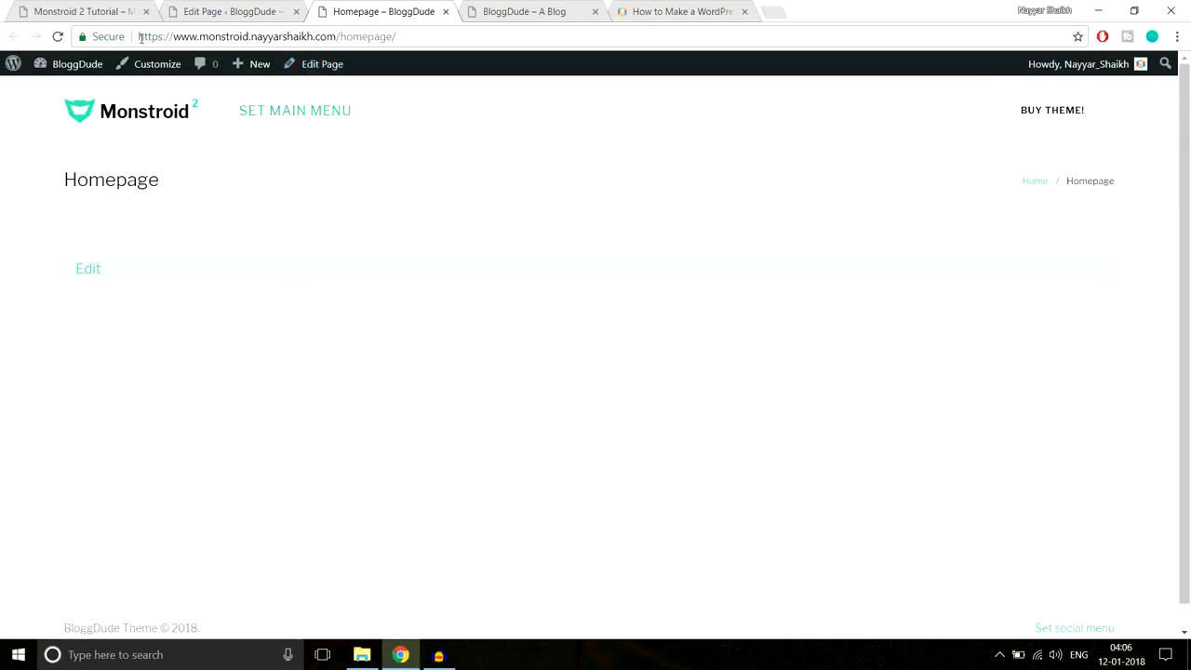
{"action": "left_click_drag", "start_coordinate": [140, 36], "coordinate": [345, 35]}
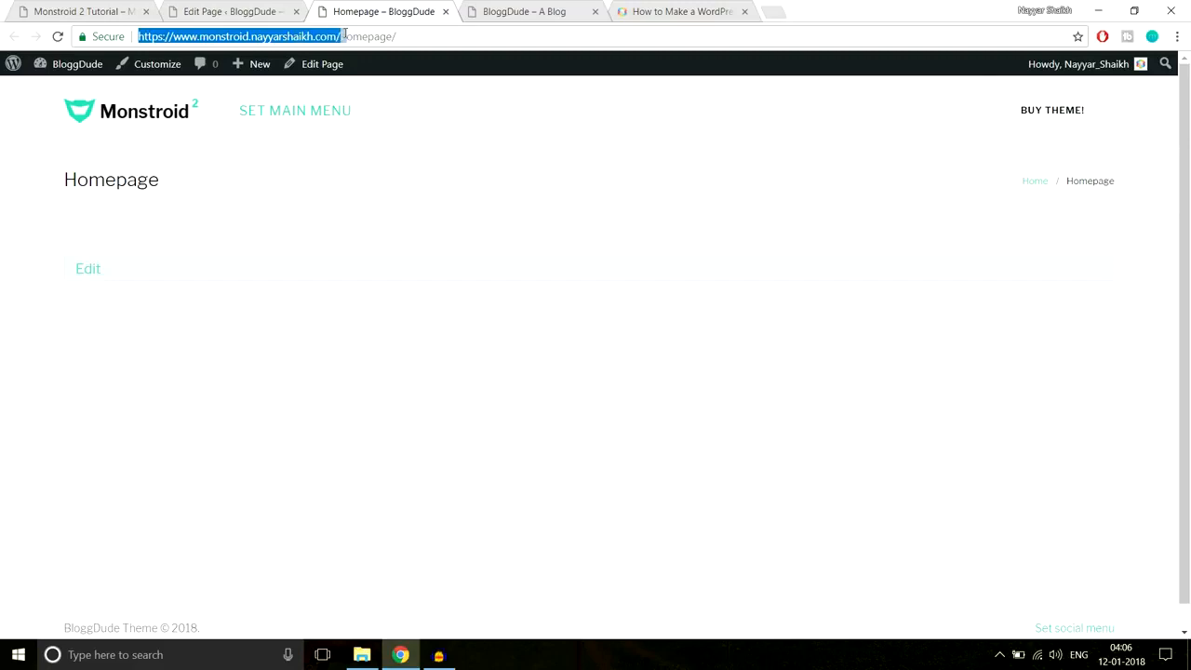
{"action": "left_click", "coordinate": [350, 35]}
{"action": "left_click_drag", "start_coordinate": [423, 33], "coordinate": [344, 33]}
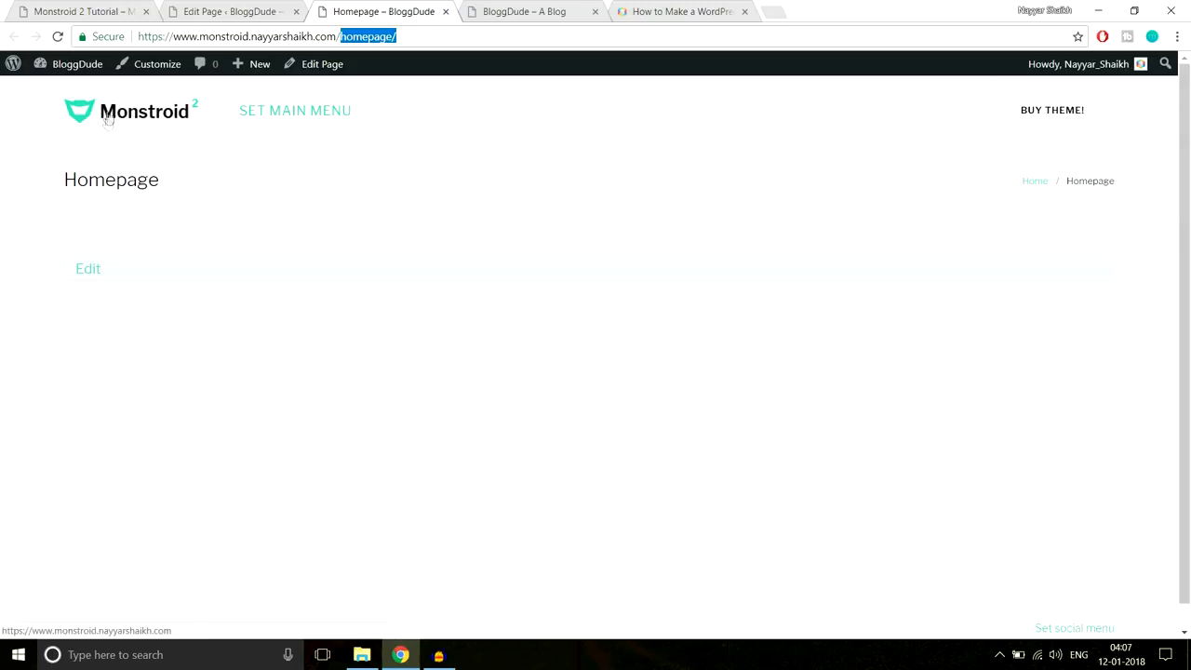
{"action": "left_click_drag", "start_coordinate": [398, 36], "coordinate": [342, 39]}
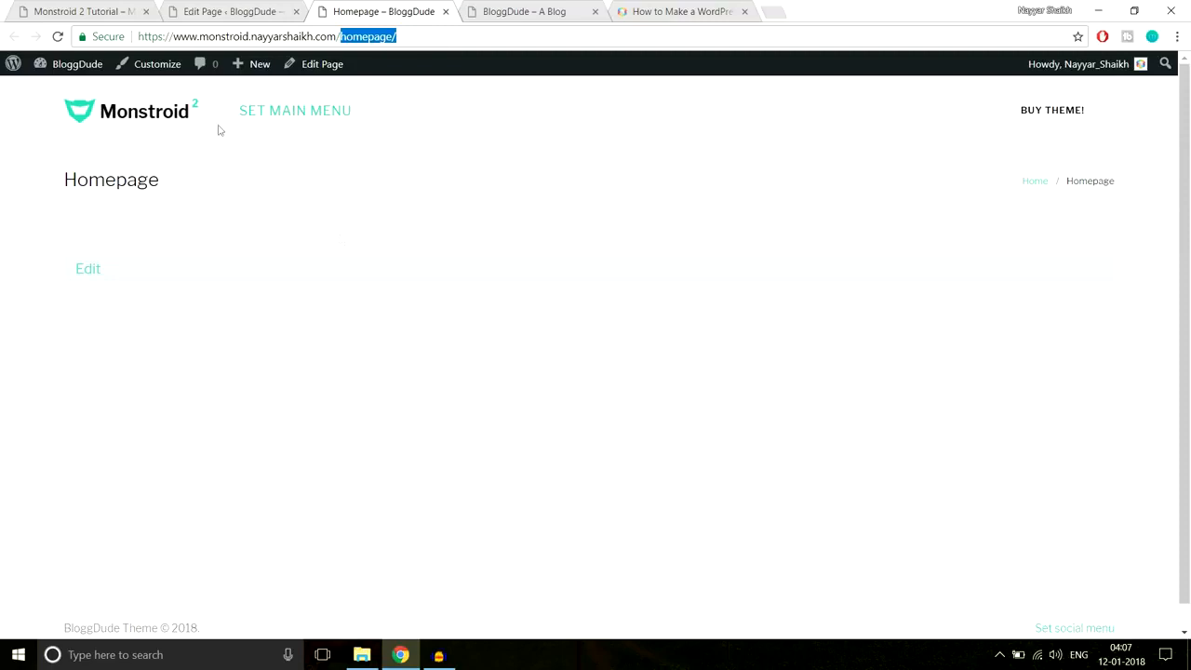
- Compare with the Monstroid 2 demo site's address, then return to the Homepage editor
{"action": "left_click", "coordinate": [93, 11]}
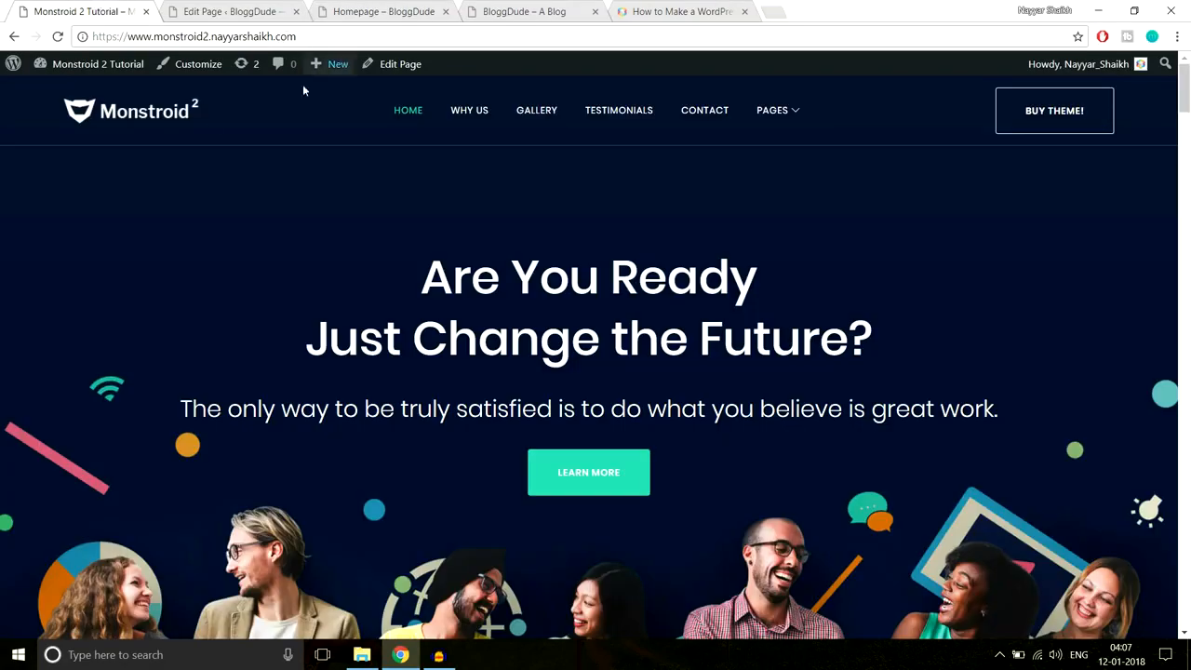
{"action": "scroll", "coordinate": [671, 481], "scroll_direction": "down", "scroll_amount": 3}
{"action": "scroll", "coordinate": [549, 307], "scroll_direction": "up", "scroll_amount": 3}
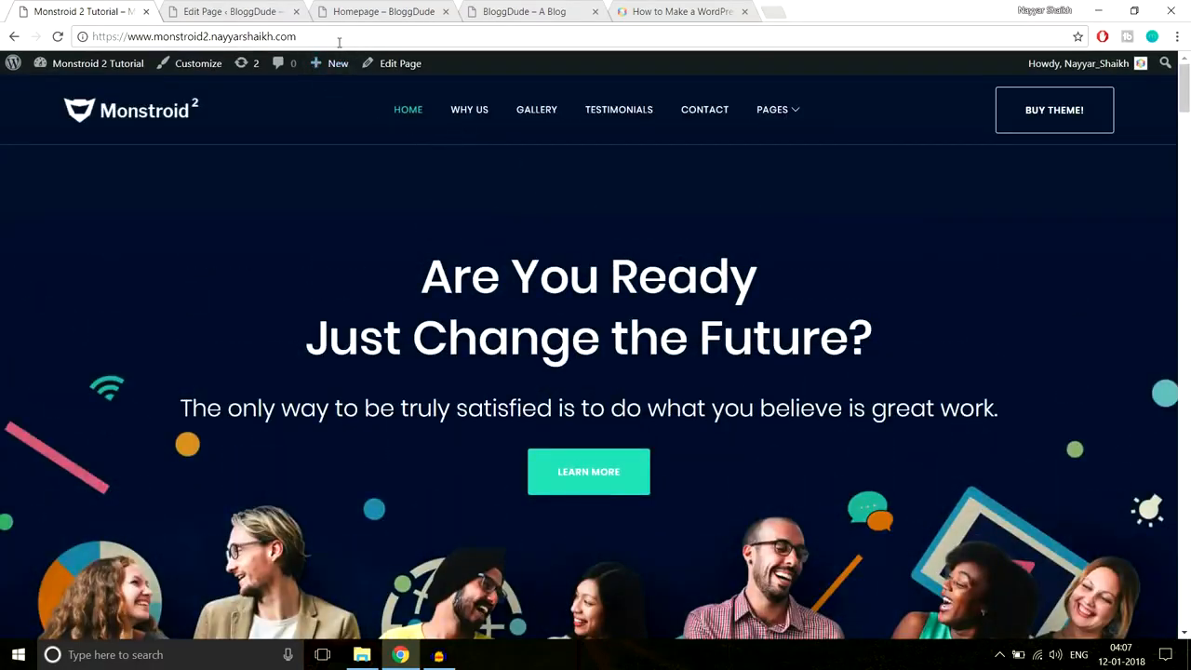
{"action": "left_click_drag", "start_coordinate": [342, 41], "coordinate": [68, 51]}
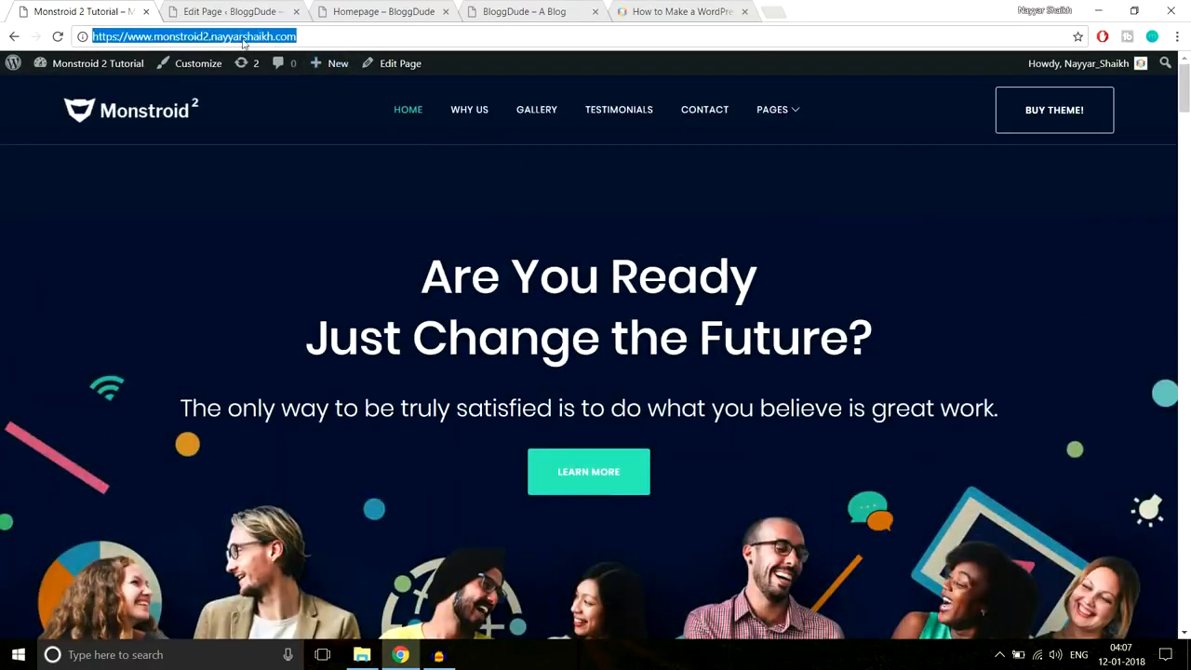
{"action": "left_click", "coordinate": [256, 7]}
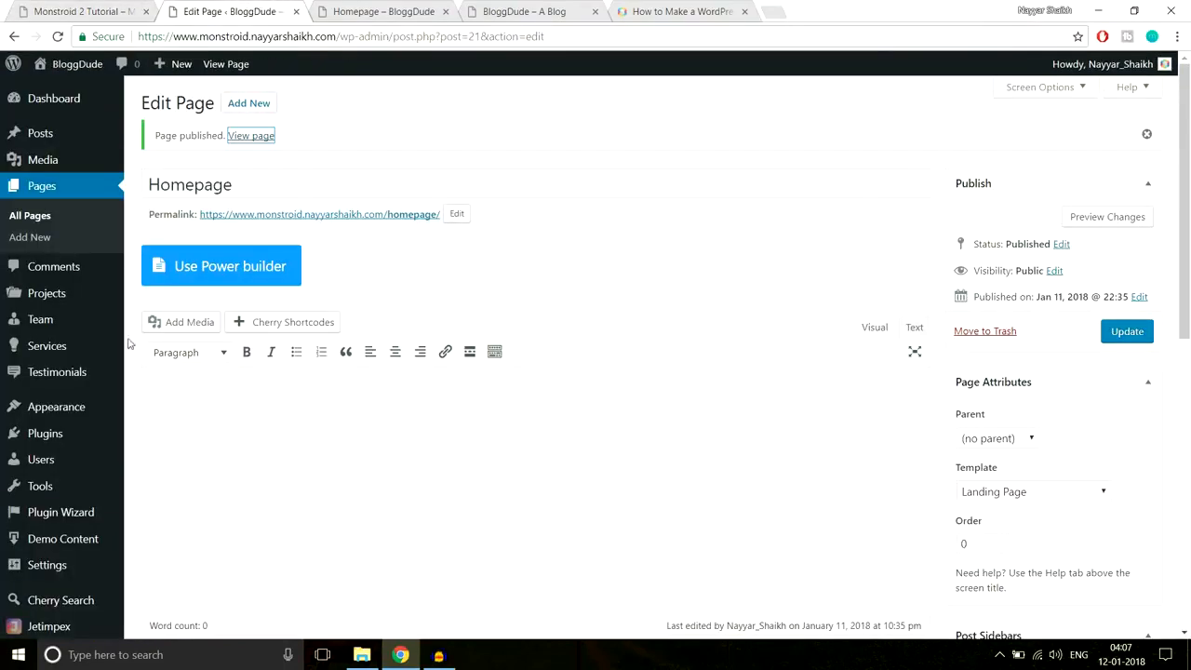
{"action": "left_click", "coordinate": [368, 13]}
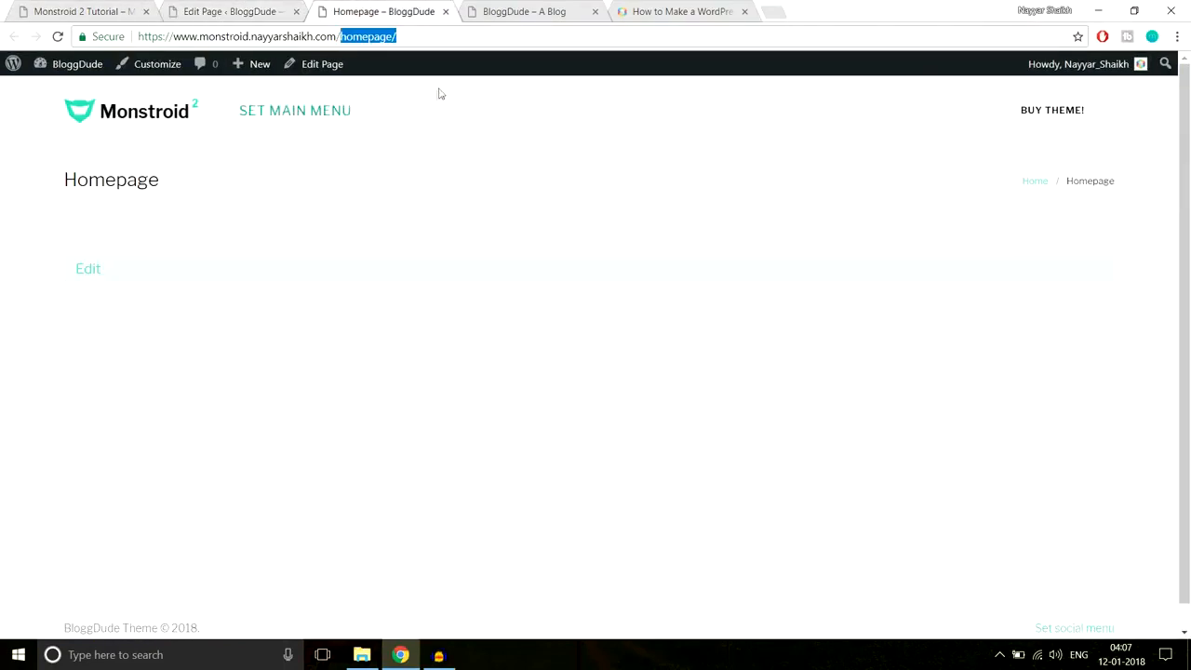
{"action": "left_click", "coordinate": [224, 6]}
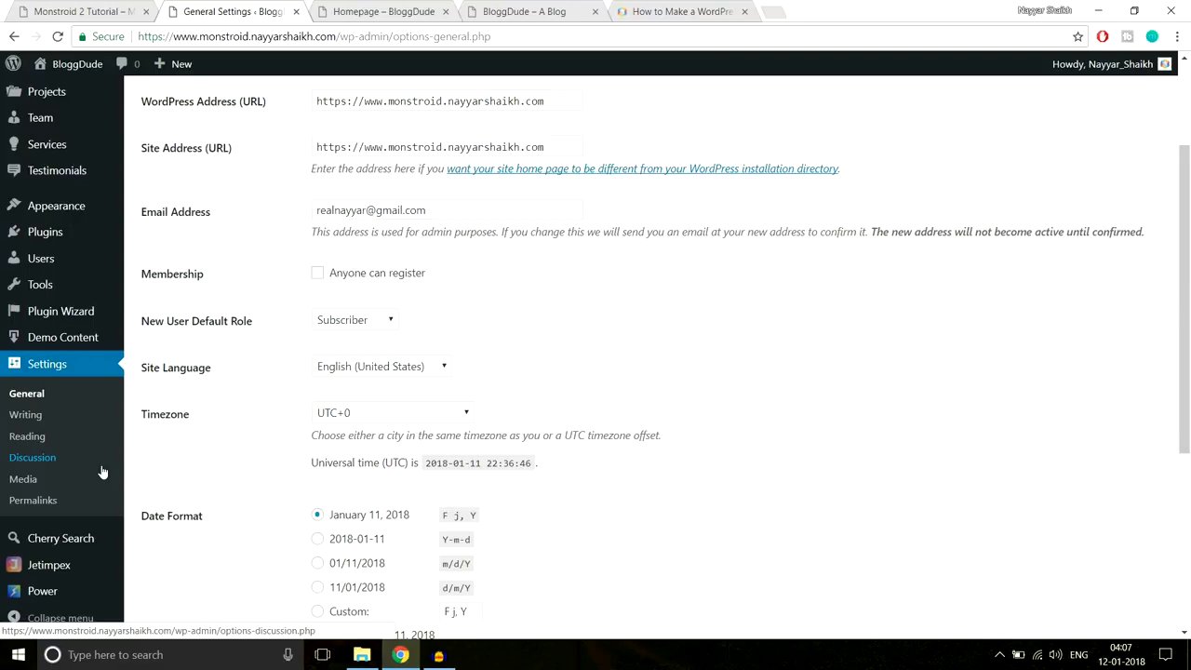
- In Reading Settings, choose 'A static page' with Homepage as the front page and save changes
{"action": "left_click", "coordinate": [48, 441]}
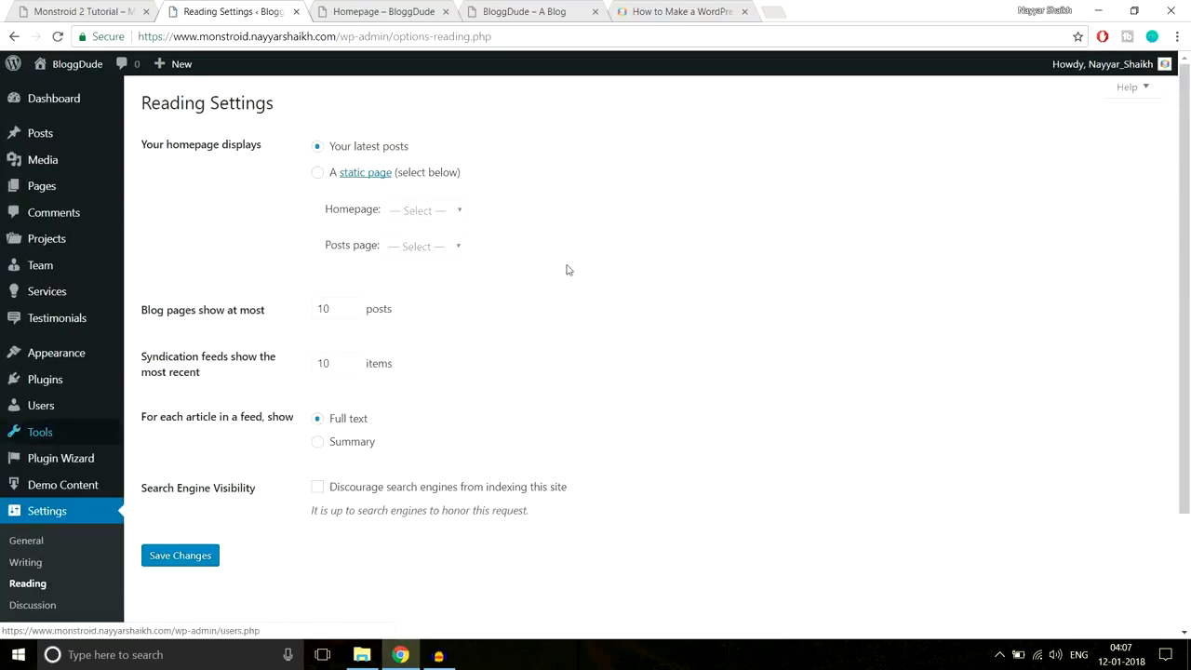
{"action": "left_click_drag", "start_coordinate": [144, 145], "coordinate": [292, 146]}
{"action": "left_click", "coordinate": [298, 145]}
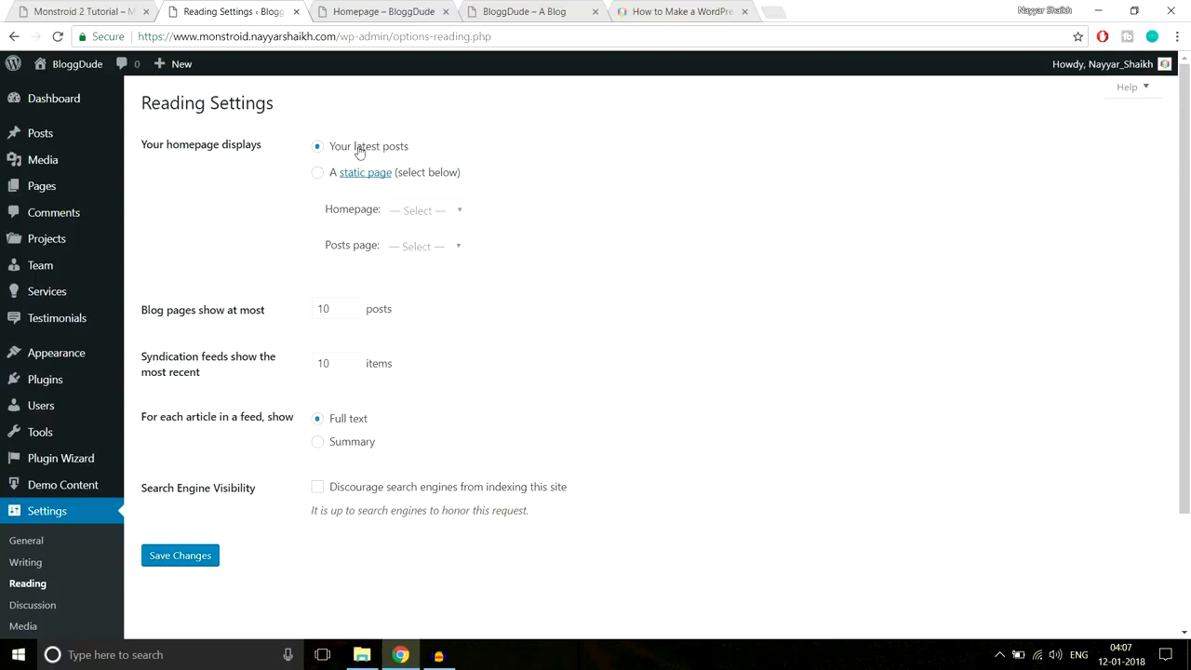
{"action": "left_click", "coordinate": [325, 173]}
{"action": "left_click_drag", "start_coordinate": [330, 212], "coordinate": [376, 214]}
{"action": "left_click", "coordinate": [414, 216]}
{"action": "left_click", "coordinate": [415, 250]}
{"action": "left_click", "coordinate": [424, 216]}
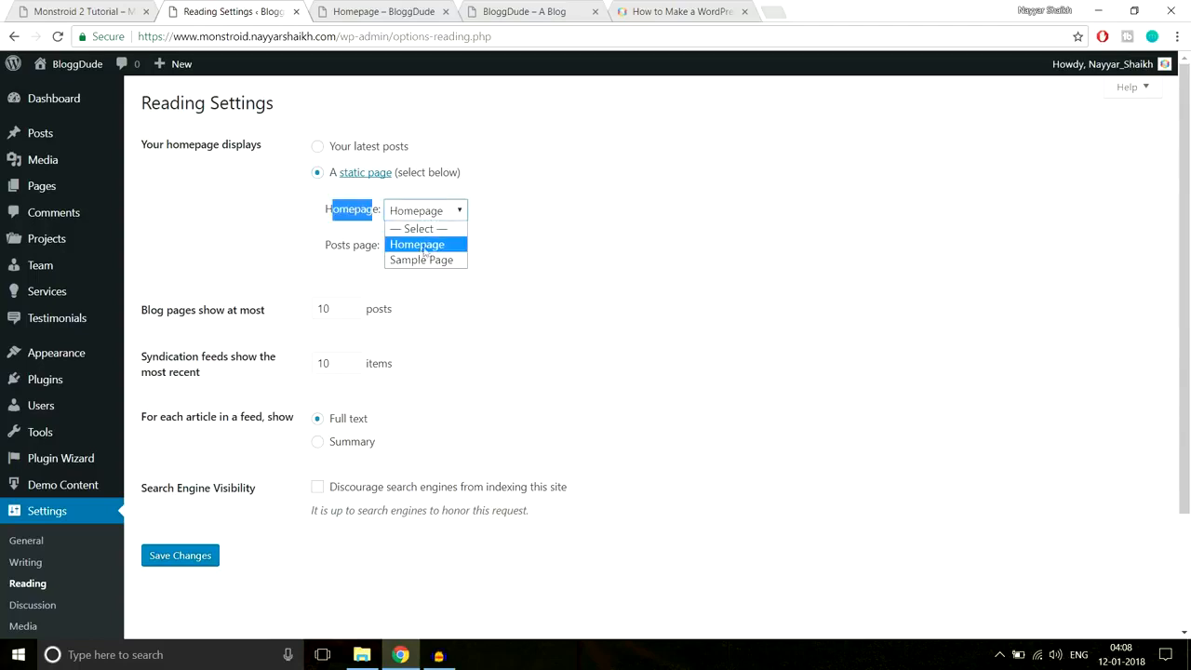
{"action": "left_click", "coordinate": [425, 245]}
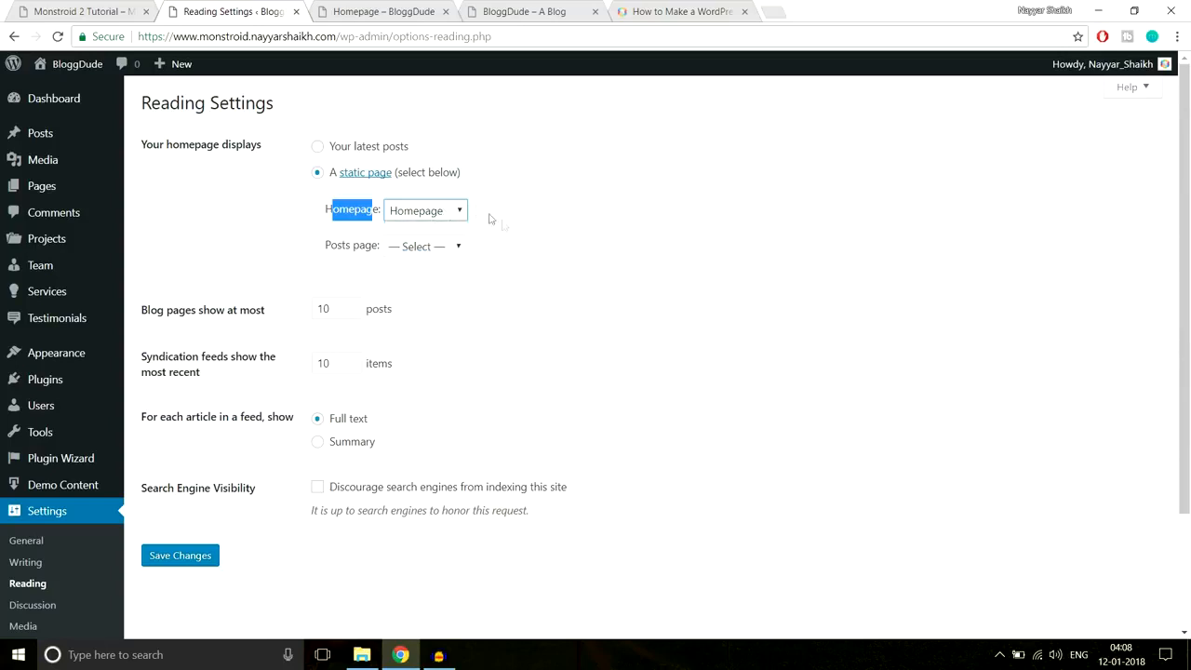
{"action": "left_click", "coordinate": [194, 559]}
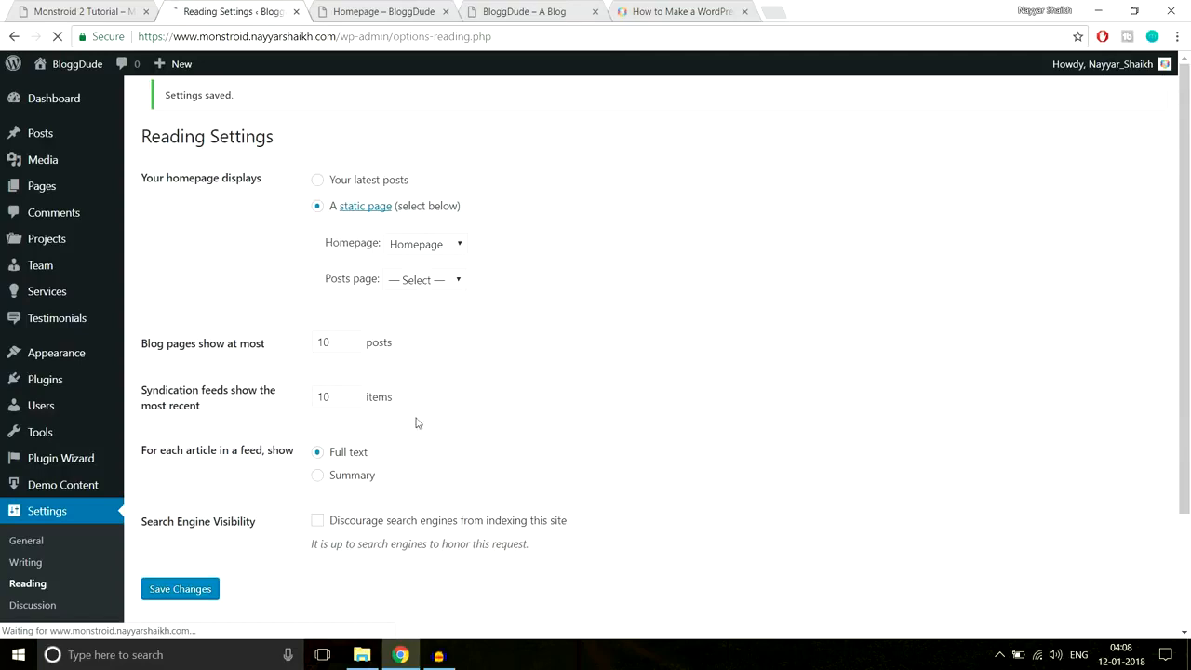
- Remove 'homepage/' from the live tab's address to load the site root showing the blank Homepage
{"action": "left_click", "coordinate": [360, 9]}
{"action": "left_click", "coordinate": [444, 40]}
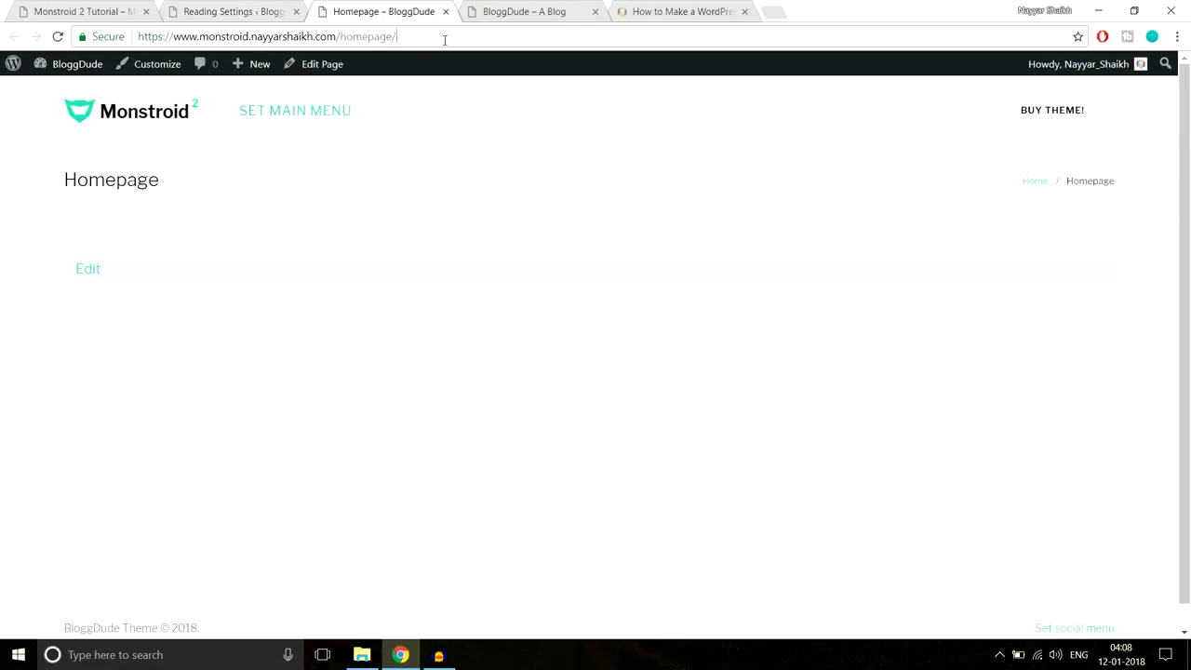
{"action": "key", "text": "BackSpace"}
{"action": "key", "text": "BackSpace"}
{"action": "key", "text": "BackSpace"}
{"action": "key", "text": "BackSpace"}
{"action": "key", "text": "BackSpace"}
{"action": "key", "text": "BackSpace"}
{"action": "key", "text": "BackSpace"}
{"action": "key", "text": "BackSpace"}
{"action": "key", "text": "BackSpace"}
{"action": "key", "text": "Return"}
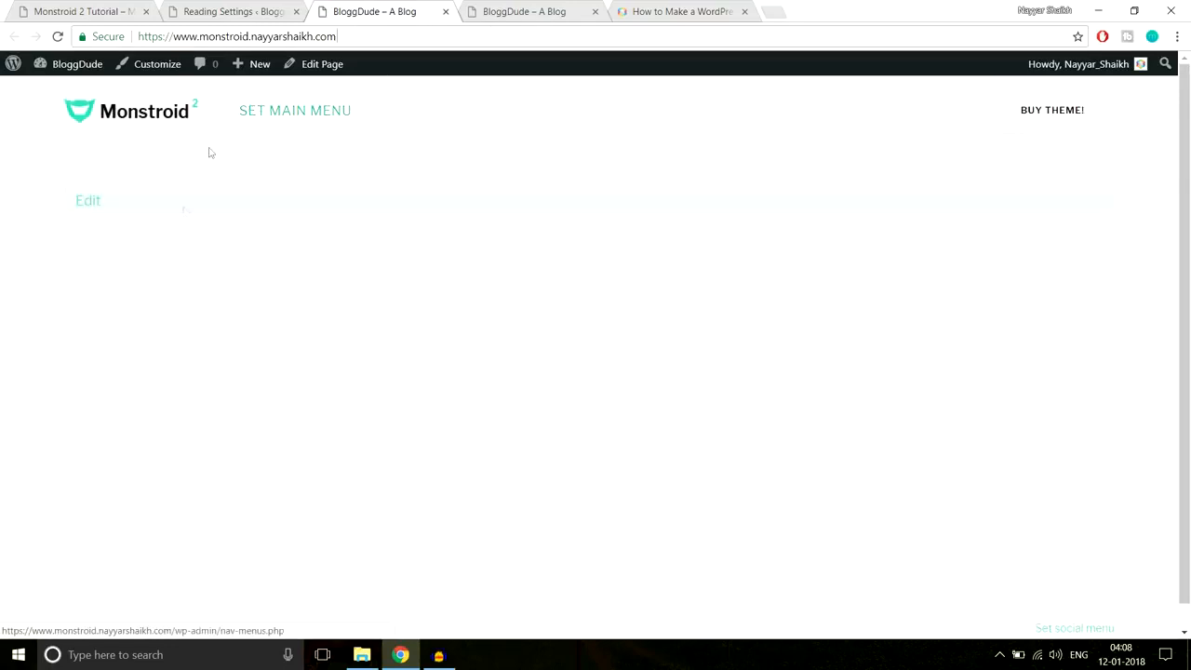
- Close the duplicate blog and WordPress how-to tabs and return to Reading Settings
{"action": "left_click", "coordinate": [588, 13]}
{"action": "left_click", "coordinate": [596, 11]}
{"action": "left_click", "coordinate": [596, 11]}
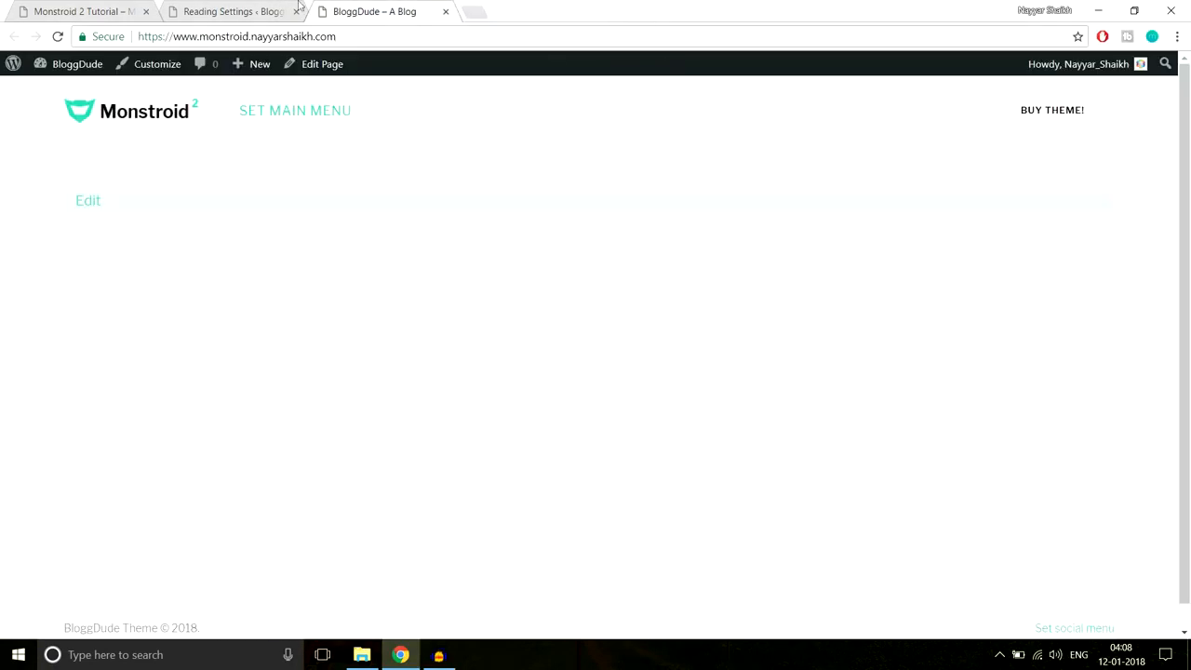
{"action": "left_click", "coordinate": [237, 10]}
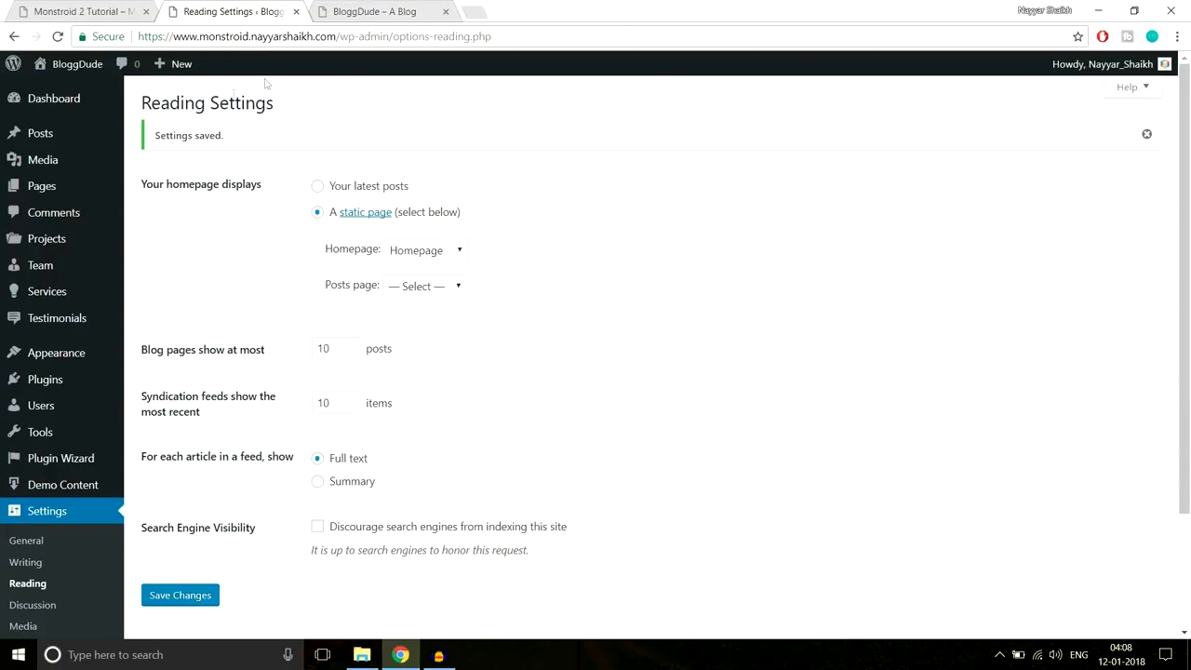
- Trash the Sample Page from the Pages list, leaving only the Homepage
{"action": "left_click", "coordinate": [52, 191]}
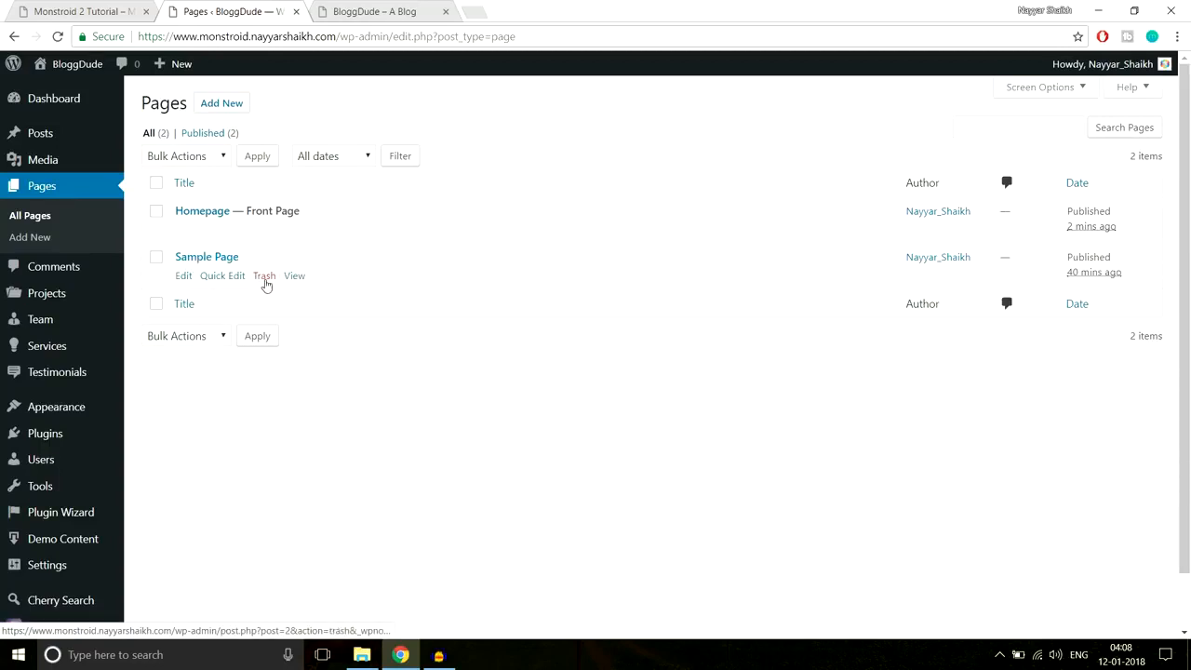
{"action": "left_click", "coordinate": [264, 276]}
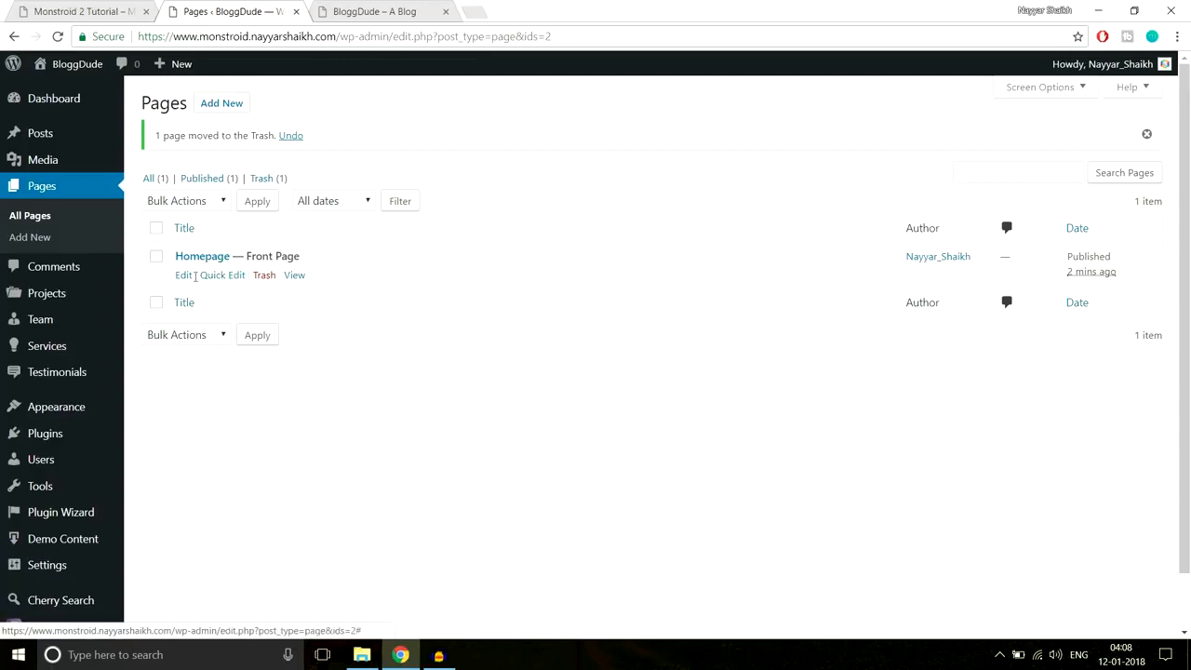
{"action": "left_click_drag", "start_coordinate": [247, 258], "coordinate": [321, 257]}
{"action": "left_click", "coordinate": [322, 258]}
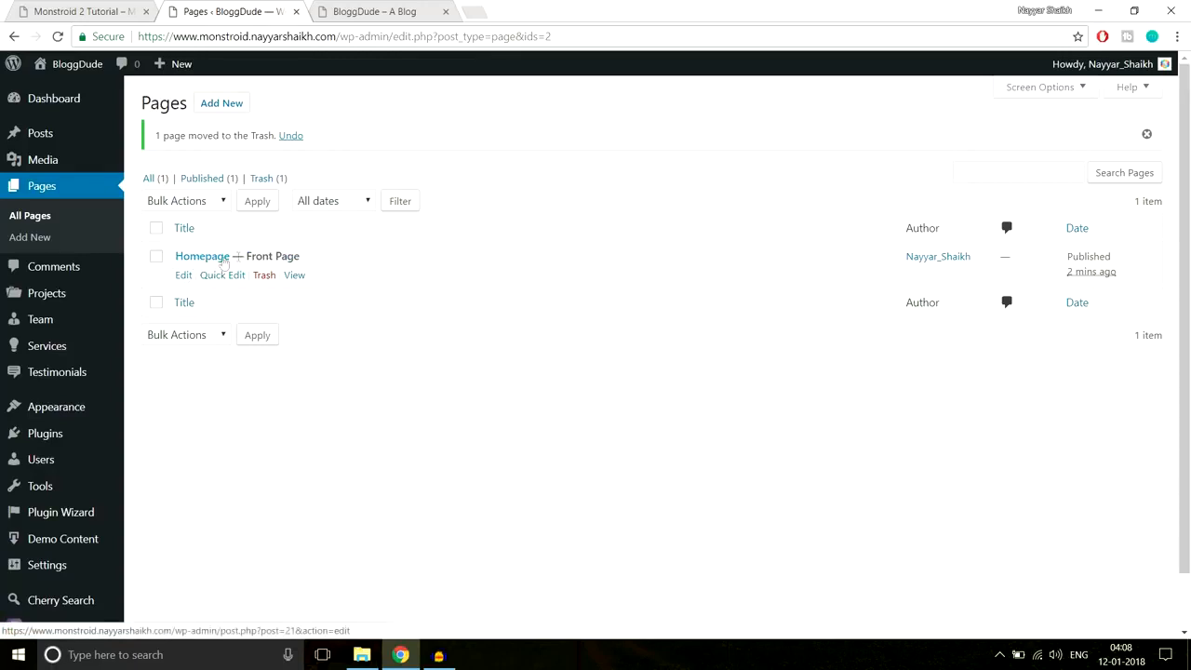
{"action": "left_click", "coordinate": [184, 277]}
- Switch the Homepage to Power builder editing, then bring up the Monstroid 2 demo tab
{"action": "left_click", "coordinate": [184, 277]}
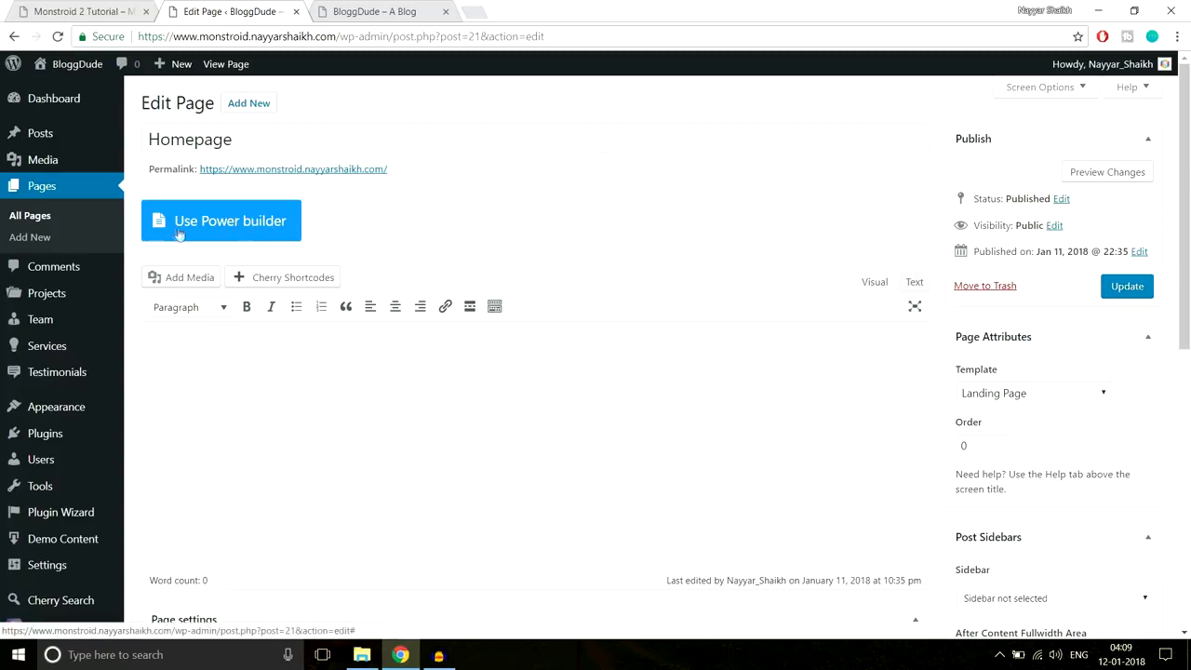
{"action": "left_click", "coordinate": [206, 228]}
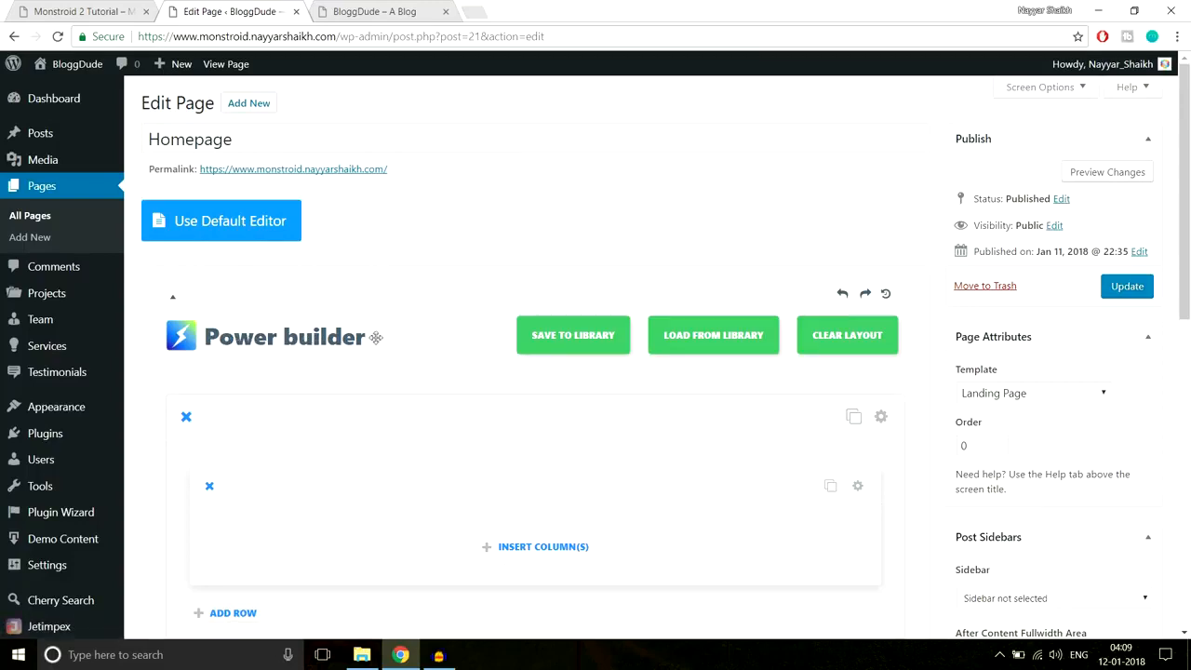
{"action": "scroll", "coordinate": [460, 407], "scroll_direction": "down", "scroll_amount": 2}
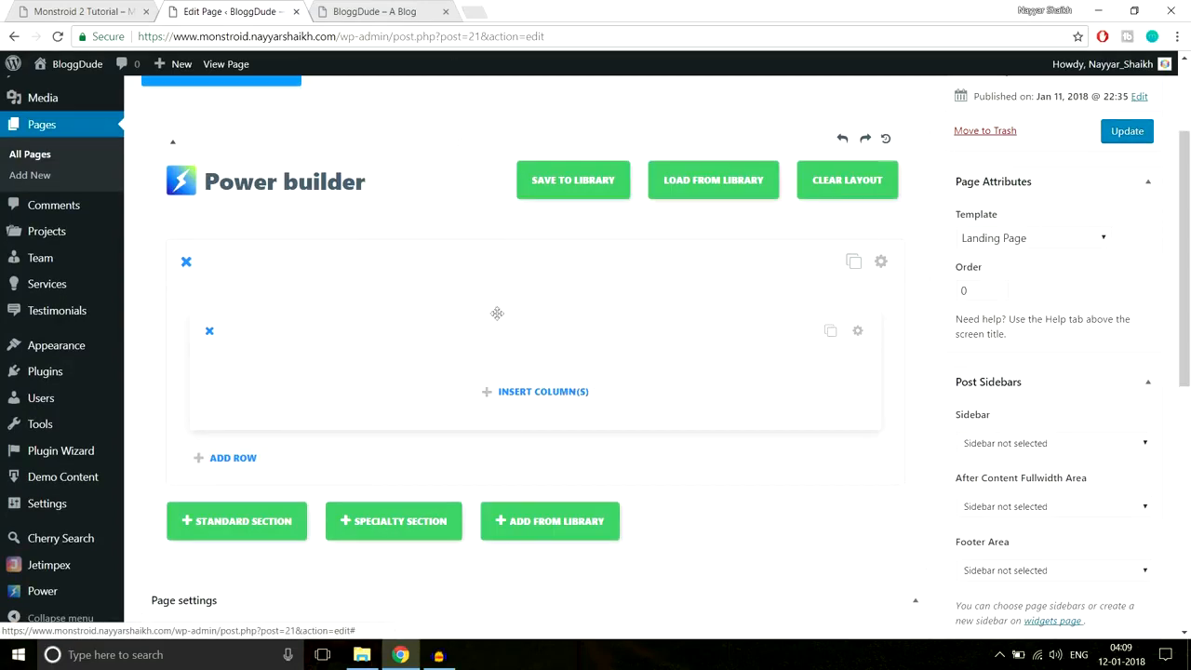
{"action": "key", "text": "ctrl+shift+Tab"}
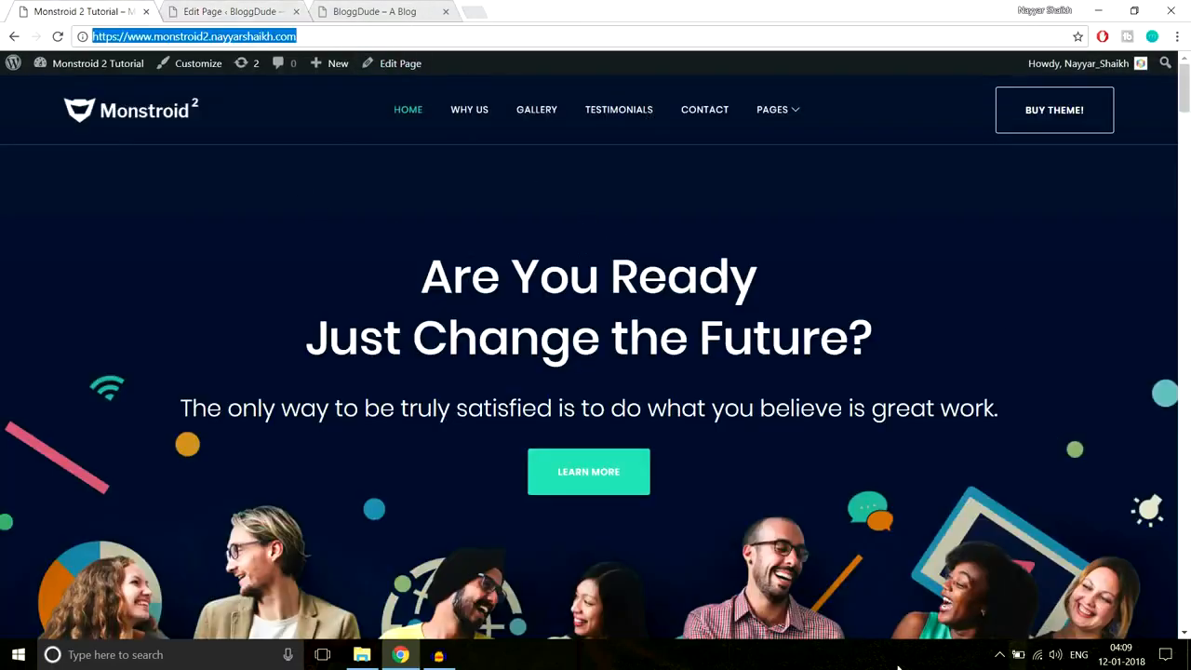
- Examine the demo's 'Are You Ready Just Change the Future?' heading and subtitle, then return to Power builder
{"action": "left_click_drag", "start_coordinate": [399, 294], "coordinate": [891, 376]}
{"action": "left_click", "coordinate": [922, 414]}
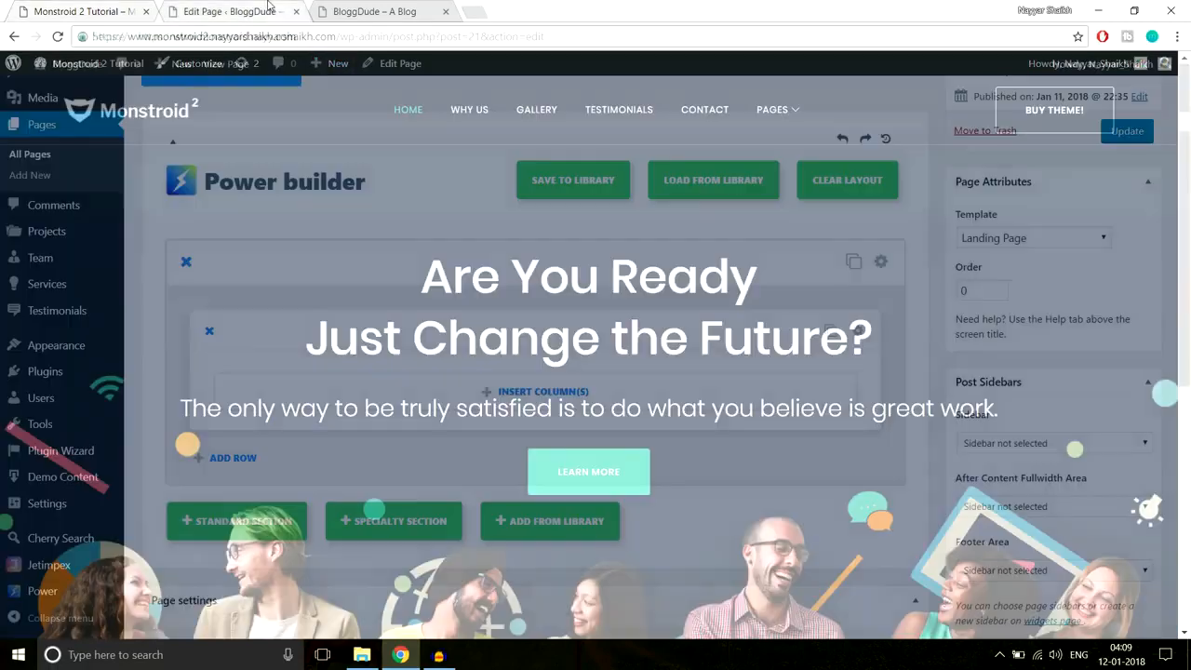
{"action": "left_click", "coordinate": [228, 11]}
{"action": "scroll", "coordinate": [296, 319], "scroll_direction": "down", "scroll_amount": 1}
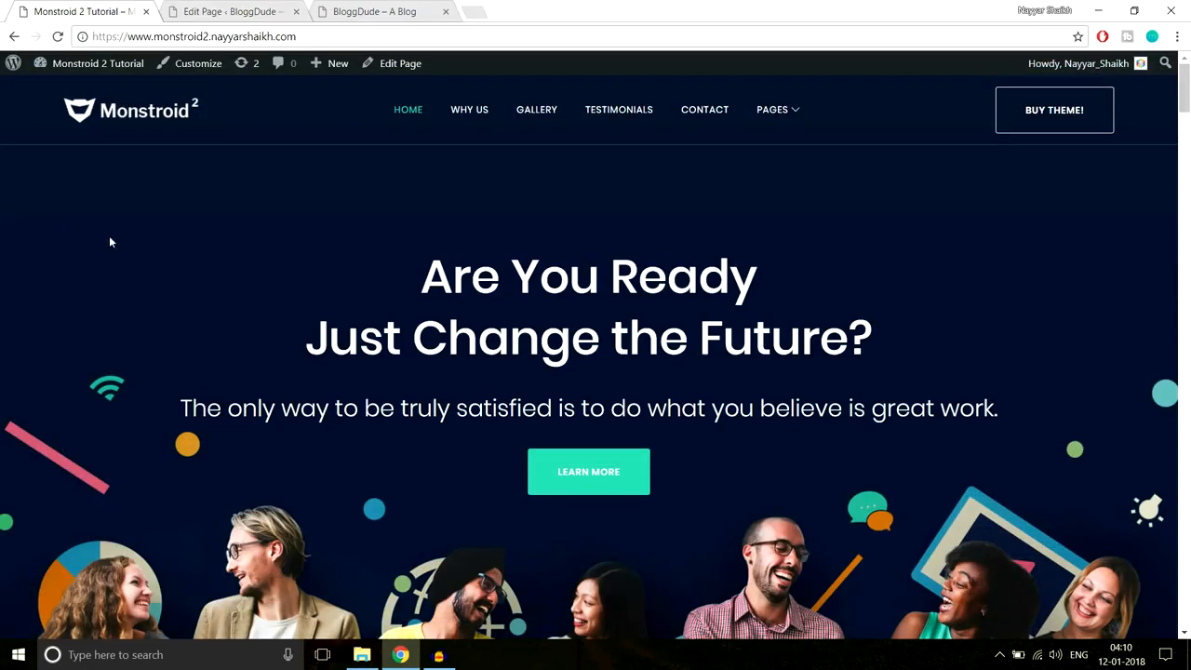
{"action": "left_click_drag", "start_coordinate": [110, 242], "coordinate": [899, 470]}
{"action": "left_click", "coordinate": [866, 435]}
{"action": "left_click_drag", "start_coordinate": [389, 272], "coordinate": [833, 482]}
{"action": "left_click", "coordinate": [833, 482]}
{"action": "left_click", "coordinate": [247, 11]}
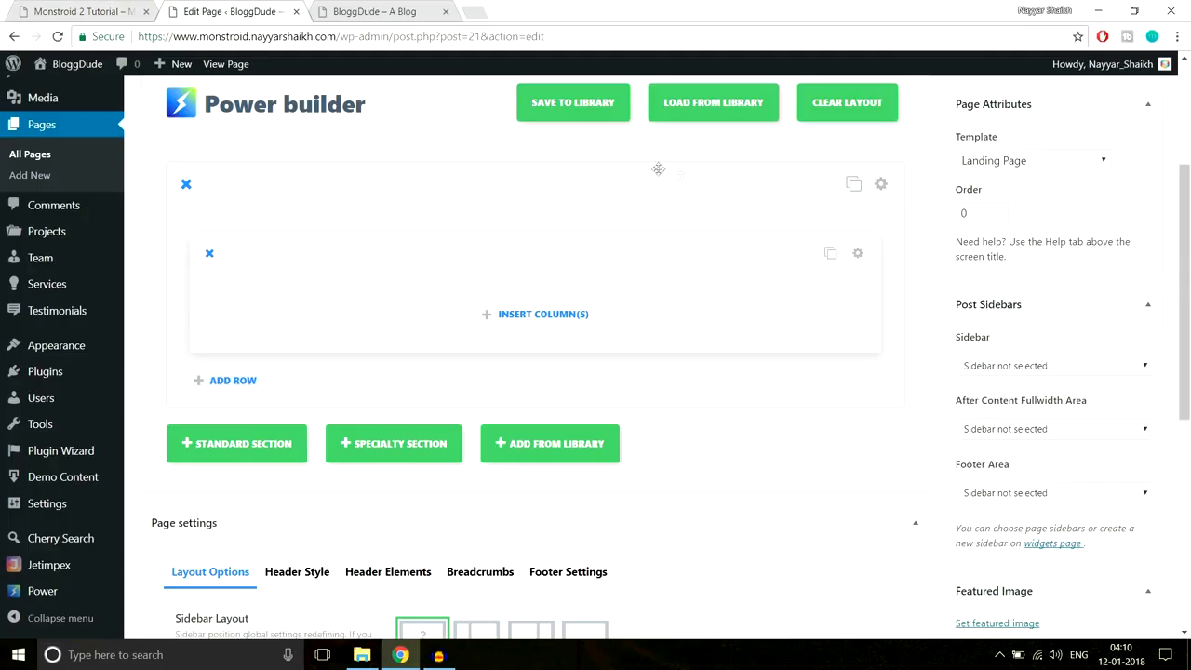
- Insert a single full-width column into the empty row and bring up the module choices
{"action": "left_click", "coordinate": [531, 316]}
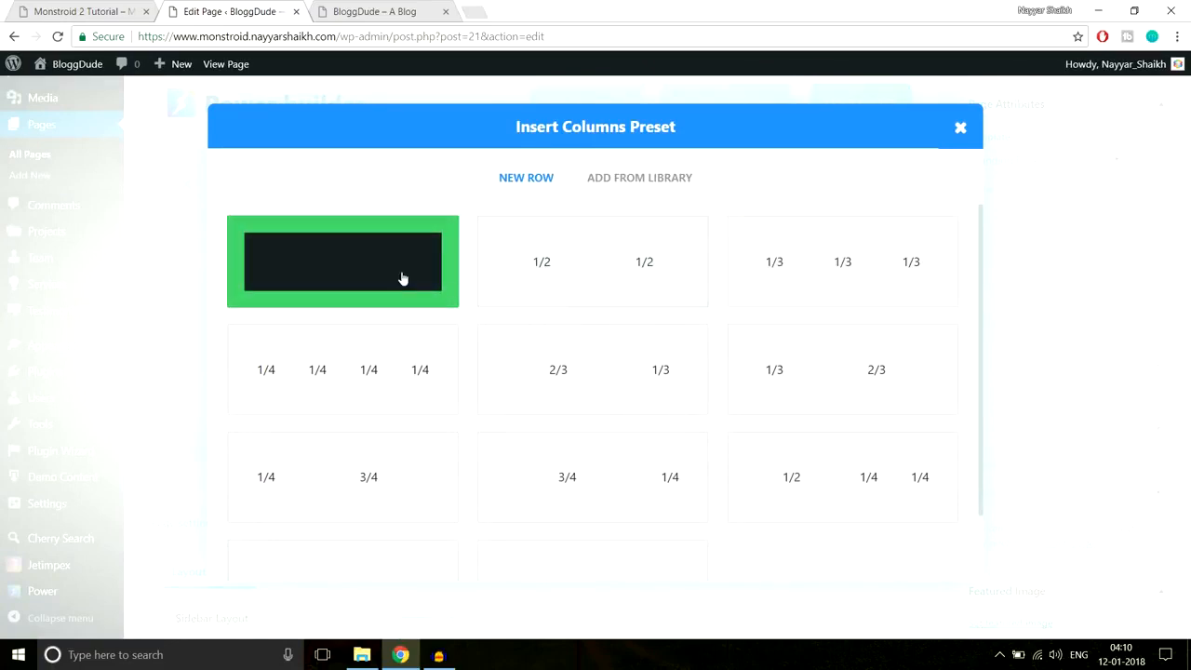
{"action": "left_click", "coordinate": [401, 276]}
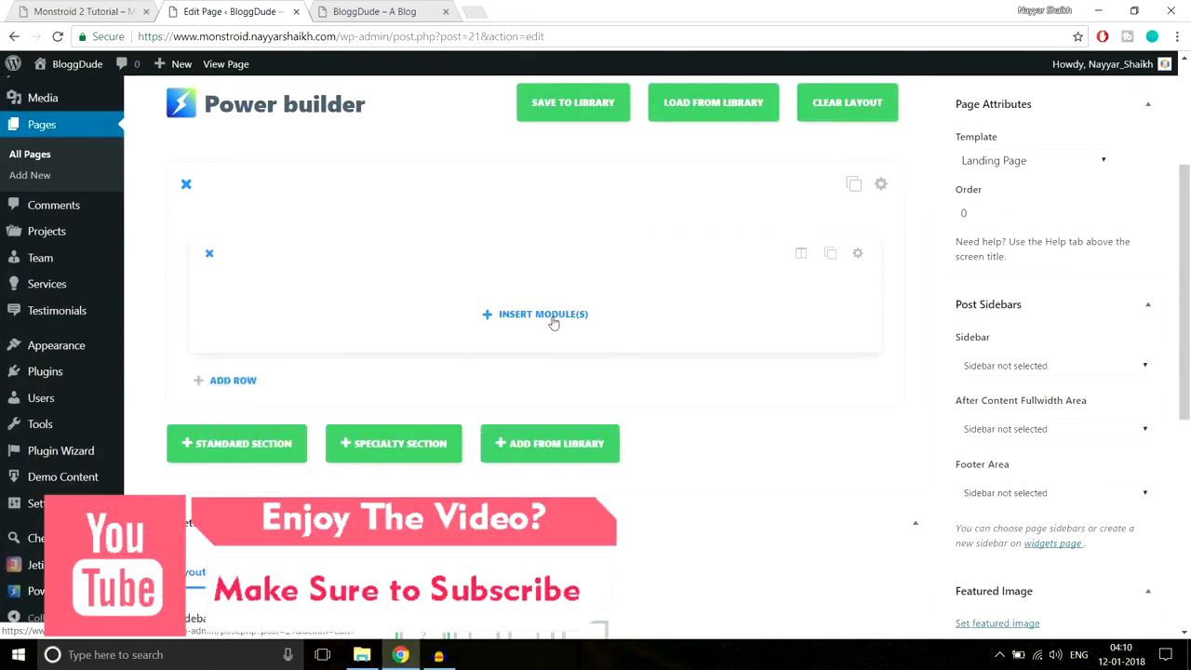
{"action": "left_click", "coordinate": [539, 315]}
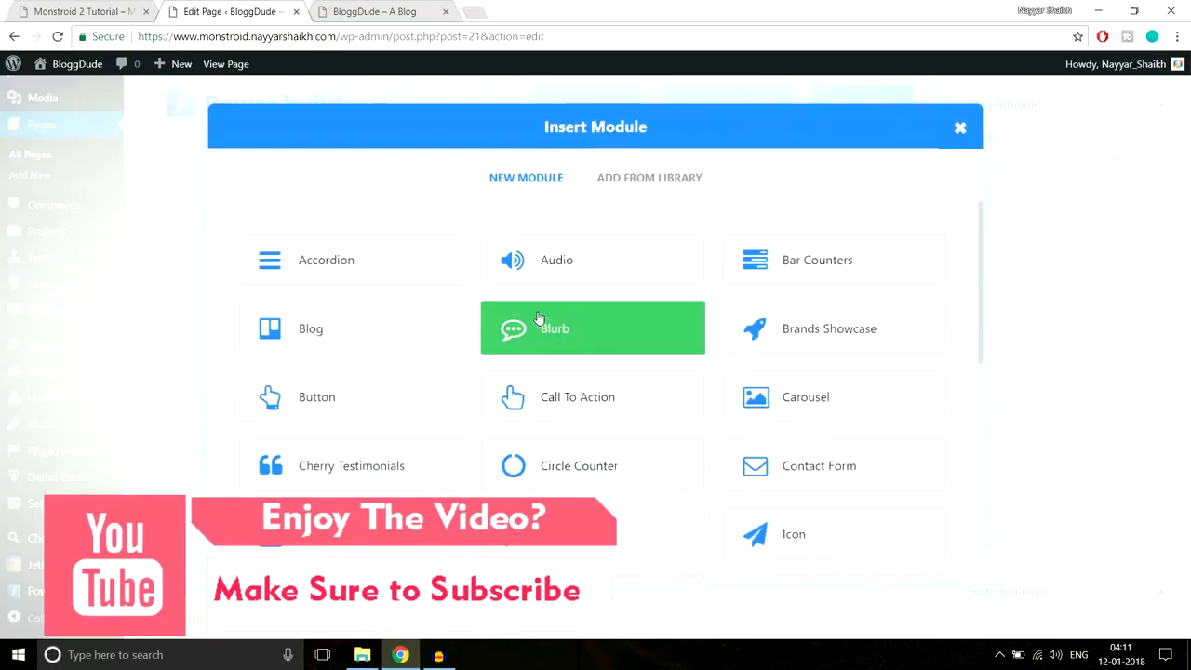
{"action": "scroll", "coordinate": [891, 363], "scroll_direction": "down", "scroll_amount": 5}
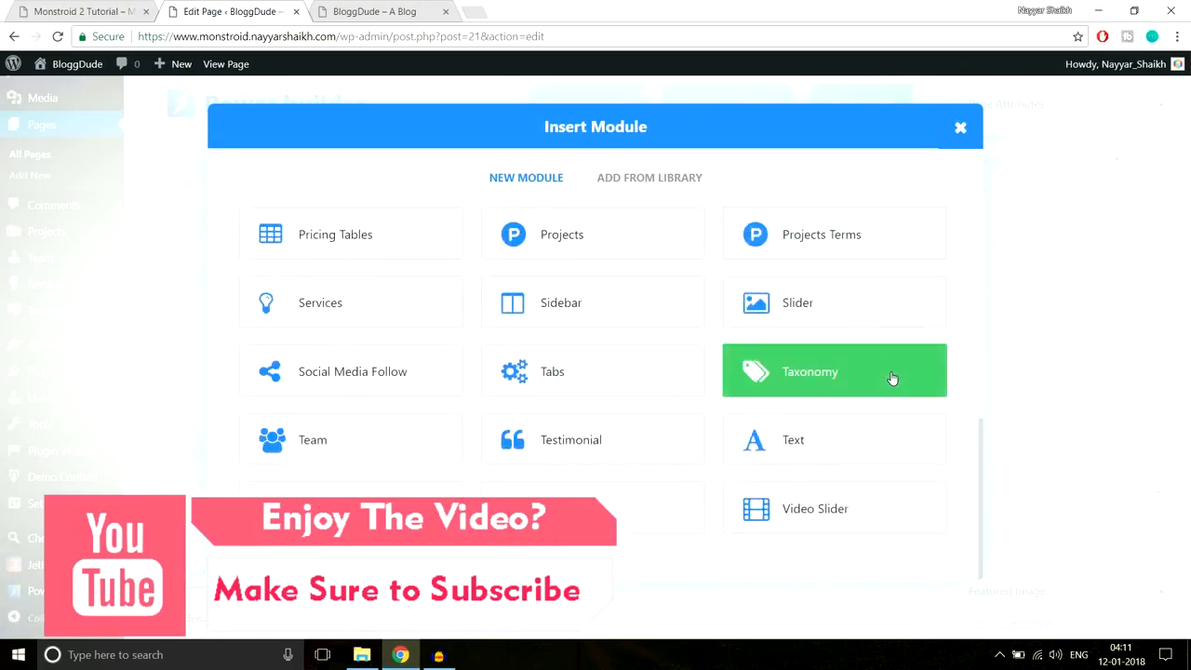
- Check the demo site's hero text again before returning to the module choices
{"action": "left_click", "coordinate": [83, 11]}
{"action": "left_click_drag", "start_coordinate": [420, 276], "coordinate": [570, 279]}
{"action": "left_click", "coordinate": [380, 183]}
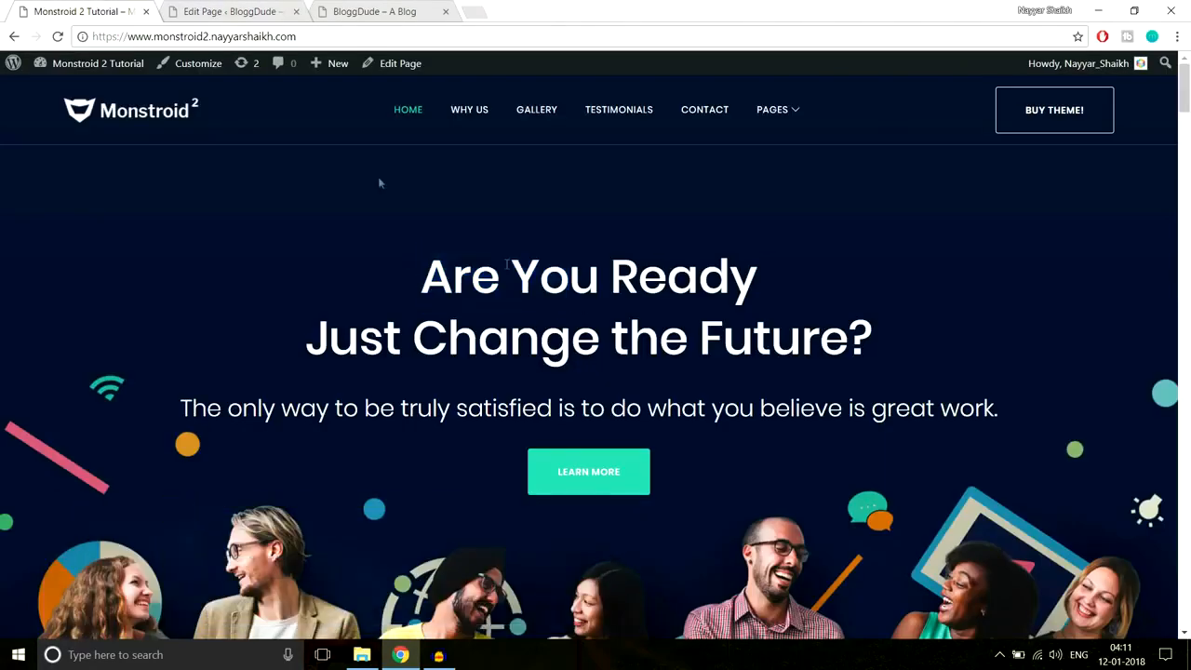
{"action": "left_click", "coordinate": [249, 9]}
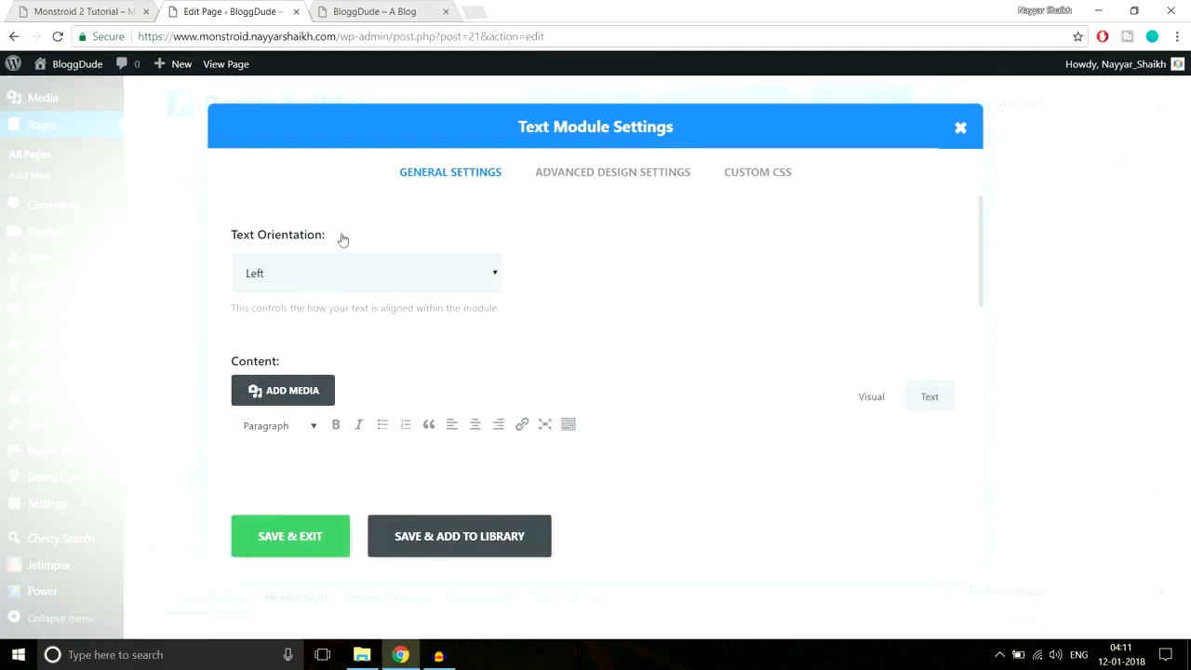
- Compare with the demo hero, then center-align the Text module's content
{"action": "left_click", "coordinate": [93, 10]}
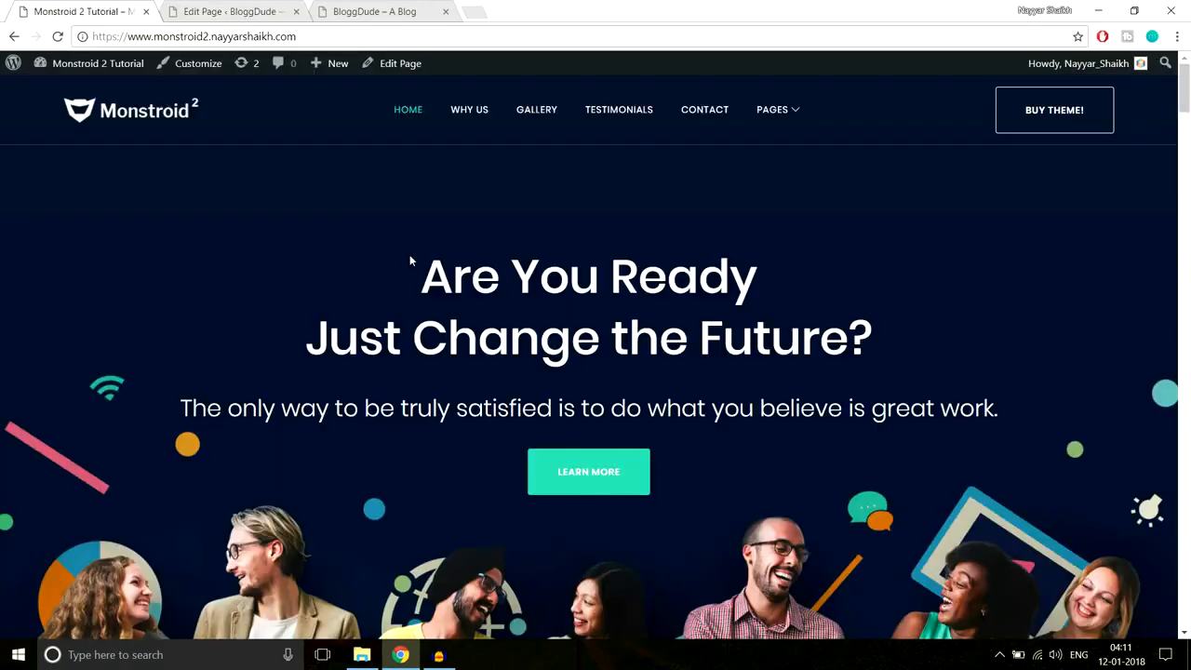
{"action": "left_click_drag", "start_coordinate": [411, 254], "coordinate": [991, 420]}
{"action": "left_click", "coordinate": [915, 384]}
{"action": "left_click", "coordinate": [223, 11]}
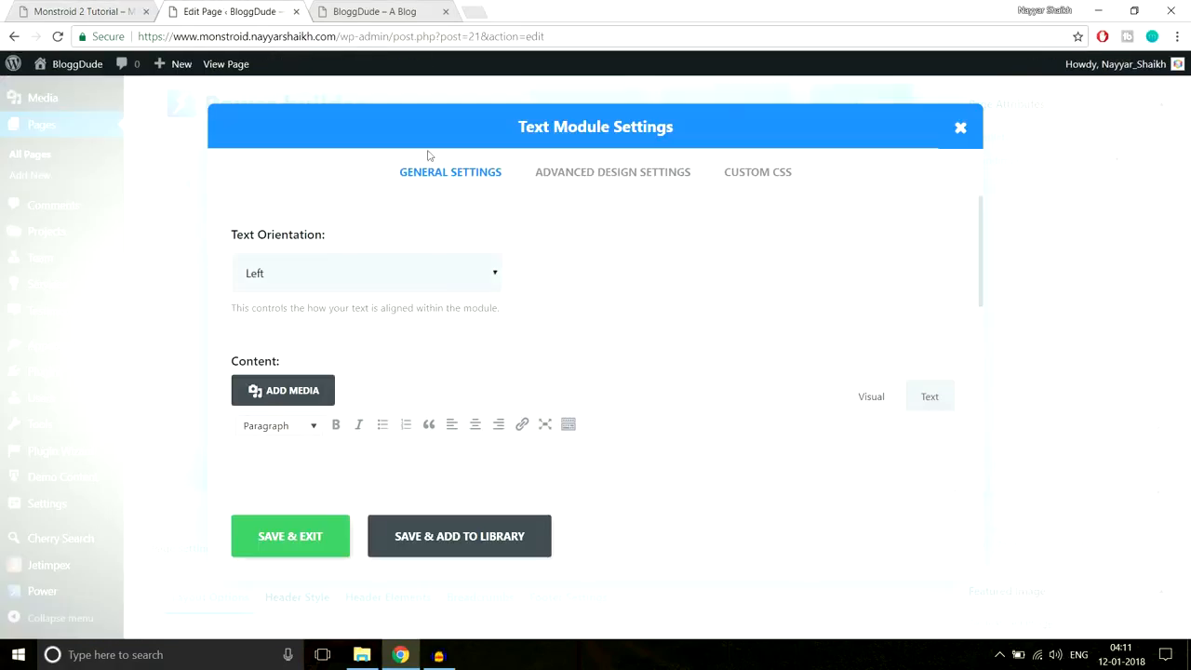
{"action": "left_click", "coordinate": [370, 289]}
{"action": "left_click", "coordinate": [346, 319]}
{"action": "scroll", "coordinate": [730, 323], "scroll_direction": "down", "scroll_amount": 1}
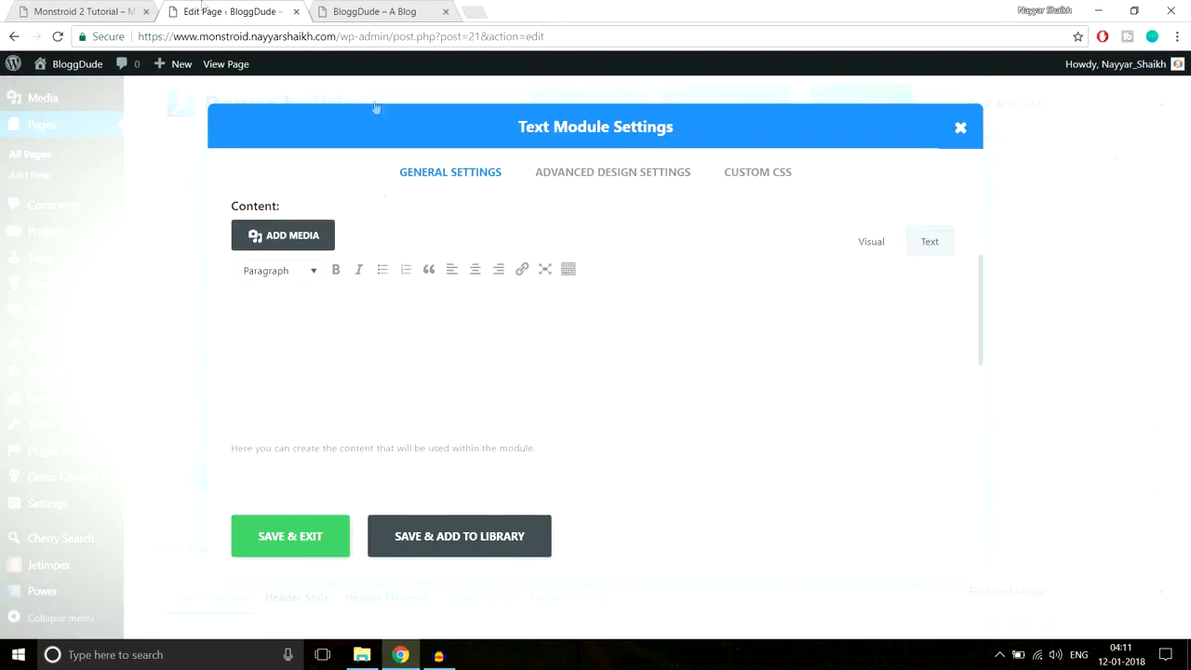
- Copy the demo's hero heading and subtitle and paste them into the Text module
{"action": "left_click", "coordinate": [102, 10]}
{"action": "left_click_drag", "start_coordinate": [422, 244], "coordinate": [1032, 402]}
{"action": "key", "text": "ctrl+c"}
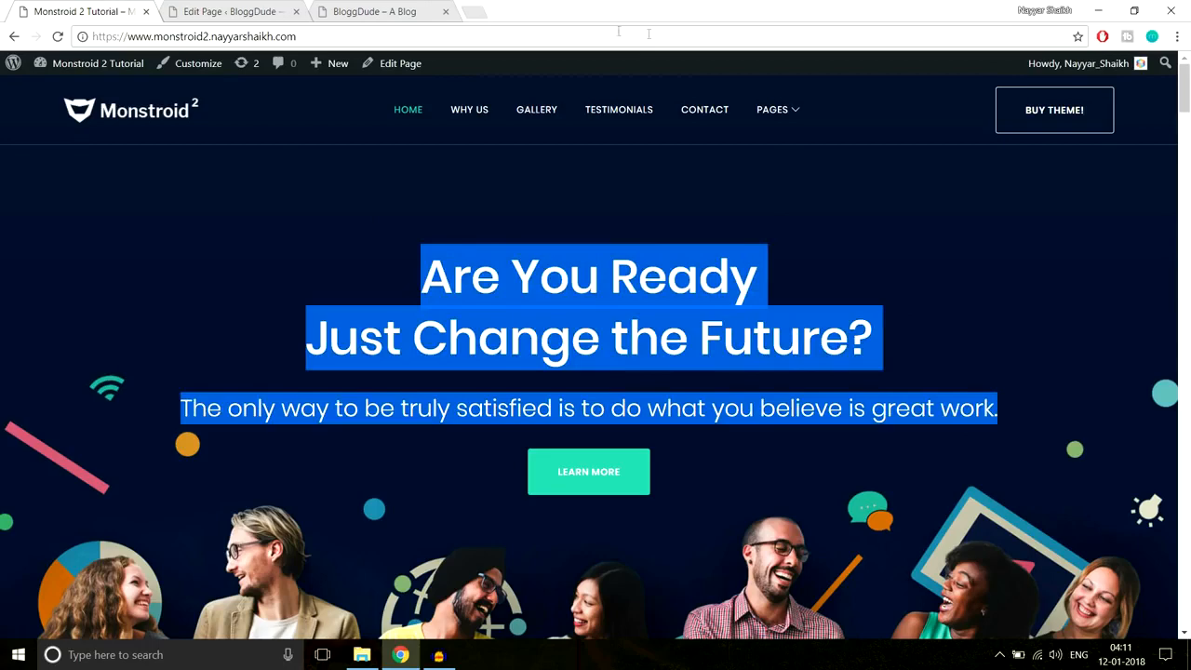
{"action": "left_click", "coordinate": [228, 11]}
{"action": "key", "text": "ctrl+v"}
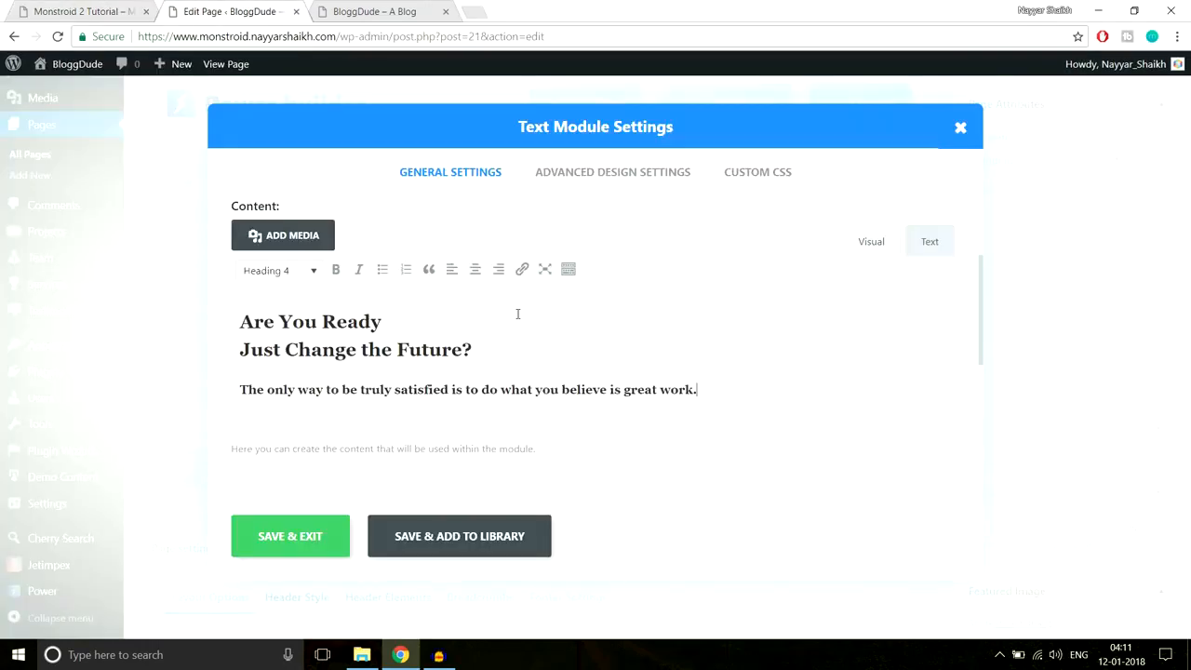
- Set the two pasted heading lines to Paragraph format
{"action": "left_click_drag", "start_coordinate": [479, 348], "coordinate": [221, 323]}
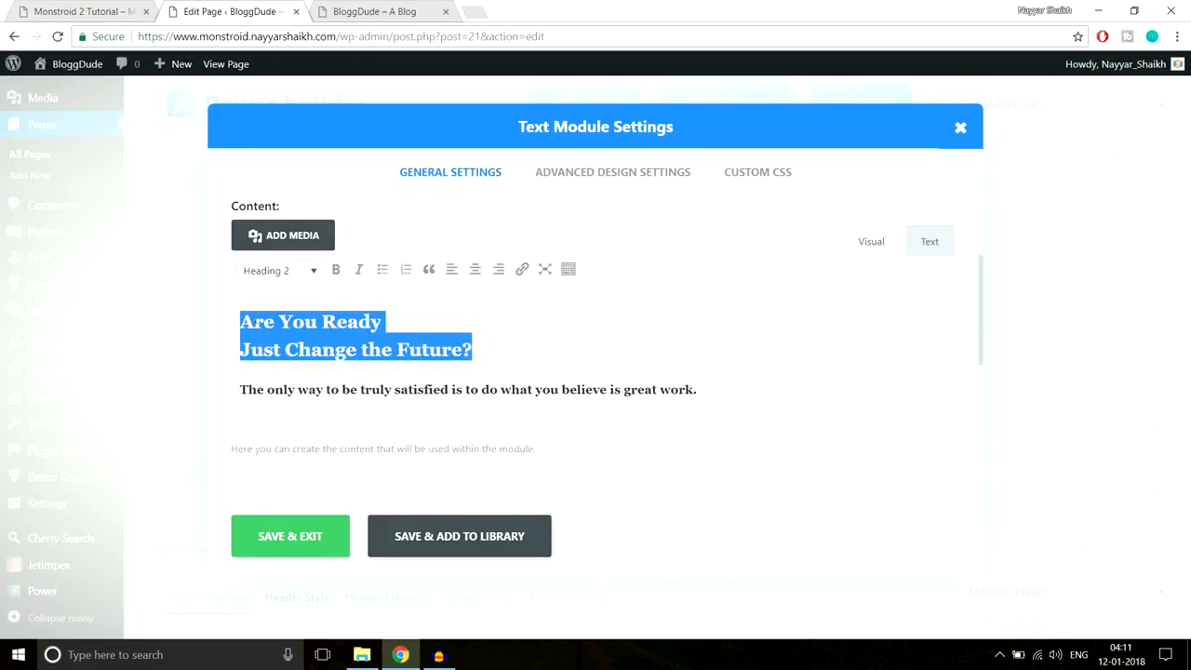
{"action": "left_click", "coordinate": [99, 10]}
{"action": "left_click", "coordinate": [790, 333]}
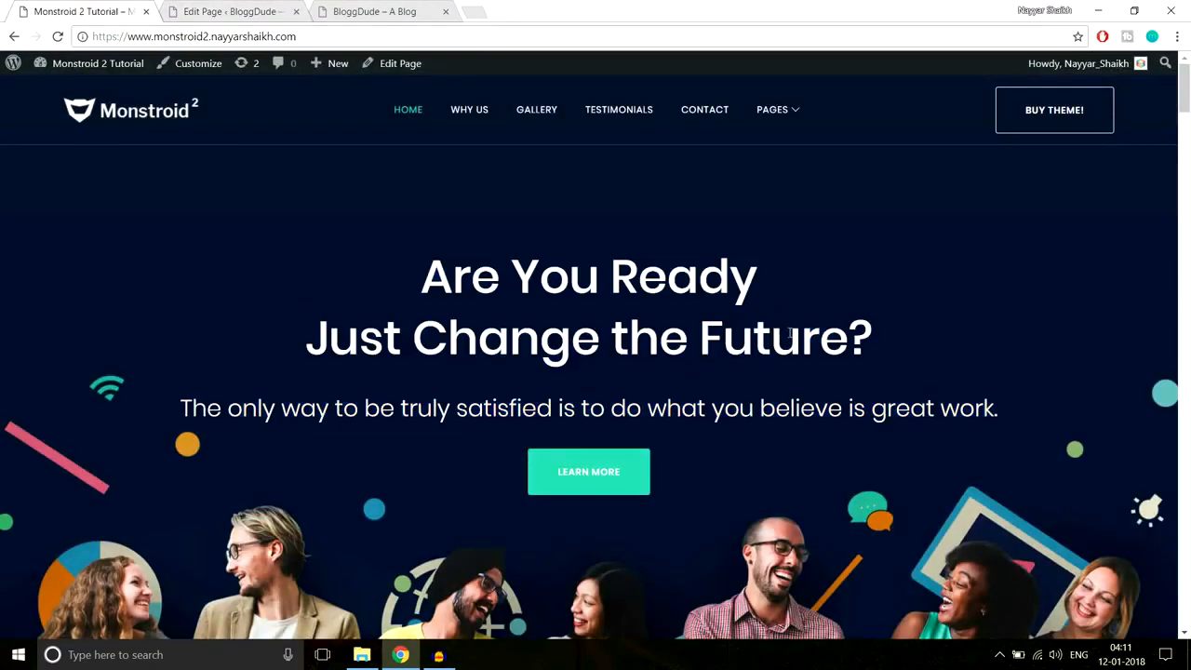
{"action": "left_click_drag", "start_coordinate": [880, 343], "coordinate": [399, 266]}
{"action": "left_click", "coordinate": [230, 12]}
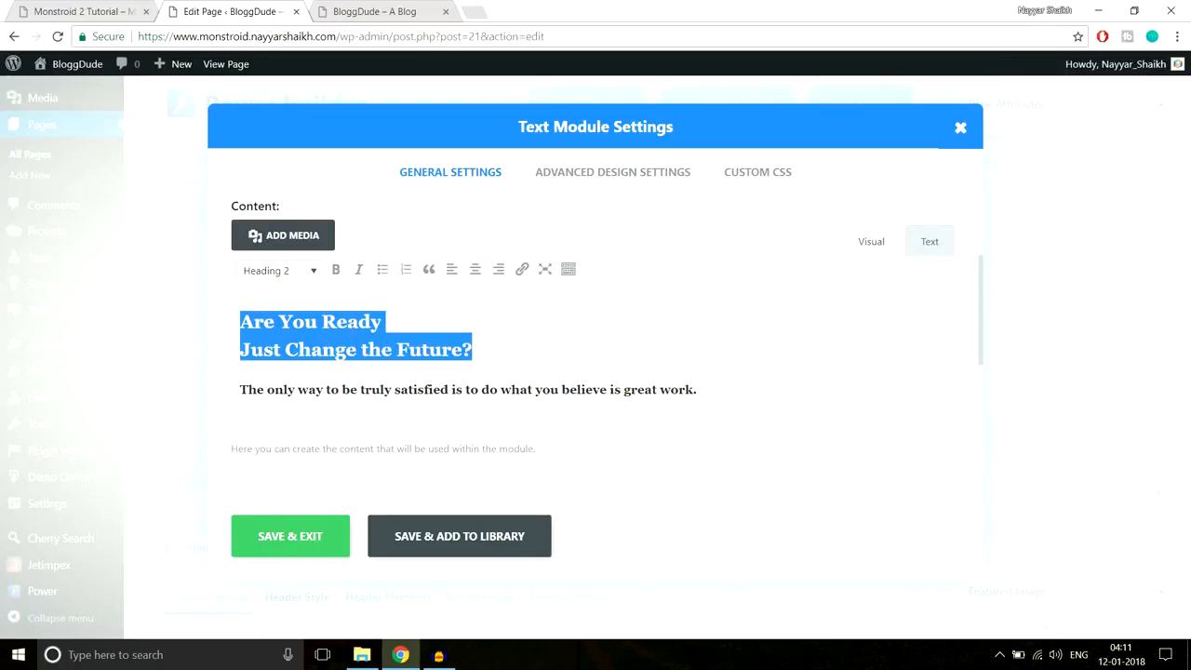
{"action": "left_click", "coordinate": [291, 274]}
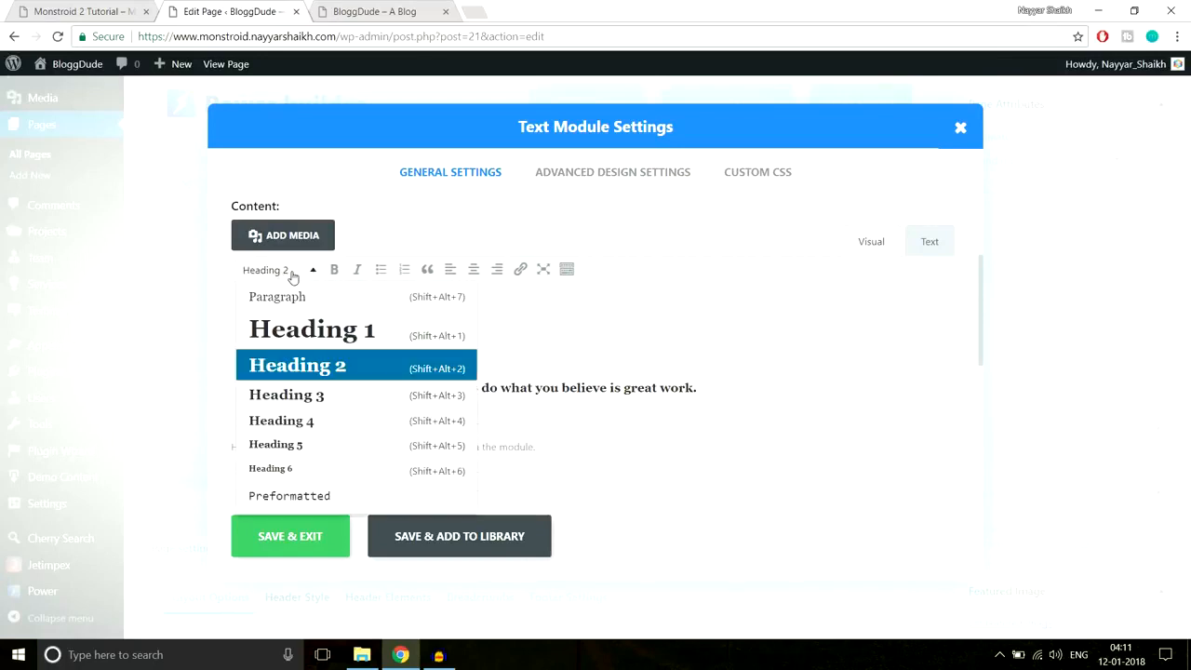
{"action": "left_click", "coordinate": [315, 367]}
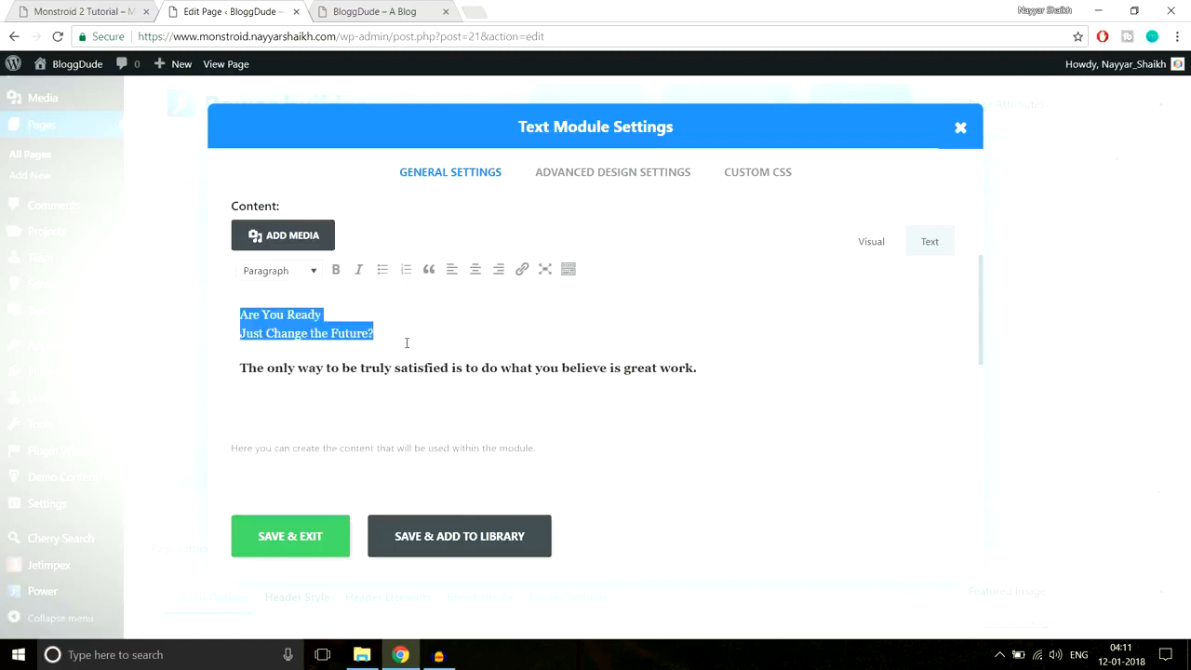
- Set the hero lines back to Heading 2 and compare the tagline with the demo's
{"action": "left_click", "coordinate": [310, 270]}
{"action": "left_click", "coordinate": [340, 363]}
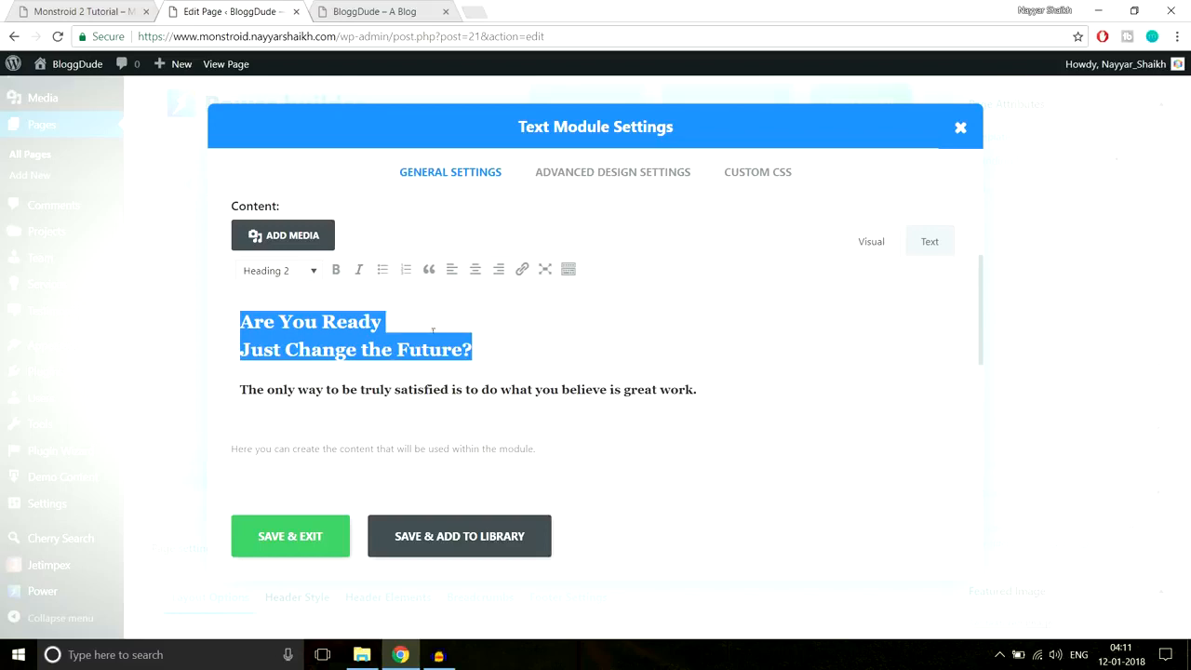
{"action": "left_click", "coordinate": [433, 389]}
{"action": "left_click_drag", "start_coordinate": [729, 388], "coordinate": [213, 384]}
{"action": "left_click", "coordinate": [67, 11]}
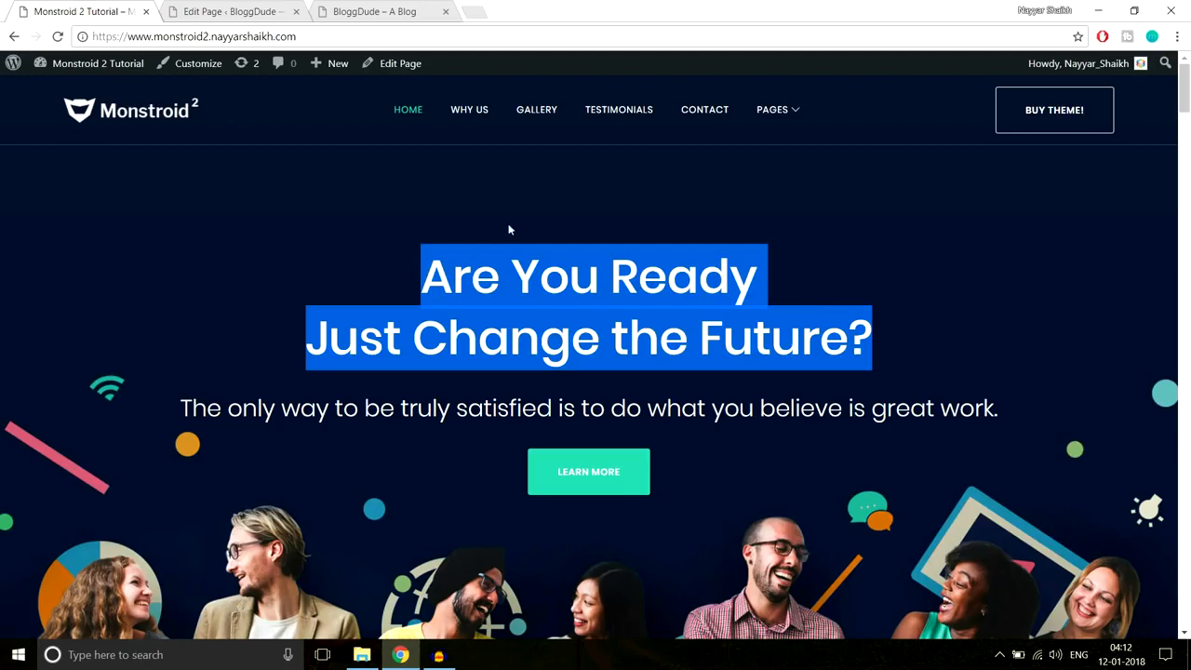
{"action": "left_click_drag", "start_coordinate": [1002, 410], "coordinate": [159, 400]}
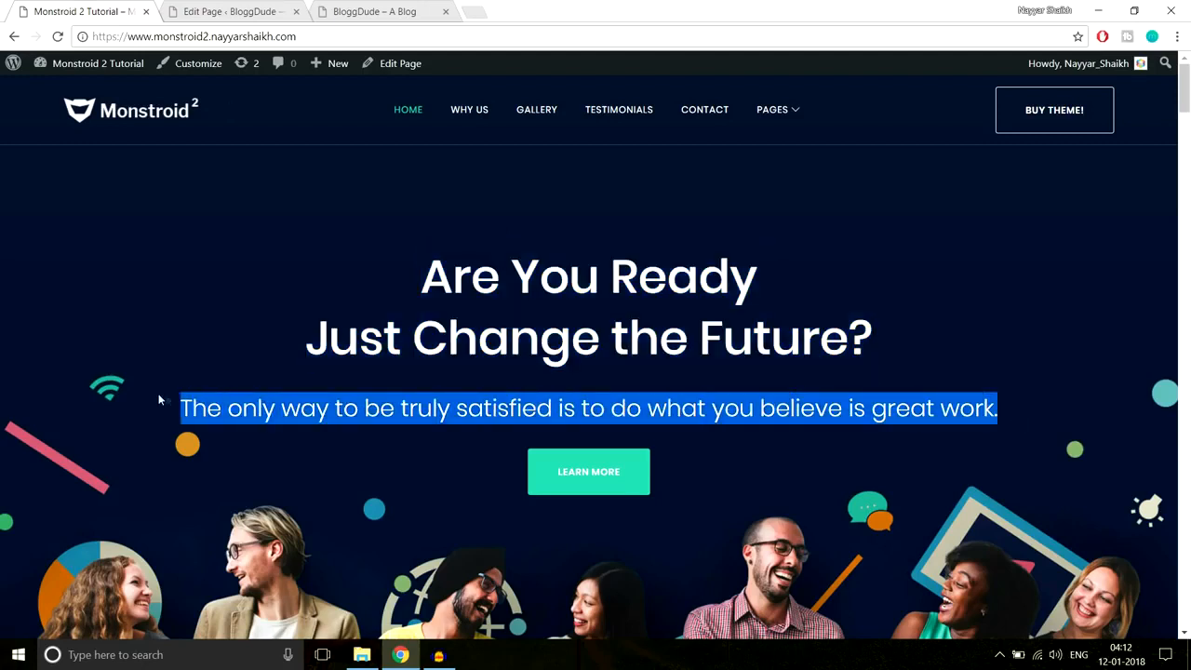
{"action": "left_click_drag", "start_coordinate": [423, 269], "coordinate": [905, 349]}
{"action": "left_click_drag", "start_coordinate": [1031, 410], "coordinate": [144, 421]}
{"action": "left_click", "coordinate": [228, 12]}
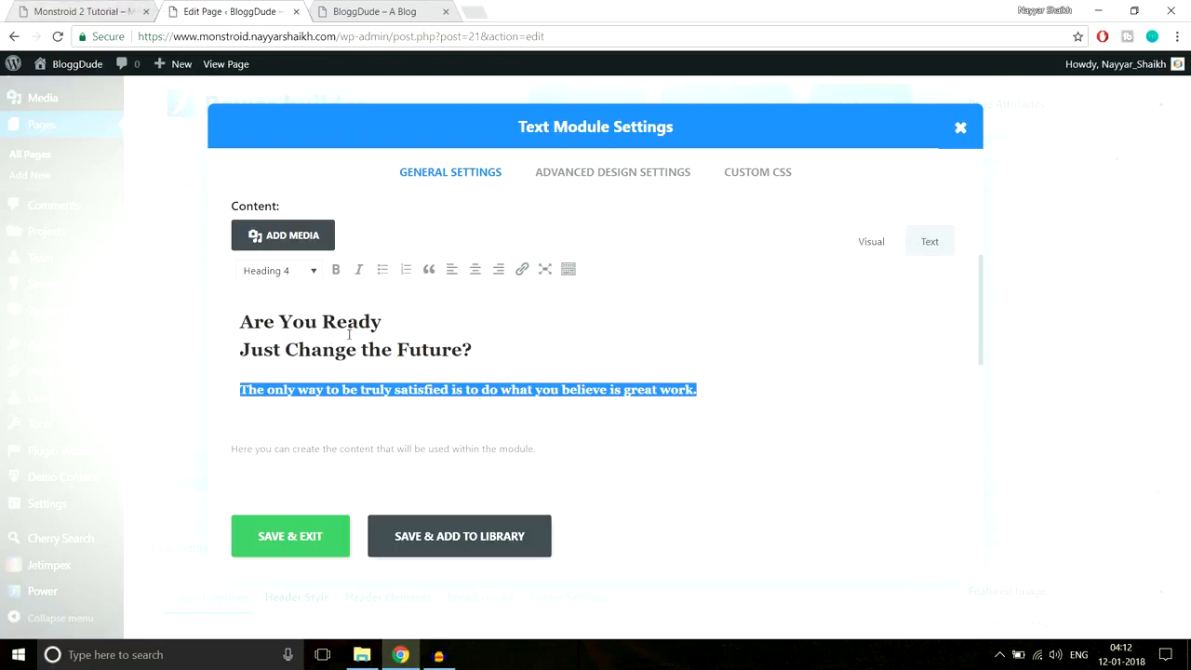
- Reselect both heading lines and confirm they stay Heading 2
{"action": "left_click", "coordinate": [121, 5]}
{"action": "left_click", "coordinate": [509, 351]}
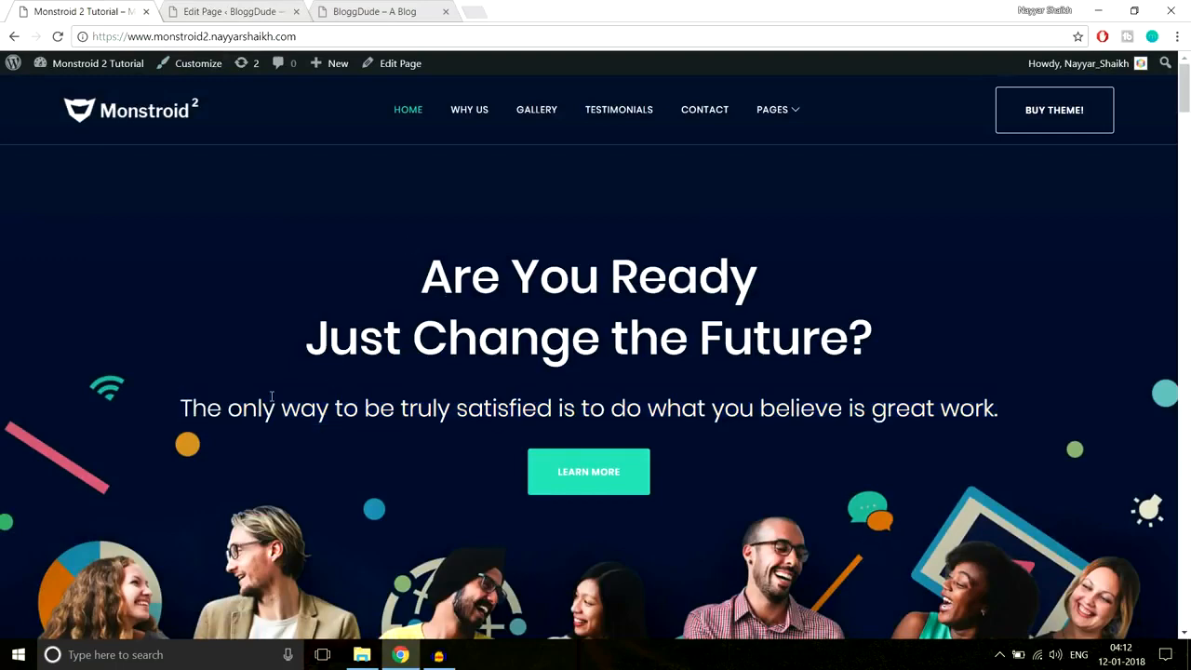
{"action": "left_click", "coordinate": [233, 11]}
{"action": "left_click_drag", "start_coordinate": [250, 306], "coordinate": [492, 351]}
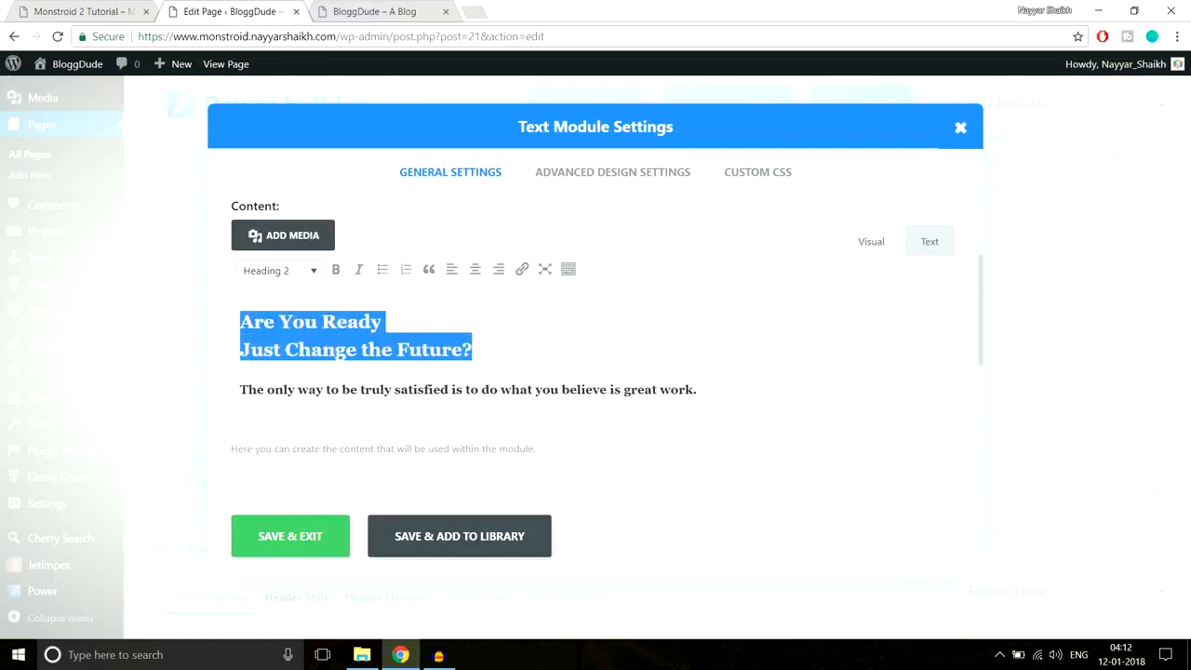
{"action": "left_click", "coordinate": [301, 276]}
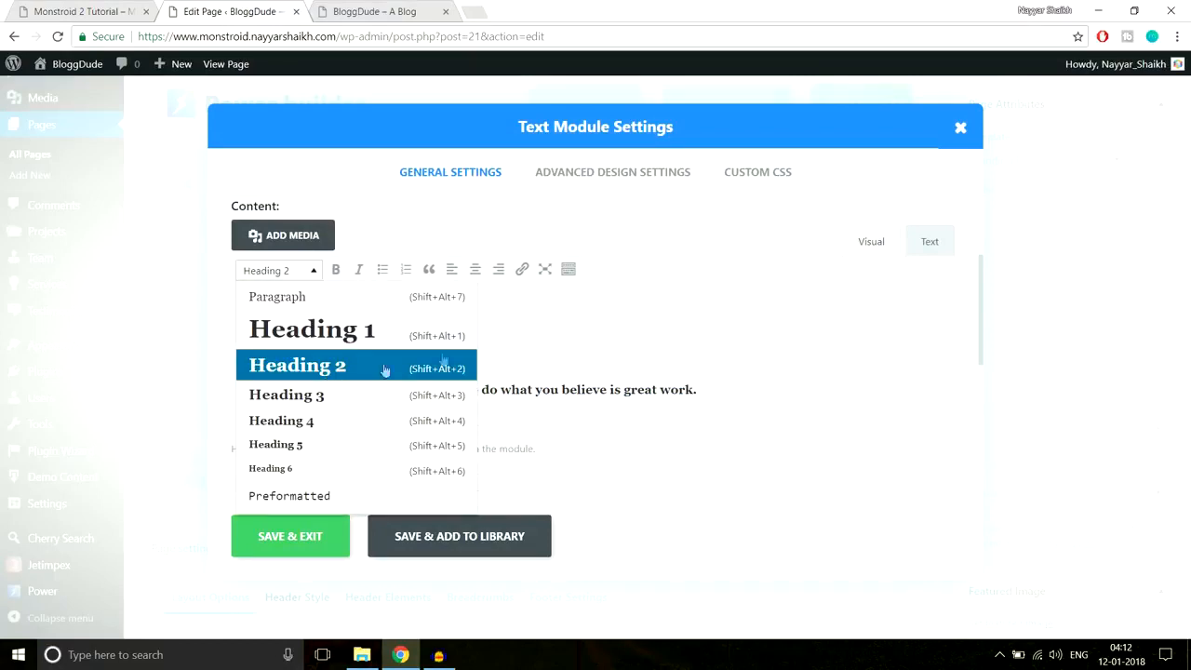
{"action": "left_click", "coordinate": [569, 353]}
- Check the tagline line's format against the demo hero text
{"action": "left_click_drag", "start_coordinate": [730, 393], "coordinate": [93, 394]}
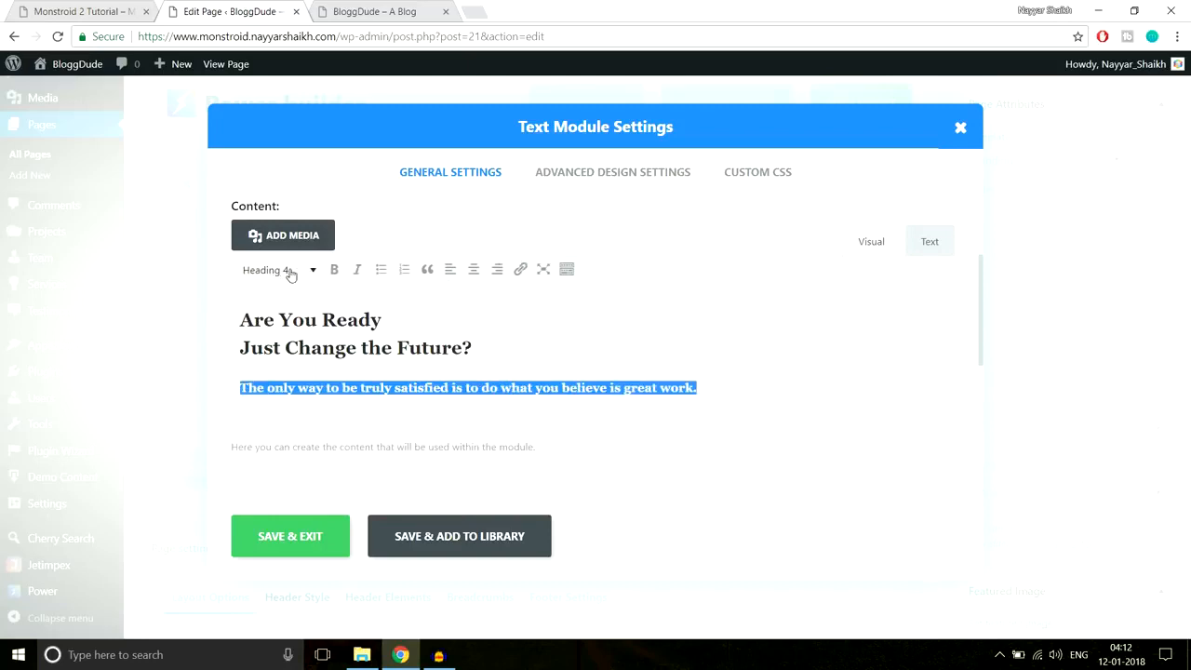
{"action": "left_click", "coordinate": [73, 8]}
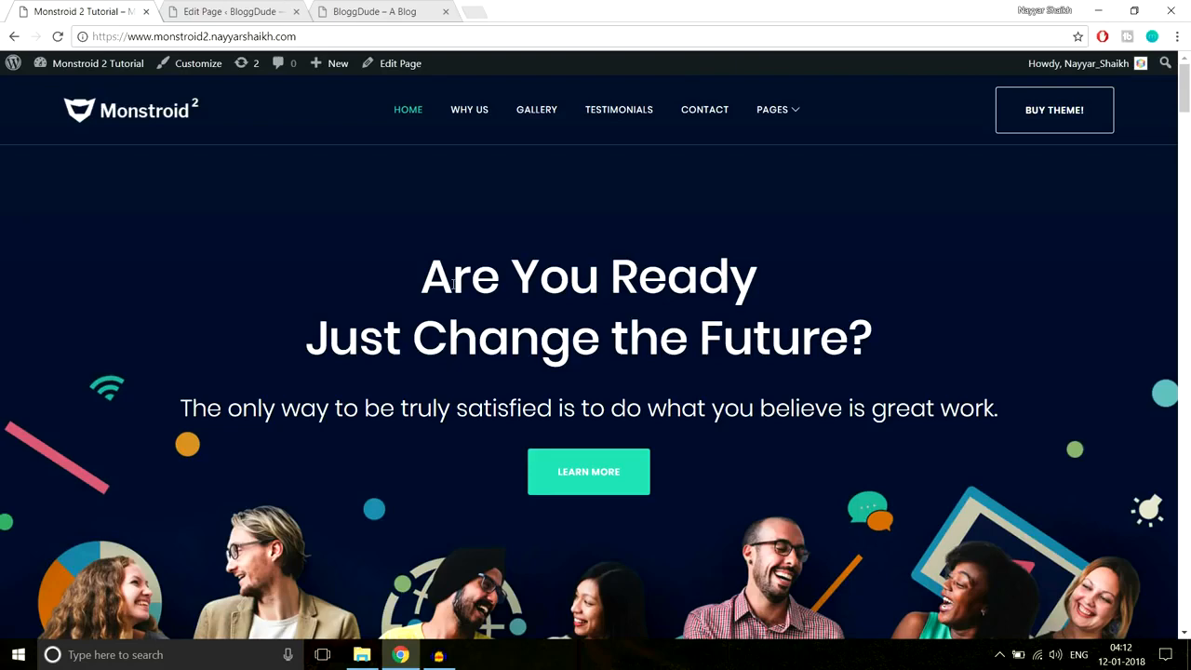
{"action": "left_click_drag", "start_coordinate": [409, 268], "coordinate": [1020, 400]}
{"action": "left_click", "coordinate": [1020, 400]}
{"action": "left_click", "coordinate": [225, 11]}
{"action": "left_click", "coordinate": [537, 350]}
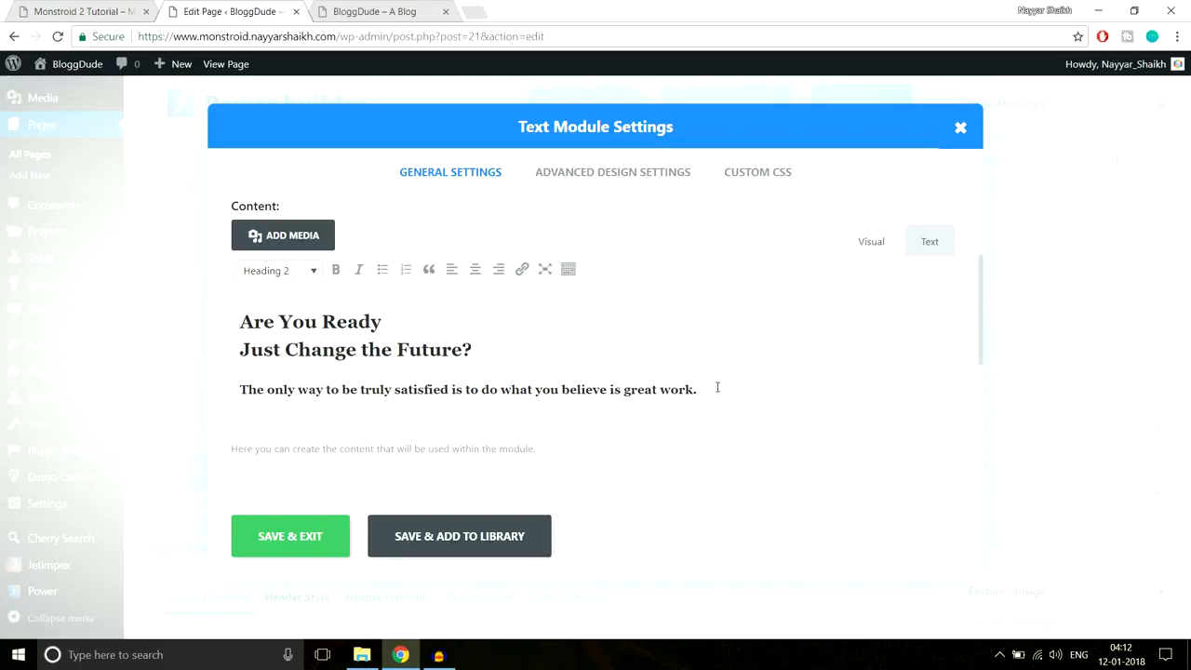
- Color all the module's text Sea green from the extra toolbar row
{"action": "left_click_drag", "start_coordinate": [718, 387], "coordinate": [208, 323]}
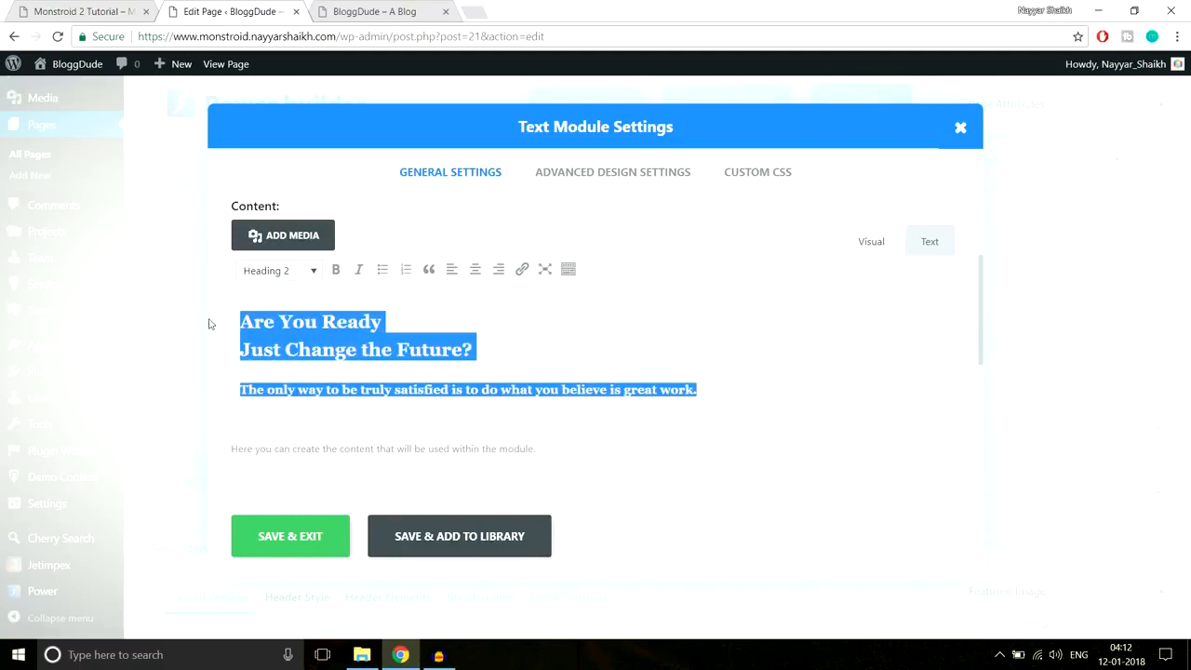
{"action": "left_click", "coordinate": [568, 270]}
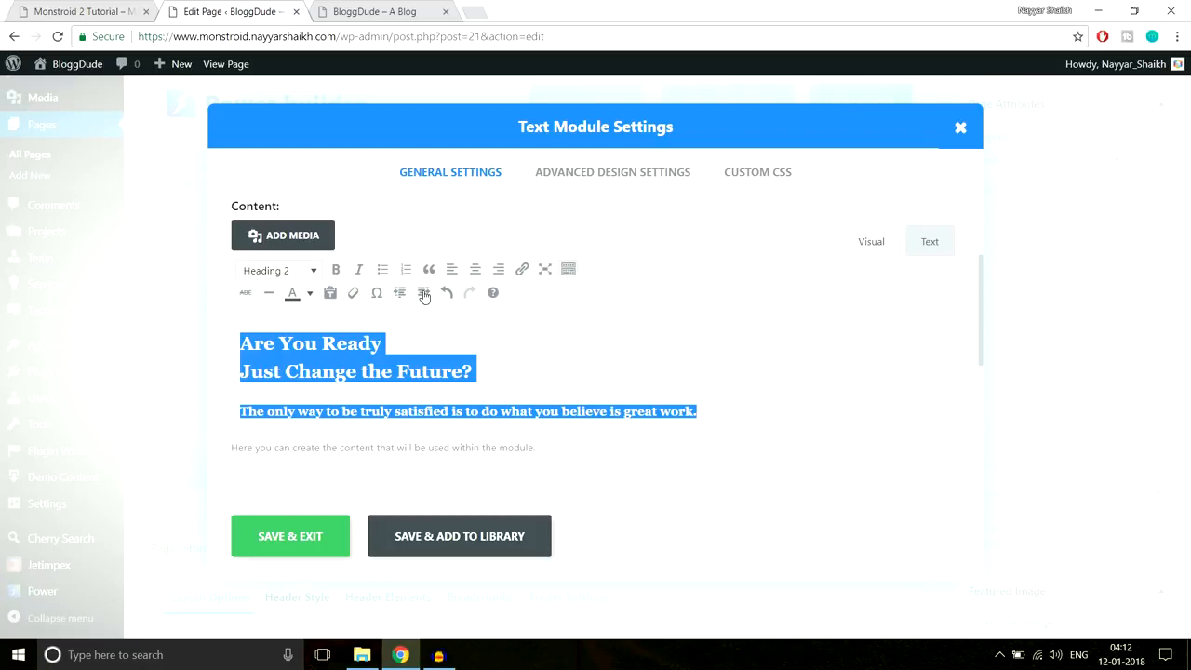
{"action": "left_click", "coordinate": [308, 296]}
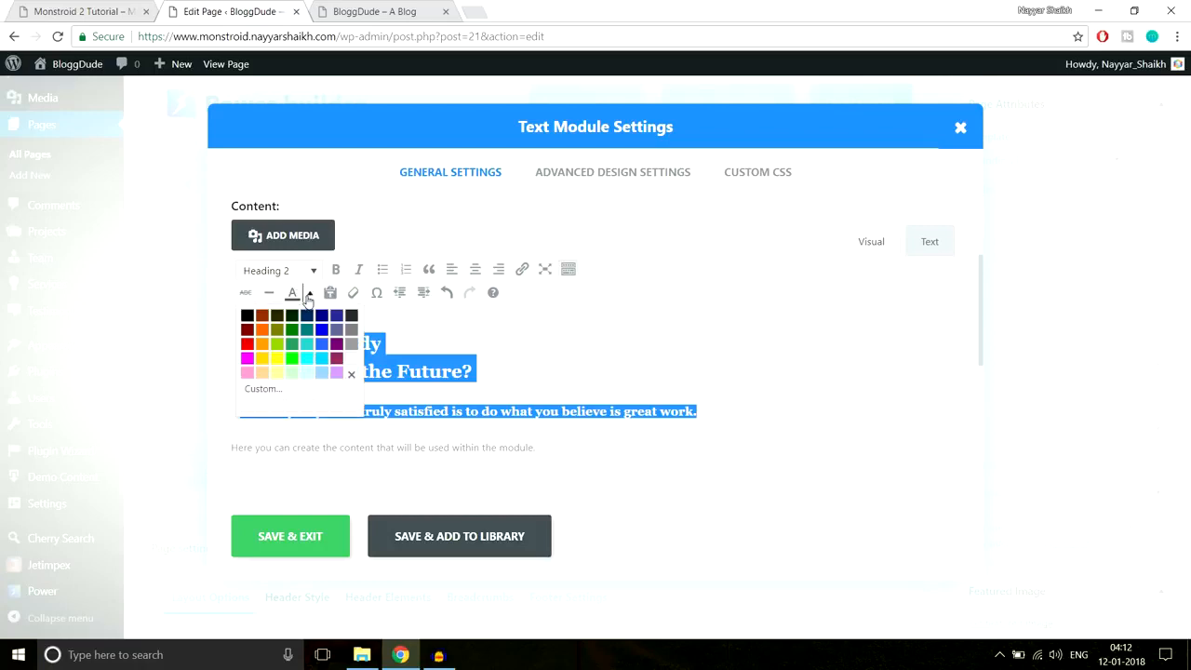
{"action": "left_click", "coordinate": [292, 349]}
{"action": "left_click", "coordinate": [458, 356]}
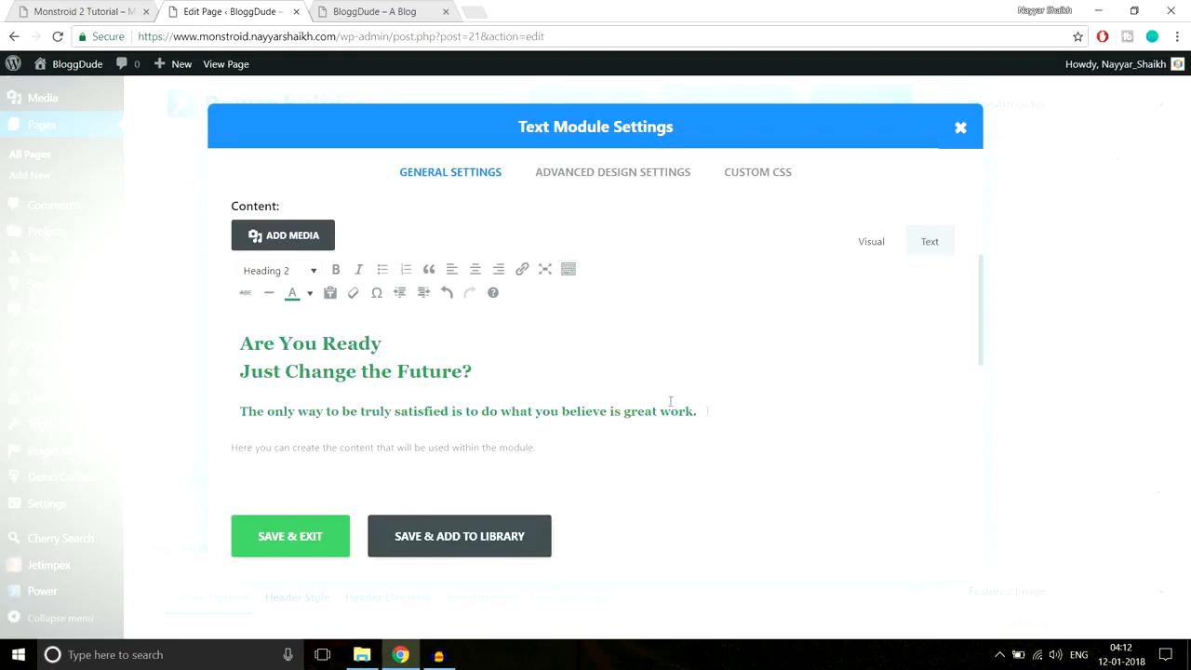
- Remove the Sea green with the no-colour swatch, leaving the text white
{"action": "left_click_drag", "start_coordinate": [720, 411], "coordinate": [235, 318]}
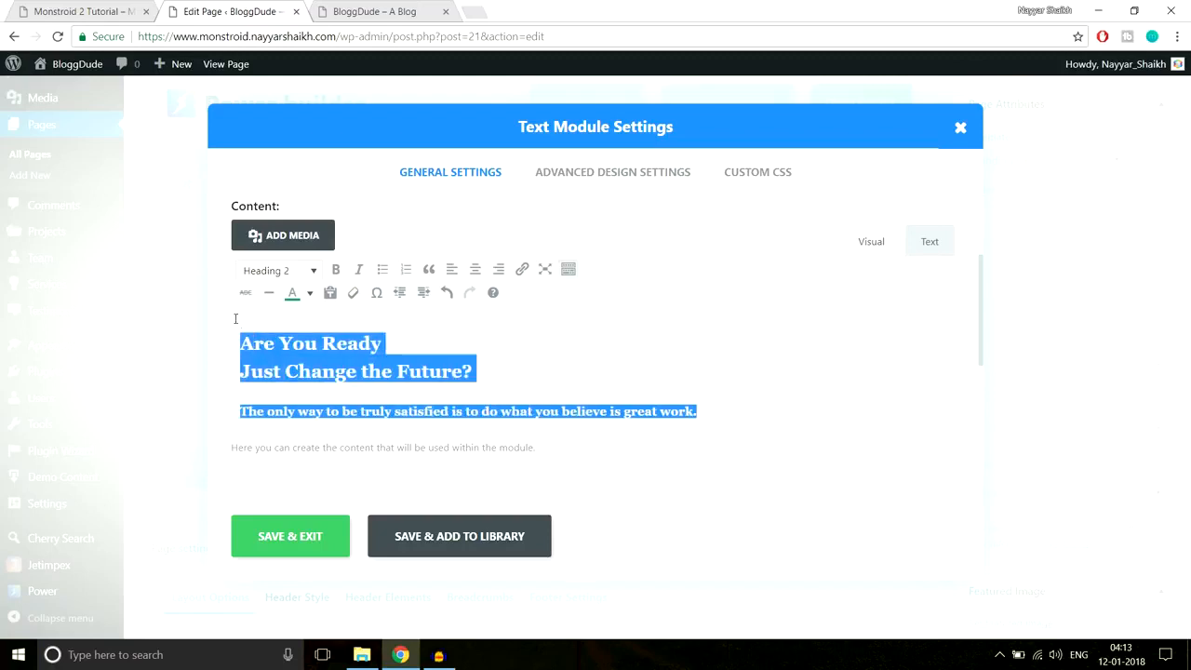
{"action": "left_click", "coordinate": [310, 294]}
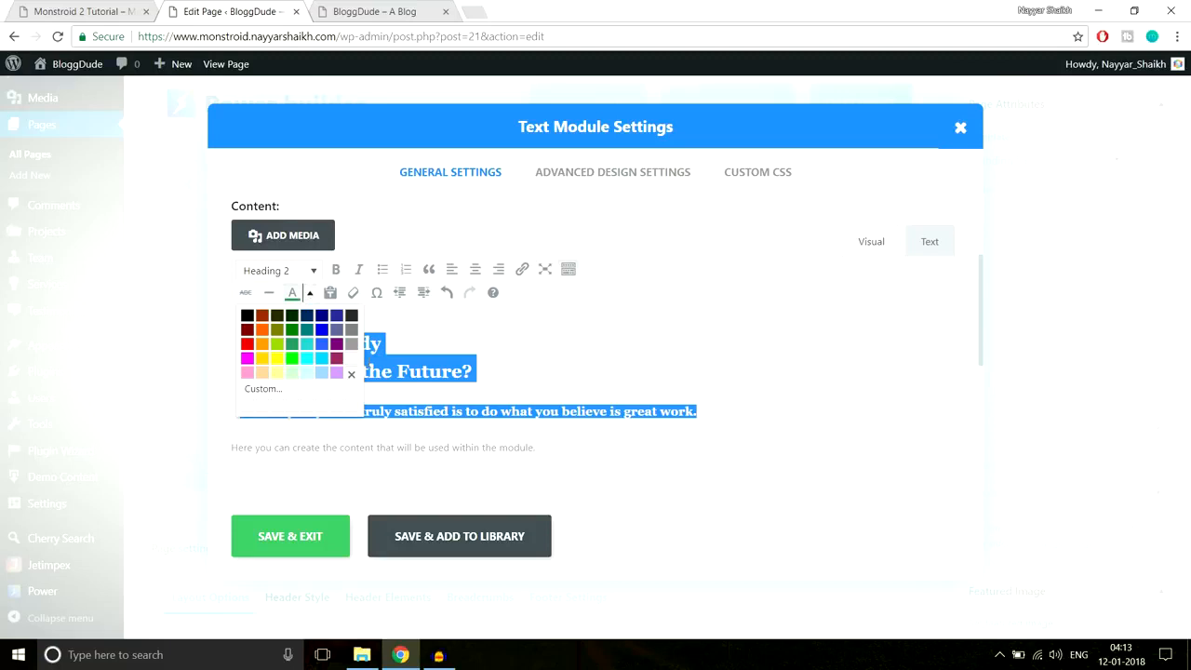
{"action": "left_click", "coordinate": [351, 374]}
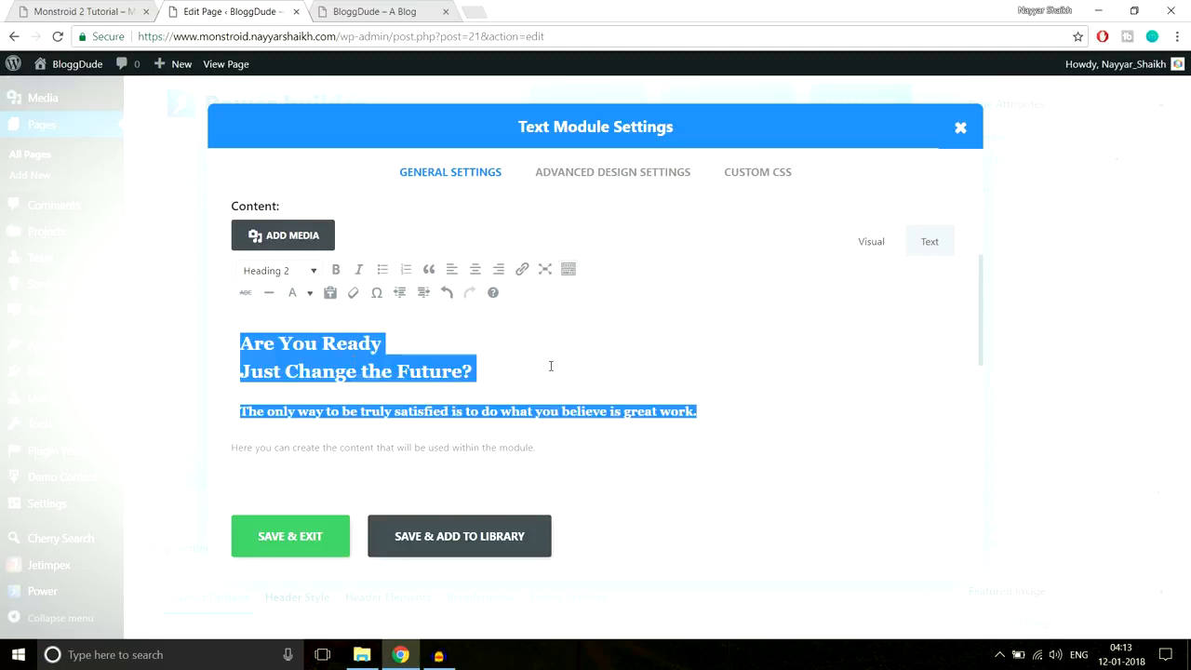
{"action": "key", "text": "Delete"}
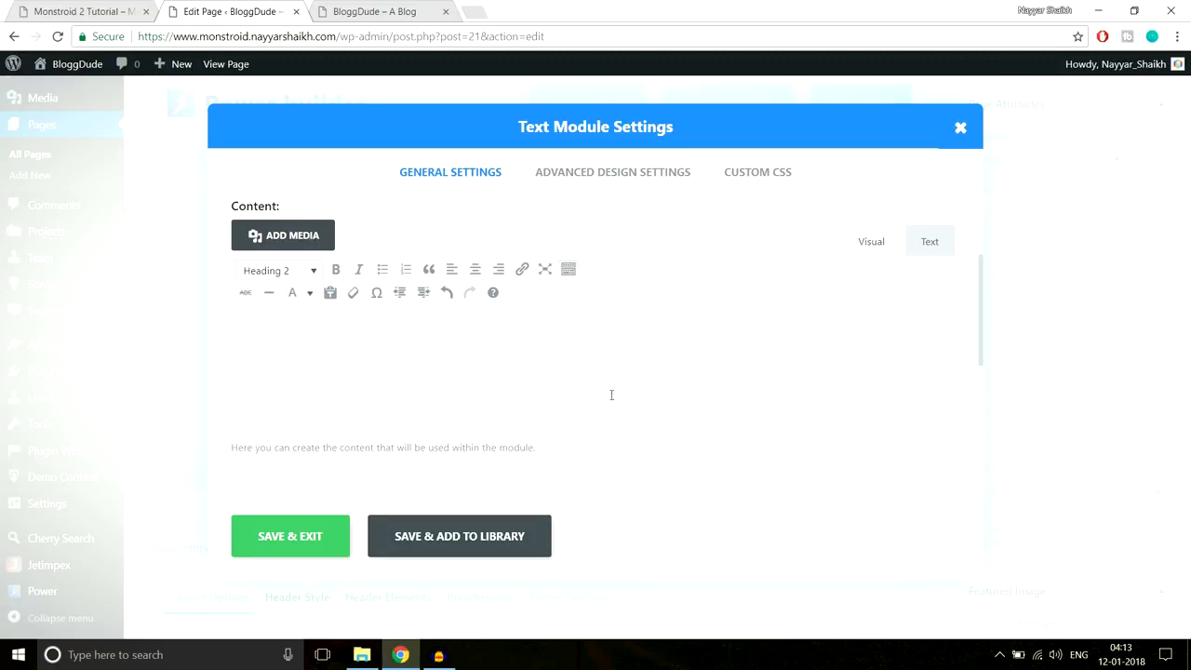
{"action": "left_click_drag", "start_coordinate": [652, 399], "coordinate": [304, 344]}
{"action": "left_click", "coordinate": [508, 350]}
{"action": "left_click_drag", "start_coordinate": [635, 400], "coordinate": [361, 322]}
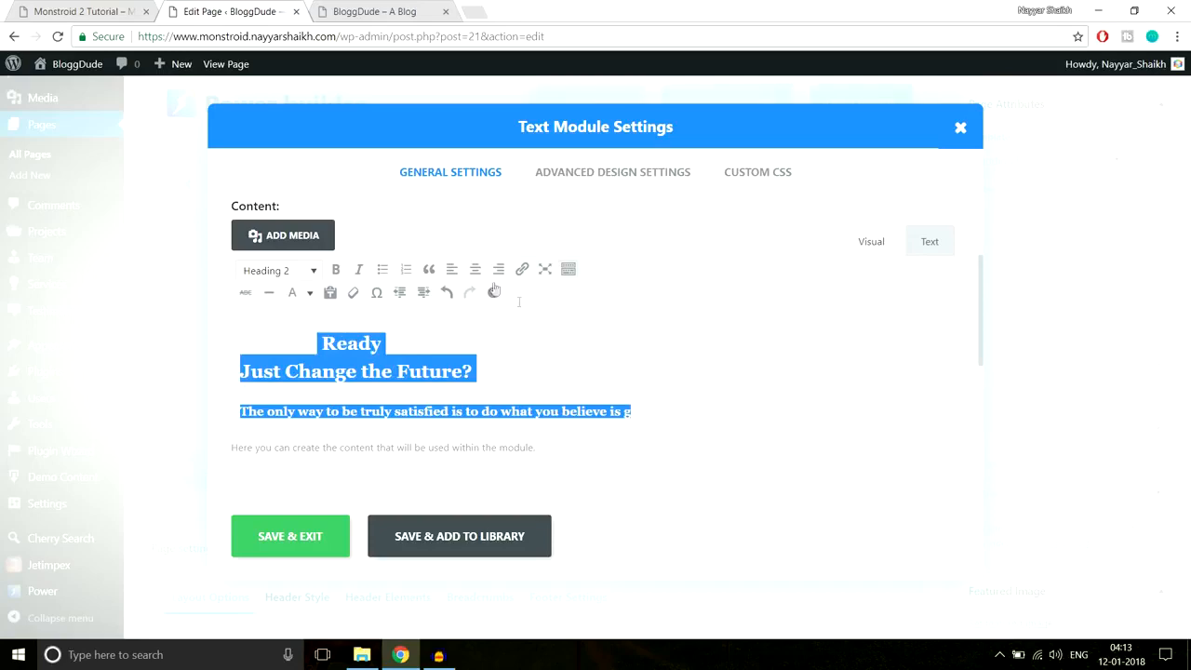
{"action": "scroll", "coordinate": [531, 372], "scroll_direction": "down", "scroll_amount": 1}
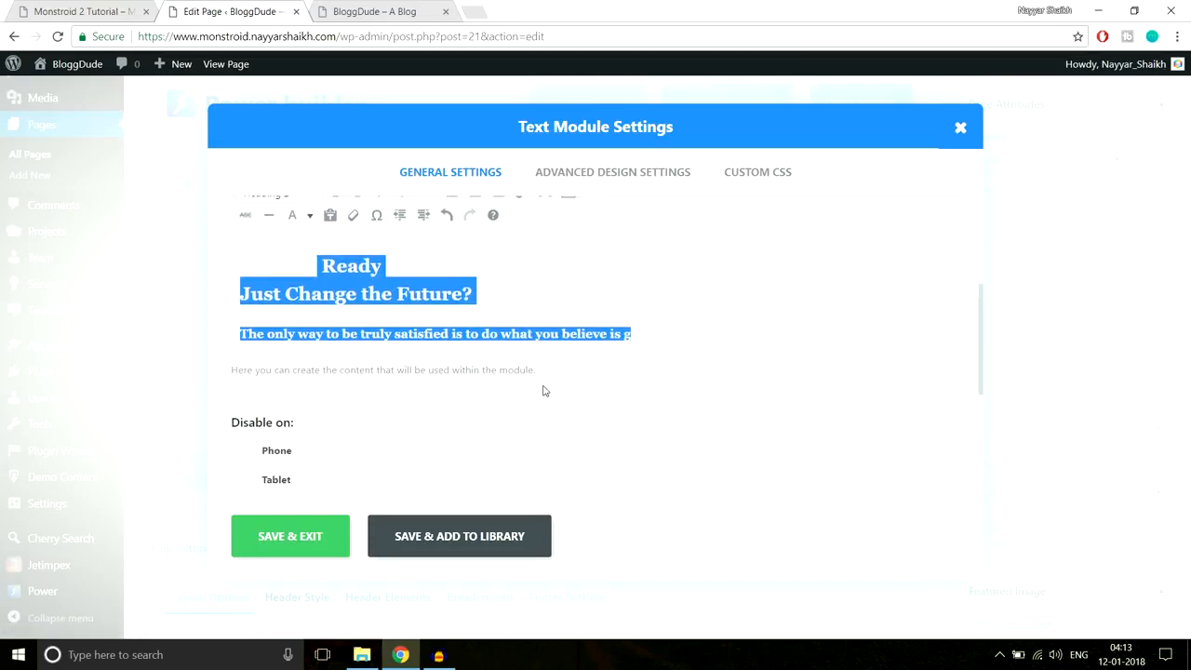
{"action": "scroll", "coordinate": [543, 372], "scroll_direction": "up", "scroll_amount": 1}
- Inspect the Text module's Advanced Design Settings, leaving the font at Default
{"action": "left_click", "coordinate": [567, 180]}
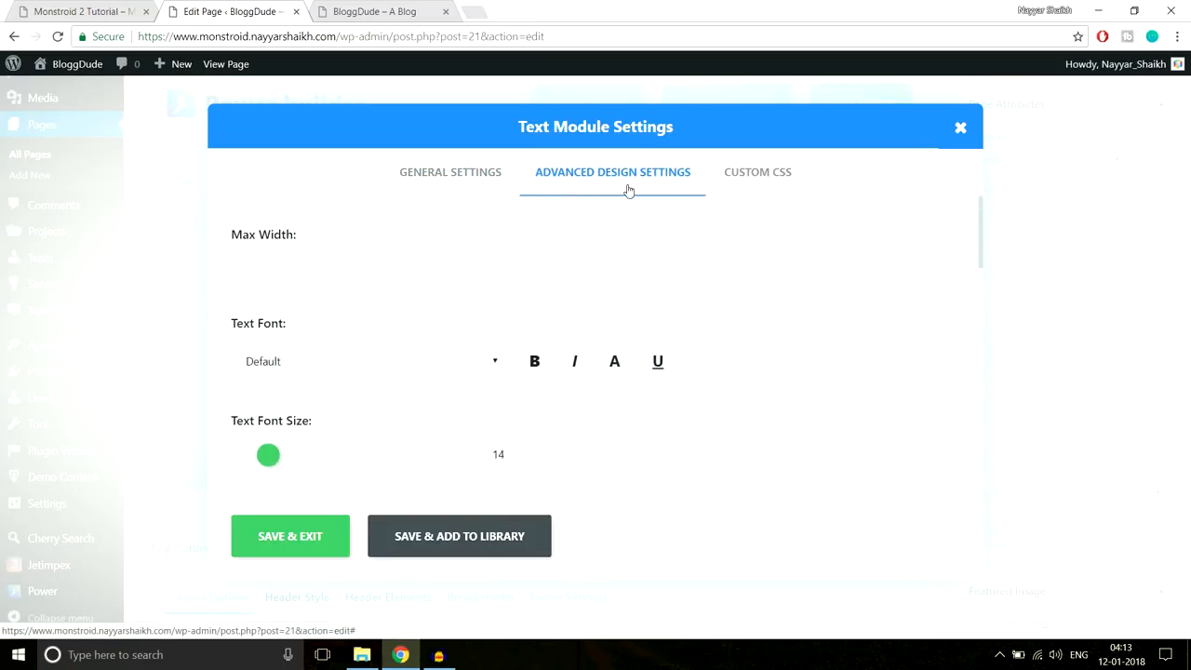
{"action": "left_click", "coordinate": [287, 255]}
{"action": "scroll", "coordinate": [792, 318], "scroll_direction": "down", "scroll_amount": 1}
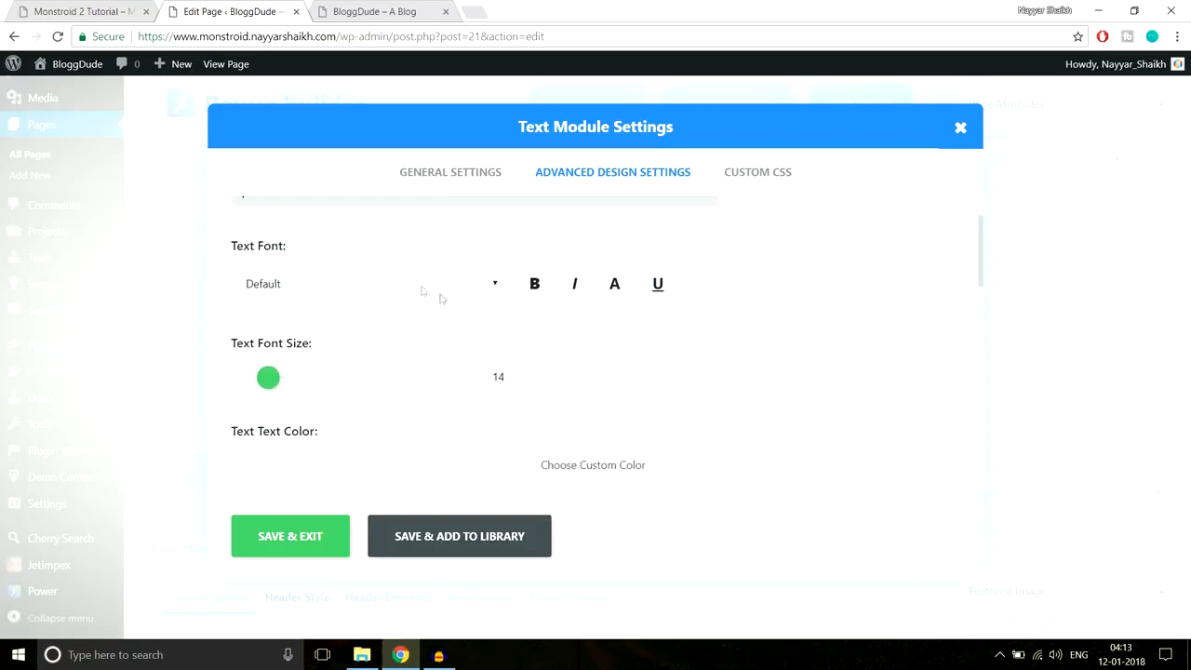
{"action": "left_click", "coordinate": [417, 285]}
{"action": "left_click", "coordinate": [641, 320]}
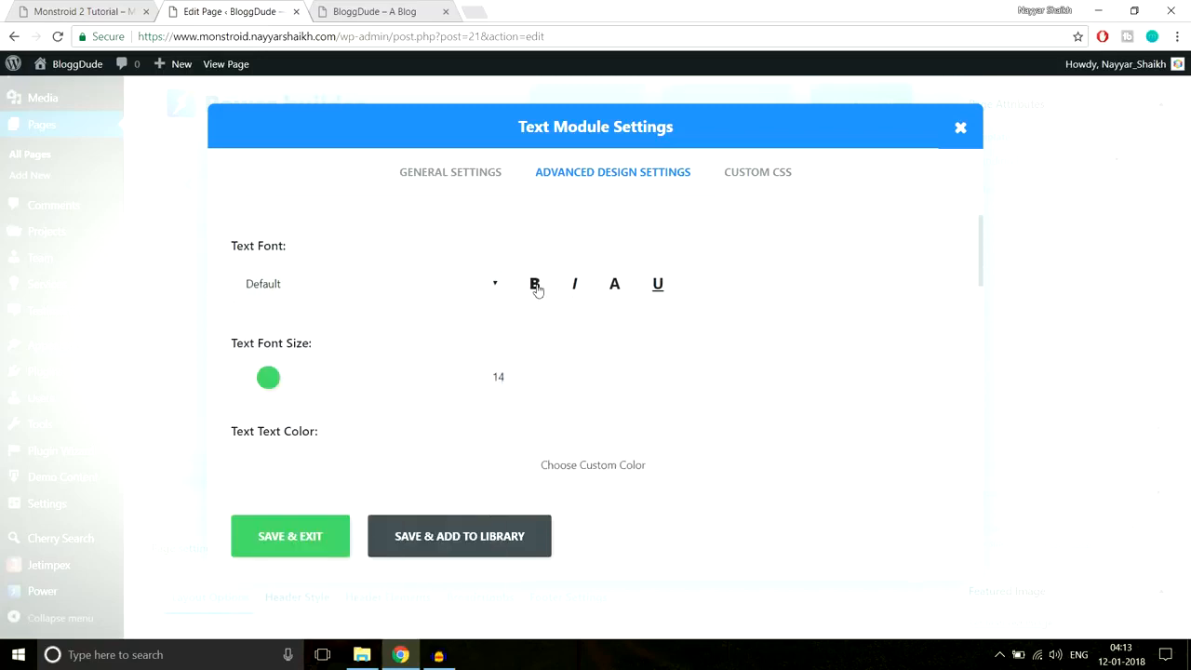
- Scroll through the remaining spacing options and bring up the Monstroid 2 demo homepage
{"action": "scroll", "coordinate": [844, 295], "scroll_direction": "down", "scroll_amount": 1}
{"action": "scroll", "coordinate": [838, 298], "scroll_direction": "up", "scroll_amount": 1}
{"action": "scroll", "coordinate": [406, 311], "scroll_direction": "down", "scroll_amount": 2}
{"action": "scroll", "coordinate": [279, 300], "scroll_direction": "up", "scroll_amount": 1}
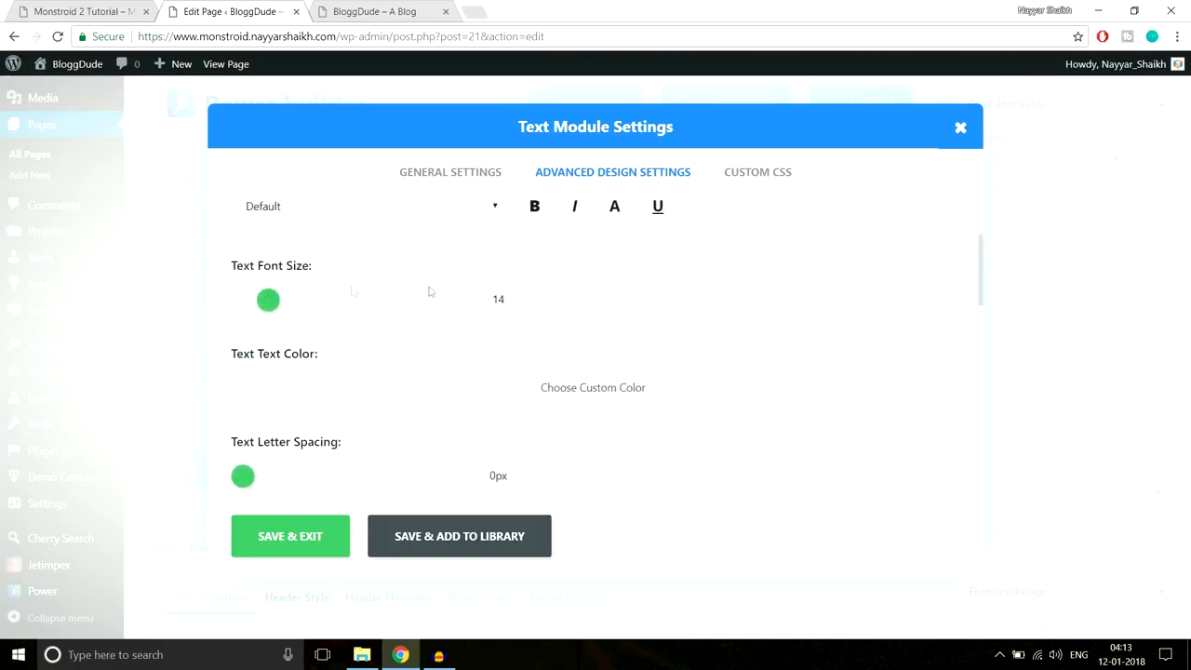
{"action": "scroll", "coordinate": [744, 354], "scroll_direction": "down", "scroll_amount": 1}
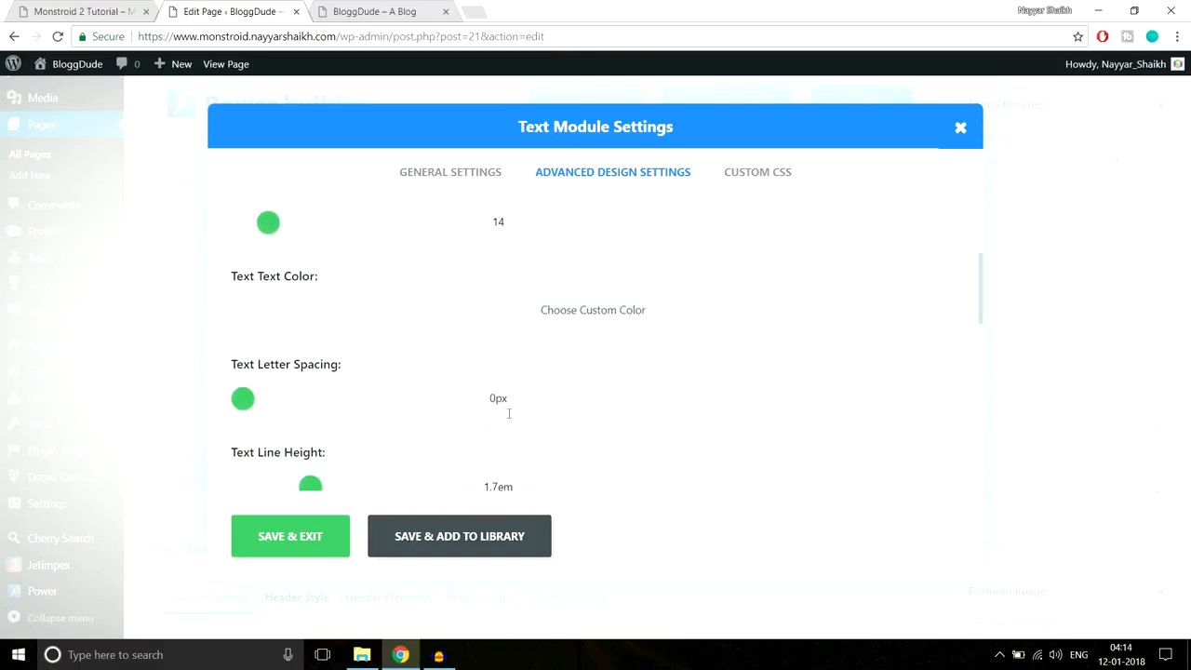
{"action": "scroll", "coordinate": [633, 364], "scroll_direction": "down", "scroll_amount": 4}
{"action": "scroll", "coordinate": [635, 363], "scroll_direction": "down", "scroll_amount": 3}
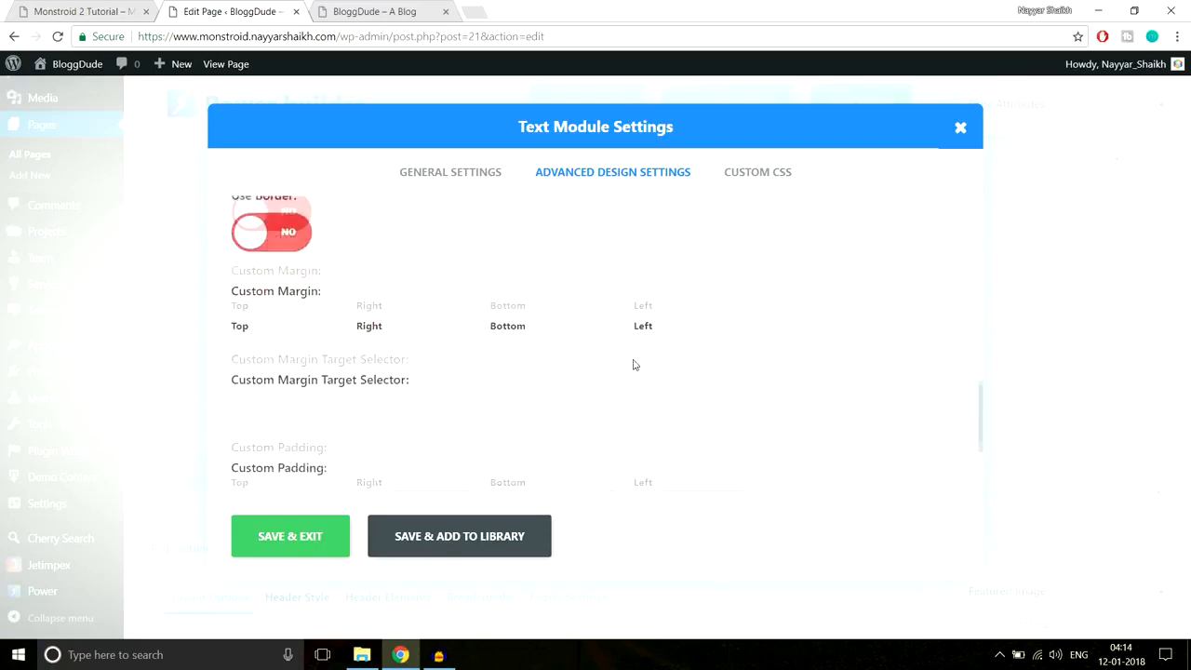
{"action": "scroll", "coordinate": [634, 364], "scroll_direction": "up", "scroll_amount": 4}
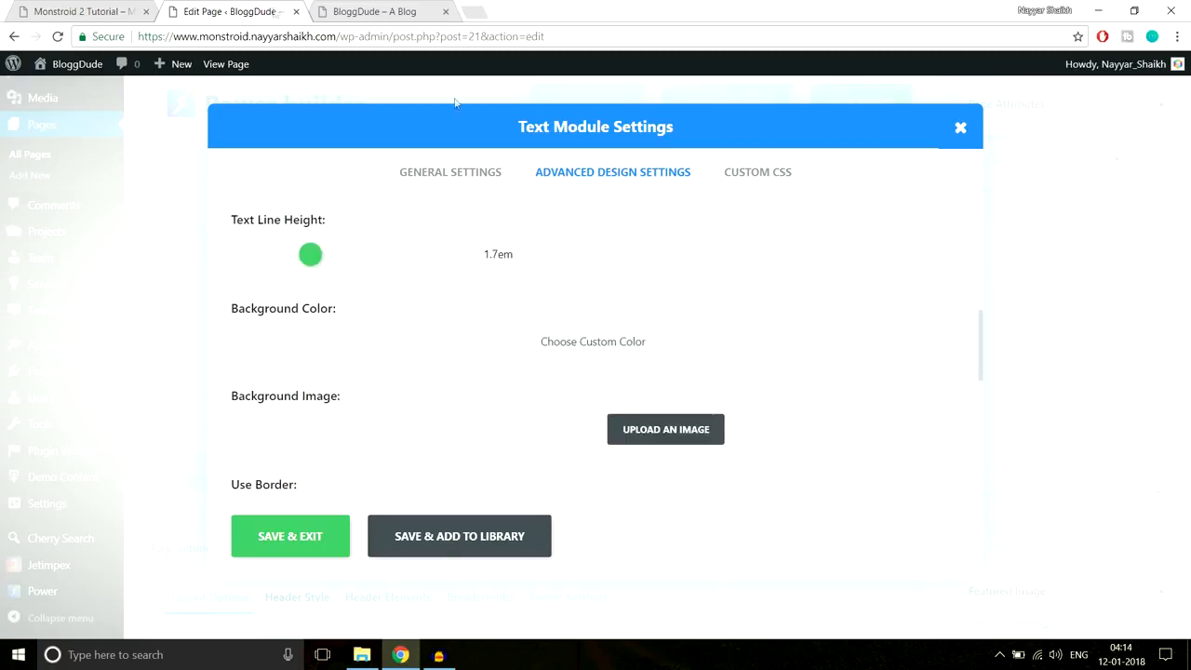
{"action": "left_click", "coordinate": [61, 10]}
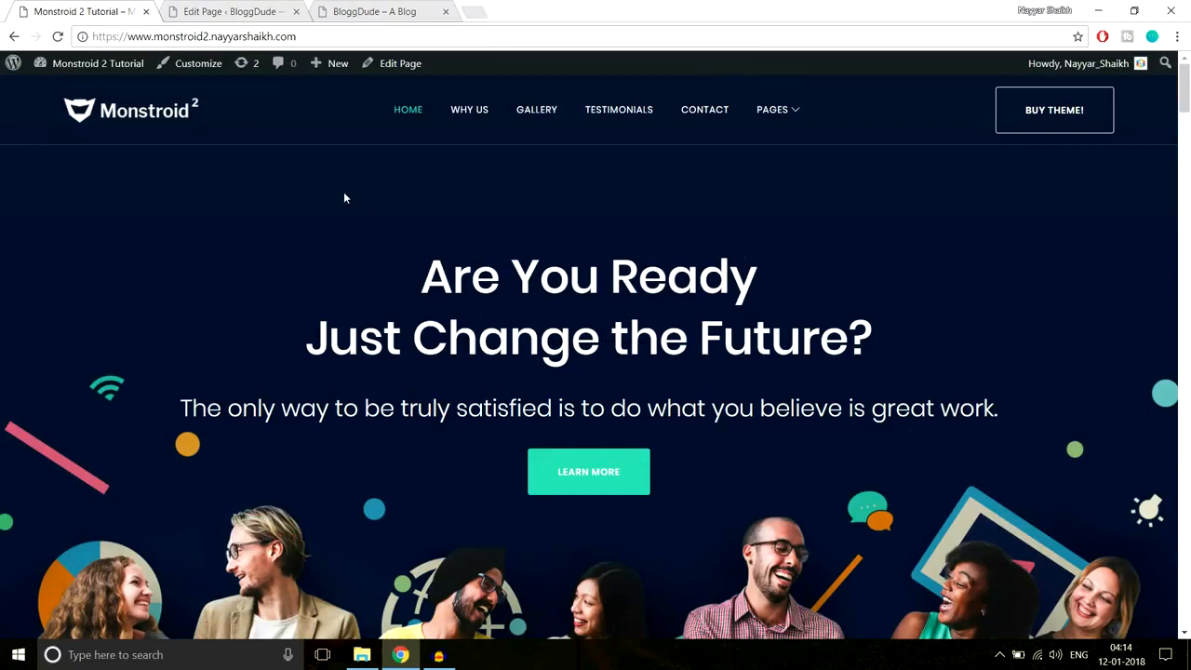
- Save and exit the Text Module Settings
{"action": "left_click", "coordinate": [237, 11]}
{"action": "left_click", "coordinate": [437, 173]}
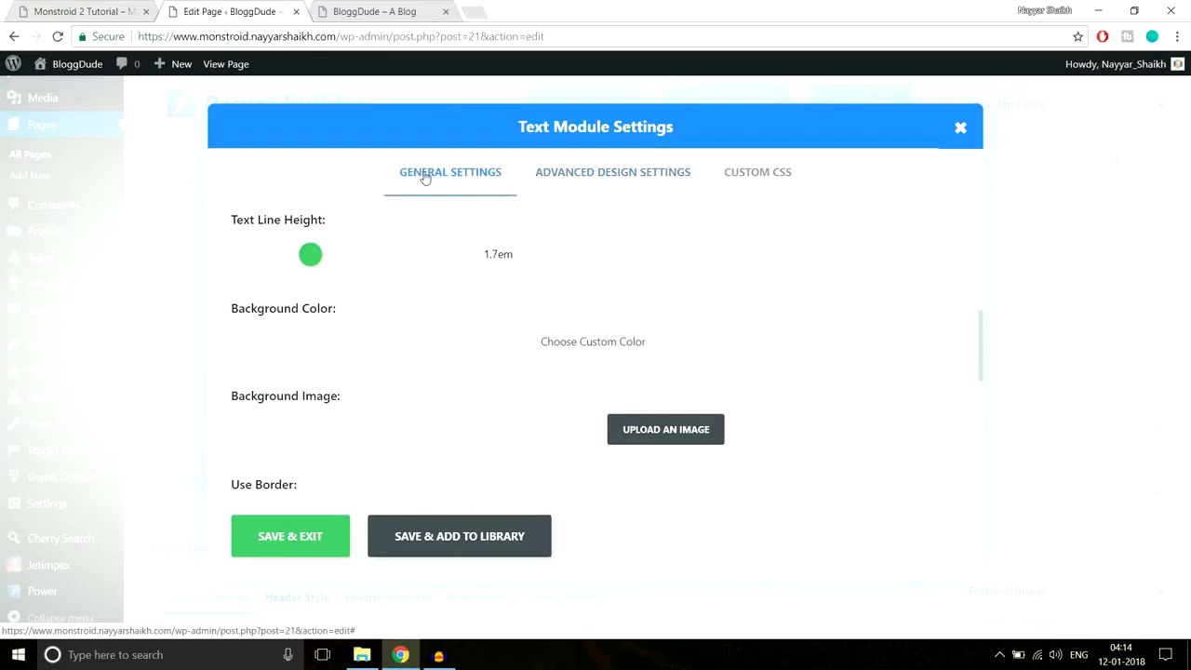
{"action": "left_click", "coordinate": [290, 537]}
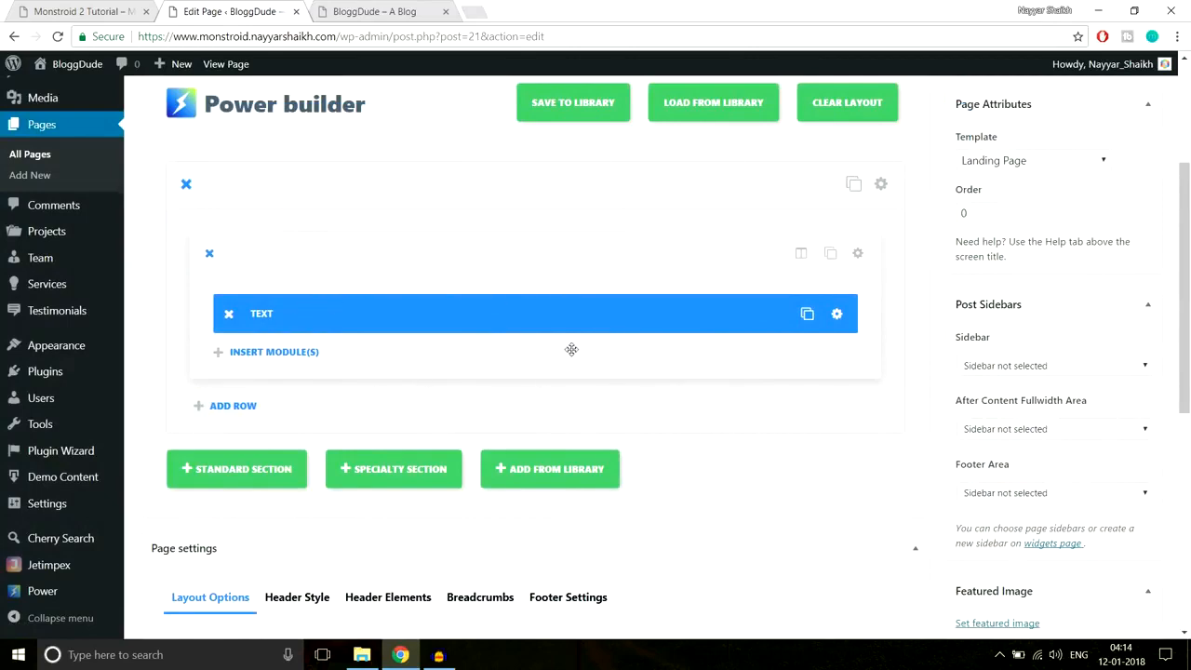
- View the live Monstroid 2 homepage, then return to the Homepage editor
{"action": "left_click", "coordinate": [75, 11]}
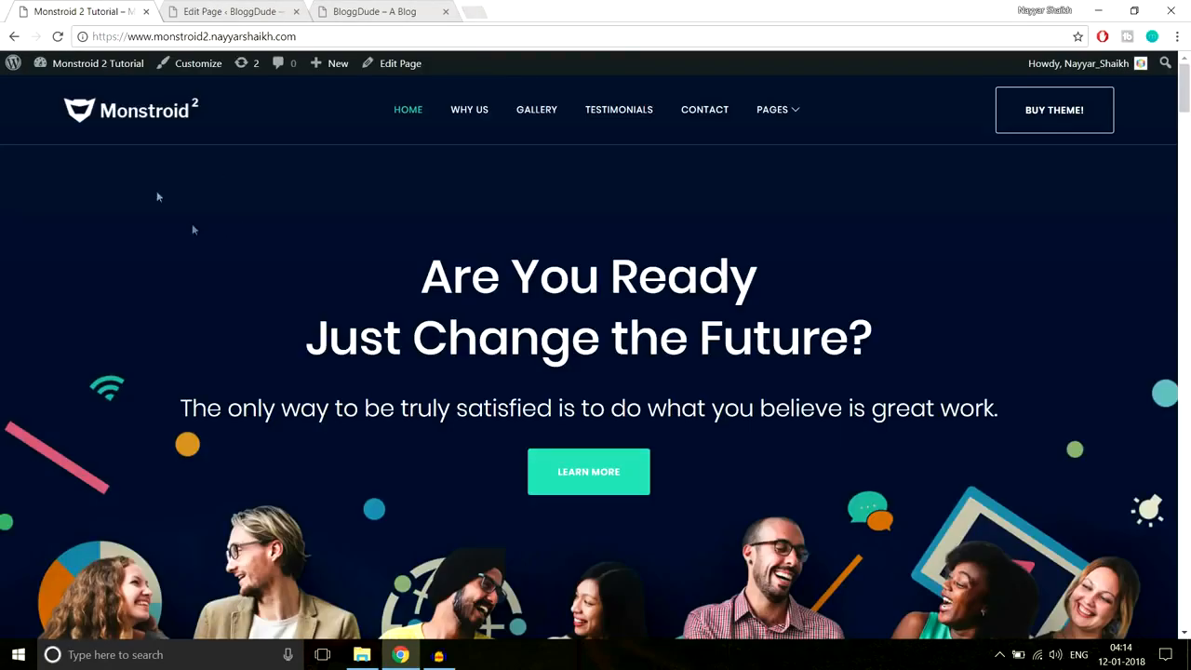
{"action": "scroll", "coordinate": [1125, 450], "scroll_direction": "down", "scroll_amount": 2}
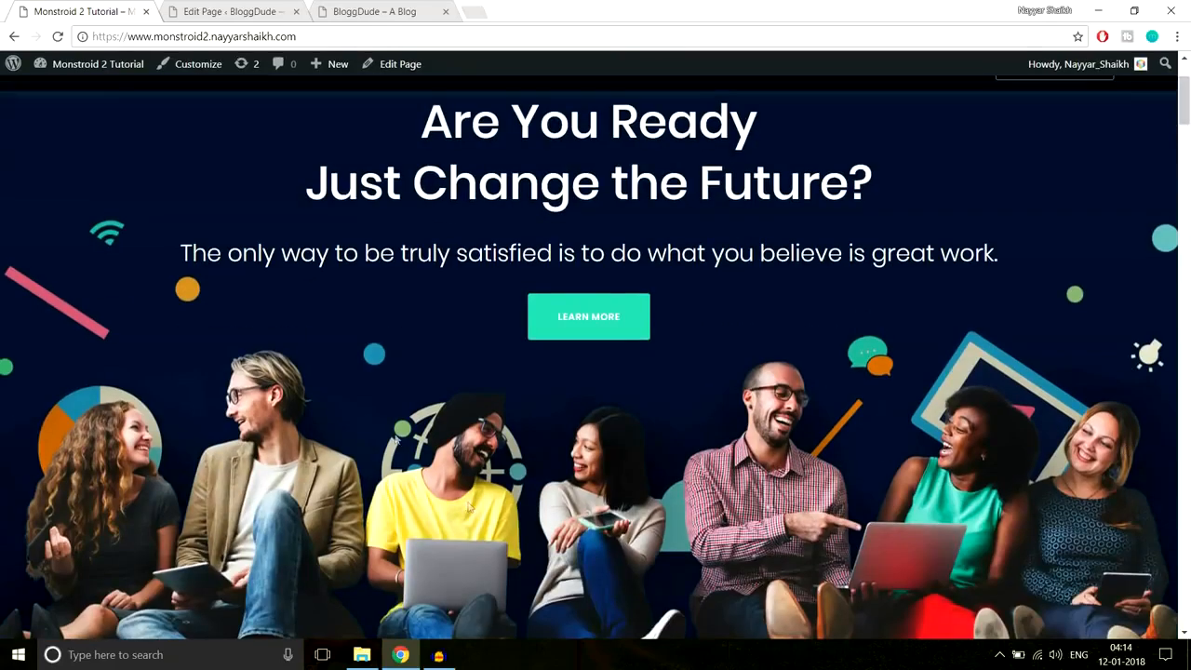
{"action": "scroll", "coordinate": [772, 505], "scroll_direction": "up", "scroll_amount": 2}
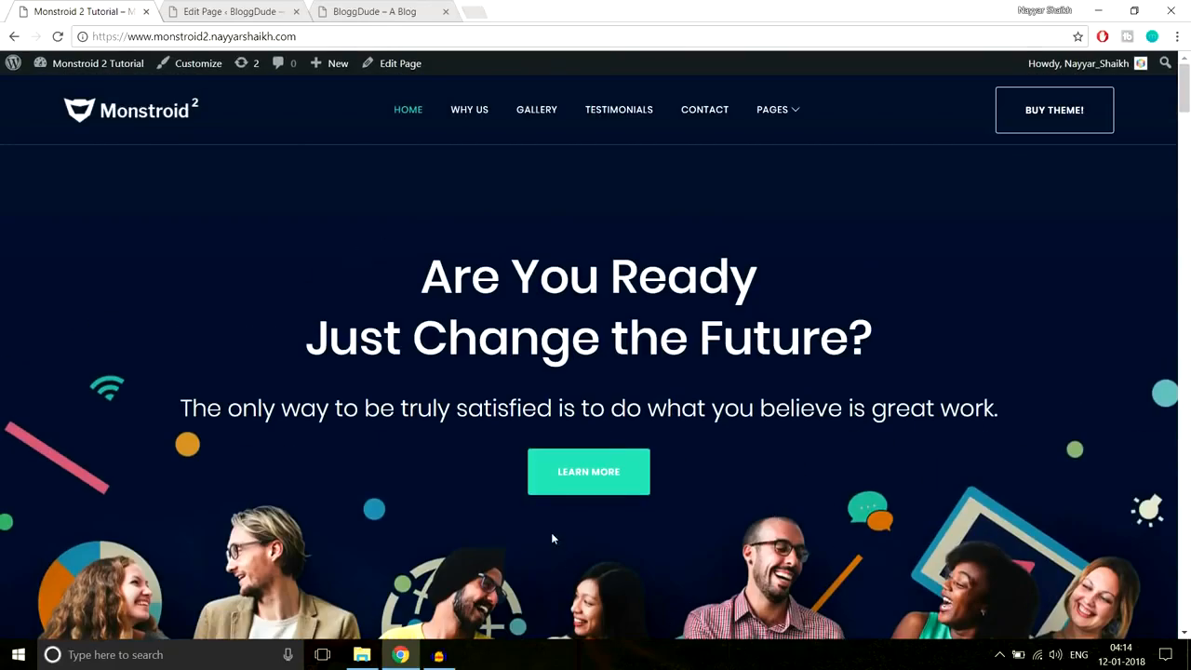
{"action": "left_click", "coordinate": [277, 7]}
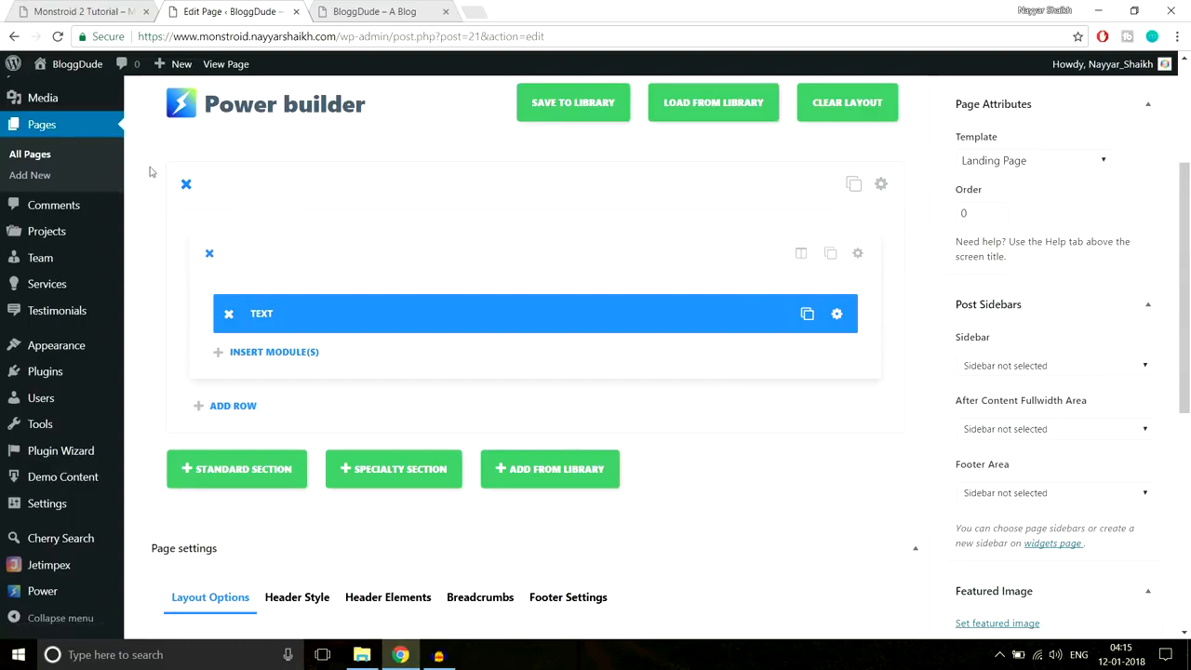
- Start uploading a section background image, browsing up to the Monstroid-2 folder
{"action": "left_click", "coordinate": [880, 185]}
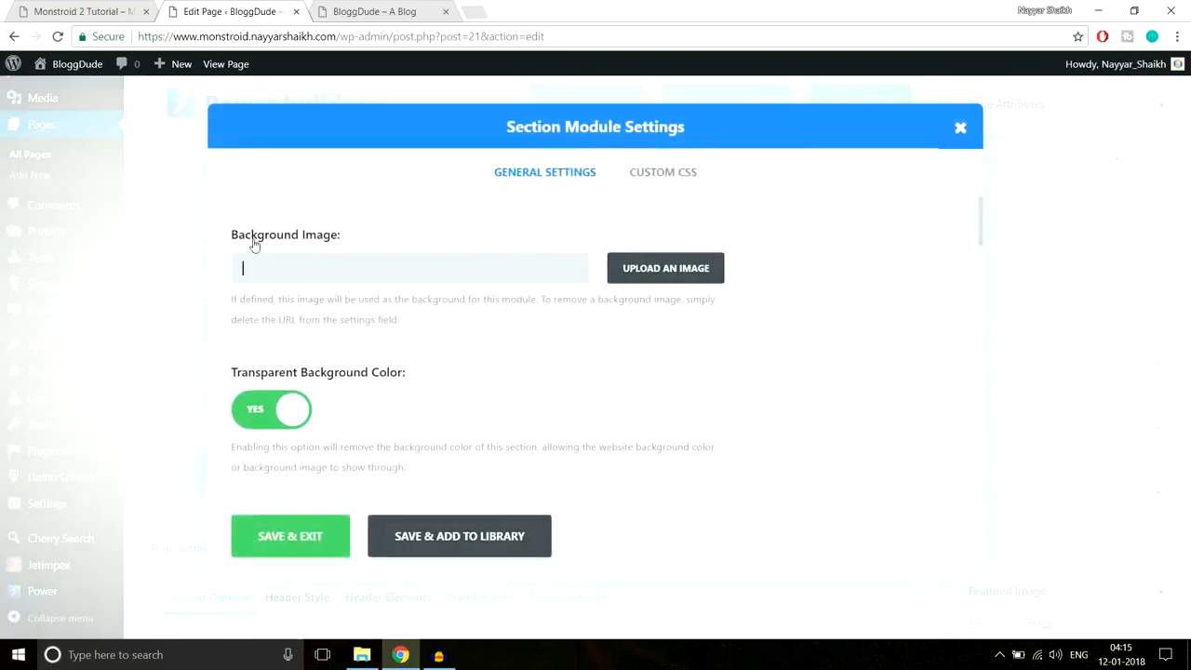
{"action": "left_click", "coordinate": [676, 272]}
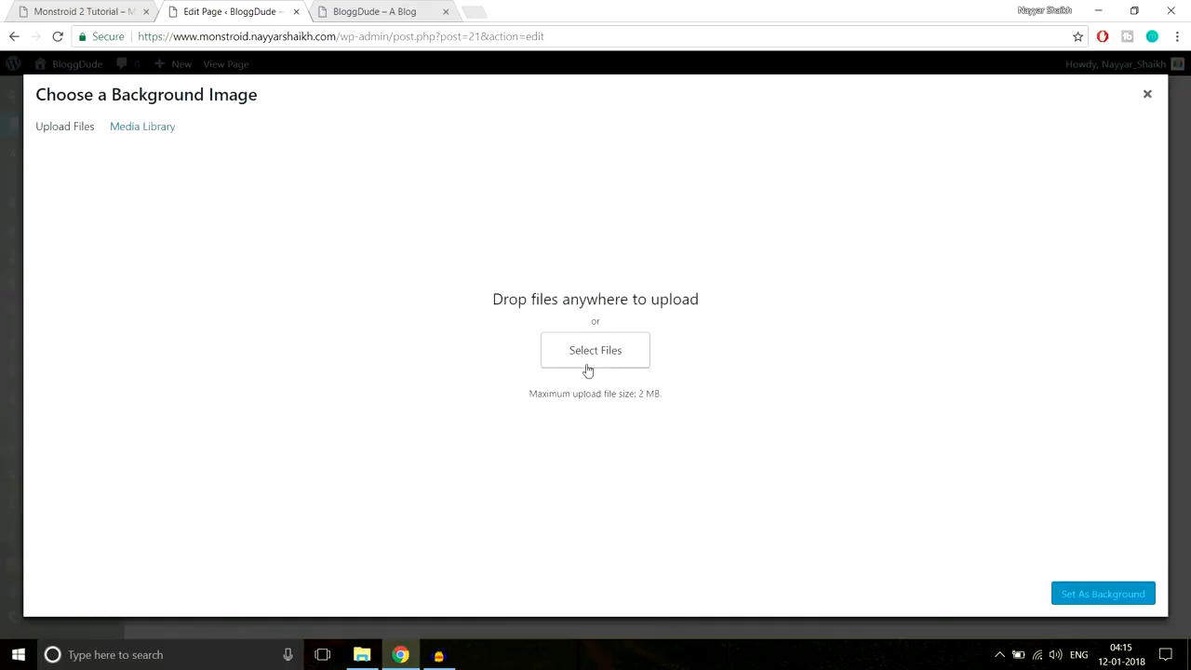
{"action": "left_click", "coordinate": [595, 348]}
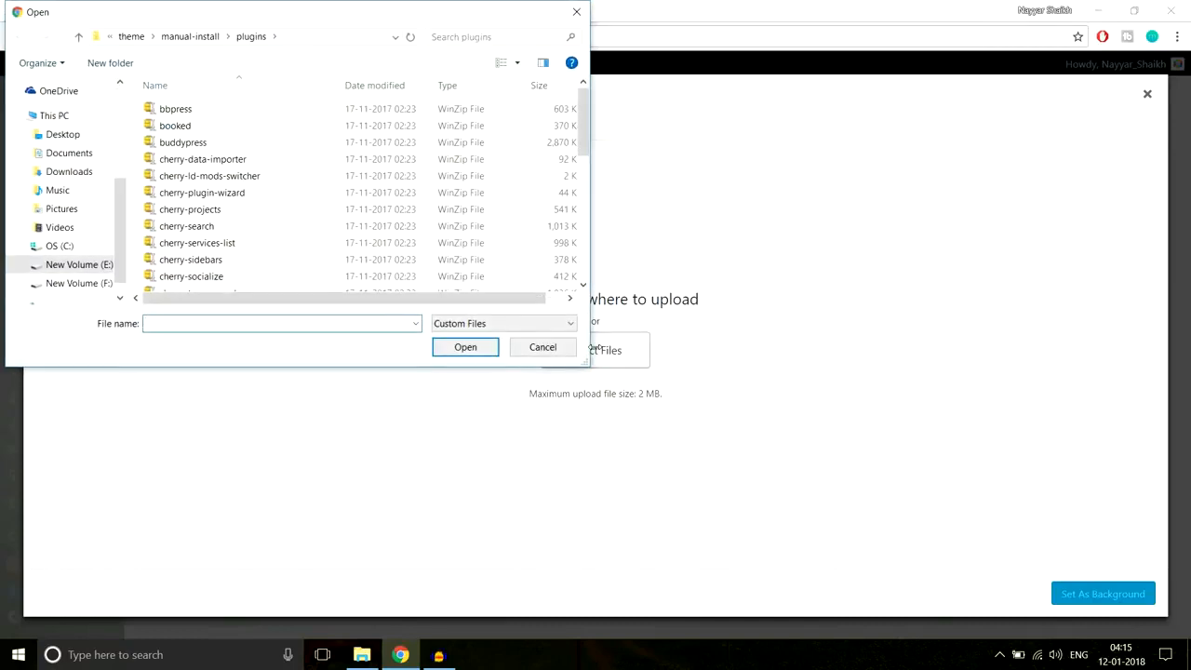
{"action": "left_click", "coordinate": [130, 37]}
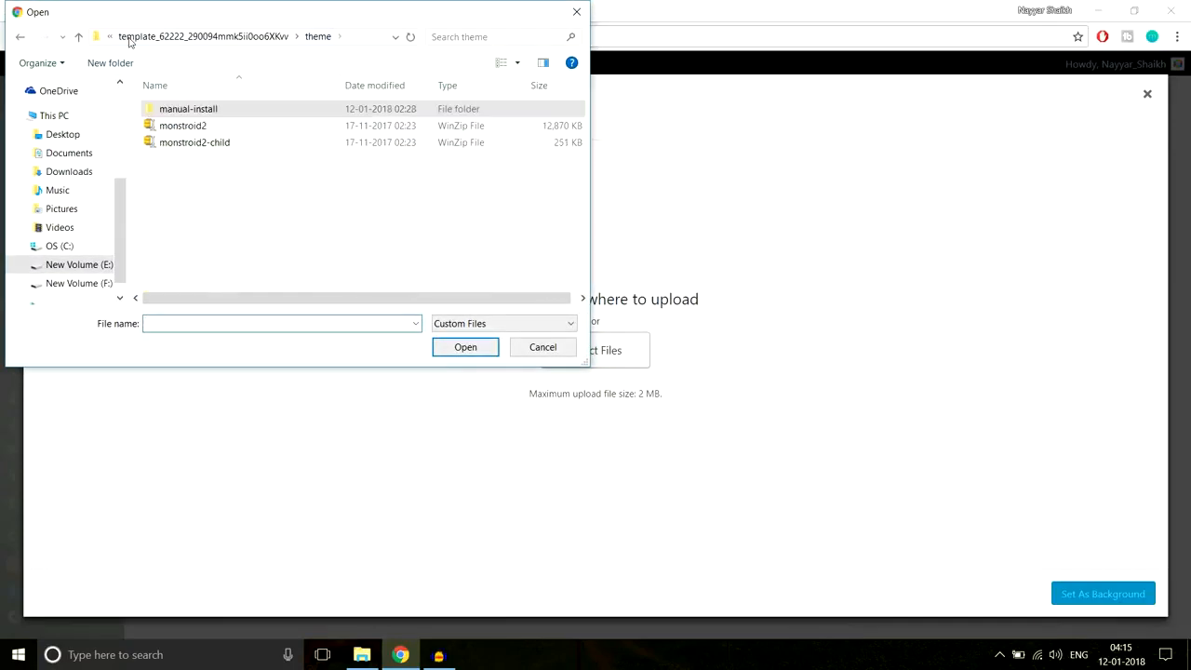
{"action": "left_click", "coordinate": [164, 38]}
{"action": "left_click", "coordinate": [139, 36]}
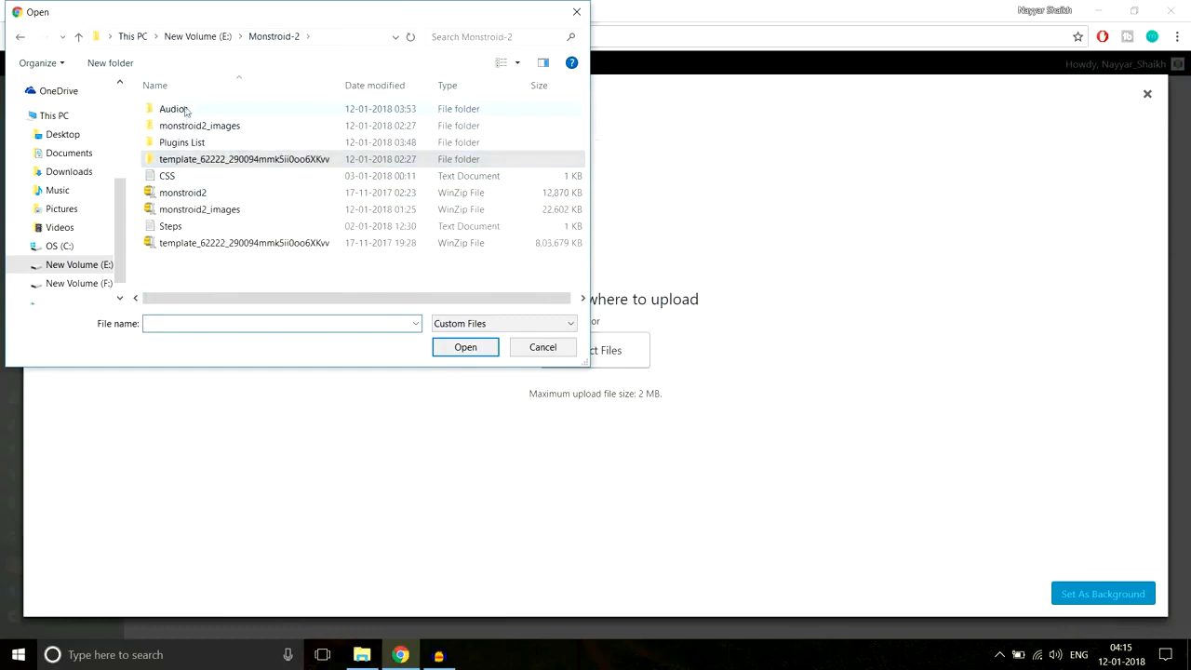
- Upload Home-Top from monstroid2_images > Home Page and set it as the section background
{"action": "double_click", "coordinate": [248, 126]}
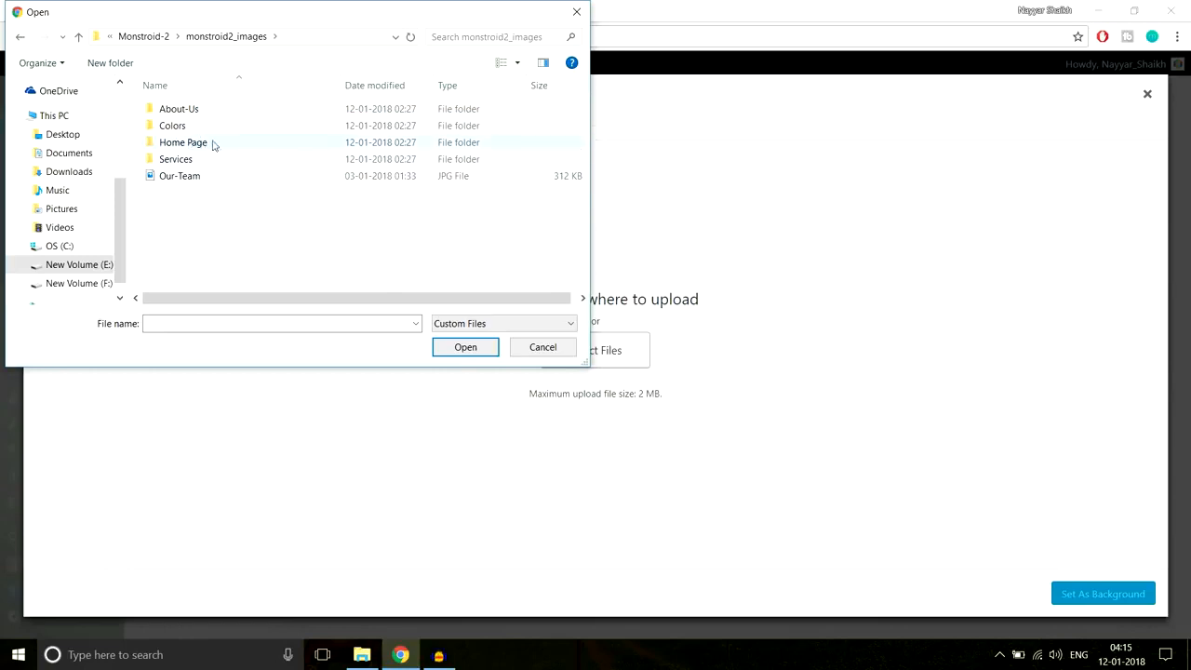
{"action": "double_click", "coordinate": [206, 146]}
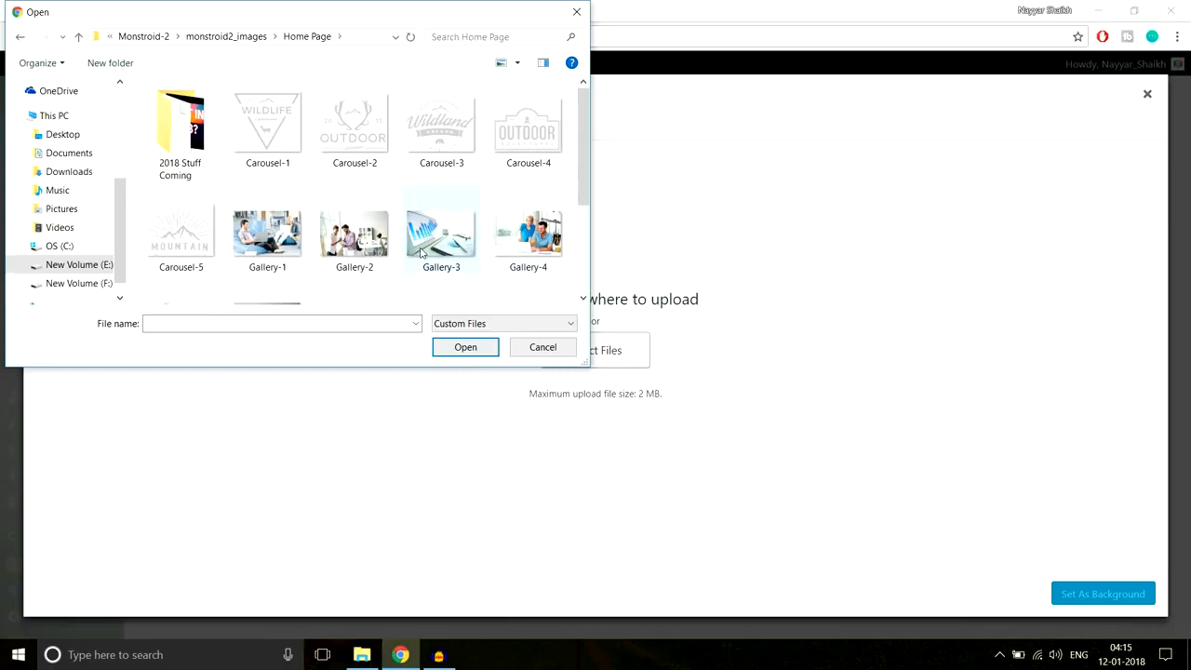
{"action": "scroll", "coordinate": [454, 266], "scroll_direction": "down", "scroll_amount": 3}
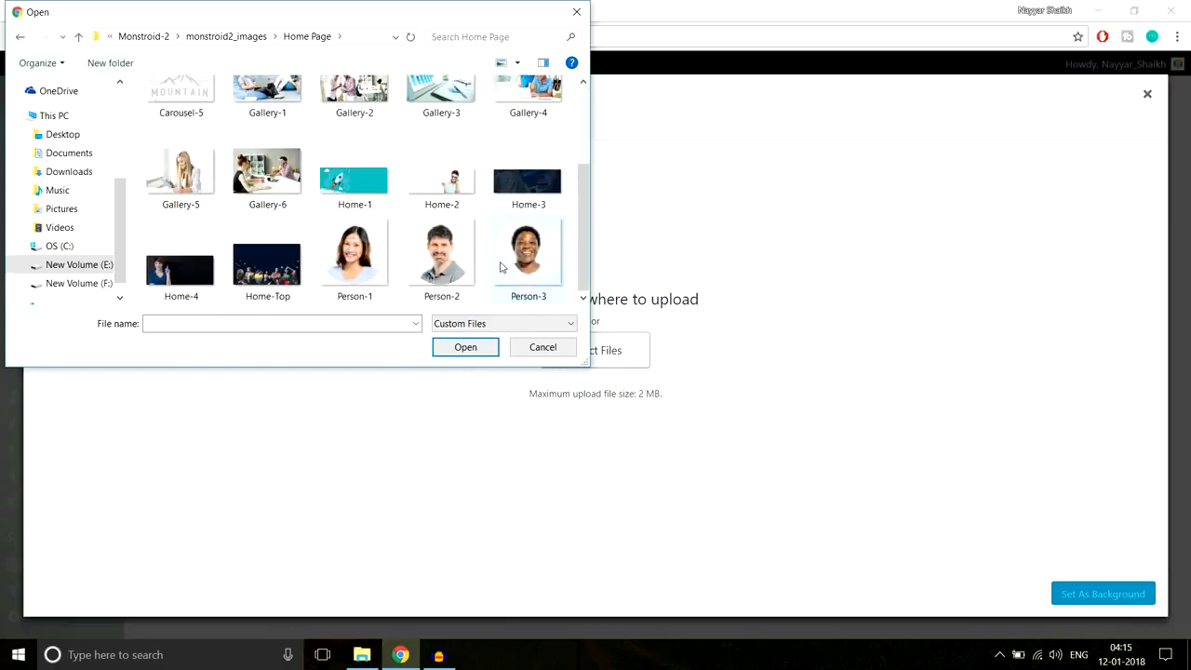
{"action": "left_click", "coordinate": [268, 268]}
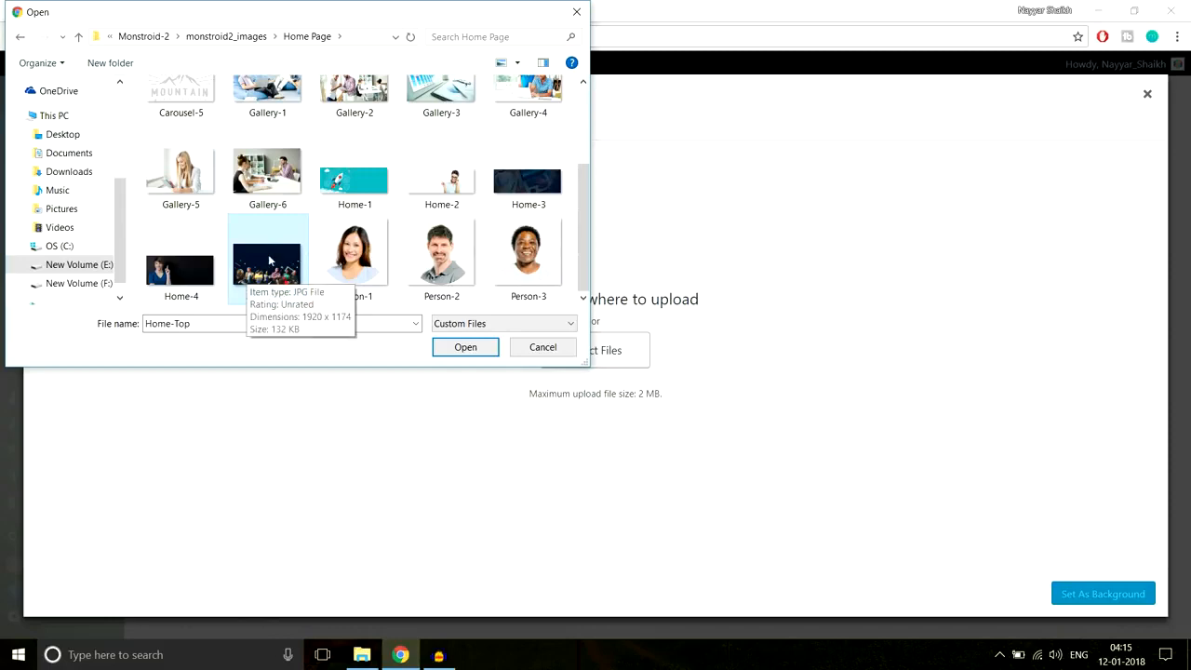
{"action": "left_click", "coordinate": [468, 350]}
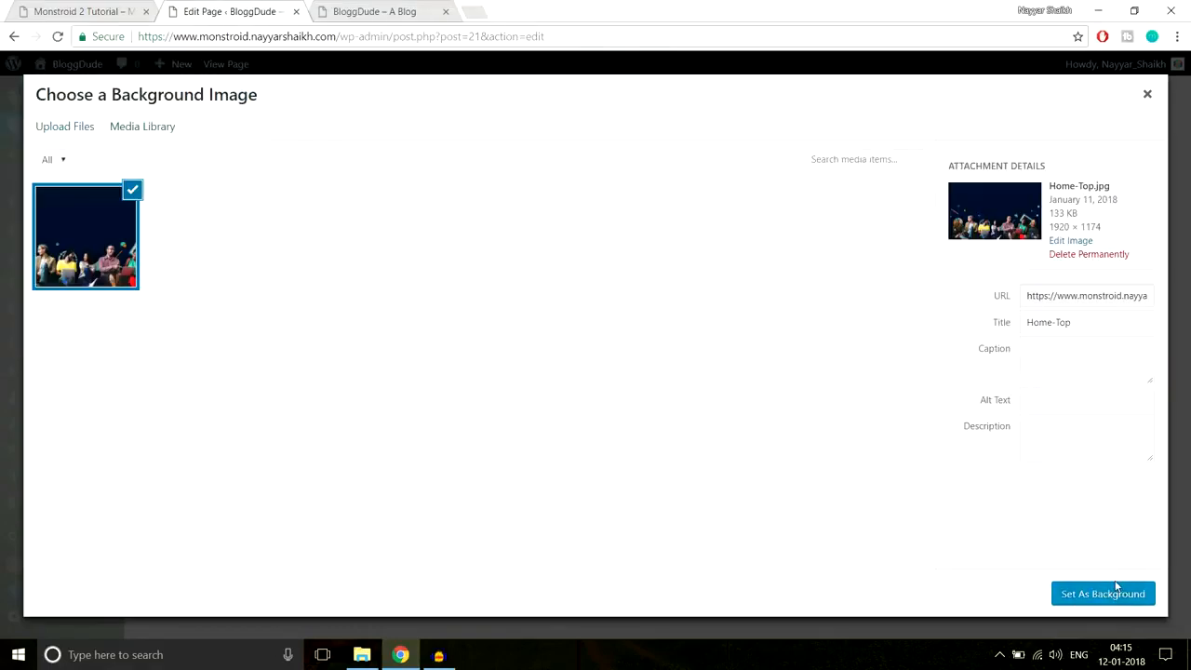
{"action": "left_click", "coordinate": [1105, 595]}
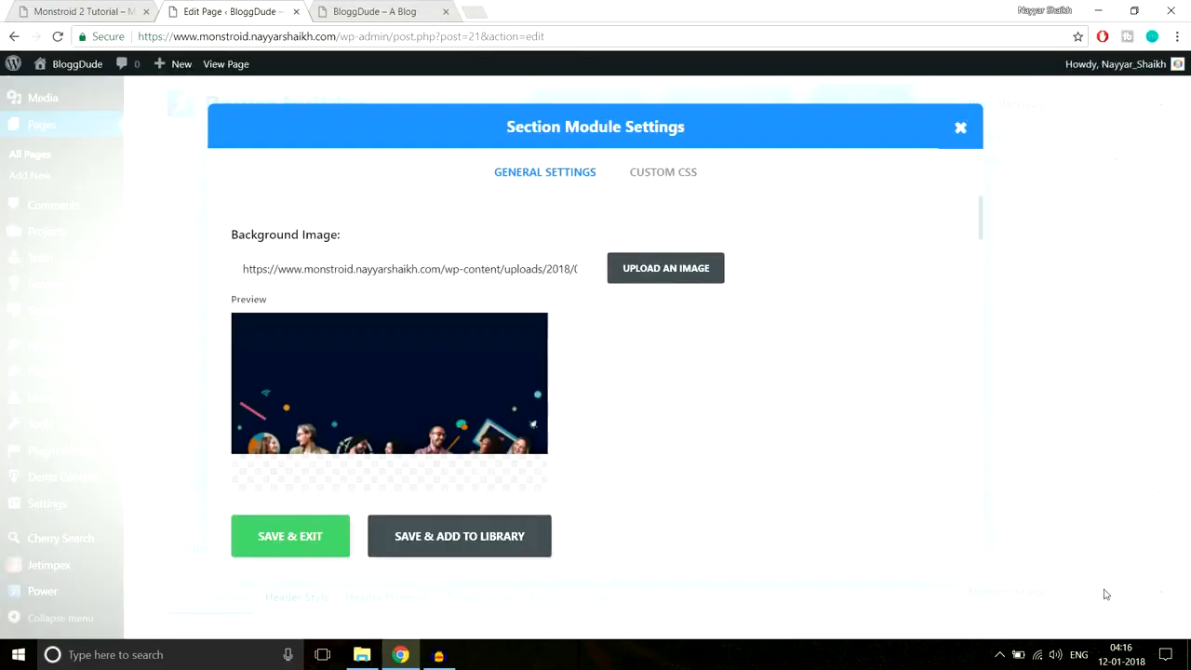
- Review the Section Module Settings' background options
{"action": "scroll", "coordinate": [927, 445], "scroll_direction": "down", "scroll_amount": 3}
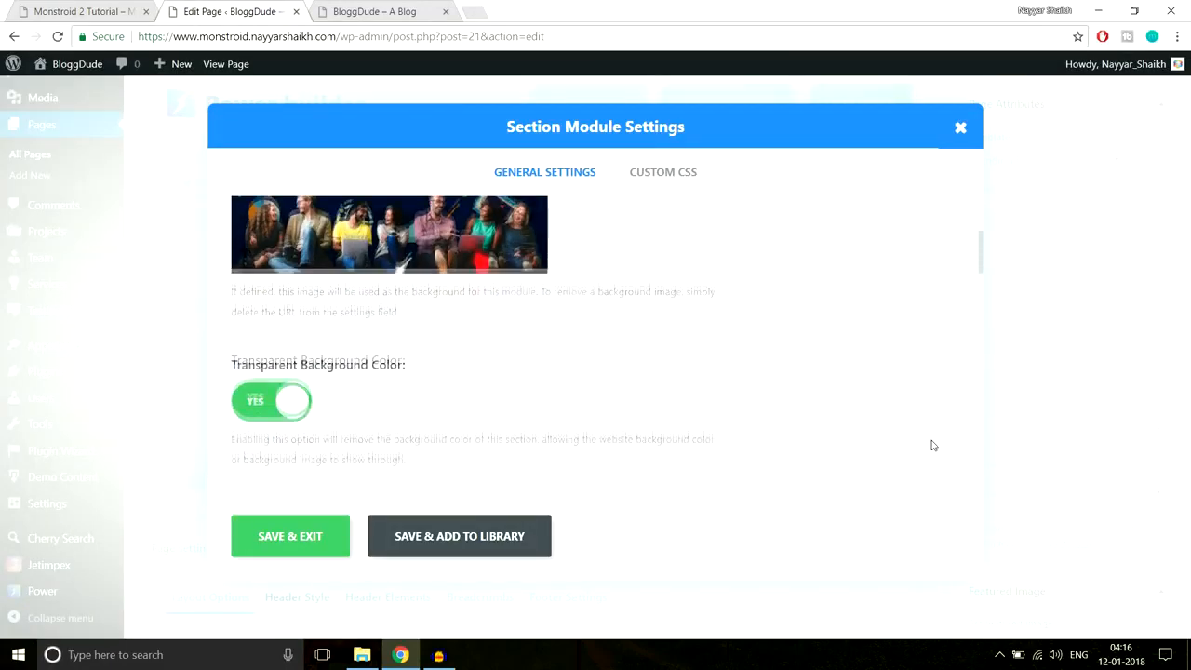
{"action": "scroll", "coordinate": [932, 447], "scroll_direction": "down", "scroll_amount": 5}
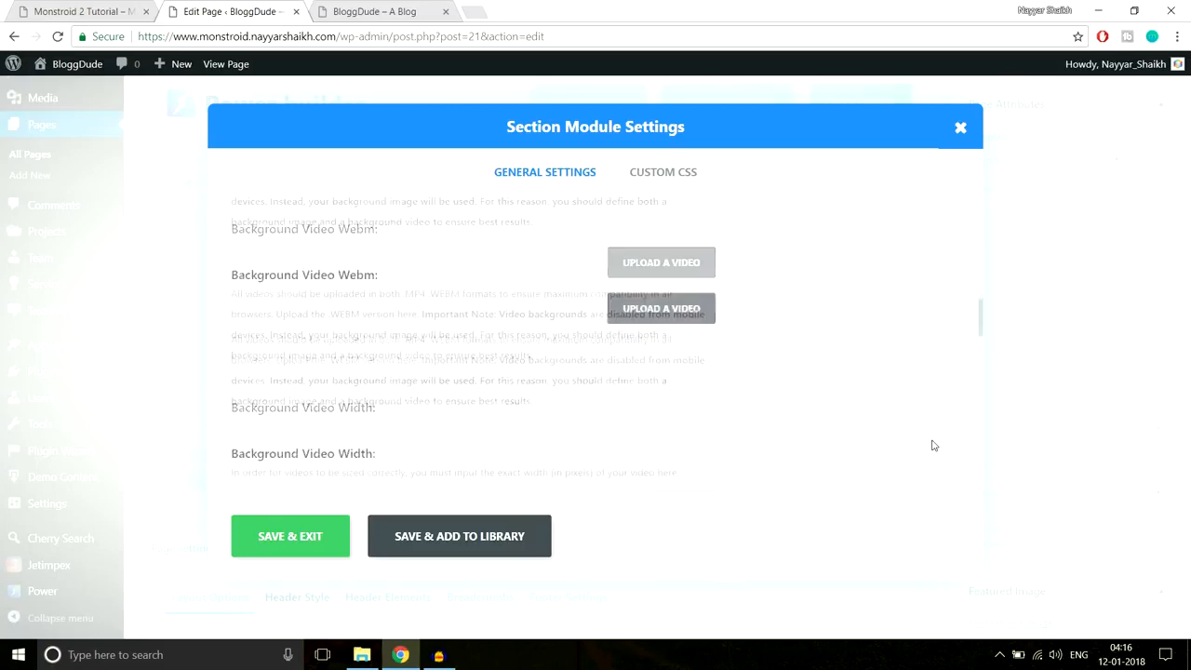
{"action": "scroll", "coordinate": [932, 446], "scroll_direction": "down", "scroll_amount": 2}
{"action": "scroll", "coordinate": [930, 444], "scroll_direction": "up", "scroll_amount": 3}
{"action": "scroll", "coordinate": [615, 388], "scroll_direction": "down", "scroll_amount": 1}
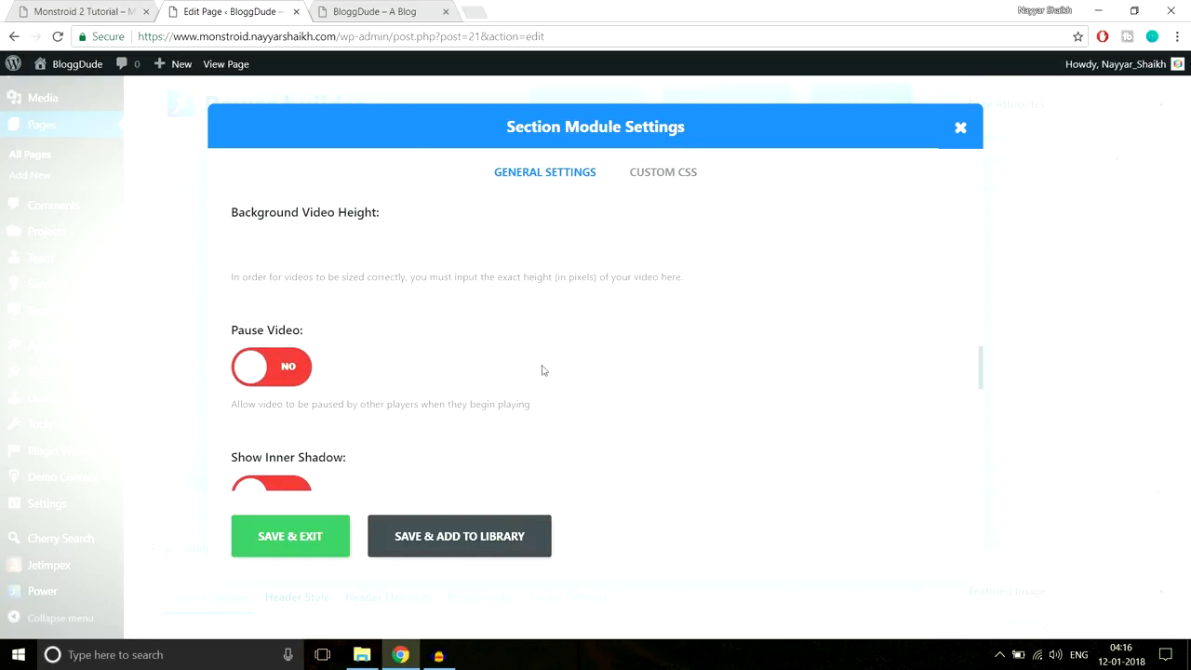
{"action": "scroll", "coordinate": [510, 344], "scroll_direction": "down", "scroll_amount": 1}
{"action": "scroll", "coordinate": [515, 348], "scroll_direction": "up", "scroll_amount": 1}
{"action": "left_click", "coordinate": [412, 236]}
- Save and exit the section settings, then update the Homepage
{"action": "scroll", "coordinate": [525, 336], "scroll_direction": "down", "scroll_amount": 1}
{"action": "scroll", "coordinate": [374, 284], "scroll_direction": "down", "scroll_amount": 3}
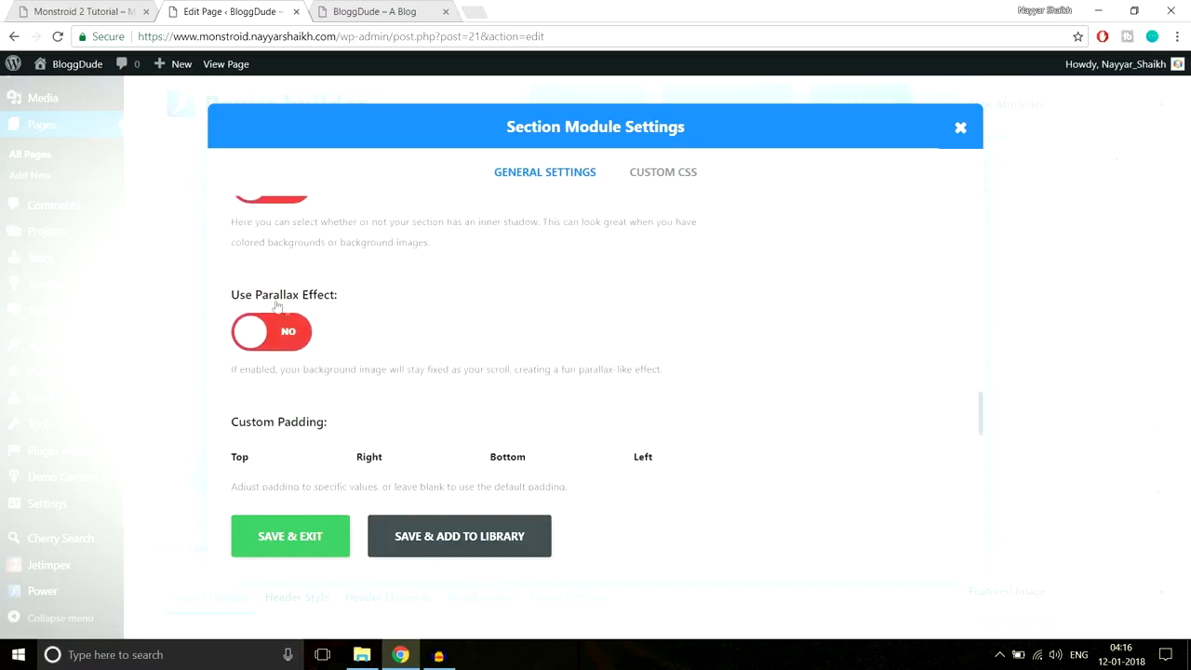
{"action": "scroll", "coordinate": [372, 294], "scroll_direction": "down", "scroll_amount": 1}
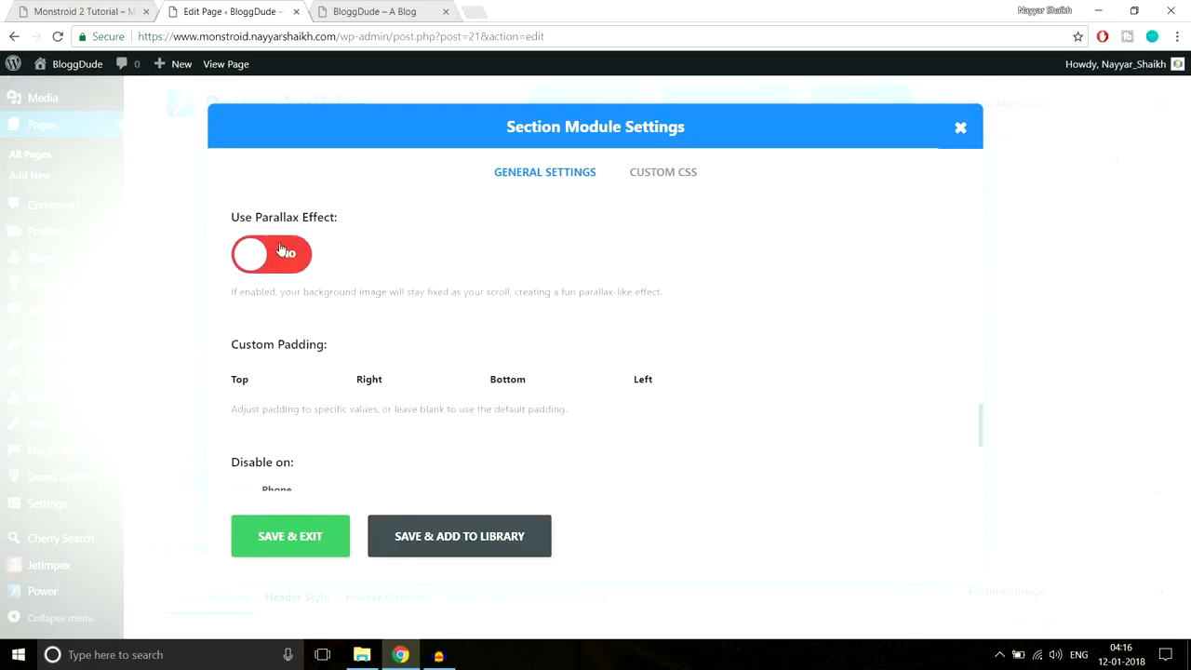
{"action": "scroll", "coordinate": [372, 298], "scroll_direction": "up", "scroll_amount": 3}
{"action": "scroll", "coordinate": [377, 311], "scroll_direction": "down", "scroll_amount": 5}
{"action": "scroll", "coordinate": [377, 311], "scroll_direction": "up", "scroll_amount": 1}
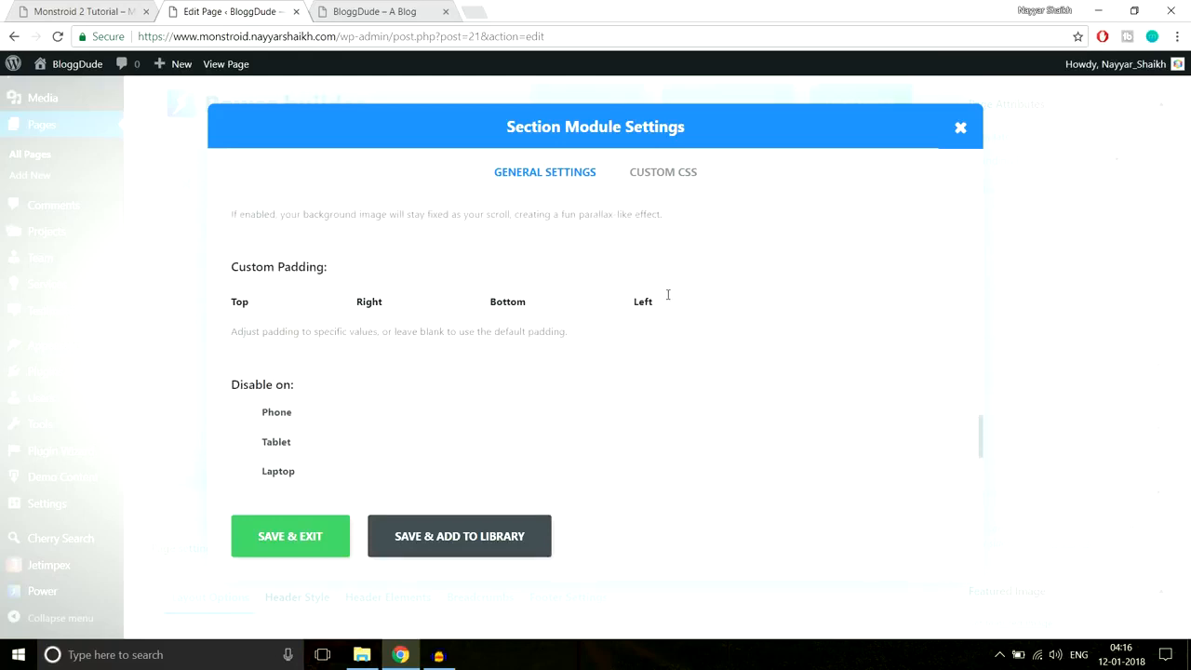
{"action": "scroll", "coordinate": [675, 341], "scroll_direction": "down", "scroll_amount": 3}
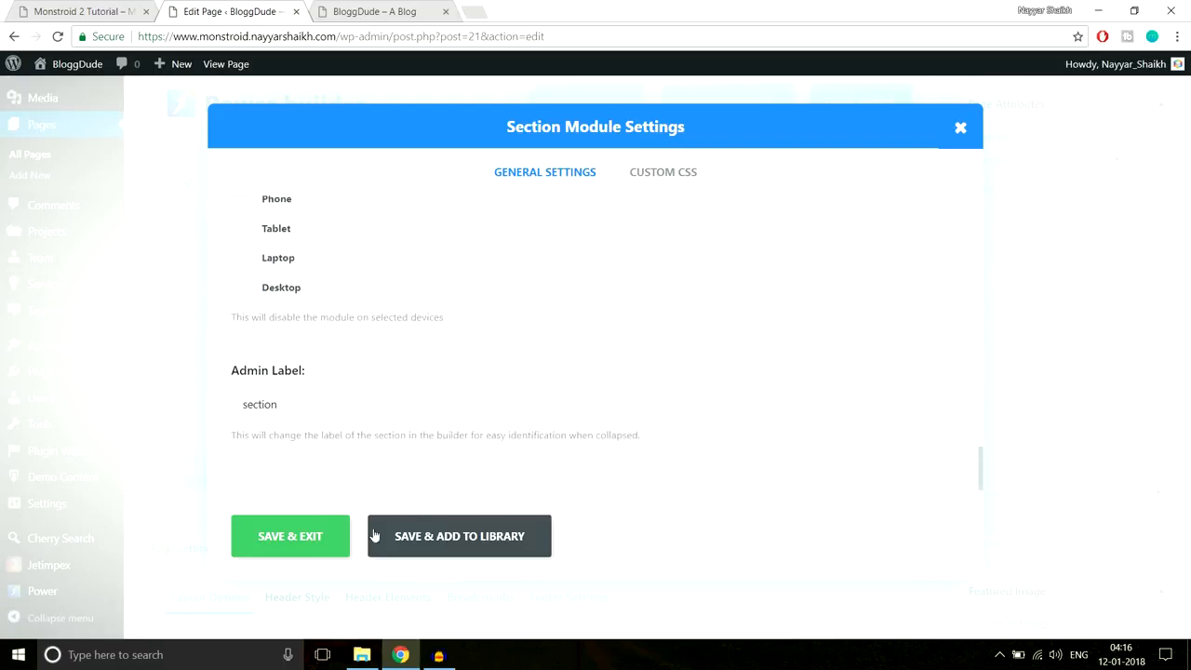
{"action": "left_click", "coordinate": [325, 536]}
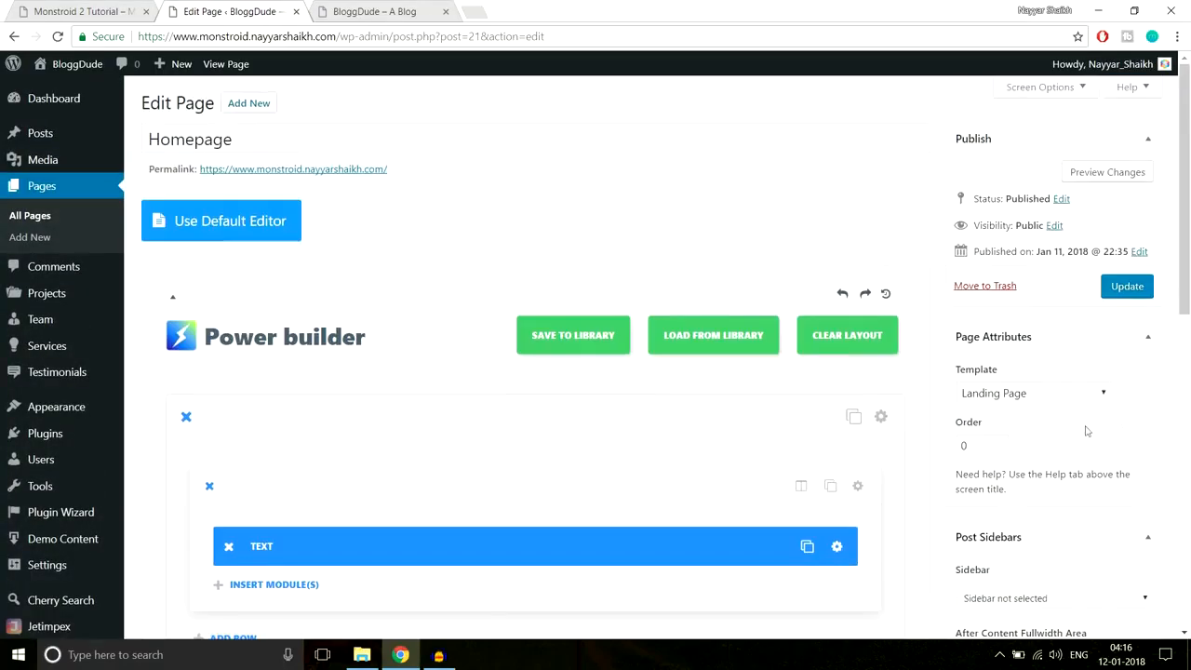
{"action": "left_click", "coordinate": [1126, 287]}
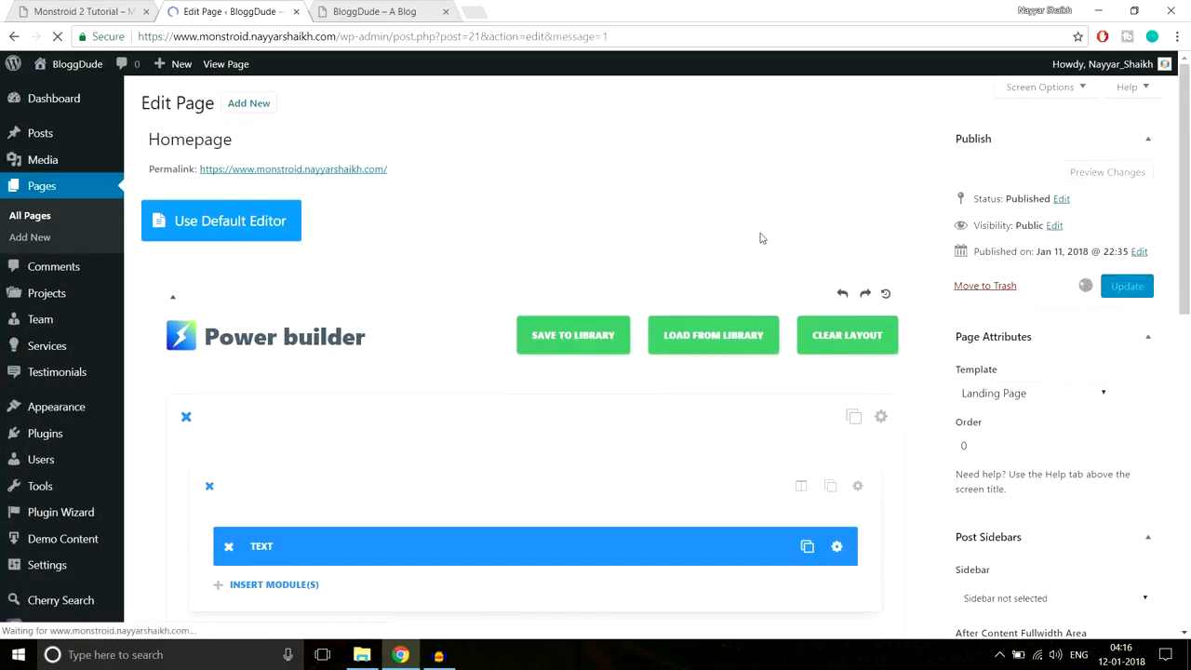
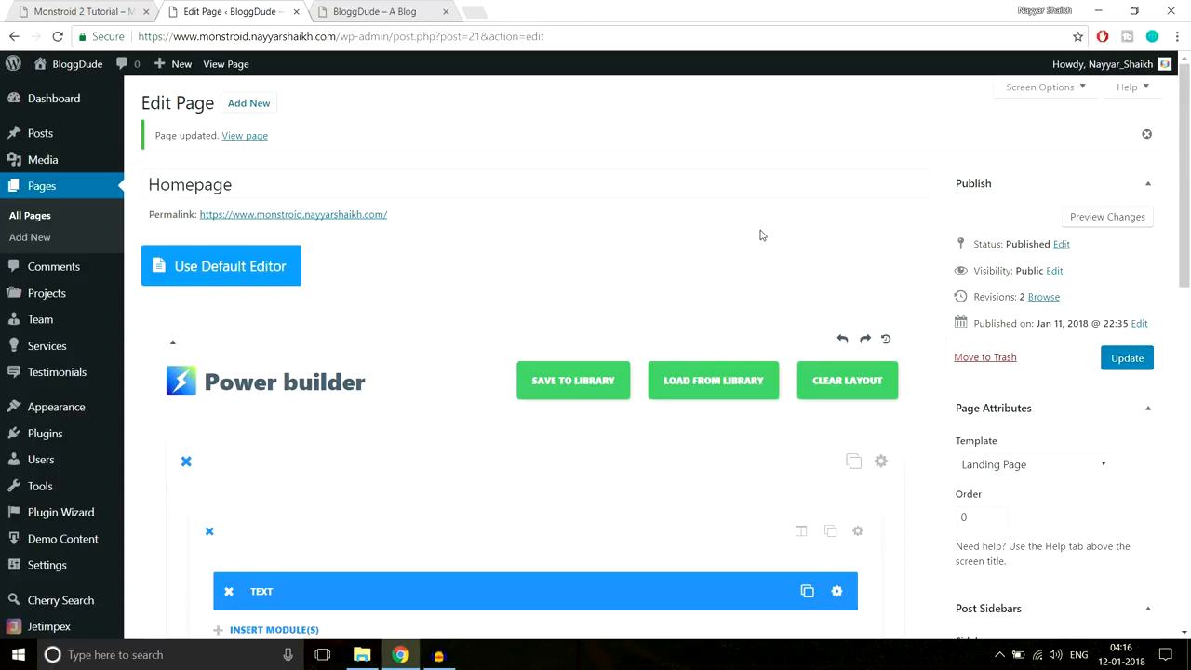
- Reload the live front page and inspect the hero heading and subtitle text
{"action": "left_click", "coordinate": [384, 11]}
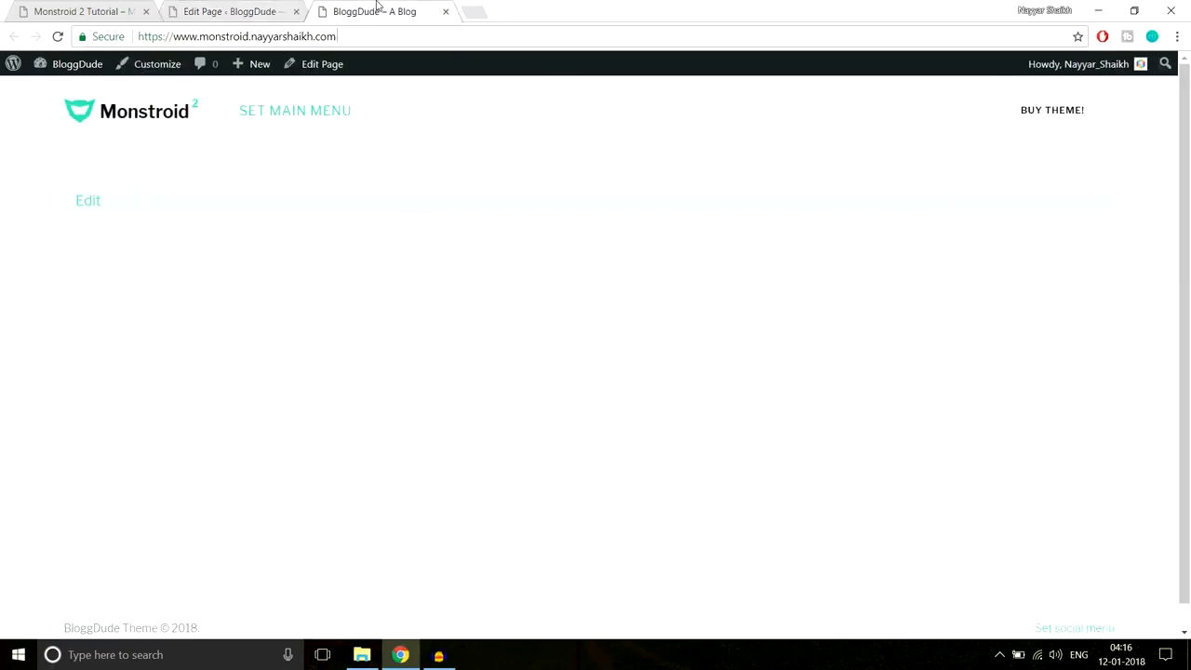
{"action": "key", "text": "F5"}
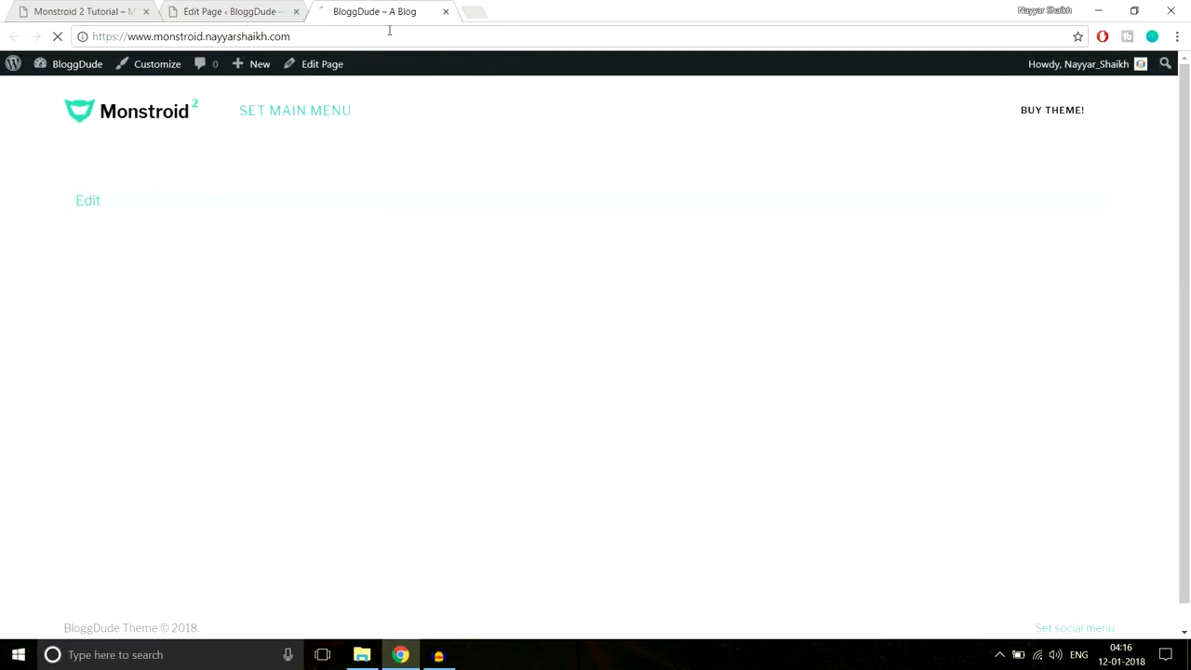
{"action": "left_click_drag", "start_coordinate": [434, 177], "coordinate": [870, 242]}
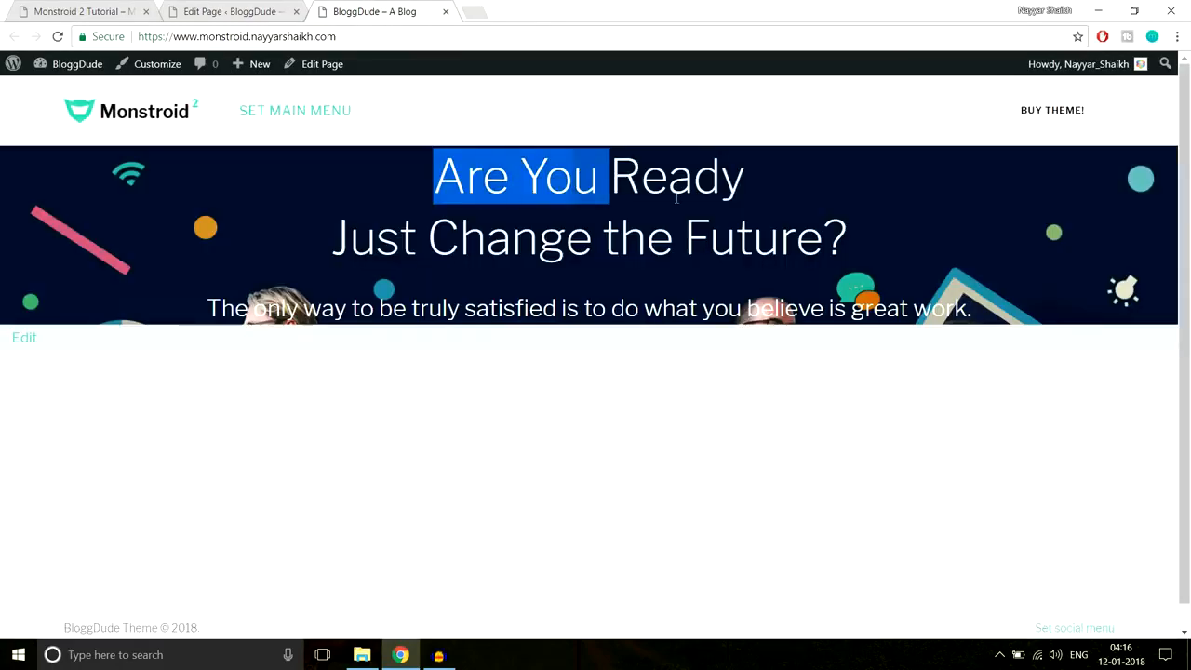
{"action": "left_click", "coordinate": [952, 281]}
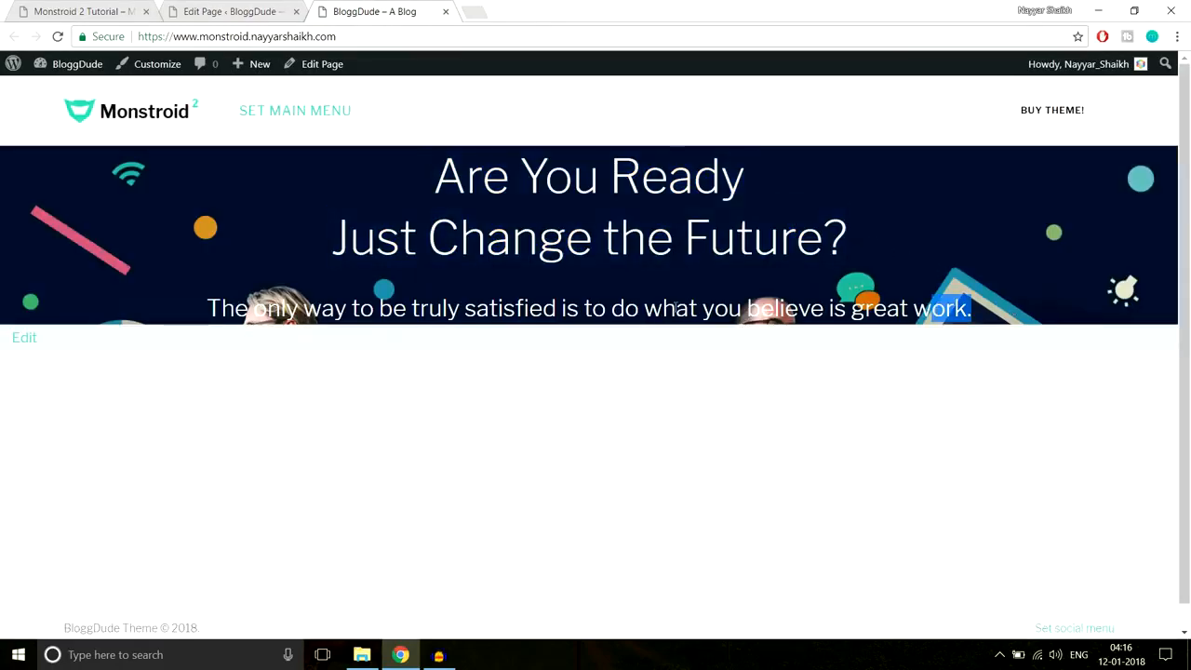
{"action": "left_click_drag", "start_coordinate": [973, 309], "coordinate": [152, 302]}
{"action": "left_click", "coordinate": [186, 275]}
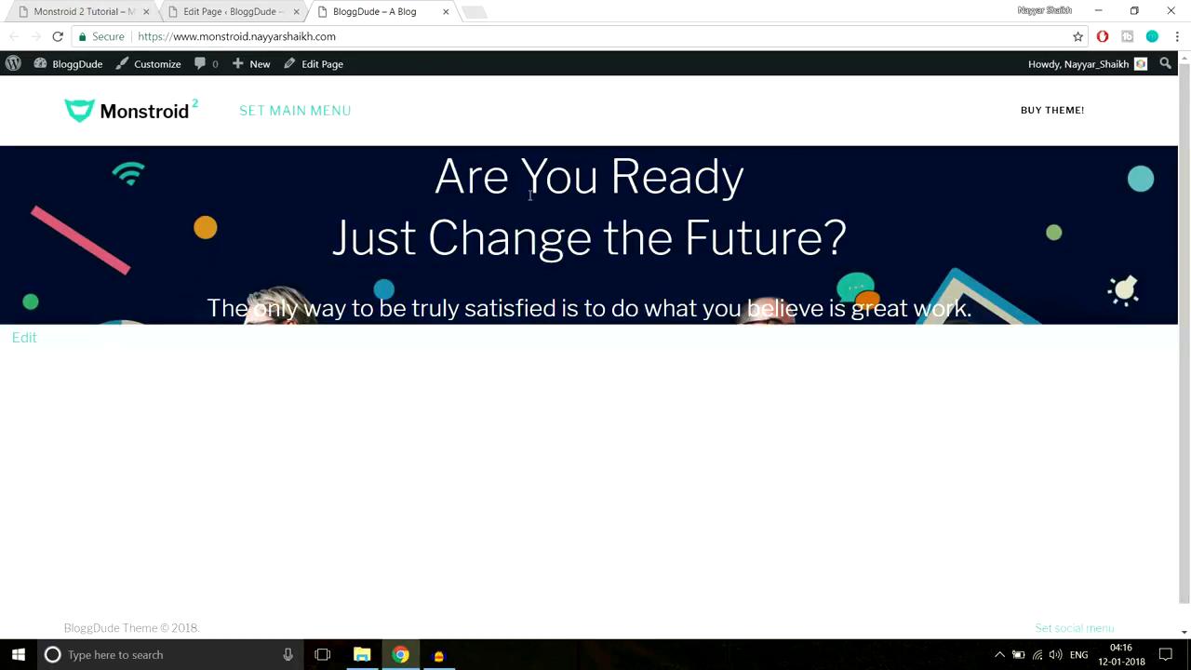
{"action": "left_click_drag", "start_coordinate": [499, 171], "coordinate": [1010, 310]}
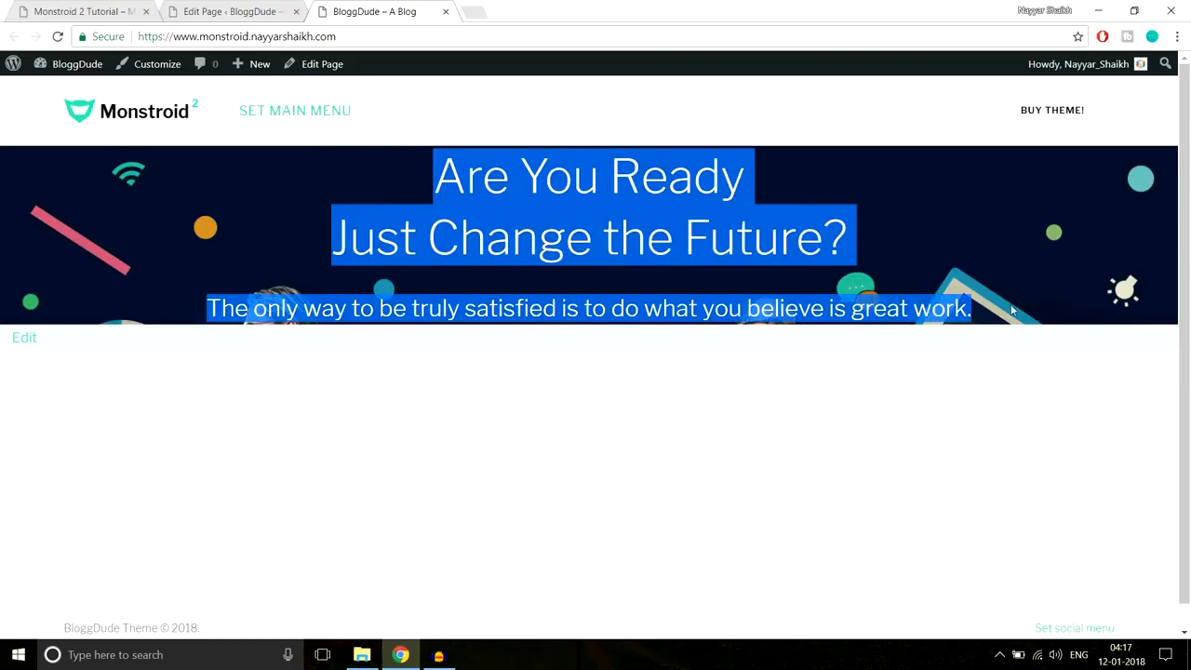
{"action": "left_click", "coordinate": [780, 276]}
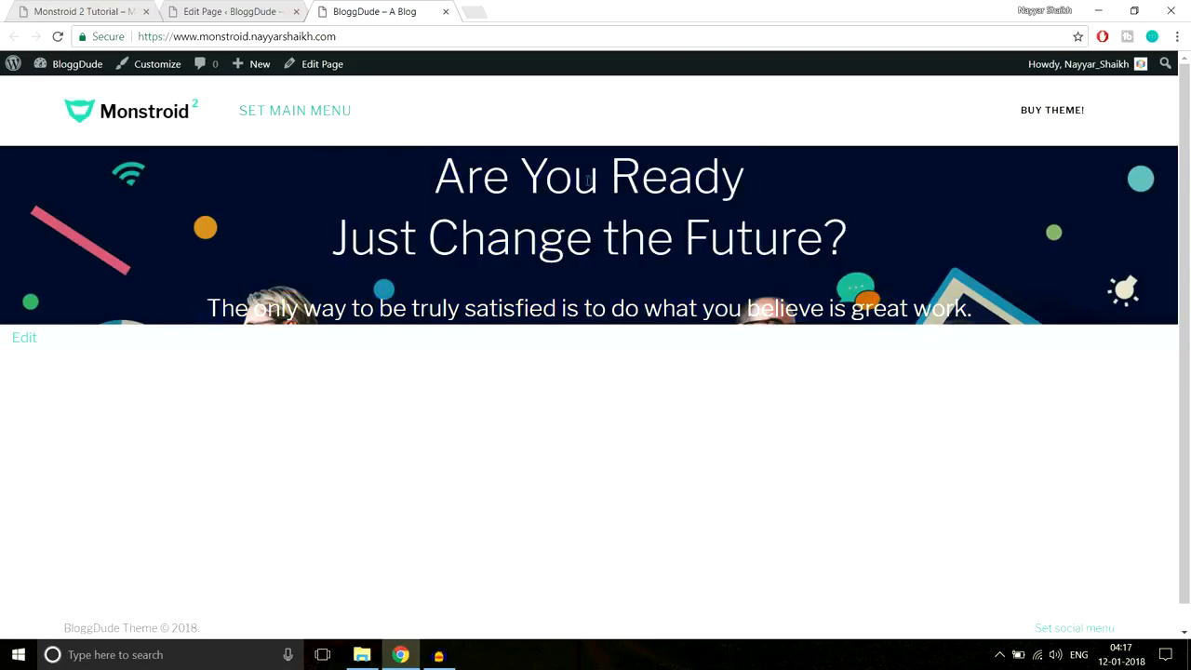
- Compare with the Monstroid 2 demo homepage, then return to the Homepage editor
{"action": "left_click", "coordinate": [108, 9]}
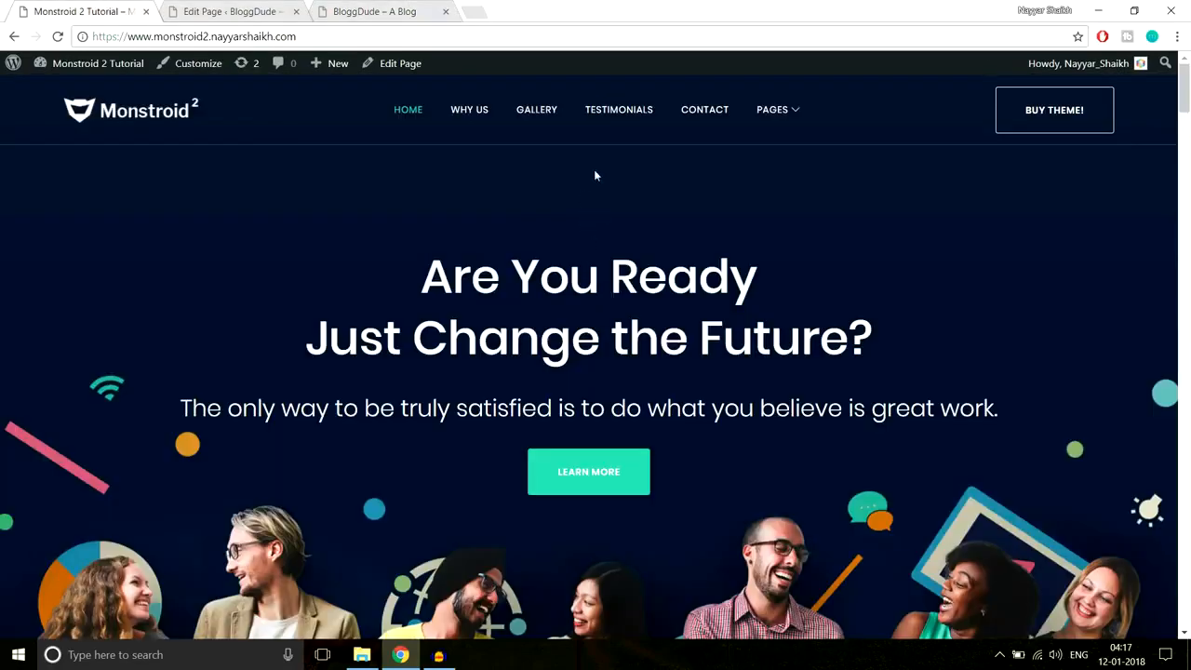
{"action": "scroll", "coordinate": [701, 291], "scroll_direction": "down", "scroll_amount": 2}
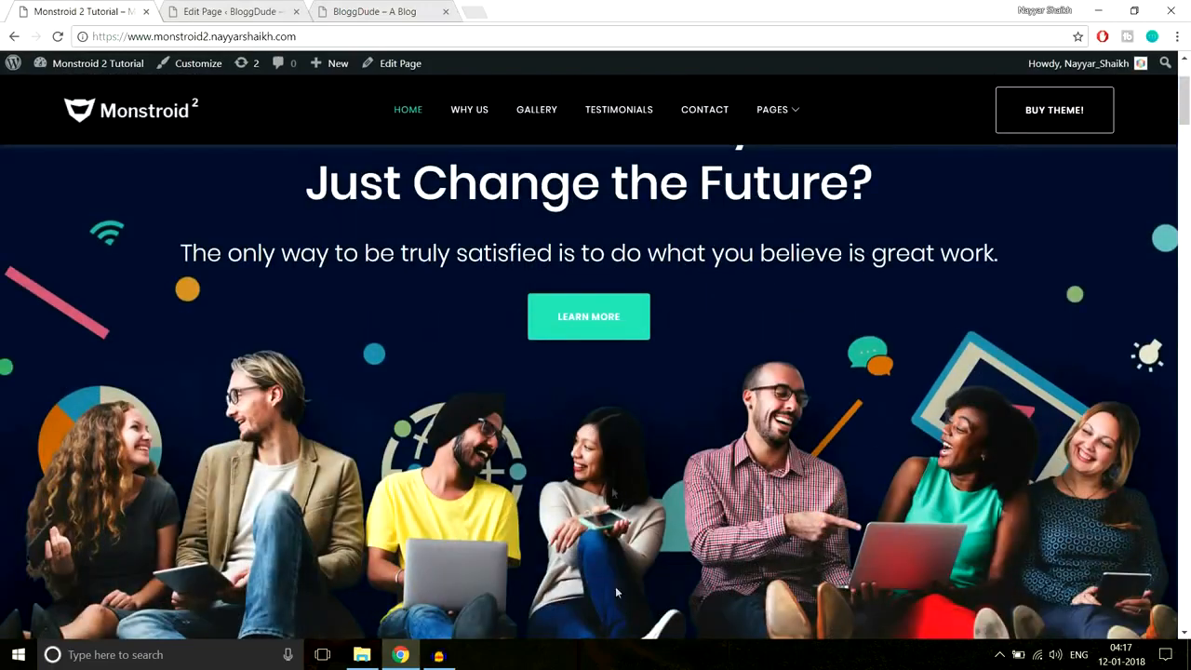
{"action": "scroll", "coordinate": [647, 540], "scroll_direction": "up", "scroll_amount": 2}
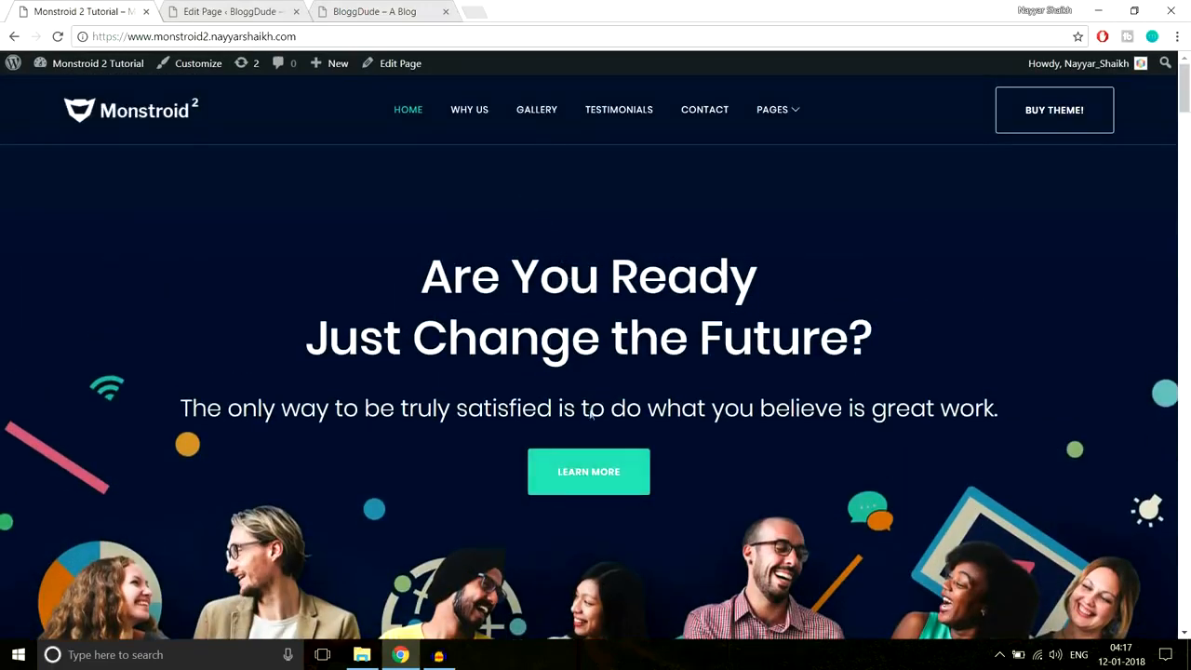
{"action": "left_click", "coordinate": [370, 11]}
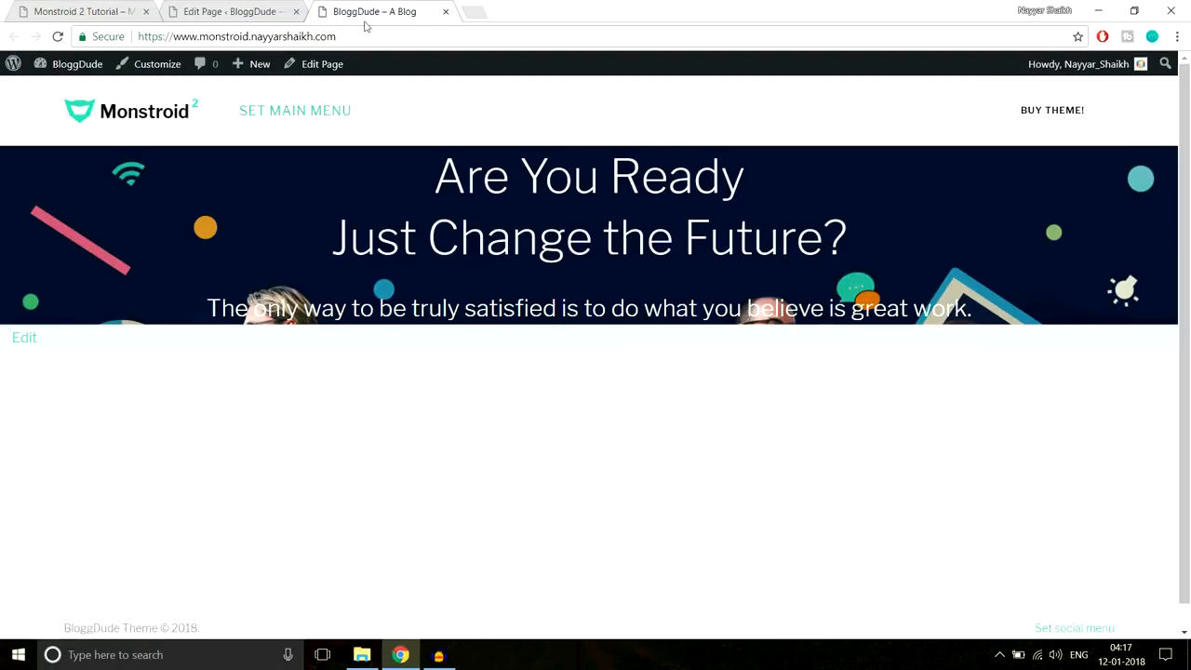
{"action": "left_click", "coordinate": [235, 11]}
{"action": "scroll", "coordinate": [869, 315], "scroll_direction": "down", "scroll_amount": 2}
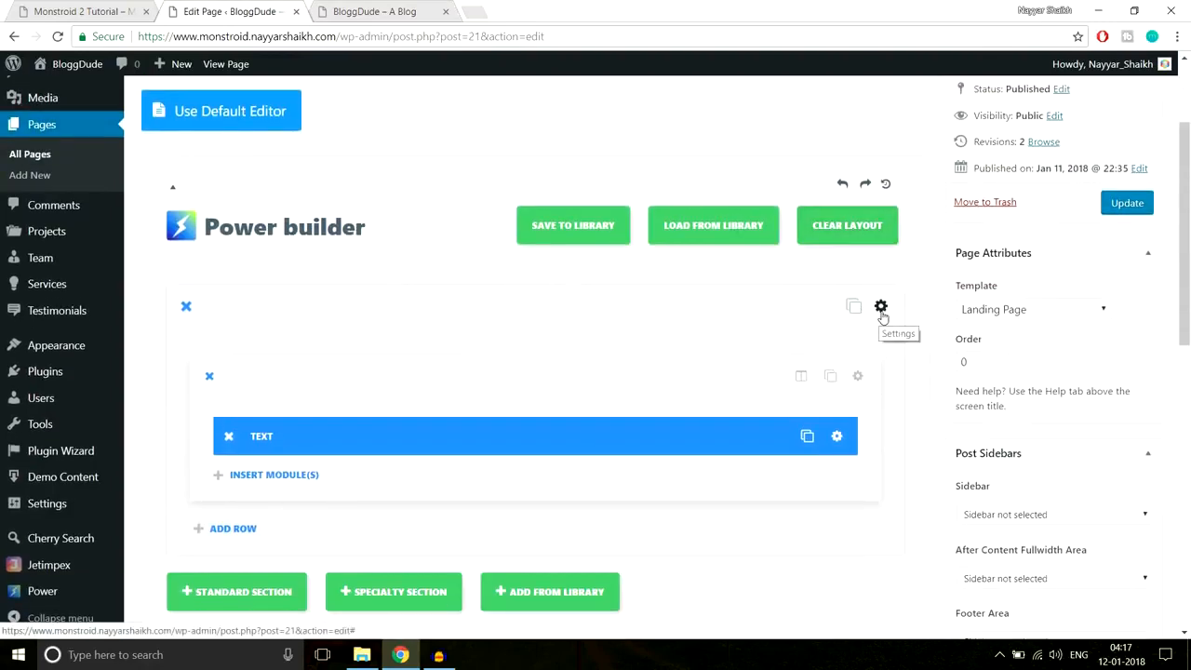
- Give the first section 220px top and 440px bottom custom padding and update the page
{"action": "left_click", "coordinate": [881, 307]}
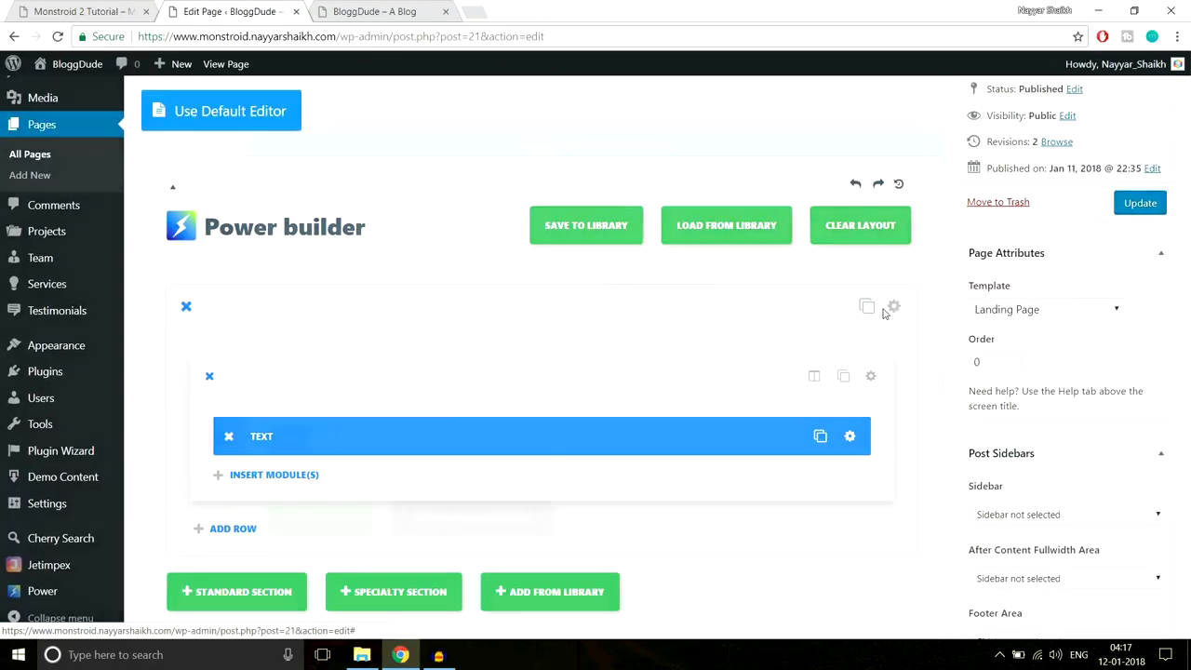
{"action": "scroll", "coordinate": [859, 349], "scroll_direction": "down", "scroll_amount": 10}
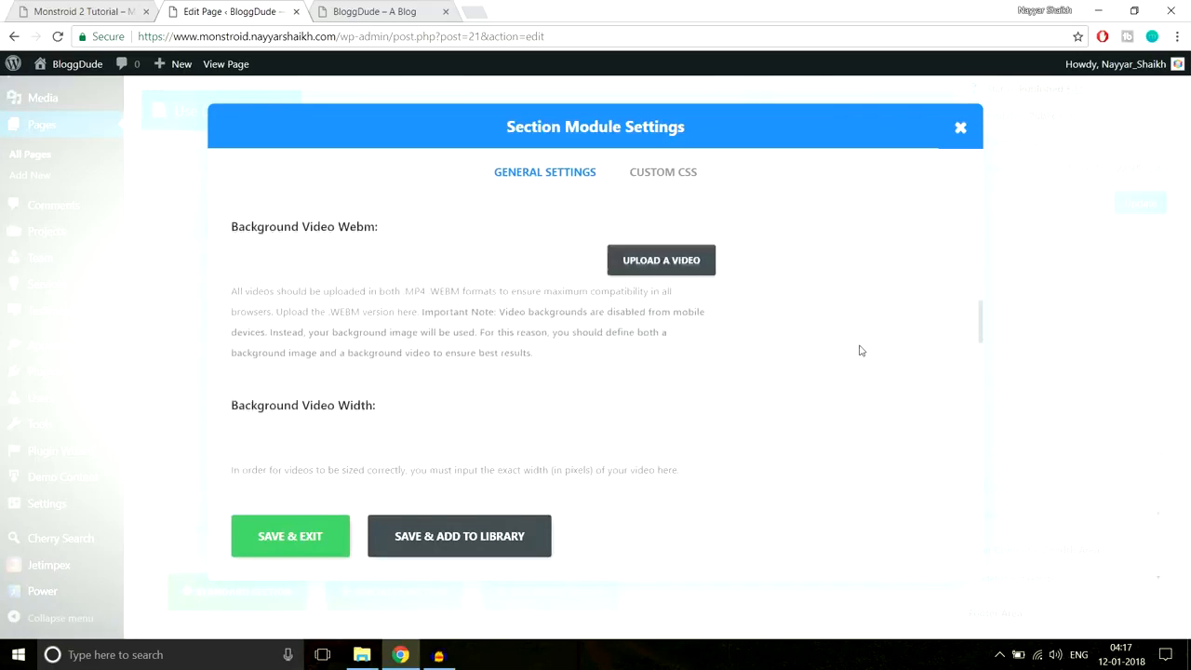
{"action": "scroll", "coordinate": [859, 349], "scroll_direction": "down", "scroll_amount": 3}
{"action": "scroll", "coordinate": [859, 350], "scroll_direction": "up", "scroll_amount": 2}
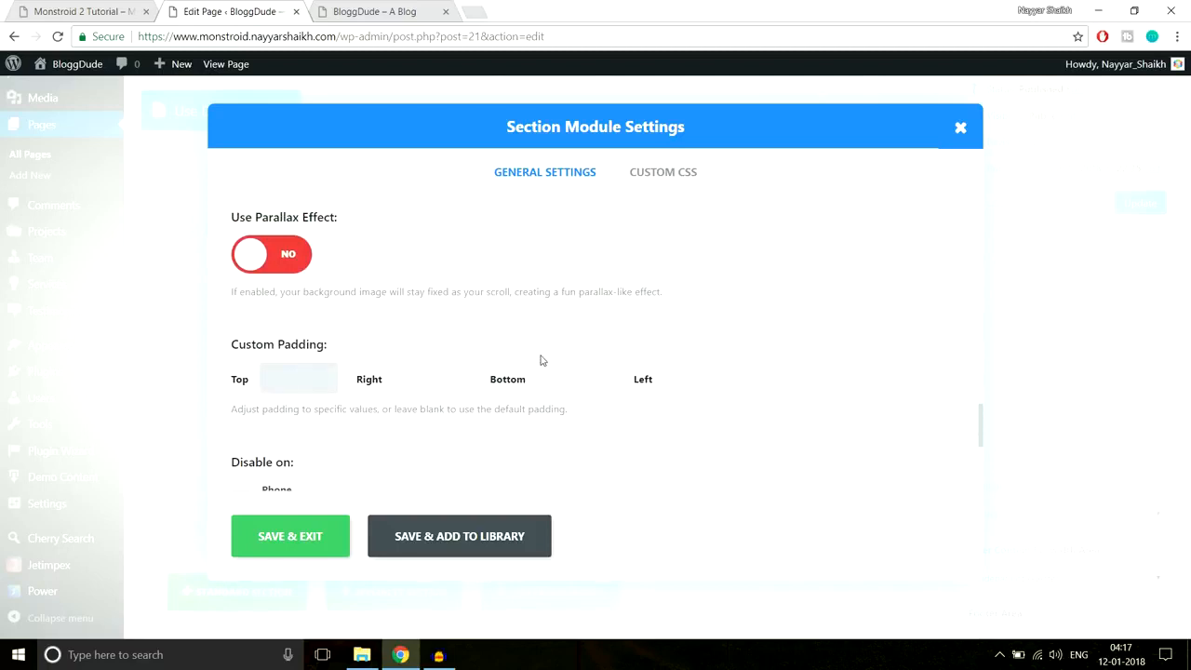
{"action": "type", "text": "px"}
{"action": "left_click", "coordinate": [581, 376]}
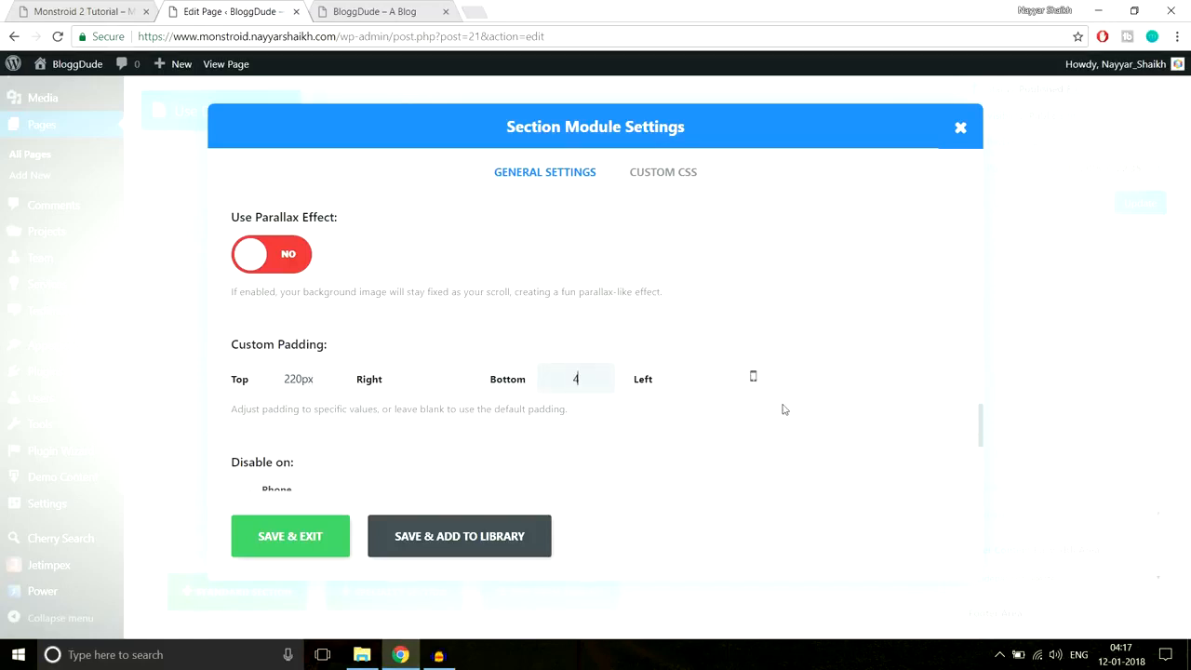
{"action": "type", "text": "440px"}
{"action": "left_click", "coordinate": [315, 535]}
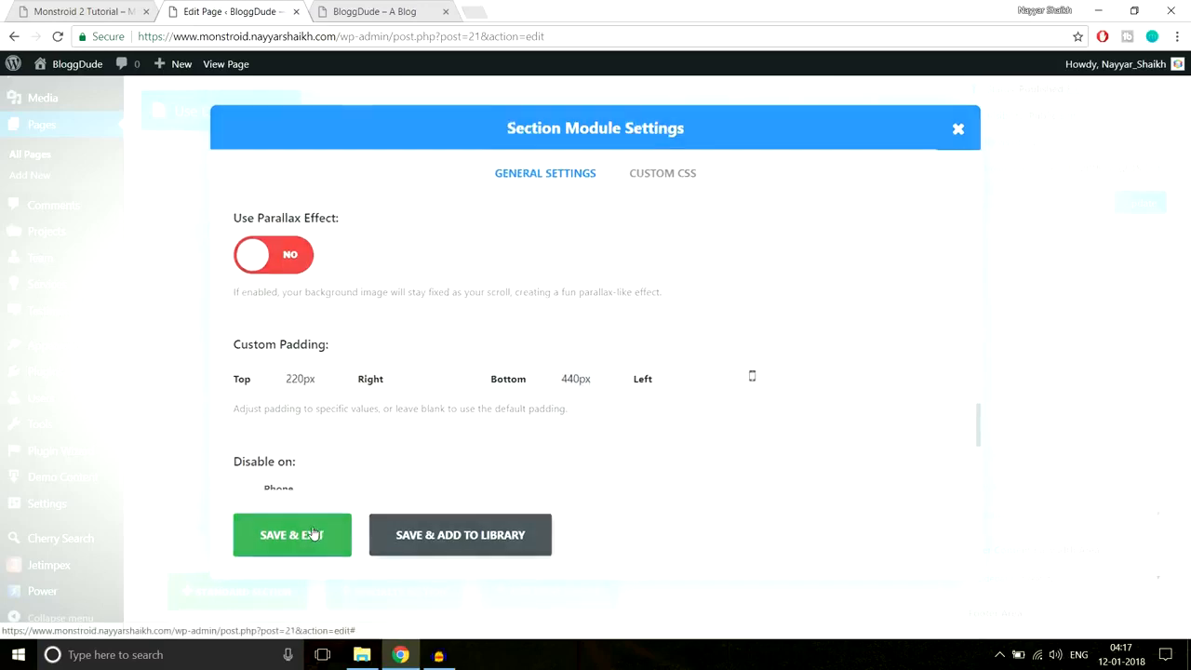
{"action": "left_click", "coordinate": [1126, 210]}
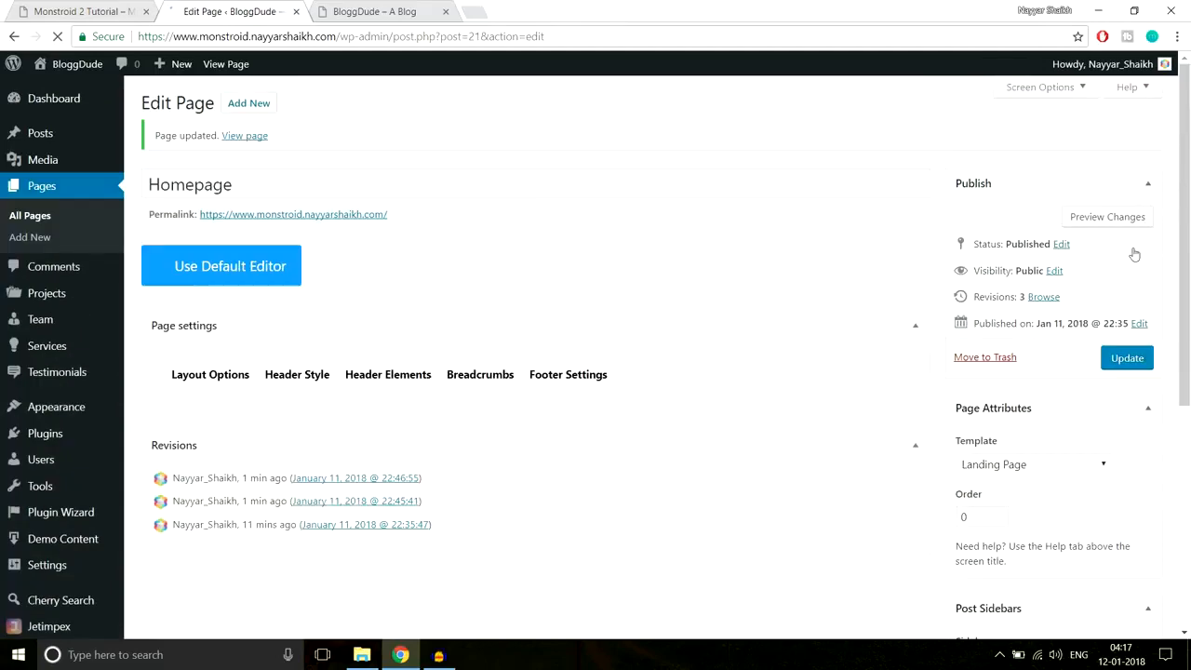
{"action": "left_click", "coordinate": [367, 12]}
{"action": "left_click", "coordinate": [411, 41]}
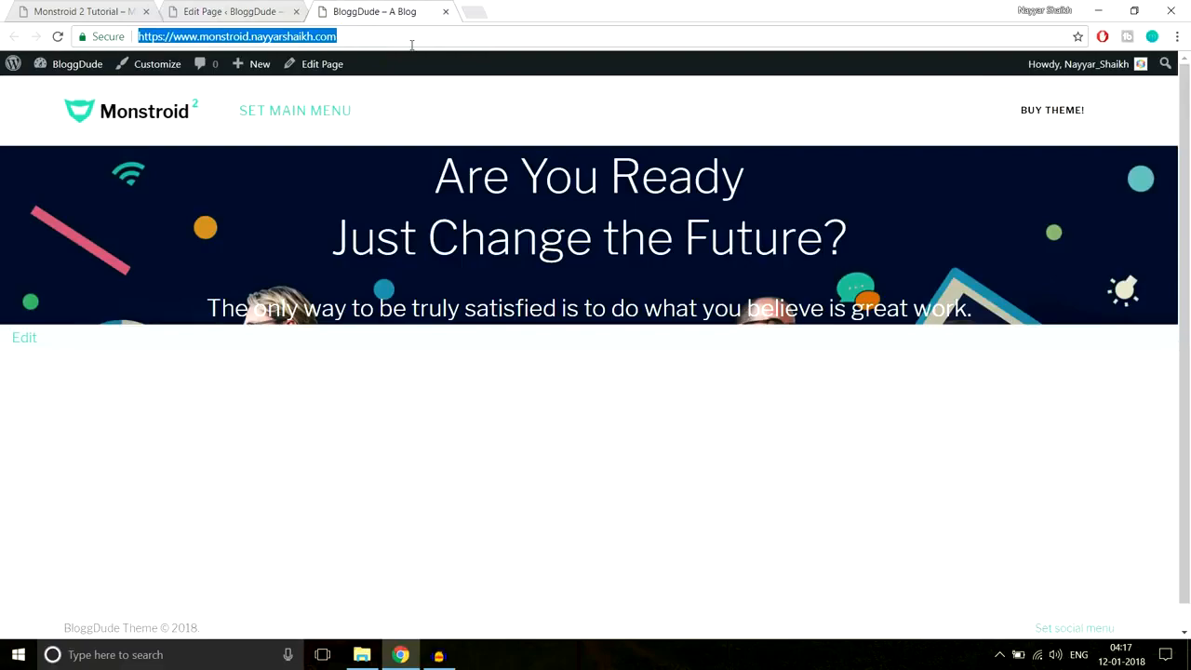
{"action": "key", "text": "Return"}
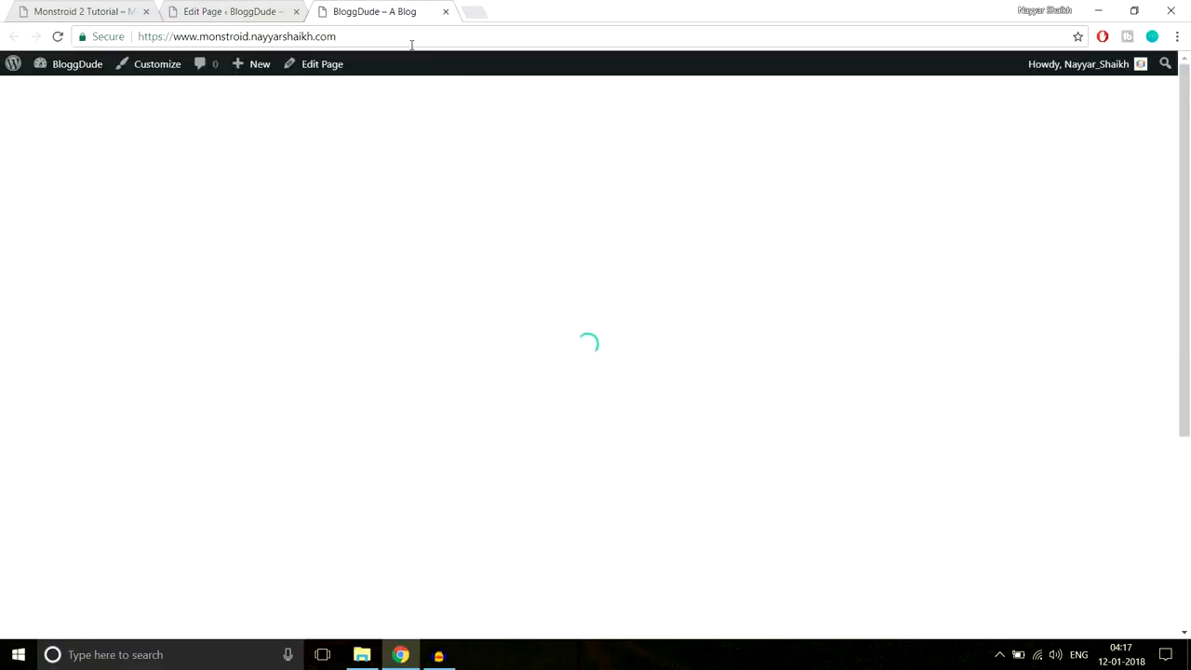
{"action": "scroll", "coordinate": [640, 393], "scroll_direction": "down", "scroll_amount": 5}
{"action": "scroll", "coordinate": [640, 394], "scroll_direction": "up", "scroll_amount": 3}
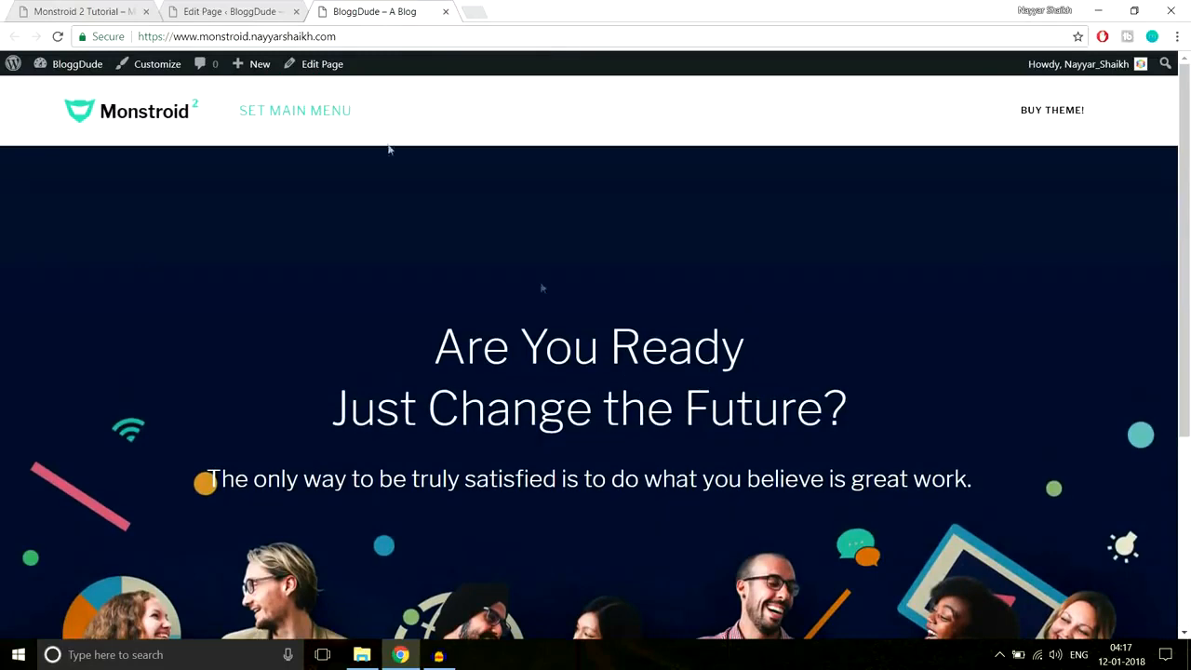
{"action": "left_click", "coordinate": [88, 11]}
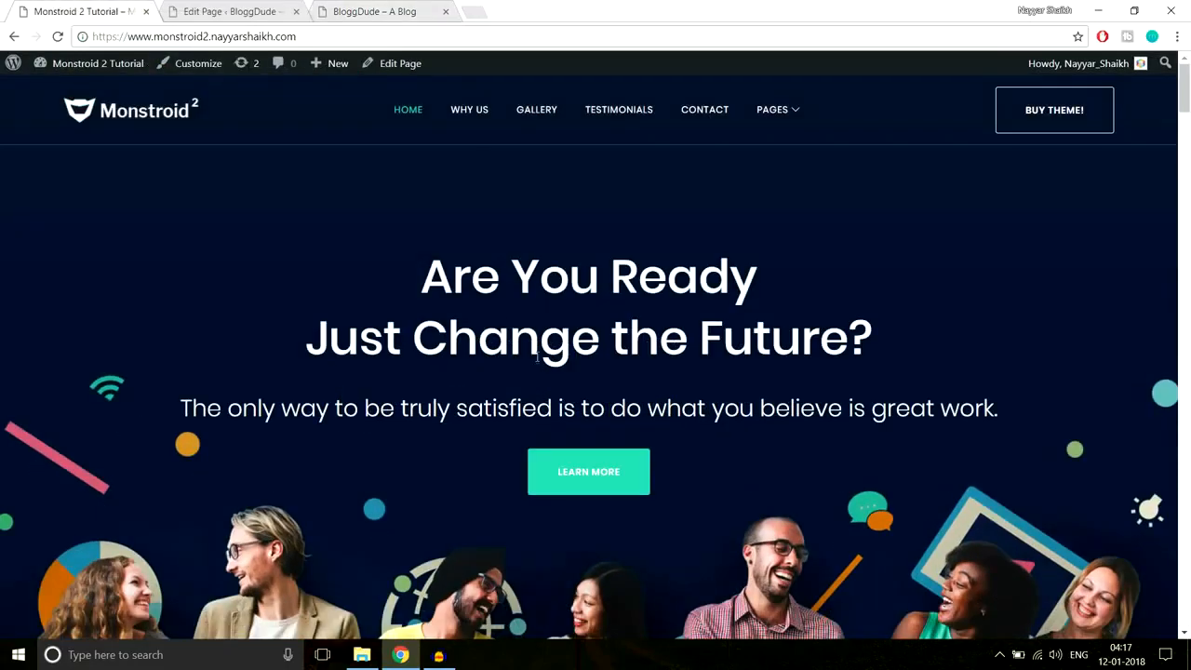
{"action": "left_click", "coordinate": [370, 11]}
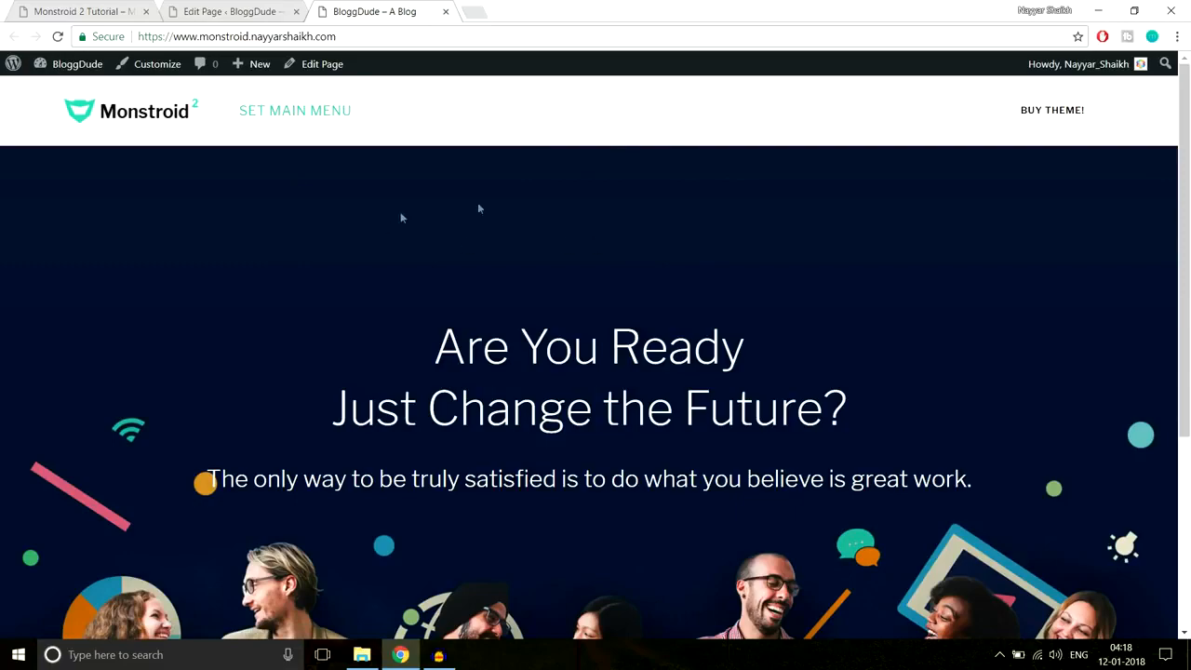
{"action": "scroll", "coordinate": [926, 357], "scroll_direction": "down", "scroll_amount": 2}
{"action": "scroll", "coordinate": [696, 285], "scroll_direction": "up", "scroll_amount": 2}
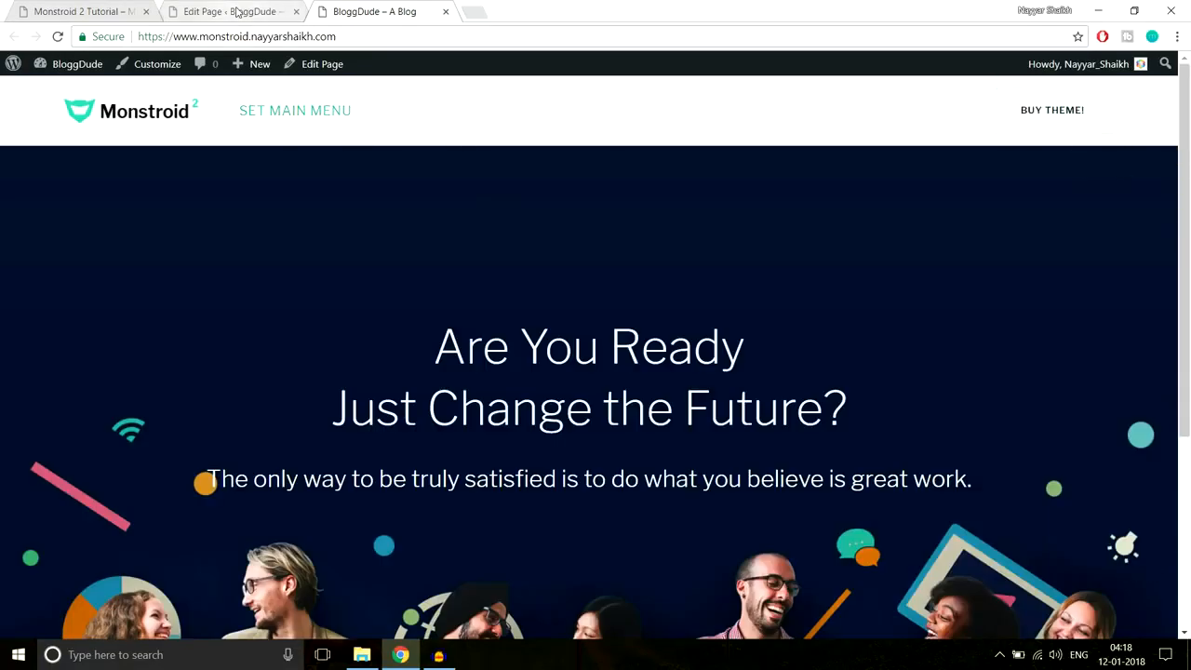
{"action": "left_click", "coordinate": [238, 11]}
{"action": "left_click", "coordinate": [57, 7]}
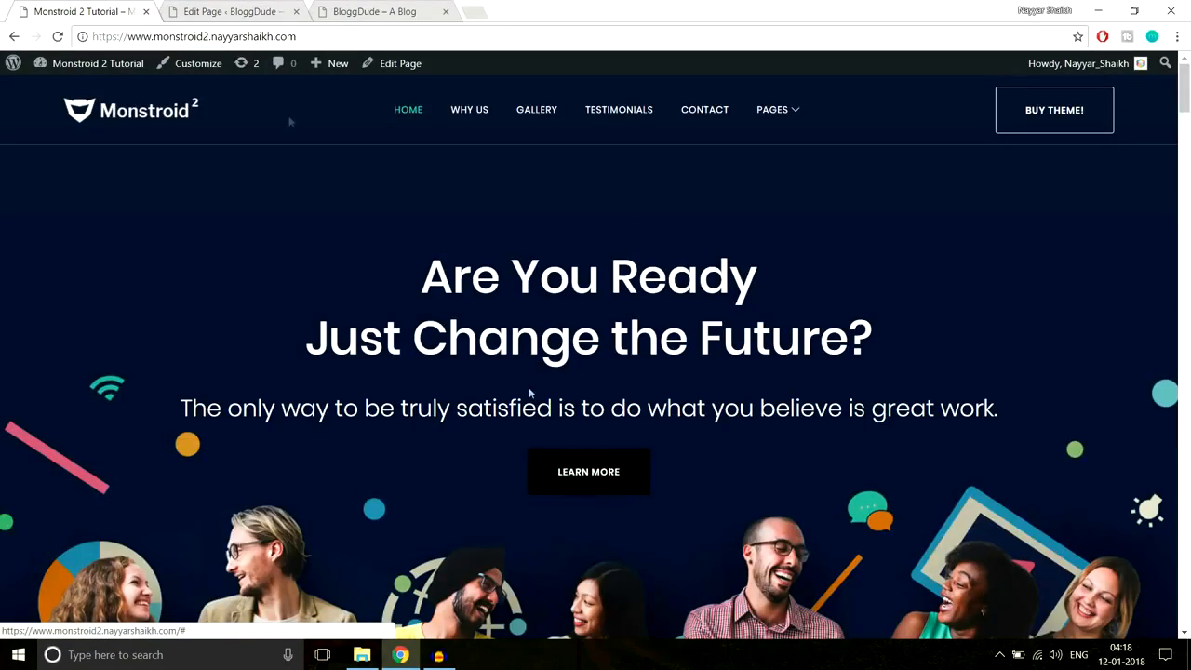
{"action": "left_click", "coordinate": [223, 11]}
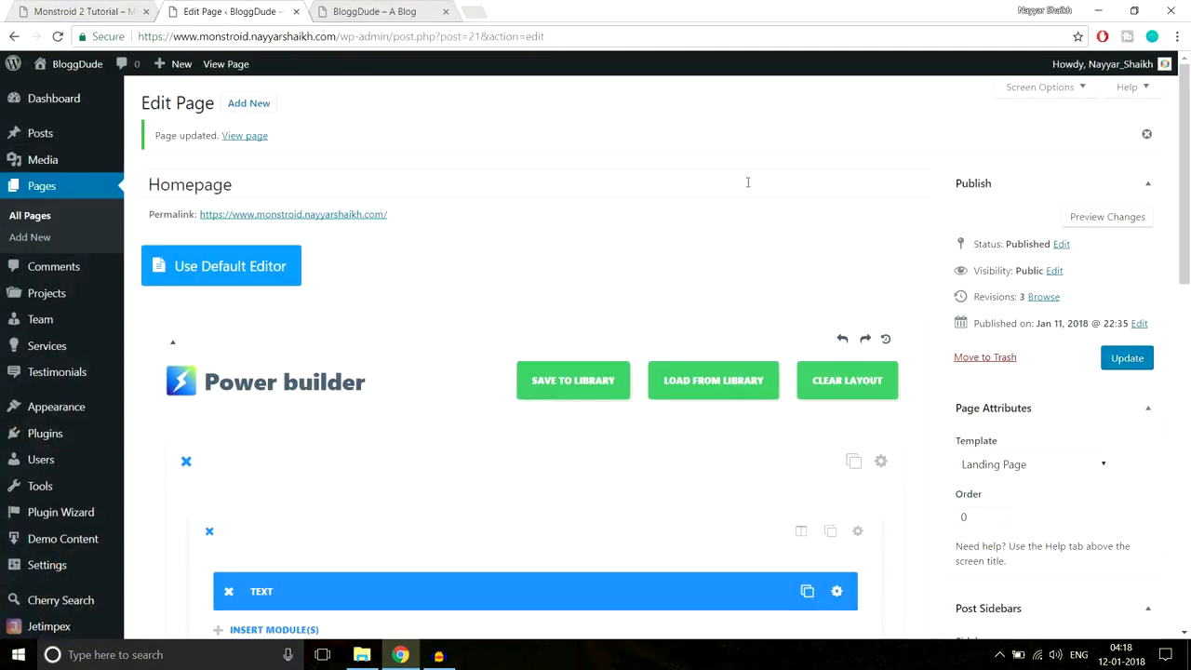
- Insert a Button module into the row, checking the demo's LEARN MORE button for reference
{"action": "scroll", "coordinate": [778, 240], "scroll_direction": "down", "scroll_amount": 3}
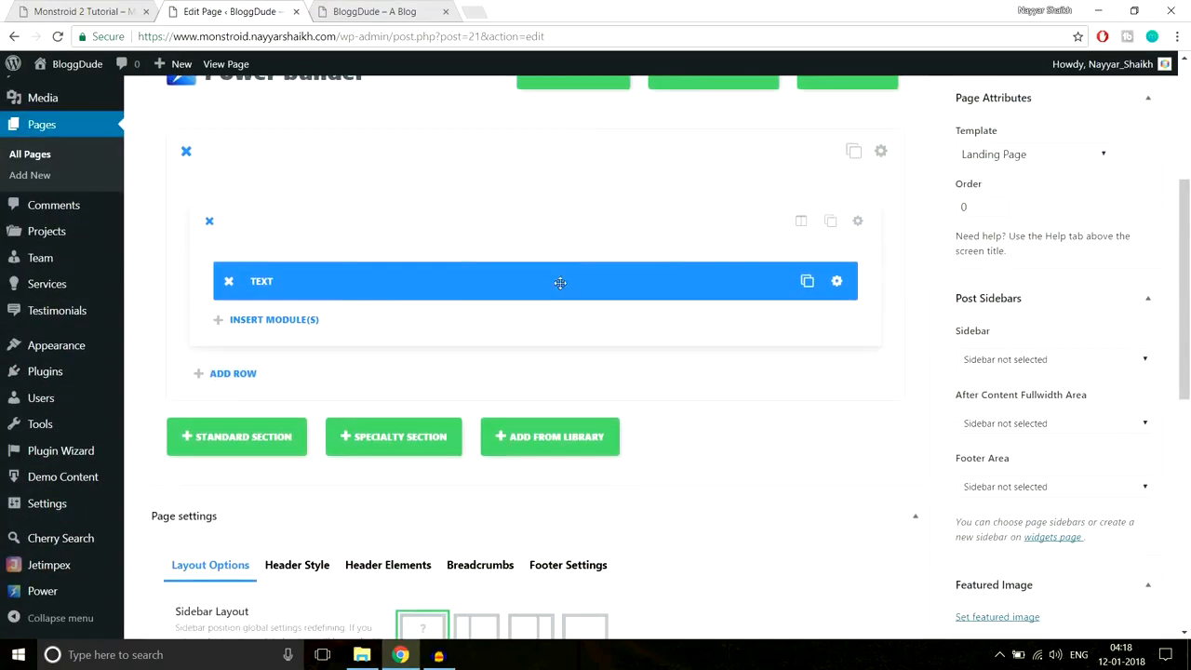
{"action": "left_click", "coordinate": [289, 321]}
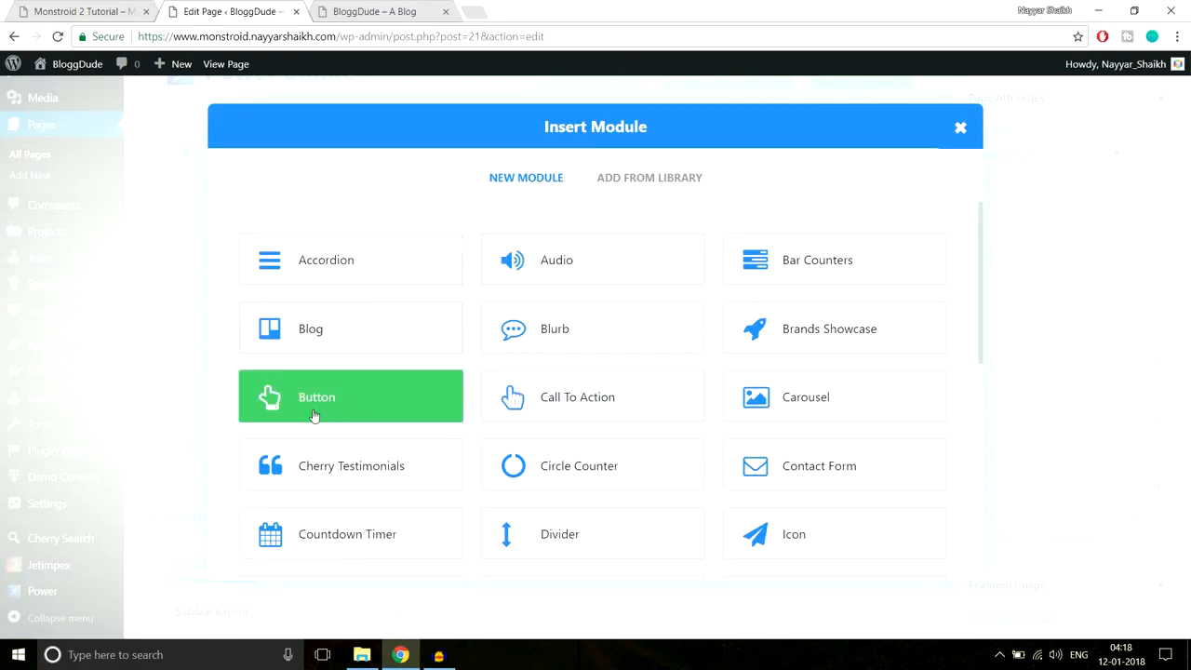
{"action": "left_click", "coordinate": [358, 409]}
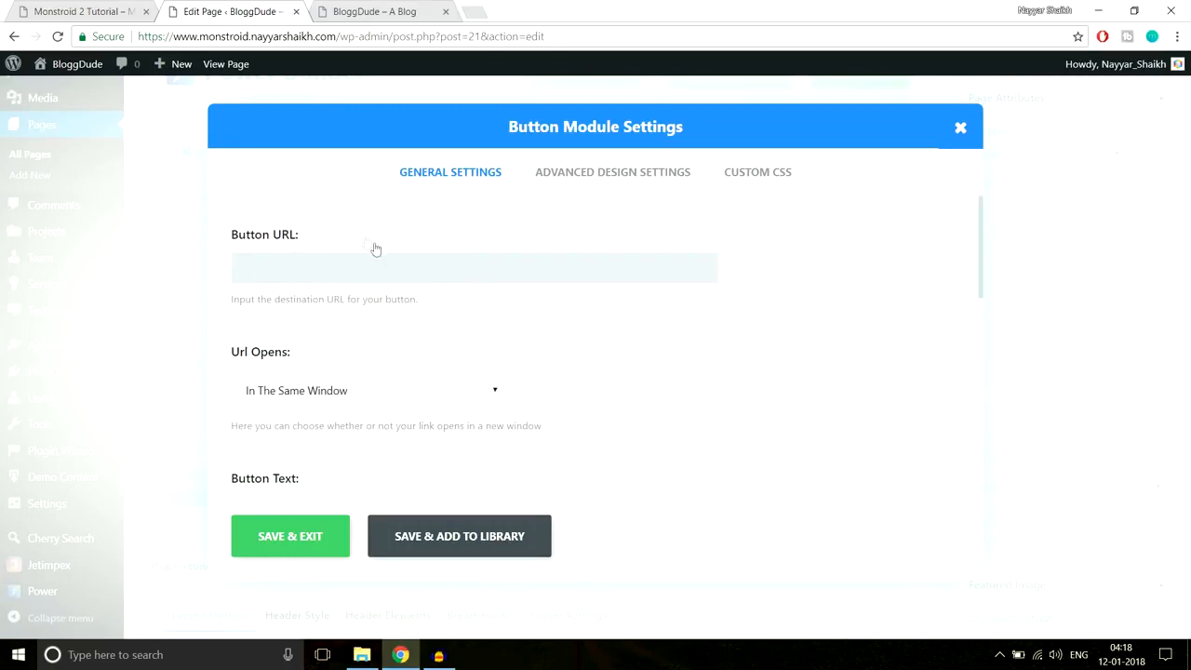
{"action": "left_click", "coordinate": [99, 10]}
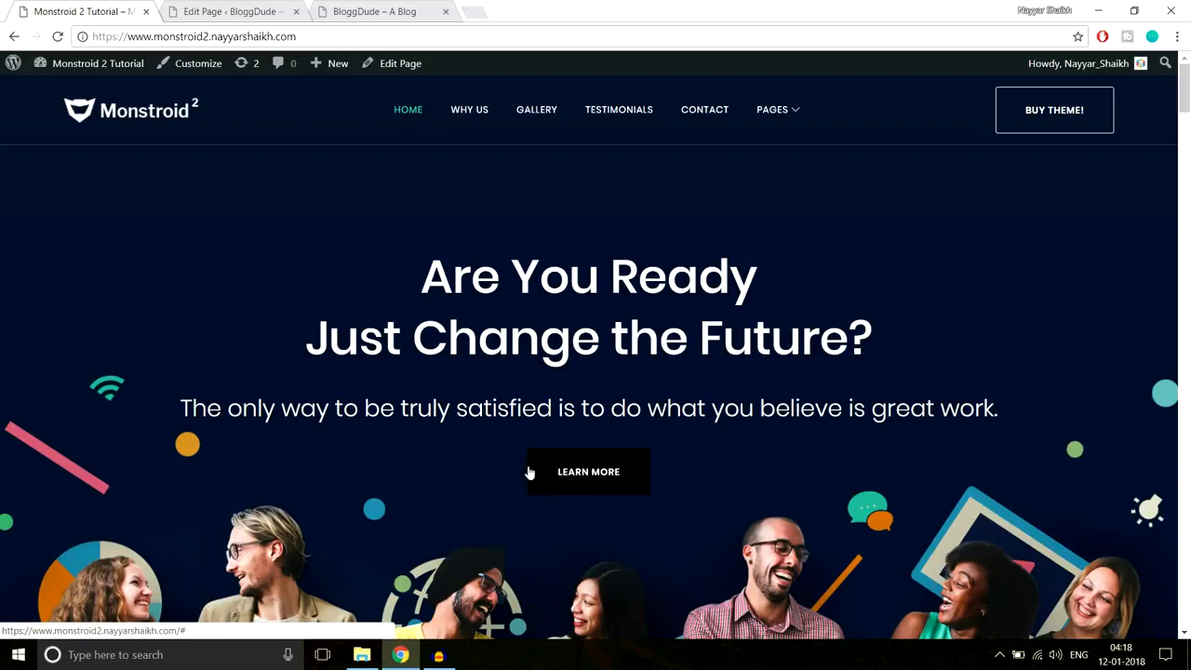
{"action": "left_click", "coordinate": [260, 11]}
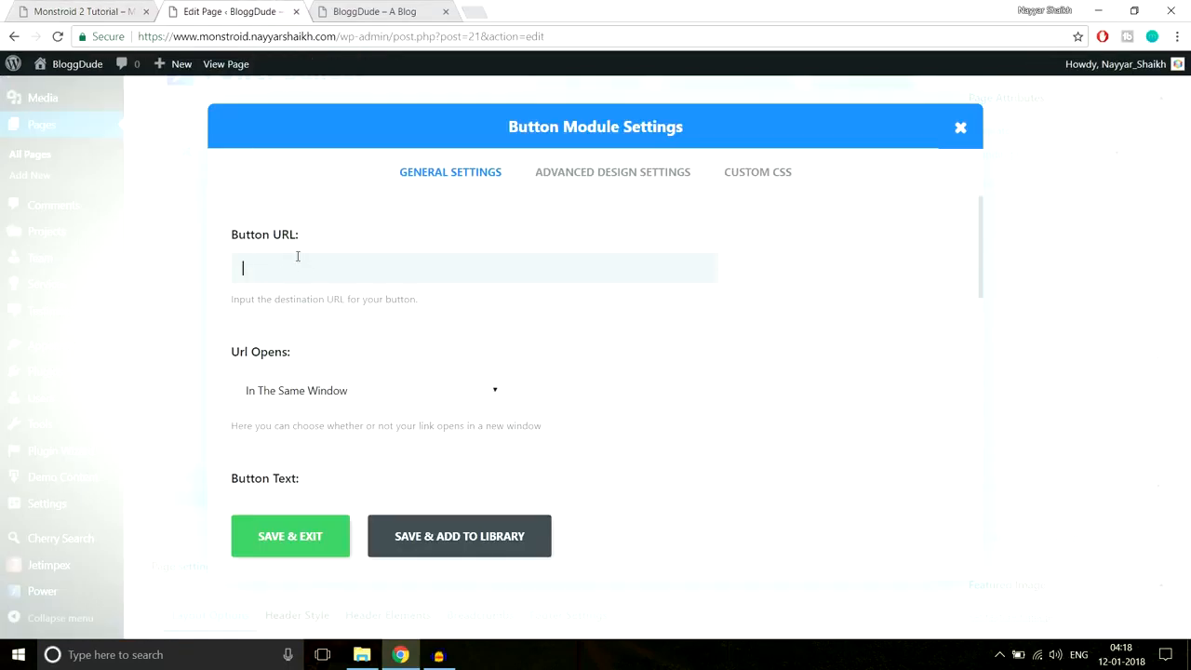
- Set the Button URL to #, replacing the Contact Us address pasted from the demo
{"action": "left_click", "coordinate": [90, 6]}
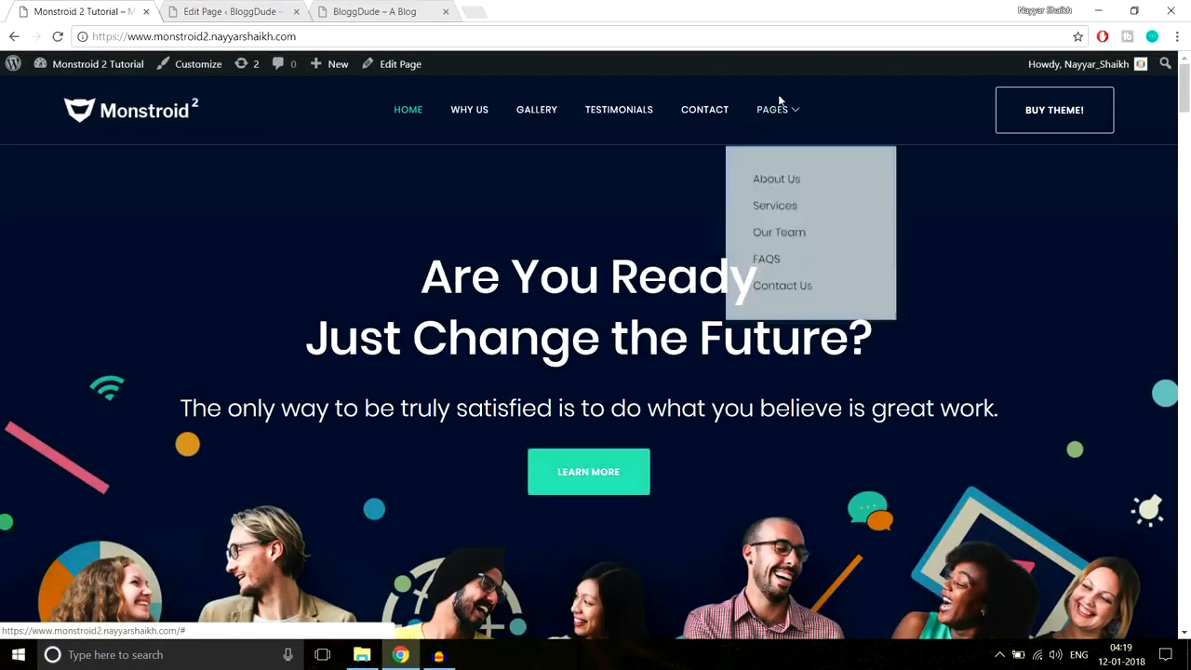
{"action": "mouse_move", "coordinate": [781, 109]}
{"action": "right_click", "coordinate": [789, 281]}
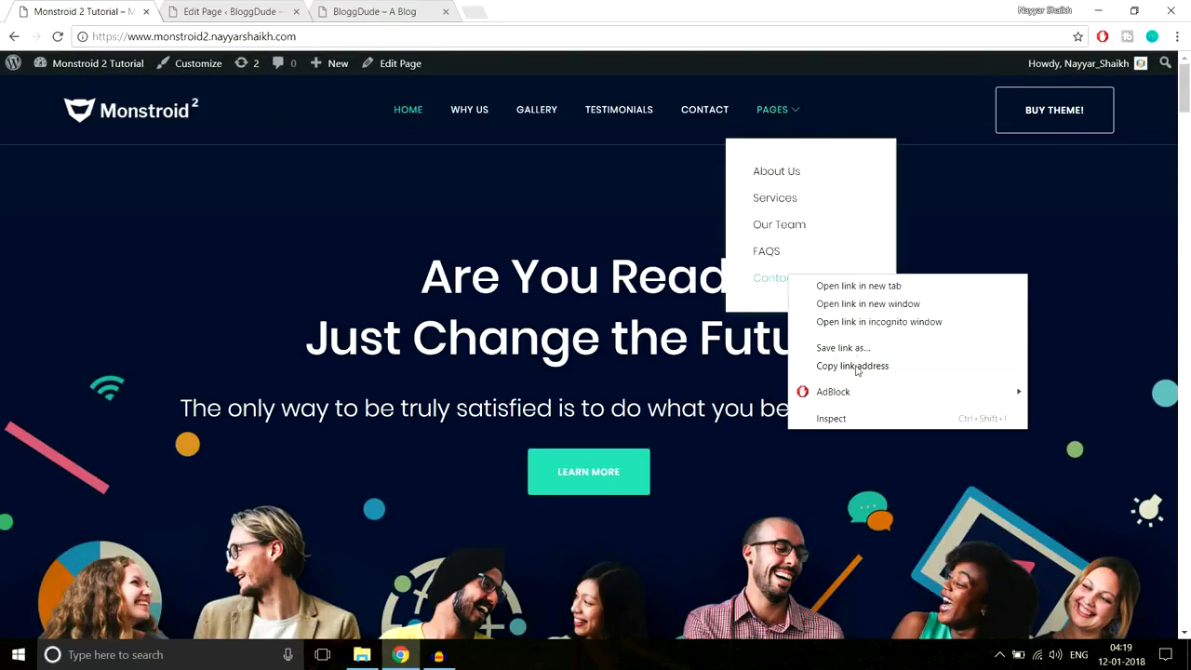
{"action": "left_click", "coordinate": [864, 369]}
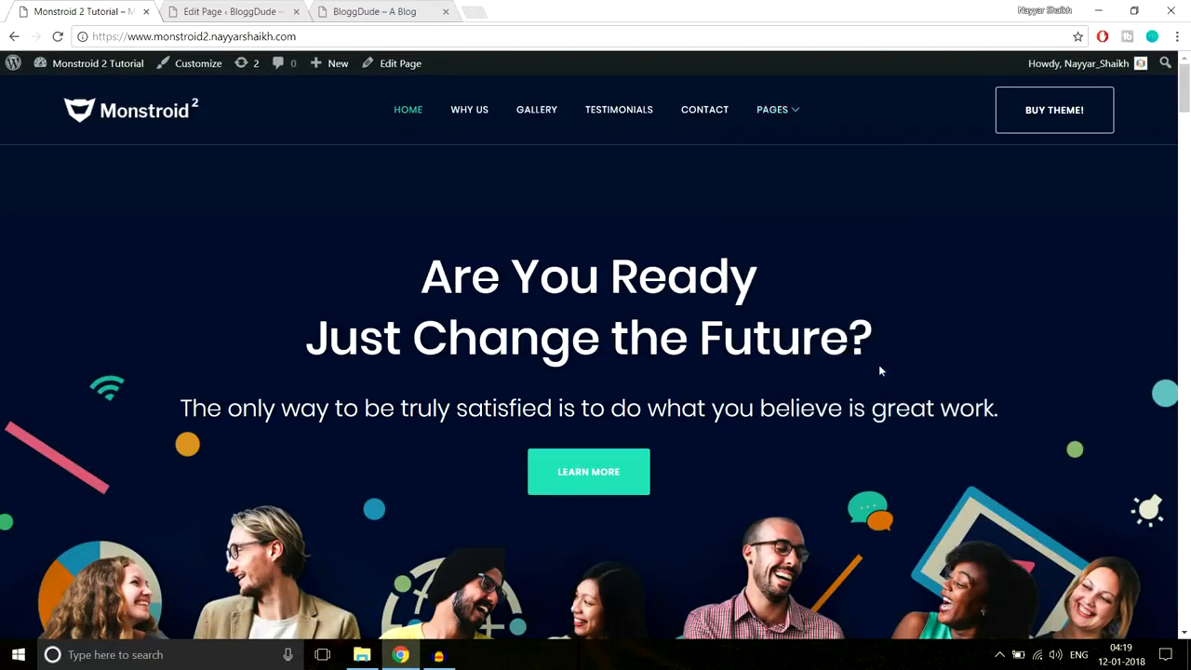
{"action": "key", "text": "ctrl+Tab"}
{"action": "left_click", "coordinate": [361, 256]}
{"action": "key", "text": "ctrl+v"}
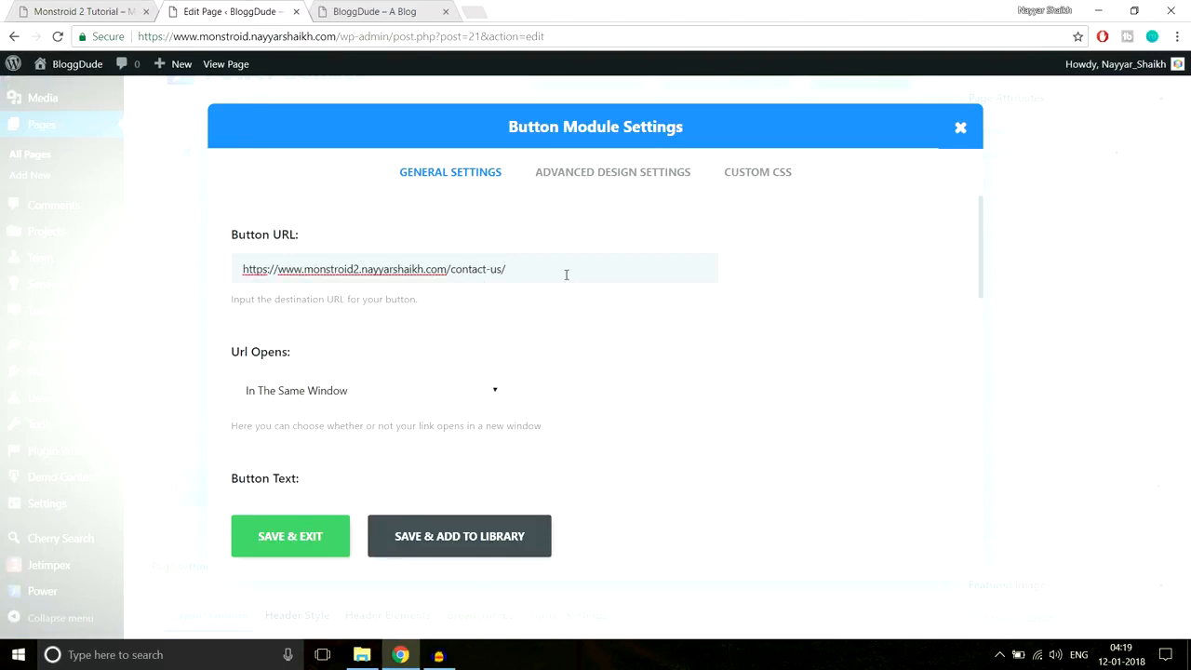
{"action": "left_click_drag", "start_coordinate": [565, 272], "coordinate": [224, 283]}
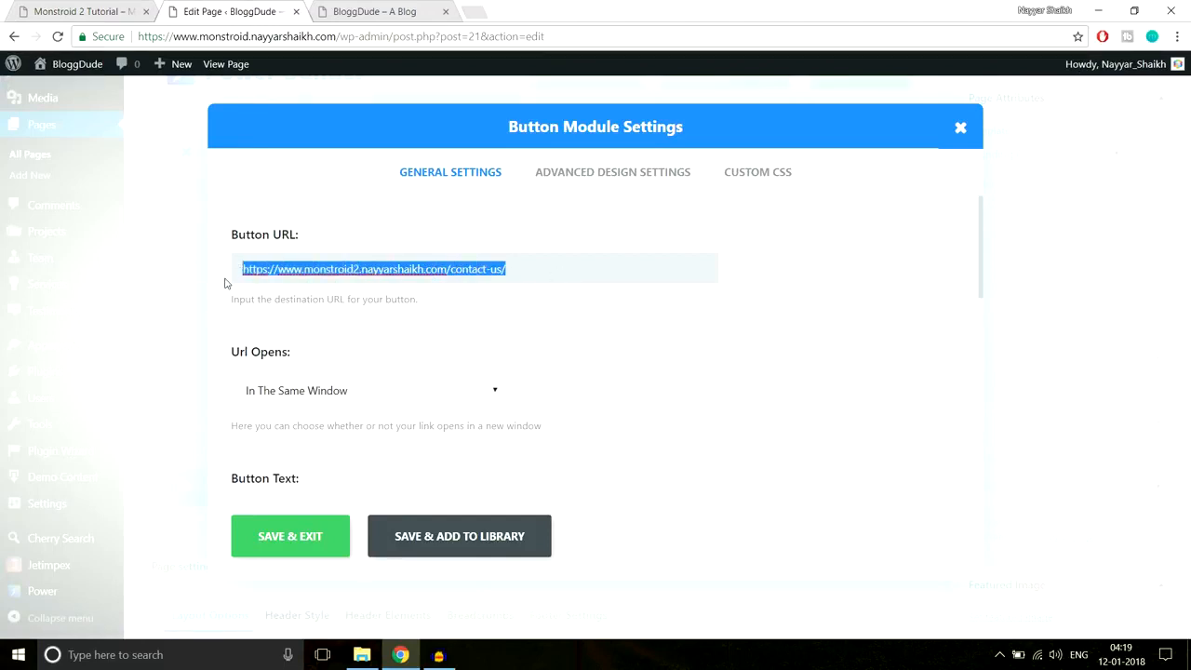
{"action": "type", "text": "#"}
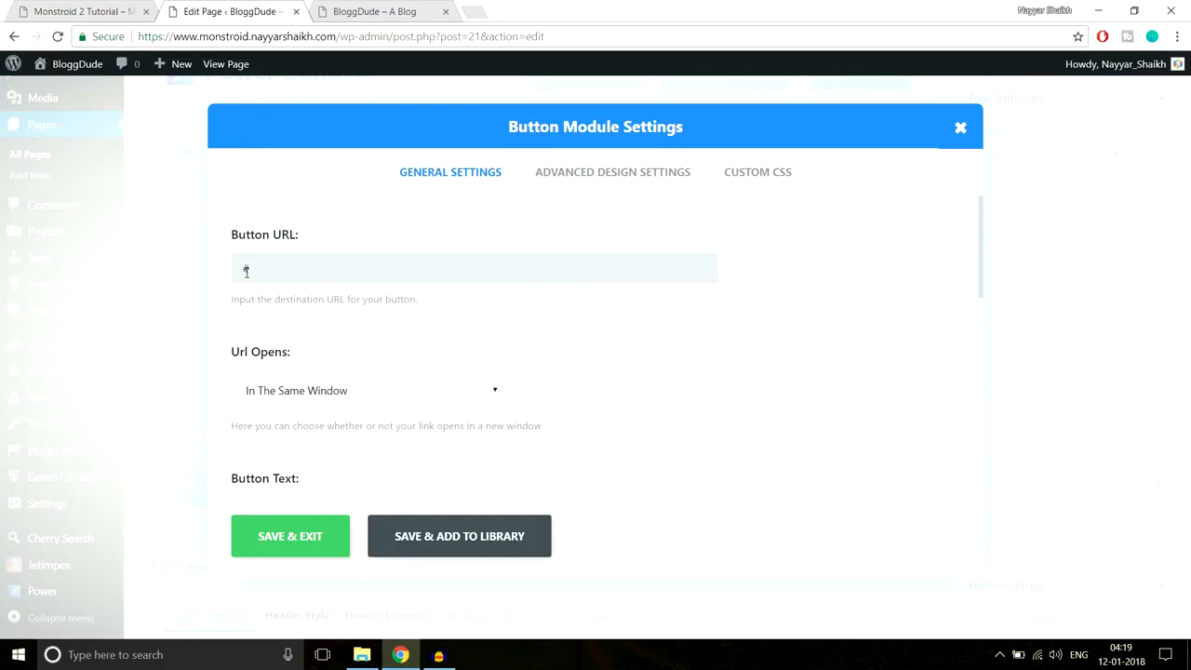
{"action": "left_click", "coordinate": [326, 341]}
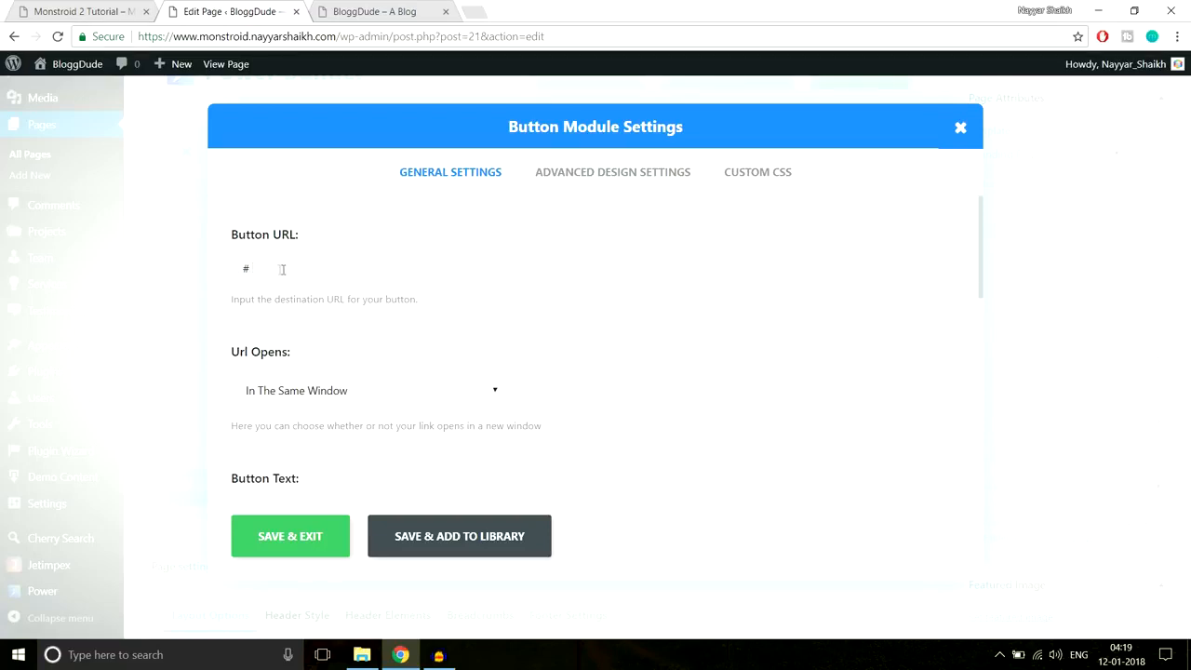
- Keep the button link opening in the same window
{"action": "scroll", "coordinate": [372, 293], "scroll_direction": "down", "scroll_amount": 3}
{"action": "scroll", "coordinate": [423, 313], "scroll_direction": "up", "scroll_amount": 2}
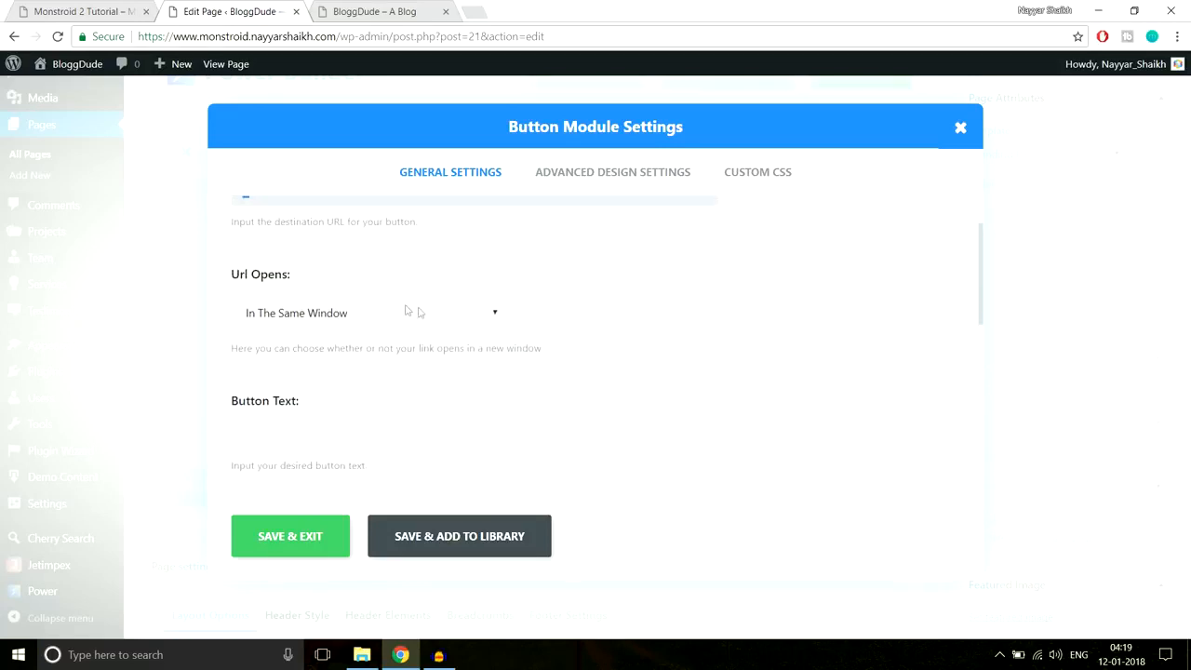
{"action": "left_click", "coordinate": [391, 307]}
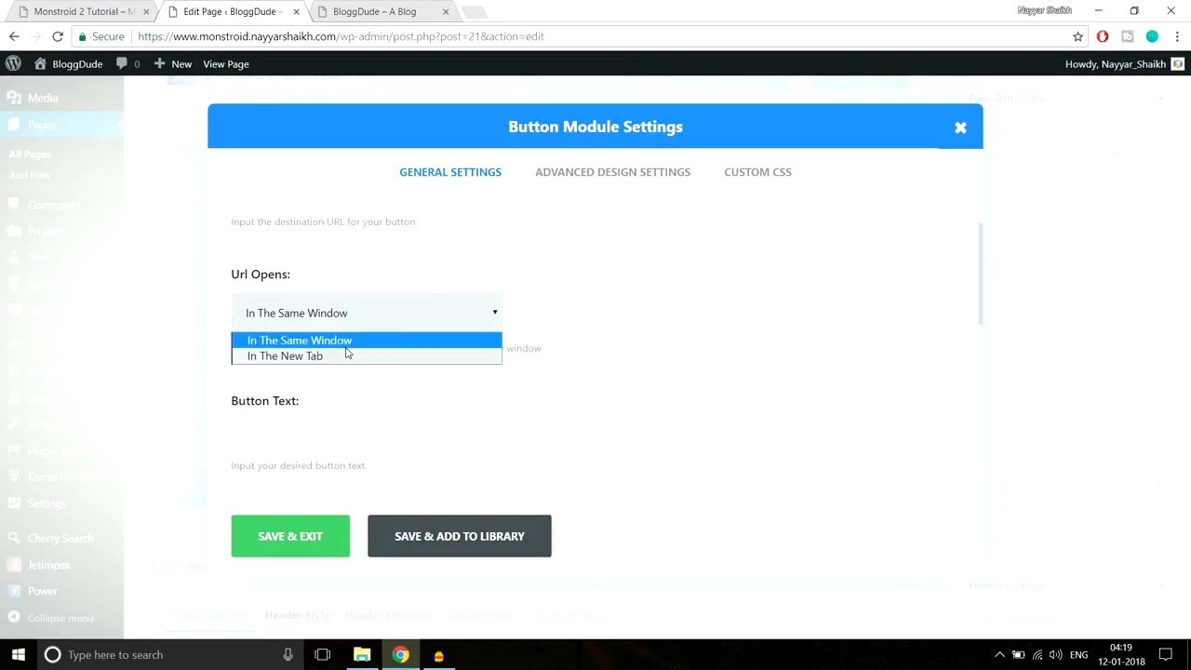
{"action": "left_click", "coordinate": [561, 298]}
- Compare with the live homepage button, then set the Button alignment to Center
{"action": "left_click", "coordinate": [77, 9]}
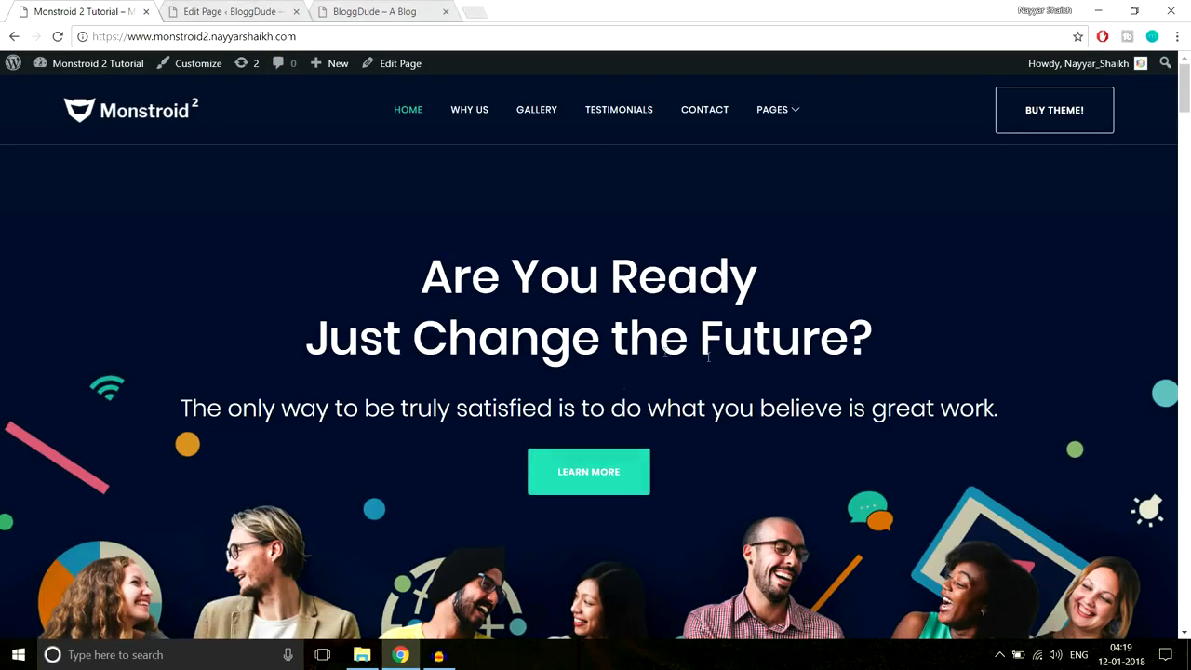
{"action": "left_click", "coordinate": [284, 14]}
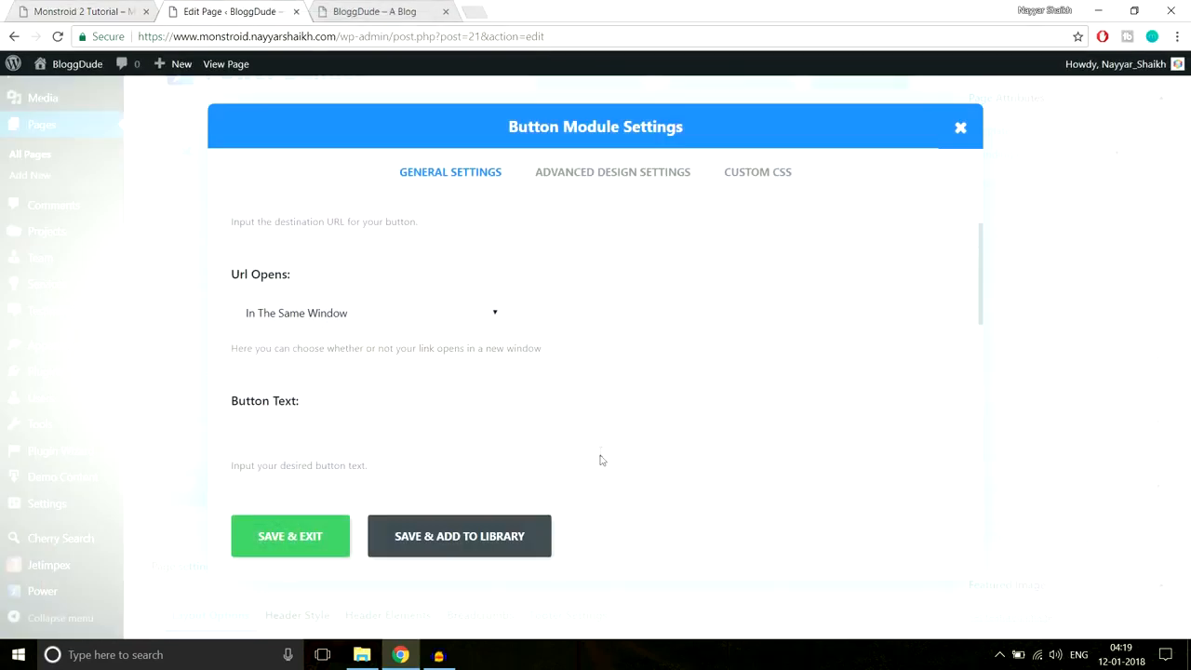
{"action": "scroll", "coordinate": [696, 409], "scroll_direction": "down", "scroll_amount": 1}
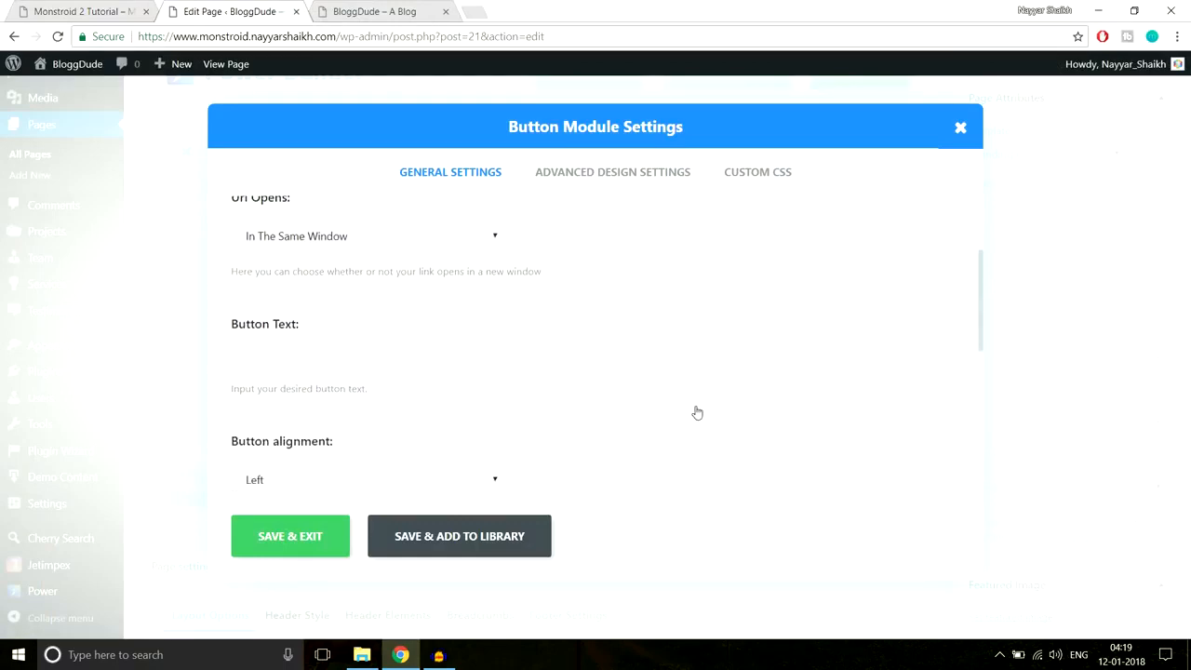
{"action": "left_click", "coordinate": [99, 7]}
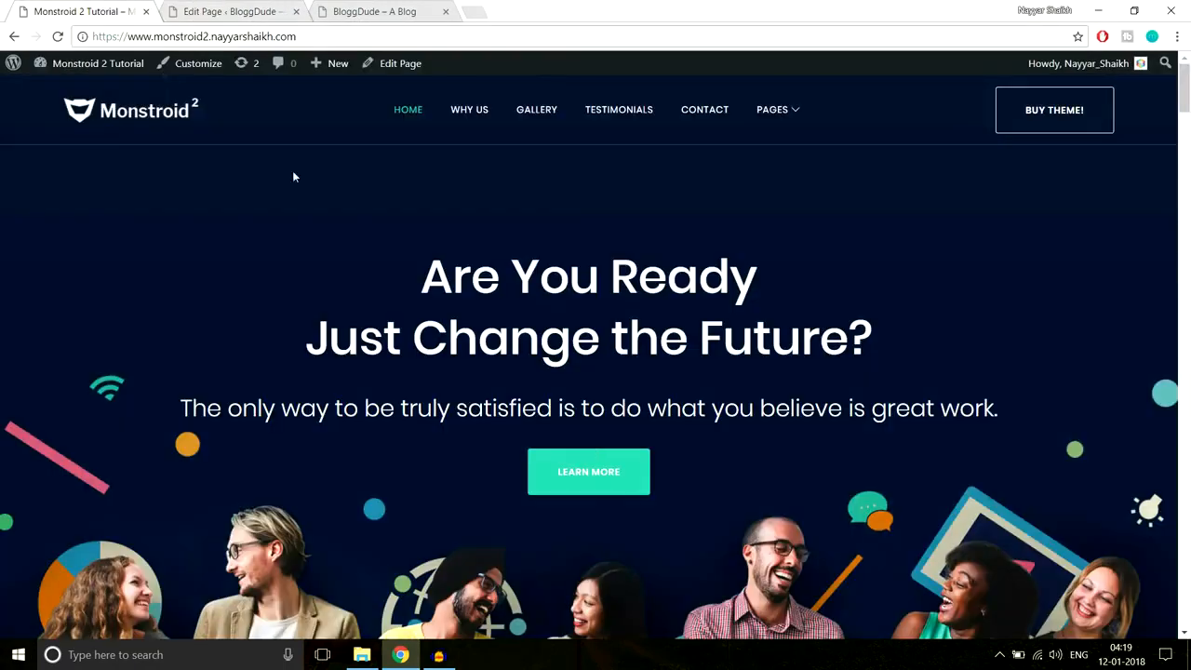
{"action": "scroll", "coordinate": [633, 521], "scroll_direction": "down", "scroll_amount": 2}
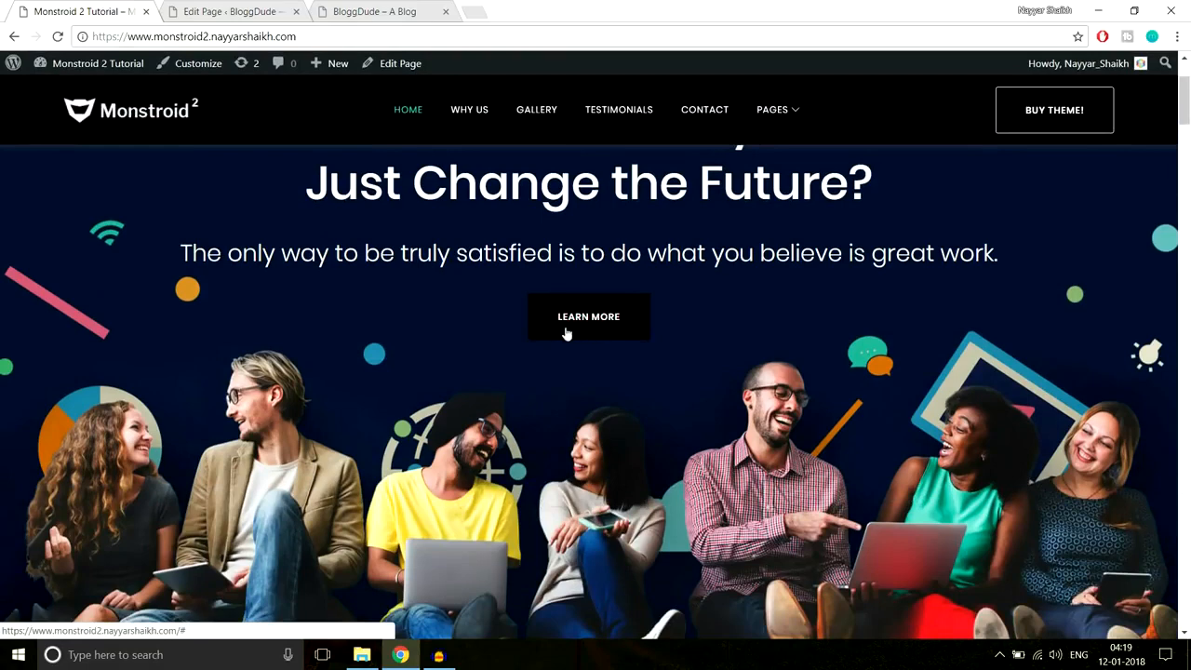
{"action": "left_click", "coordinate": [224, 7]}
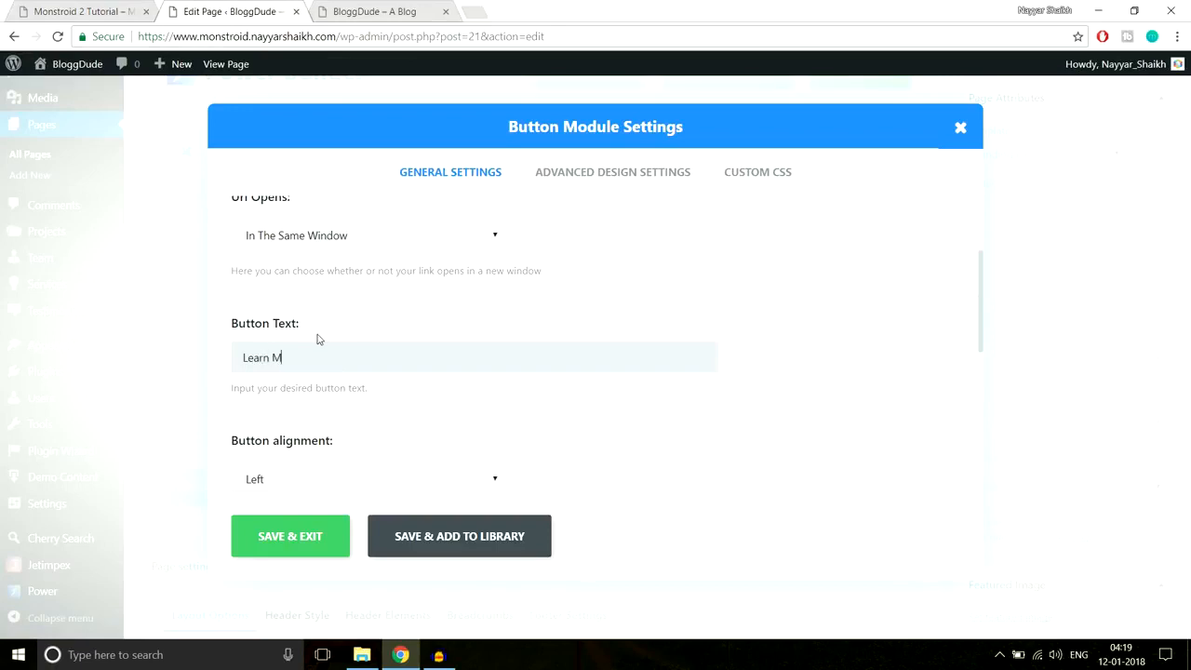
{"action": "scroll", "coordinate": [828, 228], "scroll_direction": "down", "scroll_amount": 2}
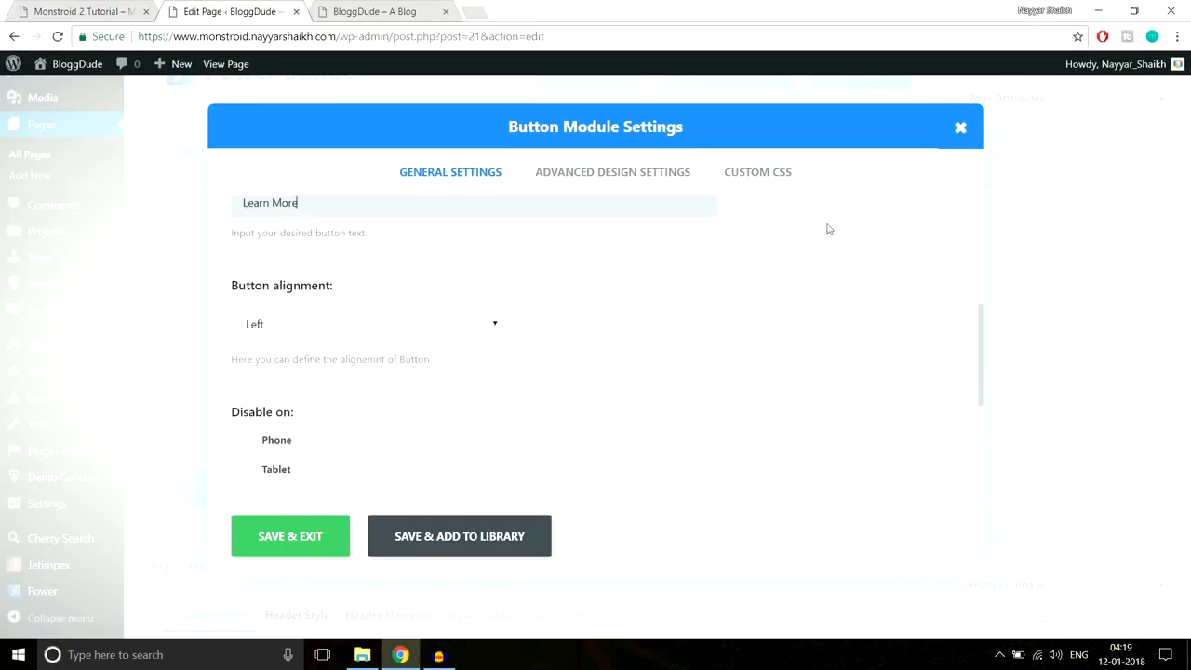
{"action": "left_click", "coordinate": [434, 332]}
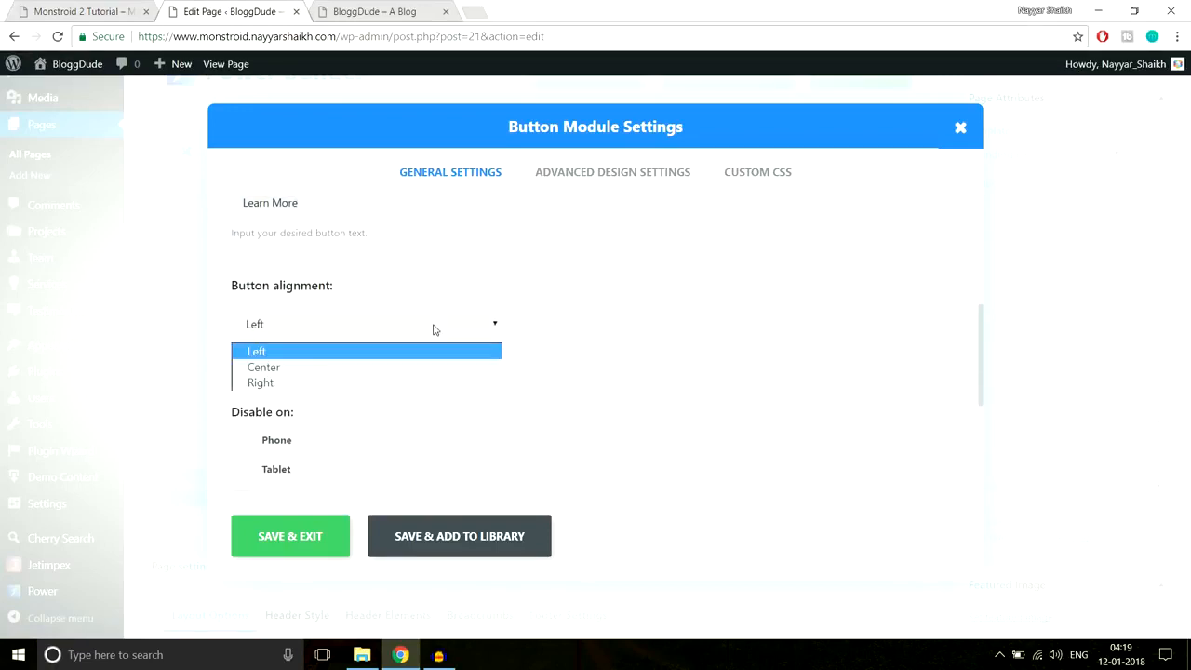
{"action": "left_click", "coordinate": [373, 372]}
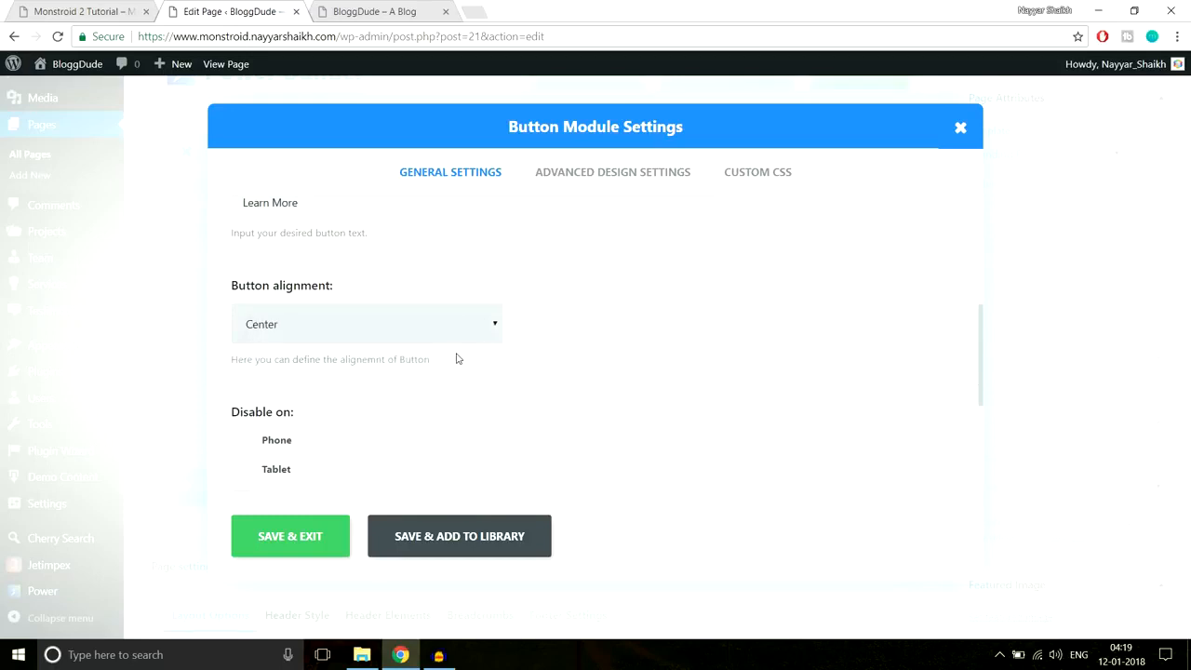
{"action": "scroll", "coordinate": [456, 358], "scroll_direction": "down", "scroll_amount": 3}
{"action": "scroll", "coordinate": [563, 360], "scroll_direction": "up", "scroll_amount": 6}
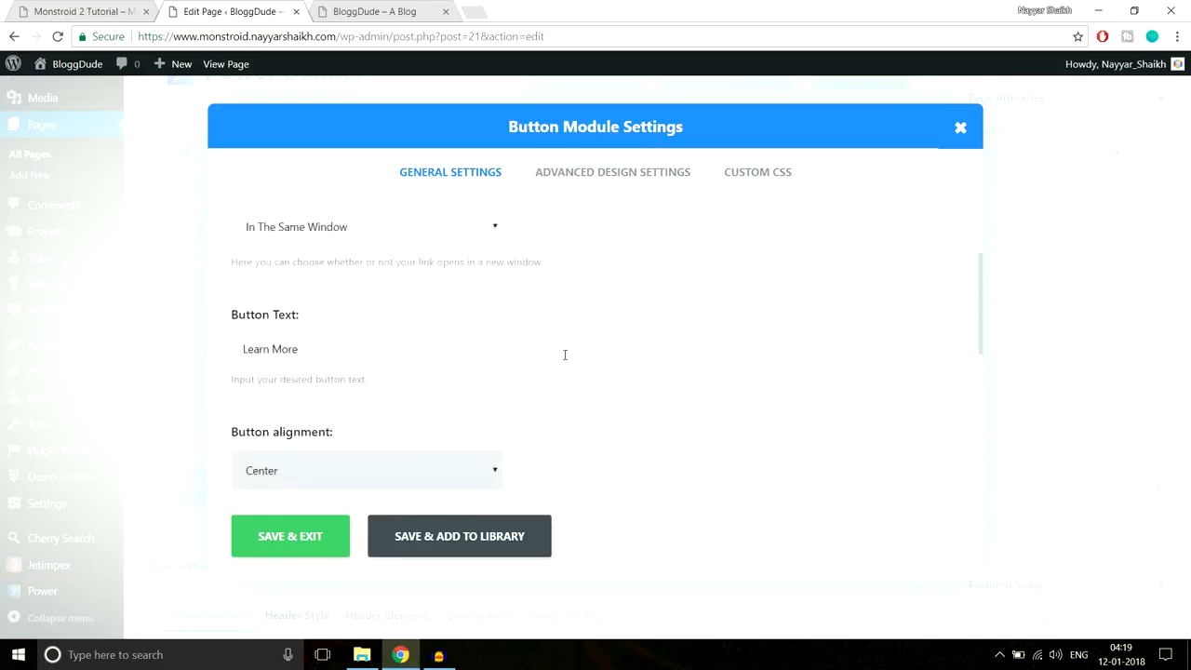
- Enable custom button styles in the button's Advanced Design Settings
{"action": "left_click", "coordinate": [593, 177]}
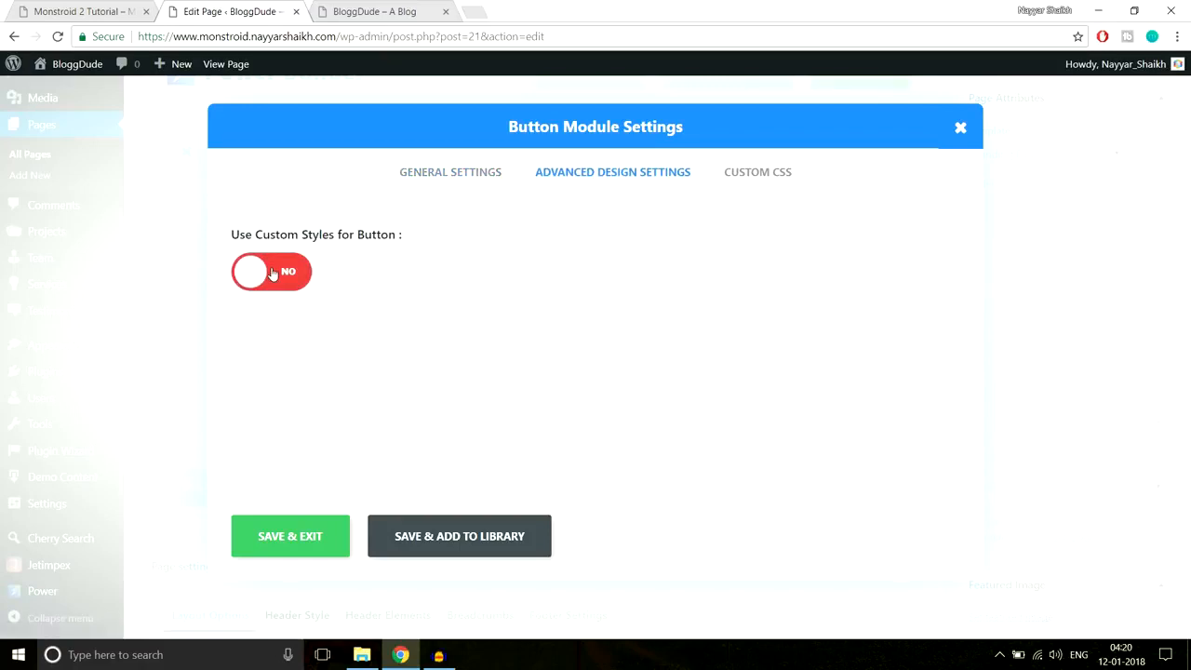
{"action": "left_click", "coordinate": [296, 275]}
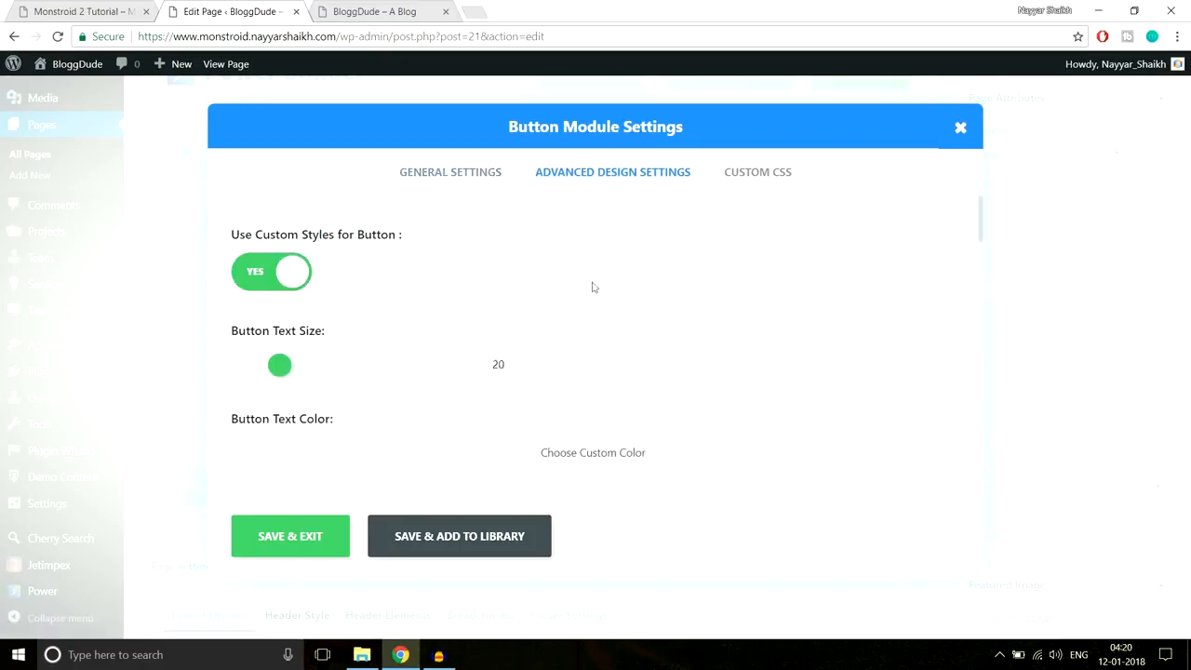
{"action": "scroll", "coordinate": [744, 323], "scroll_direction": "down", "scroll_amount": 1}
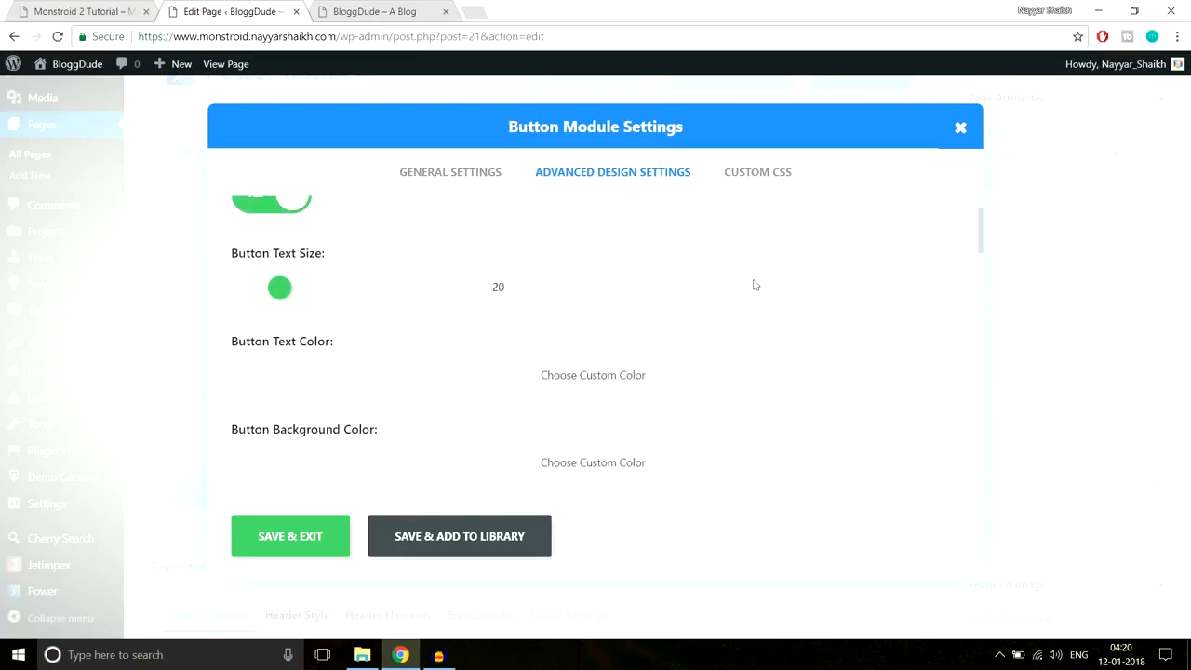
{"action": "scroll", "coordinate": [761, 292], "scroll_direction": "down", "scroll_amount": 2}
{"action": "scroll", "coordinate": [763, 298], "scroll_direction": "up", "scroll_amount": 2}
{"action": "scroll", "coordinate": [776, 354], "scroll_direction": "down", "scroll_amount": 3}
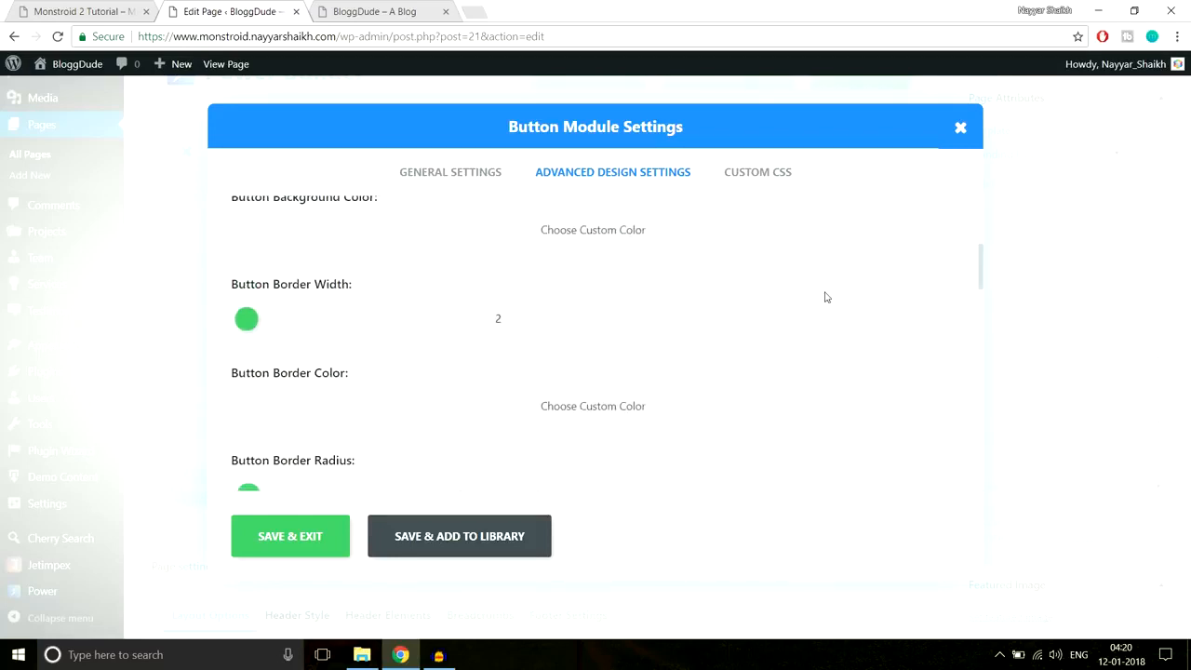
{"action": "scroll", "coordinate": [824, 297], "scroll_direction": "down", "scroll_amount": 1}
- Compare with the live homepage button and turn custom button styles back off
{"action": "left_click", "coordinate": [130, 11]}
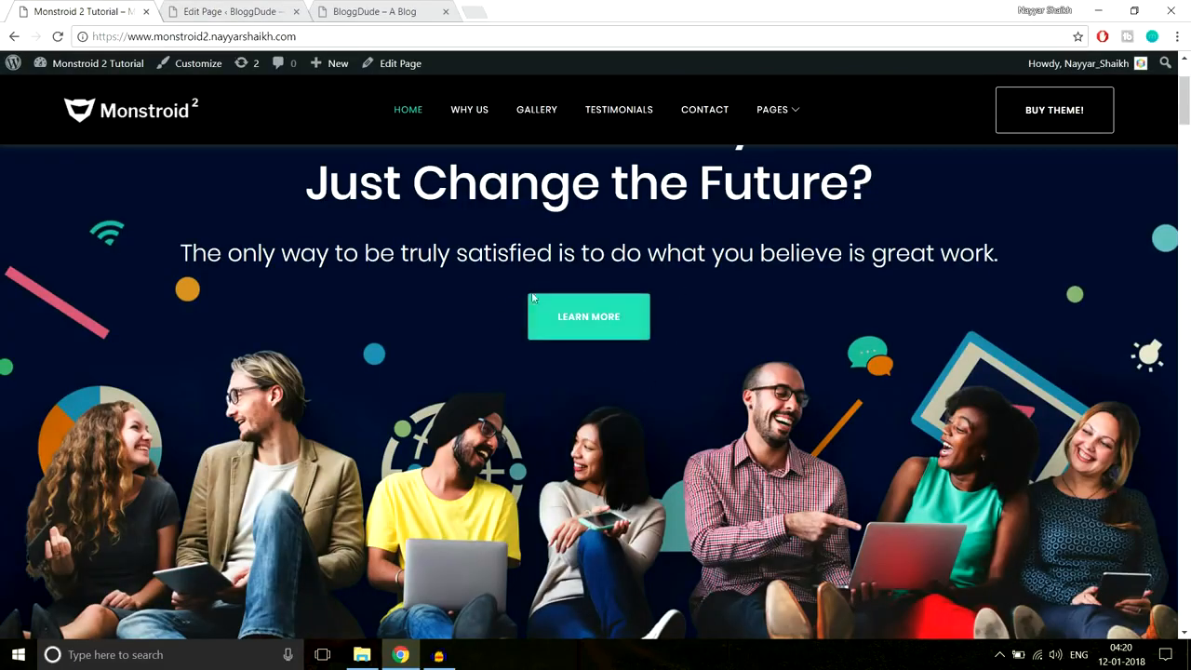
{"action": "left_click", "coordinate": [228, 11]}
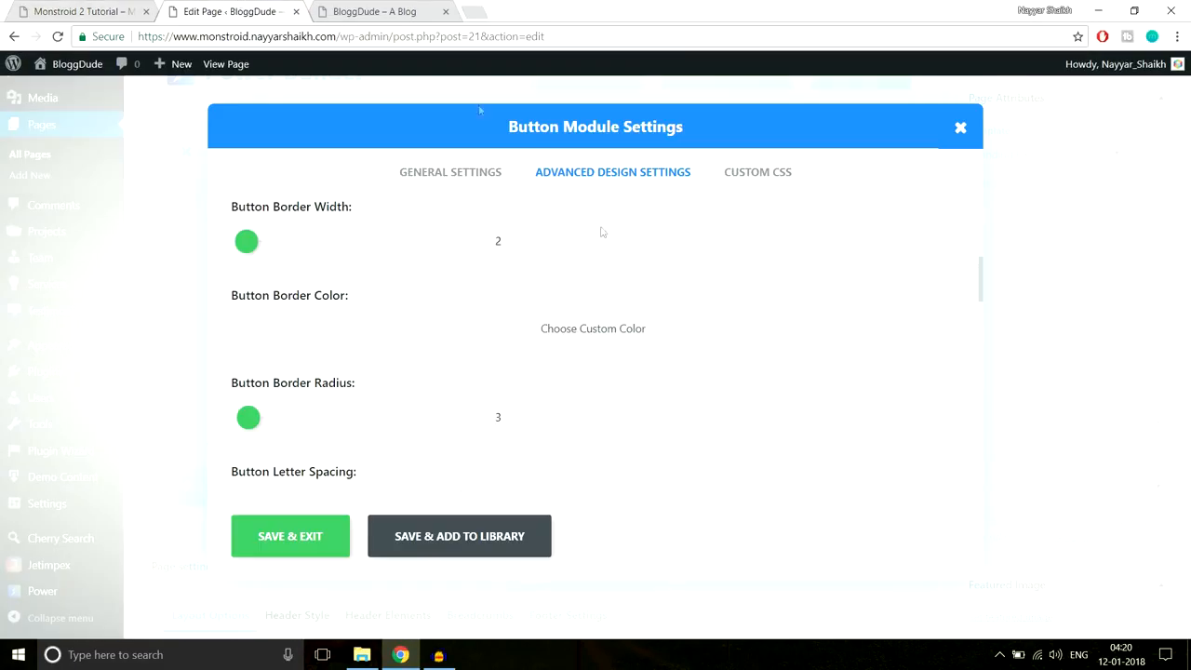
{"action": "scroll", "coordinate": [369, 378], "scroll_direction": "down", "scroll_amount": 1}
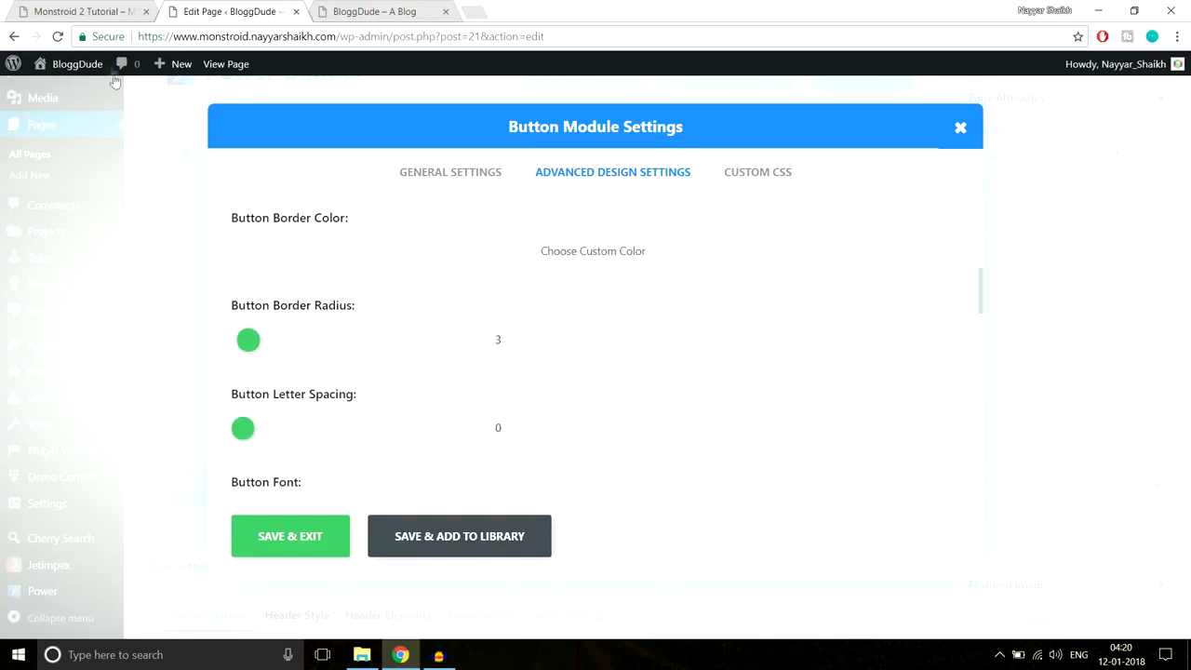
{"action": "scroll", "coordinate": [779, 364], "scroll_direction": "down", "scroll_amount": 2}
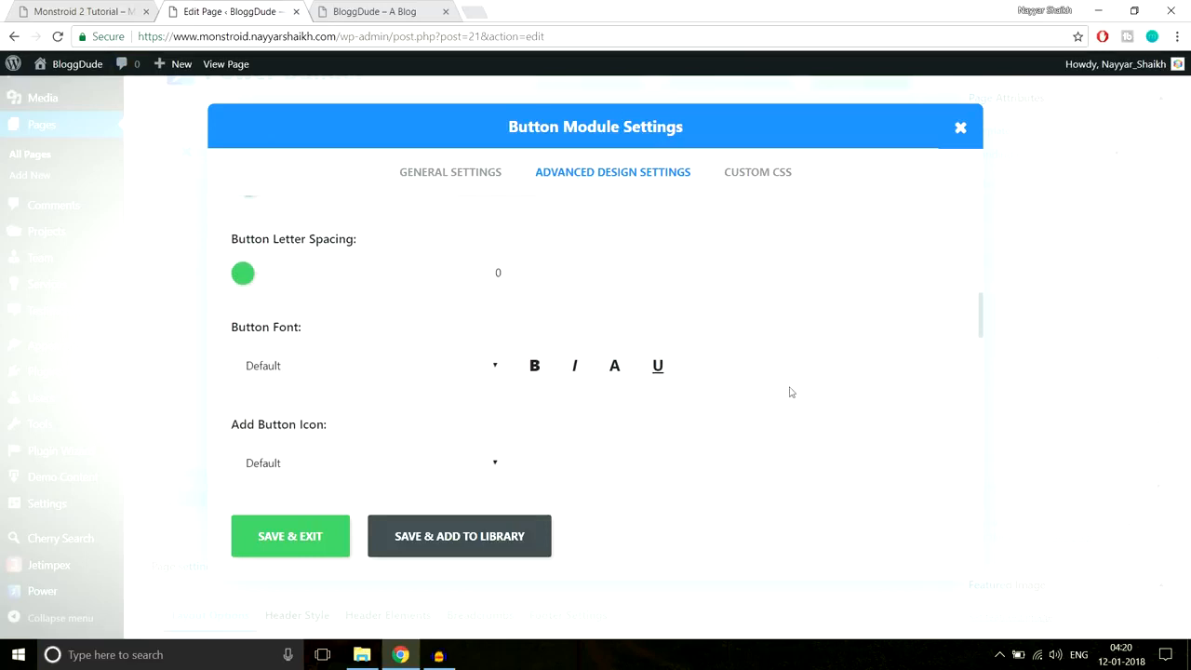
{"action": "scroll", "coordinate": [789, 391], "scroll_direction": "up", "scroll_amount": 8}
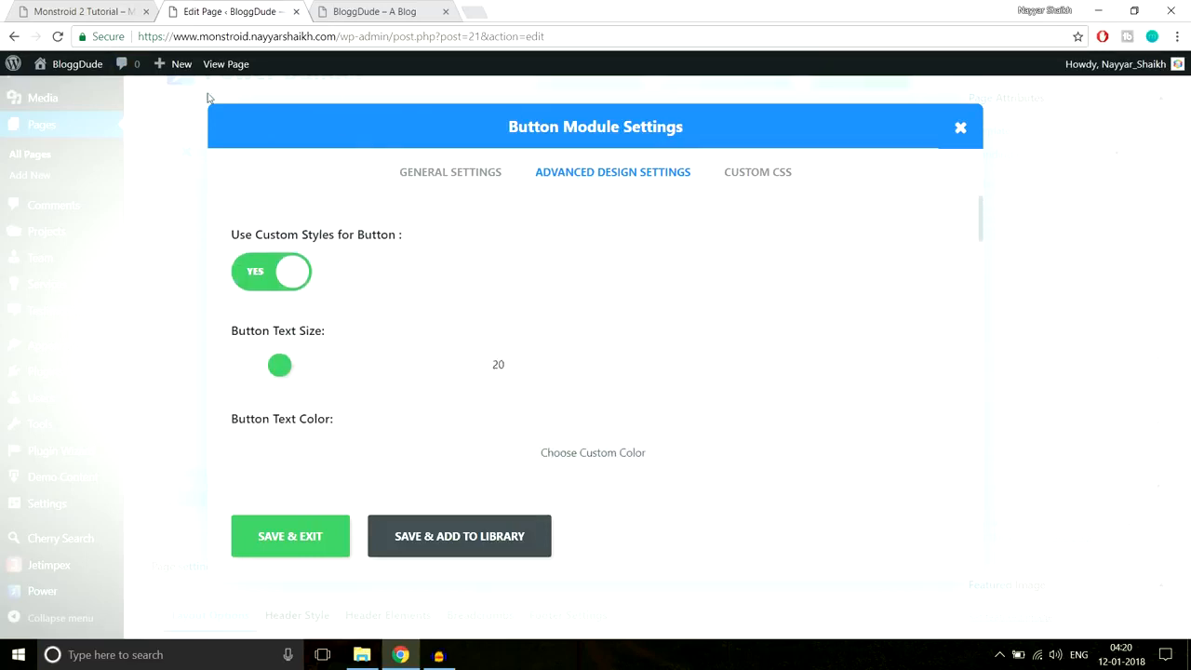
{"action": "left_click", "coordinate": [84, 12]}
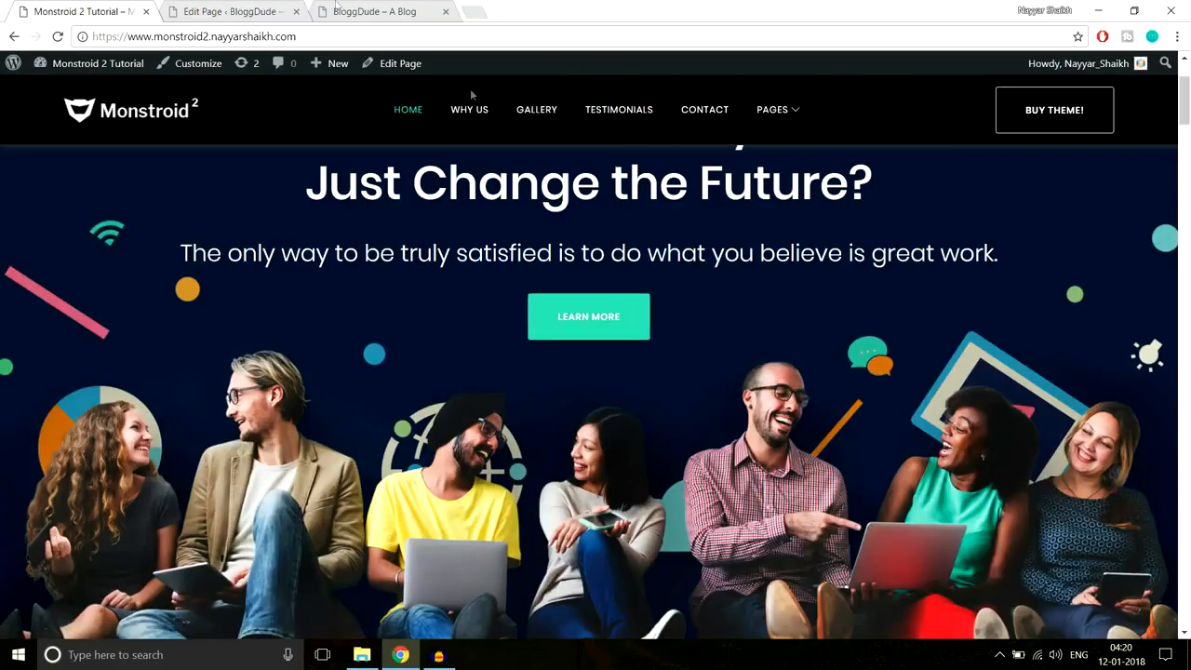
{"action": "left_click", "coordinate": [204, 11]}
{"action": "left_click", "coordinate": [261, 273]}
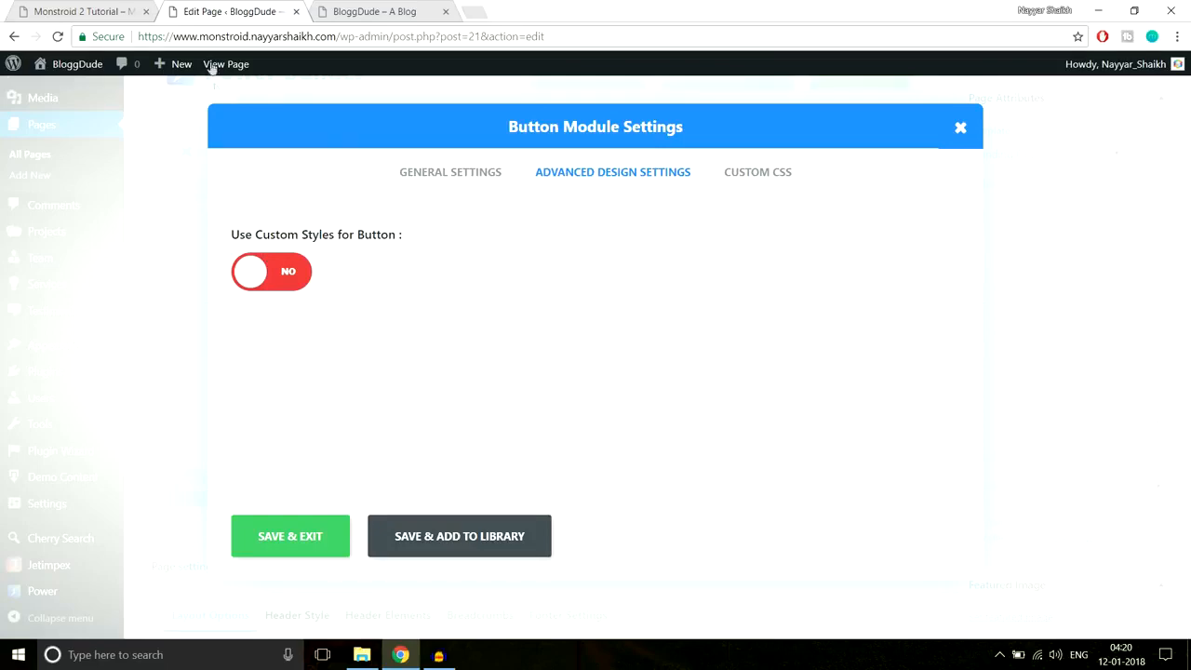
- Check the live homepage once more, then save the button settings
{"action": "left_click", "coordinate": [88, 12]}
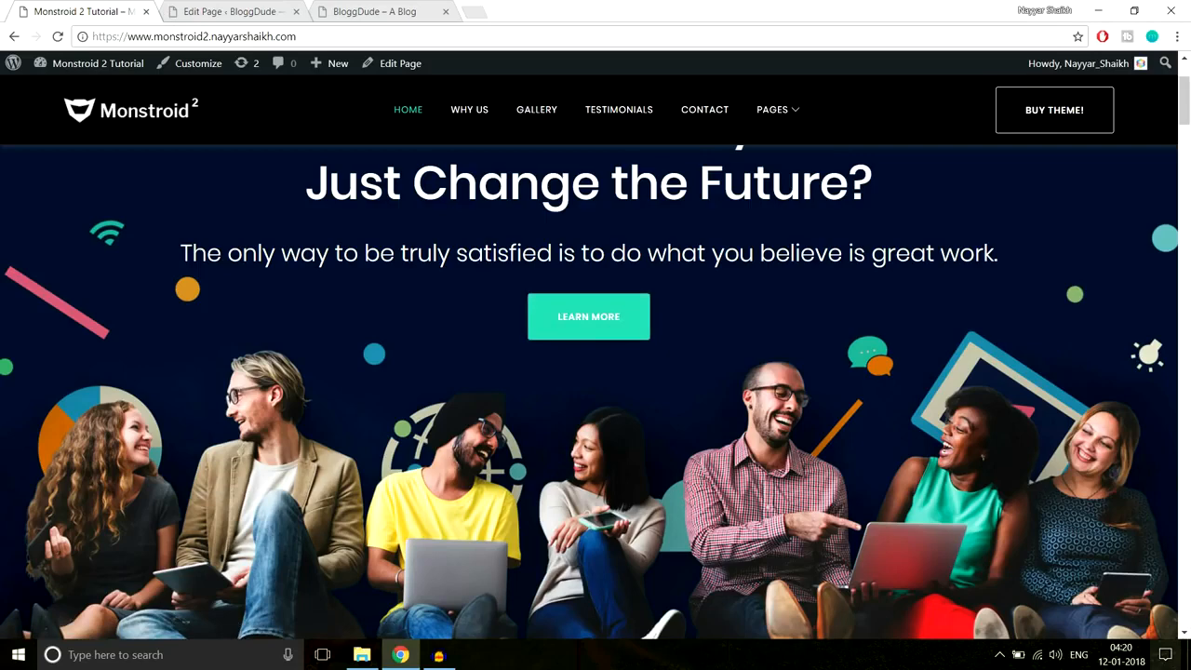
{"action": "left_click", "coordinate": [215, 9]}
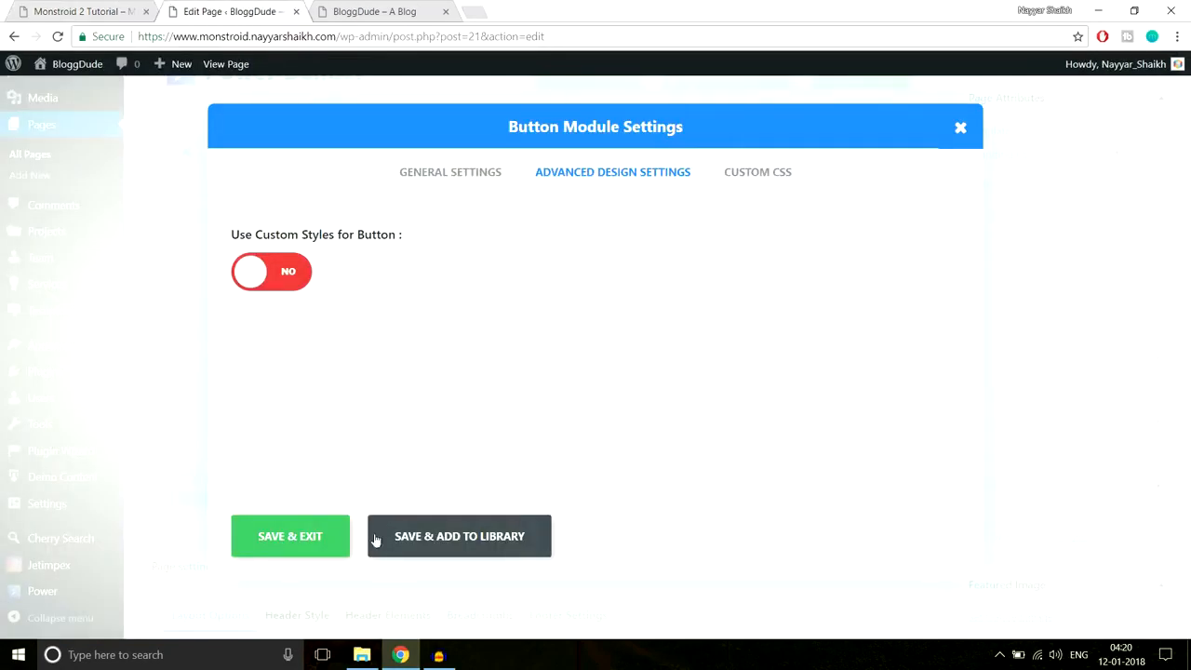
{"action": "left_click", "coordinate": [289, 538]}
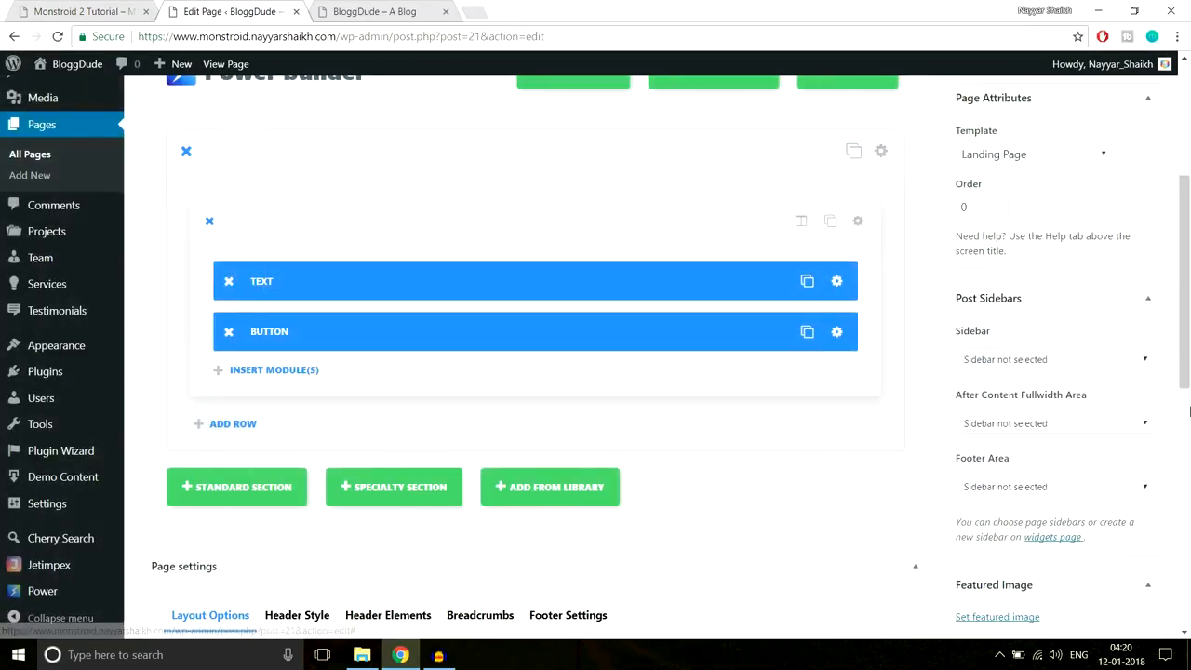
- Update the Homepage and reload the live site to see the new Learn More button
{"action": "scroll", "coordinate": [1158, 433], "scroll_direction": "up", "scroll_amount": 3}
{"action": "left_click", "coordinate": [1134, 362]}
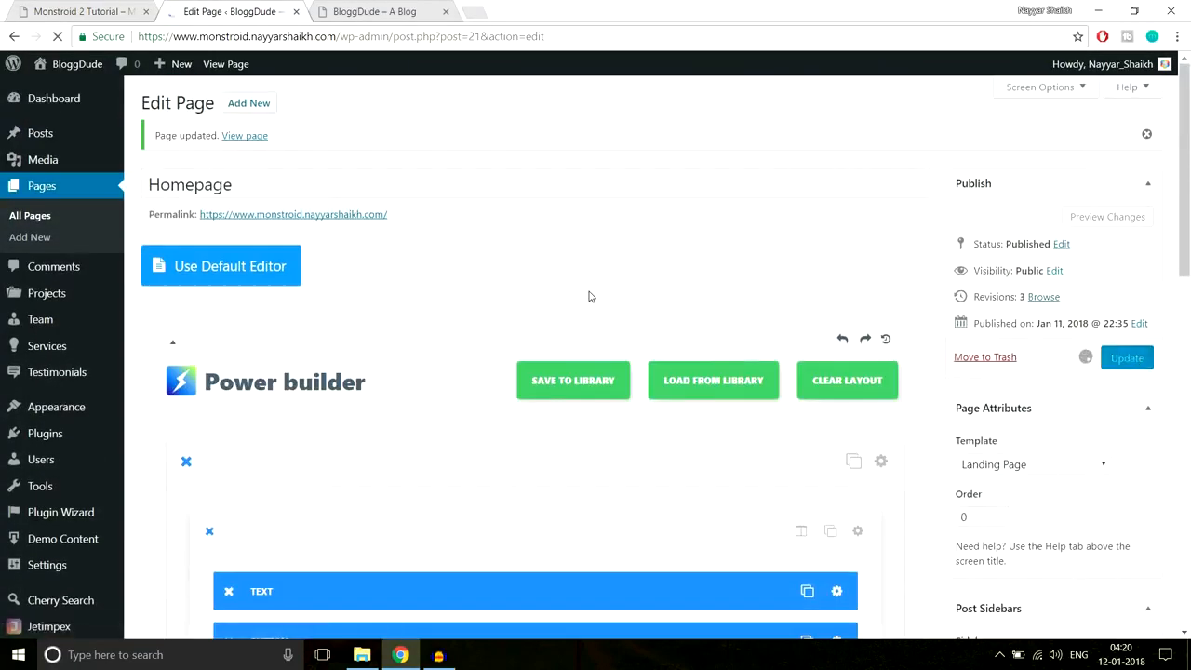
{"action": "left_click", "coordinate": [340, 8]}
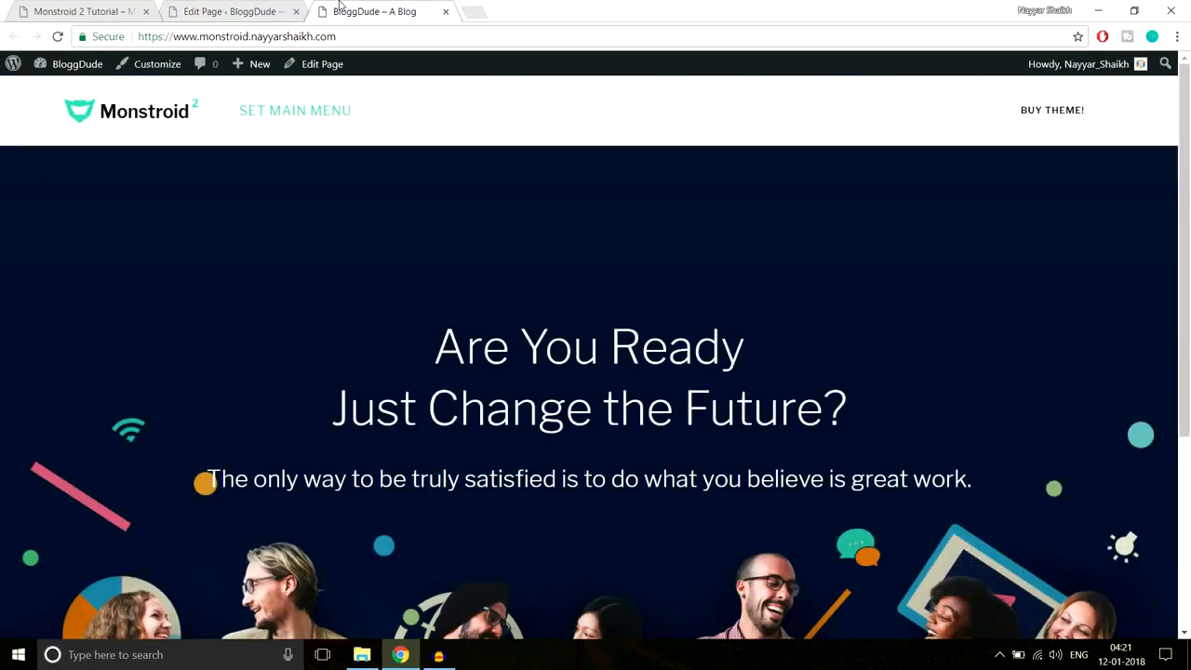
{"action": "left_click", "coordinate": [382, 36]}
{"action": "key", "text": "Return"}
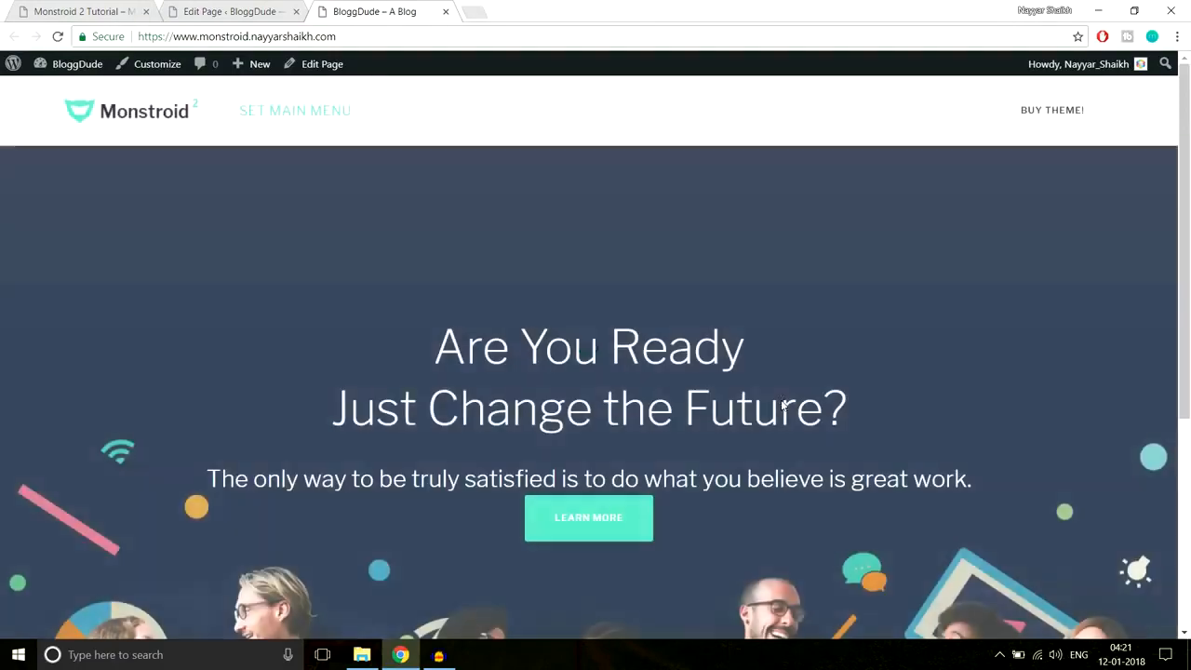
{"action": "scroll", "coordinate": [782, 400], "scroll_direction": "down", "scroll_amount": 1}
{"action": "scroll", "coordinate": [782, 401], "scroll_direction": "down", "scroll_amount": 1}
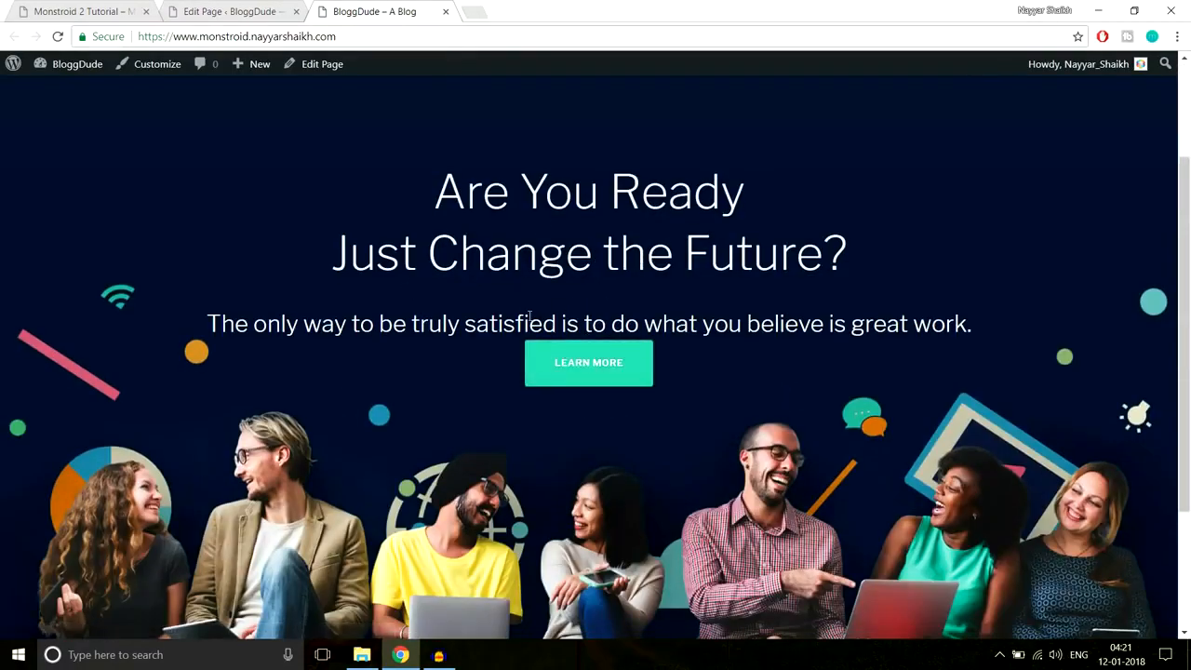
- Compare the hero subtitle with the Monstroid 2 demo, then return to the page editor
{"action": "left_click", "coordinate": [58, 5]}
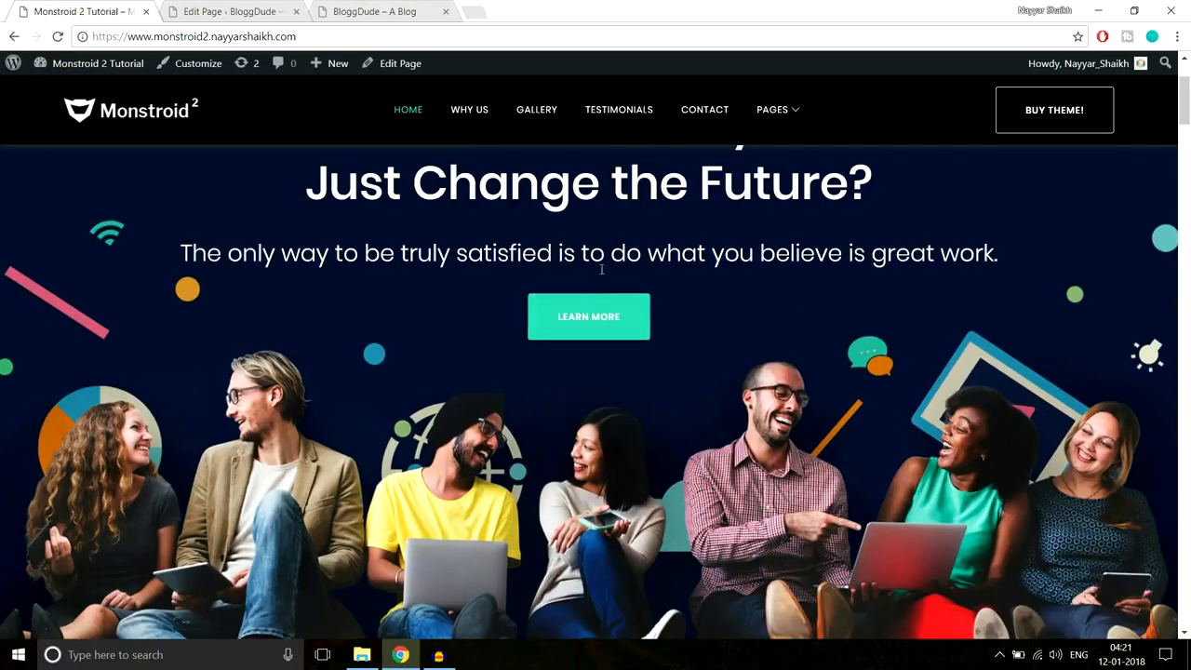
{"action": "left_click_drag", "start_coordinate": [207, 253], "coordinate": [1034, 257]}
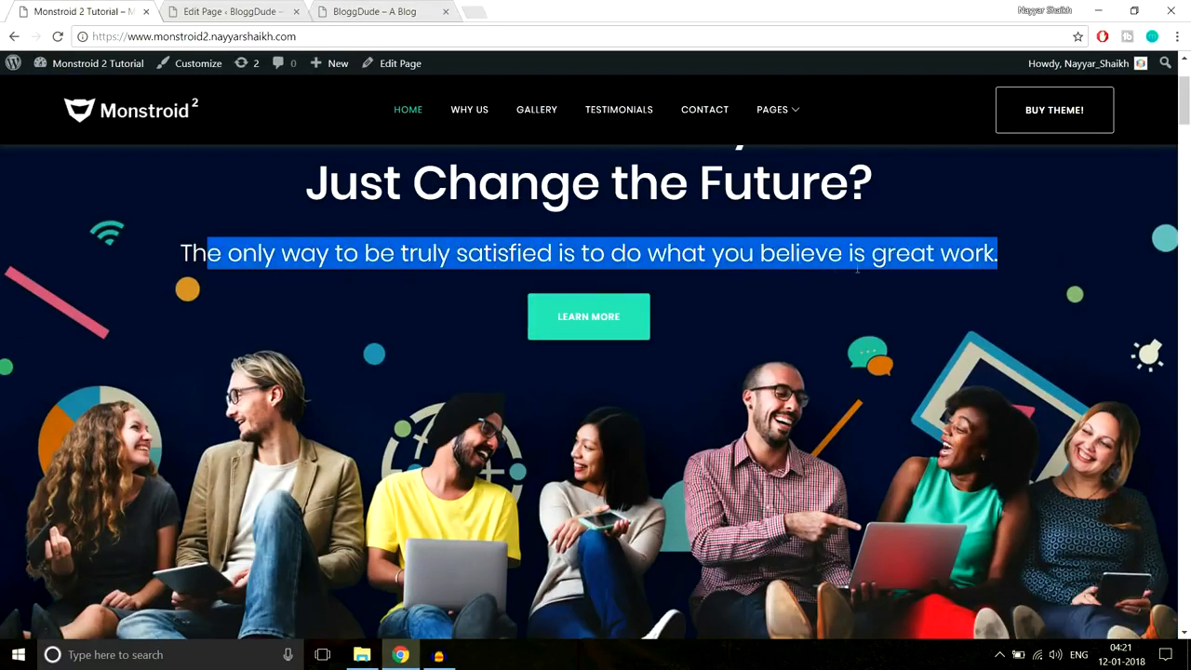
{"action": "left_click", "coordinate": [678, 257]}
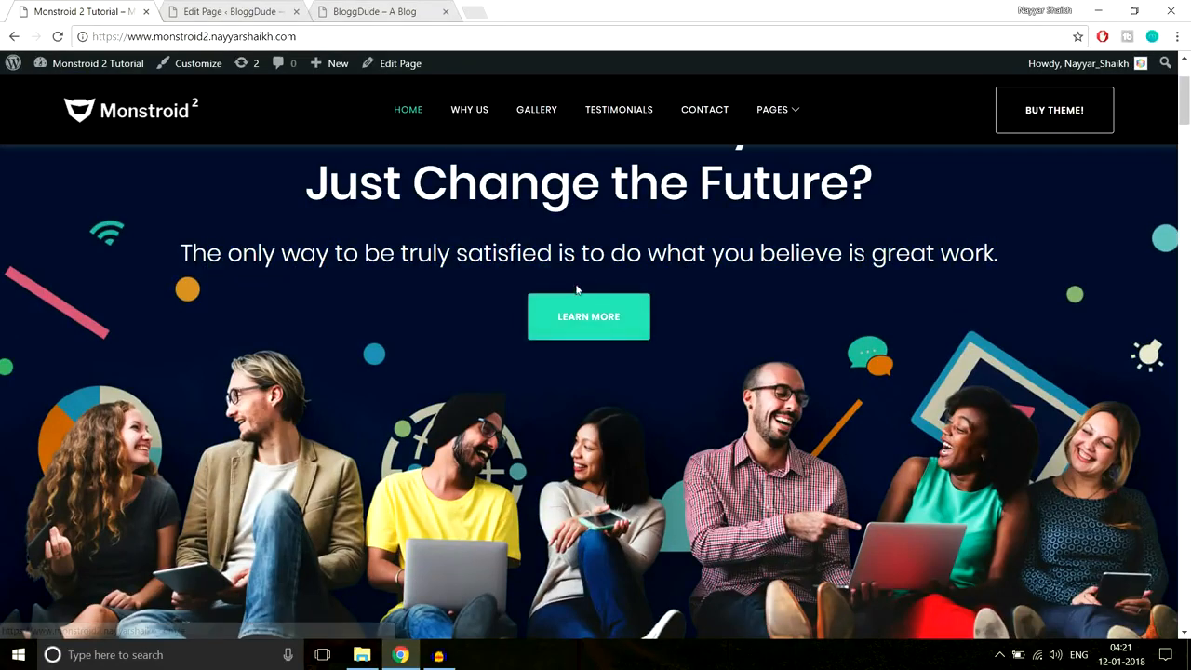
{"action": "left_click", "coordinate": [409, 12]}
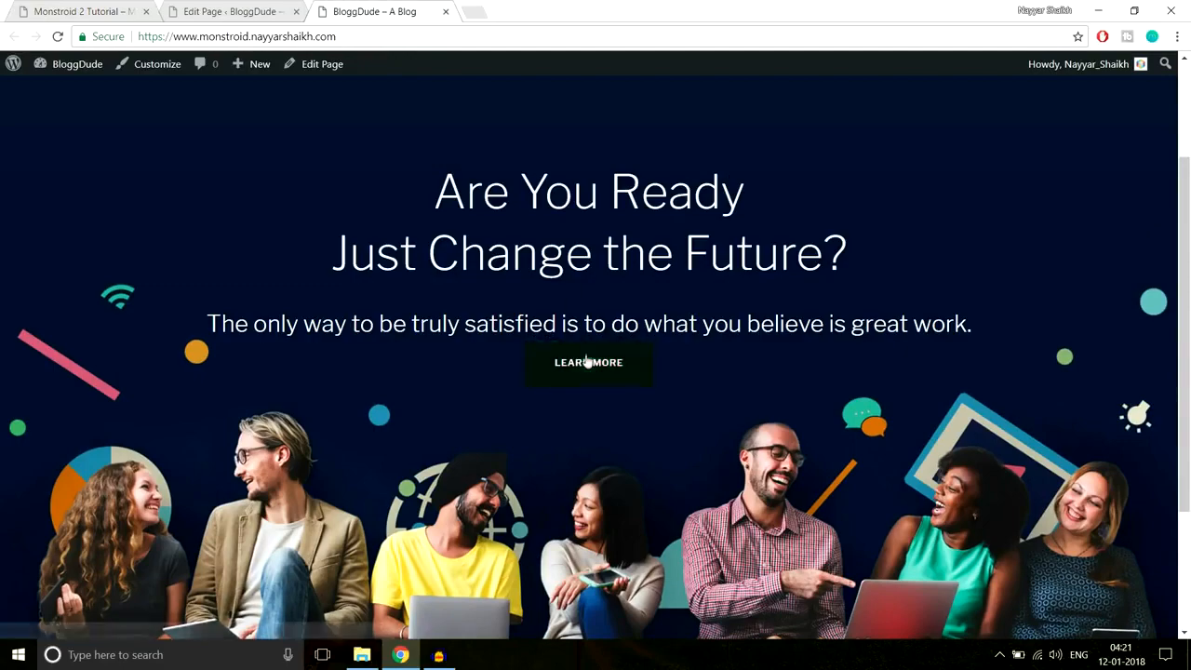
{"action": "left_click", "coordinate": [235, 11]}
{"action": "scroll", "coordinate": [805, 318], "scroll_direction": "down", "scroll_amount": 3}
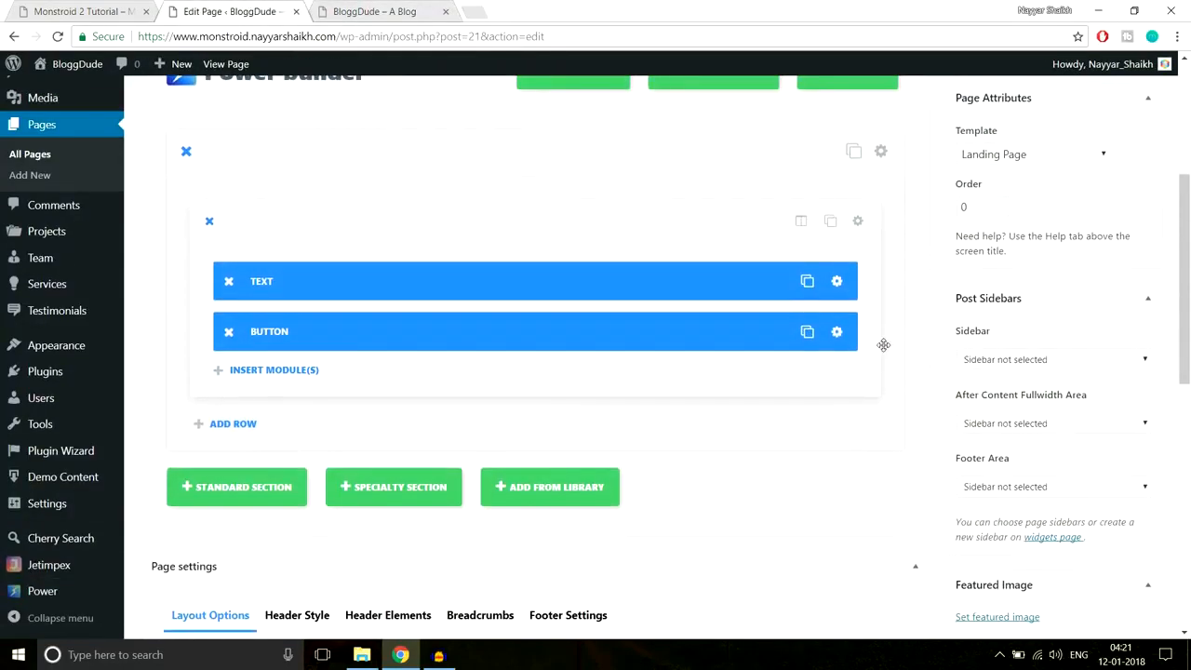
{"action": "scroll", "coordinate": [884, 284], "scroll_direction": "down", "scroll_amount": 1}
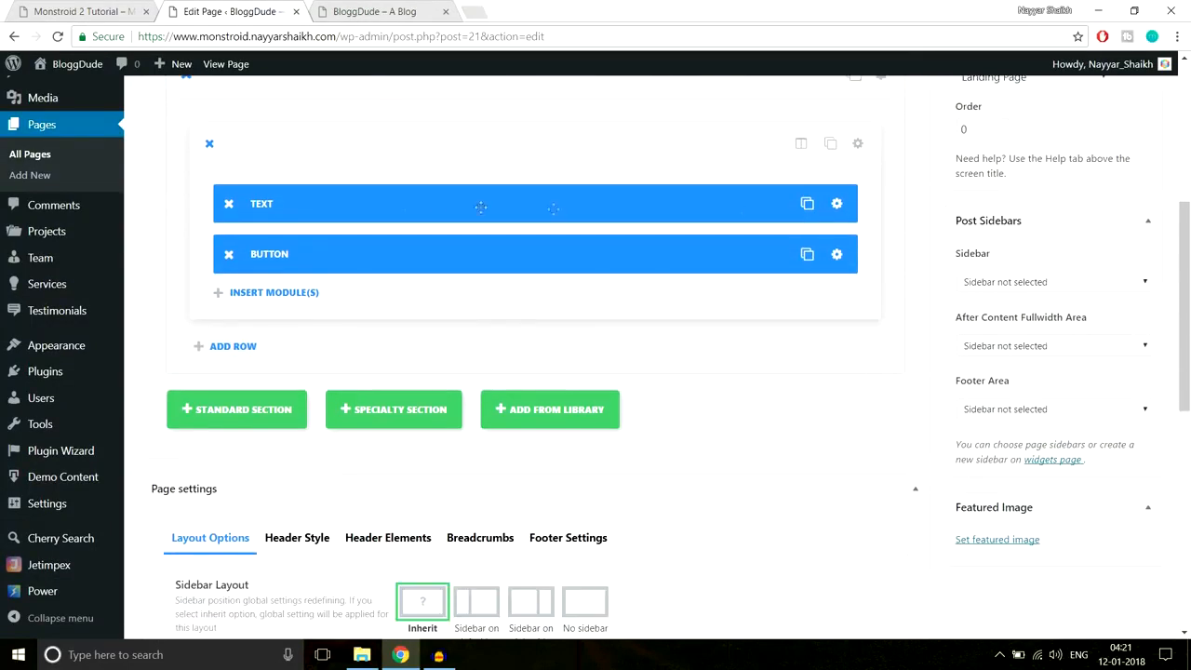
{"action": "left_click", "coordinate": [839, 206]}
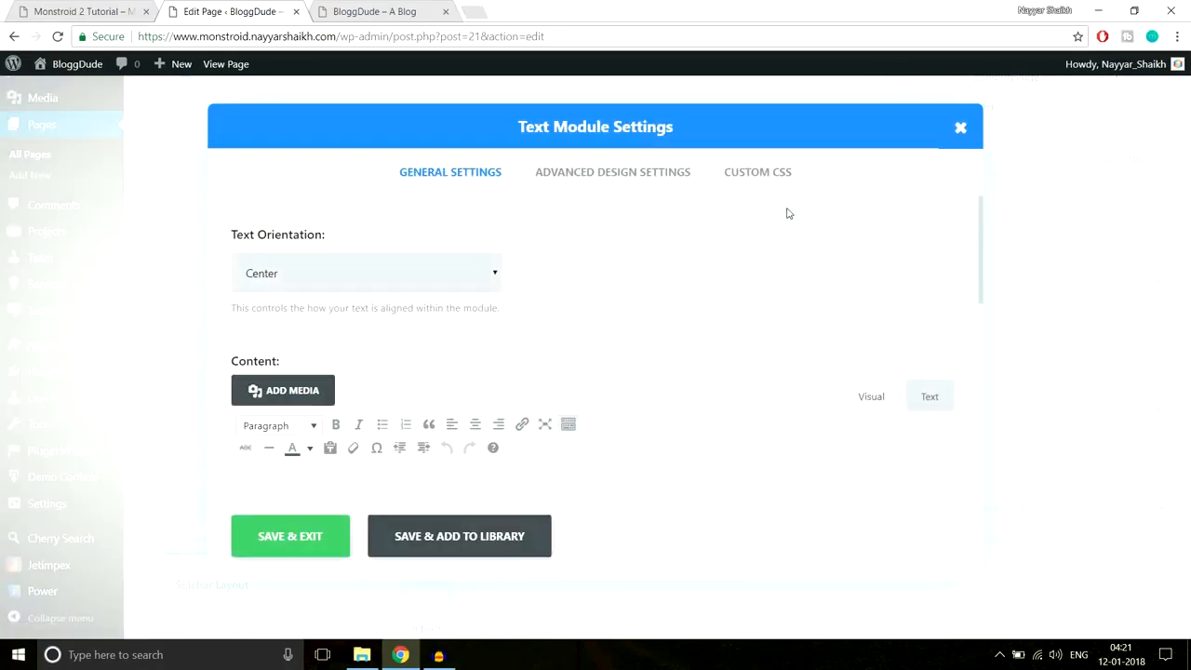
{"action": "left_click", "coordinate": [638, 177]}
{"action": "scroll", "coordinate": [755, 339], "scroll_direction": "down", "scroll_amount": 10}
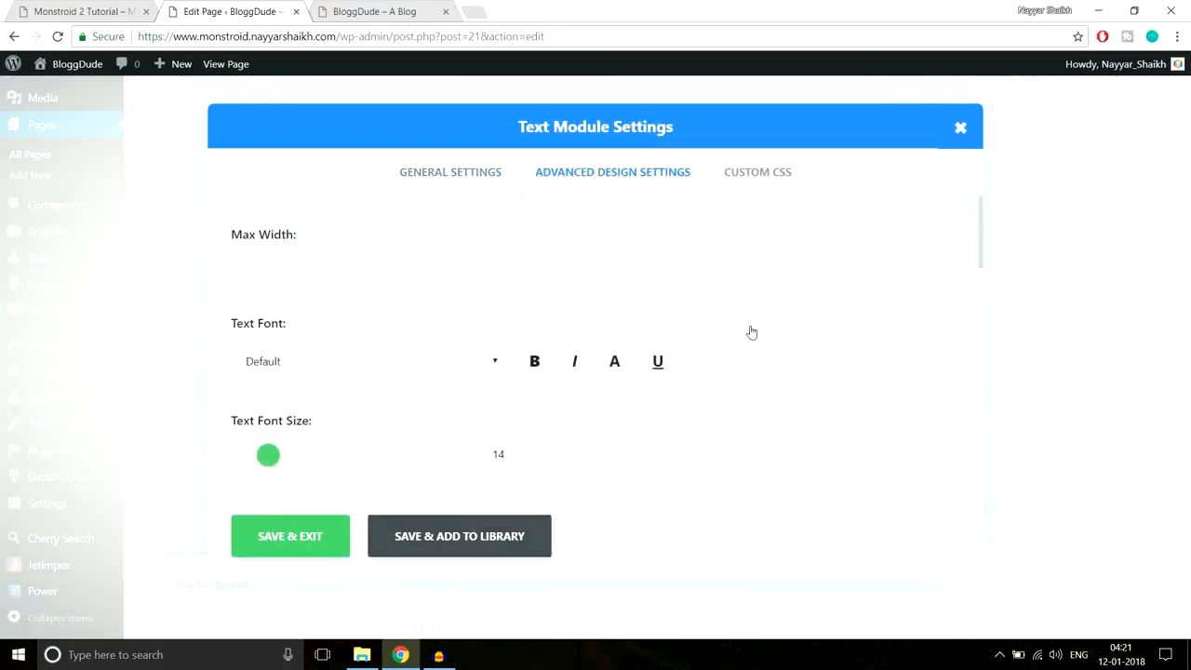
{"action": "scroll", "coordinate": [763, 348], "scroll_direction": "down", "scroll_amount": 5}
{"action": "scroll", "coordinate": [763, 348], "scroll_direction": "up", "scroll_amount": 2}
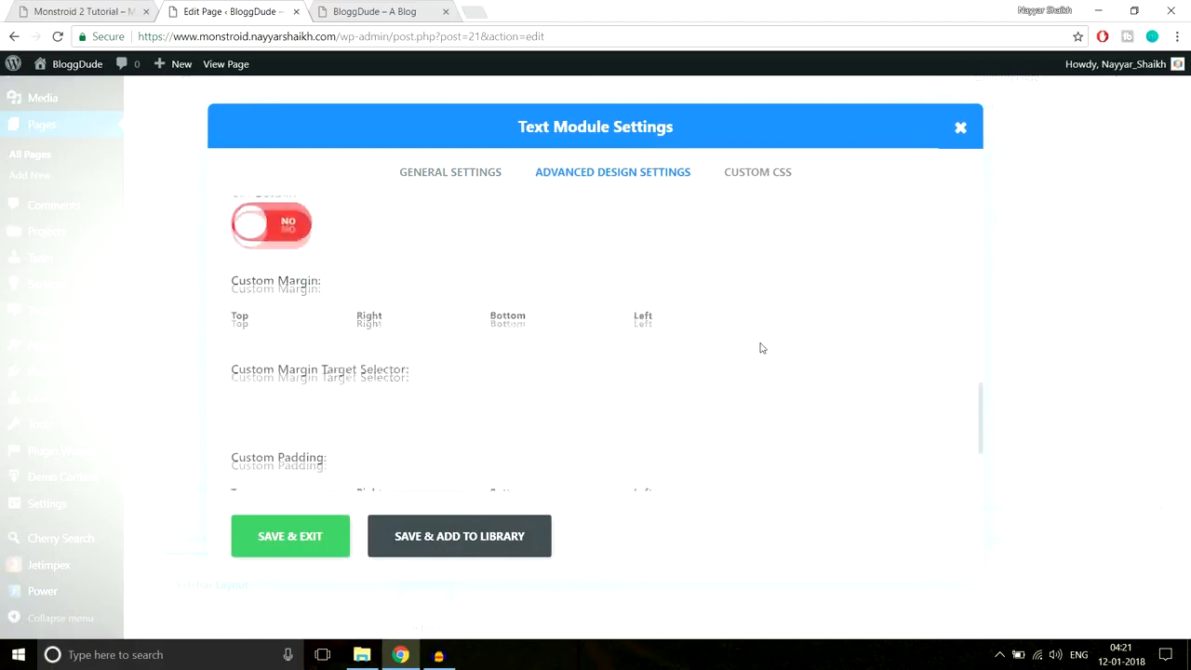
{"action": "scroll", "coordinate": [488, 344], "scroll_direction": "down", "scroll_amount": 2}
{"action": "scroll", "coordinate": [409, 346], "scroll_direction": "down", "scroll_amount": 1}
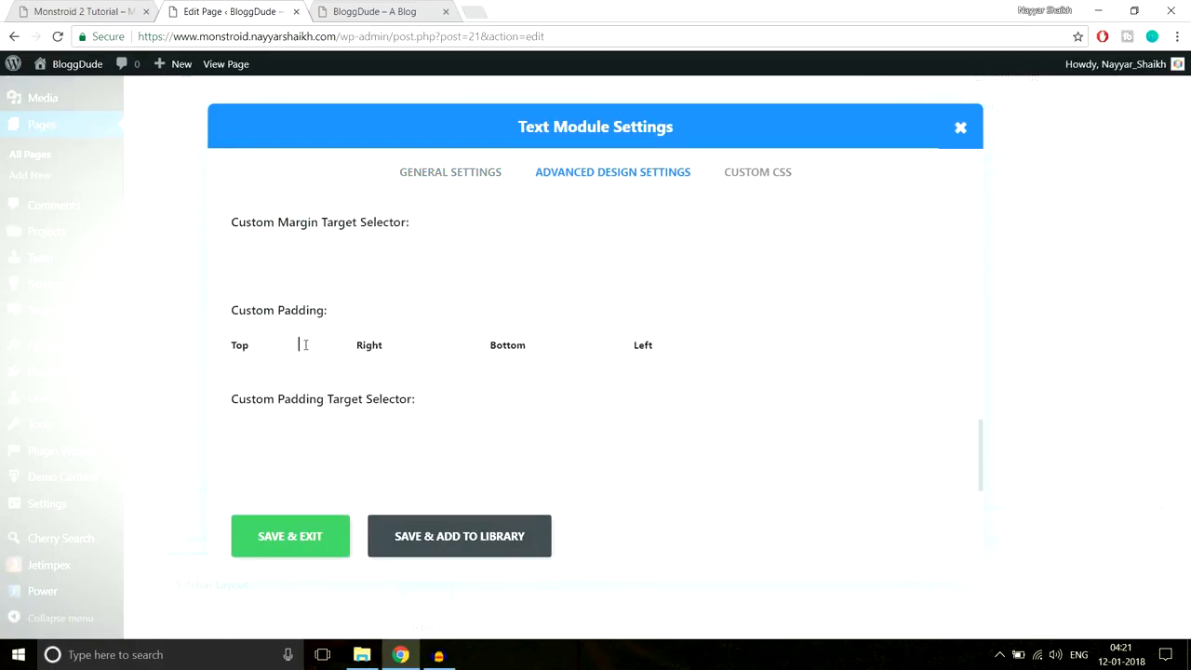
{"action": "left_click", "coordinate": [383, 11]}
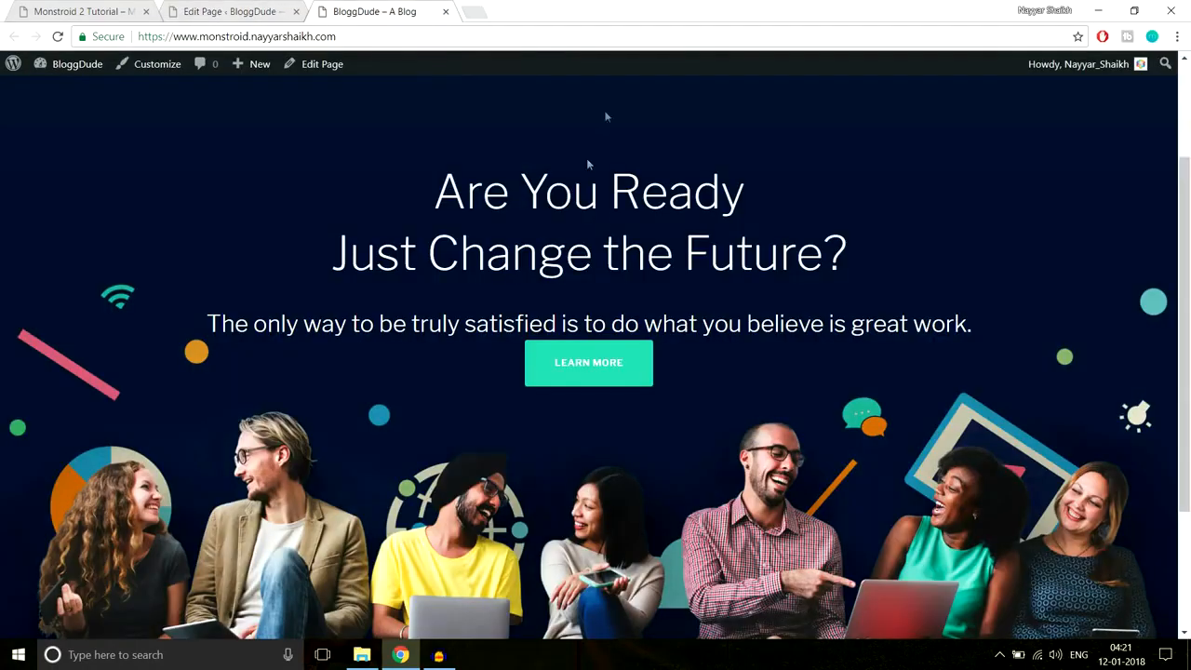
{"action": "scroll", "coordinate": [635, 316], "scroll_direction": "up", "scroll_amount": 2}
{"action": "scroll", "coordinate": [636, 321], "scroll_direction": "down", "scroll_amount": 4}
{"action": "left_click", "coordinate": [247, 11]}
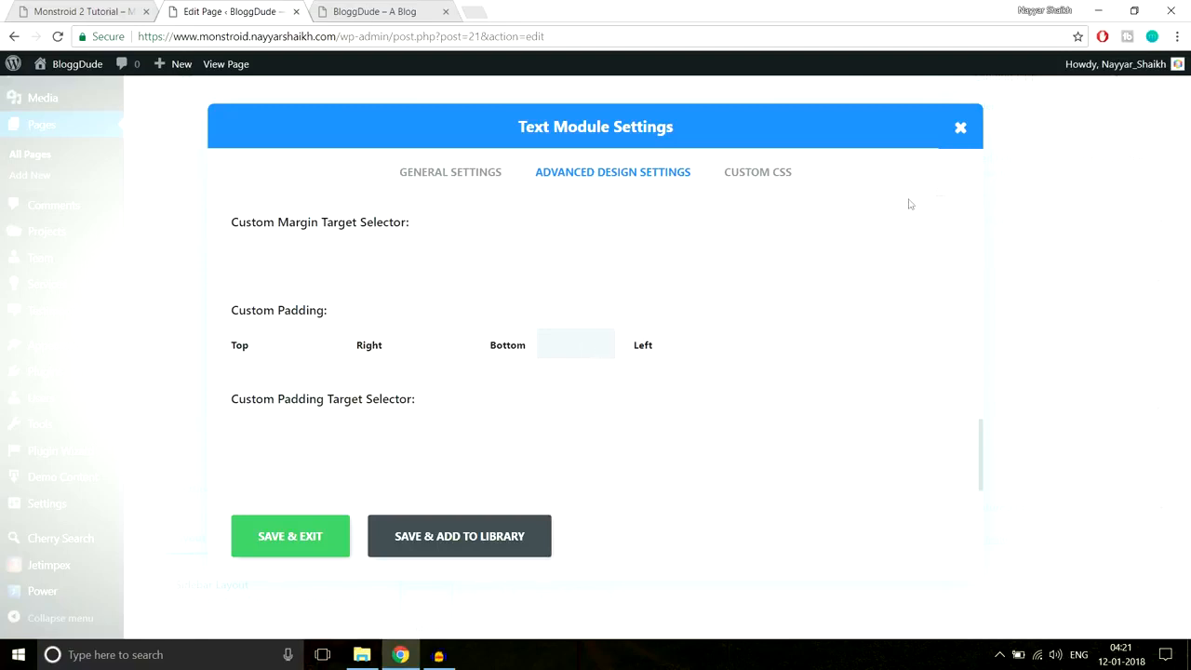
{"action": "left_click", "coordinate": [960, 129]}
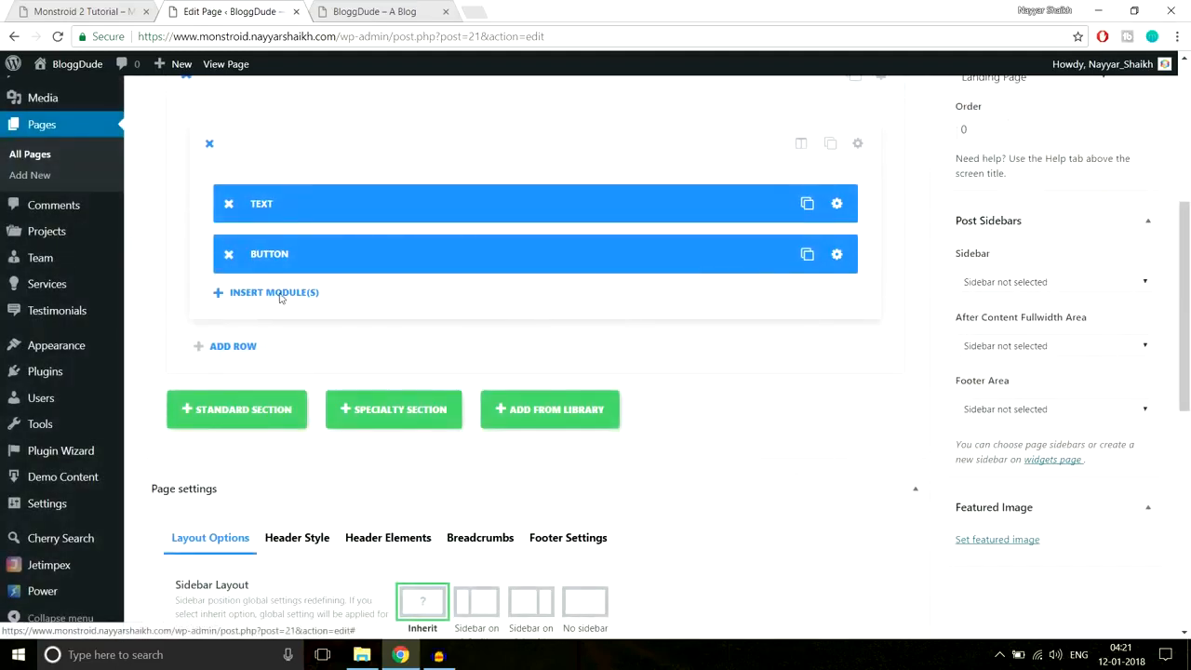
- Insert a Divider with a 30px custom top margin and drag it above the Button module
{"action": "left_click", "coordinate": [274, 292]}
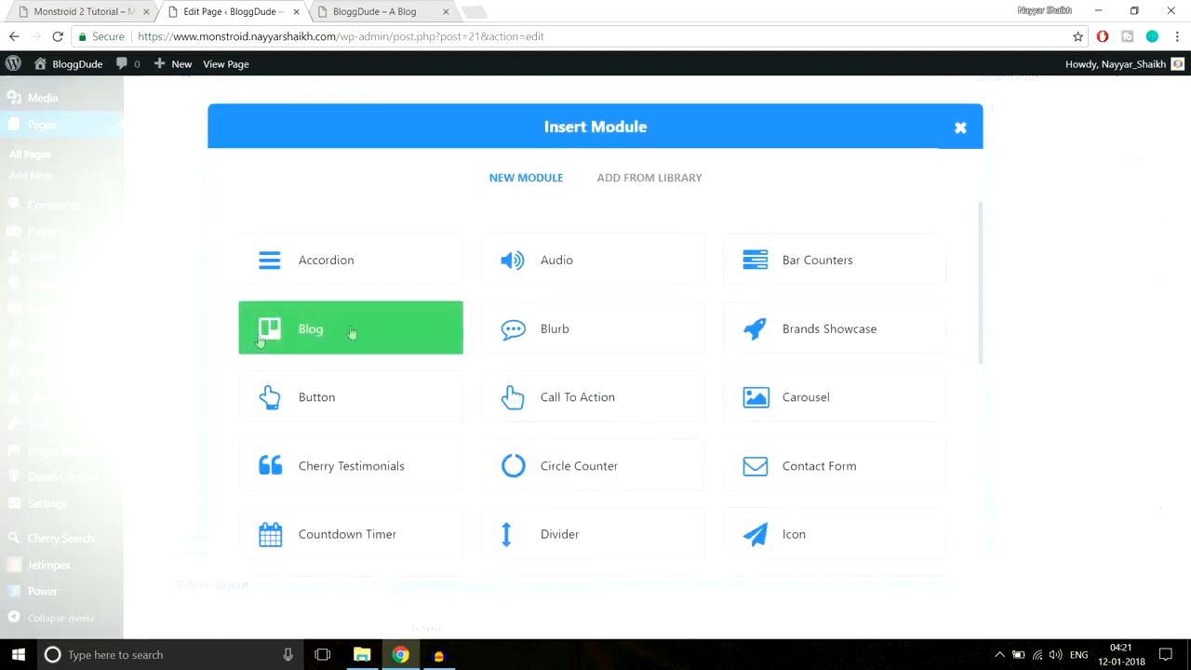
{"action": "left_click", "coordinate": [581, 538]}
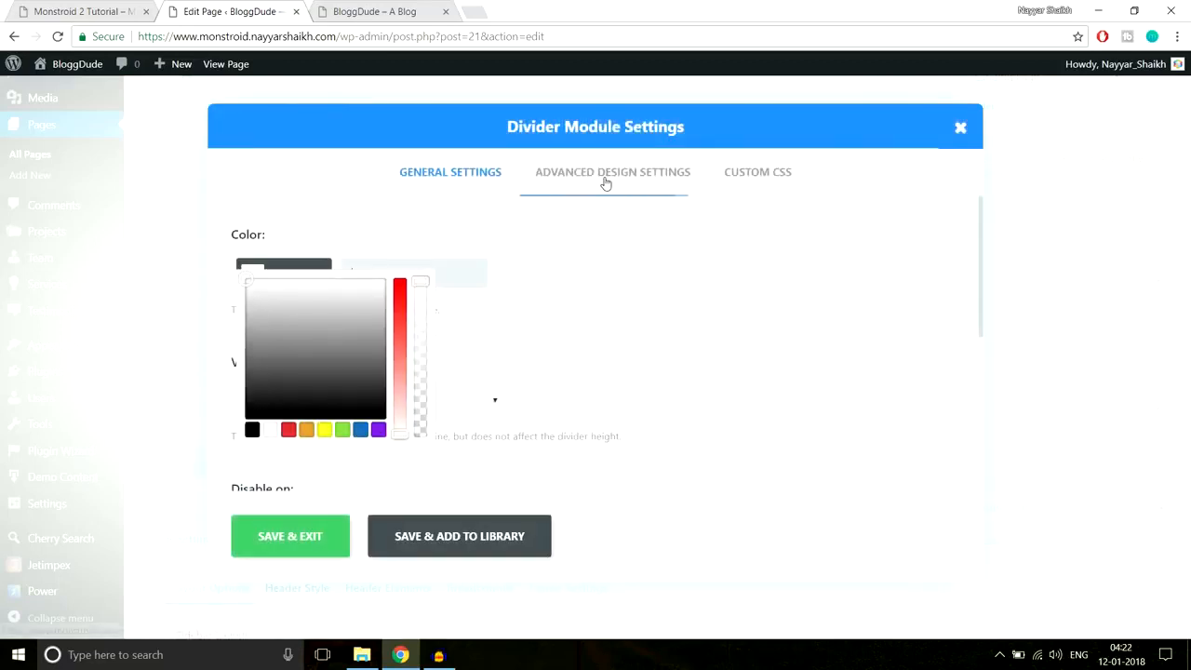
{"action": "left_click", "coordinate": [604, 183]}
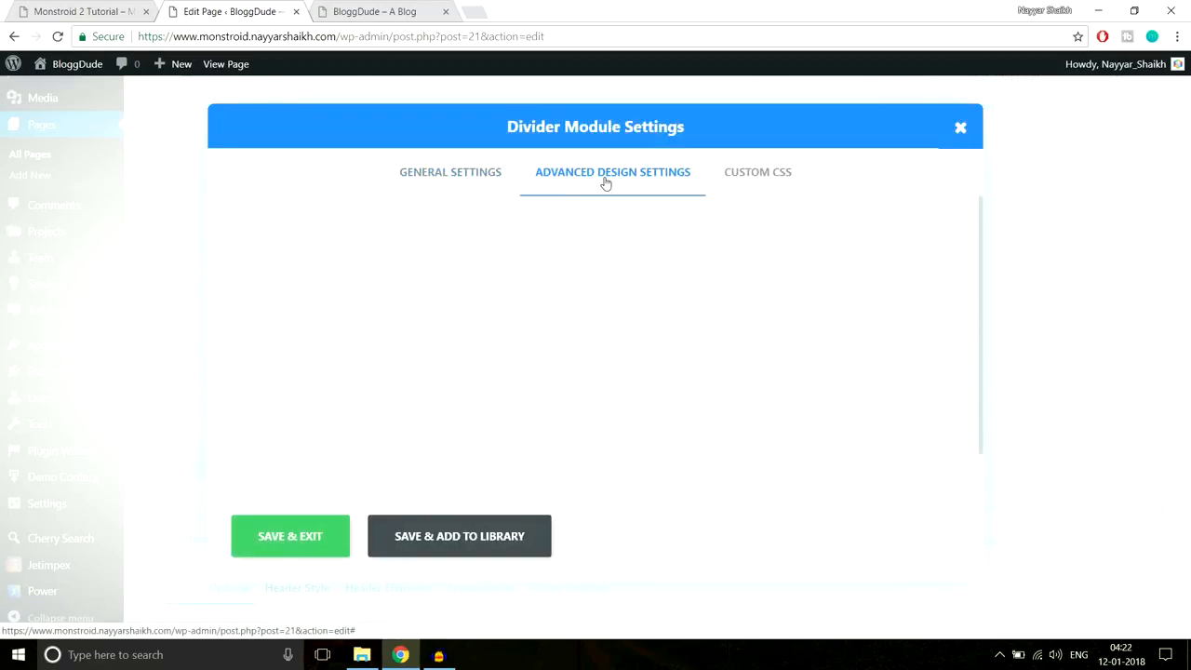
{"action": "scroll", "coordinate": [486, 369], "scroll_direction": "down", "scroll_amount": 1}
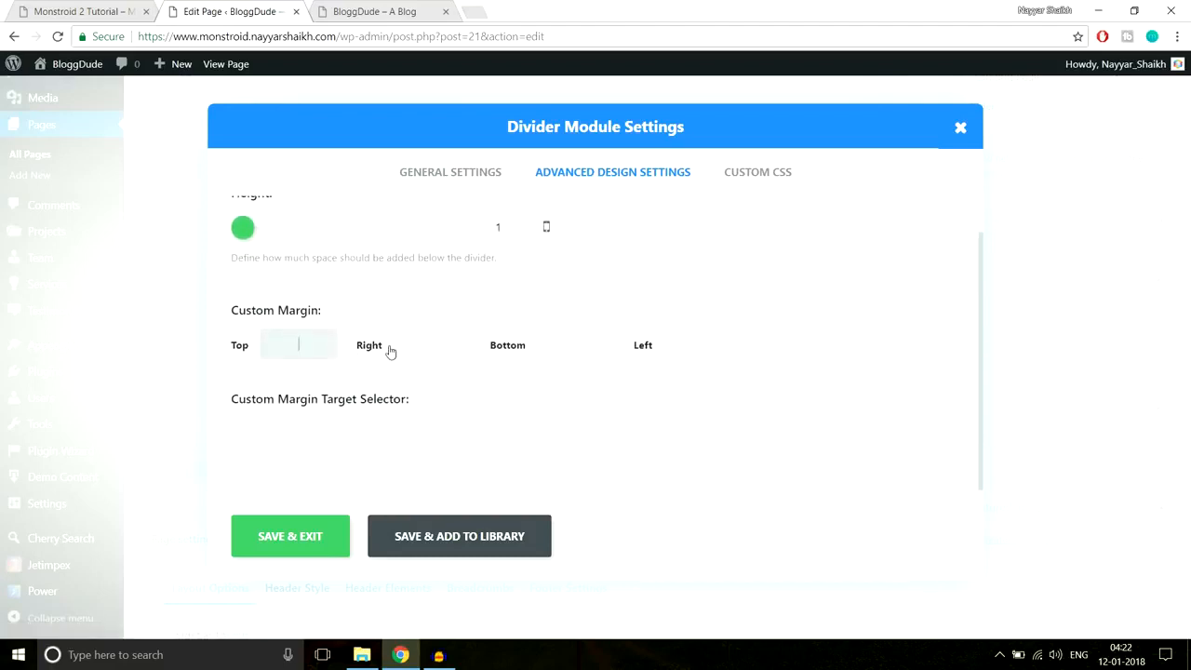
{"action": "type", "text": "x"}
{"action": "left_click_drag", "start_coordinate": [316, 345], "coordinate": [256, 351]}
{"action": "left_click", "coordinate": [296, 544]}
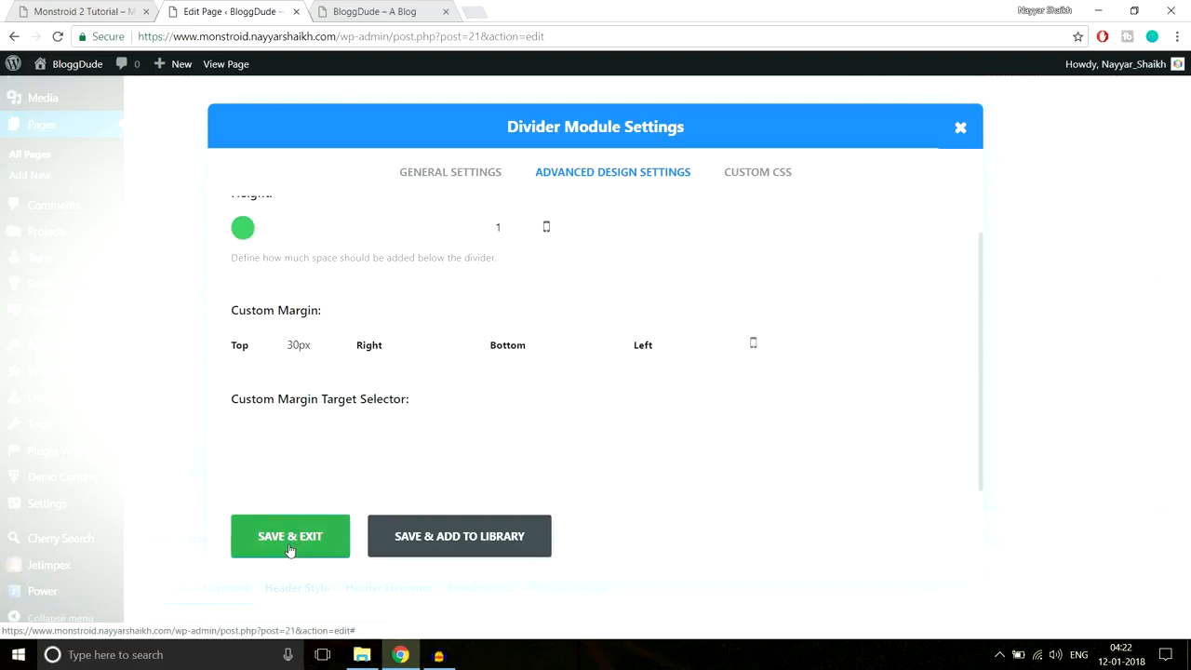
{"action": "left_click_drag", "start_coordinate": [372, 304], "coordinate": [372, 243]}
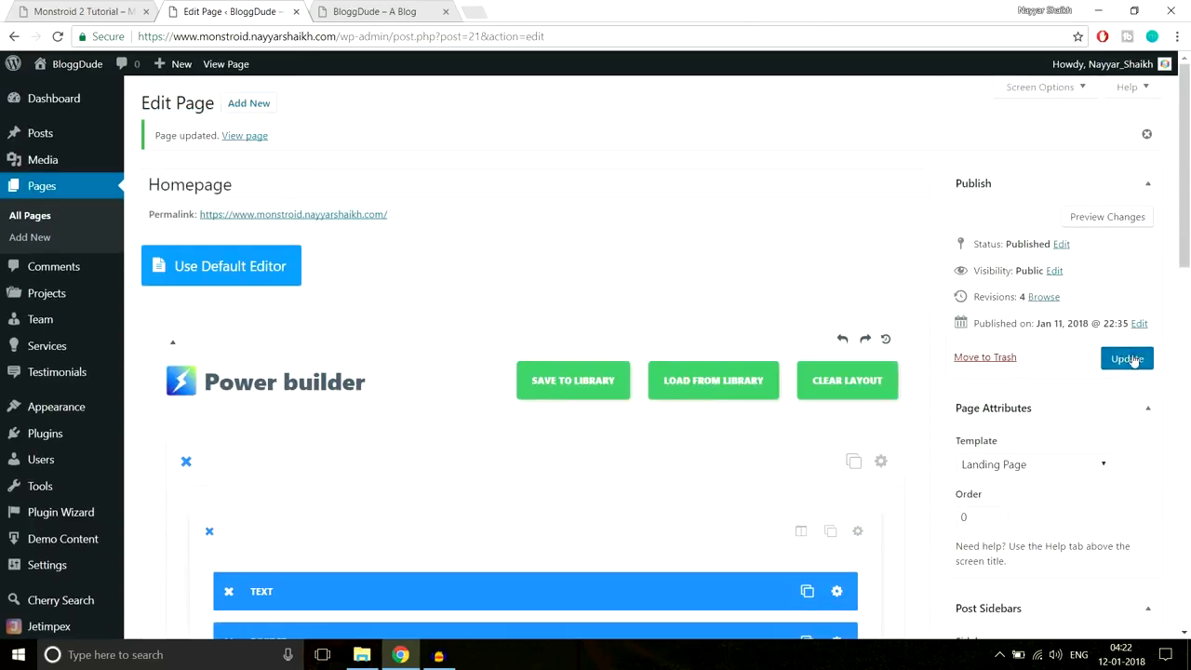
- Update the page and check the new divider on the live site
{"action": "left_click", "coordinate": [1127, 357]}
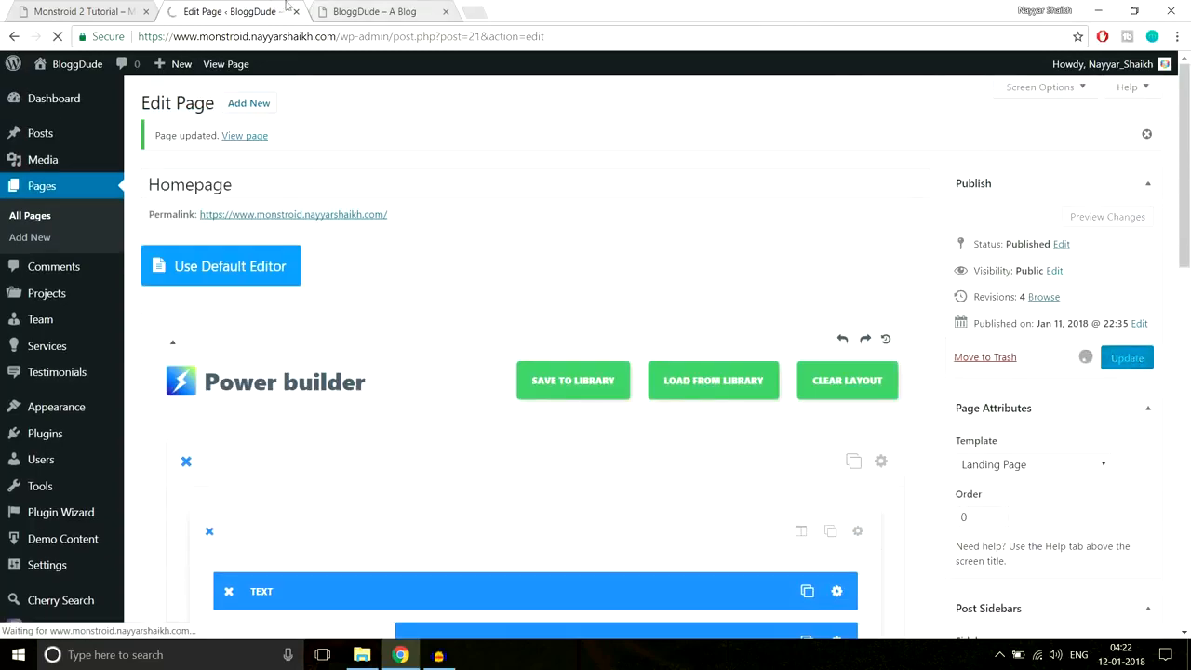
{"action": "left_click", "coordinate": [372, 11]}
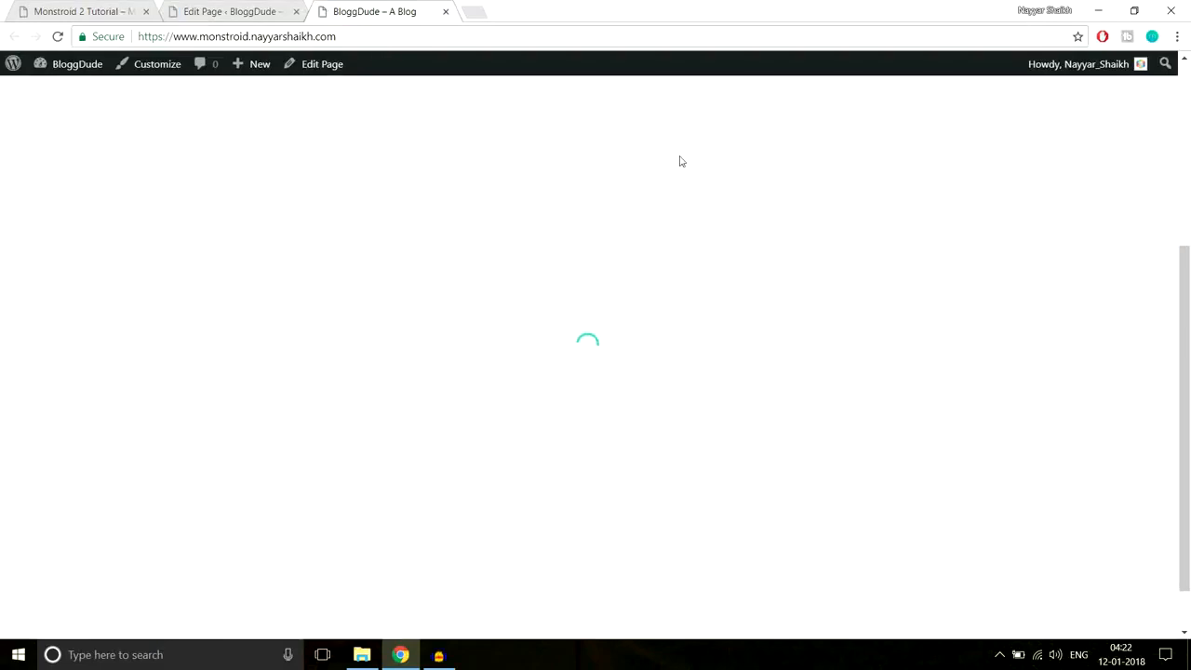
{"action": "scroll", "coordinate": [689, 275], "scroll_direction": "up", "scroll_amount": 1}
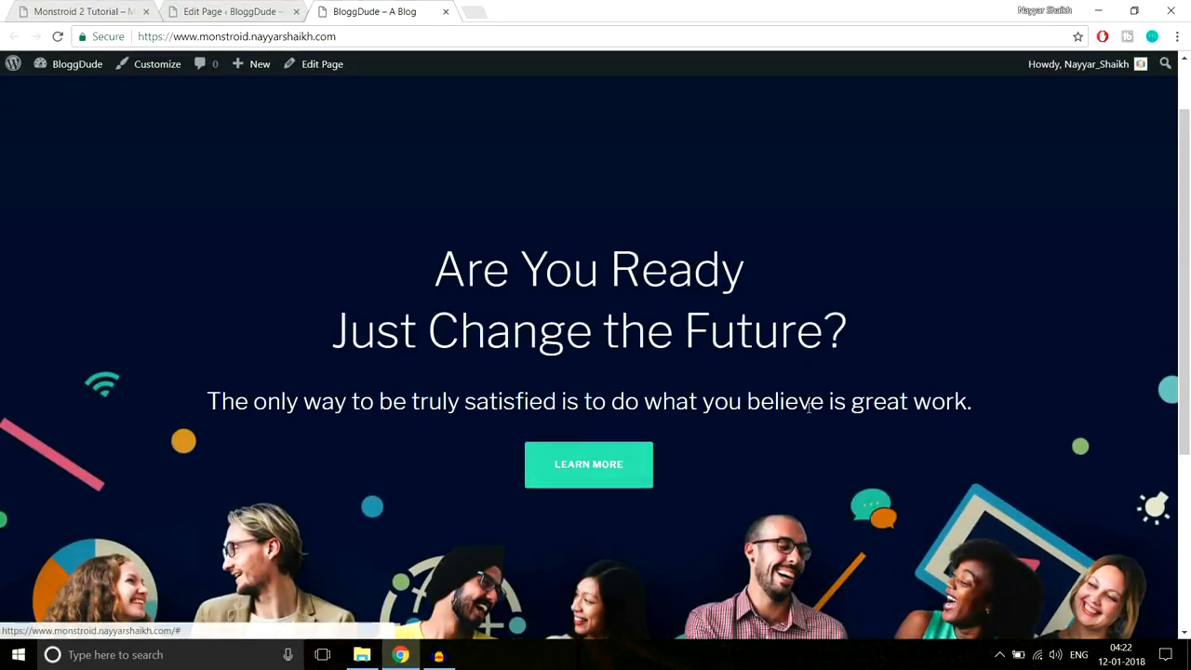
{"action": "scroll", "coordinate": [807, 413], "scroll_direction": "down", "scroll_amount": 2}
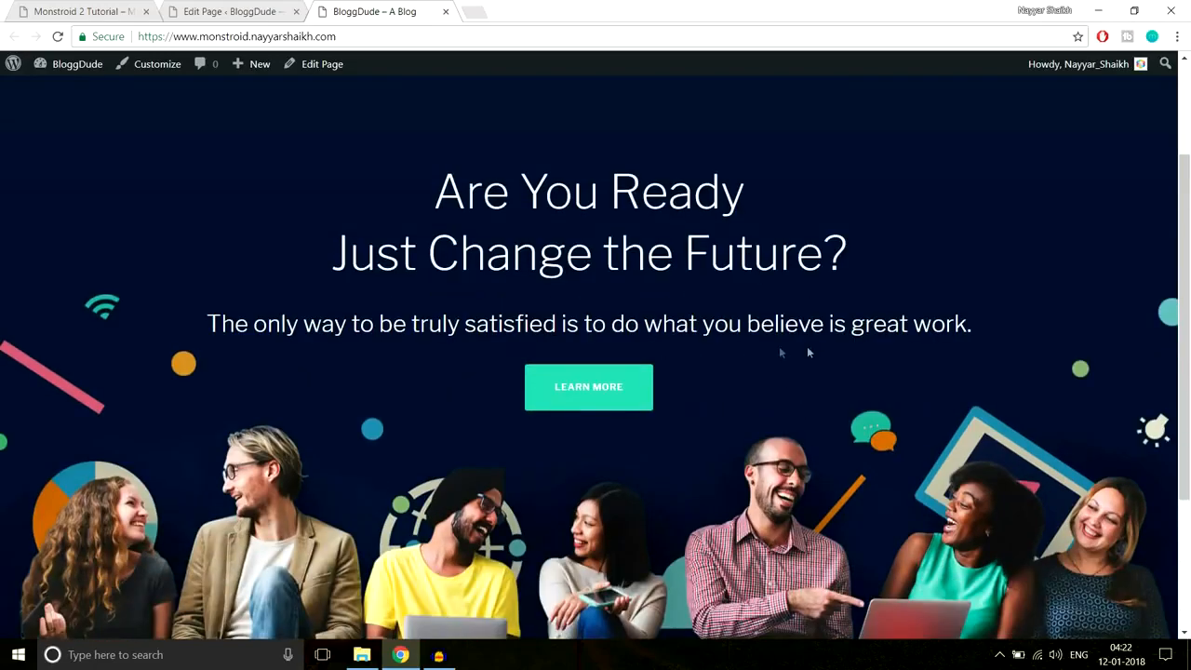
{"action": "scroll", "coordinate": [809, 349], "scroll_direction": "down", "scroll_amount": 3}
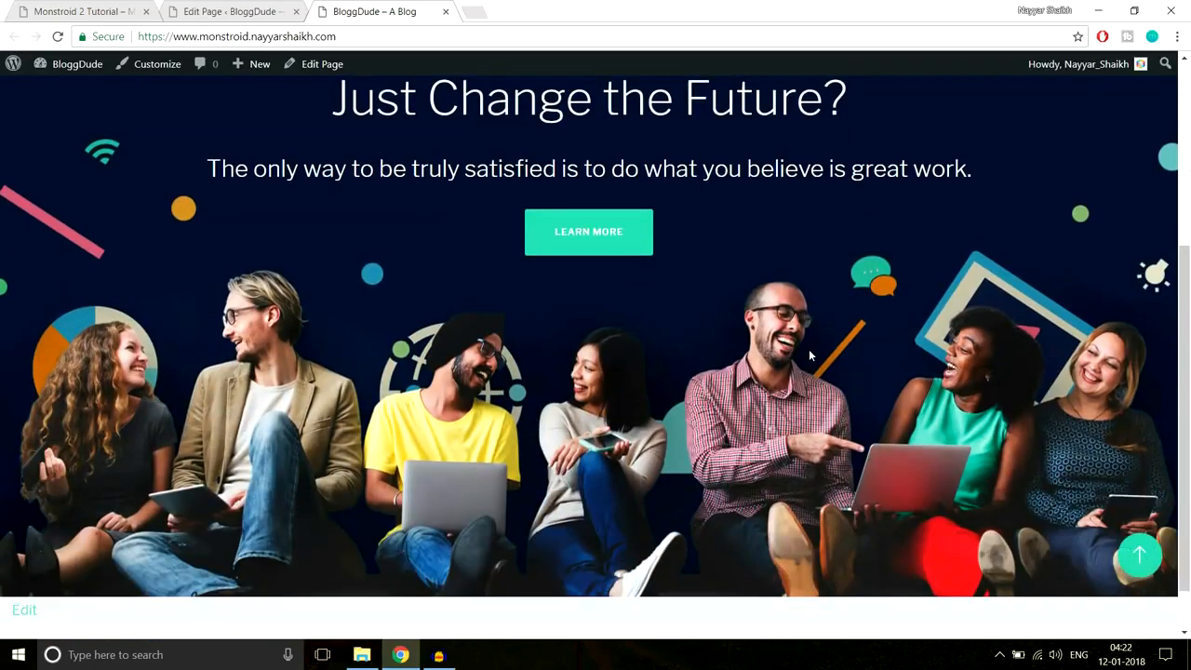
{"action": "scroll", "coordinate": [784, 327], "scroll_direction": "up", "scroll_amount": 1}
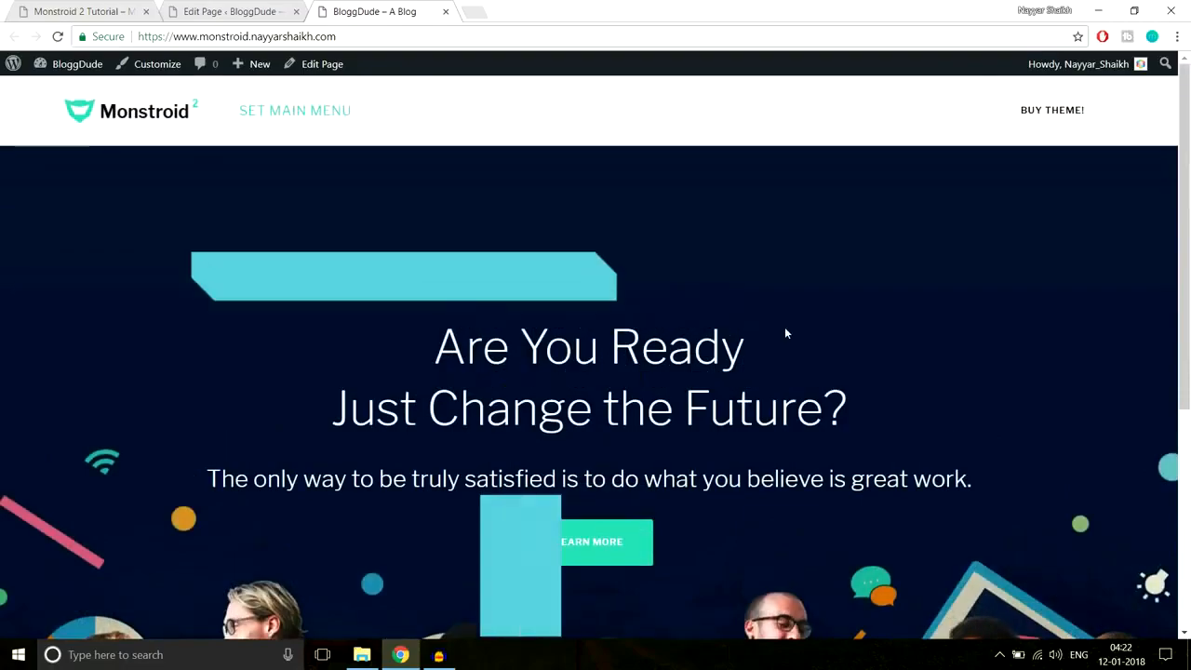
{"action": "scroll", "coordinate": [785, 327], "scroll_direction": "down", "scroll_amount": 2}
{"action": "scroll", "coordinate": [784, 327], "scroll_direction": "up", "scroll_amount": 1}
{"action": "scroll", "coordinate": [801, 326], "scroll_direction": "down", "scroll_amount": 1}
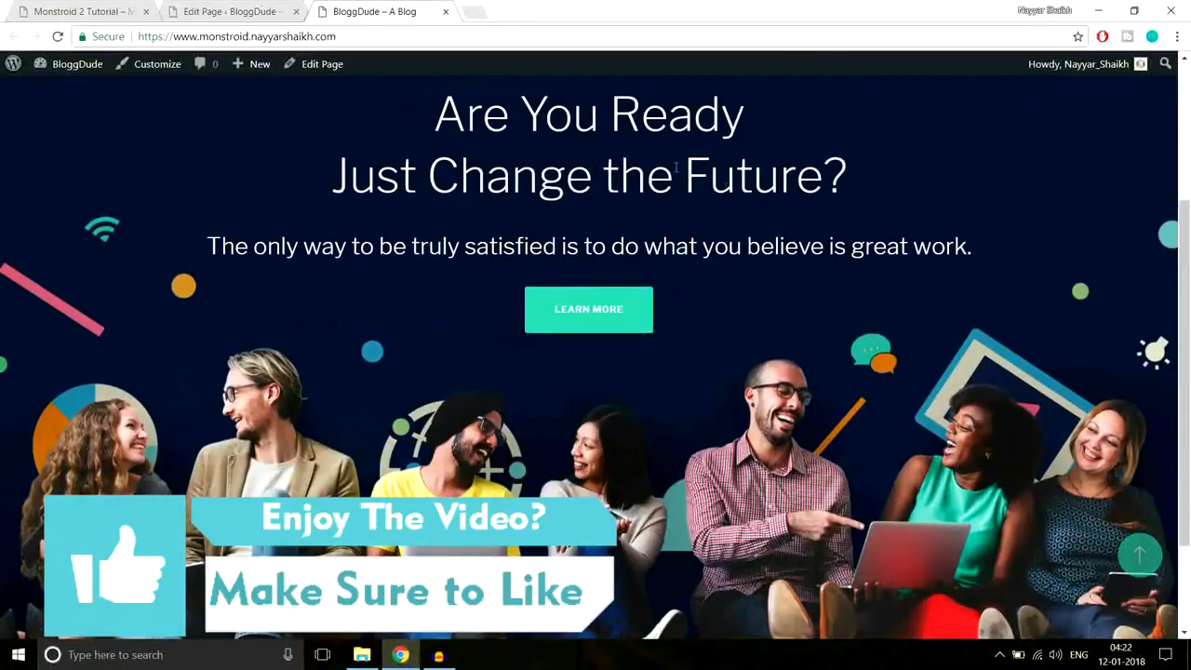
{"action": "scroll", "coordinate": [801, 325], "scroll_direction": "down", "scroll_amount": 1}
{"action": "scroll", "coordinate": [801, 325], "scroll_direction": "up", "scroll_amount": 1}
{"action": "scroll", "coordinate": [801, 337], "scroll_direction": "up", "scroll_amount": 2}
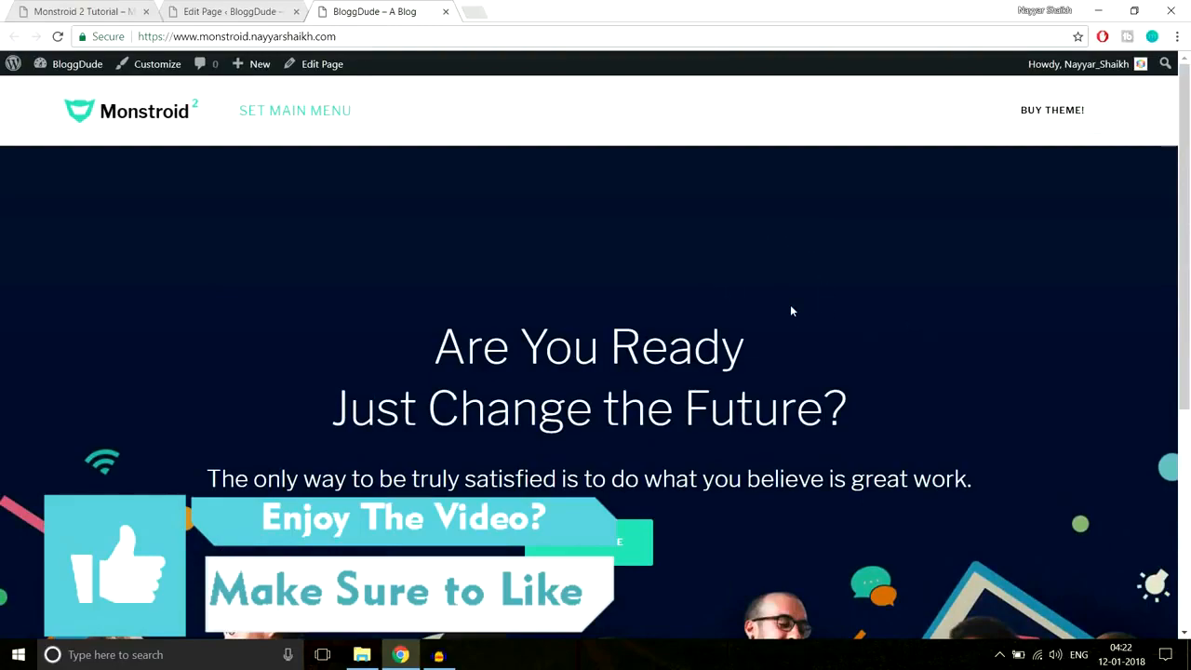
- Scroll the Monstroid 2 demo to its 'Why We Are the Best?' heading and highlight it
{"action": "left_click", "coordinate": [88, 11]}
{"action": "scroll", "coordinate": [772, 261], "scroll_direction": "down", "scroll_amount": 3}
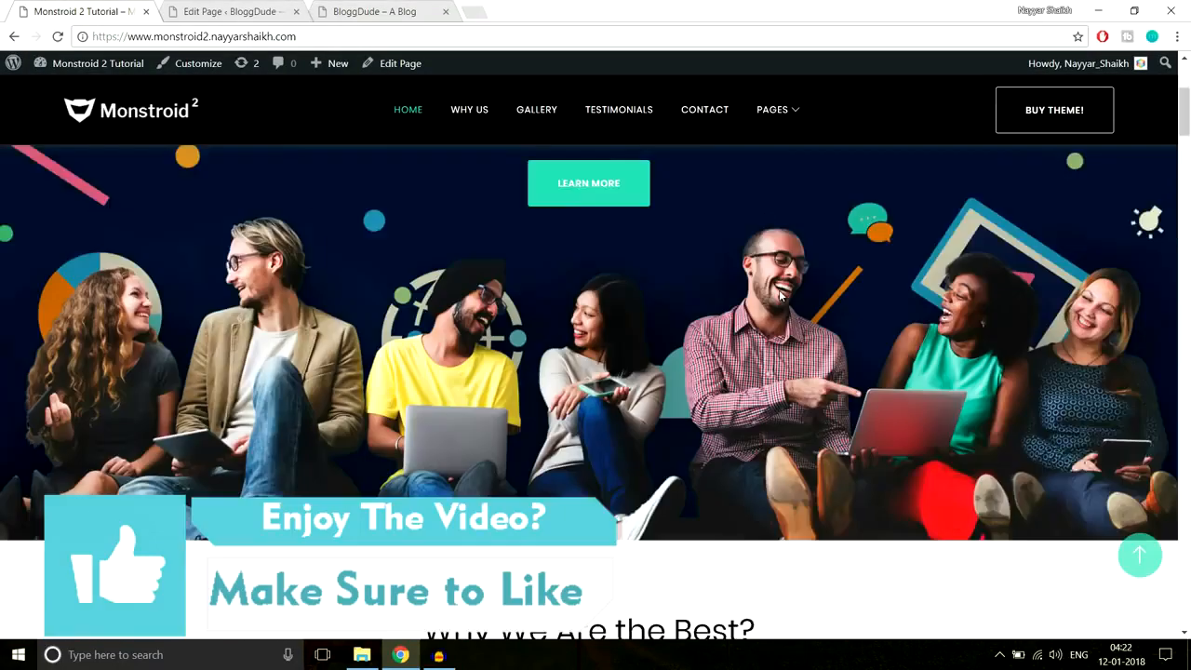
{"action": "scroll", "coordinate": [779, 296], "scroll_direction": "down", "scroll_amount": 3}
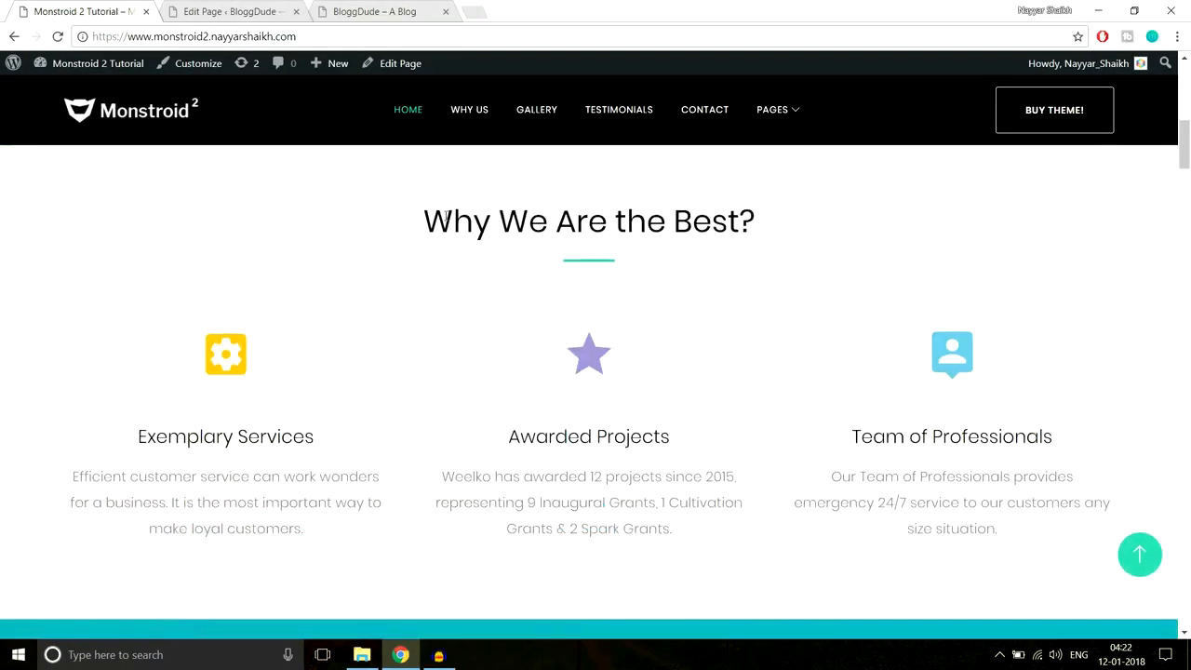
{"action": "left_click_drag", "start_coordinate": [421, 215], "coordinate": [798, 214]}
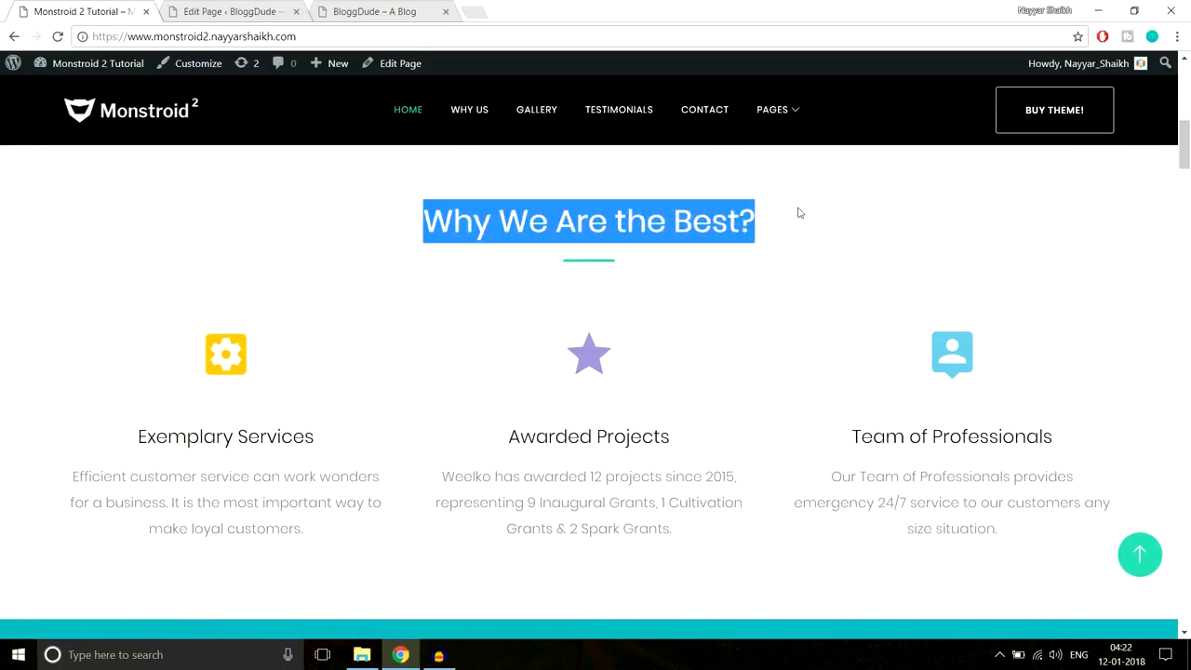
{"action": "left_click", "coordinate": [621, 272]}
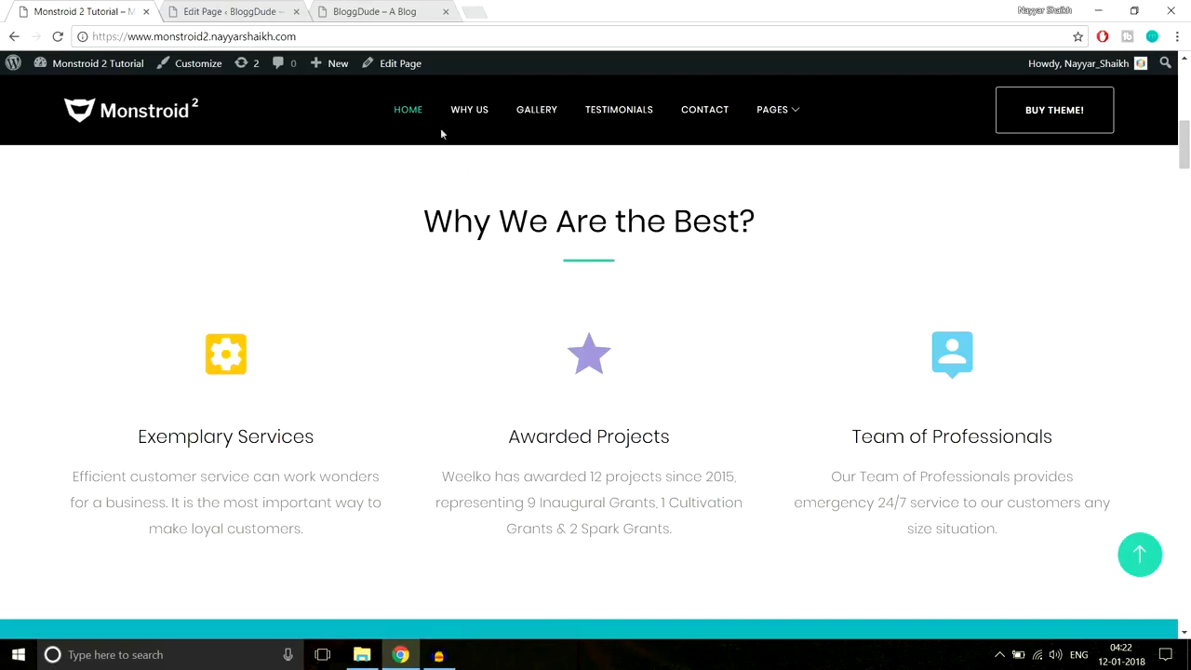
- Scroll the Homepage editor past the Text, Divider and Button modules
{"action": "left_click", "coordinate": [240, 9]}
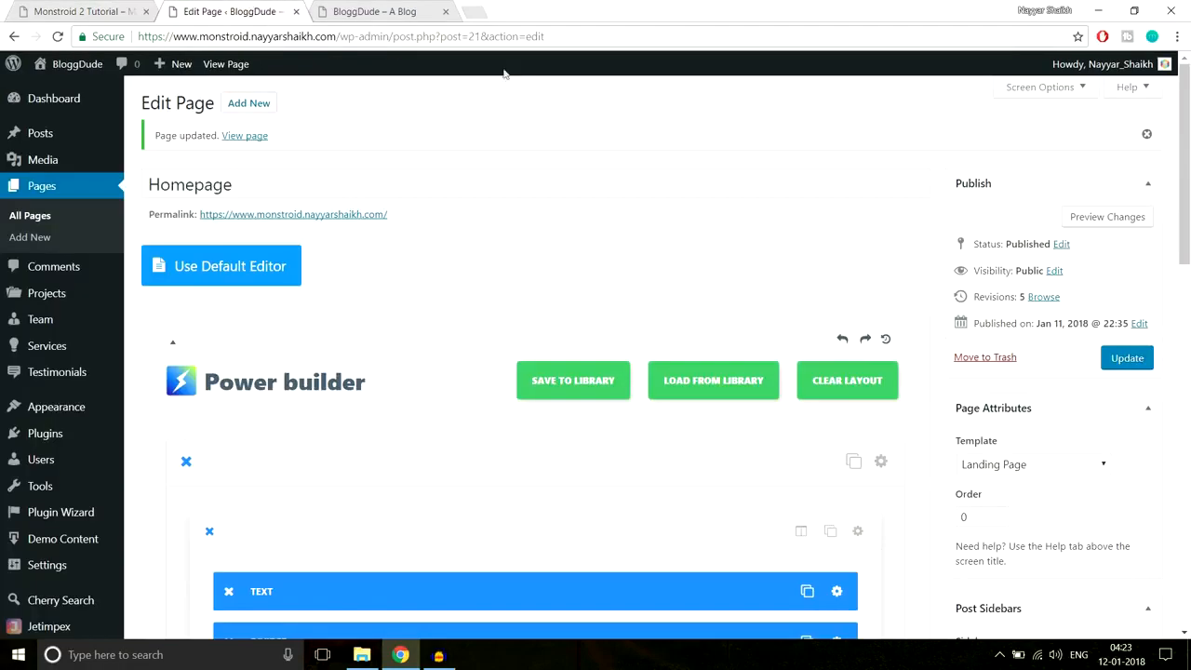
{"action": "scroll", "coordinate": [782, 266], "scroll_direction": "down", "scroll_amount": 3}
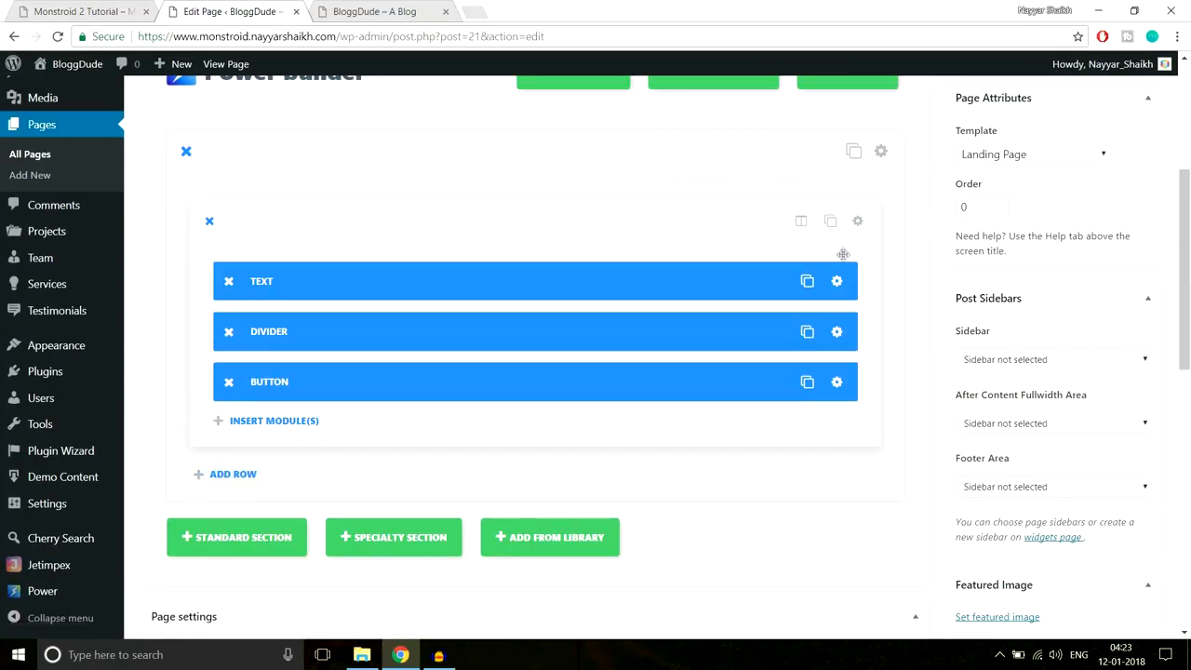
{"action": "scroll", "coordinate": [268, 470], "scroll_direction": "down", "scroll_amount": 1}
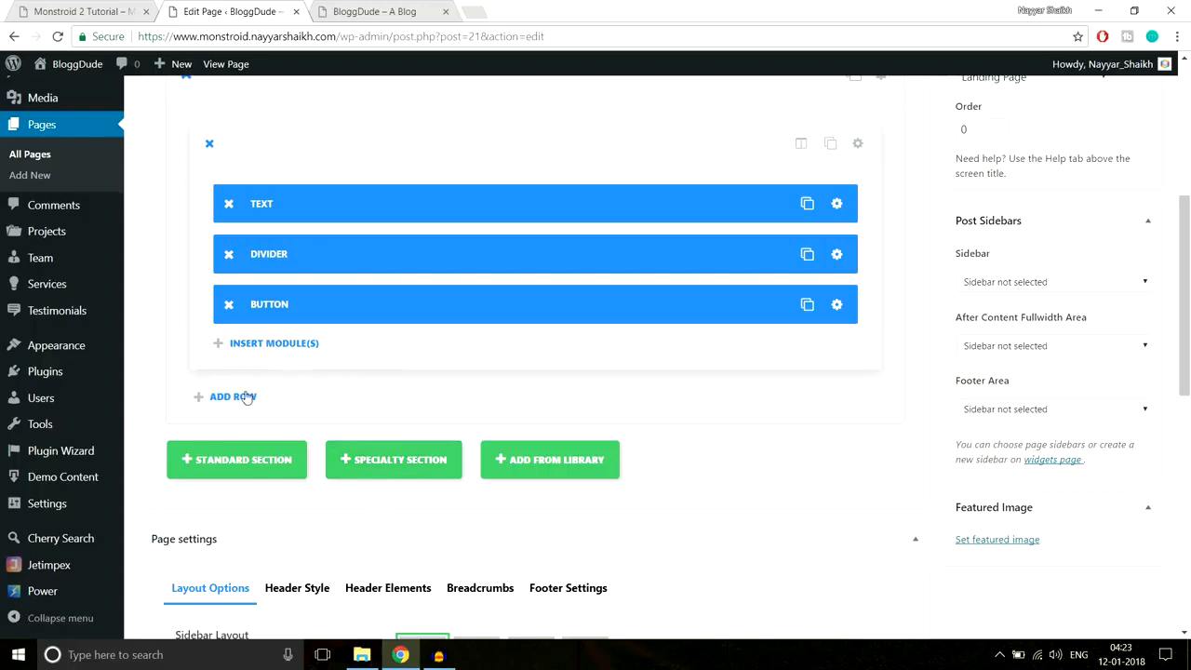
- Study the demo's 'Why We Are the Best?' feature columns, then return to the Homepage editor
{"action": "left_click", "coordinate": [128, 11]}
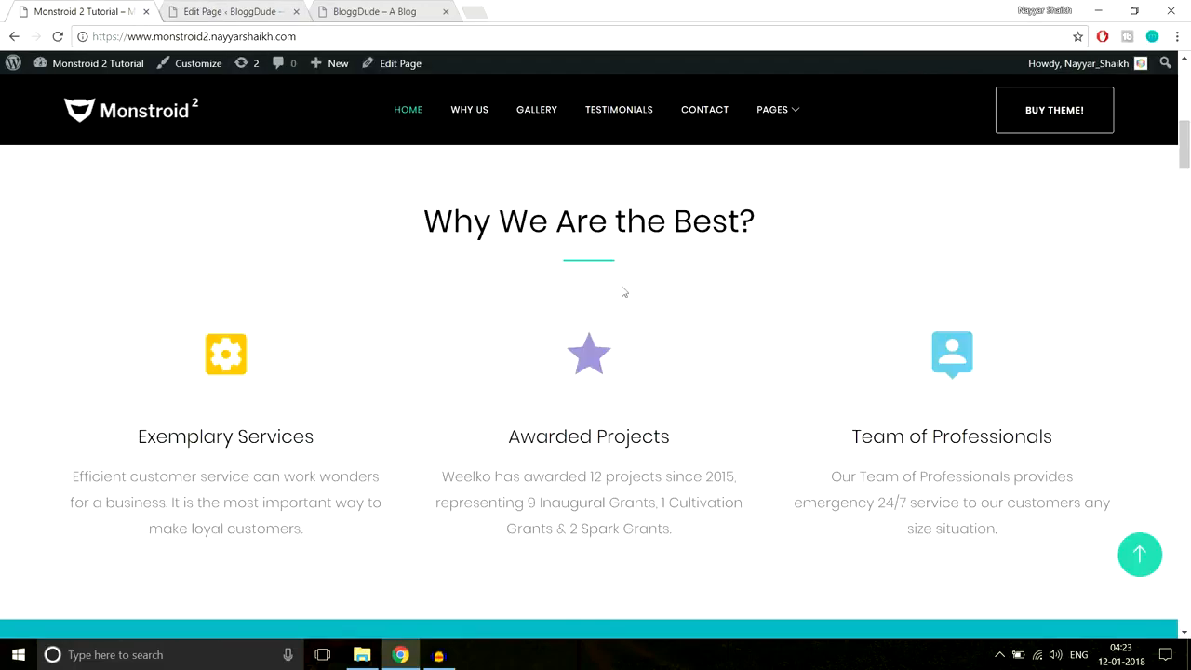
{"action": "scroll", "coordinate": [840, 444], "scroll_direction": "up", "scroll_amount": 2}
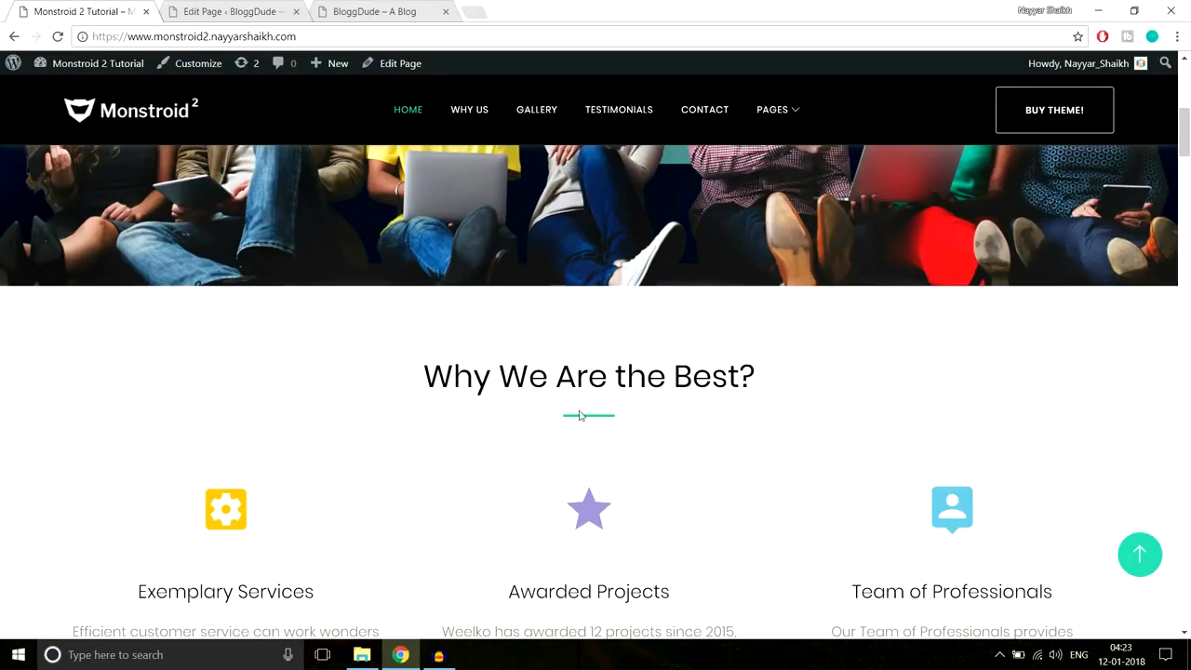
{"action": "scroll", "coordinate": [579, 415], "scroll_direction": "down", "scroll_amount": 1}
{"action": "scroll", "coordinate": [579, 415], "scroll_direction": "up", "scroll_amount": 5}
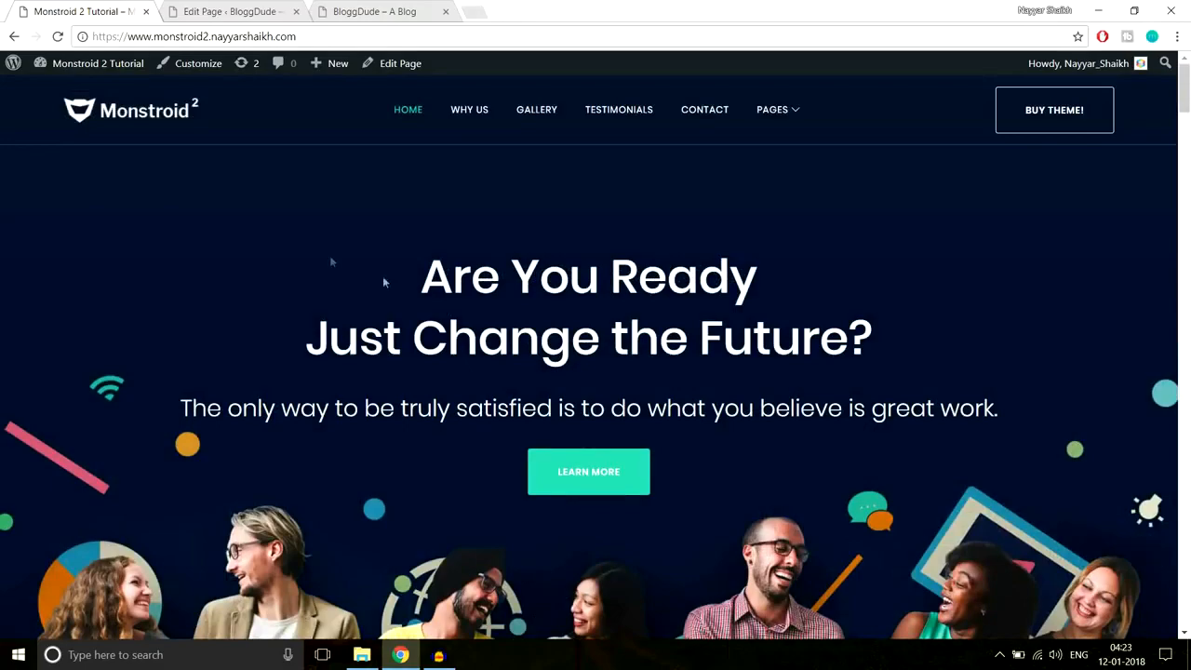
{"action": "scroll", "coordinate": [1122, 400], "scroll_direction": "down", "scroll_amount": 4}
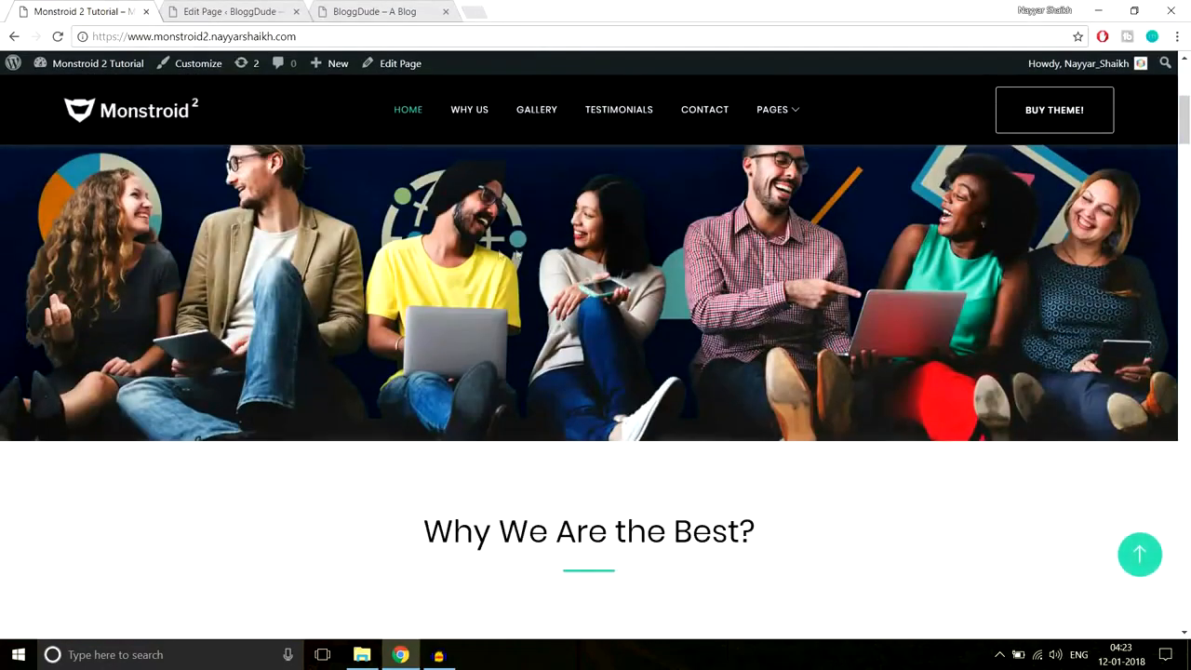
{"action": "scroll", "coordinate": [495, 246], "scroll_direction": "down", "scroll_amount": 2}
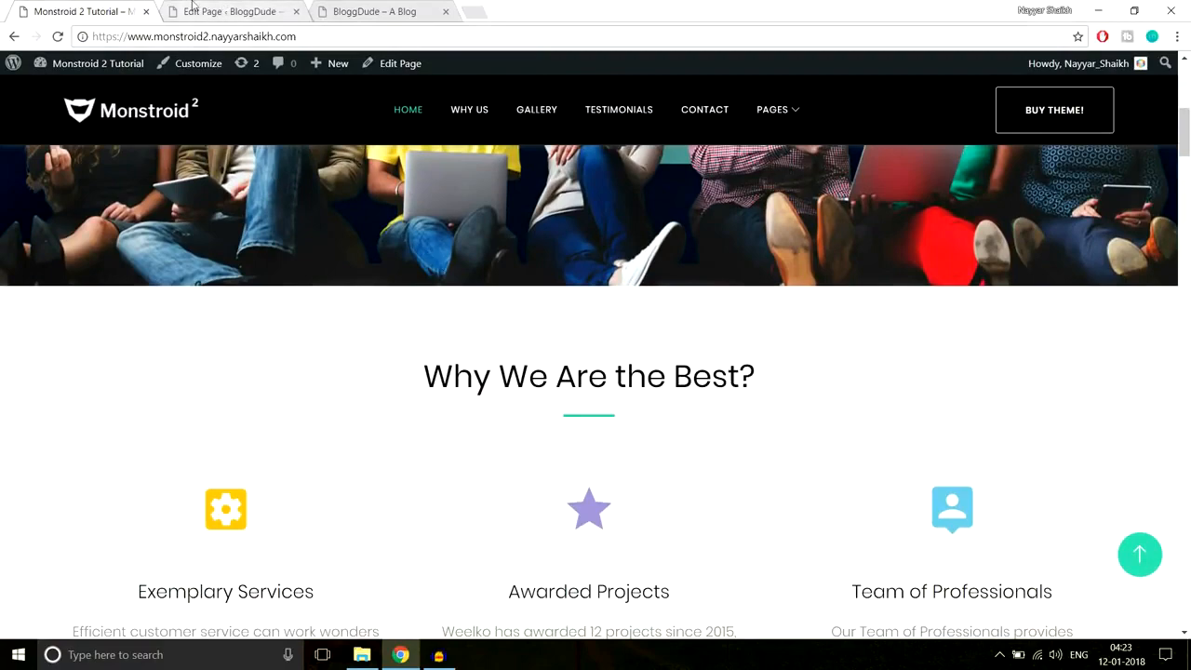
{"action": "scroll", "coordinate": [508, 346], "scroll_direction": "up", "scroll_amount": 2}
{"action": "scroll", "coordinate": [534, 348], "scroll_direction": "down", "scroll_amount": 3}
{"action": "left_click_drag", "start_coordinate": [421, 300], "coordinate": [854, 510]}
{"action": "left_click", "coordinate": [778, 458]}
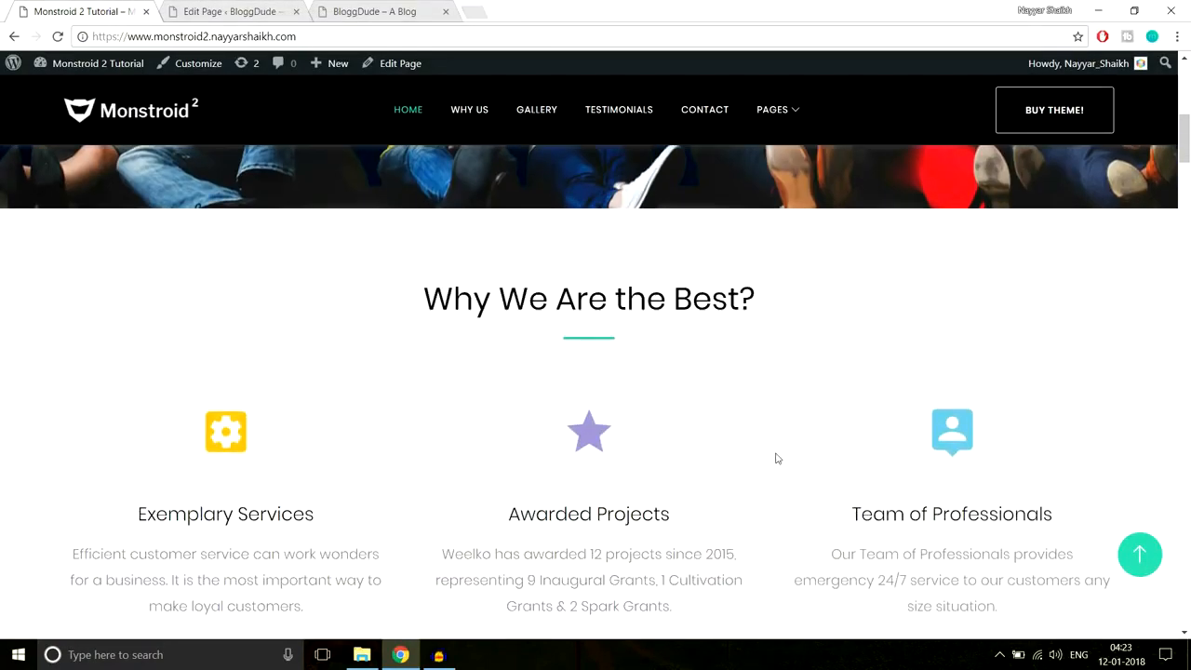
{"action": "scroll", "coordinate": [779, 437], "scroll_direction": "up", "scroll_amount": 1}
{"action": "scroll", "coordinate": [945, 398], "scroll_direction": "up", "scroll_amount": 5}
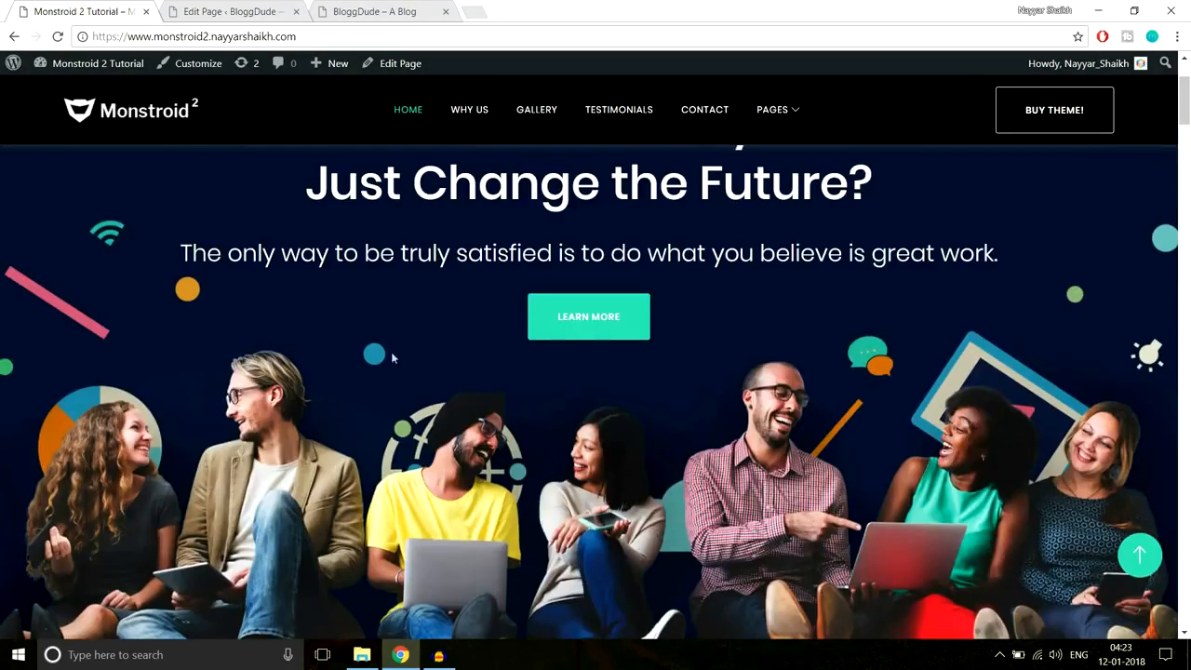
{"action": "scroll", "coordinate": [945, 398], "scroll_direction": "down", "scroll_amount": 3}
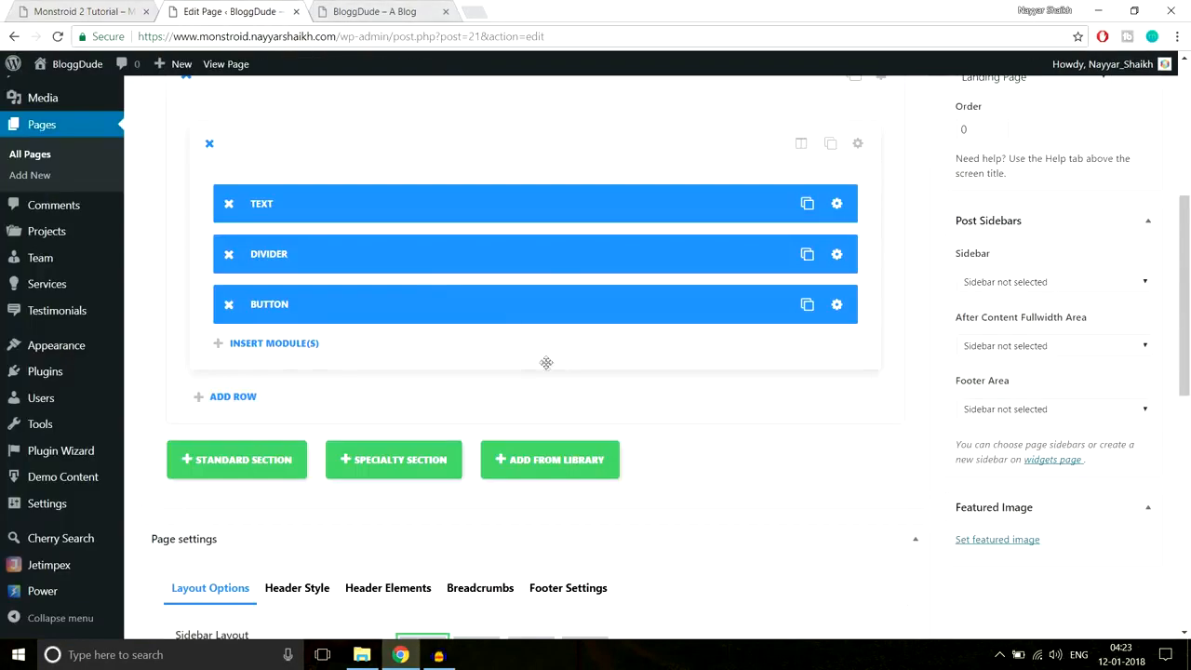
{"action": "scroll", "coordinate": [546, 363], "scroll_direction": "up", "scroll_amount": 1}
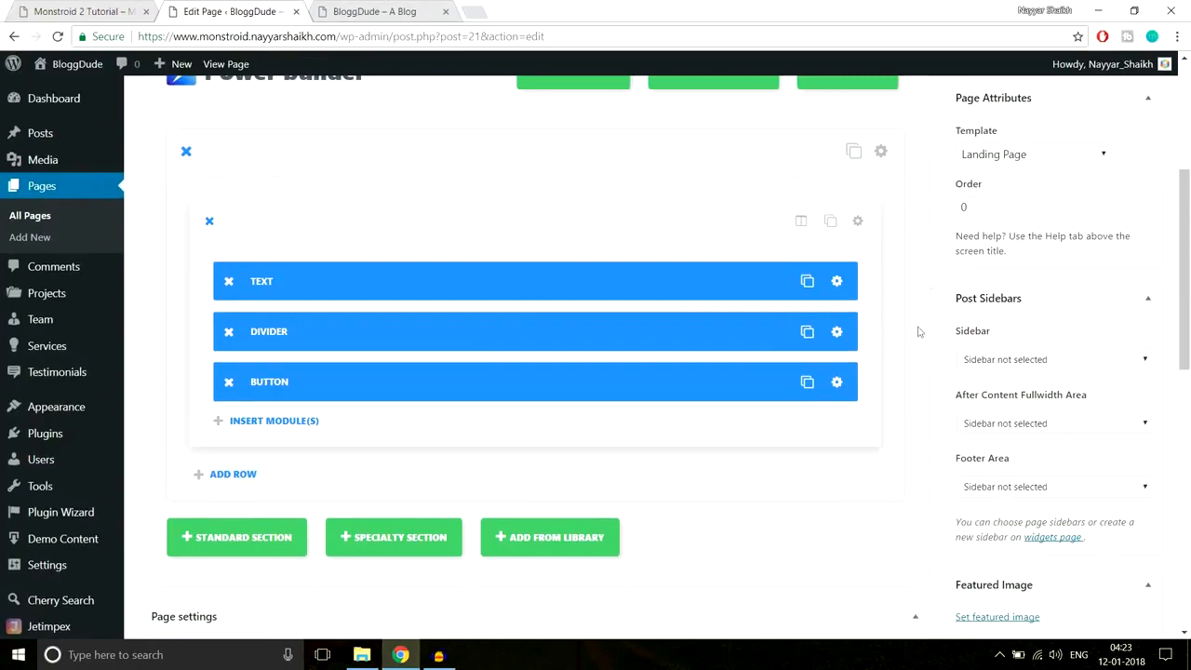
{"action": "scroll", "coordinate": [410, 406], "scroll_direction": "down", "scroll_amount": 1}
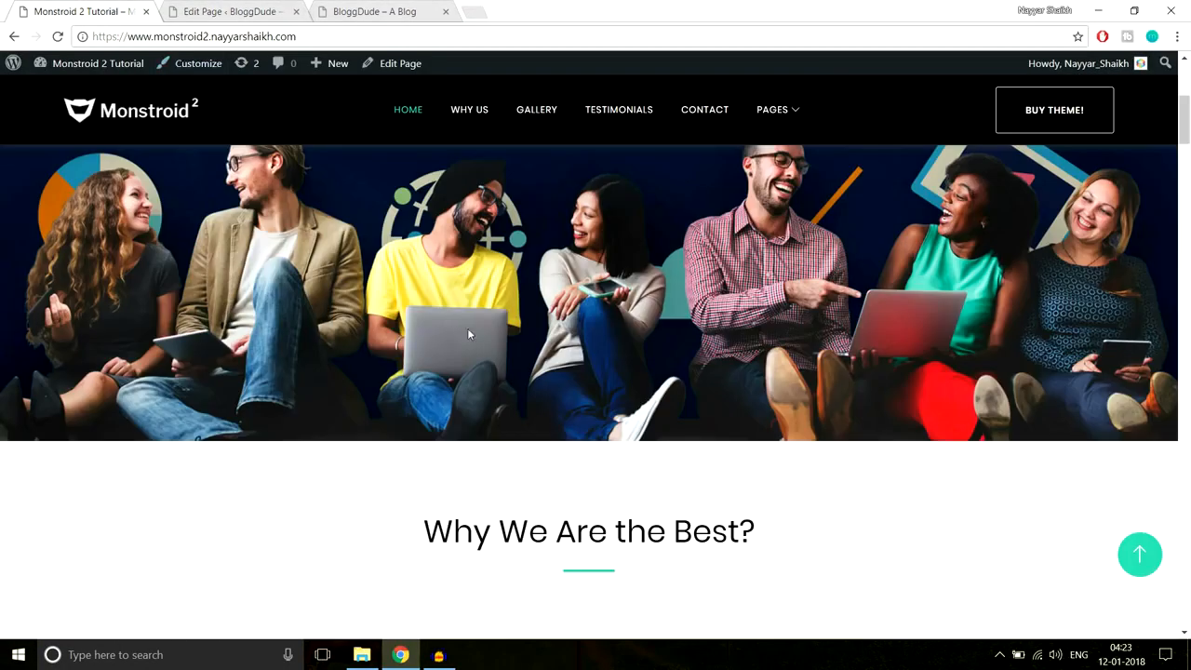
{"action": "scroll", "coordinate": [824, 377], "scroll_direction": "up", "scroll_amount": 2}
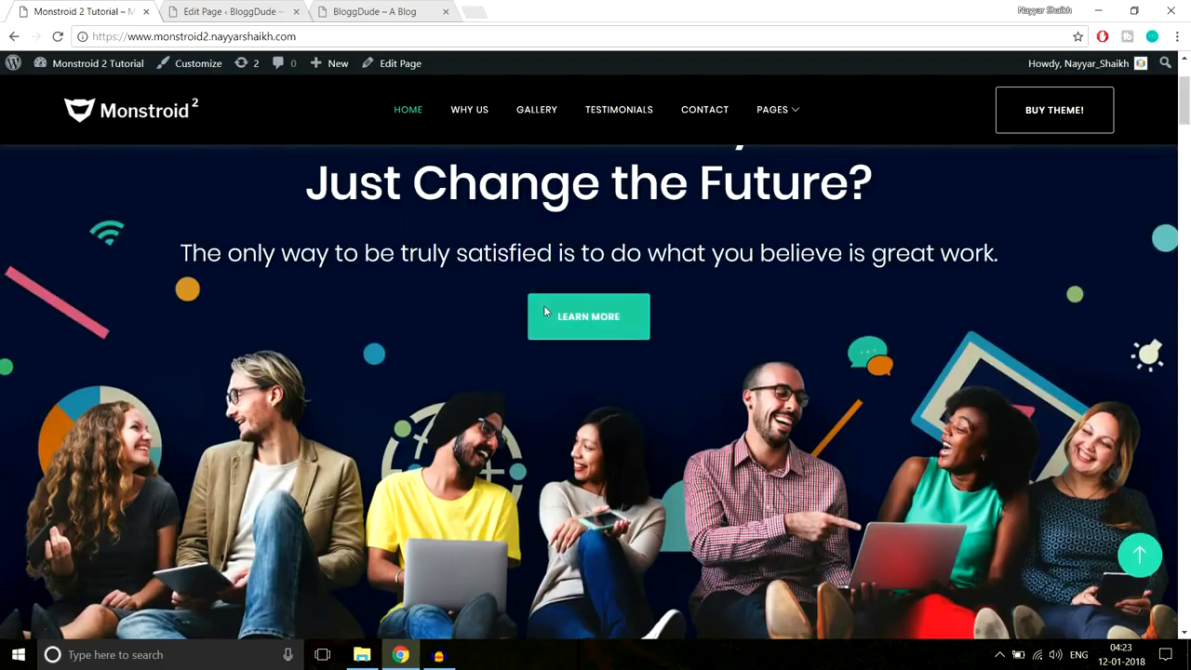
{"action": "scroll", "coordinate": [673, 340], "scroll_direction": "down", "scroll_amount": 2}
{"action": "scroll", "coordinate": [967, 337], "scroll_direction": "down", "scroll_amount": 3}
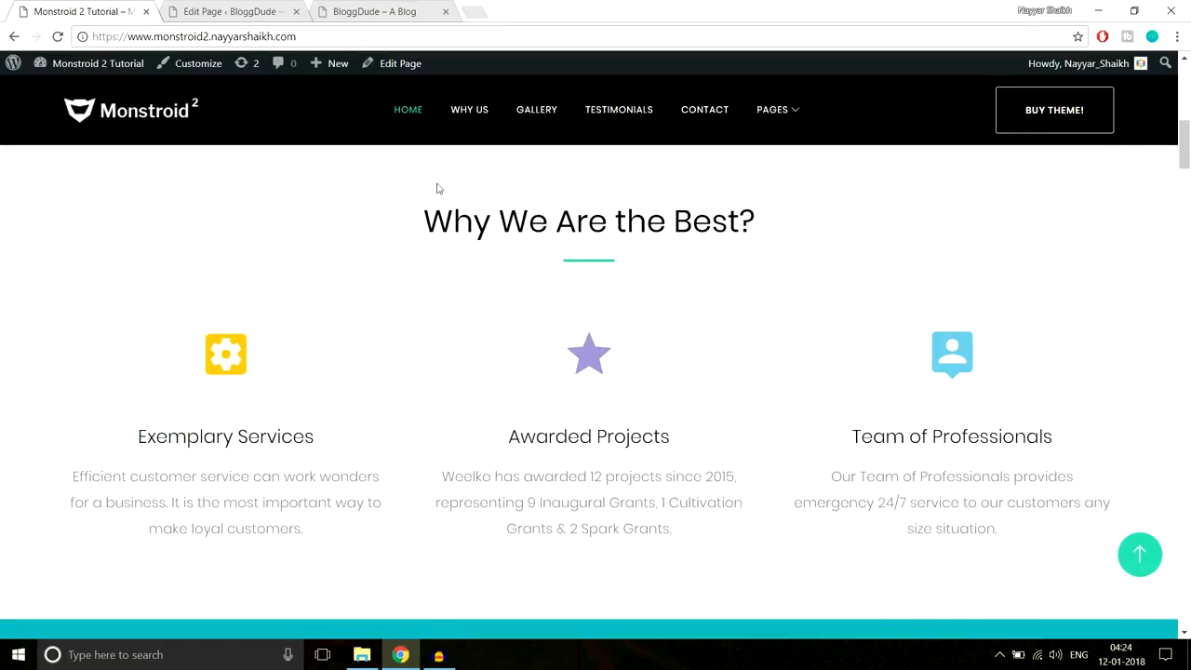
{"action": "left_click", "coordinate": [218, 11]}
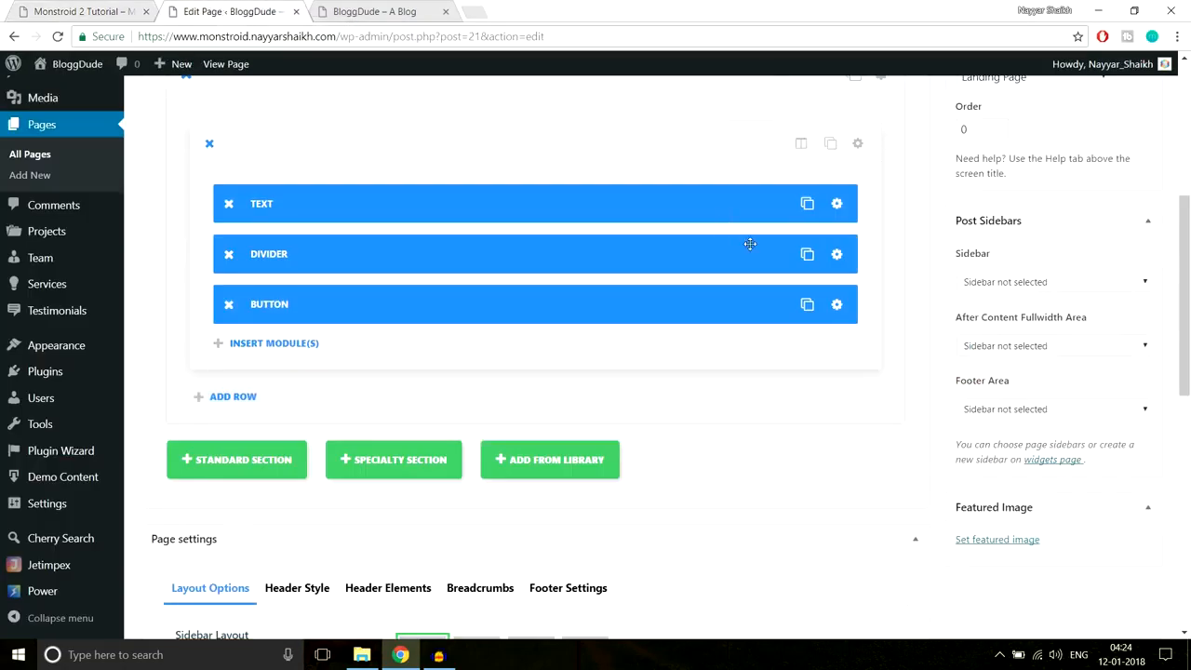
{"action": "scroll", "coordinate": [558, 279], "scroll_direction": "down", "scroll_amount": 2}
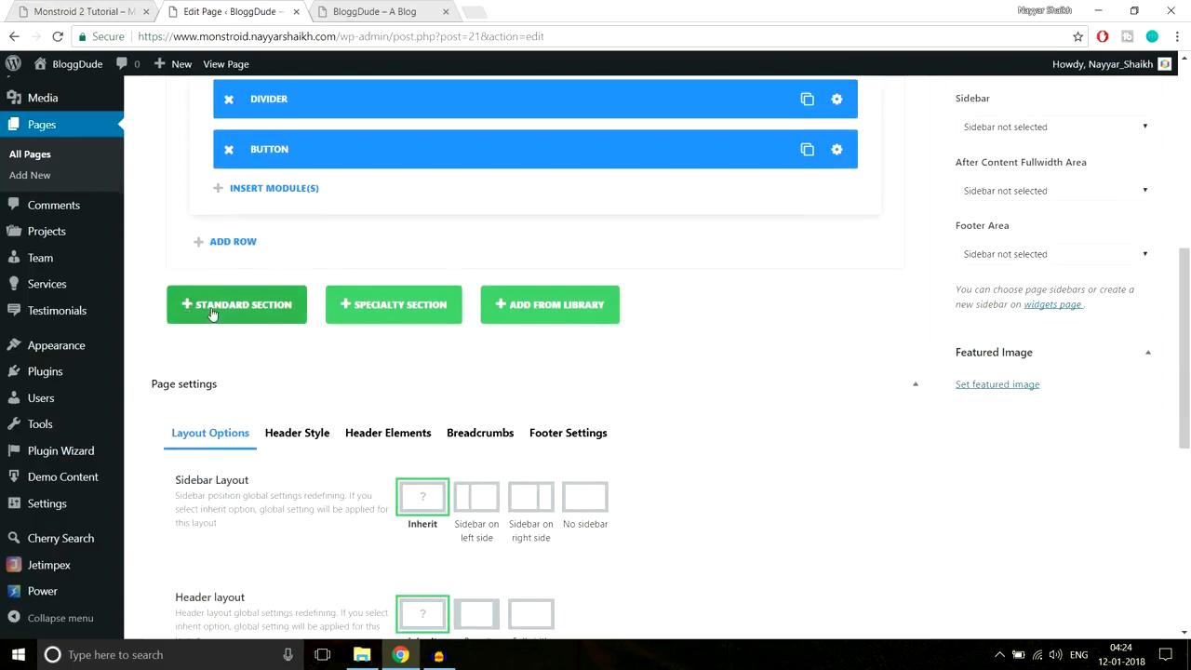
- Add a new section below the existing one with a single full-width row
{"action": "left_click", "coordinate": [235, 311]}
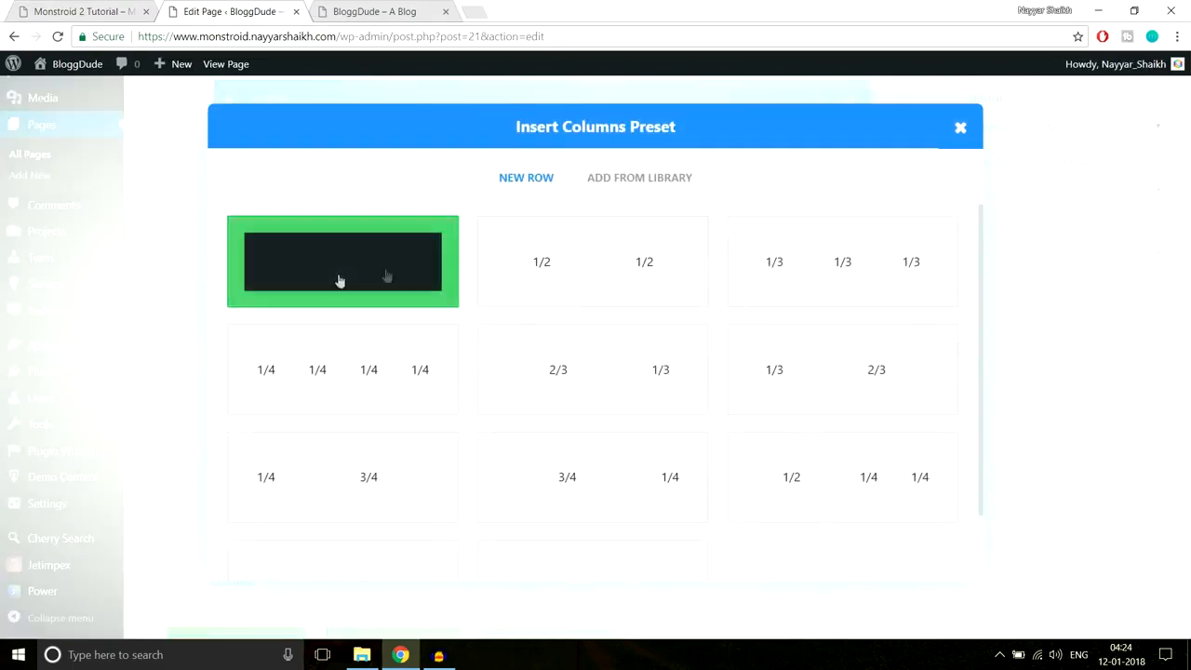
{"action": "left_click", "coordinate": [71, 6]}
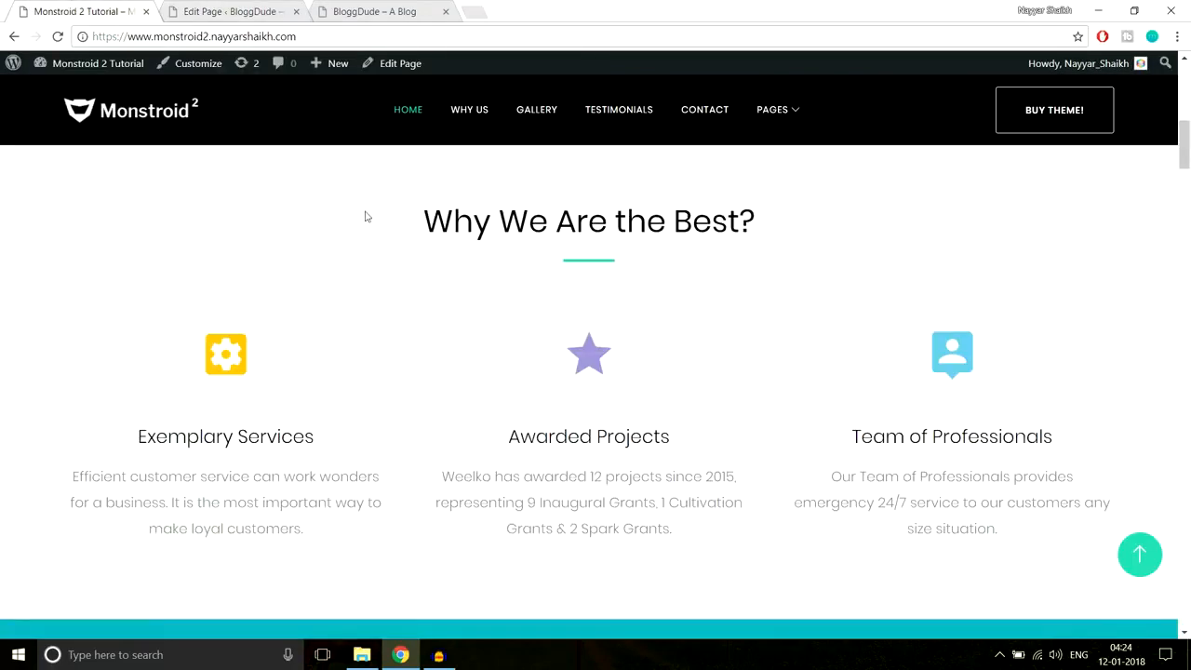
{"action": "left_click_drag", "start_coordinate": [400, 212], "coordinate": [751, 254]}
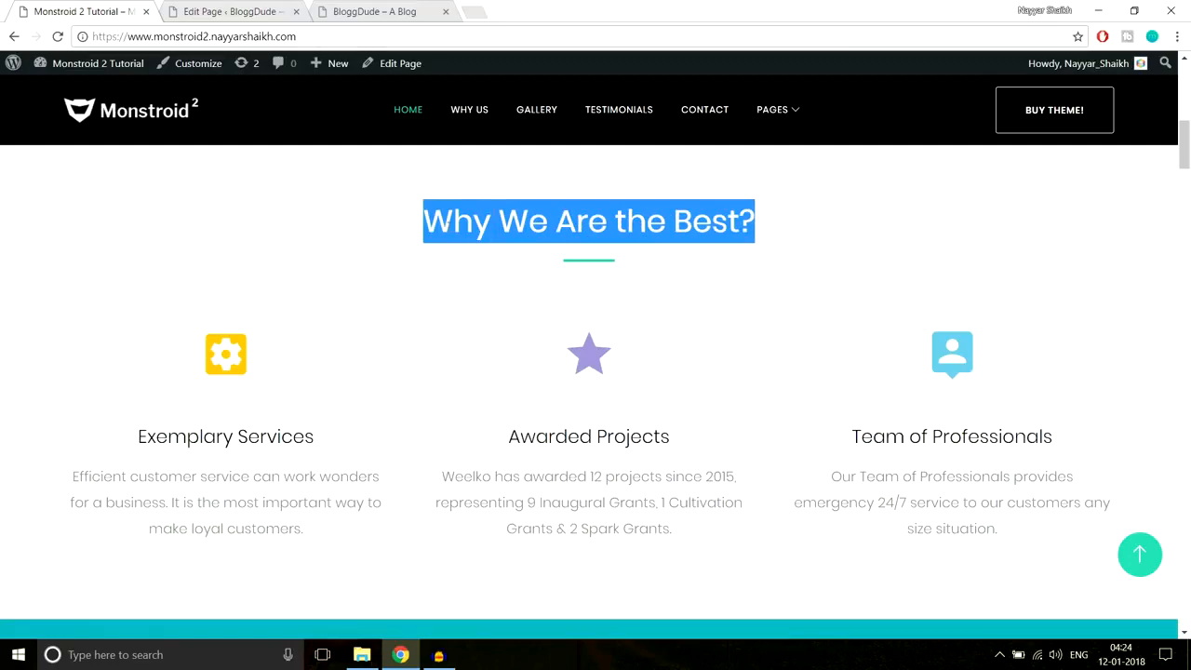
{"action": "left_click", "coordinate": [232, 11]}
{"action": "left_click", "coordinate": [401, 280]}
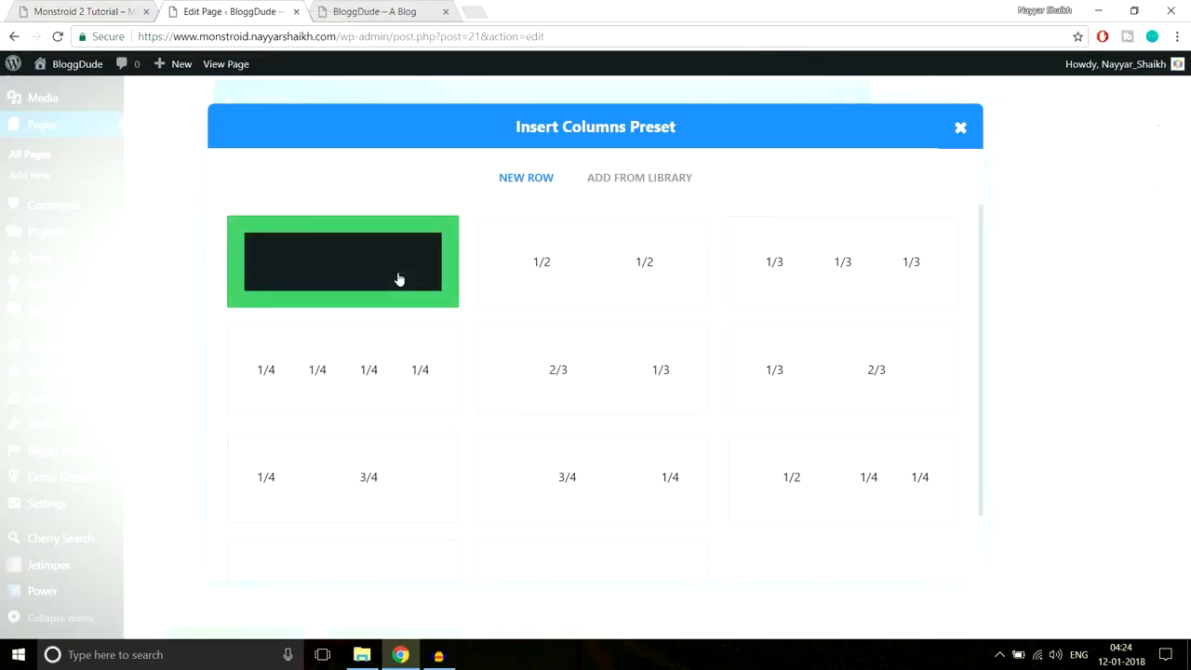
{"action": "scroll", "coordinate": [637, 340], "scroll_direction": "down", "scroll_amount": 2}
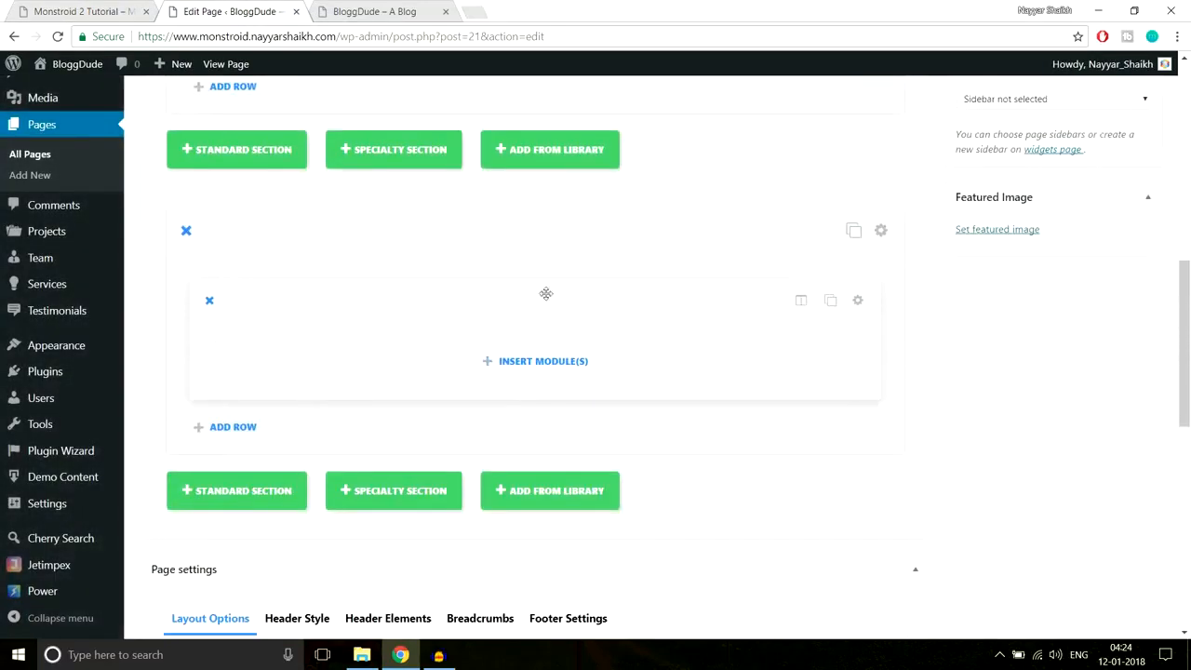
- Copy the 'Why We Are the Best?' heading from the demo and add a Text module to the row
{"action": "left_click", "coordinate": [59, 8]}
{"action": "left_click_drag", "start_coordinate": [420, 220], "coordinate": [847, 218]}
{"action": "key", "text": "ctrl+c"}
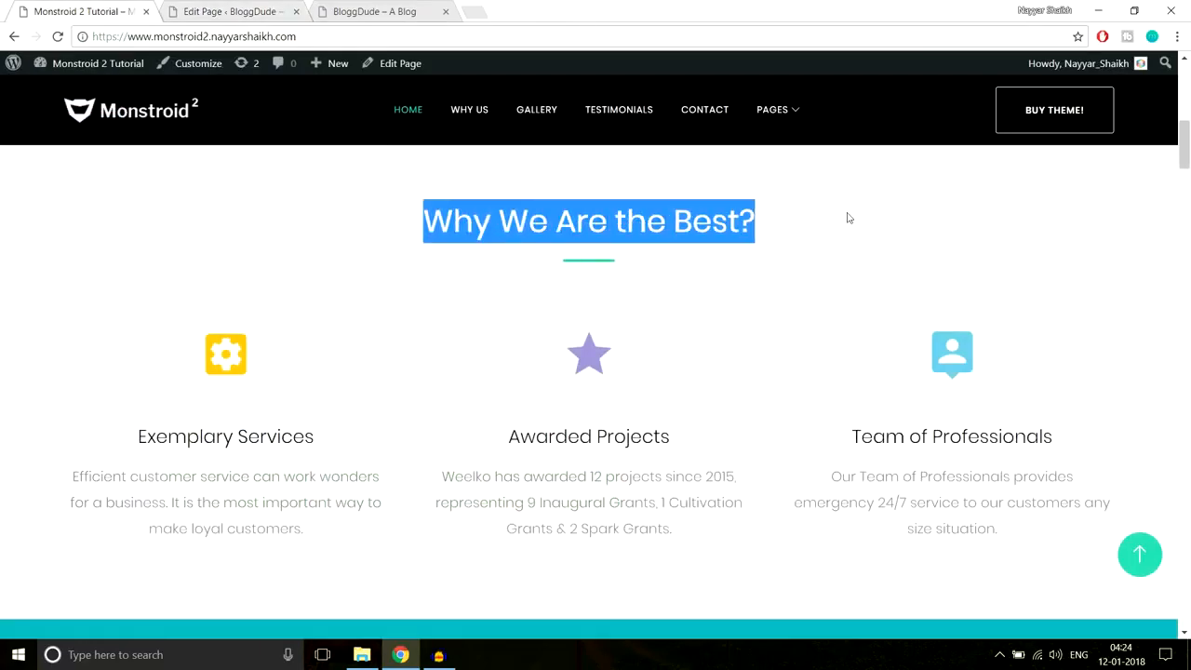
{"action": "left_click", "coordinate": [233, 11]}
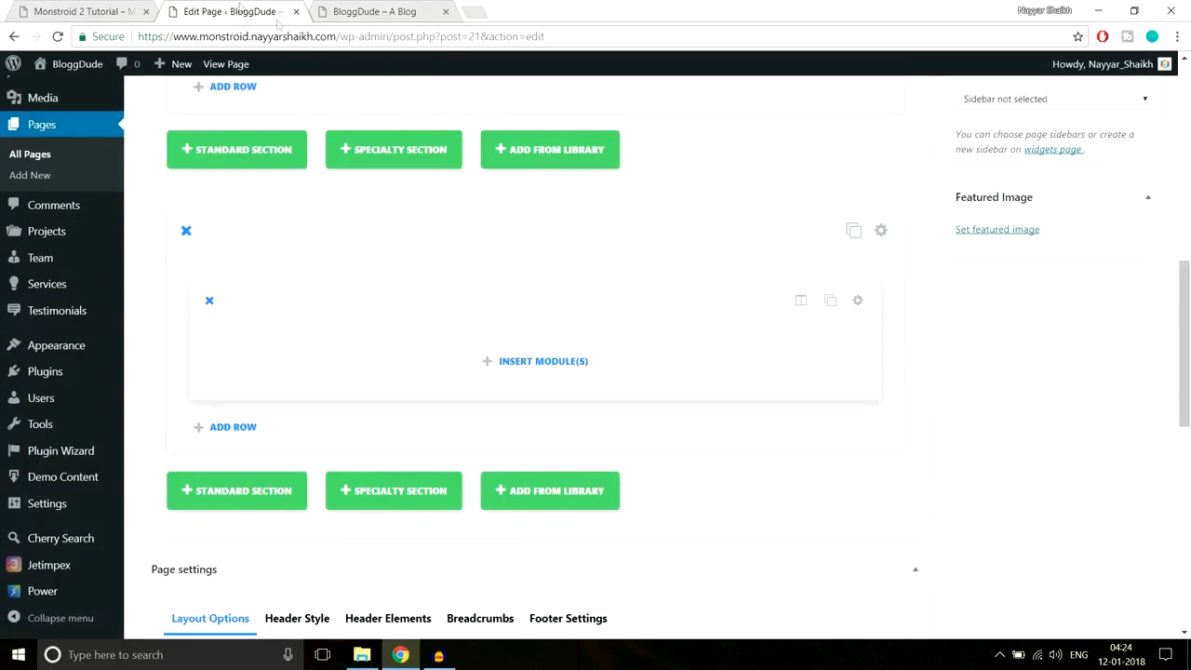
{"action": "left_click", "coordinate": [568, 364]}
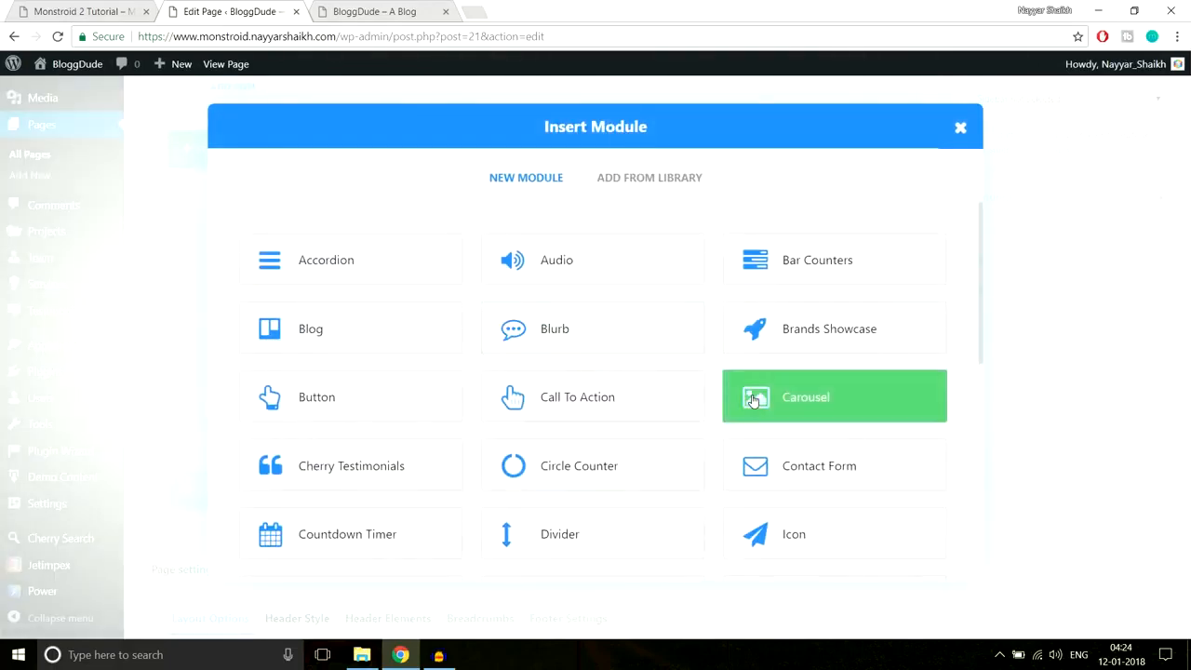
{"action": "scroll", "coordinate": [754, 401], "scroll_direction": "down", "scroll_amount": 3}
{"action": "scroll", "coordinate": [754, 400], "scroll_direction": "down", "scroll_amount": 2}
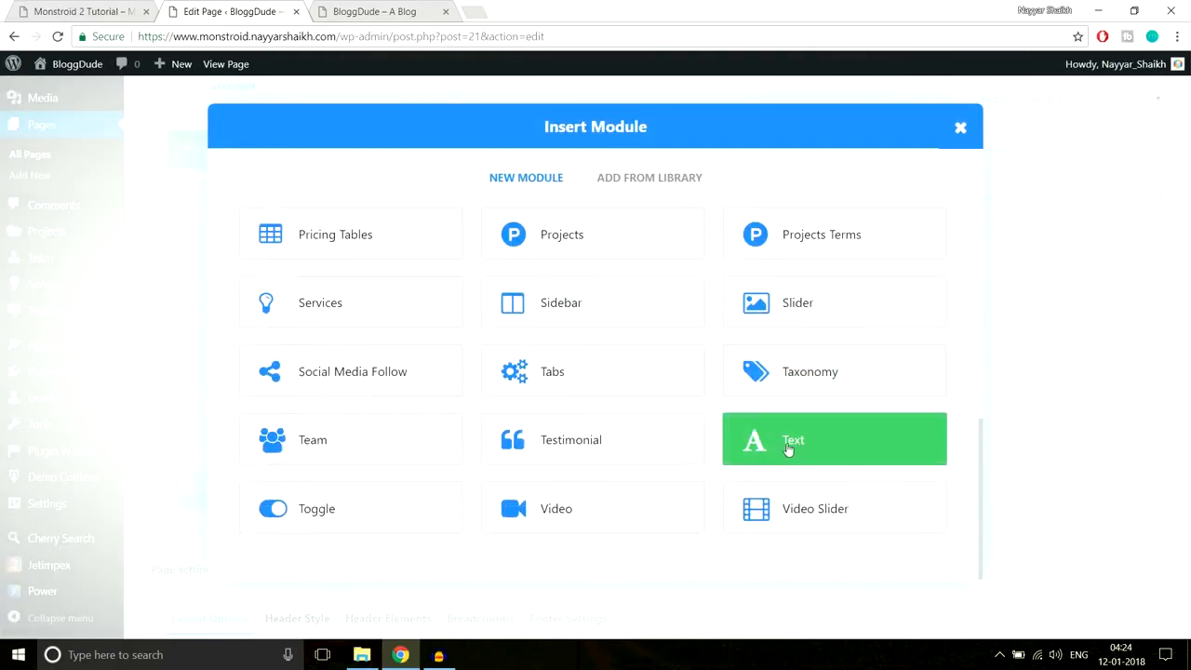
{"action": "left_click", "coordinate": [803, 449]}
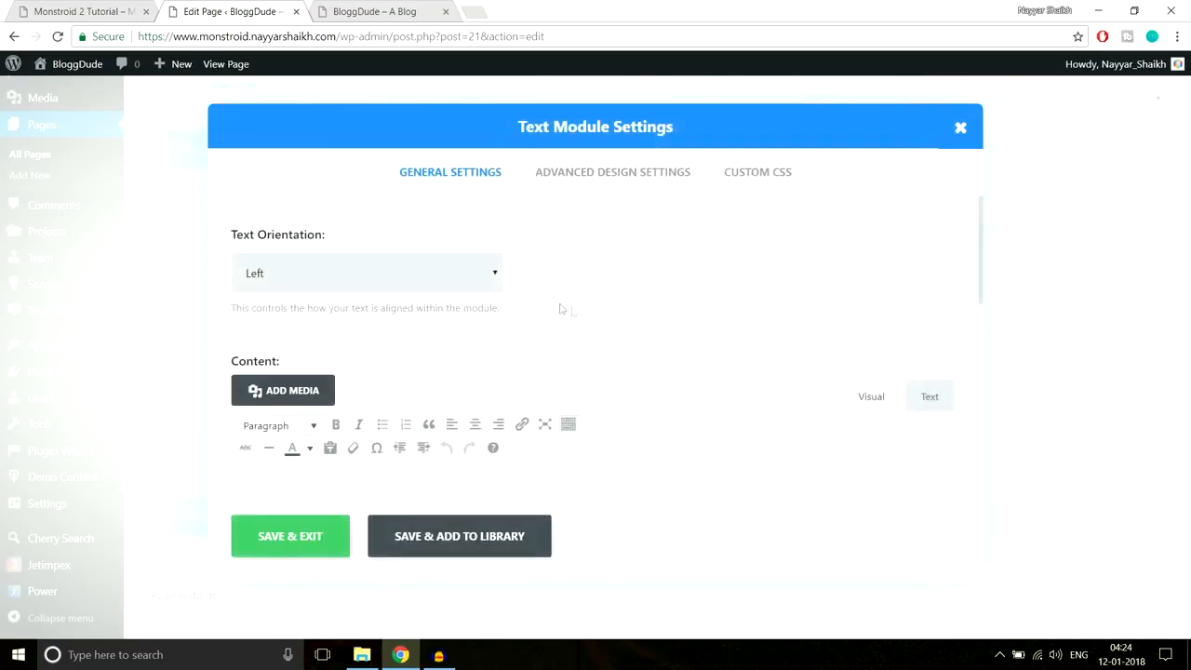
- Centre the Text module's text, paste 'Why We Are the Best?' as Heading 3, and save
{"action": "left_click", "coordinate": [423, 275]}
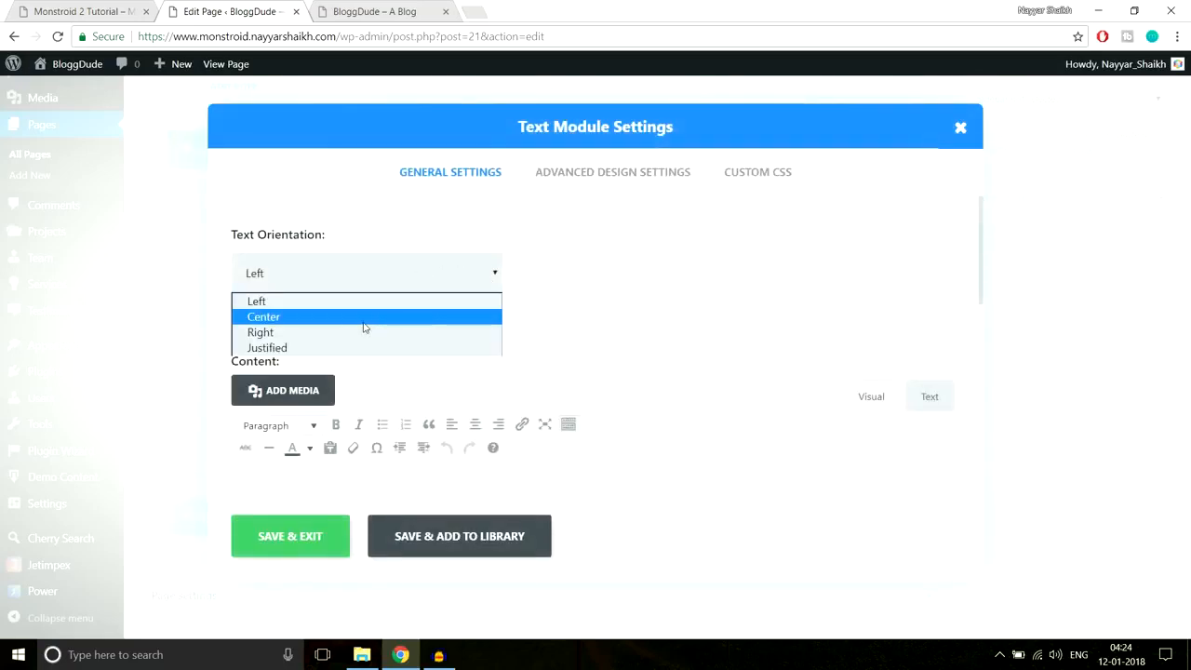
{"action": "left_click", "coordinate": [364, 321]}
{"action": "scroll", "coordinate": [651, 298], "scroll_direction": "down", "scroll_amount": 2}
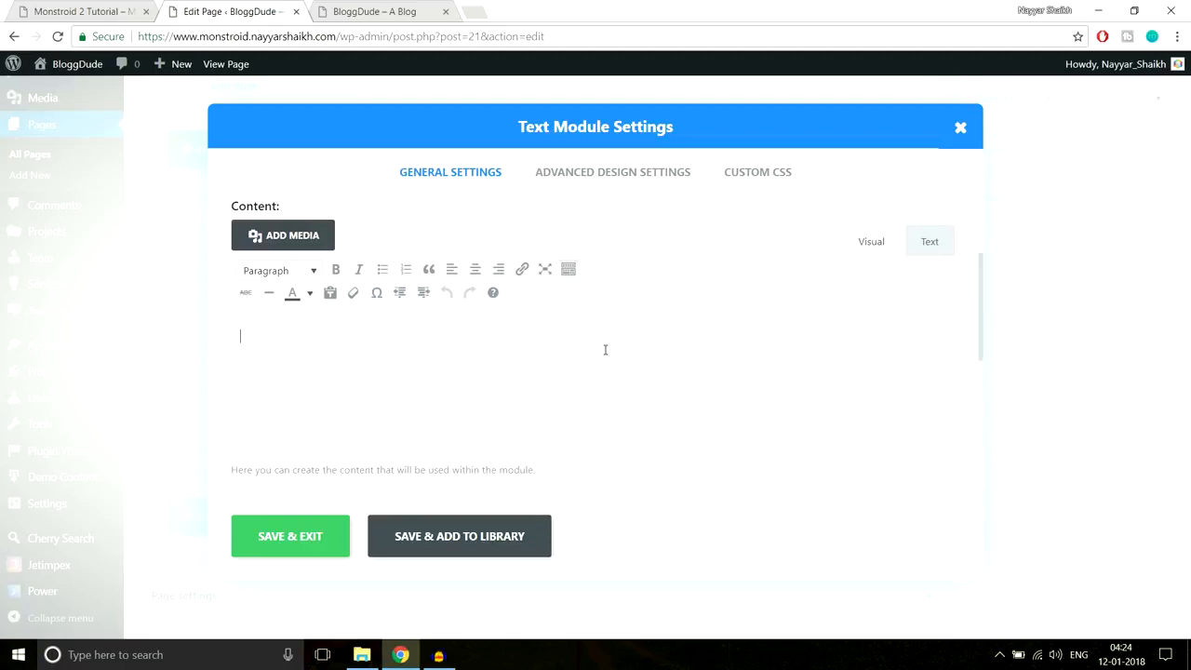
{"action": "key", "text": "ctrl+v"}
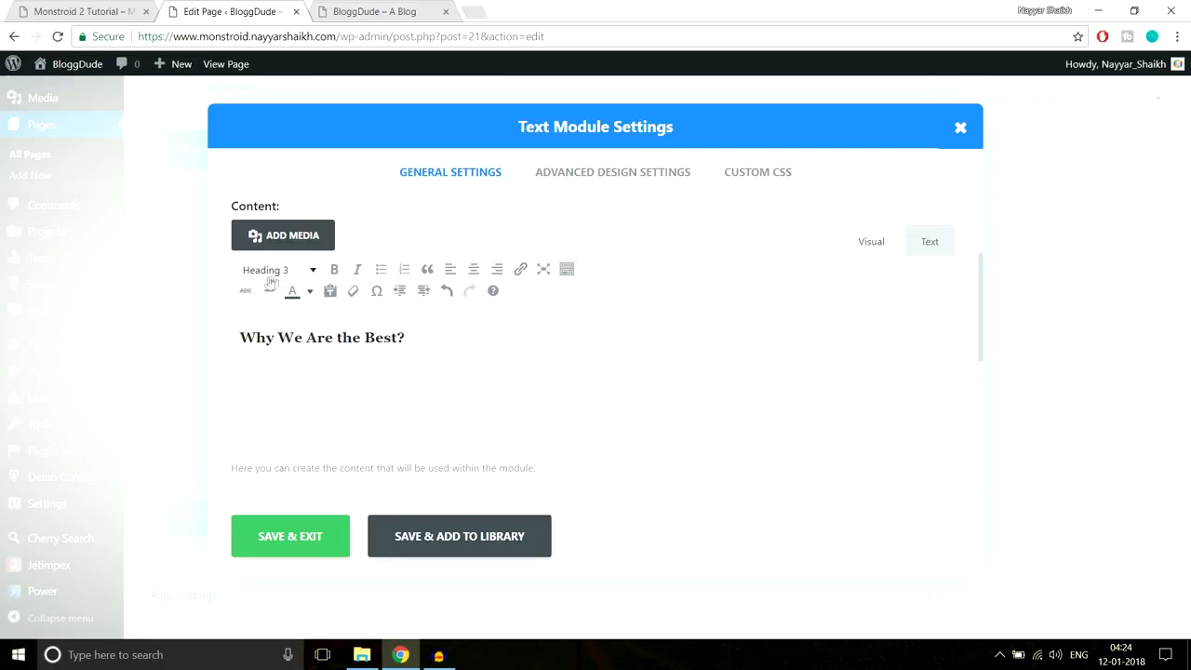
{"action": "left_click", "coordinate": [102, 9]}
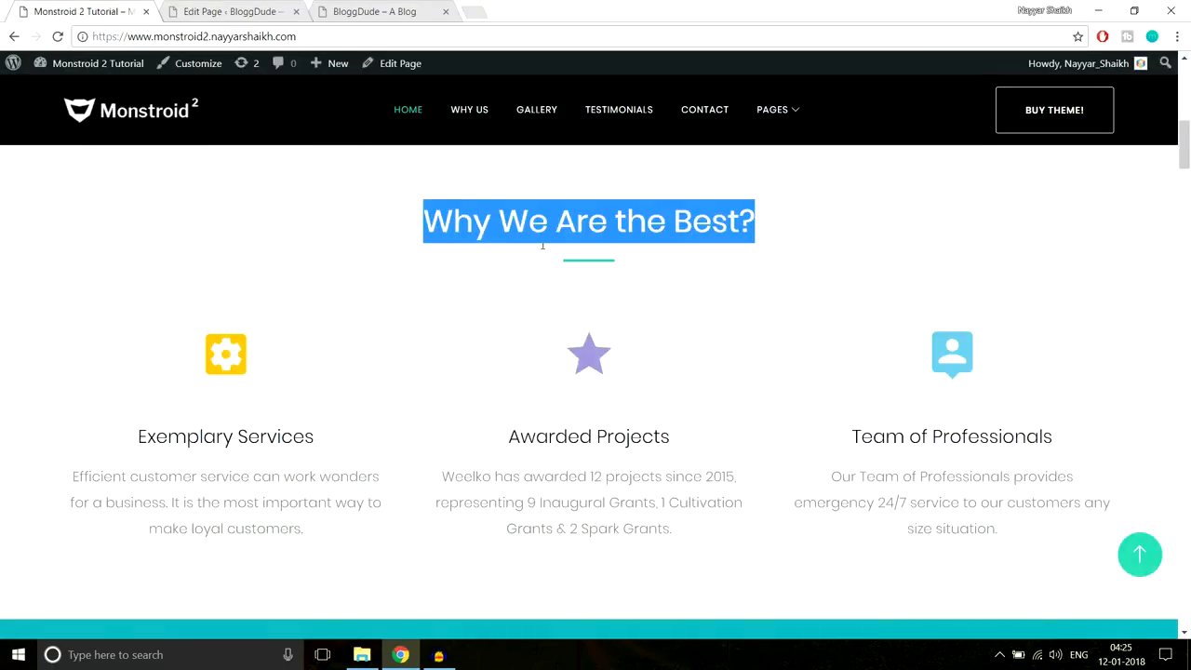
{"action": "left_click", "coordinate": [230, 11]}
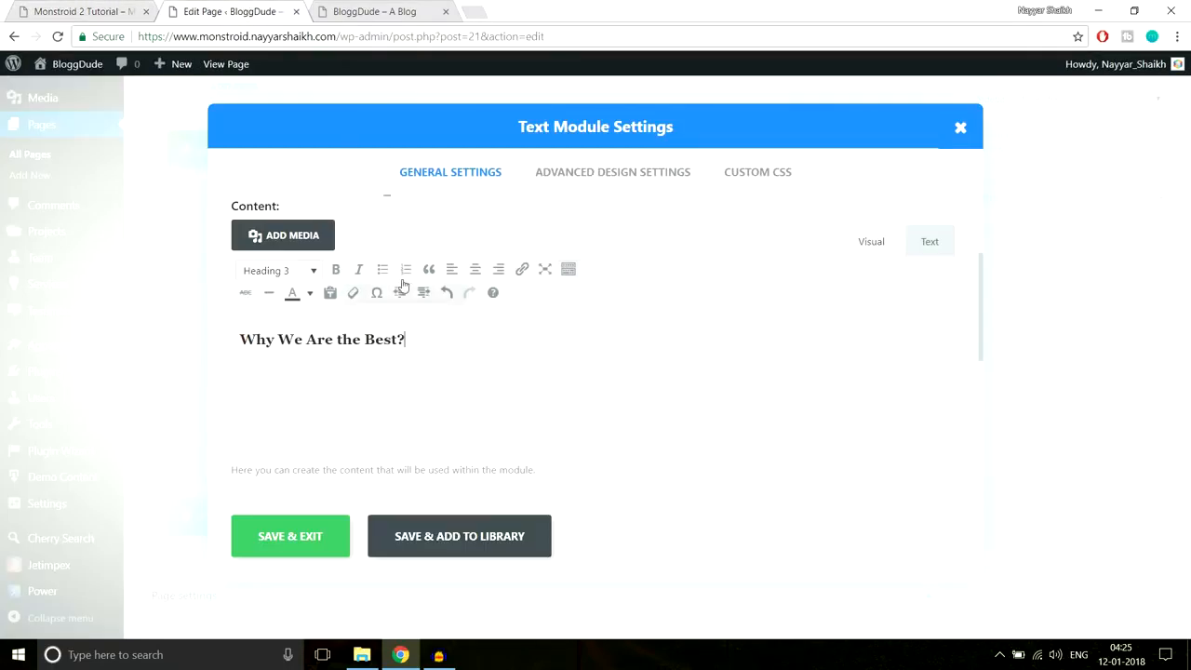
{"action": "left_click", "coordinate": [300, 542]}
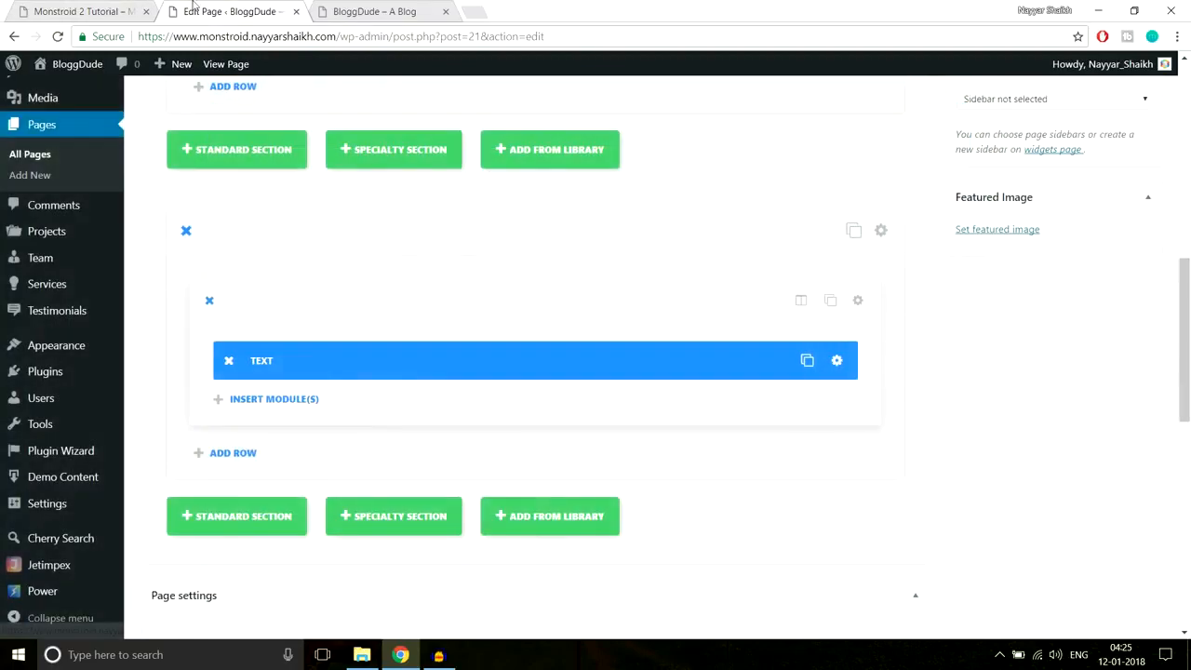
- Compare the reference site's heading section, then bring up the Monstroid-2 folder in File Explorer
{"action": "left_click", "coordinate": [122, 9]}
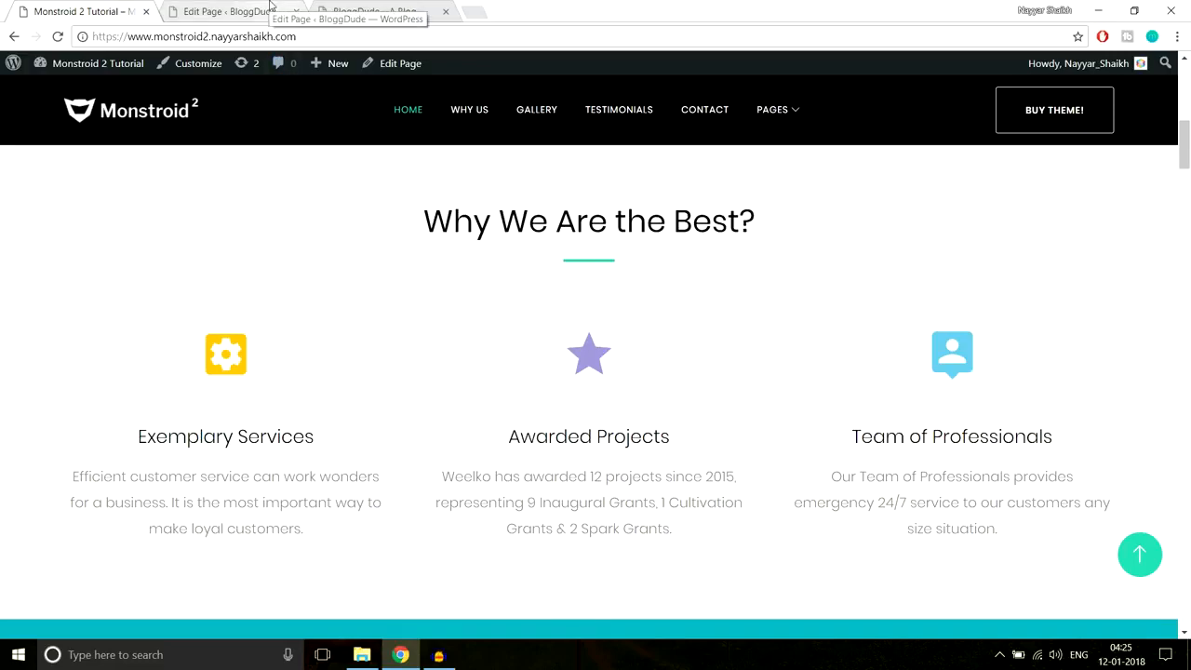
{"action": "left_click", "coordinate": [270, 8]}
{"action": "scroll", "coordinate": [899, 361], "scroll_direction": "down", "scroll_amount": 1}
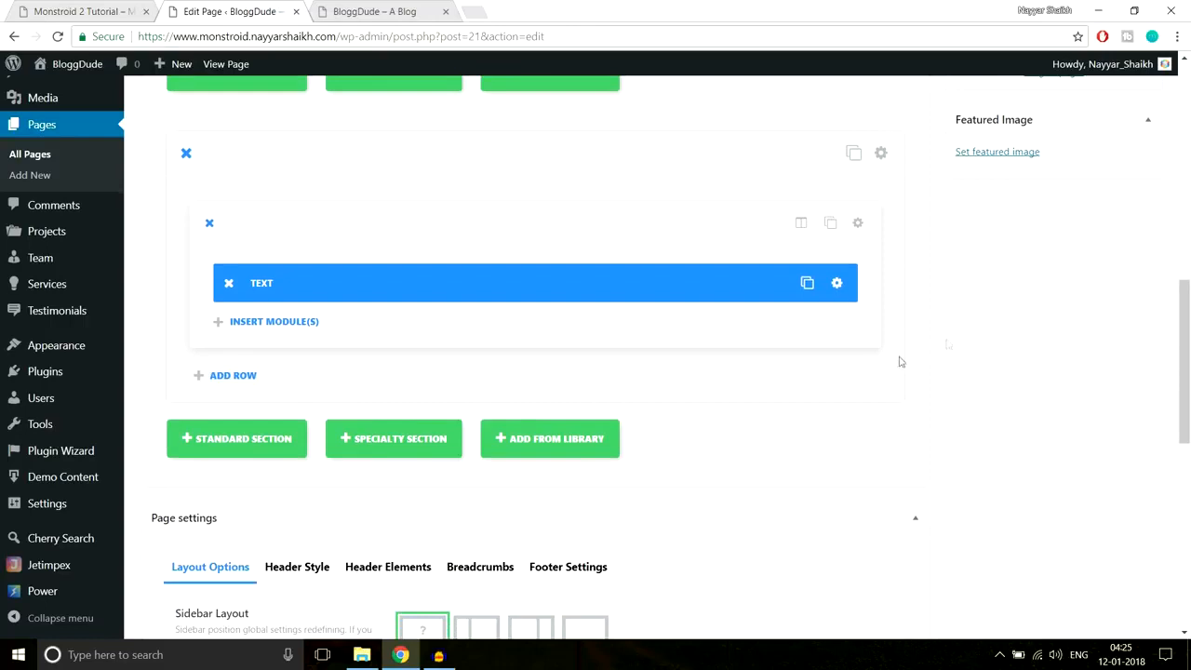
{"action": "left_click", "coordinate": [362, 654]}
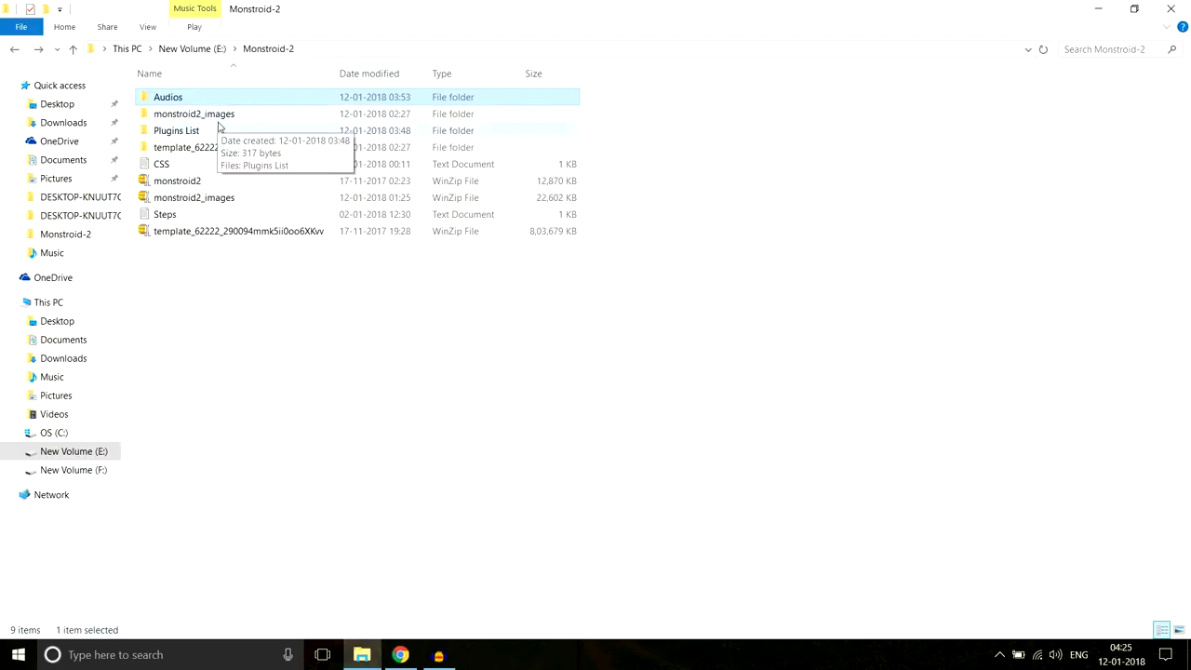
- Open the CSS notes file and copy the eight property lines under '--- Line After Center ---'
{"action": "double_click", "coordinate": [162, 165]}
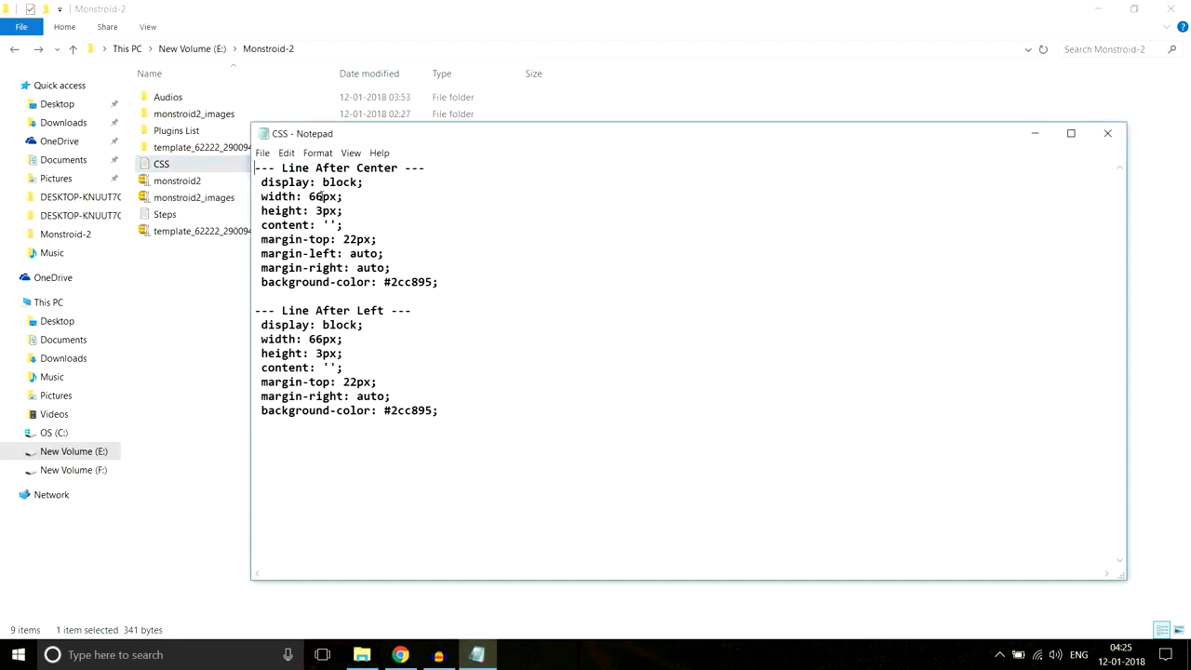
{"action": "left_click_drag", "start_coordinate": [468, 282], "coordinate": [261, 179]}
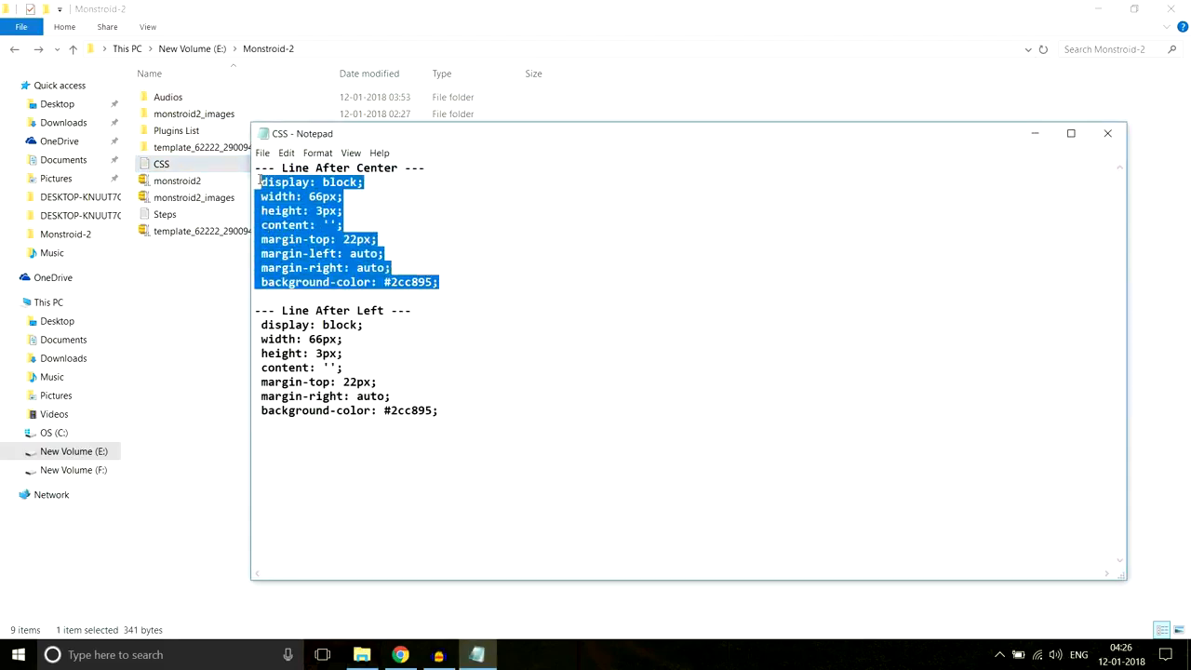
{"action": "left_click_drag", "start_coordinate": [425, 170], "coordinate": [249, 174]}
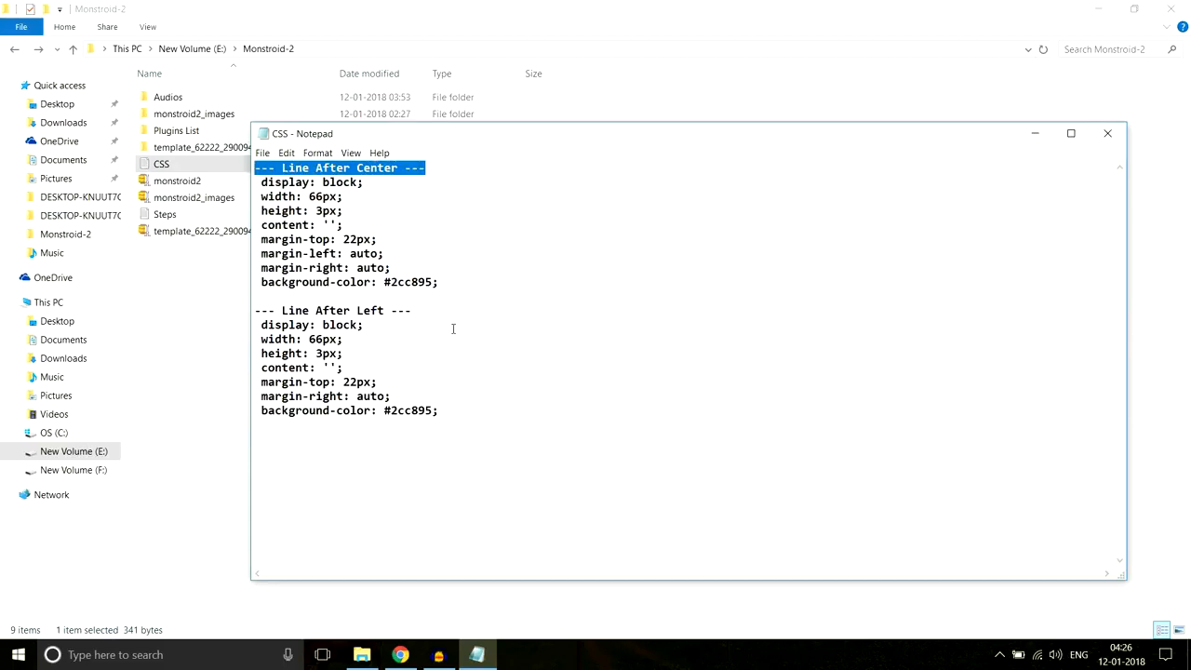
{"action": "left_click_drag", "start_coordinate": [453, 316], "coordinate": [249, 313]}
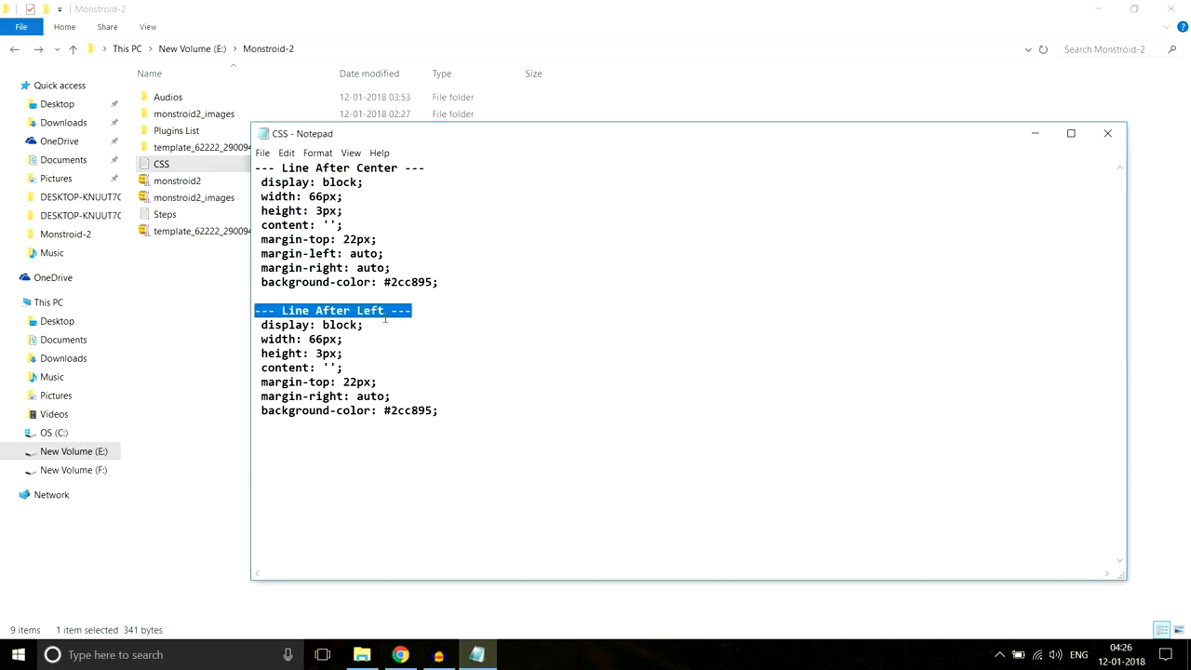
{"action": "left_click", "coordinate": [400, 654]}
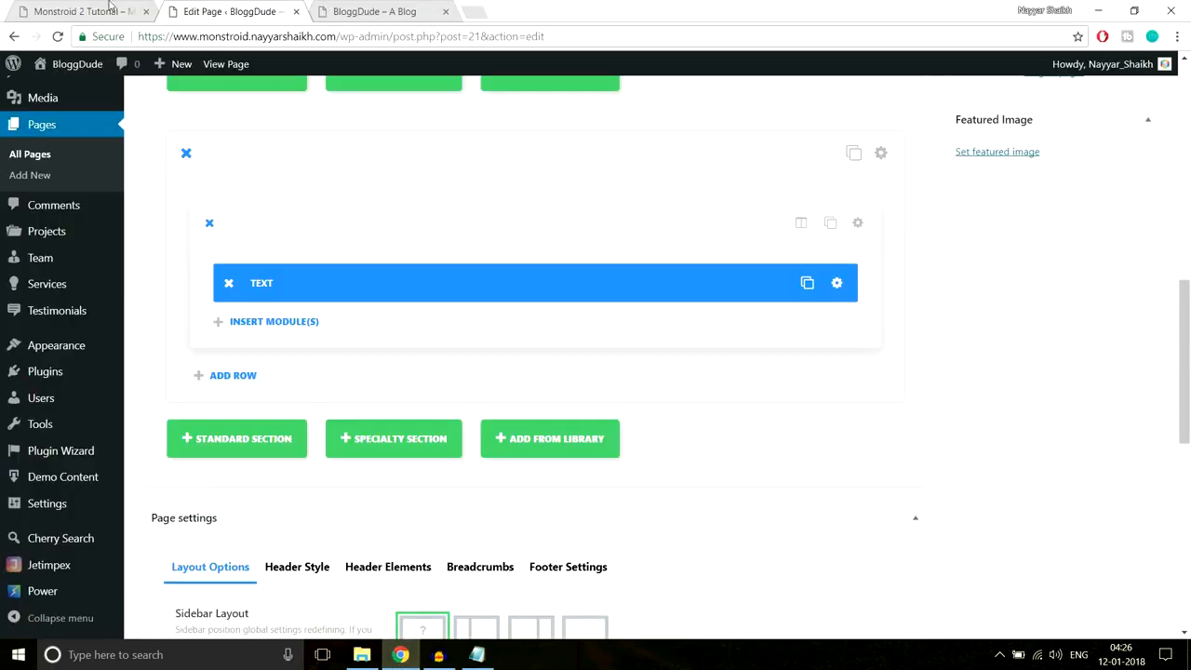
{"action": "left_click", "coordinate": [108, 12]}
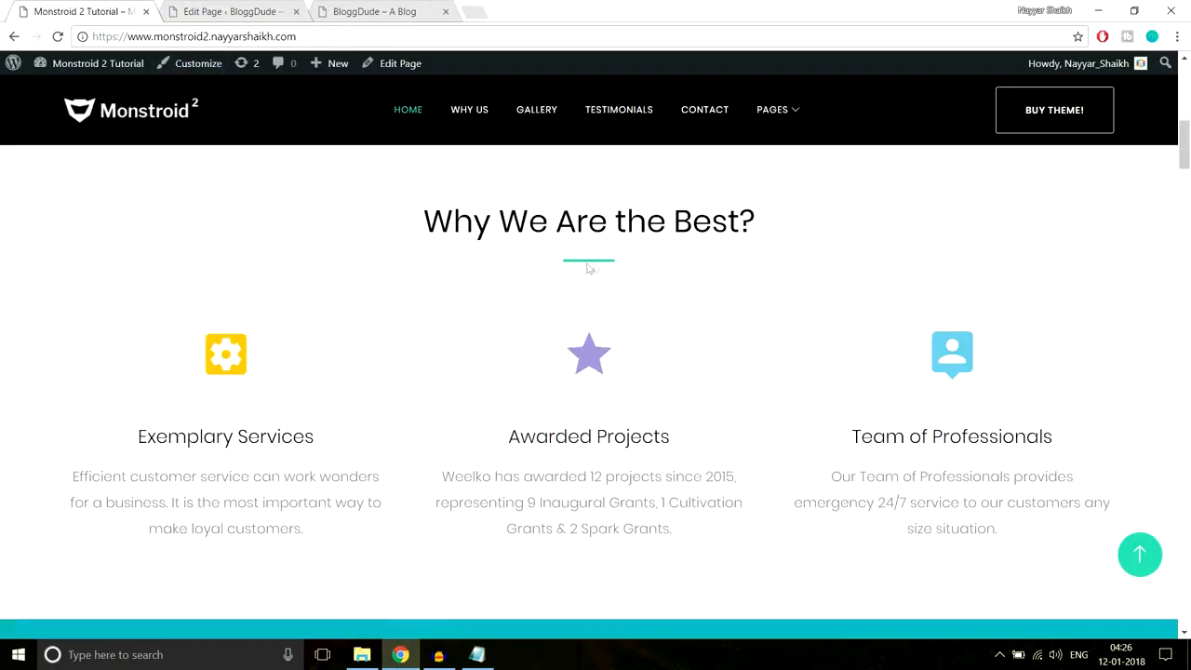
{"action": "left_click", "coordinate": [476, 654]}
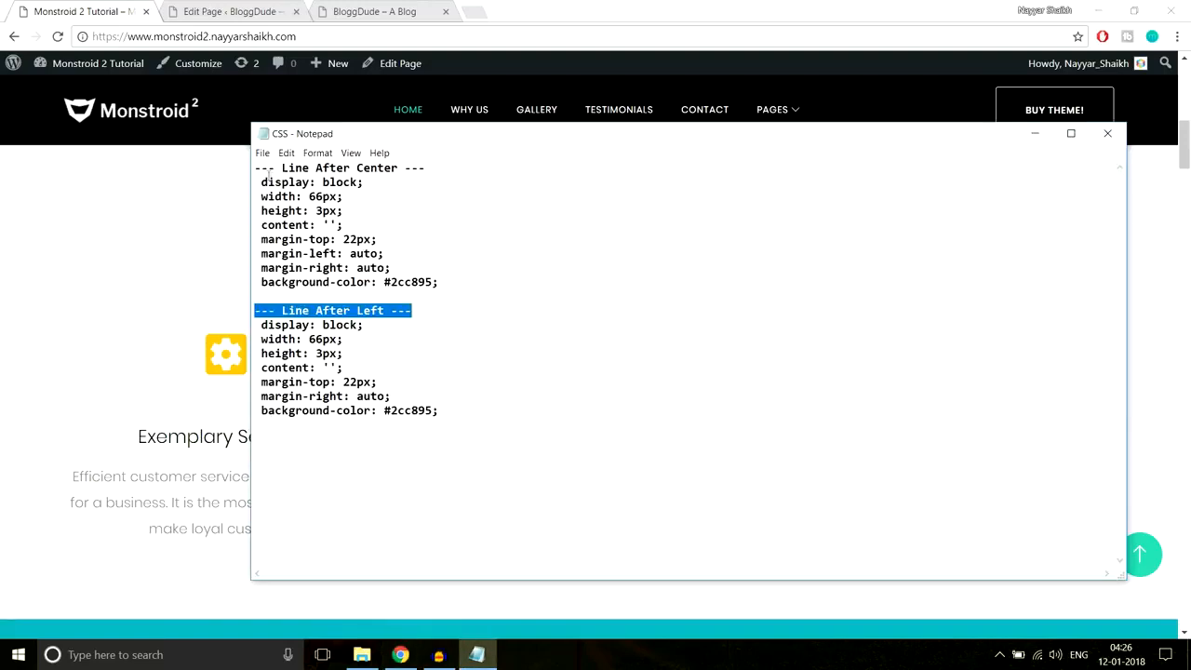
{"action": "left_click_drag", "start_coordinate": [262, 181], "coordinate": [460, 279]}
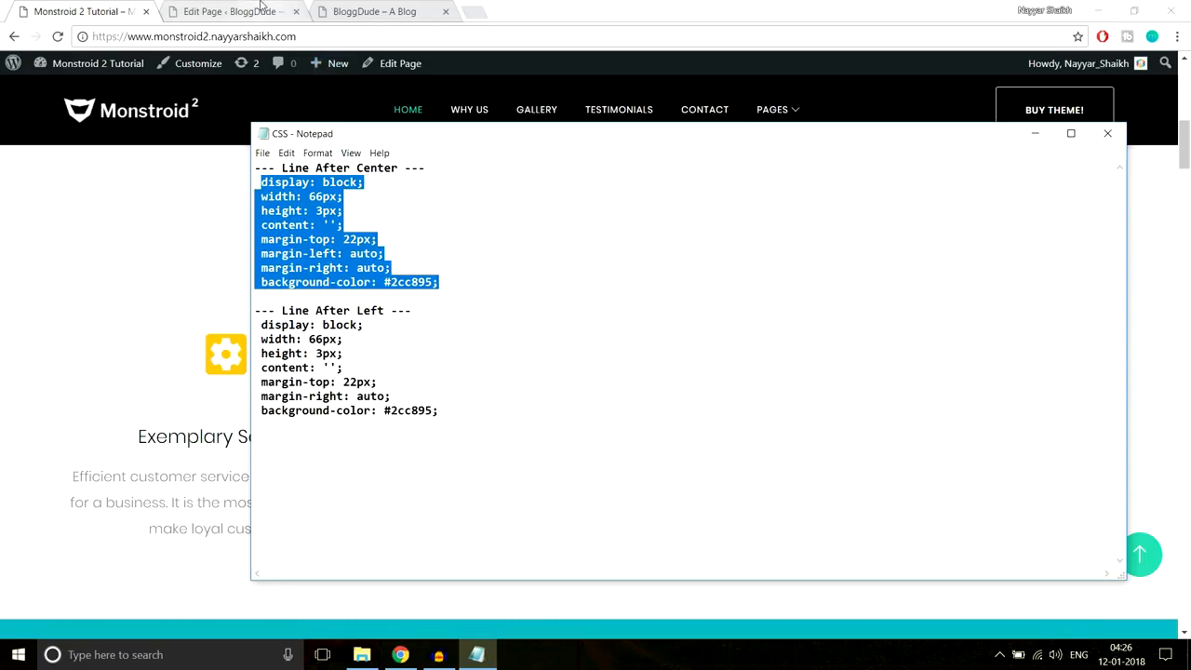
{"action": "left_click", "coordinate": [265, 12]}
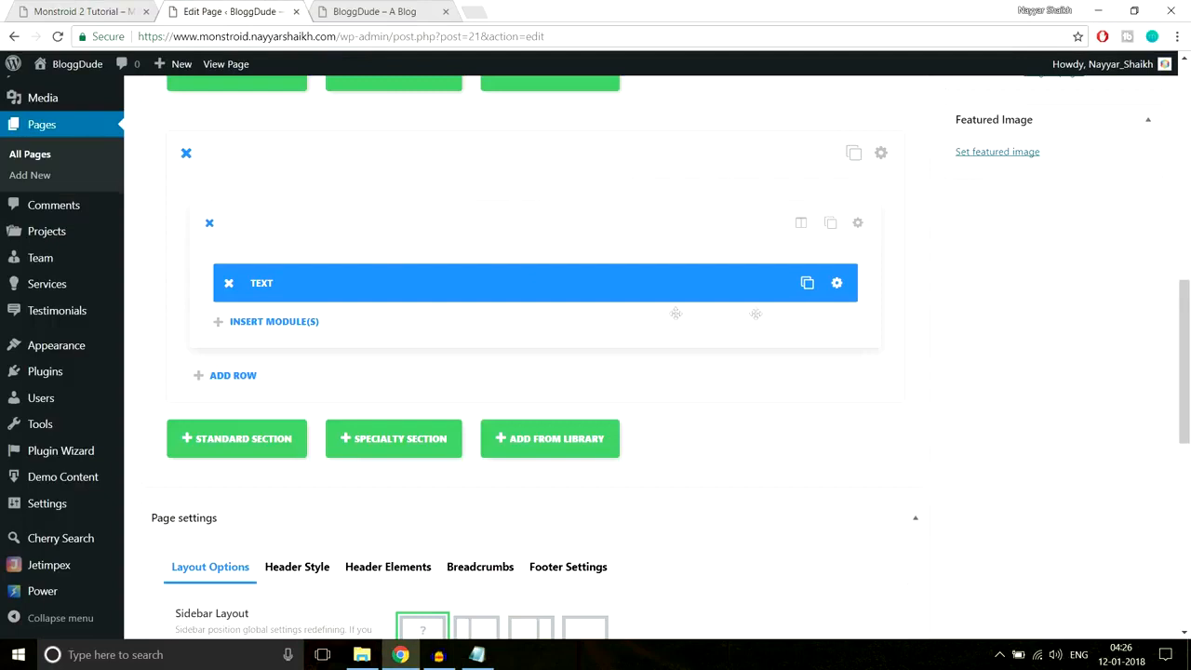
- Paste the centred 3px #2cc895 underline CSS into the heading Text module's After box and save
{"action": "left_click", "coordinate": [836, 282]}
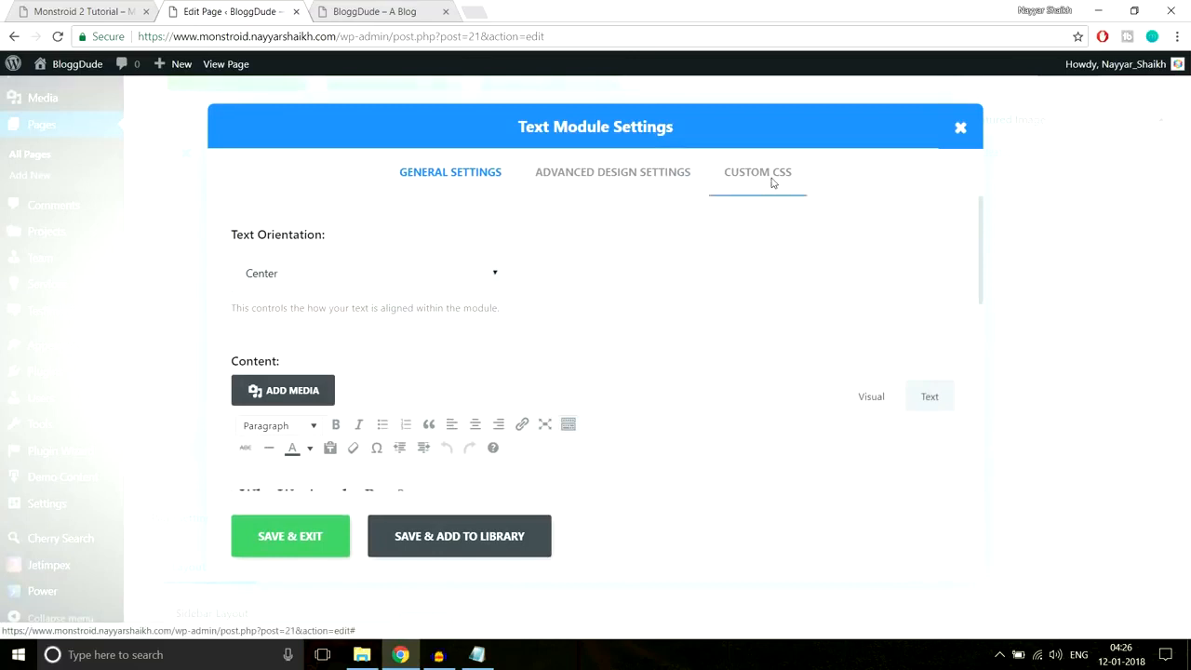
{"action": "left_click", "coordinate": [770, 181]}
{"action": "scroll", "coordinate": [835, 319], "scroll_direction": "down", "scroll_amount": 5}
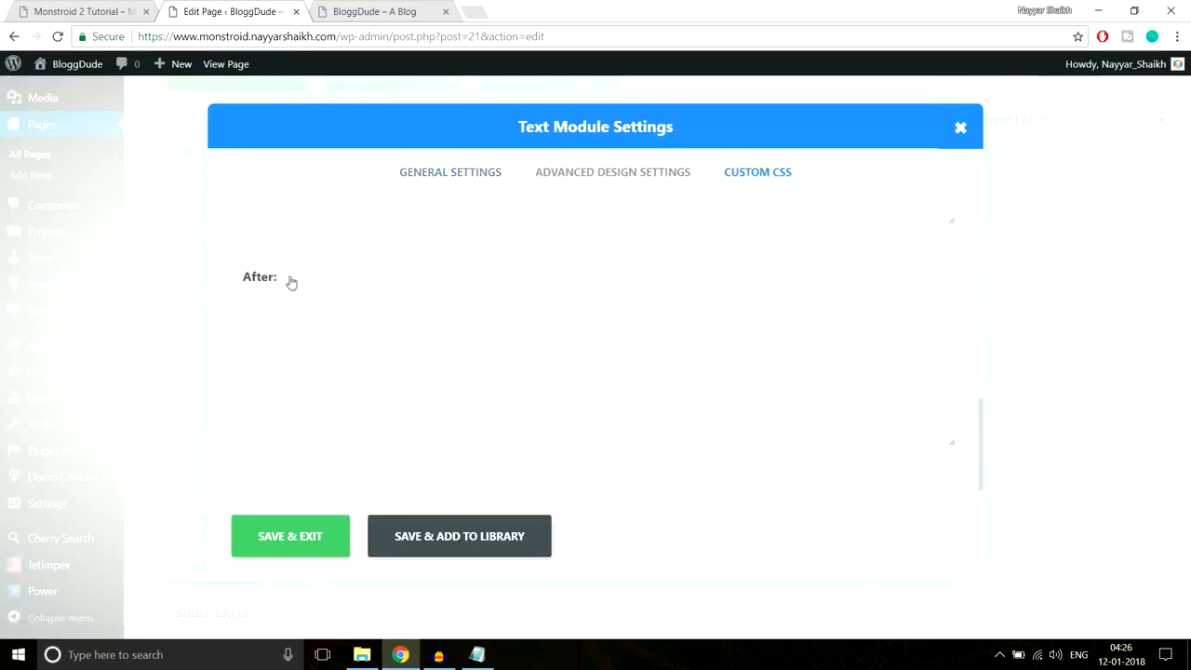
{"action": "left_click", "coordinate": [287, 345]}
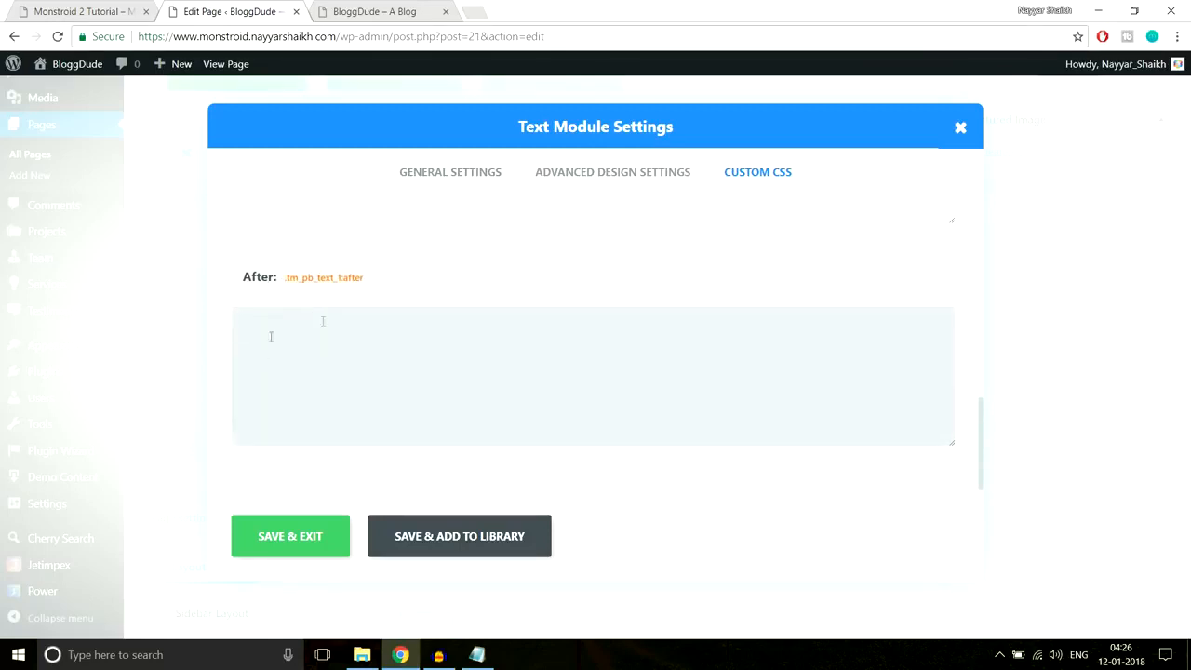
{"action": "key", "text": "ctrl+v"}
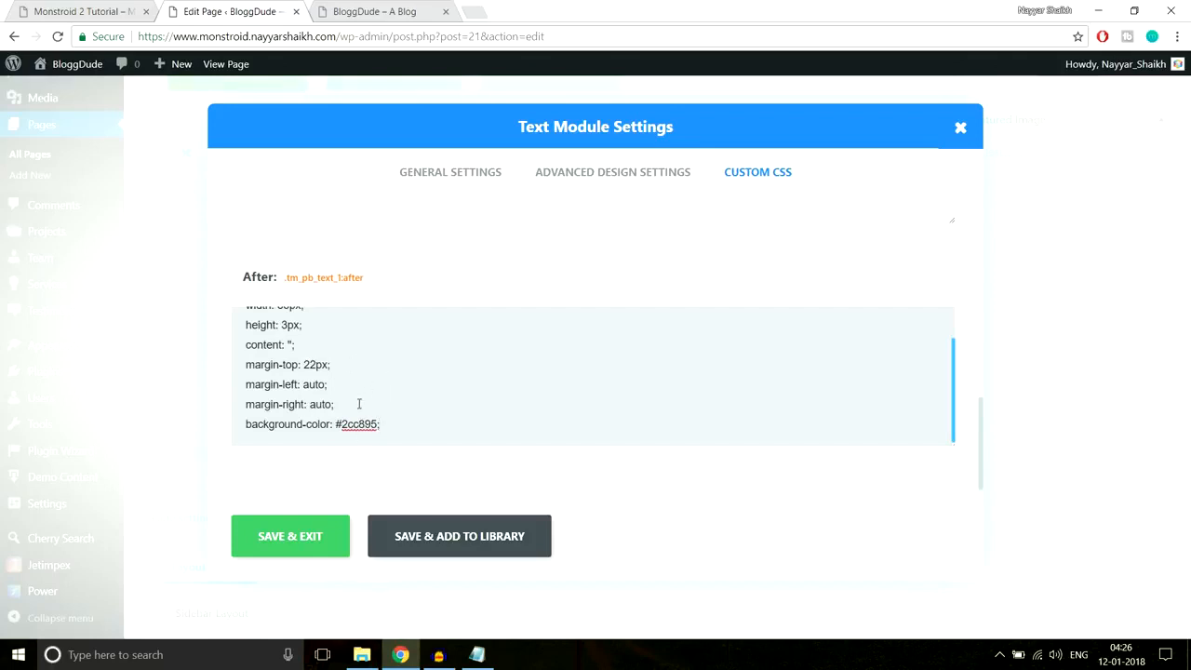
{"action": "left_click", "coordinate": [108, 13]}
{"action": "left_click_drag", "start_coordinate": [416, 224], "coordinate": [777, 235]}
{"action": "left_click", "coordinate": [592, 265]}
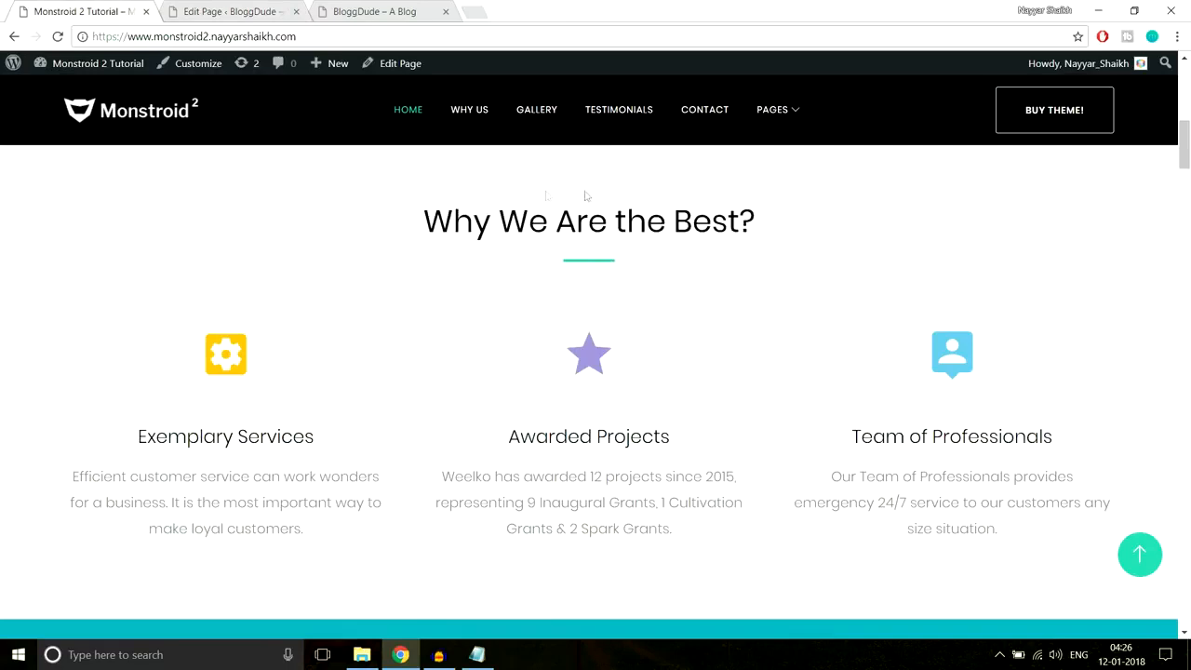
{"action": "left_click", "coordinate": [253, 9]}
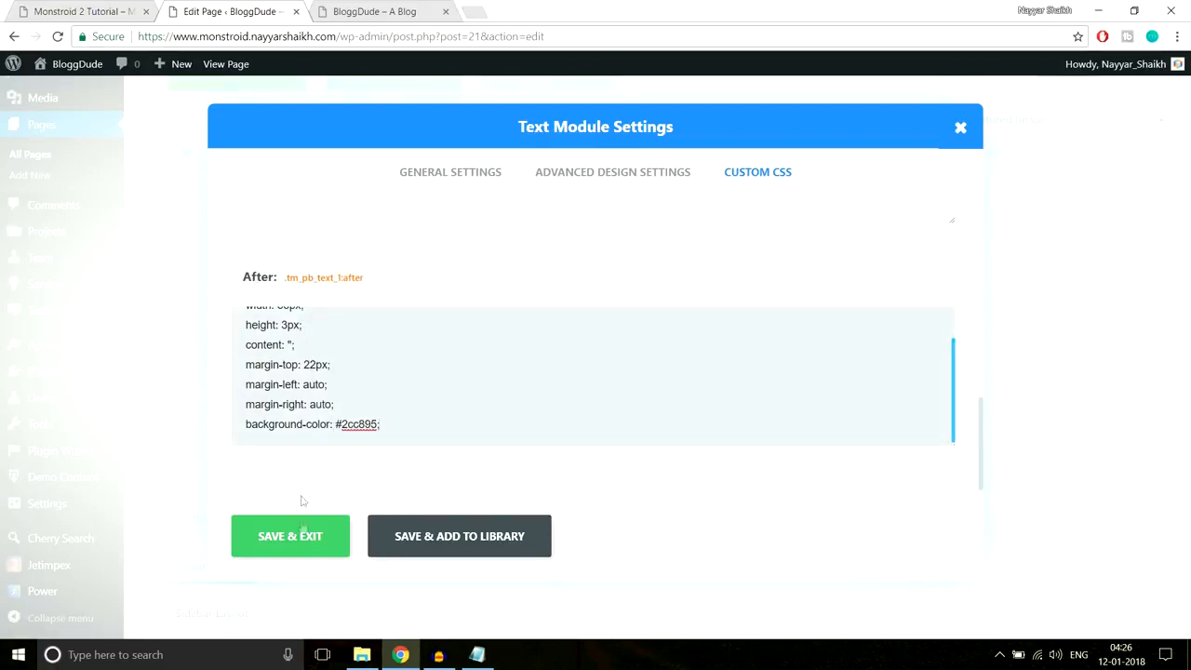
{"action": "left_click", "coordinate": [312, 536]}
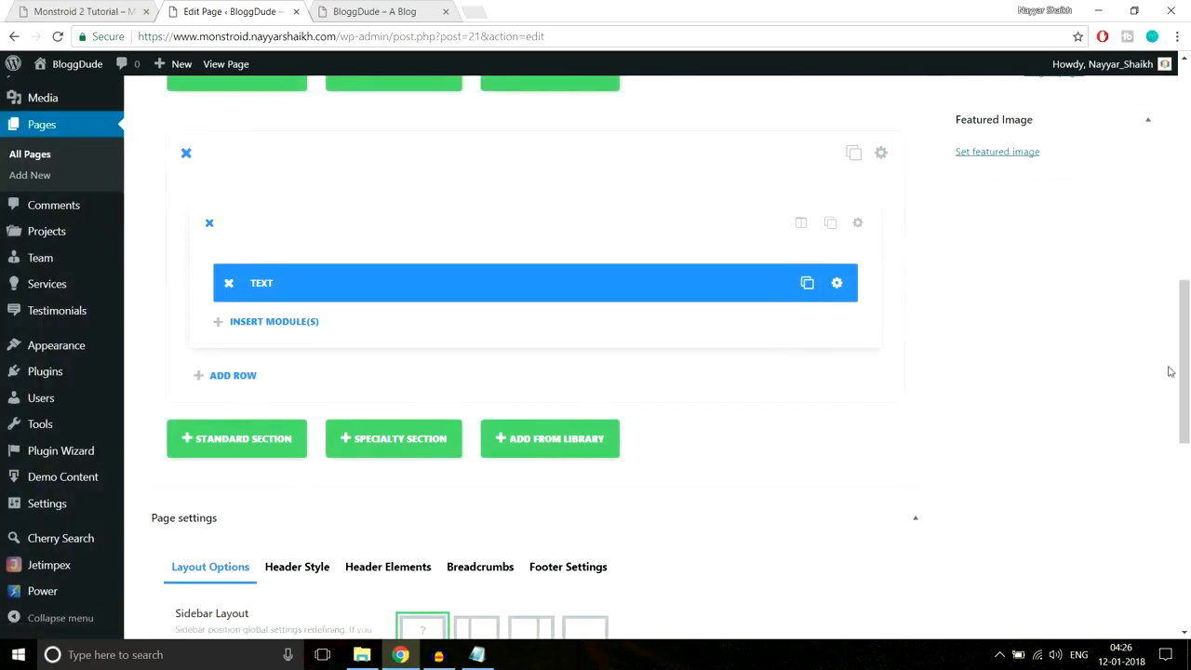
- Publish the updated Homepage and reload the live site
{"action": "scroll", "coordinate": [1170, 371], "scroll_direction": "up", "scroll_amount": 8}
{"action": "left_click", "coordinate": [1120, 304]}
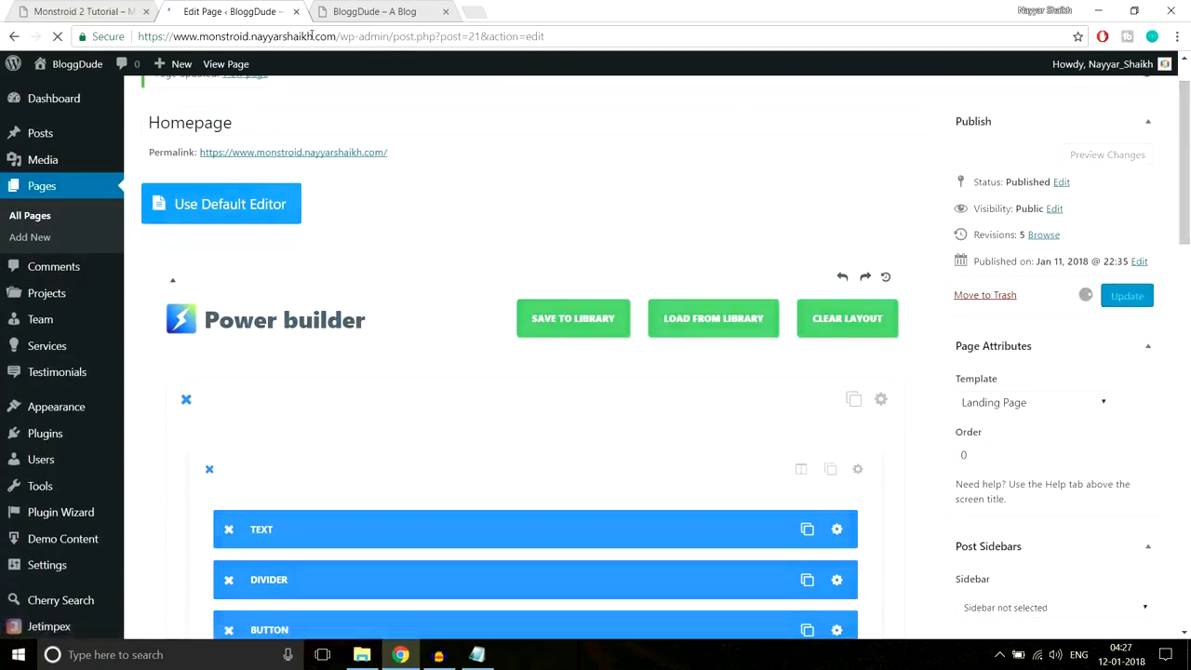
{"action": "left_click", "coordinate": [382, 11]}
{"action": "left_click", "coordinate": [388, 37]}
{"action": "key", "text": "Return"}
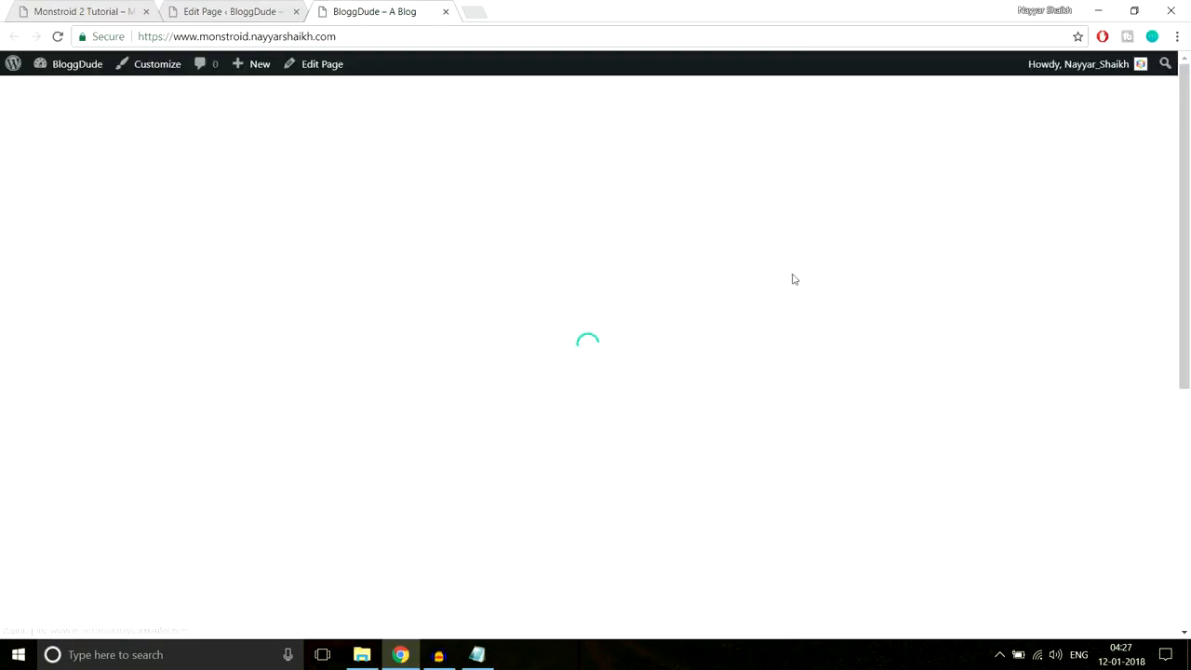
- Inspect the live 'Why We Are the Best?' heading and compare it with the Monstroid 2 demo
{"action": "scroll", "coordinate": [798, 317], "scroll_direction": "down", "scroll_amount": 3}
{"action": "scroll", "coordinate": [798, 317], "scroll_direction": "down", "scroll_amount": 3}
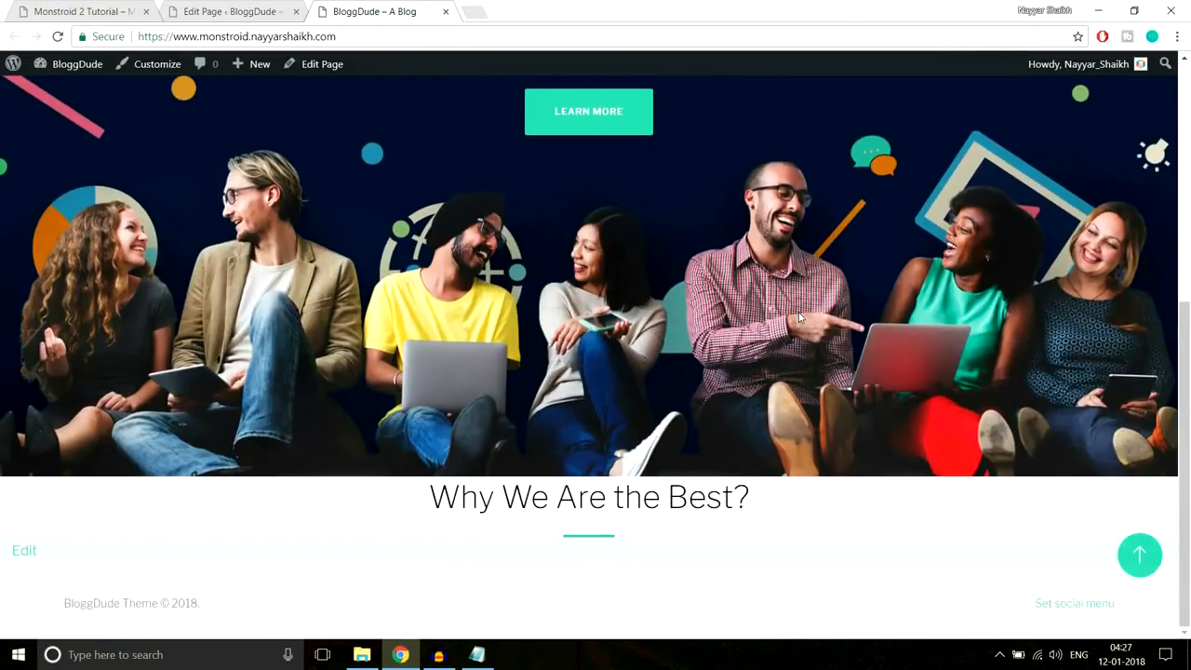
{"action": "left_click_drag", "start_coordinate": [429, 498], "coordinate": [772, 500]}
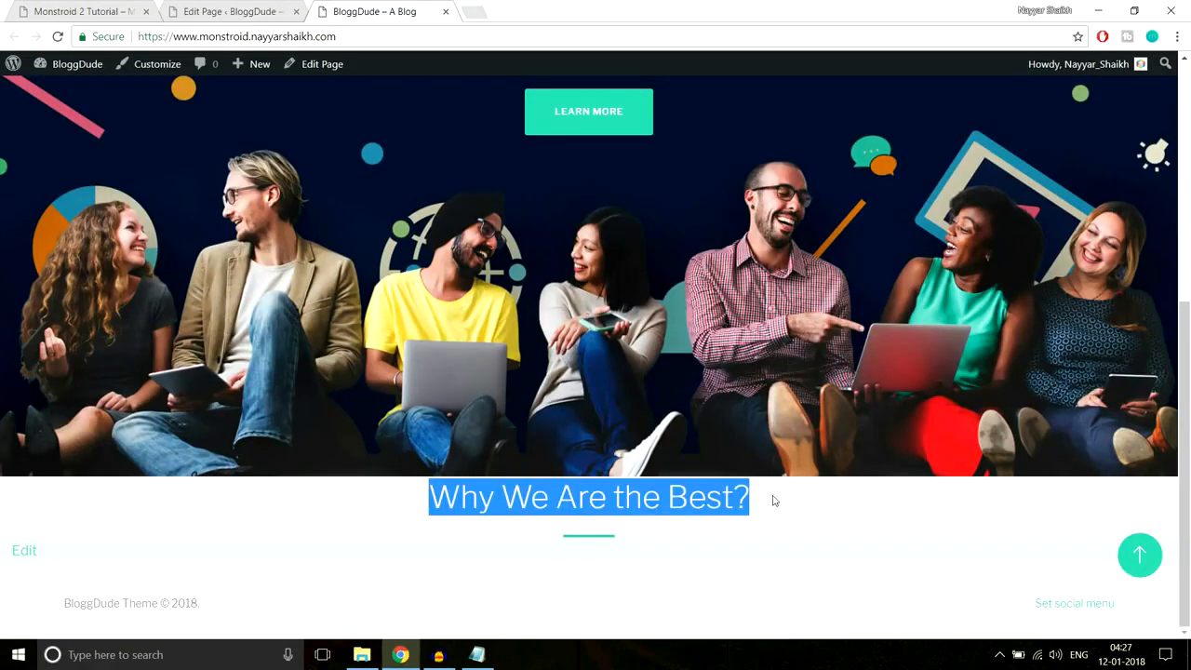
{"action": "left_click", "coordinate": [680, 535]}
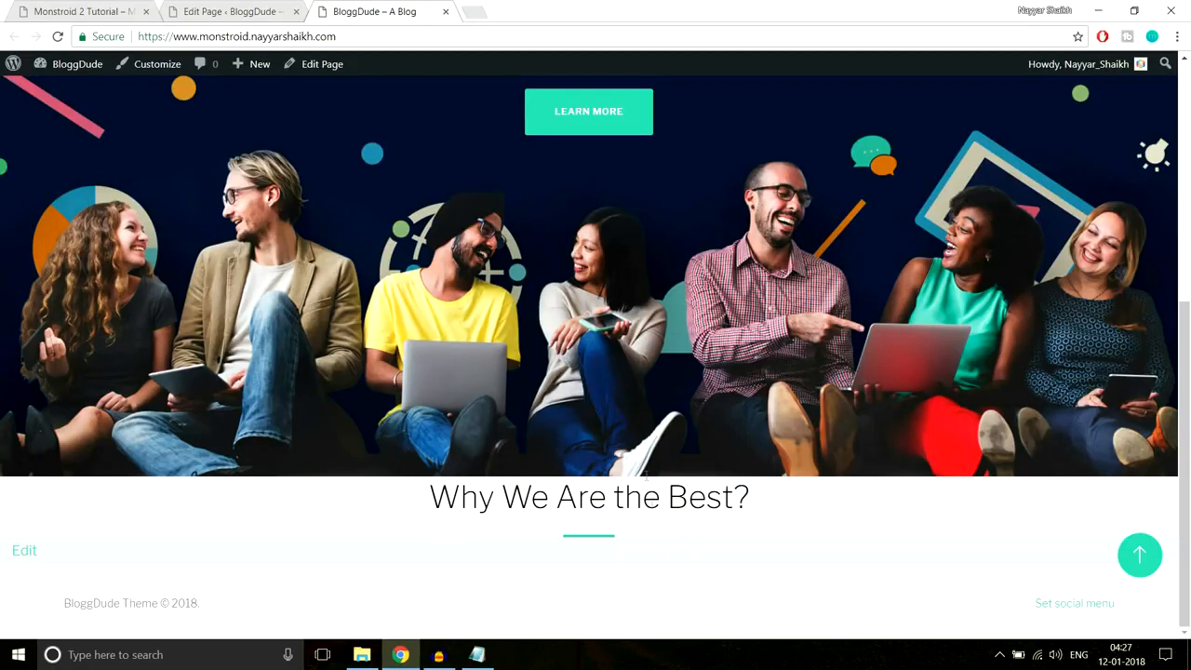
{"action": "left_click_drag", "start_coordinate": [457, 493], "coordinate": [749, 501]}
{"action": "left_click", "coordinate": [769, 506]}
{"action": "triple_click", "coordinate": [669, 497]}
{"action": "left_click", "coordinate": [431, 503]}
{"action": "left_click_drag", "start_coordinate": [431, 501], "coordinate": [691, 533]}
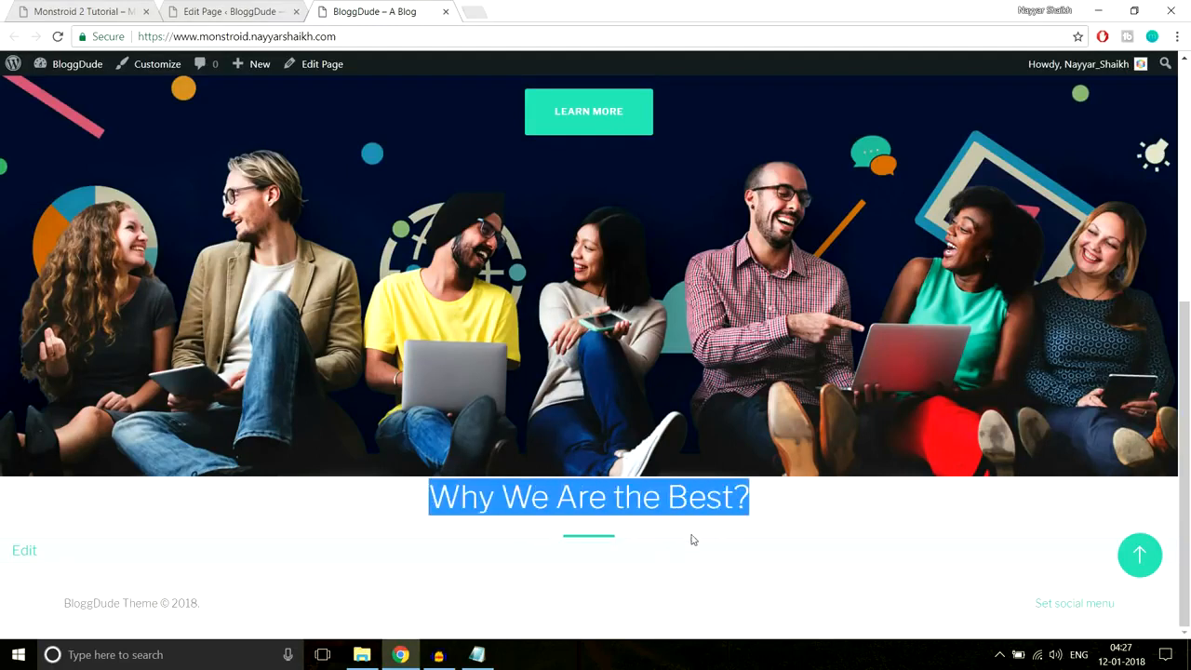
{"action": "left_click", "coordinate": [678, 537]}
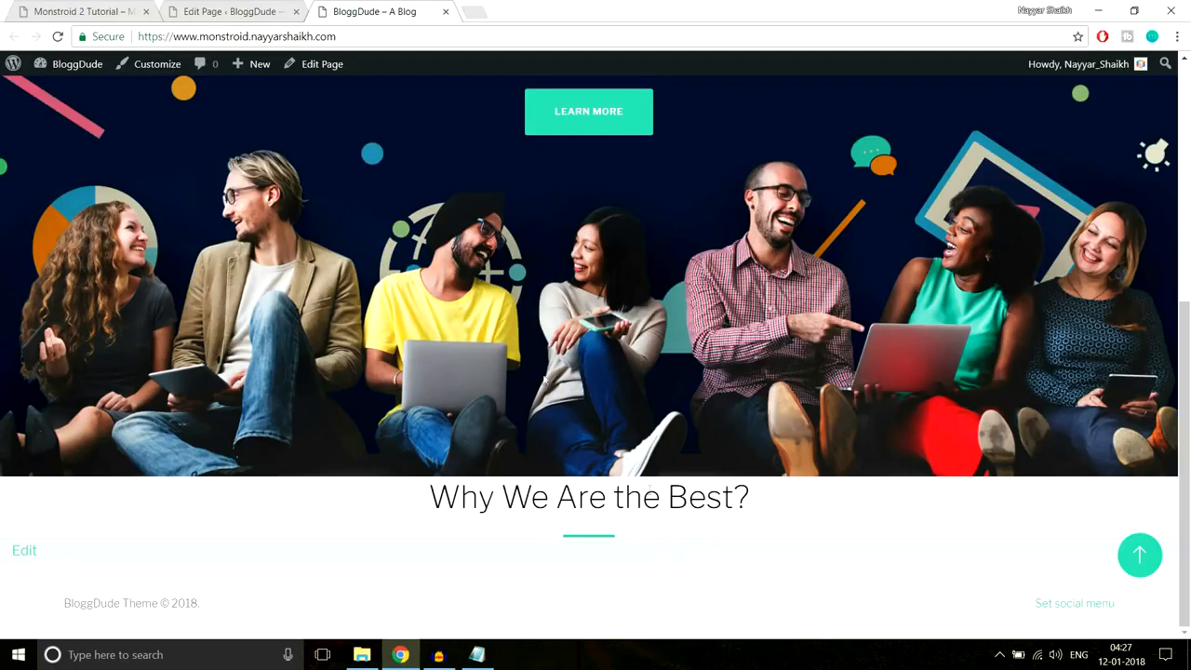
{"action": "left_click", "coordinate": [91, 4]}
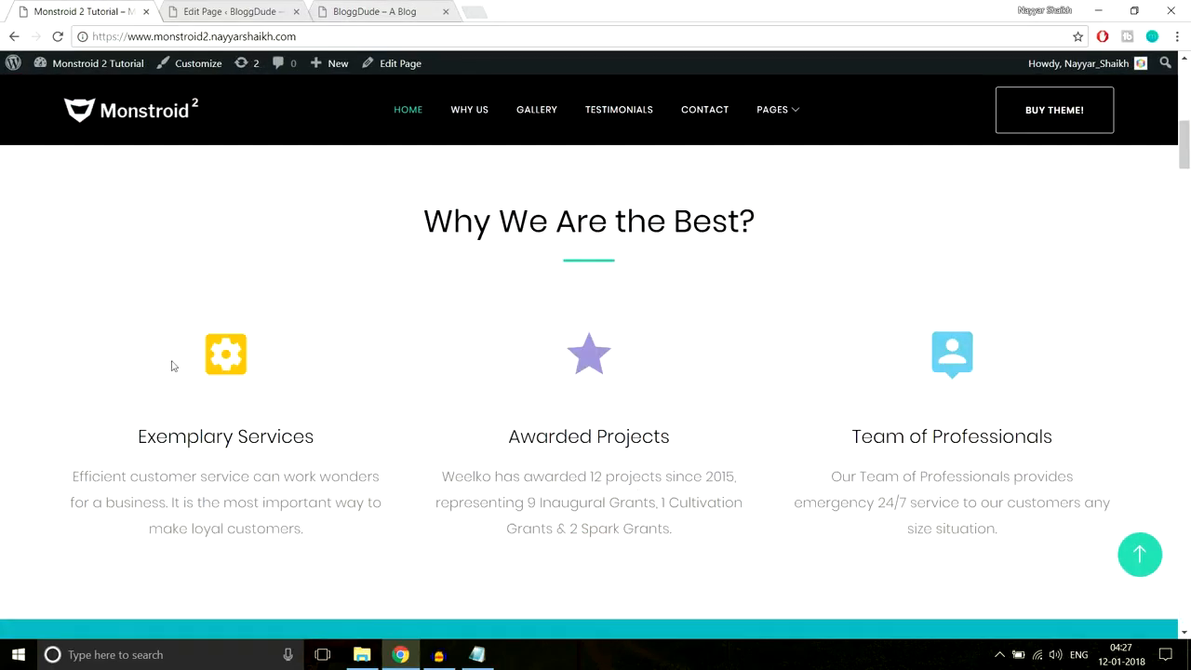
{"action": "left_click", "coordinate": [253, 11]}
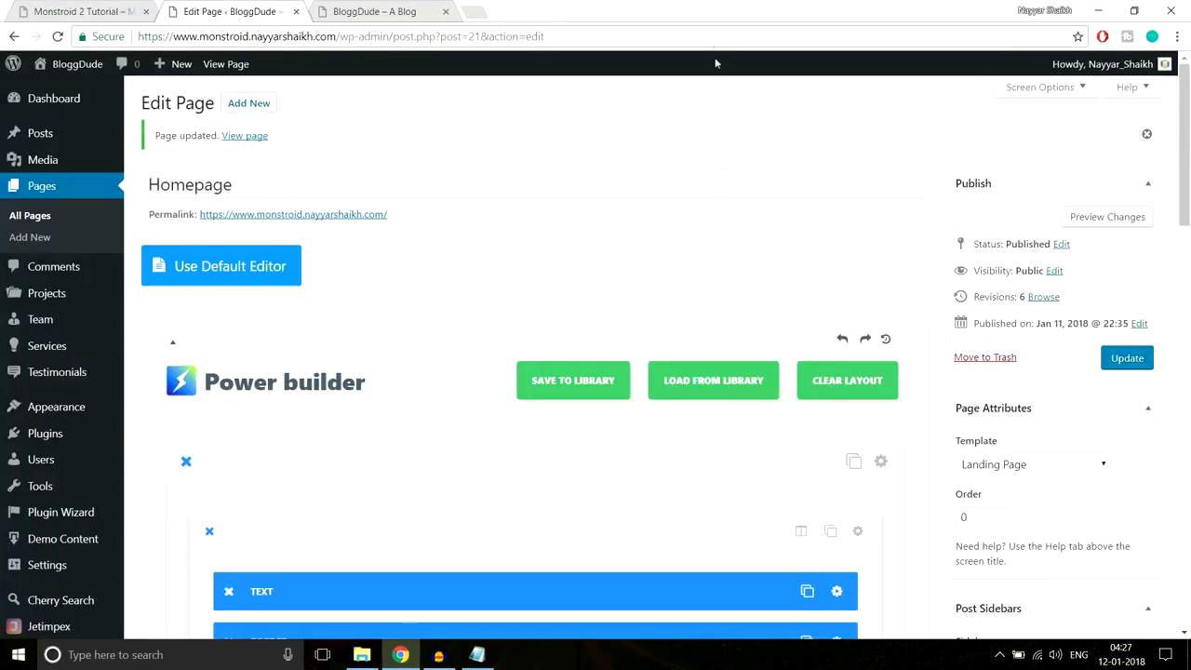
- Add a 1/3 1/3 1/3 three-column row beneath the heading's Text module row
{"action": "scroll", "coordinate": [718, 242], "scroll_direction": "down", "scroll_amount": 5}
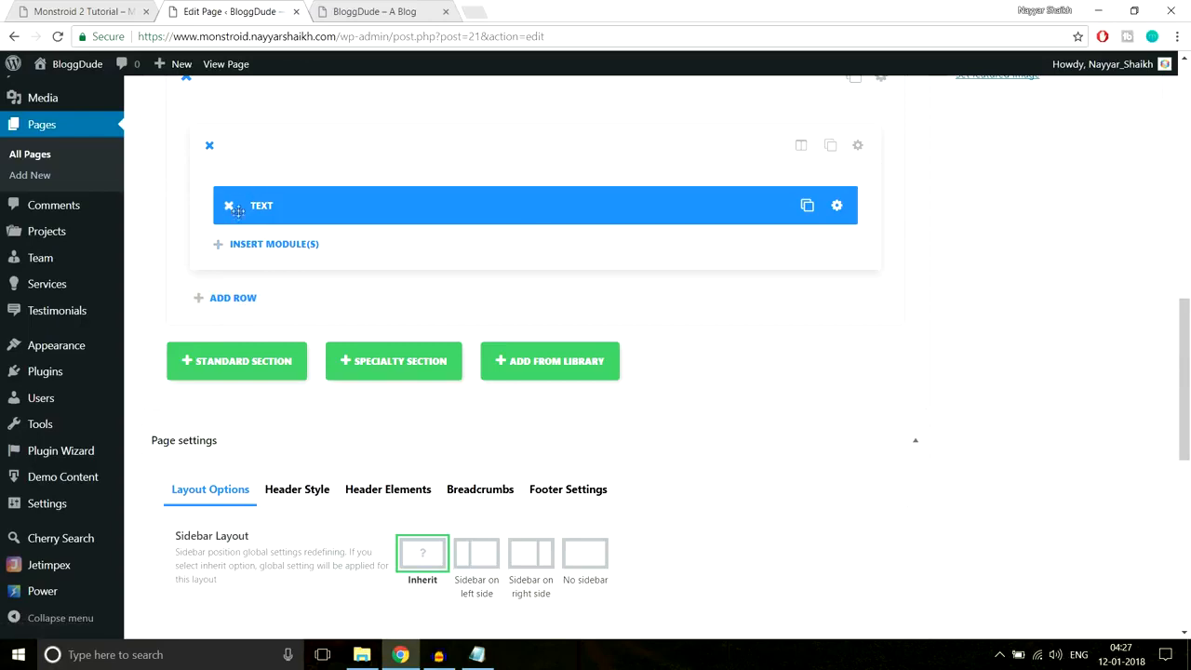
{"action": "left_click", "coordinate": [112, 8]}
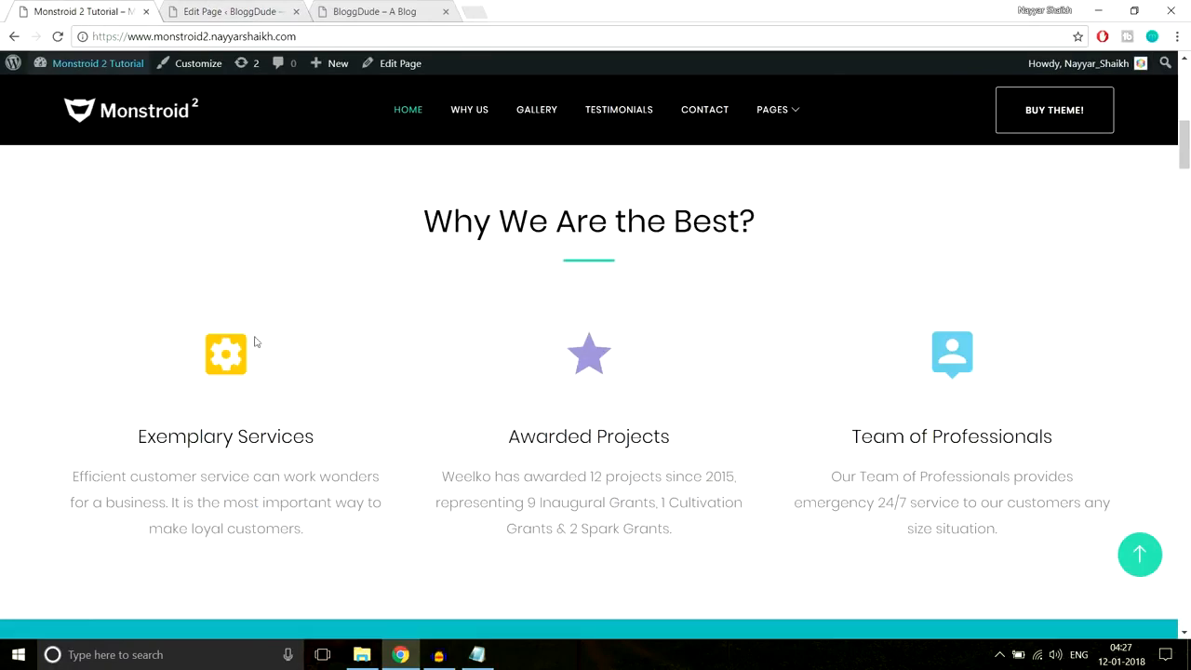
{"action": "left_click", "coordinate": [231, 11]}
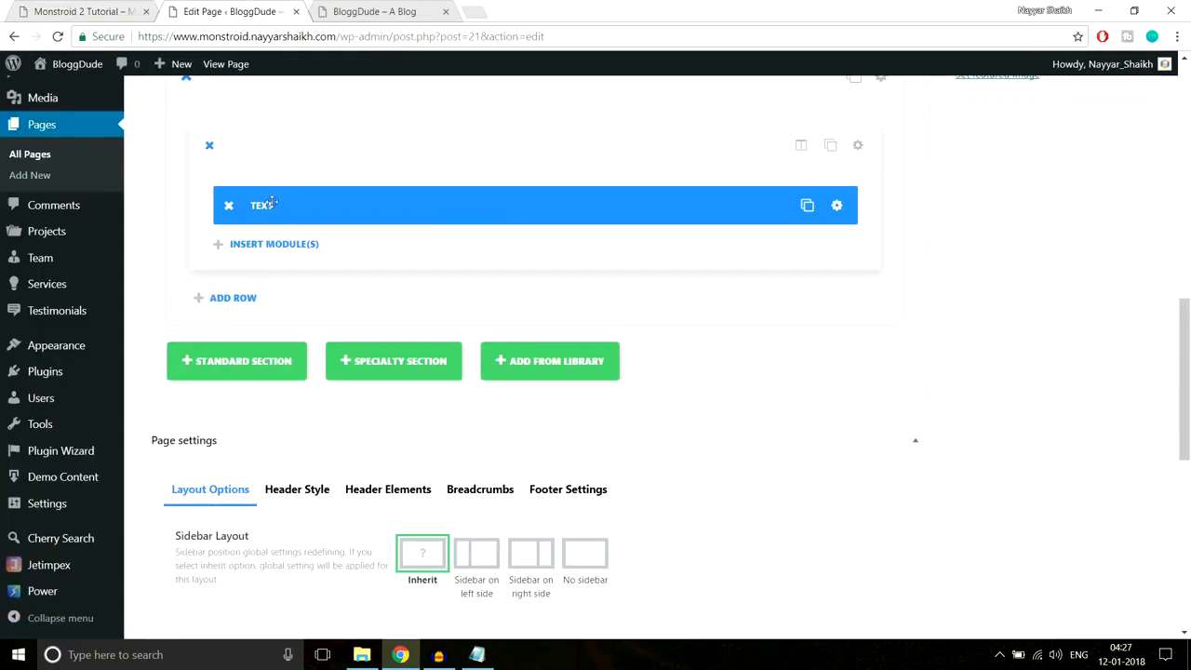
{"action": "left_click", "coordinate": [242, 303]}
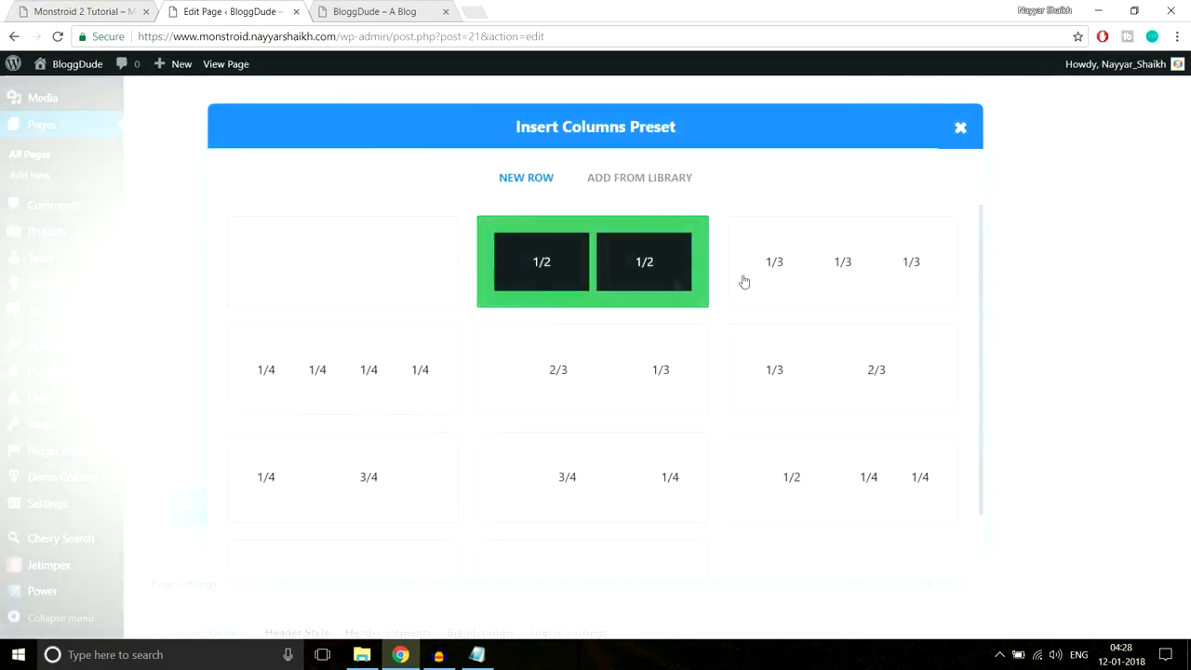
{"action": "left_click", "coordinate": [842, 265]}
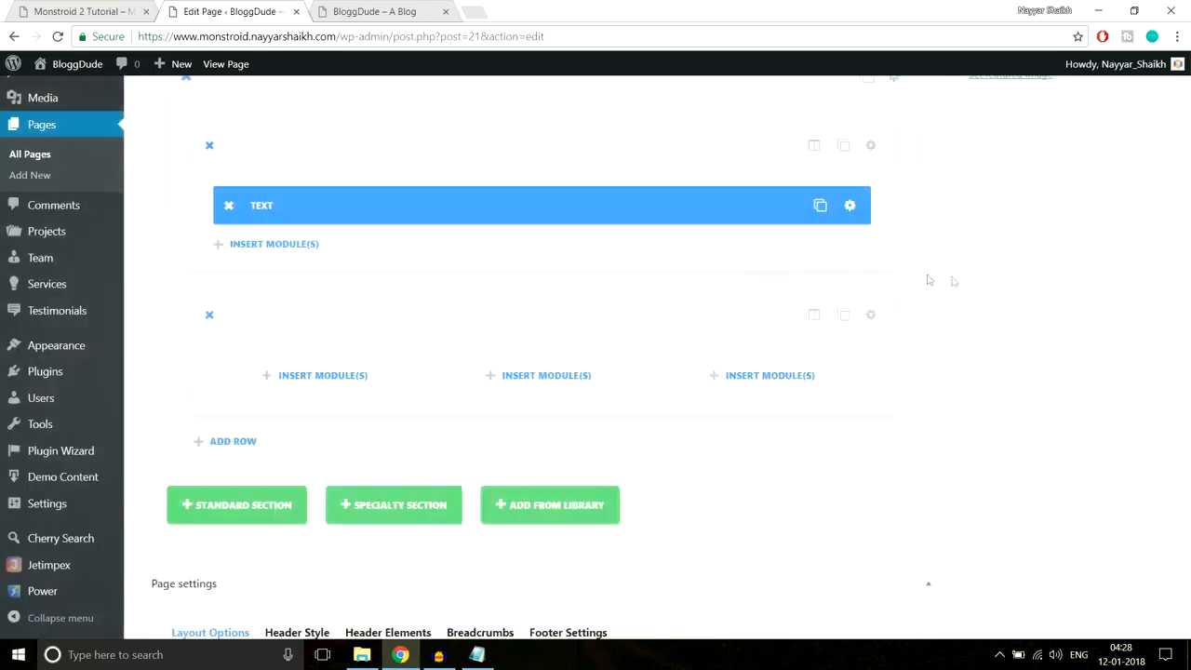
{"action": "scroll", "coordinate": [925, 276], "scroll_direction": "down", "scroll_amount": 1}
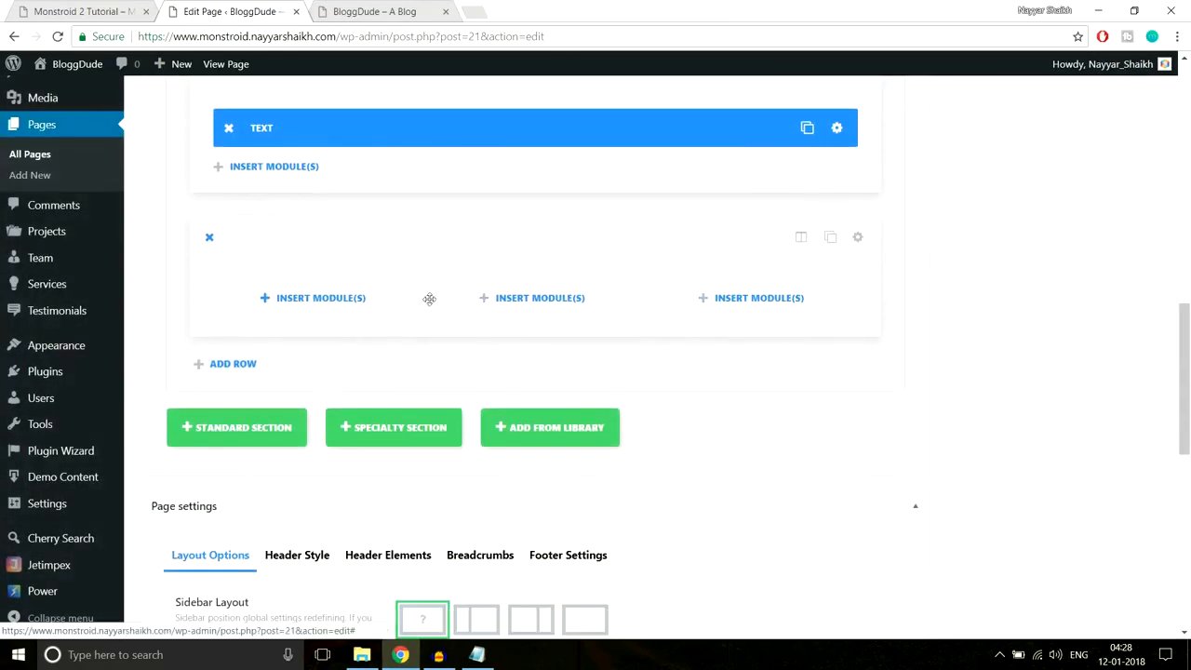
- Insert a Blurb module in the first column and paste 'Exemplary Services' as its title
{"action": "left_click", "coordinate": [298, 299]}
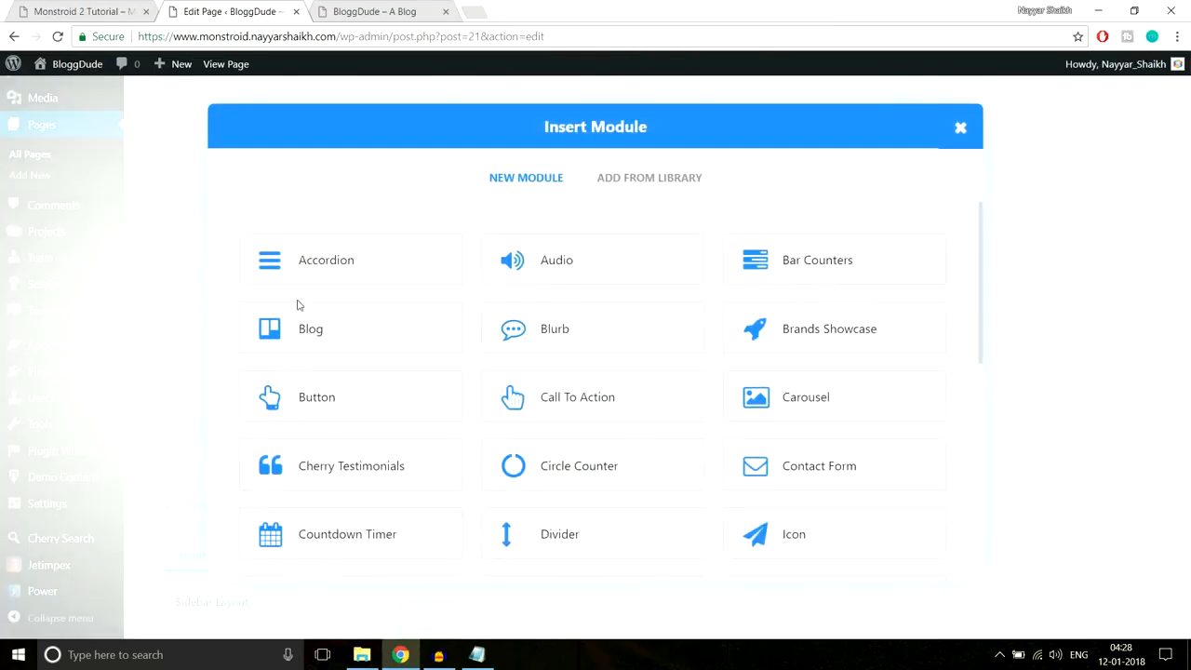
{"action": "left_click", "coordinate": [568, 335]}
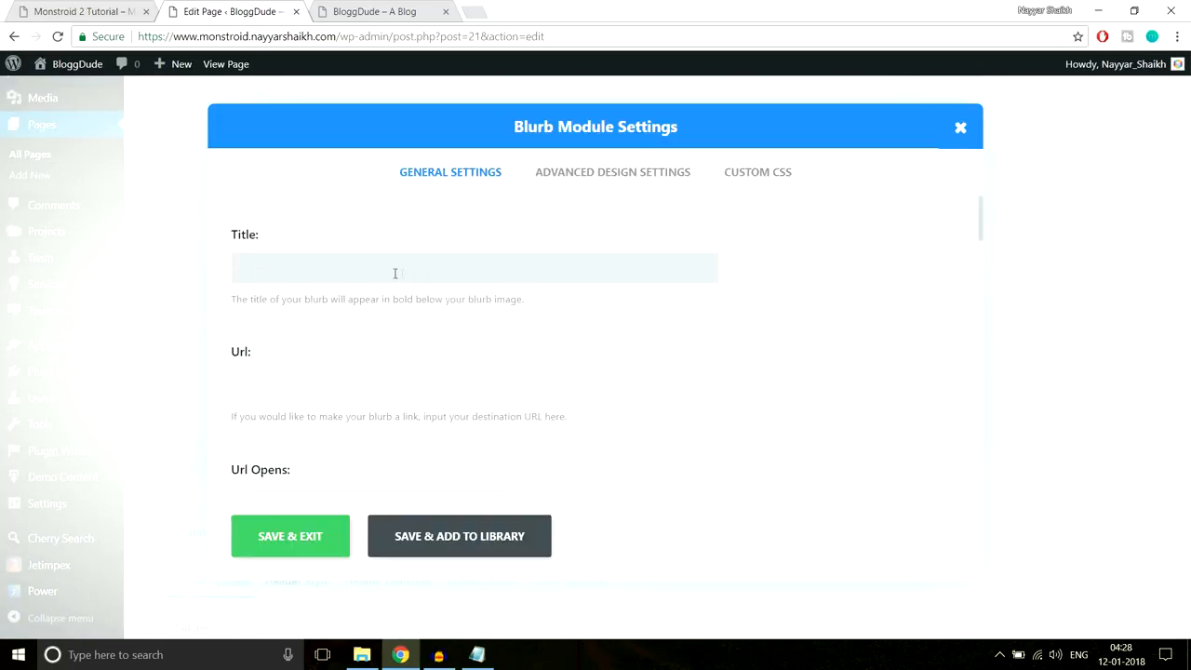
{"action": "left_click", "coordinate": [116, 7]}
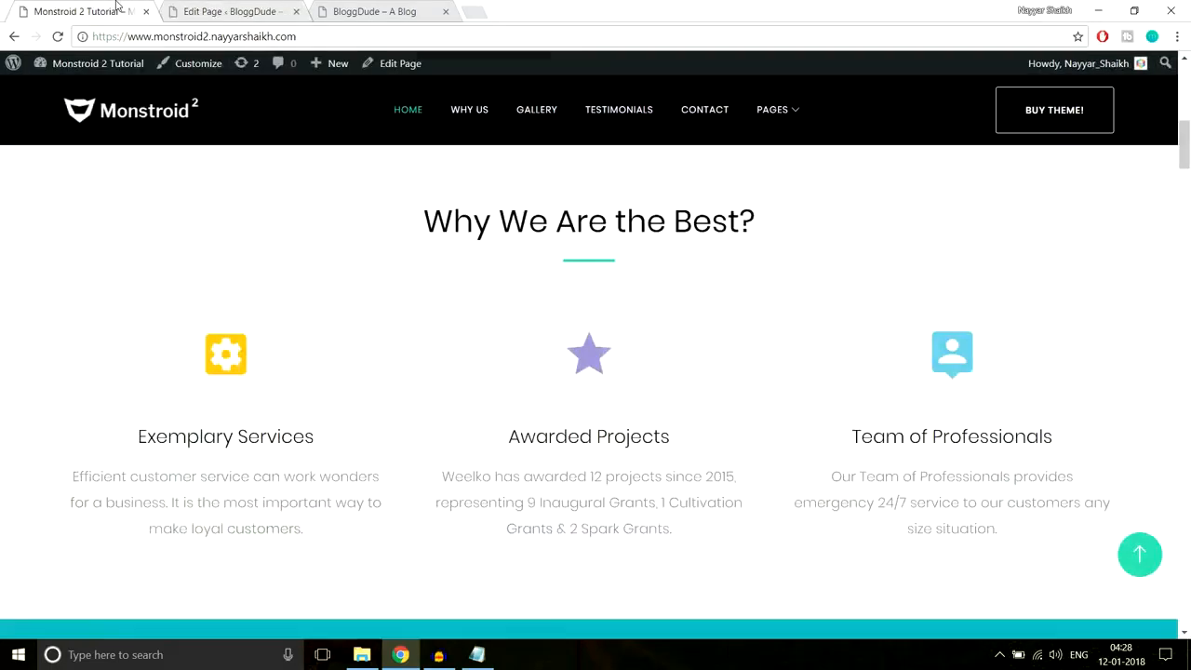
{"action": "left_click_drag", "start_coordinate": [140, 435], "coordinate": [345, 443]}
{"action": "key", "text": "ctrl+c"}
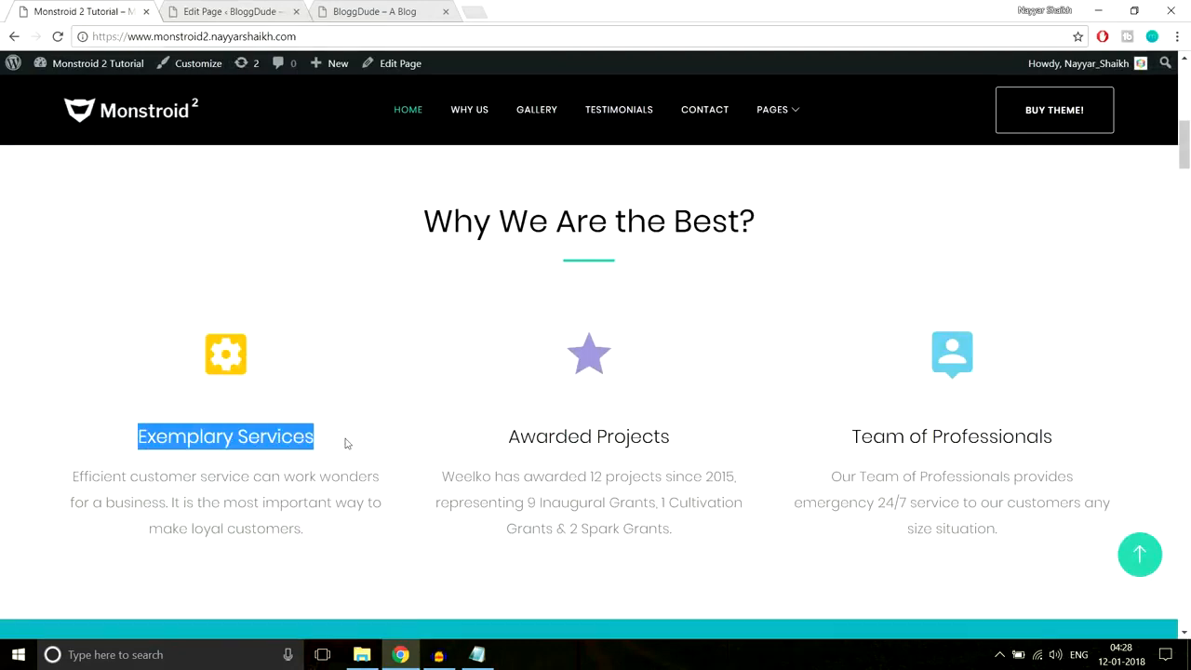
{"action": "left_click", "coordinate": [238, 10]}
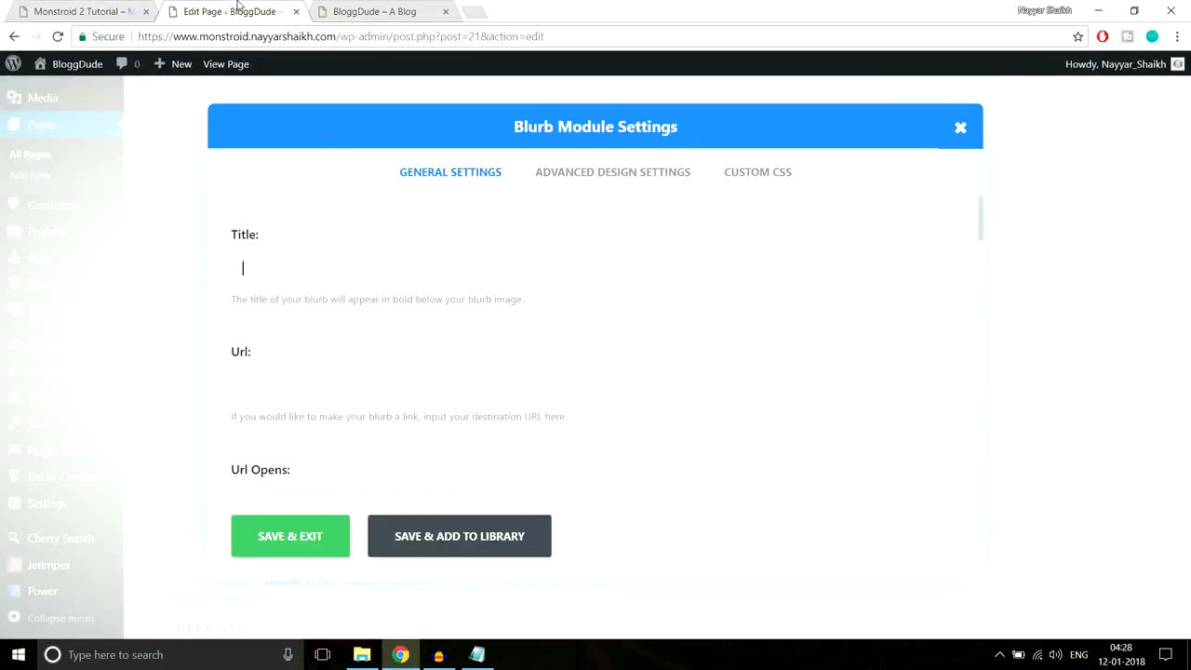
{"action": "key", "text": "ctrl+v"}
{"action": "scroll", "coordinate": [772, 312], "scroll_direction": "down", "scroll_amount": 2}
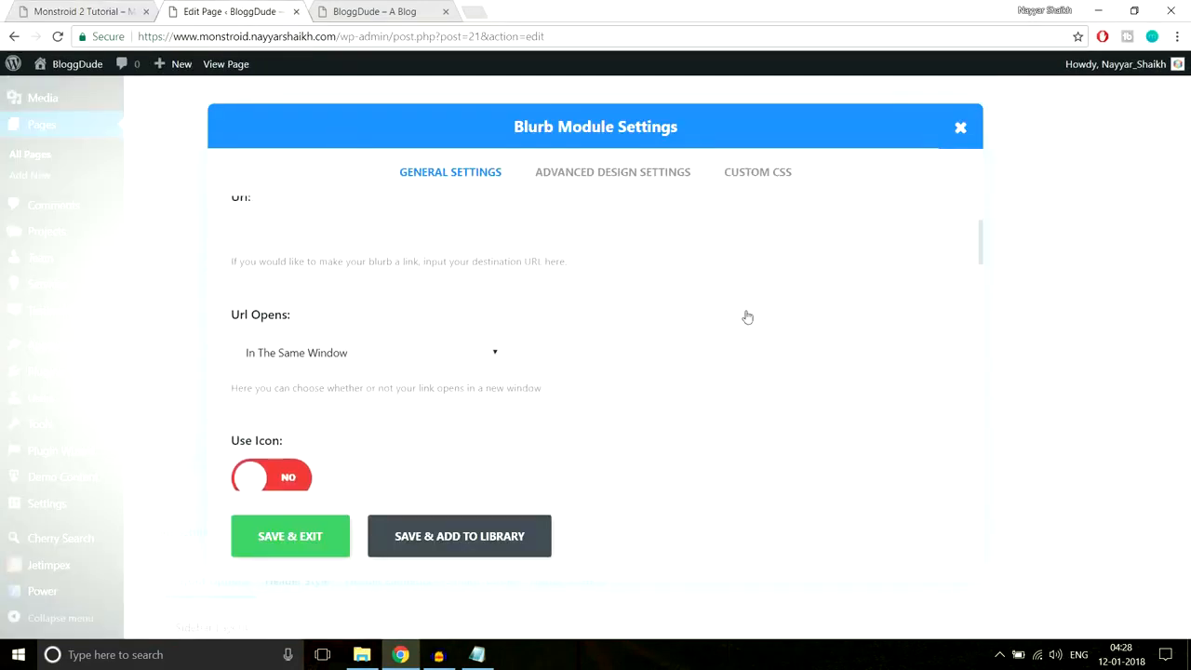
{"action": "scroll", "coordinate": [492, 321], "scroll_direction": "up", "scroll_amount": 2}
- Review the blurb's link field and compare with the demo's first-column icon
{"action": "left_click", "coordinate": [244, 382]}
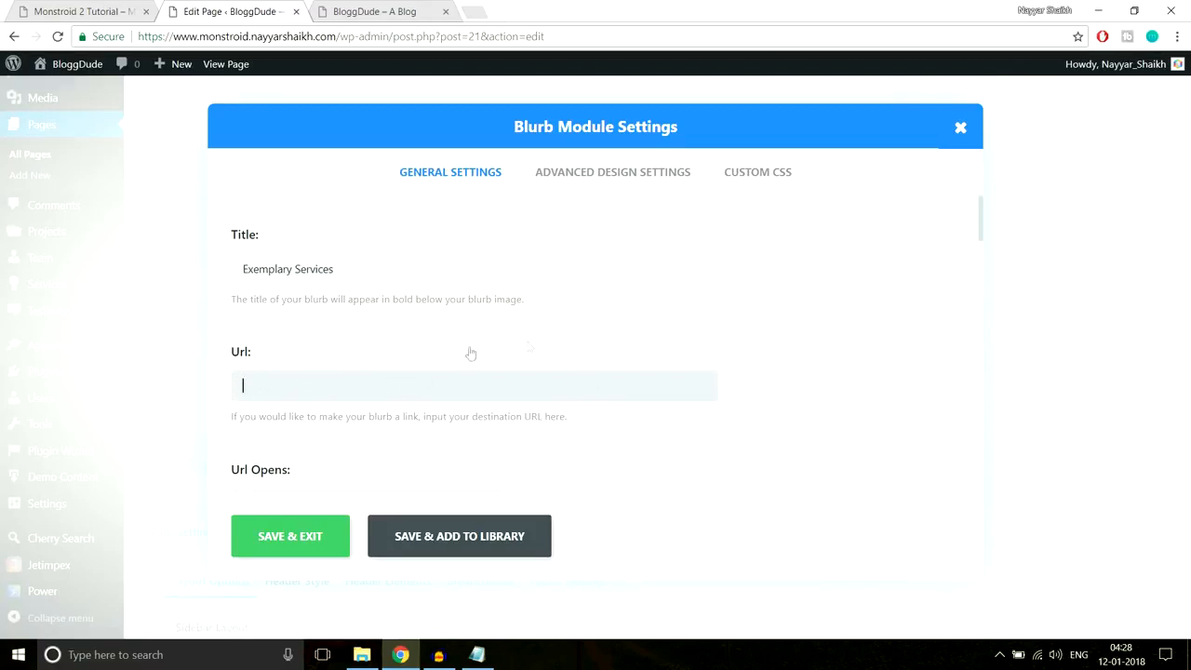
{"action": "scroll", "coordinate": [500, 356], "scroll_direction": "down", "scroll_amount": 1}
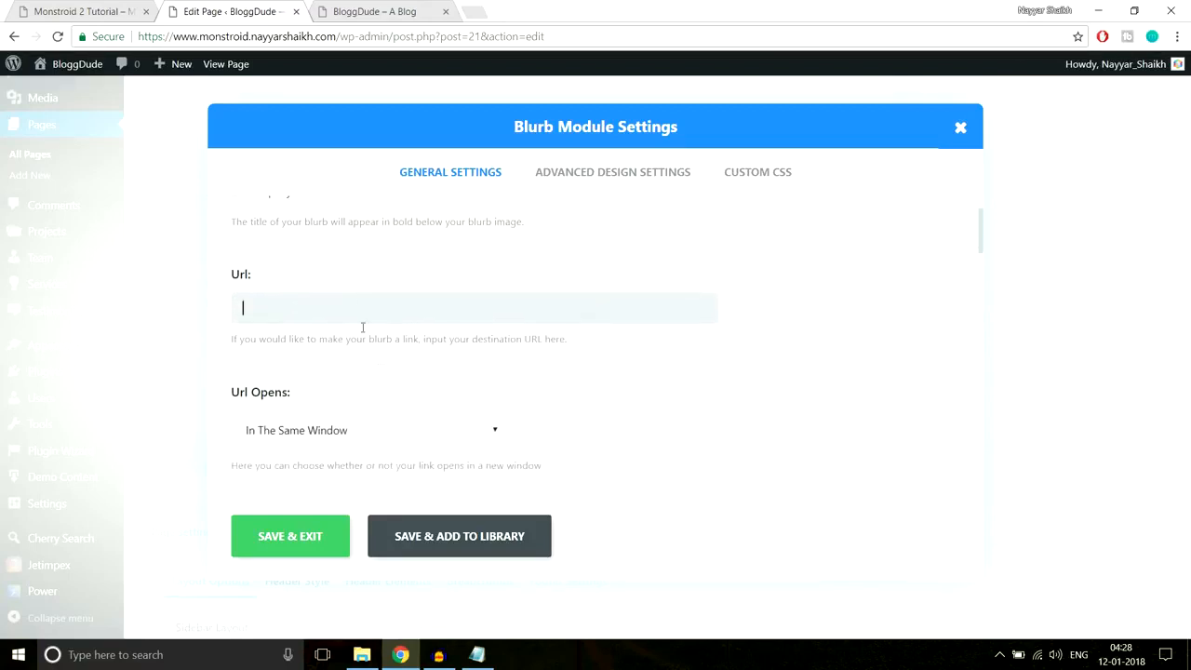
{"action": "left_click", "coordinate": [106, 9]}
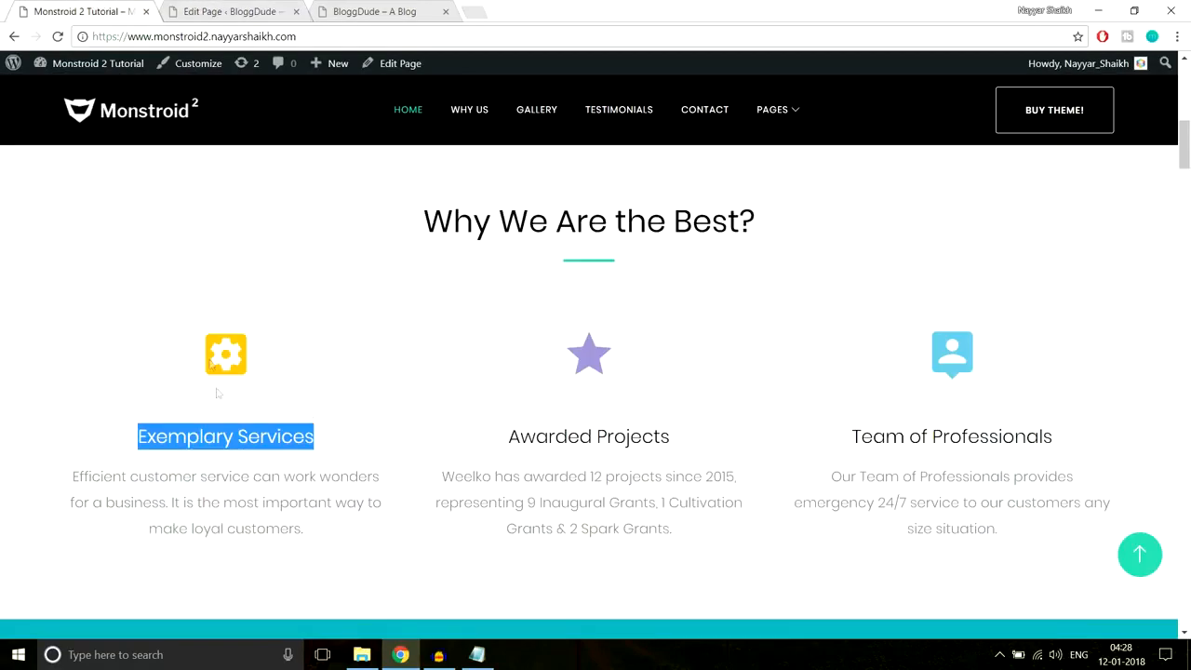
{"action": "left_click", "coordinate": [211, 357]}
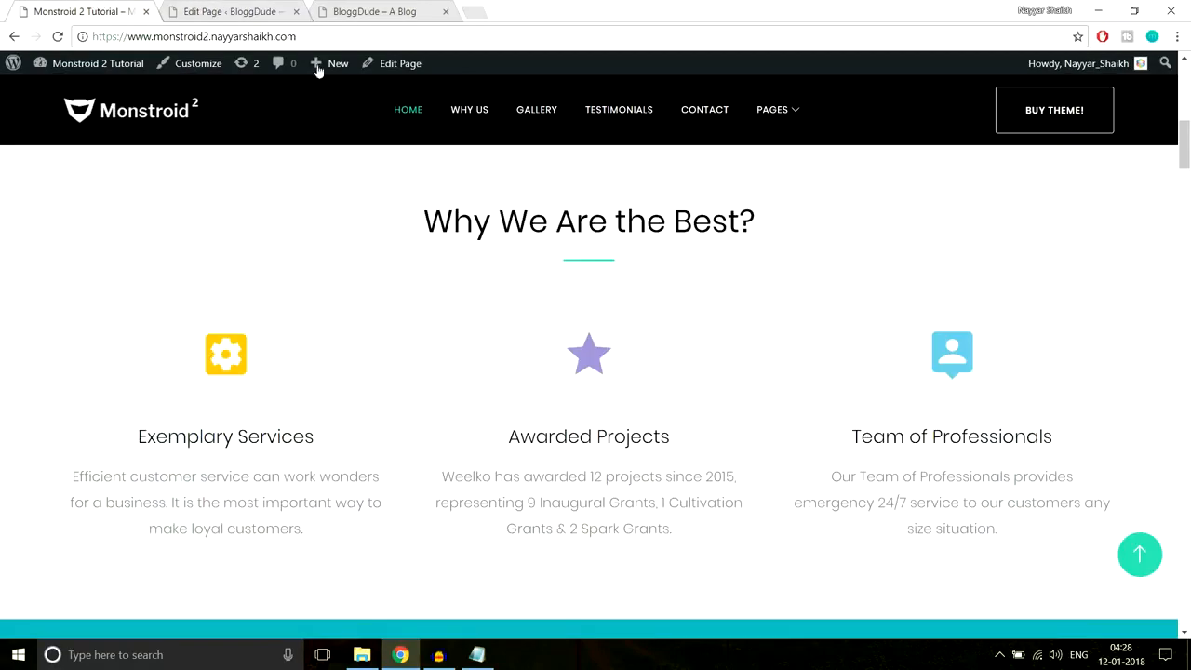
{"action": "left_click", "coordinate": [223, 11]}
{"action": "scroll", "coordinate": [611, 324], "scroll_direction": "down", "scroll_amount": 2}
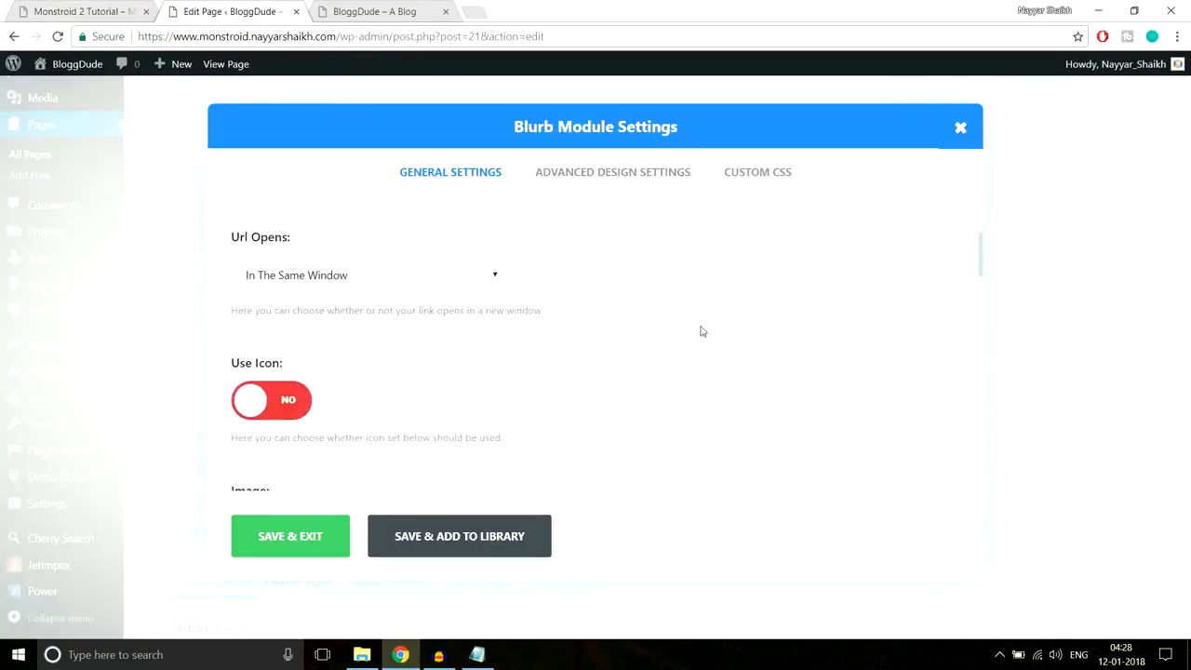
{"action": "scroll", "coordinate": [703, 331], "scroll_direction": "down", "scroll_amount": 3}
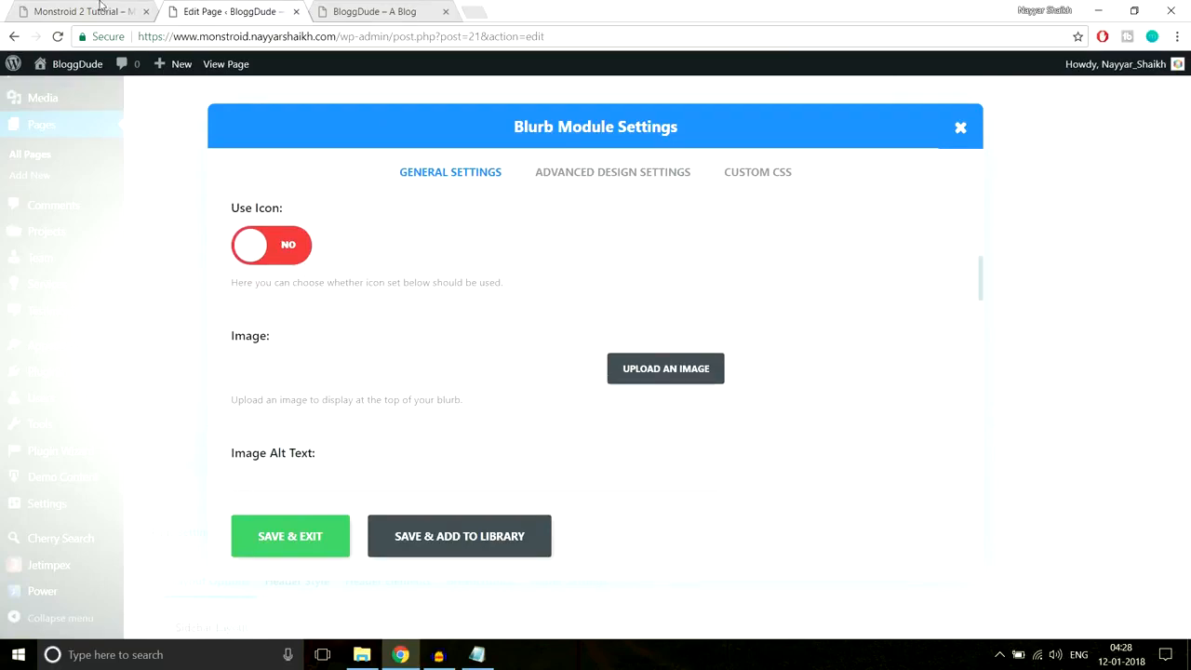
{"action": "left_click", "coordinate": [100, 7]}
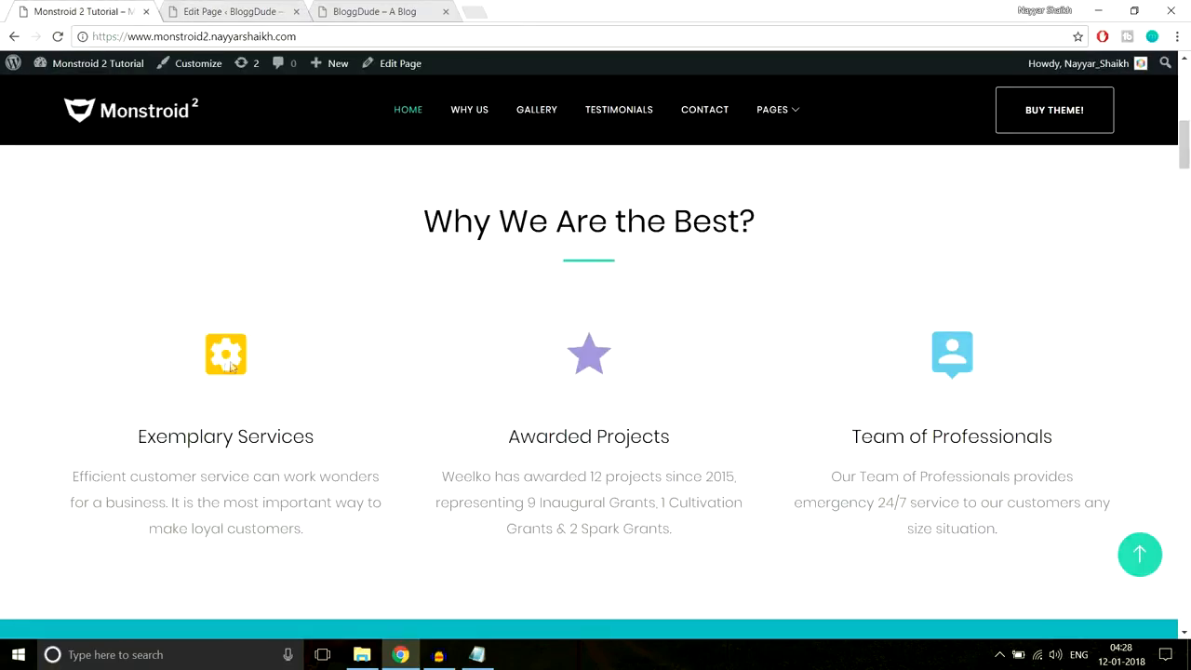
{"action": "left_click", "coordinate": [237, 10]}
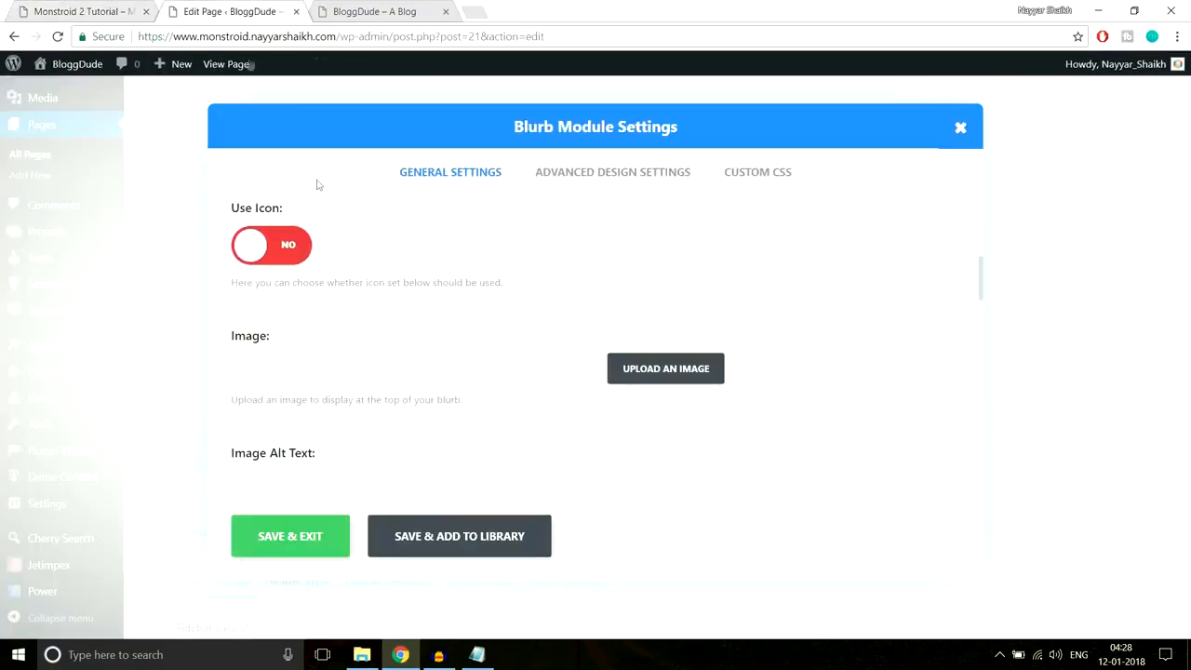
- Turn on the blurb's icon and pick the heart icon from the grid
{"action": "left_click", "coordinate": [290, 247]}
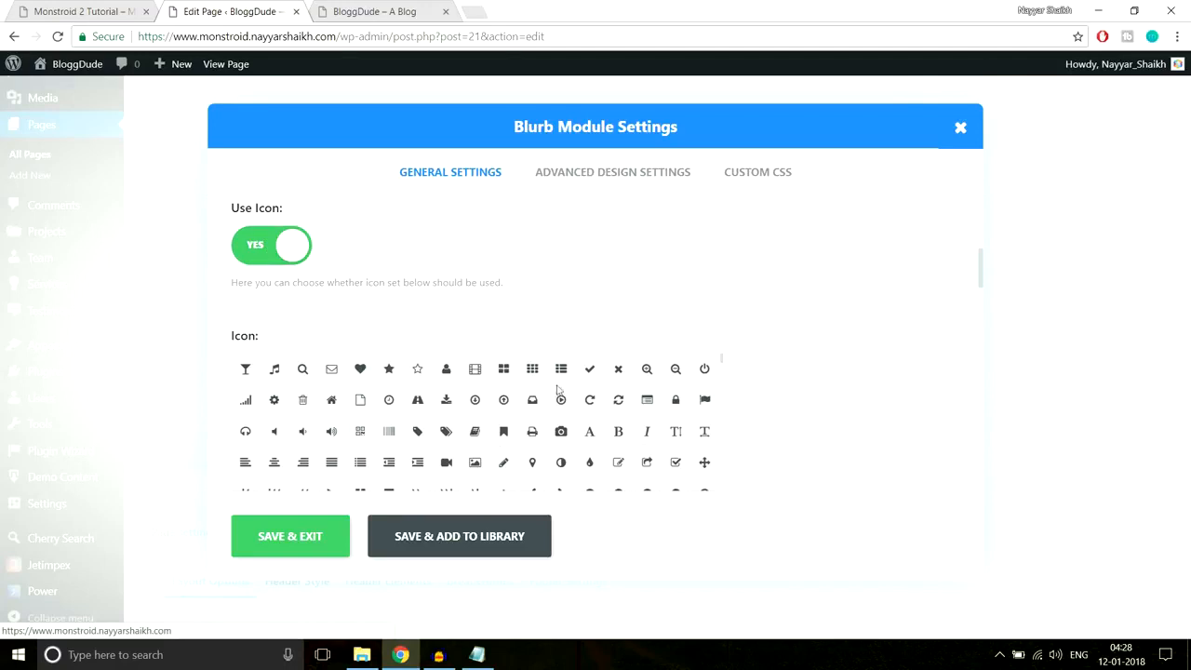
{"action": "left_click", "coordinate": [360, 372]}
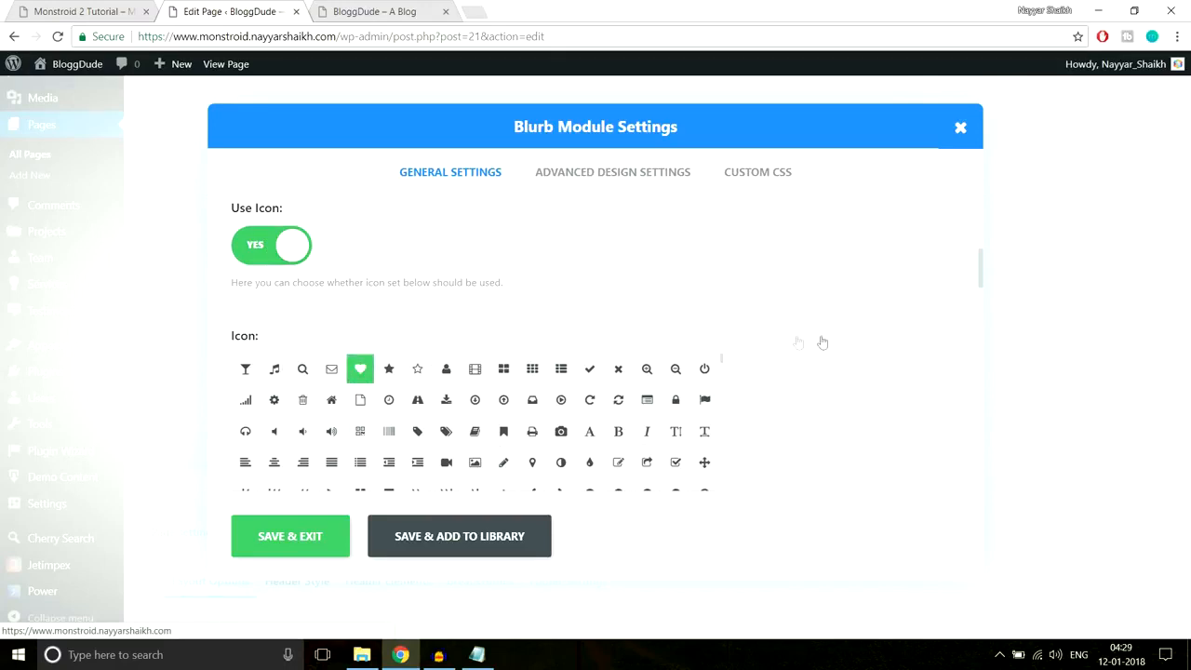
{"action": "scroll", "coordinate": [825, 354], "scroll_direction": "down", "scroll_amount": 4}
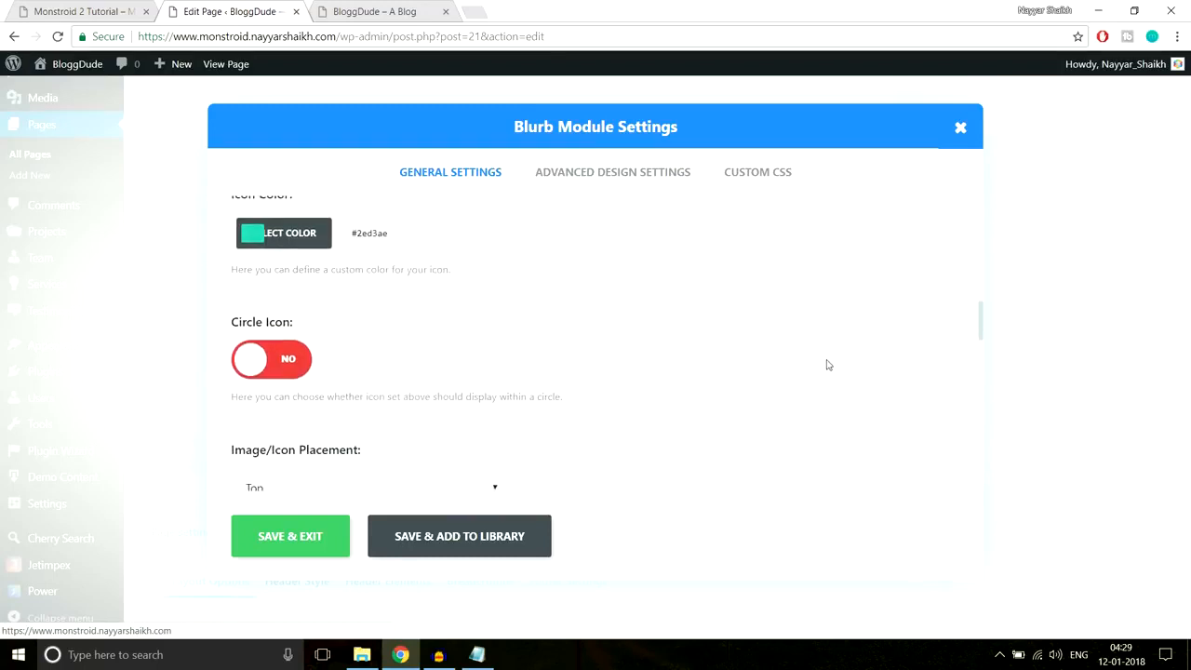
{"action": "scroll", "coordinate": [477, 375], "scroll_direction": "up", "scroll_amount": 1}
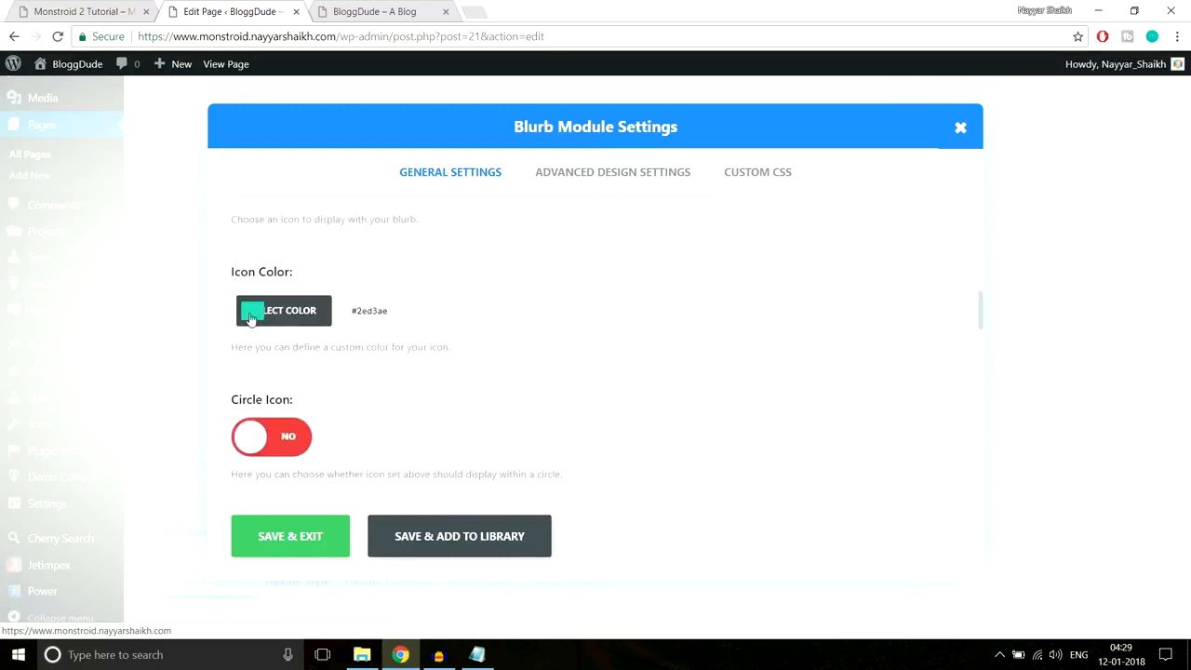
{"action": "left_click", "coordinate": [98, 9]}
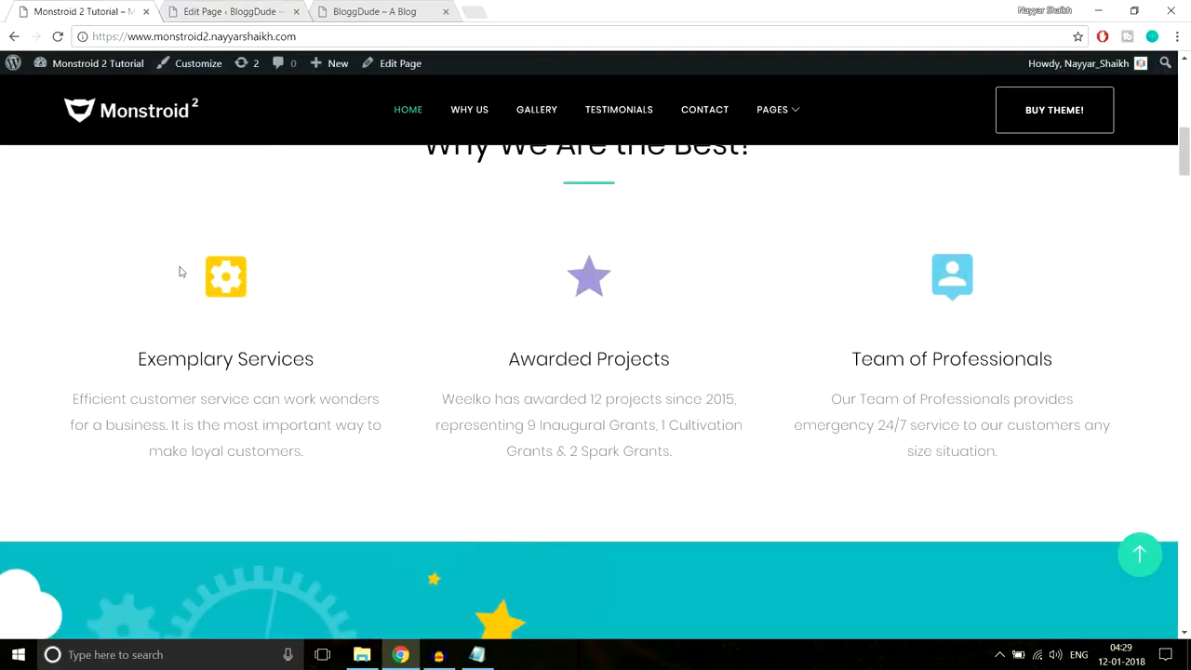
- Inspect the demo's first service icon in bottom-docked DevTools and copy its colour #f8c013
{"action": "scroll", "coordinate": [340, 290], "scroll_direction": "down", "scroll_amount": 1}
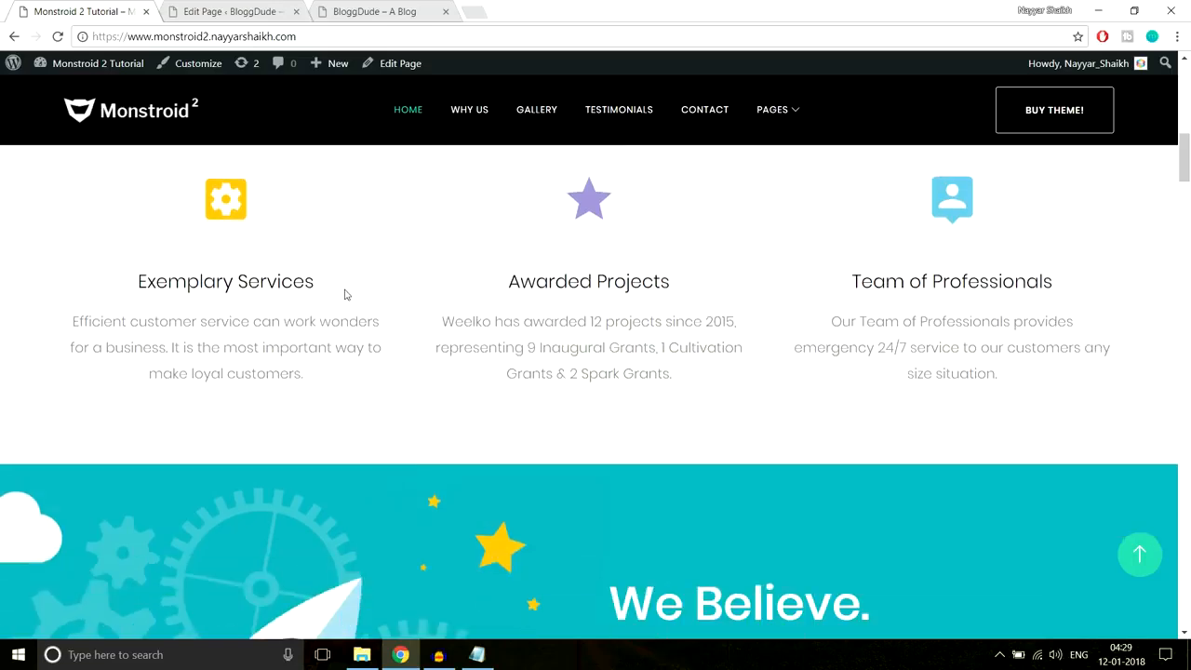
{"action": "right_click", "coordinate": [238, 214]}
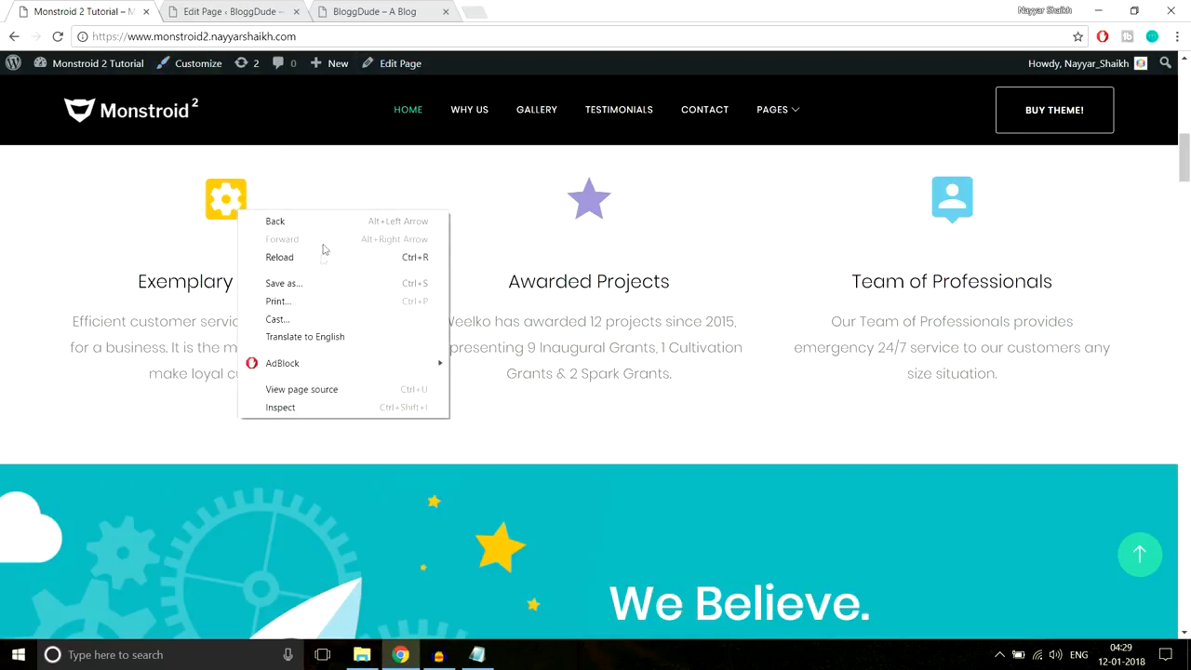
{"action": "left_click", "coordinate": [313, 409]}
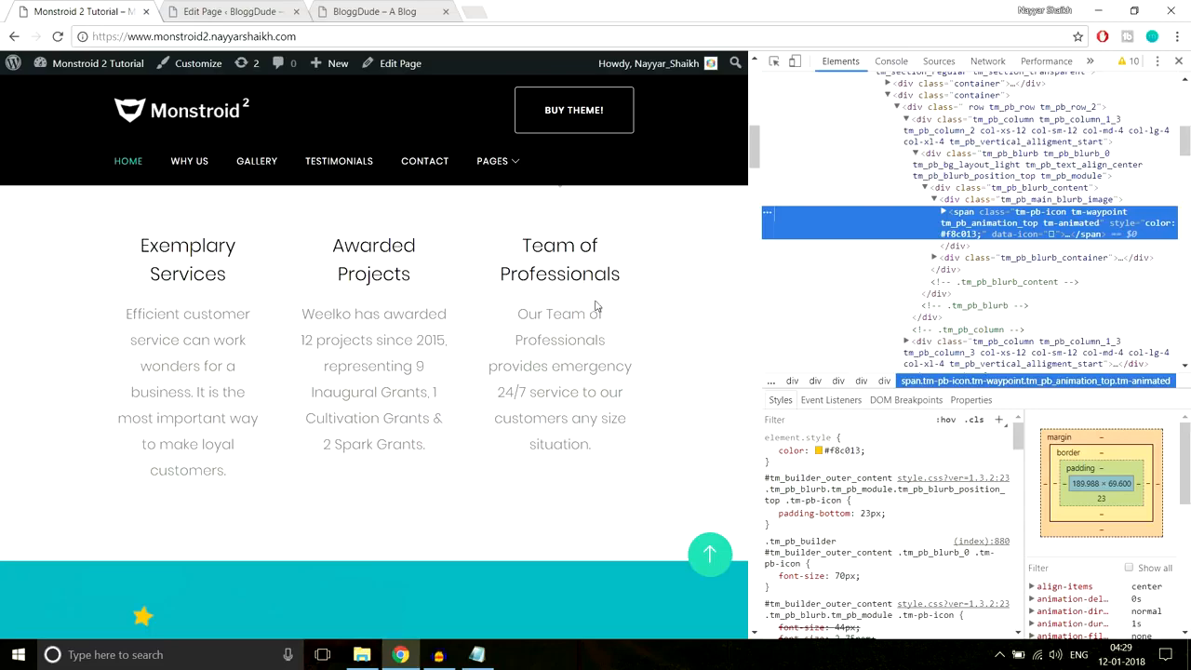
{"action": "scroll", "coordinate": [595, 307], "scroll_direction": "up", "scroll_amount": 2}
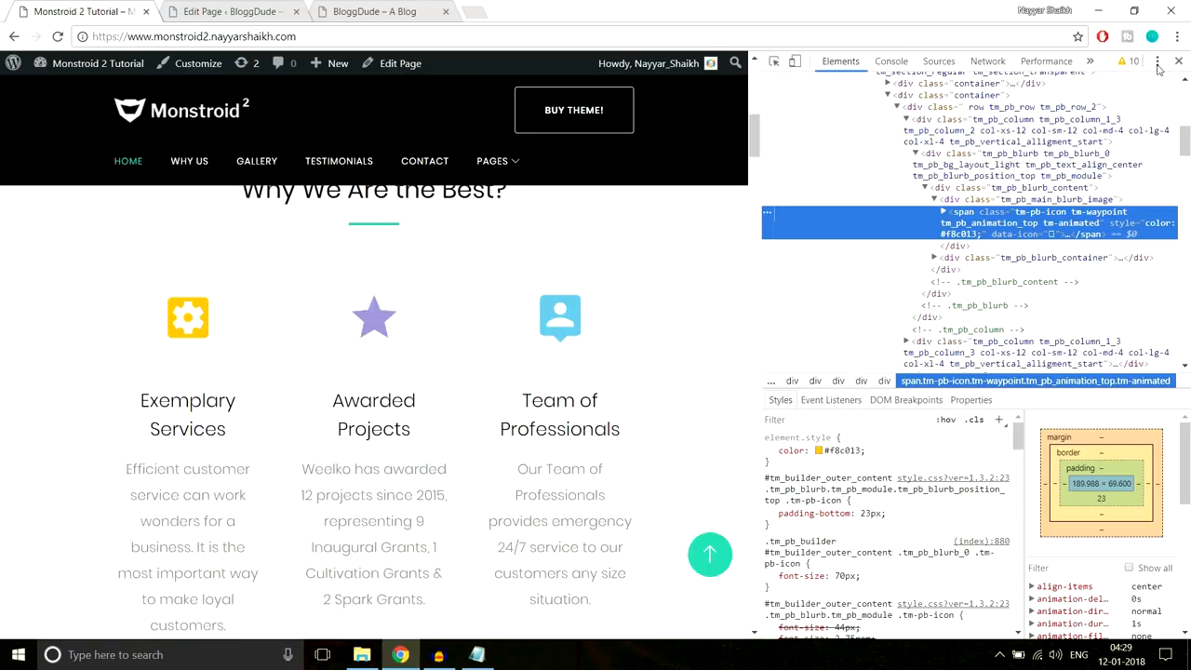
{"action": "left_click", "coordinate": [1156, 62]}
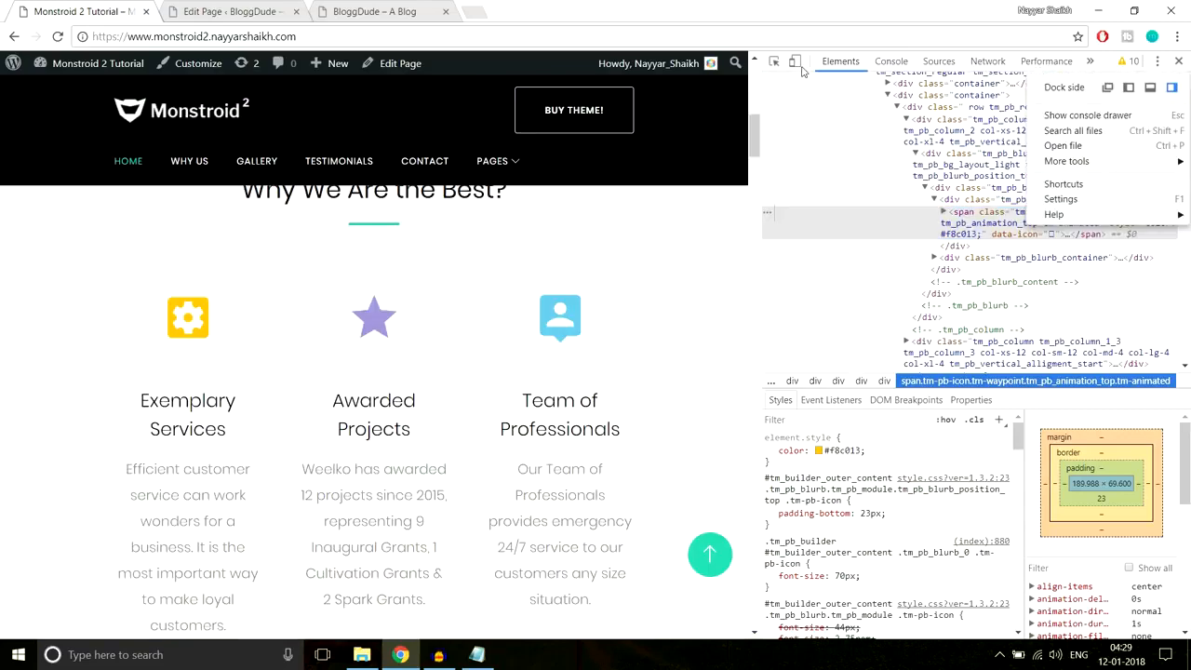
{"action": "left_click", "coordinate": [1150, 86]}
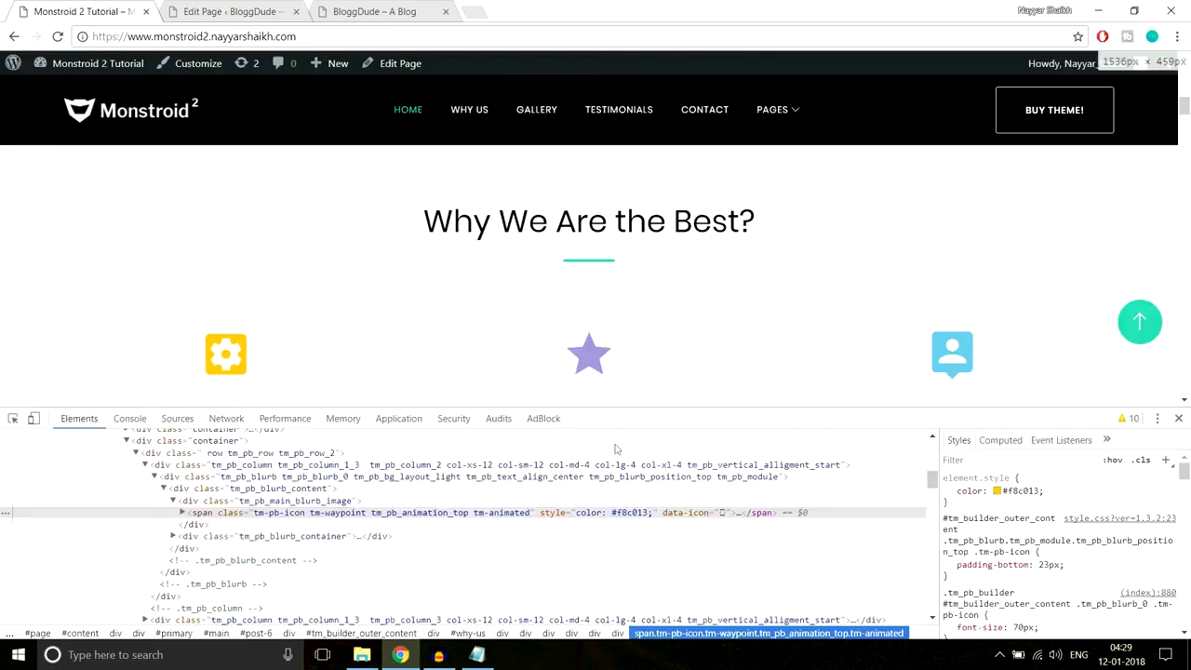
{"action": "scroll", "coordinate": [861, 329], "scroll_direction": "down", "scroll_amount": 2}
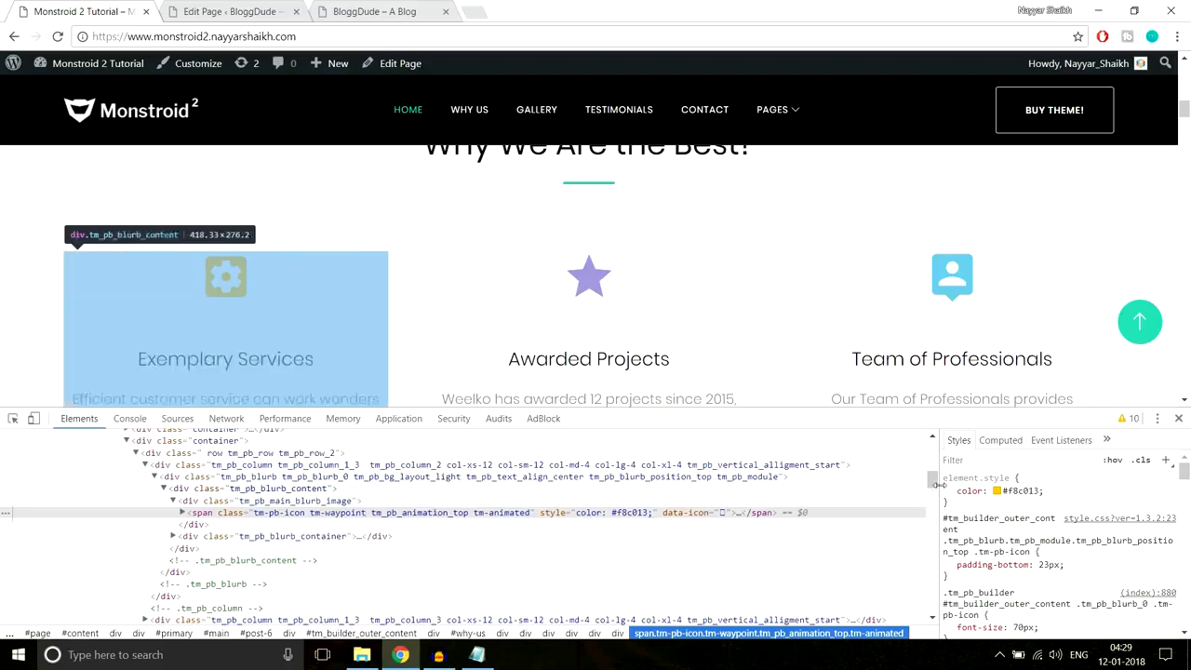
{"action": "left_click", "coordinate": [1024, 494]}
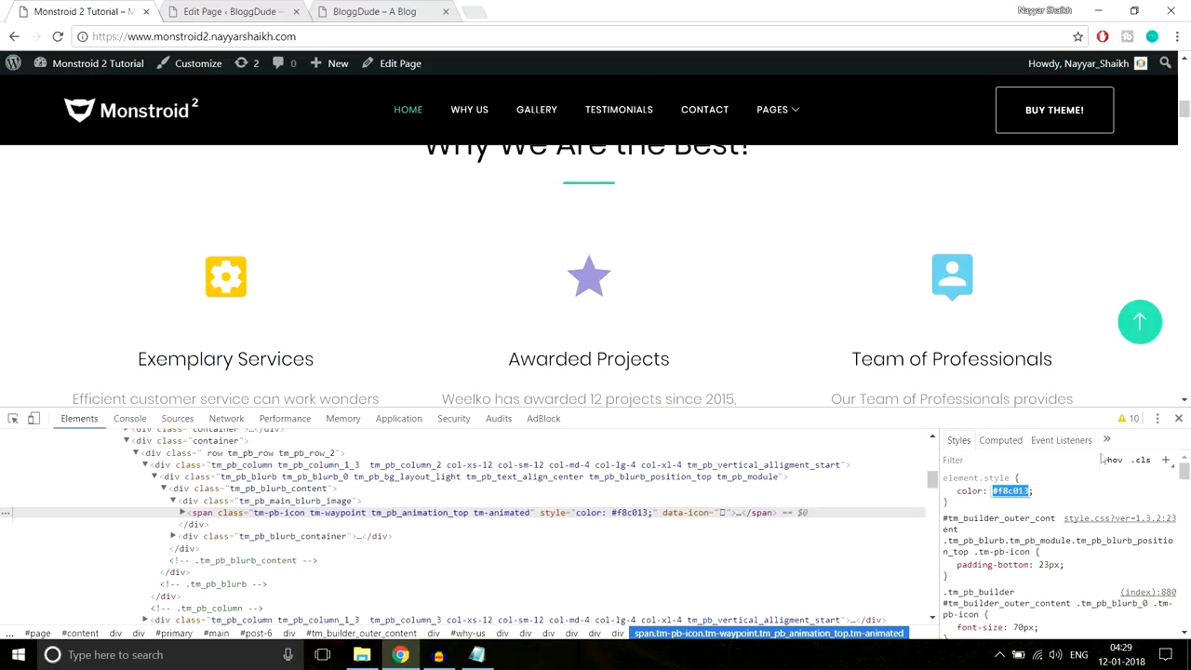
{"action": "left_click", "coordinate": [268, 10]}
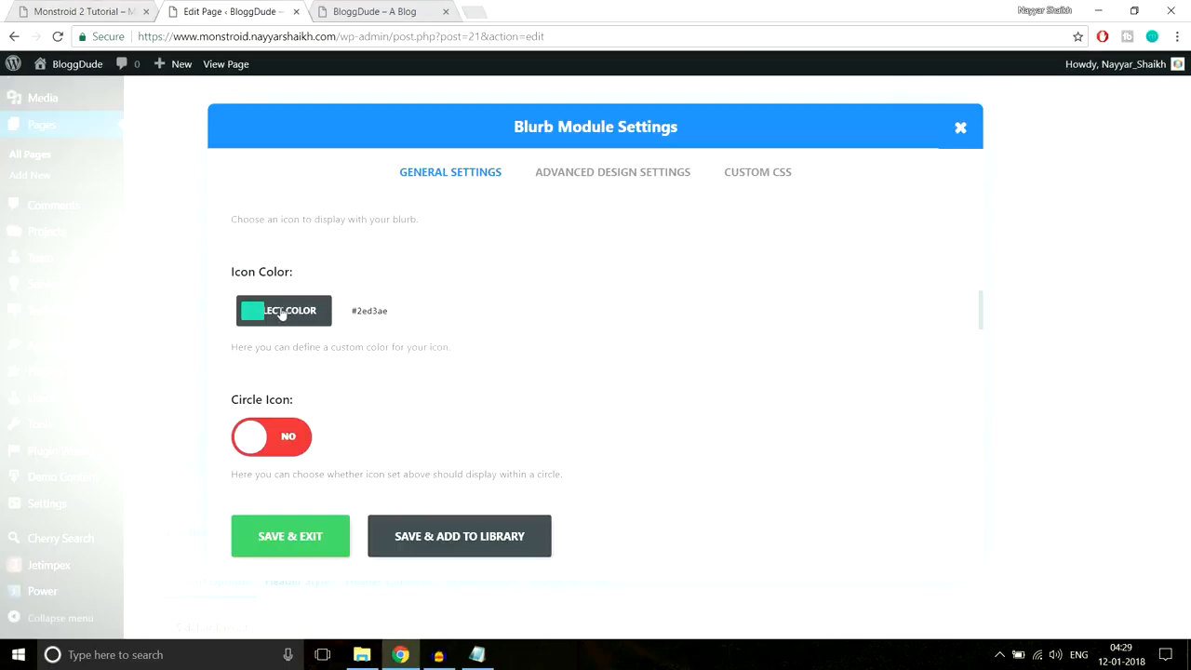
- Set the blurb icon's colour to #f8c013, leaving the icon circle off
{"action": "left_click", "coordinate": [262, 312]}
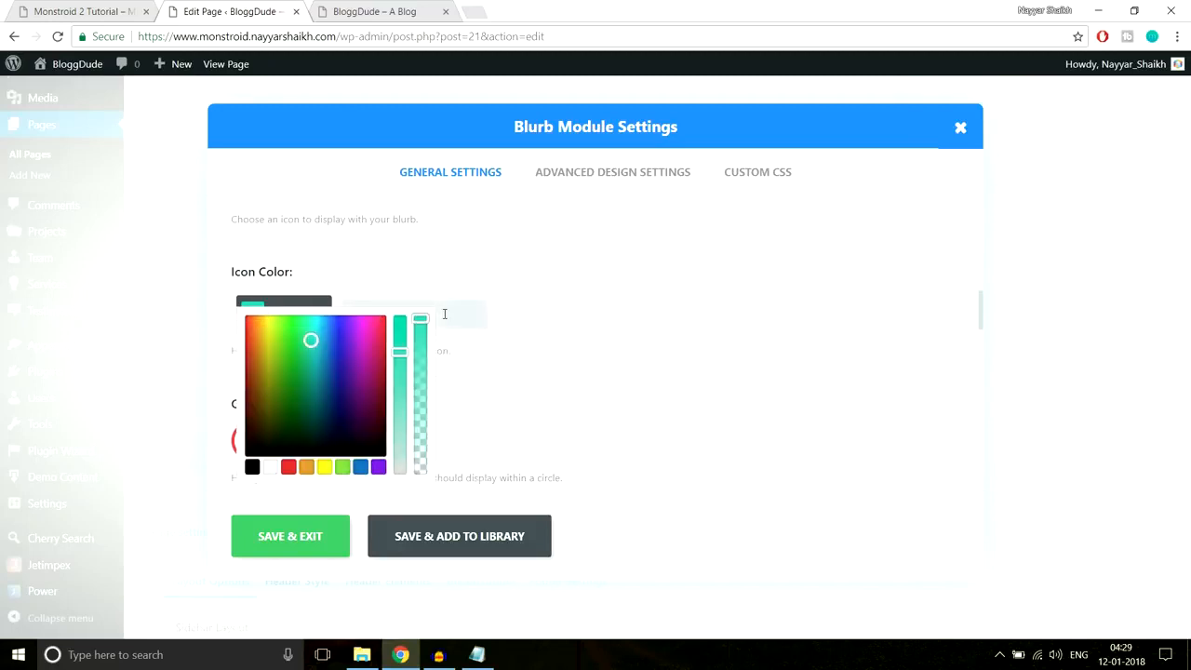
{"action": "key", "text": "ctrl+v"}
{"action": "scroll", "coordinate": [569, 317], "scroll_direction": "down", "scroll_amount": 1}
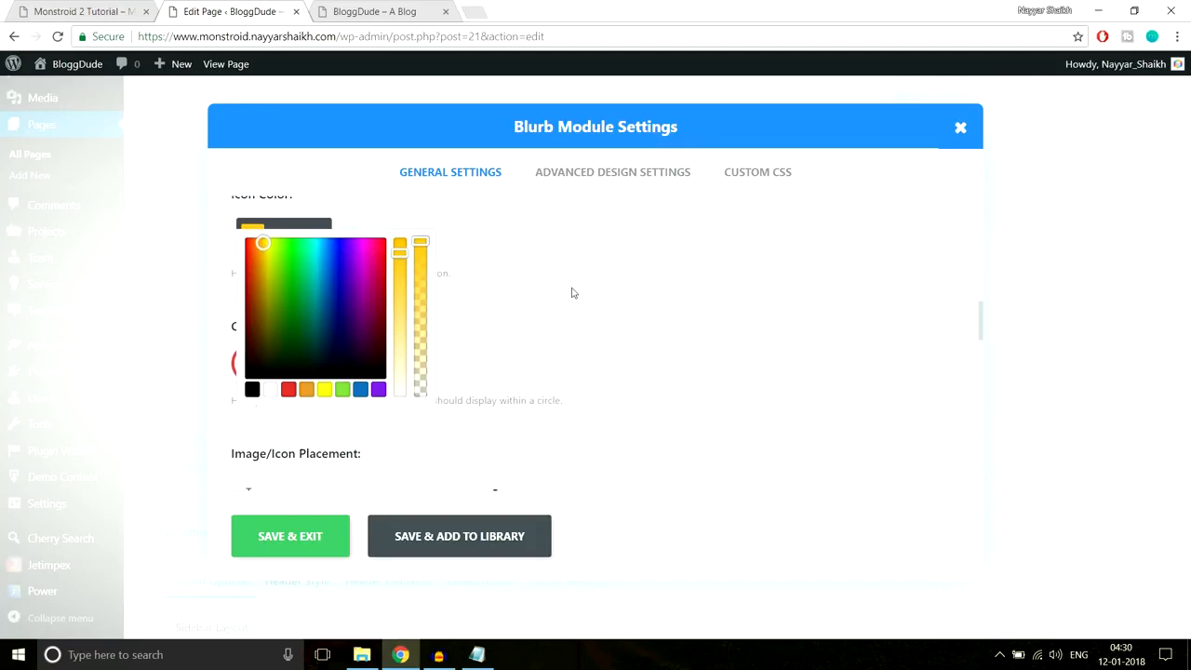
{"action": "left_click", "coordinate": [572, 293]}
{"action": "scroll", "coordinate": [447, 318], "scroll_direction": "up", "scroll_amount": 1}
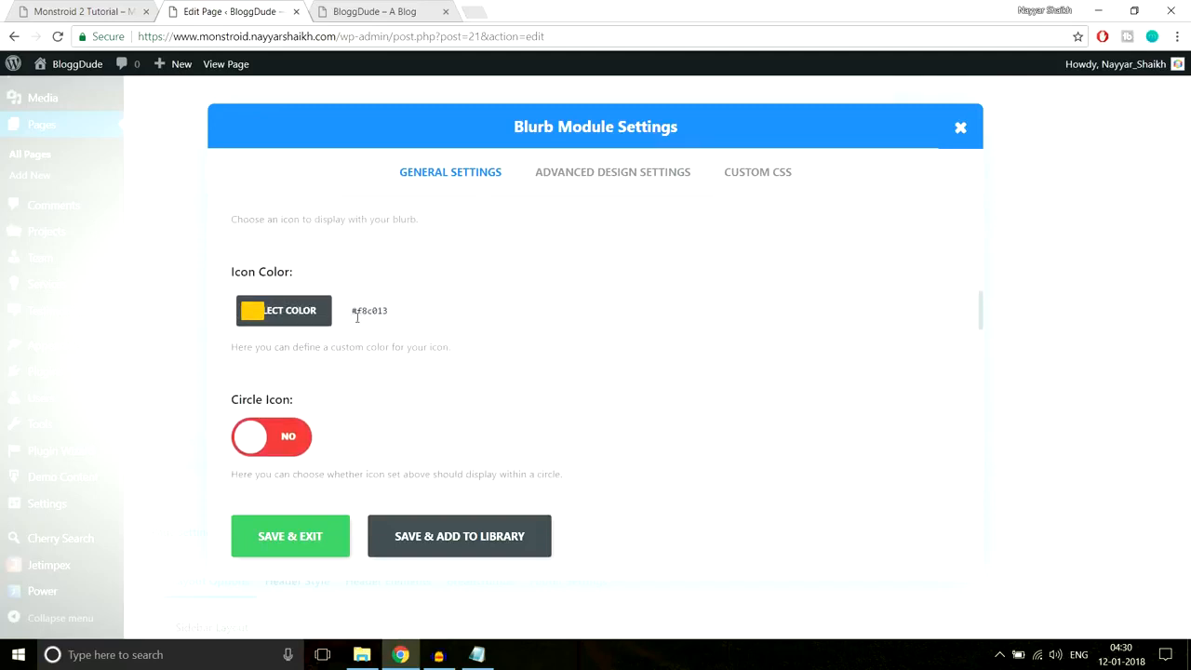
{"action": "scroll", "coordinate": [465, 363], "scroll_direction": "down", "scroll_amount": 1}
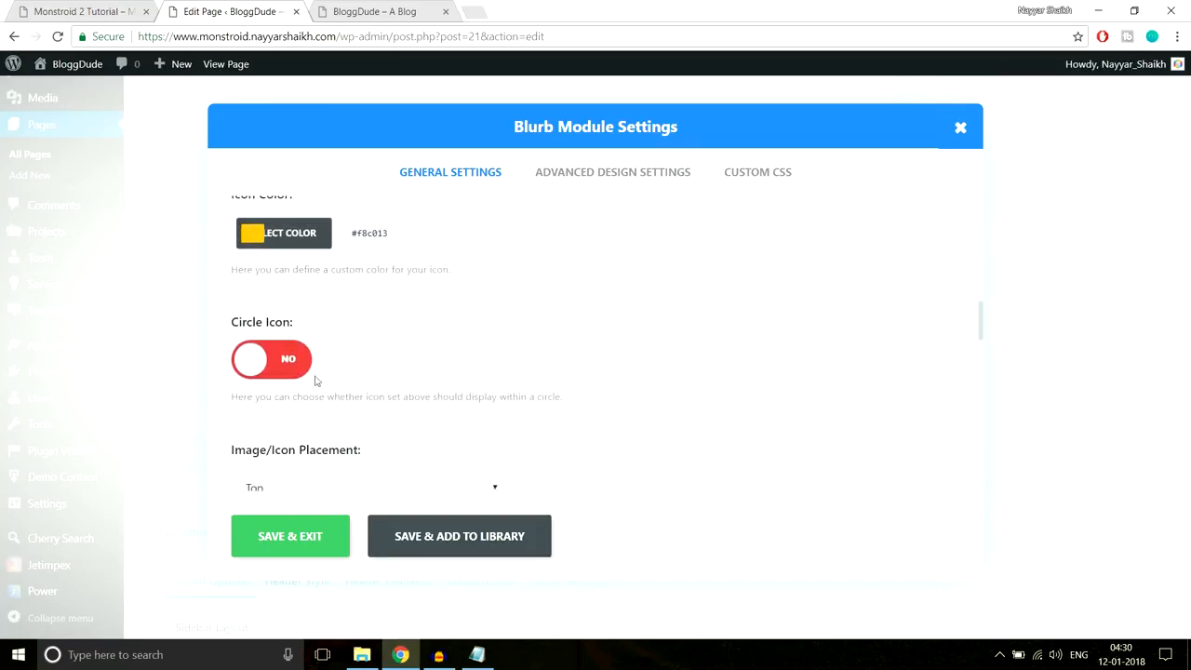
{"action": "left_click", "coordinate": [252, 359]}
{"action": "left_click", "coordinate": [251, 361]}
{"action": "scroll", "coordinate": [592, 363], "scroll_direction": "down", "scroll_amount": 1}
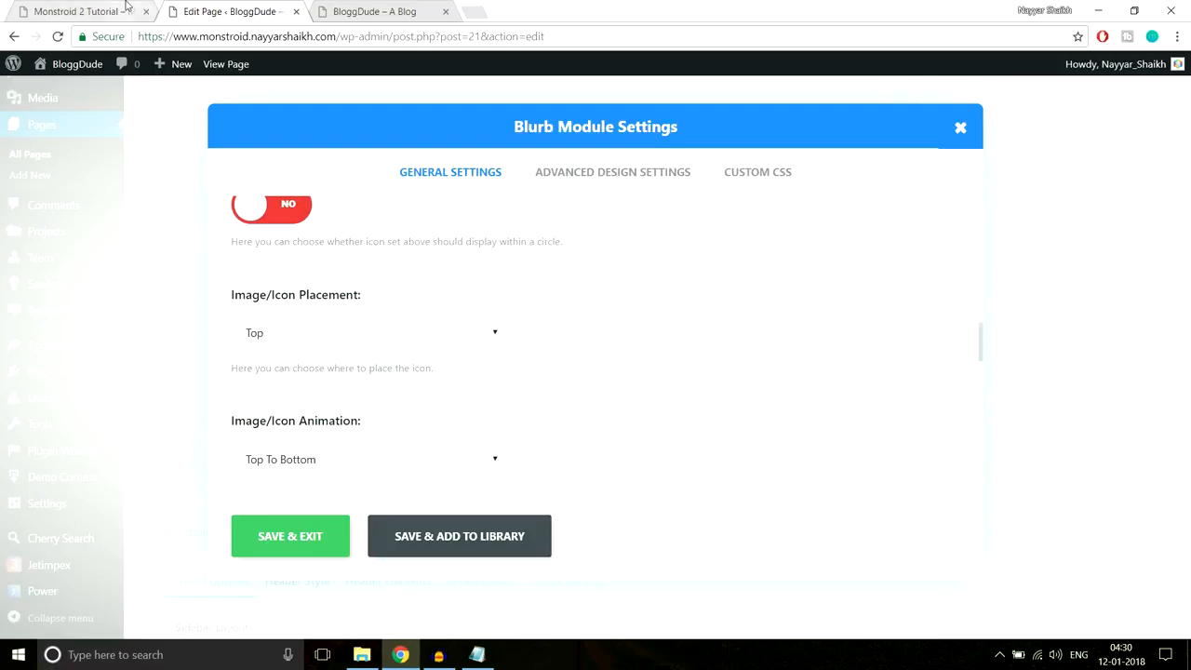
- Close DevTools on the live site and set Image/Icon Animation to Left To Right
{"action": "left_click", "coordinate": [126, 5]}
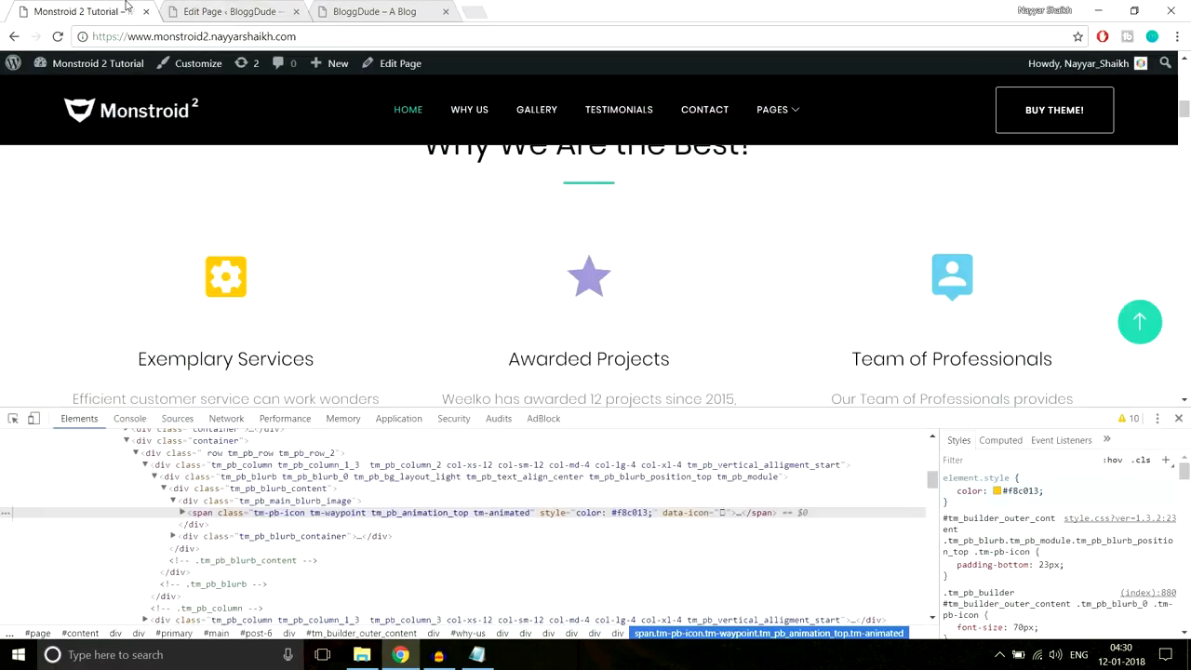
{"action": "left_click", "coordinate": [1178, 418]}
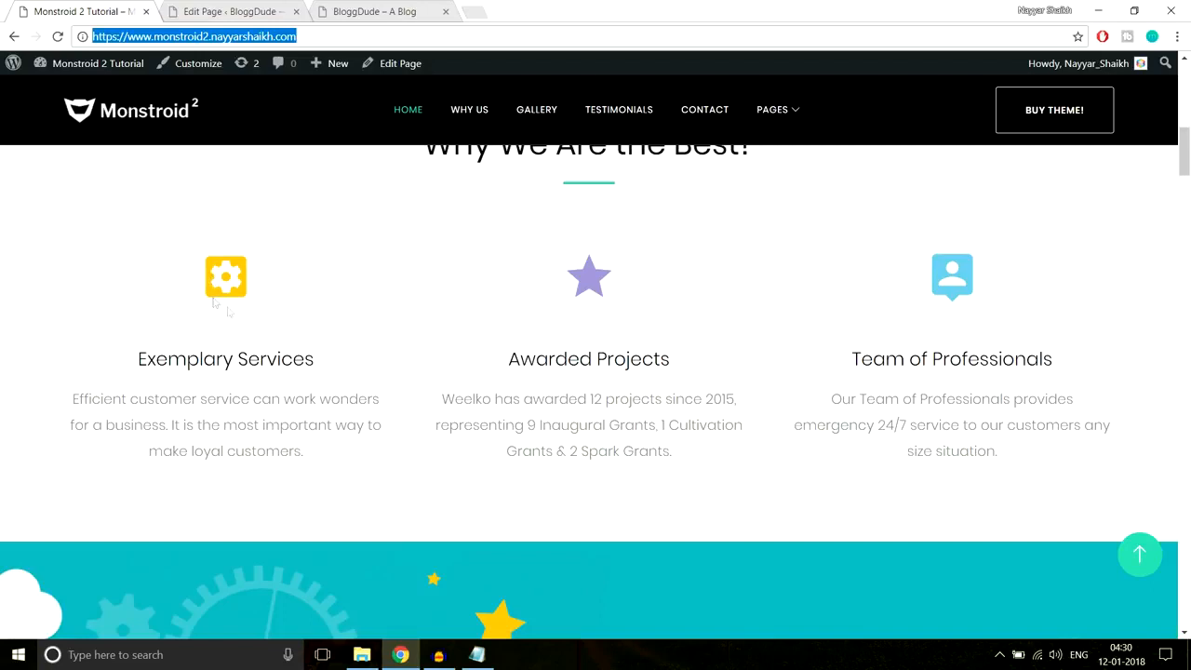
{"action": "left_click", "coordinate": [232, 12]}
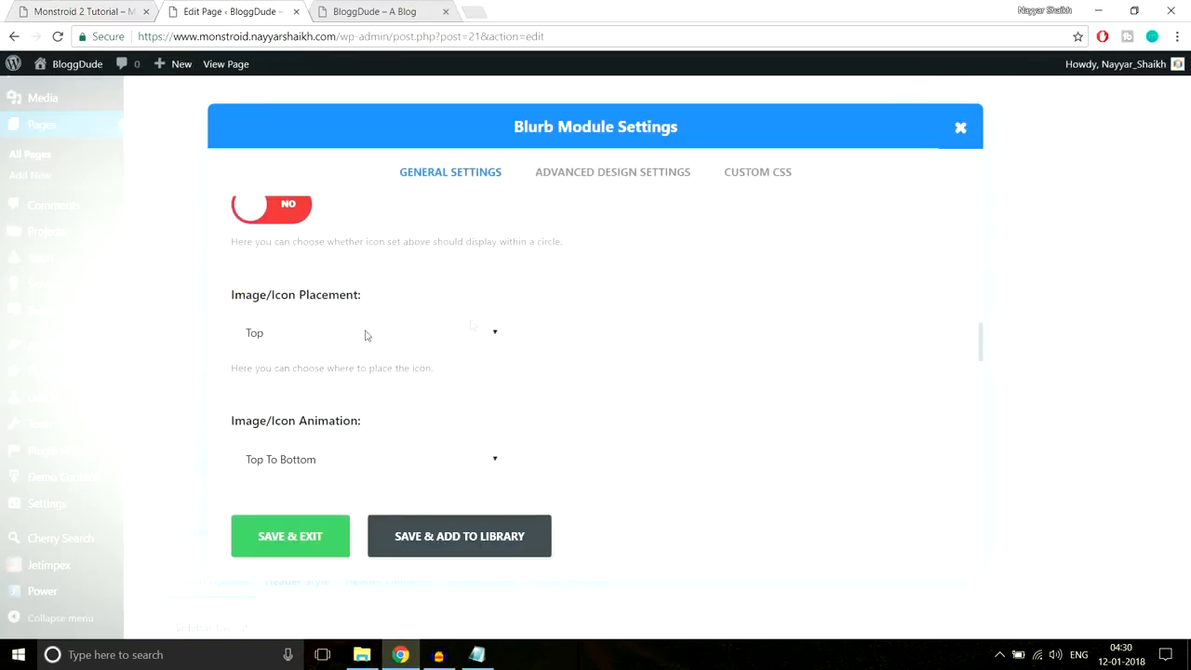
{"action": "scroll", "coordinate": [686, 379], "scroll_direction": "down", "scroll_amount": 2}
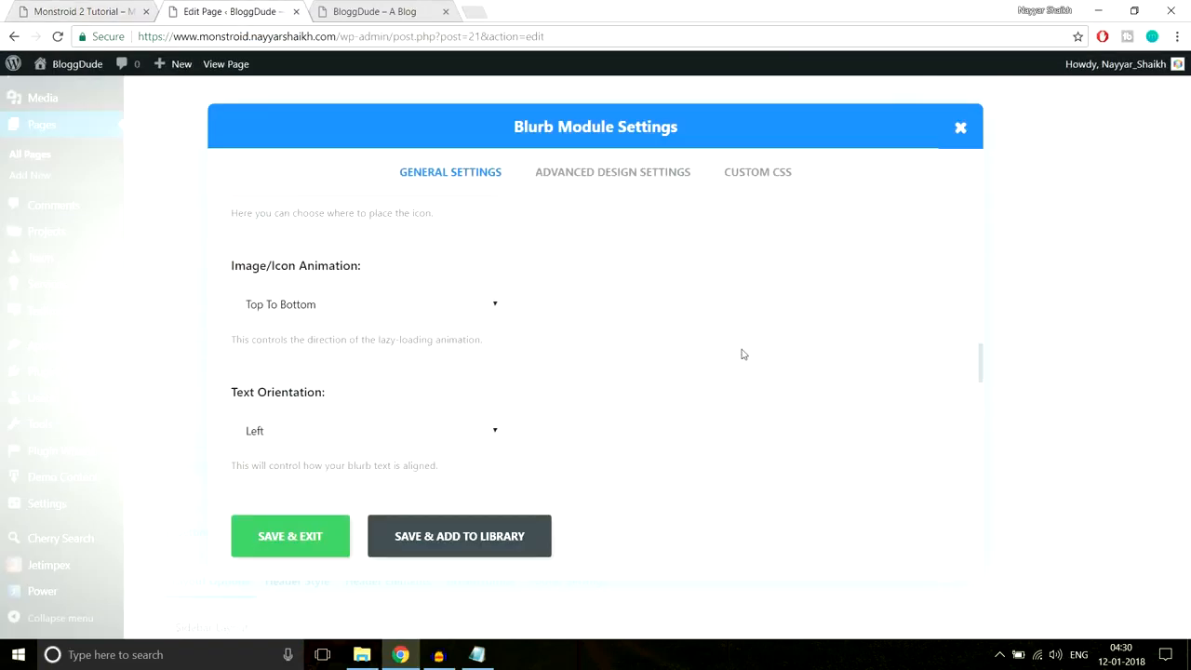
{"action": "left_click", "coordinate": [356, 305]}
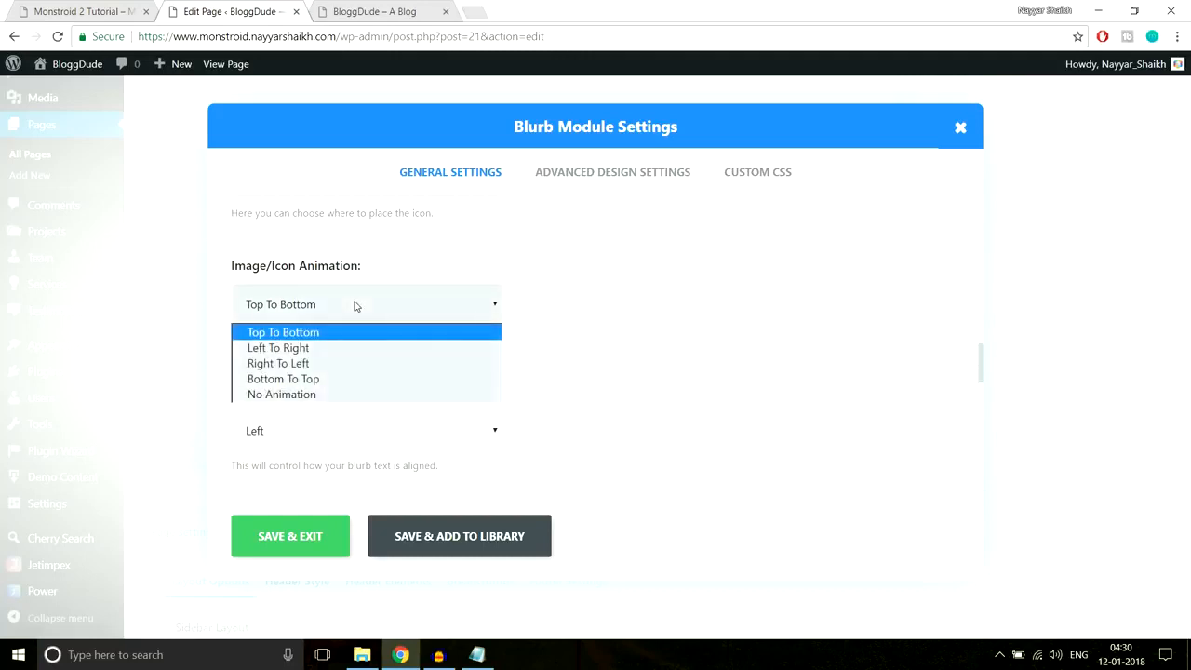
{"action": "left_click", "coordinate": [306, 350]}
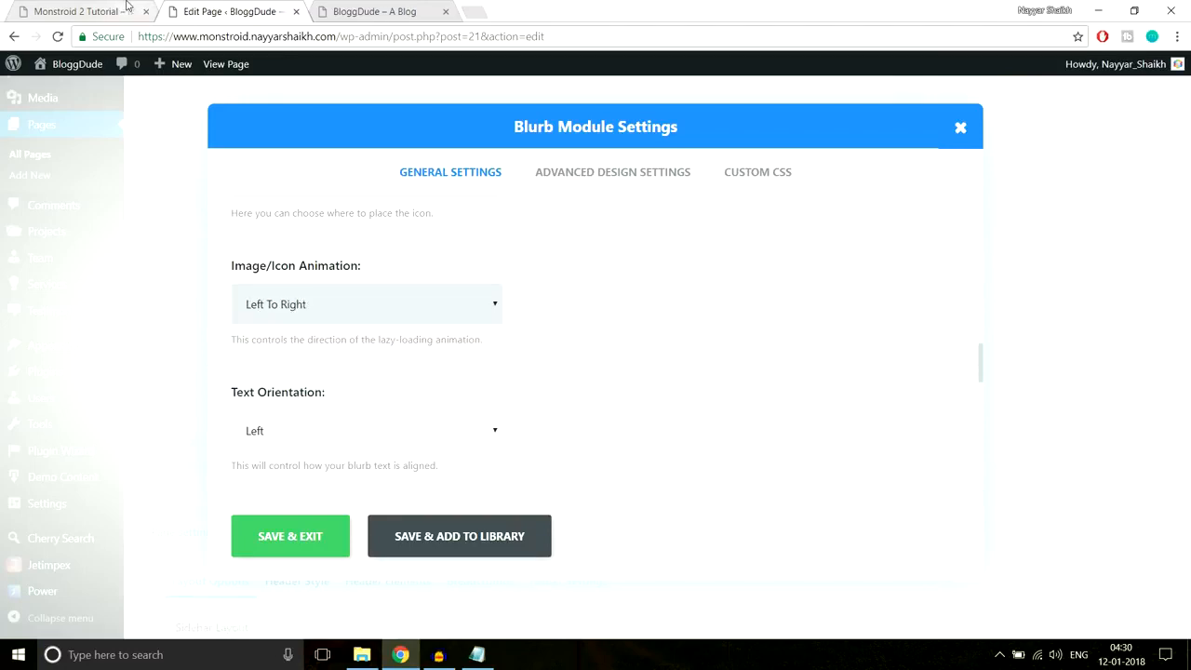
- After checking the live site, set the blurb's Text Orientation dropdown to Center
{"action": "left_click", "coordinate": [130, 9]}
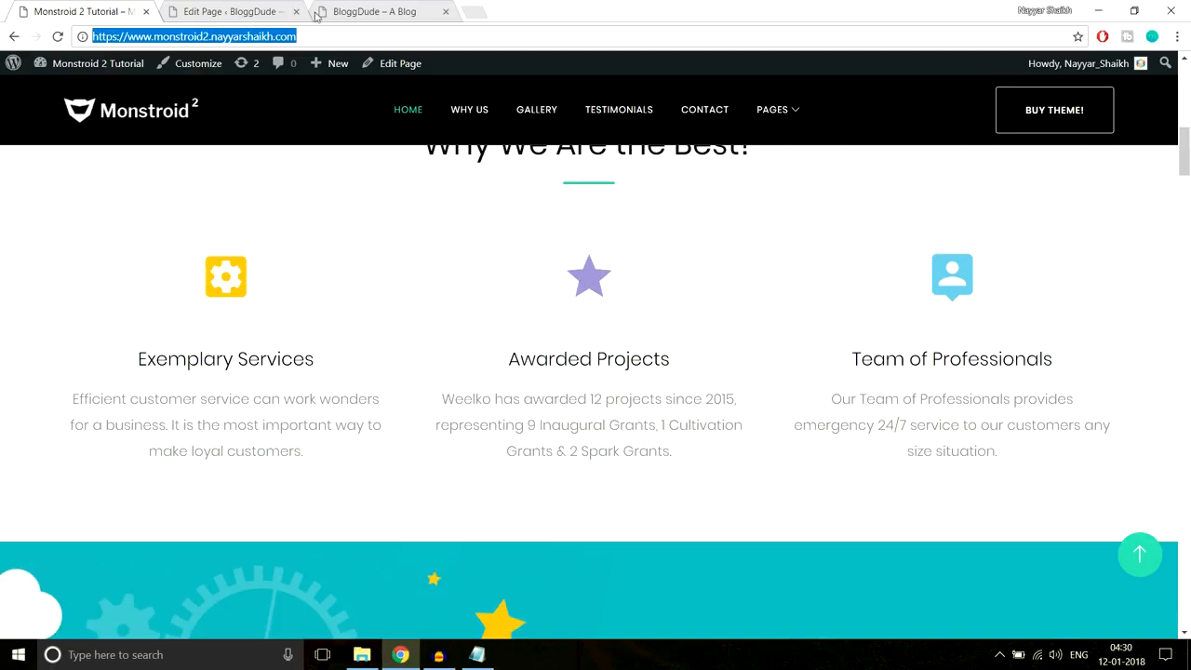
{"action": "left_click", "coordinate": [223, 14]}
{"action": "scroll", "coordinate": [758, 353], "scroll_direction": "down", "scroll_amount": 1}
{"action": "left_click", "coordinate": [386, 367]}
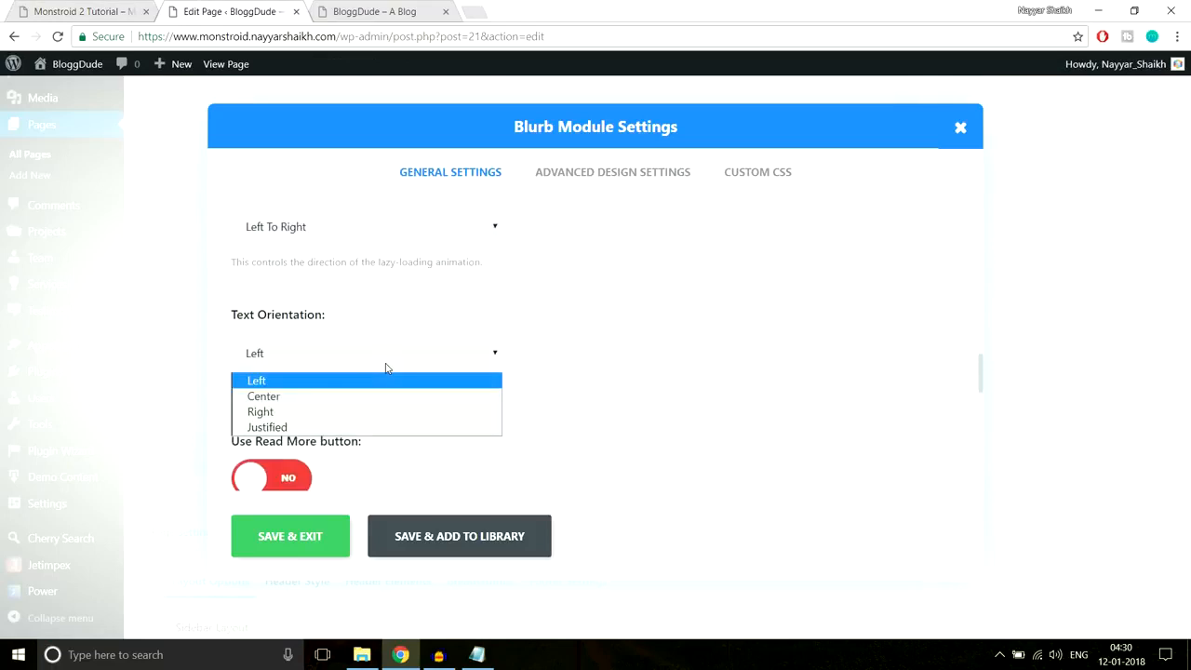
{"action": "left_click", "coordinate": [363, 395]}
- Compare the live Exemplary Services text, then scroll down to the blurb's Content editor
{"action": "left_click", "coordinate": [119, 7]}
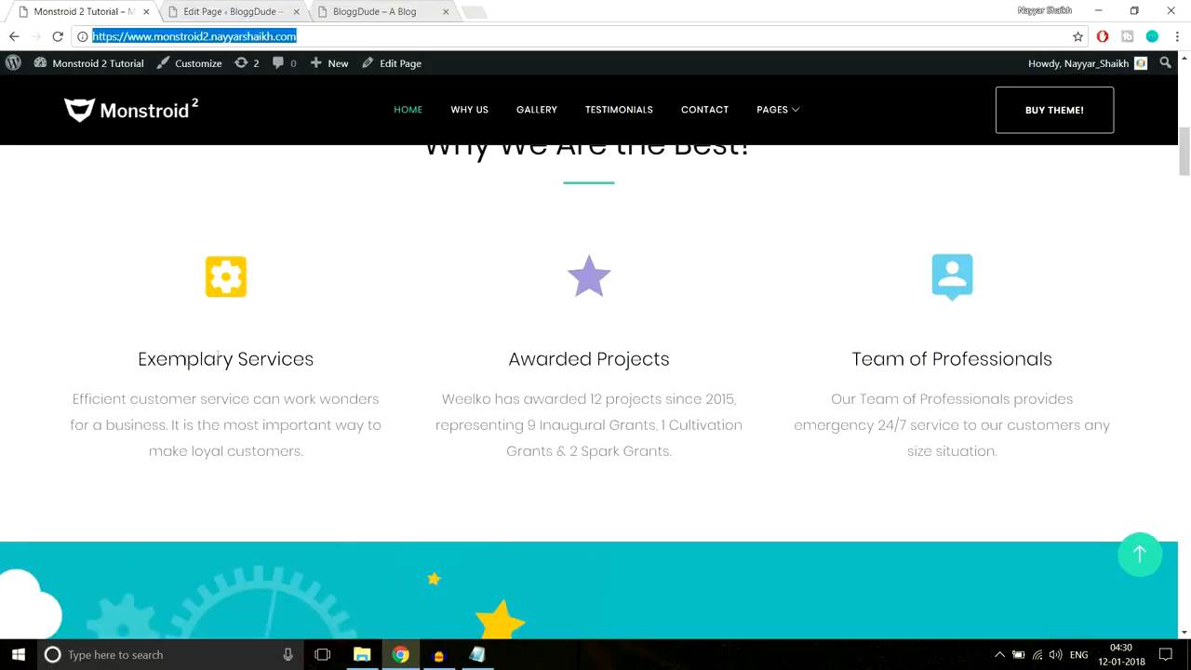
{"action": "left_click_drag", "start_coordinate": [146, 348], "coordinate": [365, 485]}
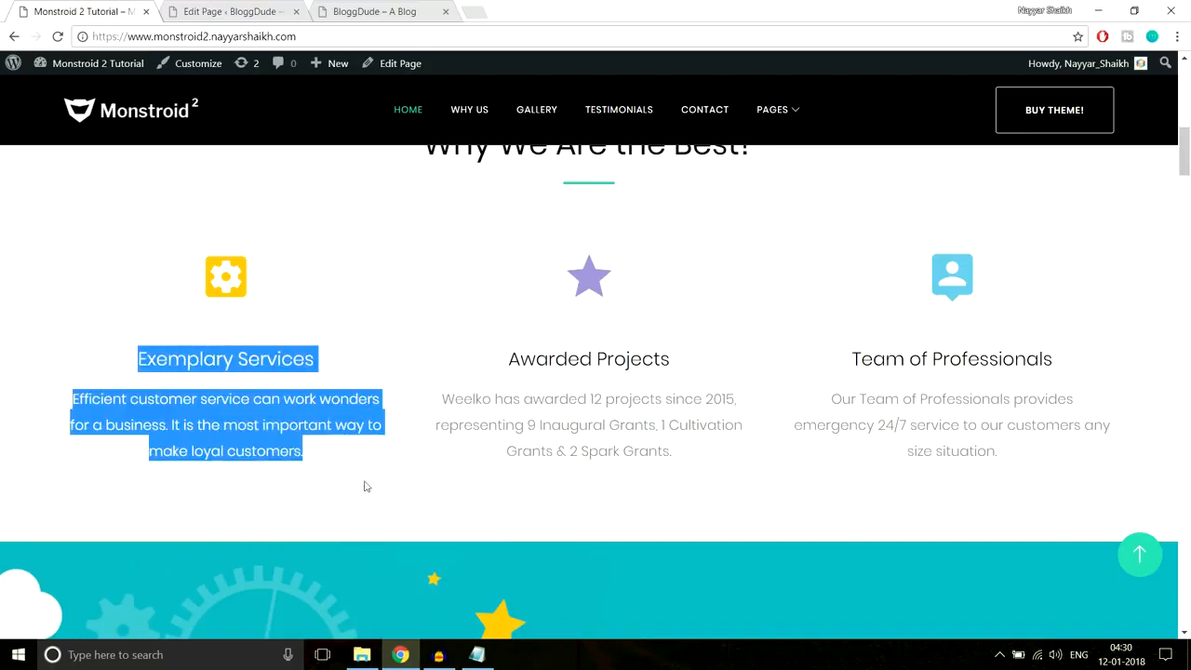
{"action": "left_click", "coordinate": [265, 11]}
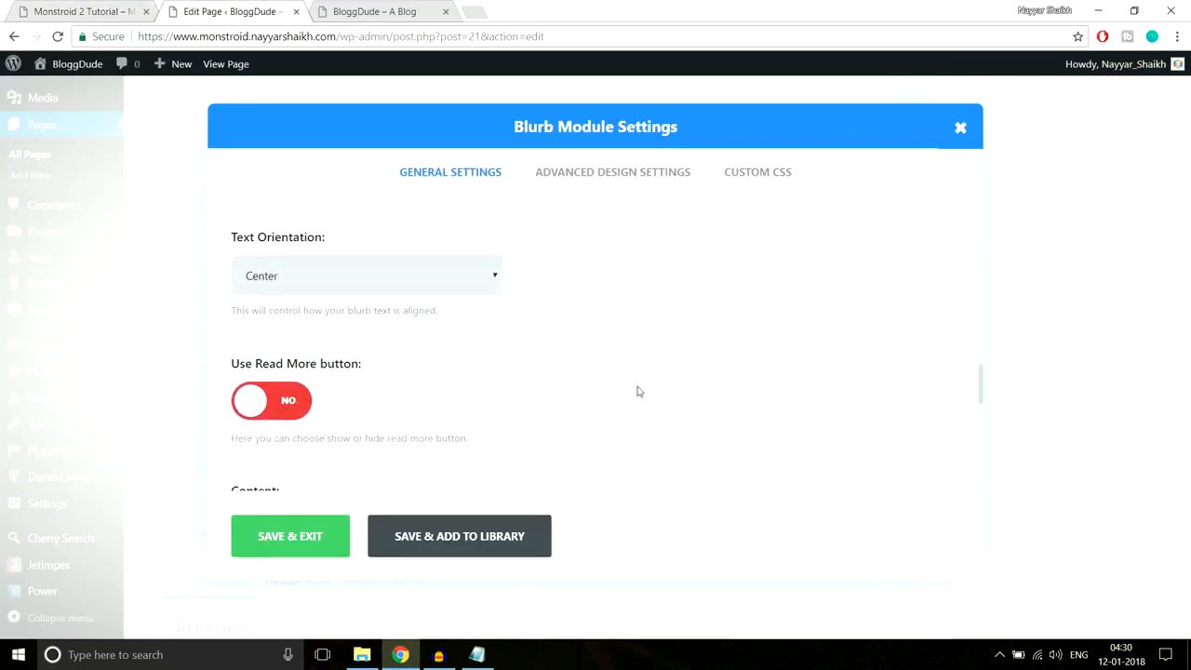
{"action": "scroll", "coordinate": [639, 391], "scroll_direction": "down", "scroll_amount": 2}
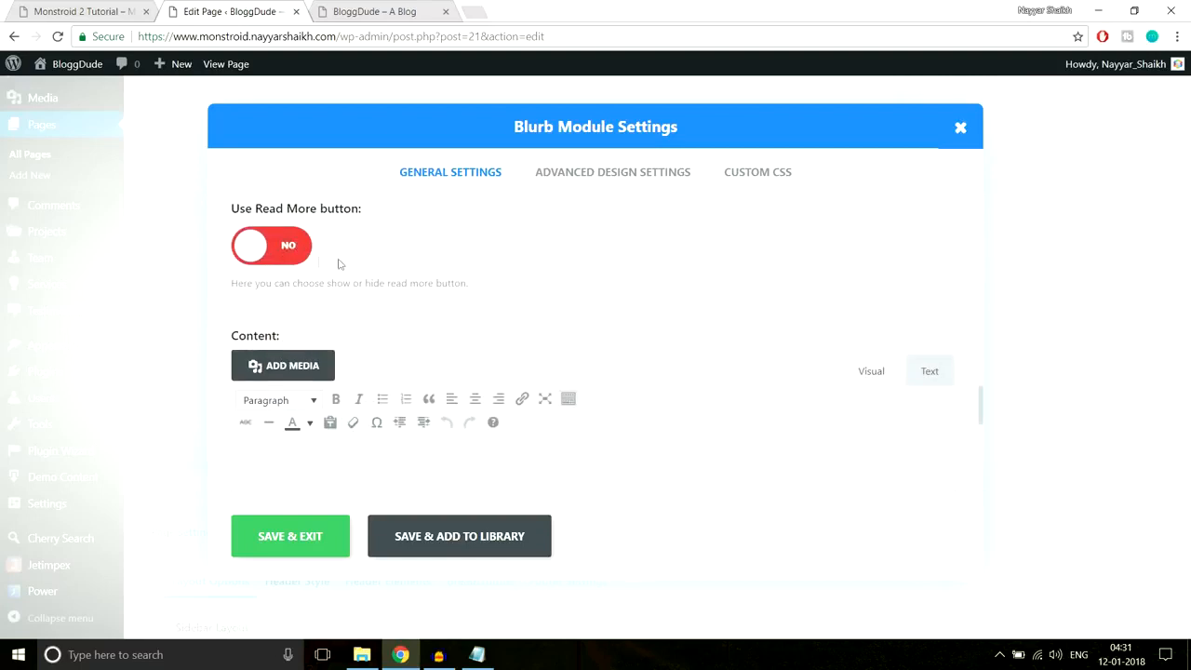
{"action": "scroll", "coordinate": [577, 233], "scroll_direction": "down", "scroll_amount": 1}
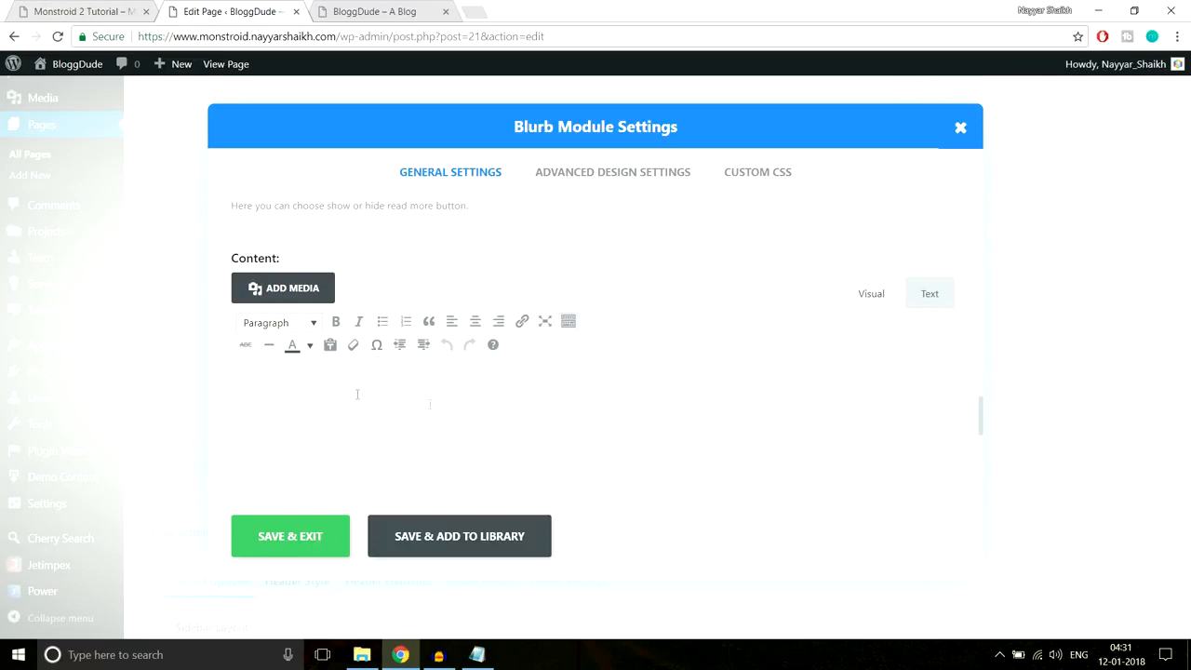
- Copy the Exemplary Services paragraph from the live homepage into the blurb's content editor
{"action": "left_click", "coordinate": [108, 9]}
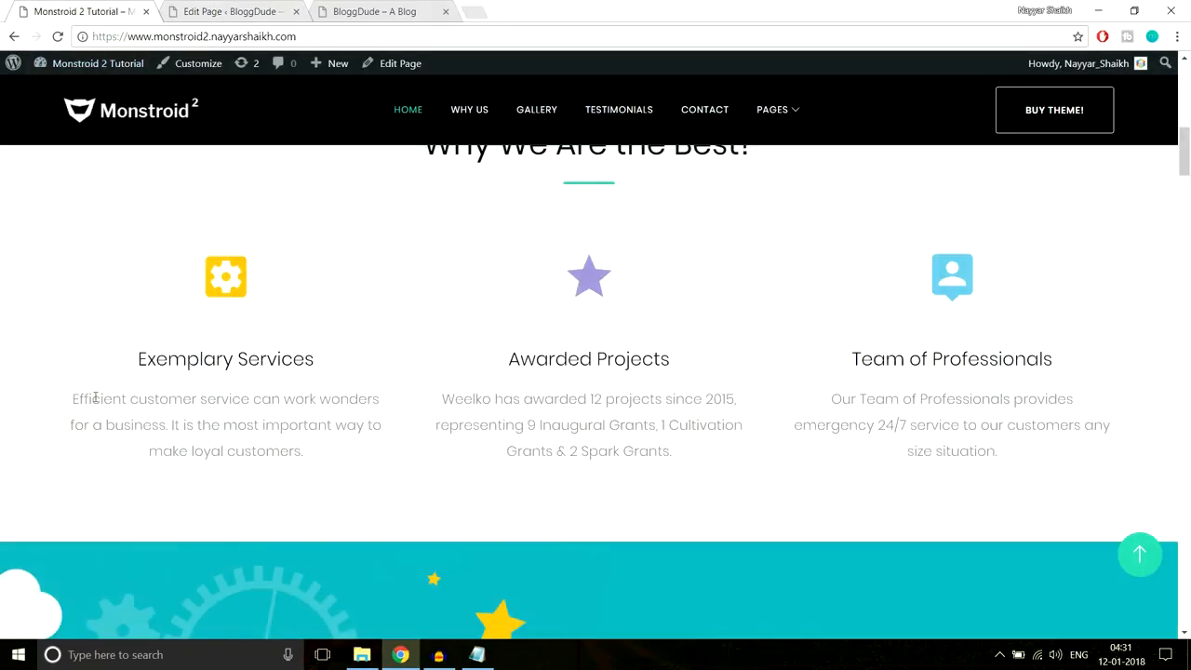
{"action": "left_click_drag", "start_coordinate": [73, 391], "coordinate": [361, 467]}
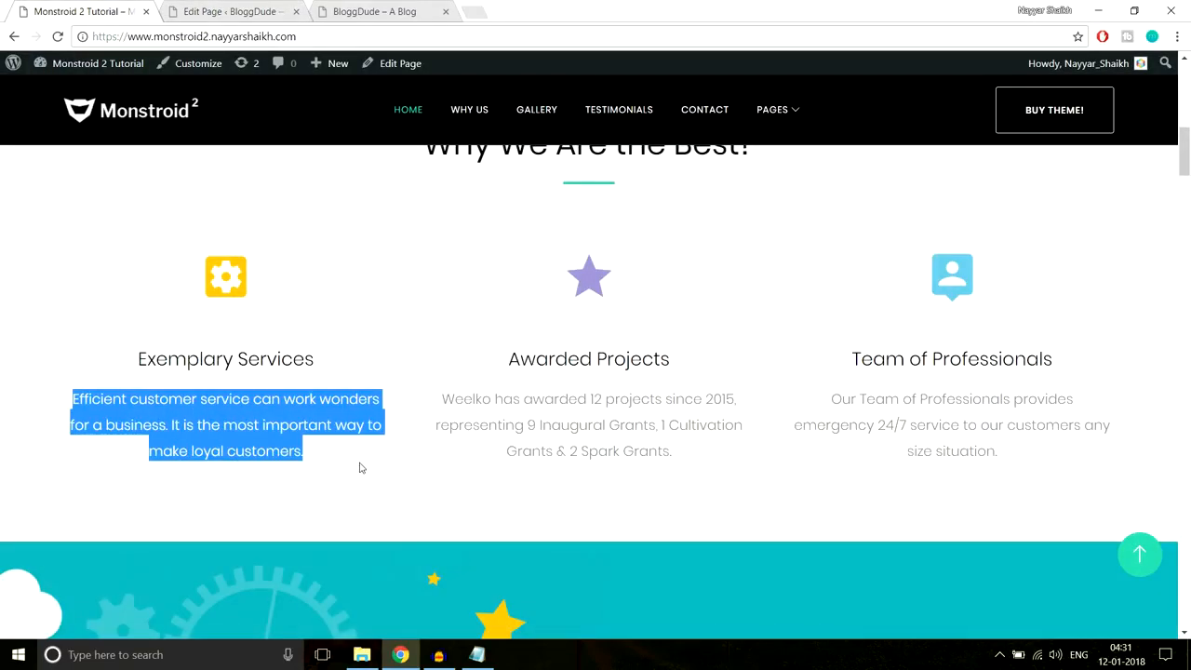
{"action": "key", "text": "ctrl+c"}
{"action": "left_click", "coordinate": [259, 9]}
{"action": "left_click", "coordinate": [412, 420]}
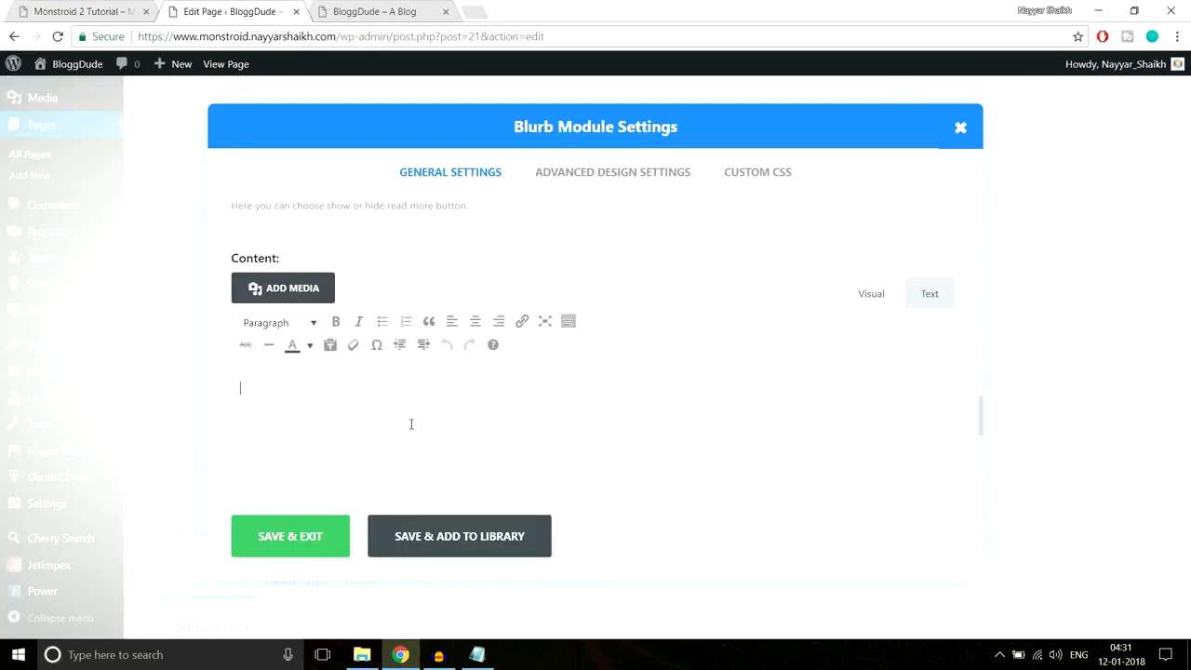
{"action": "key", "text": "ctrl+v"}
- Check the pasted text's format against the reference blurb, then Save & Exit the blurb
{"action": "left_click_drag", "start_coordinate": [844, 389], "coordinate": [199, 399]}
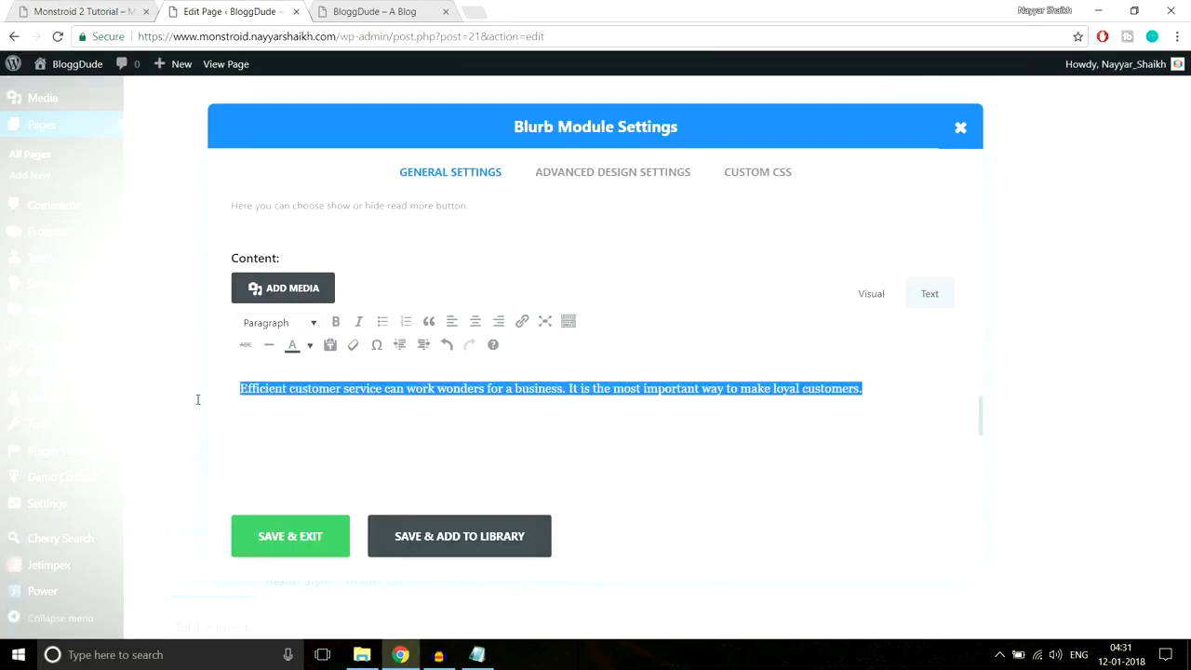
{"action": "left_click", "coordinate": [284, 327]}
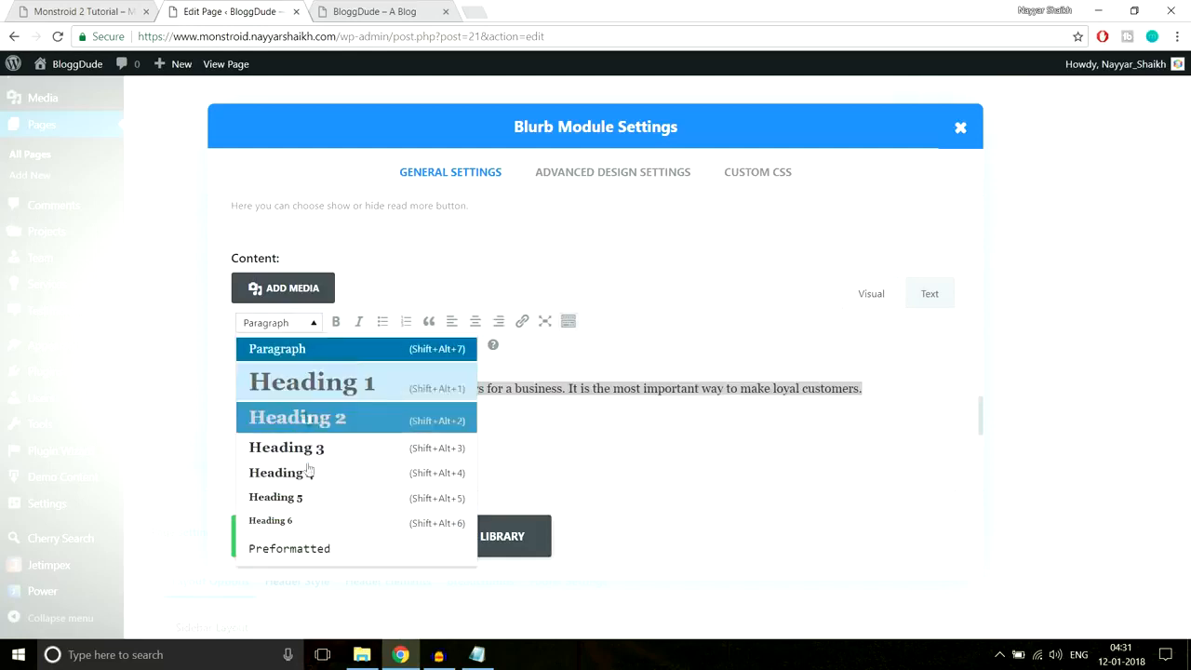
{"action": "left_click", "coordinate": [308, 323]}
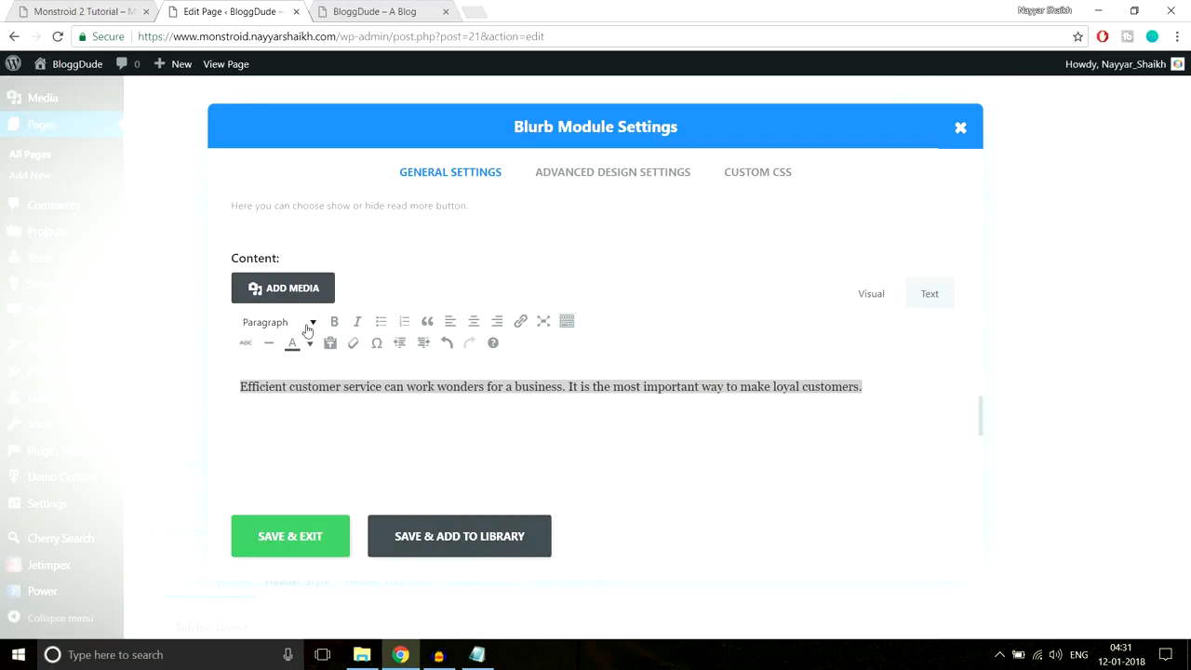
{"action": "left_click", "coordinate": [86, 7]}
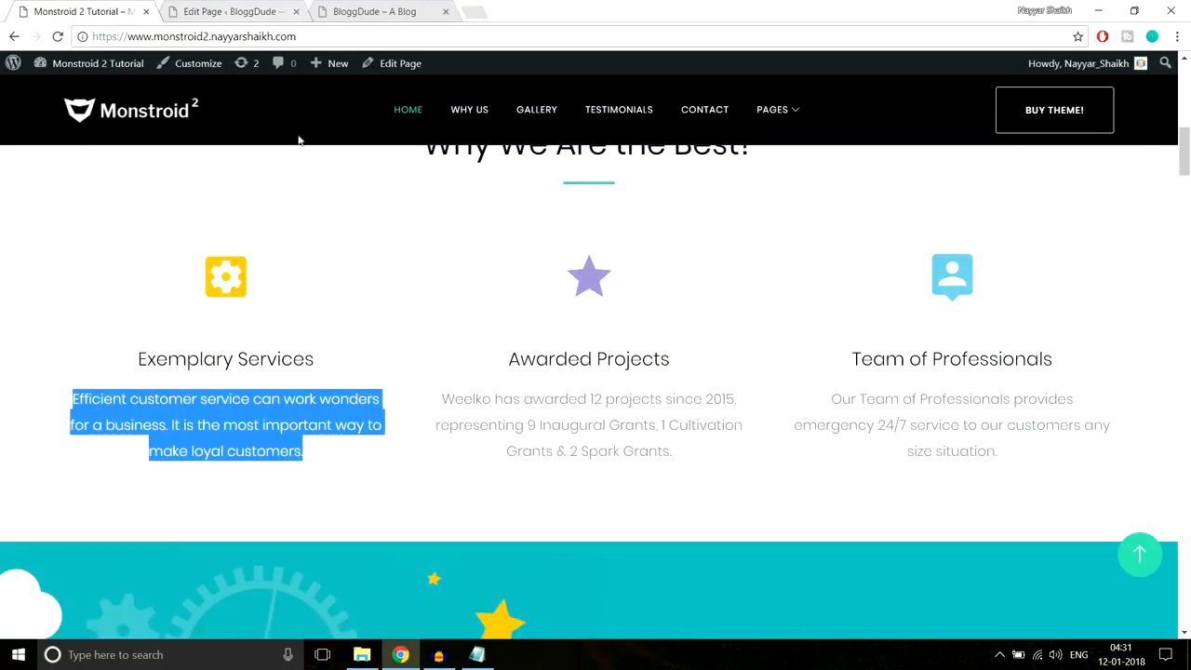
{"action": "left_click", "coordinate": [364, 365]}
{"action": "key", "text": "ctrl+Tab"}
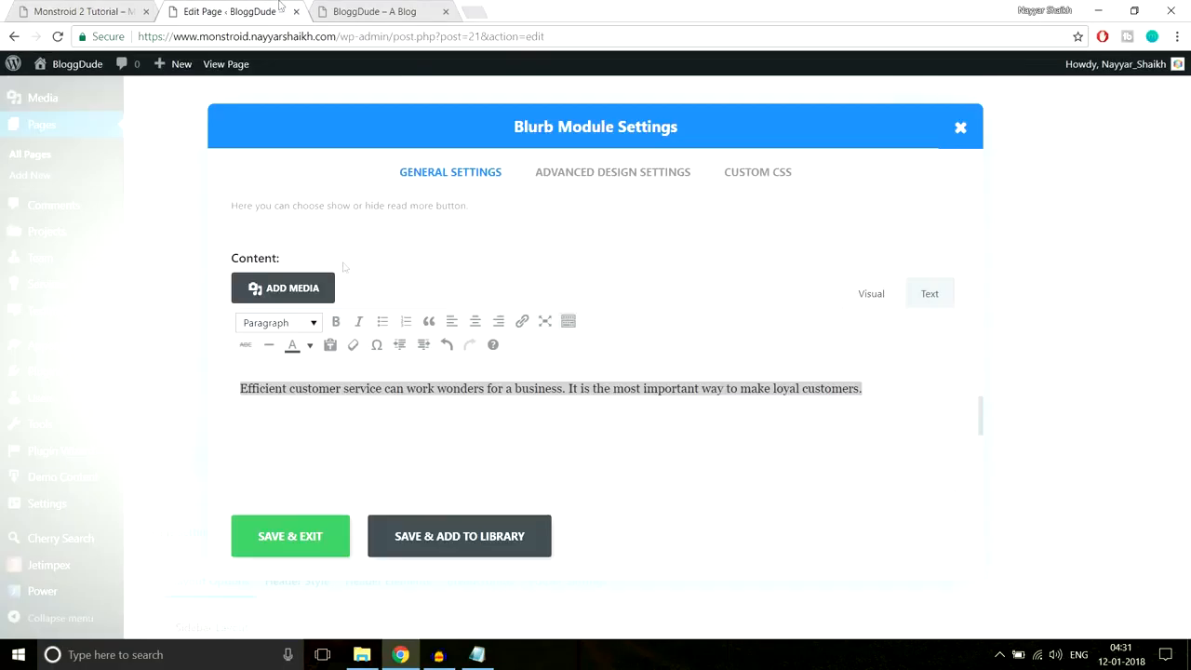
{"action": "left_click", "coordinate": [317, 536]}
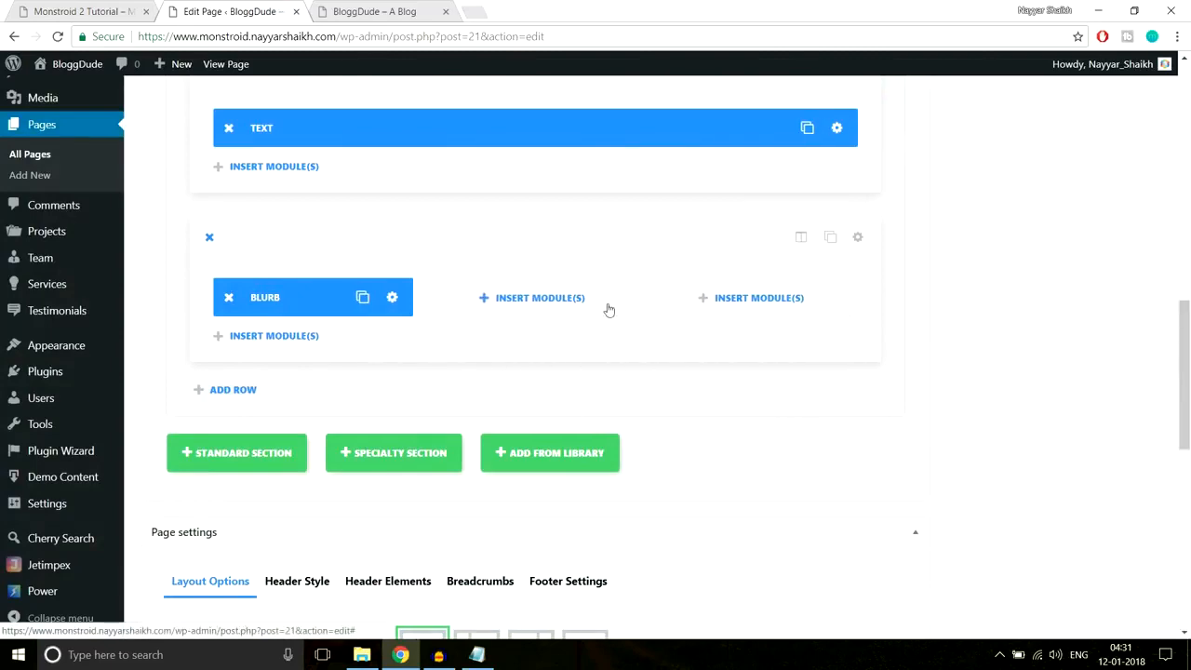
- Click Update in the Publish box for the Homepage, then bring up the live BloggDude site
{"action": "left_click_drag", "start_coordinate": [1187, 349], "coordinate": [1188, 123]}
{"action": "left_click", "coordinate": [1129, 321]}
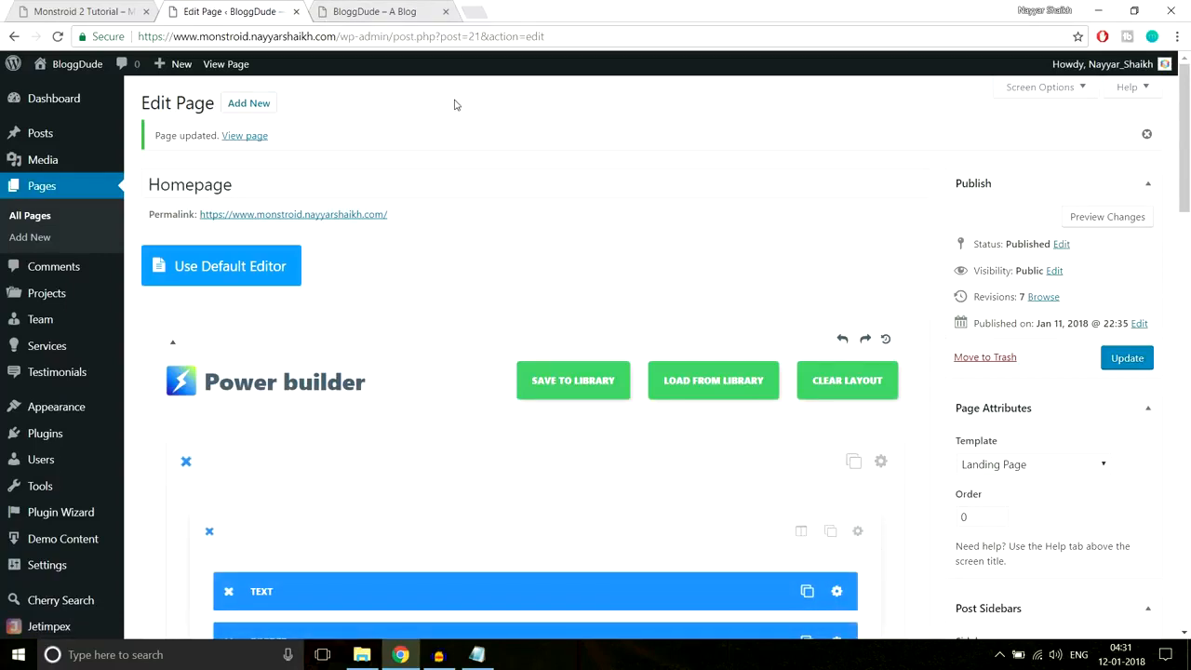
{"action": "left_click", "coordinate": [370, 11]}
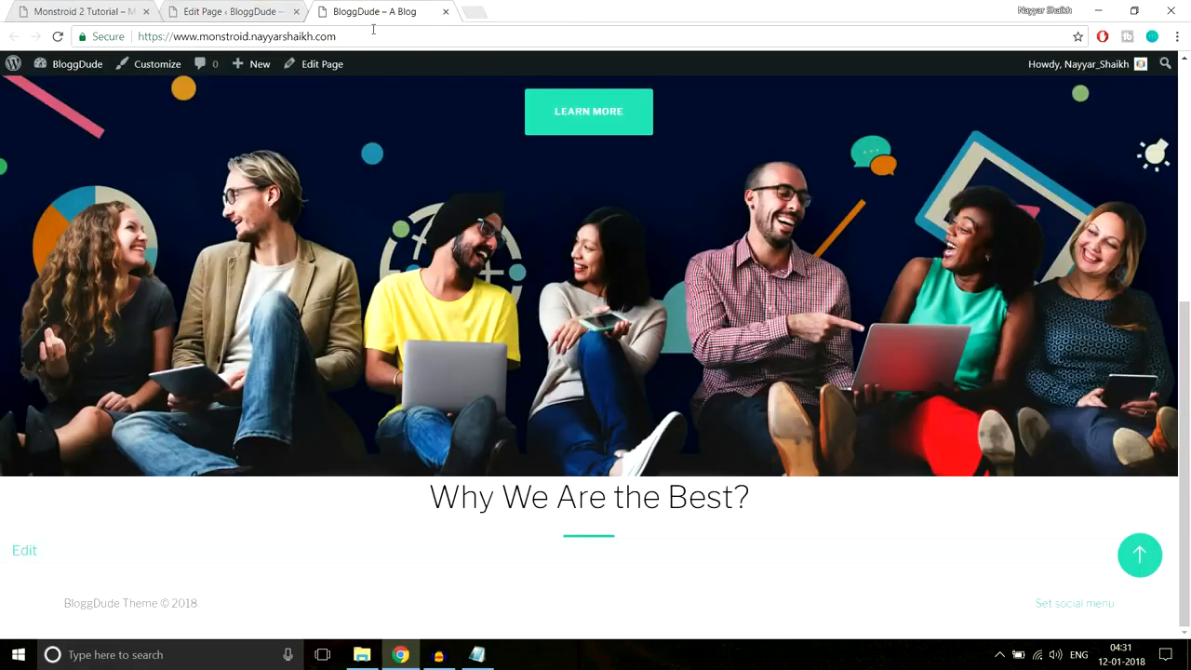
- Reload the live BloggDude site and check that the Exemplary Services blurb appears
{"action": "left_click", "coordinate": [373, 28]}
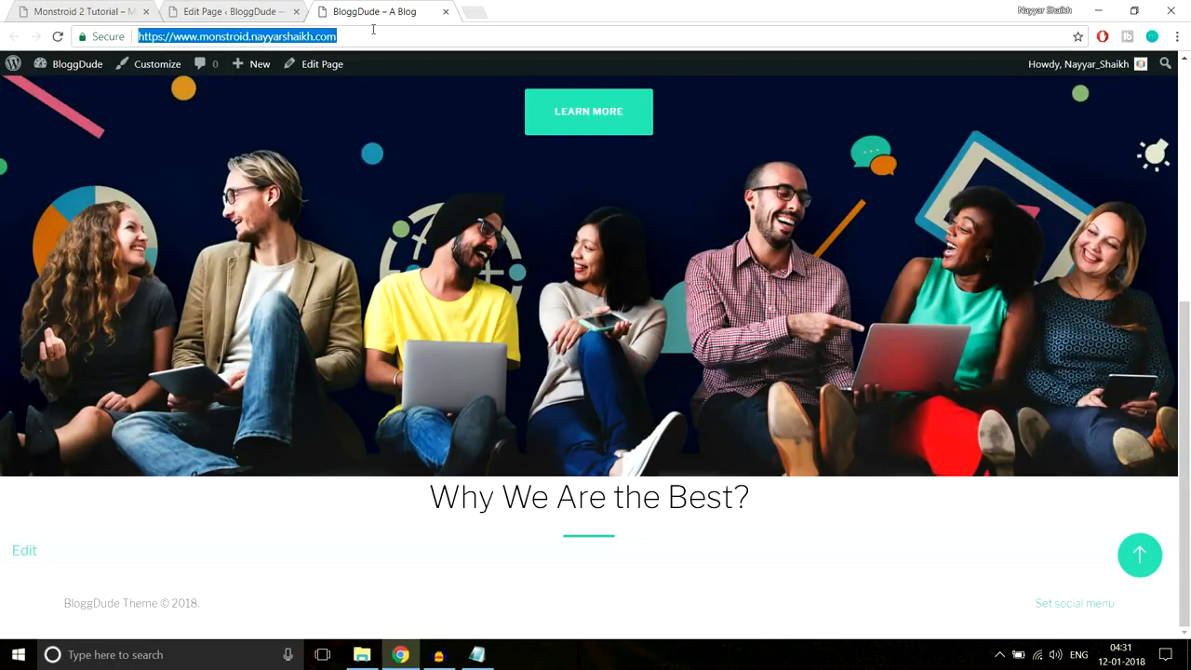
{"action": "key", "text": "Return"}
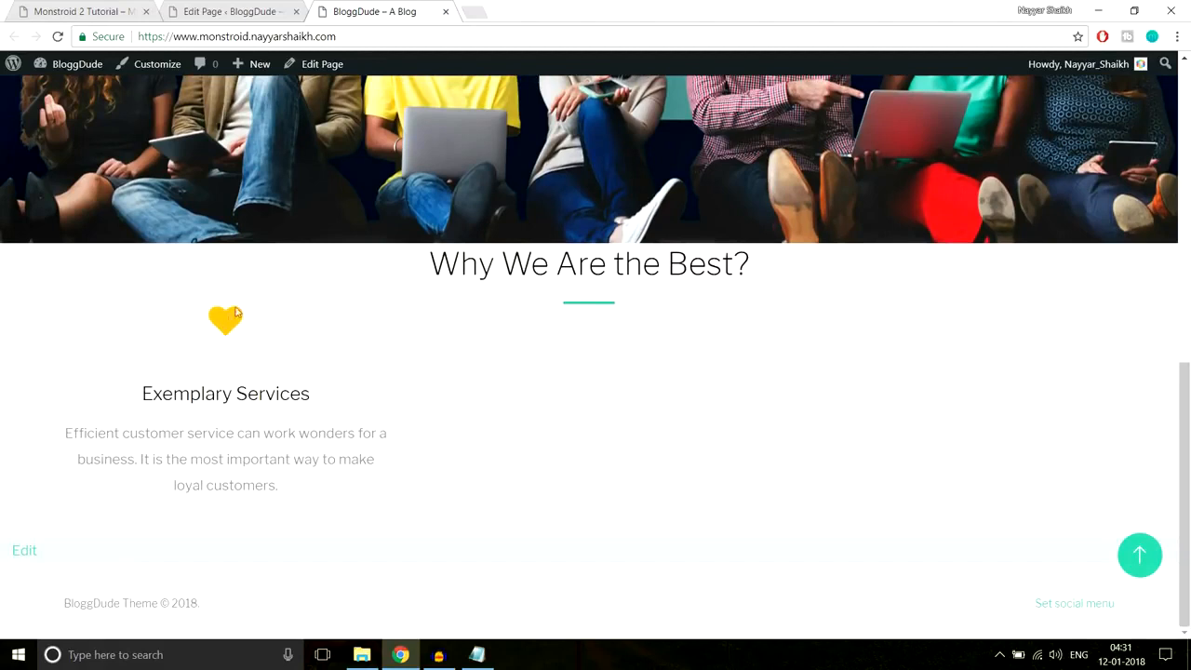
{"action": "left_click_drag", "start_coordinate": [179, 319], "coordinate": [285, 482]}
{"action": "left_click", "coordinate": [284, 482]}
{"action": "left_click_drag", "start_coordinate": [284, 313], "coordinate": [623, 316]}
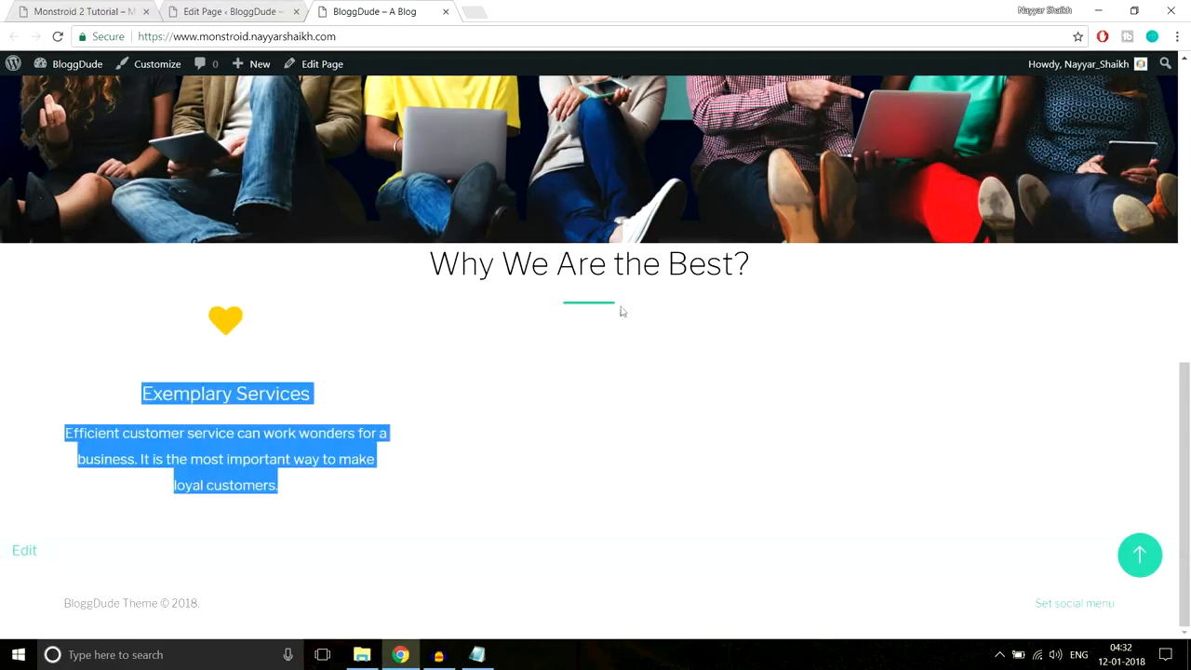
{"action": "left_click", "coordinate": [579, 307]}
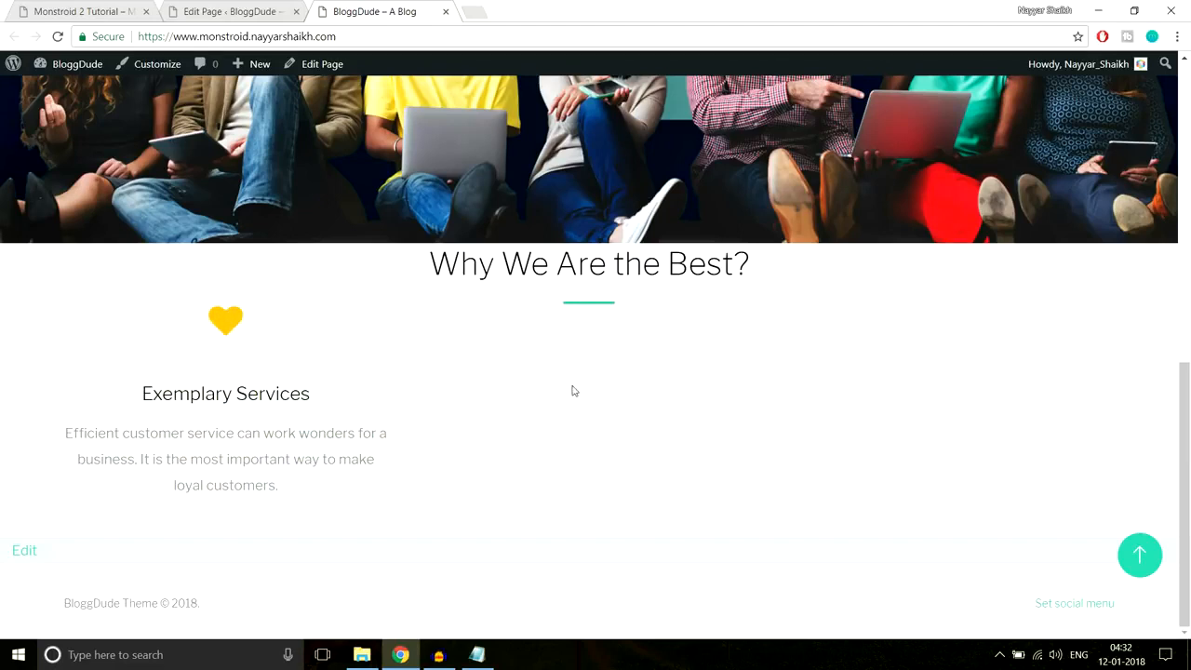
- Glance over the page editor layout, then bring up the Monstroid 2 reference homepage
{"action": "left_click", "coordinate": [224, 10]}
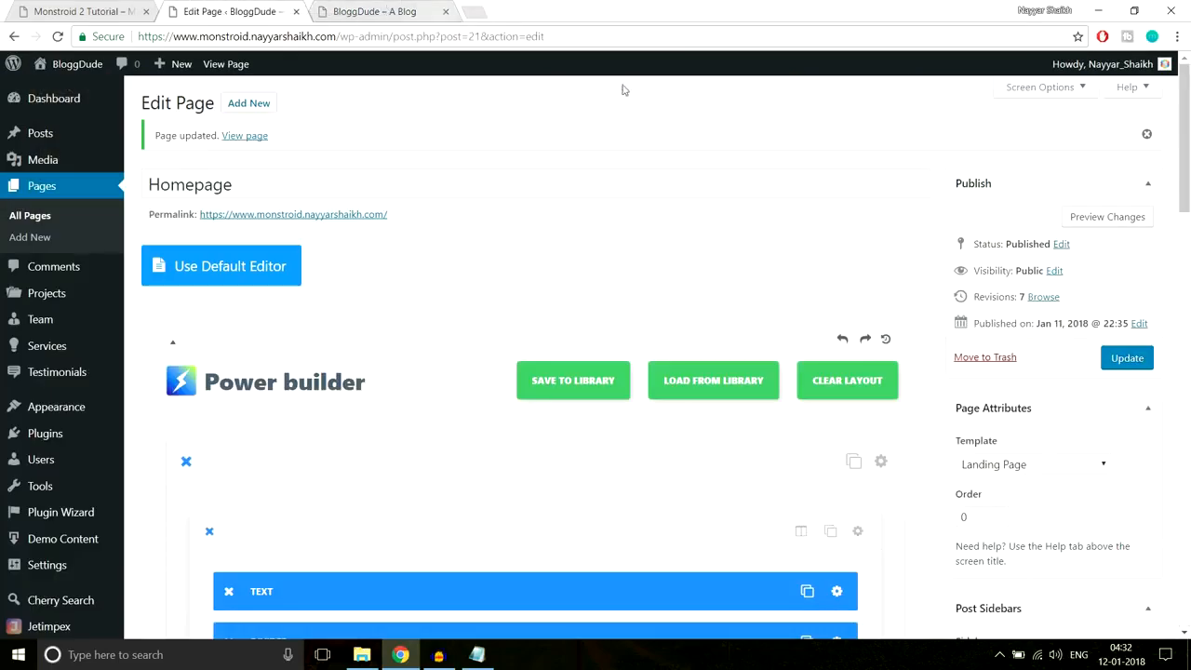
{"action": "scroll", "coordinate": [683, 317], "scroll_direction": "down", "scroll_amount": 10}
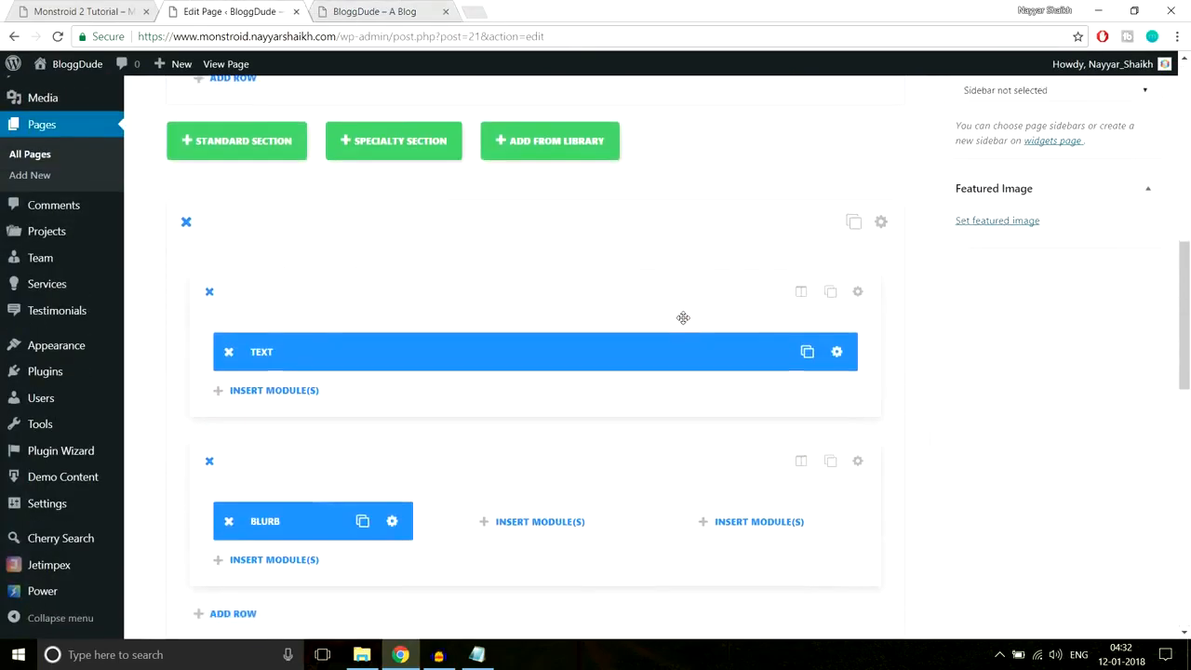
{"action": "scroll", "coordinate": [682, 317], "scroll_direction": "up", "scroll_amount": 1}
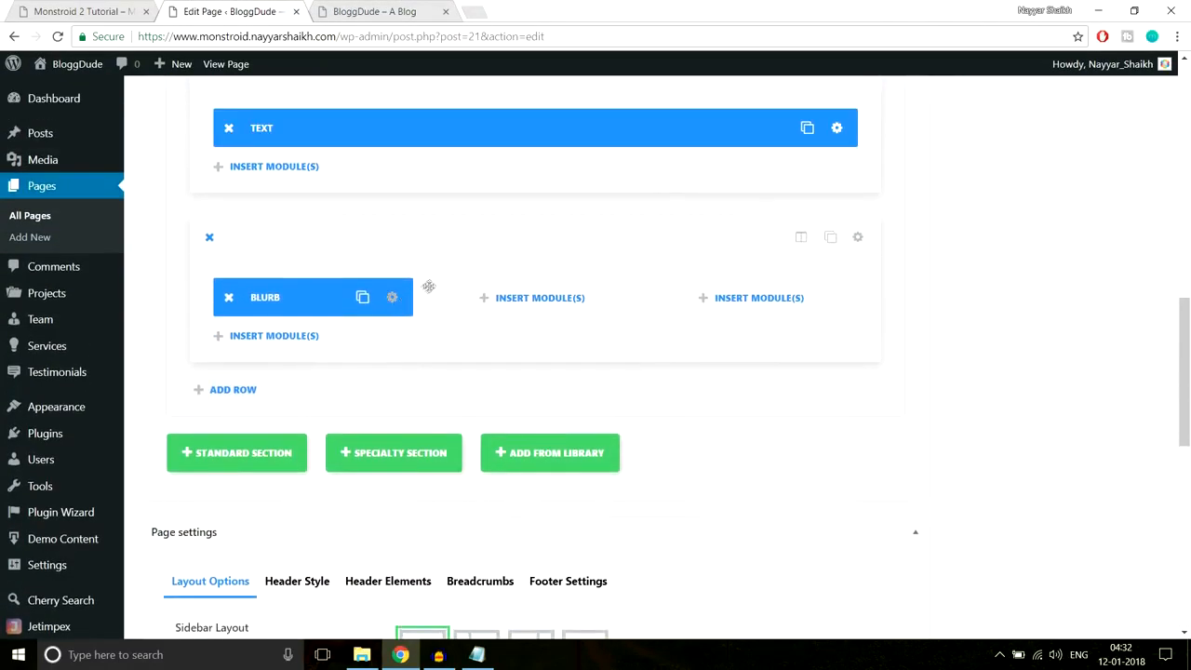
{"action": "left_click", "coordinate": [54, 6]}
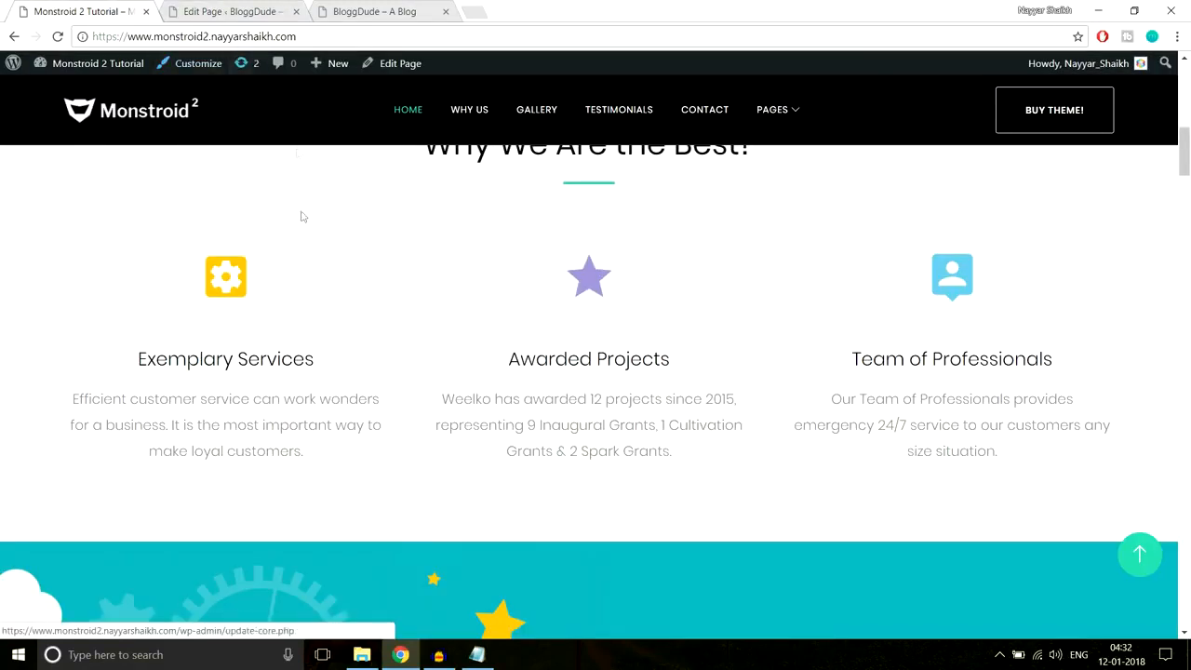
- Clone the Exemplary Services blurb twice and drag a copy into the right column
{"action": "left_click_drag", "start_coordinate": [261, 325], "coordinate": [318, 460]}
{"action": "left_click", "coordinate": [321, 461]}
{"action": "left_click", "coordinate": [248, 9]}
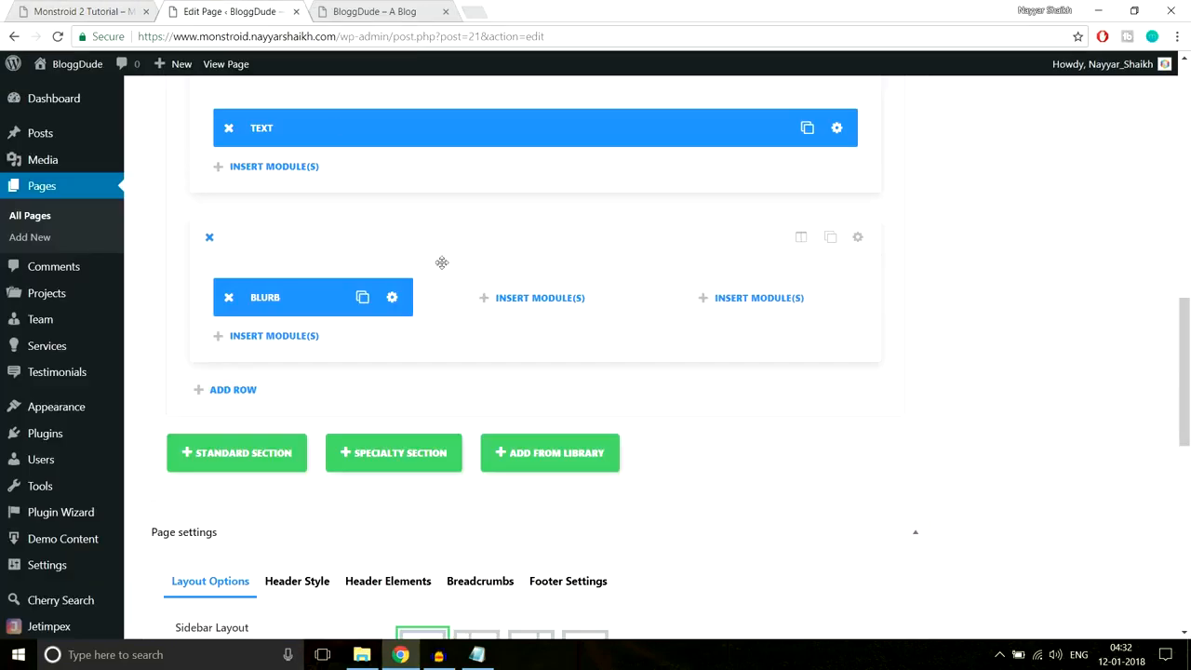
{"action": "left_click", "coordinate": [362, 299]}
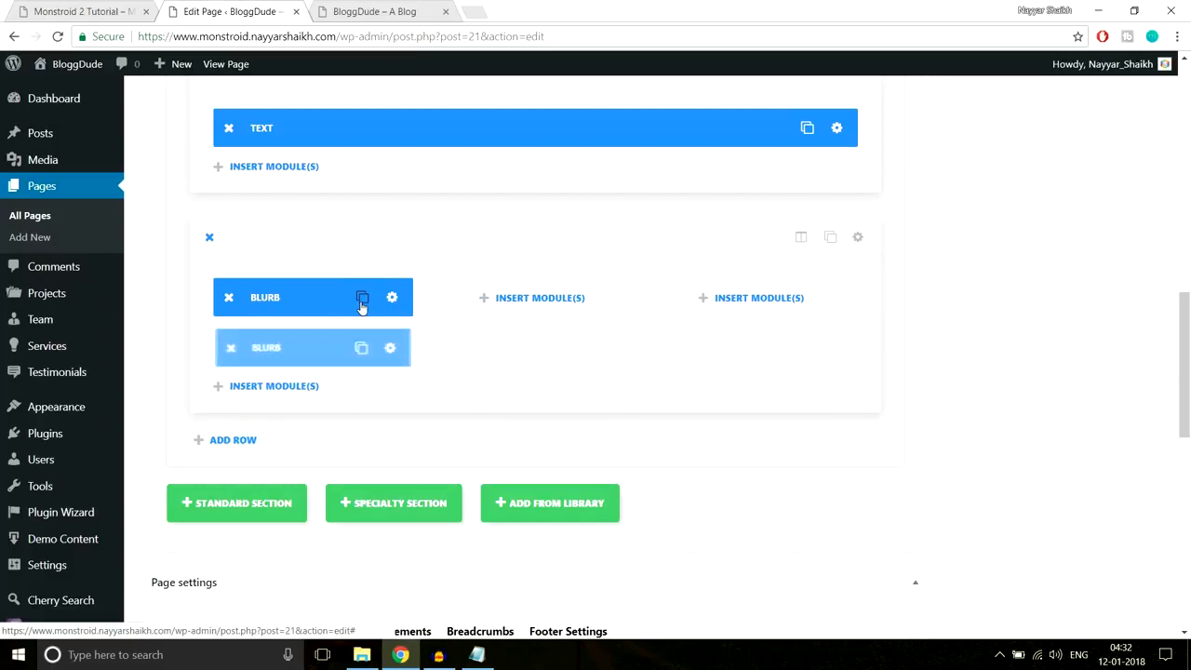
{"action": "left_click", "coordinate": [361, 298]}
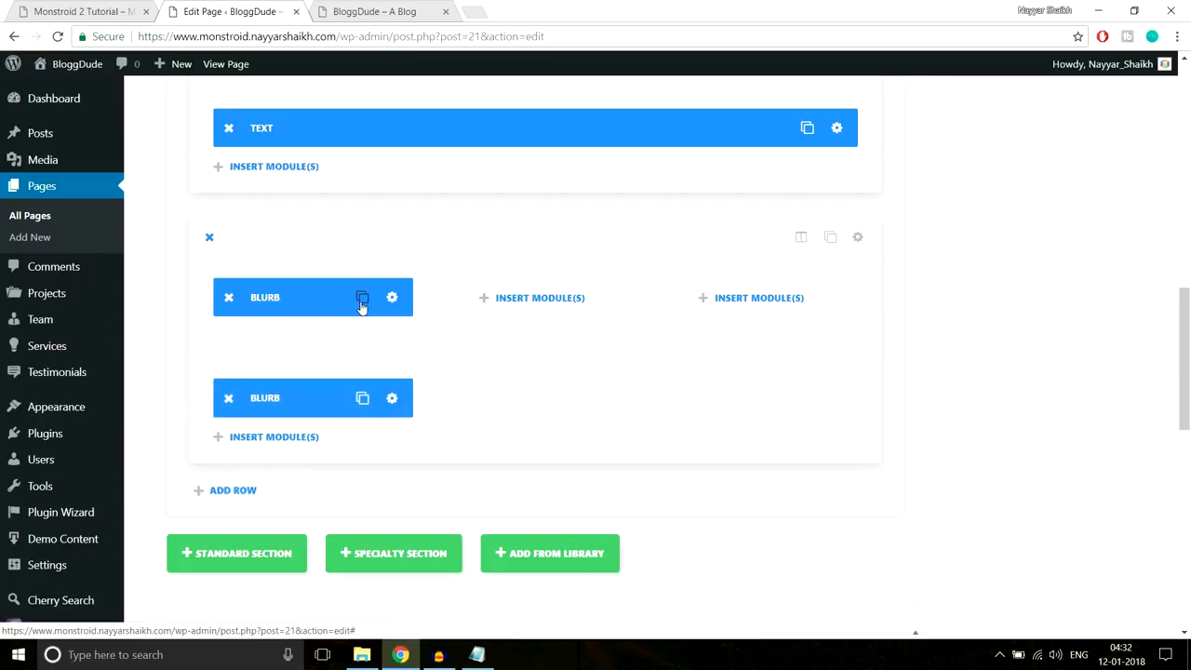
{"action": "left_click_drag", "start_coordinate": [334, 336], "coordinate": [438, 316]}
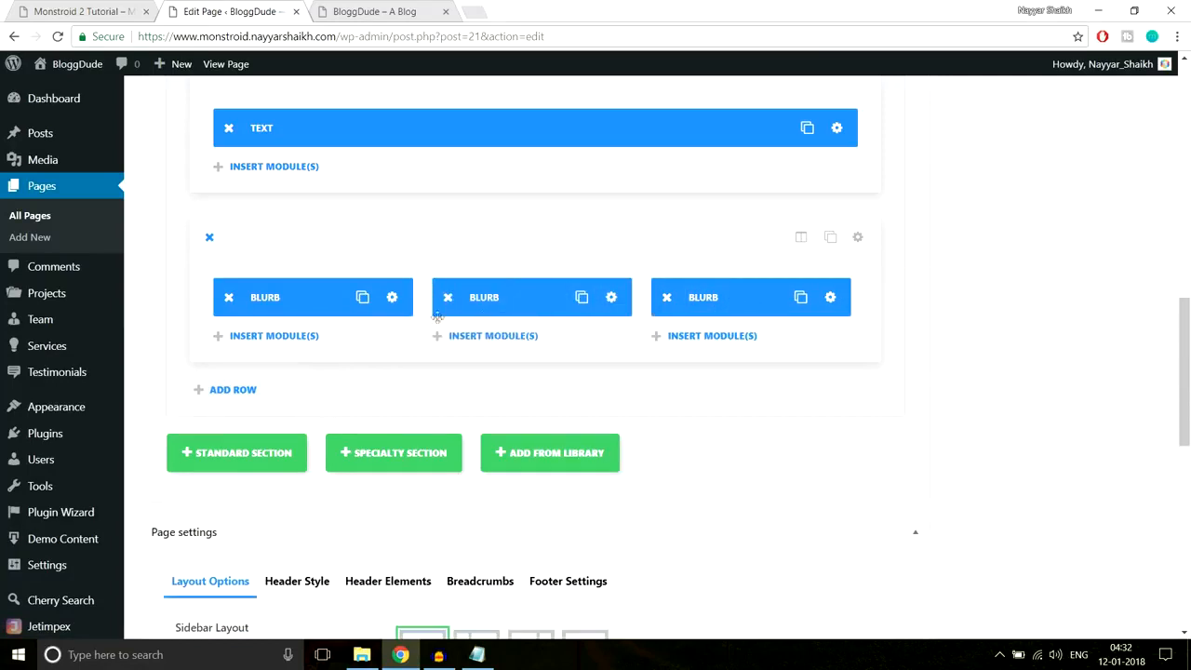
{"action": "left_click", "coordinate": [75, 9]}
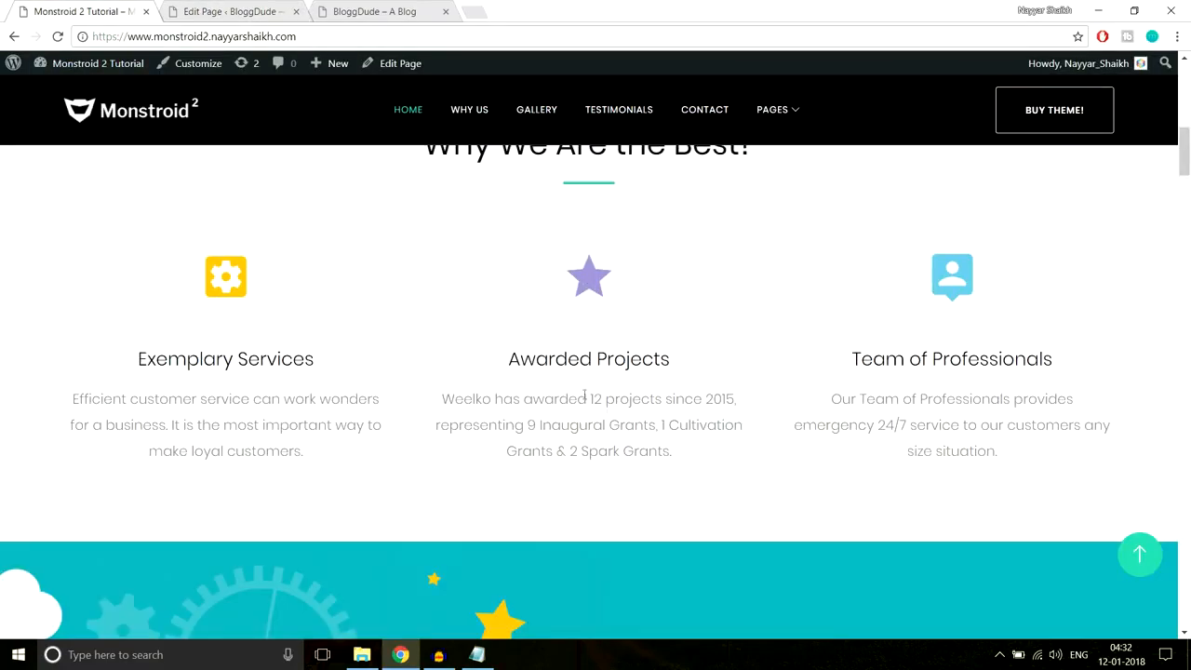
- Open the middle blurb's settings and choose a different icon for it
{"action": "left_click", "coordinate": [233, 11]}
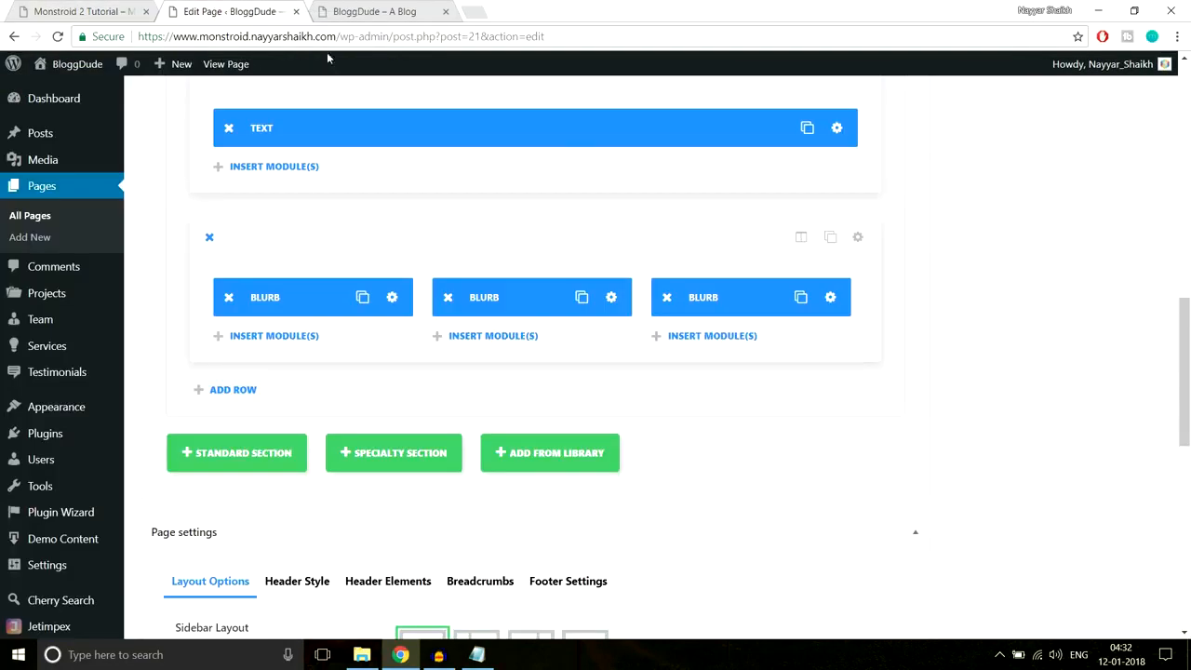
{"action": "left_click", "coordinate": [612, 299]}
{"action": "scroll", "coordinate": [842, 296], "scroll_direction": "down", "scroll_amount": 3}
{"action": "scroll", "coordinate": [846, 306], "scroll_direction": "up", "scroll_amount": 3}
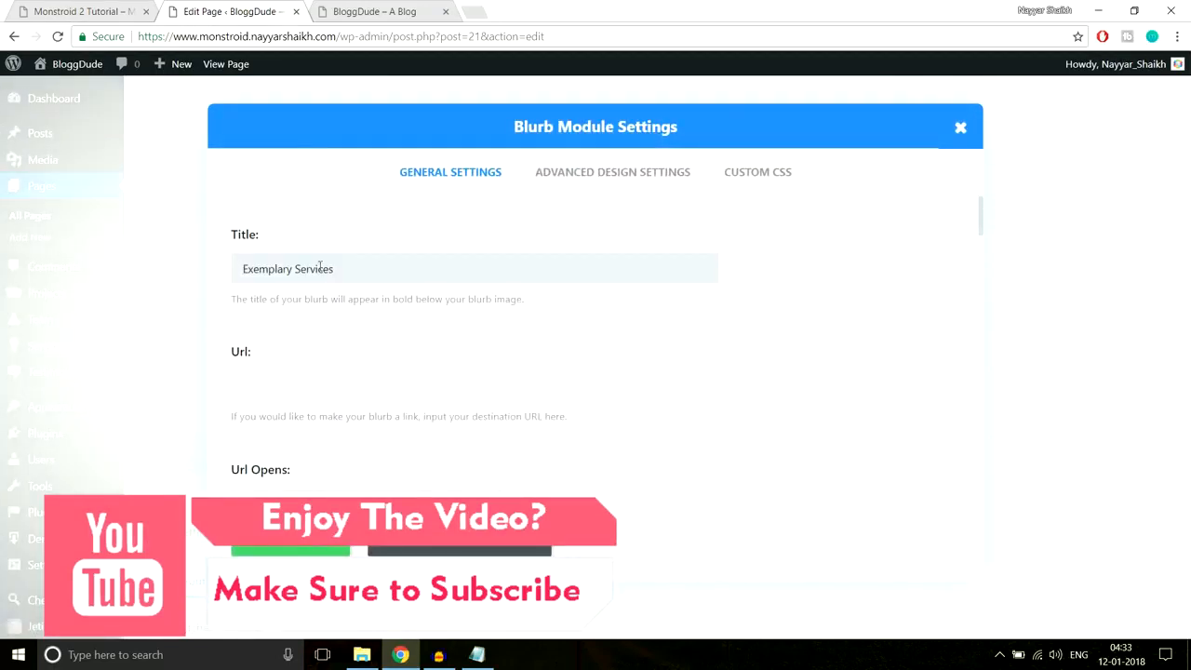
{"action": "scroll", "coordinate": [768, 321], "scroll_direction": "down", "scroll_amount": 4}
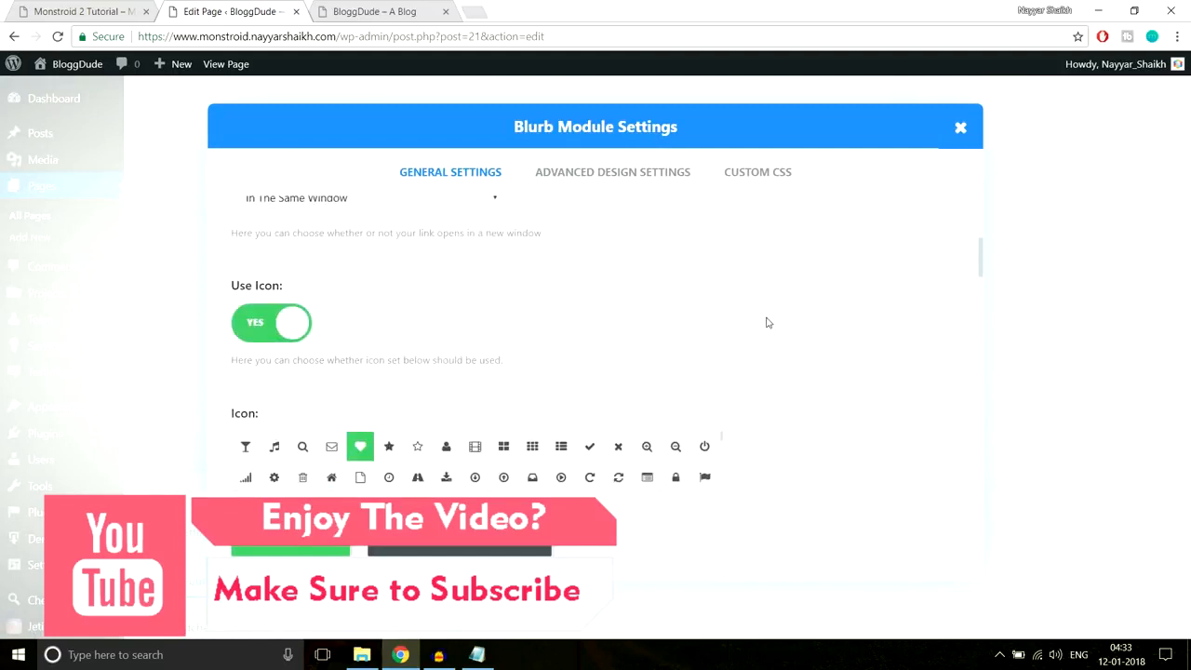
{"action": "scroll", "coordinate": [845, 300], "scroll_direction": "down", "scroll_amount": 1}
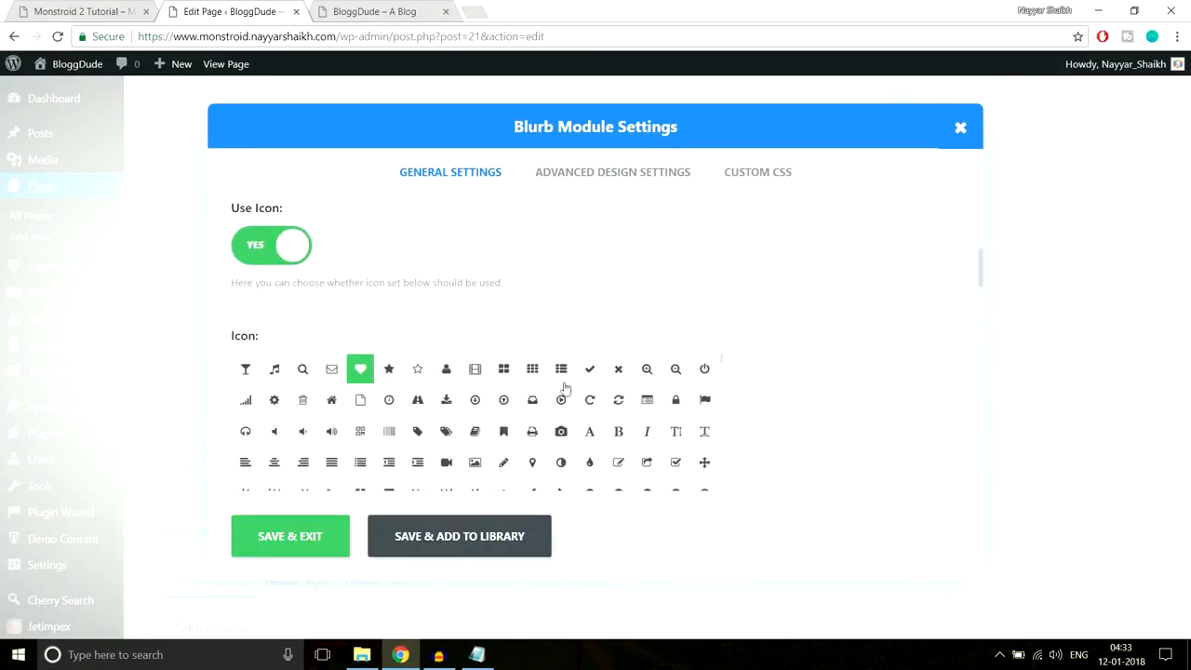
{"action": "scroll", "coordinate": [887, 370], "scroll_direction": "down", "scroll_amount": 1}
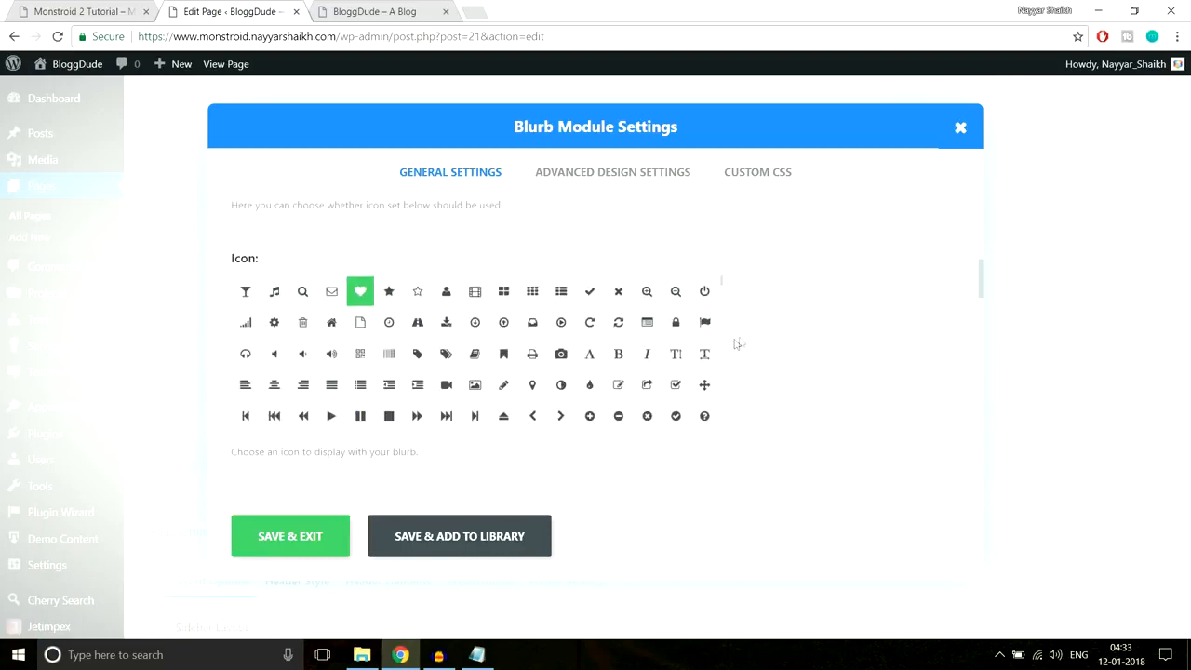
{"action": "left_click", "coordinate": [562, 354]}
{"action": "scroll", "coordinate": [814, 340], "scroll_direction": "down", "scroll_amount": 3}
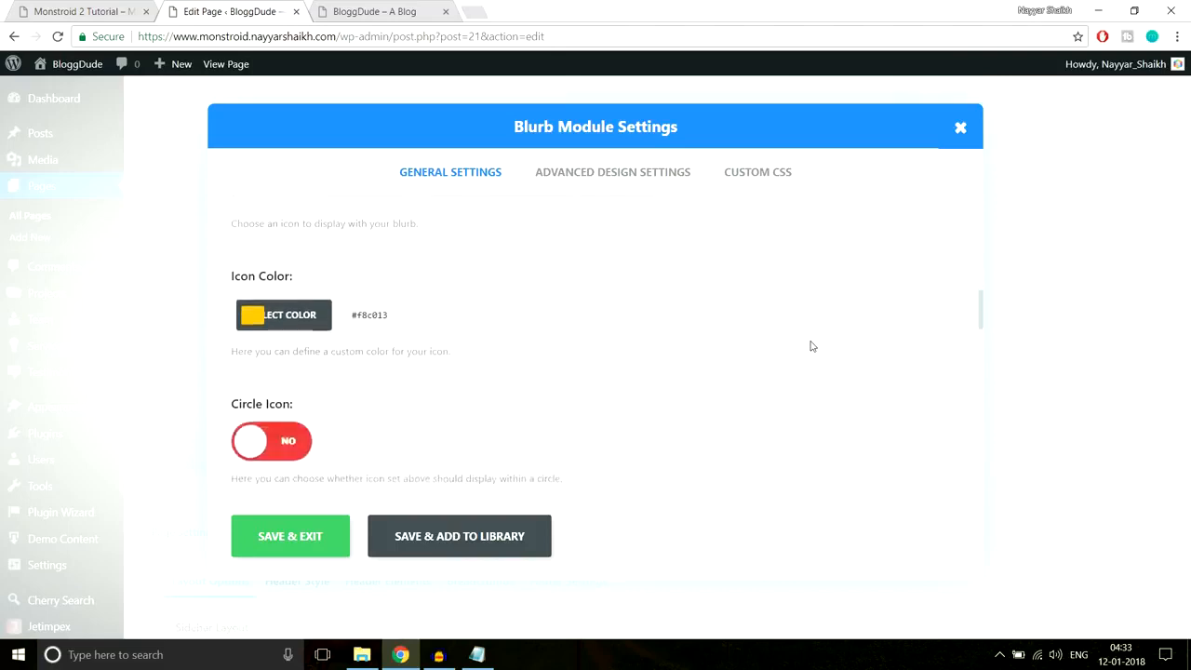
- Read the reference star icon's colour #a193d2, apply it to the icon, and save
{"action": "left_click", "coordinate": [127, 7]}
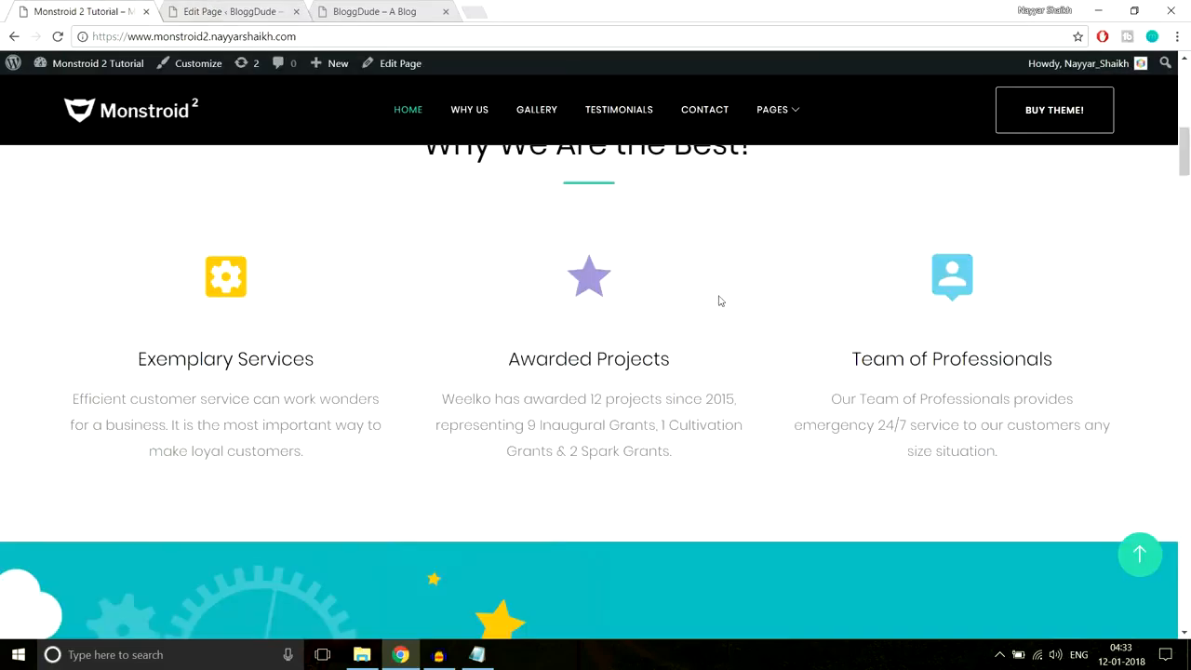
{"action": "right_click", "coordinate": [590, 278]}
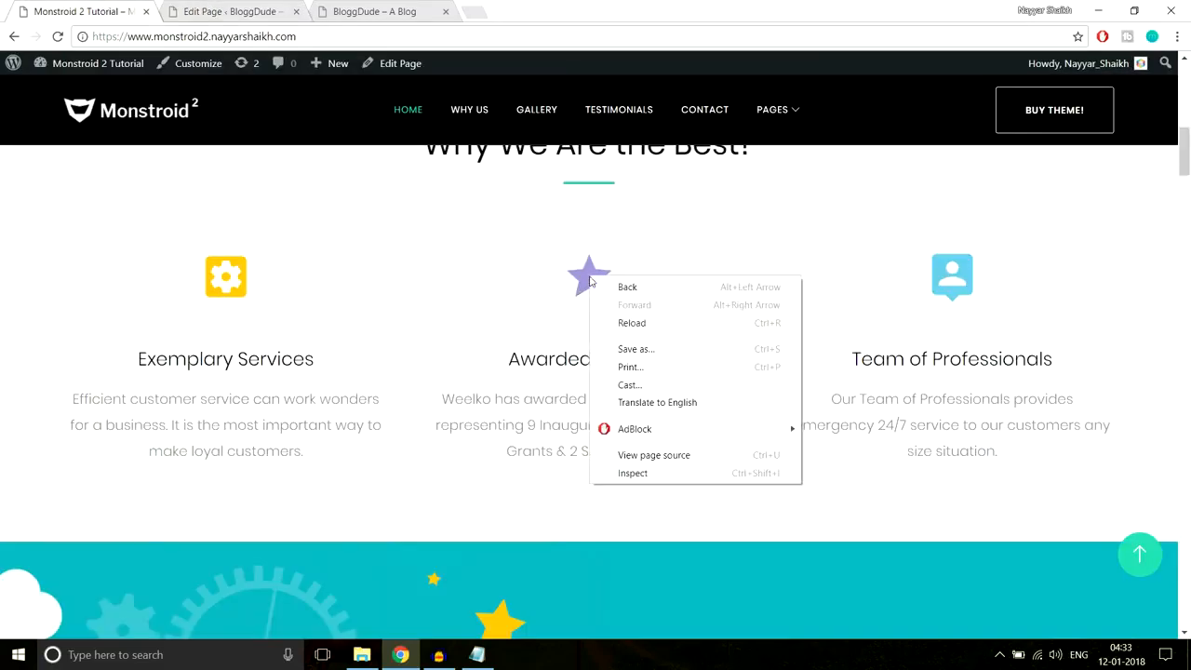
{"action": "left_click", "coordinate": [643, 473]}
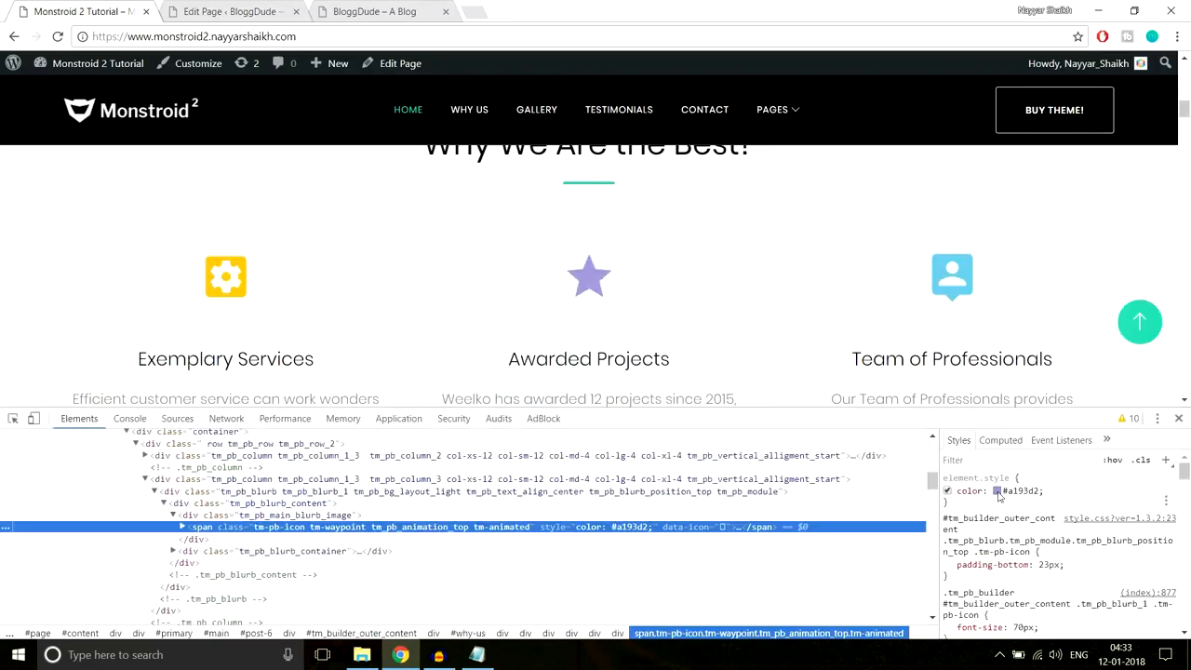
{"action": "left_click", "coordinate": [1014, 492]}
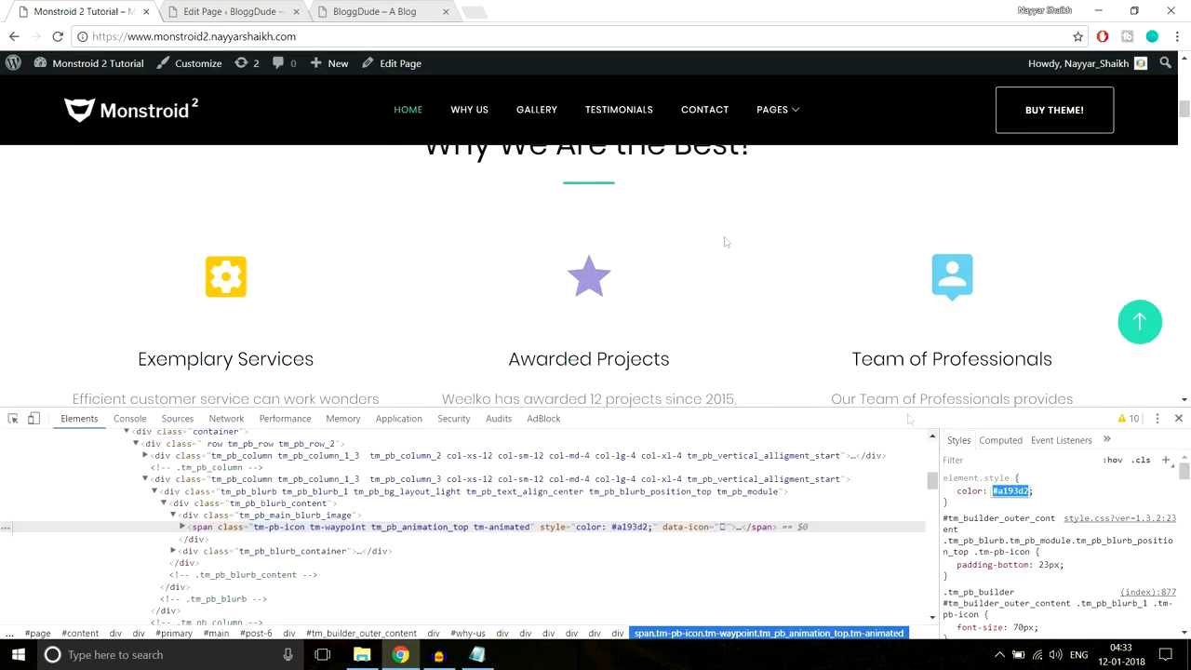
{"action": "left_click", "coordinate": [228, 11]}
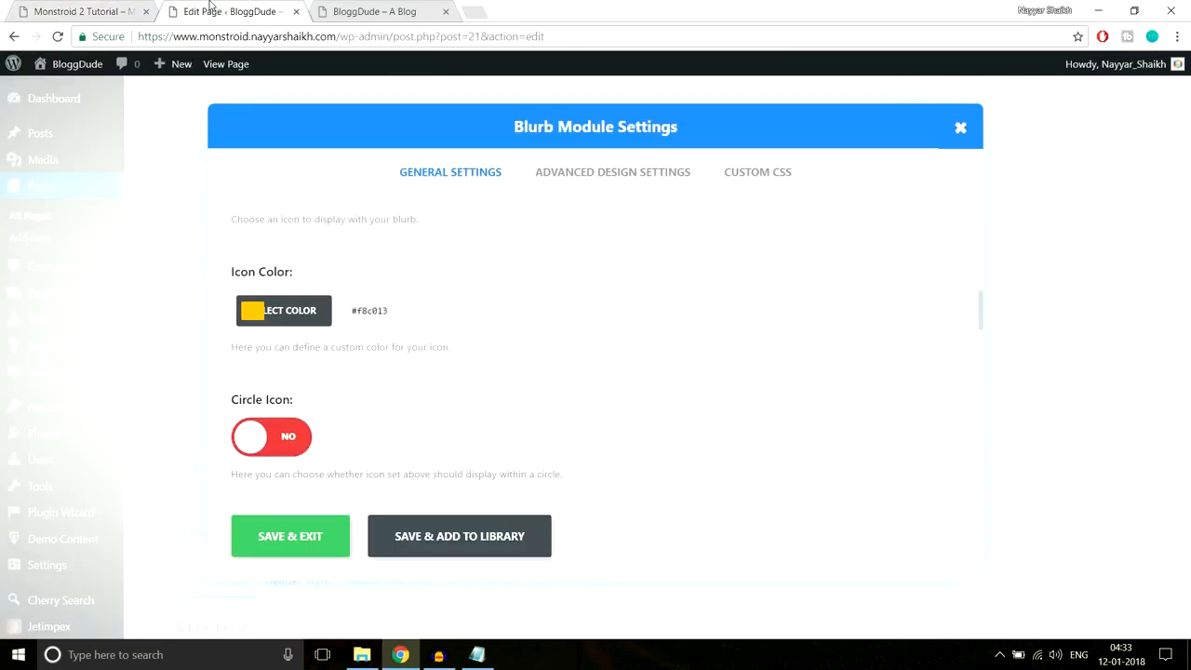
{"action": "left_click", "coordinate": [257, 310]}
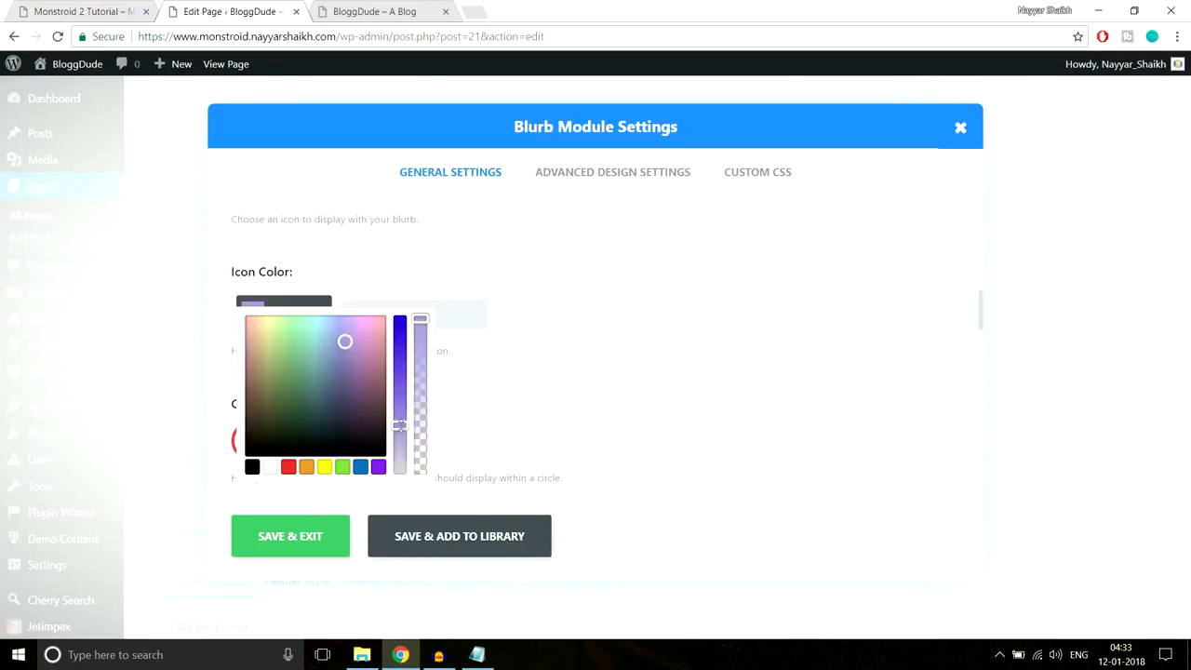
{"action": "left_click", "coordinate": [547, 358]}
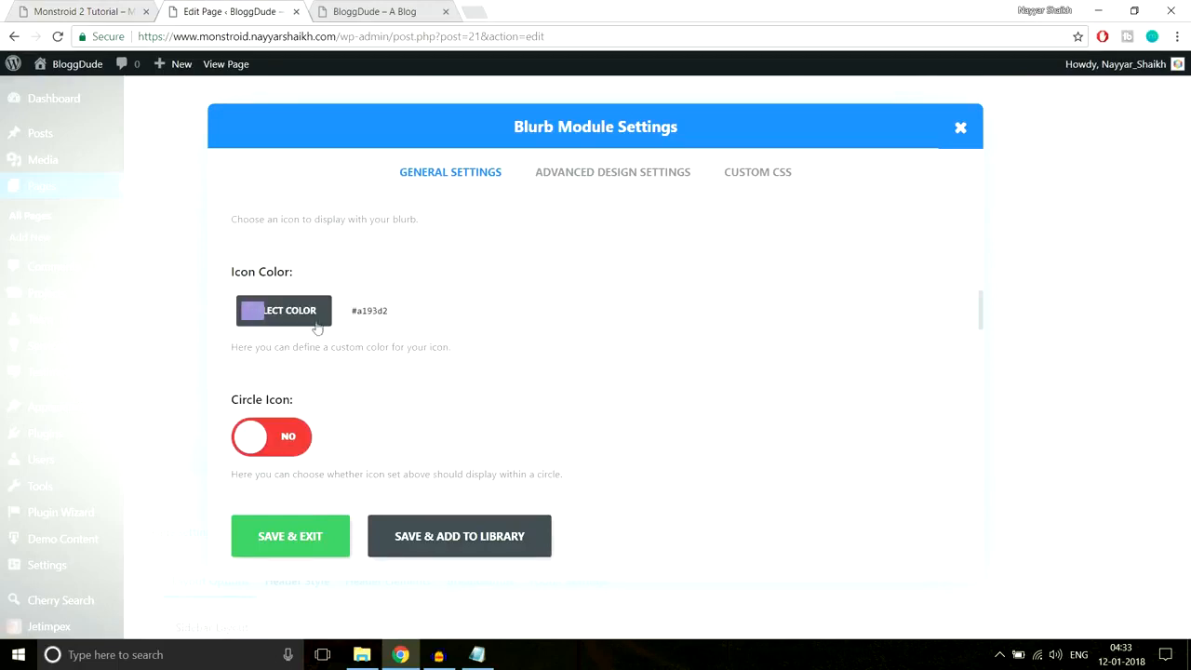
{"action": "scroll", "coordinate": [638, 379], "scroll_direction": "down", "scroll_amount": 4}
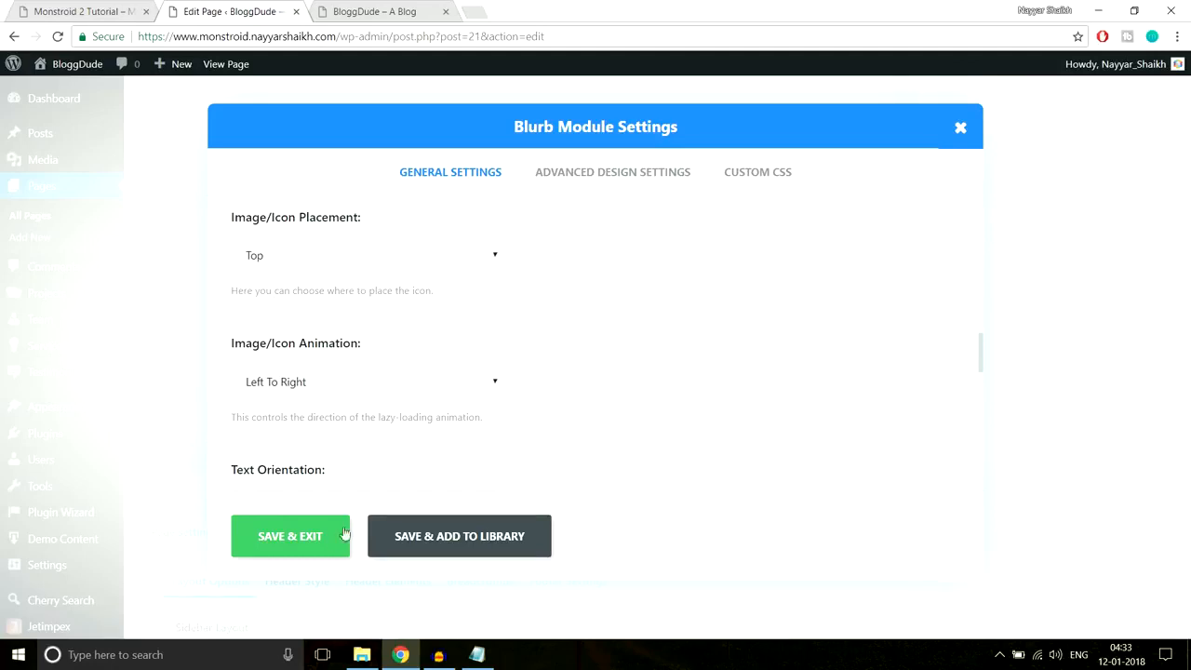
{"action": "left_click", "coordinate": [320, 543]}
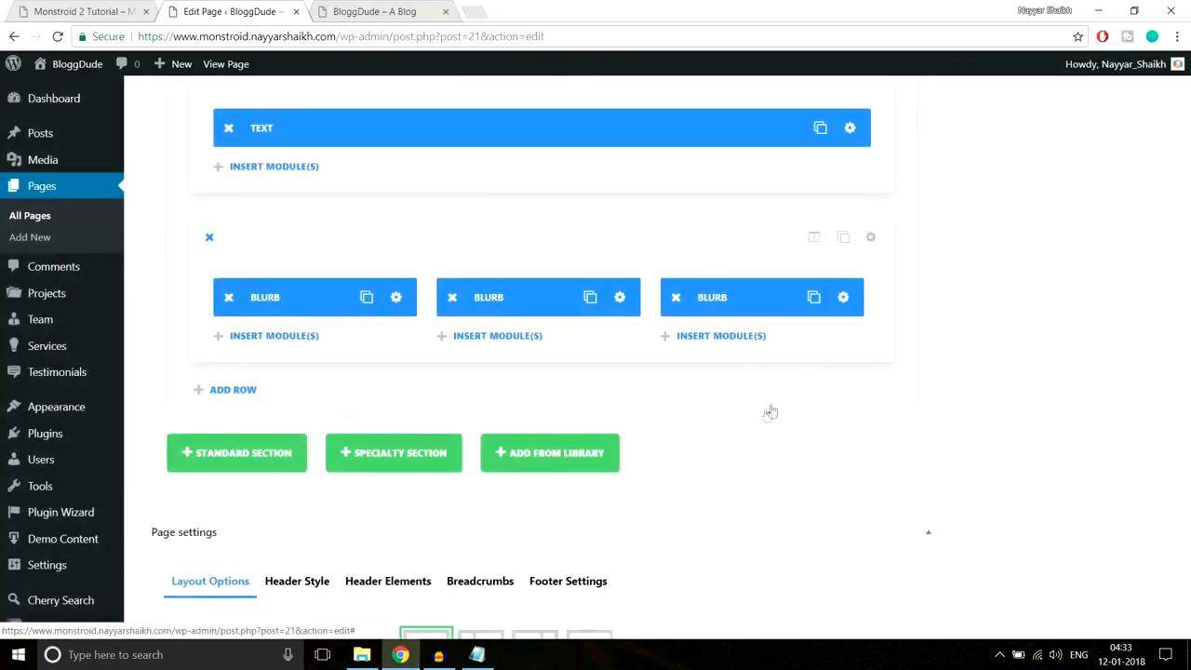
{"action": "left_click", "coordinate": [832, 298]}
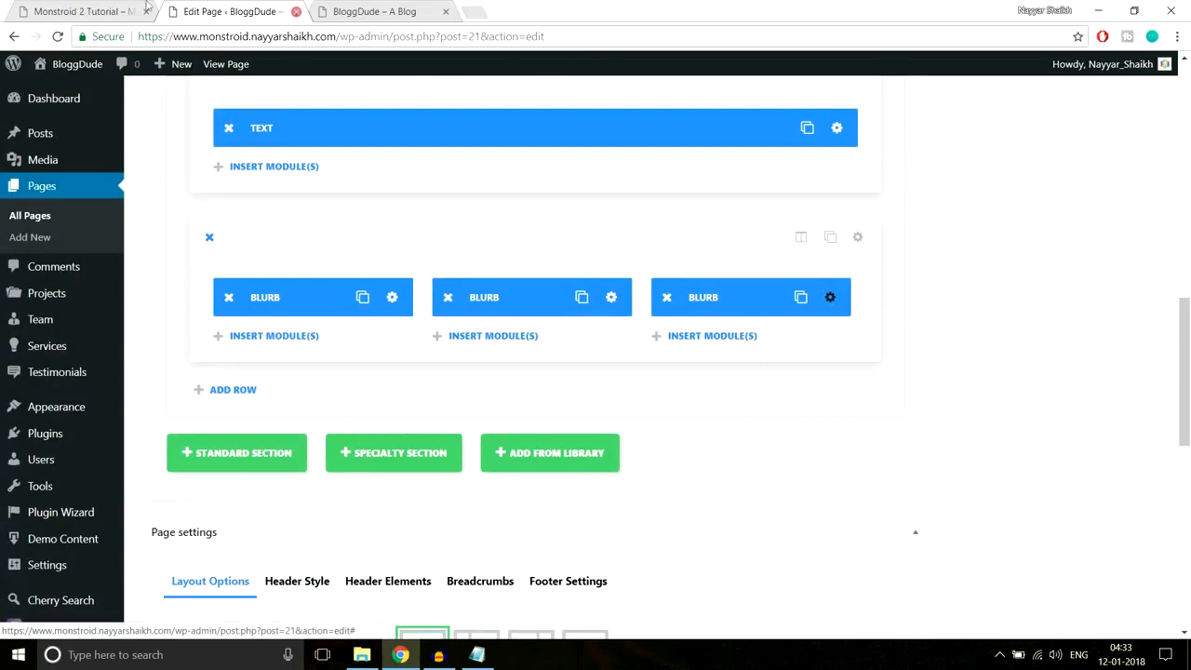
- Inspect the reference team icon to find its colour value #6bc4e3
{"action": "left_click", "coordinate": [53, 7]}
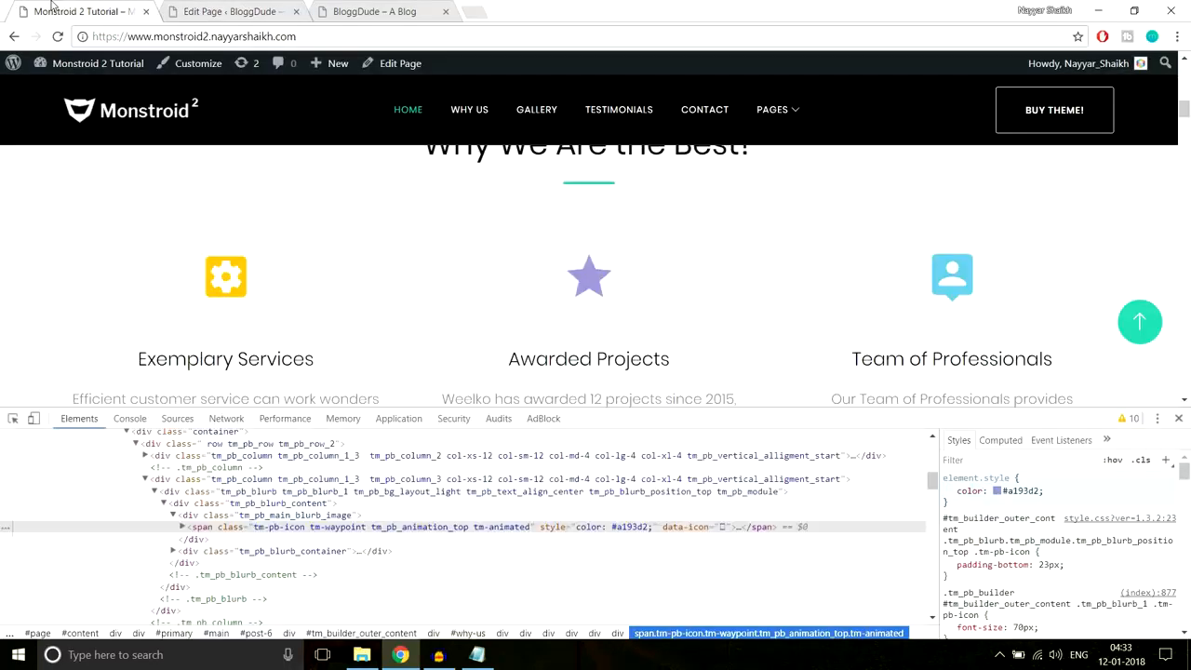
{"action": "right_click", "coordinate": [965, 267]}
{"action": "left_click", "coordinate": [1018, 456]}
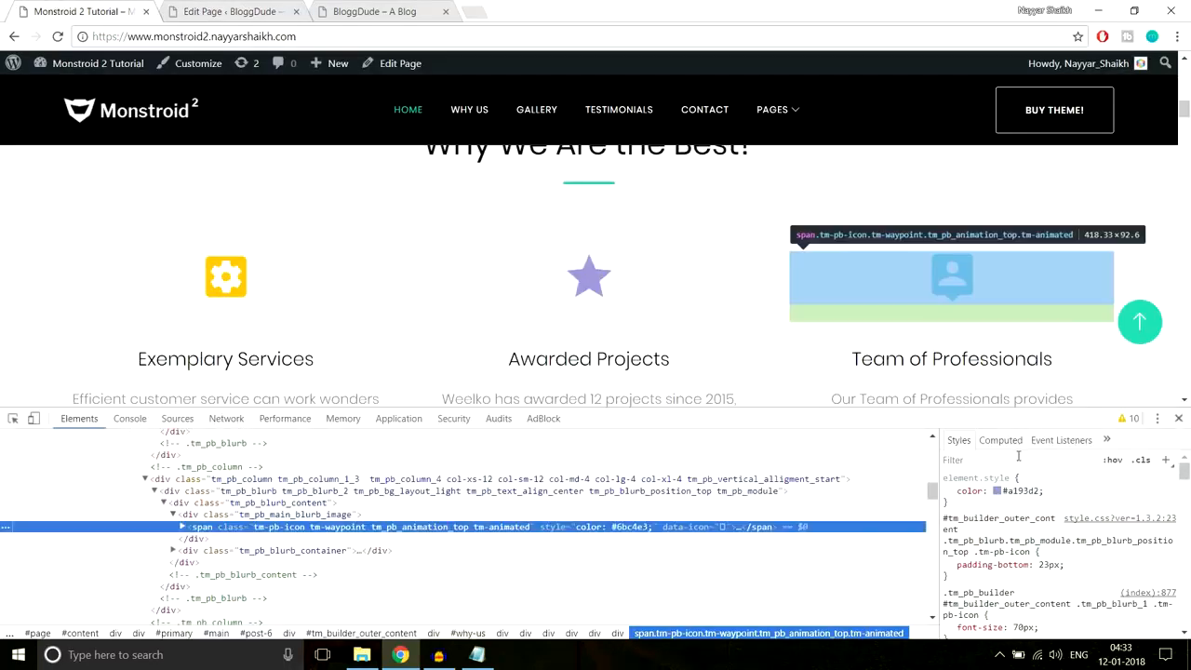
{"action": "left_click", "coordinate": [1029, 490]}
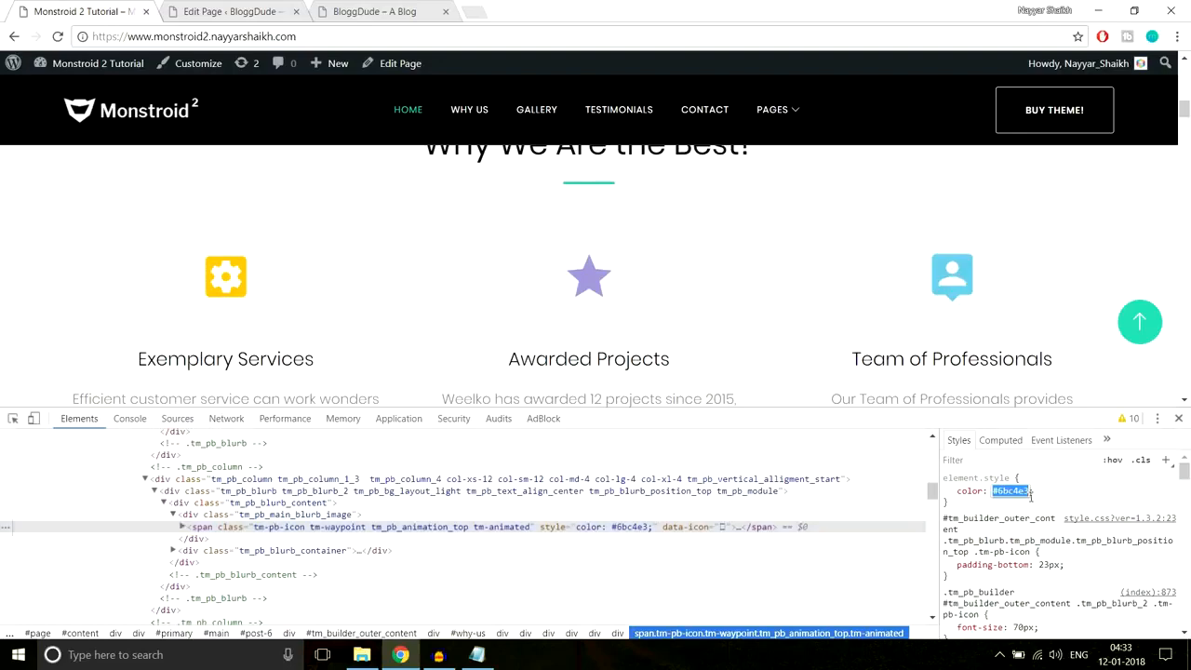
- Pick a new icon for the third blurb, give it the light-blue colour, and save
{"action": "left_click", "coordinate": [223, 11]}
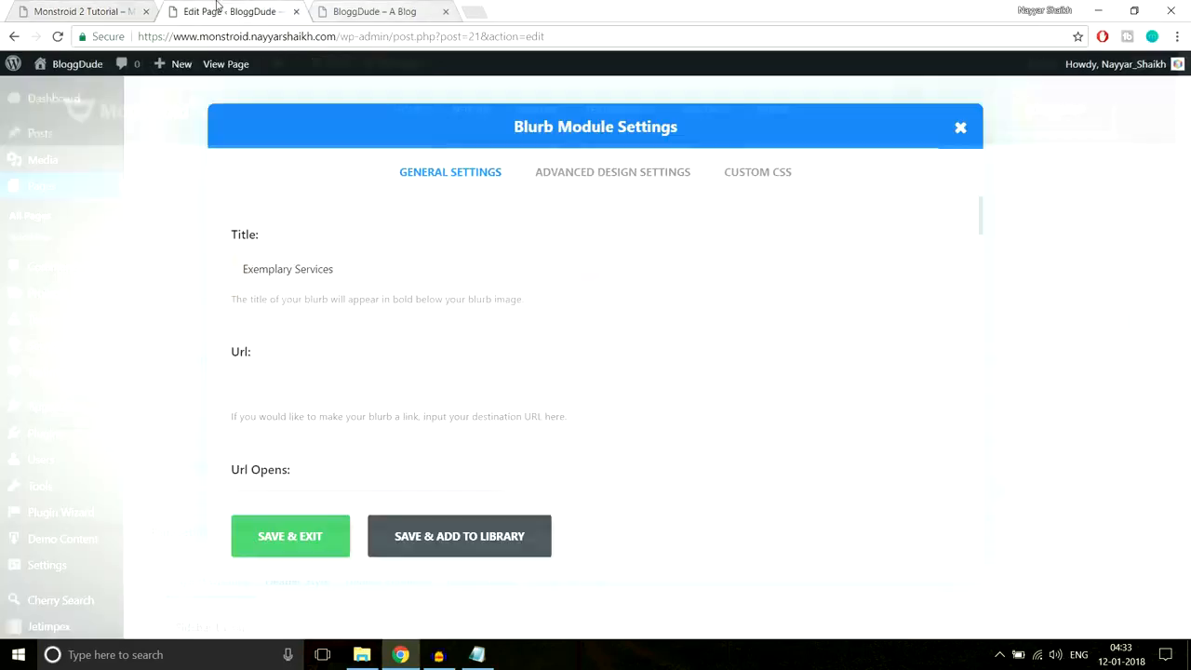
{"action": "scroll", "coordinate": [558, 376], "scroll_direction": "down", "scroll_amount": 5}
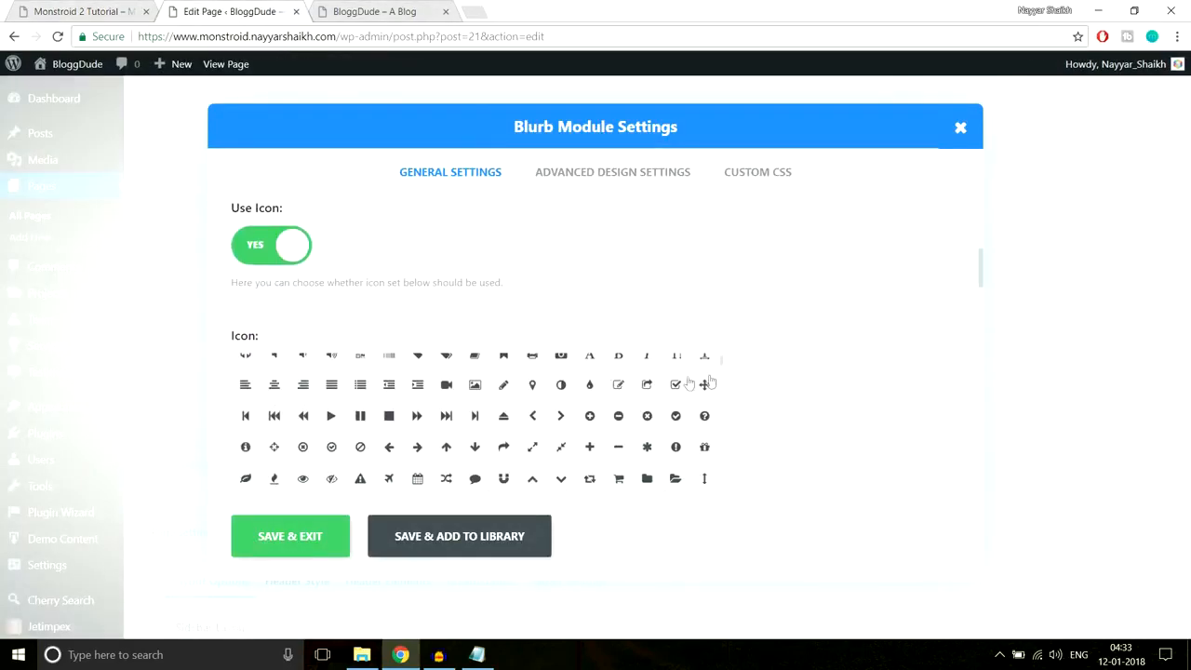
{"action": "scroll", "coordinate": [911, 386], "scroll_direction": "up", "scroll_amount": 1}
{"action": "scroll", "coordinate": [903, 381], "scroll_direction": "down", "scroll_amount": 2}
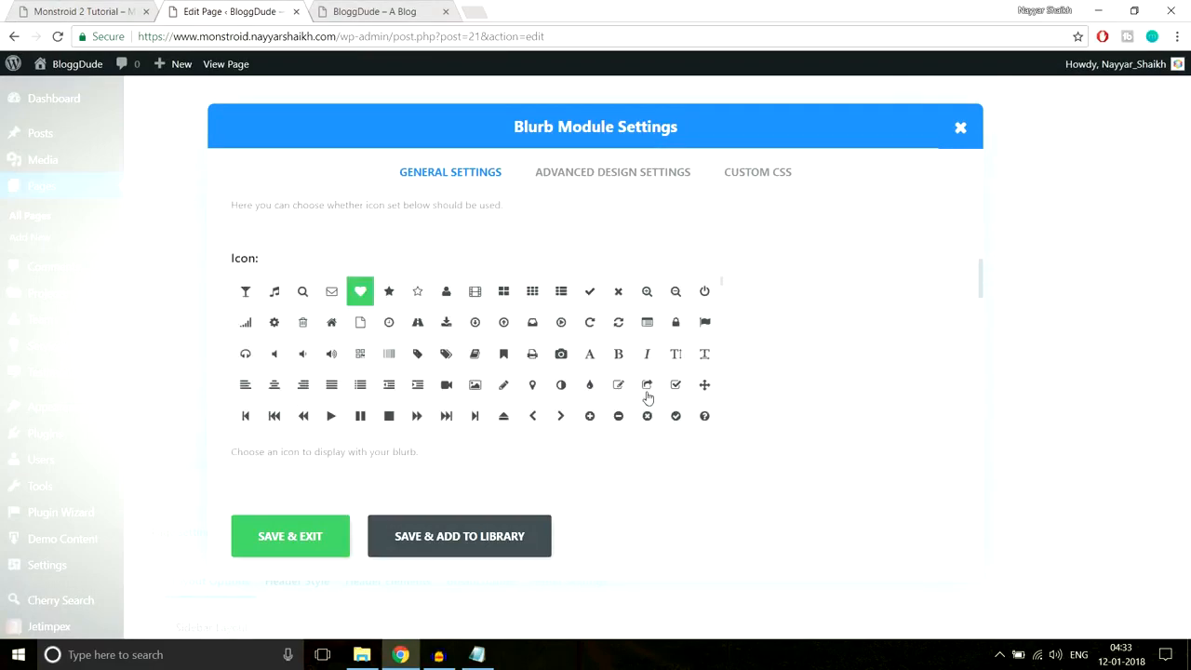
{"action": "left_click", "coordinate": [651, 327]}
{"action": "scroll", "coordinate": [837, 355], "scroll_direction": "down", "scroll_amount": 3}
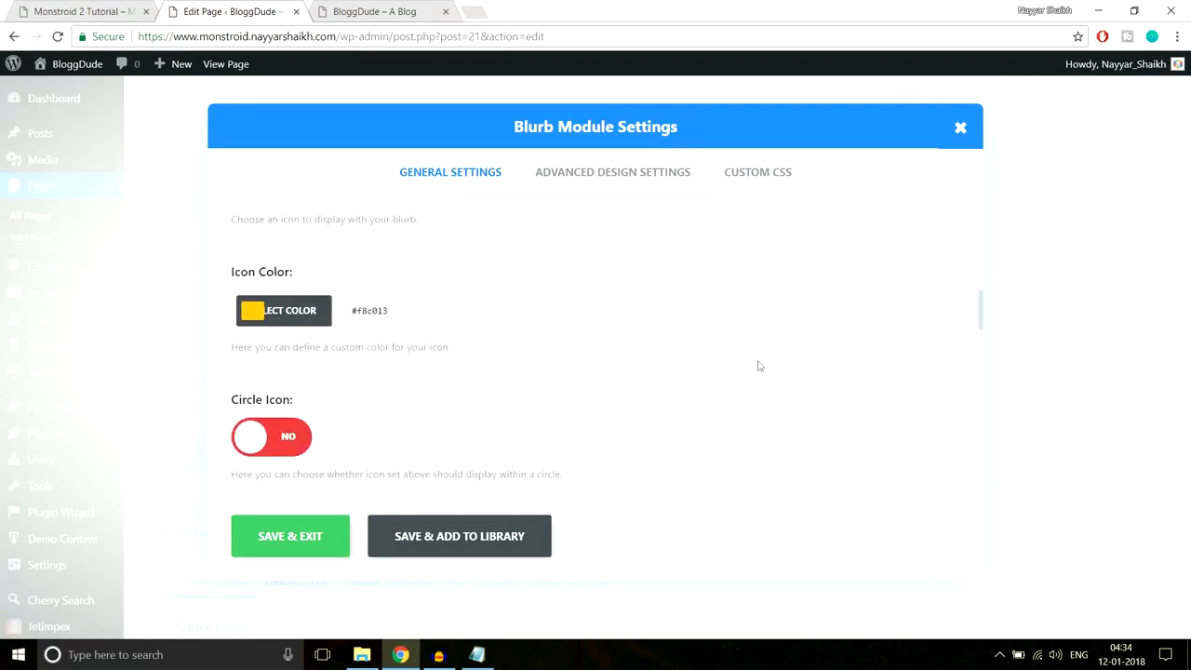
{"action": "left_click", "coordinate": [253, 309]}
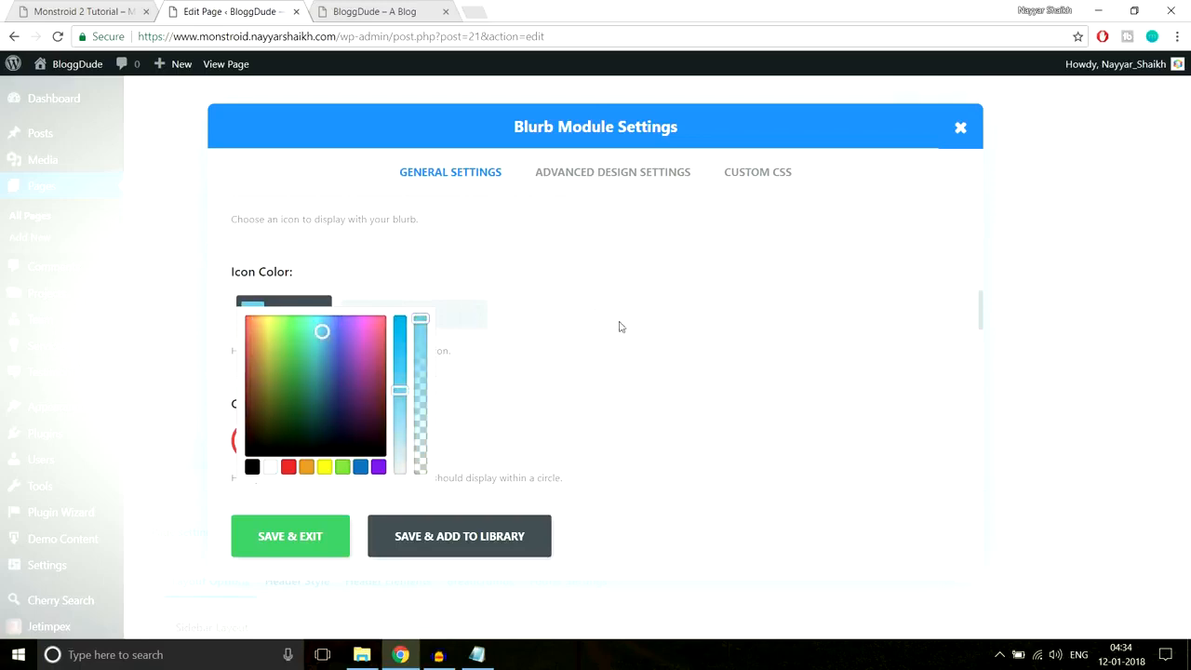
{"action": "scroll", "coordinate": [623, 329], "scroll_direction": "down", "scroll_amount": 3}
{"action": "left_click", "coordinate": [316, 531]}
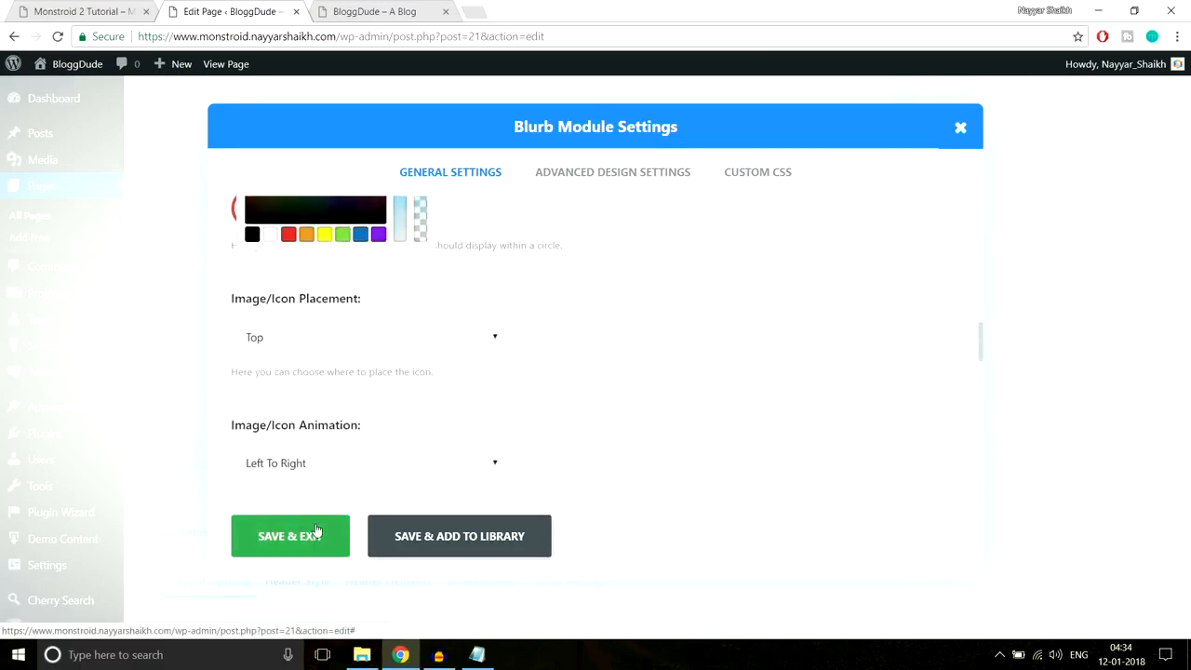
{"action": "scroll", "coordinate": [876, 361], "scroll_direction": "up", "scroll_amount": 2}
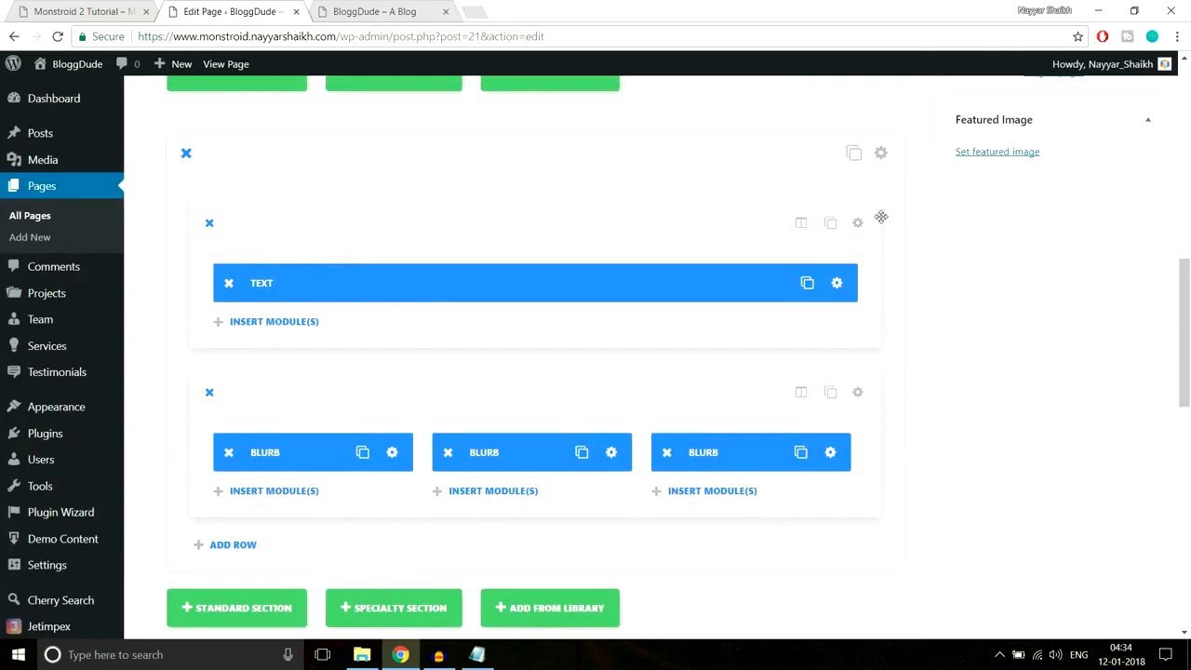
{"action": "left_click", "coordinate": [74, 10]}
- Close DevTools and check the Why We Are the Best? heading on the live site
{"action": "left_click", "coordinate": [1178, 417]}
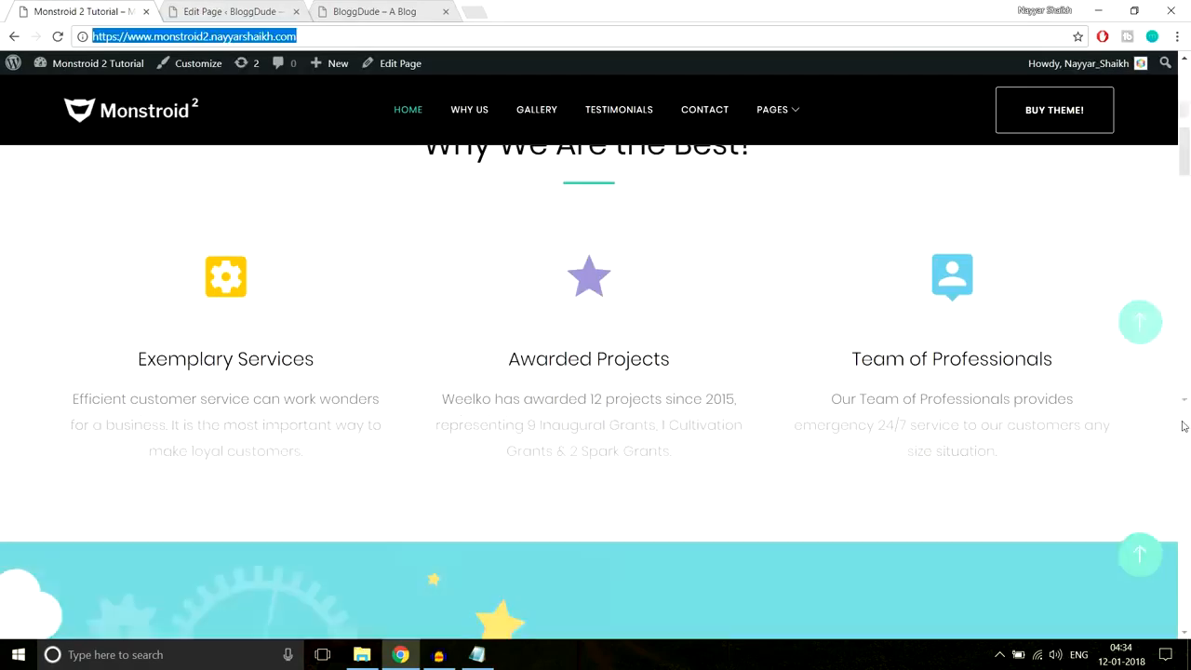
{"action": "left_click", "coordinate": [381, 8]}
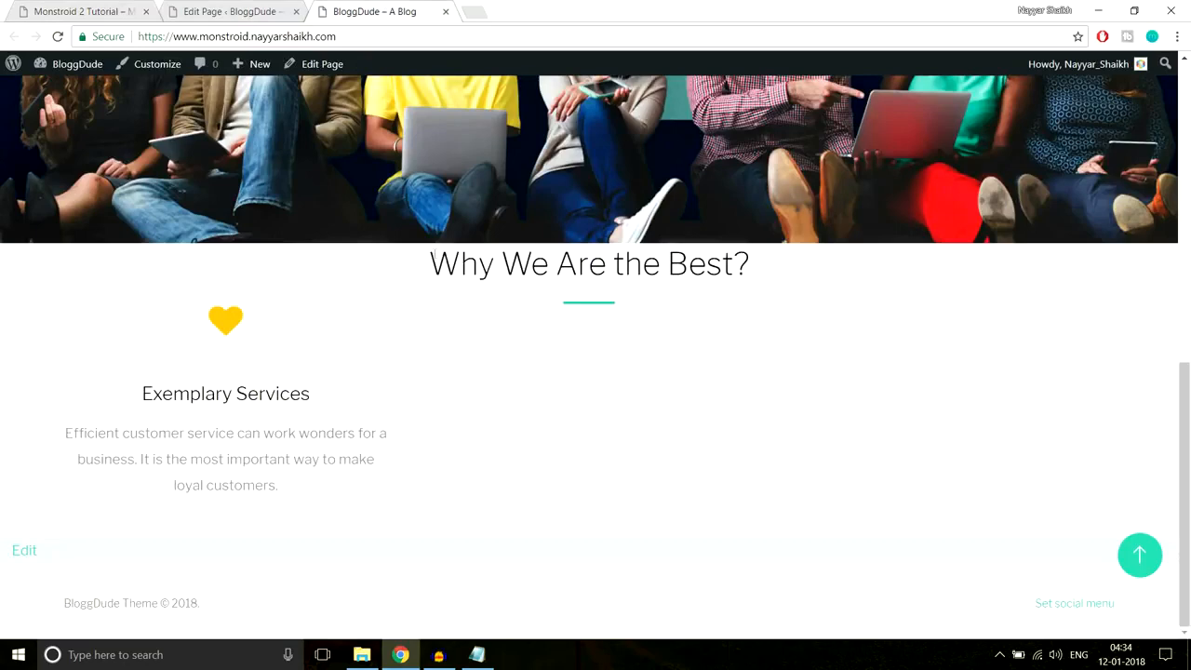
{"action": "left_click_drag", "start_coordinate": [429, 263], "coordinate": [753, 266]}
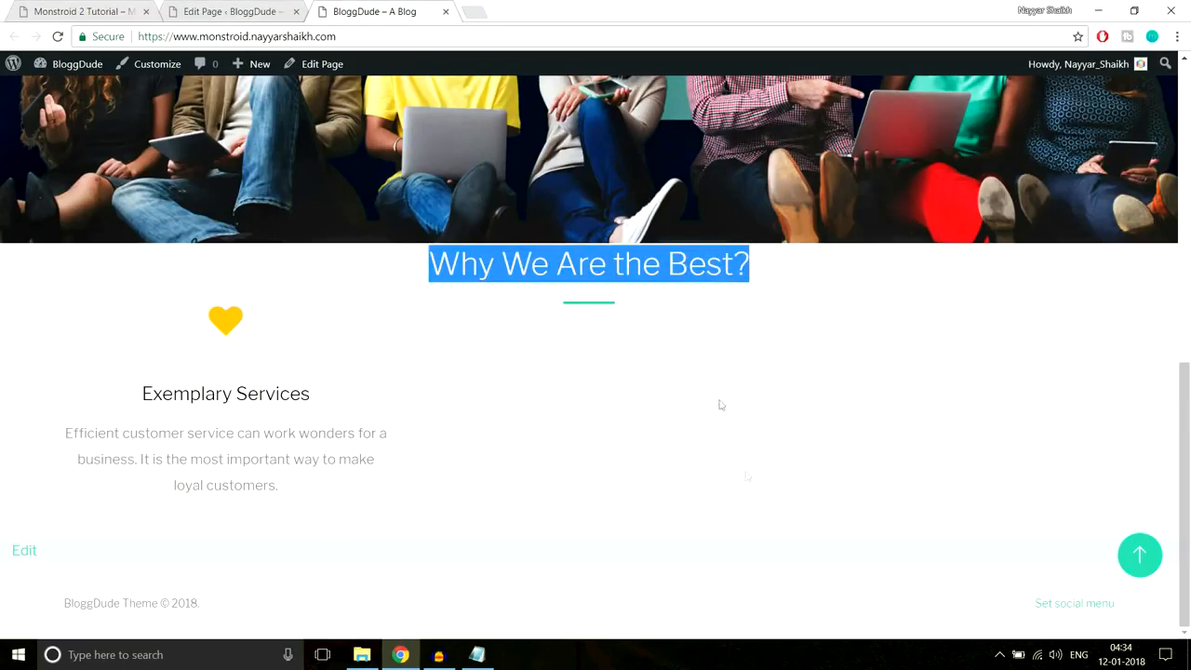
{"action": "left_click", "coordinate": [228, 7]}
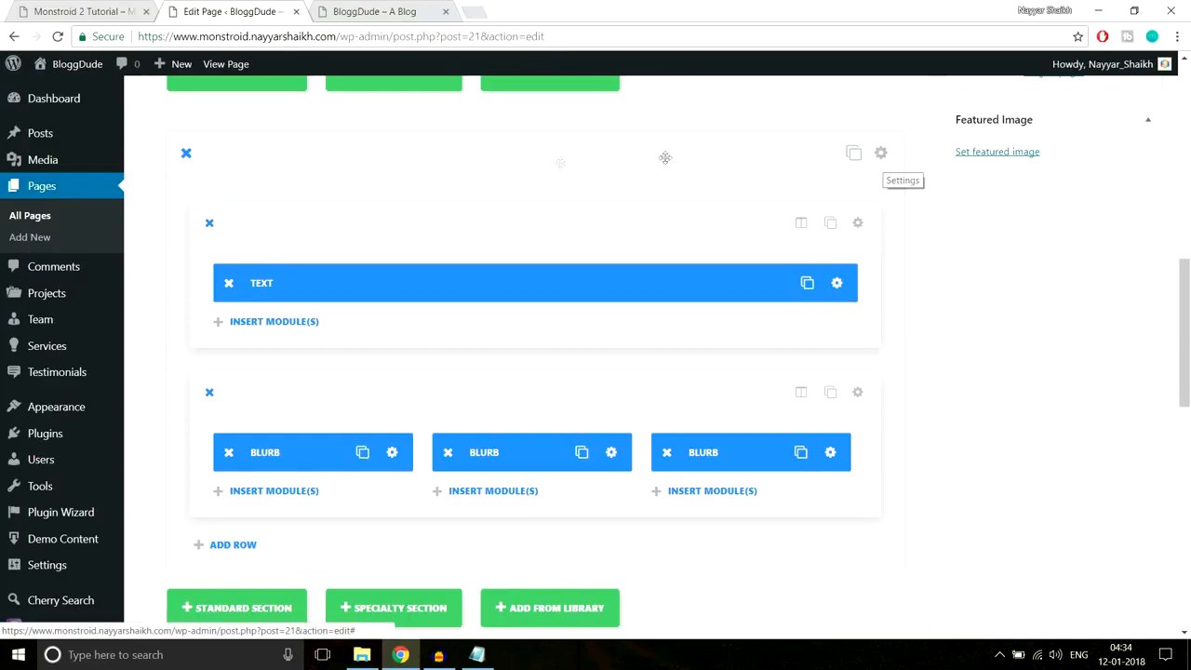
- Set the section's Custom Padding to 90px top and 70px bottom, then Save & Exit
{"action": "left_click", "coordinate": [881, 154]}
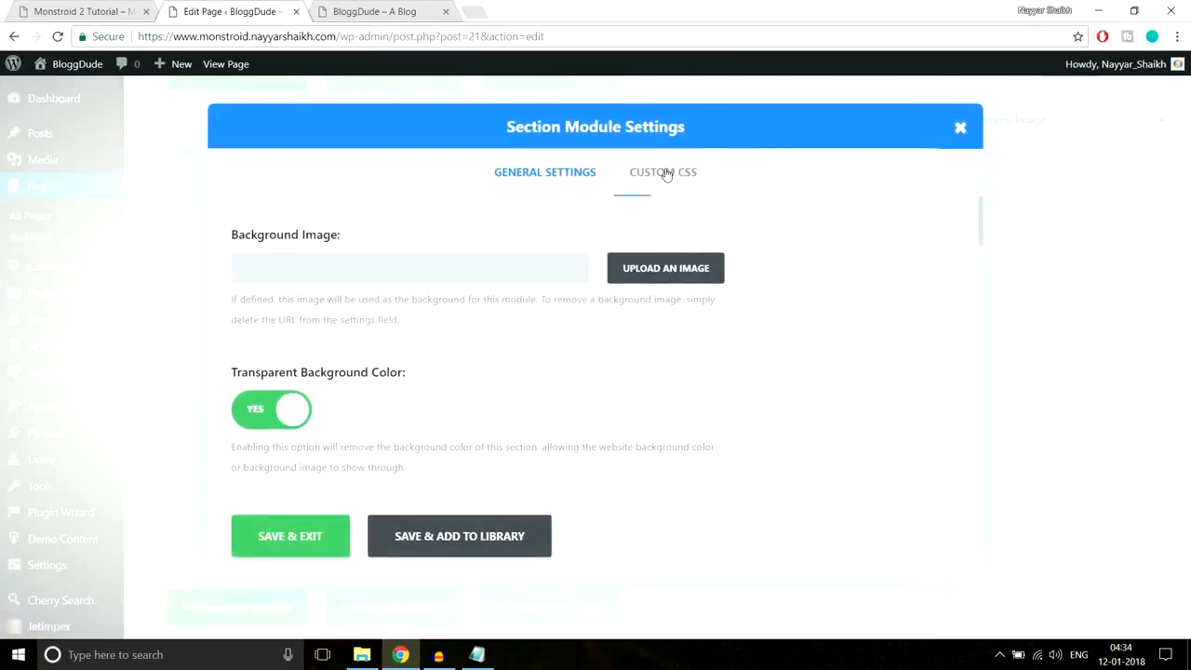
{"action": "scroll", "coordinate": [666, 359], "scroll_direction": "down", "scroll_amount": 5}
{"action": "scroll", "coordinate": [679, 372], "scroll_direction": "up", "scroll_amount": 4}
{"action": "scroll", "coordinate": [670, 362], "scroll_direction": "up", "scroll_amount": 3}
{"action": "scroll", "coordinate": [816, 396], "scroll_direction": "down", "scroll_amount": 1}
{"action": "scroll", "coordinate": [815, 397], "scroll_direction": "down", "scroll_amount": 10}
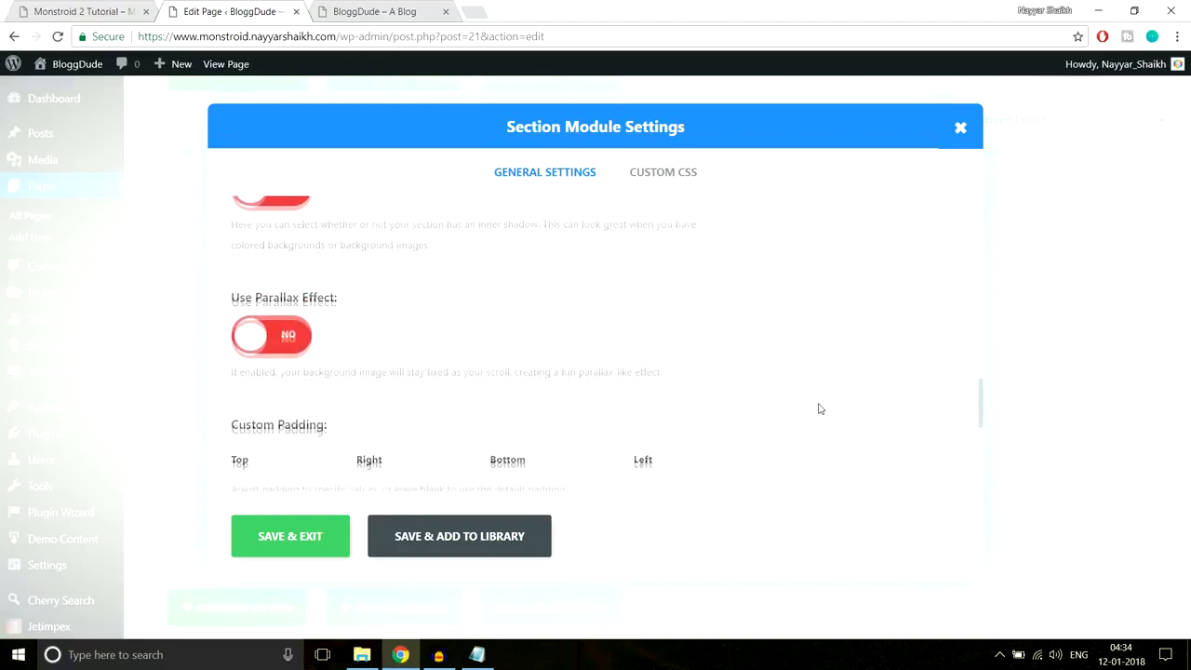
{"action": "scroll", "coordinate": [306, 335], "scroll_direction": "up", "scroll_amount": 2}
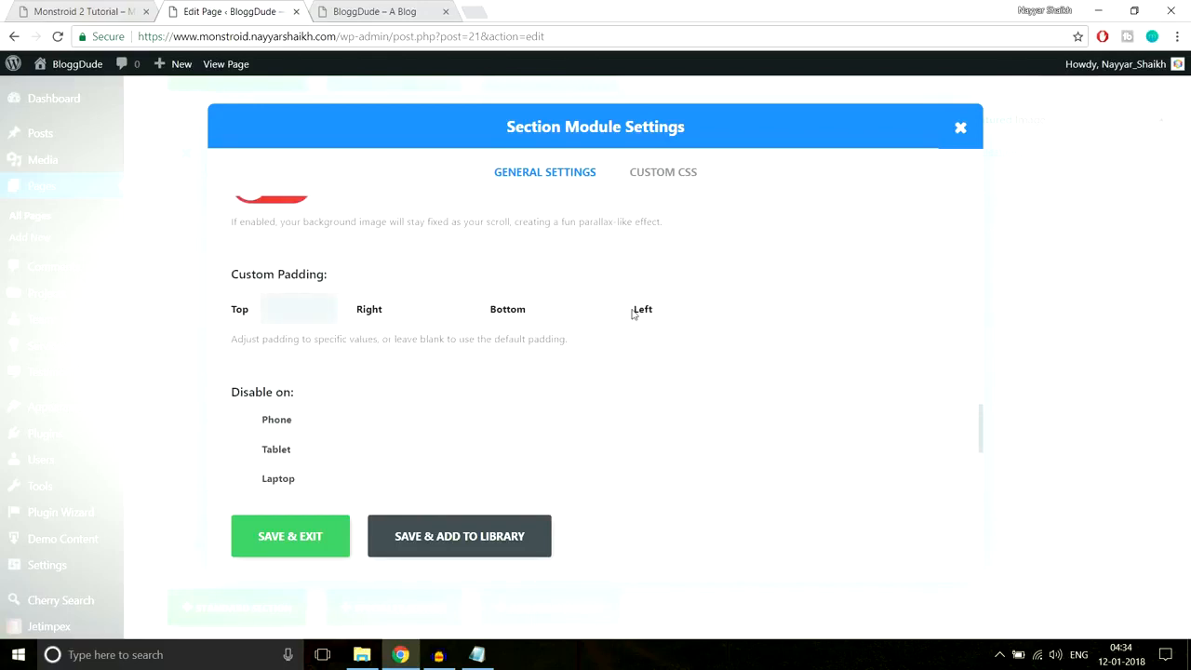
{"action": "type", "text": "px"}
{"action": "left_click", "coordinate": [718, 305]}
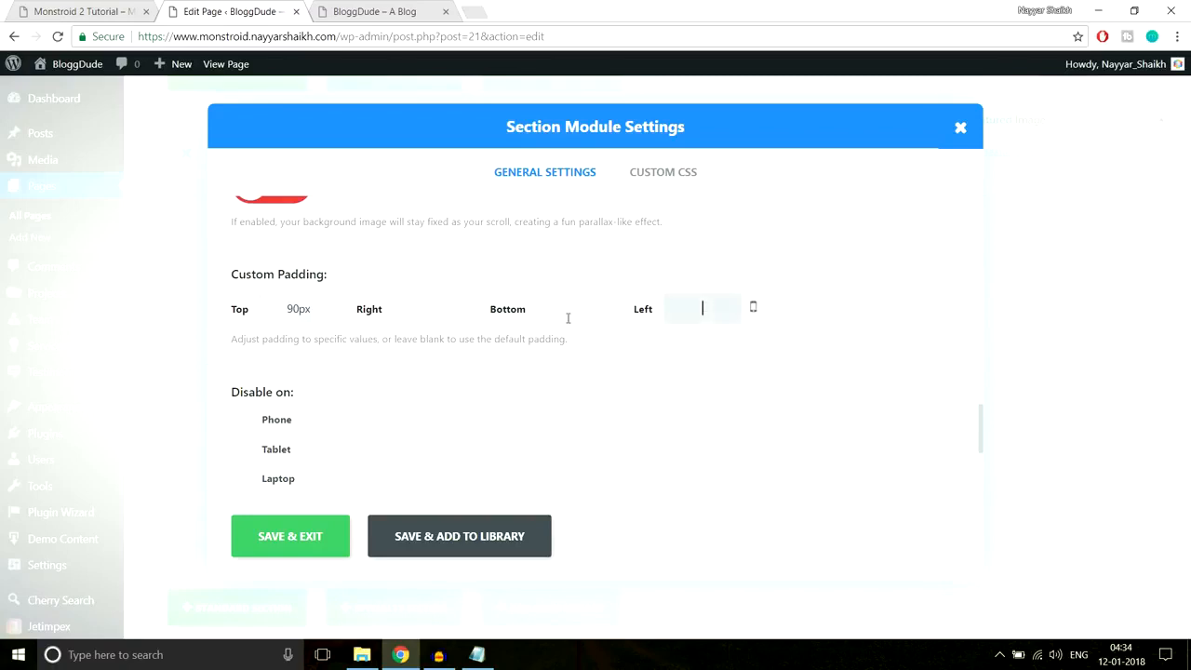
{"action": "left_click", "coordinate": [579, 323]}
{"action": "type", "text": "70px"}
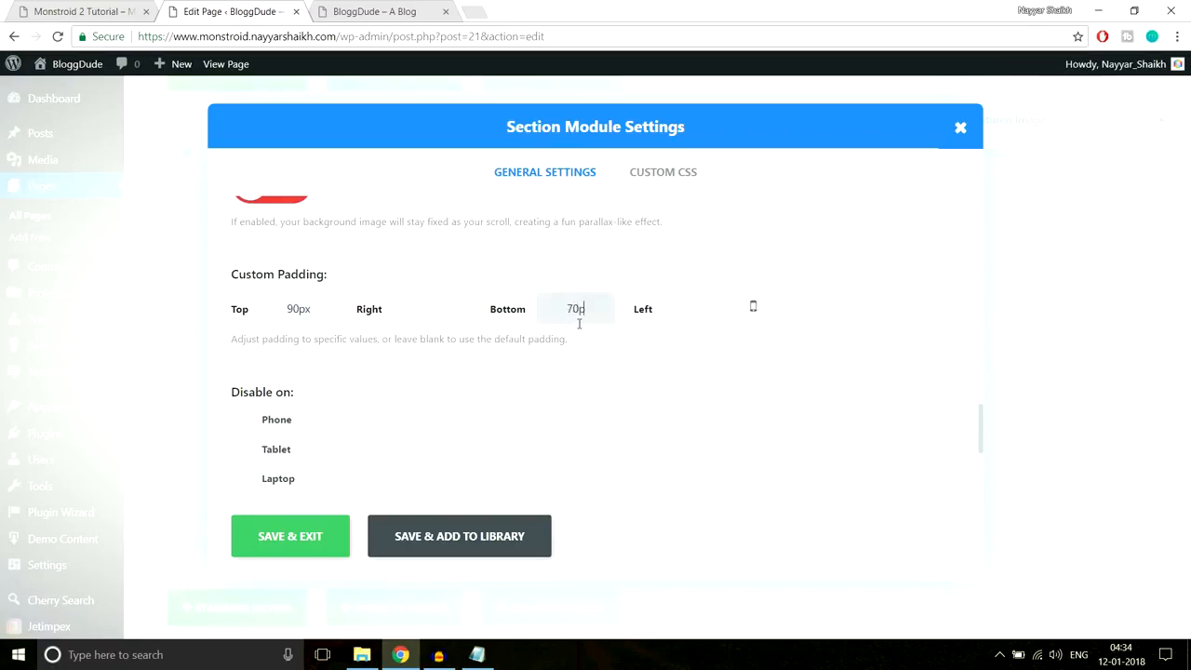
{"action": "left_click", "coordinate": [306, 536]}
- Check the padded section on the live BloggDude site, then go back to the editor
{"action": "left_click", "coordinate": [377, 11]}
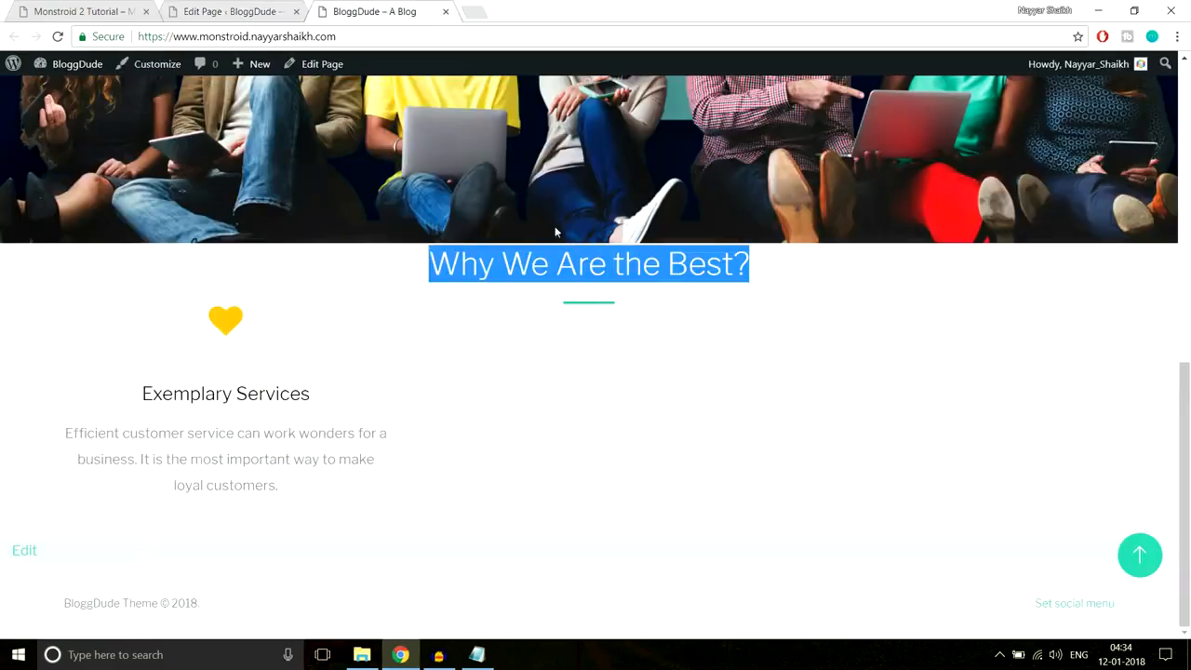
{"action": "left_click", "coordinate": [579, 321]}
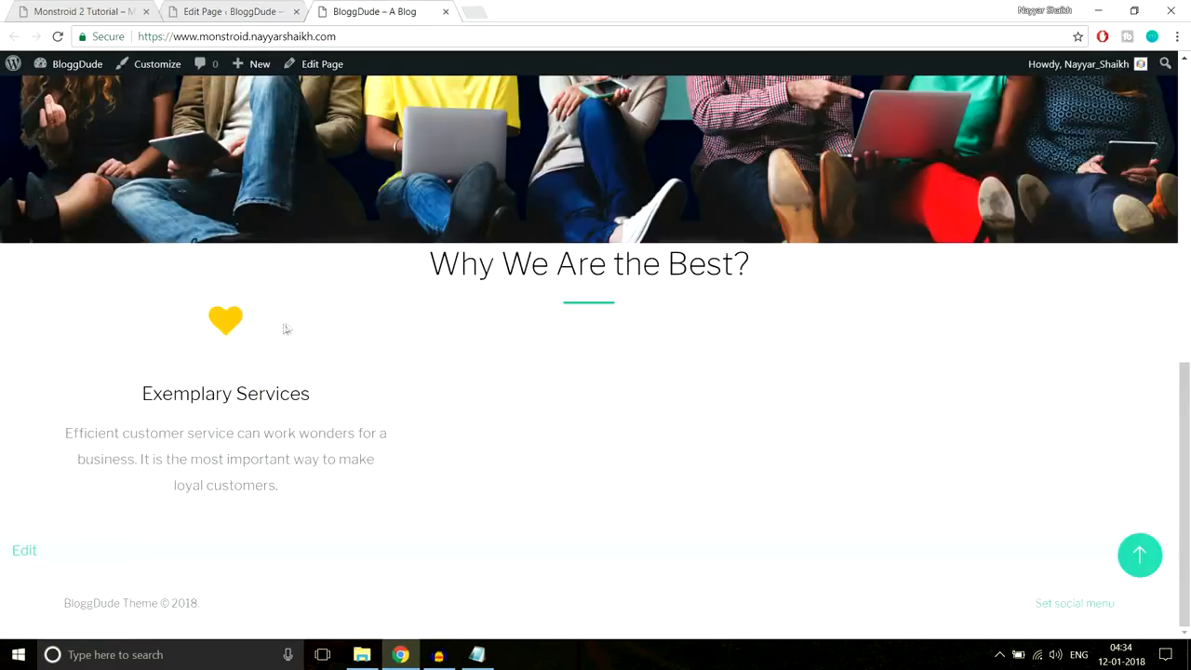
{"action": "left_click", "coordinate": [228, 12]}
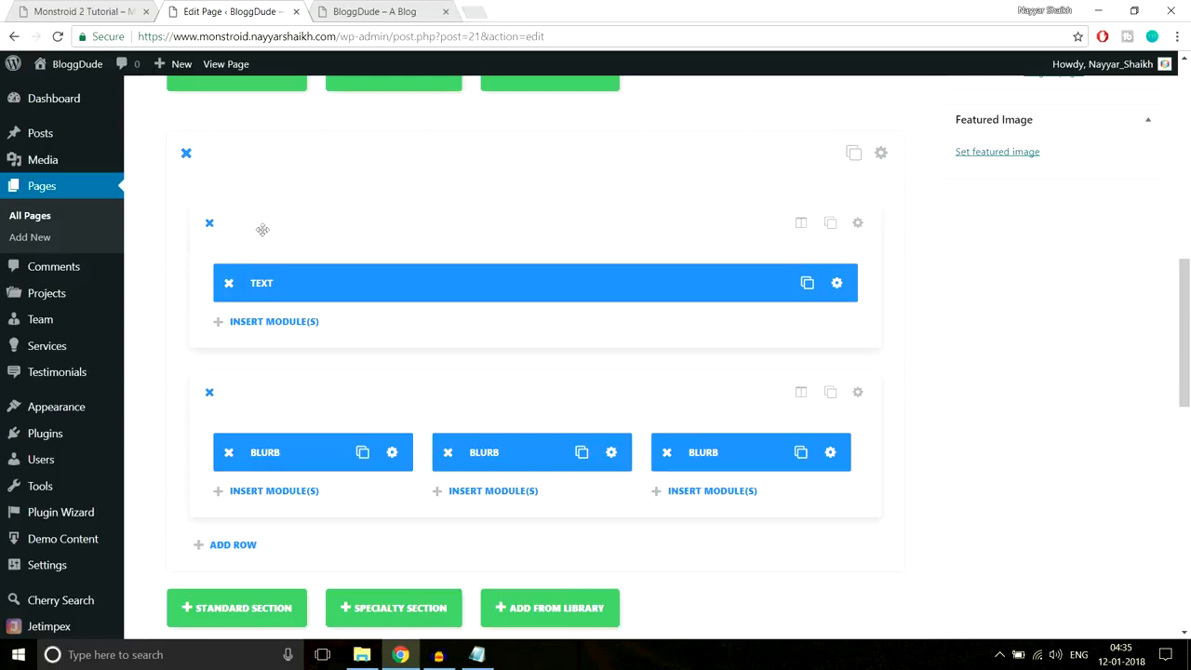
- Set the Text row's Custom Padding bottom to 40px, save the row, and update the homepage
{"action": "left_click", "coordinate": [858, 223]}
{"action": "scroll", "coordinate": [725, 351], "scroll_direction": "down", "scroll_amount": 4}
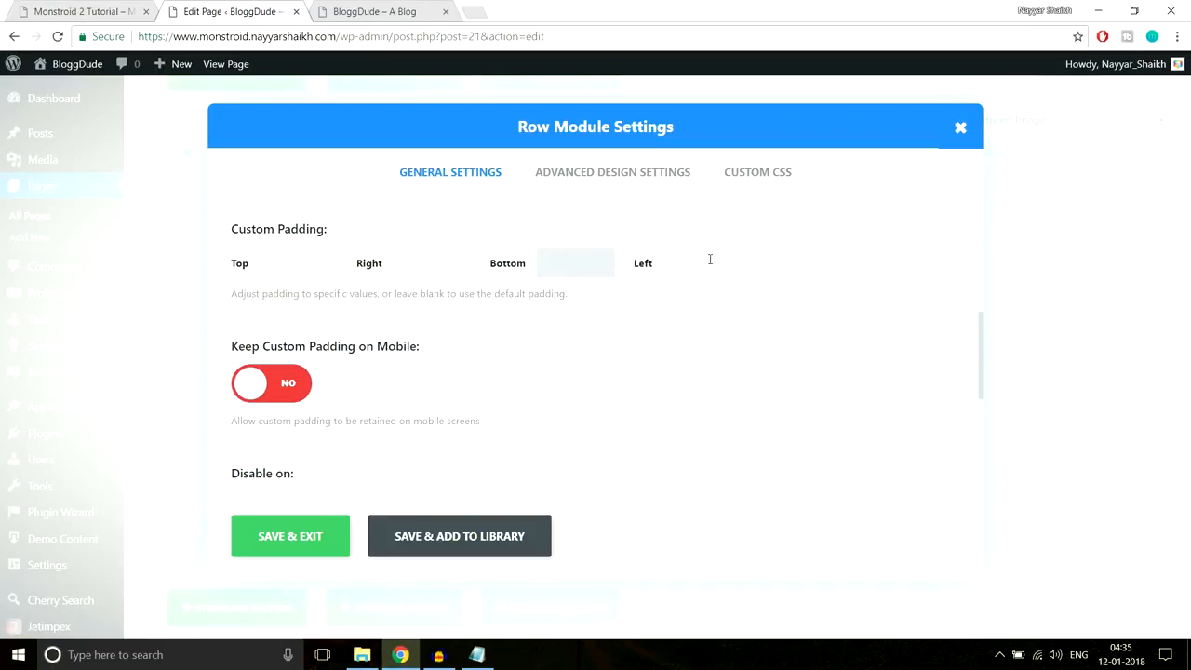
{"action": "type", "text": "px"}
{"action": "left_click", "coordinate": [307, 537]}
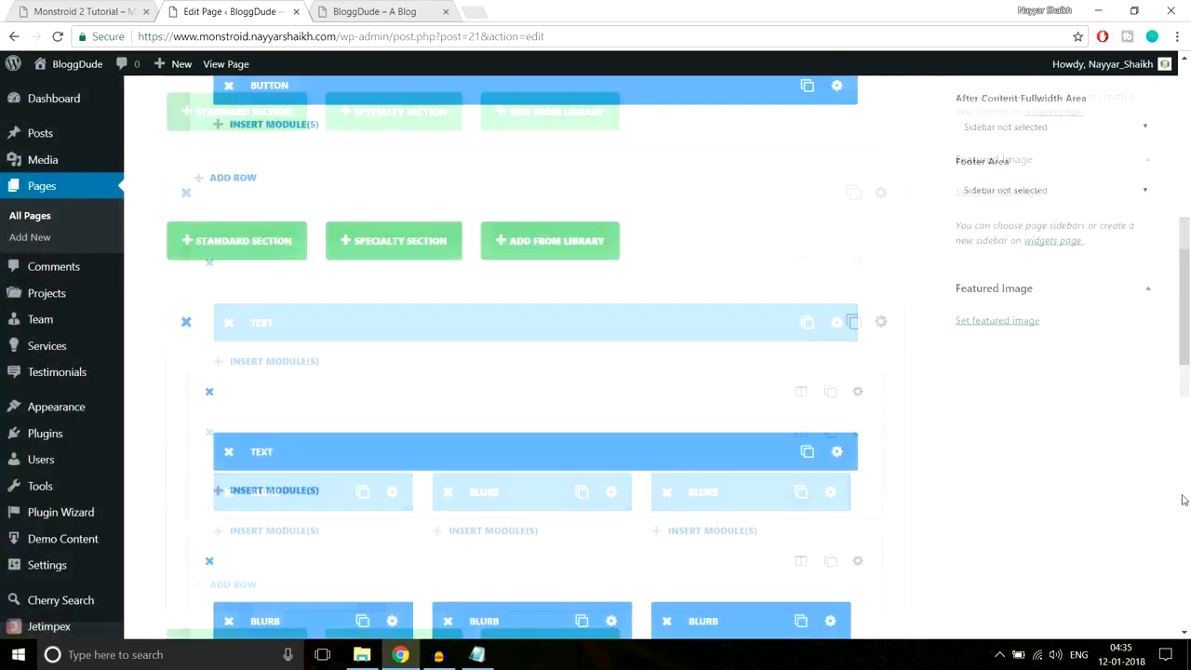
{"action": "scroll", "coordinate": [1183, 500], "scroll_direction": "up", "scroll_amount": 6}
{"action": "left_click", "coordinate": [1128, 363]}
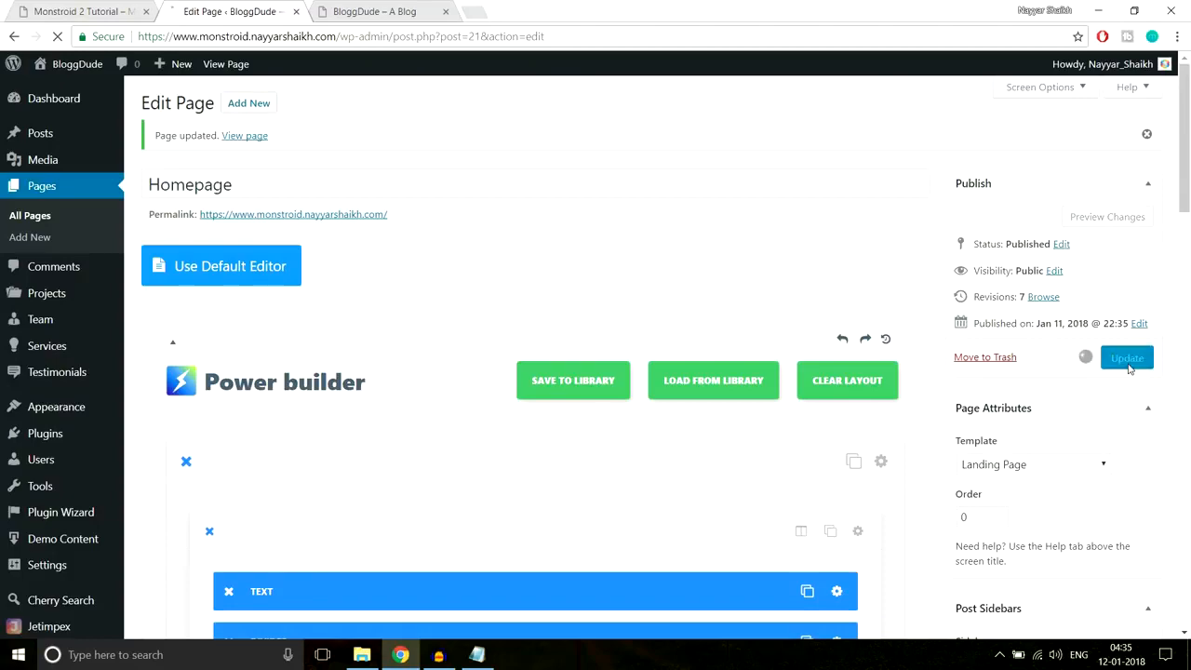
{"action": "left_click", "coordinate": [386, 12]}
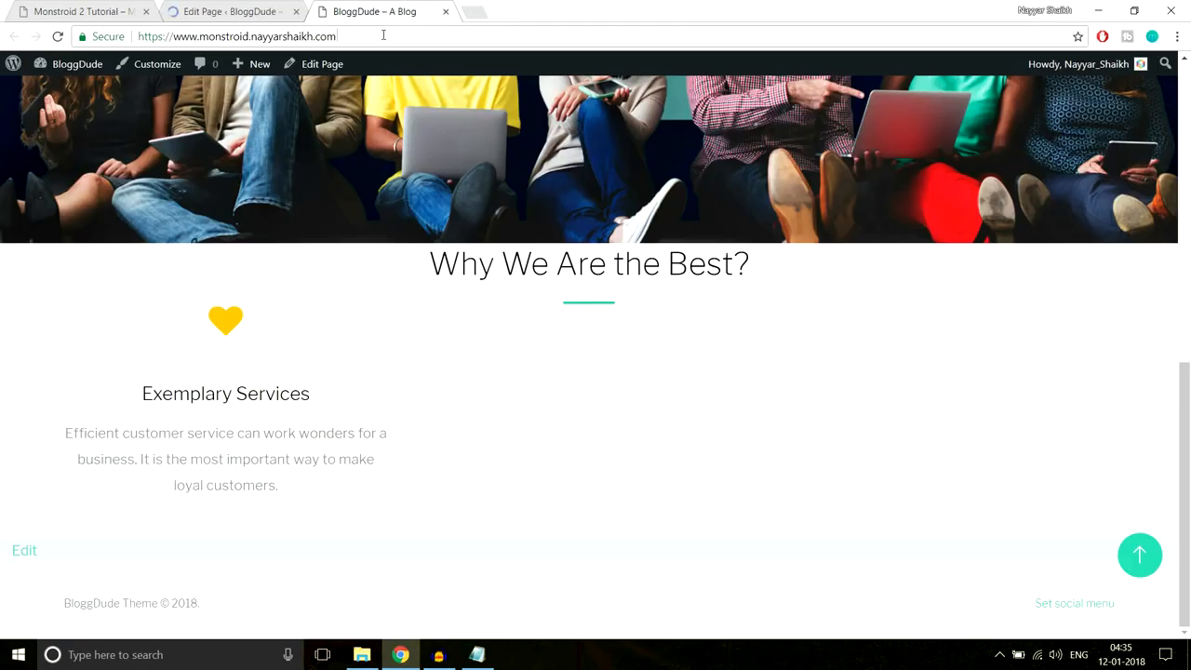
{"action": "left_click", "coordinate": [384, 35]}
{"action": "key", "text": "Return"}
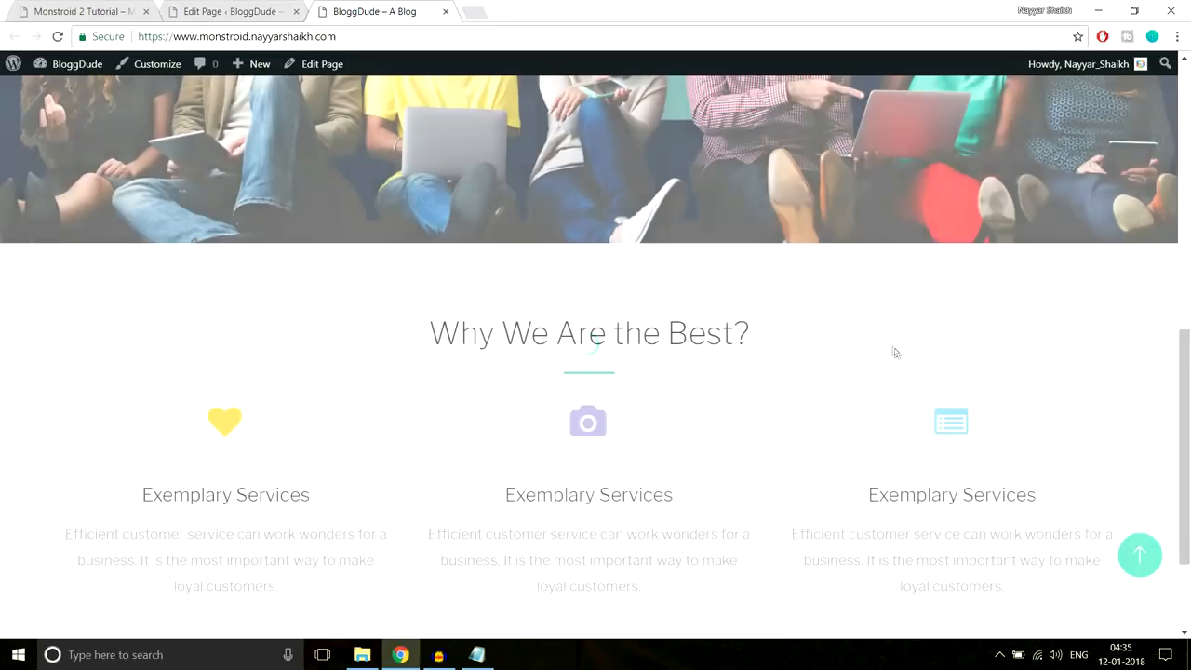
{"action": "scroll", "coordinate": [897, 358], "scroll_direction": "down", "scroll_amount": 1}
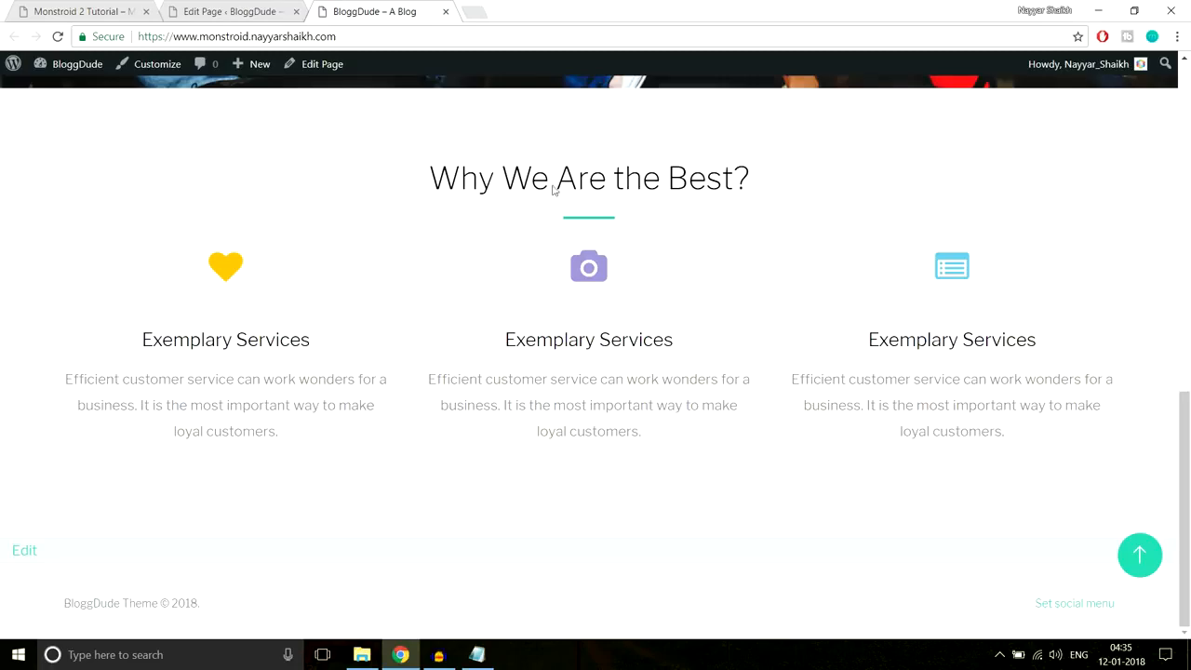
{"action": "left_click", "coordinate": [84, 12]}
{"action": "left_click", "coordinate": [268, 36]}
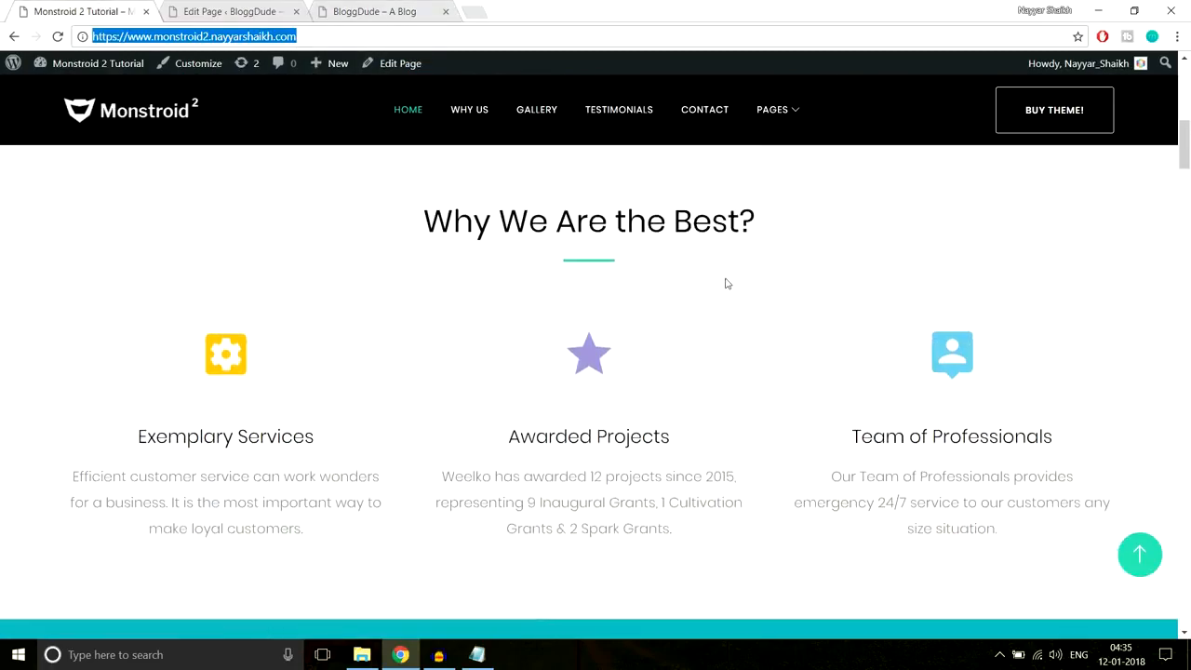
{"action": "left_click", "coordinate": [364, 8]}
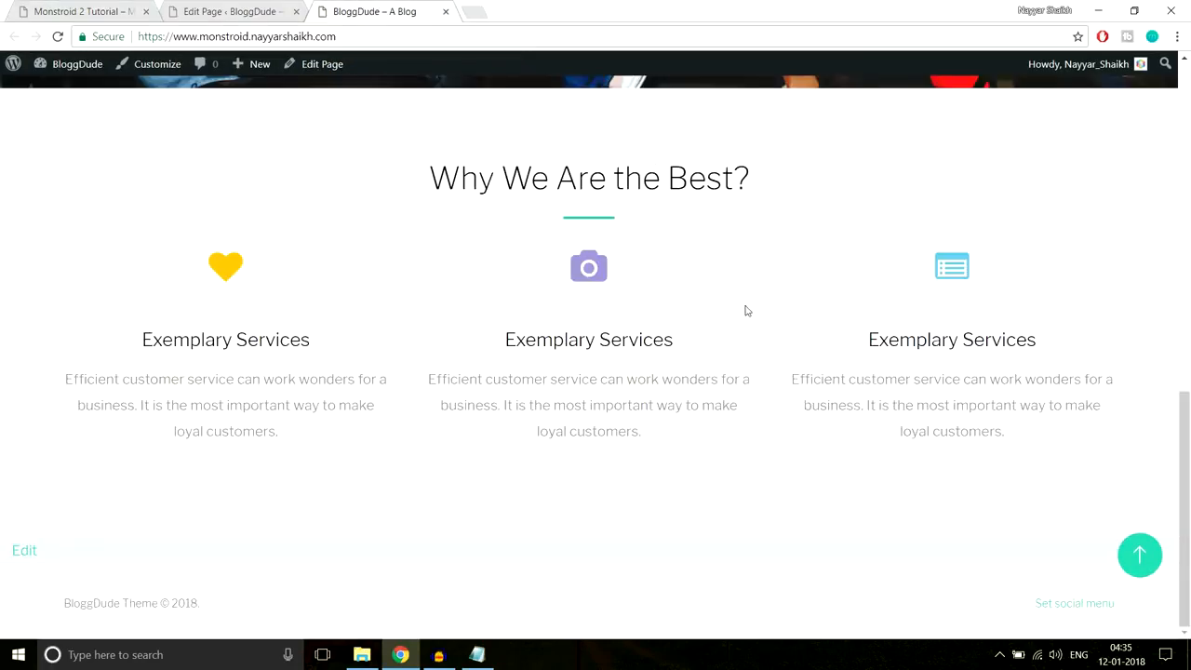
{"action": "scroll", "coordinate": [758, 344], "scroll_direction": "up", "scroll_amount": 5}
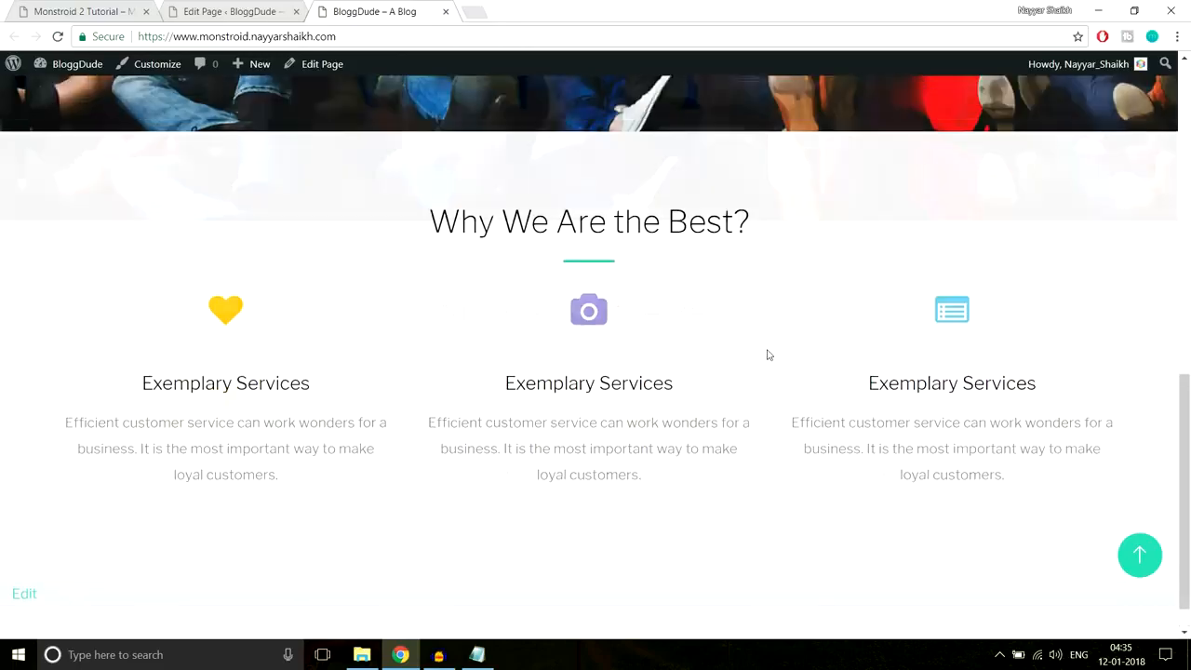
{"action": "scroll", "coordinate": [771, 376], "scroll_direction": "down", "scroll_amount": 3}
{"action": "scroll", "coordinate": [771, 380], "scroll_direction": "down", "scroll_amount": 3}
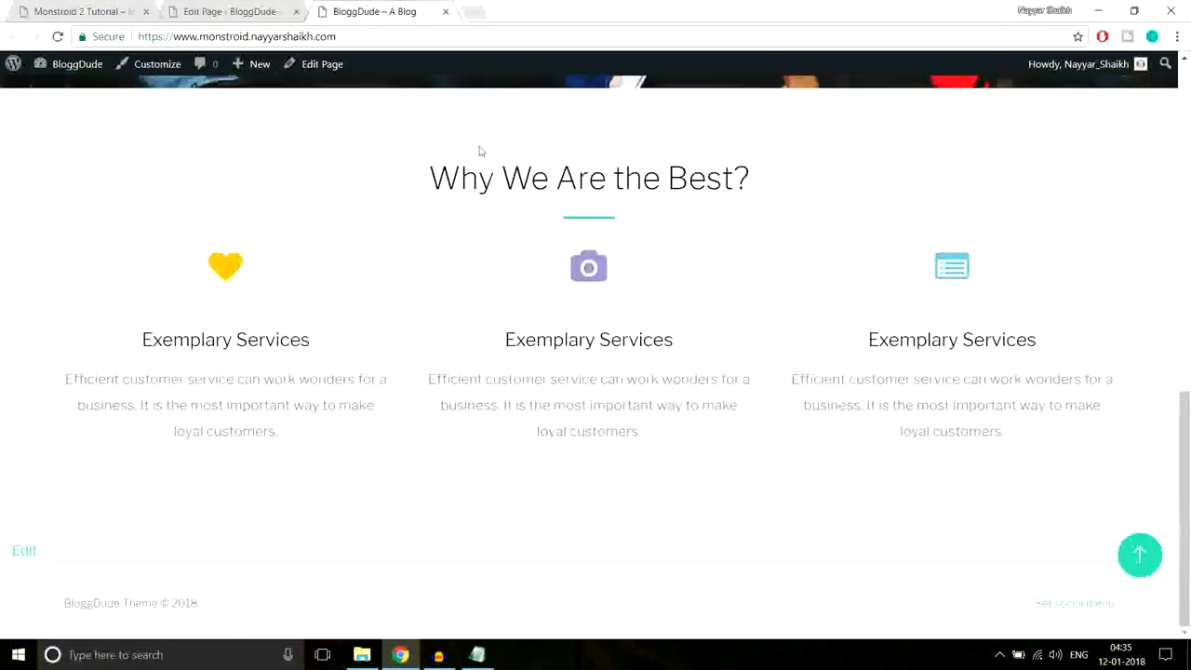
{"action": "left_click", "coordinate": [233, 11]}
{"action": "scroll", "coordinate": [778, 319], "scroll_direction": "down", "scroll_amount": 10}
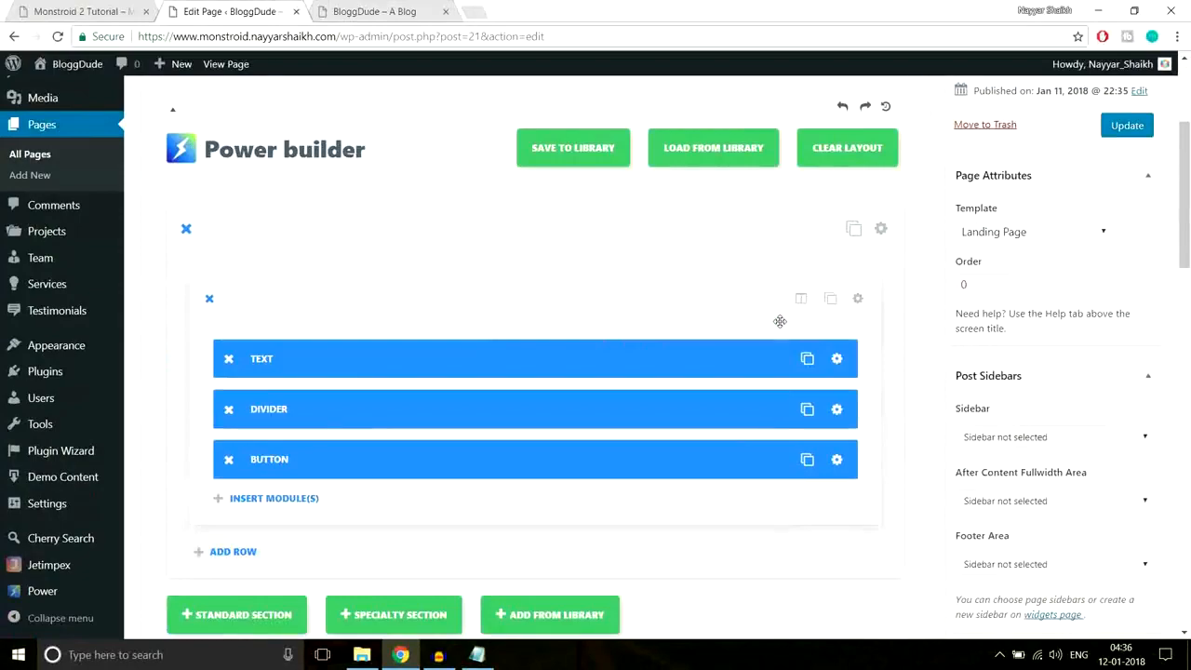
{"action": "key", "text": "ctrl+shift+Tab"}
{"action": "scroll", "coordinate": [723, 253], "scroll_direction": "down", "scroll_amount": 6}
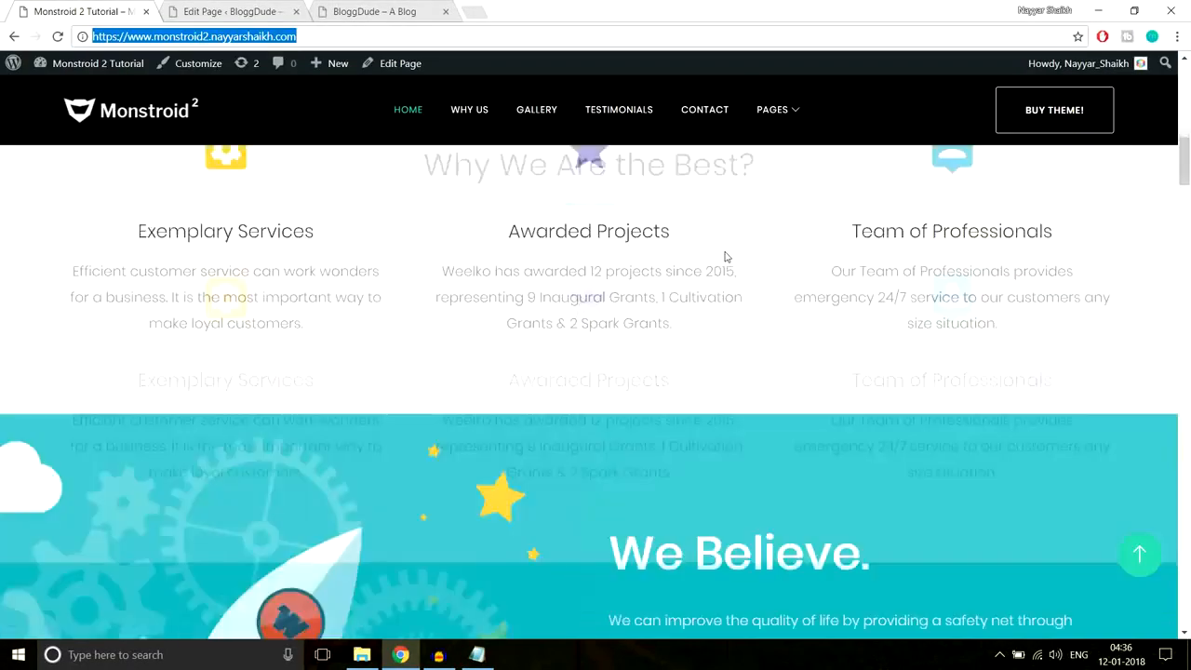
{"action": "scroll", "coordinate": [788, 417], "scroll_direction": "up", "scroll_amount": 1}
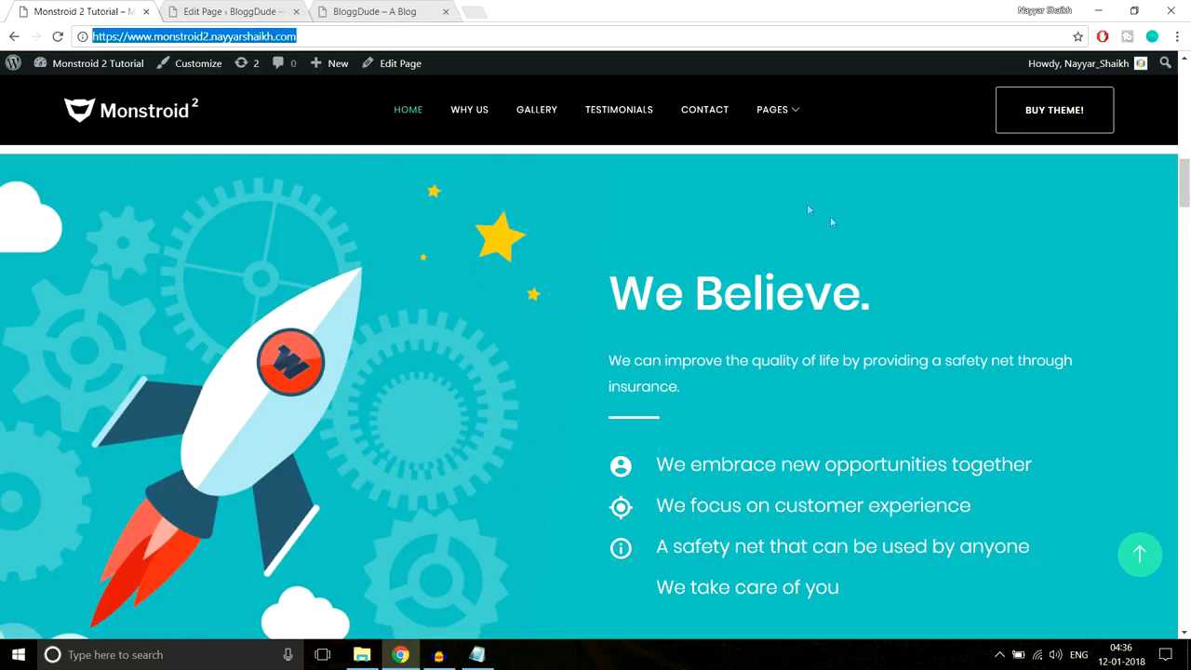
{"action": "scroll", "coordinate": [810, 335], "scroll_direction": "down", "scroll_amount": 2}
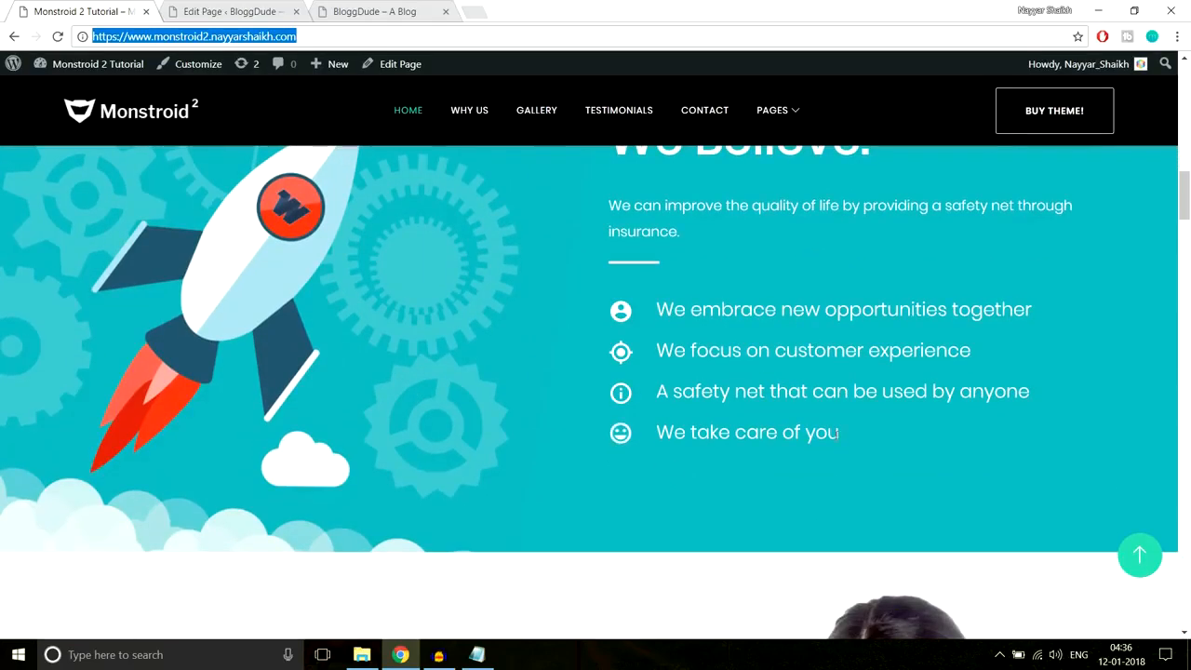
{"action": "scroll", "coordinate": [836, 438], "scroll_direction": "up", "scroll_amount": 2}
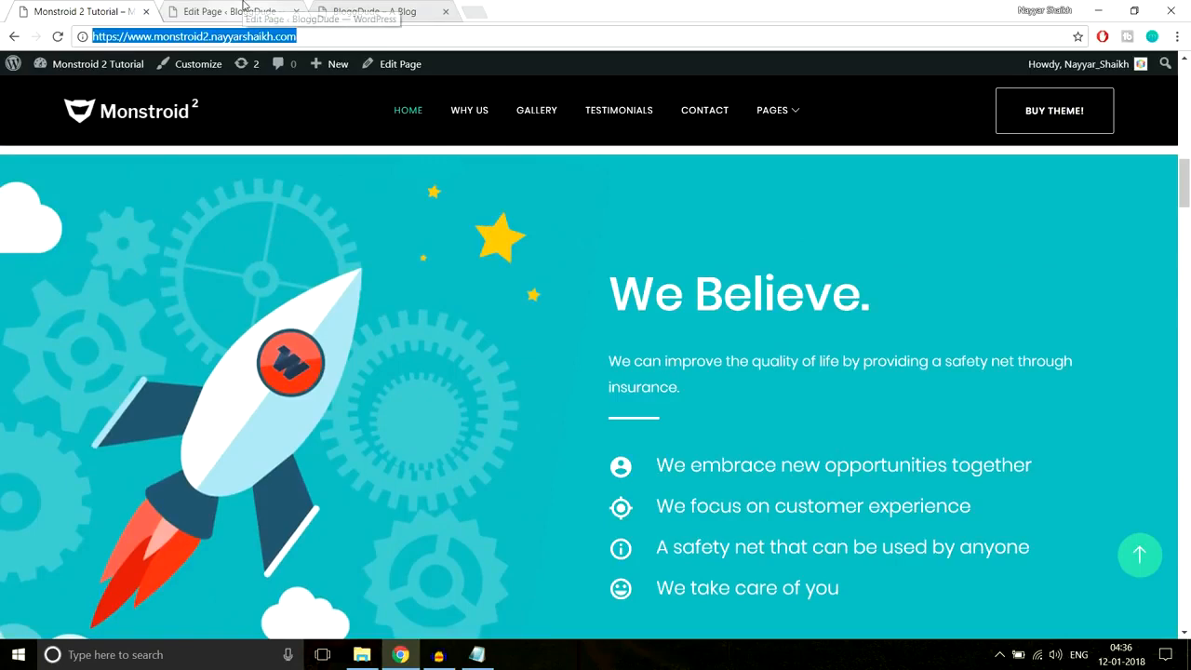
{"action": "left_click", "coordinate": [244, 11]}
{"action": "scroll", "coordinate": [995, 355], "scroll_direction": "down", "scroll_amount": 1}
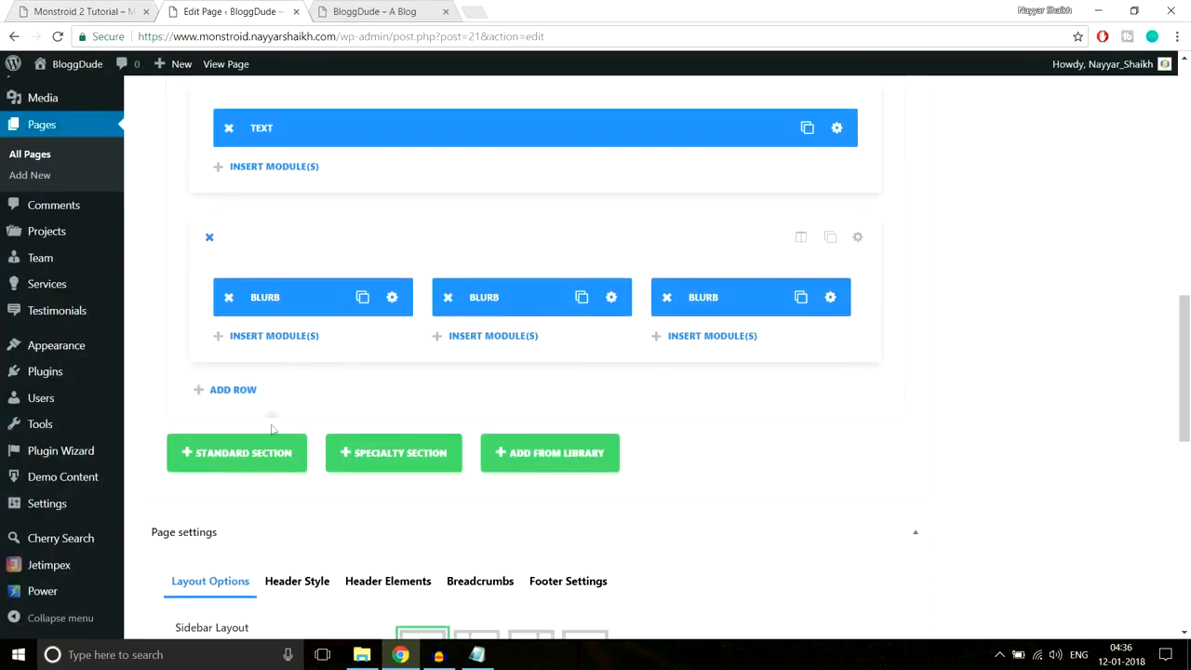
- Add a standard section with two equal 1/2 columns, then select text on the Monstroid 2 demo page
{"action": "left_click", "coordinate": [267, 462]}
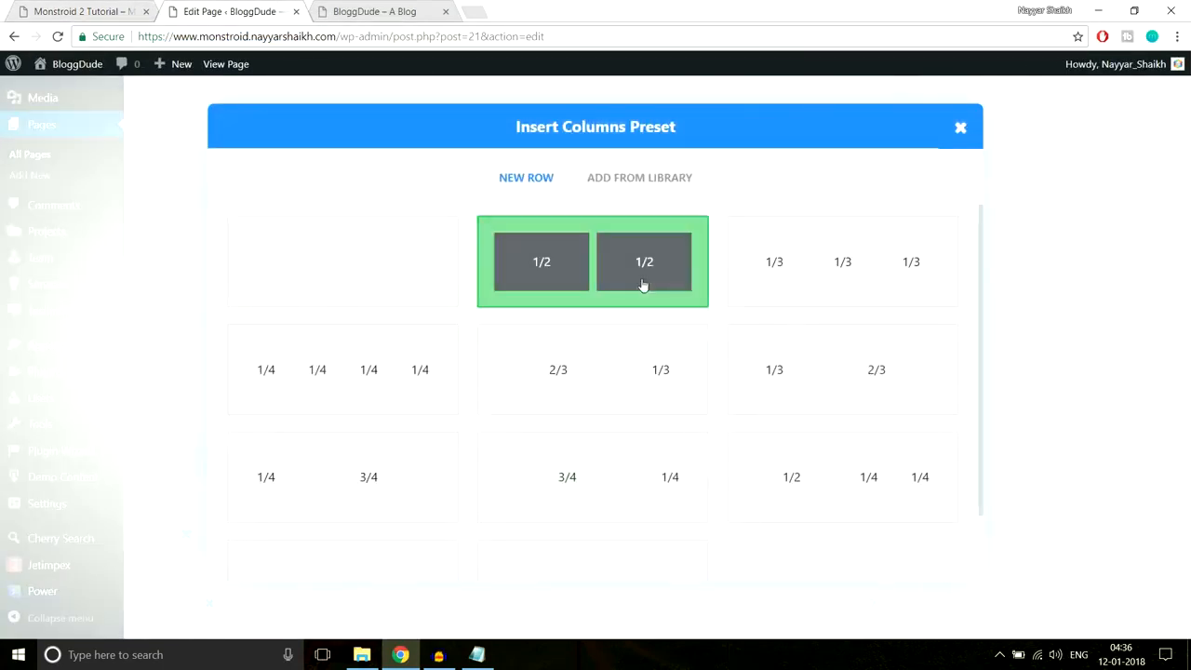
{"action": "left_click", "coordinate": [577, 288]}
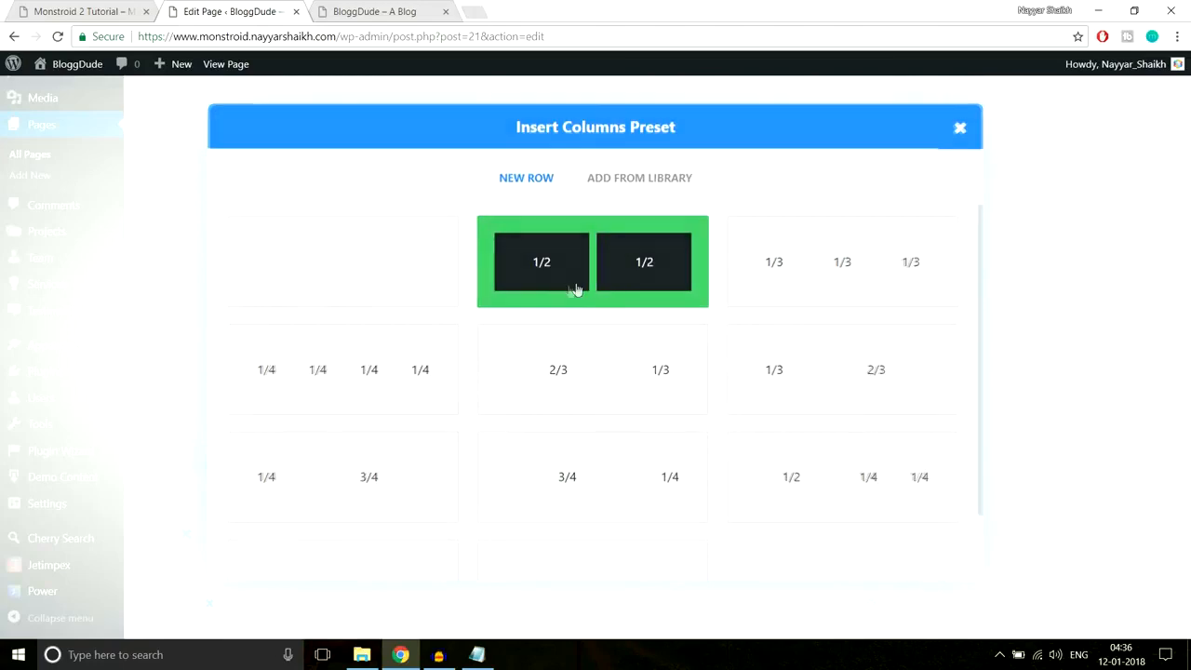
{"action": "left_click", "coordinate": [102, 11]}
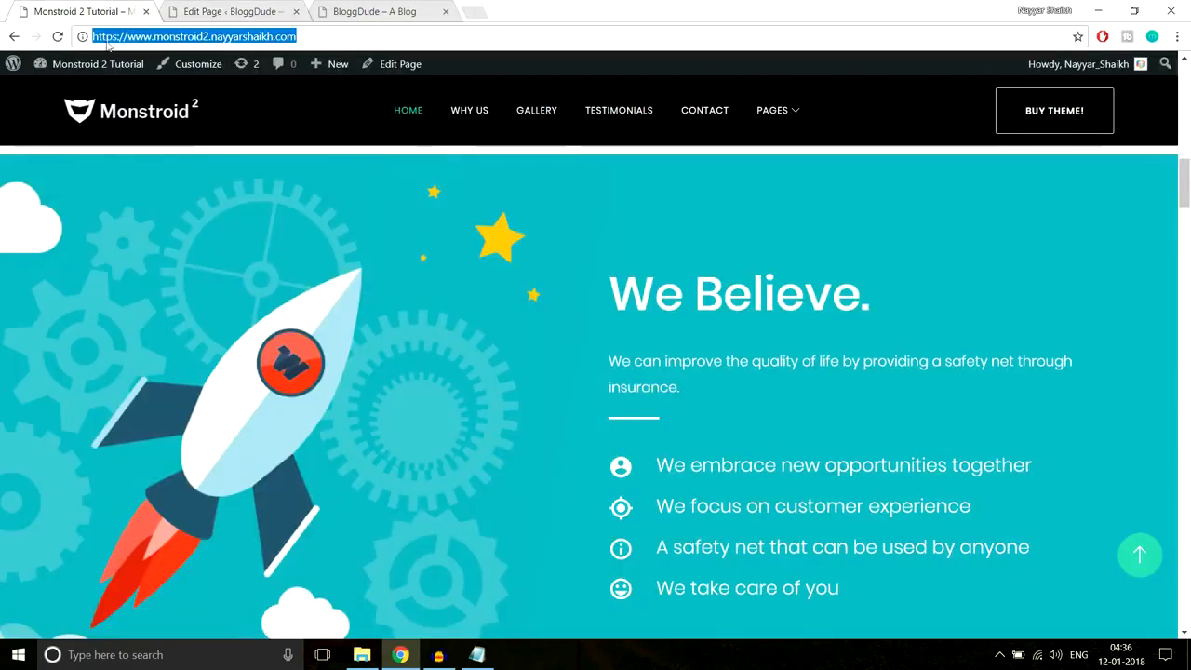
{"action": "left_click", "coordinate": [19, 236]}
{"action": "scroll", "coordinate": [740, 270], "scroll_direction": "down", "scroll_amount": 1}
{"action": "left_click_drag", "start_coordinate": [605, 195], "coordinate": [897, 538]}
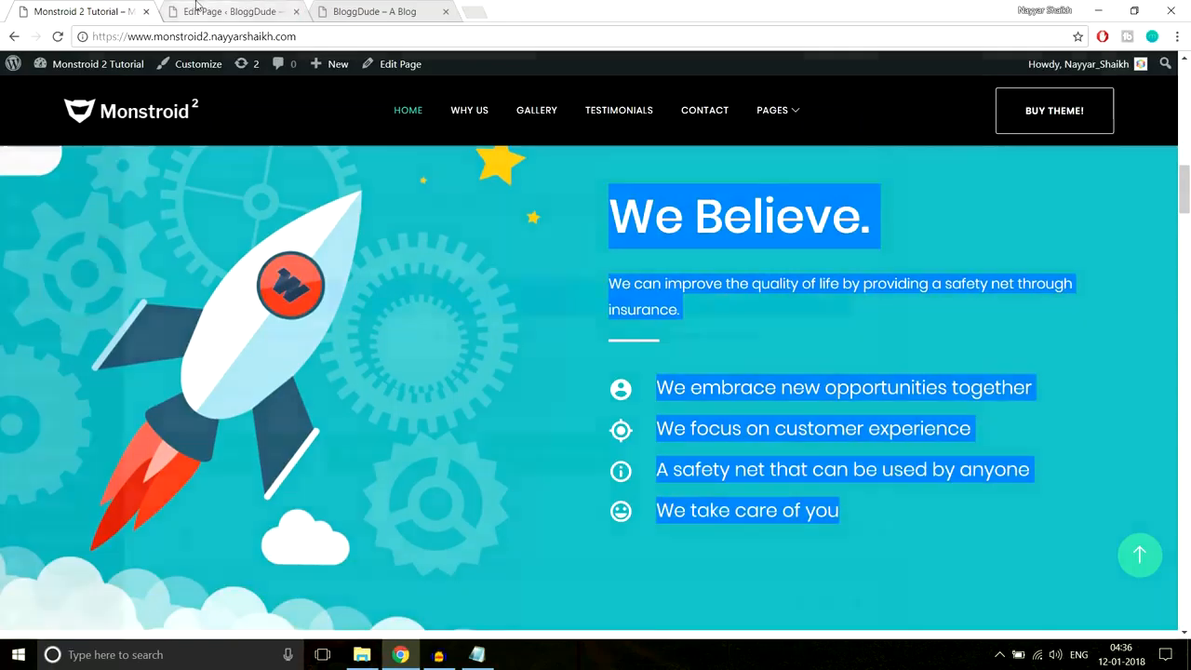
{"action": "left_click", "coordinate": [228, 11]}
- Open the right column's Insert Module choices and copy the demo's We Believe heading and paragraph
{"action": "scroll", "coordinate": [518, 313], "scroll_direction": "down", "scroll_amount": 3}
{"action": "scroll", "coordinate": [518, 314], "scroll_direction": "down", "scroll_amount": 2}
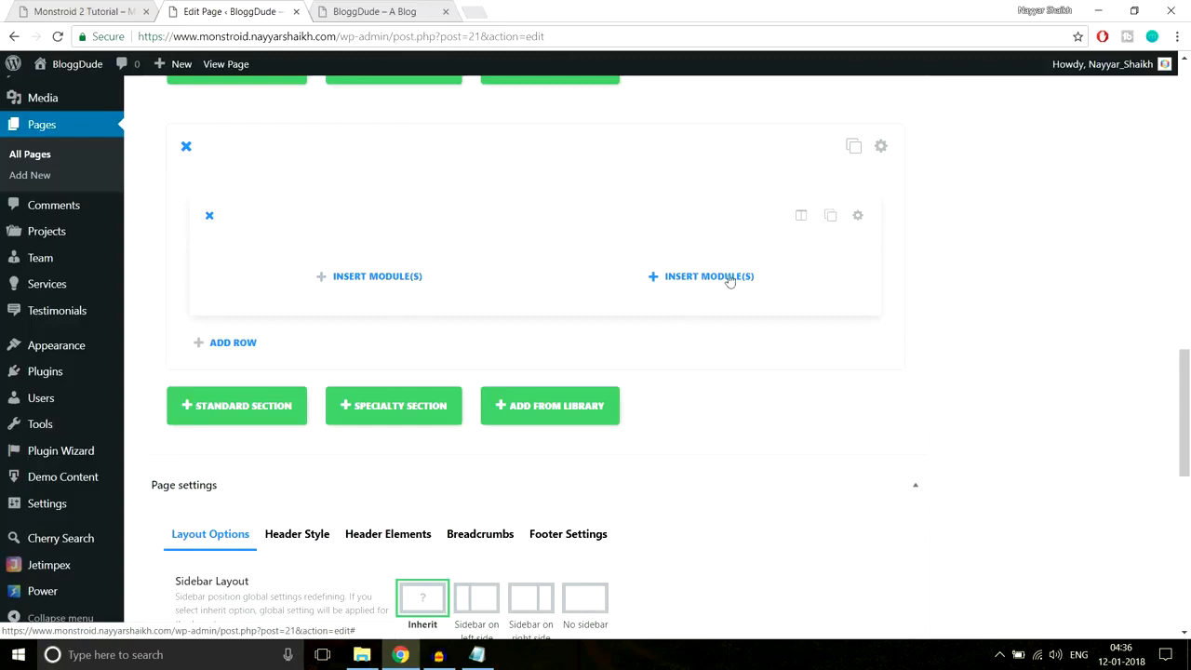
{"action": "left_click", "coordinate": [697, 278]}
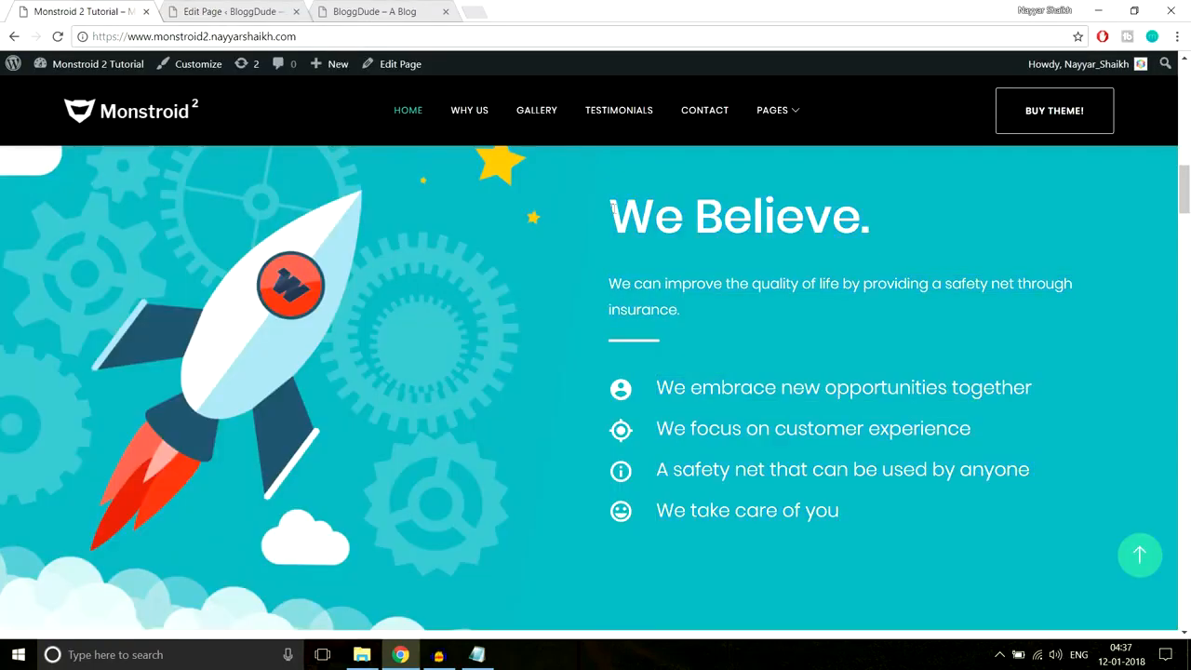
{"action": "left_click_drag", "start_coordinate": [612, 211], "coordinate": [877, 213]}
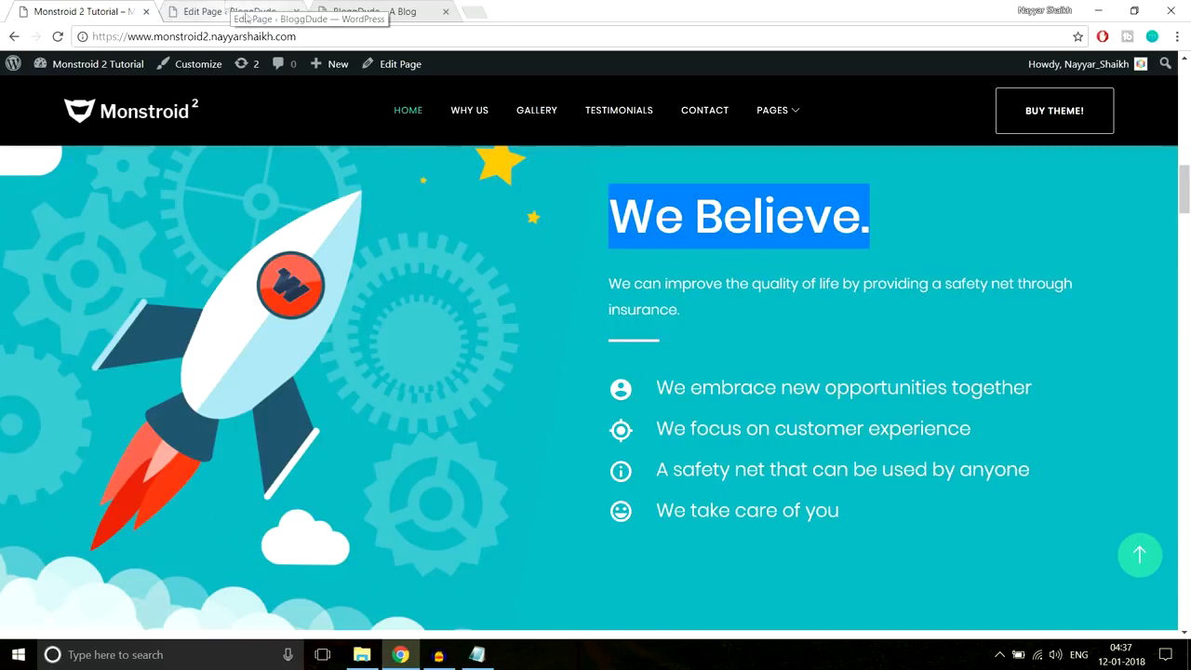
{"action": "left_click", "coordinate": [771, 269]}
{"action": "left_click_drag", "start_coordinate": [614, 206], "coordinate": [716, 310]}
{"action": "key", "text": "ctrl+c"}
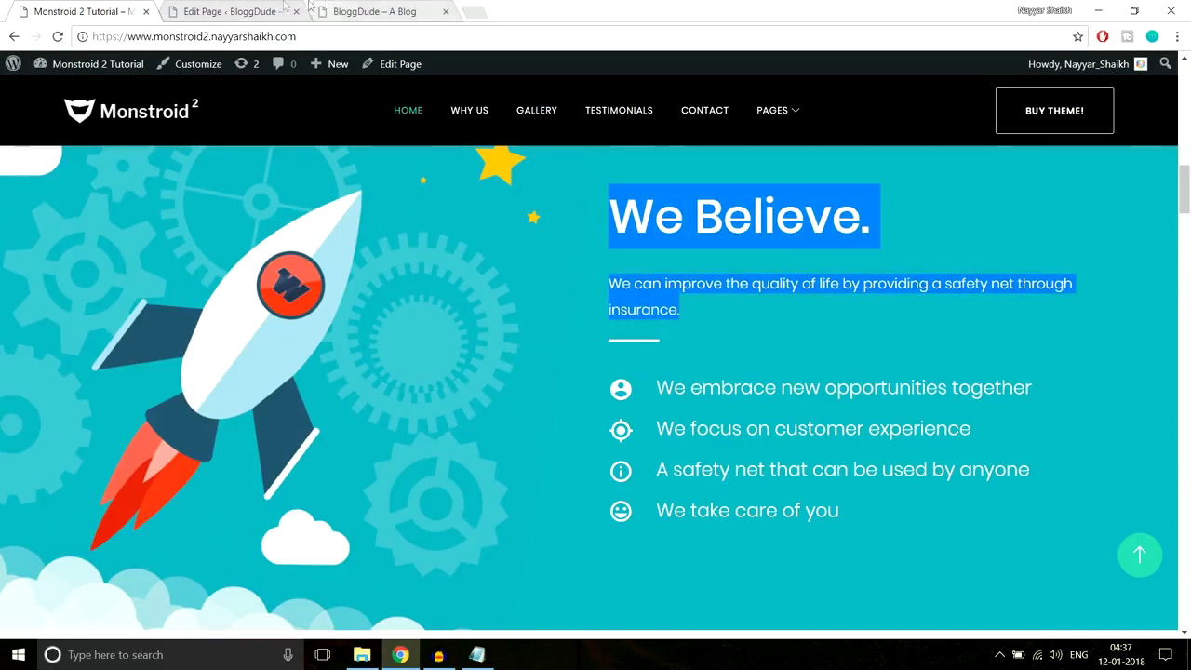
{"action": "left_click", "coordinate": [244, 11]}
{"action": "scroll", "coordinate": [819, 389], "scroll_direction": "down", "scroll_amount": 6}
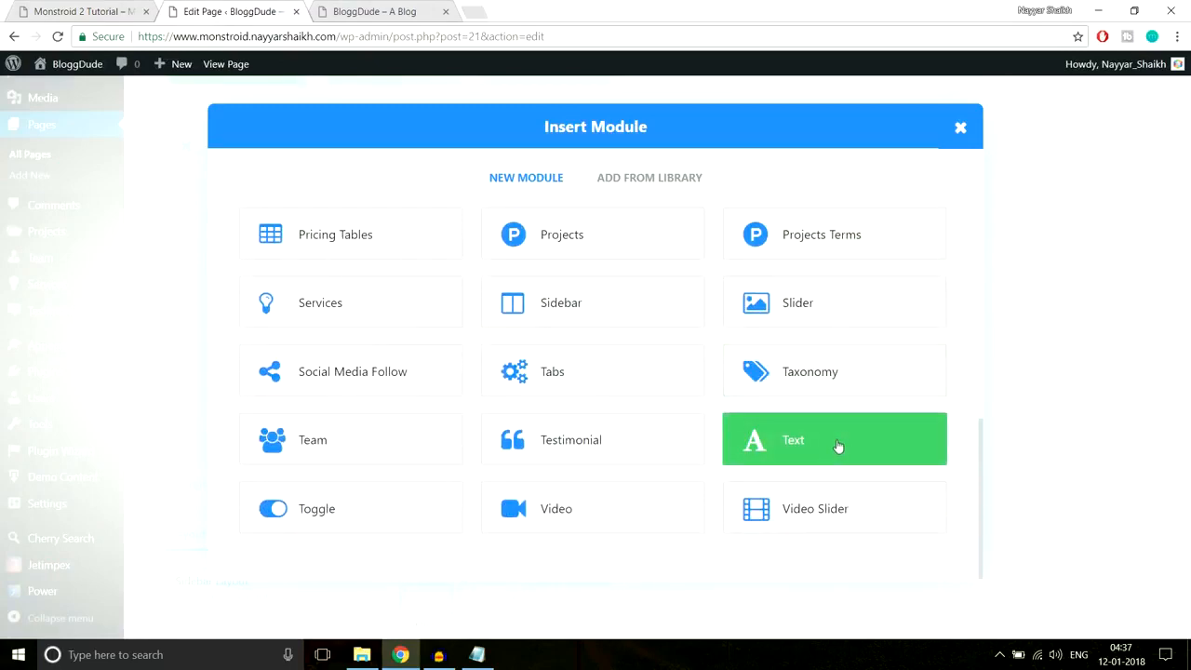
- Add a Text module to the right column and paste in the We Believe heading and paragraph
{"action": "left_click", "coordinate": [837, 447]}
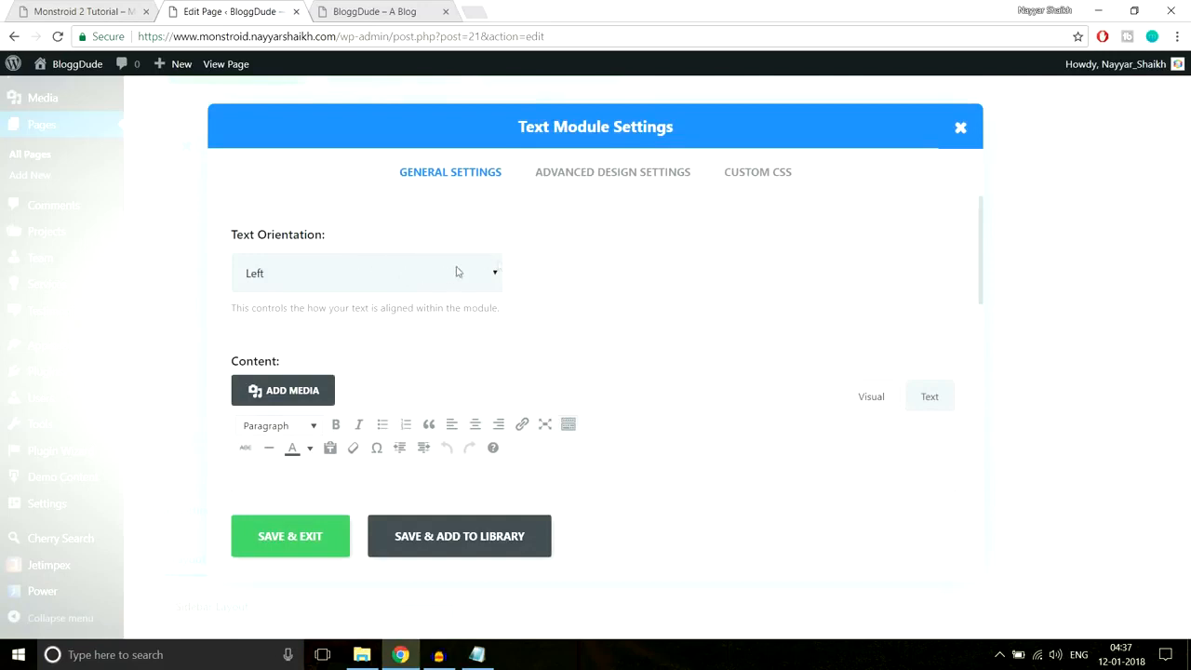
{"action": "scroll", "coordinate": [707, 302], "scroll_direction": "down", "scroll_amount": 2}
{"action": "key", "text": "ctrl+v"}
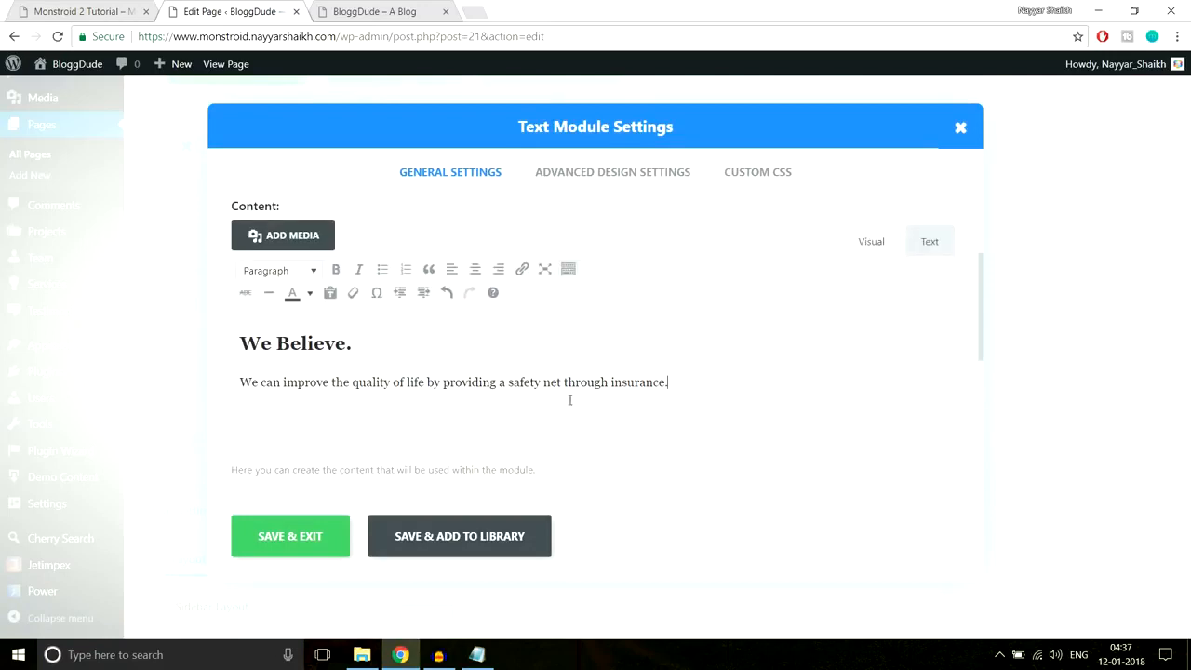
{"action": "left_click", "coordinate": [382, 350]}
{"action": "left_click_drag", "start_coordinate": [352, 343], "coordinate": [233, 343]}
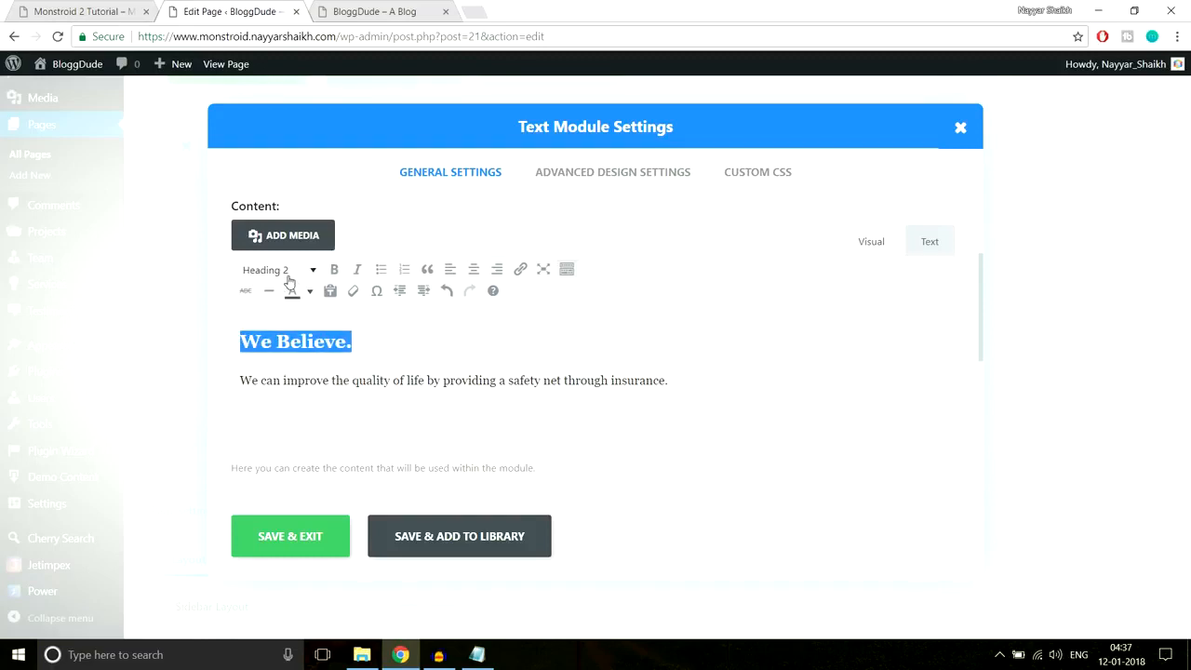
{"action": "left_click_drag", "start_coordinate": [684, 381], "coordinate": [432, 382]}
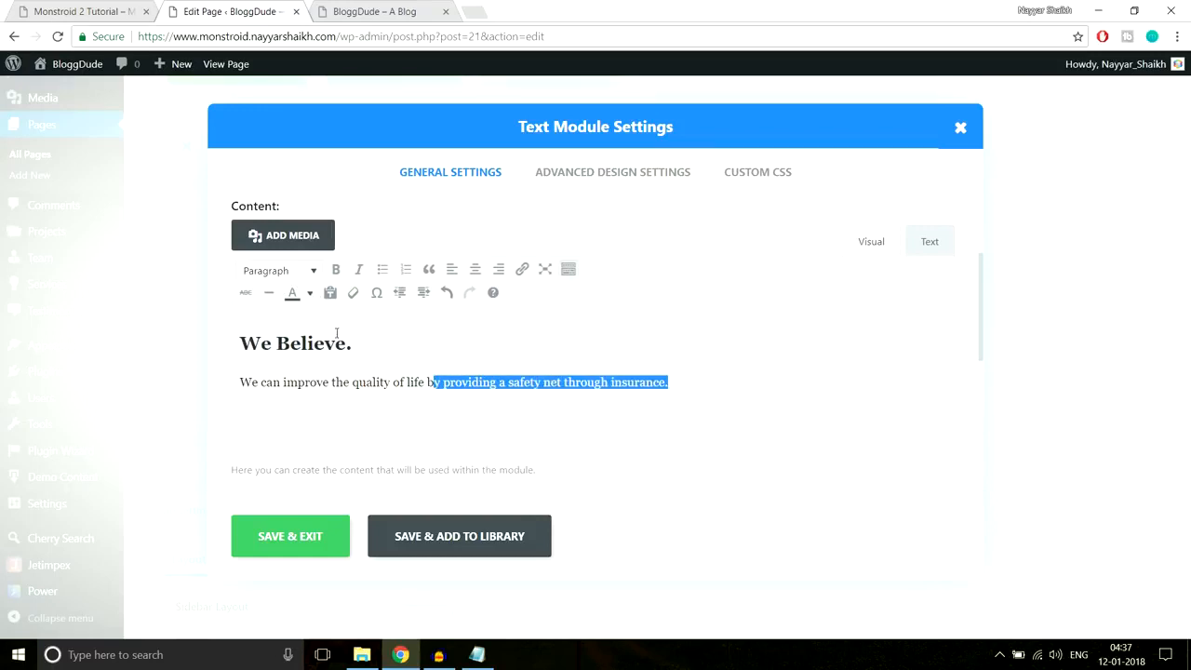
{"action": "left_click_drag", "start_coordinate": [350, 342], "coordinate": [242, 337]}
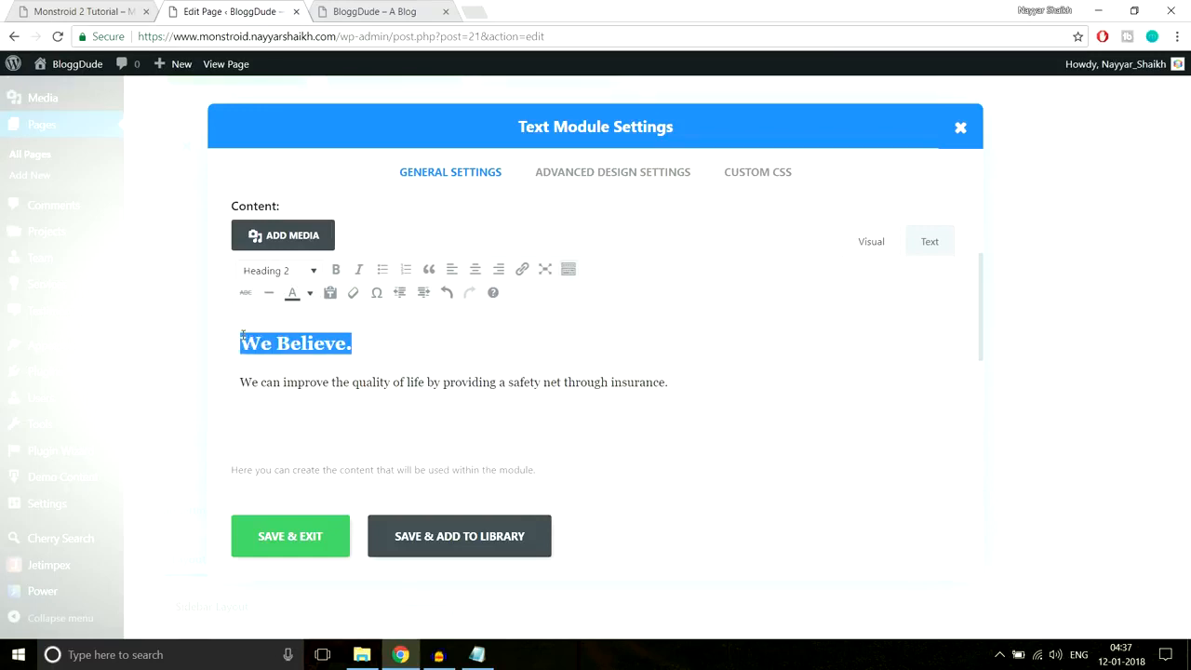
{"action": "left_click", "coordinate": [390, 381]}
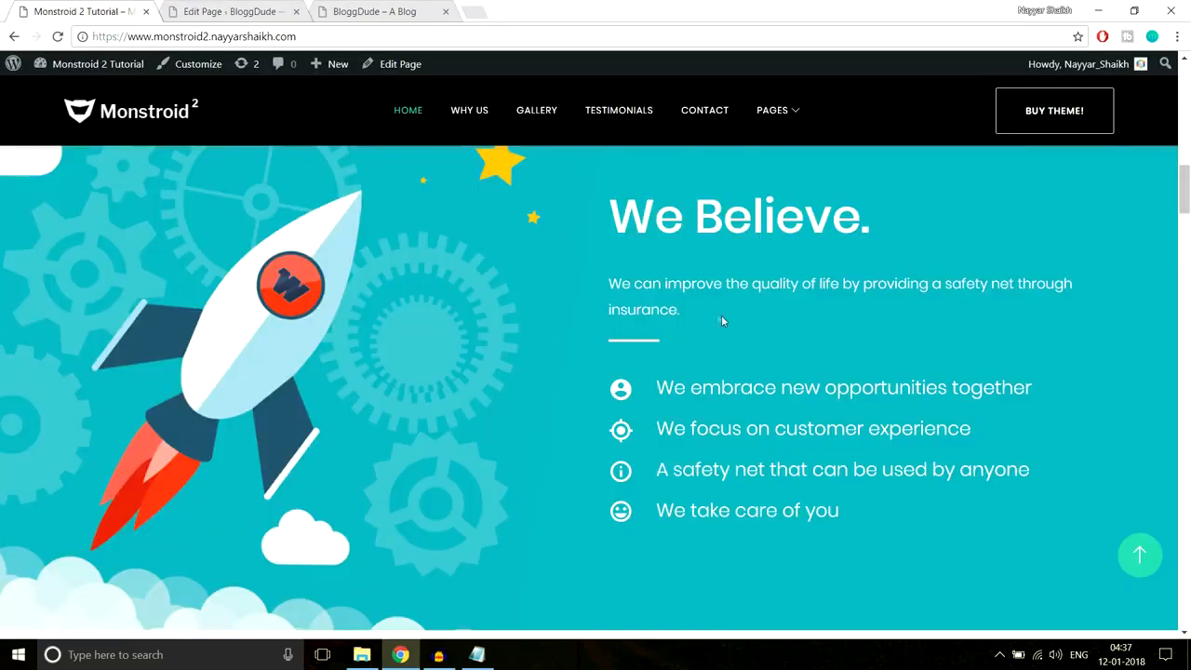
- Give the heading and paragraph a light text colour and save the Text module
{"action": "left_click_drag", "start_coordinate": [690, 312], "coordinate": [743, 261]}
{"action": "left_click", "coordinate": [233, 11]}
{"action": "left_click_drag", "start_coordinate": [708, 387], "coordinate": [158, 330]}
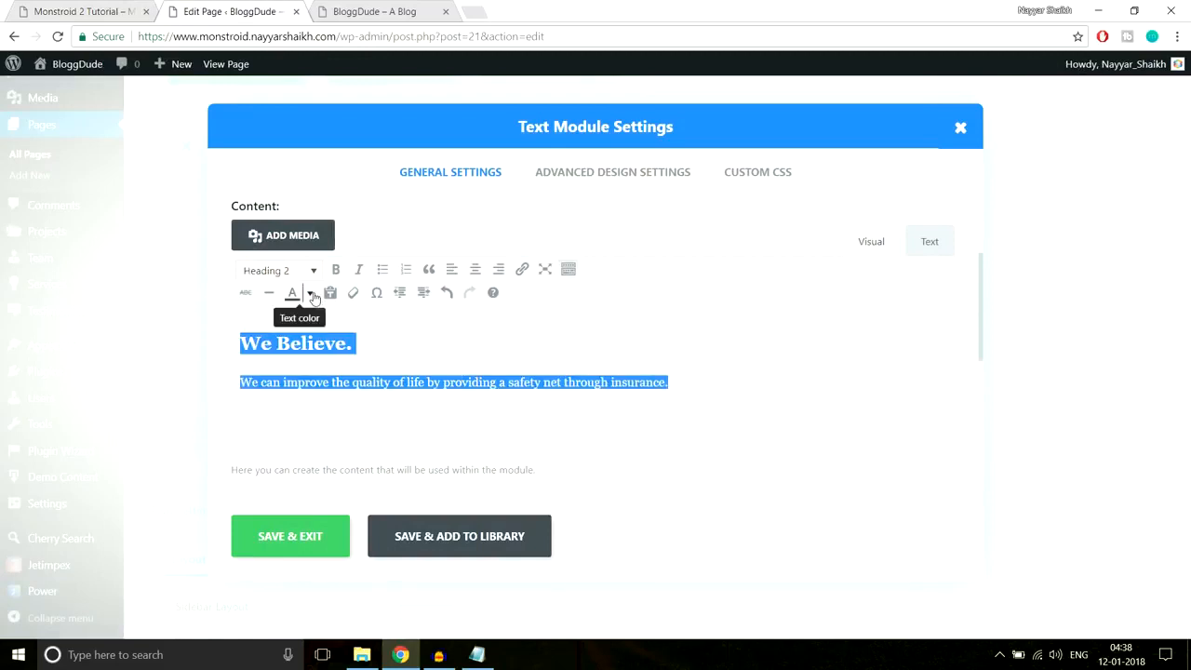
{"action": "left_click", "coordinate": [310, 292]}
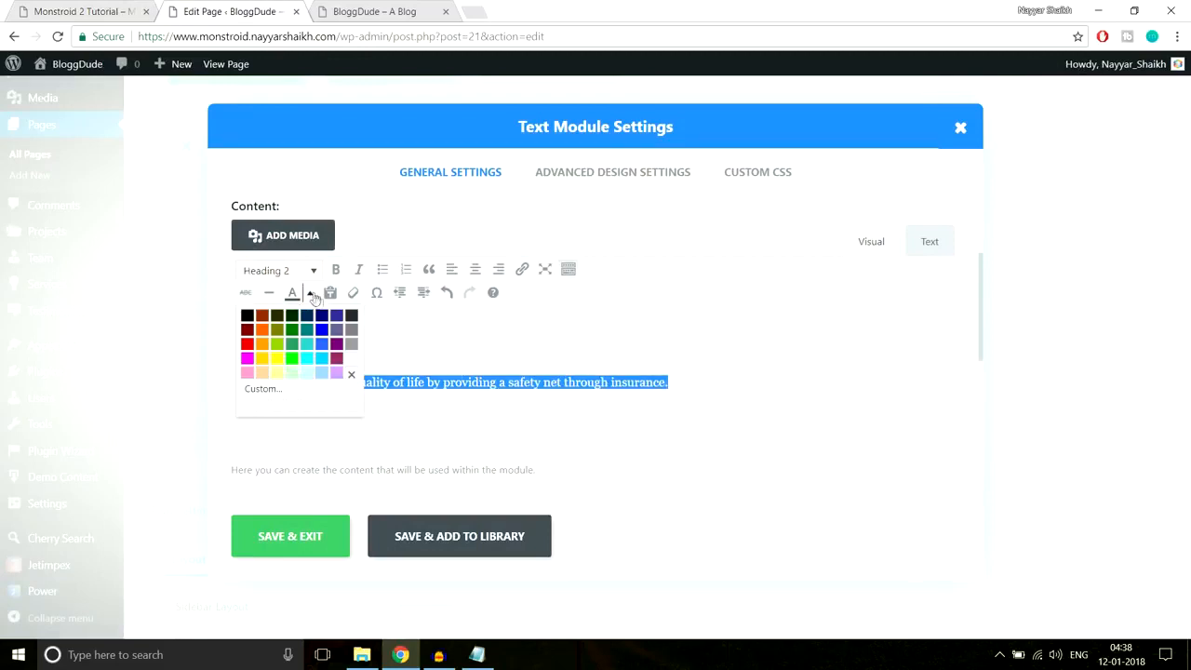
{"action": "left_click", "coordinate": [352, 363]}
{"action": "left_click", "coordinate": [330, 528]}
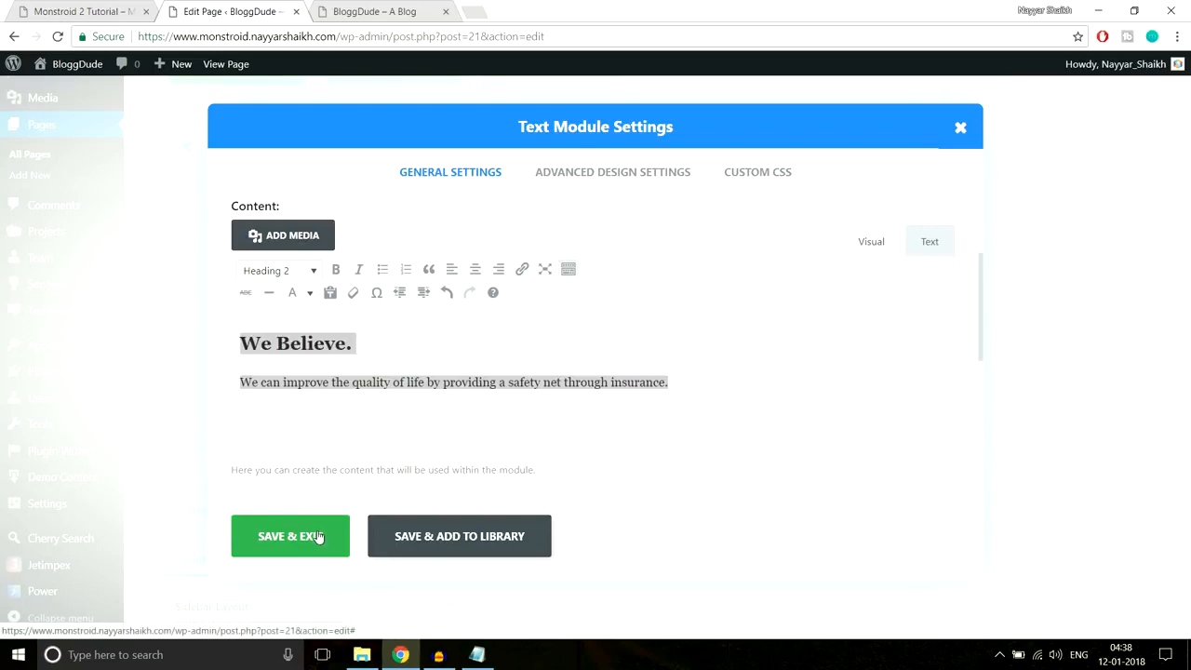
{"action": "left_click", "coordinate": [89, 11]}
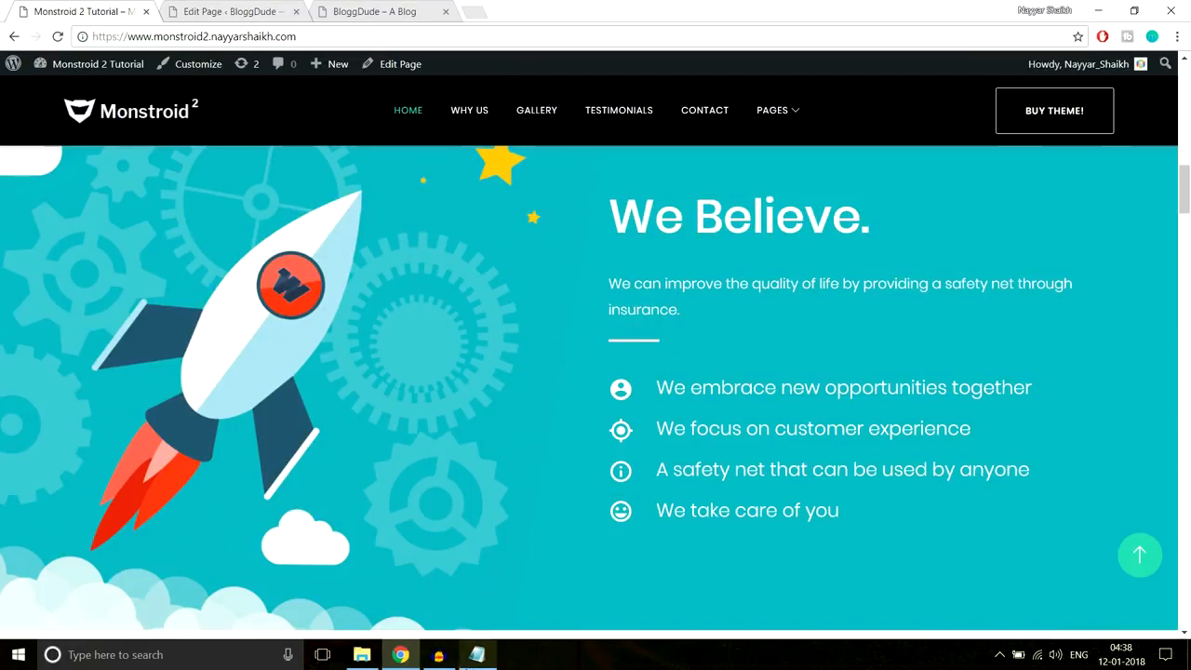
- Copy the Line After Left CSS from the notes and open the Text module's Custom CSS settings
{"action": "left_click", "coordinate": [476, 654]}
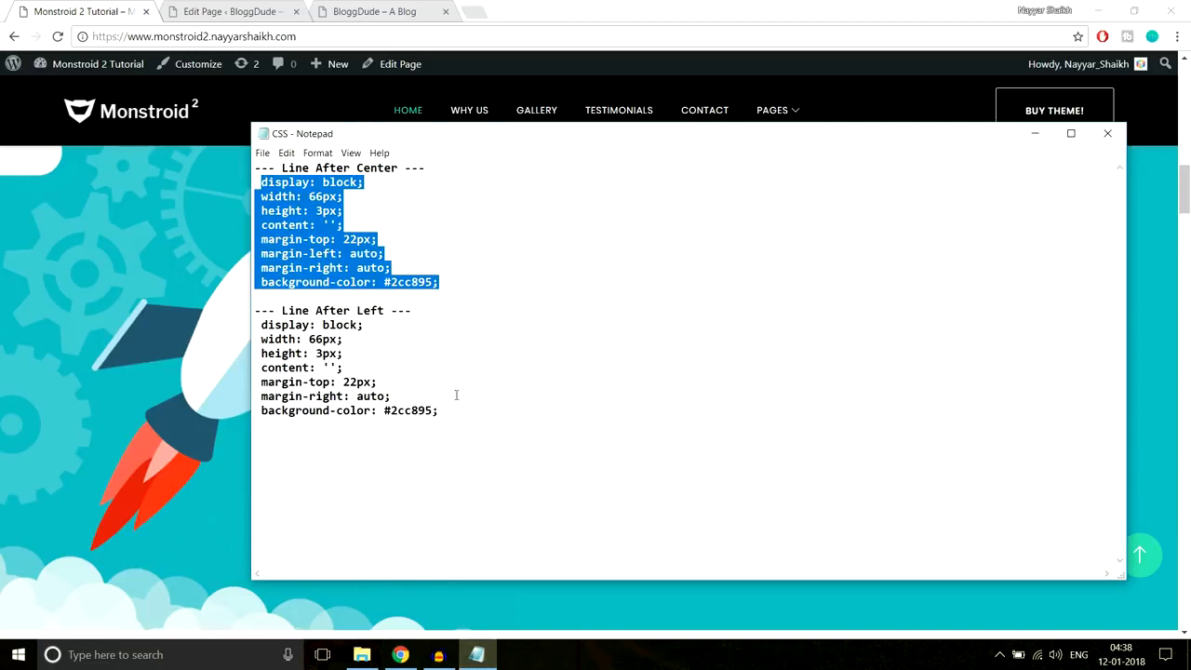
{"action": "left_click_drag", "start_coordinate": [438, 410], "coordinate": [253, 321]}
{"action": "key", "text": "ctrl+c"}
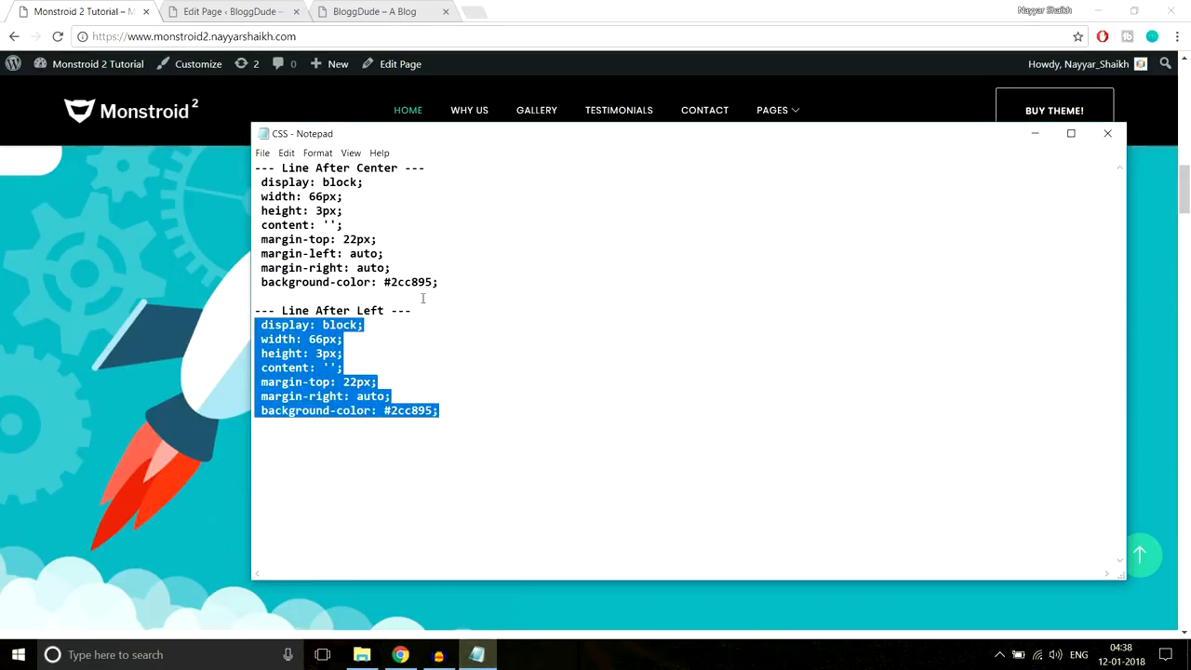
{"action": "left_click", "coordinate": [400, 649]}
{"action": "left_click", "coordinate": [264, 13]}
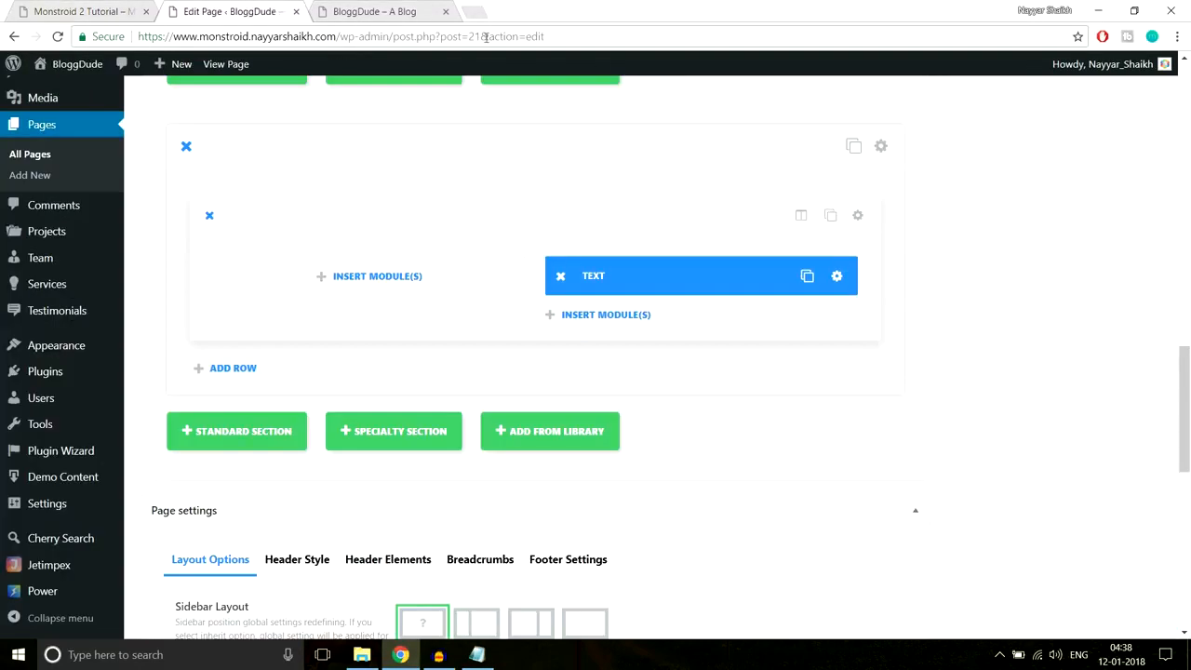
{"action": "left_click", "coordinate": [836, 276]}
{"action": "left_click", "coordinate": [778, 173]}
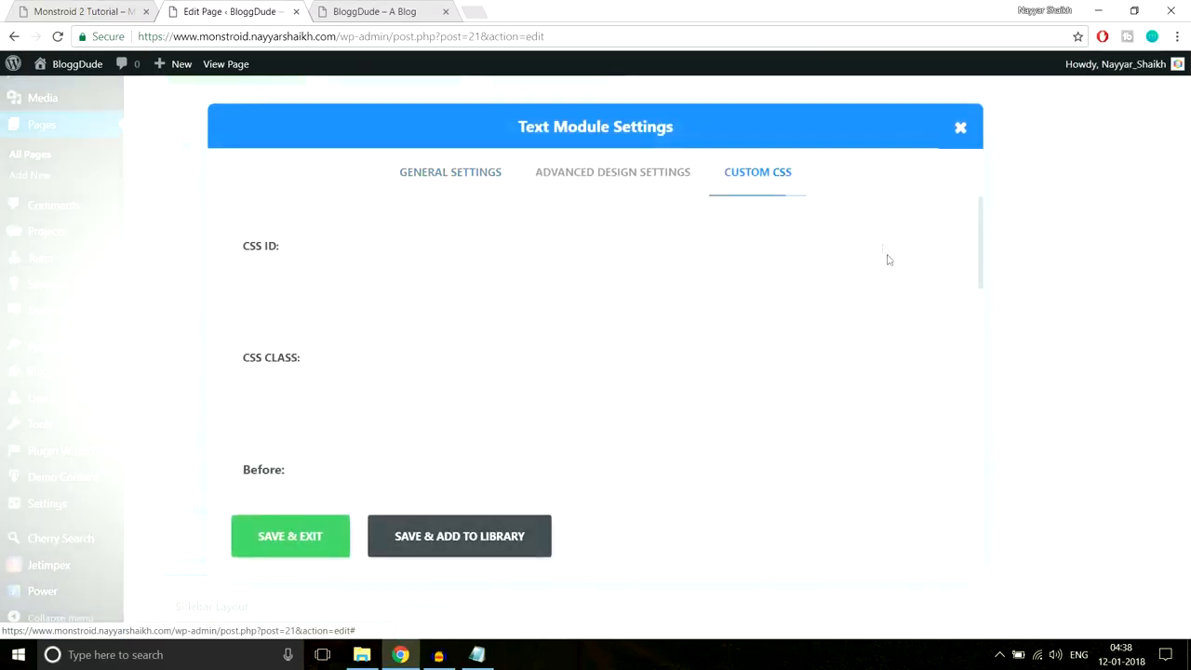
{"action": "scroll", "coordinate": [884, 249], "scroll_direction": "down", "scroll_amount": 7}
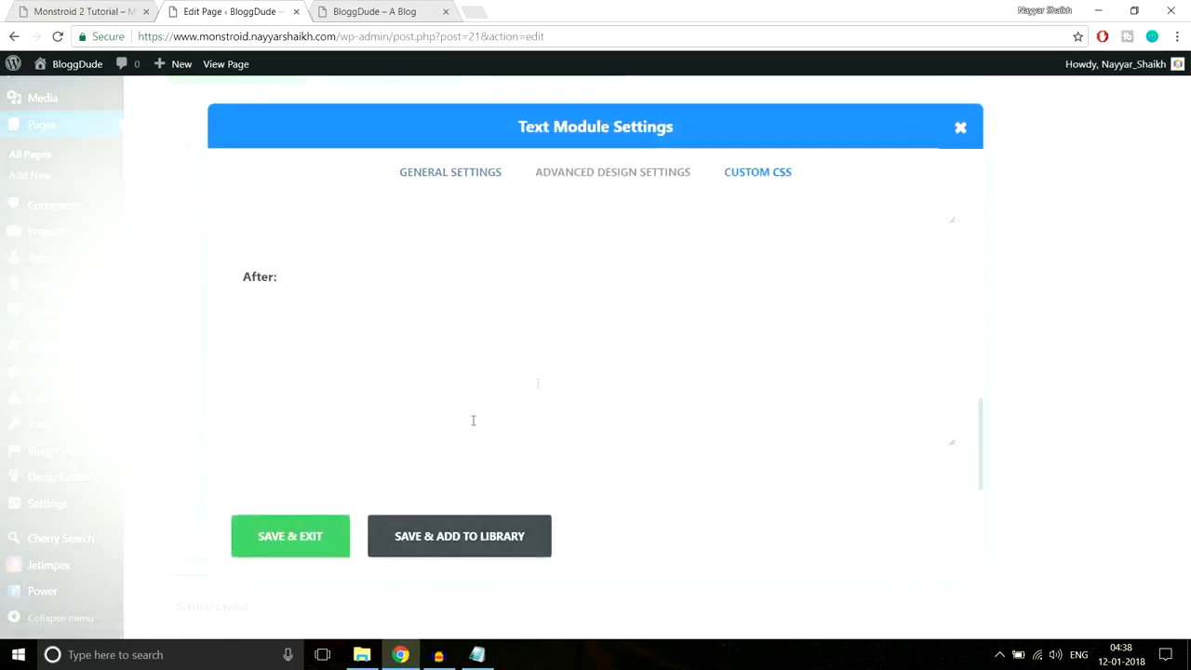
{"action": "left_click", "coordinate": [88, 12]}
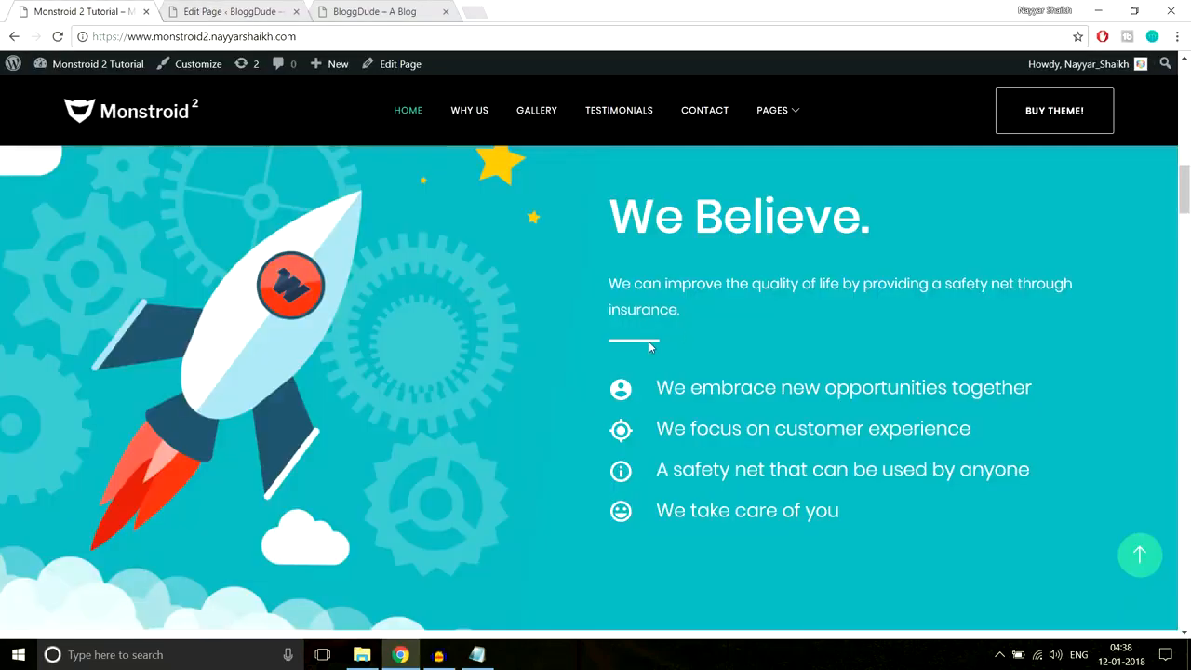
{"action": "left_click_drag", "start_coordinate": [609, 196], "coordinate": [682, 312]}
{"action": "left_click", "coordinate": [232, 11]}
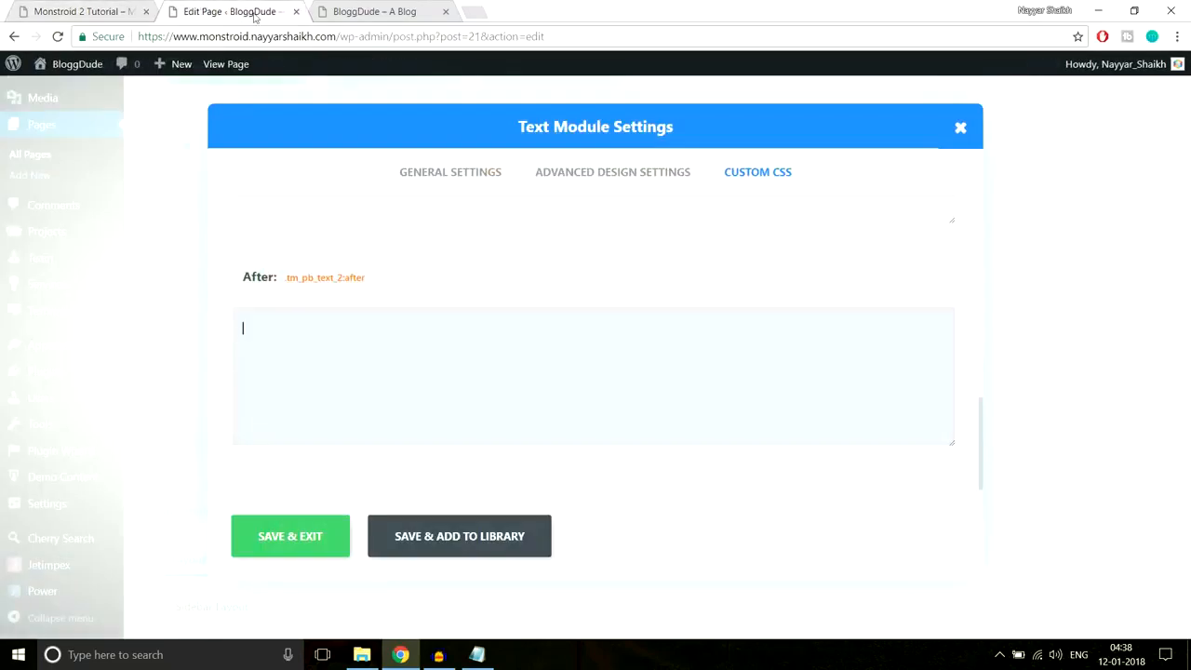
- Paste the line CSS into the After box, change the 2cc895 colour to #fff, and save
{"action": "key", "text": "ctrl+v"}
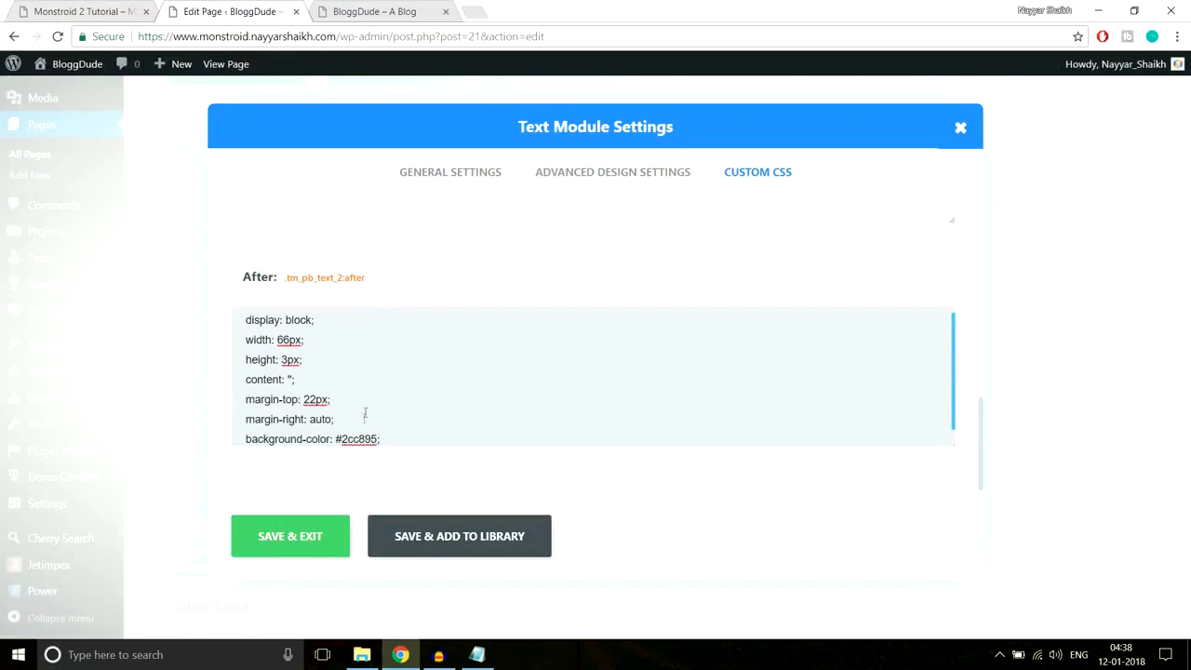
{"action": "scroll", "coordinate": [444, 387], "scroll_direction": "down", "scroll_amount": 1}
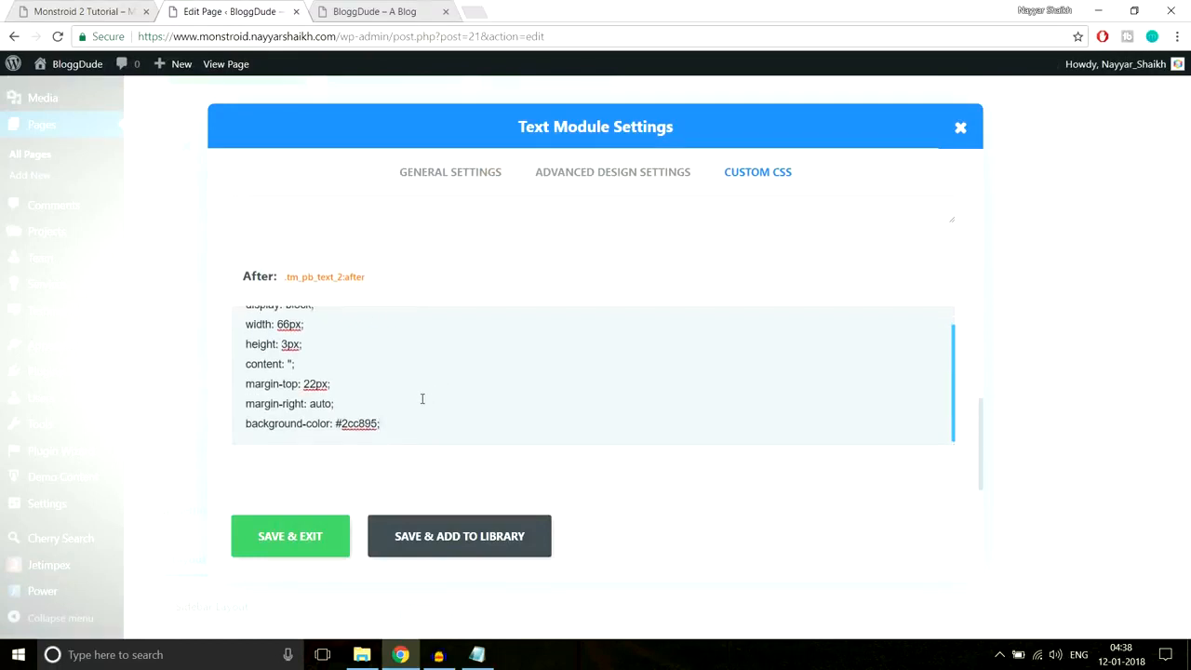
{"action": "left_click_drag", "start_coordinate": [245, 424], "coordinate": [428, 426]}
{"action": "left_click", "coordinate": [93, 11]}
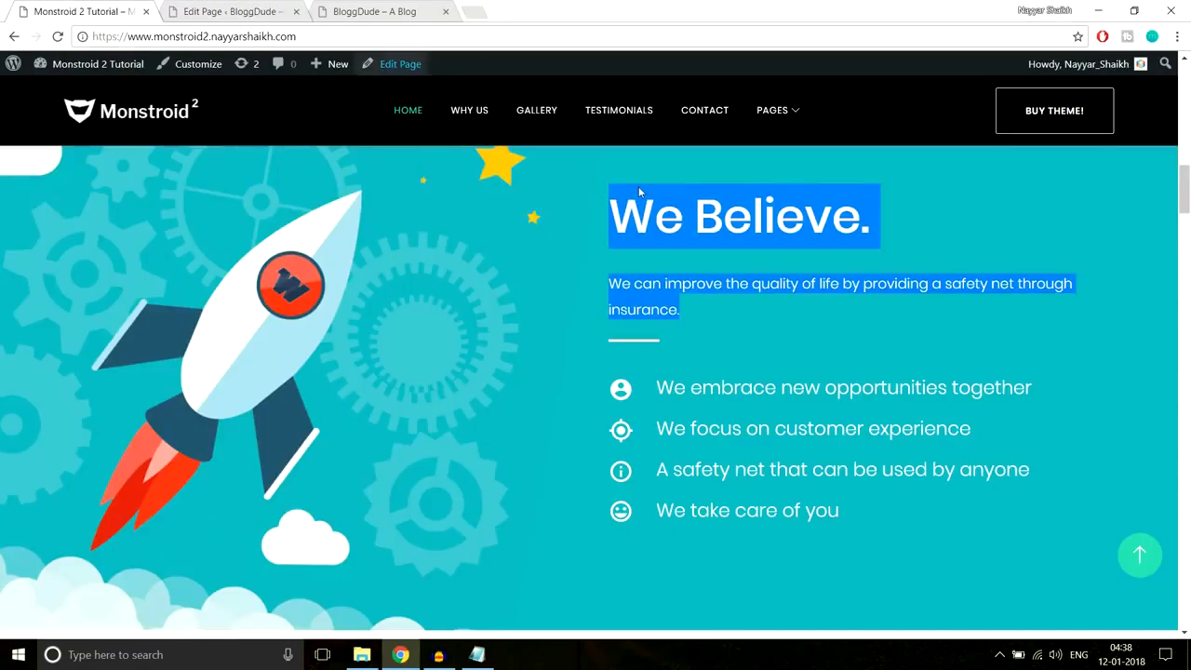
{"action": "scroll", "coordinate": [639, 186], "scroll_direction": "up", "scroll_amount": 6}
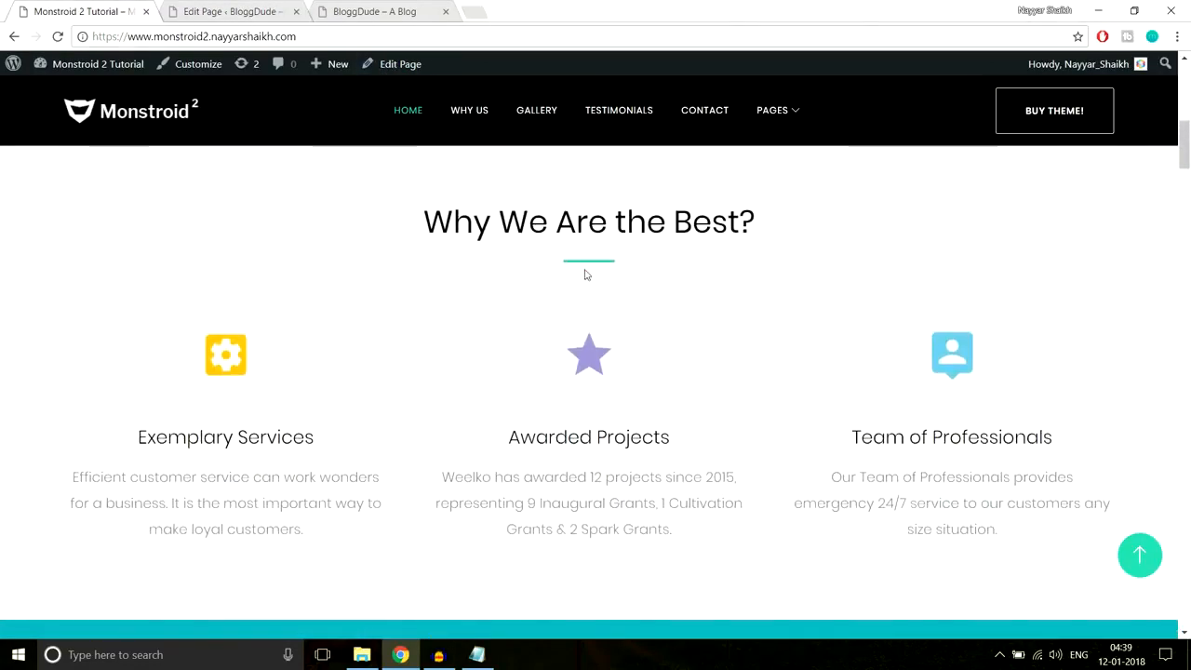
{"action": "scroll", "coordinate": [946, 314], "scroll_direction": "down", "scroll_amount": 6}
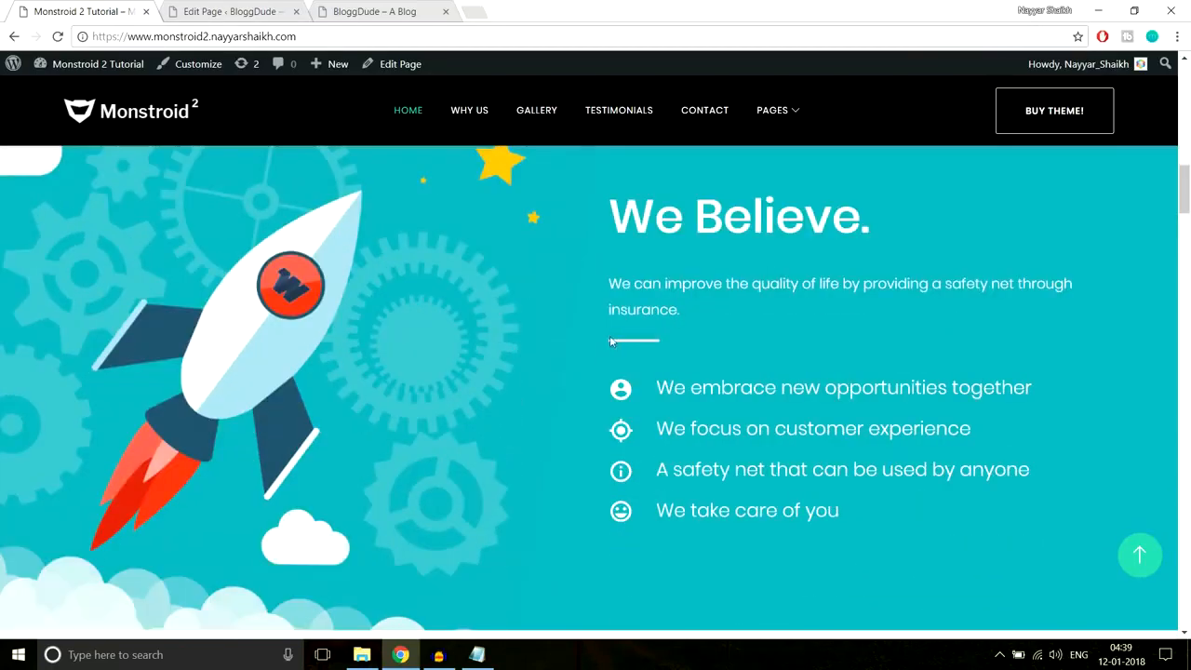
{"action": "left_click", "coordinate": [237, 12]}
{"action": "left_click", "coordinate": [466, 388]}
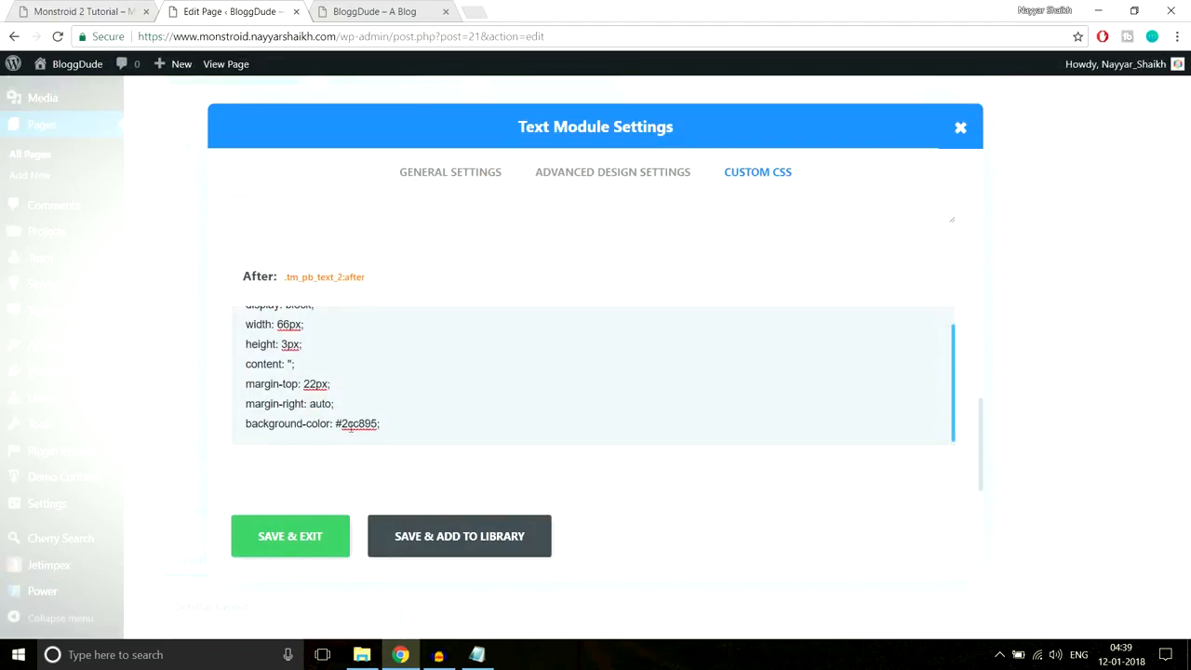
{"action": "left_click_drag", "start_coordinate": [341, 424], "coordinate": [377, 425]}
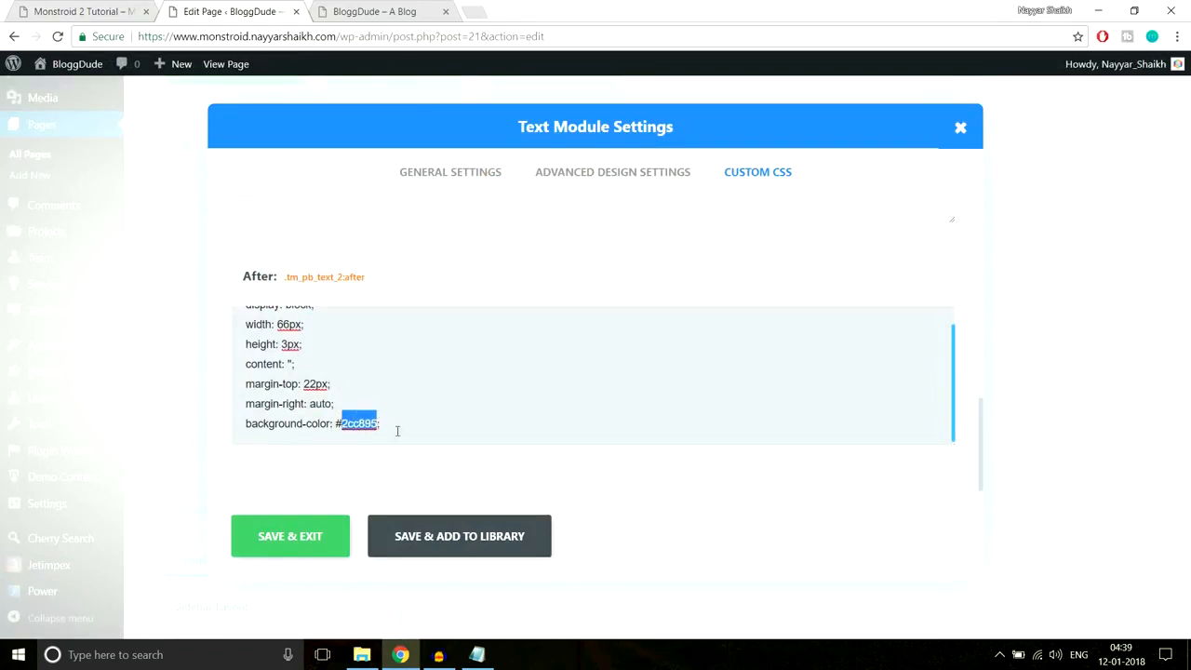
{"action": "type", "text": "fff"}
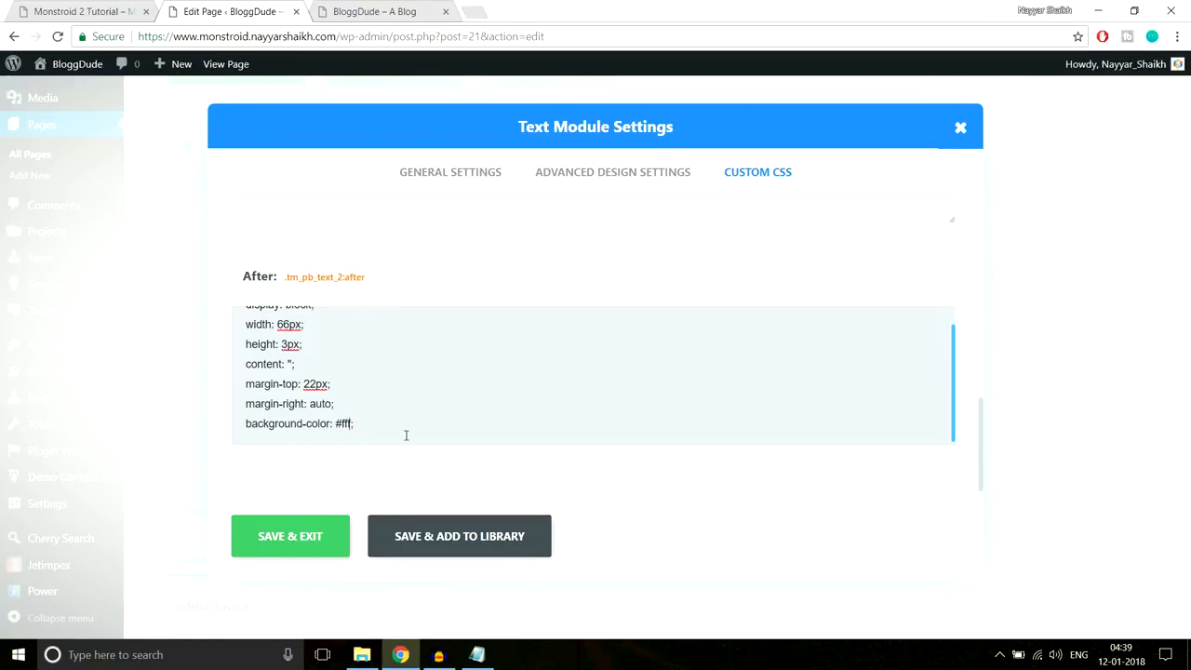
{"action": "left_click_drag", "start_coordinate": [332, 428], "coordinate": [340, 425]}
{"action": "left_click", "coordinate": [338, 547]}
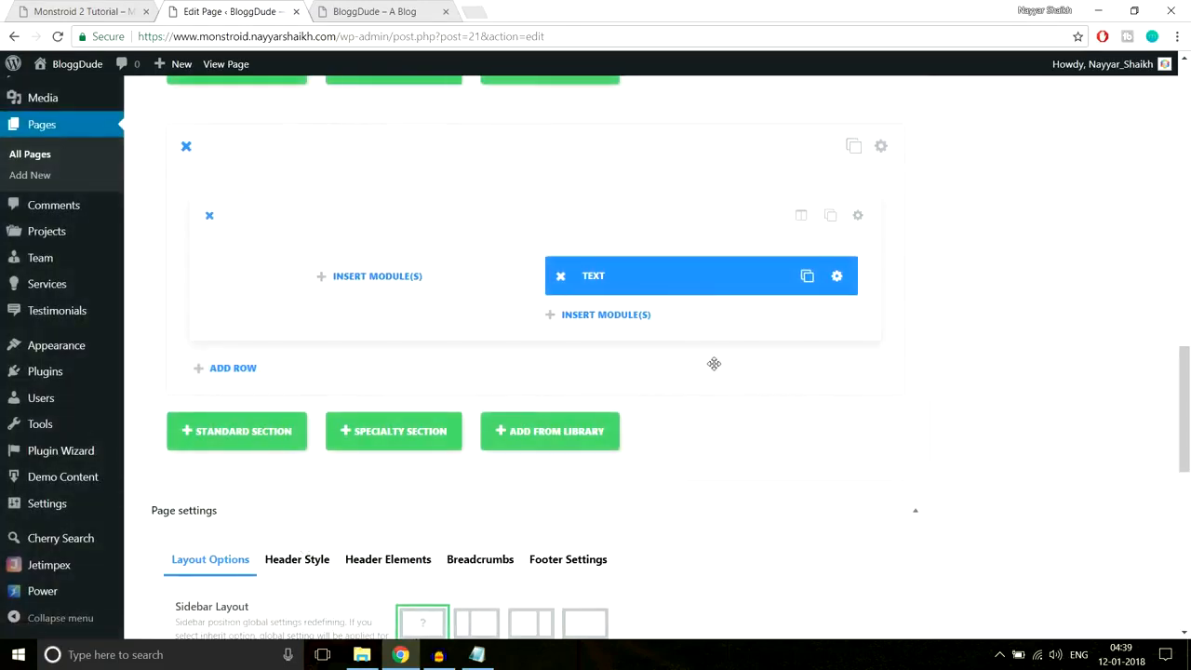
- Insert a Divider below the We Believe Text module with a 40px top margin and save it
{"action": "key", "text": "ctrl+shift+Tab"}
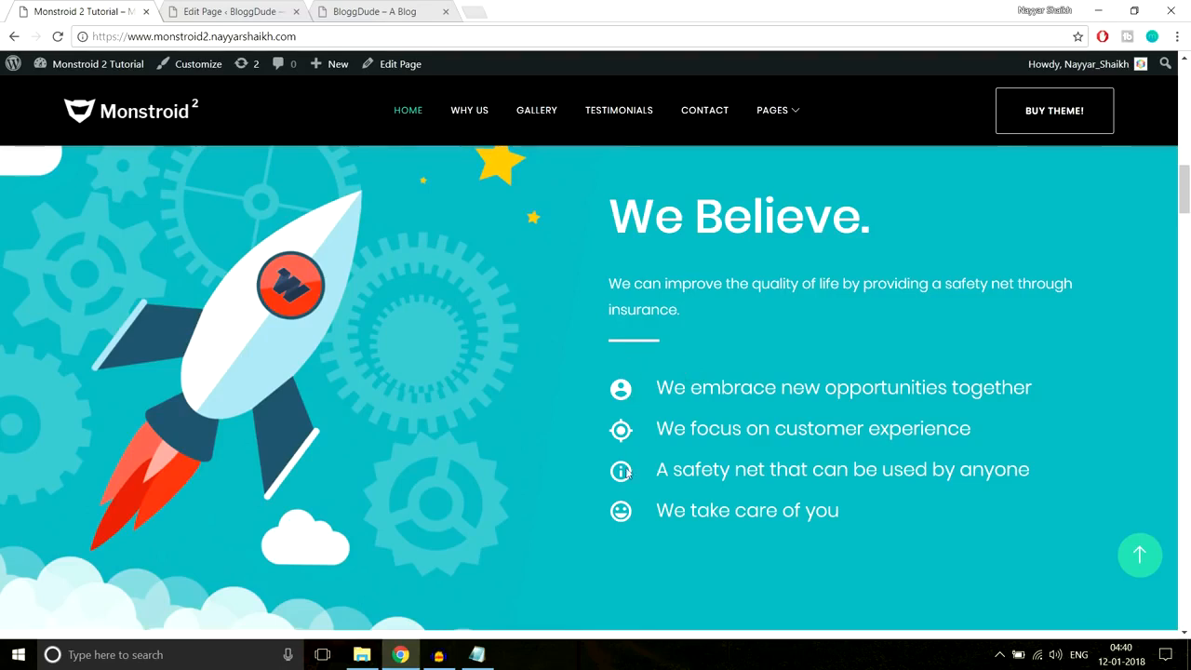
{"action": "key", "text": "ctrl+Tab"}
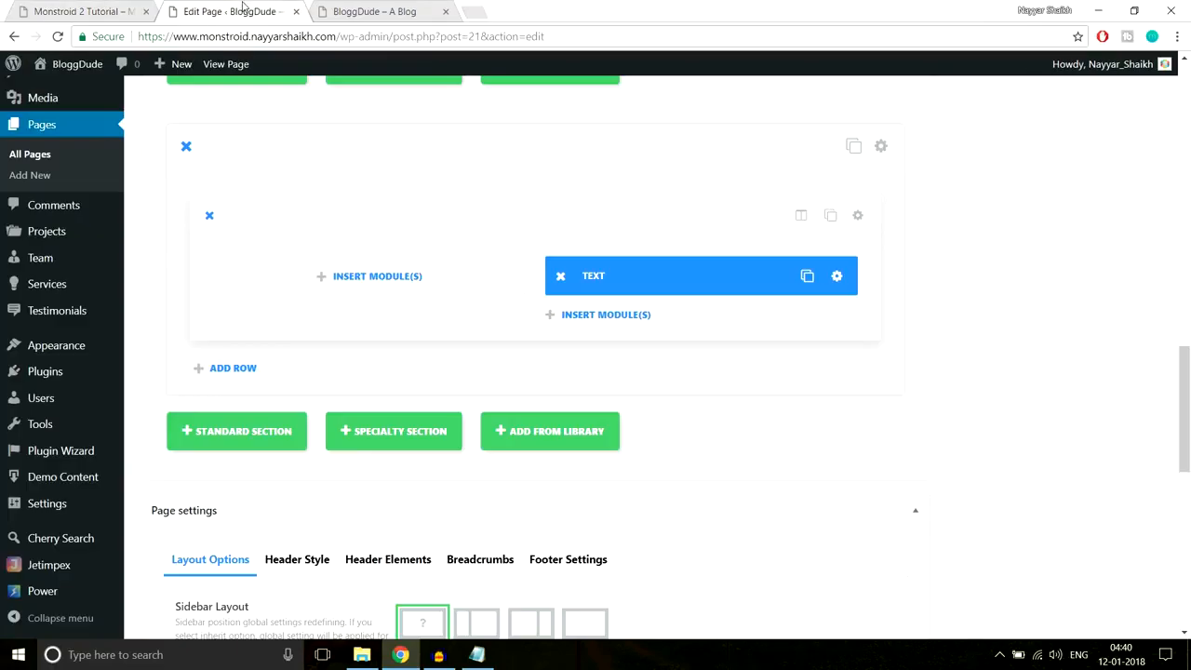
{"action": "left_click", "coordinate": [625, 317]}
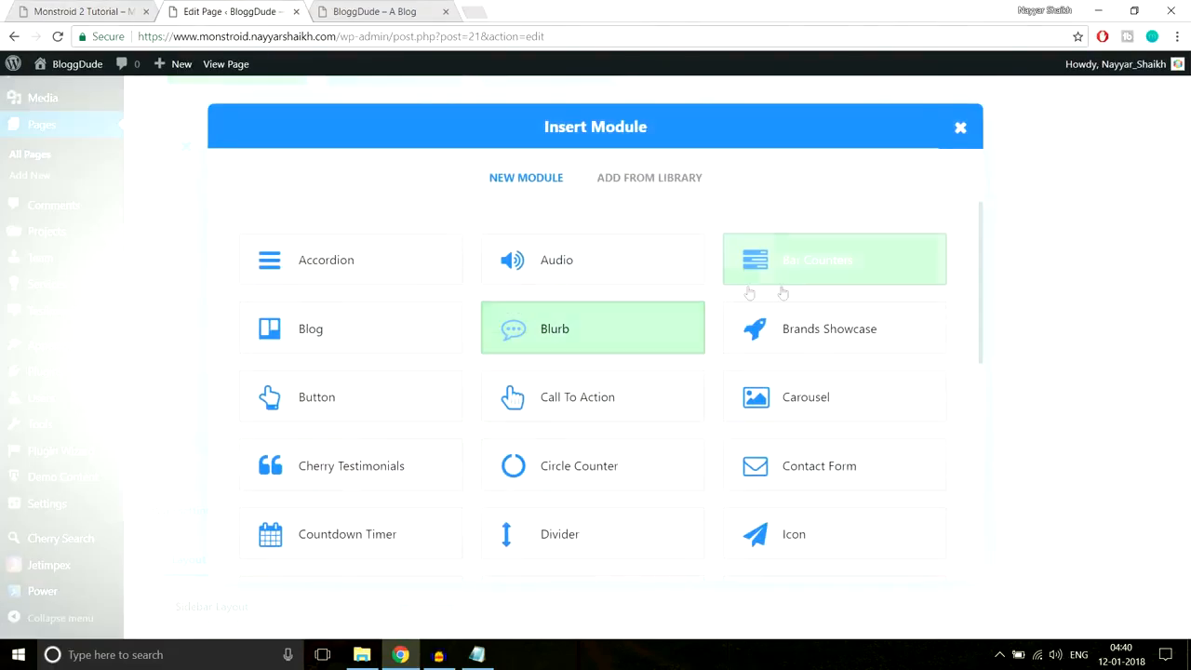
{"action": "left_click", "coordinate": [600, 537]}
{"action": "left_click", "coordinate": [560, 175]}
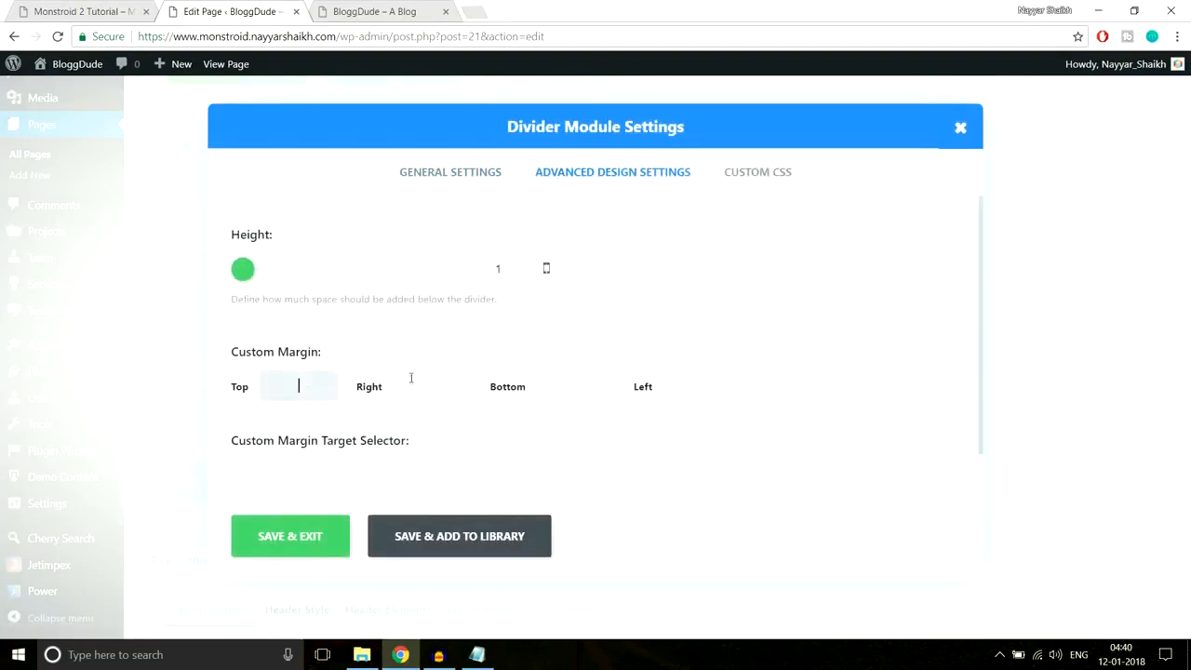
{"action": "type", "text": "px"}
{"action": "left_click", "coordinate": [294, 536]}
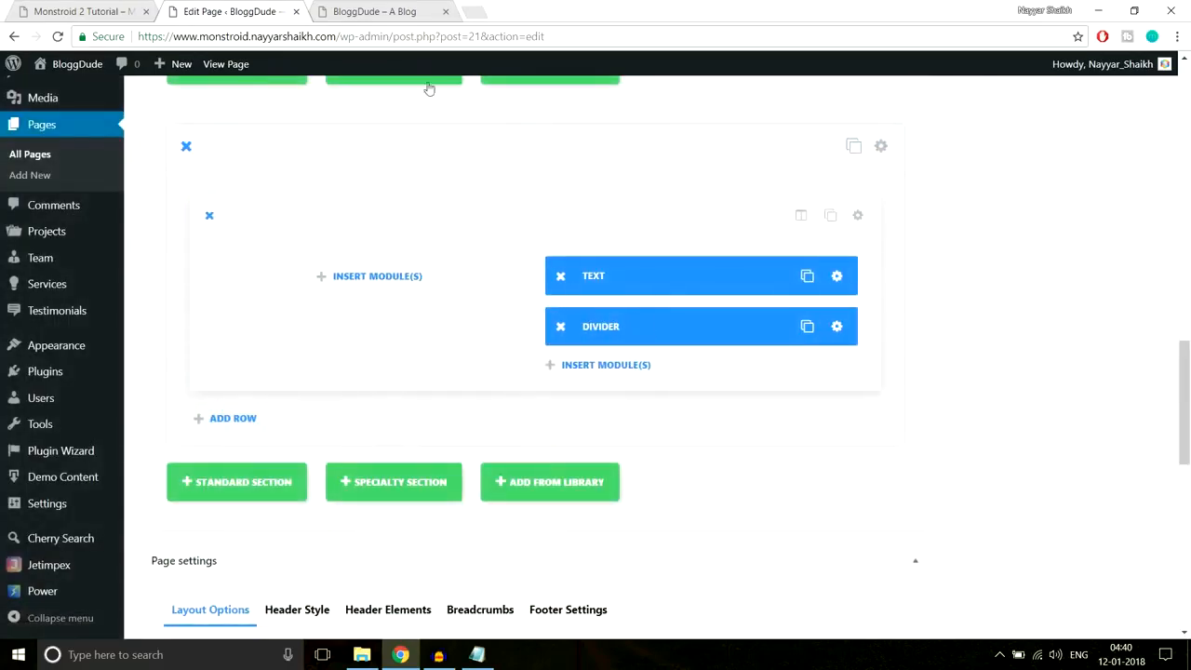
{"action": "left_click", "coordinate": [80, 8]}
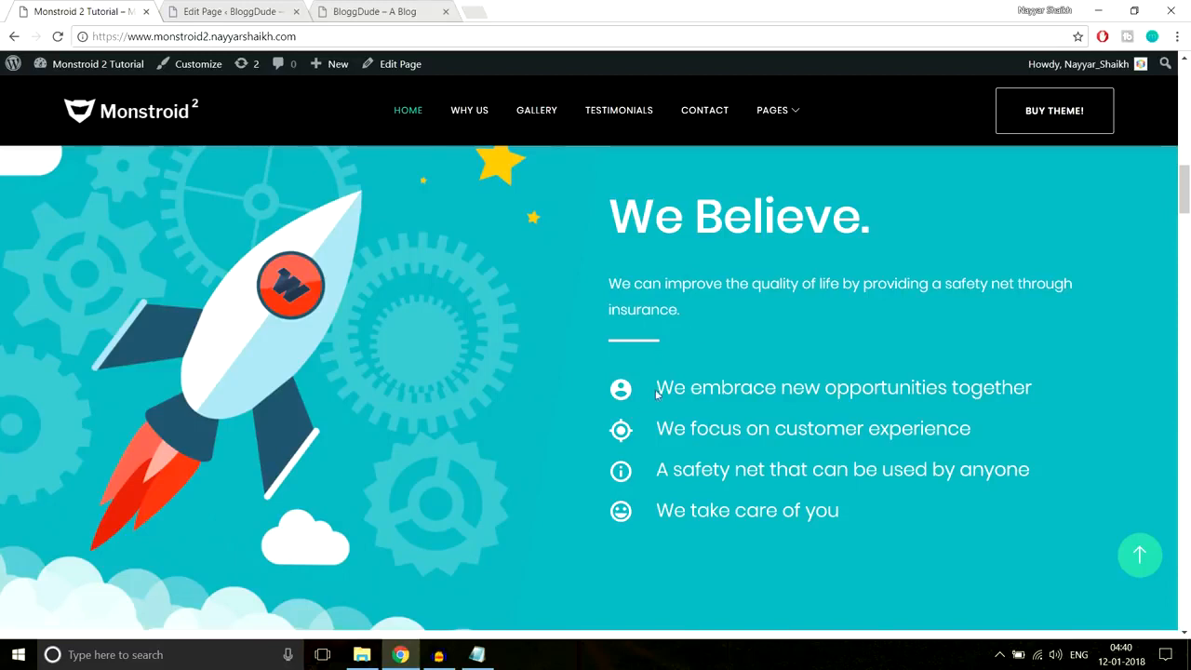
- Copy the 'We embrace new opportunities together' line from the live site
{"action": "left_click_drag", "start_coordinate": [648, 390], "coordinate": [853, 508]}
{"action": "left_click", "coordinate": [668, 376]}
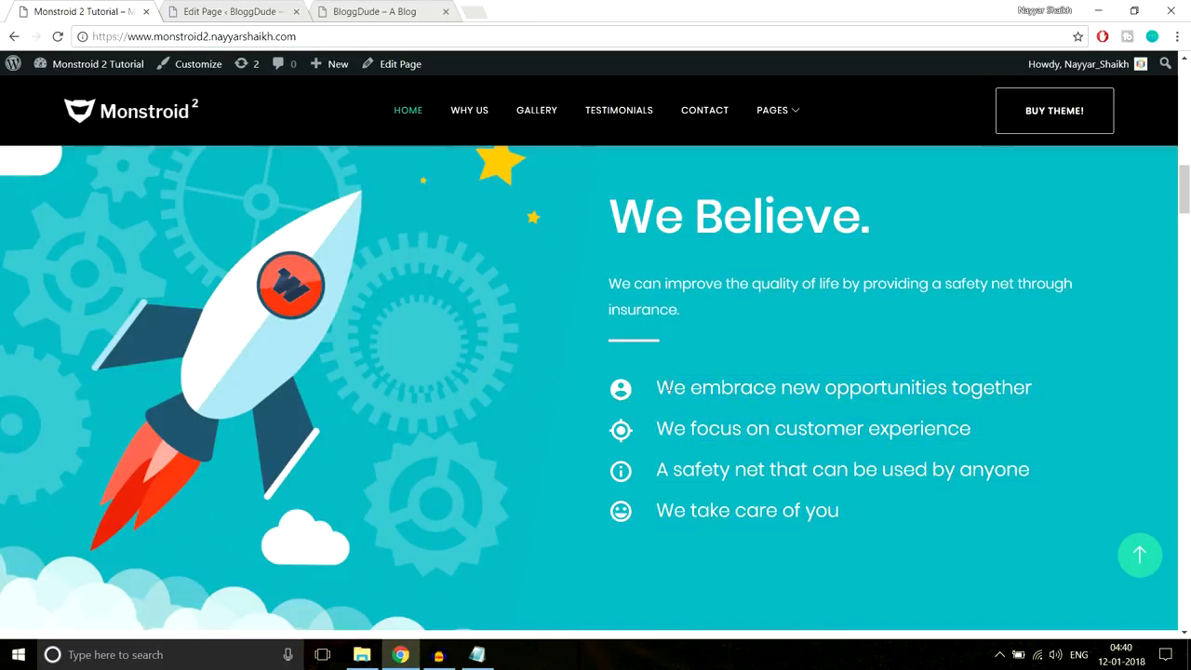
{"action": "left_click_drag", "start_coordinate": [658, 387], "coordinate": [1085, 376]}
{"action": "key", "text": "ctrl+c"}
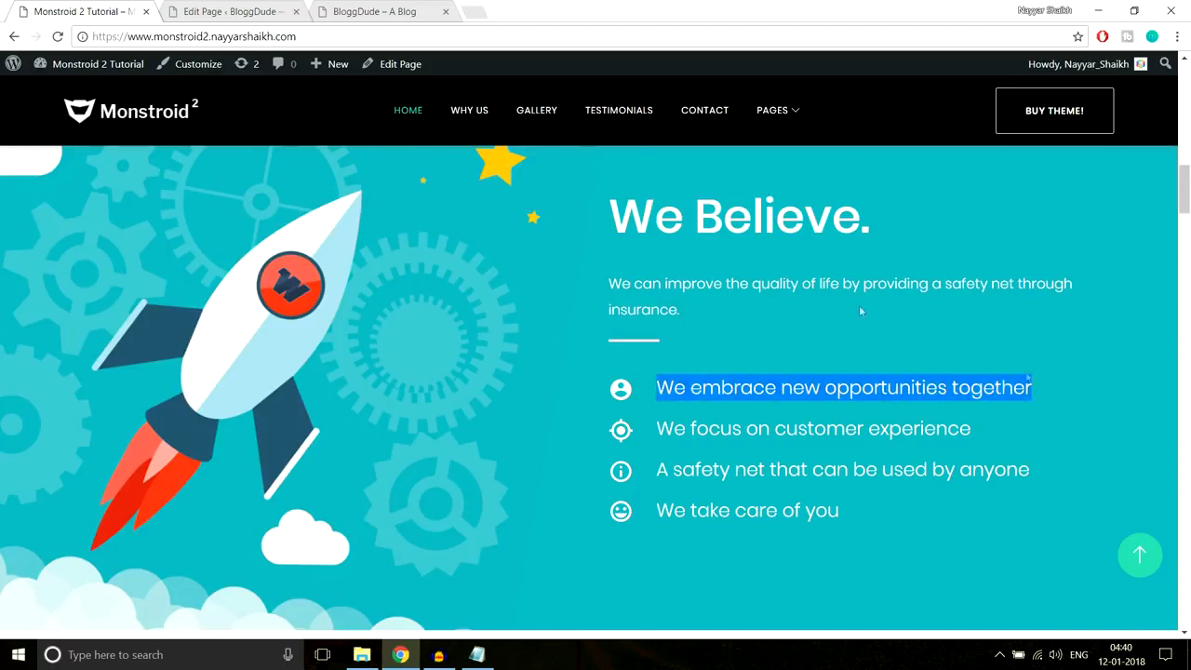
{"action": "left_click", "coordinate": [230, 9]}
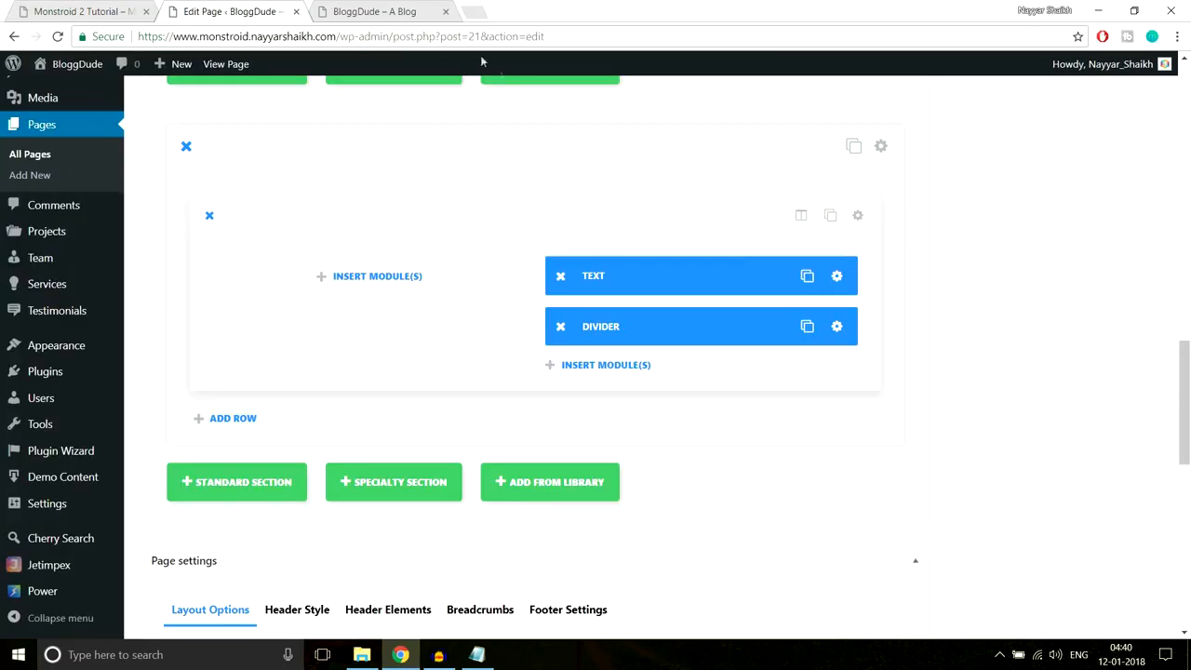
- Add a Blurb module below the divider and paste that line as its title
{"action": "left_click", "coordinate": [610, 368]}
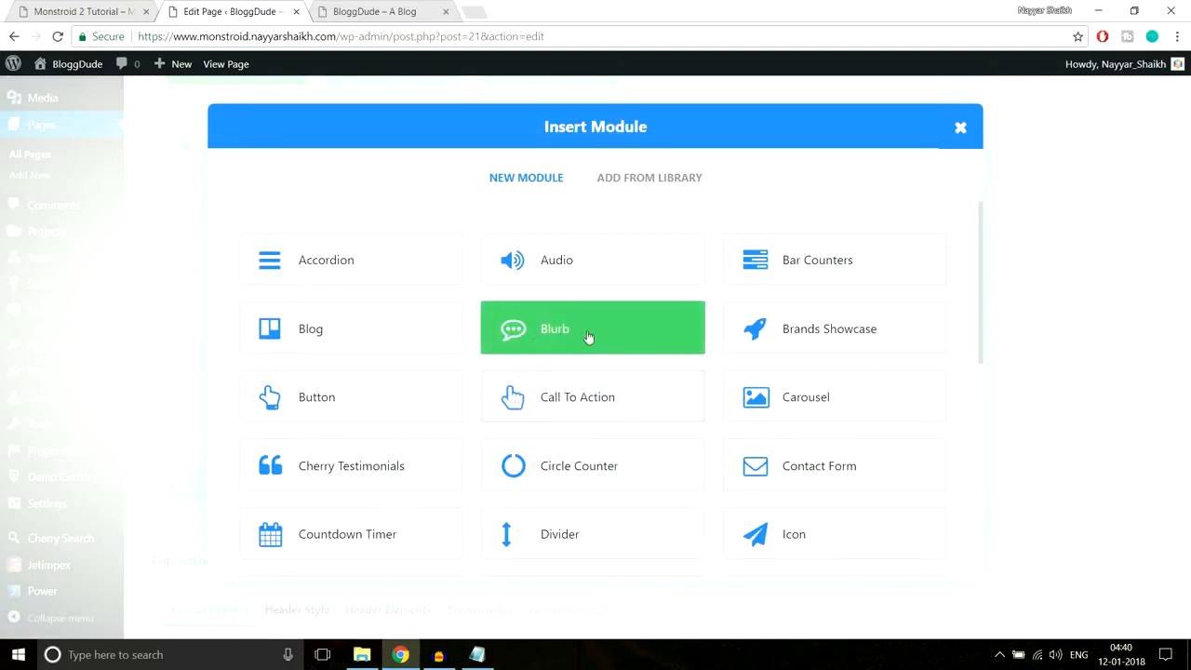
{"action": "left_click", "coordinate": [588, 337]}
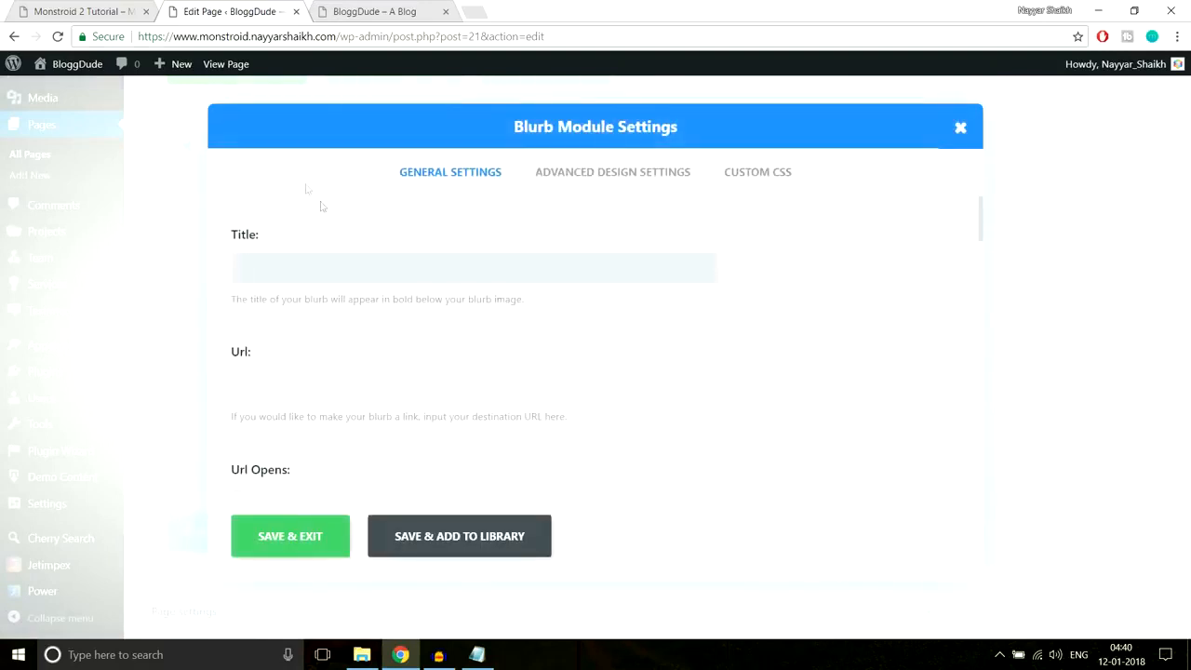
{"action": "left_click", "coordinate": [84, 11]}
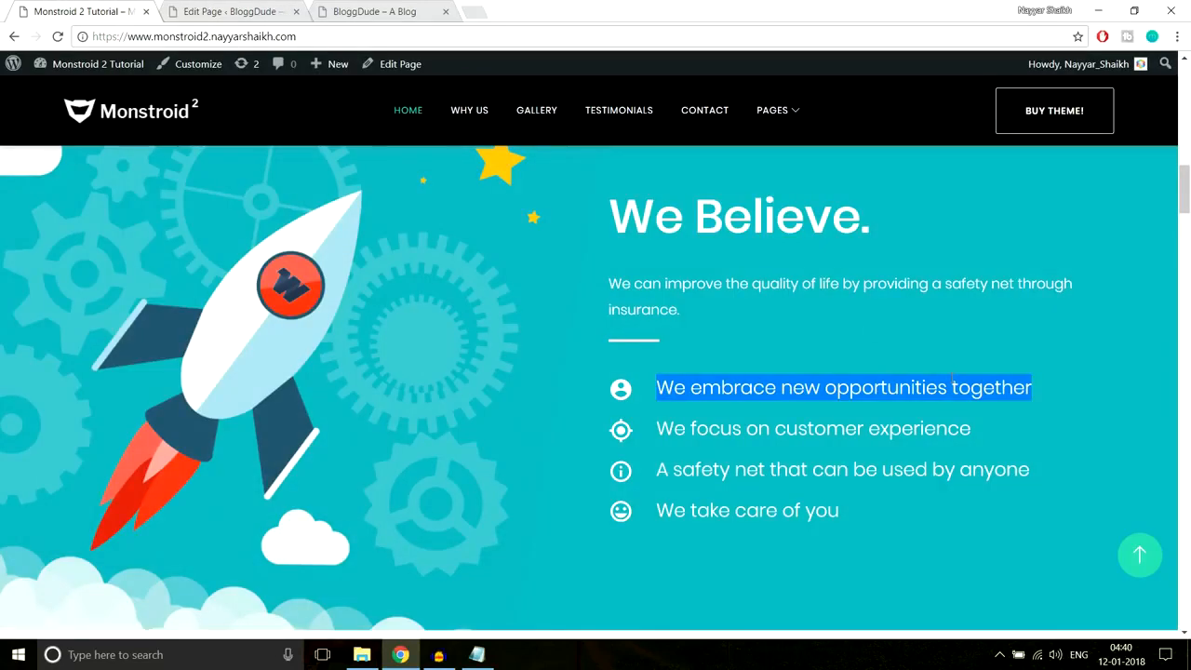
{"action": "left_click", "coordinate": [232, 11]}
{"action": "key", "text": "ctrl+v"}
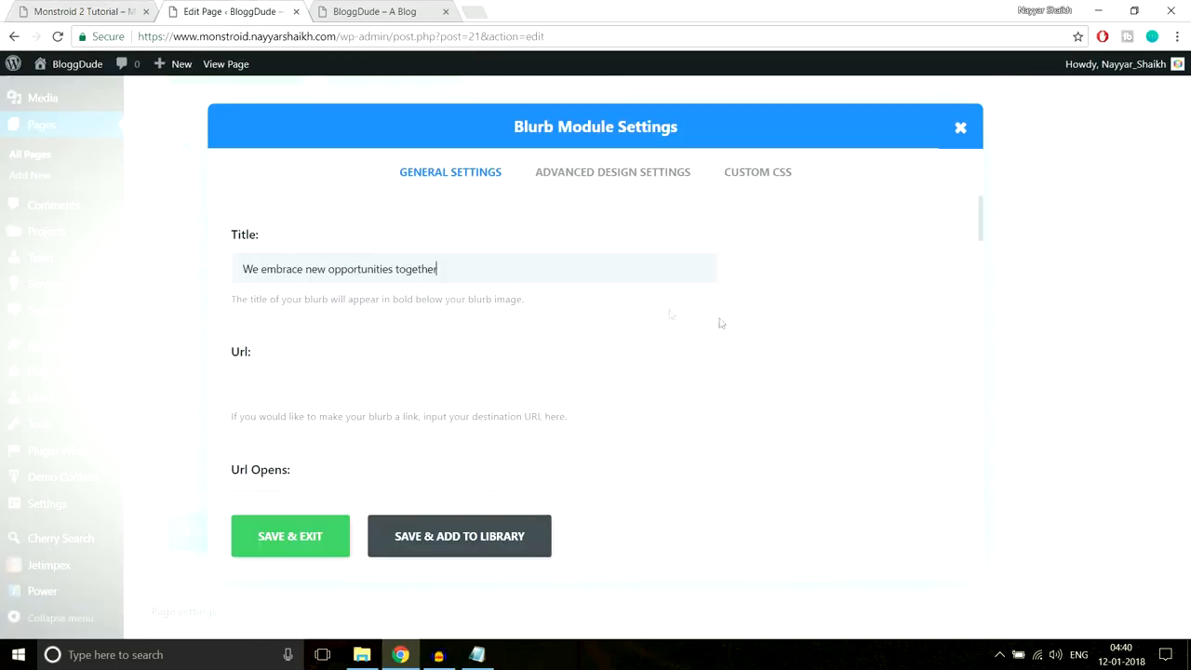
{"action": "scroll", "coordinate": [761, 333], "scroll_direction": "down", "scroll_amount": 1}
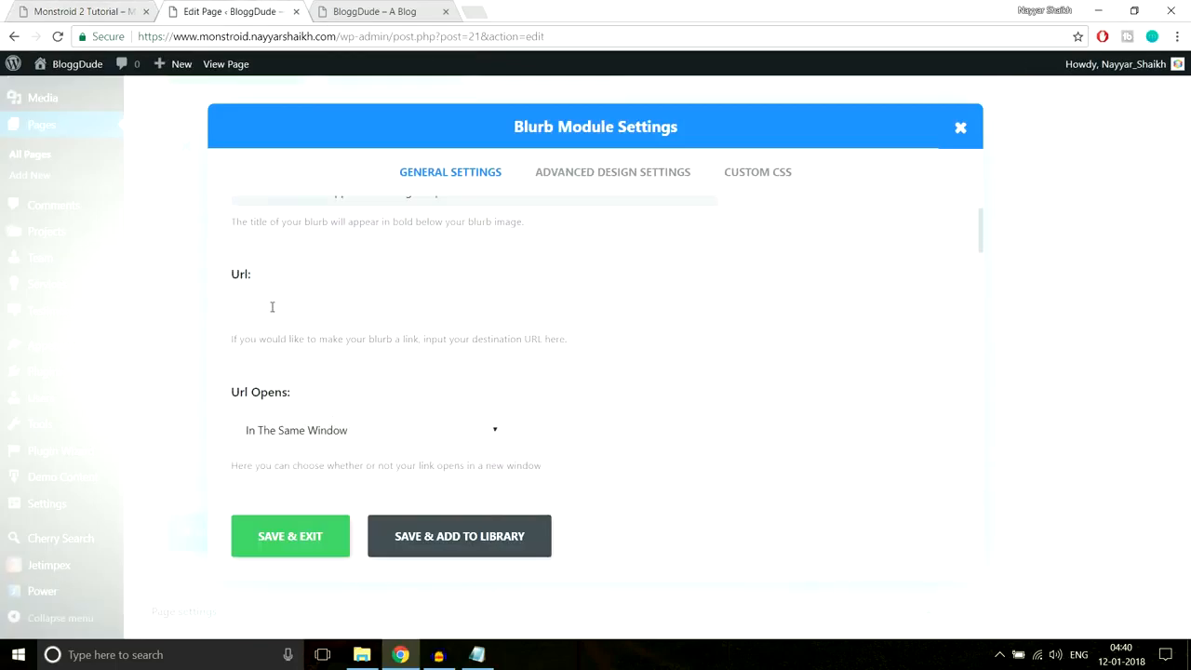
{"action": "scroll", "coordinate": [663, 346], "scroll_direction": "down", "scroll_amount": 4}
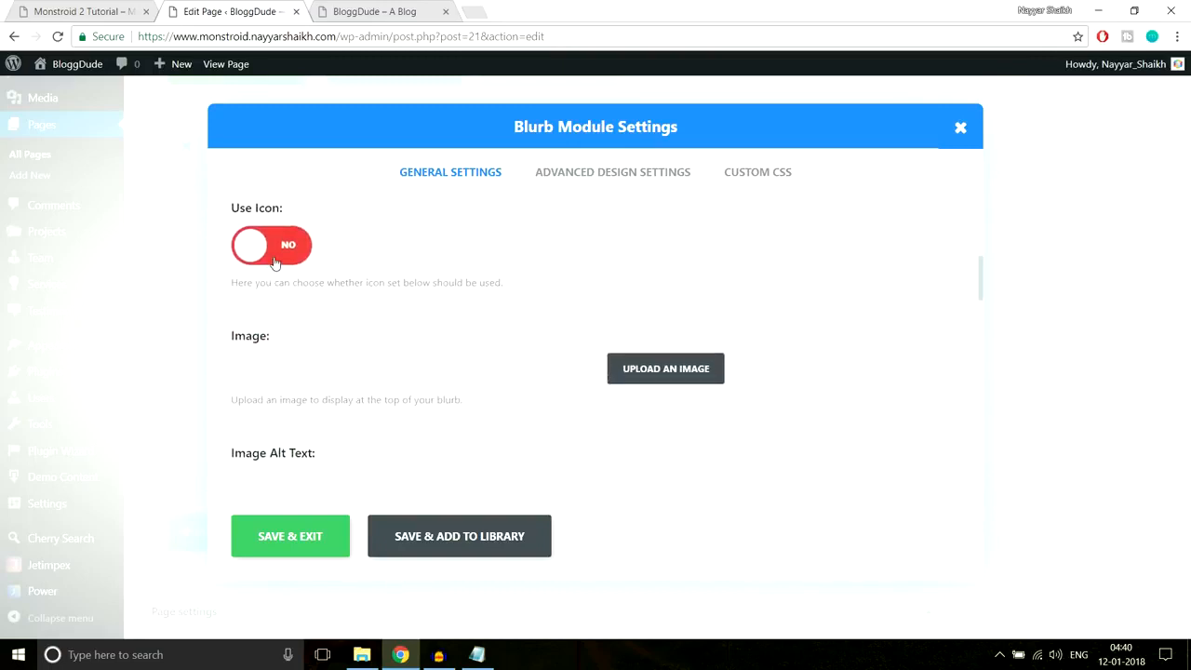
- Turn on Use Icon, choose the download icon, and set the icon colour to white
{"action": "left_click", "coordinate": [275, 263]}
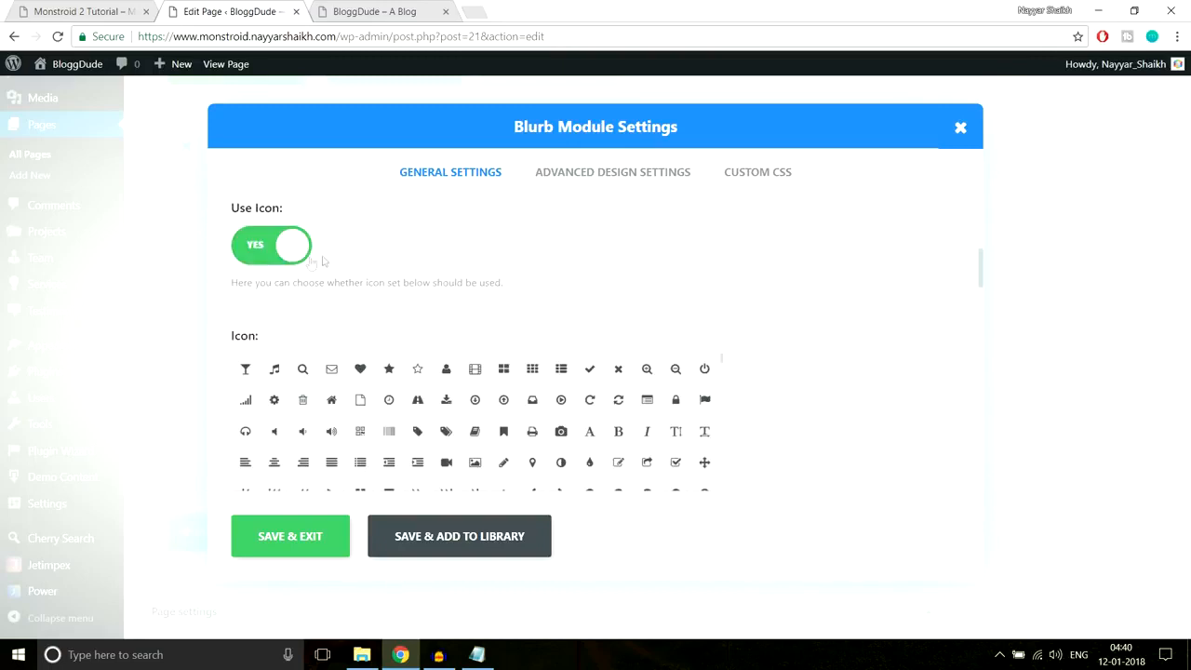
{"action": "scroll", "coordinate": [806, 312], "scroll_direction": "down", "scroll_amount": 1}
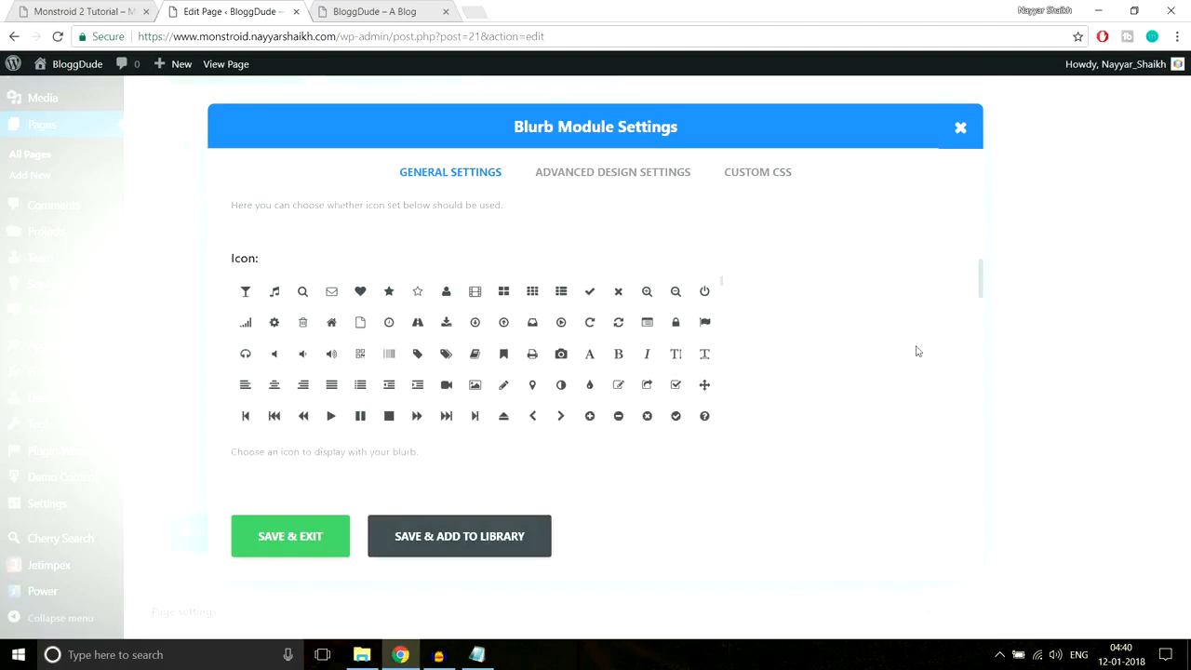
{"action": "left_click", "coordinate": [445, 324]}
{"action": "scroll", "coordinate": [874, 335], "scroll_direction": "down", "scroll_amount": 3}
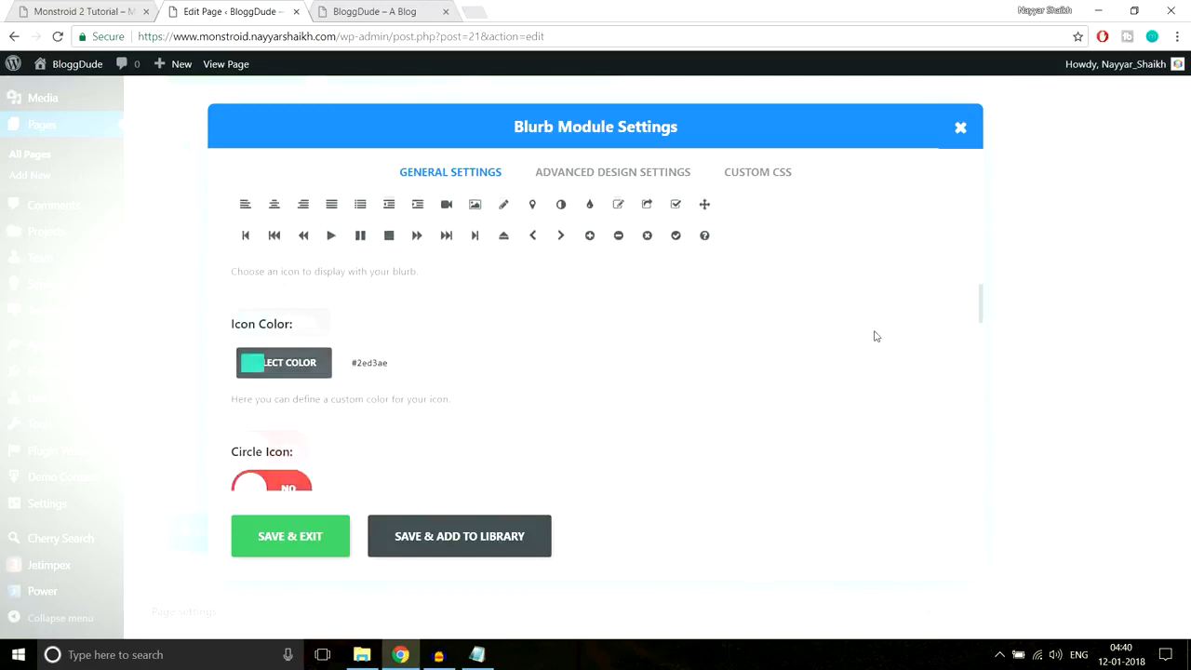
{"action": "left_click", "coordinate": [252, 322]}
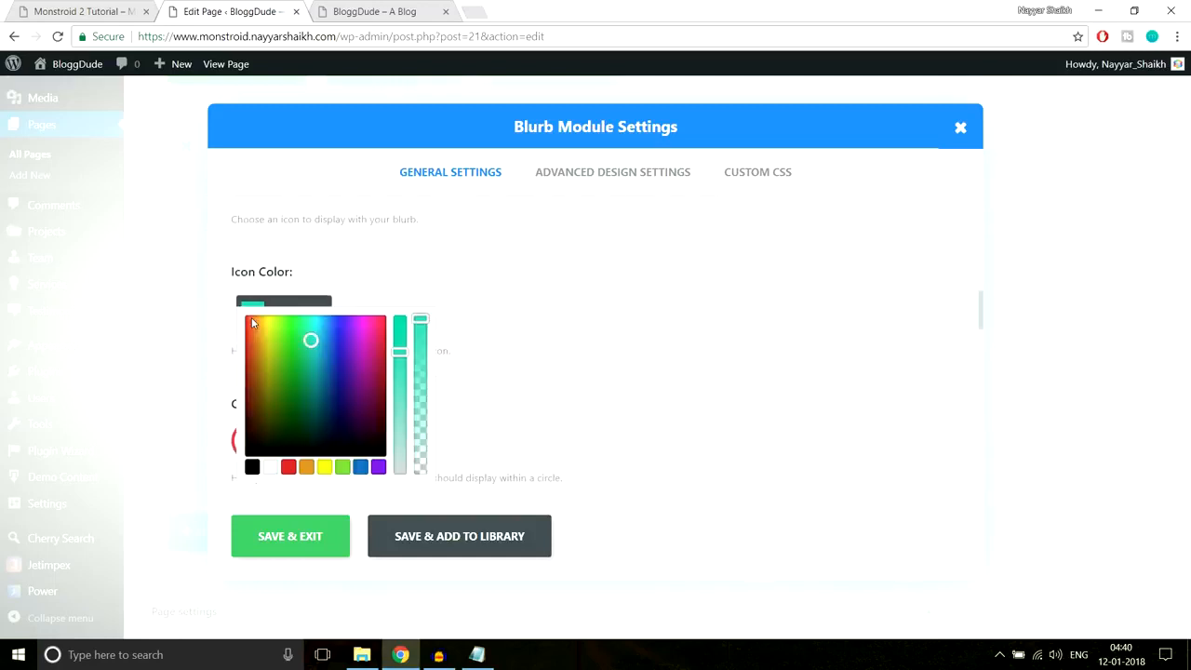
{"action": "scroll", "coordinate": [579, 321], "scroll_direction": "down", "scroll_amount": 1}
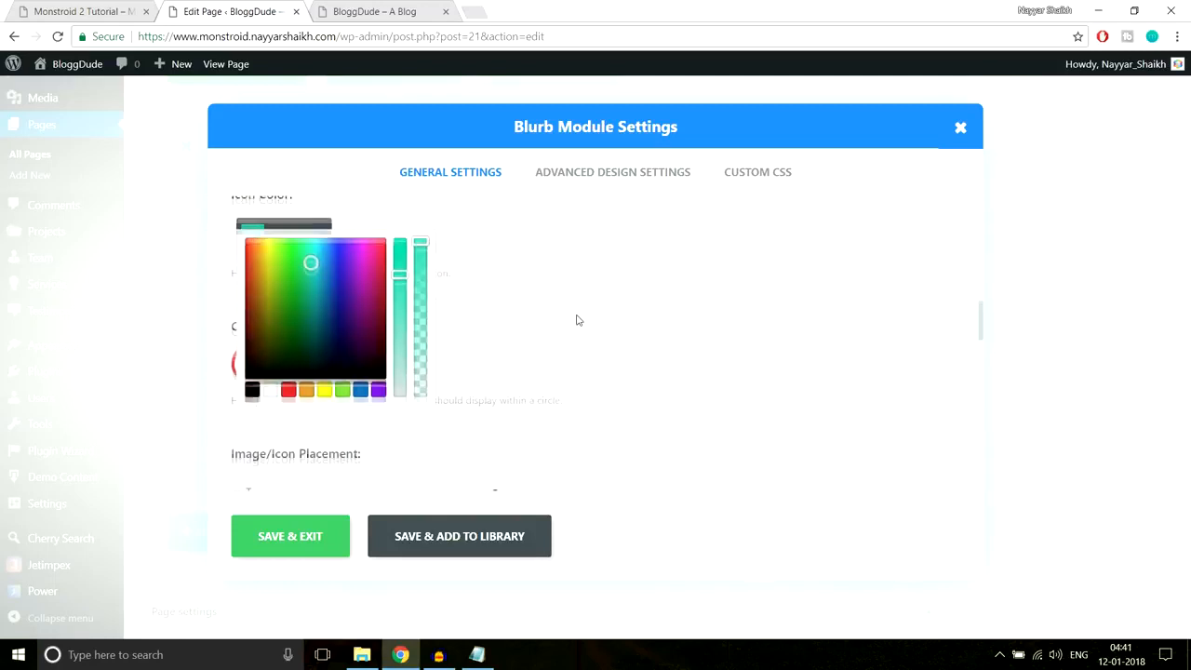
{"action": "left_click", "coordinate": [269, 390]}
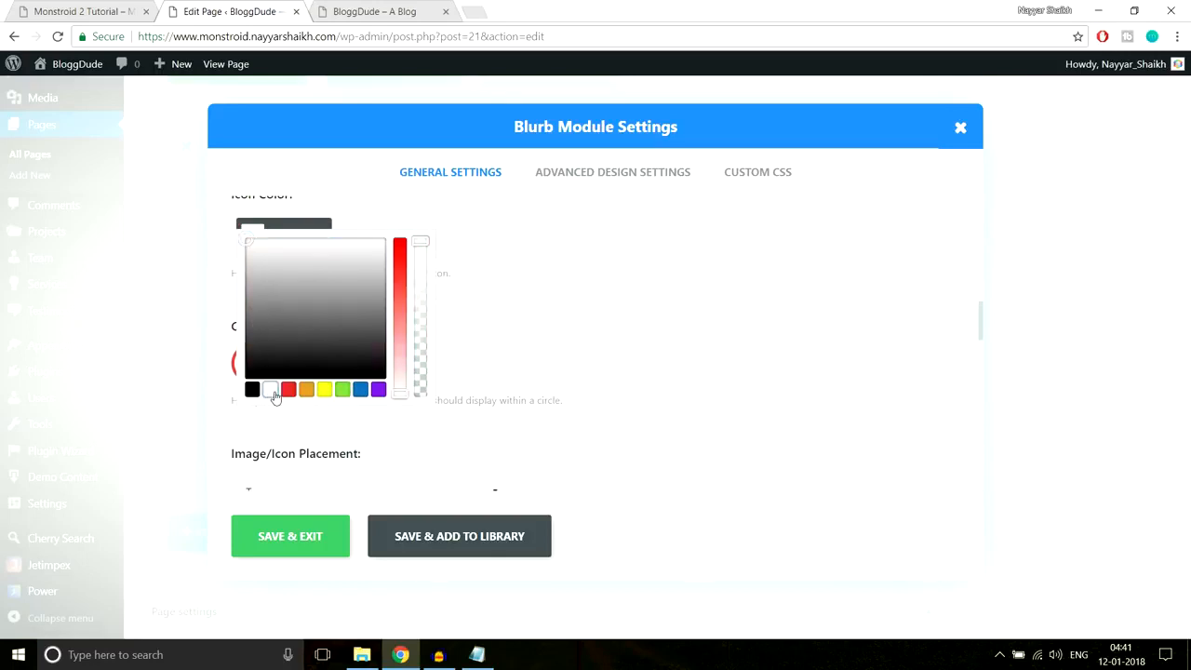
{"action": "left_click", "coordinate": [583, 300]}
{"action": "left_click", "coordinate": [61, 10]}
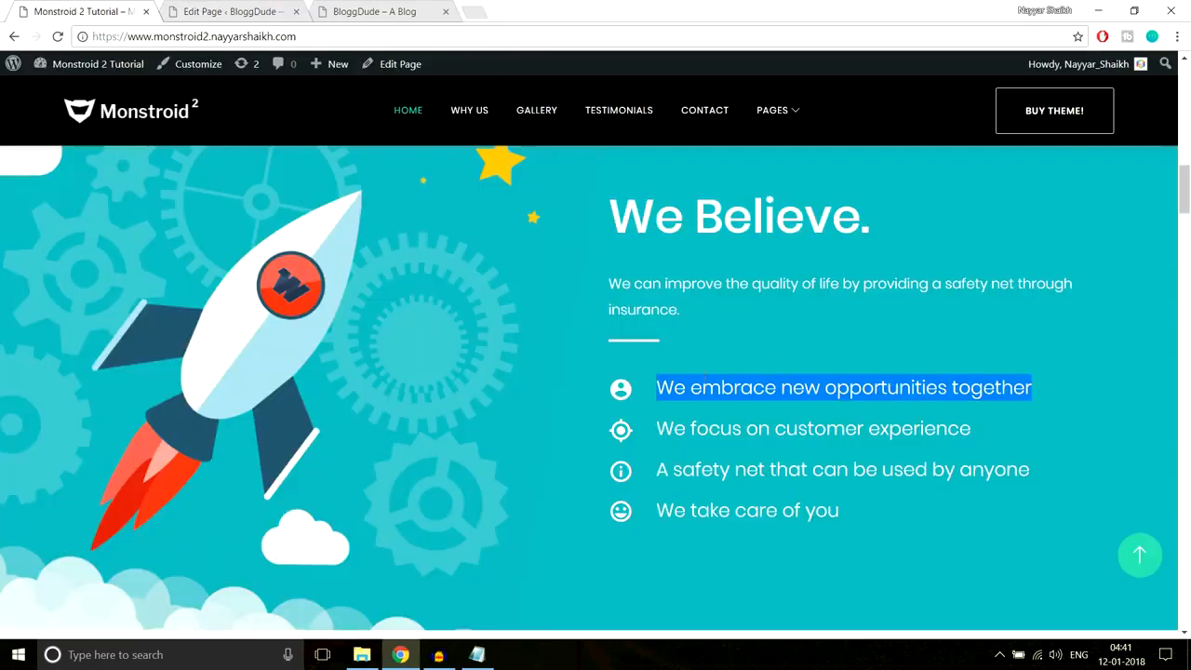
{"action": "left_click", "coordinate": [613, 399]}
{"action": "left_click", "coordinate": [237, 11]}
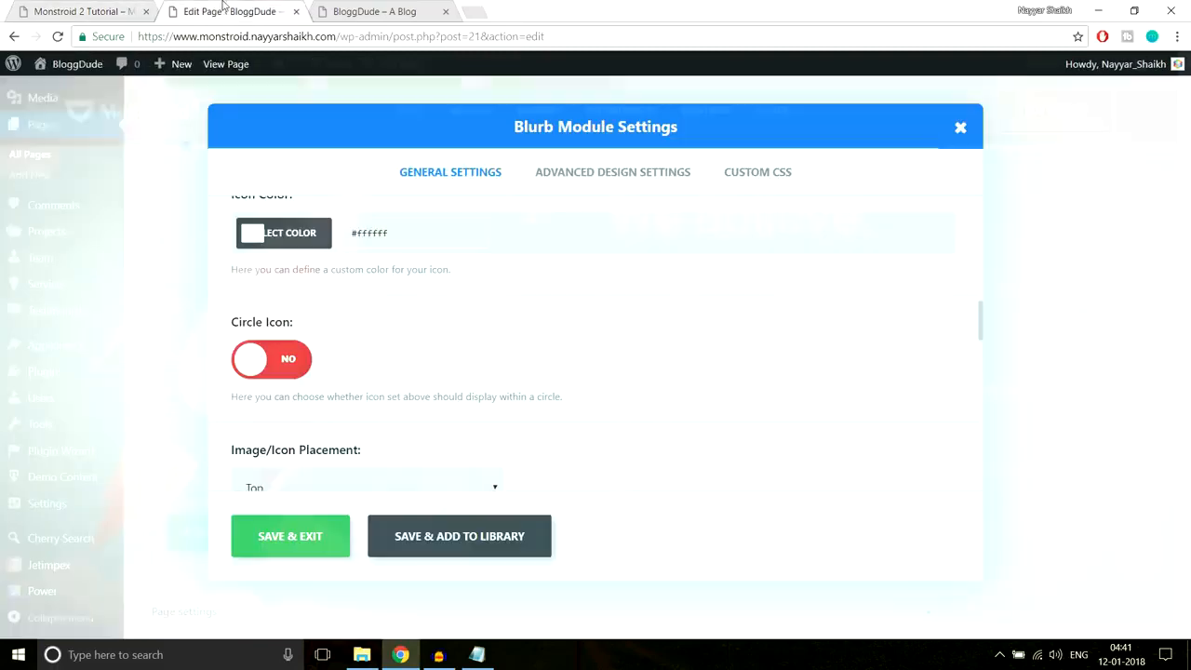
- Set the icon placement to Left and compare against the live site's first feature line
{"action": "scroll", "coordinate": [633, 260], "scroll_direction": "down", "scroll_amount": 3}
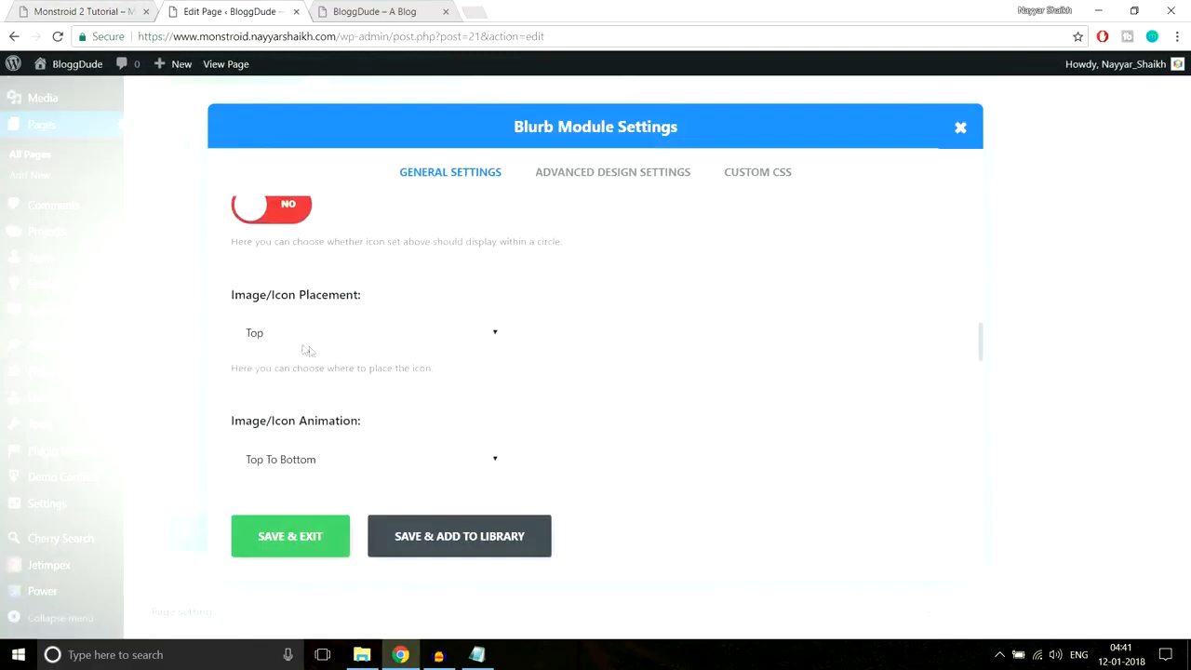
{"action": "scroll", "coordinate": [580, 349], "scroll_direction": "up", "scroll_amount": 3}
{"action": "scroll", "coordinate": [581, 349], "scroll_direction": "down", "scroll_amount": 3}
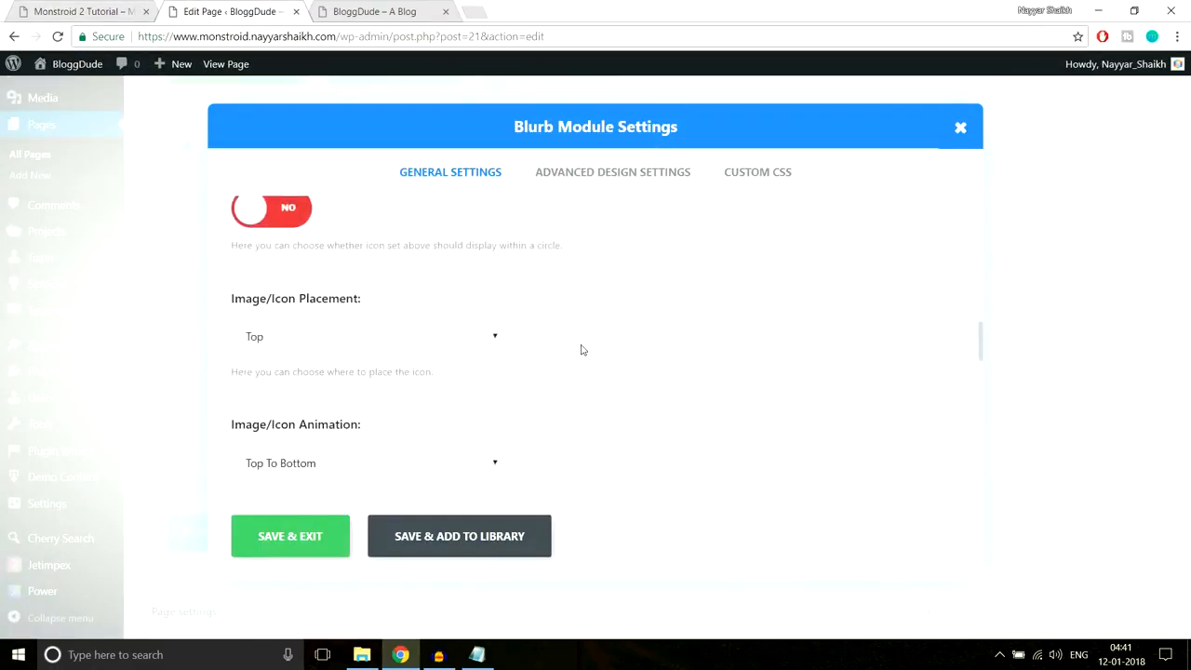
{"action": "left_click", "coordinate": [354, 346]}
{"action": "left_click", "coordinate": [306, 376]}
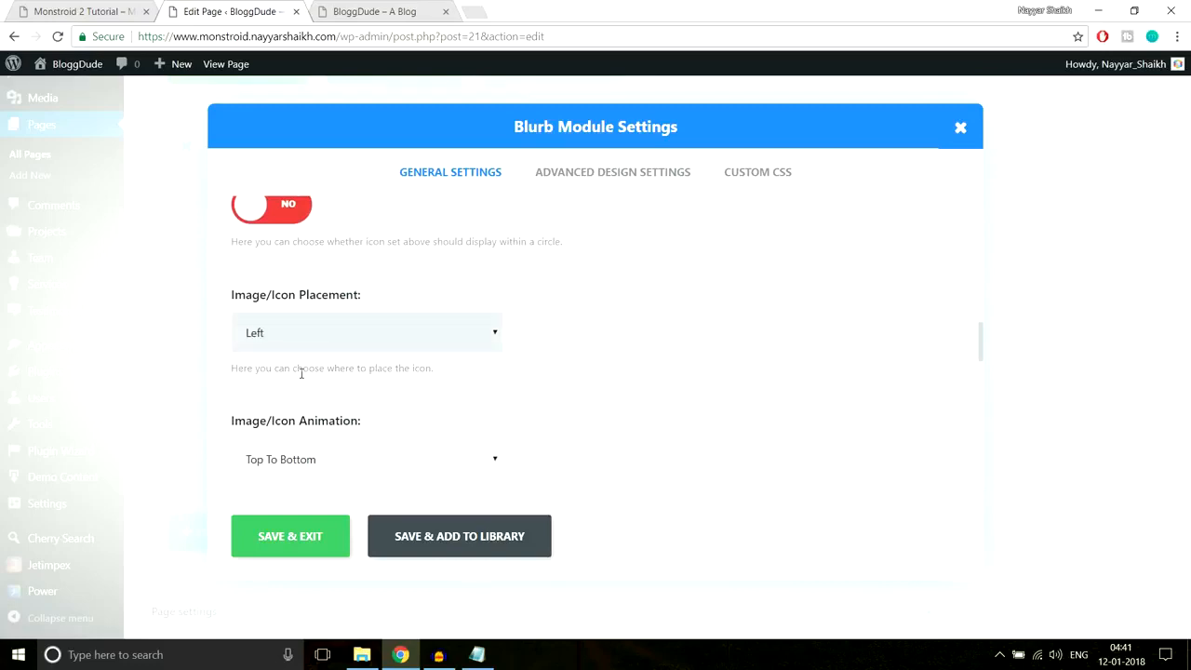
{"action": "left_click", "coordinate": [46, 11]}
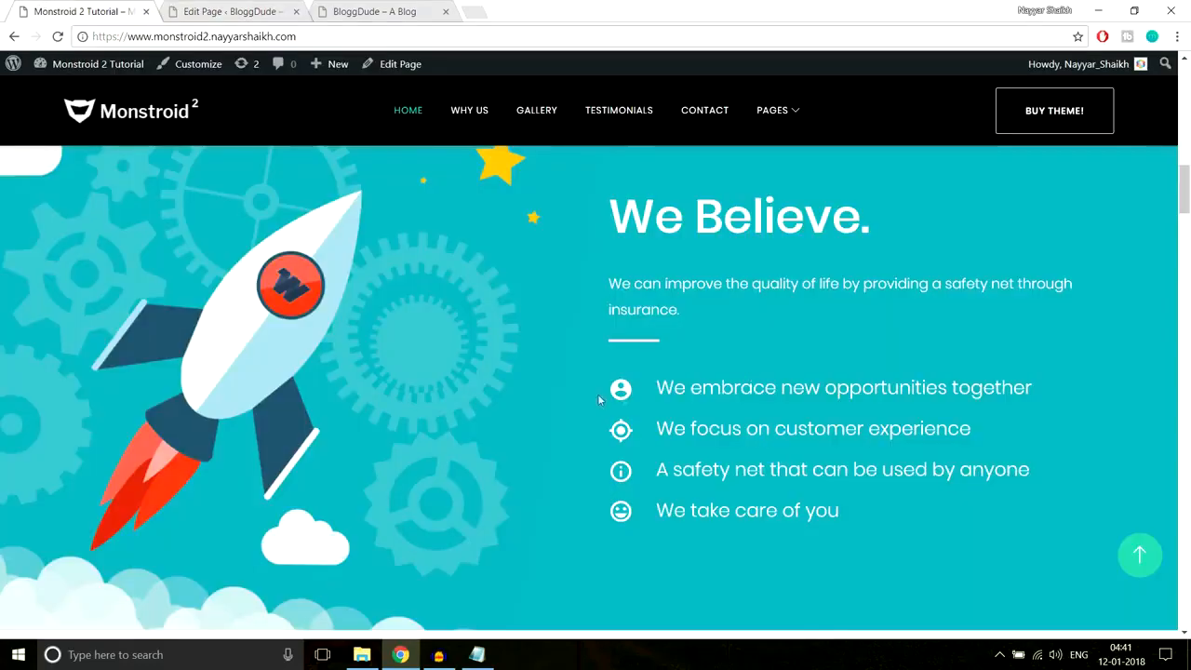
{"action": "left_click", "coordinate": [265, 11]}
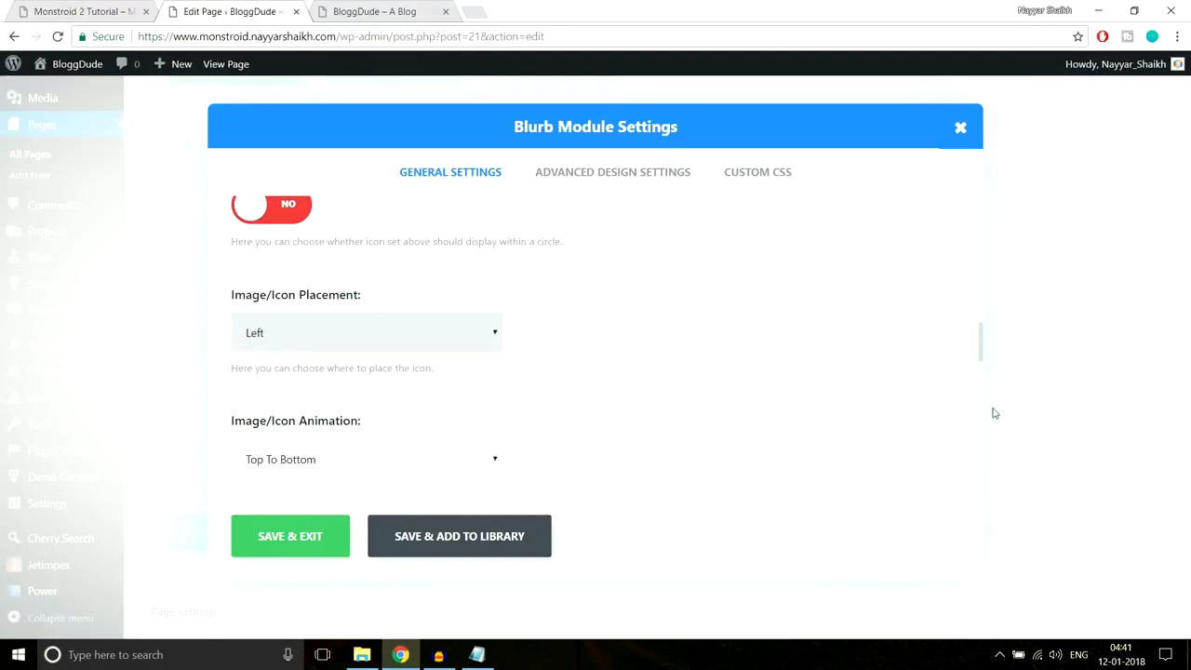
{"action": "scroll", "coordinate": [840, 406], "scroll_direction": "down", "scroll_amount": 3}
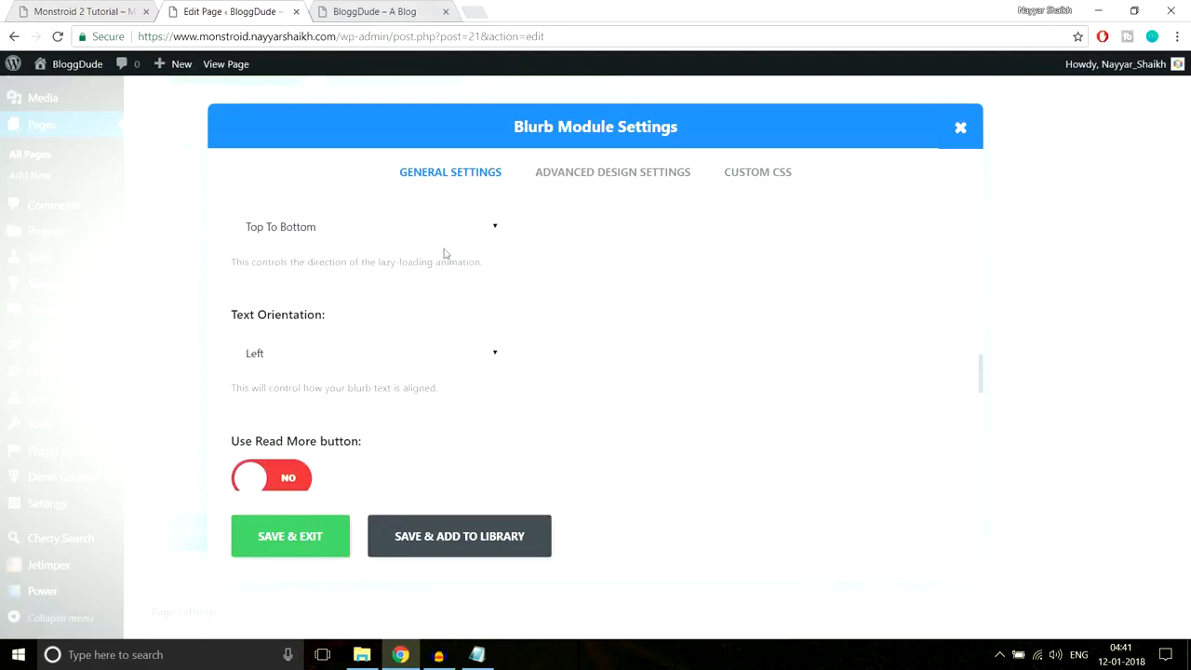
{"action": "scroll", "coordinate": [736, 329], "scroll_direction": "down", "scroll_amount": 1}
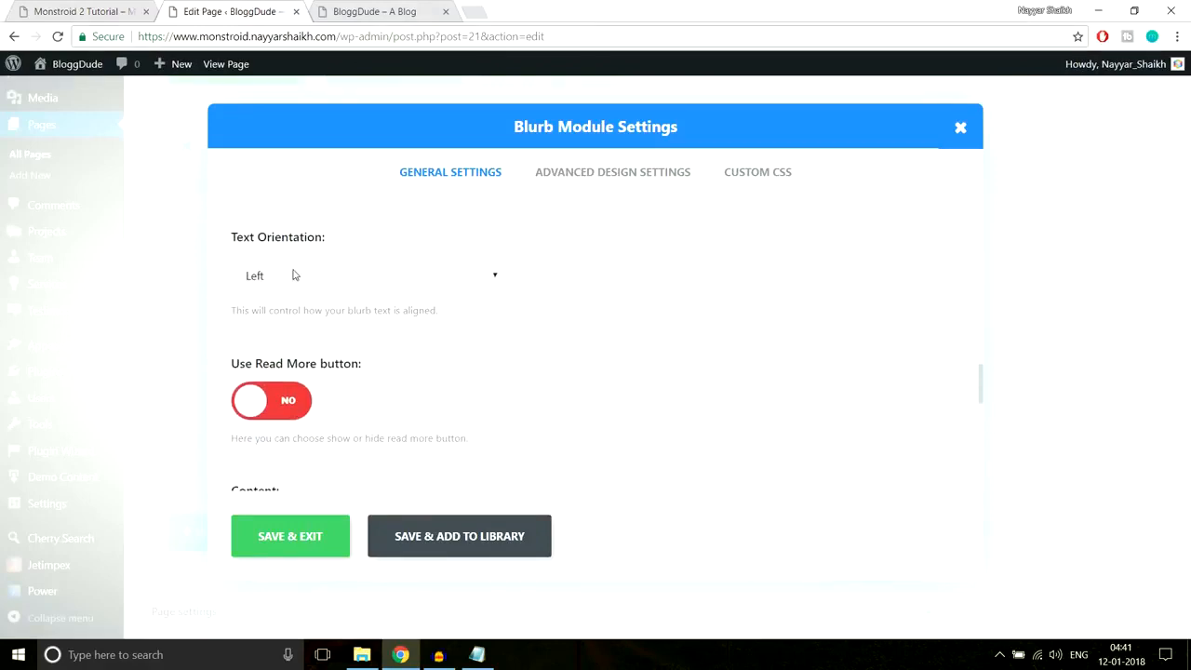
{"action": "scroll", "coordinate": [701, 314], "scroll_direction": "down", "scroll_amount": 3}
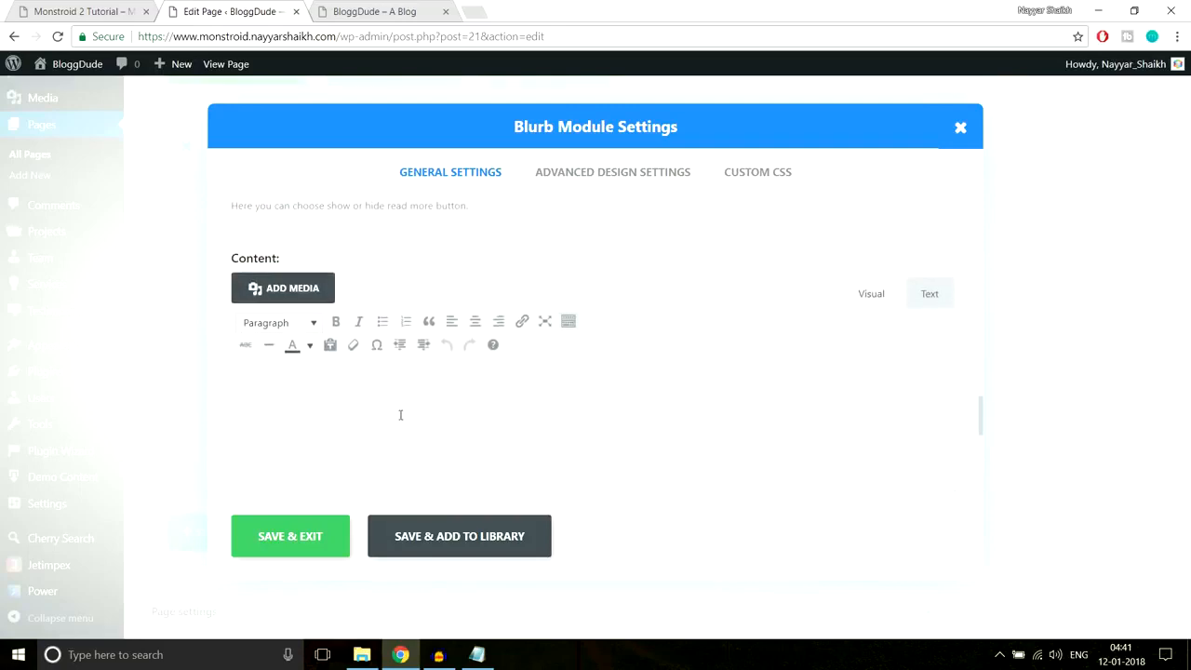
{"action": "left_click", "coordinate": [89, 11]}
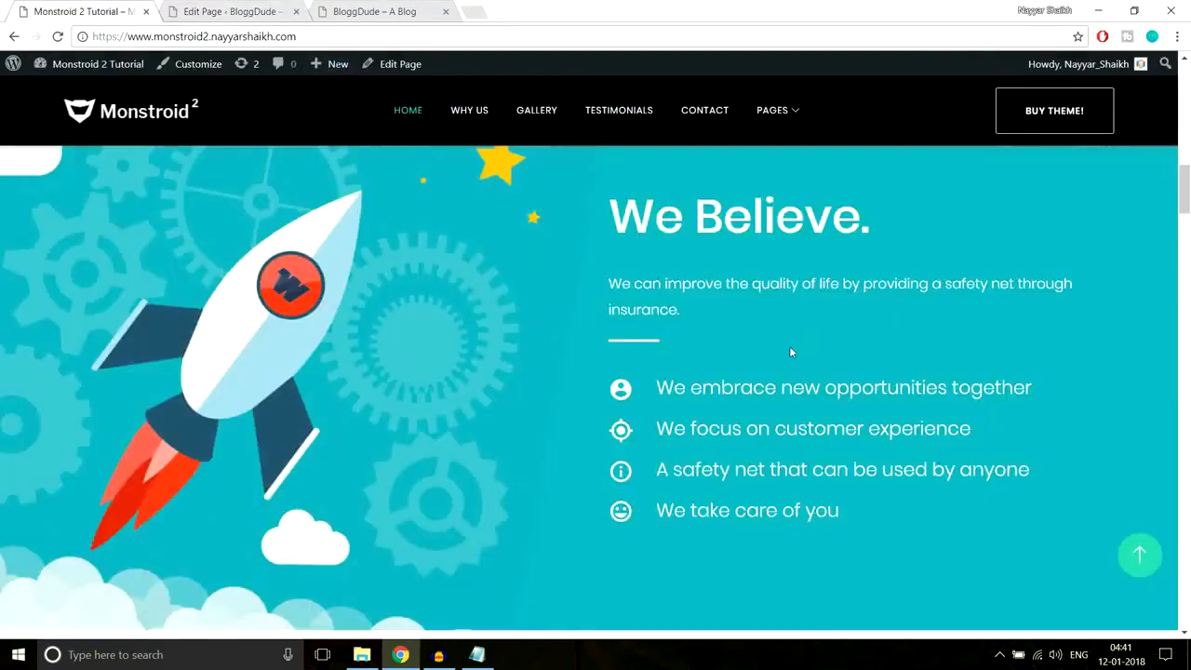
{"action": "left_click_drag", "start_coordinate": [656, 388], "coordinate": [967, 389]}
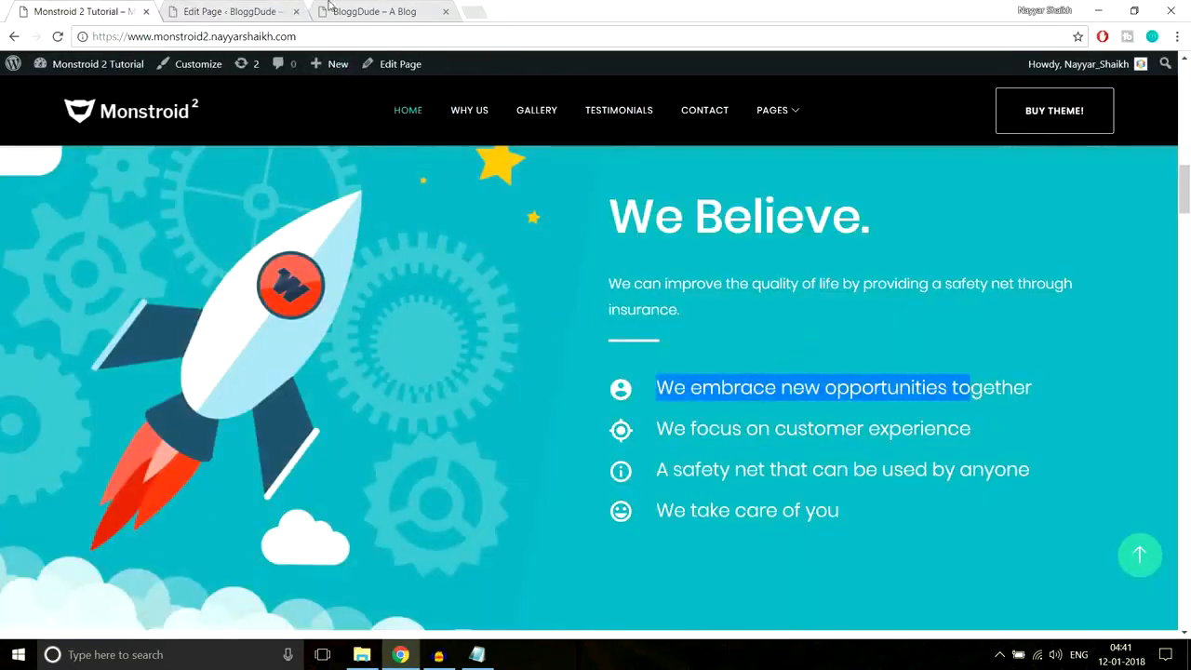
{"action": "left_click", "coordinate": [230, 12]}
{"action": "scroll", "coordinate": [558, 354], "scroll_direction": "up", "scroll_amount": 15}
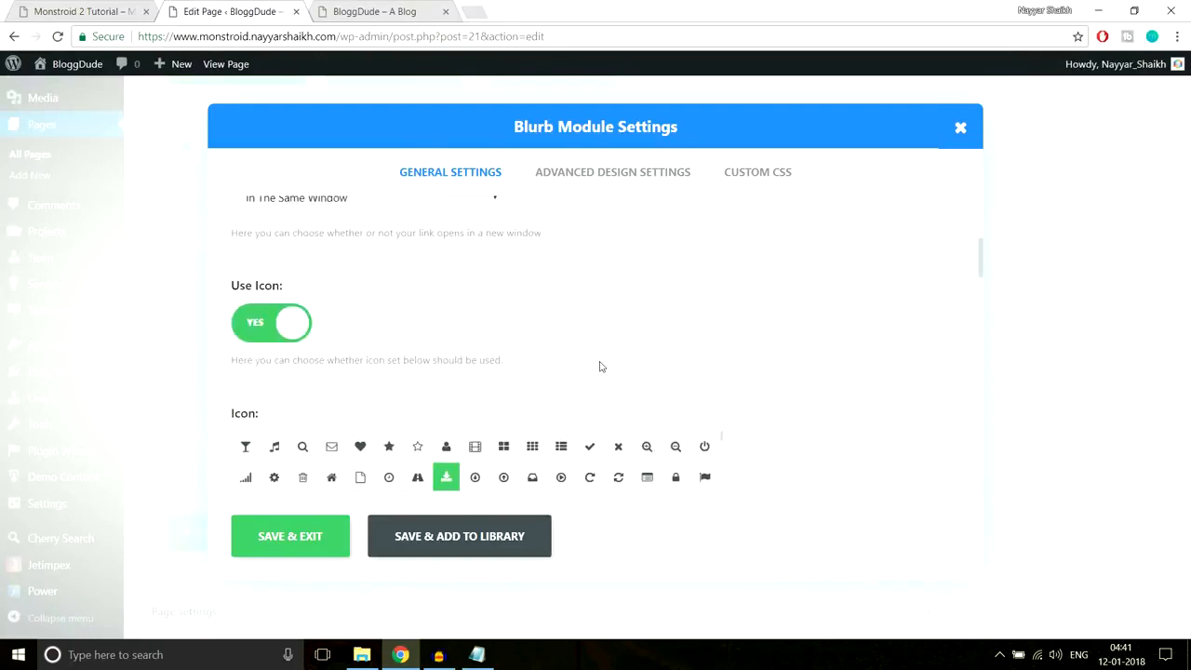
- Open the blurb's Advanced Design Settings and compare it with the live site
{"action": "left_click", "coordinate": [596, 177]}
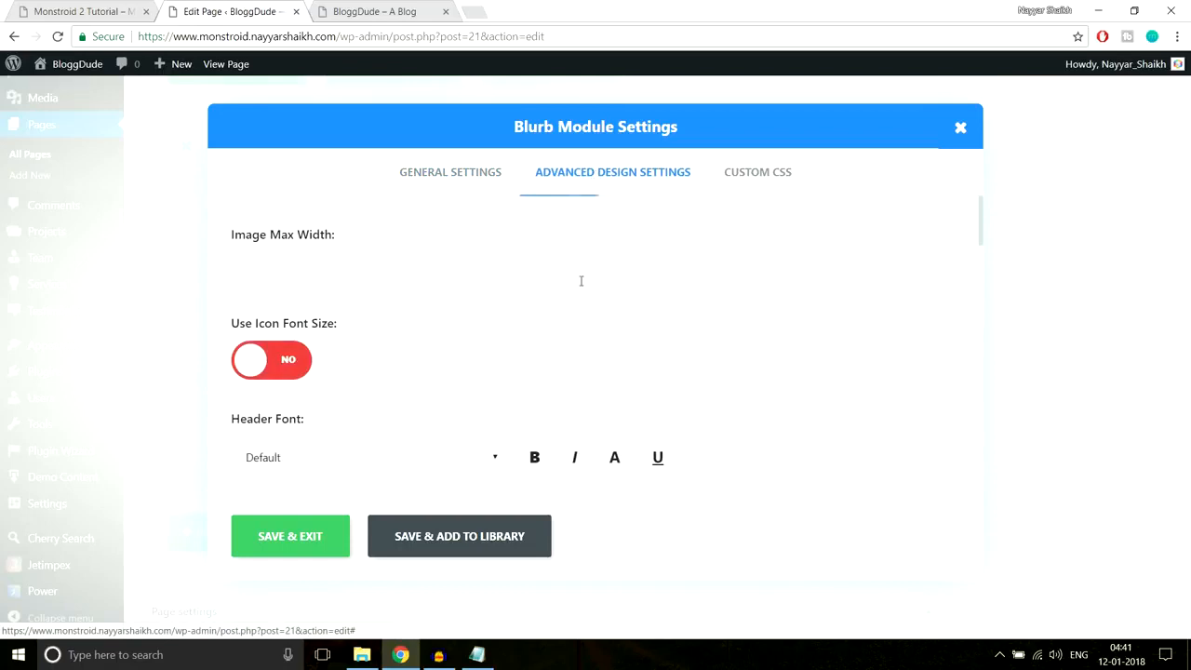
{"action": "scroll", "coordinate": [856, 303], "scroll_direction": "down", "scroll_amount": 1}
{"action": "scroll", "coordinate": [366, 356], "scroll_direction": "down", "scroll_amount": 1}
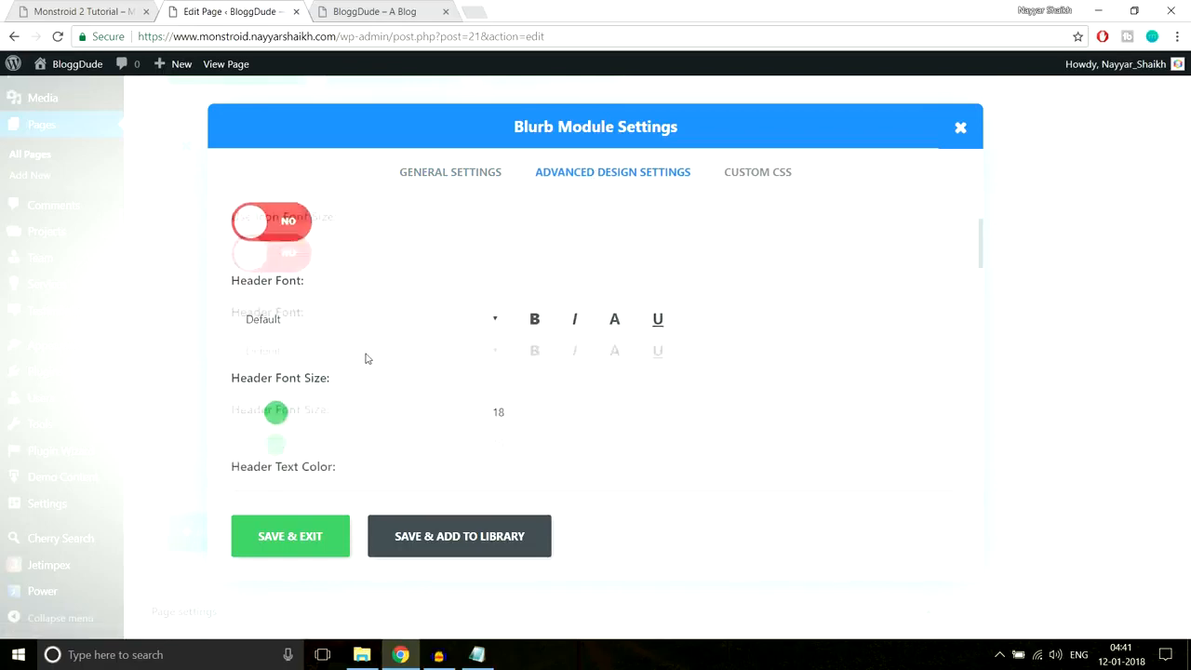
{"action": "scroll", "coordinate": [618, 314], "scroll_direction": "down", "scroll_amount": 2}
{"action": "scroll", "coordinate": [618, 315], "scroll_direction": "down", "scroll_amount": 1}
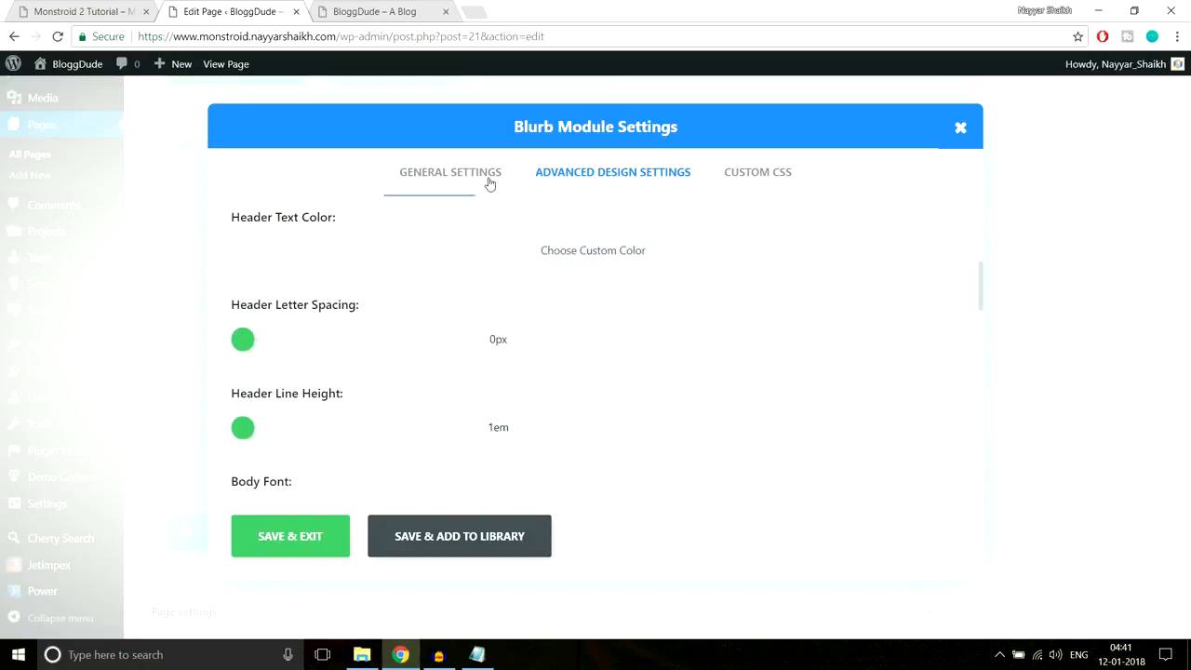
{"action": "left_click", "coordinate": [45, 7]}
{"action": "left_click", "coordinate": [930, 348]}
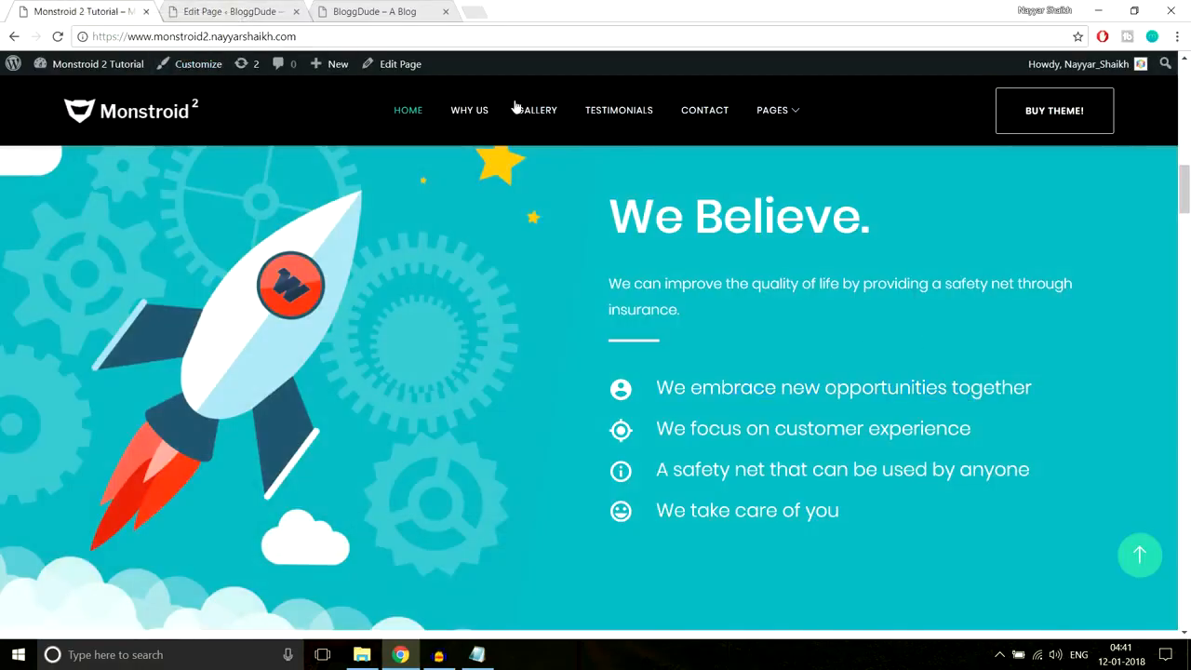
{"action": "left_click", "coordinate": [228, 11]}
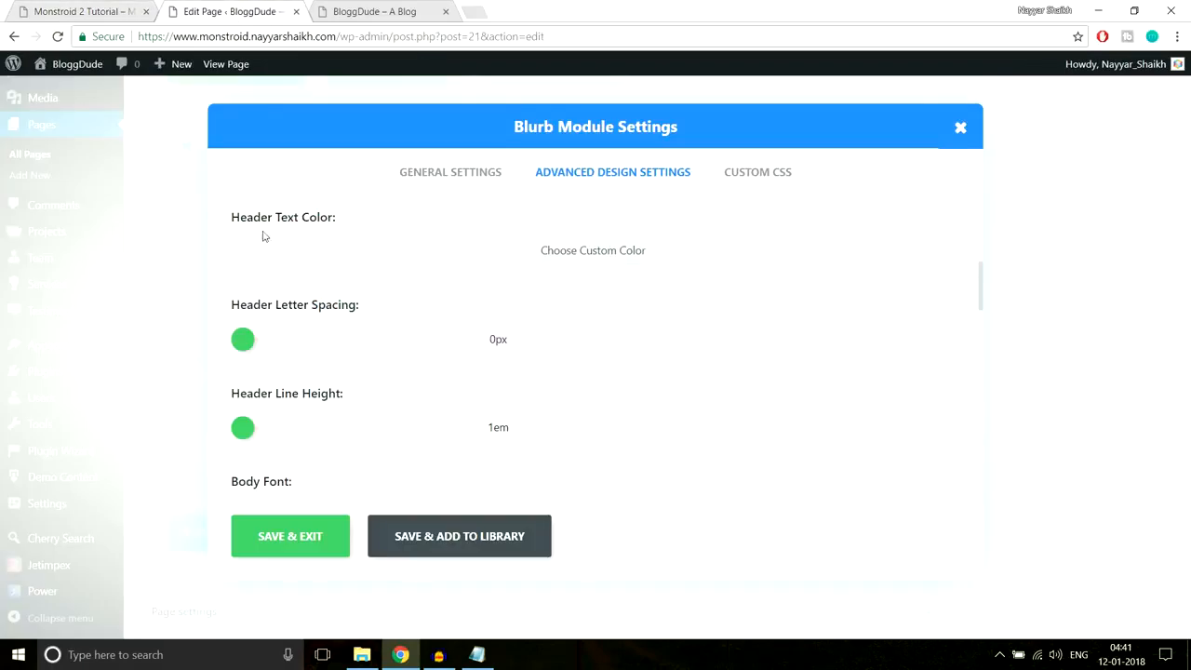
- Set the blurb's header text colour to white and save the blurb
{"action": "left_click", "coordinate": [537, 253]}
{"action": "left_click", "coordinate": [257, 268]}
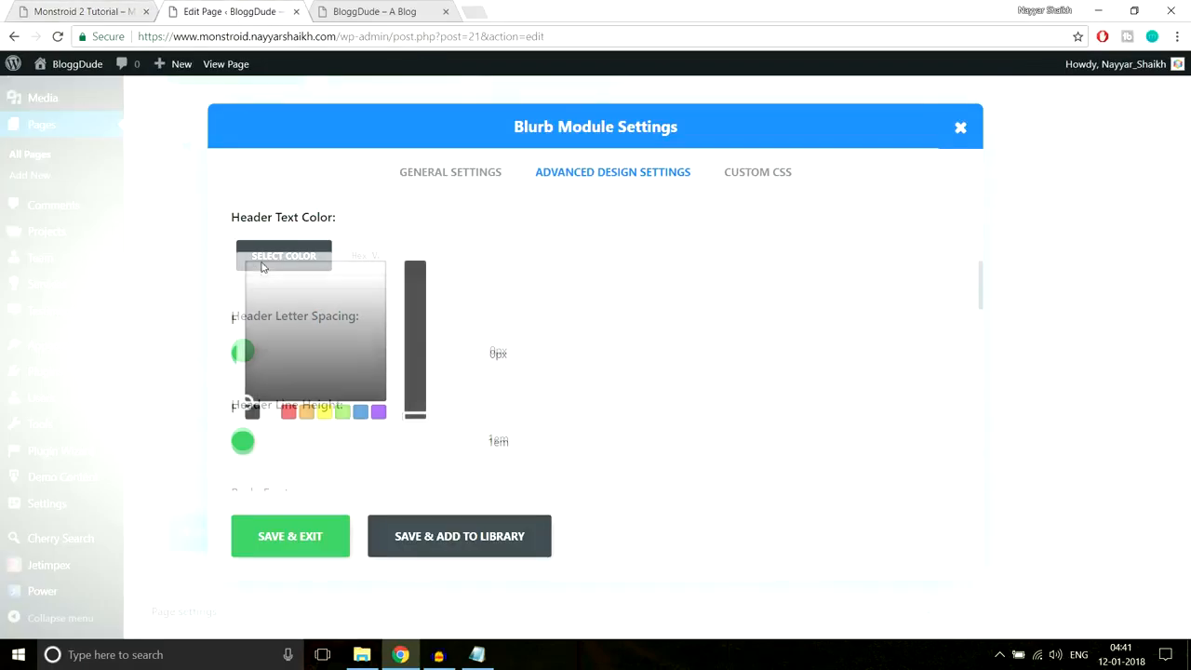
{"action": "left_click", "coordinate": [270, 413]}
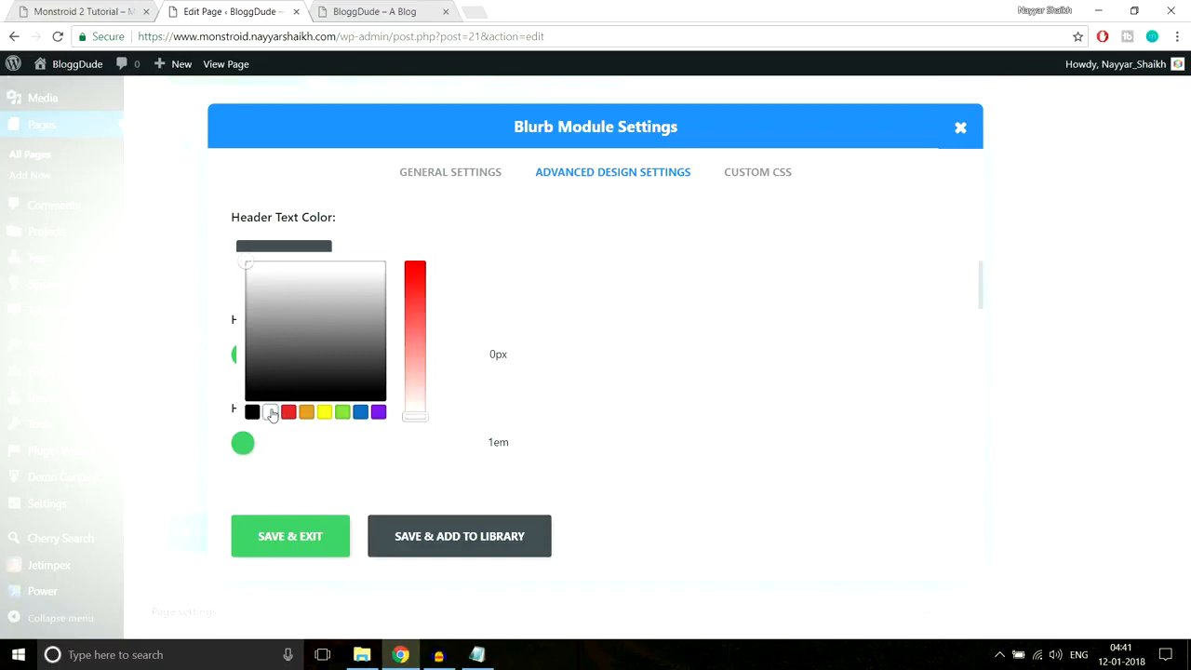
{"action": "left_click", "coordinate": [726, 314]}
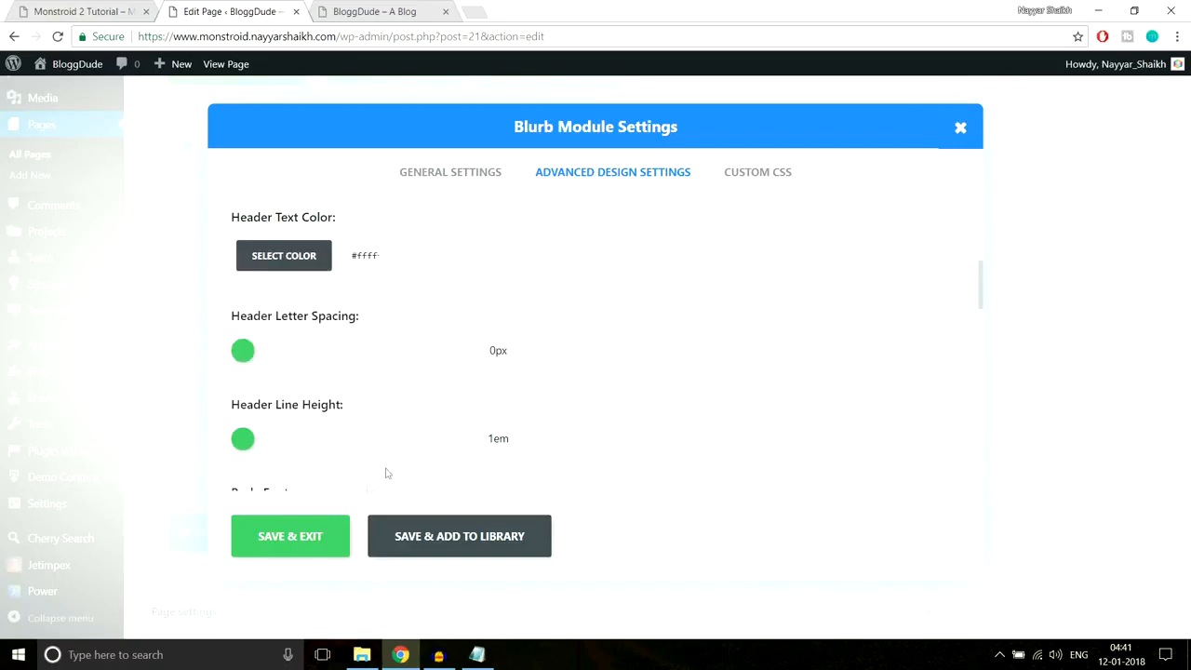
{"action": "left_click", "coordinate": [294, 539]}
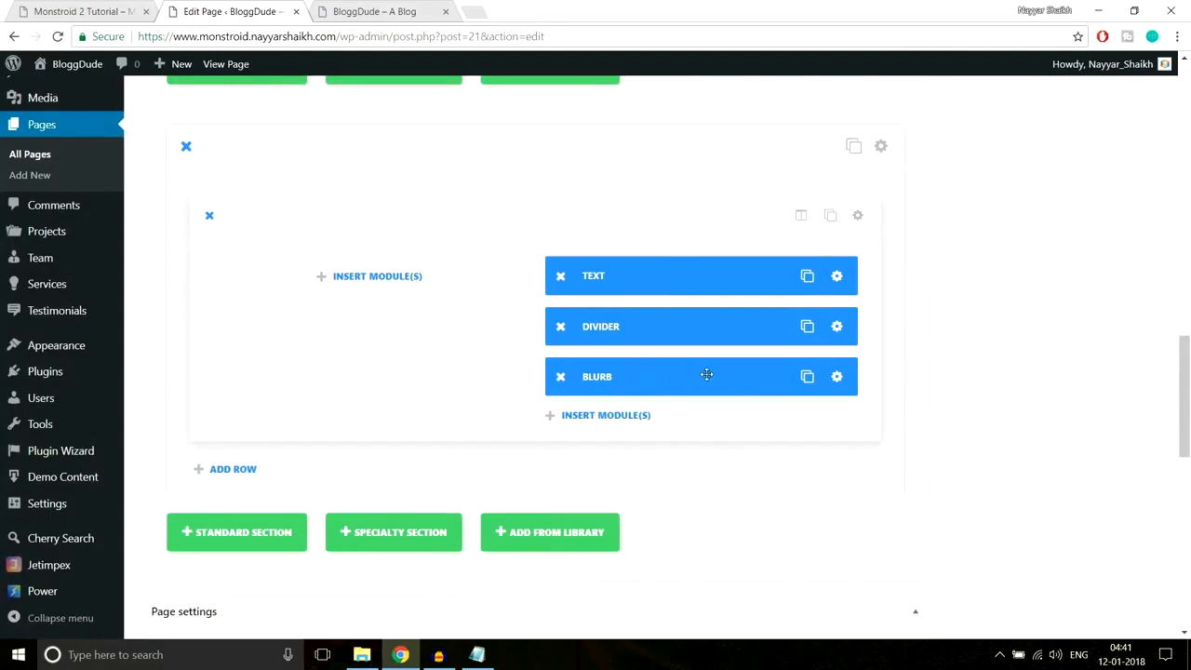
{"action": "left_click", "coordinate": [56, 10]}
{"action": "left_click_drag", "start_coordinate": [657, 388], "coordinate": [1069, 405]}
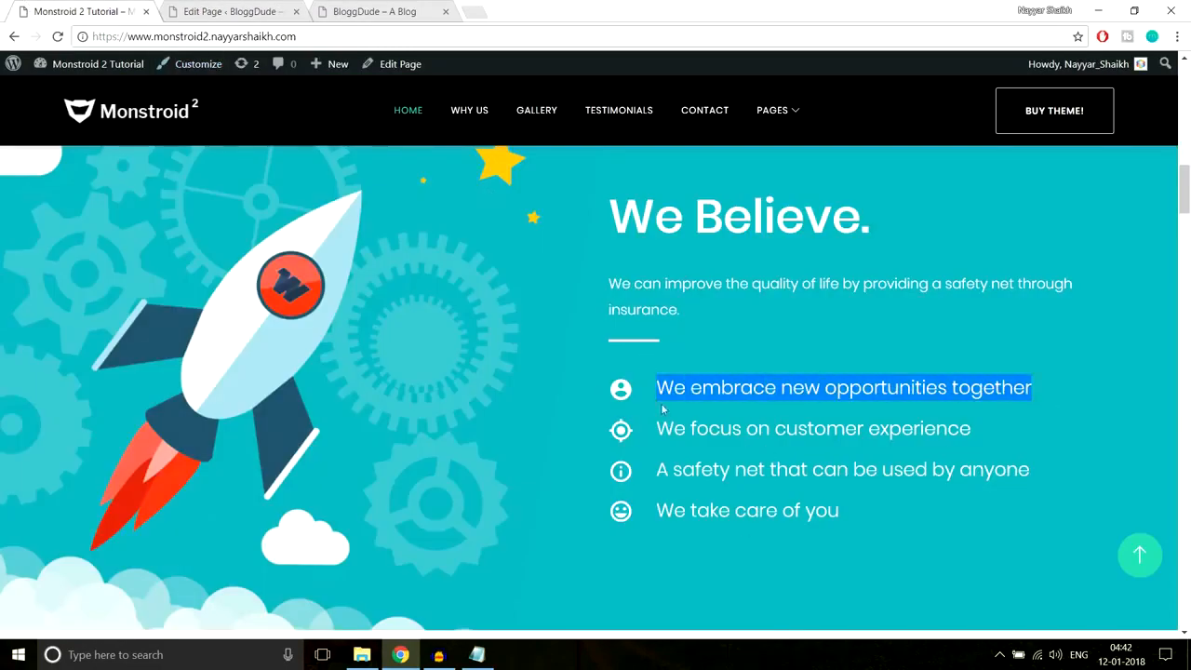
{"action": "left_click", "coordinate": [232, 11]}
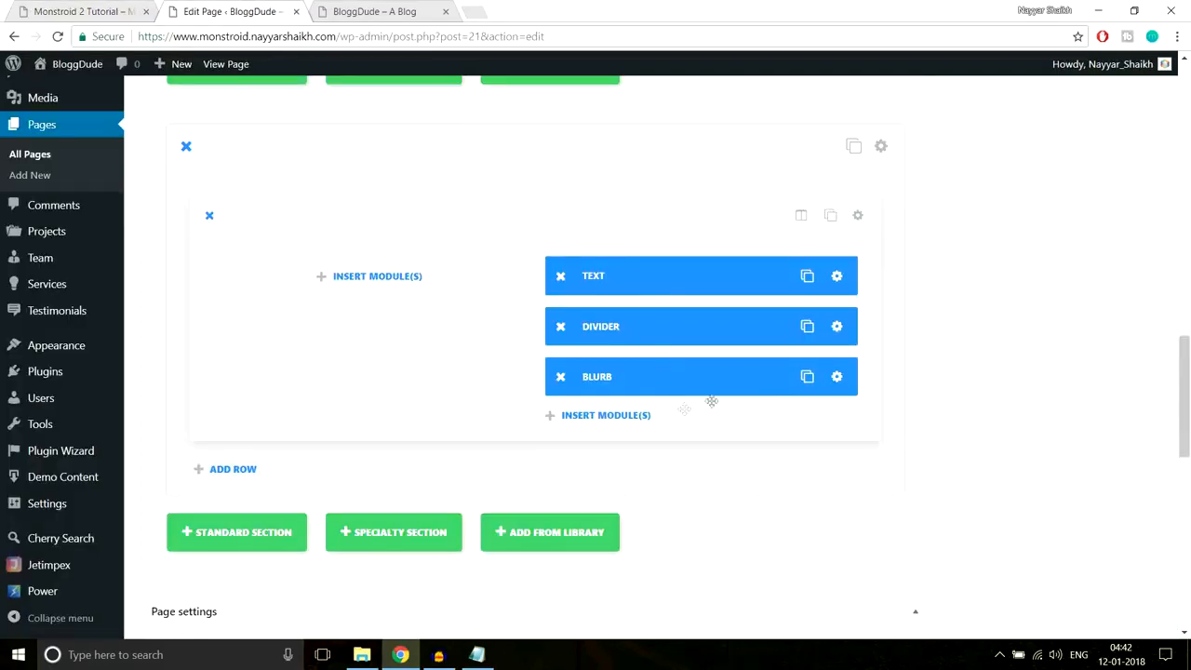
- Duplicate the blurb module three times
{"action": "left_click", "coordinate": [807, 382]}
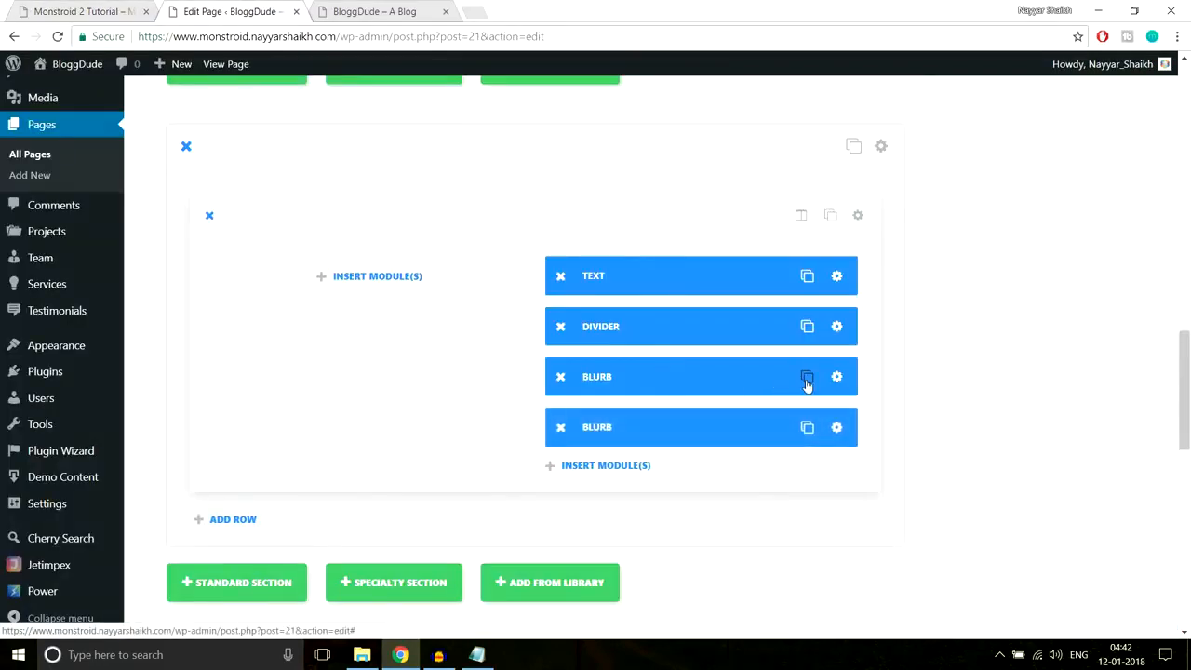
{"action": "left_click", "coordinate": [806, 382]}
{"action": "left_click", "coordinate": [807, 381]}
{"action": "scroll", "coordinate": [884, 376], "scroll_direction": "down", "scroll_amount": 1}
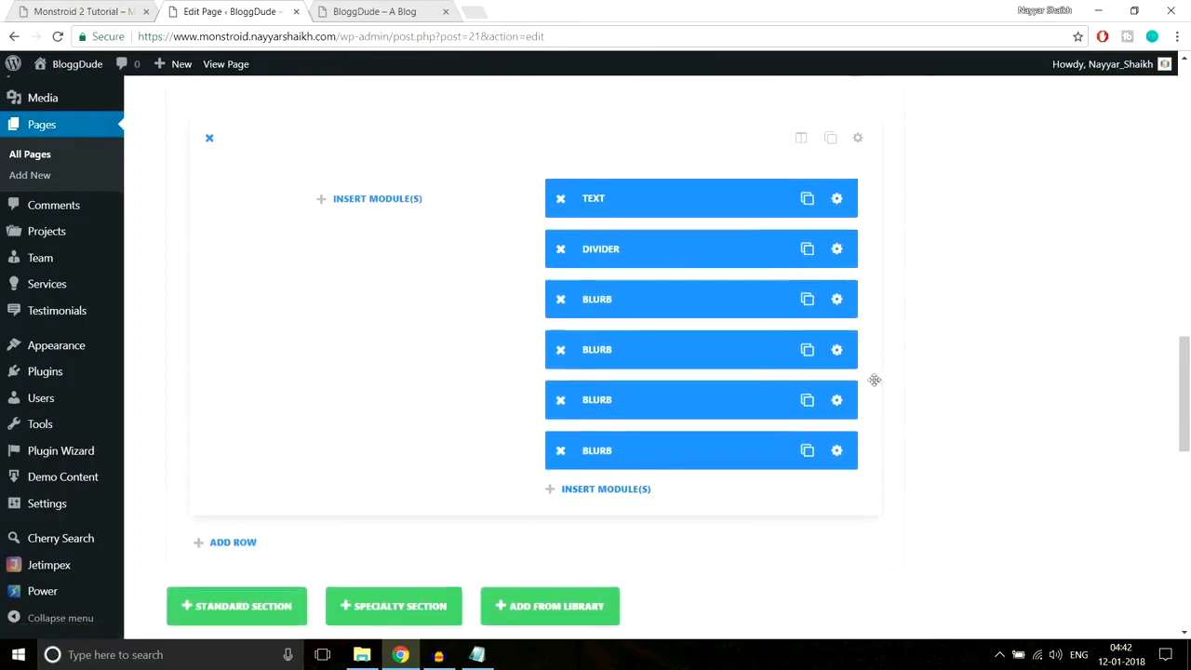
- Title the second blurb 'We focus on customer experience', give it the star icon, and save
{"action": "left_click", "coordinate": [836, 351]}
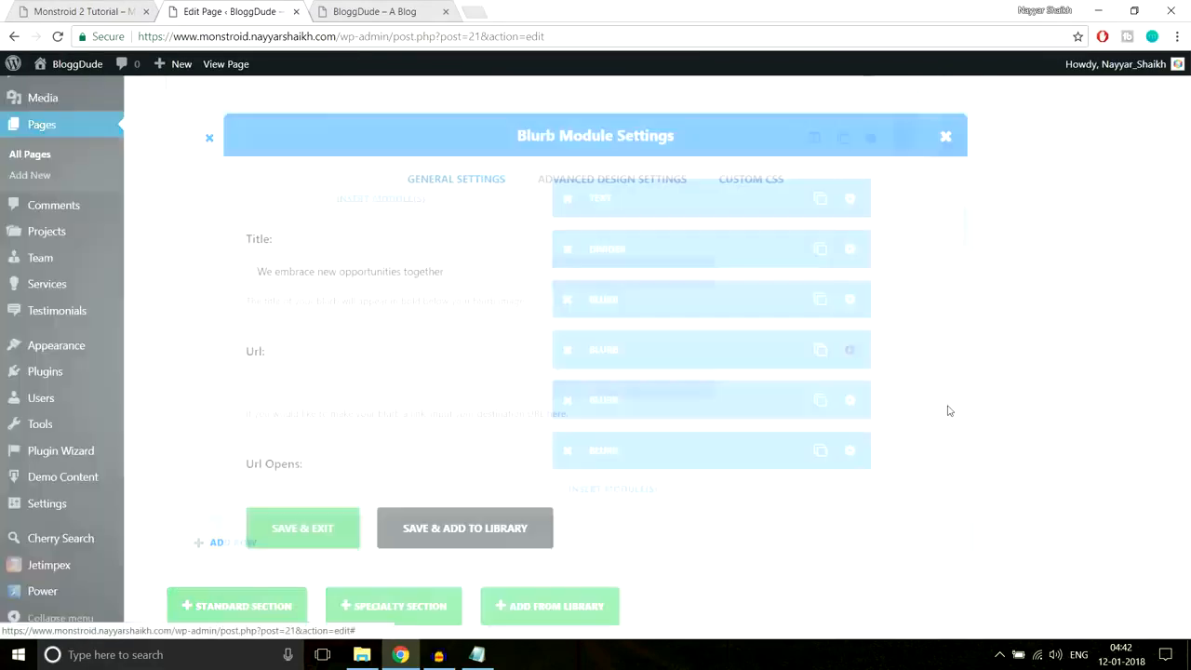
{"action": "key", "text": "ctrl+1"}
{"action": "left_click_drag", "start_coordinate": [973, 429], "coordinate": [648, 435]}
{"action": "key", "text": "ctrl+c"}
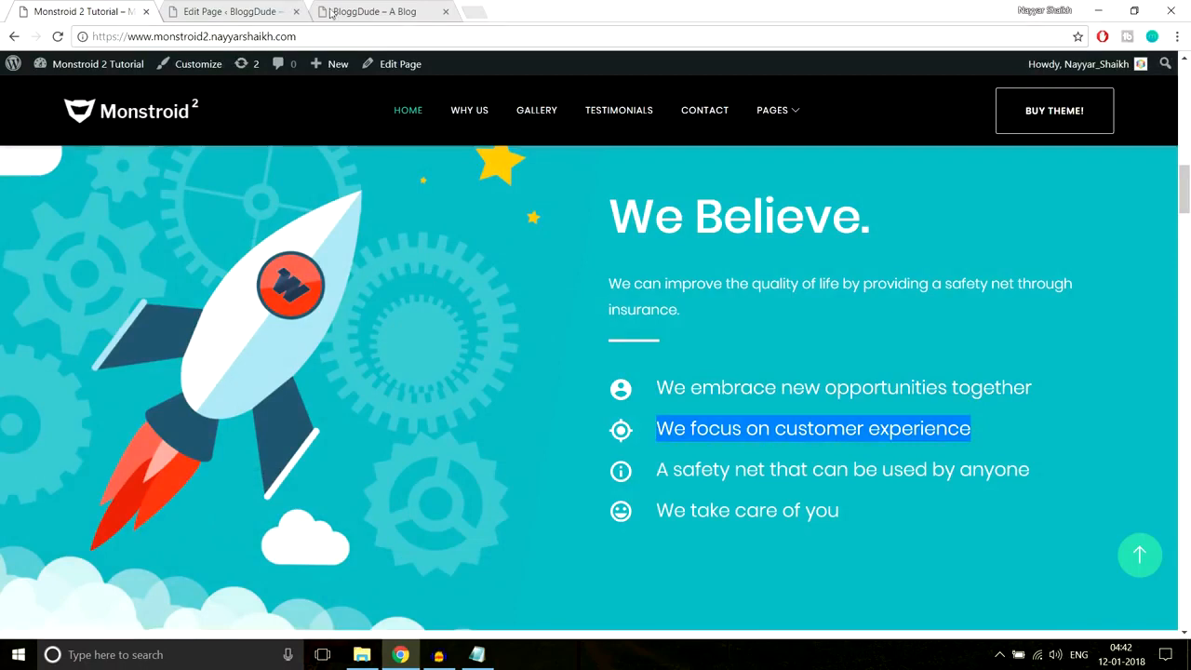
{"action": "left_click", "coordinate": [265, 11]}
{"action": "triple_click", "coordinate": [564, 281]}
{"action": "key", "text": "ctrl+v"}
{"action": "scroll", "coordinate": [834, 378], "scroll_direction": "down", "scroll_amount": 5}
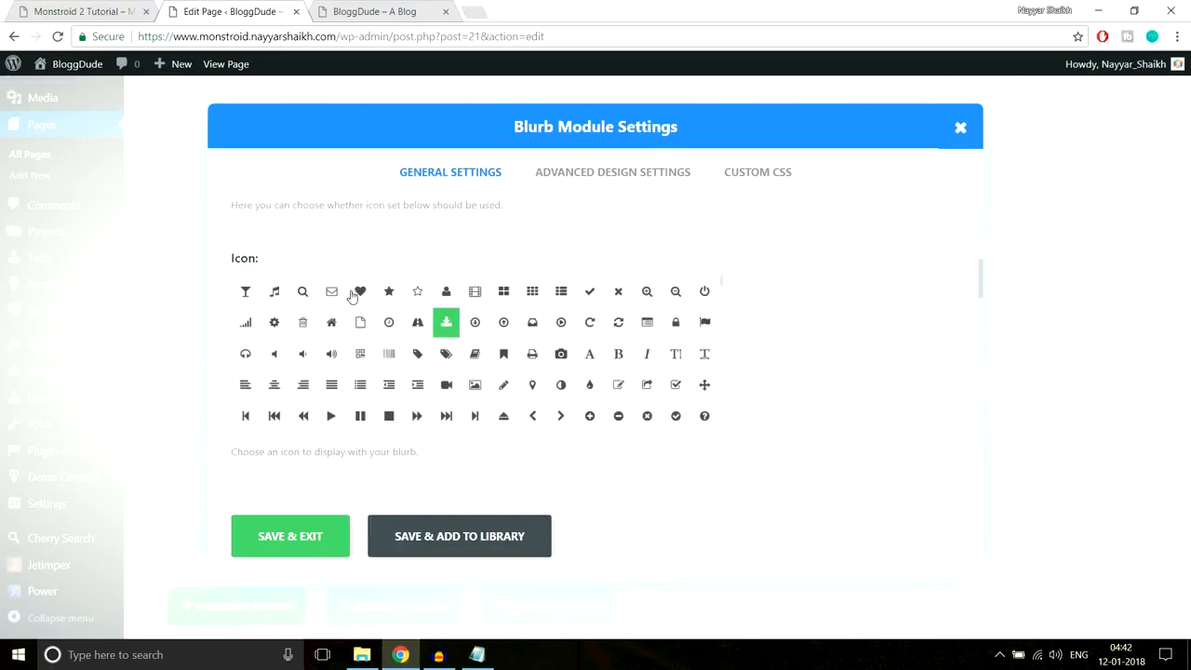
{"action": "left_click", "coordinate": [389, 292]}
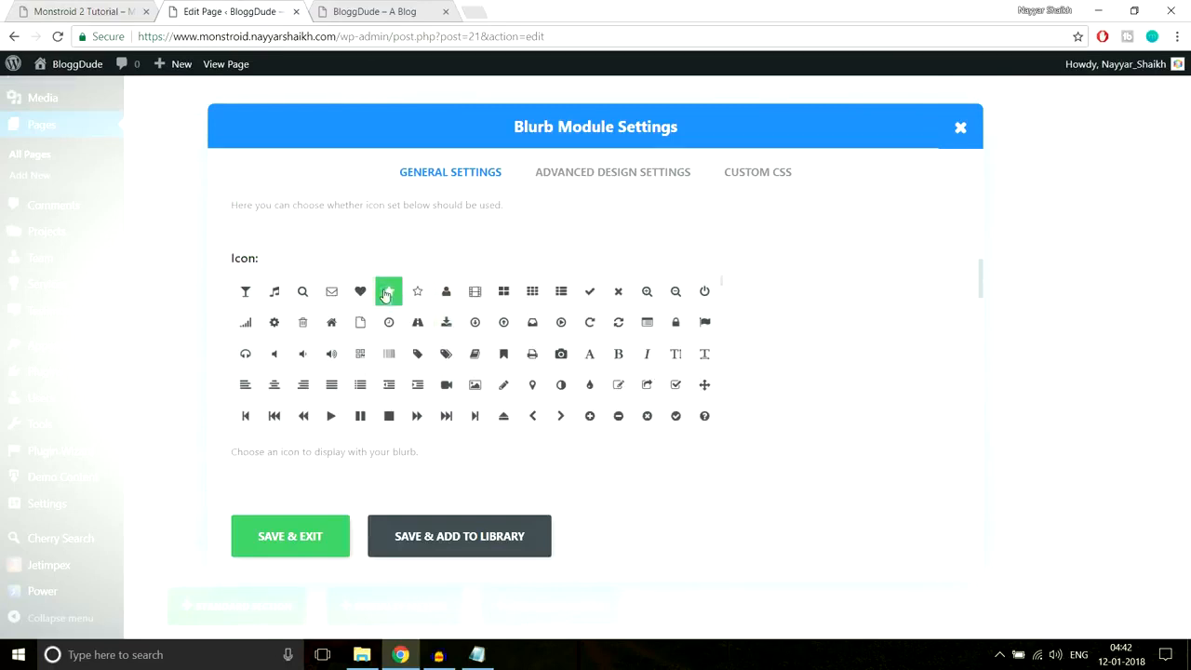
{"action": "left_click", "coordinate": [293, 544]}
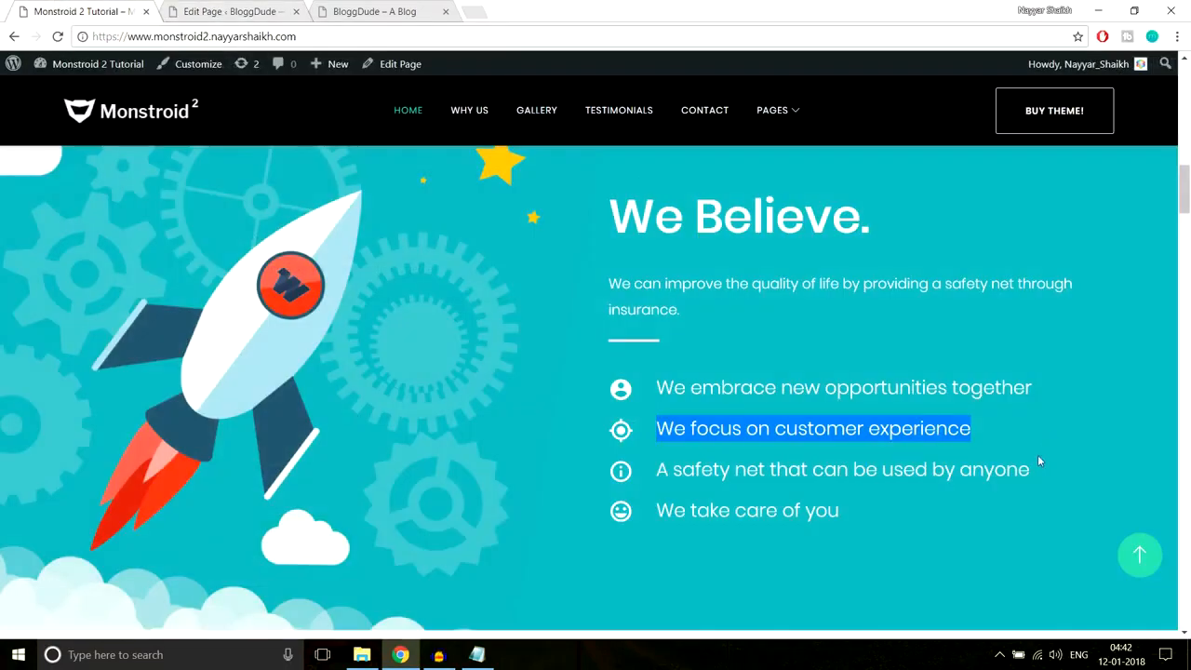
- Title the next blurb 'A safety net that can be used by anyone', give it the camera icon, and save
{"action": "triple_click", "coordinate": [870, 472]}
{"action": "key", "text": "ctrl+c"}
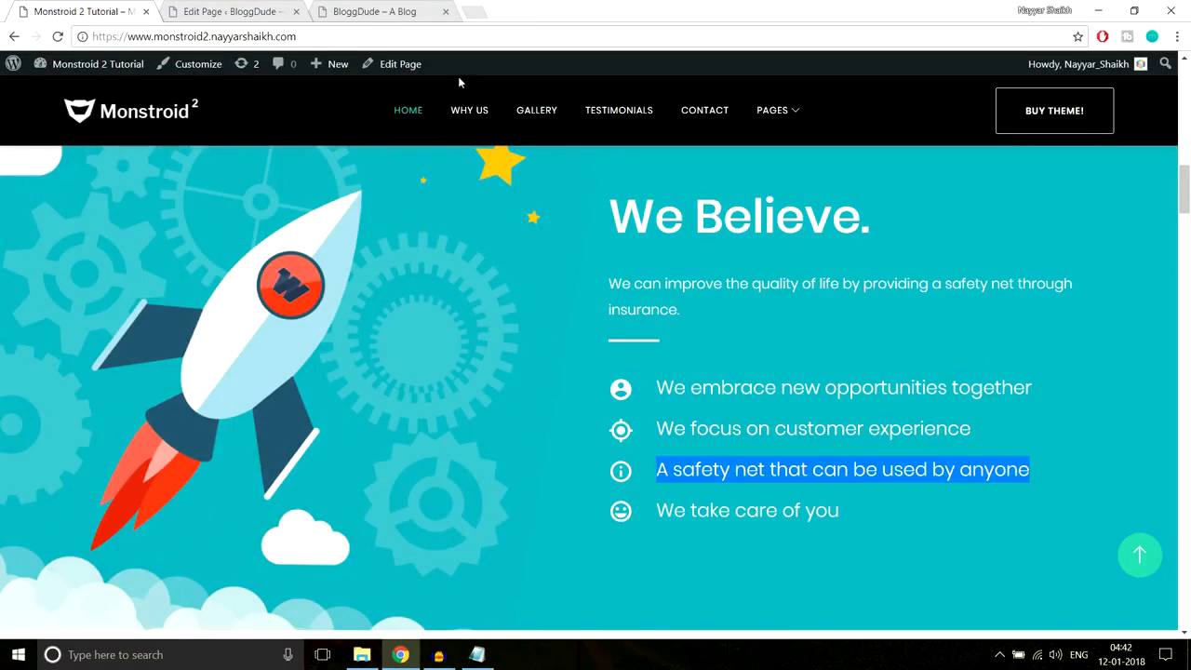
{"action": "left_click", "coordinate": [254, 9]}
{"action": "key", "text": "ctrl+a"}
{"action": "key", "text": "ctrl+v"}
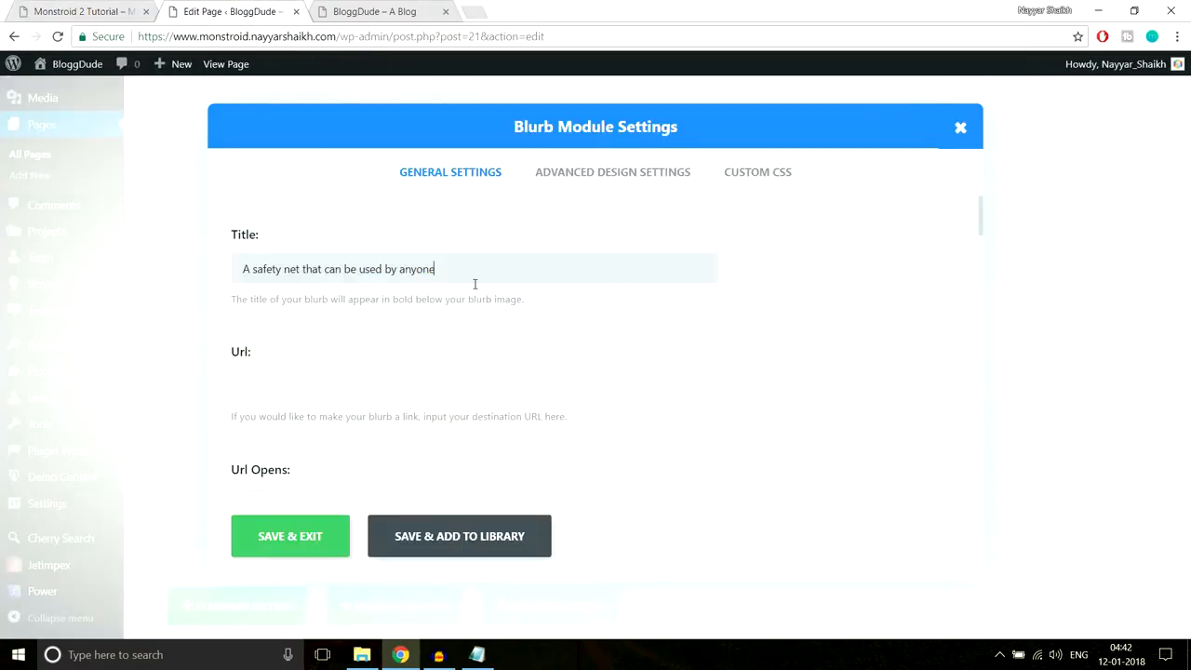
{"action": "scroll", "coordinate": [708, 367], "scroll_direction": "down", "scroll_amount": 5}
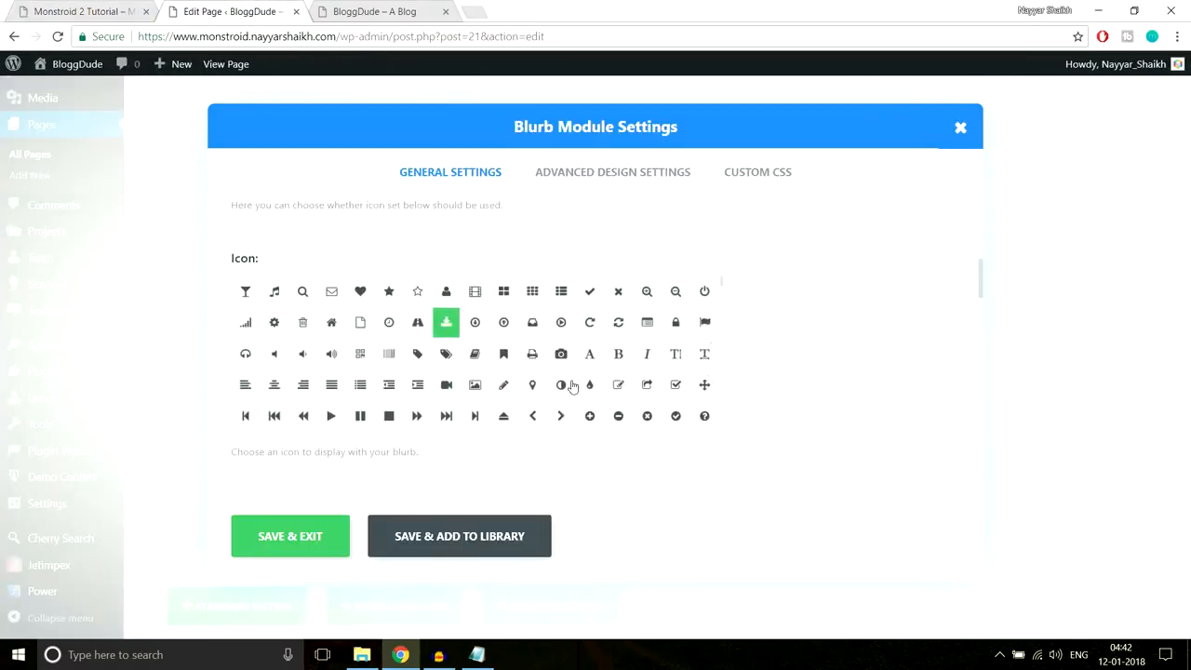
{"action": "left_click", "coordinate": [562, 355]}
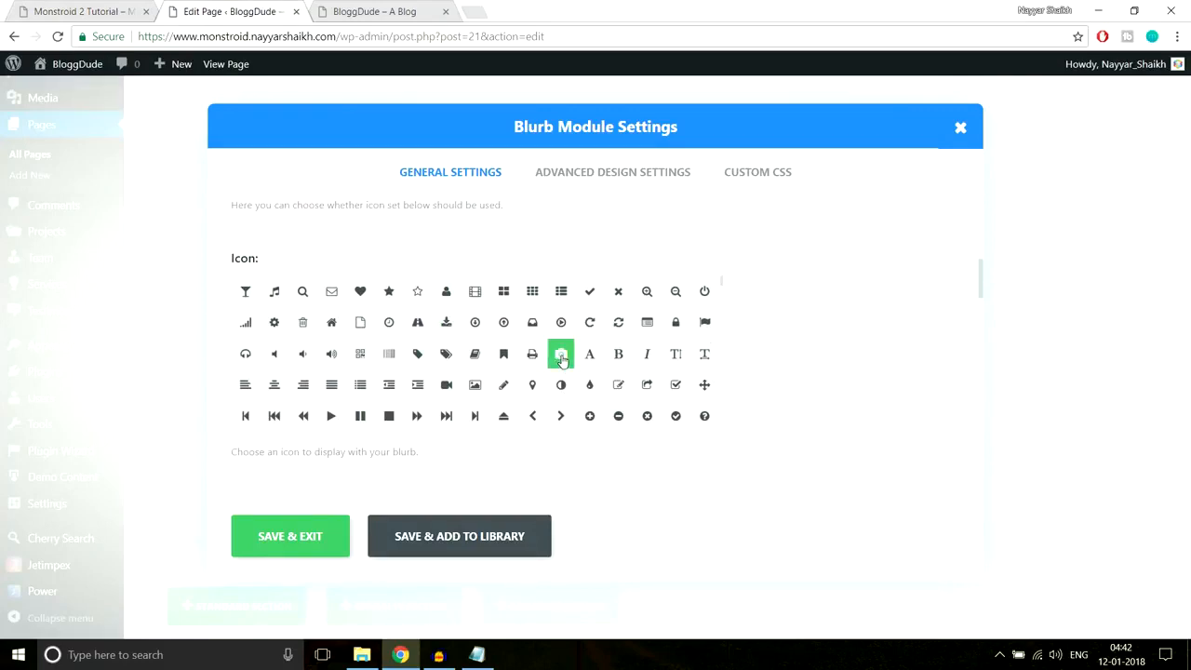
{"action": "left_click", "coordinate": [265, 545]}
- Title the last blurb 'We take care of you' without a leading space, give it the video-camera icon, and save
{"action": "scroll", "coordinate": [859, 452], "scroll_direction": "down", "scroll_amount": 1}
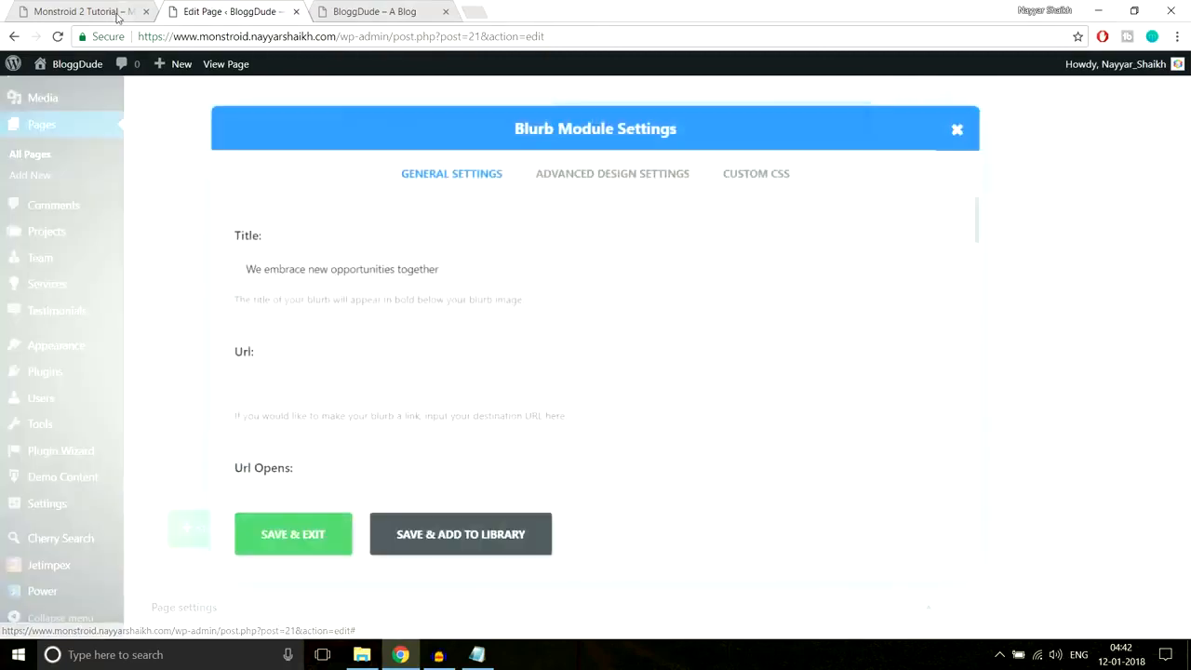
{"action": "left_click", "coordinate": [121, 16]}
{"action": "left_click_drag", "start_coordinate": [867, 507], "coordinate": [631, 517]}
{"action": "key", "text": "ctrl+c"}
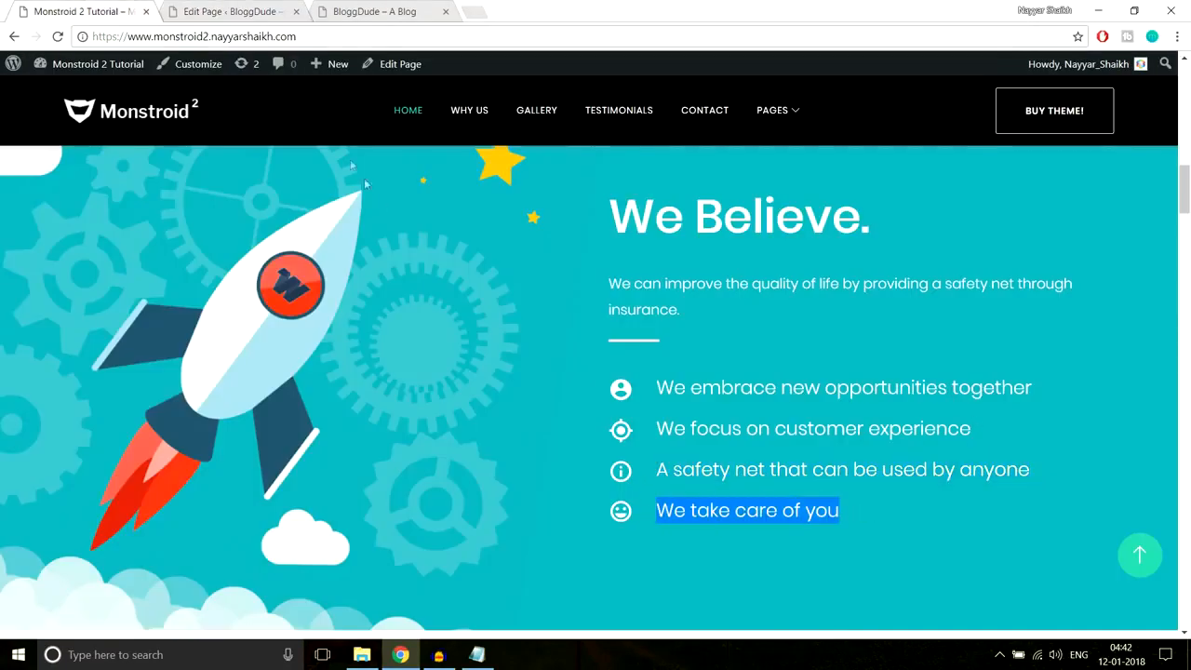
{"action": "left_click", "coordinate": [232, 11]}
{"action": "triple_click", "coordinate": [450, 277]}
{"action": "key", "text": "ctrl+v"}
{"action": "scroll", "coordinate": [713, 364], "scroll_direction": "down", "scroll_amount": 4}
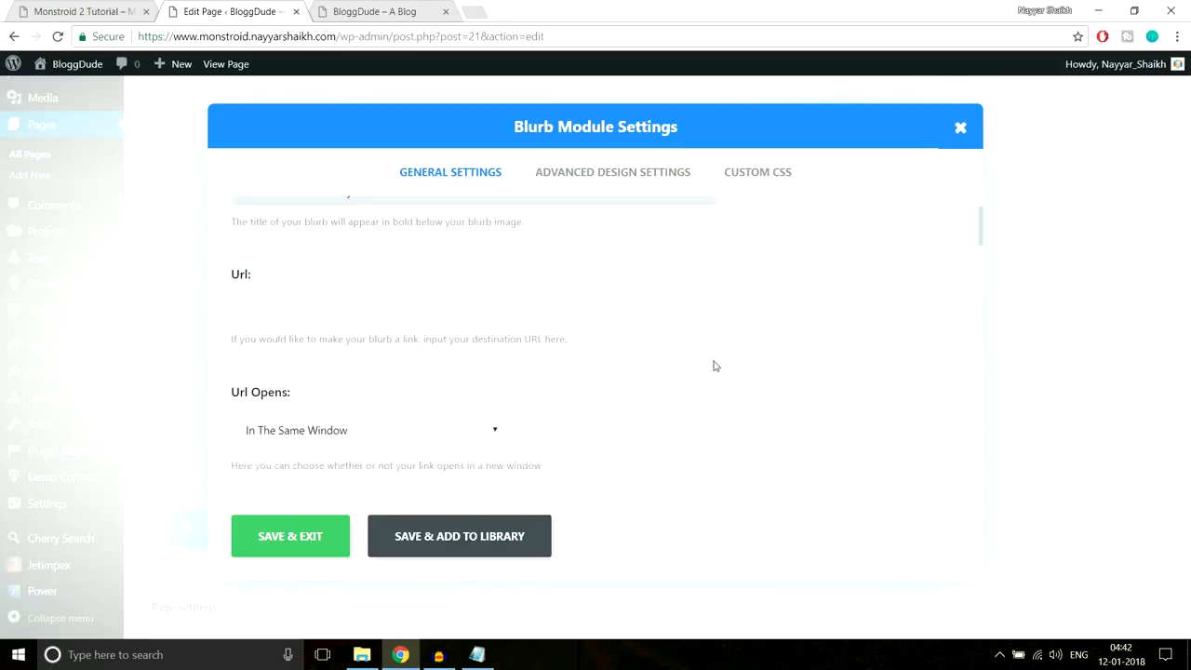
{"action": "scroll", "coordinate": [309, 282], "scroll_direction": "up", "scroll_amount": 4}
{"action": "left_click_drag", "start_coordinate": [271, 269], "coordinate": [128, 272]}
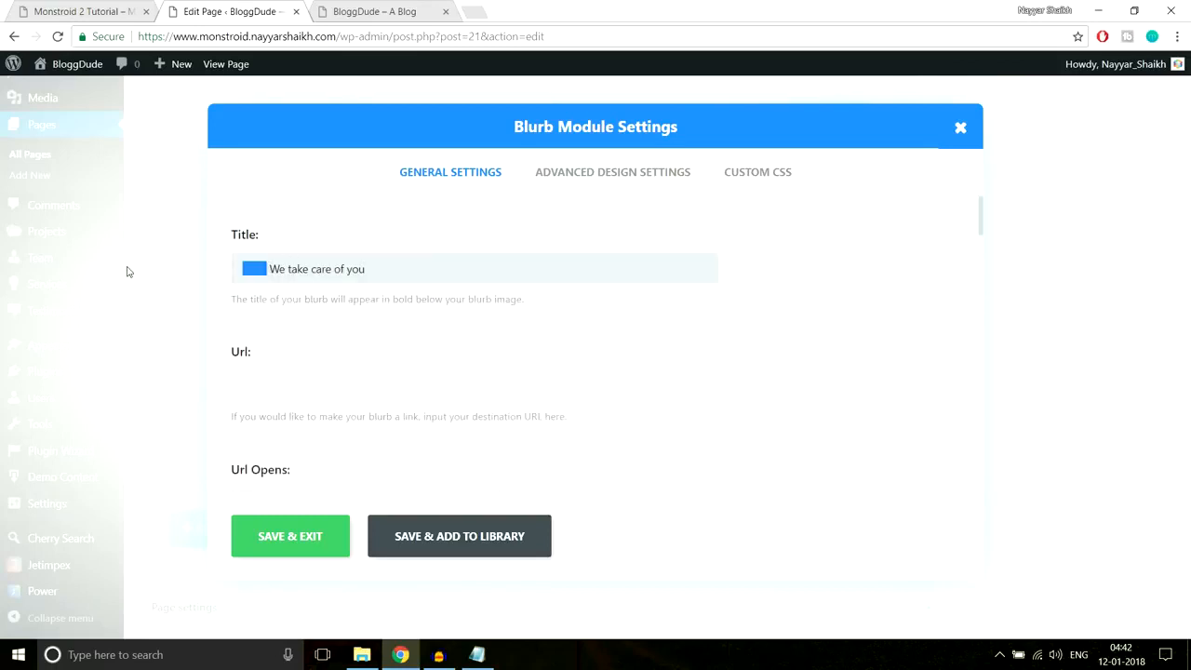
{"action": "key", "text": "BackSpace"}
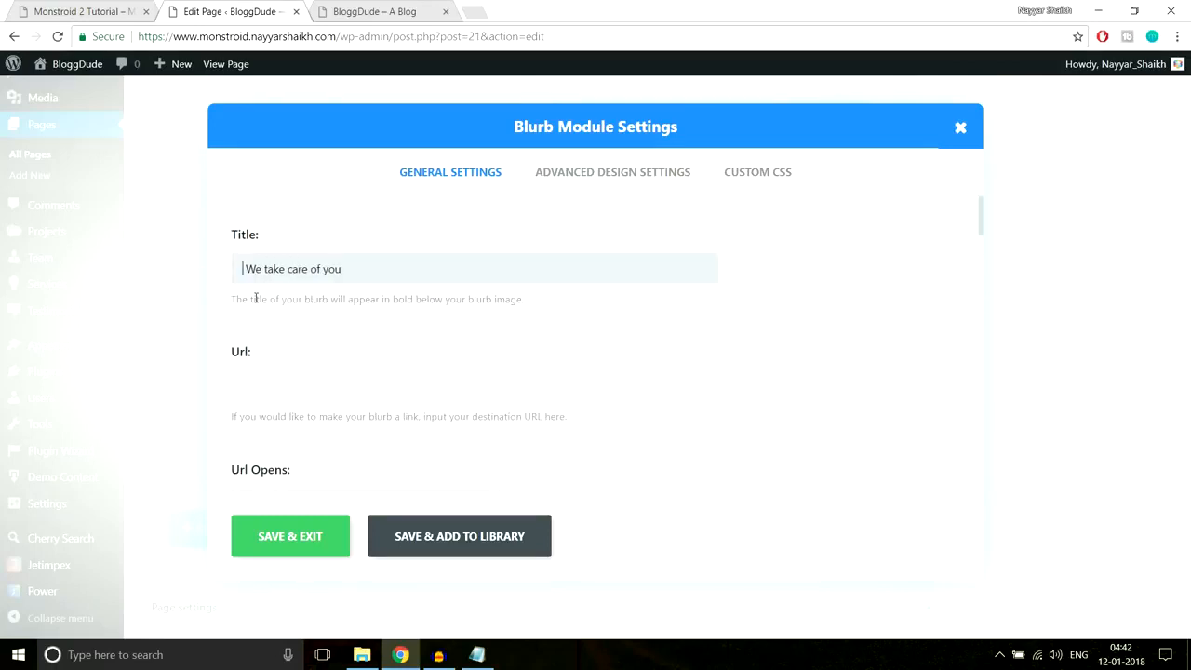
{"action": "scroll", "coordinate": [784, 425], "scroll_direction": "down", "scroll_amount": 6}
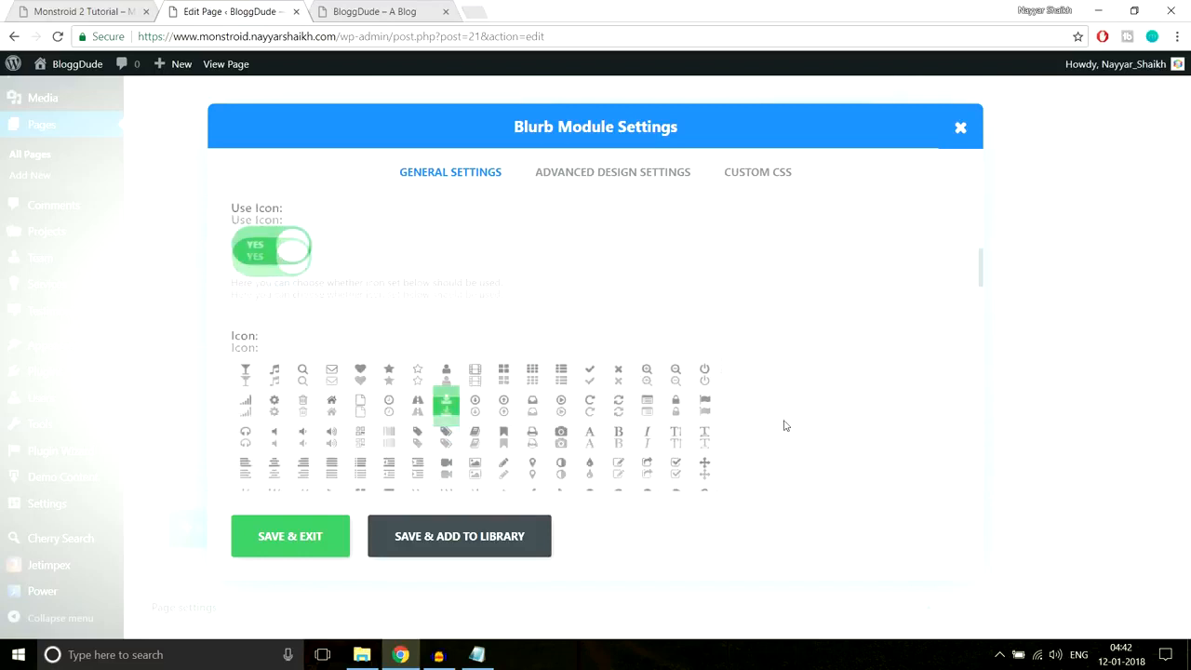
{"action": "left_click", "coordinate": [445, 391]}
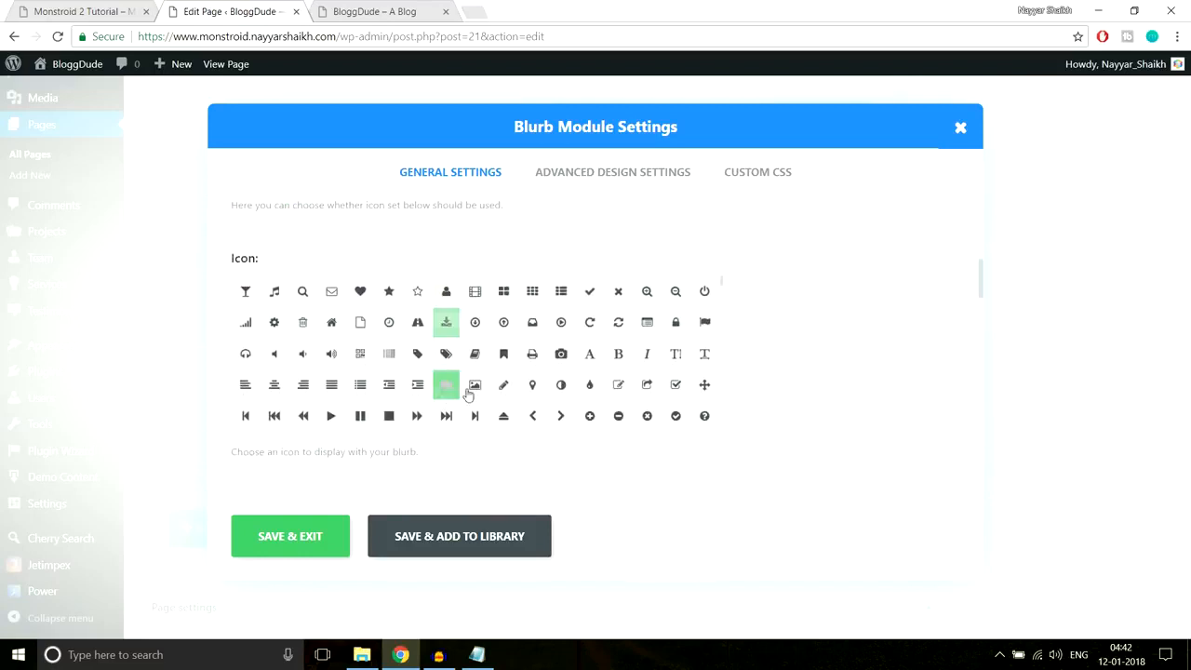
{"action": "left_click", "coordinate": [307, 535]}
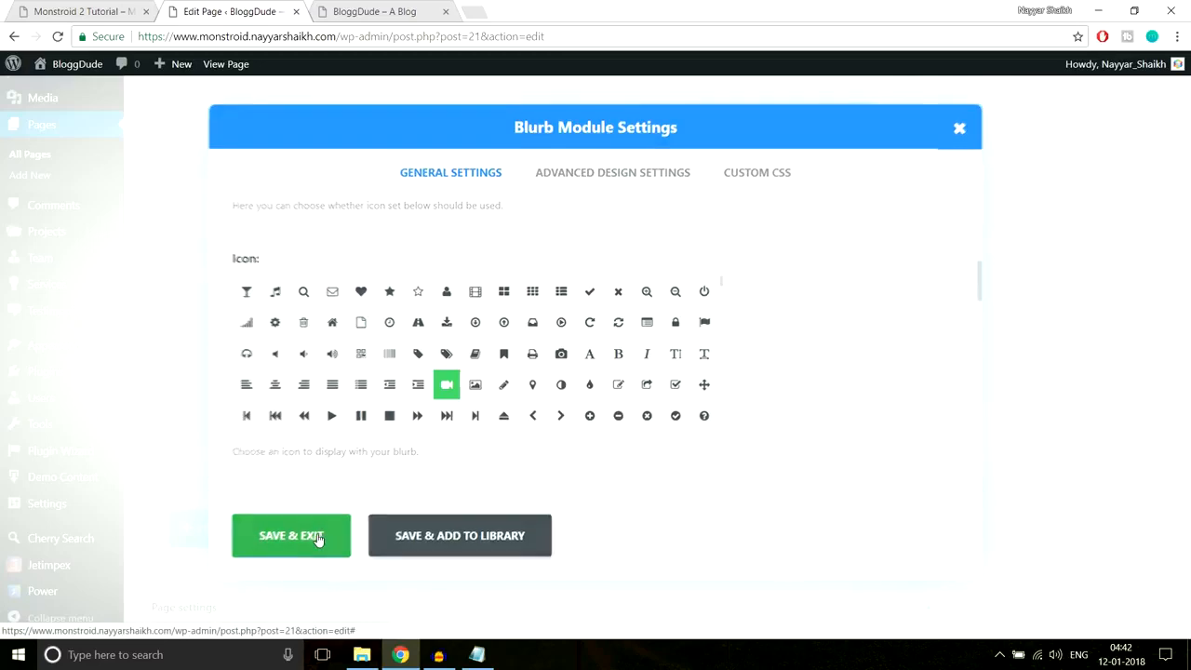
{"action": "scroll", "coordinate": [1112, 432], "scroll_direction": "up", "scroll_amount": 10}
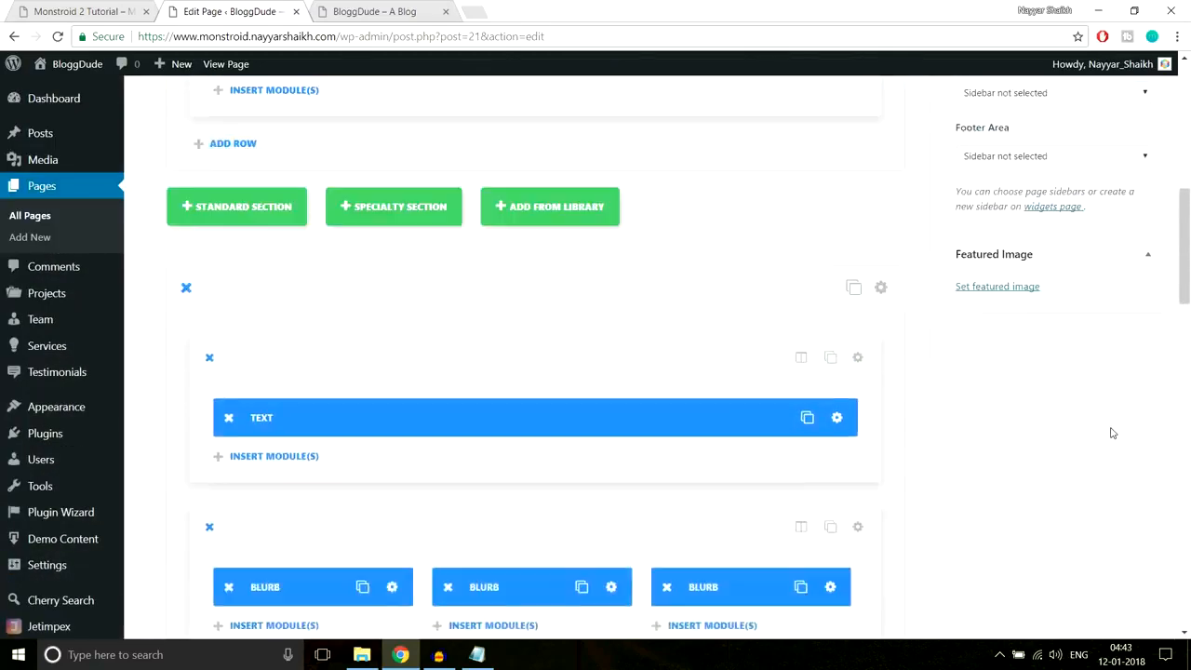
- Save the homepage changes and reload the live front page
{"action": "scroll", "coordinate": [1144, 326], "scroll_direction": "up", "scroll_amount": 3}
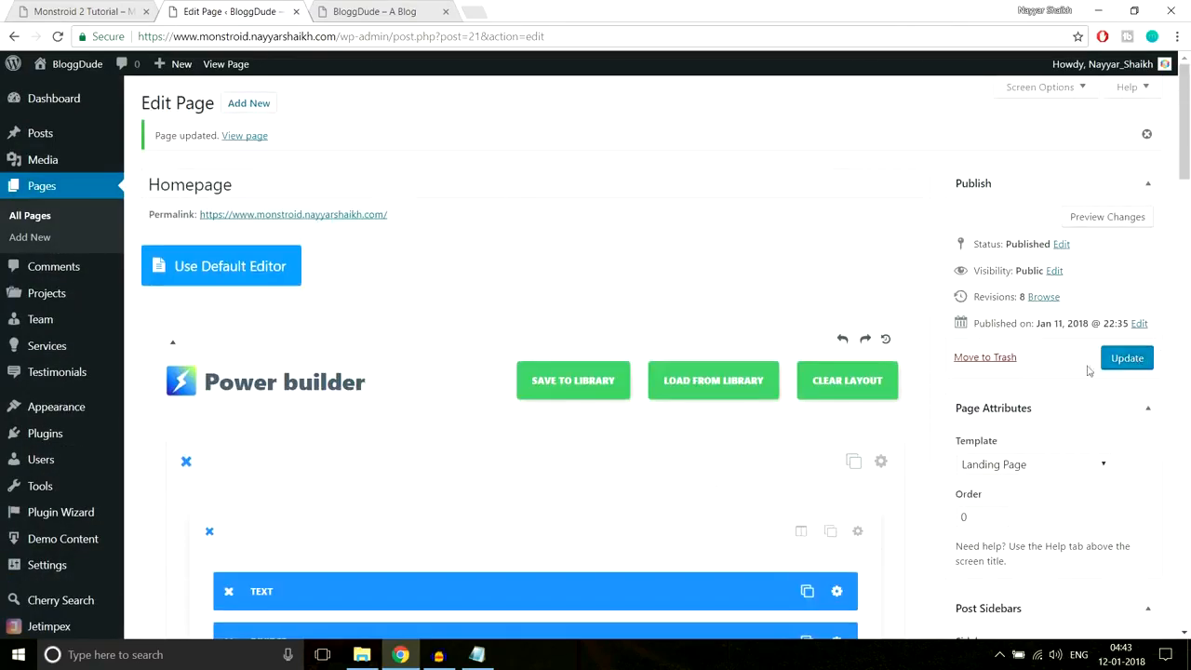
{"action": "left_click", "coordinate": [1130, 361]}
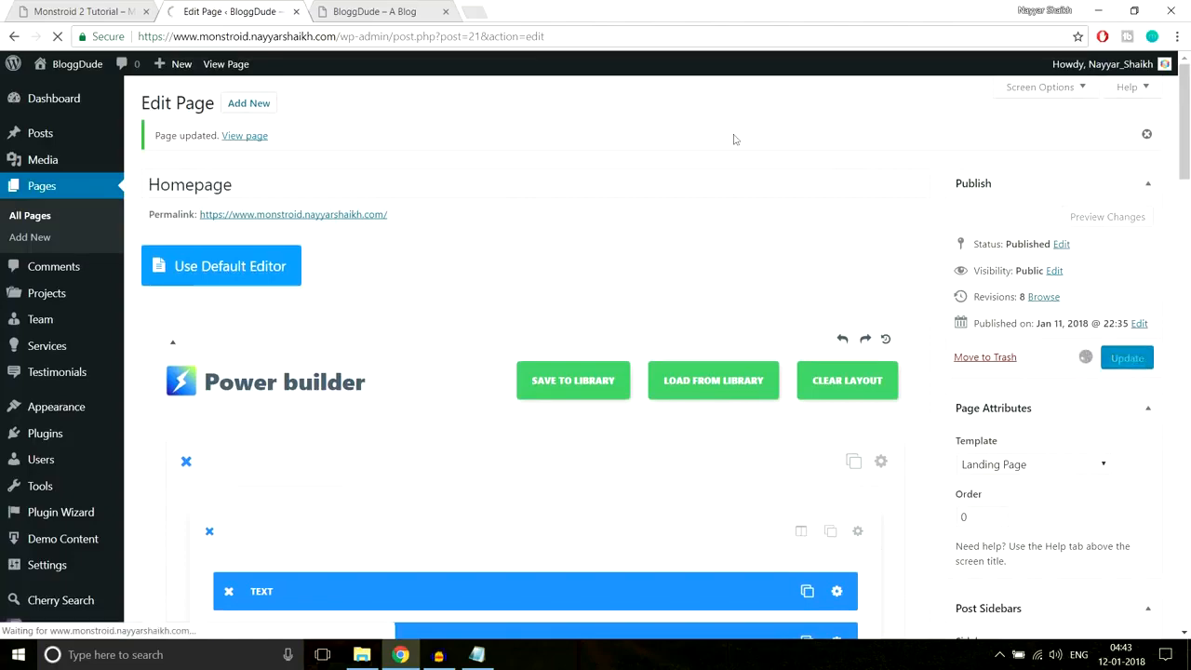
{"action": "left_click", "coordinate": [389, 13]}
{"action": "left_click", "coordinate": [389, 41]}
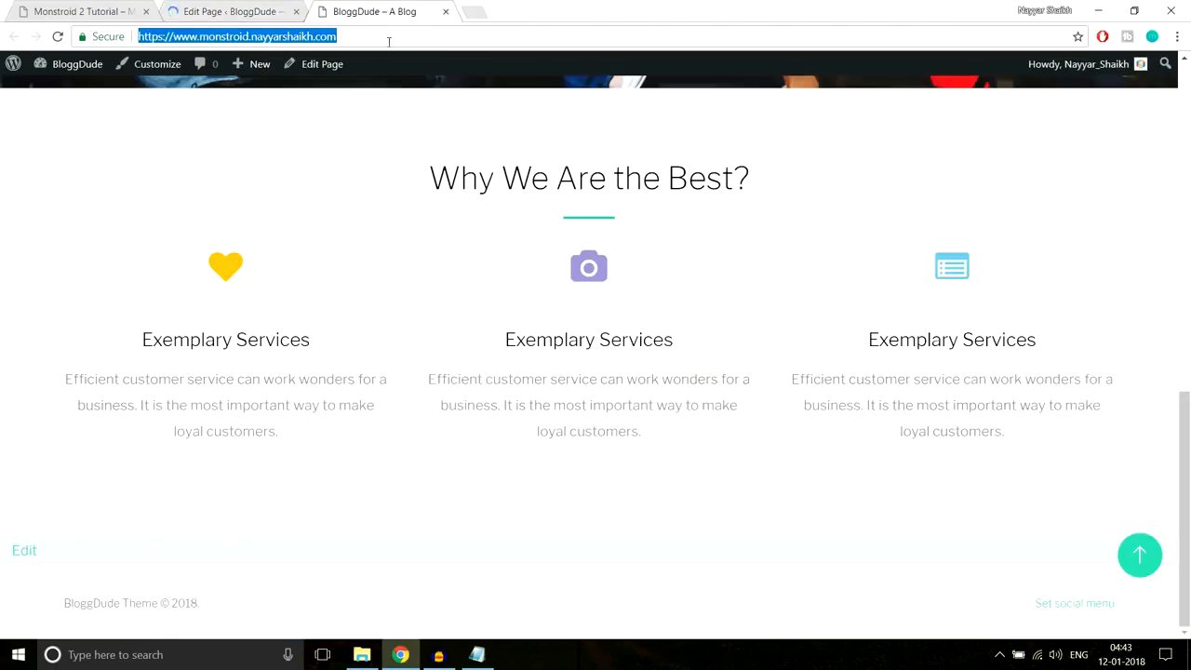
{"action": "key", "text": "Return"}
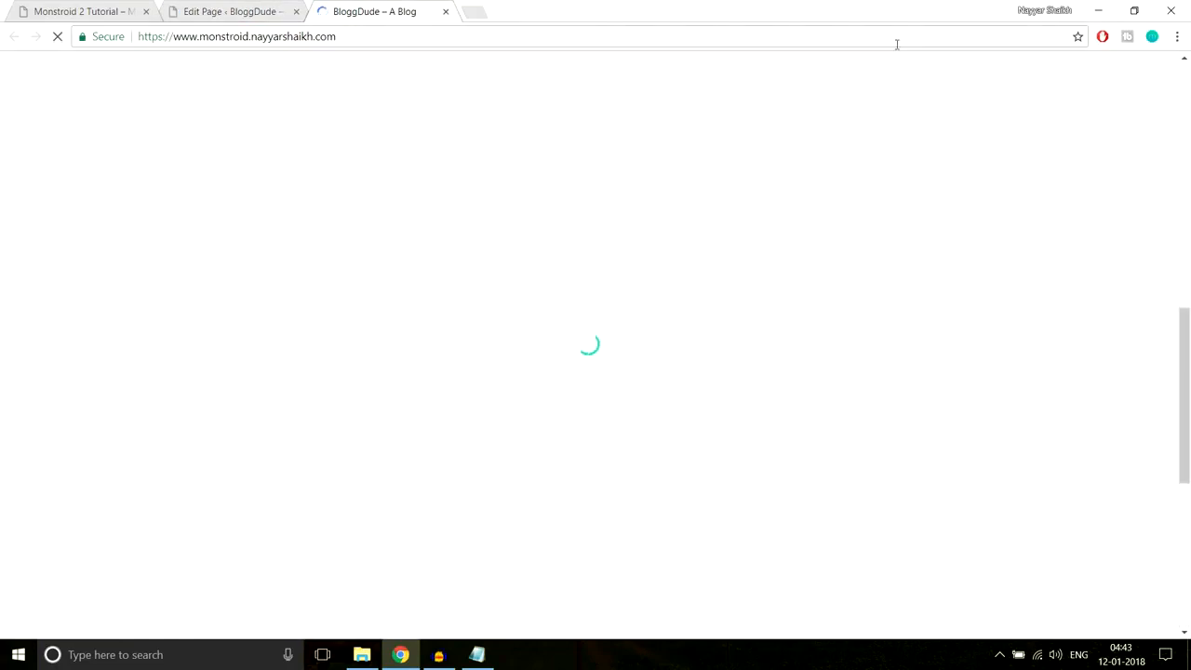
- Review the updated blurb section on the live front page
{"action": "scroll", "coordinate": [1089, 307], "scroll_direction": "down", "scroll_amount": 5}
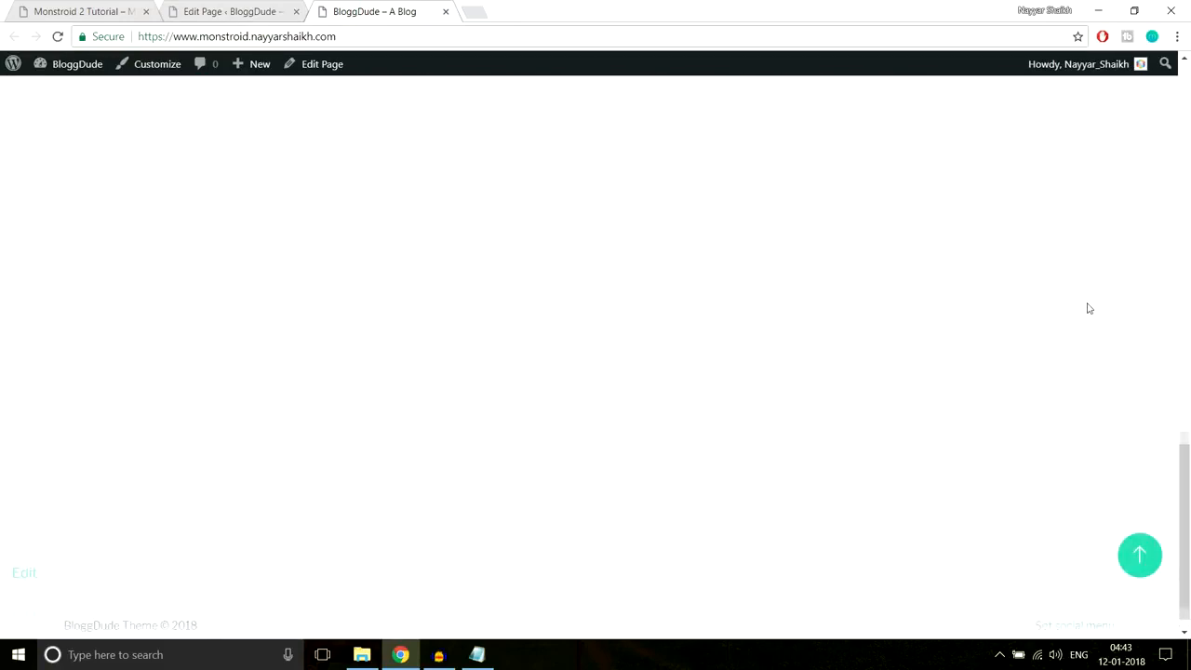
{"action": "scroll", "coordinate": [1085, 306], "scroll_direction": "up", "scroll_amount": 7}
{"action": "scroll", "coordinate": [845, 288], "scroll_direction": "down", "scroll_amount": 2}
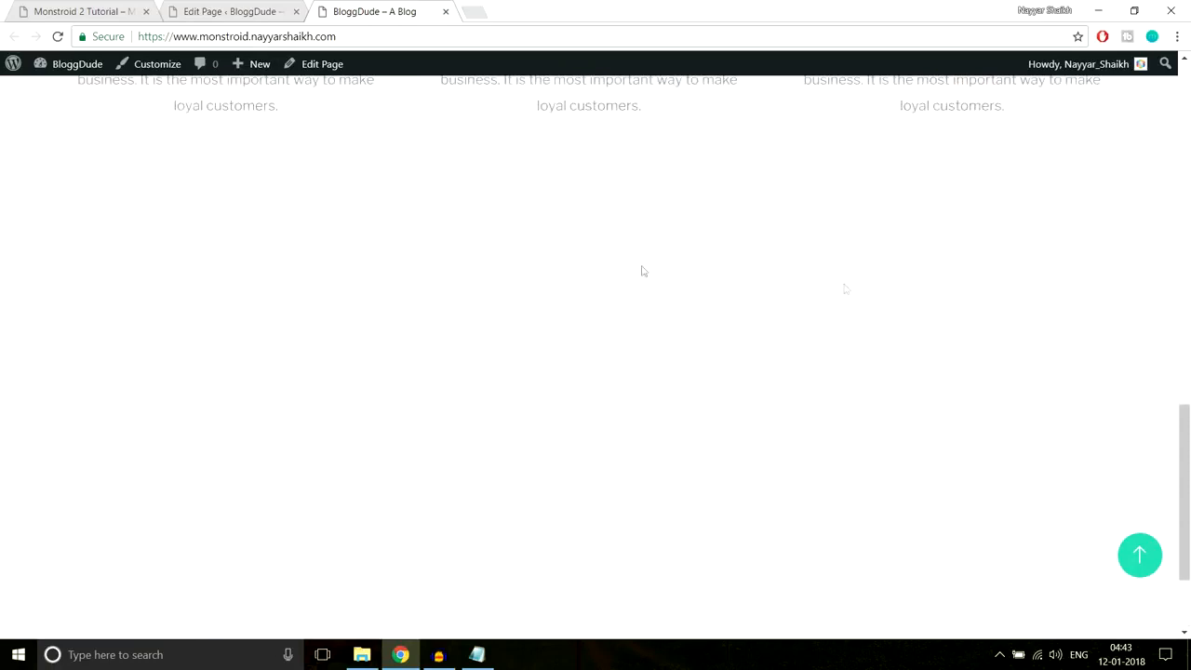
{"action": "left_click_drag", "start_coordinate": [162, 213], "coordinate": [927, 587]}
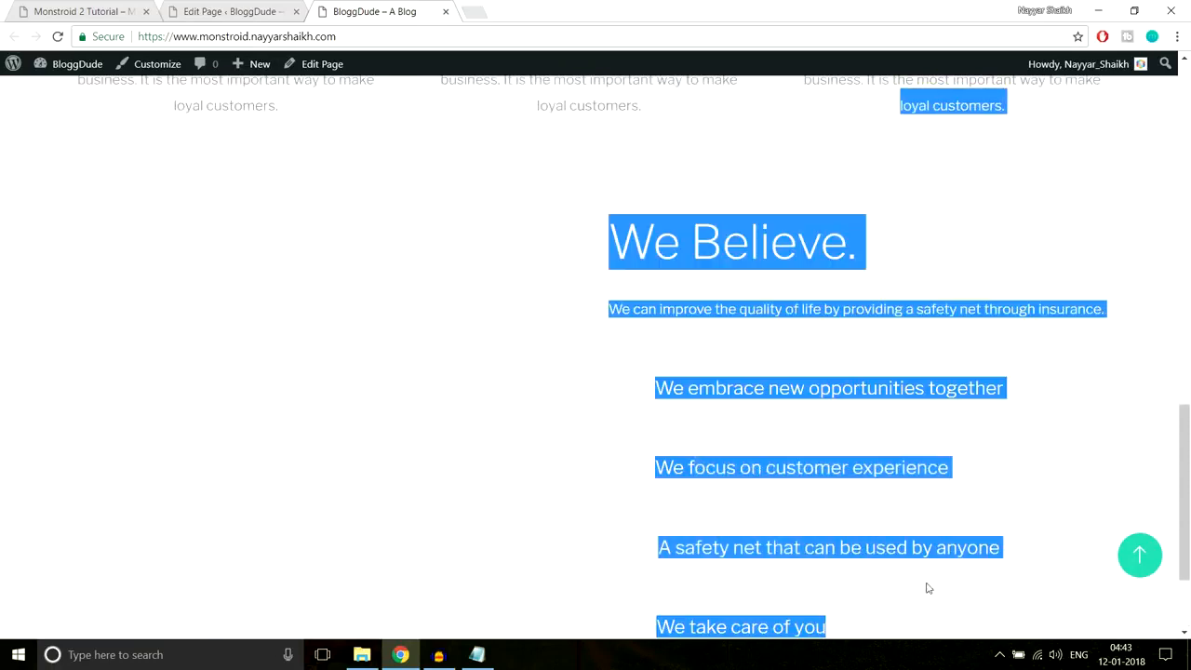
{"action": "scroll", "coordinate": [962, 540], "scroll_direction": "down", "scroll_amount": 2}
{"action": "left_click", "coordinate": [962, 515]}
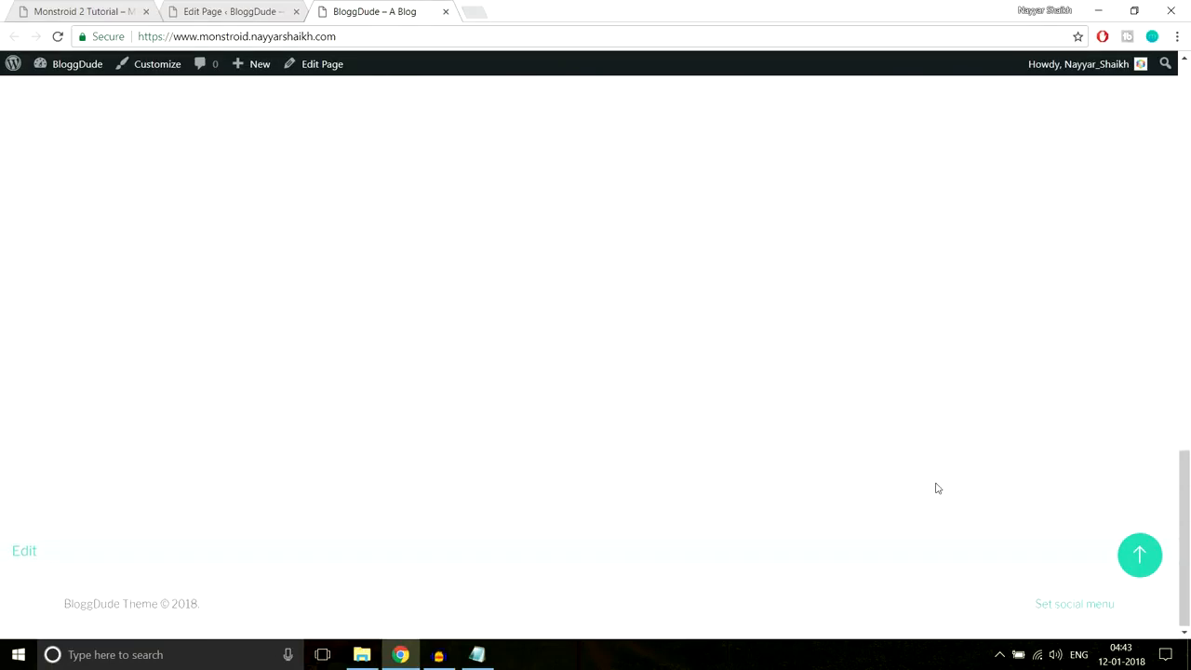
{"action": "scroll", "coordinate": [930, 465], "scroll_direction": "up", "scroll_amount": 3}
{"action": "left_click_drag", "start_coordinate": [624, 301], "coordinate": [925, 584]}
{"action": "scroll", "coordinate": [902, 568], "scroll_direction": "down", "scroll_amount": 2}
{"action": "scroll", "coordinate": [757, 323], "scroll_direction": "up", "scroll_amount": 1}
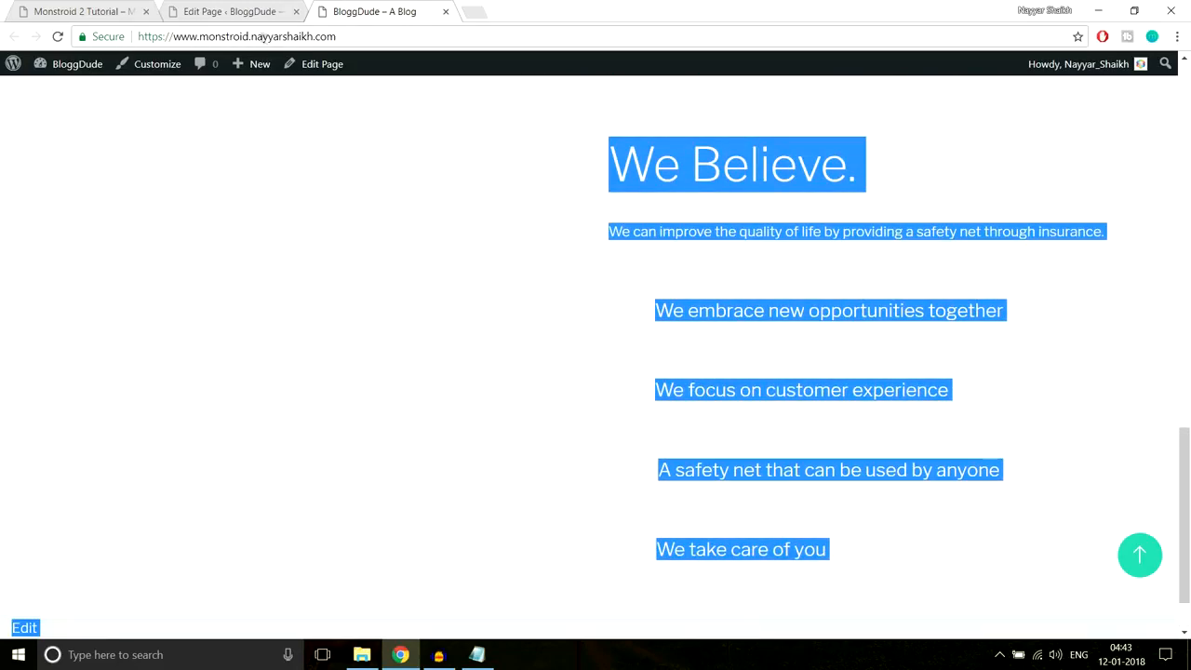
- Compare the section against the Monstroid 2 reference demo
{"action": "left_click", "coordinate": [84, 11]}
{"action": "scroll", "coordinate": [818, 333], "scroll_direction": "up", "scroll_amount": 2}
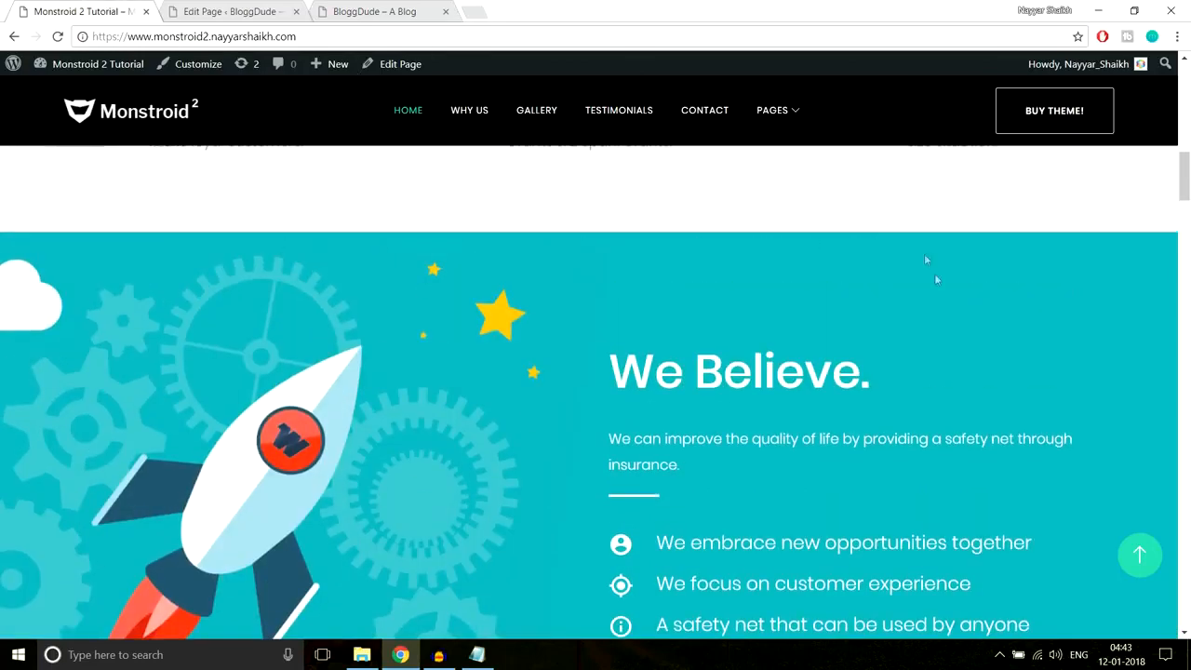
{"action": "scroll", "coordinate": [886, 303], "scroll_direction": "down", "scroll_amount": 2}
{"action": "scroll", "coordinate": [886, 303], "scroll_direction": "up", "scroll_amount": 2}
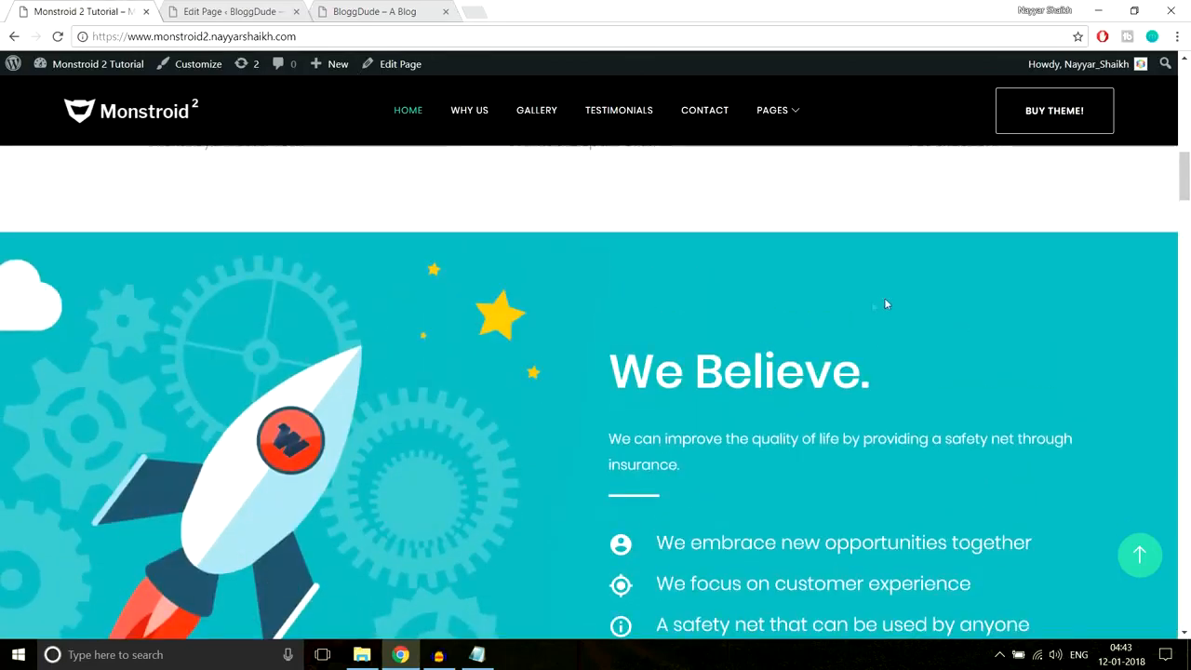
{"action": "scroll", "coordinate": [389, 379], "scroll_direction": "down", "scroll_amount": 2}
{"action": "scroll", "coordinate": [389, 377], "scroll_direction": "up", "scroll_amount": 2}
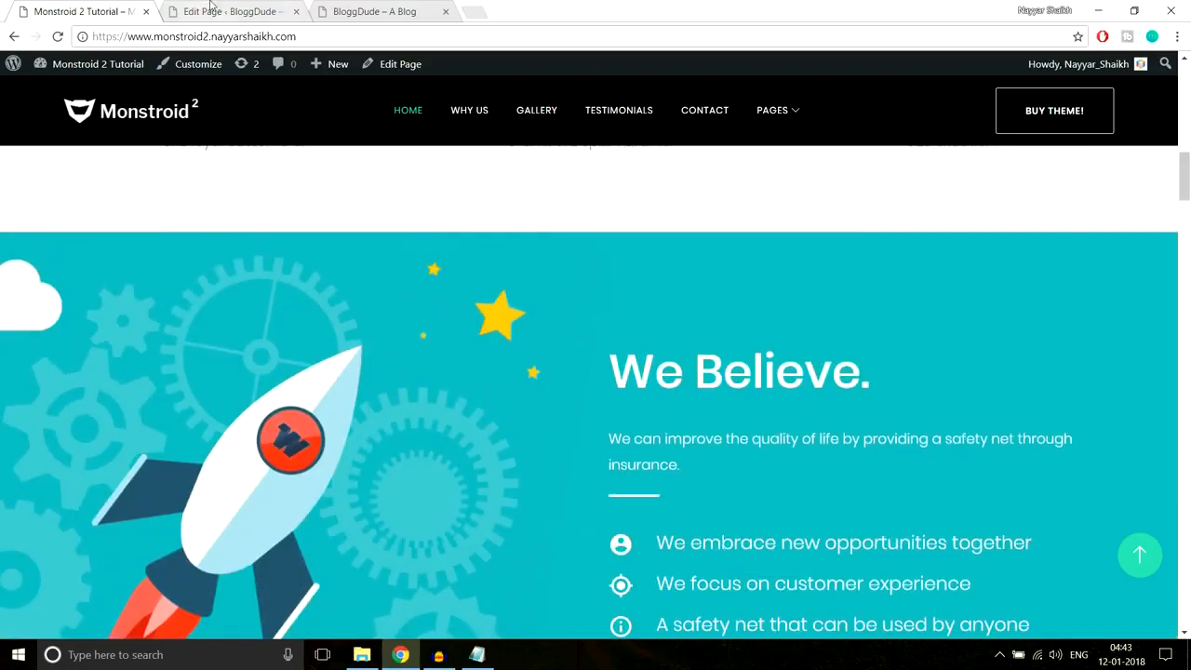
- Go back to the Homepage editor and scroll to the Text, Divider and Blurb column
{"action": "left_click", "coordinate": [207, 10]}
{"action": "scroll", "coordinate": [773, 324], "scroll_direction": "down", "scroll_amount": 10}
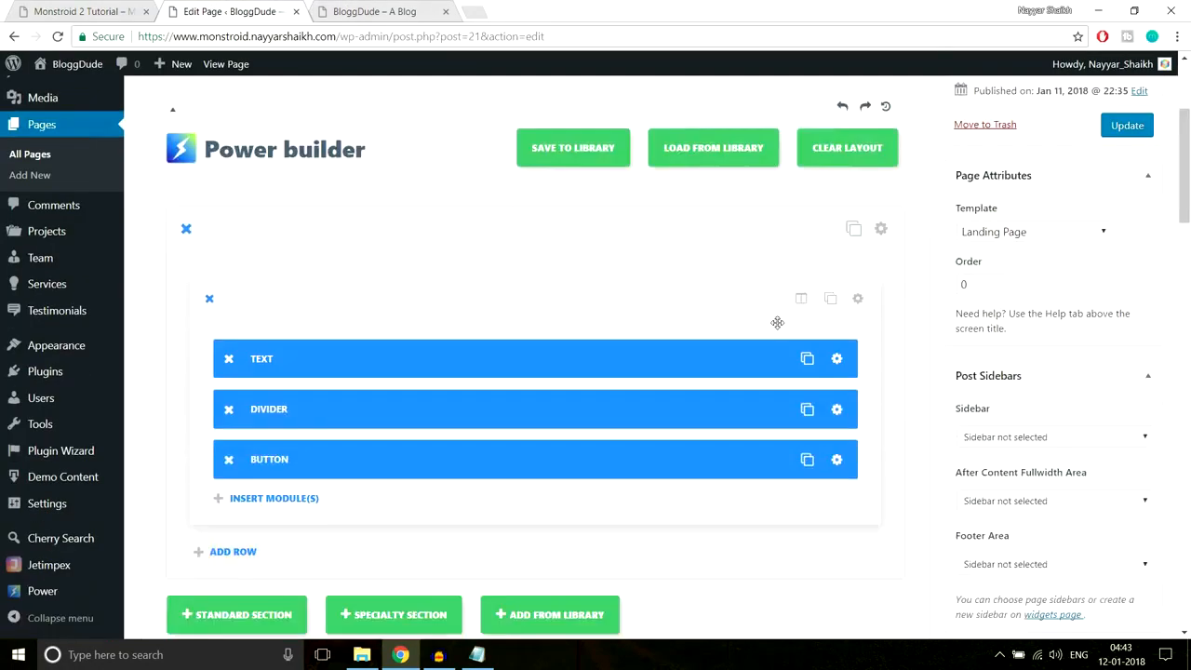
{"action": "scroll", "coordinate": [813, 336], "scroll_direction": "down", "scroll_amount": 3}
{"action": "scroll", "coordinate": [812, 336], "scroll_direction": "up", "scroll_amount": 3}
{"action": "scroll", "coordinate": [812, 336], "scroll_direction": "down", "scroll_amount": 6}
{"action": "scroll", "coordinate": [813, 336], "scroll_direction": "up", "scroll_amount": 5}
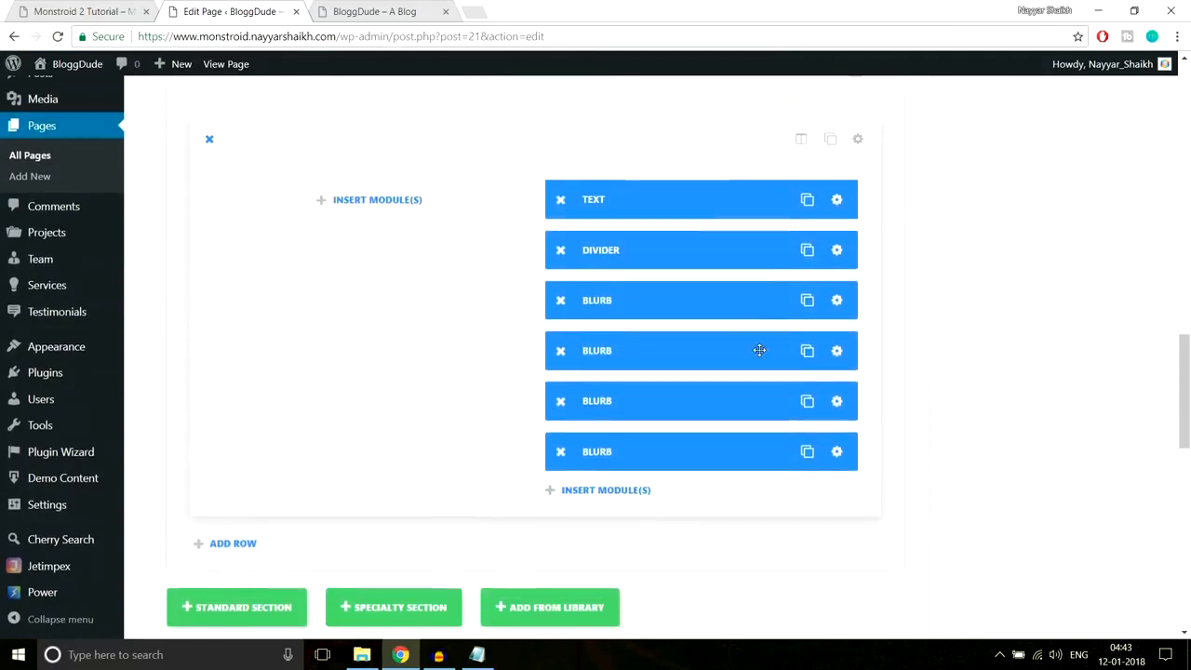
{"action": "scroll", "coordinate": [758, 348], "scroll_direction": "down", "scroll_amount": 6}
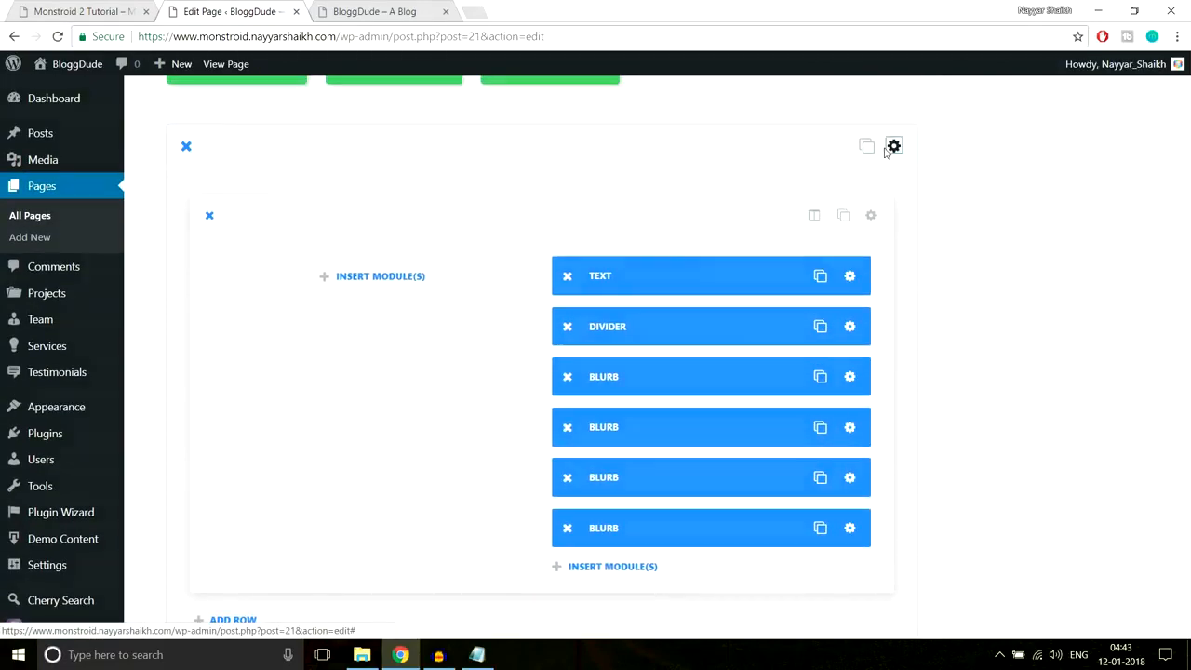
- Upload the Home-1 rocket image and set it as the We Believe section background
{"action": "left_click", "coordinate": [884, 147]}
{"action": "left_click", "coordinate": [666, 270]}
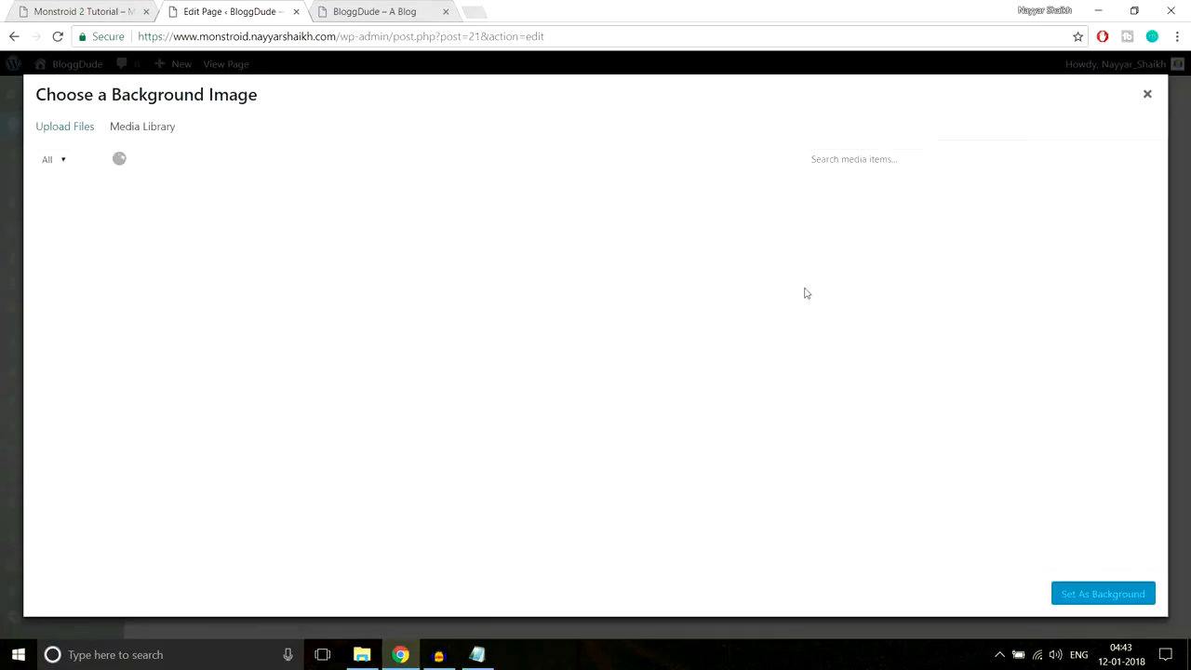
{"action": "left_click", "coordinate": [59, 125]}
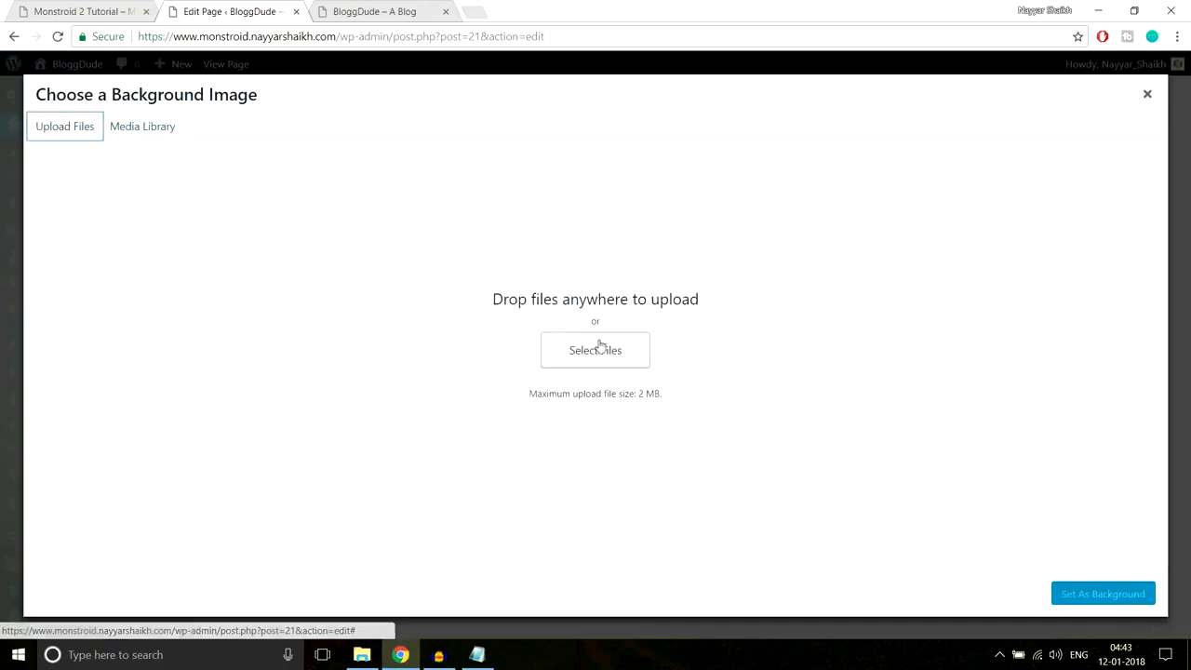
{"action": "left_click", "coordinate": [595, 350]}
{"action": "scroll", "coordinate": [361, 279], "scroll_direction": "down", "scroll_amount": 1}
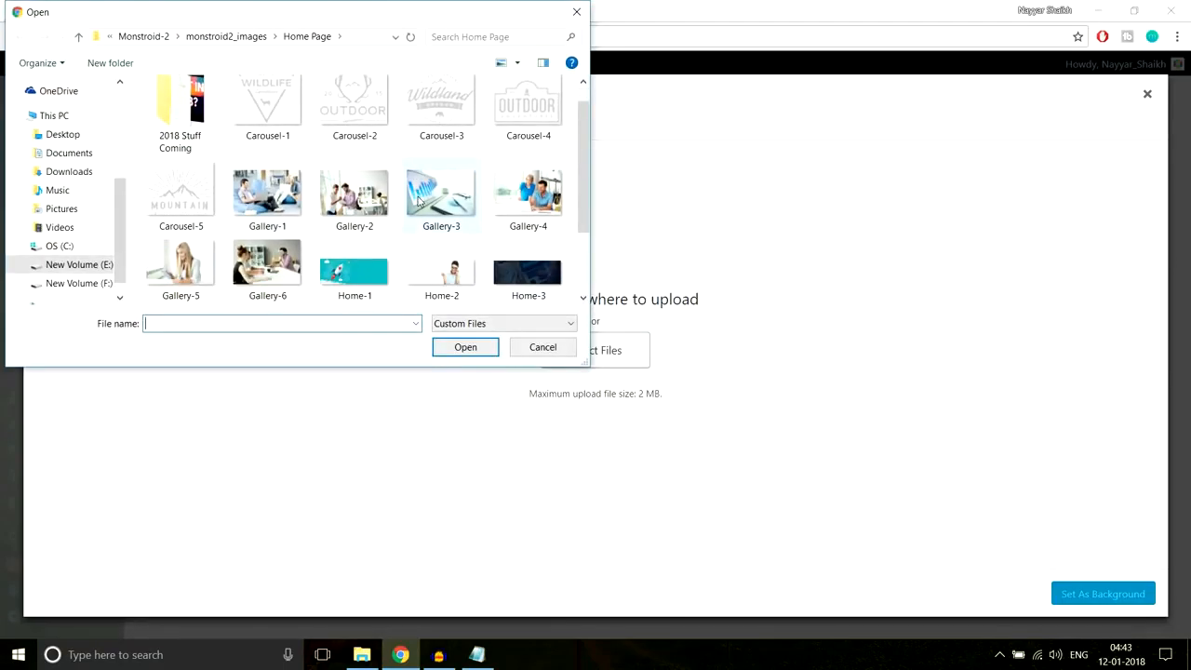
{"action": "left_click", "coordinate": [366, 295]}
{"action": "left_click", "coordinate": [438, 344]}
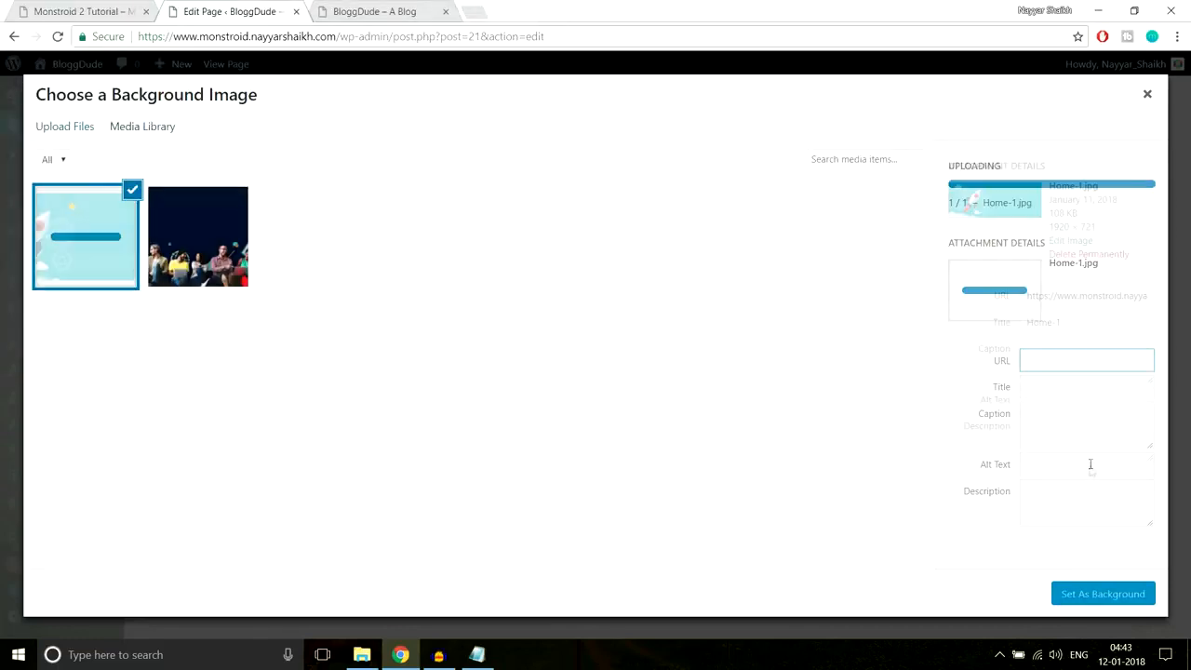
{"action": "left_click", "coordinate": [1105, 595]}
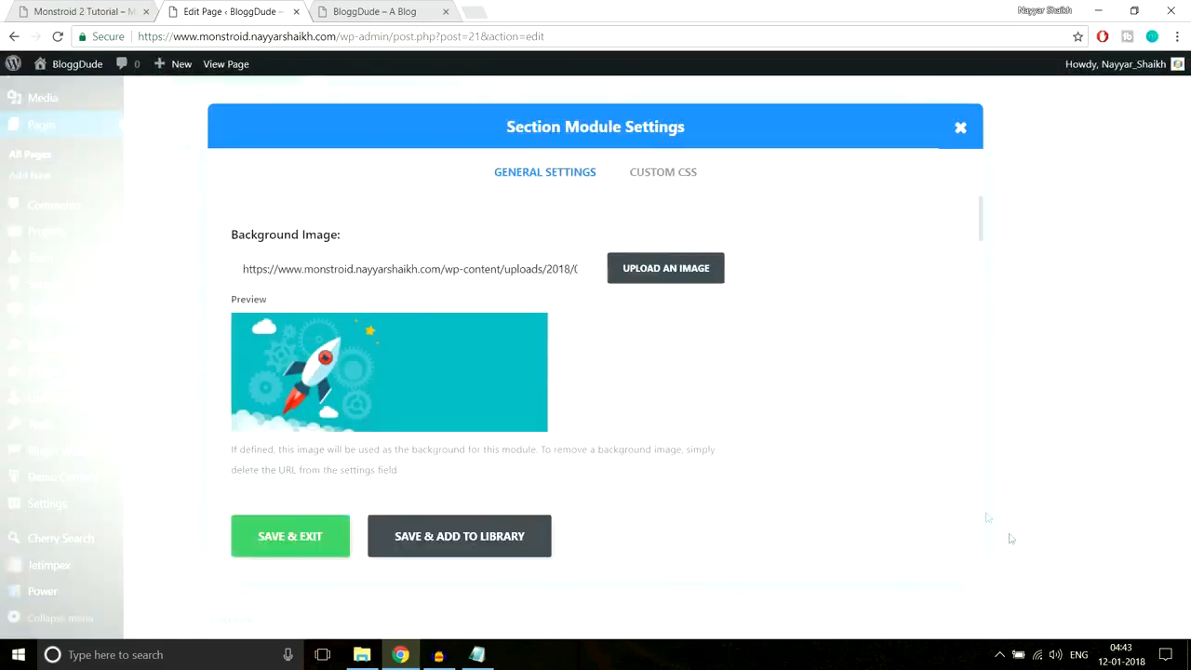
- Give the section 90px top and bottom padding, save it, and update the homepage
{"action": "scroll", "coordinate": [818, 384], "scroll_direction": "down", "scroll_amount": 10}
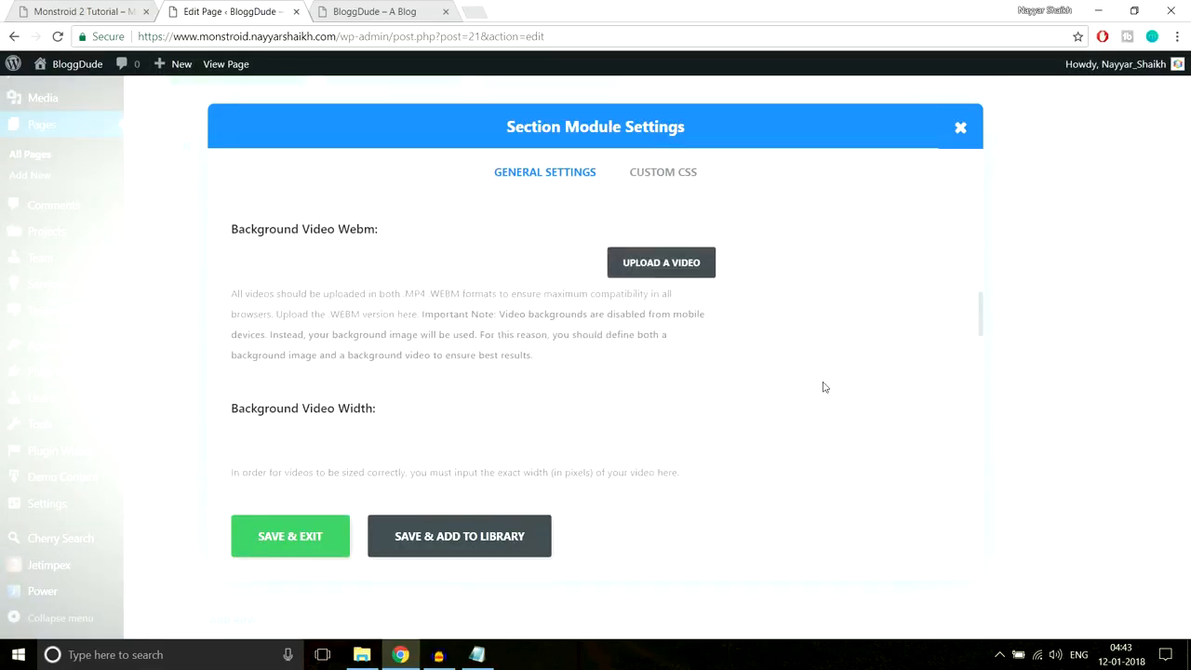
{"action": "scroll", "coordinate": [823, 387], "scroll_direction": "down", "scroll_amount": 8}
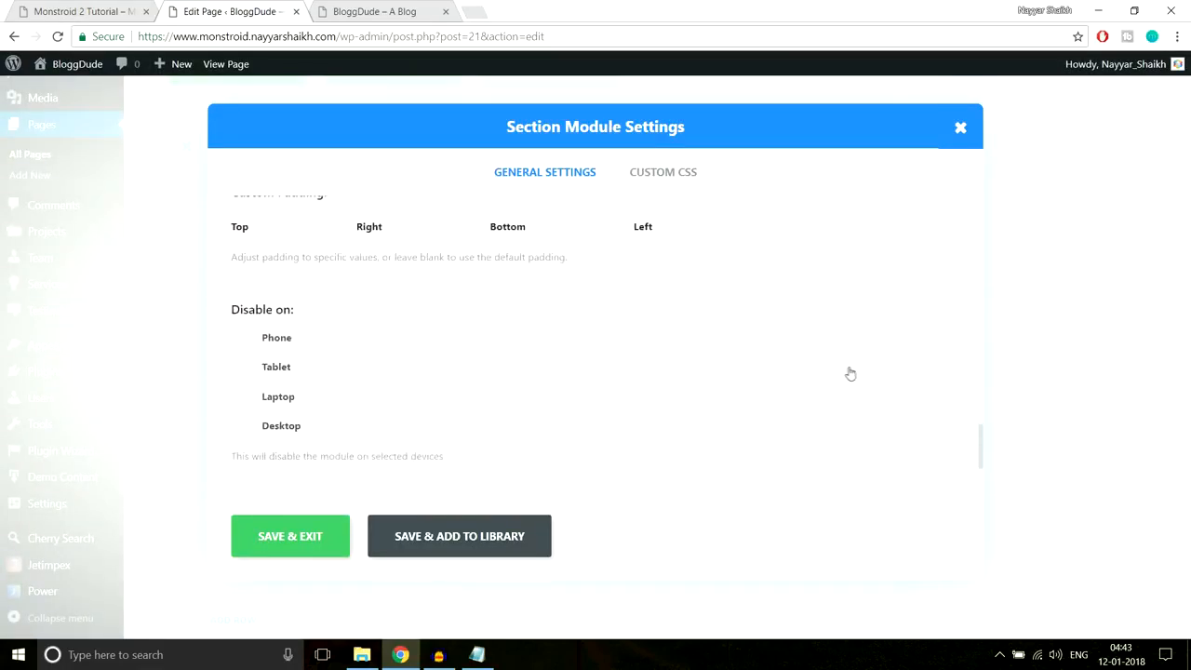
{"action": "scroll", "coordinate": [849, 374], "scroll_direction": "up", "scroll_amount": 2}
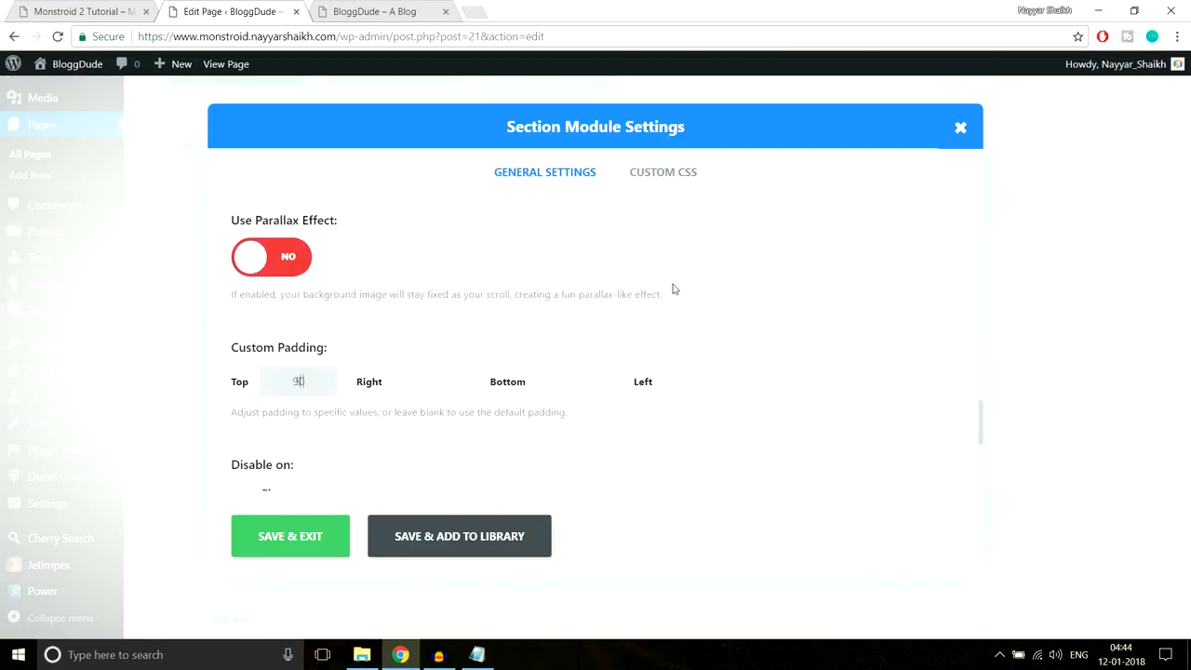
{"action": "left_click", "coordinate": [573, 380]}
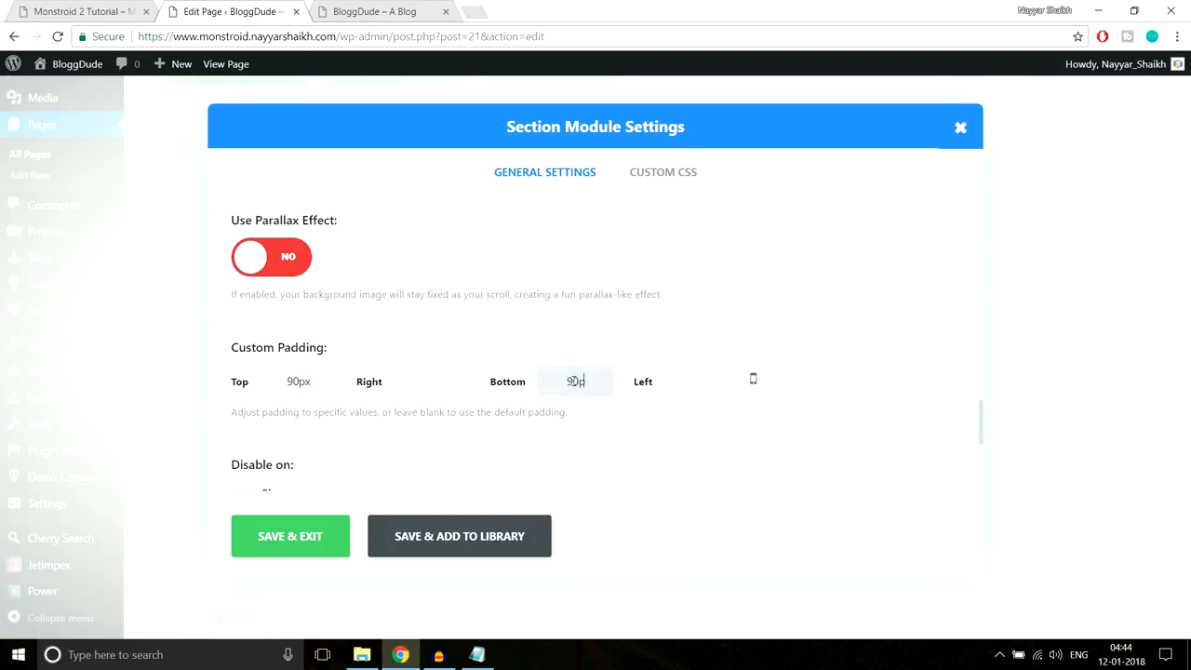
{"action": "left_click", "coordinate": [281, 539]}
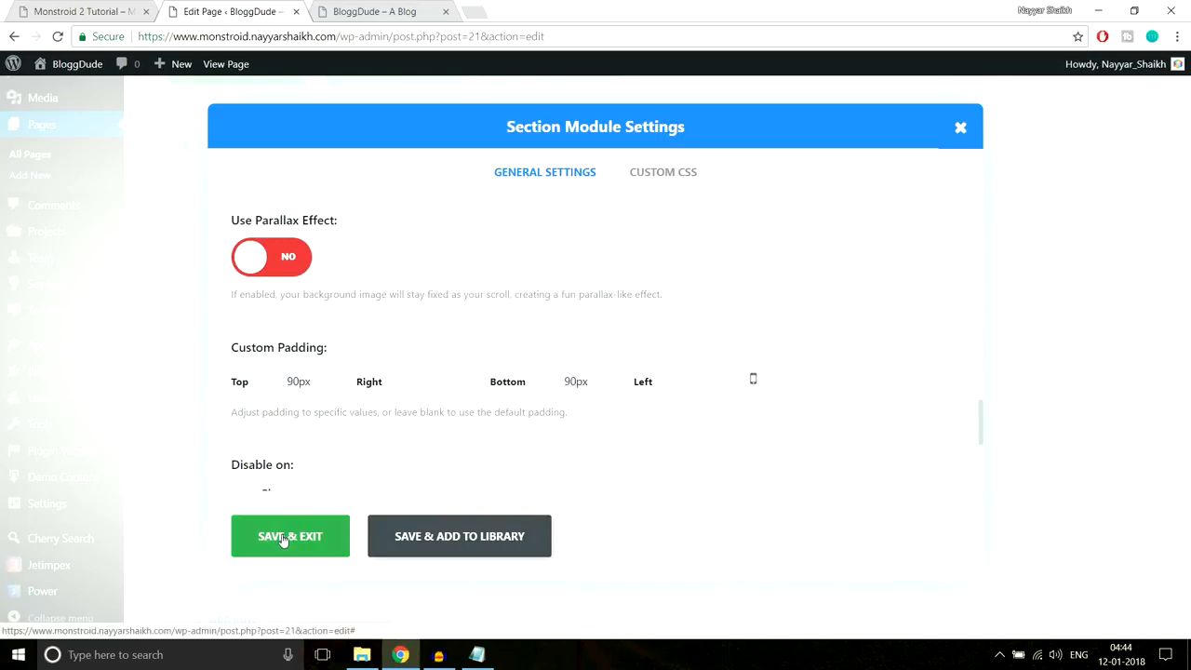
{"action": "scroll", "coordinate": [1081, 400], "scroll_direction": "up", "scroll_amount": 15}
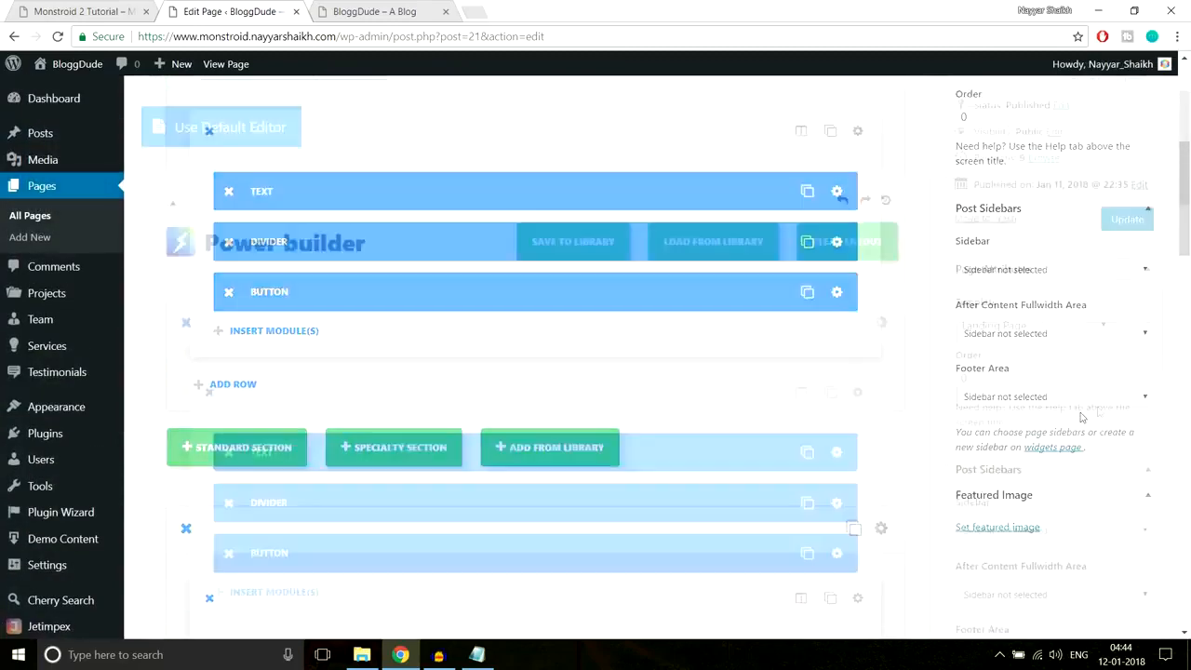
{"action": "left_click", "coordinate": [1140, 290]}
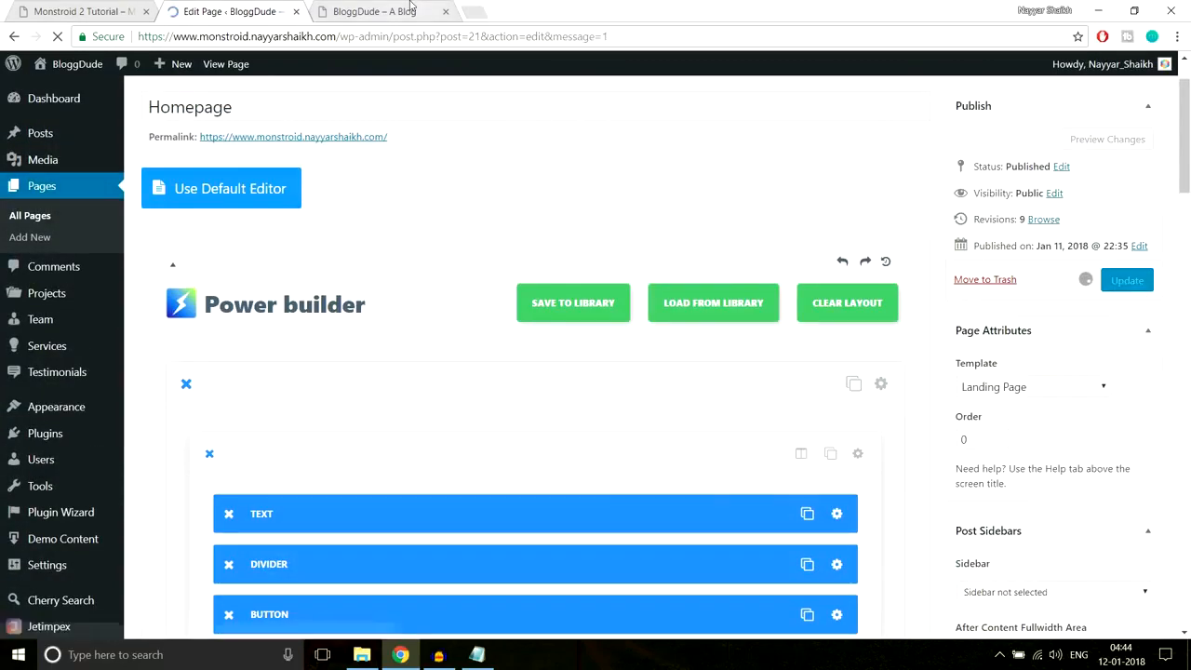
- Reload the live homepage and check the We Believe section's rocket background
{"action": "left_click", "coordinate": [410, 11]}
{"action": "left_click", "coordinate": [417, 35]}
{"action": "key", "text": "Return"}
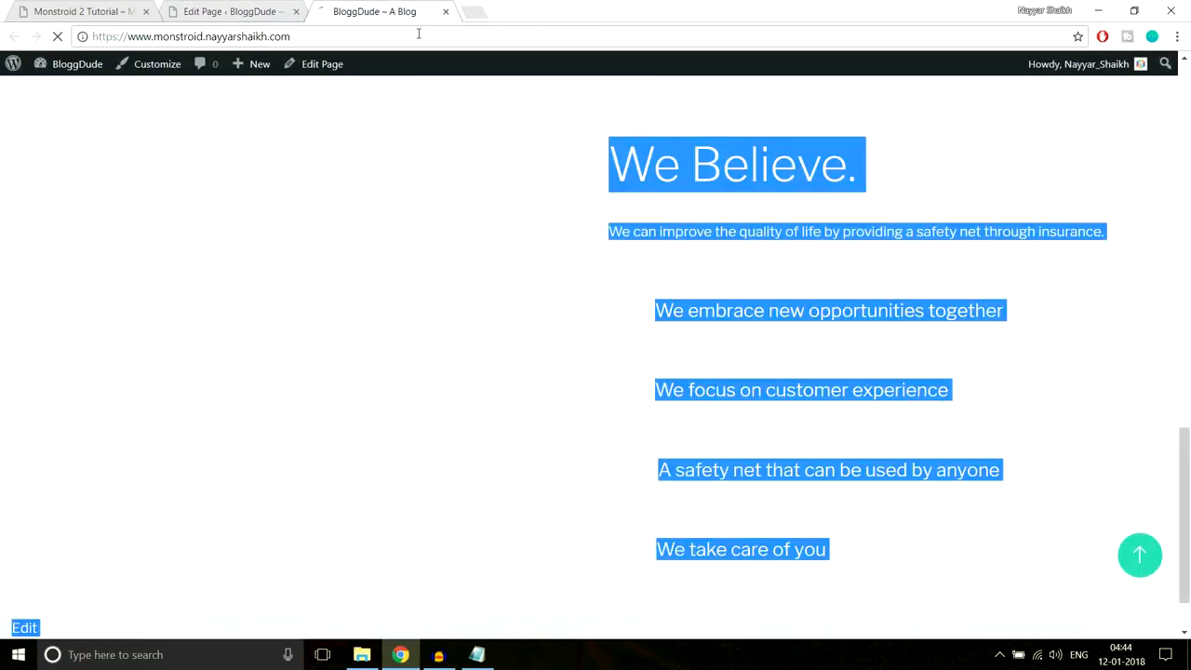
{"action": "scroll", "coordinate": [929, 313], "scroll_direction": "down", "scroll_amount": 3}
{"action": "scroll", "coordinate": [927, 314], "scroll_direction": "up", "scroll_amount": 2}
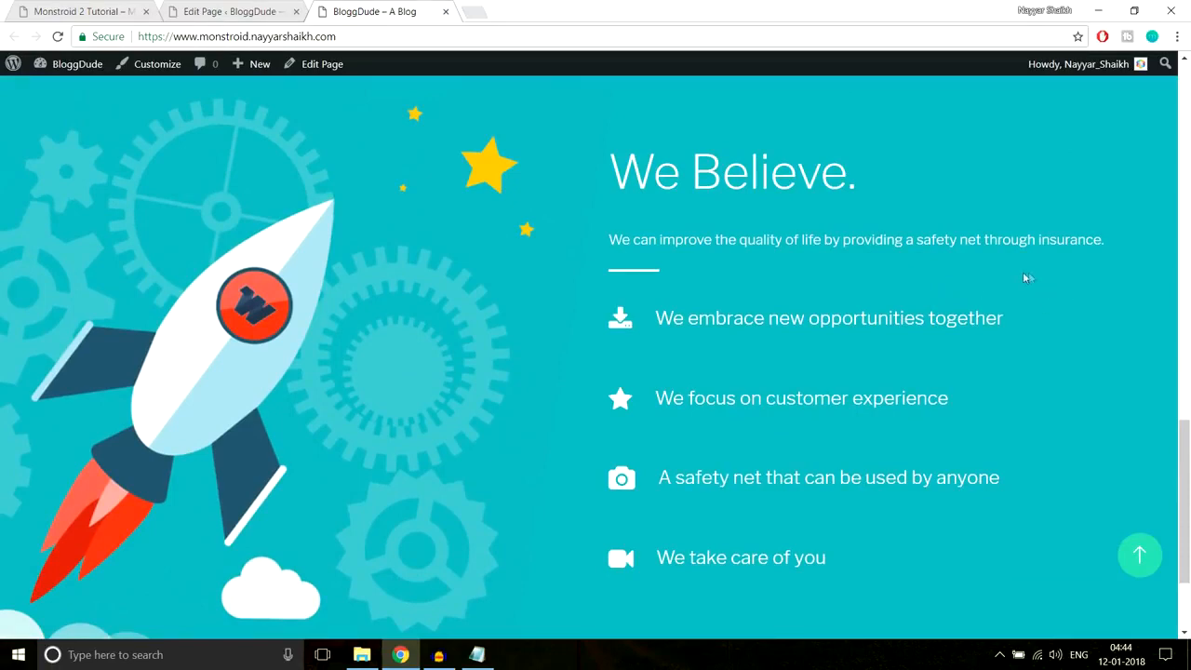
- Compare the feature lines with the Monstroid 2 demo, then return to the editor
{"action": "left_click", "coordinate": [139, 11]}
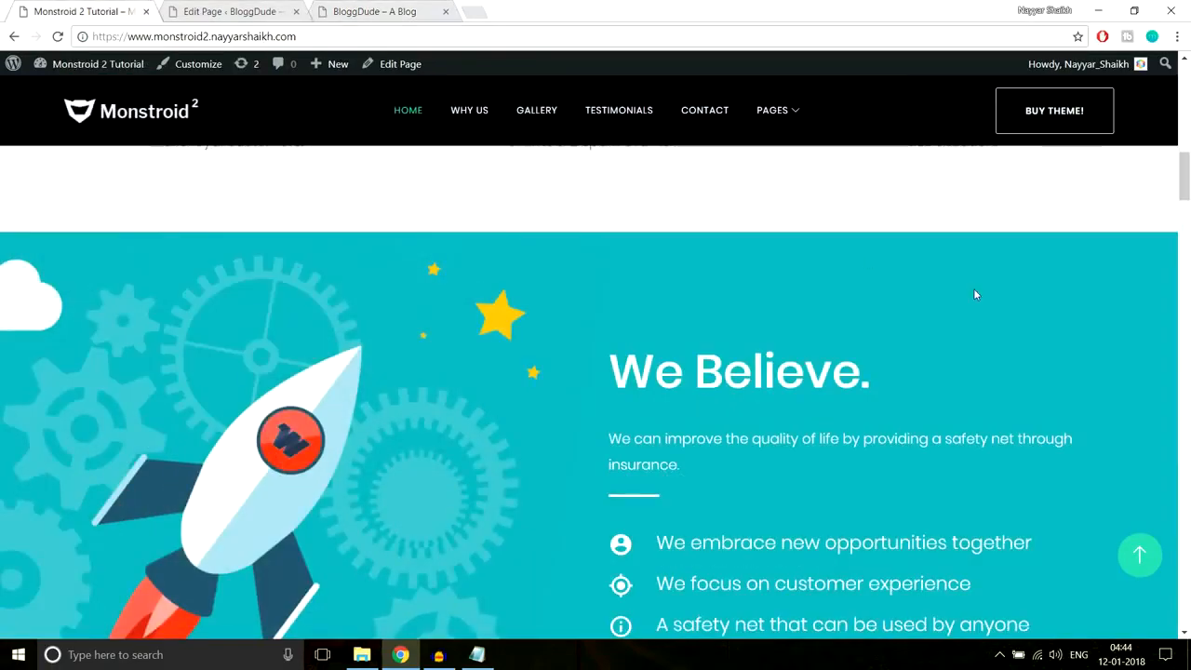
{"action": "scroll", "coordinate": [930, 307], "scroll_direction": "down", "scroll_amount": 3}
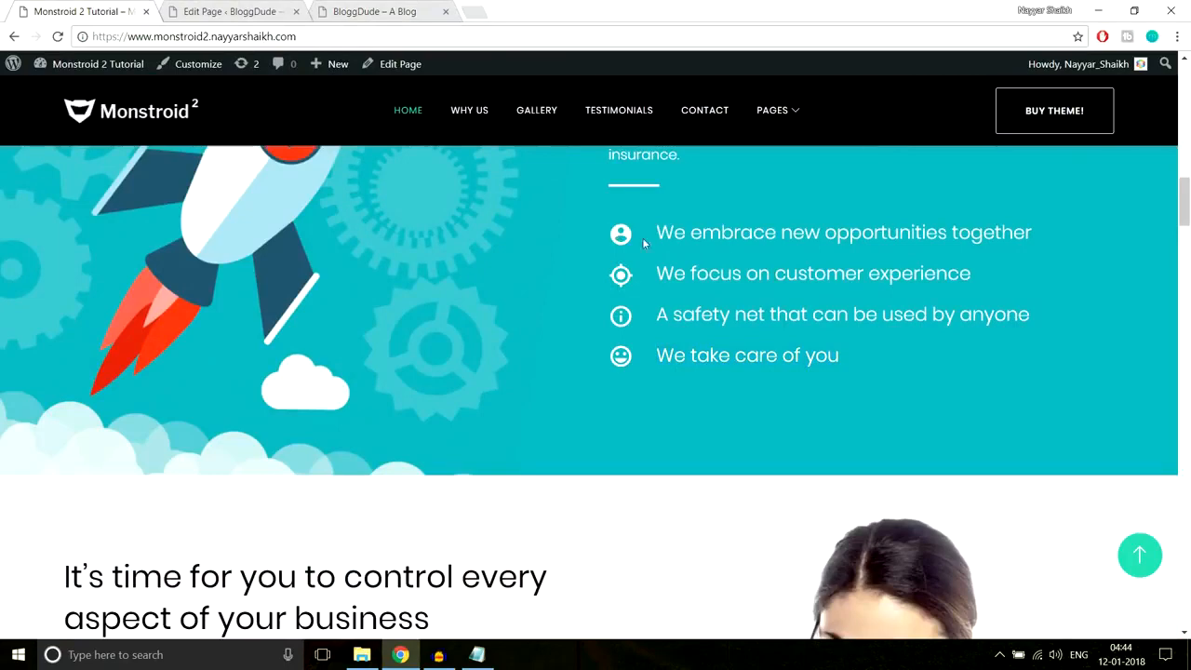
{"action": "left_click_drag", "start_coordinate": [642, 237], "coordinate": [1045, 238]}
{"action": "left_click_drag", "start_coordinate": [640, 273], "coordinate": [1023, 270]}
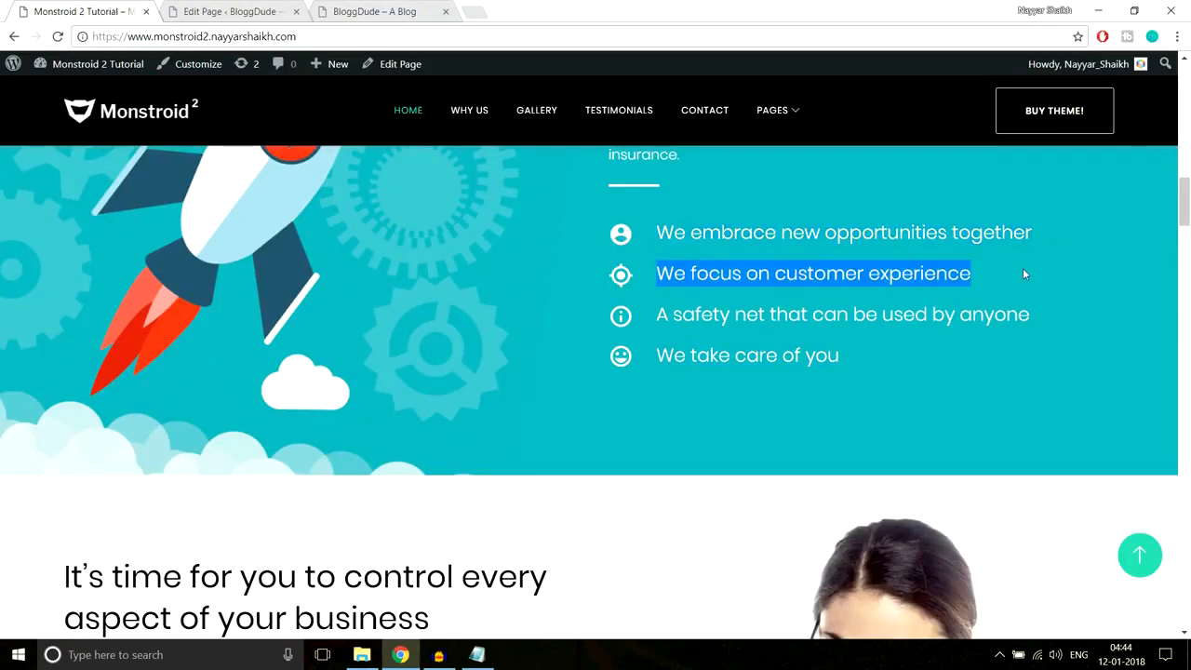
{"action": "left_click", "coordinate": [380, 10]}
{"action": "scroll", "coordinate": [689, 279], "scroll_direction": "down", "scroll_amount": 1}
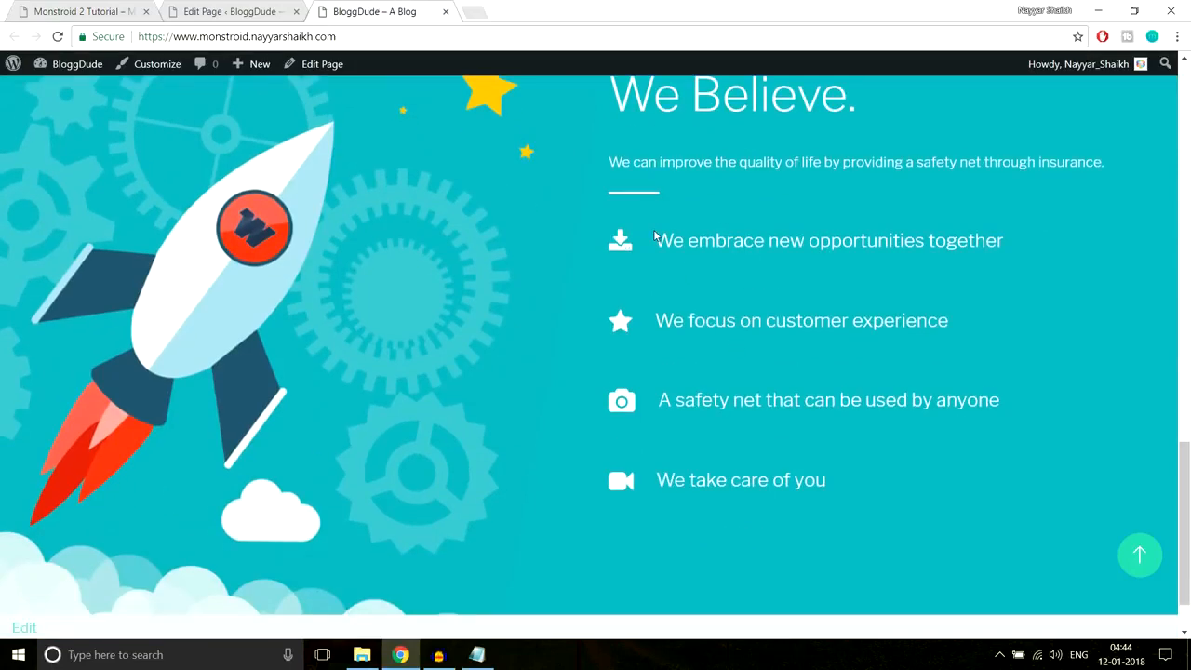
{"action": "scroll", "coordinate": [699, 282], "scroll_direction": "up", "scroll_amount": 2}
{"action": "scroll", "coordinate": [699, 282], "scroll_direction": "down", "scroll_amount": 2}
{"action": "left_click", "coordinate": [240, 11]}
- Compare the blurb column with the Monstroid 2 reference demo
{"action": "scroll", "coordinate": [881, 281], "scroll_direction": "down", "scroll_amount": 10}
{"action": "scroll", "coordinate": [881, 281], "scroll_direction": "down", "scroll_amount": 8}
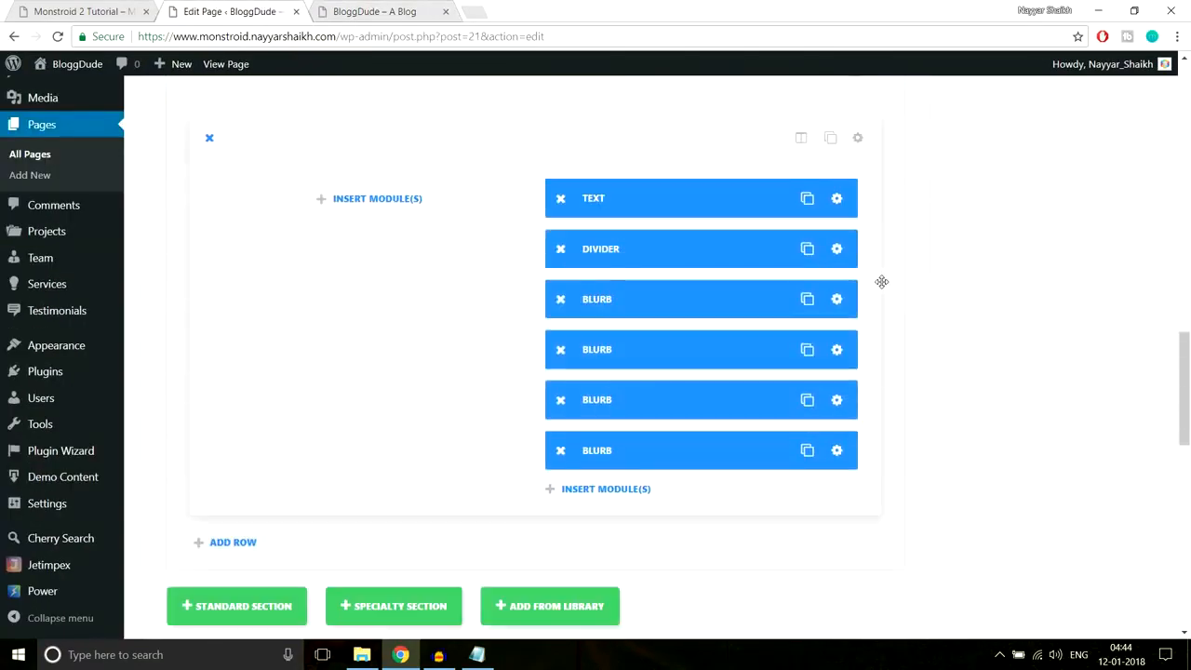
{"action": "scroll", "coordinate": [883, 306], "scroll_direction": "down", "scroll_amount": 2}
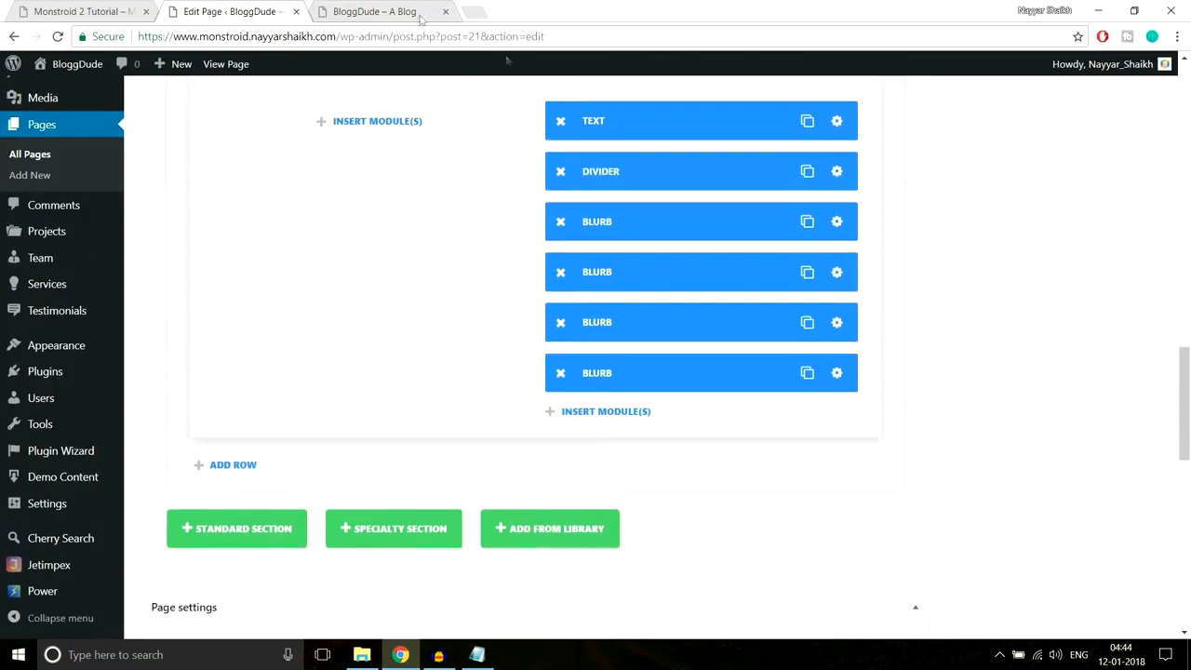
{"action": "left_click", "coordinate": [370, 7]}
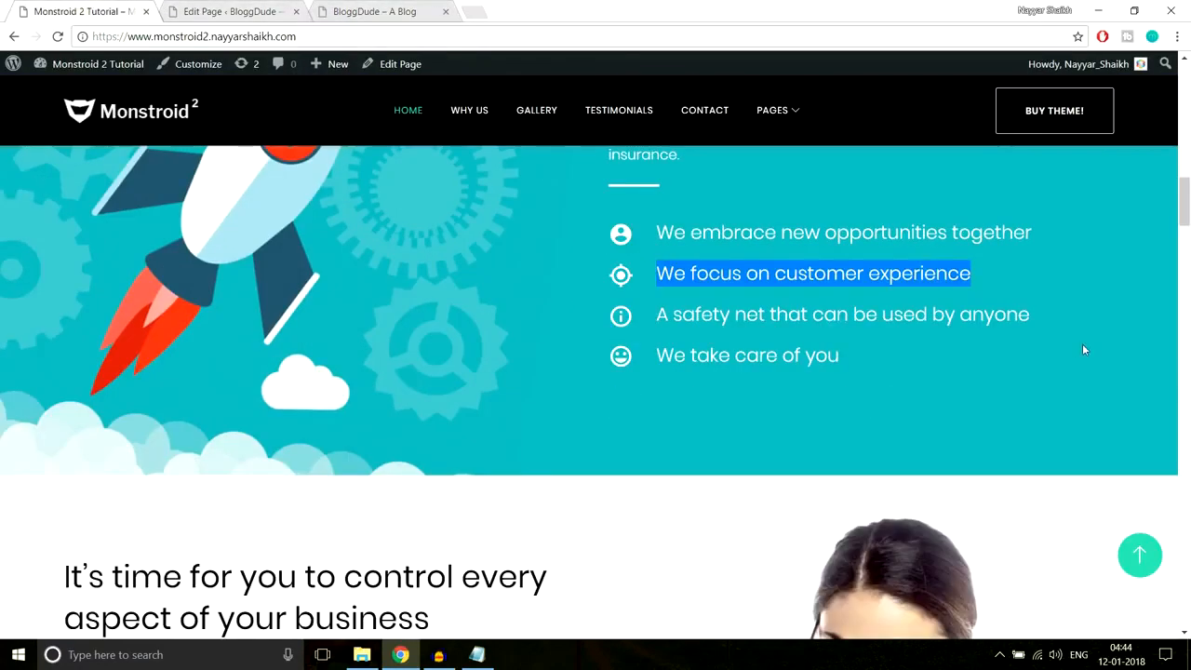
{"action": "left_click", "coordinate": [256, 10]}
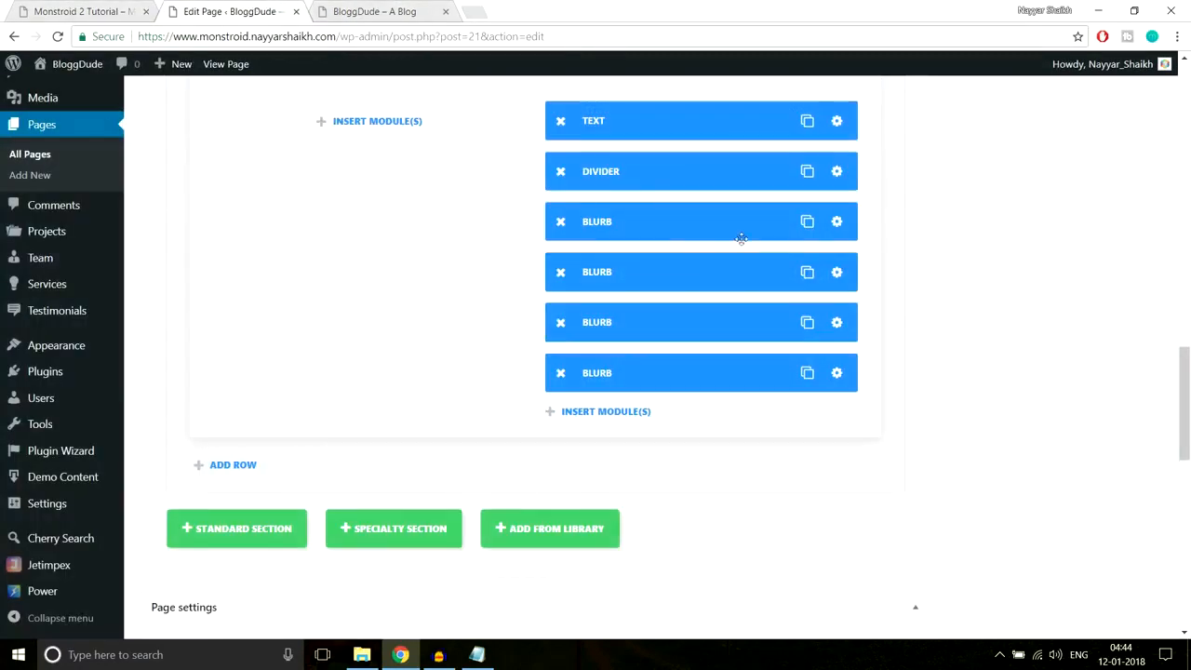
- Set the first feature blurb's custom bottom padding to 5px and save it
{"action": "left_click", "coordinate": [837, 221]}
{"action": "scroll", "coordinate": [773, 344], "scroll_direction": "down", "scroll_amount": 10}
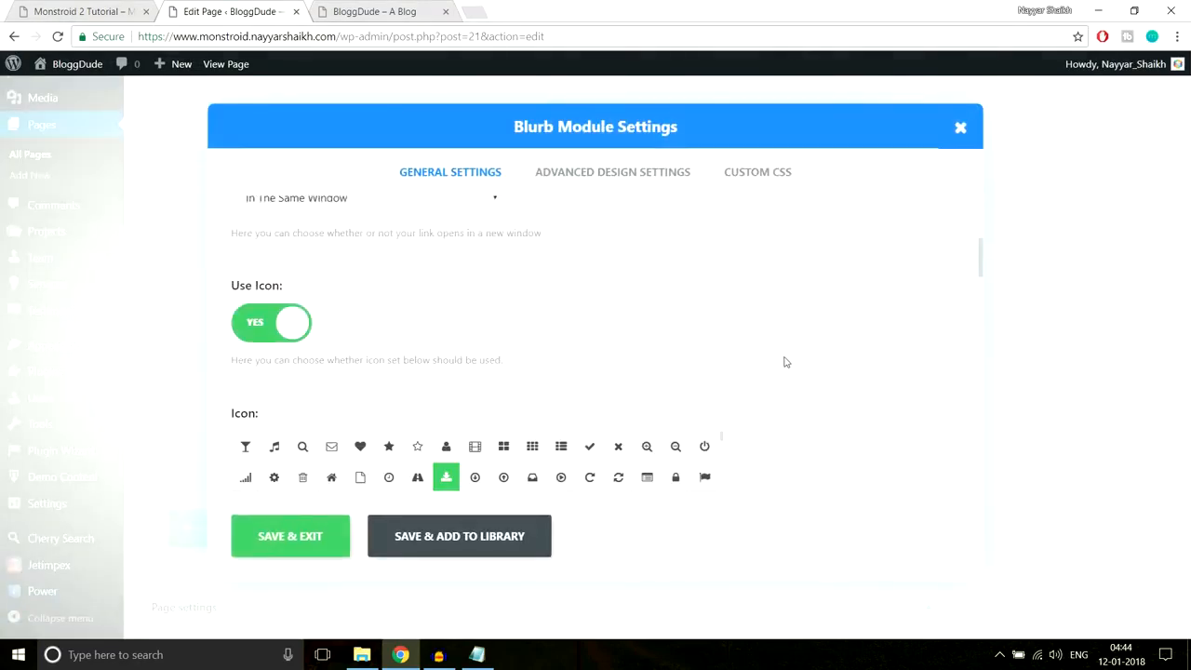
{"action": "scroll", "coordinate": [785, 362], "scroll_direction": "down", "scroll_amount": 15}
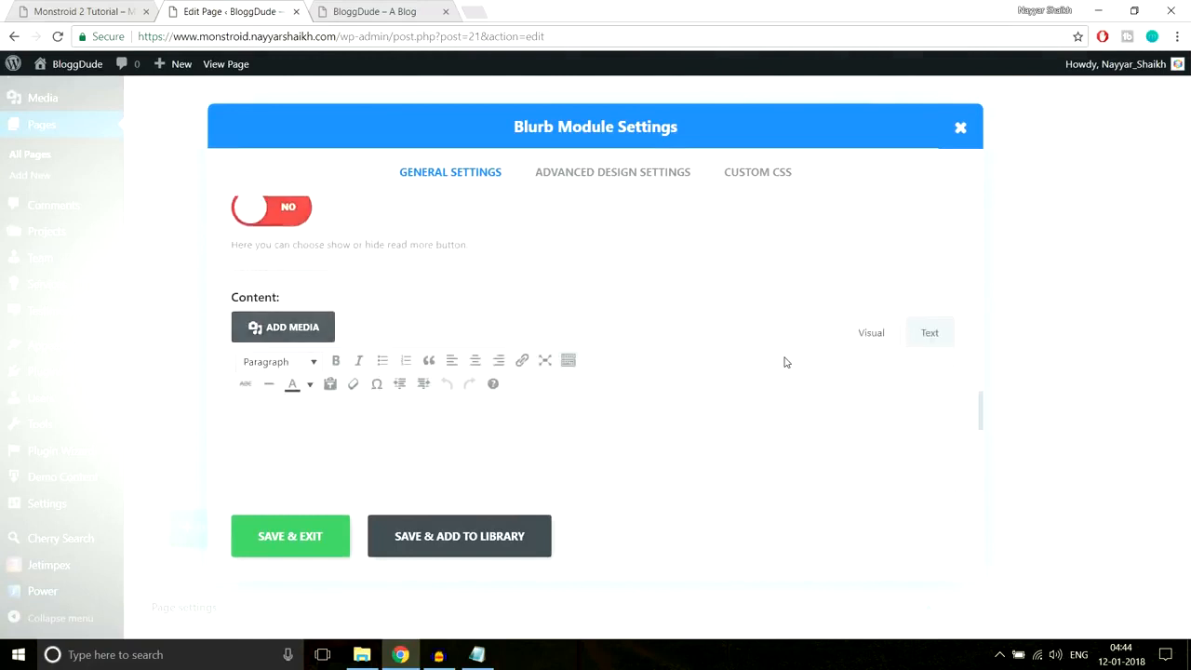
{"action": "scroll", "coordinate": [787, 368], "scroll_direction": "down", "scroll_amount": 3}
{"action": "scroll", "coordinate": [795, 381], "scroll_direction": "up", "scroll_amount": 10}
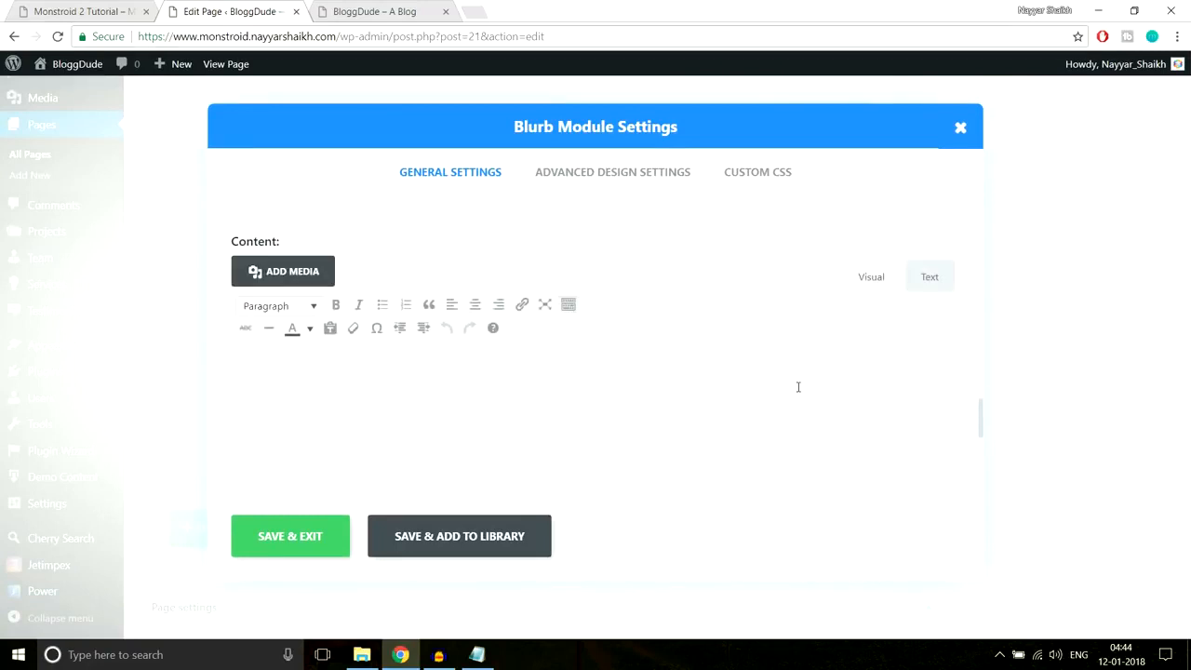
{"action": "scroll", "coordinate": [798, 389], "scroll_direction": "up", "scroll_amount": 1}
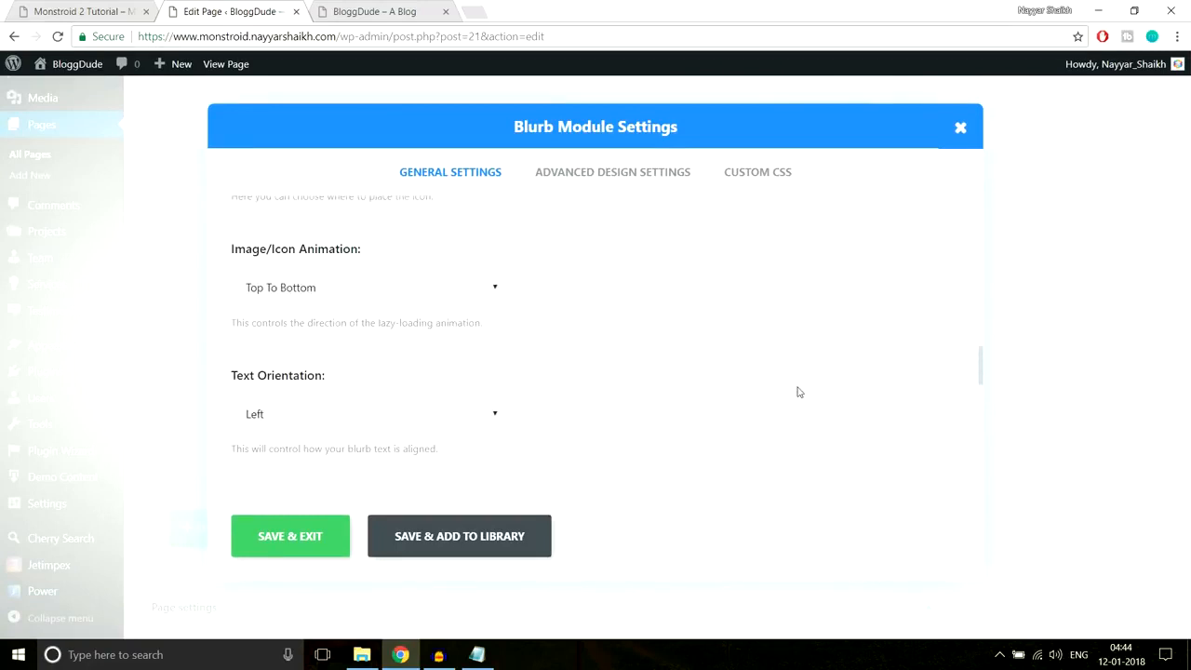
{"action": "left_click", "coordinate": [633, 180]}
{"action": "scroll", "coordinate": [894, 322], "scroll_direction": "down", "scroll_amount": 10}
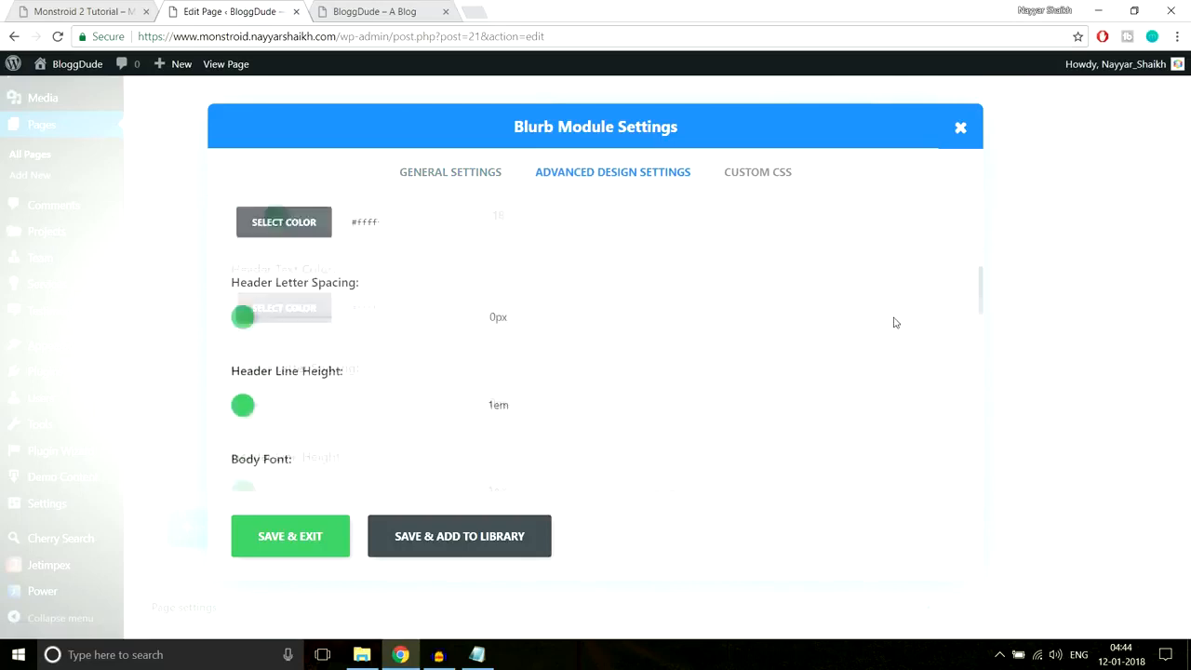
{"action": "scroll", "coordinate": [894, 322], "scroll_direction": "down", "scroll_amount": 8}
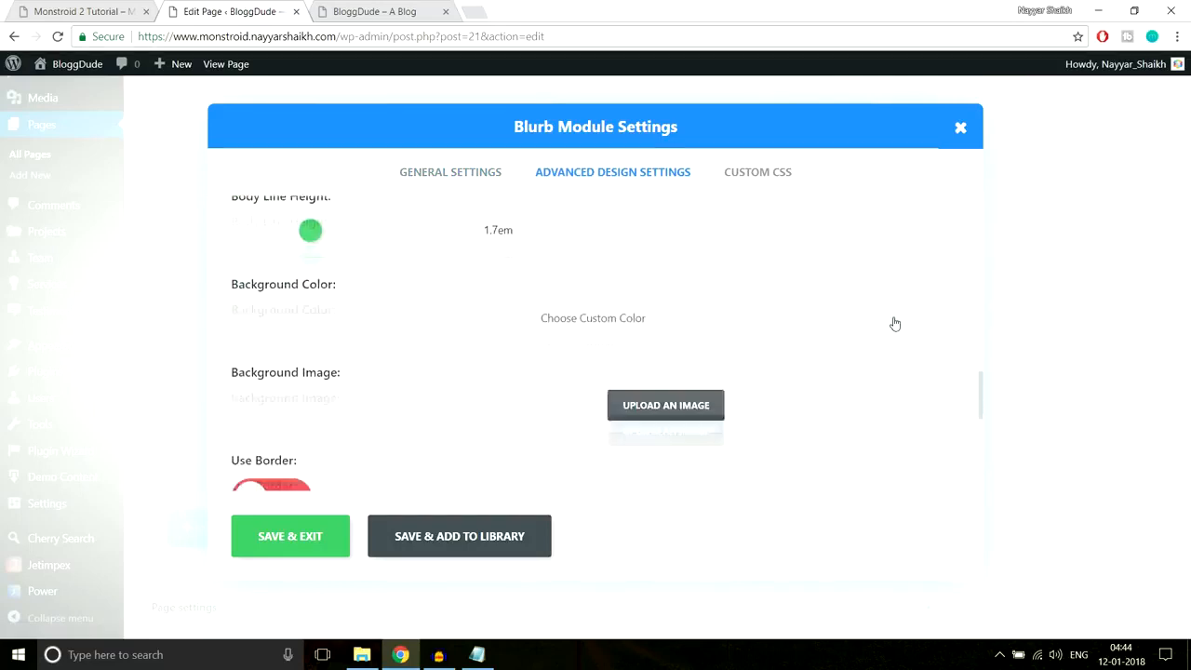
{"action": "scroll", "coordinate": [895, 322], "scroll_direction": "up", "scroll_amount": 4}
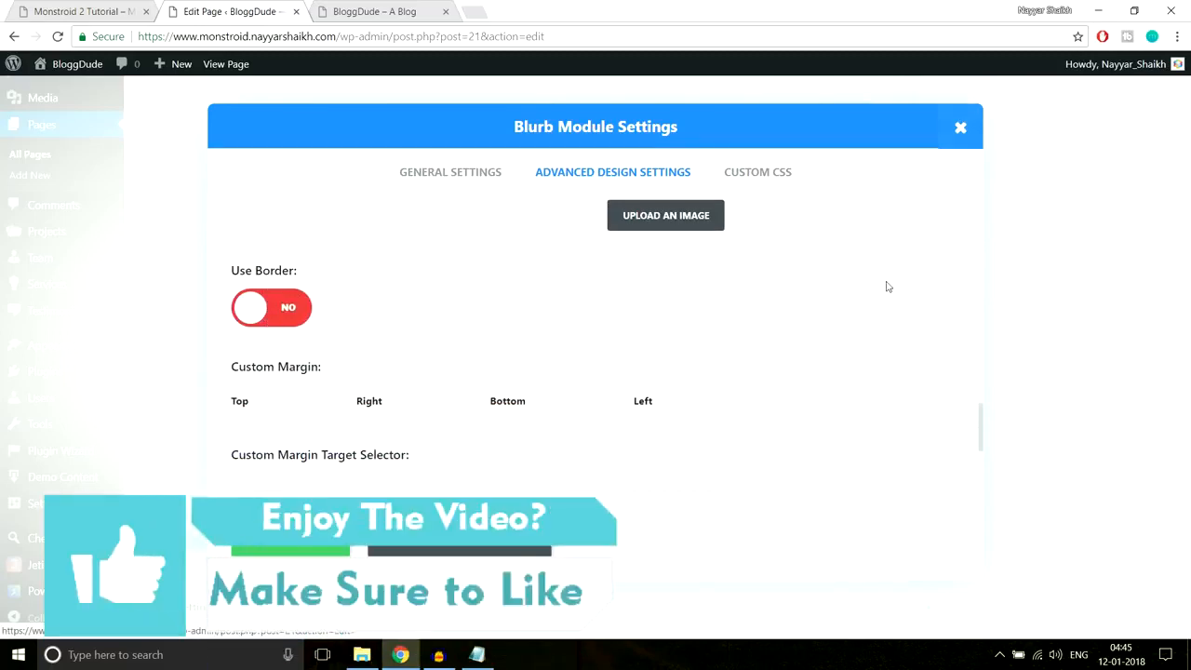
{"action": "scroll", "coordinate": [886, 286], "scroll_direction": "down", "scroll_amount": 3}
{"action": "scroll", "coordinate": [887, 286], "scroll_direction": "up", "scroll_amount": 2}
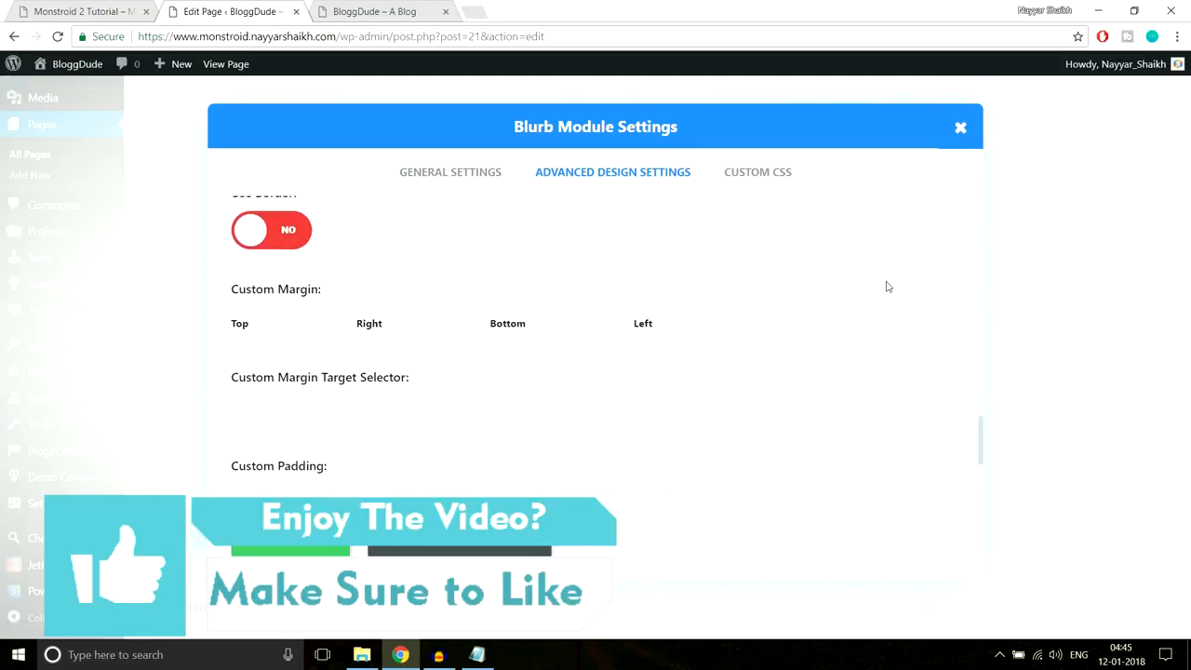
{"action": "scroll", "coordinate": [886, 287], "scroll_direction": "down", "scroll_amount": 2}
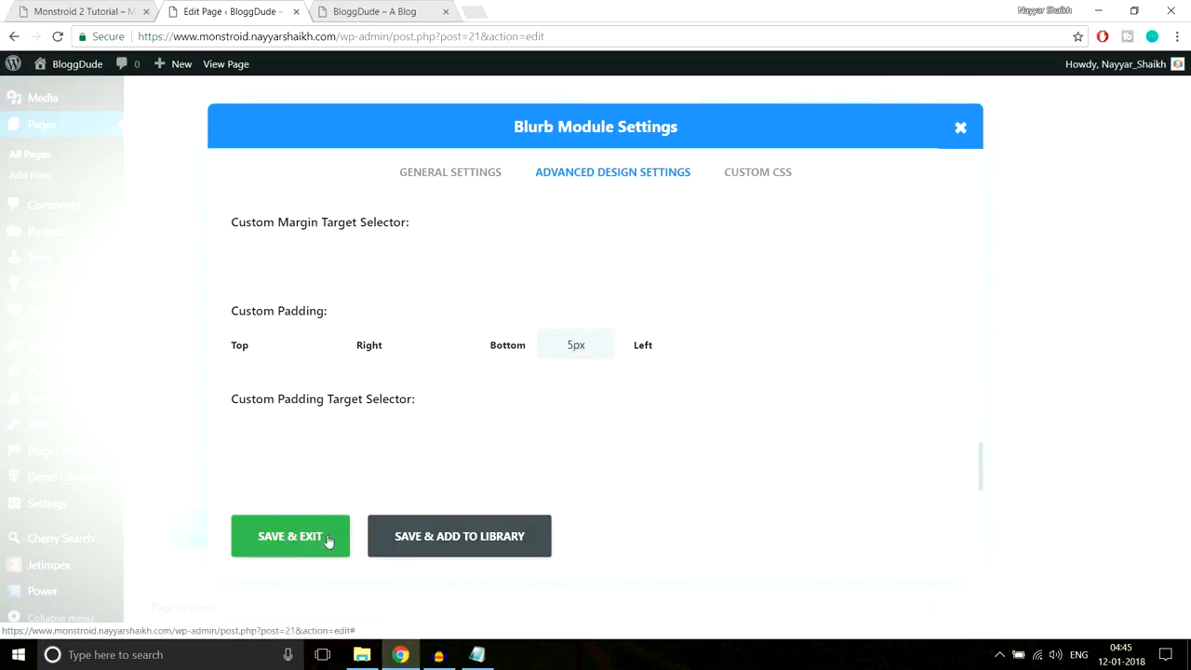
{"action": "left_click", "coordinate": [282, 553]}
- Update the homepage, reload the live site to check it, and return to the editor
{"action": "scroll", "coordinate": [1011, 444], "scroll_direction": "up", "scroll_amount": 15}
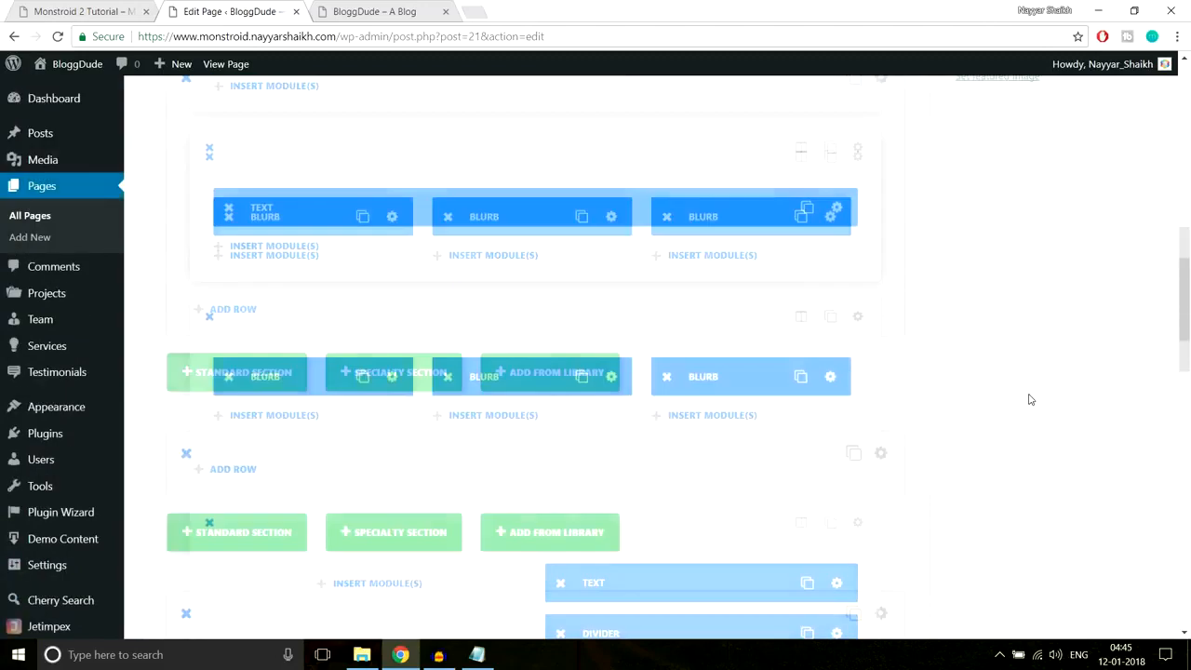
{"action": "left_click", "coordinate": [1130, 361]}
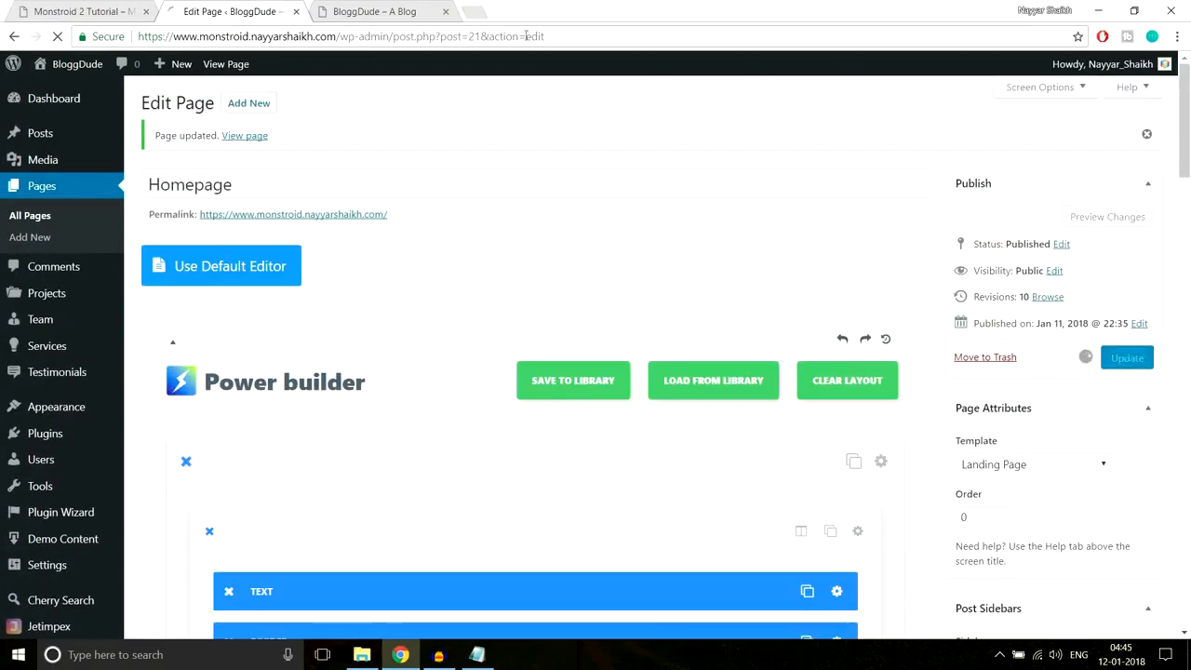
{"action": "left_click", "coordinate": [371, 12]}
{"action": "left_click", "coordinate": [377, 35]}
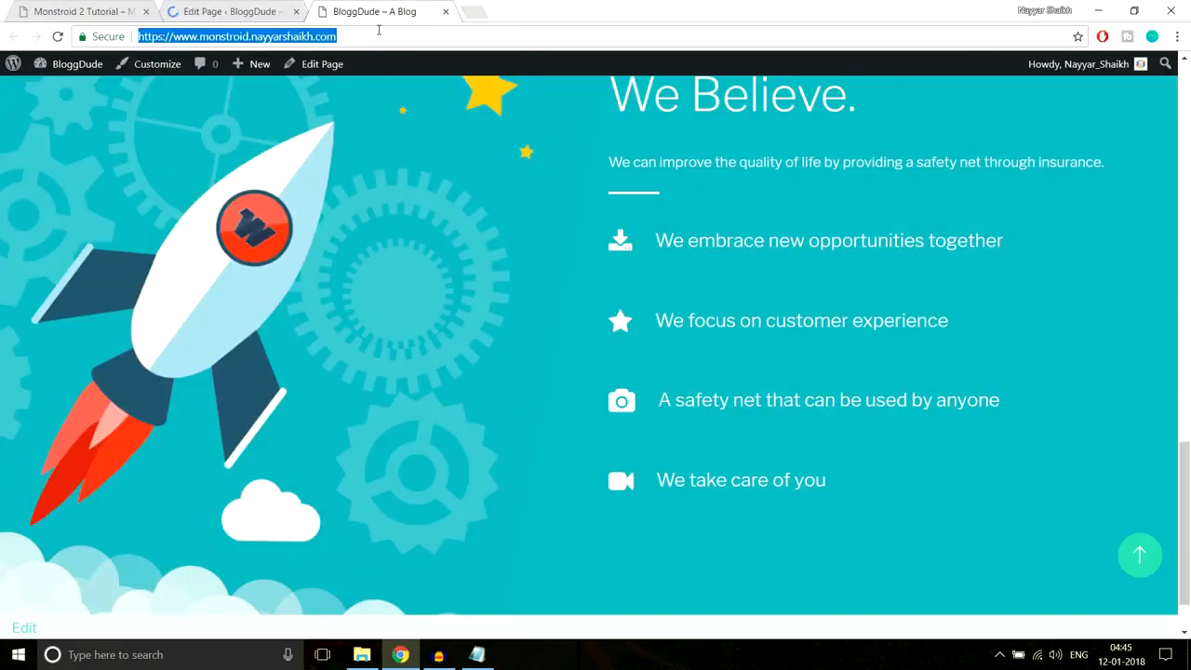
{"action": "key", "text": "Return"}
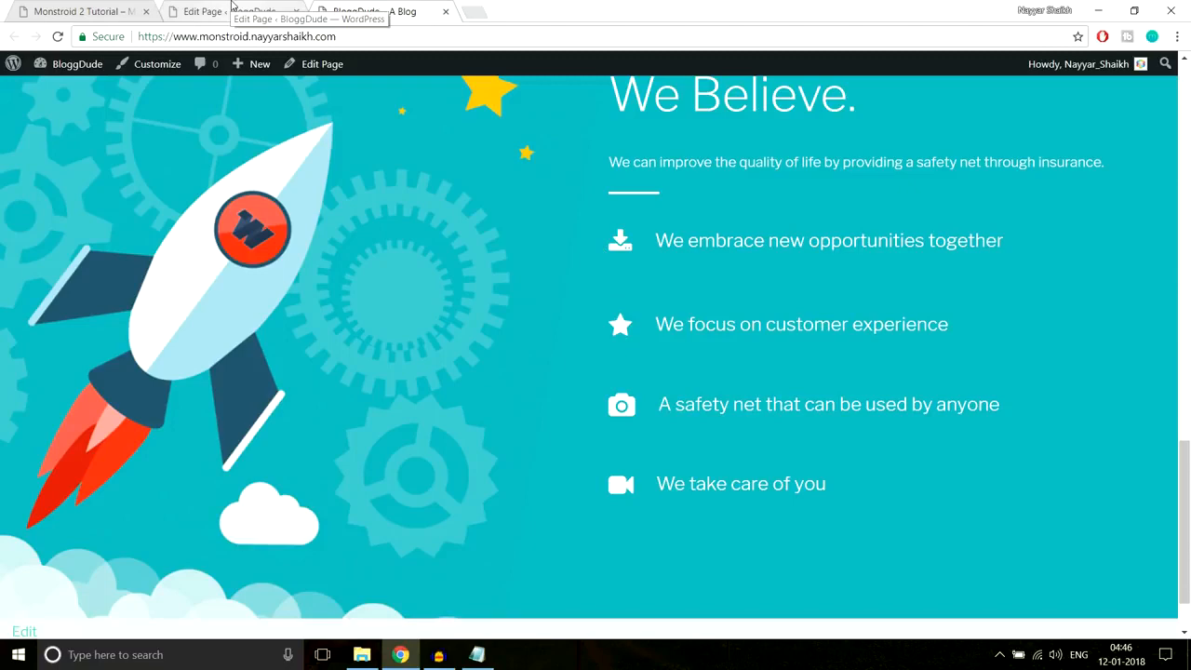
{"action": "left_click", "coordinate": [233, 9]}
{"action": "scroll", "coordinate": [808, 337], "scroll_direction": "down", "scroll_amount": 15}
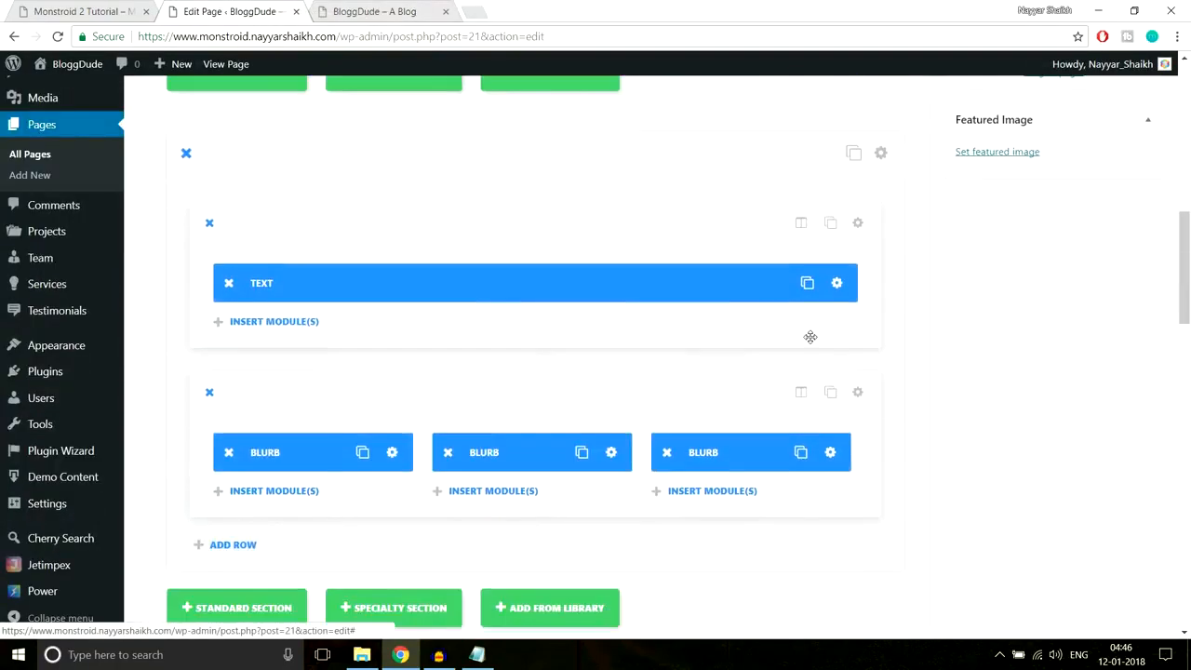
{"action": "scroll", "coordinate": [817, 335], "scroll_direction": "down", "scroll_amount": 2}
{"action": "scroll", "coordinate": [817, 335], "scroll_direction": "up", "scroll_amount": 2}
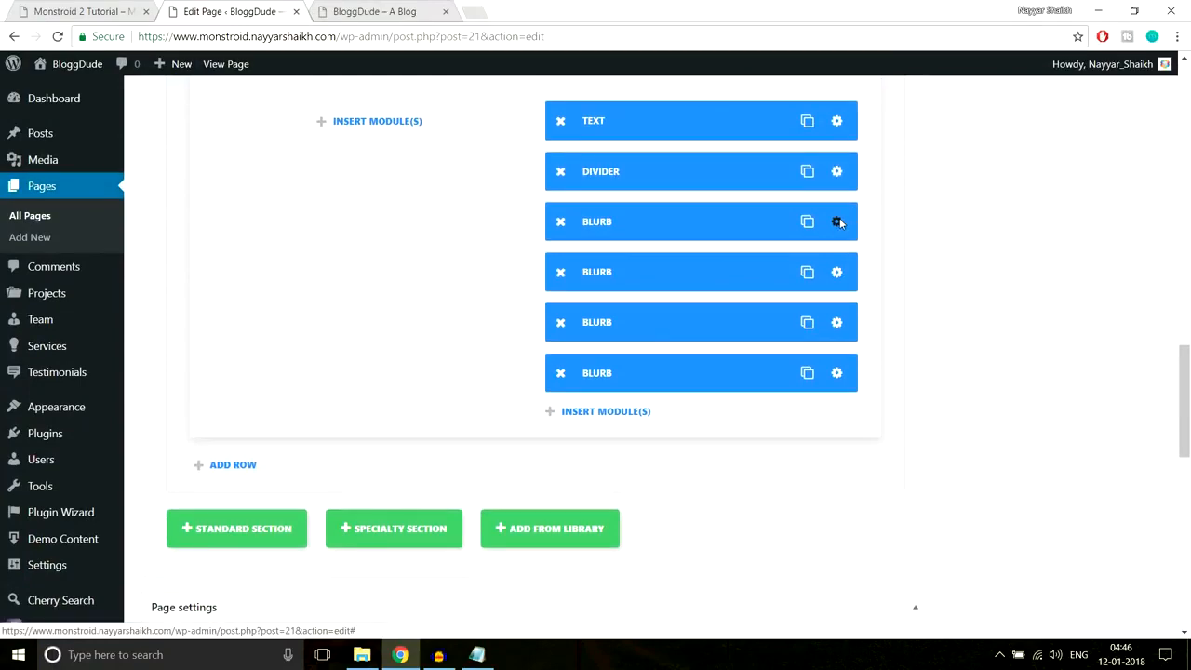
- Set the 'We embrace new opportunities together' blurb's custom bottom margin to 5px and save
{"action": "left_click", "coordinate": [837, 222]}
{"action": "left_click", "coordinate": [683, 186]}
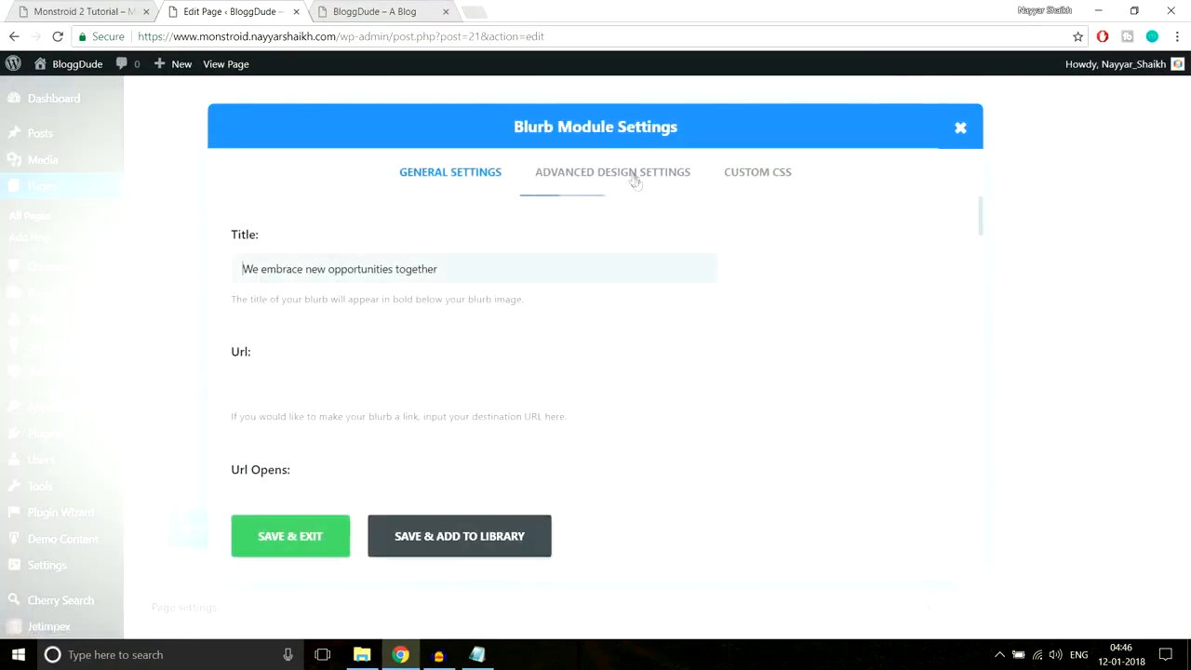
{"action": "scroll", "coordinate": [843, 301], "scroll_direction": "down", "scroll_amount": 6}
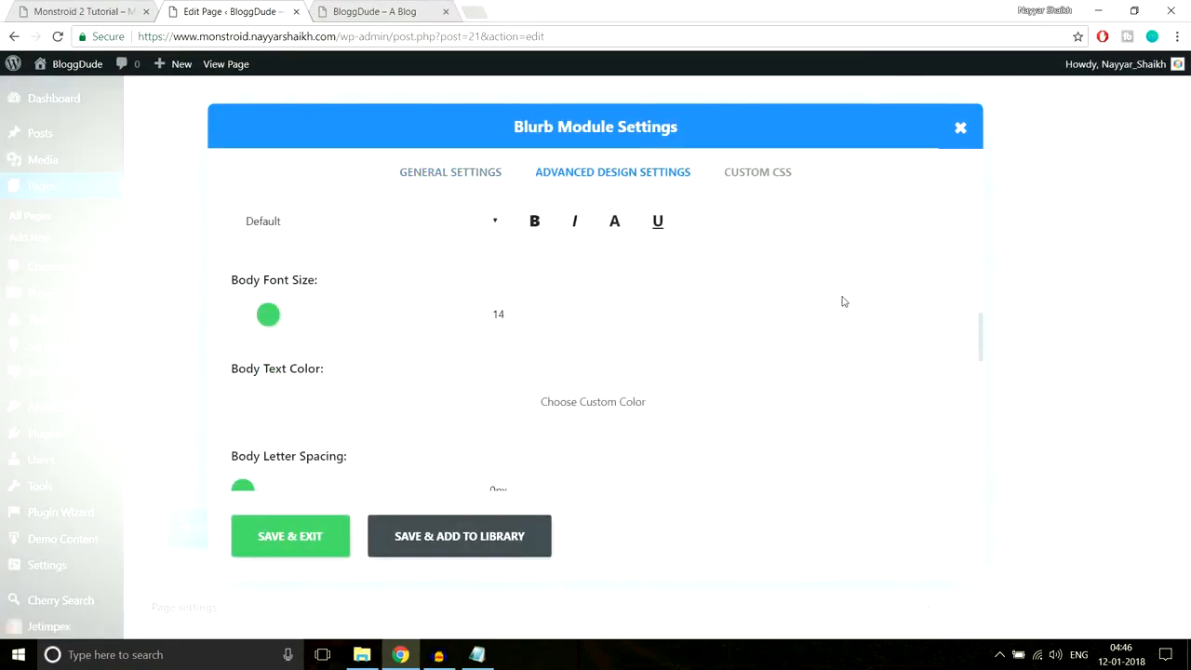
{"action": "scroll", "coordinate": [843, 300], "scroll_direction": "down", "scroll_amount": 6}
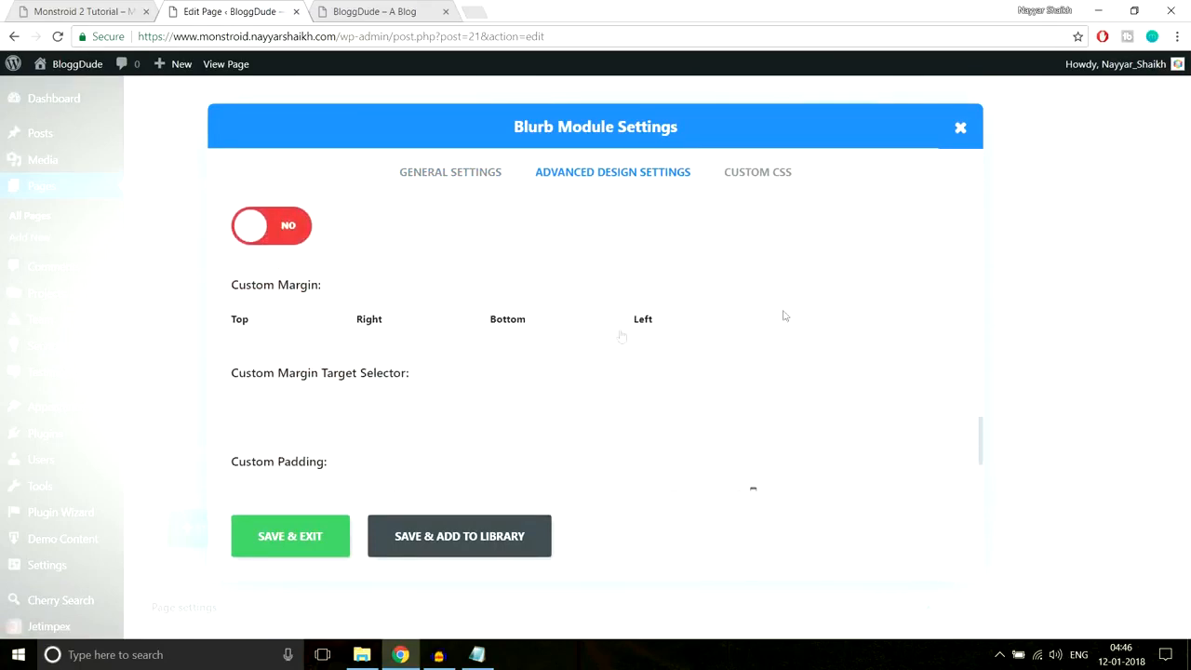
{"action": "left_click_drag", "start_coordinate": [233, 295], "coordinate": [359, 288]}
{"action": "left_click", "coordinate": [360, 289]}
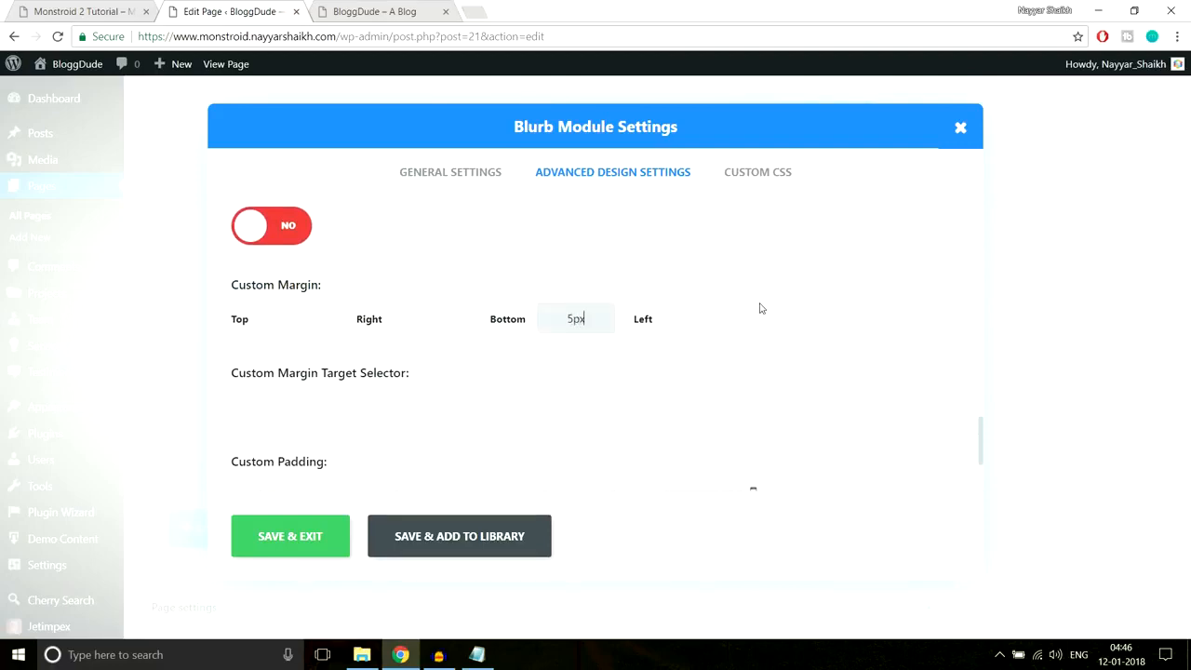
{"action": "left_click", "coordinate": [312, 538]}
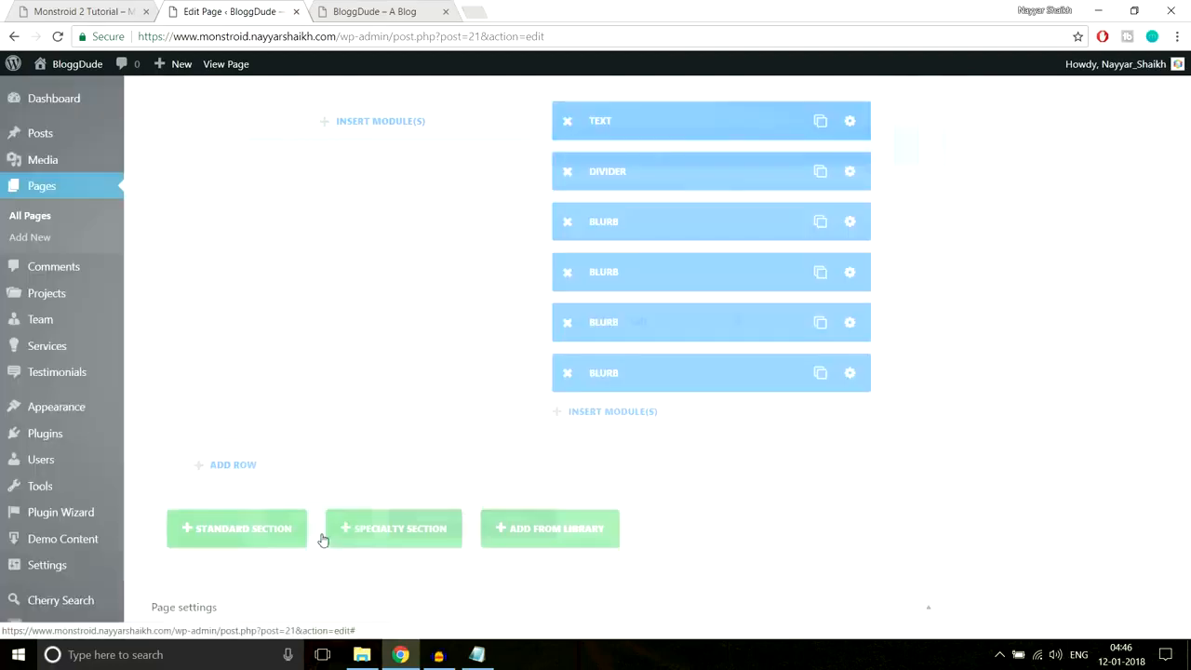
- Update the homepage, check the line spacing on the reloaded live site, and return to the editor
{"action": "scroll", "coordinate": [1014, 438], "scroll_direction": "up", "scroll_amount": 10}
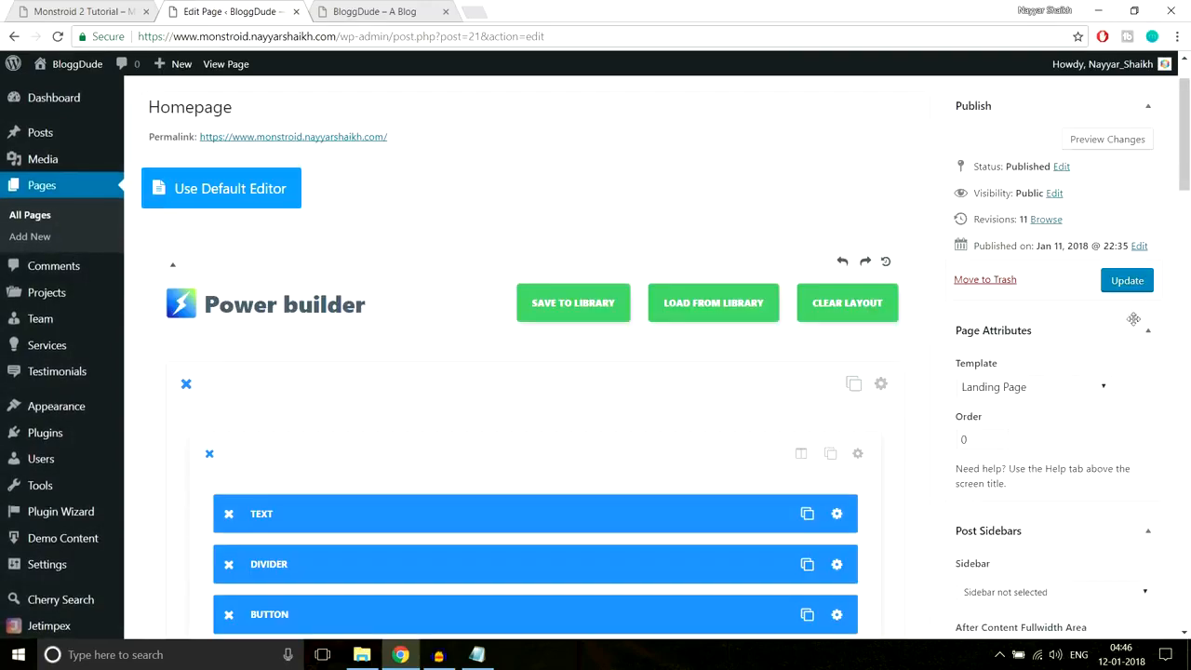
{"action": "left_click", "coordinate": [1126, 281]}
{"action": "left_click", "coordinate": [374, 11]}
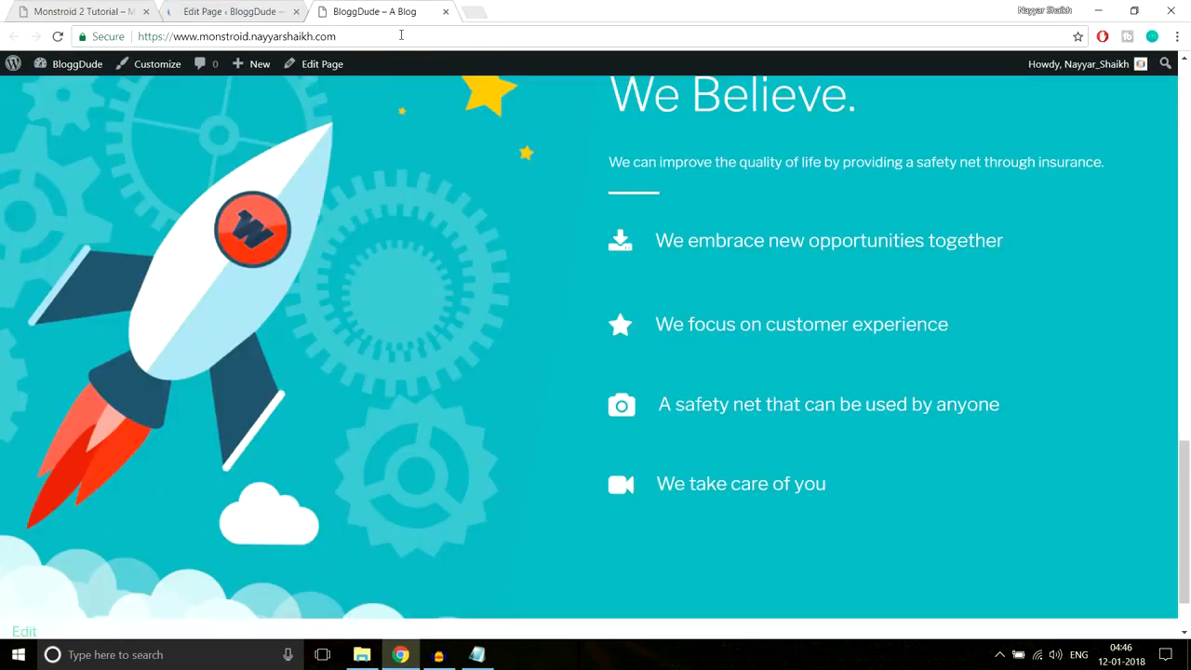
{"action": "left_click", "coordinate": [404, 34]}
{"action": "key", "text": "Return"}
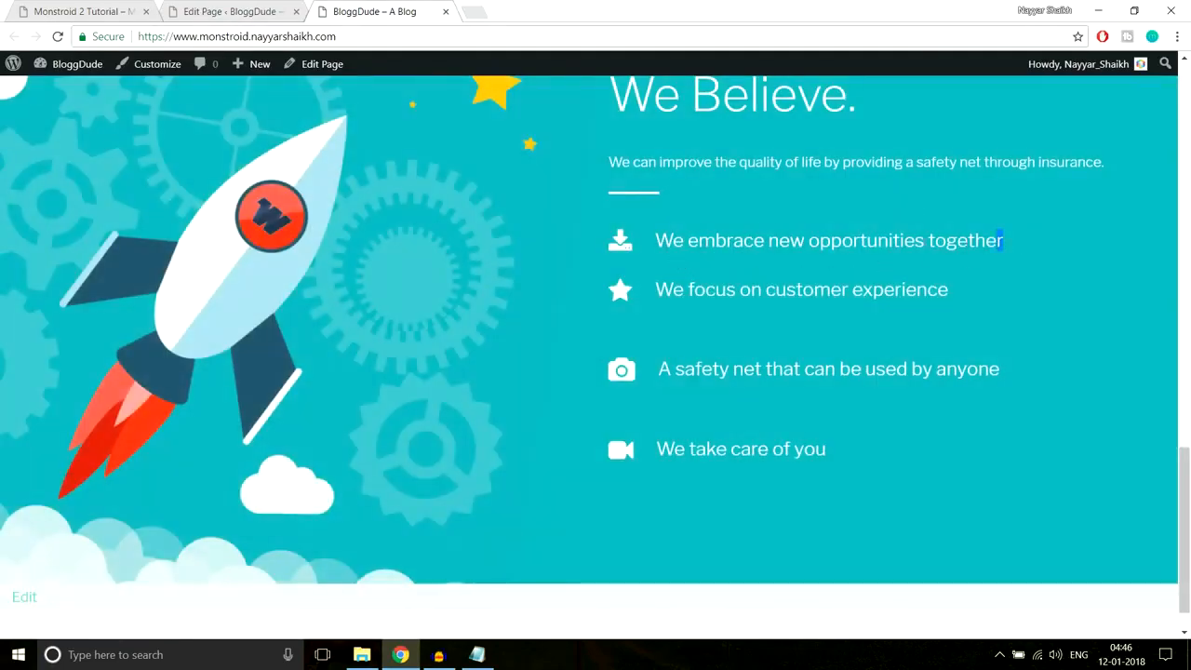
{"action": "left_click_drag", "start_coordinate": [1002, 240], "coordinate": [655, 240]}
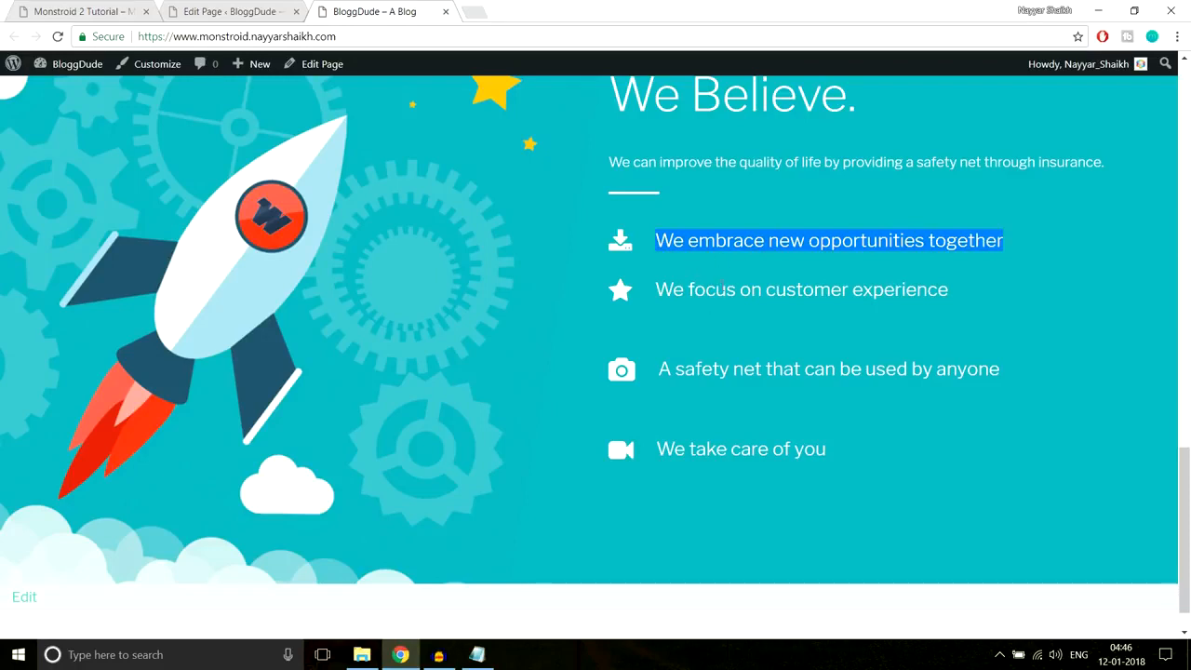
{"action": "left_click", "coordinate": [742, 276]}
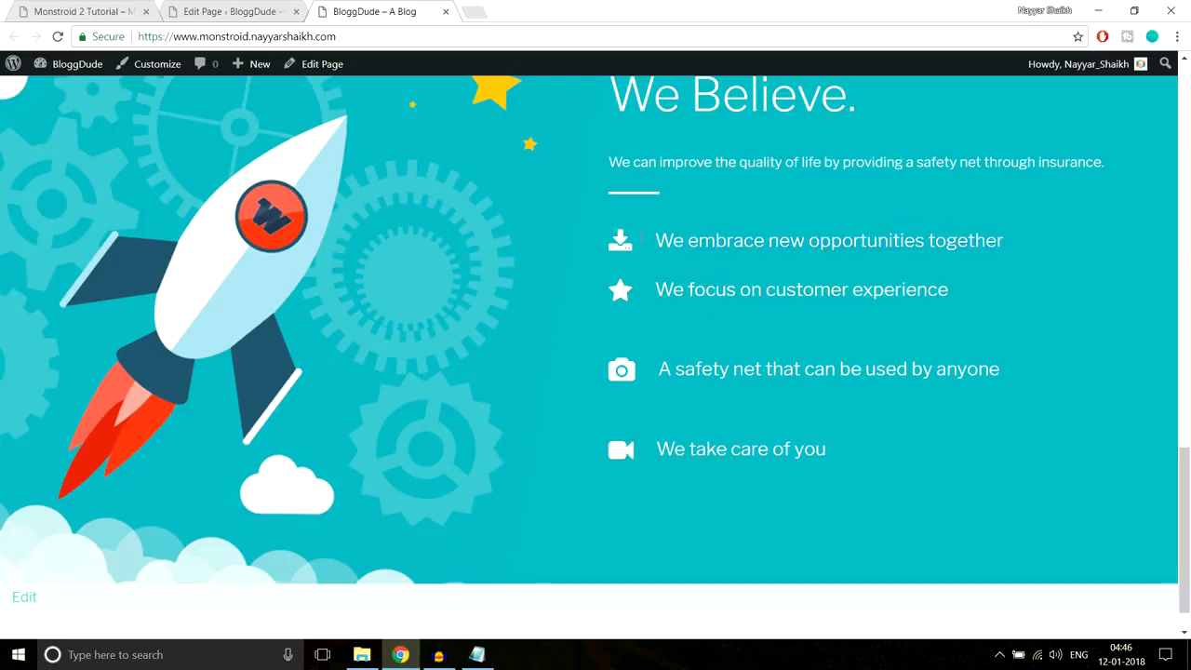
{"action": "left_click", "coordinate": [228, 11]}
{"action": "scroll", "coordinate": [883, 335], "scroll_direction": "down", "scroll_amount": 7}
{"action": "scroll", "coordinate": [886, 334], "scroll_direction": "down", "scroll_amount": 10}
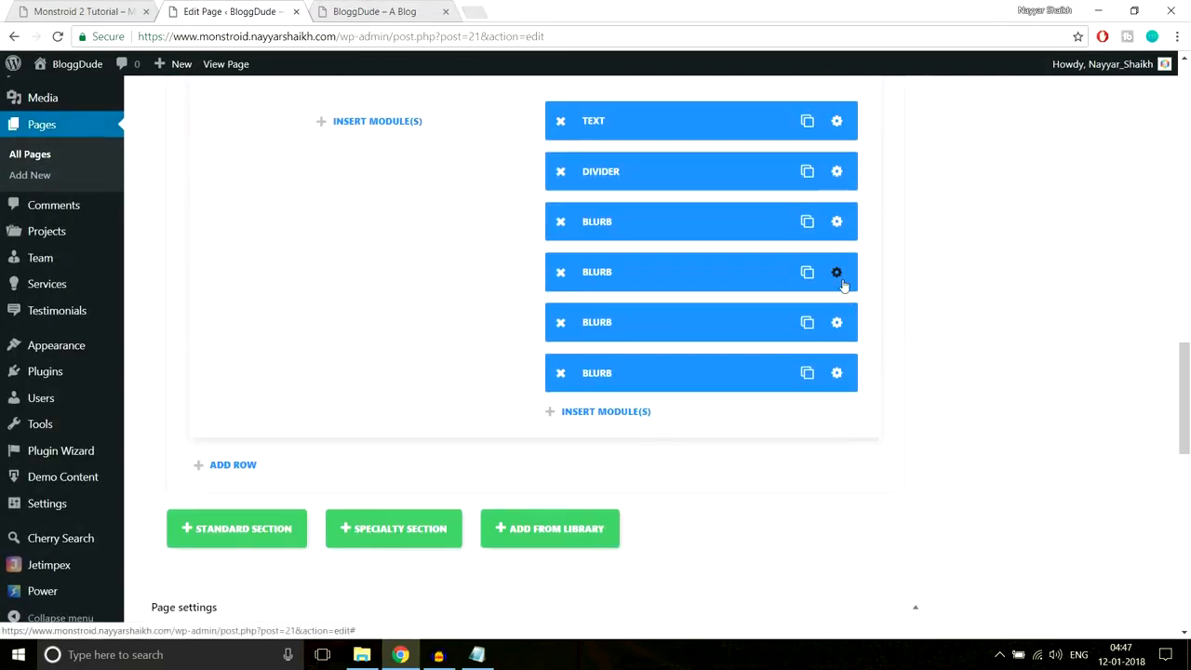
- Adjust the customer-experience blurb's design spacing and give the third feature blurb a 5px bottom margin
{"action": "left_click", "coordinate": [583, 234]}
{"action": "left_click", "coordinate": [603, 173]}
{"action": "scroll", "coordinate": [772, 298], "scroll_direction": "down", "scroll_amount": 5}
{"action": "scroll", "coordinate": [772, 297], "scroll_direction": "down", "scroll_amount": 10}
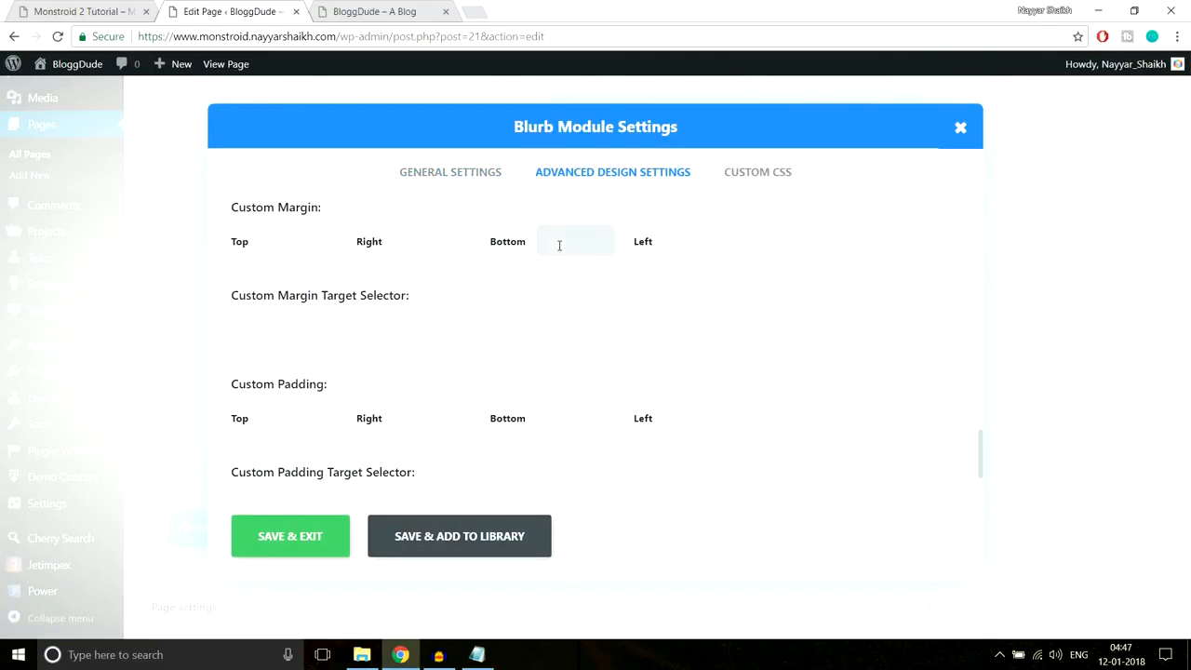
{"action": "left_click", "coordinate": [290, 536]}
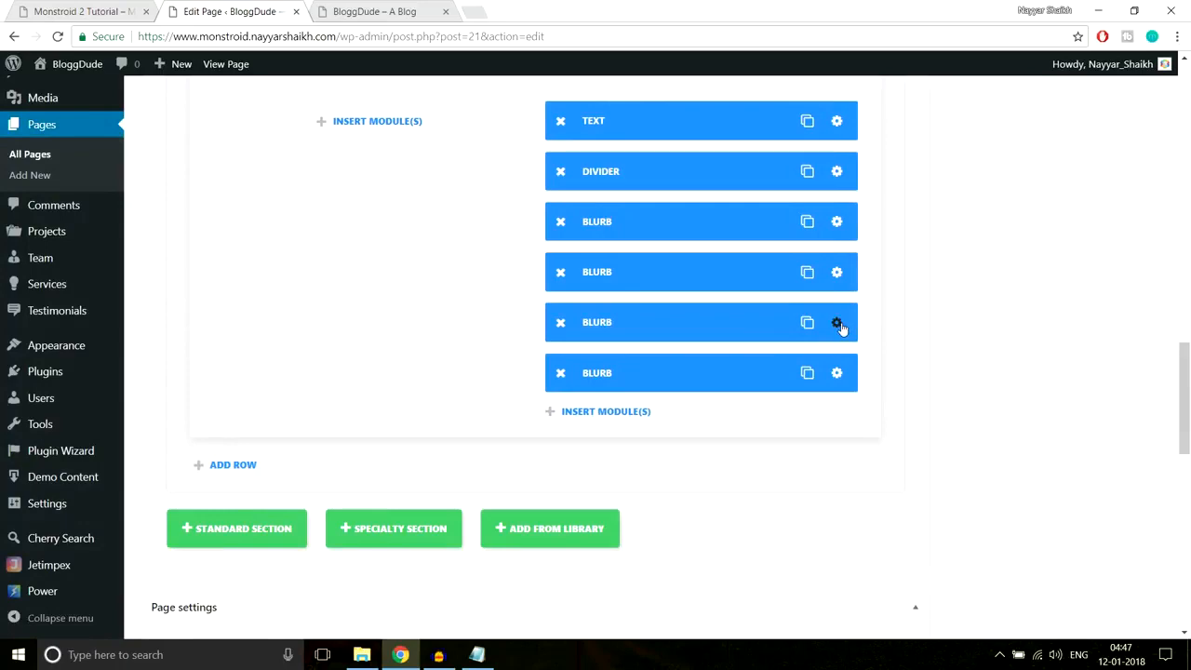
{"action": "left_click", "coordinate": [836, 323]}
{"action": "left_click", "coordinate": [548, 171]}
{"action": "scroll", "coordinate": [810, 306], "scroll_direction": "down", "scroll_amount": 10}
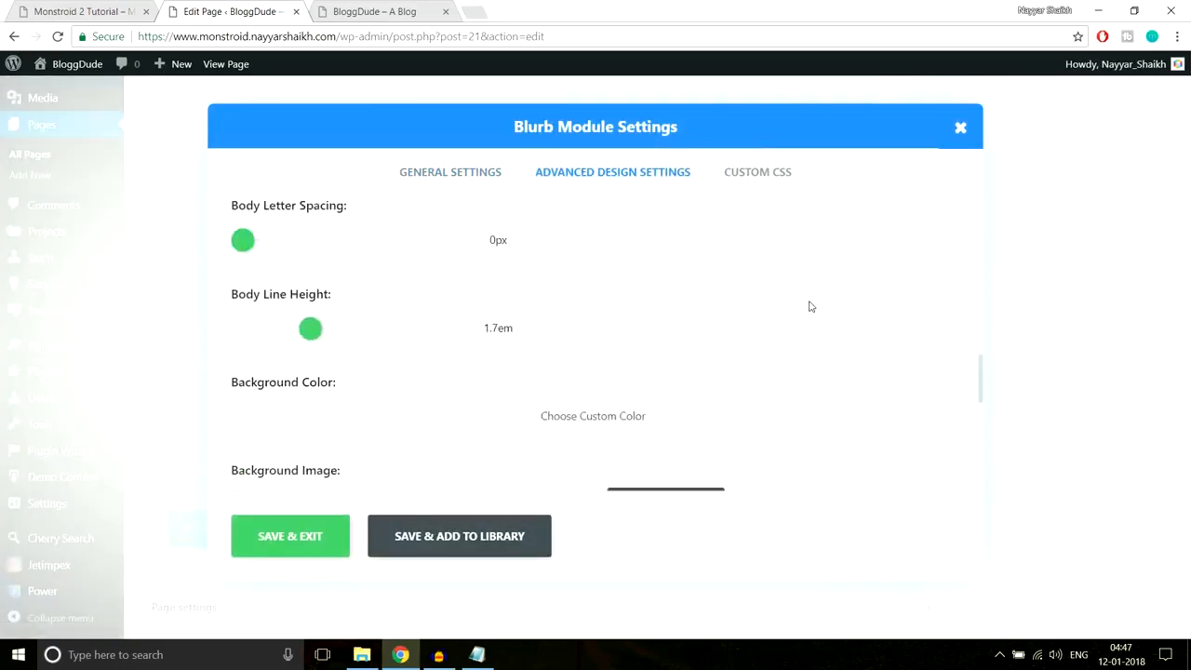
{"action": "scroll", "coordinate": [776, 313], "scroll_direction": "down", "scroll_amount": 1}
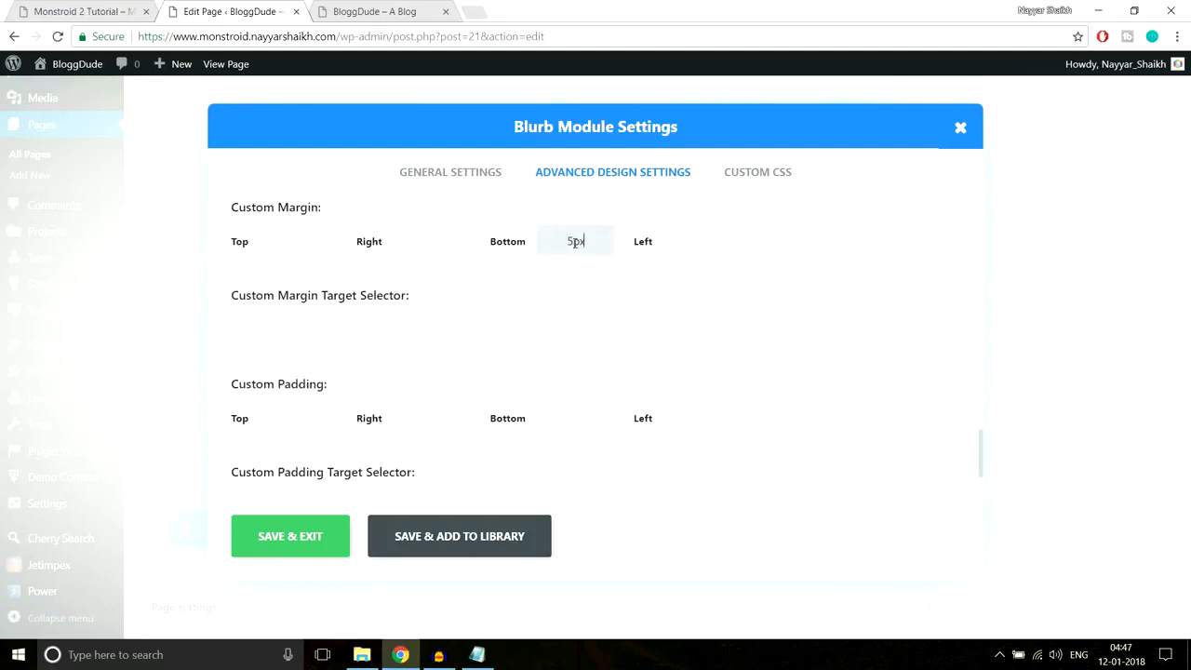
{"action": "left_click", "coordinate": [293, 539]}
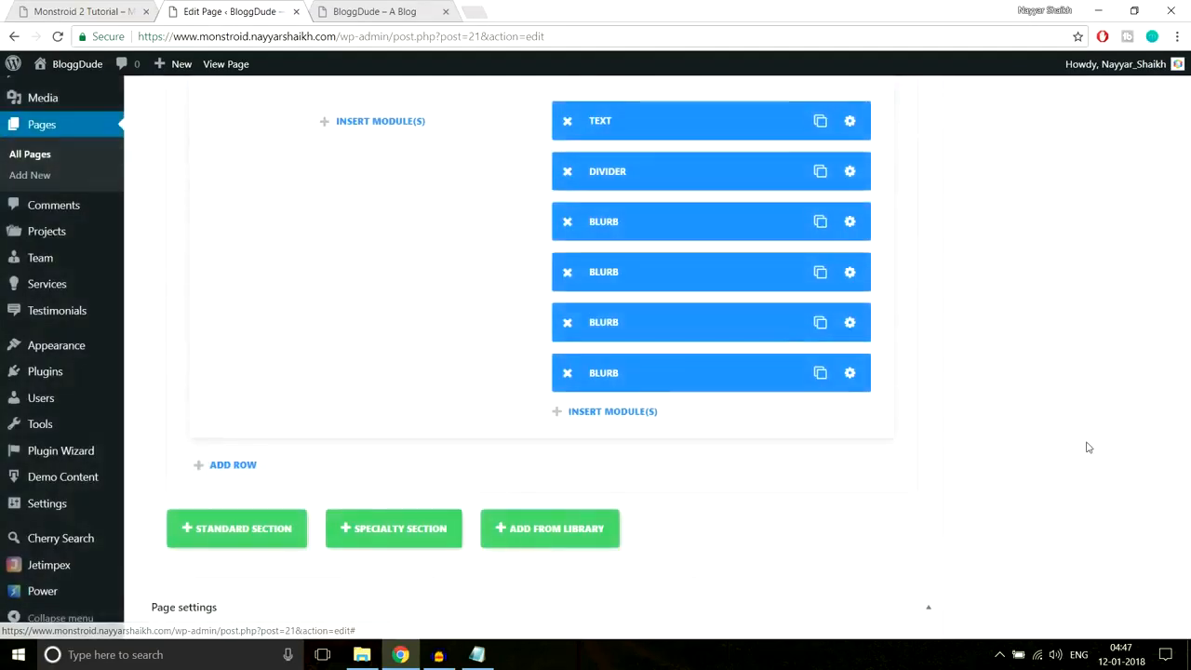
- Update the page and reload the live BloggDude site to check the We Believe lines
{"action": "scroll", "coordinate": [1087, 447], "scroll_direction": "up", "scroll_amount": 5}
{"action": "scroll", "coordinate": [1086, 446], "scroll_direction": "up", "scroll_amount": 10}
{"action": "left_click", "coordinate": [1127, 202]}
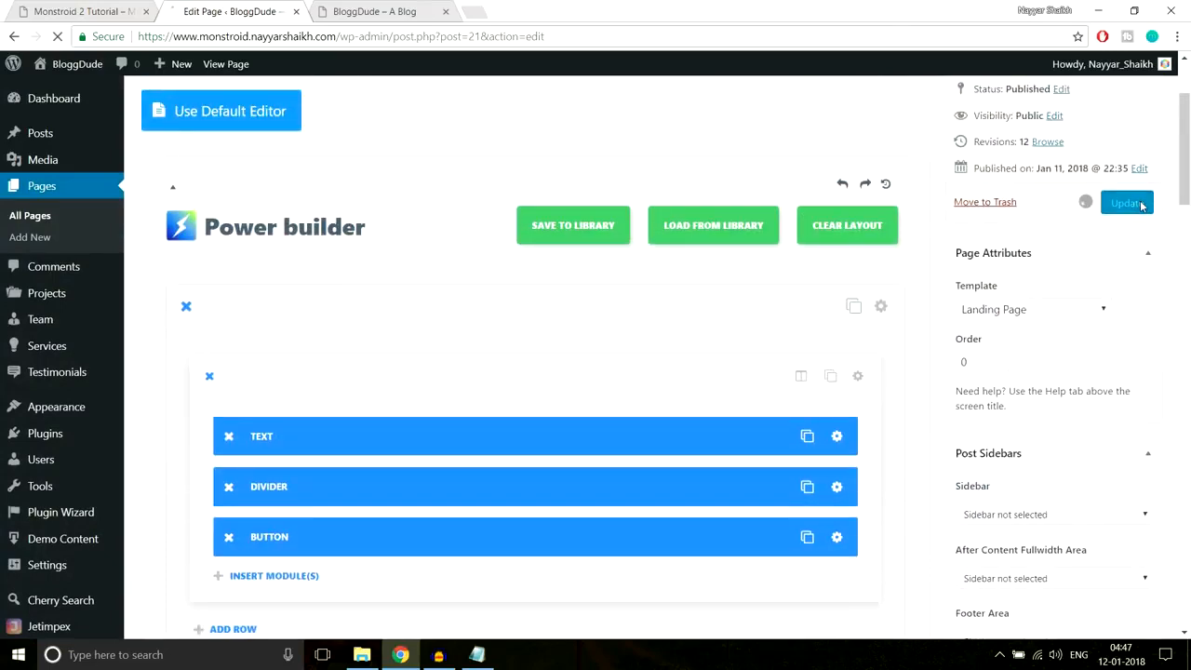
{"action": "left_click", "coordinate": [400, 9]}
{"action": "left_click", "coordinate": [398, 38]}
{"action": "key", "text": "Return"}
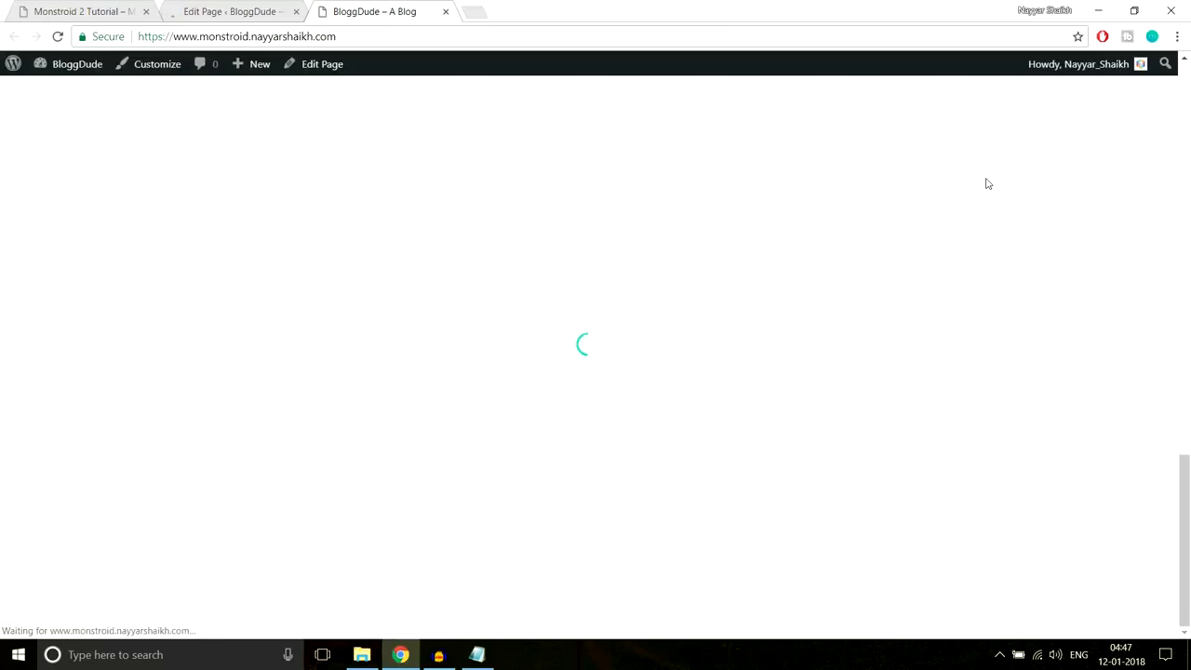
{"action": "scroll", "coordinate": [859, 352], "scroll_direction": "up", "scroll_amount": 2}
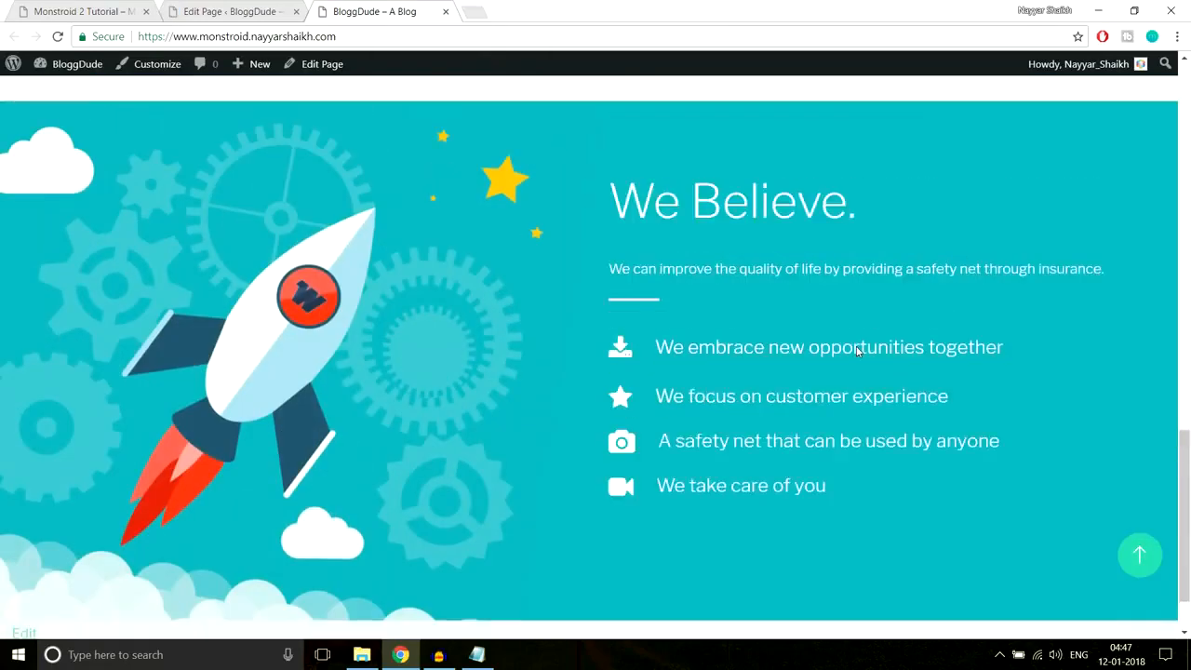
{"action": "scroll", "coordinate": [954, 336], "scroll_direction": "down", "scroll_amount": 2}
{"action": "scroll", "coordinate": [954, 337], "scroll_direction": "up", "scroll_amount": 1}
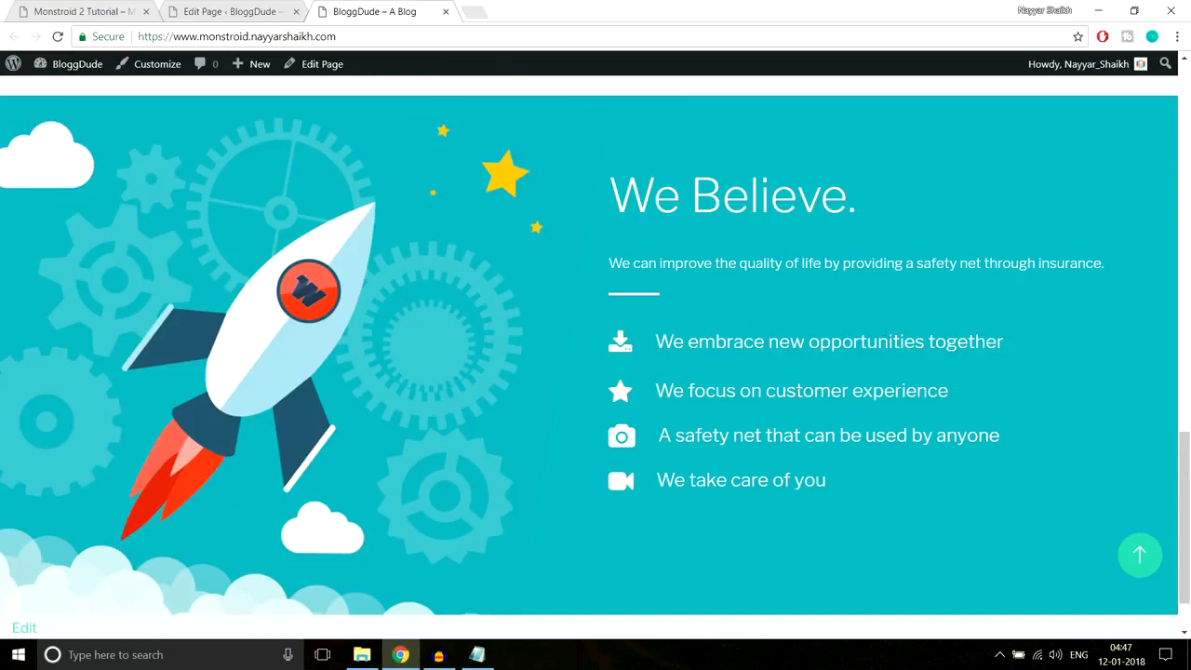
{"action": "scroll", "coordinate": [651, 349], "scroll_direction": "up", "scroll_amount": 12}
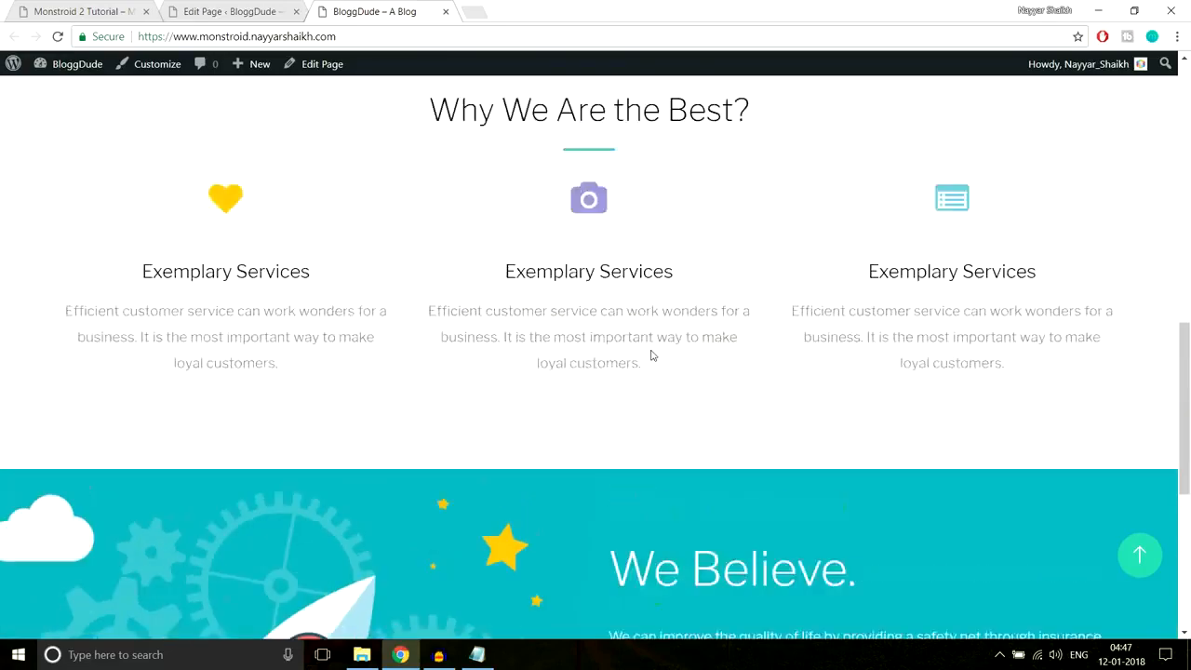
{"action": "scroll", "coordinate": [977, 309], "scroll_direction": "up", "scroll_amount": 1}
{"action": "scroll", "coordinate": [976, 309], "scroll_direction": "down", "scroll_amount": 5}
{"action": "scroll", "coordinate": [976, 316], "scroll_direction": "down", "scroll_amount": 8}
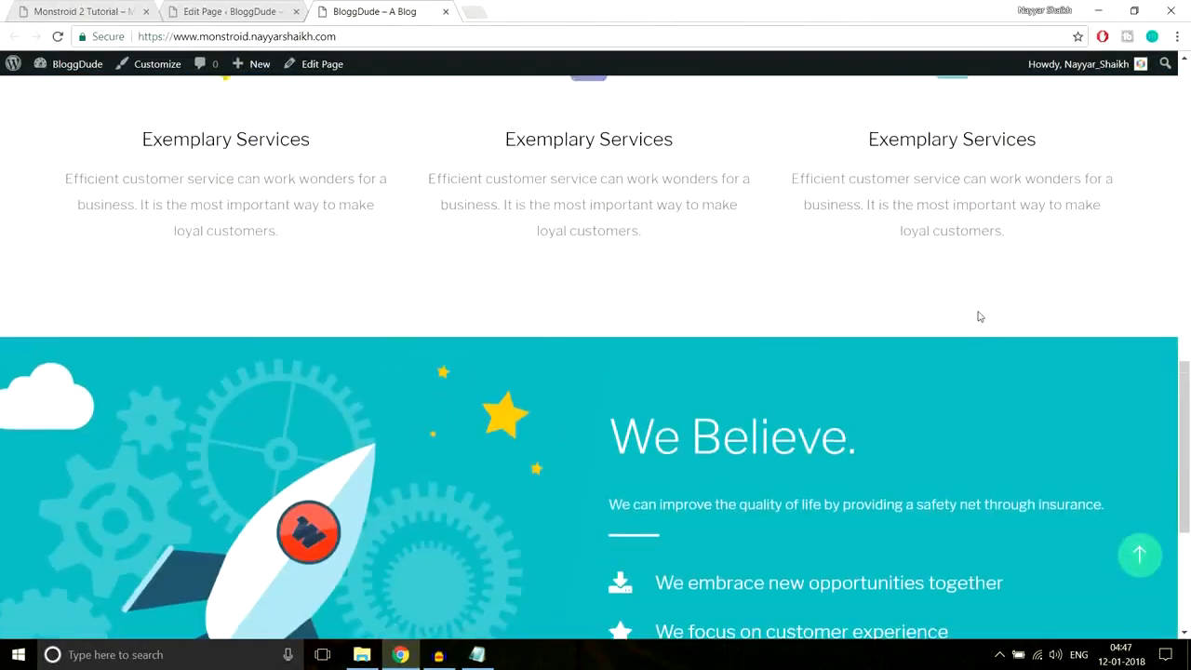
- Review the section layout on the Monstroid 2 demo page
{"action": "key", "text": "ctrl+1"}
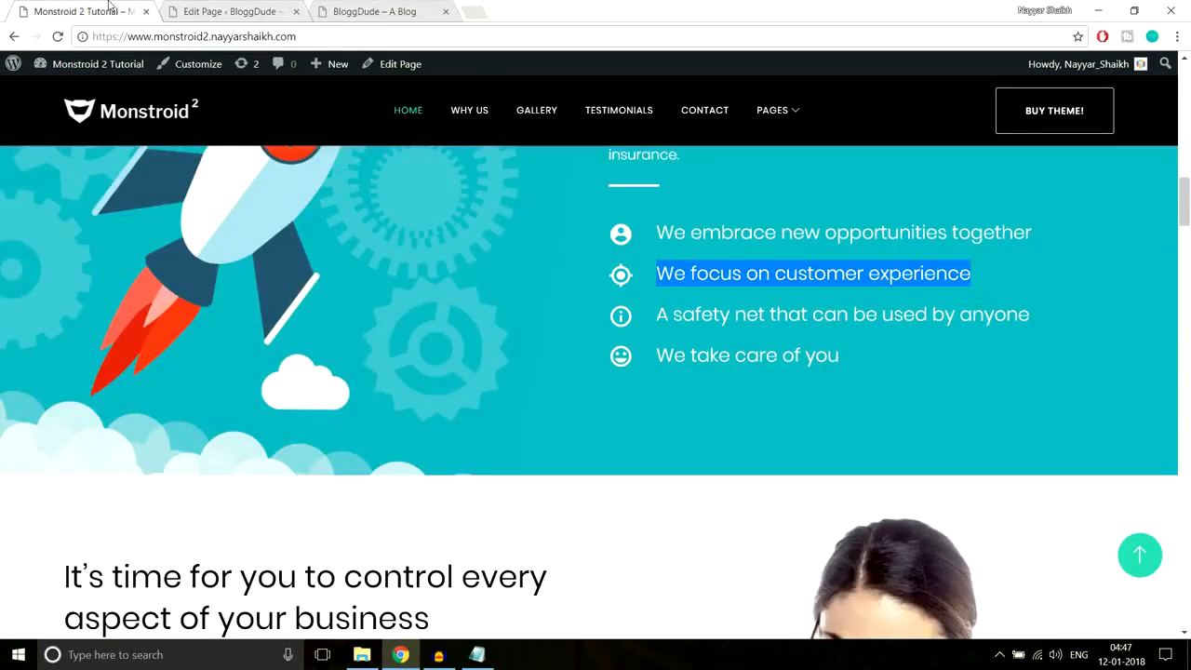
{"action": "scroll", "coordinate": [862, 292], "scroll_direction": "down", "scroll_amount": 3}
{"action": "scroll", "coordinate": [865, 298], "scroll_direction": "down", "scroll_amount": 1}
{"action": "scroll", "coordinate": [865, 298], "scroll_direction": "up", "scroll_amount": 1}
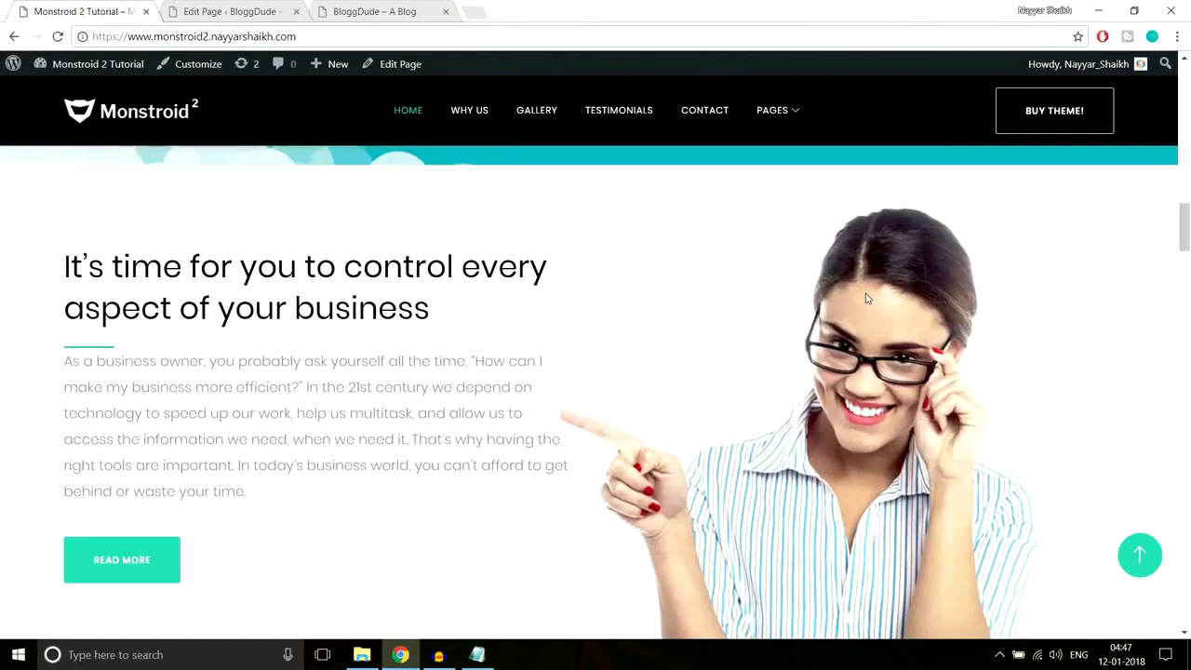
{"action": "scroll", "coordinate": [866, 298], "scroll_direction": "down", "scroll_amount": 1}
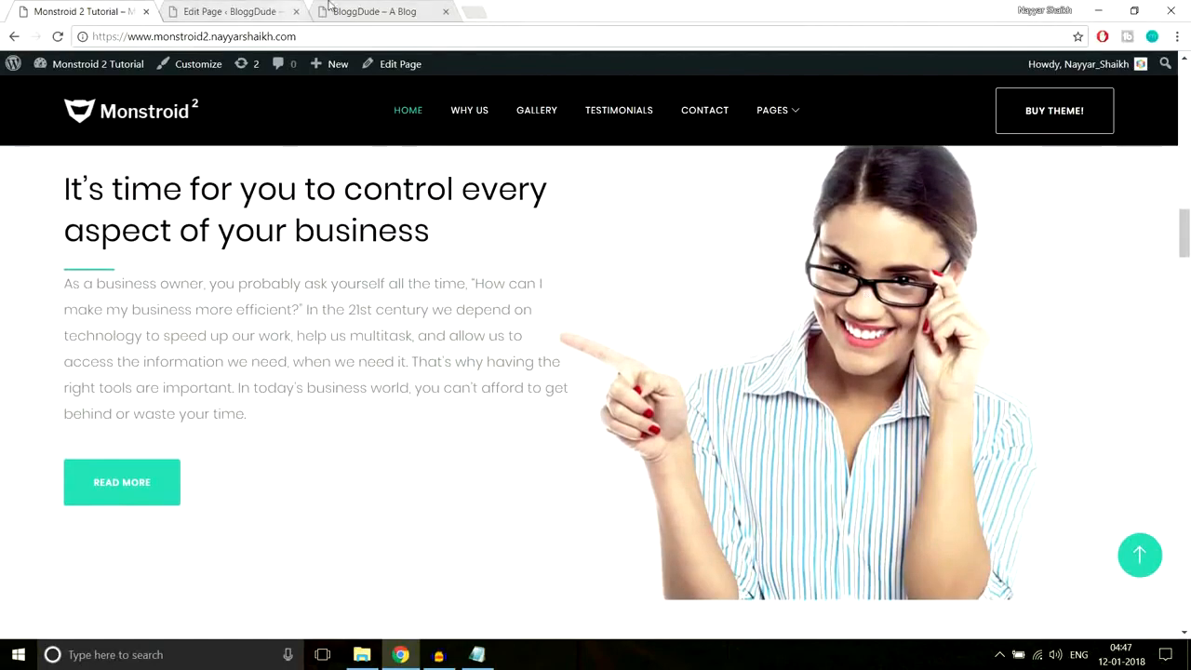
- Add a new standard section below the existing rows in the page editor
{"action": "left_click", "coordinate": [217, 11]}
{"action": "scroll", "coordinate": [735, 326], "scroll_direction": "down", "scroll_amount": 3}
{"action": "scroll", "coordinate": [741, 353], "scroll_direction": "down", "scroll_amount": 10}
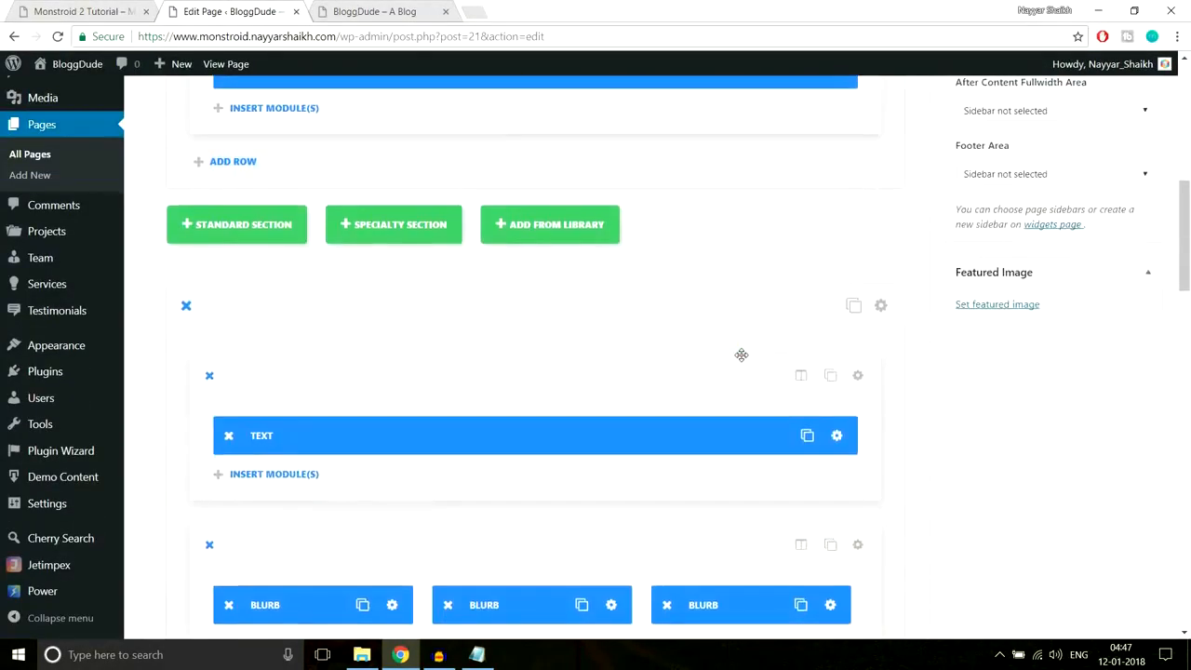
{"action": "scroll", "coordinate": [738, 360], "scroll_direction": "up", "scroll_amount": 2}
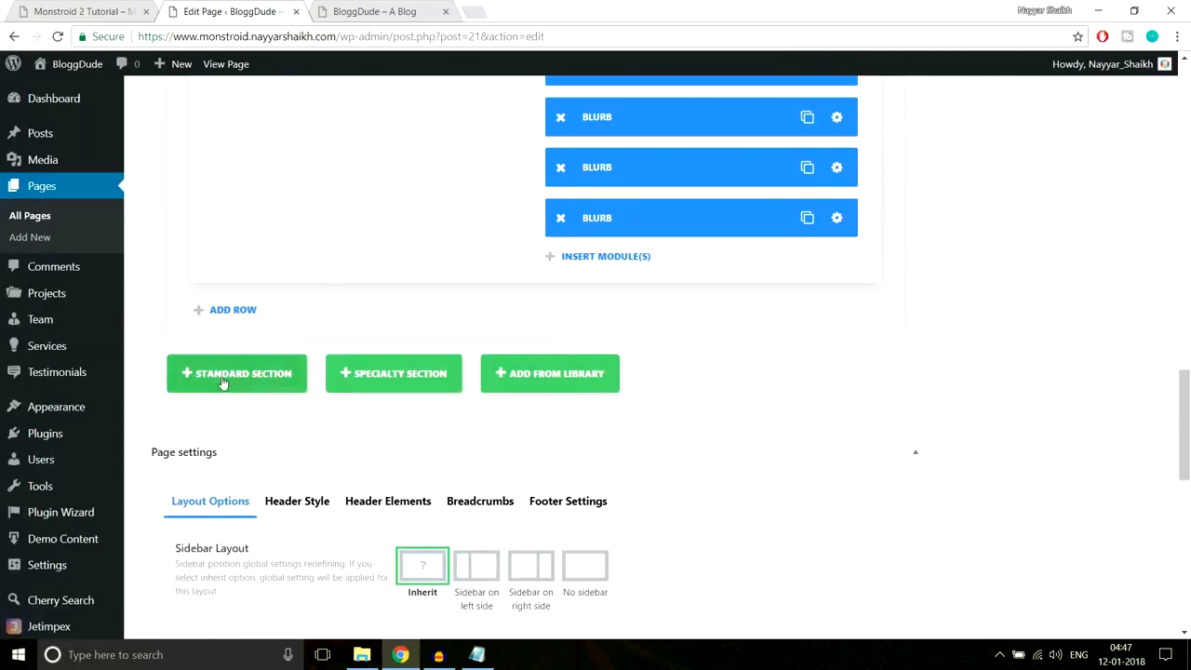
{"action": "left_click", "coordinate": [258, 381]}
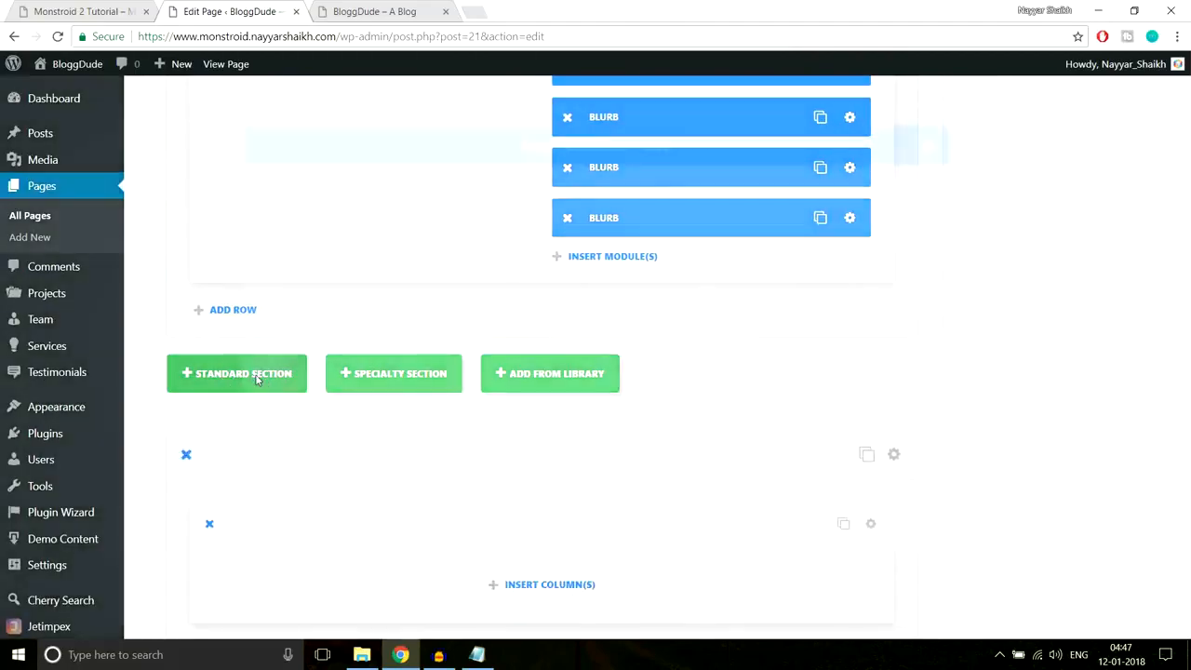
- Give the new section a 1/2 1/2 layout of two equal columns
{"action": "left_click", "coordinate": [80, 11]}
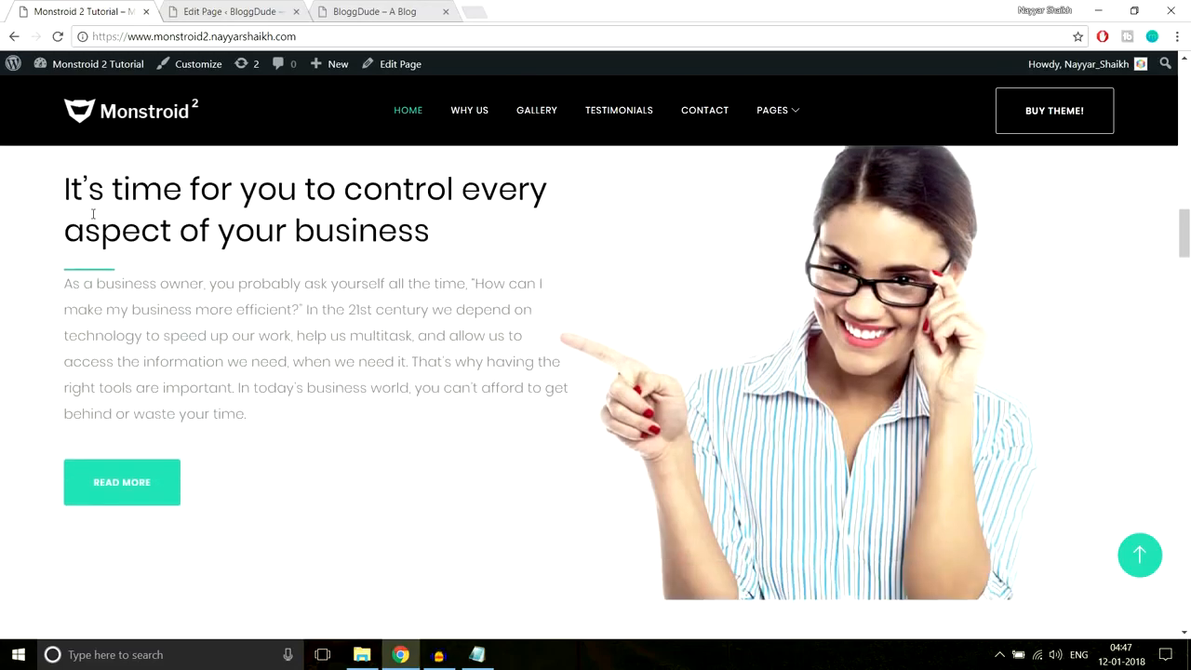
{"action": "left_click_drag", "start_coordinate": [65, 183], "coordinate": [246, 480]}
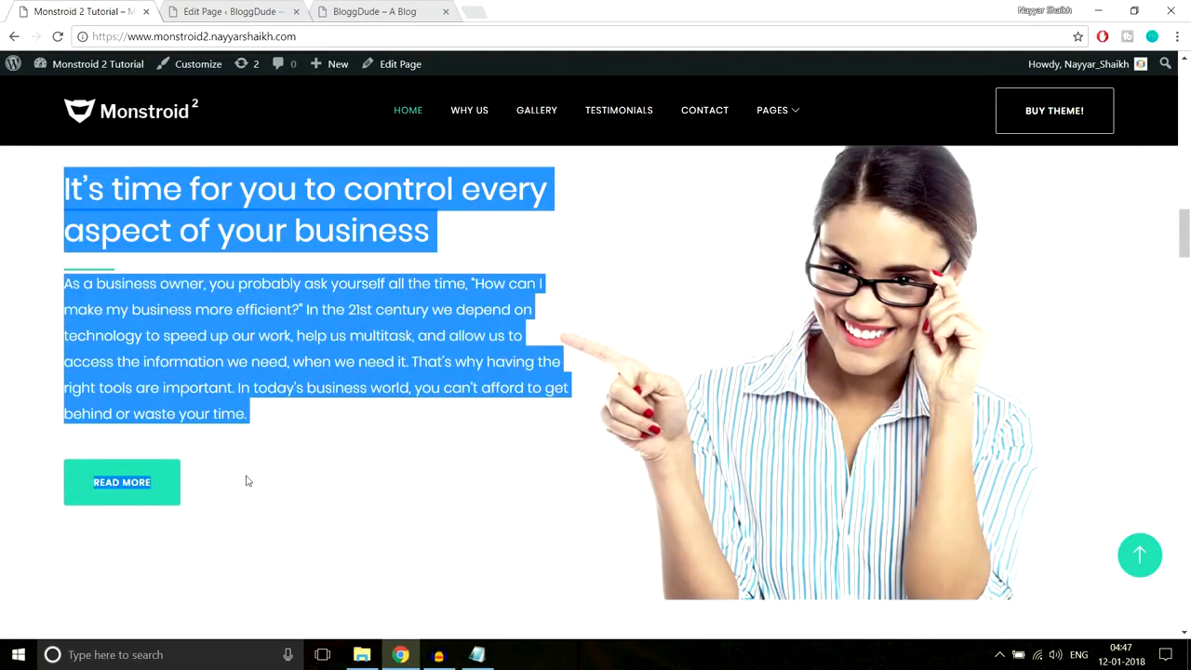
{"action": "left_click", "coordinate": [247, 480]}
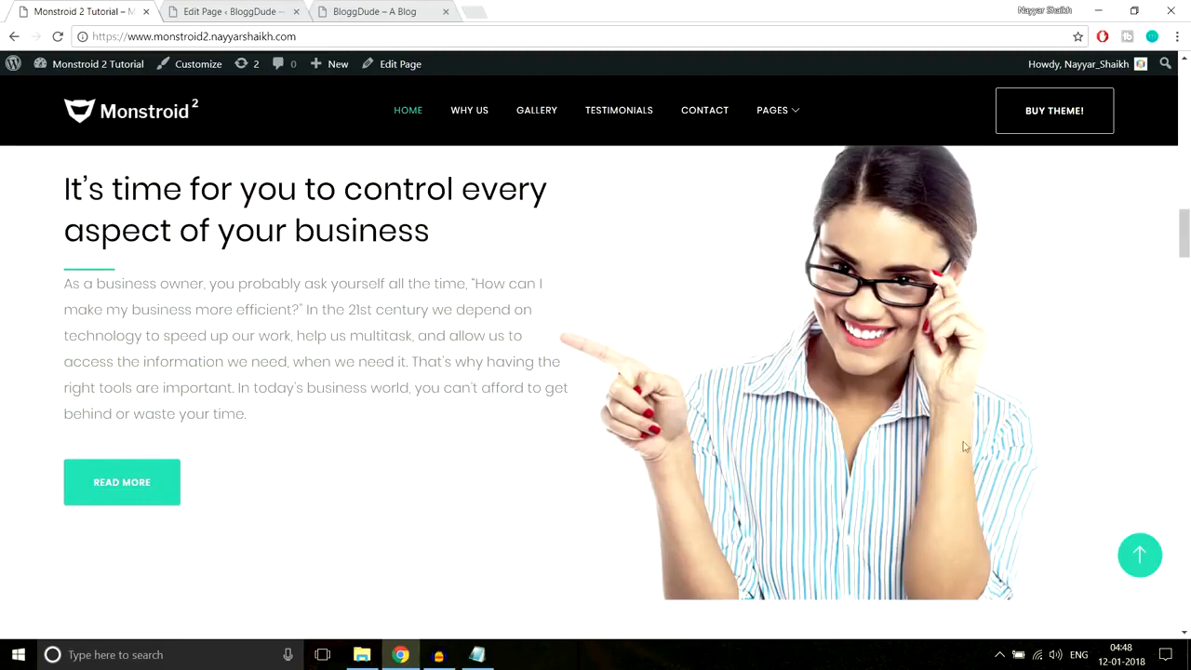
{"action": "left_click", "coordinate": [228, 11]}
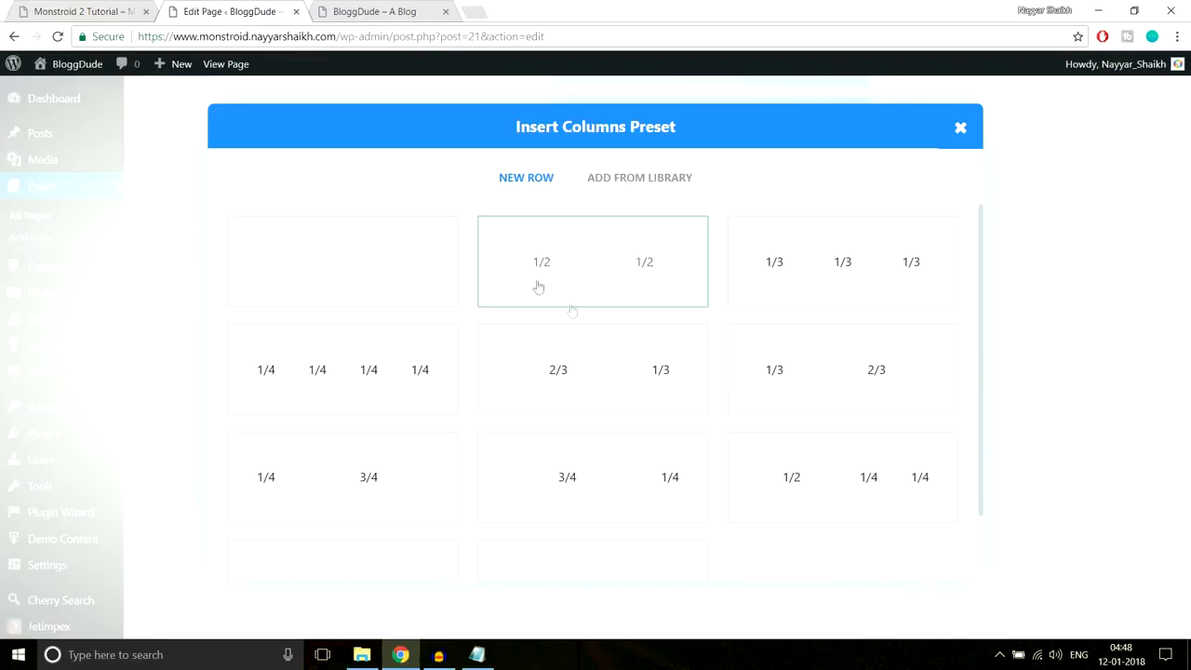
{"action": "left_click", "coordinate": [589, 284]}
{"action": "scroll", "coordinate": [916, 281], "scroll_direction": "down", "scroll_amount": 3}
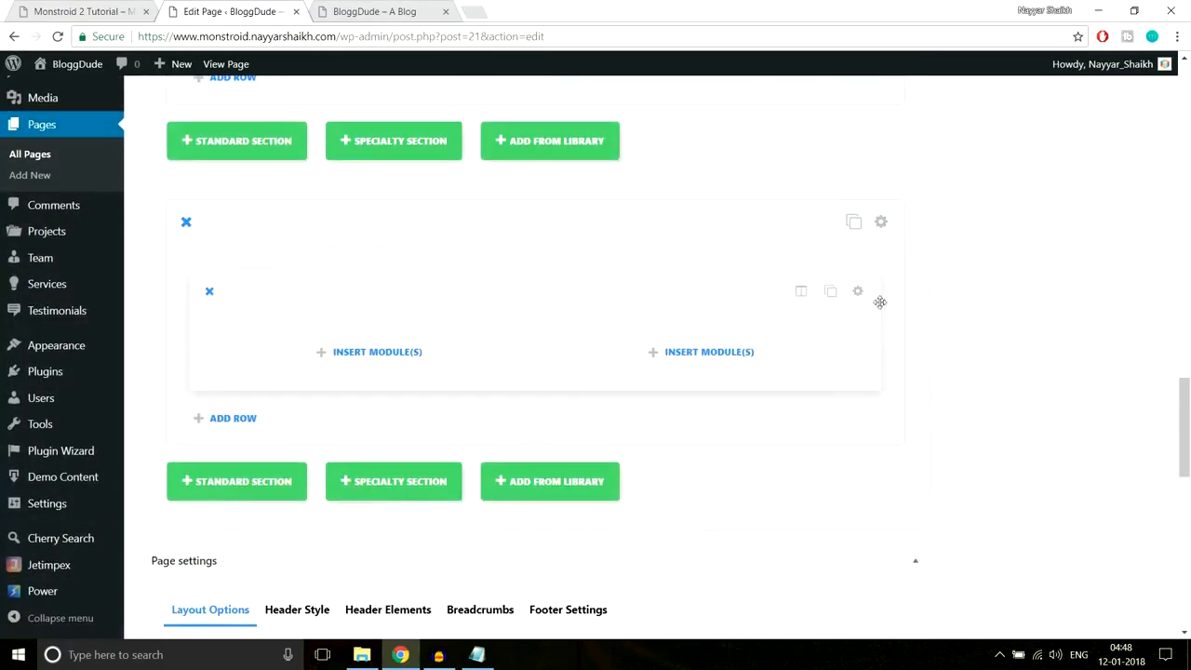
- Copy the demo heading text and bring up the module choices for the left column
{"action": "left_click", "coordinate": [121, 9]}
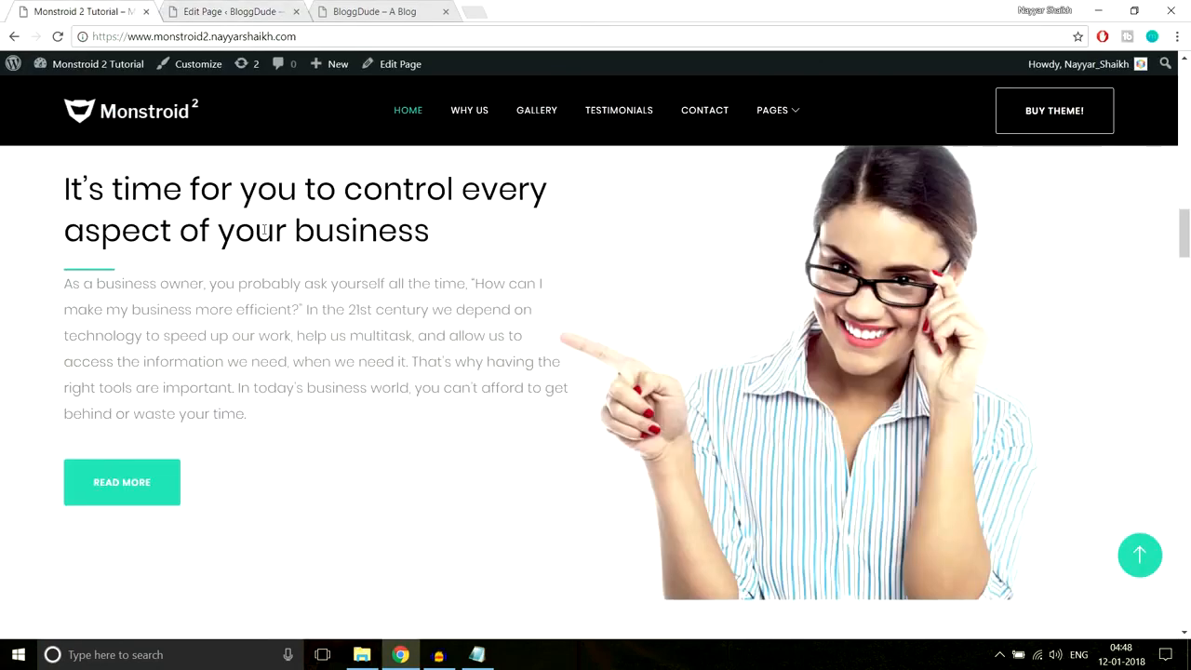
{"action": "scroll", "coordinate": [225, 252], "scroll_direction": "up", "scroll_amount": 1}
{"action": "mouse_move", "coordinate": [70, 253]}
{"action": "left_mouse_down"}
{"action": "mouse_move", "coordinate": [472, 327]}
{"action": "mouse_move", "coordinate": [31, 268]}
{"action": "mouse_move", "coordinate": [66, 260]}
{"action": "left_mouse_up"}
{"action": "key", "text": "ctrl+c"}
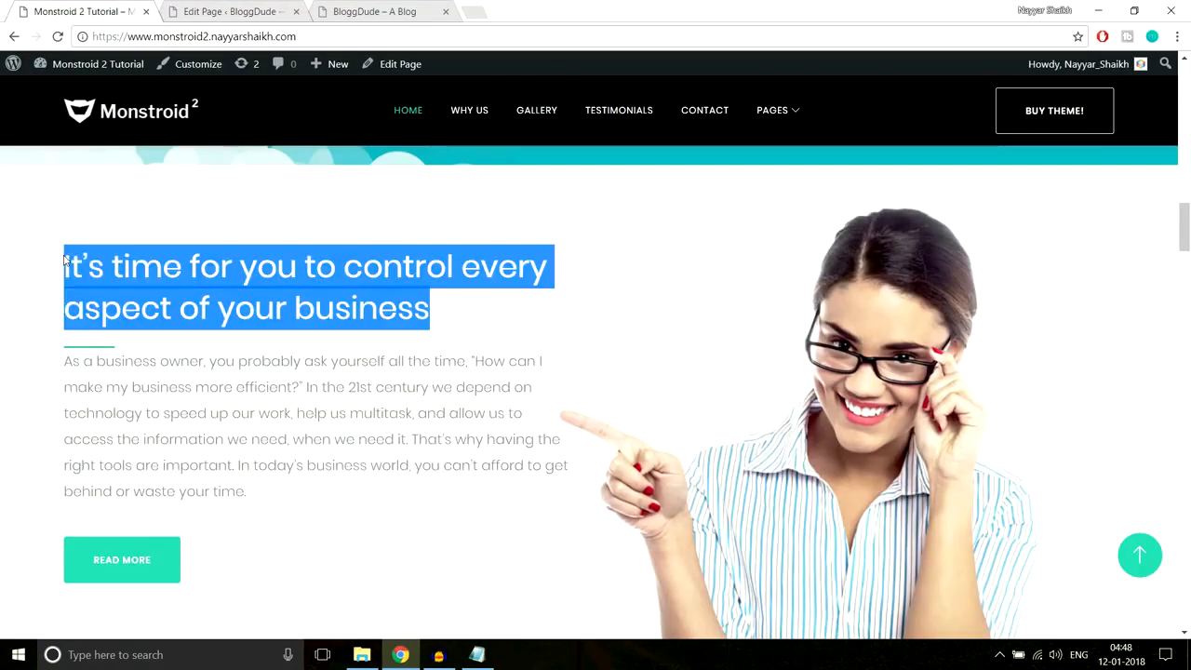
{"action": "left_click", "coordinate": [212, 11]}
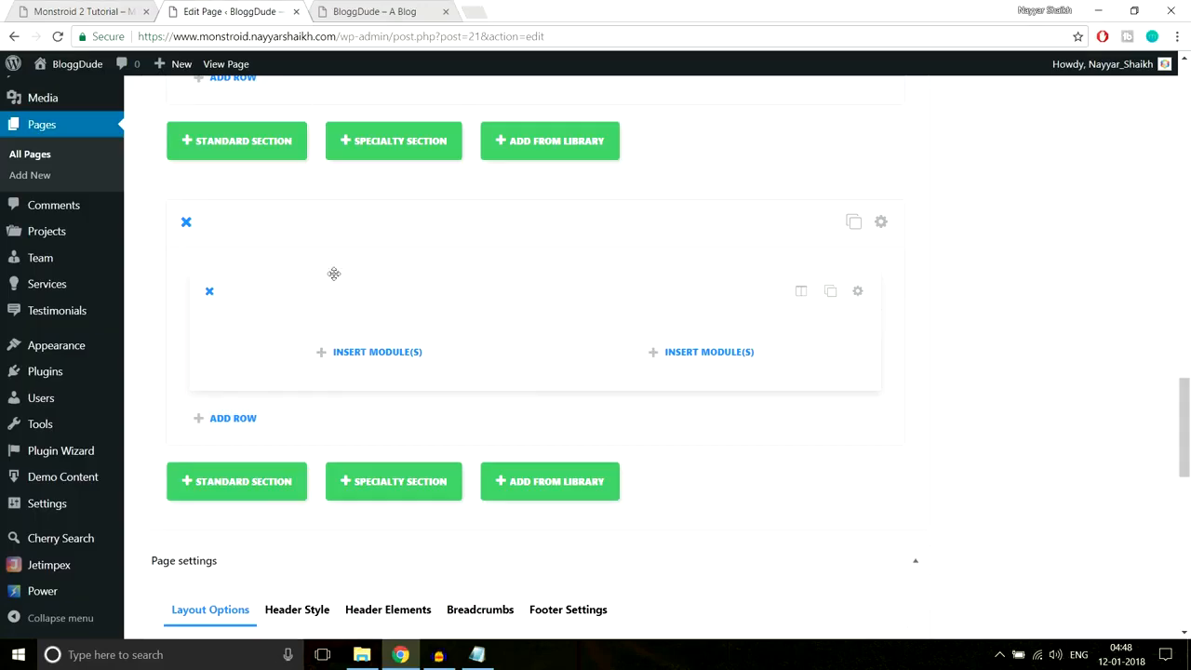
{"action": "left_click", "coordinate": [343, 351]}
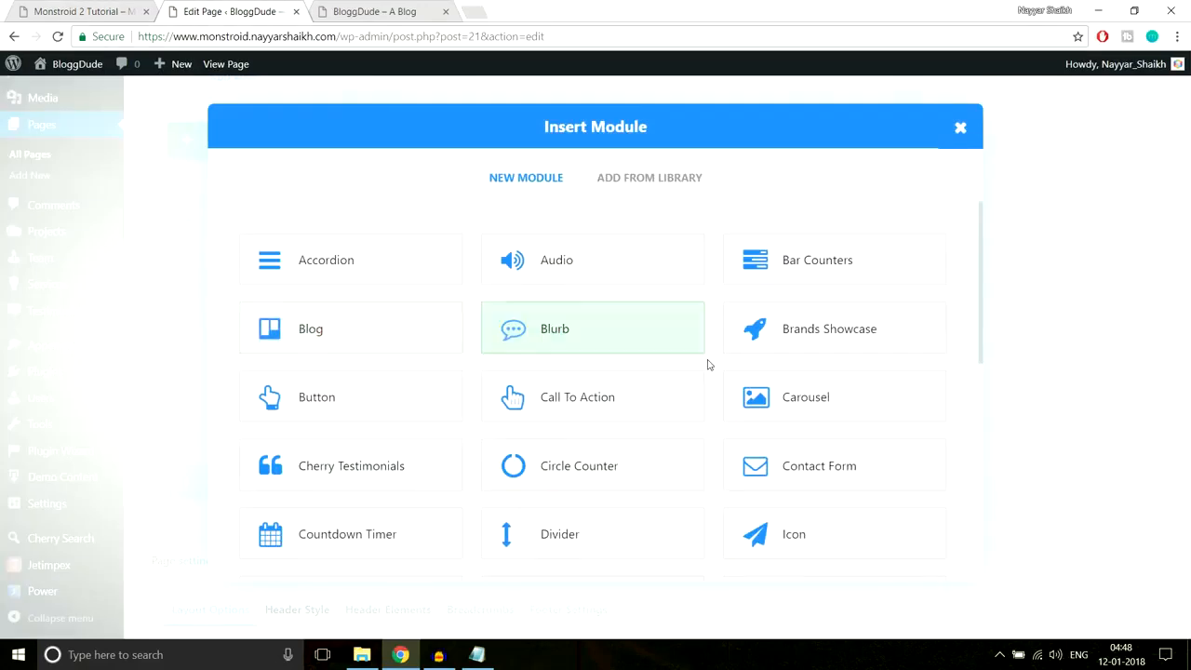
- Add a Text module to the left column and paste in the copied heading
{"action": "scroll", "coordinate": [707, 364], "scroll_direction": "down", "scroll_amount": 4}
{"action": "scroll", "coordinate": [707, 364], "scroll_direction": "down", "scroll_amount": 2}
{"action": "left_click", "coordinate": [789, 434]}
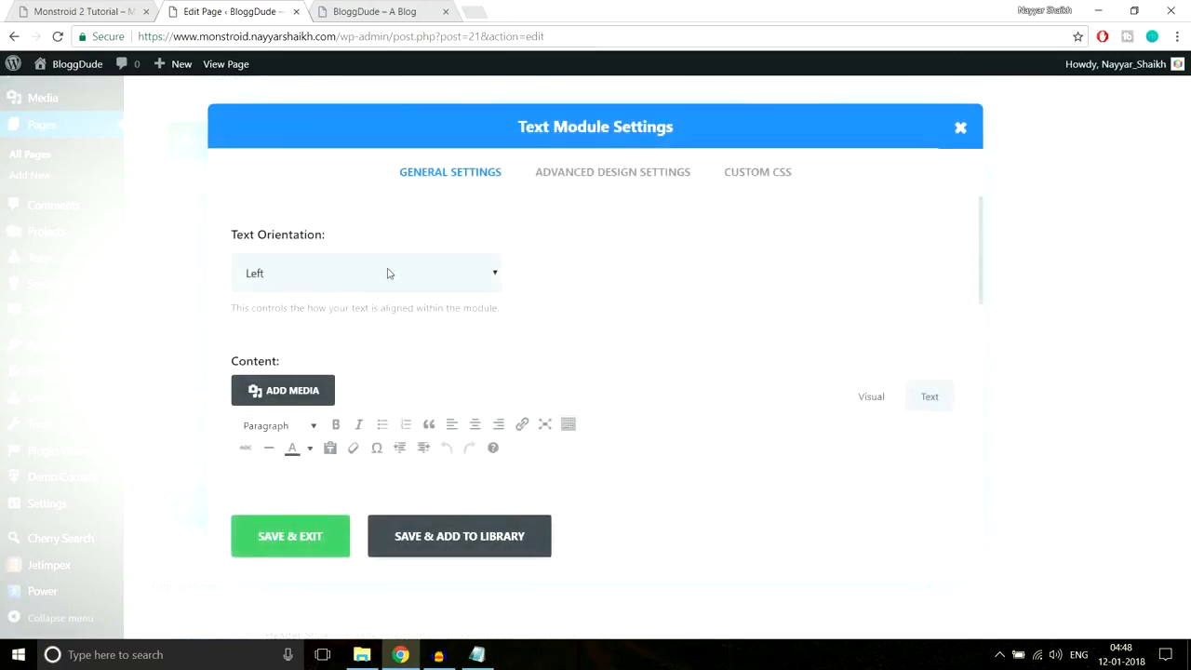
{"action": "scroll", "coordinate": [632, 279], "scroll_direction": "down", "scroll_amount": 3}
{"action": "left_click", "coordinate": [491, 345]}
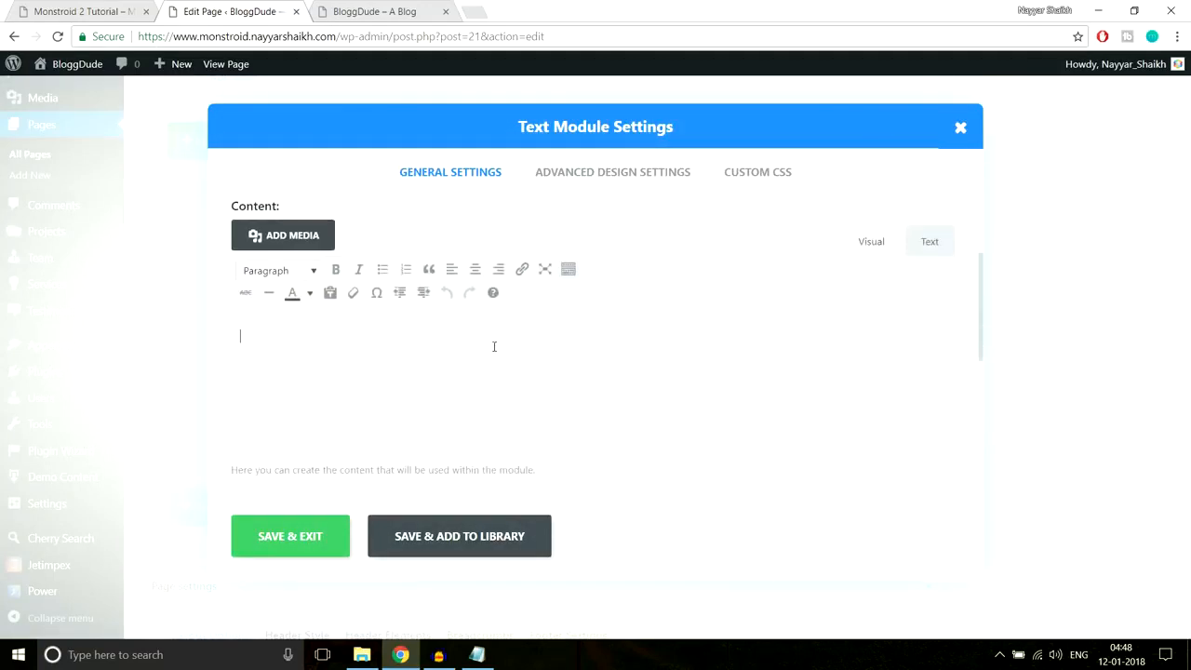
{"action": "key", "text": "ctrl+v"}
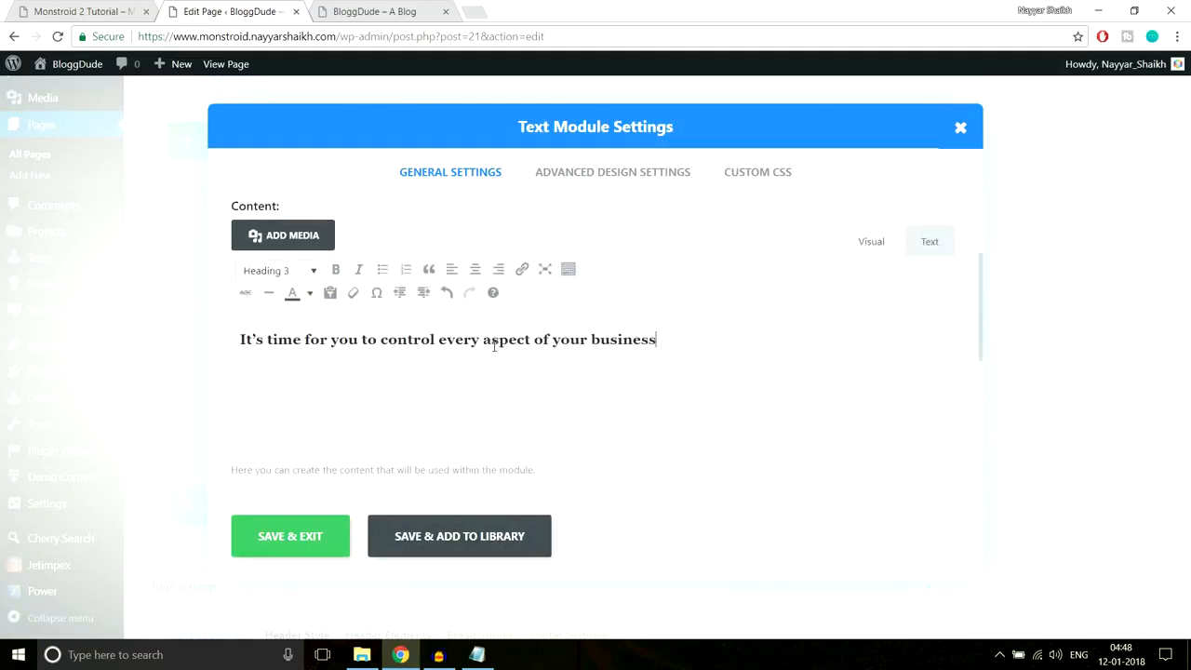
- Compare with the demo section and bring up the saved Line After Left CSS notes
{"action": "left_click", "coordinate": [46, 5]}
{"action": "left_click", "coordinate": [341, 268]}
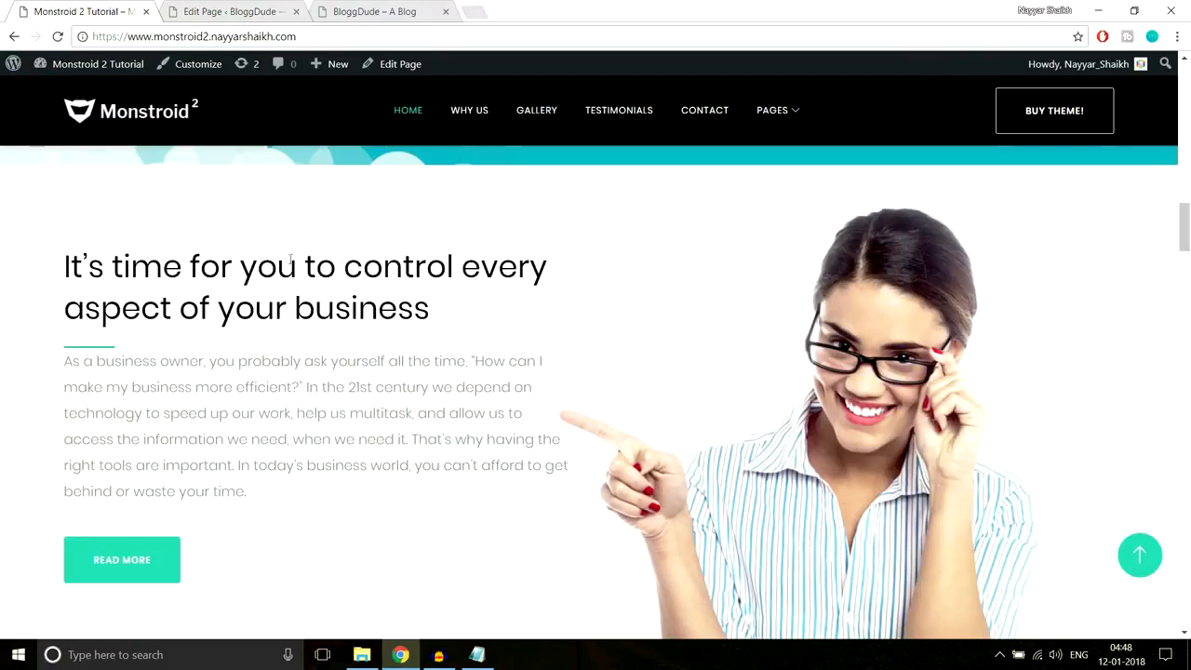
{"action": "left_click", "coordinate": [238, 12]}
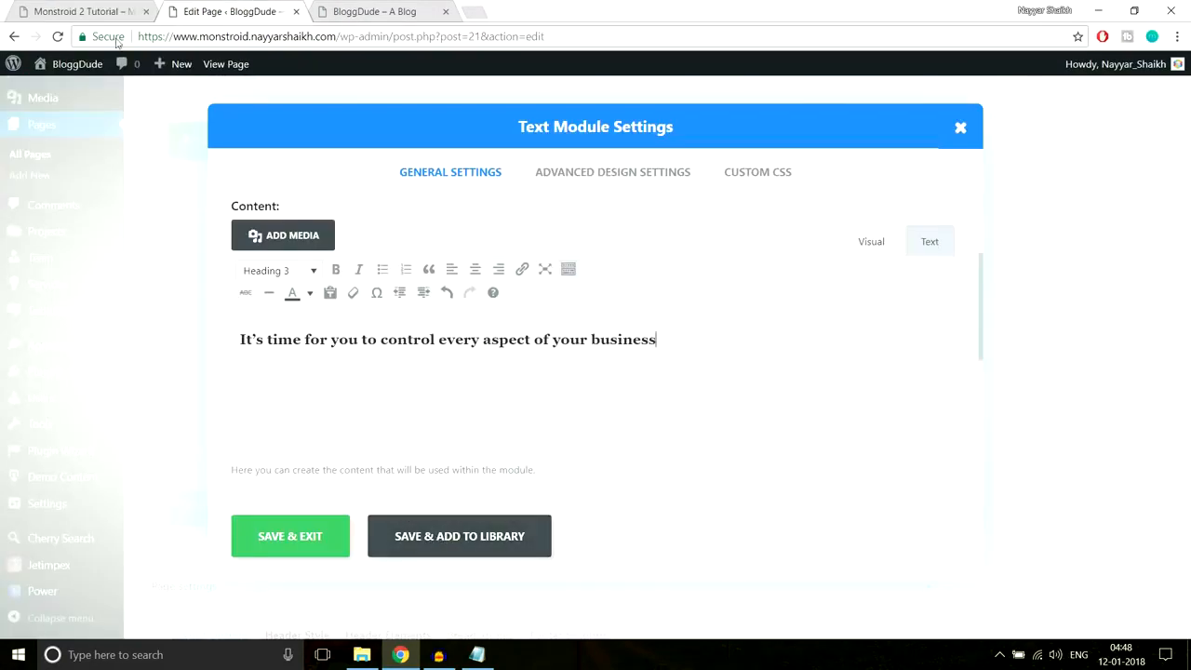
{"action": "left_click", "coordinate": [102, 12]}
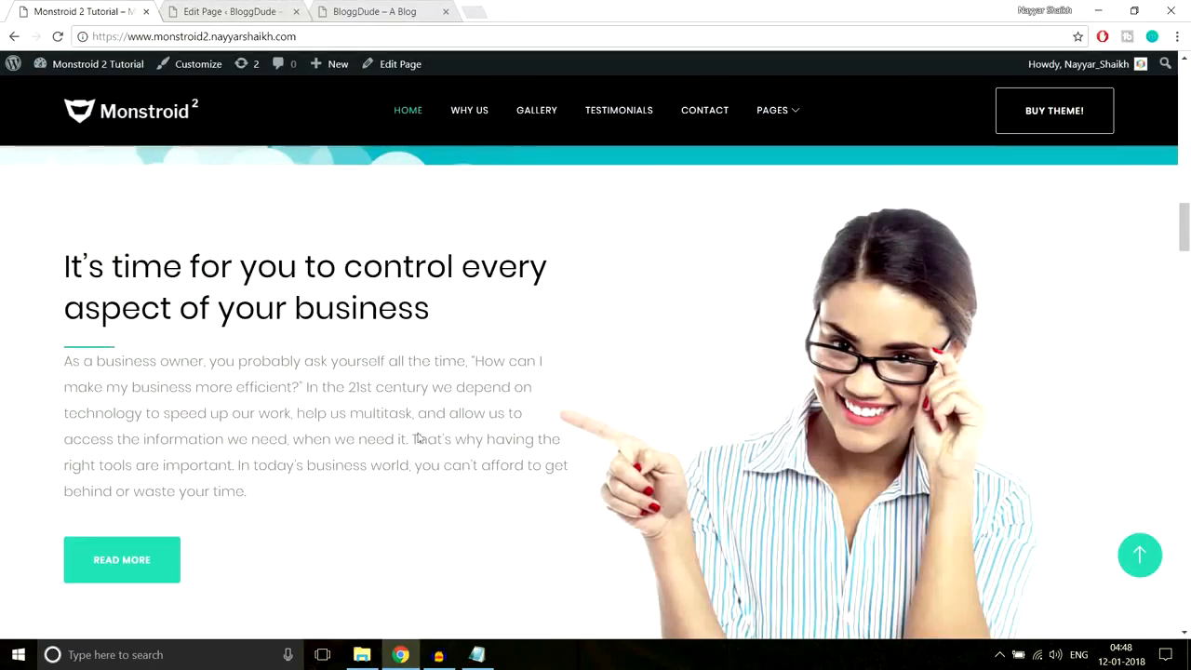
{"action": "left_click", "coordinate": [477, 654]}
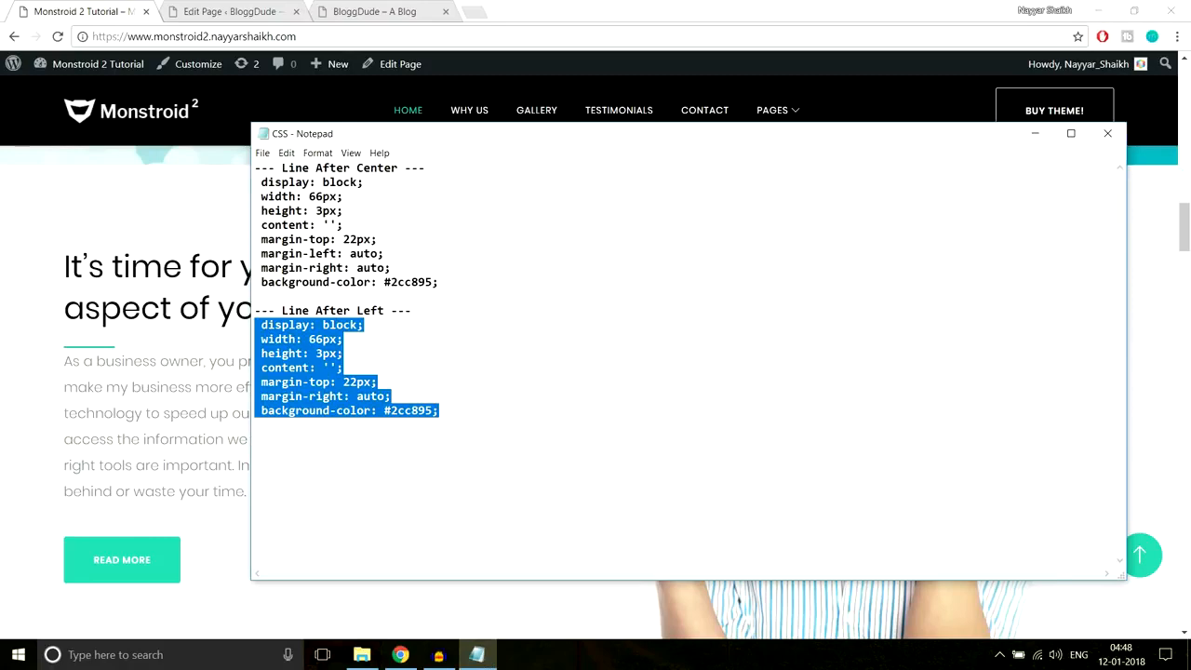
{"action": "left_click", "coordinate": [248, 16]}
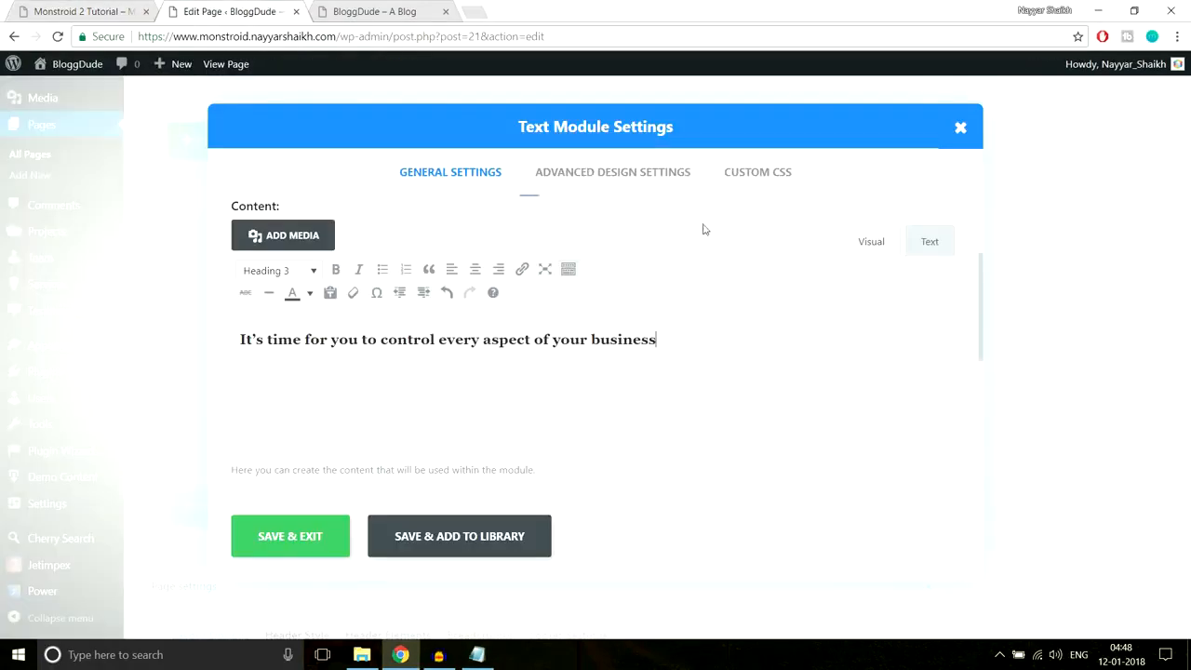
- Paste the 66px-by-3px #2cc895 after-line CSS into the module's After element and save
{"action": "left_click", "coordinate": [738, 194]}
{"action": "scroll", "coordinate": [749, 270], "scroll_direction": "down", "scroll_amount": 6}
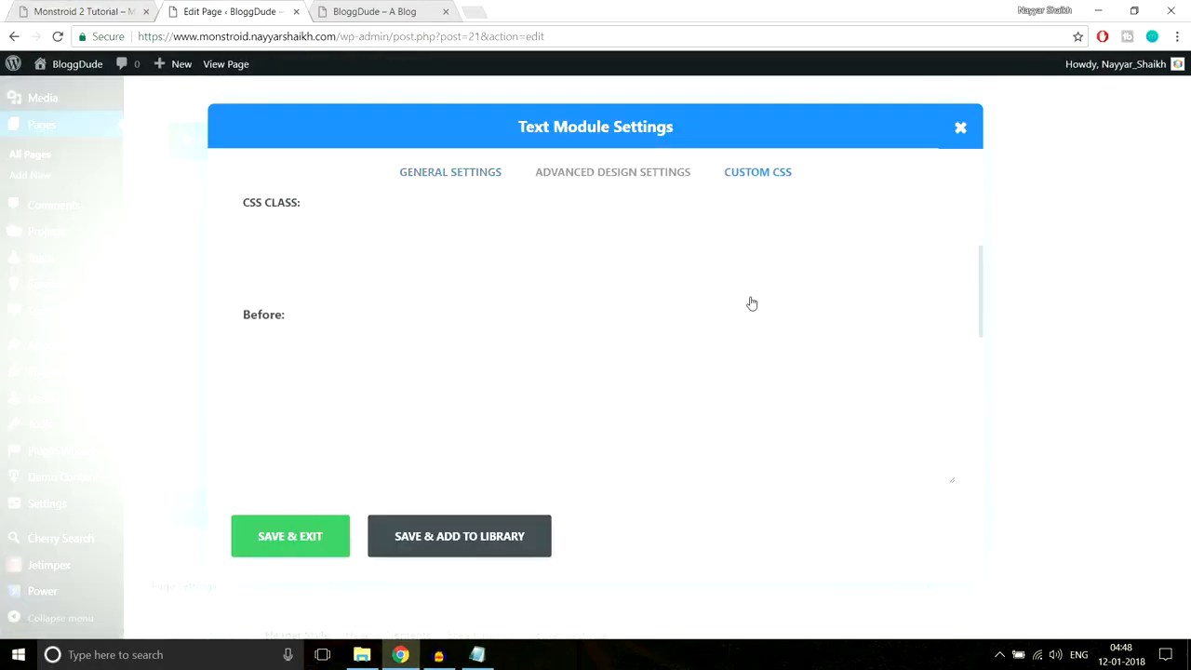
{"action": "left_click", "coordinate": [563, 393]}
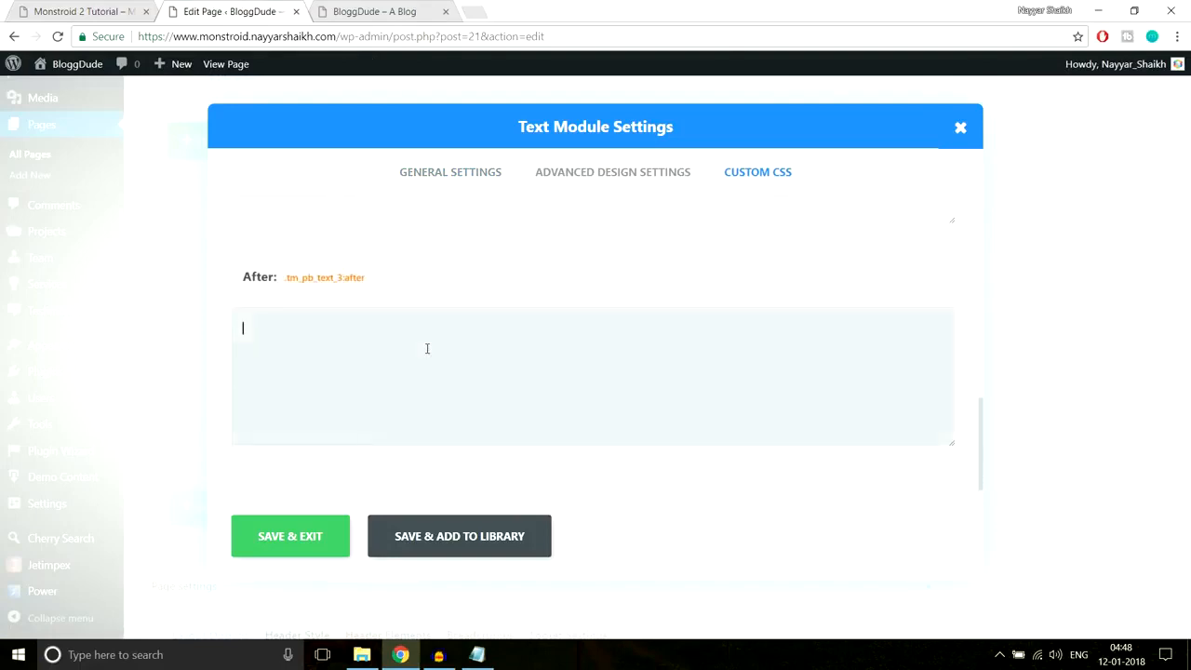
{"action": "type", "text": "display: block; width: 66px; height: 3px; content: ''; margin-top: 22px; margin-right: auto; background-color: #2cc895;"}
{"action": "left_click", "coordinate": [323, 544]}
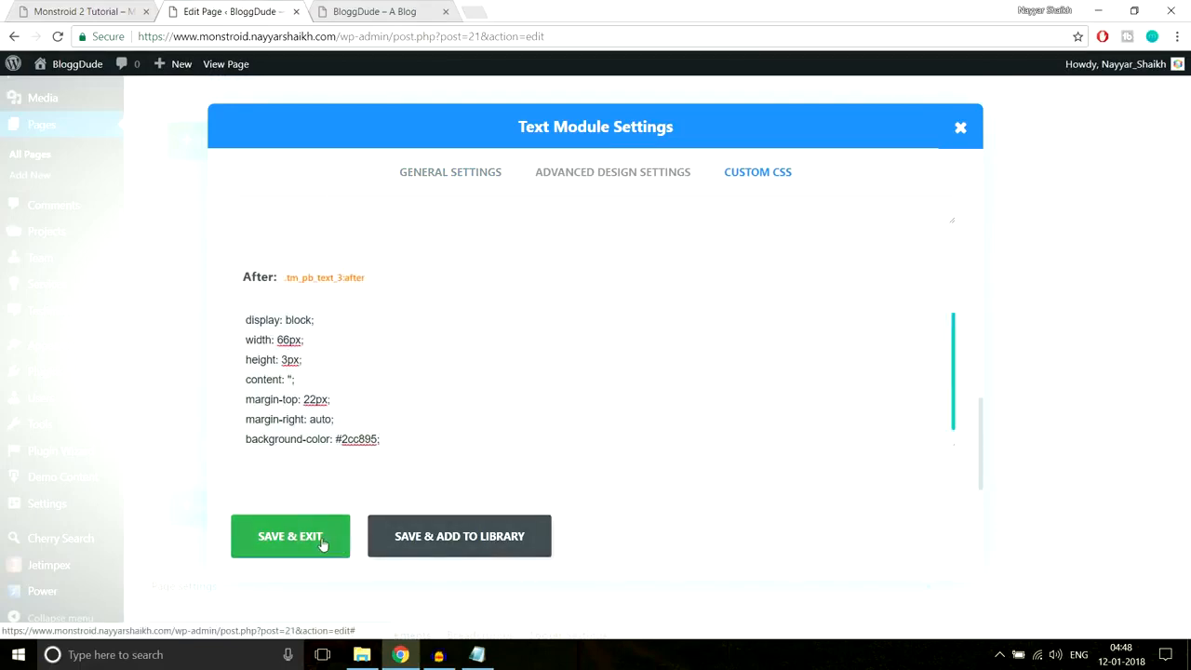
{"action": "left_click", "coordinate": [83, 11]}
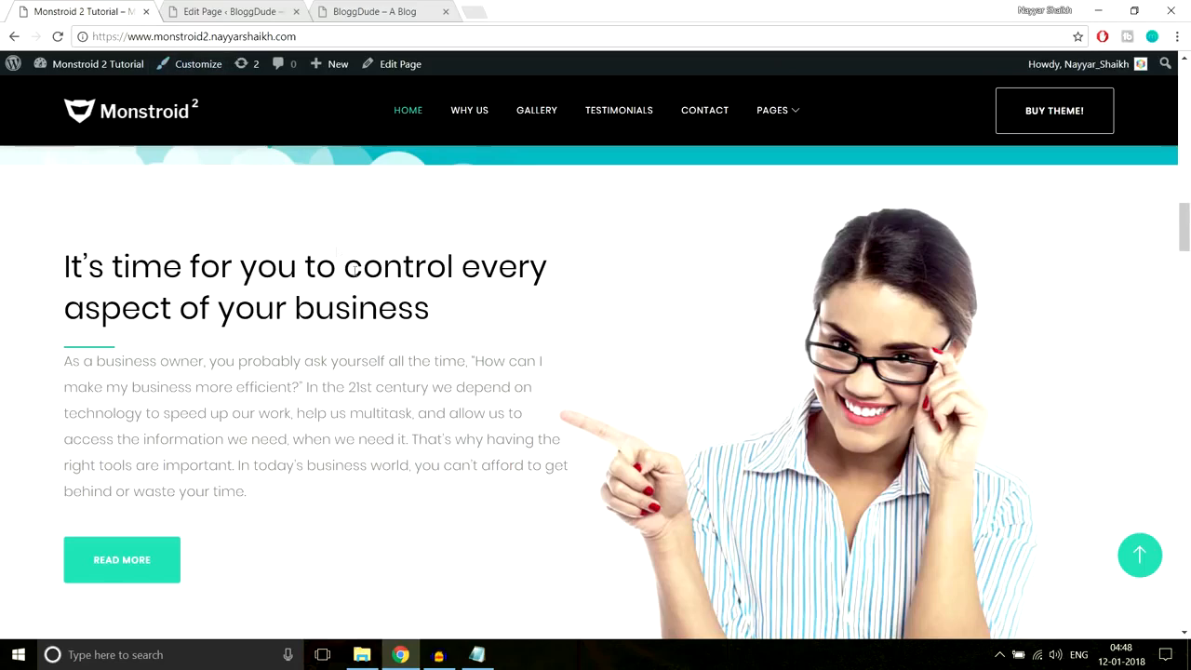
- Check the body paragraph below the heading on the demo page
{"action": "scroll", "coordinate": [173, 265], "scroll_direction": "down", "scroll_amount": 2}
{"action": "scroll", "coordinate": [173, 265], "scroll_direction": "up", "scroll_amount": 2}
{"action": "left_click_drag", "start_coordinate": [61, 365], "coordinate": [274, 501]}
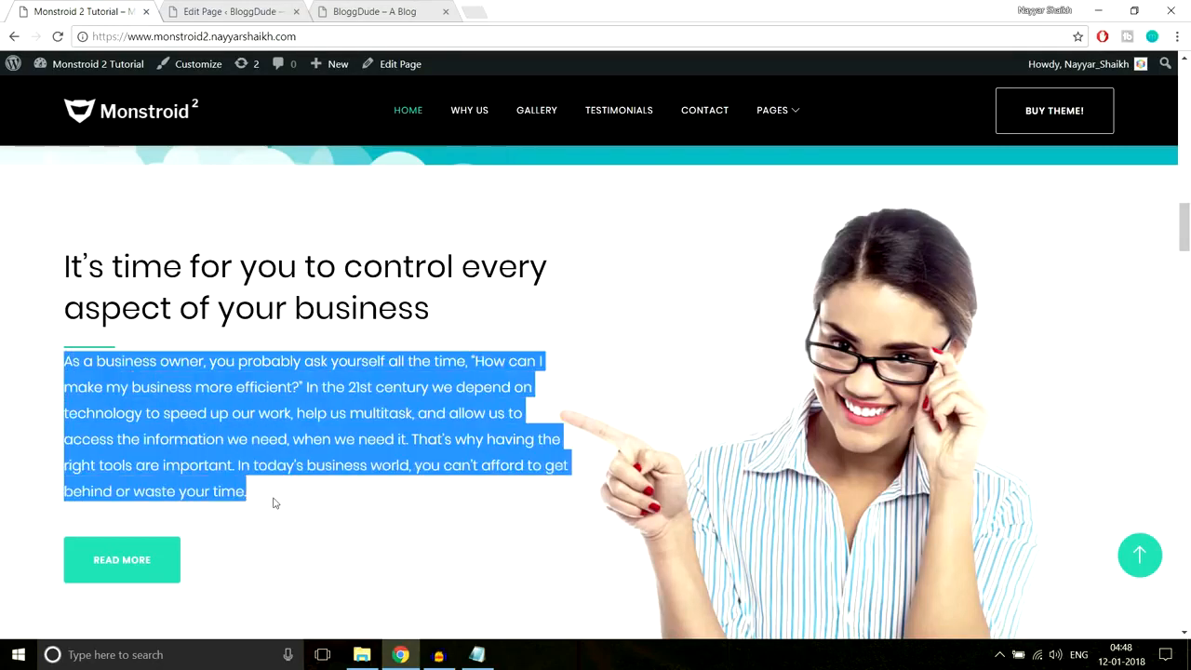
{"action": "left_click", "coordinate": [203, 450]}
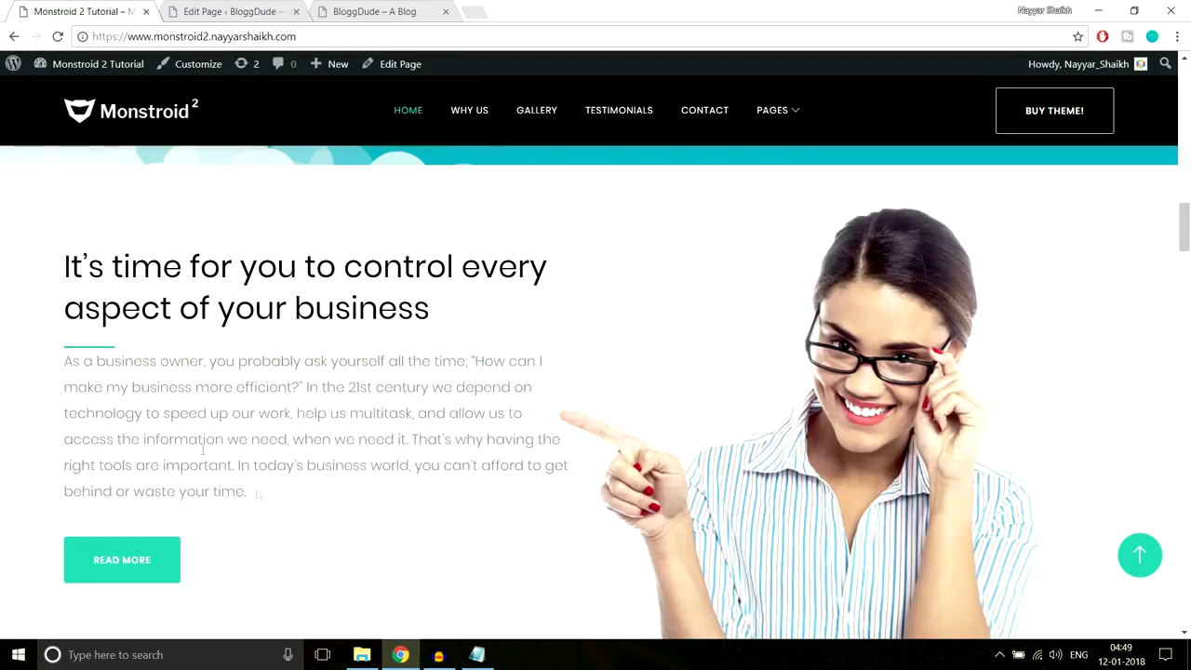
{"action": "left_click", "coordinate": [252, 12]}
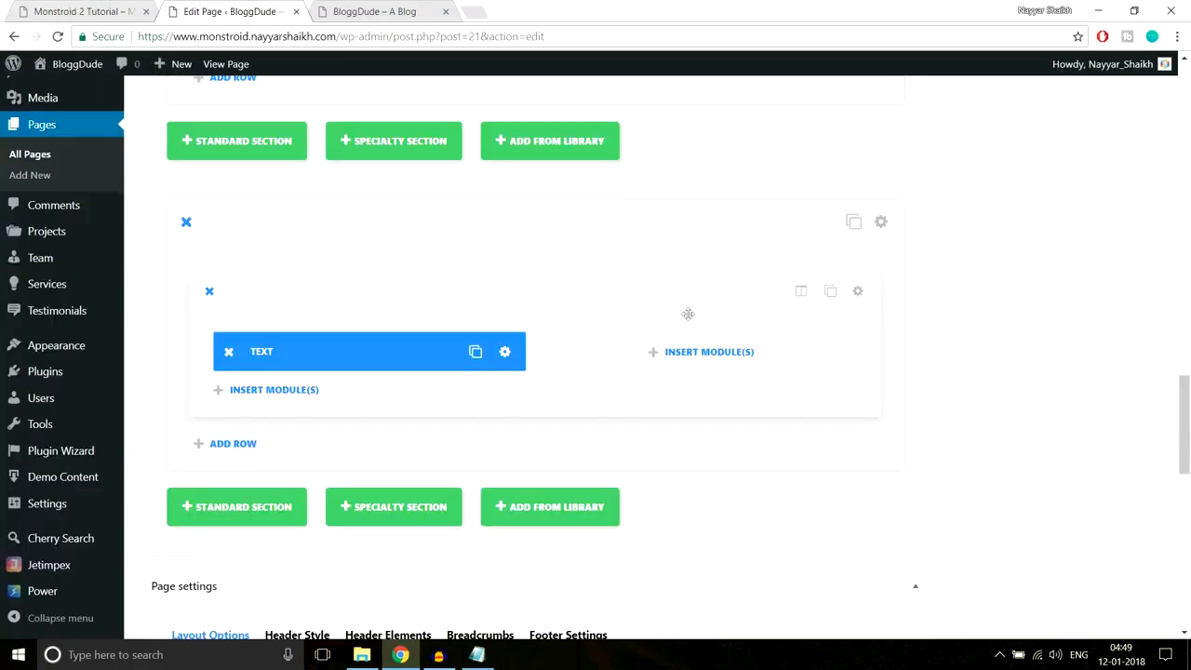
- Set Custom Padding Bottom to 30px in the heading Text module's advanced design settings
{"action": "left_click", "coordinate": [504, 354]}
{"action": "left_click", "coordinate": [606, 173]}
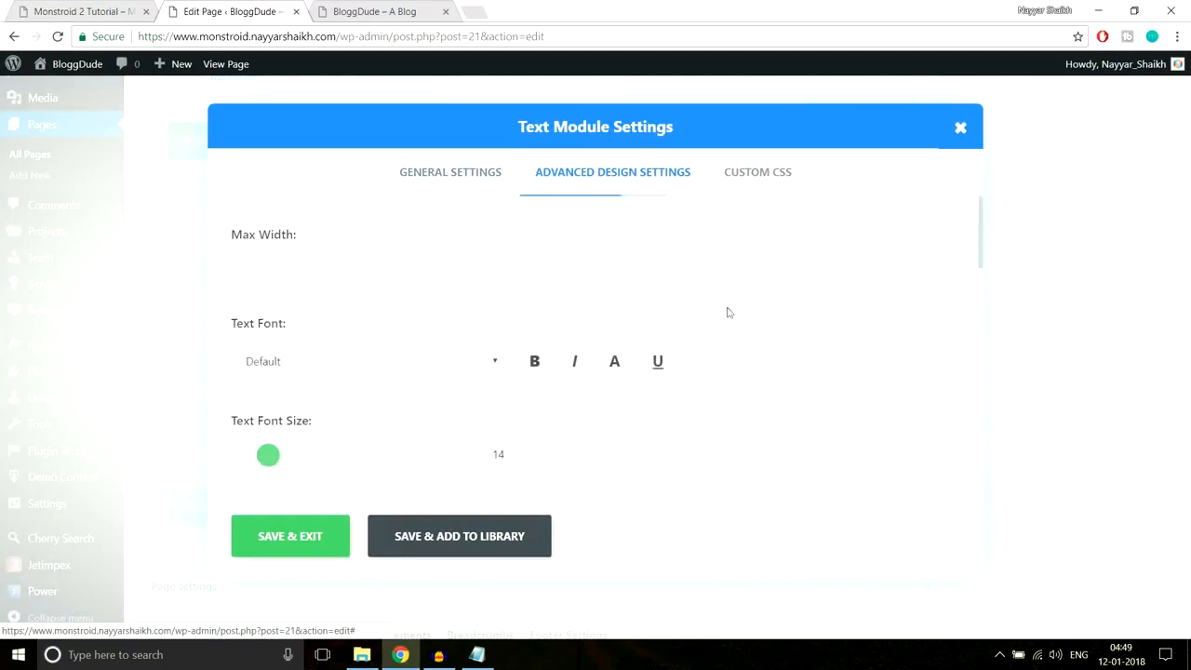
{"action": "scroll", "coordinate": [727, 311], "scroll_direction": "down", "scroll_amount": 6}
{"action": "scroll", "coordinate": [729, 321], "scroll_direction": "down", "scroll_amount": 3}
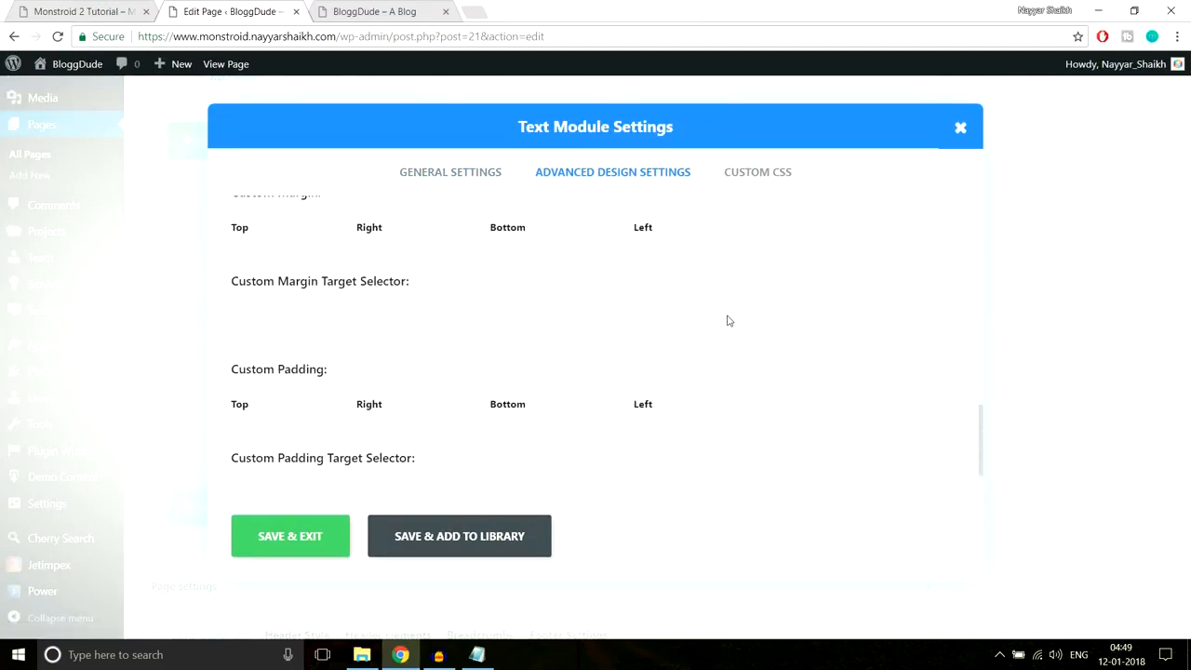
{"action": "scroll", "coordinate": [525, 460], "scroll_direction": "down", "scroll_amount": 1}
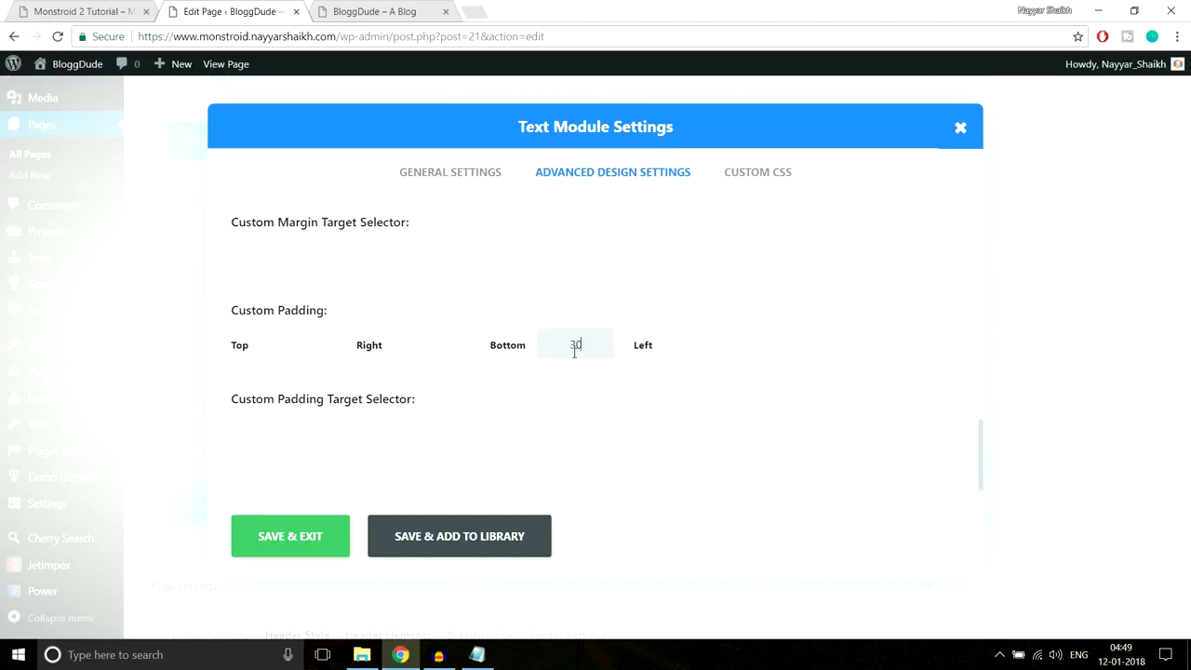
{"action": "left_click", "coordinate": [296, 538]}
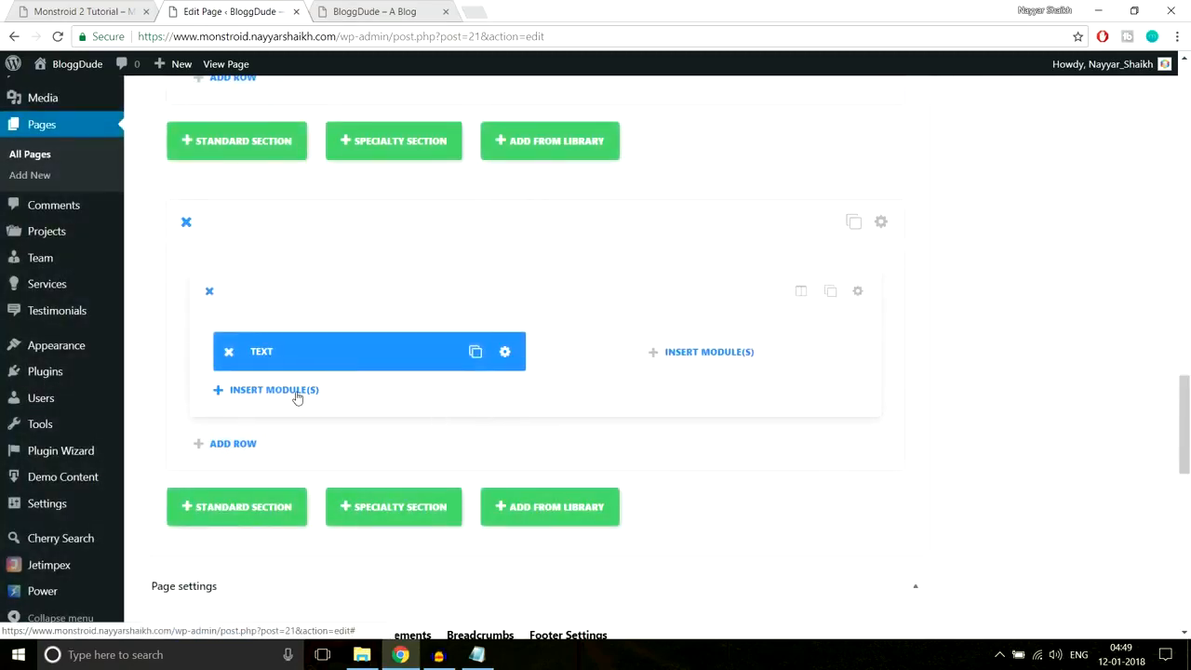
- Insert a Text module below the heading holding the copied 'As a business owner…' paragraph
{"action": "left_click", "coordinate": [295, 394]}
{"action": "scroll", "coordinate": [718, 434], "scroll_direction": "down", "scroll_amount": 5}
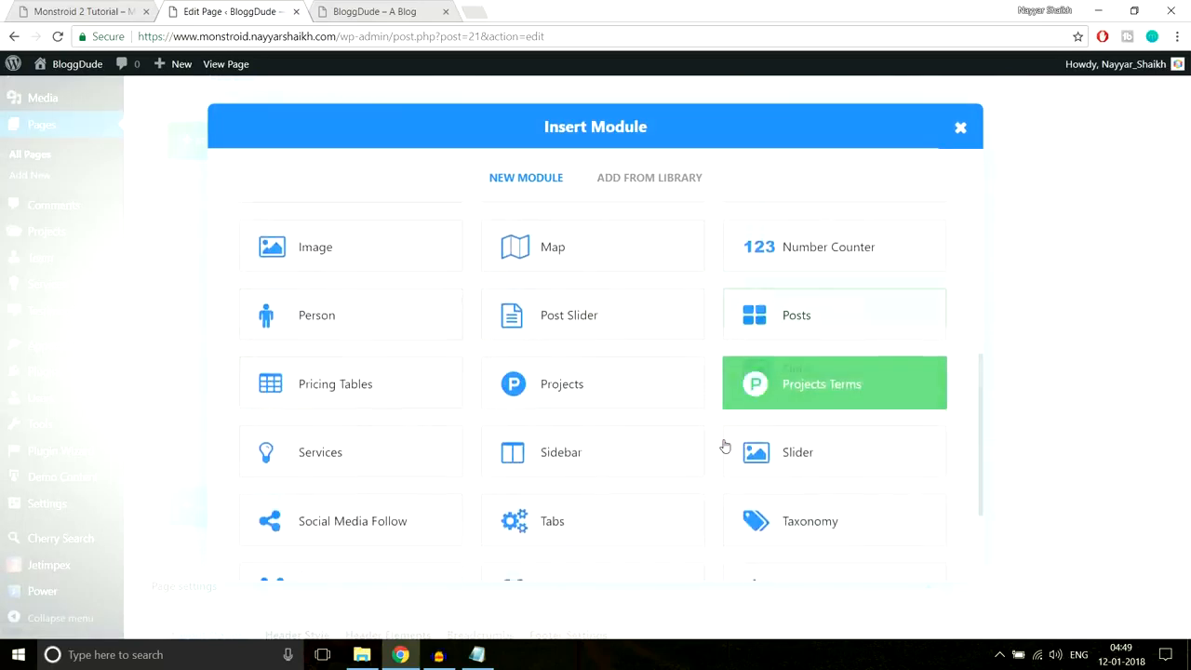
{"action": "left_click", "coordinate": [794, 437]}
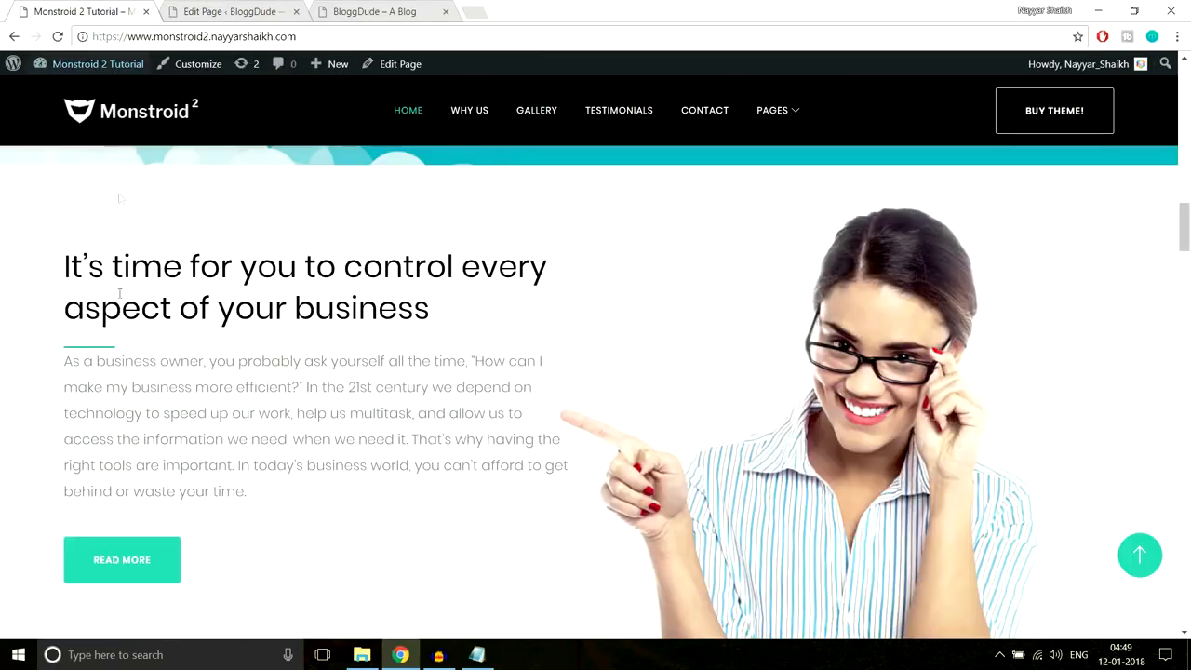
{"action": "left_click_drag", "start_coordinate": [67, 367], "coordinate": [297, 517]}
{"action": "key", "text": "ctrl+c"}
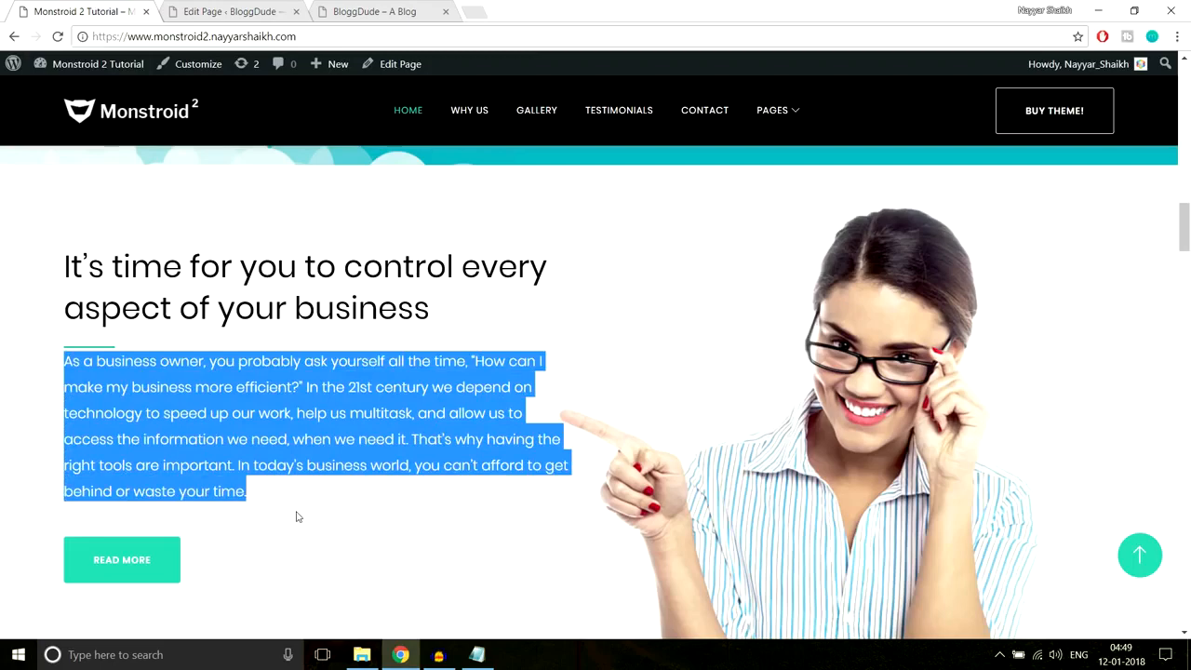
{"action": "left_click", "coordinate": [249, 12]}
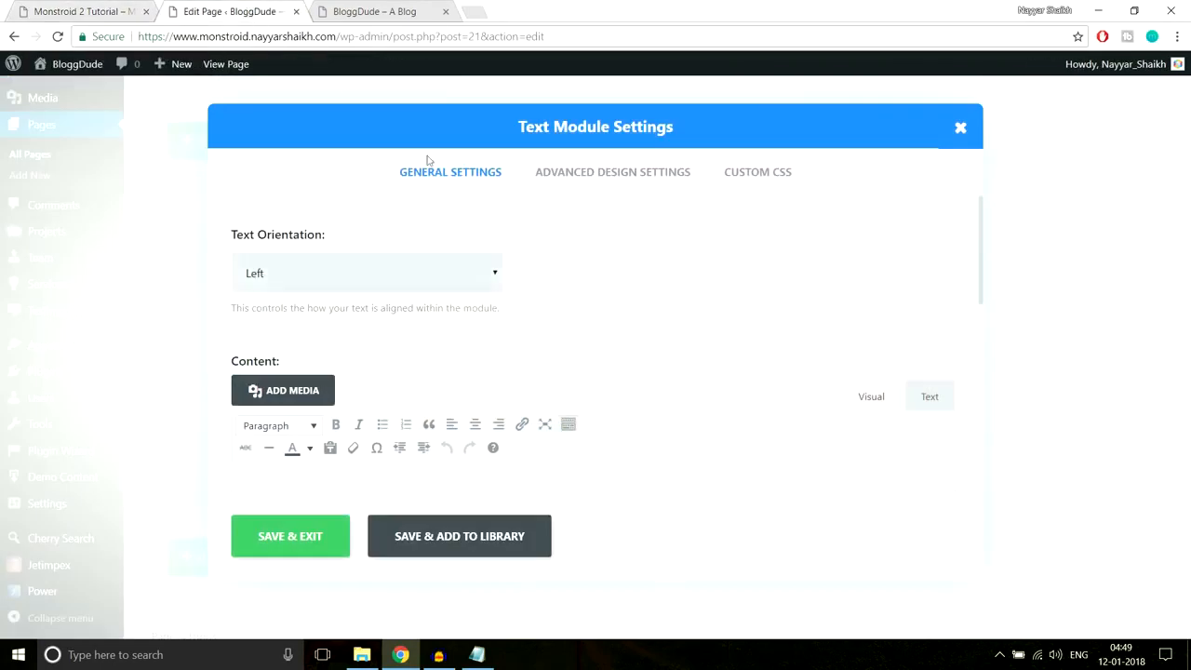
{"action": "scroll", "coordinate": [479, 308], "scroll_direction": "down", "scroll_amount": 3}
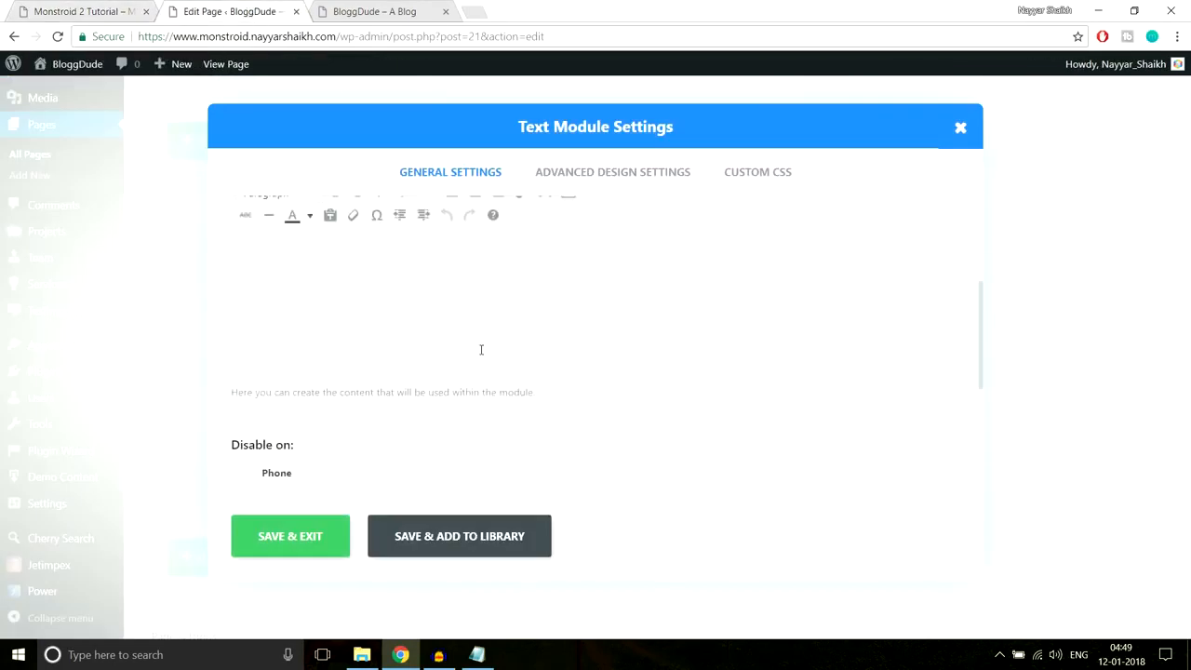
{"action": "left_click", "coordinate": [481, 349]}
{"action": "key", "text": "ctrl+v"}
{"action": "scroll", "coordinate": [491, 344], "scroll_direction": "up", "scroll_amount": 1}
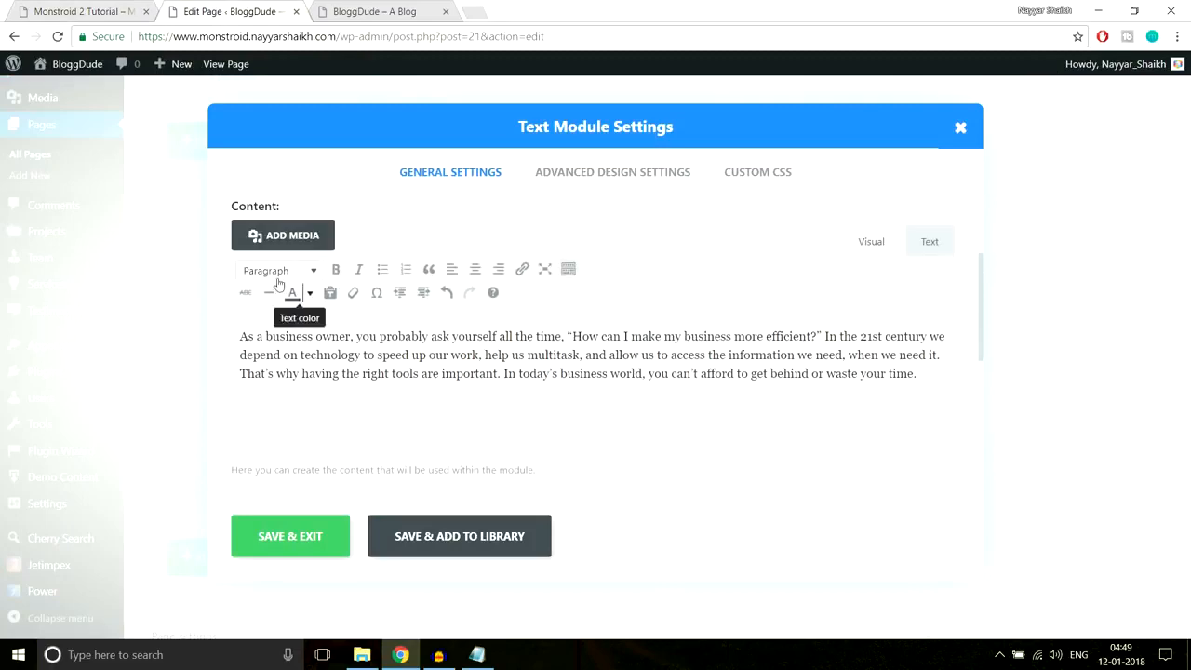
{"action": "left_click", "coordinate": [276, 537]}
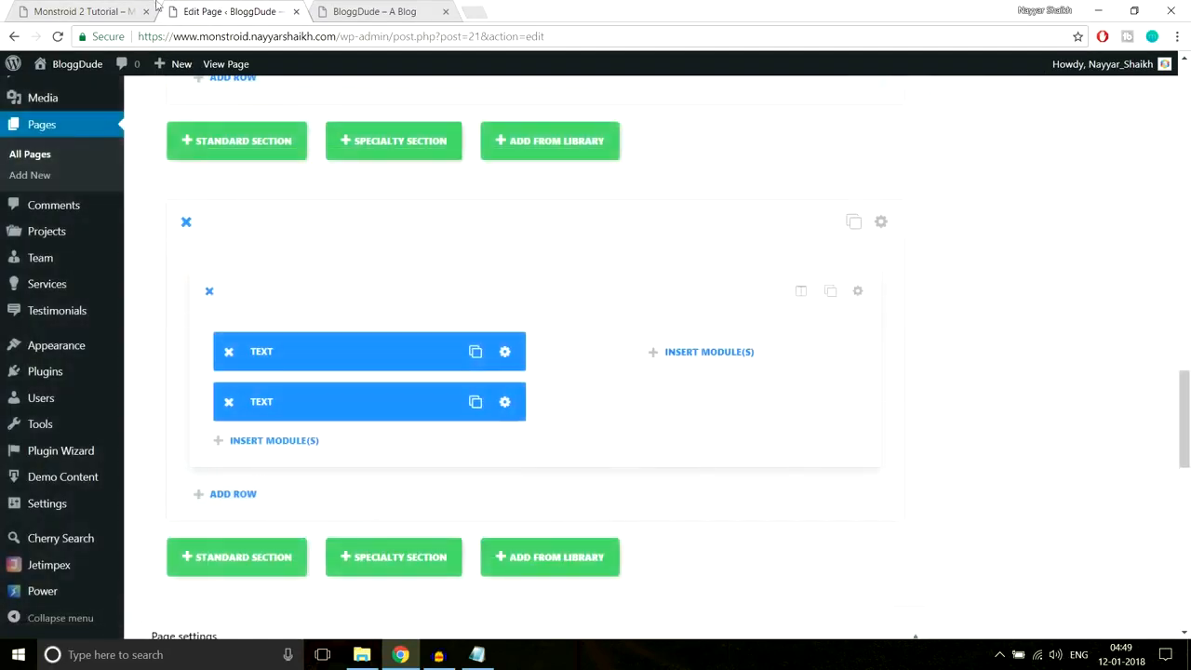
- Compare the new paragraph against the live demo page
{"action": "left_click", "coordinate": [79, 11]}
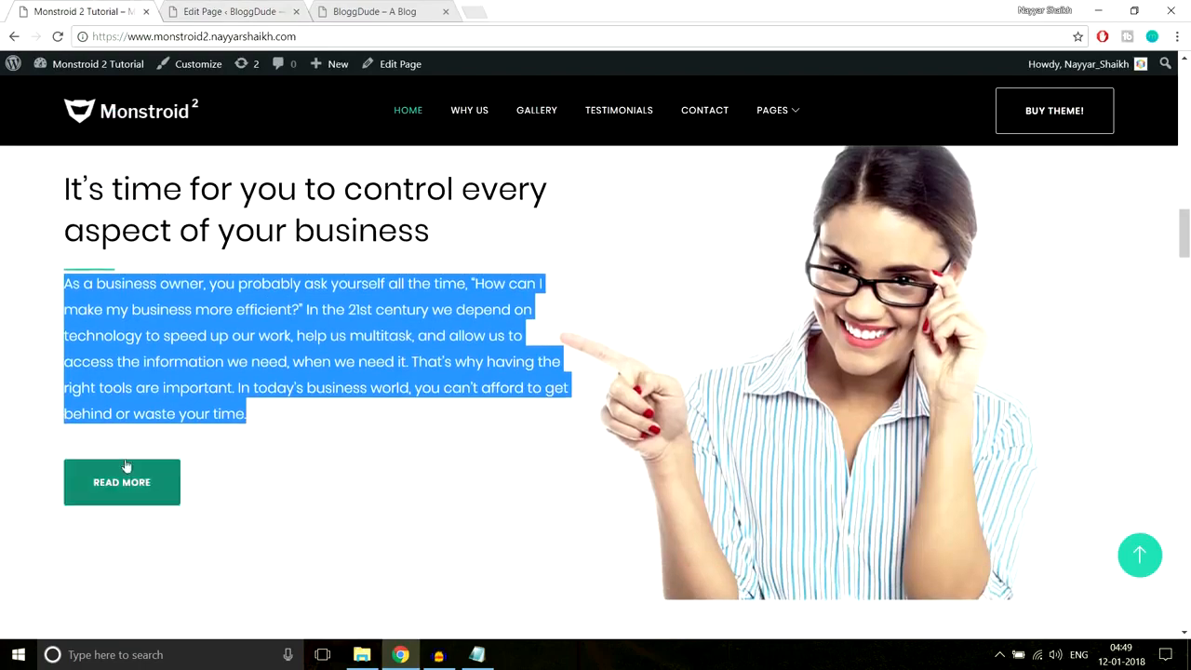
{"action": "left_click", "coordinate": [152, 450]}
{"action": "left_click", "coordinate": [210, 11]}
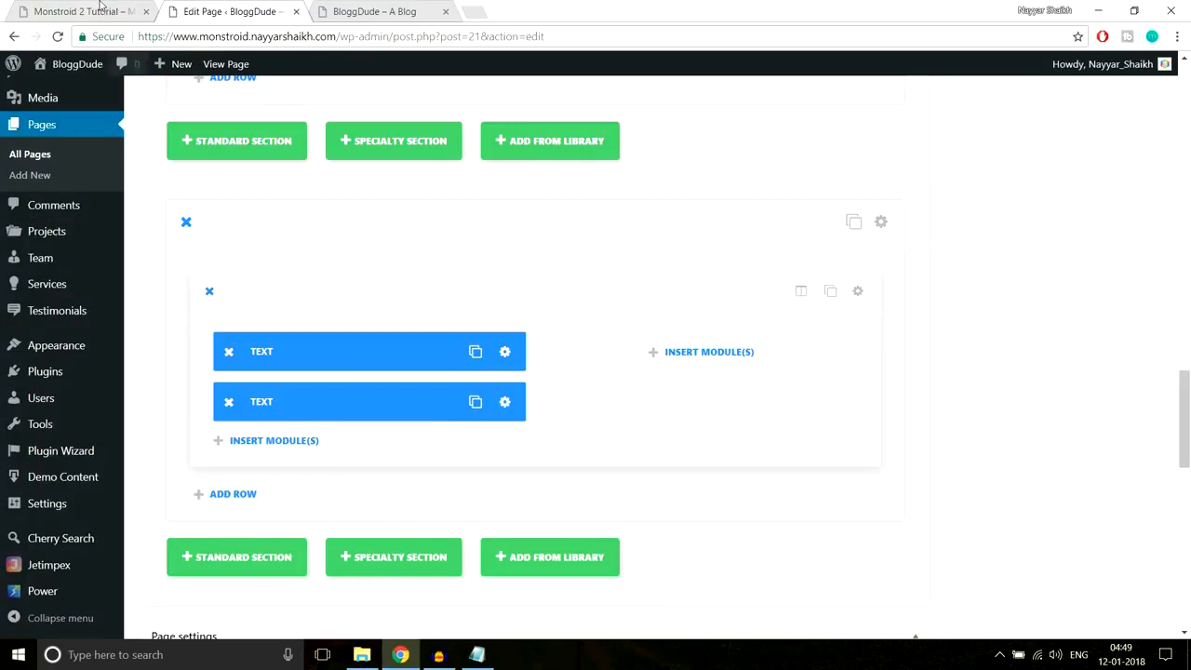
{"action": "left_click", "coordinate": [131, 11]}
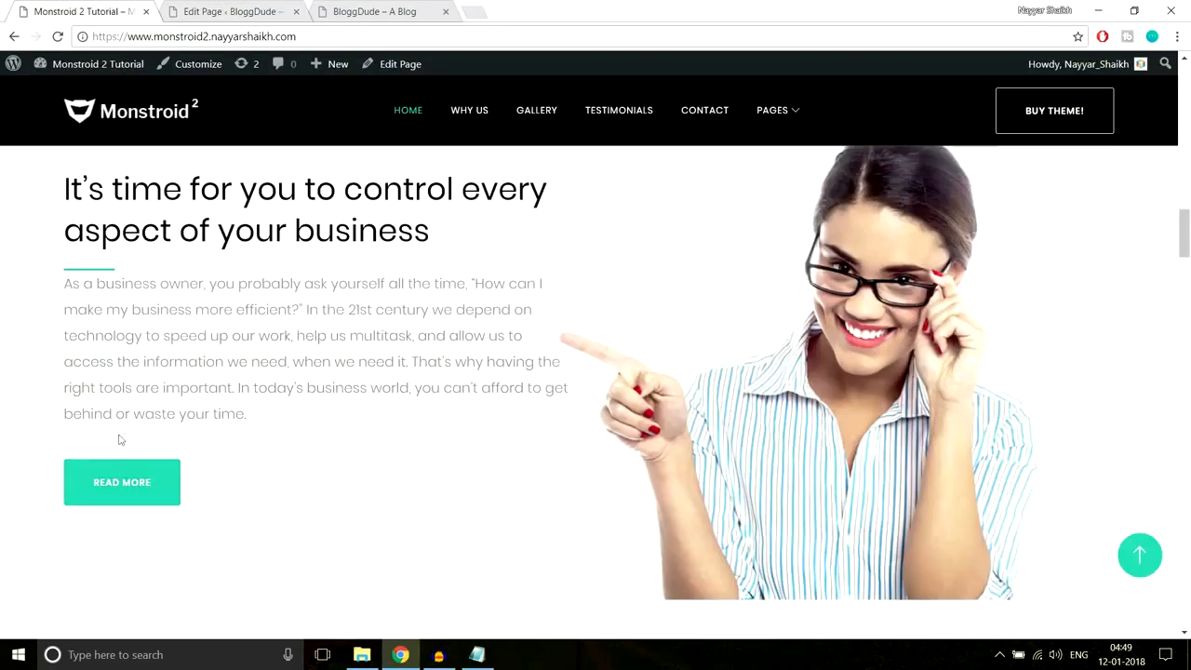
- Give the paragraph Text module a 30px bottom padding and save it
{"action": "left_click", "coordinate": [226, 11]}
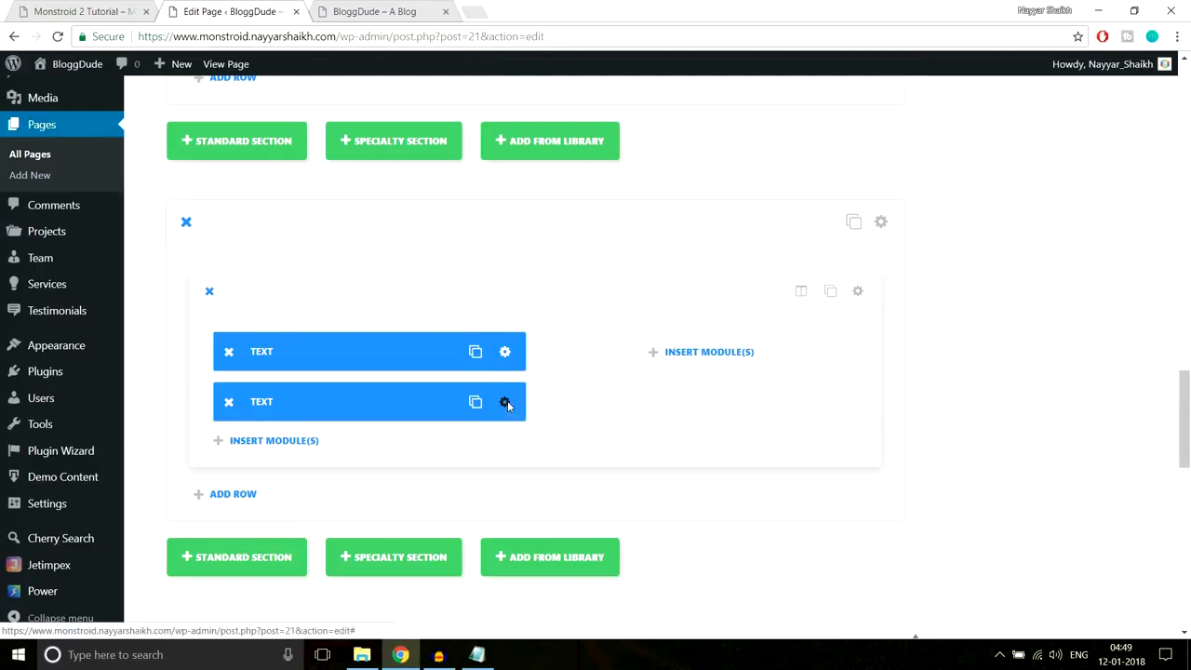
{"action": "left_click", "coordinate": [510, 403]}
{"action": "left_click", "coordinate": [601, 173]}
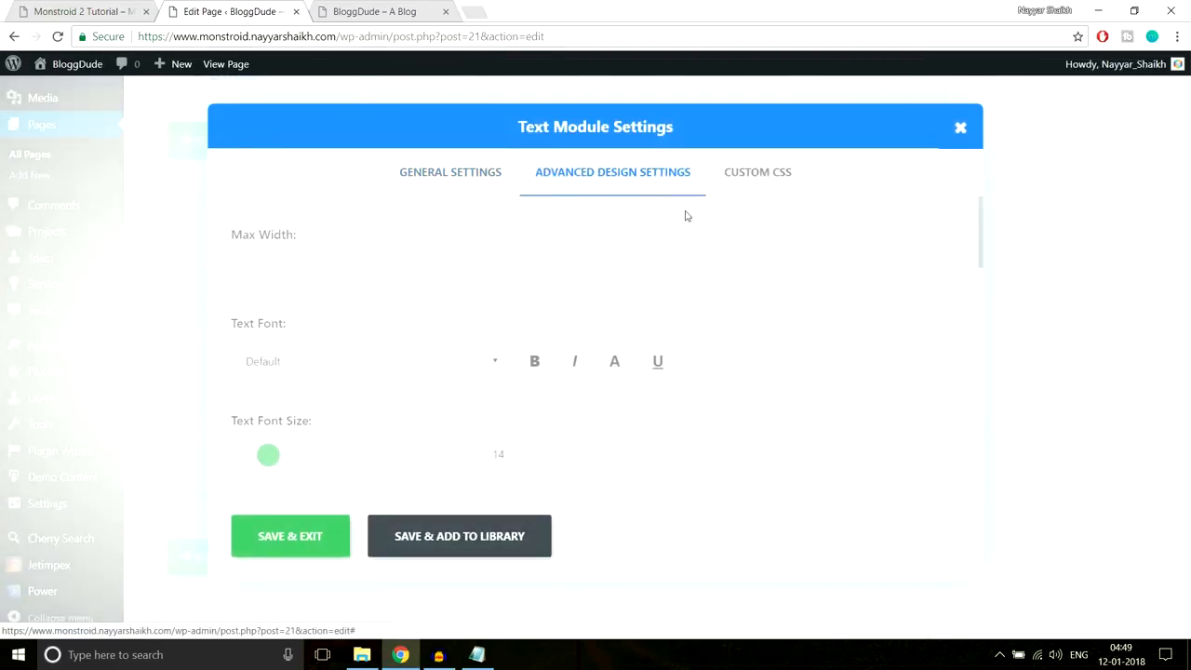
{"action": "scroll", "coordinate": [704, 310], "scroll_direction": "down", "scroll_amount": 10}
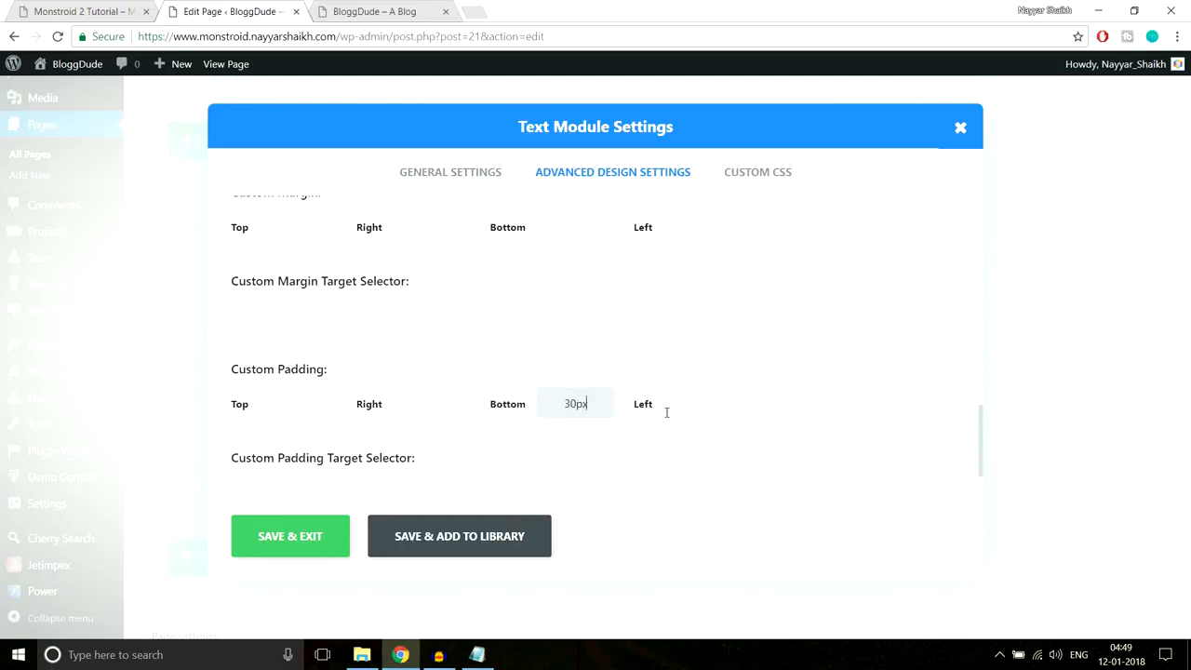
{"action": "left_click", "coordinate": [339, 528]}
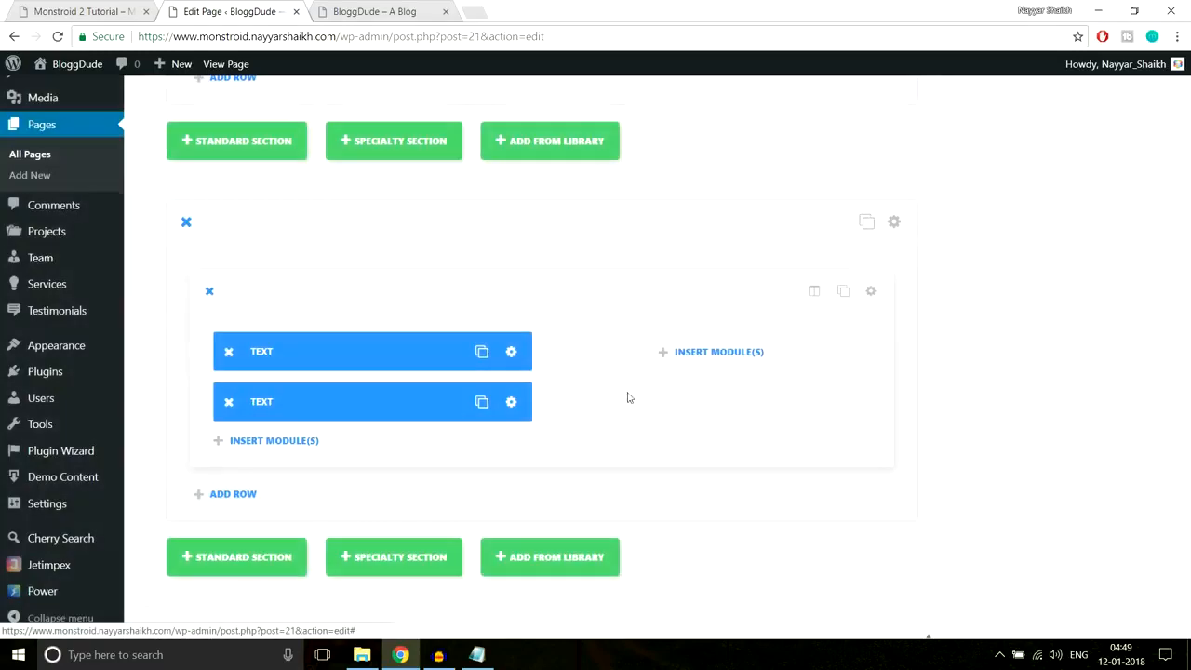
- Add a left-aligned 'Read More' Button module below the paragraph, fixing the label's capitalisation
{"action": "left_click", "coordinate": [284, 365]}
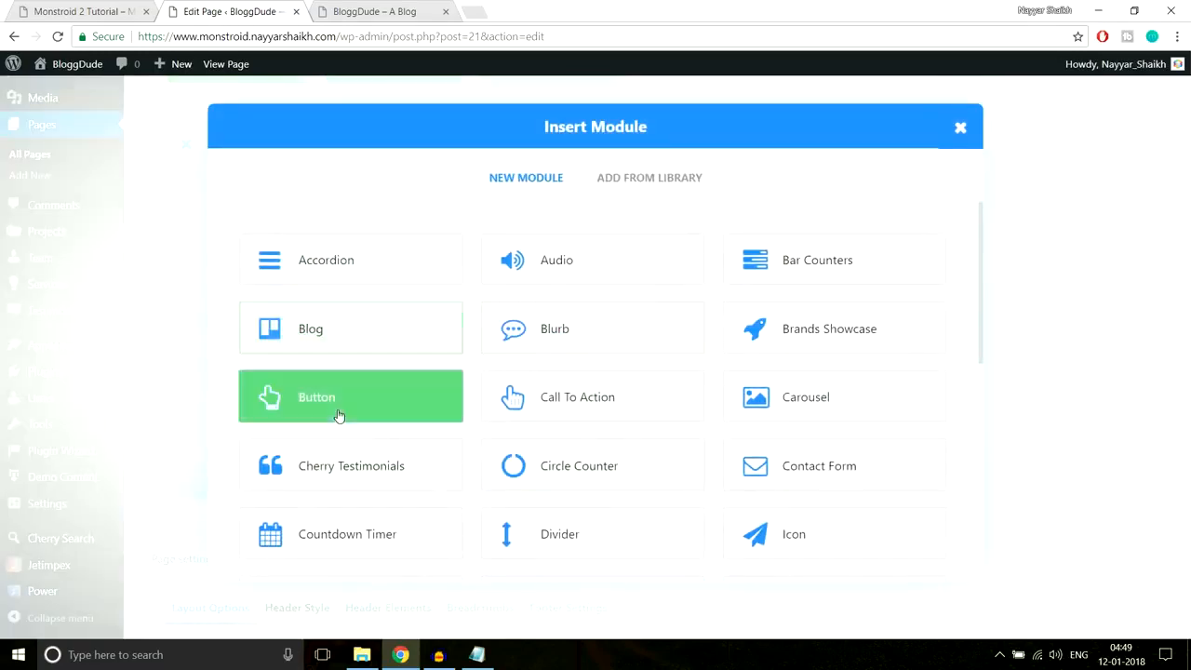
{"action": "left_click", "coordinate": [338, 402]}
{"action": "left_click", "coordinate": [107, 11]}
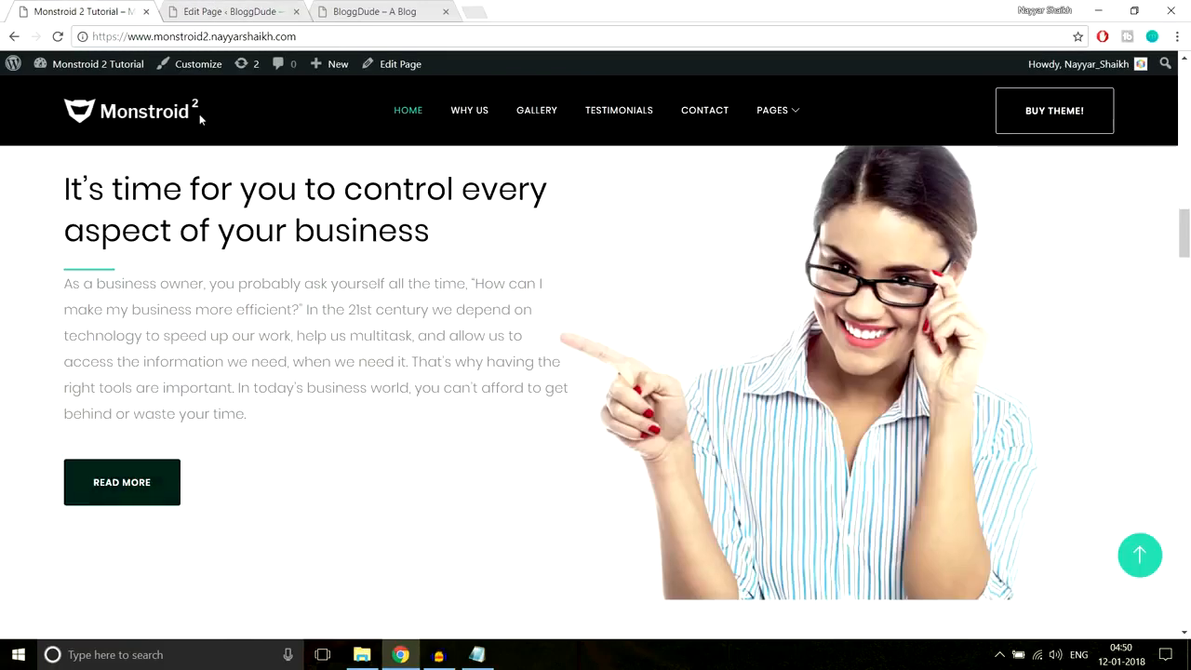
{"action": "left_click", "coordinate": [223, 11]}
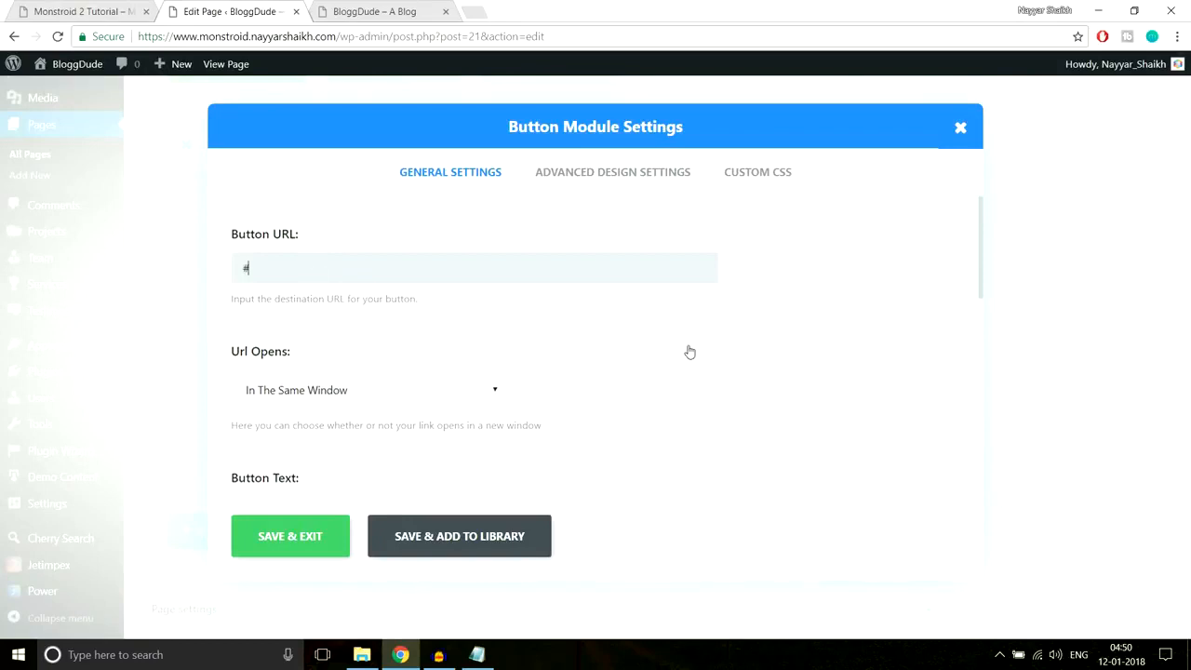
{"action": "scroll", "coordinate": [614, 334], "scroll_direction": "down", "scroll_amount": 2}
{"action": "scroll", "coordinate": [575, 312], "scroll_direction": "down", "scroll_amount": 1}
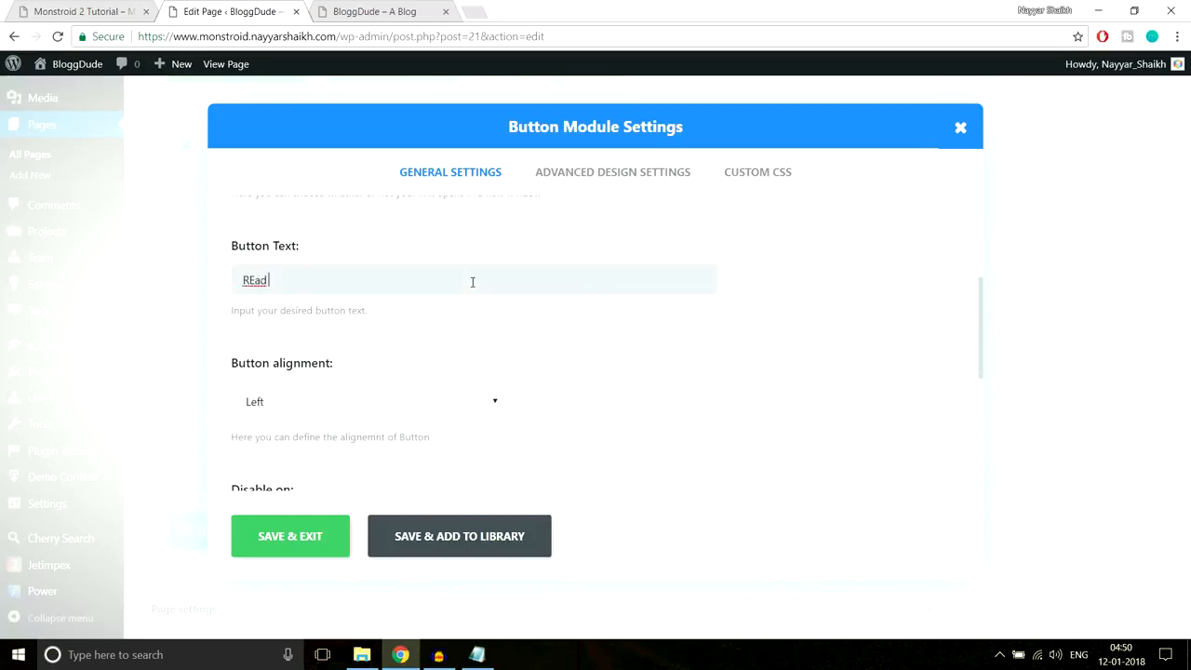
{"action": "left_click", "coordinate": [256, 279]}
{"action": "key", "text": "BackSpace"}
{"action": "type", "text": "e"}
{"action": "scroll", "coordinate": [738, 344], "scroll_direction": "down", "scroll_amount": 1}
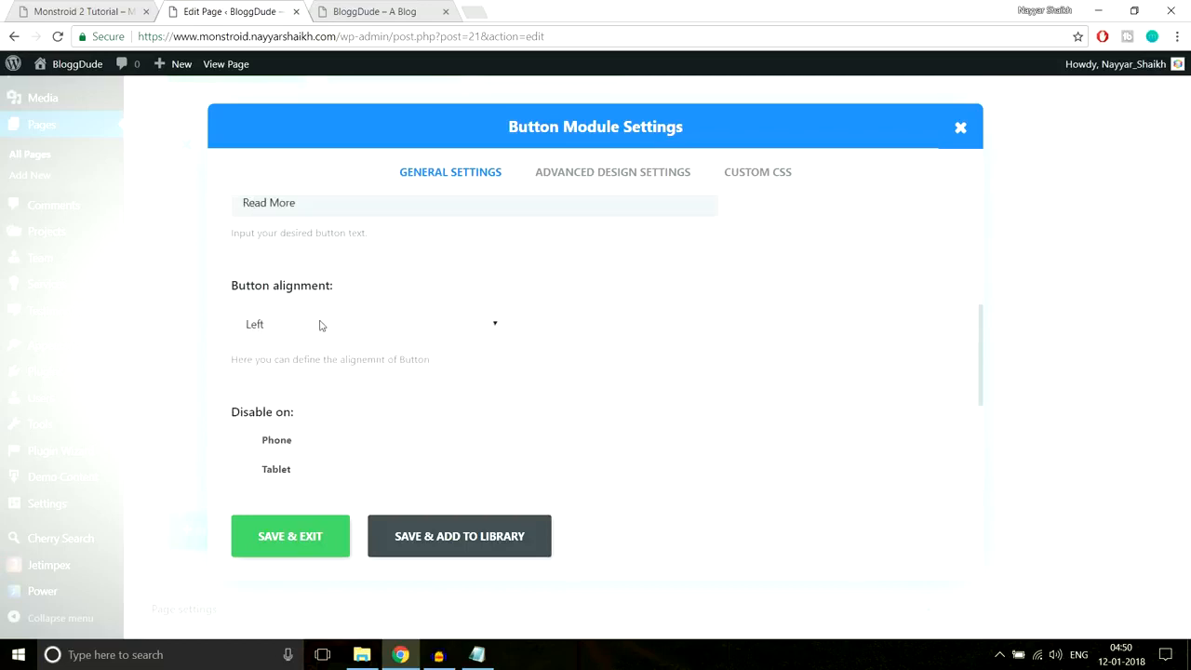
{"action": "scroll", "coordinate": [412, 381], "scroll_direction": "down", "scroll_amount": 1}
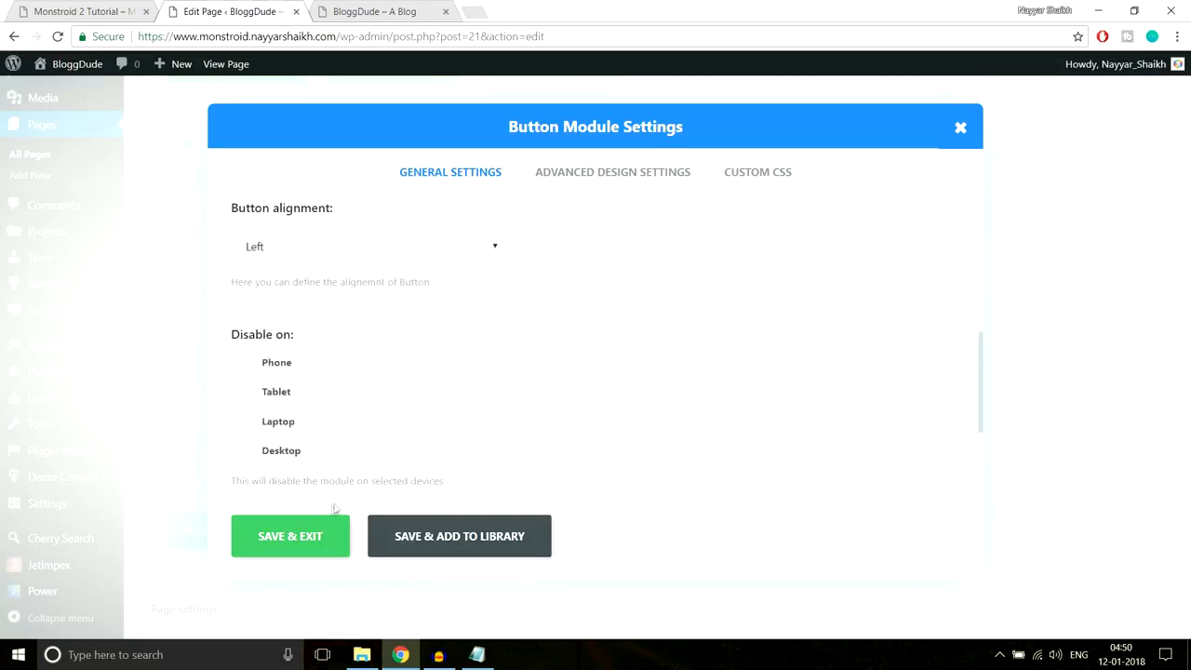
{"action": "left_click", "coordinate": [308, 538]}
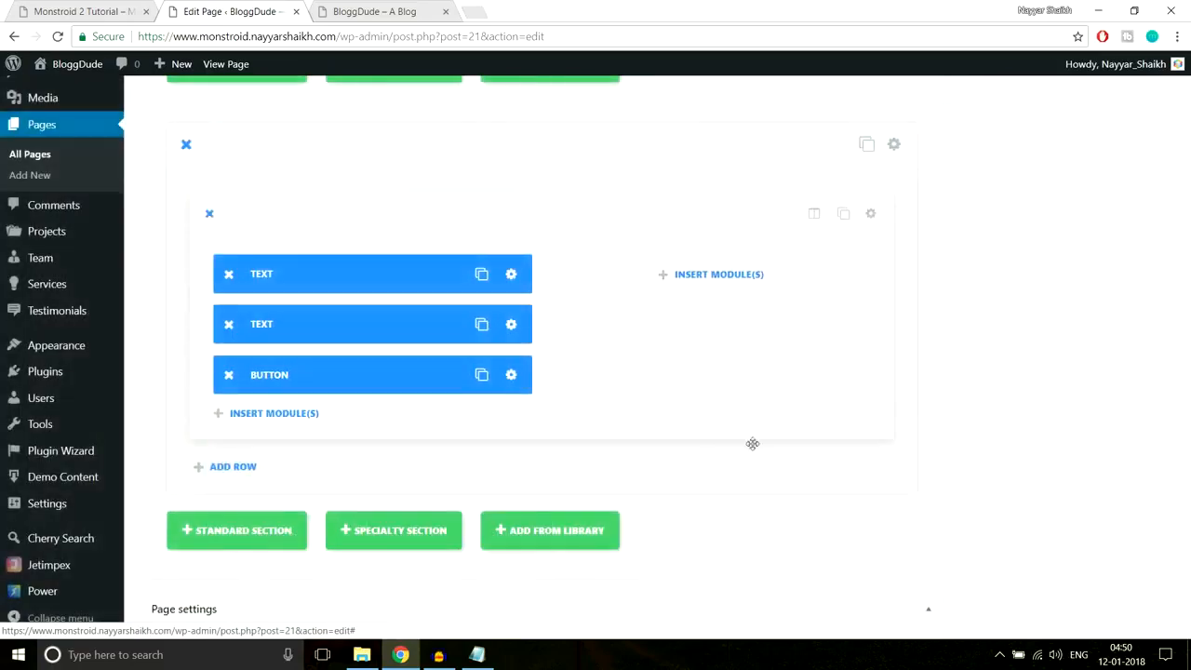
- Compare the button against the live demo section, then return to the editor
{"action": "left_click", "coordinate": [84, 11]}
{"action": "scroll", "coordinate": [531, 200], "scroll_direction": "up", "scroll_amount": 2}
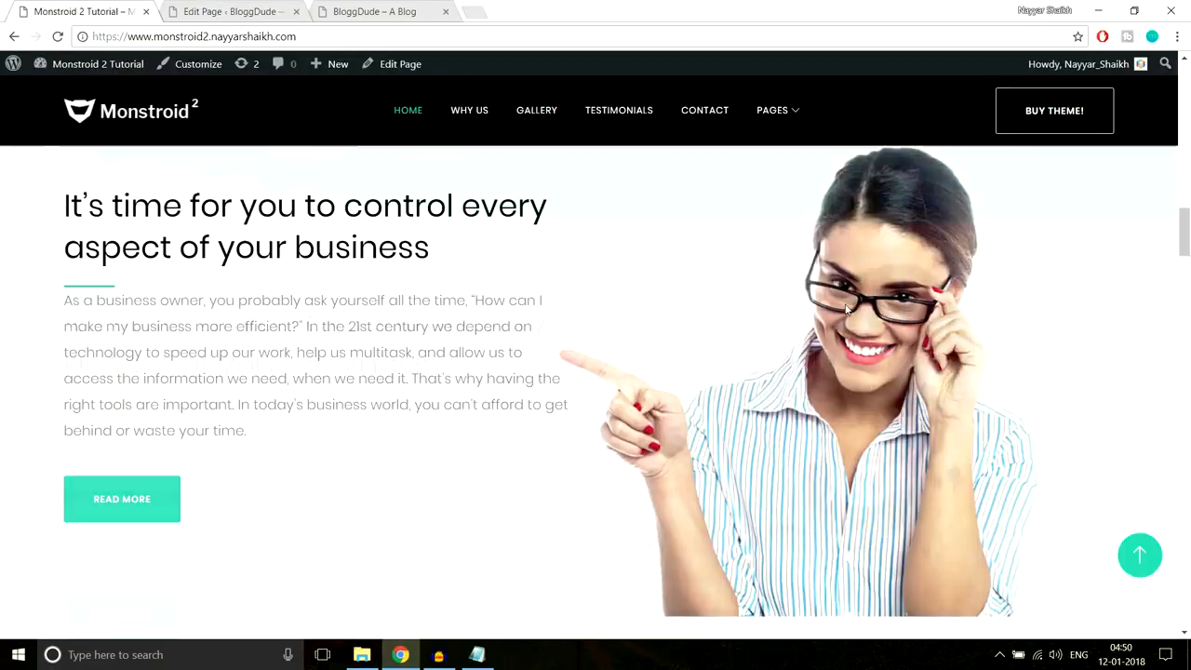
{"action": "scroll", "coordinate": [930, 297], "scroll_direction": "down", "scroll_amount": 2}
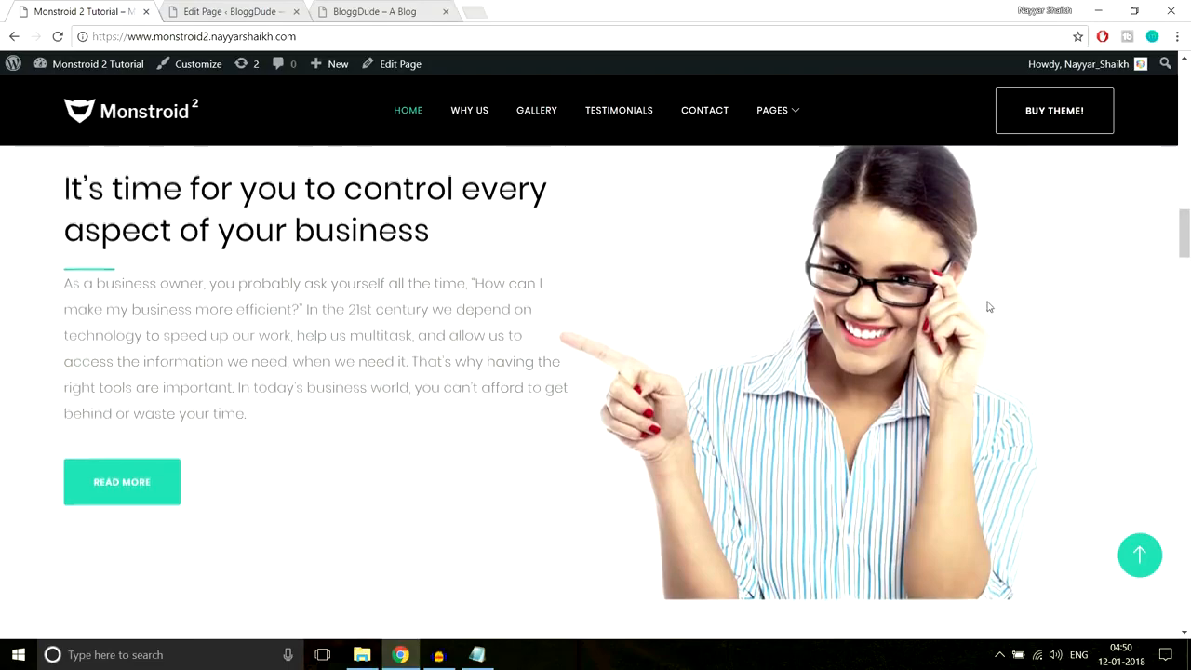
{"action": "scroll", "coordinate": [989, 307], "scroll_direction": "down", "scroll_amount": 1}
{"action": "scroll", "coordinate": [921, 296], "scroll_direction": "up", "scroll_amount": 3}
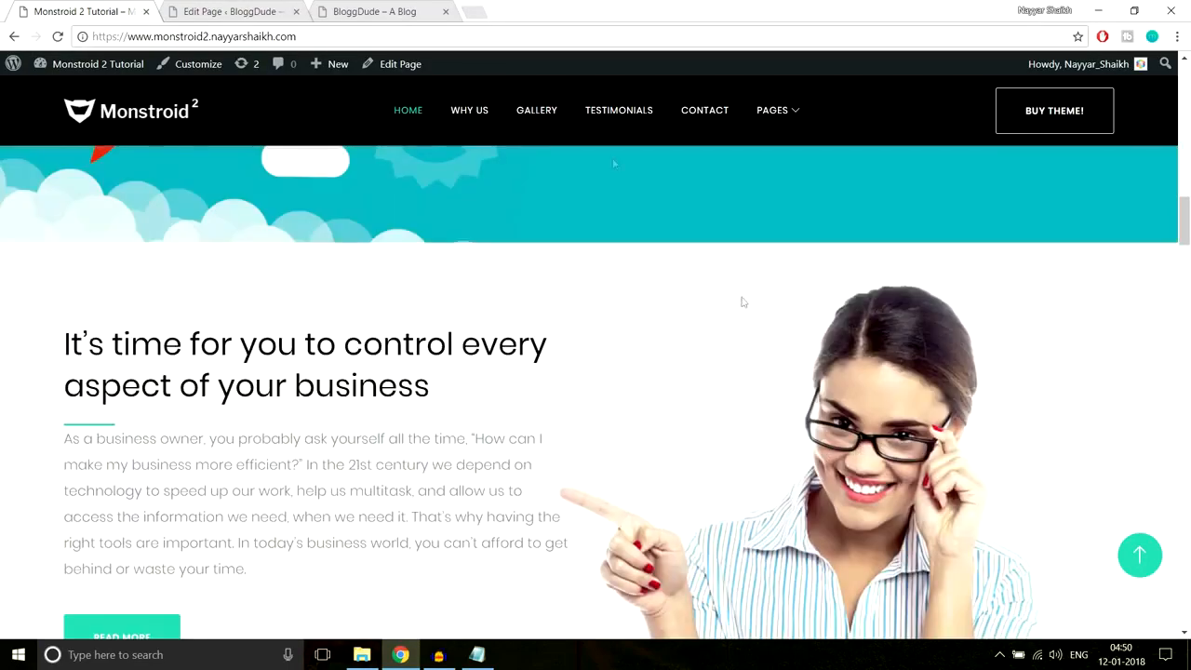
{"action": "key", "text": "ctrl+Tab"}
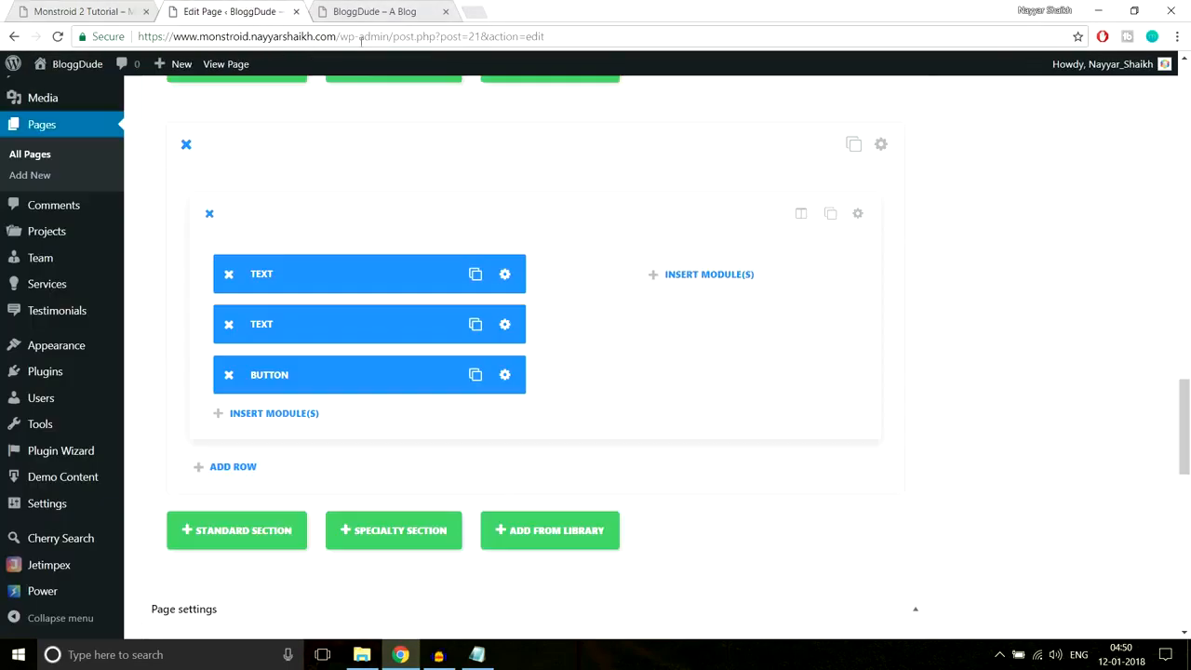
- Upload the Home-2 woman photo and set it as the section's background image
{"action": "left_click", "coordinate": [881, 145]}
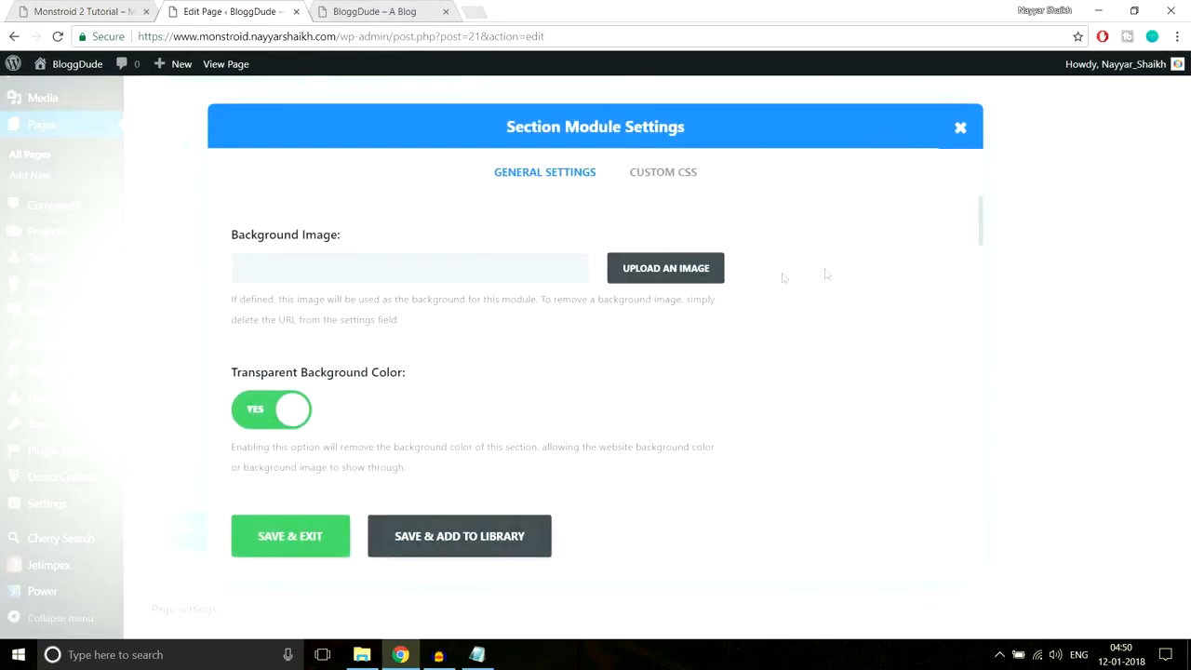
{"action": "left_click", "coordinate": [682, 267]}
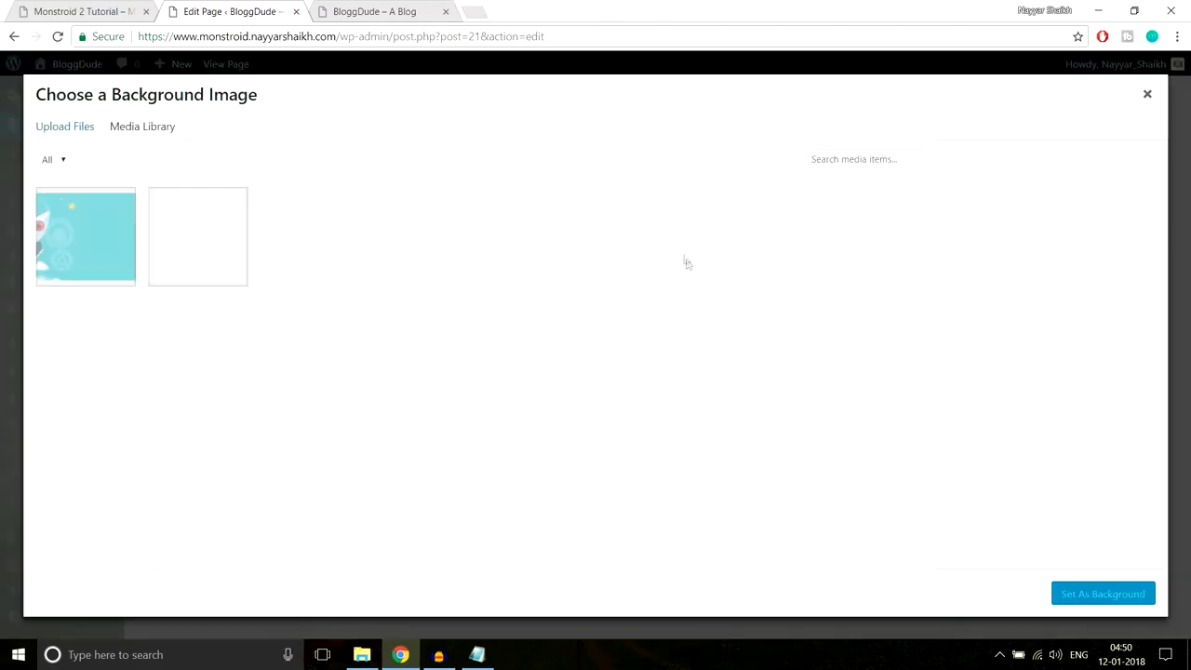
{"action": "left_click", "coordinate": [75, 132]}
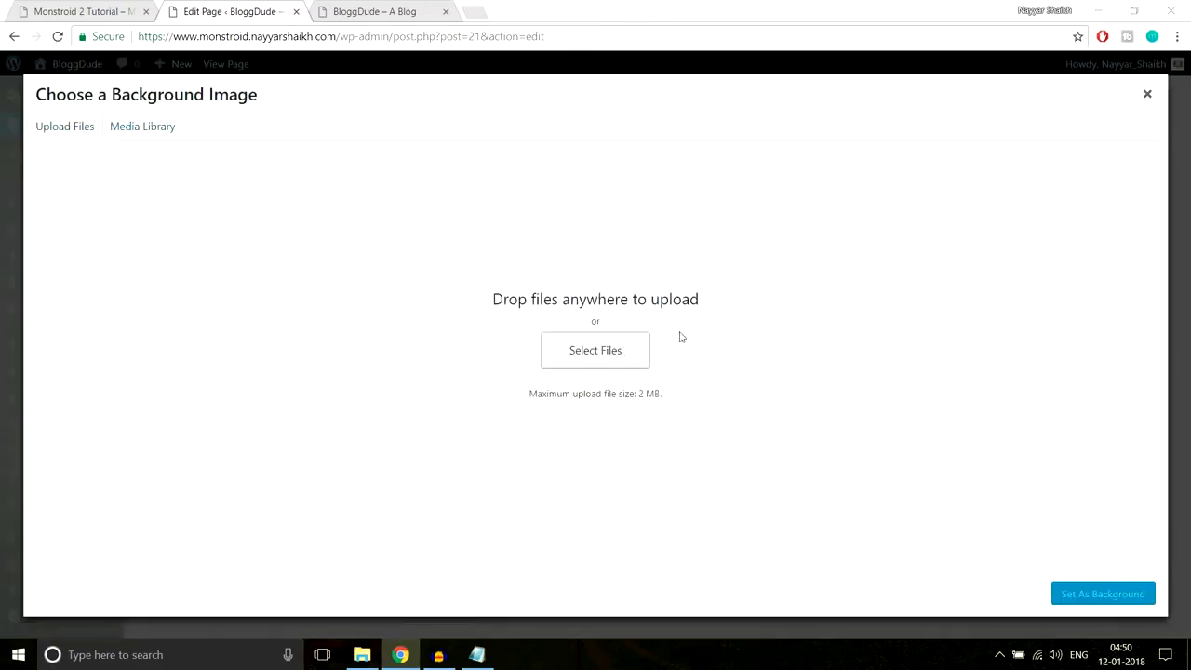
{"action": "scroll", "coordinate": [484, 250], "scroll_direction": "down", "scroll_amount": 1}
{"action": "left_click", "coordinate": [421, 285]}
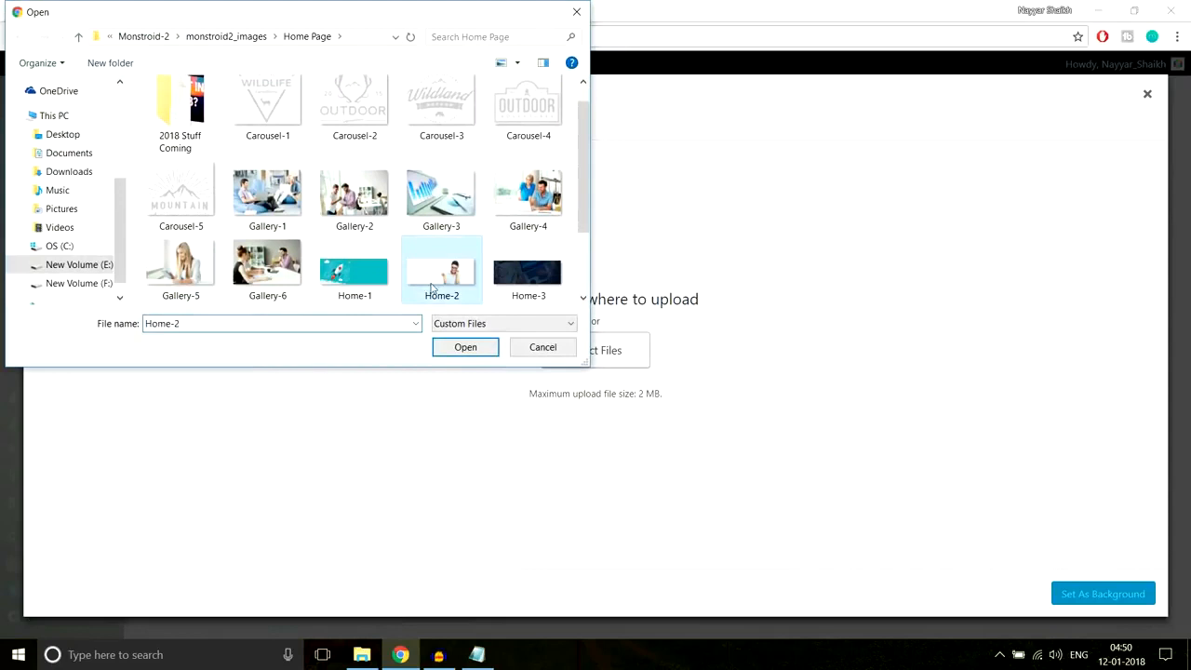
{"action": "left_click", "coordinate": [455, 351]}
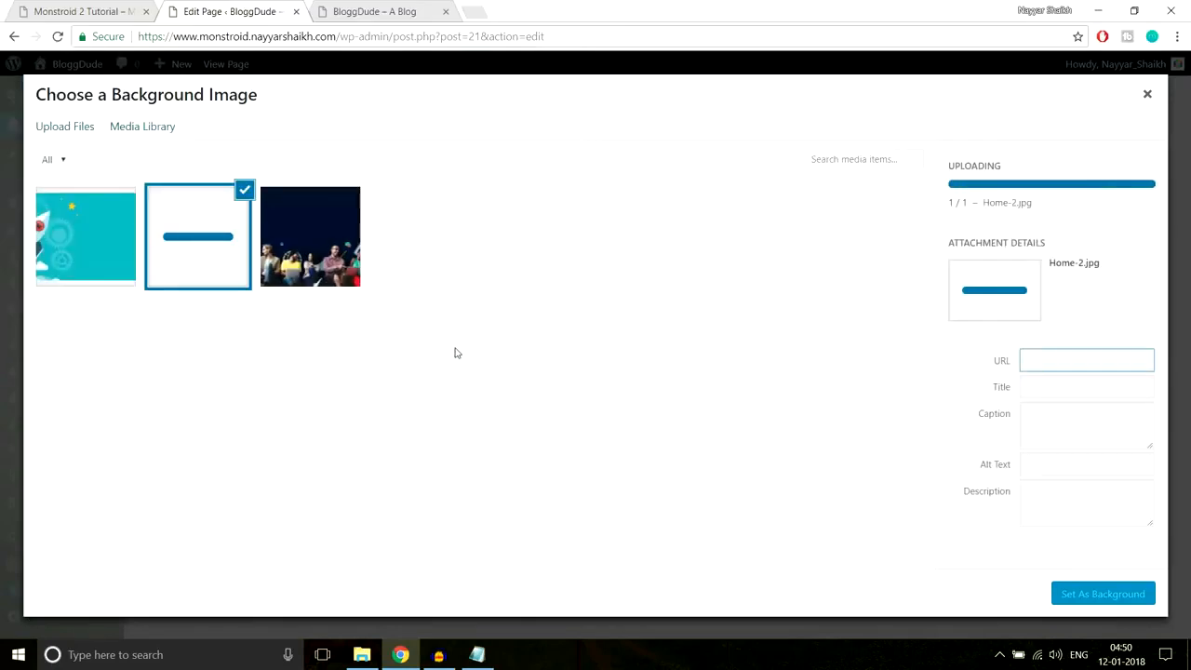
{"action": "left_click", "coordinate": [1082, 596]}
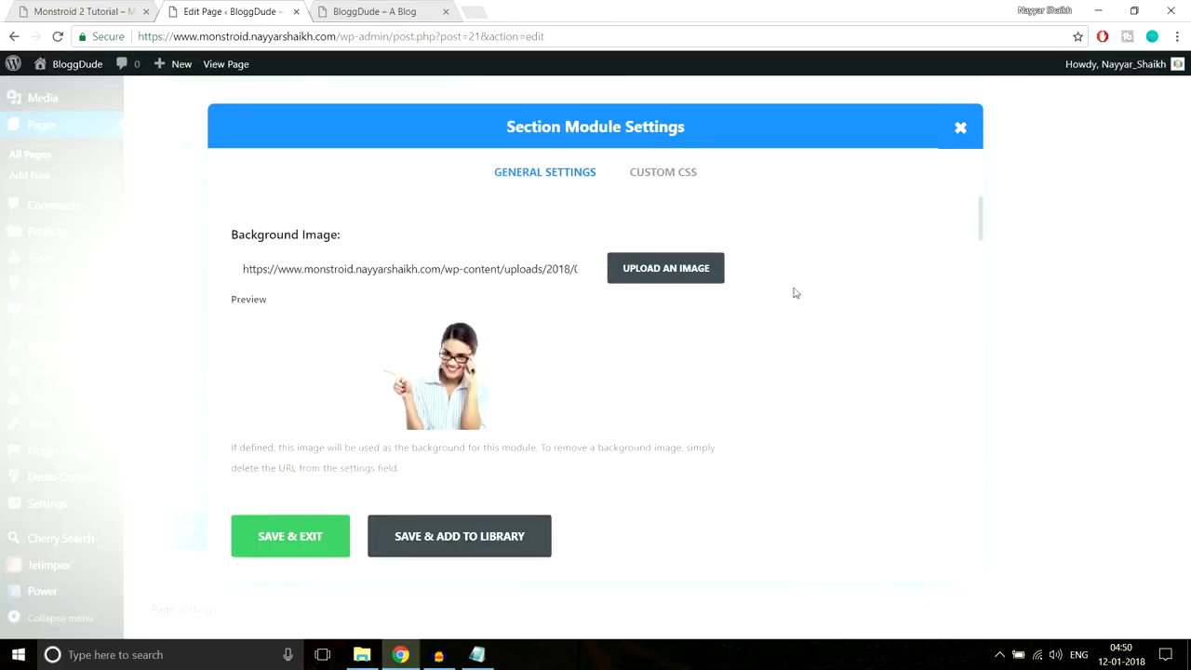
- Enter 70px Custom Padding Top for the section, matching the reference page's spacing
{"action": "scroll", "coordinate": [763, 338], "scroll_direction": "down", "scroll_amount": 10}
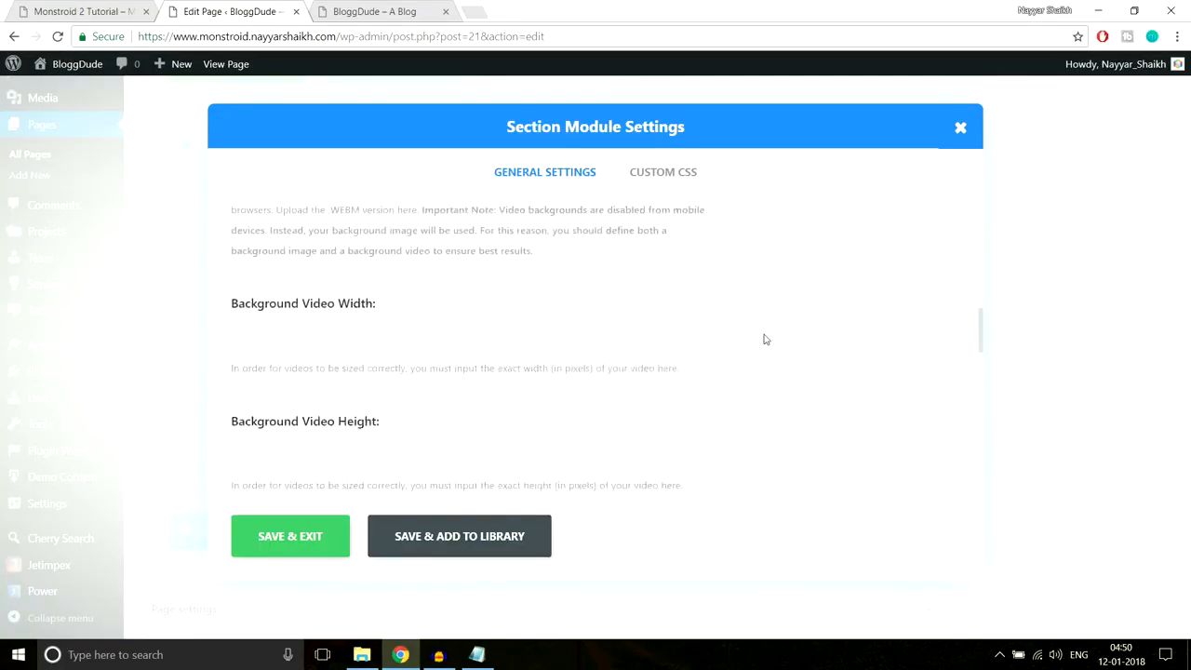
{"action": "scroll", "coordinate": [763, 338], "scroll_direction": "down", "scroll_amount": 6}
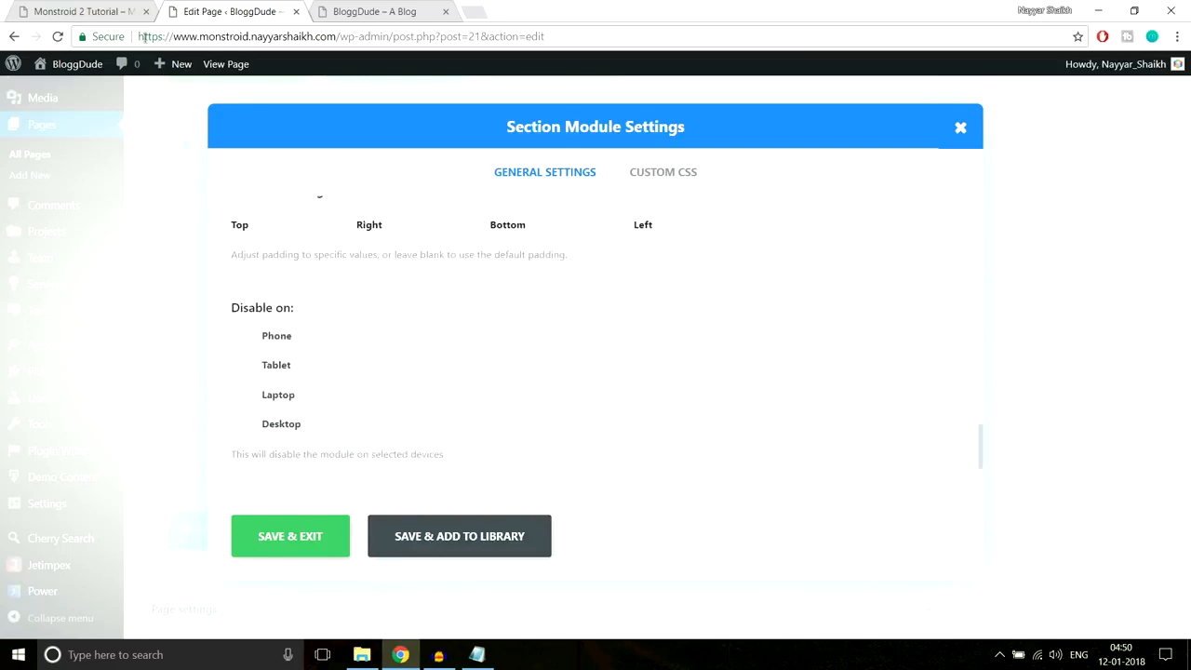
{"action": "left_click", "coordinate": [93, 11]}
{"action": "scroll", "coordinate": [558, 310], "scroll_direction": "down", "scroll_amount": 4}
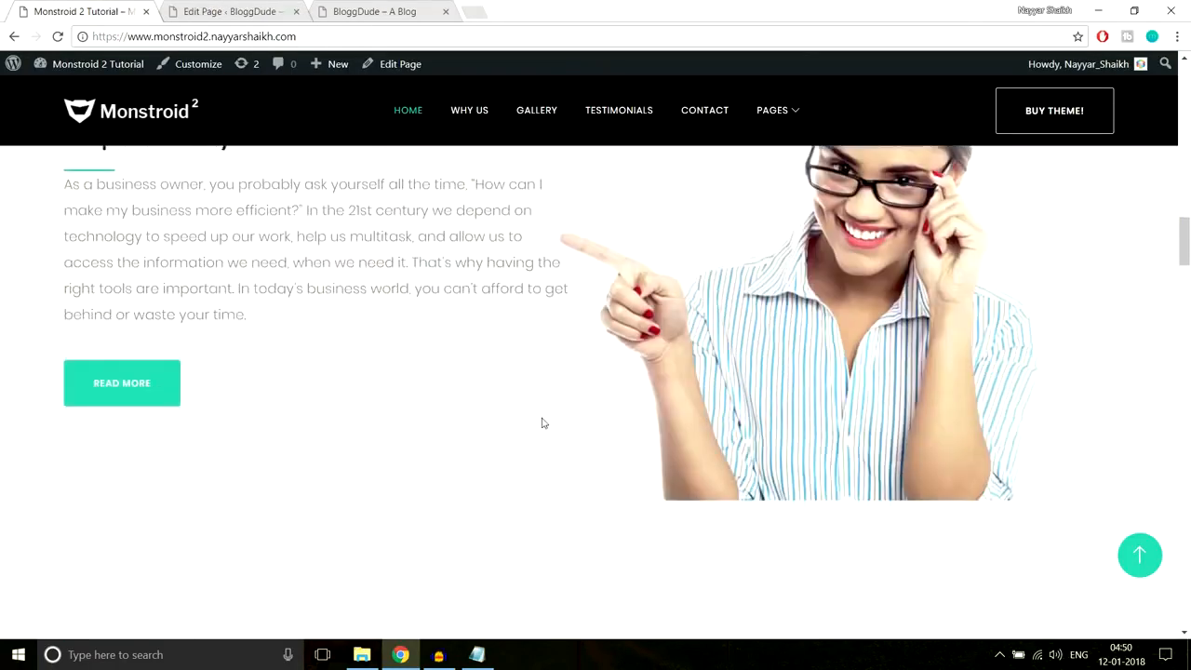
{"action": "scroll", "coordinate": [255, 388], "scroll_direction": "up", "scroll_amount": 5}
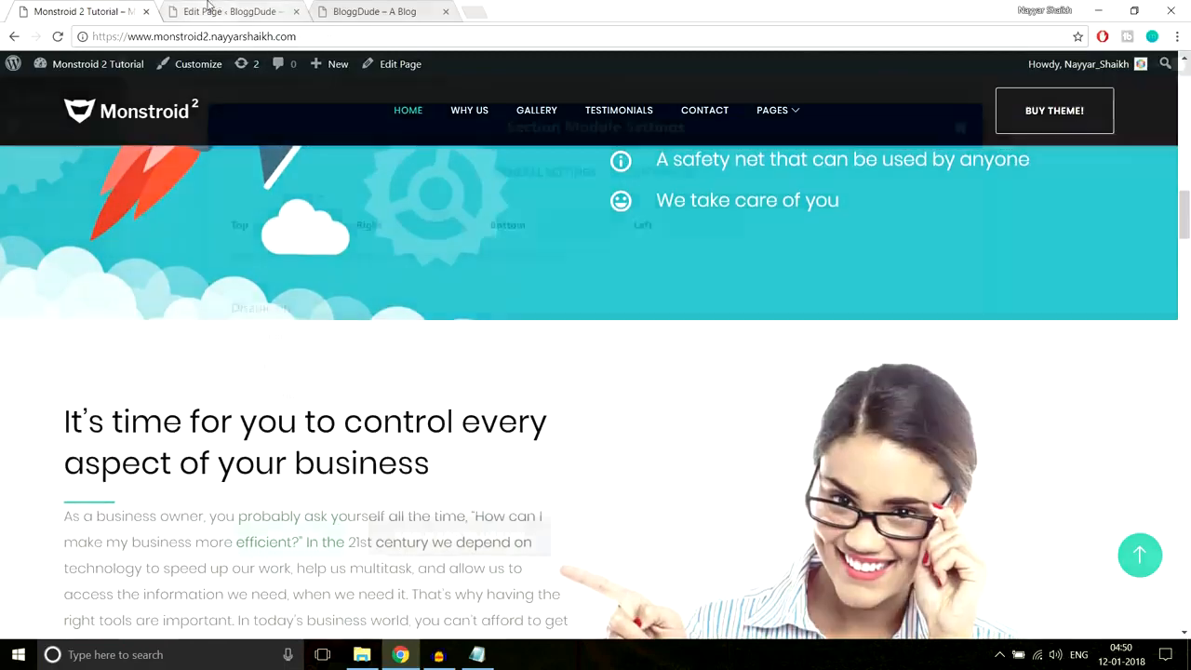
{"action": "left_click", "coordinate": [215, 9]}
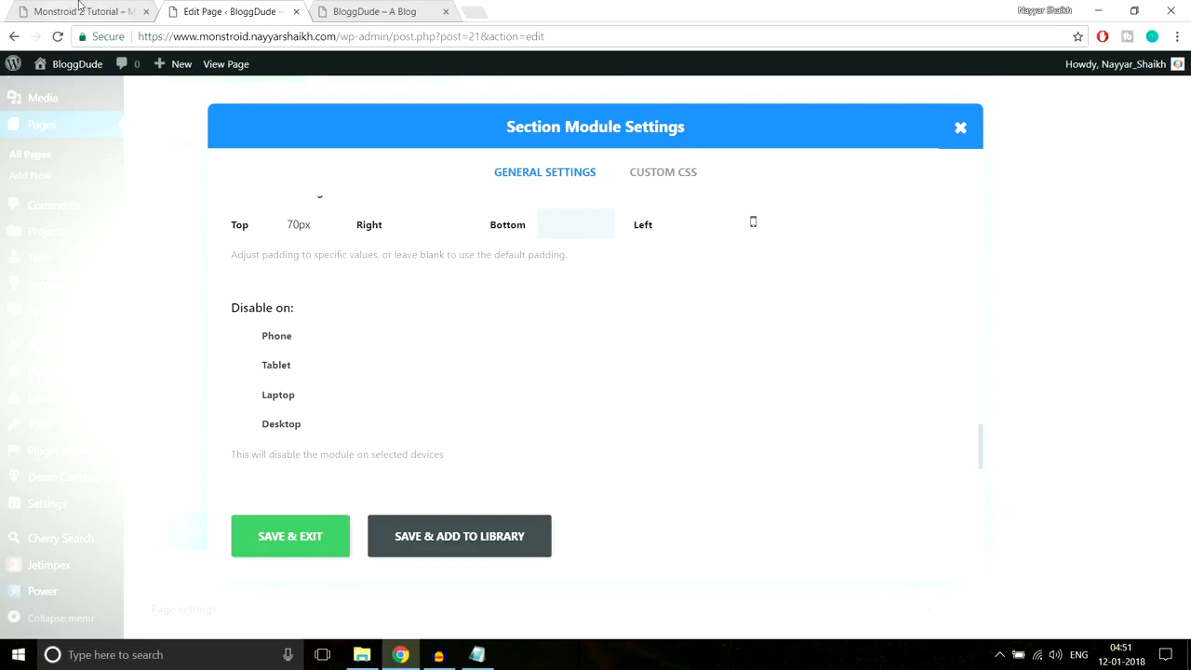
{"action": "left_click", "coordinate": [80, 7]}
{"action": "scroll", "coordinate": [726, 444], "scroll_direction": "down", "scroll_amount": 4}
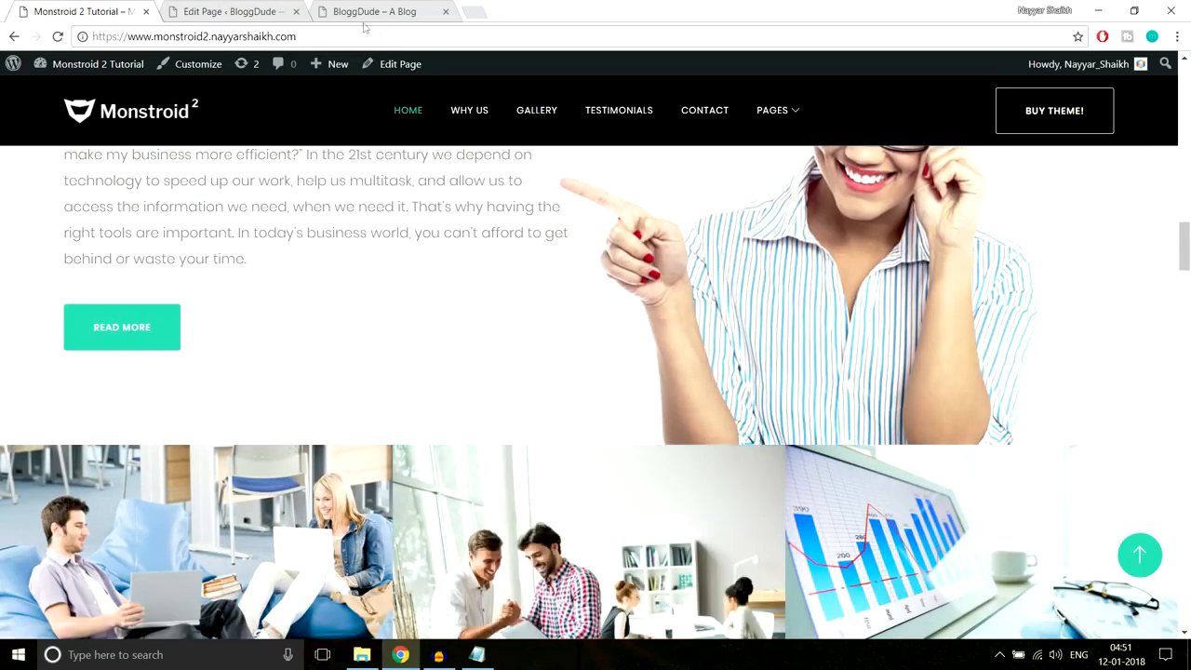
- Save the section settings and update the page
{"action": "left_click", "coordinate": [252, 8]}
{"action": "left_click", "coordinate": [317, 536]}
{"action": "scroll", "coordinate": [1047, 446], "scroll_direction": "up", "scroll_amount": 8}
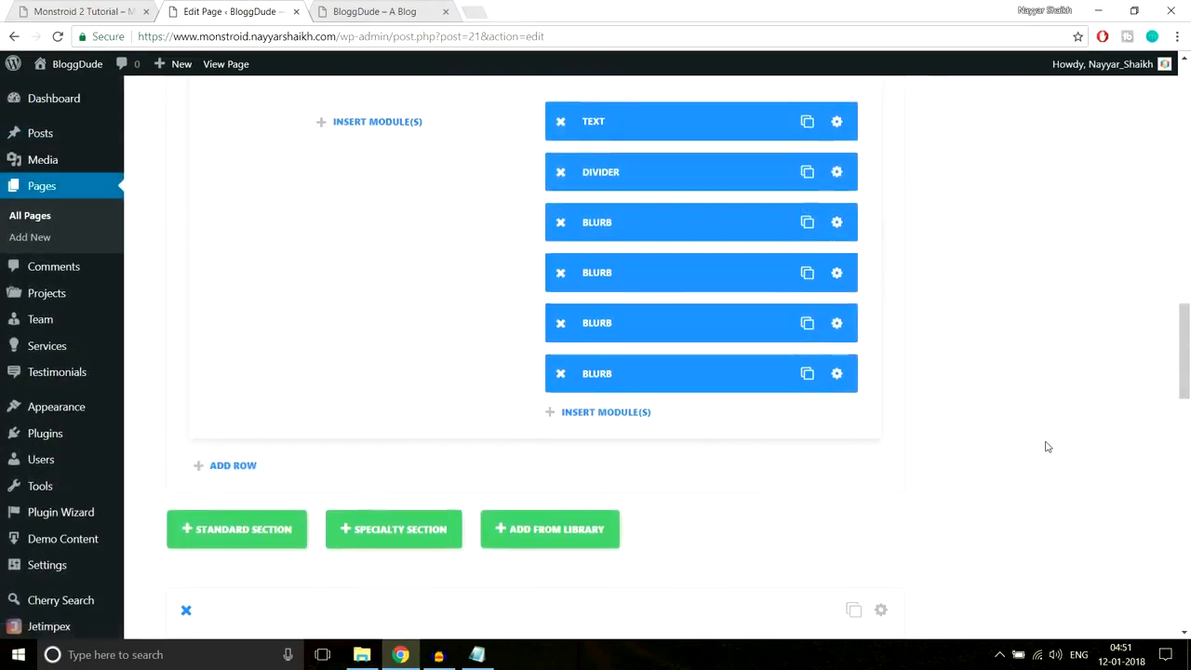
{"action": "scroll", "coordinate": [1047, 446], "scroll_direction": "down", "scroll_amount": 7}
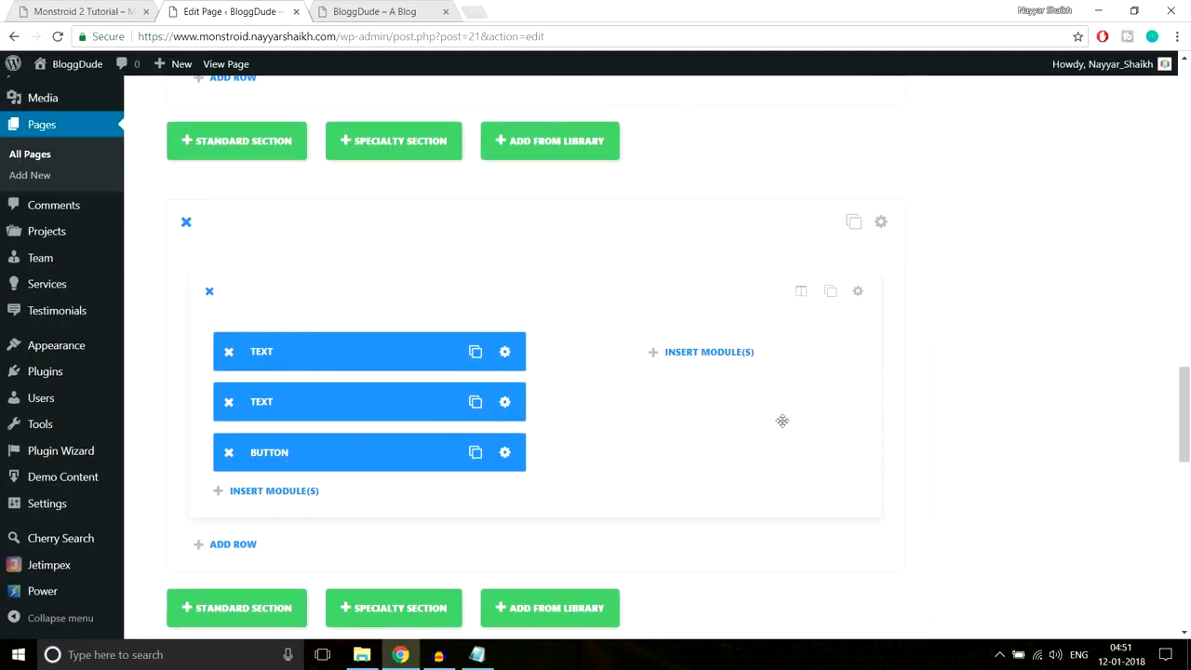
{"action": "scroll", "coordinate": [984, 434], "scroll_direction": "up", "scroll_amount": 5}
{"action": "scroll", "coordinate": [983, 433], "scroll_direction": "up", "scroll_amount": 15}
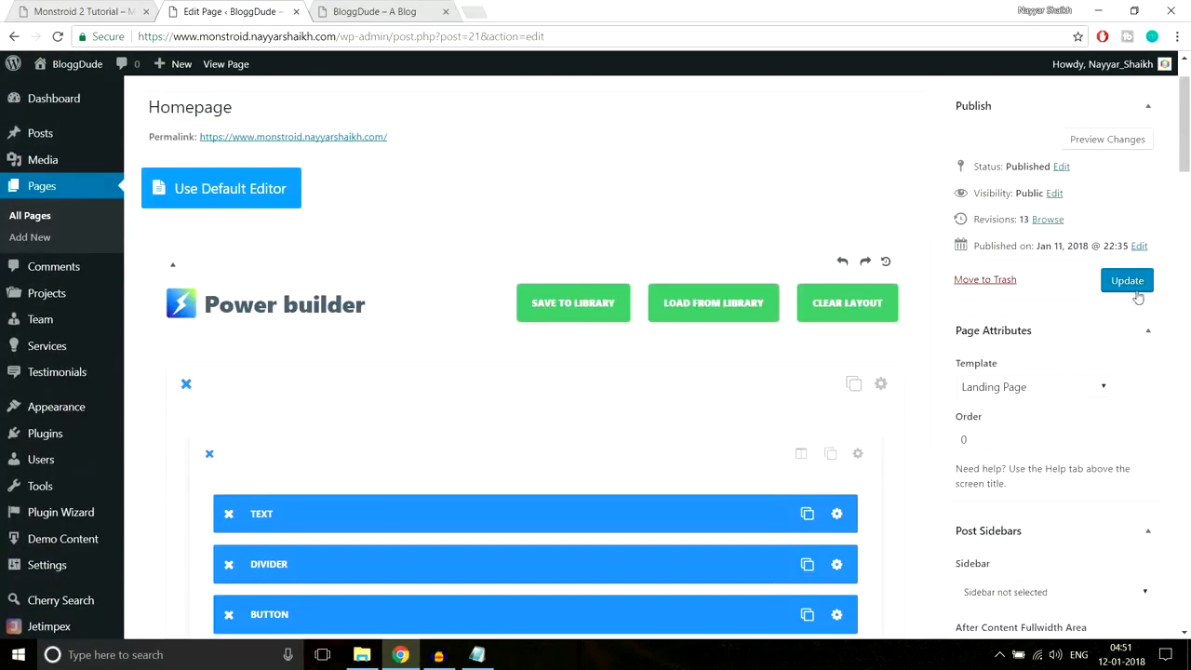
{"action": "left_click", "coordinate": [1135, 283]}
- Reload the live BloggDude site to view the woman-image section, then return to the editor
{"action": "left_click", "coordinate": [381, 11]}
{"action": "left_click", "coordinate": [424, 36]}
{"action": "key", "text": "Return"}
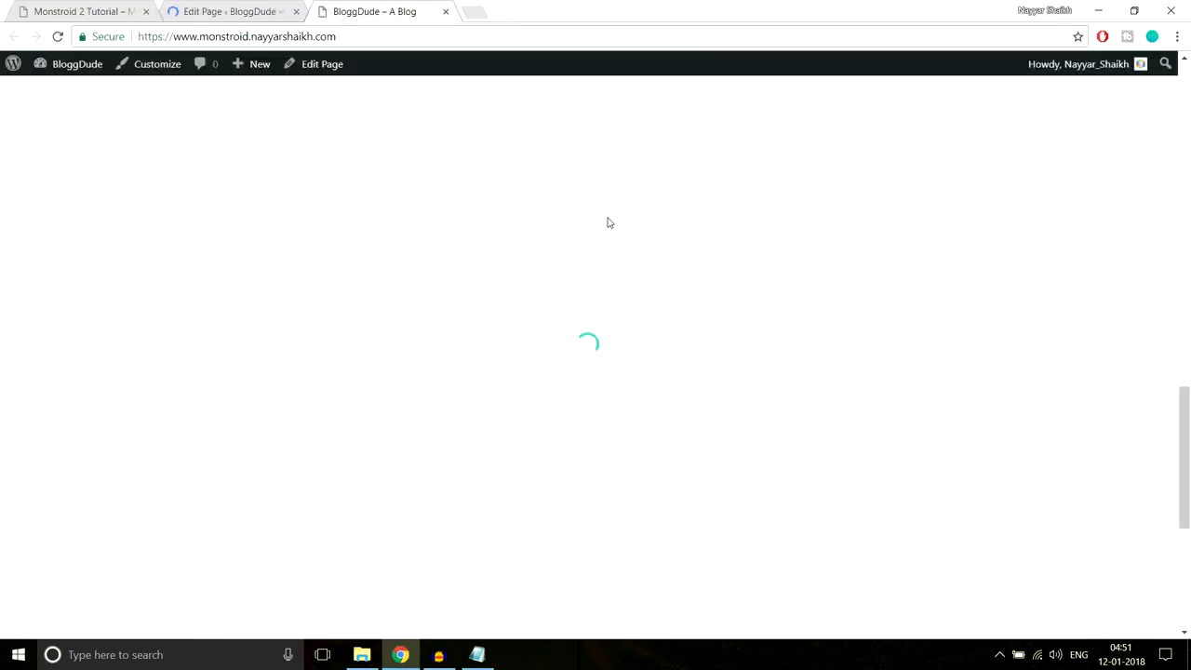
{"action": "scroll", "coordinate": [608, 222], "scroll_direction": "down", "scroll_amount": 1}
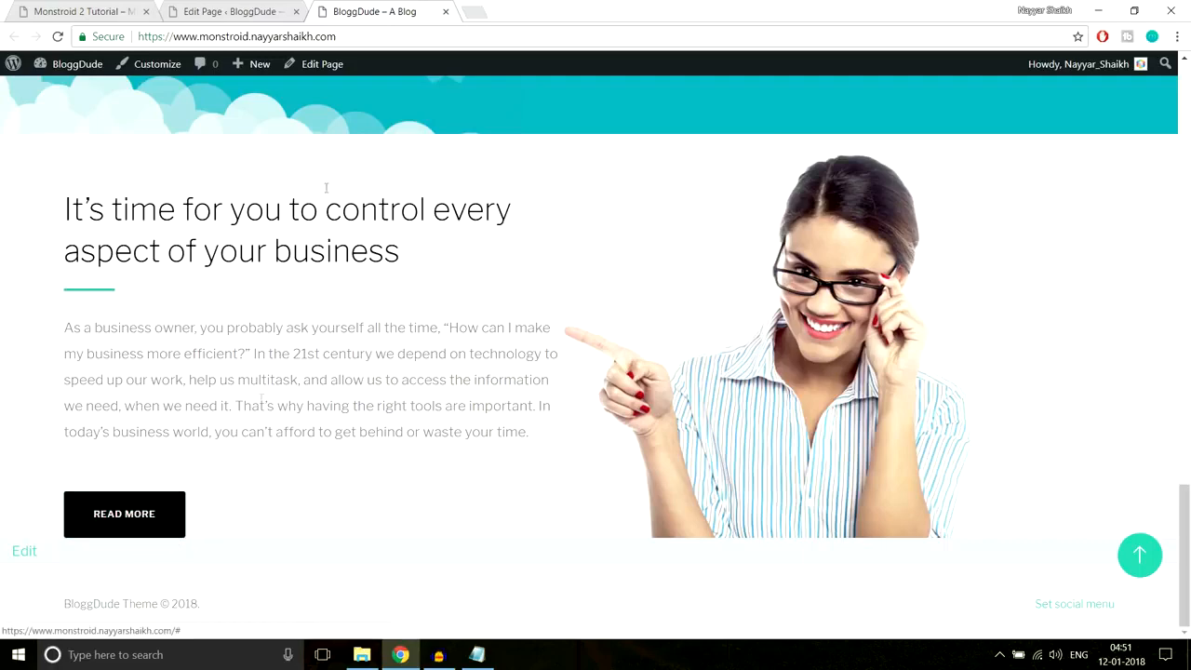
{"action": "left_click", "coordinate": [233, 11]}
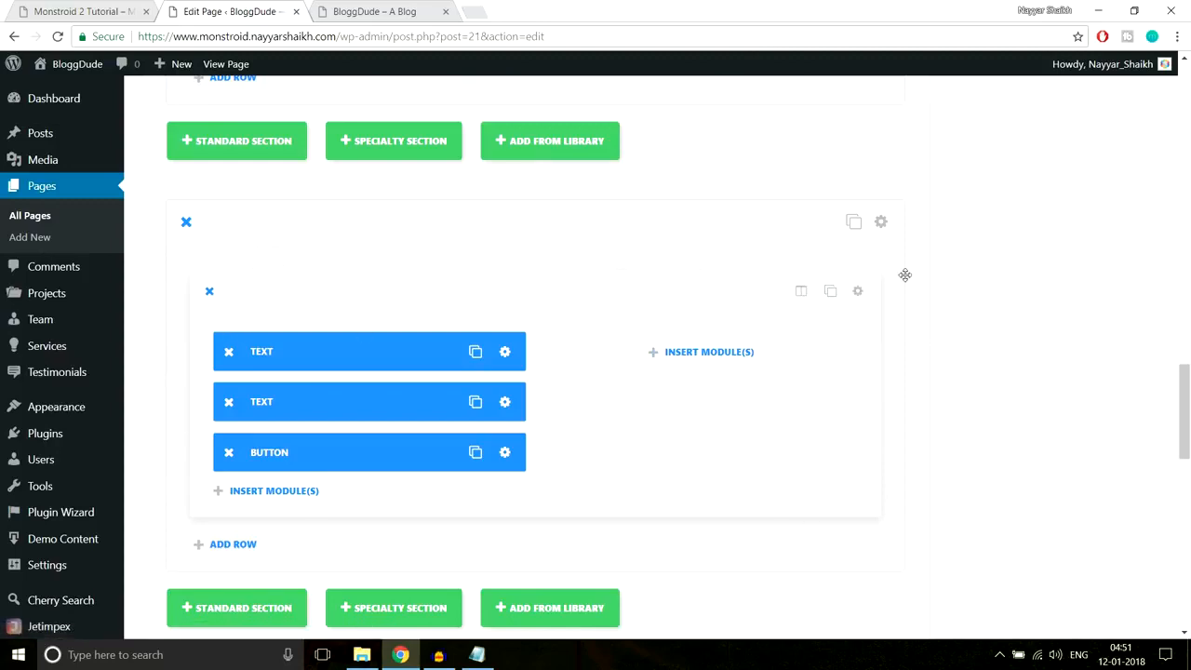
- Set the row's Custom Padding Bottom to 60px and save the row settings
{"action": "left_click", "coordinate": [858, 292]}
{"action": "scroll", "coordinate": [734, 339], "scroll_direction": "down", "scroll_amount": 5}
{"action": "scroll", "coordinate": [734, 352], "scroll_direction": "up", "scroll_amount": 3}
{"action": "scroll", "coordinate": [734, 350], "scroll_direction": "down", "scroll_amount": 2}
{"action": "scroll", "coordinate": [623, 310], "scroll_direction": "up", "scroll_amount": 1}
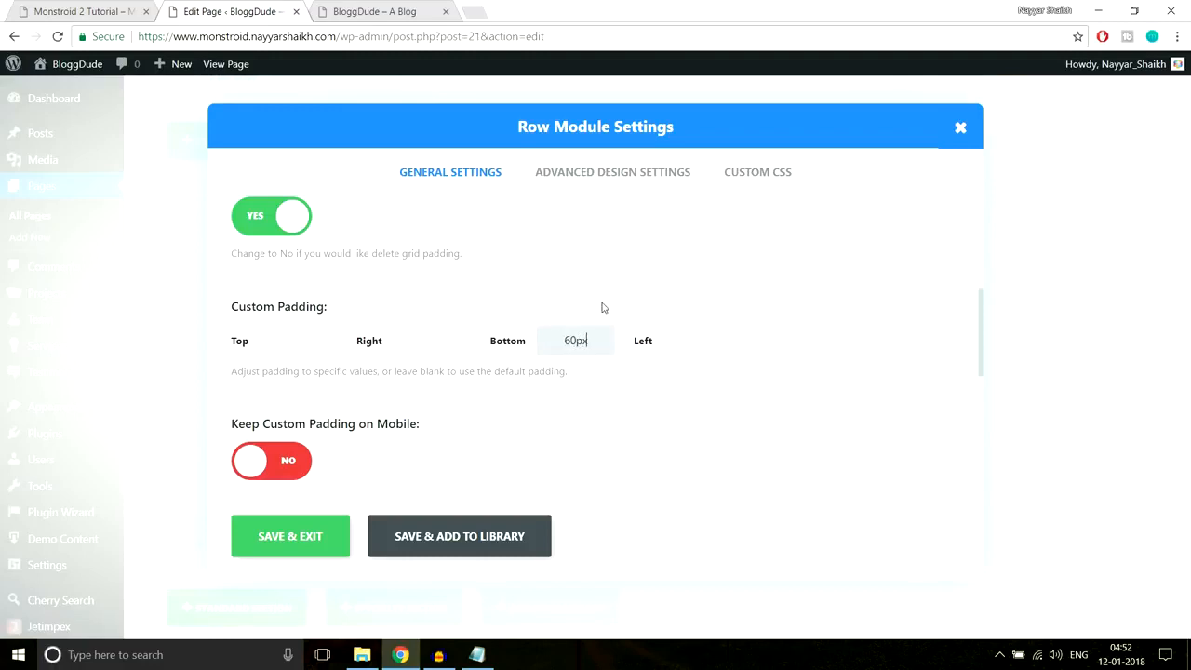
{"action": "left_click", "coordinate": [281, 540]}
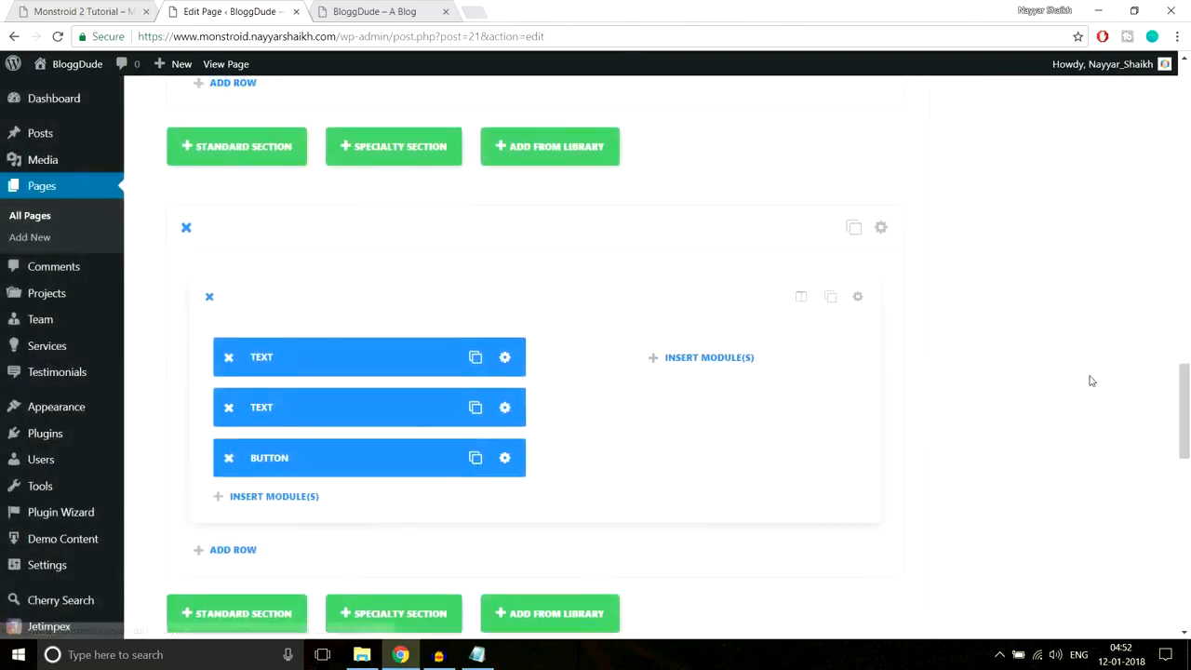
- Update the page to publish the new 60px bottom padding
{"action": "scroll", "coordinate": [1088, 380], "scroll_direction": "down", "scroll_amount": 4}
{"action": "scroll", "coordinate": [1095, 381], "scroll_direction": "up", "scroll_amount": 5}
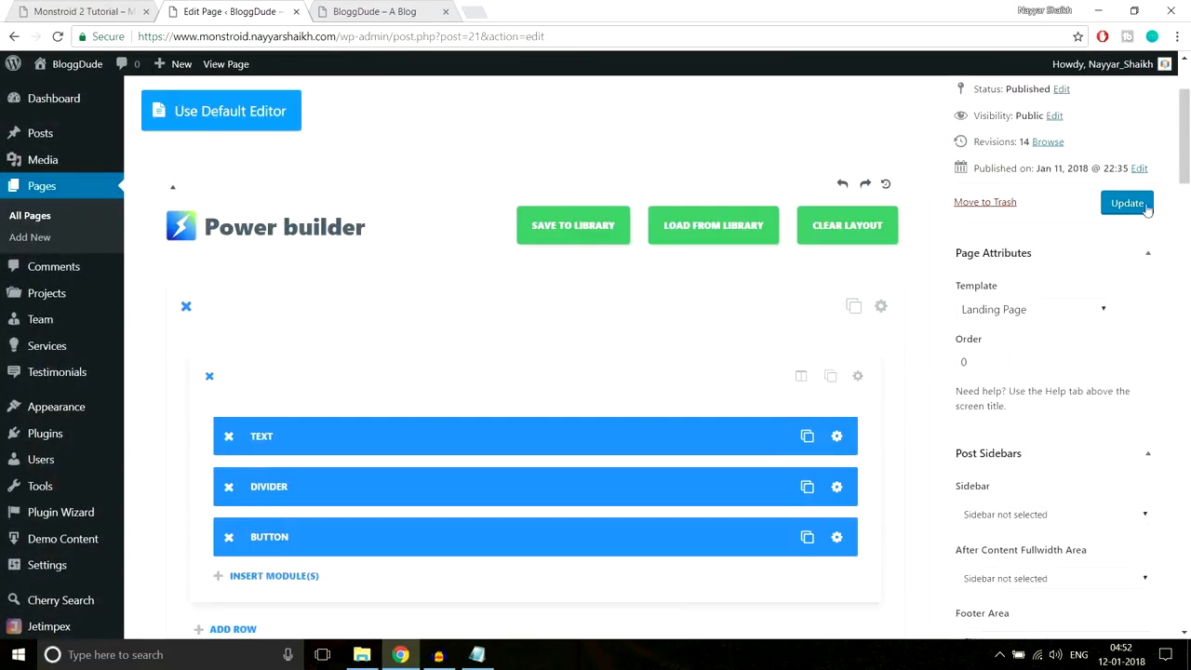
{"action": "left_click", "coordinate": [1127, 203]}
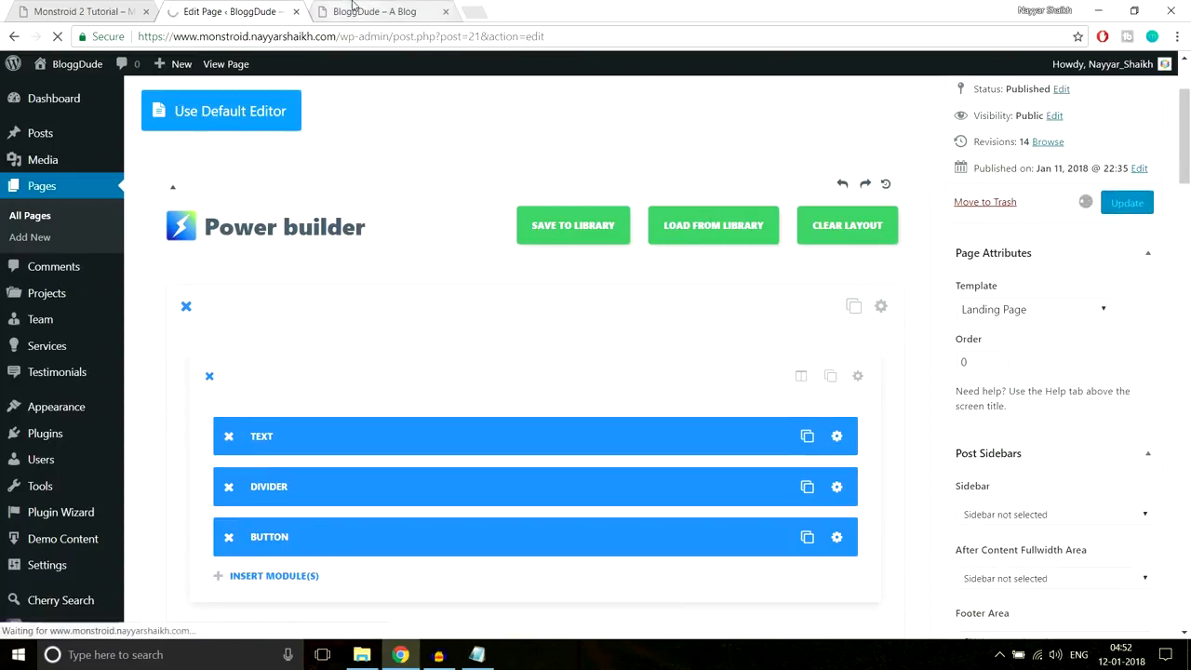
- Reload the live site to check the added space, then compare it with the Monstroid 2 demo
{"action": "left_click", "coordinate": [355, 9]}
{"action": "left_click", "coordinate": [353, 35]}
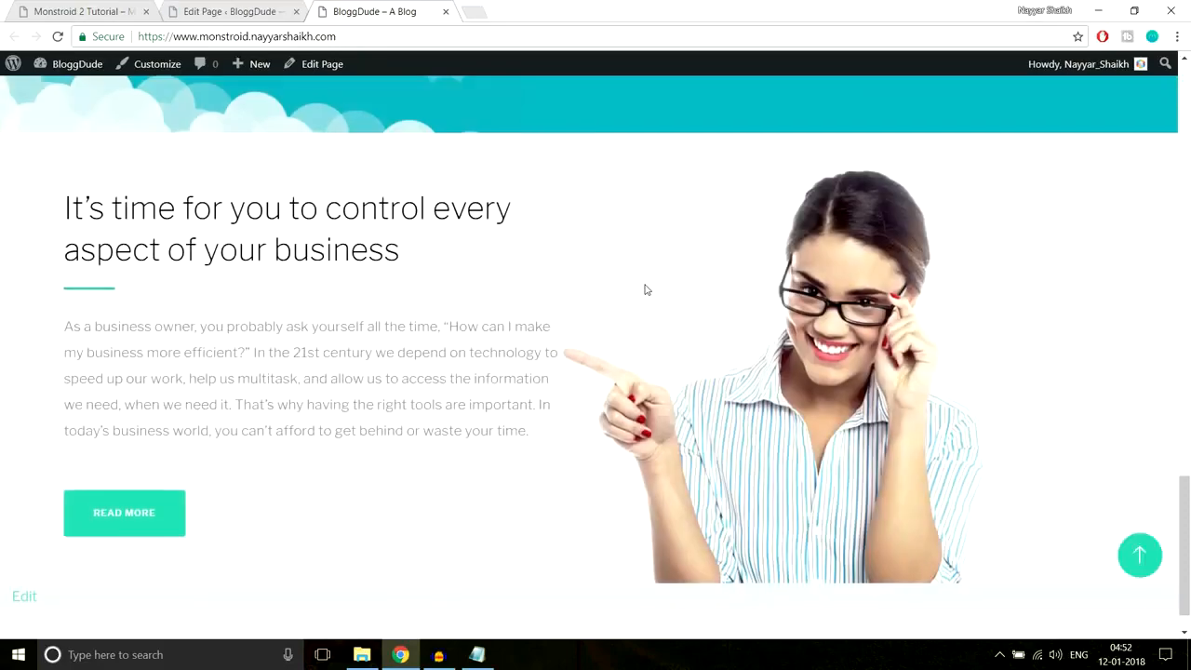
{"action": "scroll", "coordinate": [647, 289], "scroll_direction": "down", "scroll_amount": 2}
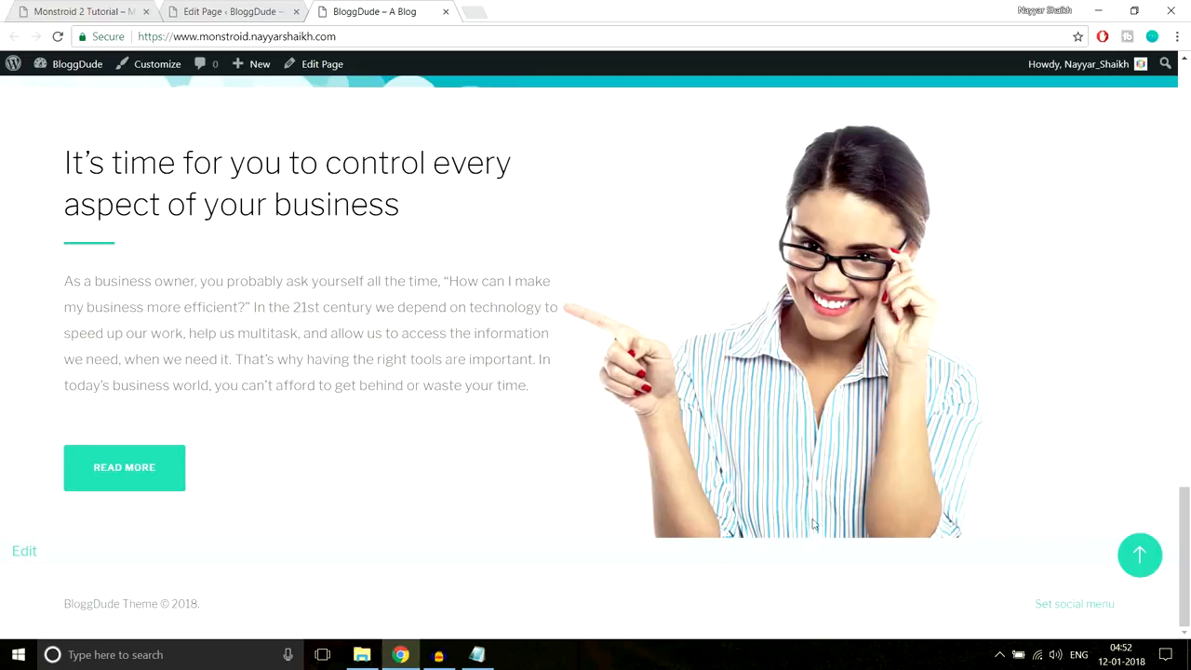
{"action": "scroll", "coordinate": [832, 479], "scroll_direction": "up", "scroll_amount": 3}
{"action": "scroll", "coordinate": [831, 479], "scroll_direction": "down", "scroll_amount": 3}
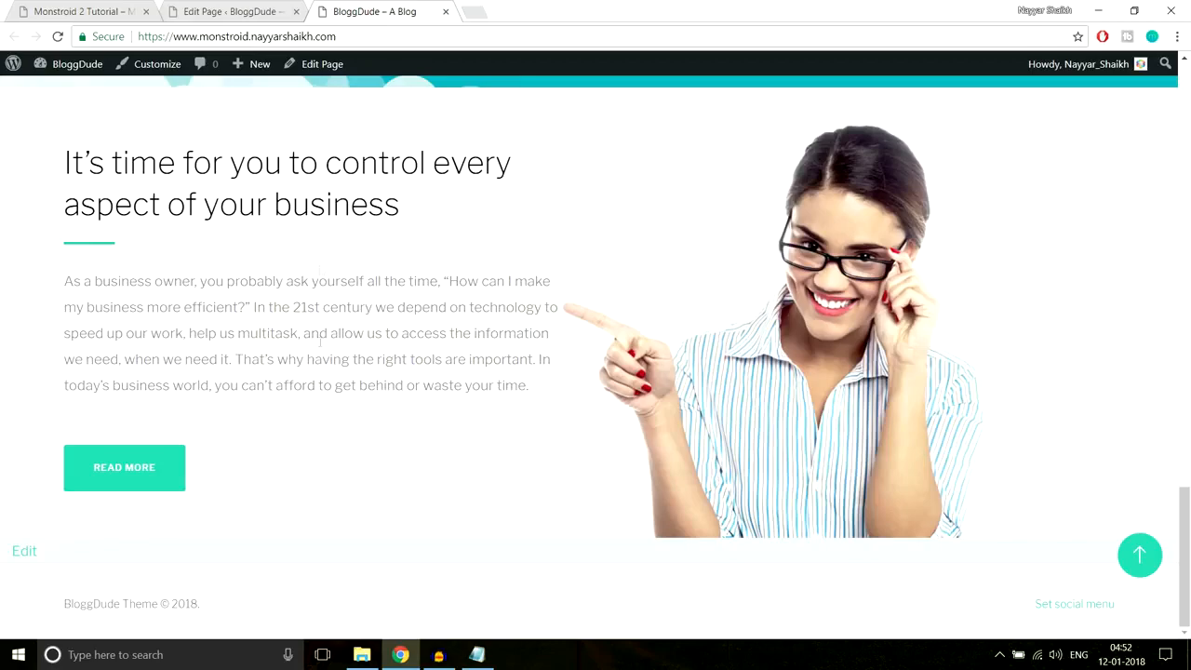
{"action": "left_click", "coordinate": [84, 11]}
{"action": "scroll", "coordinate": [861, 253], "scroll_direction": "down", "scroll_amount": 3}
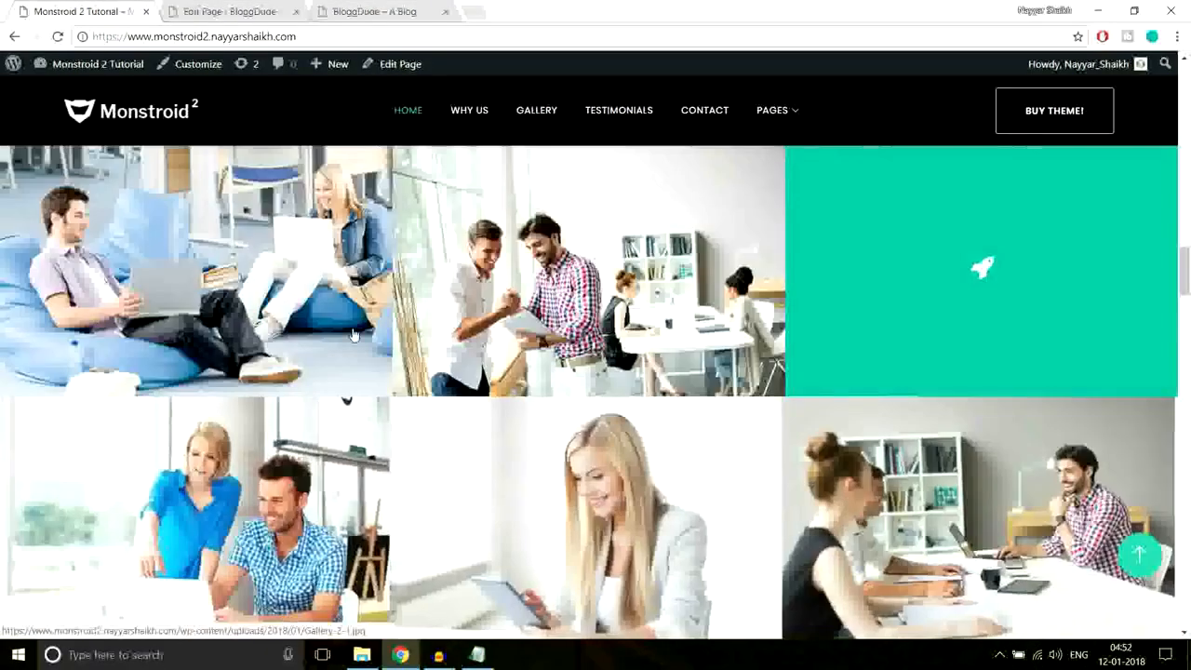
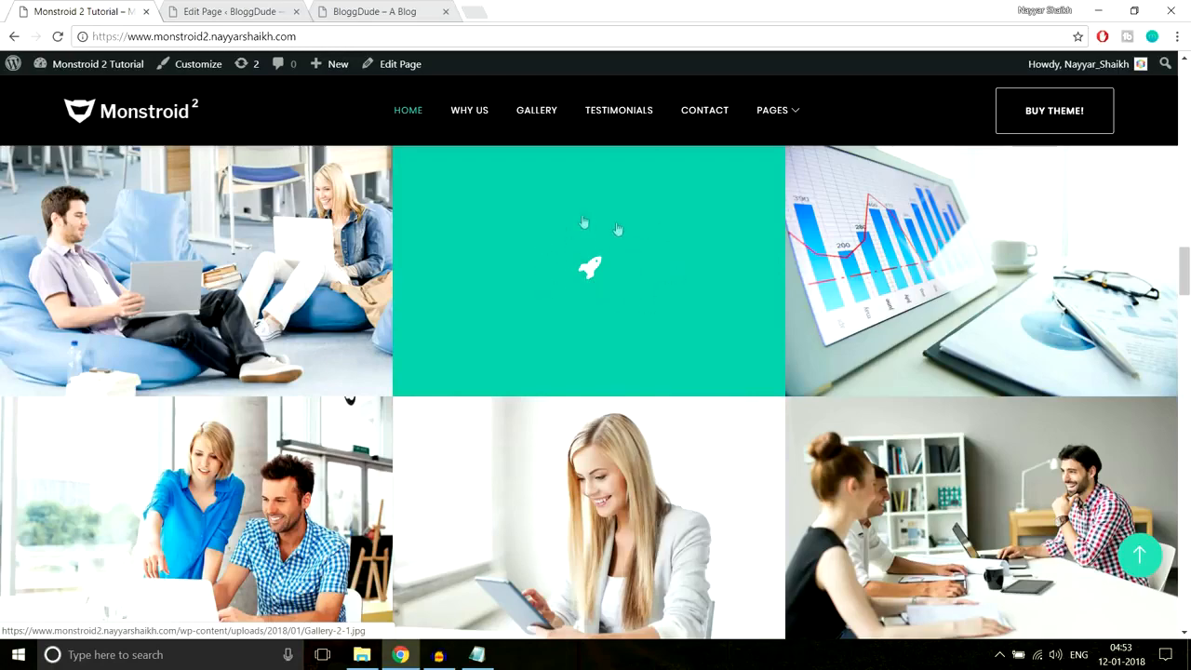
- Add a standard section to the homepage with a 1/3-1/3-1/3 three-column row
{"action": "left_click", "coordinate": [266, 10]}
{"action": "scroll", "coordinate": [747, 391], "scroll_direction": "down", "scroll_amount": 15}
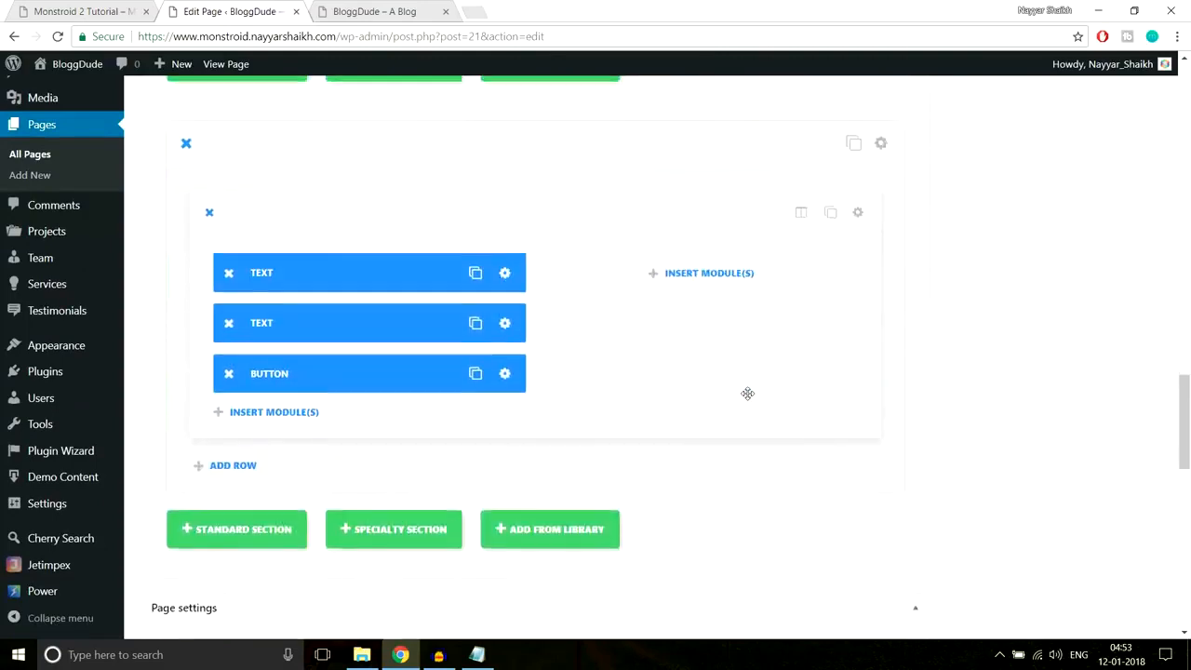
{"action": "scroll", "coordinate": [747, 395], "scroll_direction": "down", "scroll_amount": 5}
{"action": "scroll", "coordinate": [747, 395], "scroll_direction": "up", "scroll_amount": 4}
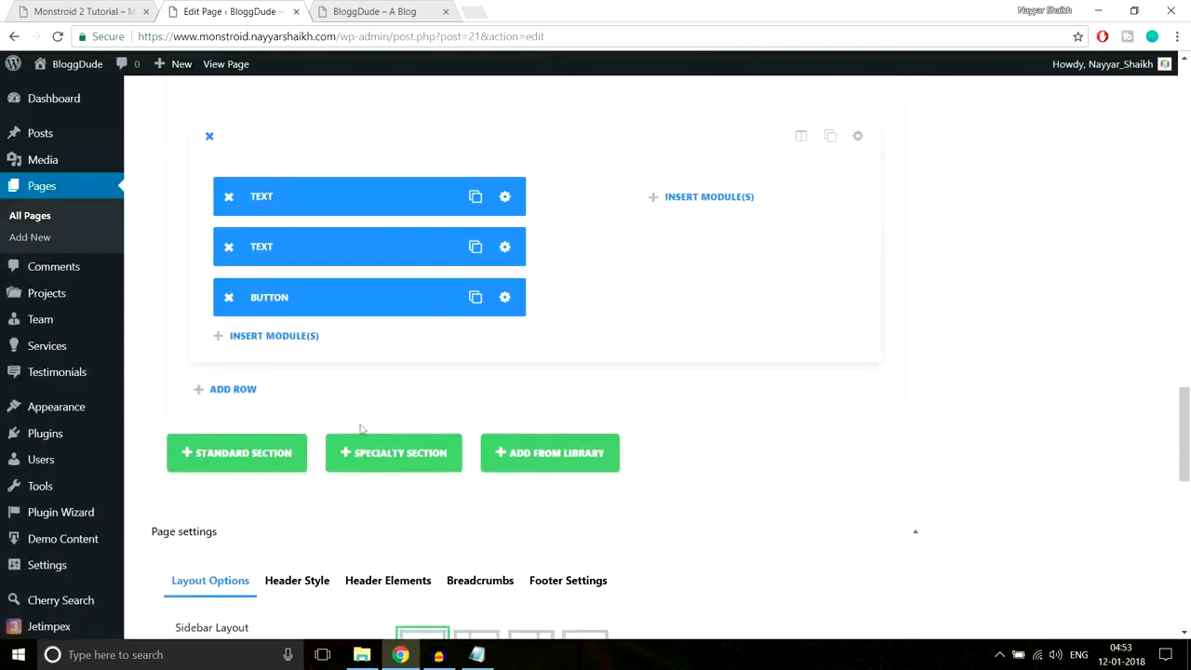
{"action": "left_click", "coordinate": [276, 458]}
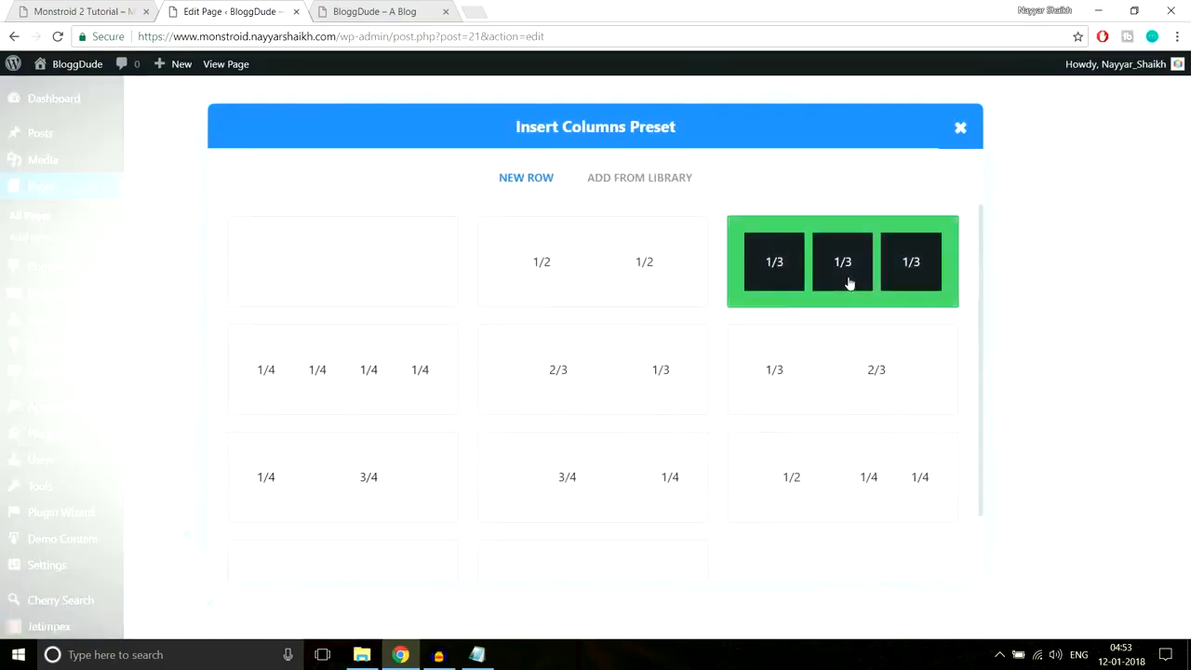
{"action": "left_click", "coordinate": [829, 285]}
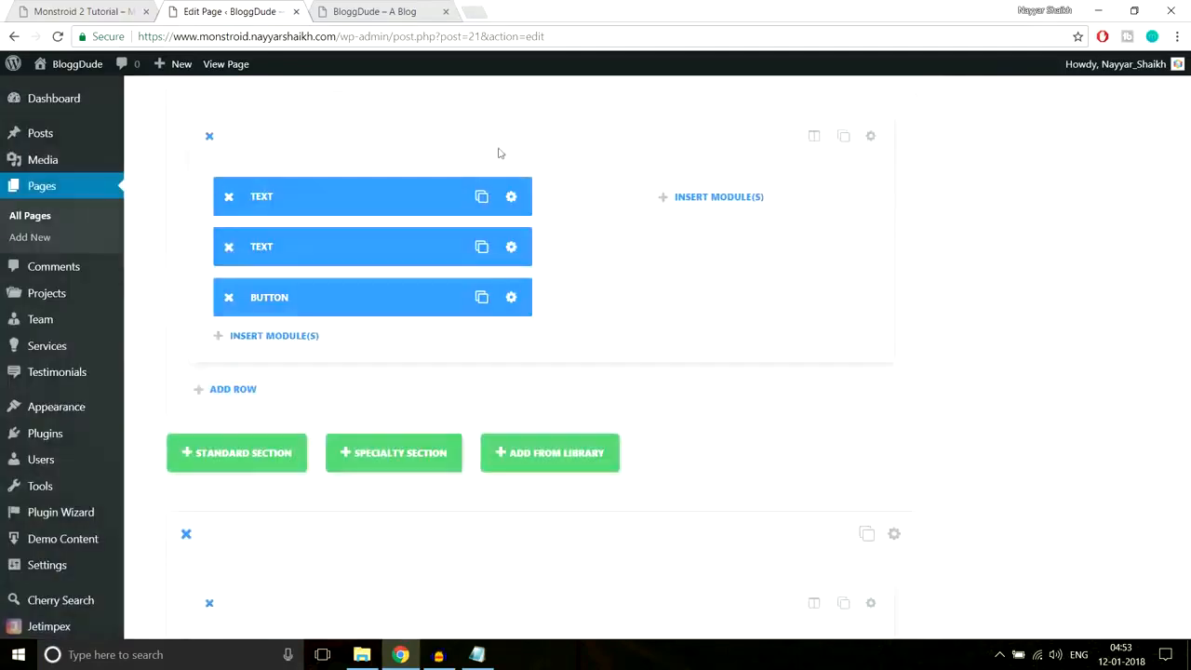
{"action": "left_click", "coordinate": [104, 11]}
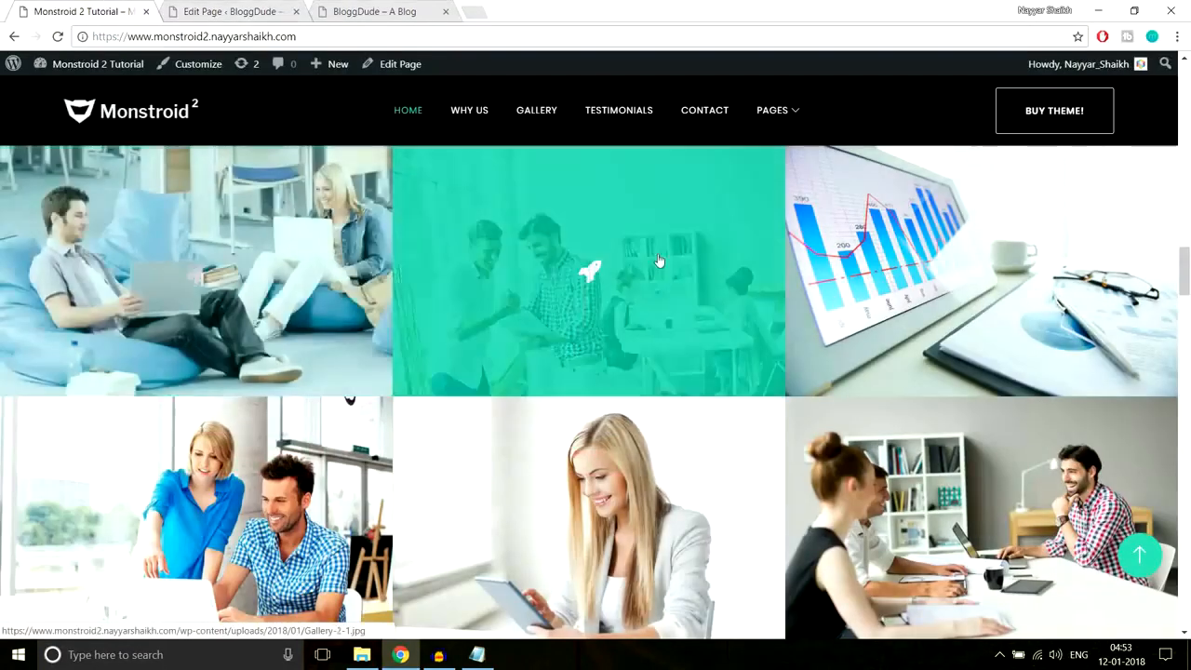
{"action": "left_click", "coordinate": [232, 11]}
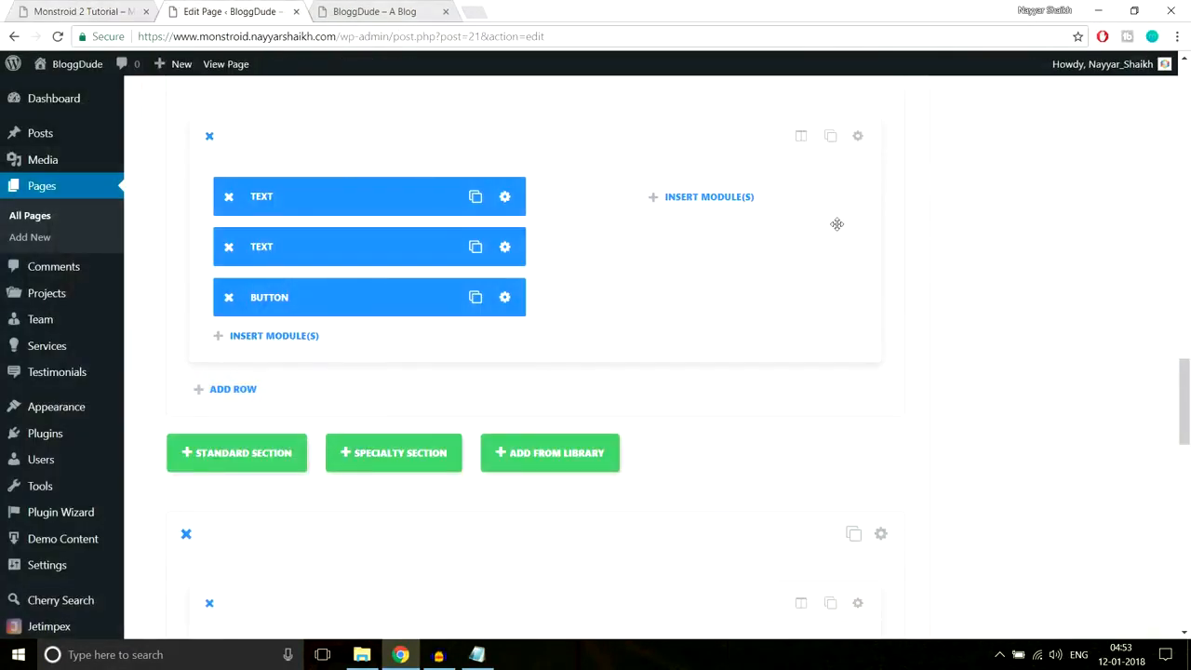
{"action": "scroll", "coordinate": [838, 224], "scroll_direction": "down", "scroll_amount": 4}
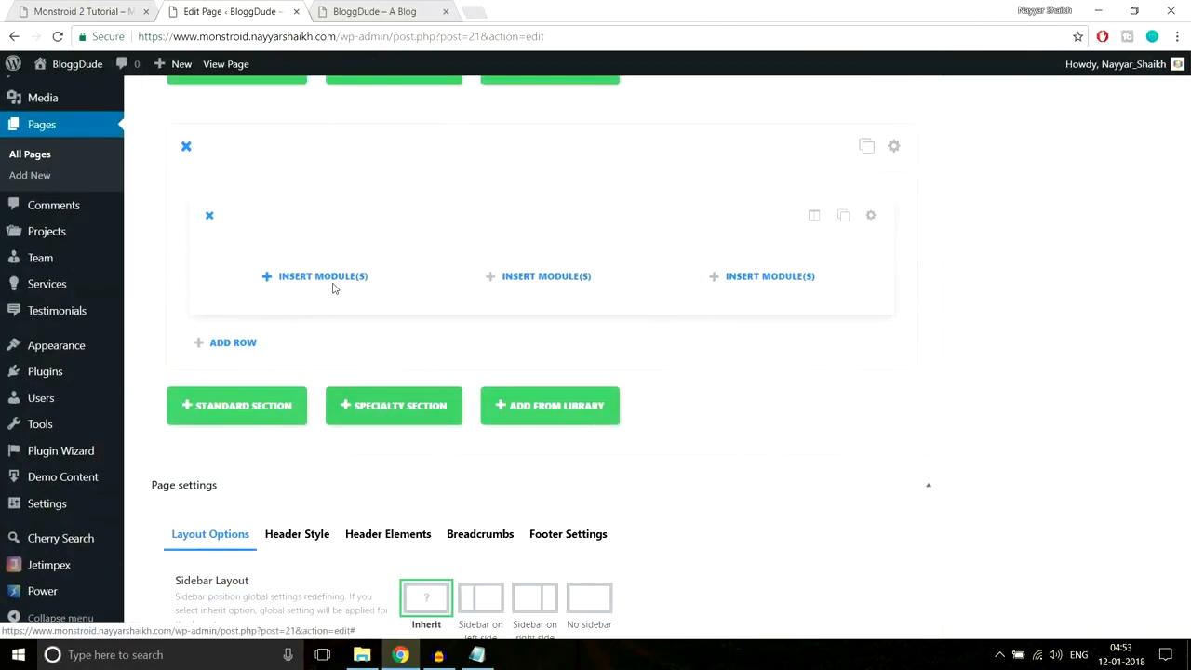
- Insert an Image module into the first column and start a new media upload
{"action": "left_click", "coordinate": [333, 288]}
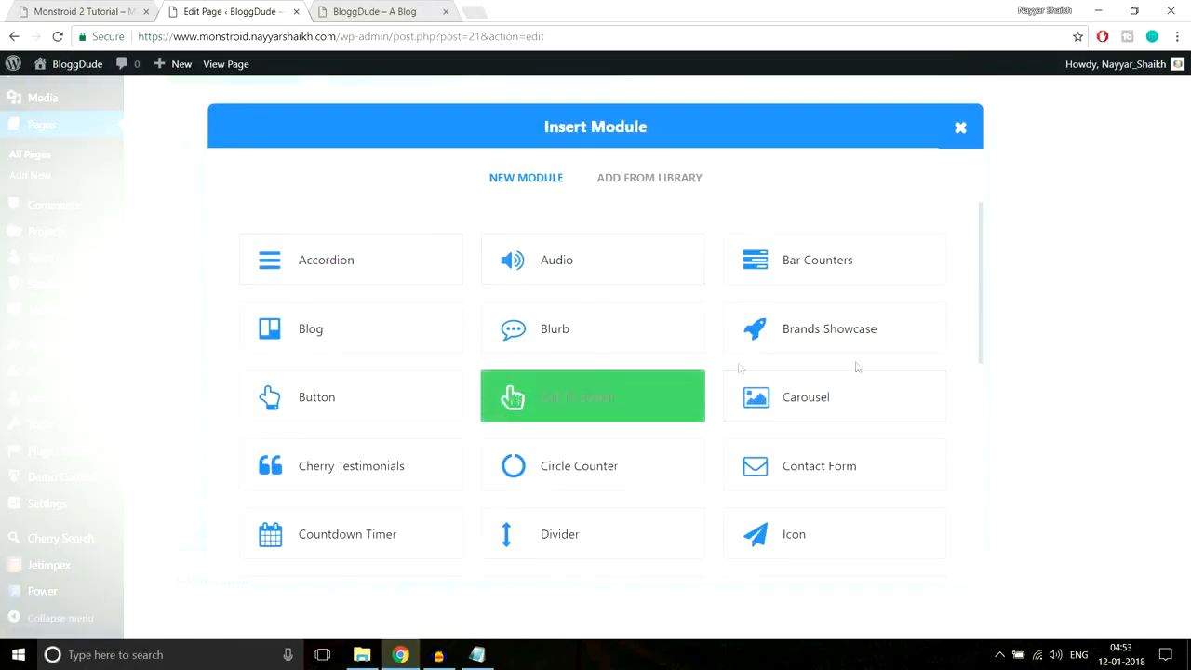
{"action": "scroll", "coordinate": [857, 367], "scroll_direction": "down", "scroll_amount": 3}
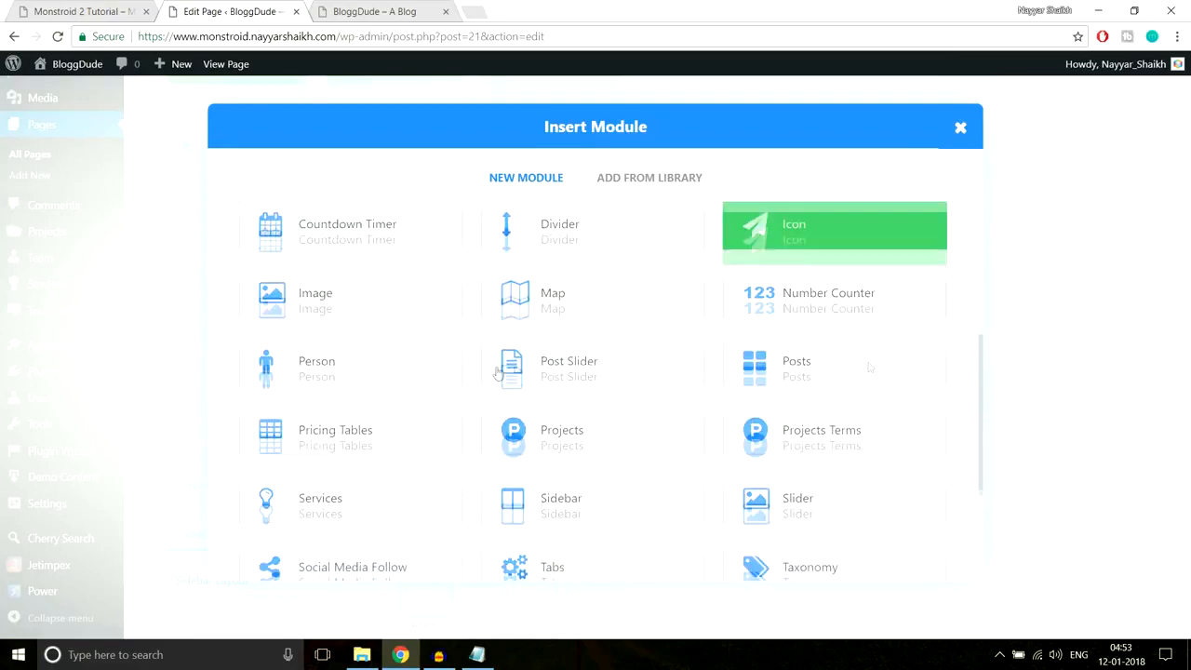
{"action": "left_click", "coordinate": [361, 293]}
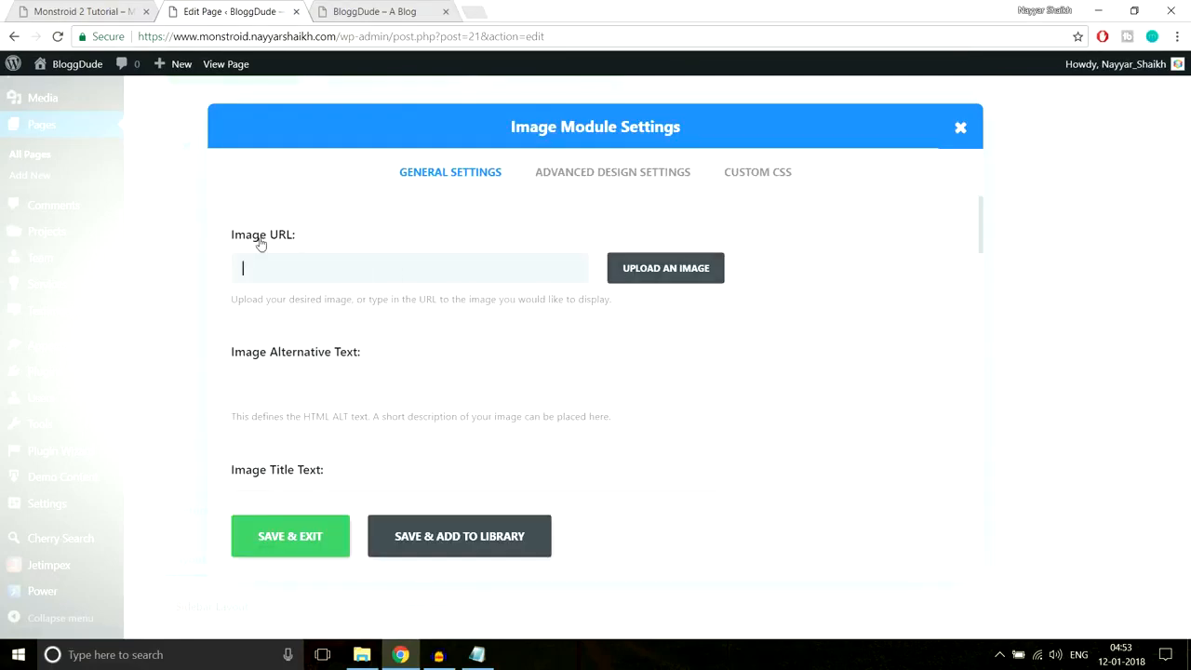
{"action": "left_click", "coordinate": [695, 270]}
{"action": "left_click", "coordinate": [74, 126]}
{"action": "left_click", "coordinate": [595, 352]}
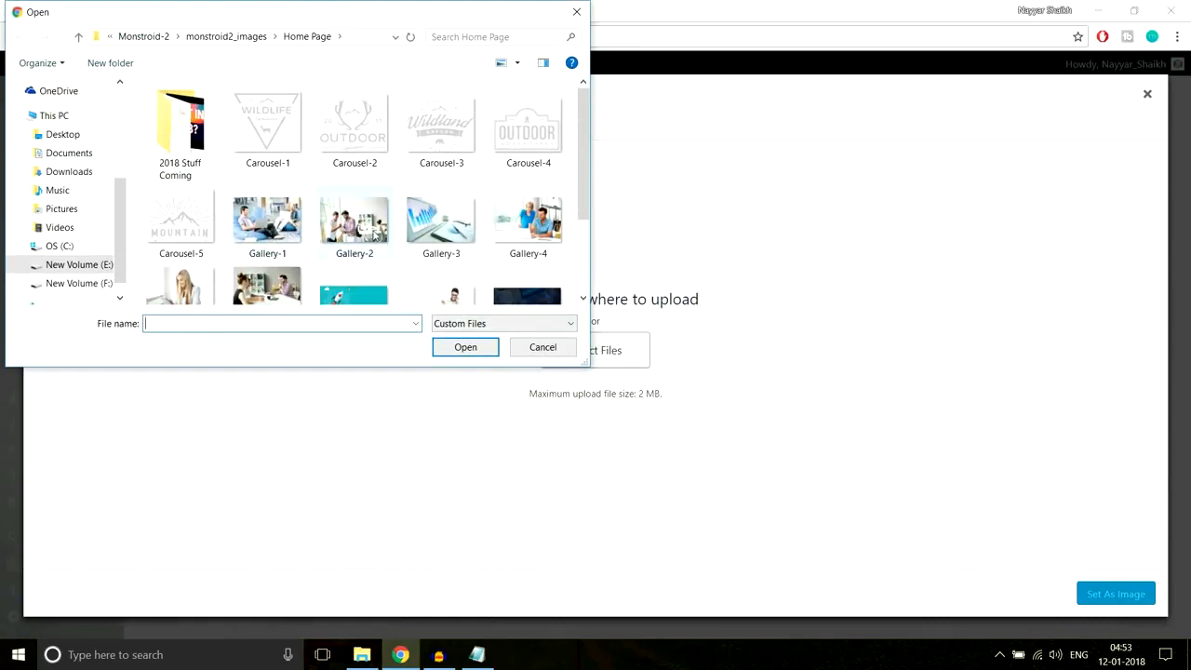
- Upload the six photos Gallery-1 through Gallery-6 to the media library
{"action": "left_click", "coordinate": [270, 228]}
{"action": "scroll", "coordinate": [349, 238], "scroll_direction": "down", "scroll_amount": 1}
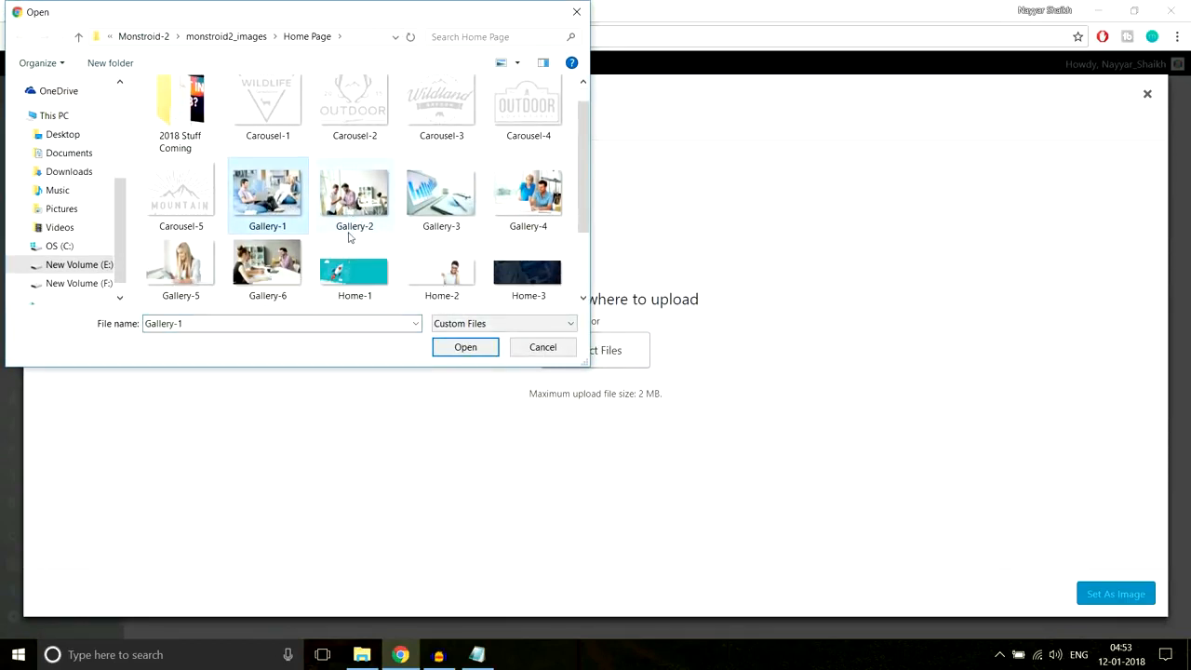
{"action": "left_click", "coordinate": [341, 199], "text": "ctrl"}
{"action": "left_click", "coordinate": [434, 197], "text": "ctrl"}
{"action": "left_click", "coordinate": [543, 193], "text": "ctrl"}
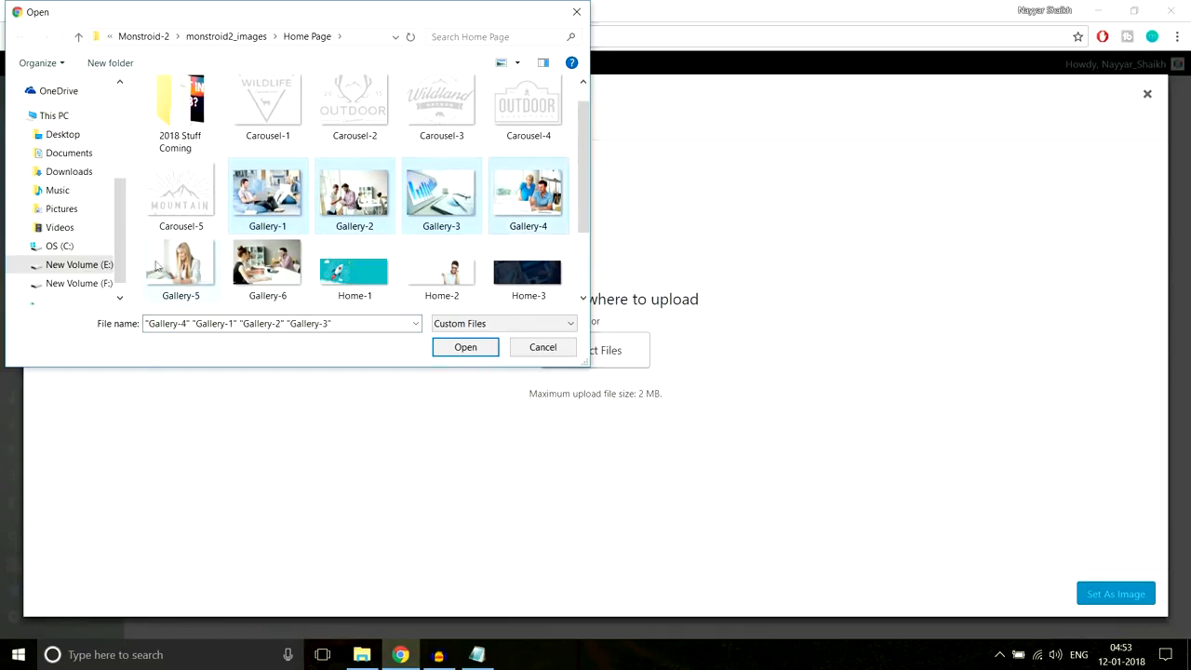
{"action": "left_click", "coordinate": [165, 267], "text": "ctrl"}
{"action": "left_click", "coordinate": [261, 265], "text": "ctrl"}
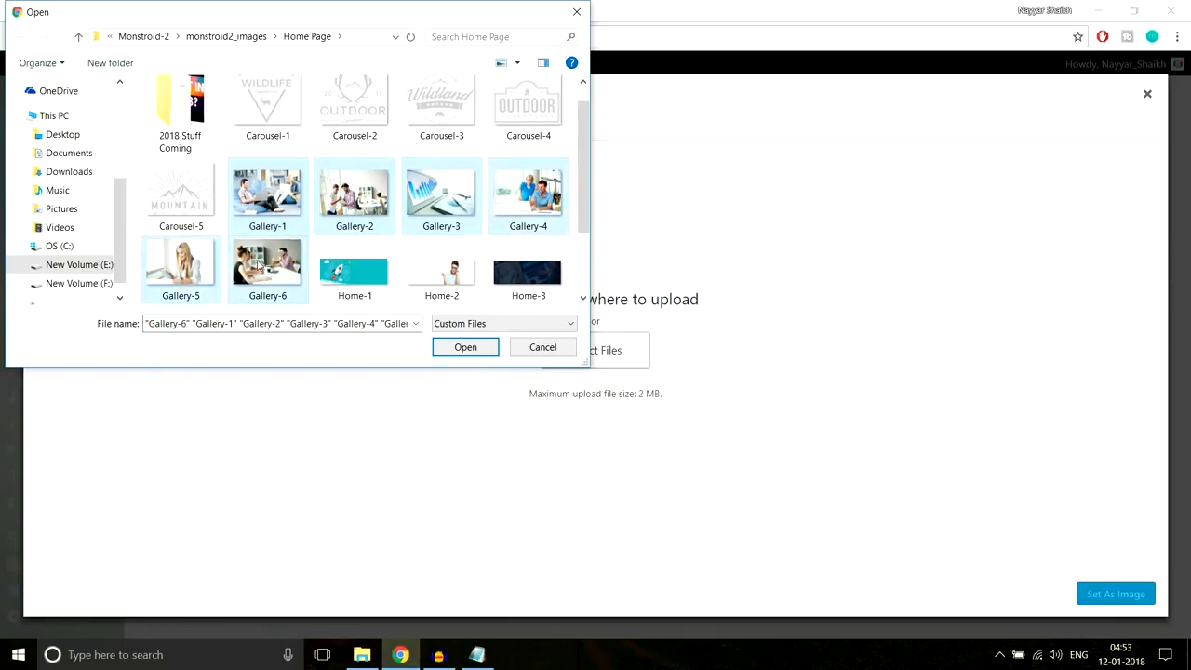
{"action": "left_click", "coordinate": [465, 350]}
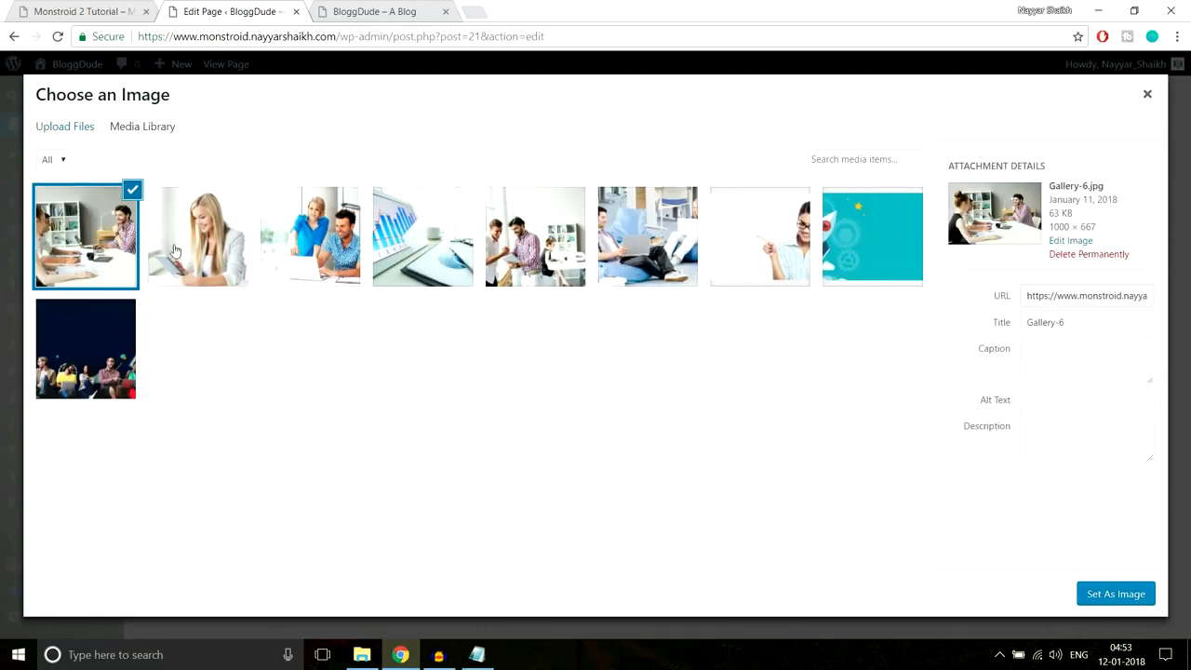
- Set Gallery-1 as the first column's image and save the module
{"action": "left_click", "coordinate": [748, 241]}
{"action": "left_click", "coordinate": [626, 249]}
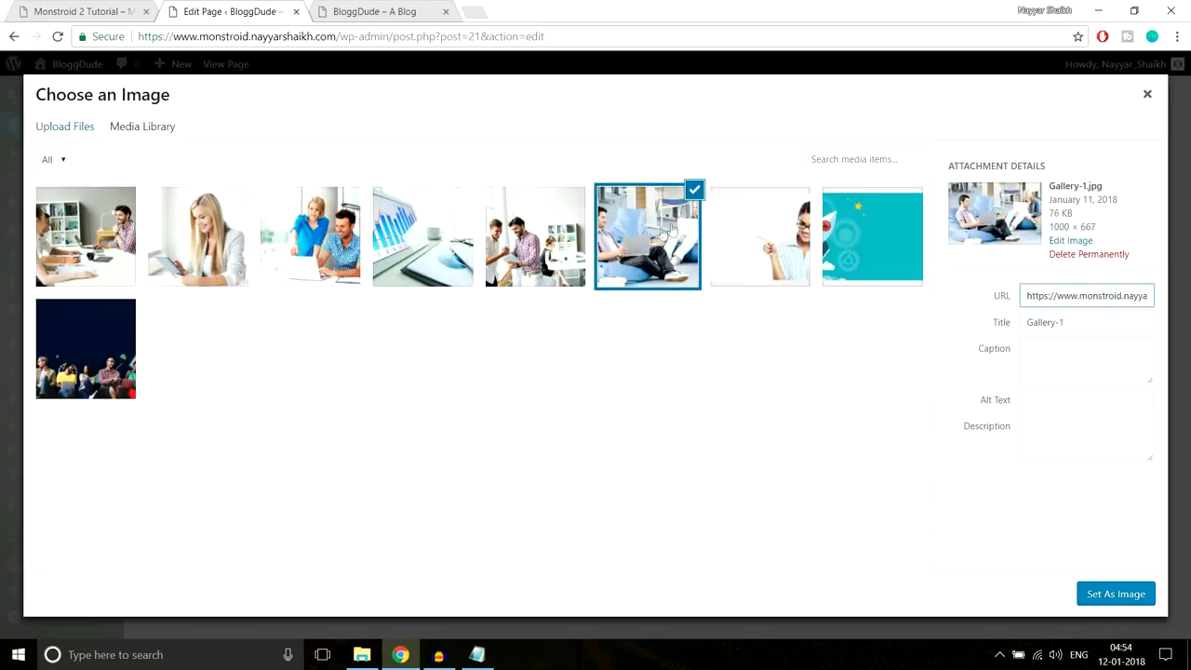
{"action": "left_click", "coordinate": [1087, 592]}
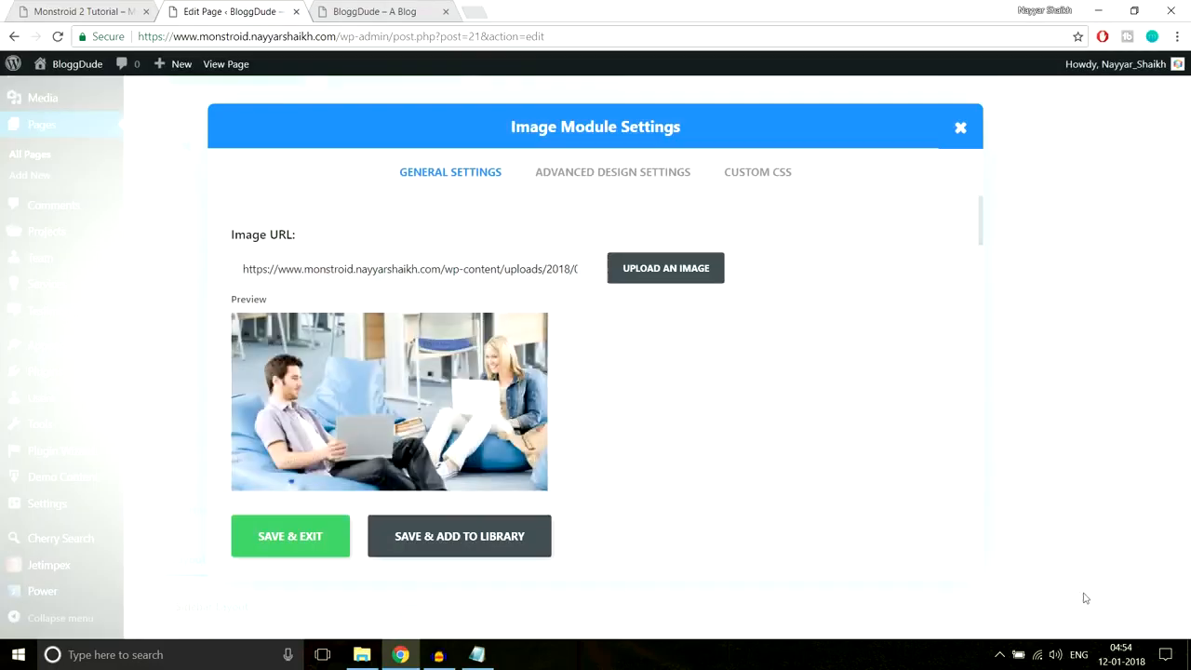
{"action": "scroll", "coordinate": [809, 453], "scroll_direction": "down", "scroll_amount": 7}
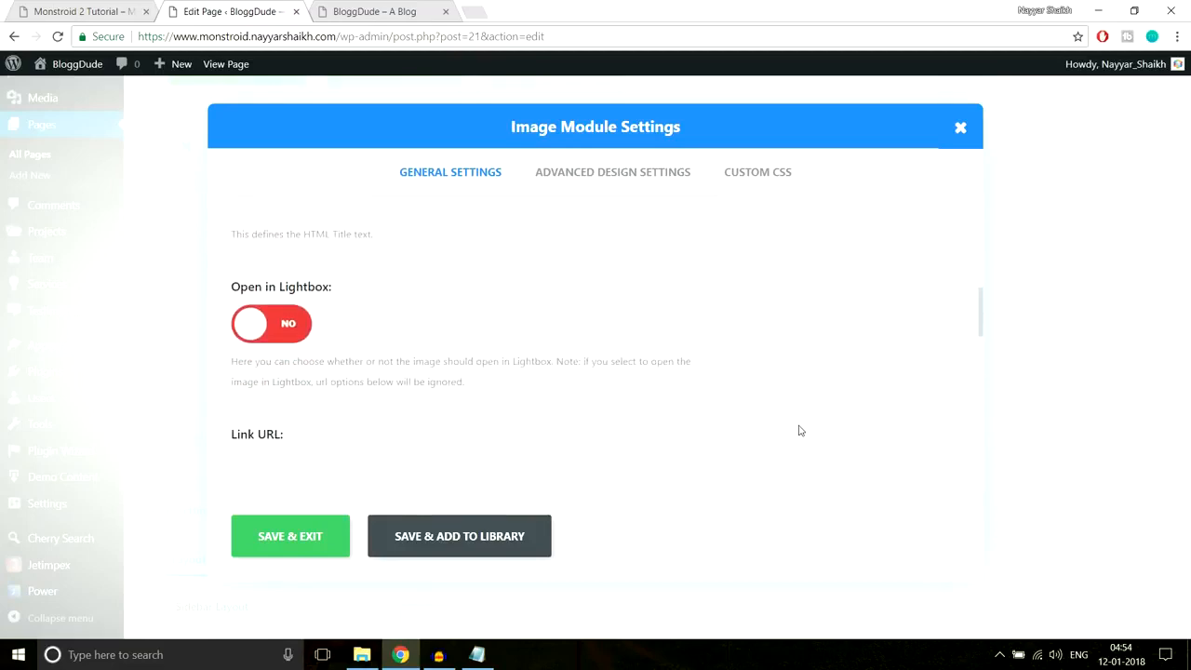
{"action": "left_click", "coordinate": [315, 540]}
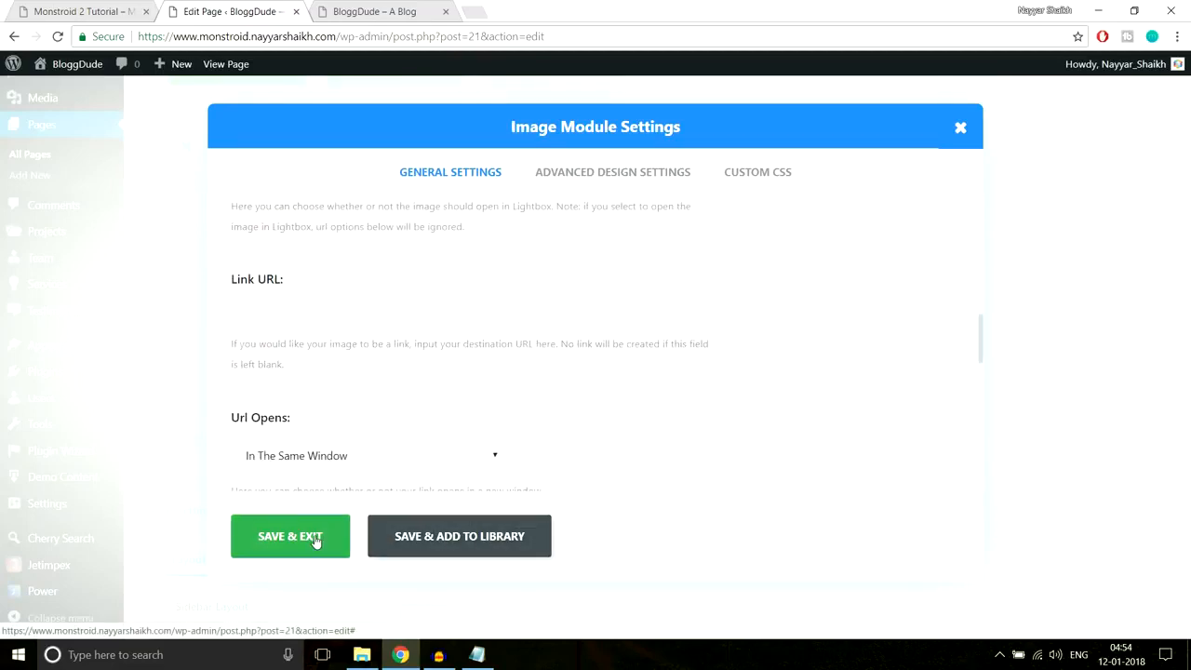
{"action": "left_click", "coordinate": [578, 278]}
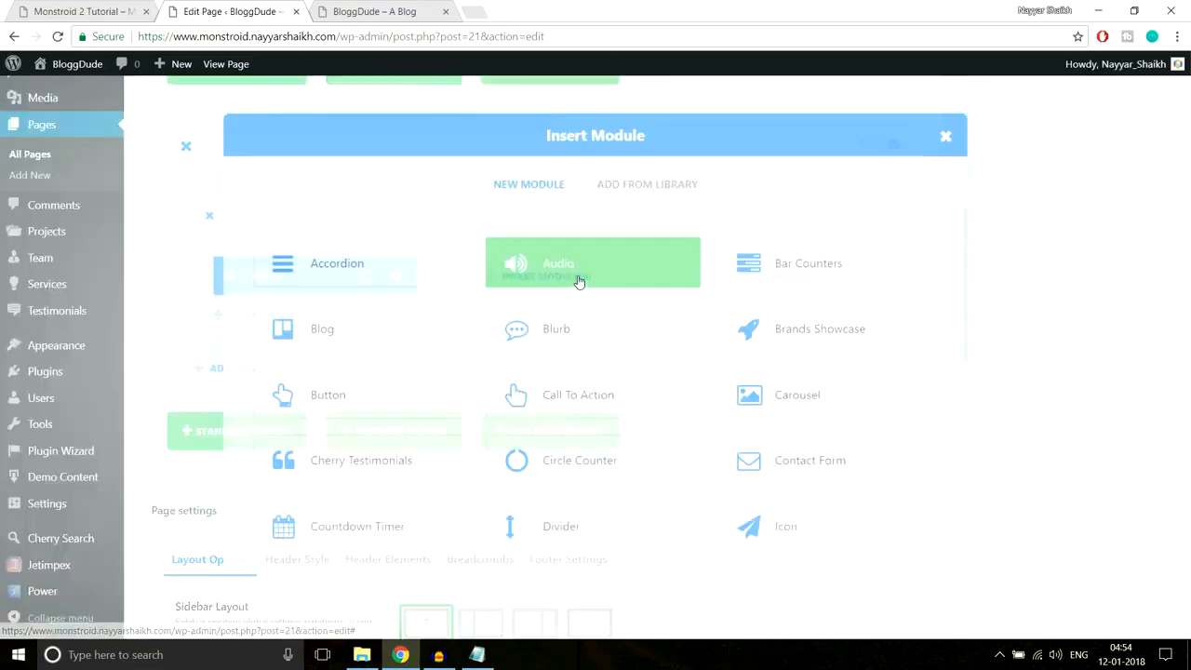
- Add an Image module with the Gallery-2 photo to the second column and save it
{"action": "scroll", "coordinate": [438, 399], "scroll_direction": "down", "scroll_amount": 3}
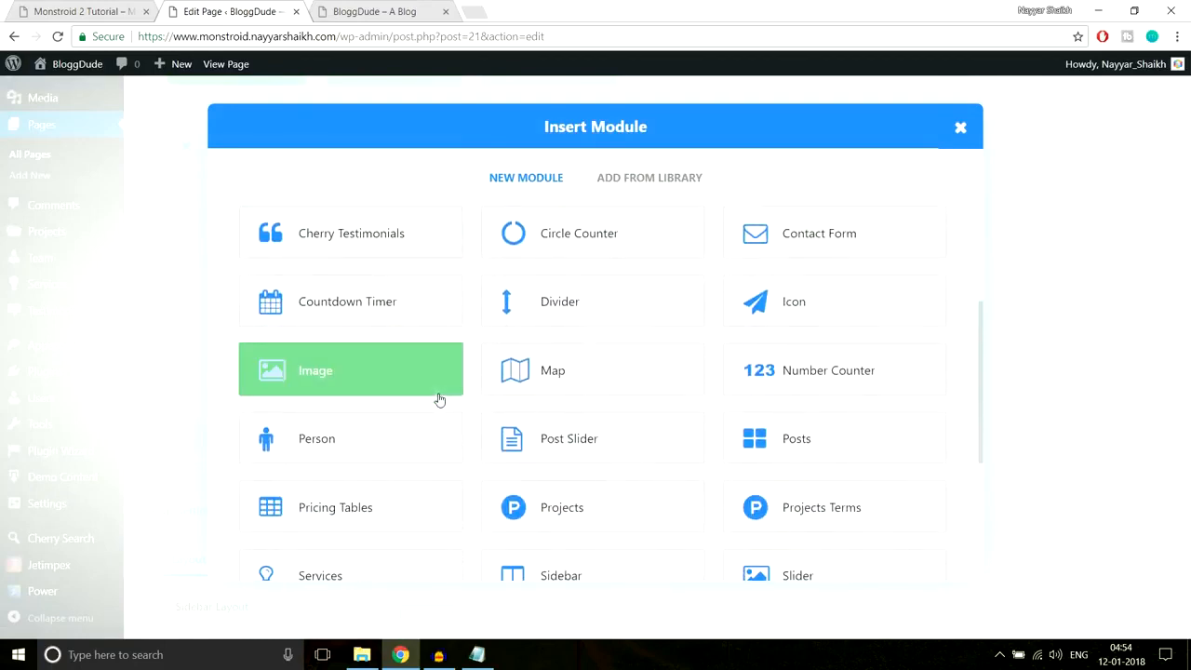
{"action": "left_click", "coordinate": [385, 383]}
{"action": "left_click", "coordinate": [628, 270]}
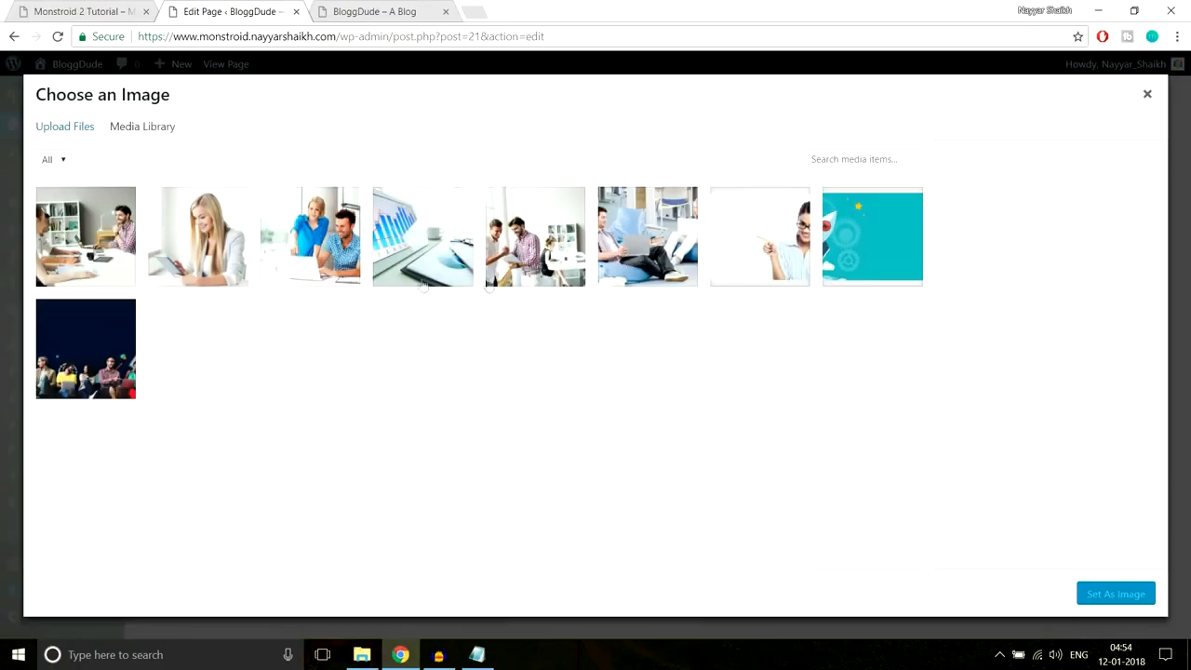
{"action": "left_click", "coordinate": [555, 257]}
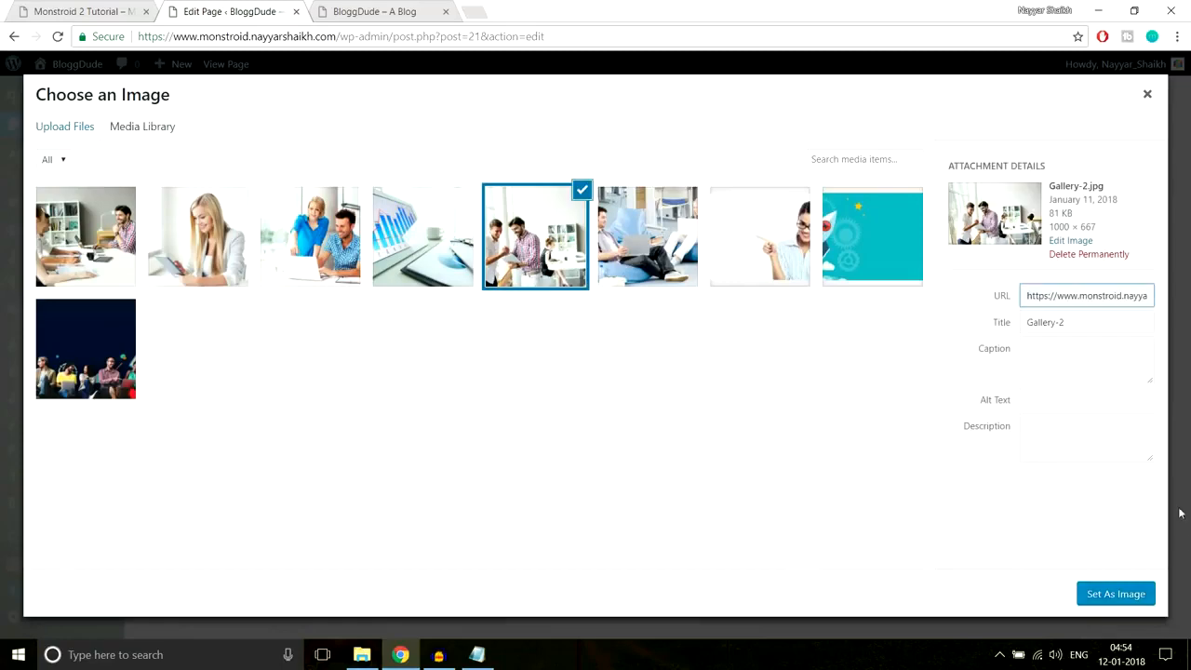
{"action": "left_click", "coordinate": [1107, 595]}
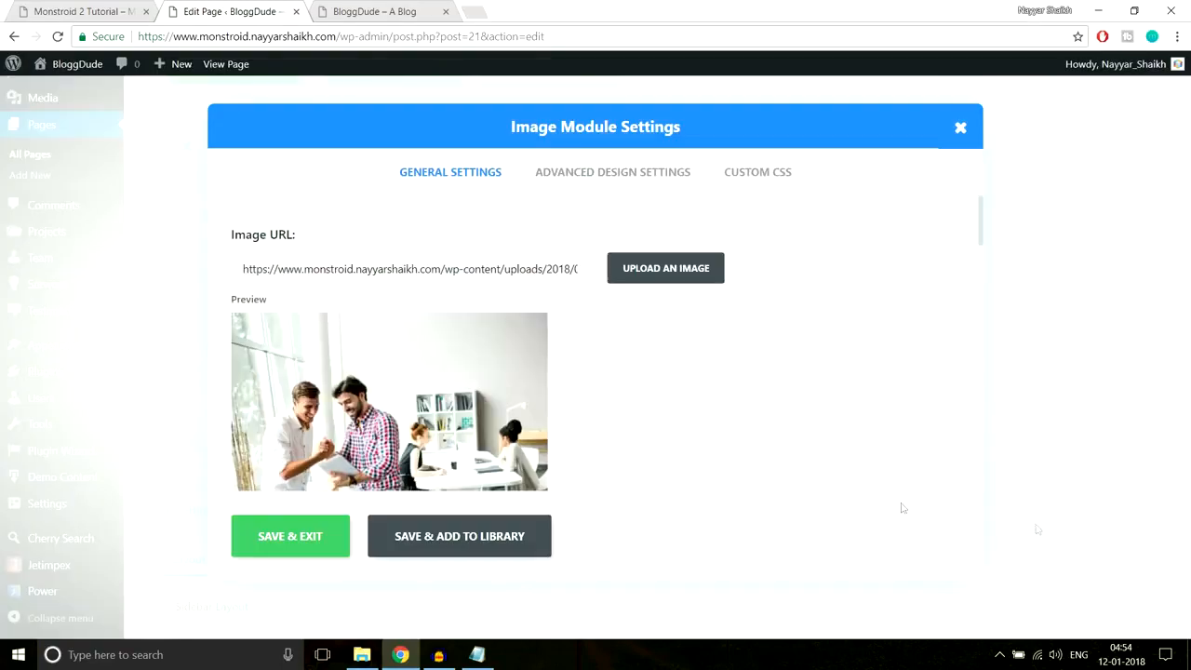
{"action": "left_click", "coordinate": [306, 541]}
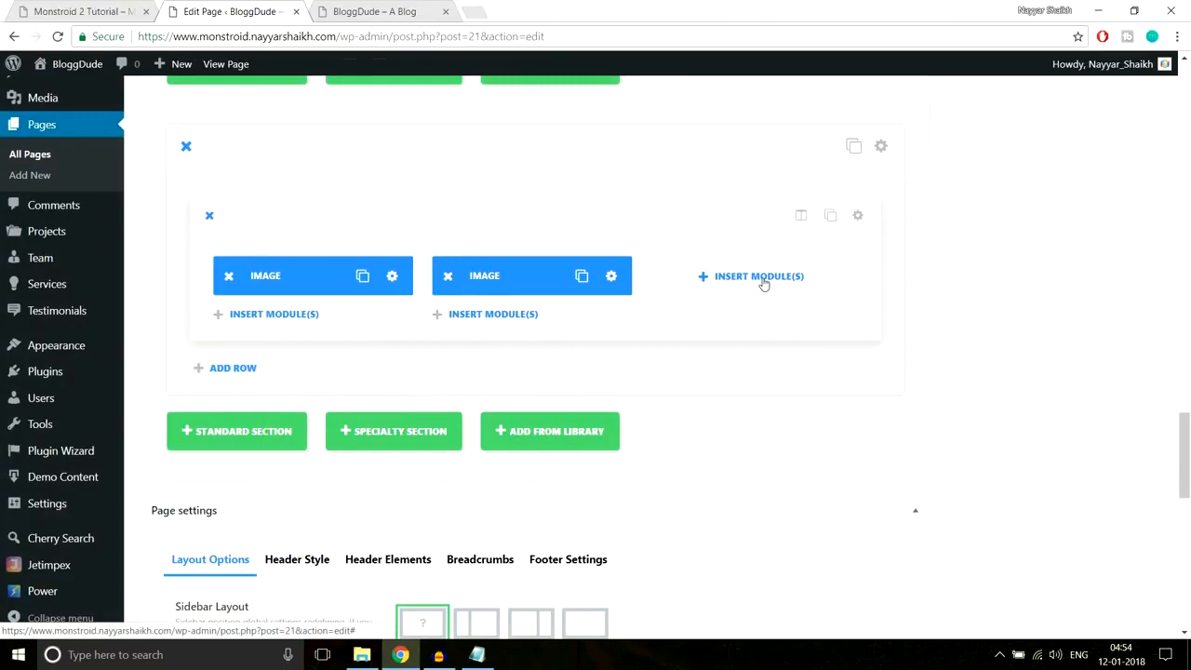
- Add an Image module with the Gallery-3 photo to the third column and save it
{"action": "left_click", "coordinate": [763, 281]}
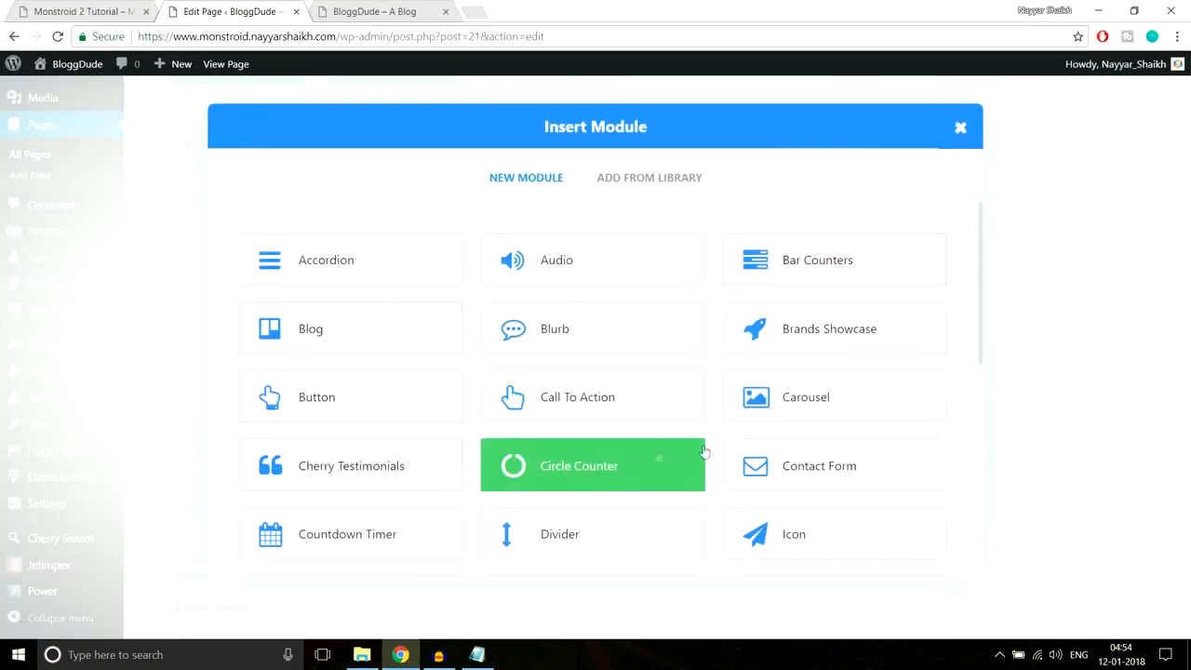
{"action": "scroll", "coordinate": [789, 439], "scroll_direction": "down", "scroll_amount": 2}
{"action": "scroll", "coordinate": [577, 467], "scroll_direction": "down", "scroll_amount": 1}
{"action": "left_click", "coordinate": [374, 377]}
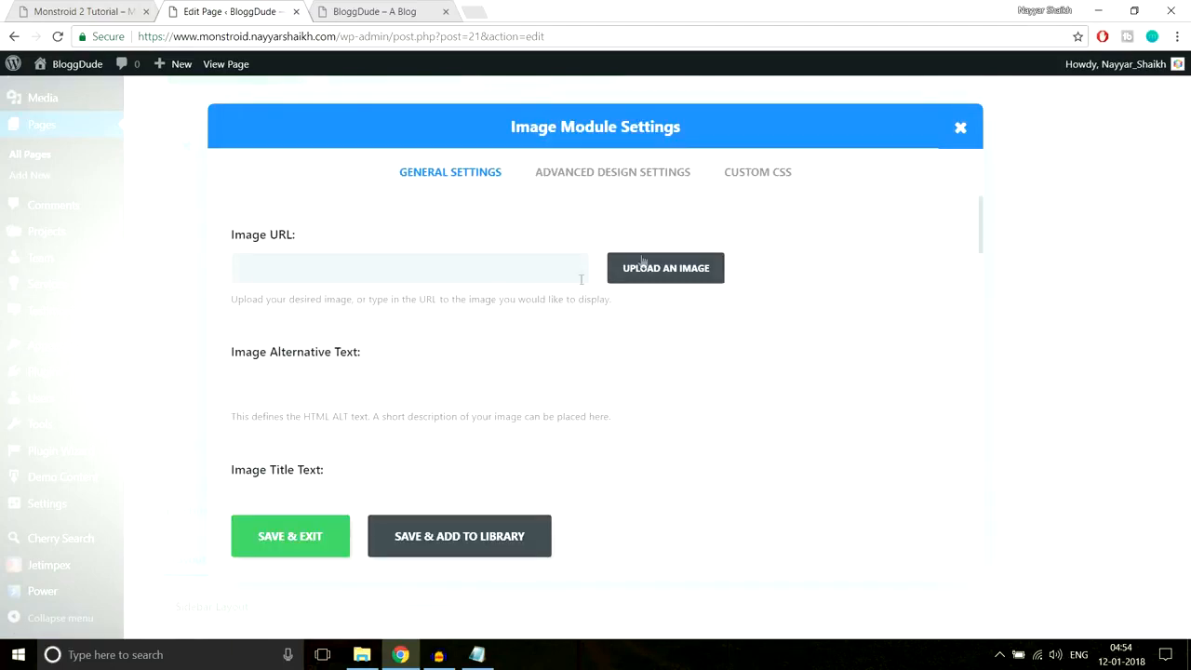
{"action": "left_click", "coordinate": [642, 264]}
{"action": "left_click", "coordinate": [405, 246]}
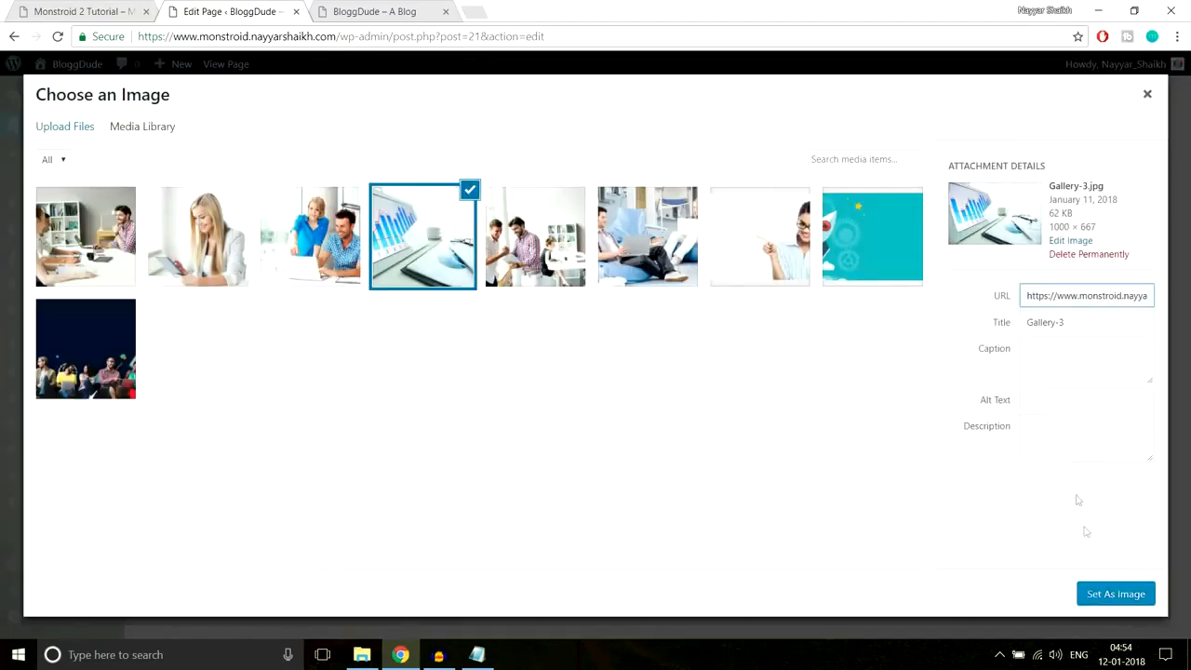
{"action": "left_click", "coordinate": [1098, 586]}
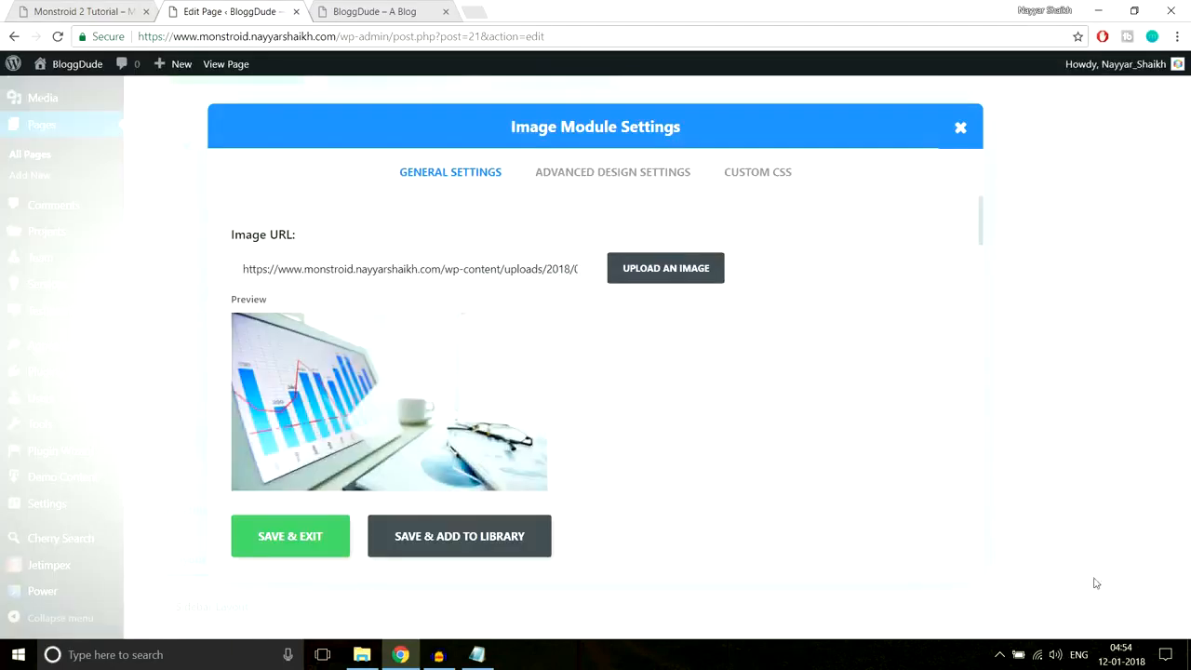
{"action": "left_click", "coordinate": [307, 536]}
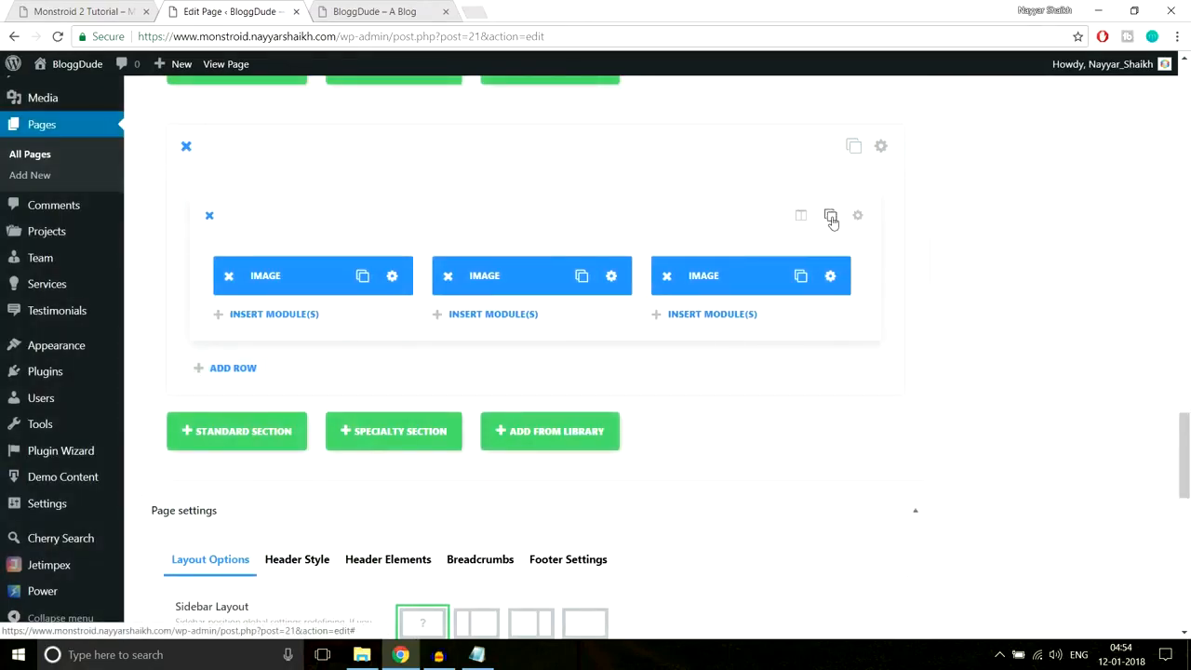
- Duplicate the image row and give its first module the Gallery-4 photo
{"action": "left_click", "coordinate": [830, 216]}
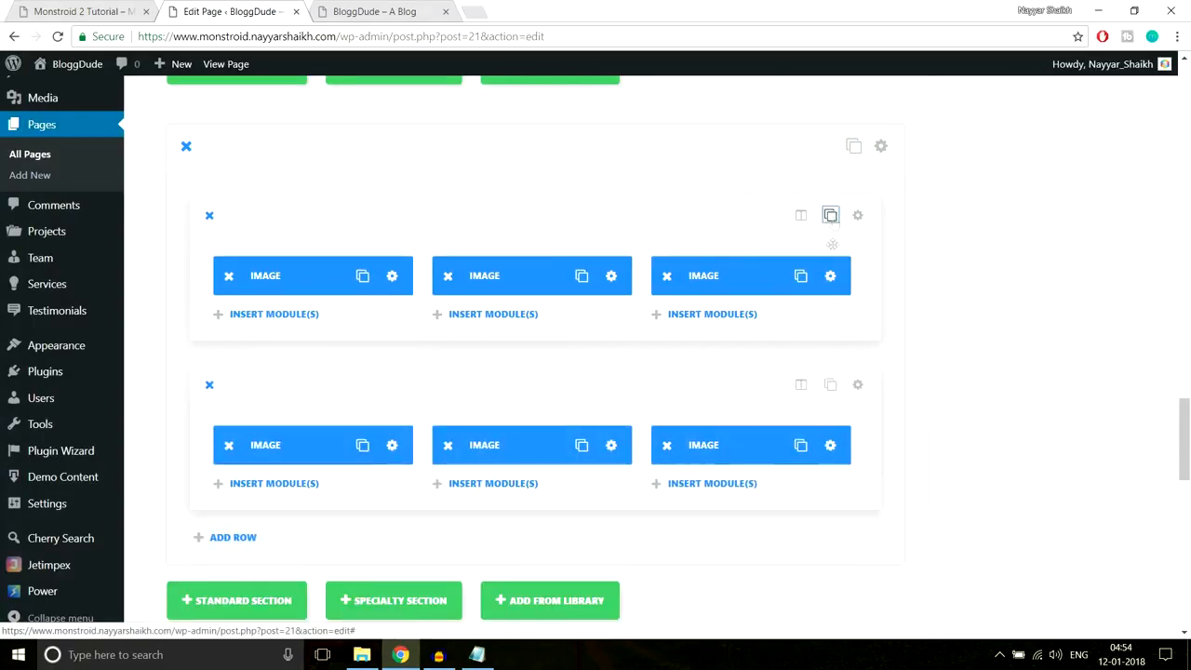
{"action": "scroll", "coordinate": [875, 436], "scroll_direction": "down", "scroll_amount": 1}
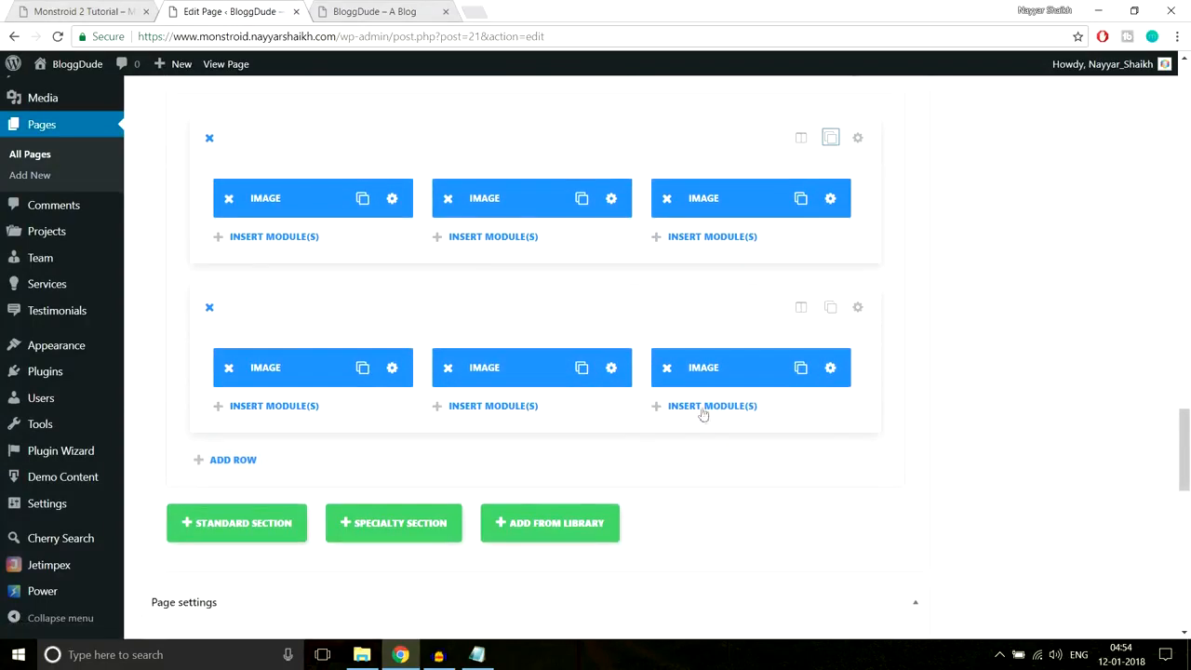
{"action": "left_click", "coordinate": [392, 369]}
{"action": "left_click", "coordinate": [666, 268]}
{"action": "left_click", "coordinate": [264, 254]}
{"action": "left_click", "coordinate": [1094, 597]}
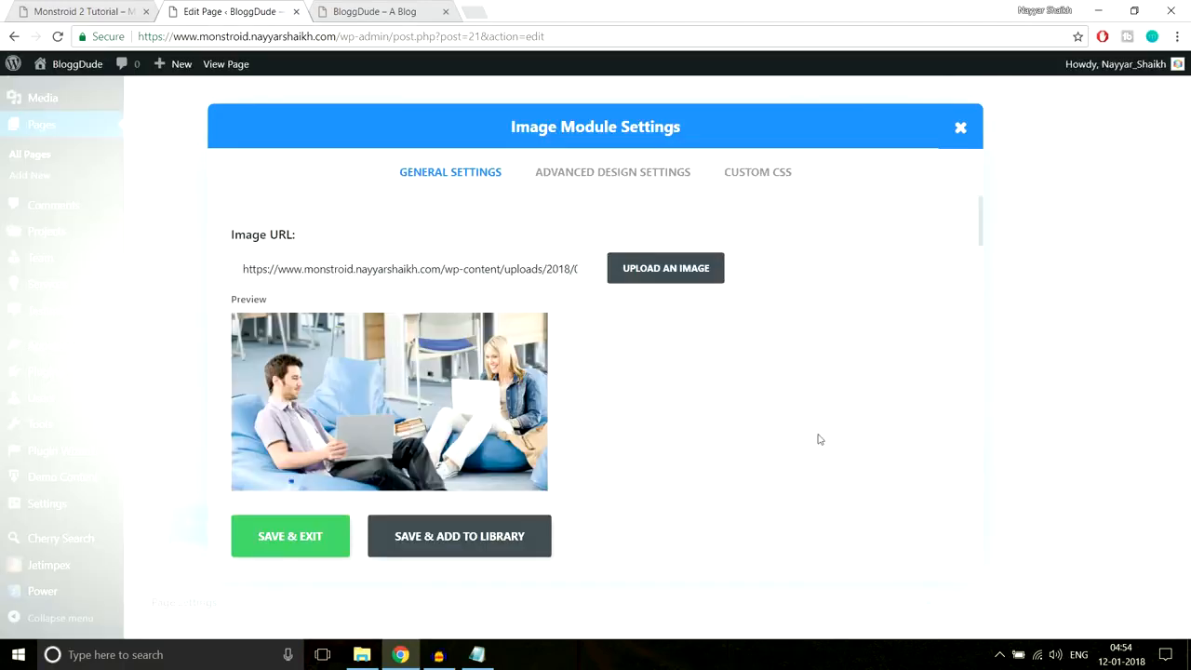
{"action": "left_click", "coordinate": [335, 537]}
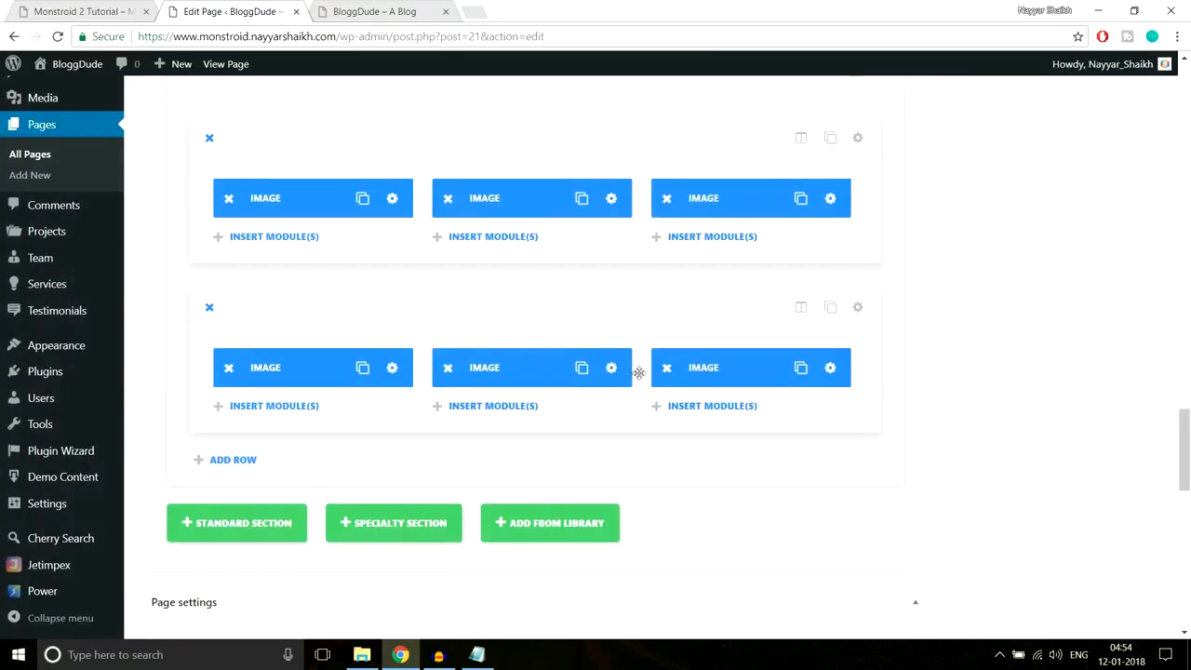
- Assign Gallery-5 and Gallery-6 to the remaining two image modules
{"action": "left_click", "coordinate": [619, 198]}
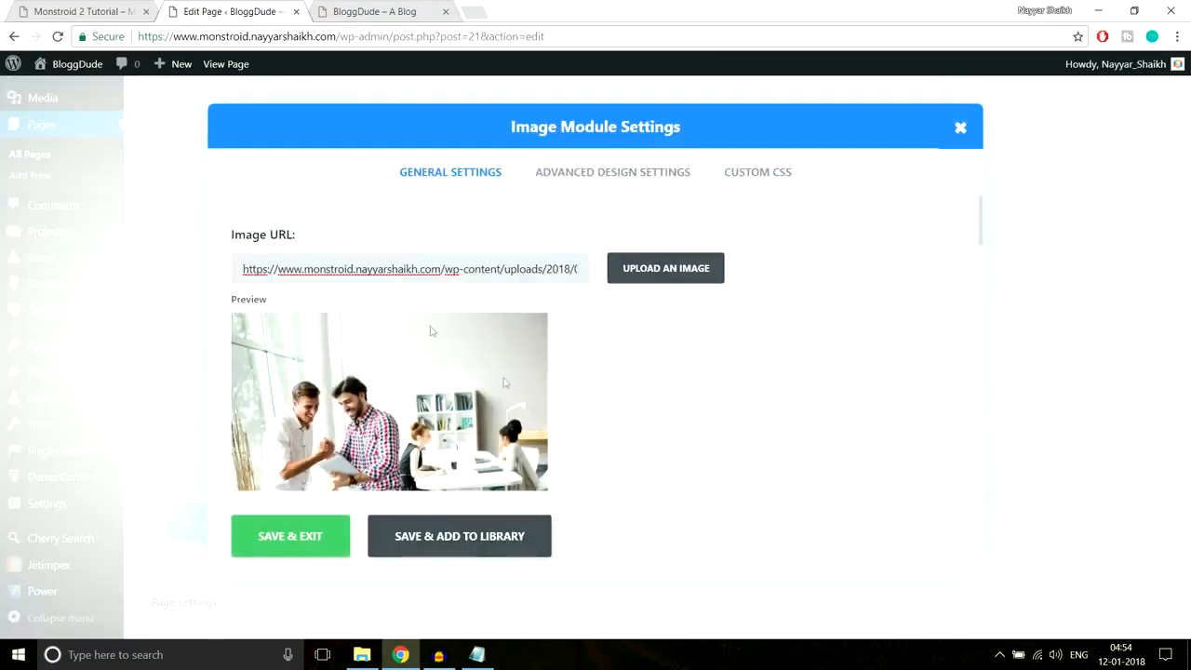
{"action": "left_click", "coordinate": [676, 284]}
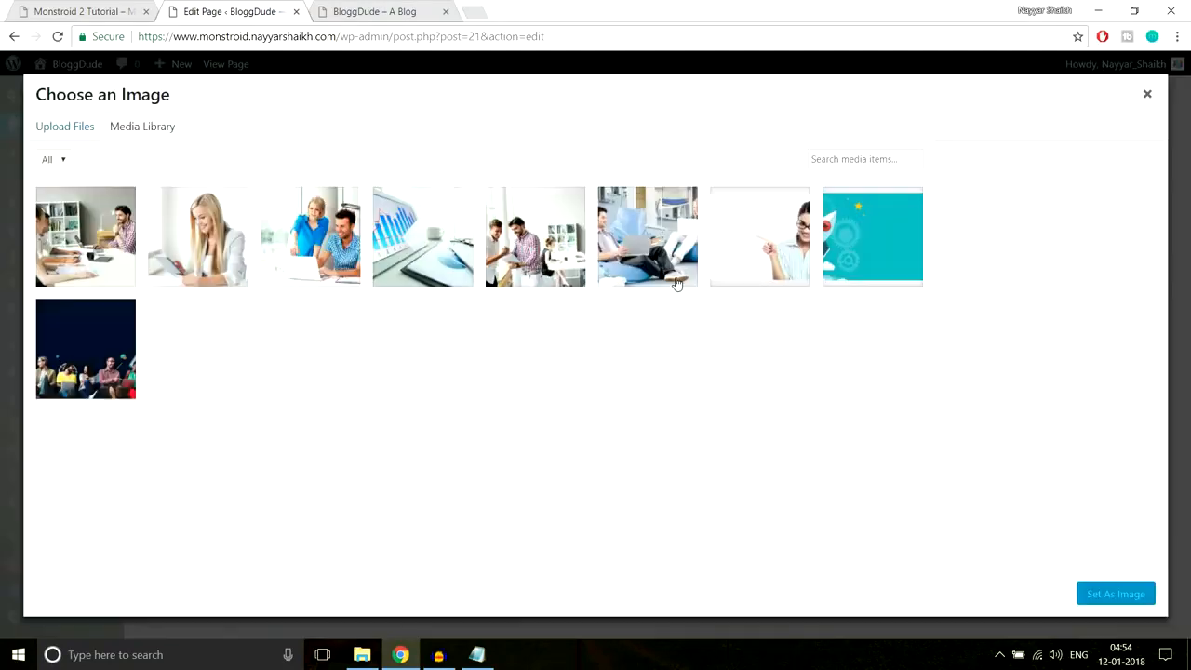
{"action": "left_click", "coordinate": [192, 254]}
{"action": "left_click", "coordinate": [1110, 595]}
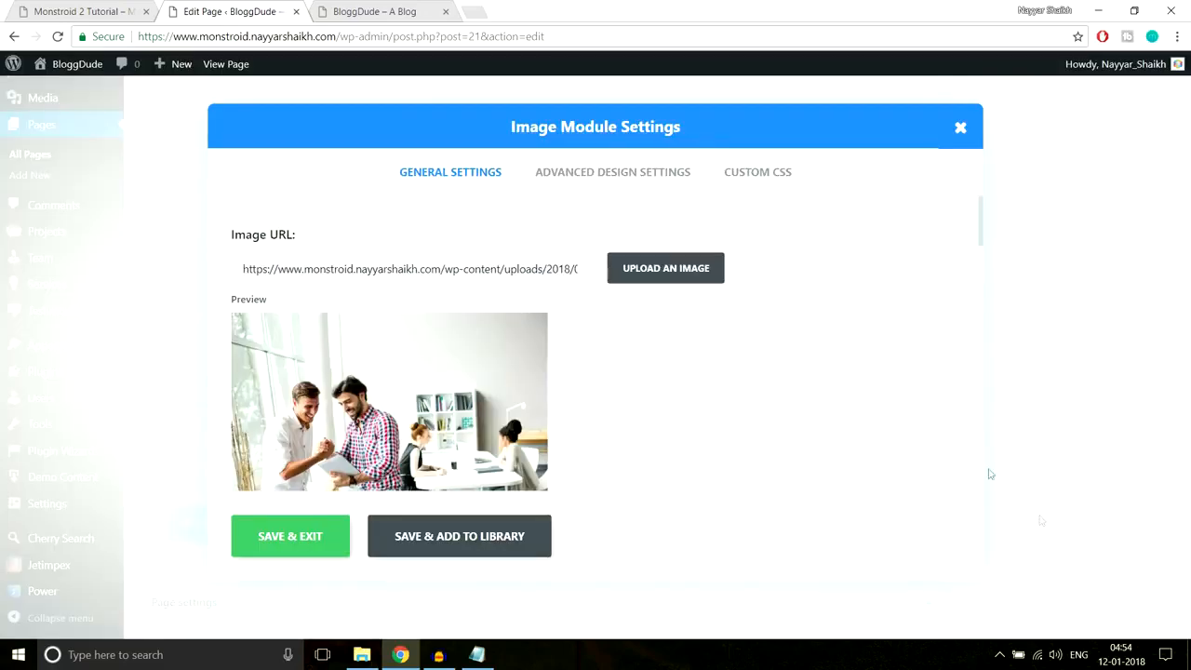
{"action": "left_click", "coordinate": [324, 537]}
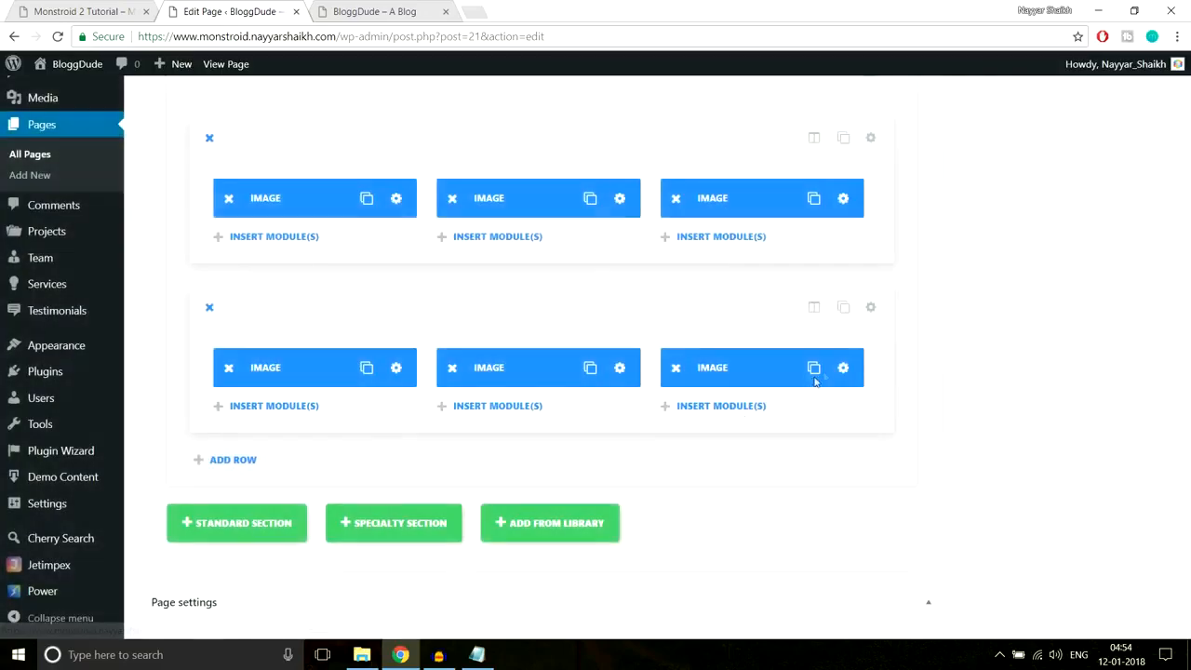
{"action": "left_click", "coordinate": [840, 369]}
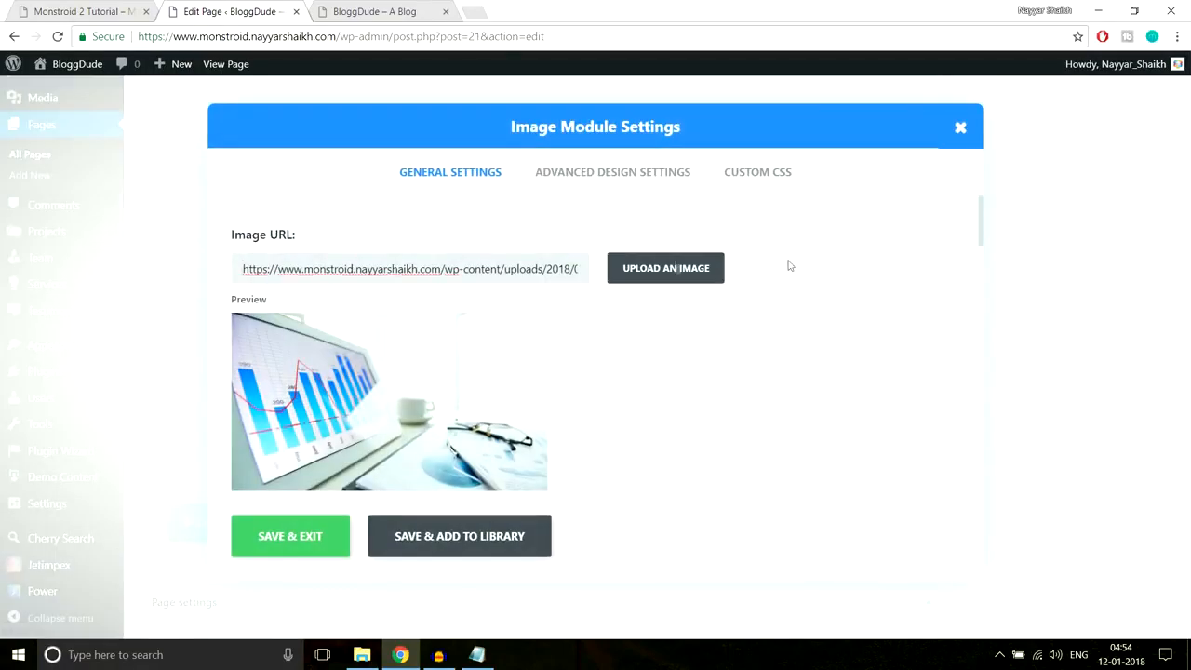
{"action": "left_click", "coordinate": [625, 270]}
{"action": "left_click", "coordinate": [137, 242]}
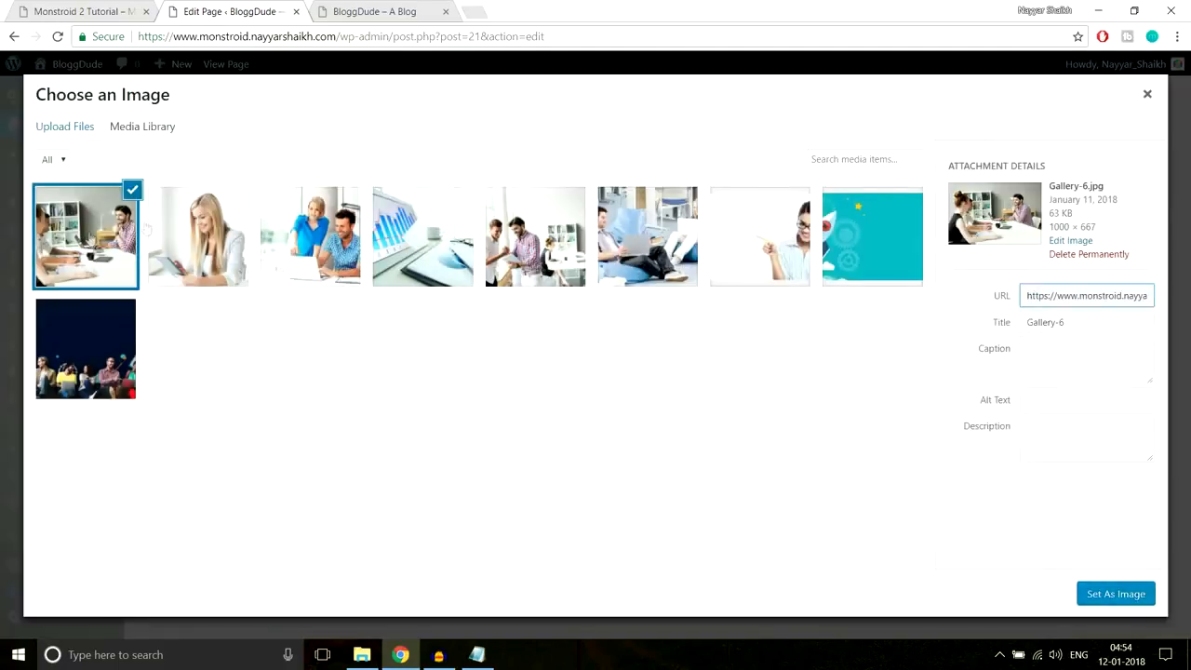
{"action": "left_click", "coordinate": [1099, 603]}
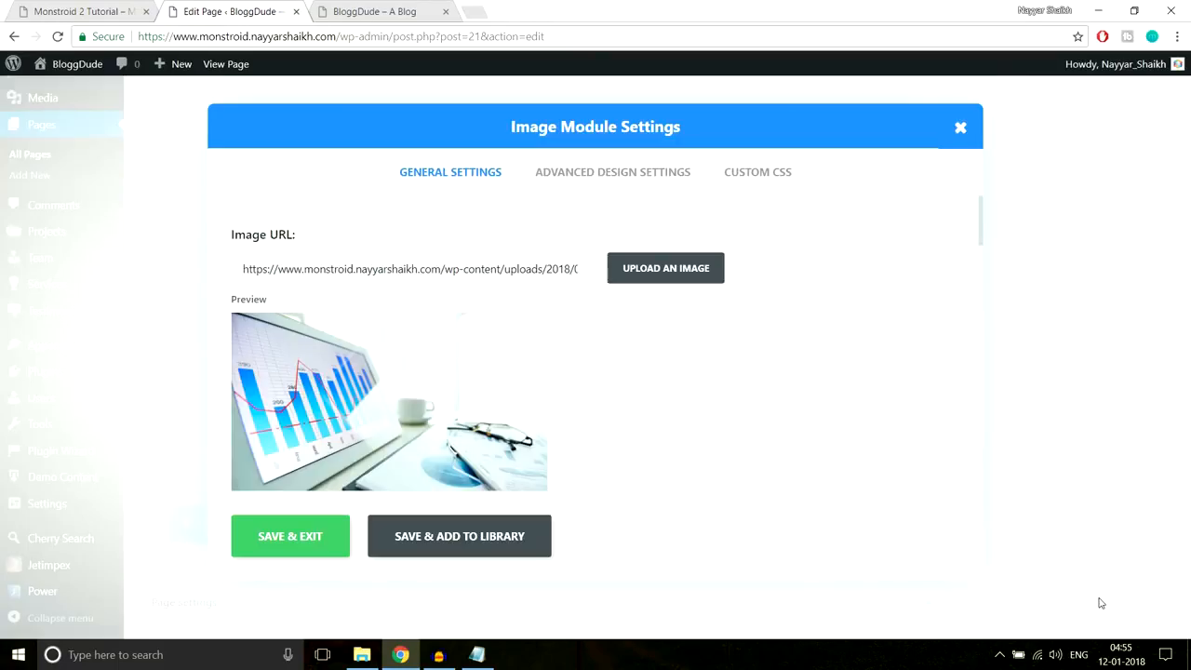
- Save the Gallery-6 image module and update the homepage
{"action": "left_click", "coordinate": [272, 555]}
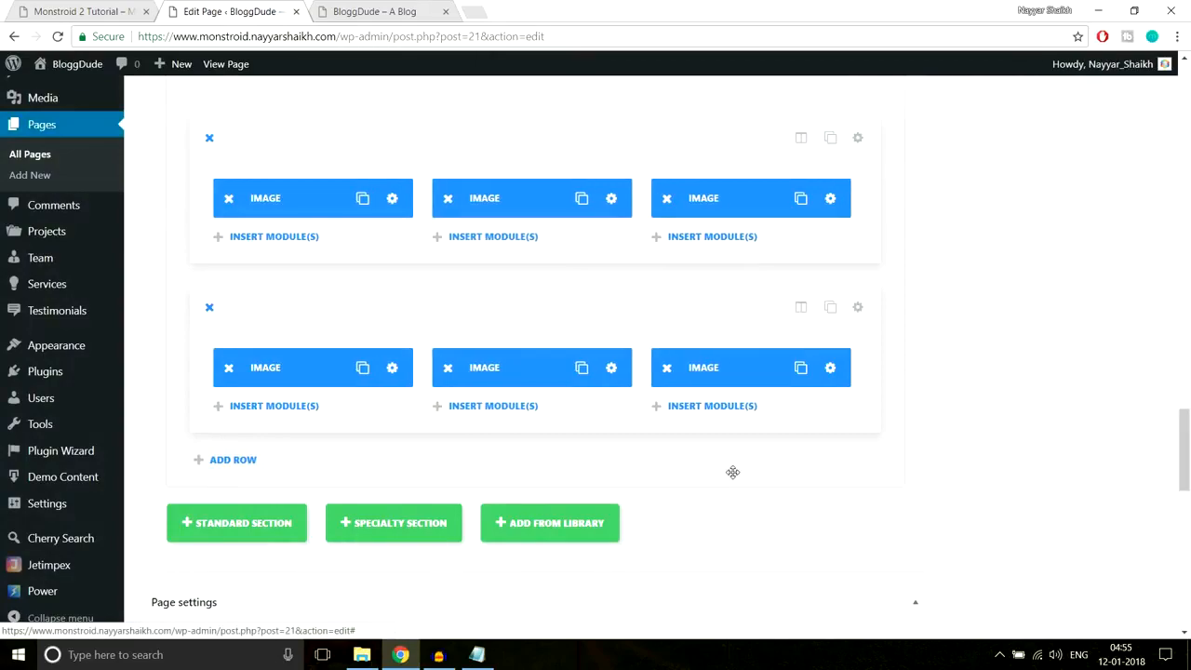
{"action": "scroll", "coordinate": [1170, 461], "scroll_direction": "up", "scroll_amount": 10}
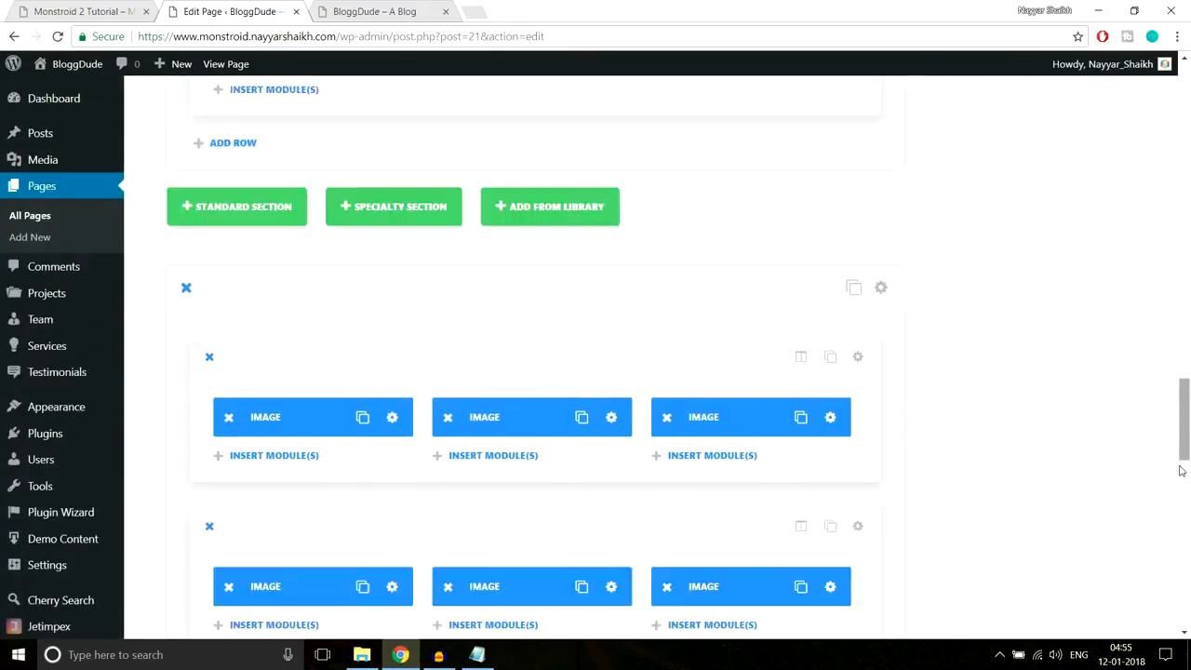
{"action": "scroll", "coordinate": [1155, 483], "scroll_direction": "up", "scroll_amount": 10}
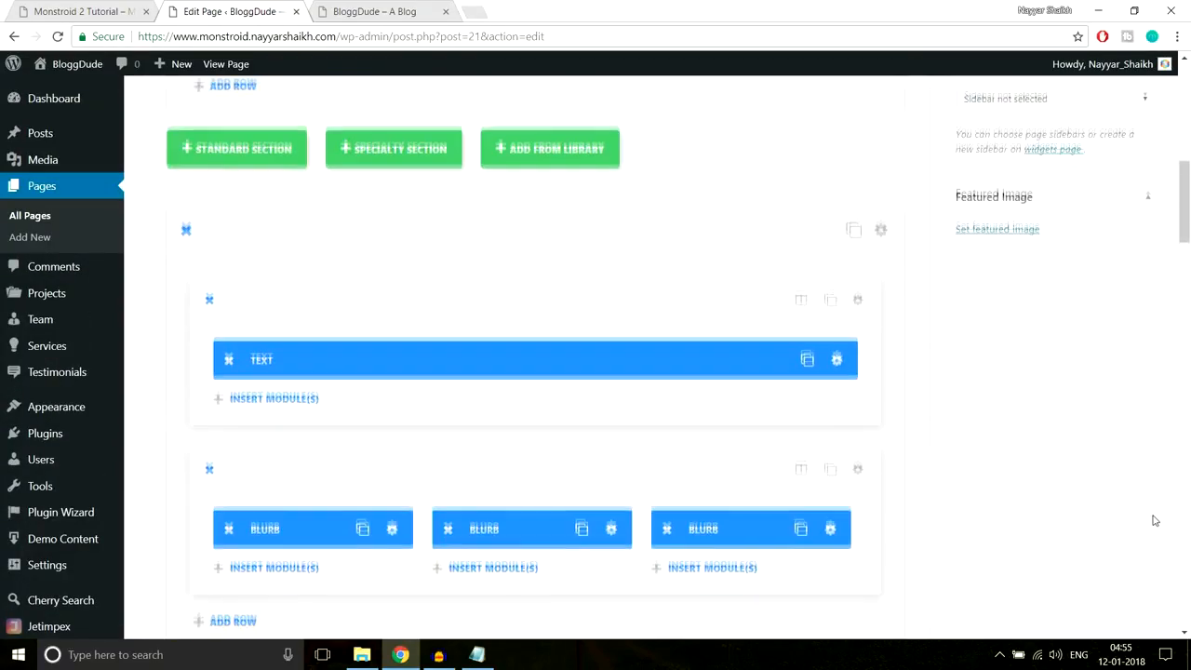
{"action": "left_click", "coordinate": [1128, 361]}
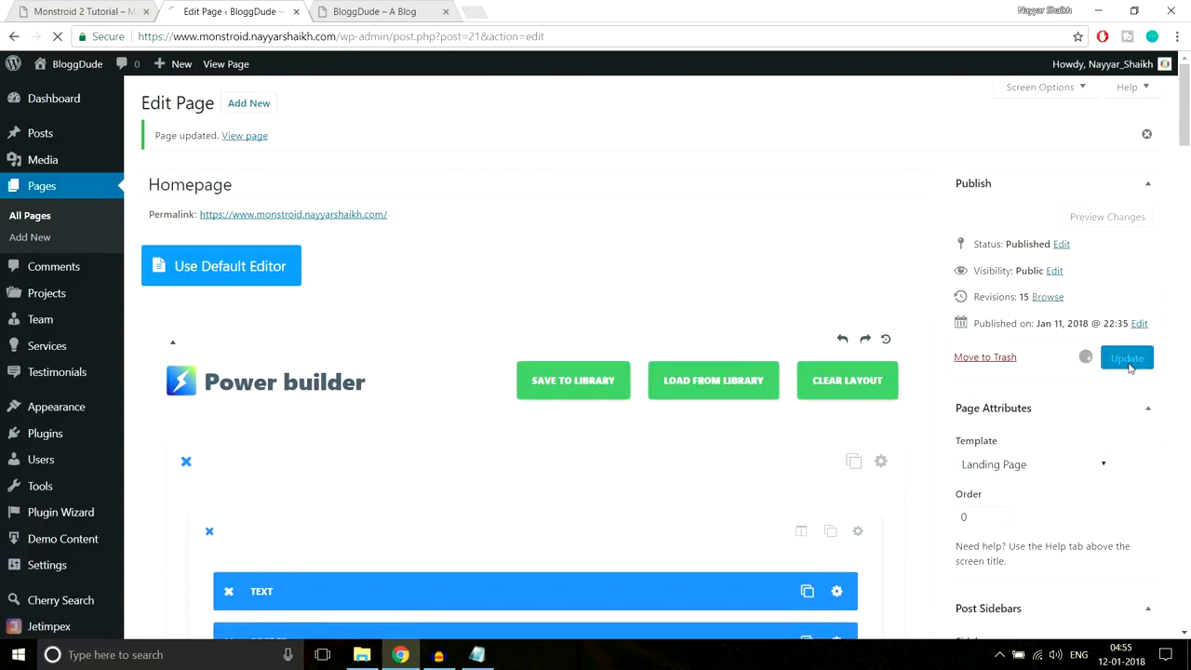
- Reload the live site to view the two-row photo grid and compare it with the Monstroid 2 demo
{"action": "left_click", "coordinate": [337, 9]}
{"action": "left_click", "coordinate": [353, 29]}
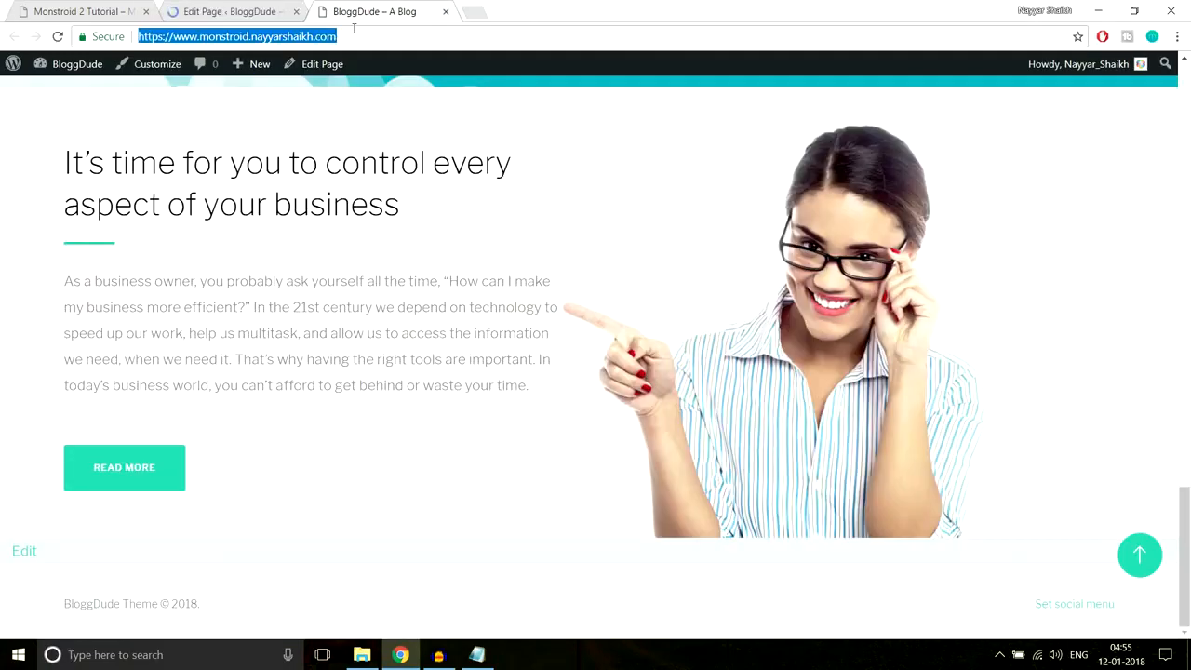
{"action": "key", "text": "Return"}
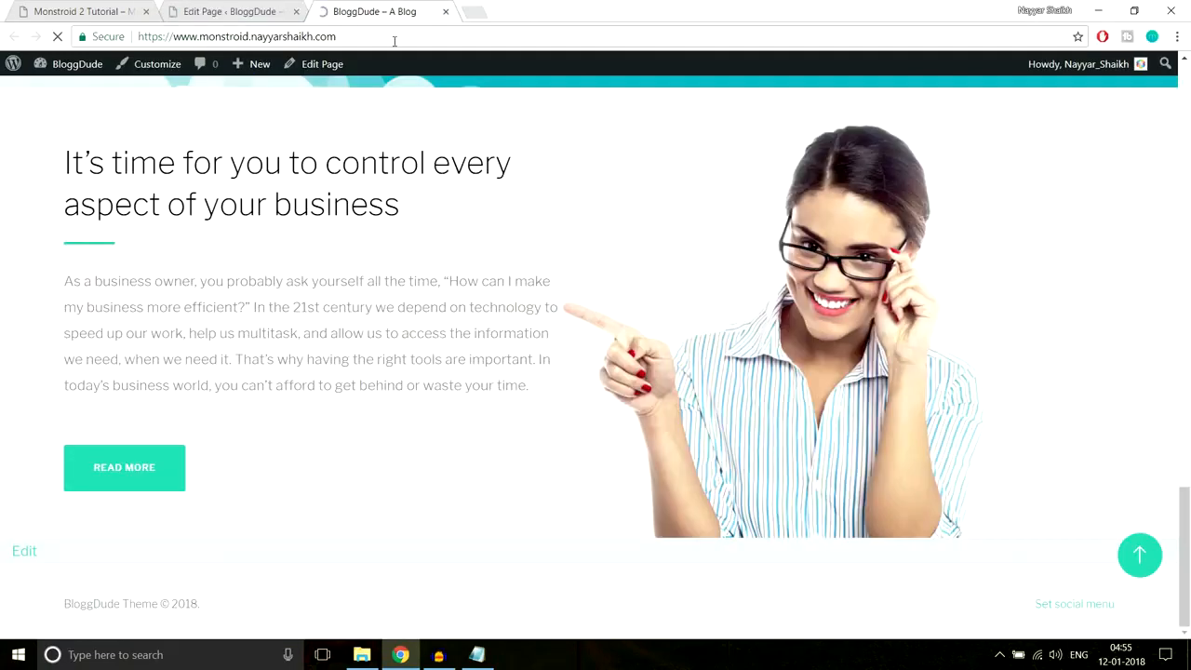
{"action": "scroll", "coordinate": [605, 335], "scroll_direction": "down", "scroll_amount": 10}
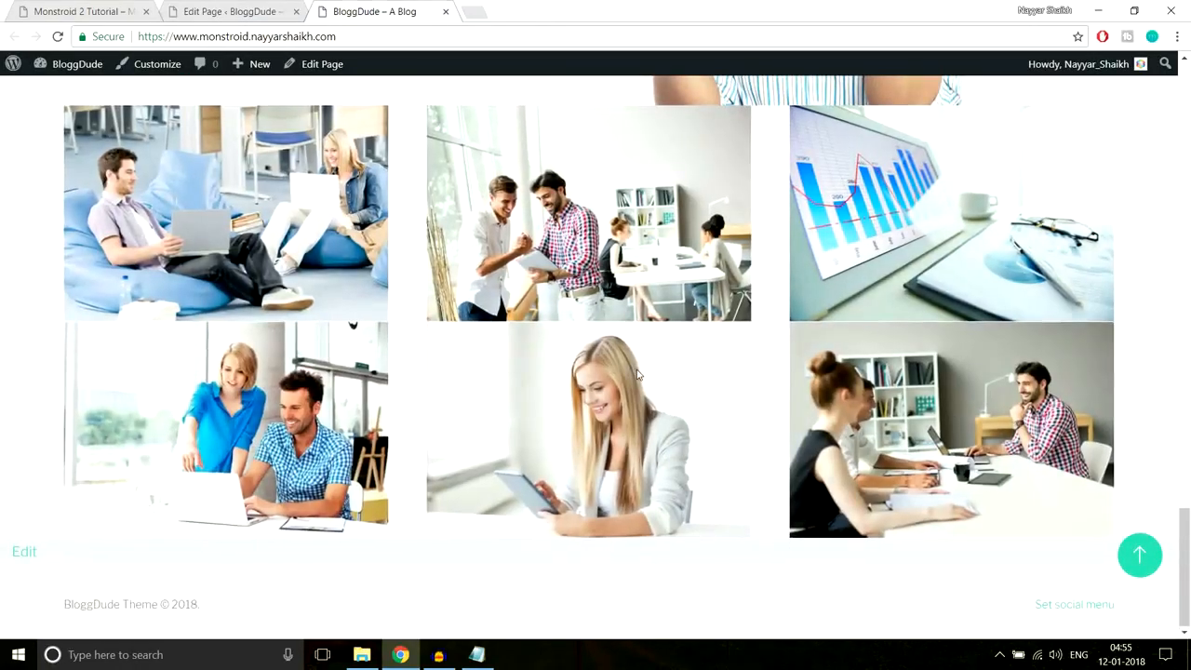
{"action": "scroll", "coordinate": [640, 391], "scroll_direction": "up", "scroll_amount": 2}
{"action": "scroll", "coordinate": [641, 395], "scroll_direction": "down", "scroll_amount": 1}
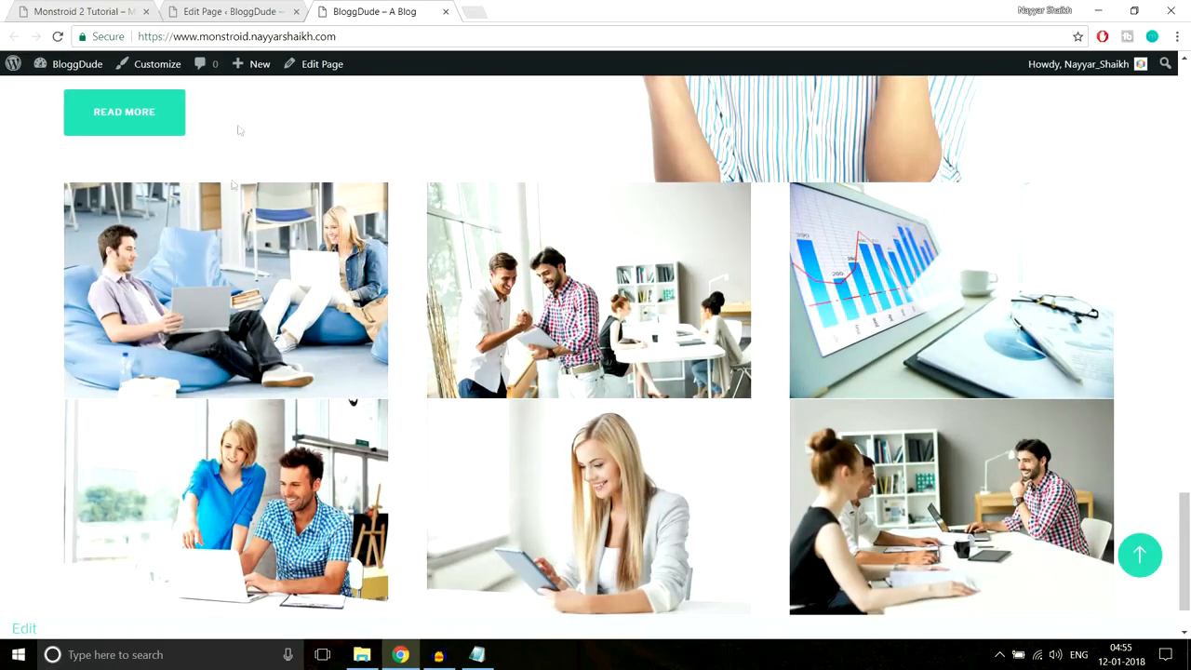
{"action": "left_click", "coordinate": [101, 8]}
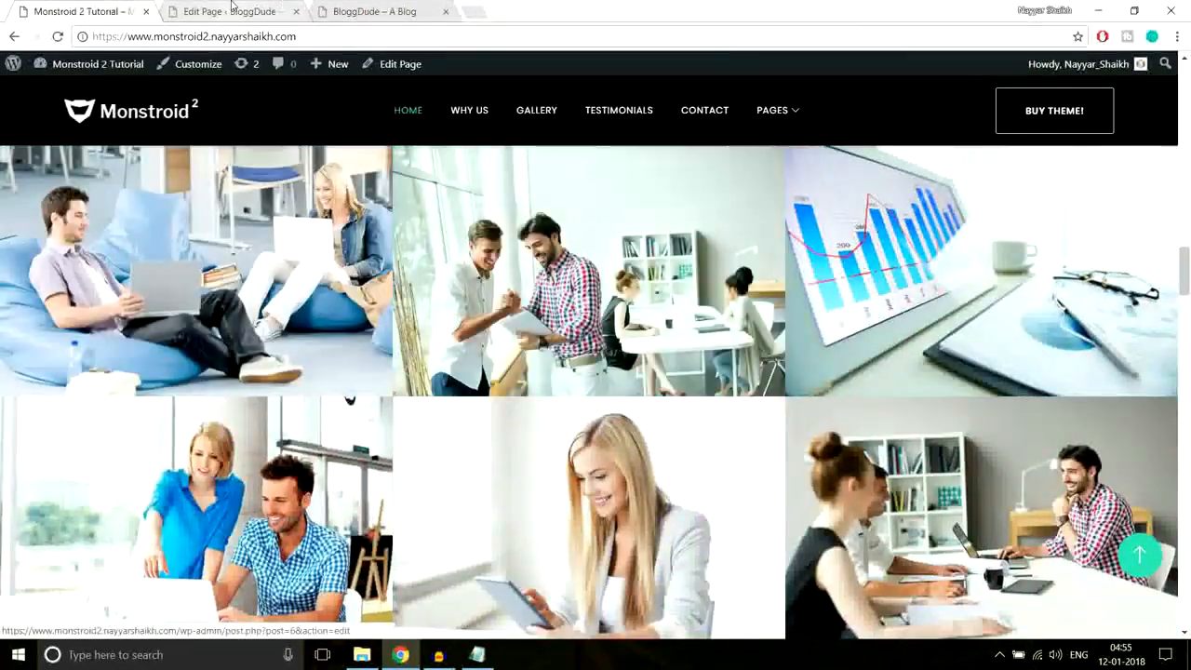
{"action": "key", "text": "ctrl+Tab"}
- Set Make This Row Fullwidth to Yes on both image rows
{"action": "scroll", "coordinate": [704, 388], "scroll_direction": "down", "scroll_amount": 15}
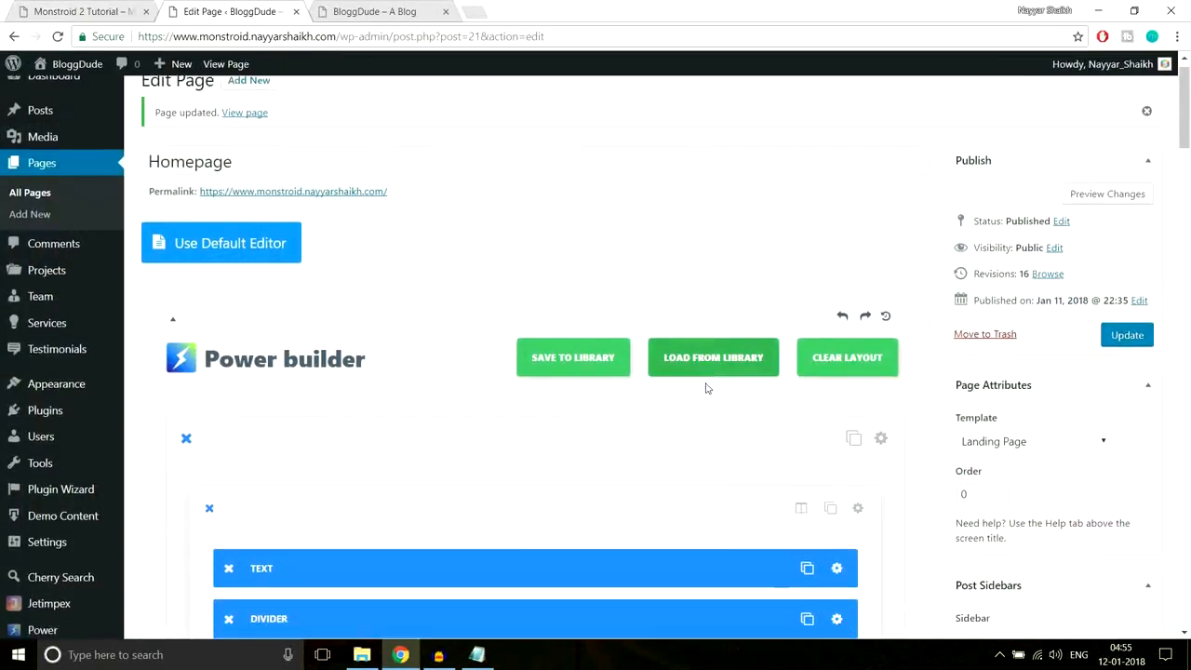
{"action": "scroll", "coordinate": [715, 409], "scroll_direction": "down", "scroll_amount": 15}
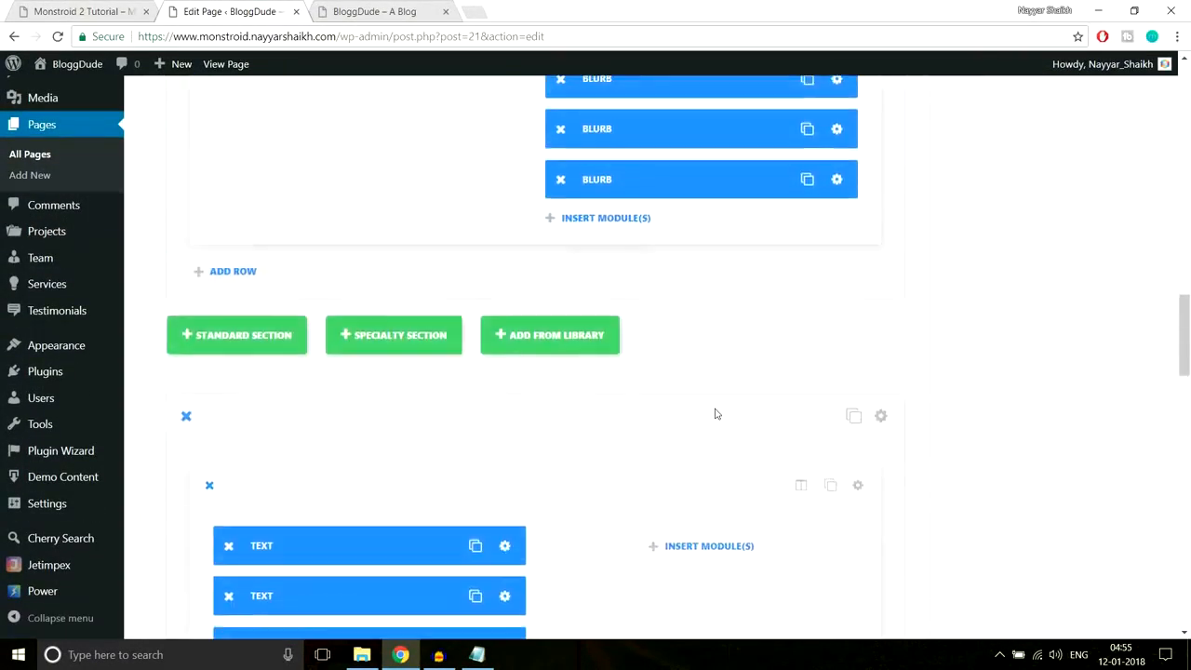
{"action": "scroll", "coordinate": [714, 414], "scroll_direction": "up", "scroll_amount": 4}
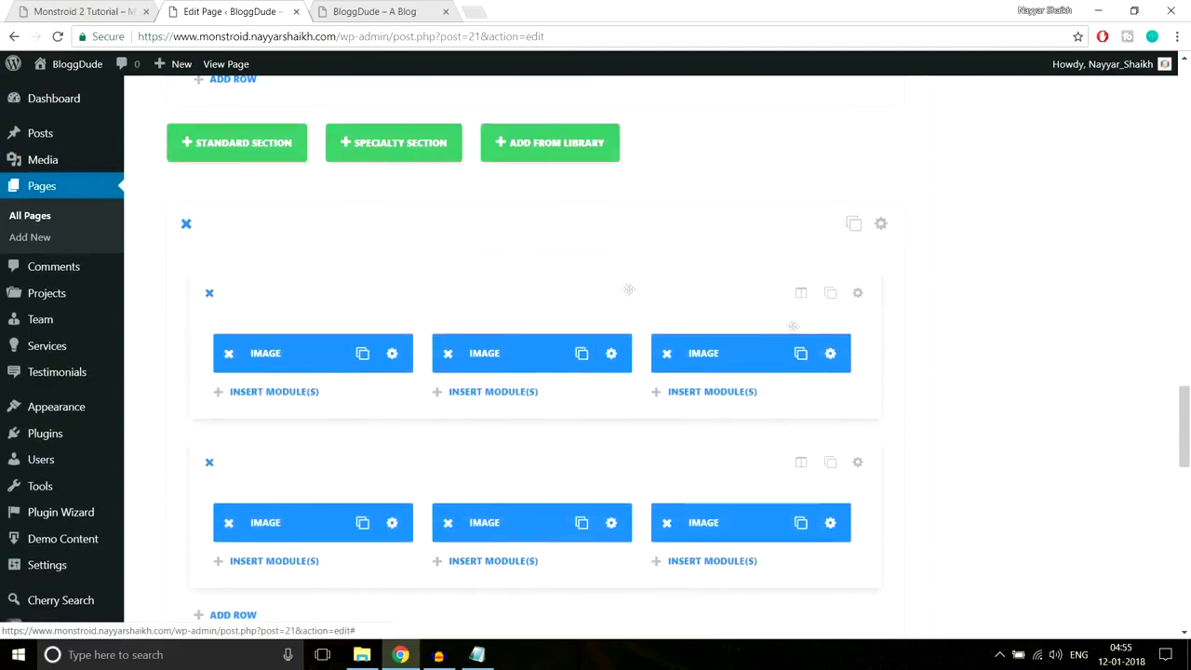
{"action": "scroll", "coordinate": [696, 468], "scroll_direction": "down", "scroll_amount": 4}
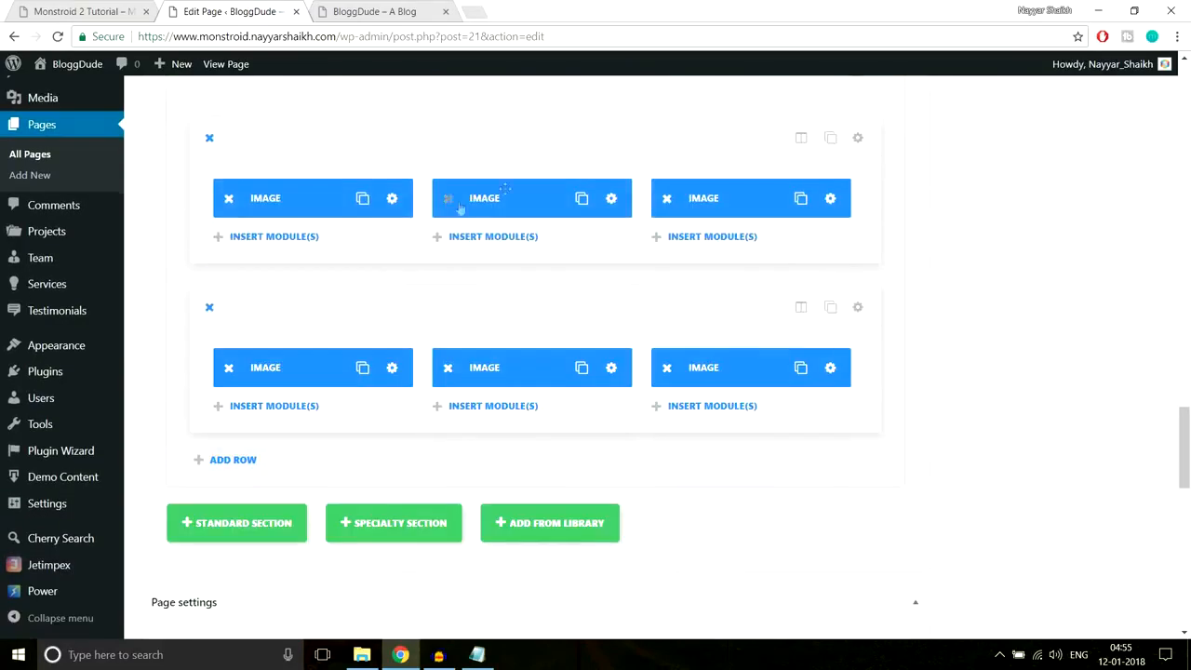
{"action": "left_click", "coordinate": [857, 137]}
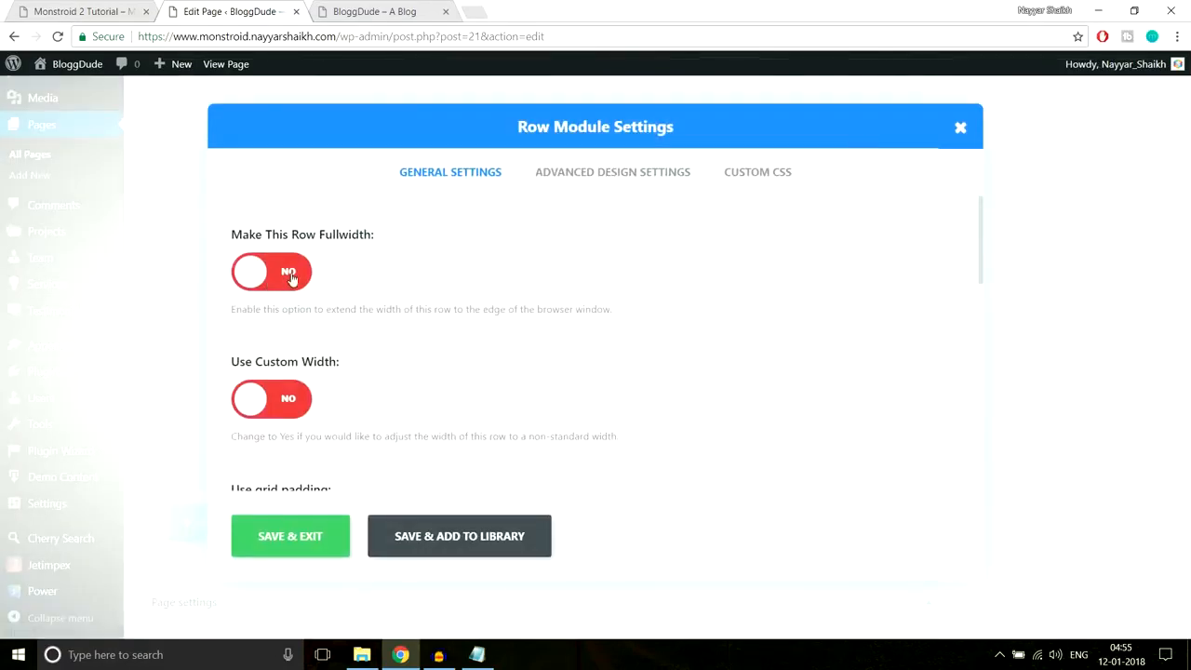
{"action": "left_click", "coordinate": [291, 278]}
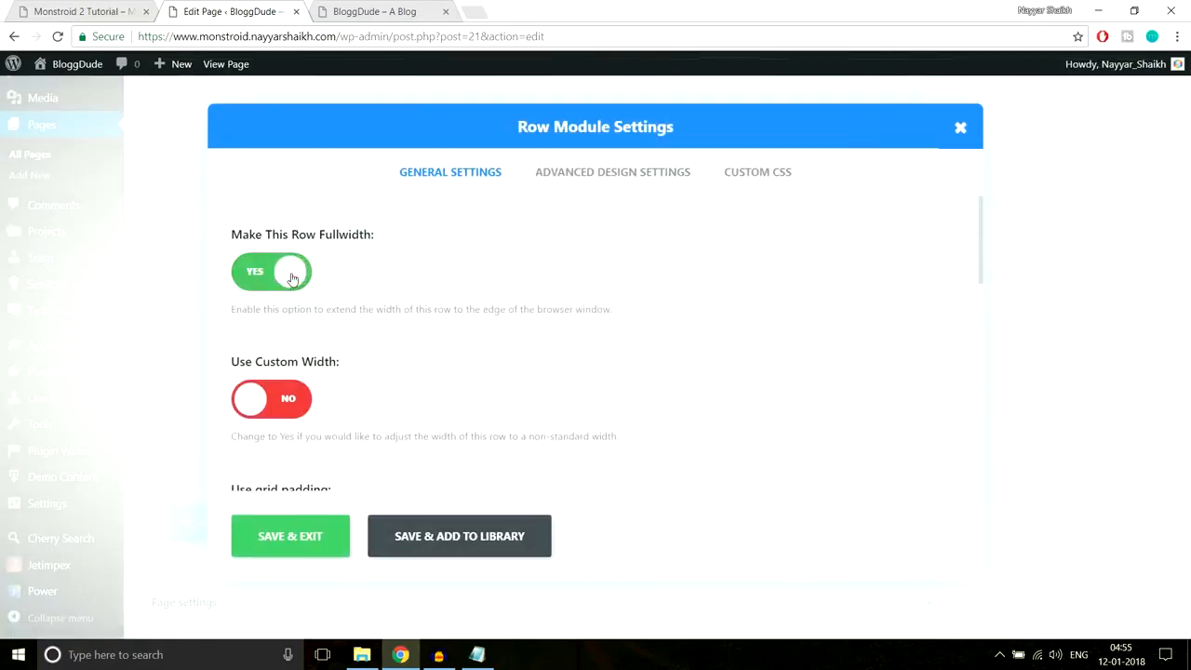
{"action": "left_click", "coordinate": [290, 538]}
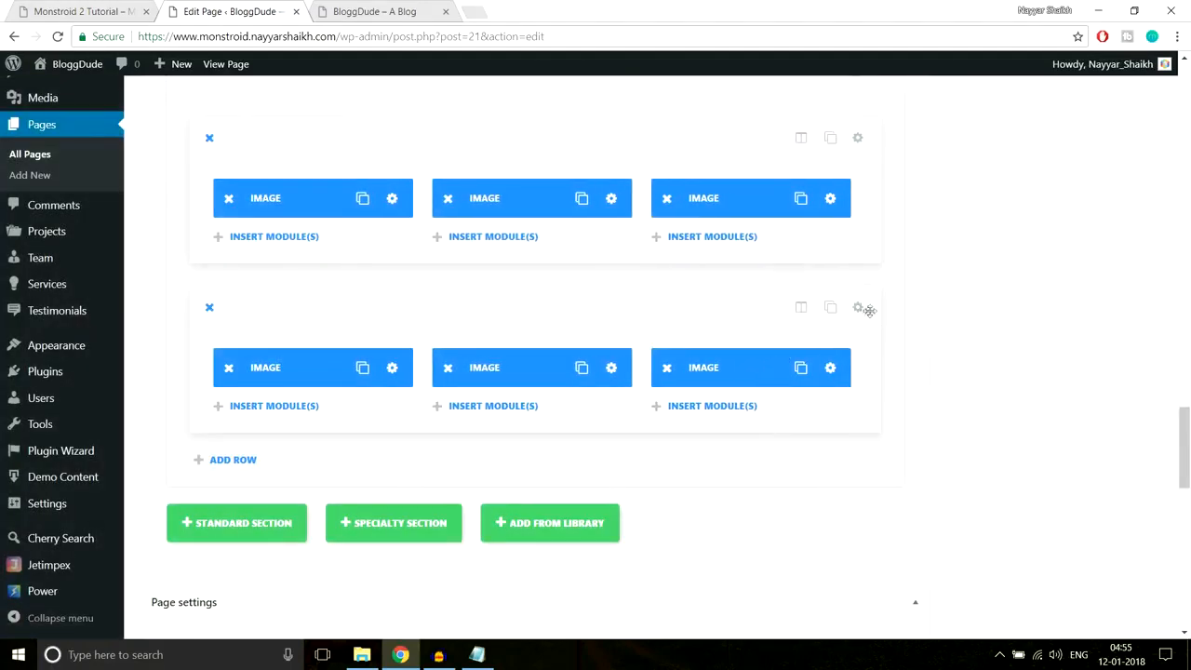
{"action": "left_click", "coordinate": [858, 308]}
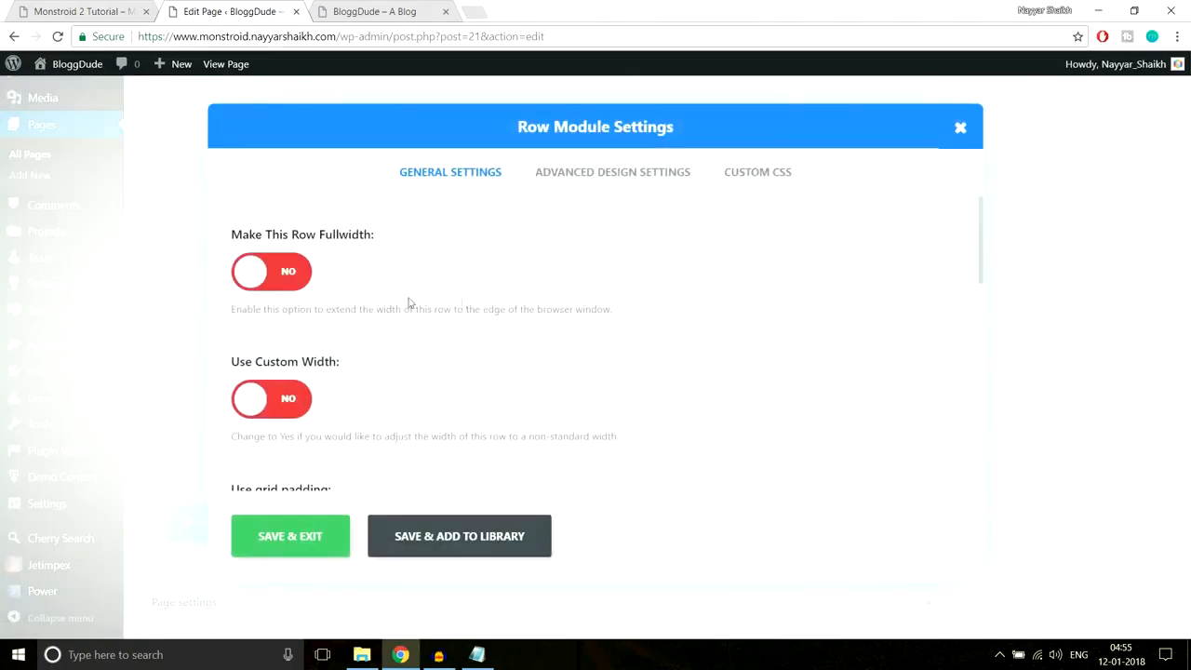
{"action": "left_click", "coordinate": [298, 283]}
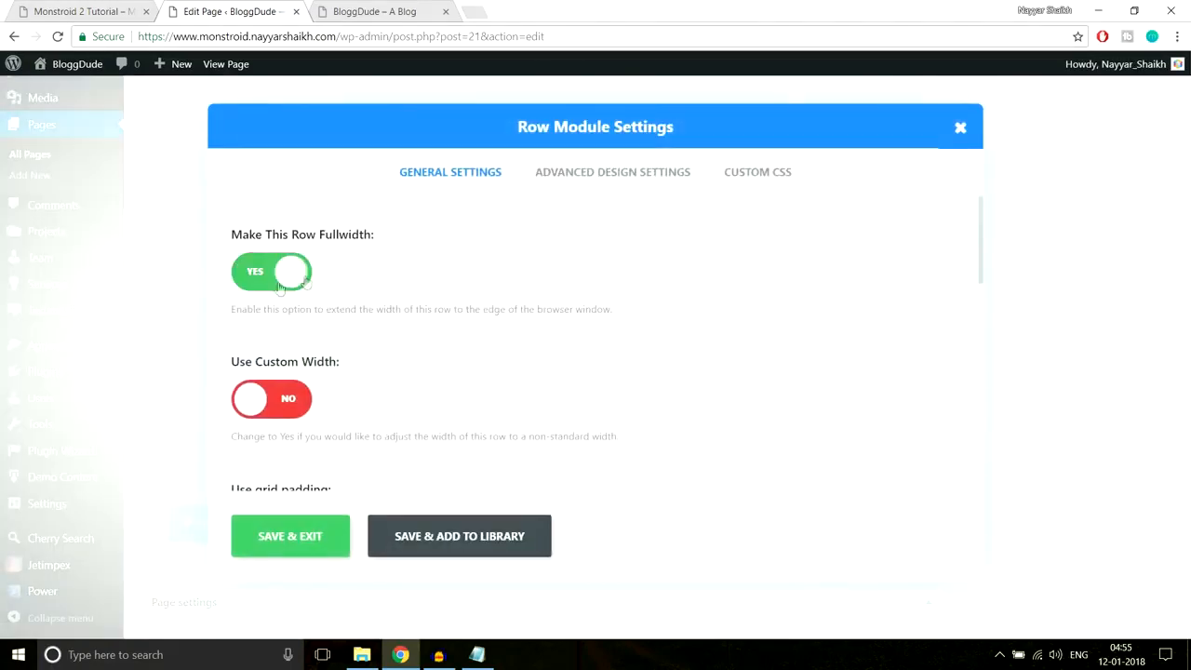
{"action": "left_click", "coordinate": [304, 537]}
- Update the homepage and reload the live site to see the wider gallery
{"action": "left_click_drag", "start_coordinate": [1186, 427], "coordinate": [1187, 89]}
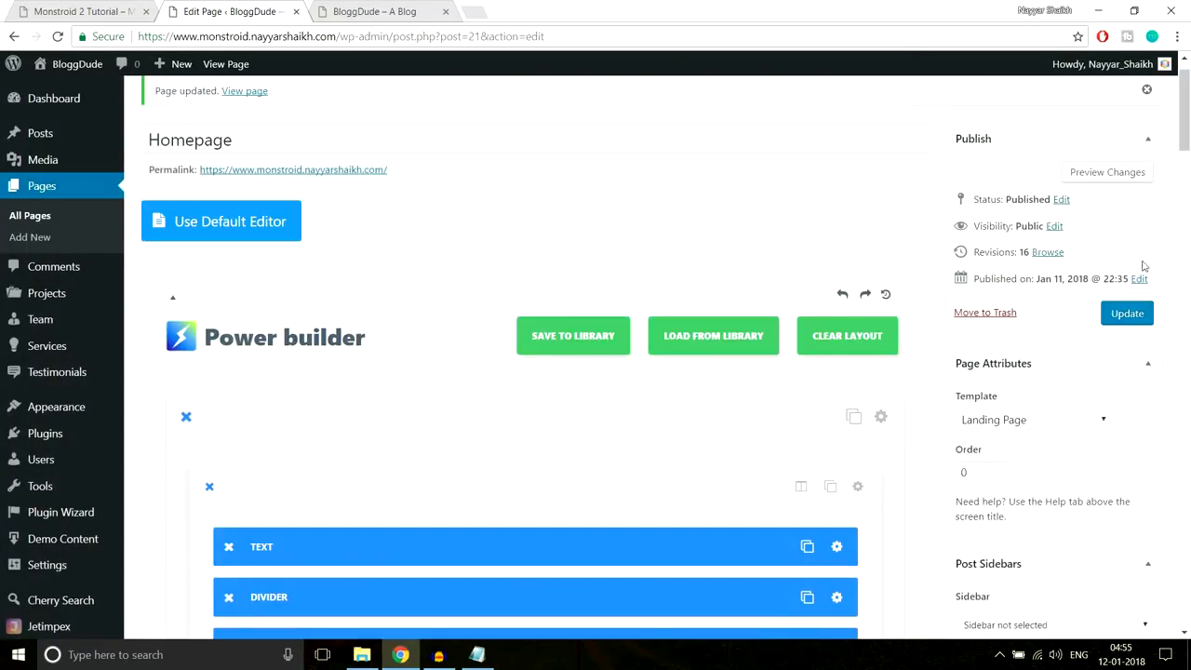
{"action": "left_click", "coordinate": [1127, 315]}
{"action": "left_click", "coordinate": [374, 11]}
{"action": "left_click", "coordinate": [407, 35]}
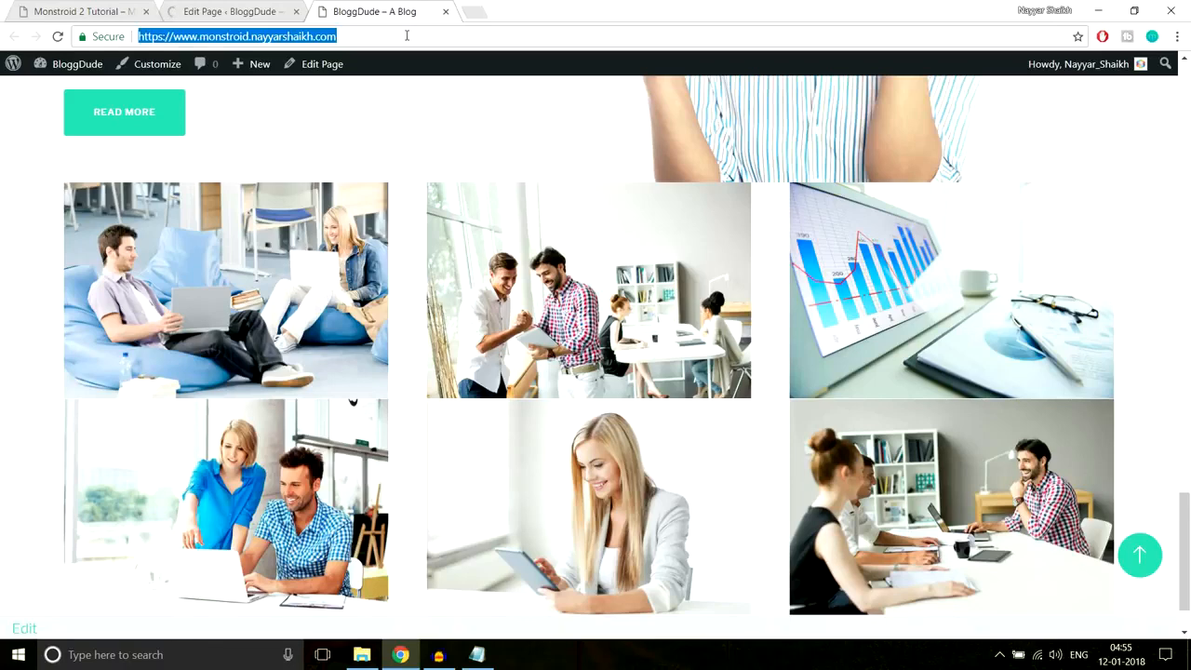
{"action": "key", "text": "Return"}
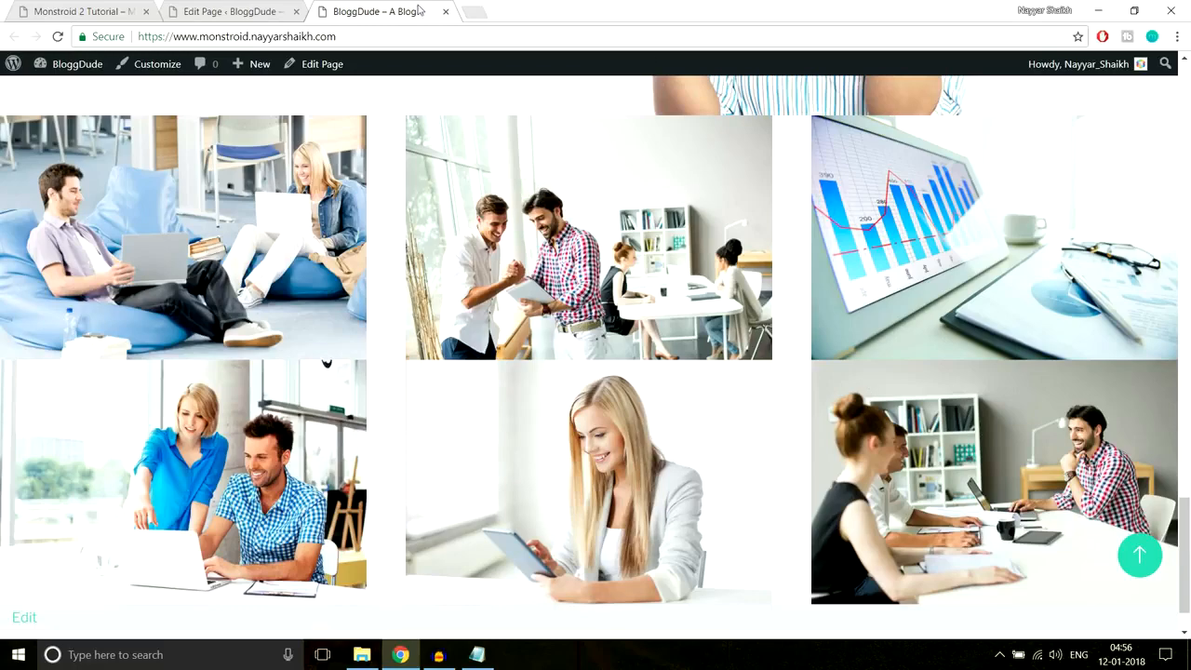
- Set Use grid padding to No on the first image row and save it
{"action": "left_click", "coordinate": [259, 13]}
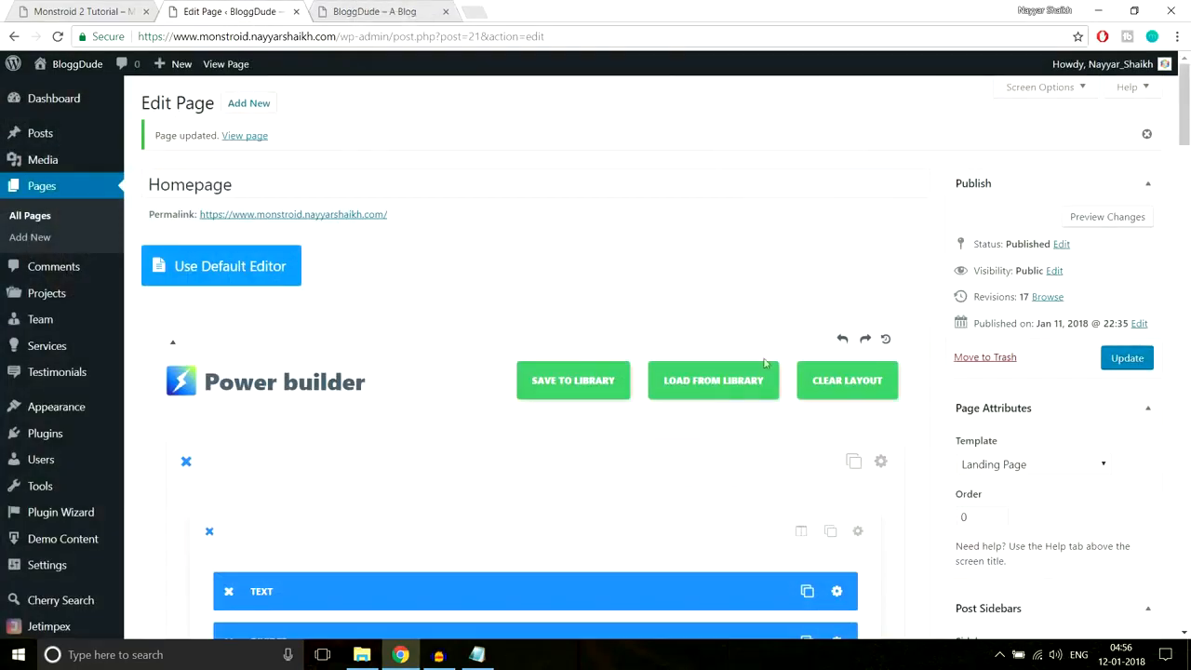
{"action": "scroll", "coordinate": [776, 455], "scroll_direction": "down", "scroll_amount": 15}
{"action": "scroll", "coordinate": [777, 460], "scroll_direction": "down", "scroll_amount": 10}
{"action": "scroll", "coordinate": [776, 460], "scroll_direction": "up", "scroll_amount": 10}
{"action": "scroll", "coordinate": [776, 459], "scroll_direction": "down", "scroll_amount": 2}
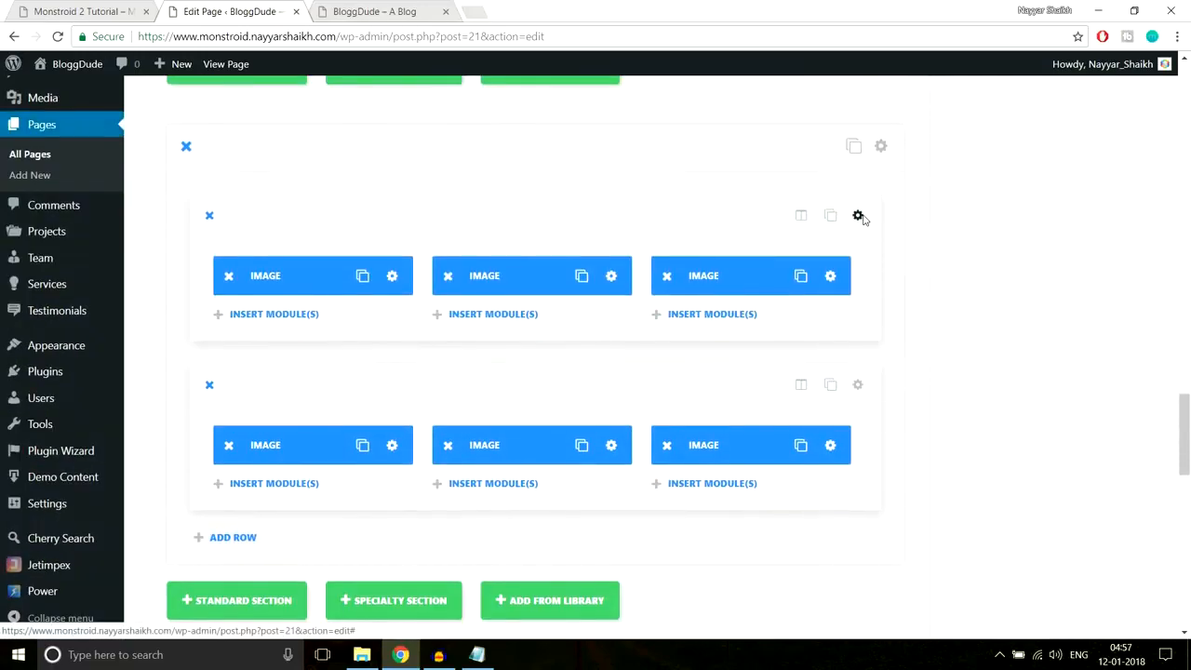
{"action": "left_click", "coordinate": [858, 215]}
{"action": "scroll", "coordinate": [779, 319], "scroll_direction": "down", "scroll_amount": 3}
{"action": "scroll", "coordinate": [436, 316], "scroll_direction": "up", "scroll_amount": 1}
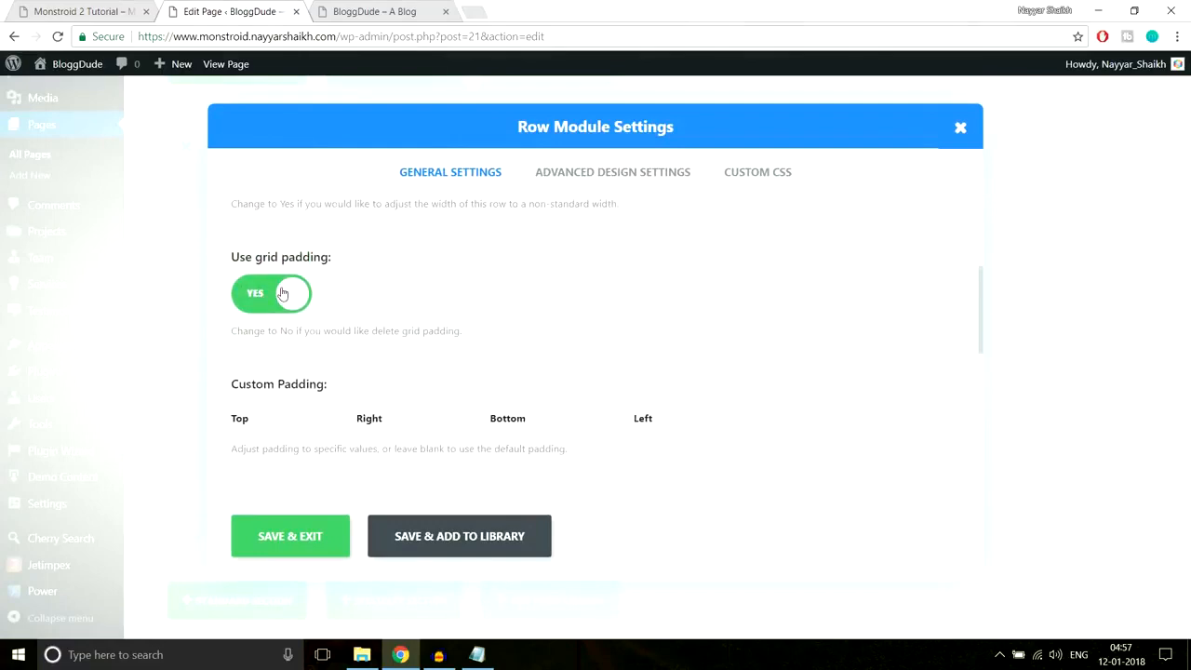
{"action": "left_click", "coordinate": [283, 293]}
{"action": "left_click", "coordinate": [372, 11]}
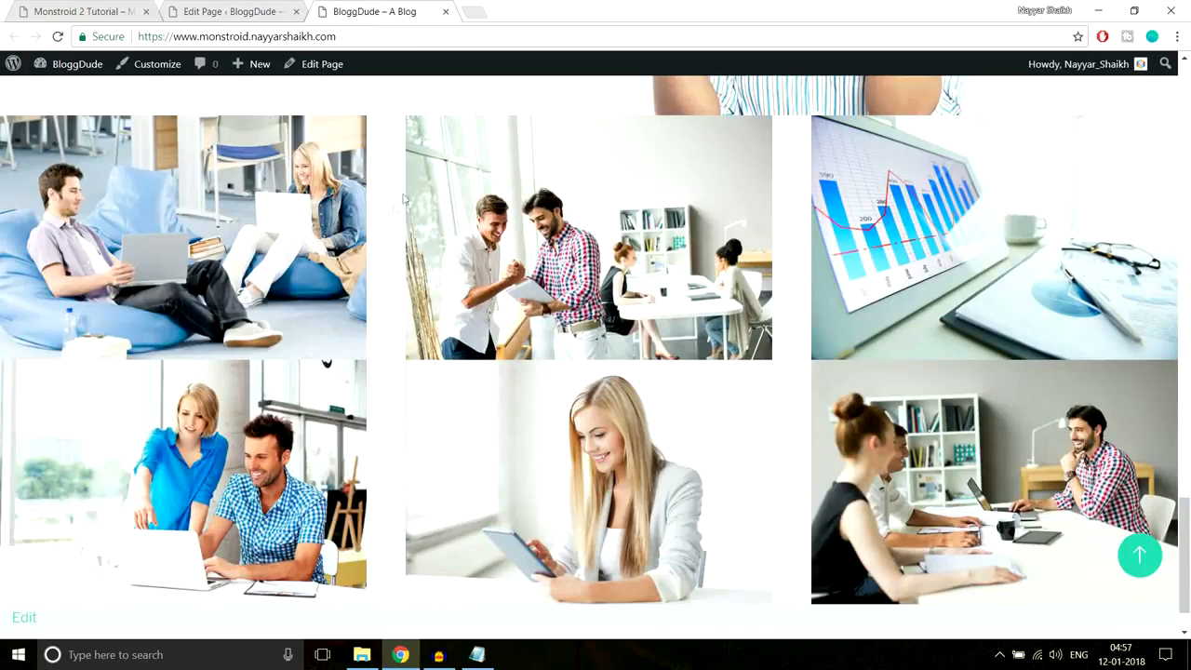
{"action": "left_click", "coordinate": [199, 8]}
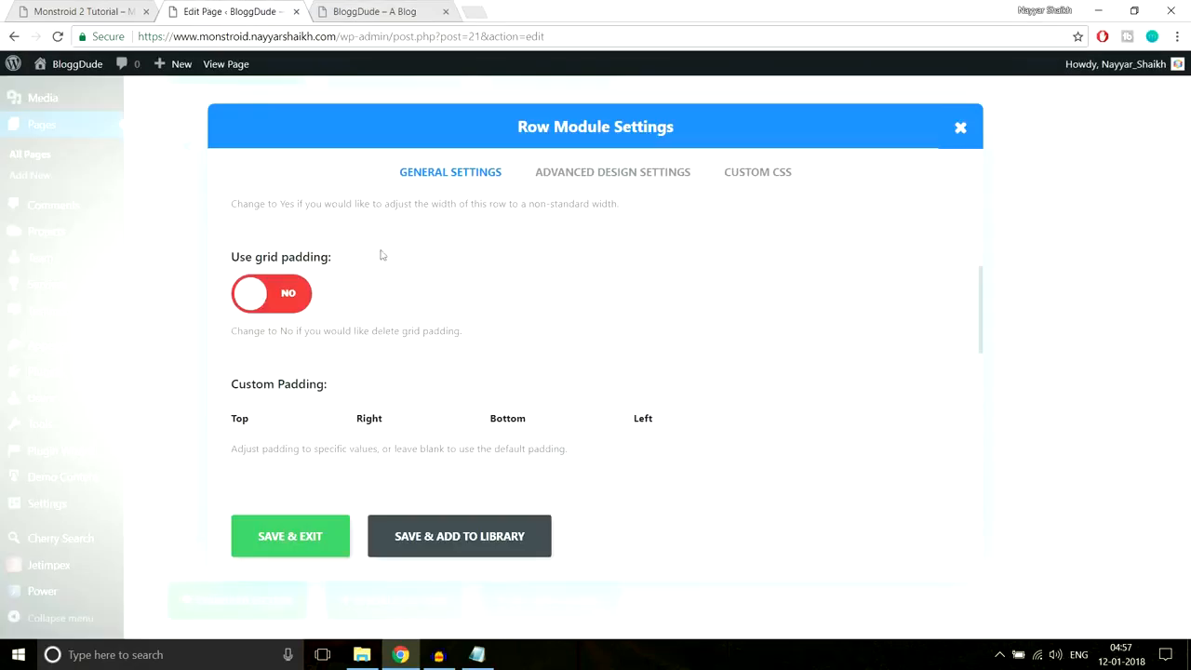
{"action": "left_click", "coordinate": [313, 539]}
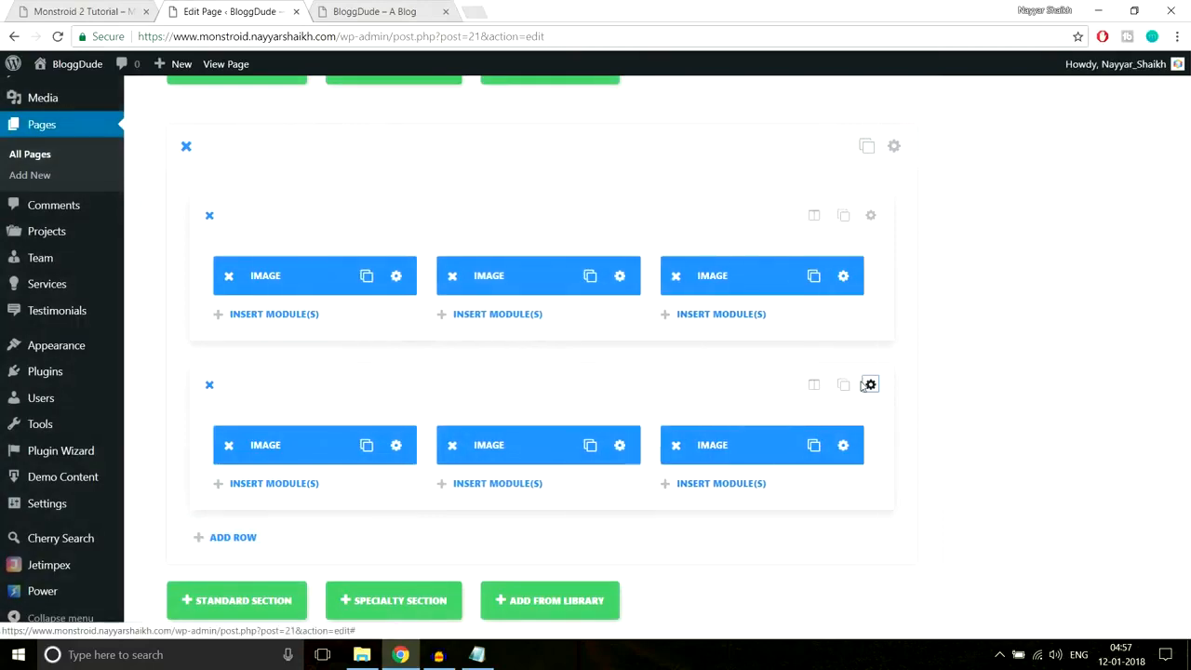
- Set Use grid padding to No on the second image row and save it
{"action": "left_click", "coordinate": [858, 385]}
{"action": "scroll", "coordinate": [354, 391], "scroll_direction": "down", "scroll_amount": 3}
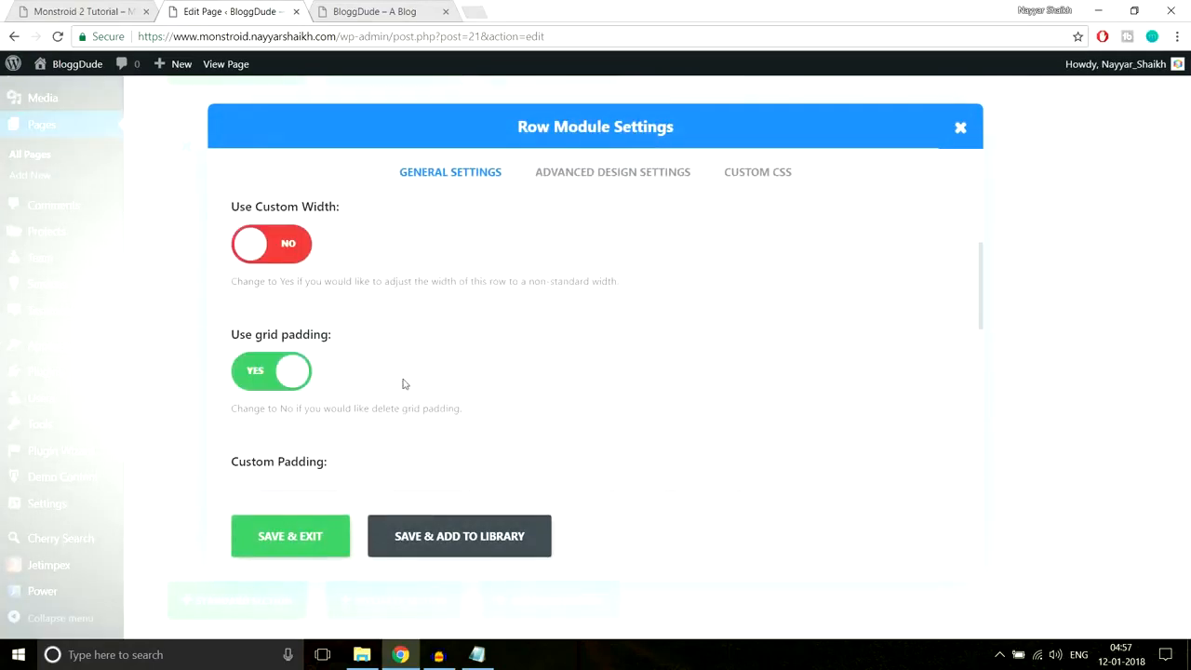
{"action": "left_click", "coordinate": [271, 371]}
{"action": "left_click", "coordinate": [298, 542]}
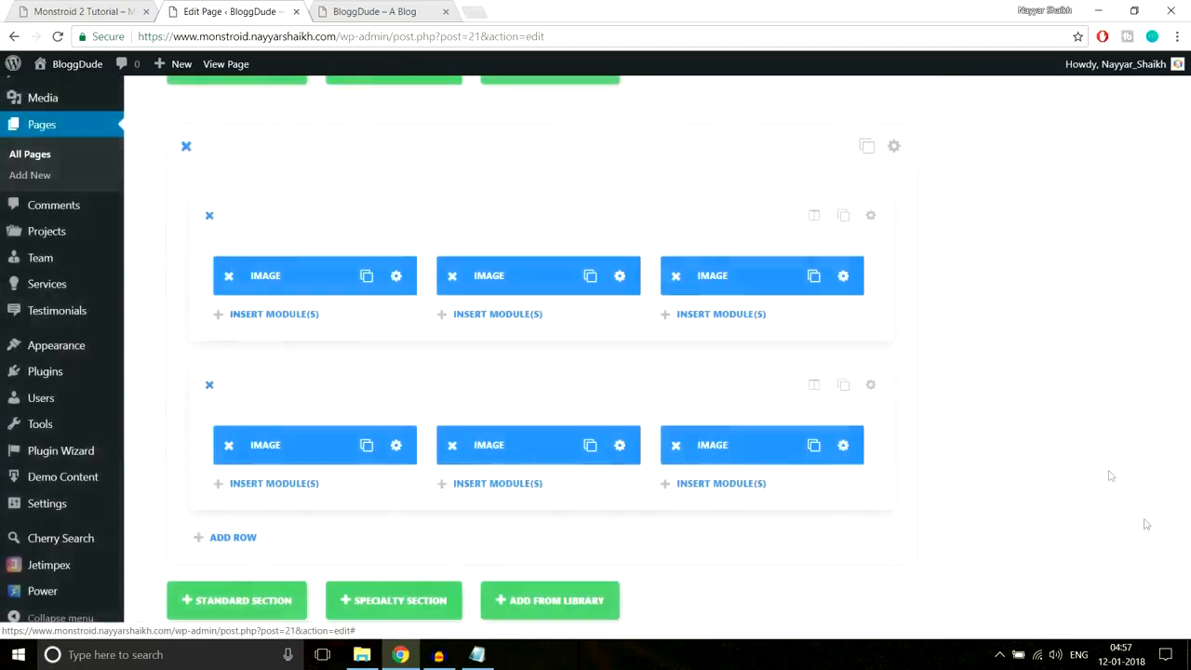
- Update the Homepage and reload the live site
{"action": "scroll", "coordinate": [1146, 524], "scroll_direction": "up", "scroll_amount": 15}
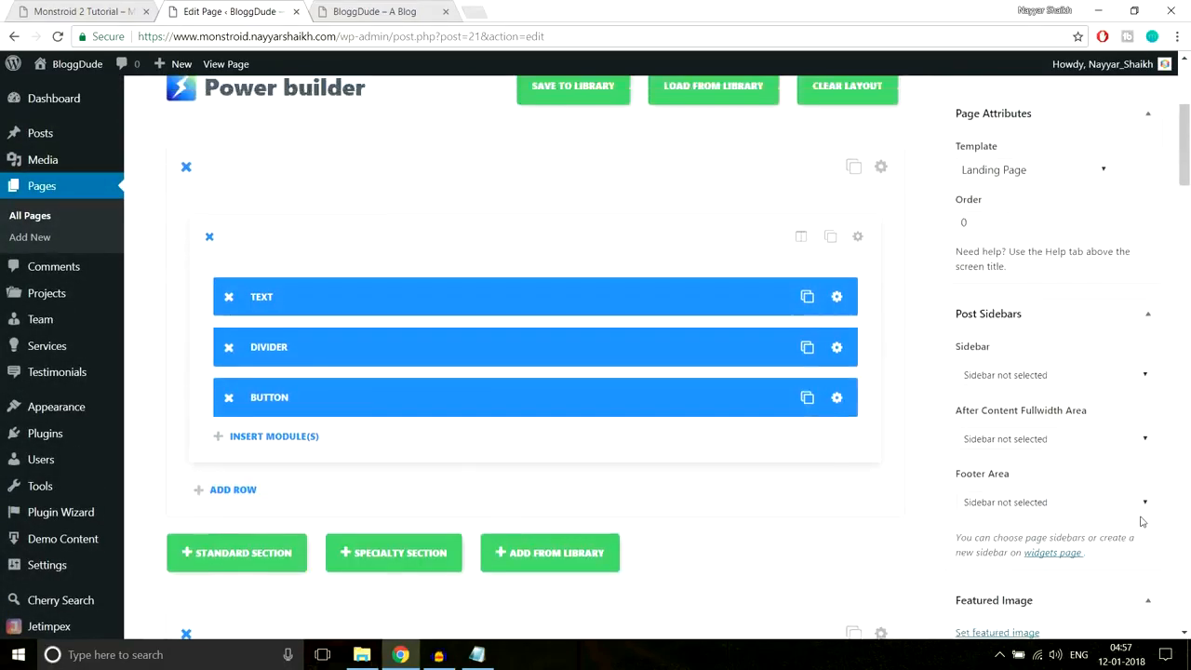
{"action": "scroll", "coordinate": [1142, 522], "scroll_direction": "up", "scroll_amount": 3}
{"action": "left_click", "coordinate": [1137, 358]}
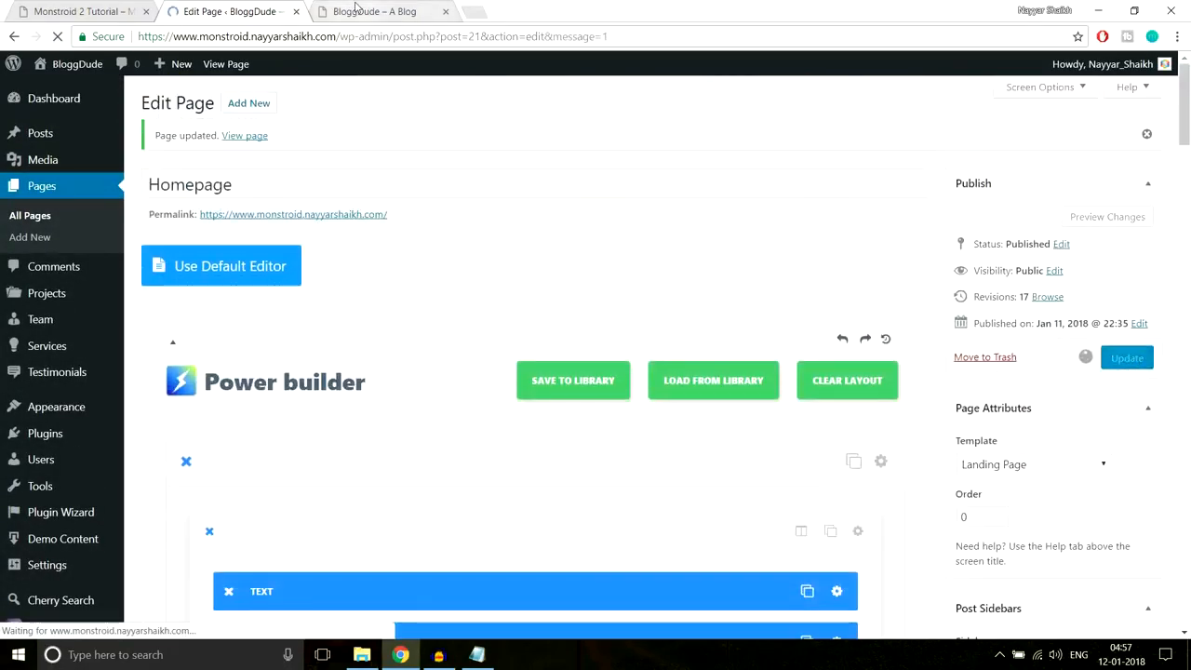
{"action": "left_click", "coordinate": [354, 9]}
{"action": "left_click", "coordinate": [369, 41]}
{"action": "key", "text": "Return"}
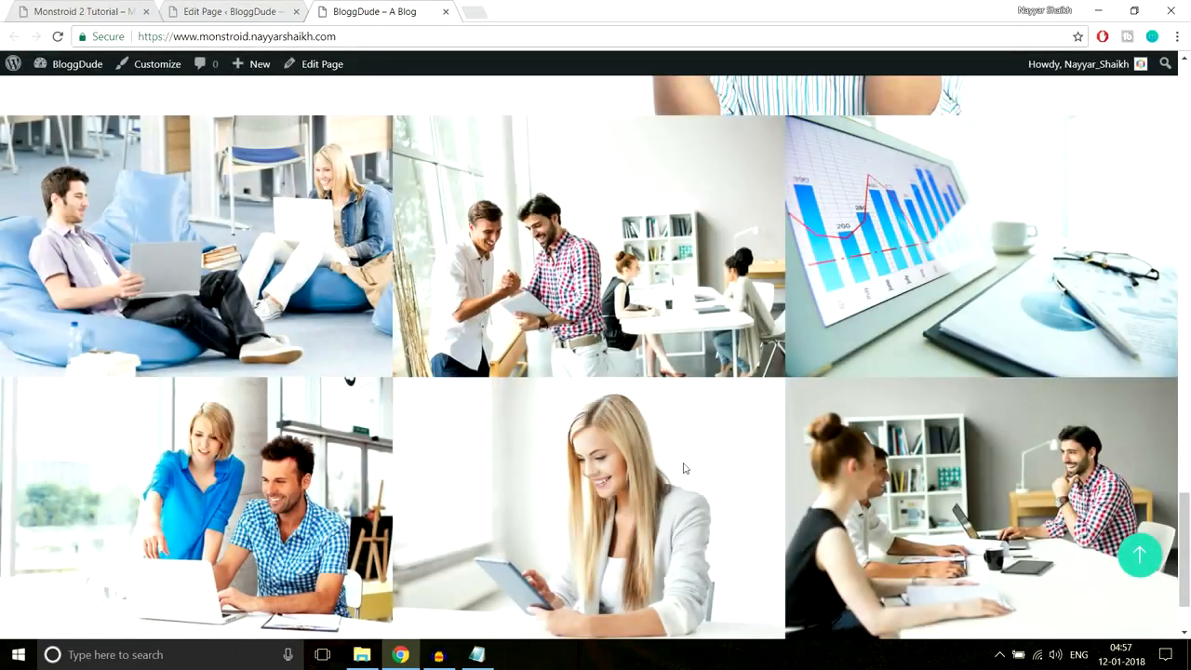
- Scroll the live six-photo grid to confirm no gaps, then view the Monstroid 2 demo gallery
{"action": "scroll", "coordinate": [686, 468], "scroll_direction": "down", "scroll_amount": 2}
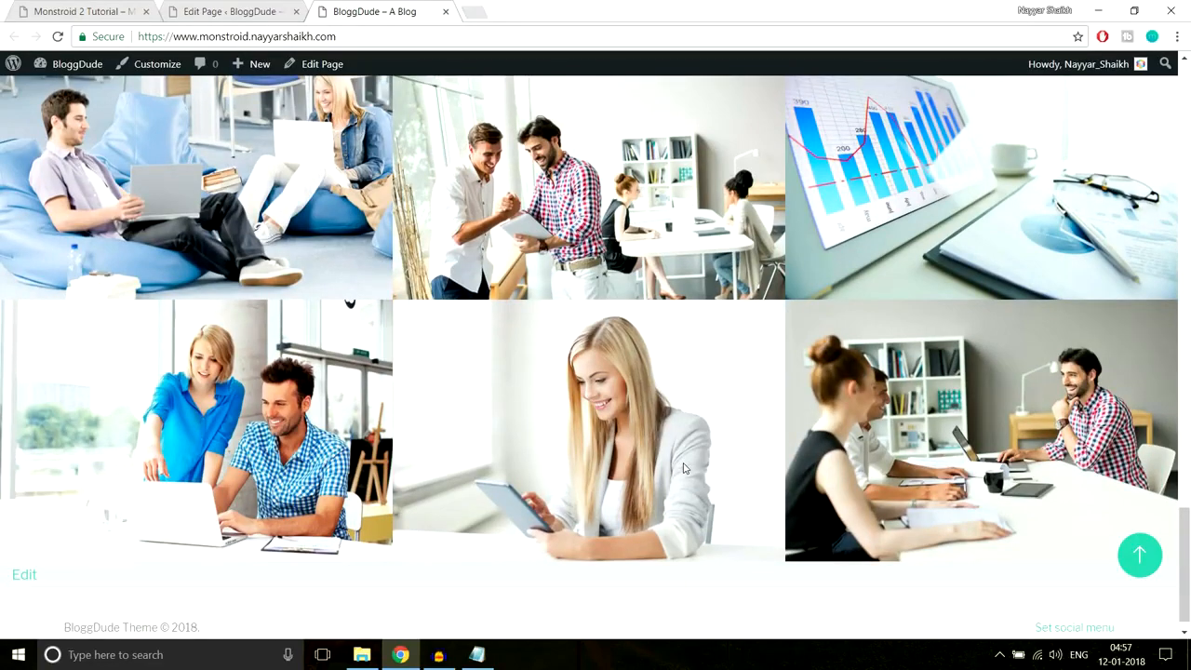
{"action": "scroll", "coordinate": [683, 468], "scroll_direction": "up", "scroll_amount": 2}
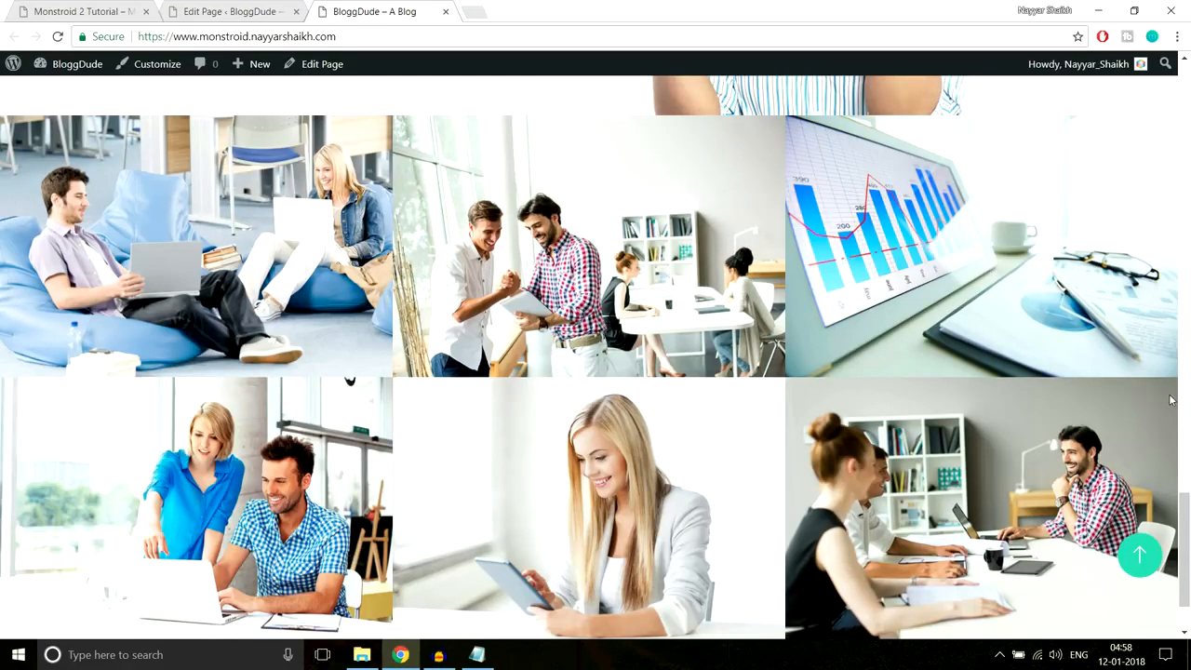
{"action": "scroll", "coordinate": [1172, 400], "scroll_direction": "down", "scroll_amount": 2}
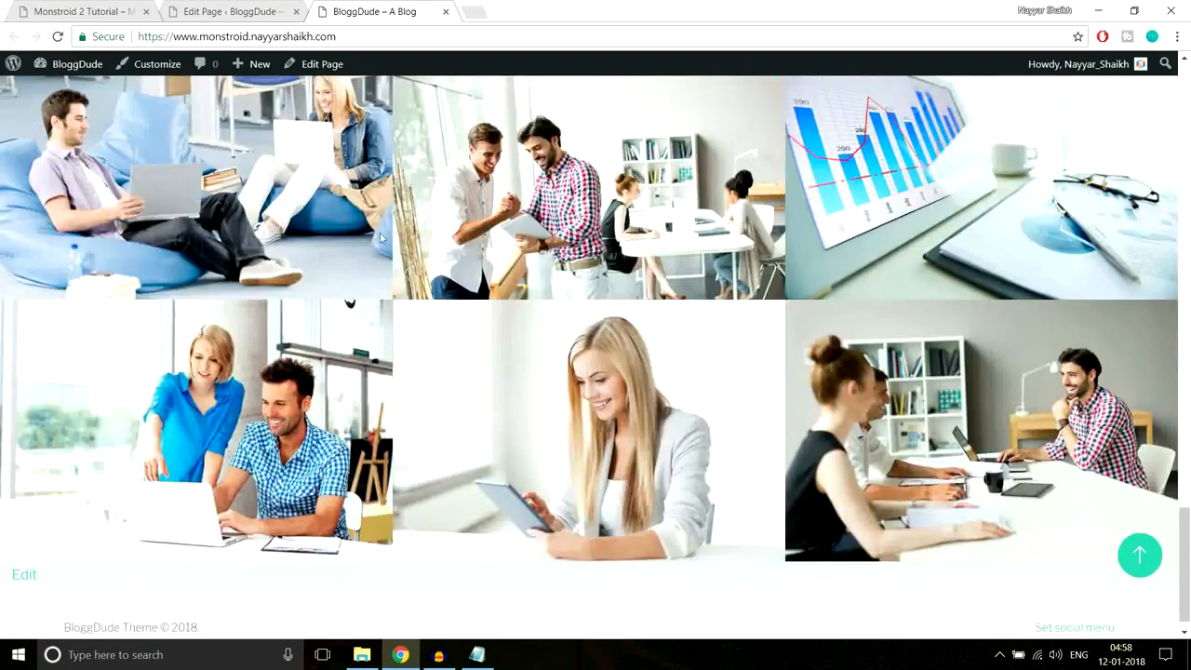
{"action": "scroll", "coordinate": [670, 342], "scroll_direction": "up", "scroll_amount": 1}
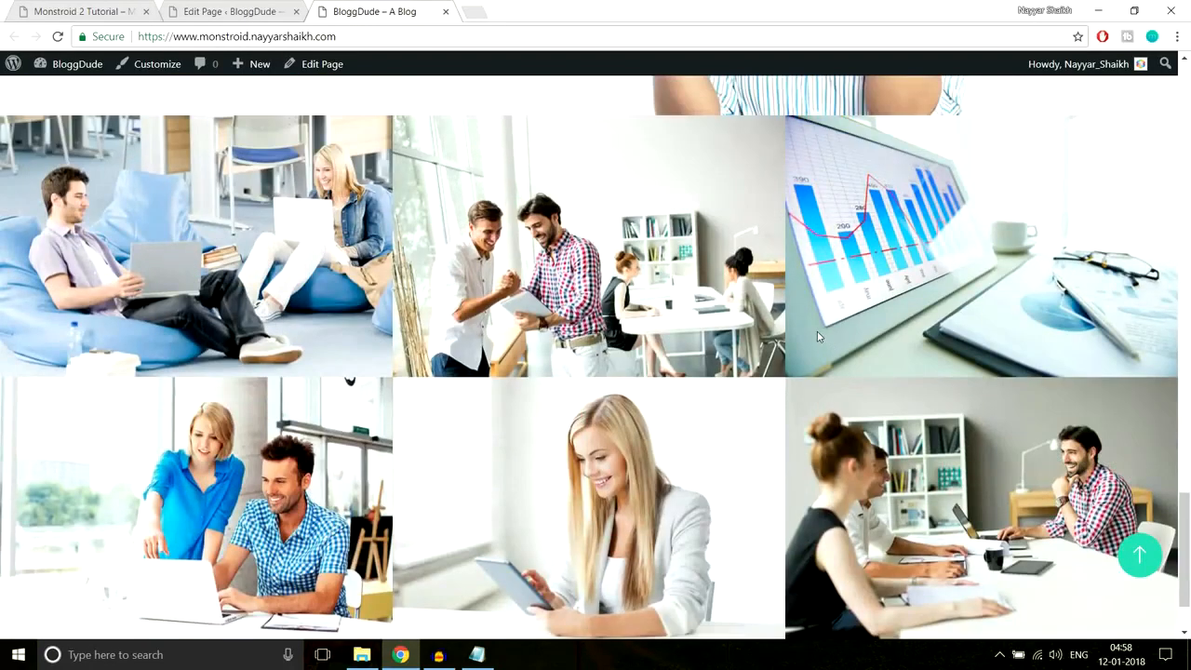
{"action": "left_click", "coordinate": [75, 11]}
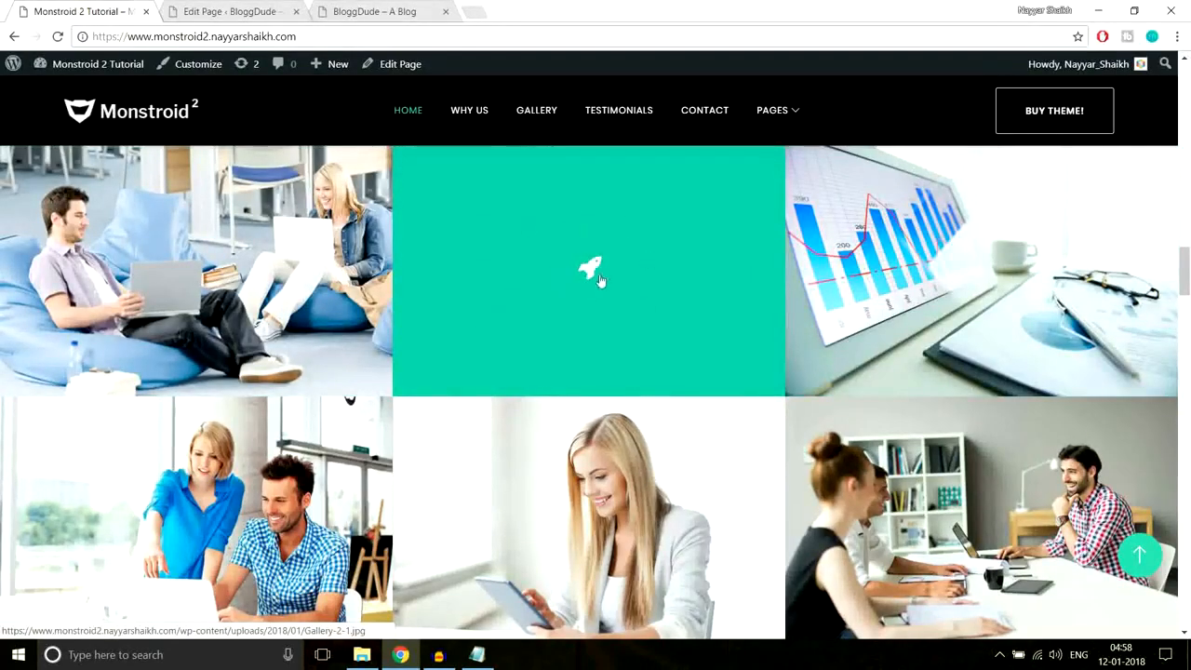
- Set the first gallery image's Open in Lightbox option to Yes
{"action": "left_click", "coordinate": [282, 9]}
{"action": "scroll", "coordinate": [700, 325], "scroll_direction": "down", "scroll_amount": 5}
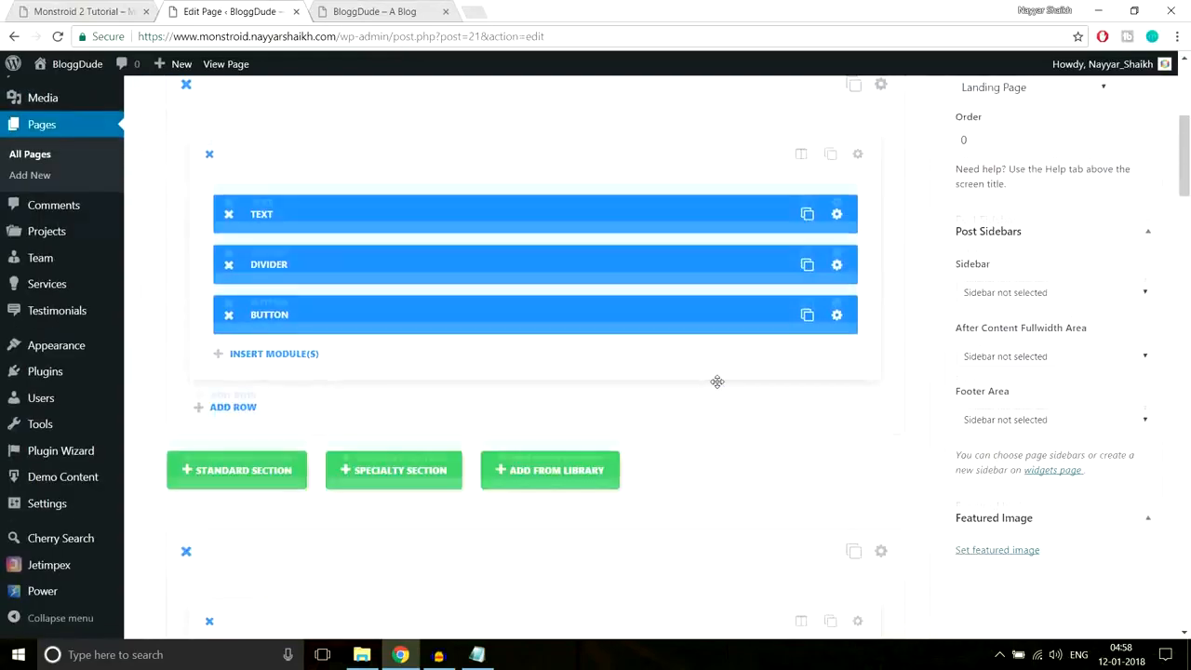
{"action": "scroll", "coordinate": [717, 381], "scroll_direction": "down", "scroll_amount": 5}
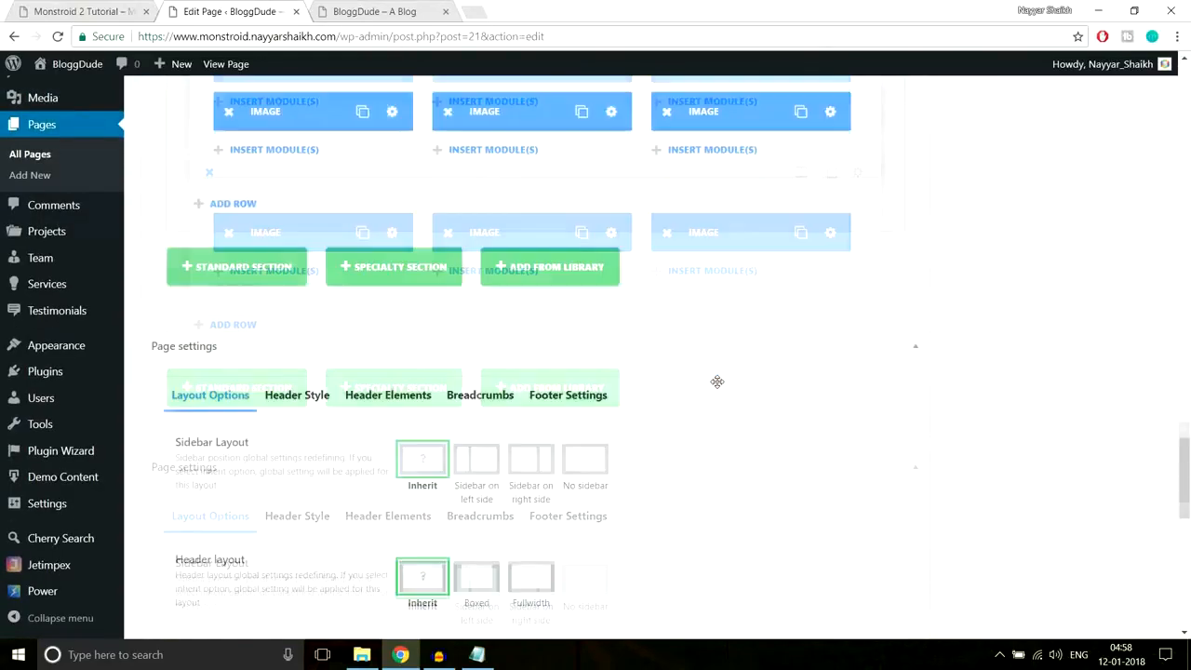
{"action": "scroll", "coordinate": [715, 383], "scroll_direction": "up", "scroll_amount": 5}
{"action": "scroll", "coordinate": [577, 354], "scroll_direction": "down", "scroll_amount": 1}
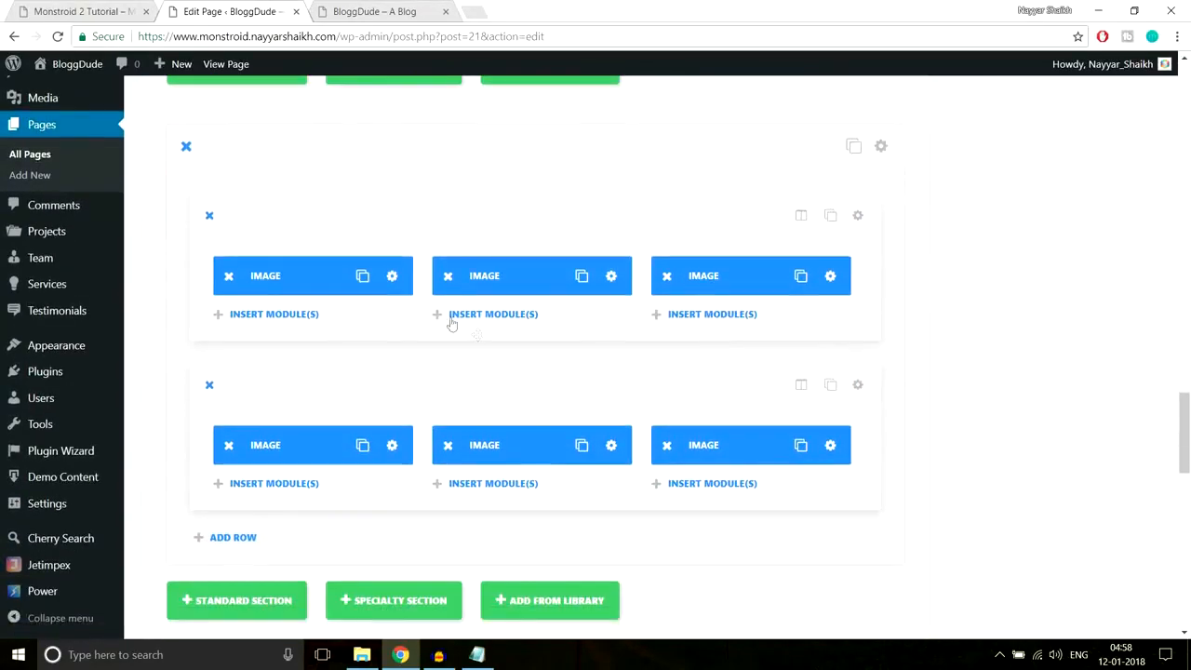
{"action": "left_click", "coordinate": [392, 279]}
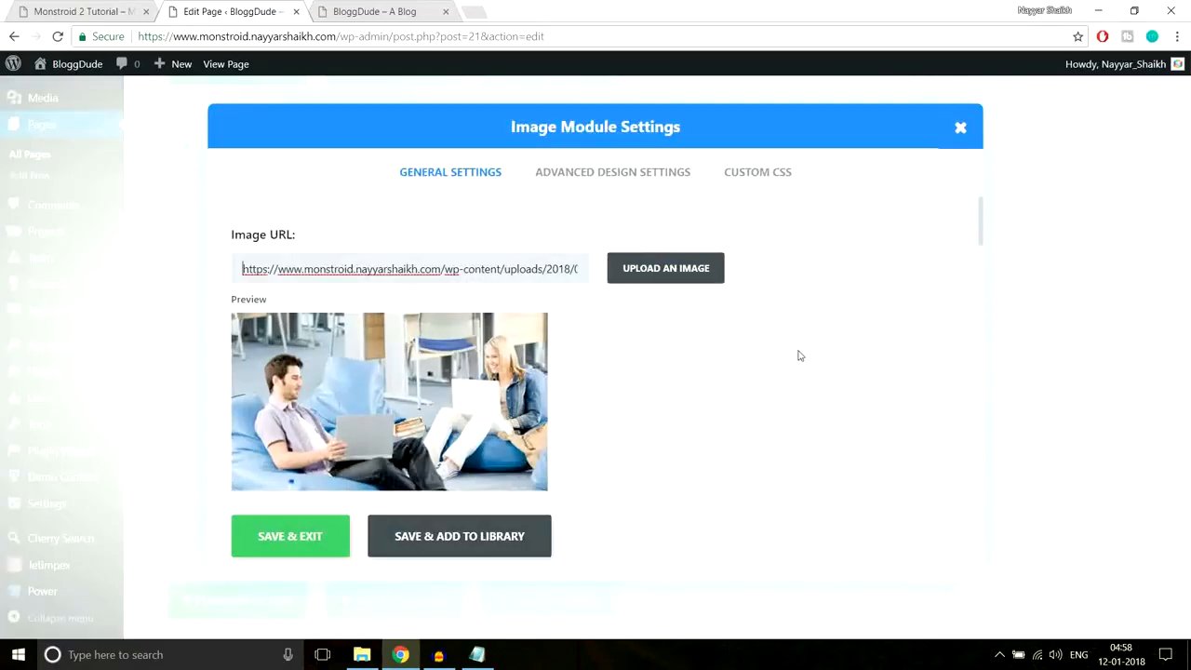
{"action": "scroll", "coordinate": [659, 385], "scroll_direction": "down", "scroll_amount": 4}
{"action": "scroll", "coordinate": [658, 384], "scroll_direction": "down", "scroll_amount": 4}
{"action": "scroll", "coordinate": [659, 384], "scroll_direction": "up", "scroll_amount": 3}
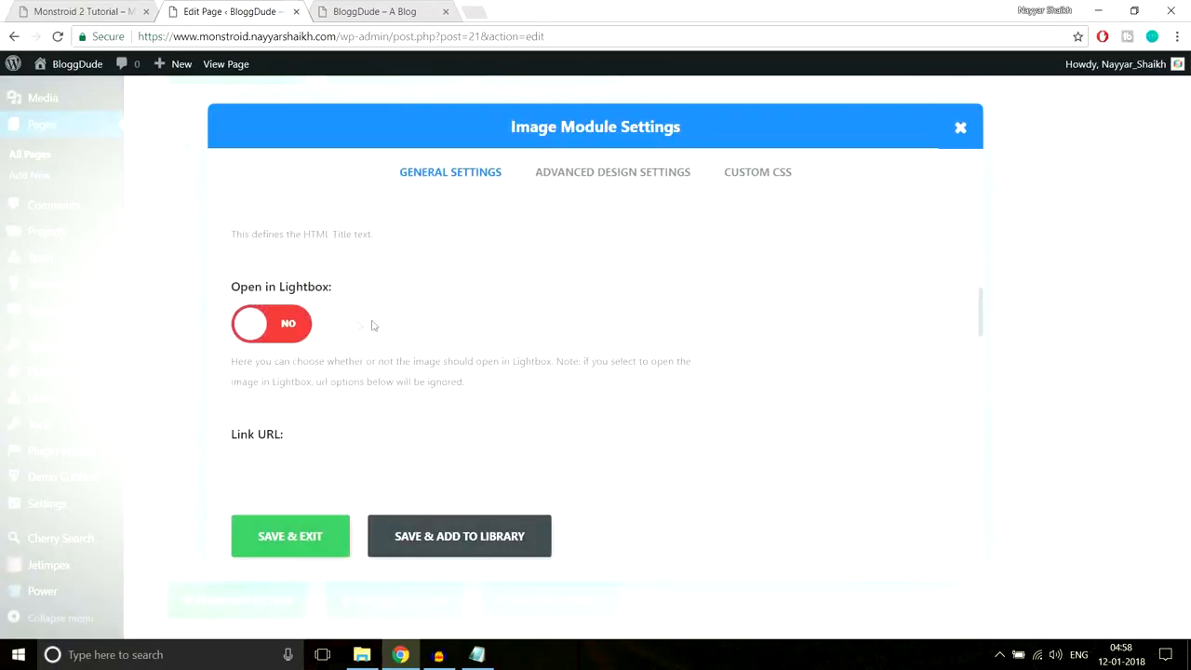
{"action": "left_click", "coordinate": [288, 324]}
- Turn on Image Overlay for the image, checking the demo's teal hover overlay
{"action": "scroll", "coordinate": [680, 326], "scroll_direction": "down", "scroll_amount": 3}
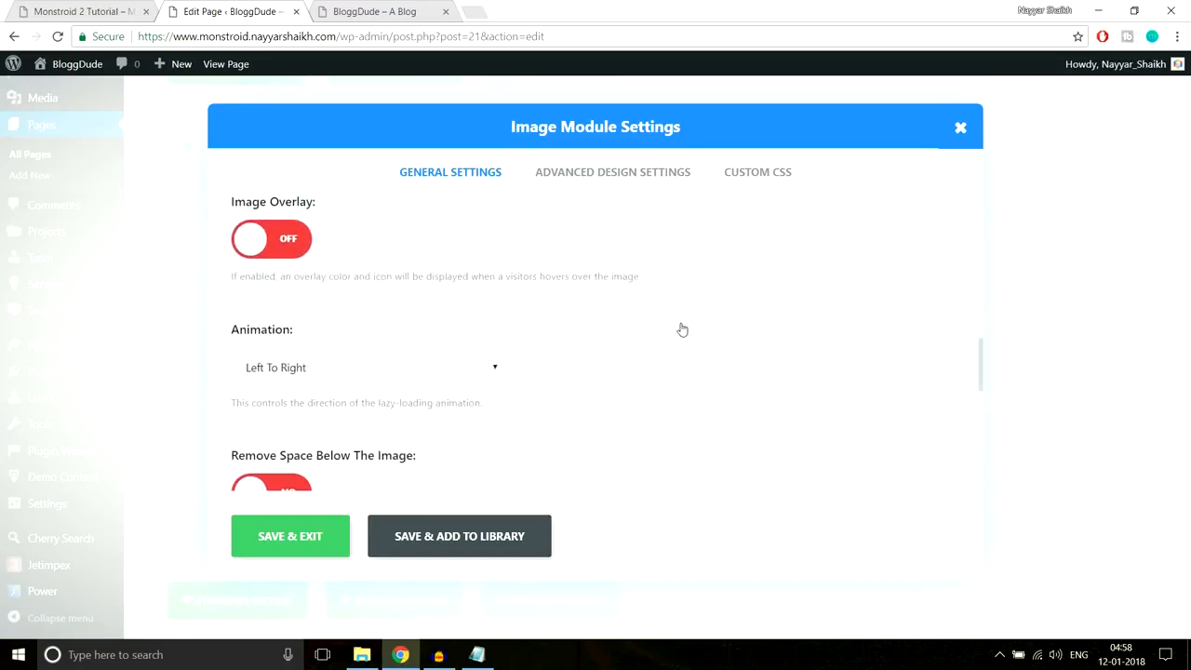
{"action": "scroll", "coordinate": [682, 329], "scroll_direction": "up", "scroll_amount": 1}
{"action": "scroll", "coordinate": [776, 255], "scroll_direction": "down", "scroll_amount": 1}
{"action": "left_click", "coordinate": [303, 242]}
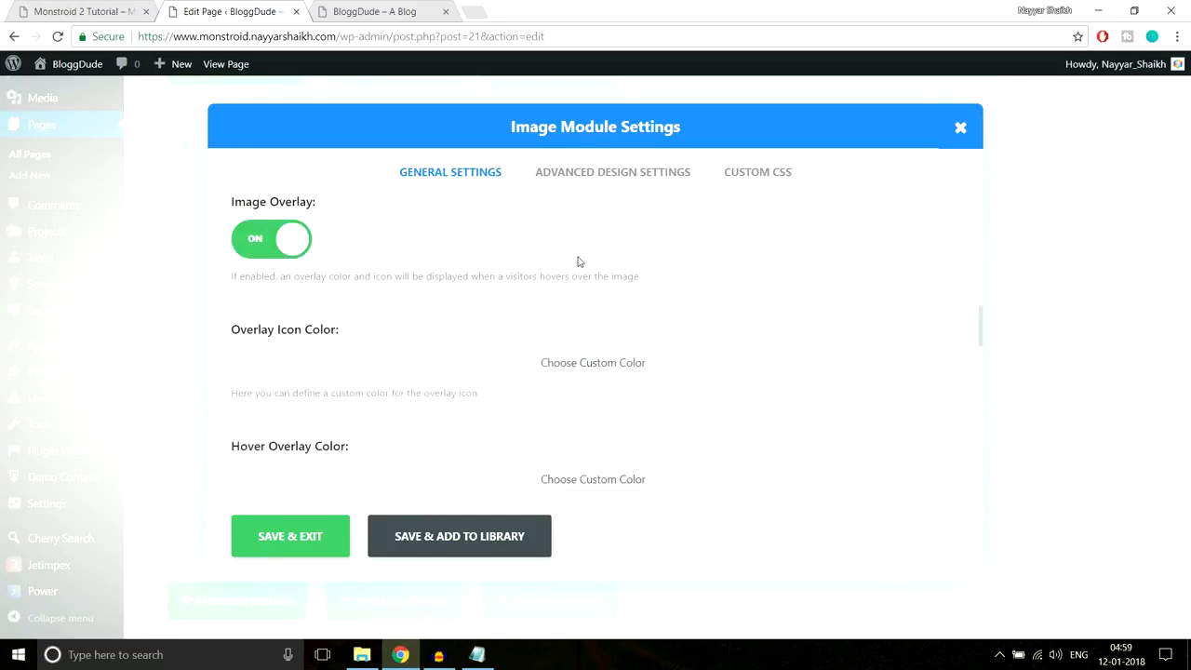
{"action": "scroll", "coordinate": [574, 259], "scroll_direction": "down", "scroll_amount": 1}
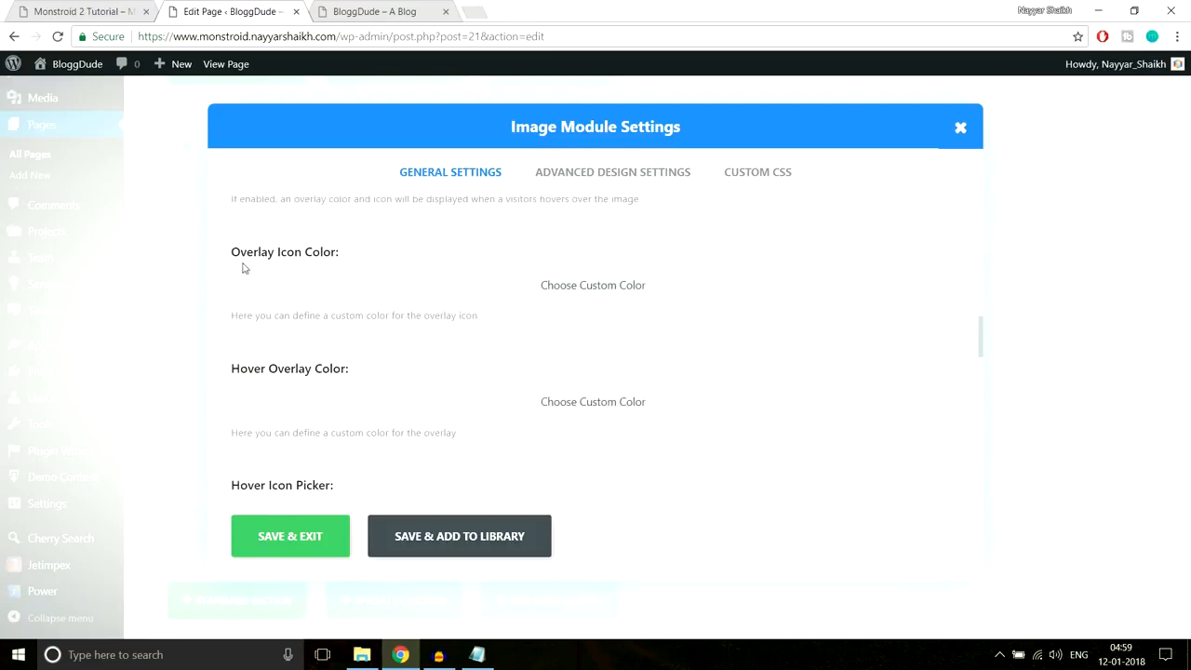
{"action": "left_click_drag", "start_coordinate": [232, 263], "coordinate": [346, 256]}
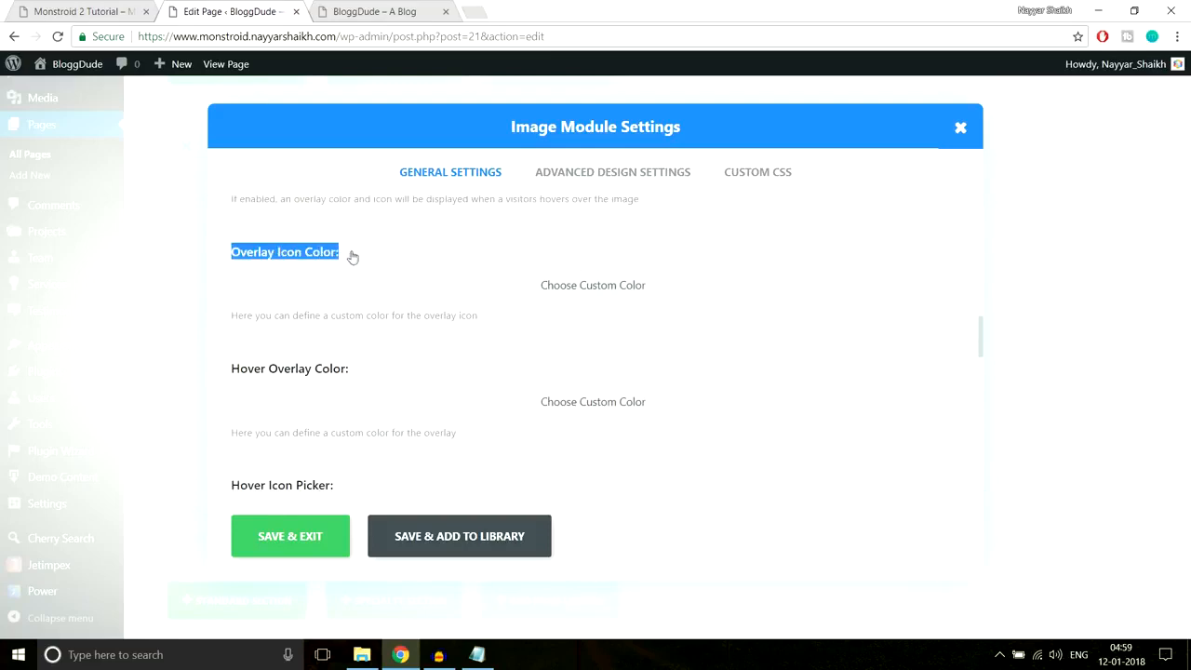
{"action": "left_click", "coordinate": [370, 258]}
{"action": "left_click", "coordinate": [112, 11]}
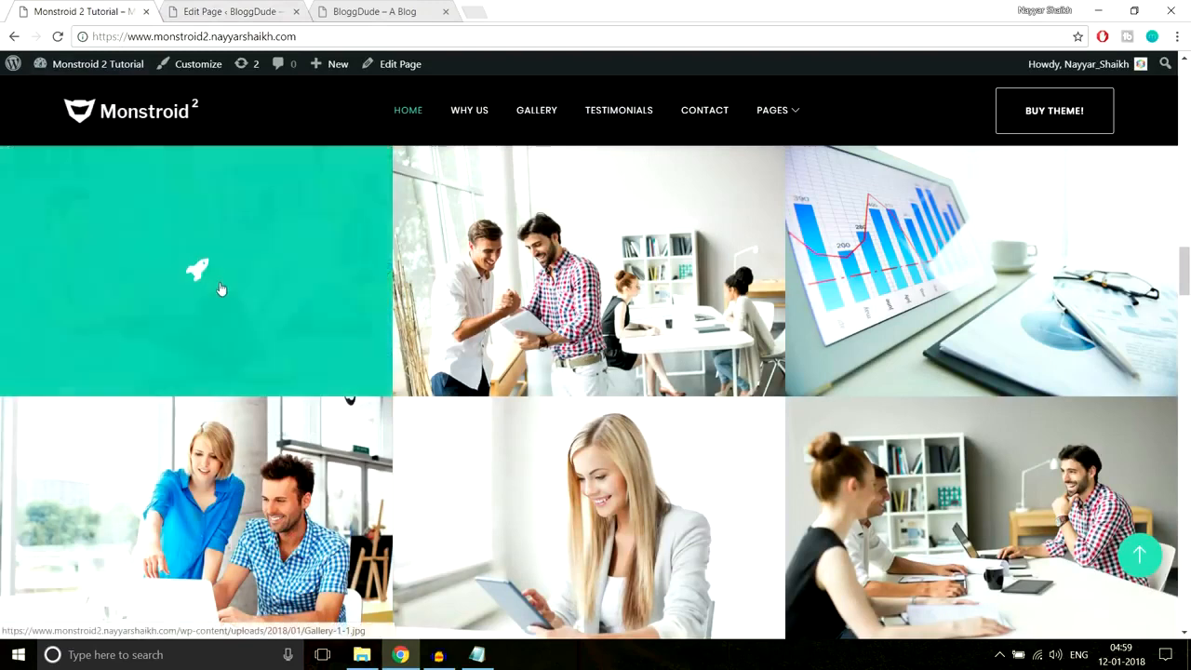
{"action": "left_click", "coordinate": [230, 11]}
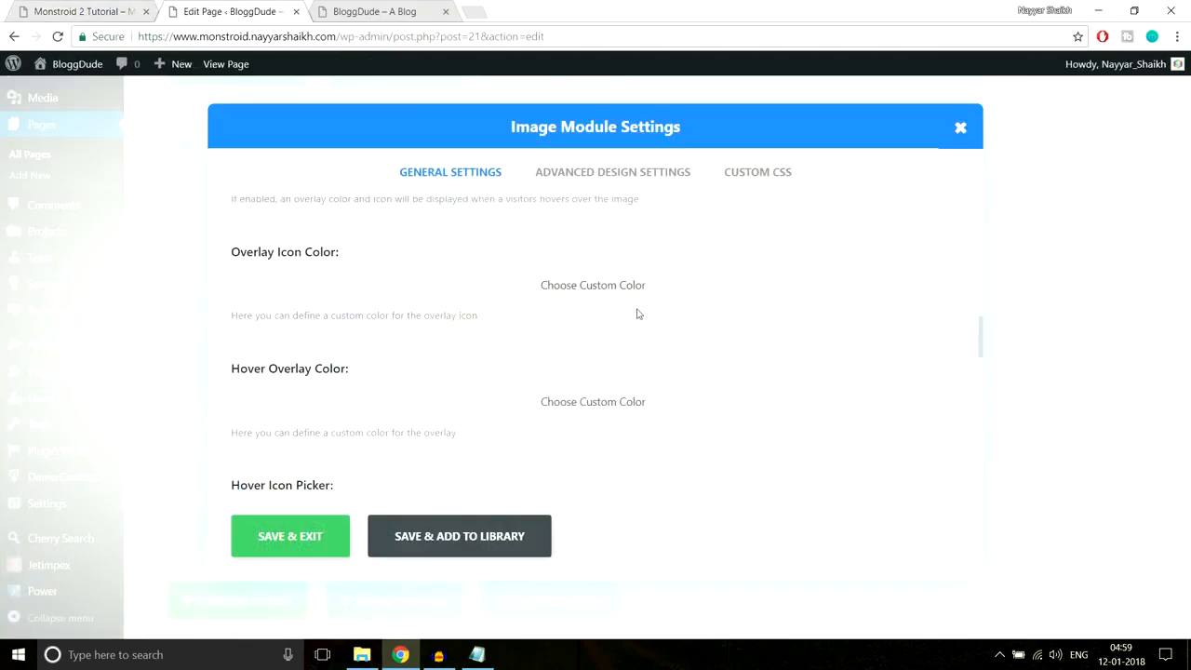
- Set the Overlay Icon Color to white and compare with the demo overlay
{"action": "left_click", "coordinate": [280, 305]}
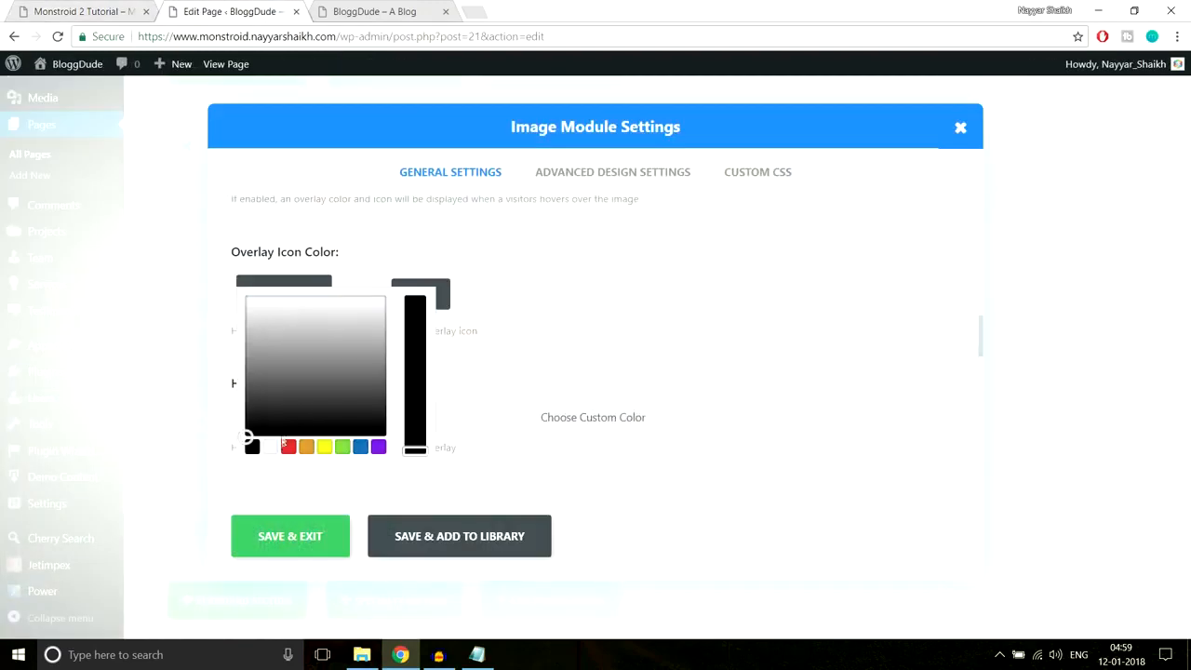
{"action": "left_click", "coordinate": [271, 447]}
{"action": "left_click", "coordinate": [547, 244]}
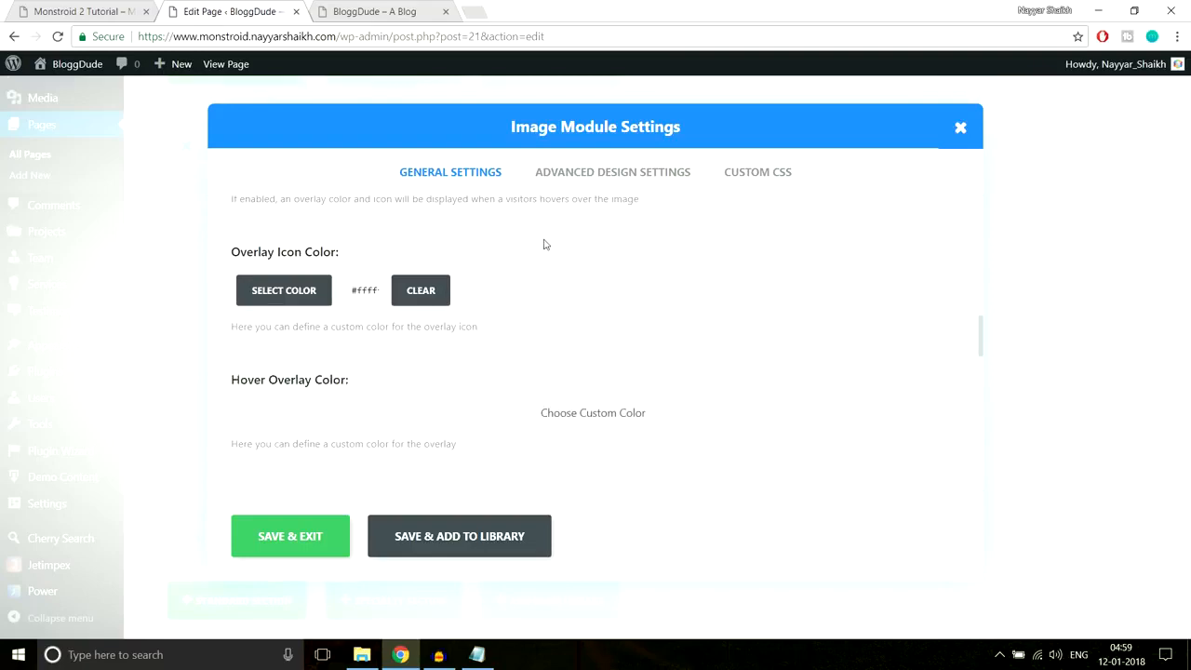
{"action": "scroll", "coordinate": [602, 296], "scroll_direction": "down", "scroll_amount": 1}
{"action": "scroll", "coordinate": [595, 299], "scroll_direction": "down", "scroll_amount": 1}
{"action": "scroll", "coordinate": [590, 306], "scroll_direction": "up", "scroll_amount": 2}
{"action": "scroll", "coordinate": [590, 306], "scroll_direction": "down", "scroll_amount": 1}
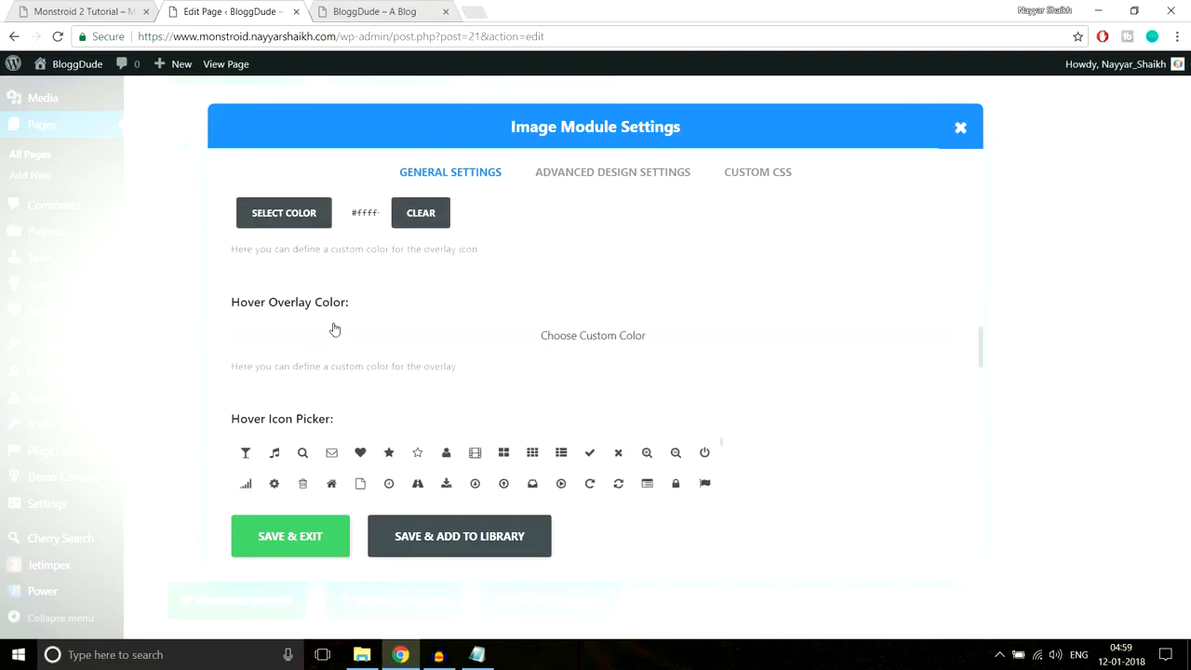
{"action": "left_click", "coordinate": [67, 8]}
- Inspect the demo tile's teal overlay to read its #10c5a7 background colour, then close DevTools
{"action": "mouse_move", "coordinate": [283, 205]}
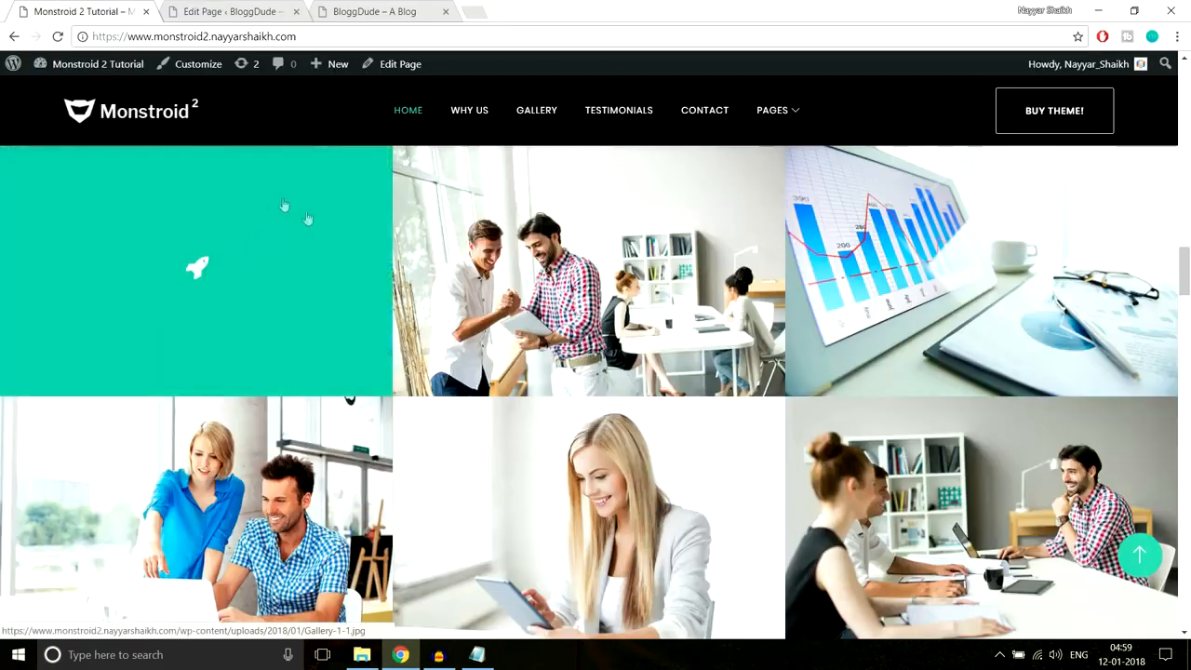
{"action": "right_click", "coordinate": [309, 286]}
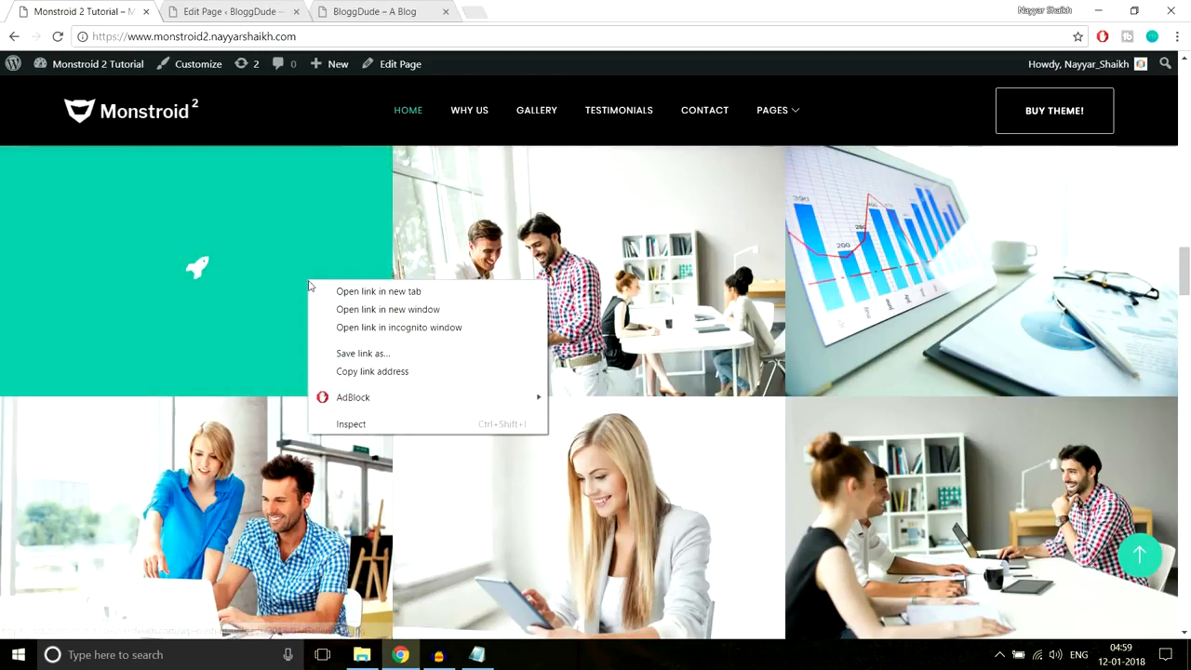
{"action": "left_click", "coordinate": [373, 424]}
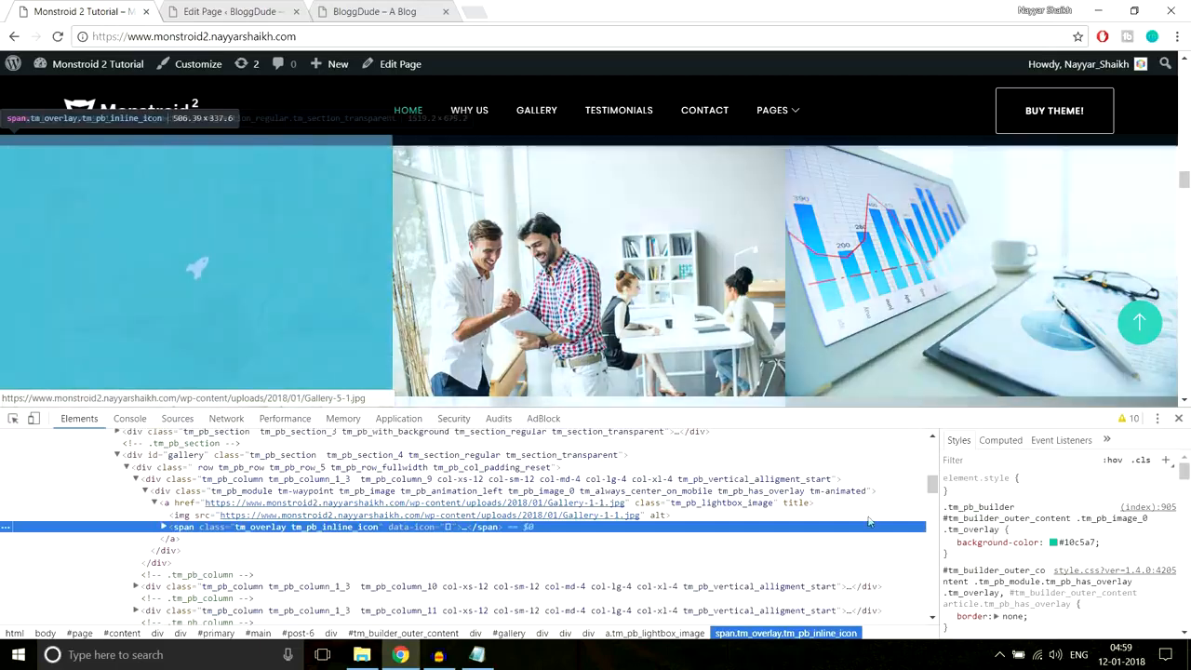
{"action": "left_click", "coordinate": [1070, 543]}
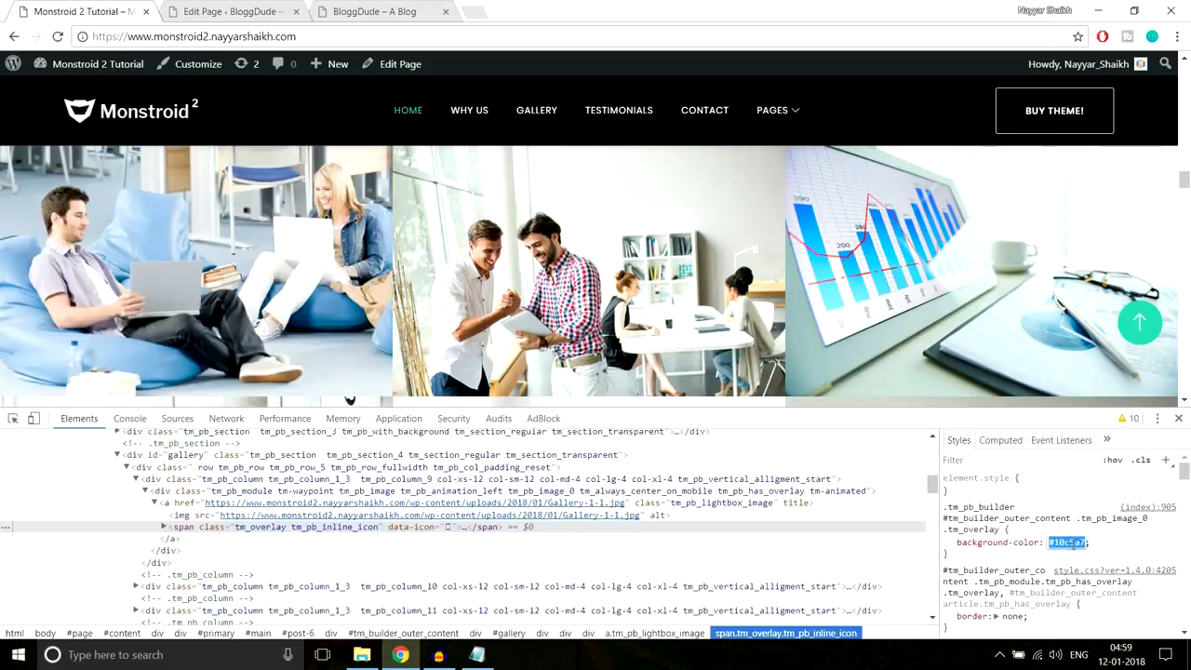
{"action": "left_click", "coordinate": [1178, 417]}
- Check the overlay icon colour picker in the page editor, then return to the Monstroid 2 demo
{"action": "key", "text": "ctrl+Tab"}
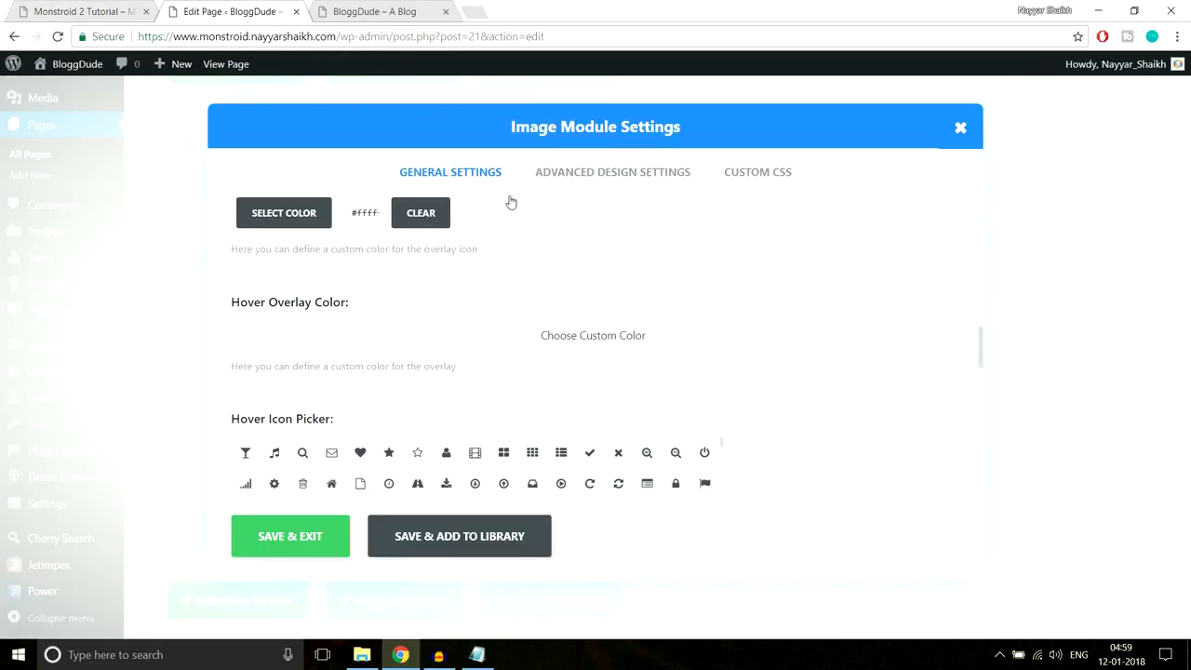
{"action": "left_click", "coordinate": [341, 220]}
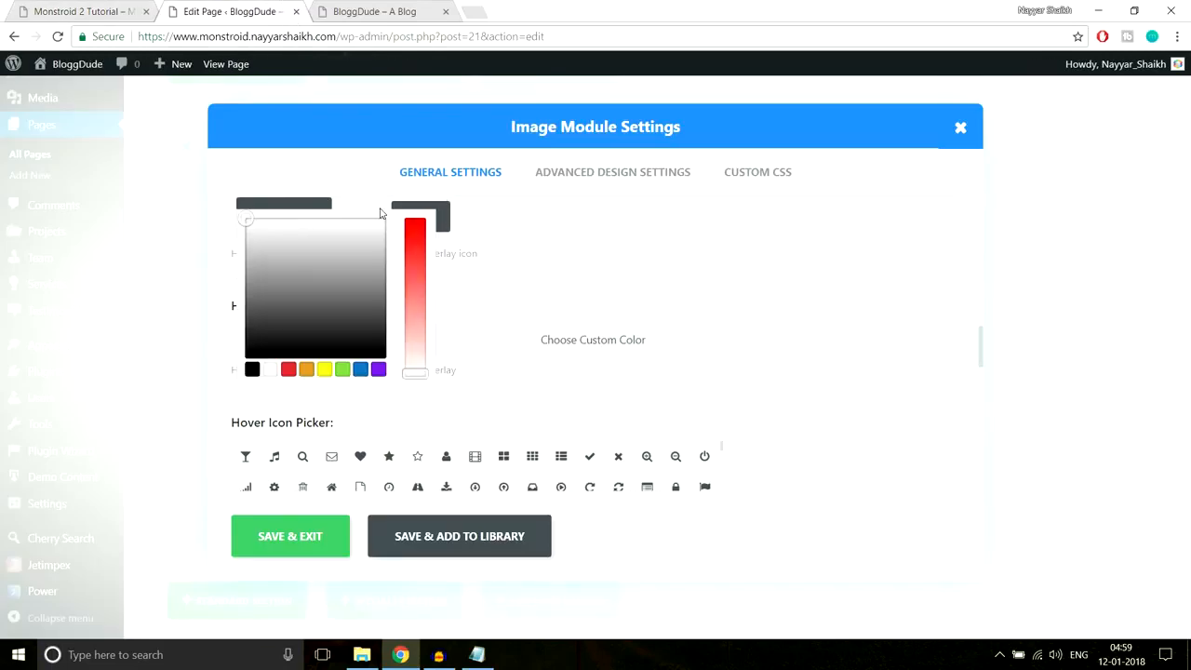
{"action": "key", "text": "ctrl+a"}
{"action": "left_click", "coordinate": [379, 213]}
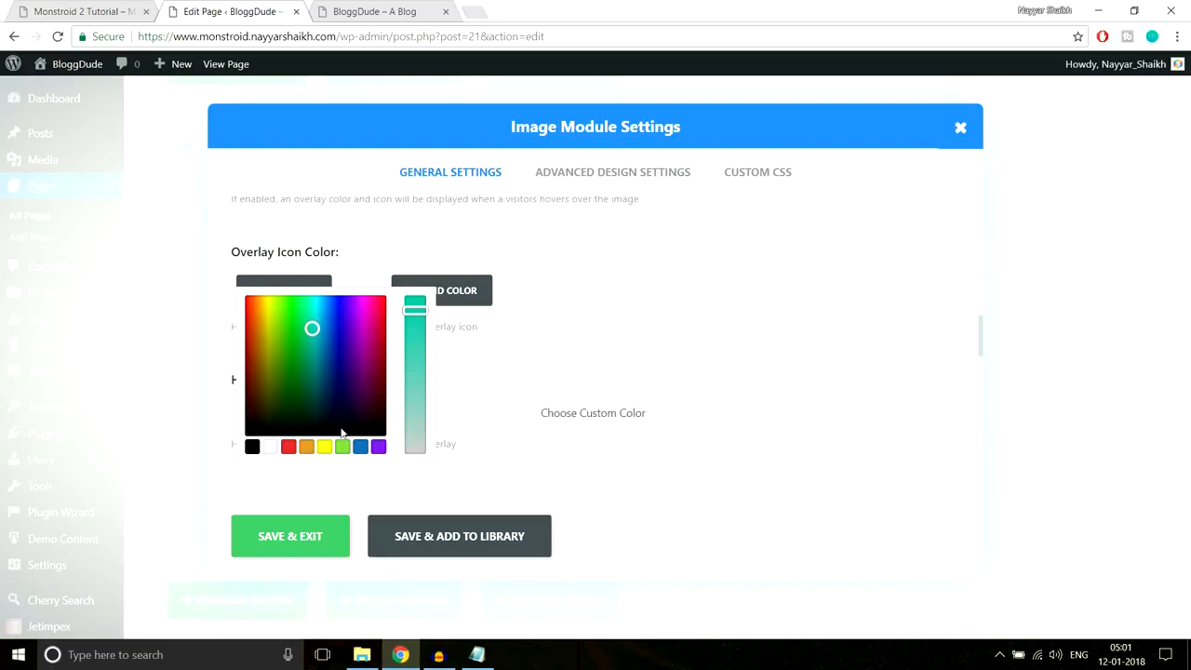
{"action": "left_click", "coordinate": [122, 5]}
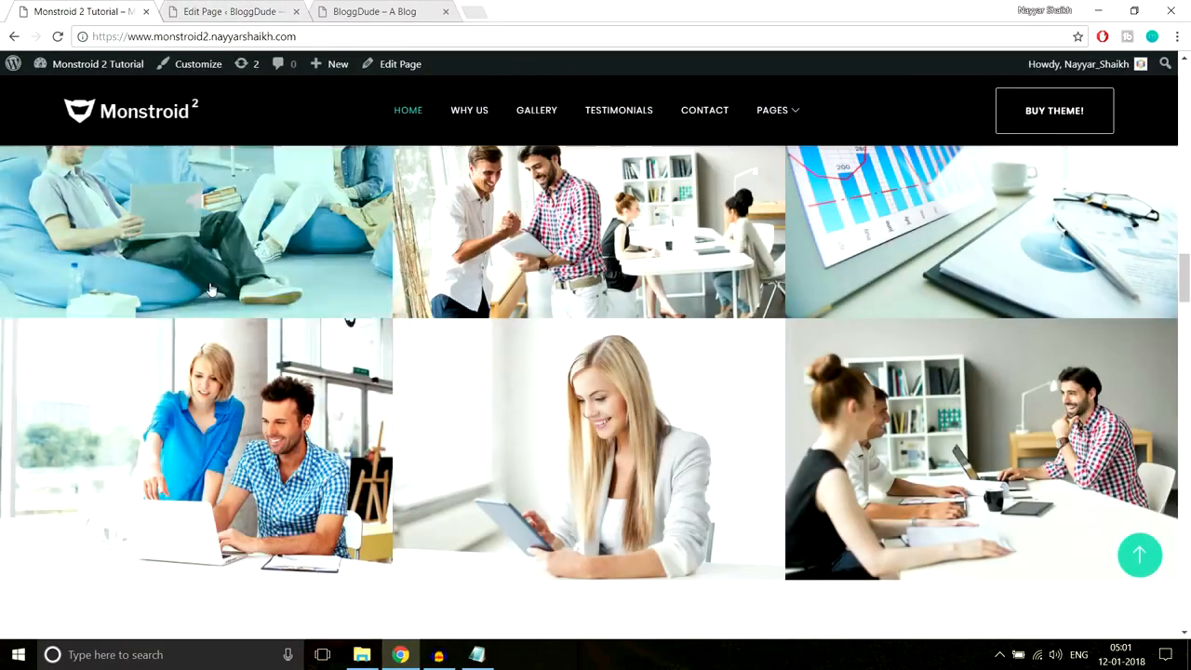
- Paste the rgba(16,197,167,0.8) colour value below the existing CSS notes
{"action": "scroll", "coordinate": [285, 354], "scroll_direction": "up", "scroll_amount": 1}
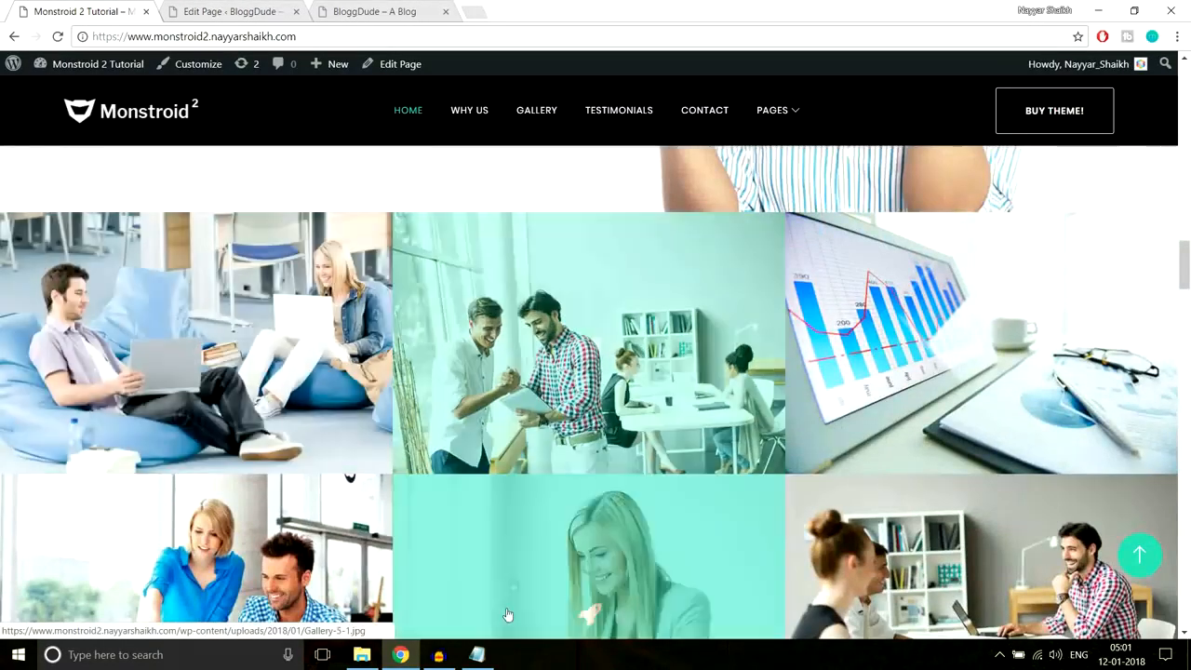
{"action": "left_click", "coordinate": [476, 654]}
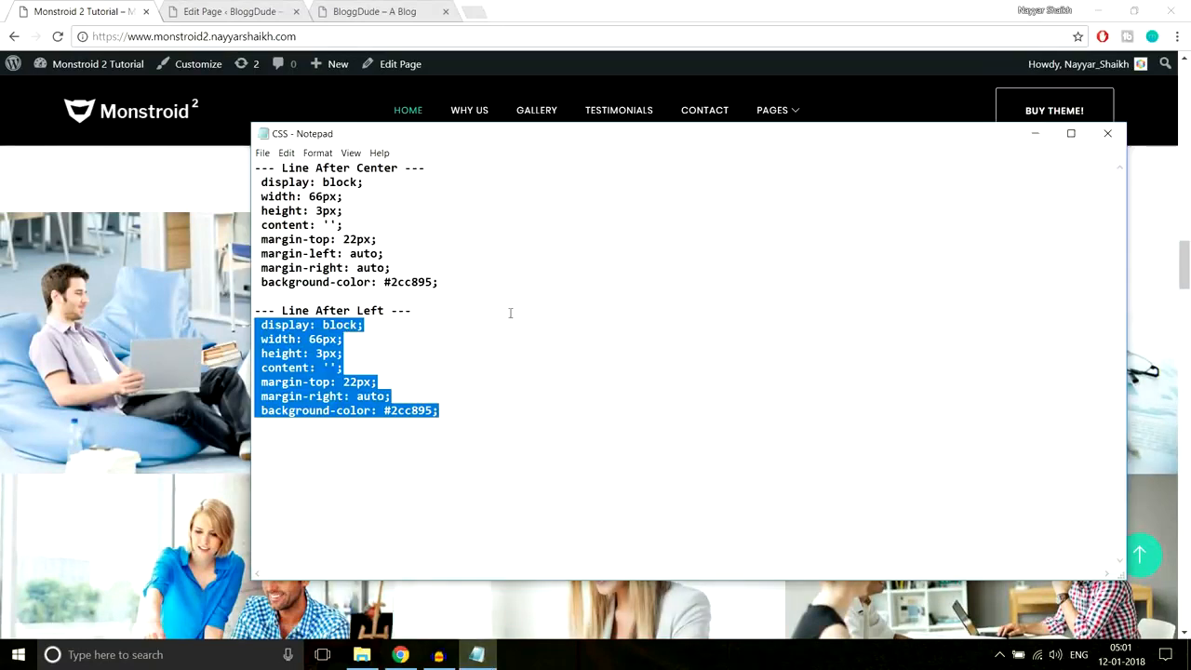
{"action": "left_click", "coordinate": [530, 387]}
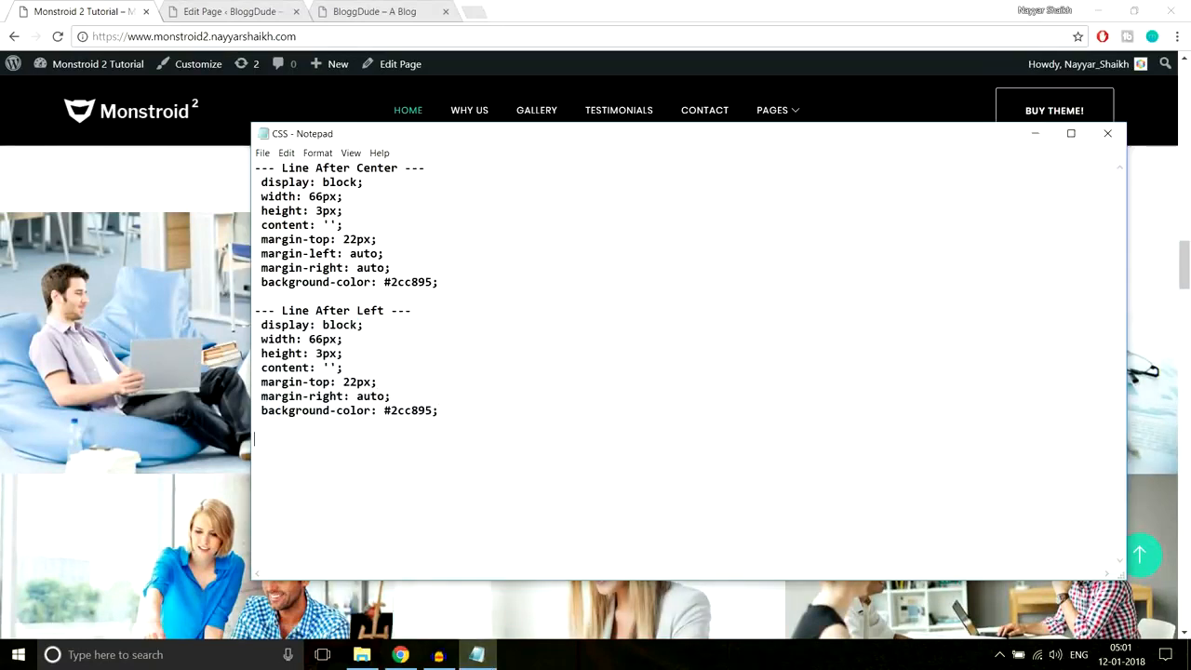
{"action": "type", "text": "rgba(16,197,167,0.8)"}
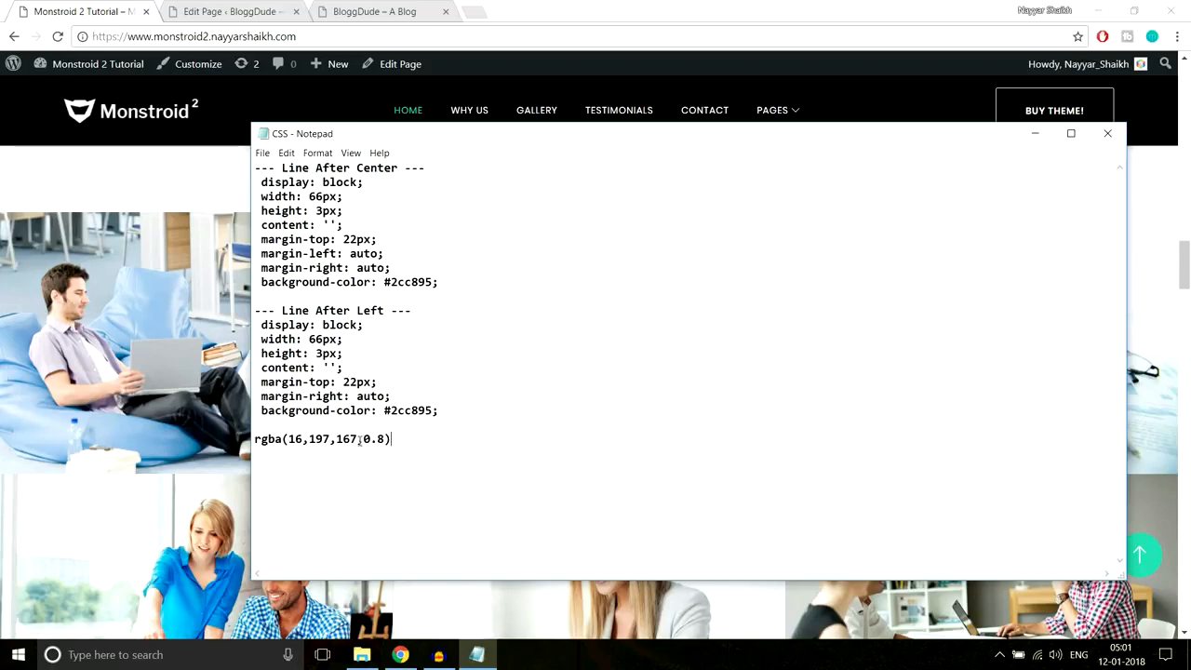
{"action": "left_click_drag", "start_coordinate": [391, 439], "coordinate": [238, 441]}
- Add a blank label line above the rgba value and select the value for copying
{"action": "left_click", "coordinate": [263, 434]}
{"action": "key", "text": "Right"}
{"action": "key", "text": "Return"}
{"action": "key", "text": "BackSpace"}
{"action": "key", "text": "Return"}
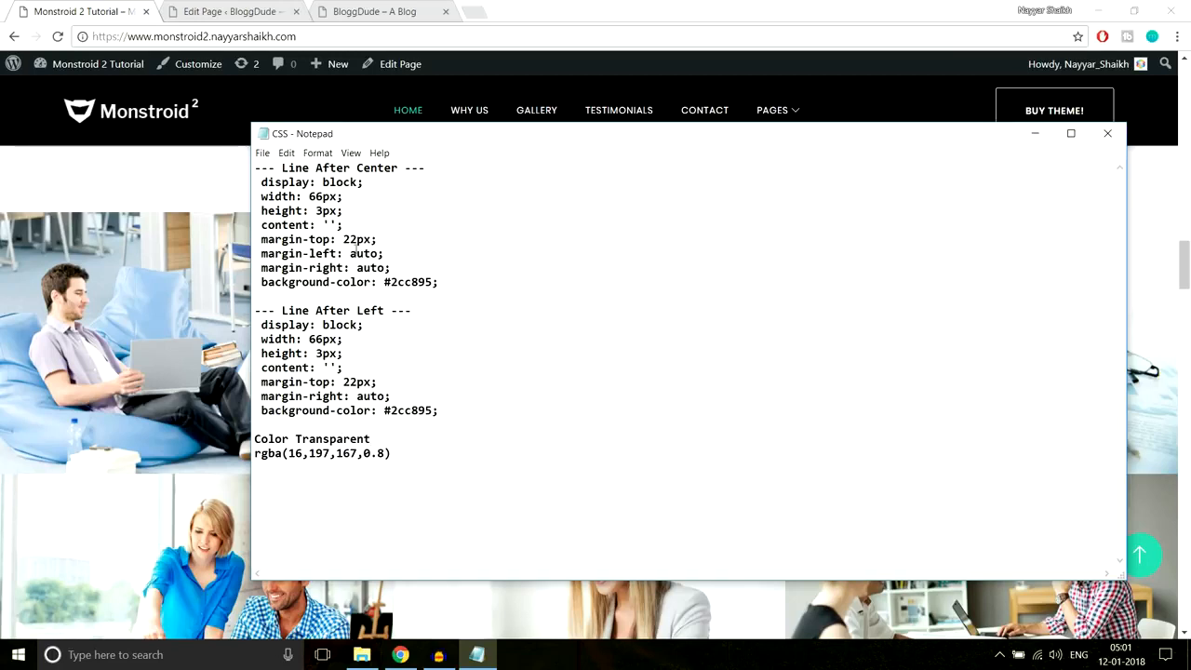
{"action": "left_click_drag", "start_coordinate": [406, 456], "coordinate": [253, 456]}
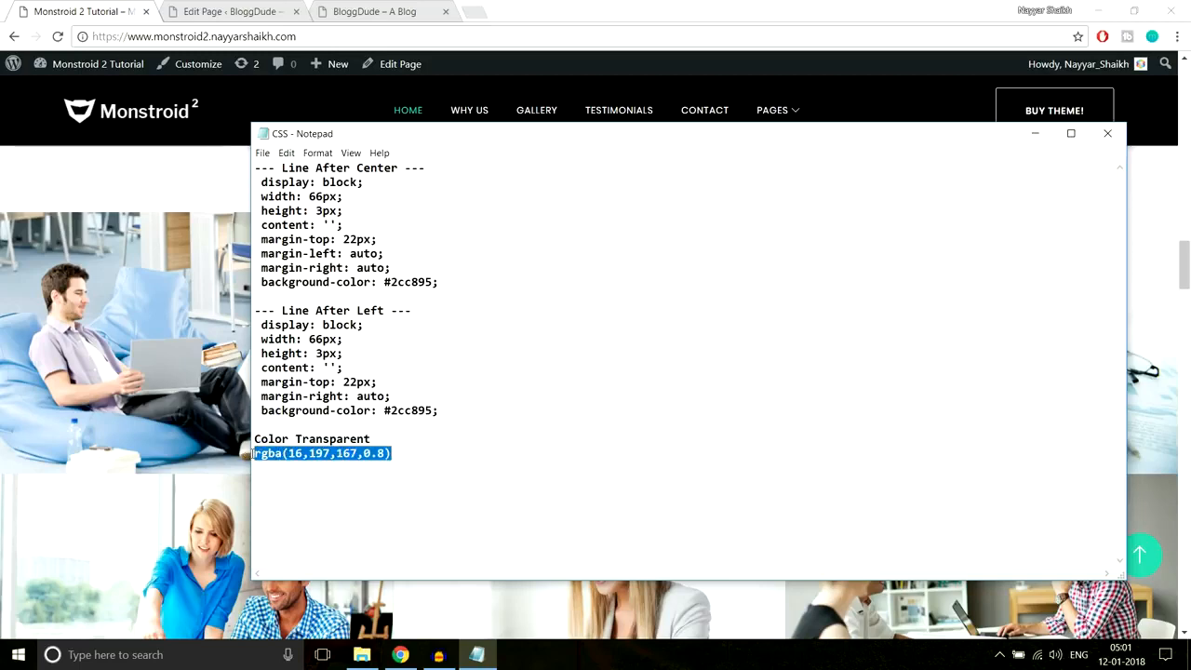
{"action": "left_click", "coordinate": [160, 176]}
{"action": "left_click", "coordinate": [234, 12]}
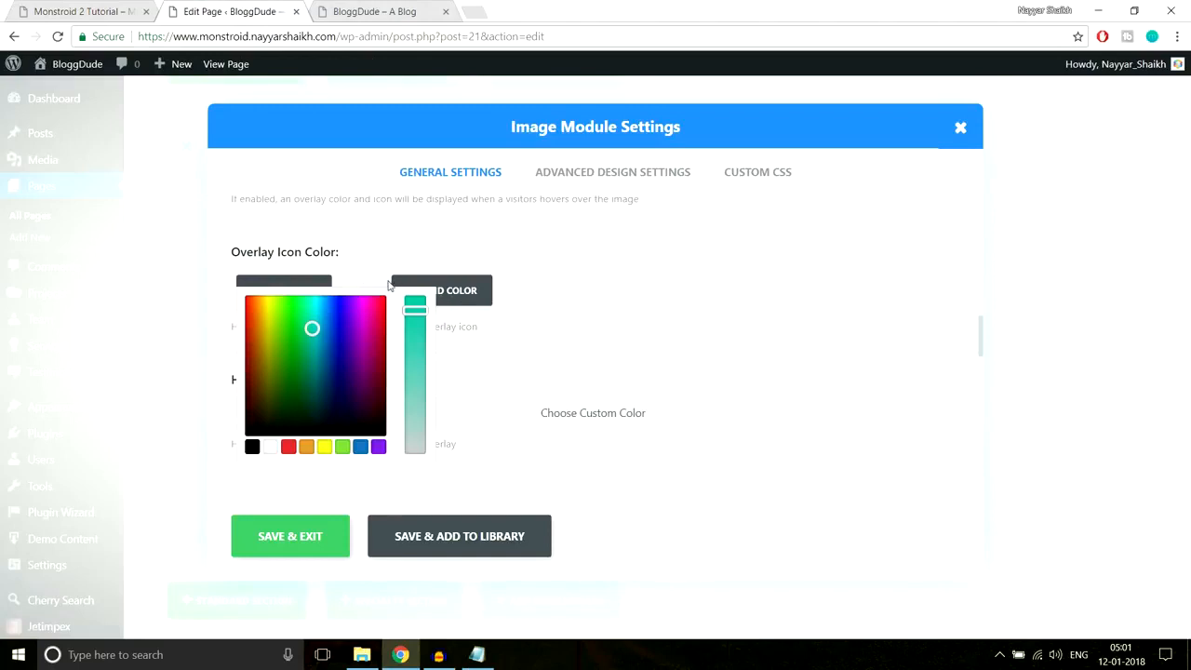
- Open the first gallery image's settings and set its overlay icon colour to white
{"action": "left_click", "coordinate": [509, 432]}
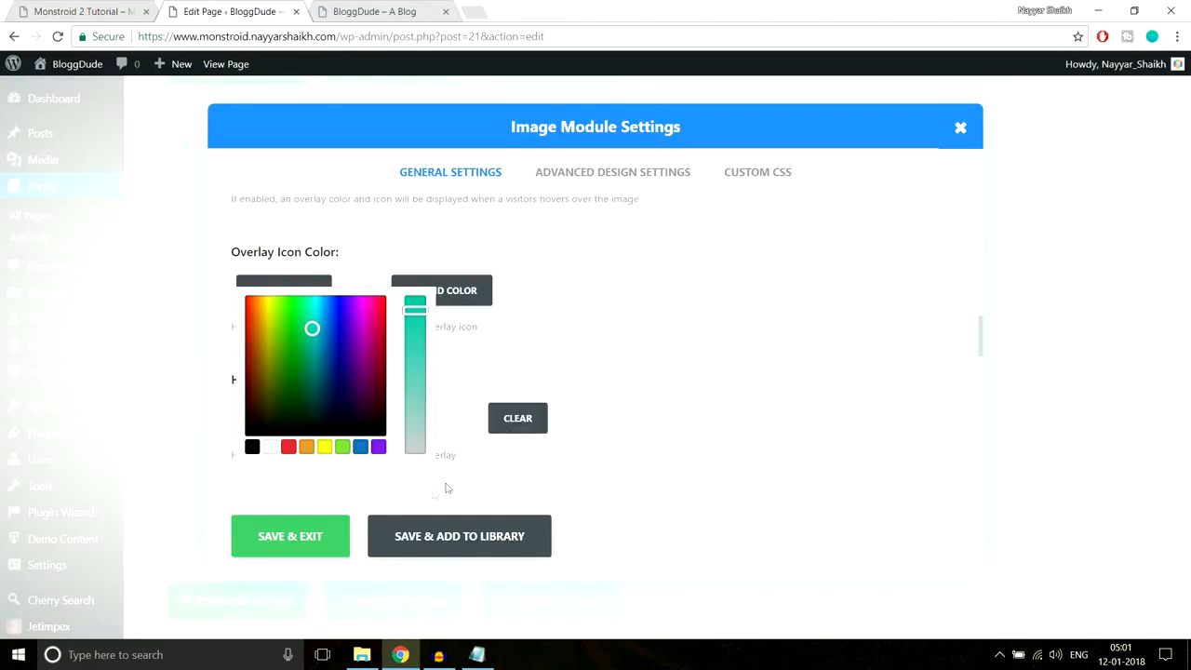
{"action": "left_click", "coordinate": [290, 536]}
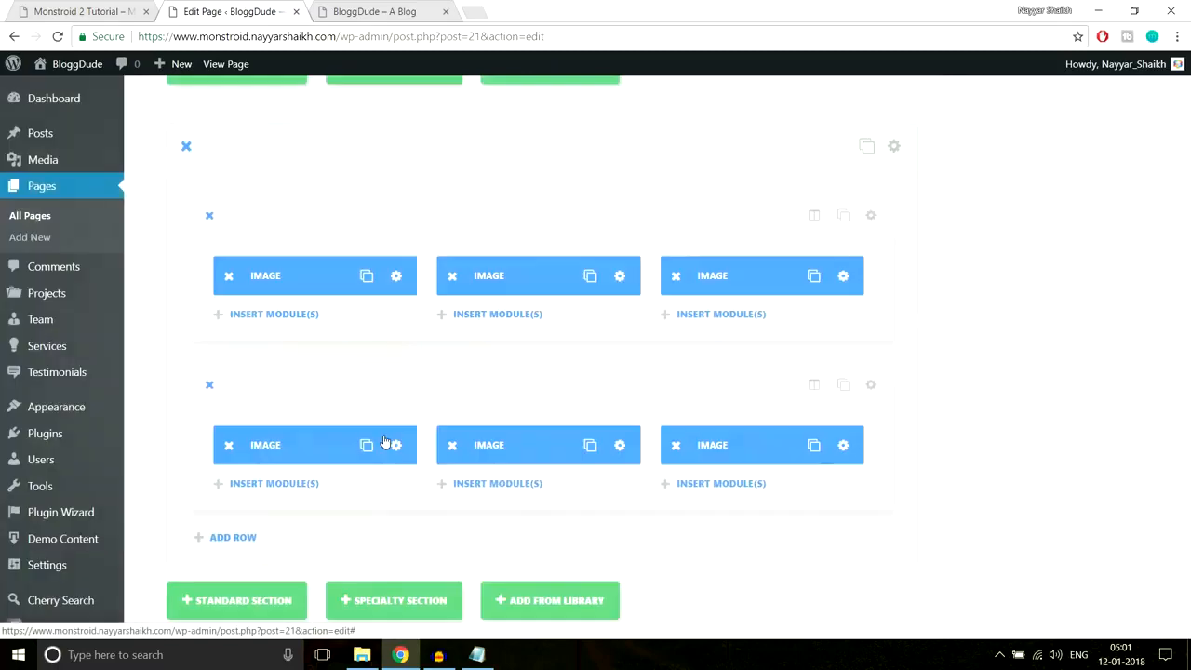
{"action": "left_click", "coordinate": [395, 276]}
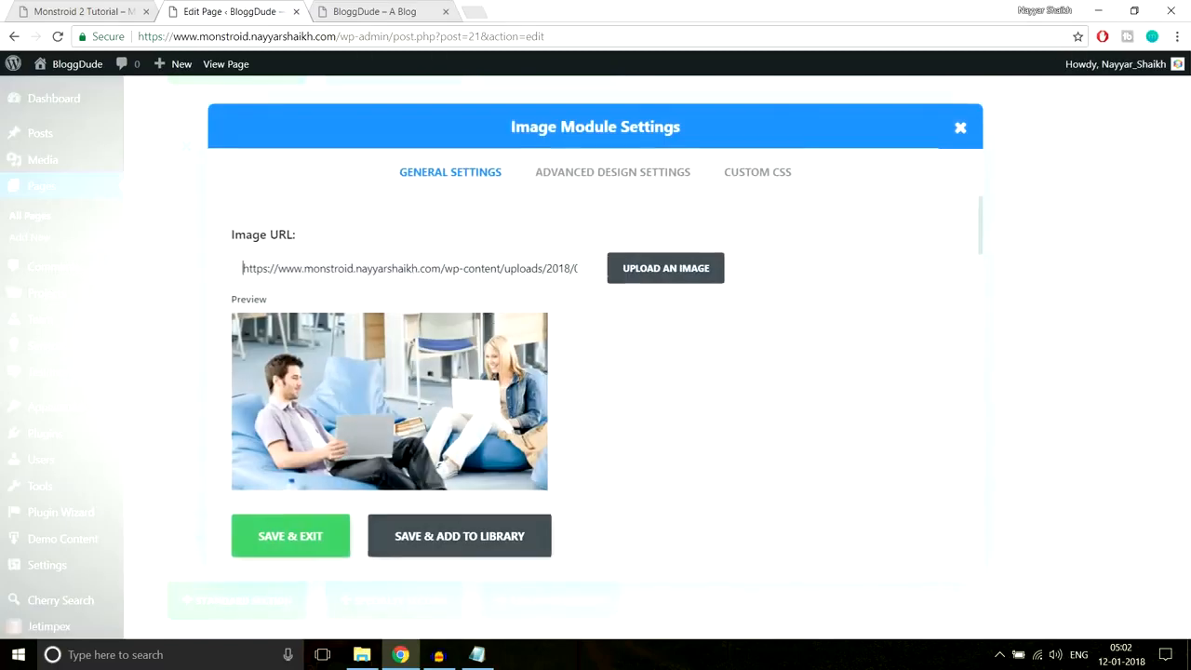
{"action": "scroll", "coordinate": [693, 412], "scroll_direction": "down", "scroll_amount": 10}
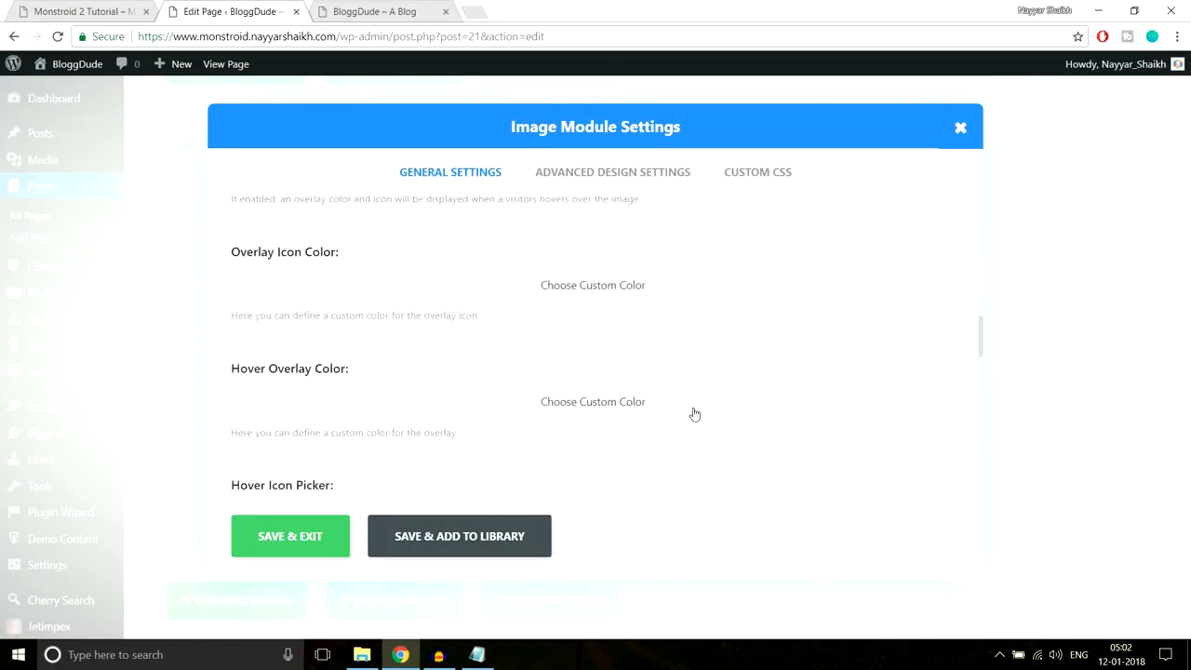
{"action": "left_click", "coordinate": [502, 363]}
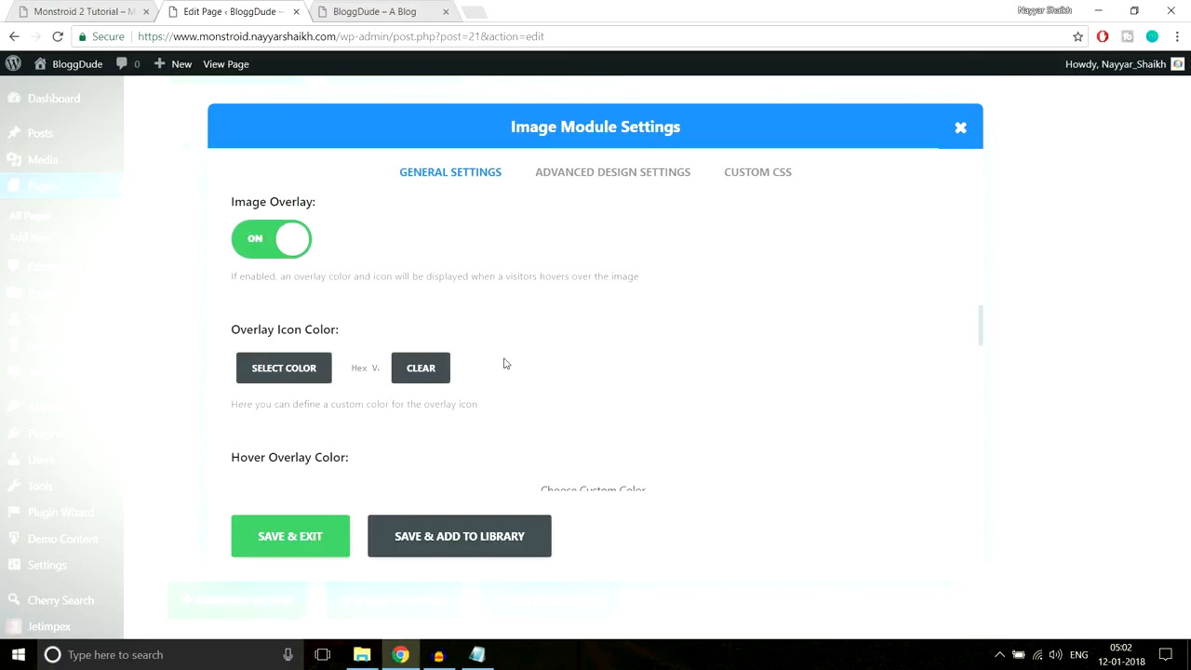
{"action": "left_click", "coordinate": [272, 370]}
{"action": "scroll", "coordinate": [372, 410], "scroll_direction": "down", "scroll_amount": 1}
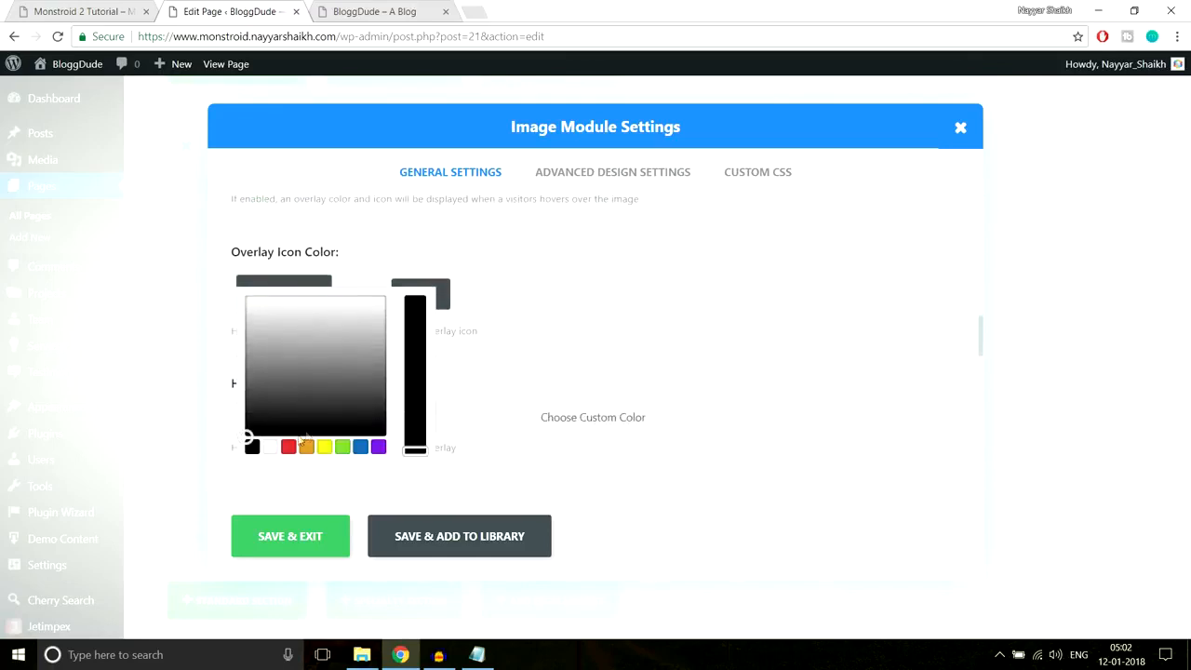
{"action": "left_click", "coordinate": [271, 447]}
{"action": "left_click", "coordinate": [589, 253]}
- Give the hover overlay the teal rgba colour with opacity around 0.77
{"action": "scroll", "coordinate": [590, 271], "scroll_direction": "down", "scroll_amount": 1}
{"action": "left_click", "coordinate": [563, 335]}
{"action": "scroll", "coordinate": [386, 261], "scroll_direction": "down", "scroll_amount": 1}
{"action": "left_click", "coordinate": [383, 263]}
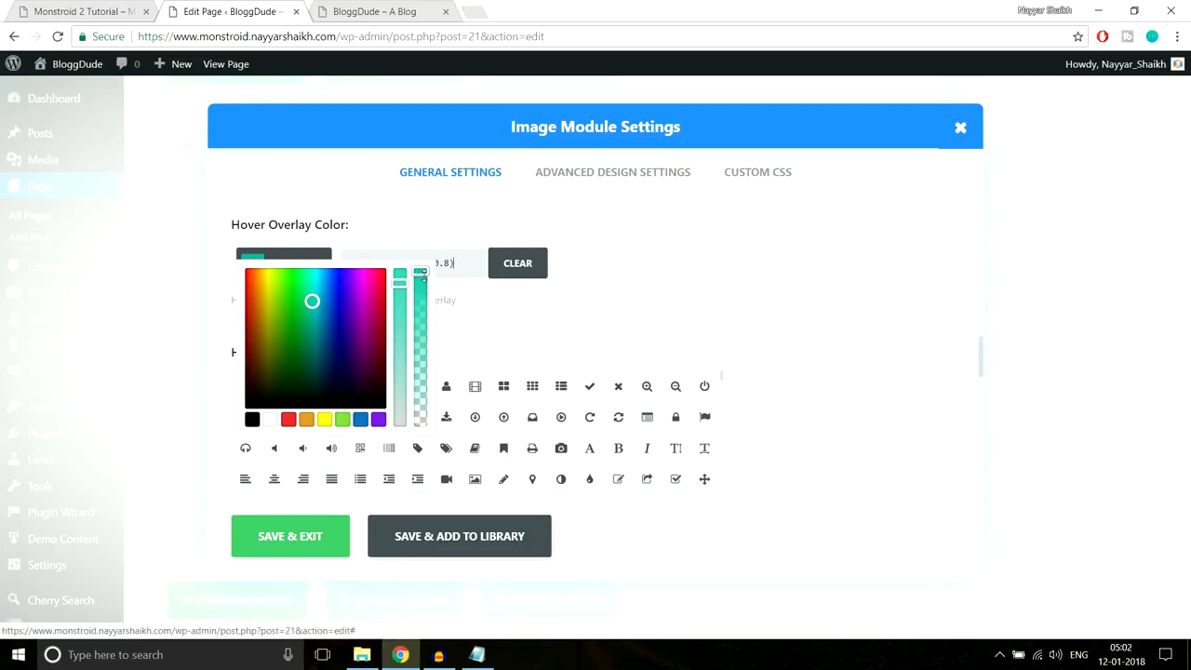
{"action": "mouse_move", "coordinate": [421, 271]}
{"action": "left_mouse_down"}
{"action": "mouse_move", "coordinate": [420, 433]}
{"action": "mouse_move", "coordinate": [426, 270]}
{"action": "left_mouse_up"}
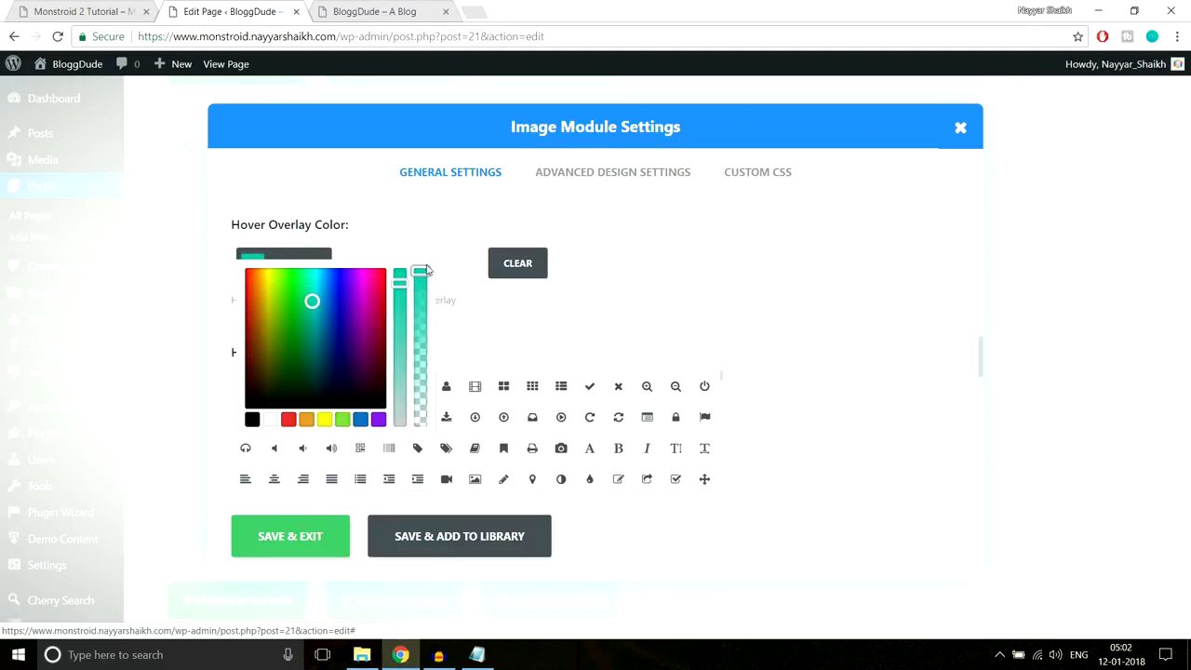
{"action": "left_click_drag", "start_coordinate": [421, 271], "coordinate": [426, 307]}
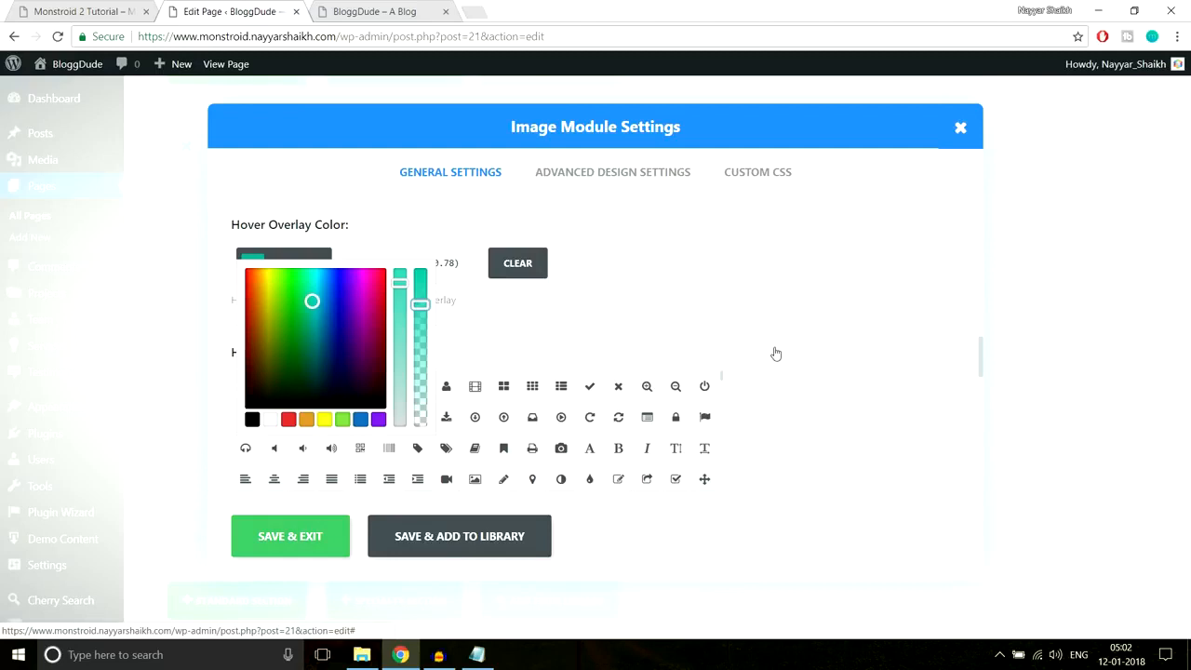
- Pick the icon shown on hover and save the image settings
{"action": "scroll", "coordinate": [591, 346], "scroll_direction": "down", "scroll_amount": 1}
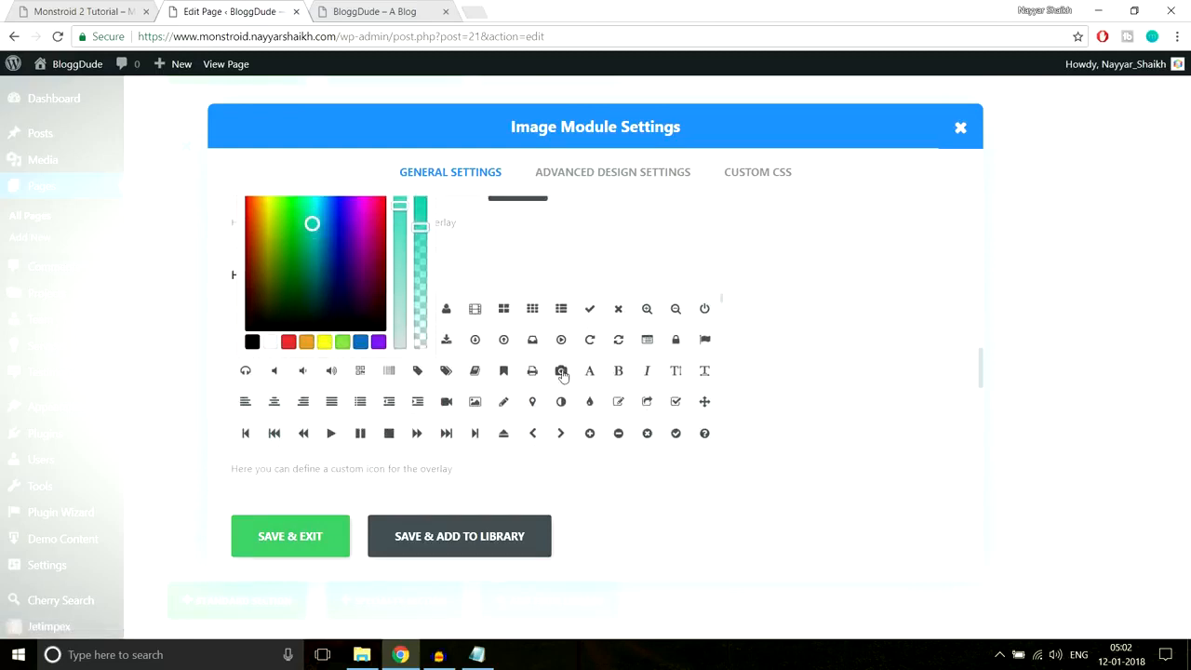
{"action": "left_click", "coordinate": [504, 402]}
{"action": "scroll", "coordinate": [744, 424], "scroll_direction": "down", "scroll_amount": 3}
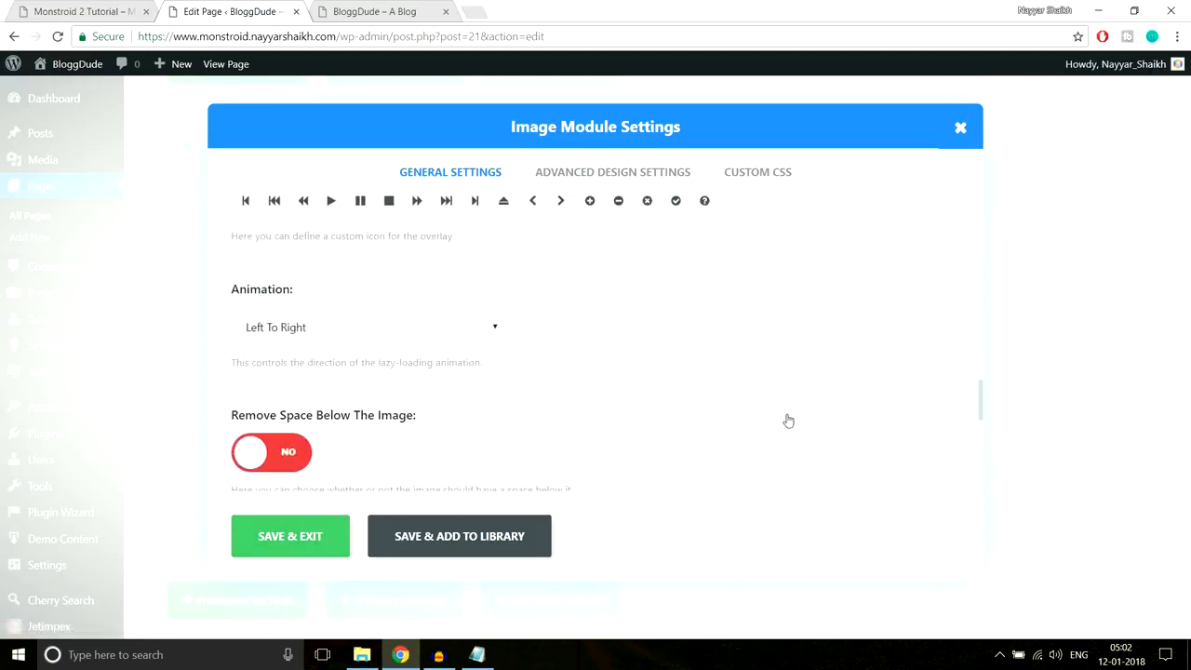
{"action": "scroll", "coordinate": [788, 420], "scroll_direction": "down", "scroll_amount": 1}
{"action": "scroll", "coordinate": [558, 337], "scroll_direction": "down", "scroll_amount": 2}
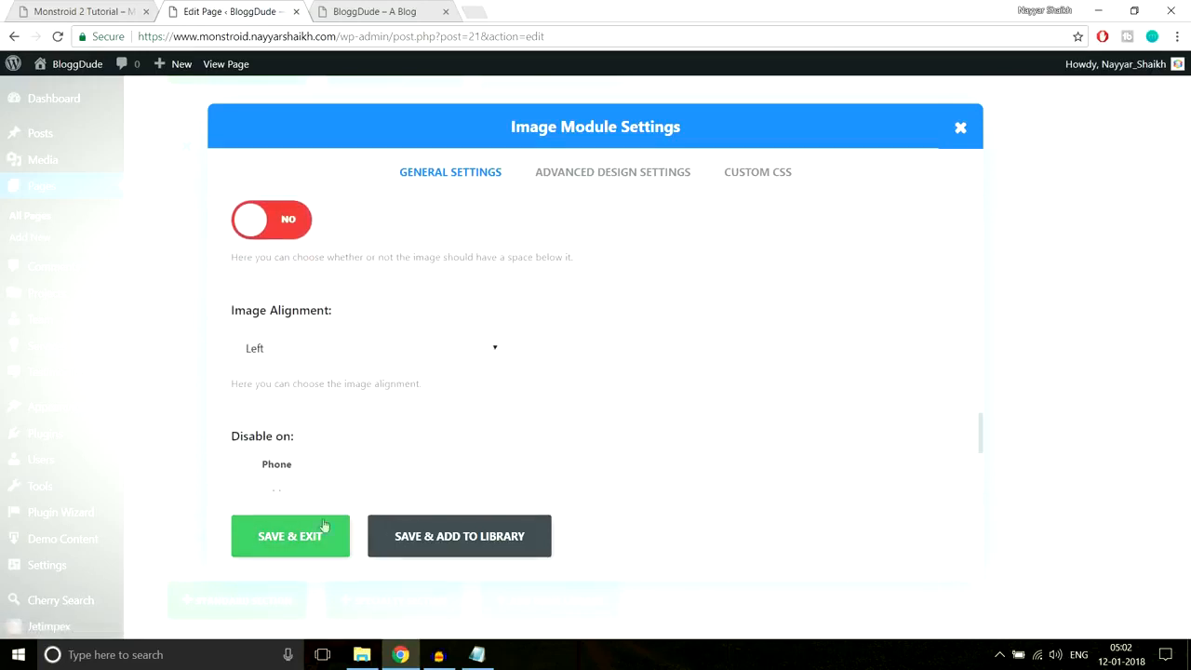
{"action": "left_click", "coordinate": [313, 534]}
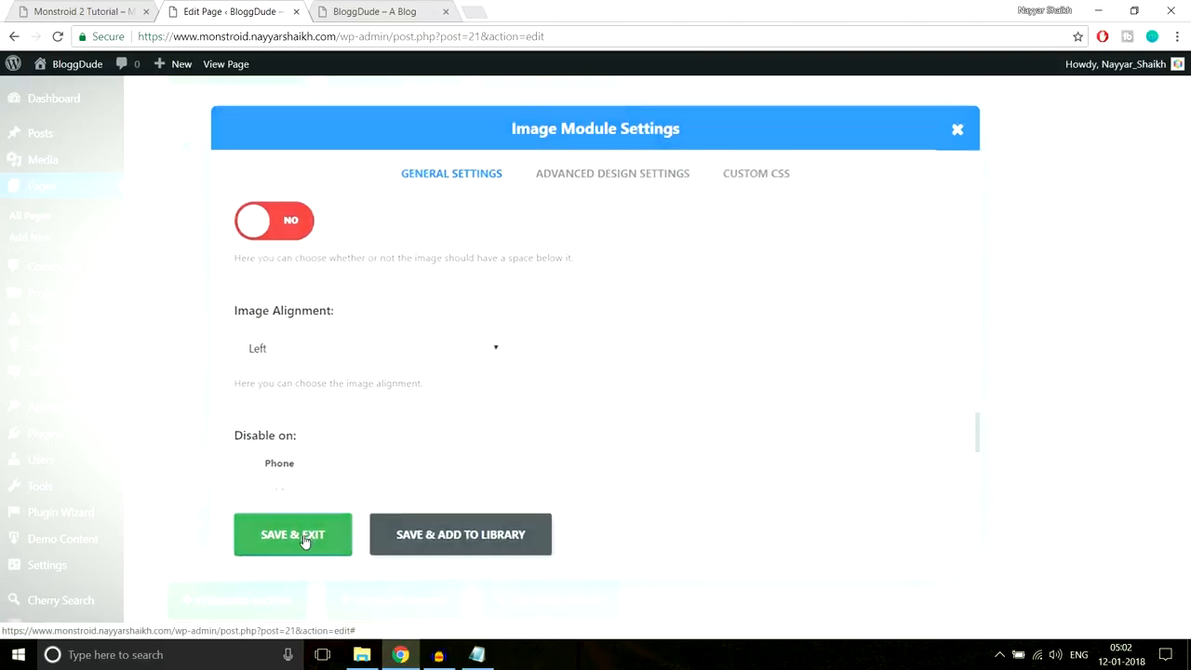
- Save the homepage and reload the live site to view the gallery's new hover overlay
{"action": "scroll", "coordinate": [1154, 284], "scroll_direction": "up", "scroll_amount": 12}
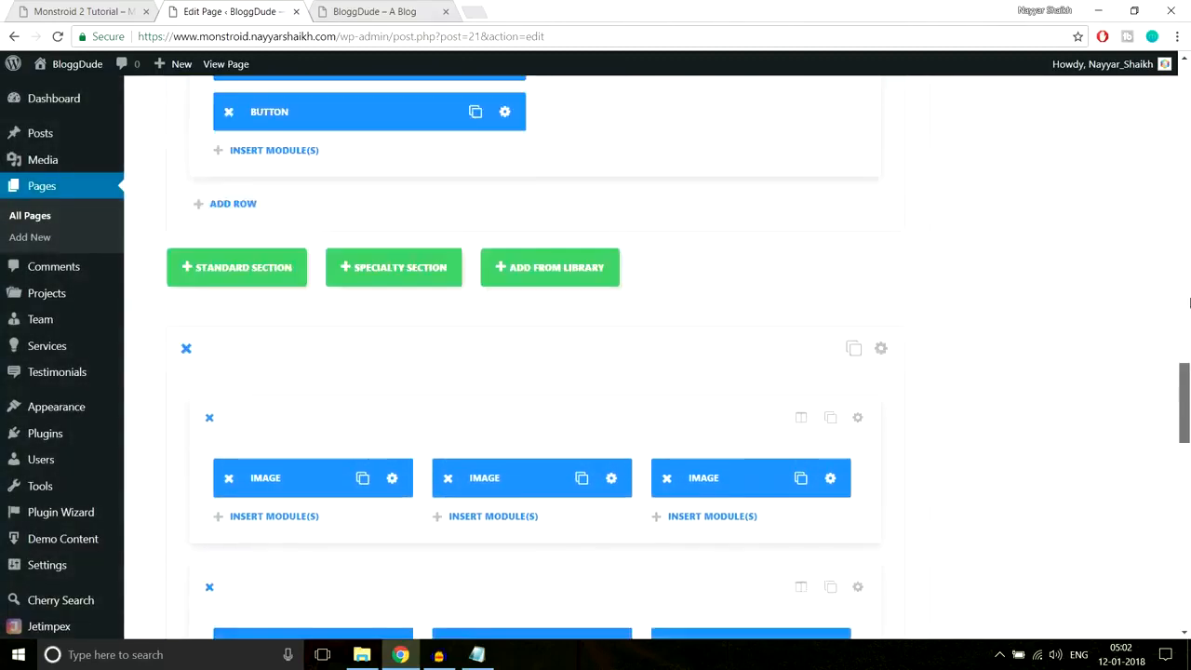
{"action": "left_click", "coordinate": [1127, 253]}
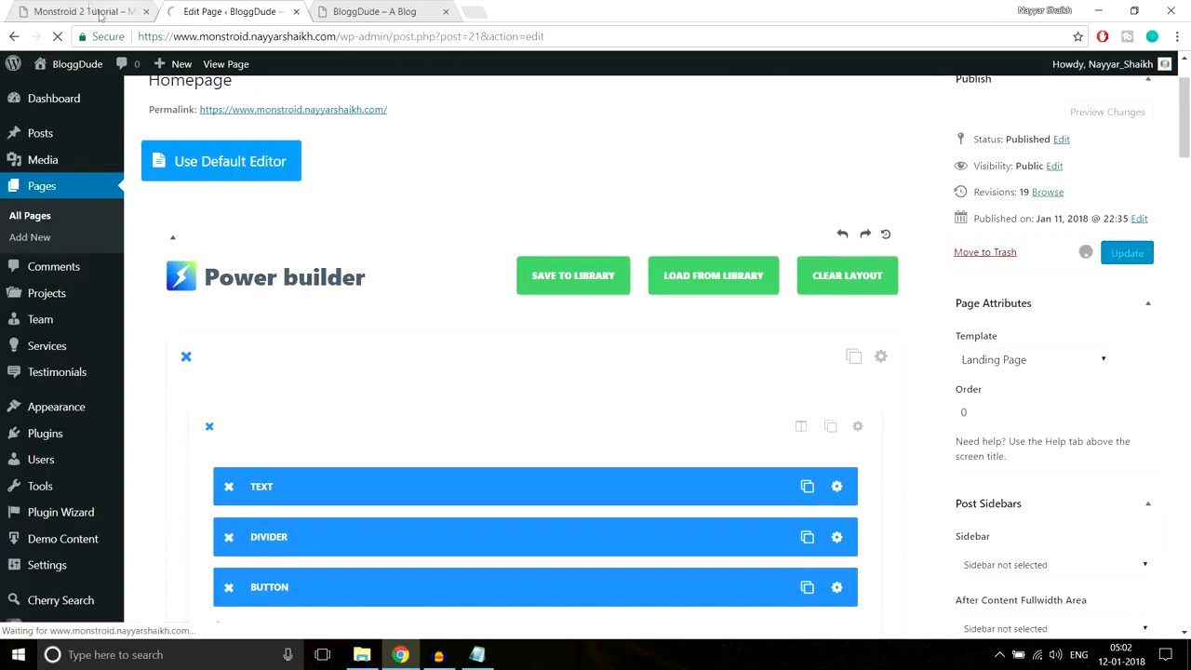
{"action": "left_click", "coordinate": [350, 9]}
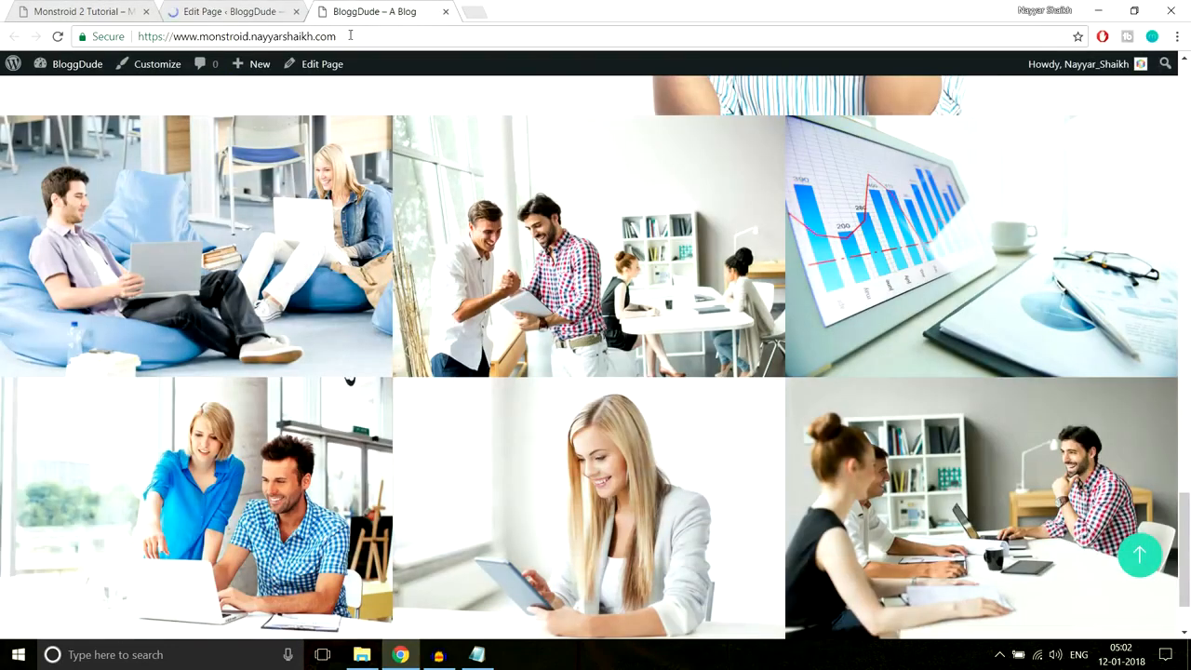
{"action": "left_click", "coordinate": [350, 35]}
{"action": "key", "text": "Return"}
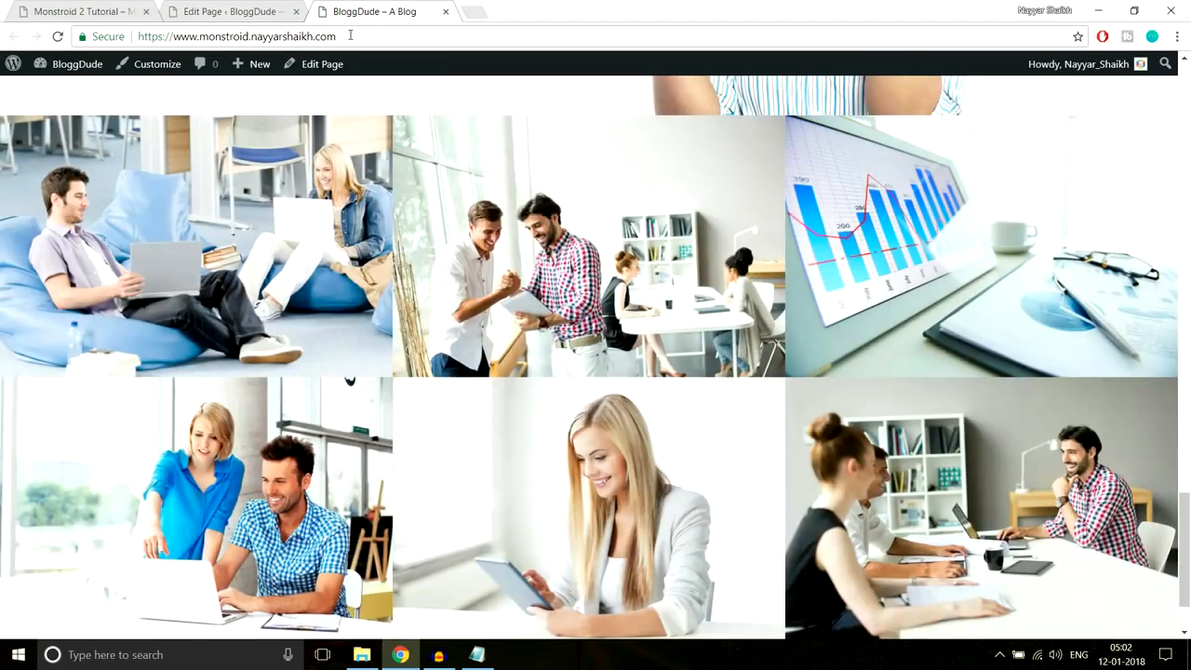
{"action": "mouse_move", "coordinate": [316, 158]}
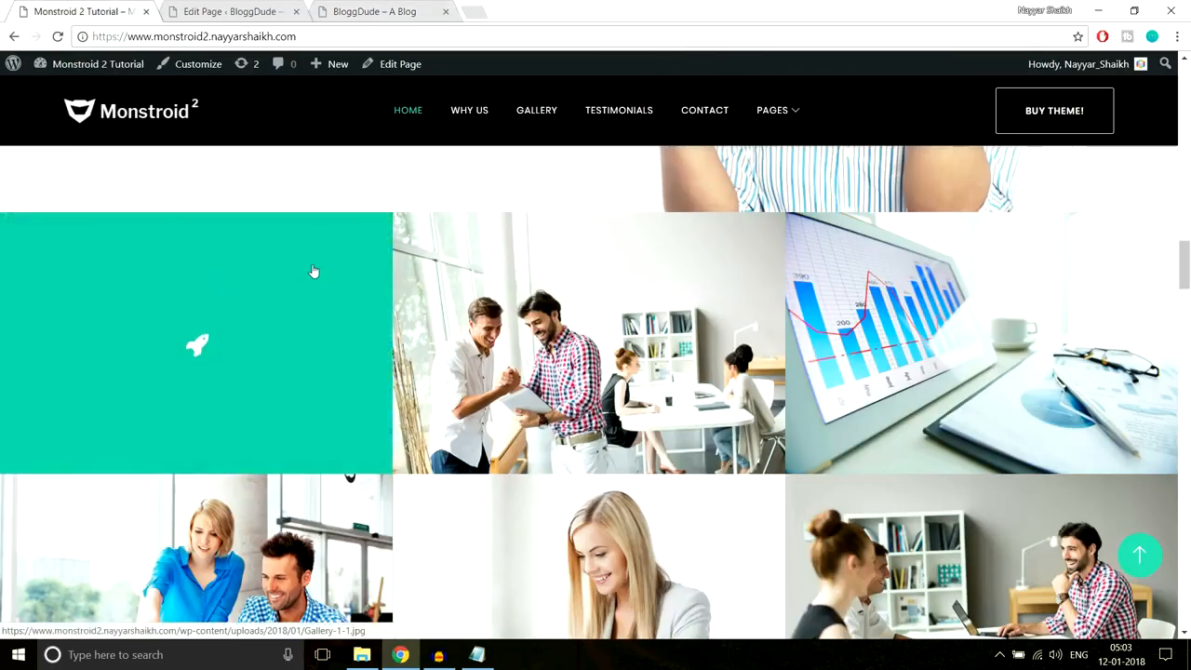
{"action": "scroll", "coordinate": [311, 269], "scroll_direction": "down", "scroll_amount": 1}
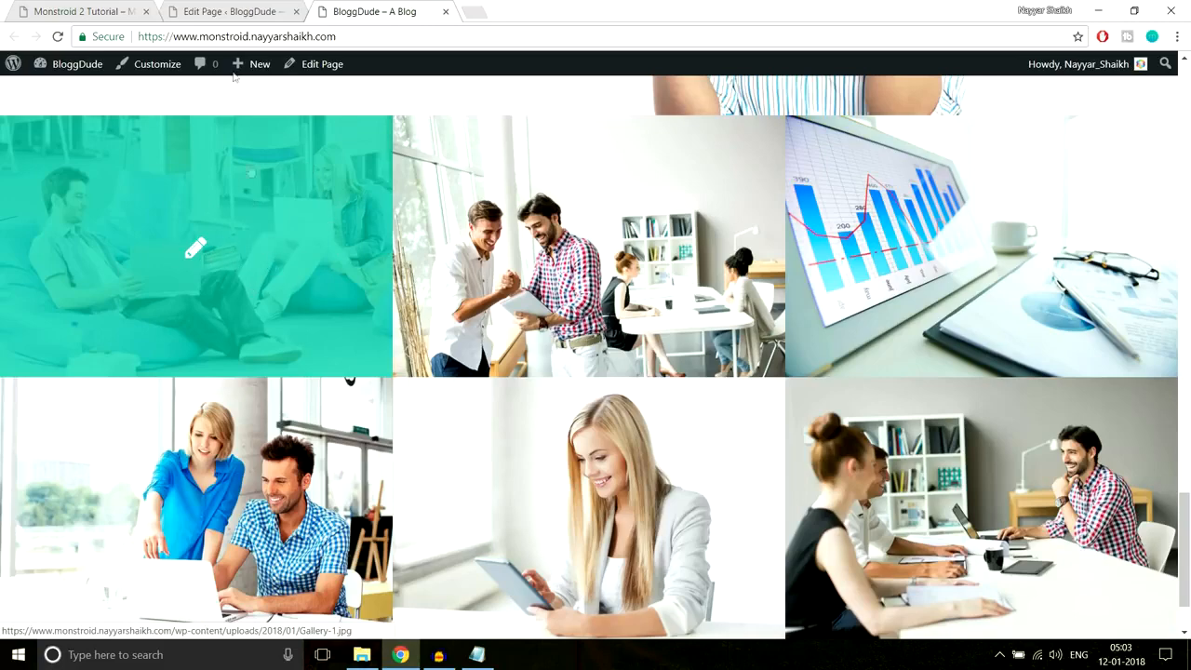
- Recheck the live gallery's teal overlay, then switch to the Monstroid 2 demo for reference
{"action": "left_click", "coordinate": [232, 11]}
{"action": "middle_click", "coordinate": [704, 428]}
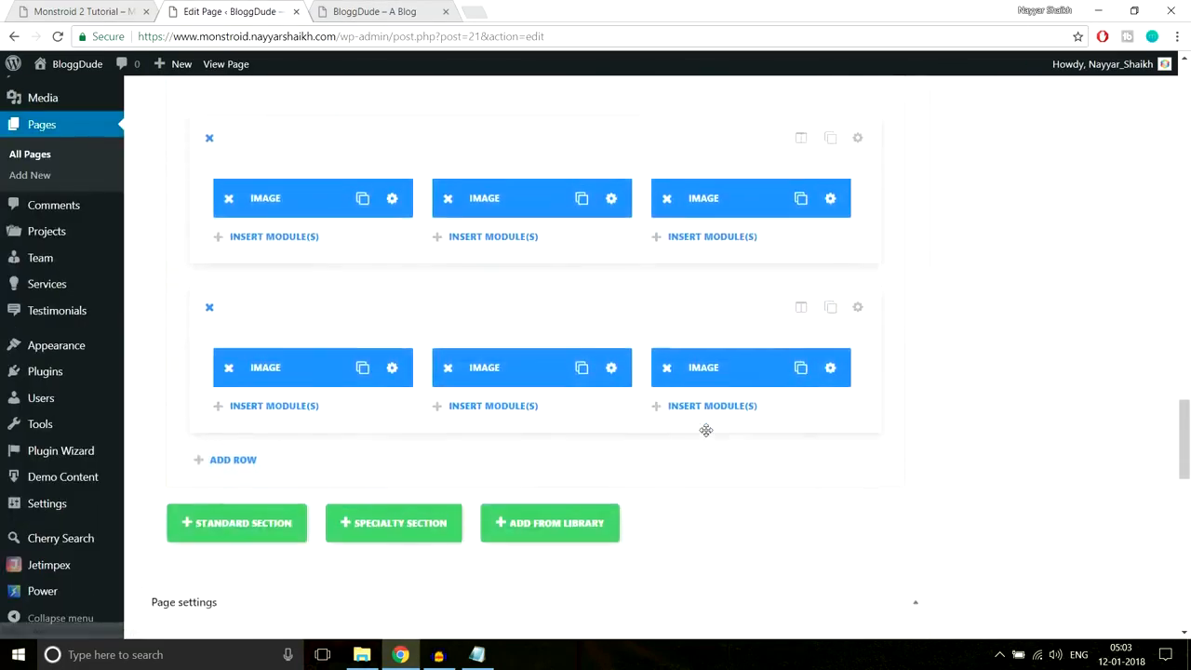
{"action": "scroll", "coordinate": [706, 432], "scroll_direction": "up", "scroll_amount": 7}
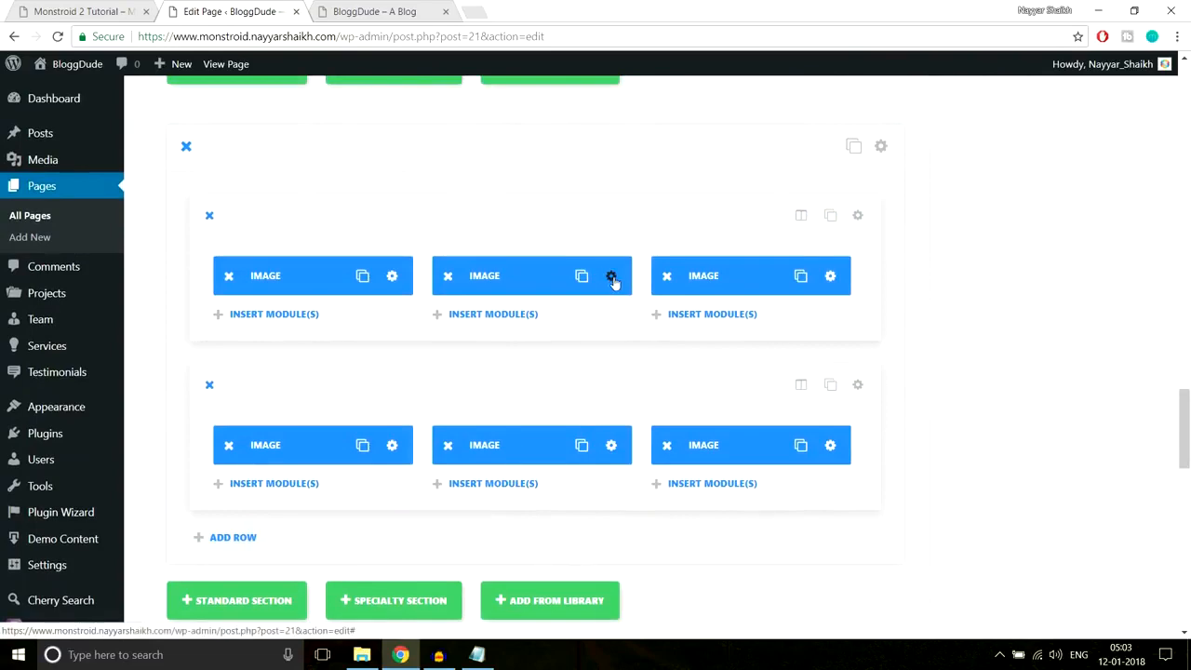
{"action": "left_click", "coordinate": [361, 7]}
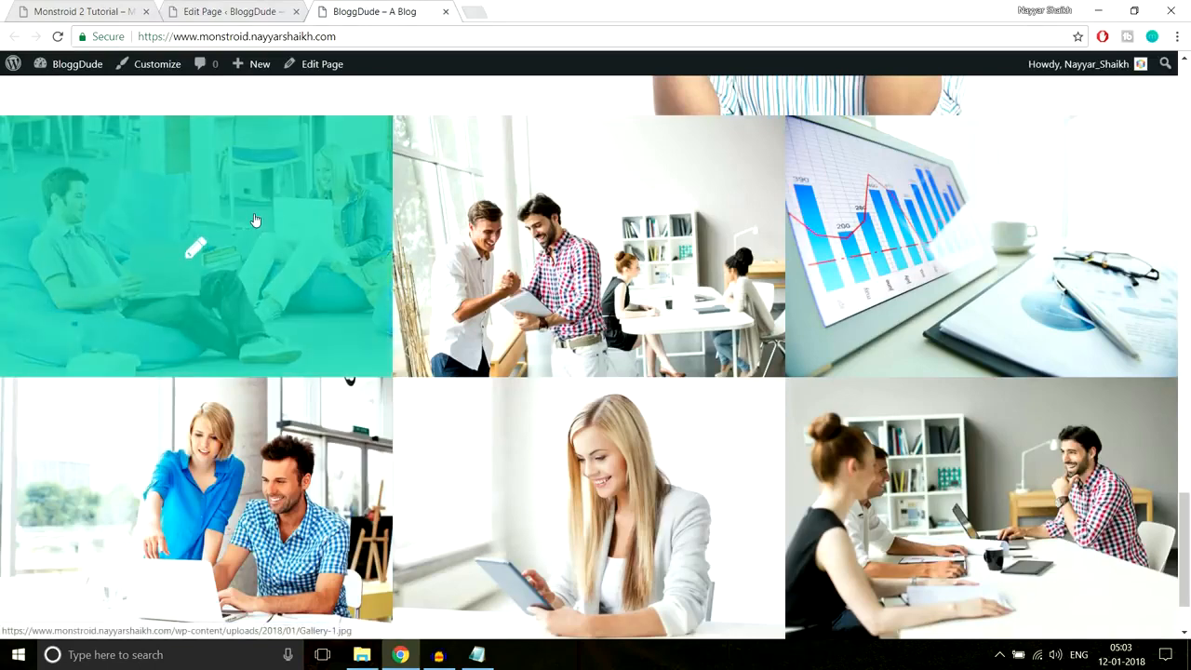
{"action": "scroll", "coordinate": [252, 220], "scroll_direction": "down", "scroll_amount": 1}
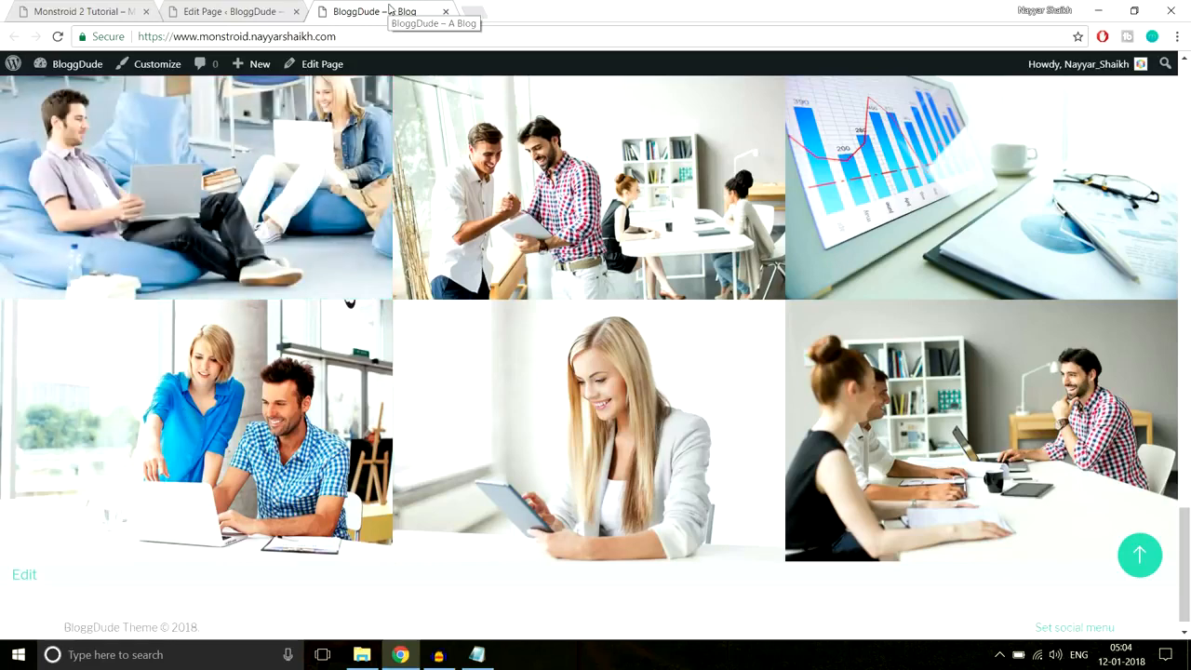
{"action": "left_click", "coordinate": [44, 9]}
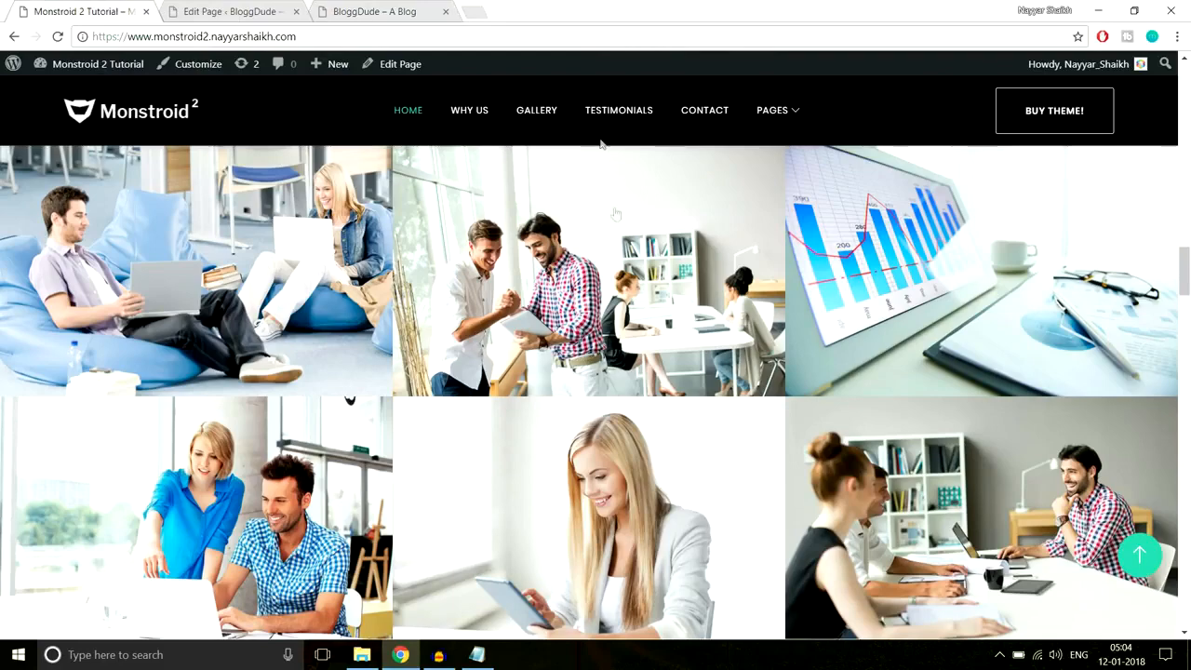
- Add a new standard section below the gallery in the page builder
{"action": "scroll", "coordinate": [603, 390], "scroll_direction": "down", "scroll_amount": 2}
{"action": "scroll", "coordinate": [603, 390], "scroll_direction": "down", "scroll_amount": 3}
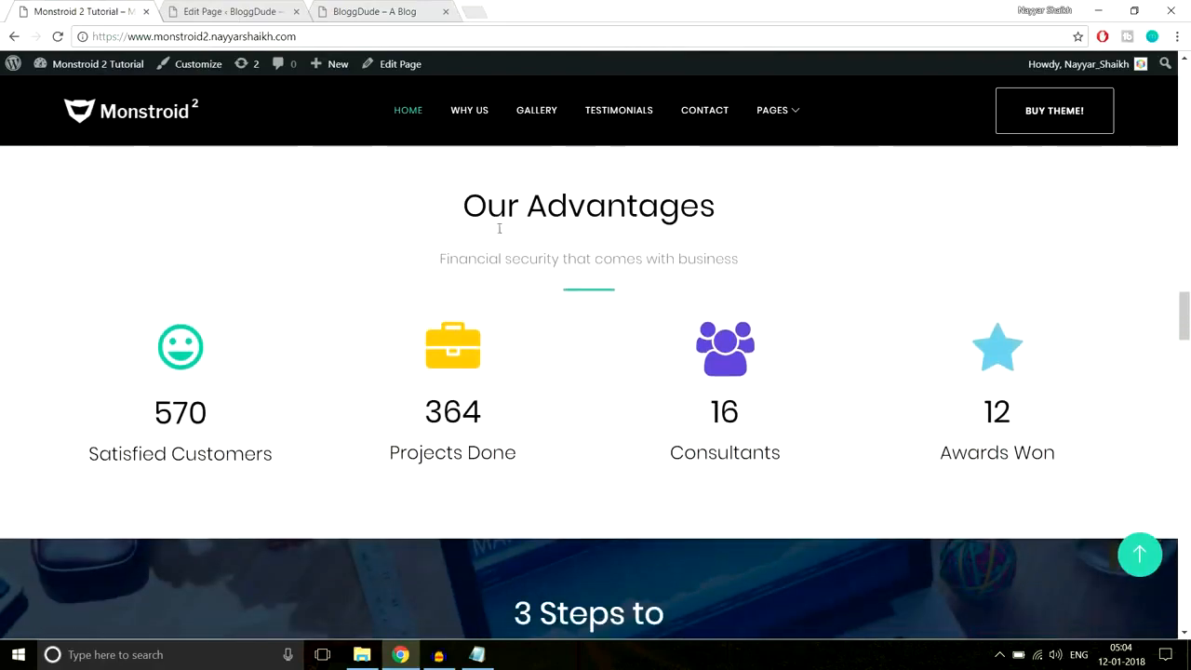
{"action": "scroll", "coordinate": [526, 287], "scroll_direction": "up", "scroll_amount": 1}
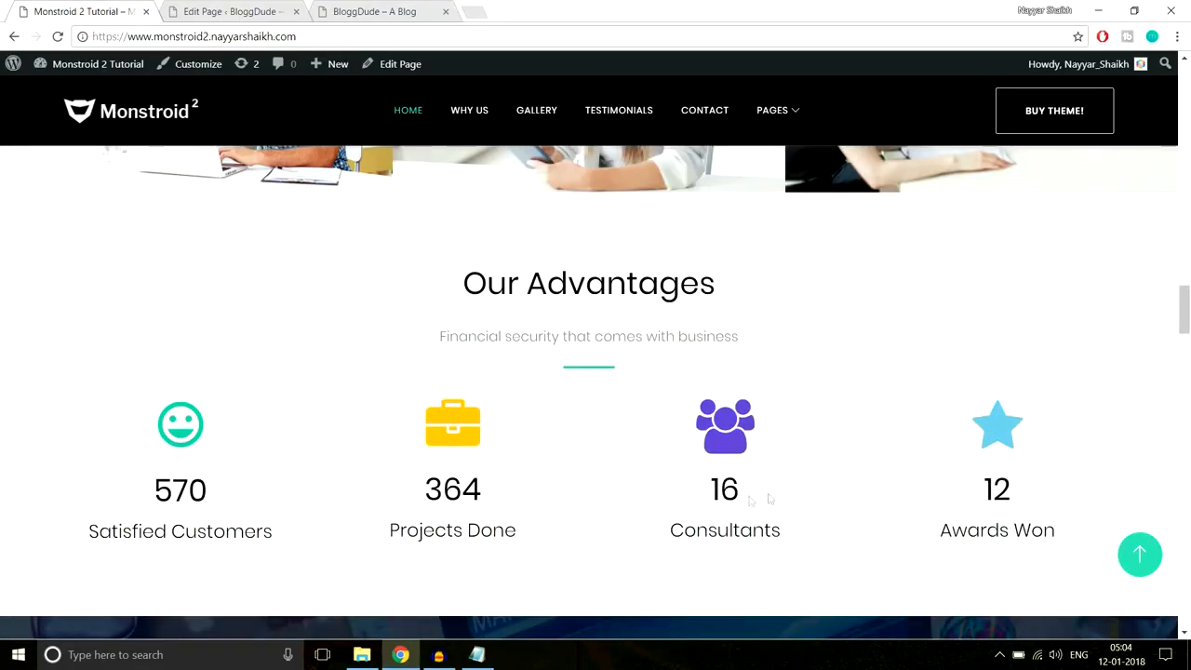
{"action": "left_click", "coordinate": [228, 12]}
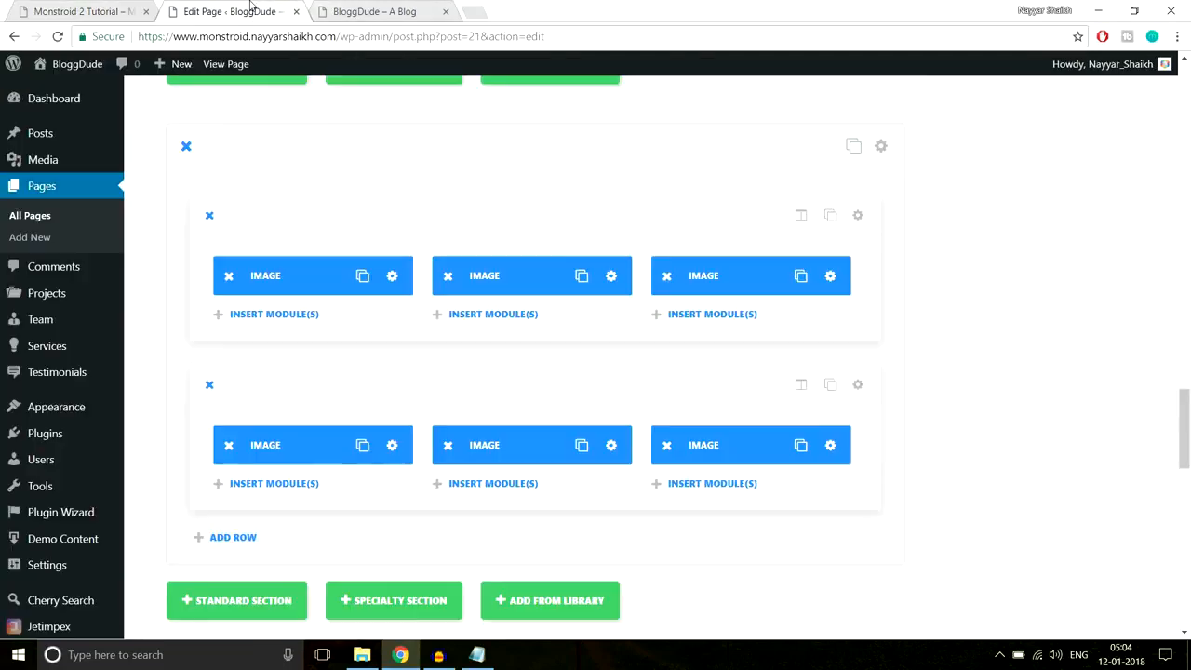
{"action": "scroll", "coordinate": [1025, 286], "scroll_direction": "down", "scroll_amount": 1}
{"action": "scroll", "coordinate": [1023, 289], "scroll_direction": "down", "scroll_amount": 2}
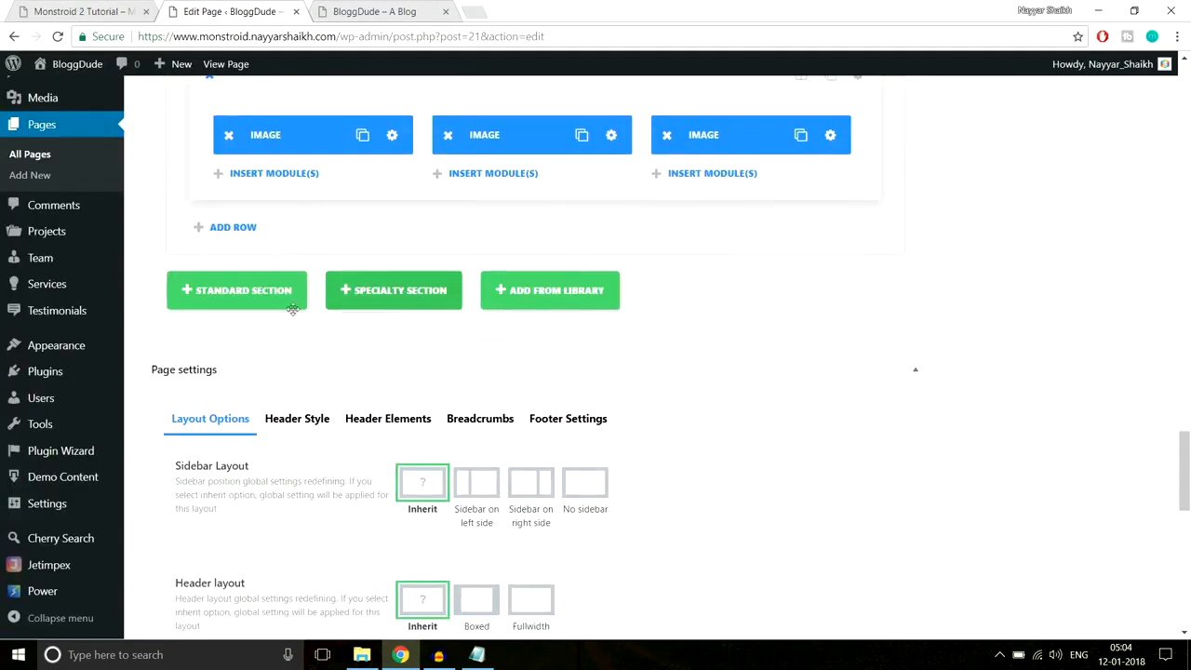
{"action": "left_click", "coordinate": [269, 292]}
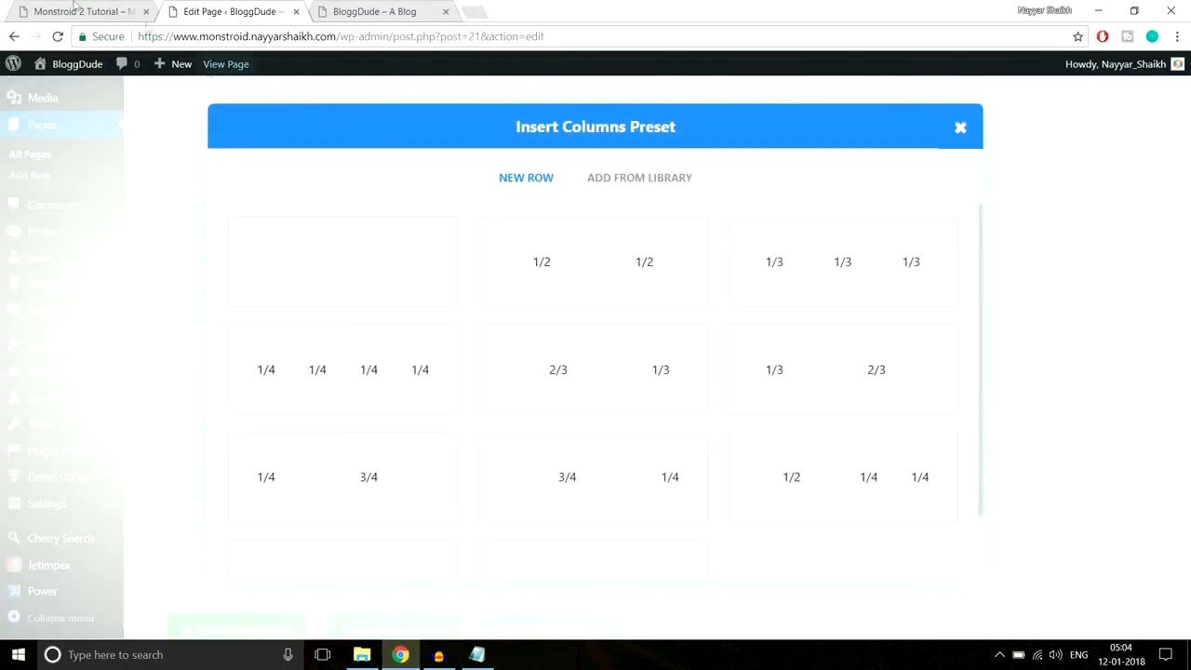
- Copy the demo's Our Advantages heading and subtitle, and make the section one full-width column
{"action": "left_click", "coordinate": [37, 9]}
{"action": "left_click_drag", "start_coordinate": [438, 285], "coordinate": [797, 347]}
{"action": "key", "text": "ctrl+c"}
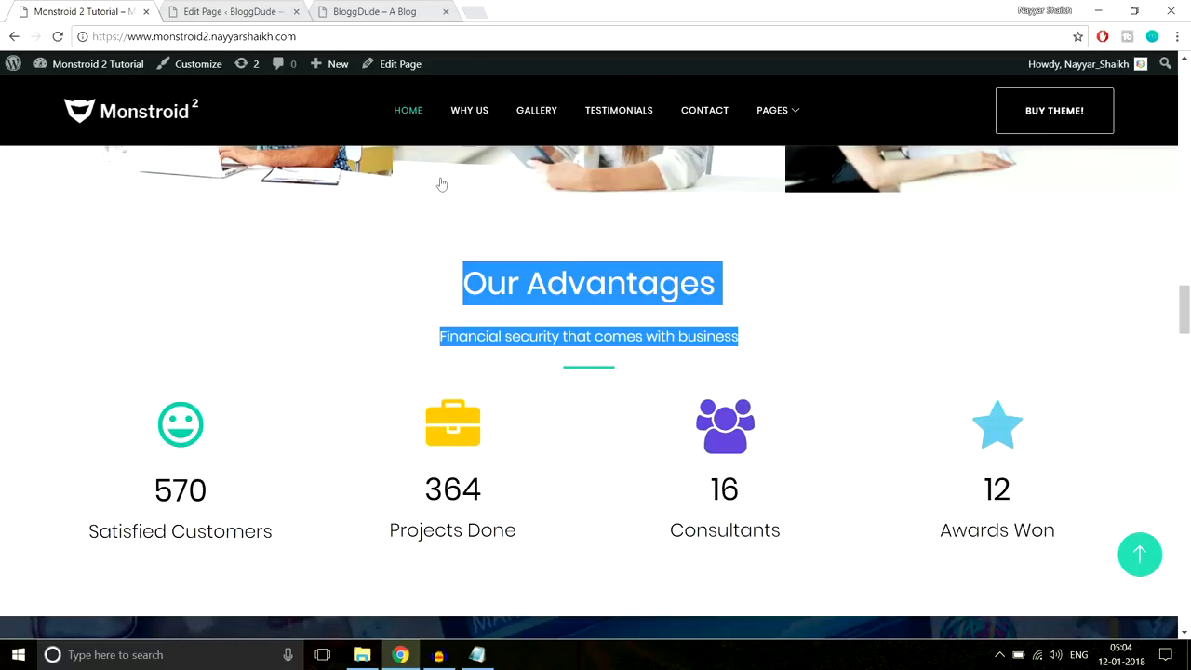
{"action": "left_click", "coordinate": [251, 13]}
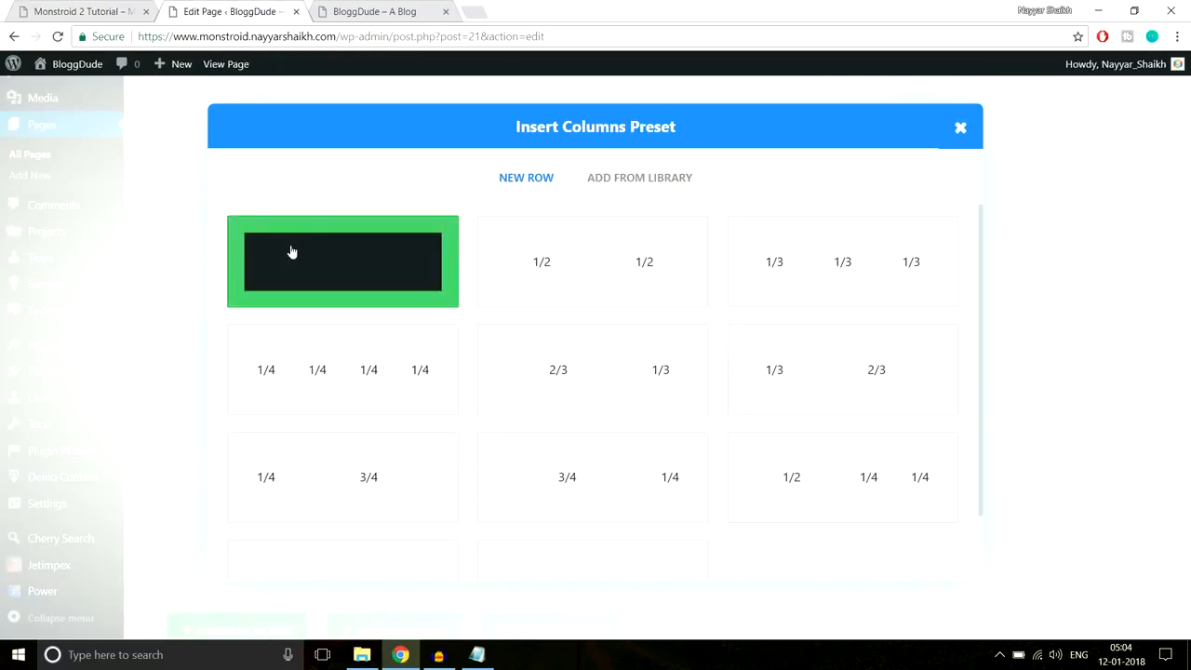
{"action": "left_click", "coordinate": [337, 279]}
{"action": "scroll", "coordinate": [953, 292], "scroll_direction": "down", "scroll_amount": 1}
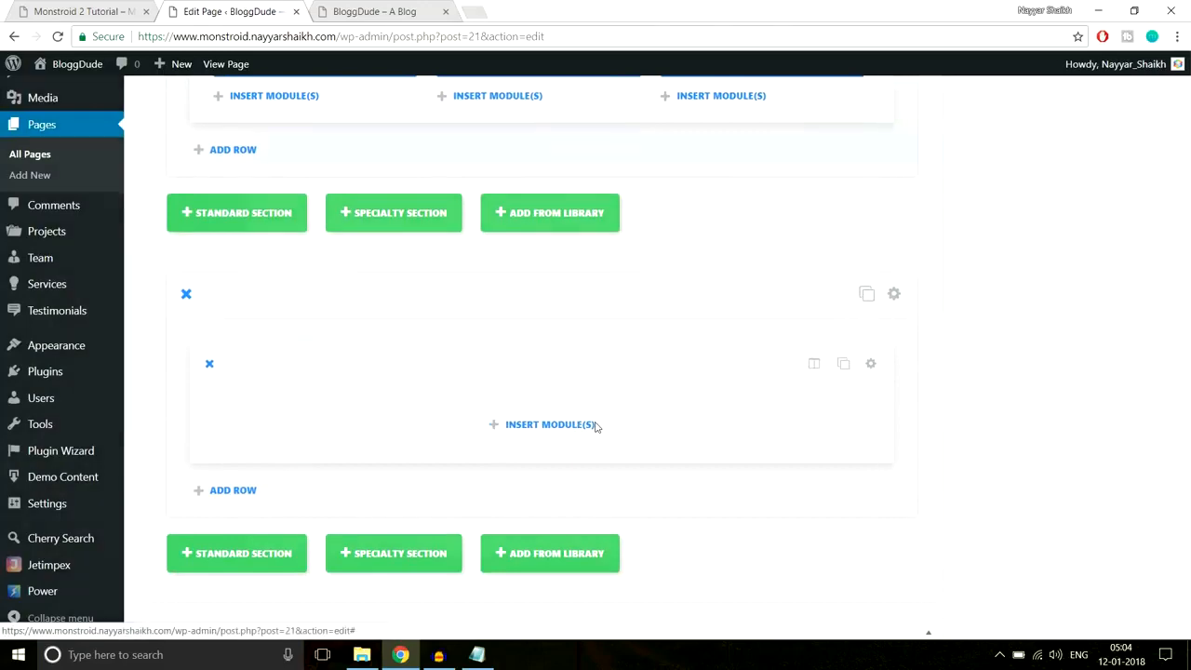
- Add a centre-aligned Text module containing the pasted Our Advantages heading and subtitle
{"action": "left_click", "coordinate": [595, 428]}
{"action": "scroll", "coordinate": [930, 405], "scroll_direction": "down", "scroll_amount": 5}
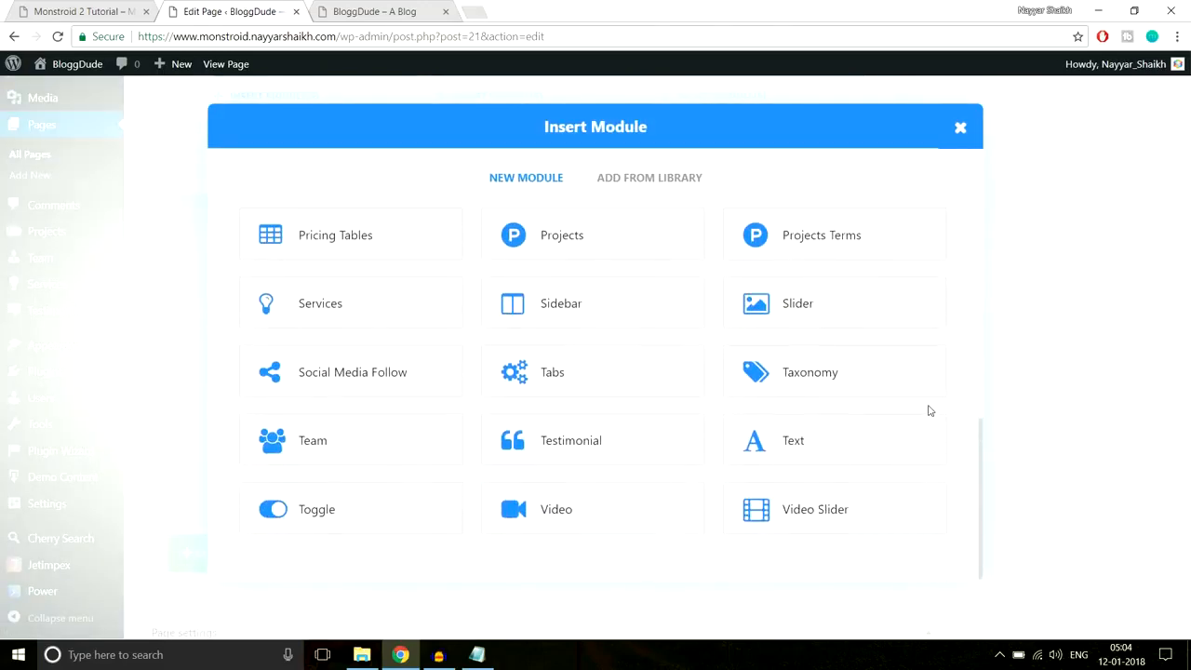
{"action": "left_click", "coordinate": [794, 445]}
{"action": "left_click", "coordinate": [348, 260]}
{"action": "left_click", "coordinate": [316, 319]}
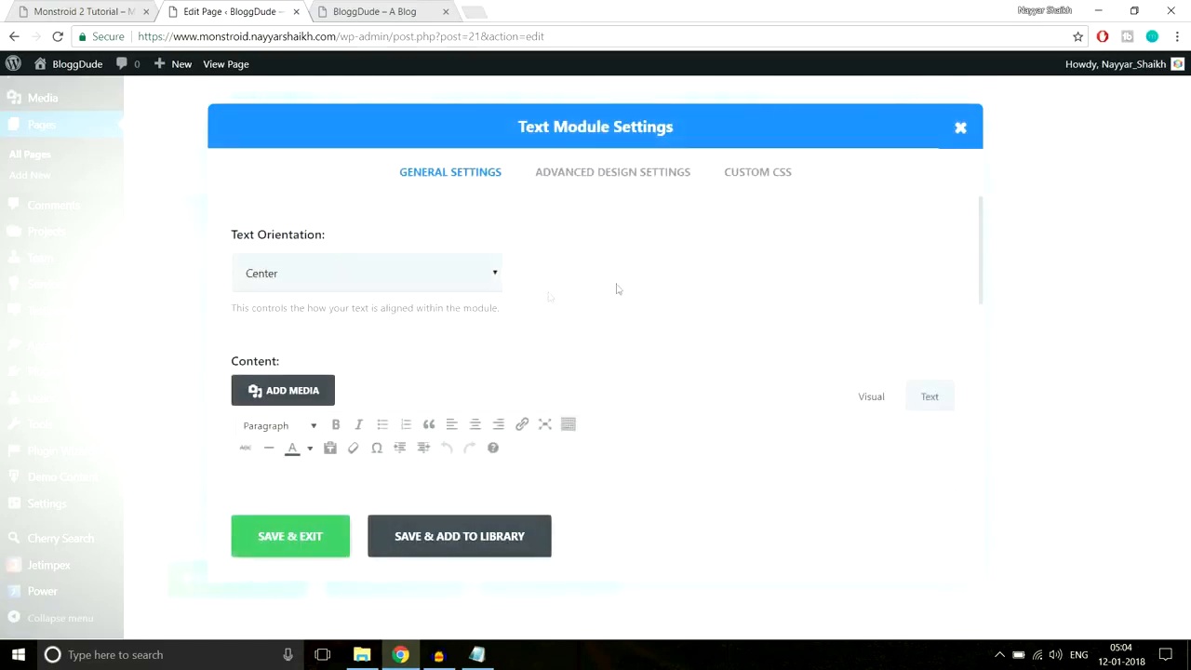
{"action": "scroll", "coordinate": [617, 297], "scroll_direction": "down", "scroll_amount": 2}
{"action": "left_click", "coordinate": [479, 375]}
{"action": "key", "text": "ctrl+v"}
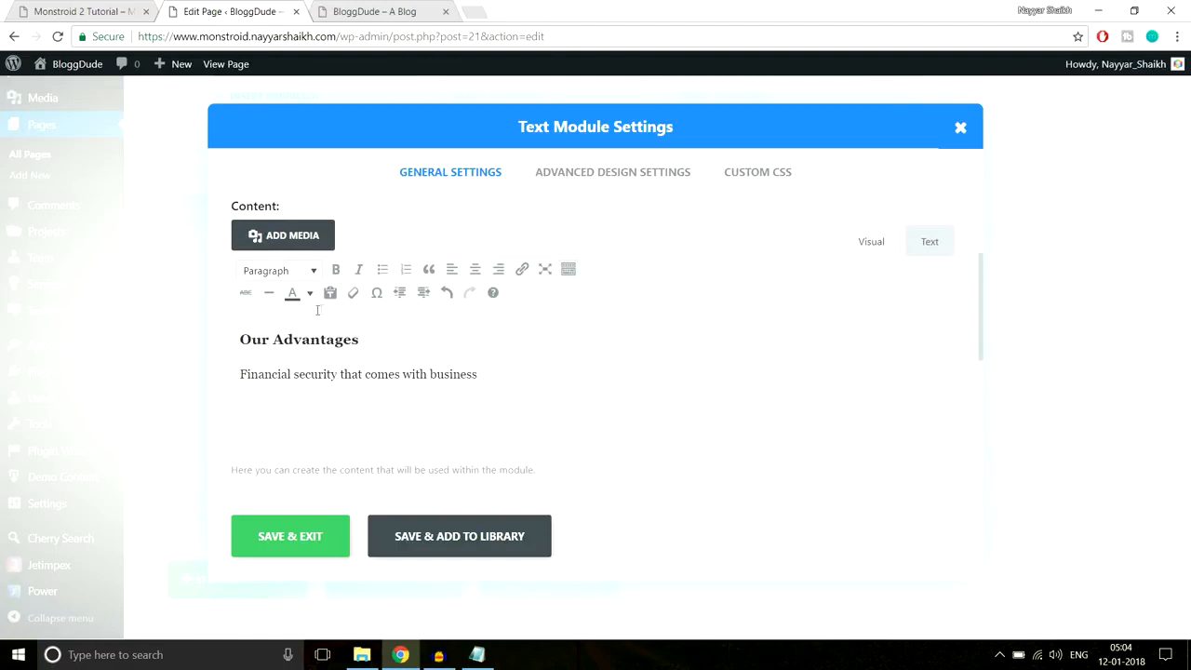
{"action": "left_click", "coordinate": [282, 340]}
- Compare the heading and subtitle formatting against the Monstroid 2 demo
{"action": "left_click", "coordinate": [136, 9]}
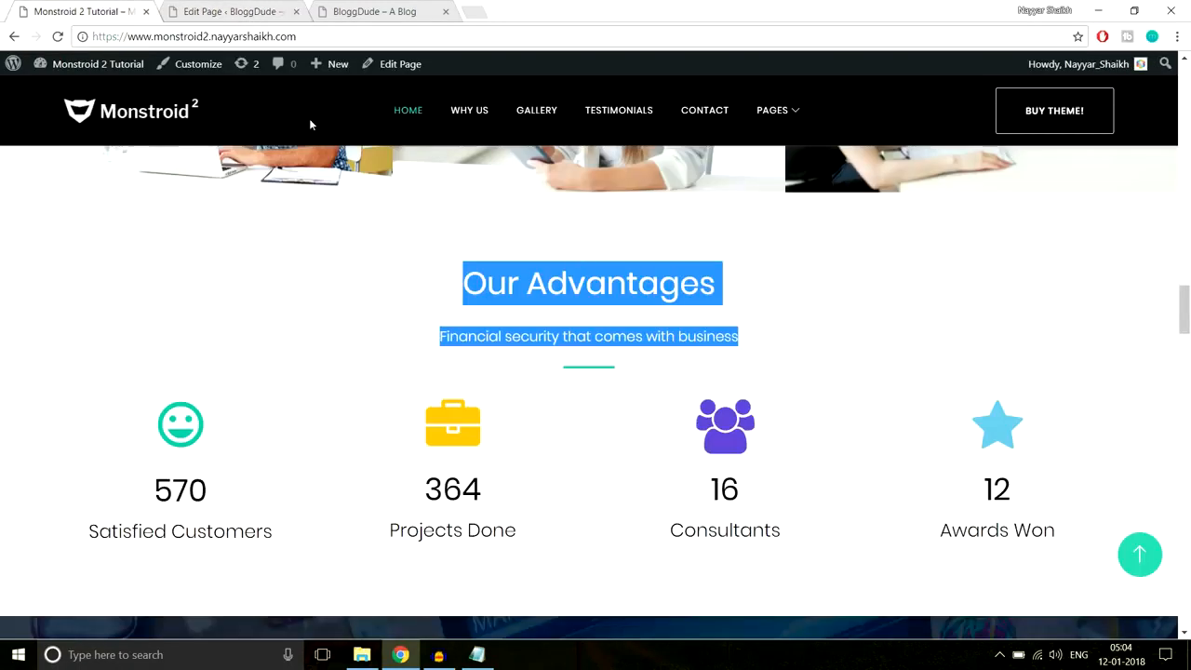
{"action": "left_click", "coordinate": [721, 282]}
{"action": "left_click_drag", "start_coordinate": [721, 282], "coordinate": [377, 295]}
{"action": "left_click", "coordinate": [508, 310]}
{"action": "left_click_drag", "start_coordinate": [806, 326], "coordinate": [434, 336]}
{"action": "left_click", "coordinate": [548, 357]}
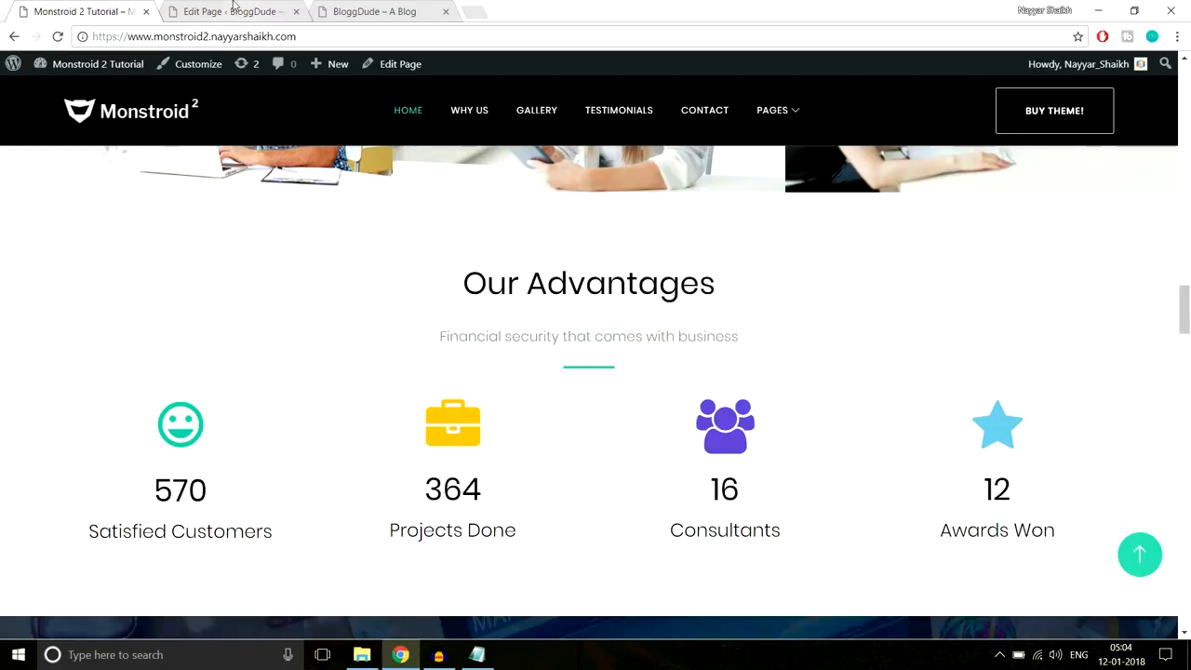
- Copy the Line After Center CSS rules from the saved CSS notes
{"action": "left_click", "coordinate": [476, 654]}
{"action": "left_click_drag", "start_coordinate": [463, 407], "coordinate": [254, 325]}
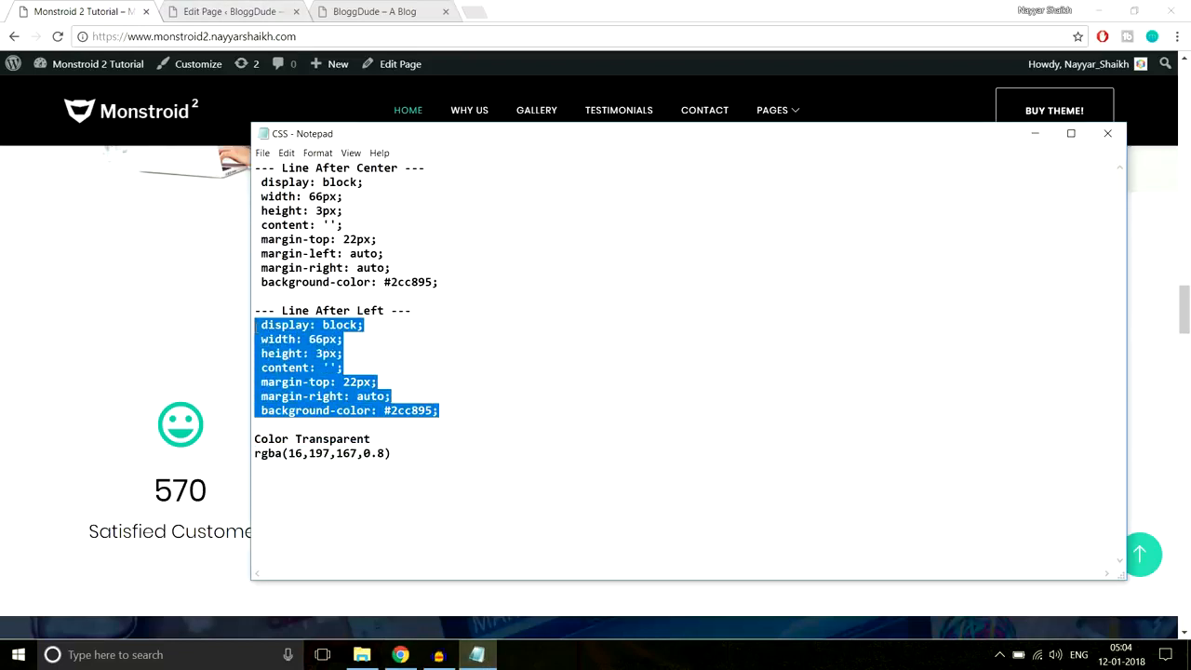
{"action": "left_click_drag", "start_coordinate": [470, 282], "coordinate": [239, 190]}
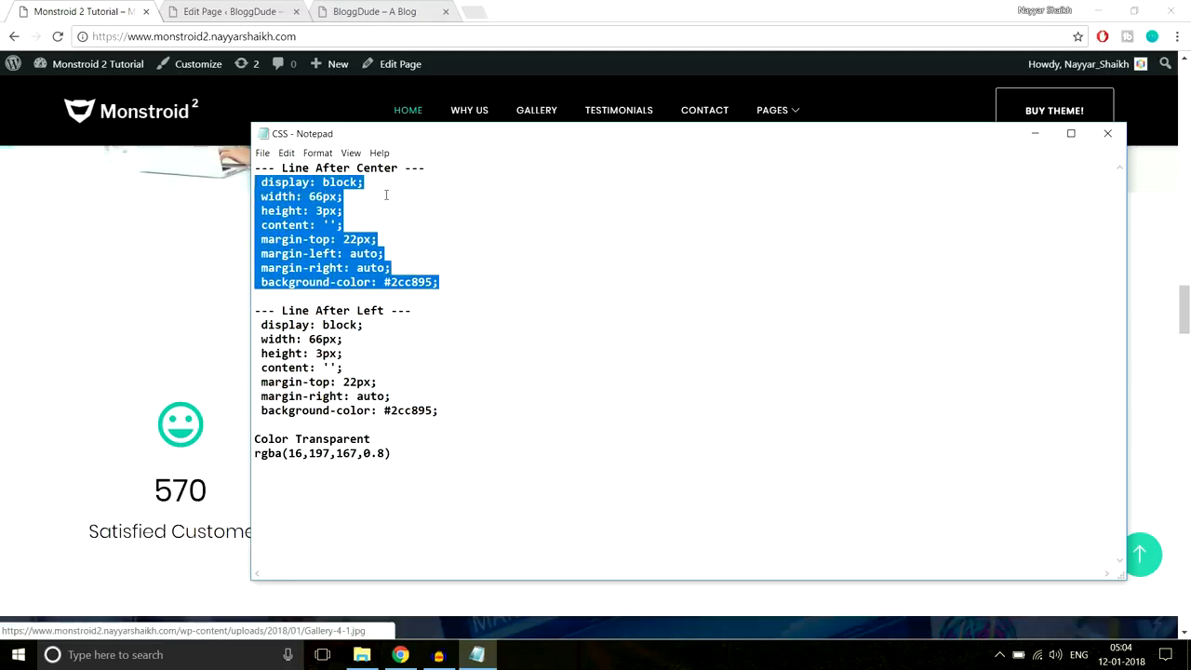
{"action": "left_click", "coordinate": [222, 272]}
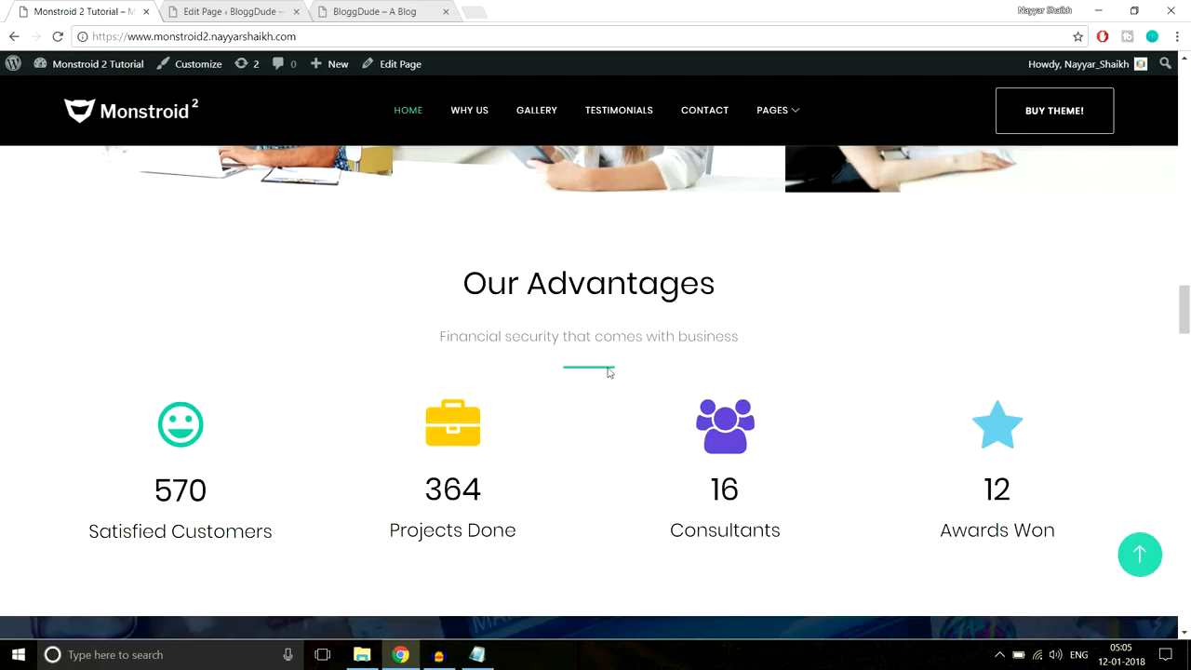
{"action": "left_click", "coordinate": [227, 11]}
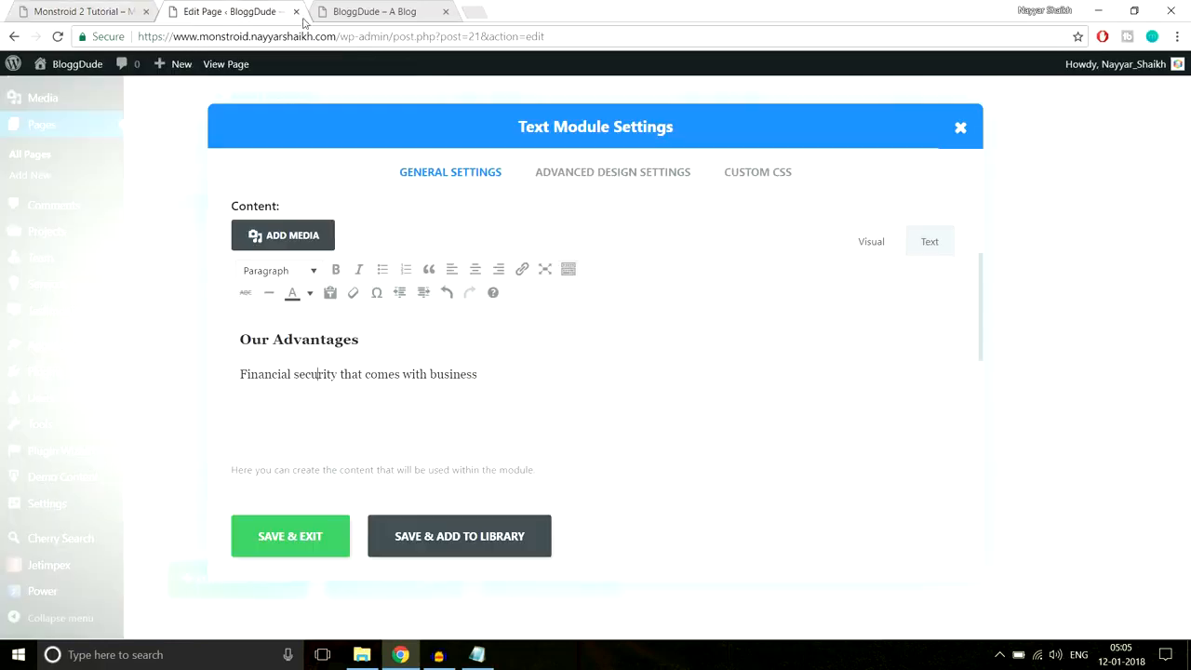
- Paste the Line After Center CSS into the text module's Custom CSS After field and save
{"action": "left_click", "coordinate": [759, 175]}
{"action": "scroll", "coordinate": [859, 372], "scroll_direction": "down", "scroll_amount": 5}
{"action": "scroll", "coordinate": [858, 372], "scroll_direction": "down", "scroll_amount": 2}
{"action": "left_click", "coordinate": [561, 400]}
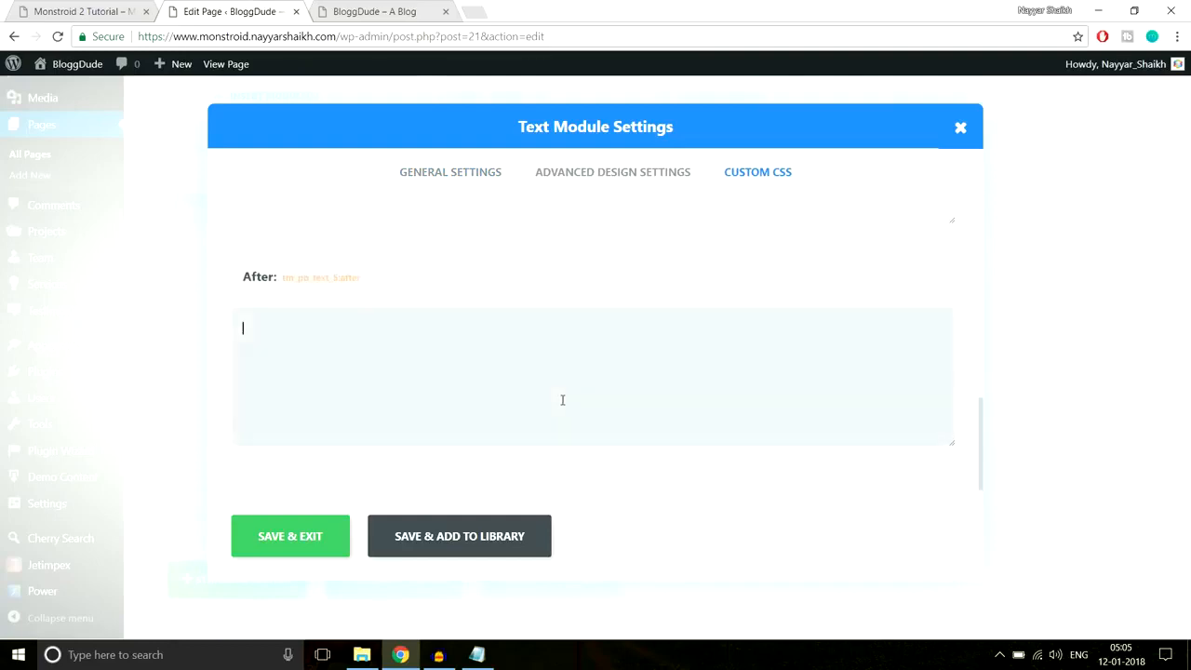
{"action": "key", "text": "ctrl+v"}
{"action": "left_click", "coordinate": [294, 539]}
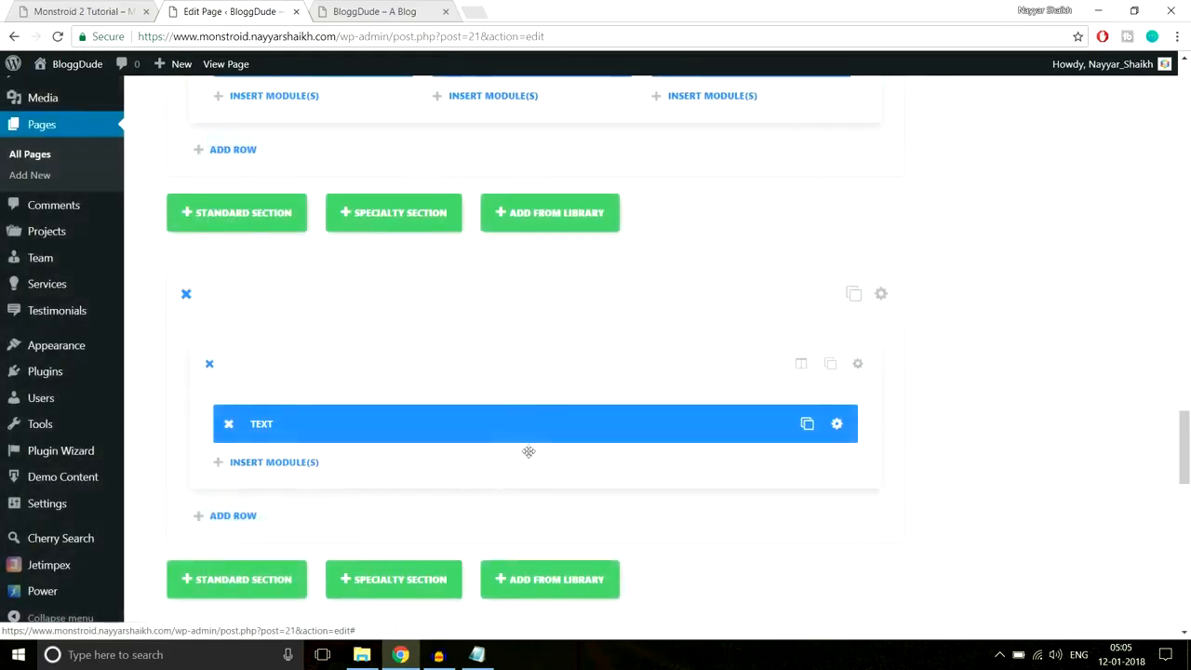
{"action": "left_click", "coordinate": [65, 10]}
- Add a Divider module below the text with a 40px custom top margin
{"action": "scroll", "coordinate": [832, 348], "scroll_direction": "down", "scroll_amount": 1}
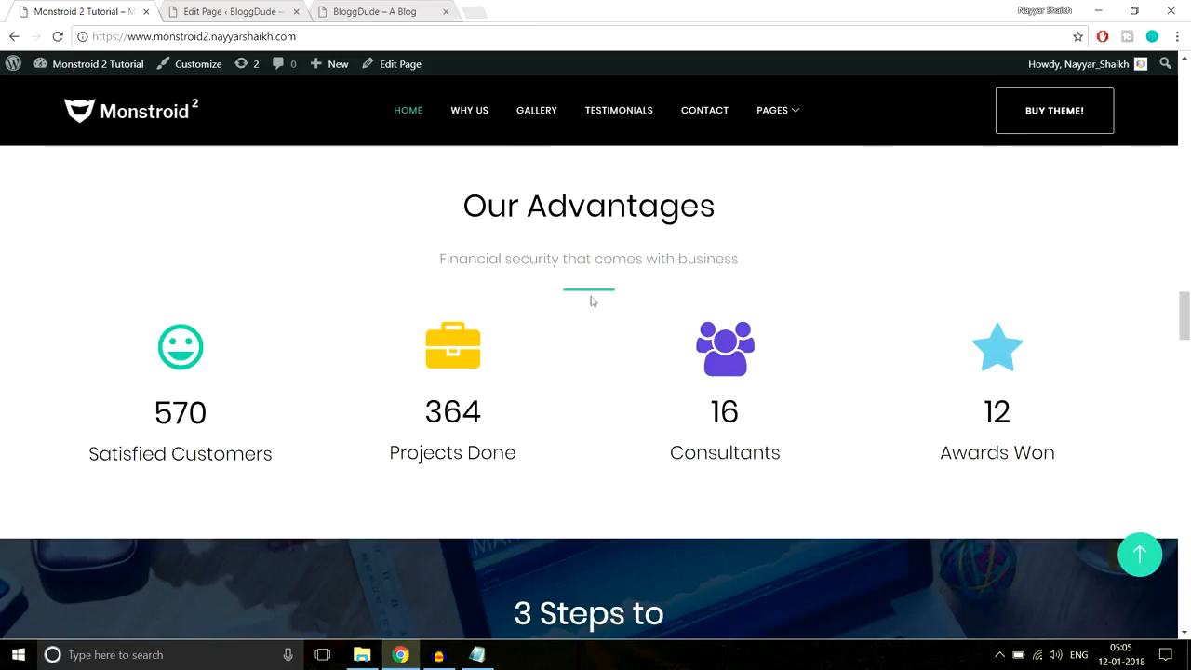
{"action": "left_click", "coordinate": [240, 9]}
{"action": "scroll", "coordinate": [754, 365], "scroll_direction": "down", "scroll_amount": 2}
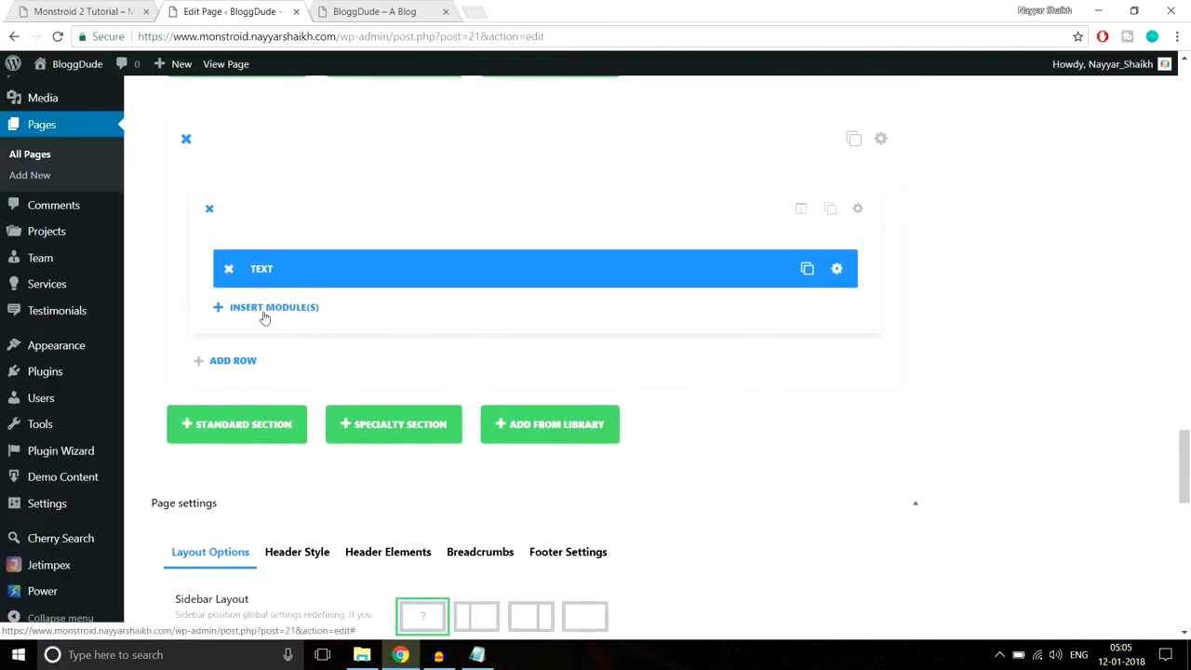
{"action": "left_click", "coordinate": [264, 308]}
{"action": "left_click", "coordinate": [573, 539]}
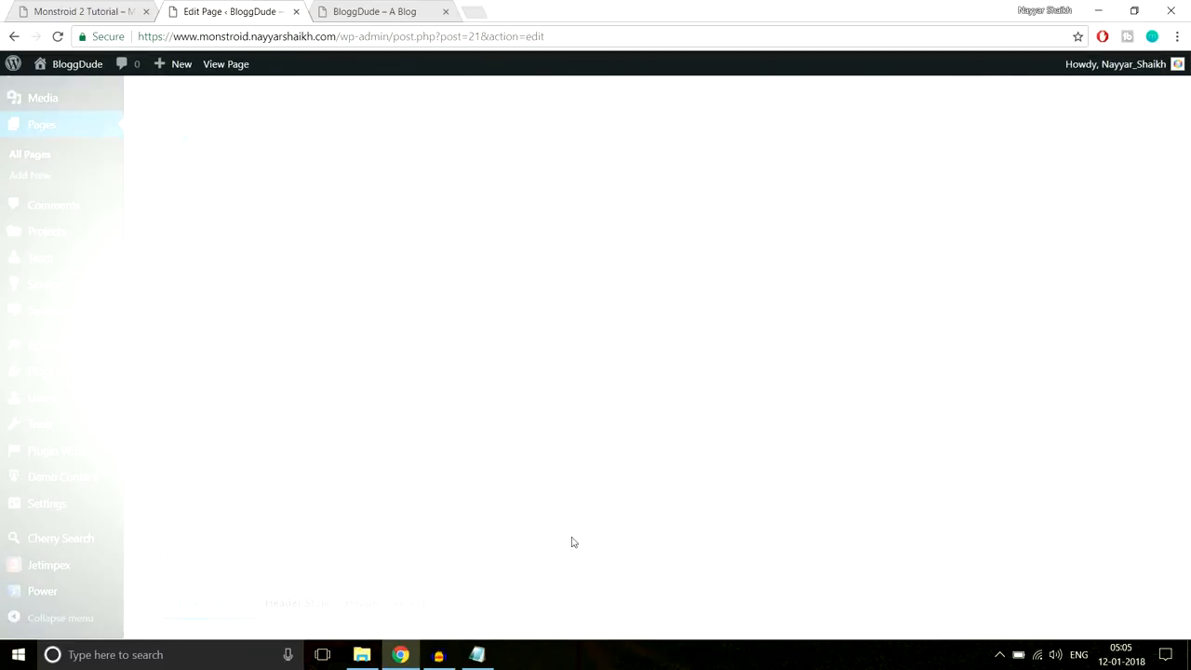
{"action": "left_click", "coordinate": [603, 174]}
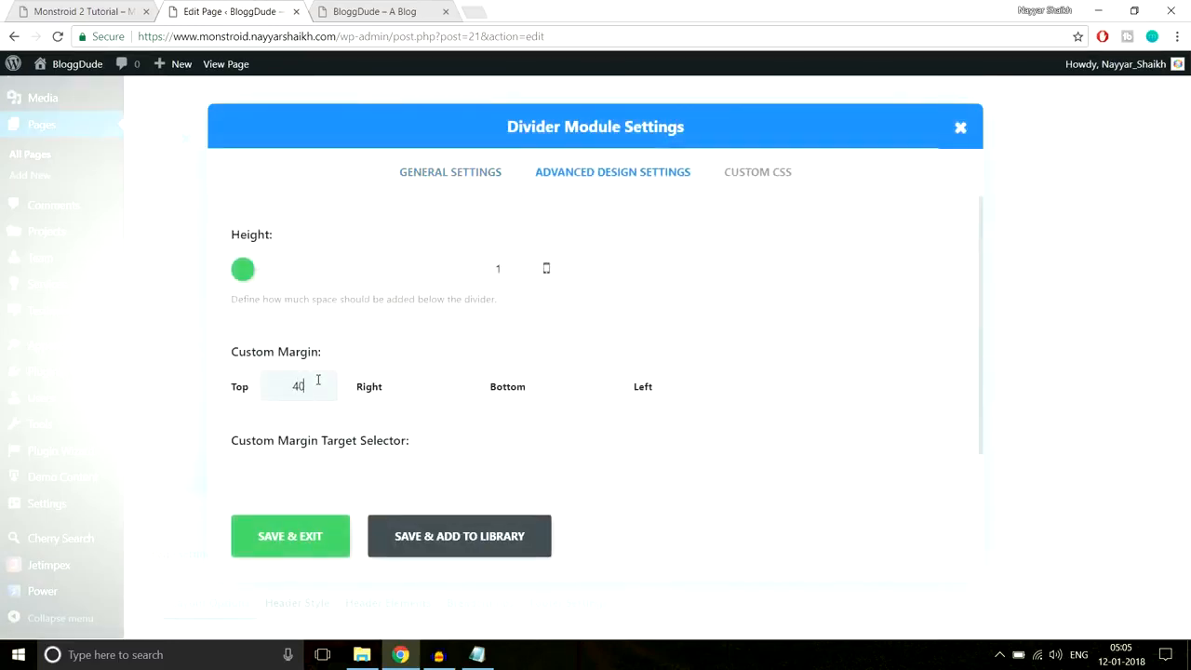
{"action": "left_click", "coordinate": [307, 541]}
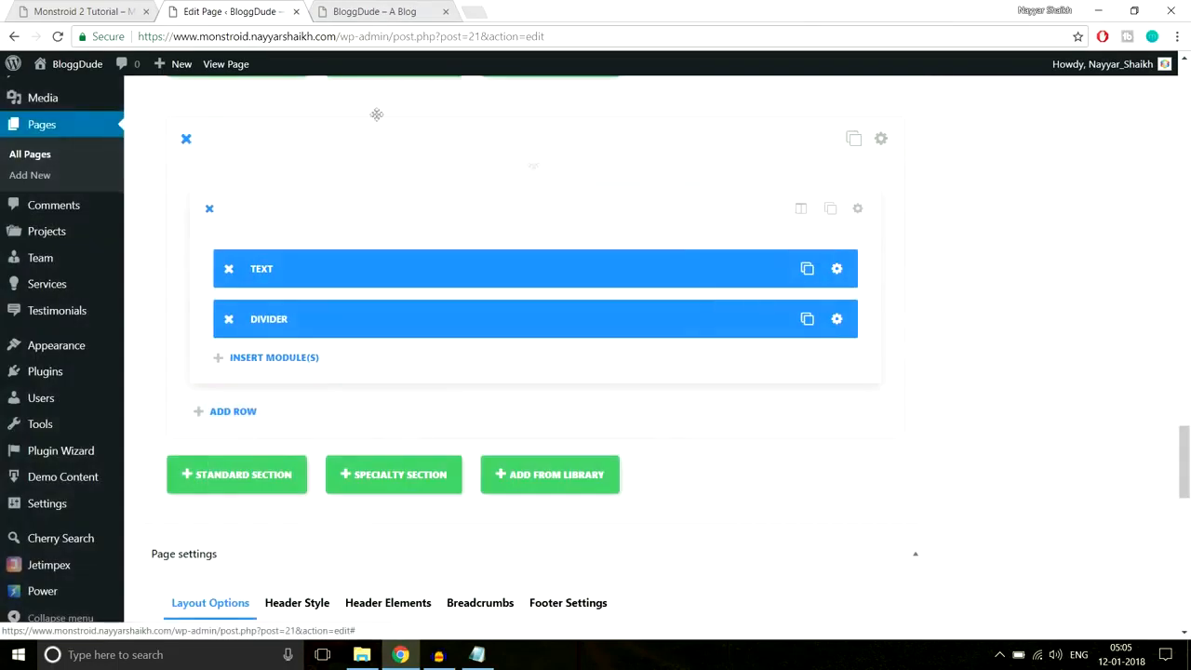
- Look at the demo's advantage counters, such as the 364 number, before returning to the editor
{"action": "left_click", "coordinate": [83, 11]}
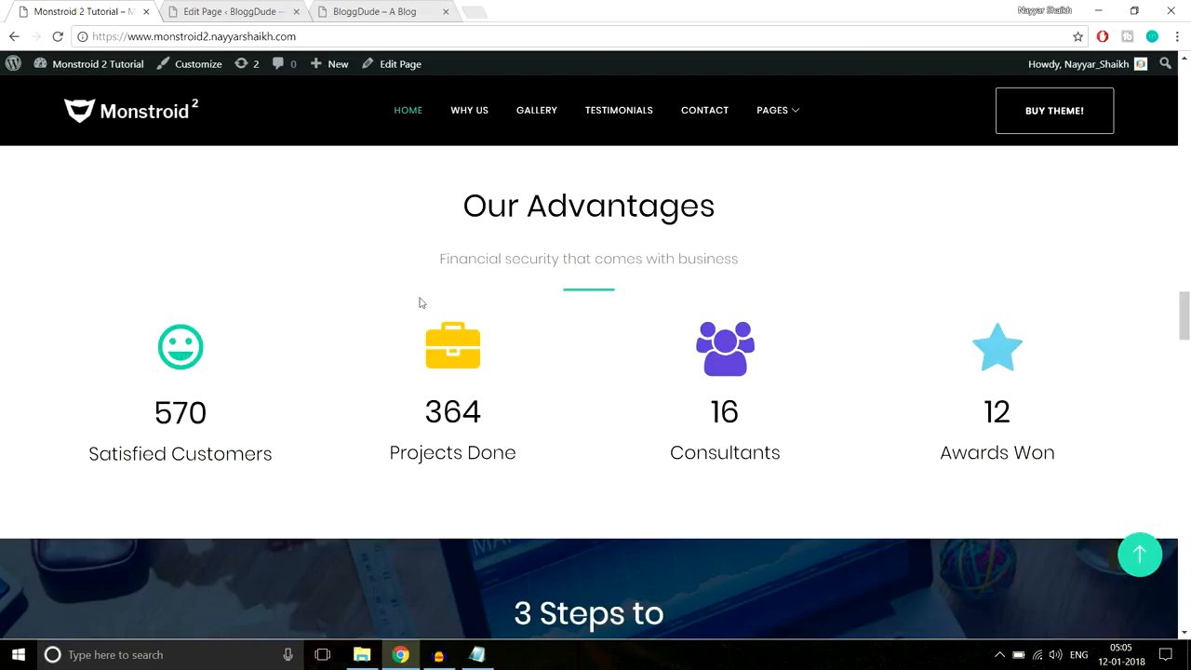
{"action": "scroll", "coordinate": [555, 344], "scroll_direction": "down", "scroll_amount": 1}
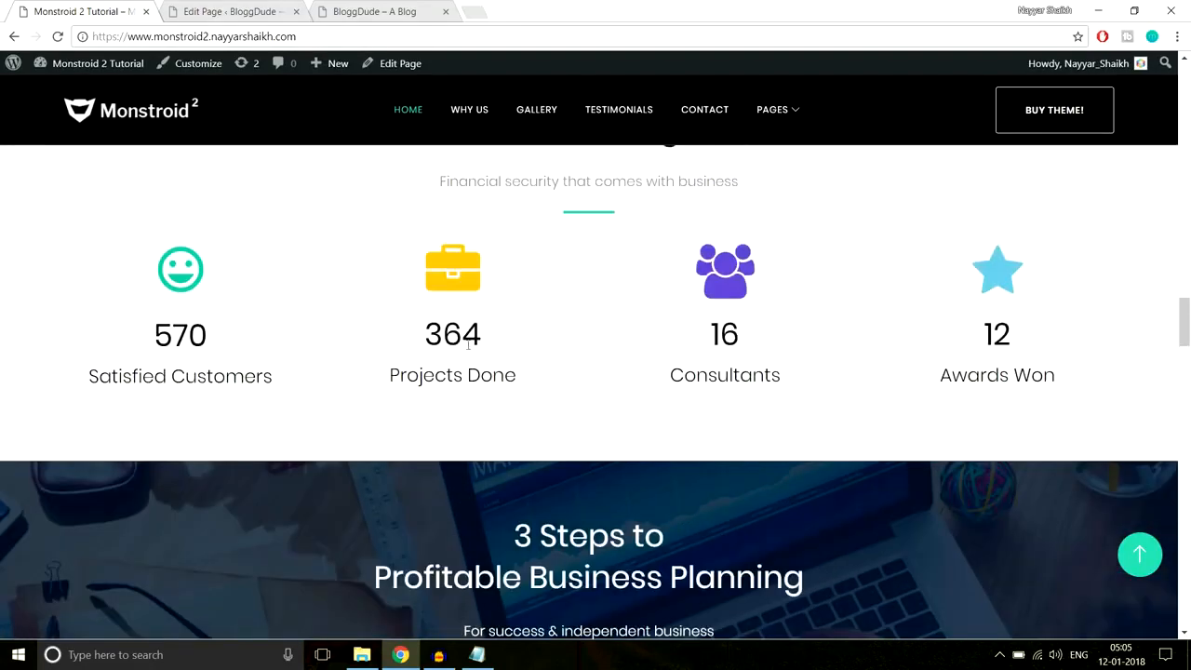
{"action": "left_click_drag", "start_coordinate": [425, 338], "coordinate": [529, 334]}
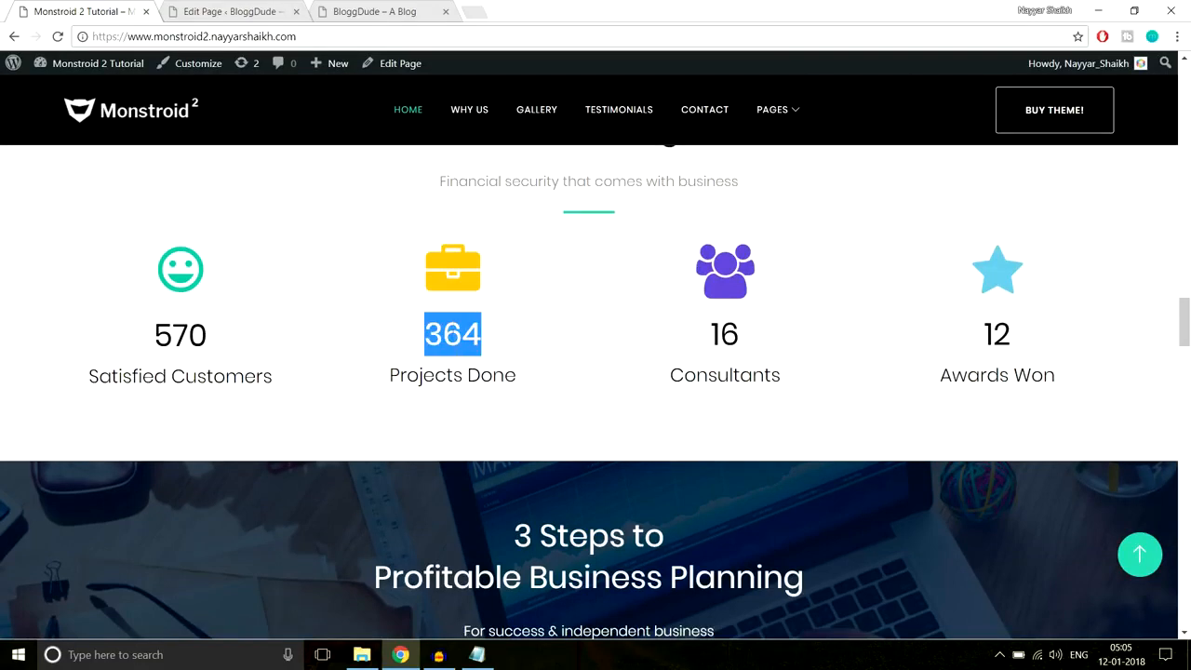
{"action": "left_click", "coordinate": [488, 340]}
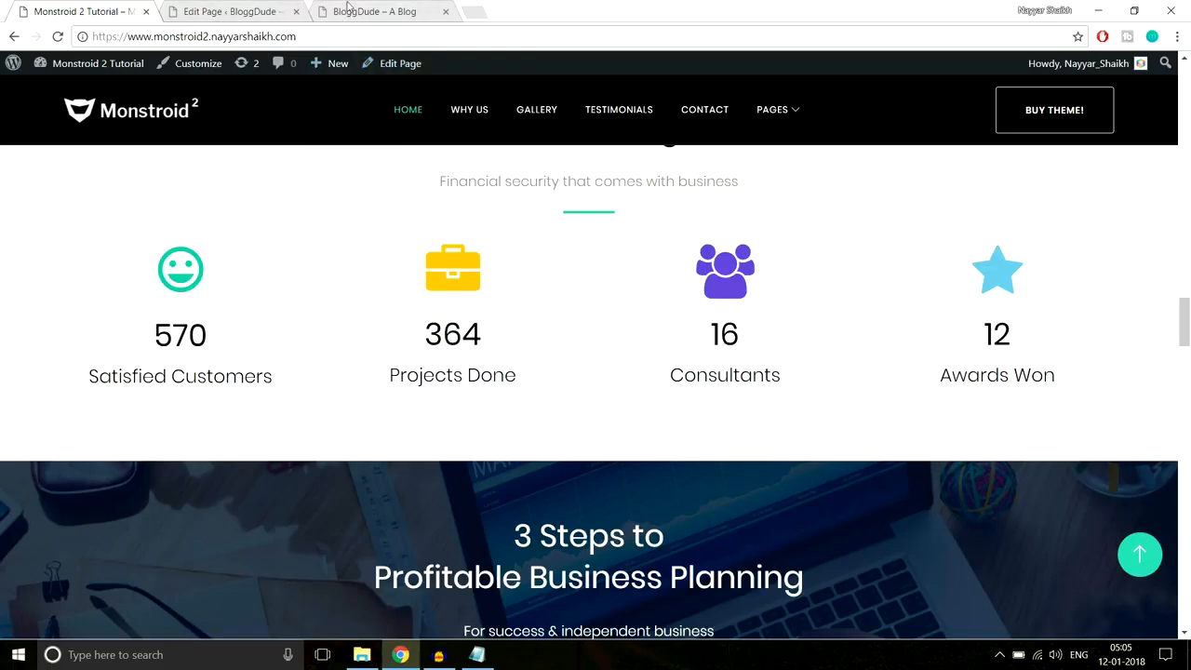
{"action": "left_click", "coordinate": [219, 11]}
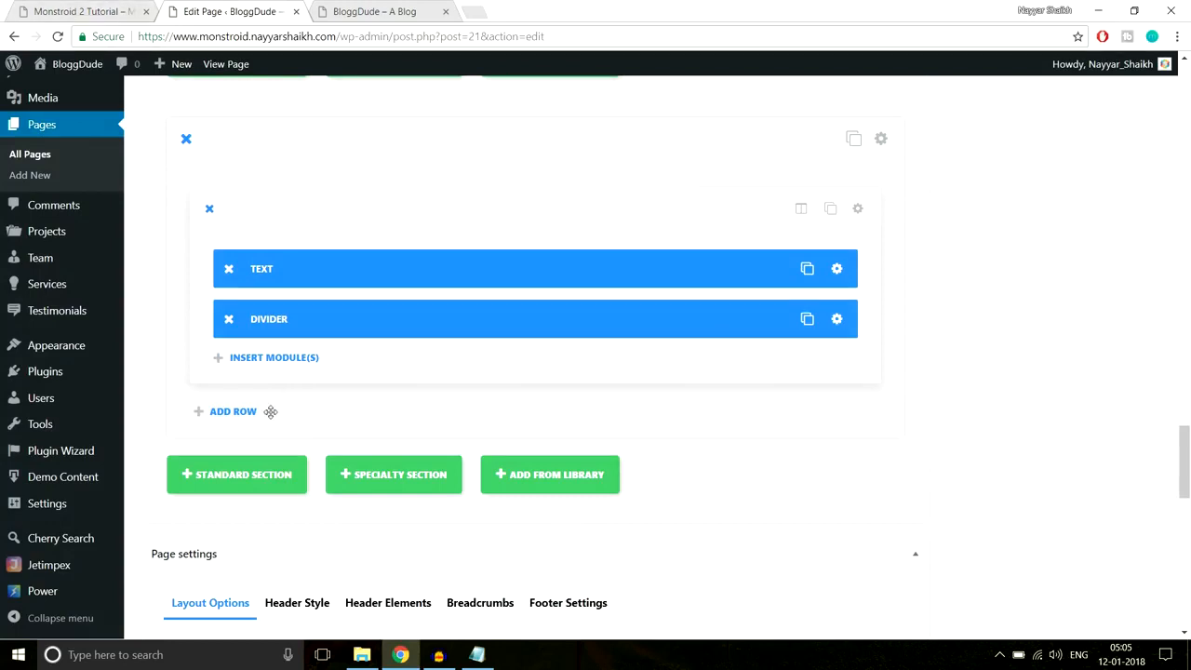
- Add a row with four equal columns and a Number Counter in the first column
{"action": "left_click", "coordinate": [236, 414]}
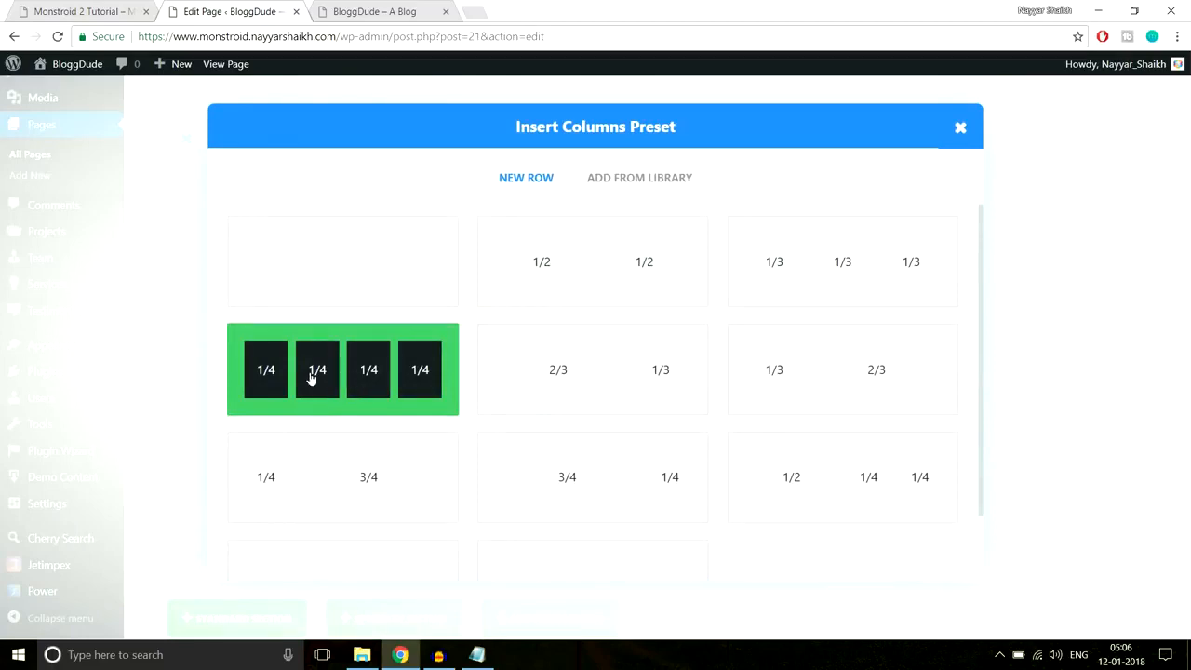
{"action": "left_click", "coordinate": [367, 385]}
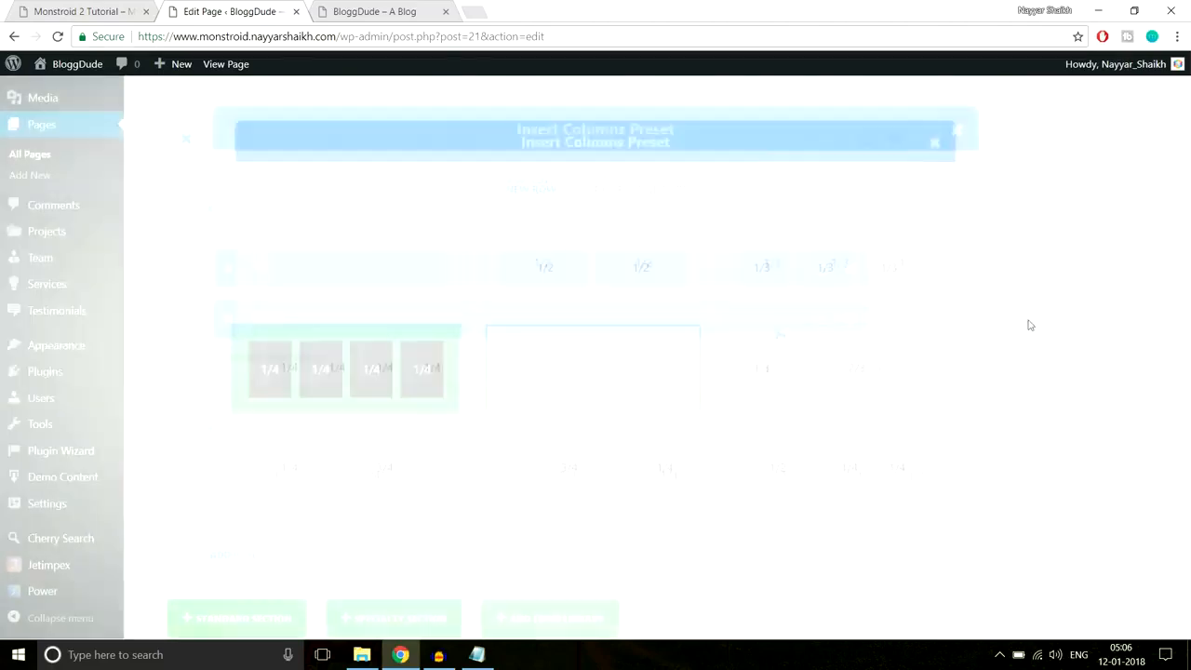
{"action": "scroll", "coordinate": [1034, 348], "scroll_direction": "down", "scroll_amount": 3}
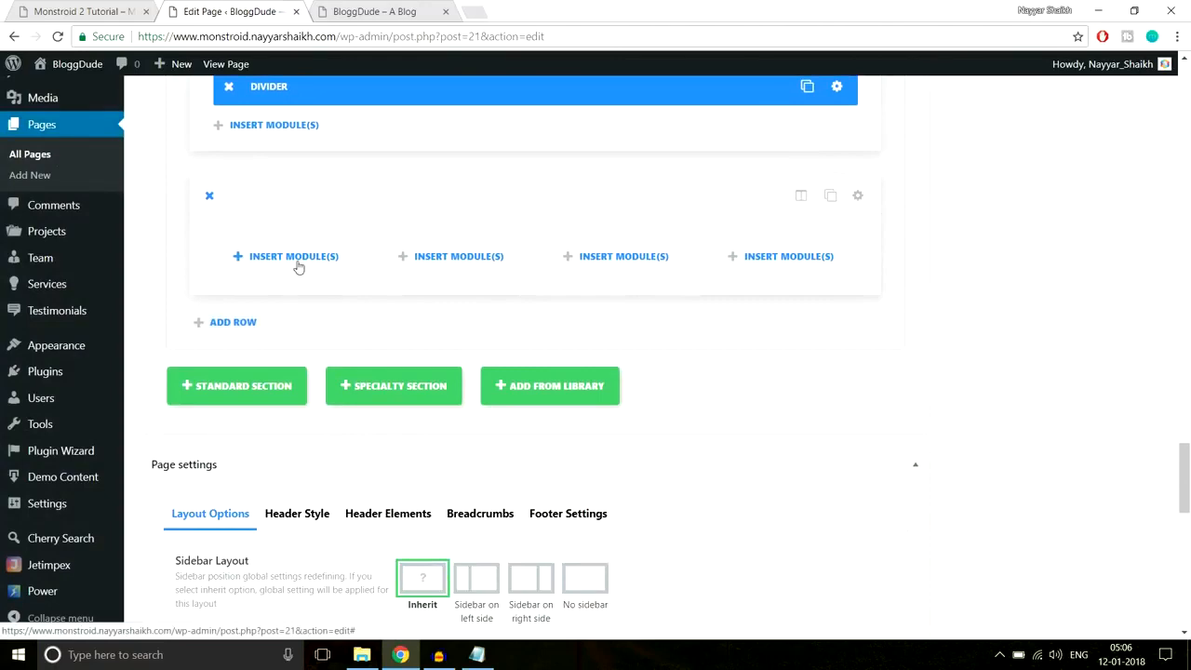
{"action": "left_click", "coordinate": [296, 260]}
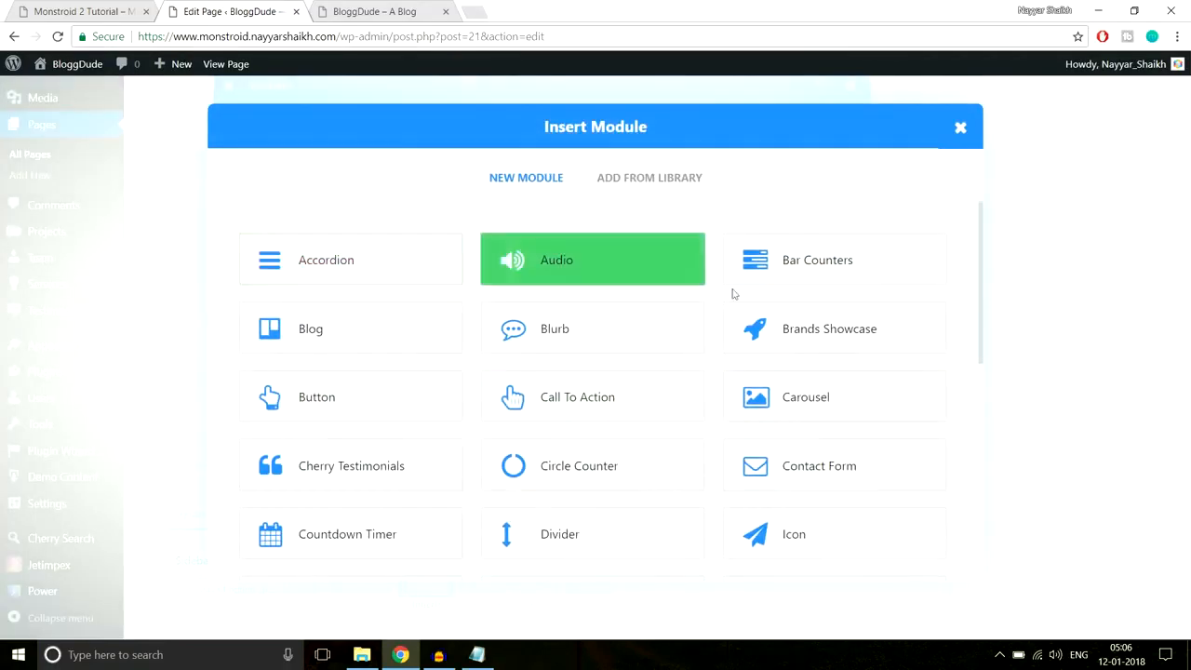
{"action": "scroll", "coordinate": [894, 377], "scroll_direction": "down", "scroll_amount": 3}
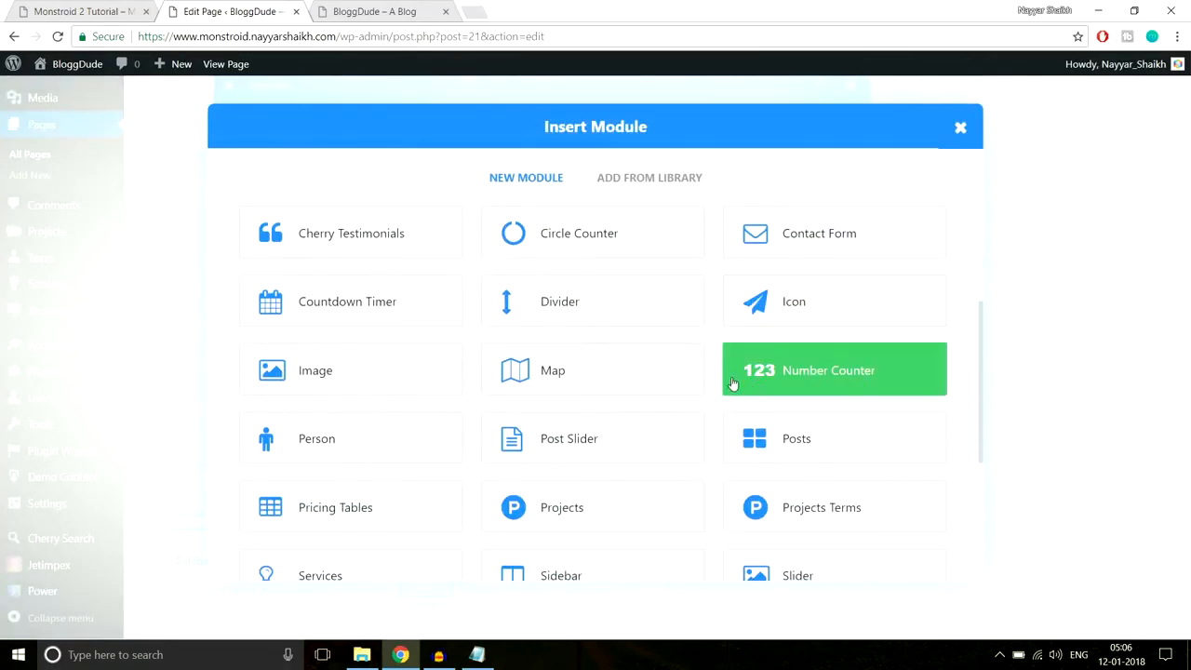
{"action": "left_click", "coordinate": [805, 382]}
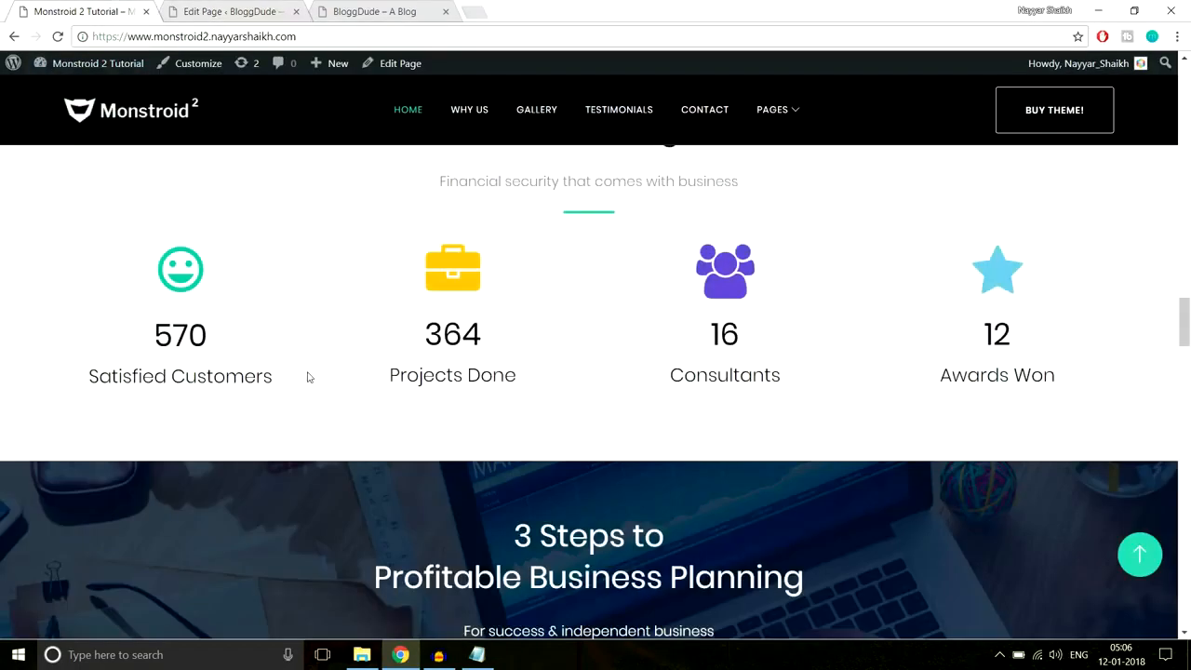
- Title the counter 'Satisfied Customers' and turn off its percent sign
{"action": "left_click_drag", "start_coordinate": [275, 377], "coordinate": [83, 377]}
{"action": "key", "text": "ctrl+c"}
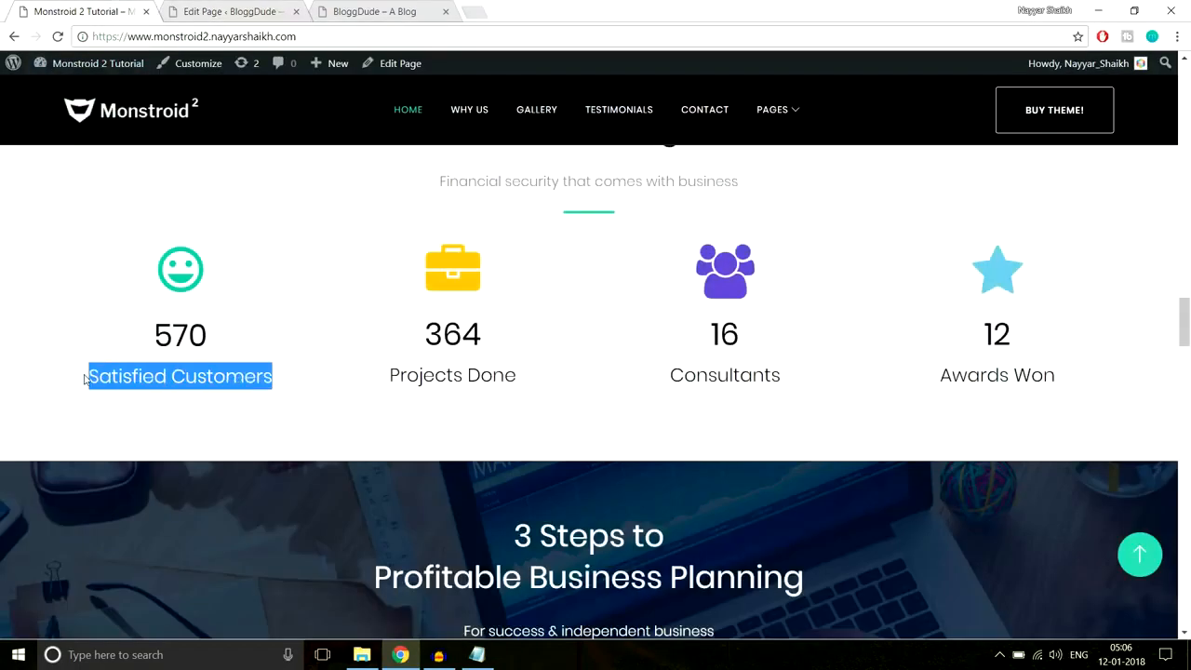
{"action": "left_click", "coordinate": [228, 11]}
{"action": "key", "text": "ctrl+v"}
{"action": "scroll", "coordinate": [750, 317], "scroll_direction": "down", "scroll_amount": 1}
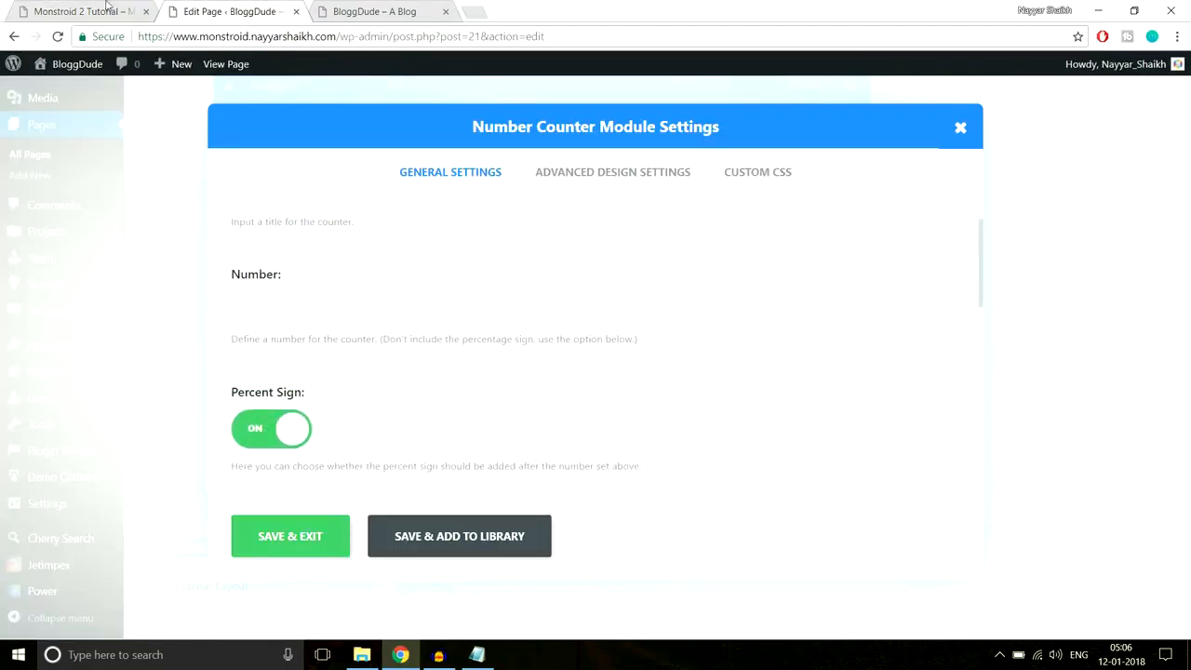
{"action": "left_click", "coordinate": [106, 9]}
{"action": "left_click", "coordinate": [219, 8]}
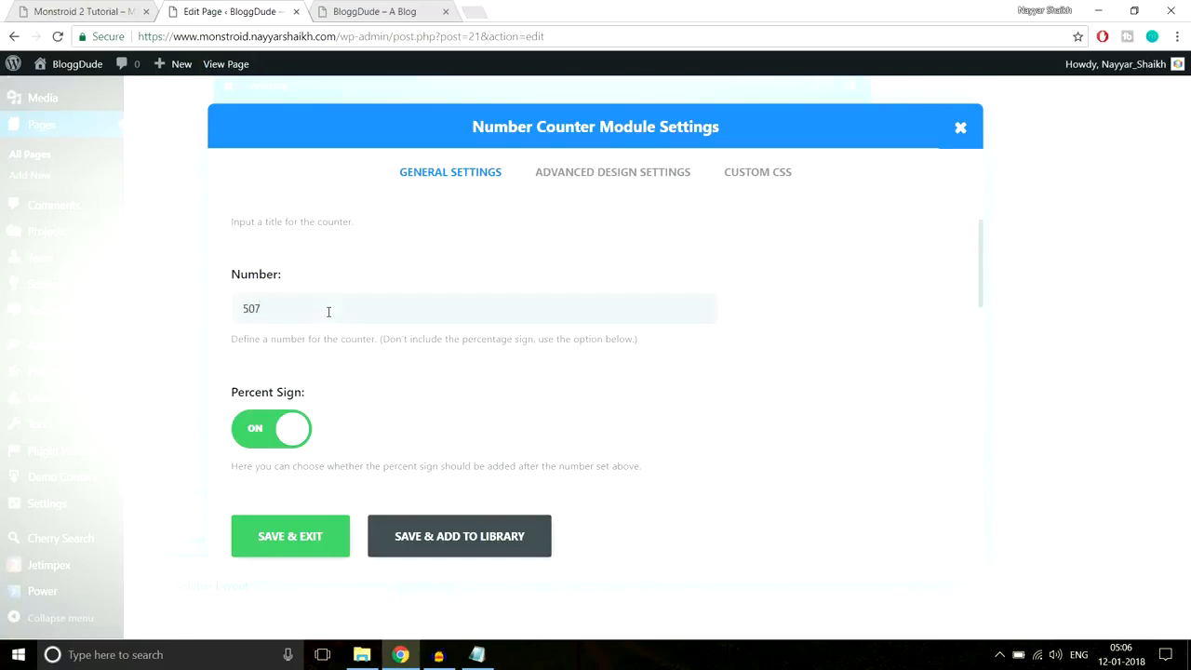
{"action": "scroll", "coordinate": [460, 311], "scroll_direction": "down", "scroll_amount": 2}
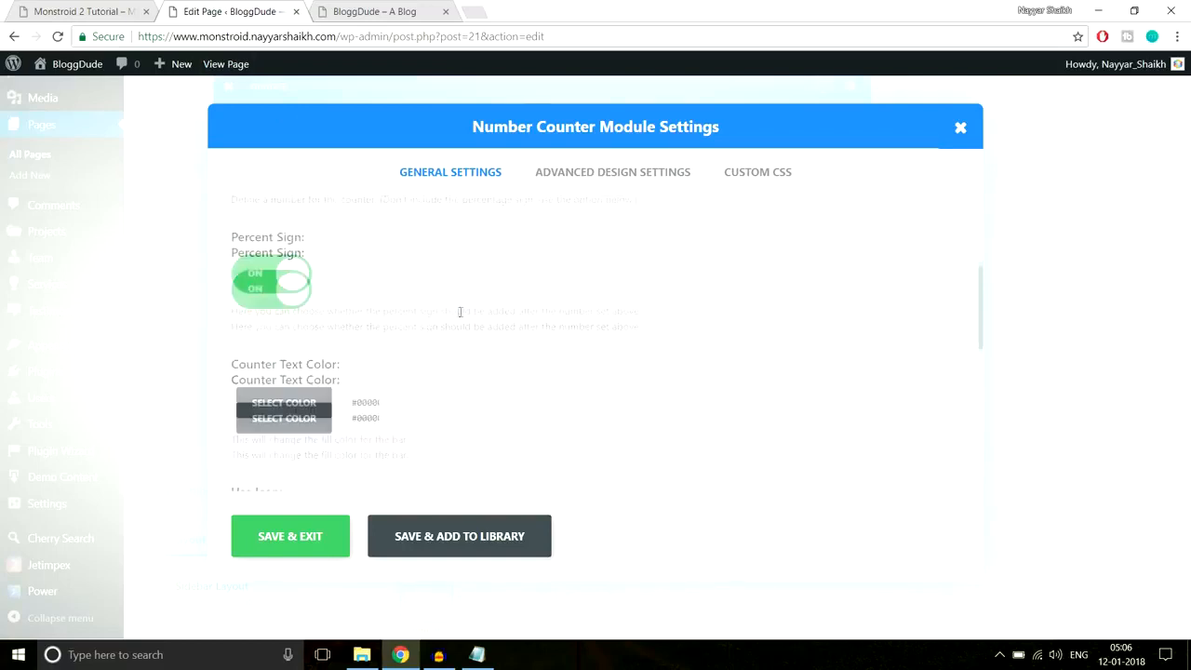
{"action": "left_click", "coordinate": [279, 284]}
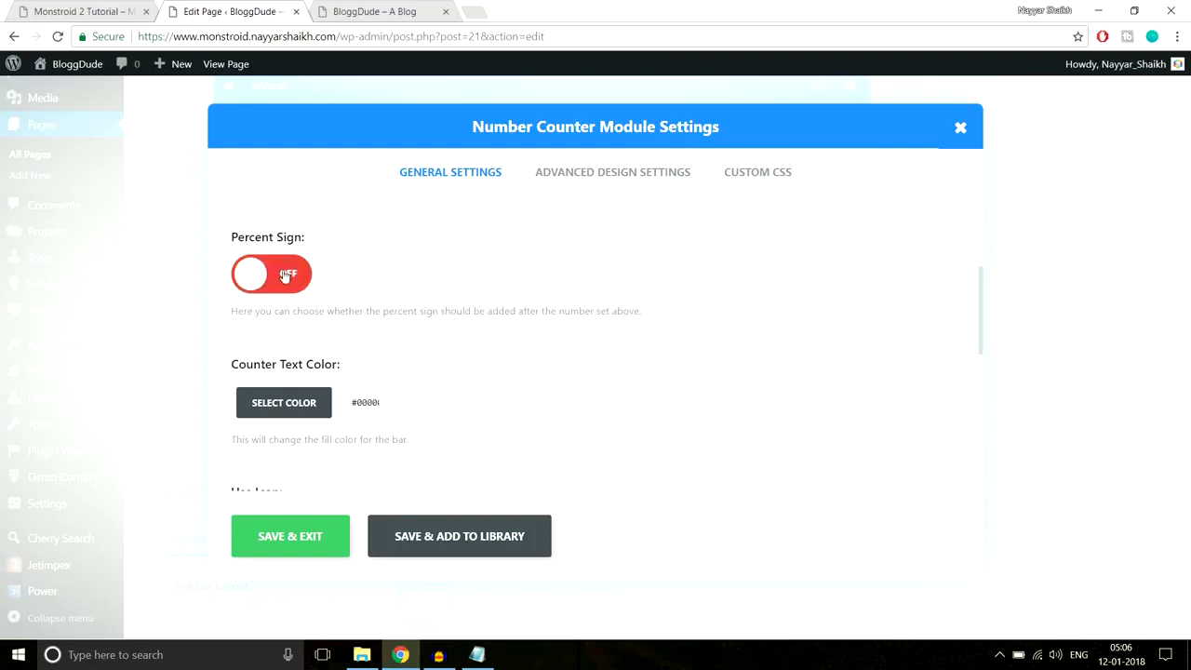
- Check the reference site's 570 counter value
{"action": "scroll", "coordinate": [598, 318], "scroll_direction": "down", "scroll_amount": 1}
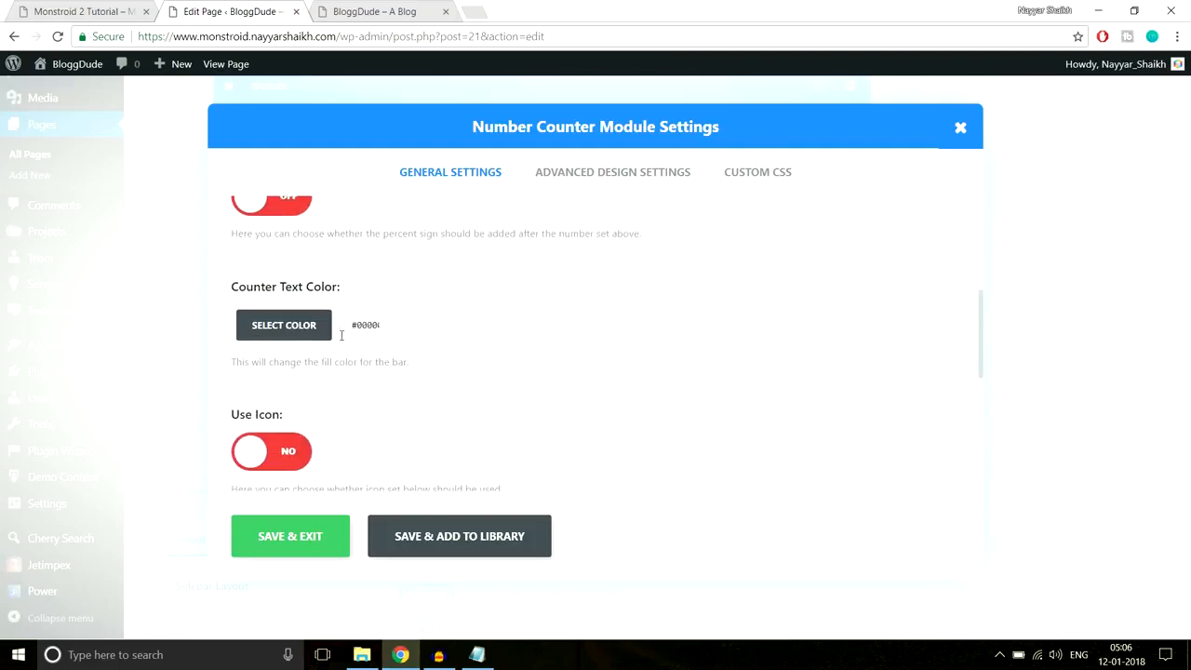
{"action": "left_click", "coordinate": [69, 7]}
{"action": "left_click", "coordinate": [160, 333]}
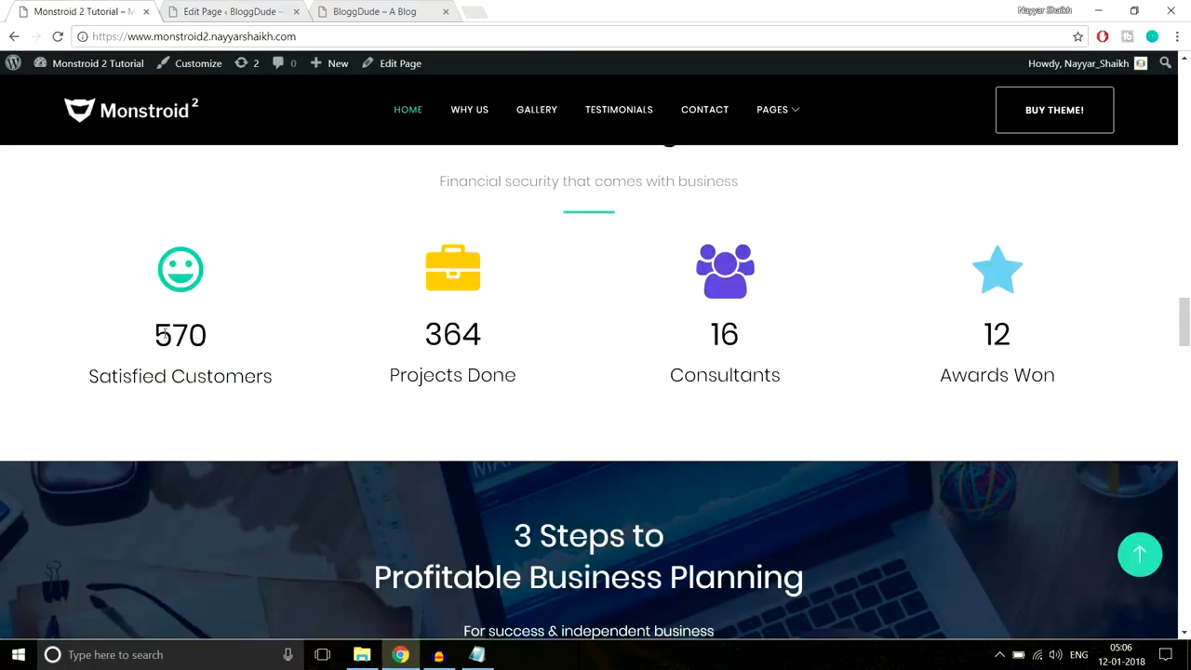
{"action": "left_click_drag", "start_coordinate": [156, 333], "coordinate": [285, 388]}
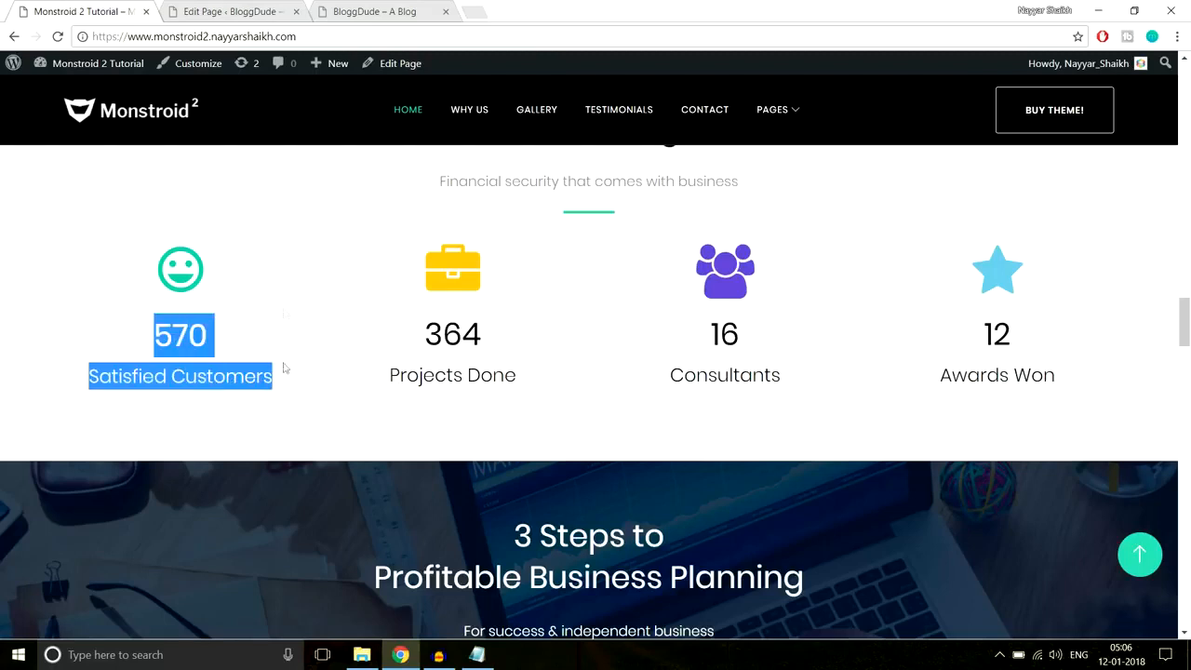
{"action": "left_click", "coordinate": [240, 17]}
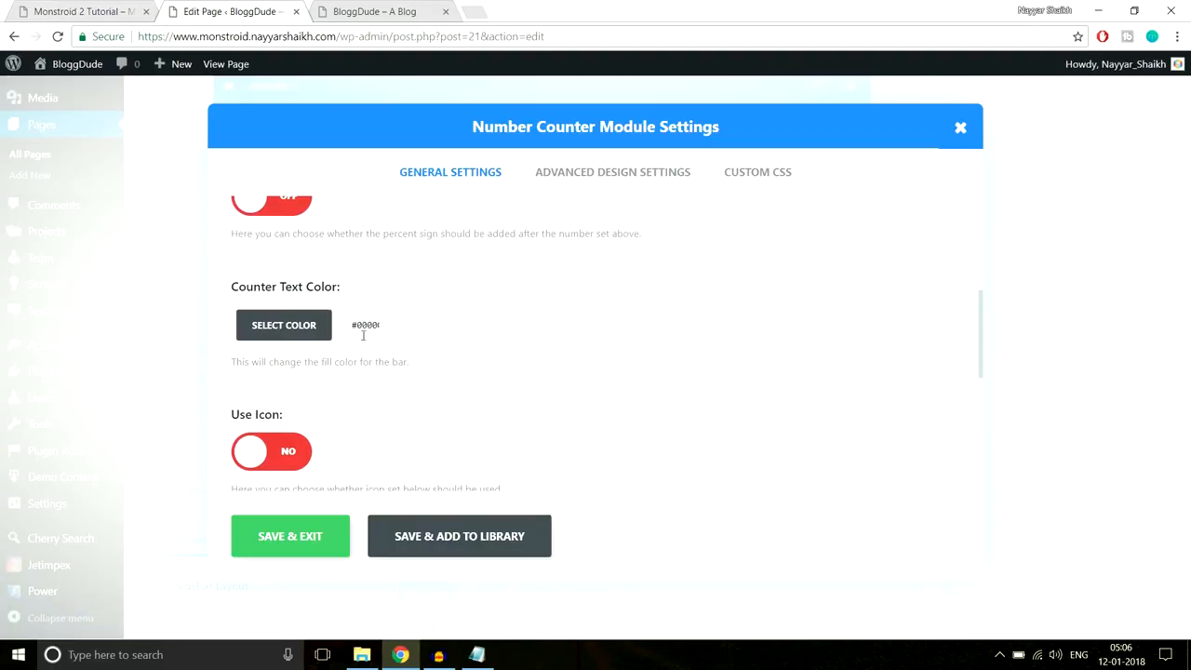
{"action": "scroll", "coordinate": [554, 336], "scroll_direction": "down", "scroll_amount": 2}
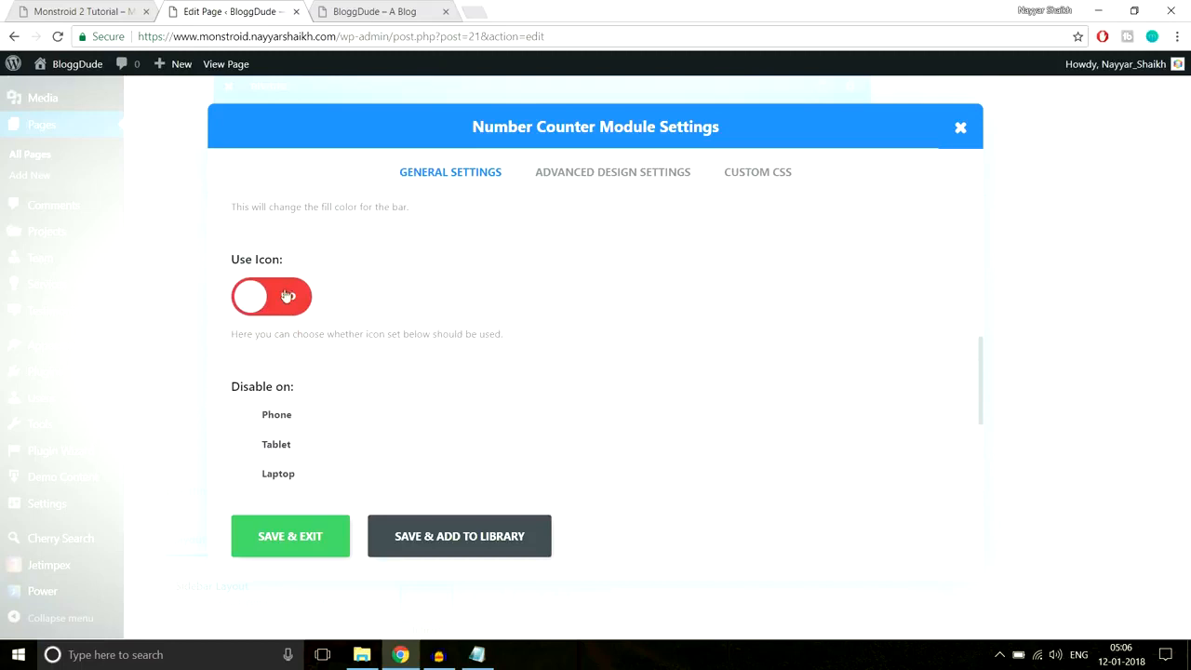
- Enable a star icon on the counter, compare it with the reference, and save
{"action": "left_click", "coordinate": [285, 298]}
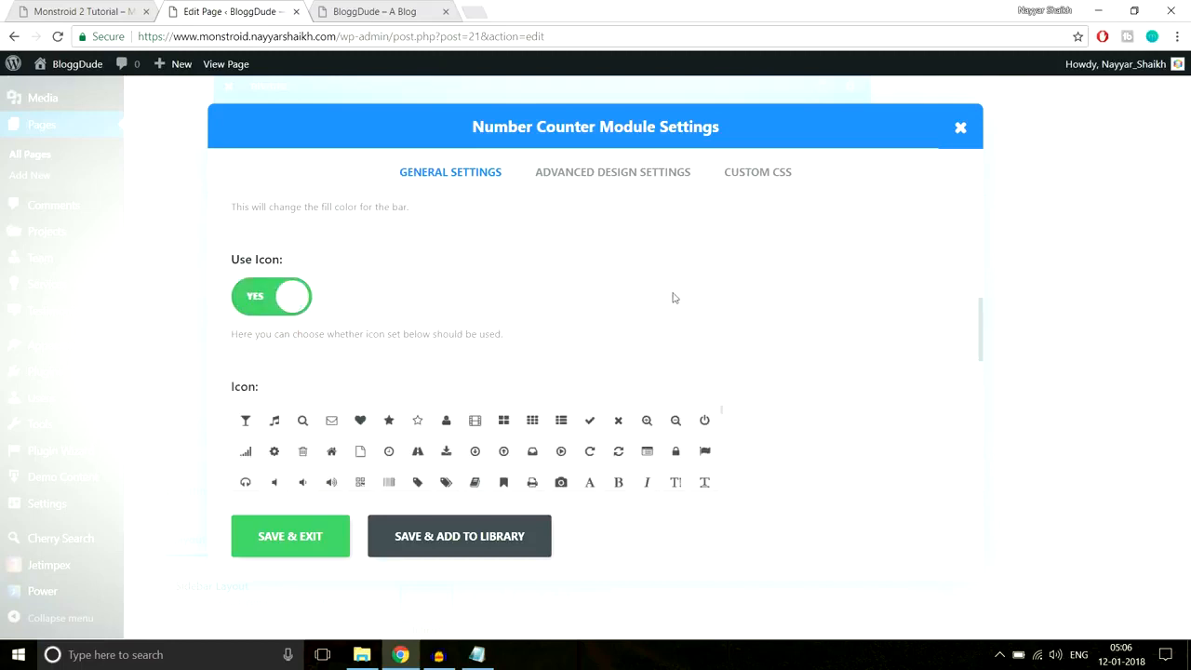
{"action": "scroll", "coordinate": [776, 291], "scroll_direction": "down", "scroll_amount": 1}
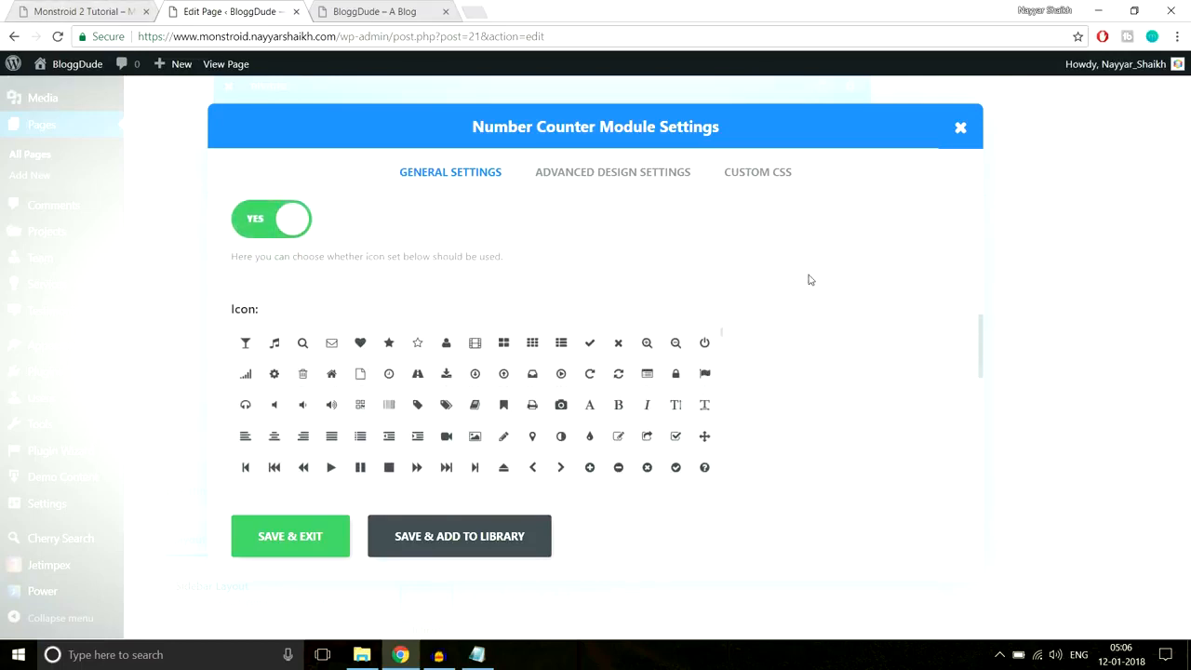
{"action": "scroll", "coordinate": [809, 279], "scroll_direction": "down", "scroll_amount": 1}
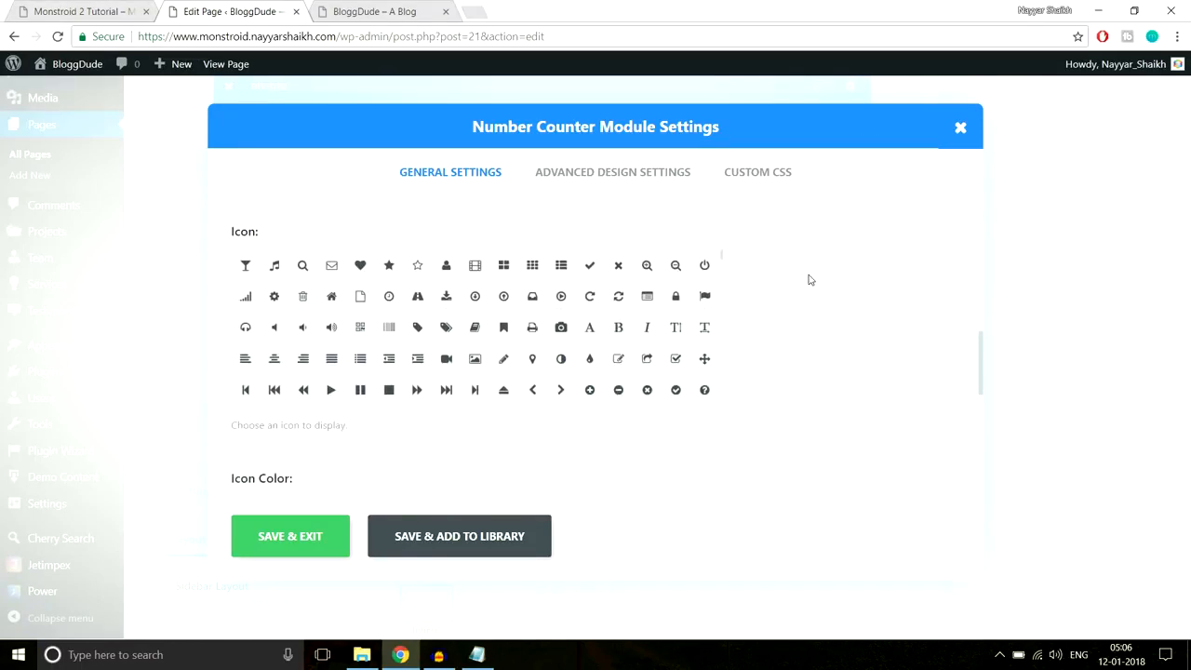
{"action": "left_click", "coordinate": [387, 269]}
{"action": "scroll", "coordinate": [867, 361], "scroll_direction": "down", "scroll_amount": 2}
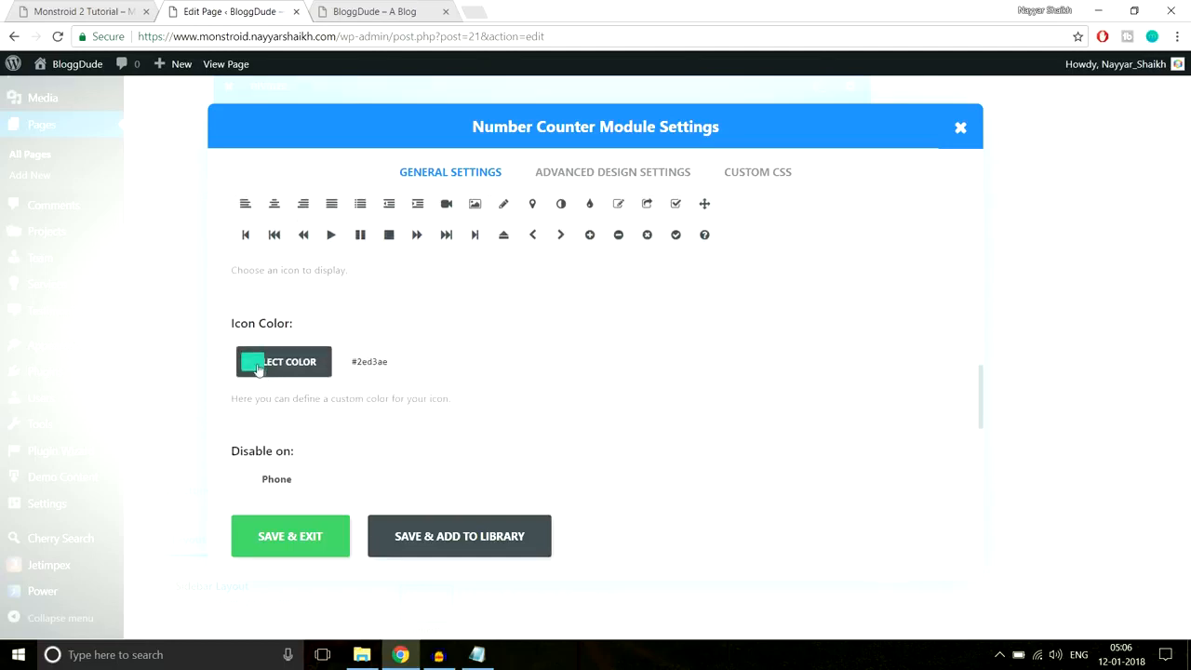
{"action": "left_click", "coordinate": [92, 8]}
{"action": "left_click", "coordinate": [187, 268]}
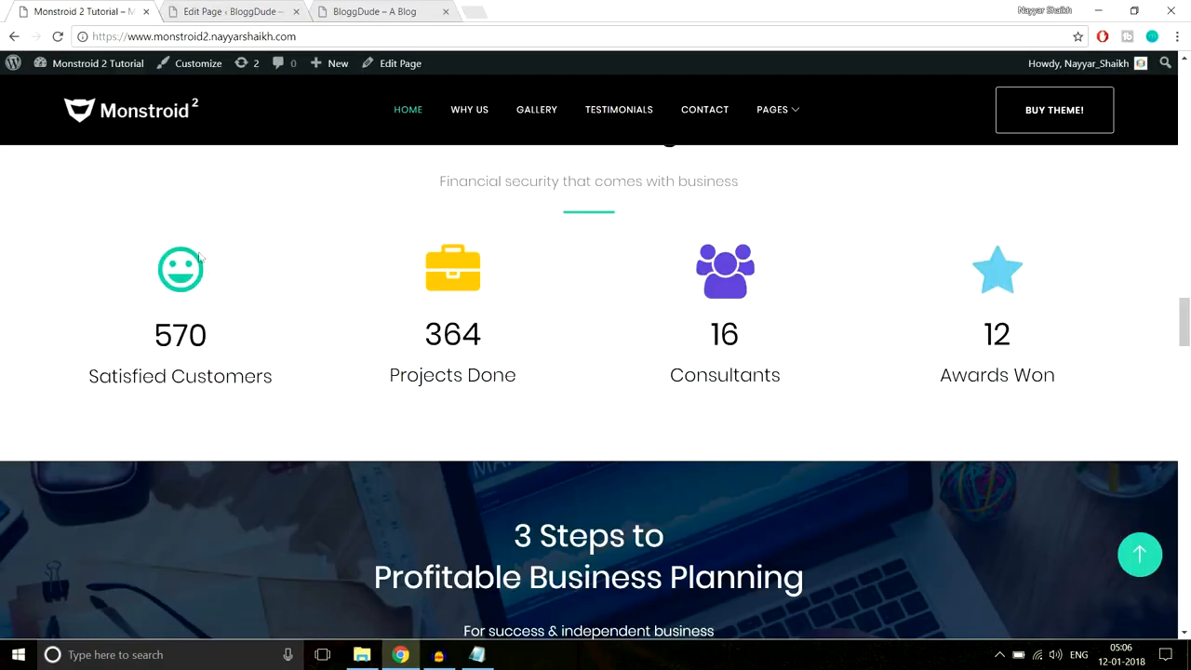
{"action": "left_click", "coordinate": [196, 7]}
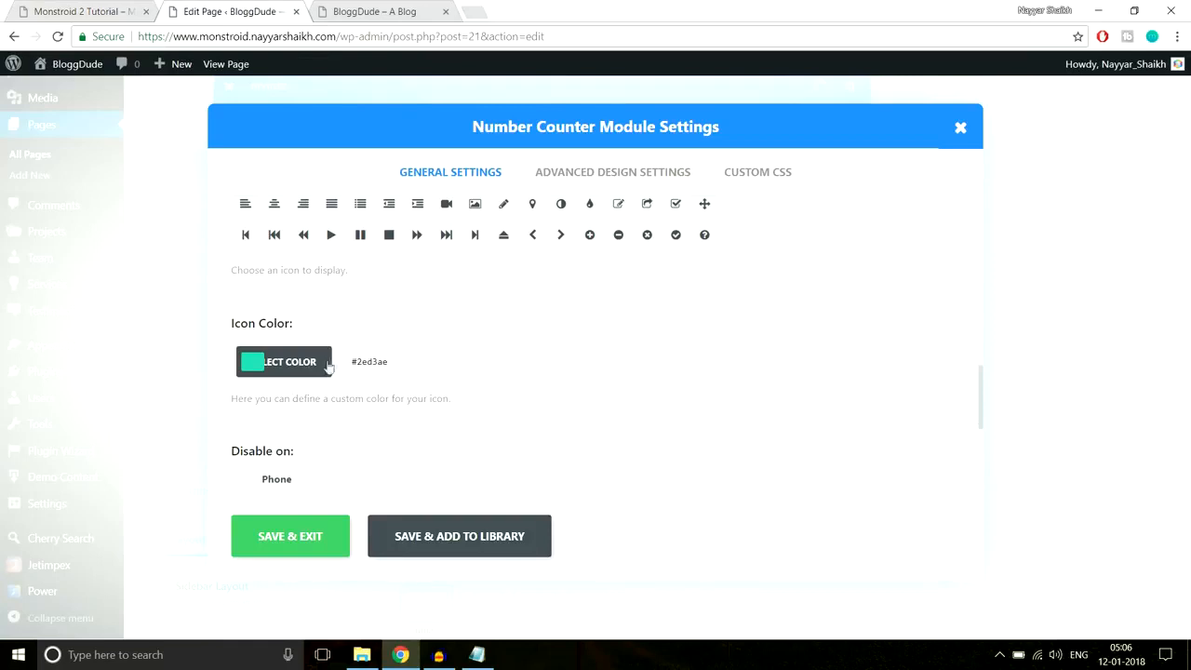
{"action": "scroll", "coordinate": [596, 375], "scroll_direction": "down", "scroll_amount": 3}
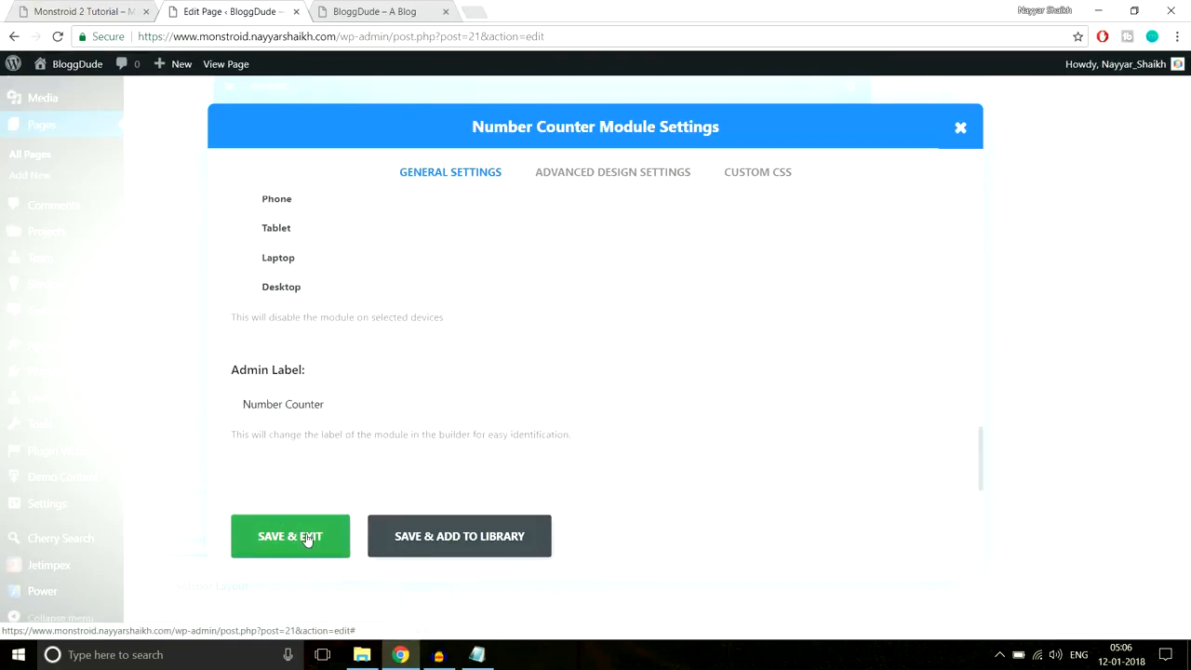
{"action": "left_click", "coordinate": [307, 540]}
- Copy the Satisfied Customers counter into the next column and update the page
{"action": "scroll", "coordinate": [549, 402], "scroll_direction": "up", "scroll_amount": 3}
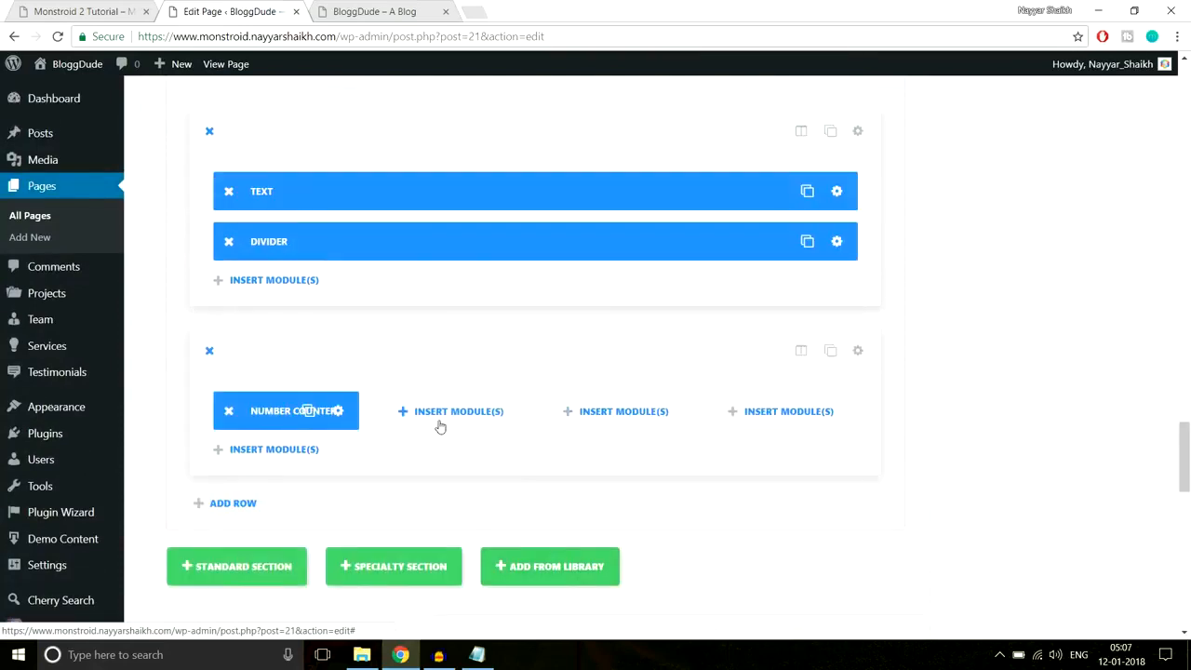
{"action": "left_click_drag", "start_coordinate": [307, 418], "coordinate": [800, 415]}
{"action": "left_click_drag", "start_coordinate": [1186, 456], "coordinate": [1185, 105]}
{"action": "left_click", "coordinate": [1127, 306]}
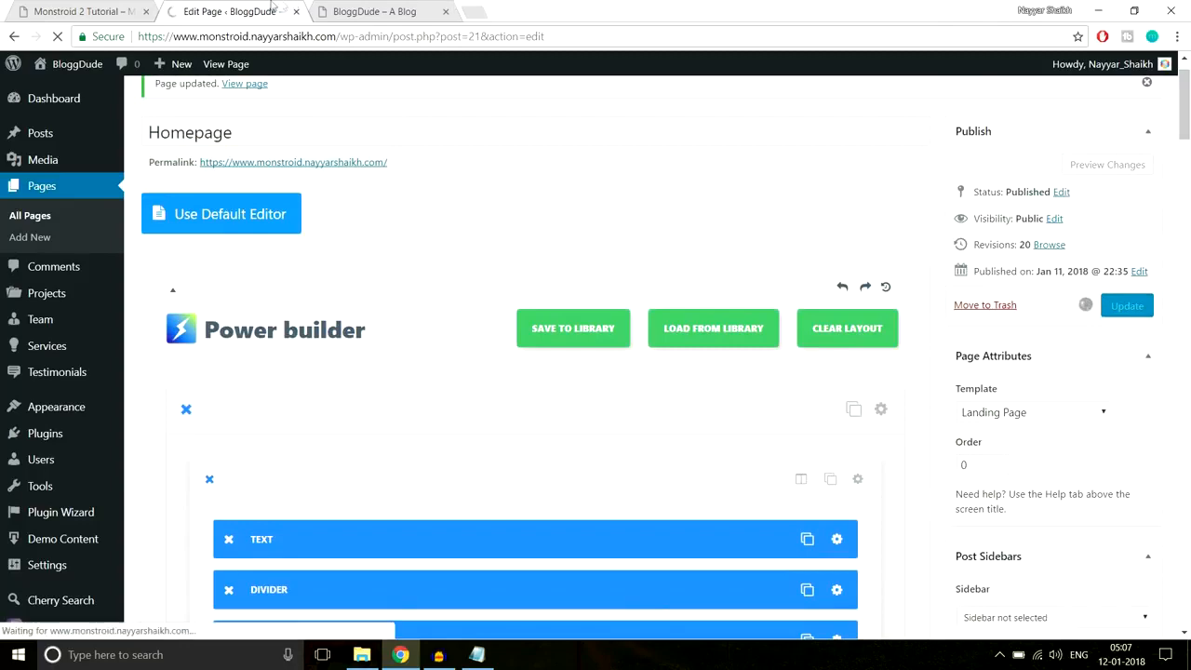
- Reload the live homepage and compare Our Advantages with the Monstroid 2 reference
{"action": "left_click", "coordinate": [372, 12]}
{"action": "left_click", "coordinate": [380, 37]}
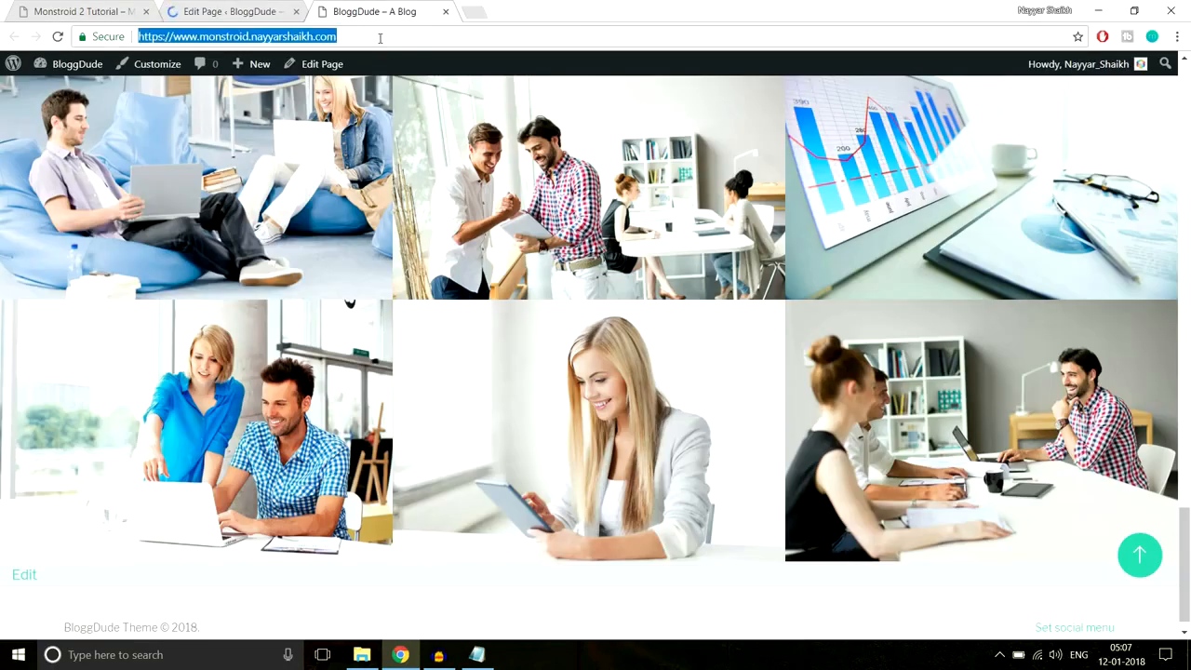
{"action": "key", "text": "Return"}
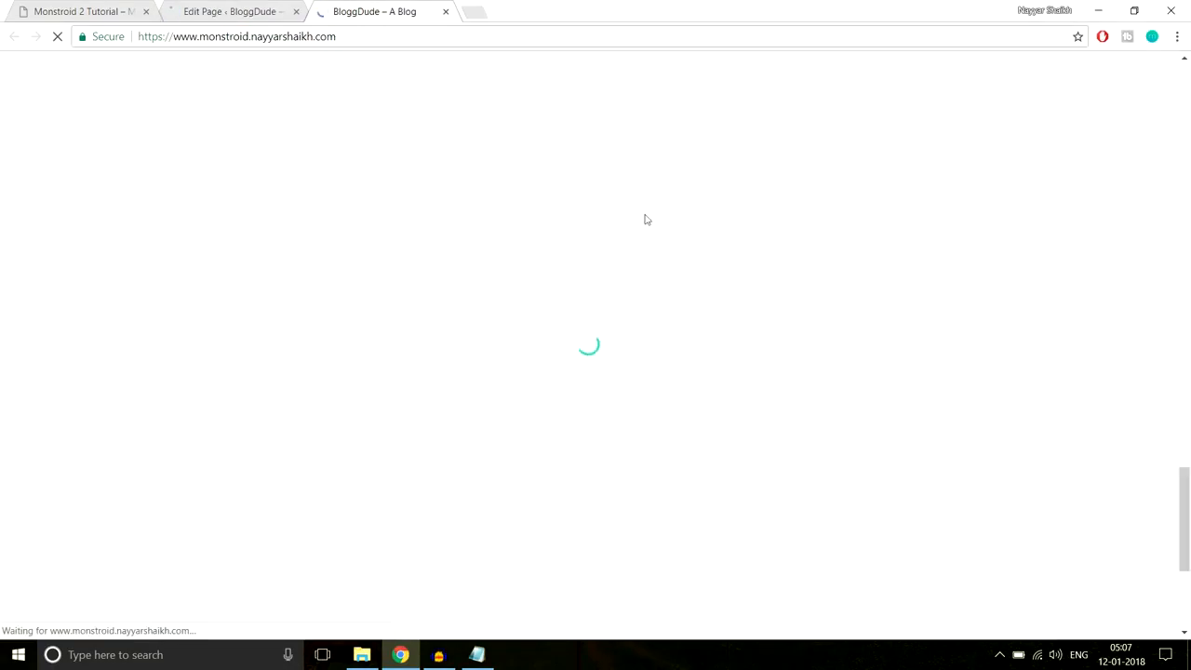
{"action": "scroll", "coordinate": [741, 361], "scroll_direction": "down", "scroll_amount": 3}
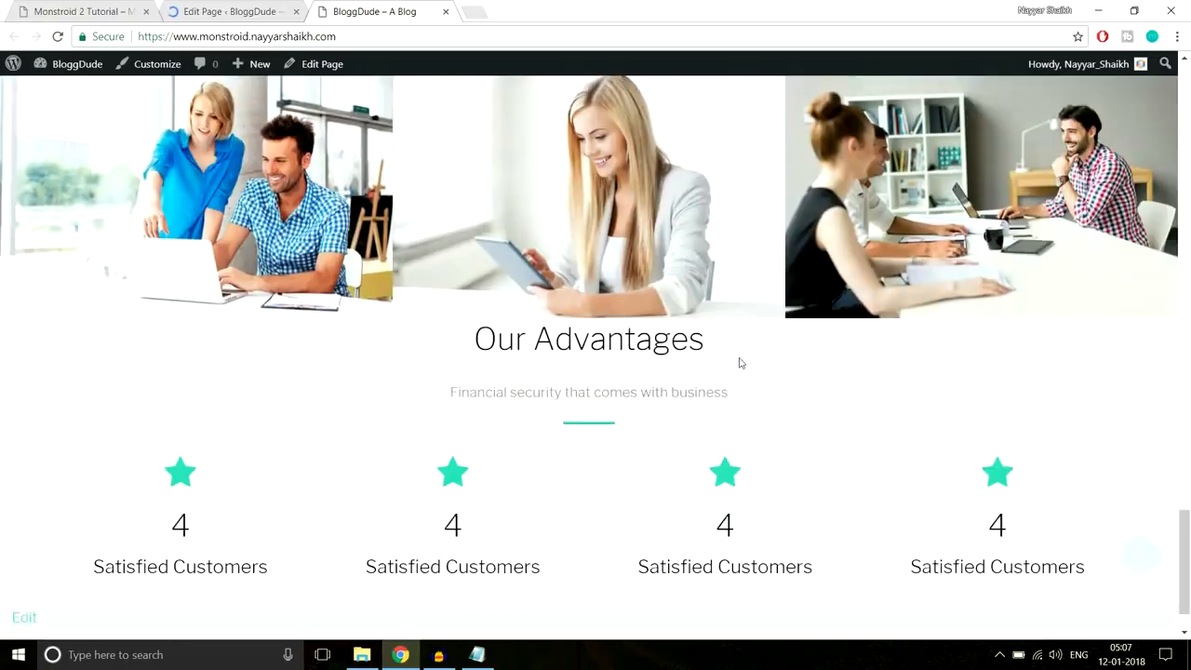
{"action": "scroll", "coordinate": [741, 362], "scroll_direction": "down", "scroll_amount": 1}
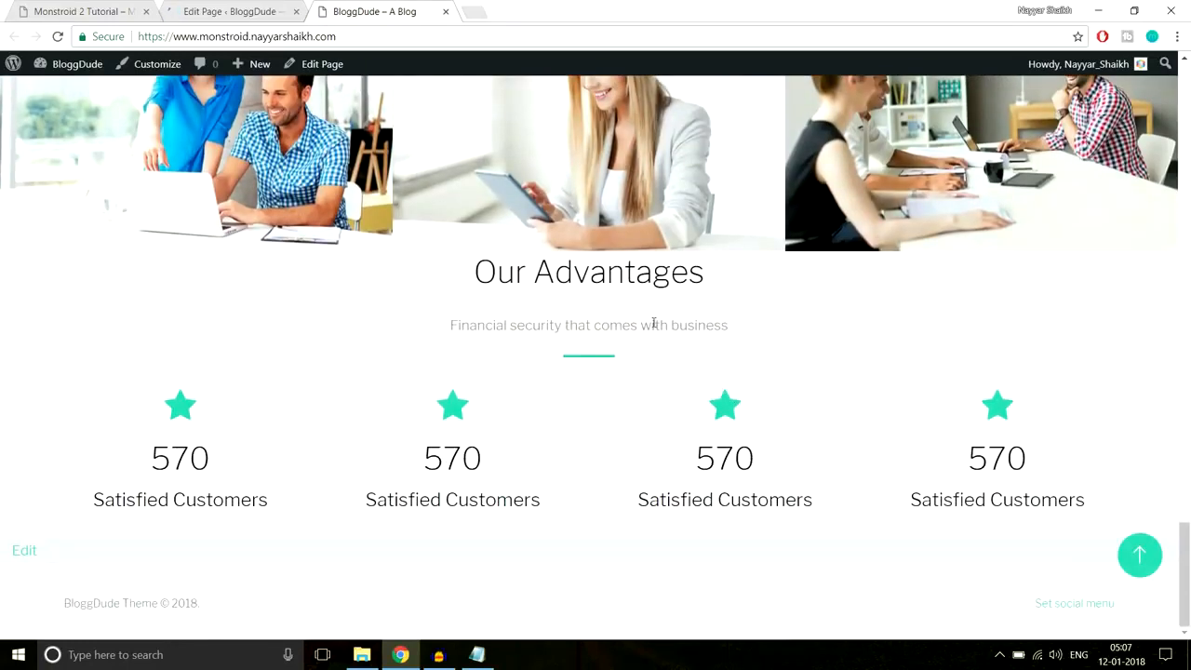
{"action": "left_click_drag", "start_coordinate": [461, 273], "coordinate": [731, 282]}
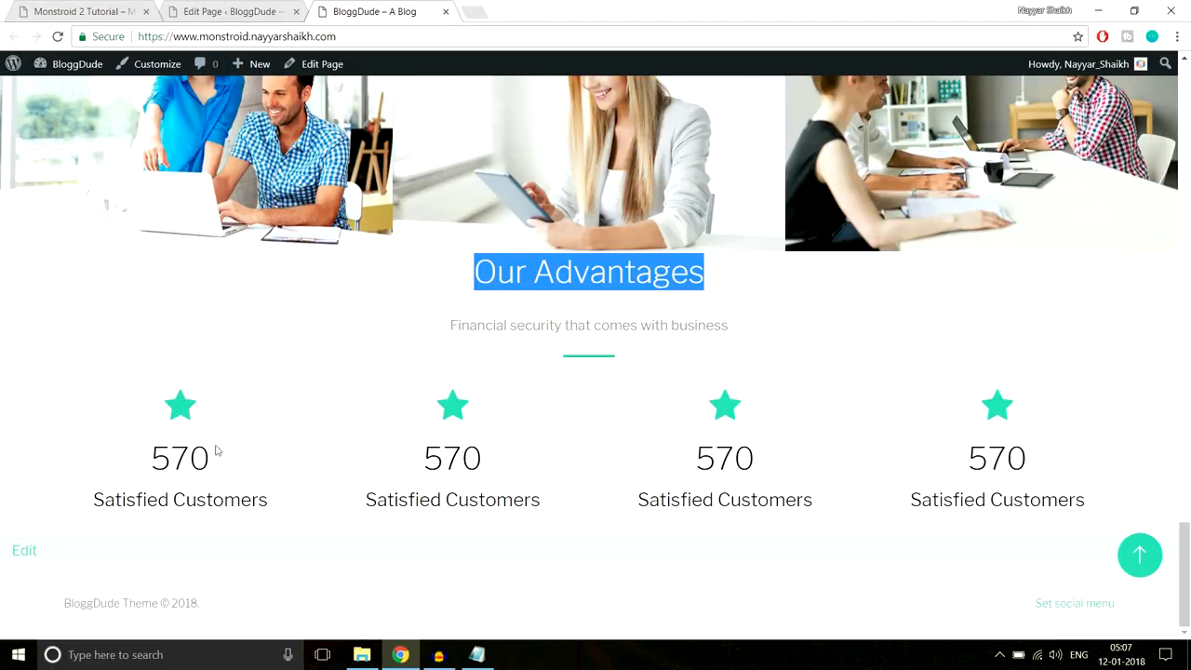
{"action": "key", "text": "ctrl+1"}
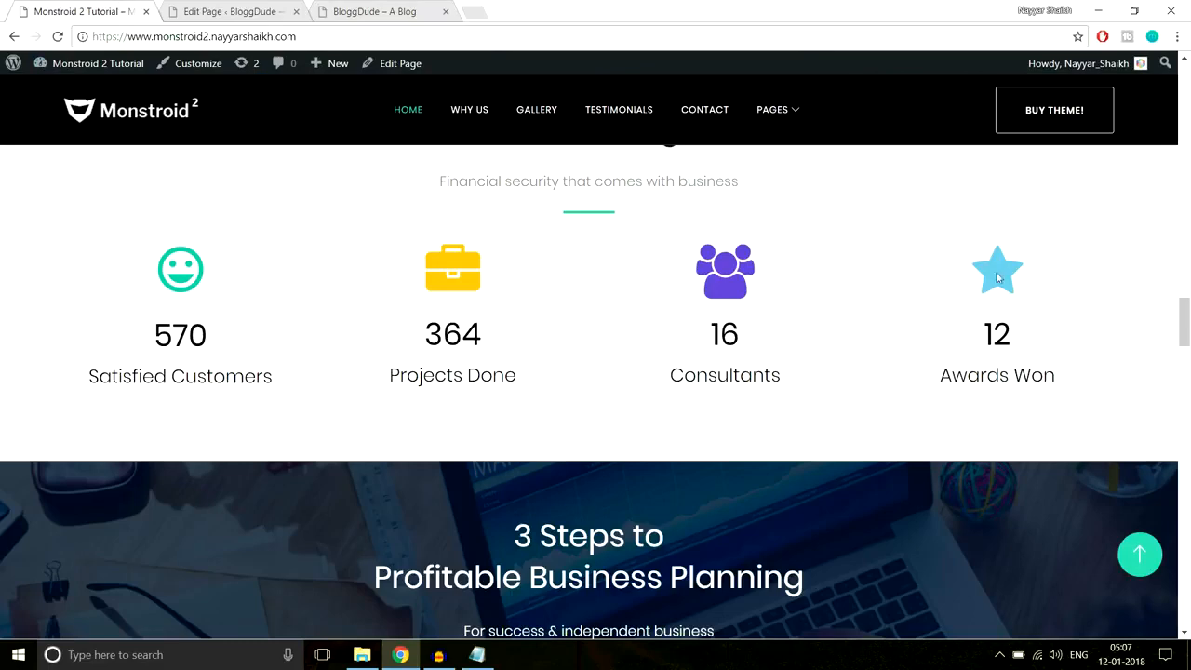
- Set the counter section's custom padding to 90px top and 70px bottom, then save
{"action": "left_click", "coordinate": [228, 11]}
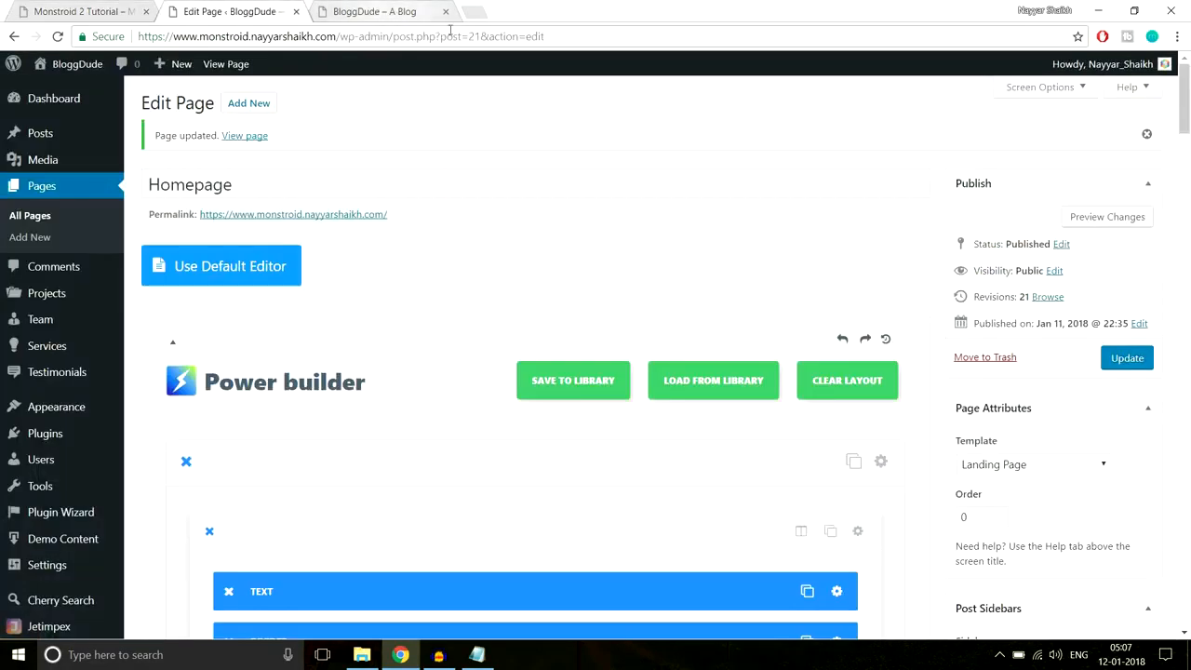
{"action": "left_click_drag", "start_coordinate": [1188, 112], "coordinate": [1183, 474]}
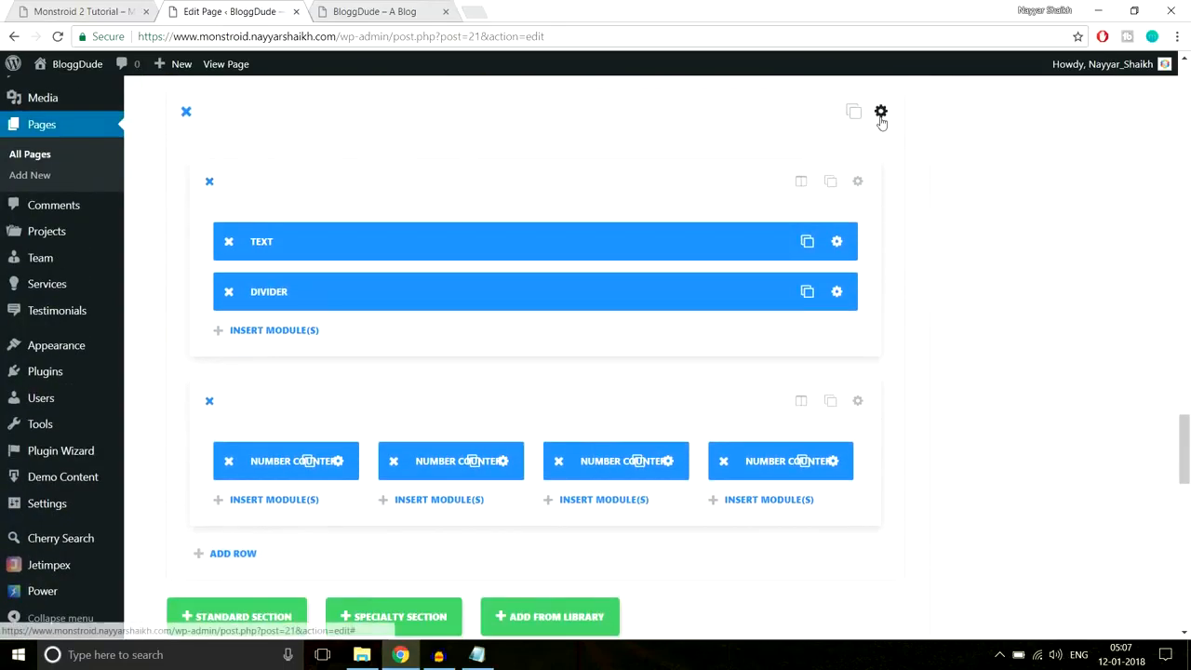
{"action": "left_click", "coordinate": [880, 116]}
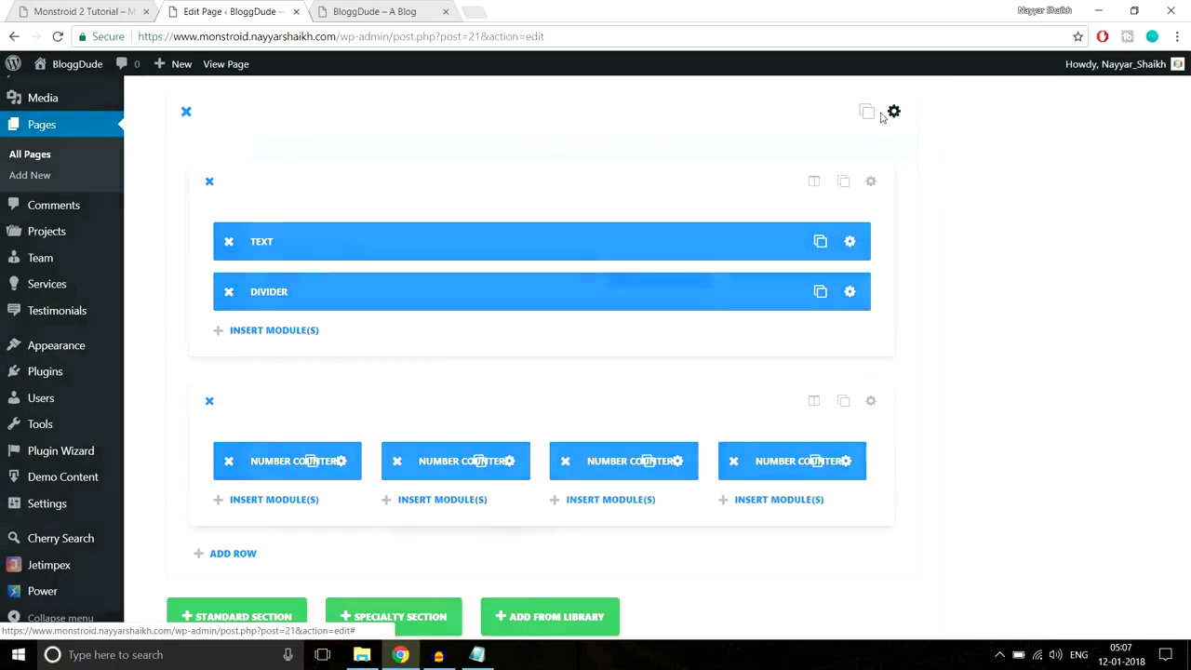
{"action": "scroll", "coordinate": [670, 370], "scroll_direction": "down", "scroll_amount": 10}
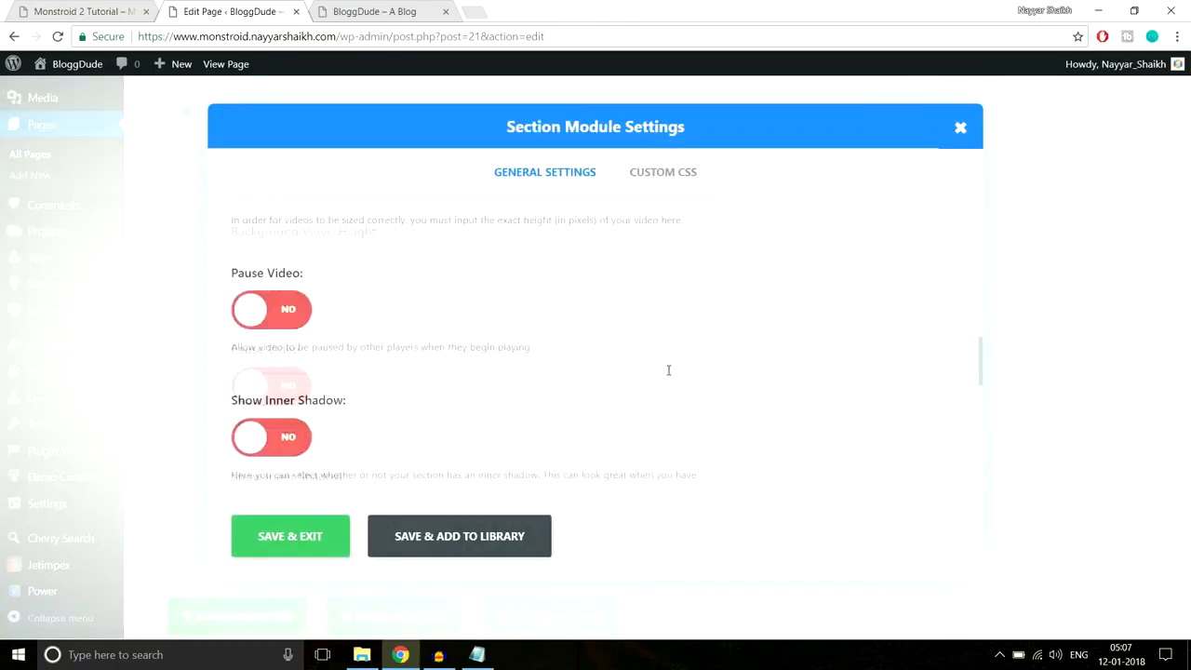
{"action": "scroll", "coordinate": [669, 375], "scroll_direction": "down", "scroll_amount": 5}
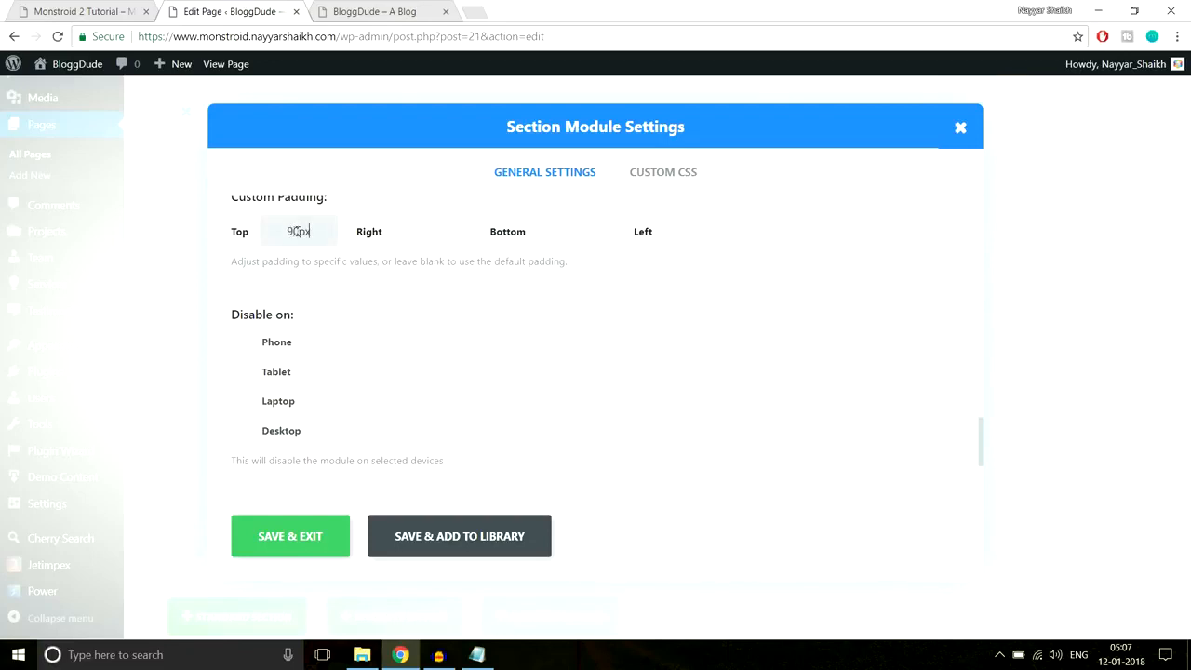
{"action": "left_click", "coordinate": [682, 233]}
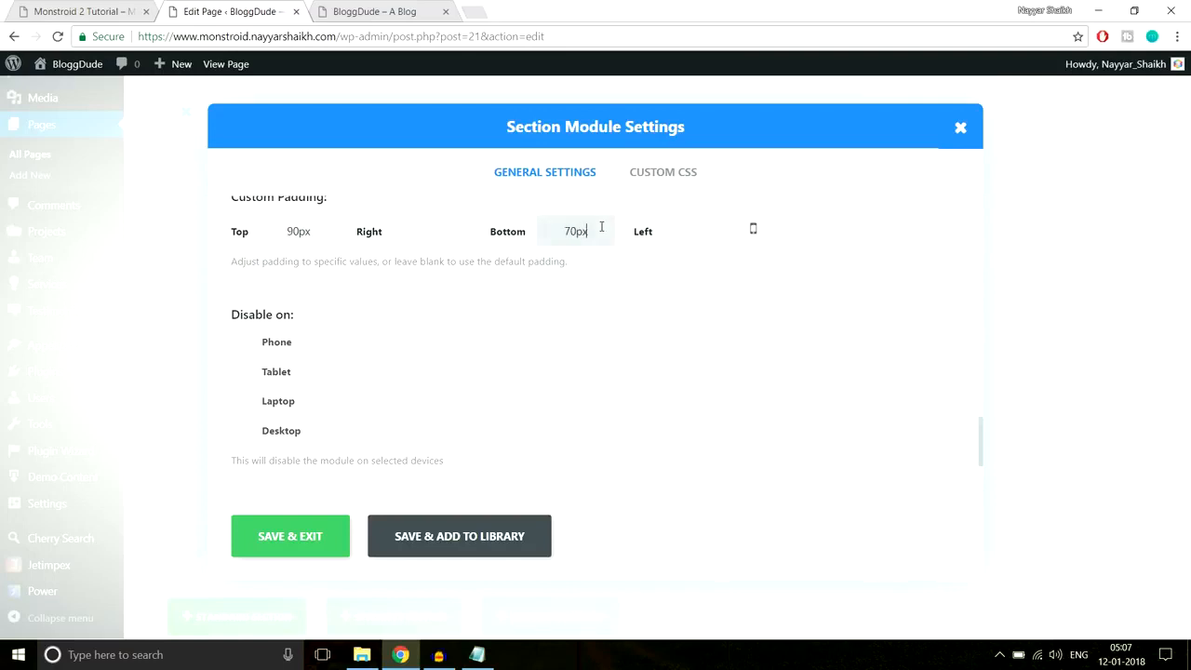
{"action": "left_click", "coordinate": [321, 534]}
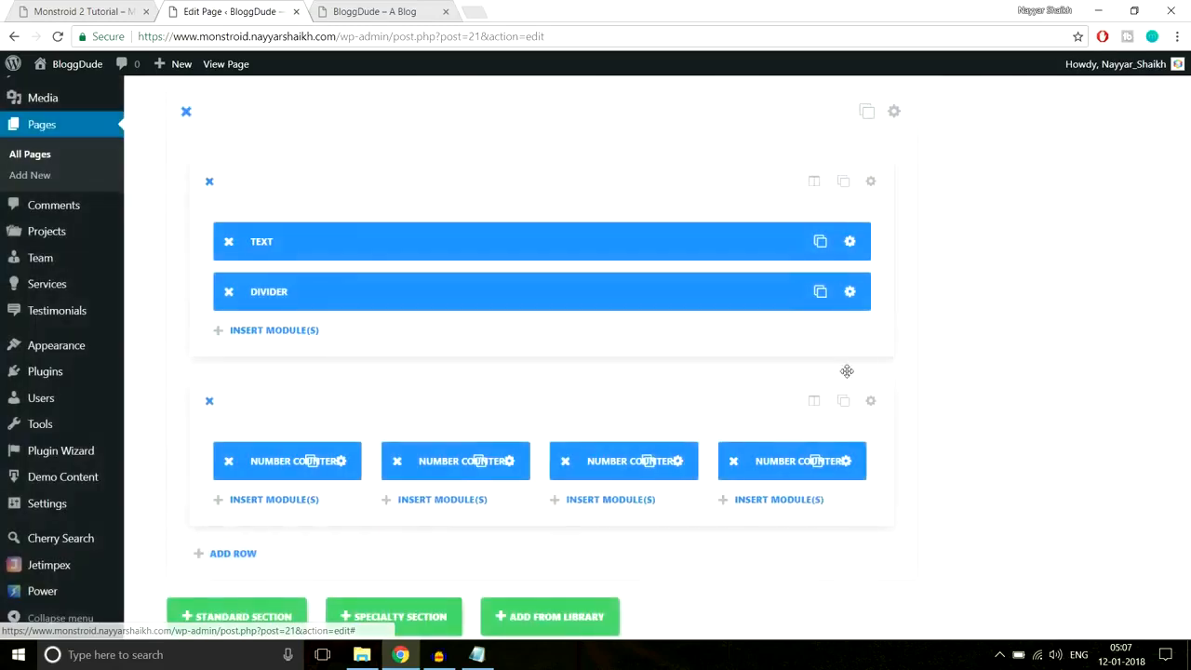
{"action": "scroll", "coordinate": [846, 372], "scroll_direction": "down", "scroll_amount": 1}
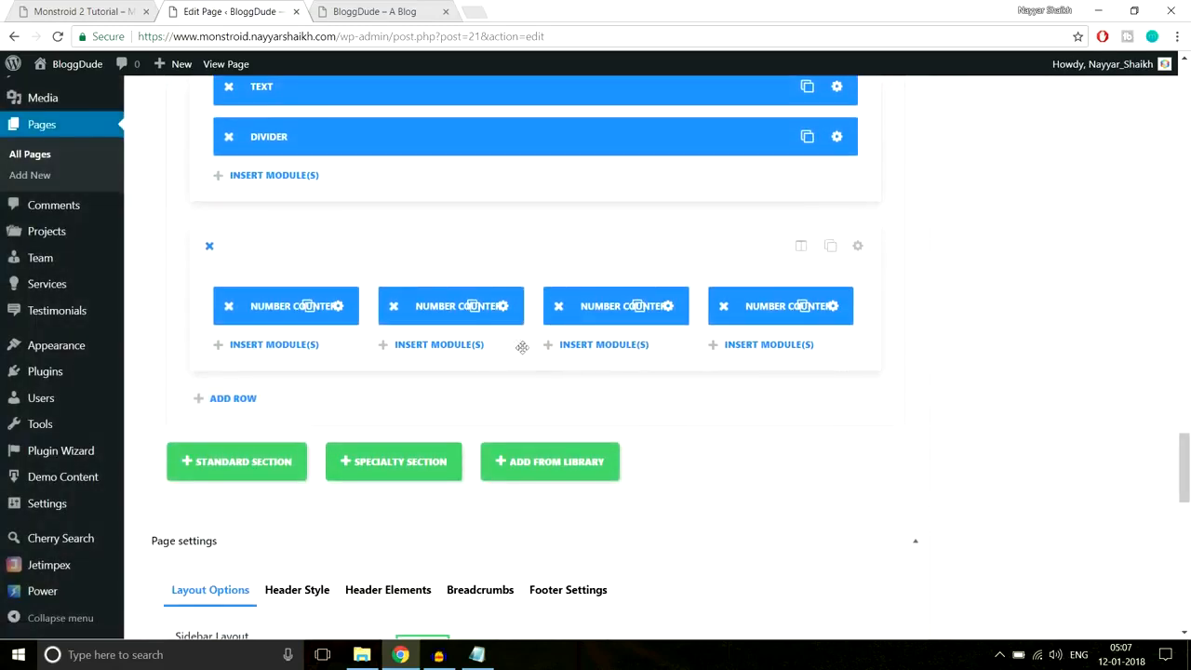
- Delete the second, third and fourth number counters
{"action": "left_click", "coordinate": [394, 307]}
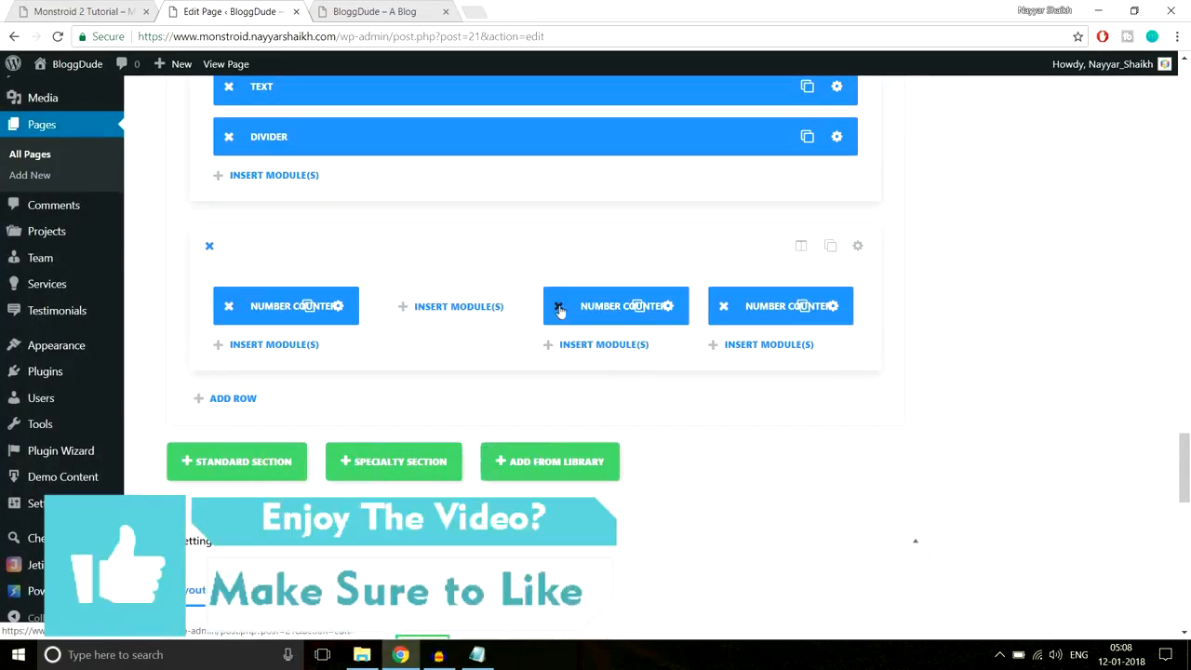
{"action": "left_click", "coordinate": [558, 306]}
{"action": "left_click", "coordinate": [723, 306]}
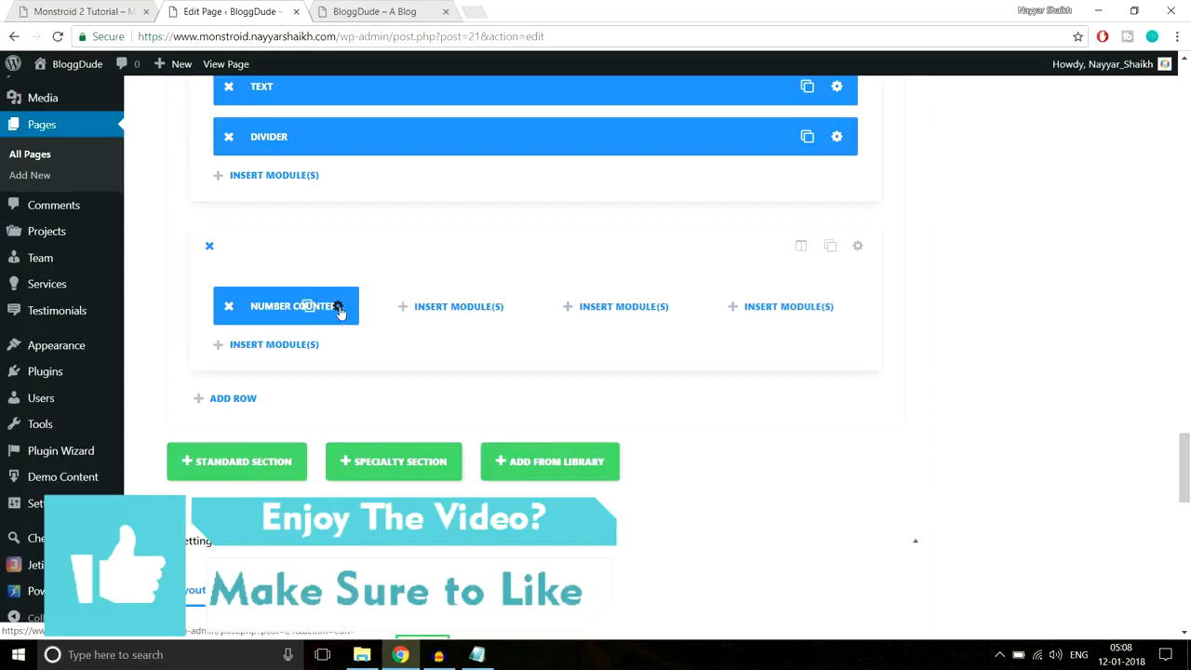
- Enable Use Icon Font Size on the first counter, set it to 80px, and save
{"action": "left_click", "coordinate": [338, 307]}
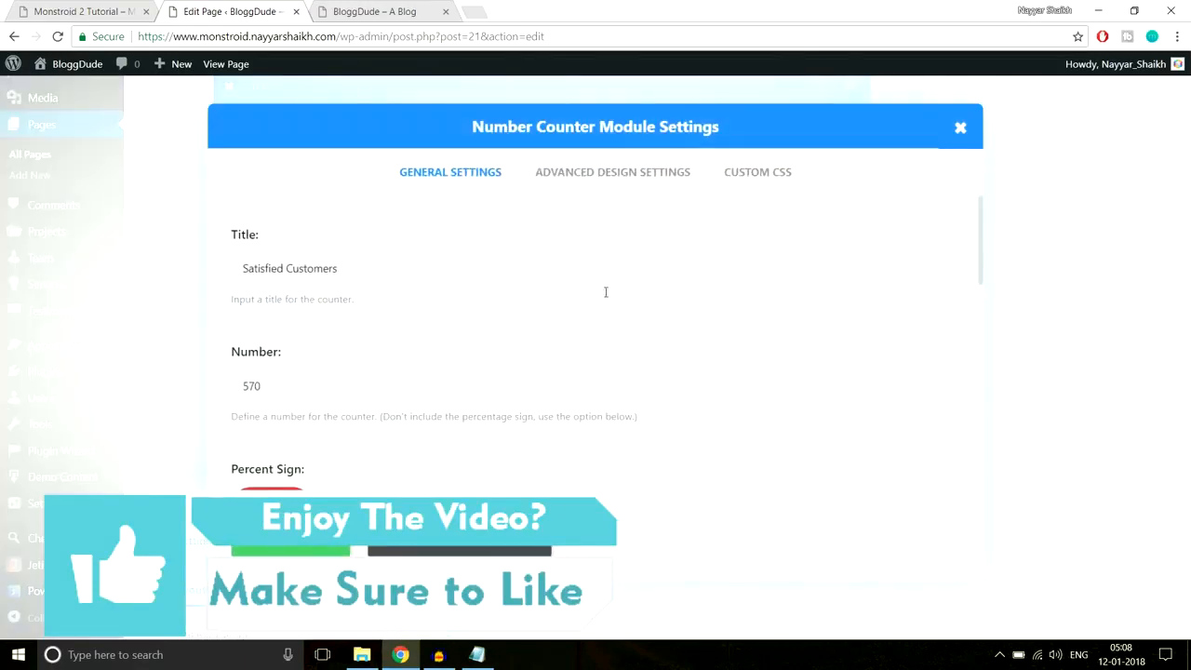
{"action": "left_click", "coordinate": [609, 186]}
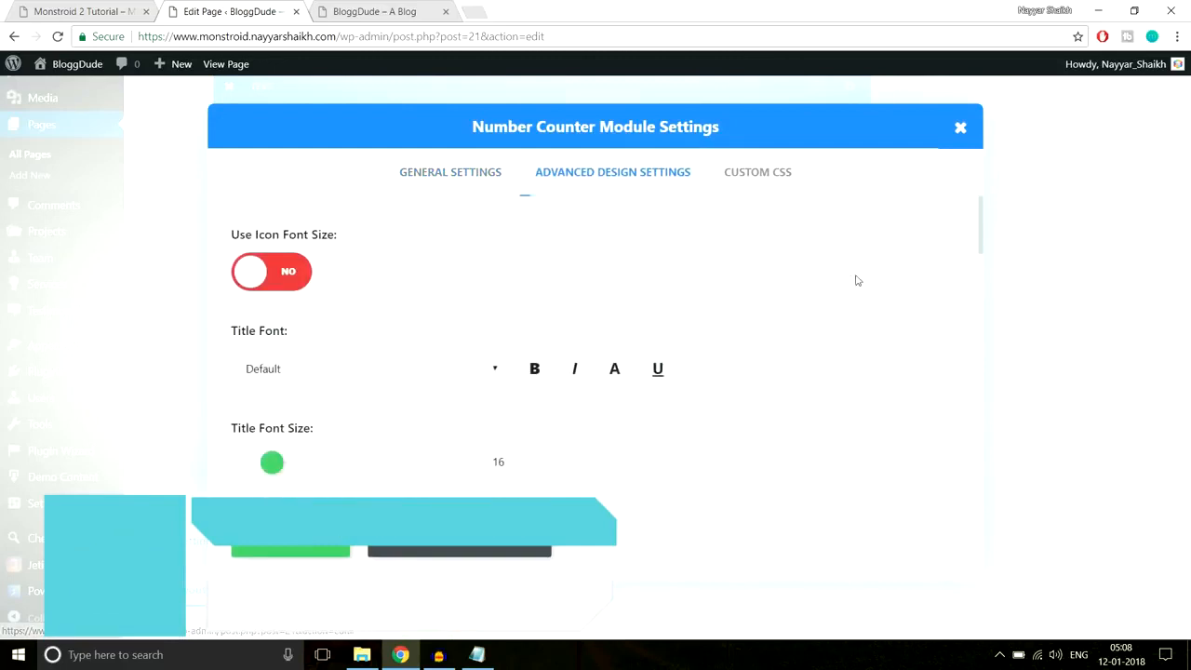
{"action": "scroll", "coordinate": [870, 284], "scroll_direction": "down", "scroll_amount": 1}
{"action": "scroll", "coordinate": [882, 294], "scroll_direction": "down", "scroll_amount": 7}
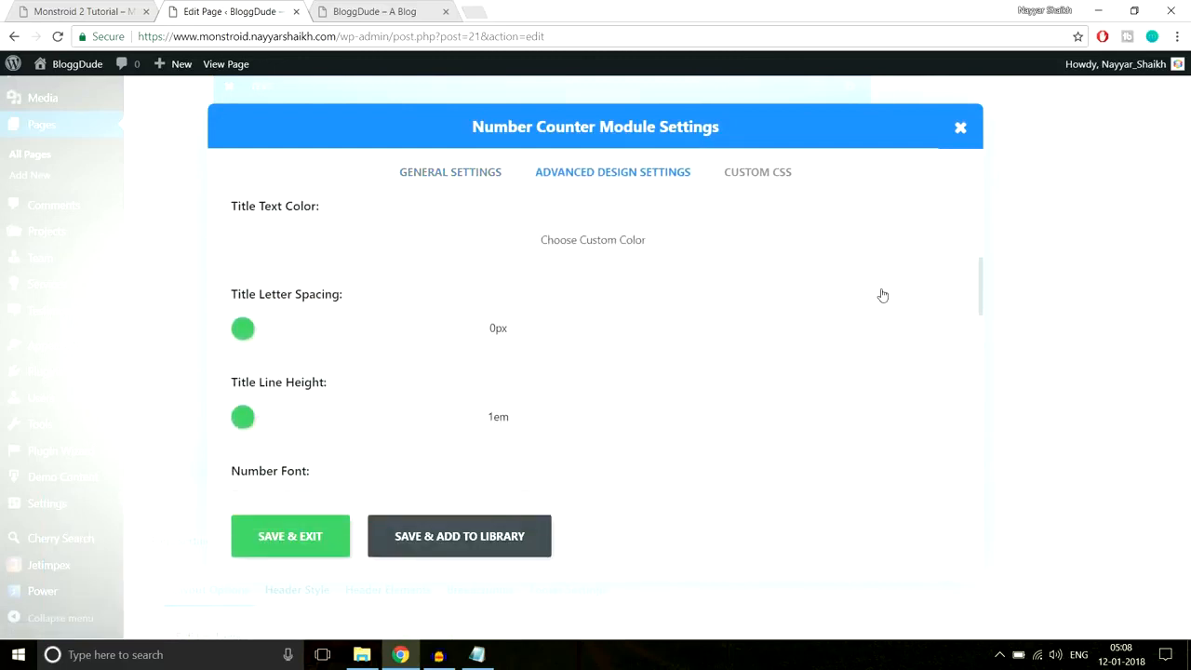
{"action": "scroll", "coordinate": [882, 294], "scroll_direction": "down", "scroll_amount": 8}
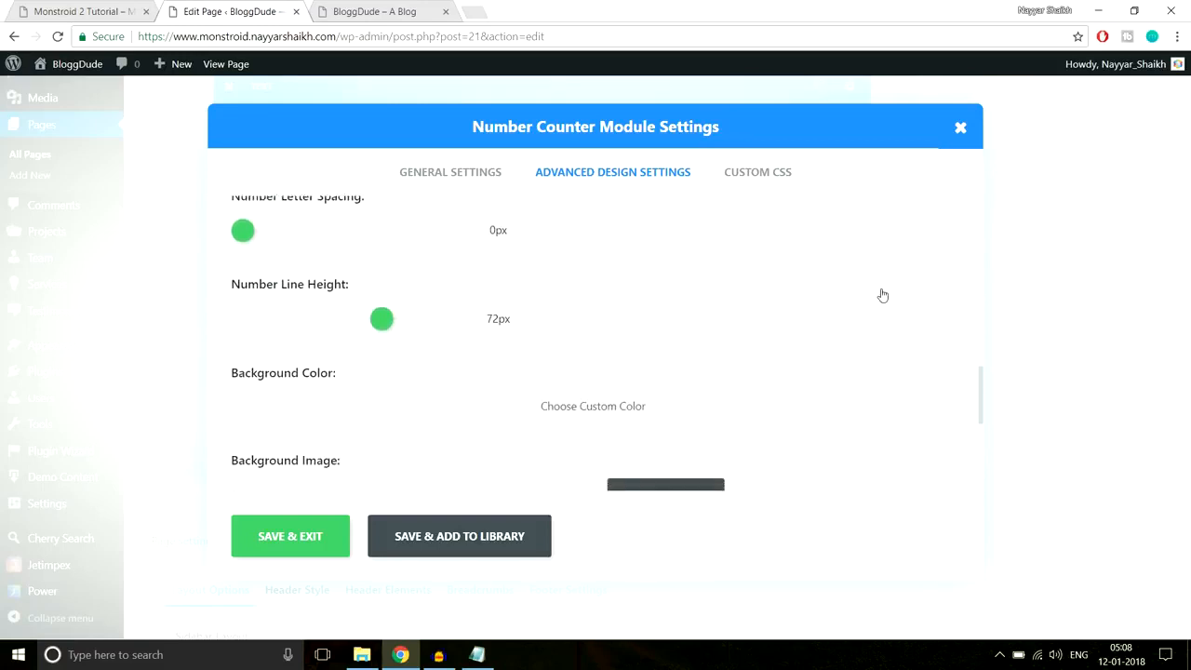
{"action": "scroll", "coordinate": [882, 294], "scroll_direction": "up", "scroll_amount": 10}
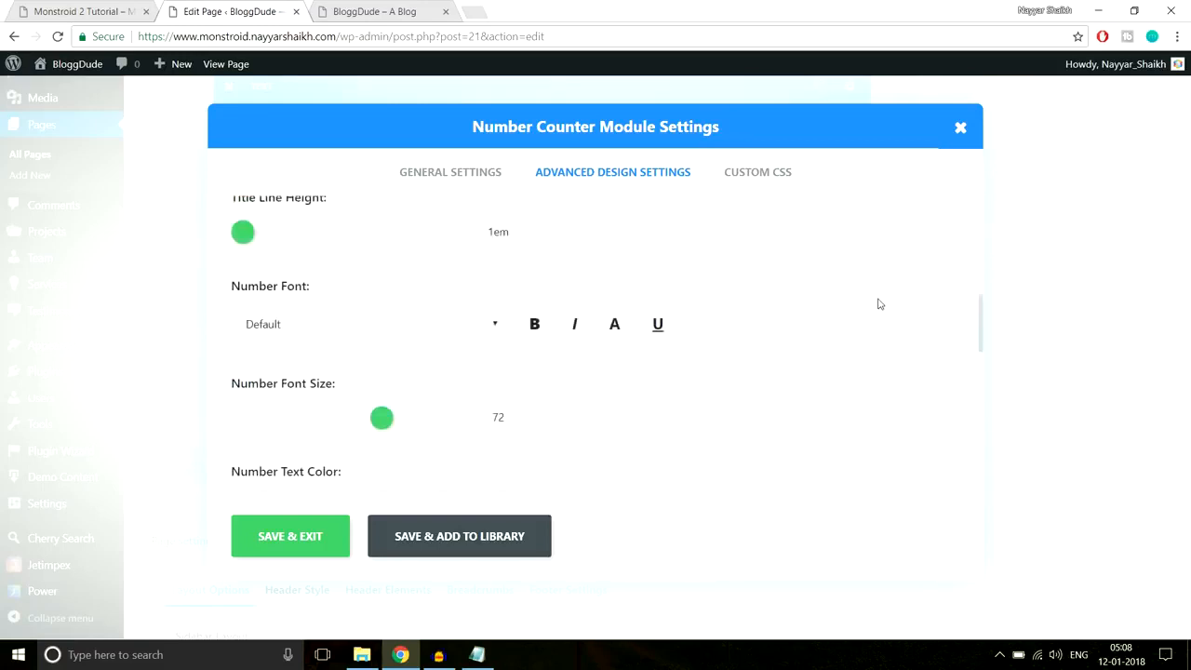
{"action": "scroll", "coordinate": [879, 304], "scroll_direction": "up", "scroll_amount": 2}
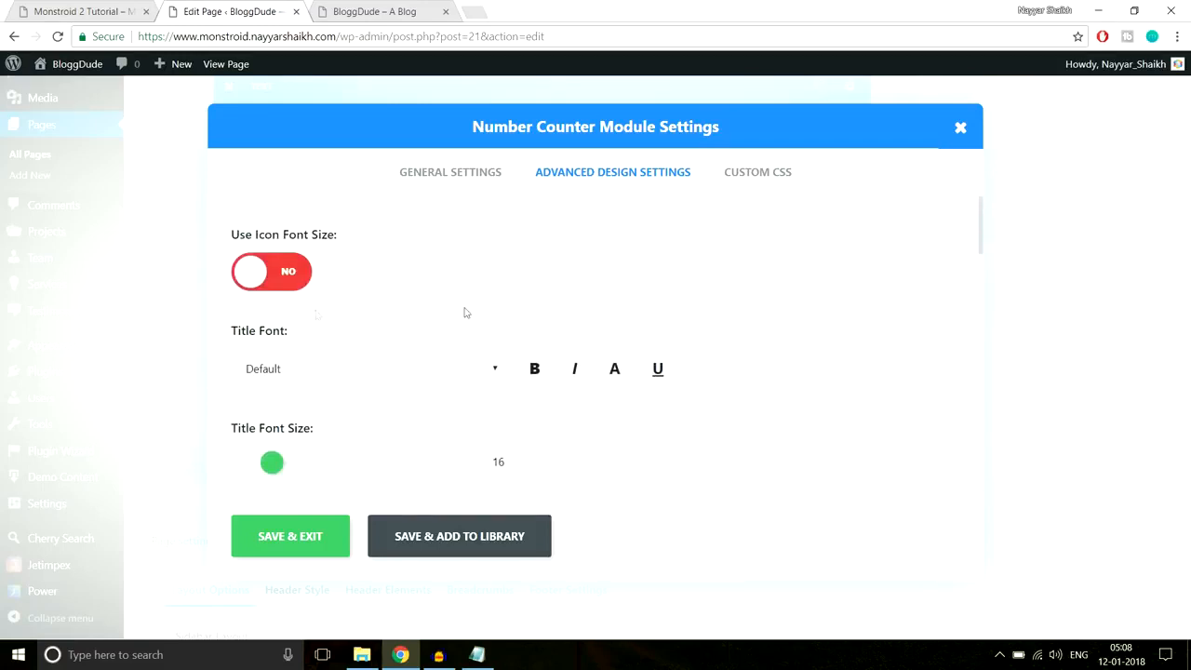
{"action": "left_click", "coordinate": [274, 269]}
{"action": "scroll", "coordinate": [492, 269], "scroll_direction": "down", "scroll_amount": 1}
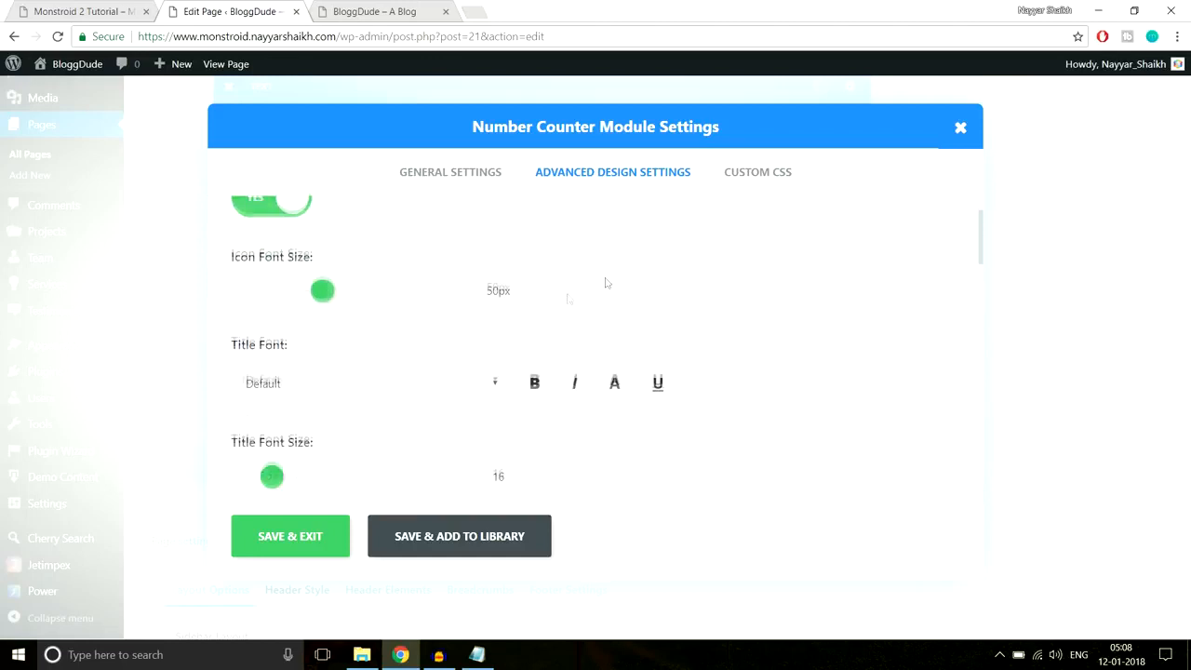
{"action": "left_click_drag", "start_coordinate": [321, 295], "coordinate": [372, 298]}
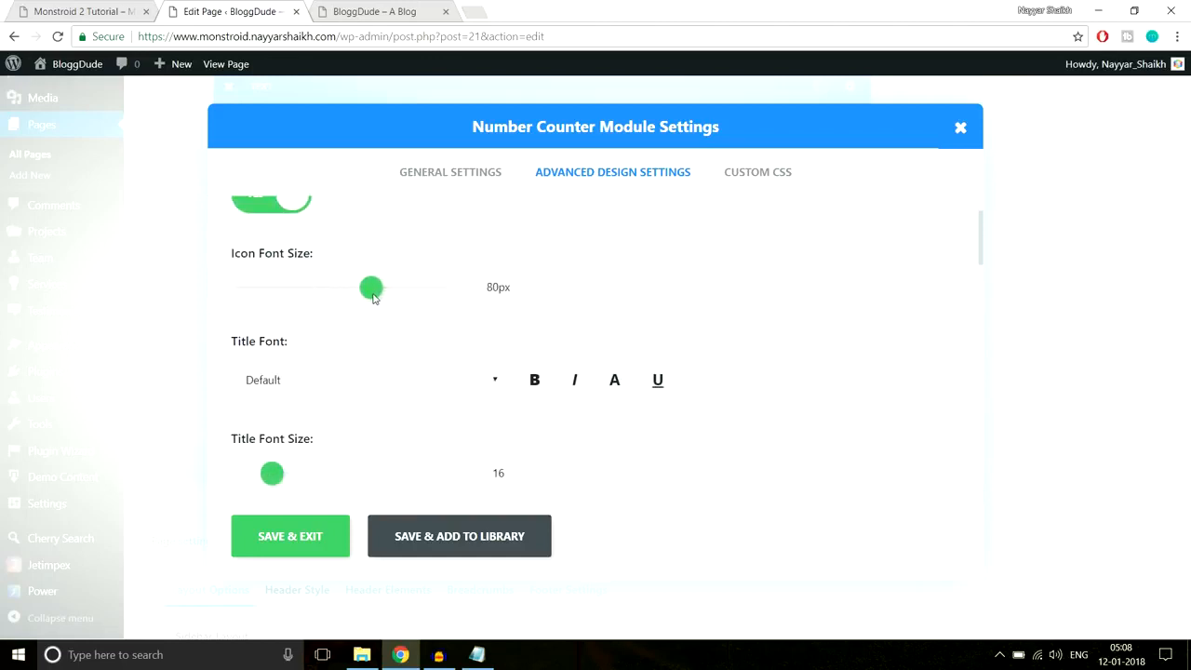
{"action": "left_click", "coordinate": [339, 547]}
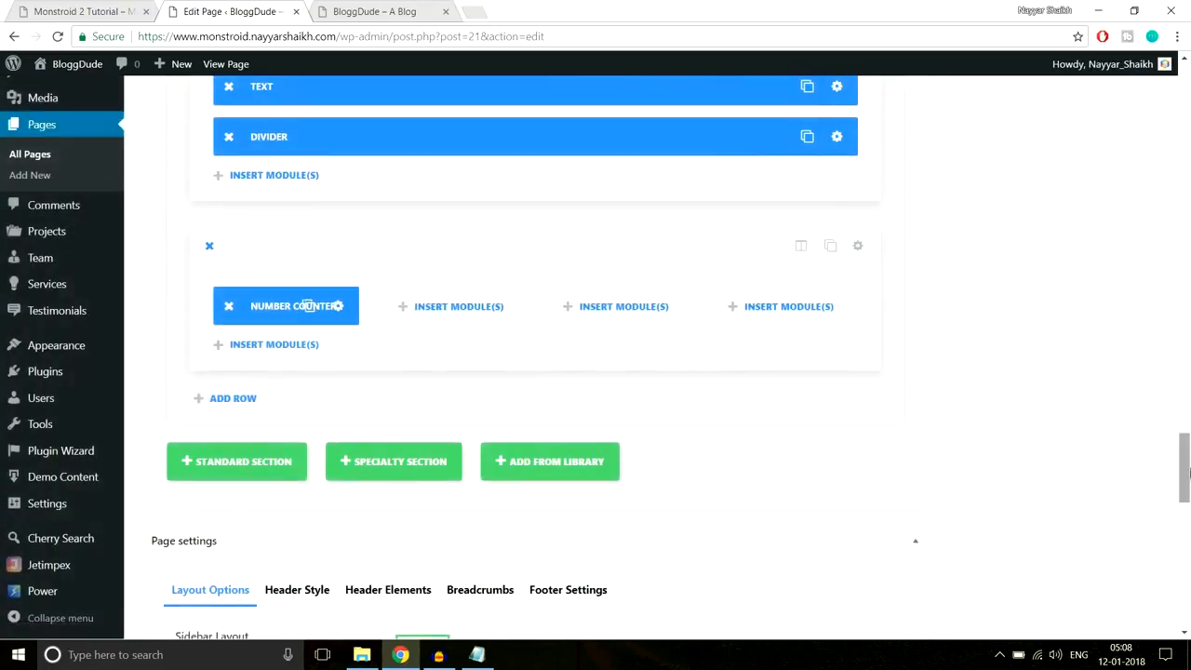
{"action": "scroll", "coordinate": [1184, 493], "scroll_direction": "up", "scroll_amount": 15}
- Update the page and reload the live site to review the single larger-star counter
{"action": "left_click", "coordinate": [1127, 279]}
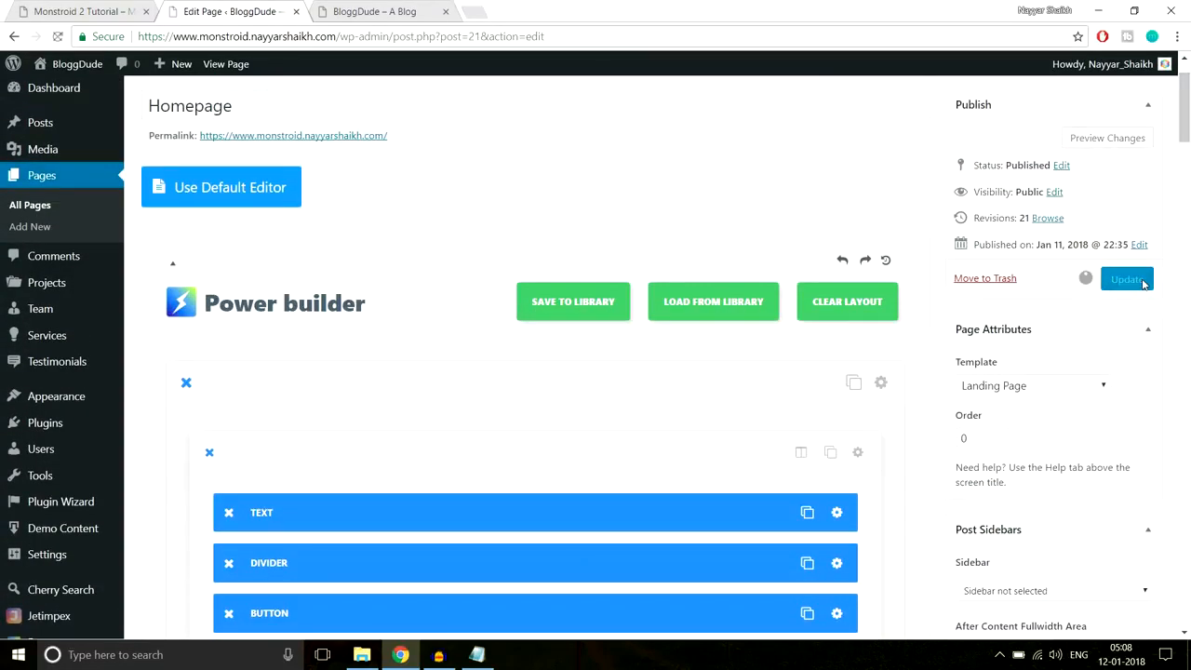
{"action": "left_click", "coordinate": [389, 7]}
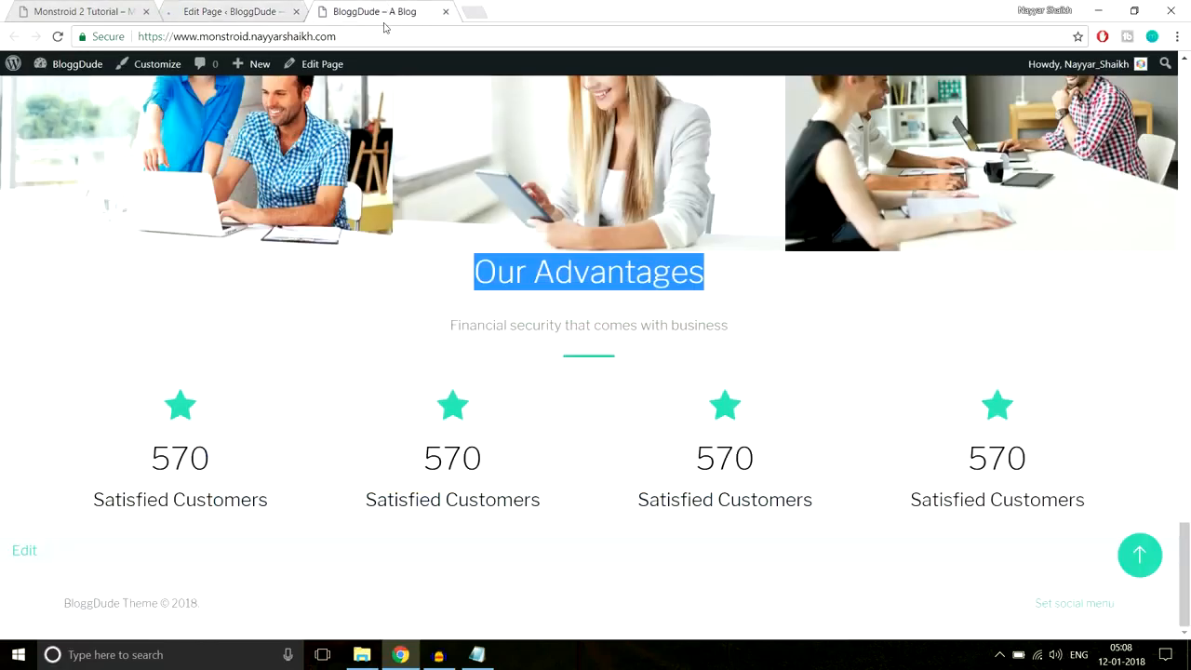
{"action": "left_click", "coordinate": [384, 35]}
{"action": "key", "text": "Return"}
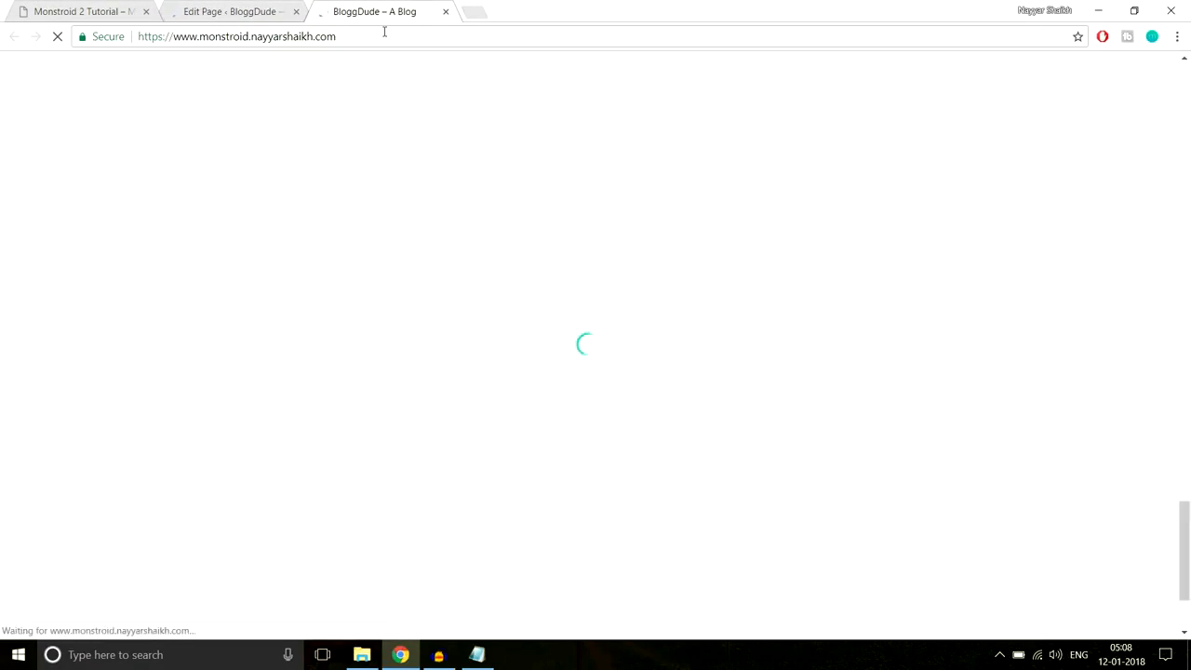
{"action": "scroll", "coordinate": [710, 282], "scroll_direction": "down", "scroll_amount": 2}
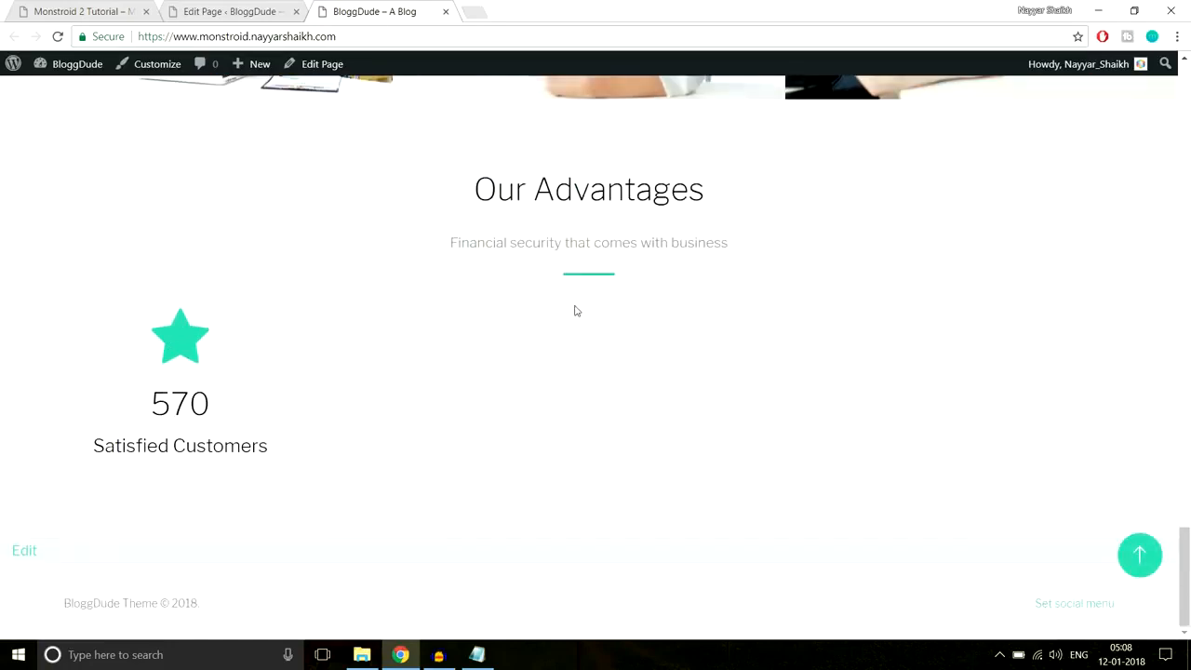
{"action": "scroll", "coordinate": [575, 311], "scroll_direction": "up", "scroll_amount": 1}
{"action": "left_click_drag", "start_coordinate": [459, 229], "coordinate": [714, 340]}
{"action": "left_click", "coordinate": [715, 340]}
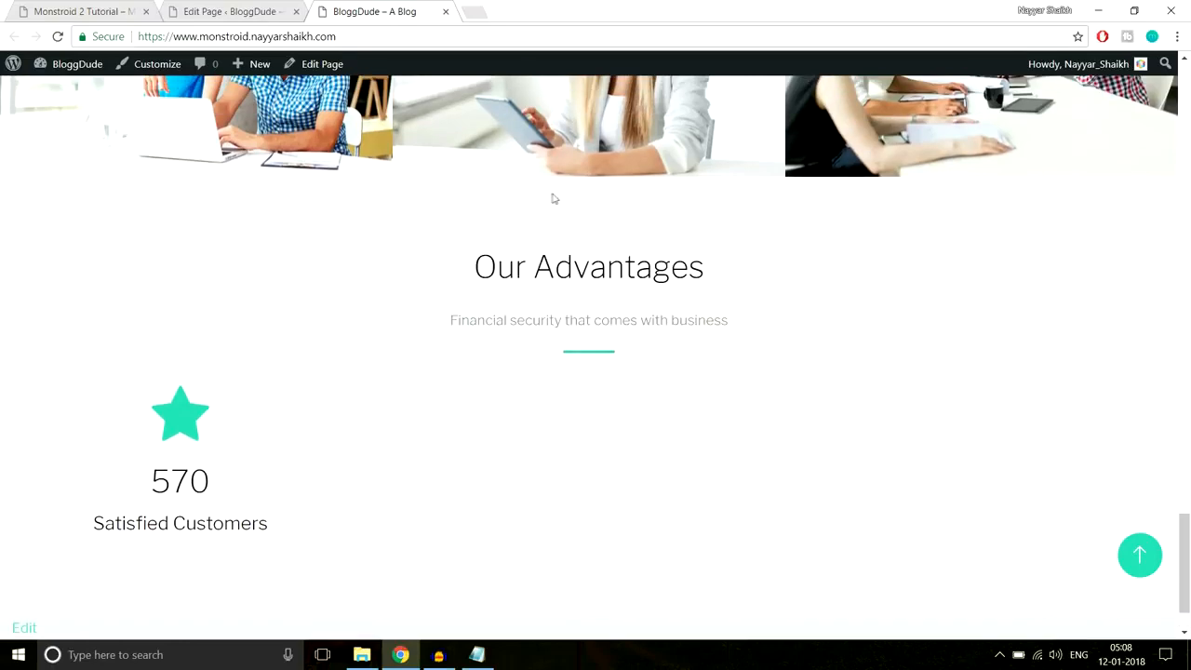
{"action": "scroll", "coordinate": [647, 314], "scroll_direction": "down", "scroll_amount": 1}
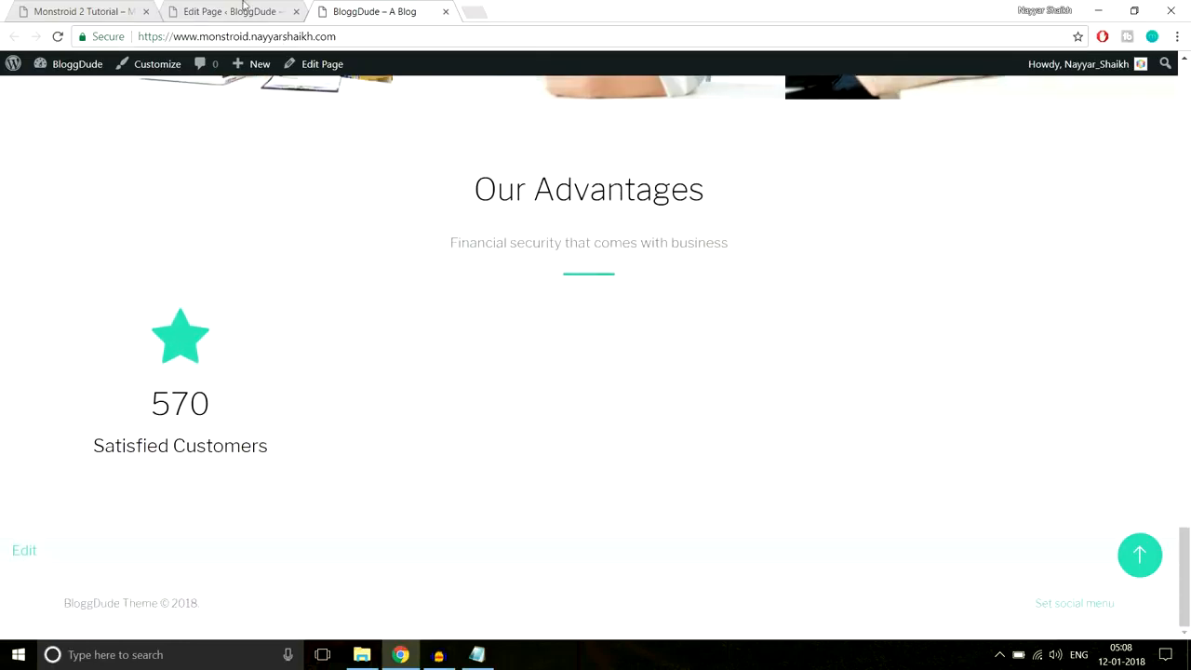
{"action": "left_click", "coordinate": [270, 17]}
{"action": "scroll", "coordinate": [639, 396], "scroll_direction": "down", "scroll_amount": 8}
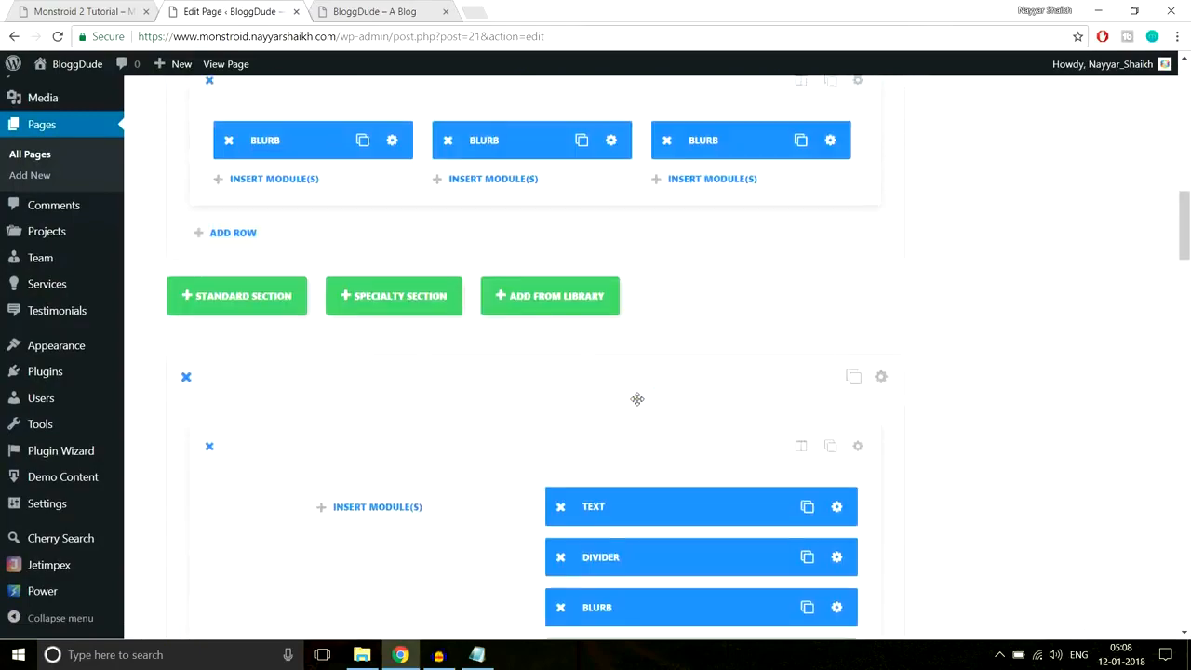
- Duplicate the Number Counter and place copies in columns two, three and four
{"action": "scroll", "coordinate": [638, 399], "scroll_direction": "down", "scroll_amount": 10}
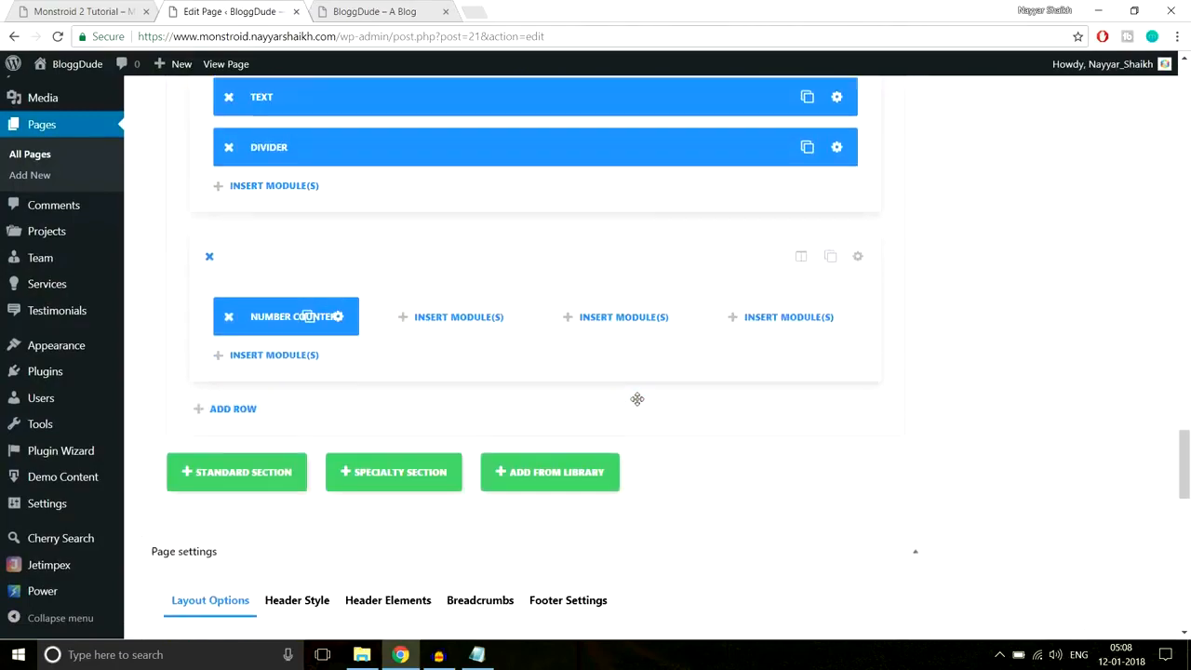
{"action": "left_click", "coordinate": [308, 258]}
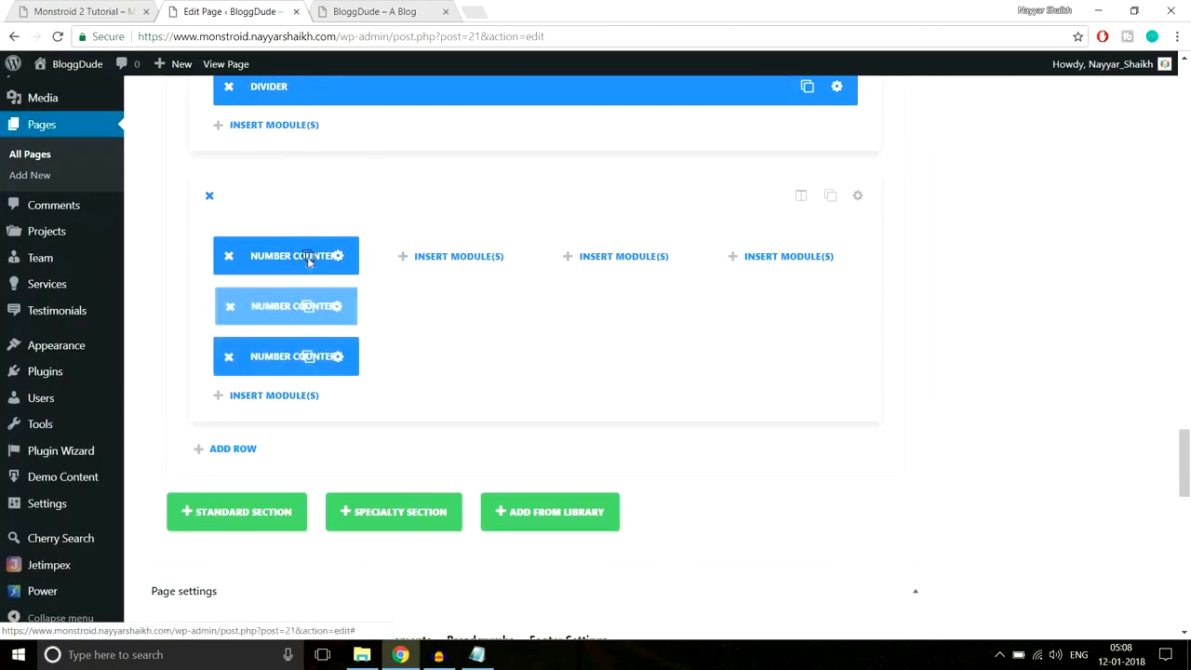
{"action": "left_click", "coordinate": [308, 259]}
{"action": "left_click_drag", "start_coordinate": [256, 258], "coordinate": [500, 257]}
{"action": "left_click_drag", "start_coordinate": [292, 256], "coordinate": [666, 258]}
{"action": "left_click_drag", "start_coordinate": [287, 320], "coordinate": [793, 269]}
- Inspect the demo's briefcase icon and copy its colour #f8c013
{"action": "left_click", "coordinate": [27, 6]}
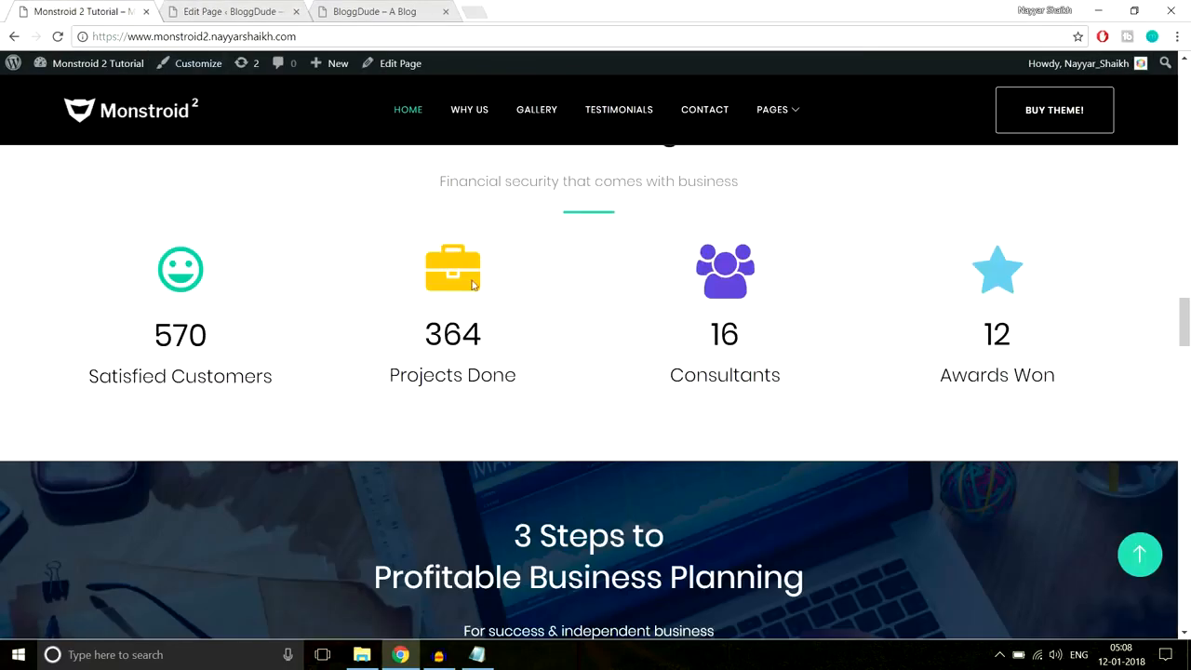
{"action": "right_click", "coordinate": [466, 282]}
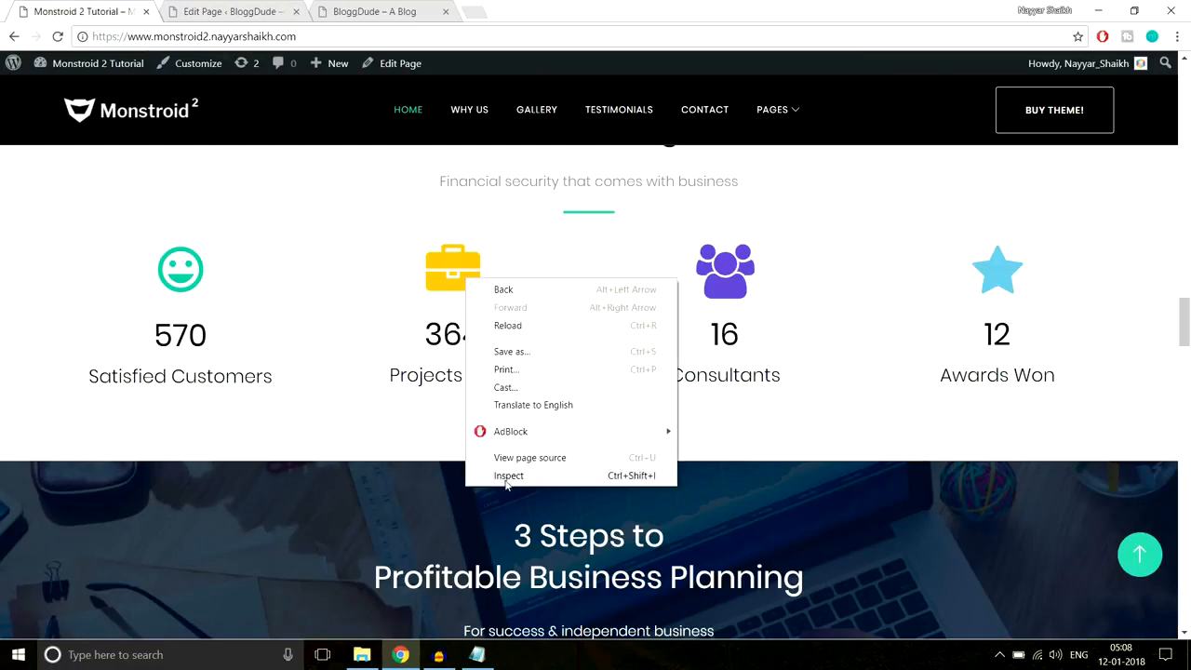
{"action": "left_click", "coordinate": [503, 476]}
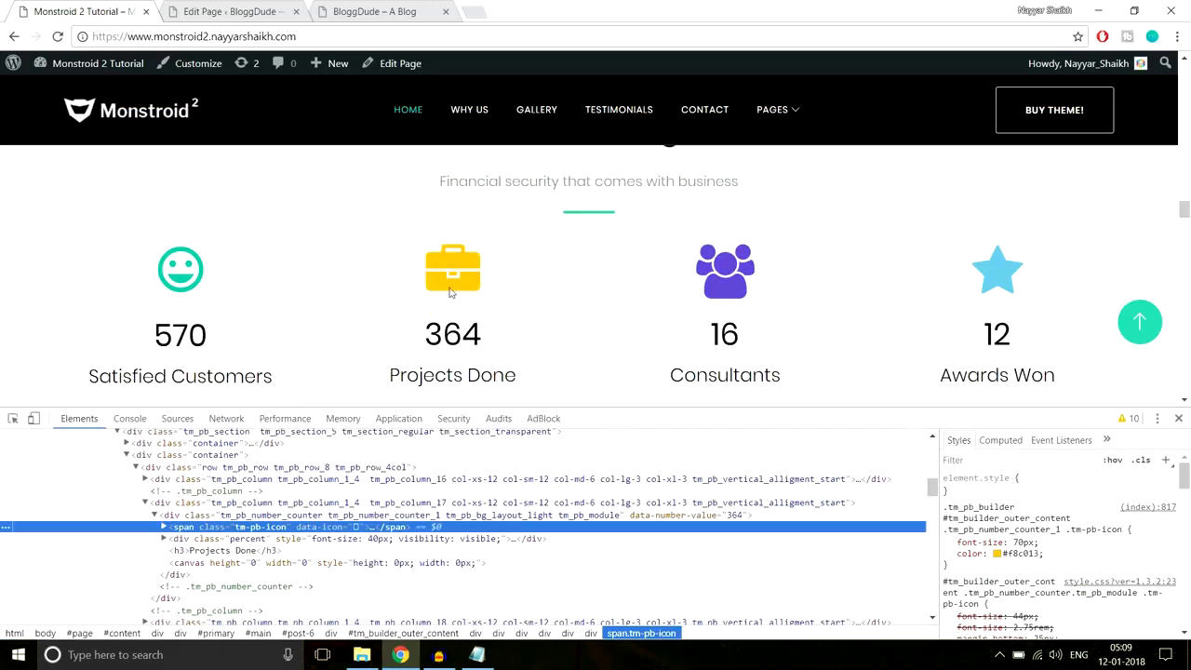
{"action": "left_click", "coordinate": [1024, 554]}
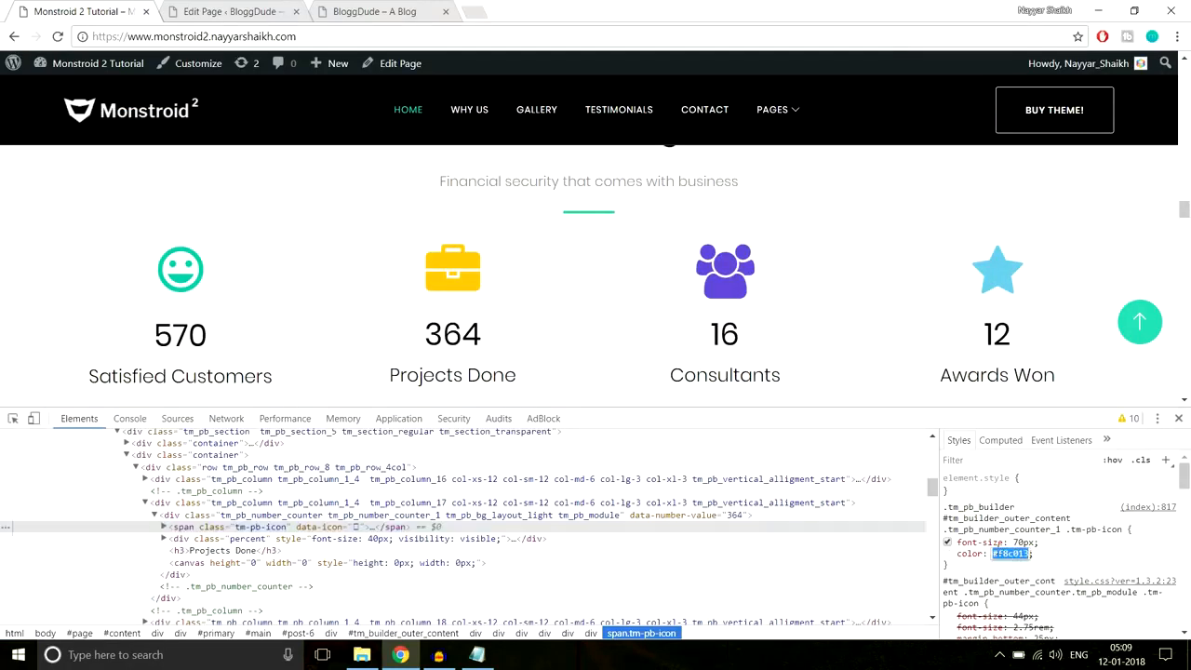
{"action": "left_click", "coordinate": [221, 11]}
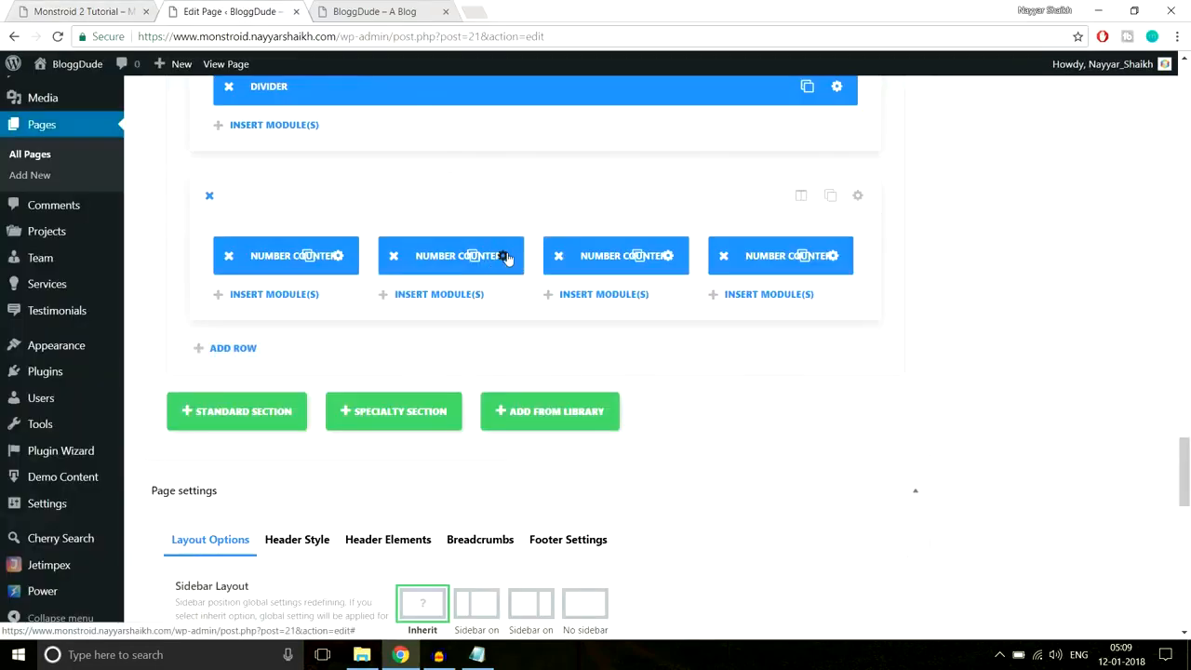
- Give the second counter the film icon, paste the copied yellow as its icon colour, and save
{"action": "left_click", "coordinate": [504, 256]}
{"action": "scroll", "coordinate": [593, 364], "scroll_direction": "down", "scroll_amount": 5}
{"action": "scroll", "coordinate": [592, 364], "scroll_direction": "down", "scroll_amount": 3}
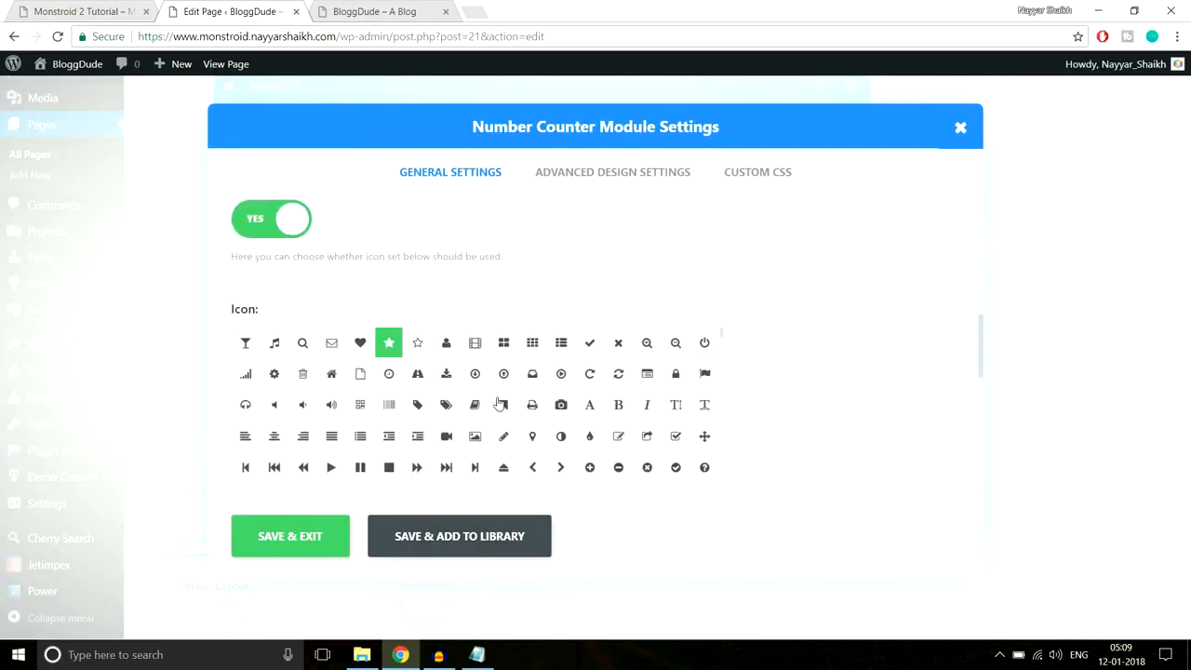
{"action": "left_click", "coordinate": [474, 344]}
{"action": "scroll", "coordinate": [800, 368], "scroll_direction": "down", "scroll_amount": 5}
{"action": "left_click", "coordinate": [257, 369]}
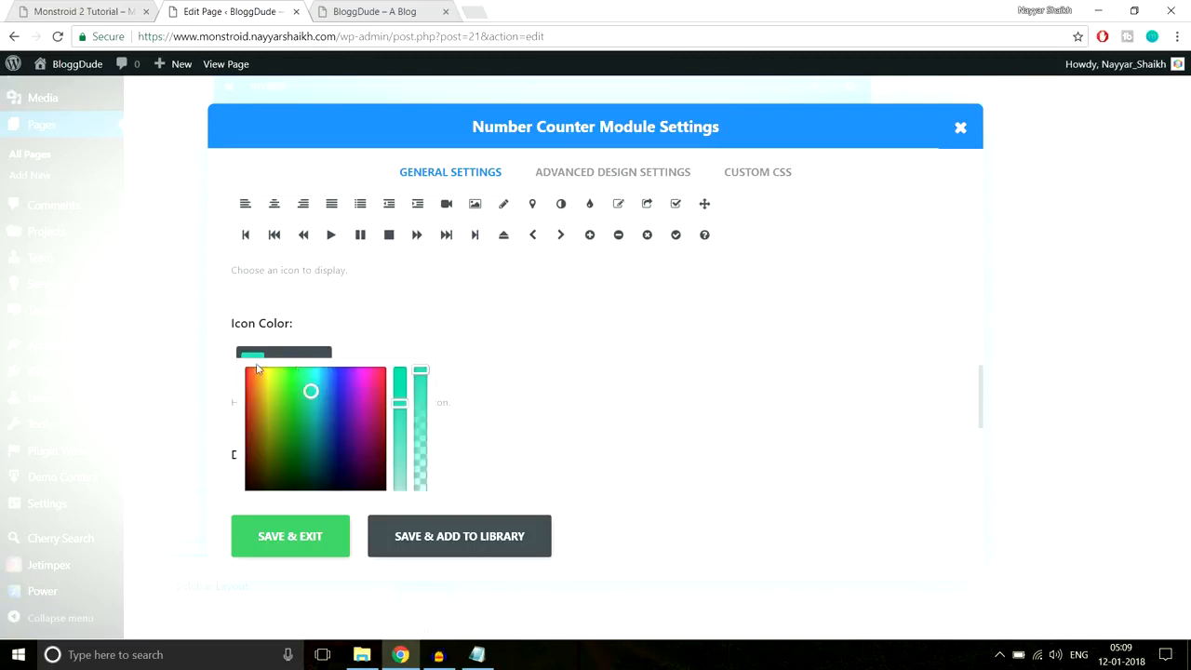
{"action": "key", "text": "ctrl+a"}
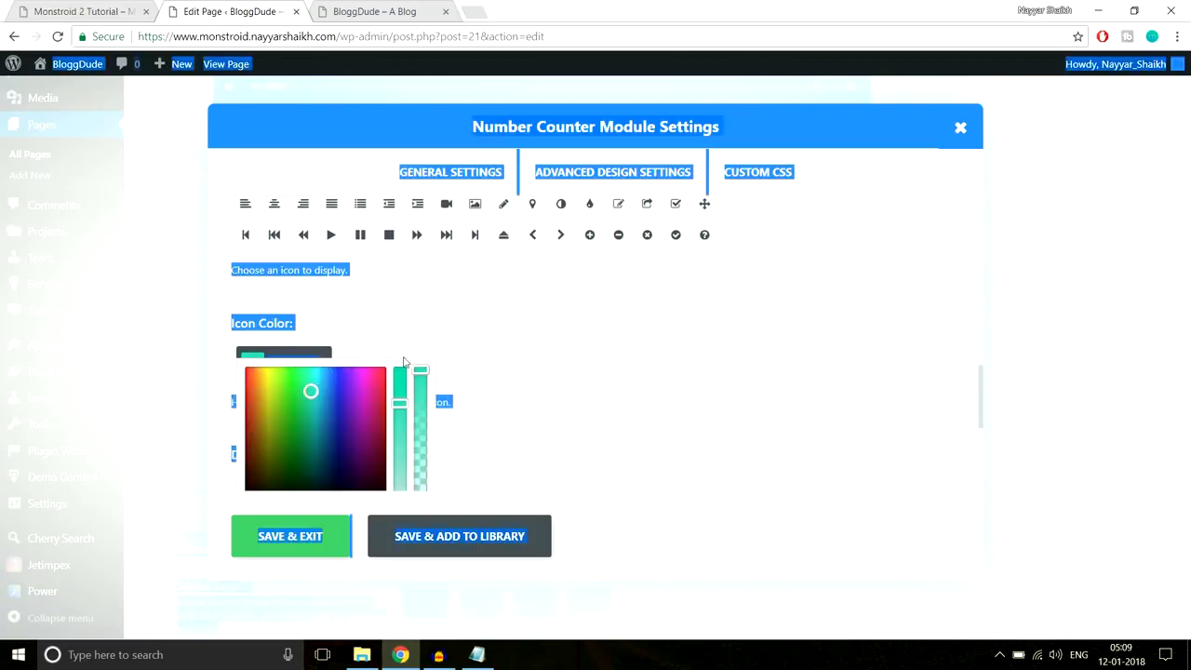
{"action": "left_click", "coordinate": [381, 363]}
{"action": "left_click", "coordinate": [501, 339]}
{"action": "left_click", "coordinate": [370, 367]}
{"action": "key", "text": "ctrl+v"}
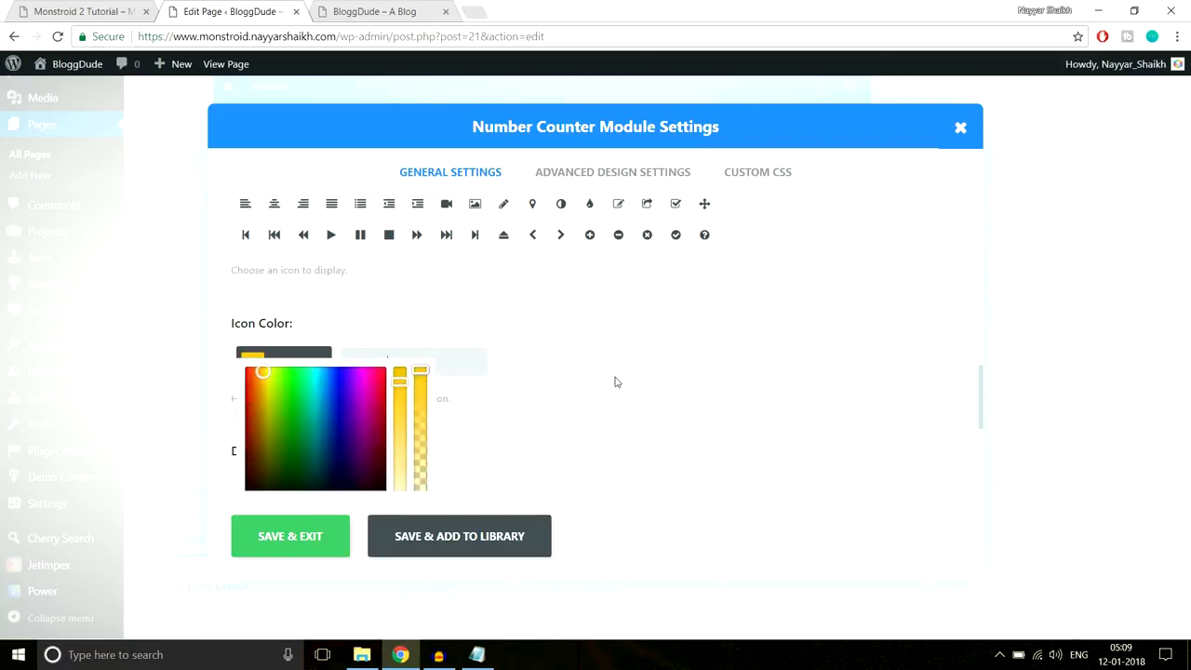
{"action": "scroll", "coordinate": [612, 385], "scroll_direction": "down", "scroll_amount": 2}
{"action": "left_click", "coordinate": [287, 544]}
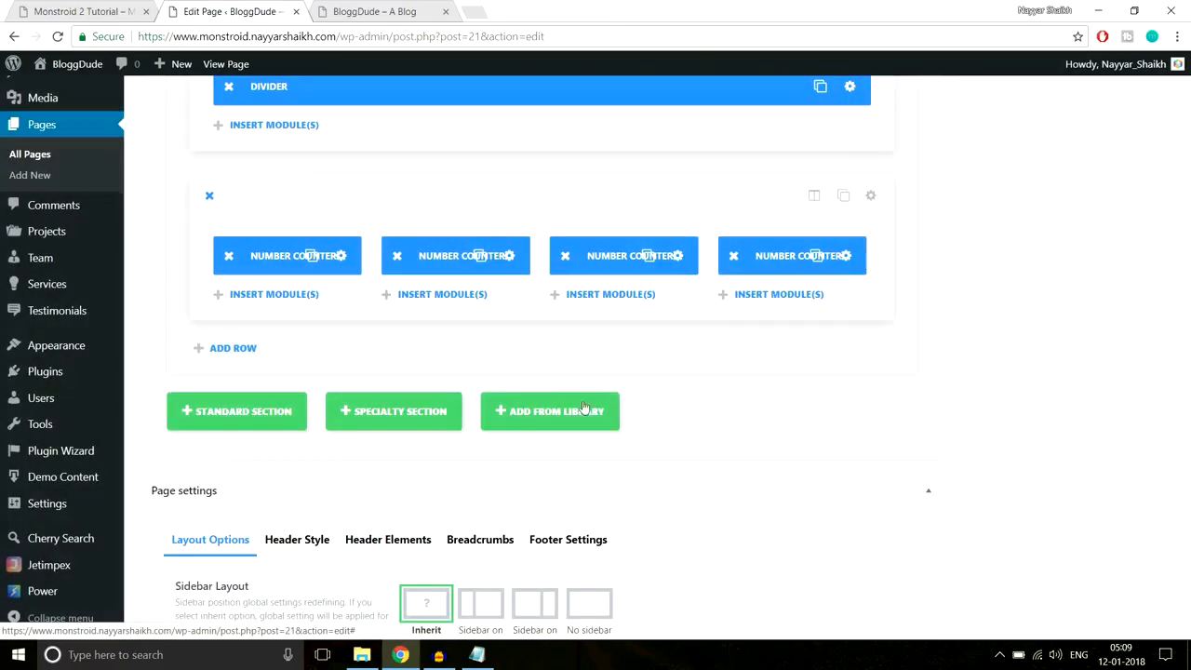
- Copy the reference Consultants icon colour #684bd1 via Inspect
{"action": "left_click", "coordinate": [666, 257]}
{"action": "left_click", "coordinate": [130, 13]}
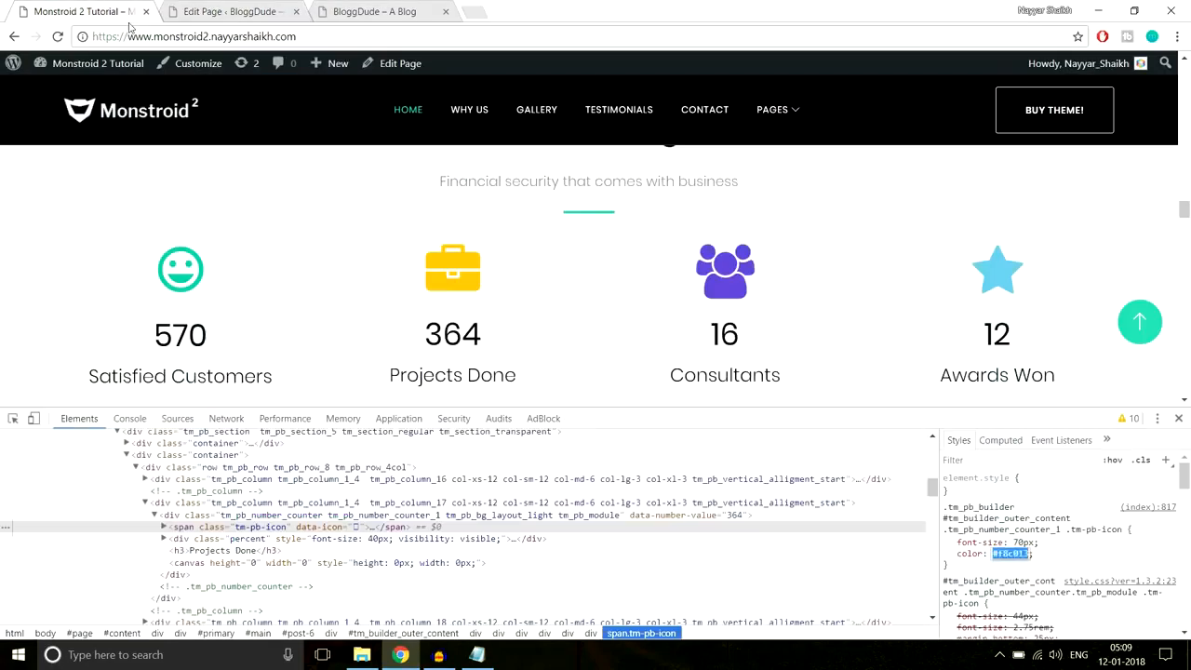
{"action": "right_click", "coordinate": [727, 291]}
{"action": "left_click", "coordinate": [798, 486]}
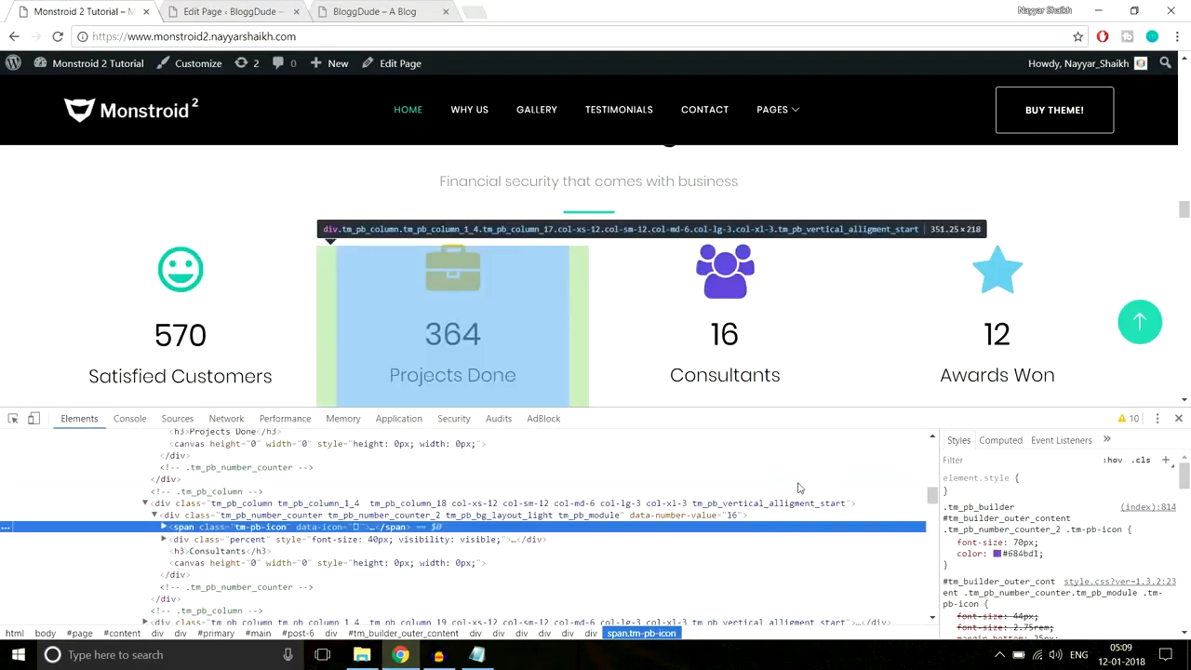
{"action": "left_click", "coordinate": [1020, 554]}
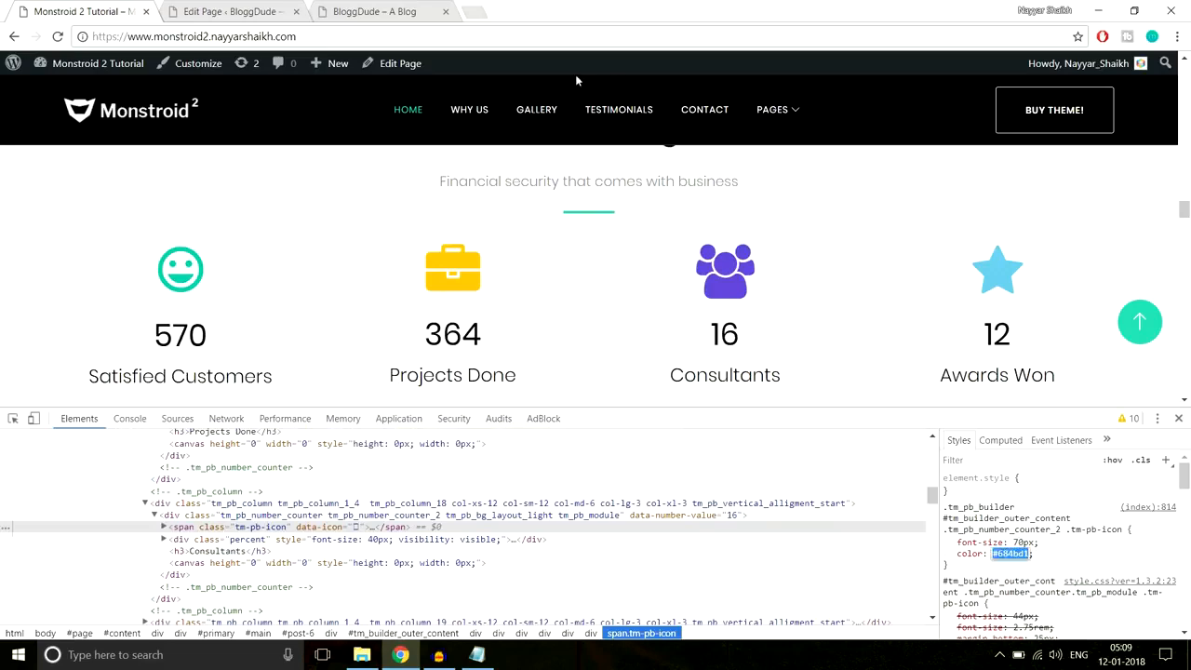
{"action": "left_click", "coordinate": [276, 8]}
- Give the third counter the book icon with icon colour #684bd1 and save
{"action": "scroll", "coordinate": [564, 325], "scroll_direction": "down", "scroll_amount": 6}
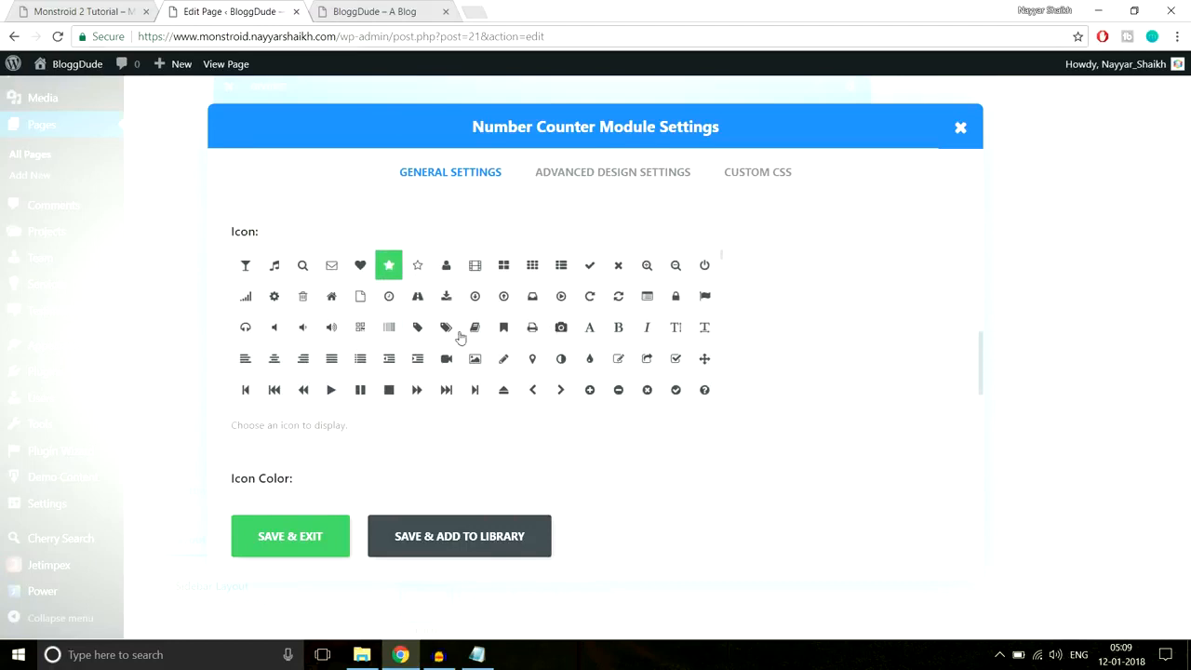
{"action": "left_click", "coordinate": [447, 326]}
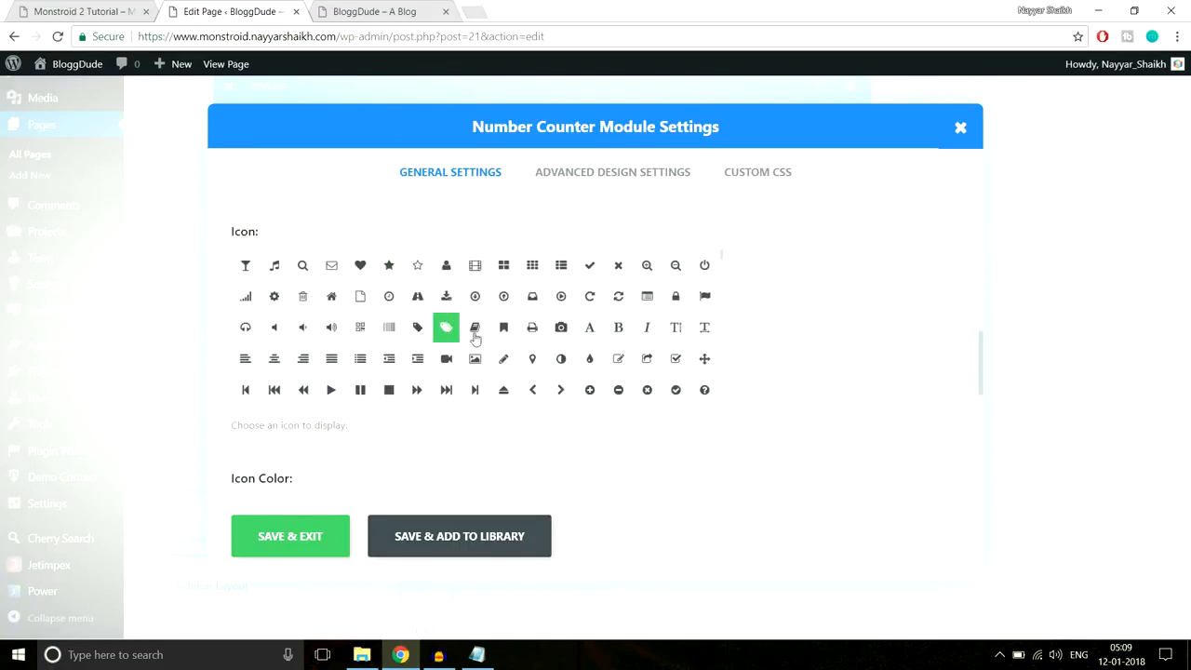
{"action": "left_click", "coordinate": [479, 335]}
{"action": "scroll", "coordinate": [871, 300], "scroll_direction": "down", "scroll_amount": 3}
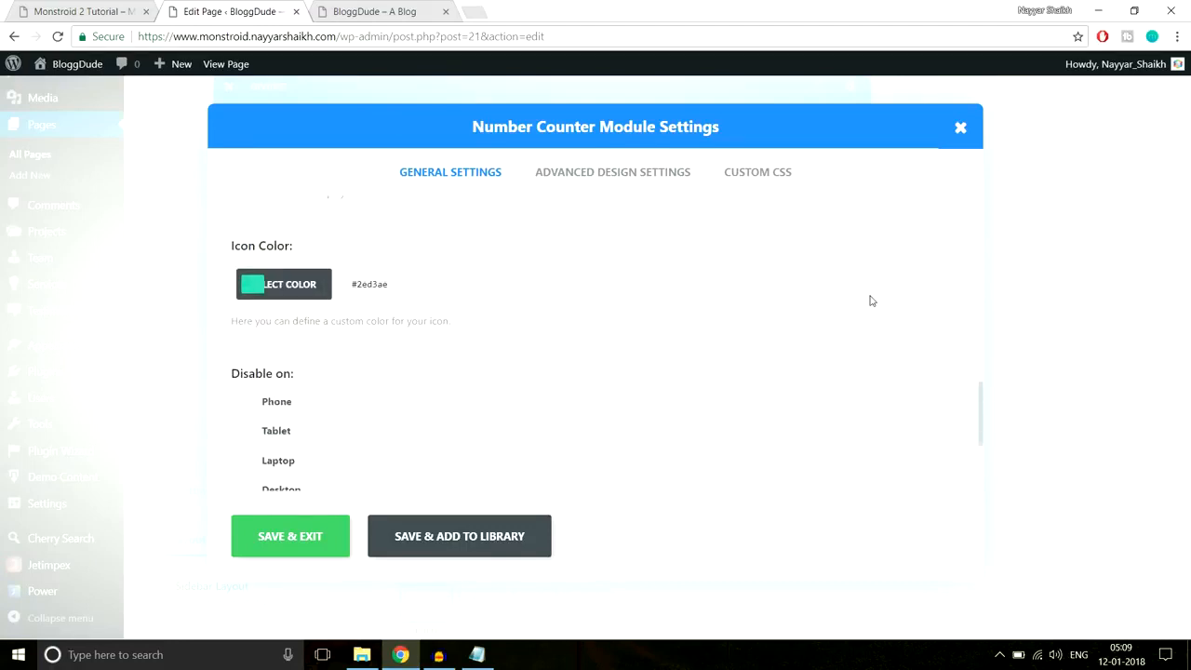
{"action": "left_click", "coordinate": [394, 289]}
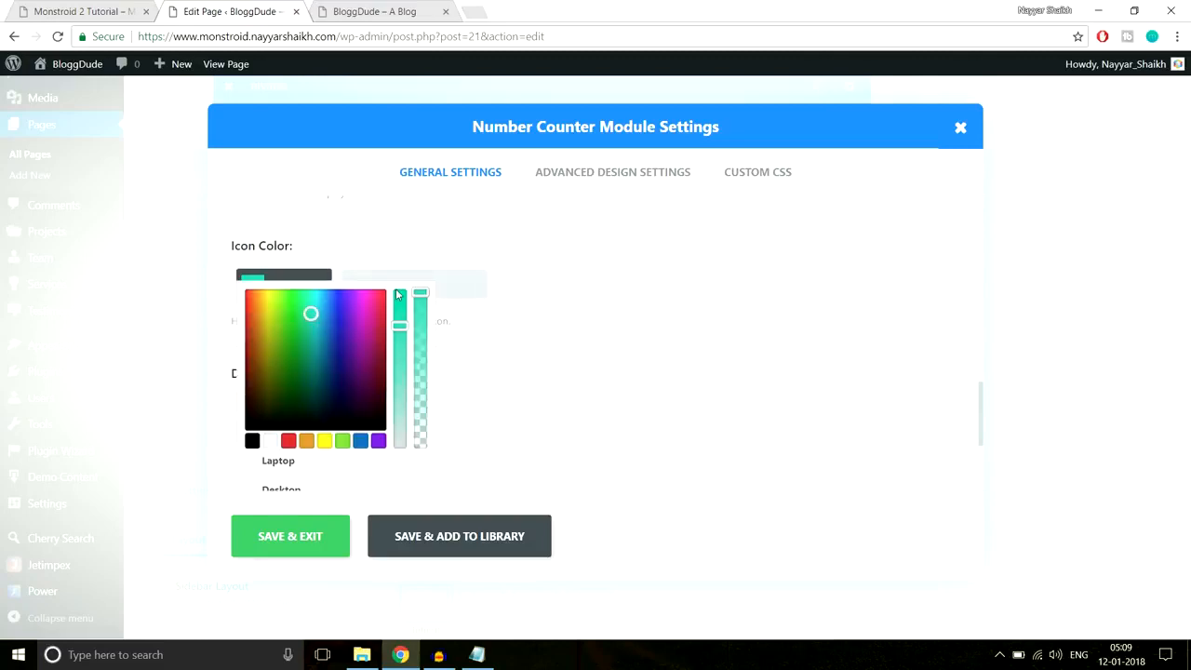
{"action": "key", "text": "ctrl+v"}
{"action": "scroll", "coordinate": [587, 302], "scroll_direction": "down", "scroll_amount": 1}
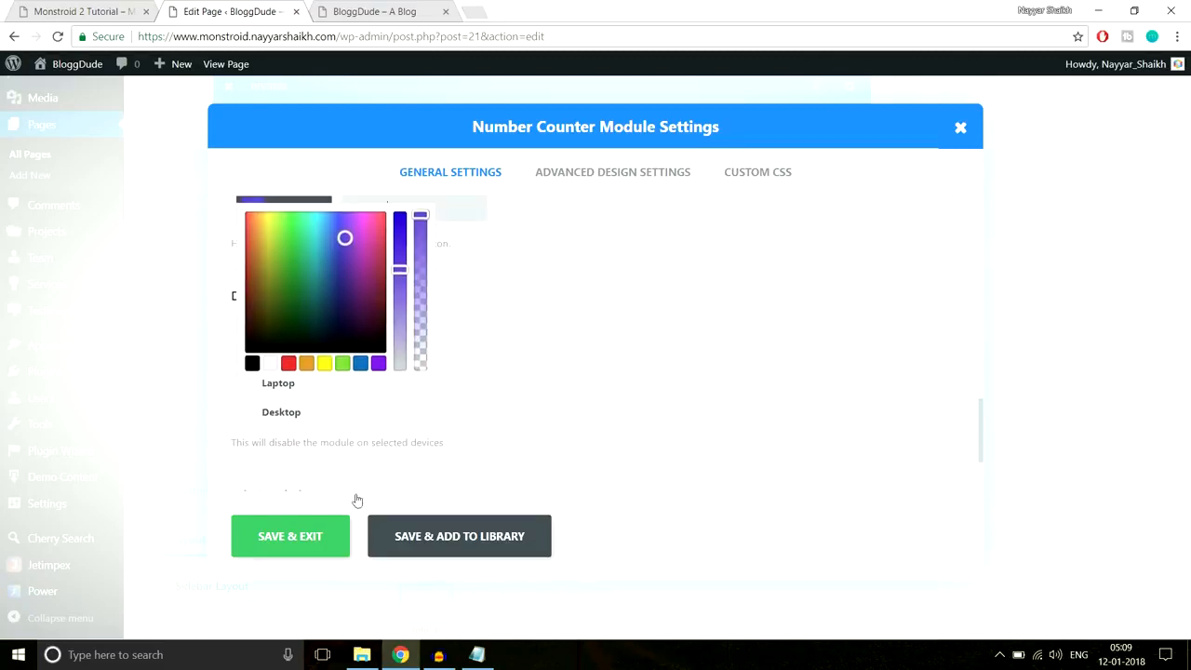
{"action": "left_click", "coordinate": [307, 538]}
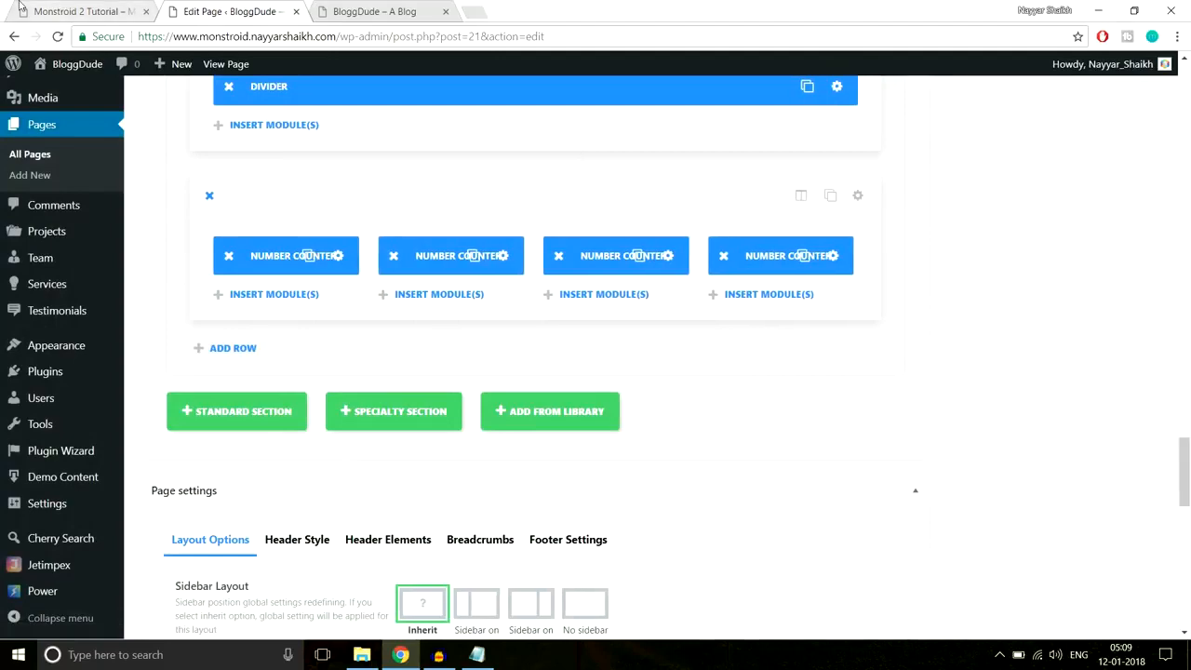
- Copy the reference Awards Won star colour #6bc4e3 via Inspect
{"action": "left_click", "coordinate": [62, 8]}
{"action": "right_click", "coordinate": [981, 262]}
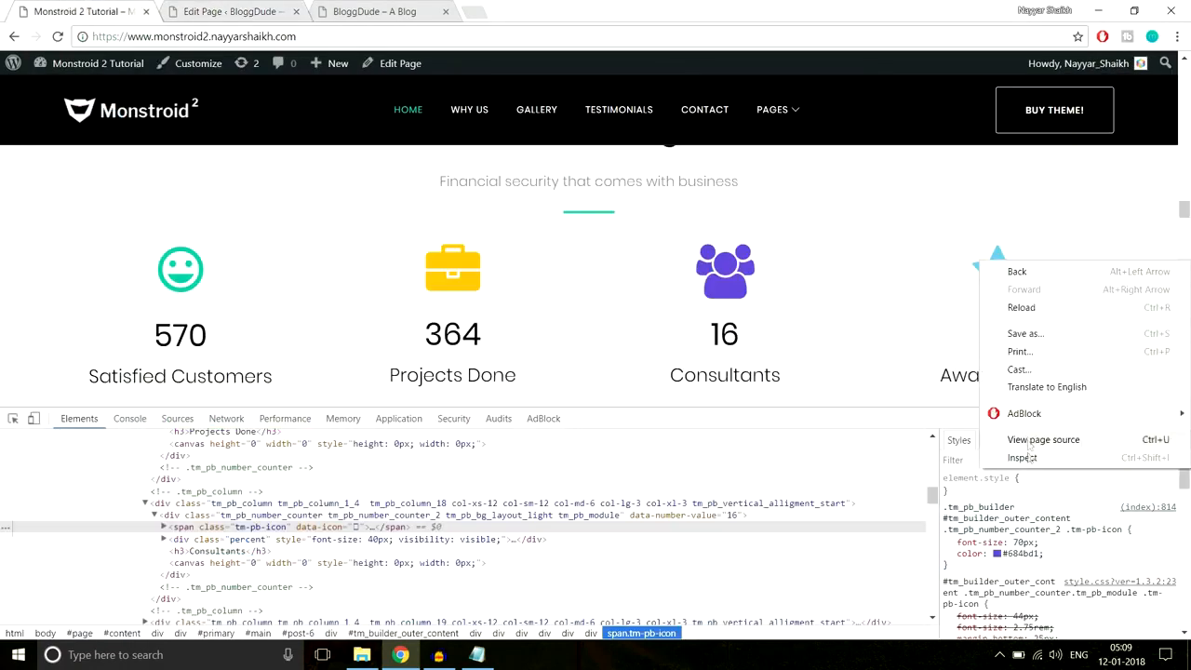
{"action": "left_click", "coordinate": [1020, 456]}
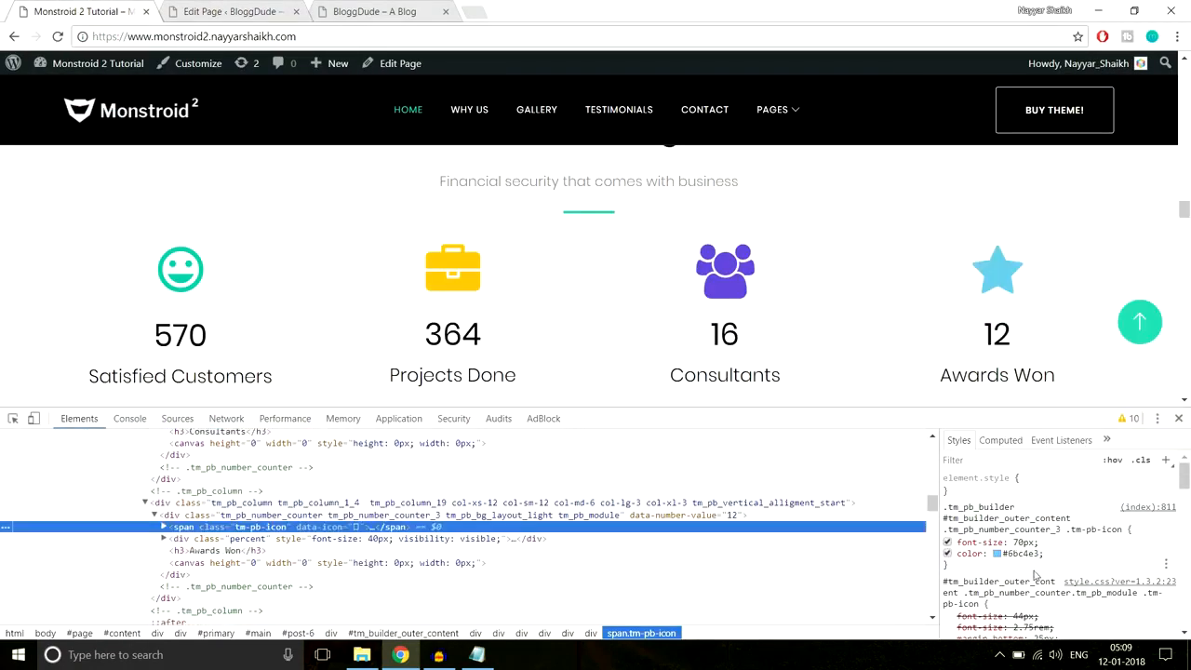
{"action": "left_click", "coordinate": [1019, 554]}
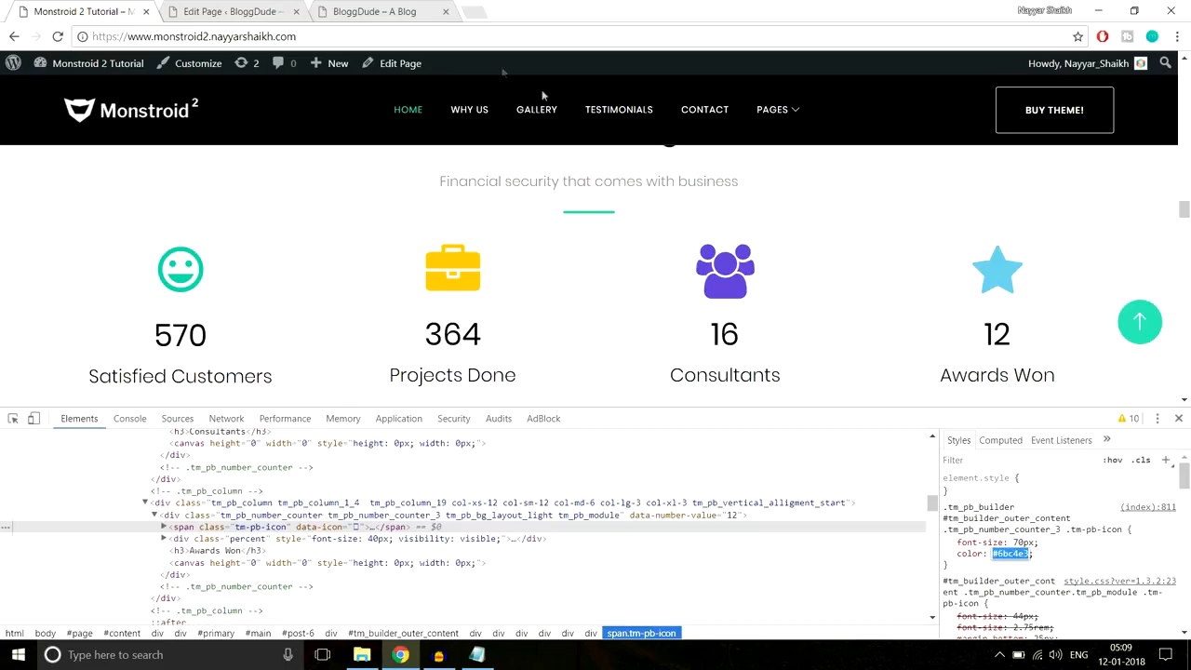
{"action": "left_click", "coordinate": [218, 10]}
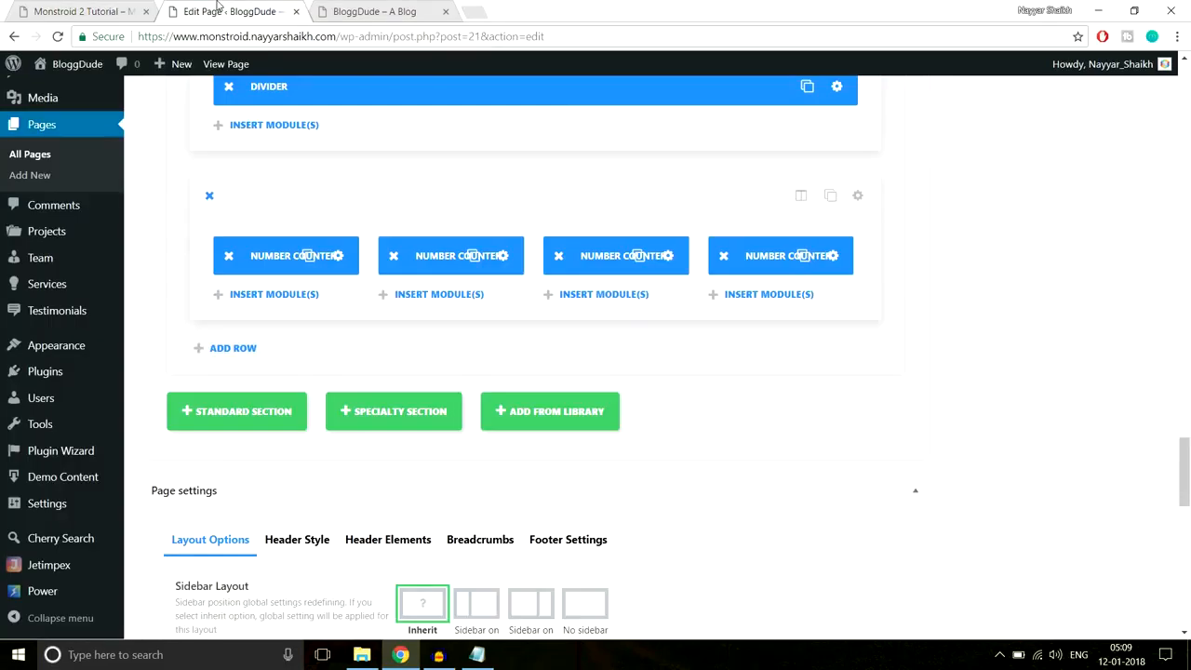
- Give the fourth counter the flag icon and paste #6bc4e3 as its icon colour
{"action": "left_click", "coordinate": [834, 257]}
{"action": "scroll", "coordinate": [585, 372], "scroll_direction": "down", "scroll_amount": 10}
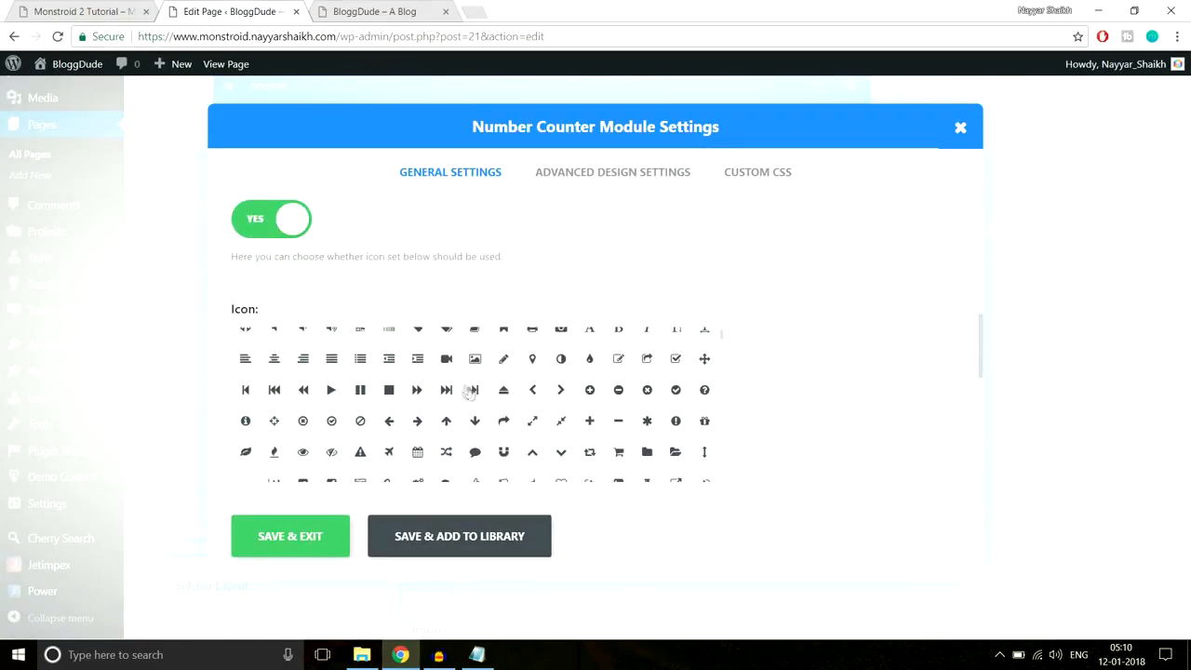
{"action": "scroll", "coordinate": [680, 428], "scroll_direction": "up", "scroll_amount": 1}
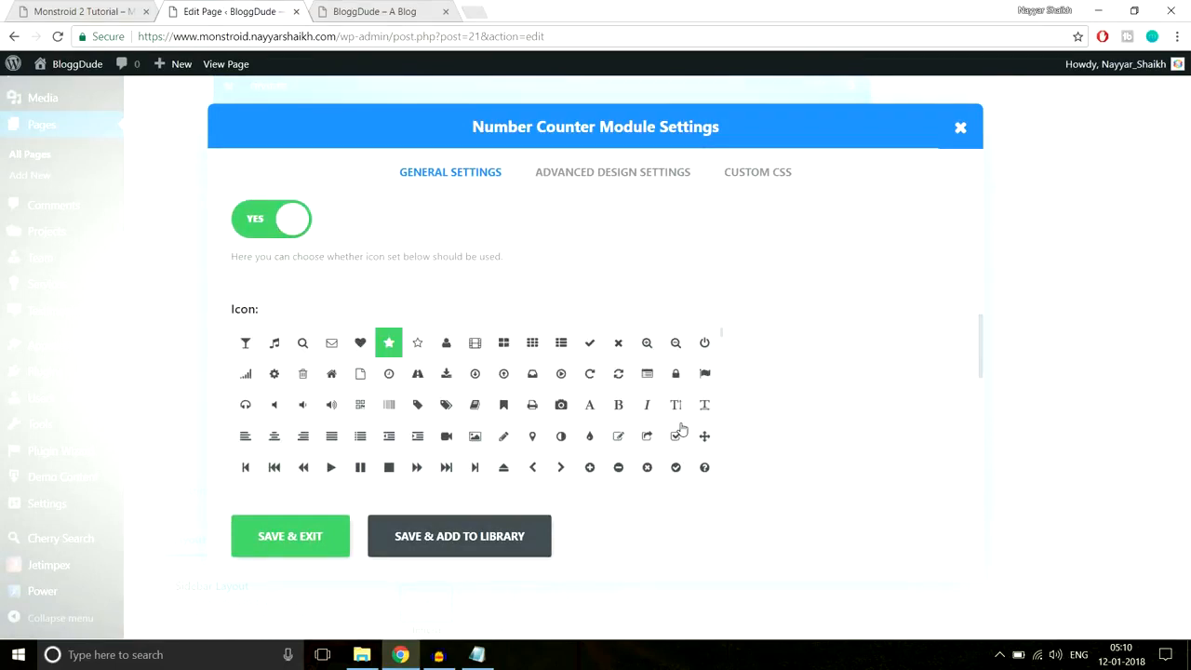
{"action": "left_click", "coordinate": [704, 374]}
{"action": "scroll", "coordinate": [850, 366], "scroll_direction": "down", "scroll_amount": 4}
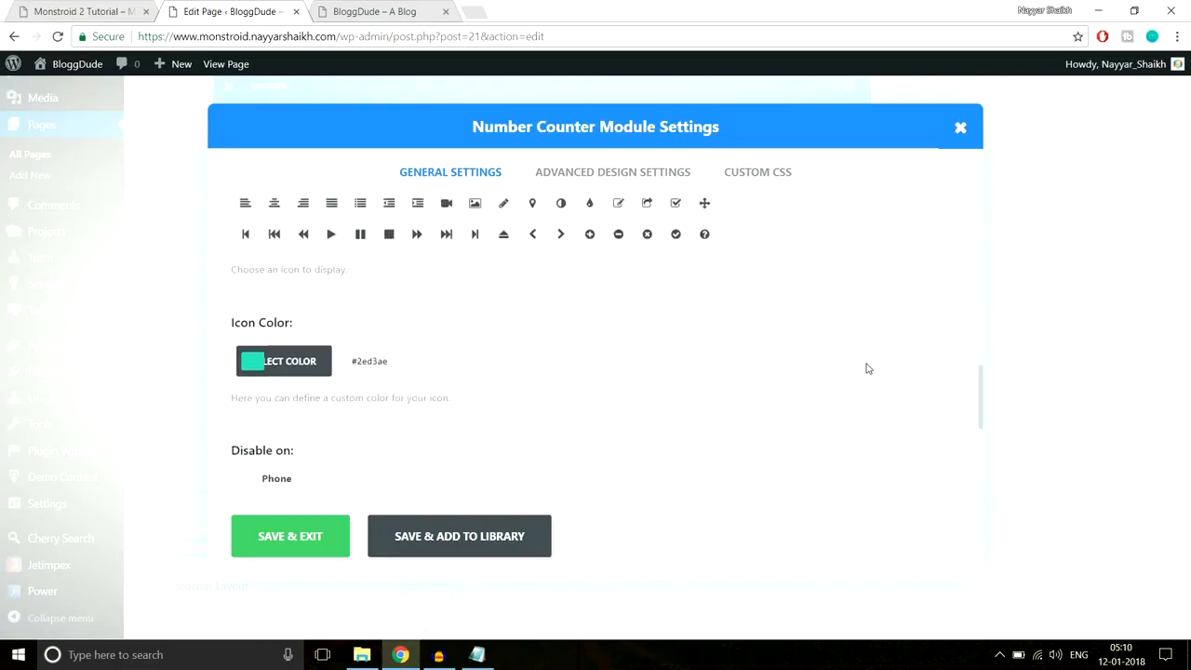
{"action": "left_click", "coordinate": [402, 288]}
{"action": "key", "text": "ctrl+v"}
{"action": "scroll", "coordinate": [680, 333], "scroll_direction": "down", "scroll_amount": 1}
- Fine-tune the fourth counter's icon colour to a light blue matching the reference, then save
{"action": "left_click", "coordinate": [80, 9]}
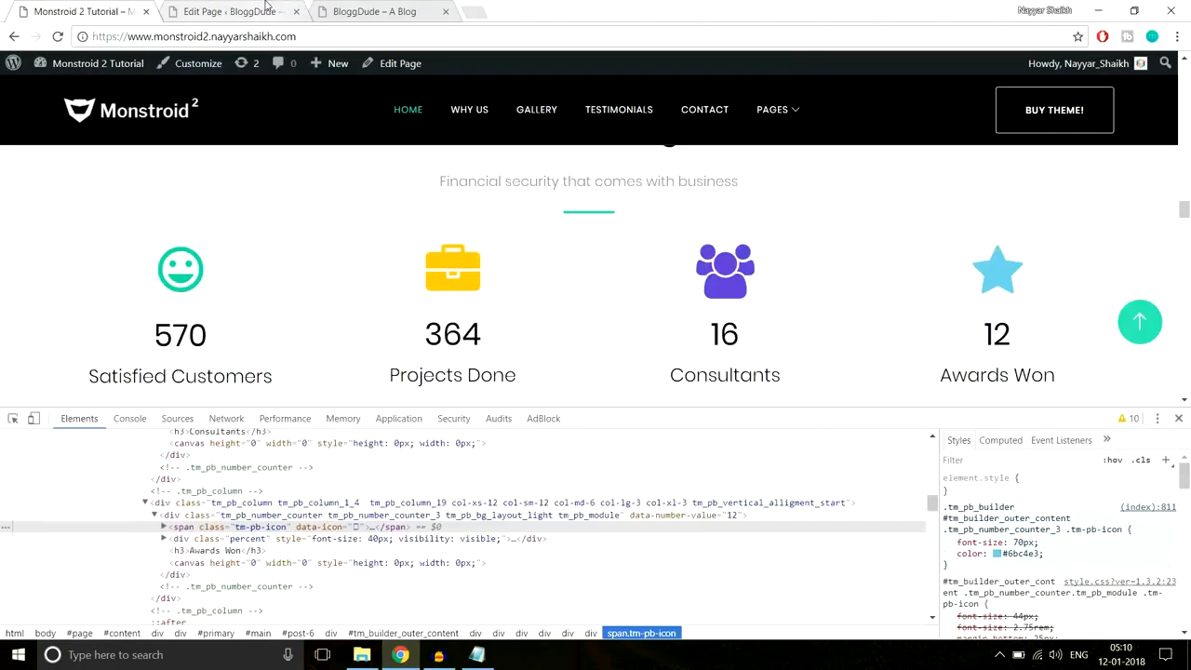
{"action": "left_click", "coordinate": [266, 8]}
{"action": "left_click", "coordinate": [361, 373]}
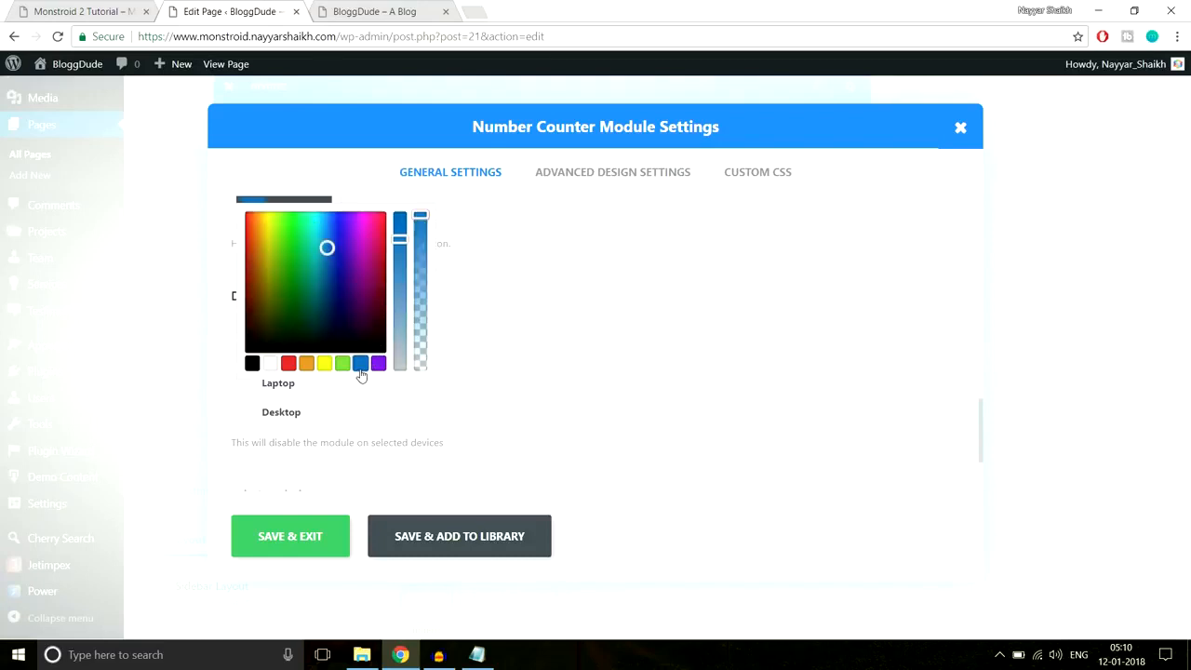
{"action": "mouse_move", "coordinate": [327, 248]}
{"action": "left_mouse_down"}
{"action": "mouse_move", "coordinate": [306, 233]}
{"action": "mouse_move", "coordinate": [337, 244]}
{"action": "mouse_move", "coordinate": [321, 231]}
{"action": "left_mouse_up"}
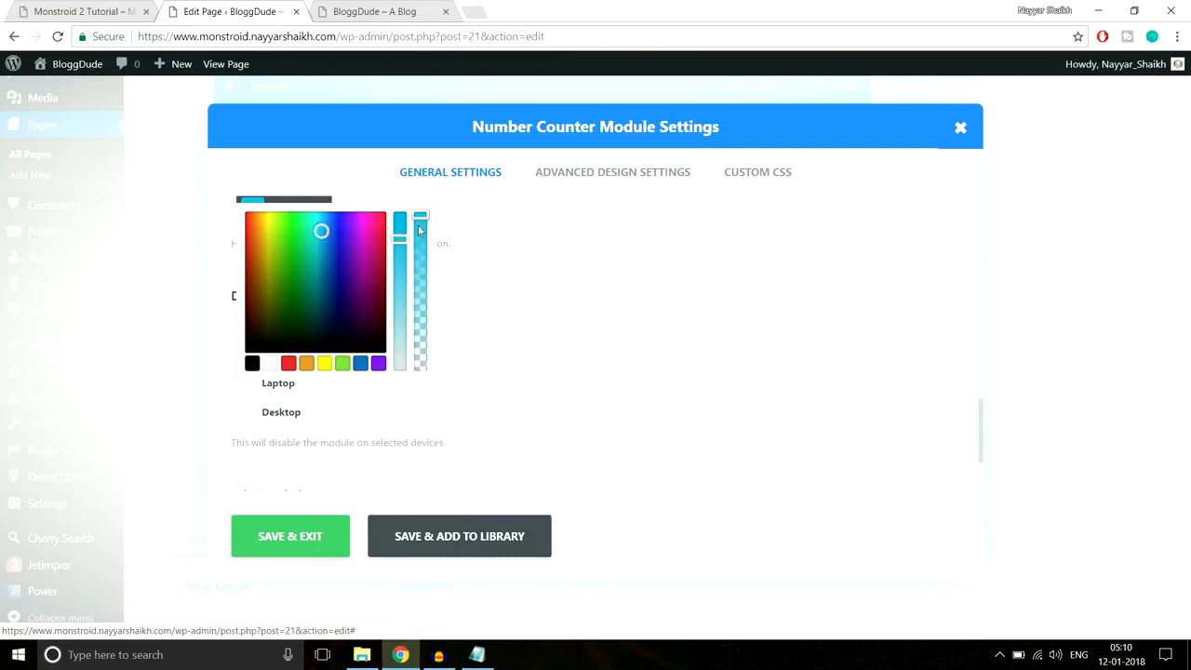
{"action": "mouse_move", "coordinate": [421, 220]}
{"action": "left_mouse_down"}
{"action": "mouse_move", "coordinate": [422, 244]}
{"action": "mouse_move", "coordinate": [425, 232]}
{"action": "left_mouse_up"}
{"action": "left_click", "coordinate": [87, 12]}
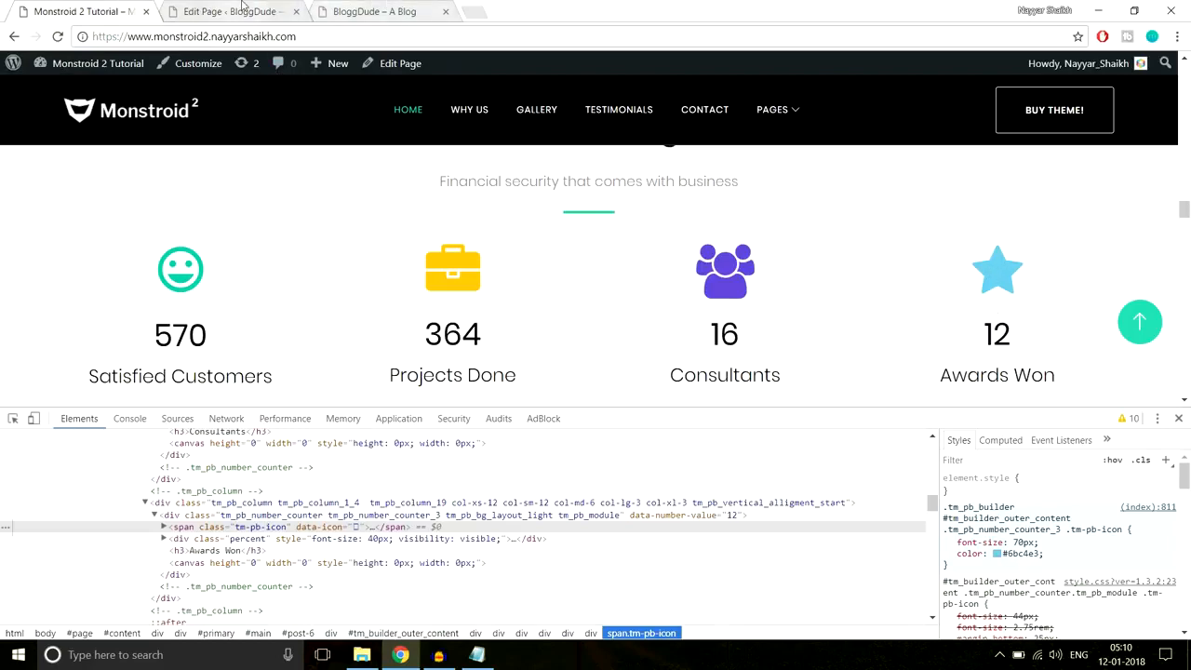
{"action": "left_click", "coordinate": [390, 11]}
{"action": "left_click", "coordinate": [231, 12]}
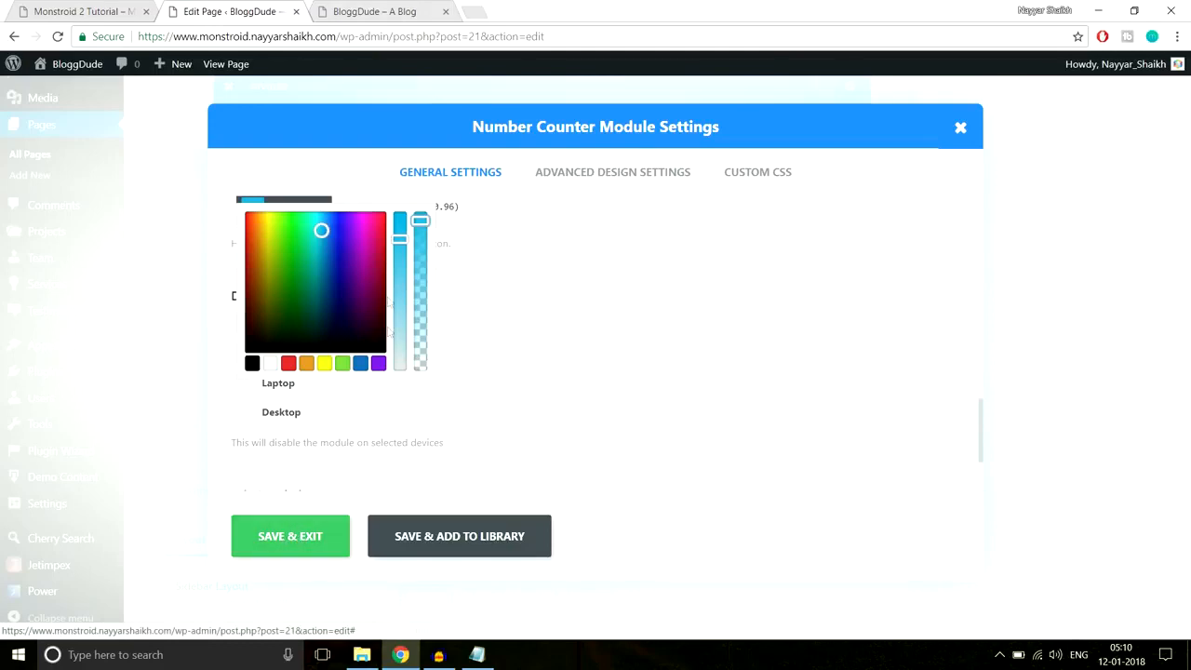
{"action": "left_click", "coordinate": [315, 551]}
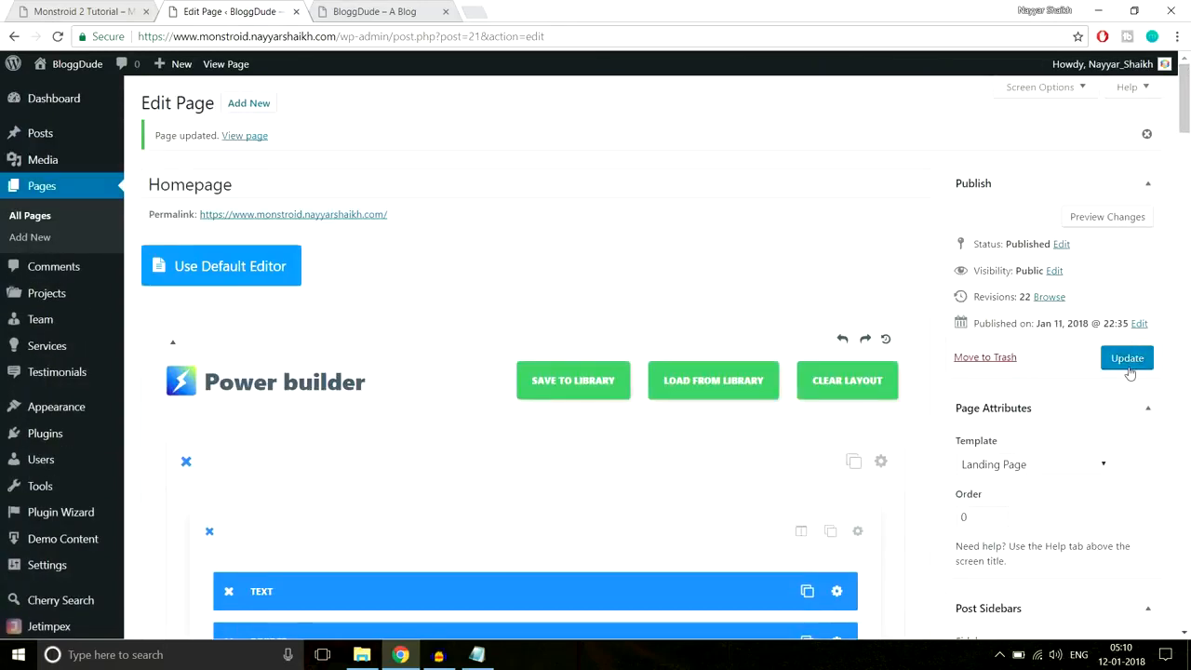
- Update the homepage and reload the live site to view Our Advantages
{"action": "left_click", "coordinate": [1128, 365]}
{"action": "left_click", "coordinate": [381, 11]}
{"action": "left_click", "coordinate": [400, 38]}
{"action": "key", "text": "Return"}
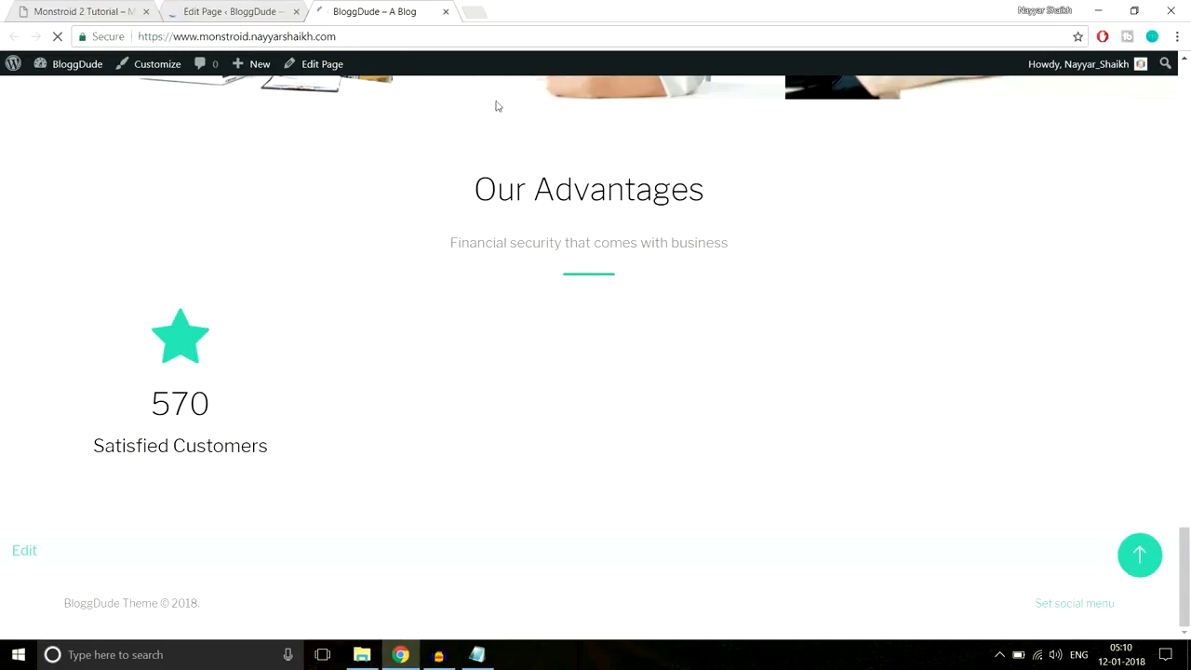
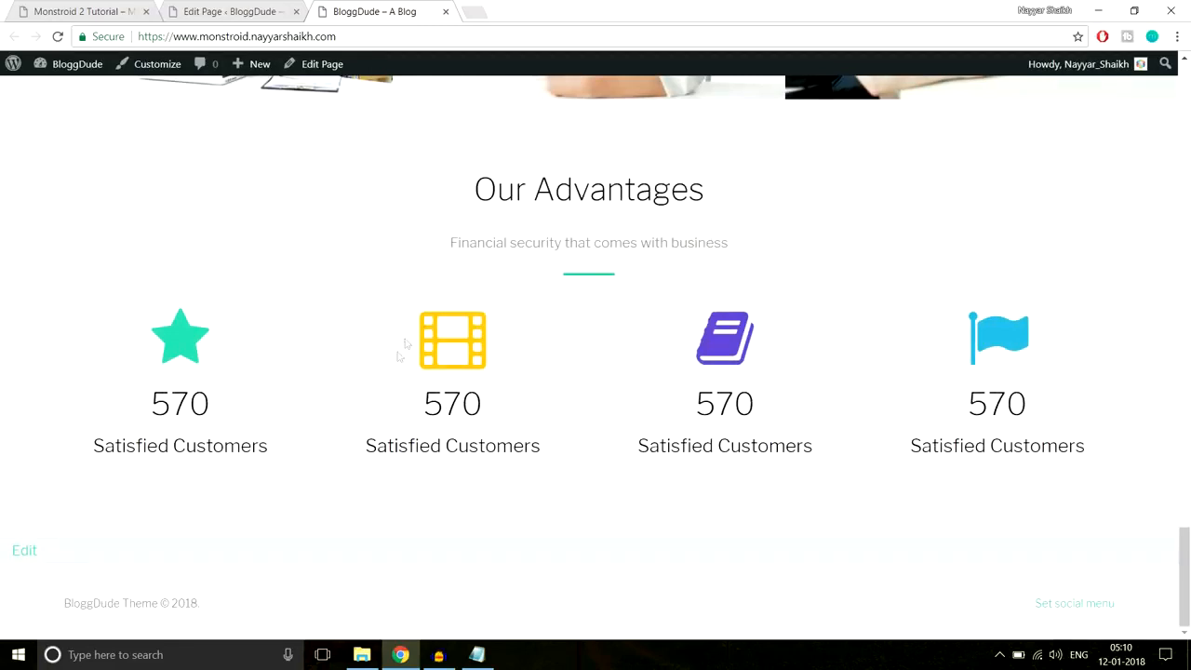
- Compare BloggDude's counters (all 570) with the Monstroid 2 demo's counters, then close DevTools on the demo
{"action": "left_click", "coordinate": [50, 8]}
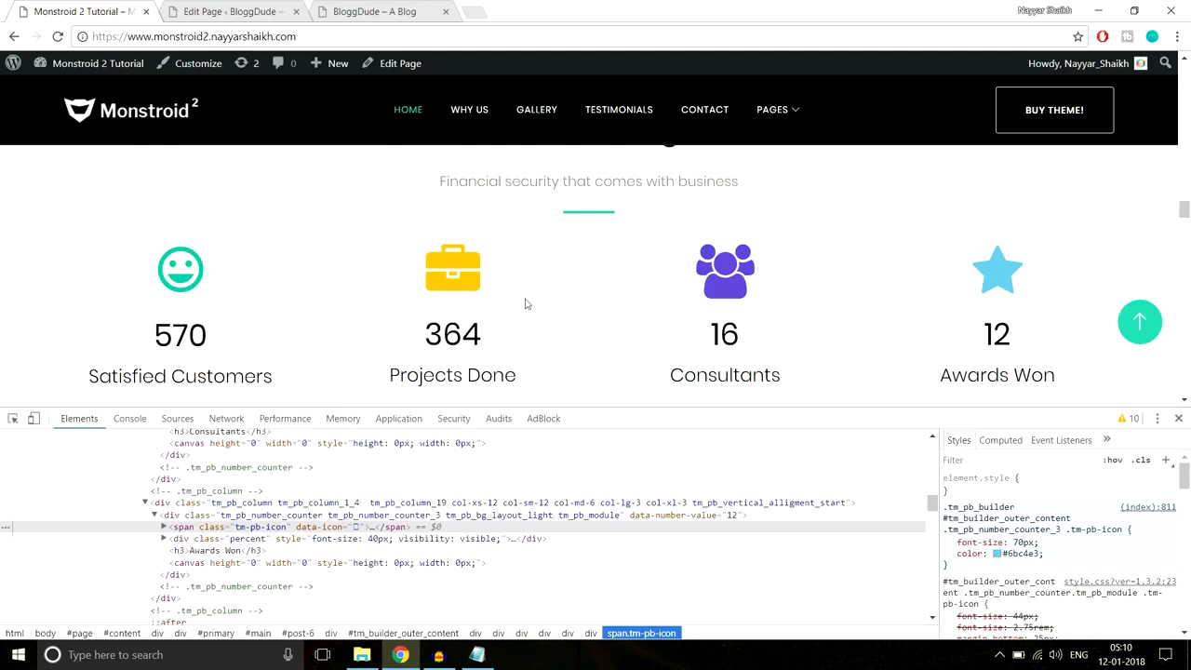
{"action": "left_click", "coordinate": [333, 8]}
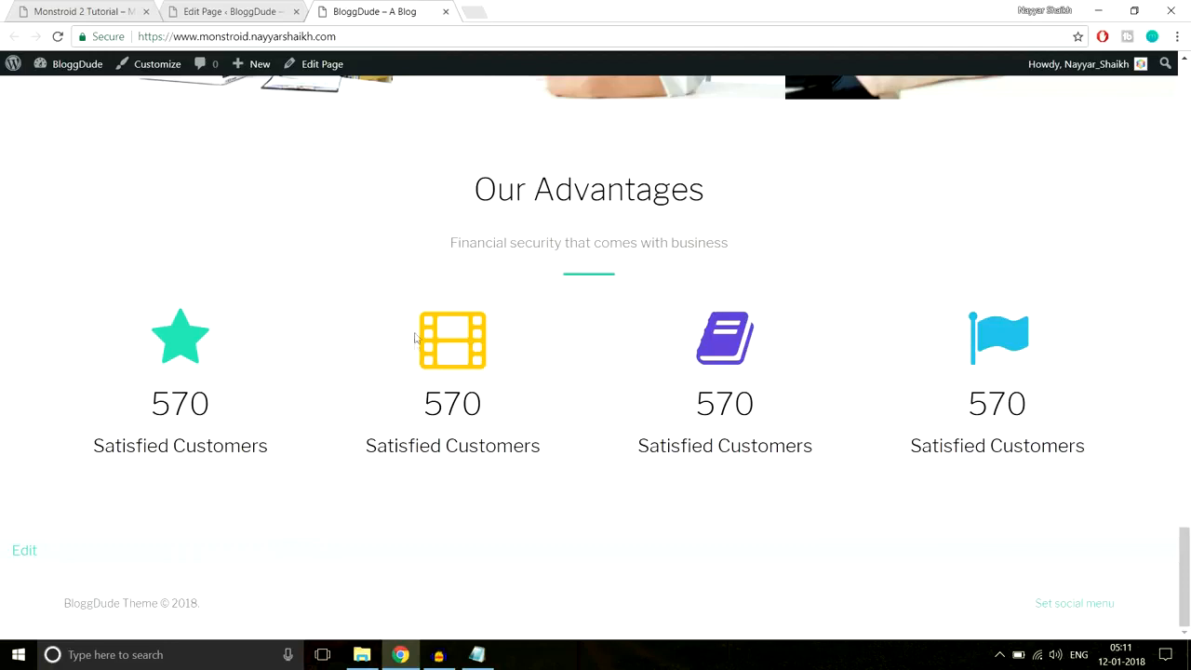
{"action": "mouse_move", "coordinate": [420, 402]}
{"action": "left_mouse_down"}
{"action": "mouse_move", "coordinate": [541, 447]}
{"action": "mouse_move", "coordinate": [425, 405]}
{"action": "left_mouse_up"}
{"action": "left_click", "coordinate": [433, 406]}
{"action": "left_click", "coordinate": [127, 8]}
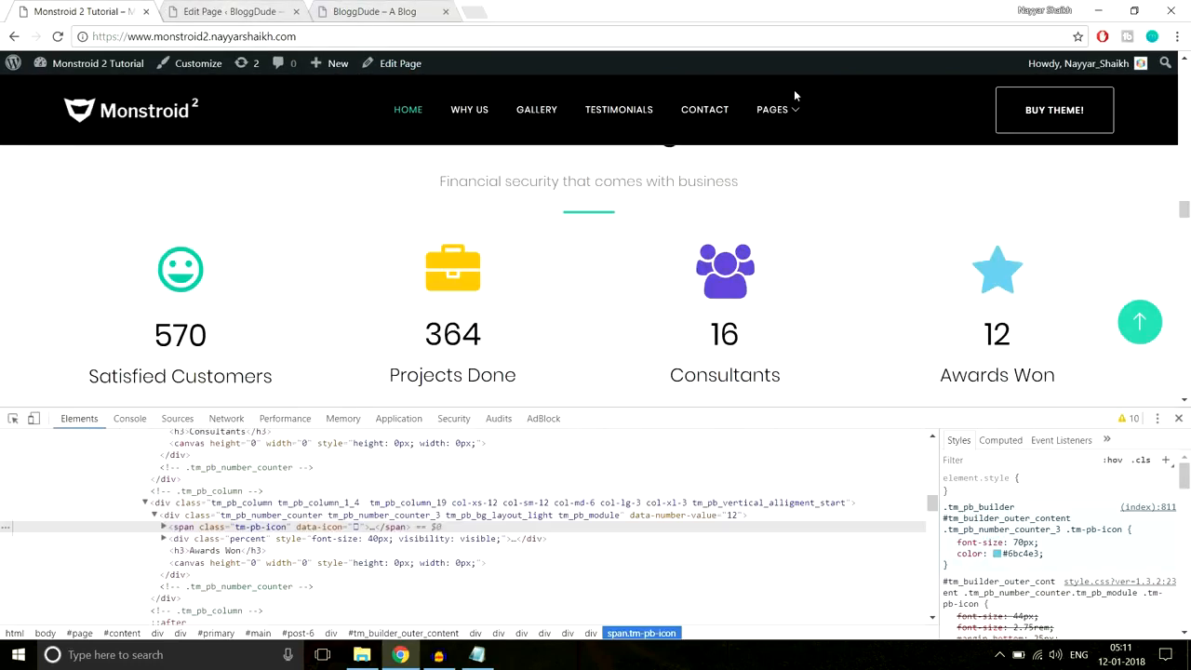
{"action": "left_click", "coordinate": [1178, 417]}
- Scroll through the Monstroid 2 demo homepage, noting its counters 570, 364, 16 and 12
{"action": "scroll", "coordinate": [1164, 426], "scroll_direction": "down", "scroll_amount": 3}
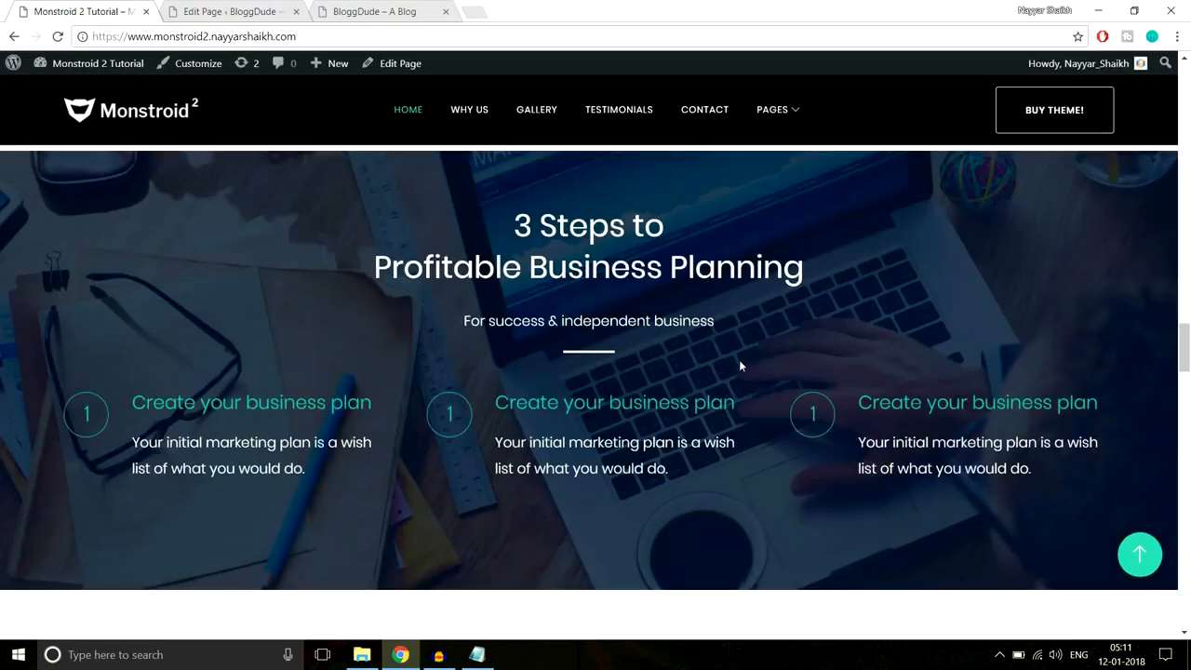
{"action": "scroll", "coordinate": [746, 363], "scroll_direction": "down", "scroll_amount": 5}
{"action": "scroll", "coordinate": [749, 437], "scroll_direction": "down", "scroll_amount": 10}
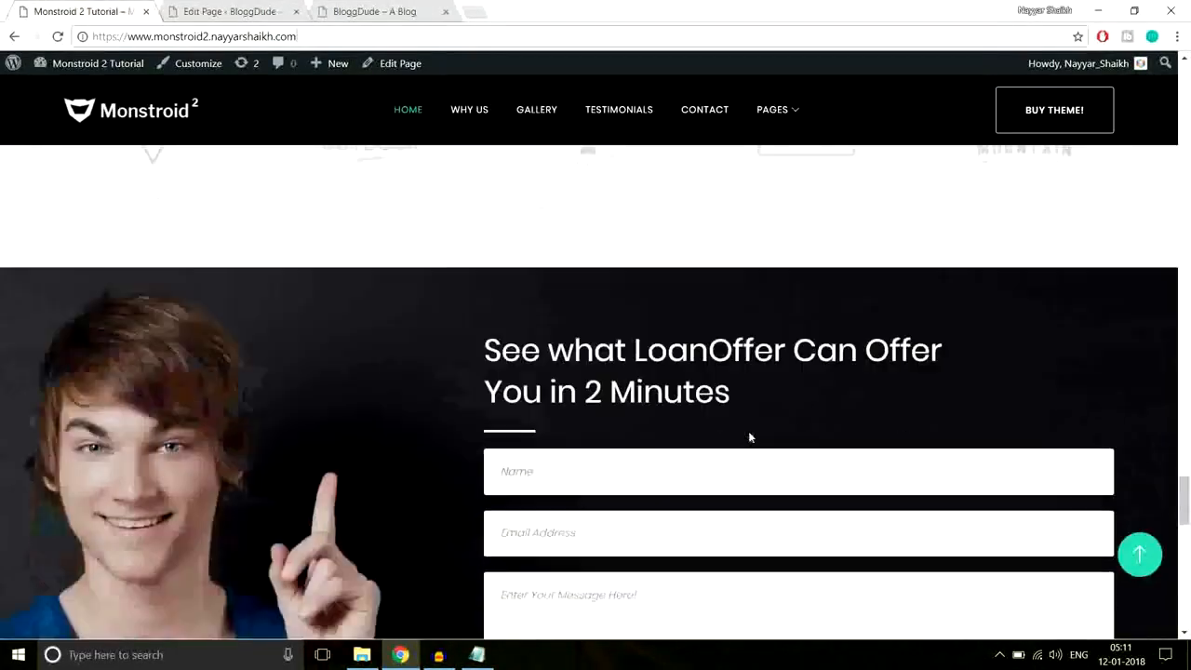
{"action": "scroll", "coordinate": [749, 437], "scroll_direction": "down", "scroll_amount": 8}
{"action": "scroll", "coordinate": [768, 464], "scroll_direction": "down", "scroll_amount": 3}
{"action": "scroll", "coordinate": [769, 465], "scroll_direction": "up", "scroll_amount": 9}
{"action": "scroll", "coordinate": [768, 465], "scroll_direction": "up", "scroll_amount": 10}
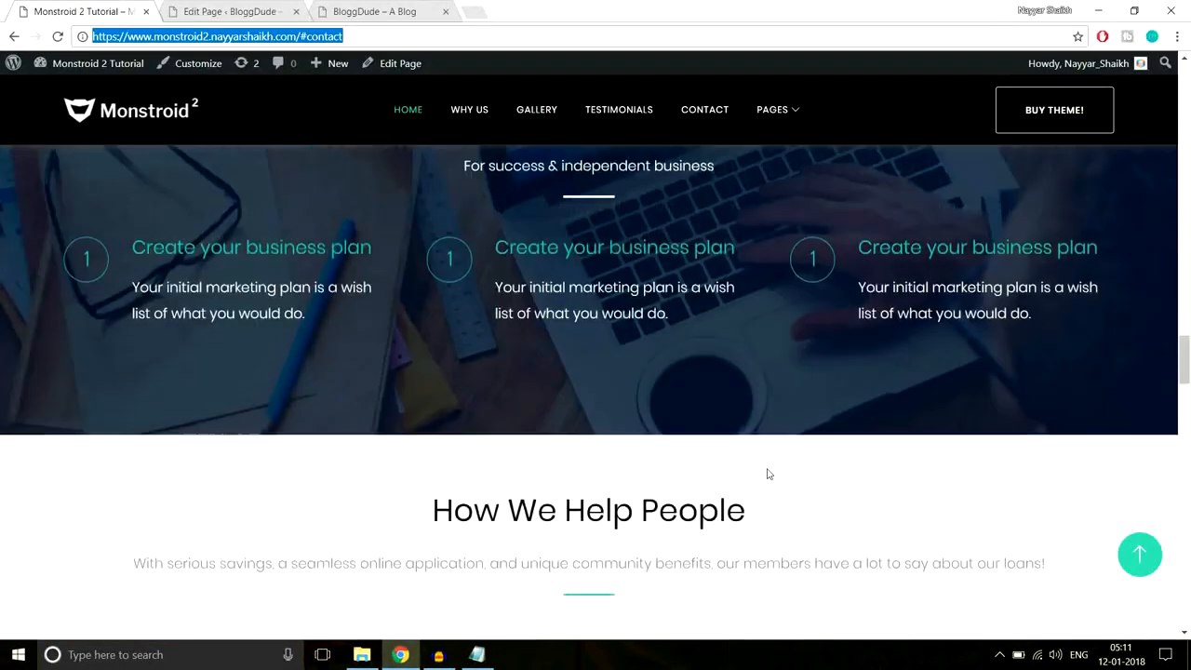
{"action": "scroll", "coordinate": [768, 473], "scroll_direction": "up", "scroll_amount": 4}
{"action": "scroll", "coordinate": [767, 473], "scroll_direction": "up", "scroll_amount": 2}
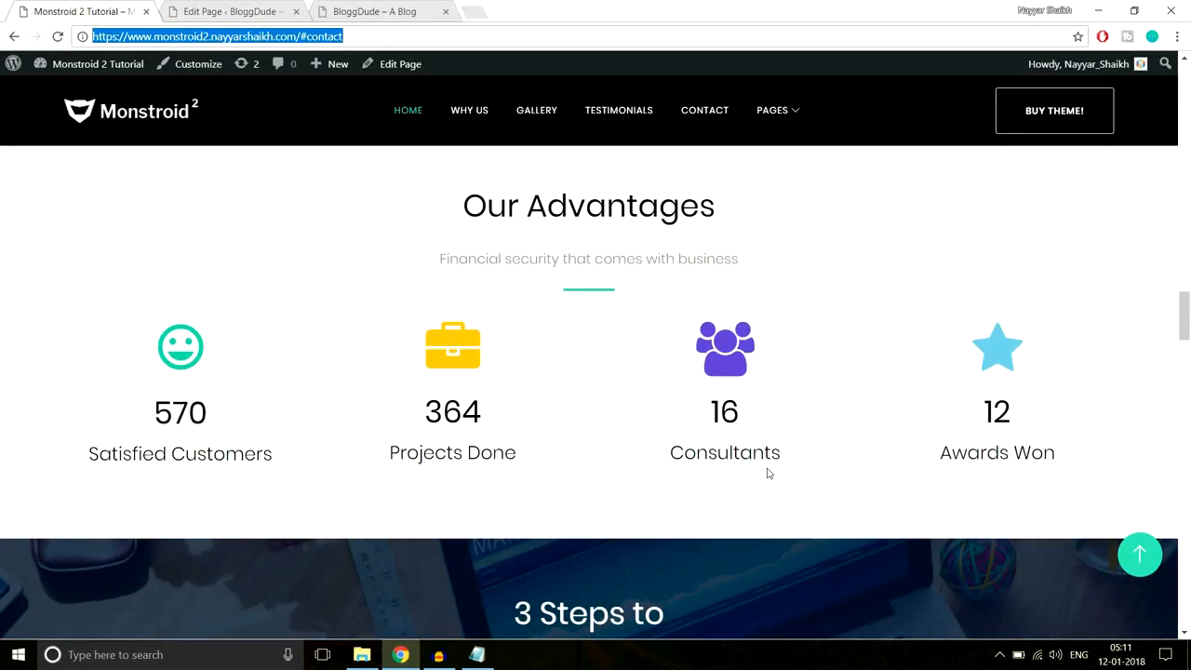
{"action": "scroll", "coordinate": [827, 496], "scroll_direction": "down", "scroll_amount": 5}
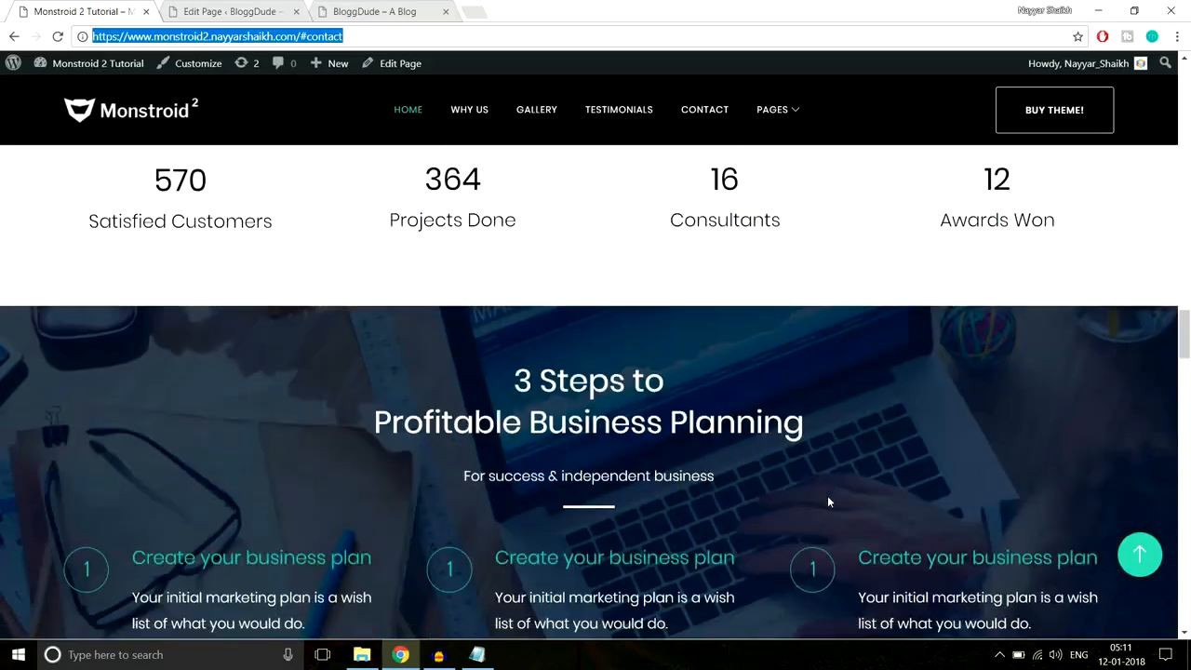
{"action": "scroll", "coordinate": [828, 496], "scroll_direction": "up", "scroll_amount": 2}
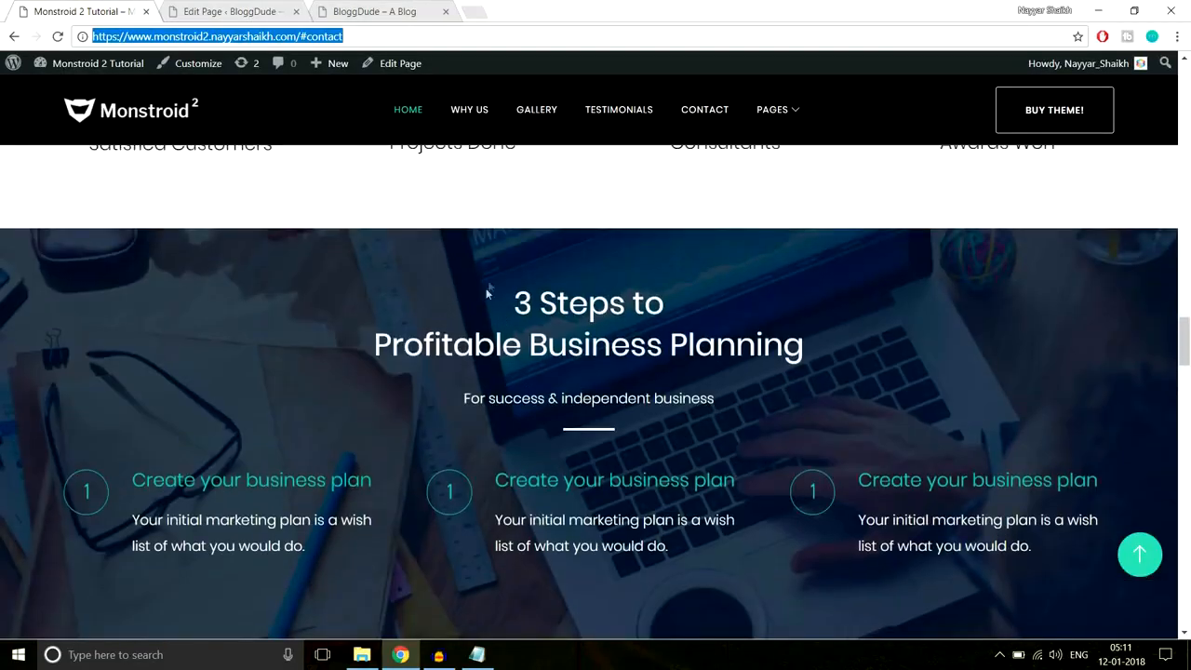
{"action": "scroll", "coordinate": [560, 458], "scroll_direction": "up", "scroll_amount": 3}
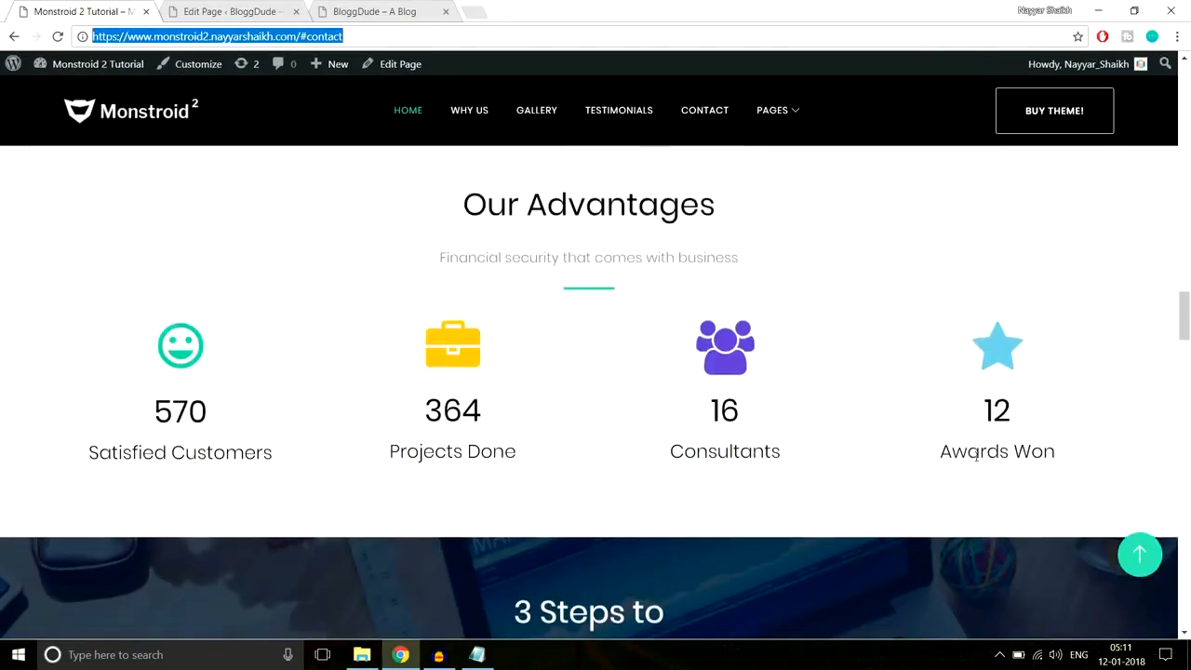
- Review the demo's 3 Steps to Profitable Business Planning section, then return to the BloggDude editor
{"action": "left_click", "coordinate": [1186, 309]}
{"action": "mouse_move", "coordinate": [1187, 310]}
{"action": "left_mouse_down"}
{"action": "mouse_move", "coordinate": [1186, 112]}
{"action": "mouse_move", "coordinate": [1188, 332]}
{"action": "left_mouse_up"}
{"action": "left_click_drag", "start_coordinate": [1189, 263], "coordinate": [1187, 279]}
{"action": "scroll", "coordinate": [983, 335], "scroll_direction": "down", "scroll_amount": 7}
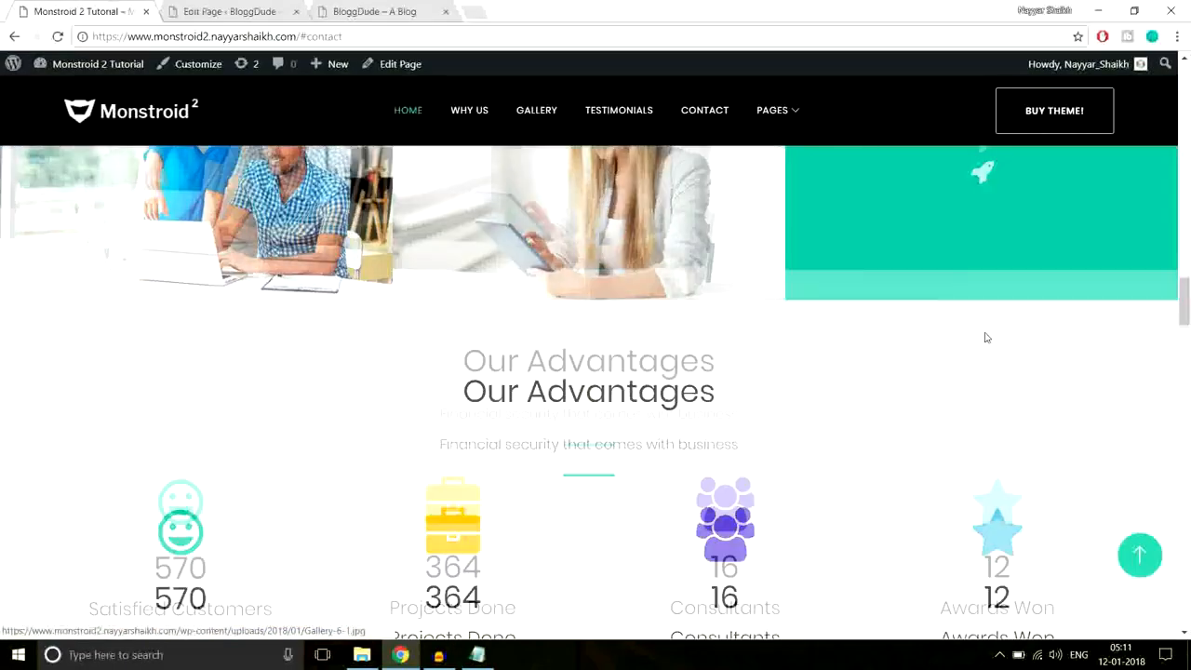
{"action": "scroll", "coordinate": [983, 339], "scroll_direction": "down", "scroll_amount": 1}
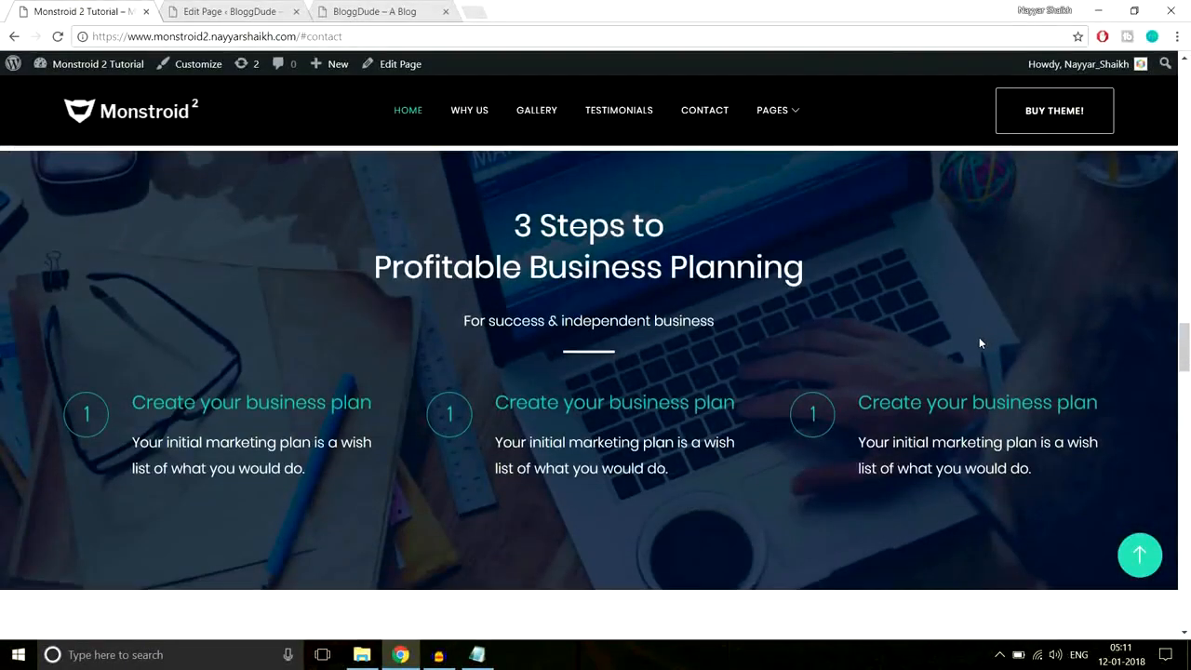
{"action": "scroll", "coordinate": [642, 323], "scroll_direction": "up", "scroll_amount": 1}
{"action": "scroll", "coordinate": [642, 324], "scroll_direction": "down", "scroll_amount": 1}
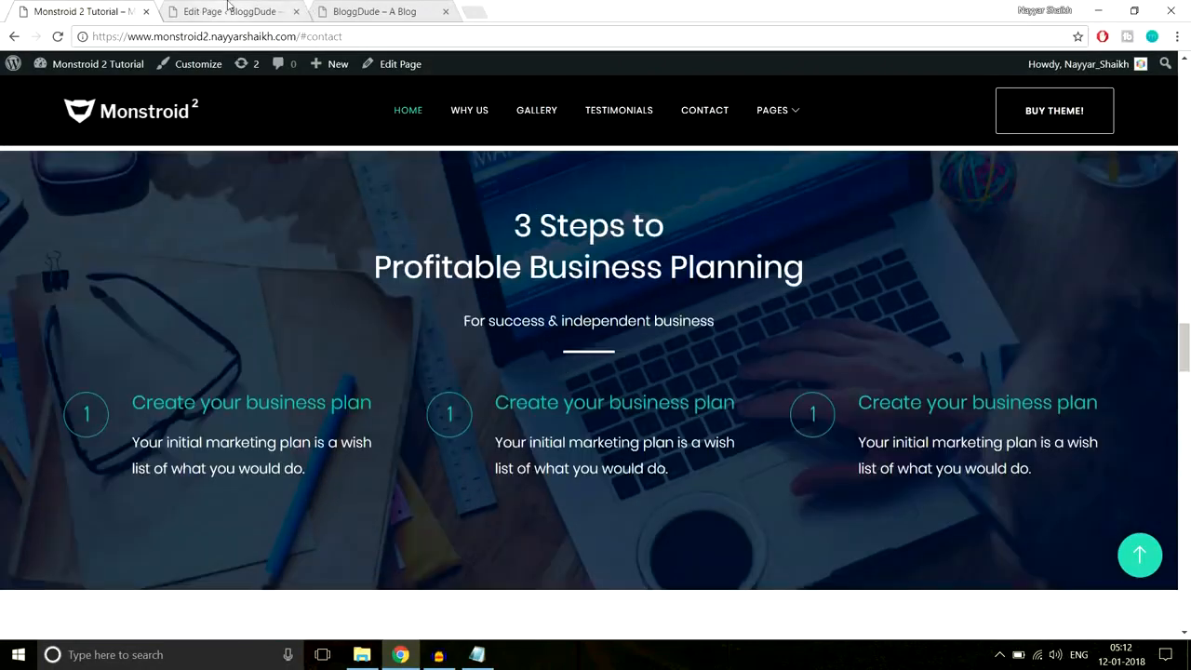
{"action": "left_click", "coordinate": [228, 7]}
- Add a new standard section and copy the demo's 3 Steps heading and subtitle
{"action": "left_click_drag", "start_coordinate": [1185, 126], "coordinate": [1184, 470]}
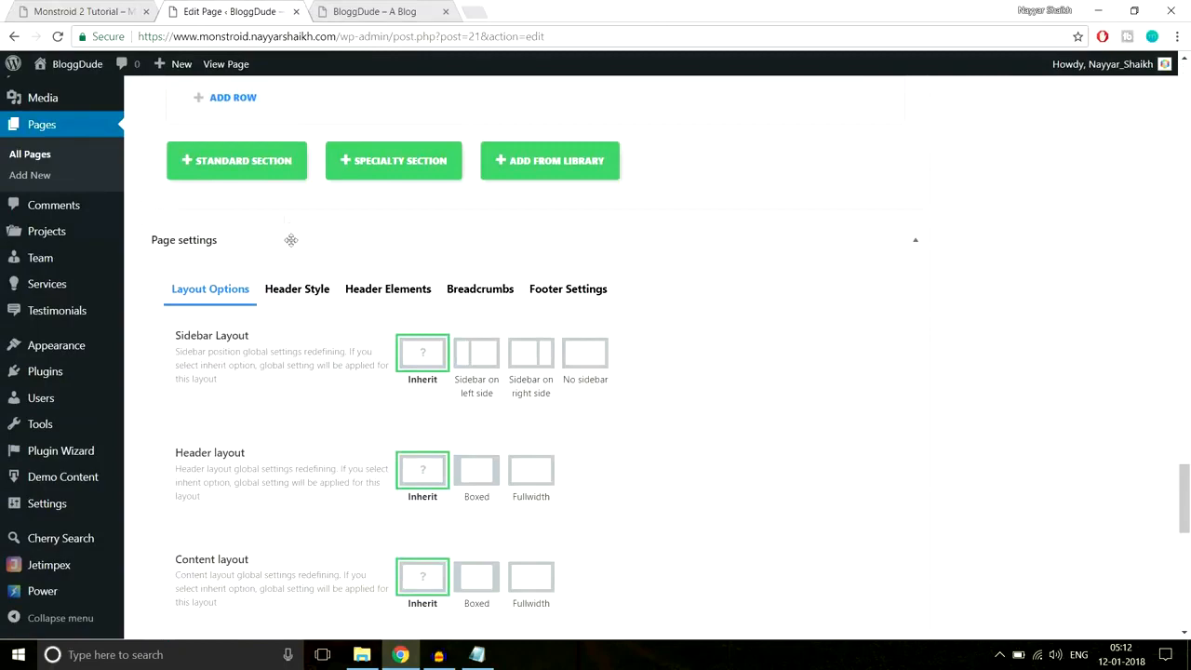
{"action": "left_click", "coordinate": [258, 166]}
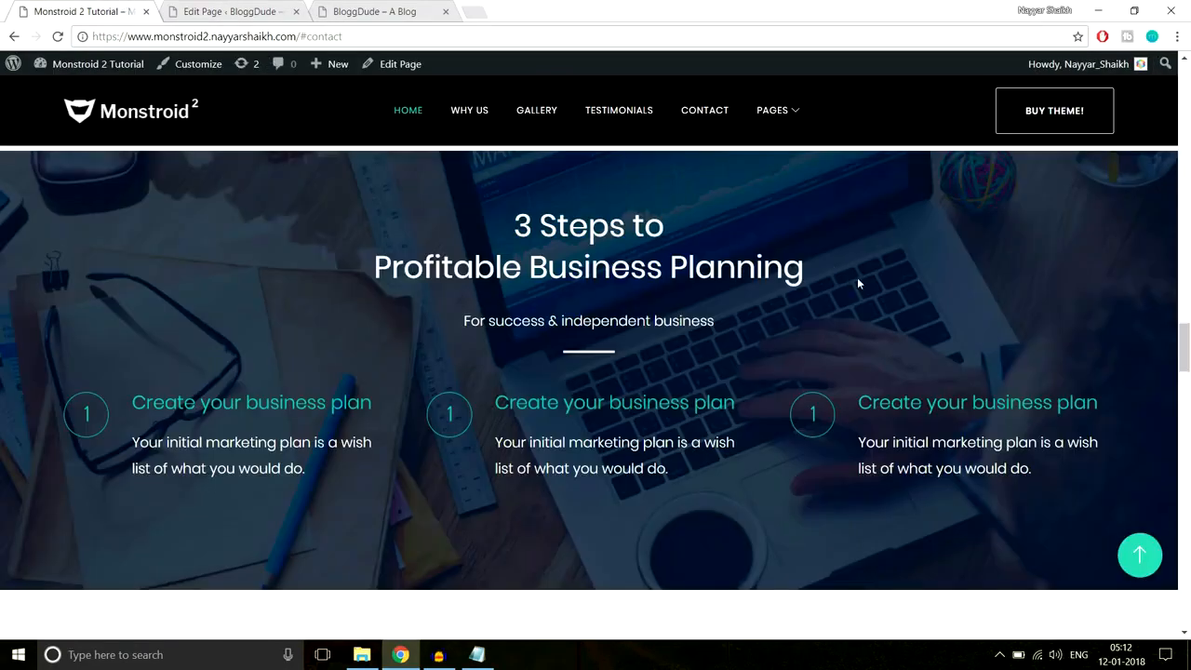
{"action": "scroll", "coordinate": [857, 278], "scroll_direction": "up", "scroll_amount": 1}
{"action": "scroll", "coordinate": [853, 280], "scroll_direction": "down", "scroll_amount": 1}
{"action": "left_click_drag", "start_coordinate": [507, 221], "coordinate": [796, 299]}
{"action": "key", "text": "ctrl+c"}
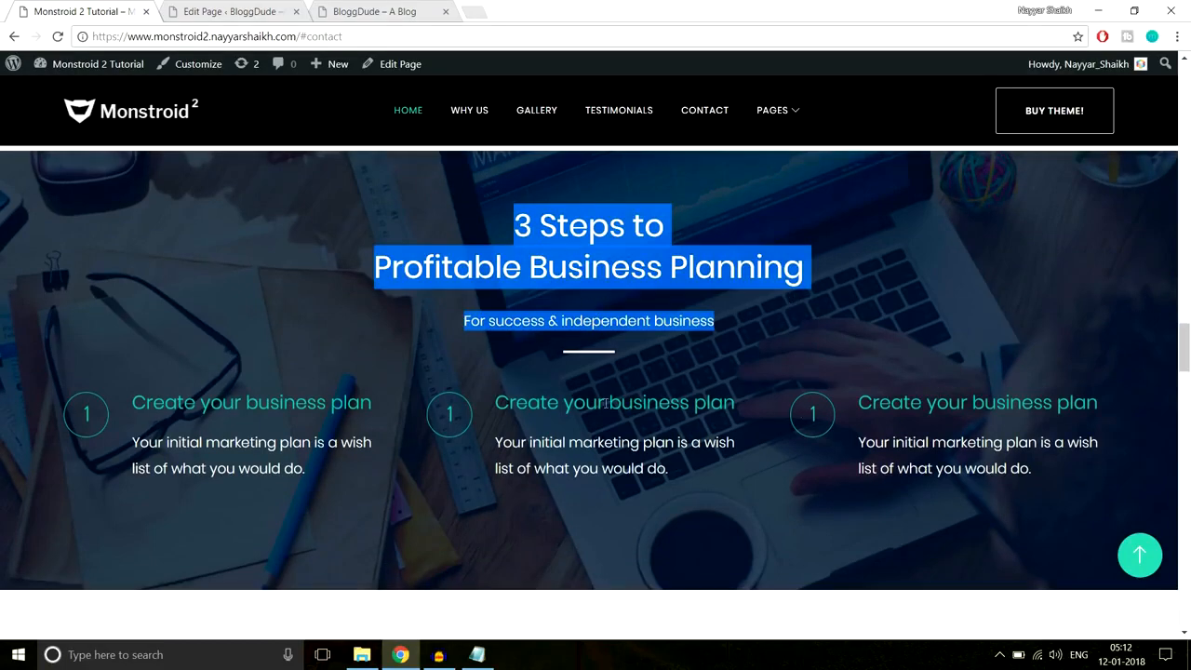
{"action": "left_click", "coordinate": [232, 11]}
- Give the section a single full-width column holding a centre-aligned Text module
{"action": "left_click", "coordinate": [364, 270]}
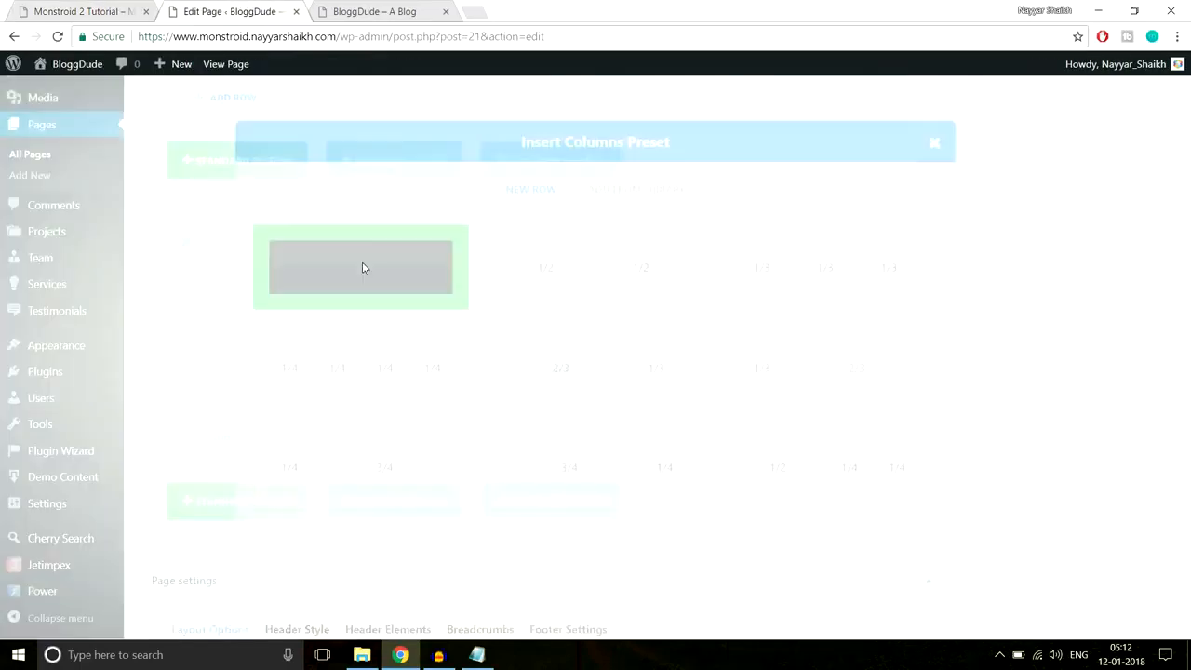
{"action": "left_click", "coordinate": [543, 296]}
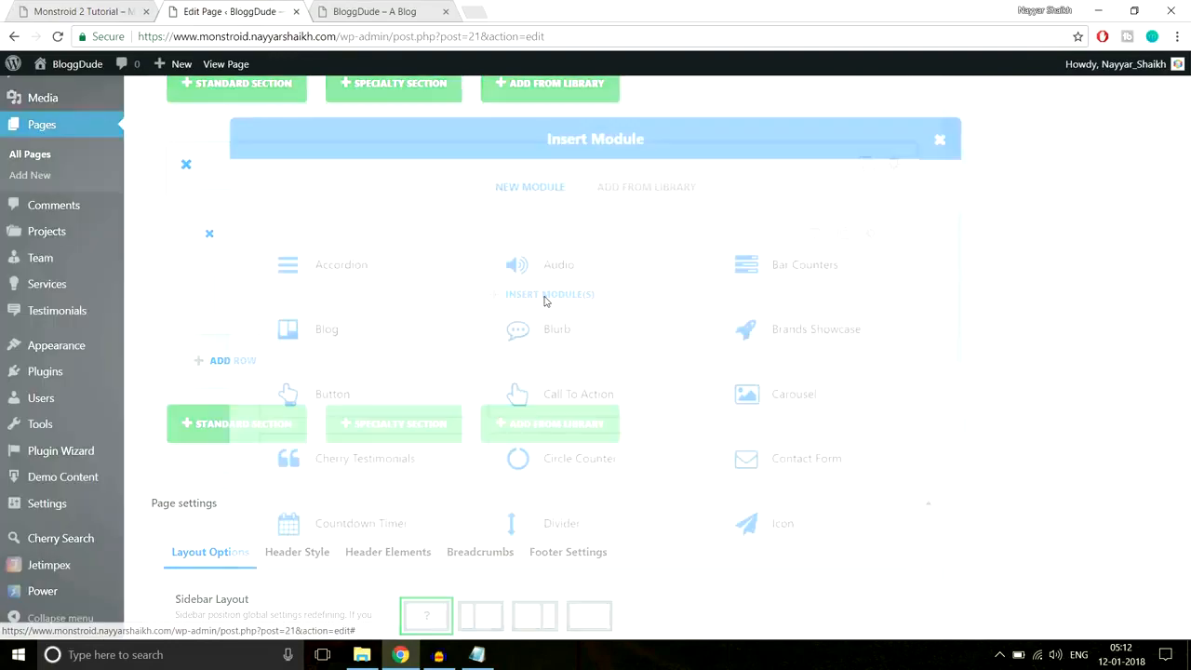
{"action": "scroll", "coordinate": [819, 470], "scroll_direction": "down", "scroll_amount": 8}
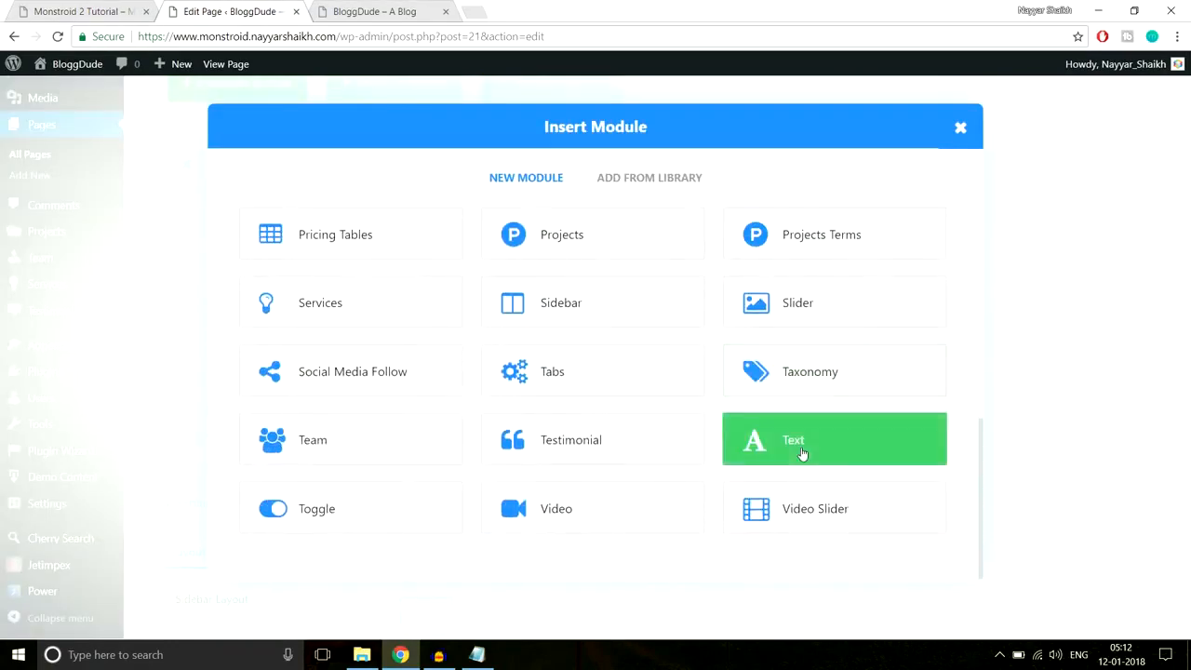
{"action": "left_click", "coordinate": [803, 450]}
{"action": "left_click", "coordinate": [375, 275]}
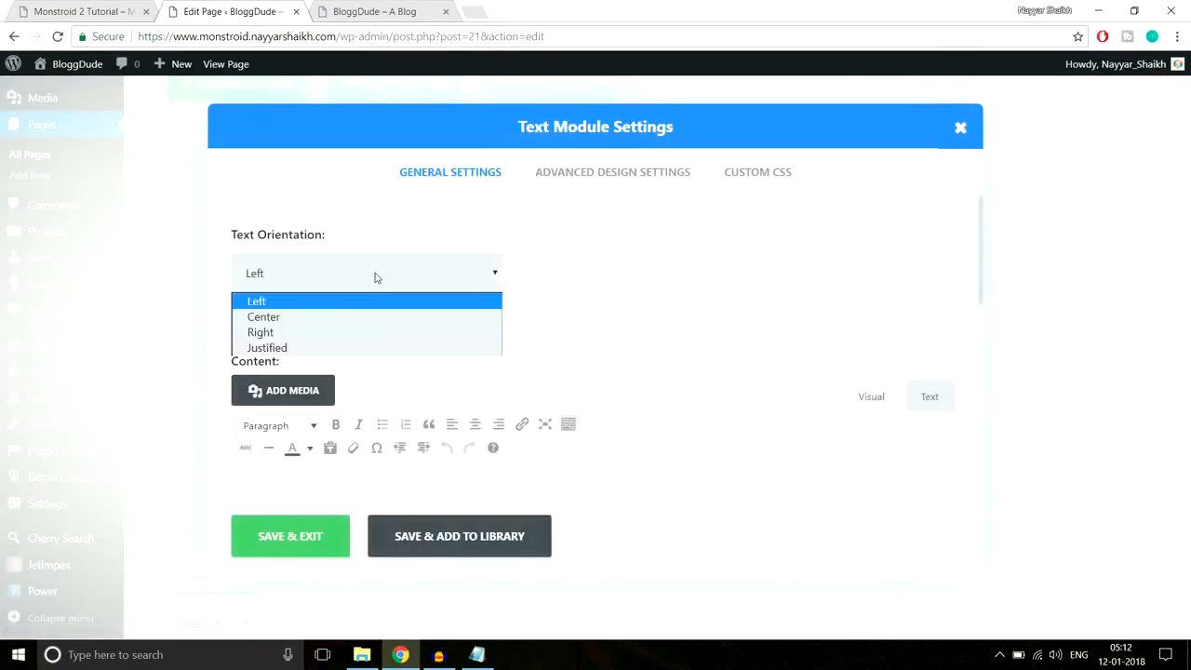
{"action": "left_click", "coordinate": [345, 317]}
- Paste '3 Steps to Profitable Business Planning' and 'For success & independent business' into the Text module
{"action": "scroll", "coordinate": [598, 292], "scroll_direction": "down", "scroll_amount": 2}
{"action": "left_click", "coordinate": [545, 388]}
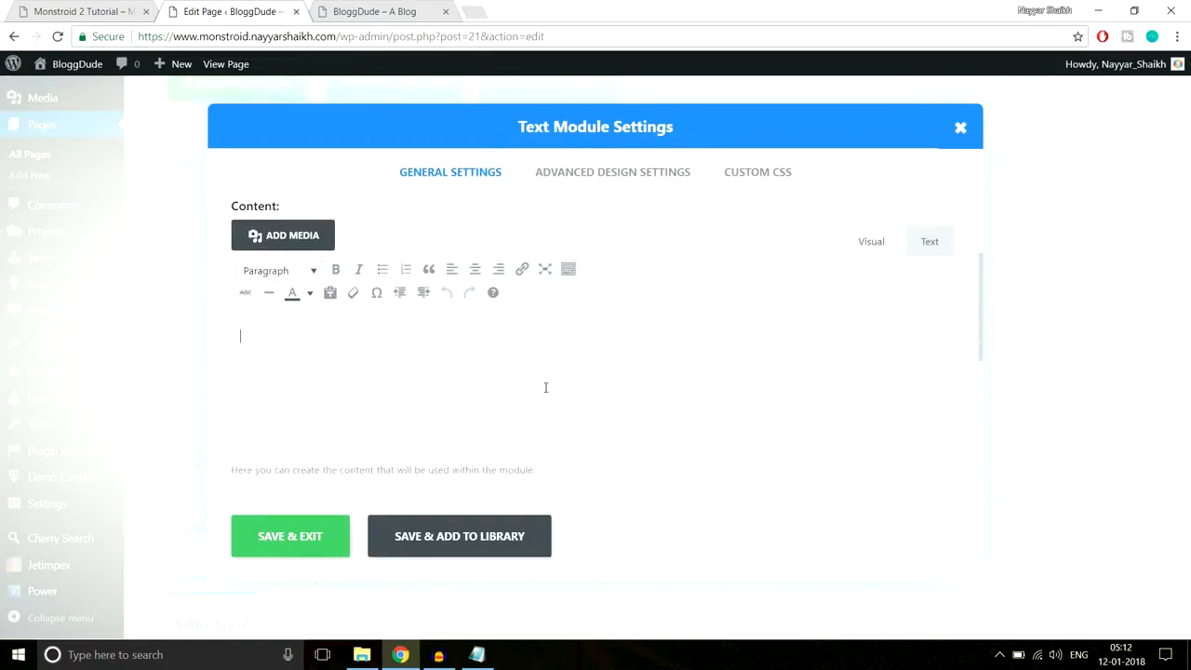
{"action": "key", "text": "ctrl+v"}
{"action": "left_click", "coordinate": [310, 356]}
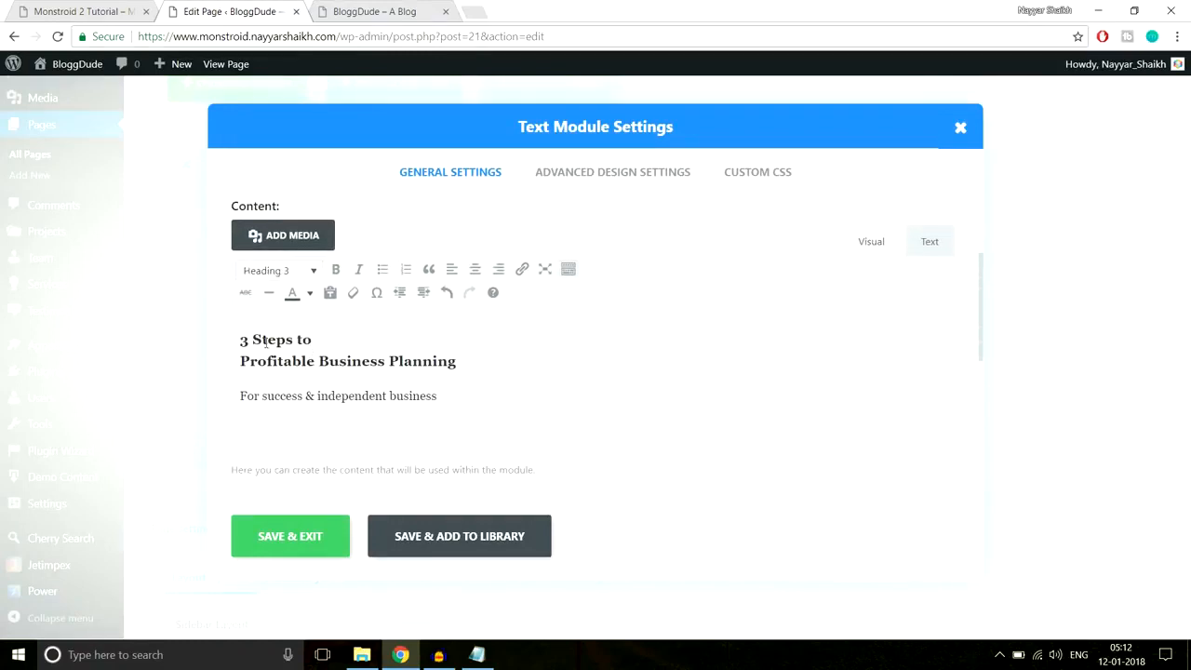
{"action": "left_click", "coordinate": [286, 395]}
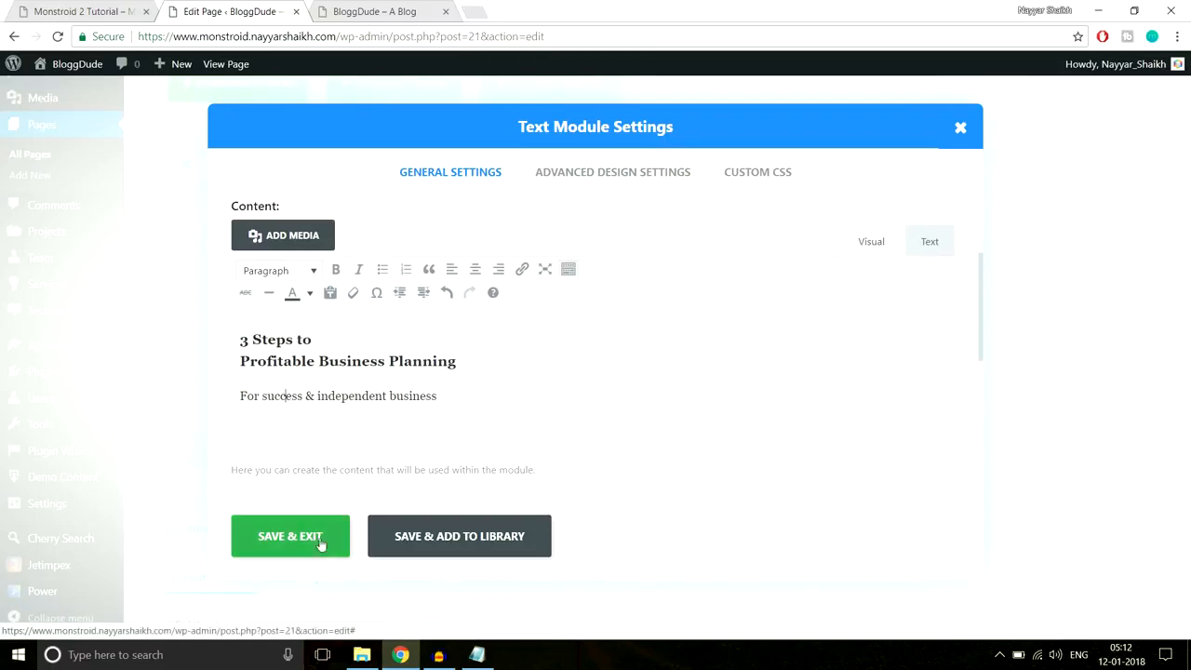
{"action": "left_click", "coordinate": [135, 13]}
{"action": "left_click", "coordinate": [440, 288]}
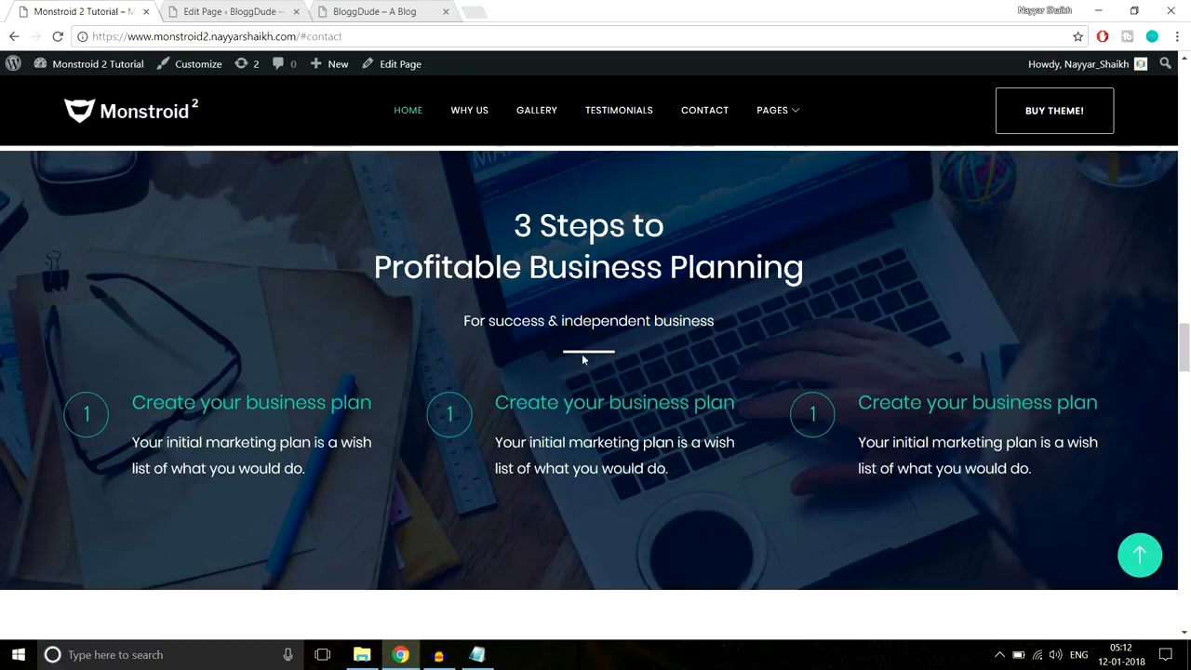
- Paste the centred divider-line CSS from Notepad into the Text module's After CSS and save
{"action": "left_click", "coordinate": [476, 654]}
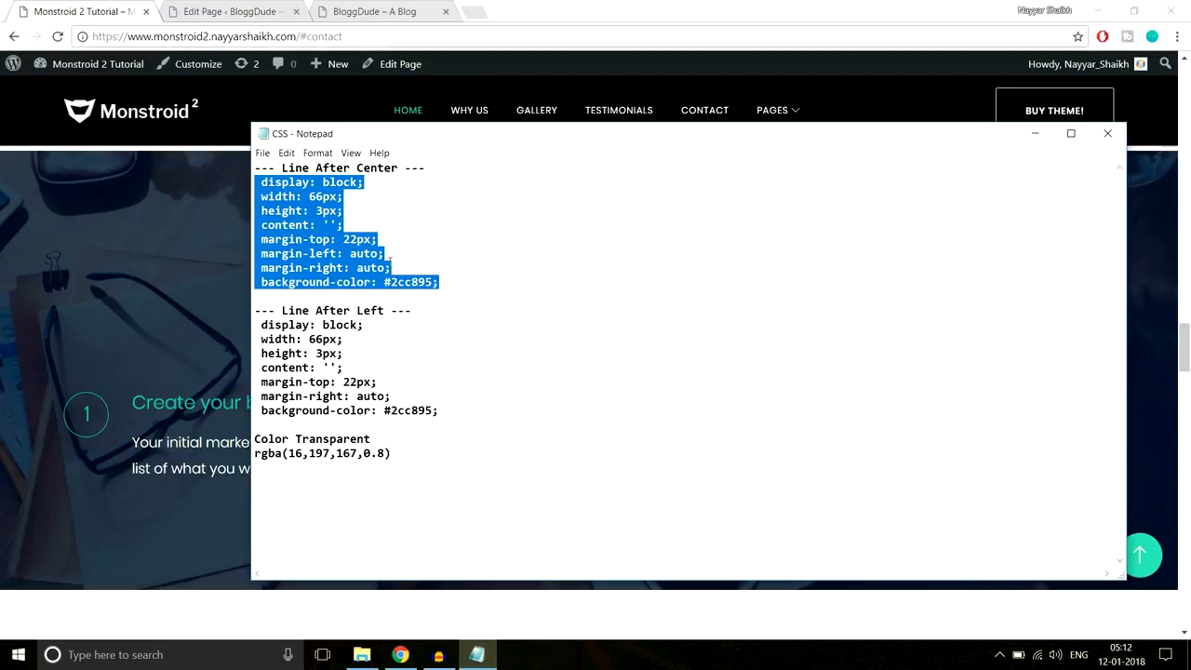
{"action": "left_click", "coordinate": [247, 13]}
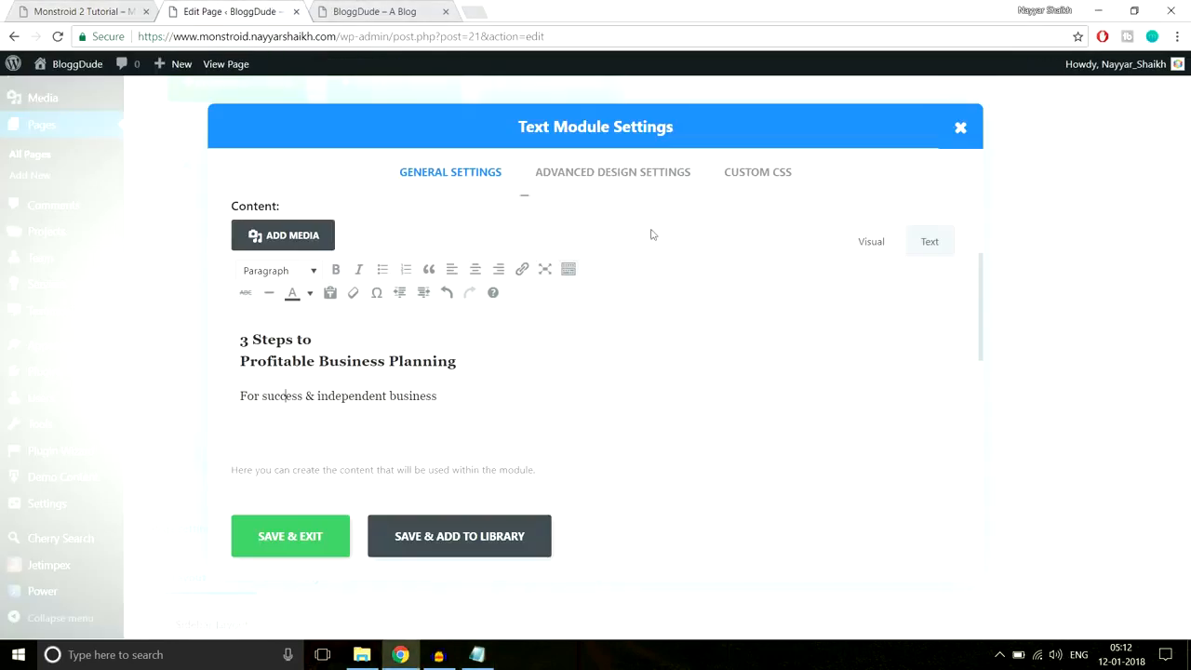
{"action": "left_click", "coordinate": [778, 175]}
{"action": "scroll", "coordinate": [833, 348], "scroll_direction": "down", "scroll_amount": 5}
{"action": "scroll", "coordinate": [833, 348], "scroll_direction": "down", "scroll_amount": 4}
{"action": "left_click", "coordinate": [374, 377]}
{"action": "key", "text": "ctrl+v"}
{"action": "left_click", "coordinate": [328, 534]}
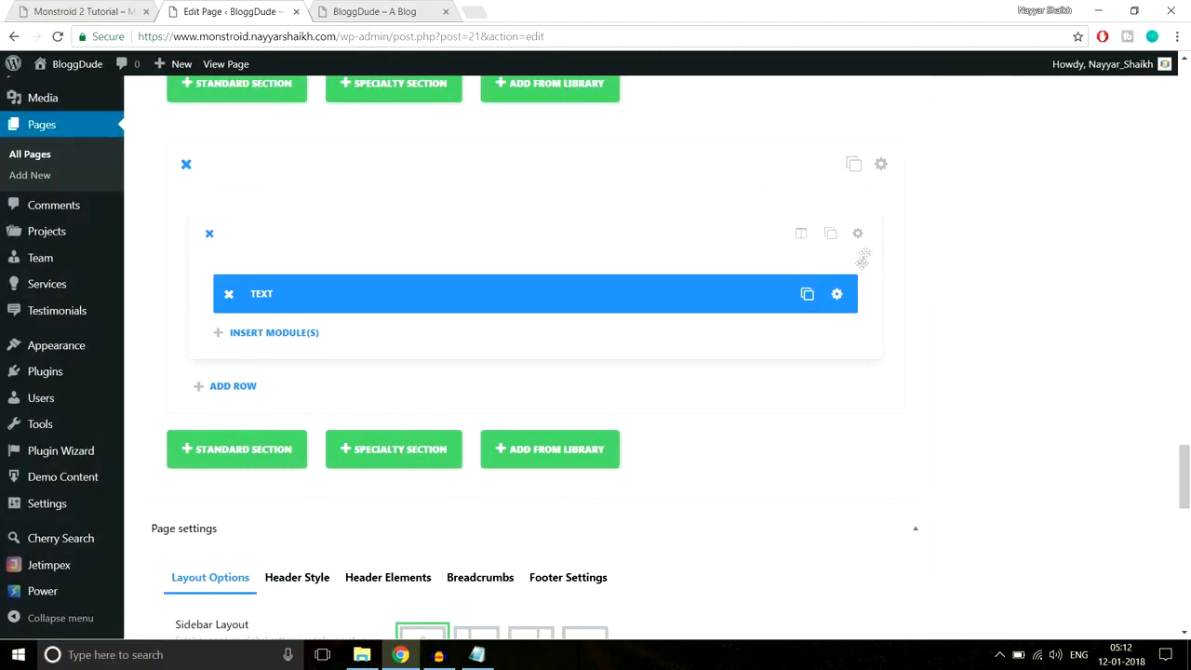
- Replace the After CSS background colour 2cc895 with ff and save the Text module
{"action": "left_click", "coordinate": [837, 294]}
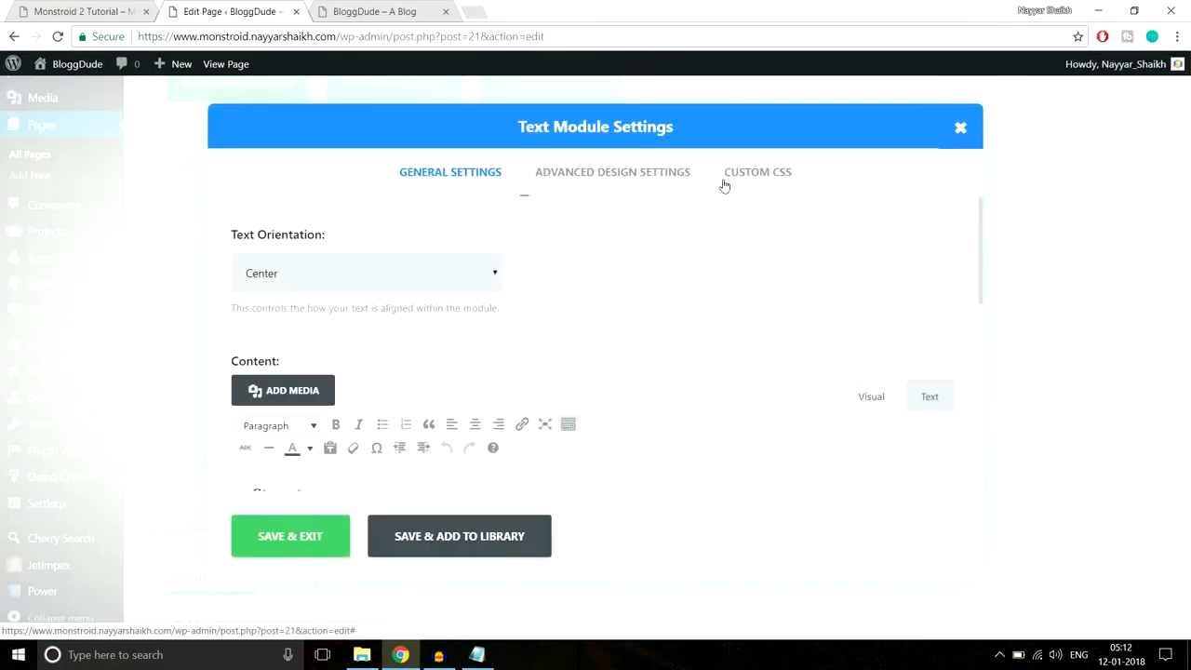
{"action": "left_click", "coordinate": [754, 179]}
{"action": "scroll", "coordinate": [773, 303], "scroll_direction": "down", "scroll_amount": 10}
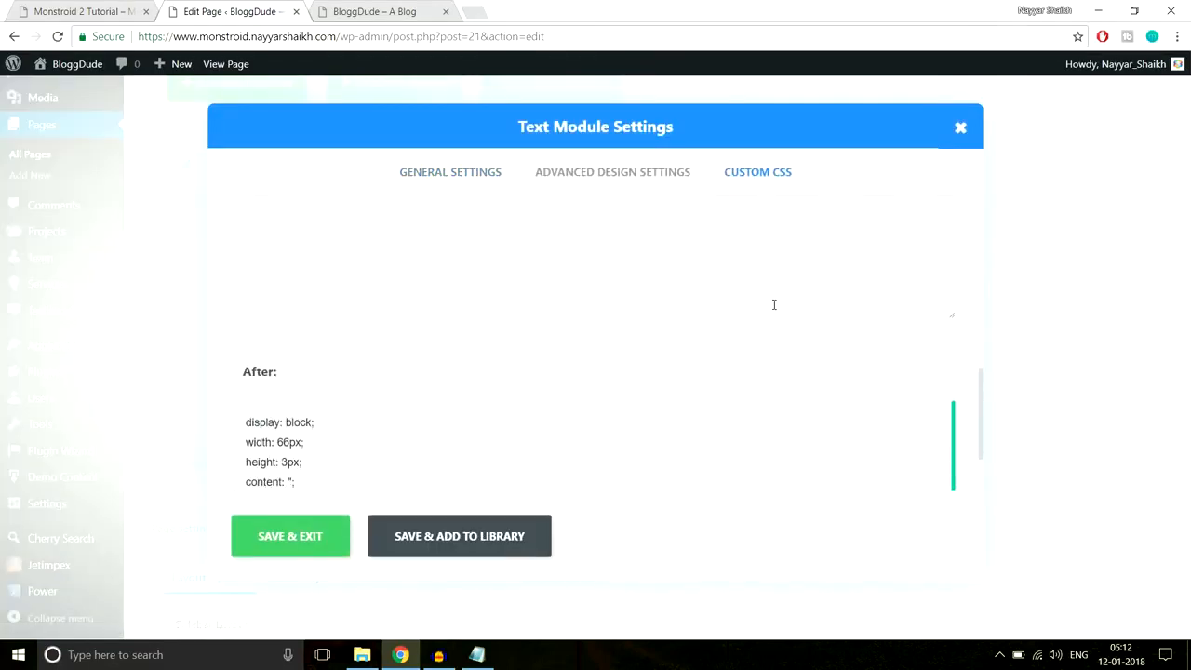
{"action": "scroll", "coordinate": [375, 414], "scroll_direction": "down", "scroll_amount": 1}
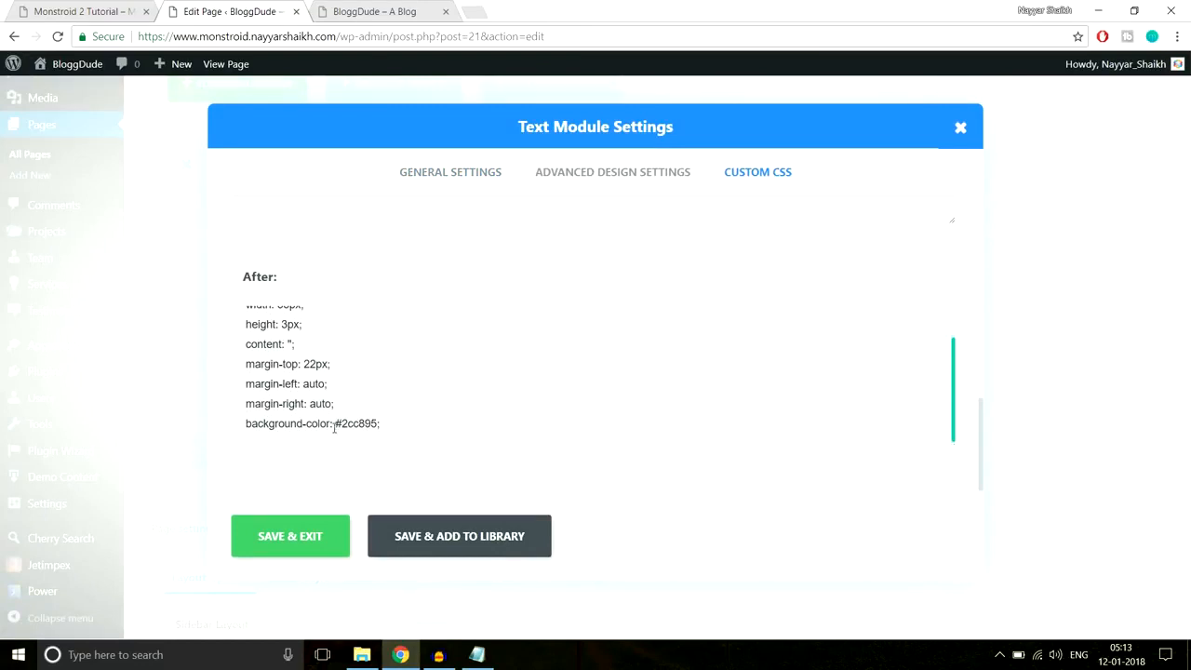
{"action": "left_click_drag", "start_coordinate": [341, 423], "coordinate": [380, 423]}
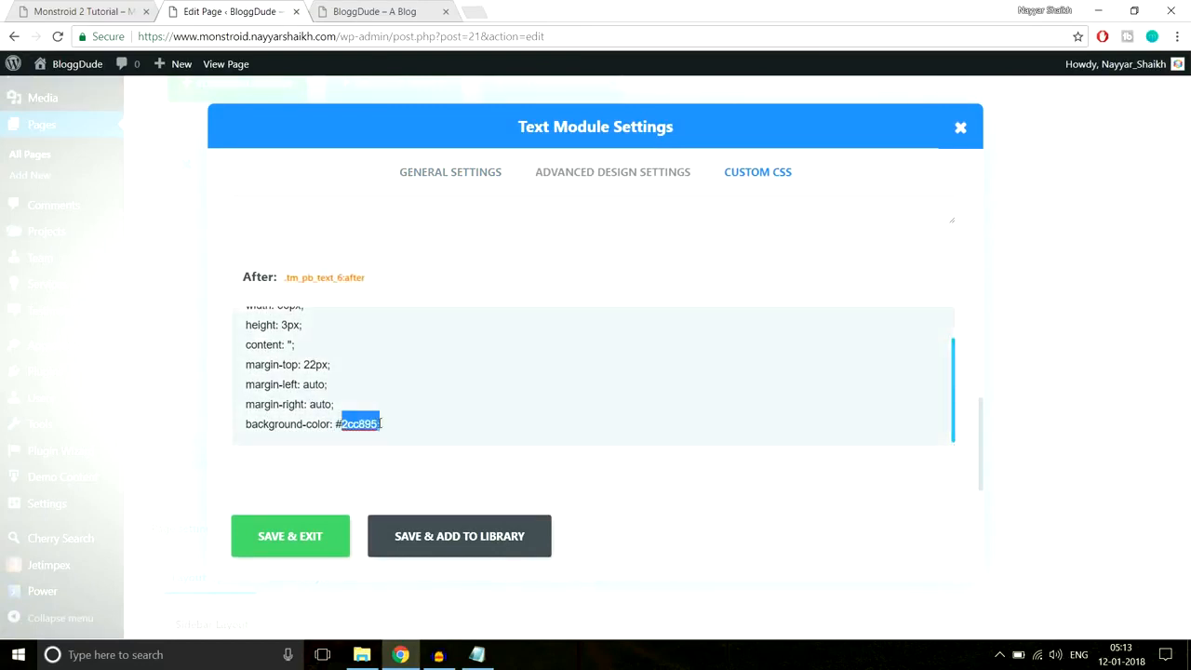
{"action": "type", "text": "ffff"}
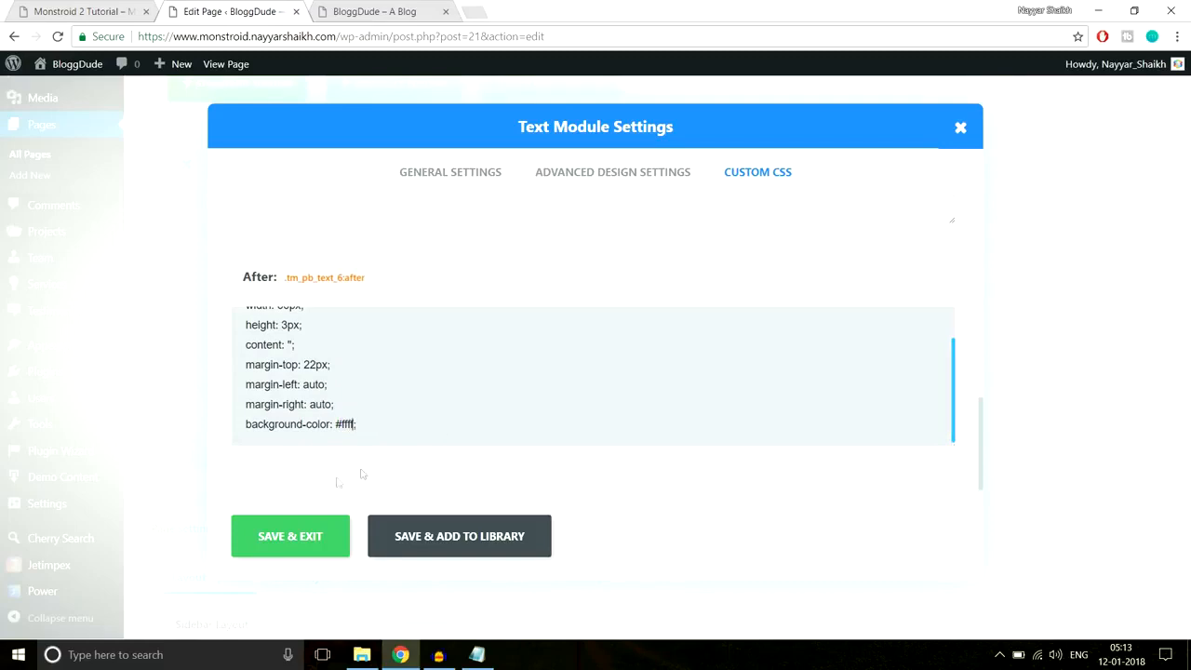
{"action": "left_click", "coordinate": [290, 536]}
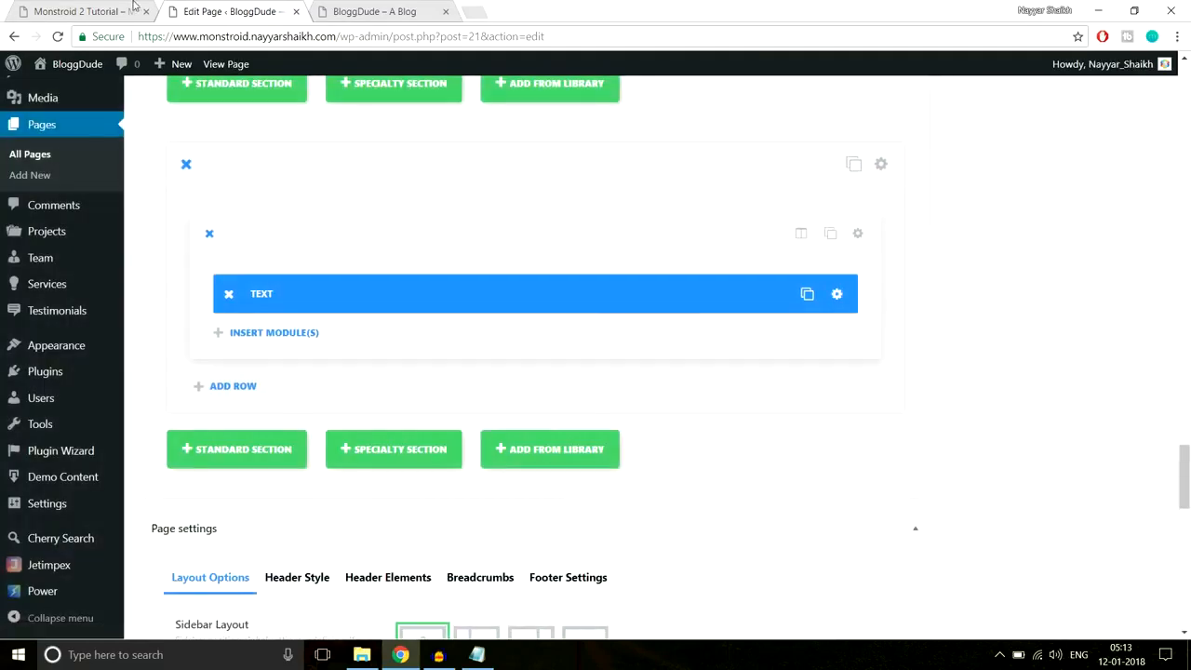
{"action": "left_click", "coordinate": [88, 11]}
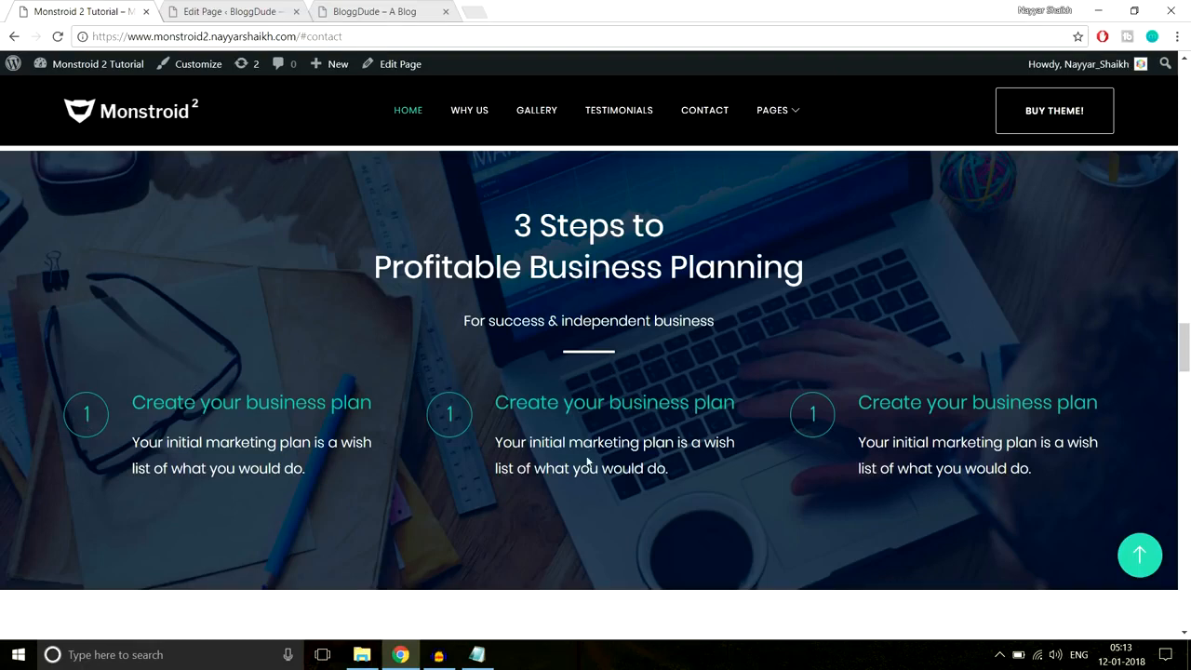
- Insert a Divider below the Text module with a 40px custom top margin and compare with the live site
{"action": "left_click", "coordinate": [233, 12]}
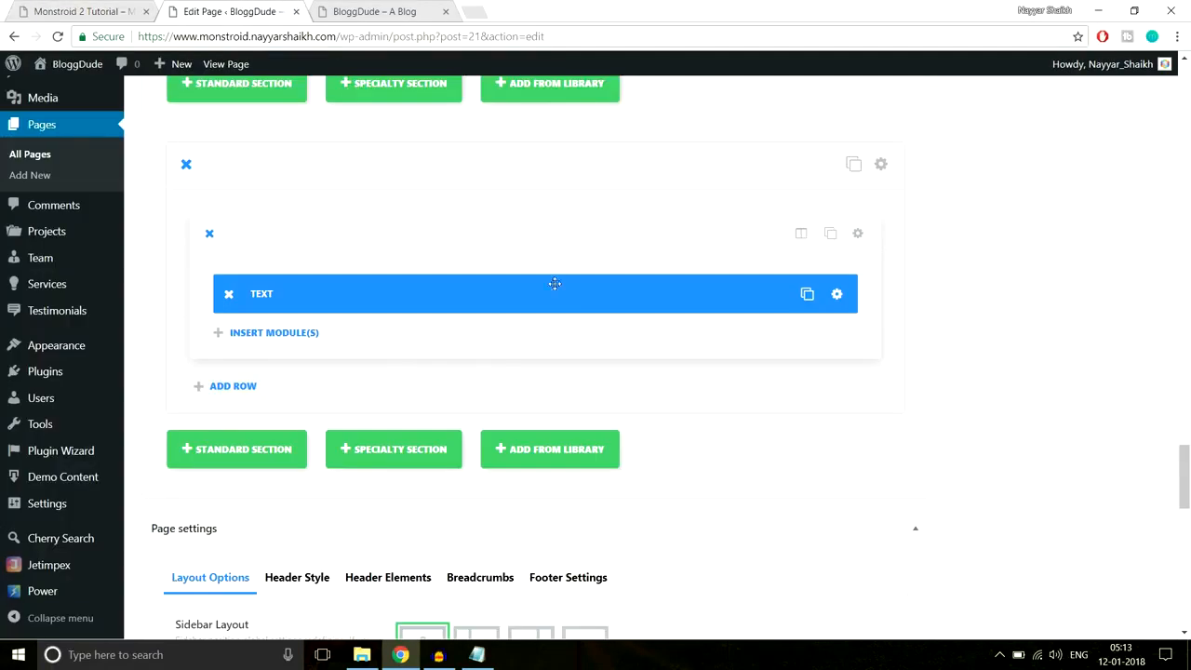
{"action": "left_click", "coordinate": [313, 335]}
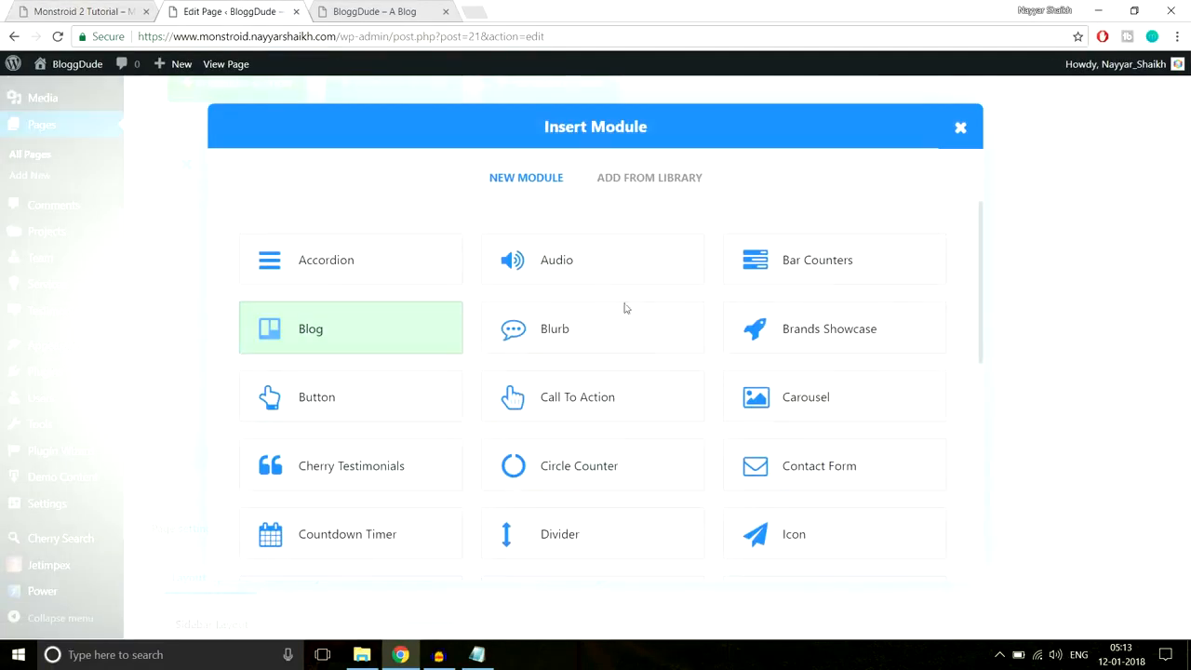
{"action": "left_click", "coordinate": [564, 537]}
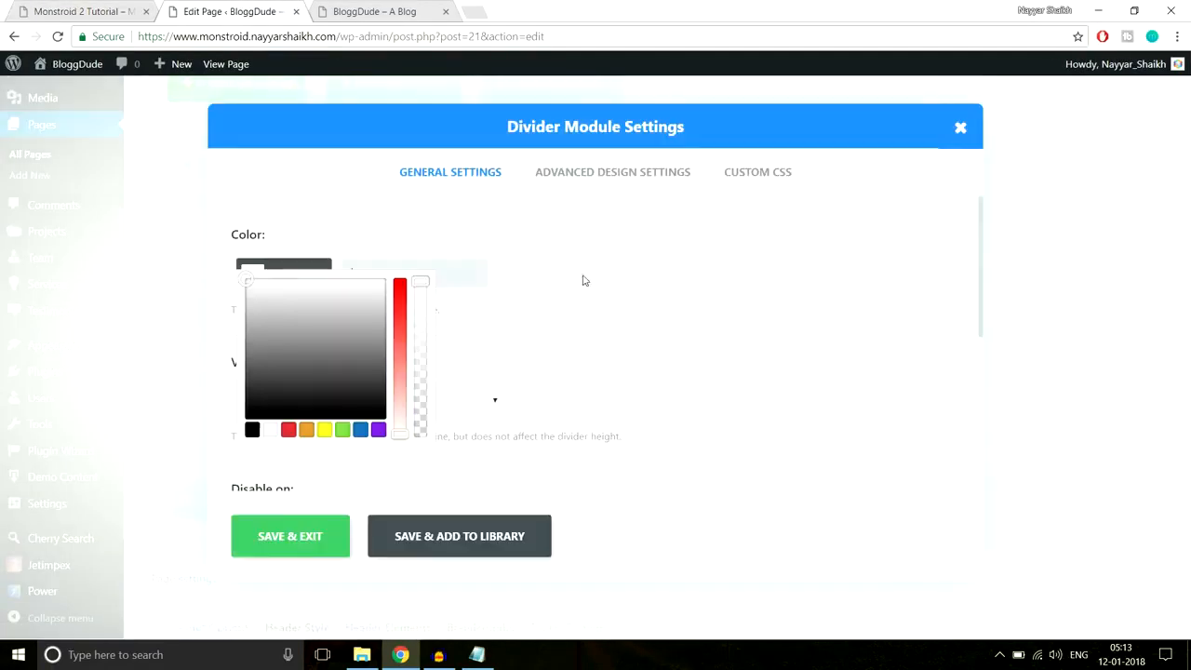
{"action": "left_click", "coordinate": [615, 169]}
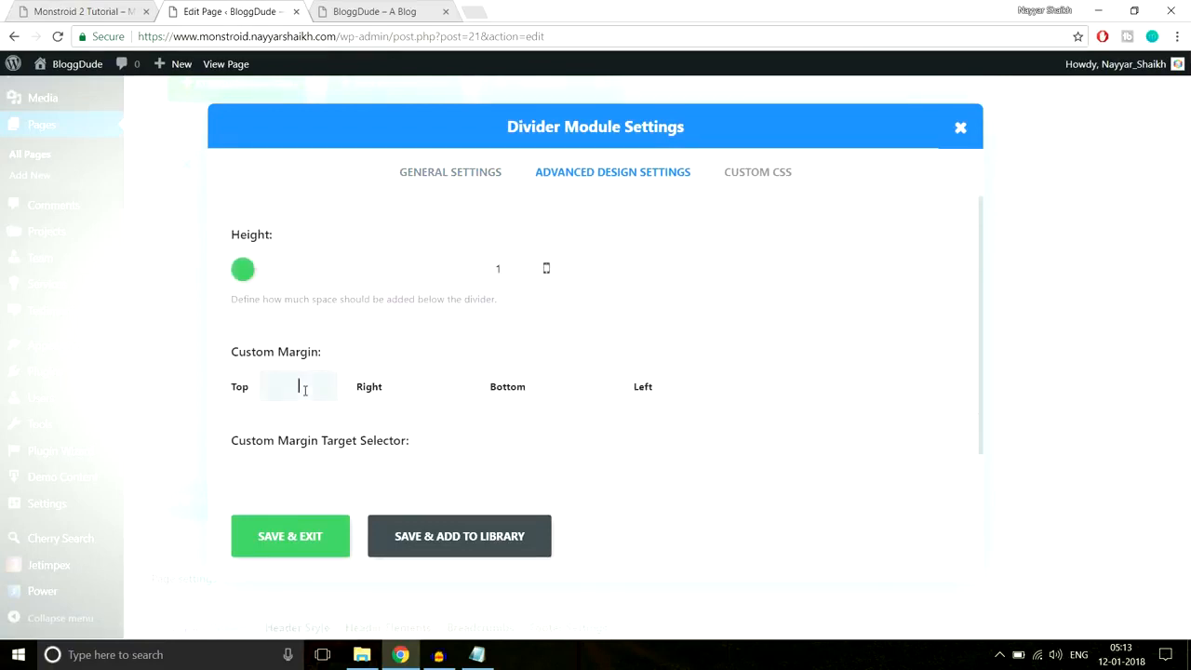
{"action": "left_click", "coordinate": [303, 389]}
{"action": "type", "text": "40px"}
{"action": "left_click", "coordinate": [279, 536]}
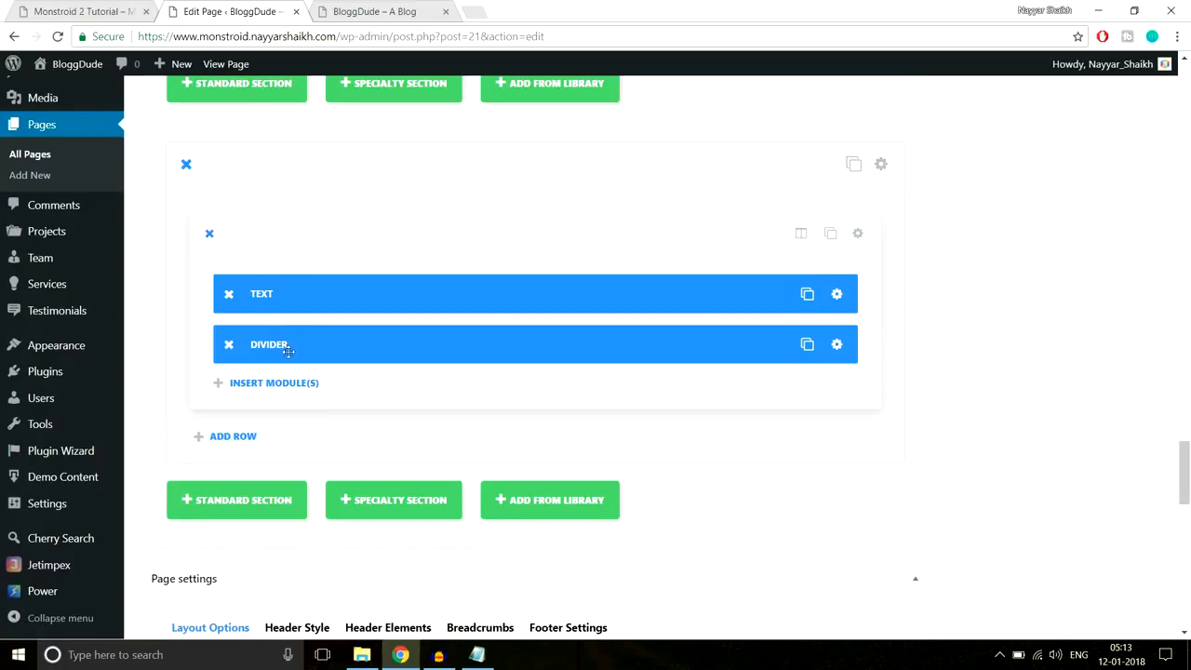
{"action": "left_click", "coordinate": [89, 11]}
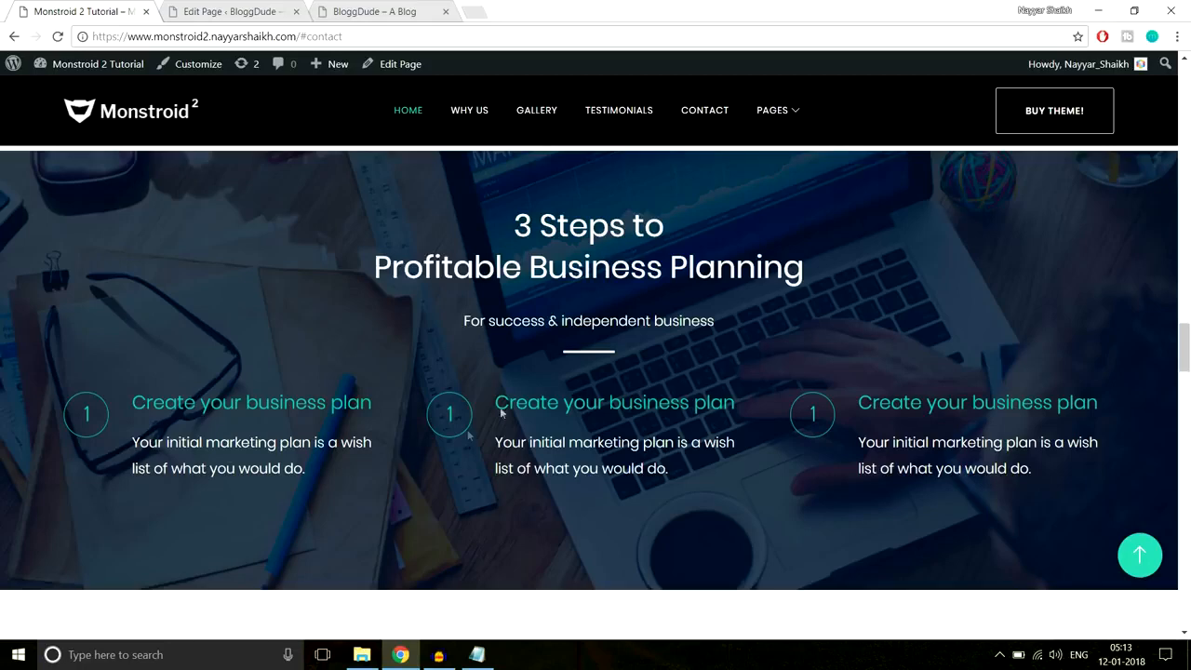
- Add a row of three equal 1/3 columns and insert a Blurb module into the first
{"action": "left_click", "coordinate": [284, 9]}
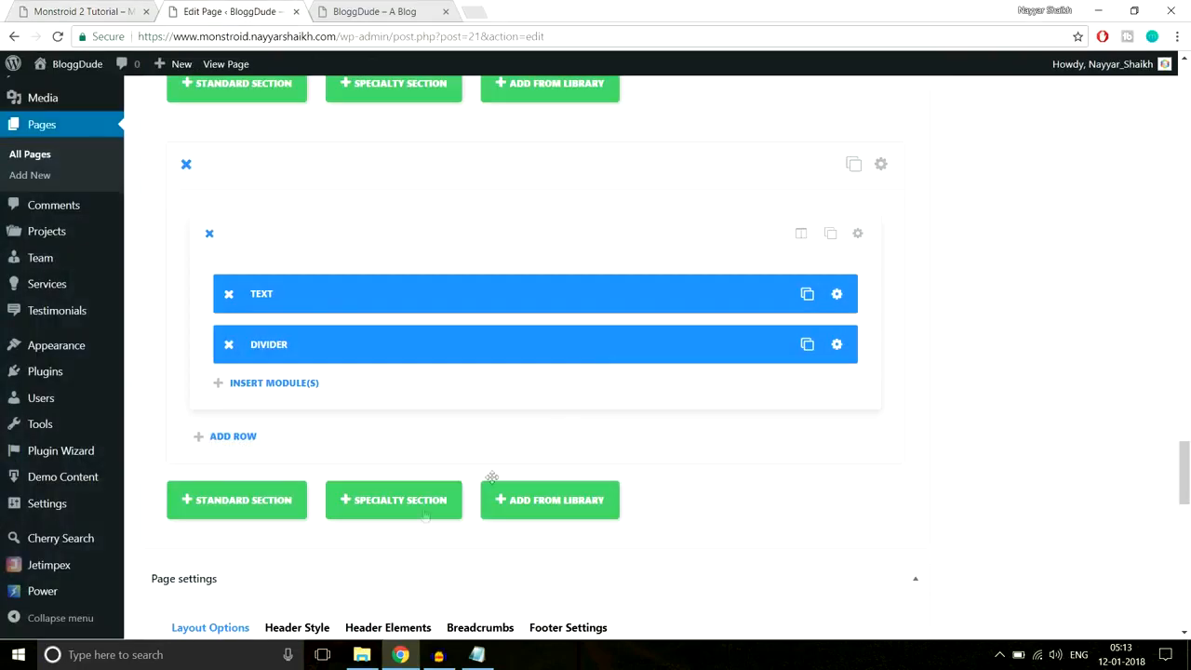
{"action": "left_click", "coordinate": [271, 383]}
{"action": "scroll", "coordinate": [232, 359], "scroll_direction": "down", "scroll_amount": 2}
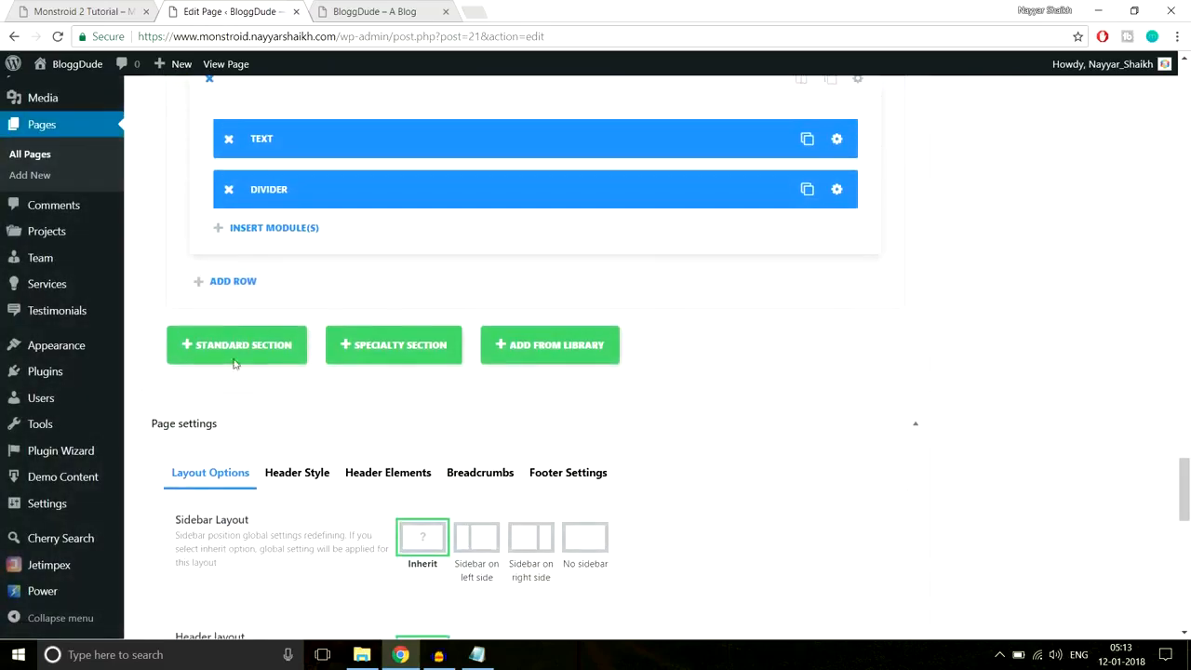
{"action": "left_click", "coordinate": [224, 282]}
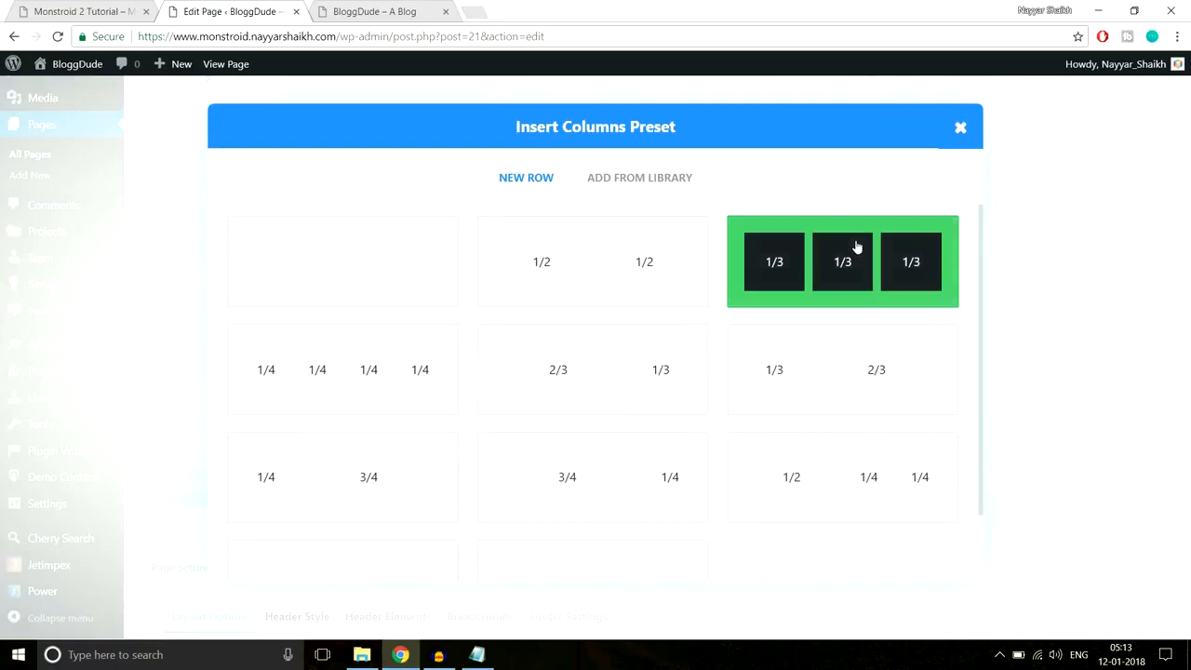
{"action": "left_click", "coordinate": [855, 244]}
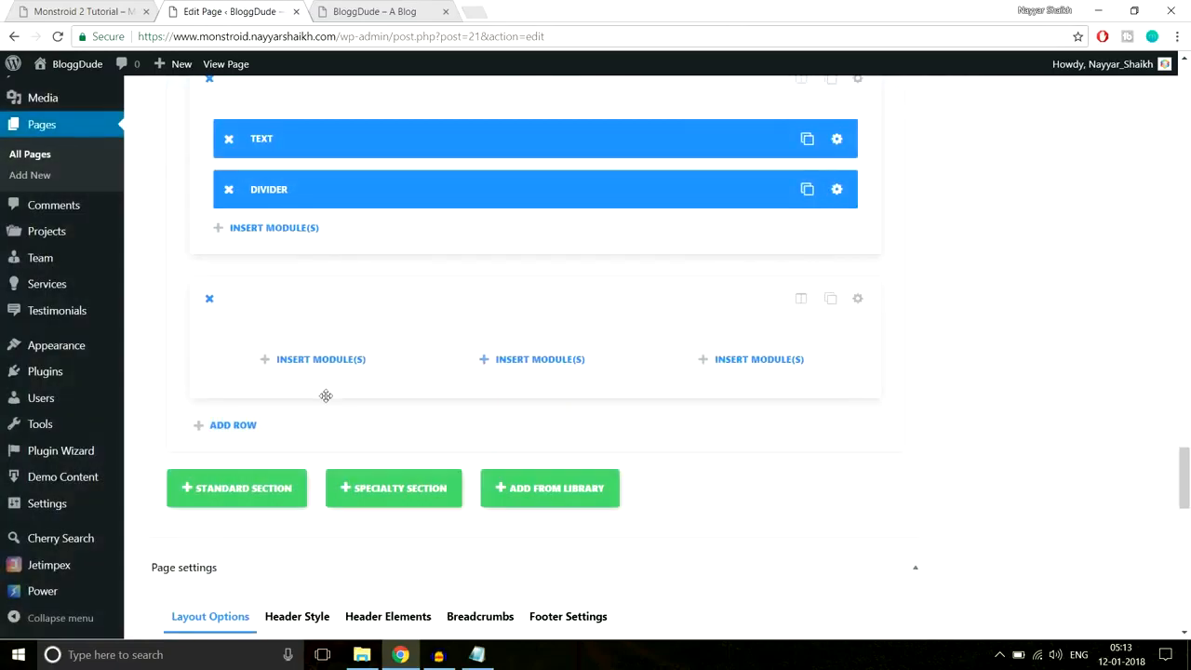
{"action": "left_click", "coordinate": [330, 362]}
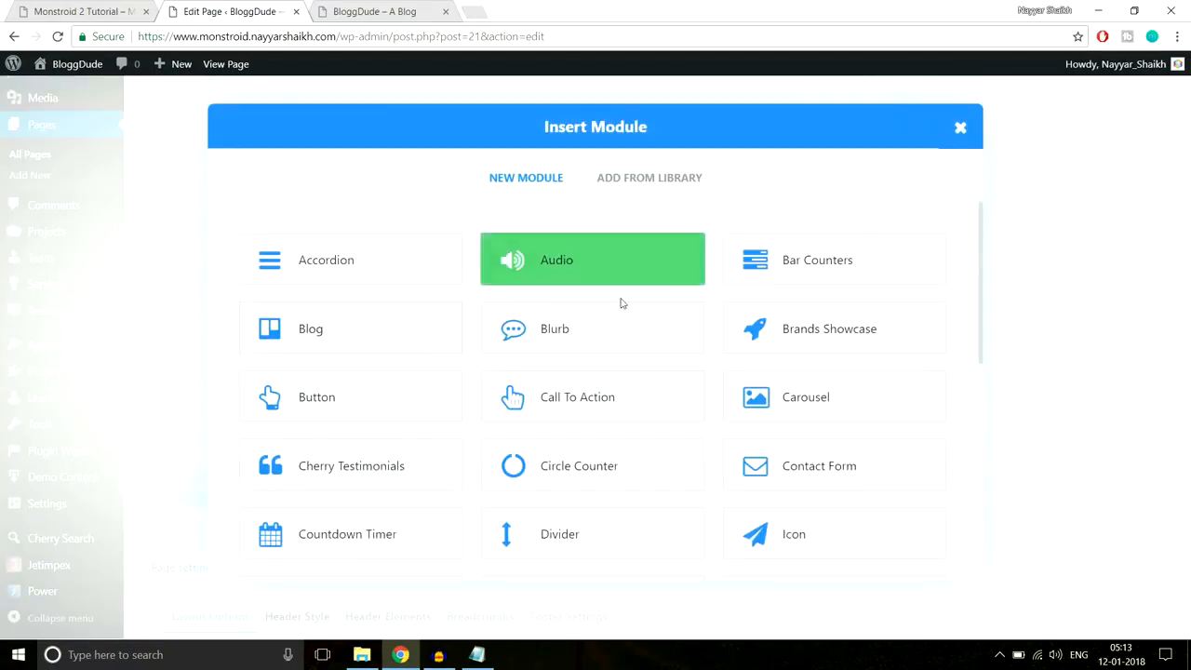
{"action": "left_click", "coordinate": [535, 341]}
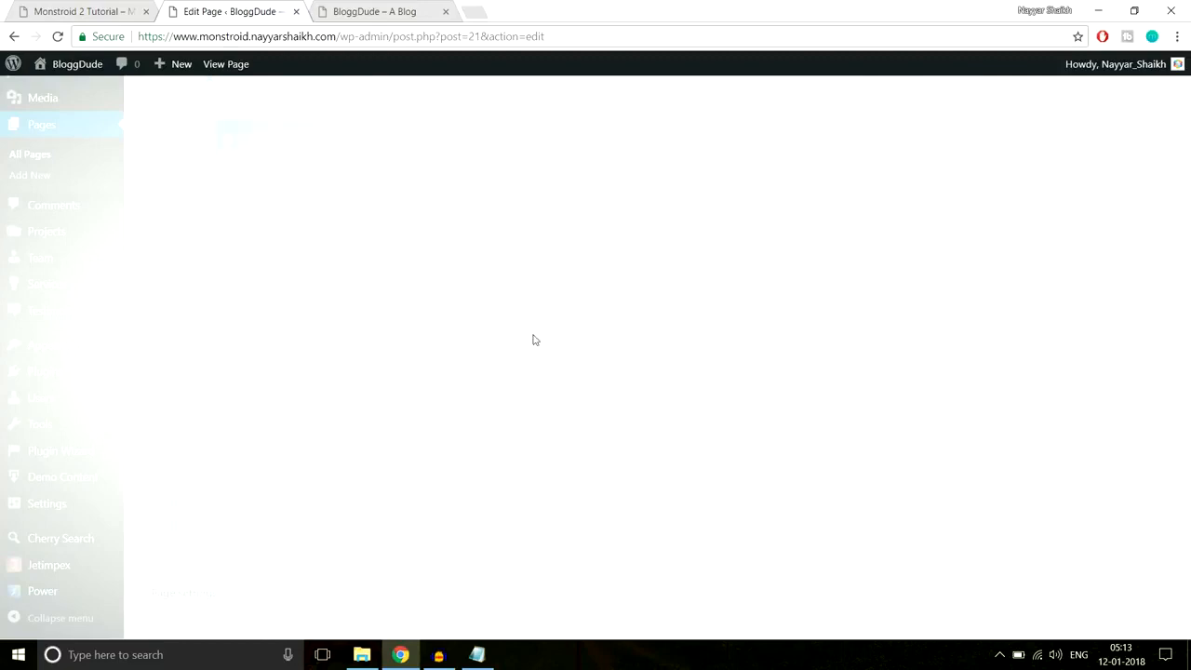
- Copy 'Create your business plan' from the live site and paste it as the Blurb title
{"action": "left_click", "coordinate": [121, 20]}
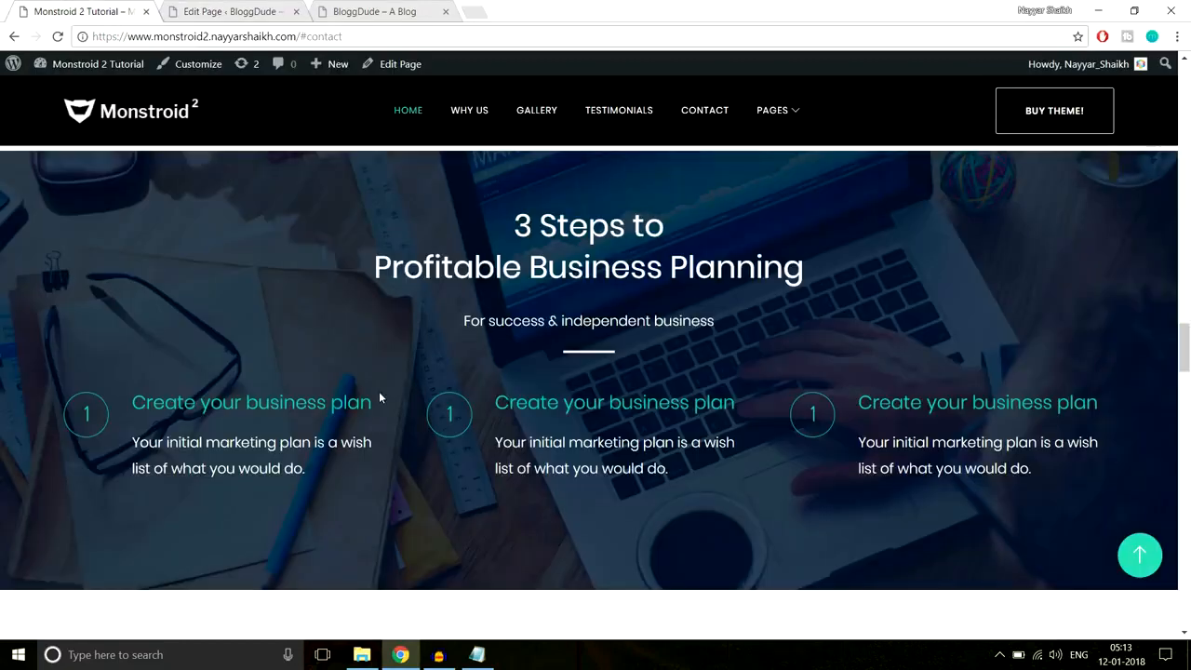
{"action": "left_click_drag", "start_coordinate": [325, 402], "coordinate": [131, 402]}
{"action": "key", "text": "ctrl+c"}
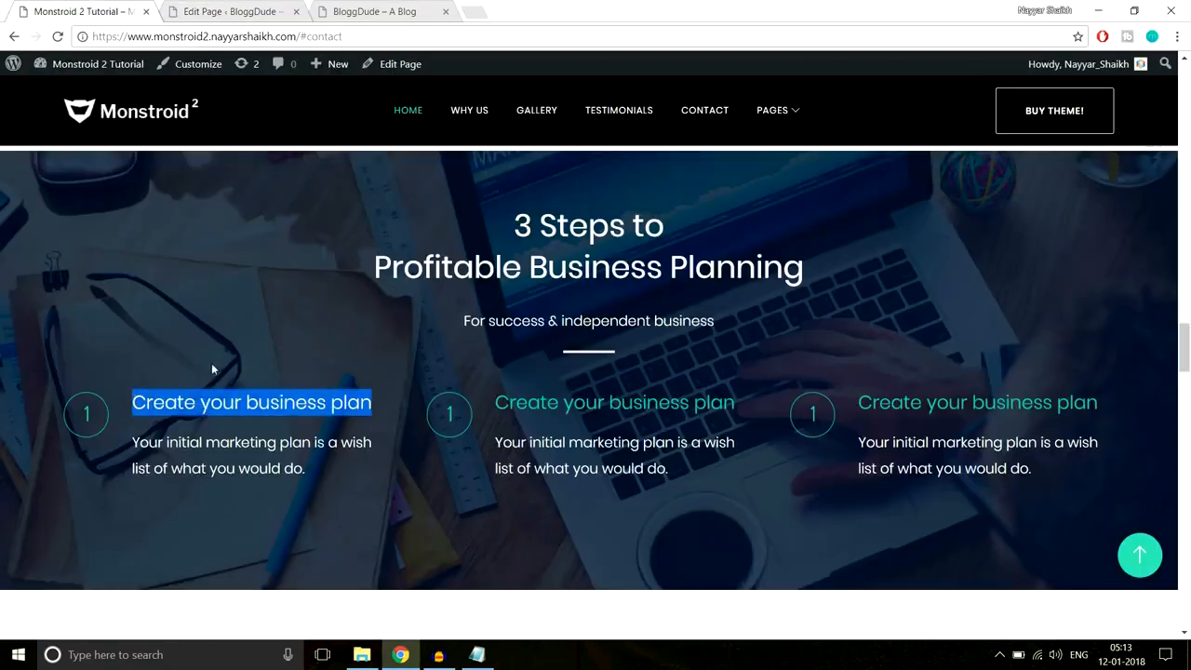
{"action": "left_click", "coordinate": [381, 365]}
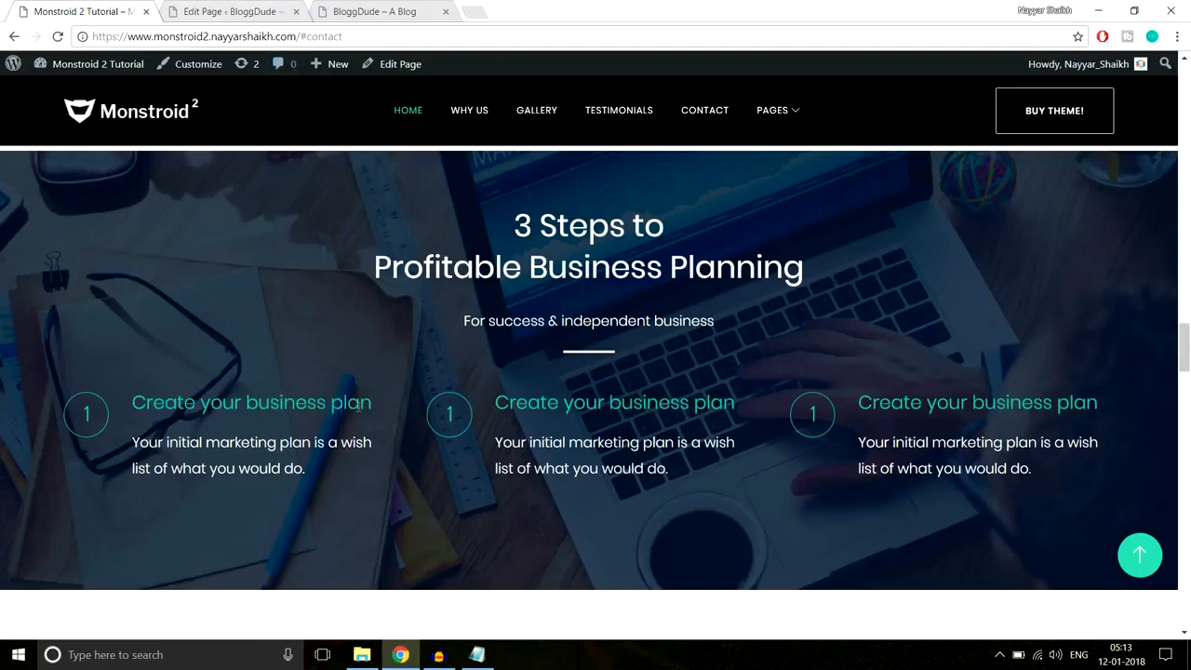
{"action": "left_click", "coordinate": [212, 9]}
{"action": "key", "text": "ctrl+v"}
- Turn on the Blurb's icon and check the live homepage's numbered step icons
{"action": "scroll", "coordinate": [714, 312], "scroll_direction": "down", "scroll_amount": 2}
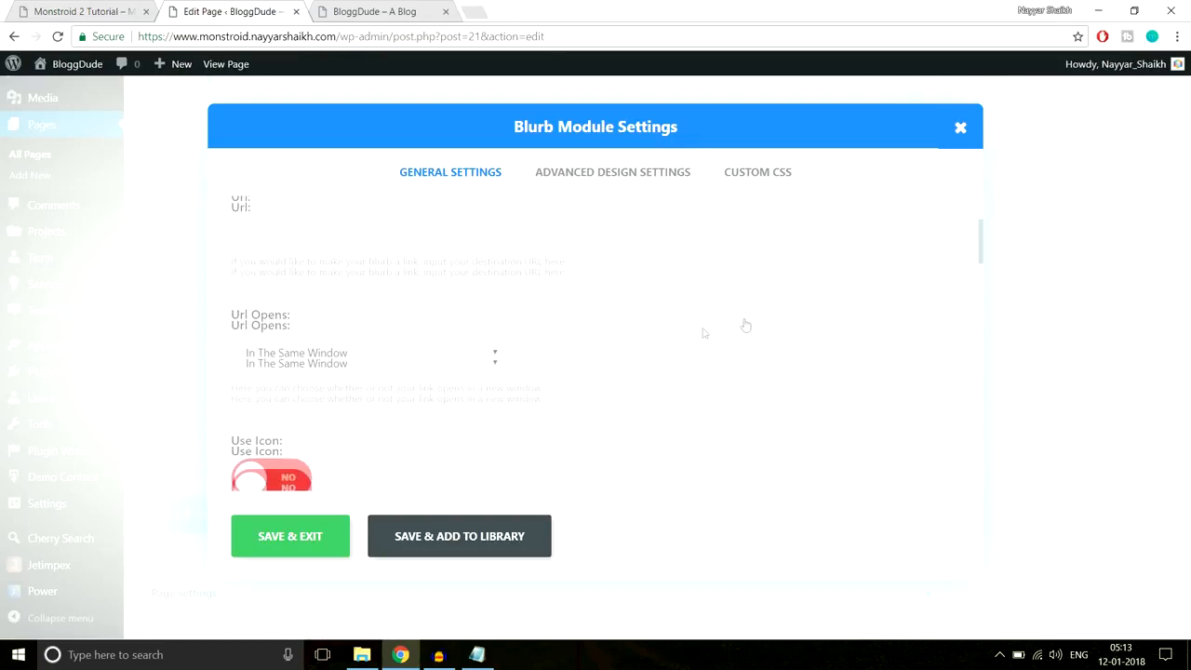
{"action": "scroll", "coordinate": [452, 262], "scroll_direction": "down", "scroll_amount": 2}
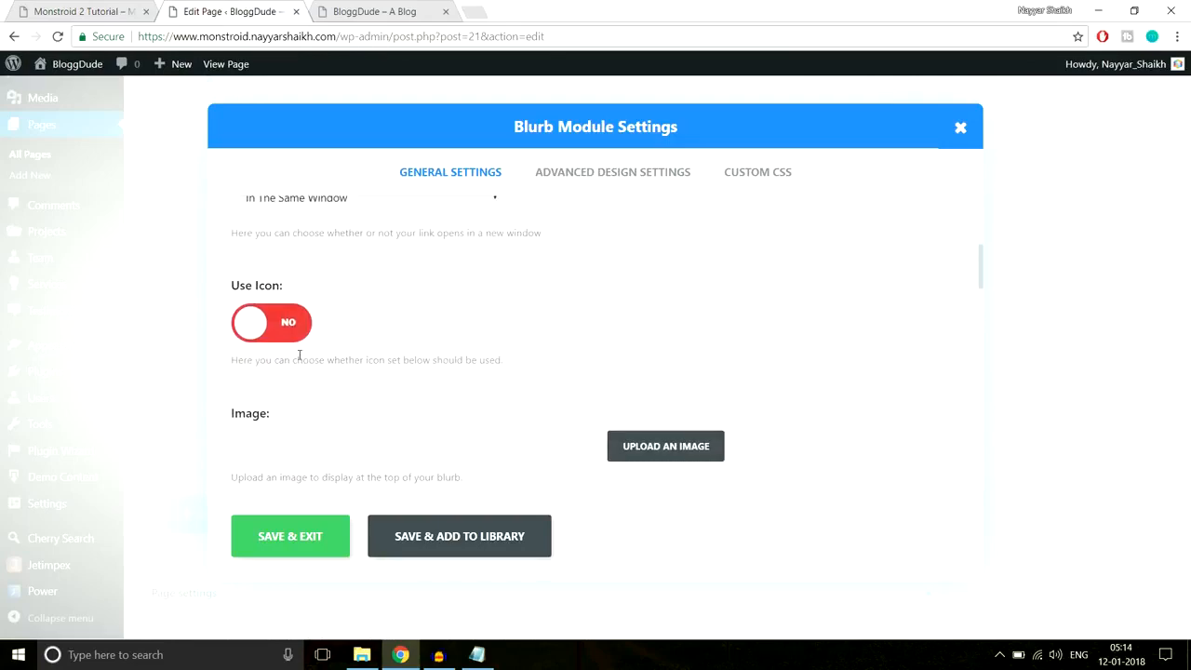
{"action": "left_click", "coordinate": [282, 335]}
{"action": "scroll", "coordinate": [837, 358], "scroll_direction": "down", "scroll_amount": 2}
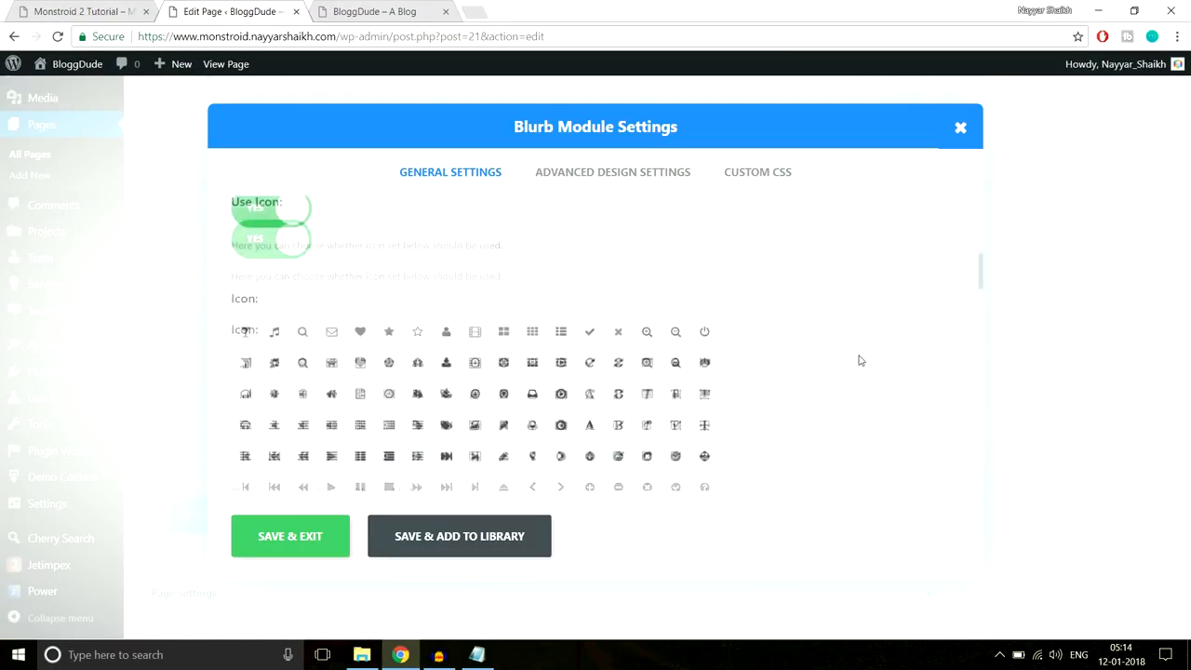
{"action": "left_click", "coordinate": [93, 11]}
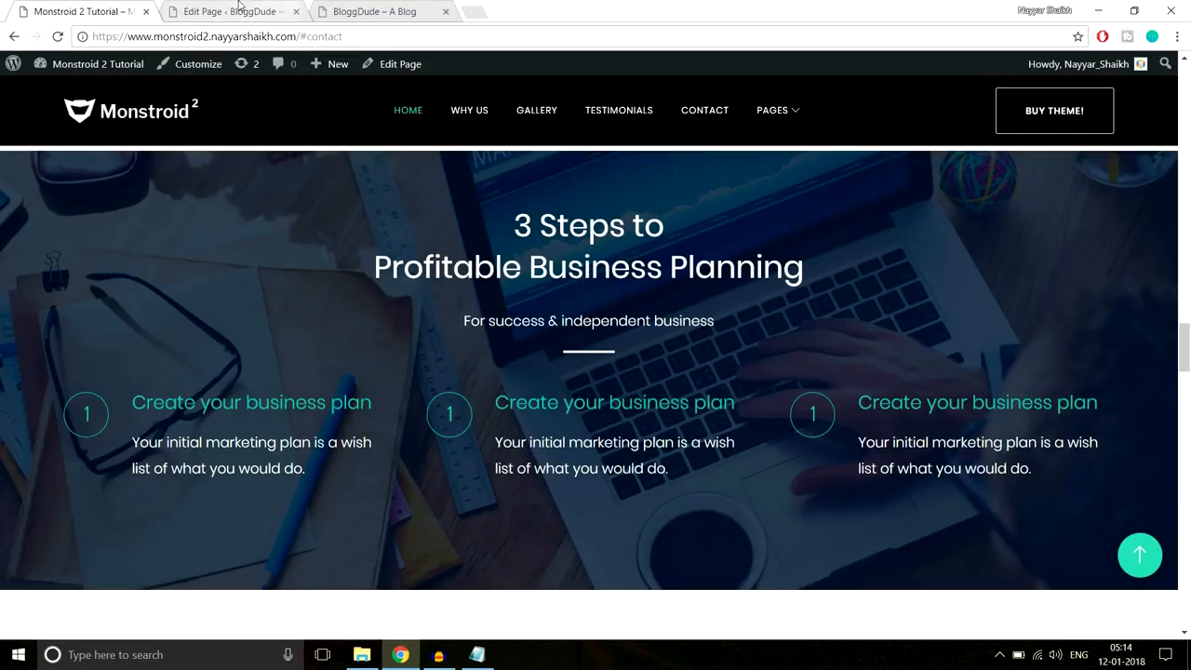
{"action": "left_click", "coordinate": [242, 12]}
- Scroll the icon grid to the character glyphs and choose the '1' glyph
{"action": "scroll", "coordinate": [644, 366], "scroll_direction": "down", "scroll_amount": 5}
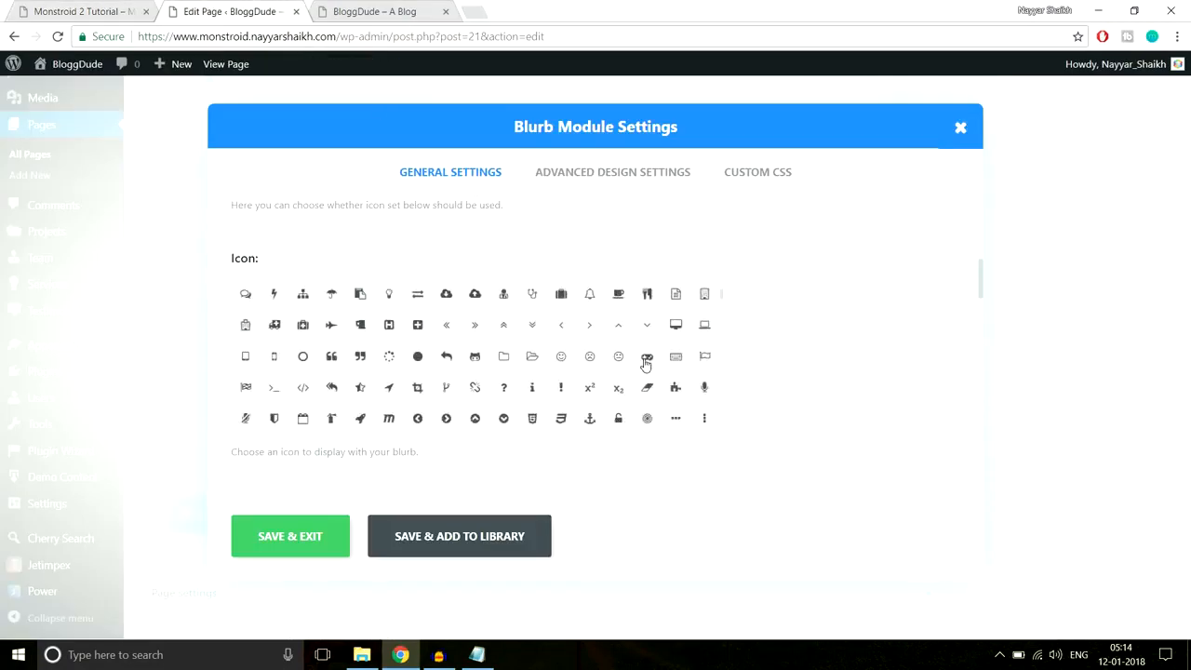
{"action": "scroll", "coordinate": [645, 365], "scroll_direction": "down", "scroll_amount": 8}
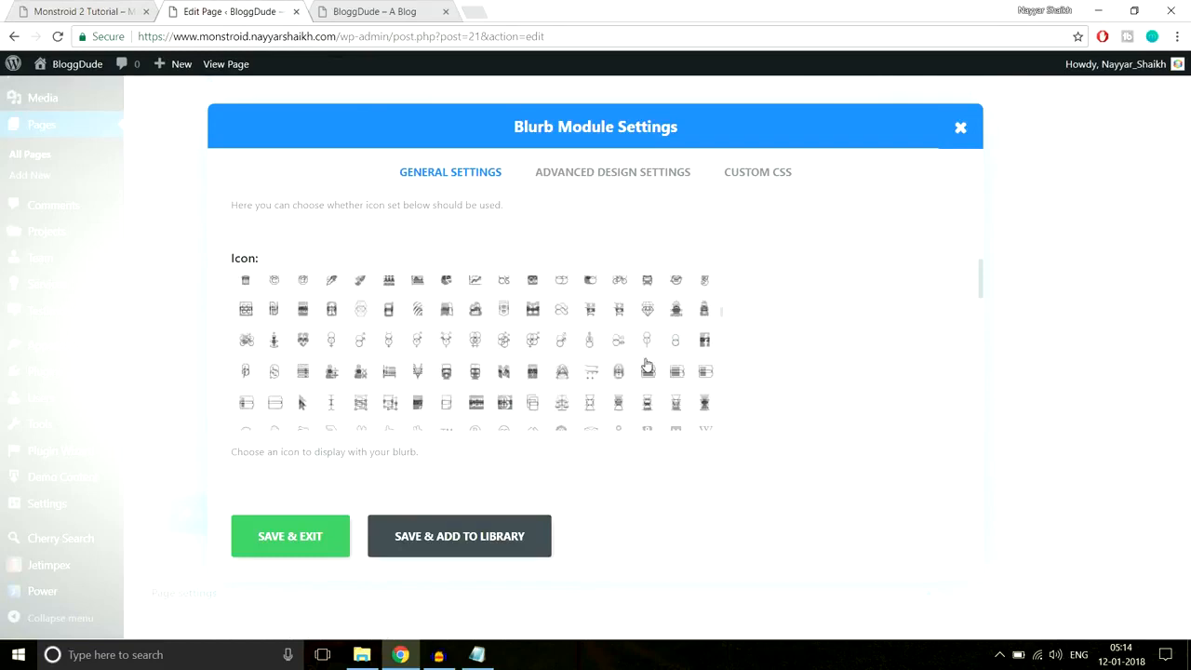
{"action": "scroll", "coordinate": [647, 363], "scroll_direction": "down", "scroll_amount": 8}
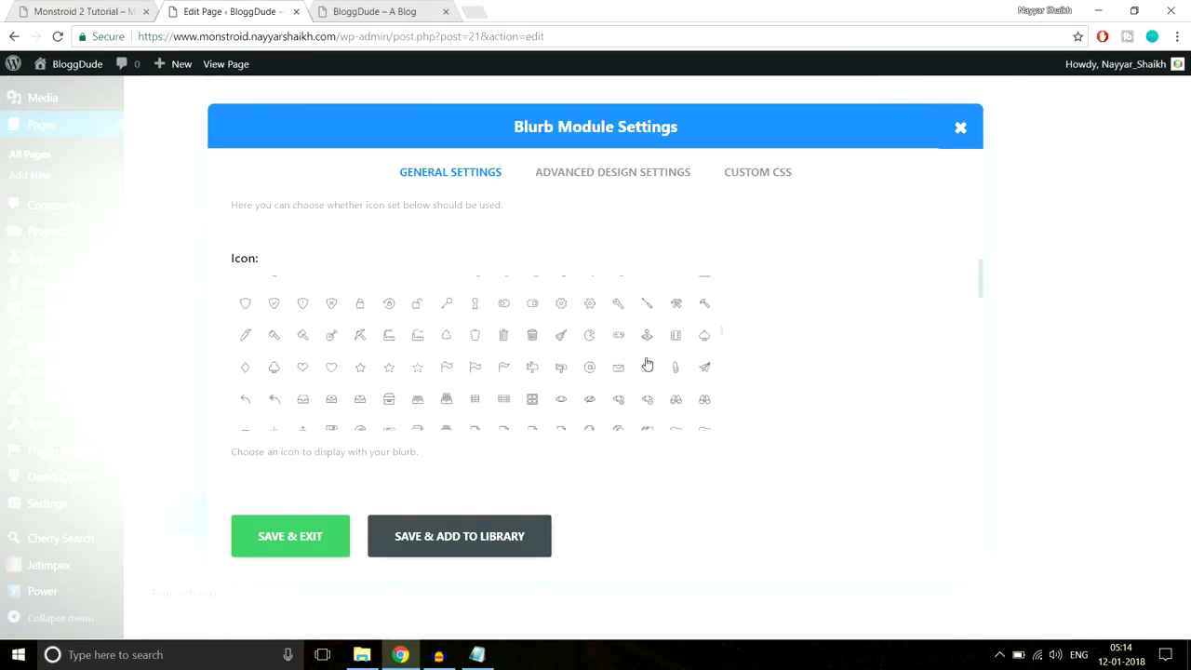
{"action": "scroll", "coordinate": [647, 363], "scroll_direction": "down", "scroll_amount": 8}
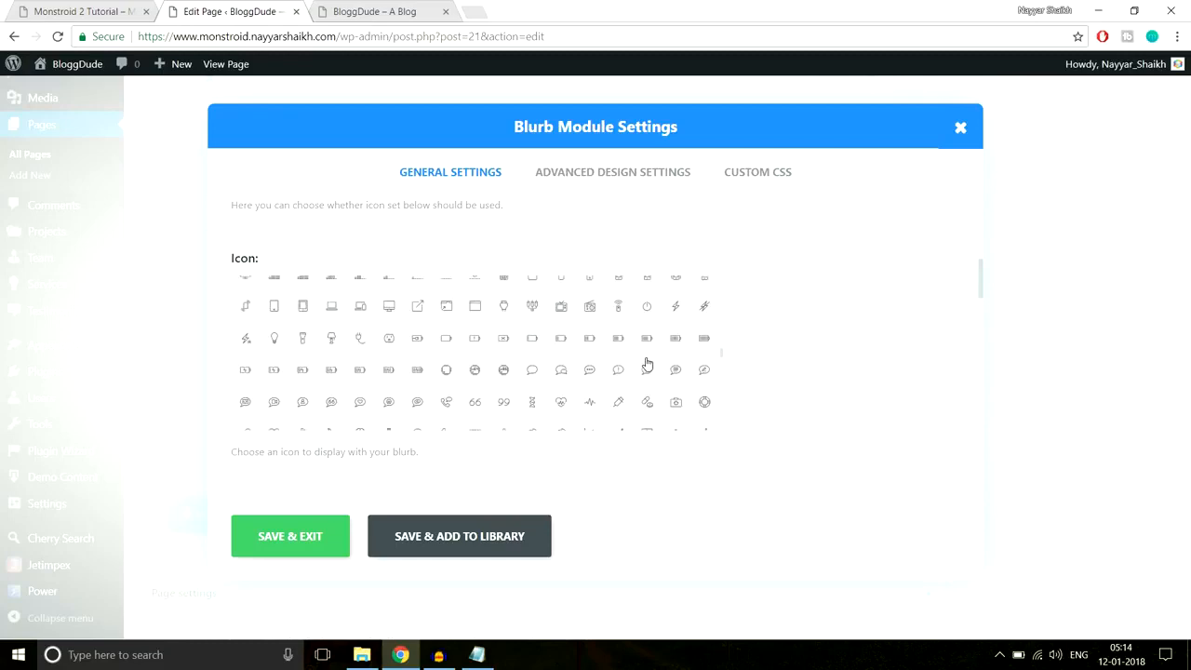
{"action": "scroll", "coordinate": [646, 362], "scroll_direction": "down", "scroll_amount": 8}
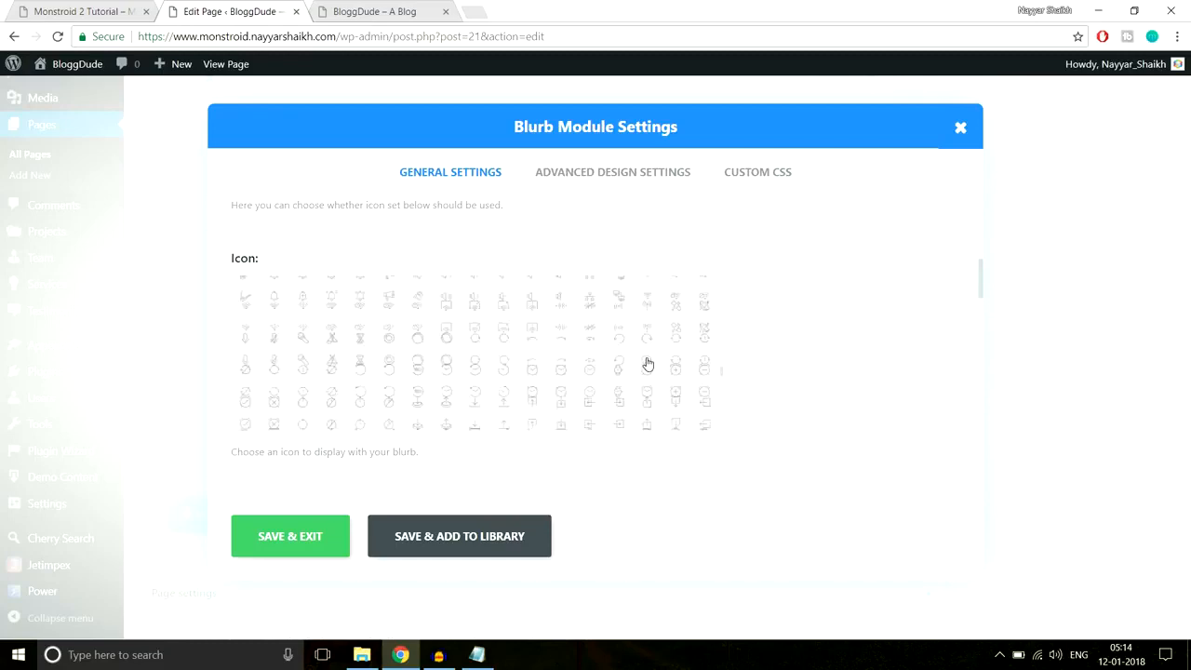
{"action": "scroll", "coordinate": [647, 363], "scroll_direction": "down", "scroll_amount": 8}
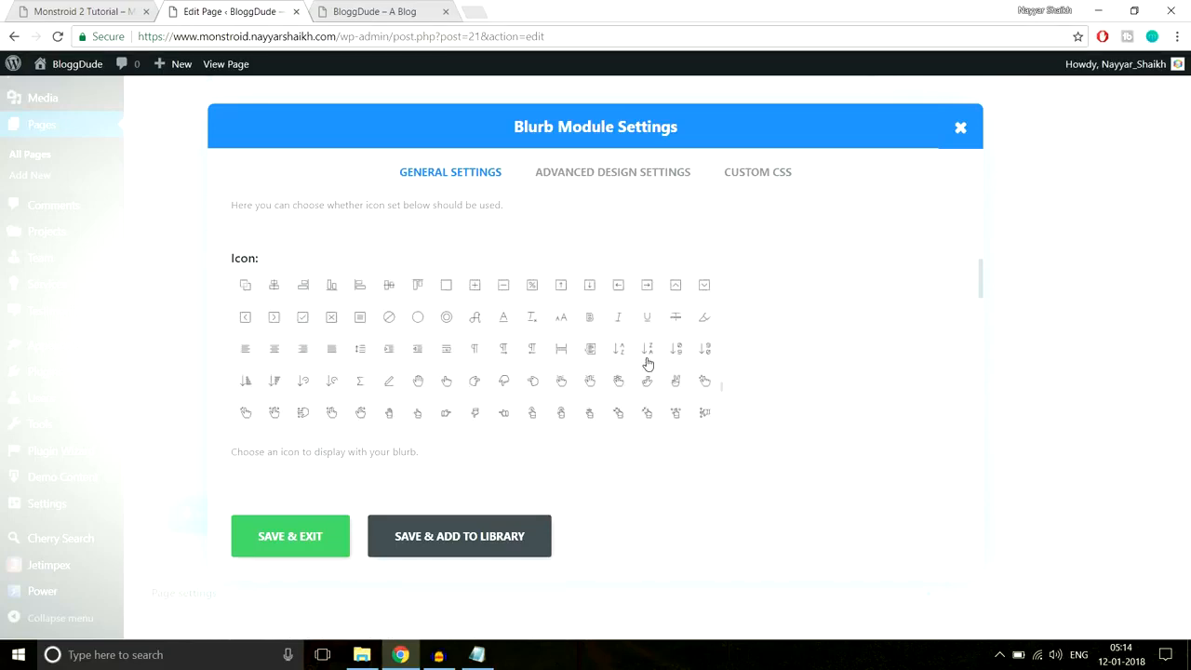
{"action": "scroll", "coordinate": [649, 364], "scroll_direction": "down", "scroll_amount": 3}
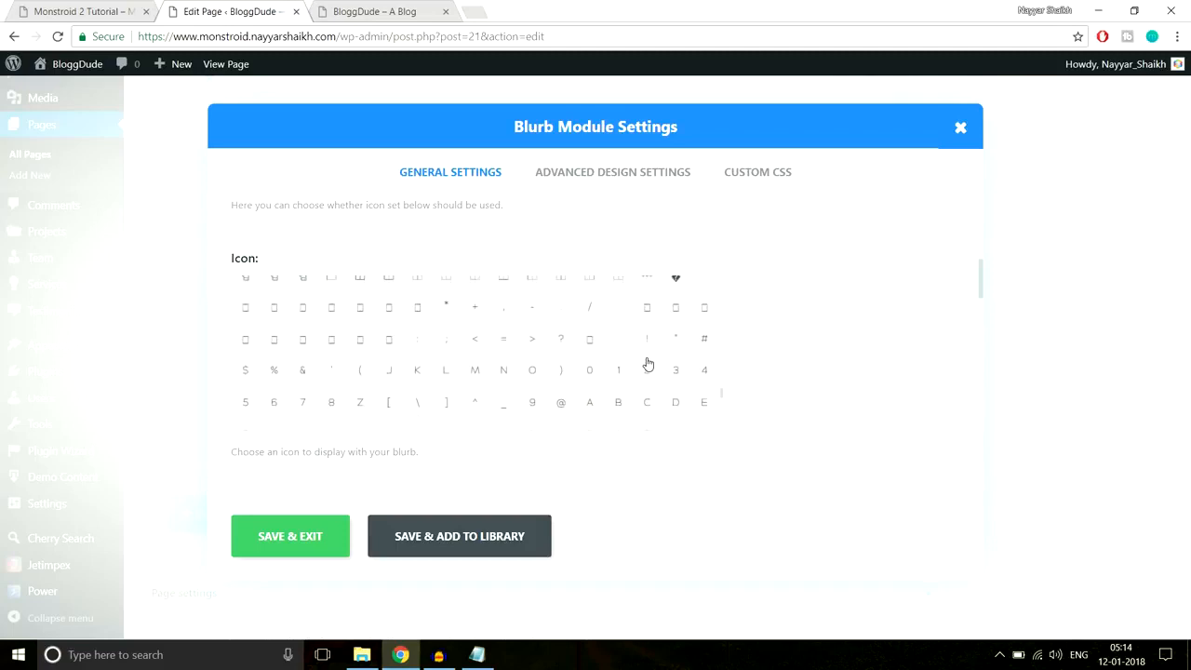
{"action": "scroll", "coordinate": [649, 356], "scroll_direction": "down", "scroll_amount": 8}
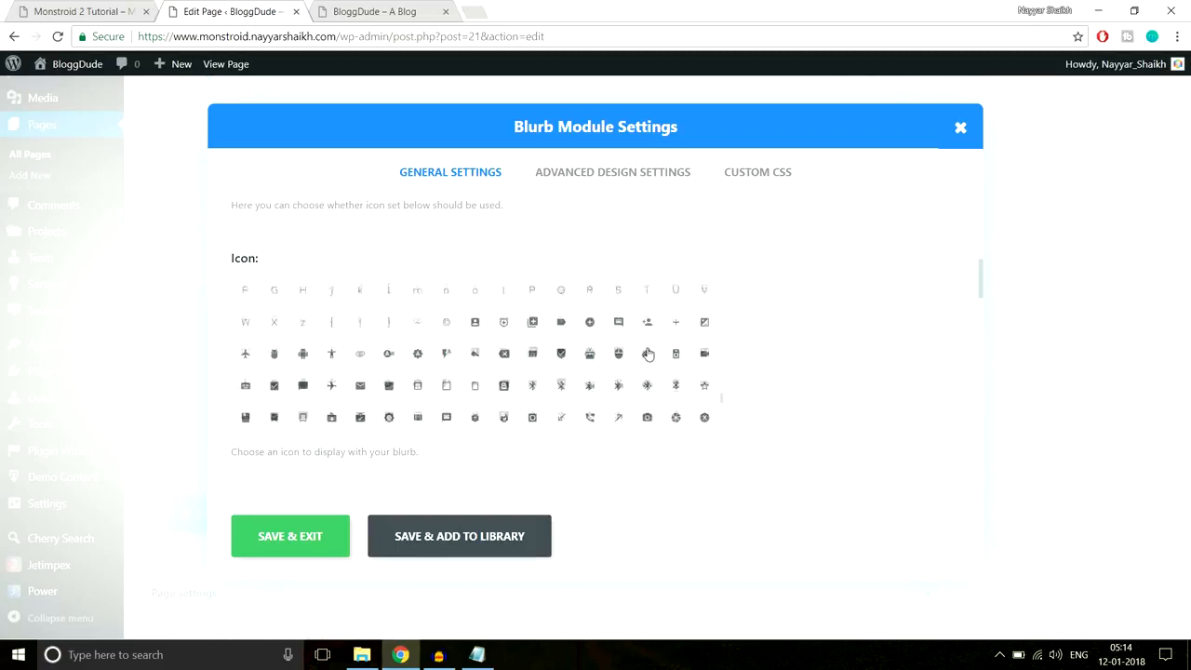
{"action": "scroll", "coordinate": [648, 354], "scroll_direction": "up", "scroll_amount": 5}
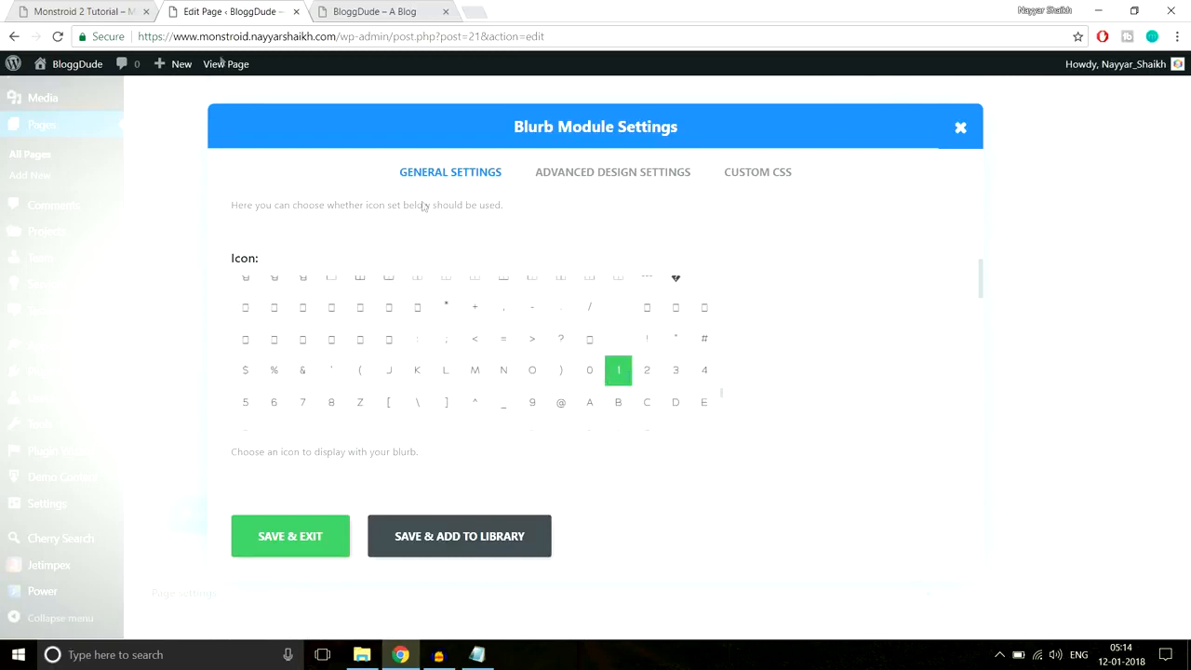
{"action": "left_click", "coordinate": [46, 11]}
{"action": "left_click", "coordinate": [186, 11]}
- Put the Blurb's icon inside a circle and make the circle colour fully transparent
{"action": "scroll", "coordinate": [830, 345], "scroll_direction": "down", "scroll_amount": 2}
{"action": "scroll", "coordinate": [830, 345], "scroll_direction": "down", "scroll_amount": 1}
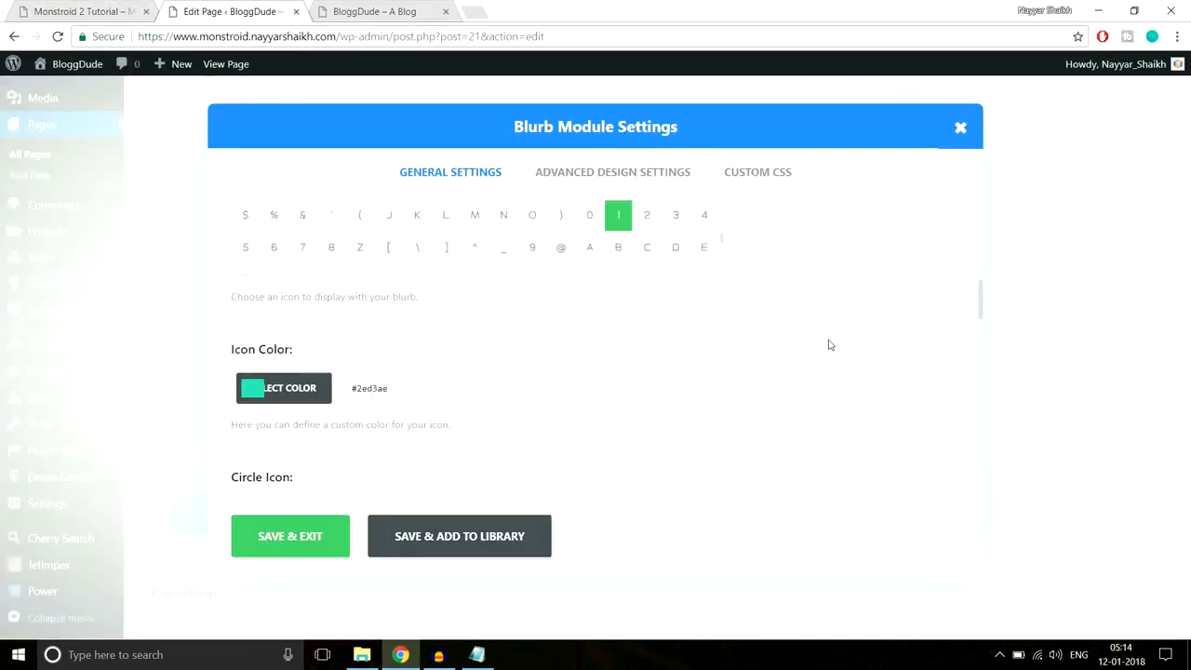
{"action": "left_click", "coordinate": [130, 12]}
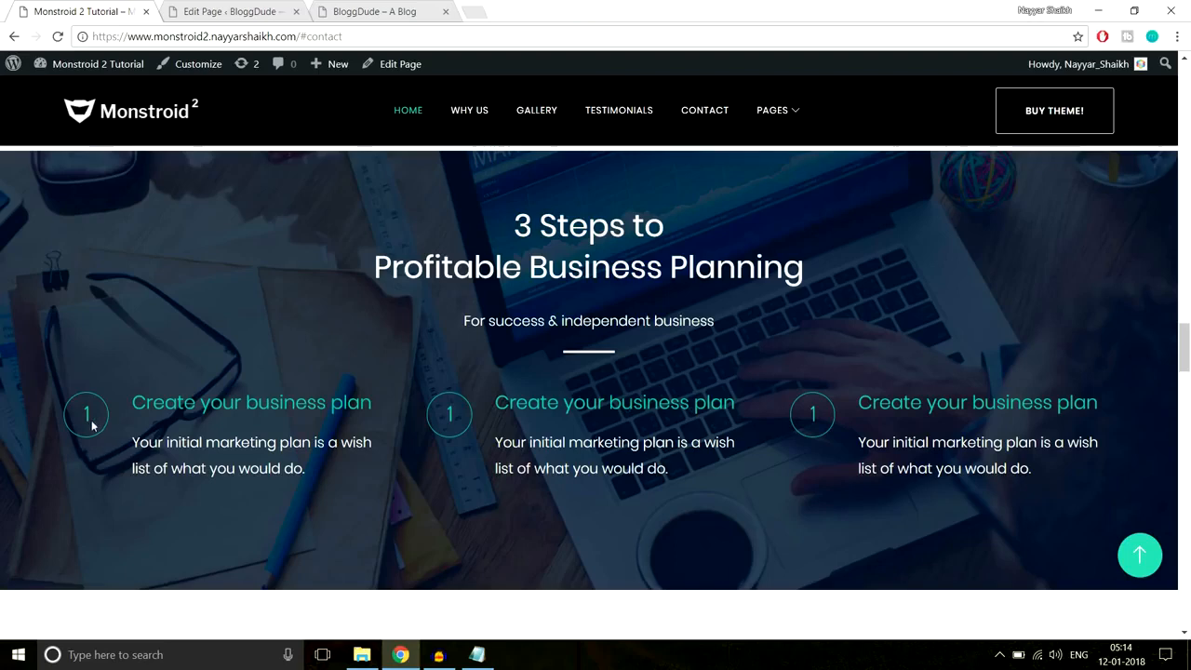
{"action": "left_click", "coordinate": [195, 12]}
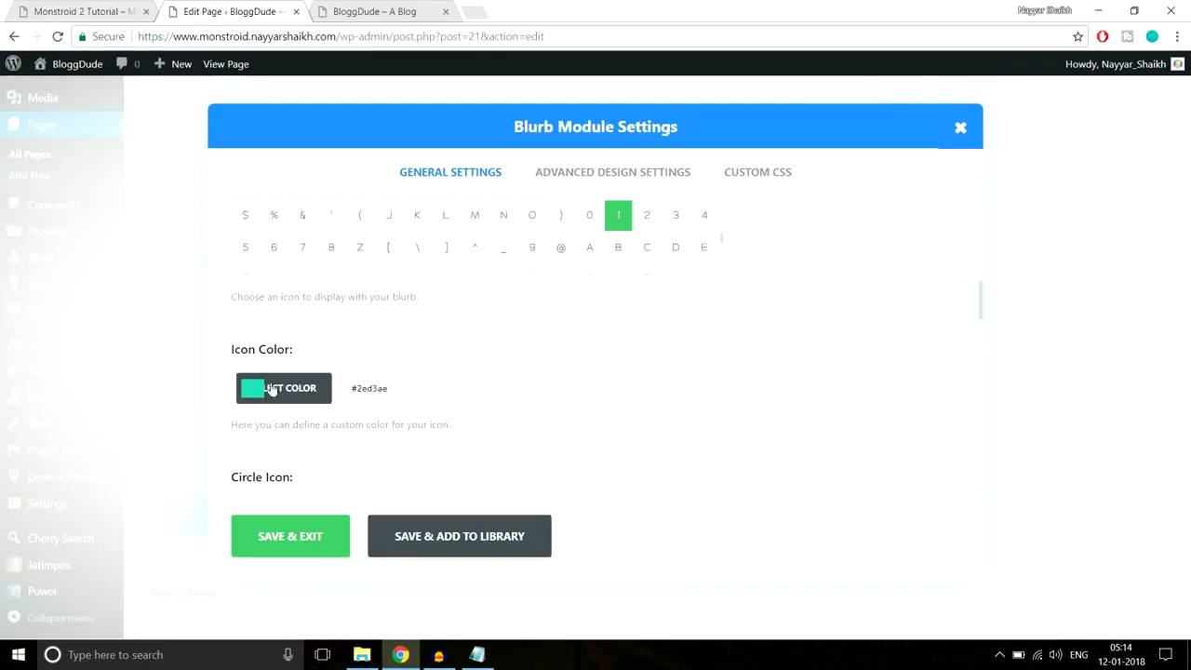
{"action": "scroll", "coordinate": [690, 363], "scroll_direction": "down", "scroll_amount": 2}
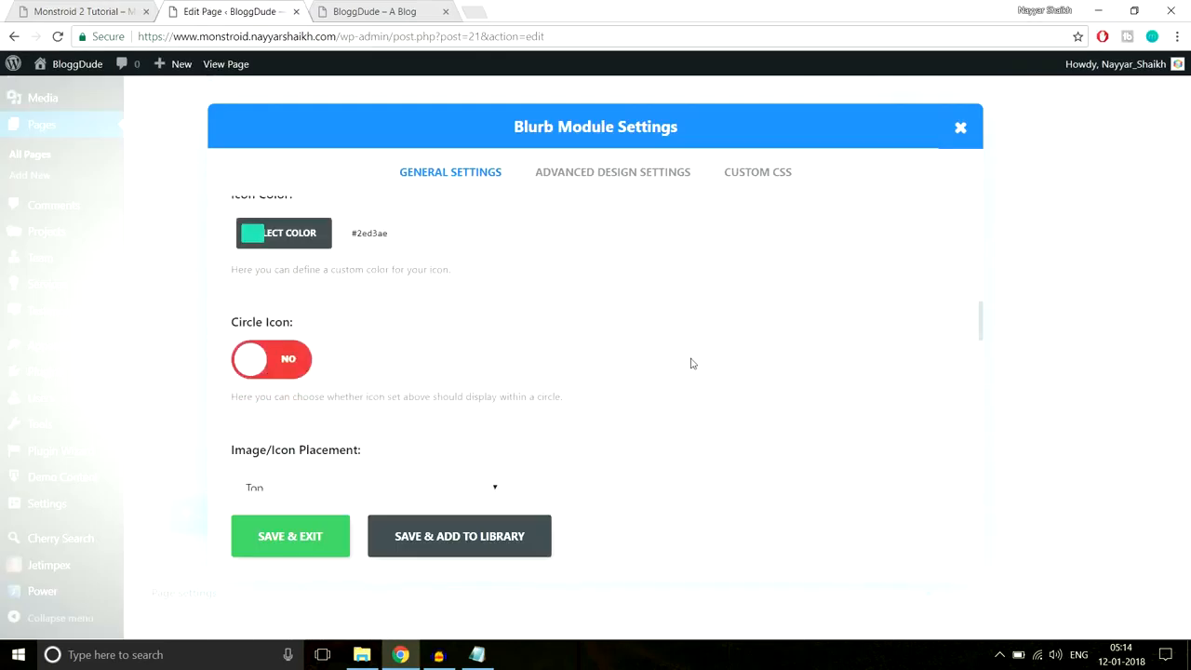
{"action": "left_click", "coordinate": [286, 368]}
{"action": "scroll", "coordinate": [651, 345], "scroll_direction": "down", "scroll_amount": 2}
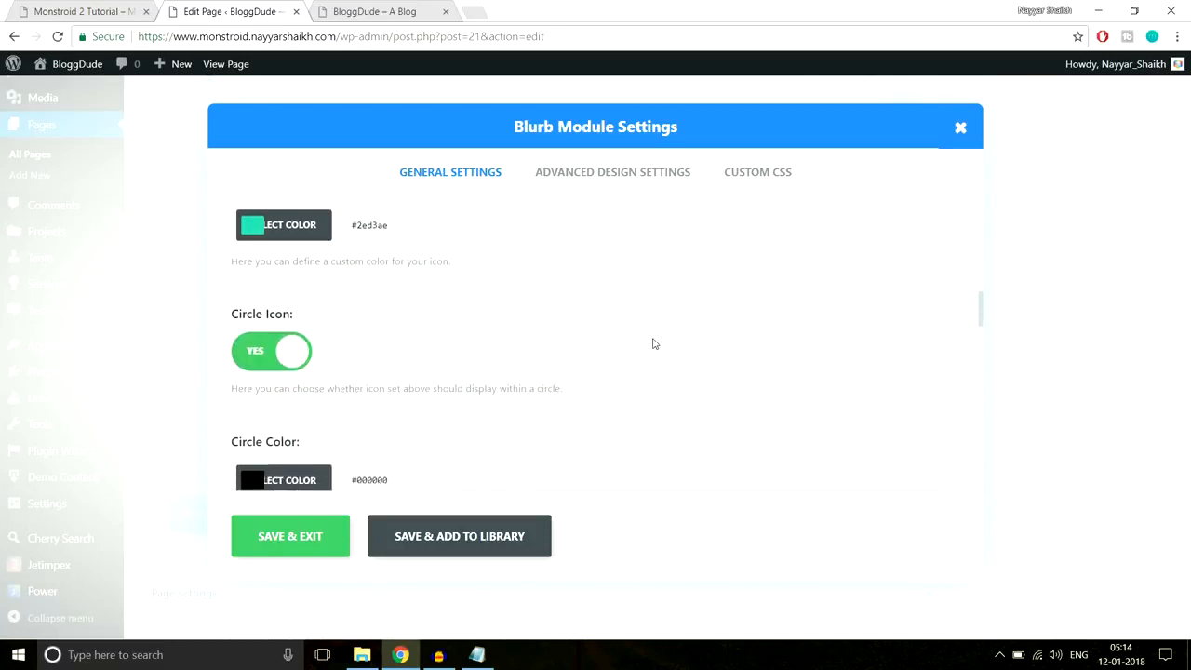
{"action": "left_click", "coordinate": [305, 338]}
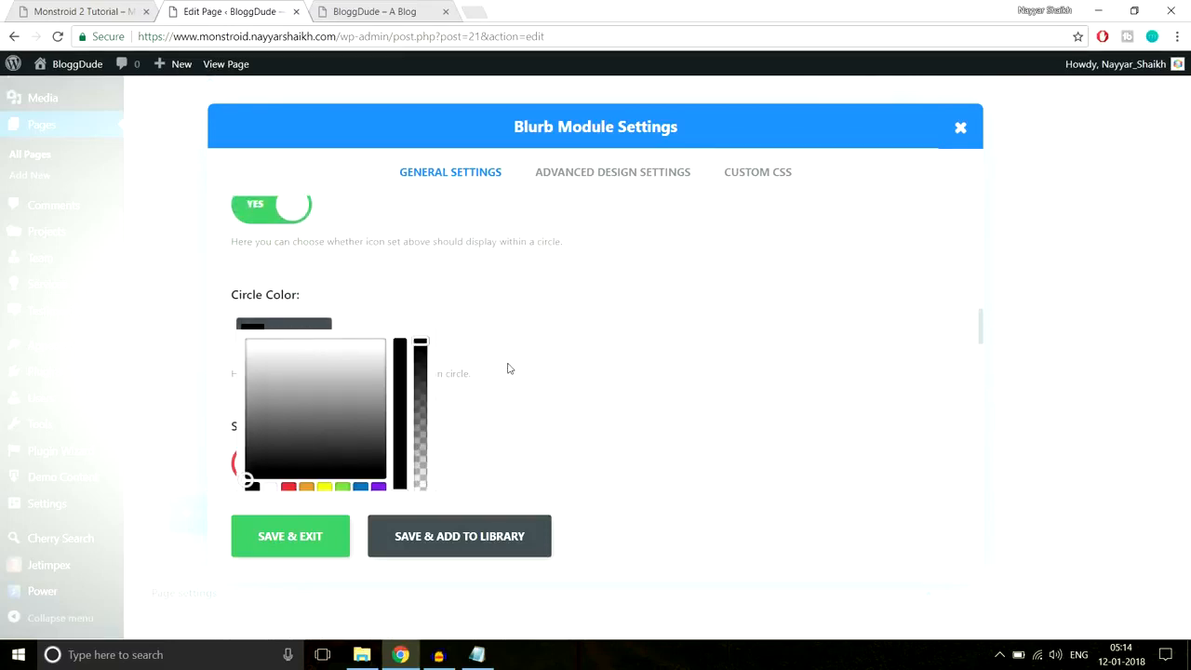
{"action": "scroll", "coordinate": [505, 367], "scroll_direction": "down", "scroll_amount": 1}
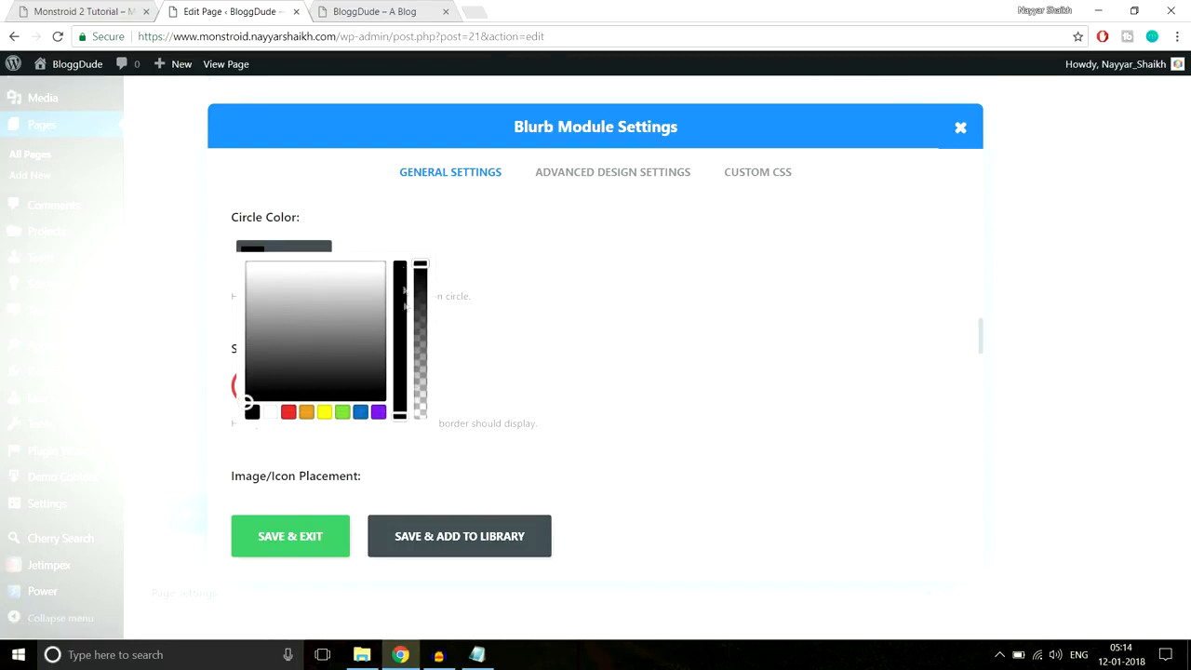
{"action": "left_click_drag", "start_coordinate": [421, 264], "coordinate": [430, 443]}
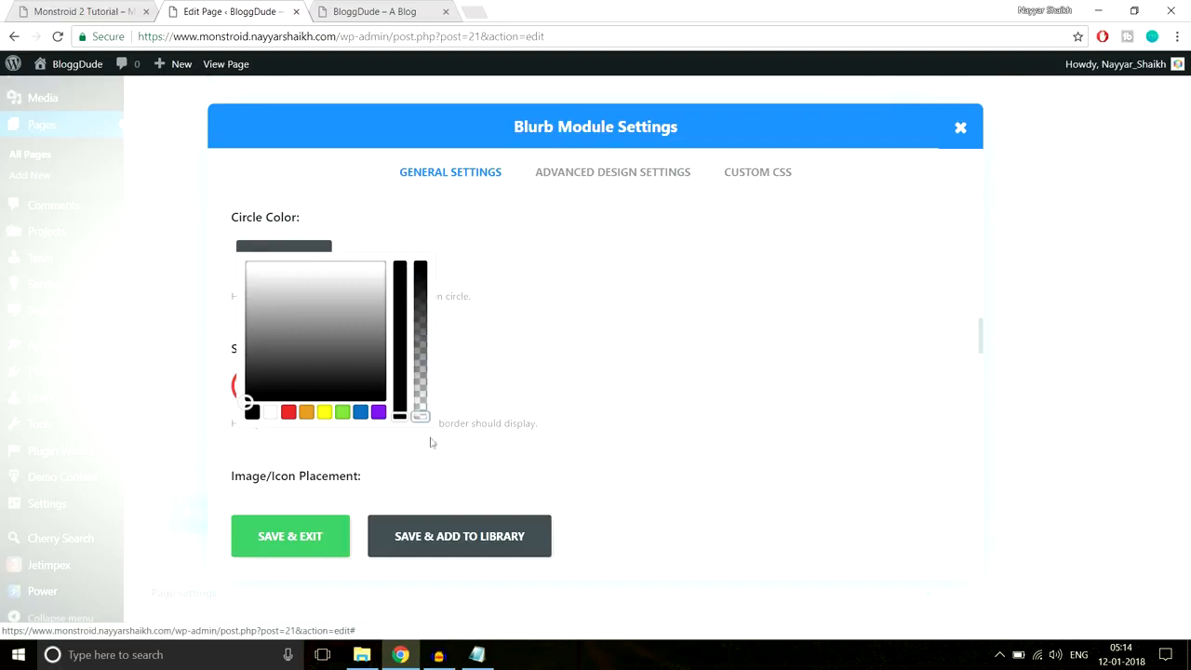
{"action": "left_click", "coordinate": [518, 370]}
- Turn on the circle border in #2ed3ae and compare with the demo's circled numbers
{"action": "left_click", "coordinate": [88, 10]}
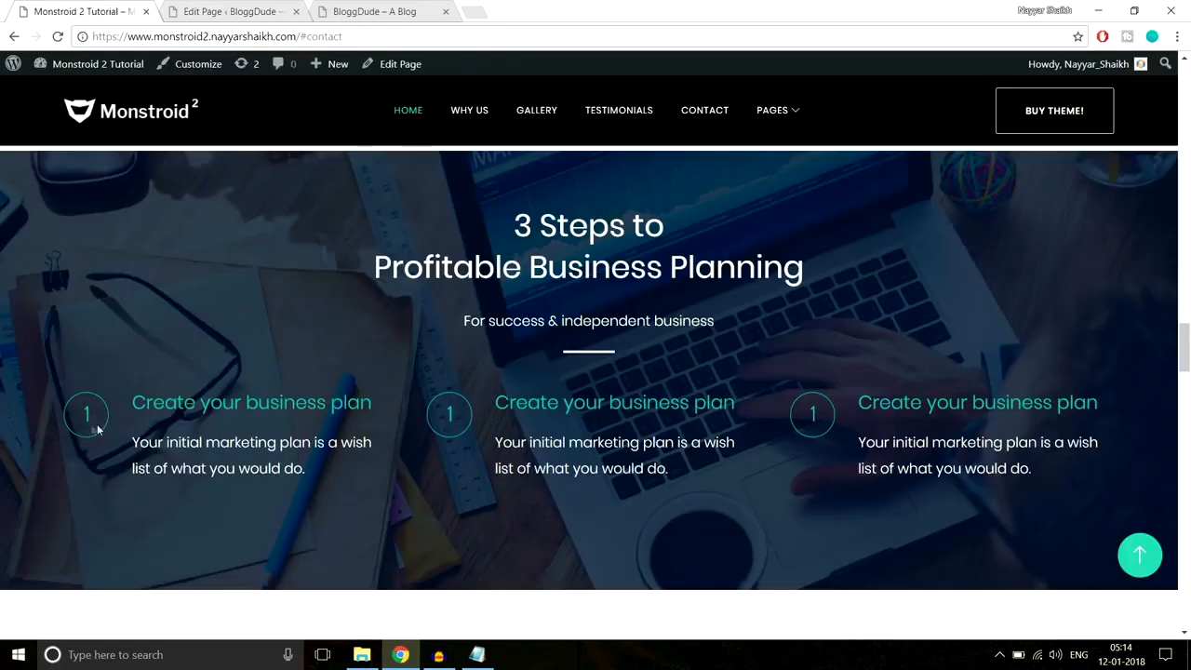
{"action": "left_click", "coordinate": [216, 10]}
{"action": "scroll", "coordinate": [535, 253], "scroll_direction": "down", "scroll_amount": 1}
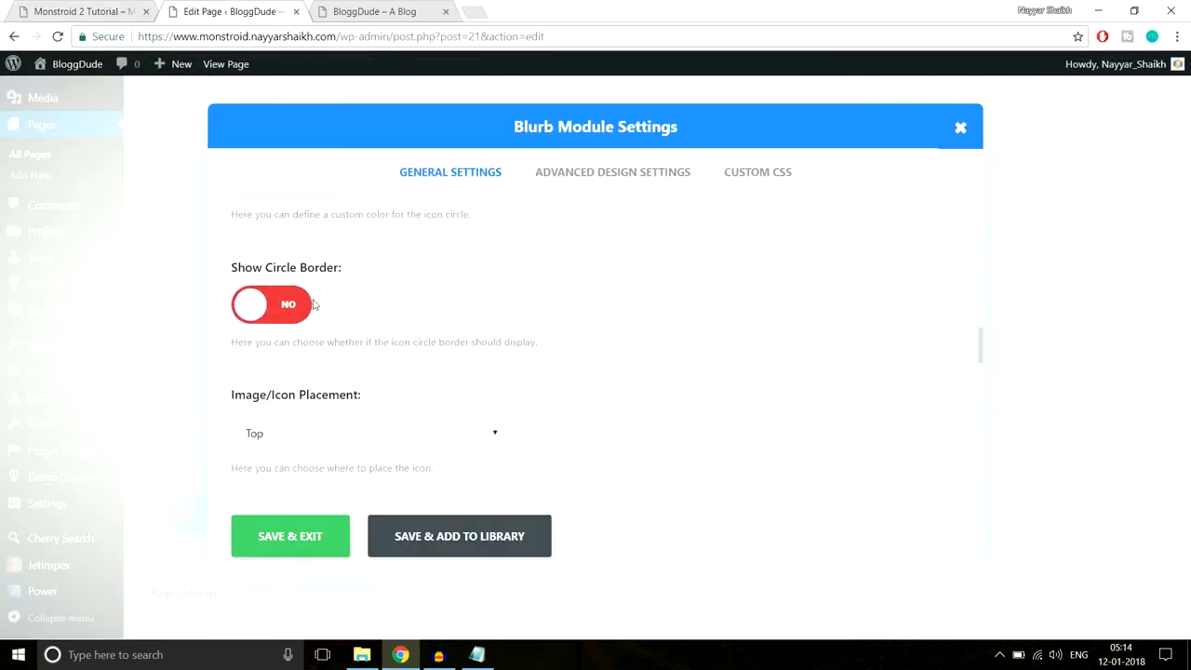
{"action": "left_click", "coordinate": [287, 307]}
{"action": "scroll", "coordinate": [474, 316], "scroll_direction": "down", "scroll_amount": 1}
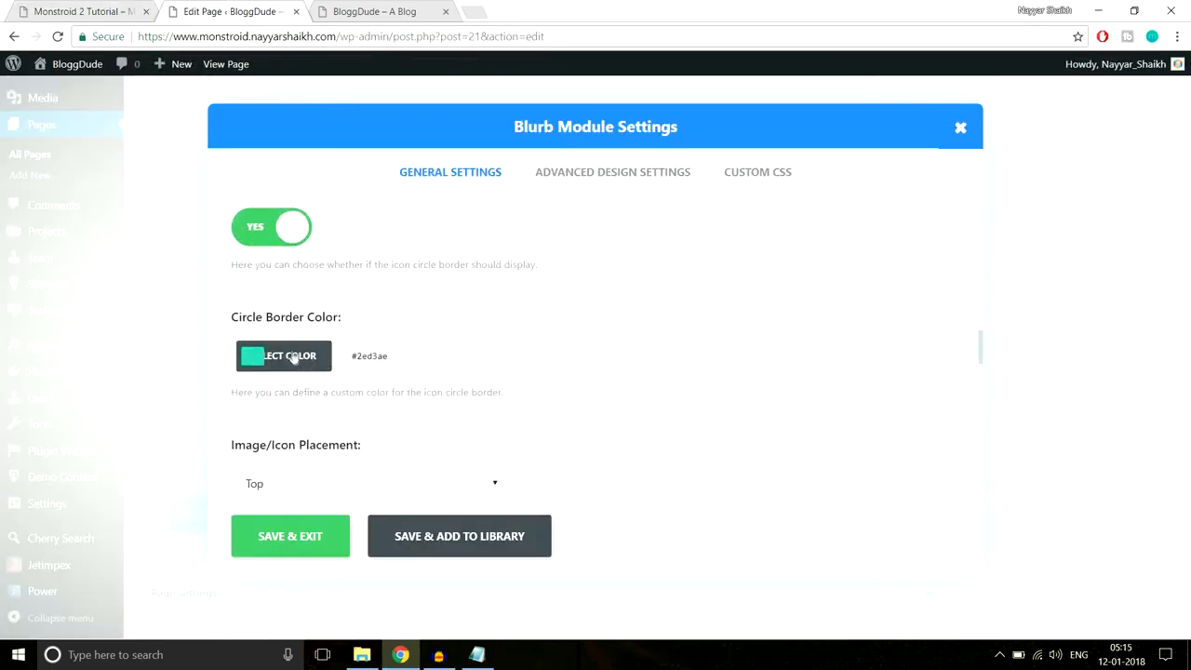
{"action": "left_click", "coordinate": [89, 11]}
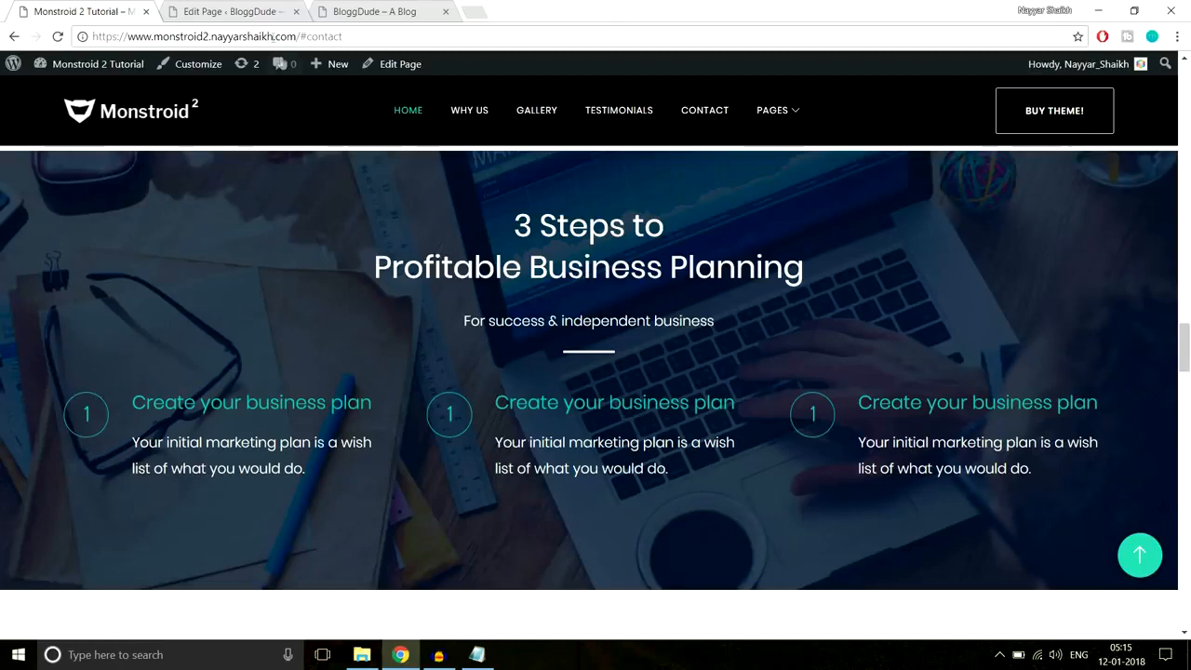
- Compare the blurb's circle border colour with the live Monstroid 2 demo
{"action": "left_click", "coordinate": [199, 9]}
{"action": "left_click", "coordinate": [369, 356]}
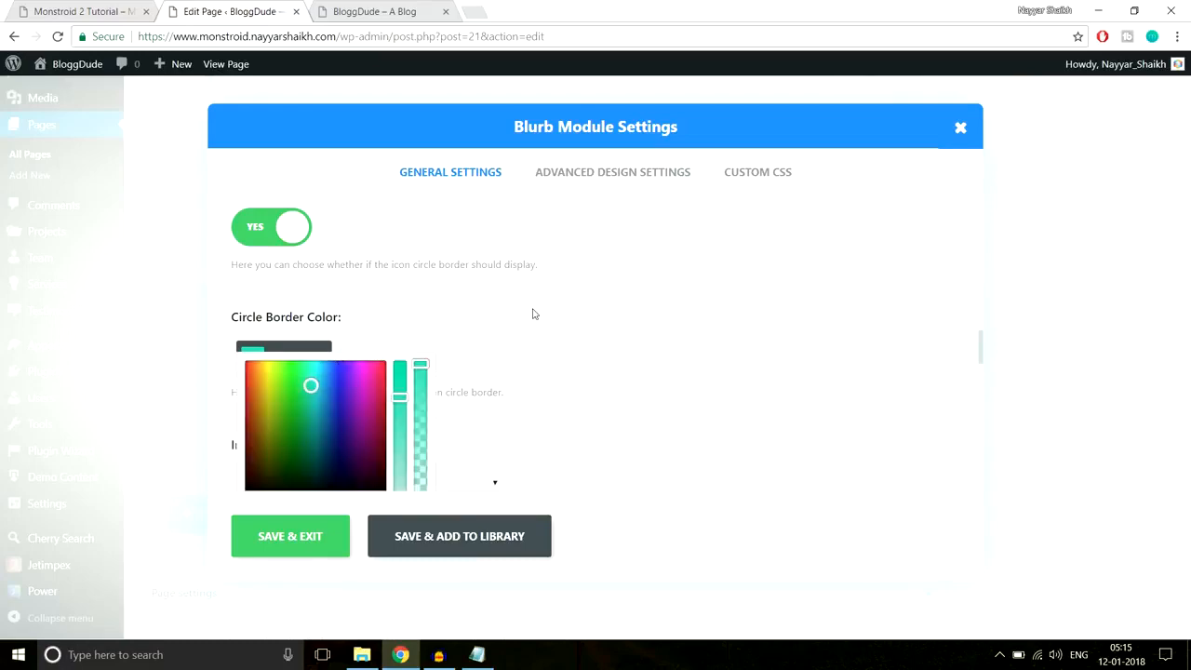
{"action": "left_click", "coordinate": [93, 19]}
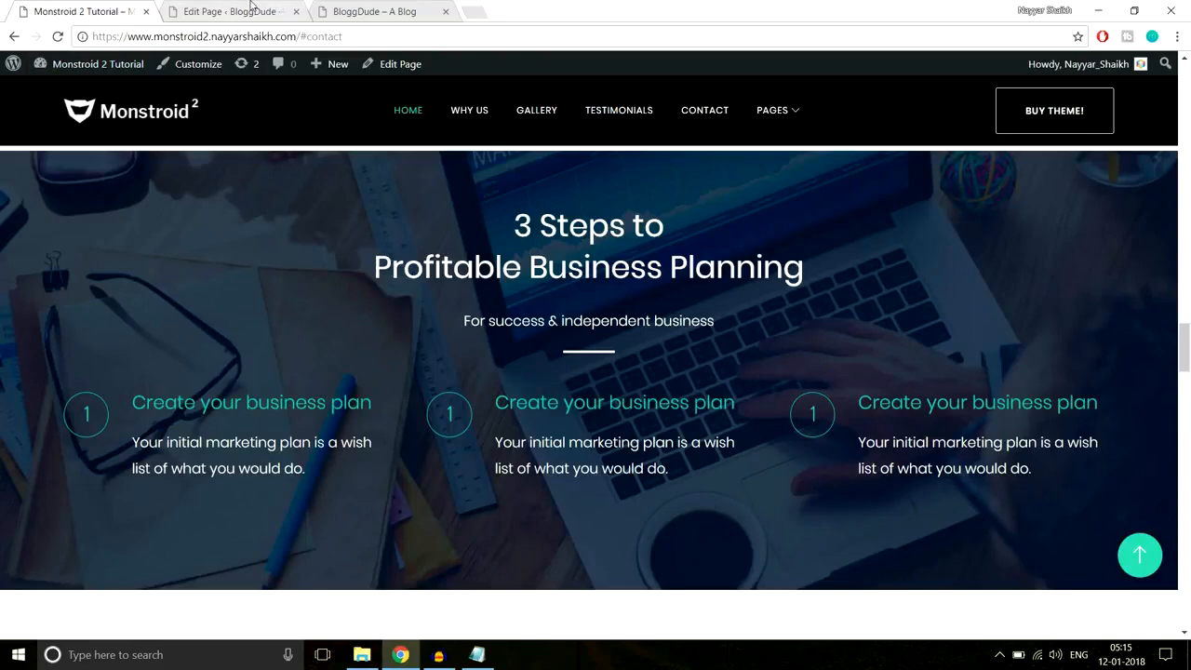
{"action": "left_click", "coordinate": [249, 7]}
{"action": "scroll", "coordinate": [555, 416], "scroll_direction": "down", "scroll_amount": 3}
{"action": "scroll", "coordinate": [550, 418], "scroll_direction": "down", "scroll_amount": 3}
{"action": "scroll", "coordinate": [400, 354], "scroll_direction": "up", "scroll_amount": 2}
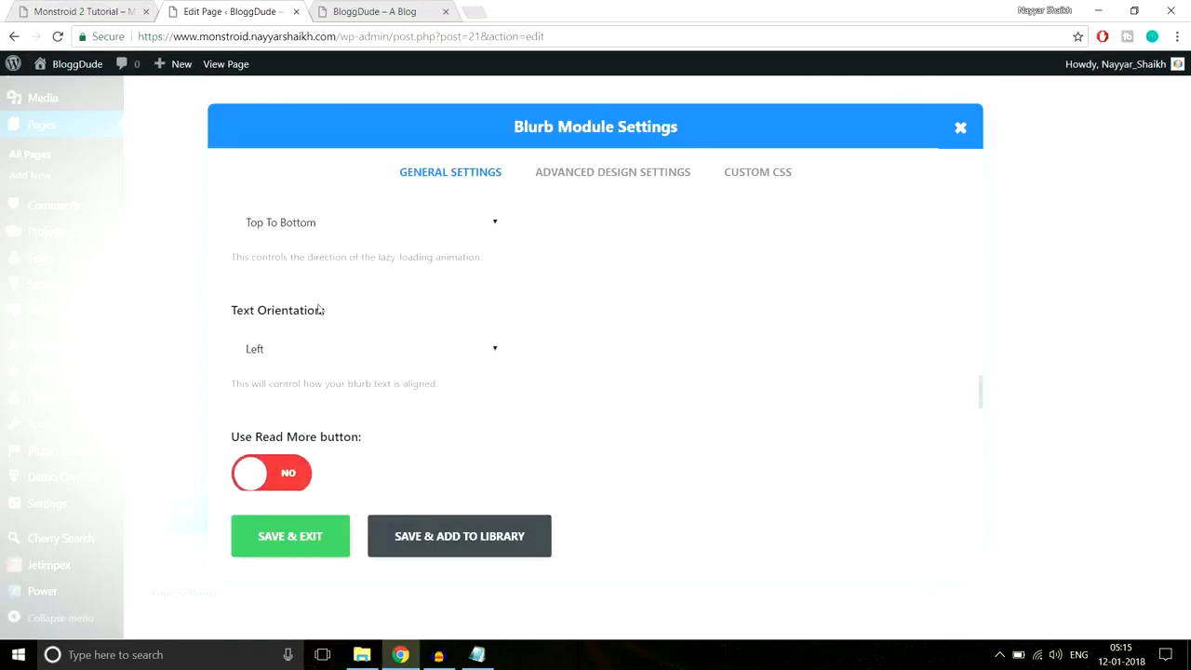
{"action": "left_click", "coordinate": [96, 13]}
{"action": "left_click", "coordinate": [224, 11]}
{"action": "scroll", "coordinate": [412, 378], "scroll_direction": "down", "scroll_amount": 5}
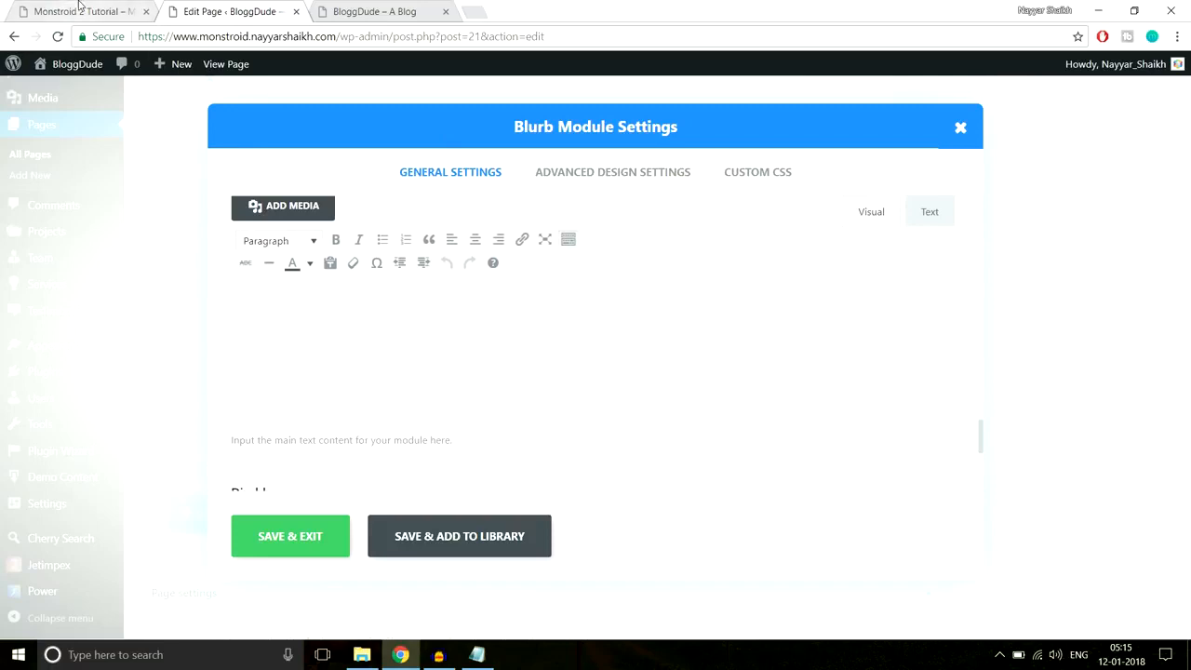
- Copy the demo's step description sentence and paste it into the blurb content
{"action": "left_click", "coordinate": [79, 7]}
{"action": "left_click_drag", "start_coordinate": [167, 431], "coordinate": [135, 425]}
{"action": "key", "text": "ctrl+c"}
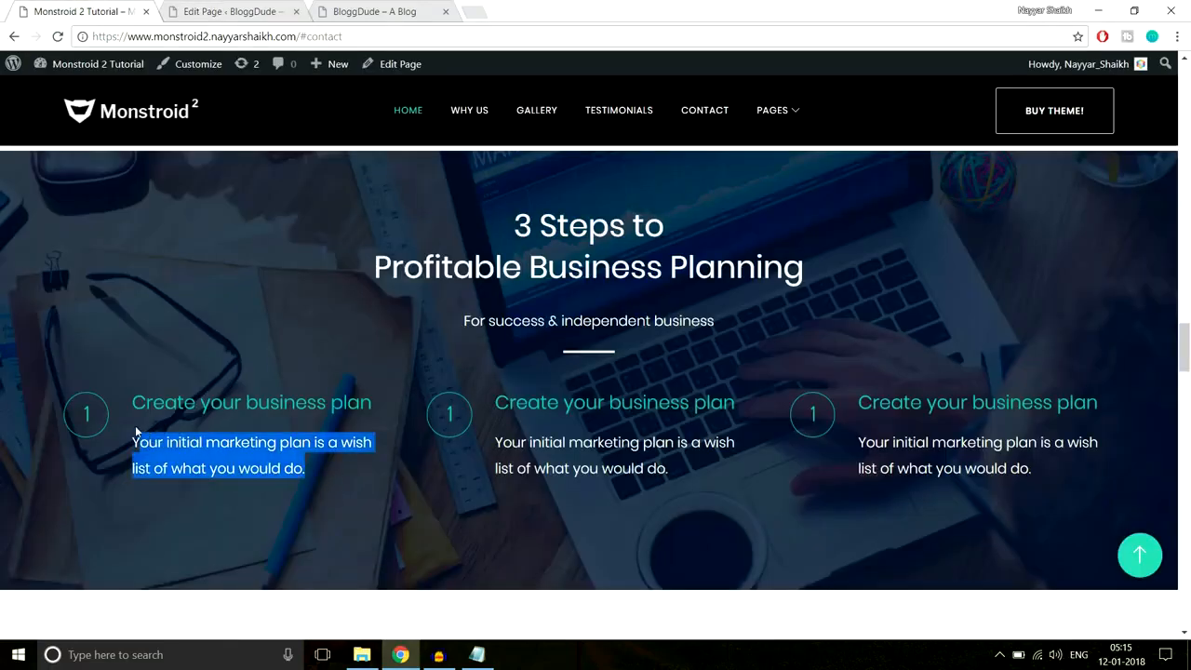
{"action": "left_click", "coordinate": [282, 7]}
{"action": "left_click", "coordinate": [397, 371]}
{"action": "key", "text": "ctrl+v"}
- Paste the teal hex value as the blurb's header text colour and save the blurb
{"action": "scroll", "coordinate": [537, 400], "scroll_direction": "down", "scroll_amount": 10}
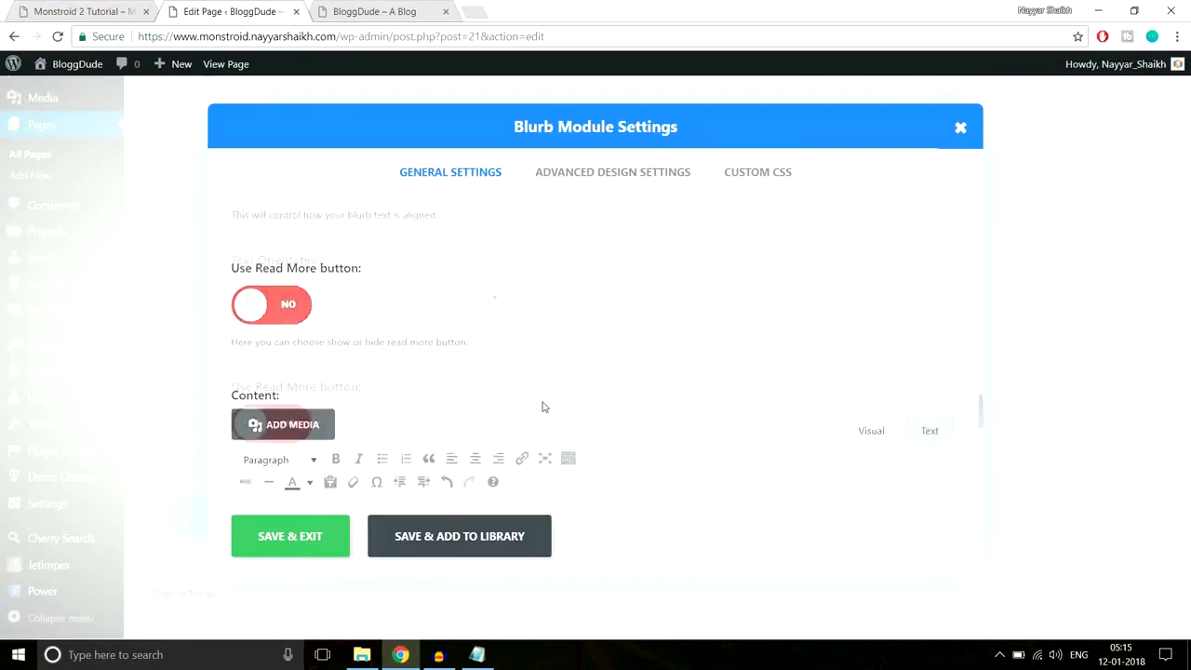
{"action": "scroll", "coordinate": [540, 407], "scroll_direction": "up", "scroll_amount": 8}
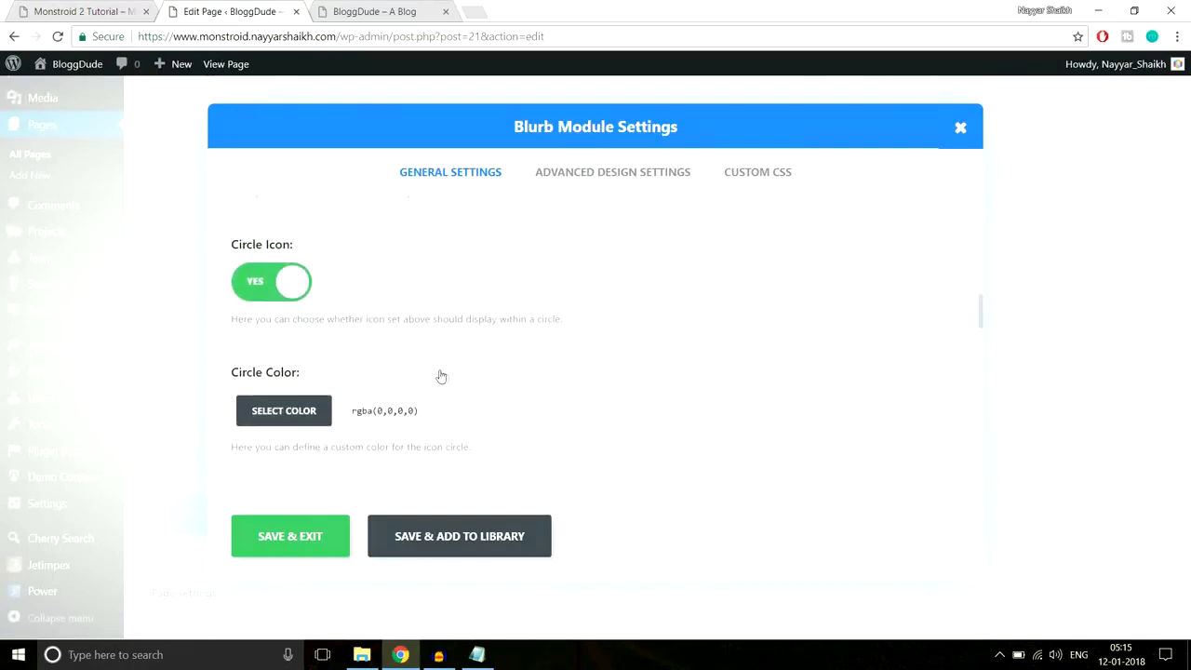
{"action": "scroll", "coordinate": [467, 397], "scroll_direction": "down", "scroll_amount": 1}
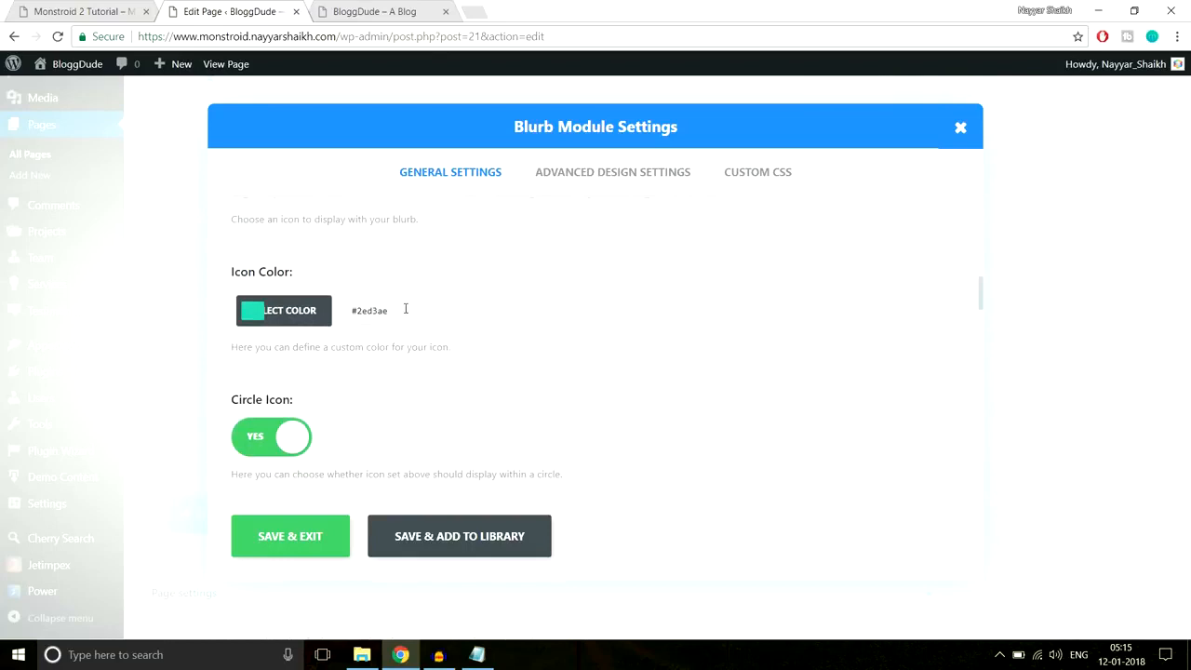
{"action": "left_click", "coordinate": [325, 313]}
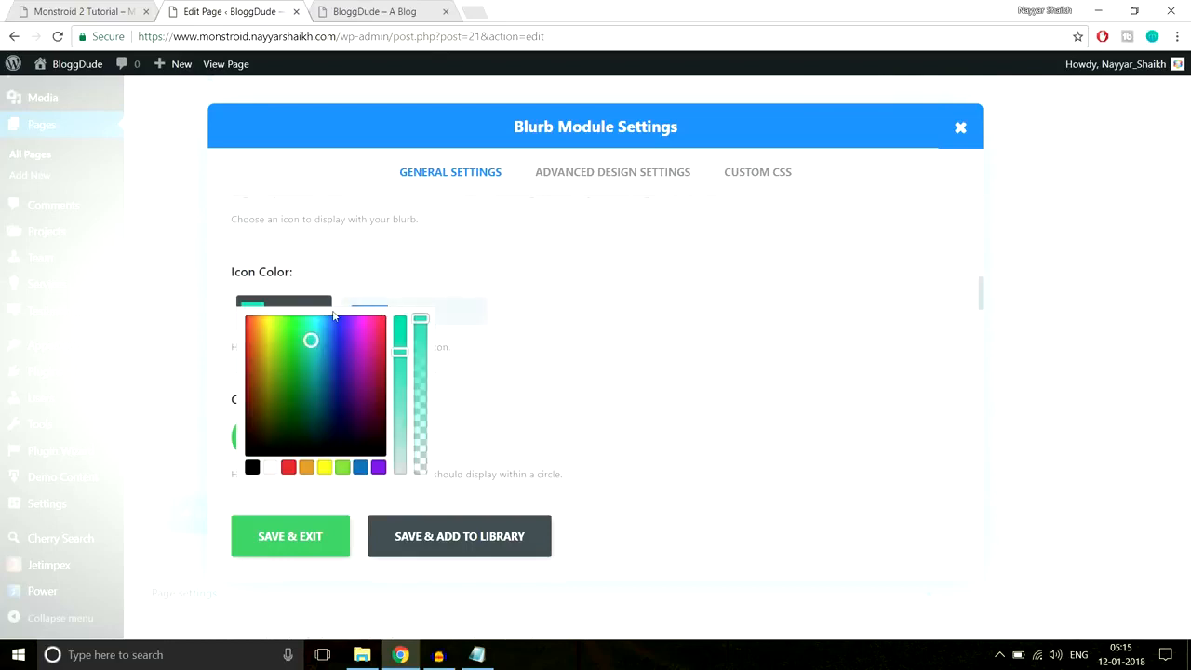
{"action": "left_click", "coordinate": [566, 186]}
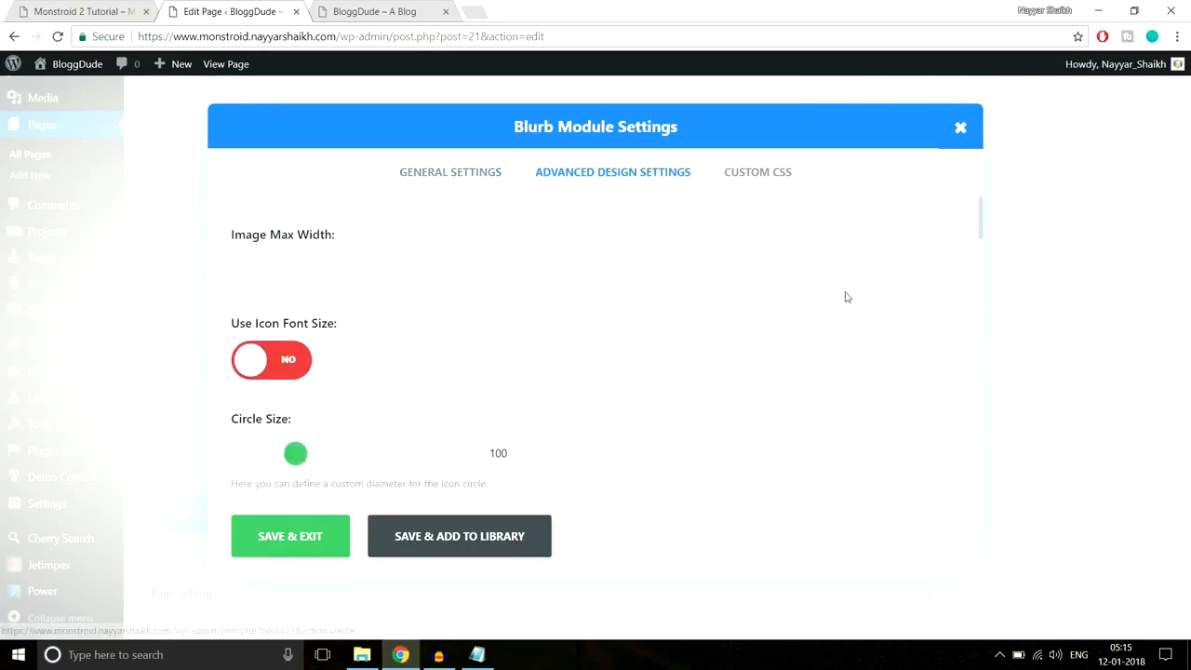
{"action": "scroll", "coordinate": [845, 290], "scroll_direction": "down", "scroll_amount": 1}
{"action": "scroll", "coordinate": [849, 302], "scroll_direction": "down", "scroll_amount": 6}
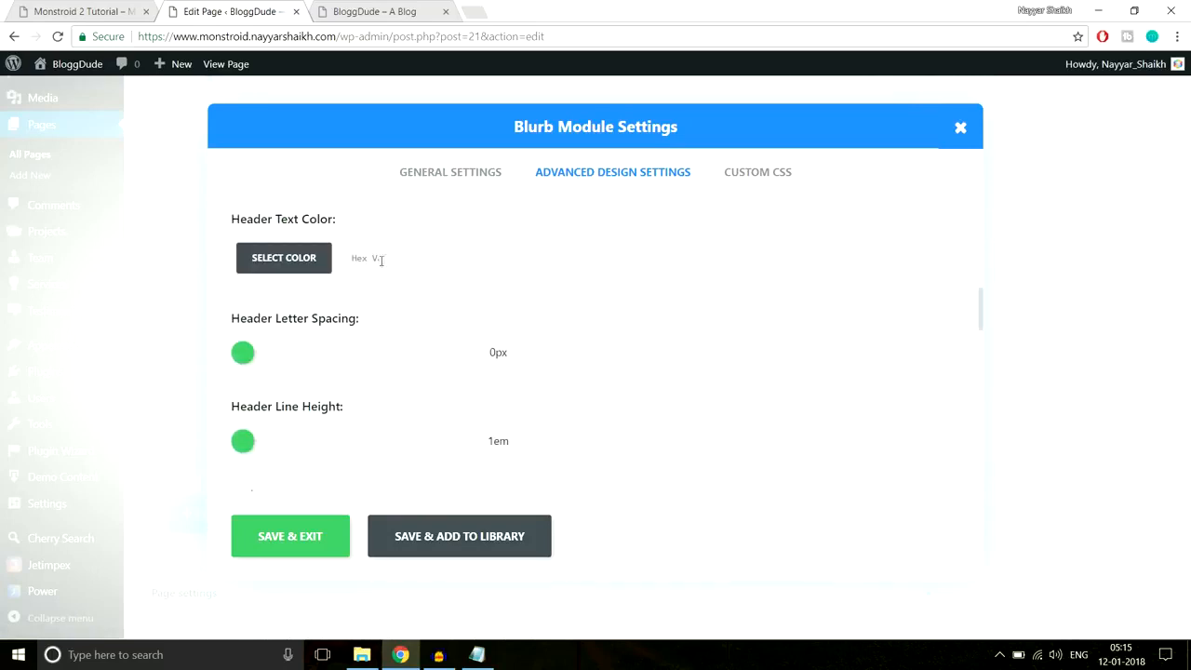
{"action": "left_click", "coordinate": [381, 265]}
{"action": "key", "text": "ctrl+v"}
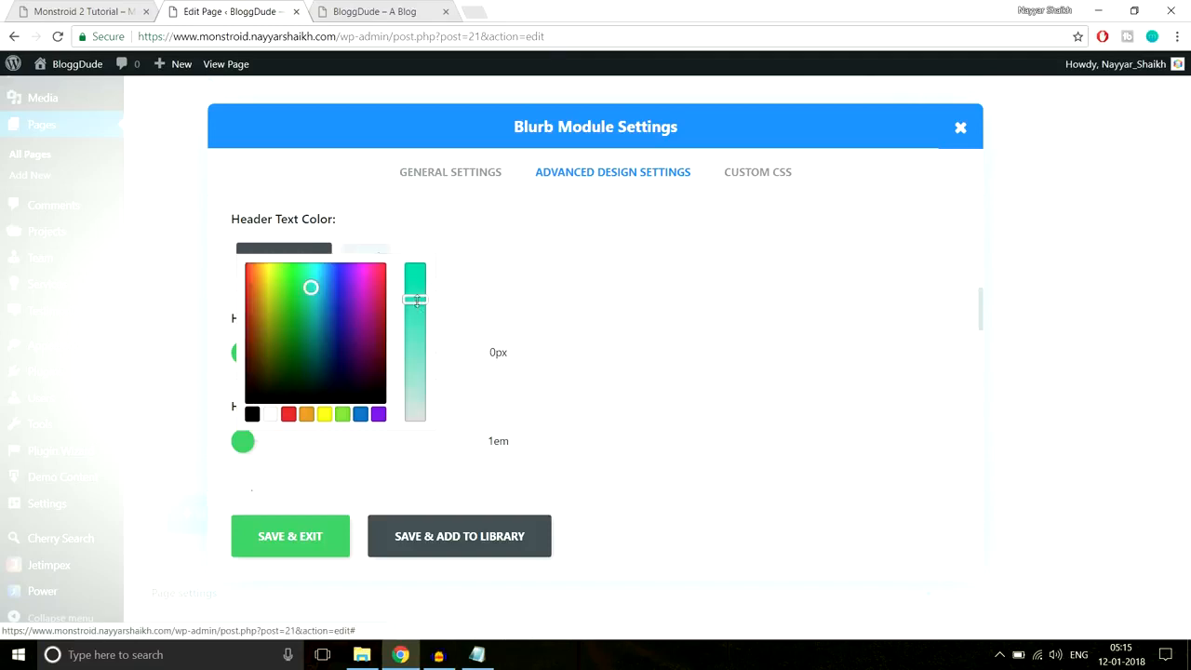
{"action": "left_click", "coordinate": [300, 541]}
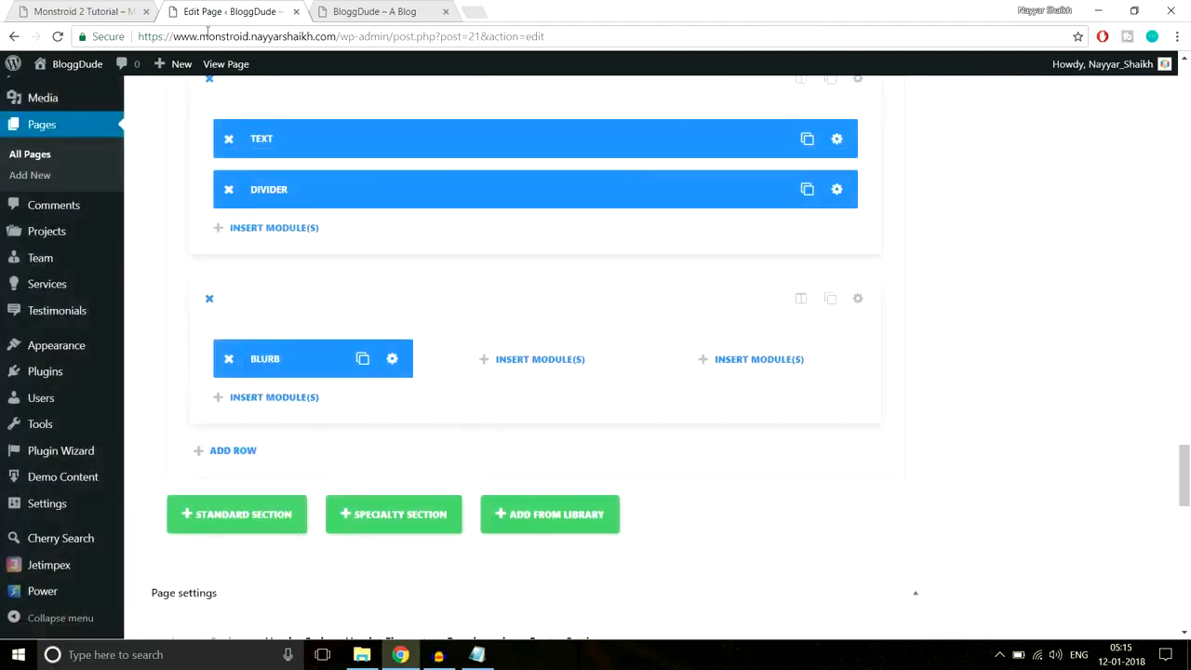
- Check the saved blurb against the original Monstroid 2 demo page
{"action": "left_click", "coordinate": [112, 7]}
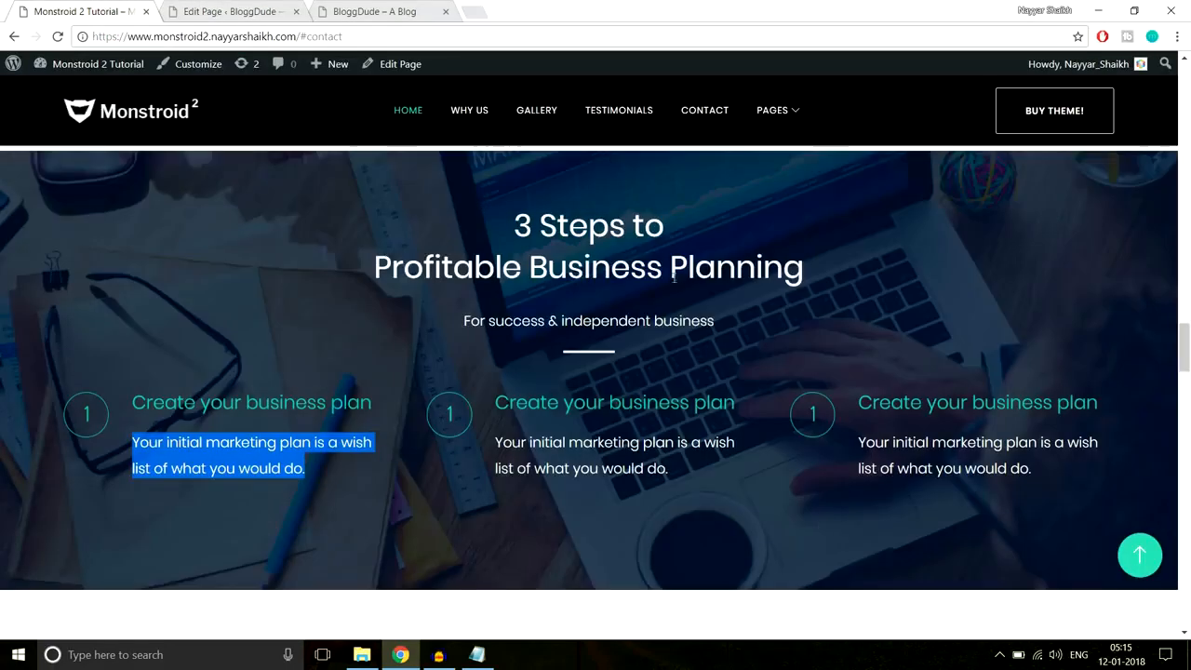
{"action": "left_click", "coordinate": [233, 11]}
{"action": "scroll", "coordinate": [884, 359], "scroll_direction": "up", "scroll_amount": 2}
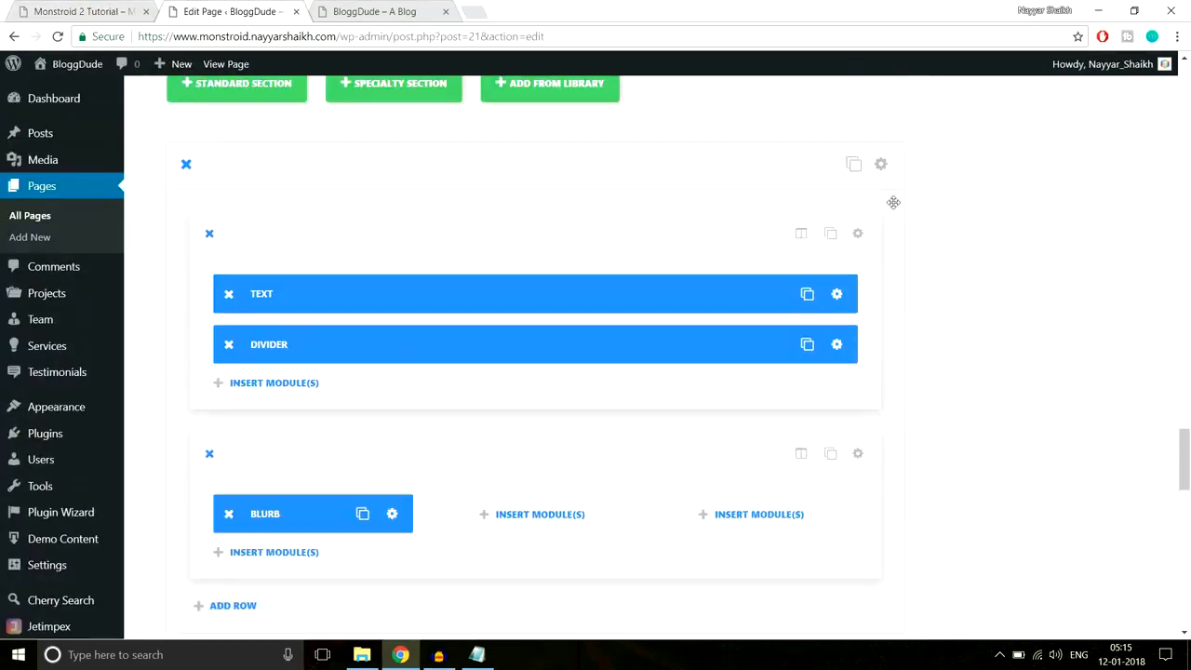
- Upload Home-3.jpg and set it as the 3 Steps section background
{"action": "left_click", "coordinate": [882, 166]}
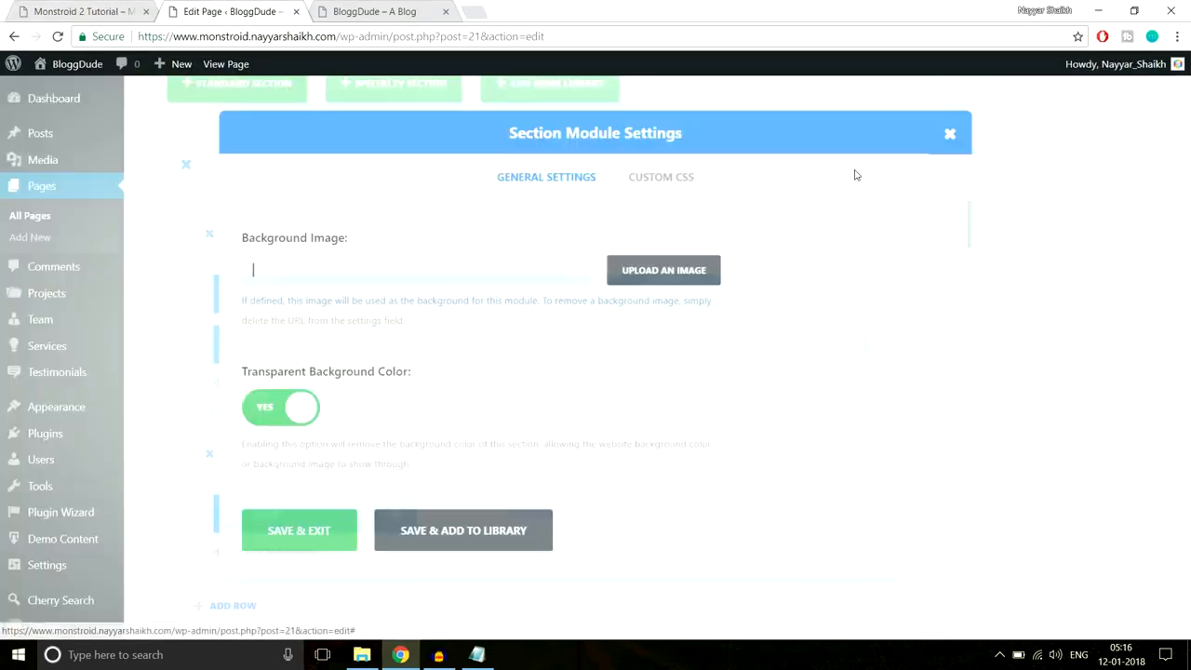
{"action": "left_click", "coordinate": [674, 275]}
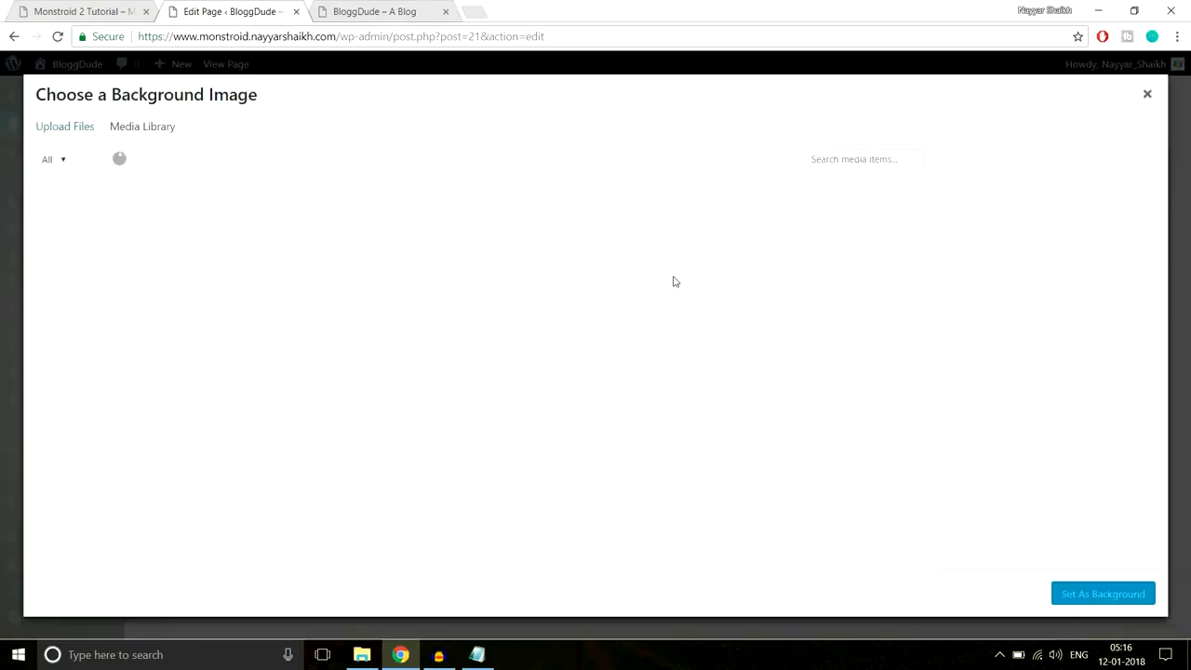
{"action": "left_click", "coordinate": [75, 133]}
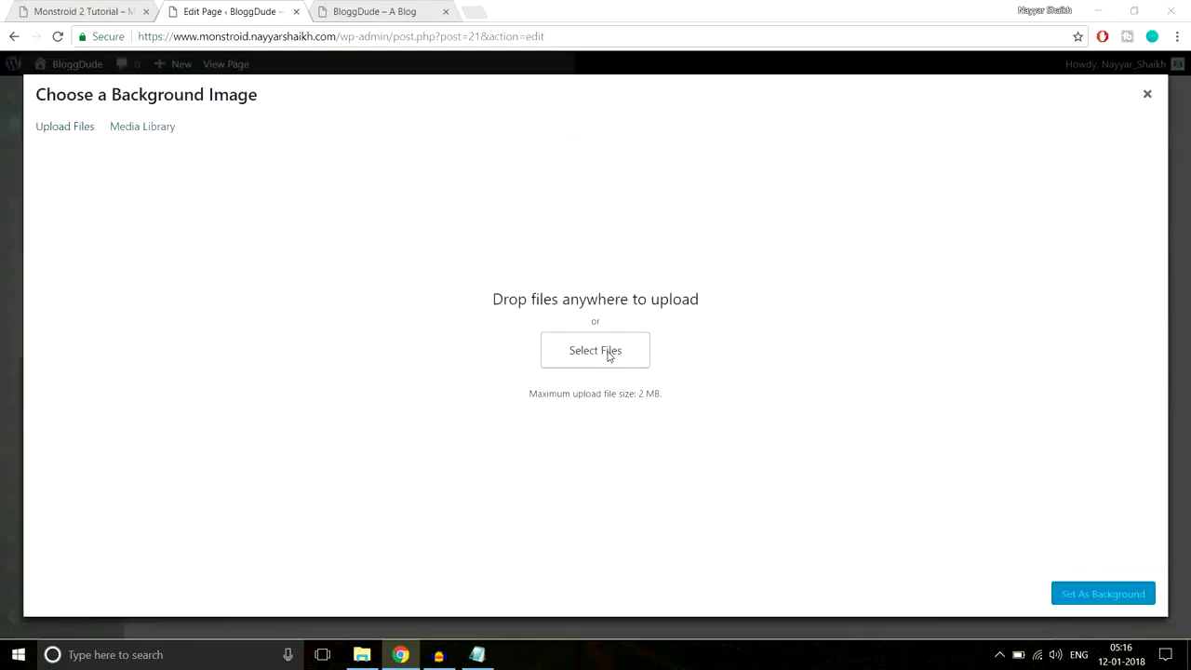
{"action": "left_click", "coordinate": [609, 353]}
{"action": "scroll", "coordinate": [540, 267], "scroll_direction": "down", "scroll_amount": 1}
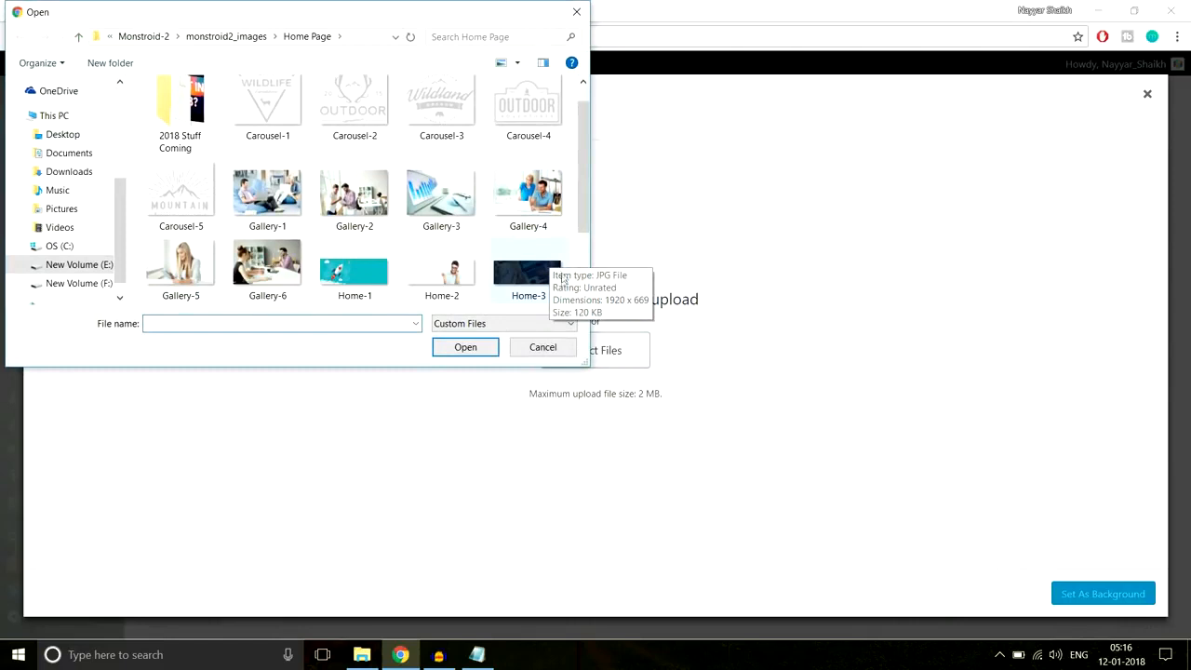
{"action": "left_click", "coordinate": [528, 274]}
{"action": "left_click", "coordinate": [486, 348]}
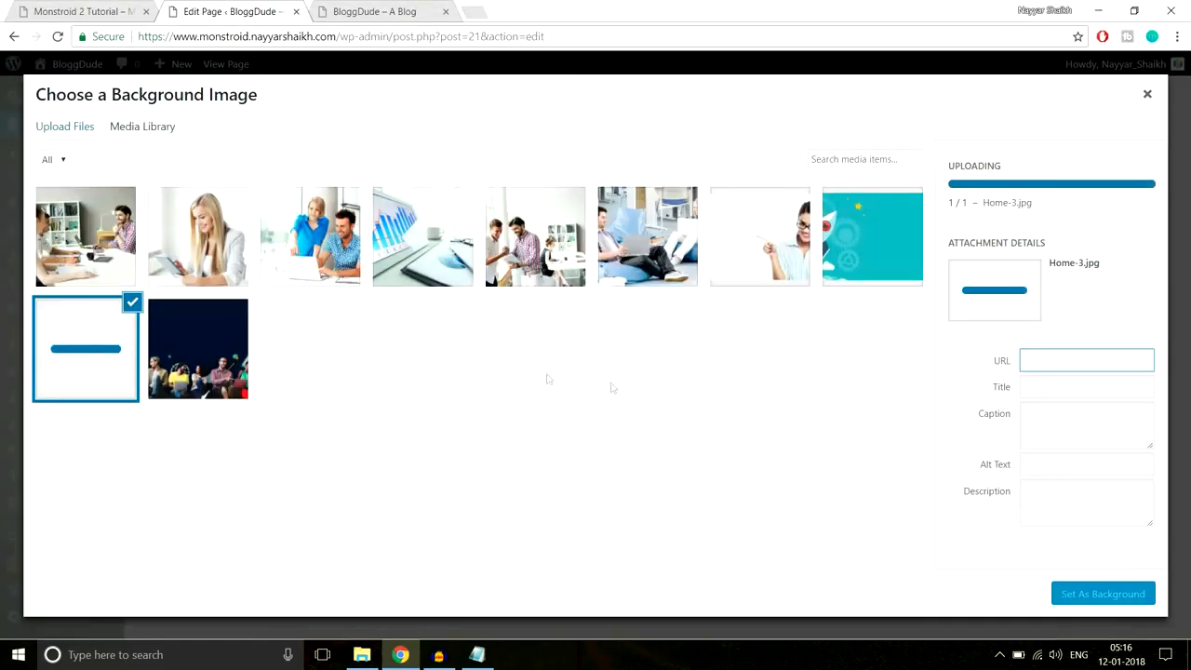
{"action": "left_click", "coordinate": [1101, 596]}
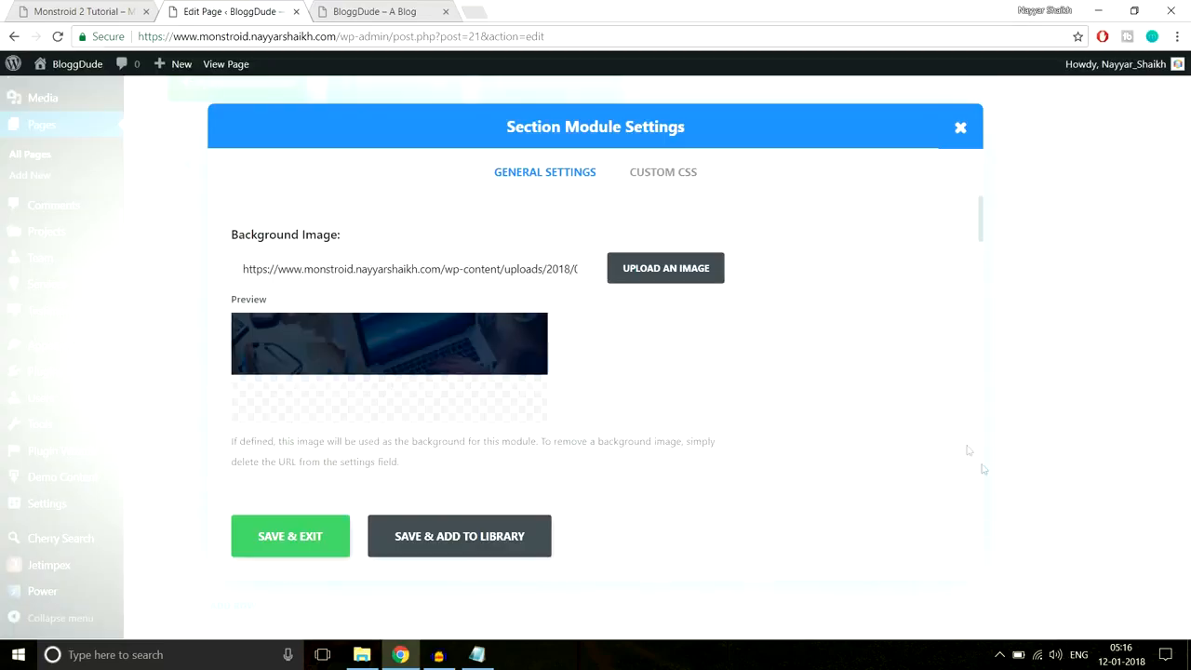
- Save the section settings and update the page
{"action": "scroll", "coordinate": [815, 409], "scroll_direction": "down", "scroll_amount": 10}
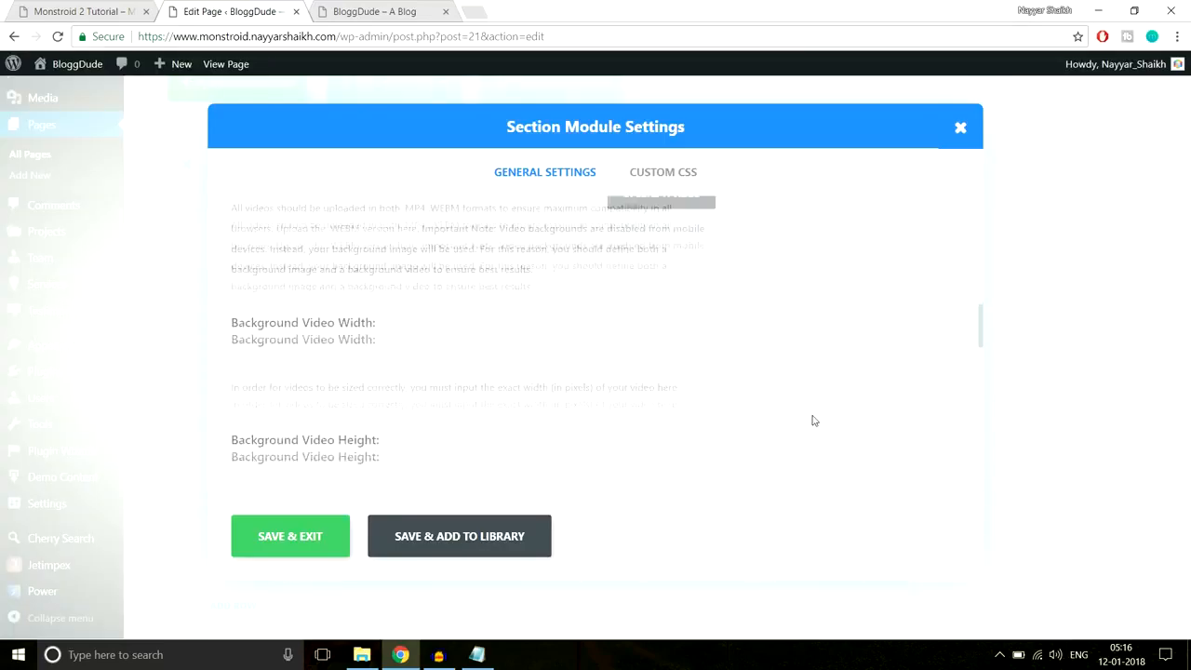
{"action": "scroll", "coordinate": [813, 418], "scroll_direction": "down", "scroll_amount": 5}
{"action": "scroll", "coordinate": [813, 419], "scroll_direction": "up", "scroll_amount": 3}
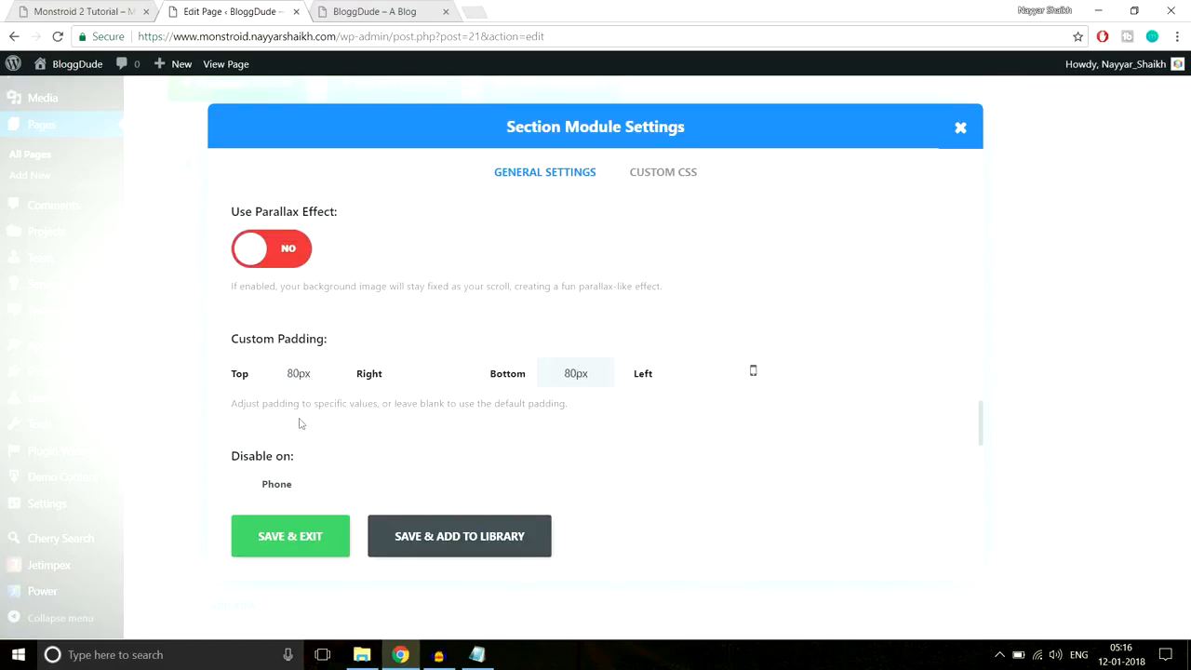
{"action": "left_click", "coordinate": [301, 531]}
{"action": "left_click_drag", "start_coordinate": [1188, 479], "coordinate": [1184, 127]}
{"action": "left_click", "coordinate": [1135, 229]}
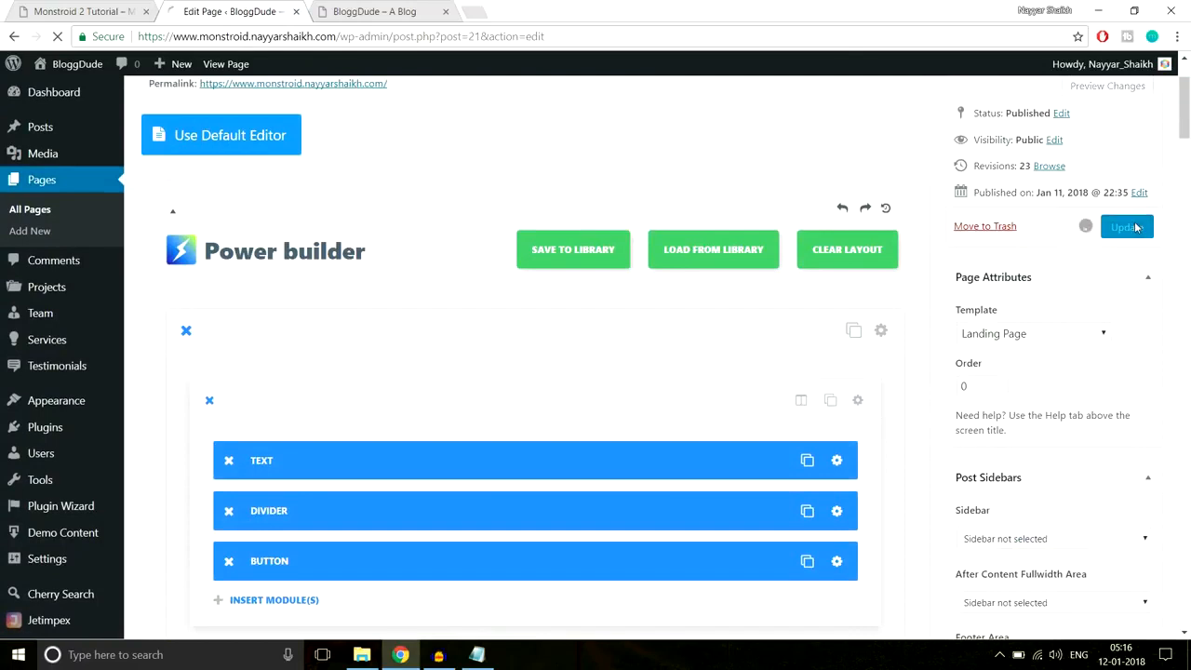
- Reload the live BloggDude homepage and review the 3 Steps section's laptop photo background
{"action": "left_click", "coordinate": [414, 11]}
{"action": "left_click", "coordinate": [418, 42]}
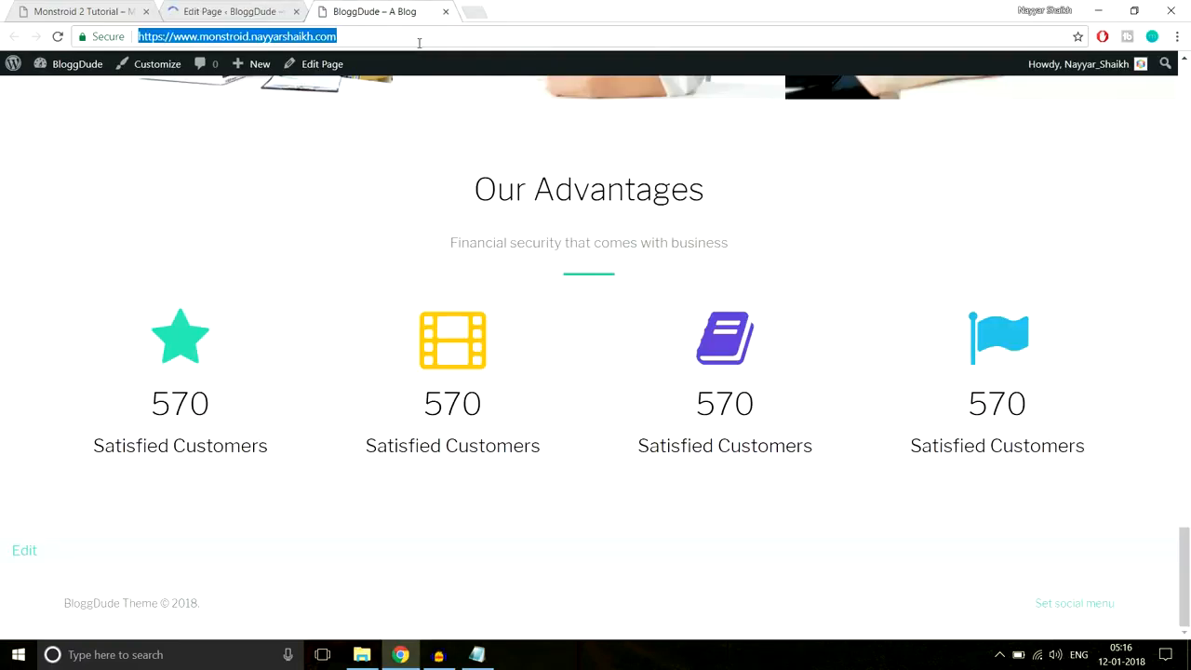
{"action": "key", "text": "Return"}
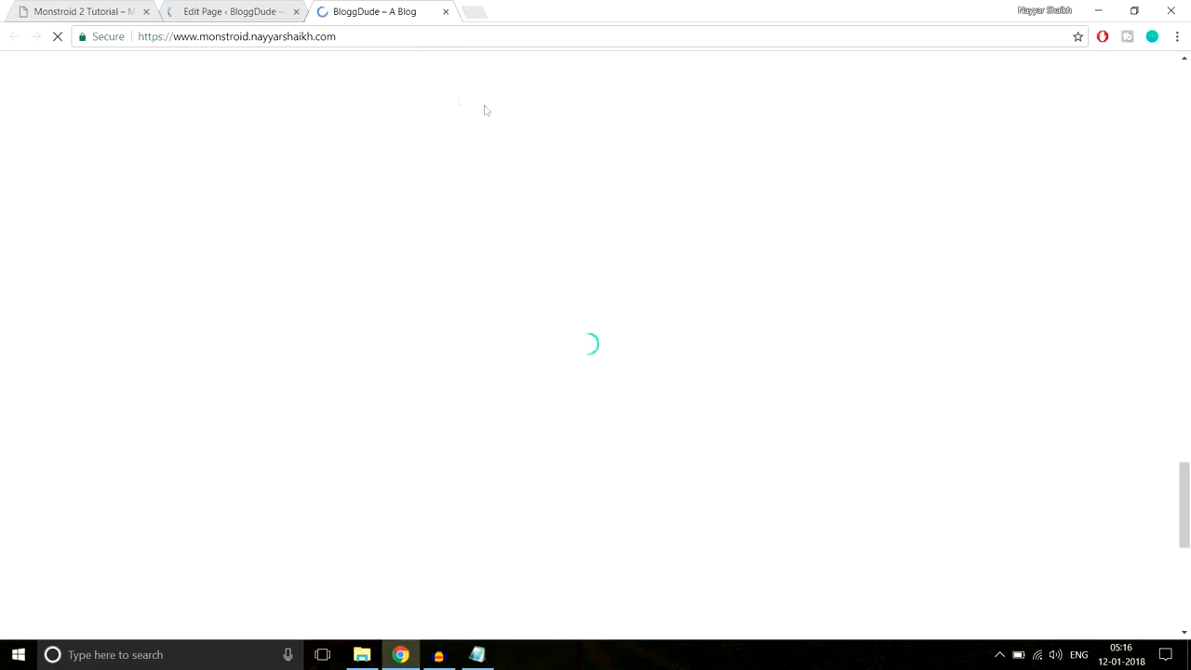
{"action": "scroll", "coordinate": [771, 301], "scroll_direction": "down", "scroll_amount": 3}
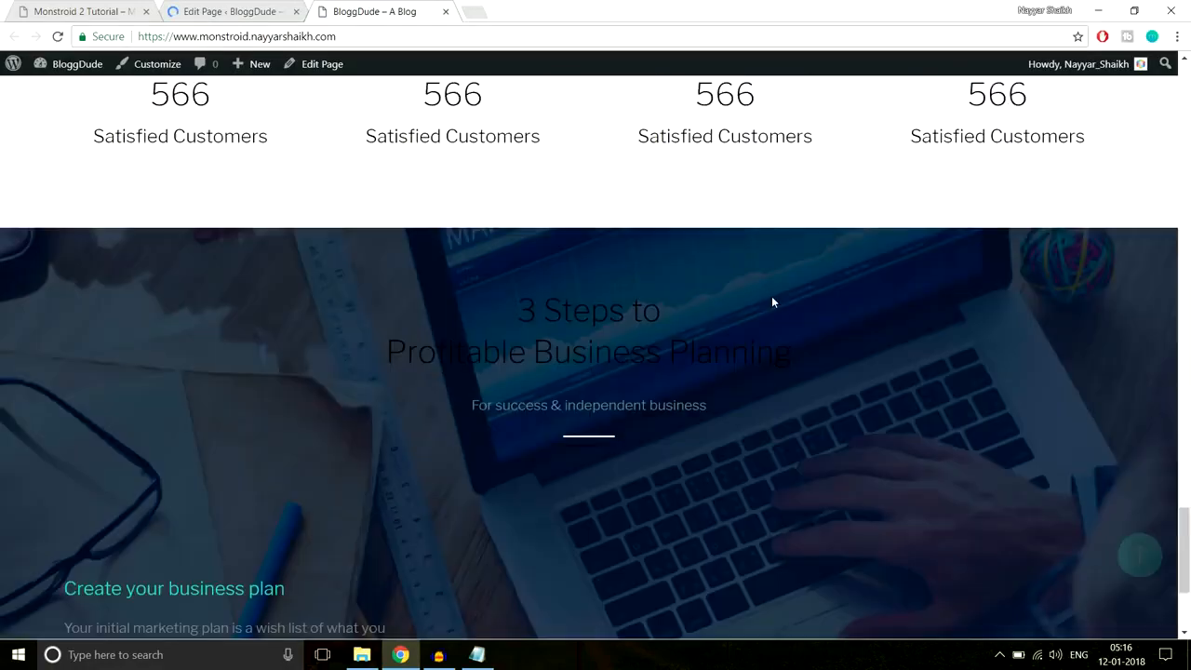
{"action": "scroll", "coordinate": [771, 299], "scroll_direction": "down", "scroll_amount": 3}
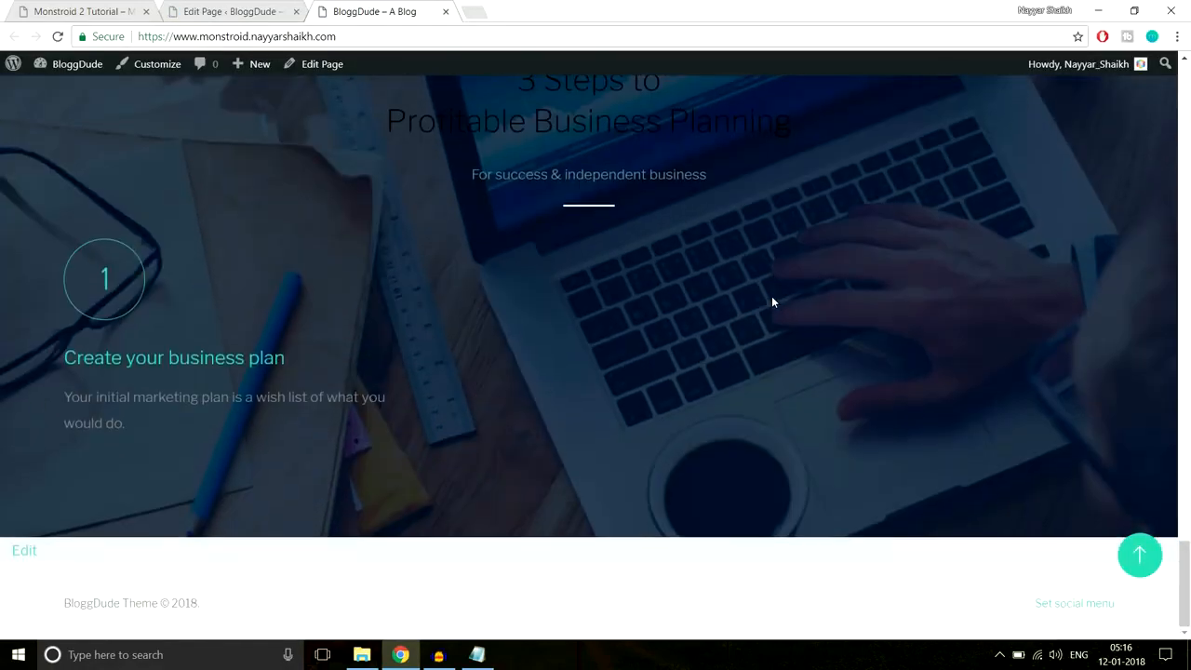
{"action": "scroll", "coordinate": [771, 300], "scroll_direction": "up", "scroll_amount": 1}
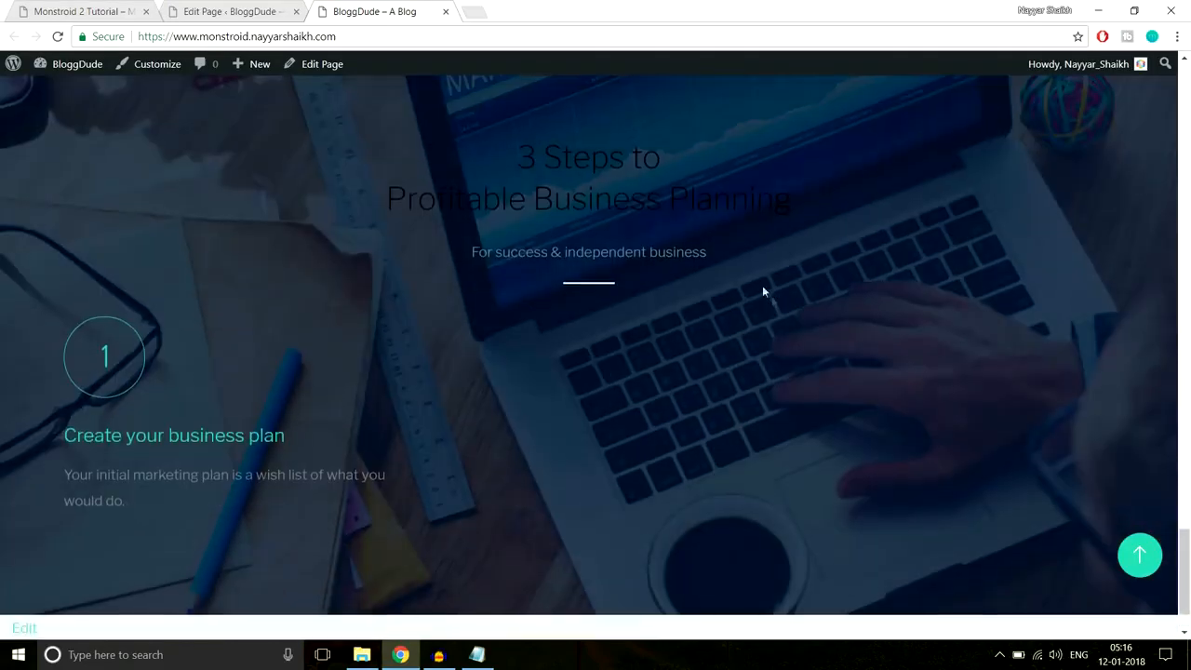
{"action": "left_click_drag", "start_coordinate": [505, 152], "coordinate": [808, 220]}
{"action": "left_click", "coordinate": [862, 214]}
{"action": "left_click_drag", "start_coordinate": [754, 288], "coordinate": [477, 136]}
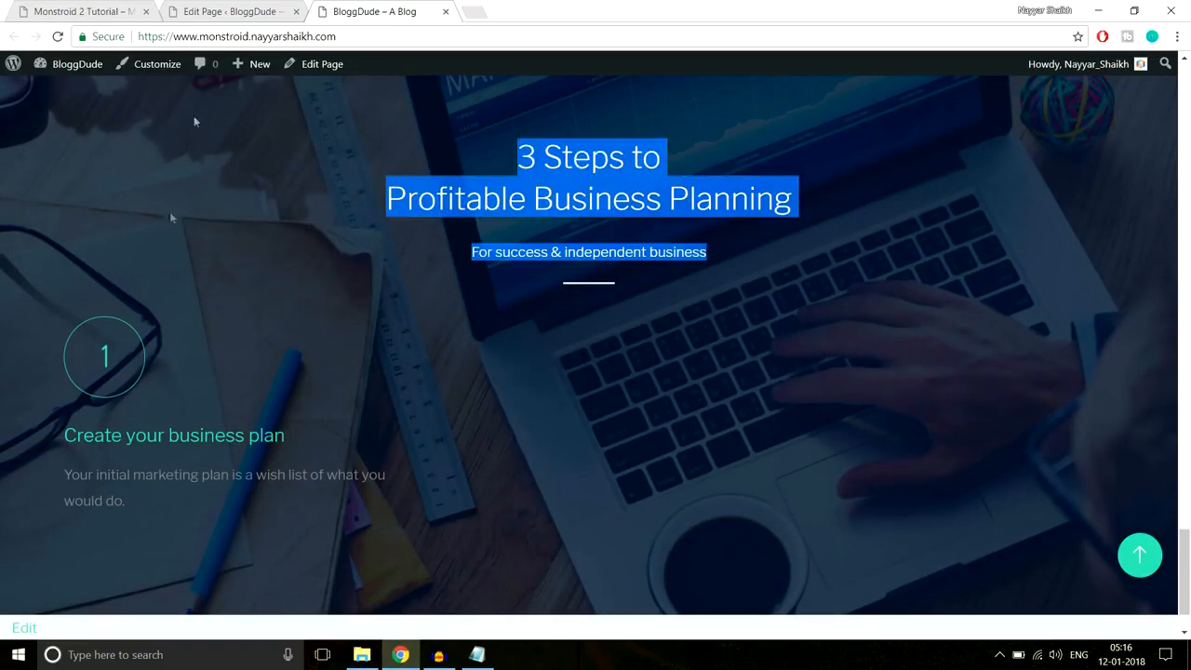
{"action": "left_click", "coordinate": [227, 7]}
{"action": "scroll", "coordinate": [584, 344], "scroll_direction": "down", "scroll_amount": 15}
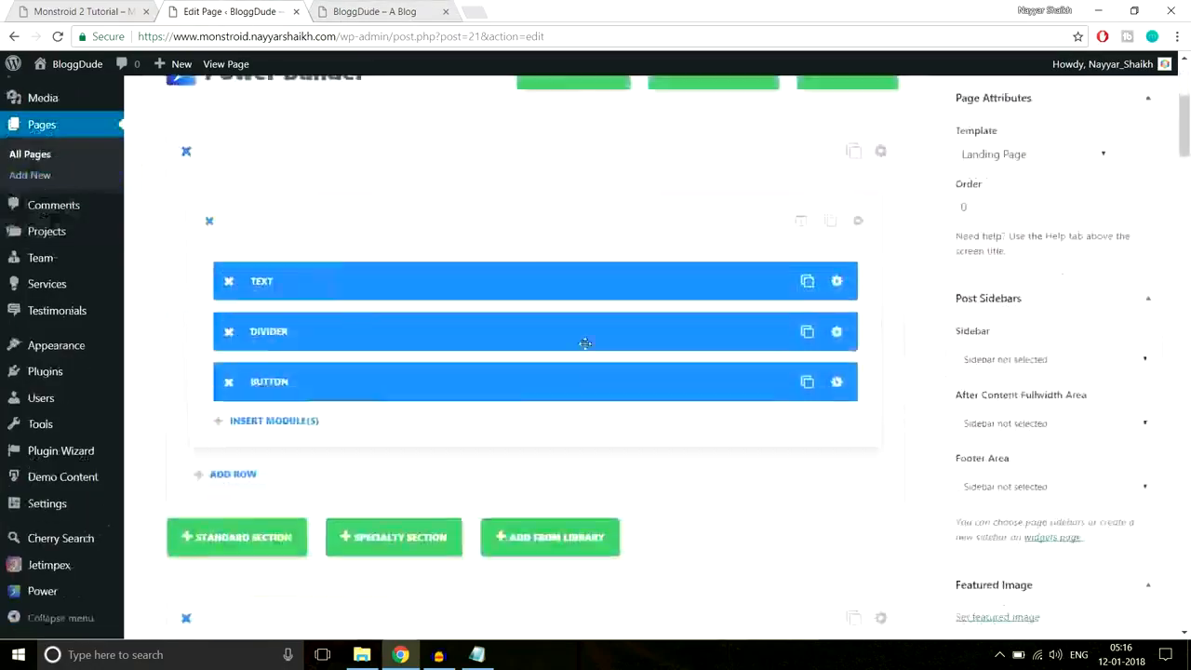
- Give the 3 Steps heading and subtitle text a new colour and save the text module
{"action": "scroll", "coordinate": [584, 344], "scroll_direction": "down", "scroll_amount": 15}
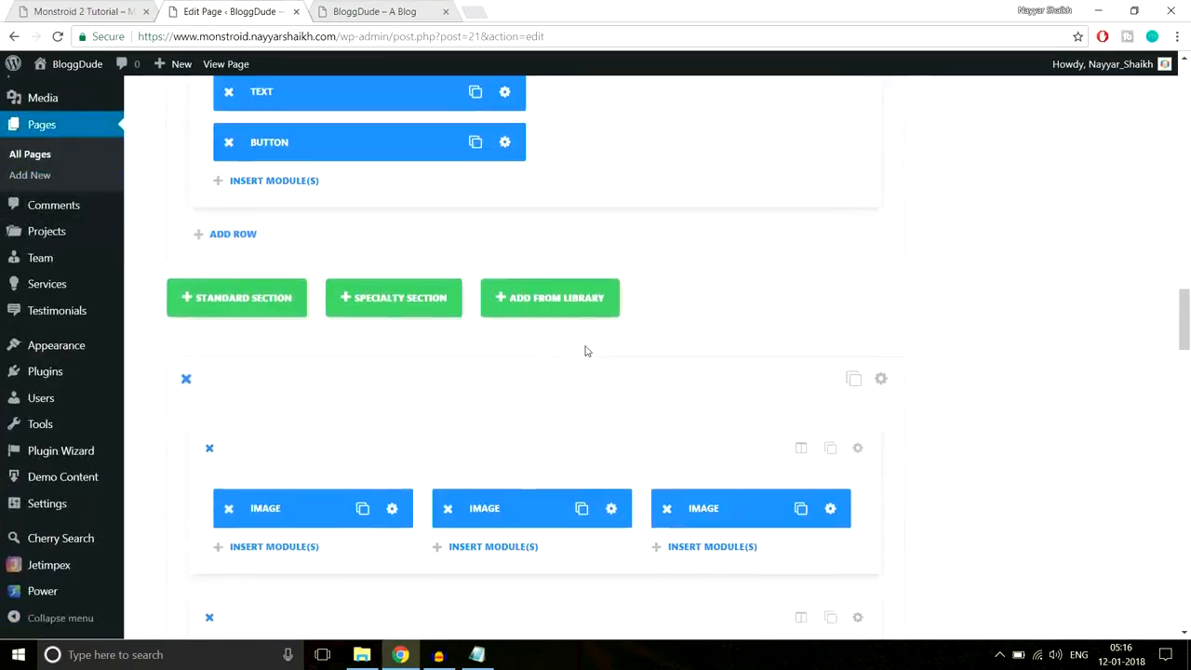
{"action": "scroll", "coordinate": [585, 347], "scroll_direction": "down", "scroll_amount": 5}
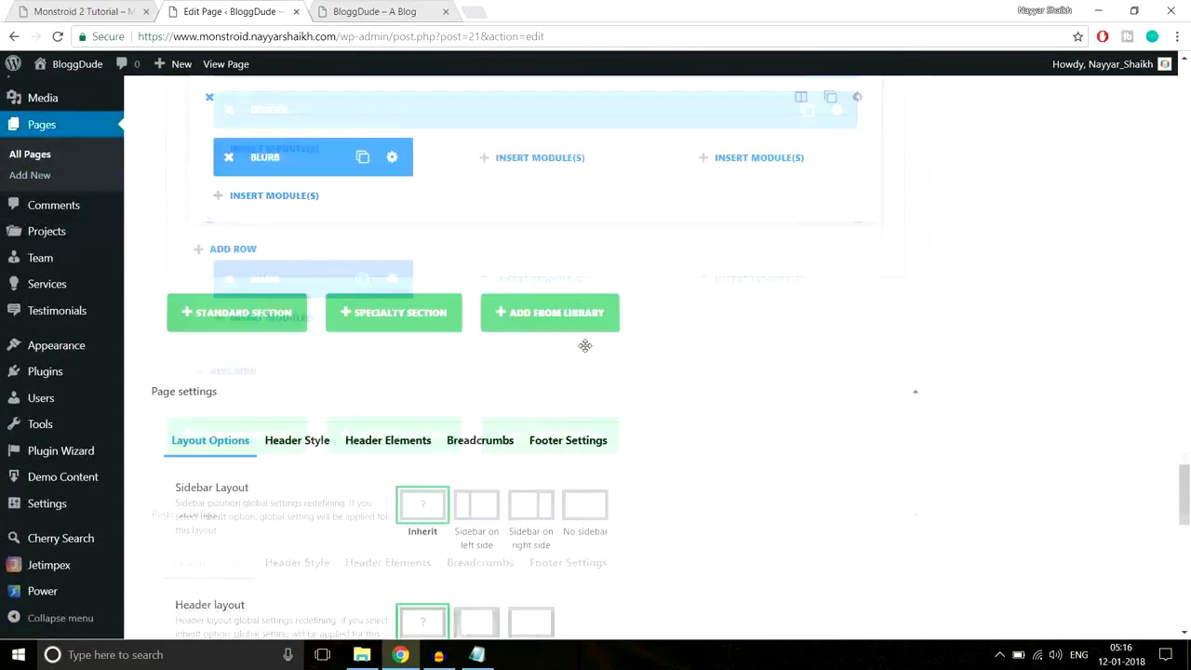
{"action": "scroll", "coordinate": [585, 348], "scroll_direction": "up", "scroll_amount": 2}
{"action": "scroll", "coordinate": [506, 313], "scroll_direction": "up", "scroll_amount": 1}
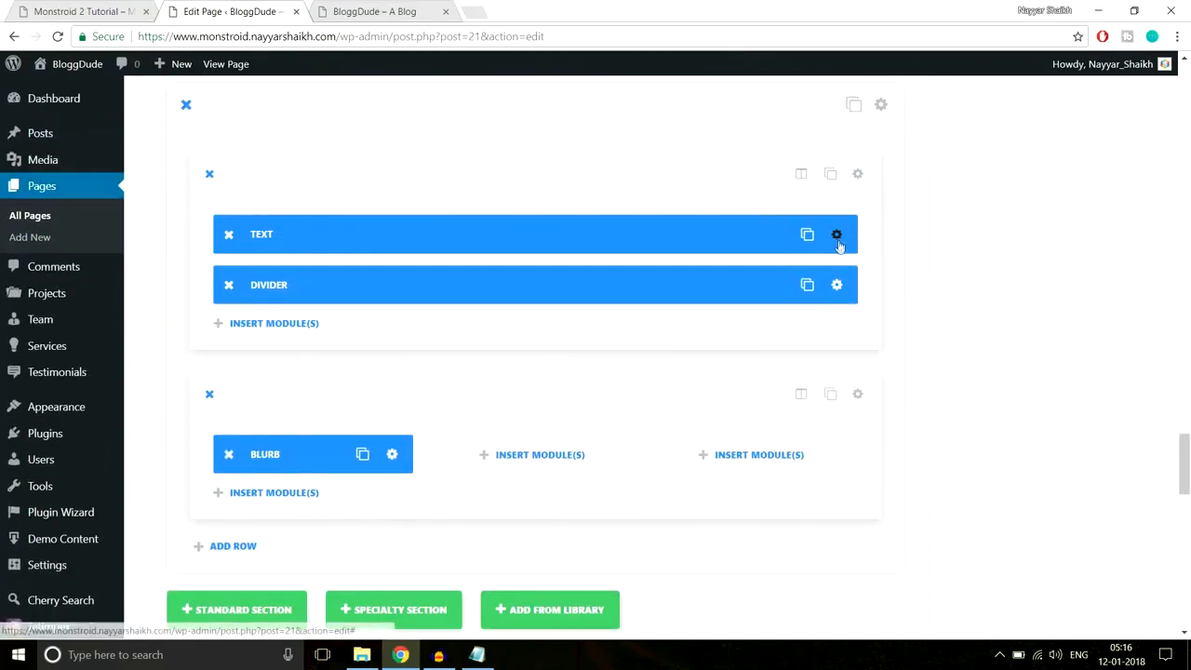
{"action": "left_click", "coordinate": [837, 234]}
{"action": "scroll", "coordinate": [676, 298], "scroll_direction": "down", "scroll_amount": 2}
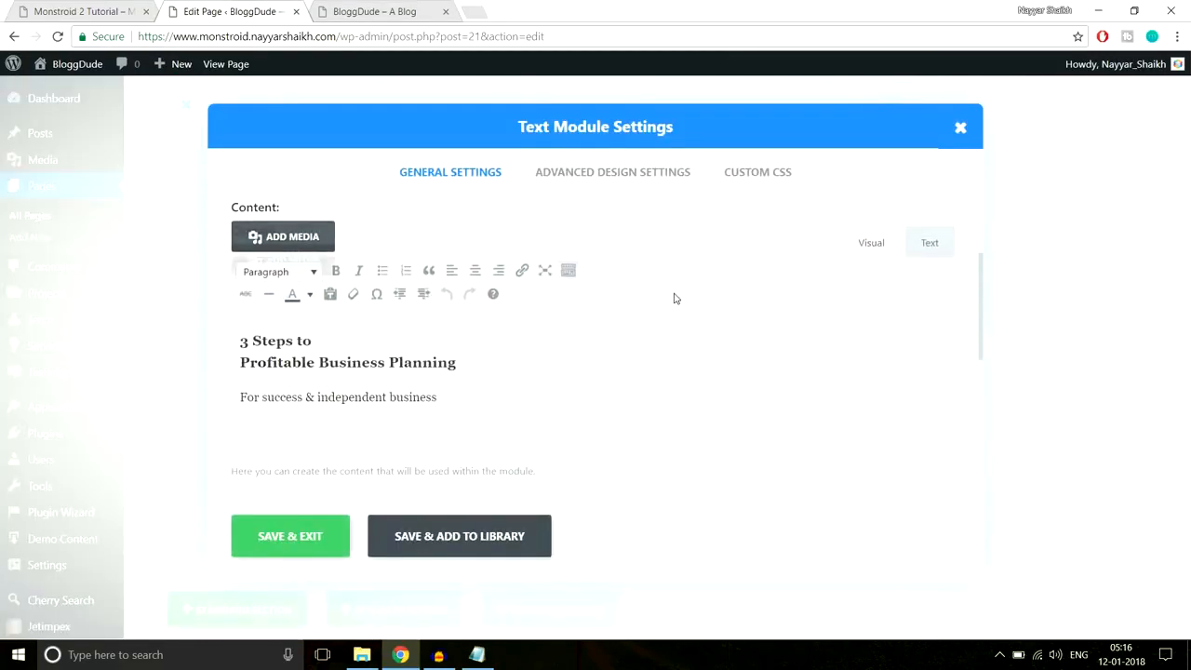
{"action": "left_click_drag", "start_coordinate": [480, 397], "coordinate": [226, 310]}
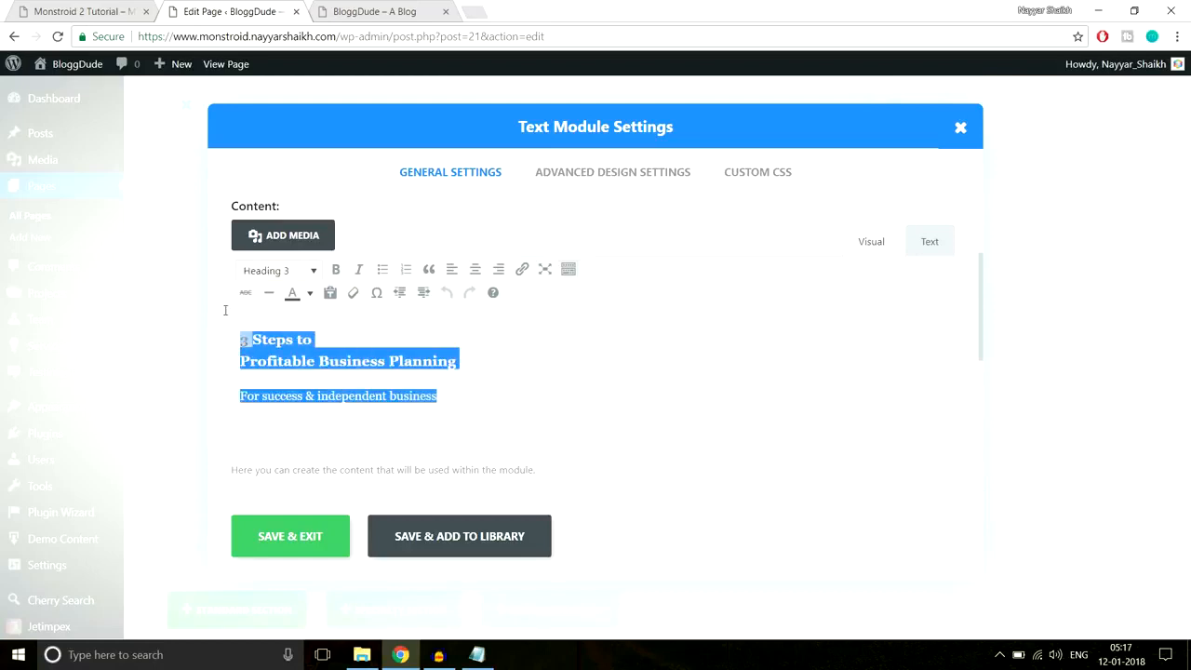
{"action": "left_click", "coordinate": [310, 293]}
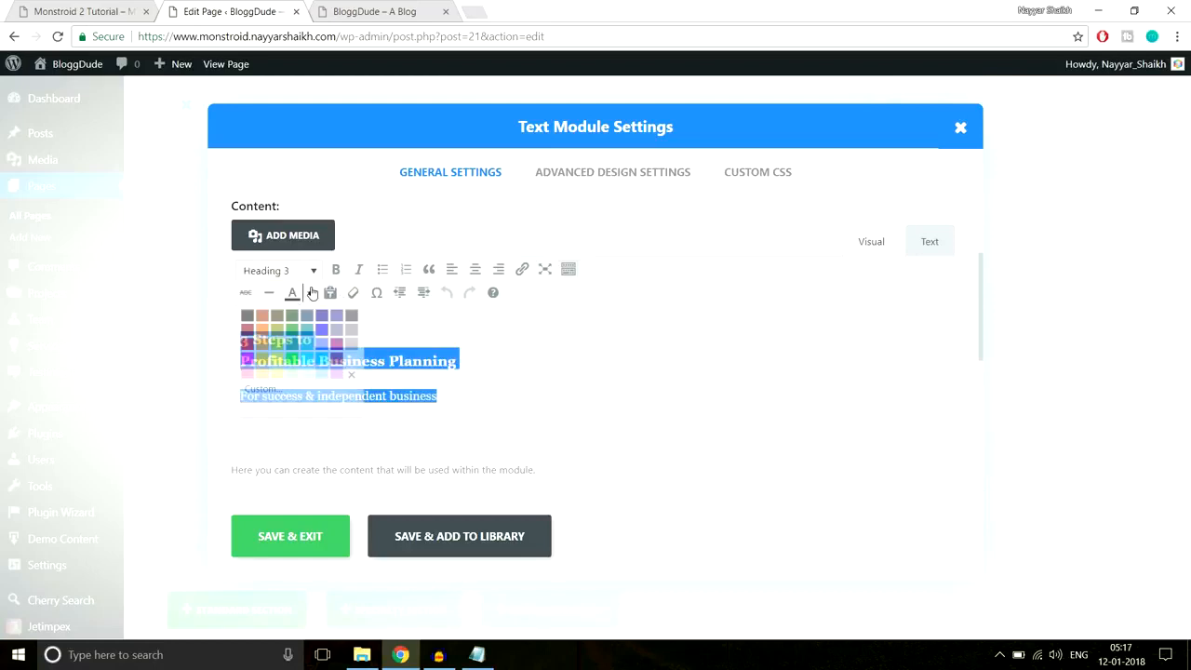
{"action": "left_click", "coordinate": [349, 362]}
{"action": "left_click", "coordinate": [310, 534]}
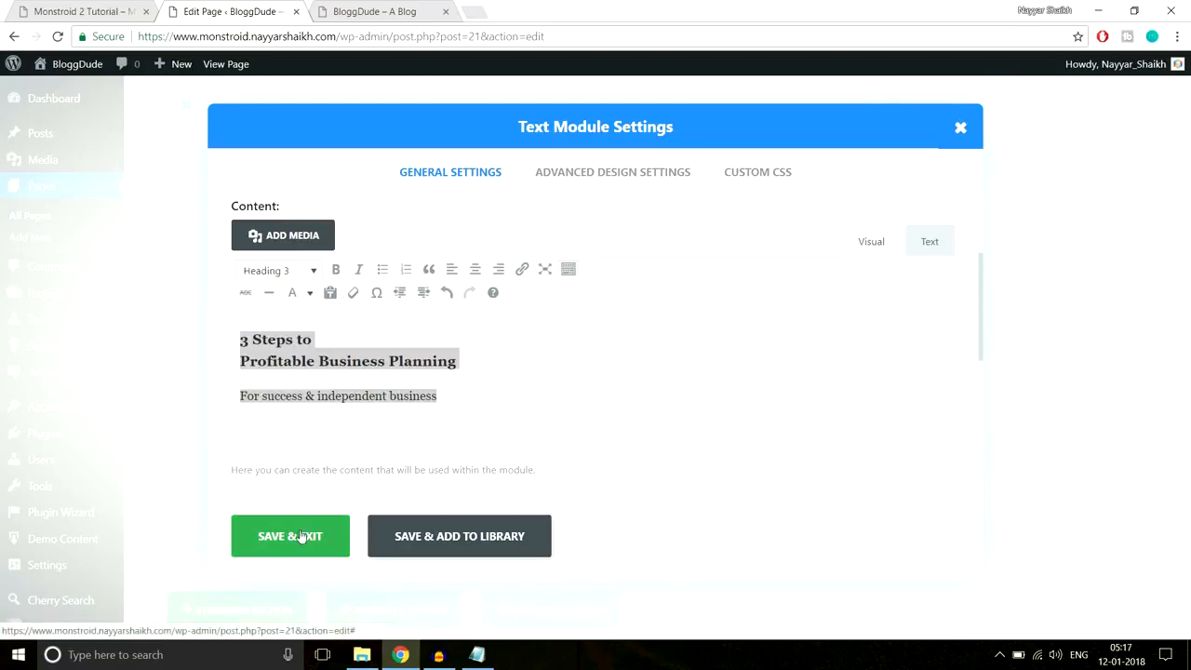
- Compare the result with the Monstroid 2 demo and live homepage, then return to the editor
{"action": "left_click", "coordinate": [70, 7]}
{"action": "left_click", "coordinate": [292, 6]}
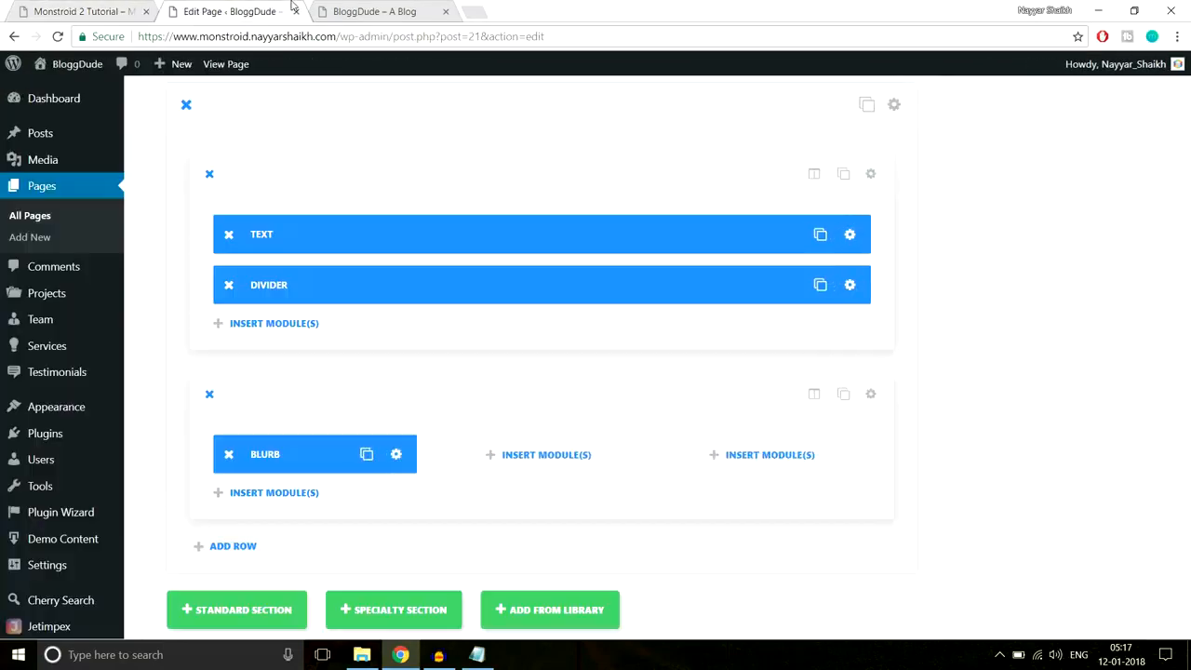
{"action": "left_click", "coordinate": [400, 6]}
{"action": "left_click_drag", "start_coordinate": [733, 255], "coordinate": [408, 155]}
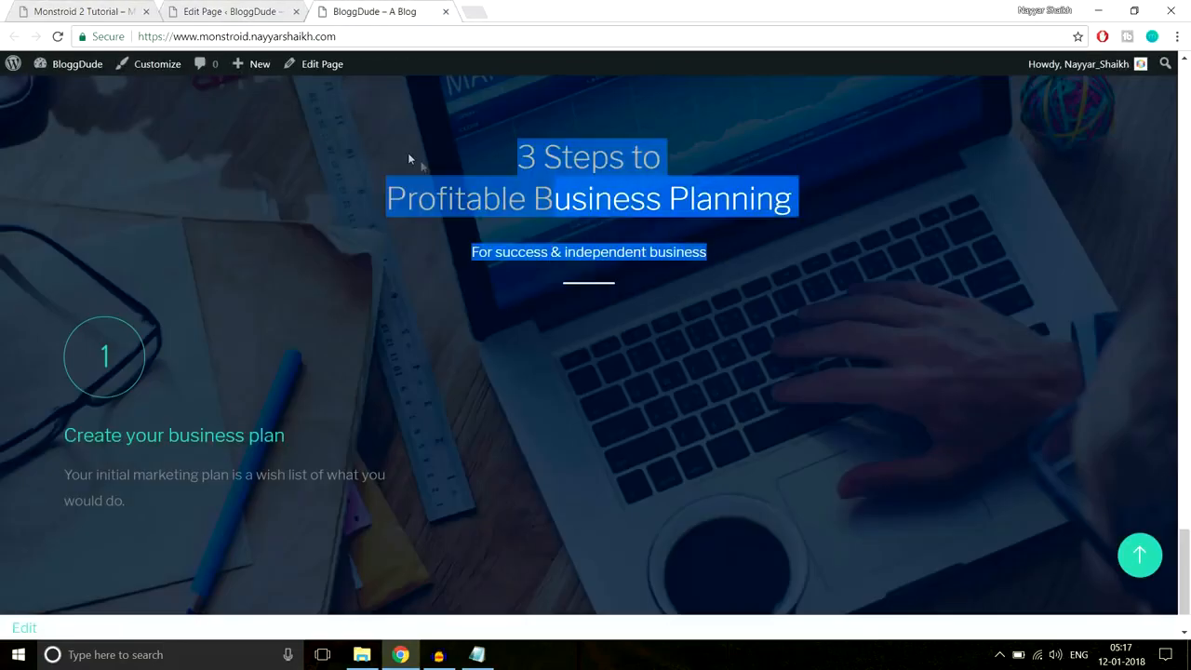
{"action": "left_click", "coordinate": [30, 315]}
{"action": "scroll", "coordinate": [27, 319], "scroll_direction": "down", "scroll_amount": 1}
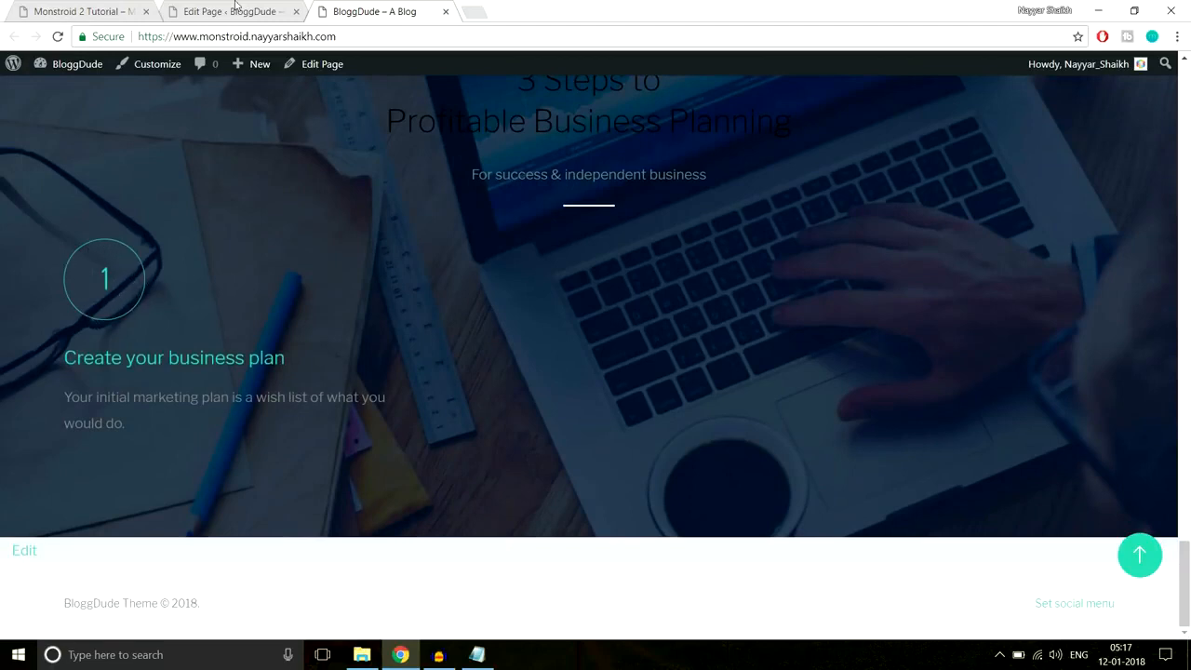
{"action": "left_click", "coordinate": [191, 8]}
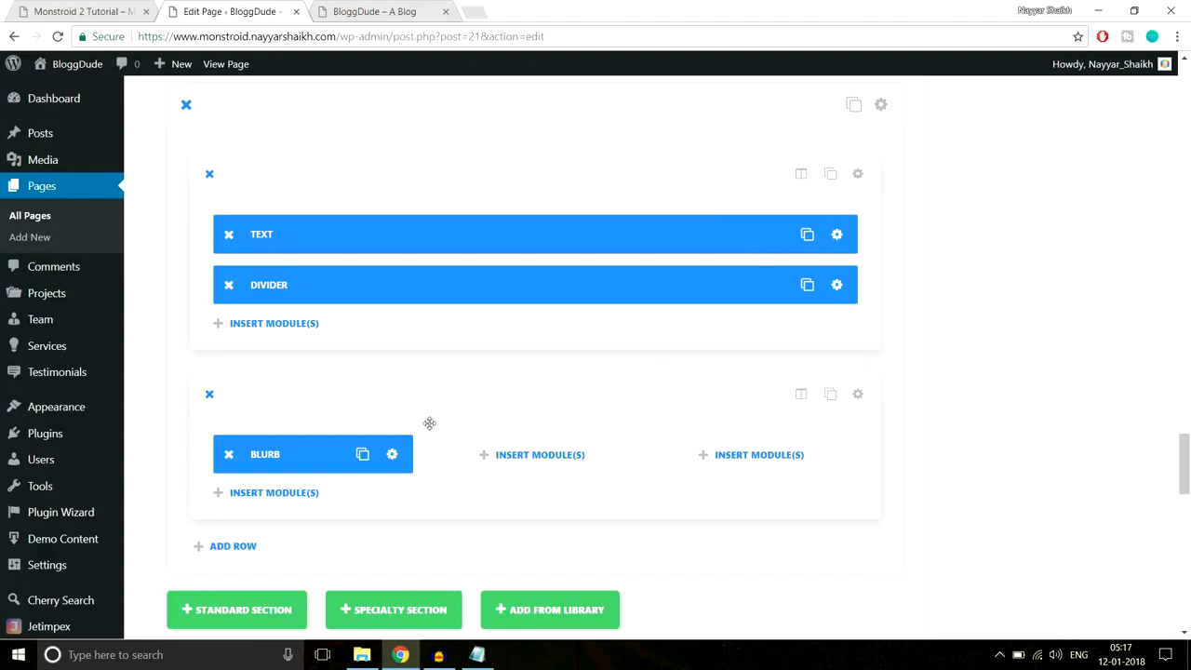
- Turn on Use Icon Font Size for the first blurb and set it to about 60px
{"action": "left_click", "coordinate": [392, 455]}
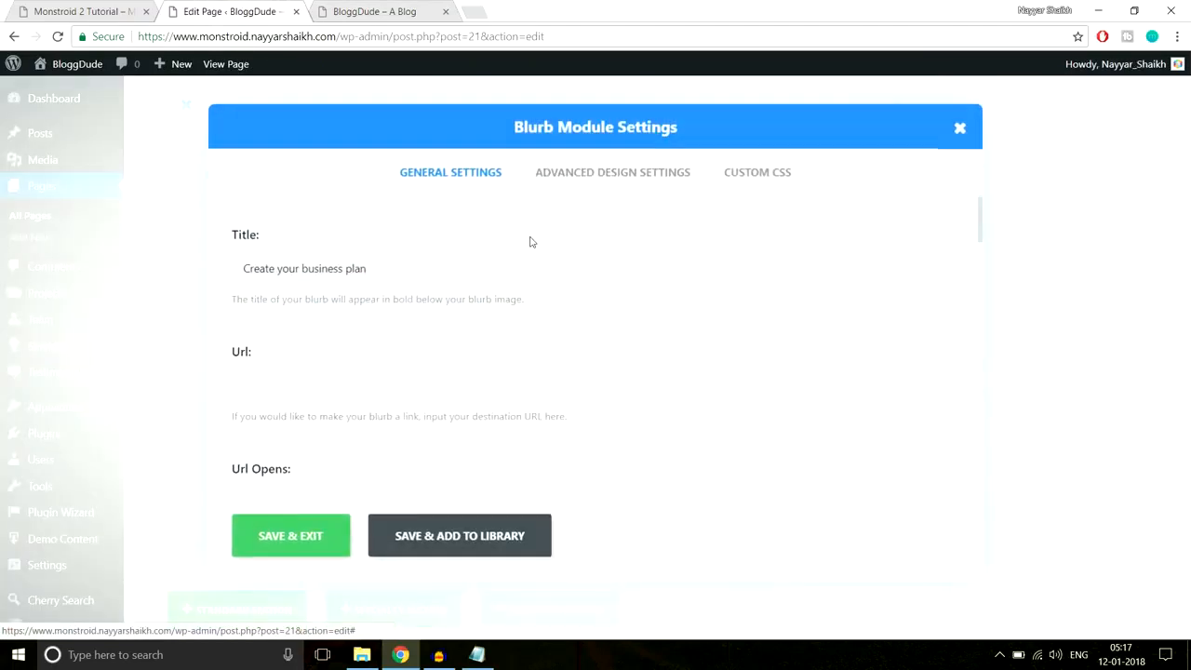
{"action": "left_click", "coordinate": [616, 183]}
{"action": "scroll", "coordinate": [342, 302], "scroll_direction": "down", "scroll_amount": 1}
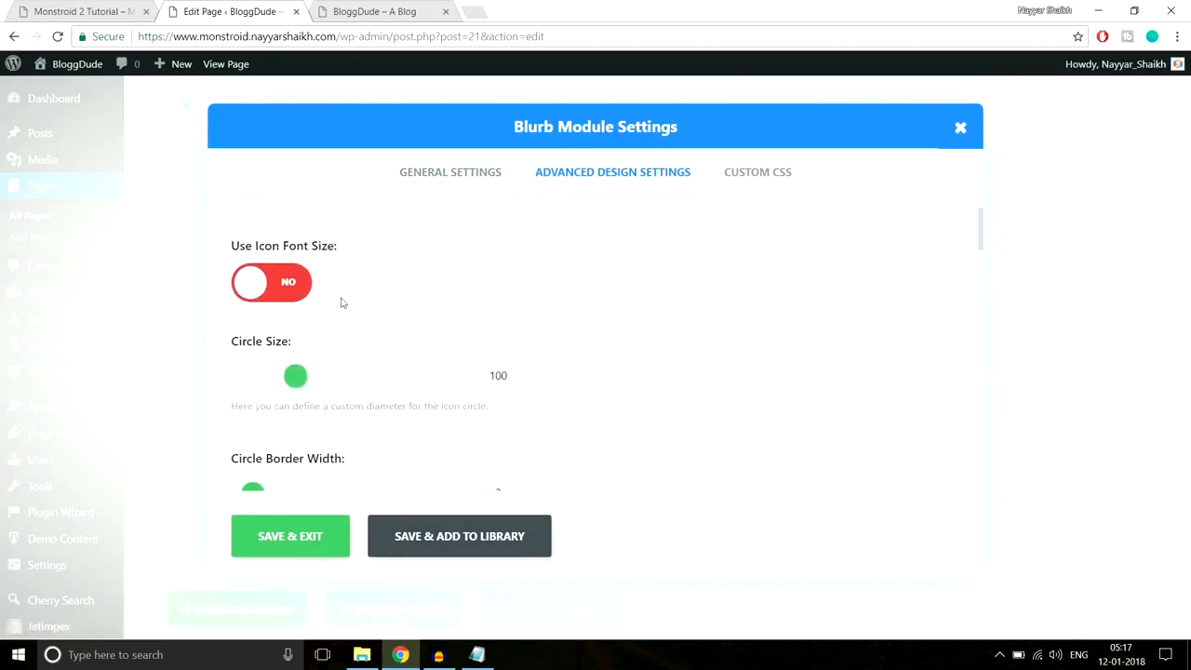
{"action": "left_click", "coordinate": [282, 292]}
{"action": "left_click_drag", "start_coordinate": [397, 378], "coordinate": [341, 375]}
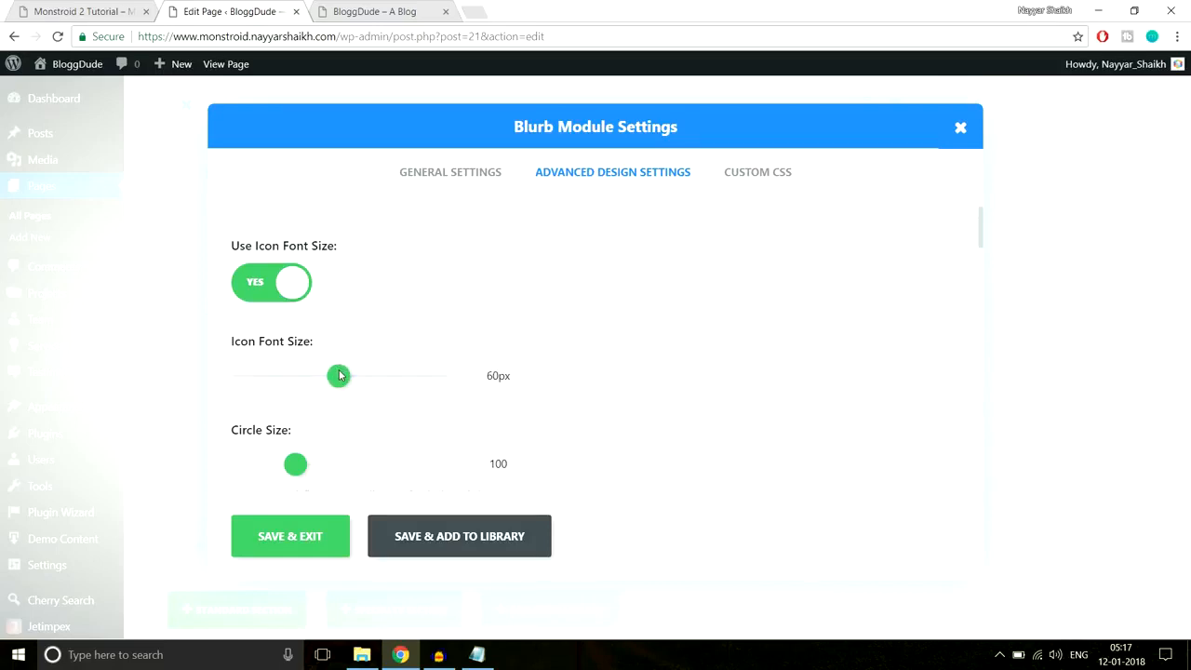
- Compare the first step's description text on the Monstroid 2 demo and the live site
{"action": "left_click", "coordinate": [112, 7]}
{"action": "left_click", "coordinate": [288, 461]}
{"action": "left_click_drag", "start_coordinate": [306, 470], "coordinate": [136, 437]}
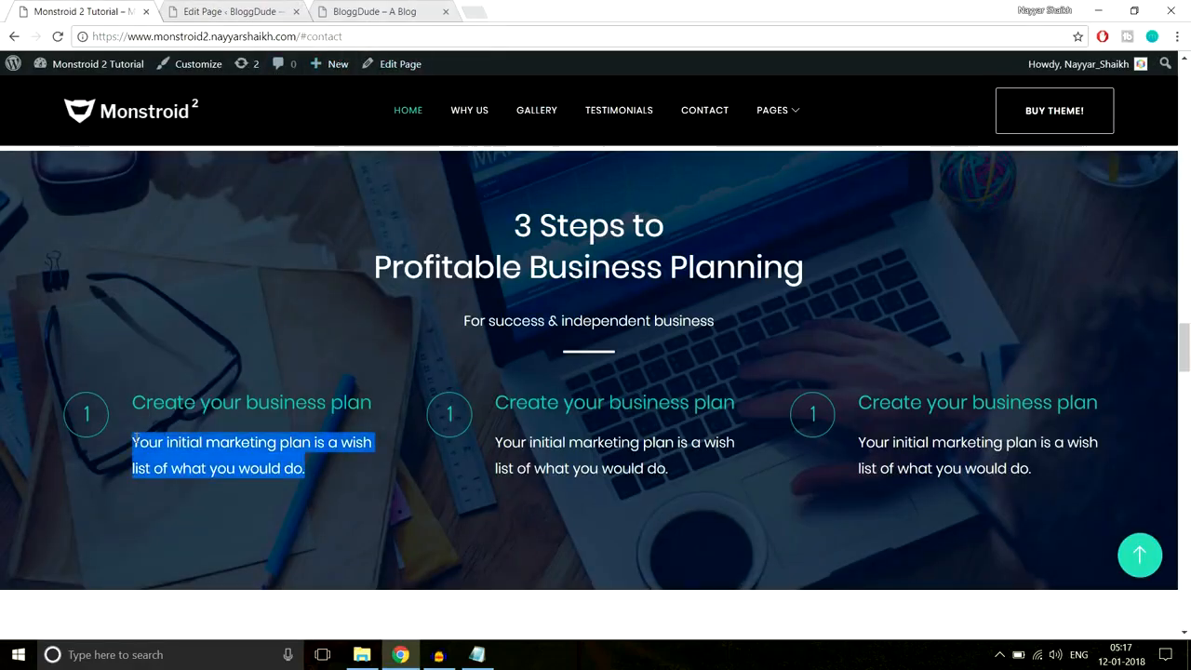
{"action": "left_click", "coordinate": [168, 444]}
{"action": "left_click", "coordinate": [374, 11]}
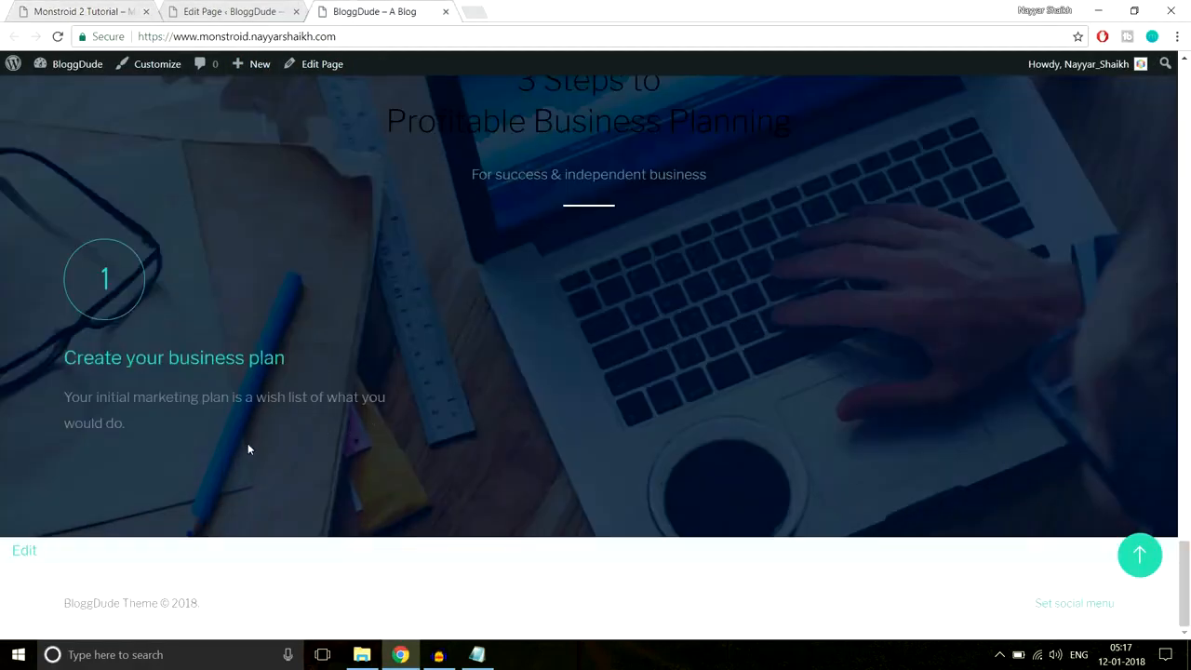
{"action": "left_click_drag", "start_coordinate": [128, 426], "coordinate": [89, 397]}
{"action": "left_click", "coordinate": [145, 442]}
{"action": "left_click", "coordinate": [231, 11]}
- Recolour the blurb's whole description text and save the blurb
{"action": "scroll", "coordinate": [581, 262], "scroll_direction": "down", "scroll_amount": 2}
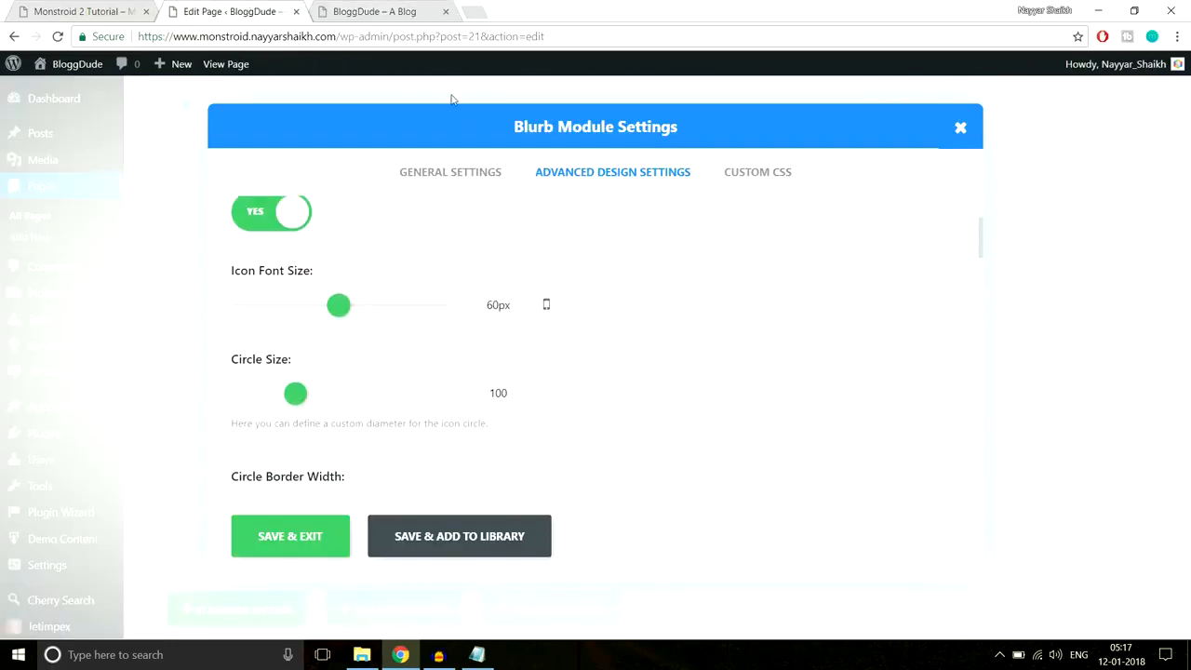
{"action": "left_click", "coordinate": [451, 173]}
{"action": "scroll", "coordinate": [693, 316], "scroll_direction": "down", "scroll_amount": 10}
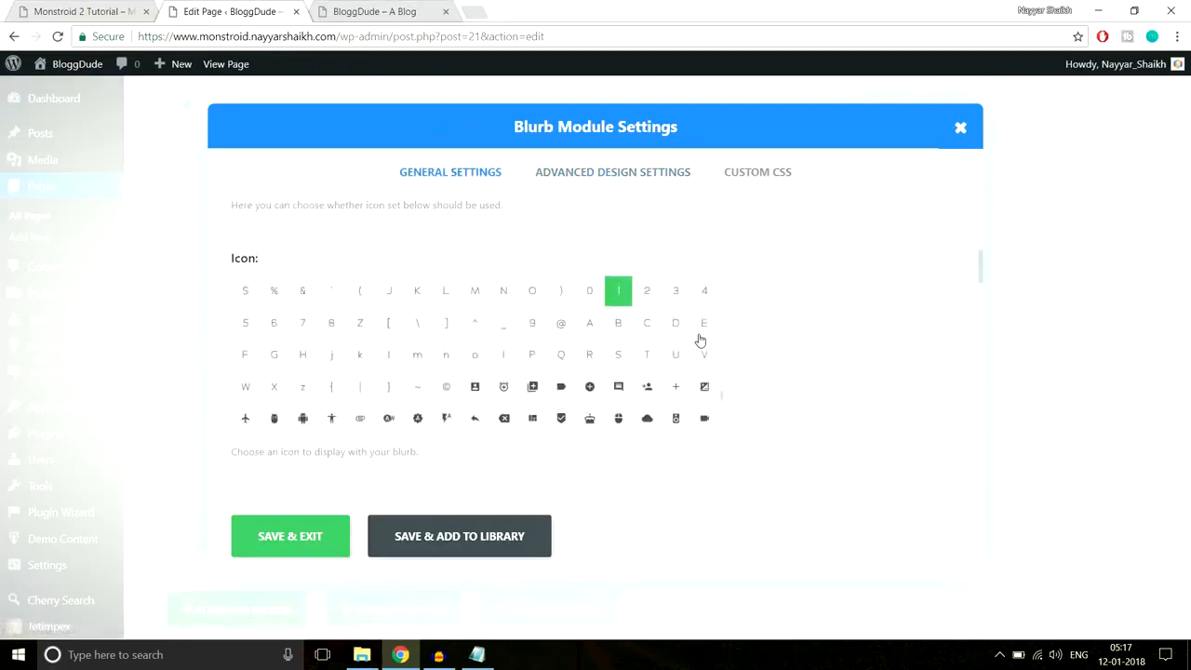
{"action": "scroll", "coordinate": [875, 361], "scroll_direction": "down", "scroll_amount": 10}
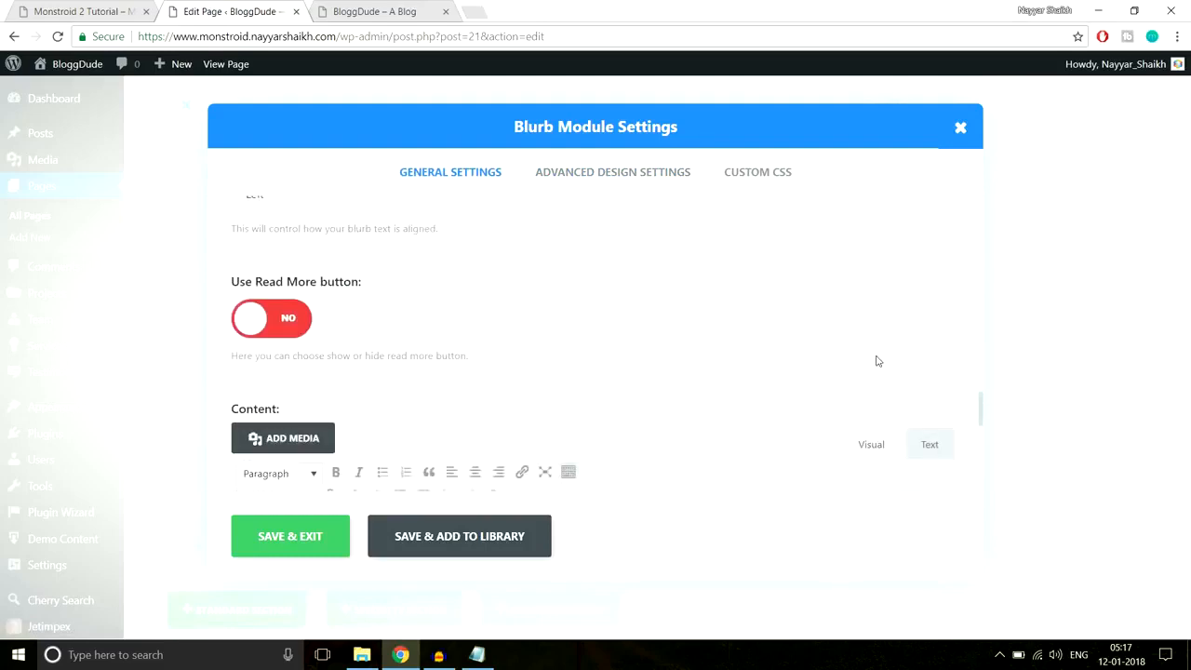
{"action": "scroll", "coordinate": [876, 361], "scroll_direction": "up", "scroll_amount": 5}
{"action": "left_click_drag", "start_coordinate": [582, 461], "coordinate": [205, 451]}
{"action": "left_click", "coordinate": [310, 418]}
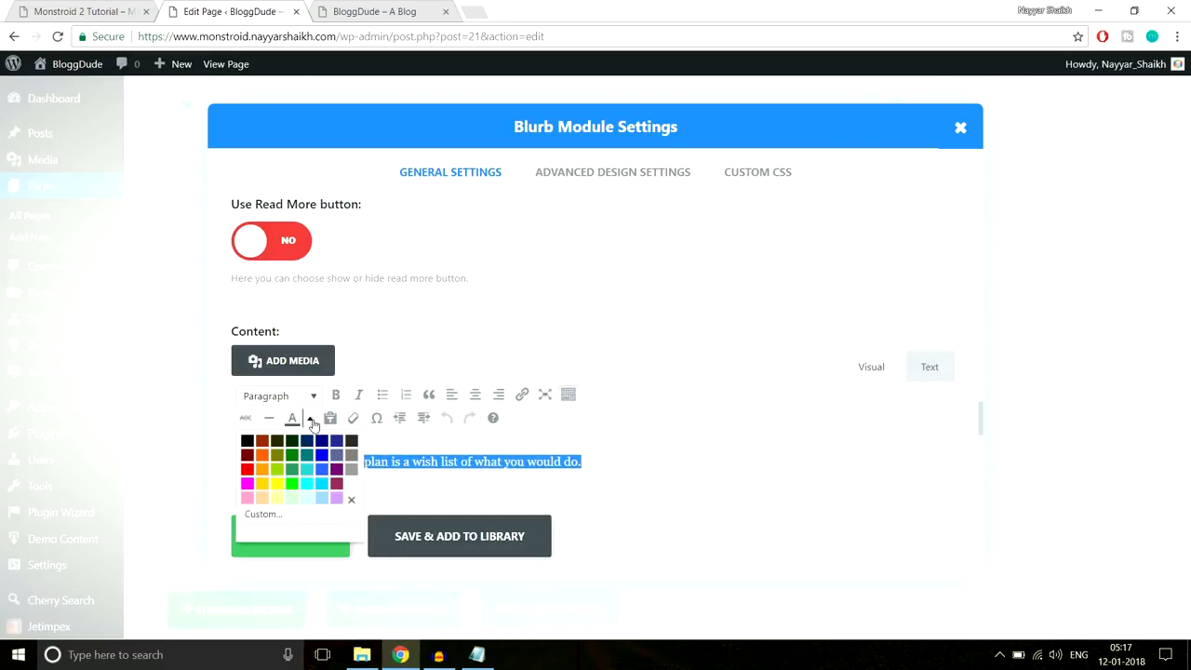
{"action": "left_click", "coordinate": [352, 485]}
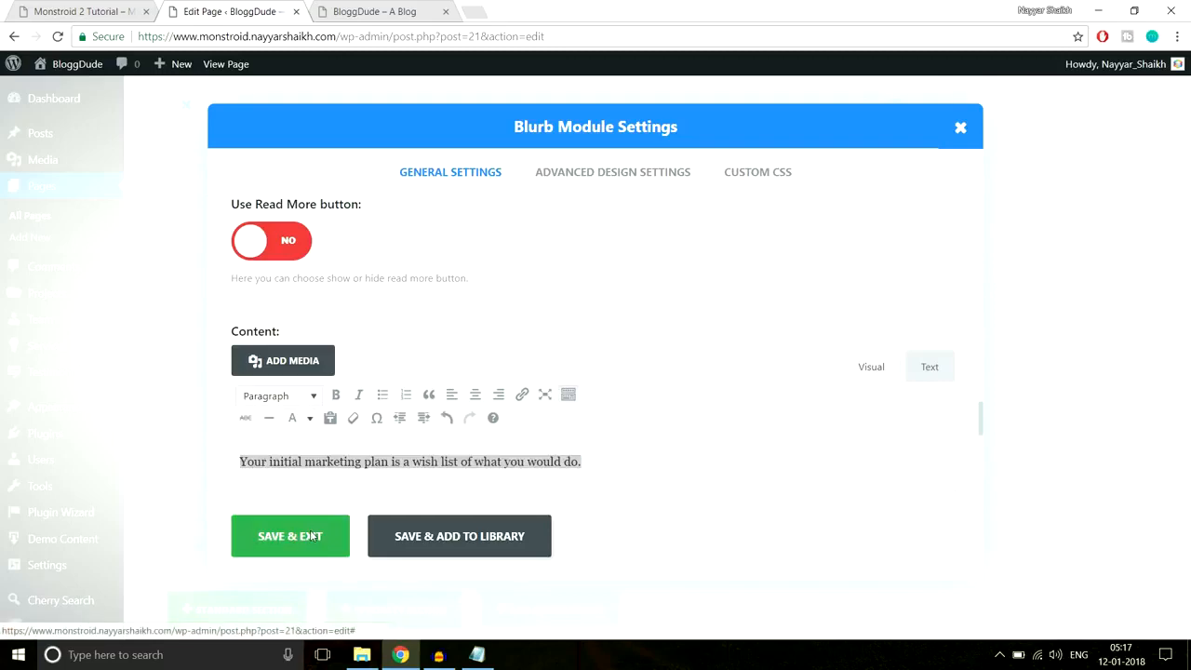
{"action": "left_click", "coordinate": [312, 537]}
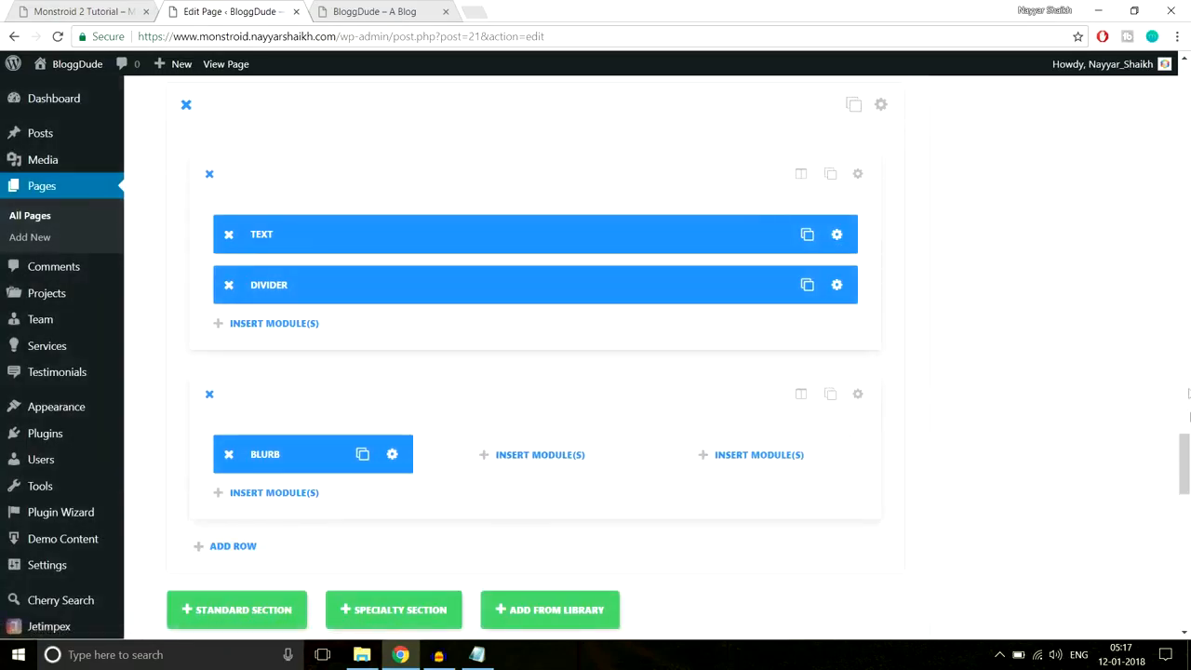
- Update the page and reload the live site to see the white description text
{"action": "scroll", "coordinate": [1188, 420], "scroll_direction": "up", "scroll_amount": 10}
{"action": "left_click", "coordinate": [1121, 360]}
{"action": "left_click", "coordinate": [374, 11]}
{"action": "left_click", "coordinate": [407, 36]}
{"action": "key", "text": "Return"}
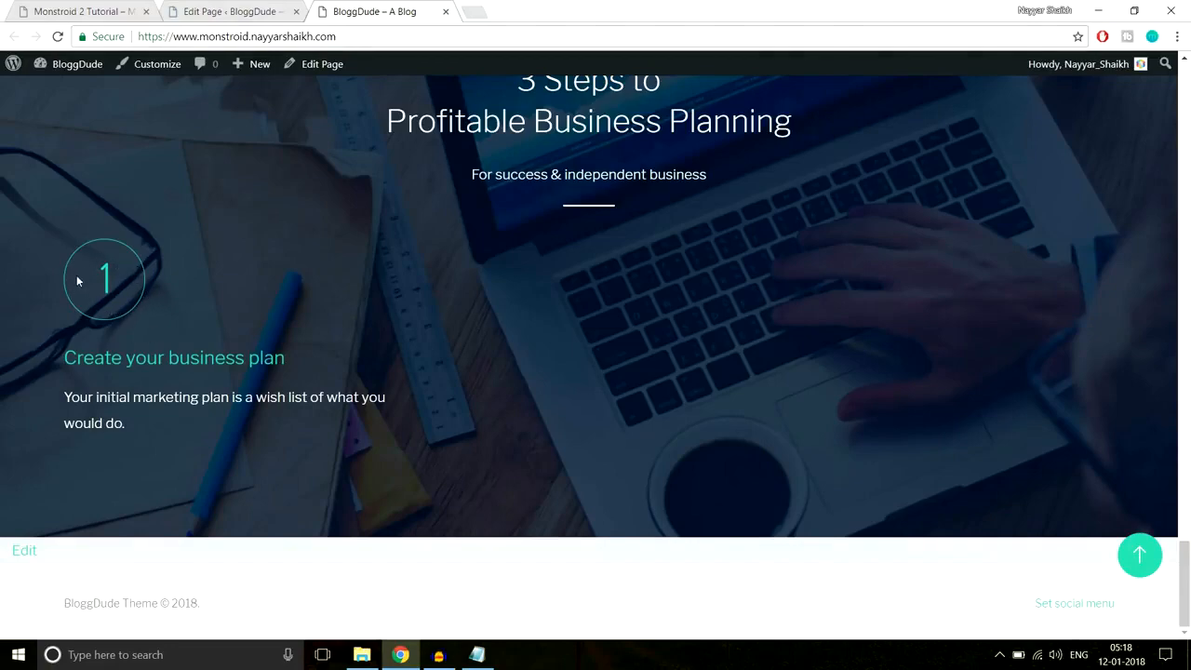
- Return to the page editor and reopen the first Blurb's settings
{"action": "left_click", "coordinate": [252, 11]}
{"action": "scroll", "coordinate": [686, 341], "scroll_direction": "down", "scroll_amount": 10}
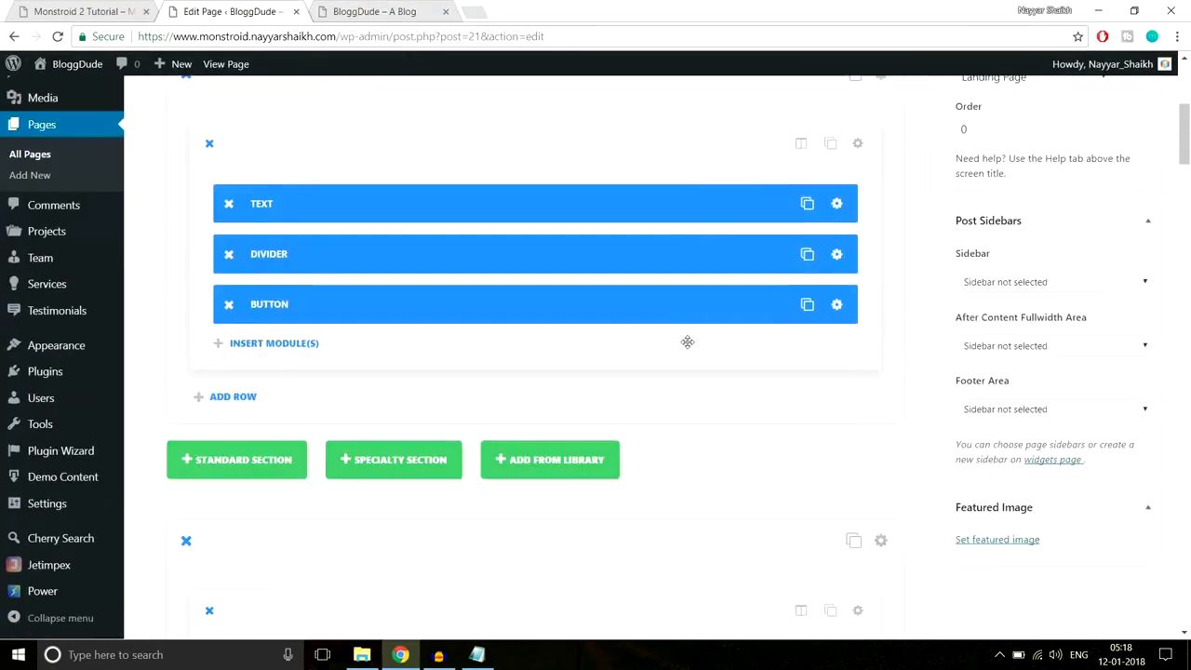
{"action": "scroll", "coordinate": [686, 343], "scroll_direction": "down", "scroll_amount": 15}
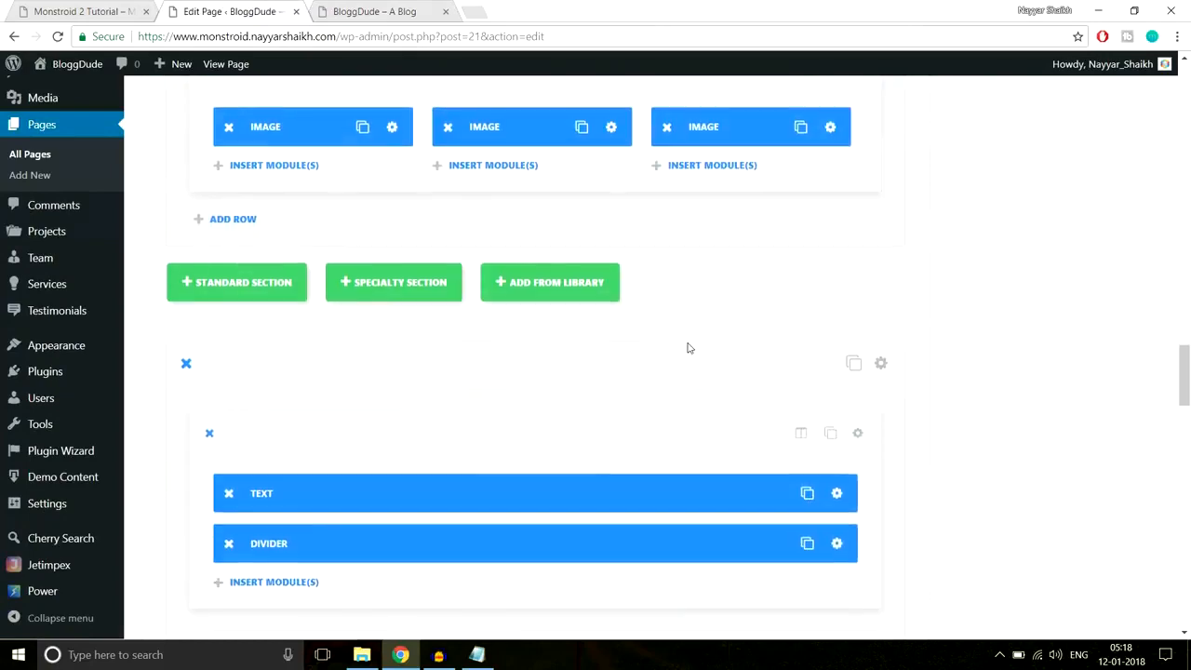
{"action": "scroll", "coordinate": [521, 339], "scroll_direction": "down", "scroll_amount": 10}
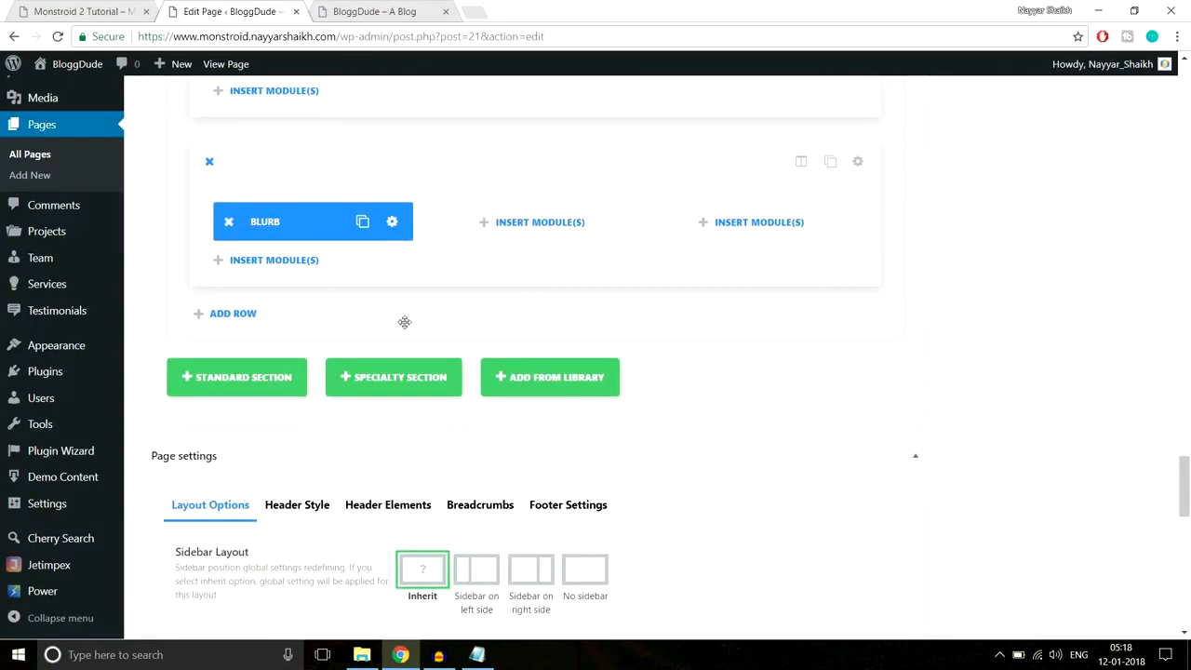
{"action": "left_click", "coordinate": [392, 222]}
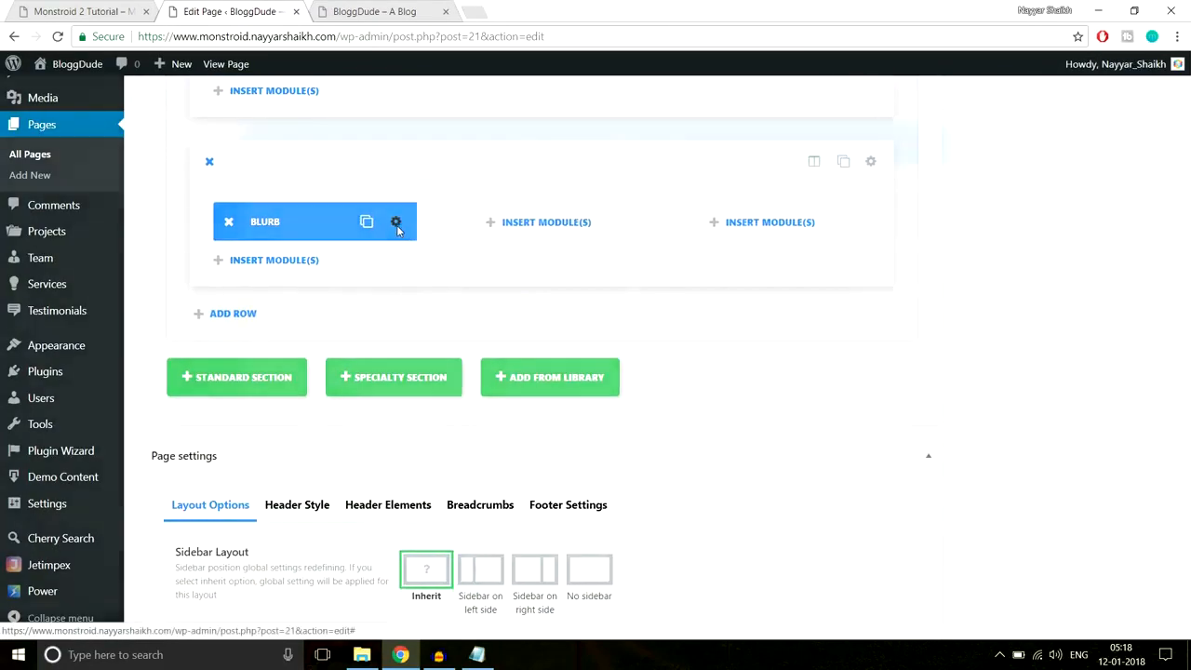
- Drag the first blurb's Circle Size down to 74, save, and update the page
{"action": "left_click", "coordinate": [610, 173]}
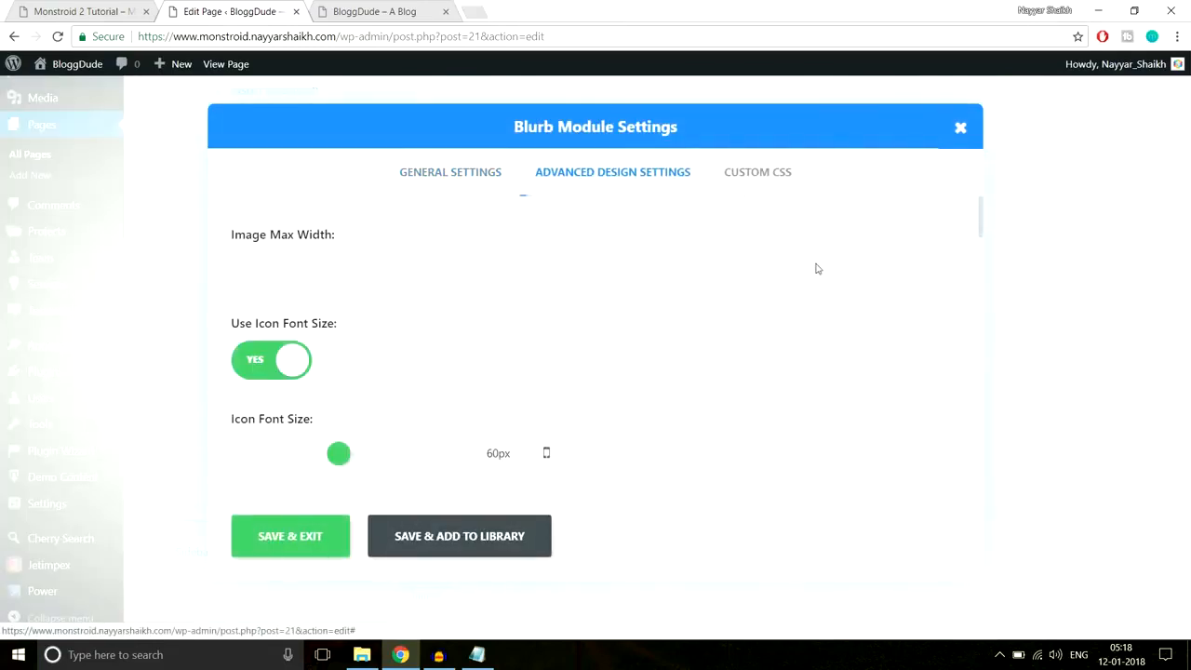
{"action": "scroll", "coordinate": [816, 269], "scroll_direction": "down", "scroll_amount": 1}
{"action": "scroll", "coordinate": [339, 384], "scroll_direction": "down", "scroll_amount": 1}
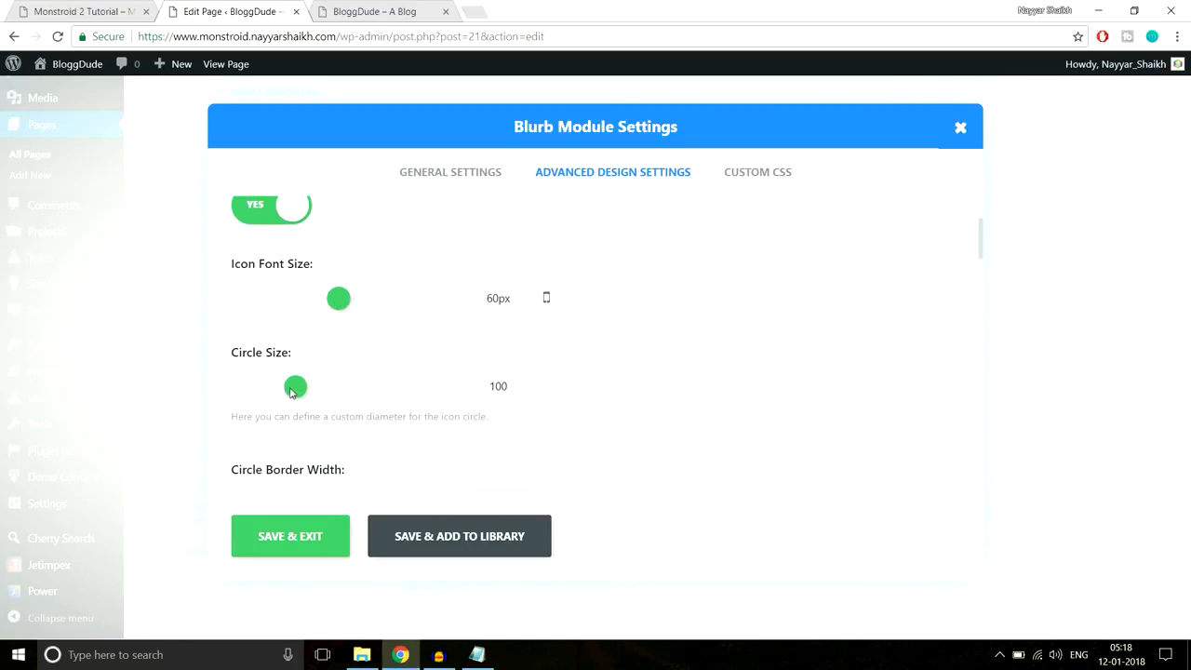
{"action": "left_click_drag", "start_coordinate": [486, 301], "coordinate": [516, 295]}
{"action": "left_click_drag", "start_coordinate": [285, 385], "coordinate": [273, 390]}
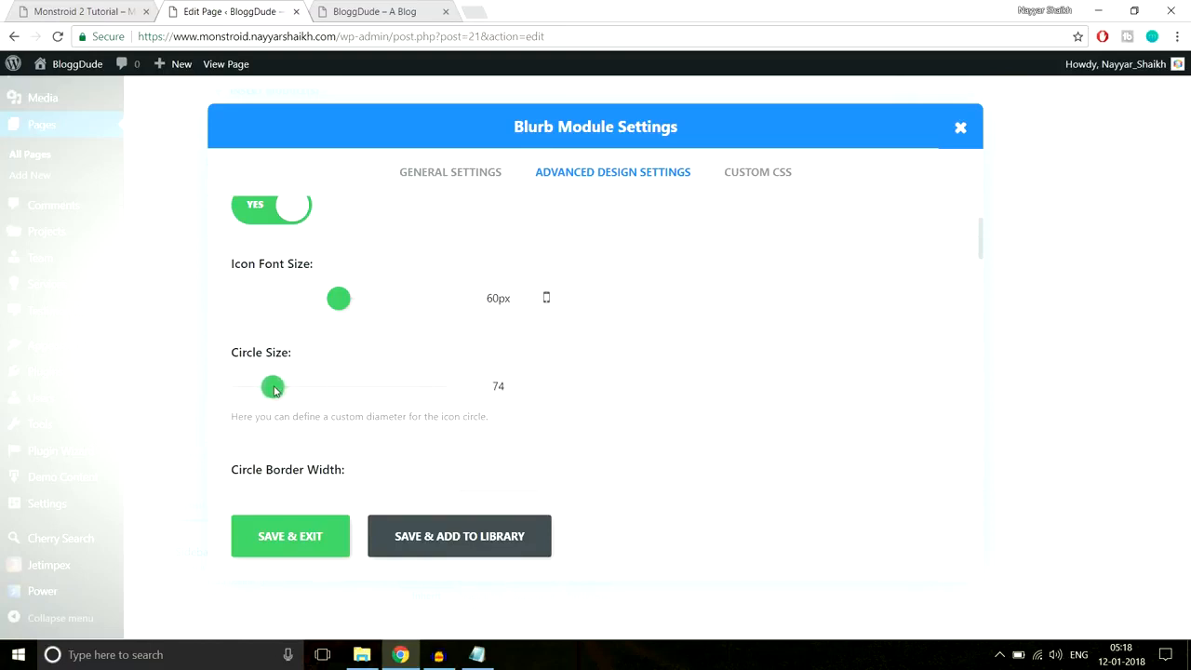
{"action": "left_click", "coordinate": [279, 534]}
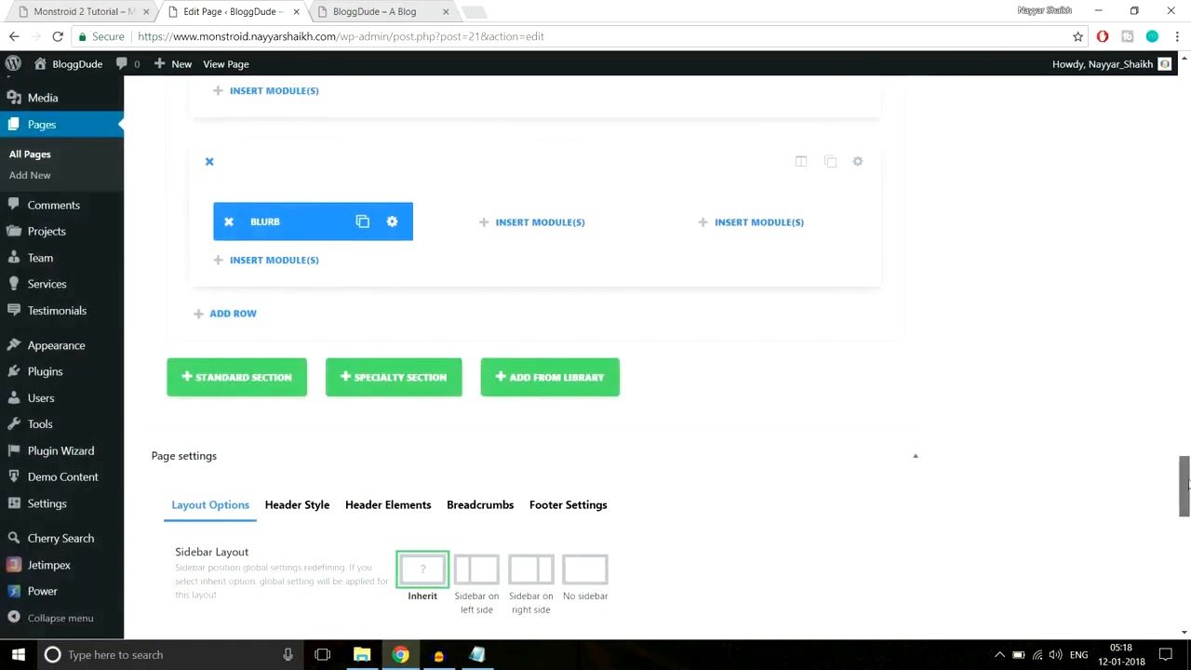
{"action": "scroll", "coordinate": [1177, 493], "scroll_direction": "up", "scroll_amount": 15}
{"action": "left_click", "coordinate": [1127, 160]}
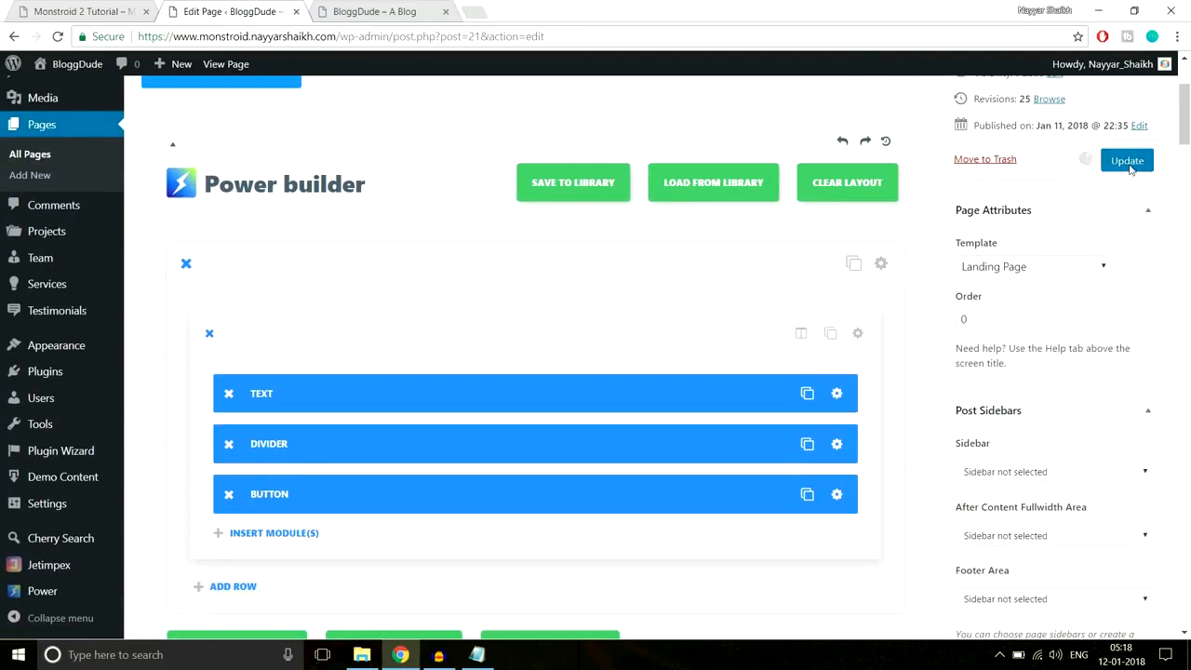
- Reload the live site and compare the resized blurb with the Monstroid 2 demo
{"action": "left_click", "coordinate": [333, 5]}
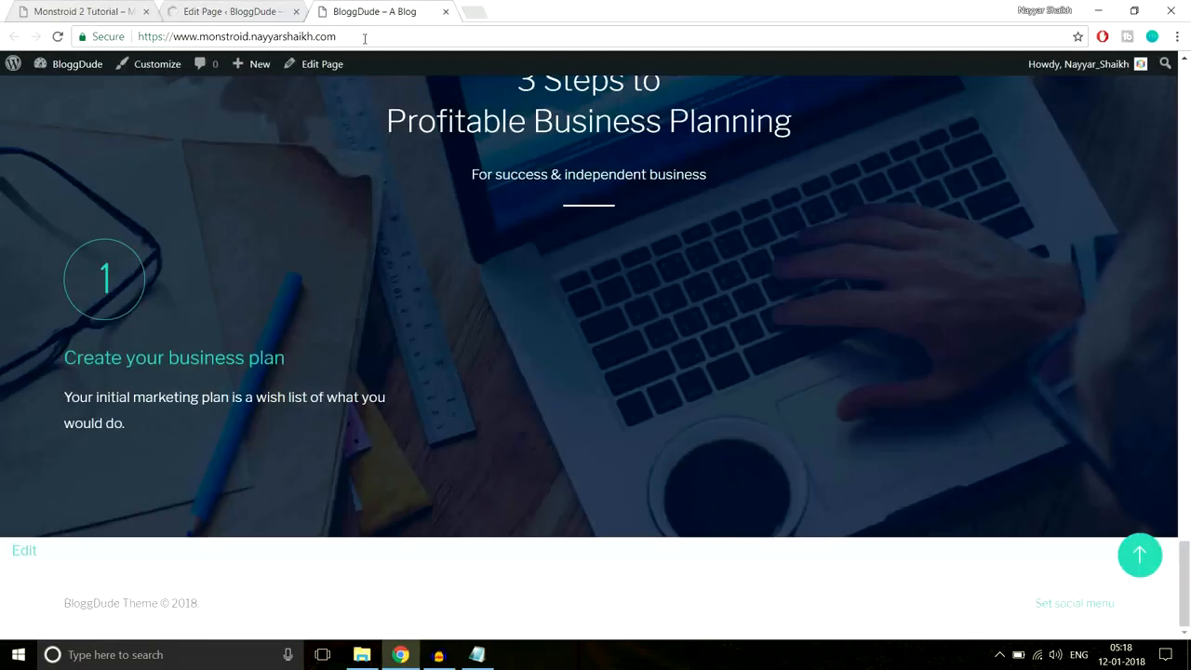
{"action": "left_click", "coordinate": [364, 37]}
{"action": "key", "text": "Return"}
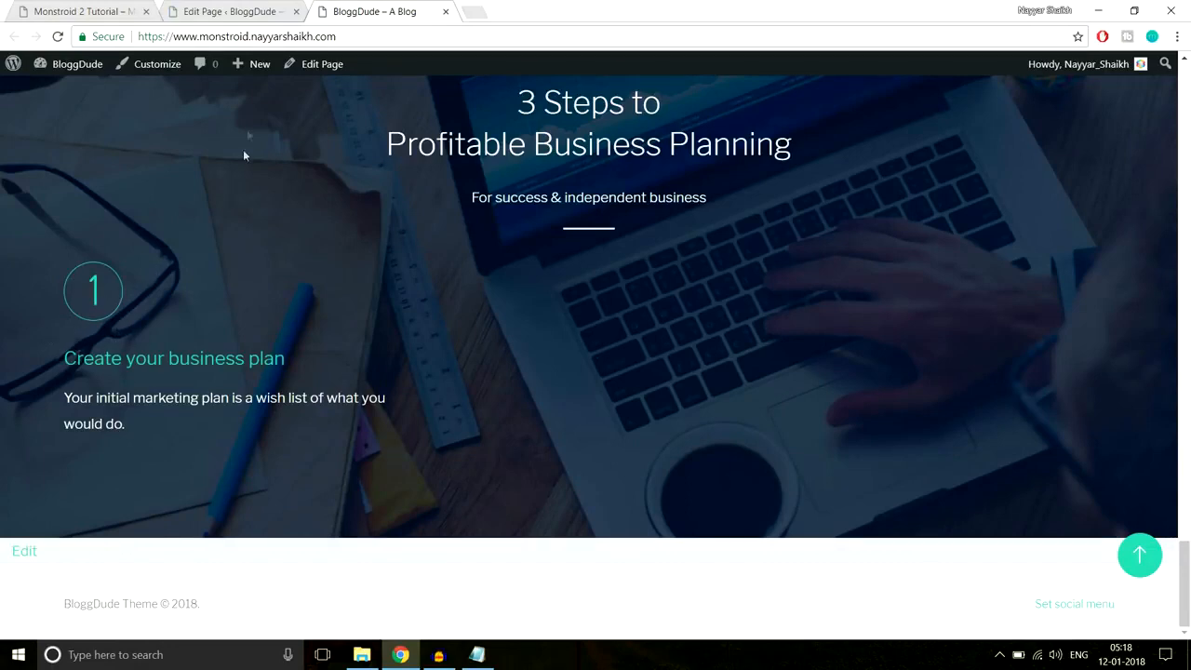
{"action": "left_click", "coordinate": [112, 10]}
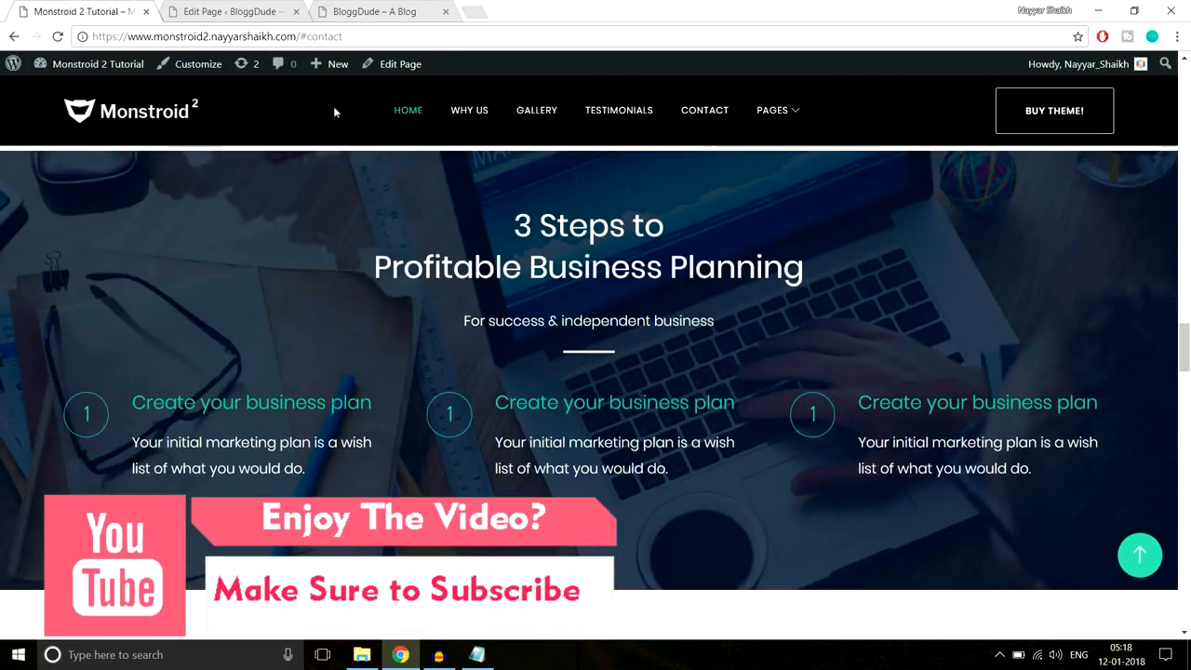
{"action": "left_click", "coordinate": [385, 10]}
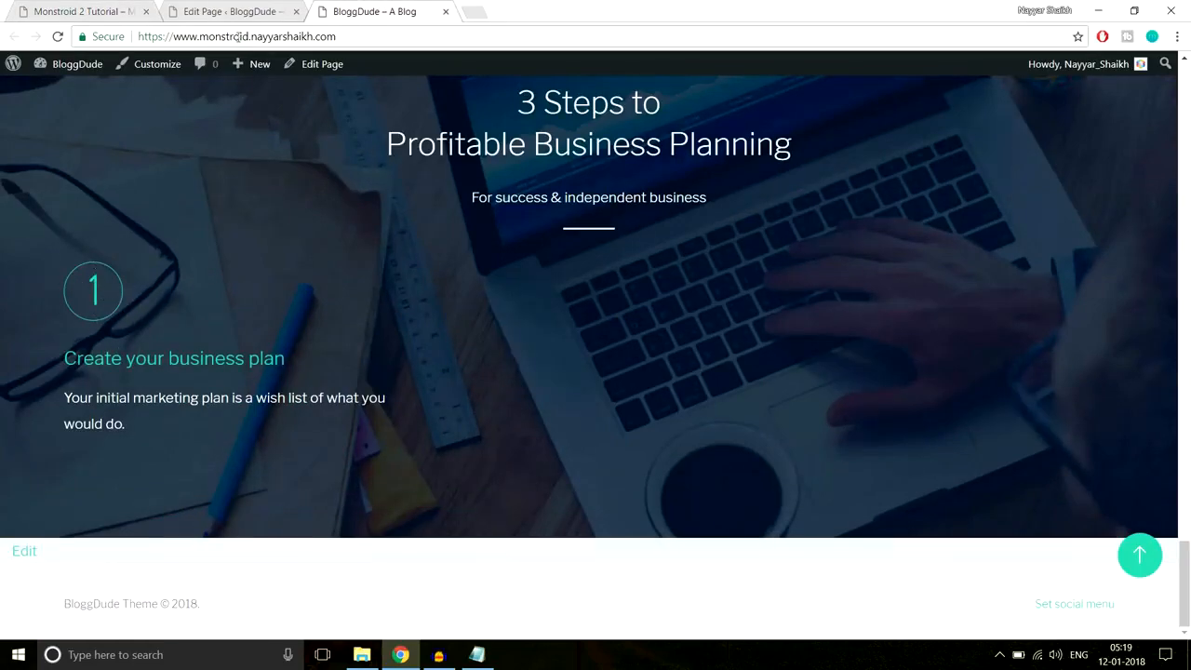
- Go back to the editor's Blurb row after another look at the demo and live site
{"action": "left_click", "coordinate": [234, 11]}
{"action": "scroll", "coordinate": [749, 400], "scroll_direction": "down", "scroll_amount": 4}
{"action": "scroll", "coordinate": [755, 419], "scroll_direction": "down", "scroll_amount": 15}
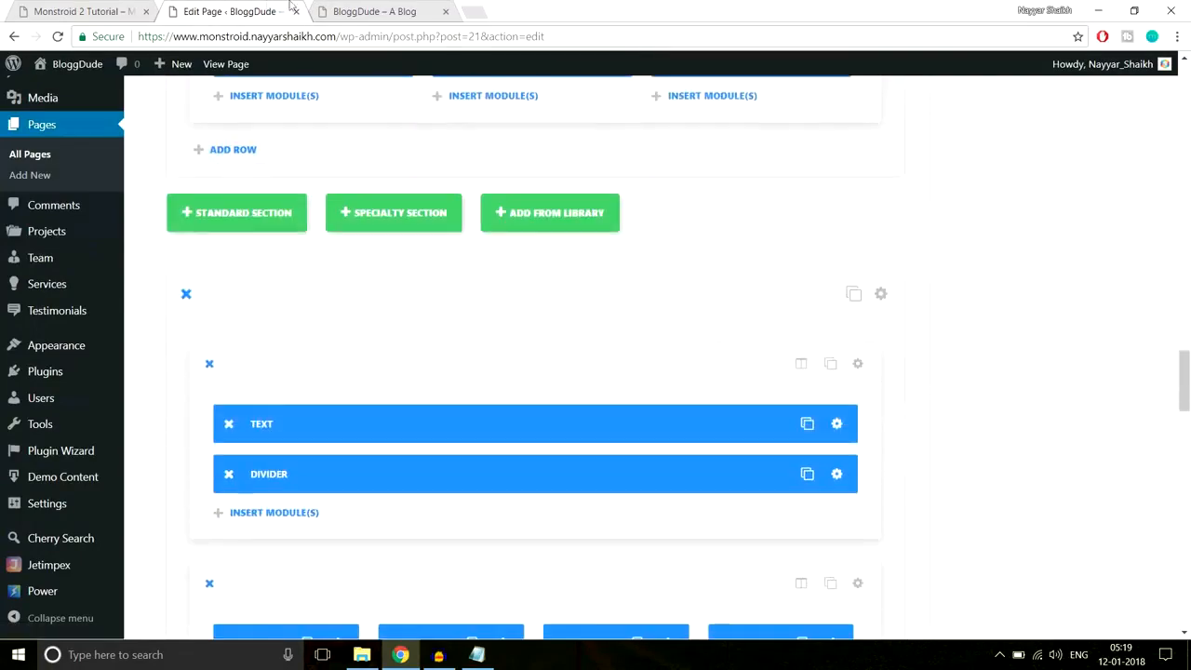
{"action": "left_click", "coordinate": [56, 12]}
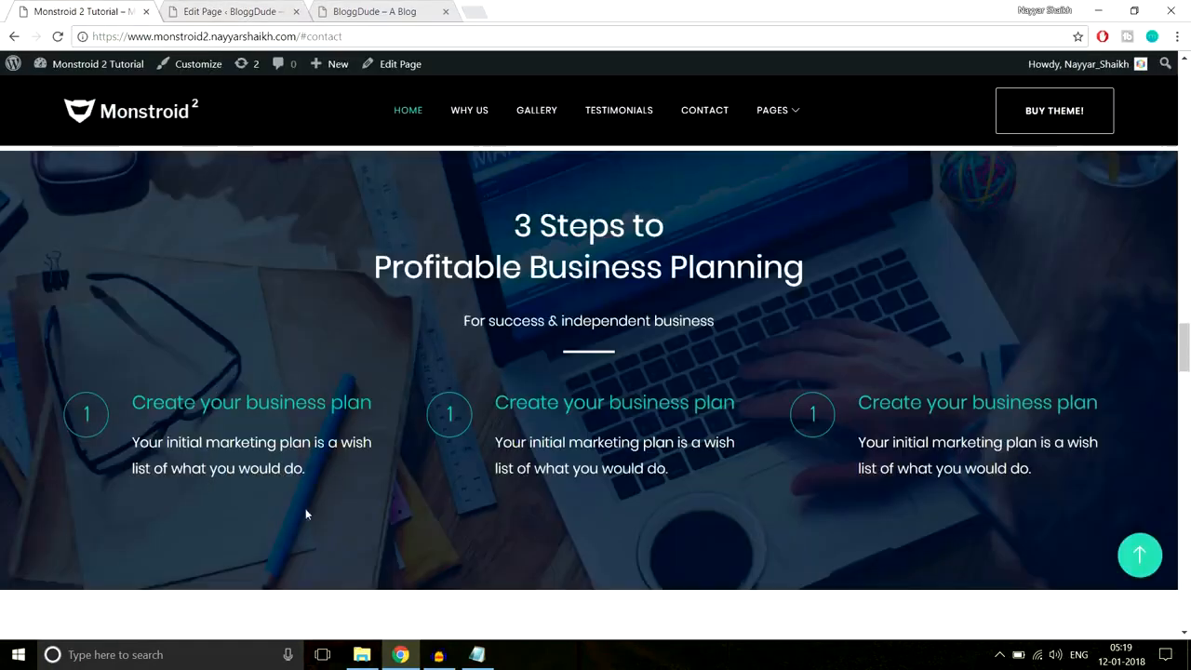
{"action": "key", "text": "ctrl+3"}
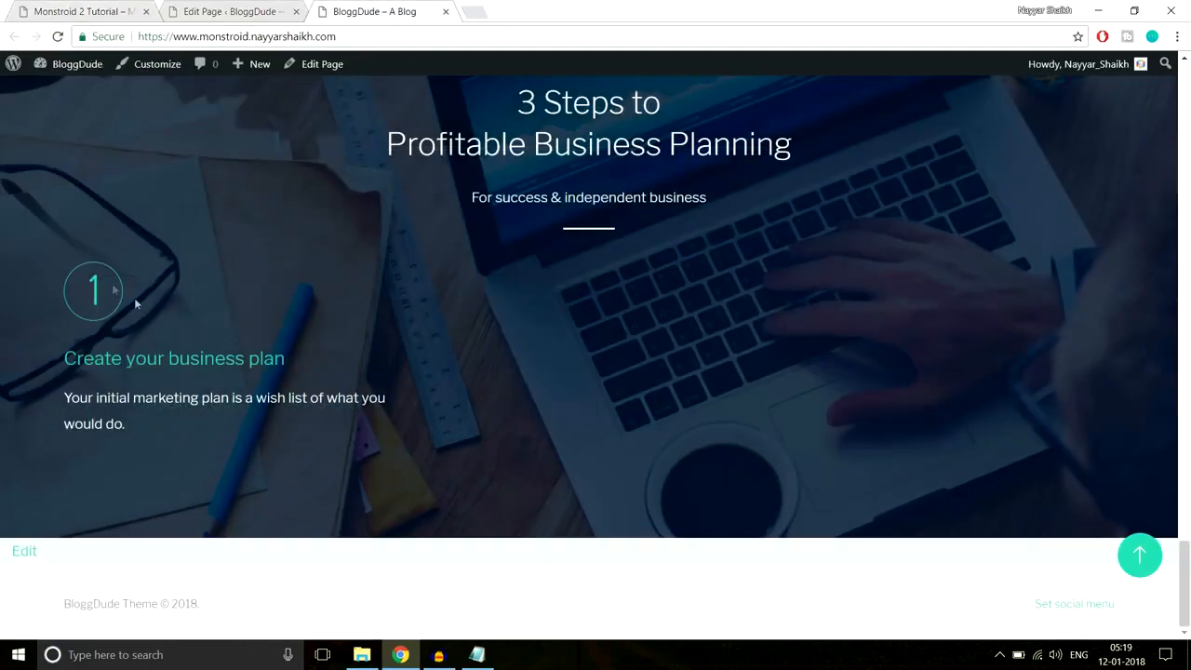
{"action": "left_click", "coordinate": [257, 9]}
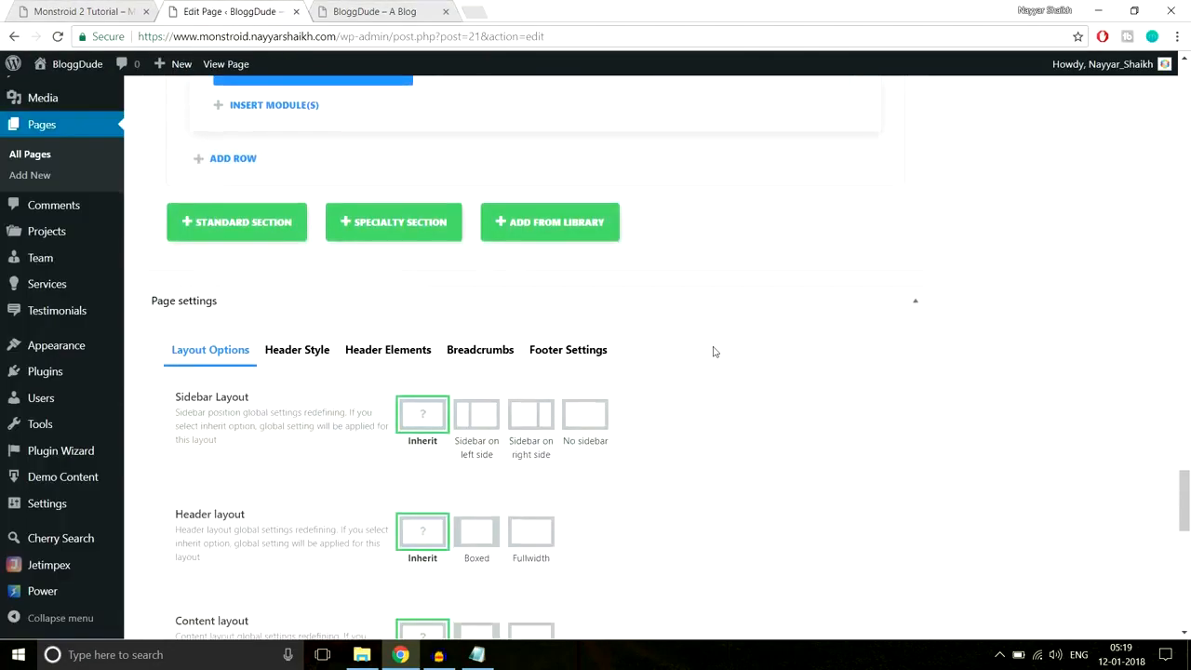
{"action": "scroll", "coordinate": [713, 348], "scroll_direction": "up", "scroll_amount": 3}
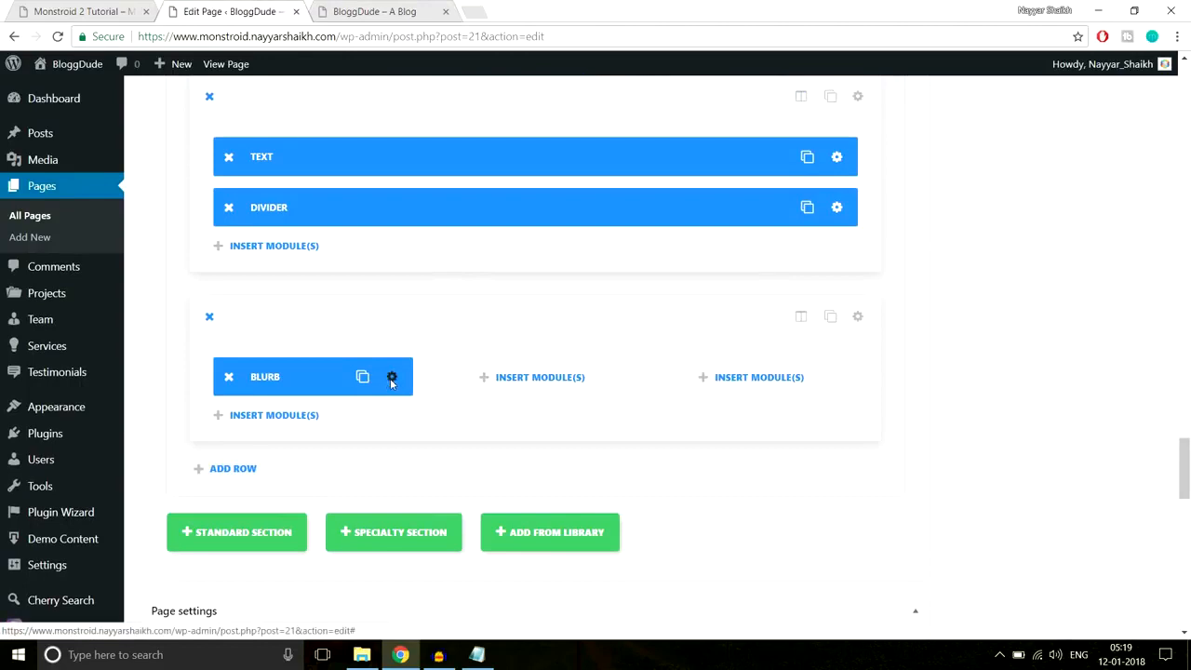
- Lower the Blurb's icon font size to 30px and set Circle Size to 40, then save
{"action": "left_click", "coordinate": [390, 380]}
{"action": "left_click", "coordinate": [579, 172]}
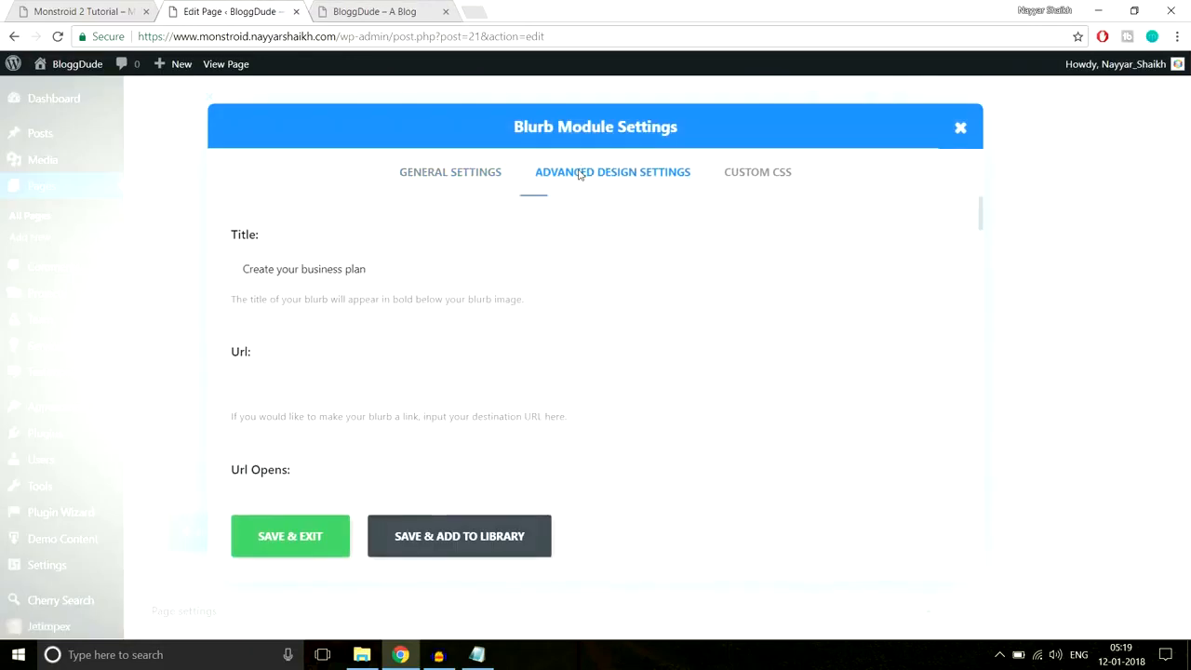
{"action": "scroll", "coordinate": [559, 320], "scroll_direction": "down", "scroll_amount": 1}
{"action": "left_click_drag", "start_coordinate": [349, 298], "coordinate": [291, 299]}
{"action": "left_click_drag", "start_coordinate": [507, 385], "coordinate": [468, 382]}
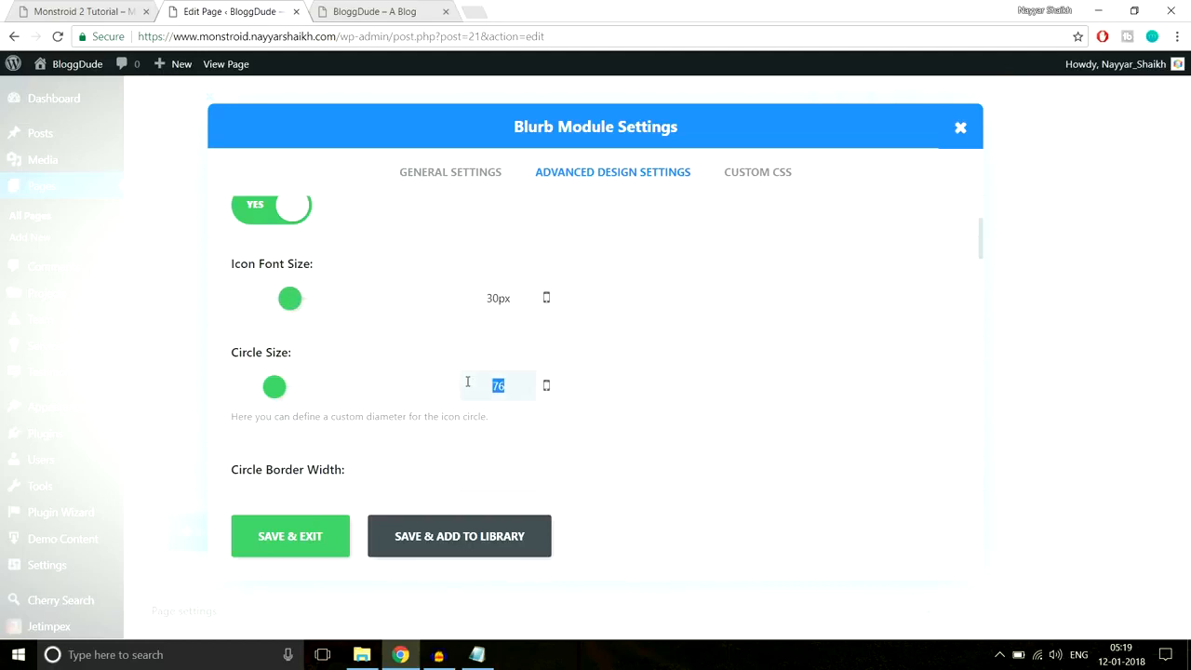
{"action": "type", "text": "40"}
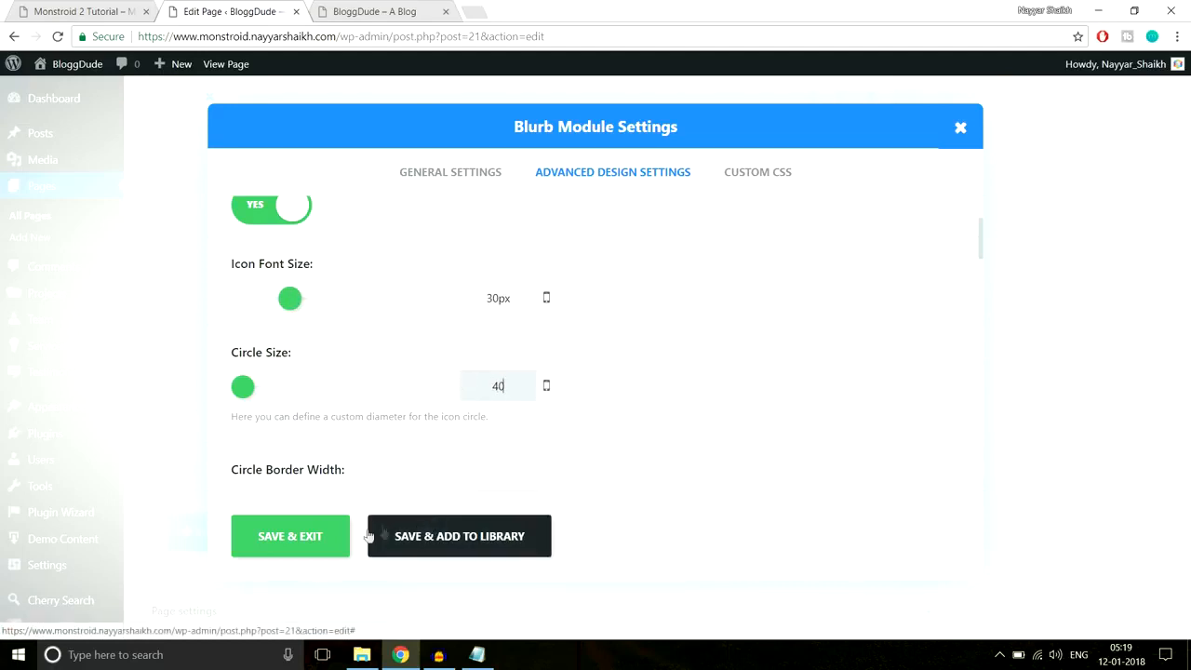
{"action": "left_click", "coordinate": [324, 549]}
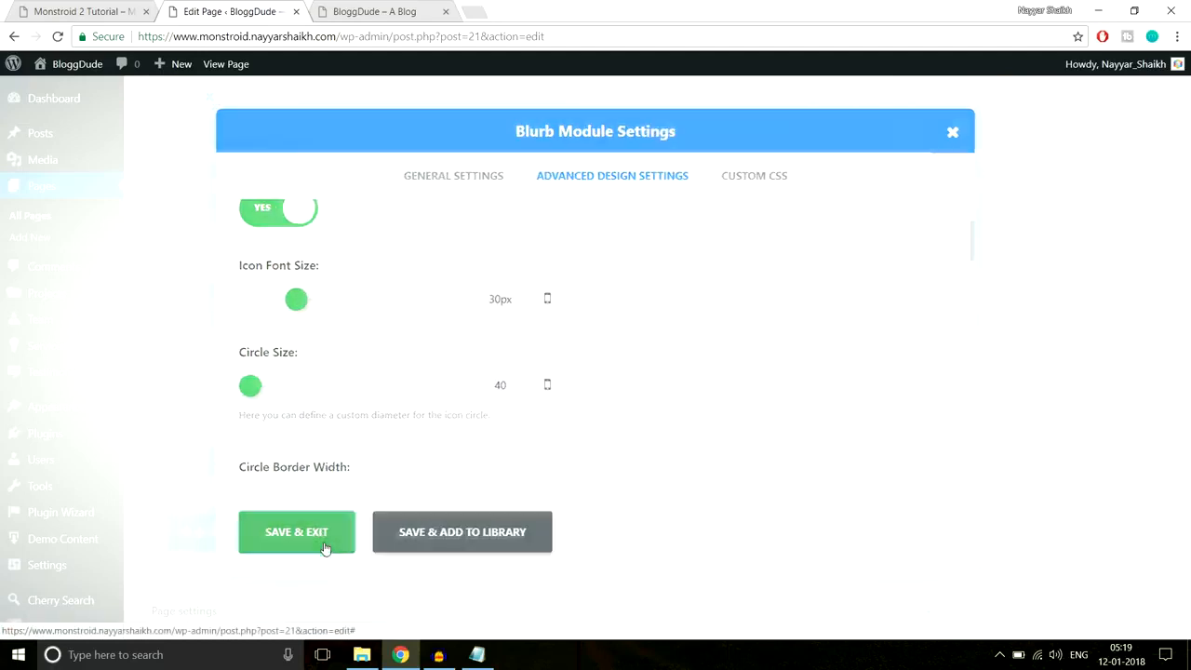
- Update the page and switch to the live BloggDude site
{"action": "left_click_drag", "start_coordinate": [1188, 476], "coordinate": [1185, 79]}
{"action": "left_click", "coordinate": [1112, 309]}
{"action": "left_click", "coordinate": [347, 8]}
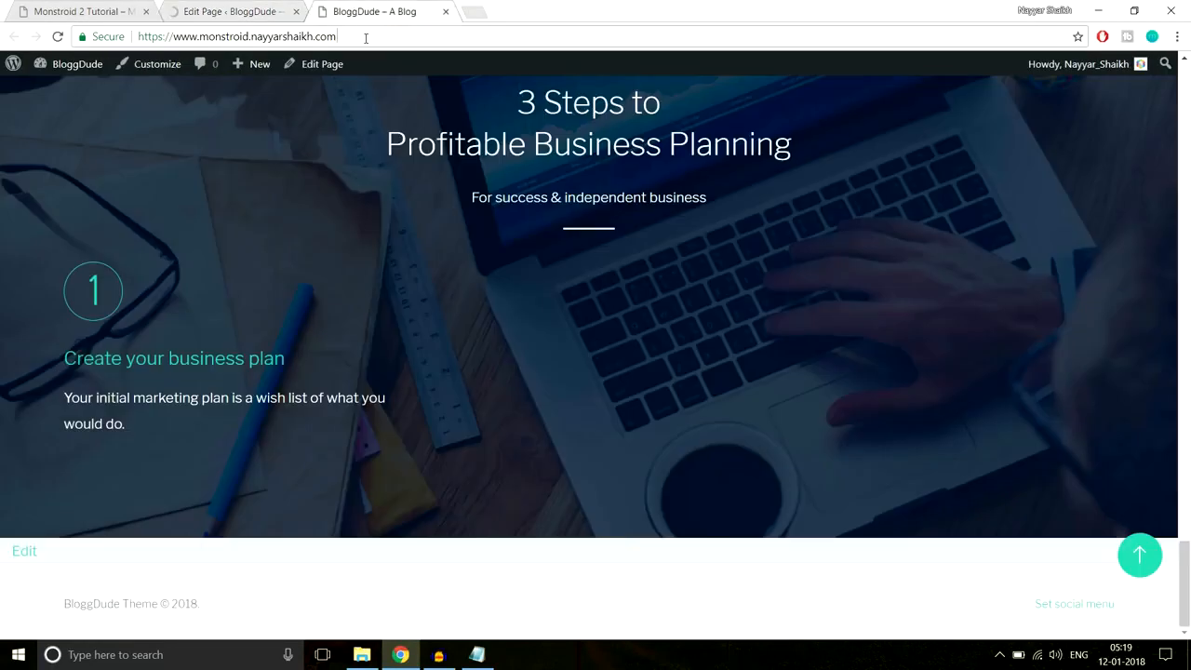
- Reload the live page to check the smaller step icon, then return to the editor's Blurb row
{"action": "left_click", "coordinate": [366, 36]}
{"action": "key", "text": "Return"}
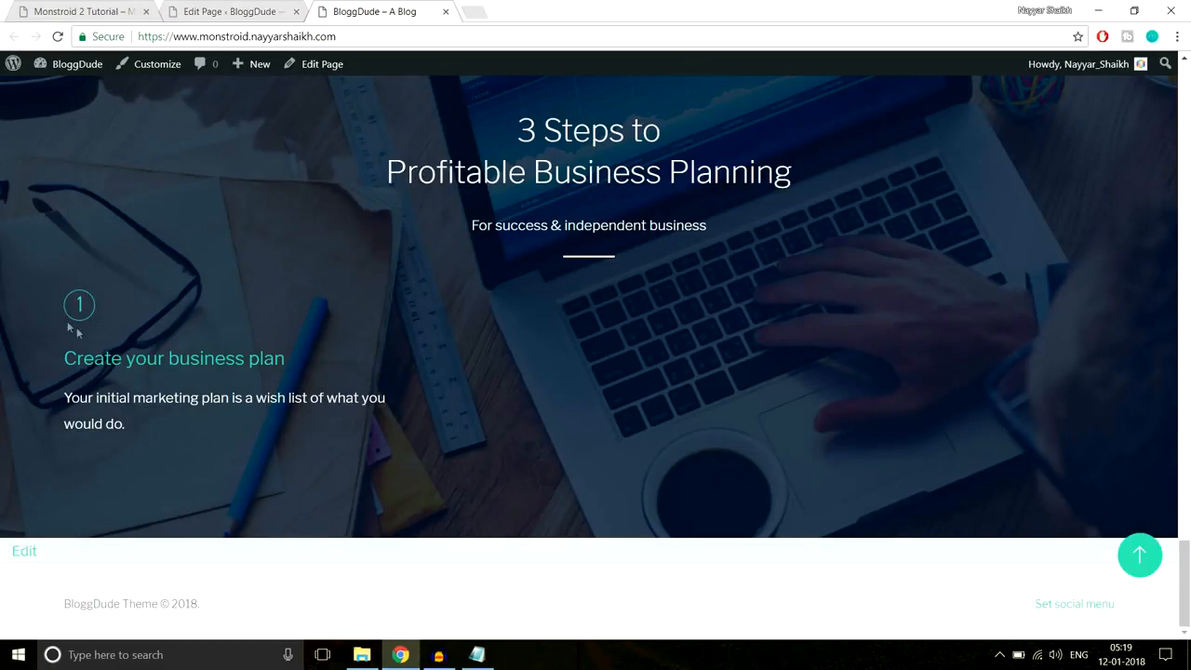
{"action": "left_click_drag", "start_coordinate": [56, 370], "coordinate": [139, 437]}
{"action": "left_click", "coordinate": [139, 436]}
{"action": "left_click", "coordinate": [232, 11]}
{"action": "left_click_drag", "start_coordinate": [1188, 130], "coordinate": [1186, 500]}
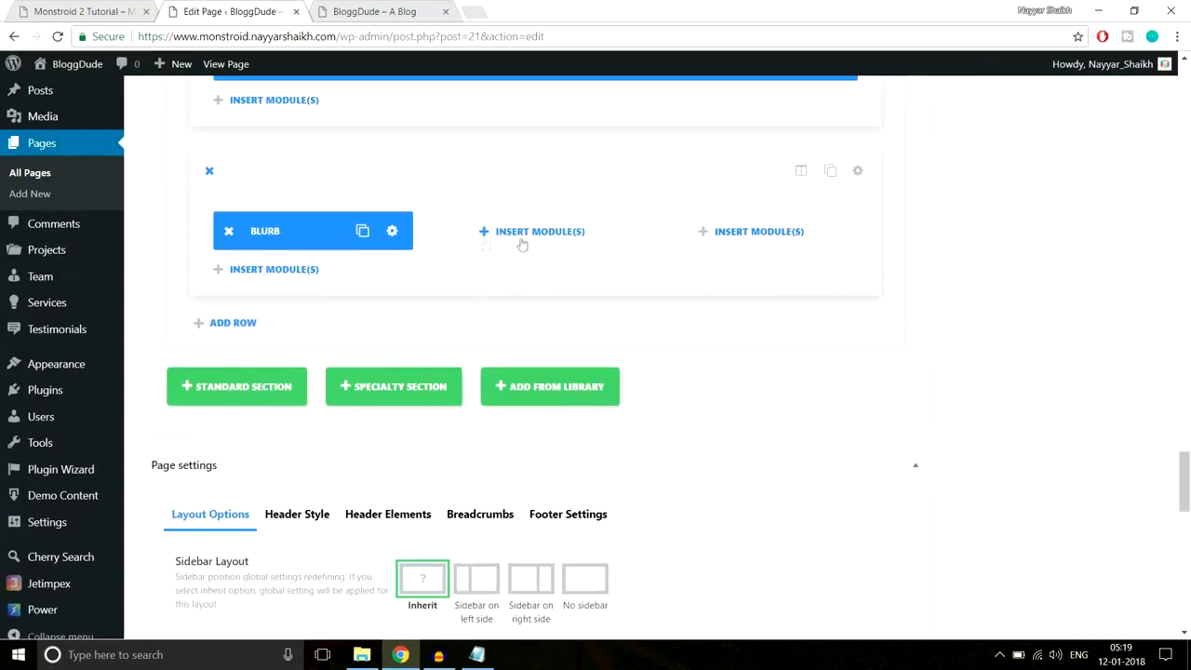
- Set the Blurb's Image/Icon Placement to Left
{"action": "left_click", "coordinate": [393, 232]}
{"action": "scroll", "coordinate": [782, 282], "scroll_direction": "down", "scroll_amount": 3}
{"action": "scroll", "coordinate": [781, 285], "scroll_direction": "down", "scroll_amount": 5}
{"action": "scroll", "coordinate": [831, 285], "scroll_direction": "down", "scroll_amount": 5}
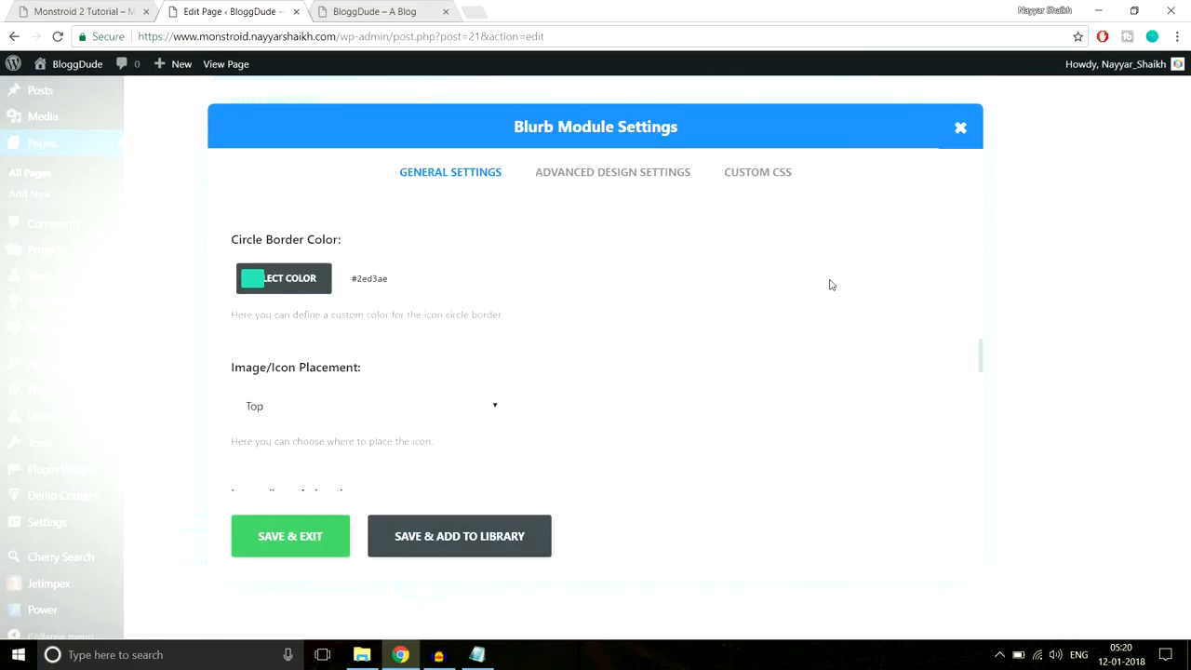
{"action": "scroll", "coordinate": [831, 285], "scroll_direction": "down", "scroll_amount": 1}
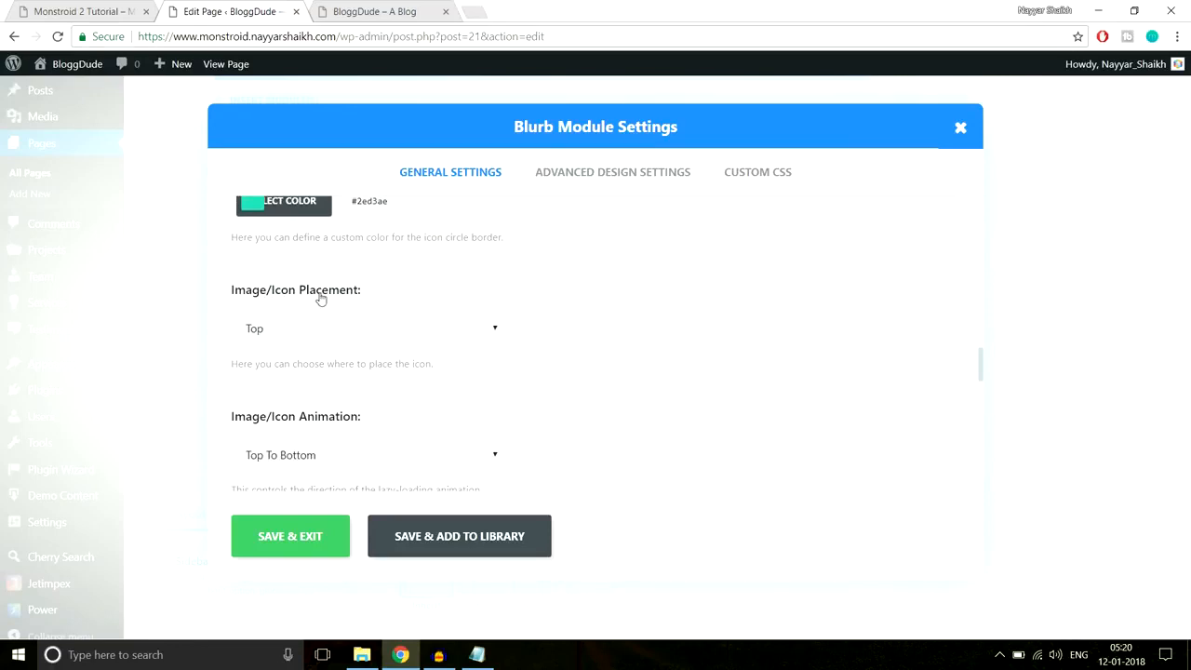
{"action": "left_click", "coordinate": [335, 330]}
{"action": "left_click", "coordinate": [318, 371]}
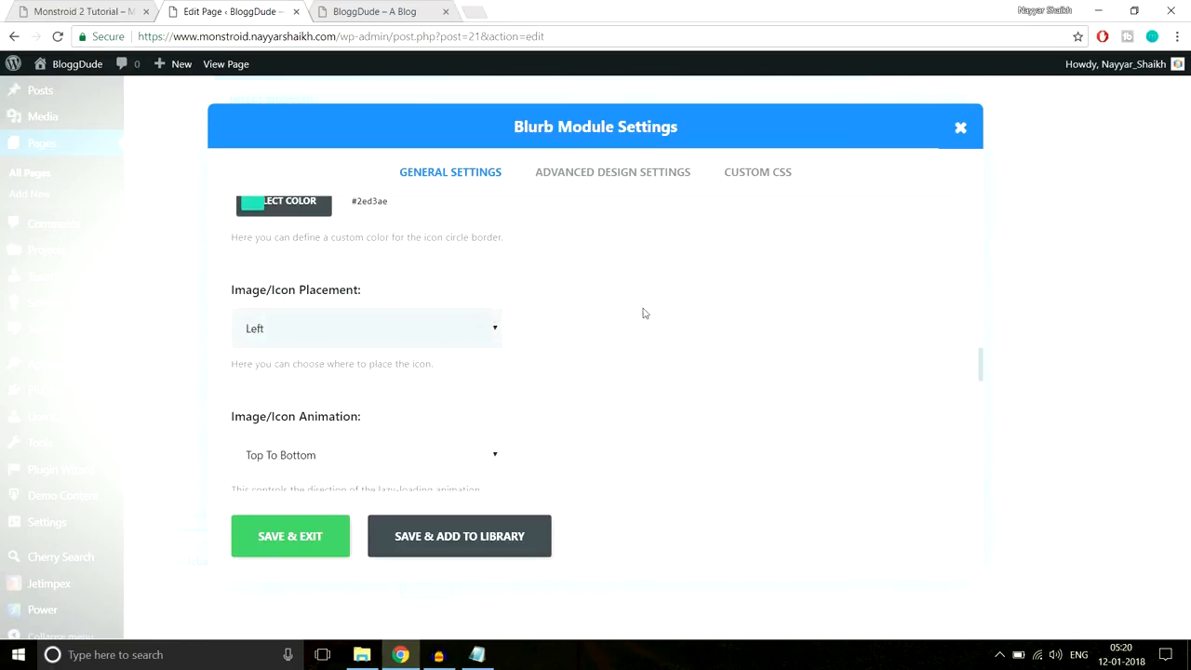
{"action": "scroll", "coordinate": [632, 314], "scroll_direction": "down", "scroll_amount": 2}
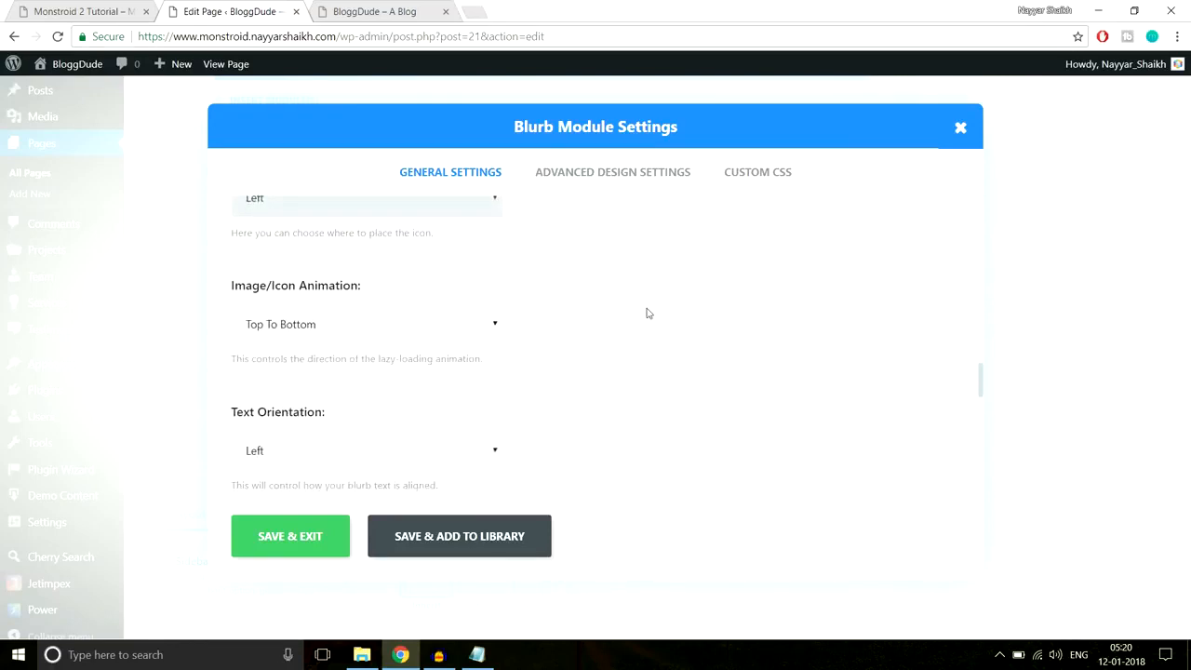
- In the Blurb's design settings, enlarge the icon font to 45px and the circle size to 61, then save
{"action": "left_click", "coordinate": [612, 175]}
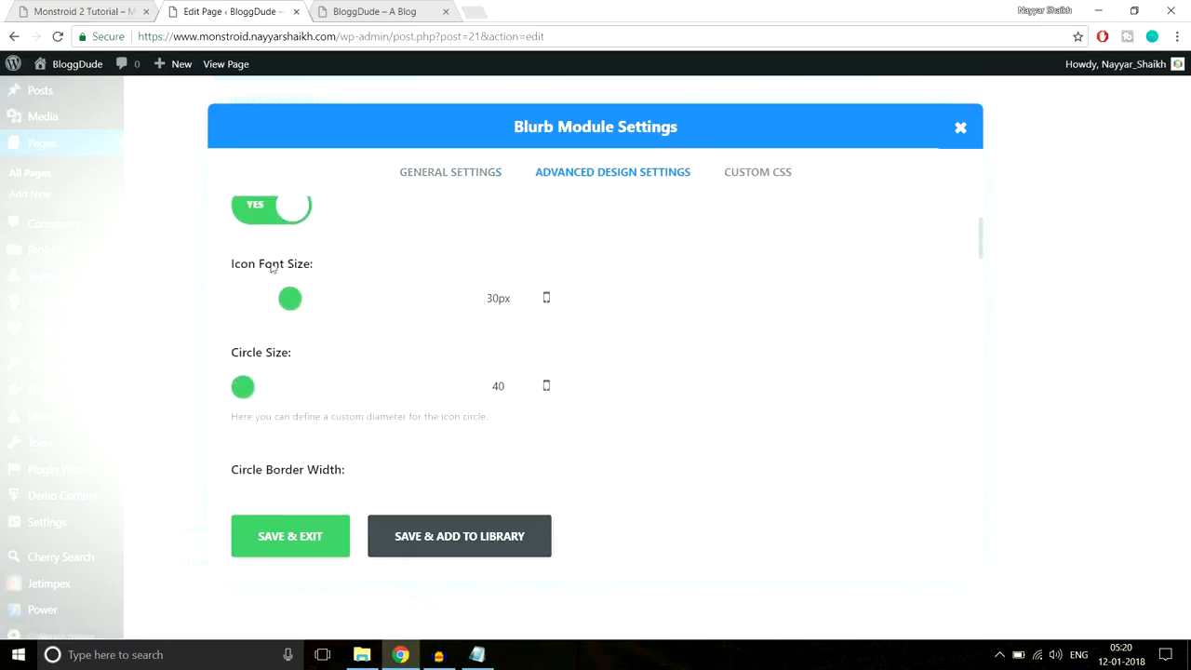
{"action": "left_click", "coordinate": [86, 11]}
{"action": "left_click", "coordinate": [393, 10]}
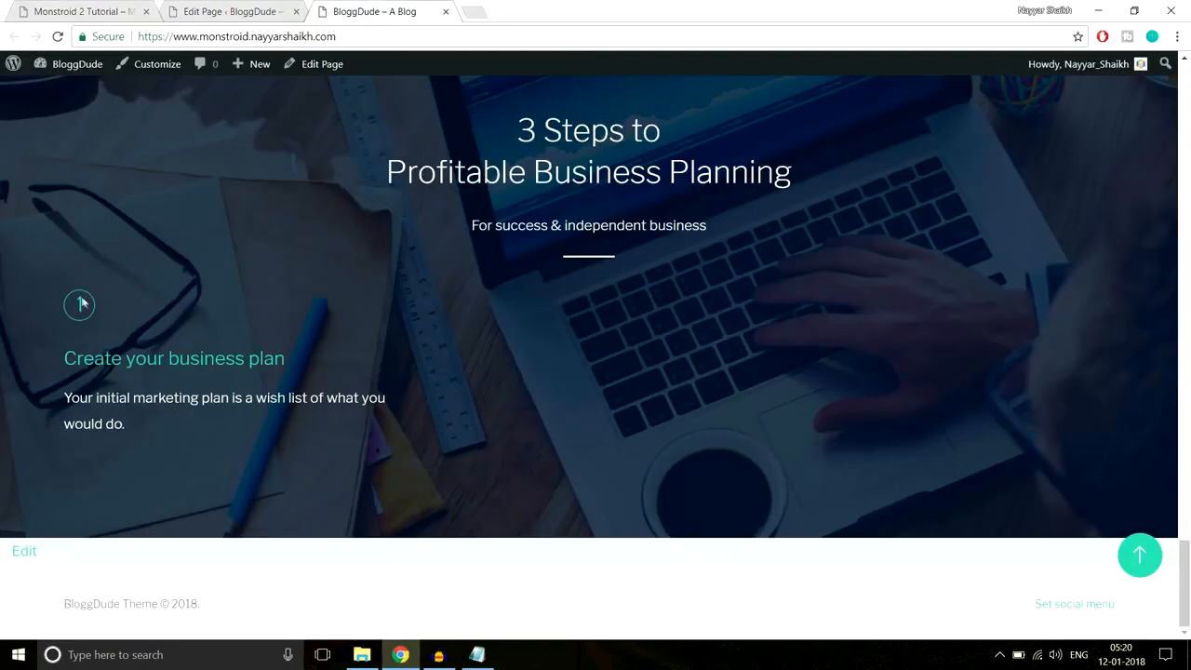
{"action": "left_click", "coordinate": [84, 11]}
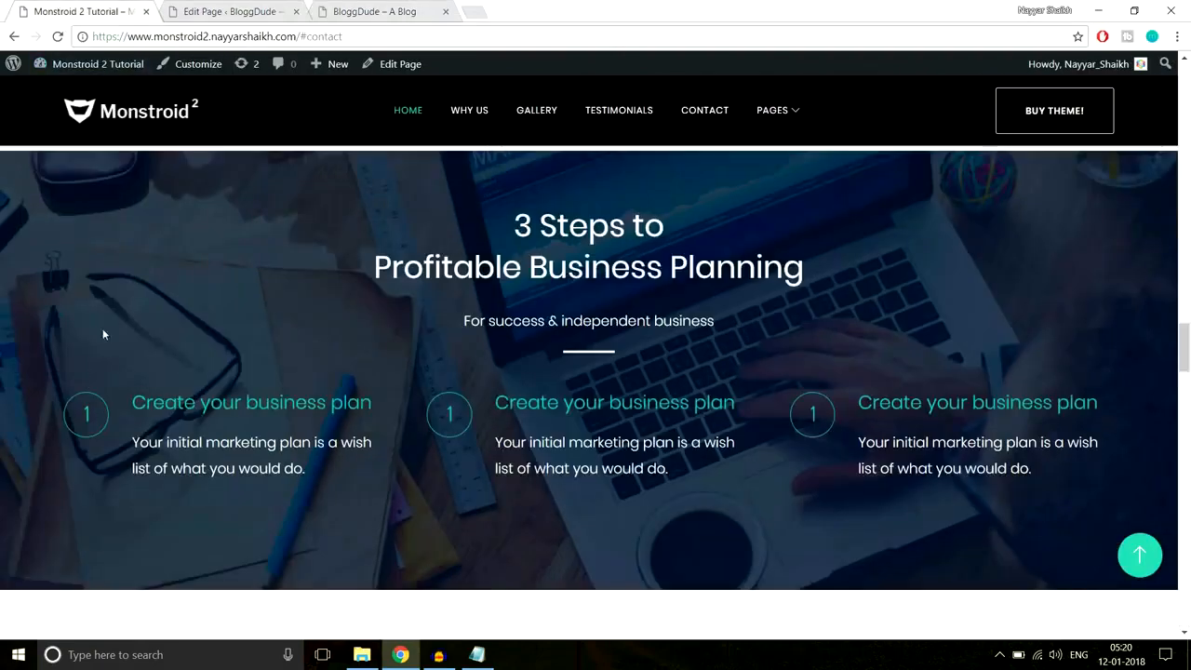
{"action": "left_click", "coordinate": [236, 10]}
{"action": "left_click_drag", "start_coordinate": [294, 298], "coordinate": [316, 300]}
{"action": "left_click_drag", "start_coordinate": [249, 384], "coordinate": [263, 386]}
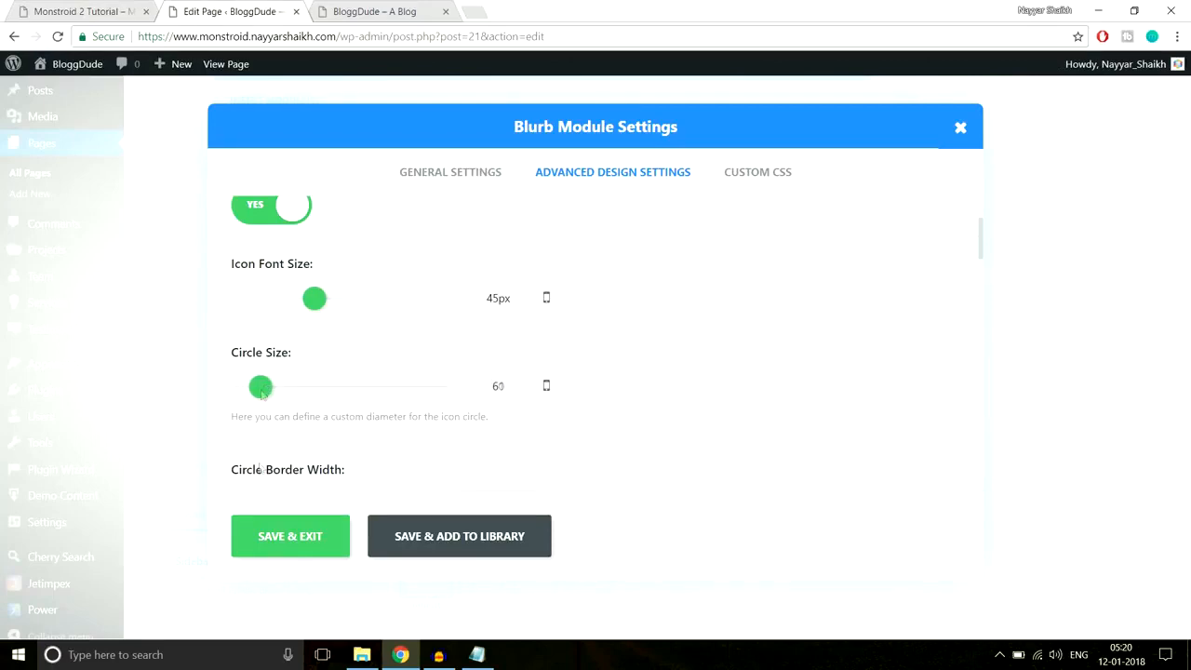
{"action": "left_click", "coordinate": [294, 534]}
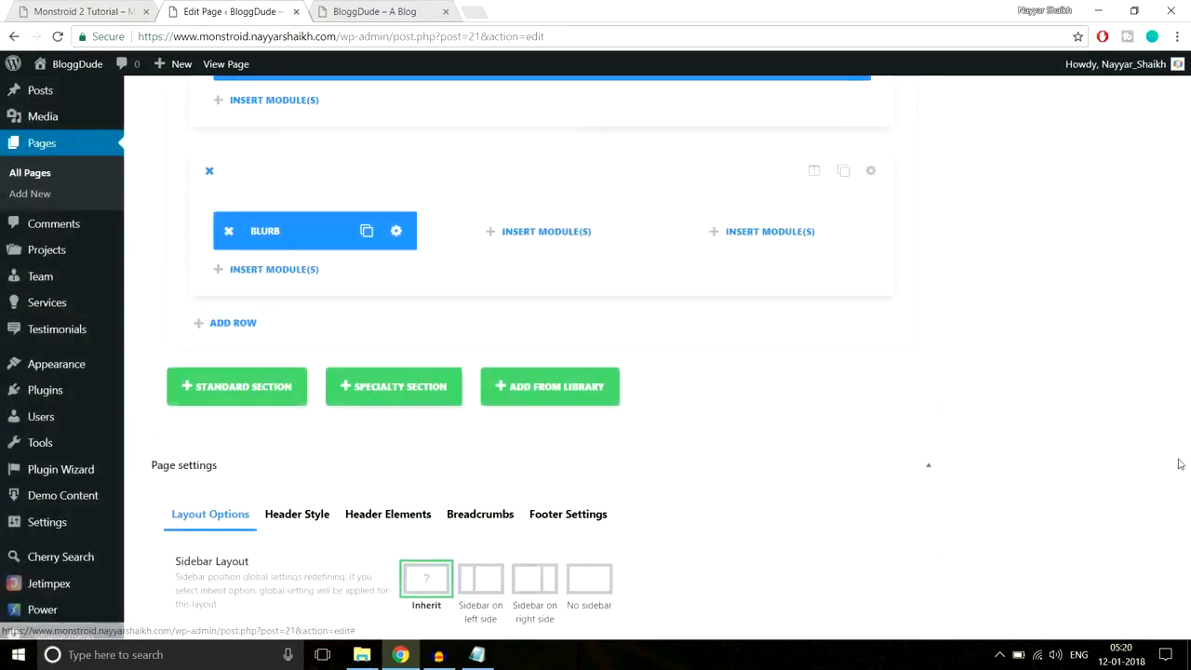
- Update the page, reload the live BloggDude homepage to check the circled 1, then scroll back to the Blurb row
{"action": "left_click_drag", "start_coordinate": [1184, 484], "coordinate": [1186, 89]}
{"action": "left_click", "coordinate": [1127, 358]}
{"action": "left_click", "coordinate": [374, 11]}
{"action": "left_click", "coordinate": [375, 31]}
{"action": "key", "text": "Return"}
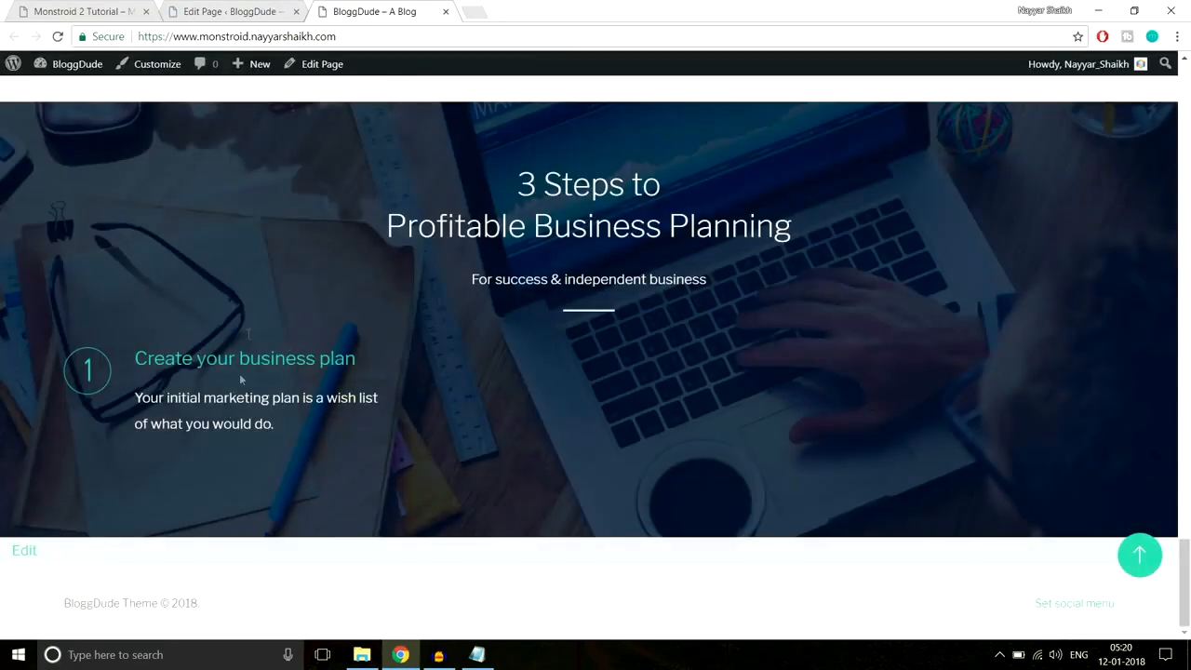
{"action": "left_click", "coordinate": [246, 11]}
{"action": "scroll", "coordinate": [1189, 165], "scroll_direction": "down", "scroll_amount": 3}
{"action": "scroll", "coordinate": [698, 380], "scroll_direction": "down", "scroll_amount": 2}
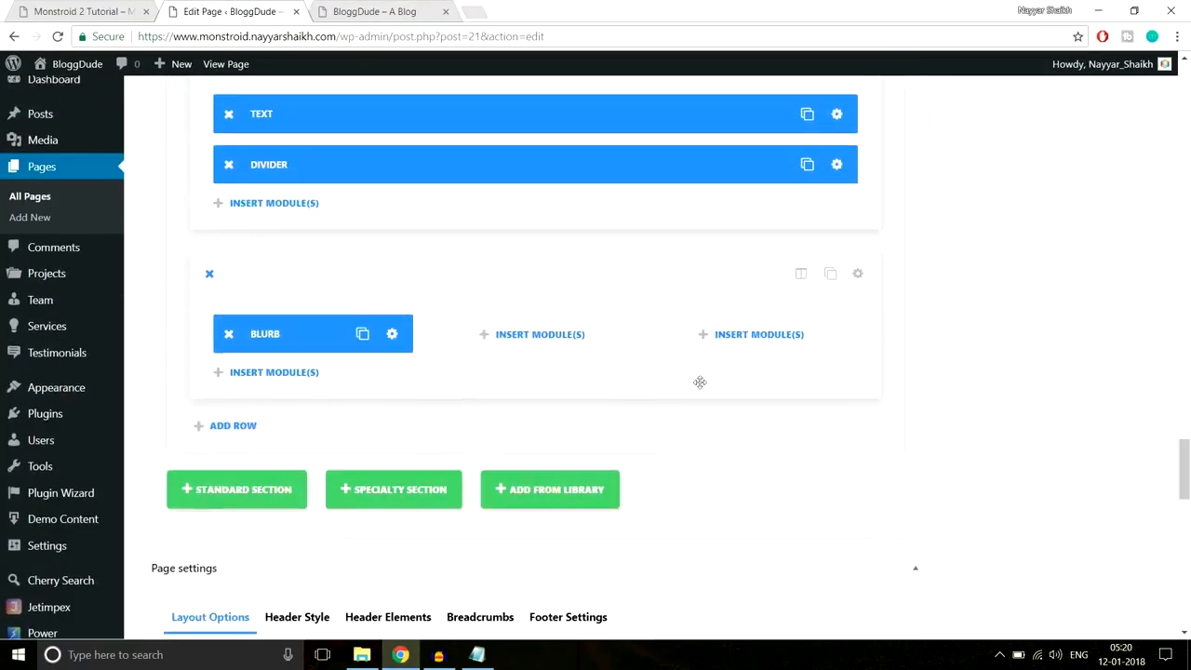
- Duplicate the Blurb twice, moving the copies into the second and third columns
{"action": "left_click", "coordinate": [363, 334]}
{"action": "left_click_drag", "start_coordinate": [307, 373], "coordinate": [540, 340]}
{"action": "left_click", "coordinate": [581, 334]}
{"action": "left_click_drag", "start_coordinate": [530, 384], "coordinate": [745, 334]}
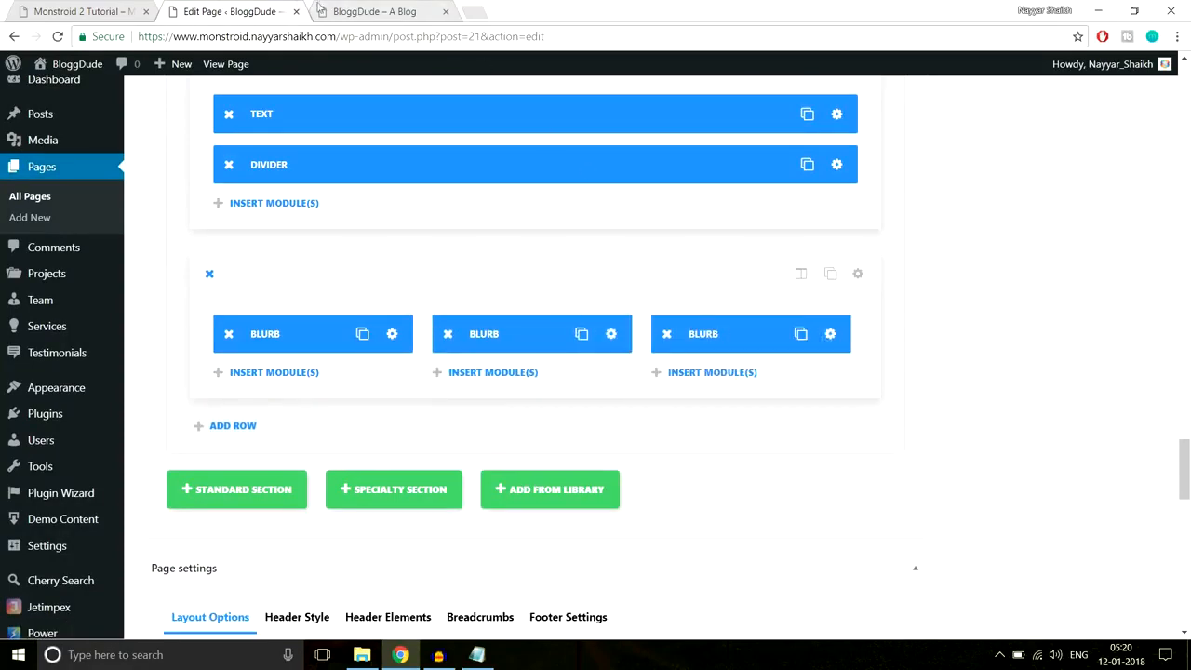
- Scroll the Monstroid 2 demo to its How We Help People testimonial cards
{"action": "left_click", "coordinate": [84, 11]}
{"action": "scroll", "coordinate": [93, 351], "scroll_direction": "down", "scroll_amount": 1}
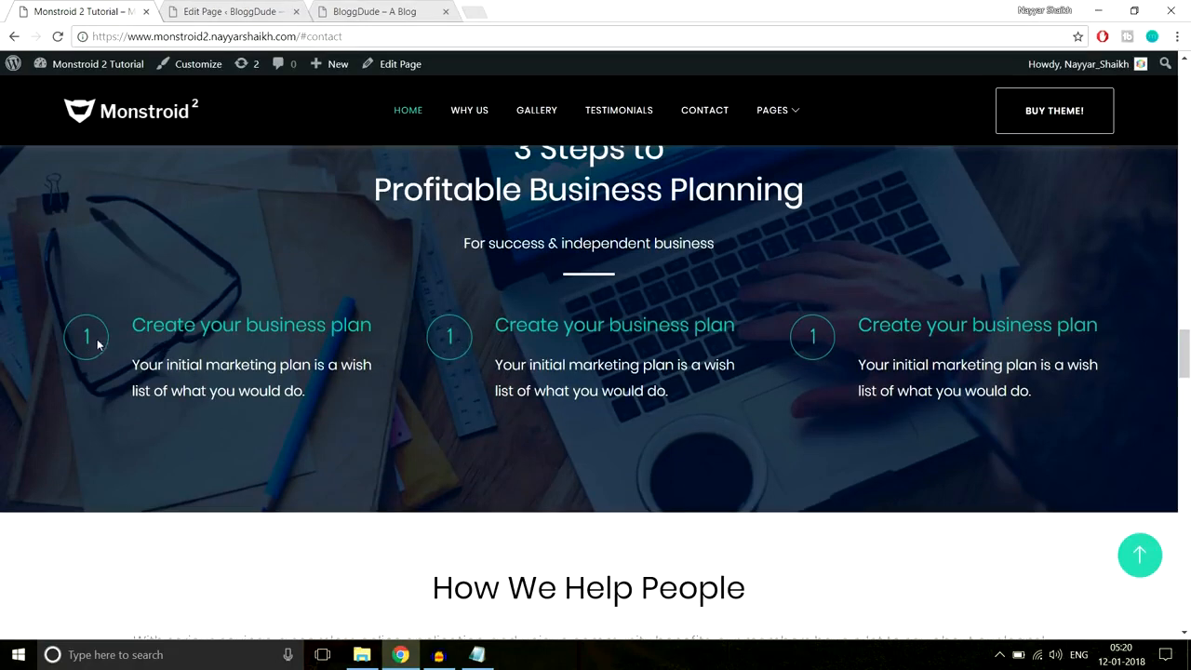
{"action": "left_click_drag", "start_coordinate": [1129, 322], "coordinate": [927, 326]}
{"action": "left_click", "coordinate": [946, 382]}
{"action": "left_click", "coordinate": [244, 10]}
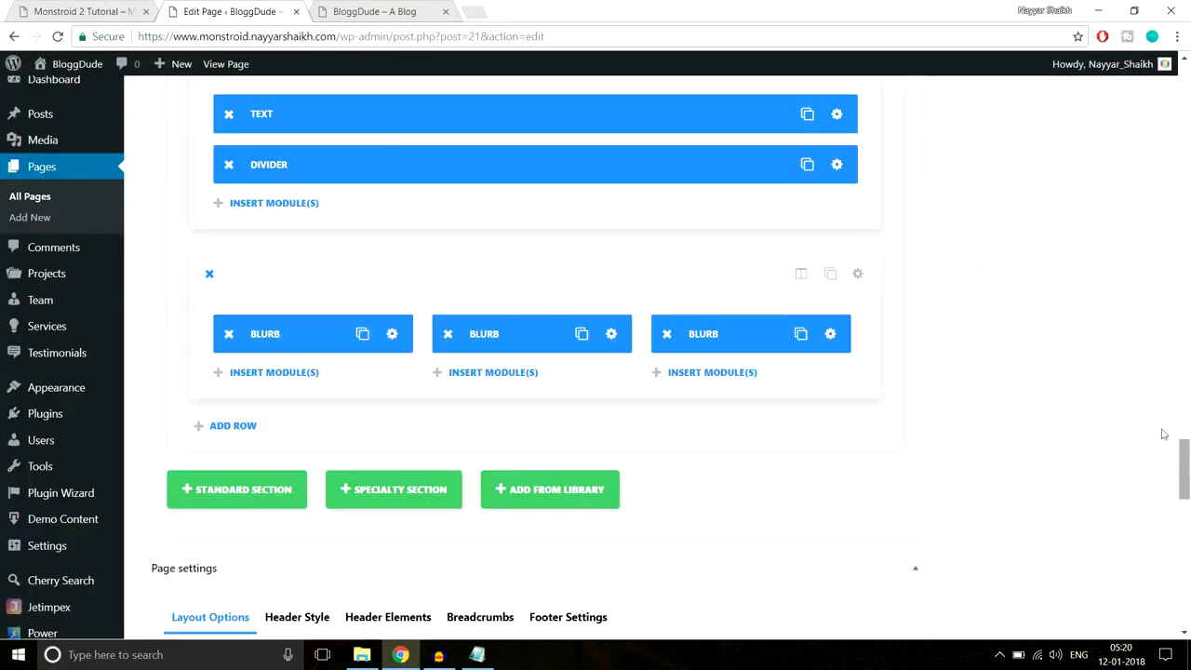
{"action": "left_click", "coordinate": [66, 9]}
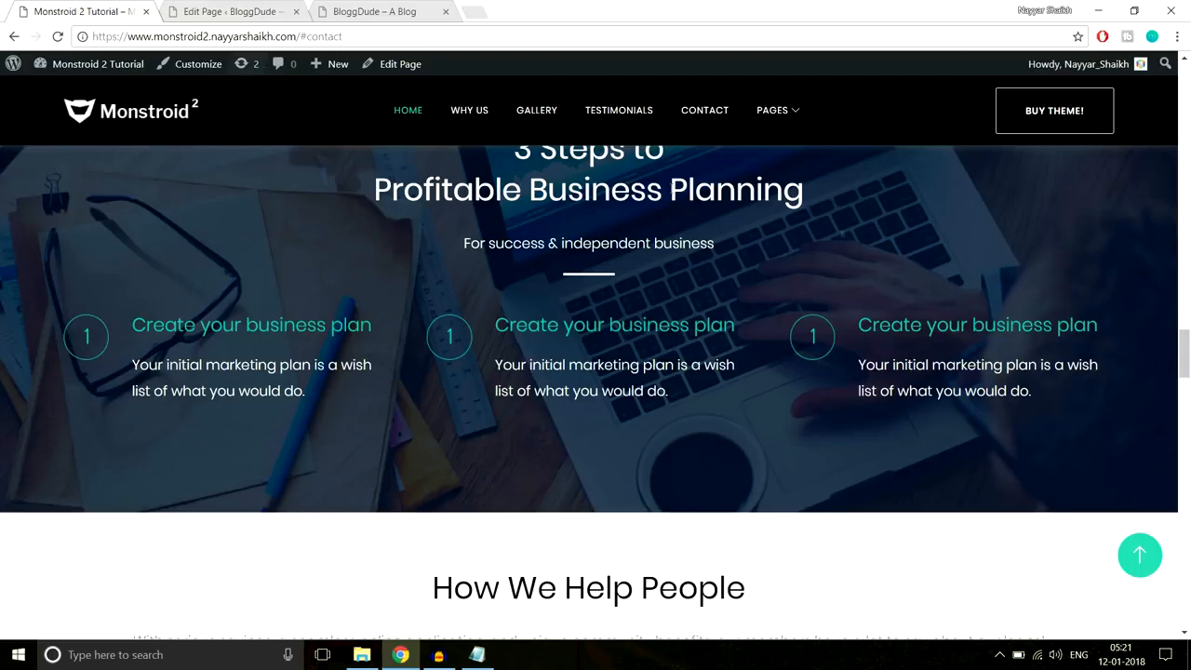
{"action": "scroll", "coordinate": [917, 263], "scroll_direction": "down", "scroll_amount": 4}
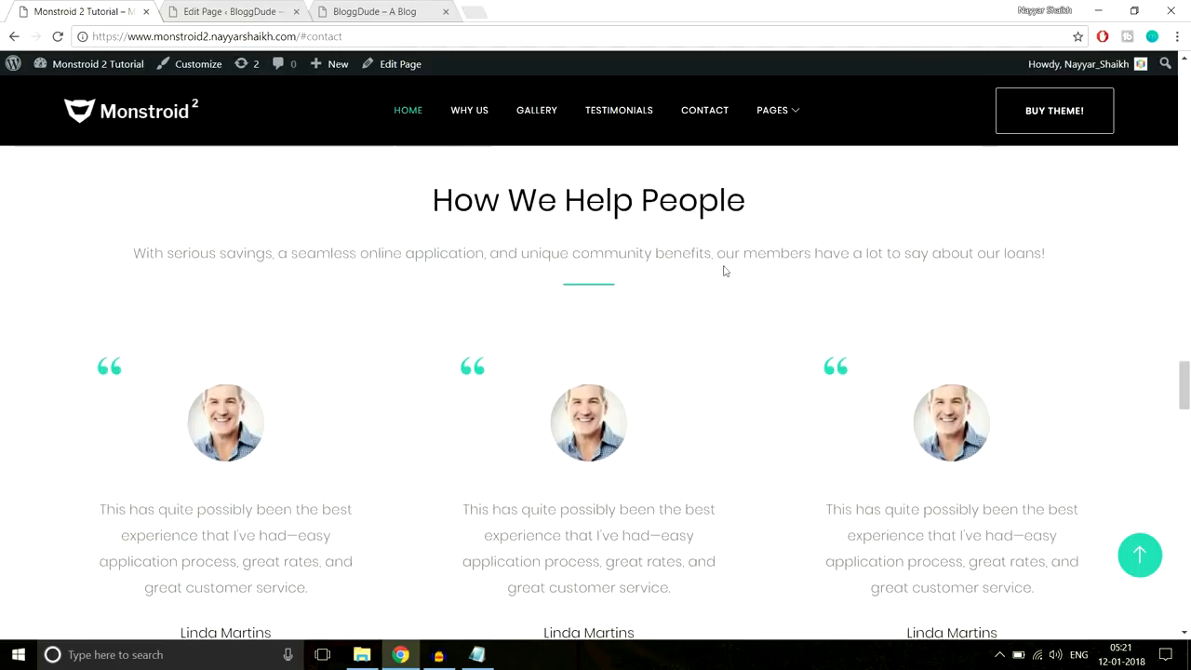
{"action": "scroll", "coordinate": [697, 285], "scroll_direction": "up", "scroll_amount": 1}
{"action": "scroll", "coordinate": [696, 283], "scroll_direction": "down", "scroll_amount": 1}
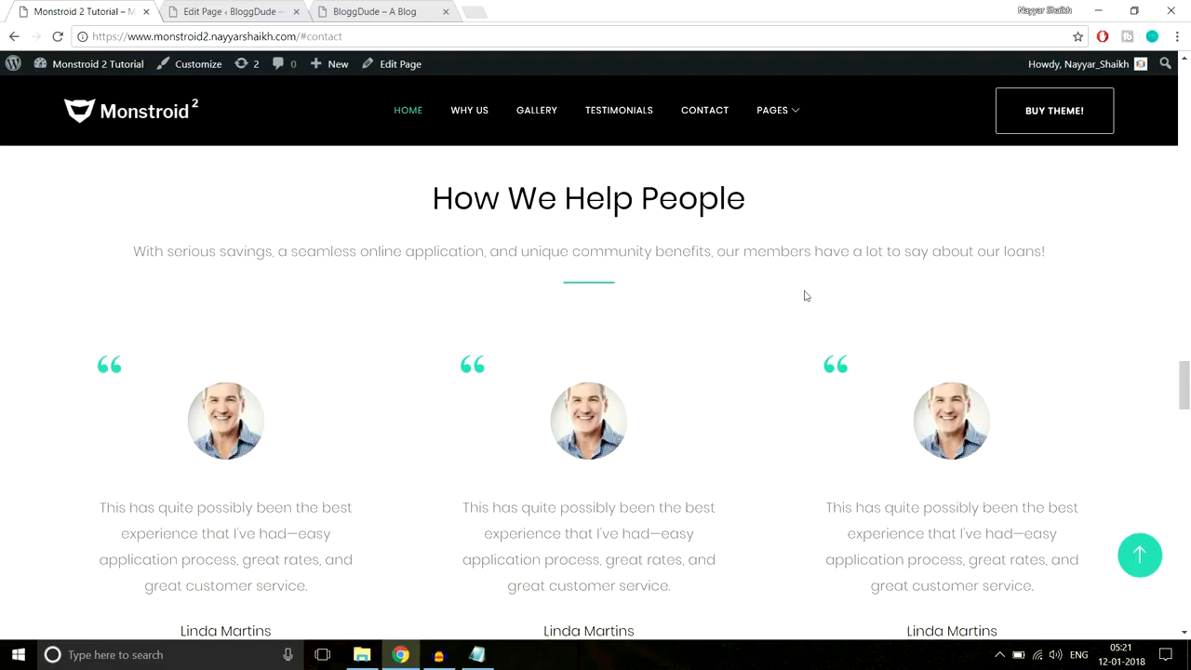
- Add a new standard section and copy the How We Help People heading and subtitle from the demo
{"action": "scroll", "coordinate": [818, 314], "scroll_direction": "down", "scroll_amount": 2}
{"action": "scroll", "coordinate": [818, 313], "scroll_direction": "up", "scroll_amount": 3}
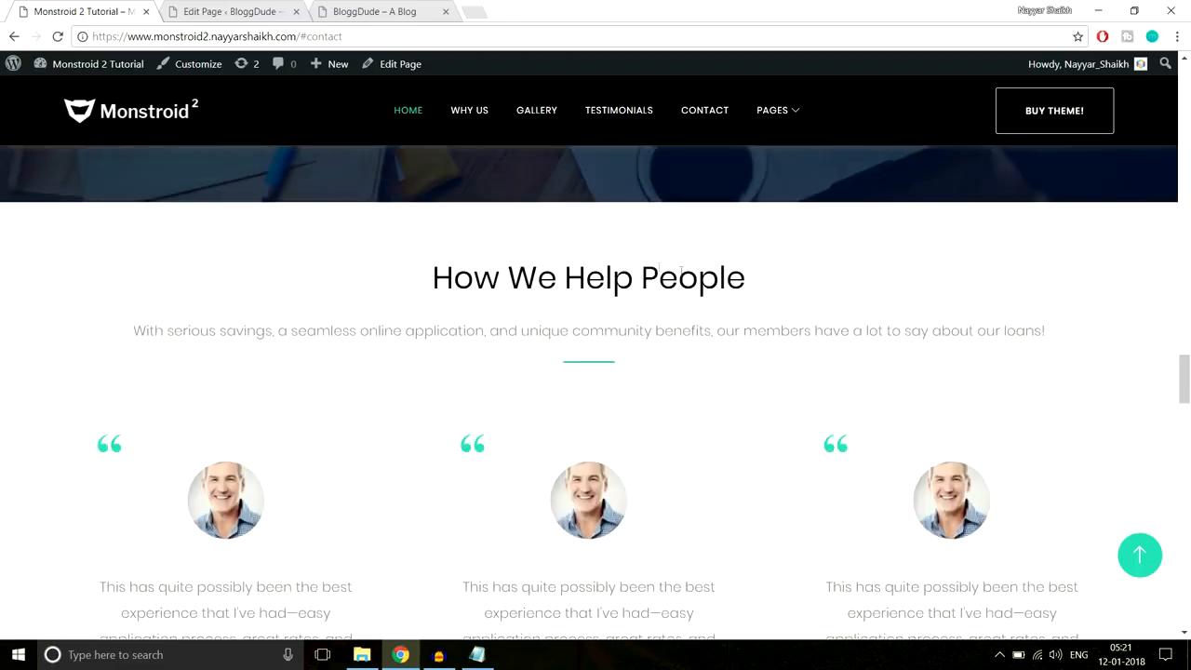
{"action": "left_click", "coordinate": [258, 11]}
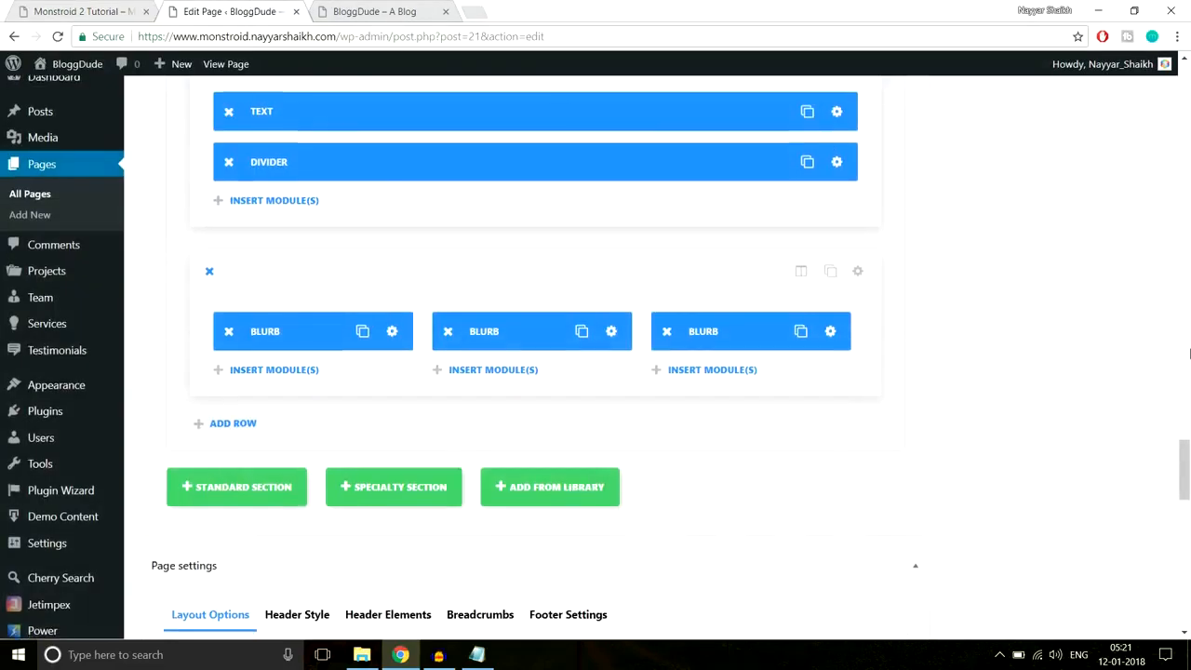
{"action": "scroll", "coordinate": [1015, 346], "scroll_direction": "down", "scroll_amount": 3}
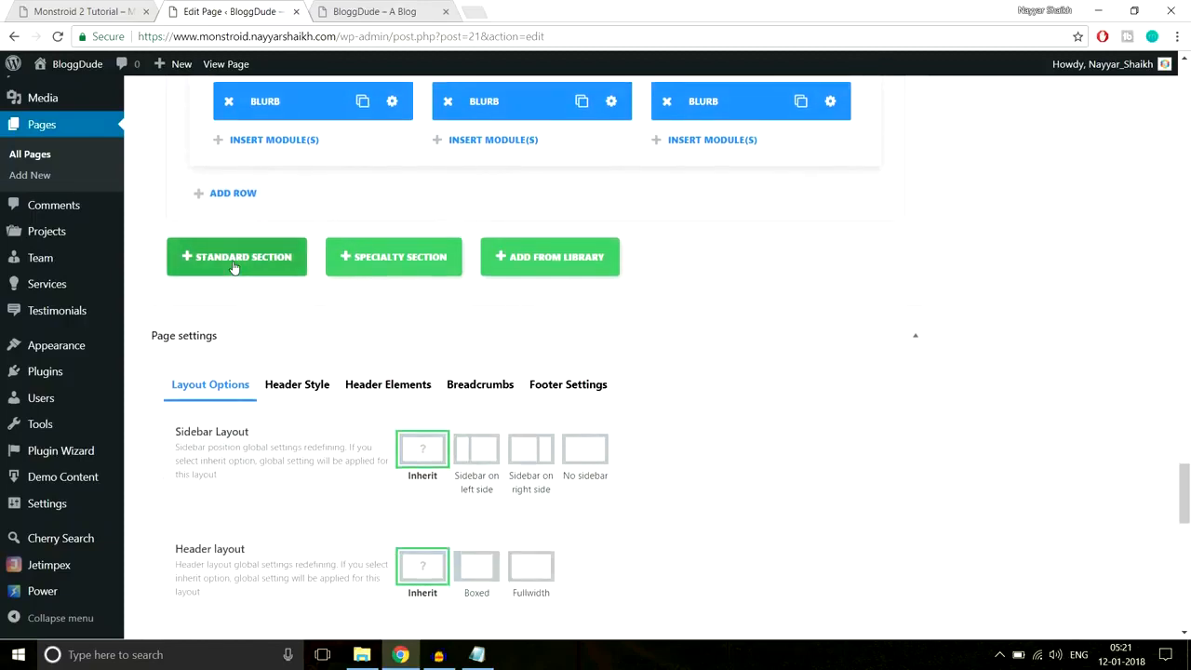
{"action": "left_click", "coordinate": [234, 266]}
{"action": "left_click", "coordinate": [58, 7]}
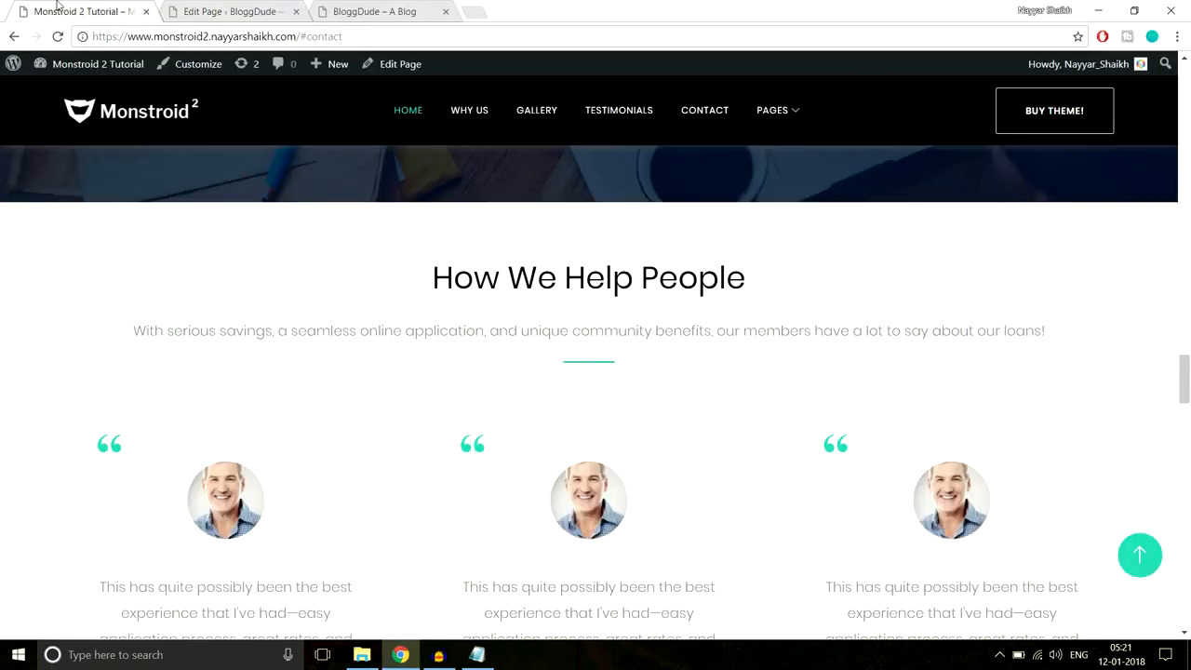
{"action": "left_click_drag", "start_coordinate": [431, 276], "coordinate": [1049, 335]}
{"action": "key", "text": "ctrl+c"}
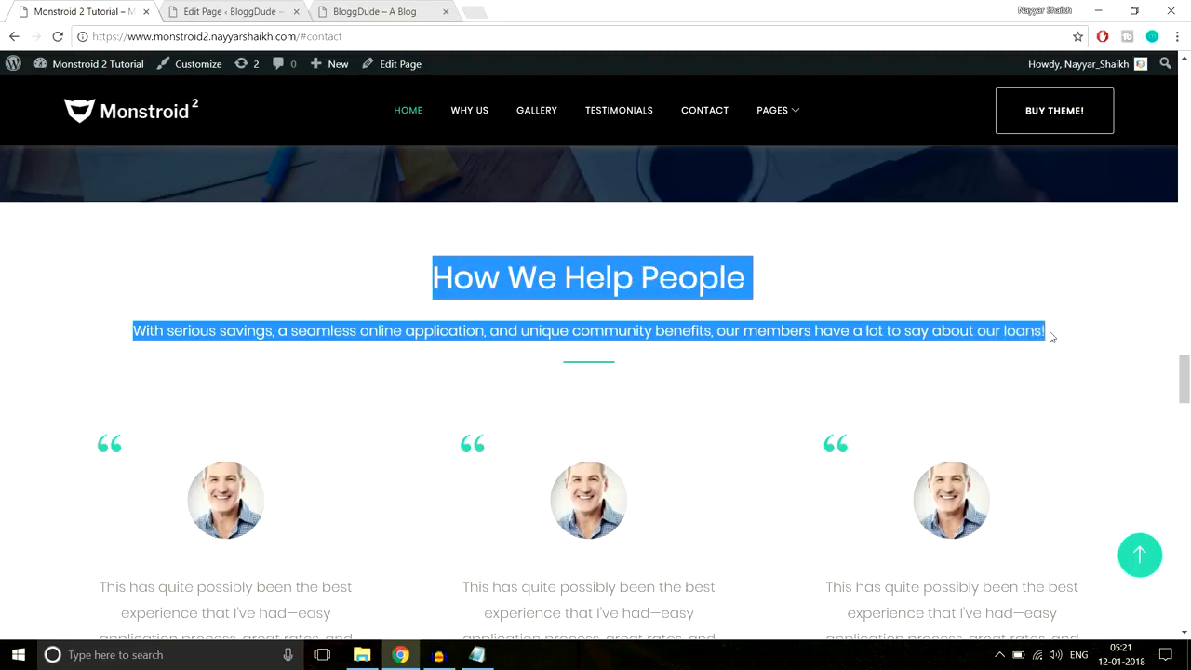
{"action": "left_click", "coordinate": [263, 7]}
- Give the section one column with a centred Text module holding the pasted heading and subtitle
{"action": "left_click", "coordinate": [381, 276]}
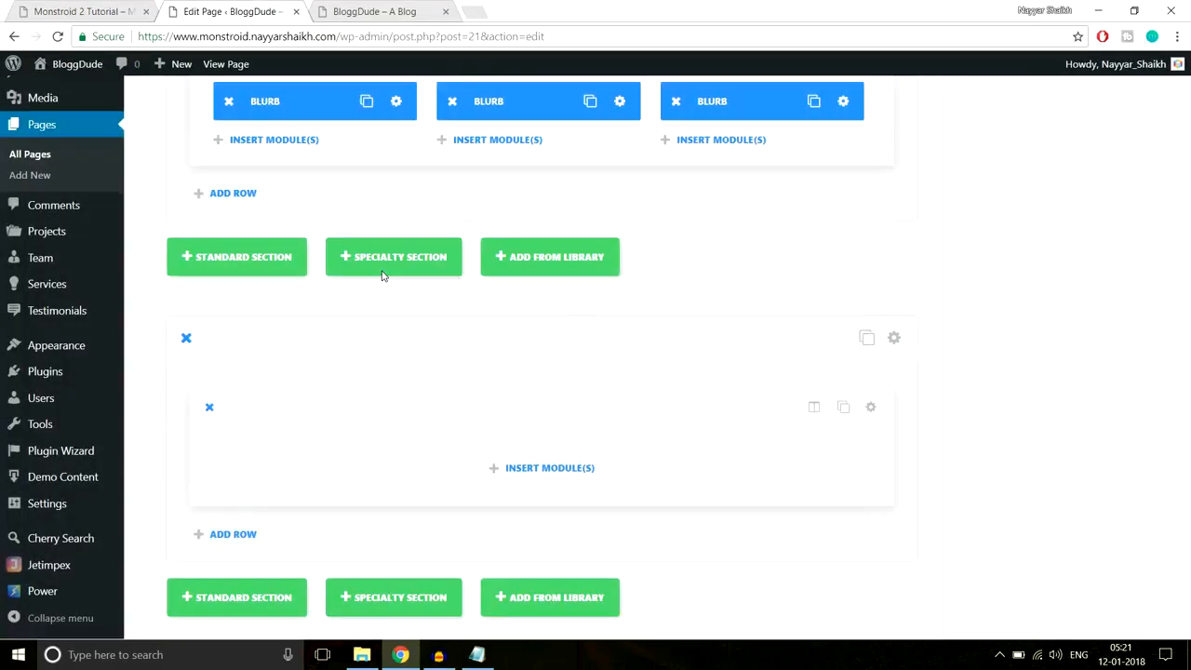
{"action": "left_click", "coordinate": [583, 468]}
{"action": "scroll", "coordinate": [816, 447], "scroll_direction": "down", "scroll_amount": 8}
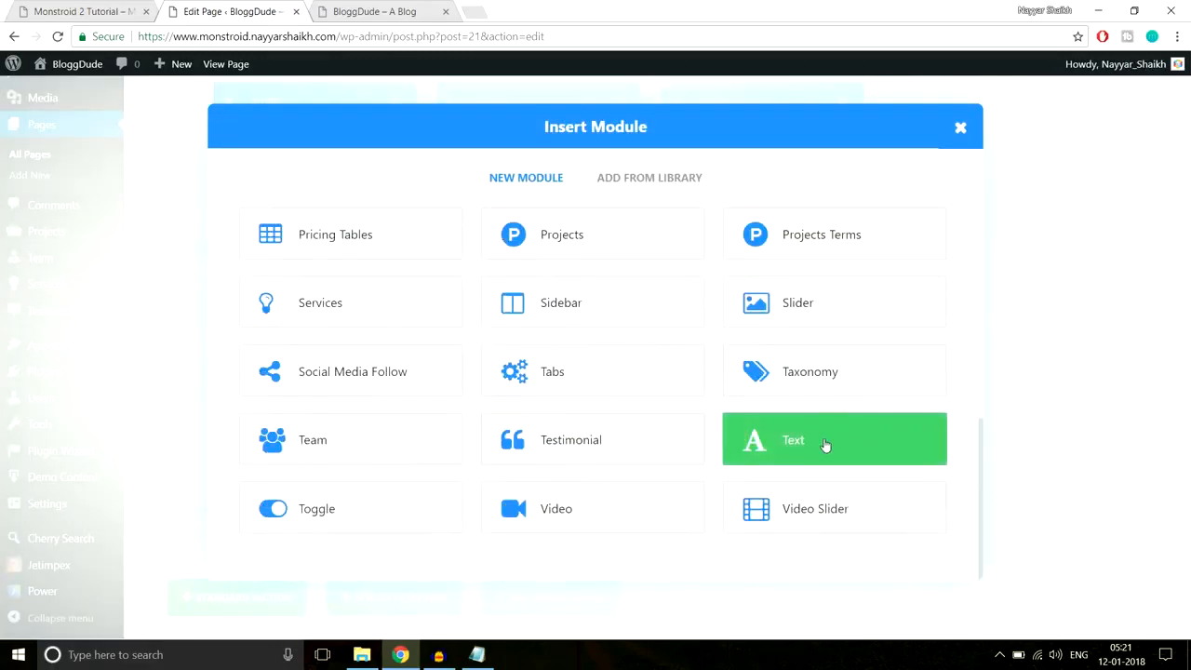
{"action": "left_click", "coordinate": [824, 446]}
{"action": "left_click", "coordinate": [468, 280]}
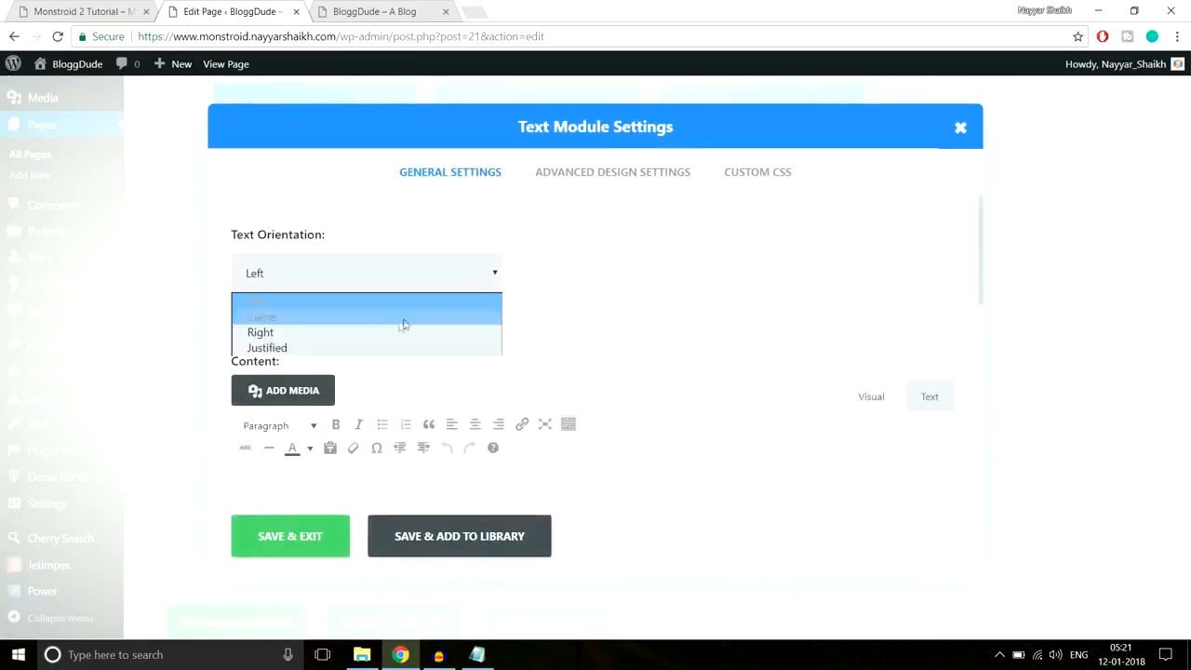
{"action": "left_click", "coordinate": [400, 317]}
{"action": "scroll", "coordinate": [654, 372], "scroll_direction": "down", "scroll_amount": 3}
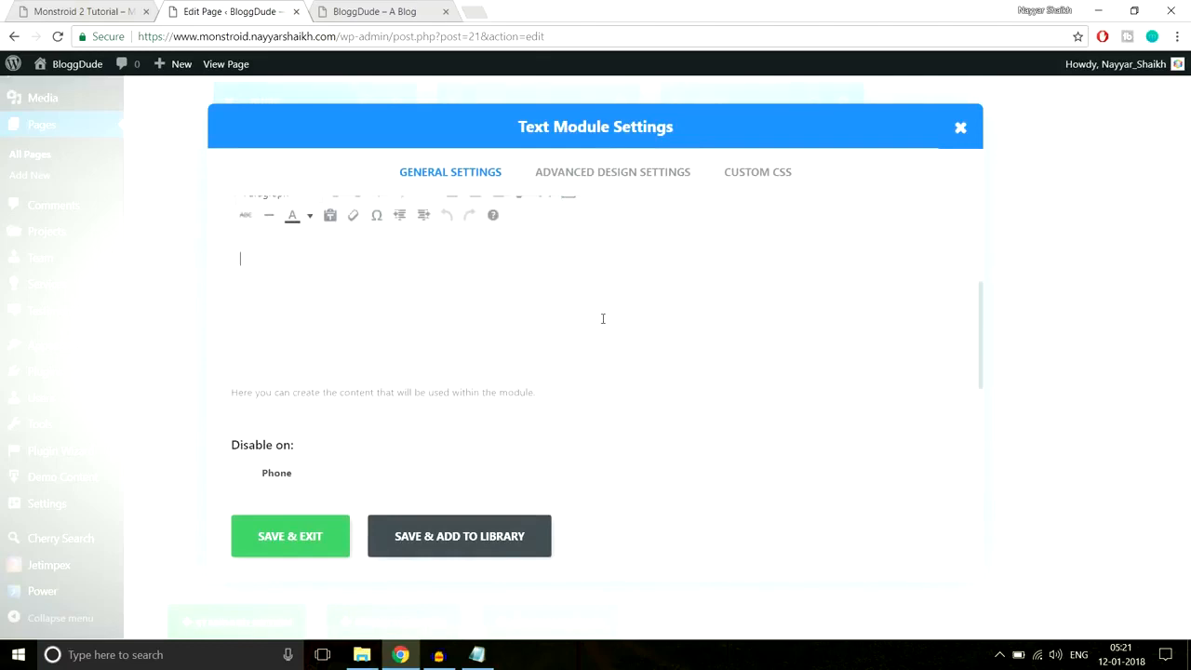
{"action": "key", "text": "ctrl+v"}
{"action": "left_click", "coordinate": [74, 8]}
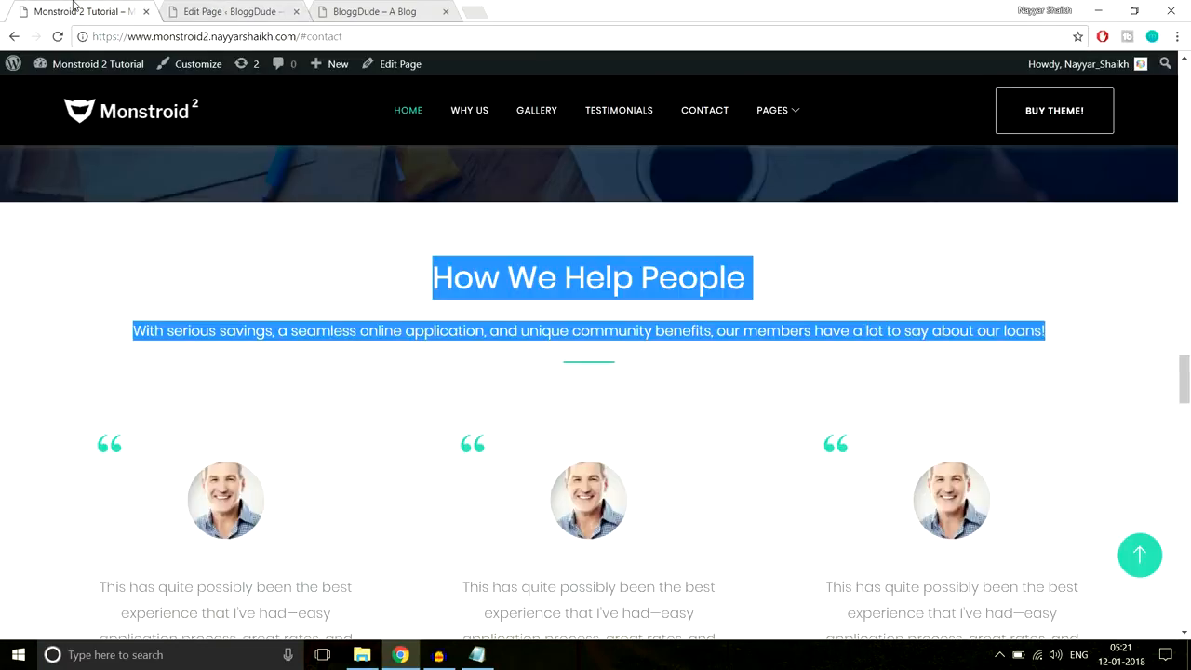
{"action": "left_click", "coordinate": [440, 221]}
{"action": "left_click", "coordinate": [240, 8]}
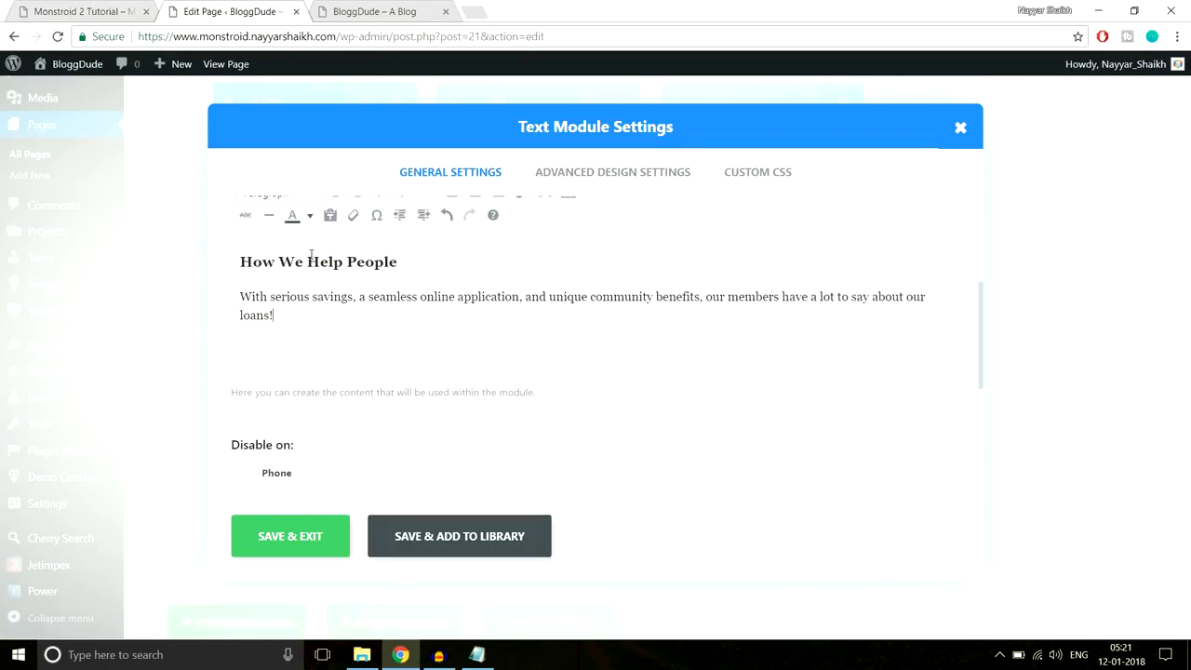
{"action": "scroll", "coordinate": [437, 392], "scroll_direction": "up", "scroll_amount": 1}
{"action": "left_click", "coordinate": [275, 391]}
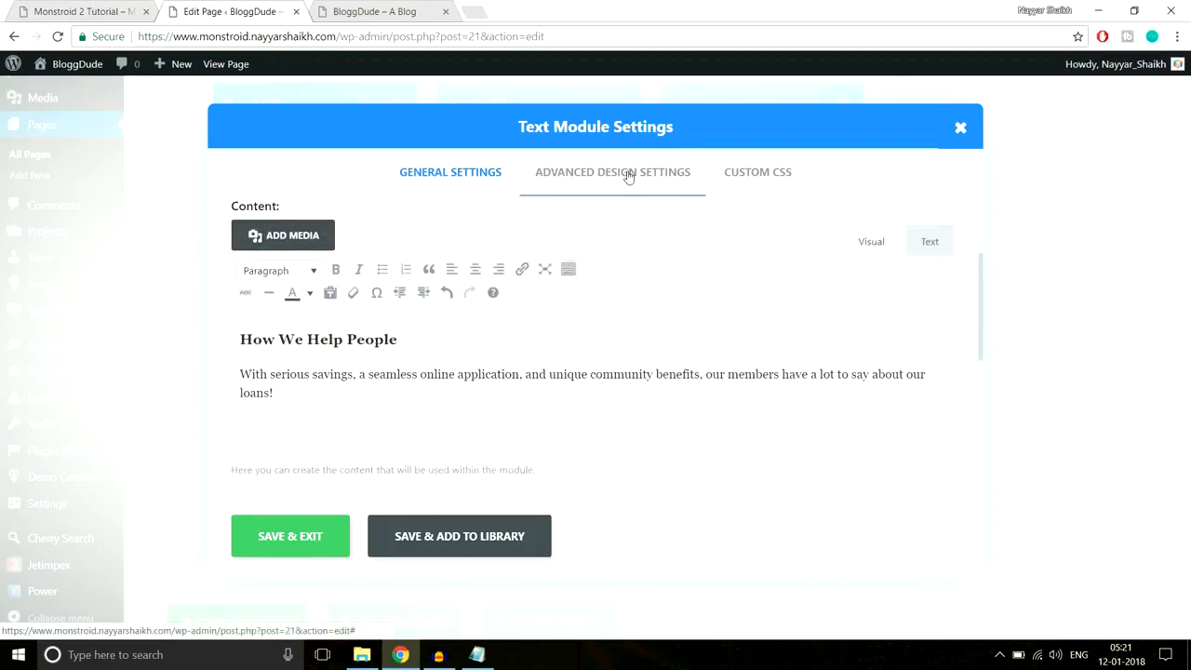
- Paste the centred 66px, 3px #2cc895 line CSS into Custom CSS After and save the module
{"action": "left_click", "coordinate": [93, 12]}
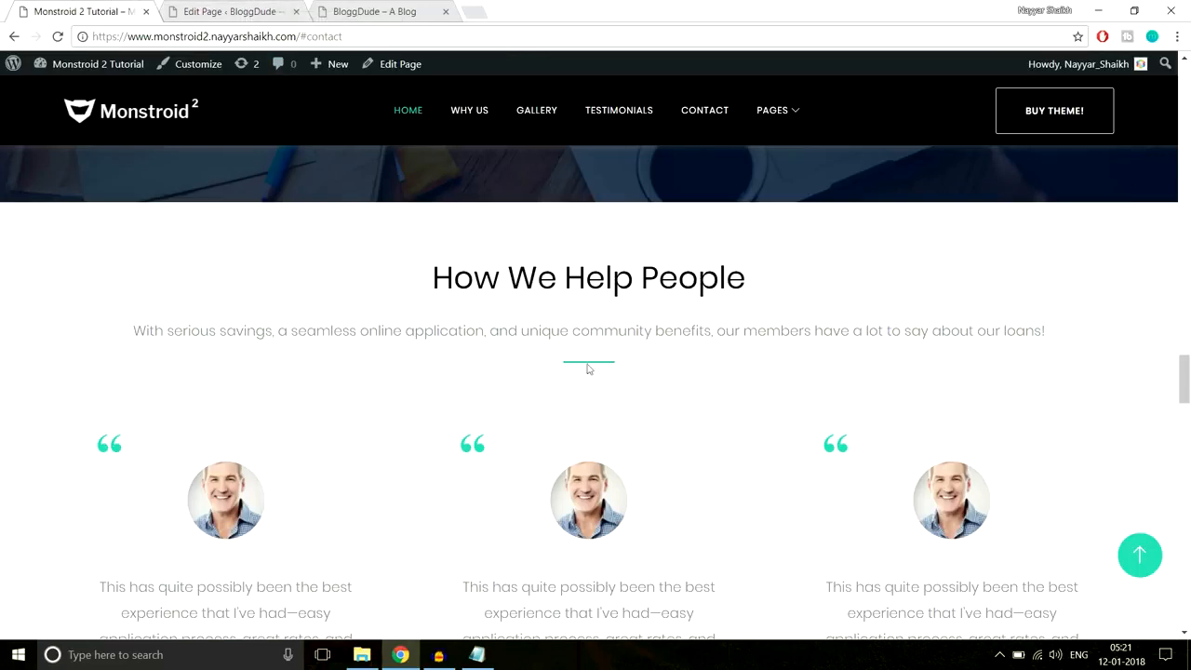
{"action": "left_click", "coordinate": [237, 11]}
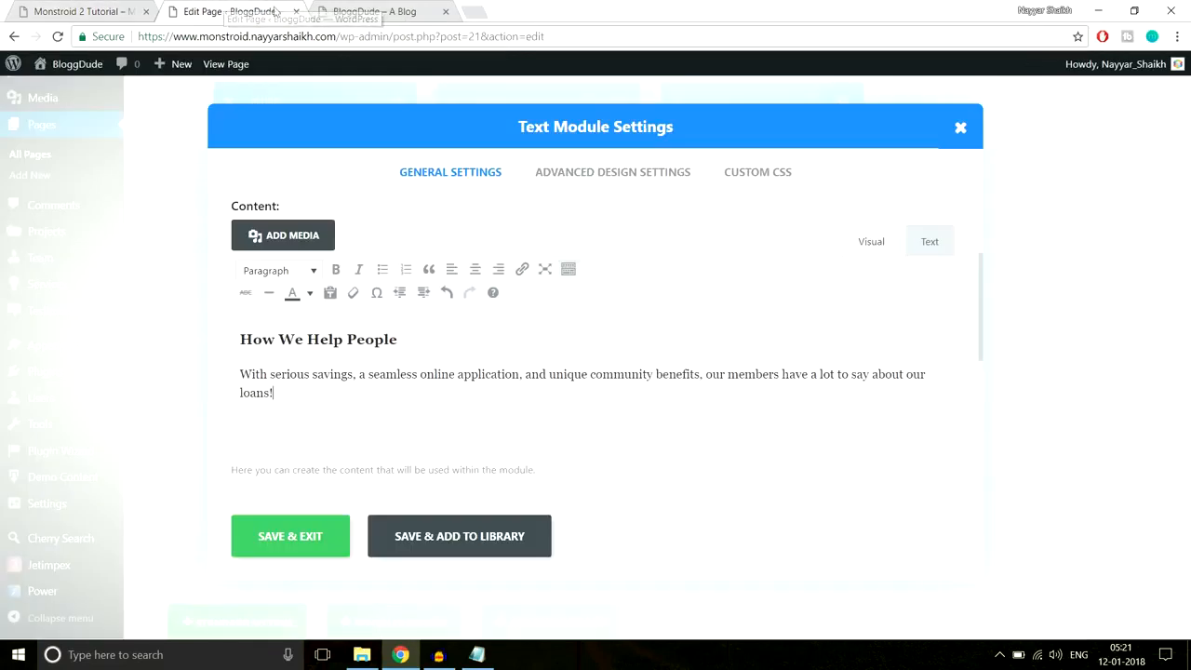
{"action": "left_click", "coordinate": [744, 173]}
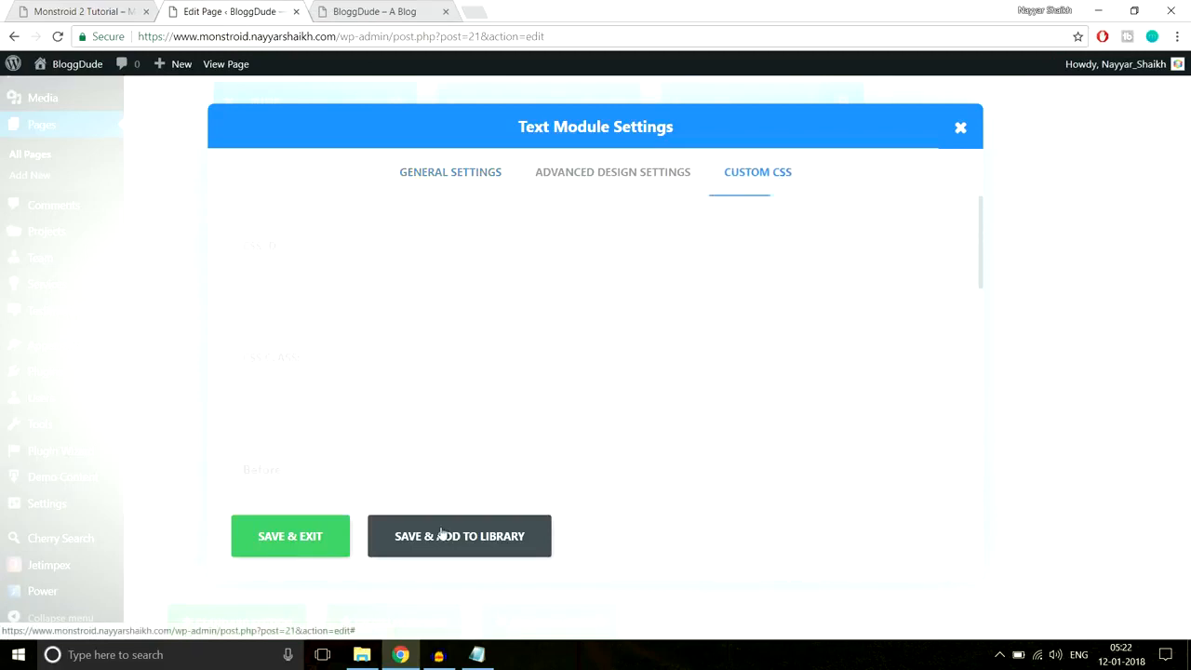
{"action": "left_click", "coordinate": [476, 654]}
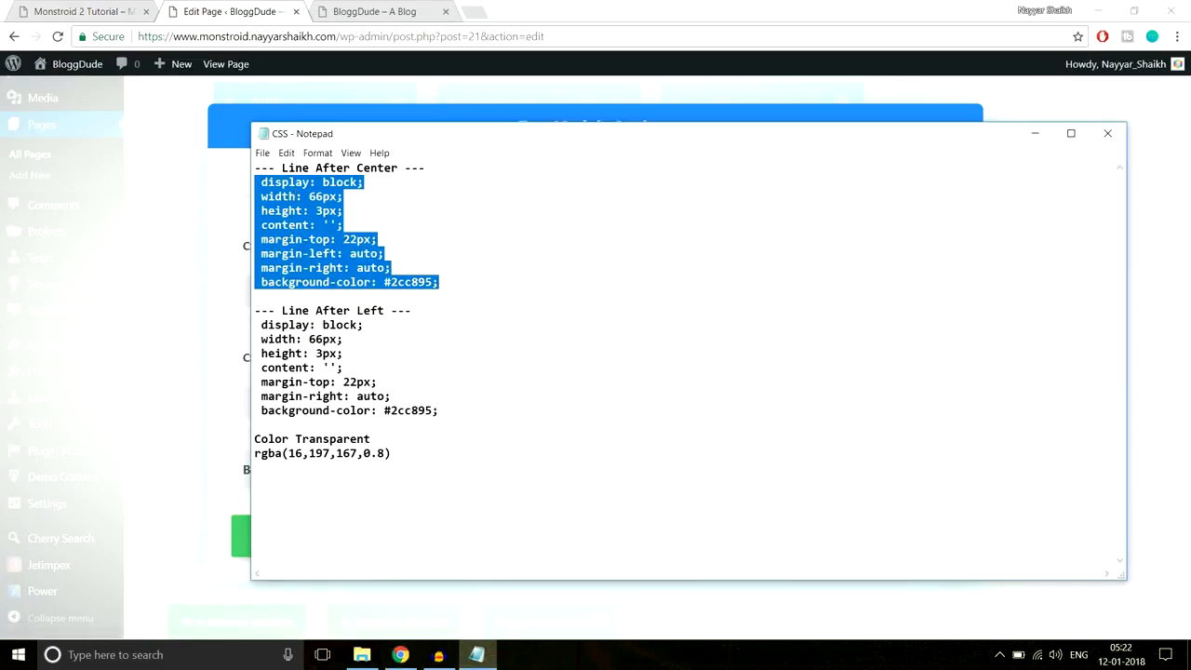
{"action": "left_click", "coordinate": [278, 14]}
{"action": "scroll", "coordinate": [849, 325], "scroll_direction": "down", "scroll_amount": 8}
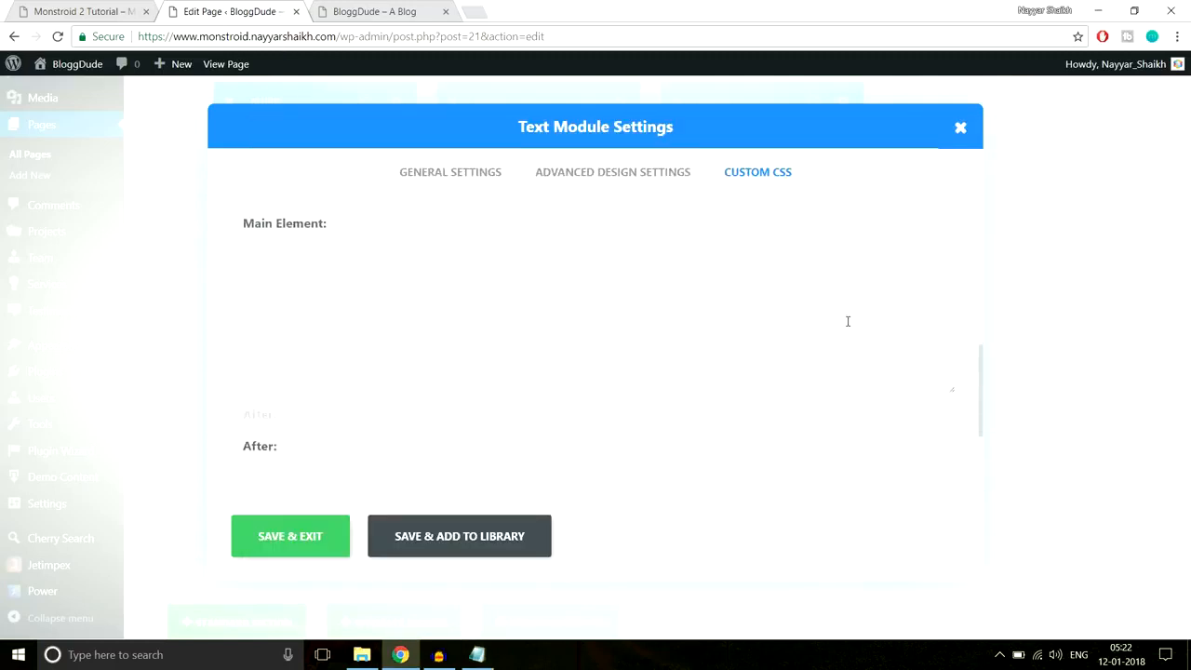
{"action": "left_click", "coordinate": [313, 344]}
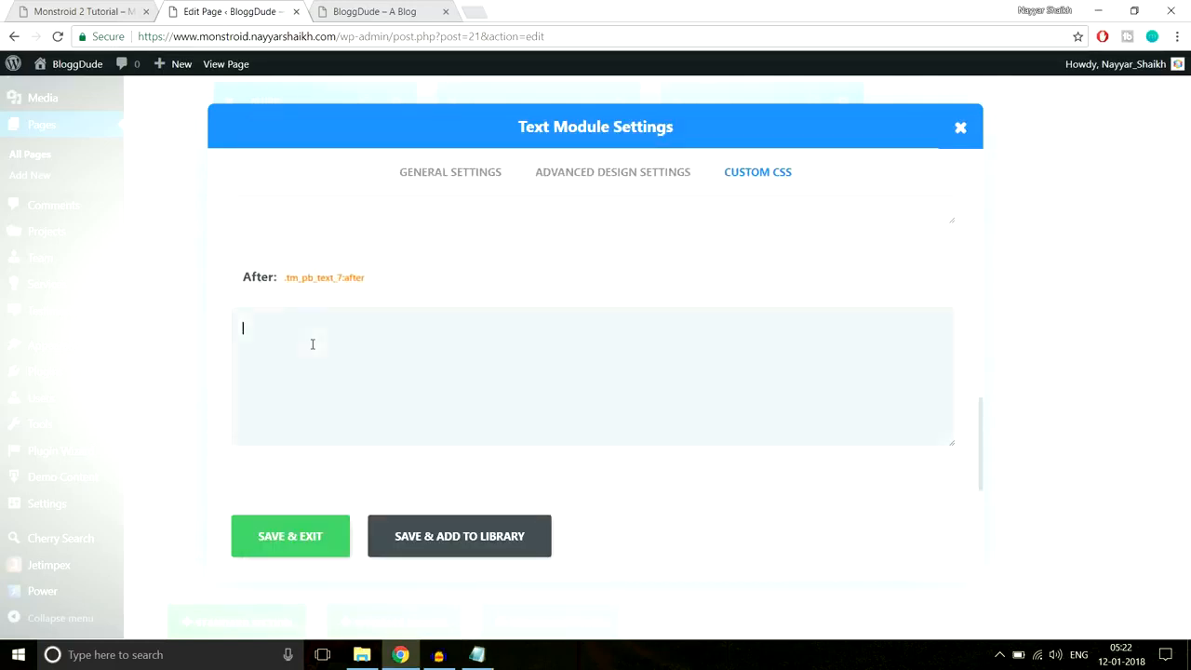
{"action": "key", "text": "ctrl+v"}
{"action": "left_click", "coordinate": [312, 538]}
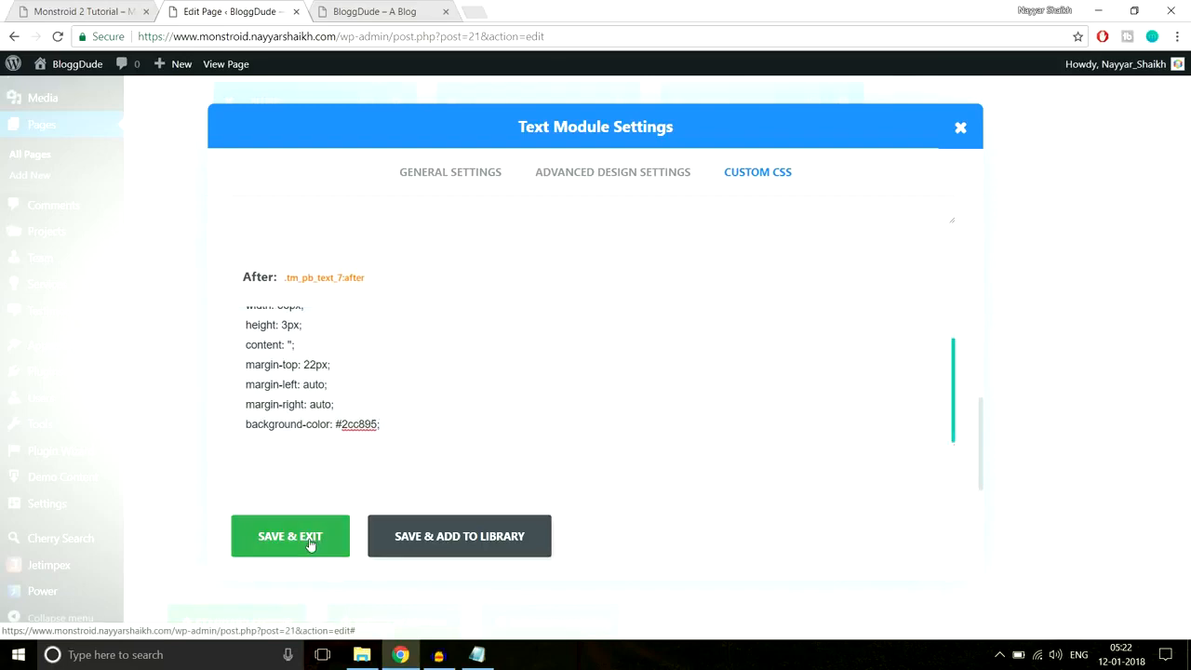
{"action": "left_click", "coordinate": [86, 12]}
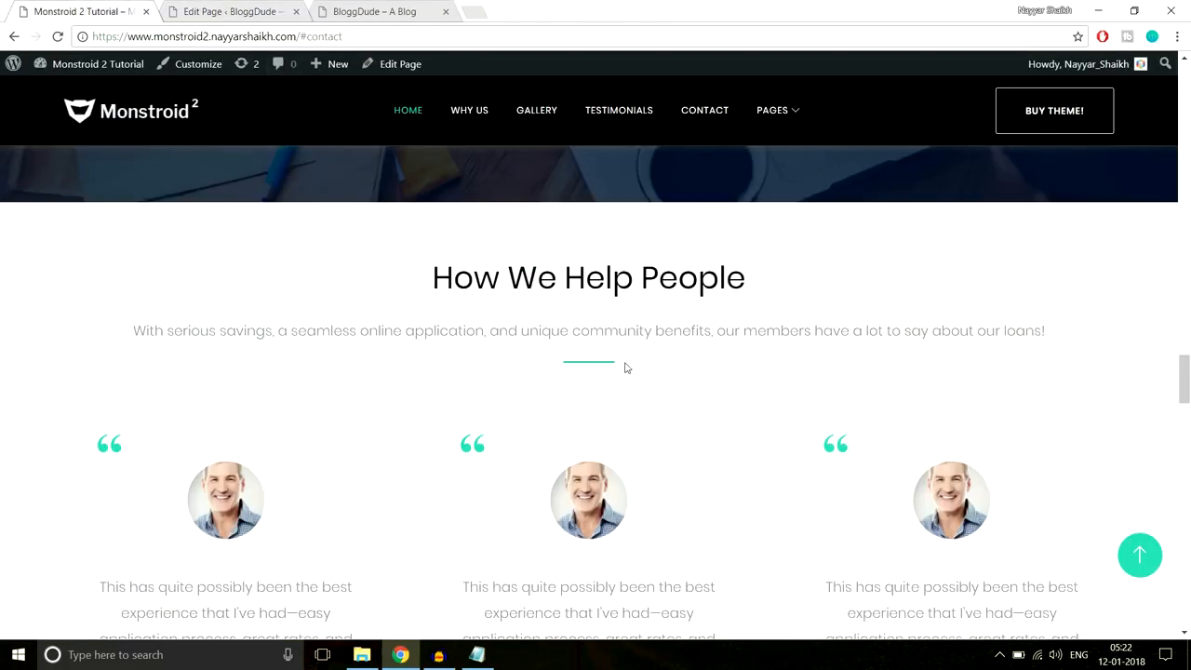
- Insert a Divider module below the text with a 40px custom top margin
{"action": "scroll", "coordinate": [630, 366], "scroll_direction": "down", "scroll_amount": 1}
{"action": "scroll", "coordinate": [630, 359], "scroll_direction": "up", "scroll_amount": 1}
{"action": "scroll", "coordinate": [586, 507], "scroll_direction": "down", "scroll_amount": 3}
{"action": "scroll", "coordinate": [613, 515], "scroll_direction": "up", "scroll_amount": 3}
{"action": "left_click", "coordinate": [245, 7]}
{"action": "scroll", "coordinate": [687, 347], "scroll_direction": "down", "scroll_amount": 2}
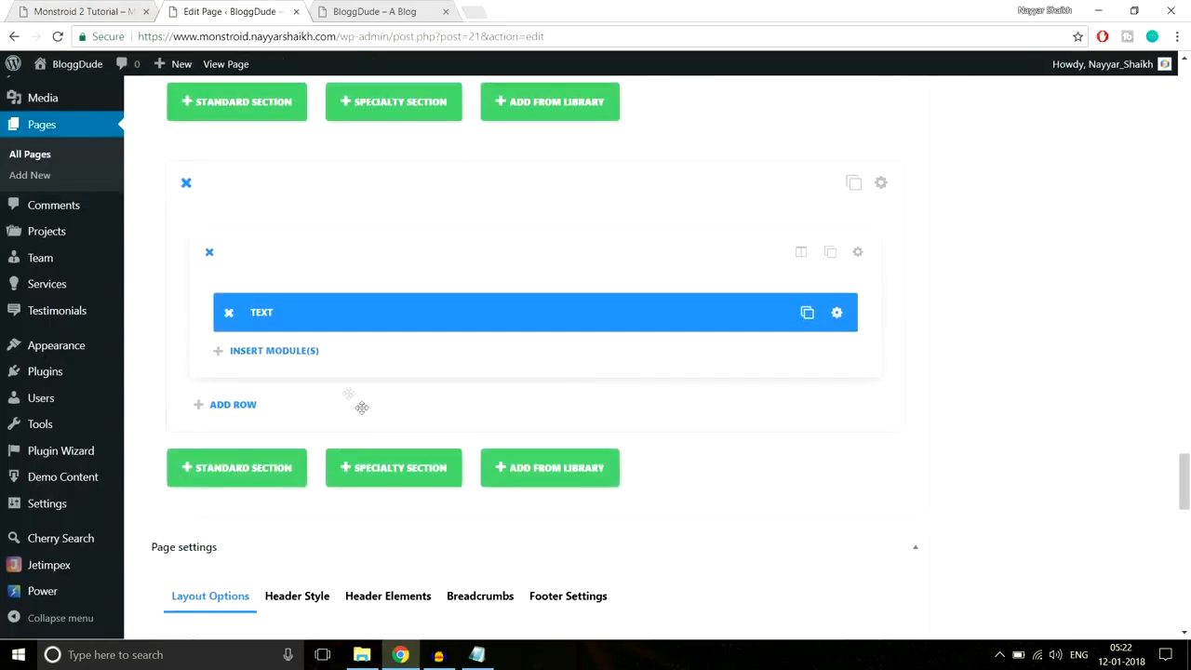
{"action": "left_click", "coordinate": [275, 352]}
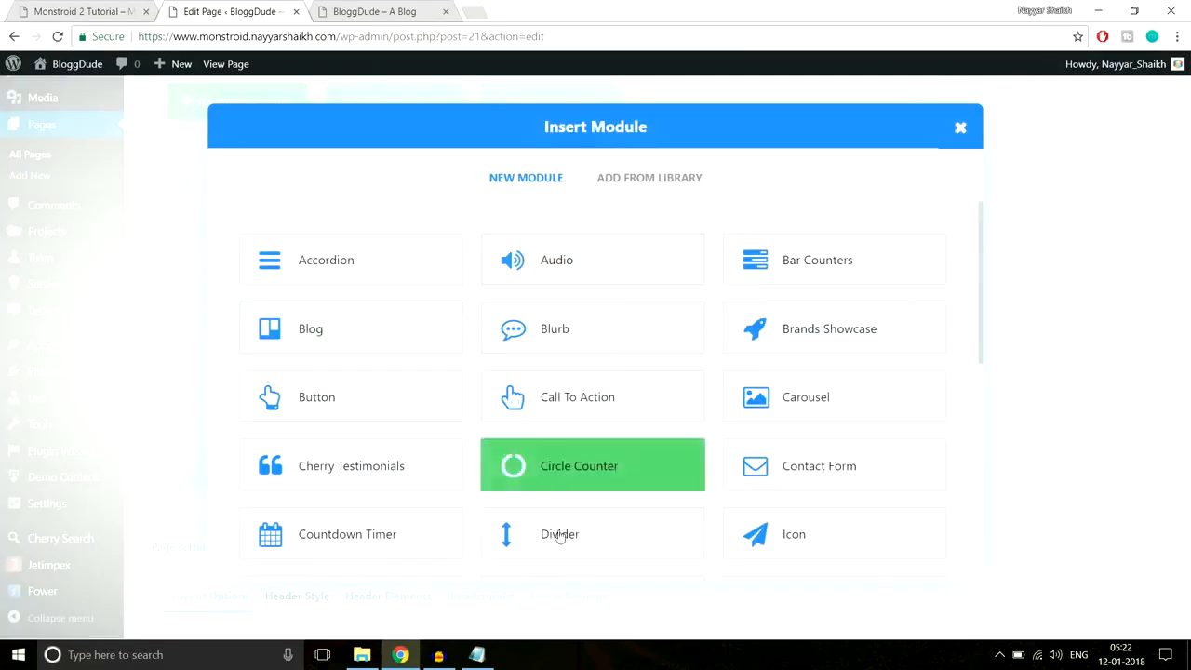
{"action": "left_click", "coordinate": [555, 540]}
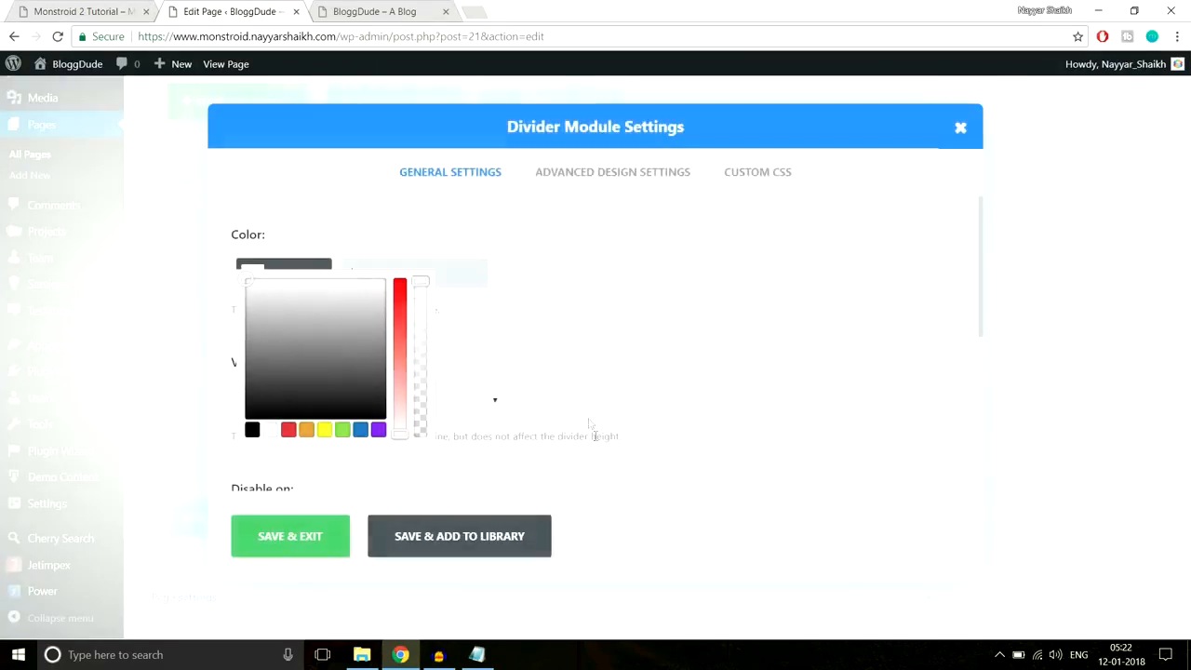
{"action": "left_click", "coordinate": [605, 173]}
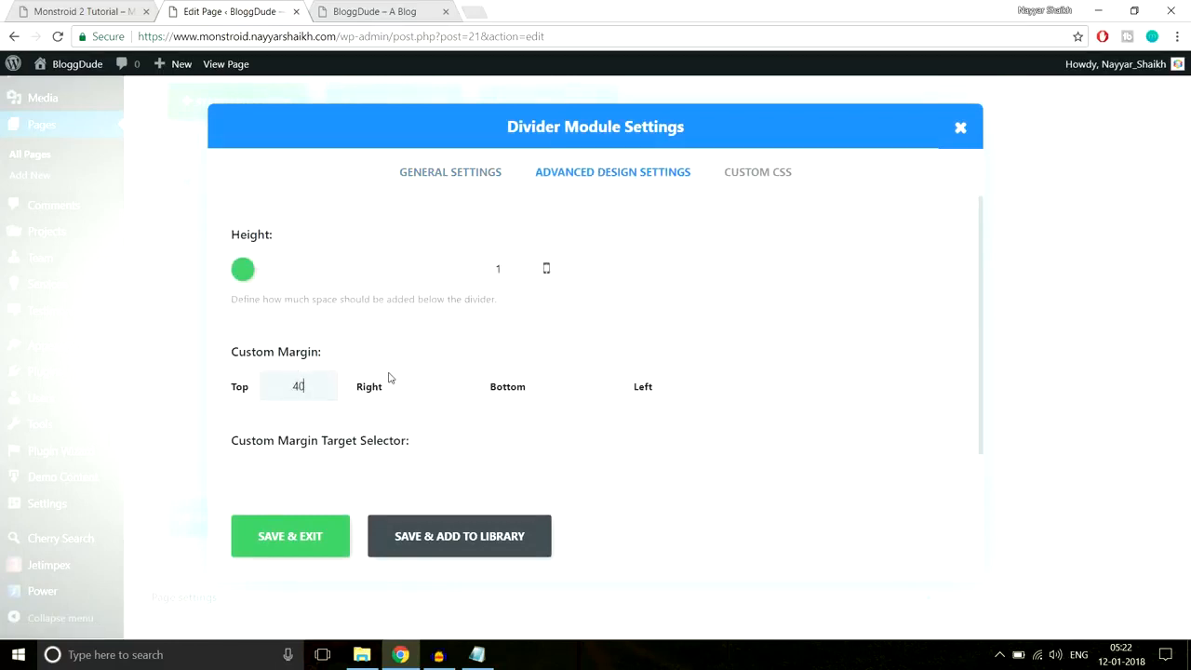
{"action": "left_click", "coordinate": [290, 548]}
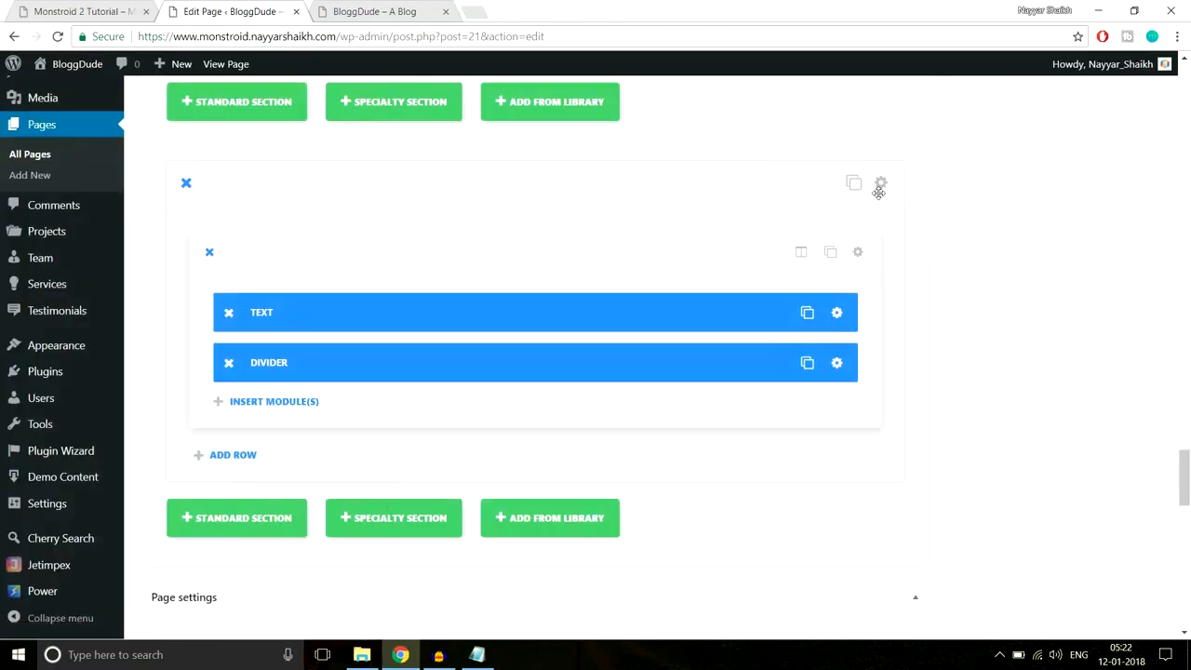
- Give the new section 70px top and bottom custom padding
{"action": "left_click", "coordinate": [881, 183]}
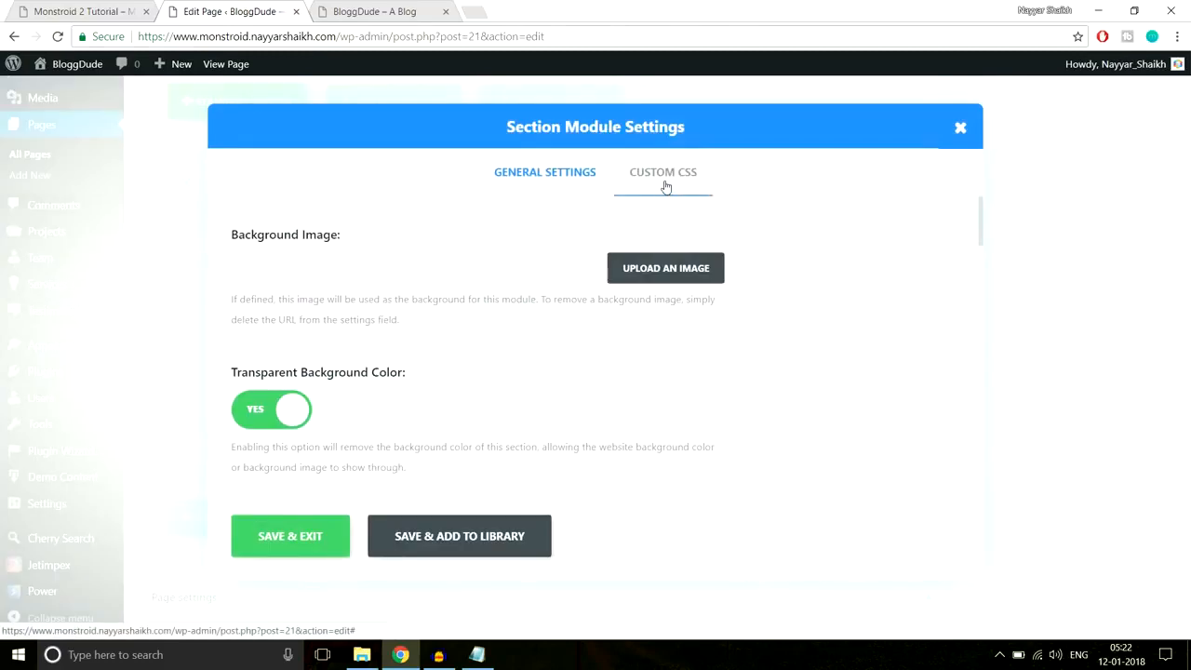
{"action": "scroll", "coordinate": [849, 361], "scroll_direction": "down", "scroll_amount": 8}
{"action": "scroll", "coordinate": [849, 361], "scroll_direction": "down", "scroll_amount": 5}
{"action": "scroll", "coordinate": [773, 354], "scroll_direction": "up", "scroll_amount": 4}
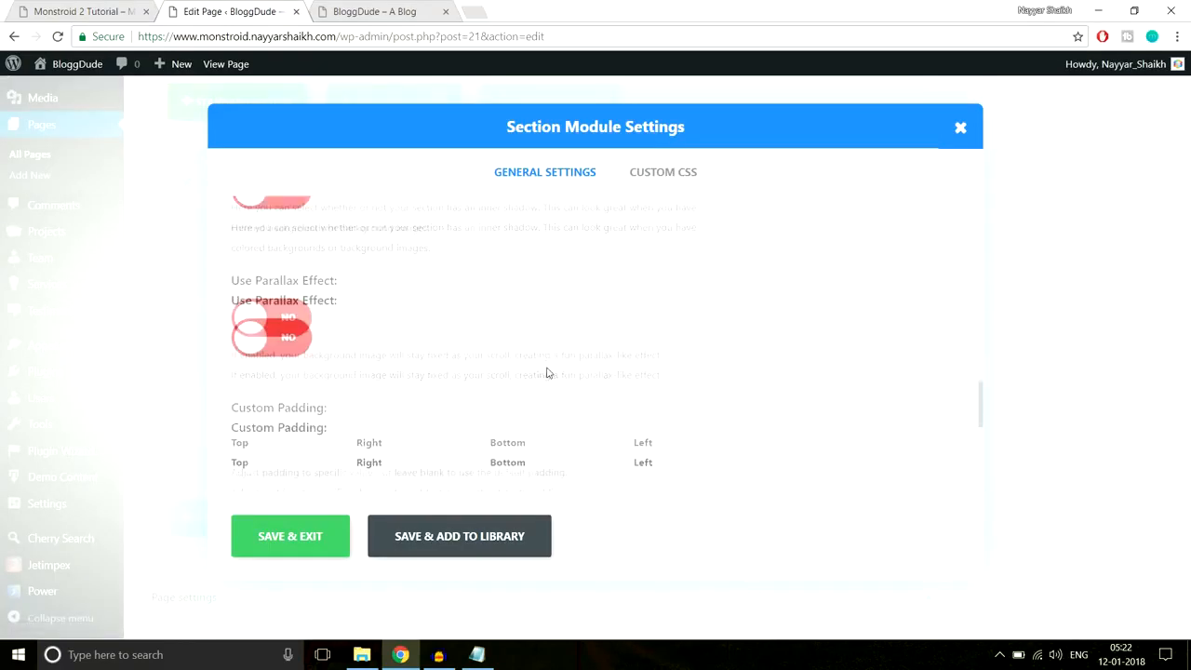
{"action": "scroll", "coordinate": [547, 372], "scroll_direction": "down", "scroll_amount": 1}
{"action": "left_click", "coordinate": [272, 389]}
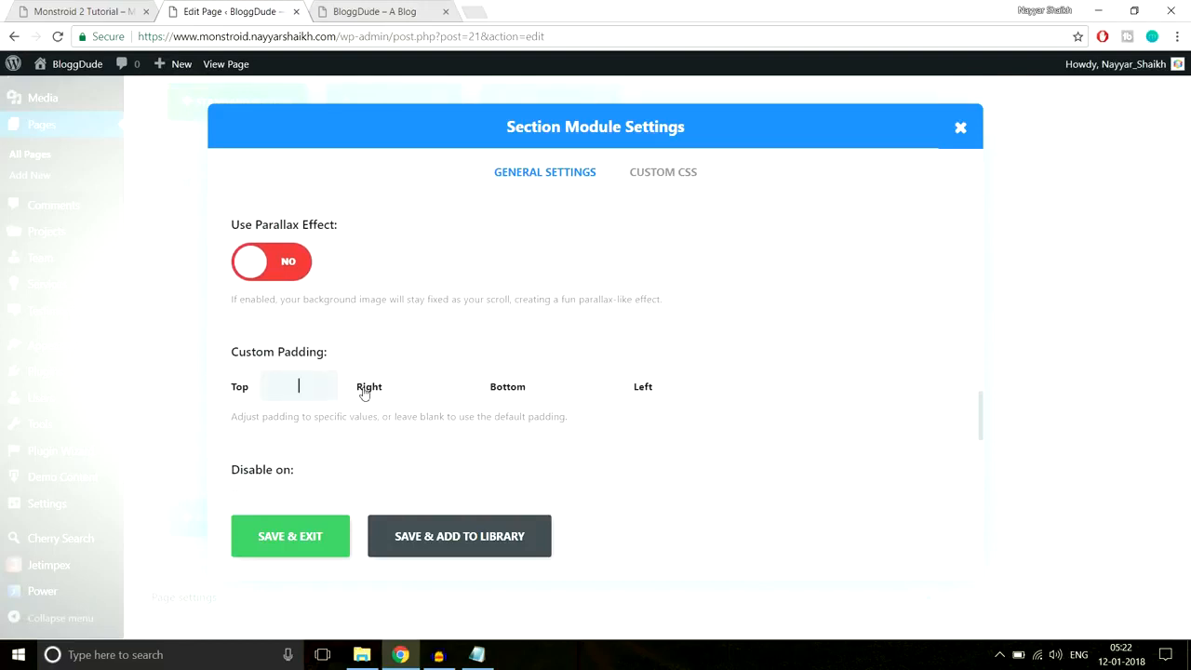
{"action": "type", "text": "70px"}
{"action": "left_click", "coordinate": [573, 388]}
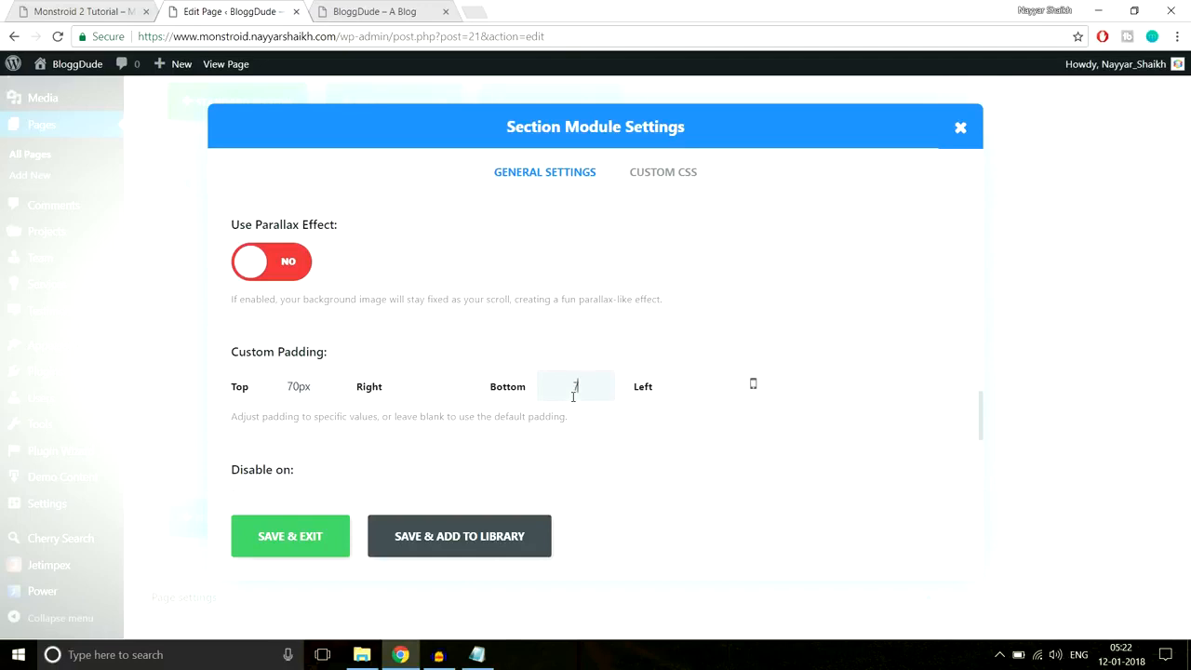
{"action": "type", "text": "70px"}
{"action": "left_click", "coordinate": [321, 538]}
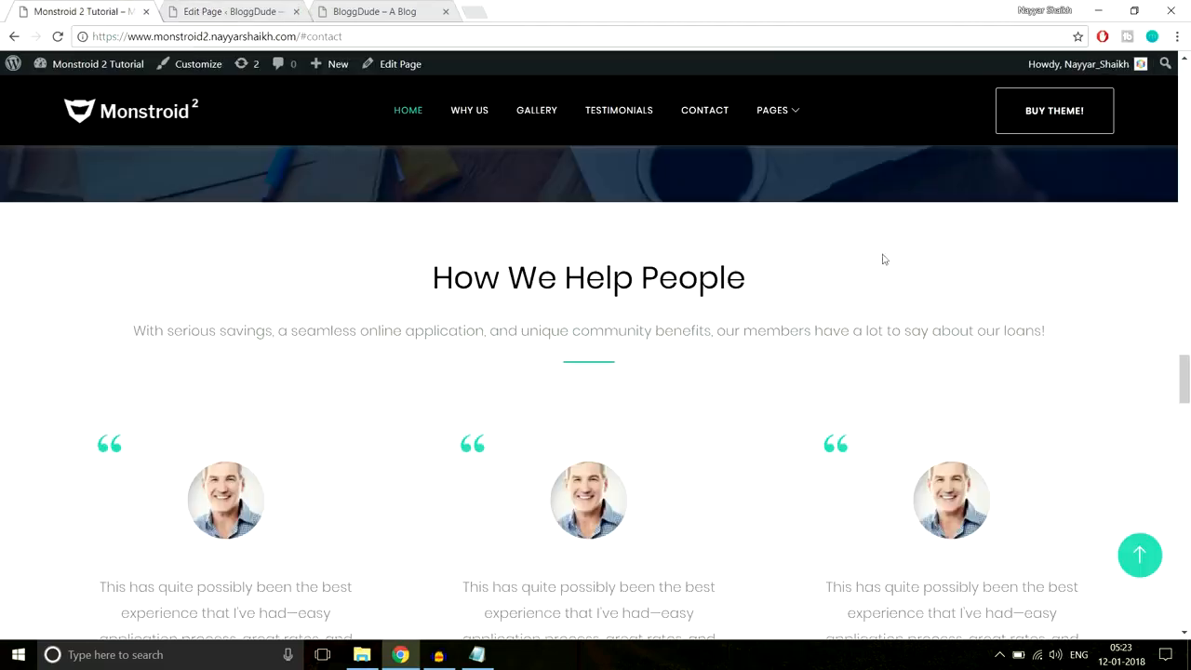
- Return to the Homepage builder and scroll up to the top of the layout
{"action": "scroll", "coordinate": [884, 260], "scroll_direction": "down", "scroll_amount": 3}
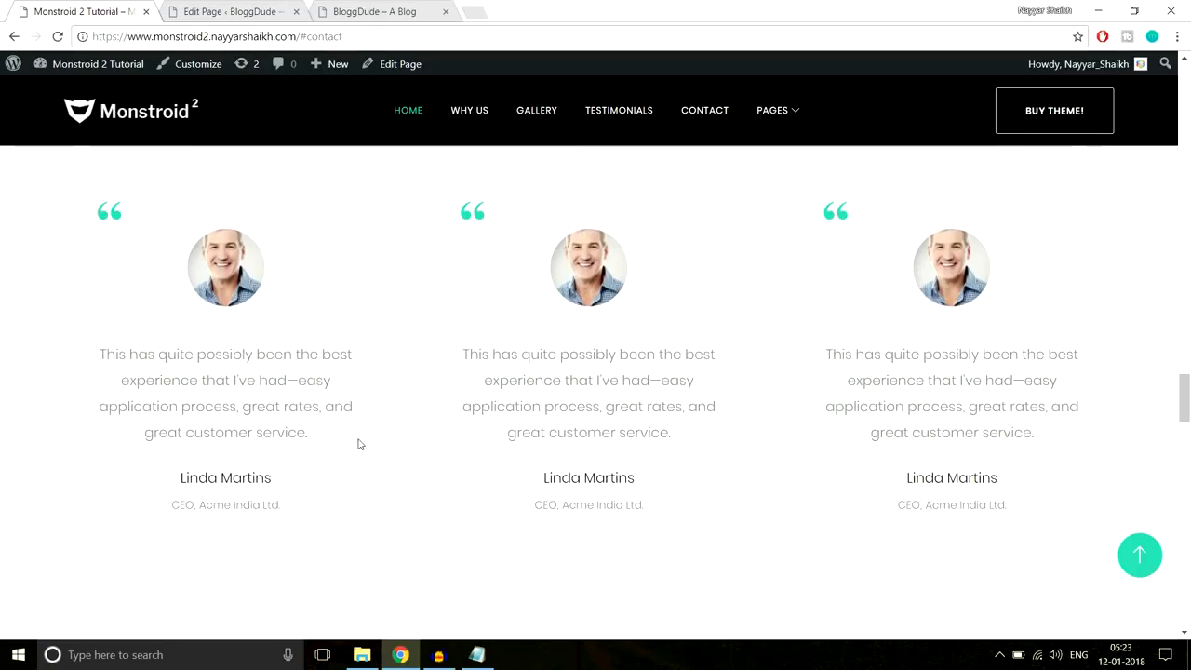
{"action": "left_click", "coordinate": [235, 11]}
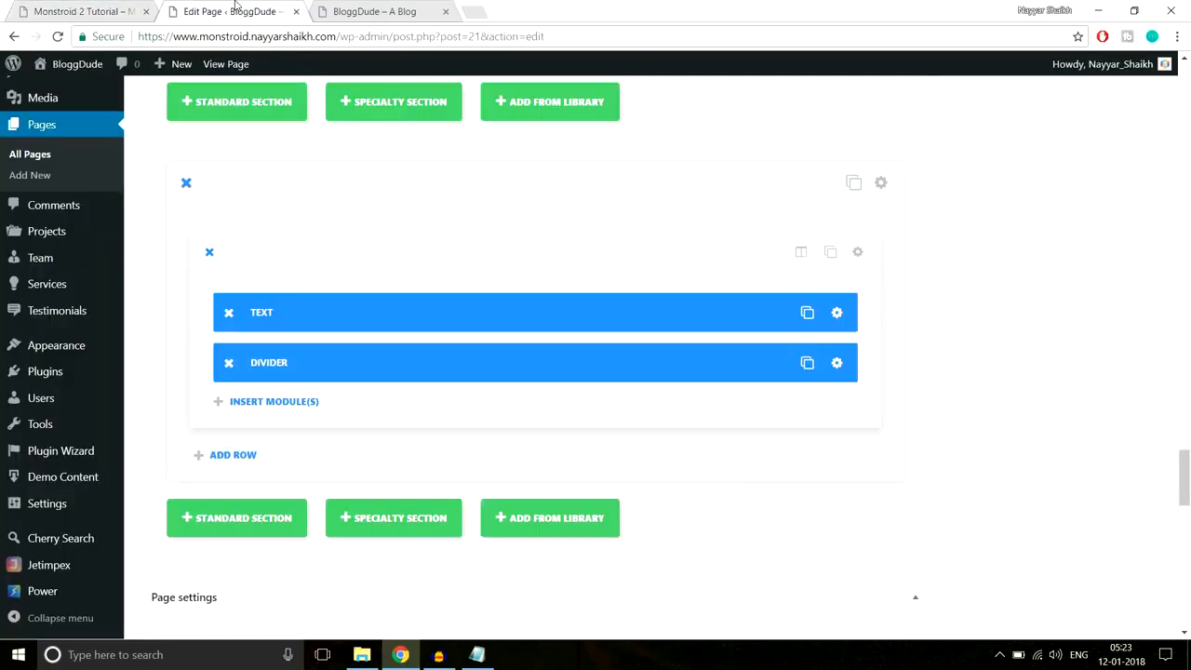
{"action": "scroll", "coordinate": [1180, 181], "scroll_direction": "up", "scroll_amount": 4}
{"action": "scroll", "coordinate": [1180, 182], "scroll_direction": "up", "scroll_amount": 6}
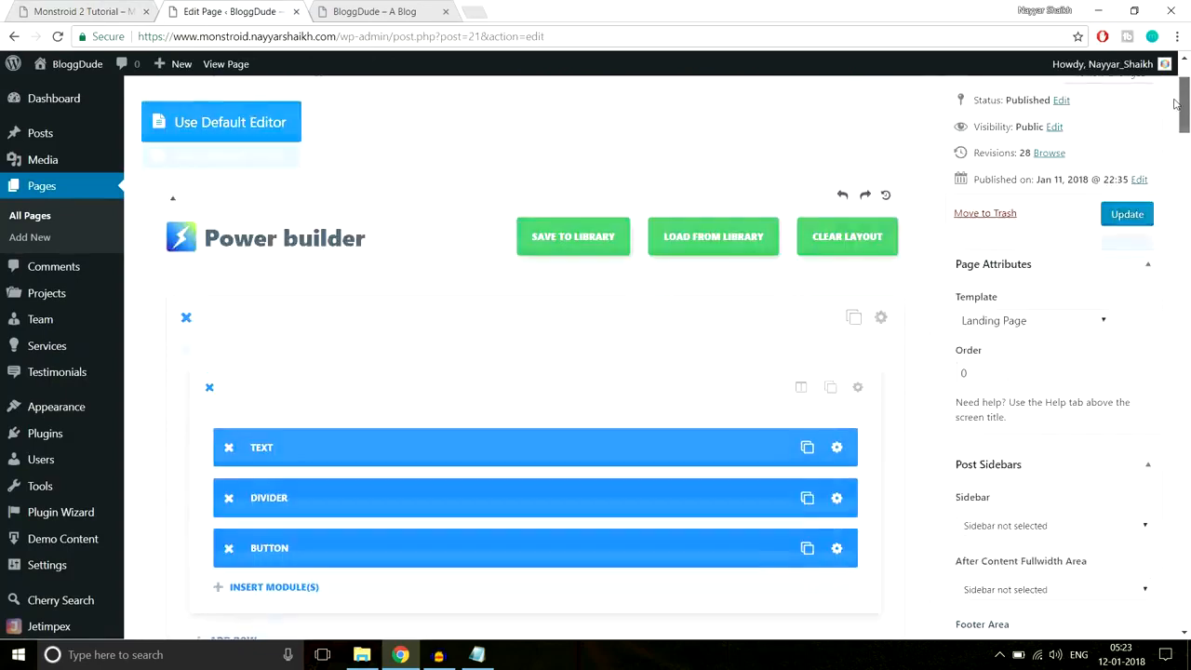
- Update the Homepage and reload the live site to confirm How We Help People appears below the step blurbs
{"action": "left_click", "coordinate": [1127, 312]}
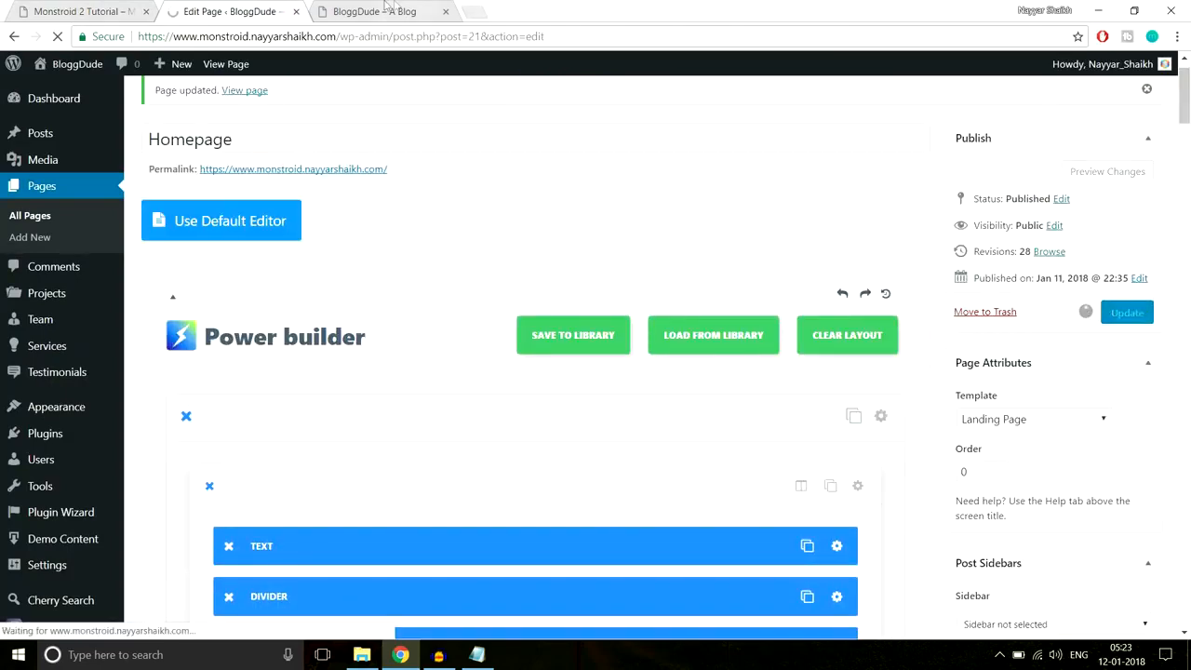
{"action": "left_click", "coordinate": [391, 11]}
{"action": "left_click", "coordinate": [400, 37]}
{"action": "key", "text": "Return"}
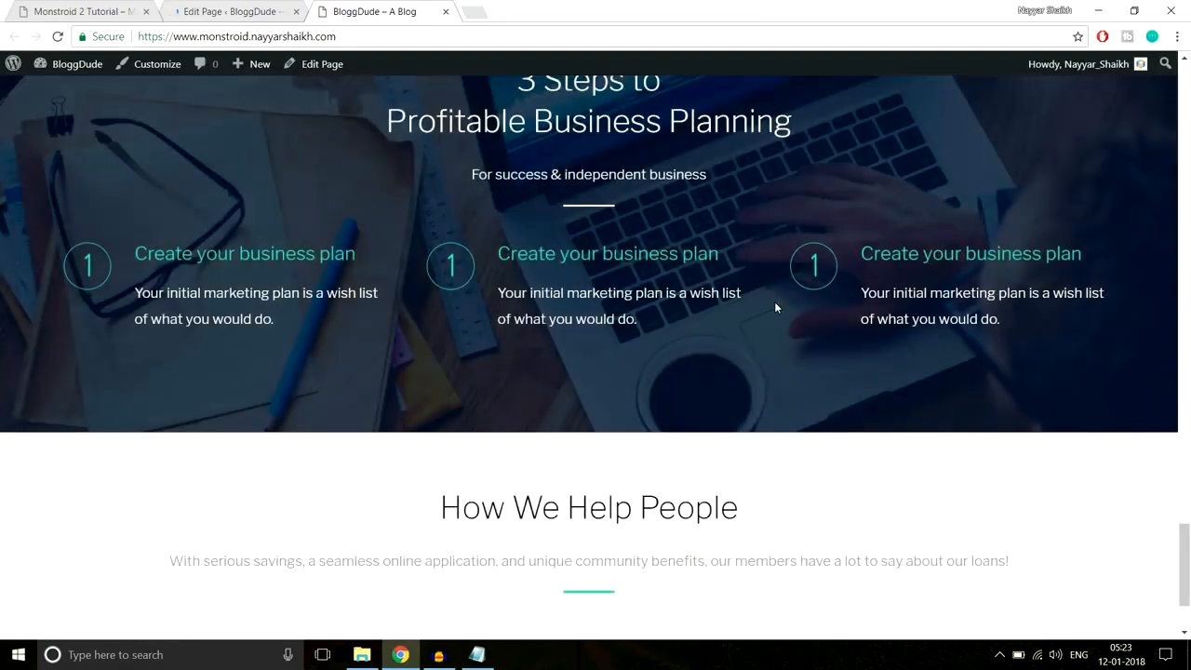
{"action": "scroll", "coordinate": [775, 307], "scroll_direction": "down", "scroll_amount": 3}
{"action": "left_click_drag", "start_coordinate": [448, 364], "coordinate": [672, 449]}
{"action": "left_click", "coordinate": [614, 267]}
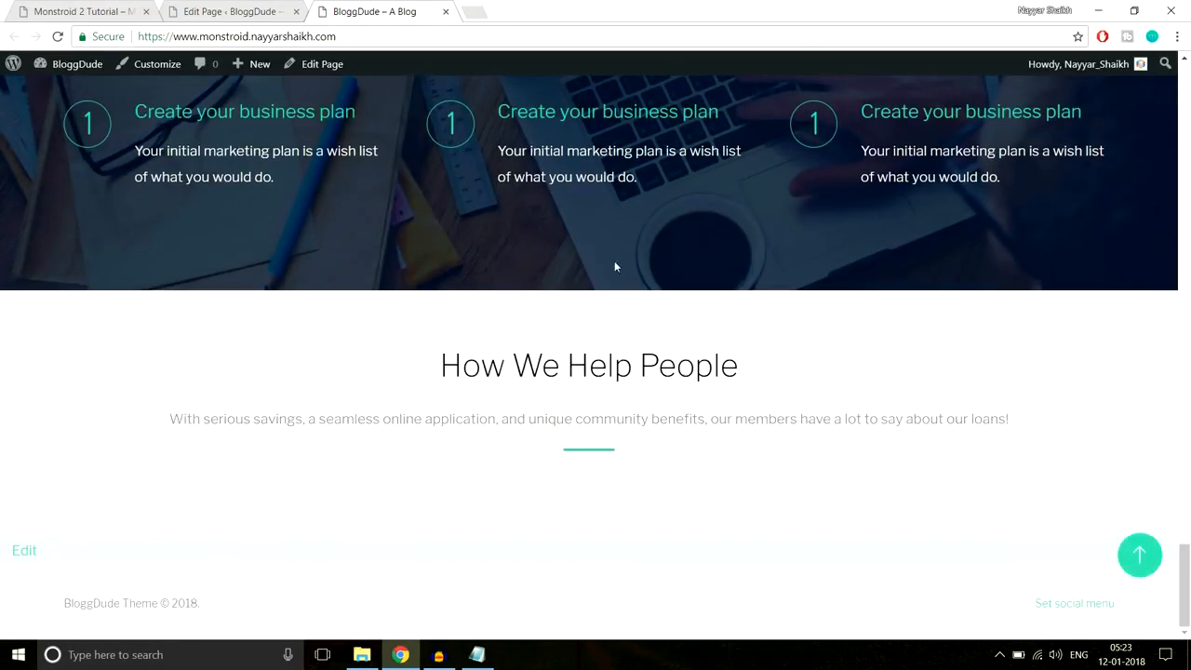
{"action": "left_click", "coordinate": [249, 8]}
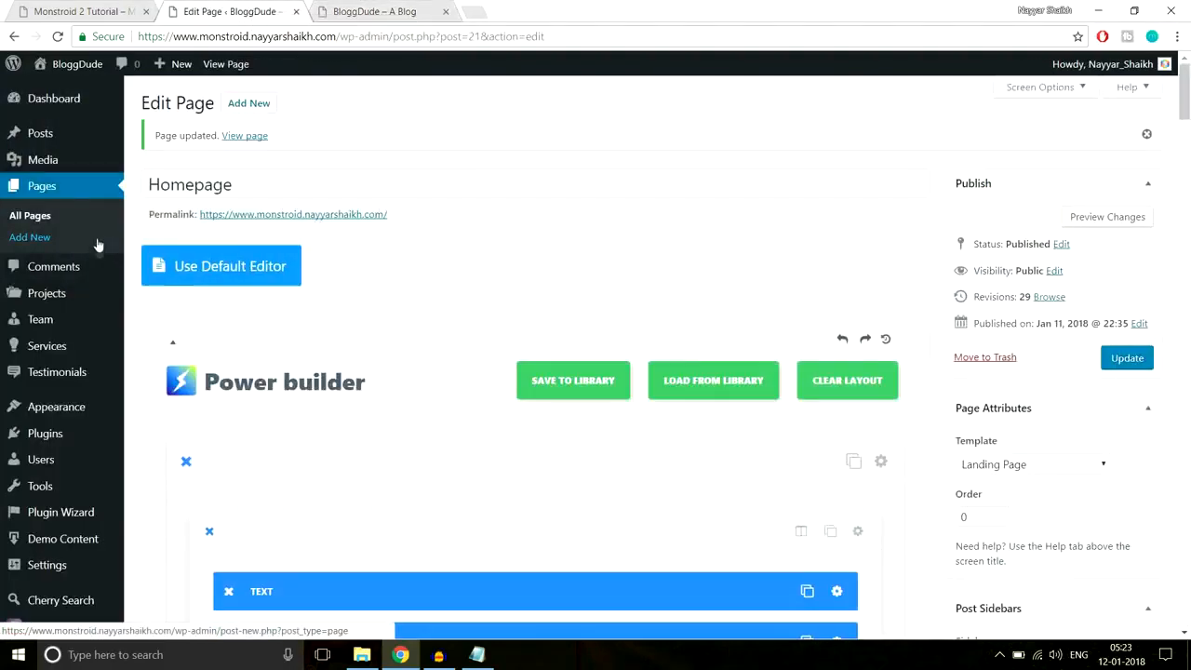
- Add a new testimonial titled with the reviewer's name copied from the demo
{"action": "mouse_move", "coordinate": [121, 315]}
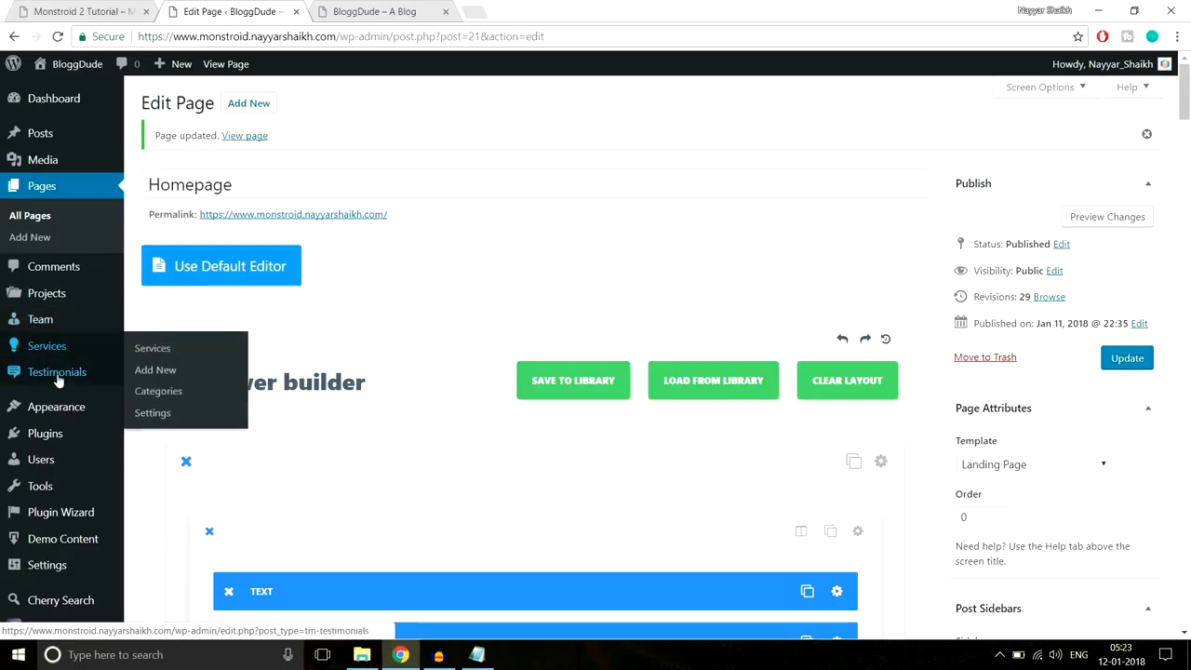
{"action": "mouse_move", "coordinate": [62, 379]}
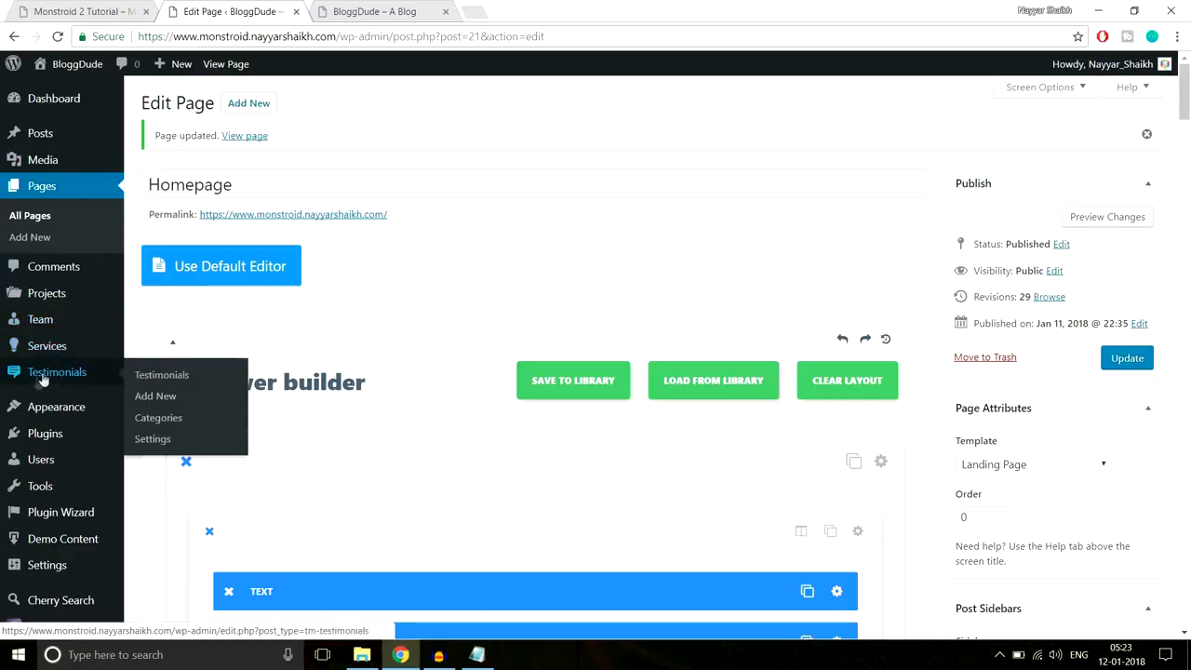
{"action": "left_click", "coordinate": [166, 397]}
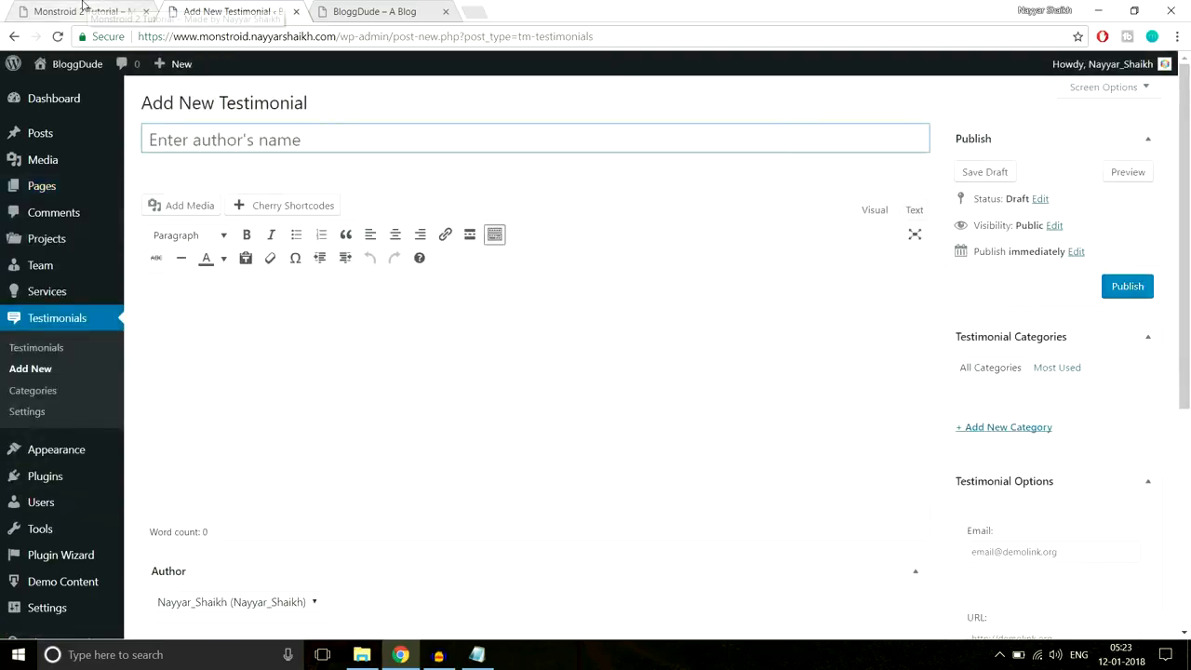
{"action": "left_click", "coordinate": [84, 9]}
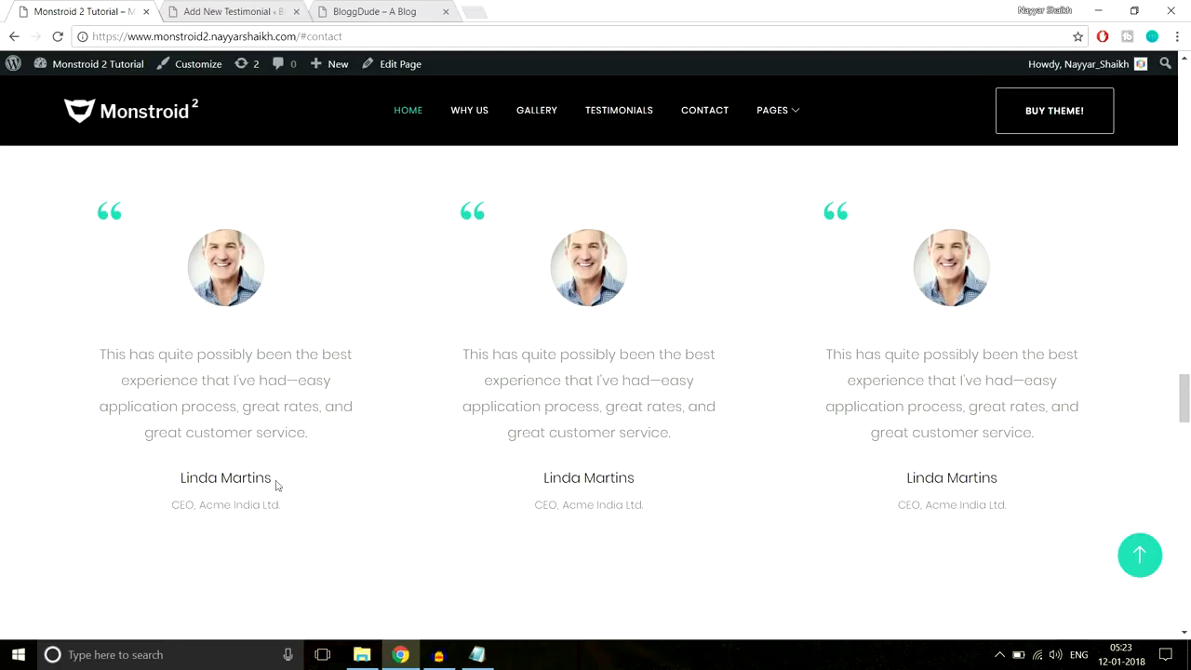
{"action": "left_click_drag", "start_coordinate": [285, 485], "coordinate": [186, 477]}
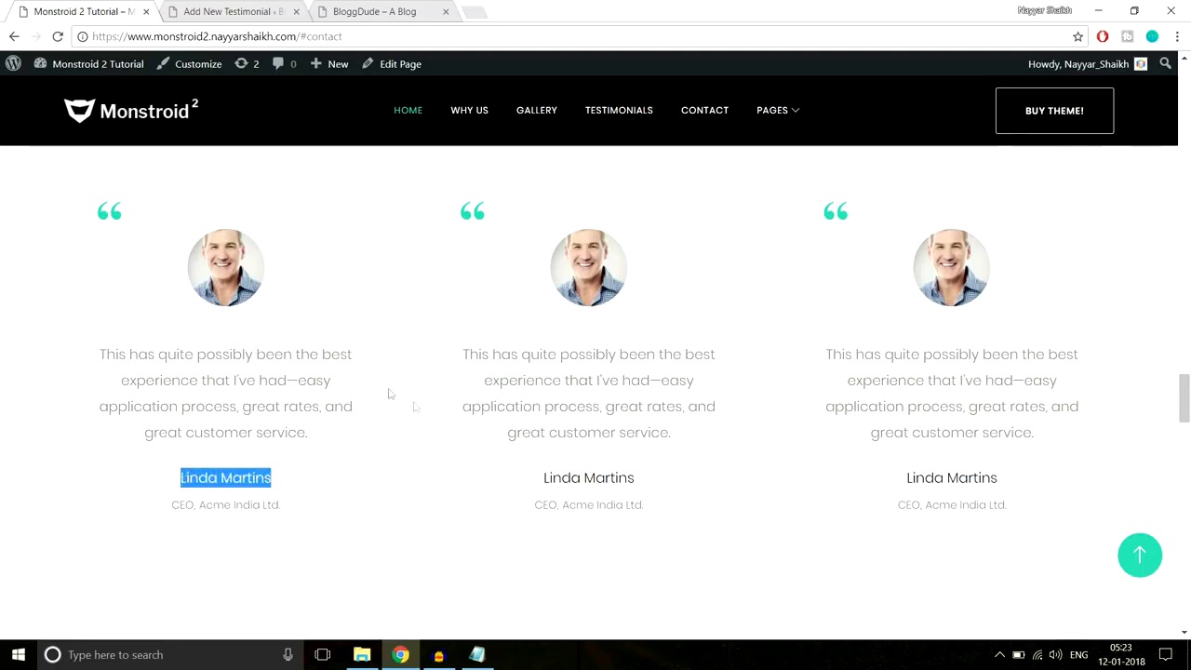
{"action": "left_click", "coordinate": [238, 10]}
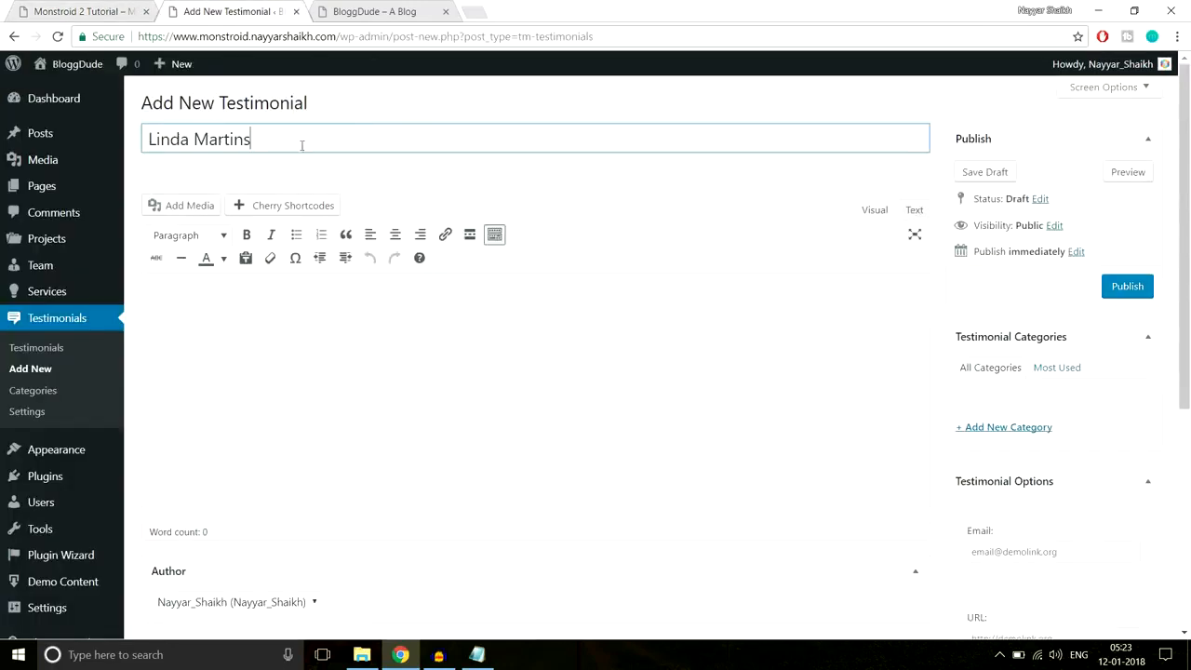
- Paste the demo's 'best experience' customer quote into the testimonial body
{"action": "left_click", "coordinate": [79, 10]}
{"action": "left_click_drag", "start_coordinate": [310, 434], "coordinate": [103, 339]}
{"action": "key", "text": "ctrl+c"}
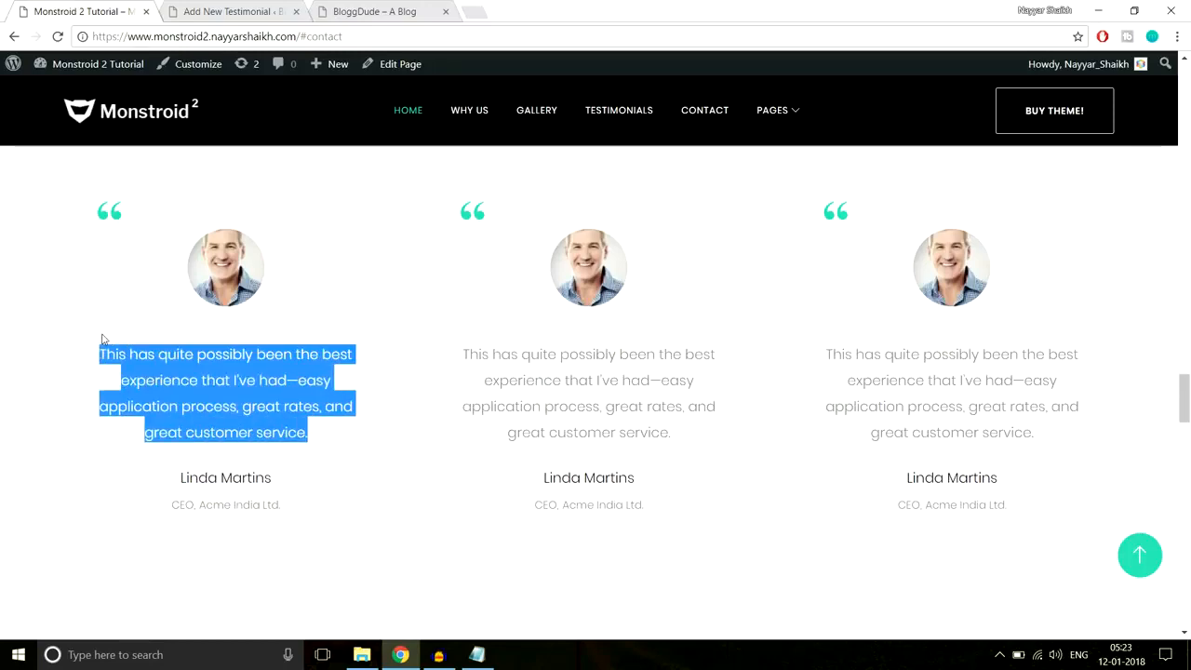
{"action": "left_click", "coordinate": [181, 13]}
{"action": "key", "text": "ctrl+v"}
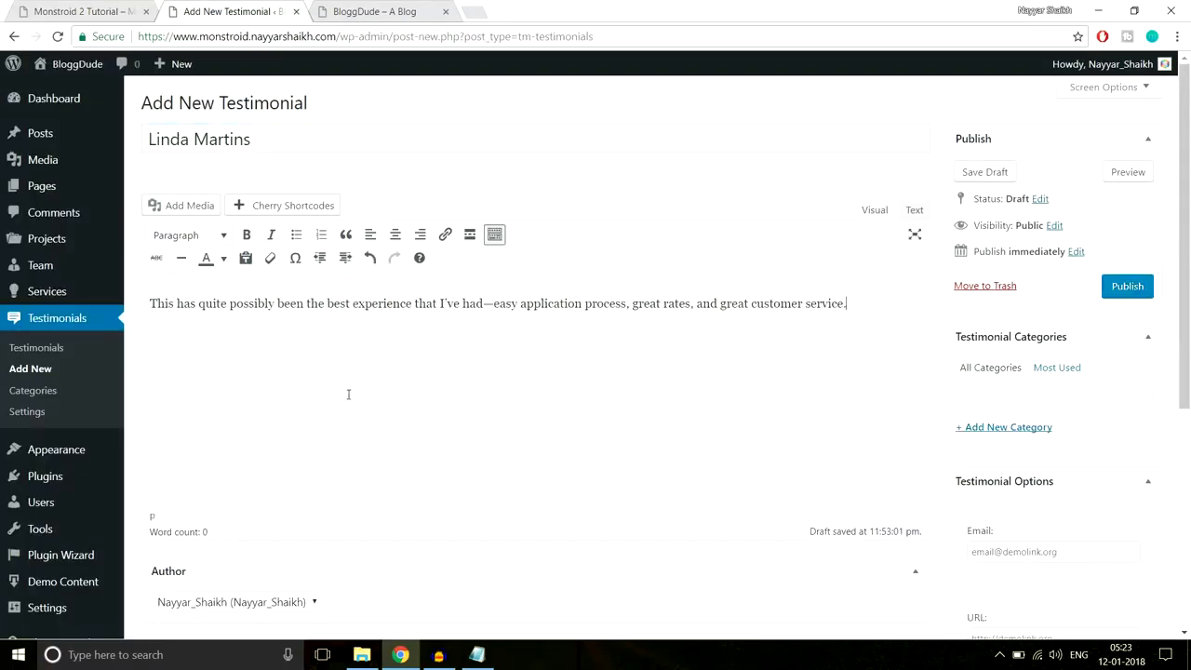
{"action": "scroll", "coordinate": [419, 425], "scroll_direction": "down", "scroll_amount": 2}
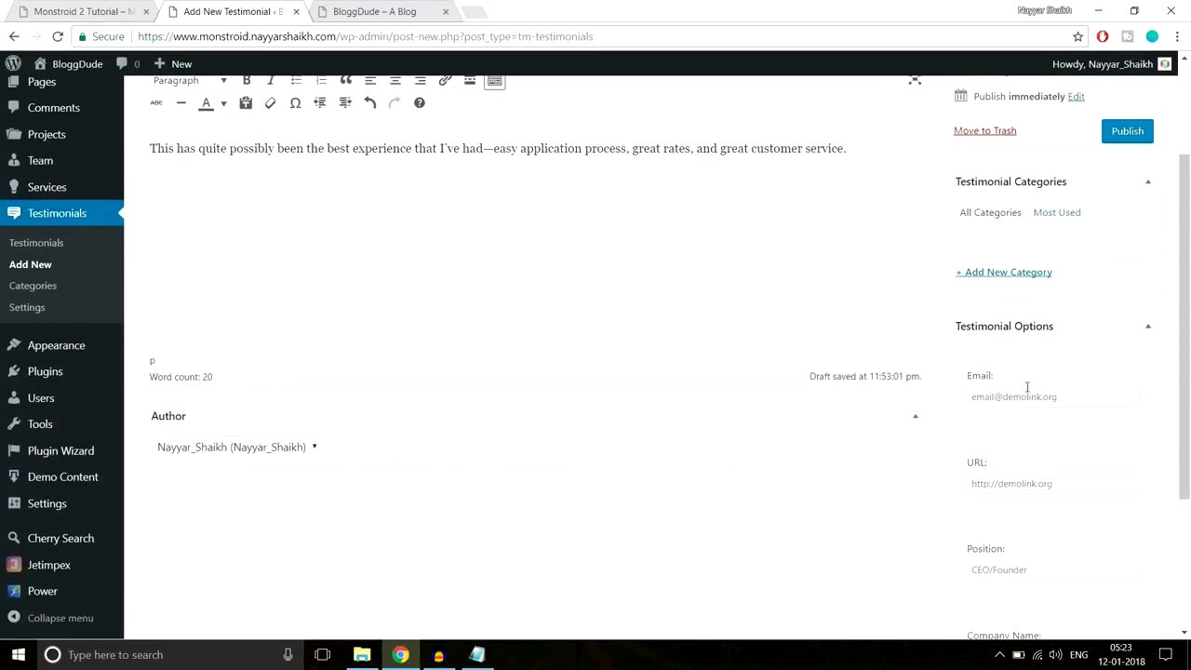
{"action": "left_click", "coordinate": [130, 11]}
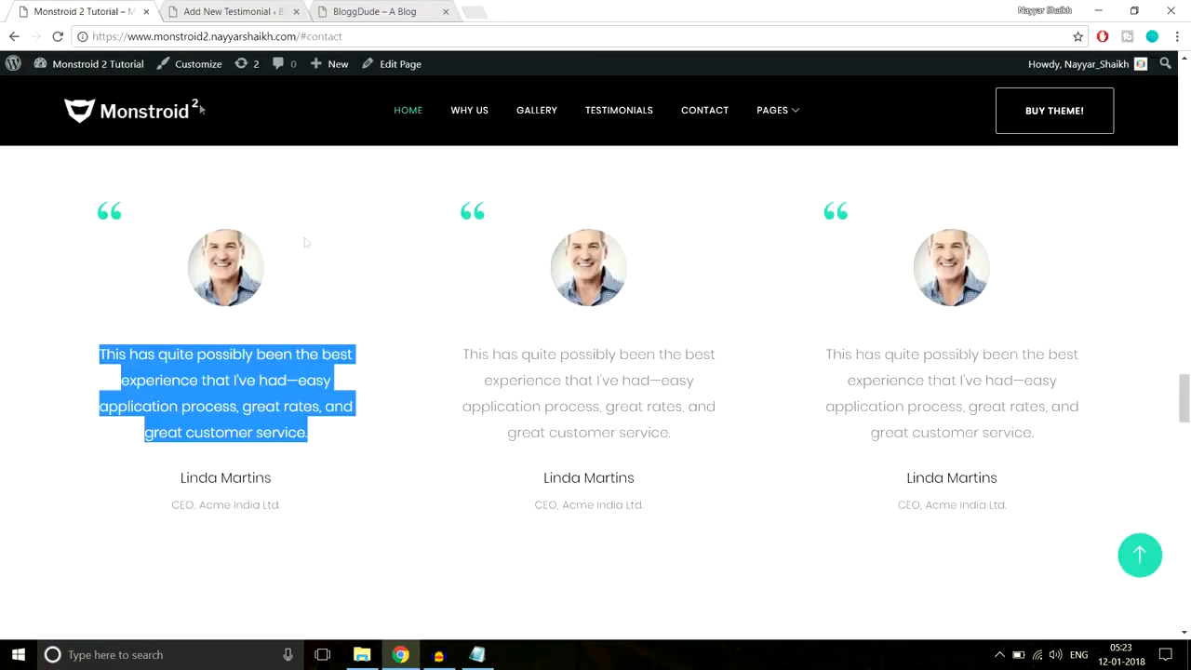
{"action": "left_click", "coordinate": [298, 434]}
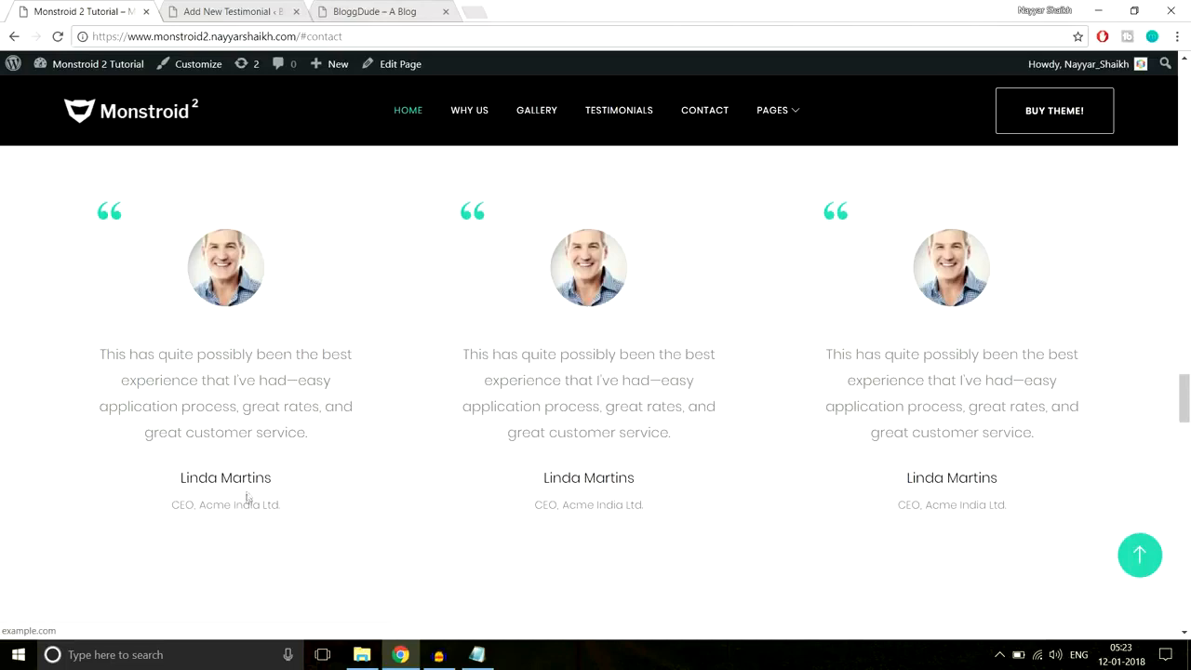
{"action": "left_click", "coordinate": [228, 11]}
{"action": "left_click", "coordinate": [1049, 398]}
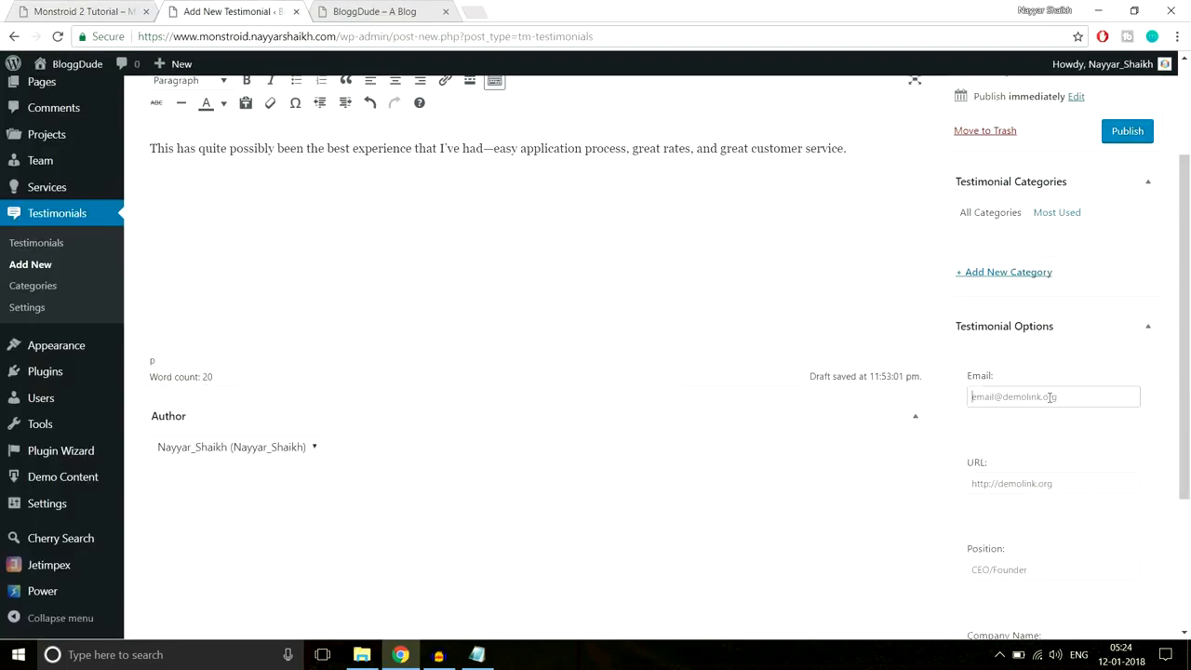
{"action": "scroll", "coordinate": [1133, 431], "scroll_direction": "down", "scroll_amount": 1}
{"action": "left_click", "coordinate": [1056, 407]}
{"action": "type", "text": "http://example.com"}
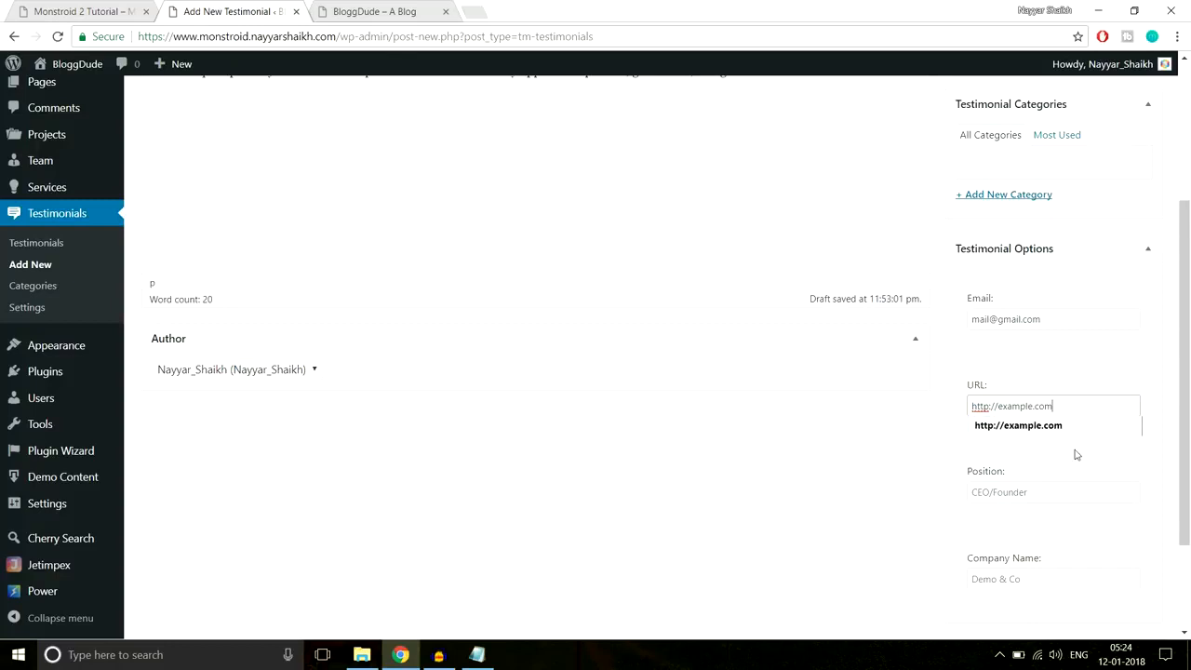
- Set the Position to Manager and the Company Name to Acme India Ltd
{"action": "scroll", "coordinate": [1114, 484], "scroll_direction": "down", "scroll_amount": 2}
{"action": "left_click", "coordinate": [1038, 357]}
{"action": "type", "text": "Manager"}
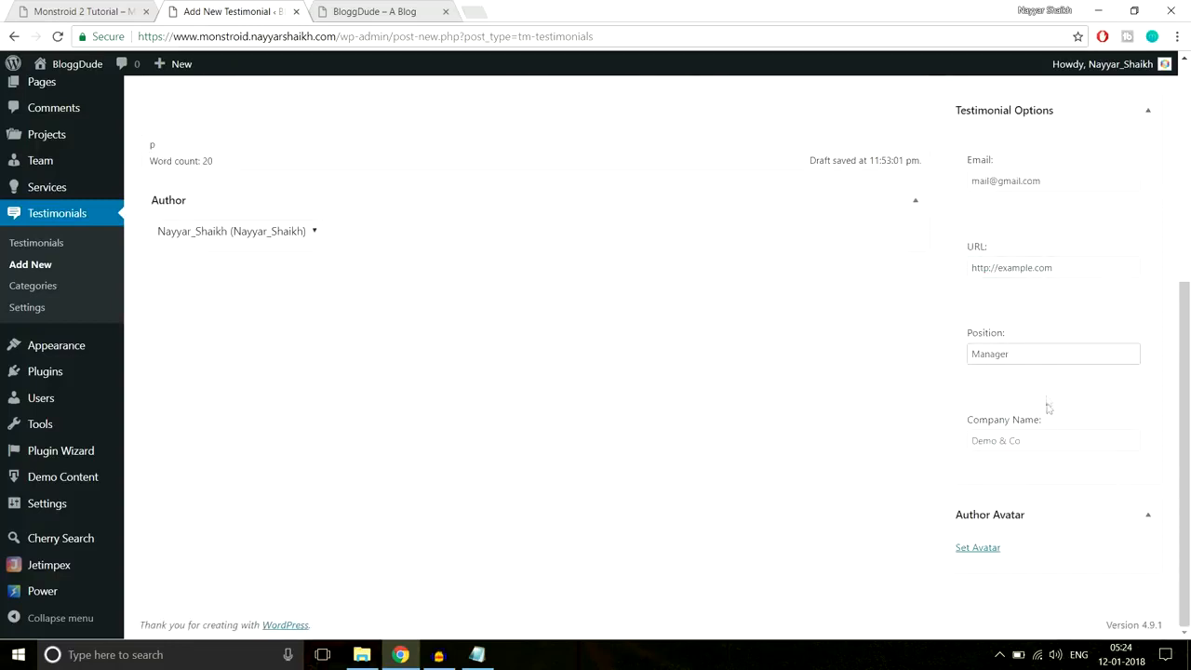
{"action": "left_click", "coordinate": [1038, 440]}
{"action": "type", "text": "Acme India Le"}
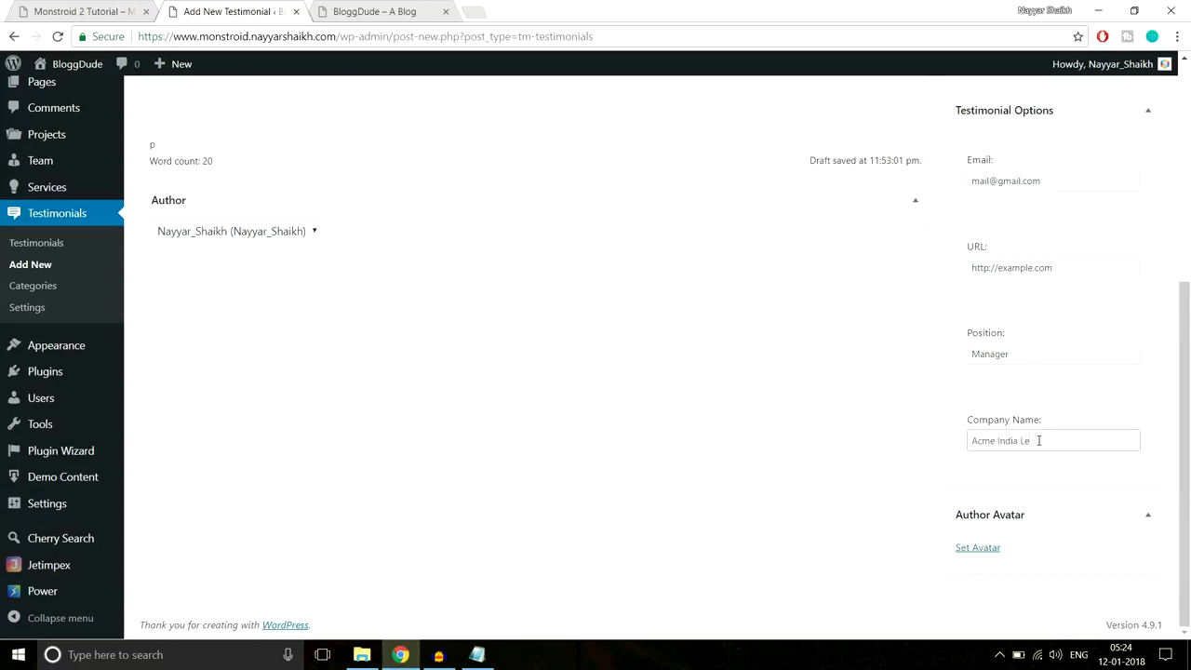
{"action": "key", "text": "BackSpace"}
{"action": "type", "text": "td."}
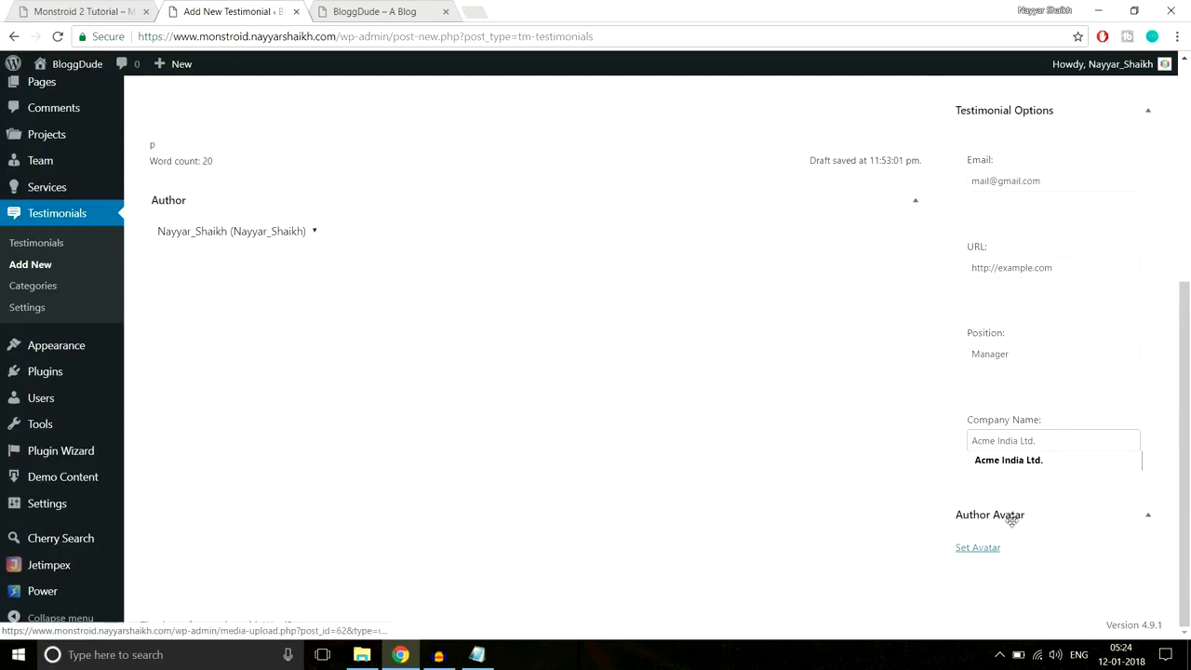
- Upload Person-1.png from the computer and set it as the testimonial's author avatar
{"action": "left_click", "coordinate": [995, 551]}
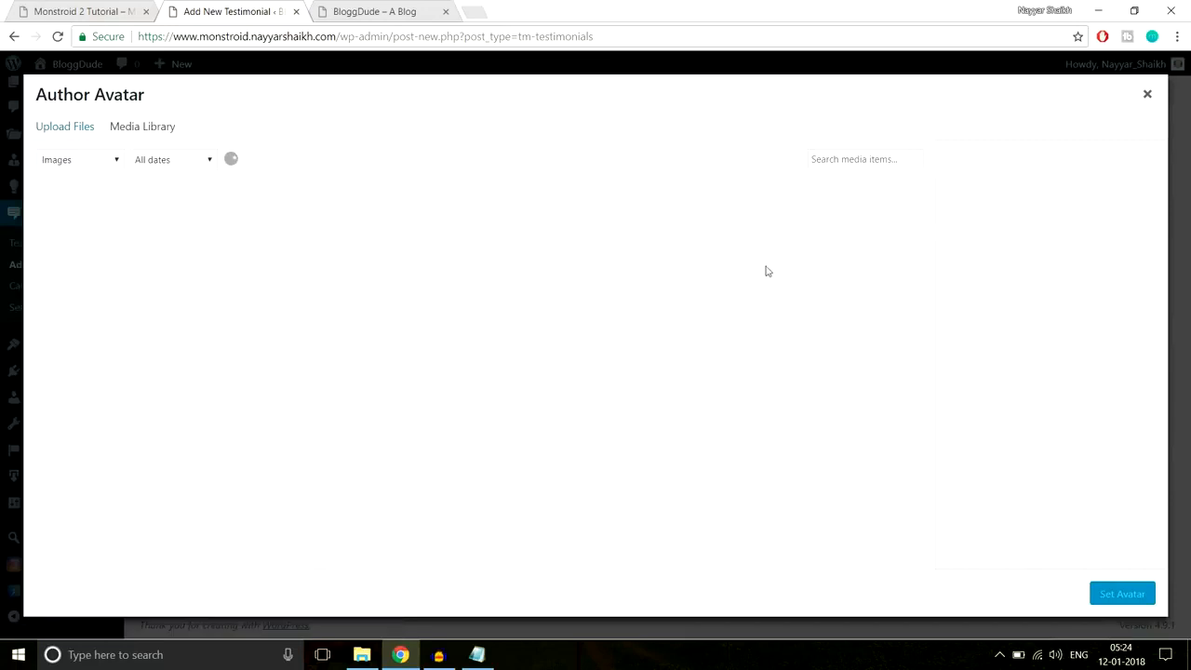
{"action": "left_click", "coordinate": [83, 135]}
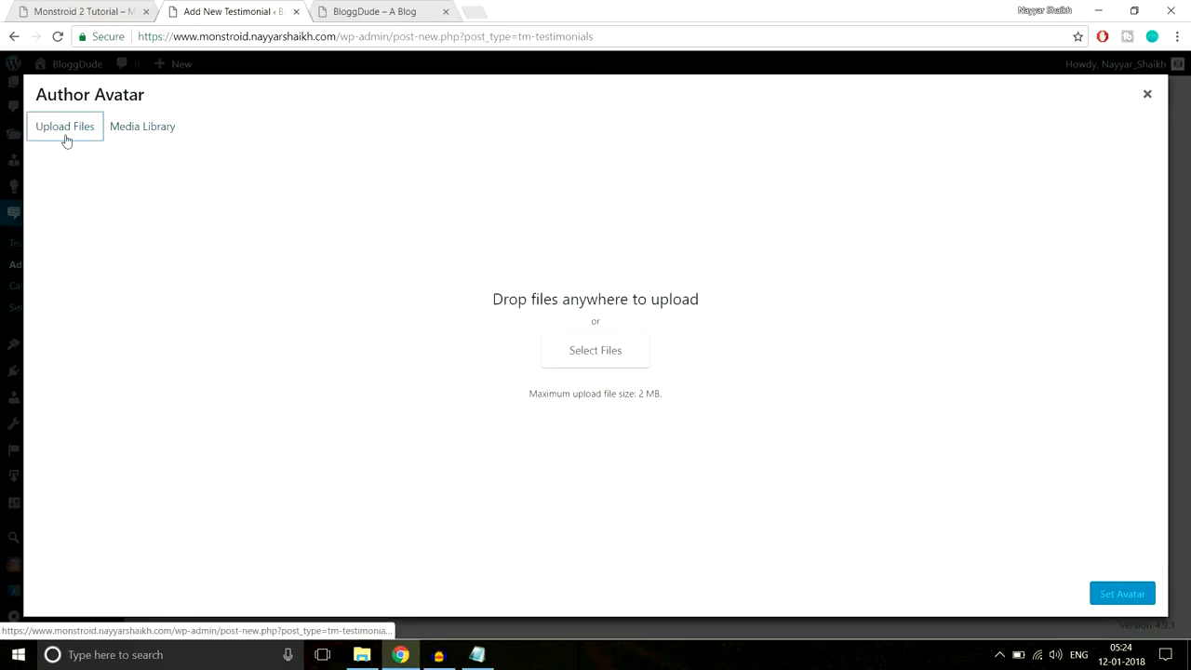
{"action": "left_click", "coordinate": [606, 353]}
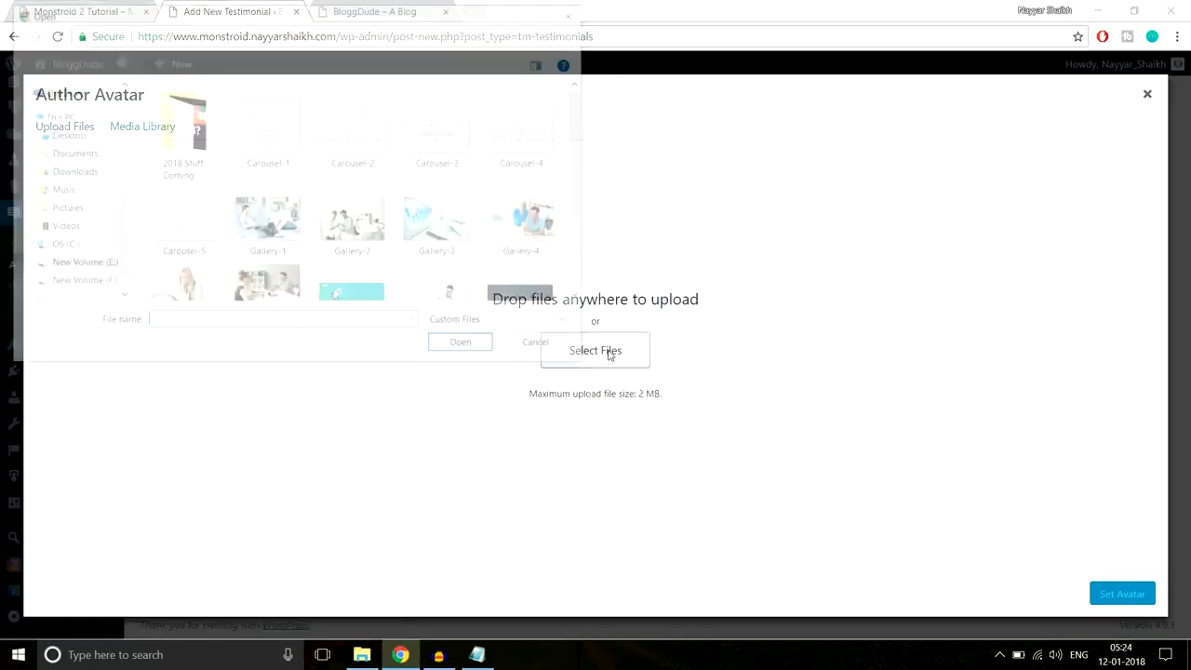
{"action": "scroll", "coordinate": [482, 262], "scroll_direction": "down", "scroll_amount": 2}
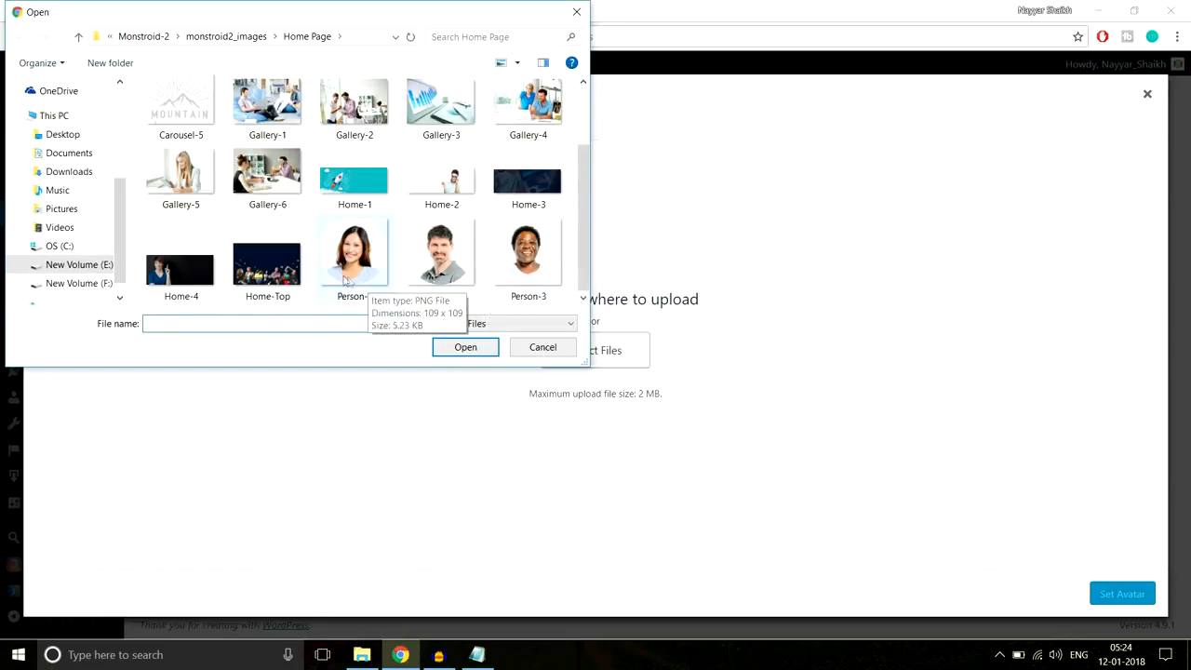
{"action": "left_click", "coordinate": [373, 255]}
{"action": "left_click", "coordinate": [462, 349]}
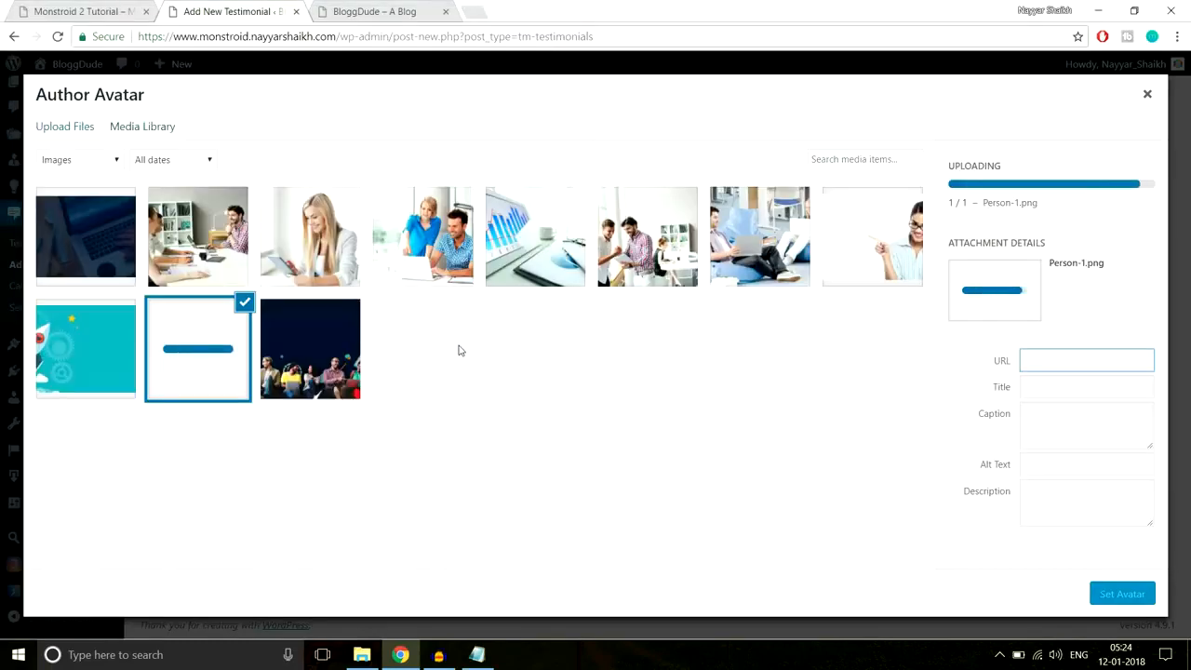
{"action": "left_click", "coordinate": [1120, 594]}
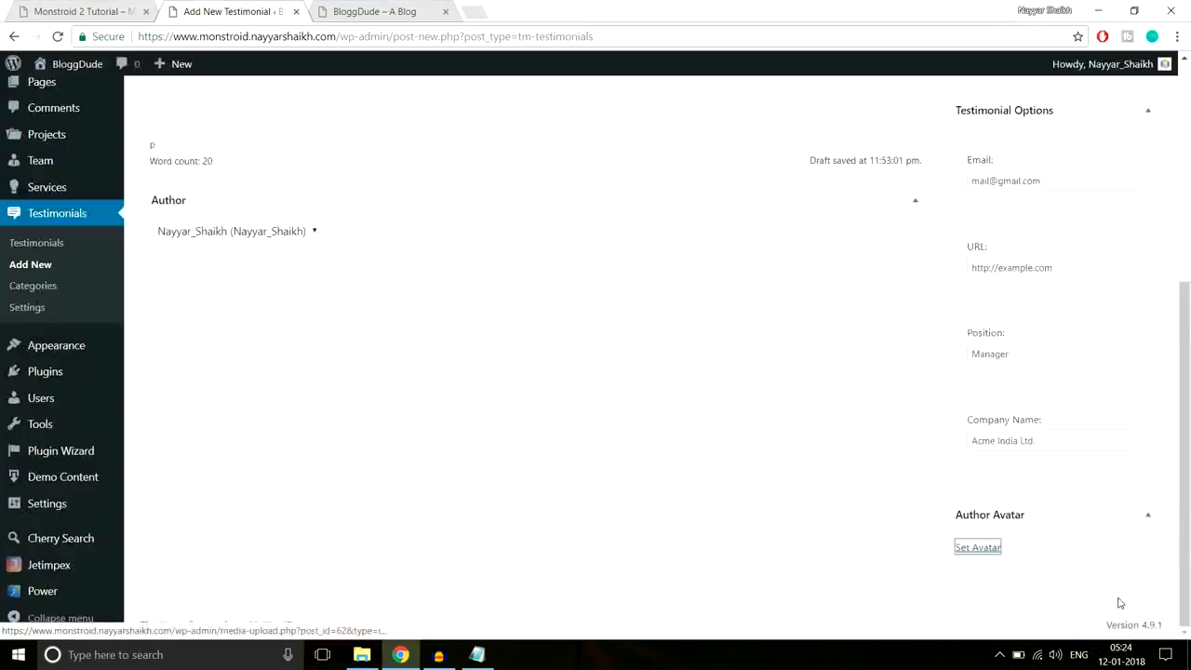
- Add a new 'Testimonials' category to the testimonial and publish it
{"action": "scroll", "coordinate": [825, 487], "scroll_direction": "down", "scroll_amount": 2}
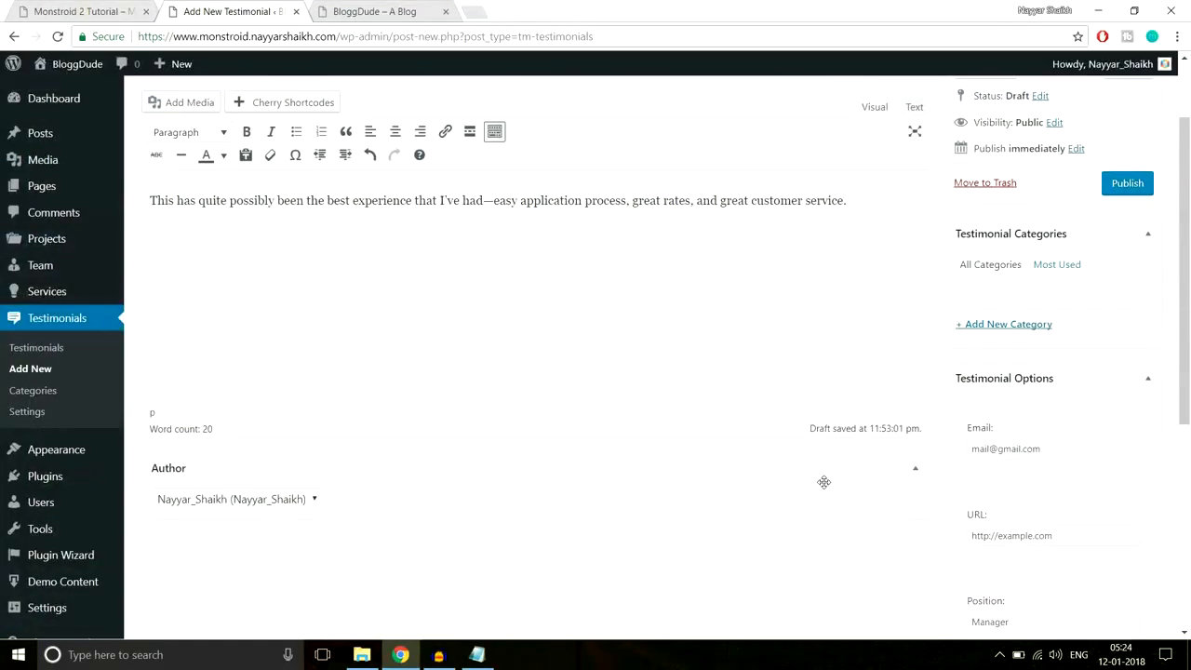
{"action": "scroll", "coordinate": [824, 484], "scroll_direction": "up", "scroll_amount": 2}
{"action": "scroll", "coordinate": [824, 486], "scroll_direction": "down", "scroll_amount": 2}
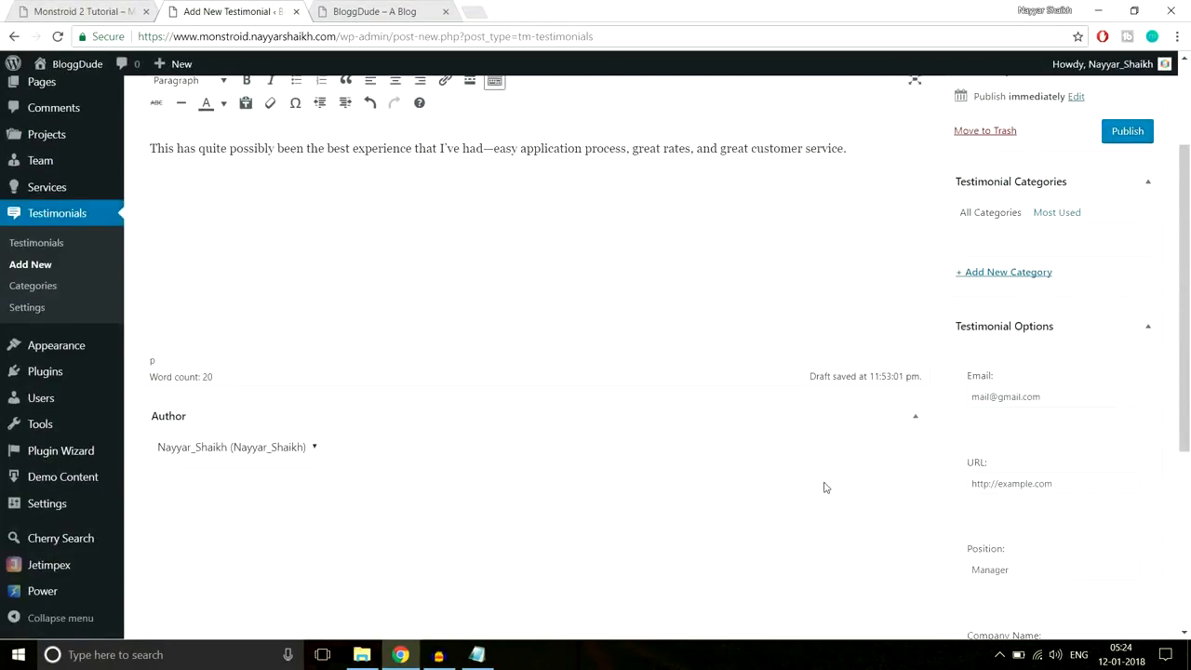
{"action": "scroll", "coordinate": [1068, 365], "scroll_direction": "up", "scroll_amount": 1}
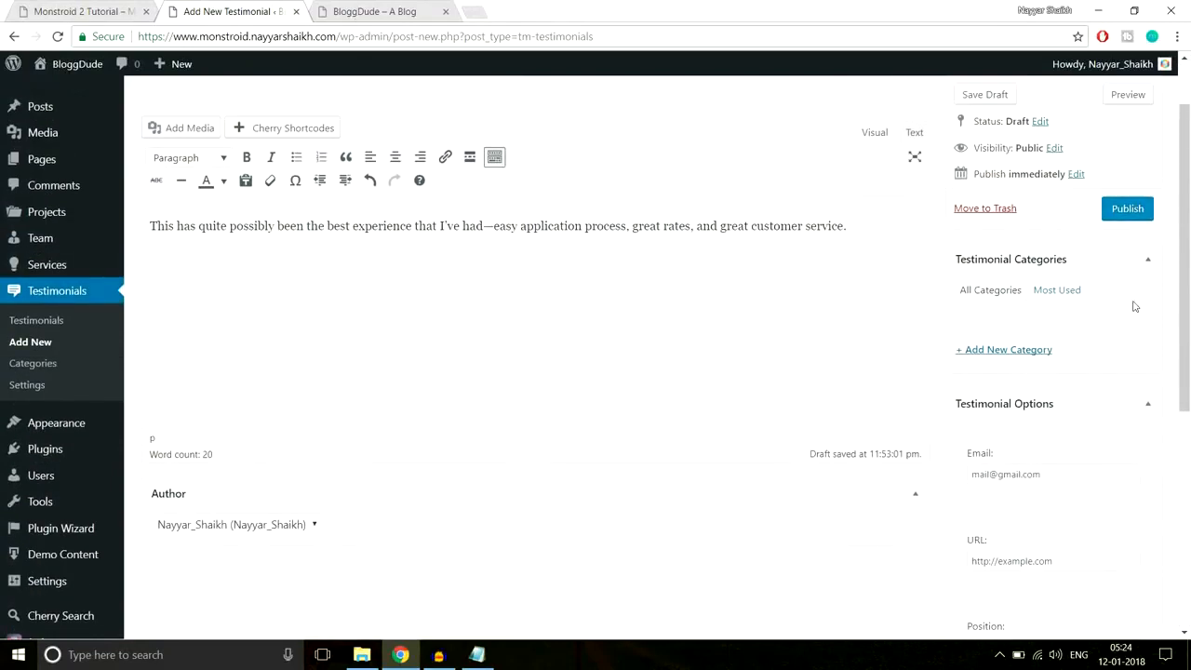
{"action": "left_click", "coordinate": [1025, 351]}
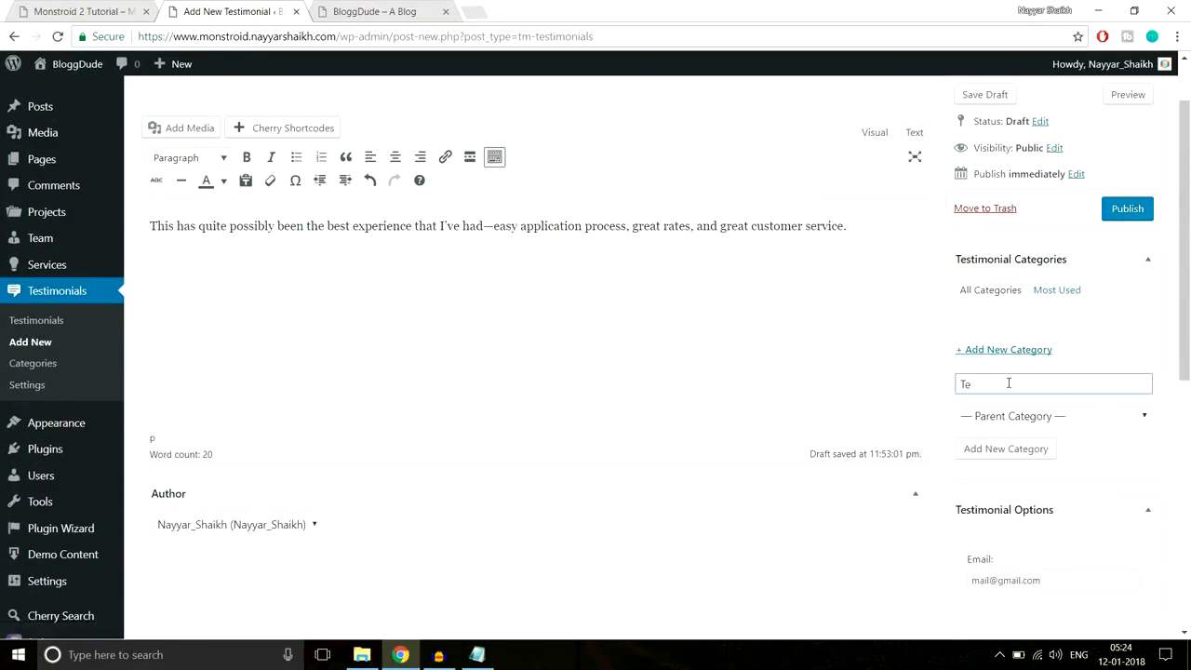
{"action": "type", "text": "Testimonials"}
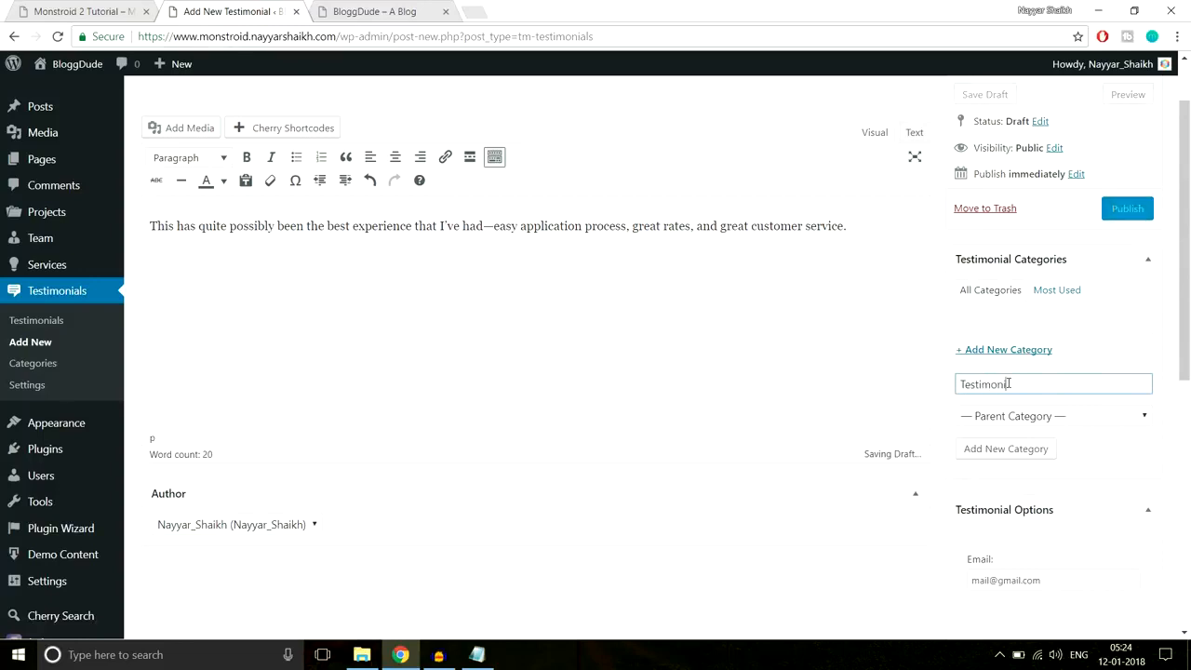
{"action": "left_click", "coordinate": [1127, 209]}
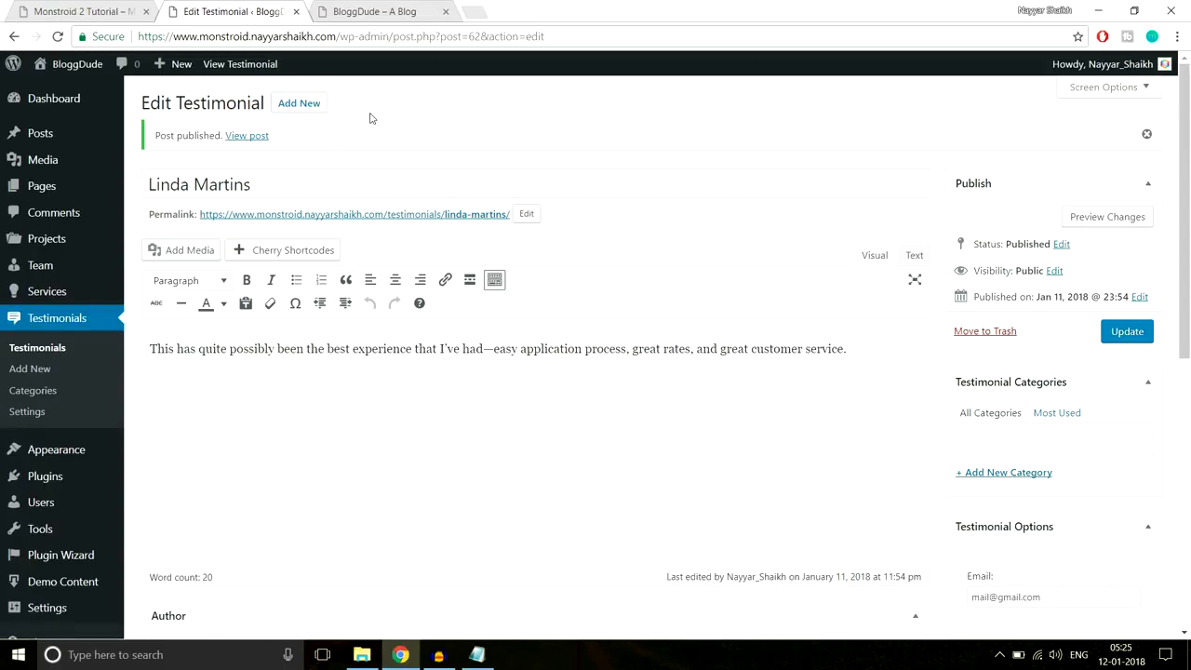
- Compare the reference testimonials with the live How We Help People section, then list the site's Pages
{"action": "left_click", "coordinate": [97, 8]}
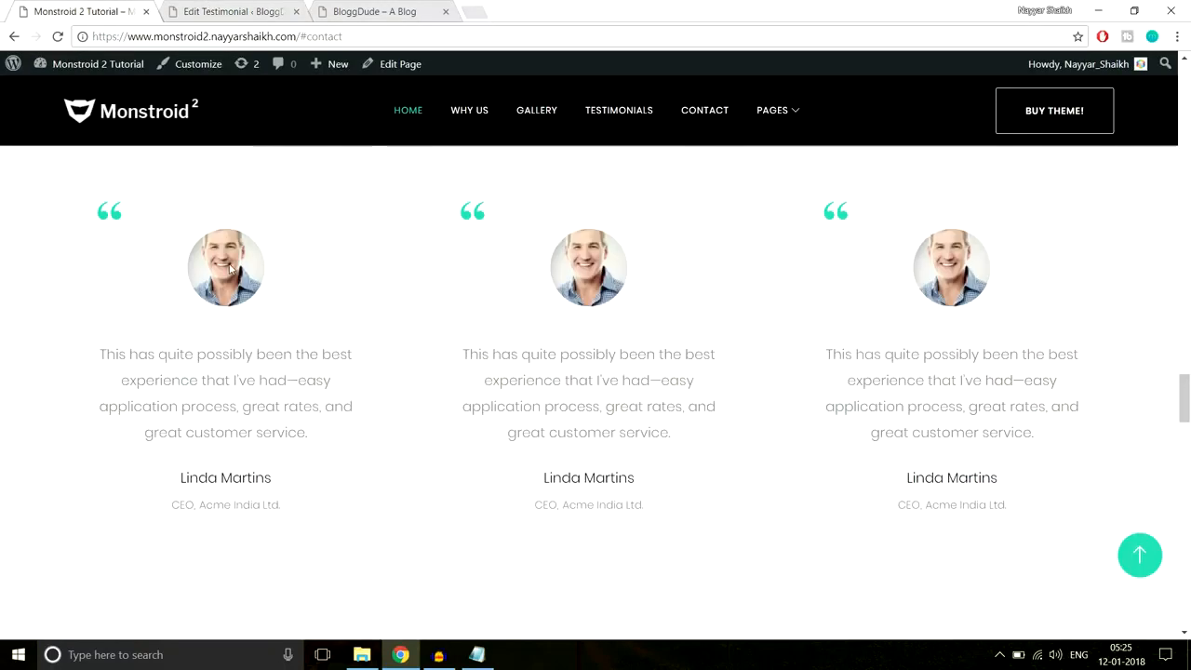
{"action": "left_click", "coordinate": [243, 12]}
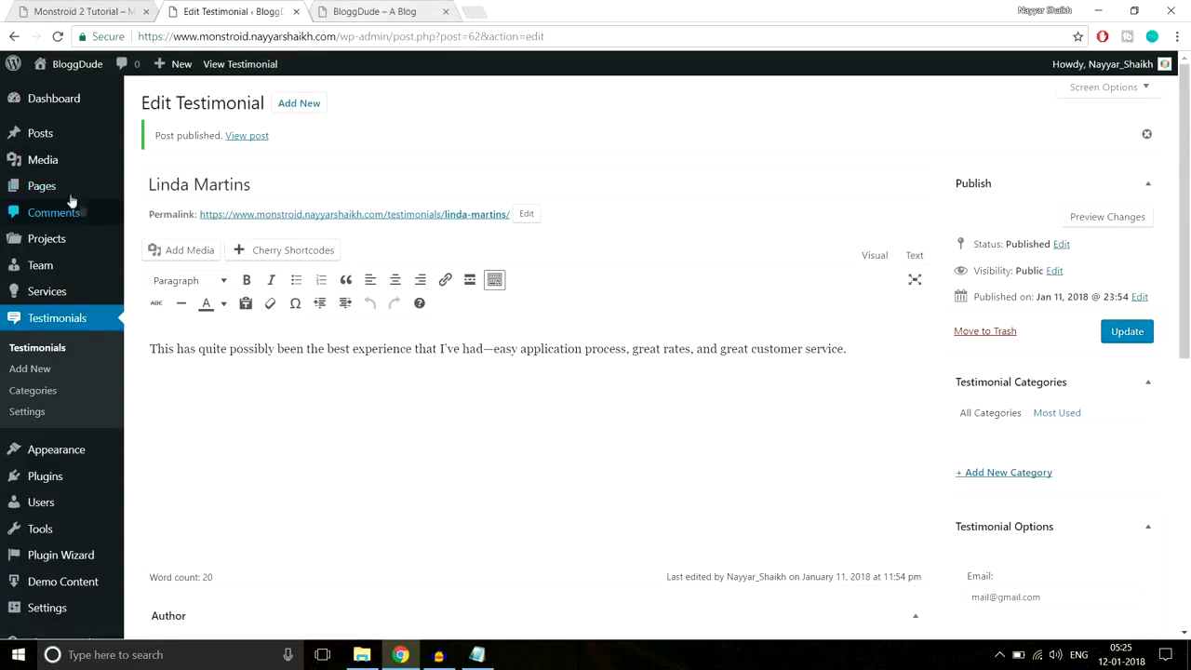
{"action": "left_click", "coordinate": [372, 11]}
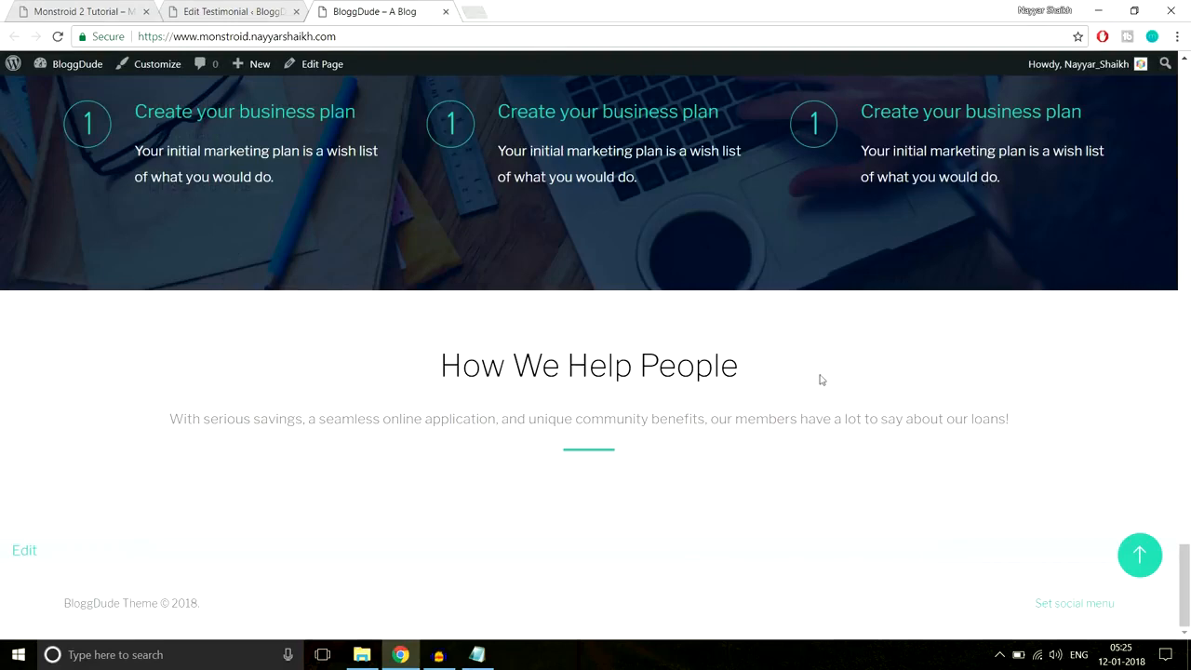
{"action": "left_click", "coordinate": [232, 12]}
{"action": "left_click", "coordinate": [37, 194]}
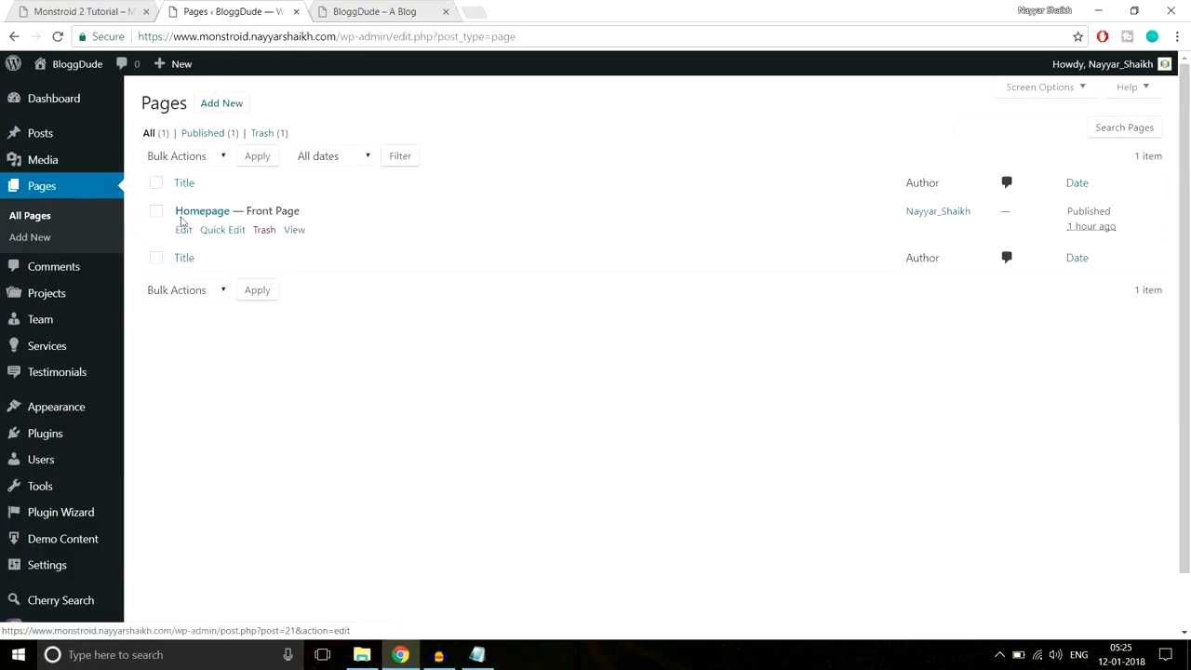
- Open the Homepage in the page builder at the How We Help People Text/Divider section
{"action": "left_click", "coordinate": [182, 231]}
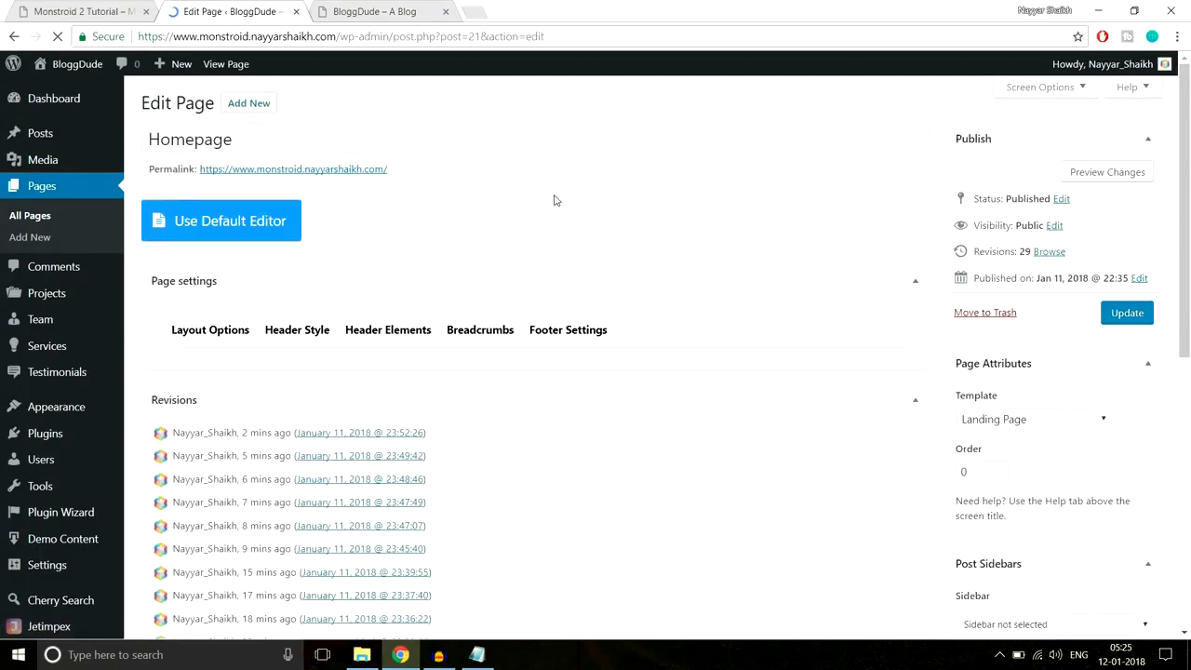
{"action": "scroll", "coordinate": [752, 338], "scroll_direction": "down", "scroll_amount": 2}
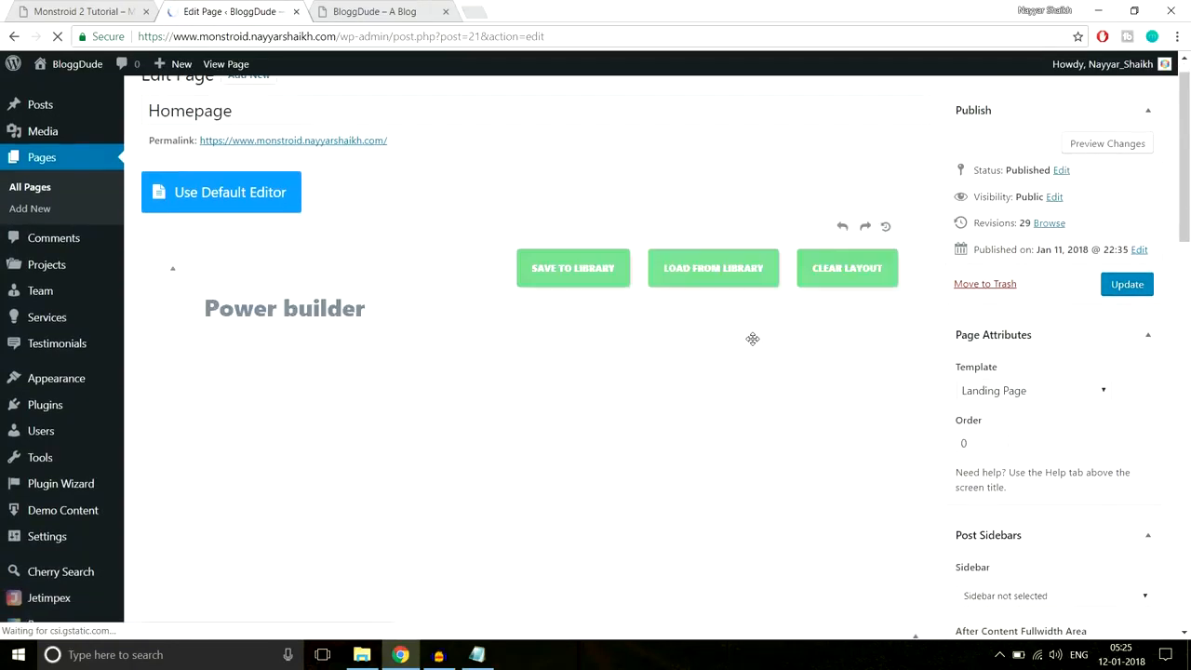
{"action": "scroll", "coordinate": [863, 371], "scroll_direction": "down", "scroll_amount": 15}
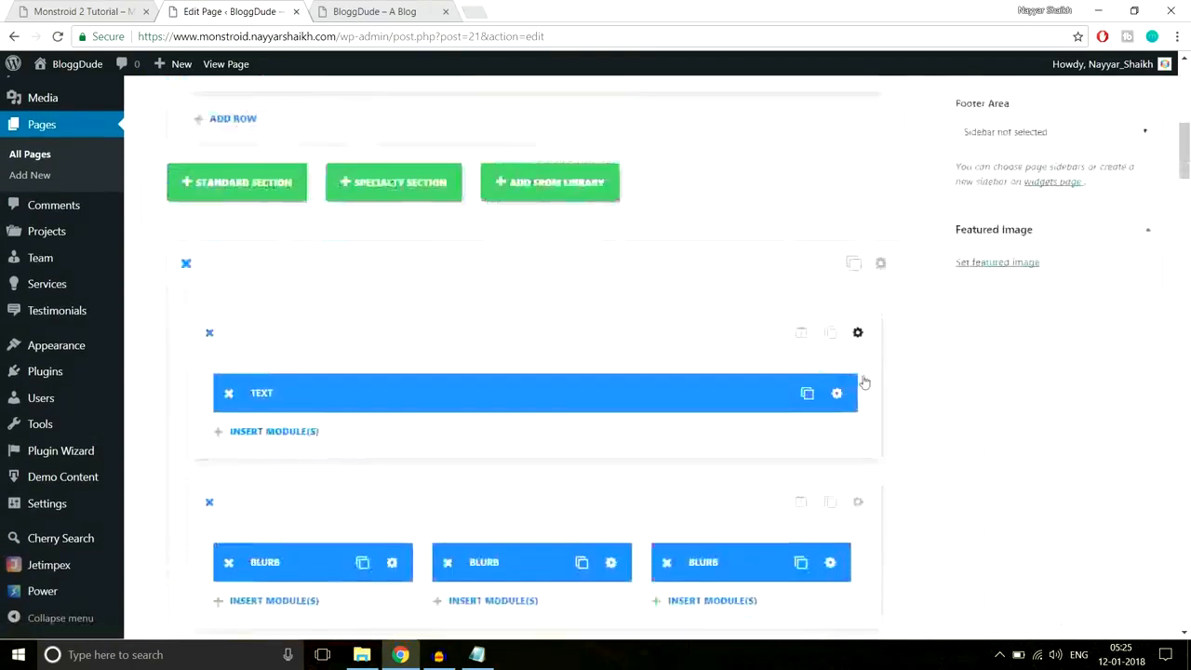
{"action": "scroll", "coordinate": [864, 375], "scroll_direction": "down", "scroll_amount": 15}
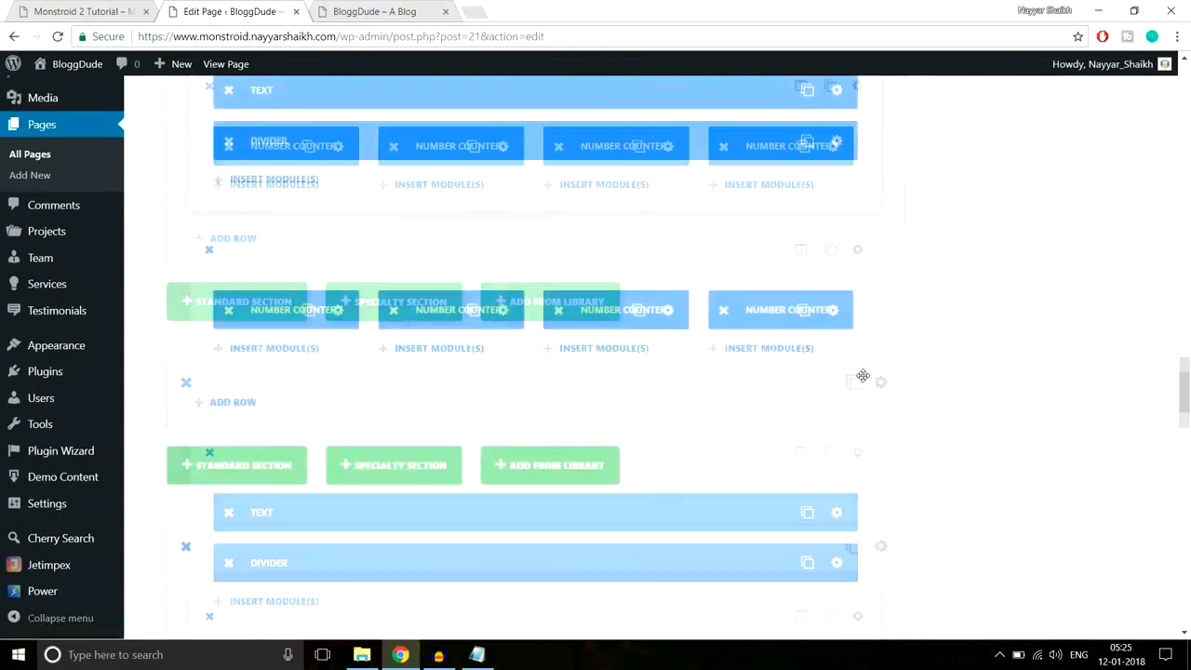
{"action": "scroll", "coordinate": [862, 377], "scroll_direction": "down", "scroll_amount": 3}
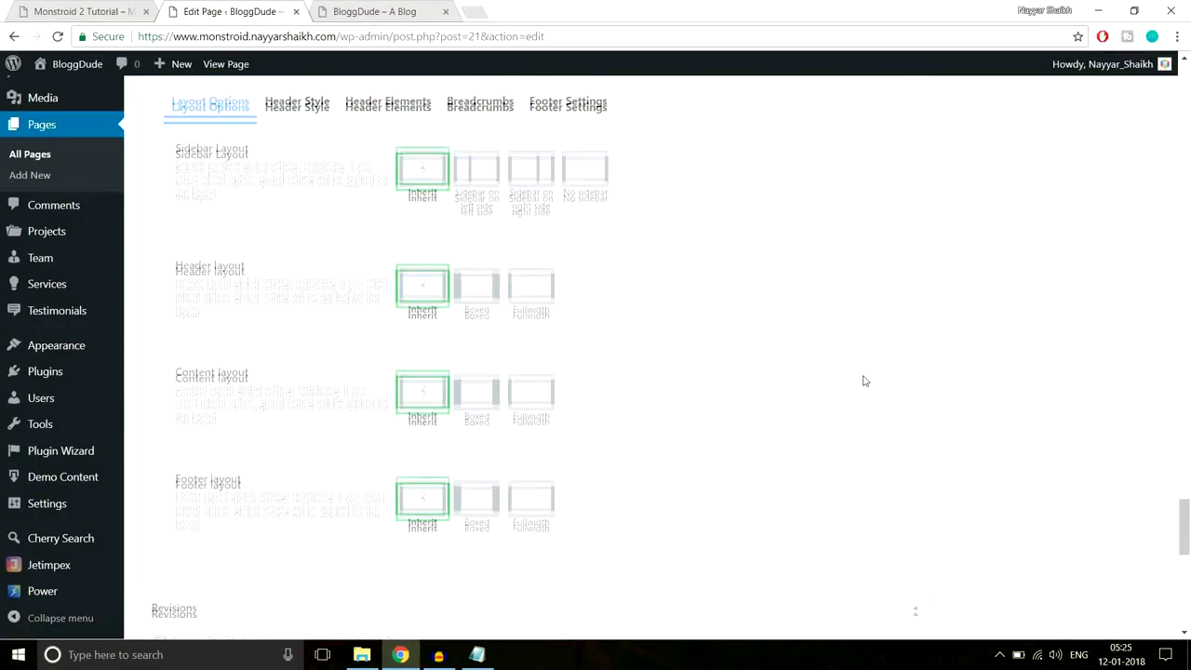
{"action": "scroll", "coordinate": [861, 372], "scroll_direction": "up", "scroll_amount": 5}
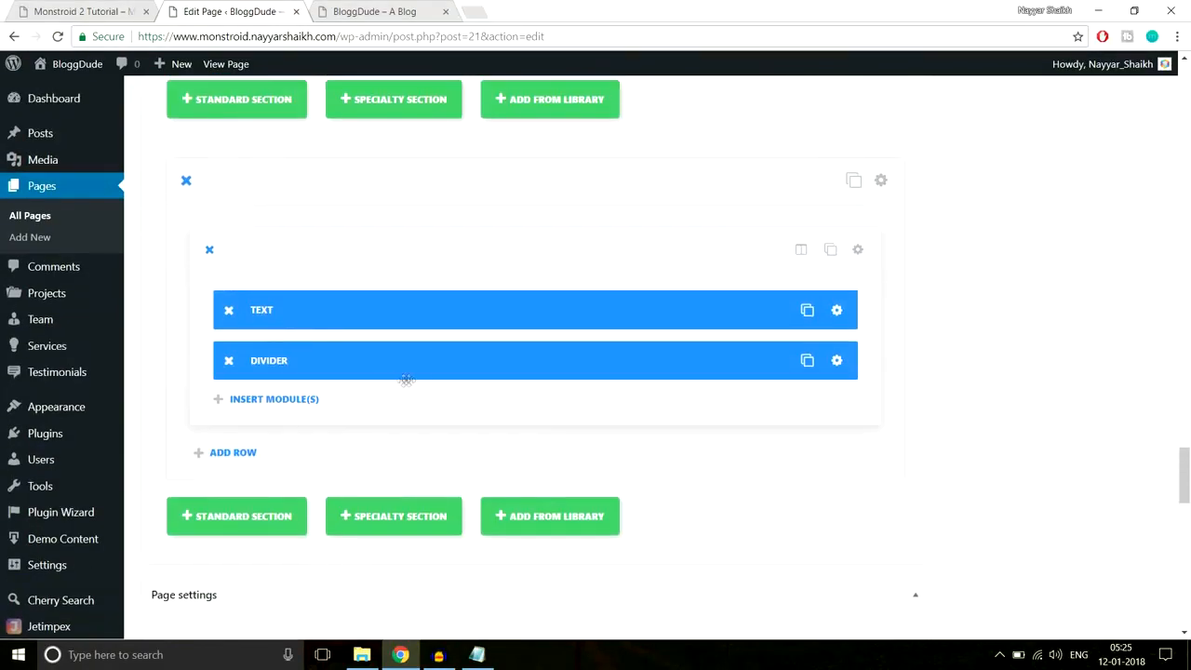
- Add a new row beneath that section using the 1/3 1/3 1/3 column preset
{"action": "left_click", "coordinate": [235, 453]}
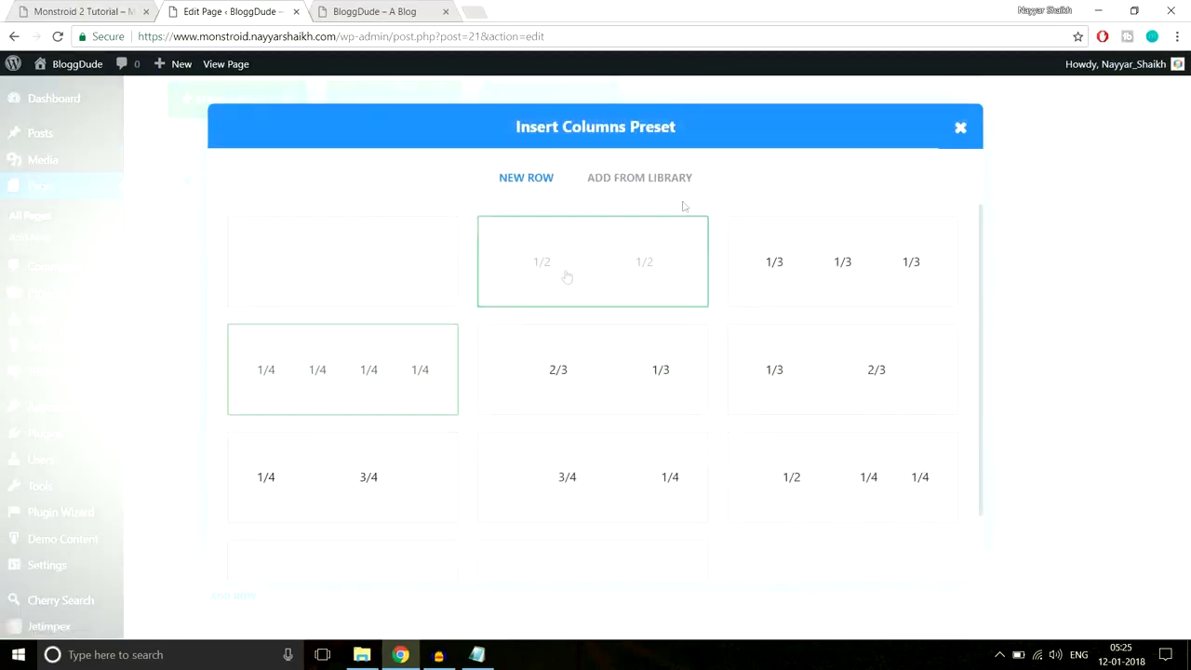
{"action": "left_click", "coordinate": [110, 9]}
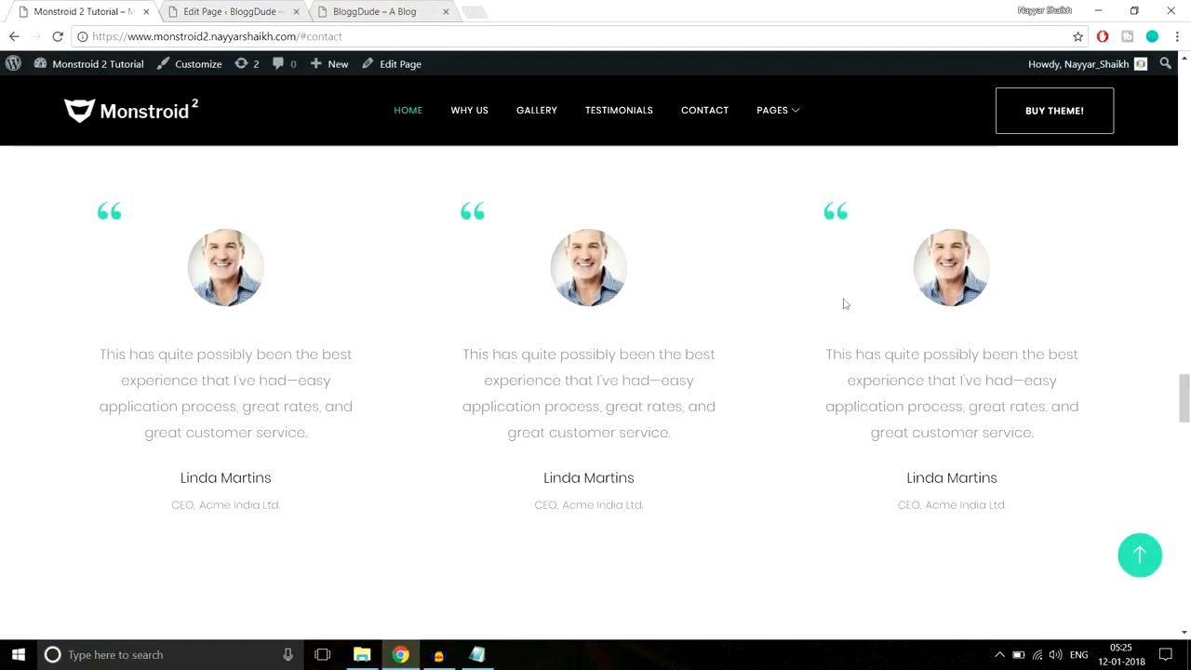
{"action": "key", "text": "ctrl+Tab"}
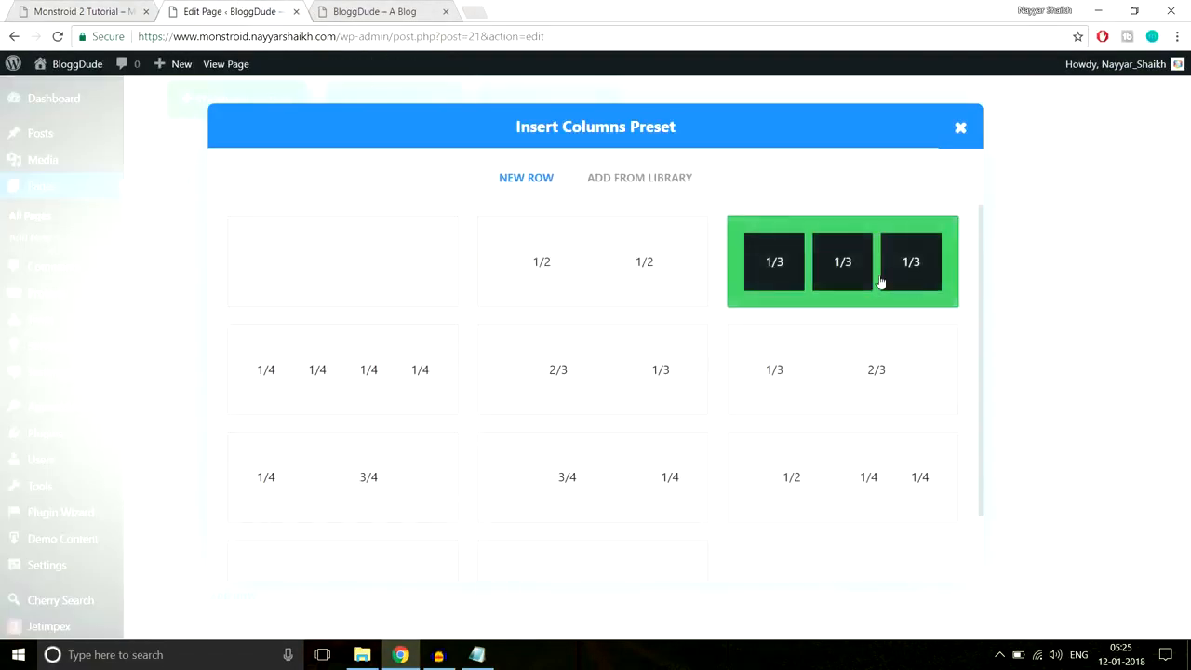
{"action": "left_click", "coordinate": [880, 282]}
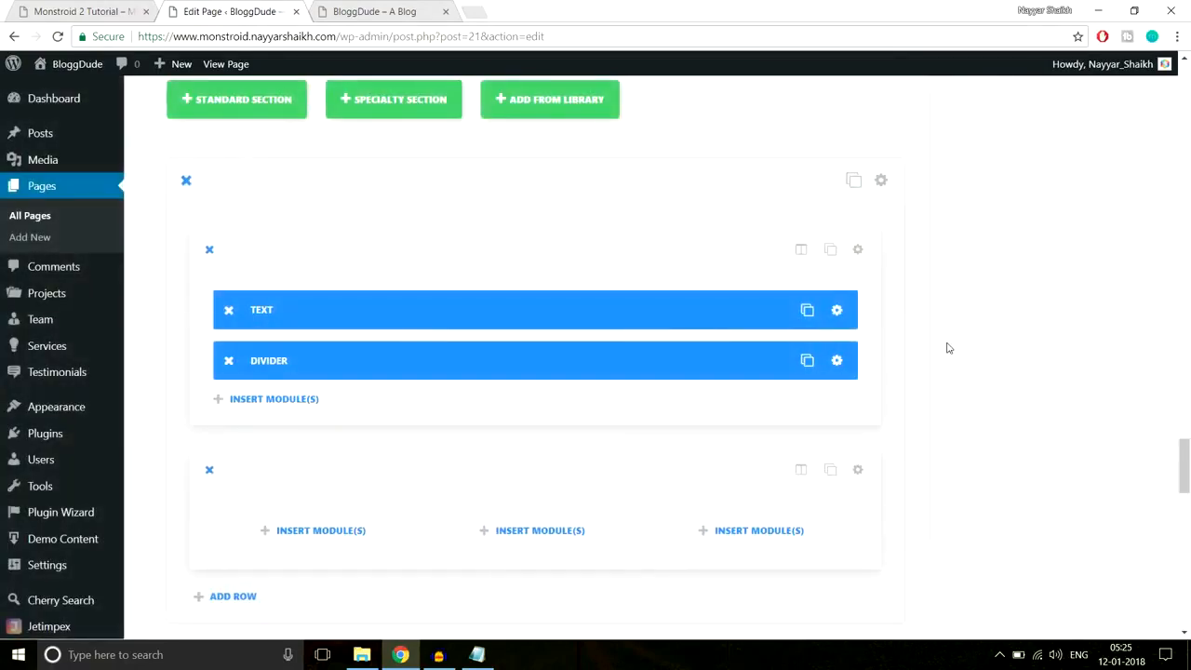
{"action": "scroll", "coordinate": [375, 409], "scroll_direction": "down", "scroll_amount": 2}
- Insert a Cherry Testimonials module into the new row
{"action": "left_click", "coordinate": [356, 375]}
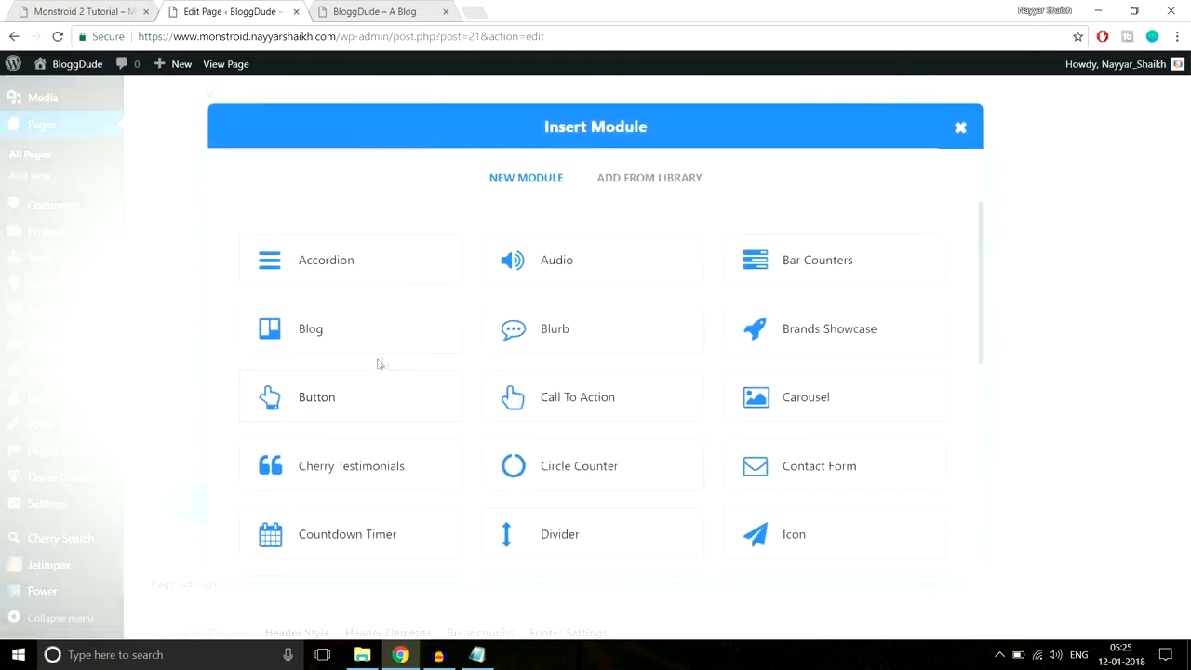
{"action": "scroll", "coordinate": [858, 378], "scroll_direction": "down", "scroll_amount": 3}
{"action": "scroll", "coordinate": [860, 381], "scroll_direction": "down", "scroll_amount": 2}
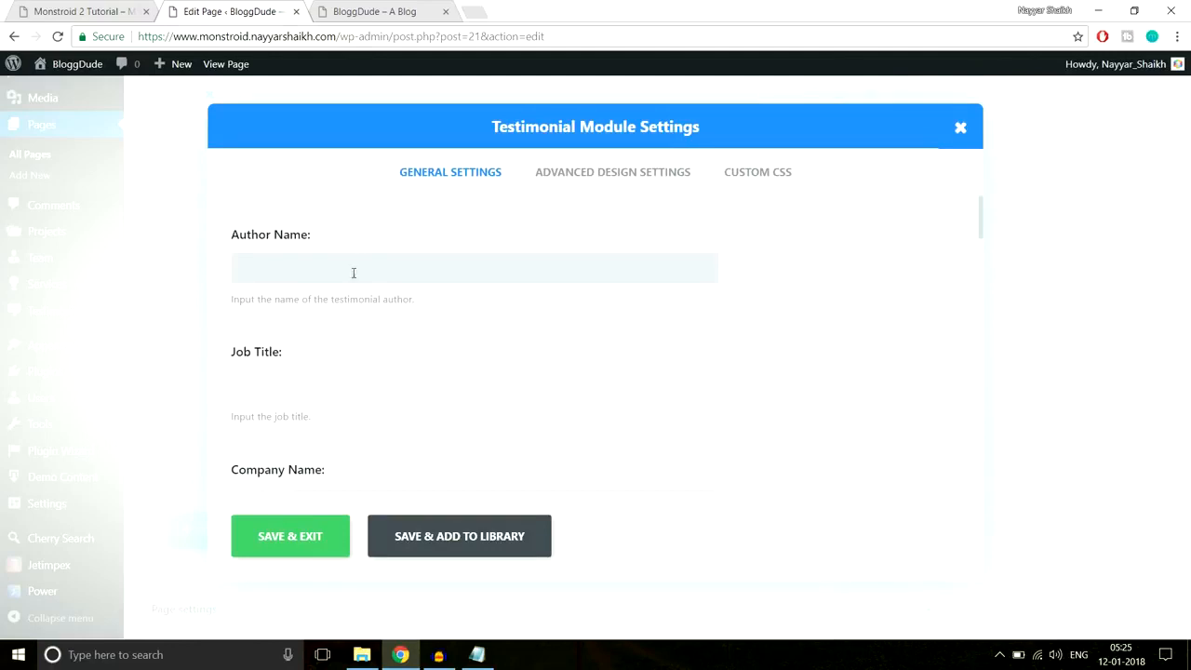
{"action": "scroll", "coordinate": [543, 345], "scroll_direction": "down", "scroll_amount": 5}
{"action": "scroll", "coordinate": [545, 381], "scroll_direction": "up", "scroll_amount": 3}
{"action": "scroll", "coordinate": [546, 382], "scroll_direction": "up", "scroll_amount": 2}
- Fill in the testimonial author's name, job title Manager and the company name
{"action": "left_click", "coordinate": [437, 261]}
{"action": "type", "text": "Nayyar"}
{"action": "key", "text": "Tab"}
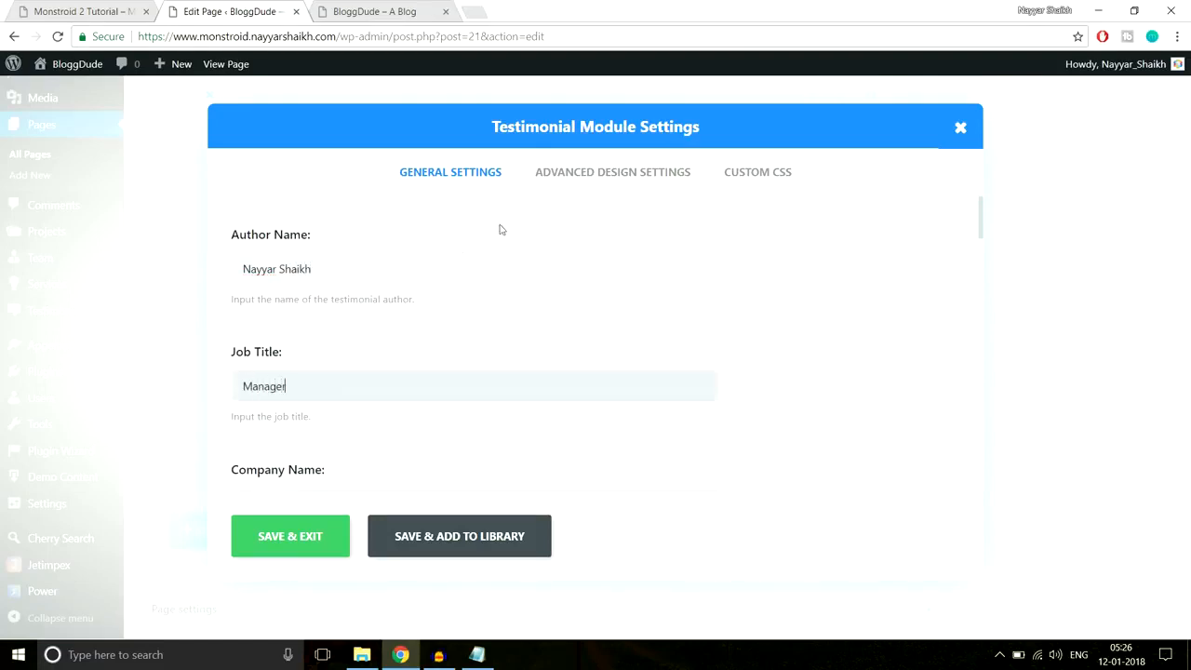
{"action": "scroll", "coordinate": [571, 280], "scroll_direction": "down", "scroll_amount": 2}
{"action": "left_click", "coordinate": [457, 345]}
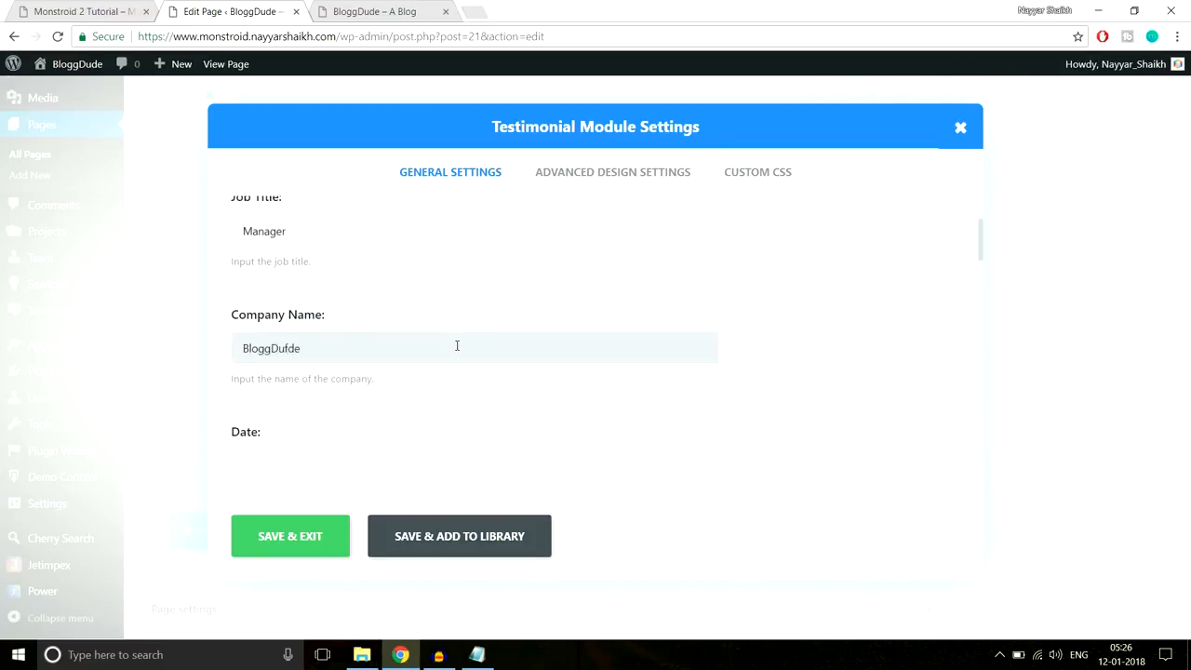
{"action": "scroll", "coordinate": [447, 337], "scroll_direction": "down", "scroll_amount": 2}
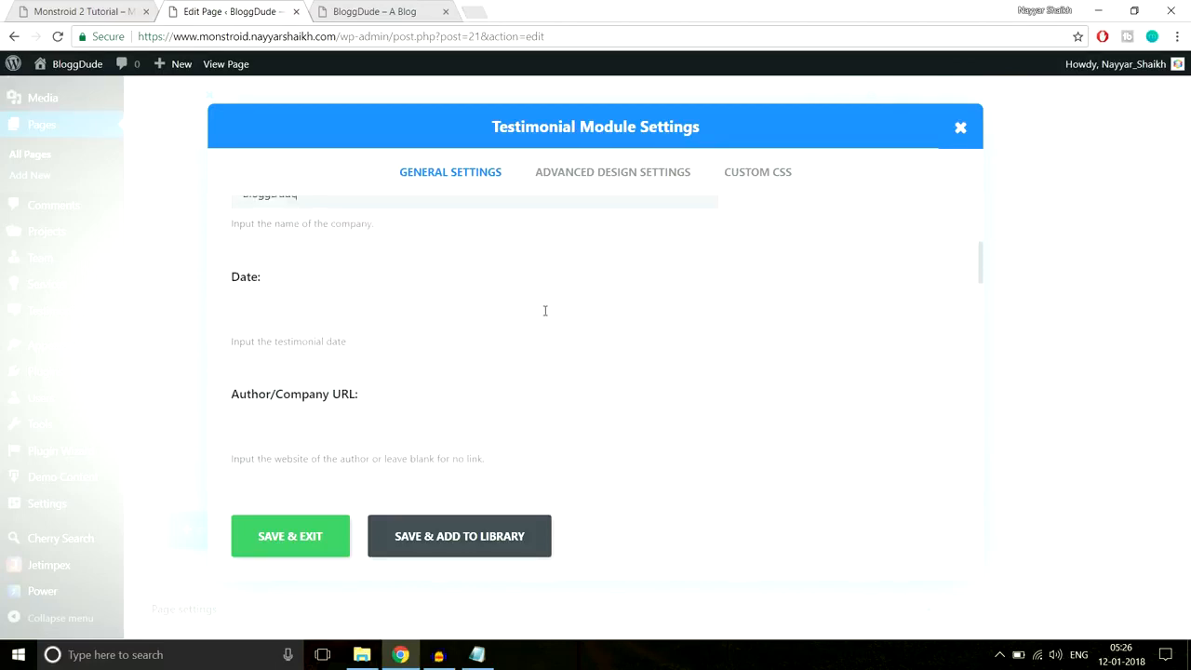
{"action": "scroll", "coordinate": [367, 342], "scroll_direction": "down", "scroll_amount": 1}
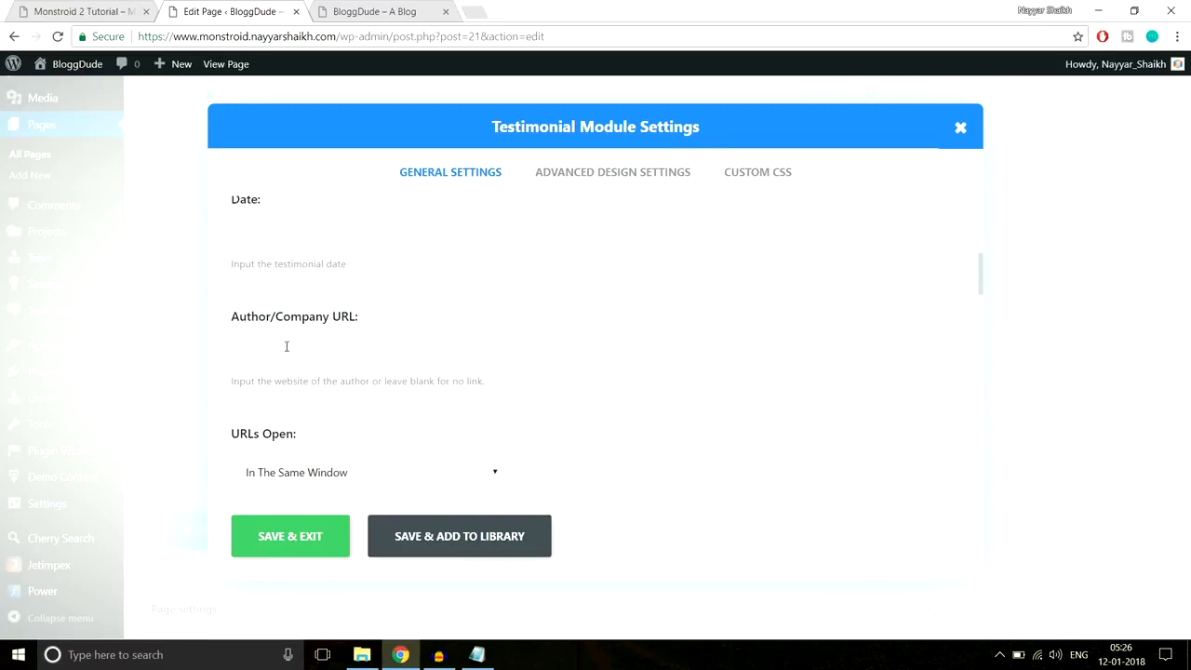
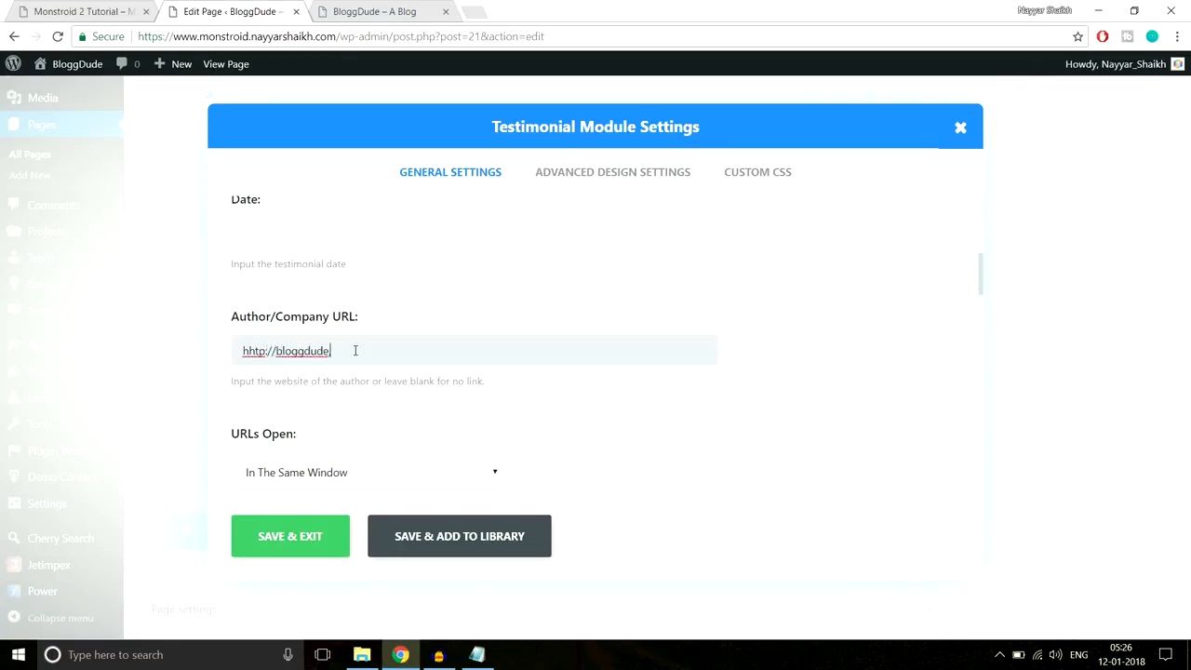
- Make testimonial links open in a new tab and use the Person-1 photo as portrait
{"action": "scroll", "coordinate": [488, 340], "scroll_direction": "down", "scroll_amount": 5}
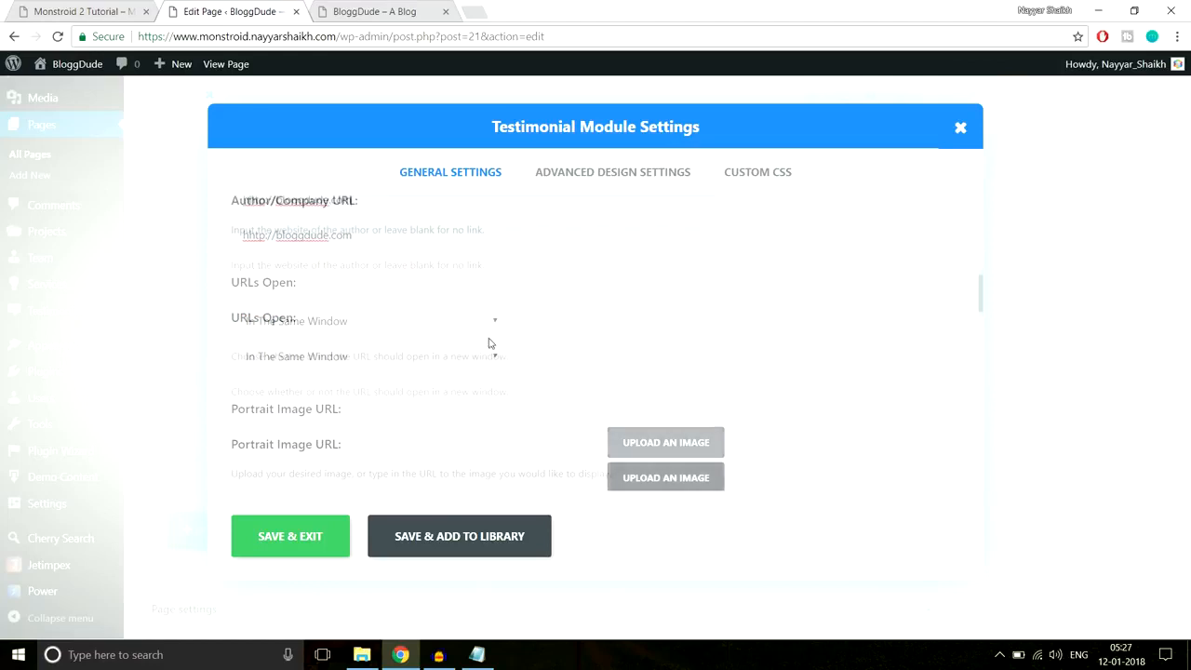
{"action": "left_click", "coordinate": [337, 241]}
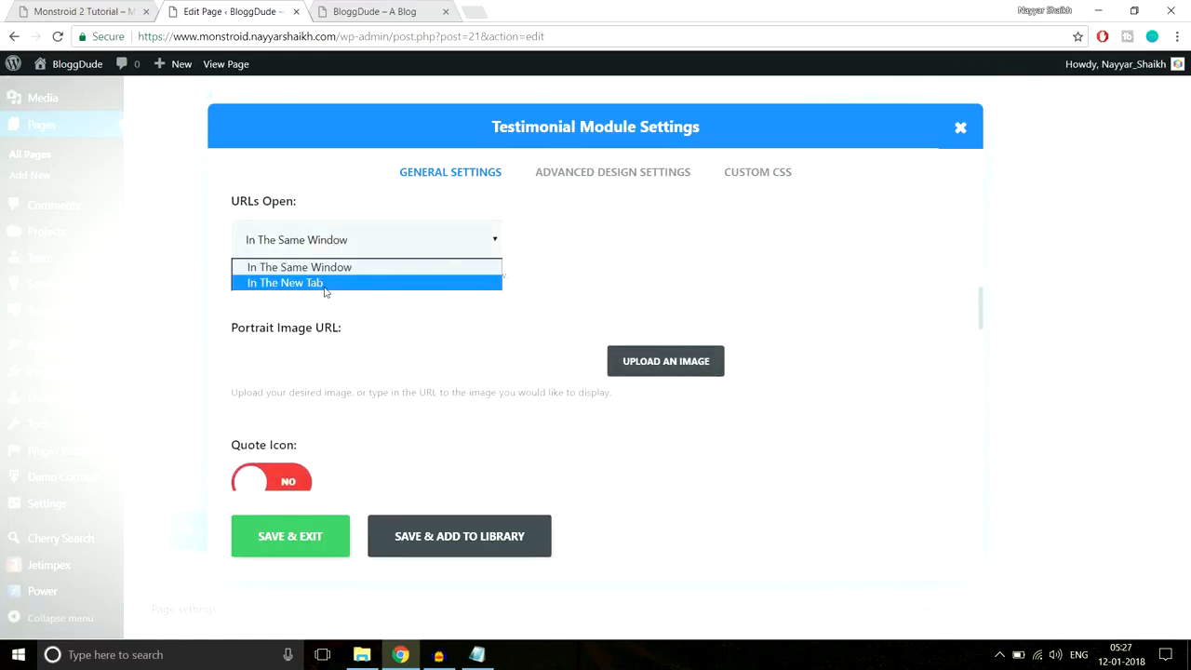
{"action": "left_click", "coordinate": [325, 284]}
{"action": "scroll", "coordinate": [856, 279], "scroll_direction": "down", "scroll_amount": 3}
{"action": "scroll", "coordinate": [769, 322], "scroll_direction": "up", "scroll_amount": 3}
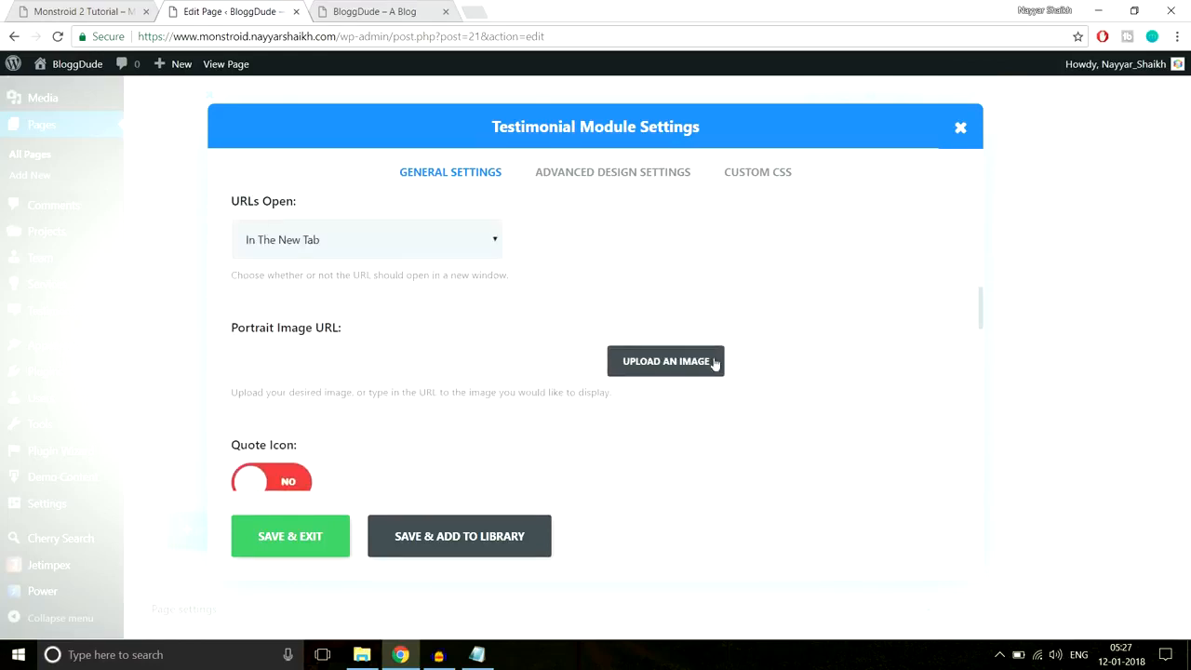
{"action": "left_click", "coordinate": [683, 374]}
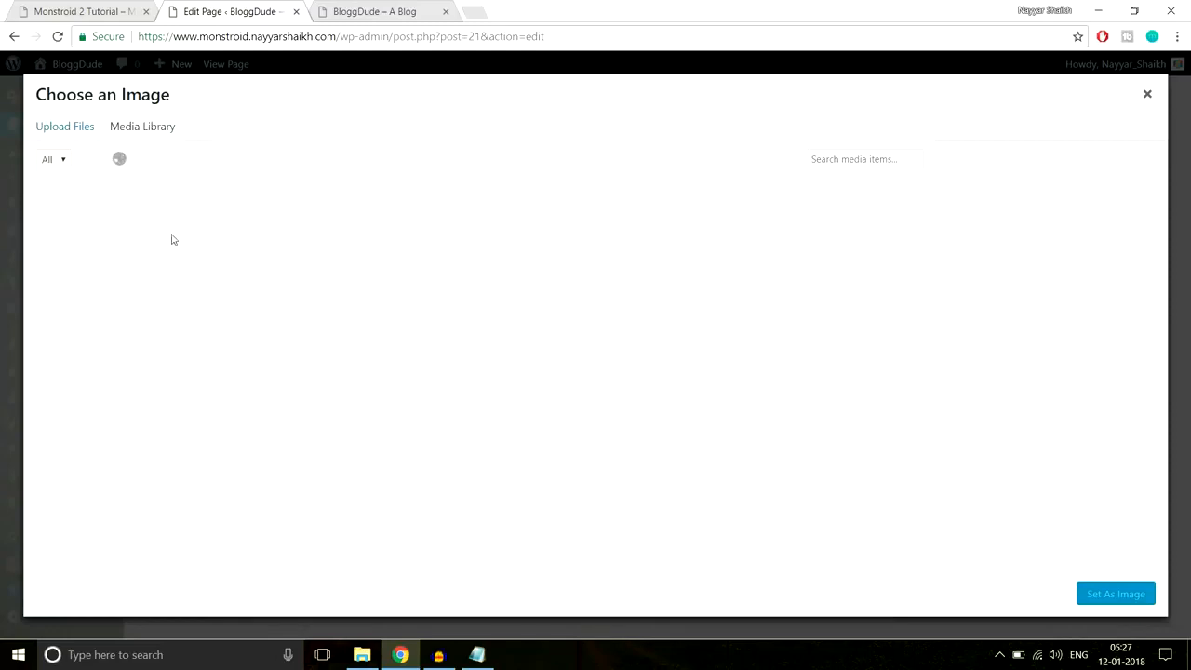
{"action": "left_click", "coordinate": [122, 224]}
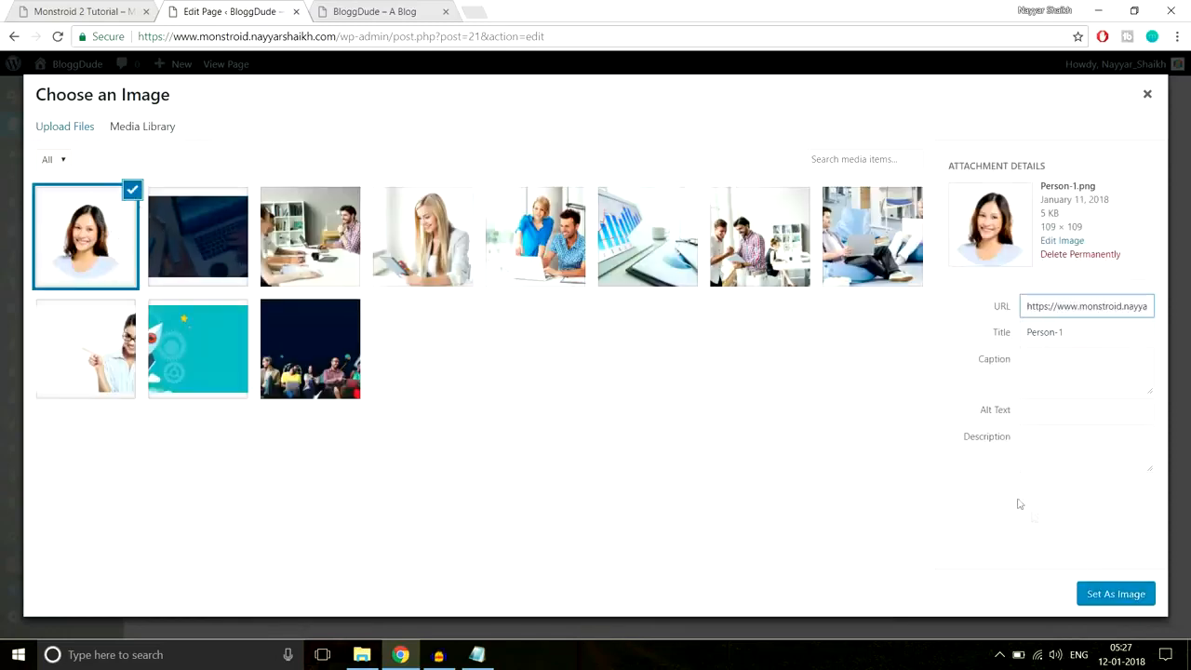
{"action": "left_click", "coordinate": [1101, 596]}
- Choose the quote-left icon for the testimonial after comparing with the live page
{"action": "scroll", "coordinate": [896, 350], "scroll_direction": "down", "scroll_amount": 3}
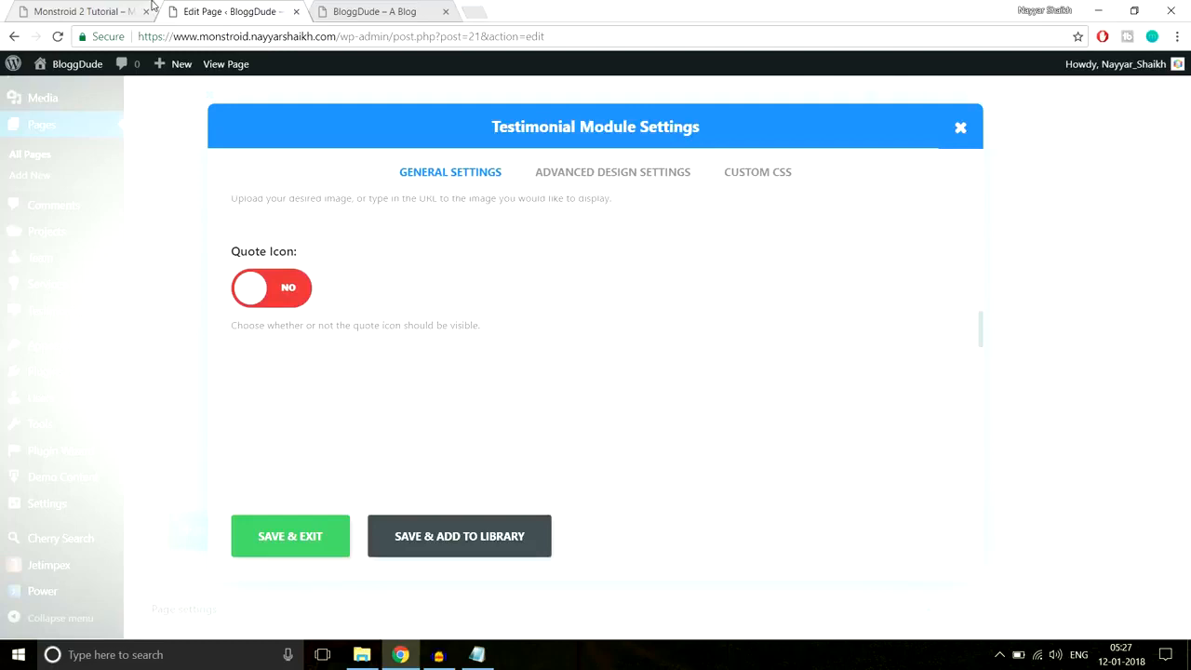
{"action": "left_click", "coordinate": [150, 4]}
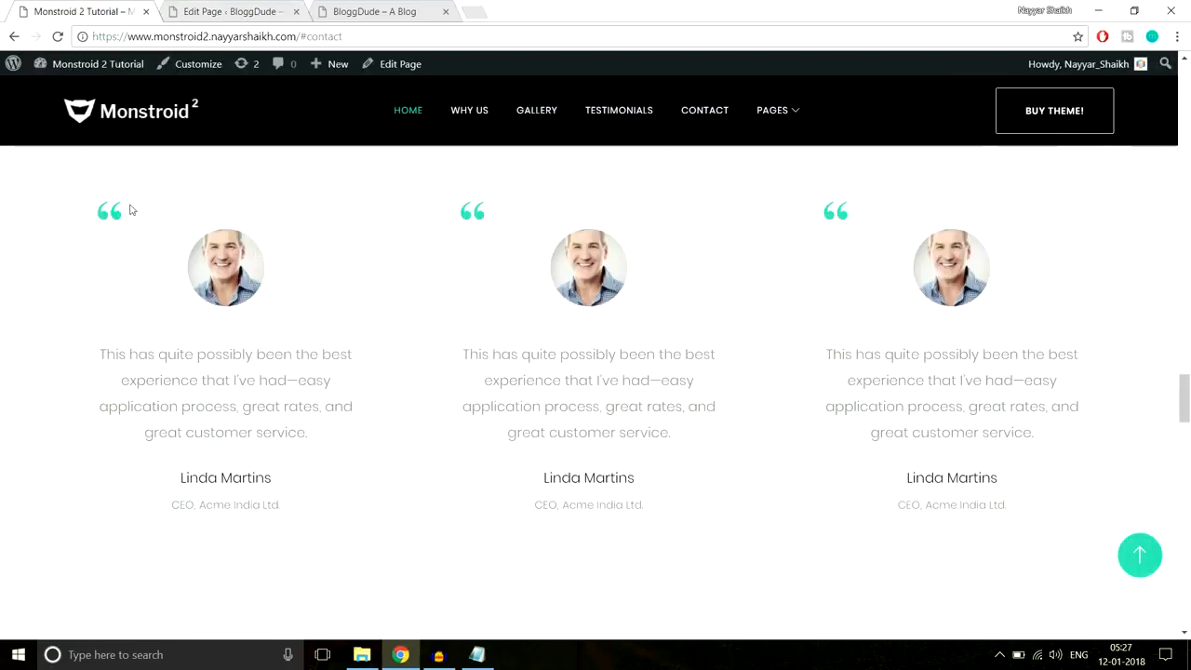
{"action": "left_click", "coordinate": [240, 10]}
{"action": "scroll", "coordinate": [741, 322], "scroll_direction": "down", "scroll_amount": 2}
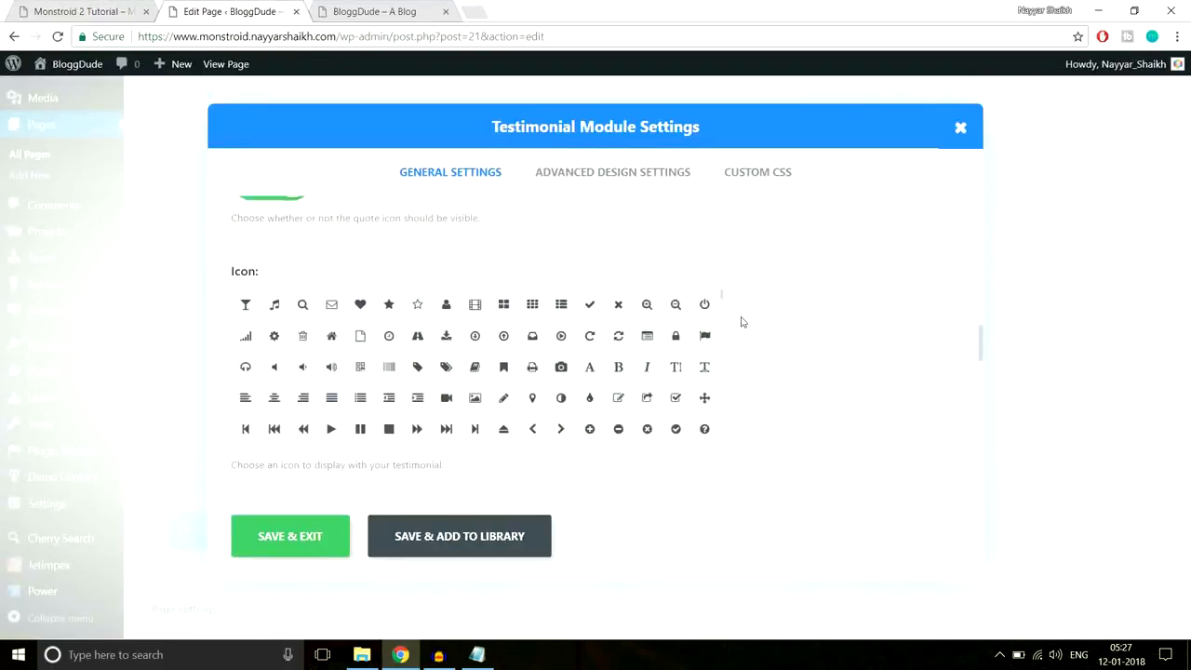
{"action": "scroll", "coordinate": [752, 329], "scroll_direction": "up", "scroll_amount": 1}
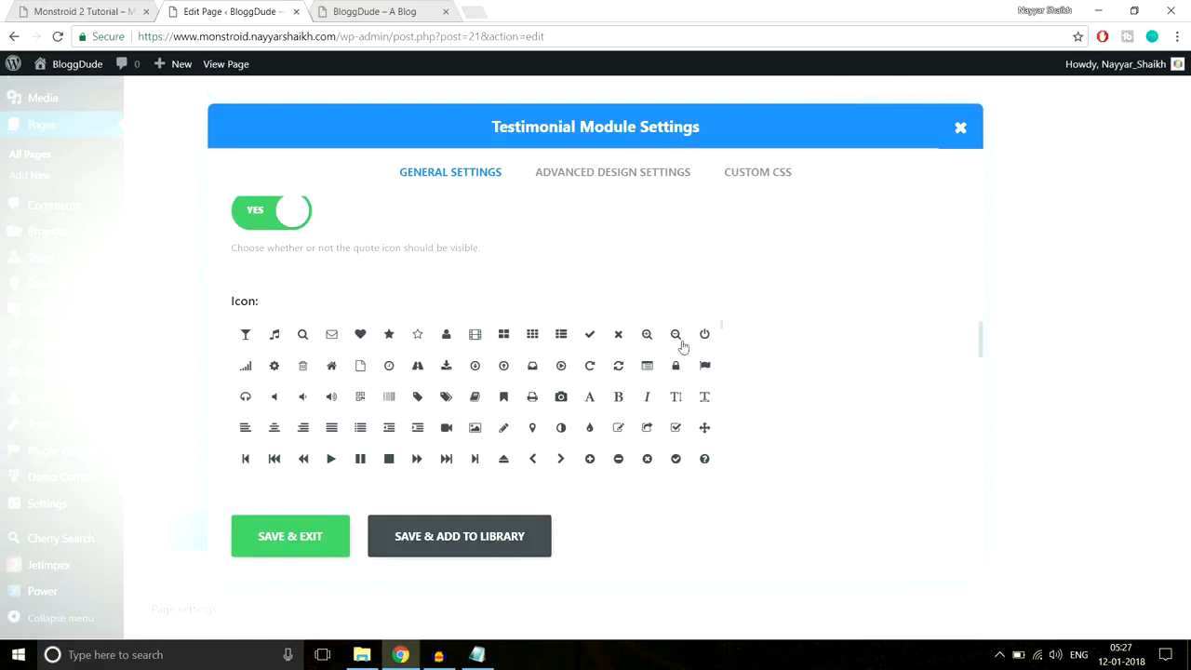
{"action": "scroll", "coordinate": [823, 354], "scroll_direction": "down", "scroll_amount": 1}
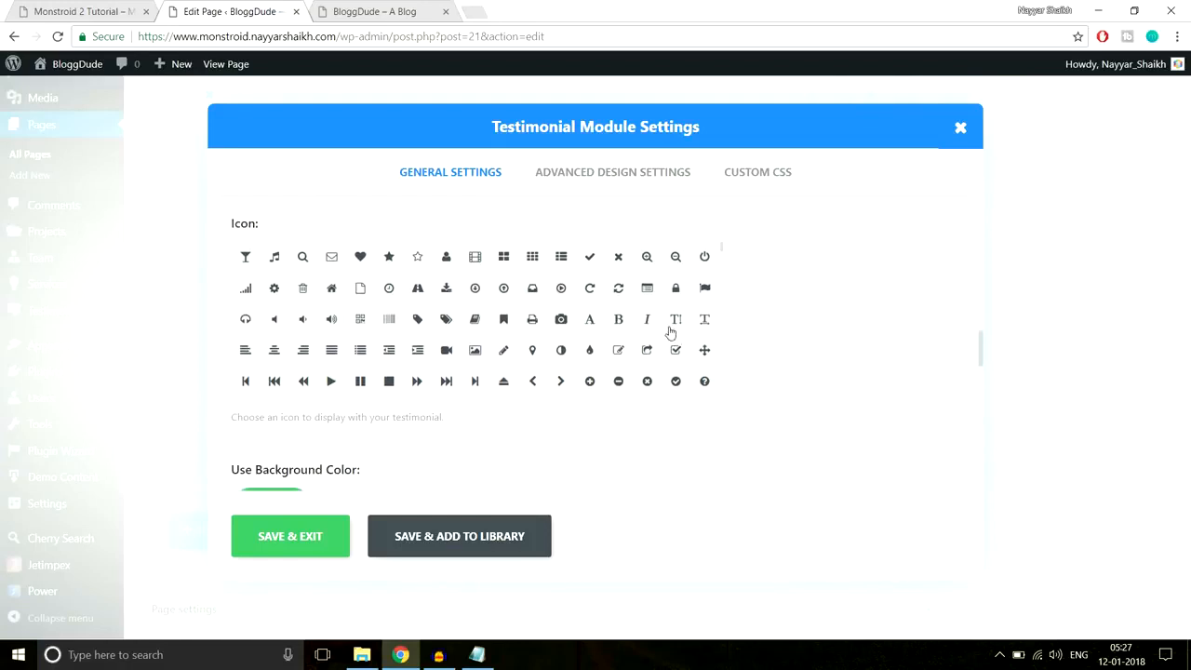
{"action": "scroll", "coordinate": [707, 342], "scroll_direction": "down", "scroll_amount": 1}
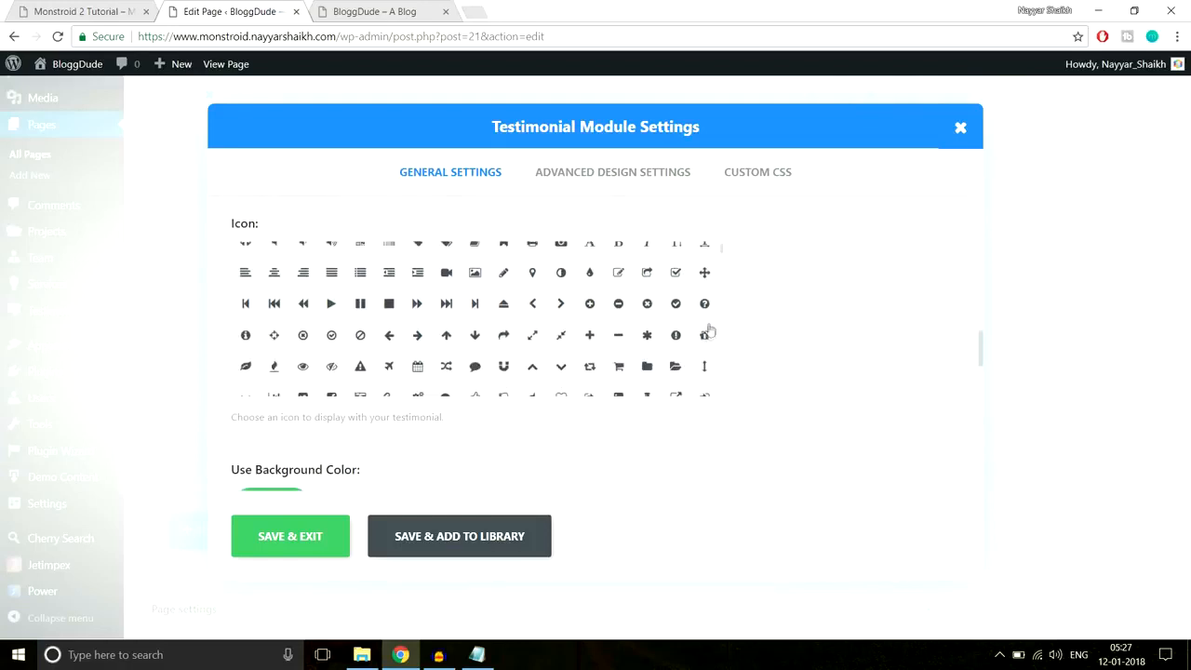
{"action": "scroll", "coordinate": [707, 330], "scroll_direction": "down", "scroll_amount": 1}
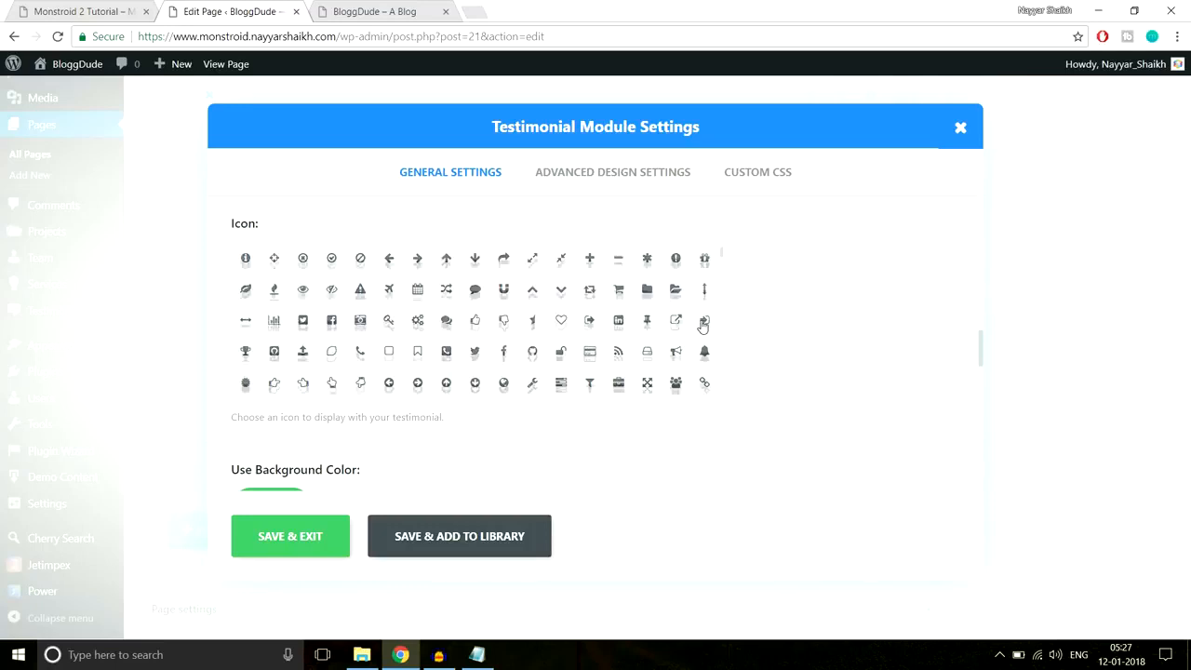
{"action": "scroll", "coordinate": [702, 321], "scroll_direction": "up", "scroll_amount": 2}
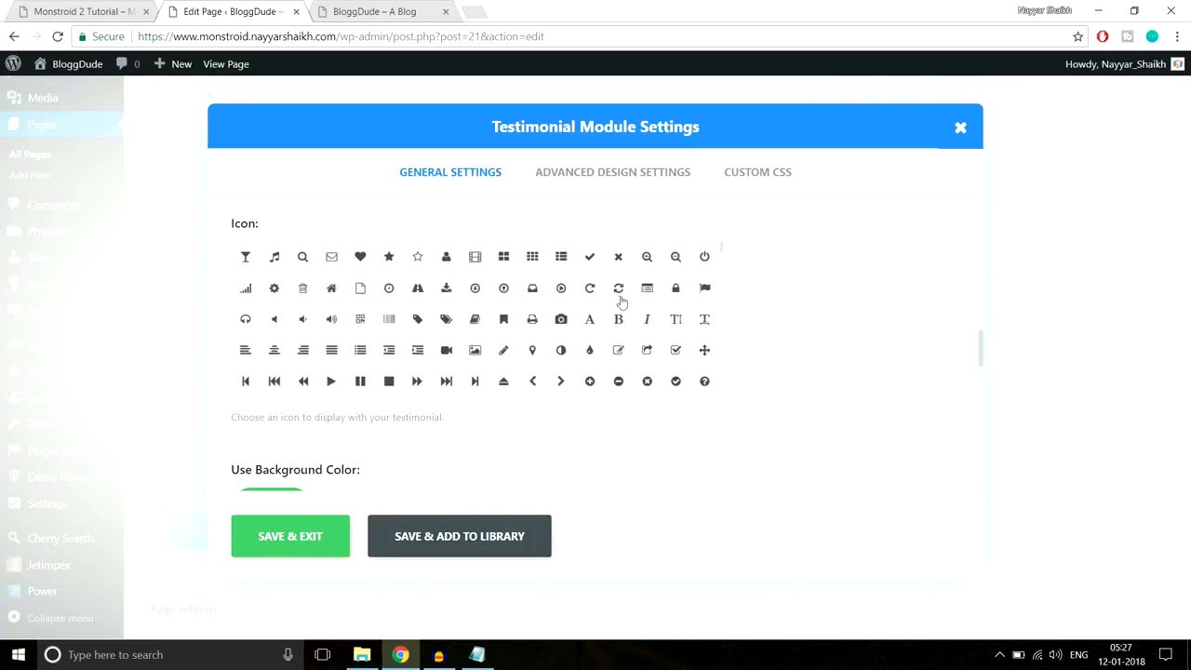
{"action": "scroll", "coordinate": [676, 358], "scroll_direction": "down", "scroll_amount": 2}
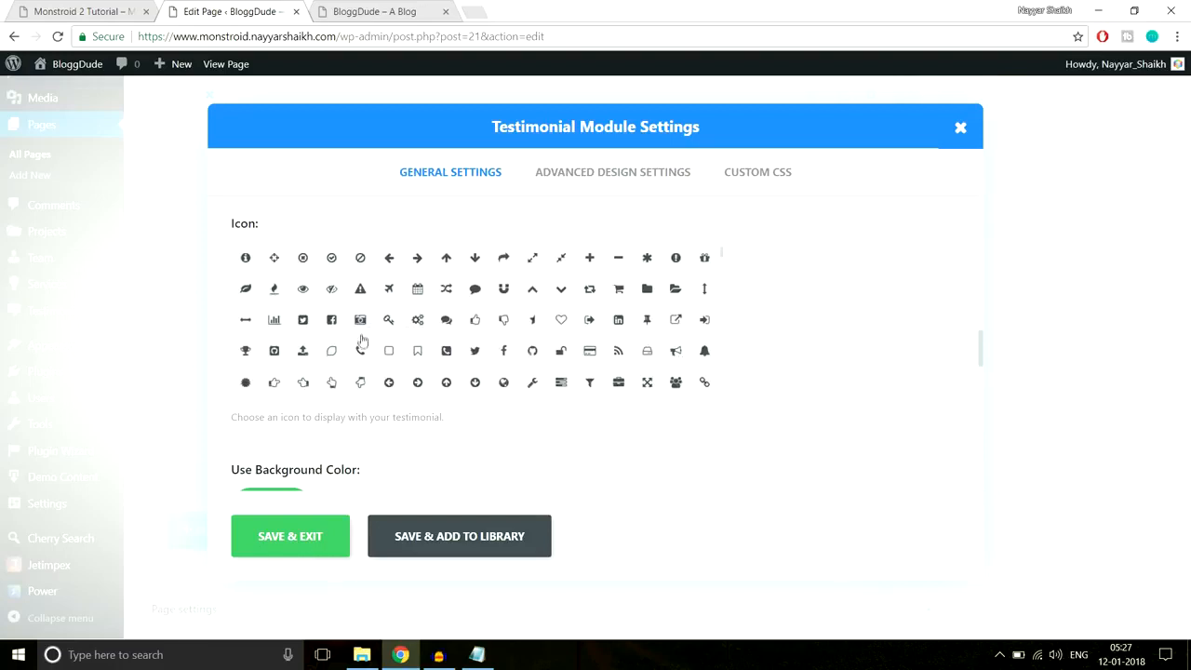
{"action": "scroll", "coordinate": [362, 345], "scroll_direction": "down", "scroll_amount": 1}
{"action": "scroll", "coordinate": [339, 355], "scroll_direction": "down", "scroll_amount": 1}
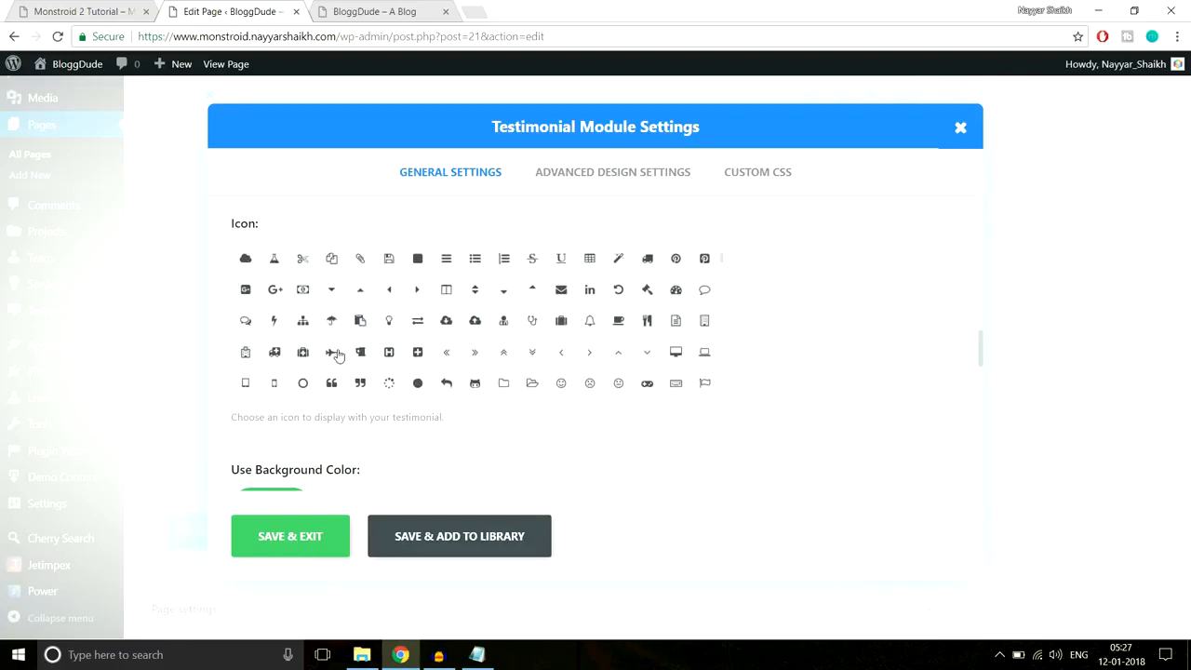
{"action": "scroll", "coordinate": [479, 337], "scroll_direction": "down", "scroll_amount": 1}
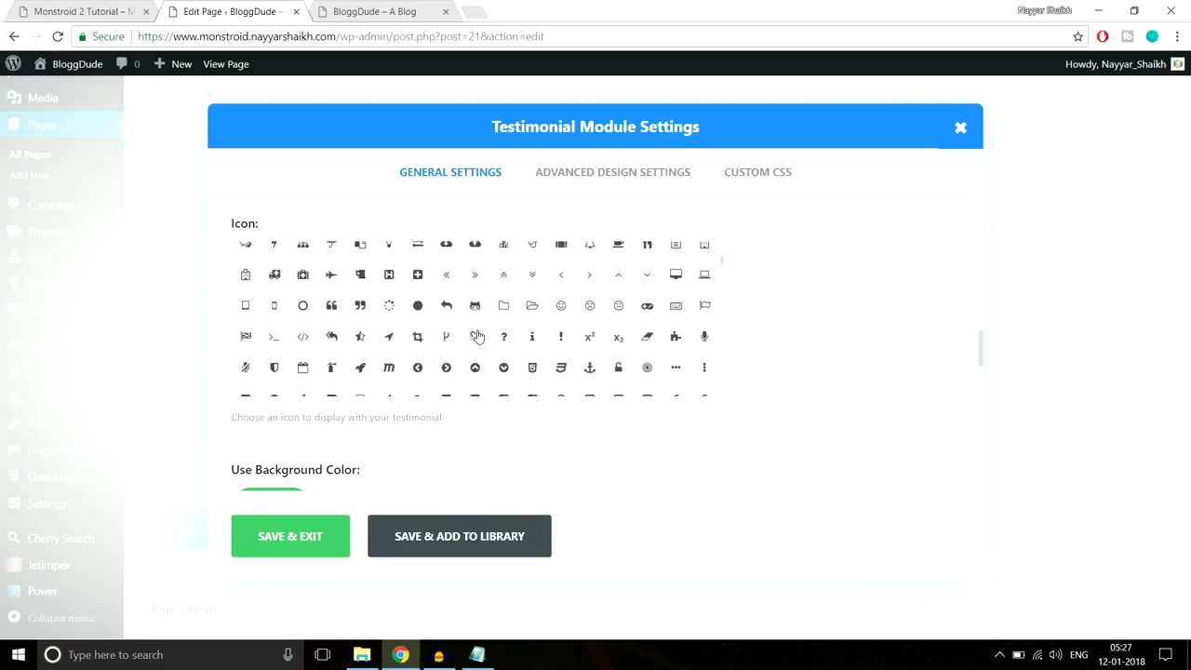
{"action": "left_click", "coordinate": [331, 307]}
- Turn off the custom background colour and centre the testimonial text
{"action": "scroll", "coordinate": [827, 372], "scroll_direction": "down", "scroll_amount": 3}
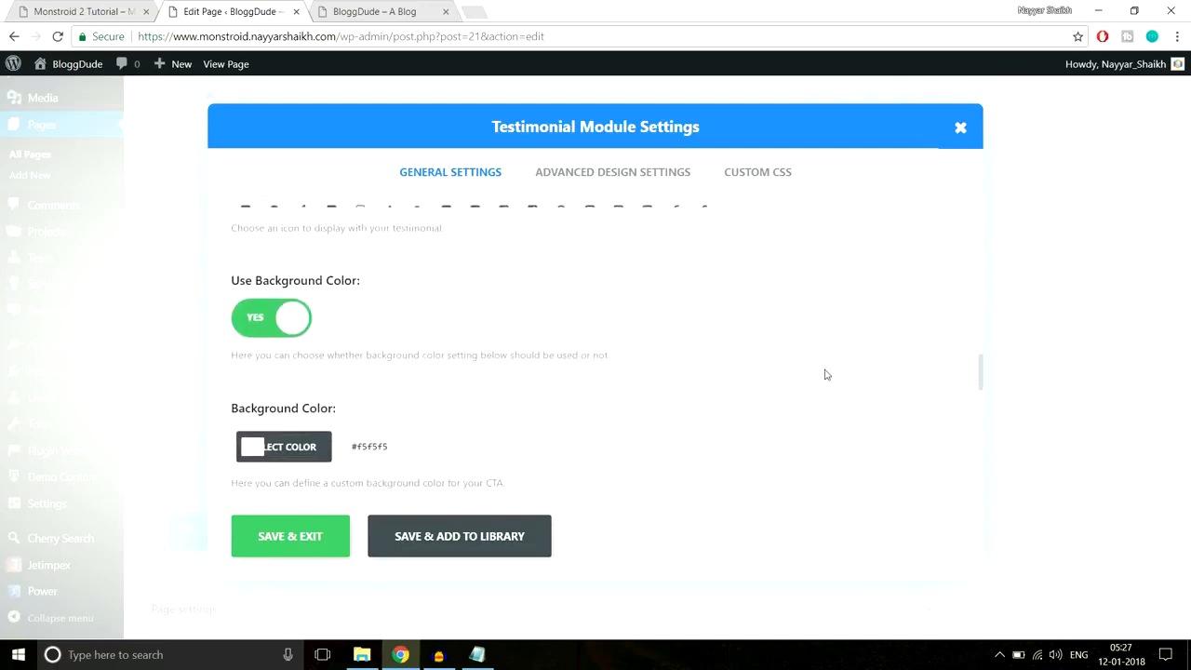
{"action": "left_click", "coordinate": [110, 8]}
{"action": "left_click", "coordinate": [199, 9]}
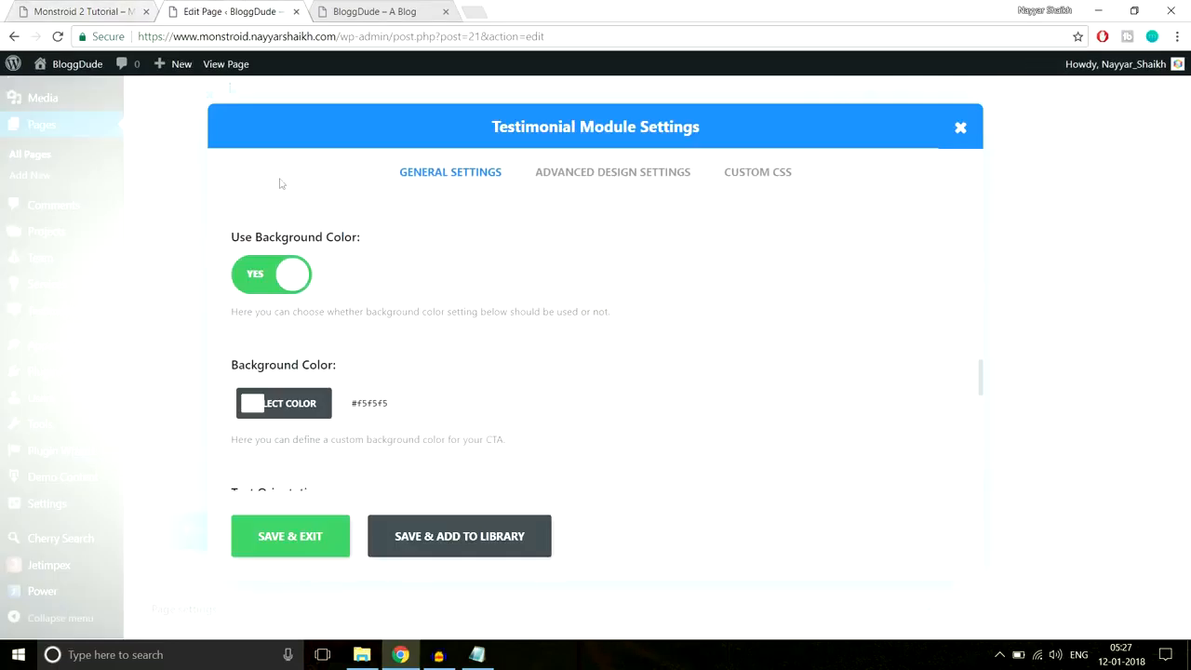
{"action": "left_click", "coordinate": [265, 279]}
{"action": "scroll", "coordinate": [394, 344], "scroll_direction": "down", "scroll_amount": 1}
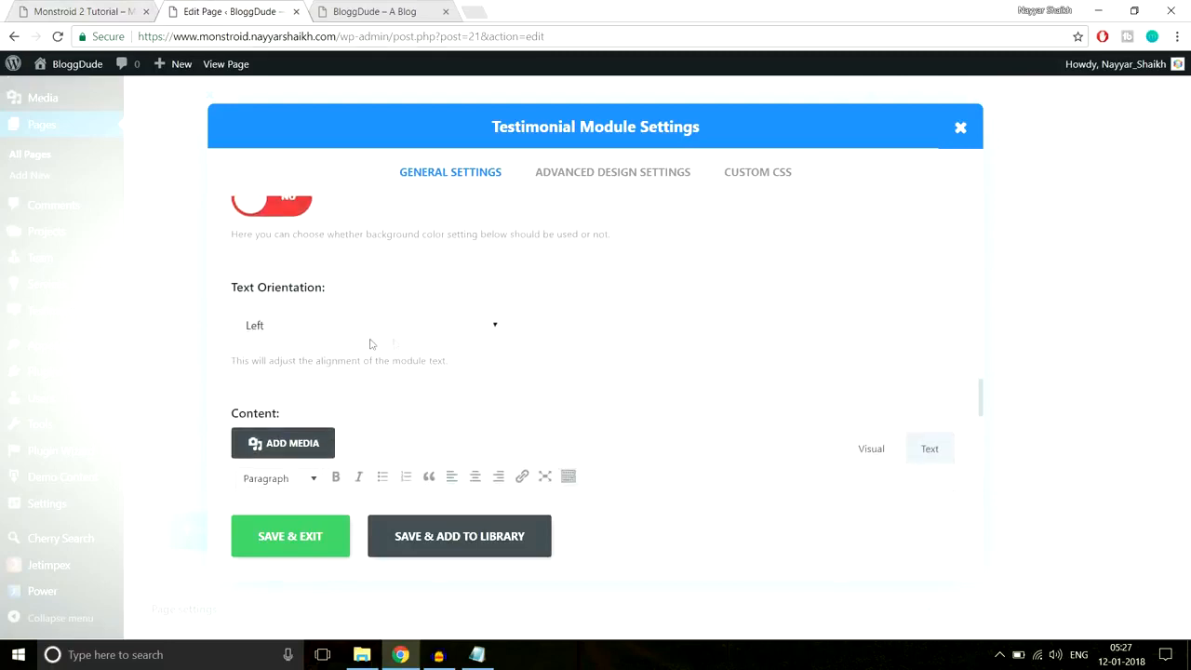
{"action": "left_click", "coordinate": [361, 324]}
{"action": "left_click", "coordinate": [344, 367]}
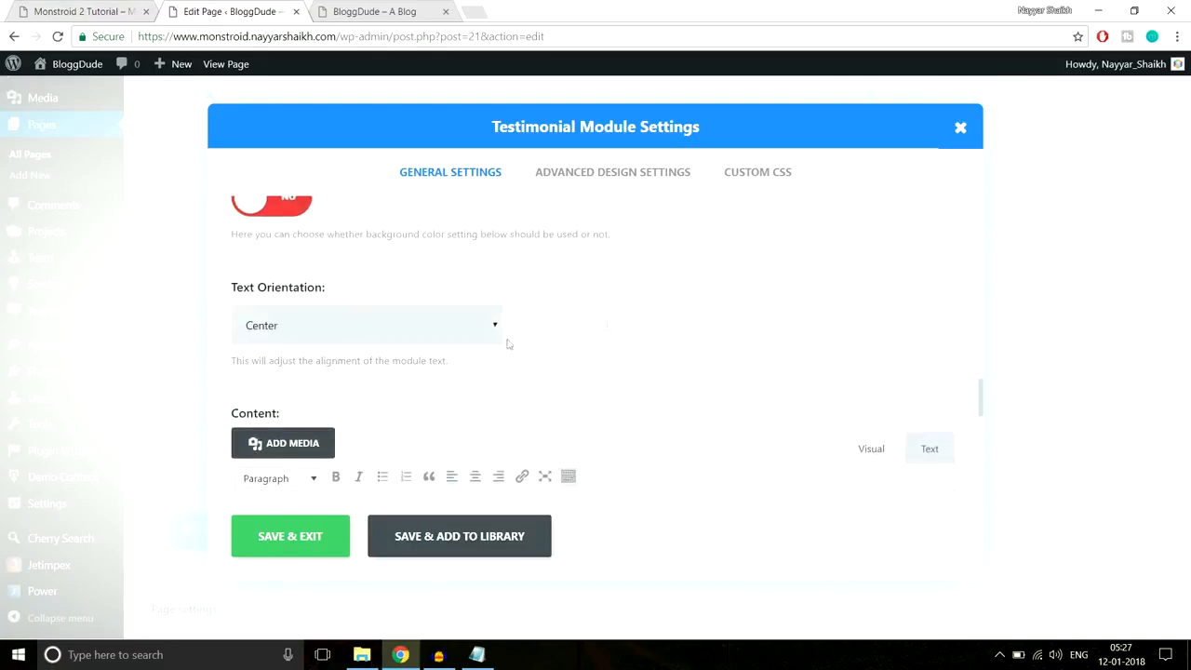
- Paste the first live testimonial's sentence in as the testimonial content
{"action": "left_click", "coordinate": [34, 7]}
{"action": "left_click", "coordinate": [199, 10]}
{"action": "scroll", "coordinate": [546, 380], "scroll_direction": "down", "scroll_amount": 2}
{"action": "left_click", "coordinate": [138, 8]}
{"action": "left_click_drag", "start_coordinate": [354, 433], "coordinate": [96, 345]}
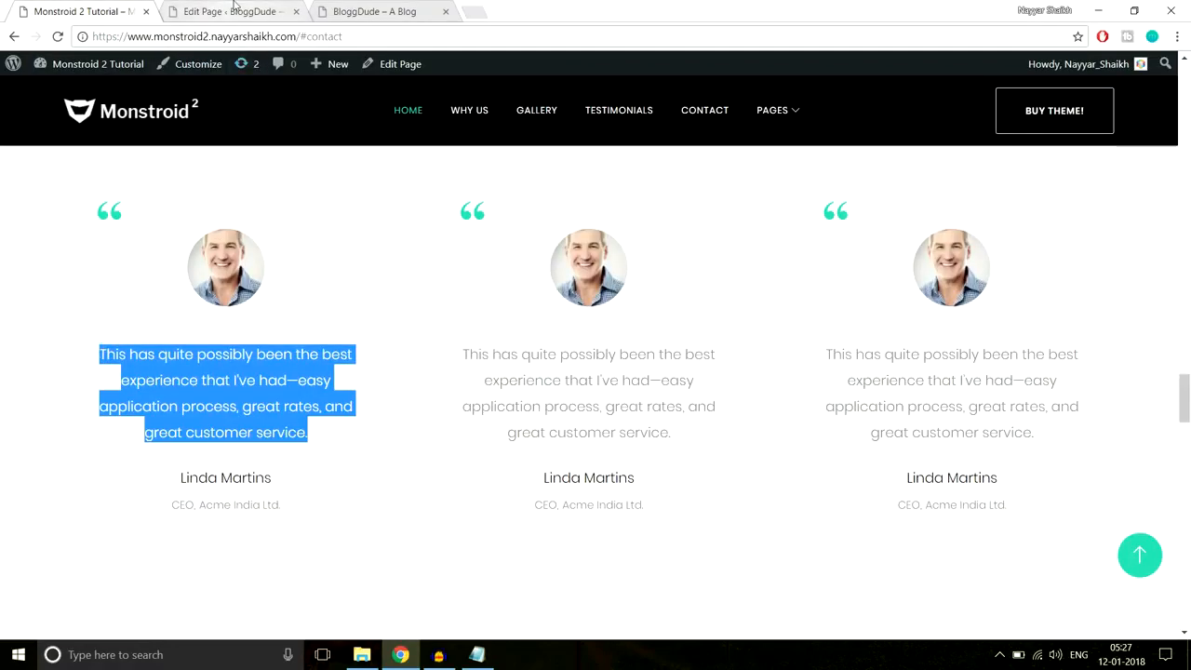
{"action": "left_click", "coordinate": [233, 11]}
{"action": "type", "text": "This has quite possibly been the best experience that I've had: easy application process, great rates, and great customer service."}
{"action": "scroll", "coordinate": [540, 431], "scroll_direction": "down", "scroll_amount": 6}
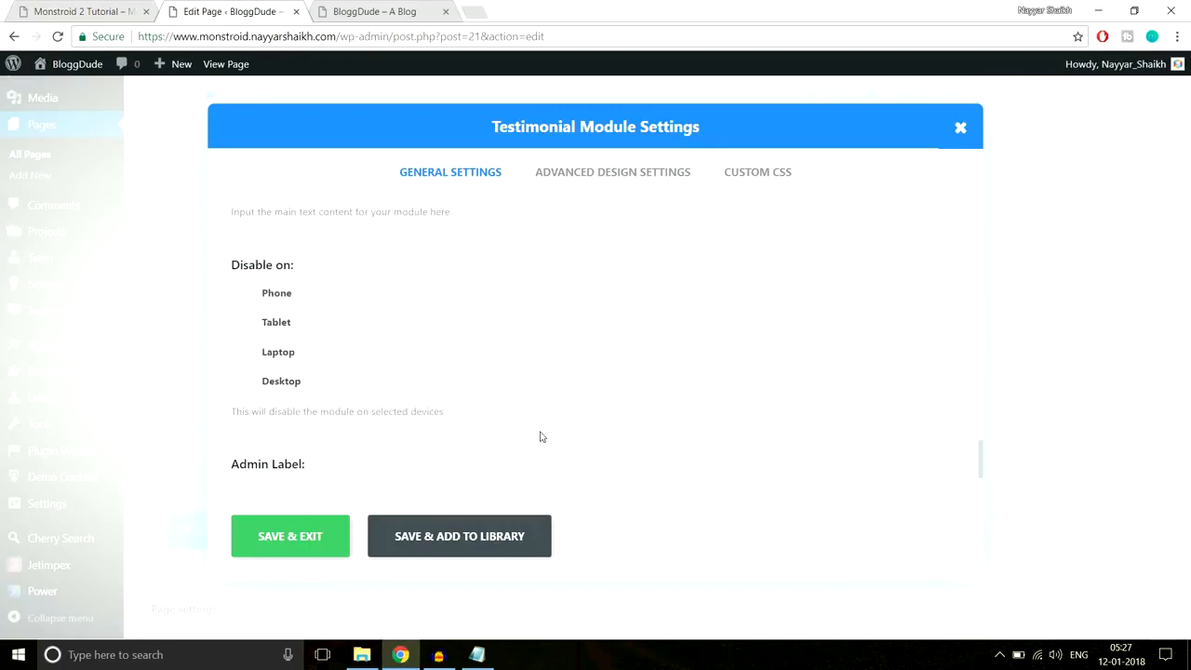
{"action": "left_click", "coordinate": [590, 171]}
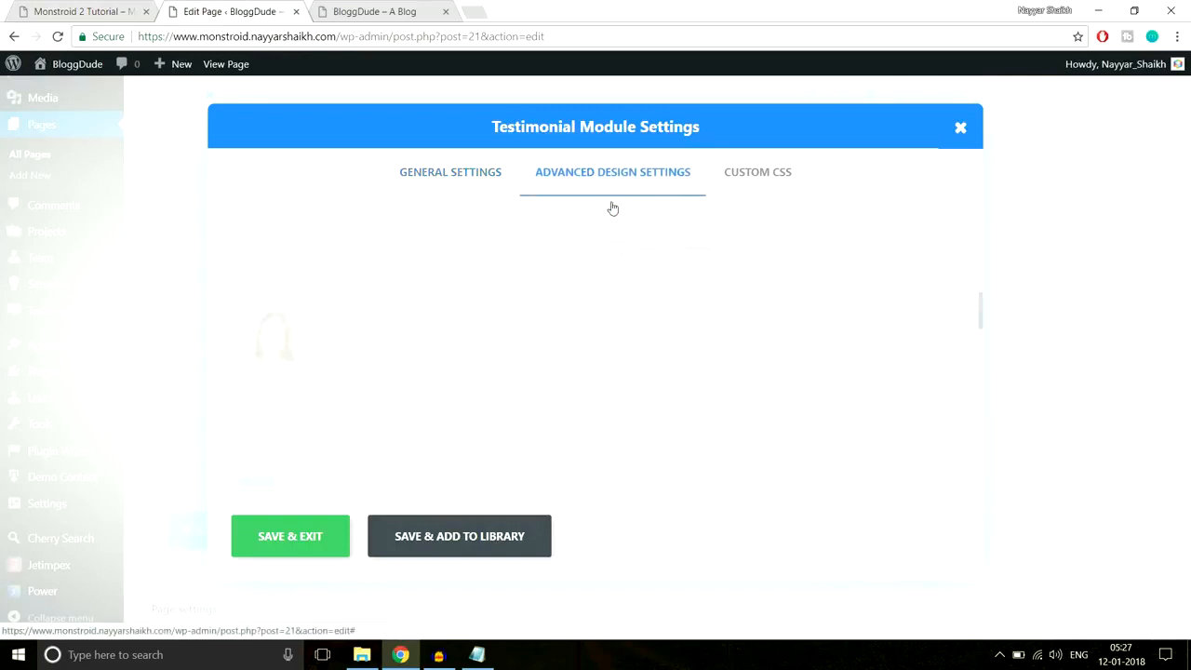
- Enable a custom quote icon colour and inspect the demo testimonial in developer tools
{"action": "scroll", "coordinate": [840, 335], "scroll_direction": "down", "scroll_amount": 2}
{"action": "scroll", "coordinate": [840, 335], "scroll_direction": "up", "scroll_amount": 2}
{"action": "scroll", "coordinate": [729, 323], "scroll_direction": "down", "scroll_amount": 2}
{"action": "scroll", "coordinate": [728, 329], "scroll_direction": "up", "scroll_amount": 2}
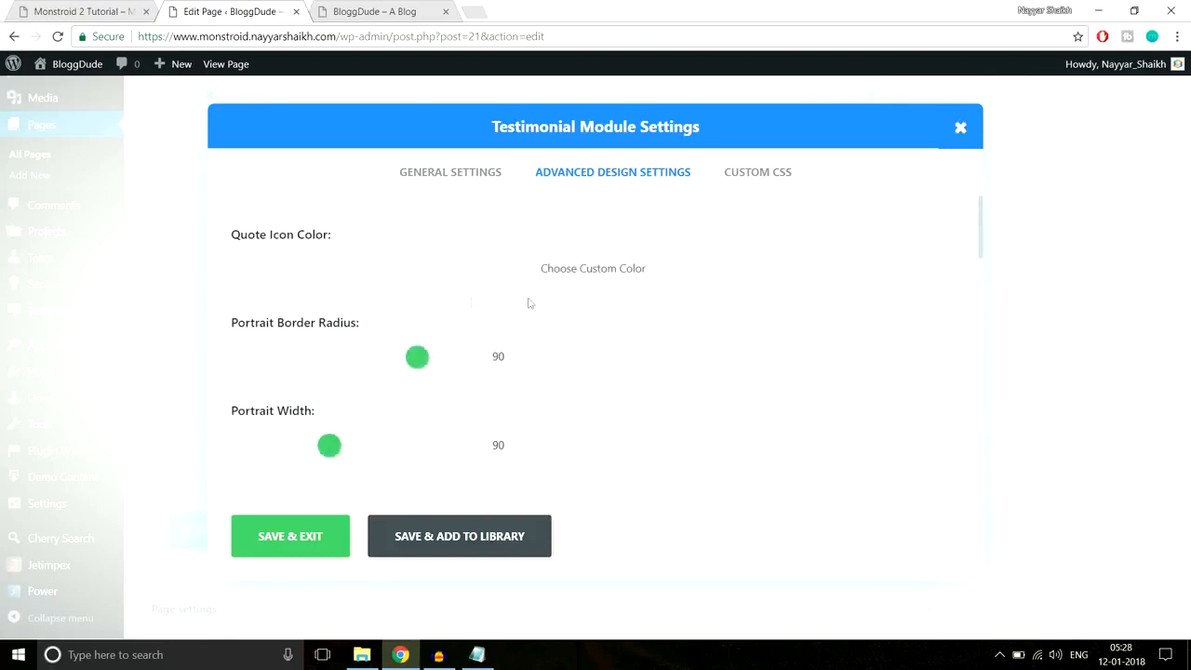
{"action": "left_click", "coordinate": [503, 279]}
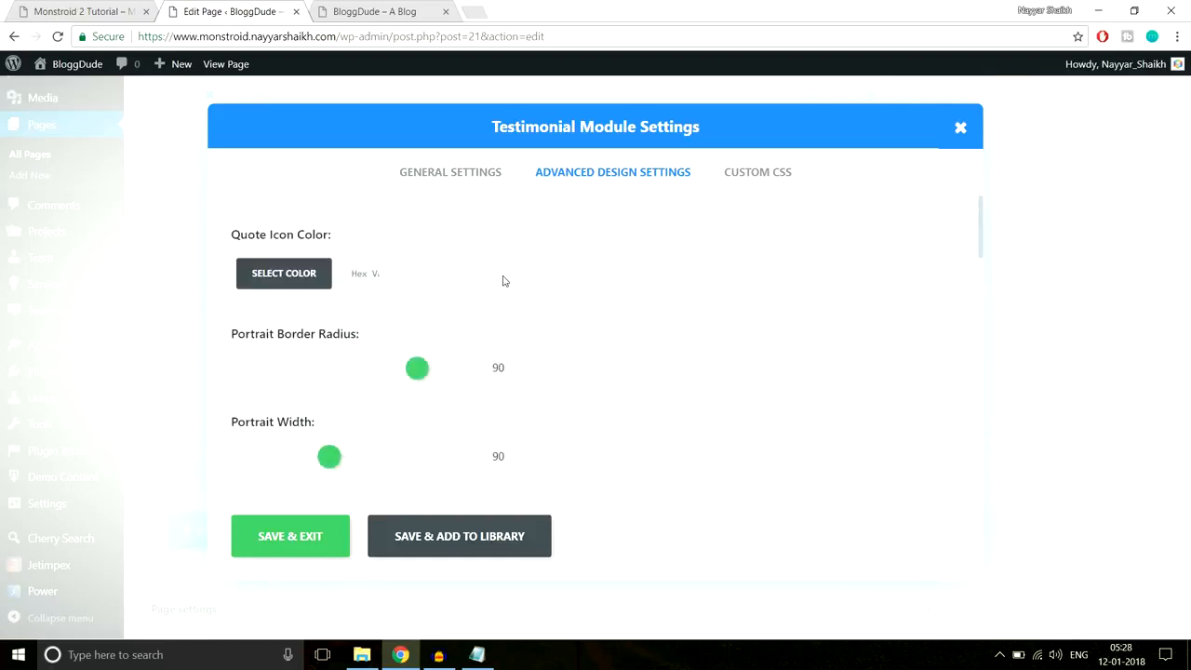
{"action": "left_click", "coordinate": [76, 9]}
{"action": "right_click", "coordinate": [116, 216]}
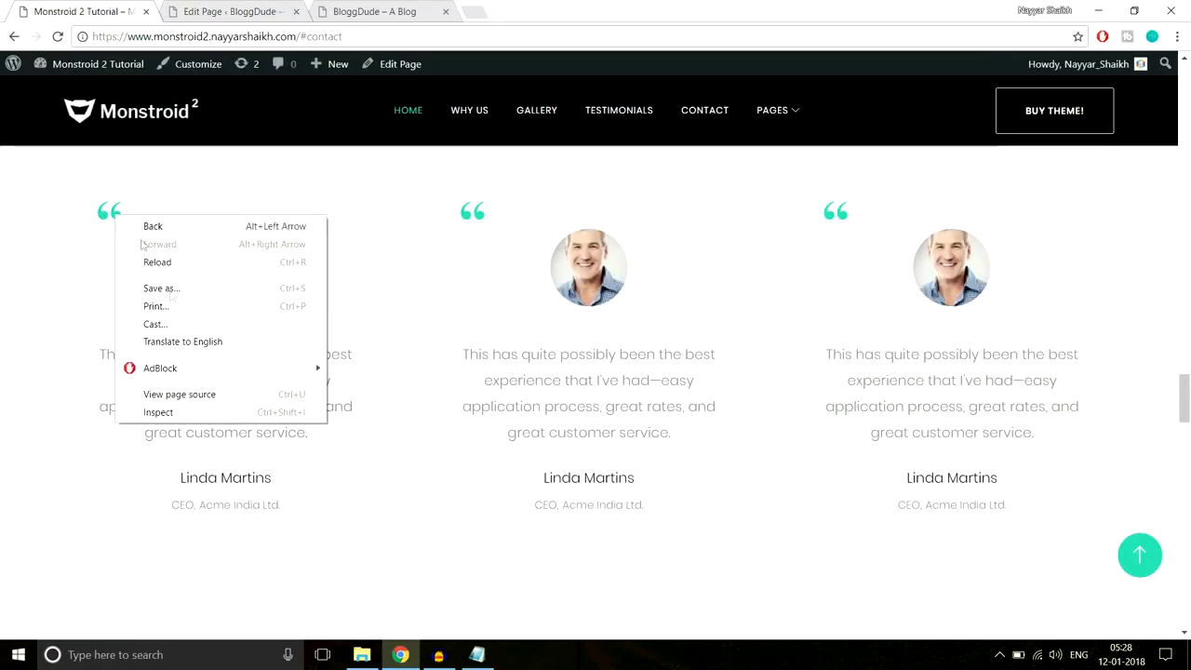
{"action": "key", "text": "Escape"}
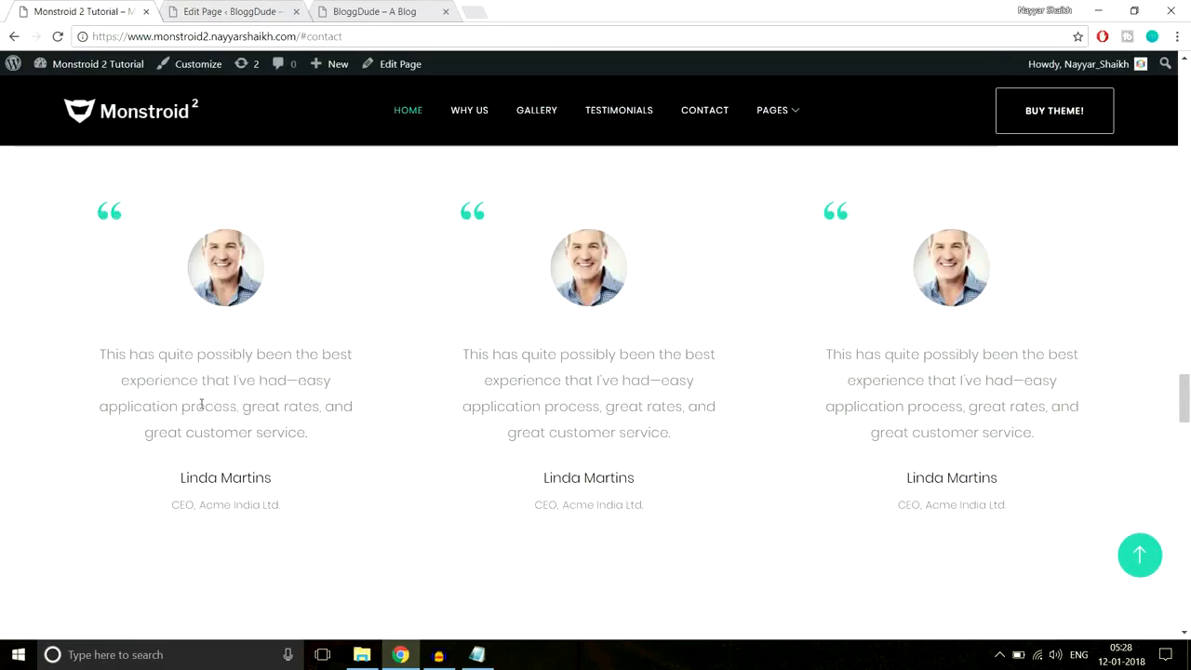
{"action": "key", "text": "ctrl+shift+c"}
{"action": "left_click", "coordinate": [201, 395]}
{"action": "scroll", "coordinate": [1070, 547], "scroll_direction": "down", "scroll_amount": 5}
{"action": "scroll", "coordinate": [1087, 549], "scroll_direction": "down", "scroll_amount": 3}
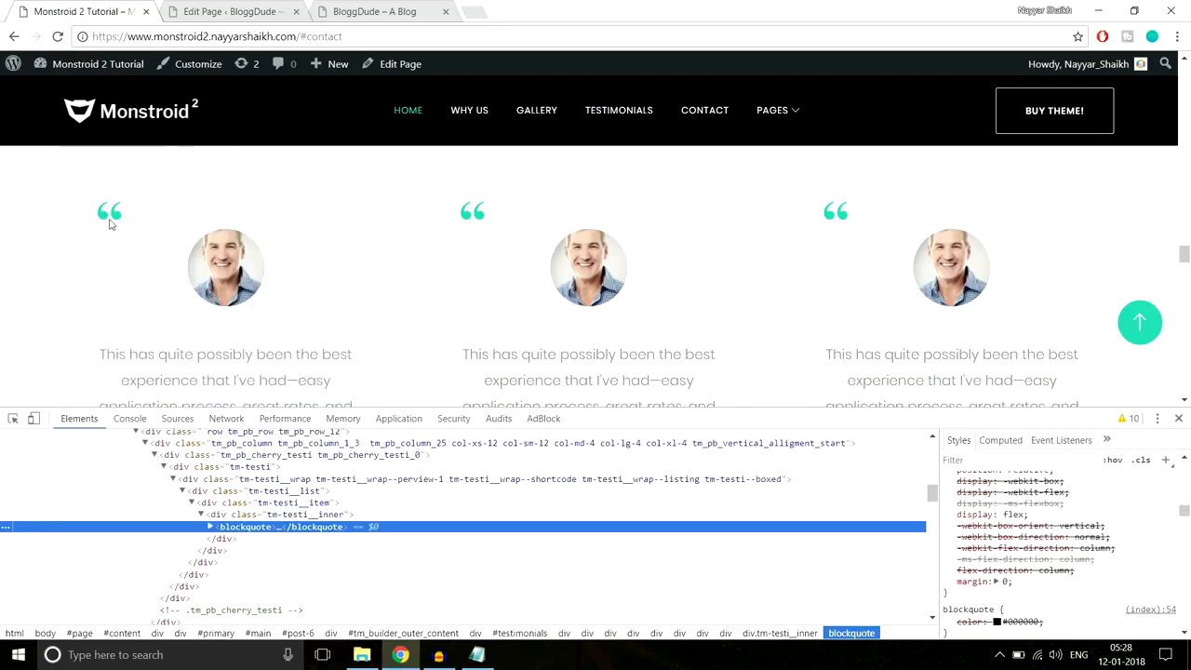
- Inspect the demo's quote mark and copy its colour value #2ed3ae
{"action": "right_click", "coordinate": [116, 215]}
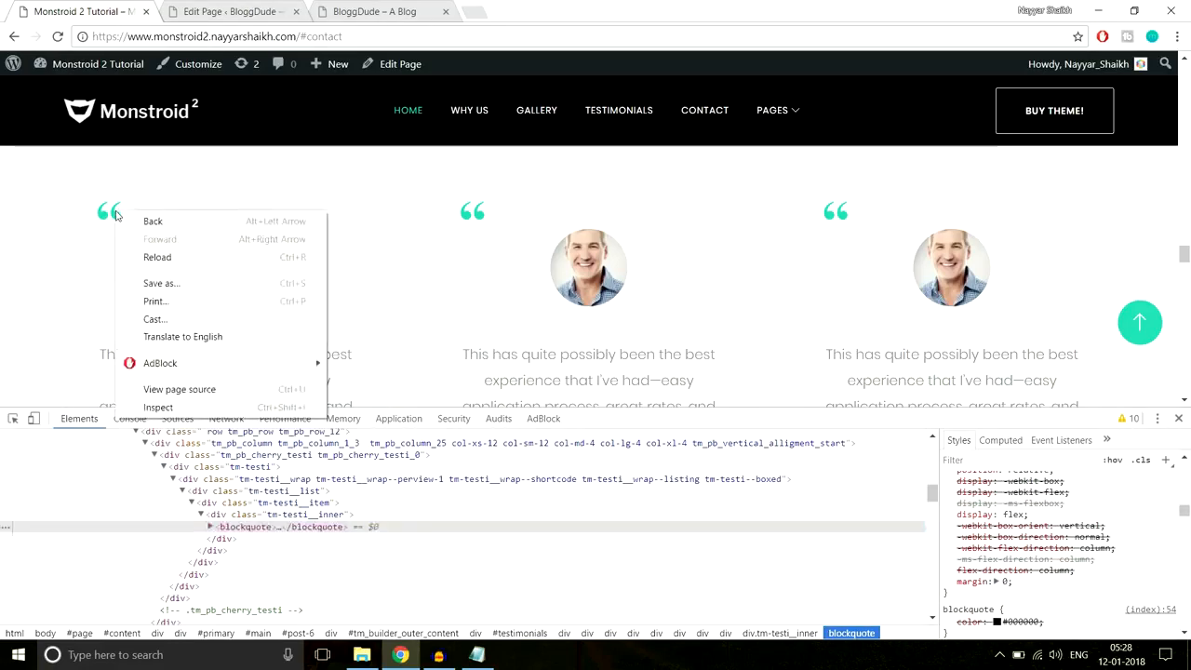
{"action": "left_click", "coordinate": [153, 405]}
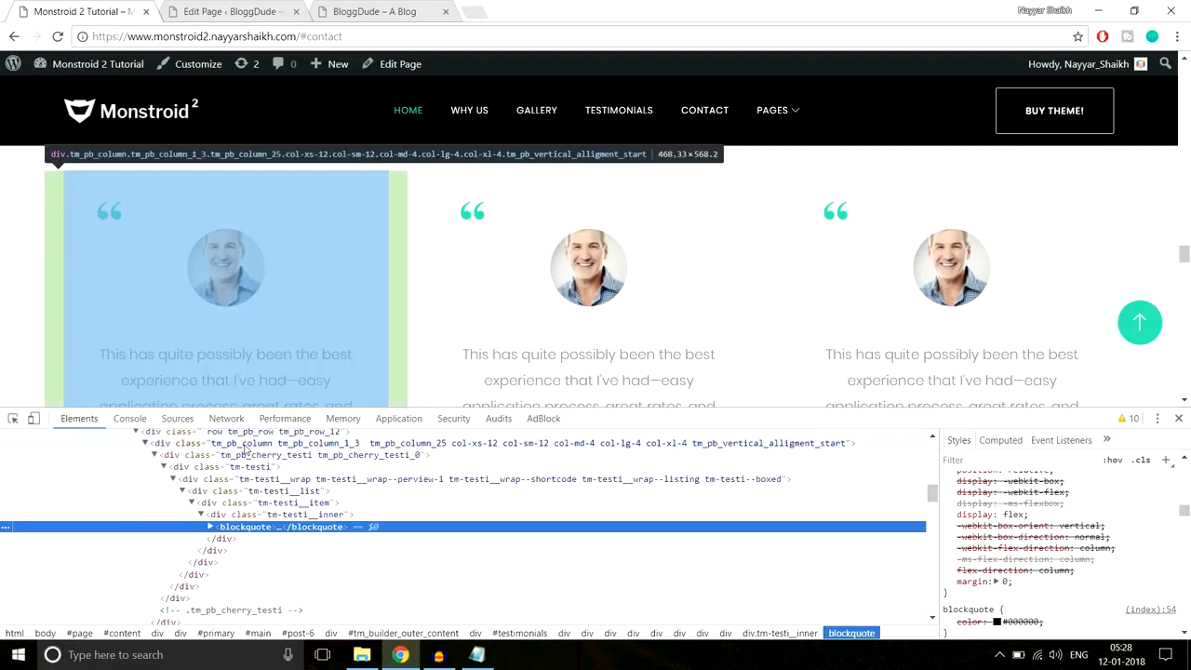
{"action": "right_click", "coordinate": [117, 220]}
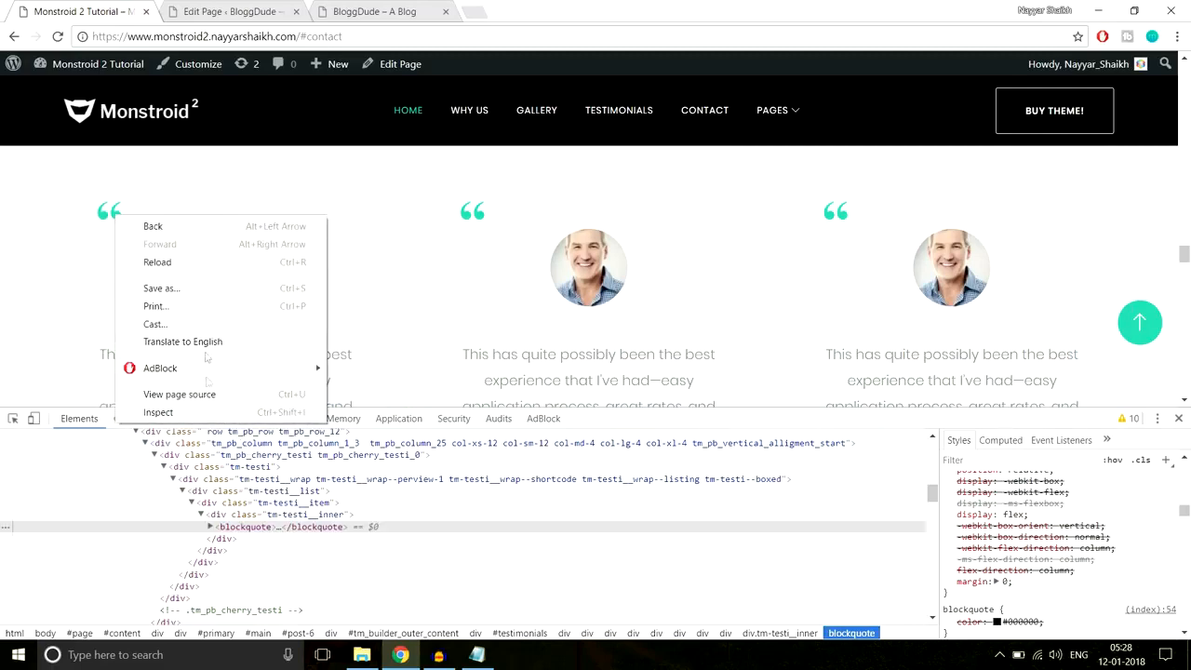
{"action": "left_click", "coordinate": [210, 411]}
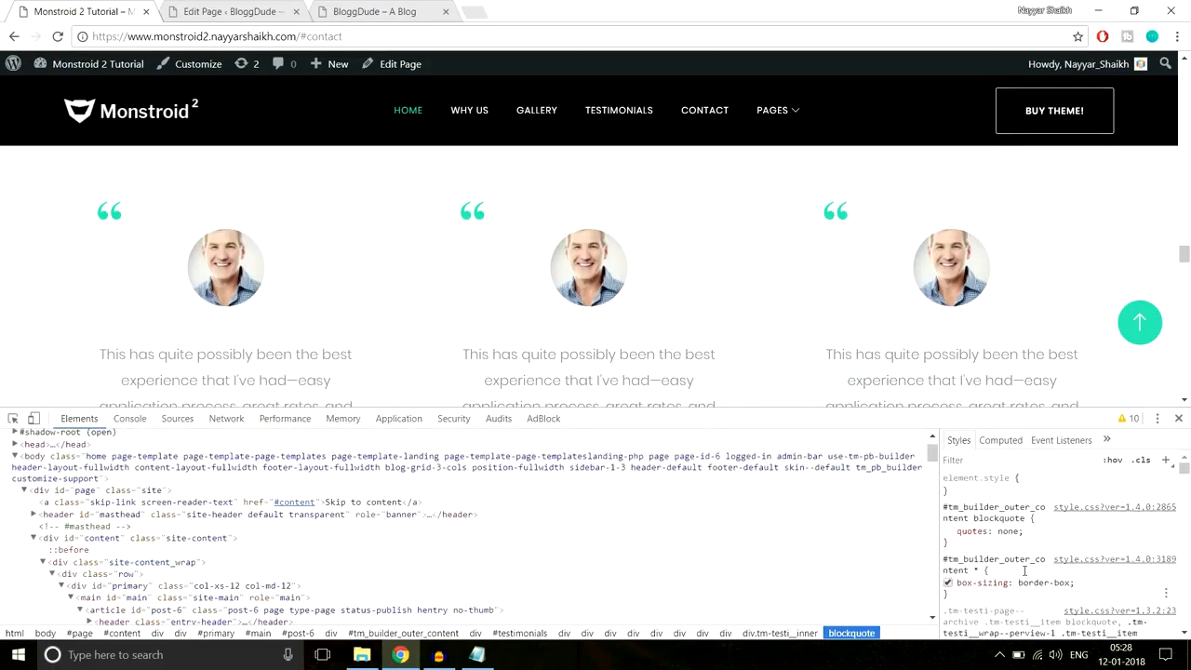
{"action": "scroll", "coordinate": [1025, 571], "scroll_direction": "down", "scroll_amount": 6}
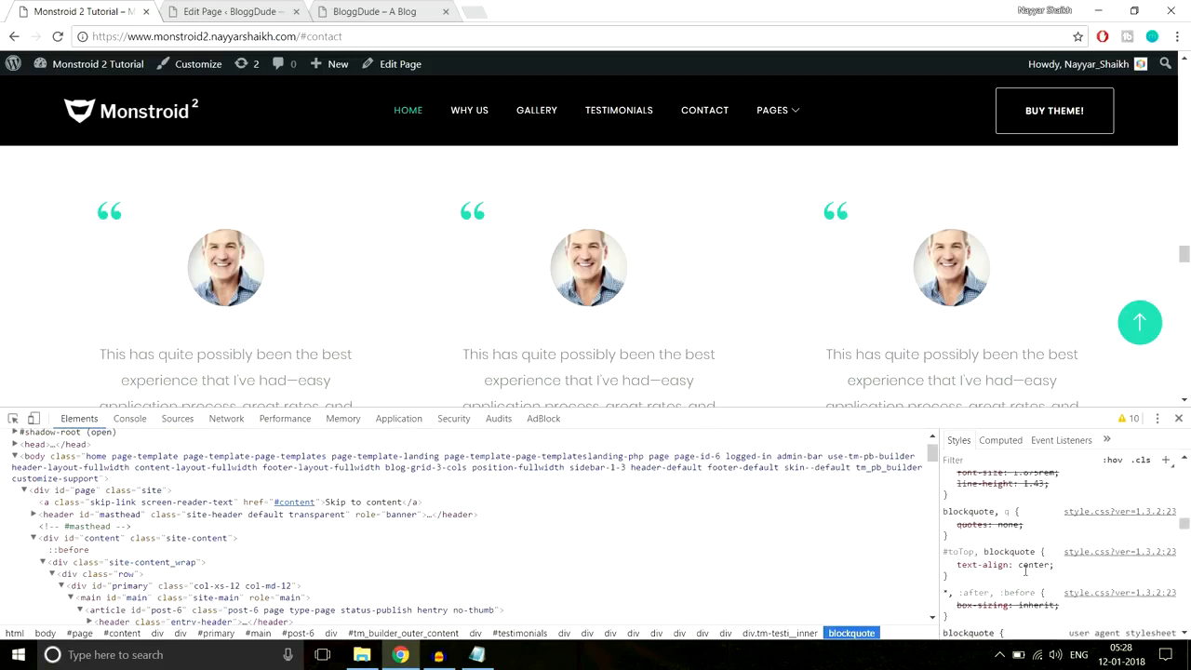
{"action": "scroll", "coordinate": [1024, 574], "scroll_direction": "down", "scroll_amount": 5}
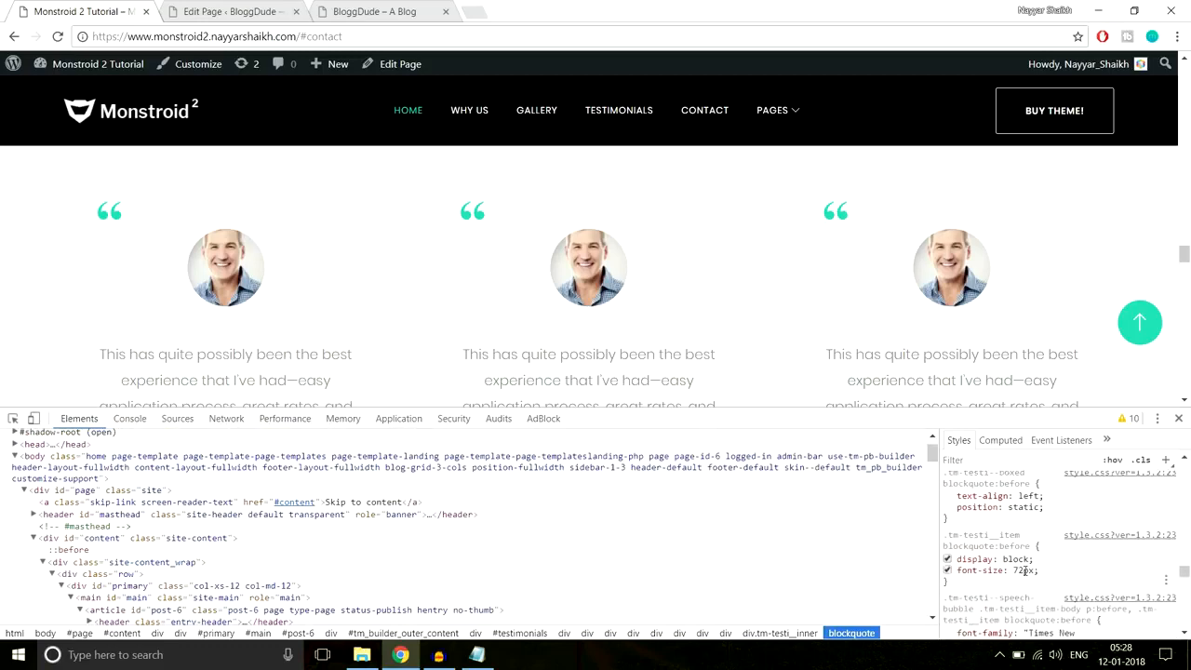
{"action": "scroll", "coordinate": [1025, 575], "scroll_direction": "down", "scroll_amount": 4}
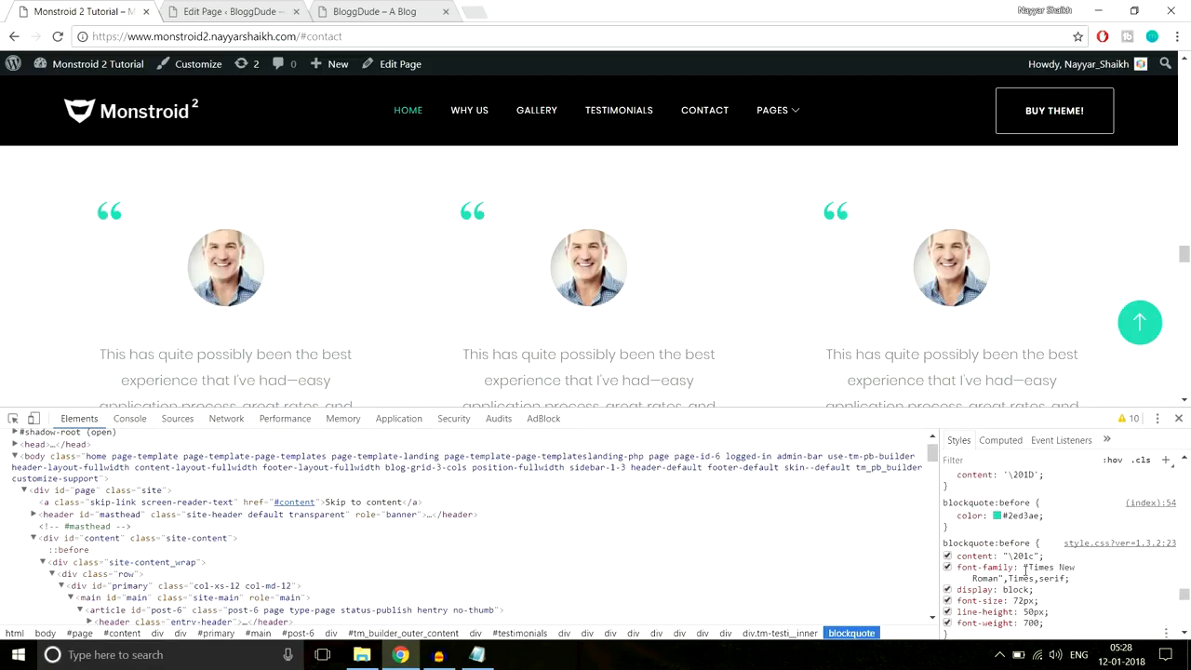
{"action": "left_click", "coordinate": [1024, 588]}
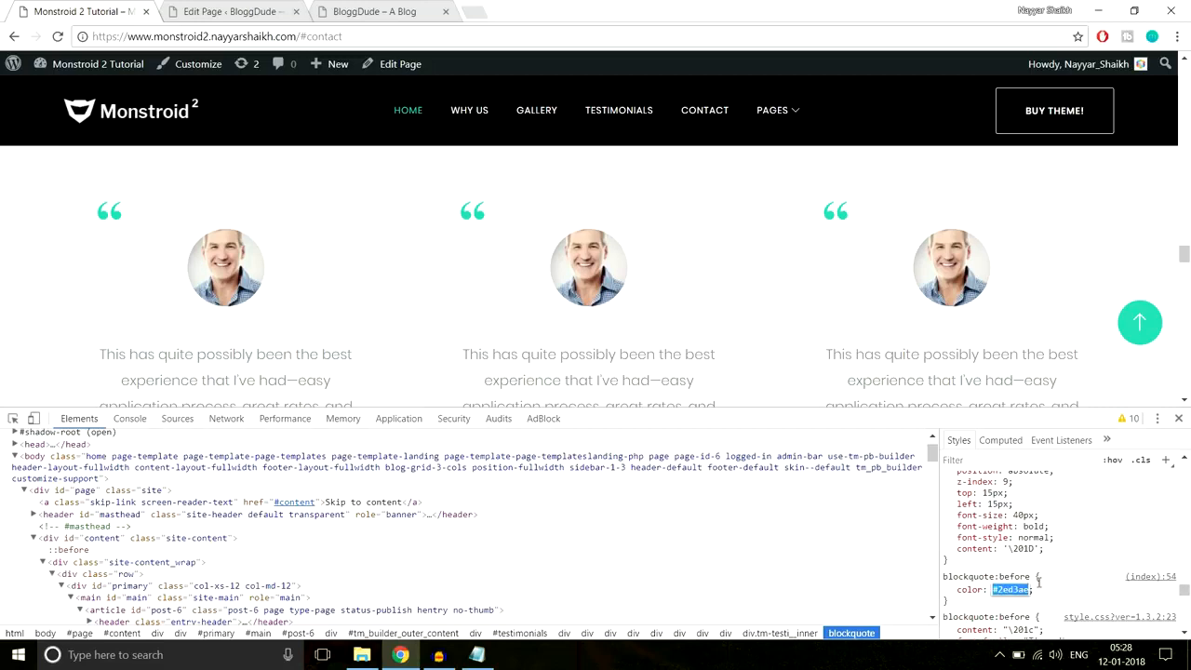
- Apply #2ed3ae as the quote icon colour and save the testimonial
{"action": "left_click", "coordinate": [206, 10]}
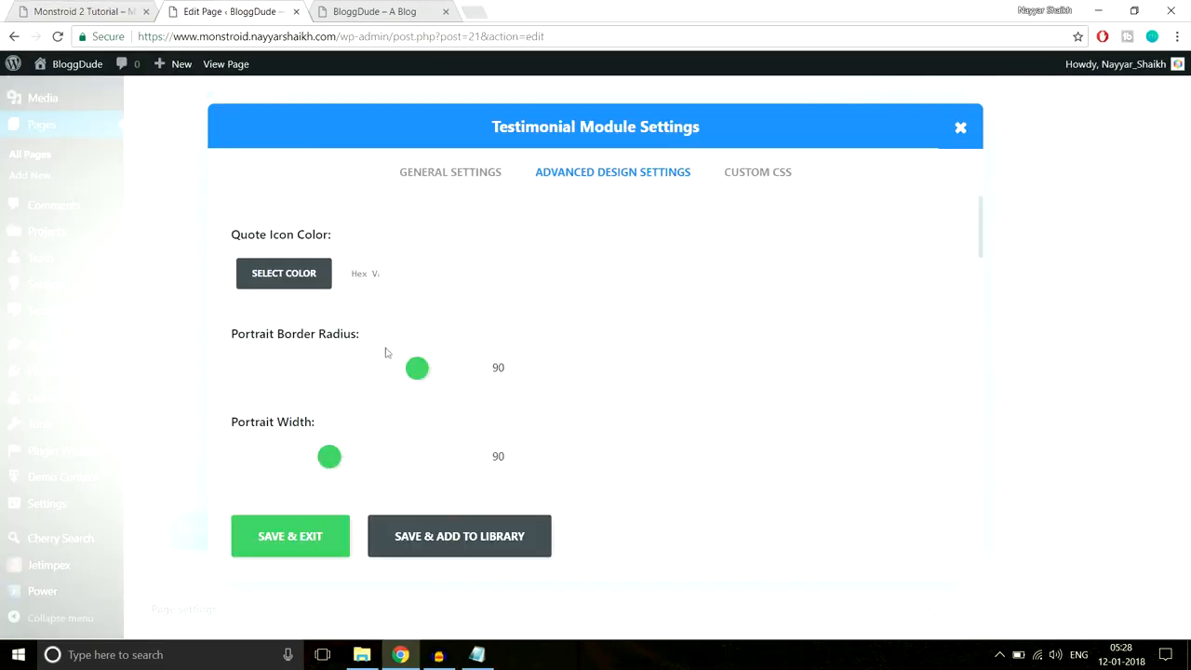
{"action": "left_click", "coordinate": [373, 271]}
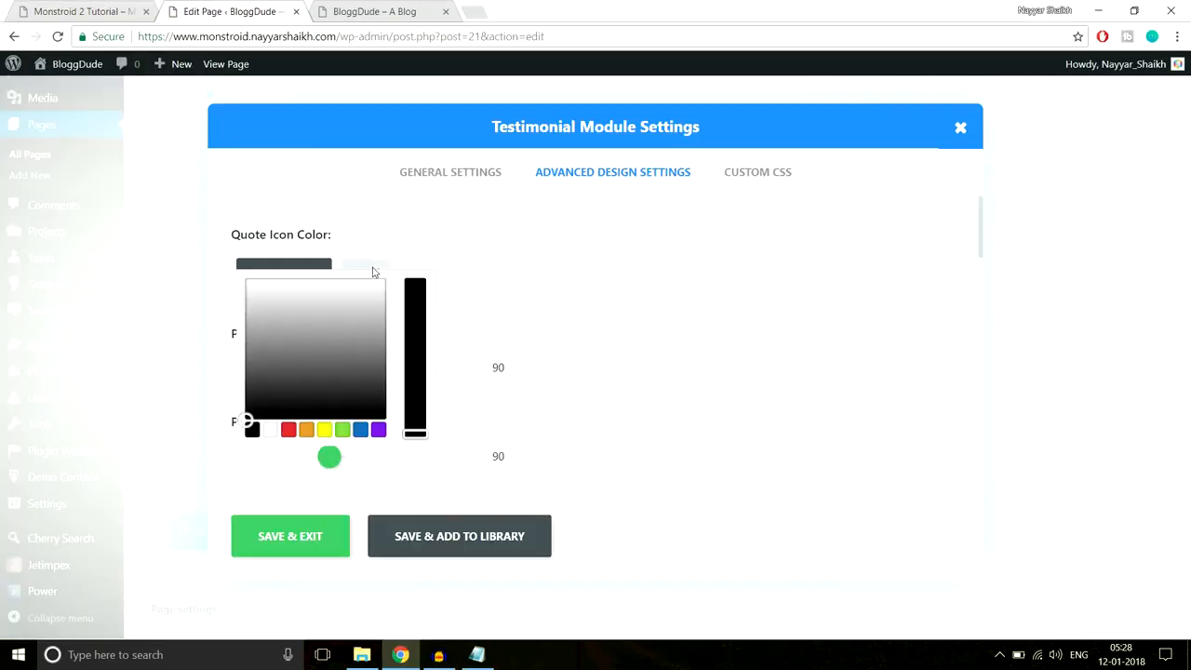
{"action": "left_click", "coordinate": [320, 536]}
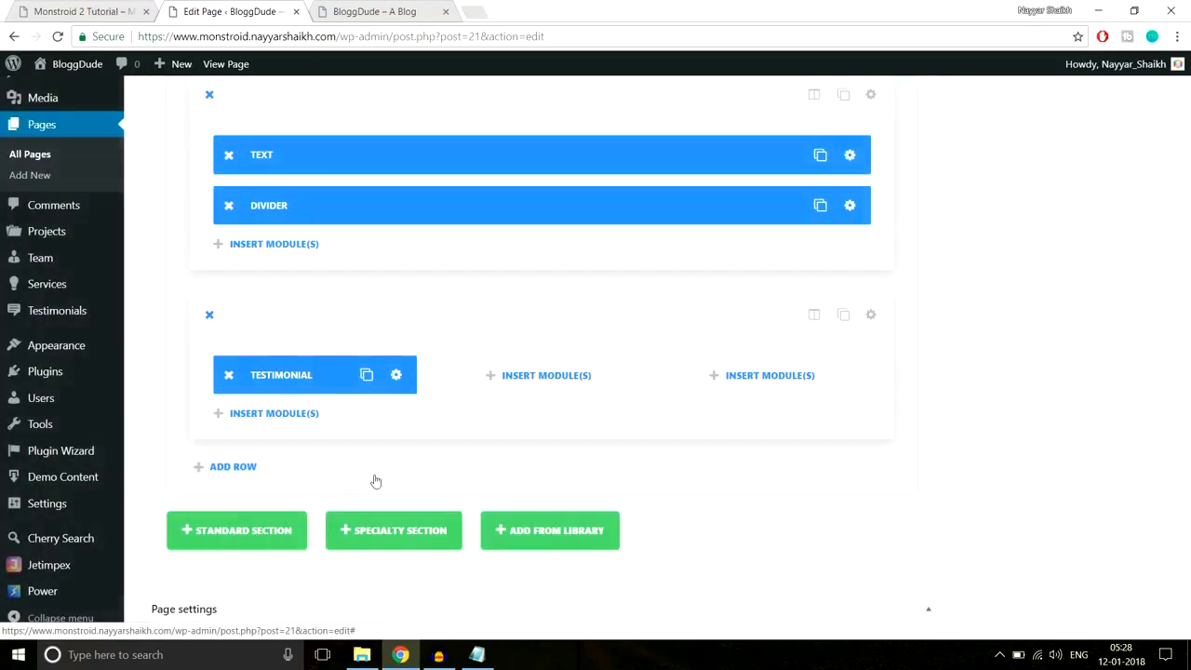
- Update the homepage and reload the live site to check the teal quote icon
{"action": "left_click_drag", "start_coordinate": [1185, 477], "coordinate": [1185, 121]}
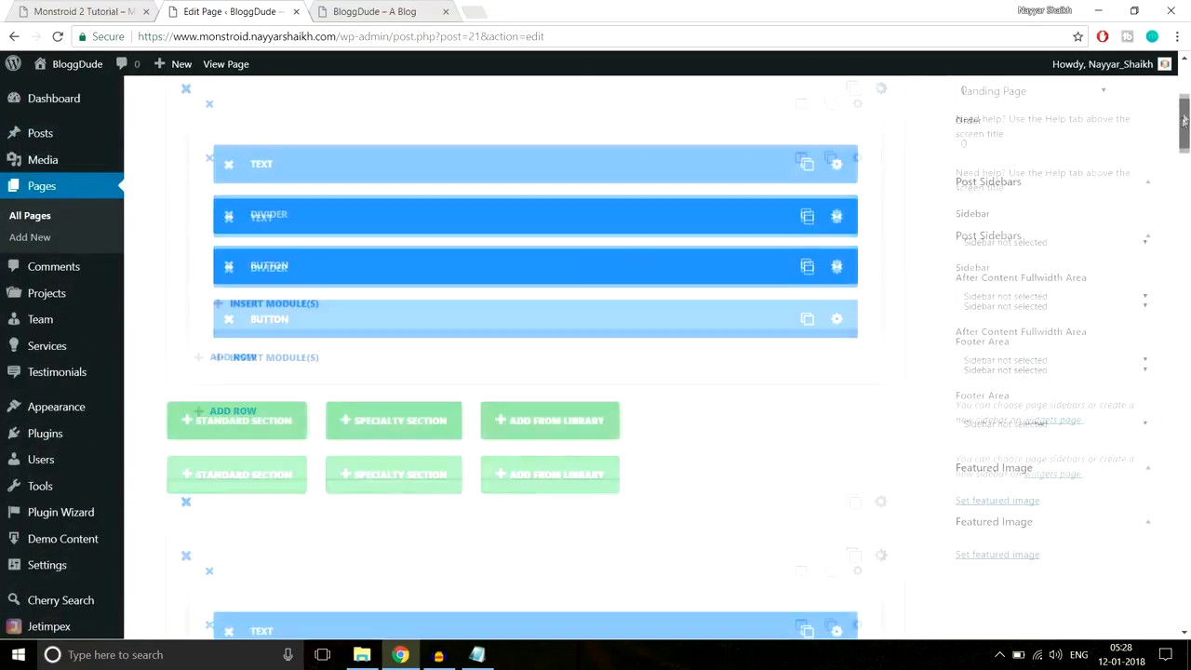
{"action": "left_click", "coordinate": [1127, 286]}
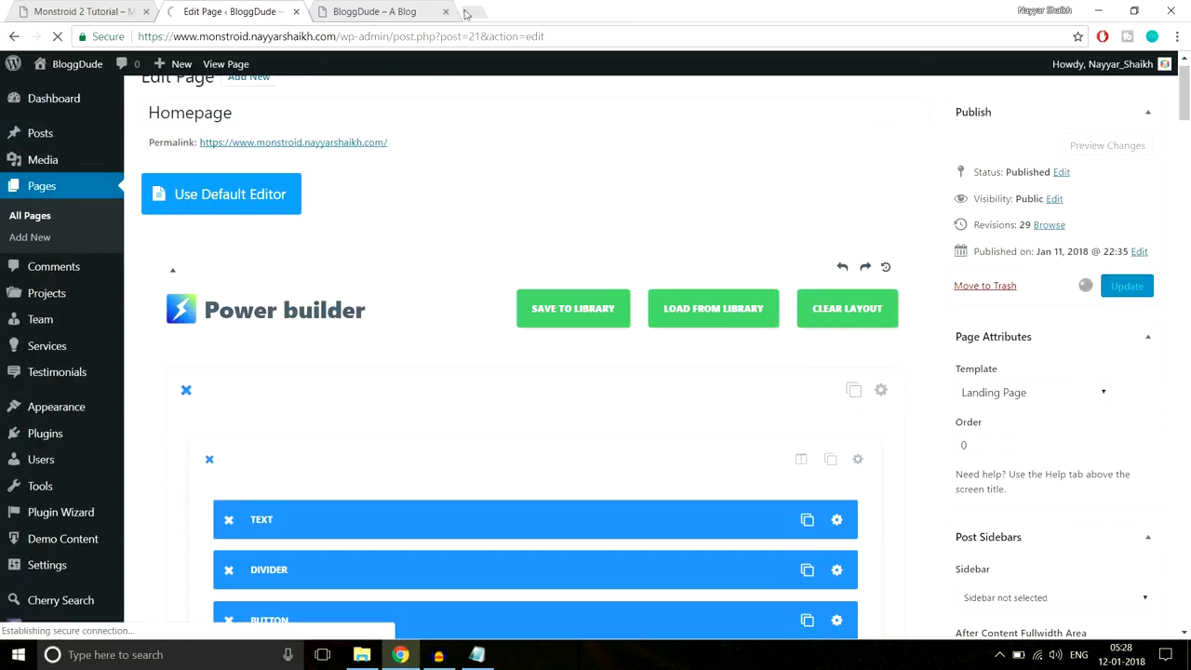
{"action": "left_click", "coordinate": [391, 13]}
{"action": "left_click", "coordinate": [391, 34]}
{"action": "key", "text": "Return"}
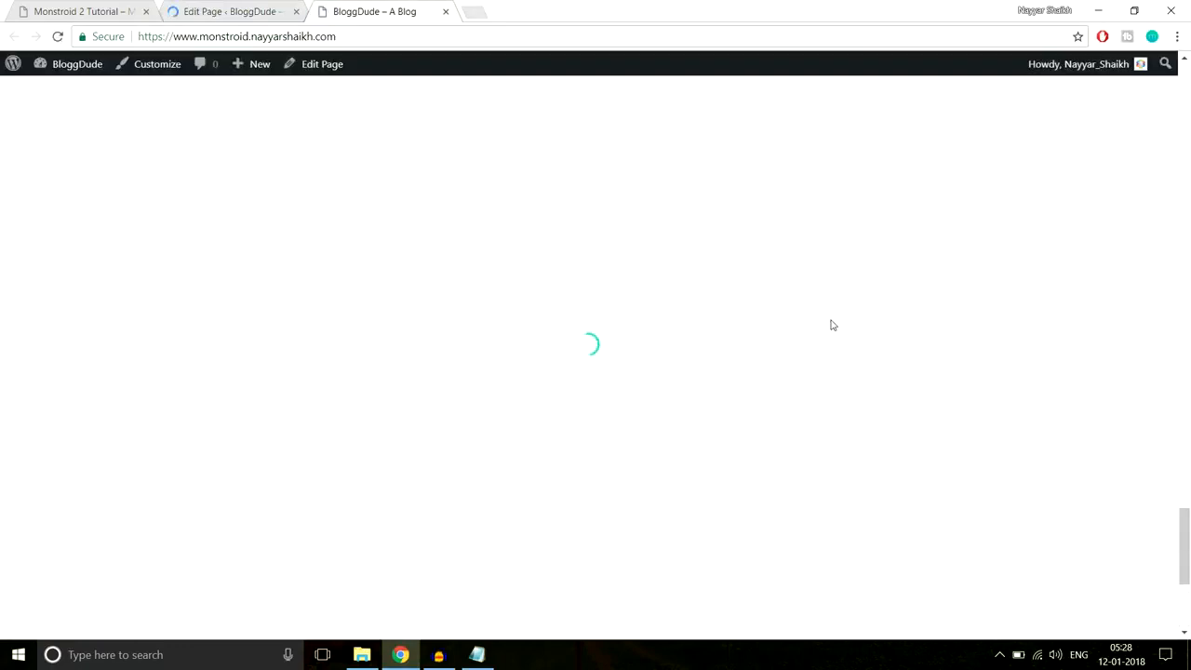
{"action": "scroll", "coordinate": [833, 324], "scroll_direction": "down", "scroll_amount": 3}
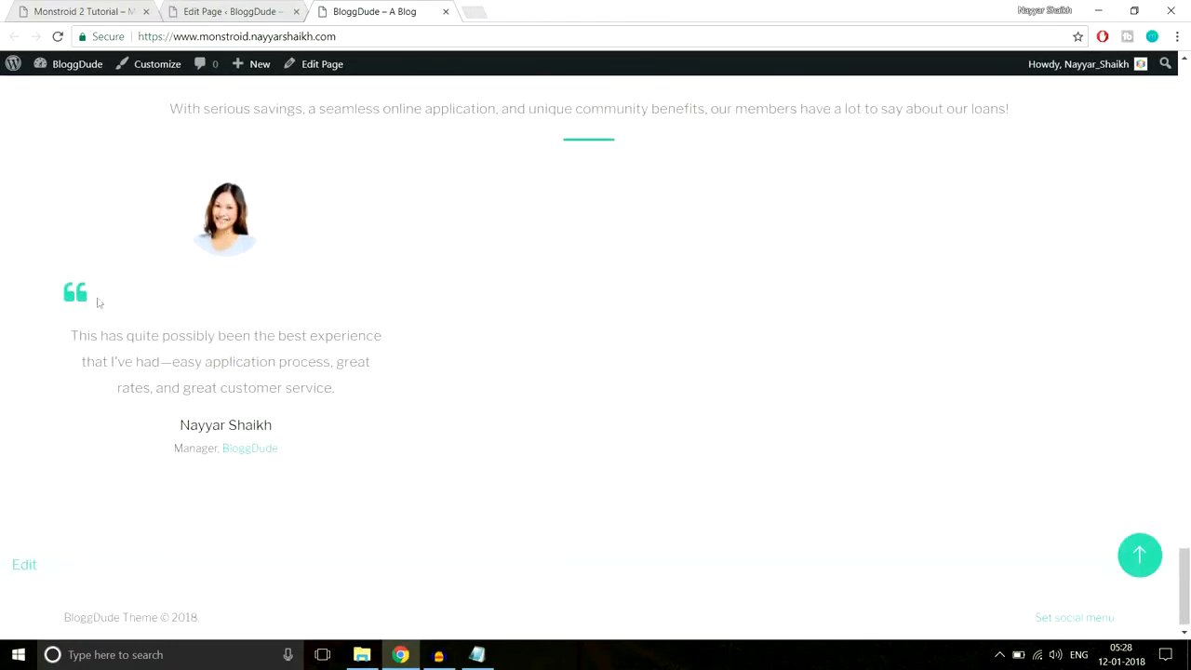
{"action": "left_click_drag", "start_coordinate": [83, 337], "coordinate": [328, 390]}
{"action": "left_click", "coordinate": [302, 477]}
- Reopen the testimonial module's settings in the homepage editor
{"action": "left_click", "coordinate": [249, 6]}
{"action": "scroll", "coordinate": [677, 321], "scroll_direction": "down", "scroll_amount": 10}
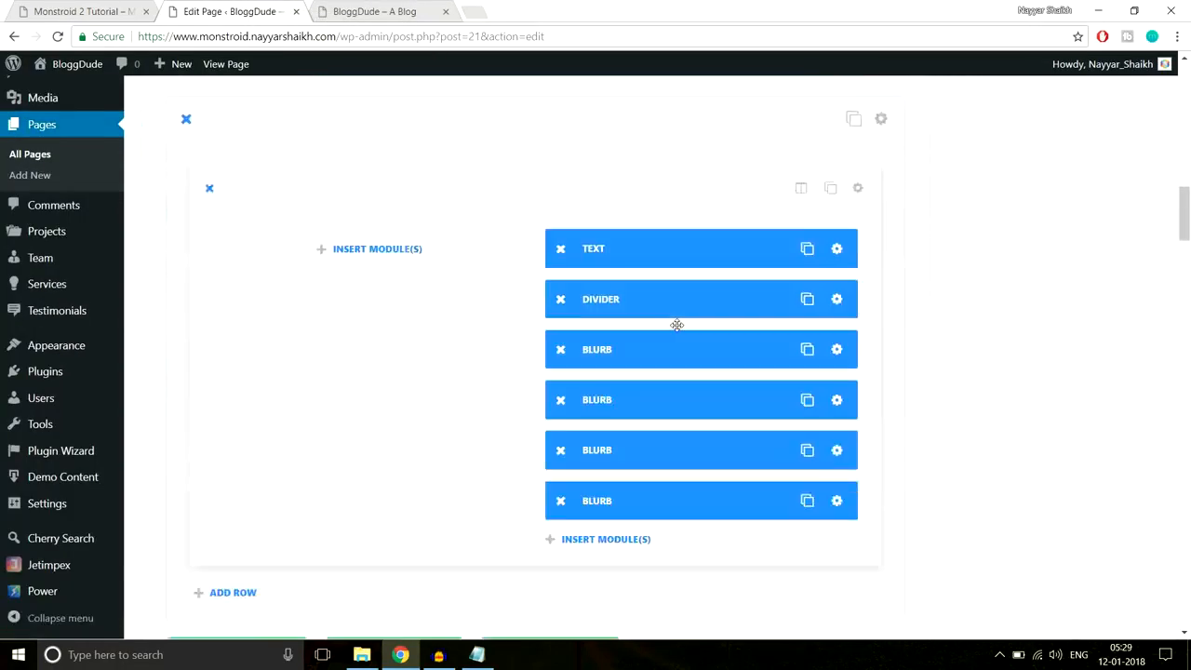
{"action": "scroll", "coordinate": [677, 324], "scroll_direction": "down", "scroll_amount": 15}
{"action": "scroll", "coordinate": [677, 324], "scroll_direction": "down", "scroll_amount": 5}
{"action": "scroll", "coordinate": [675, 328], "scroll_direction": "up", "scroll_amount": 3}
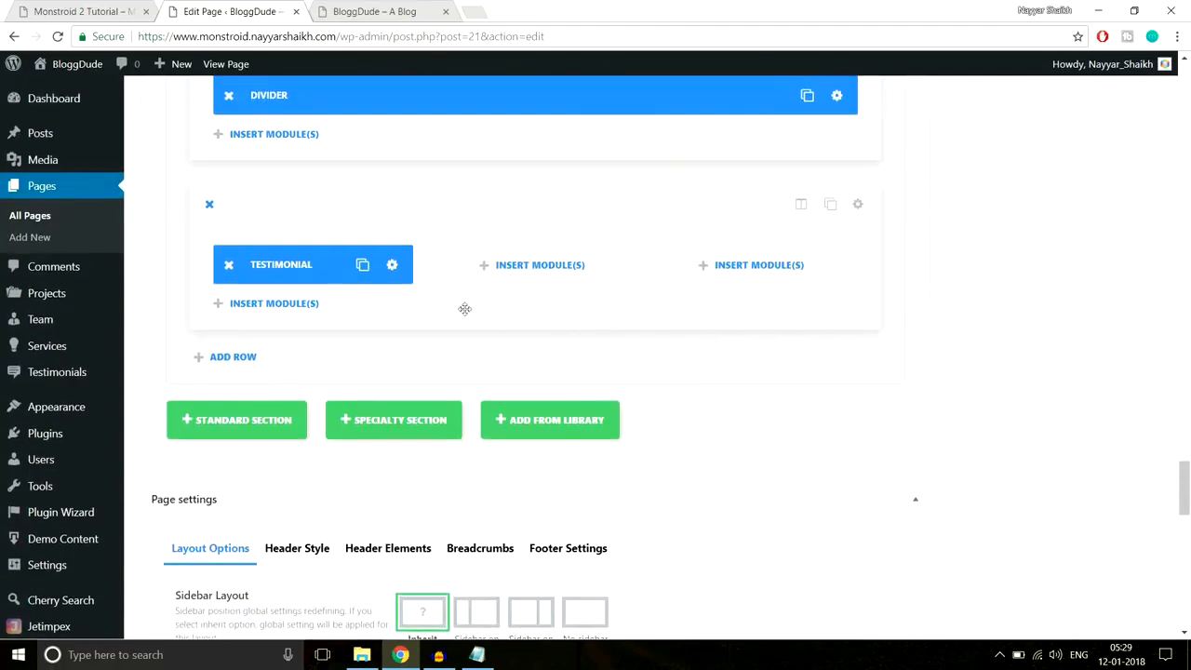
{"action": "left_click", "coordinate": [392, 266]}
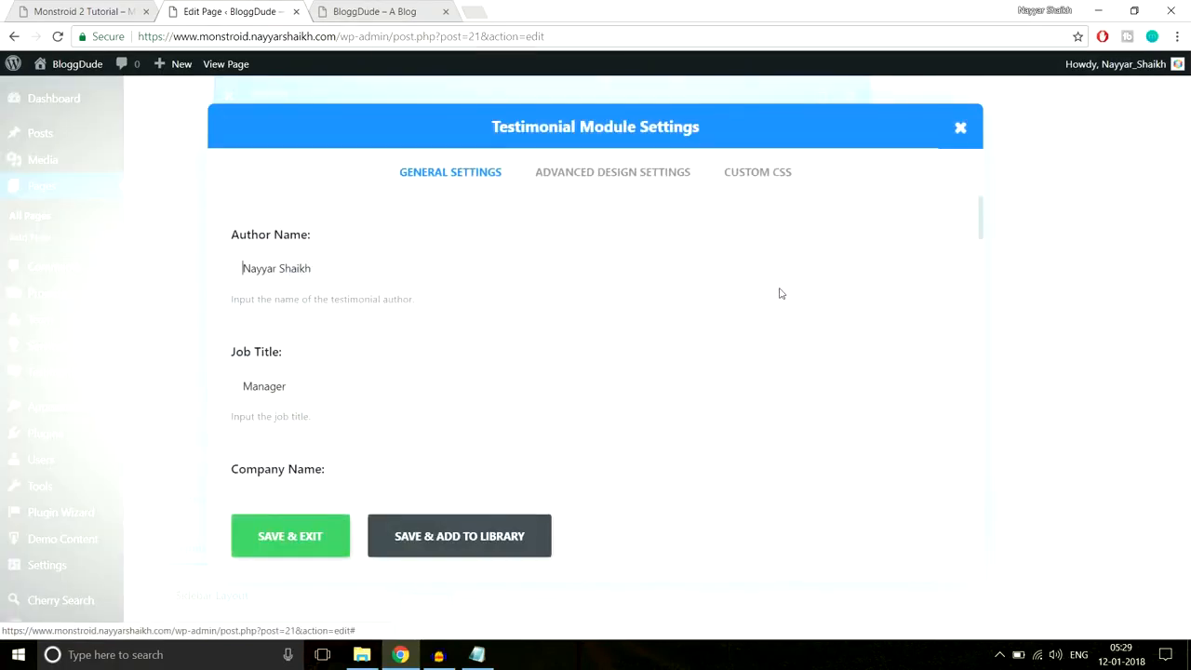
- Turn on the testimonial border, pick a light green border colour, and save
{"action": "left_click", "coordinate": [612, 172]}
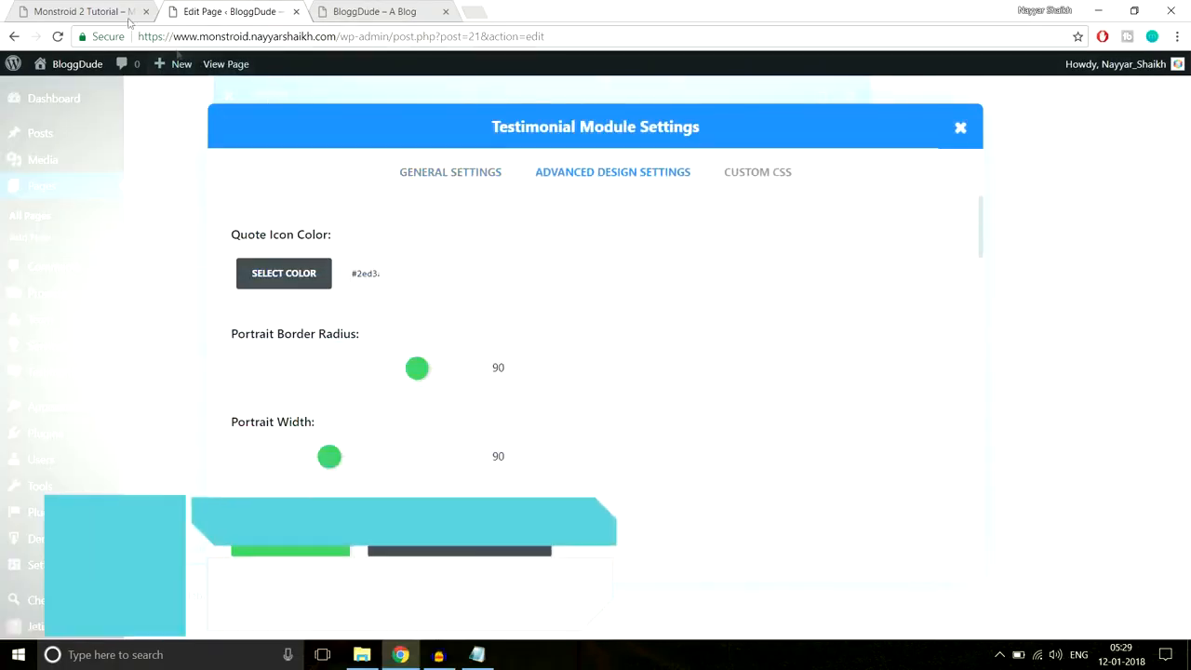
{"action": "left_click", "coordinate": [102, 13]}
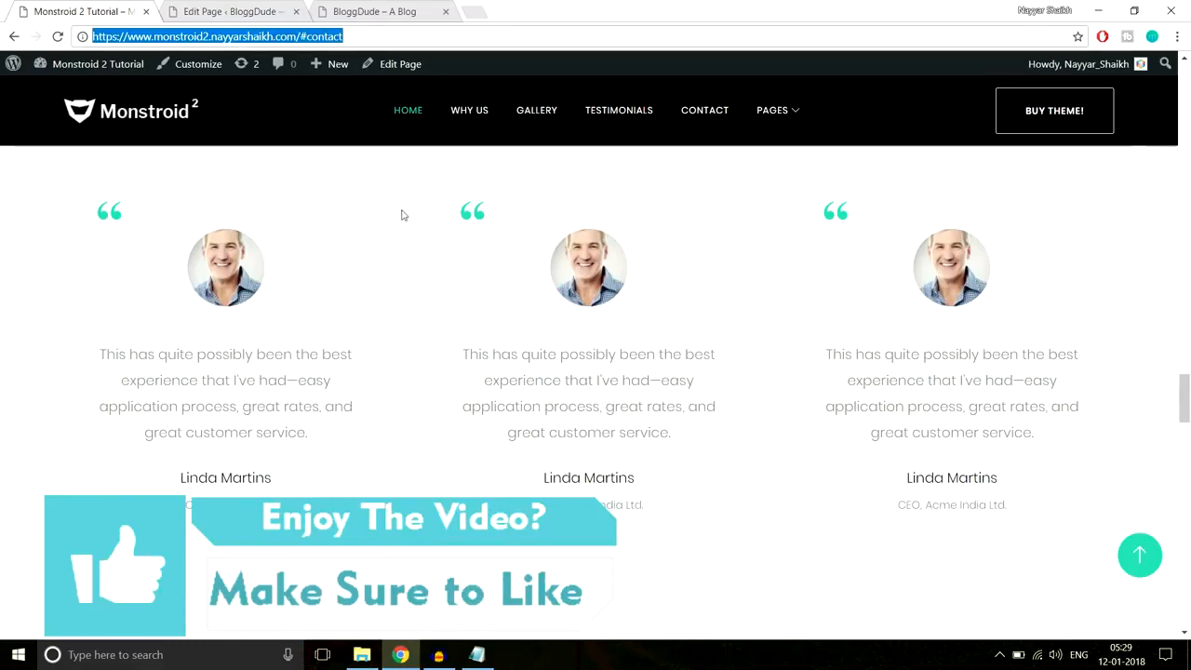
{"action": "left_click", "coordinate": [229, 7]}
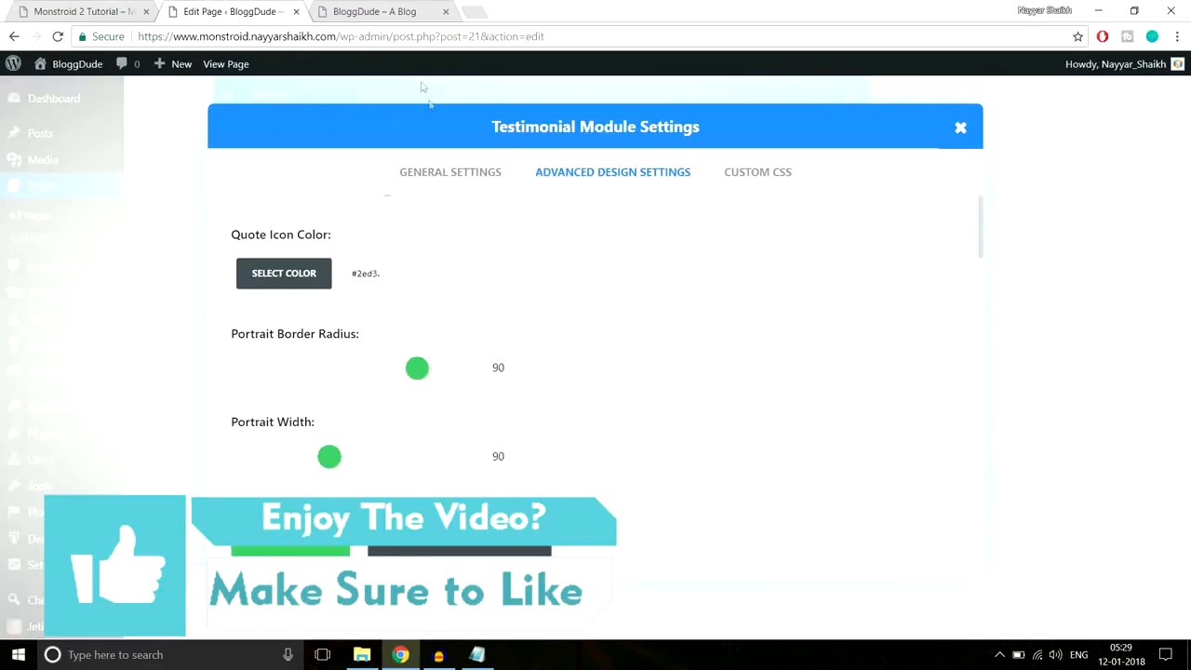
{"action": "scroll", "coordinate": [502, 290], "scroll_direction": "down", "scroll_amount": 8}
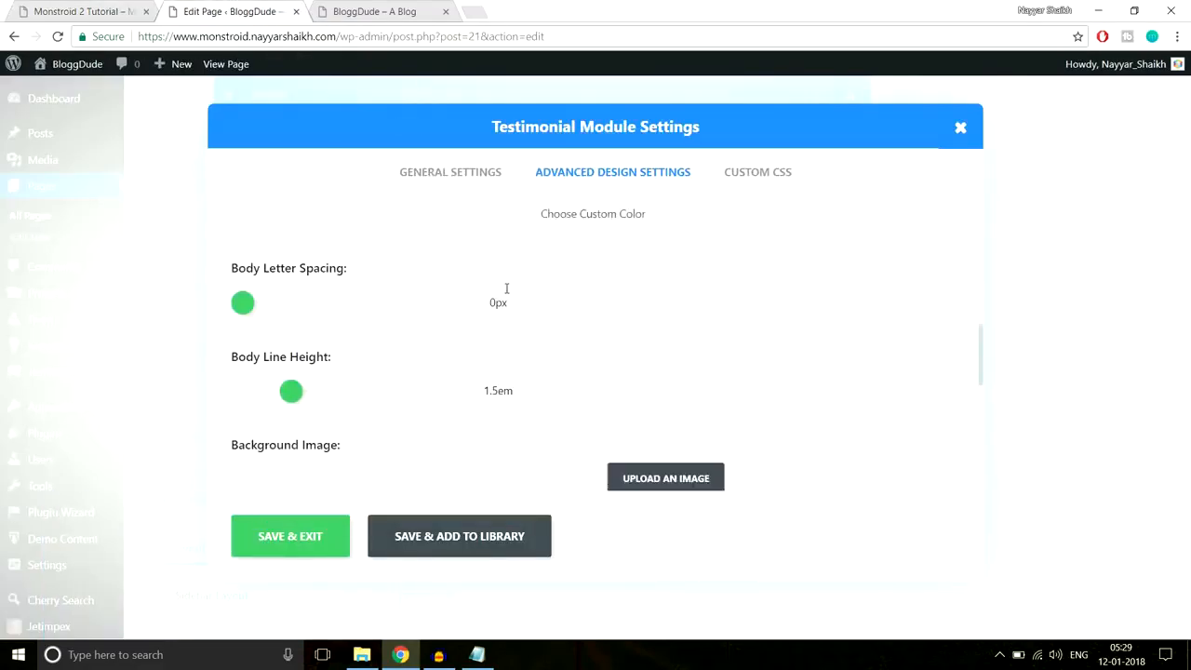
{"action": "scroll", "coordinate": [506, 289], "scroll_direction": "down", "scroll_amount": 3}
{"action": "scroll", "coordinate": [481, 301], "scroll_direction": "up", "scroll_amount": 3}
{"action": "left_click", "coordinate": [301, 321]}
{"action": "scroll", "coordinate": [314, 308], "scroll_direction": "down", "scroll_amount": 2}
{"action": "left_click", "coordinate": [300, 270]}
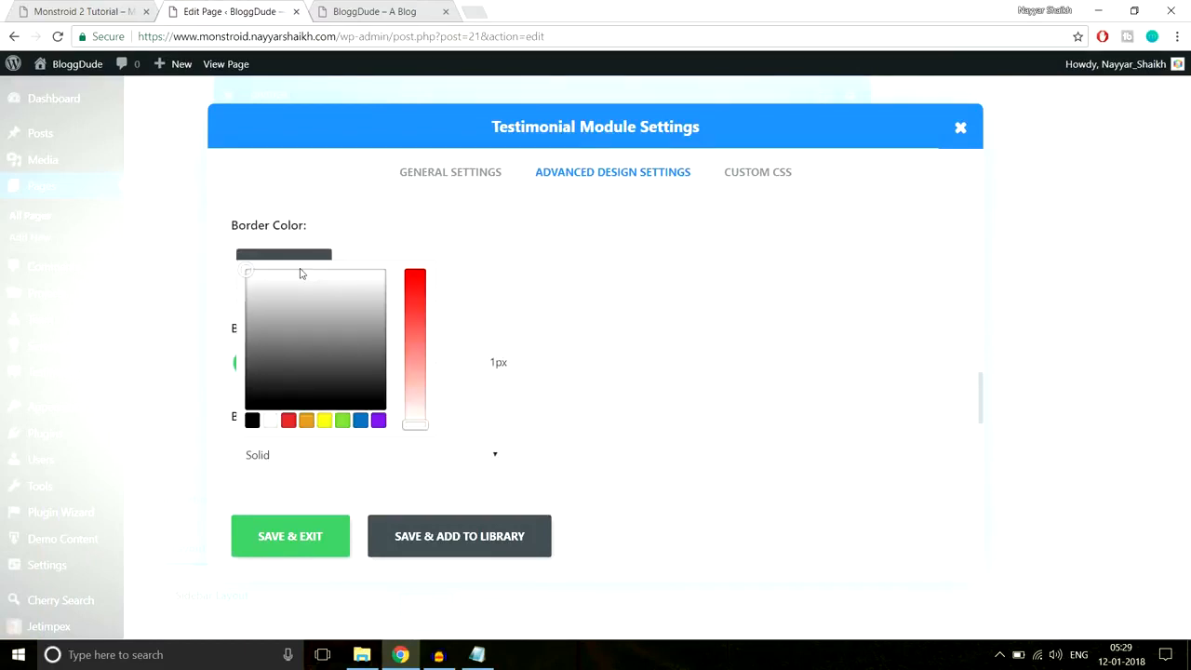
{"action": "mouse_move", "coordinate": [297, 339]}
{"action": "left_mouse_down"}
{"action": "mouse_move", "coordinate": [251, 285]}
{"action": "mouse_move", "coordinate": [274, 294]}
{"action": "mouse_move", "coordinate": [269, 372]}
{"action": "mouse_move", "coordinate": [260, 338]}
{"action": "mouse_move", "coordinate": [280, 303]}
{"action": "mouse_move", "coordinate": [291, 324]}
{"action": "left_mouse_up"}
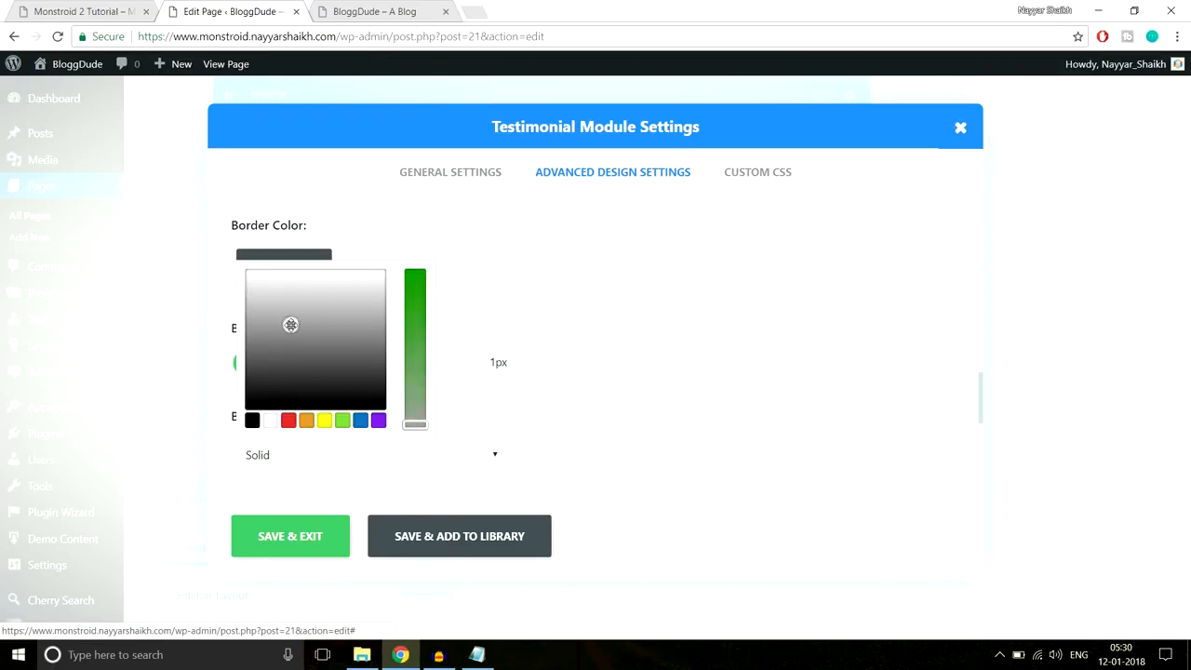
{"action": "left_click", "coordinate": [307, 545]}
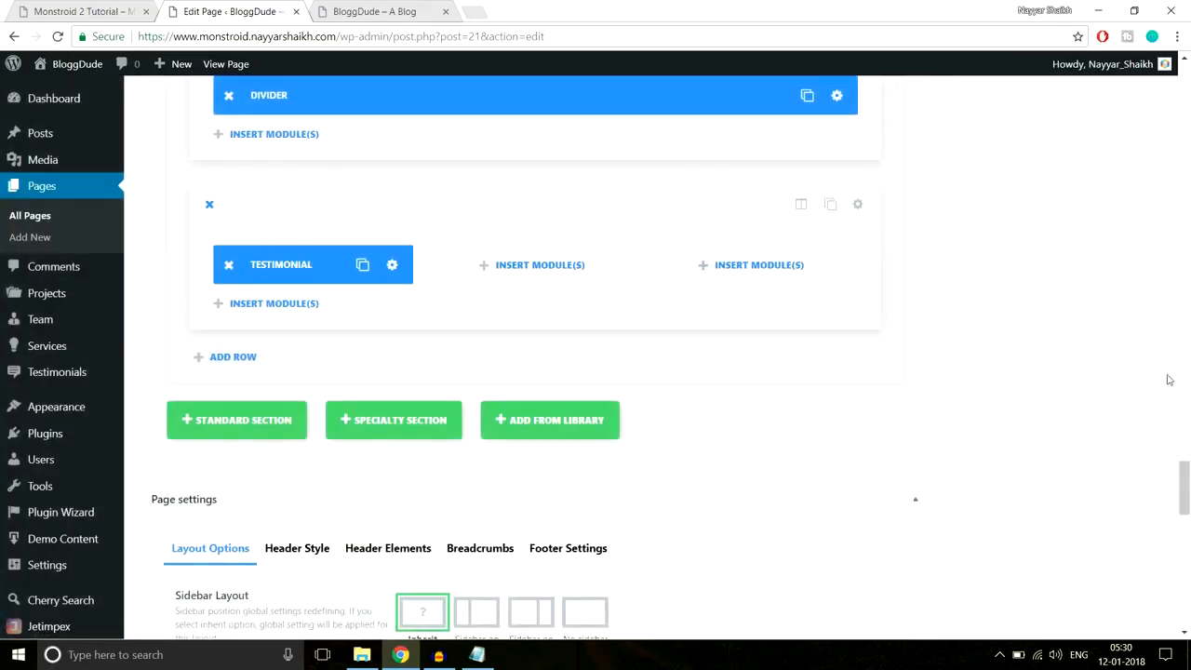
{"action": "scroll", "coordinate": [1183, 496], "scroll_direction": "up", "scroll_amount": 15}
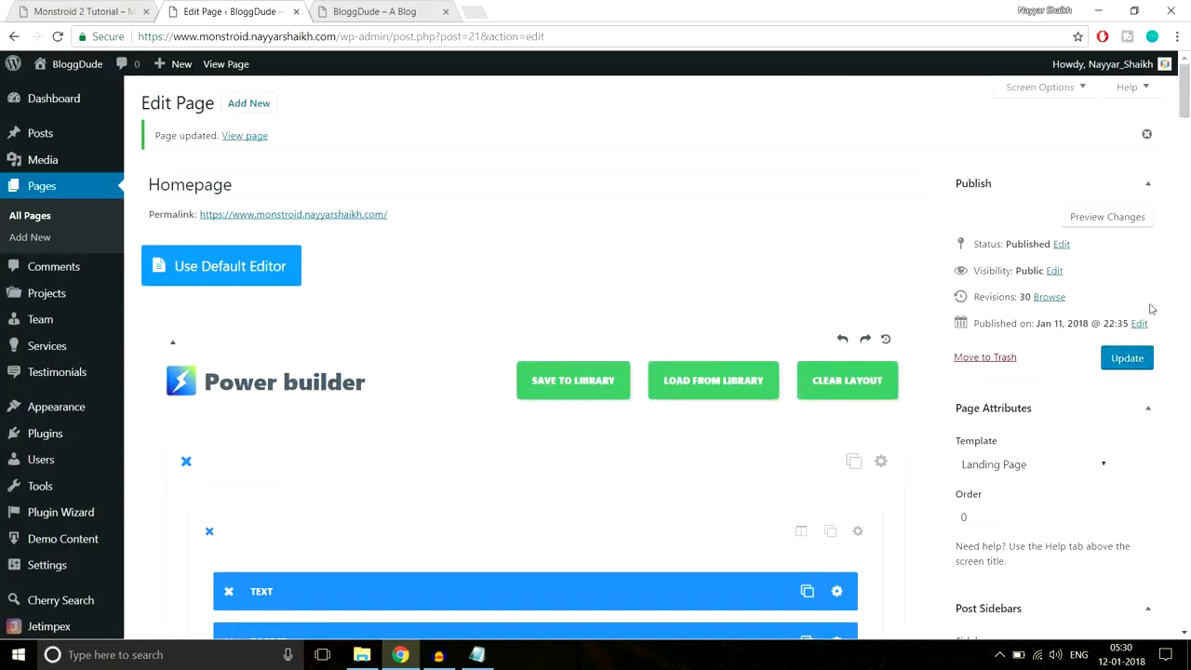
- Update the homepage, reload the live site to see the thin border, and return to the editor
{"action": "left_click", "coordinate": [1128, 369]}
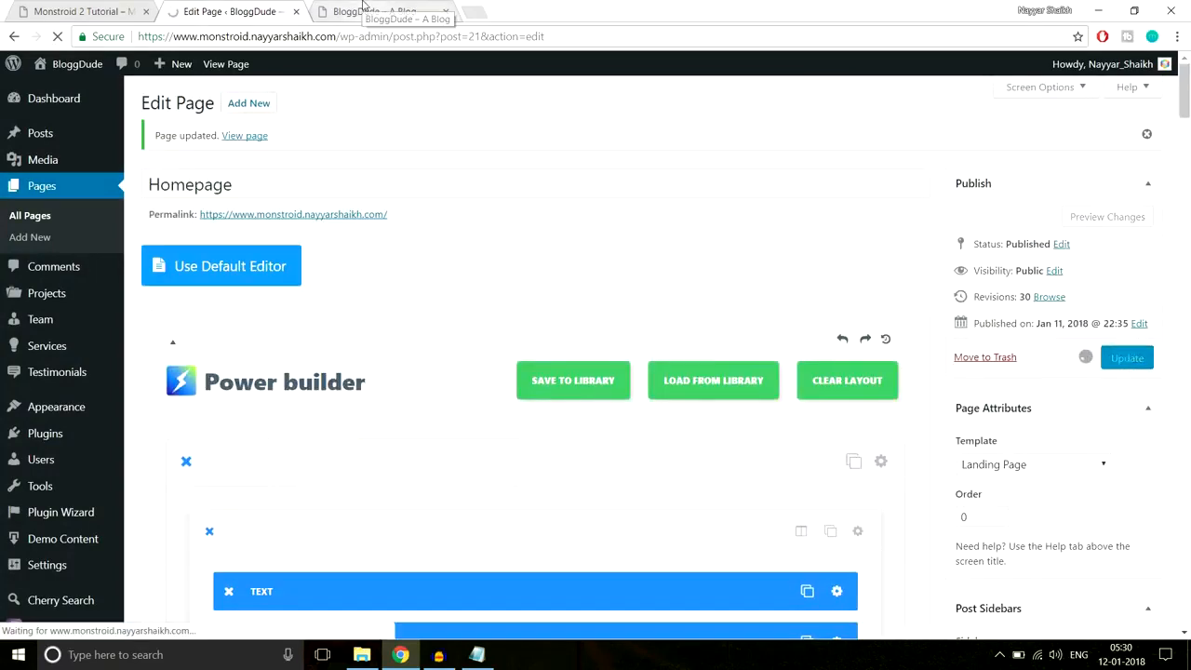
{"action": "left_click", "coordinate": [363, 10]}
{"action": "left_click", "coordinate": [372, 35]}
{"action": "key", "text": "Return"}
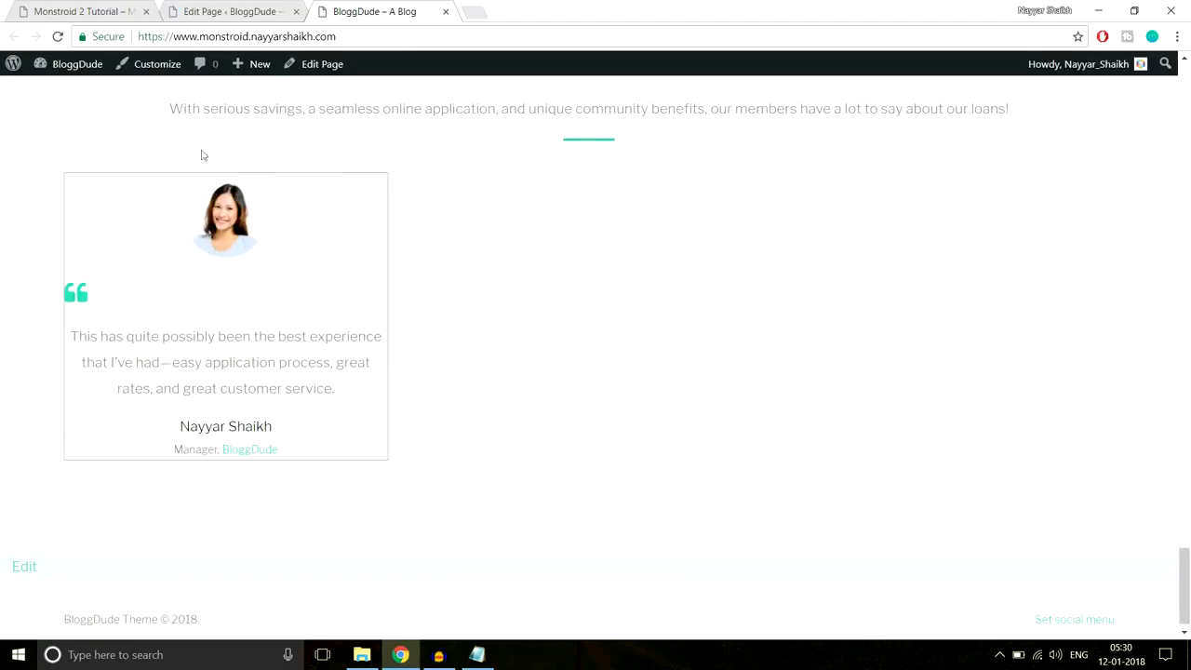
{"action": "left_click", "coordinate": [266, 11]}
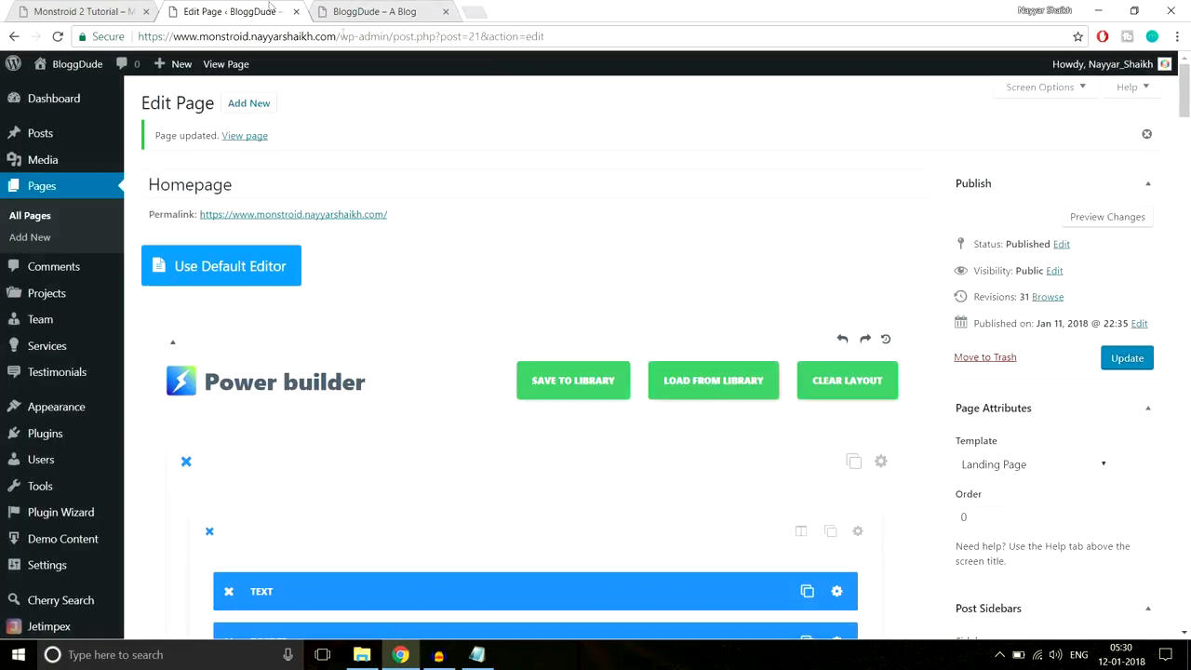
{"action": "scroll", "coordinate": [735, 336], "scroll_direction": "down", "scroll_amount": 1}
{"action": "scroll", "coordinate": [719, 434], "scroll_direction": "down", "scroll_amount": 10}
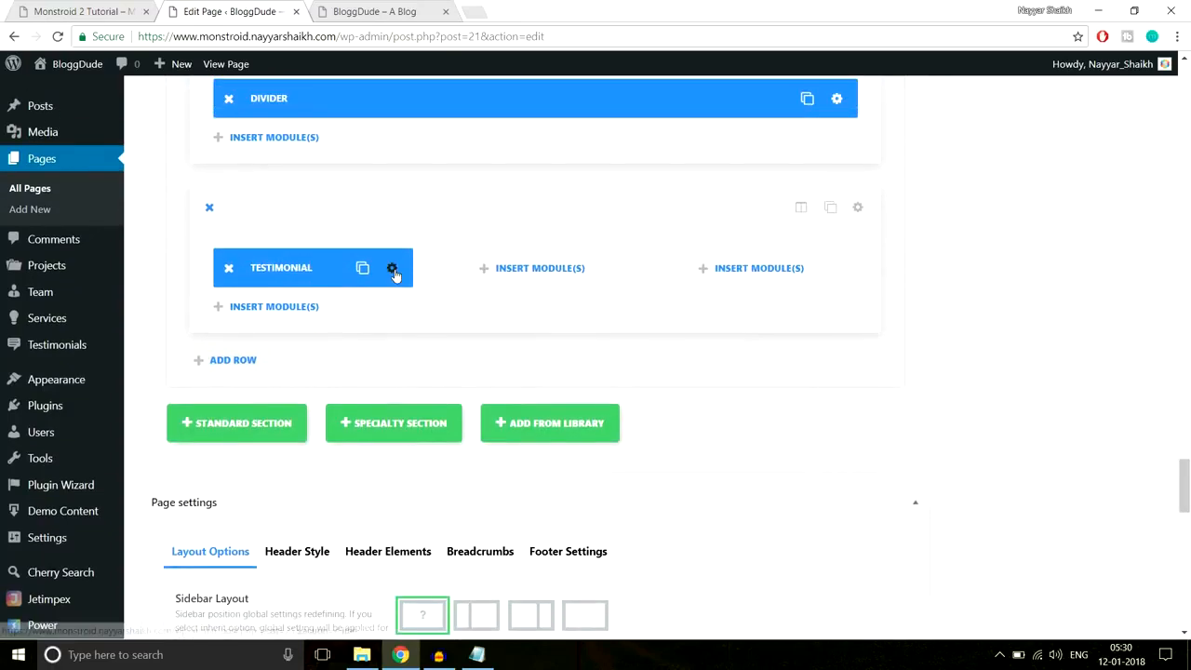
- Give the testimonial 30px padding on all four sides, save it, and update the homepage
{"action": "left_click", "coordinate": [393, 269]}
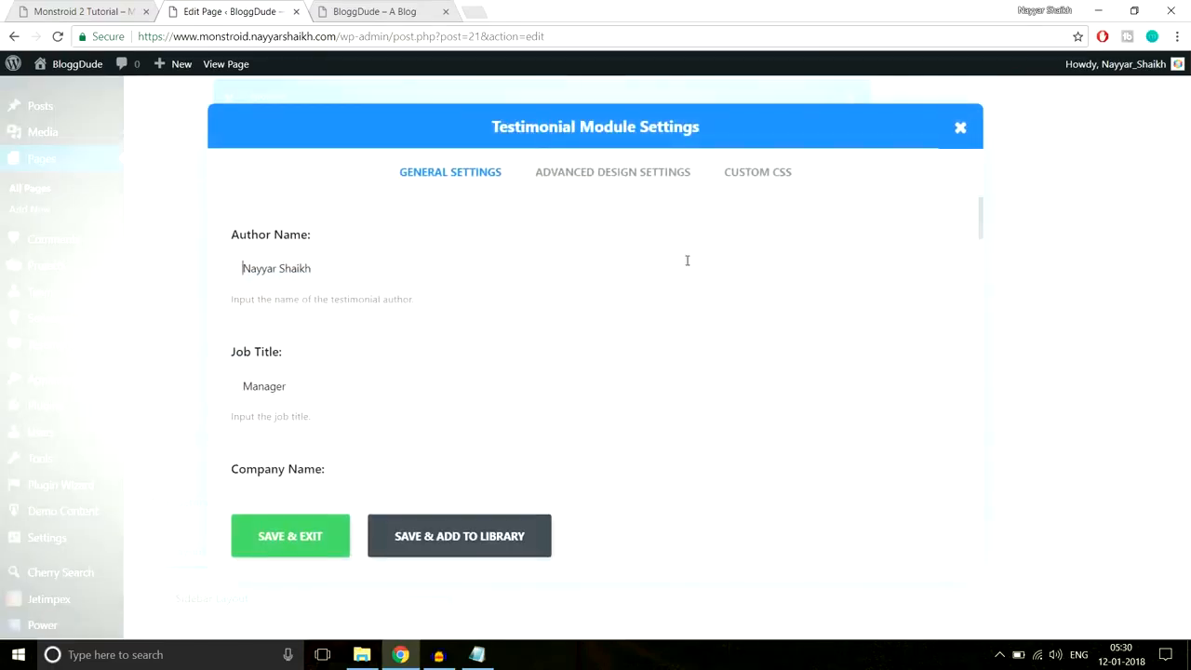
{"action": "left_click", "coordinate": [646, 177]}
{"action": "scroll", "coordinate": [735, 288], "scroll_direction": "down", "scroll_amount": 8}
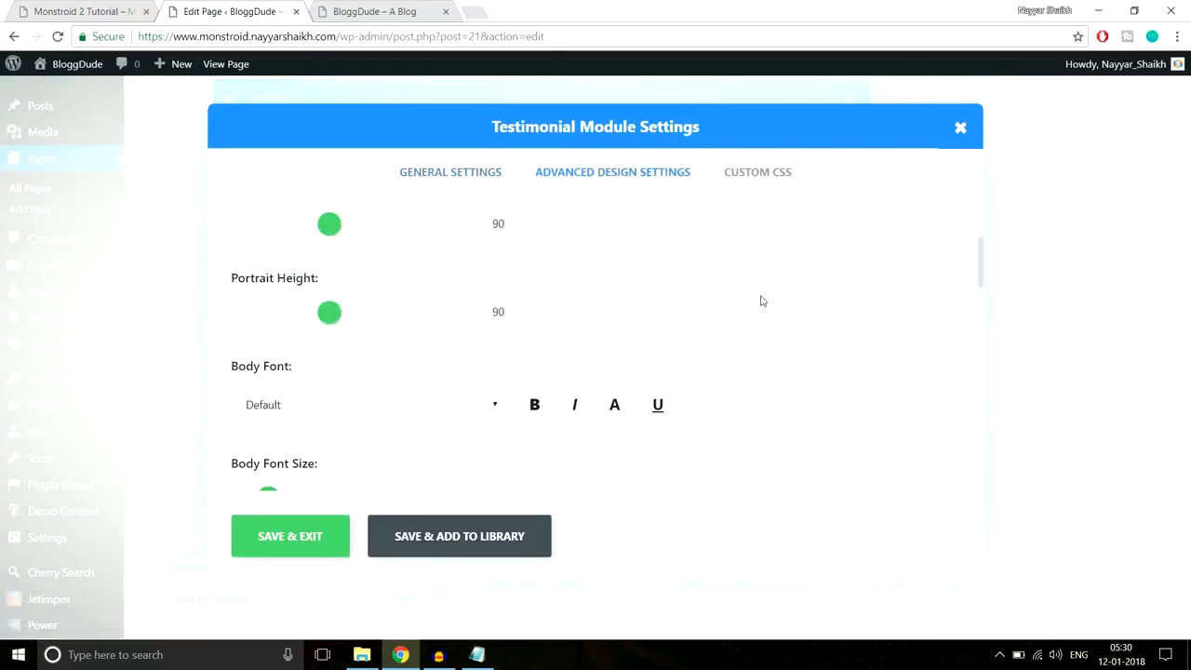
{"action": "scroll", "coordinate": [760, 300], "scroll_direction": "down", "scroll_amount": 10}
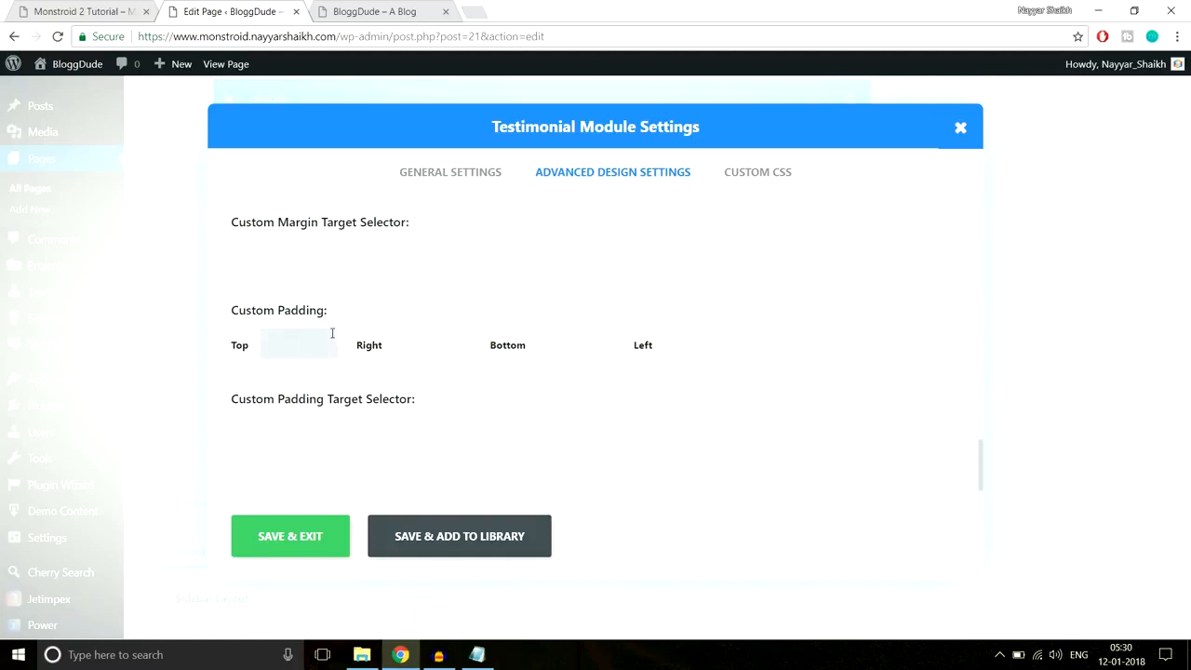
{"action": "key", "text": "Tab"}
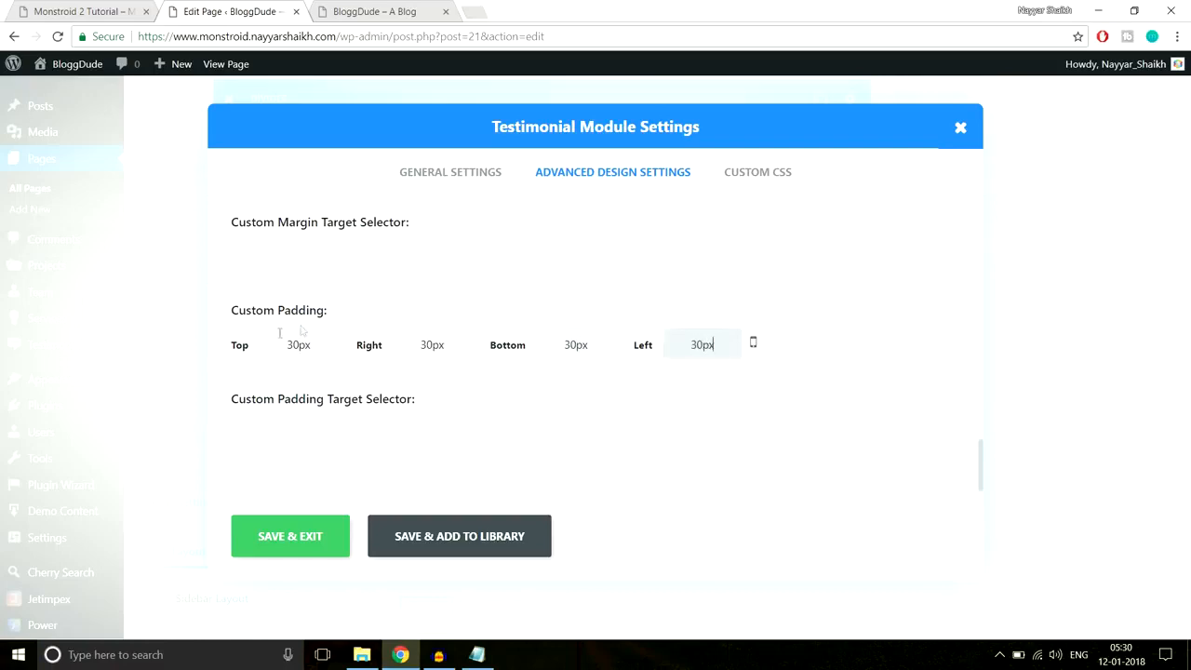
{"action": "left_click", "coordinate": [297, 538]}
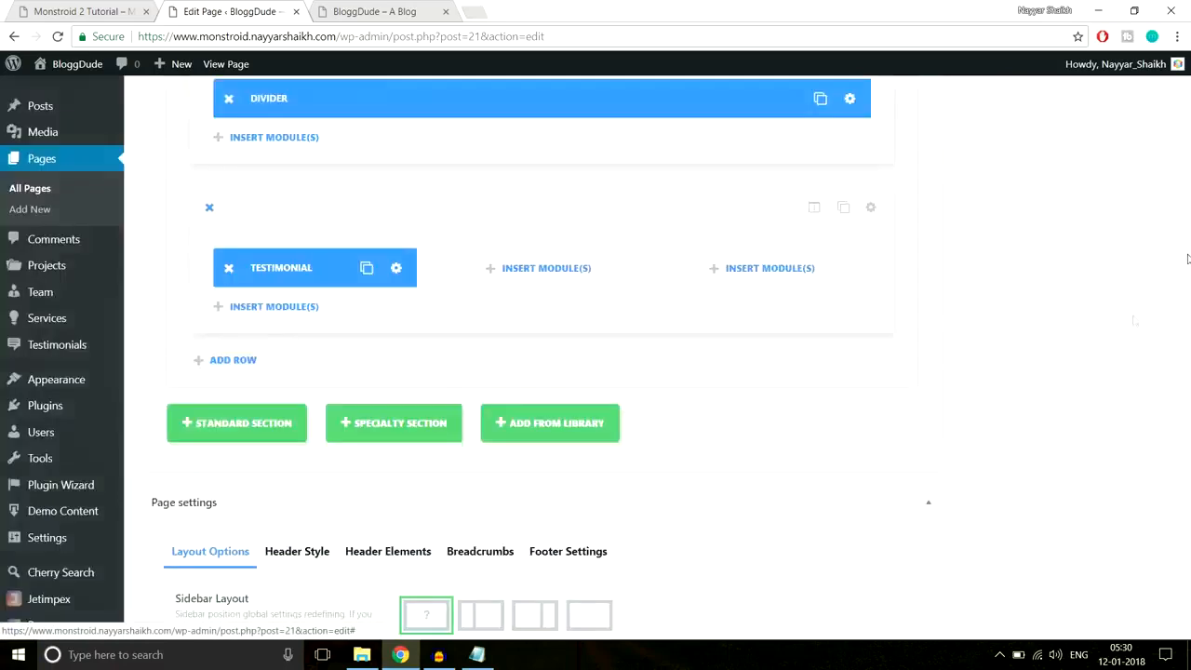
{"action": "left_click_drag", "start_coordinate": [1184, 498], "coordinate": [1183, 109]}
{"action": "left_click", "coordinate": [1127, 304]}
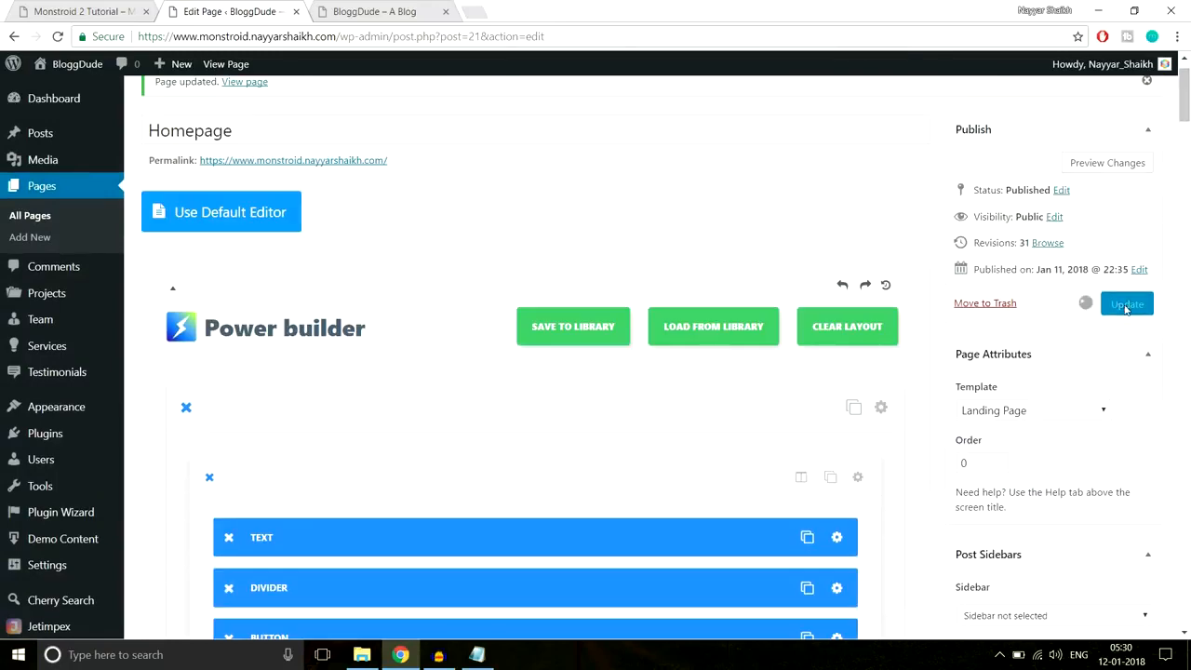
{"action": "left_click", "coordinate": [391, 11]}
{"action": "key", "text": "Return"}
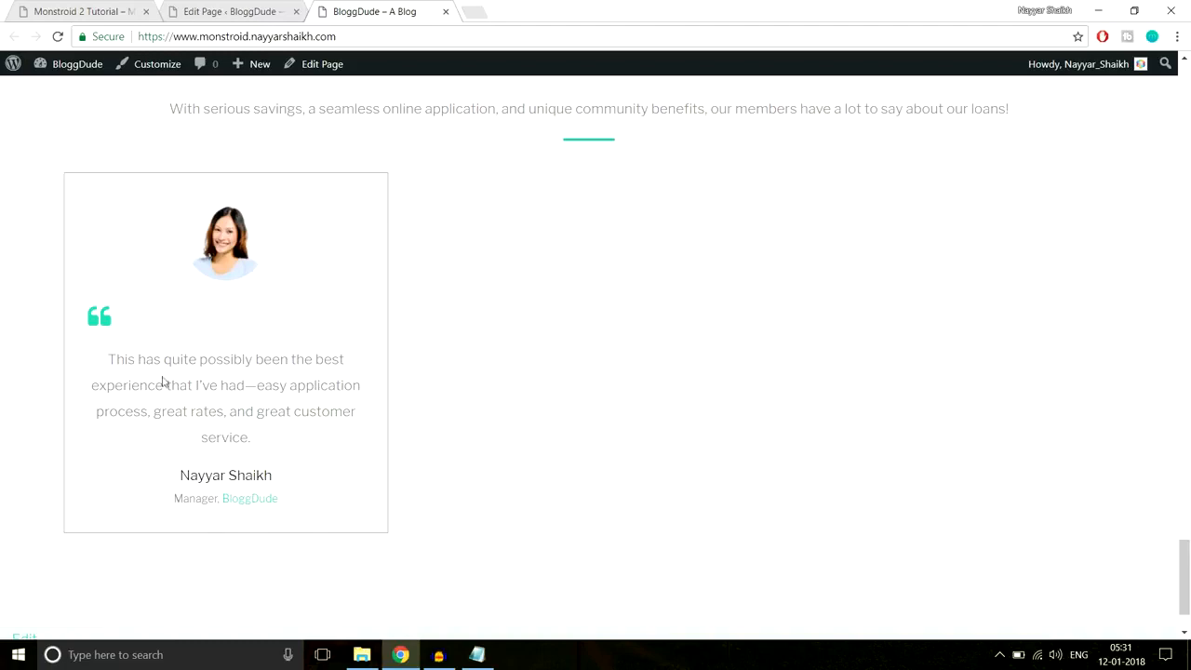
{"action": "left_click_drag", "start_coordinate": [101, 351], "coordinate": [327, 436]}
{"action": "left_click", "coordinate": [325, 409]}
{"action": "scroll", "coordinate": [335, 362], "scroll_direction": "up", "scroll_amount": 3}
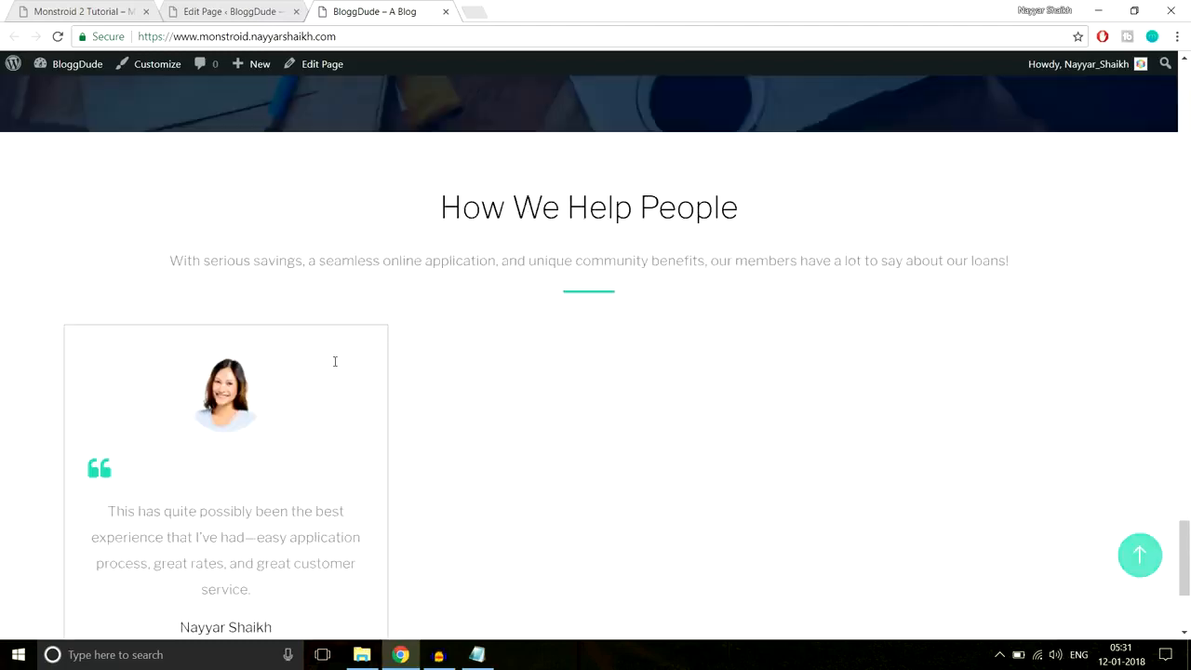
{"action": "scroll", "coordinate": [337, 366], "scroll_direction": "down", "scroll_amount": 2}
{"action": "left_click", "coordinate": [229, 11]}
{"action": "scroll", "coordinate": [735, 335], "scroll_direction": "down", "scroll_amount": 5}
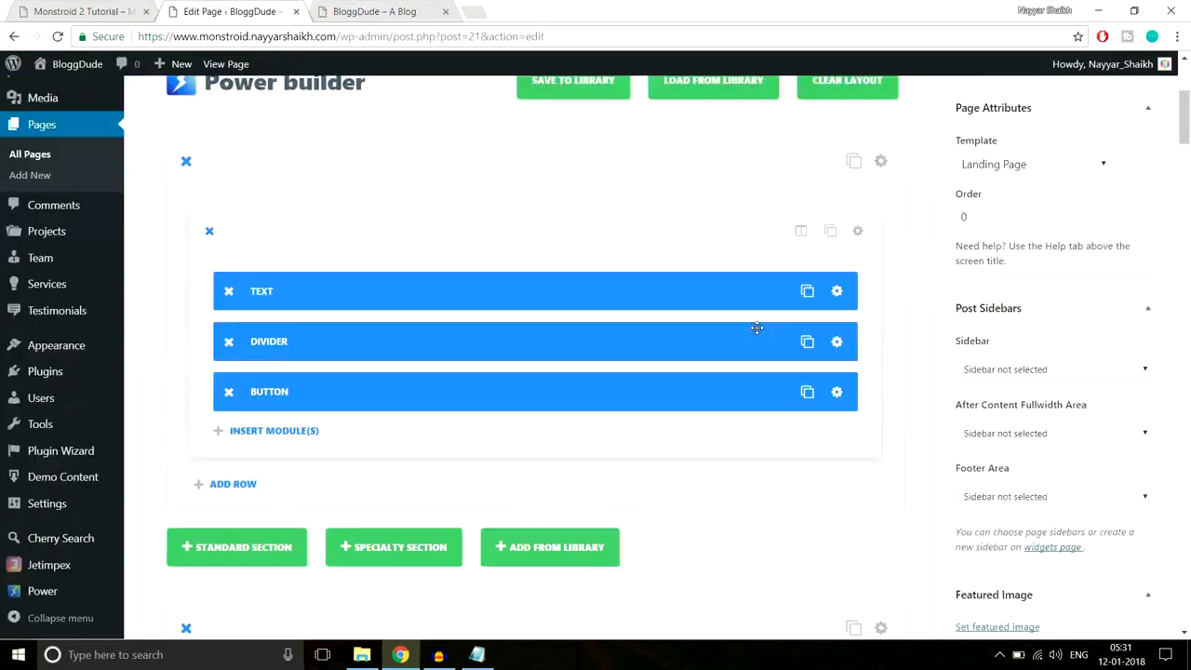
{"action": "left_click_drag", "start_coordinate": [1185, 130], "coordinate": [1176, 496]}
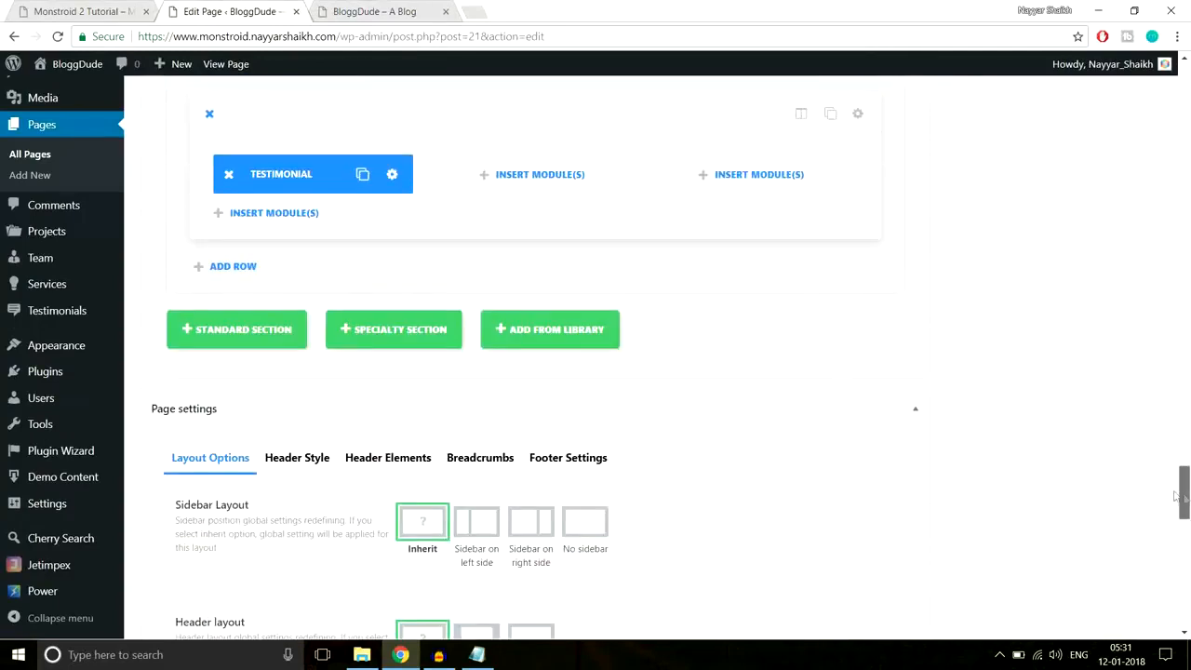
- Duplicate the Testimonial module into the middle and right columns, checking the demo layout
{"action": "left_click", "coordinate": [362, 174]}
{"action": "left_click_drag", "start_coordinate": [320, 168], "coordinate": [726, 174]}
{"action": "left_click", "coordinate": [581, 179]}
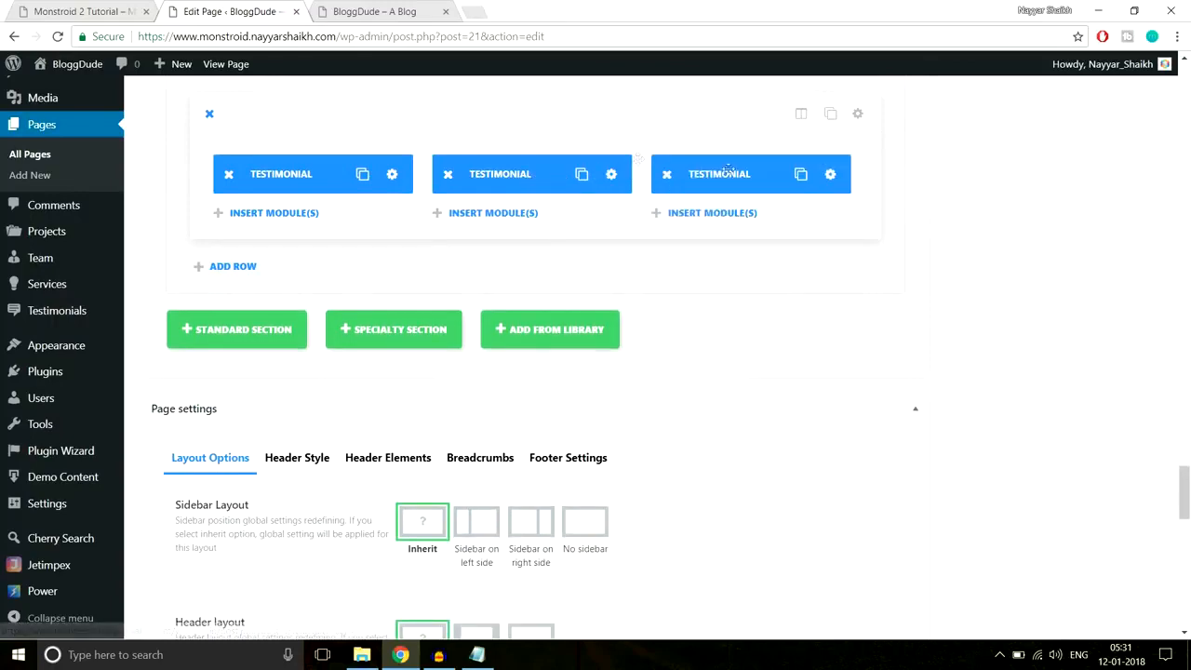
{"action": "left_click", "coordinate": [87, 10]}
{"action": "scroll", "coordinate": [779, 337], "scroll_direction": "down", "scroll_amount": 5}
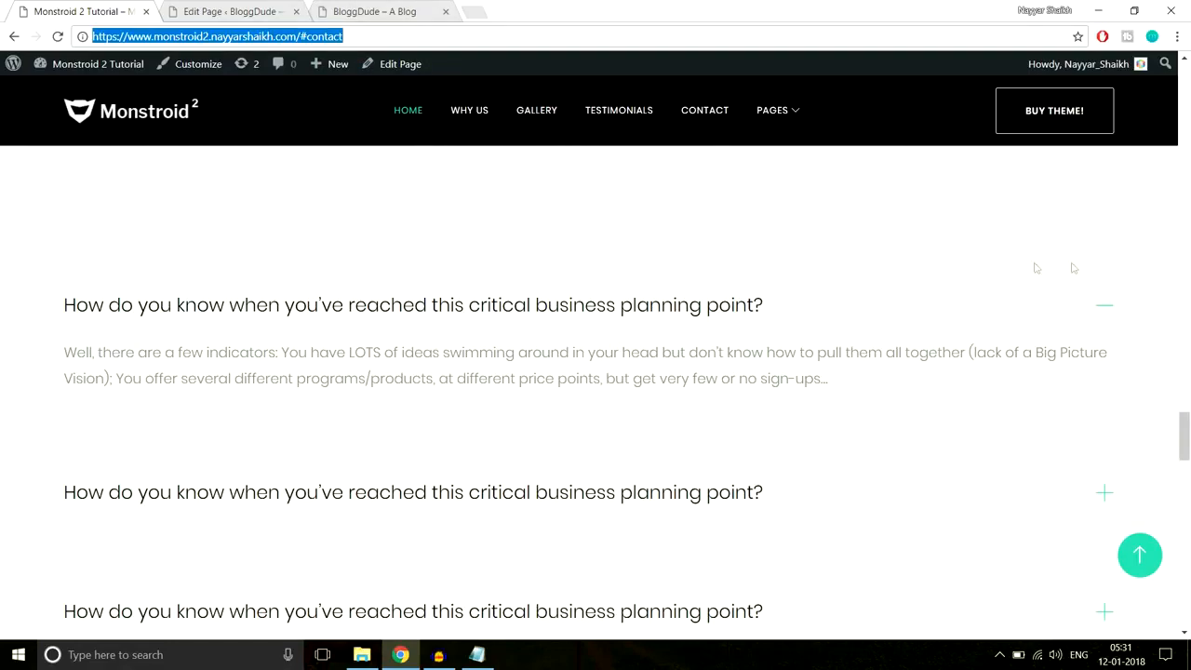
{"action": "scroll", "coordinate": [258, 328], "scroll_direction": "up", "scroll_amount": 2}
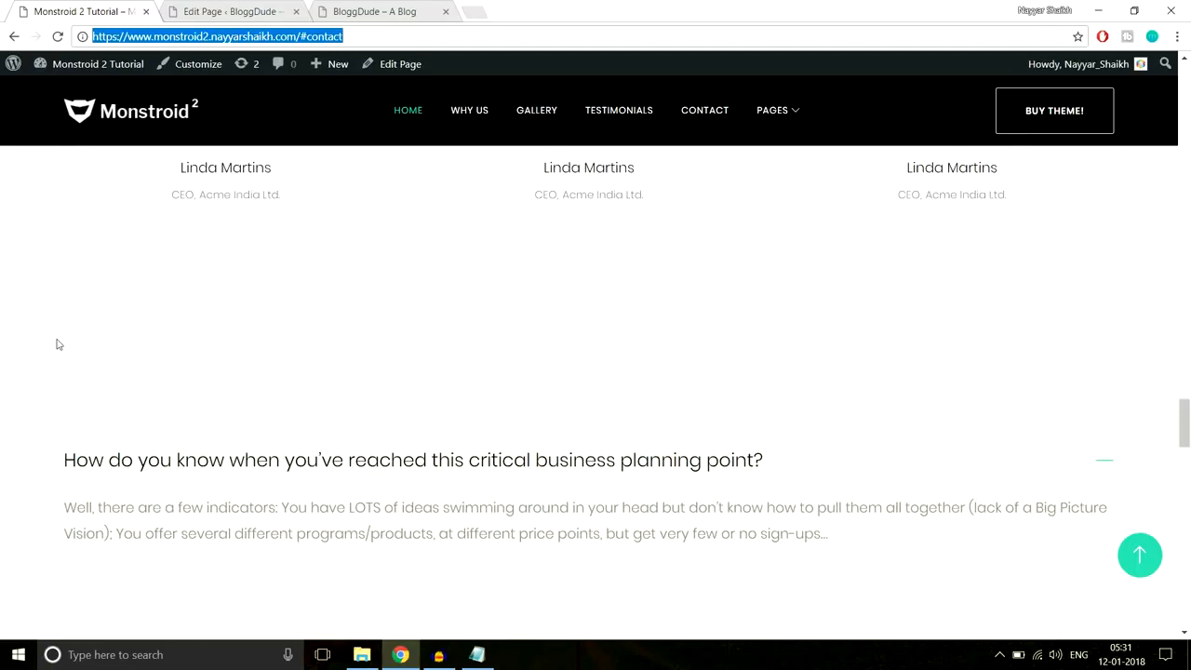
{"action": "scroll", "coordinate": [229, 340], "scroll_direction": "up", "scroll_amount": 3}
{"action": "scroll", "coordinate": [814, 449], "scroll_direction": "down", "scroll_amount": 4}
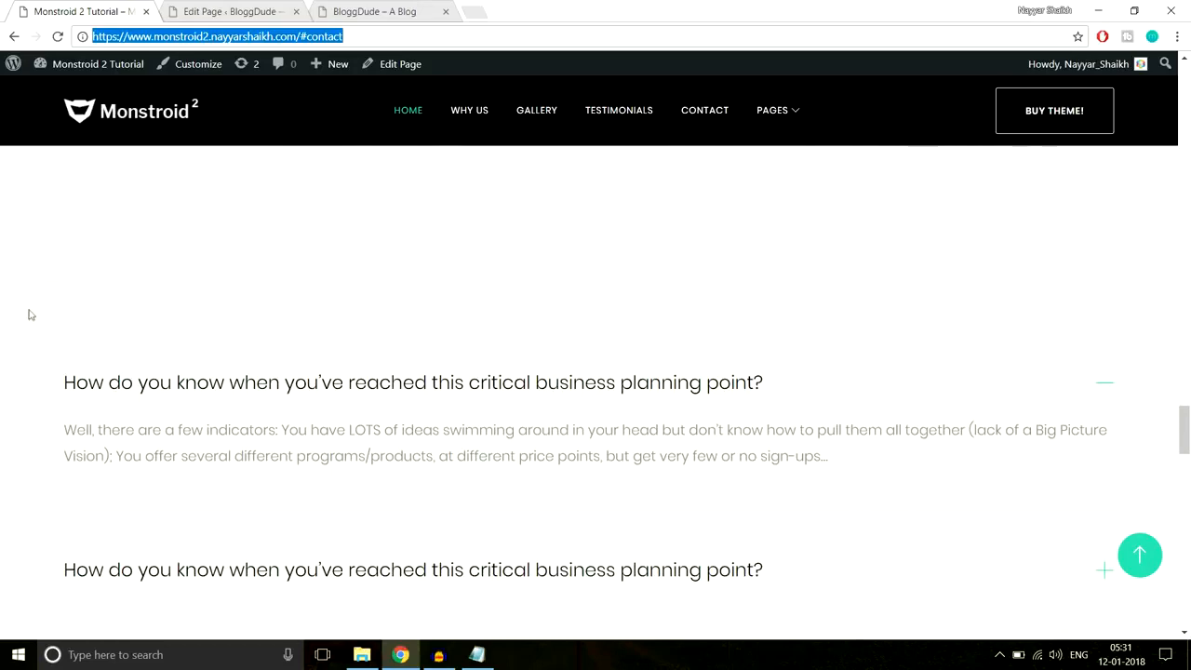
{"action": "left_click", "coordinate": [246, 10]}
{"action": "scroll", "coordinate": [1061, 161], "scroll_direction": "up", "scroll_amount": 1}
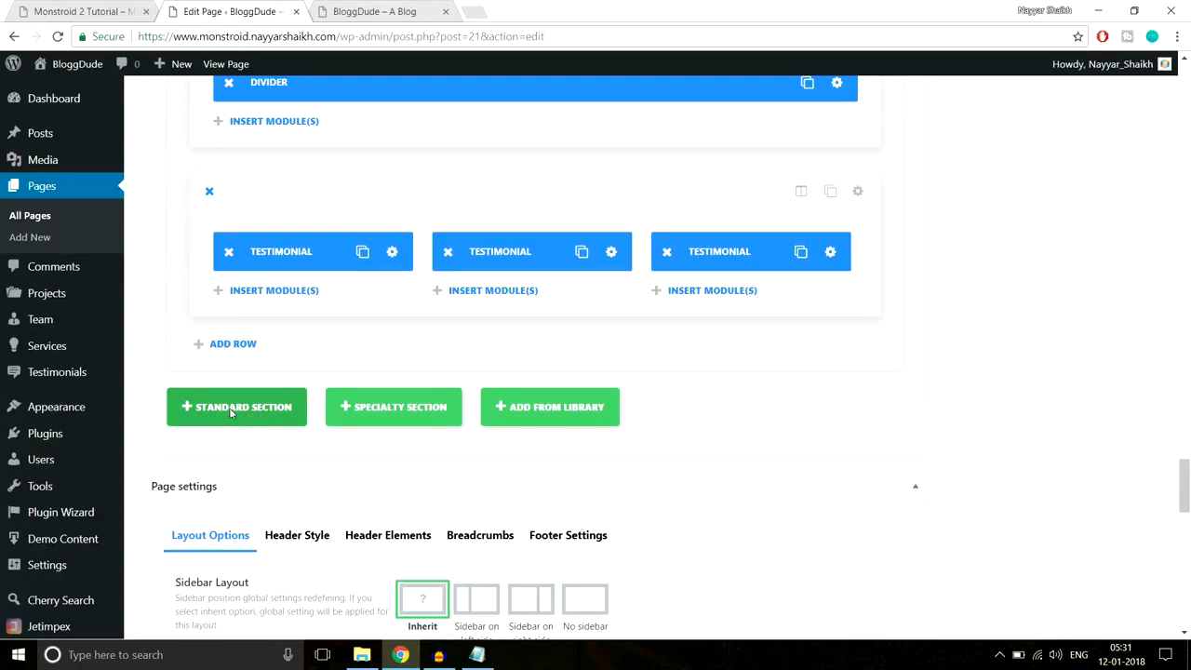
- Add a standard section with one full-width column and insert an Accordion module
{"action": "left_click", "coordinate": [230, 413]}
{"action": "left_click", "coordinate": [97, 9]}
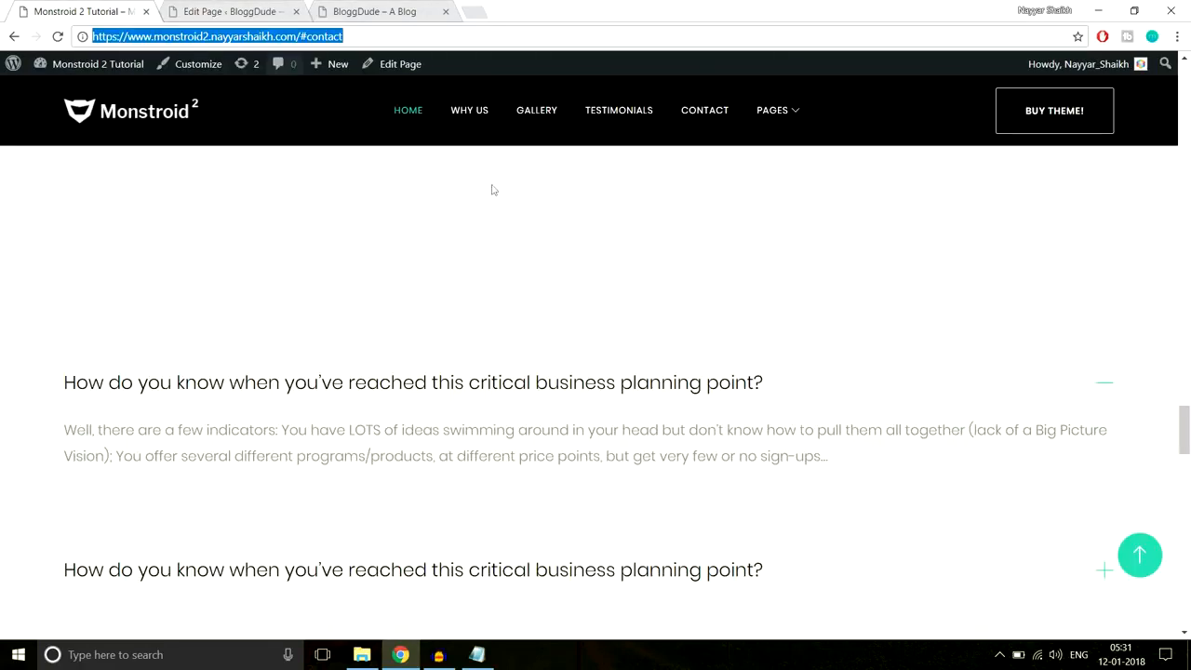
{"action": "scroll", "coordinate": [296, 279], "scroll_direction": "down", "scroll_amount": 2}
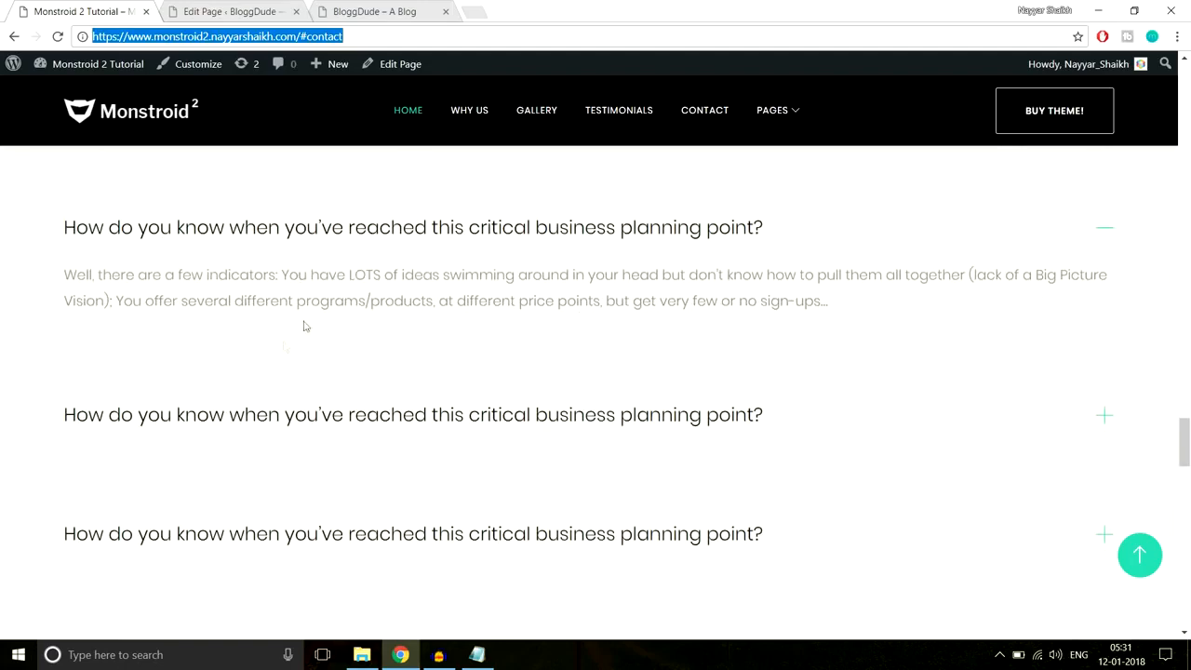
{"action": "left_click", "coordinate": [244, 12]}
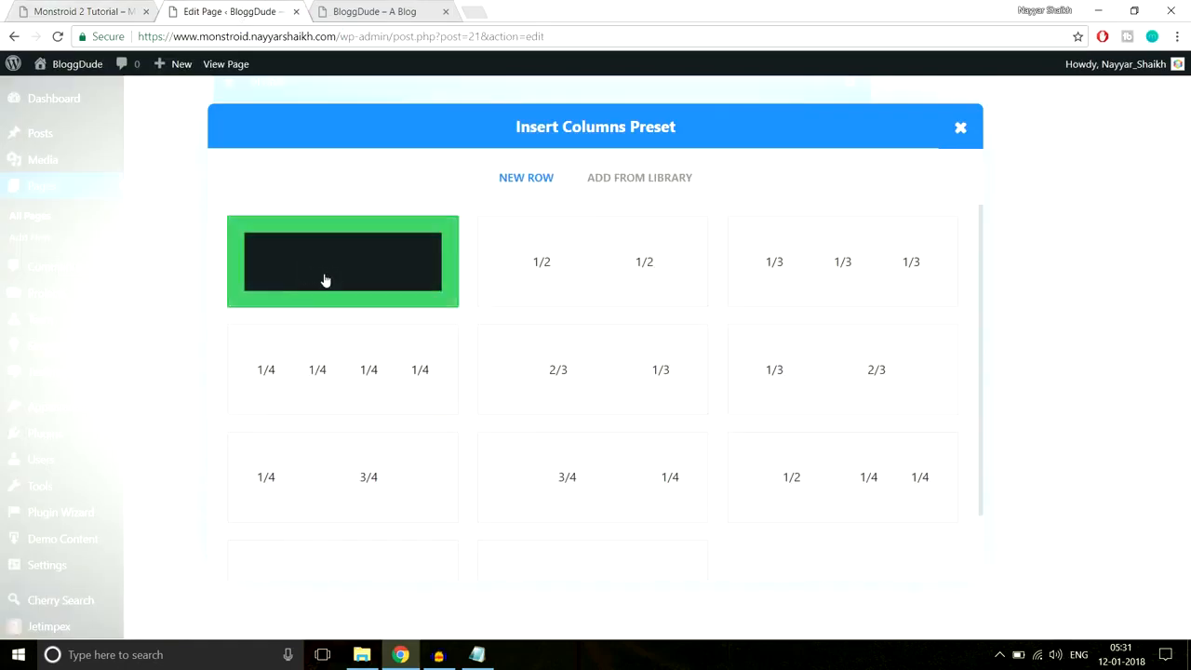
{"action": "left_click", "coordinate": [326, 280]}
{"action": "scroll", "coordinate": [986, 316], "scroll_direction": "down", "scroll_amount": 3}
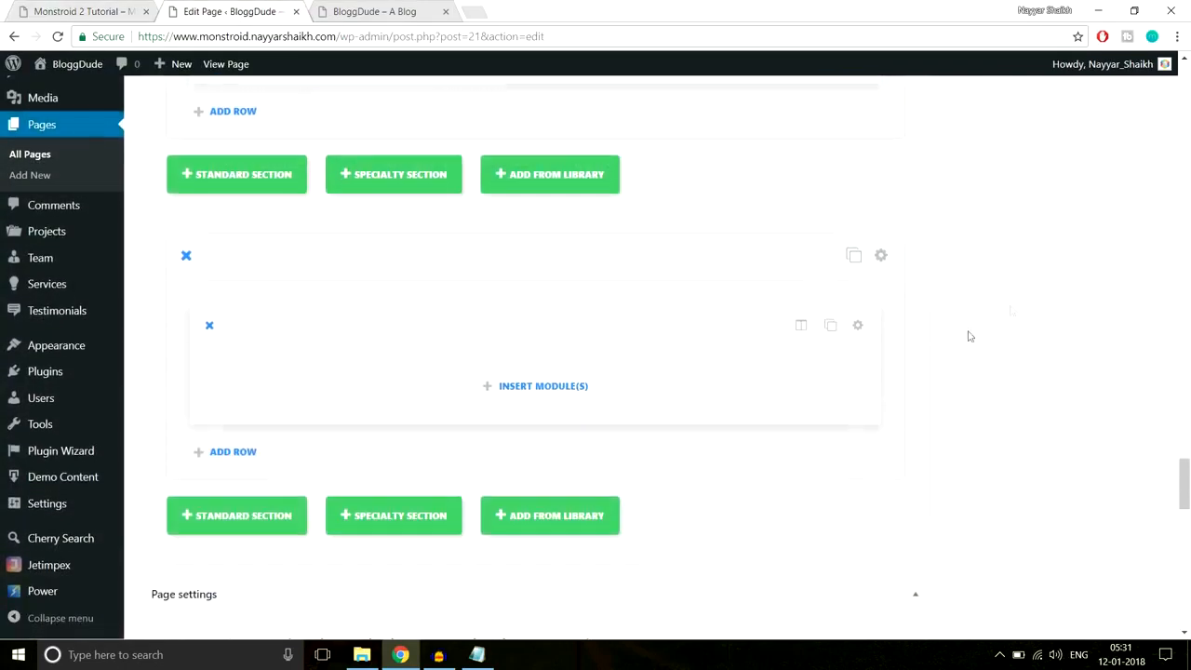
{"action": "left_click", "coordinate": [542, 388]}
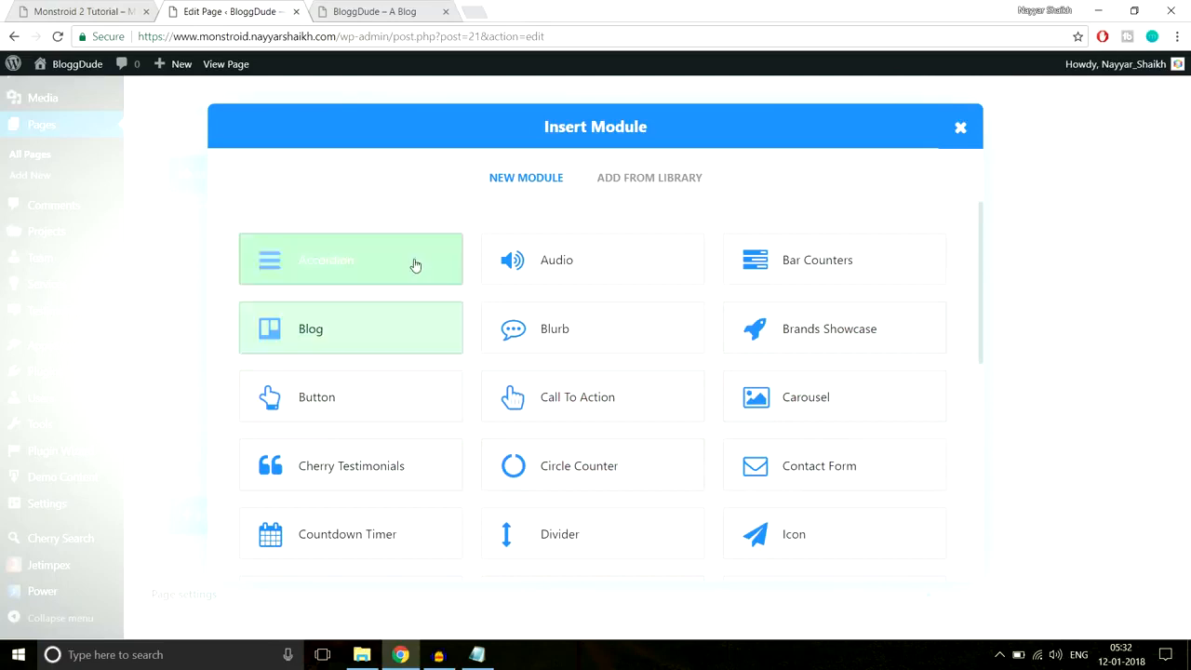
{"action": "left_click", "coordinate": [346, 267]}
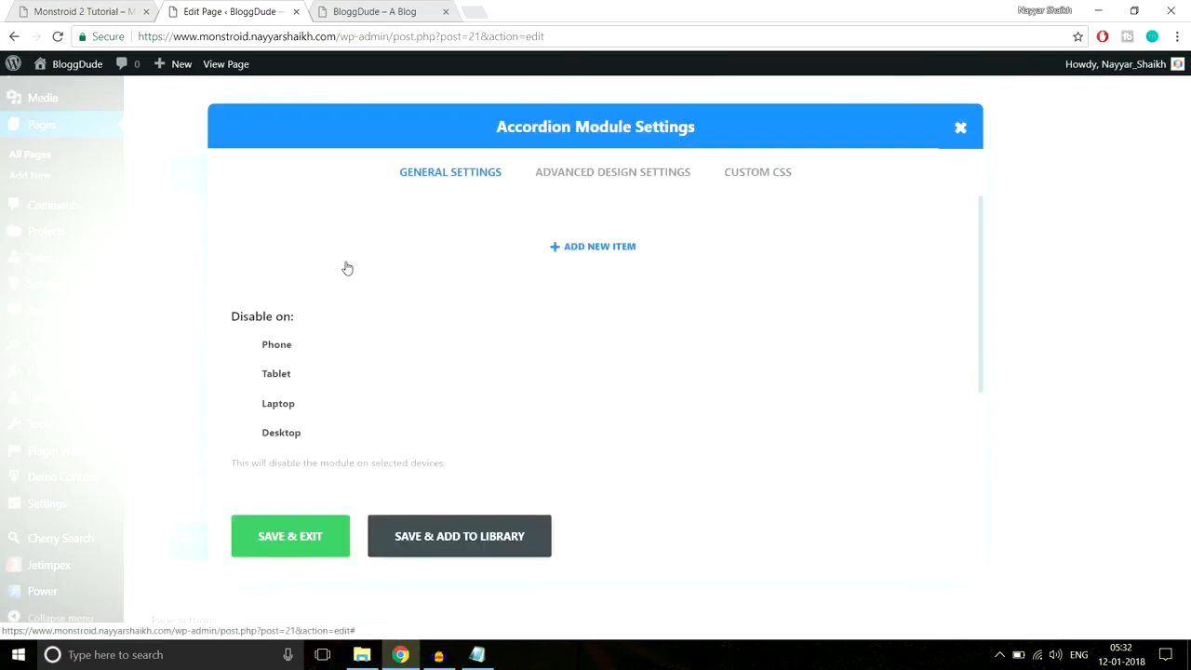
- Add an accordion item titled with the demo's first business-planning FAQ question
{"action": "left_click", "coordinate": [636, 248]}
{"action": "left_click", "coordinate": [633, 247]}
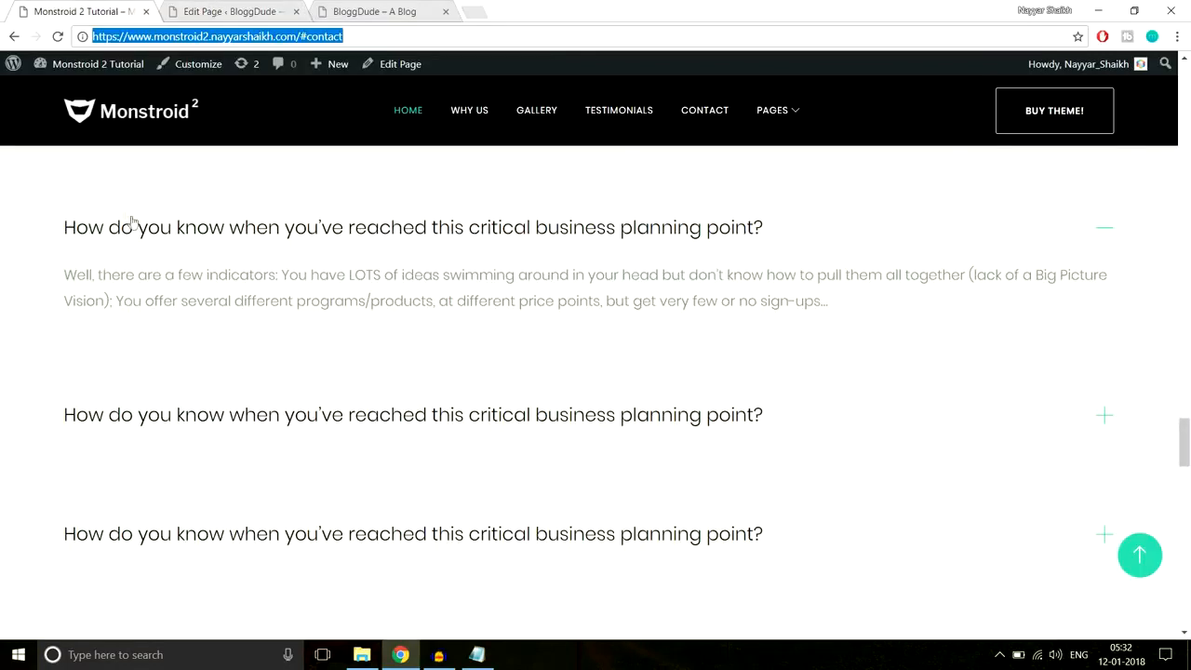
{"action": "left_click_drag", "start_coordinate": [64, 229], "coordinate": [794, 231]}
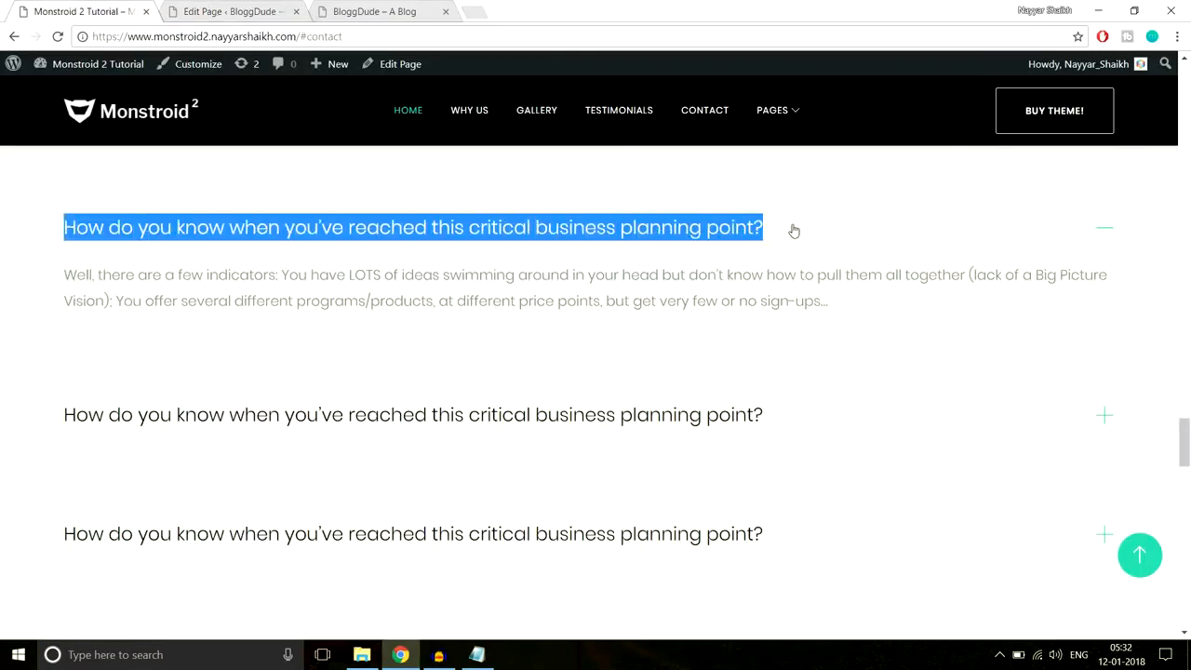
{"action": "key", "text": "ctrl+c"}
{"action": "left_click", "coordinate": [232, 11]}
{"action": "key", "text": "ctrl+v"}
- Paste the demo's 'Well, there are a few indicators' answer as the item content
{"action": "scroll", "coordinate": [571, 382], "scroll_direction": "down", "scroll_amount": 1}
{"action": "left_click", "coordinate": [78, 11]}
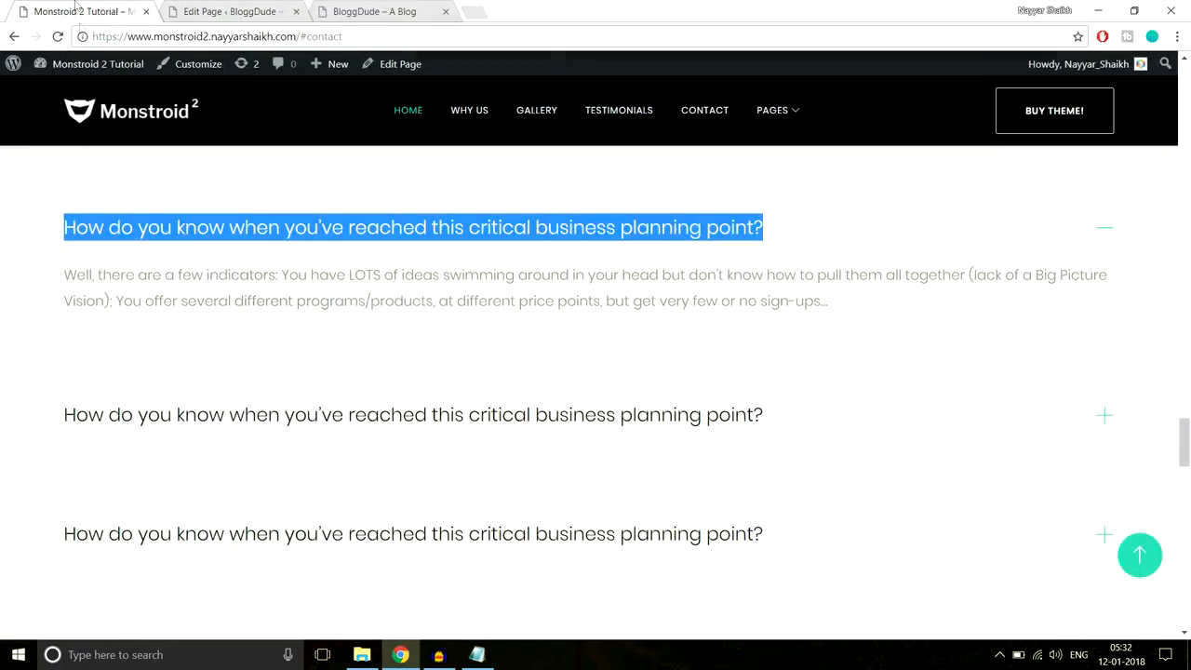
{"action": "left_click_drag", "start_coordinate": [68, 271], "coordinate": [900, 297]}
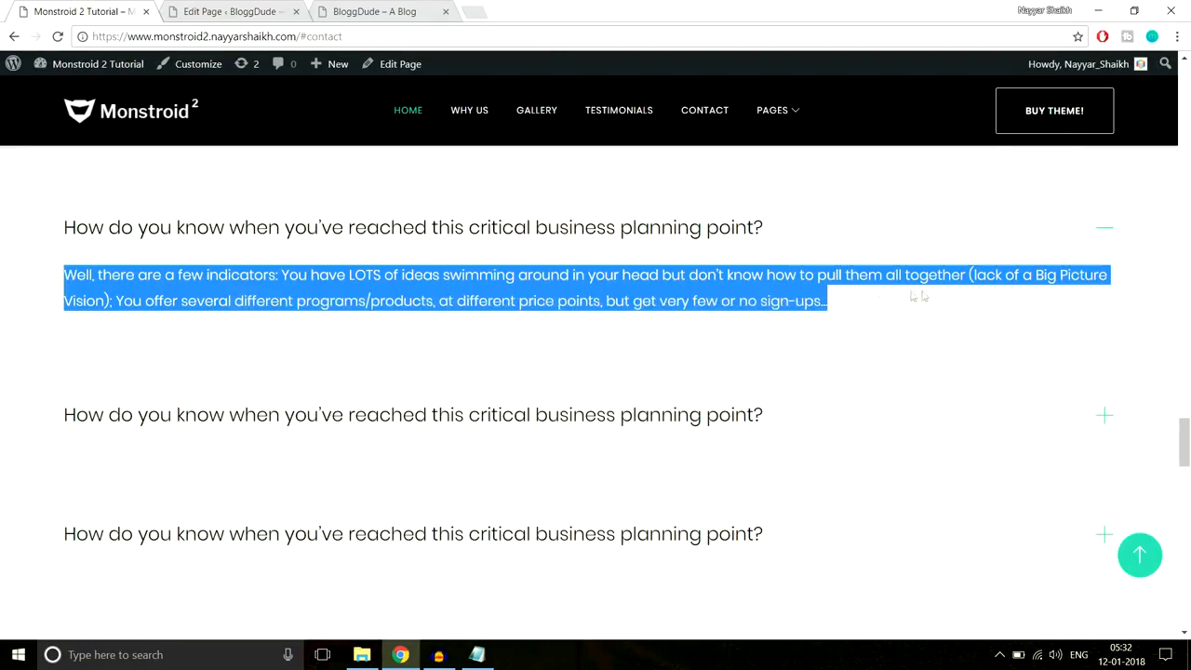
{"action": "left_click", "coordinate": [230, 11]}
{"action": "left_click", "coordinate": [410, 423]}
{"action": "key", "text": "ctrl+v"}
{"action": "scroll", "coordinate": [358, 497], "scroll_direction": "down", "scroll_amount": 1}
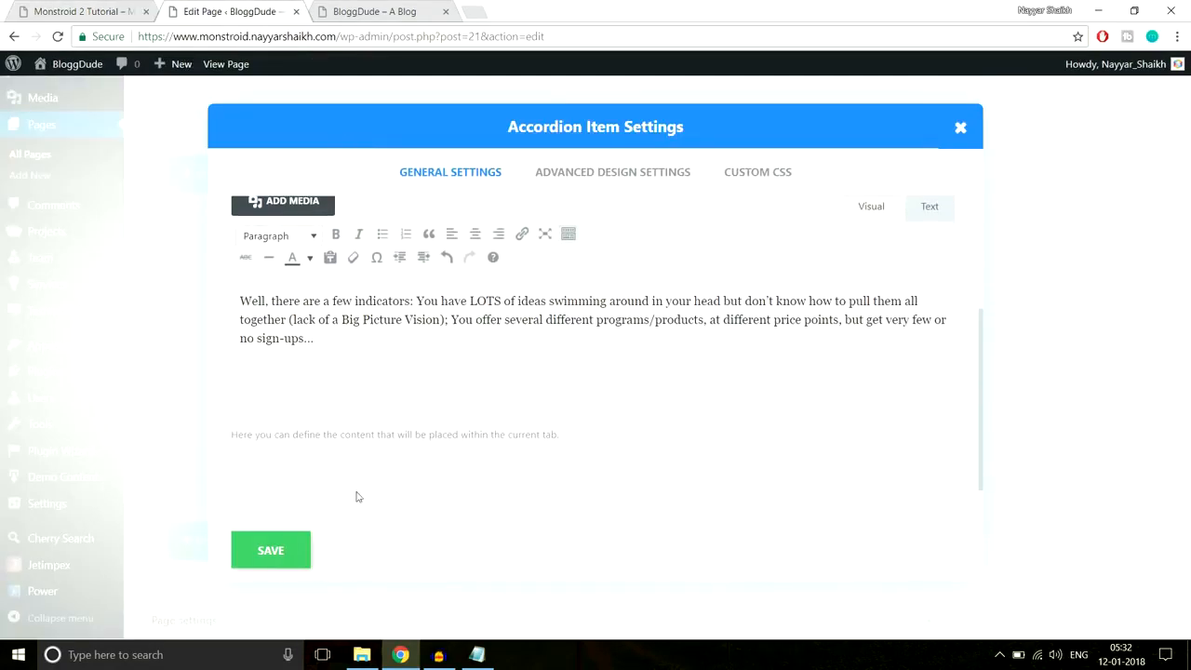
- Save the first accordion item and duplicate it three times to make four questions
{"action": "left_click", "coordinate": [272, 562]}
{"action": "left_click", "coordinate": [907, 247]}
{"action": "left_click", "coordinate": [907, 246]}
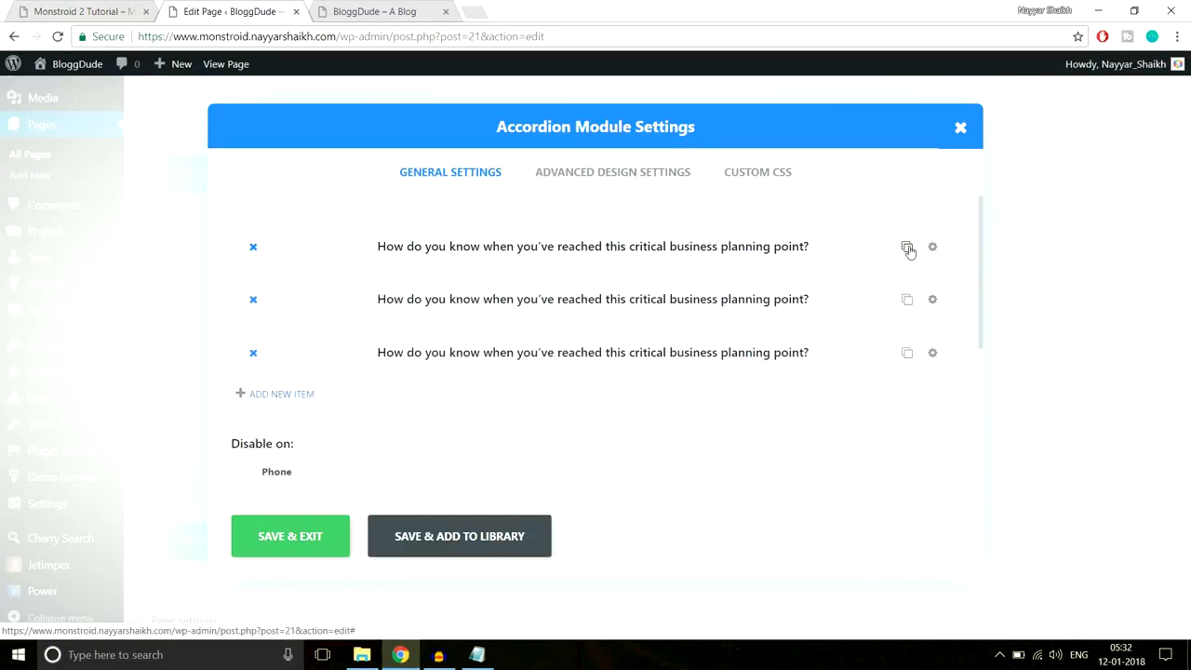
{"action": "left_click", "coordinate": [907, 246]}
{"action": "scroll", "coordinate": [670, 316], "scroll_direction": "down", "scroll_amount": 3}
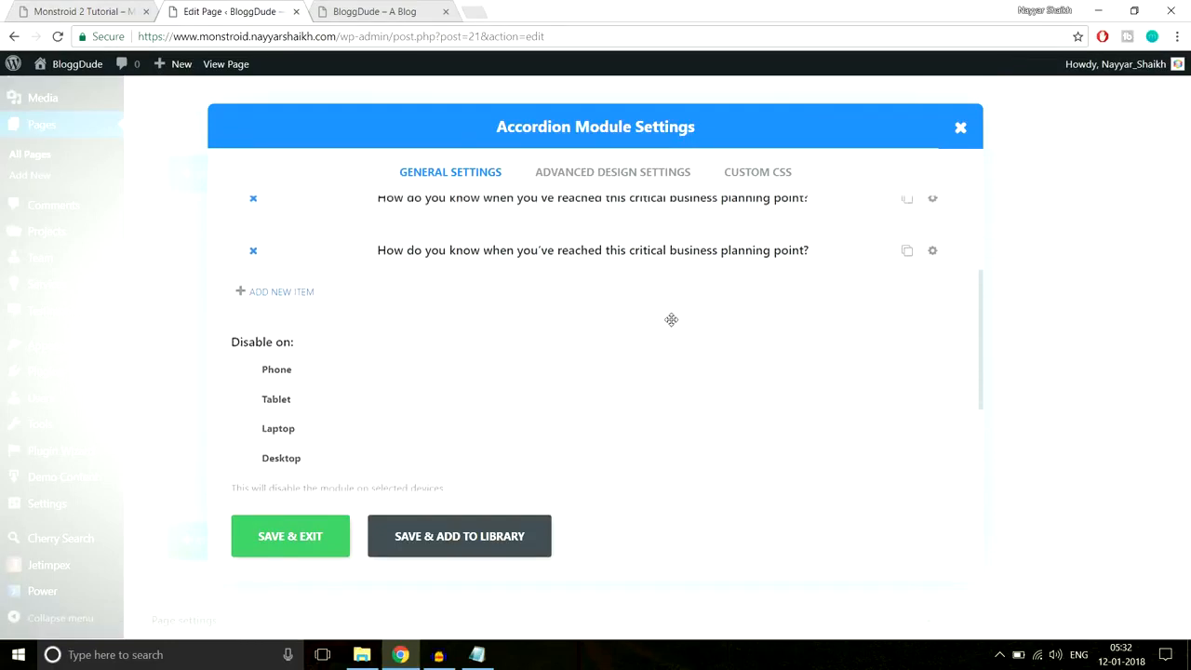
{"action": "scroll", "coordinate": [674, 336], "scroll_direction": "up", "scroll_amount": 3}
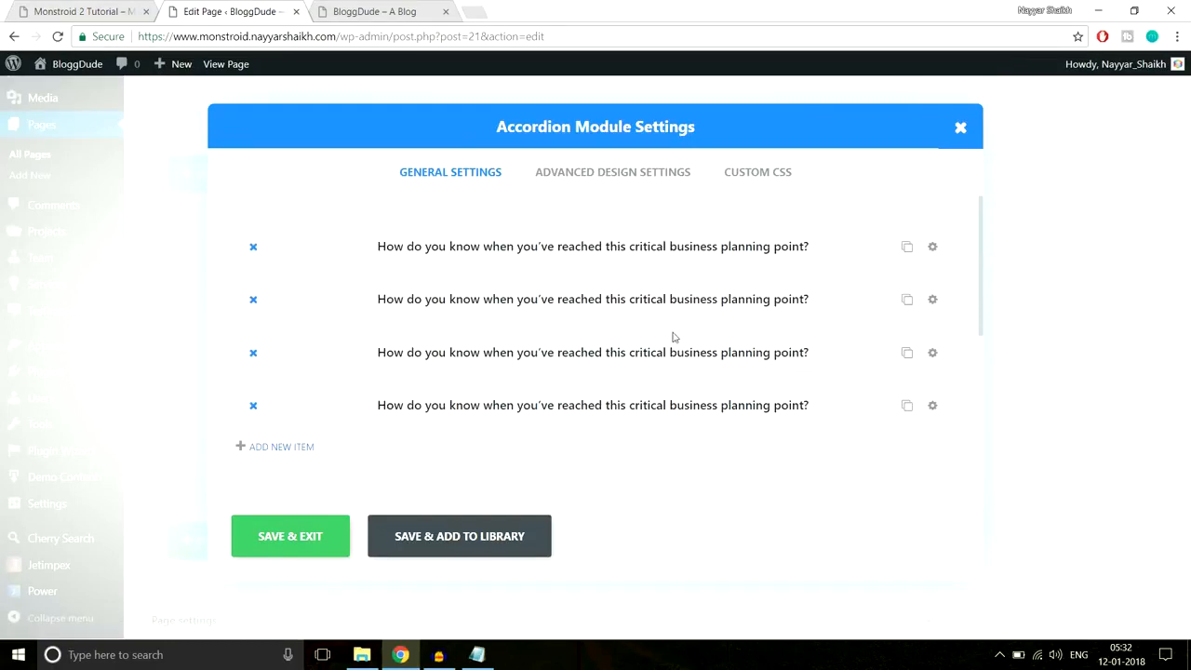
- Compare the accordion's colour design options with the Monstroid 2 demo accordion
{"action": "left_click", "coordinate": [627, 186]}
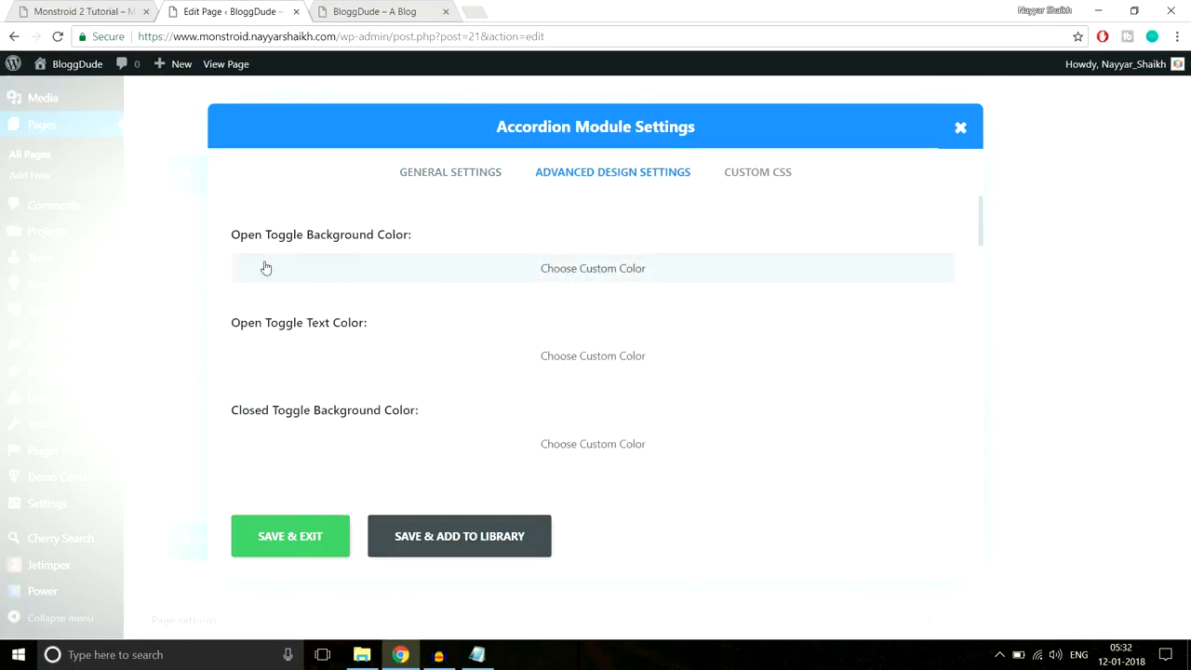
{"action": "left_click", "coordinate": [80, 8]}
{"action": "left_click", "coordinate": [1161, 262]}
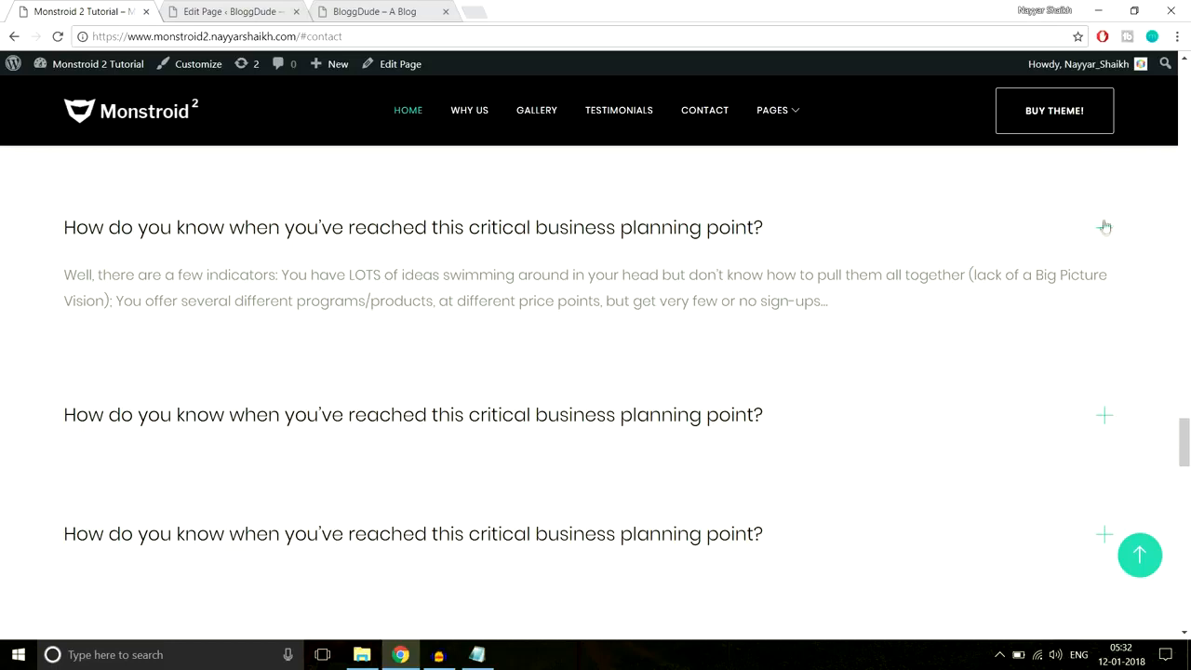
{"action": "left_click", "coordinate": [276, 8]}
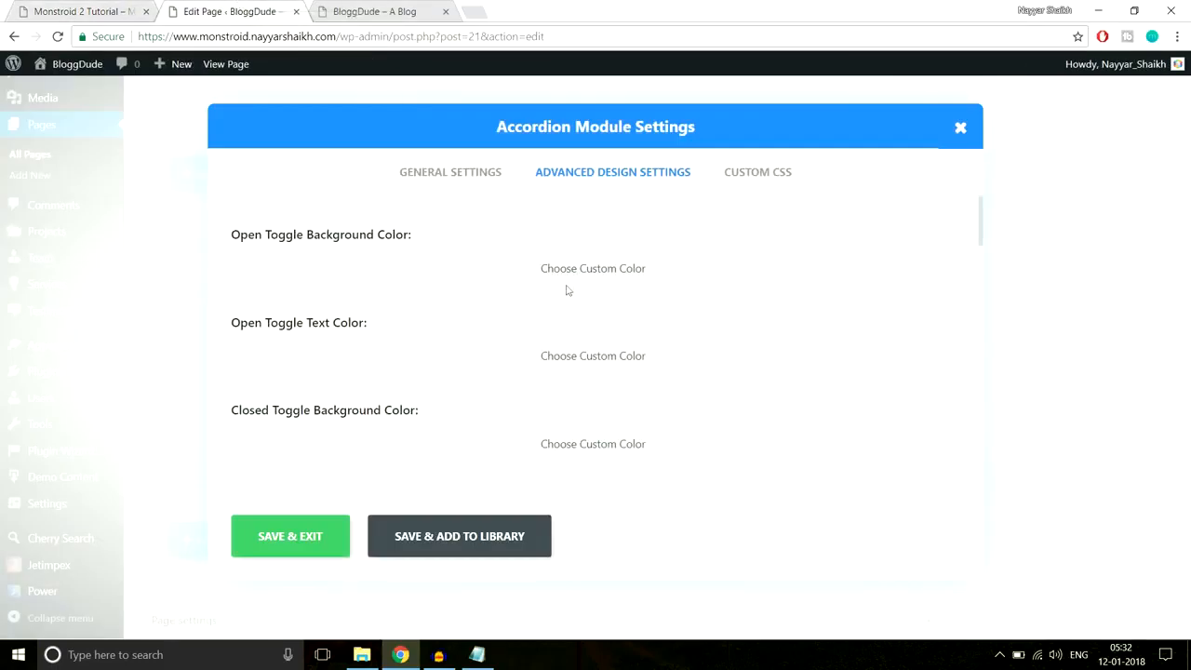
{"action": "scroll", "coordinate": [787, 292], "scroll_direction": "down", "scroll_amount": 1}
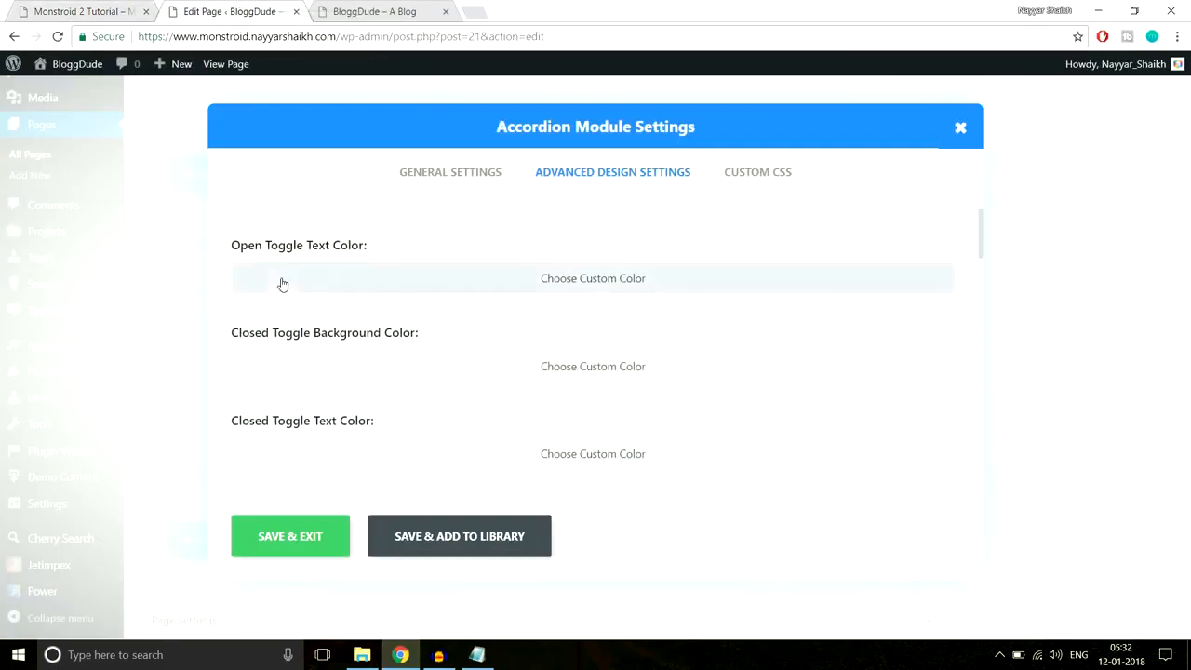
{"action": "left_click", "coordinate": [135, 8]}
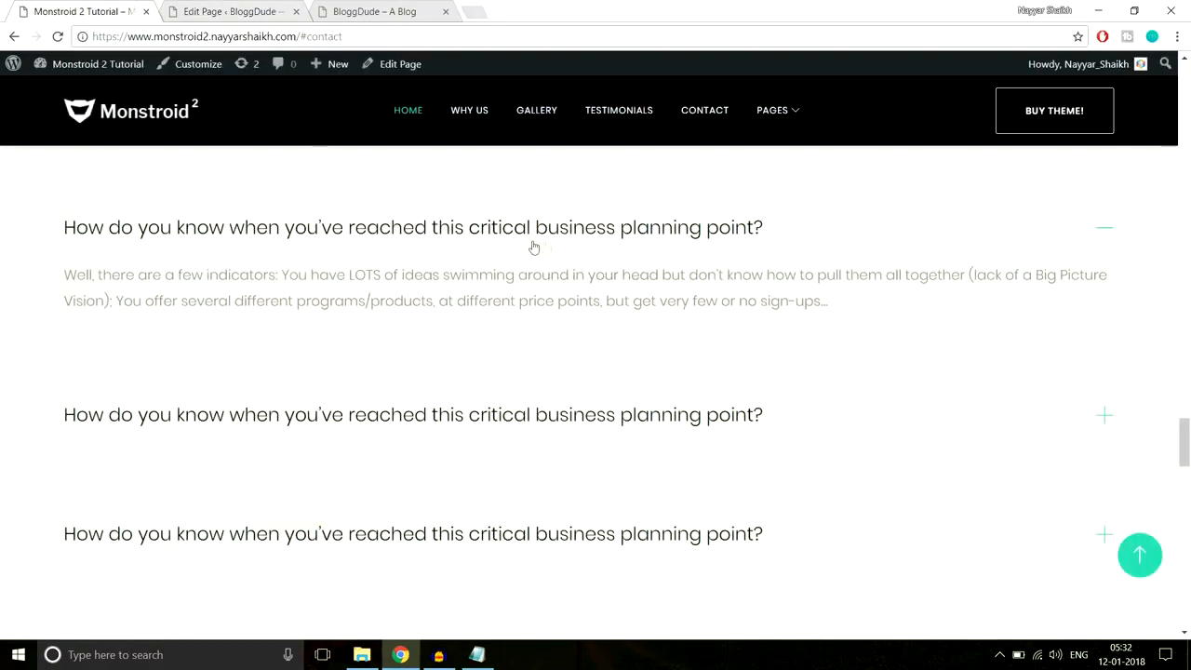
{"action": "left_click", "coordinate": [246, 9]}
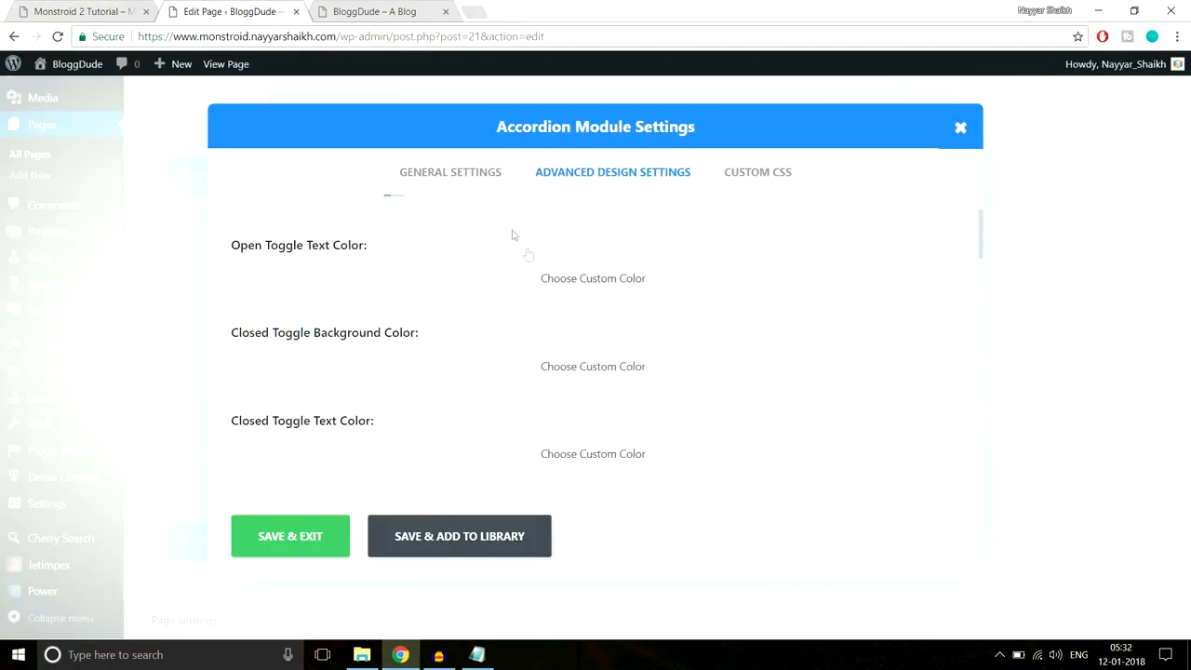
{"action": "scroll", "coordinate": [704, 329], "scroll_direction": "down", "scroll_amount": 1}
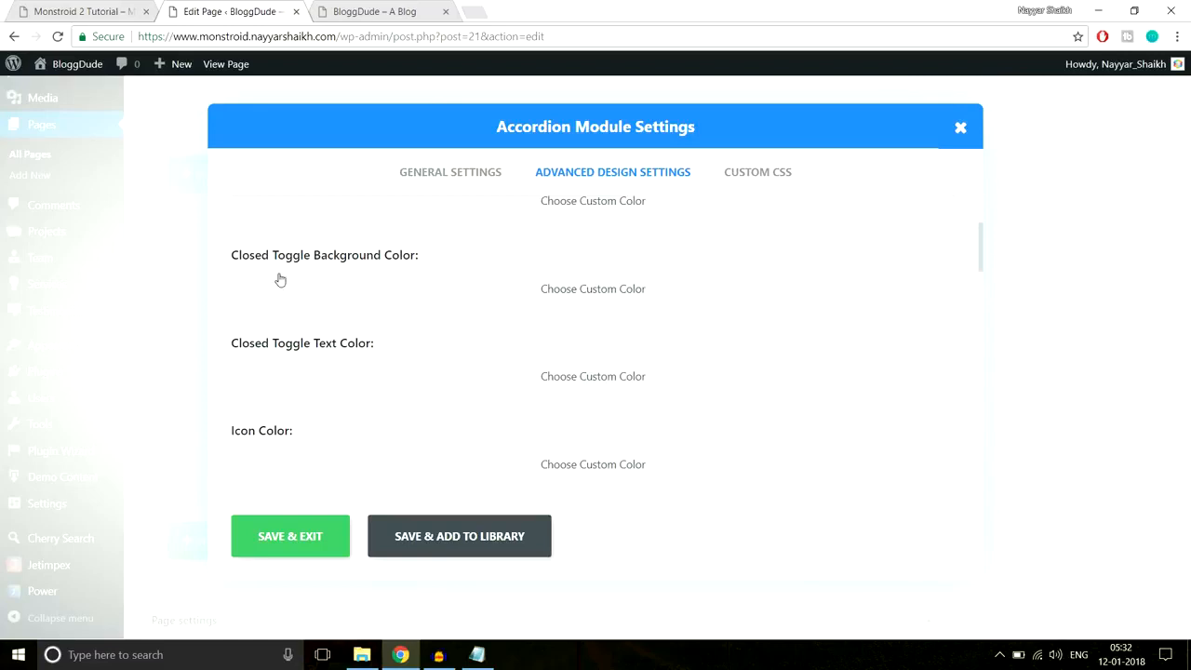
{"action": "scroll", "coordinate": [441, 359], "scroll_direction": "down", "scroll_amount": 1}
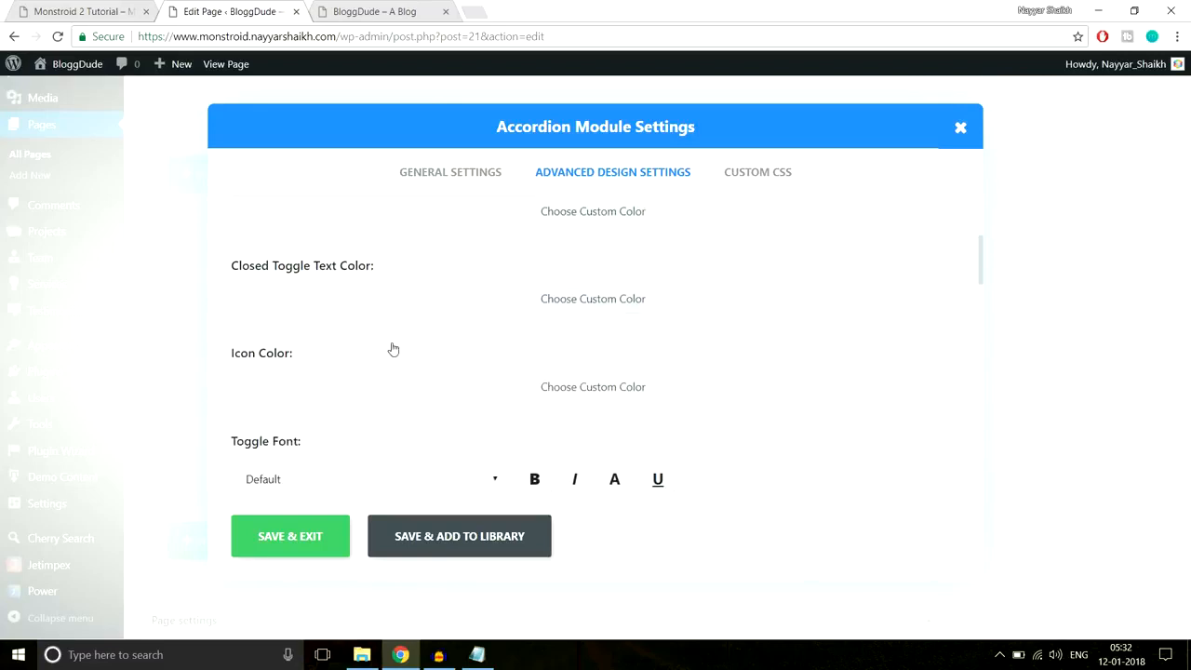
{"action": "scroll", "coordinate": [451, 382], "scroll_direction": "down", "scroll_amount": 1}
{"action": "scroll", "coordinate": [451, 382], "scroll_direction": "up", "scroll_amount": 4}
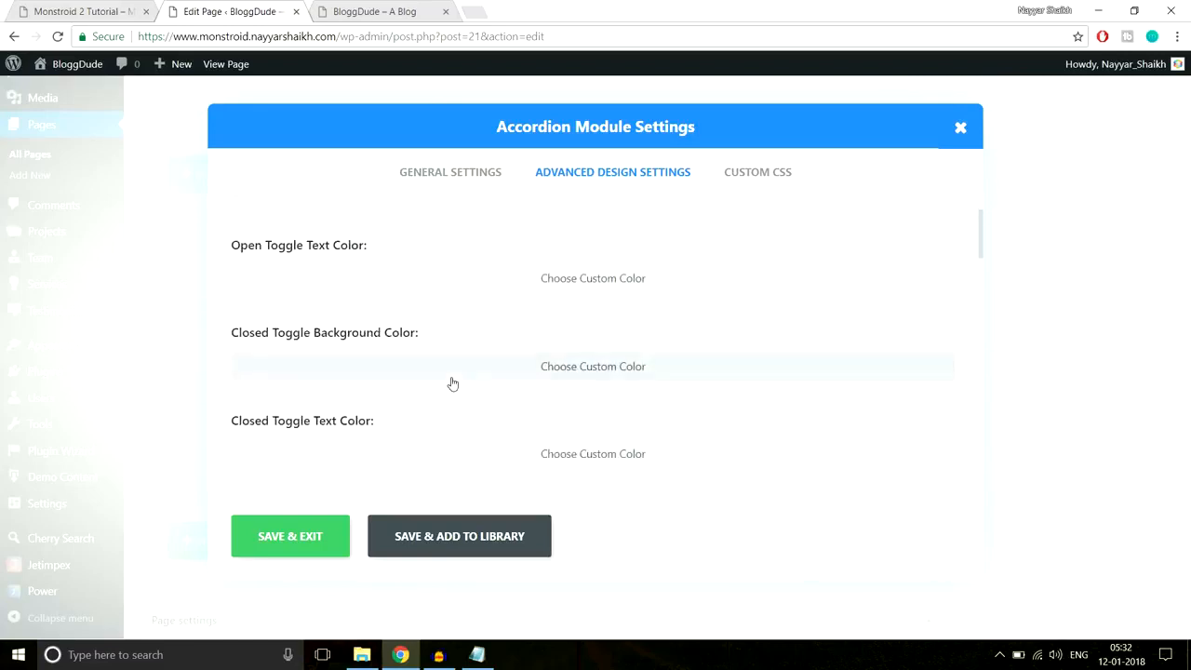
- Set the Open Toggle Background Color to #f8f8f8
{"action": "scroll", "coordinate": [503, 358], "scroll_direction": "down", "scroll_amount": 1}
{"action": "scroll", "coordinate": [539, 363], "scroll_direction": "down", "scroll_amount": 1}
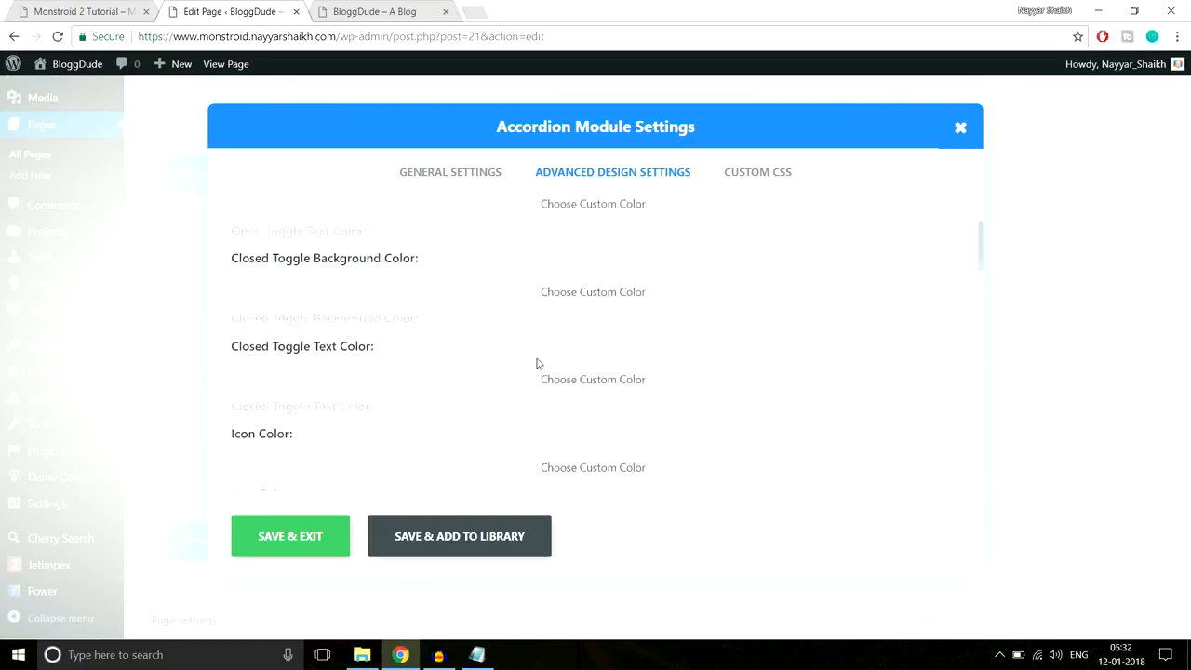
{"action": "scroll", "coordinate": [537, 362], "scroll_direction": "up", "scroll_amount": 2}
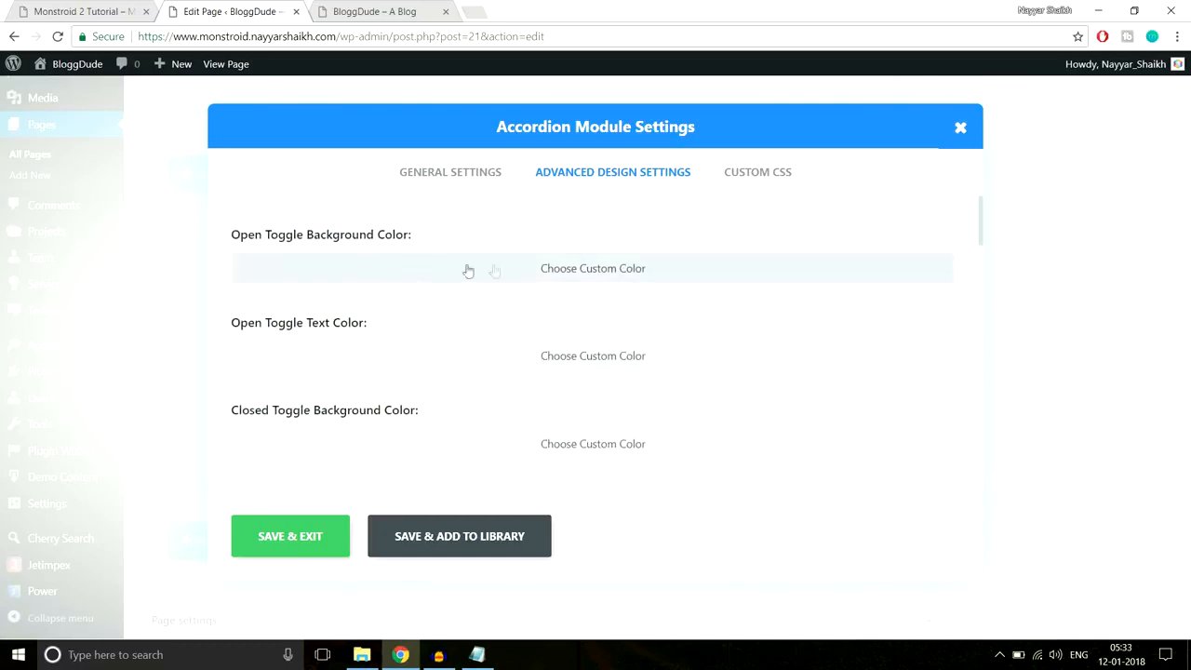
{"action": "left_click_drag", "start_coordinate": [253, 238], "coordinate": [394, 237]}
{"action": "left_click", "coordinate": [391, 235]}
{"action": "left_click", "coordinate": [518, 275]}
{"action": "left_click", "coordinate": [400, 275]}
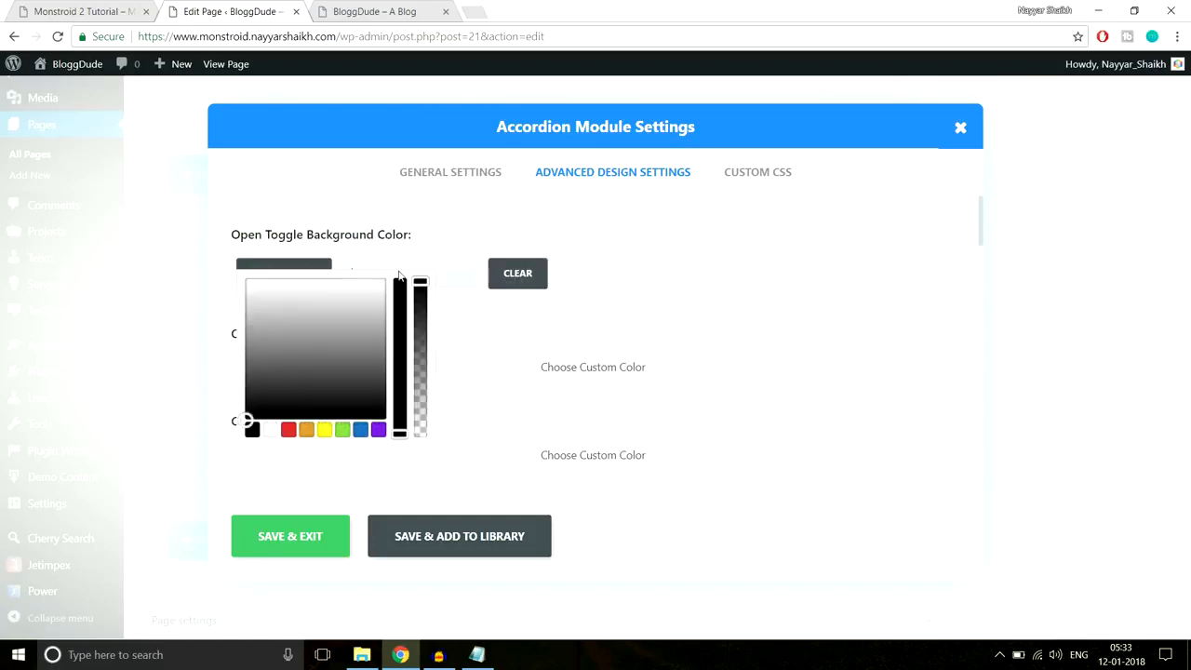
{"action": "left_click", "coordinate": [491, 278]}
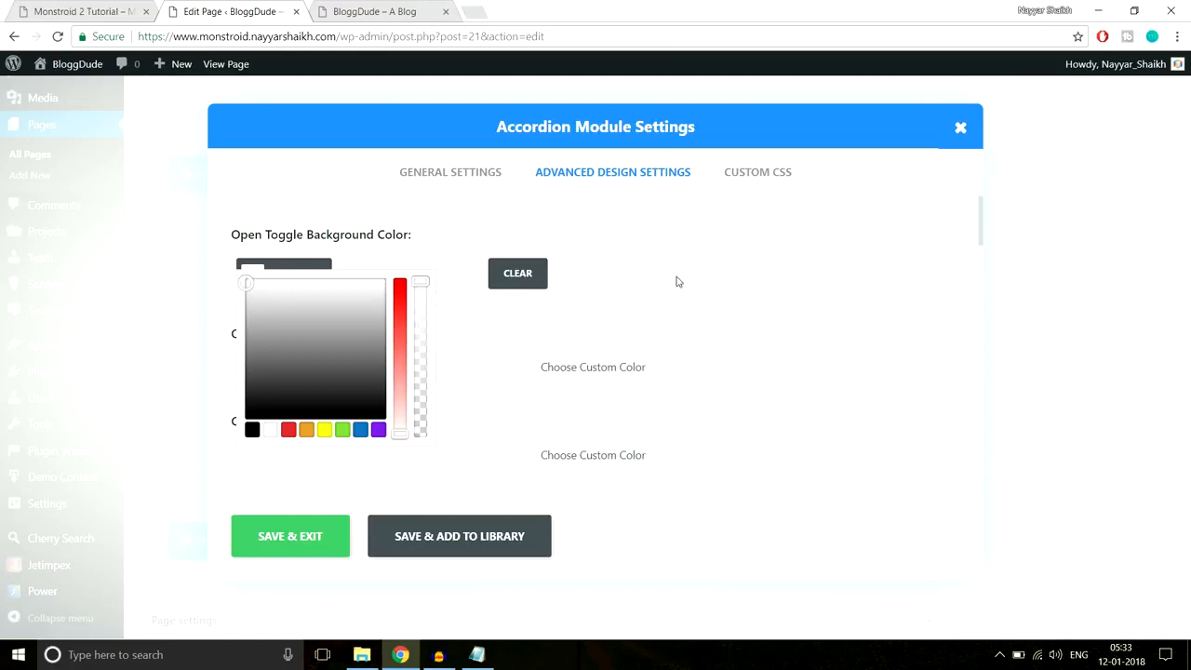
- Set the Closed Toggle Background Color to #f8f8f8 and save the accordion settings
{"action": "scroll", "coordinate": [678, 282], "scroll_direction": "down", "scroll_amount": 2}
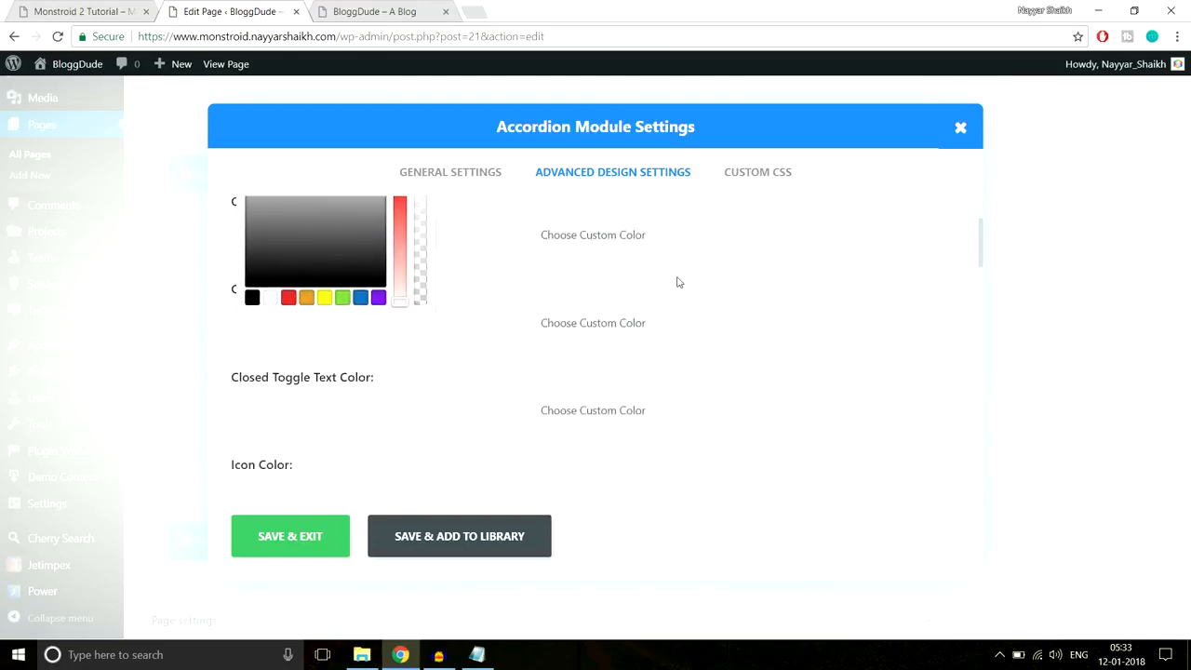
{"action": "left_click", "coordinate": [618, 307]}
{"action": "left_click", "coordinate": [428, 310]}
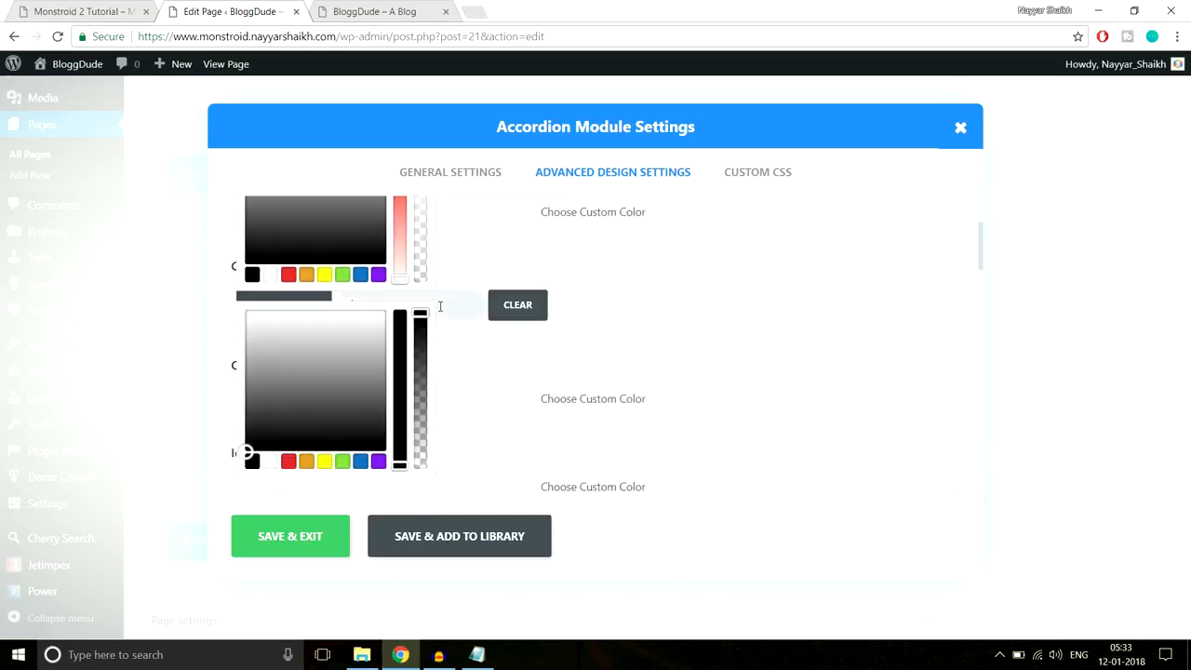
{"action": "left_click", "coordinate": [289, 539]}
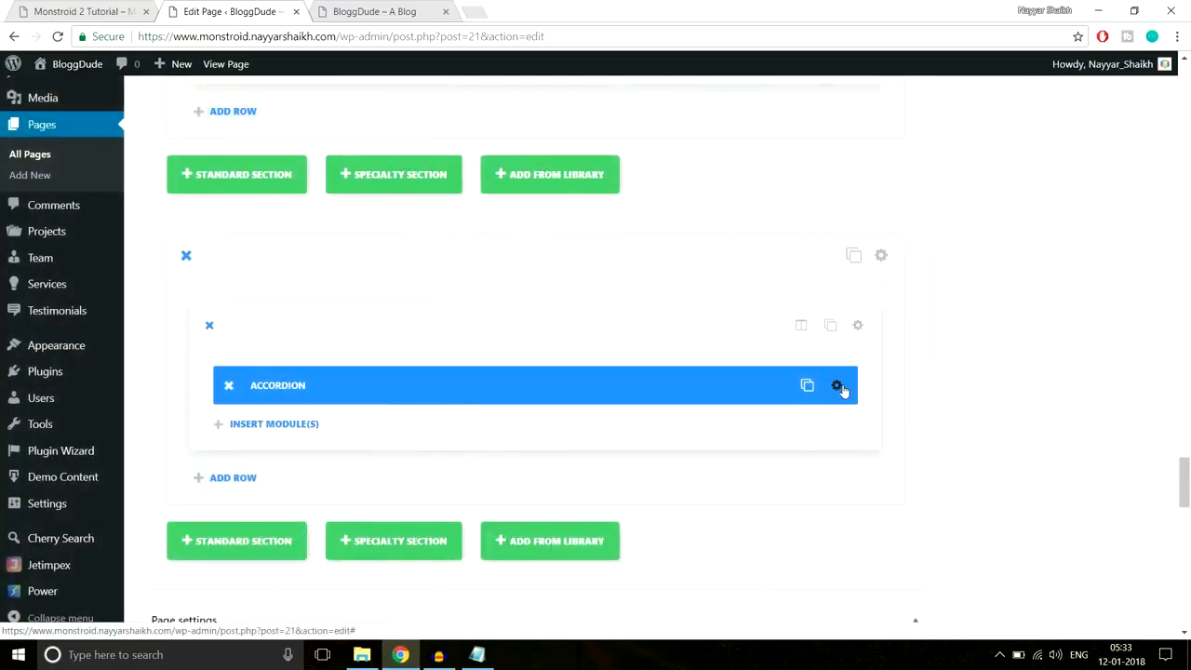
- Recheck the accordion's design colours against the Monstroid 2 reference and save again
{"action": "left_click", "coordinate": [837, 386]}
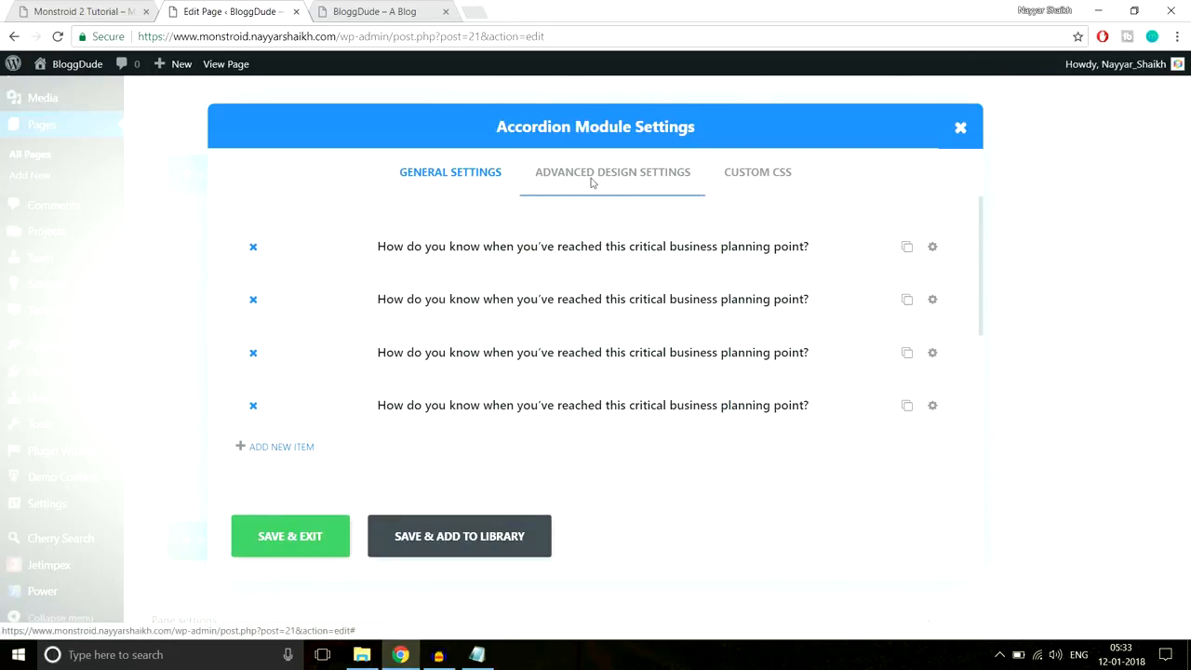
{"action": "left_click", "coordinate": [614, 175]}
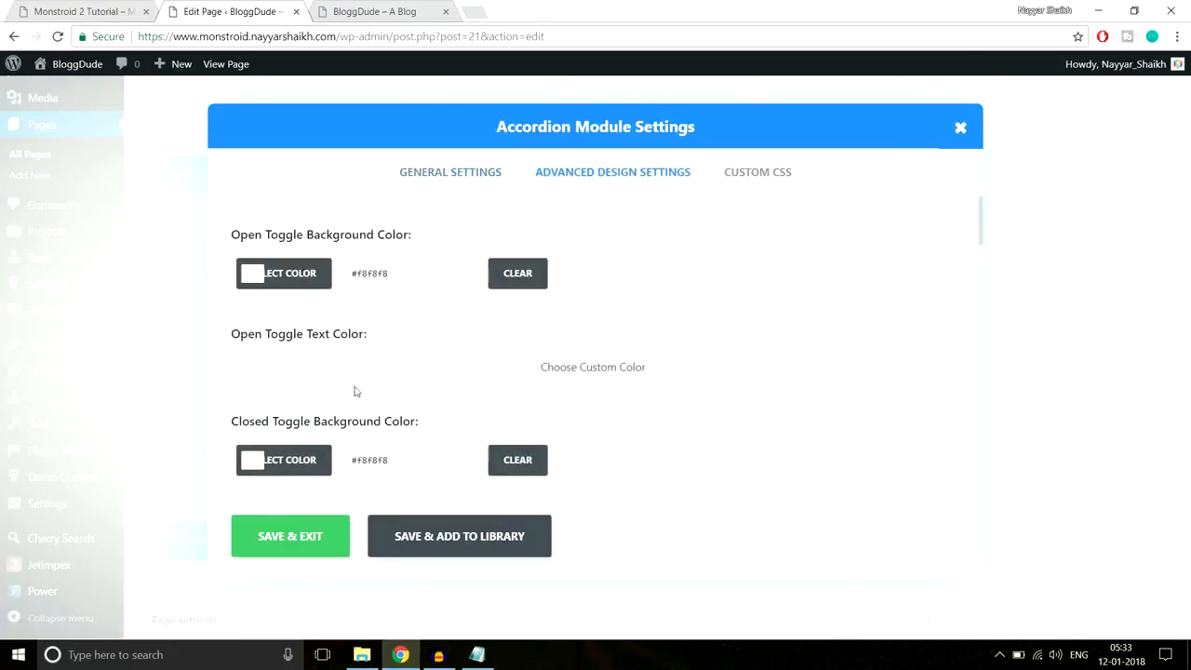
{"action": "left_click", "coordinate": [109, 6]}
{"action": "left_click", "coordinate": [279, 9]}
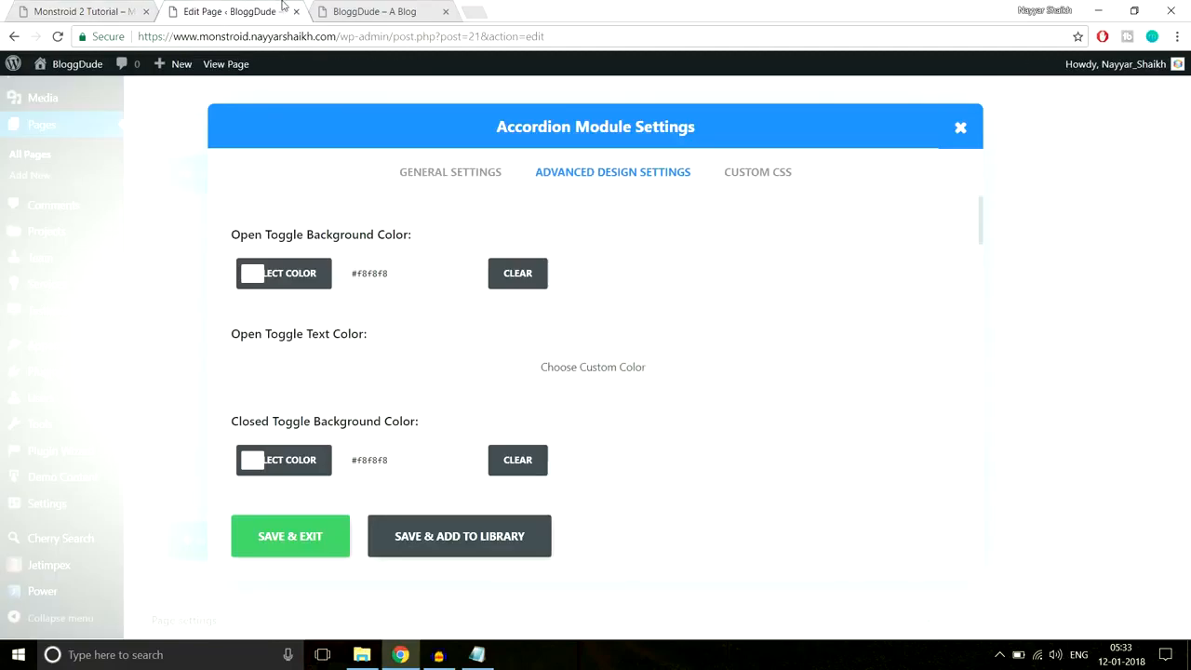
{"action": "left_click", "coordinate": [307, 547]}
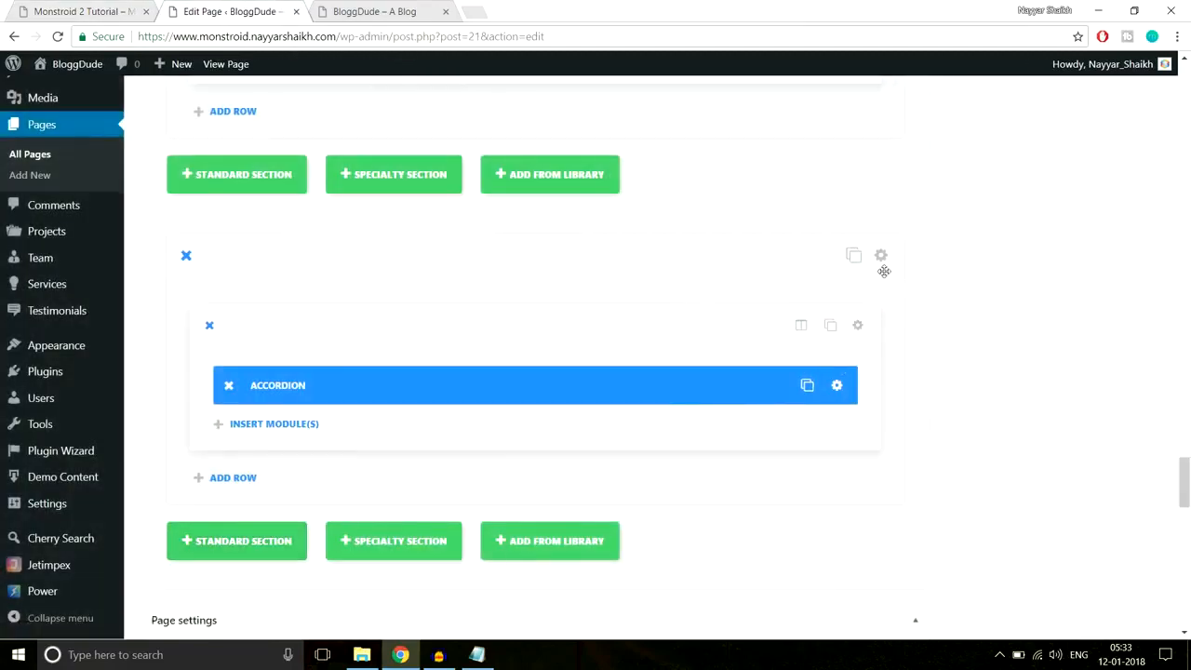
- Review the Monstroid 2 reference section's layout and background before editing
{"action": "left_click", "coordinate": [75, 11]}
{"action": "scroll", "coordinate": [468, 298], "scroll_direction": "up", "scroll_amount": 1}
{"action": "scroll", "coordinate": [525, 424], "scroll_direction": "down", "scroll_amount": 4}
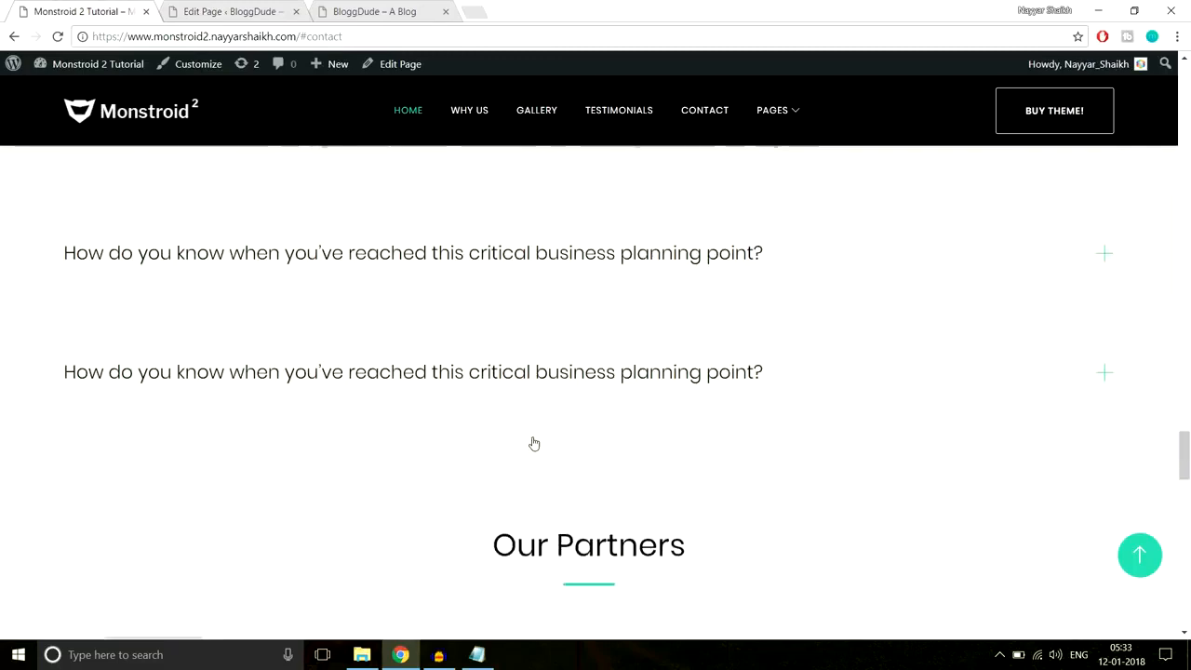
{"action": "scroll", "coordinate": [548, 507], "scroll_direction": "up", "scroll_amount": 3}
{"action": "scroll", "coordinate": [154, 276], "scroll_direction": "up", "scroll_amount": 1}
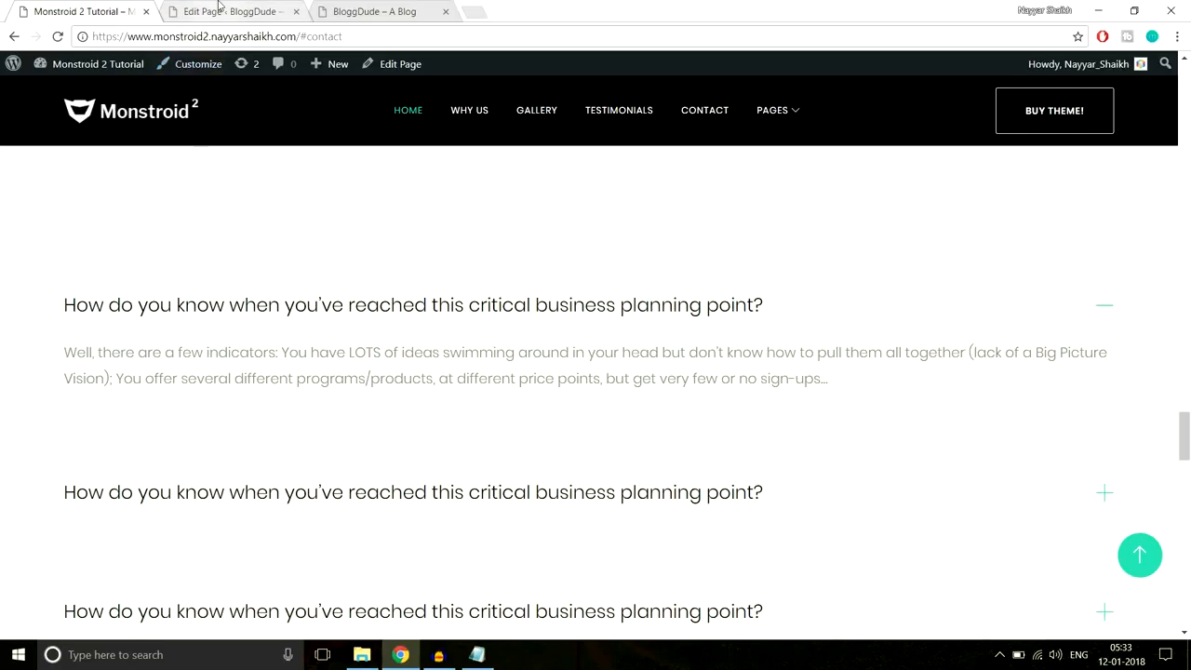
{"action": "left_click", "coordinate": [265, 11]}
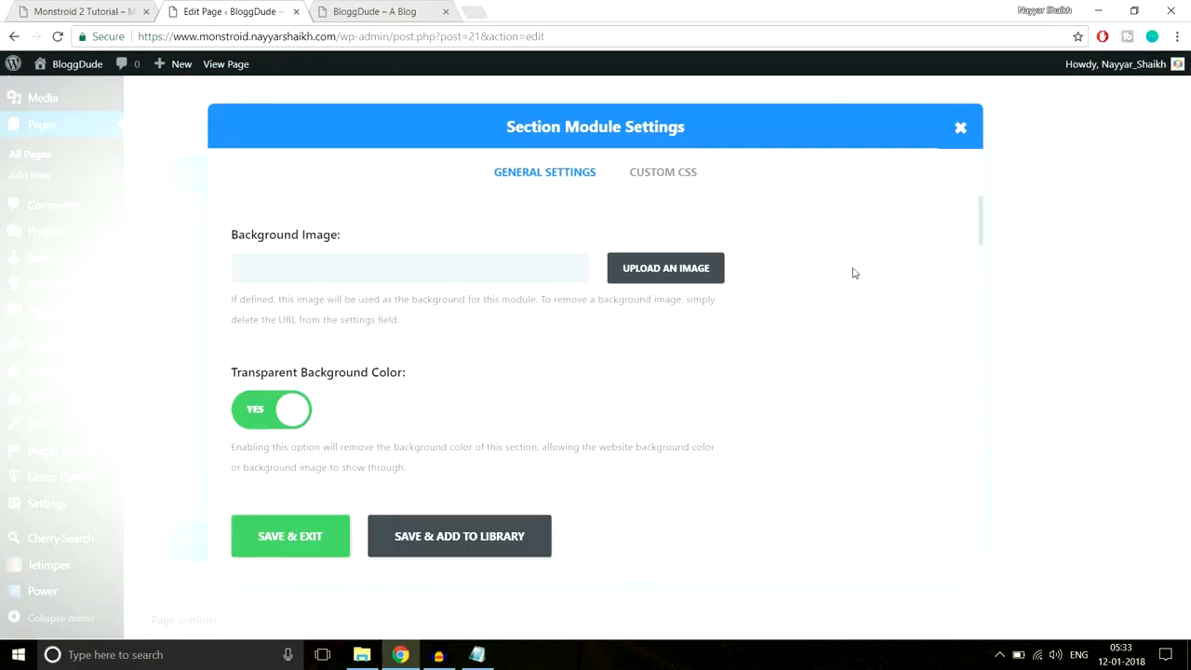
{"action": "scroll", "coordinate": [502, 380], "scroll_direction": "down", "scroll_amount": 1}
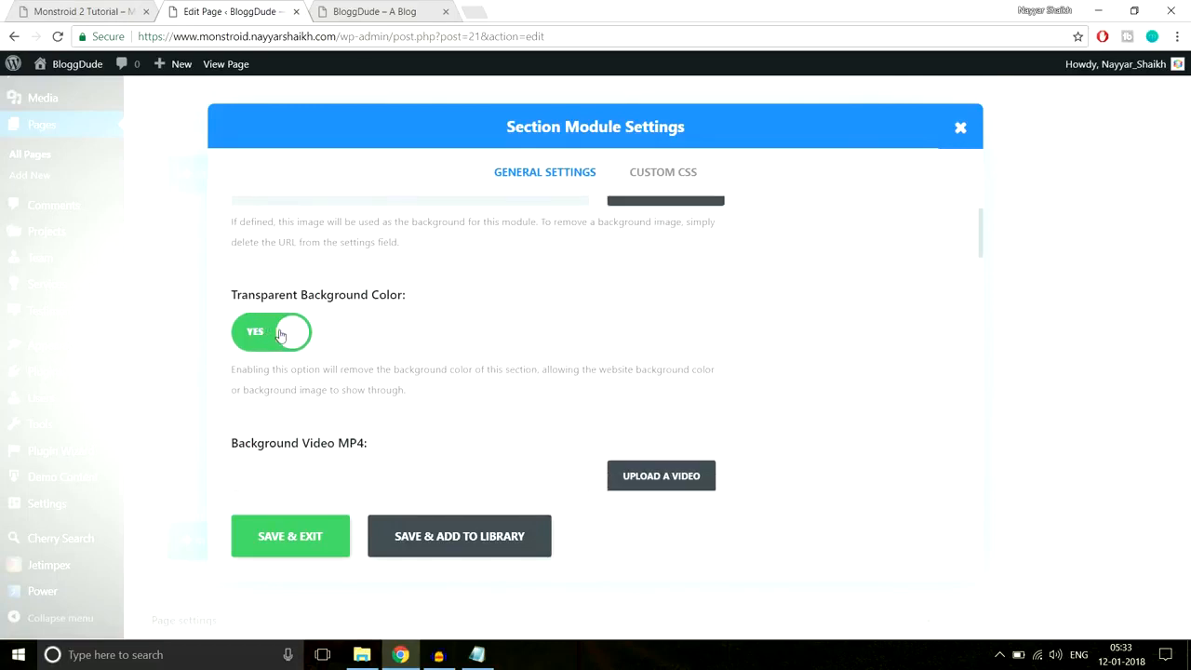
- Set Transparent Background Color to No, add 70px top and bottom padding, and save
{"action": "left_click", "coordinate": [280, 334]}
{"action": "scroll", "coordinate": [375, 360], "scroll_direction": "down", "scroll_amount": 2}
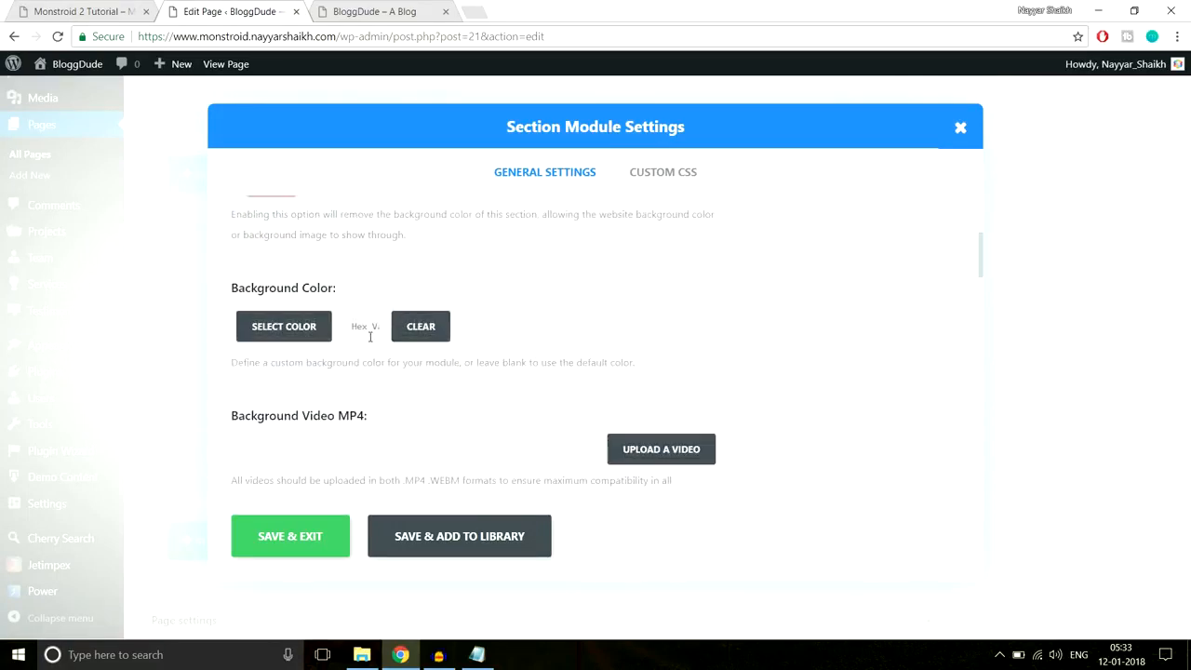
{"action": "left_click", "coordinate": [369, 337]}
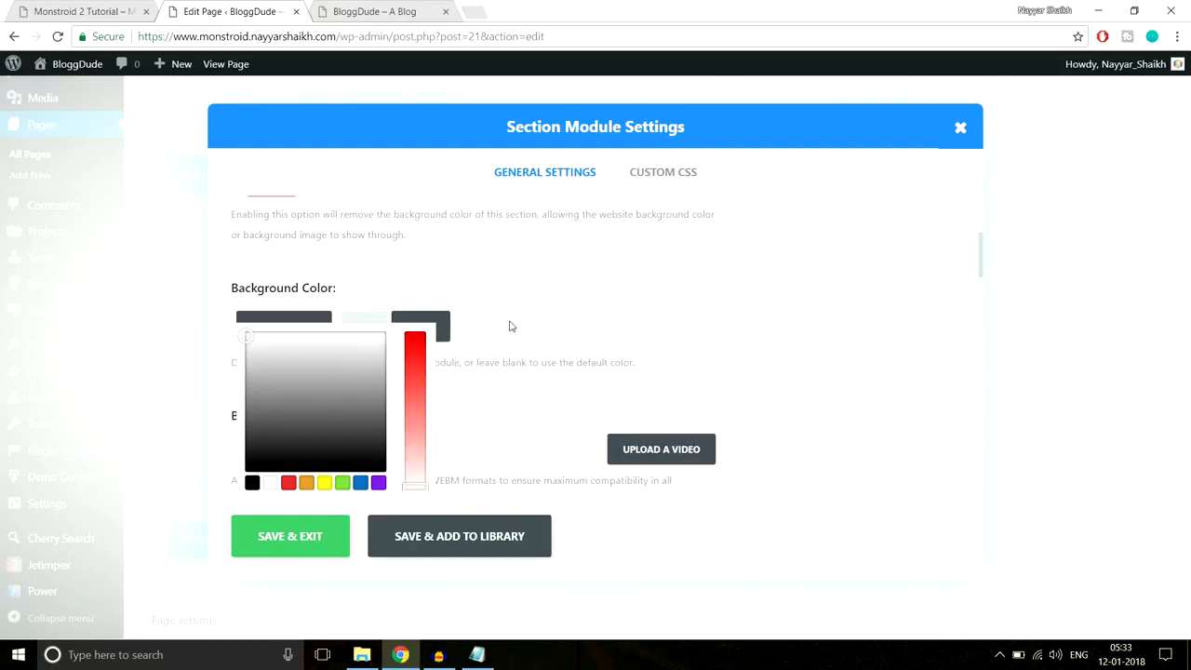
{"action": "scroll", "coordinate": [595, 324], "scroll_direction": "down", "scroll_amount": 12}
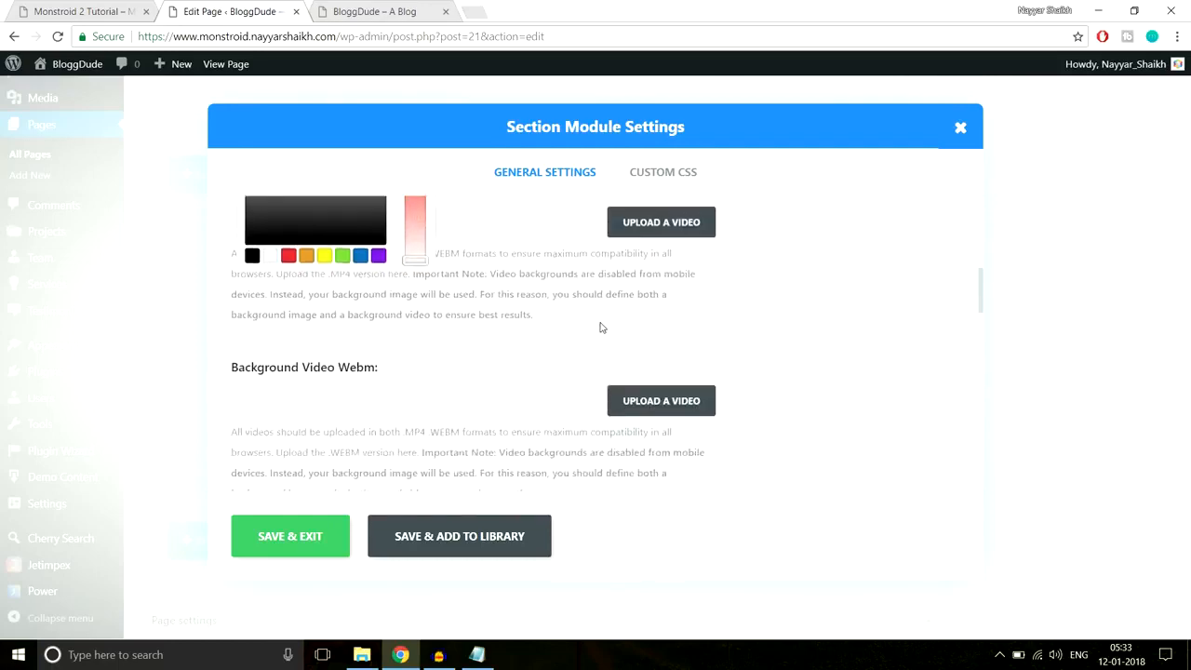
{"action": "scroll", "coordinate": [600, 327], "scroll_direction": "down", "scroll_amount": 3}
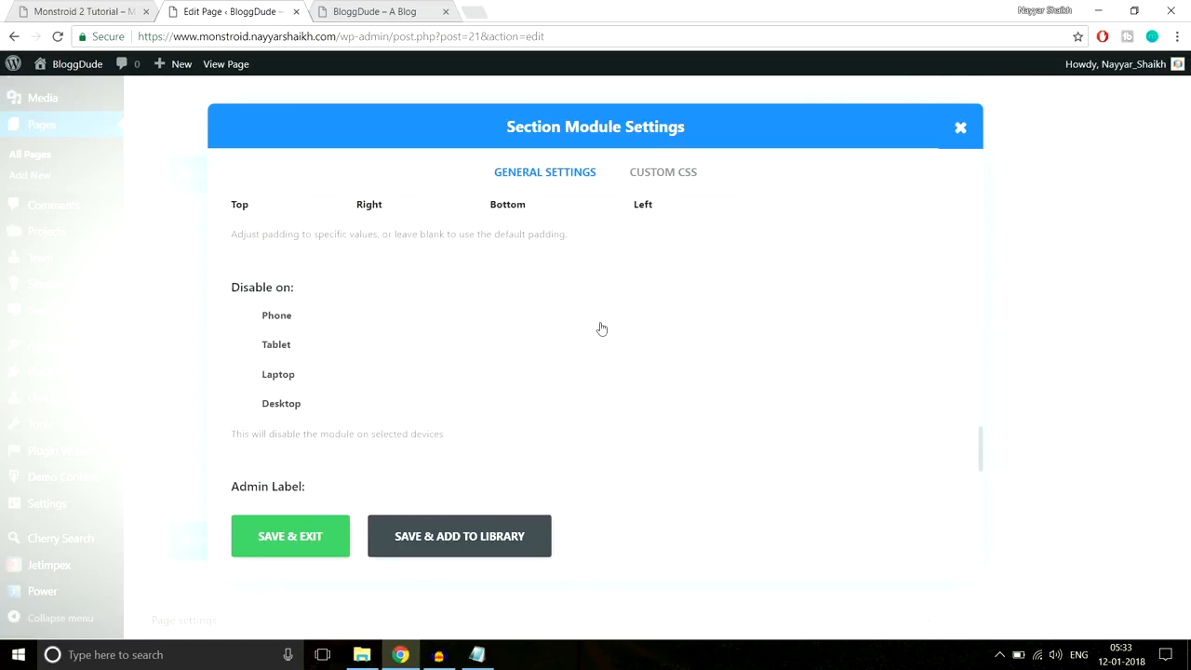
{"action": "scroll", "coordinate": [601, 326], "scroll_direction": "up", "scroll_amount": 2}
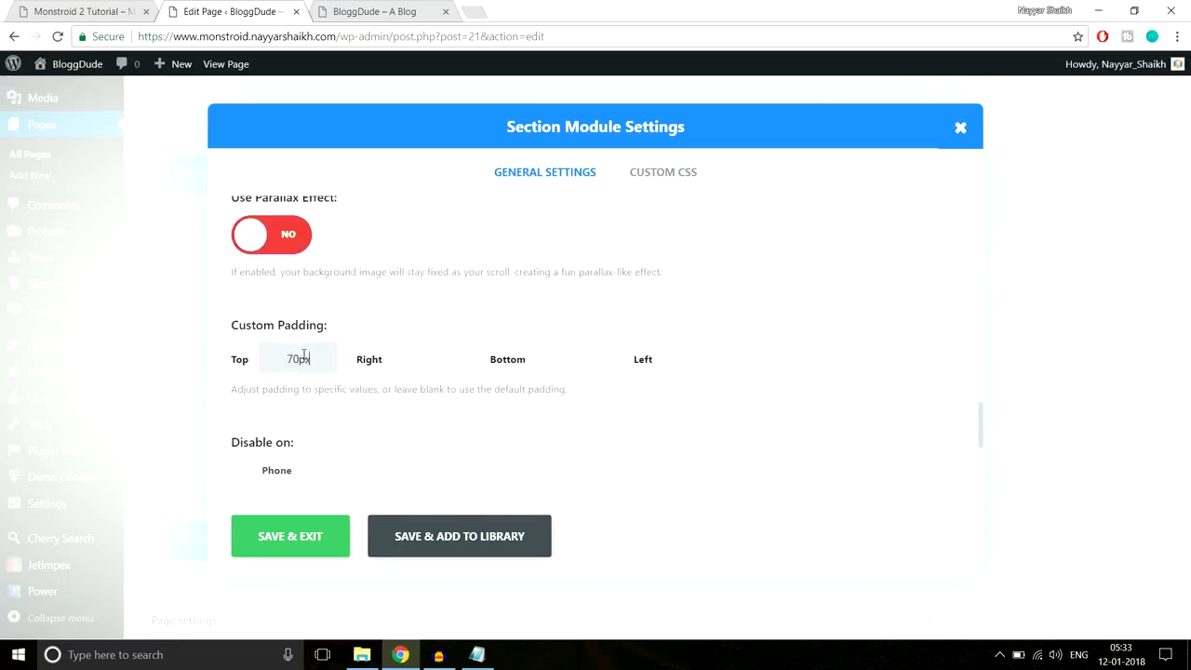
{"action": "left_click", "coordinate": [554, 358]}
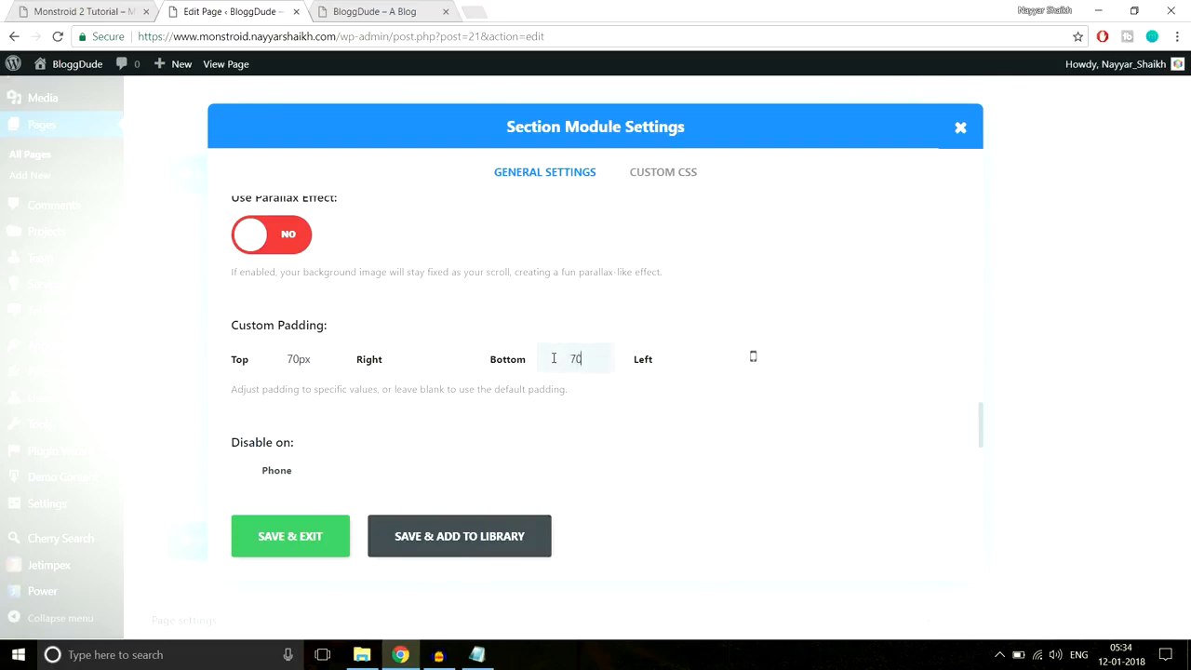
{"action": "left_click", "coordinate": [332, 542]}
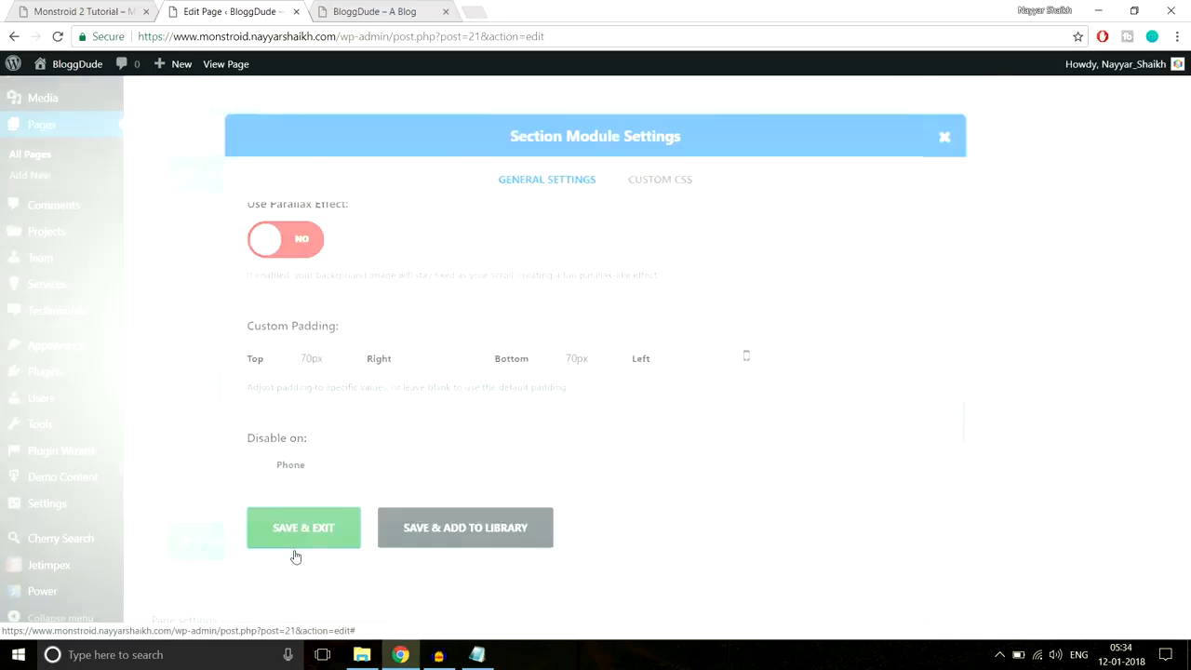
{"action": "scroll", "coordinate": [1176, 372], "scroll_direction": "up", "scroll_amount": 15}
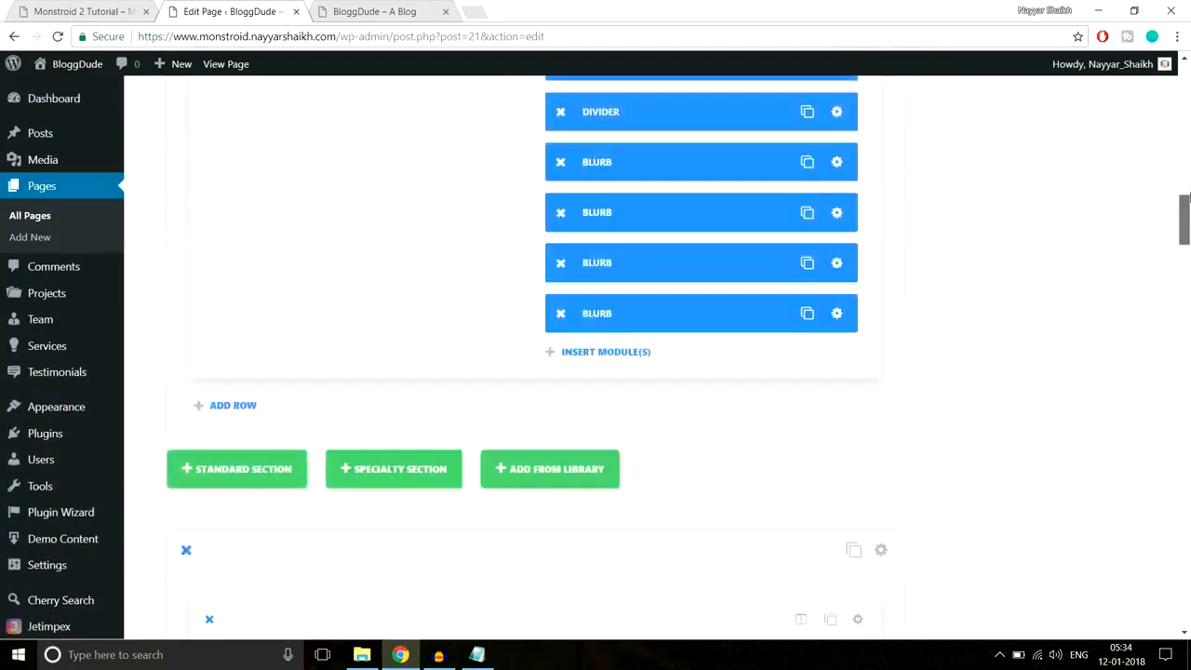
- Update the page and reload the live BloggDude site to see the accordion
{"action": "left_click", "coordinate": [1127, 235]}
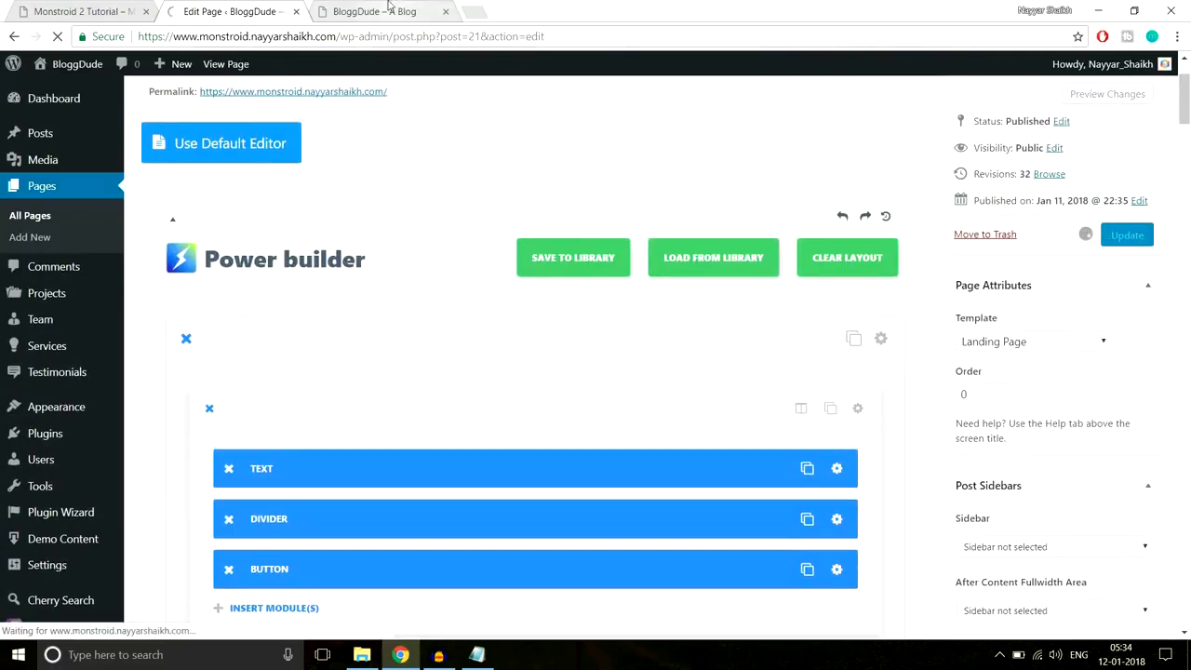
{"action": "left_click", "coordinate": [396, 11]}
{"action": "left_click", "coordinate": [403, 41]}
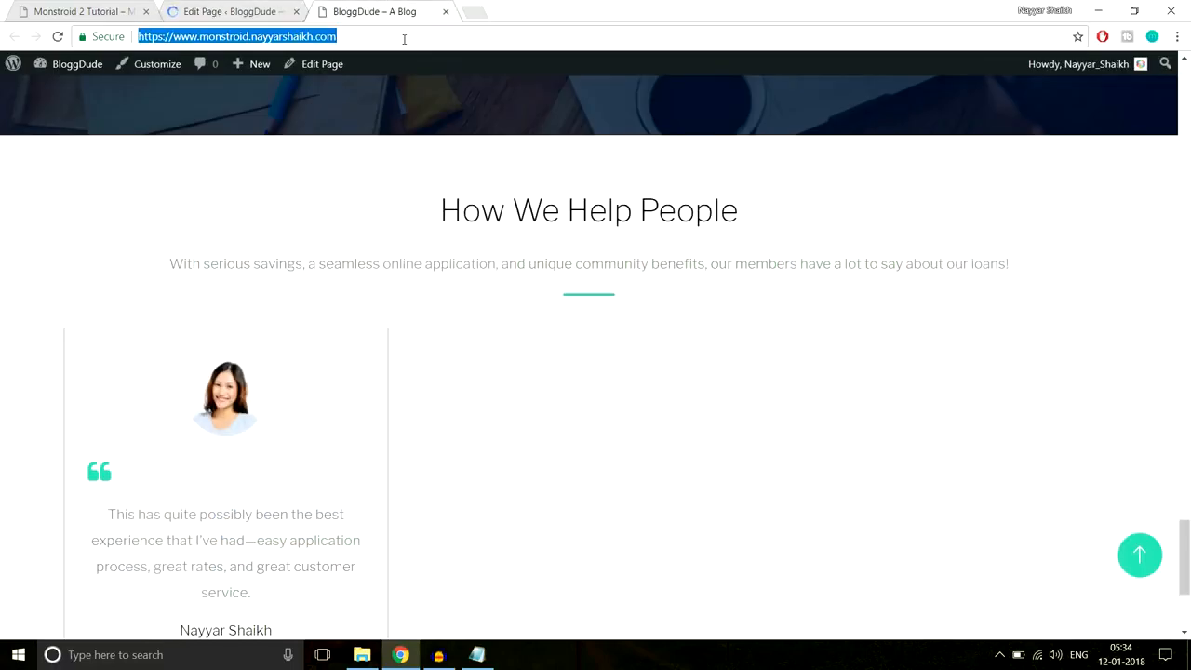
{"action": "key", "text": "Return"}
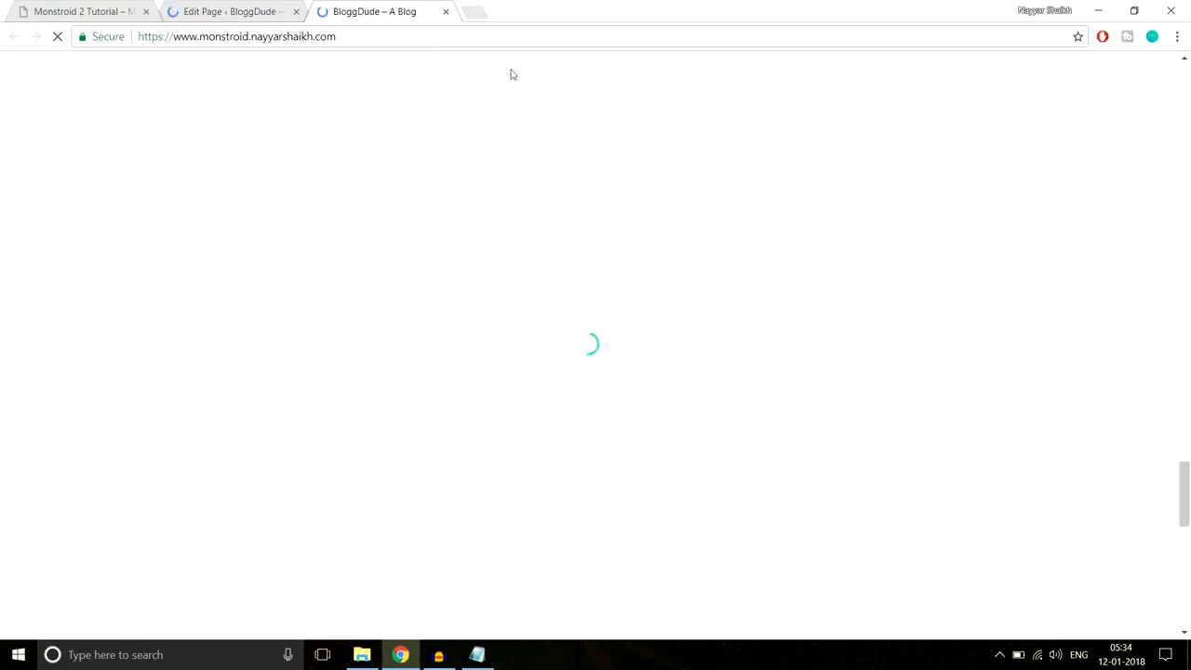
{"action": "scroll", "coordinate": [717, 291], "scroll_direction": "down", "scroll_amount": 1}
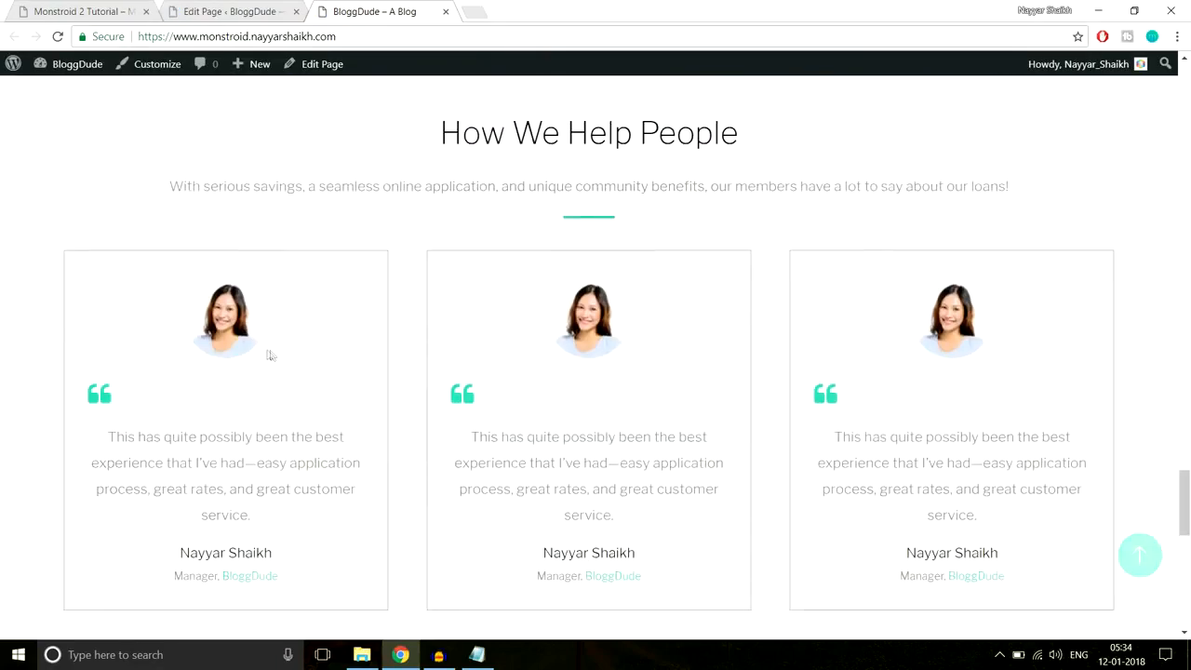
{"action": "scroll", "coordinate": [930, 362], "scroll_direction": "down", "scroll_amount": 4}
{"action": "scroll", "coordinate": [930, 359], "scroll_direction": "down", "scroll_amount": 2}
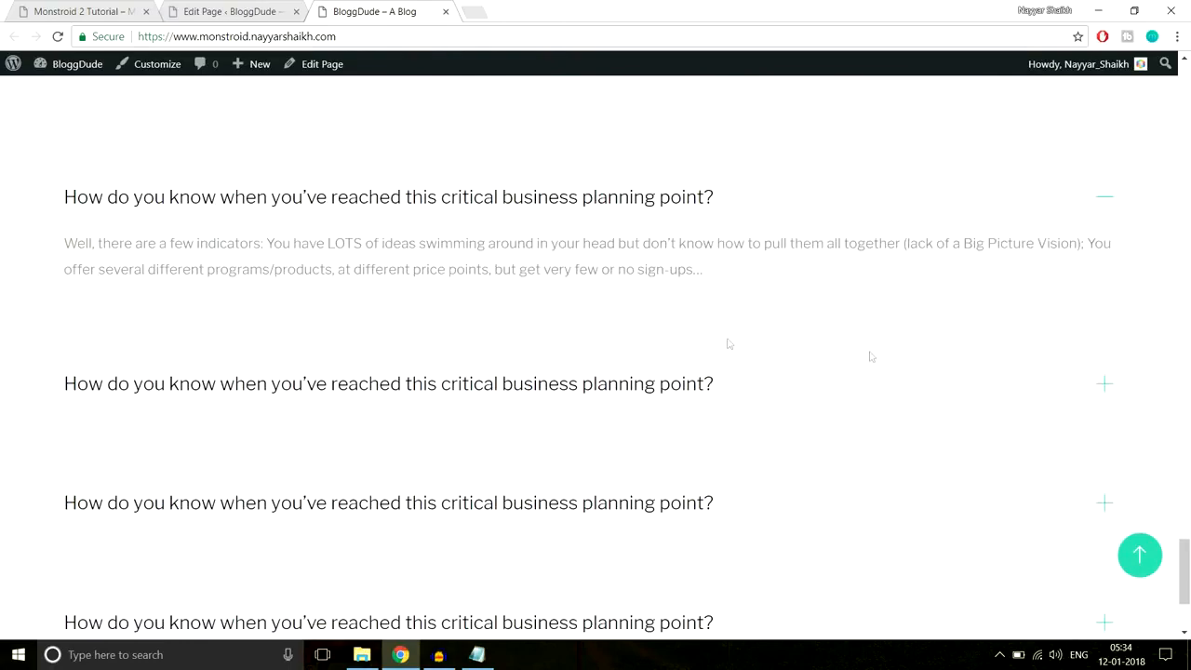
- Expand each of the four FAQ questions on the live site to test them
{"action": "left_click", "coordinate": [391, 383]}
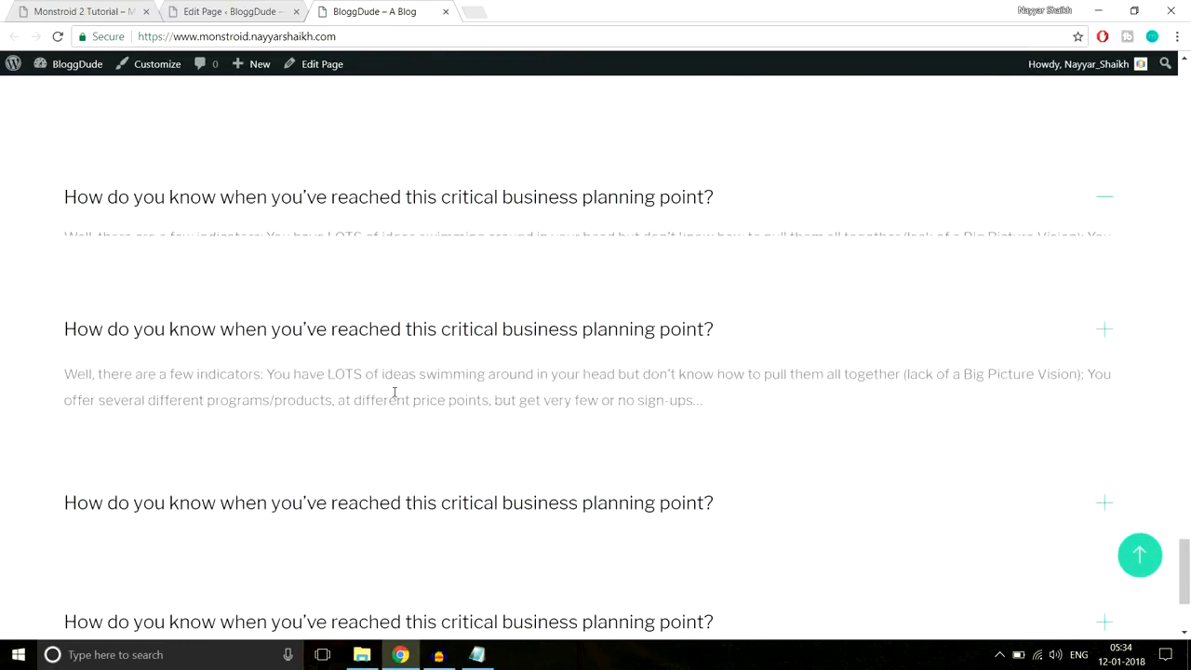
{"action": "left_click", "coordinate": [481, 203]}
{"action": "scroll", "coordinate": [540, 237], "scroll_direction": "down", "scroll_amount": 2}
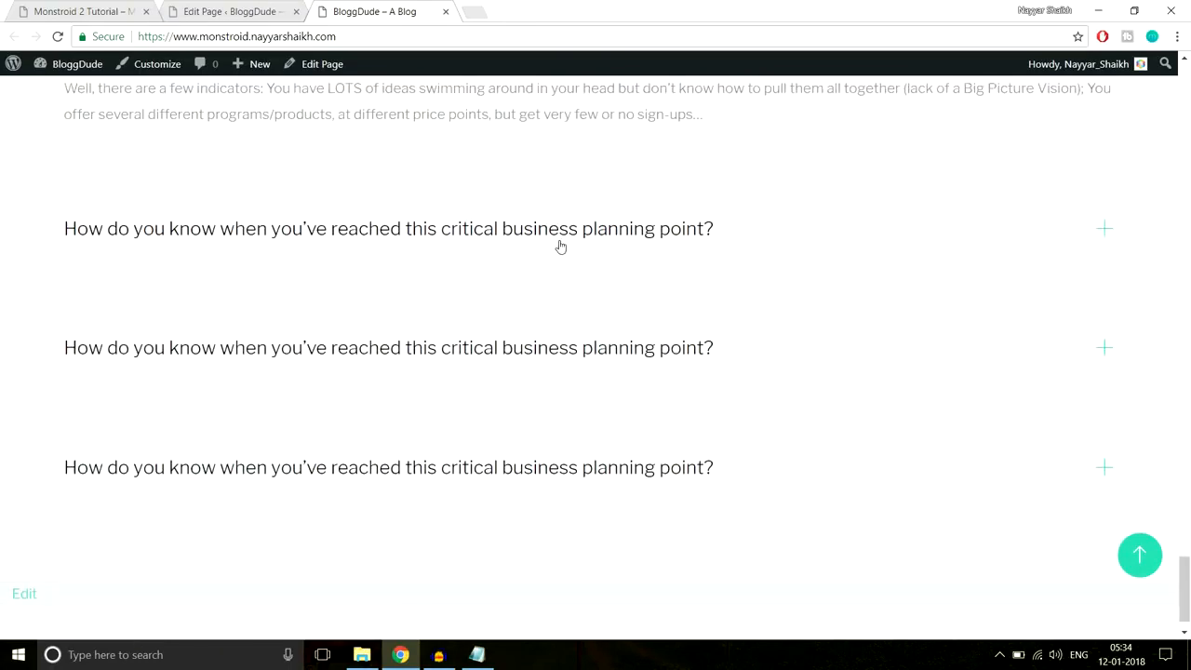
{"action": "left_click", "coordinate": [526, 347]}
{"action": "left_click", "coordinate": [562, 424]}
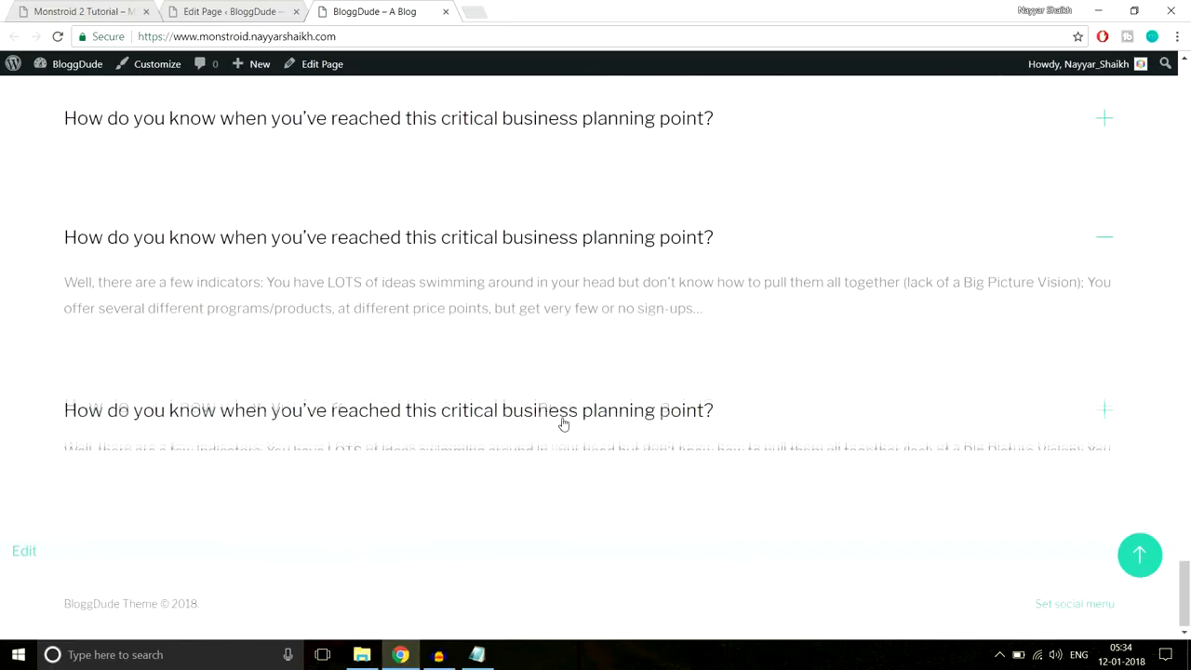
{"action": "scroll", "coordinate": [521, 335], "scroll_direction": "up", "scroll_amount": 3}
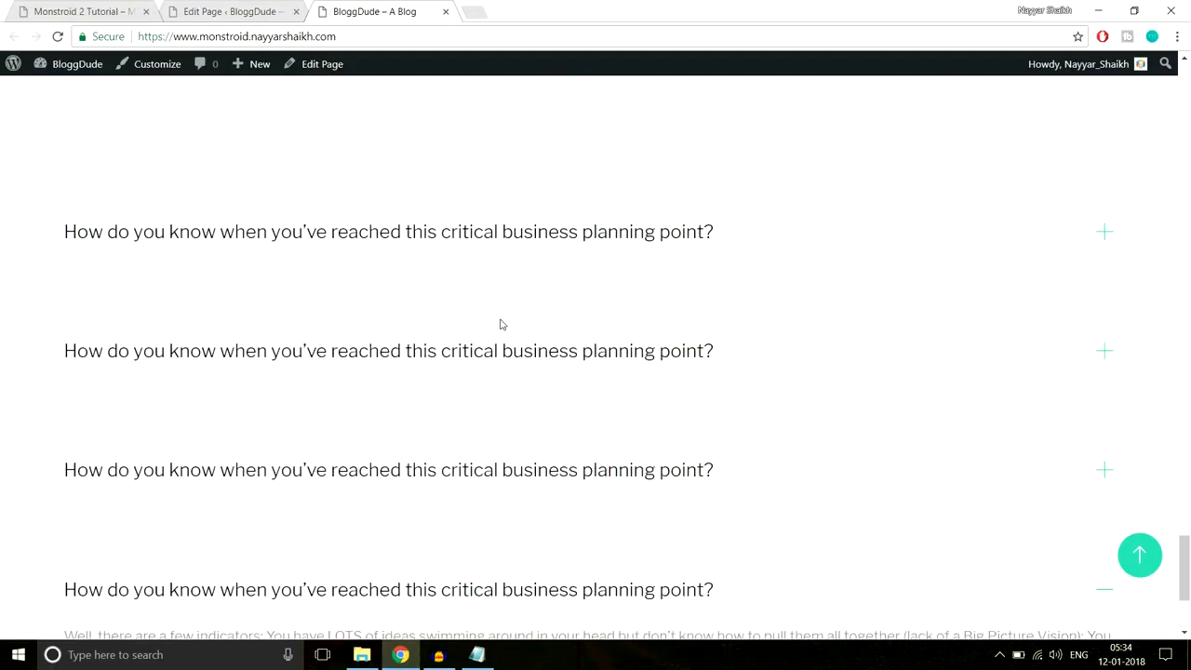
{"action": "scroll", "coordinate": [503, 324], "scroll_direction": "up", "scroll_amount": 3}
{"action": "scroll", "coordinate": [584, 325], "scroll_direction": "down", "scroll_amount": 2}
- Review the demo site's Our Partners section, then scroll the page editor to the section buttons
{"action": "left_click", "coordinate": [92, 11]}
{"action": "scroll", "coordinate": [790, 307], "scroll_direction": "down", "scroll_amount": 1}
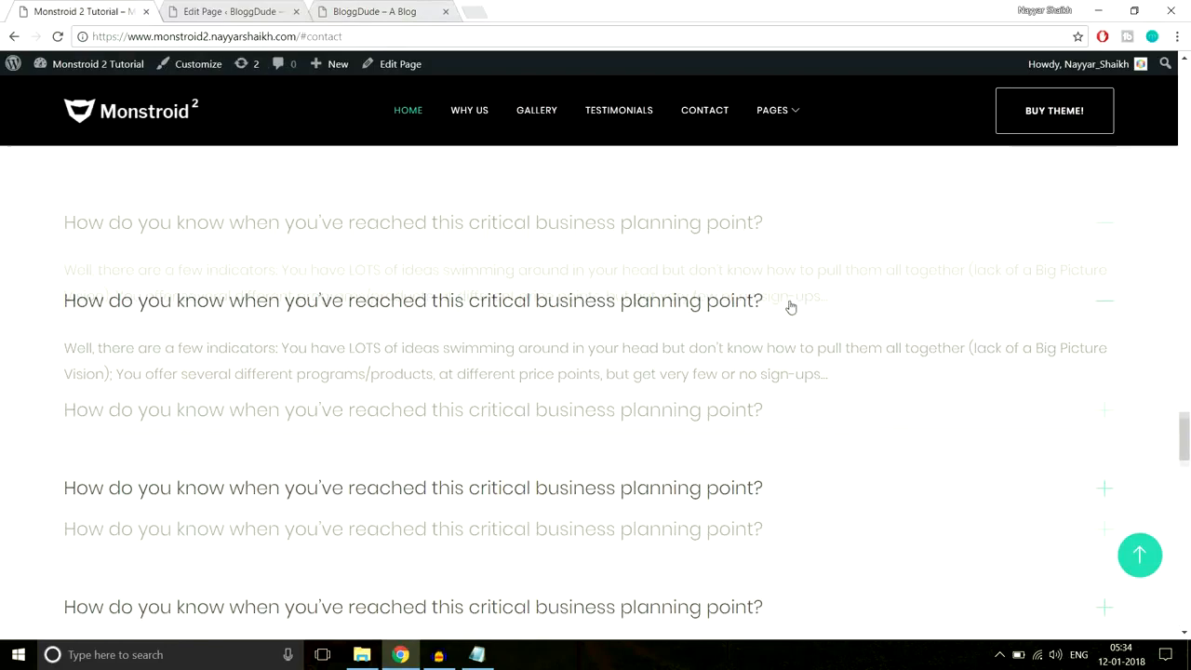
{"action": "scroll", "coordinate": [790, 307], "scroll_direction": "down", "scroll_amount": 6}
{"action": "scroll", "coordinate": [710, 307], "scroll_direction": "down", "scroll_amount": 3}
{"action": "scroll", "coordinate": [710, 307], "scroll_direction": "up", "scroll_amount": 6}
{"action": "scroll", "coordinate": [492, 242], "scroll_direction": "down", "scroll_amount": 1}
{"action": "left_click_drag", "start_coordinate": [493, 242], "coordinate": [692, 247]}
{"action": "left_click", "coordinate": [644, 254]}
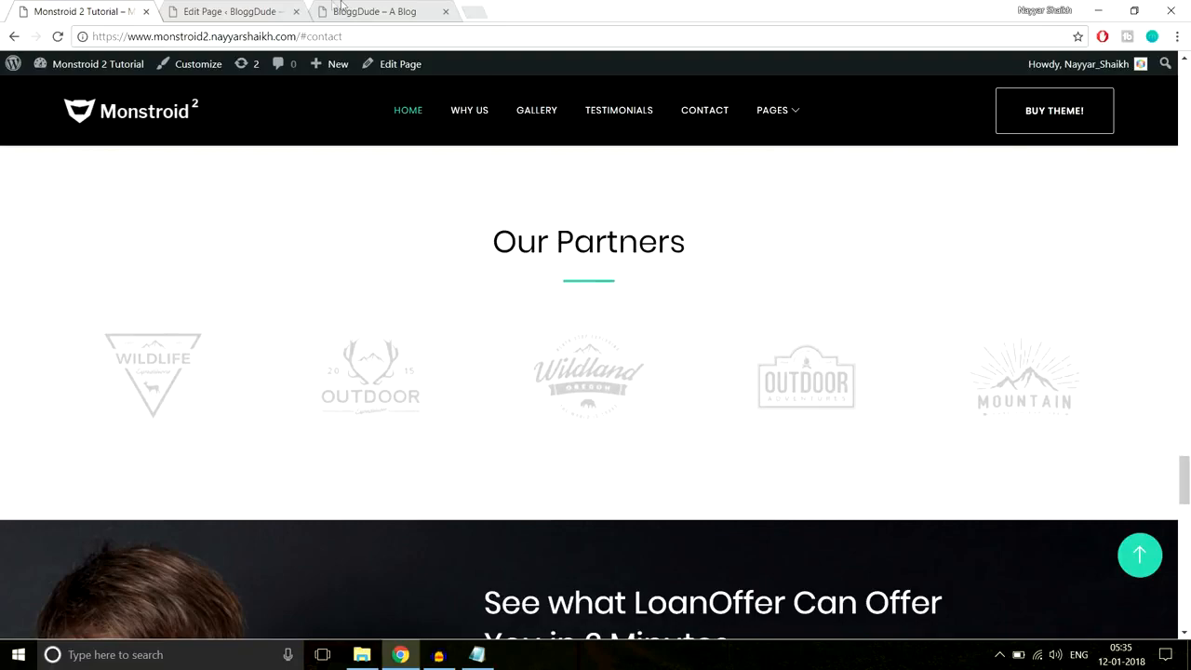
{"action": "left_click", "coordinate": [233, 11]}
{"action": "left_click_drag", "start_coordinate": [1186, 93], "coordinate": [1189, 473]}
{"action": "scroll", "coordinate": [813, 322], "scroll_direction": "down", "scroll_amount": 6}
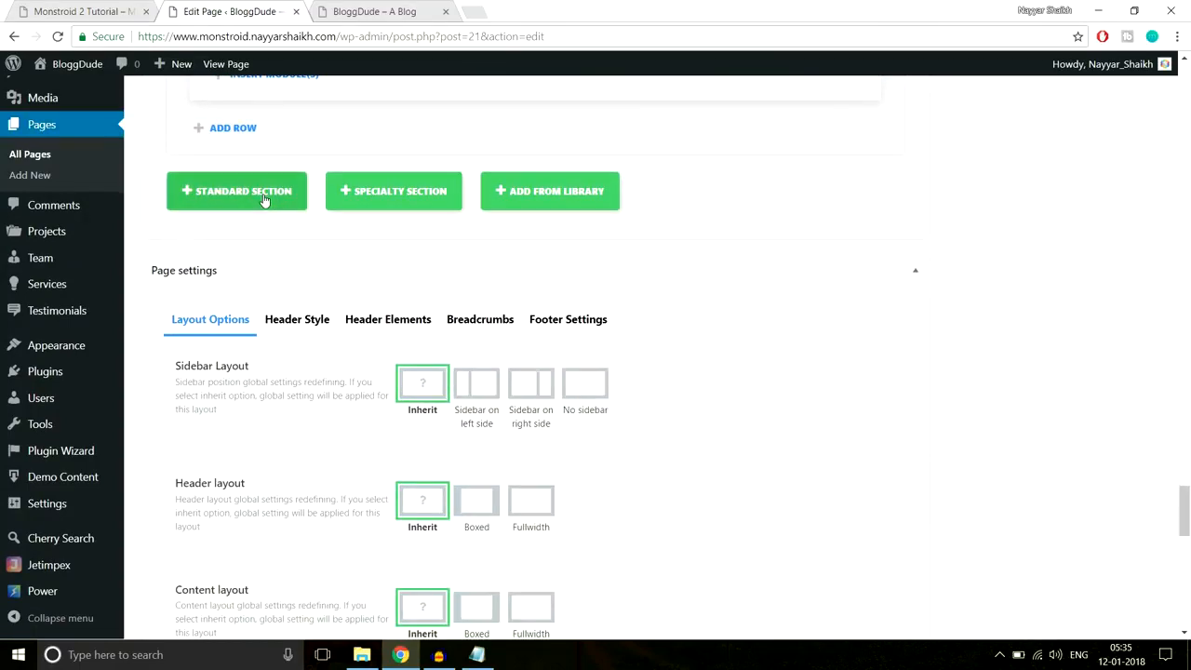
- Add a Standard Section with a one-column row and insert a Text module
{"action": "left_click", "coordinate": [237, 192]}
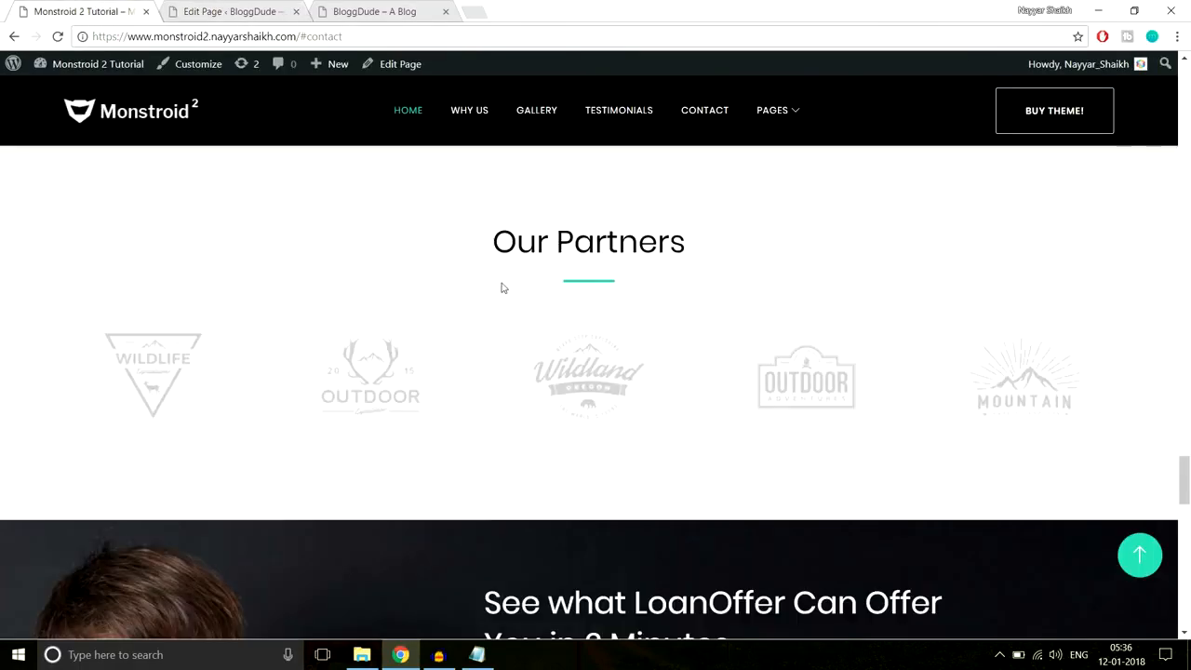
{"action": "left_click_drag", "start_coordinate": [483, 244], "coordinate": [683, 280]}
{"action": "key", "text": "ctrl+c"}
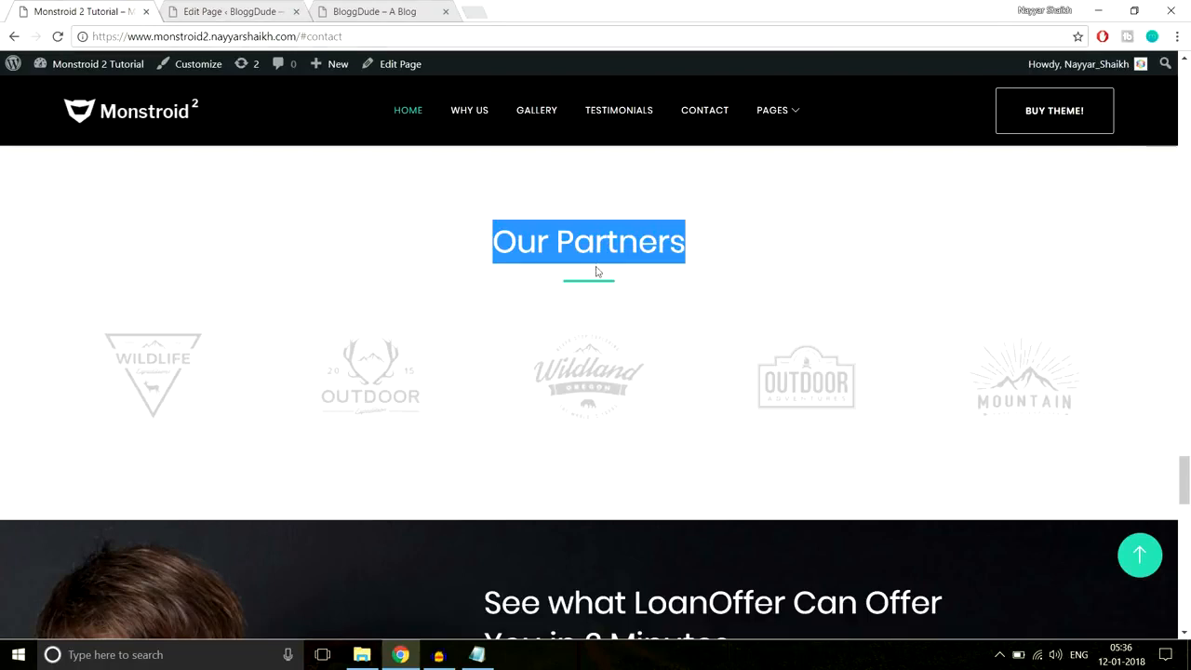
{"action": "left_click", "coordinate": [223, 11]}
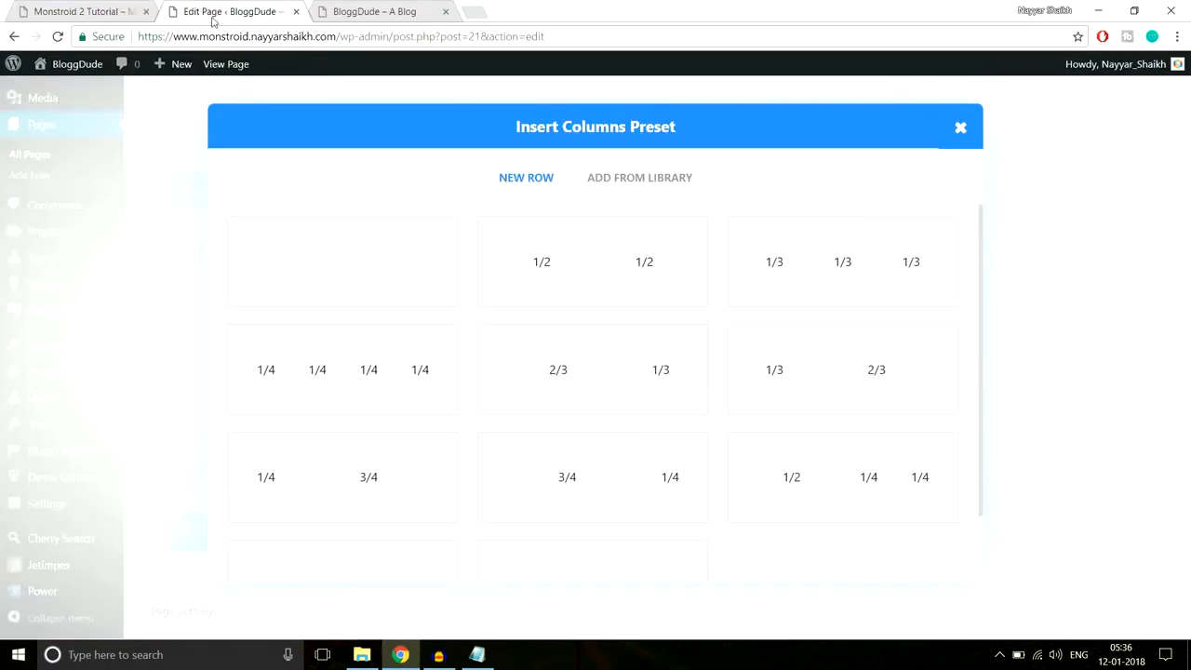
{"action": "left_click", "coordinate": [372, 282]}
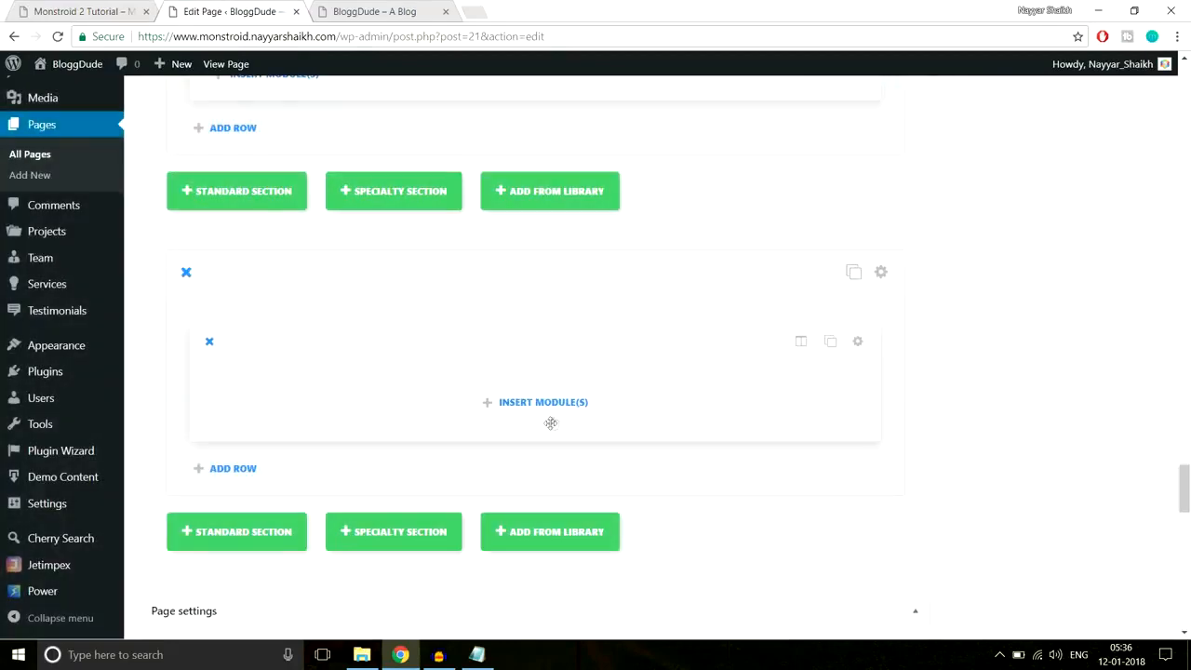
{"action": "left_click", "coordinate": [547, 403]}
{"action": "scroll", "coordinate": [717, 401], "scroll_direction": "down", "scroll_amount": 5}
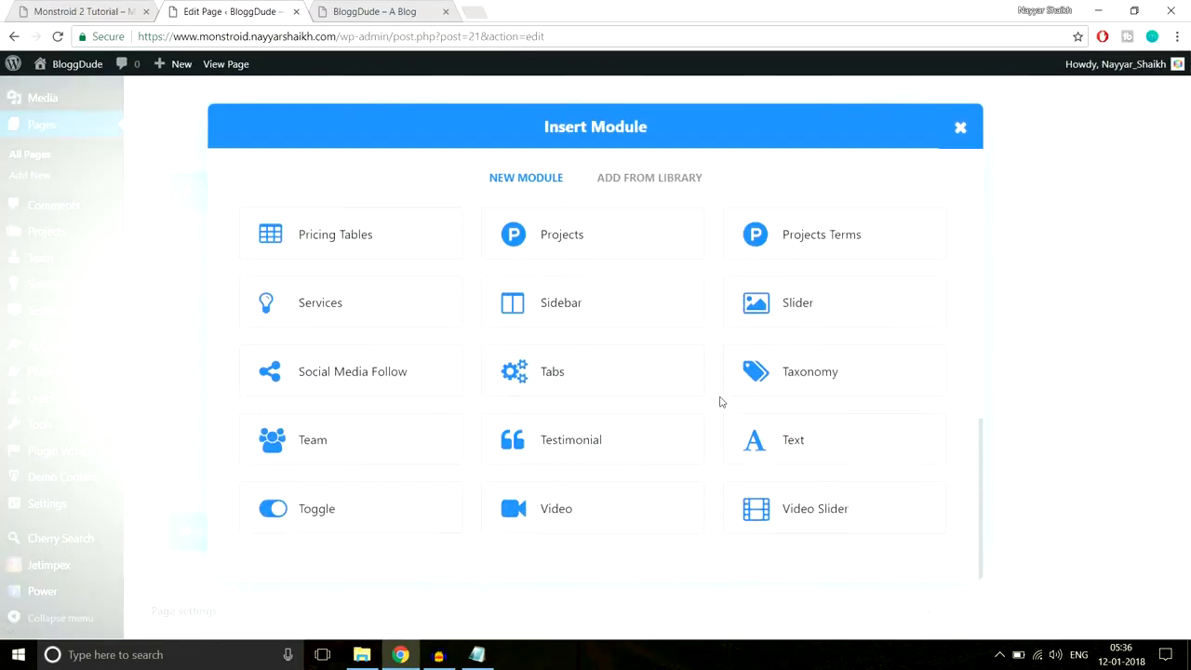
{"action": "left_click", "coordinate": [772, 439]}
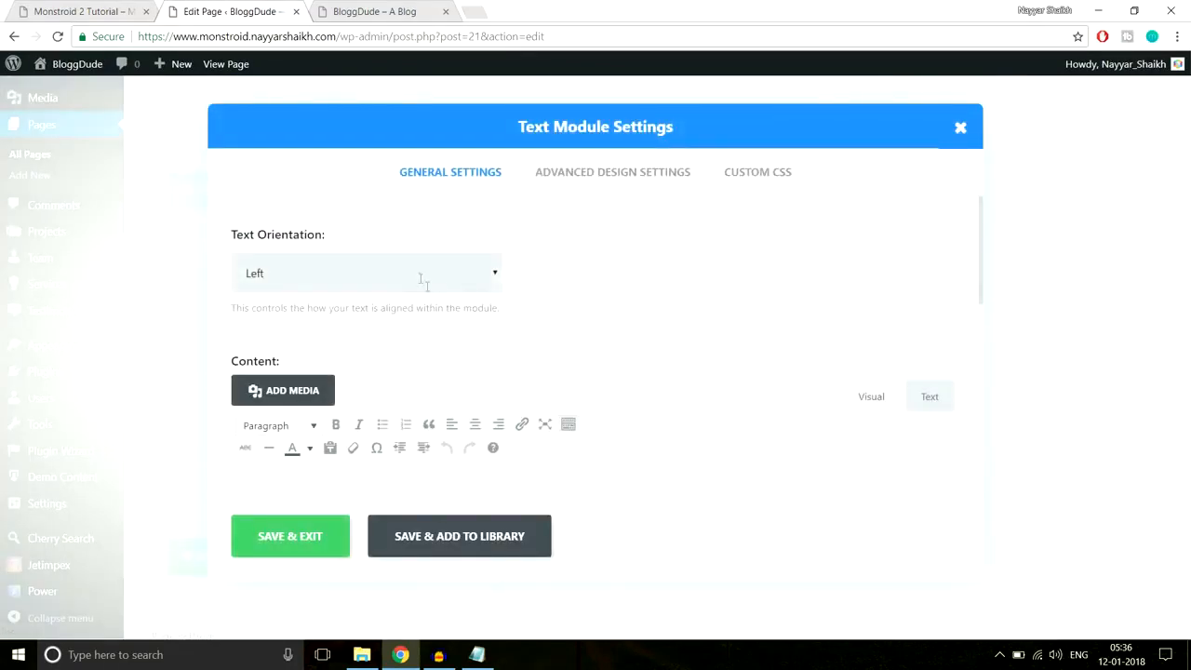
- Centre the text module and paste 'Our Partners' as its heading
{"action": "left_click", "coordinate": [420, 277]}
{"action": "left_click", "coordinate": [359, 321]}
{"action": "scroll", "coordinate": [577, 363], "scroll_direction": "down", "scroll_amount": 2}
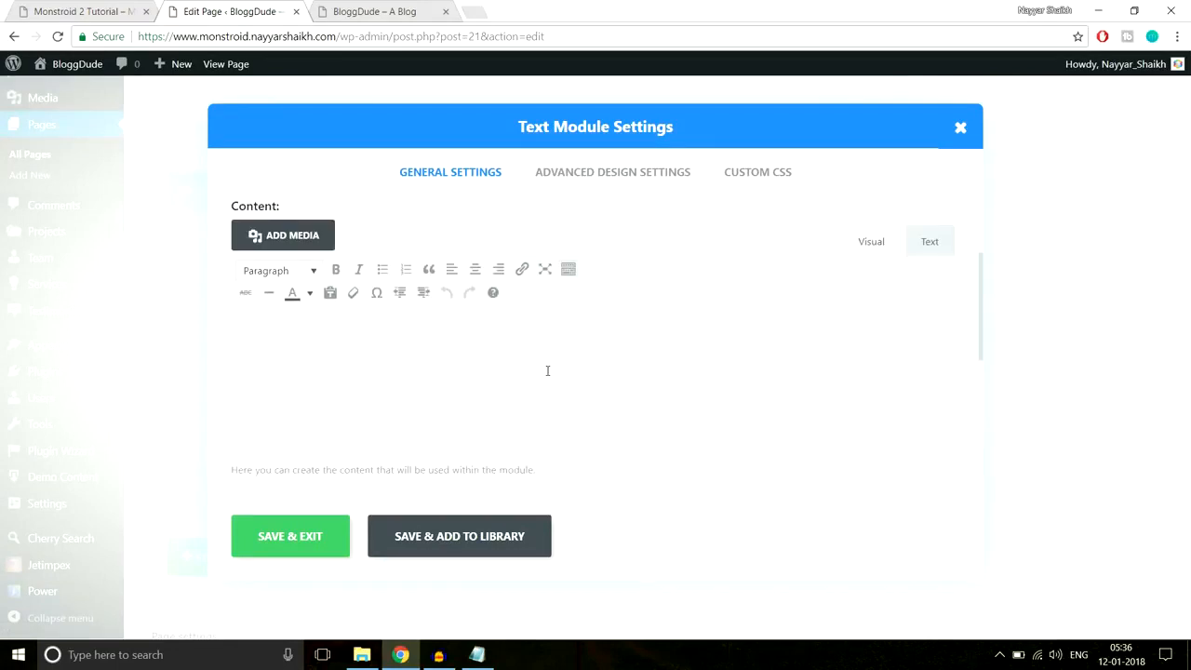
{"action": "type", "text": "#f8f8f8"}
{"action": "left_click_drag", "start_coordinate": [302, 338], "coordinate": [186, 332]}
{"action": "left_click", "coordinate": [75, 10]}
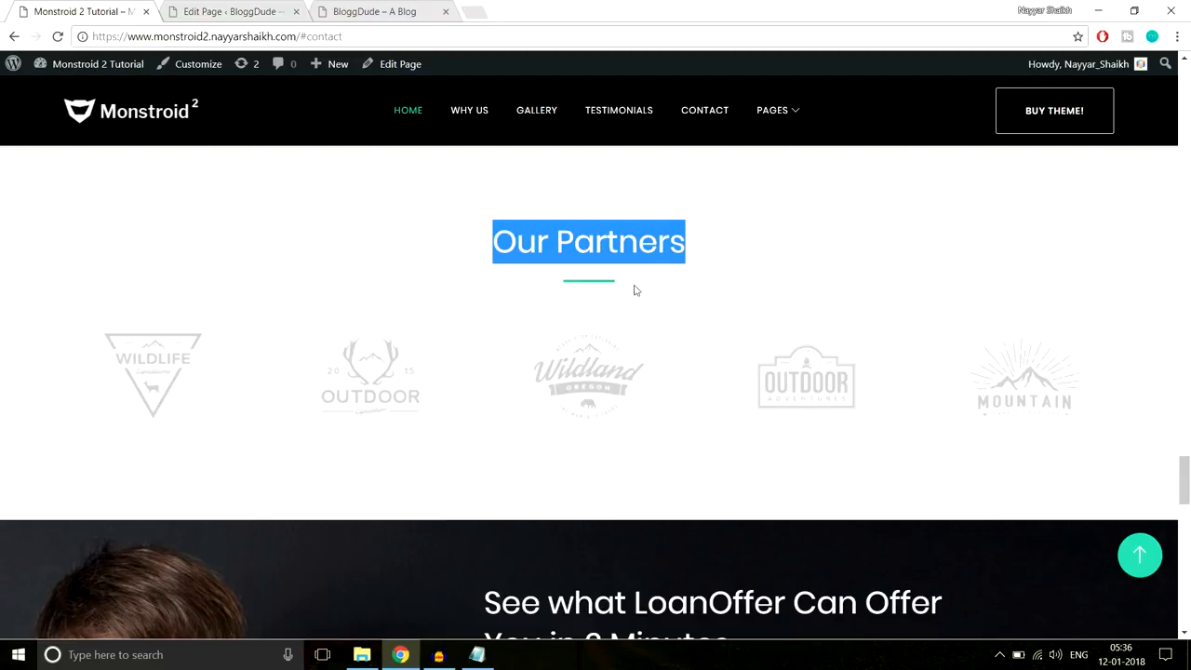
{"action": "left_click", "coordinate": [244, 11]}
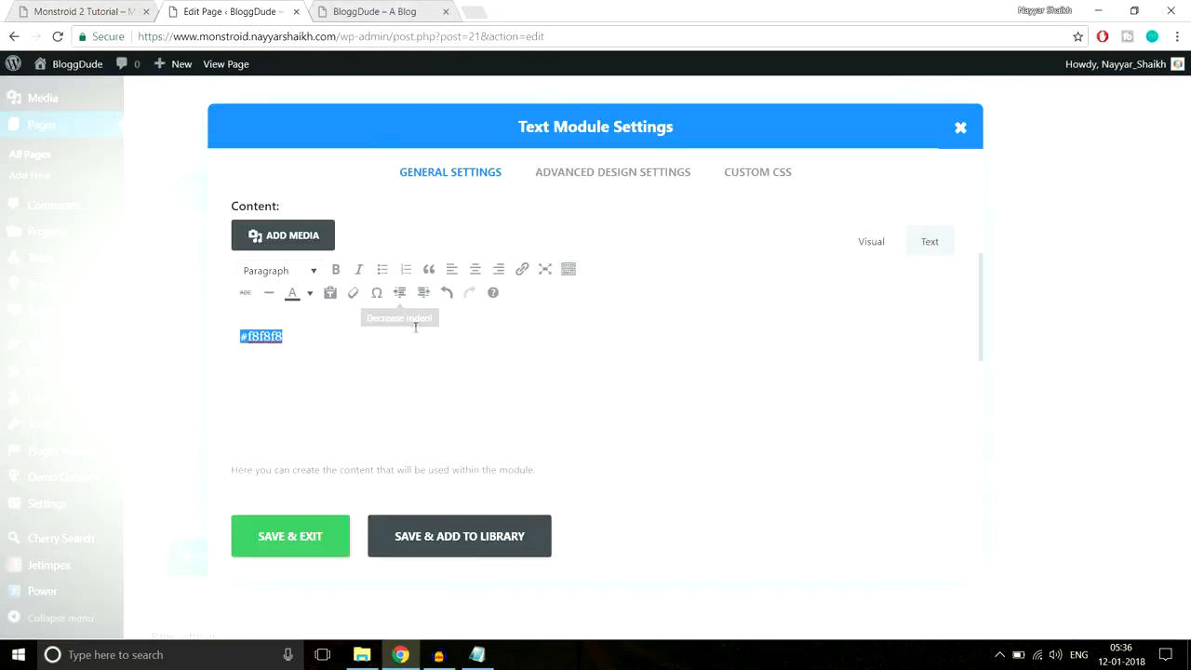
{"action": "key", "text": "ctrl+v"}
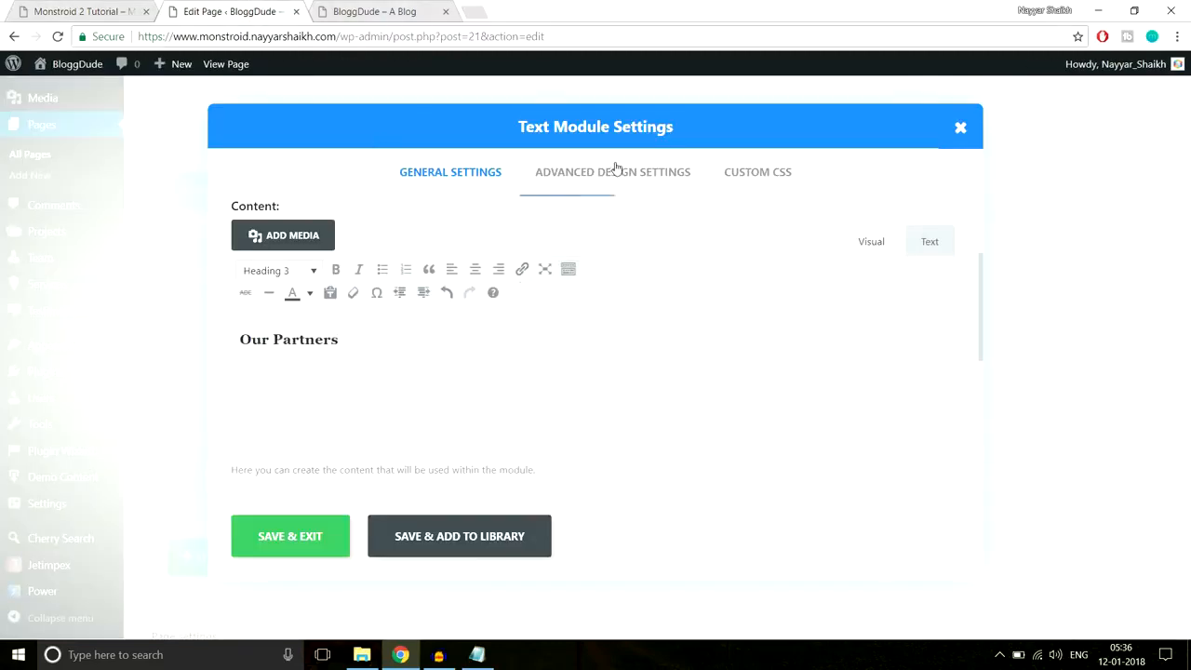
{"action": "left_click", "coordinate": [87, 8]}
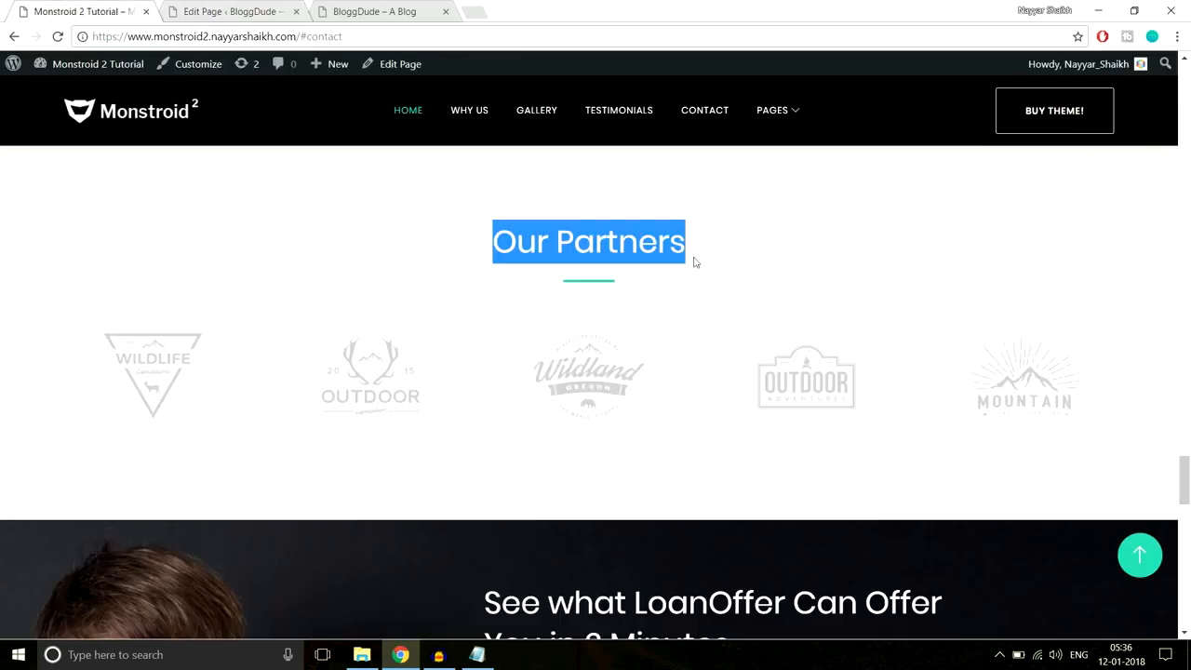
{"action": "left_click", "coordinate": [574, 289]}
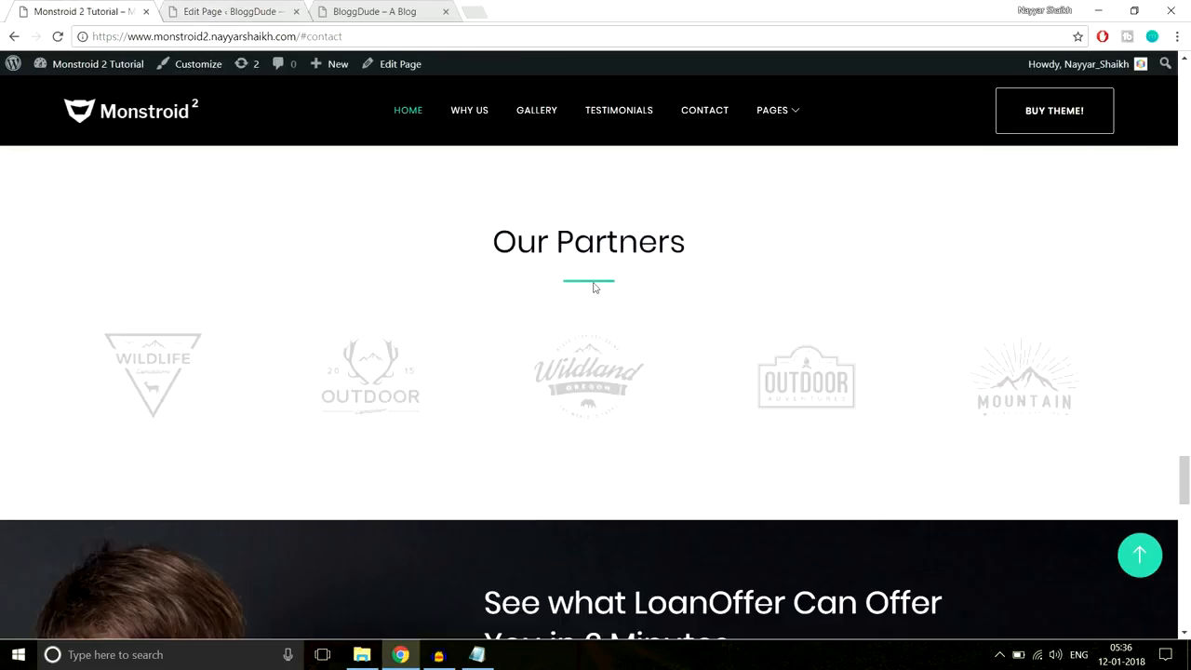
- Paste the 3px #2cc895 underline CSS into the module's After CSS and save
{"action": "left_click", "coordinate": [476, 654]}
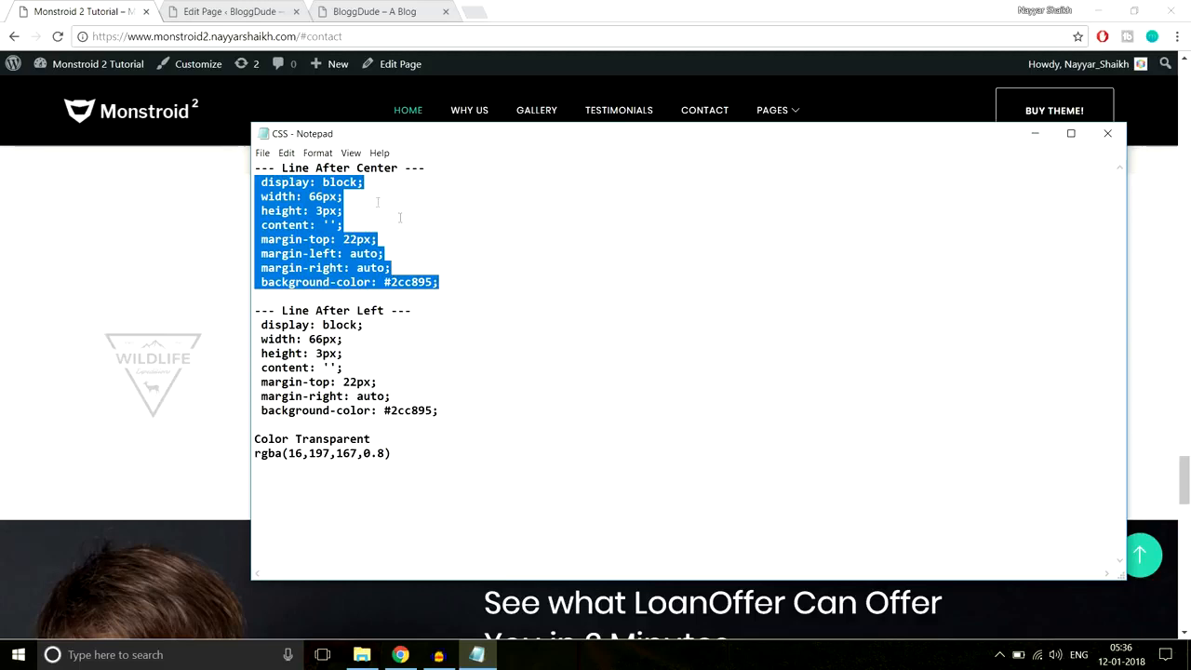
{"action": "left_click", "coordinate": [212, 240]}
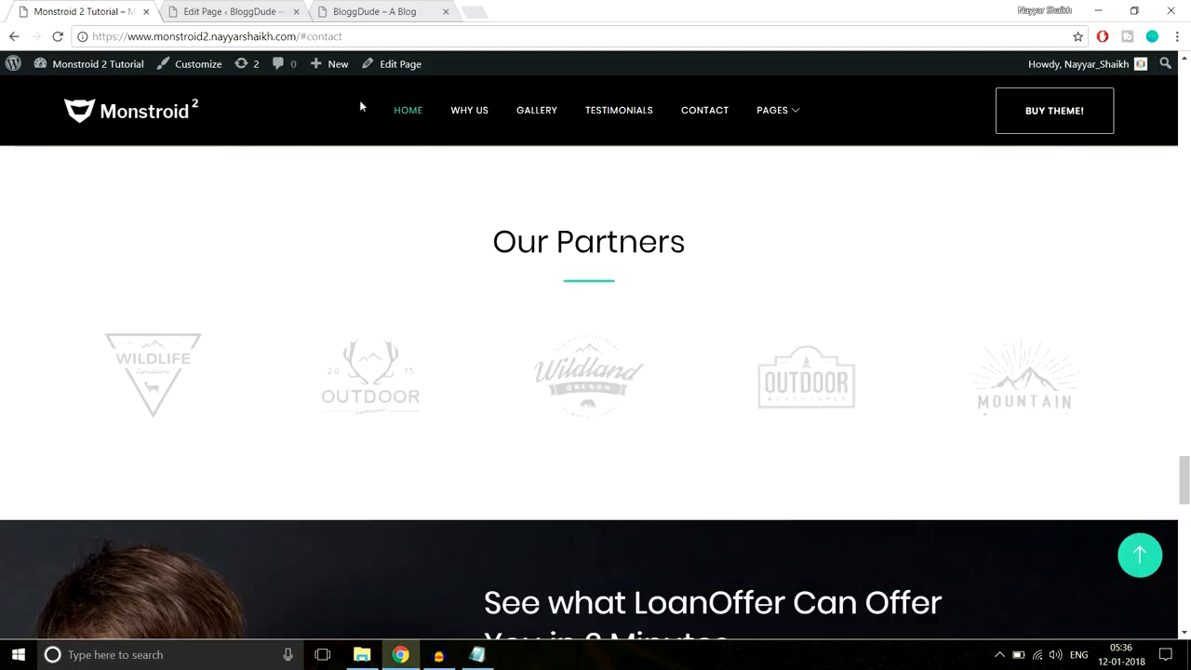
{"action": "left_click", "coordinate": [273, 7]}
{"action": "left_click", "coordinate": [773, 177]}
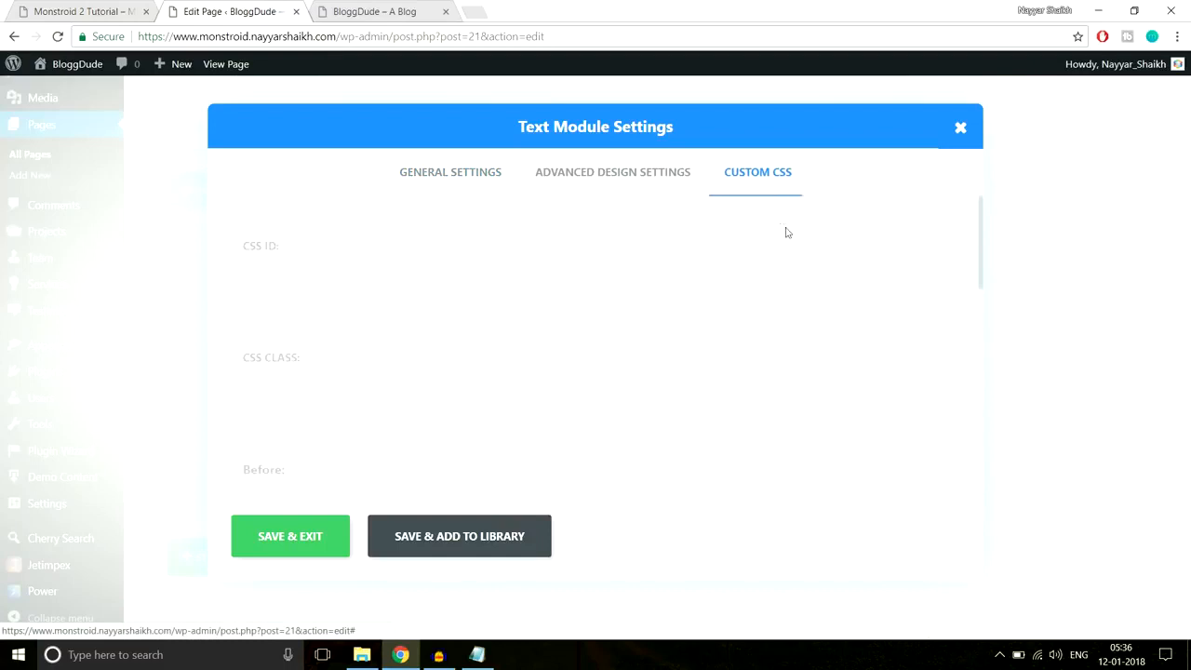
{"action": "scroll", "coordinate": [847, 355], "scroll_direction": "down", "scroll_amount": 6}
{"action": "left_click", "coordinate": [406, 335]}
{"action": "key", "text": "ctrl+v"}
{"action": "left_click", "coordinate": [330, 527]}
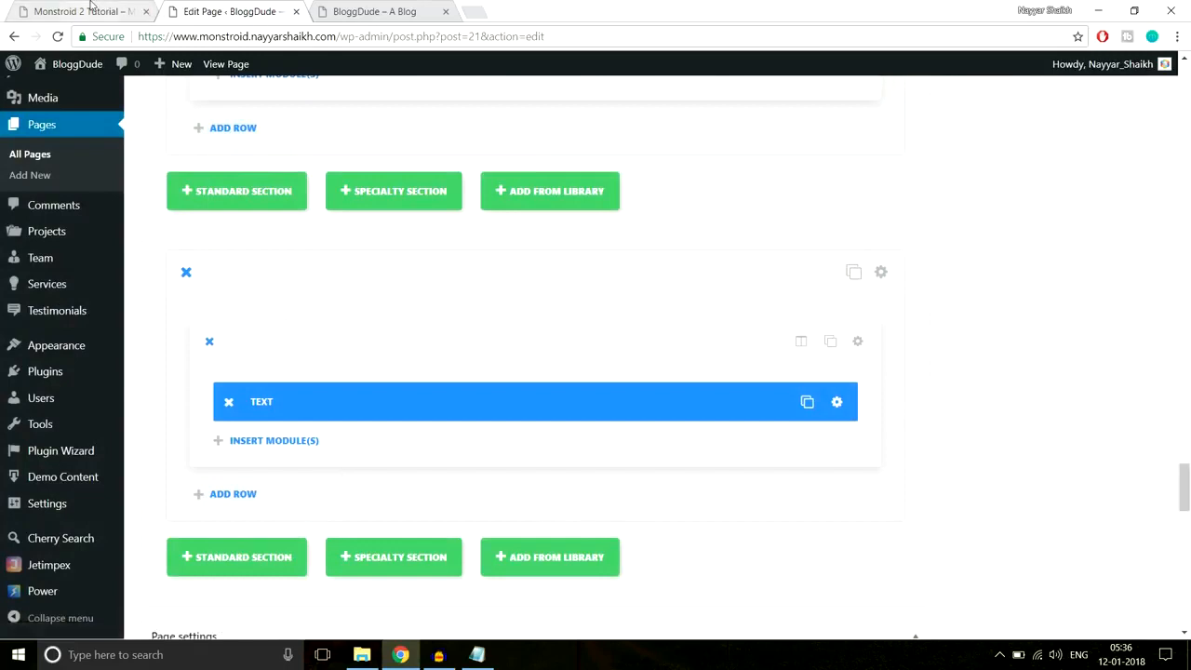
{"action": "left_click", "coordinate": [120, 9]}
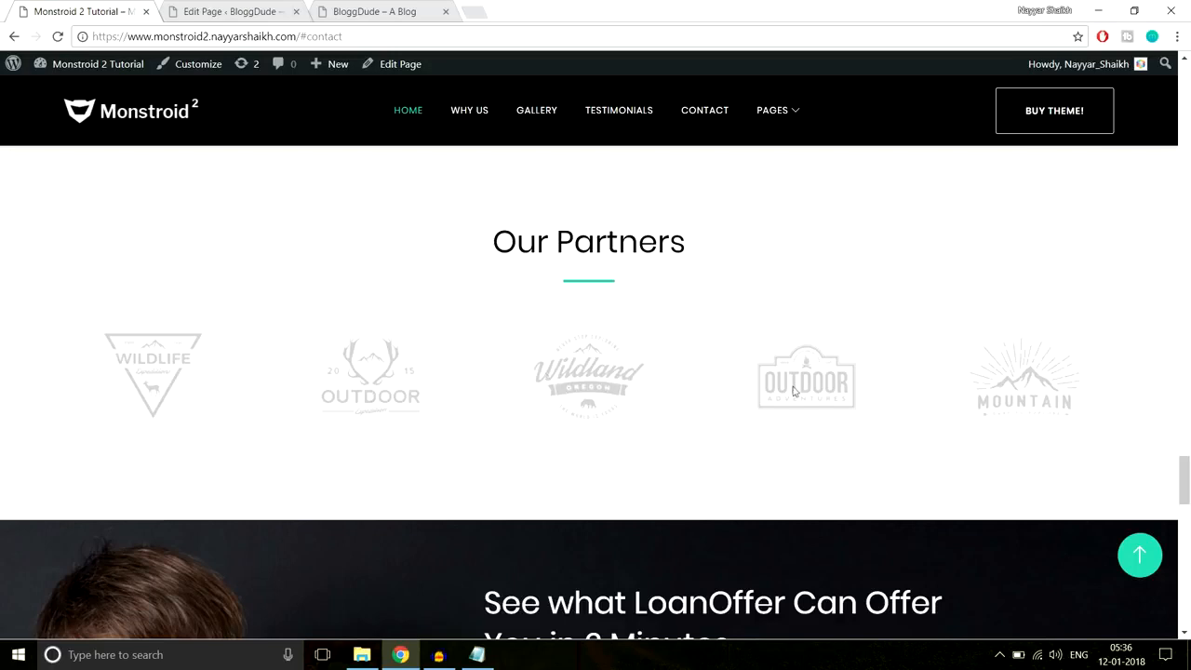
{"action": "left_click", "coordinate": [223, 11]}
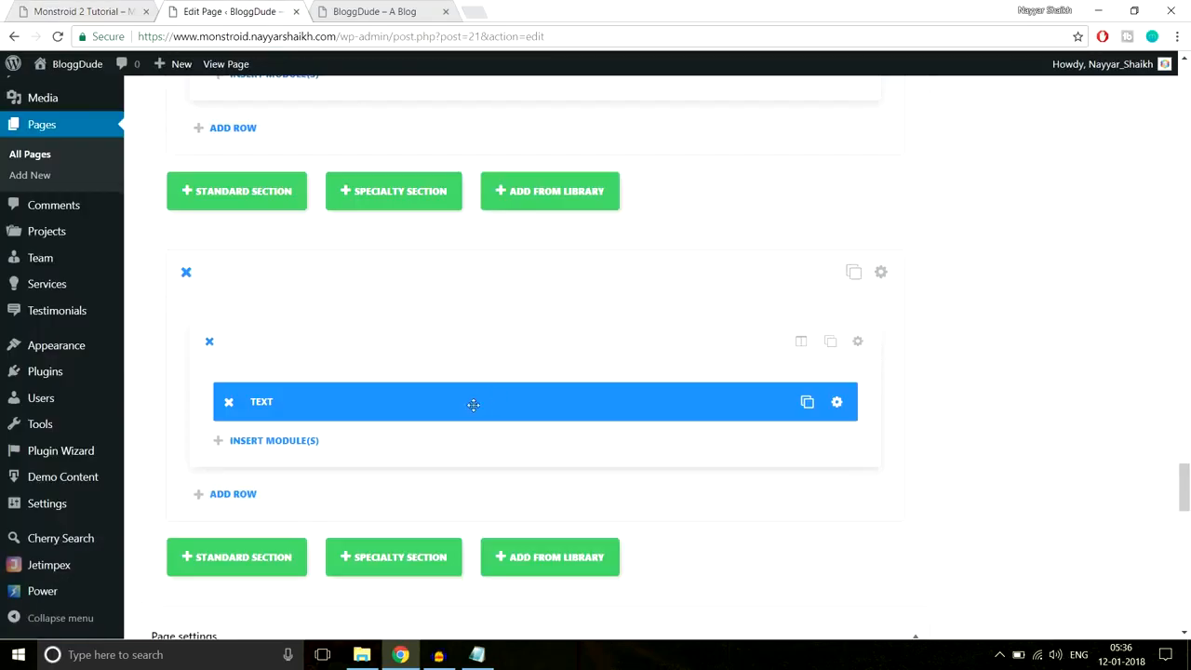
{"action": "scroll", "coordinate": [474, 405], "scroll_direction": "down", "scroll_amount": 1}
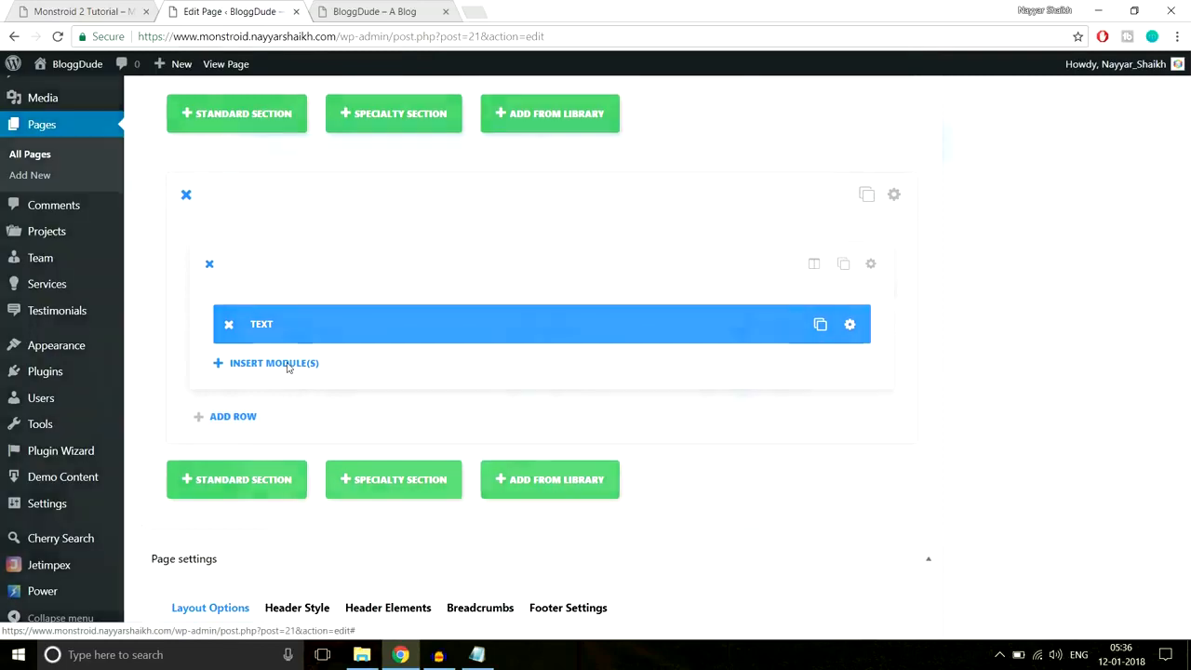
- Insert a Divider module with a 60px Custom Margin Top, then reopen the module list
{"action": "left_click", "coordinate": [287, 365]}
{"action": "left_click", "coordinate": [605, 539]}
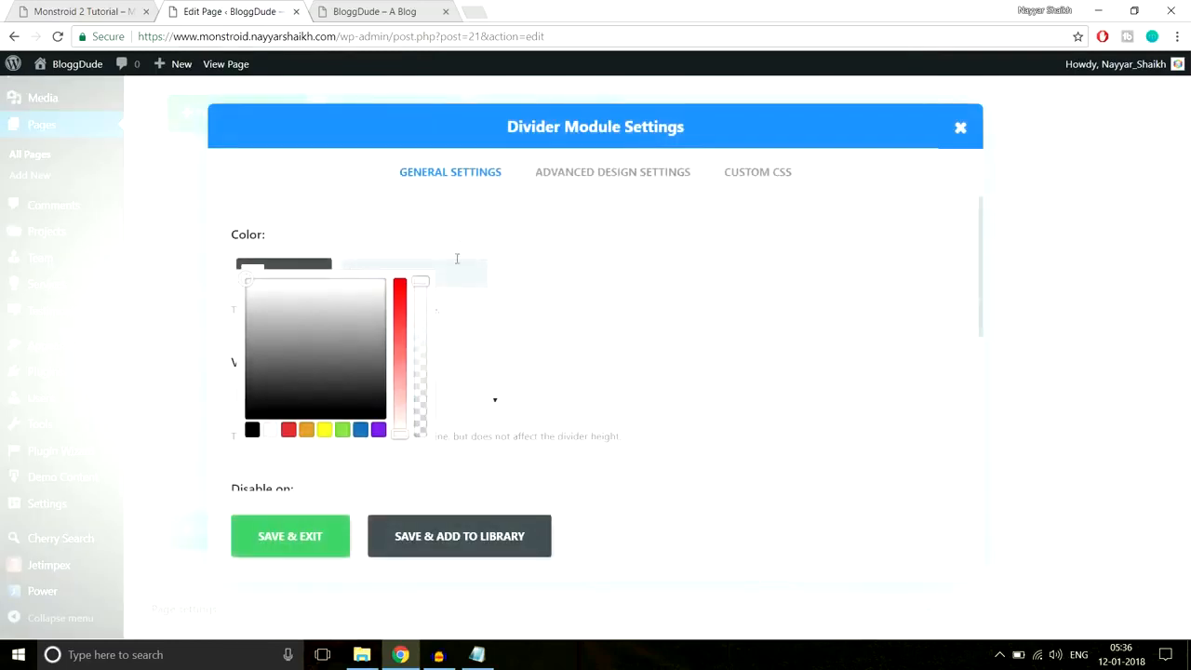
{"action": "left_click", "coordinate": [606, 173]}
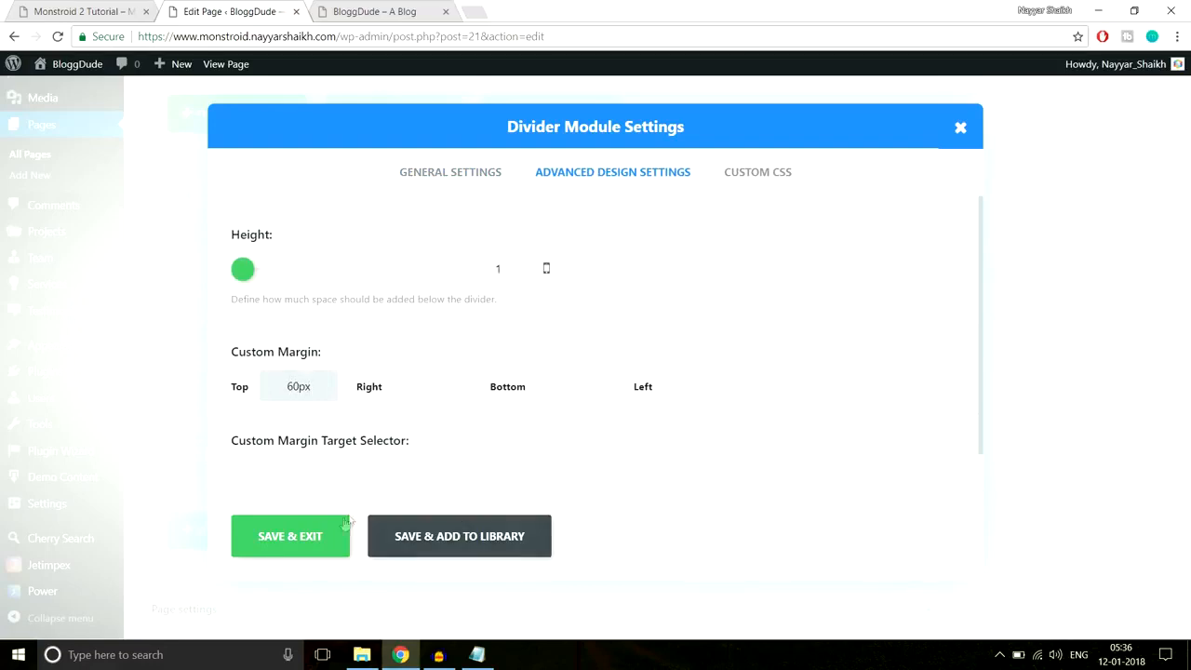
{"action": "left_click", "coordinate": [290, 536]}
{"action": "scroll", "coordinate": [928, 362], "scroll_direction": "down", "scroll_amount": 1}
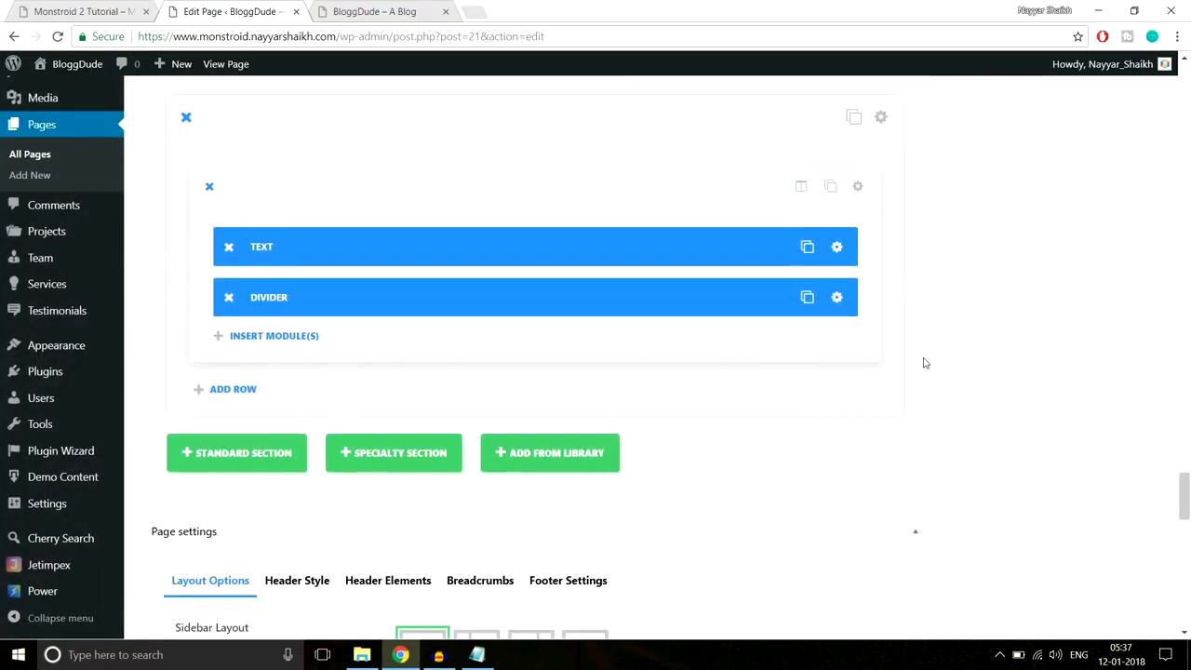
{"action": "left_click", "coordinate": [281, 341]}
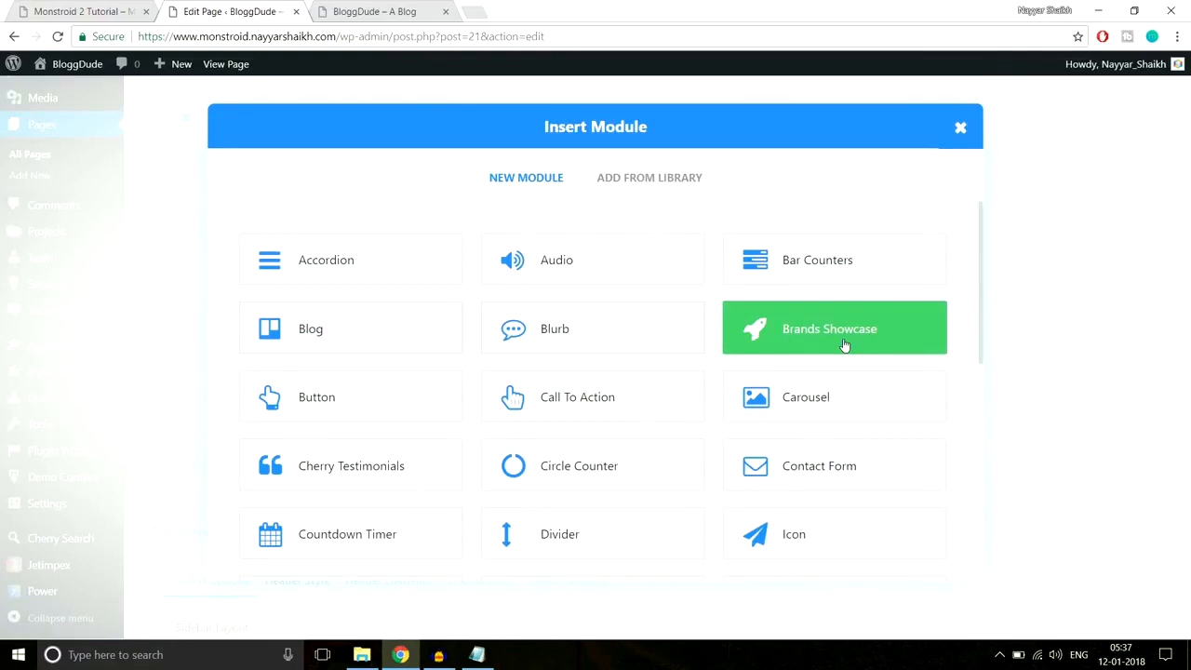
- Add a Brands Showcase module and begin uploading an image for a new brand
{"action": "left_click", "coordinate": [844, 345]}
{"action": "left_click", "coordinate": [97, 11]}
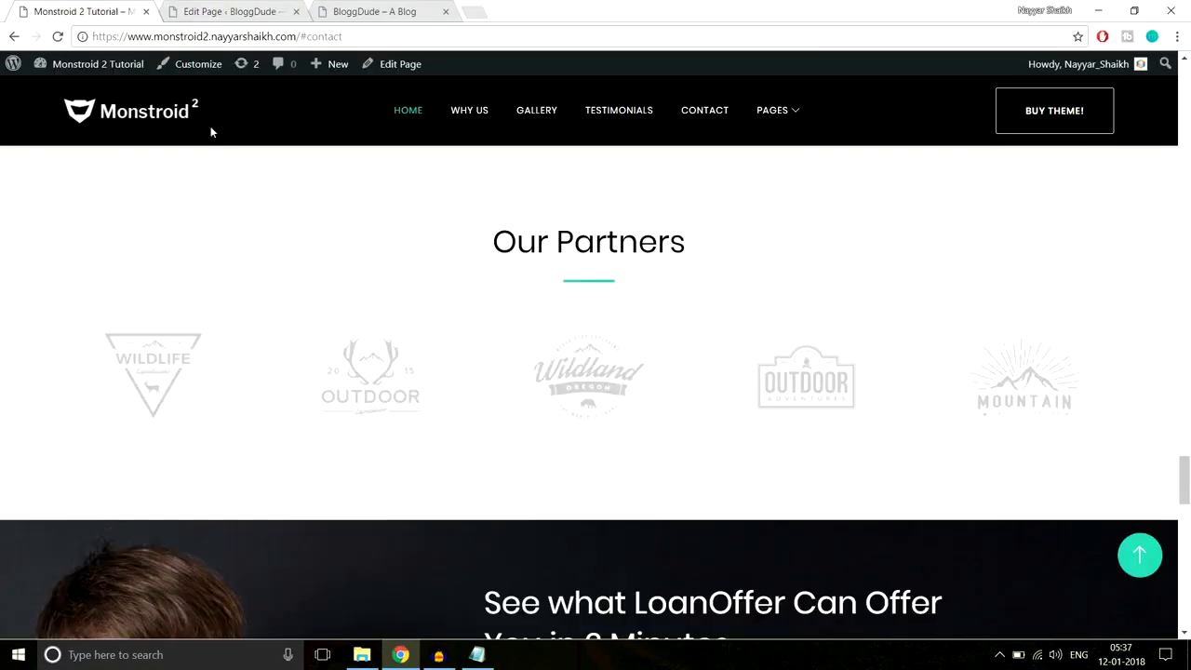
{"action": "left_click", "coordinate": [233, 11]}
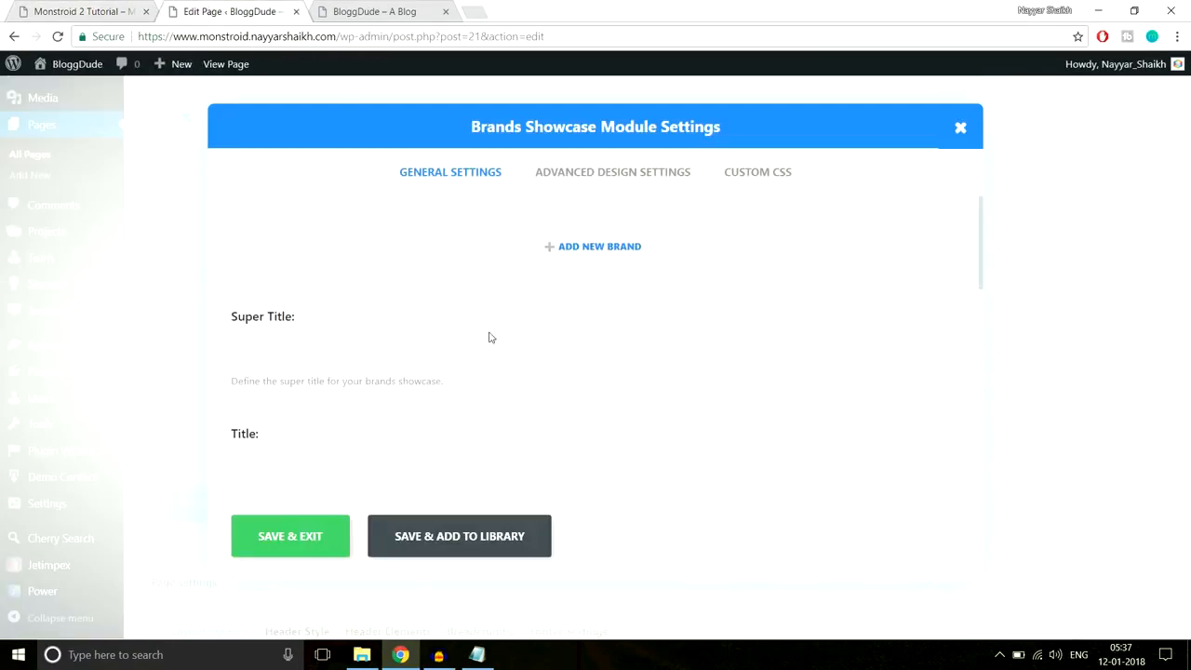
{"action": "left_click", "coordinate": [561, 251]}
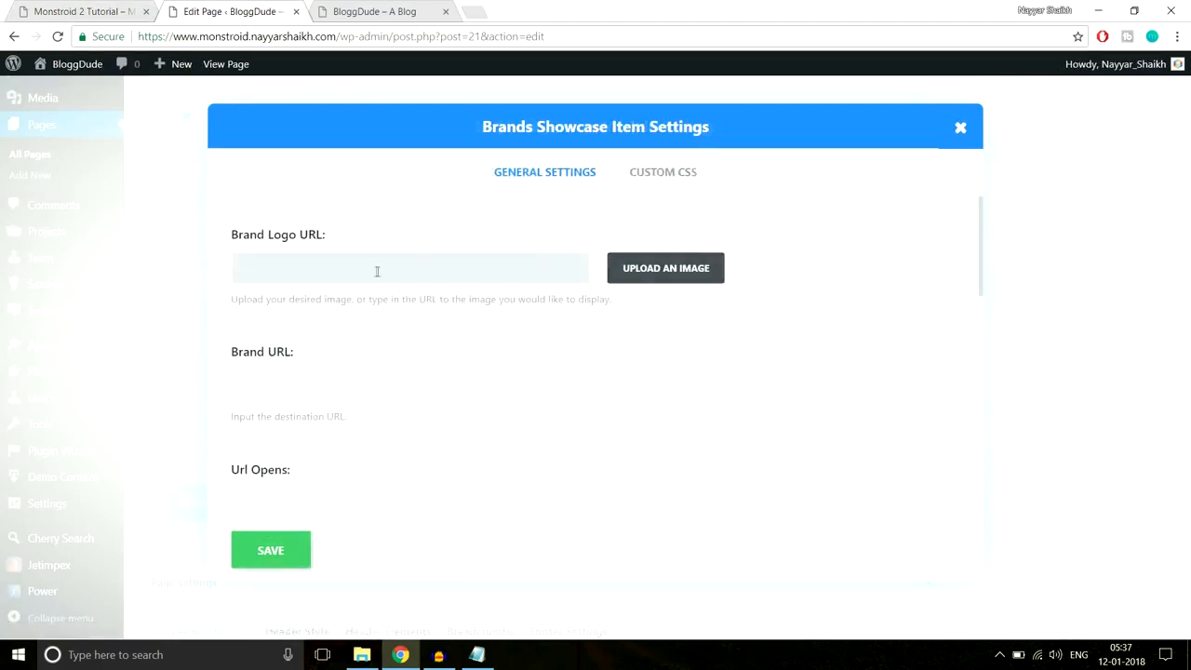
{"action": "left_click", "coordinate": [641, 271]}
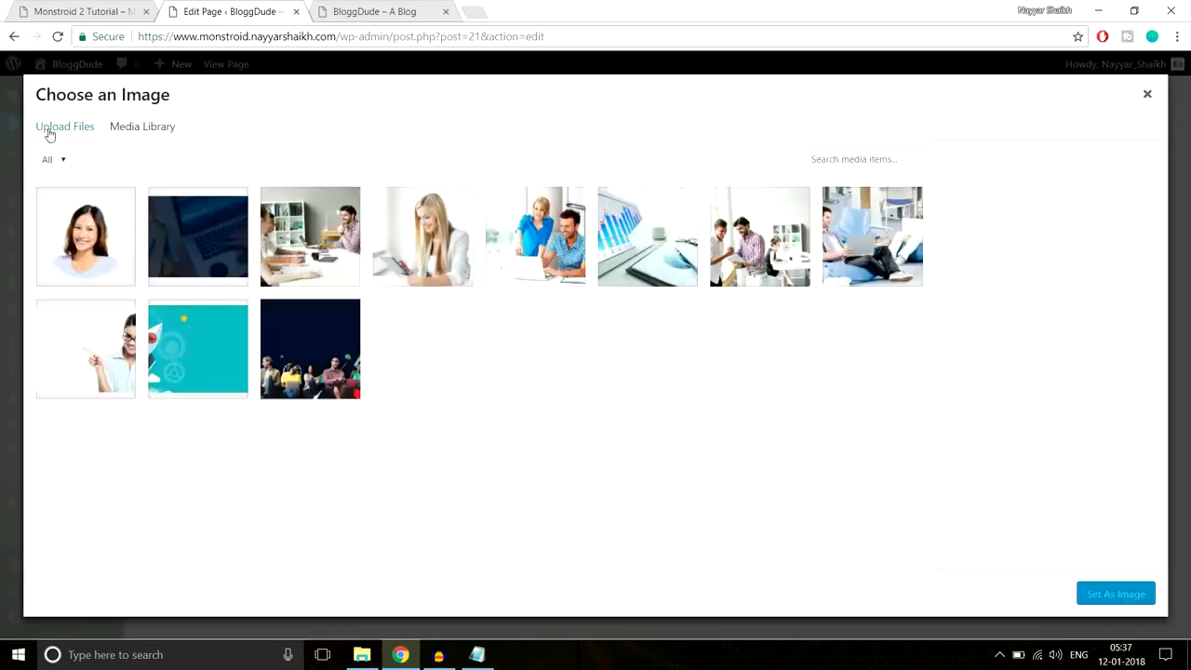
{"action": "left_click", "coordinate": [47, 127]}
{"action": "left_click", "coordinate": [640, 355]}
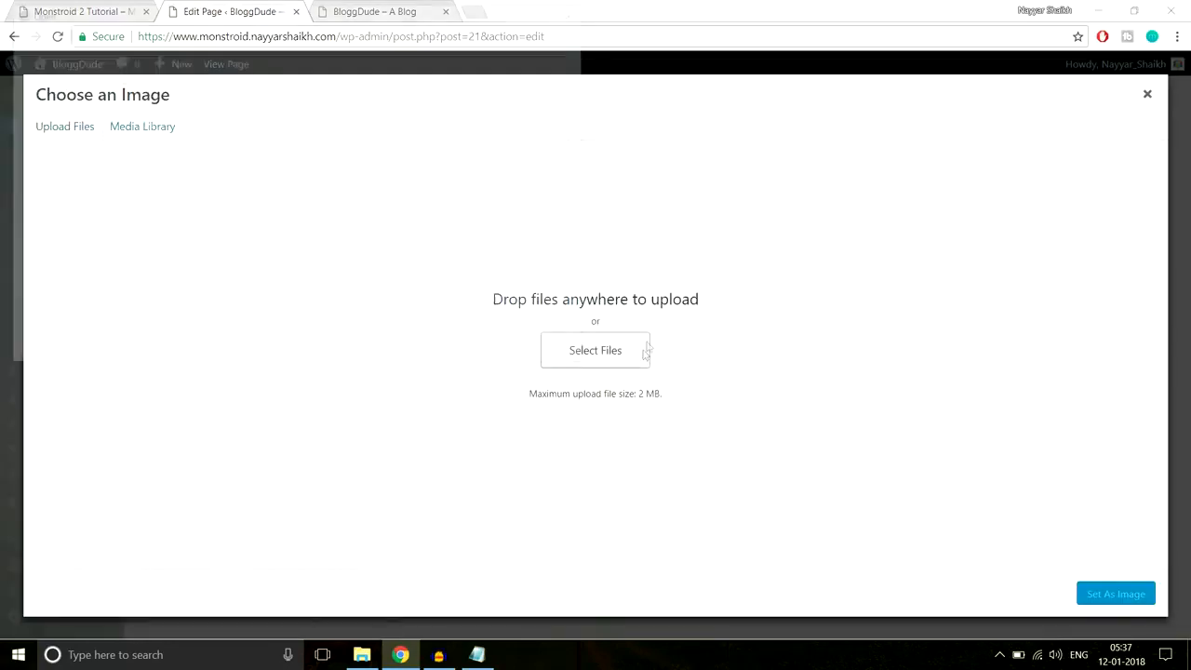
- Upload Carousel-2 as the brand logo and save the brand item
{"action": "left_click", "coordinate": [270, 121]}
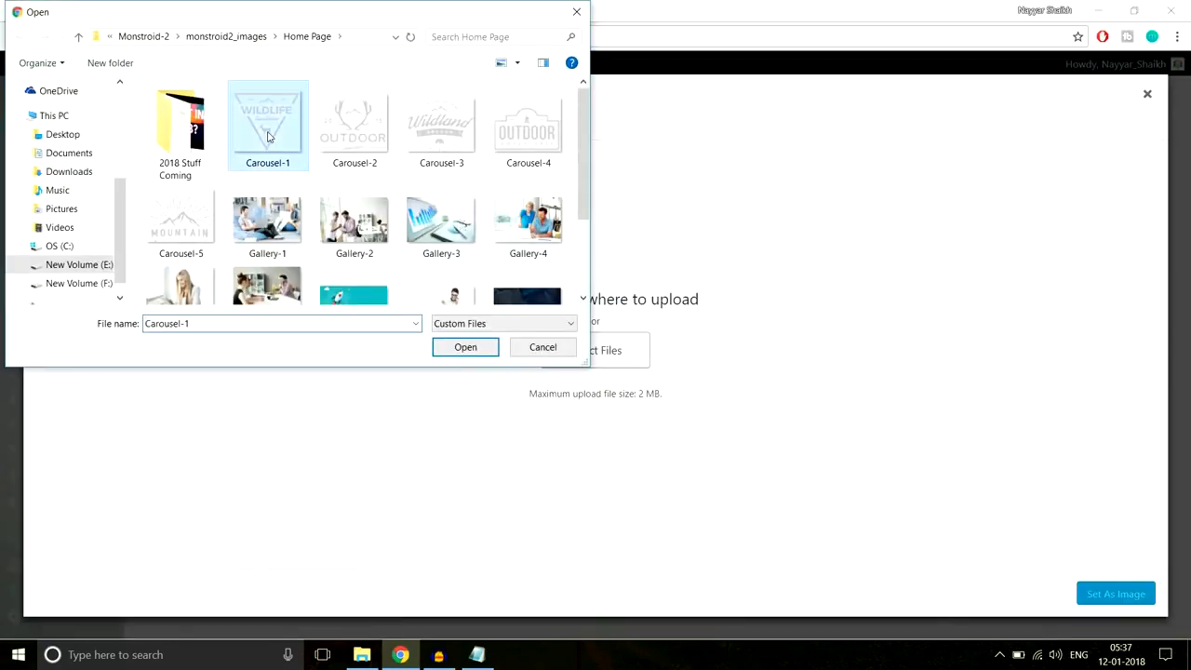
{"action": "left_click", "coordinate": [358, 135]}
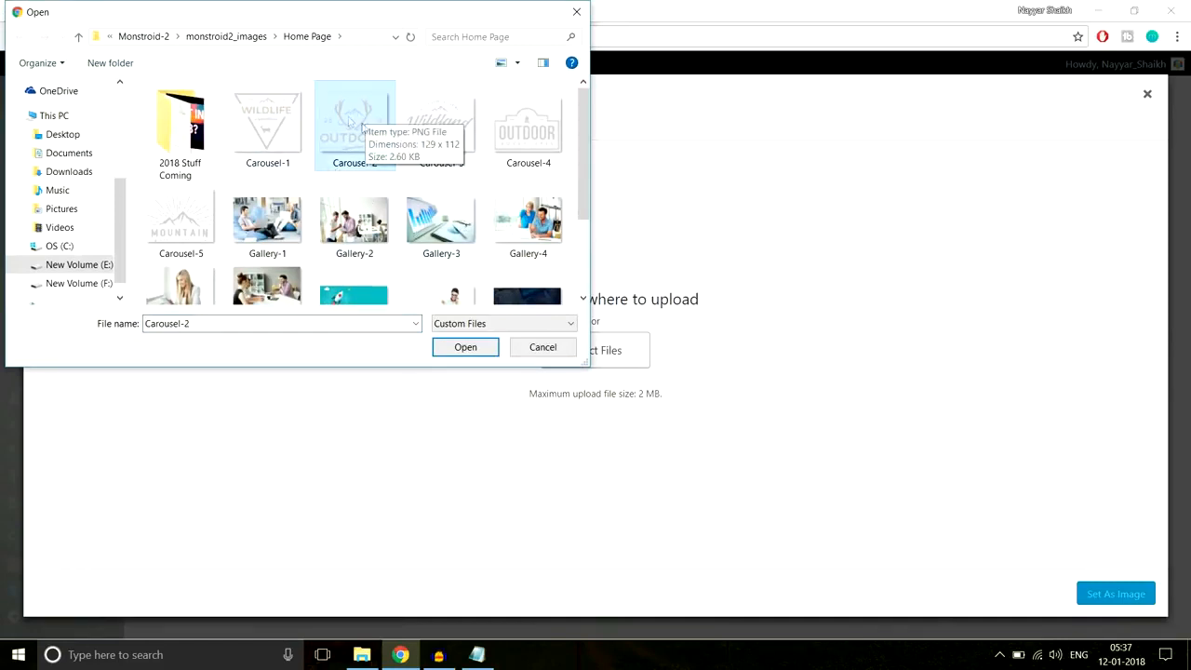
{"action": "left_click", "coordinate": [463, 349]}
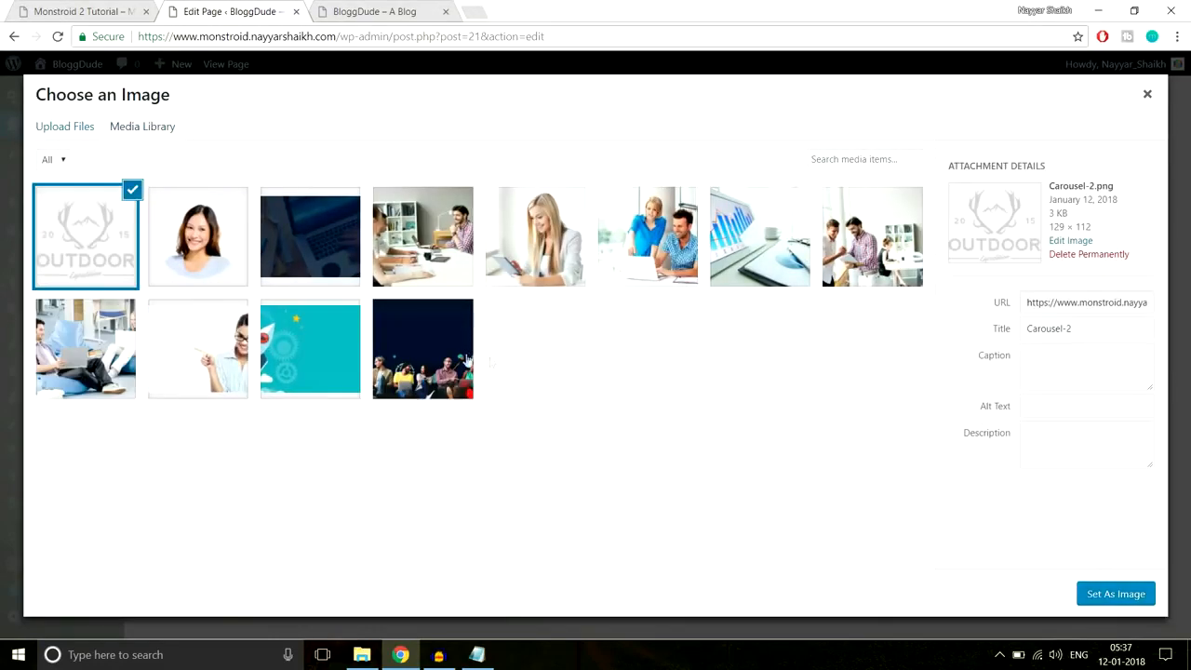
{"action": "left_click", "coordinate": [1095, 593]}
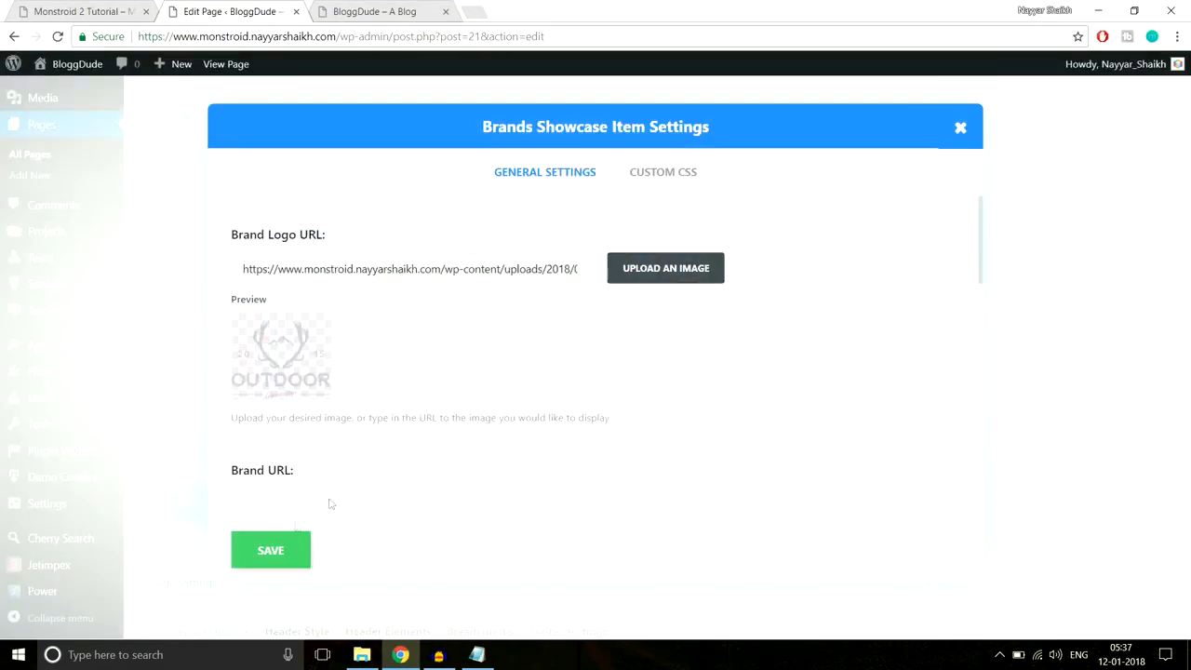
{"action": "scroll", "coordinate": [418, 470], "scroll_direction": "down", "scroll_amount": 5}
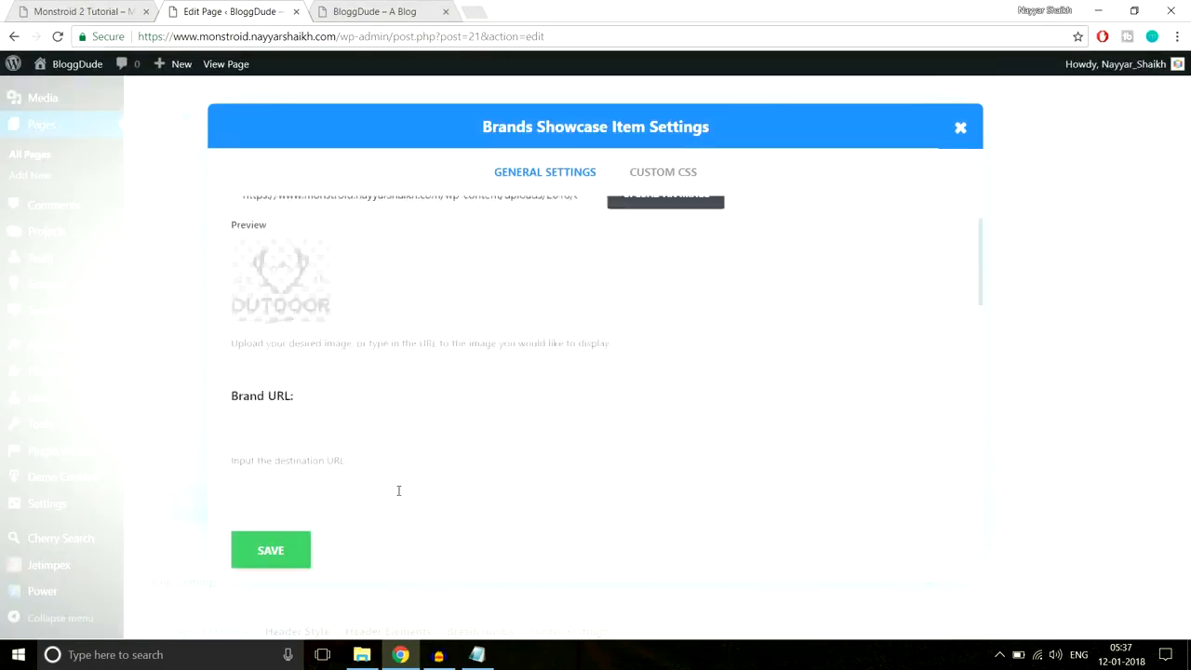
{"action": "left_click", "coordinate": [288, 562]}
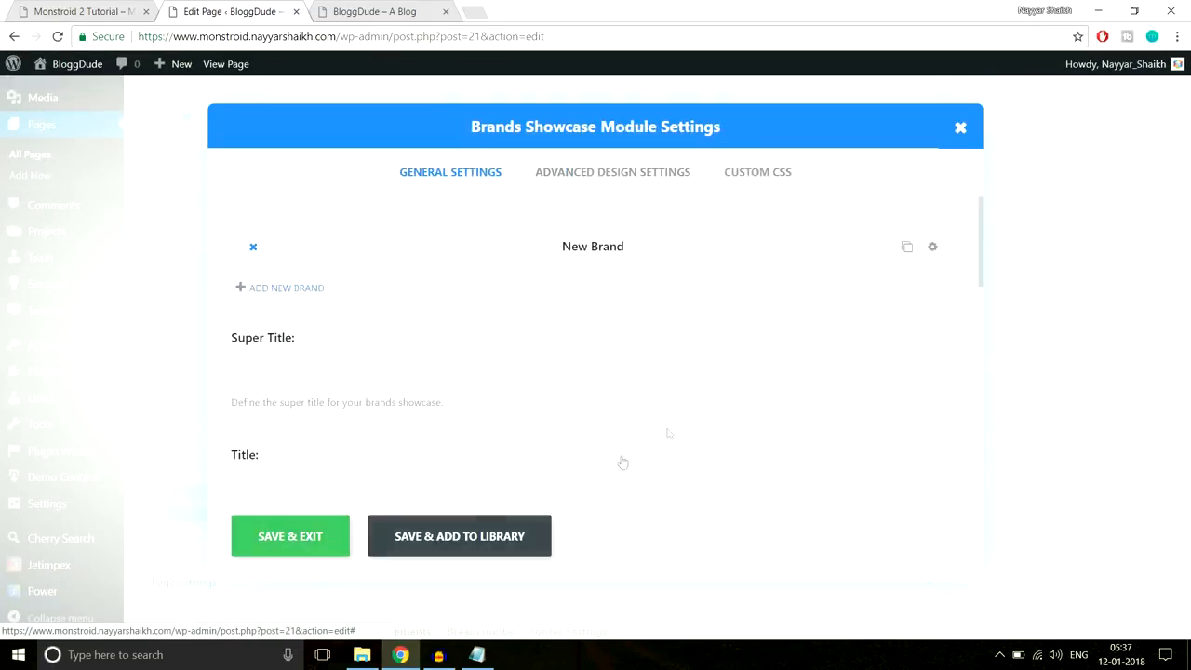
- Duplicate the brand to five items, set the showcase to 5 columns, and save
{"action": "left_click", "coordinate": [906, 250]}
{"action": "left_click", "coordinate": [906, 251]}
{"action": "left_click", "coordinate": [906, 253]}
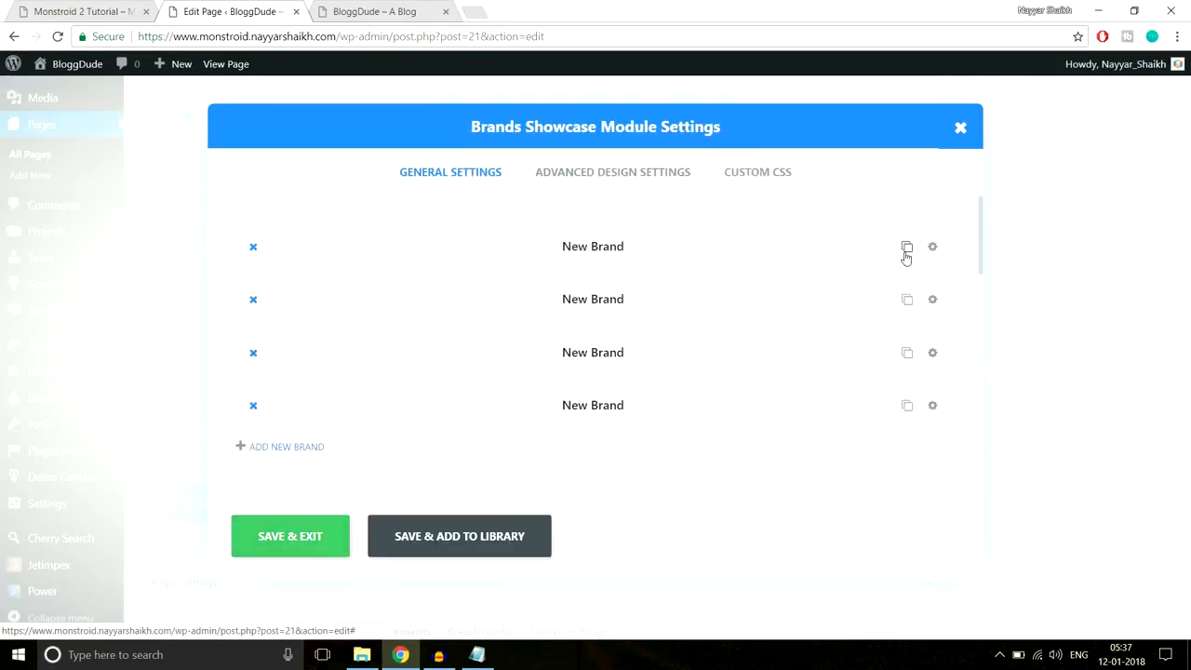
{"action": "left_click", "coordinate": [906, 253]}
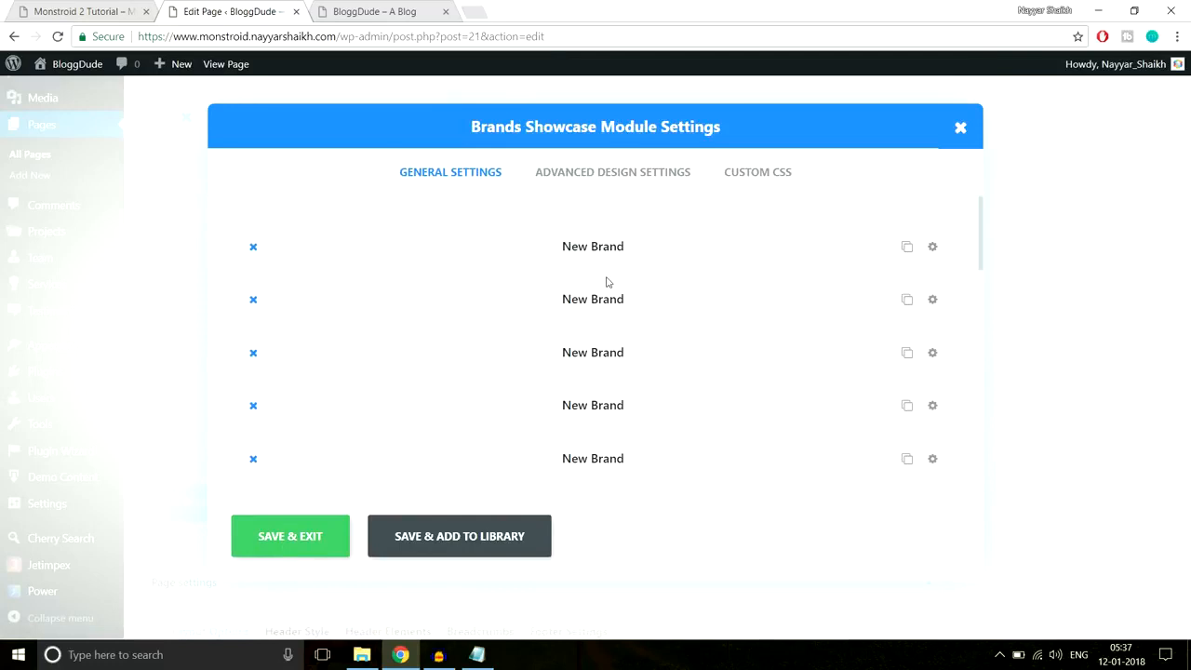
{"action": "left_click", "coordinate": [565, 185]}
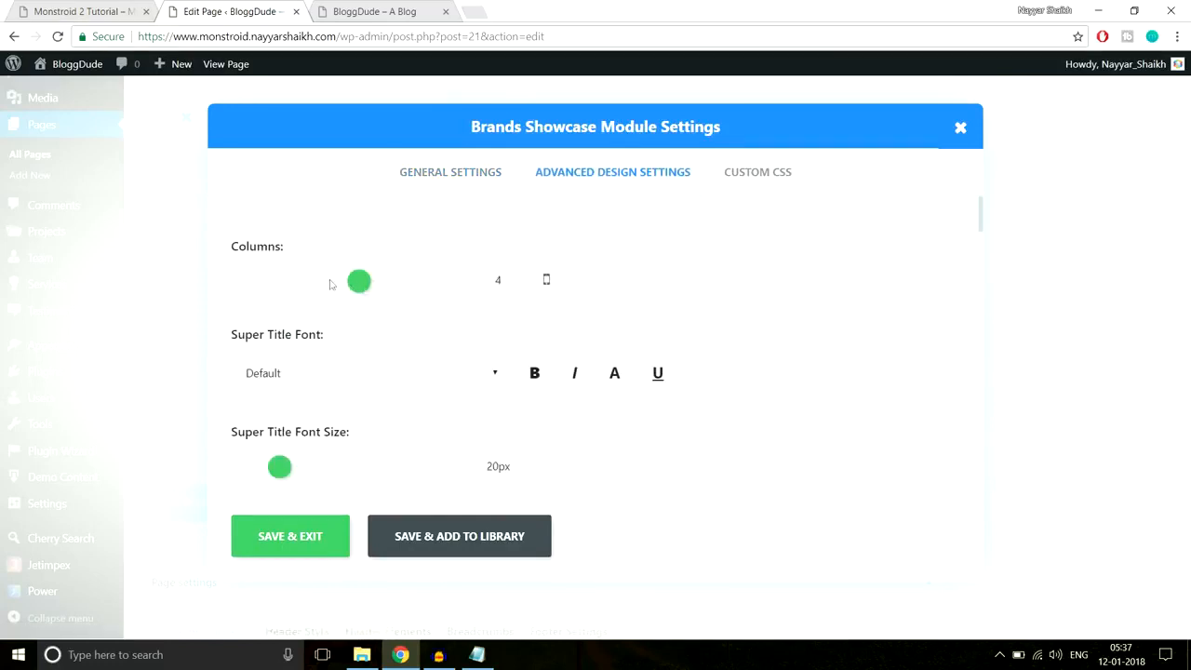
{"action": "left_click", "coordinate": [380, 286]}
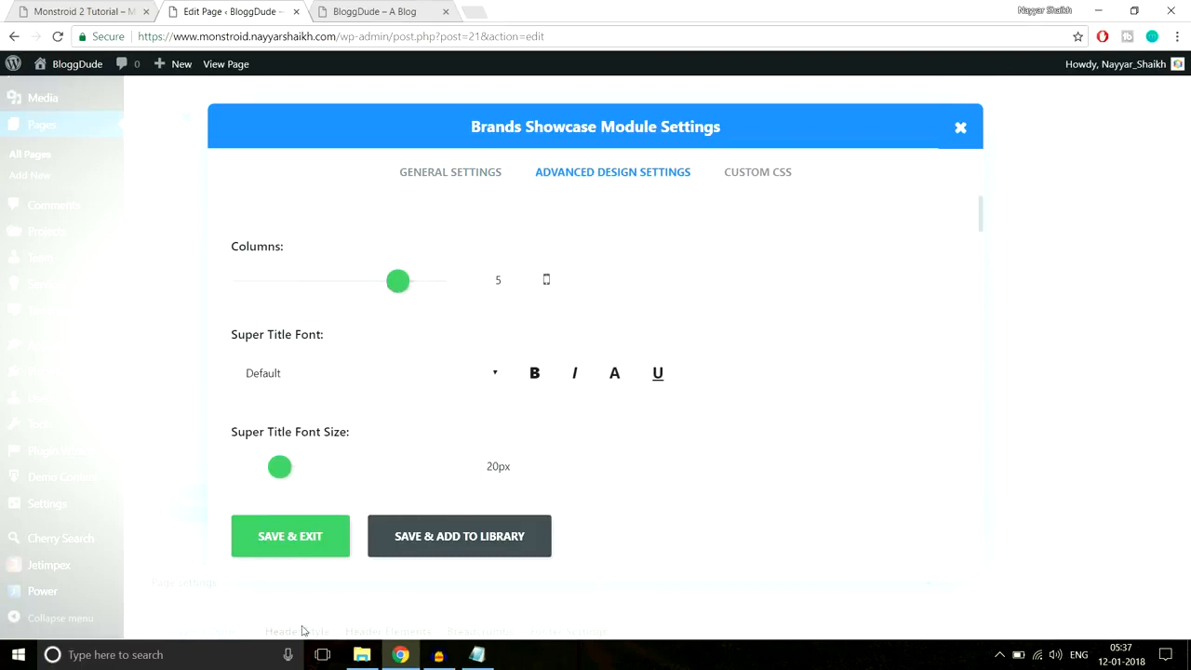
{"action": "left_click", "coordinate": [279, 539]}
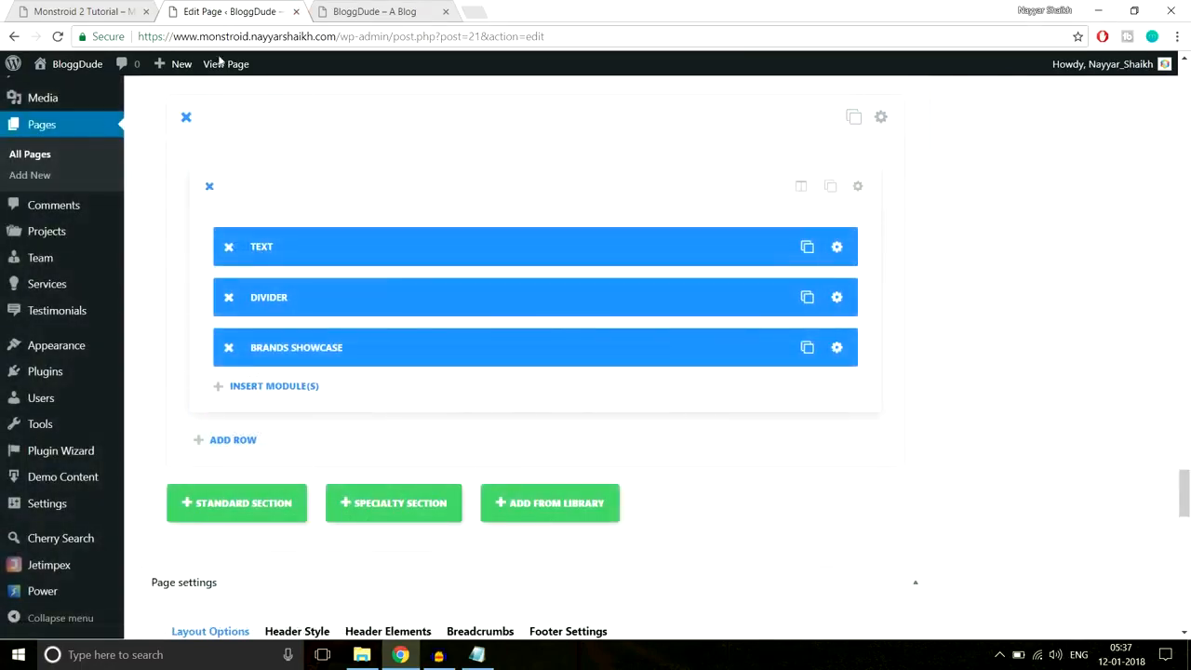
{"action": "left_click", "coordinate": [88, 11]}
{"action": "left_click", "coordinate": [238, 10]}
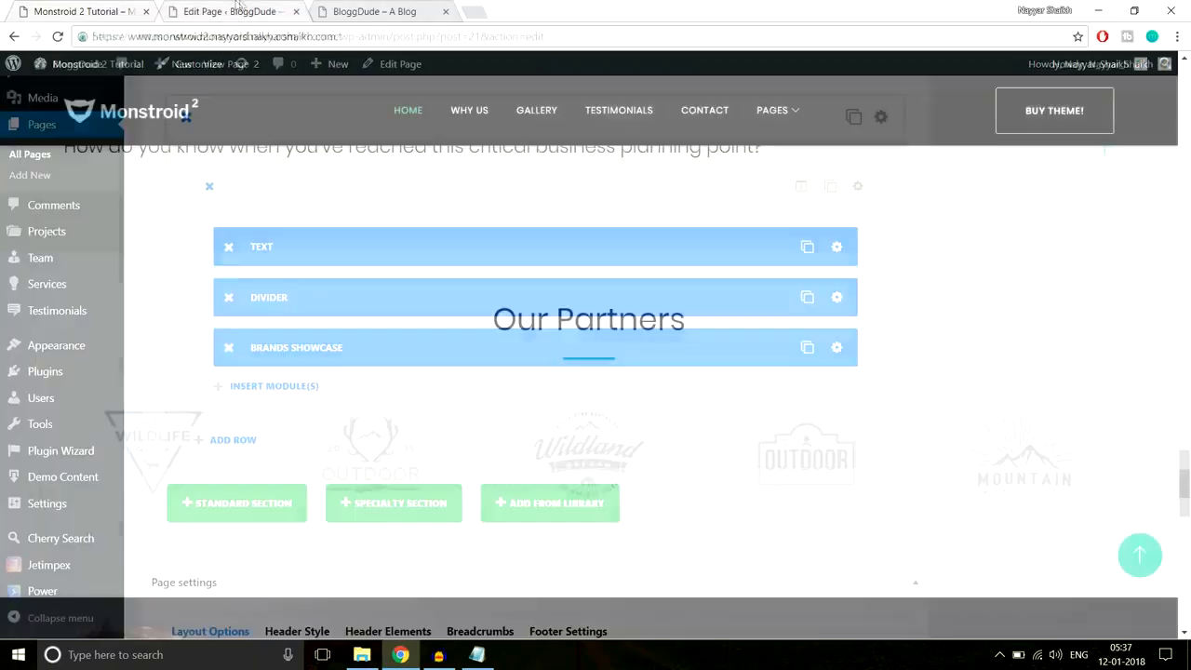
- Save and close the Our Partners section settings, then update the page
{"action": "left_click", "coordinate": [891, 117]}
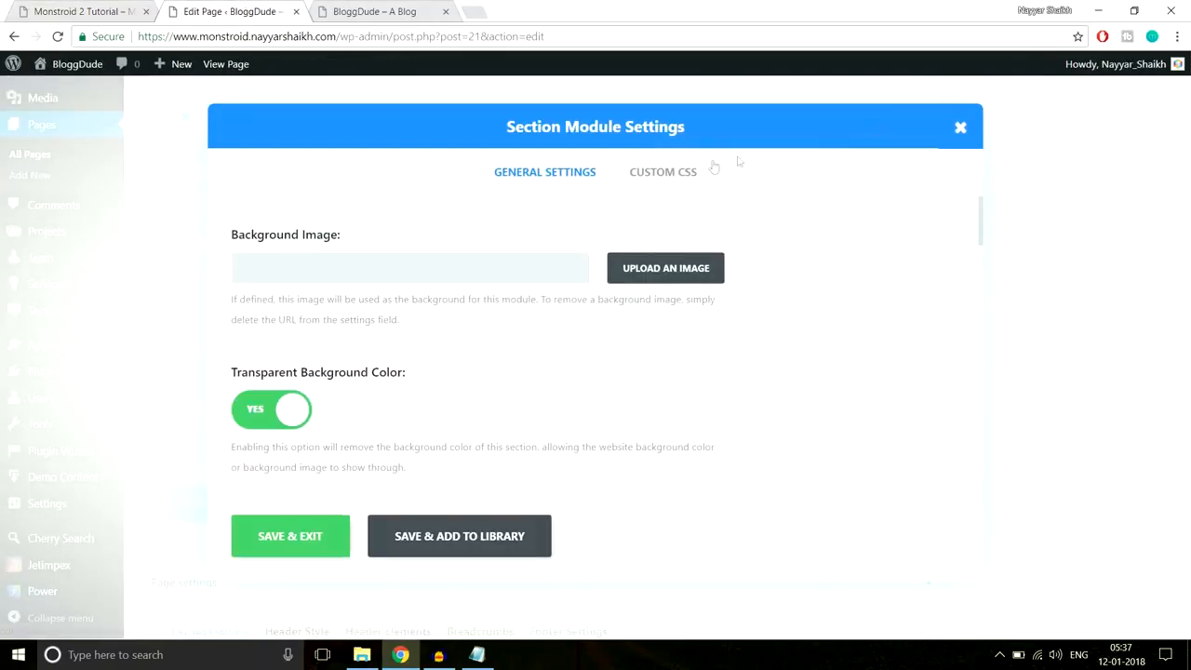
{"action": "scroll", "coordinate": [826, 338], "scroll_direction": "down", "scroll_amount": 12}
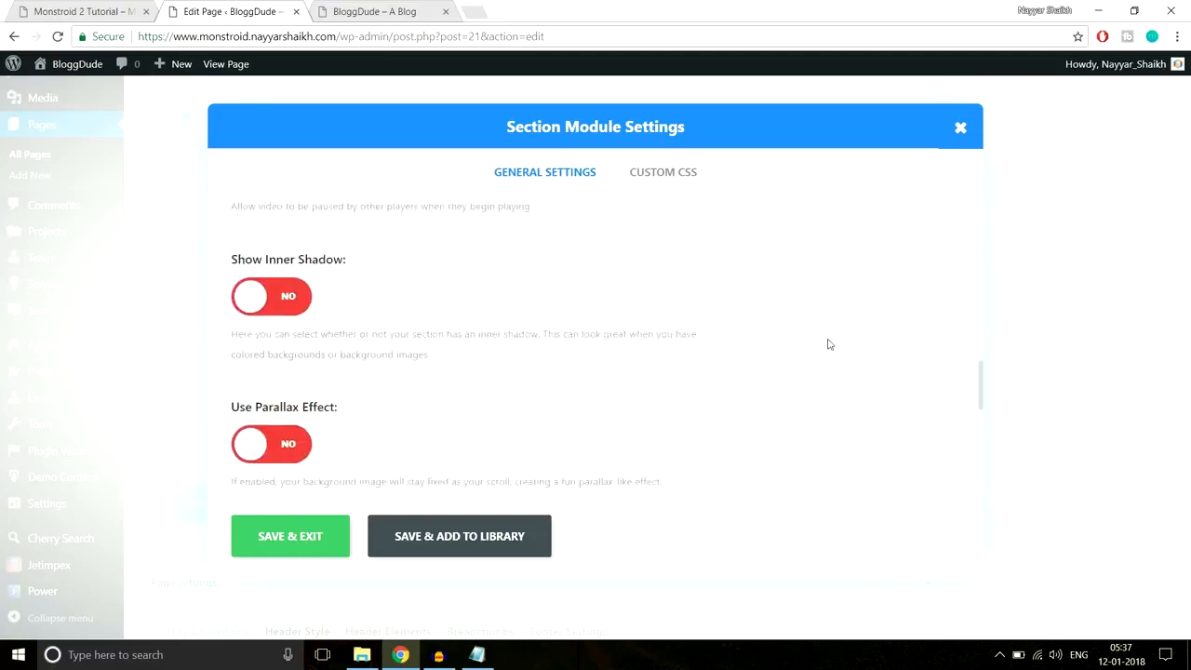
{"action": "scroll", "coordinate": [829, 344], "scroll_direction": "down", "scroll_amount": 2}
{"action": "scroll", "coordinate": [296, 329], "scroll_direction": "up", "scroll_amount": 3}
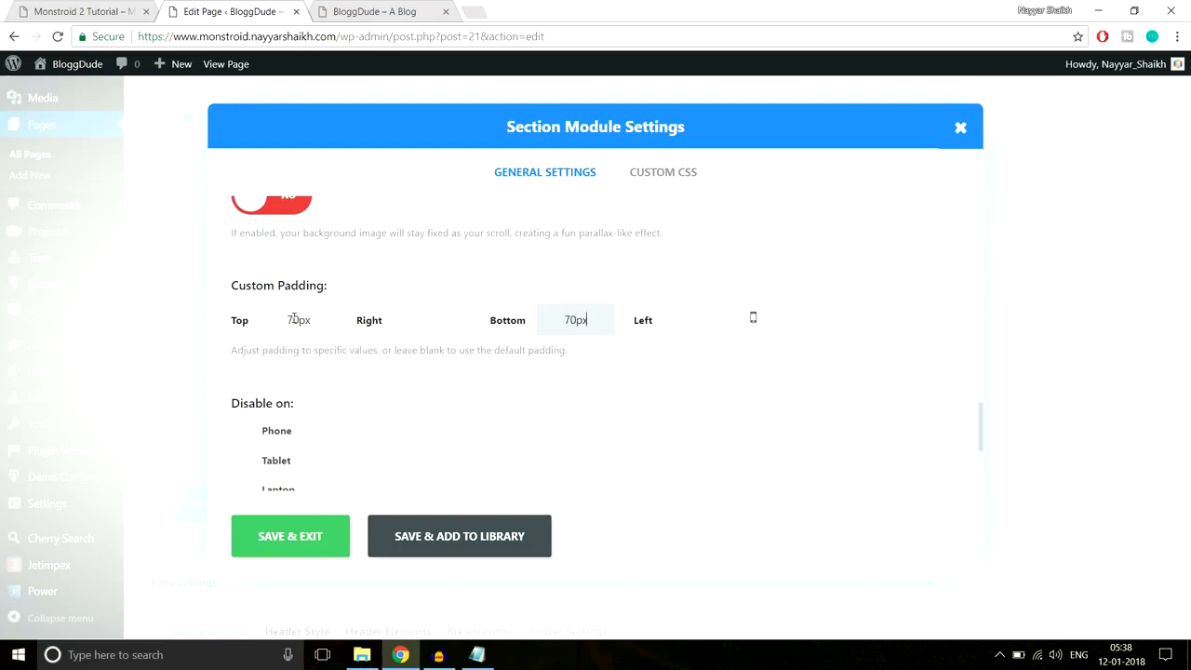
{"action": "left_click", "coordinate": [296, 540]}
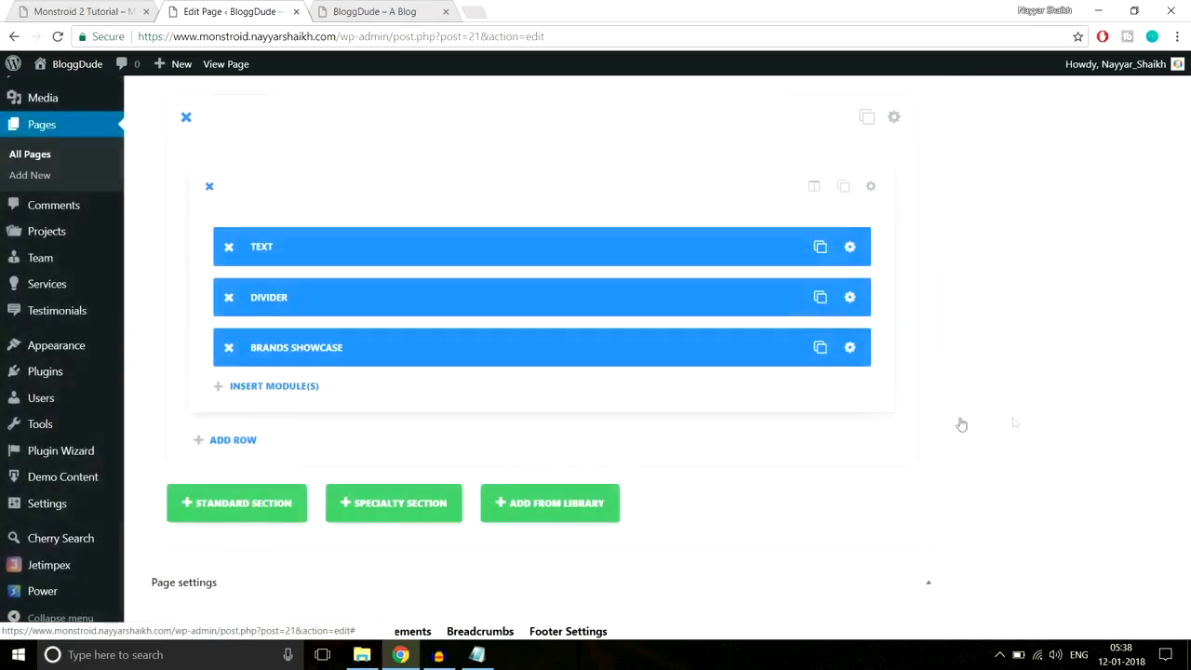
{"action": "left_click_drag", "start_coordinate": [1187, 500], "coordinate": [1186, 103]}
{"action": "left_click", "coordinate": [1118, 260]}
- Reload the live site and scroll down to the five OUTDOOR partner logos
{"action": "left_click", "coordinate": [374, 11]}
{"action": "left_click", "coordinate": [380, 35]}
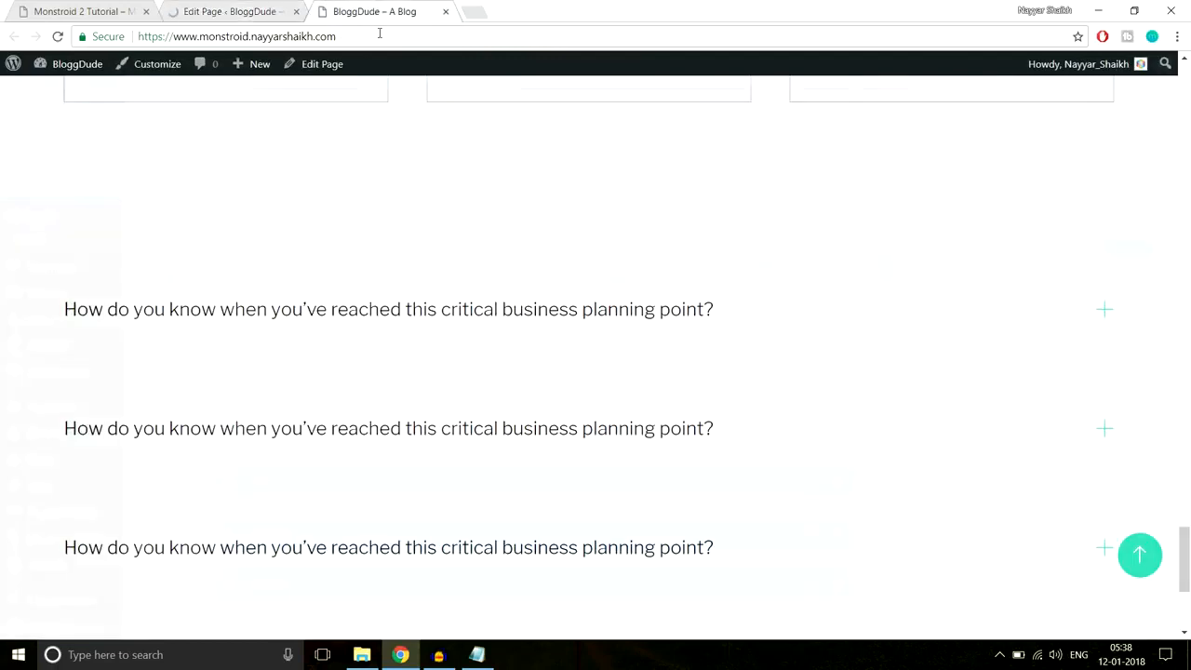
{"action": "key", "text": "Return"}
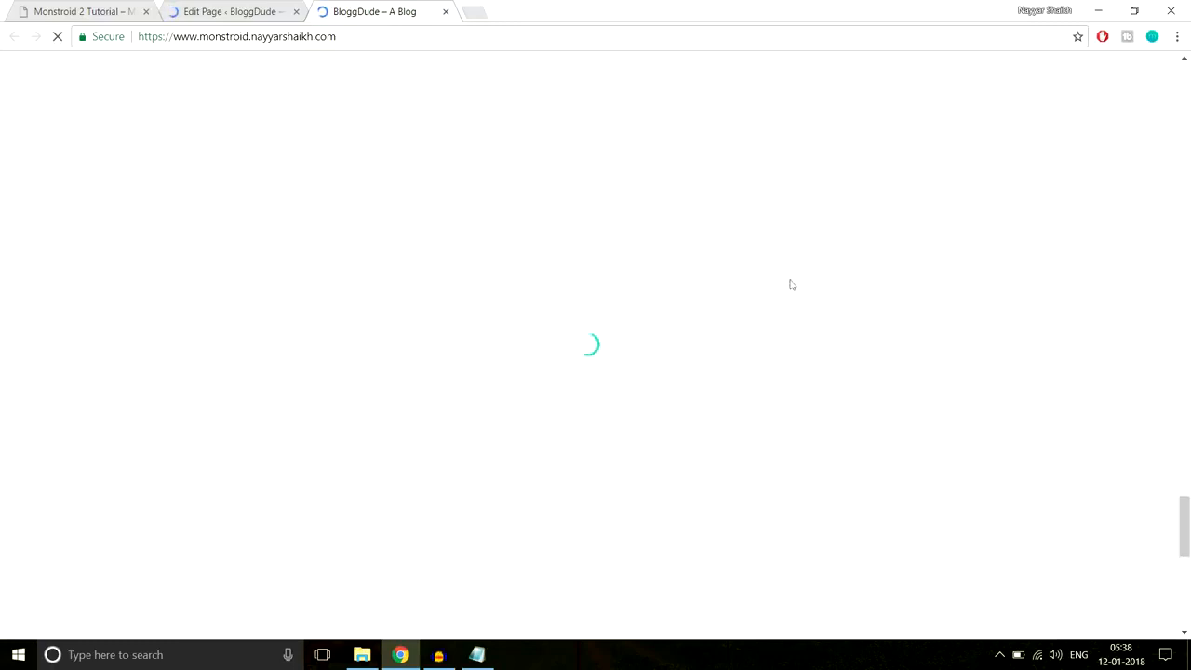
{"action": "scroll", "coordinate": [817, 293], "scroll_direction": "down", "scroll_amount": 7}
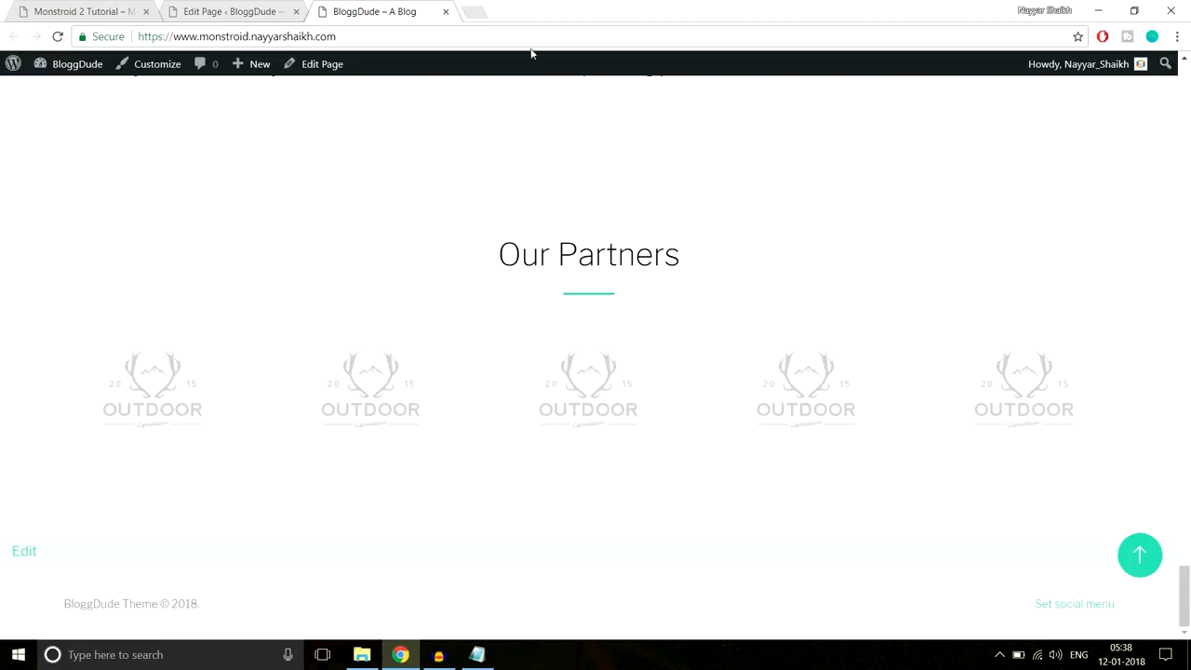
- Study the teal phone-number heading on the reference Monstroid 2 demo site
{"action": "left_click", "coordinate": [83, 12]}
{"action": "scroll", "coordinate": [685, 264], "scroll_direction": "down", "scroll_amount": 3}
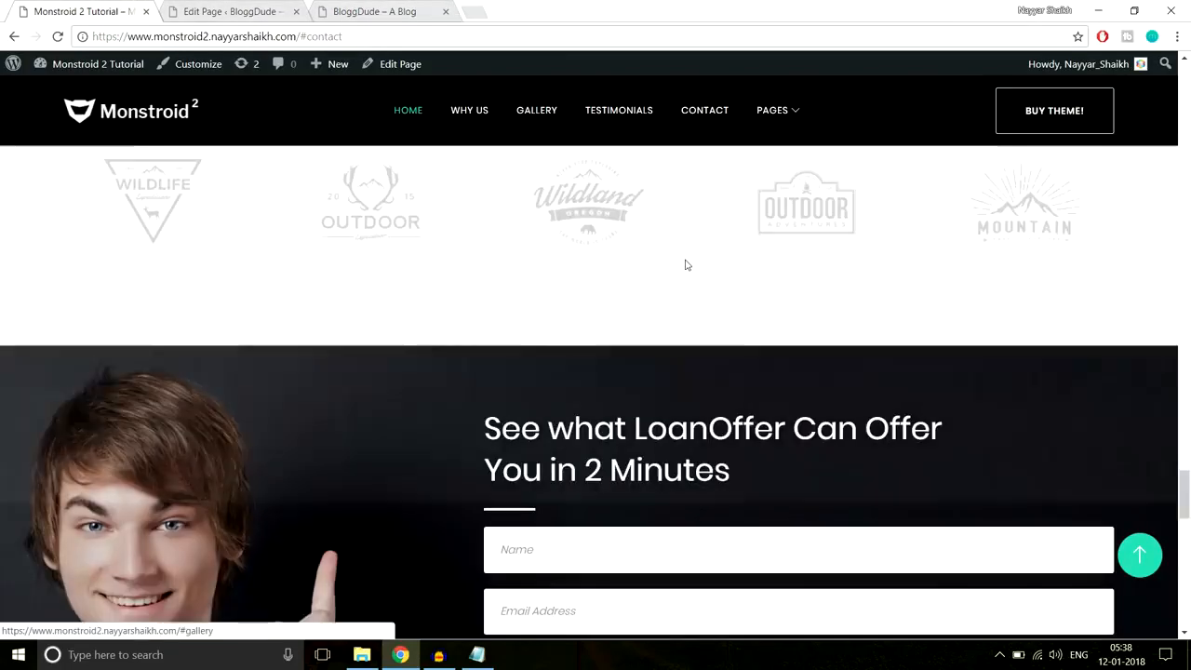
{"action": "scroll", "coordinate": [686, 264], "scroll_direction": "down", "scroll_amount": 2}
{"action": "scroll", "coordinate": [689, 274], "scroll_direction": "down", "scroll_amount": 1}
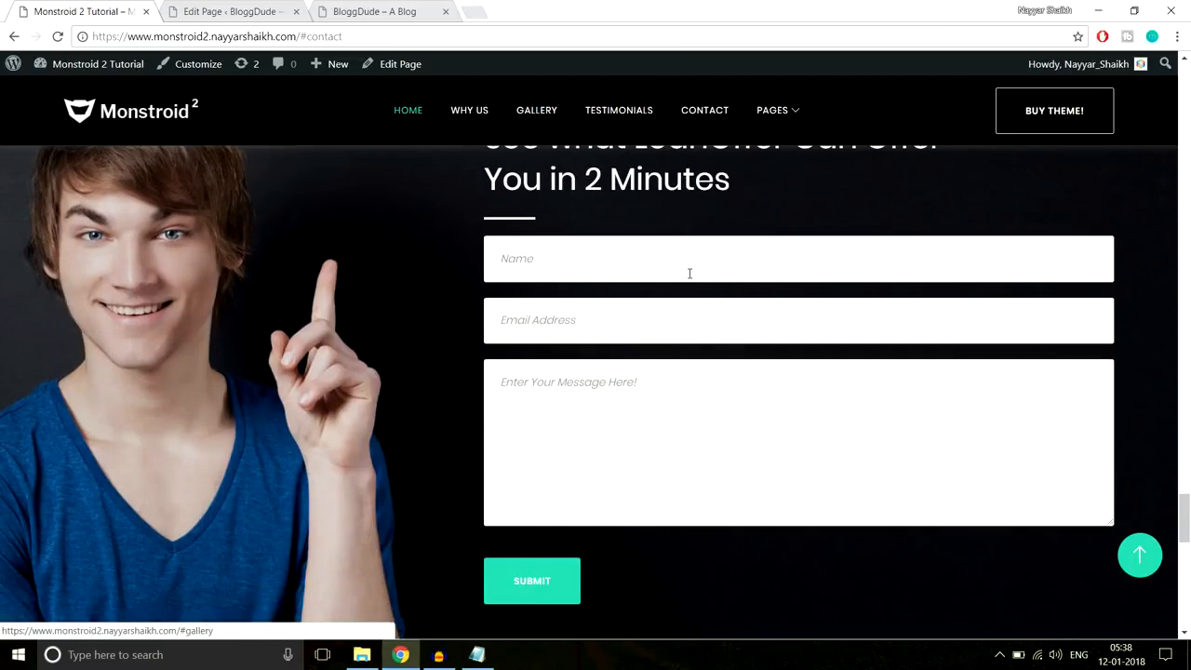
{"action": "scroll", "coordinate": [690, 274], "scroll_direction": "up", "scroll_amount": 1}
{"action": "scroll", "coordinate": [920, 428], "scroll_direction": "down", "scroll_amount": 1}
{"action": "scroll", "coordinate": [194, 427], "scroll_direction": "up", "scroll_amount": 2}
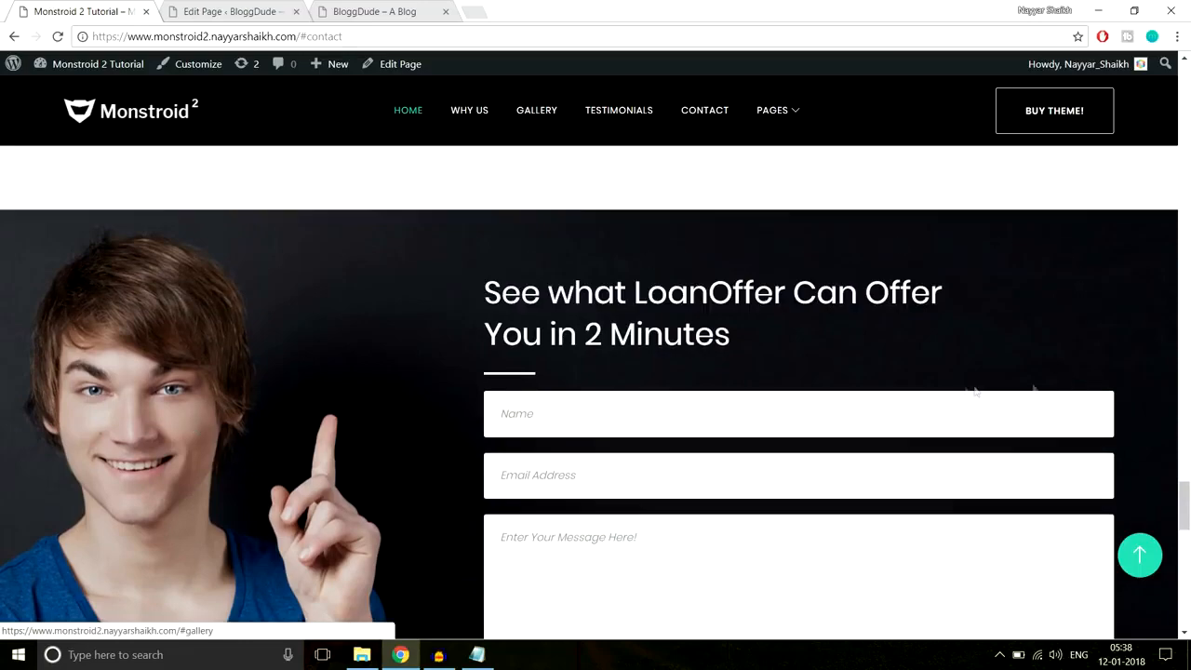
{"action": "scroll", "coordinate": [964, 391], "scroll_direction": "down", "scroll_amount": 6}
{"action": "scroll", "coordinate": [964, 391], "scroll_direction": "up", "scroll_amount": 2}
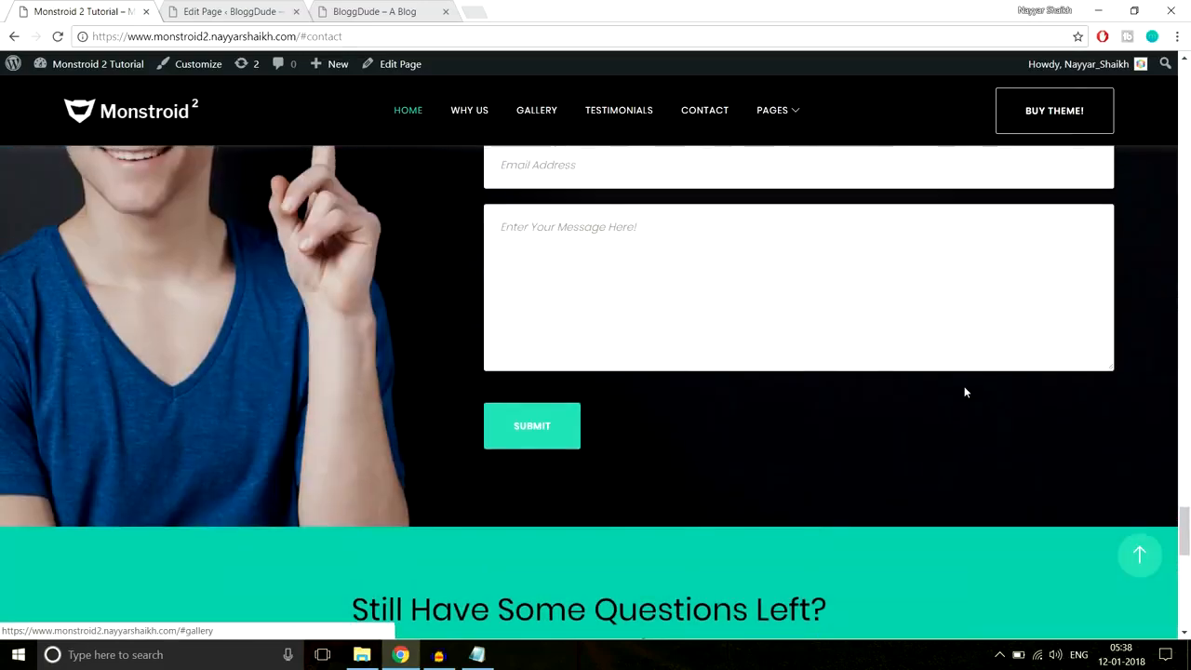
{"action": "scroll", "coordinate": [963, 392], "scroll_direction": "down", "scroll_amount": 3}
{"action": "left_click_drag", "start_coordinate": [350, 370], "coordinate": [1112, 442]}
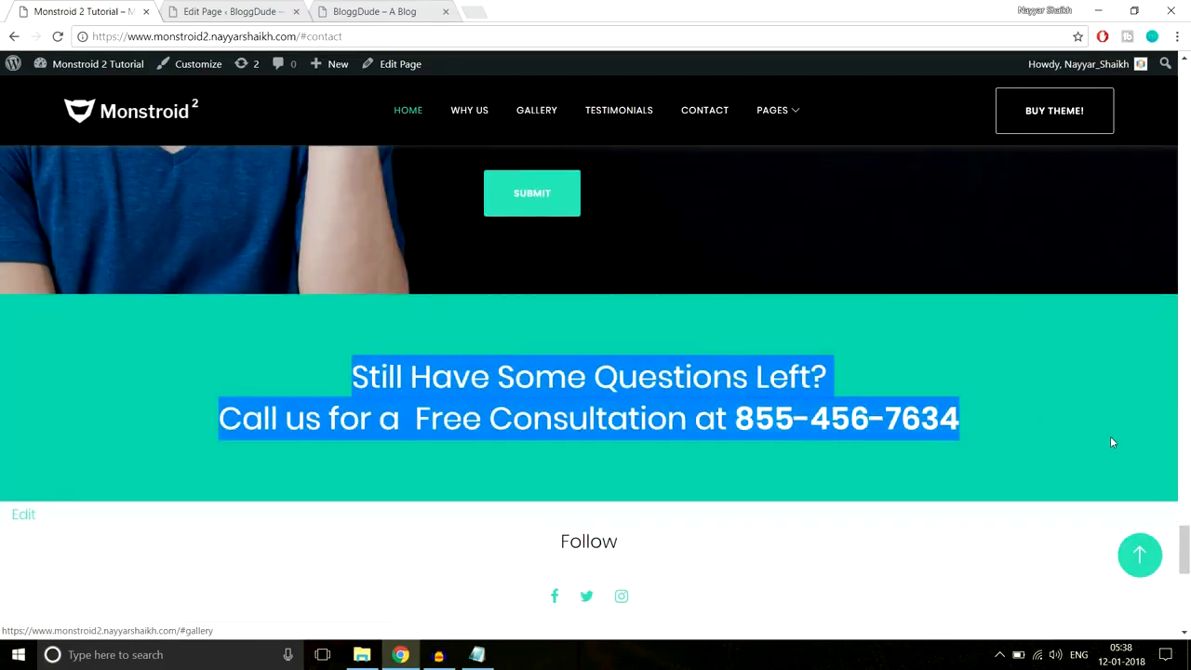
{"action": "scroll", "coordinate": [740, 410], "scroll_direction": "up", "scroll_amount": 2}
- Add a new standard section near the bottom of the page
{"action": "left_click", "coordinate": [199, 11]}
{"action": "scroll", "coordinate": [738, 341], "scroll_direction": "down", "scroll_amount": 5}
{"action": "left_click_drag", "start_coordinate": [1186, 126], "coordinate": [1189, 543]}
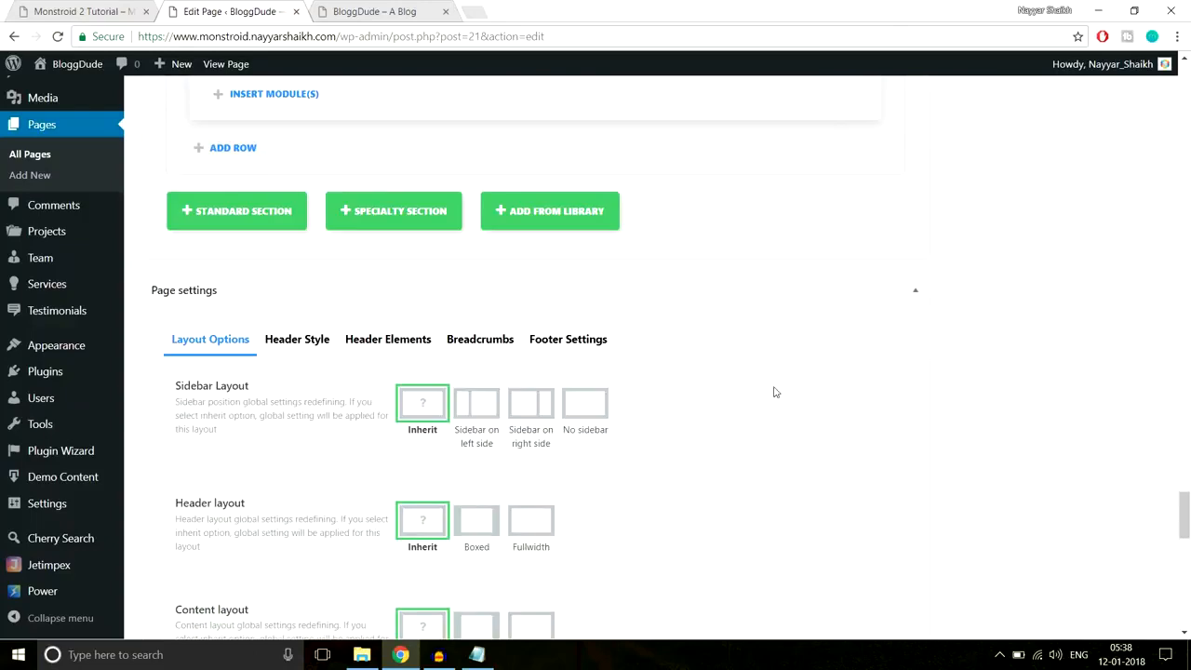
{"action": "left_click", "coordinate": [215, 211]}
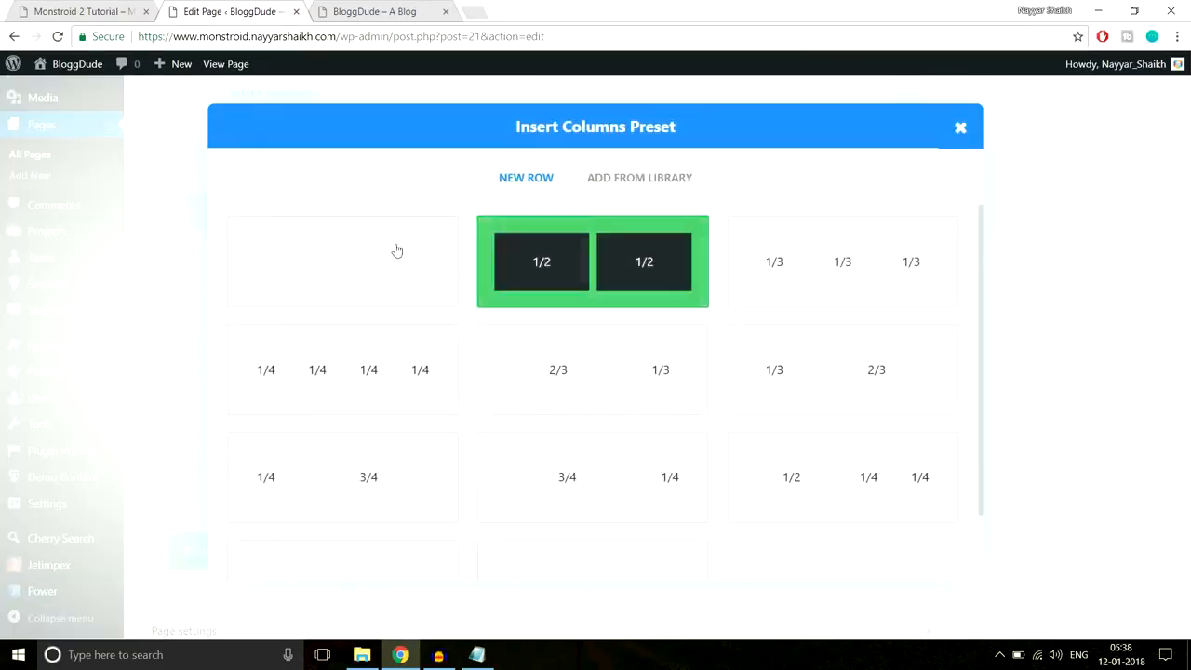
- Compare with the reference contact heading and form, then choose the 1/1 column preset
{"action": "left_click", "coordinate": [58, 5]}
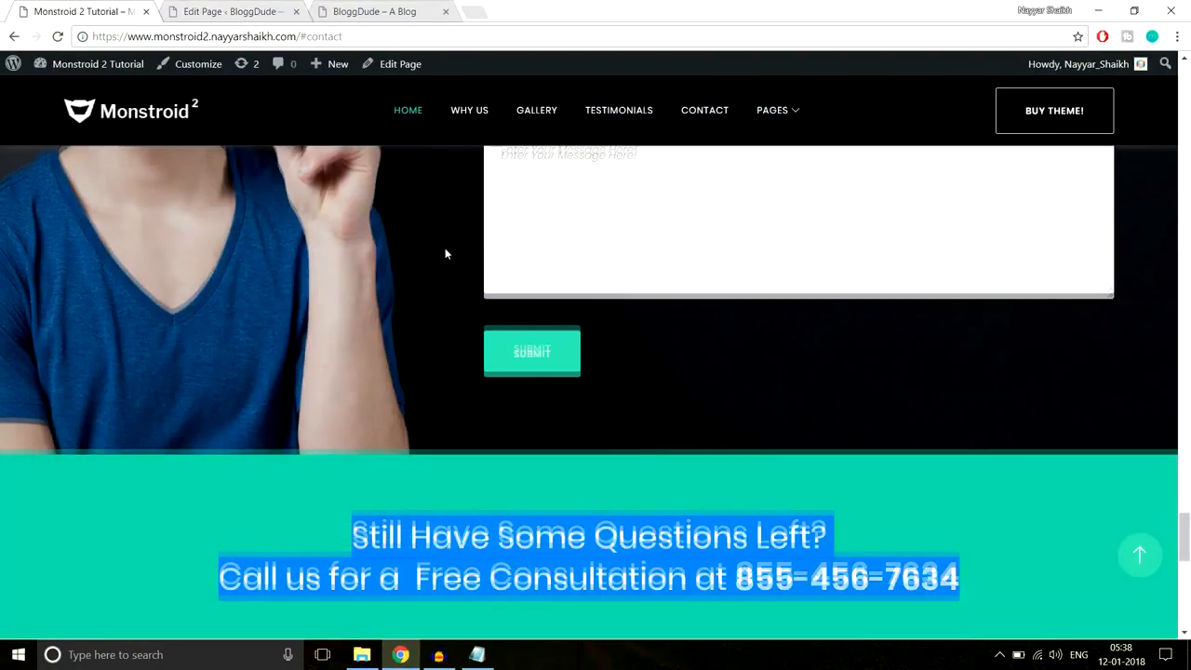
{"action": "scroll", "coordinate": [444, 247], "scroll_direction": "up", "scroll_amount": 4}
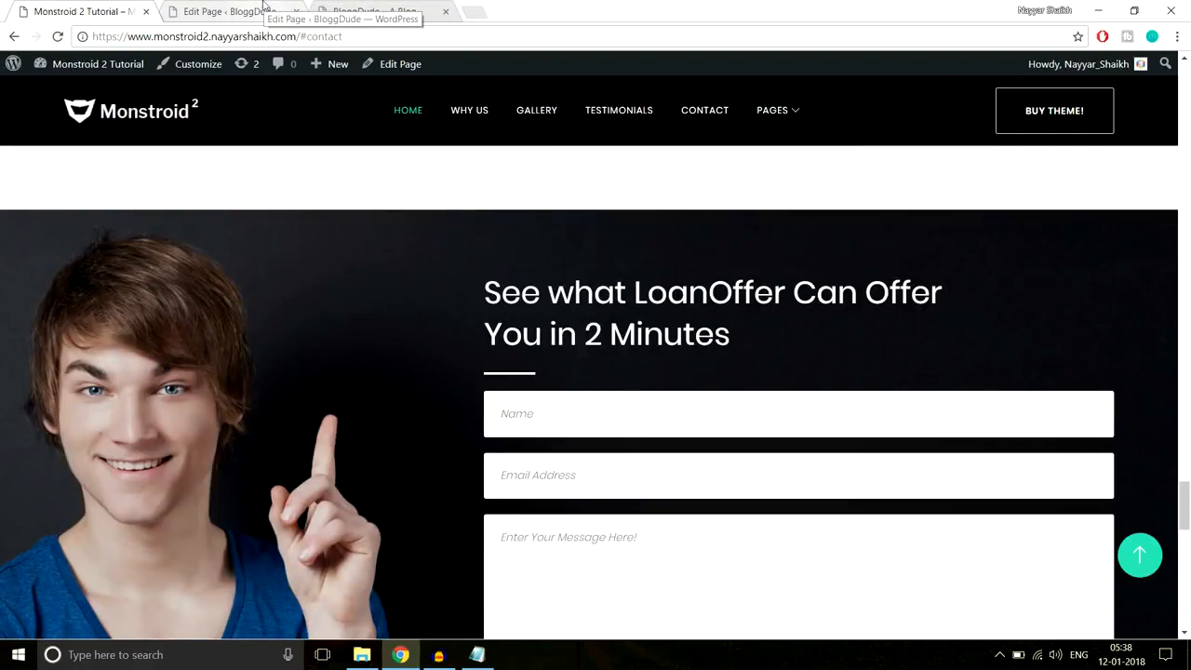
{"action": "scroll", "coordinate": [553, 290], "scroll_direction": "down", "scroll_amount": 2}
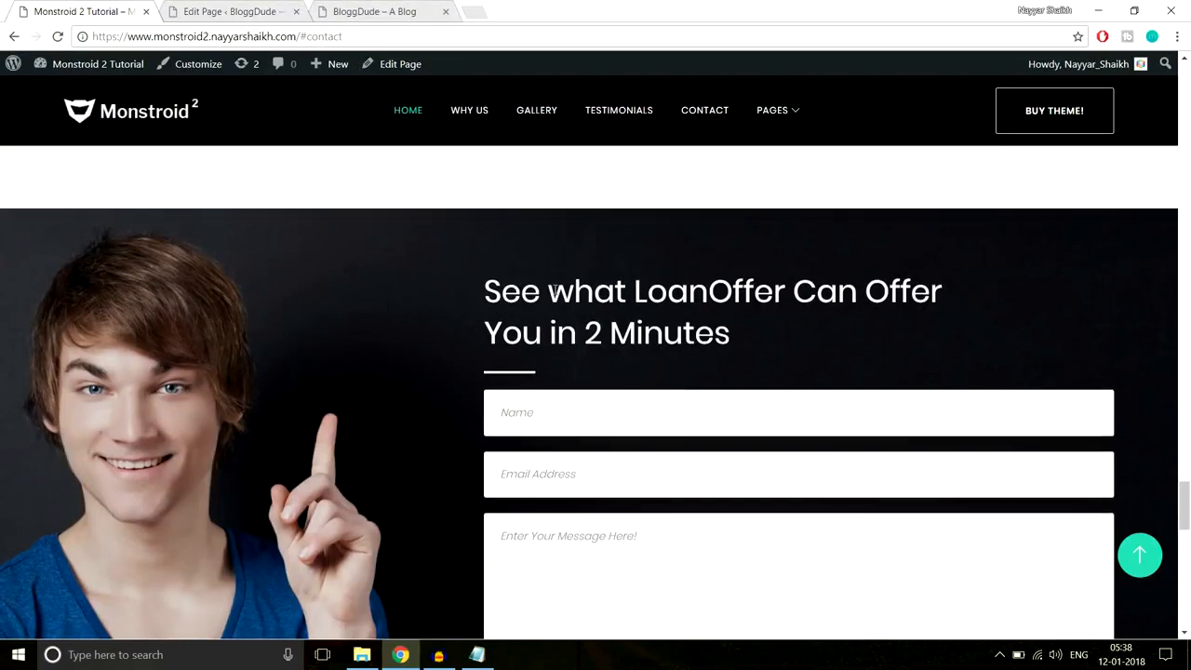
{"action": "scroll", "coordinate": [429, 252], "scroll_direction": "up", "scroll_amount": 1}
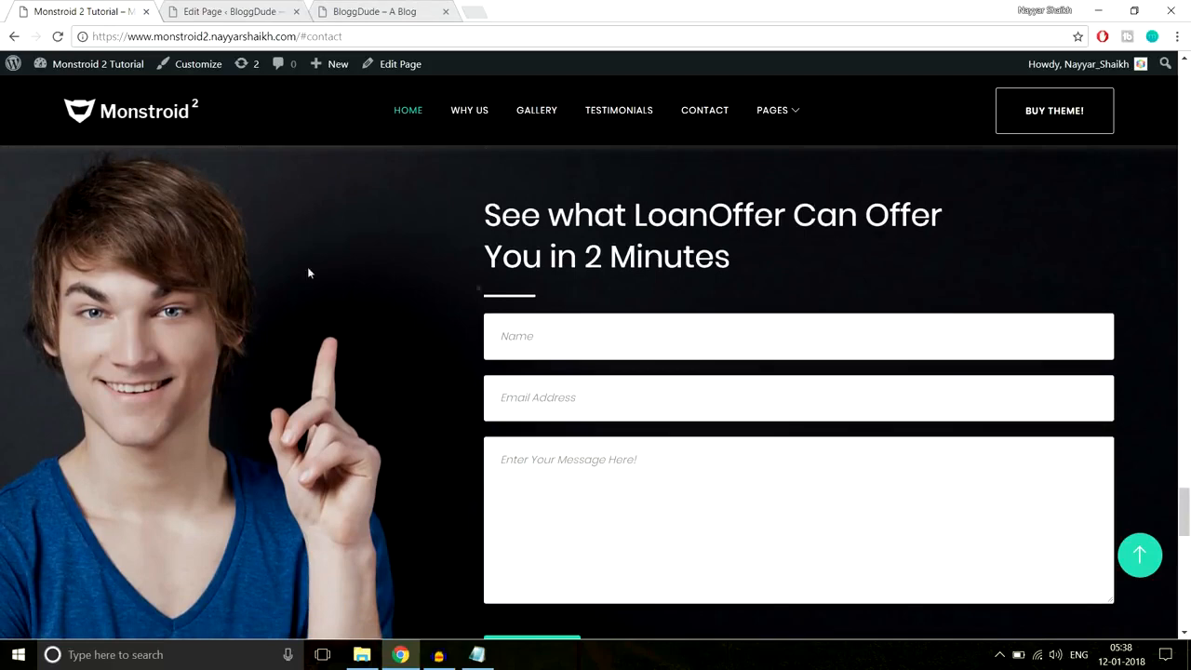
{"action": "left_click_drag", "start_coordinate": [475, 210], "coordinate": [731, 467]}
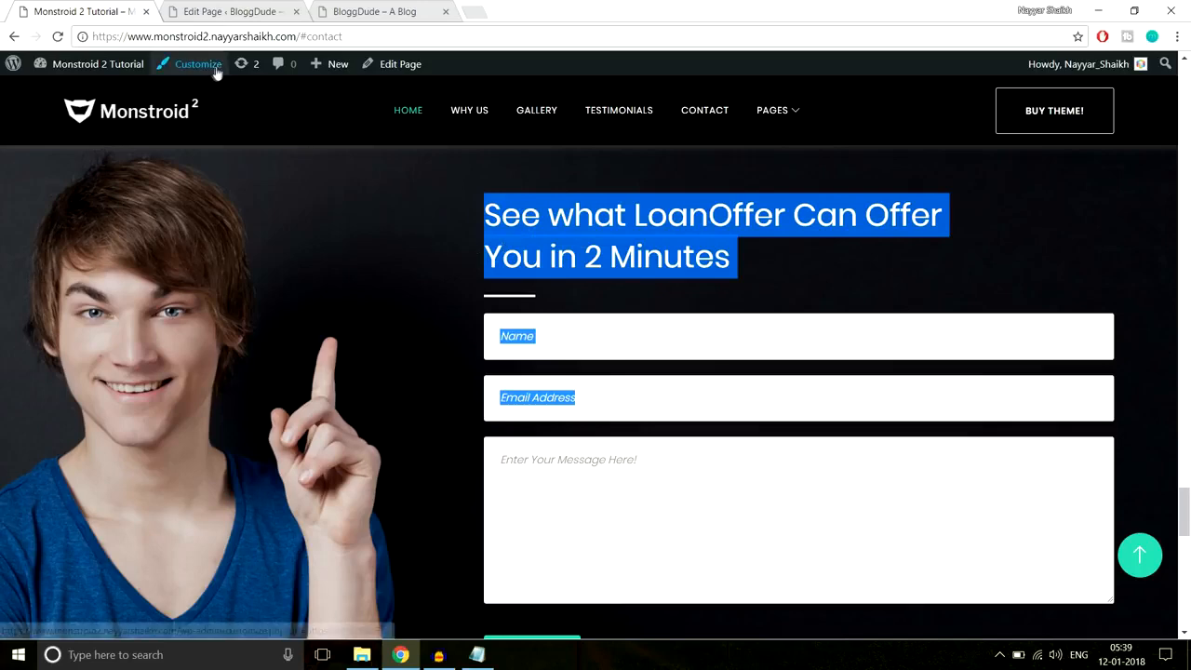
{"action": "left_click", "coordinate": [261, 11]}
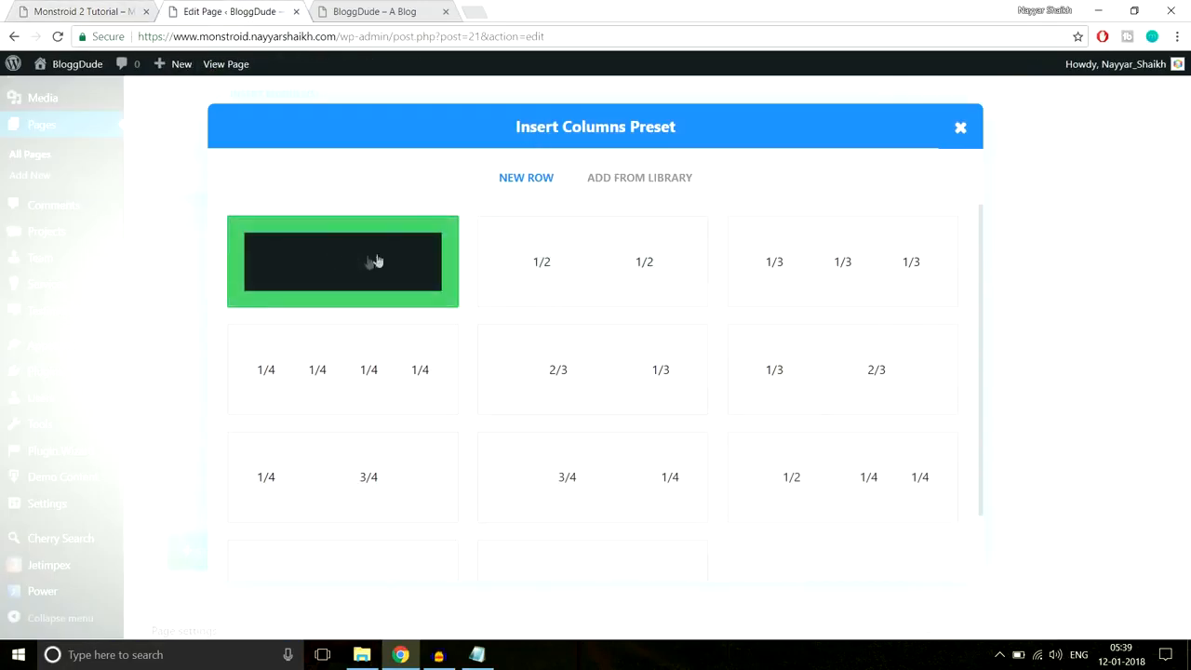
{"action": "left_click", "coordinate": [307, 266]}
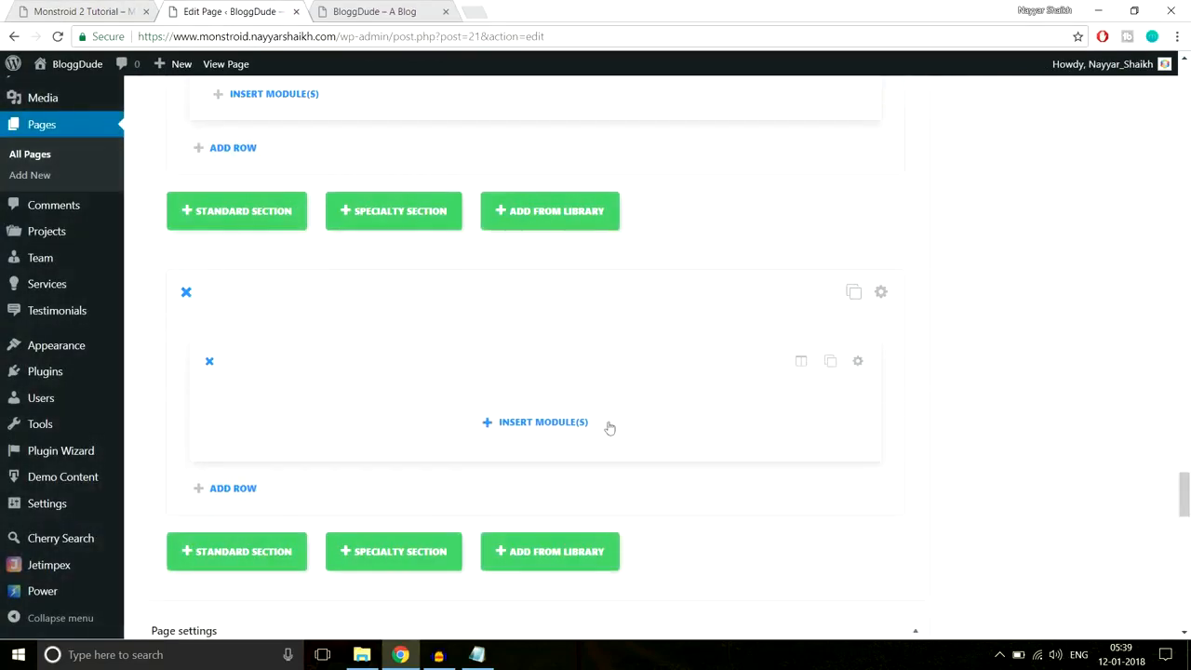
- Insert a Contact Form module into the new row and compare it with the reference
{"action": "left_click", "coordinate": [581, 422]}
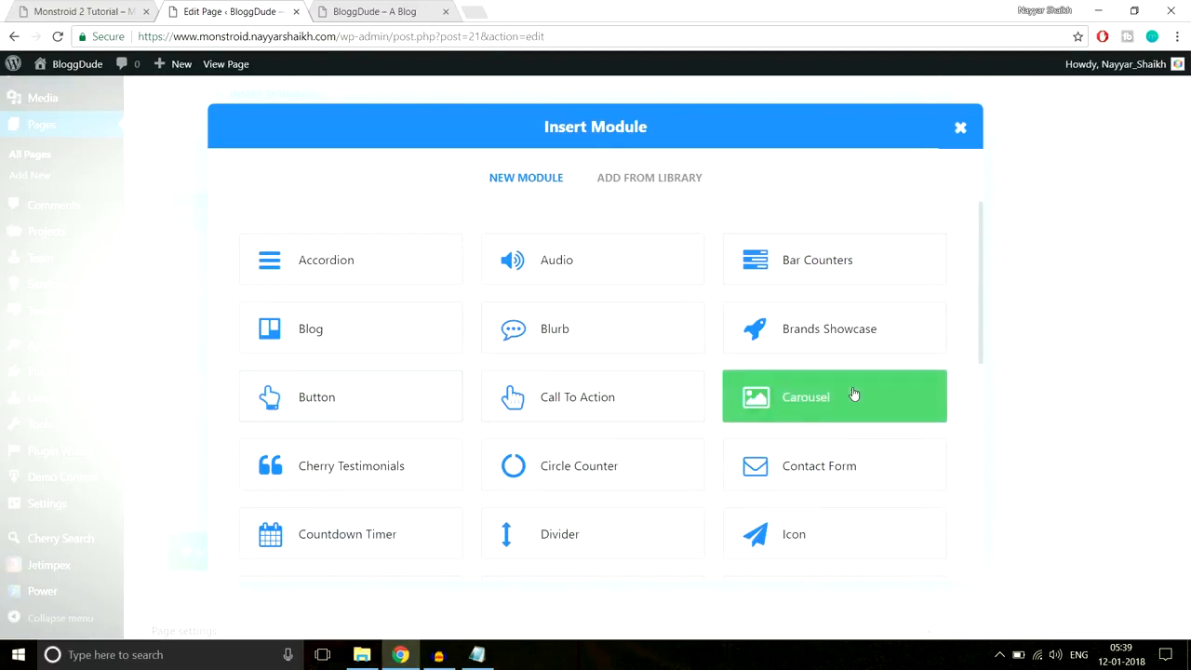
{"action": "left_click", "coordinate": [823, 468]}
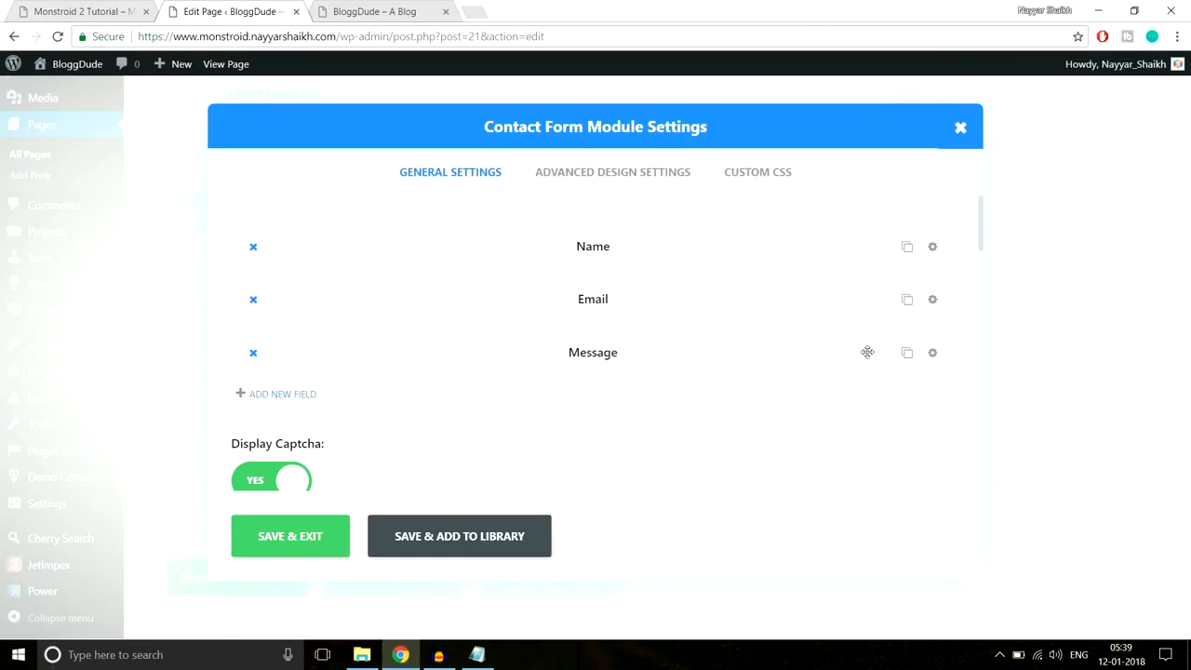
{"action": "left_click", "coordinate": [53, 9]}
{"action": "left_click", "coordinate": [553, 331]}
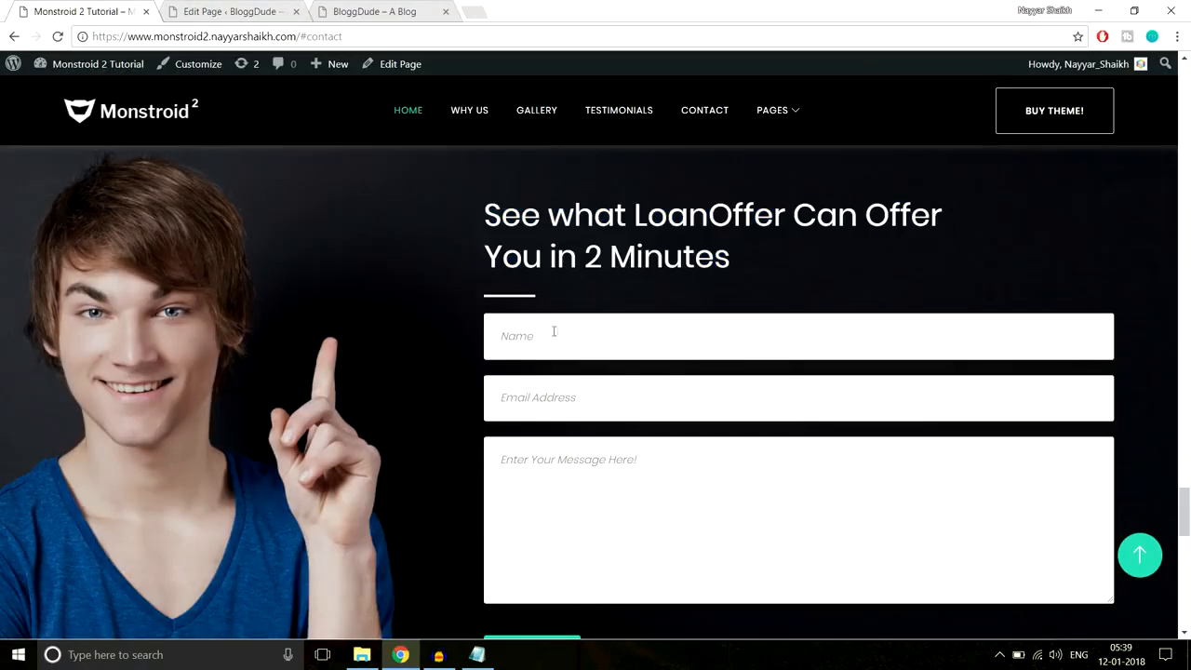
- Open the Name field's settings and select its title text
{"action": "left_click", "coordinate": [228, 12]}
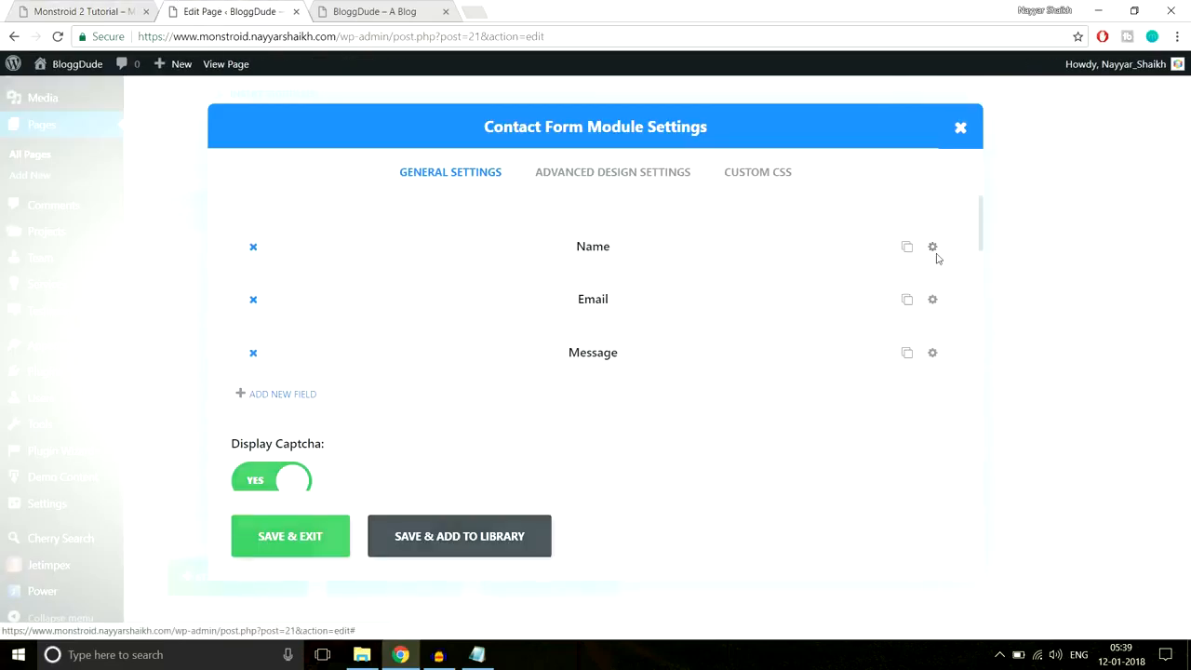
{"action": "left_click", "coordinate": [933, 248]}
{"action": "scroll", "coordinate": [412, 351], "scroll_direction": "down", "scroll_amount": 1}
{"action": "left_click_drag", "start_coordinate": [307, 329], "coordinate": [196, 329]}
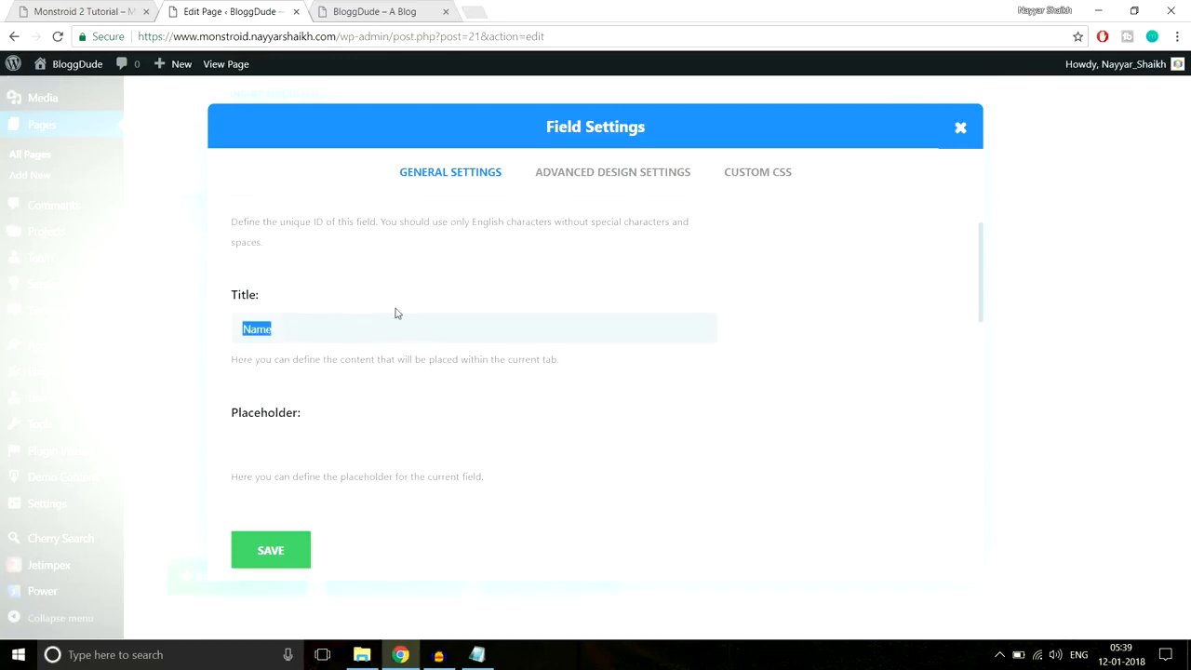
- Clear the Name field's title and give it the placeholder 'Enter Your Name'
{"action": "key", "text": "BackSpace"}
{"action": "scroll", "coordinate": [369, 373], "scroll_direction": "down", "scroll_amount": 1}
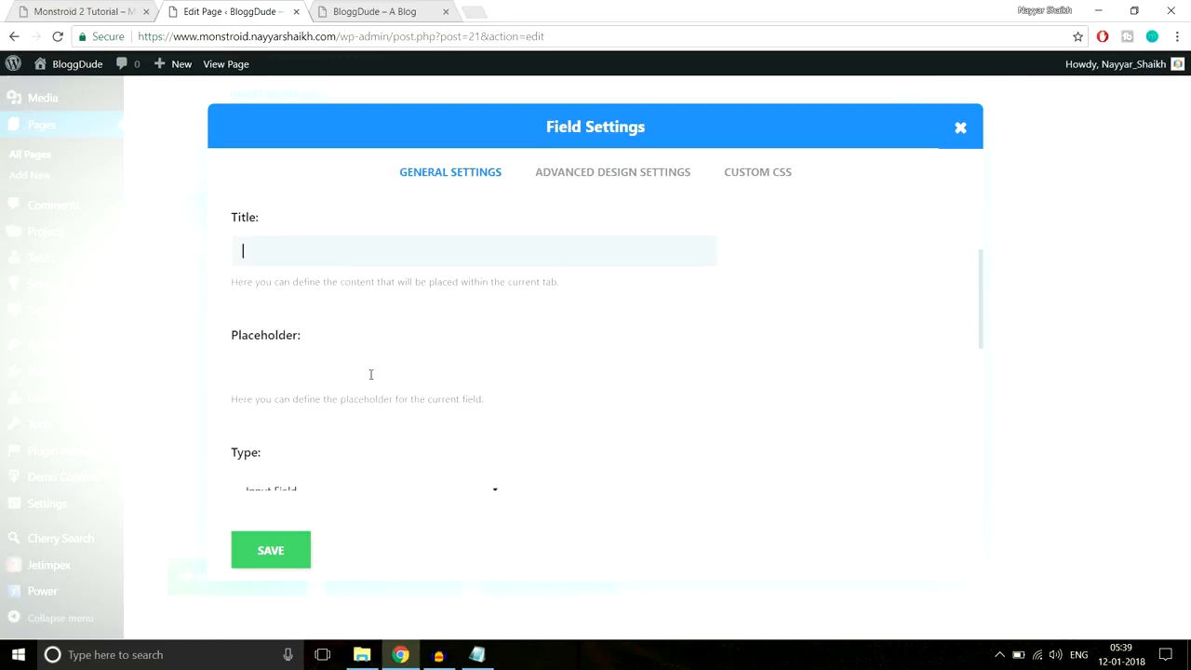
{"action": "left_click", "coordinate": [352, 373]}
{"action": "left_click", "coordinate": [105, 9]}
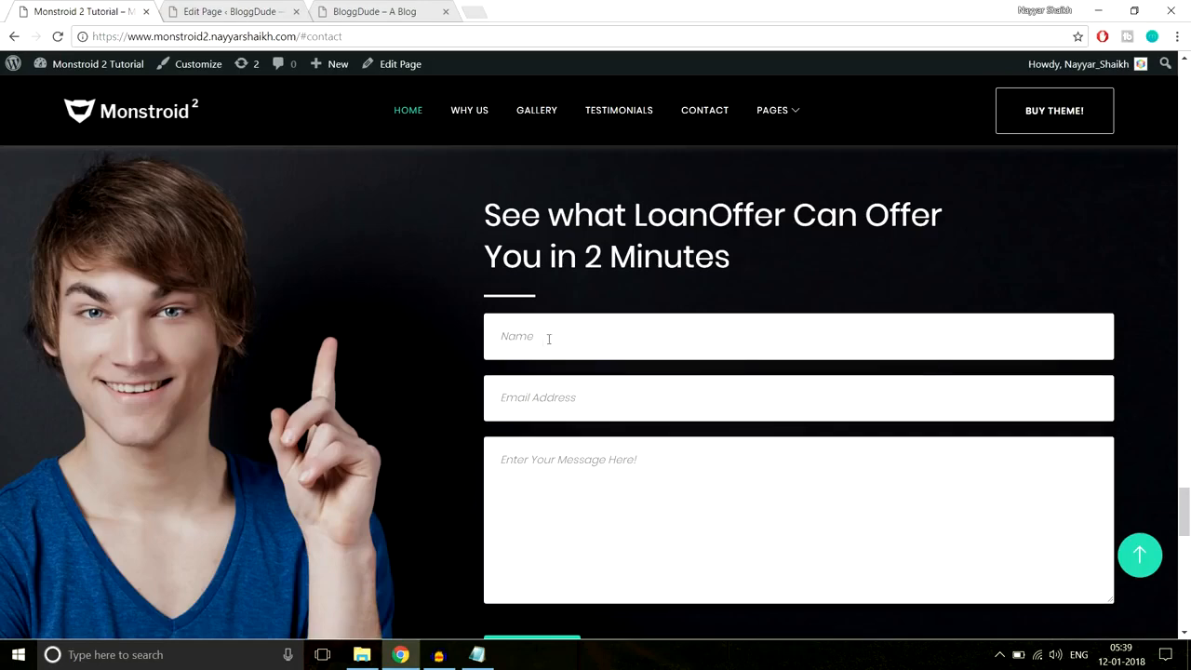
{"action": "key", "text": "ctrl+Tab"}
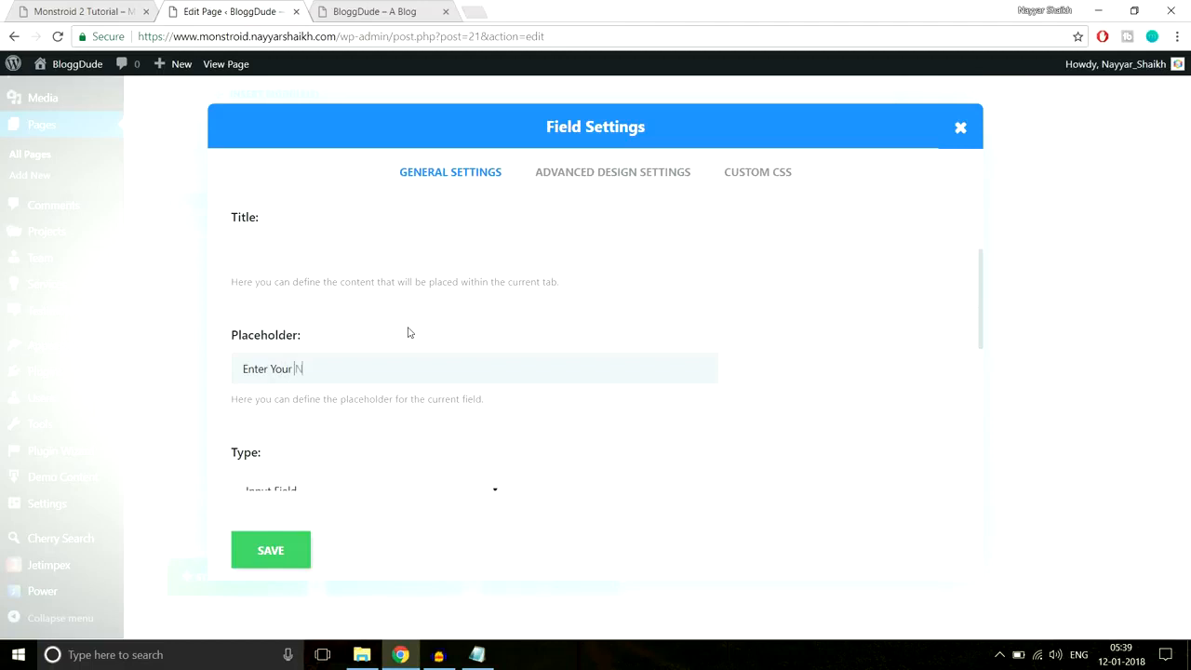
{"action": "scroll", "coordinate": [490, 340], "scroll_direction": "down", "scroll_amount": 2}
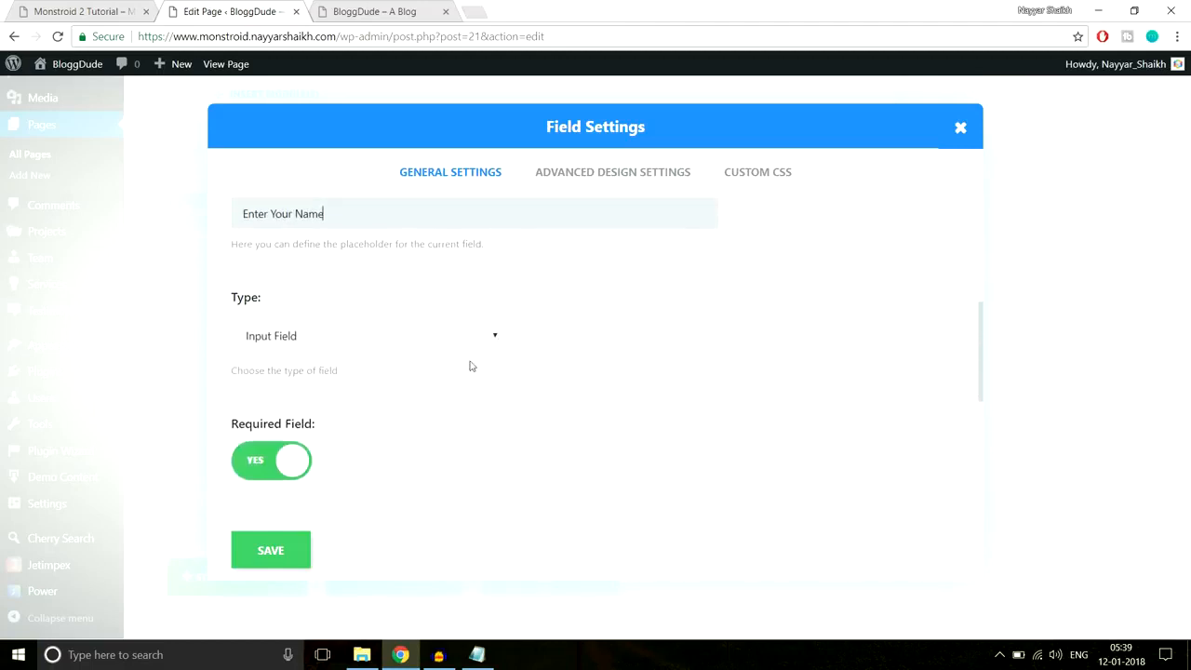
{"action": "scroll", "coordinate": [452, 285], "scroll_direction": "down", "scroll_amount": 2}
{"action": "scroll", "coordinate": [481, 313], "scroll_direction": "up", "scroll_amount": 2}
{"action": "scroll", "coordinate": [321, 337], "scroll_direction": "down", "scroll_amount": 2}
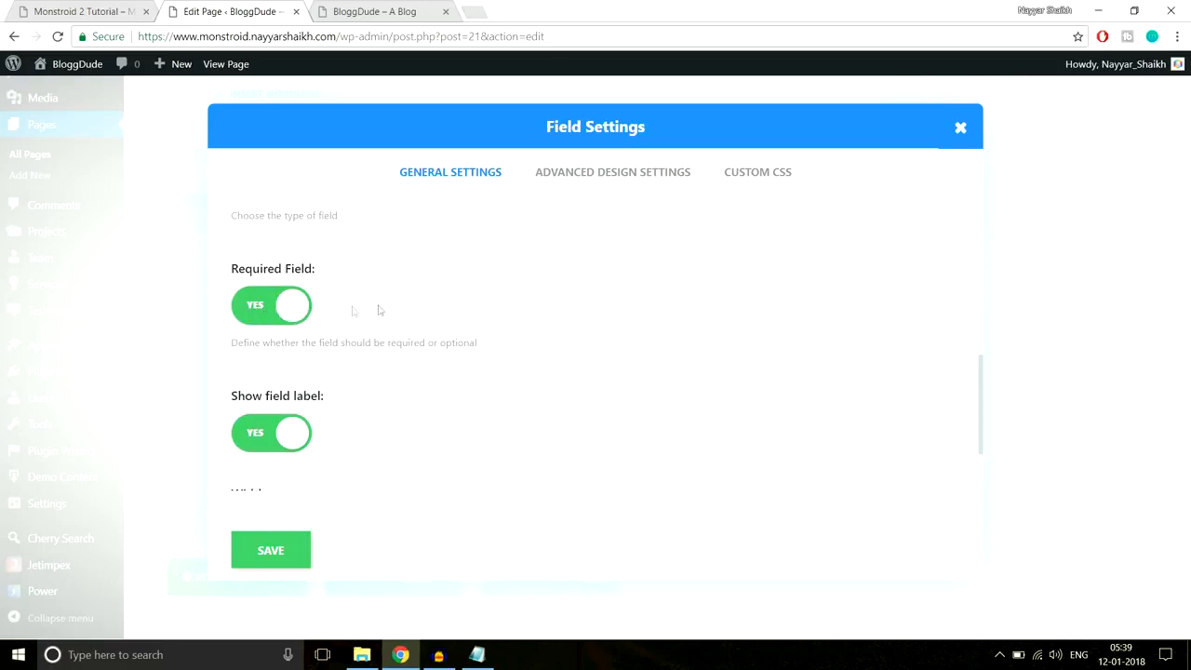
{"action": "scroll", "coordinate": [525, 343], "scroll_direction": "down", "scroll_amount": 1}
{"action": "scroll", "coordinate": [525, 343], "scroll_direction": "down", "scroll_amount": 2}
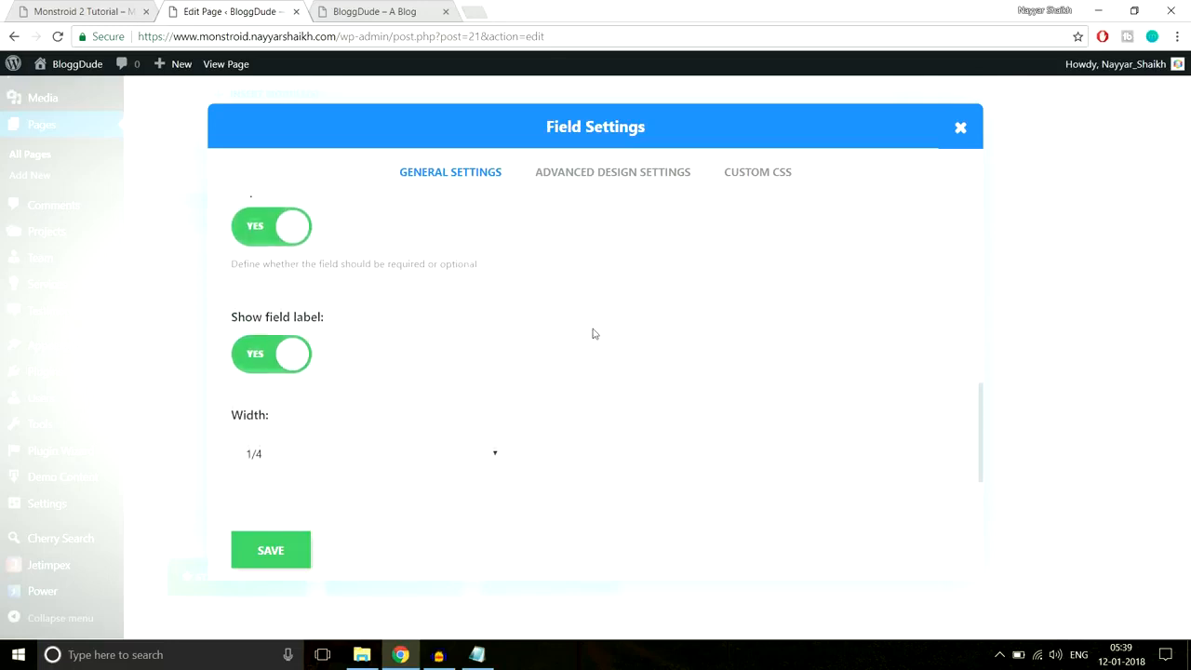
{"action": "scroll", "coordinate": [557, 369], "scroll_direction": "down", "scroll_amount": 1}
- Set the Name field's width to Fullwidth and save it
{"action": "left_click", "coordinate": [356, 430]}
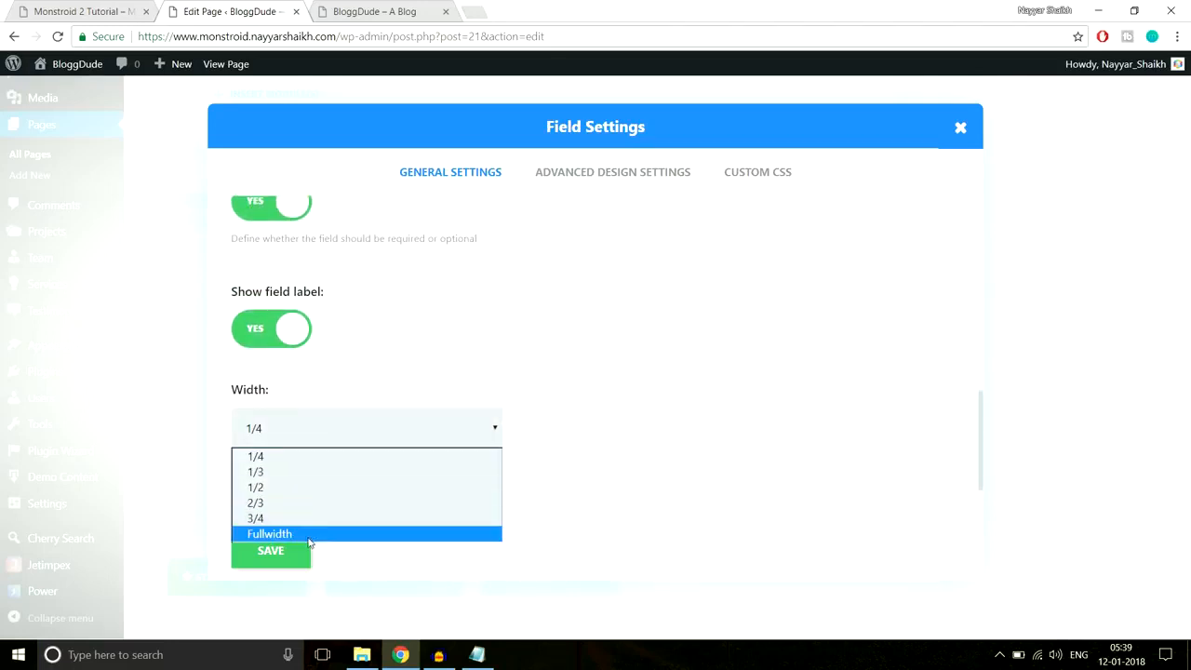
{"action": "left_click", "coordinate": [309, 534]}
{"action": "left_click", "coordinate": [102, 9]}
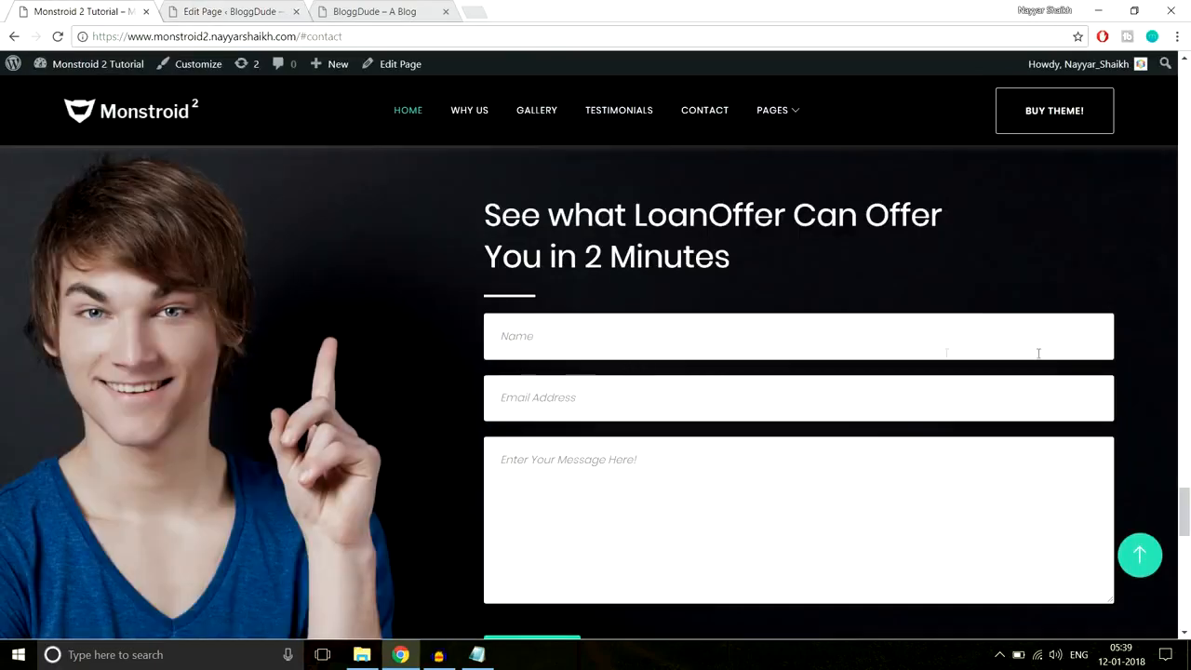
{"action": "left_click", "coordinate": [189, 9]}
{"action": "left_click", "coordinate": [244, 12]}
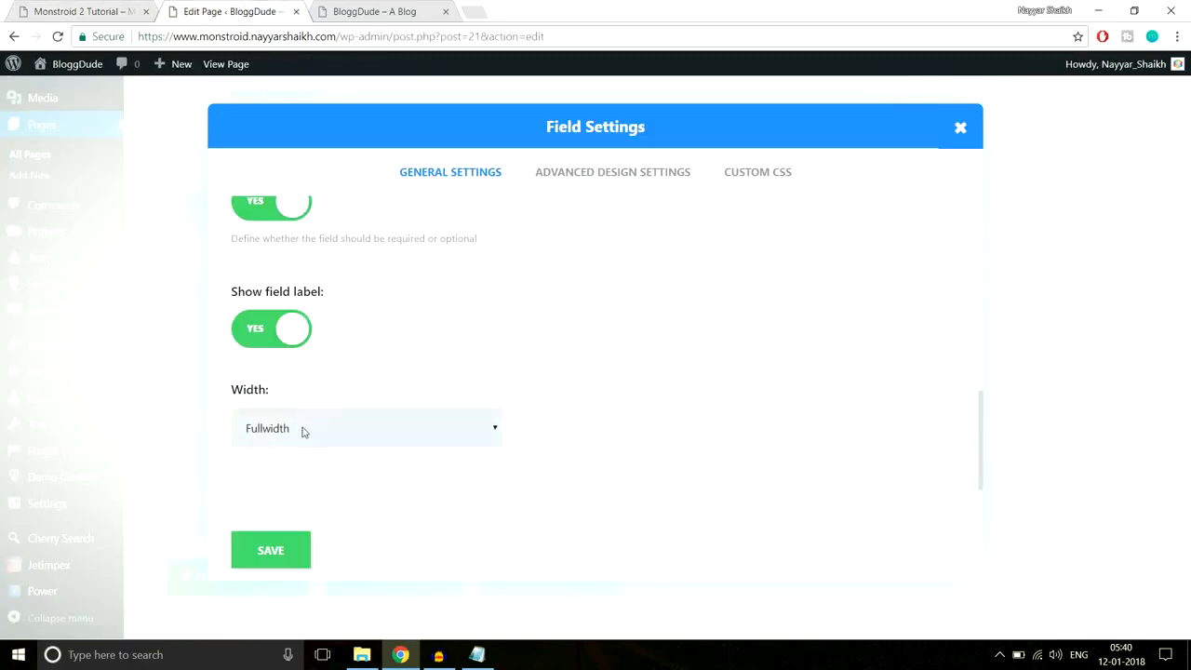
{"action": "left_click", "coordinate": [270, 550]}
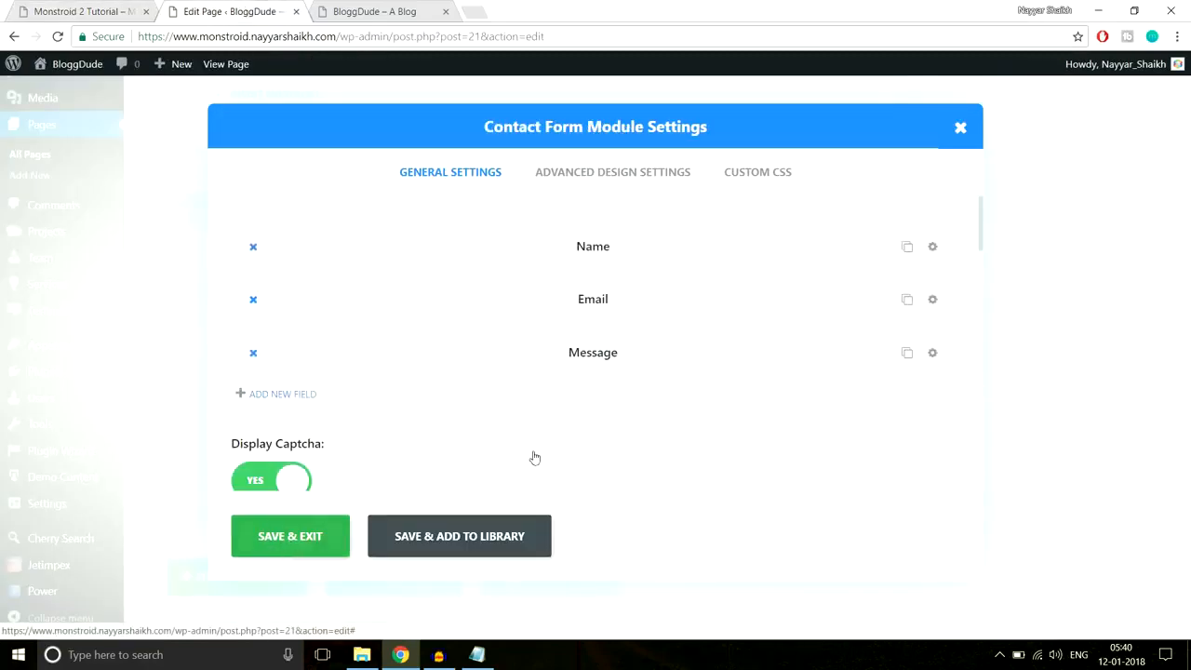
- Clear the Email field's title and enter the placeholder 'Eeter Your Email Address'
{"action": "left_click", "coordinate": [931, 300]}
{"action": "scroll", "coordinate": [418, 385], "scroll_direction": "down", "scroll_amount": 1}
{"action": "left_click_drag", "start_coordinate": [393, 327], "coordinate": [221, 344]}
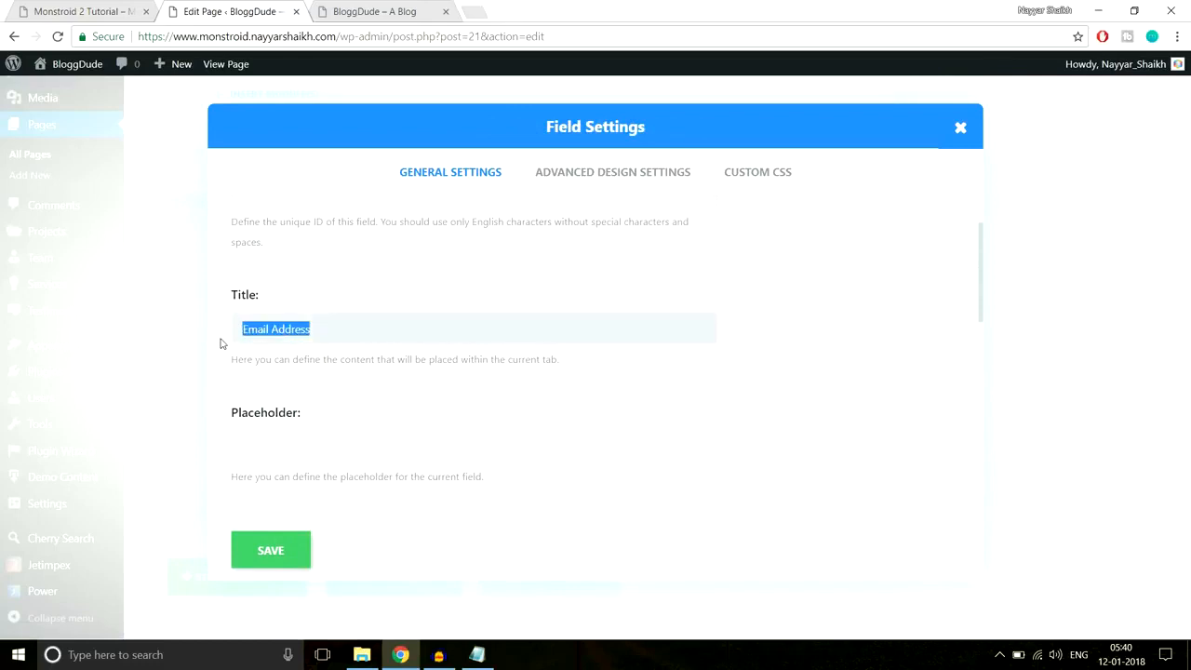
{"action": "key", "text": "BackSpace"}
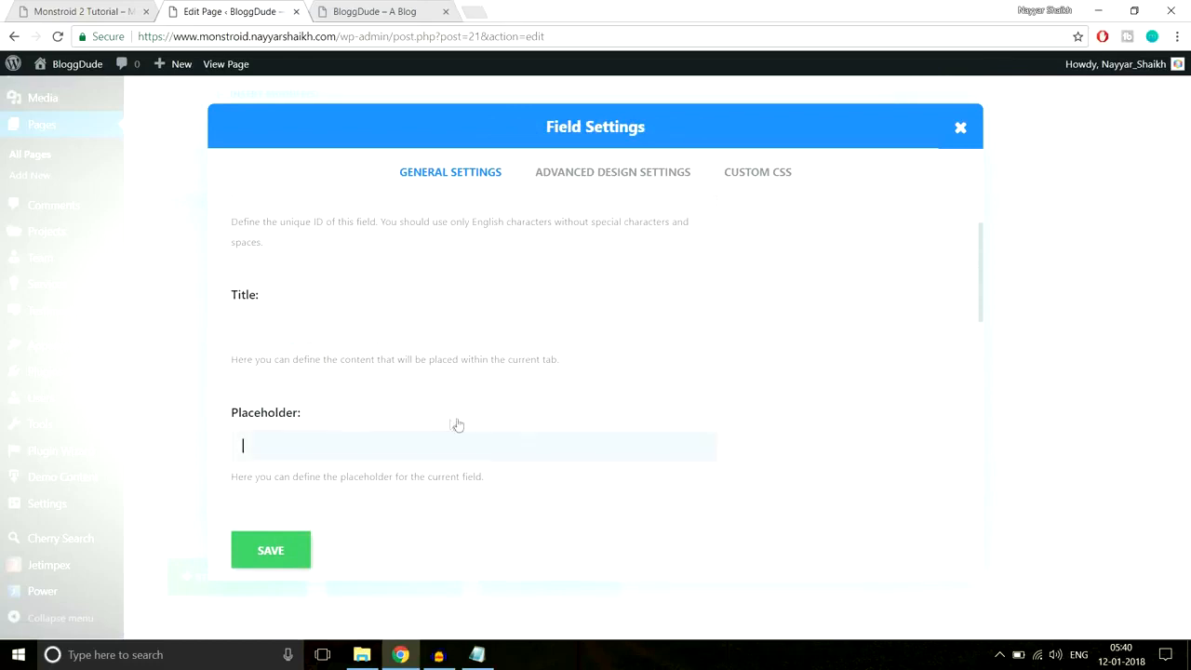
{"action": "scroll", "coordinate": [454, 424], "scroll_direction": "down", "scroll_amount": 1}
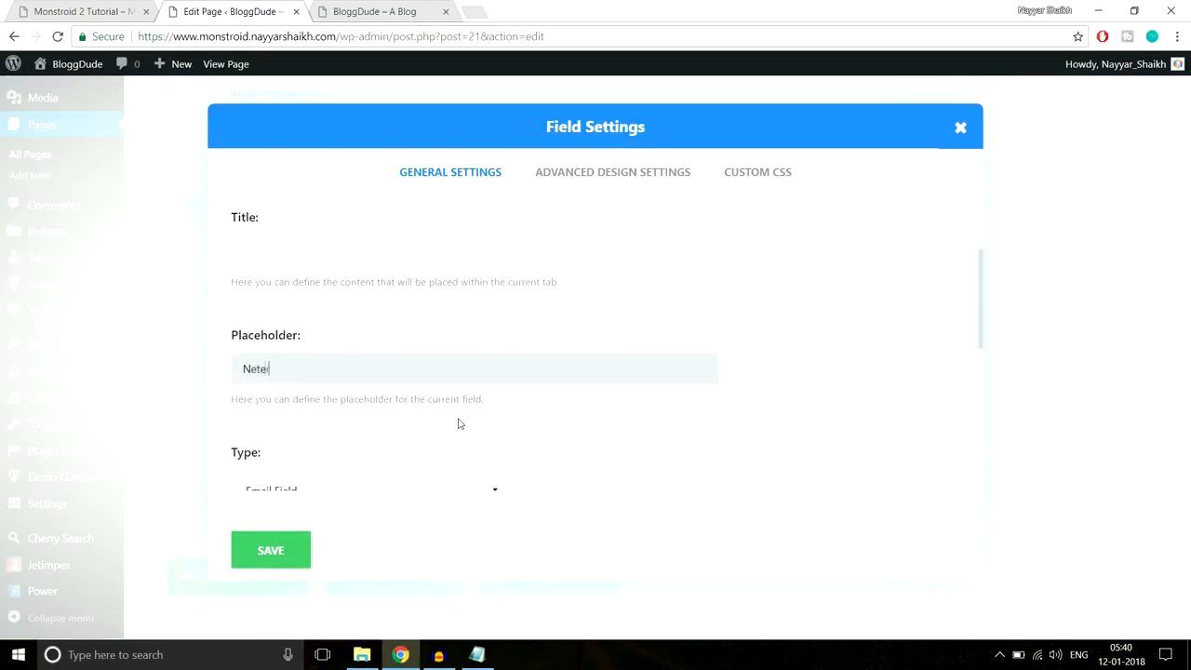
{"action": "type", "text": "Neter Your Email Address"}
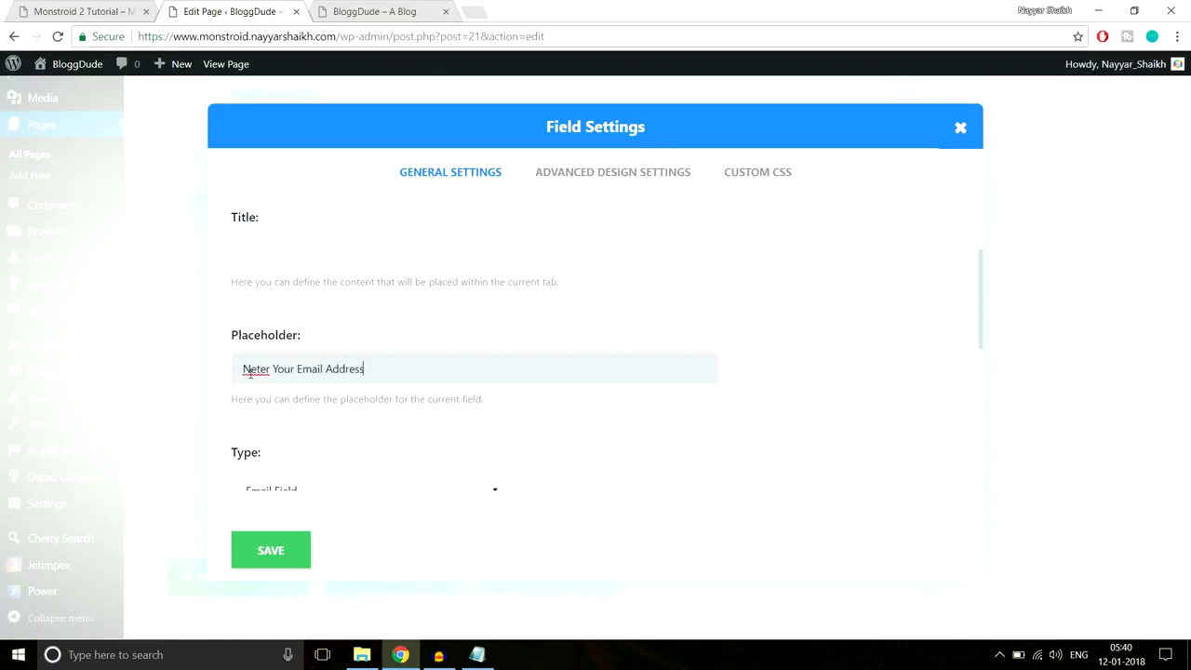
{"action": "key", "text": "BackSpace"}
{"action": "type", "text": "E"}
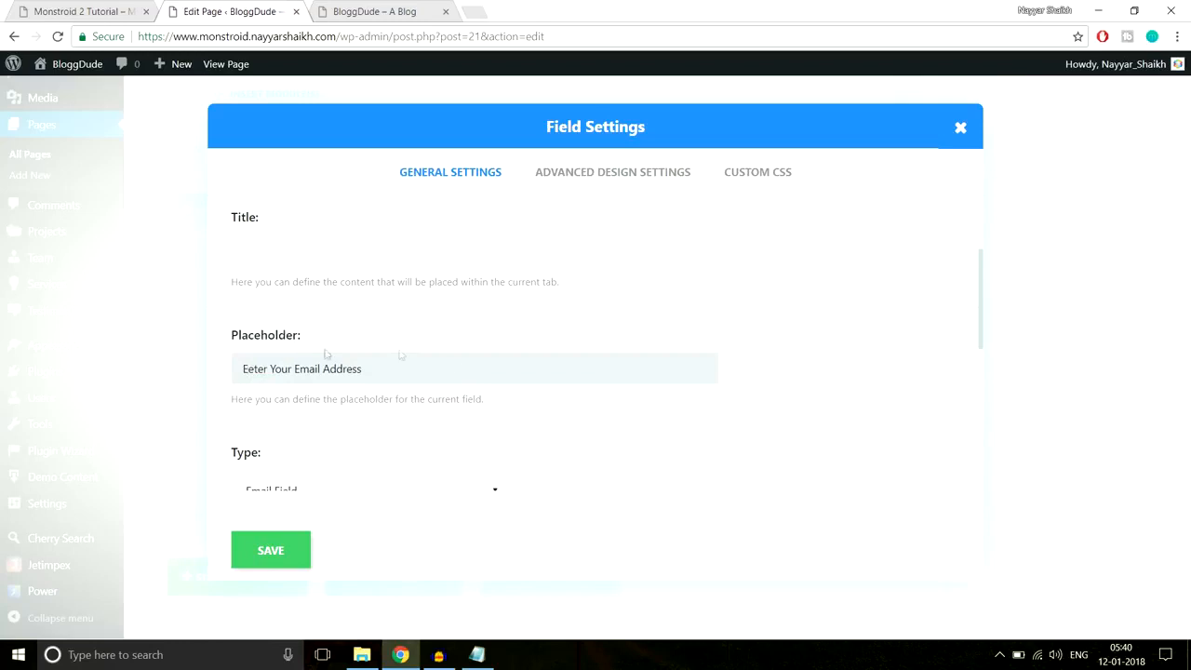
- Keep the Email field's type as Email Field, set width to Fullwidth, and save
{"action": "scroll", "coordinate": [457, 371], "scroll_direction": "down", "scroll_amount": 2}
{"action": "scroll", "coordinate": [414, 335], "scroll_direction": "down", "scroll_amount": 1}
{"action": "left_click", "coordinate": [316, 257]}
{"action": "left_click", "coordinate": [309, 300]}
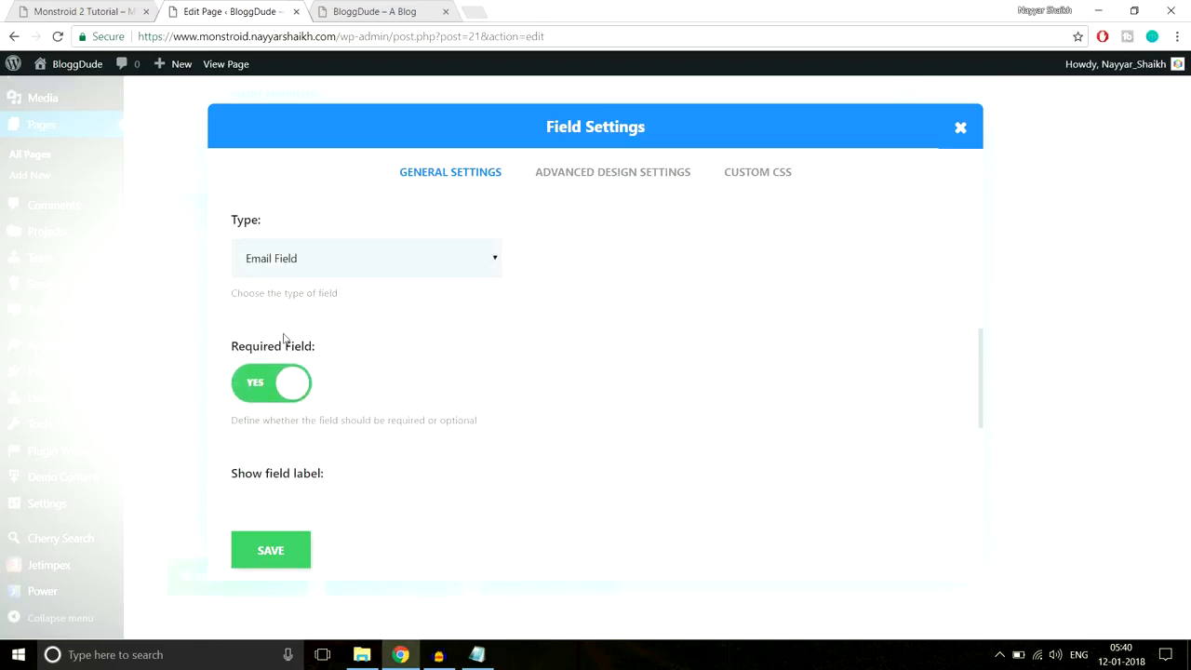
{"action": "scroll", "coordinate": [298, 362], "scroll_direction": "down", "scroll_amount": 2}
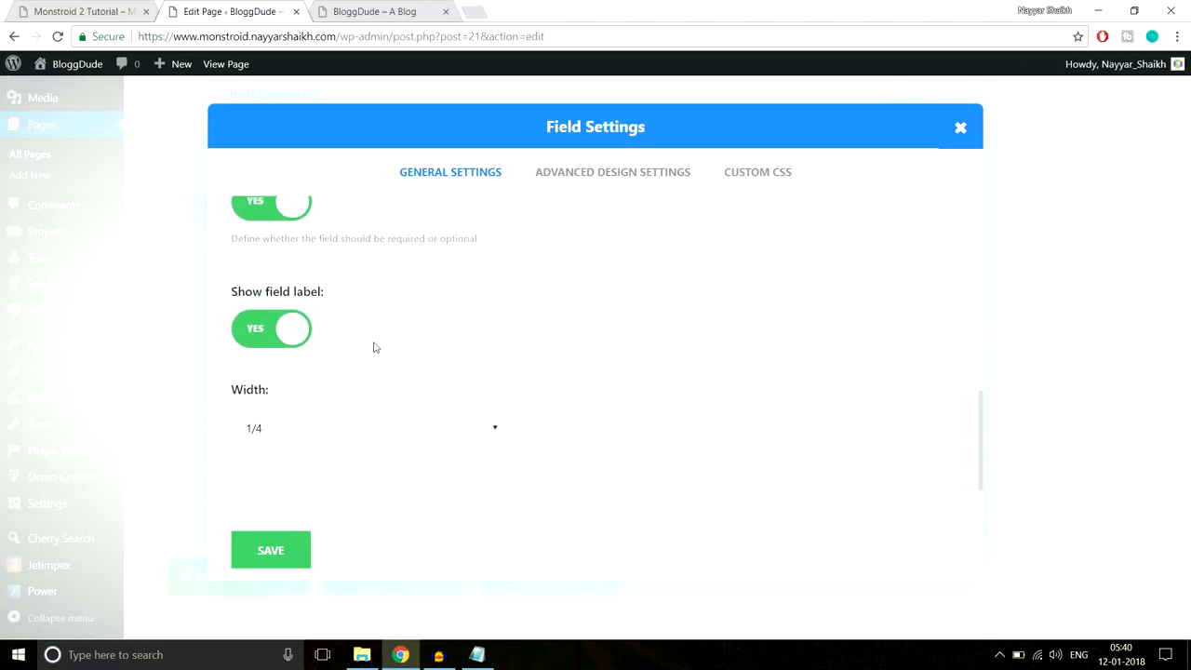
{"action": "left_click", "coordinate": [315, 433]}
{"action": "left_click", "coordinate": [304, 533]}
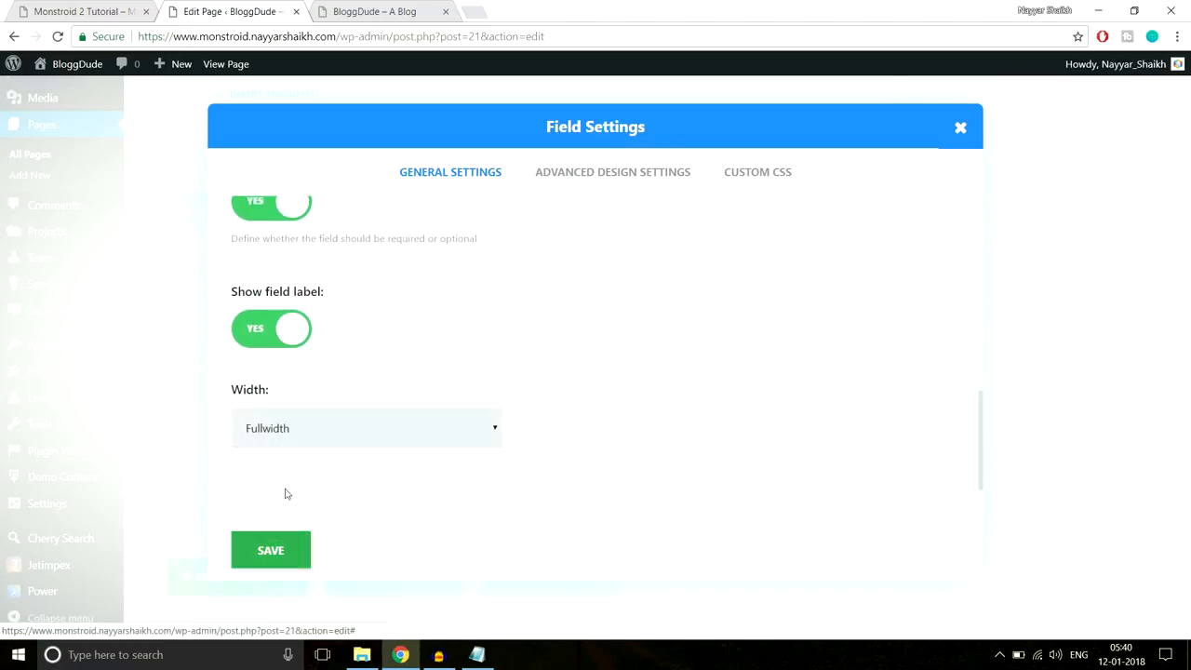
{"action": "left_click", "coordinate": [289, 552]}
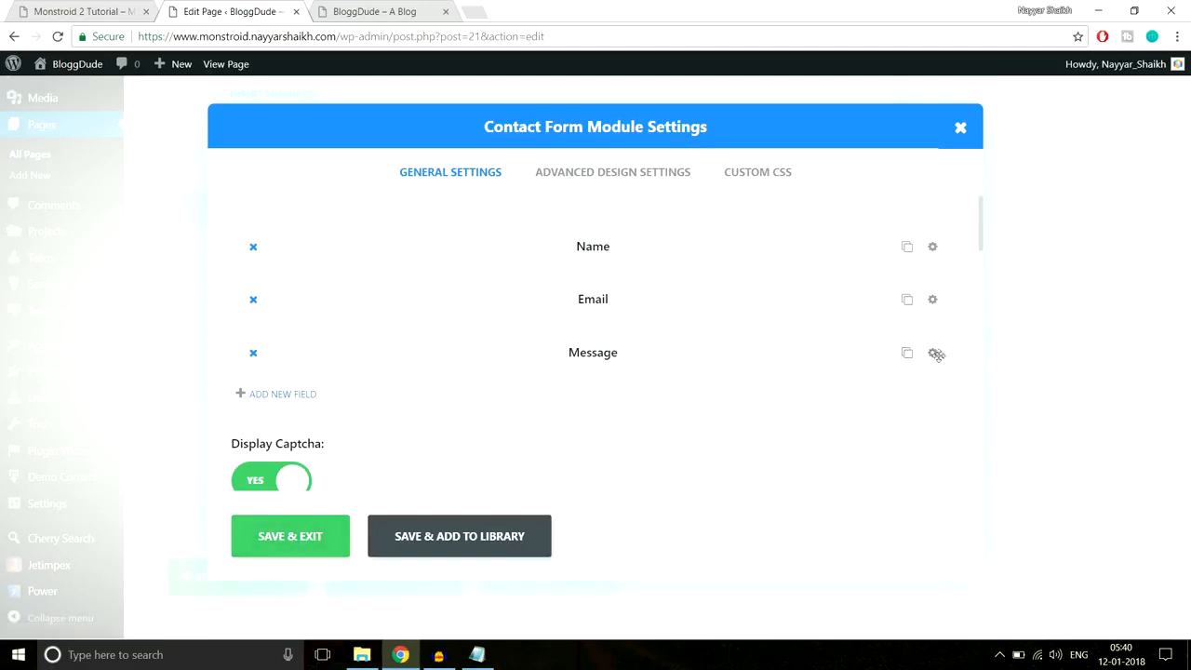
- Clear the Message field's title and give it the placeholder 'Enter Your Message'
{"action": "left_click", "coordinate": [933, 355]}
{"action": "scroll", "coordinate": [396, 334], "scroll_direction": "down", "scroll_amount": 1}
{"action": "left_click_drag", "start_coordinate": [396, 333], "coordinate": [181, 337]}
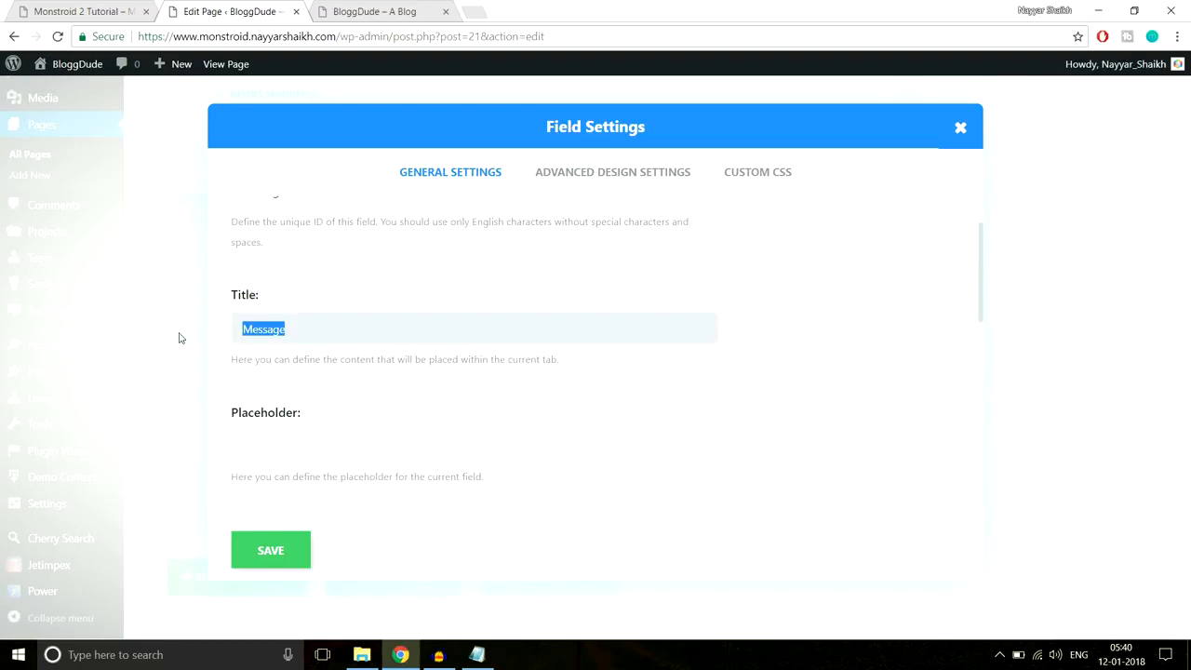
{"action": "key", "text": "BackSpace"}
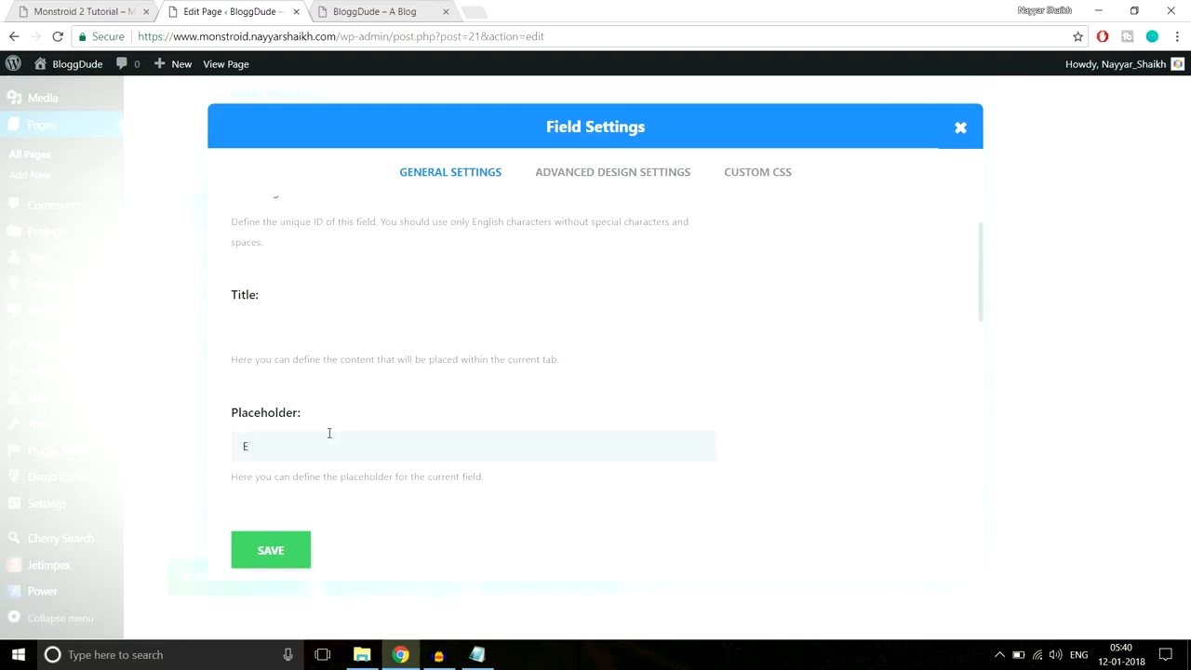
{"action": "left_click", "coordinate": [329, 432]}
{"action": "type", "text": "Enter Your Message"}
- Set the Message field's width to Fullwidth and save it
{"action": "scroll", "coordinate": [595, 406], "scroll_direction": "down", "scroll_amount": 3}
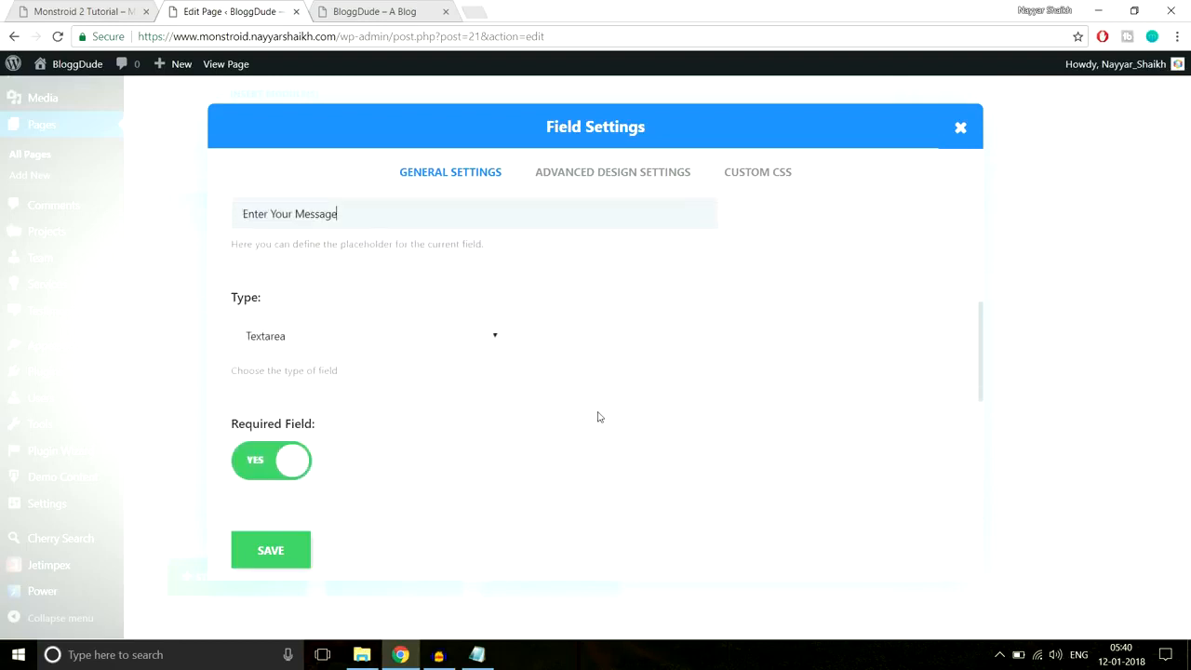
{"action": "scroll", "coordinate": [372, 353], "scroll_direction": "down", "scroll_amount": 2}
{"action": "scroll", "coordinate": [473, 338], "scroll_direction": "down", "scroll_amount": 1}
{"action": "left_click", "coordinate": [340, 430]}
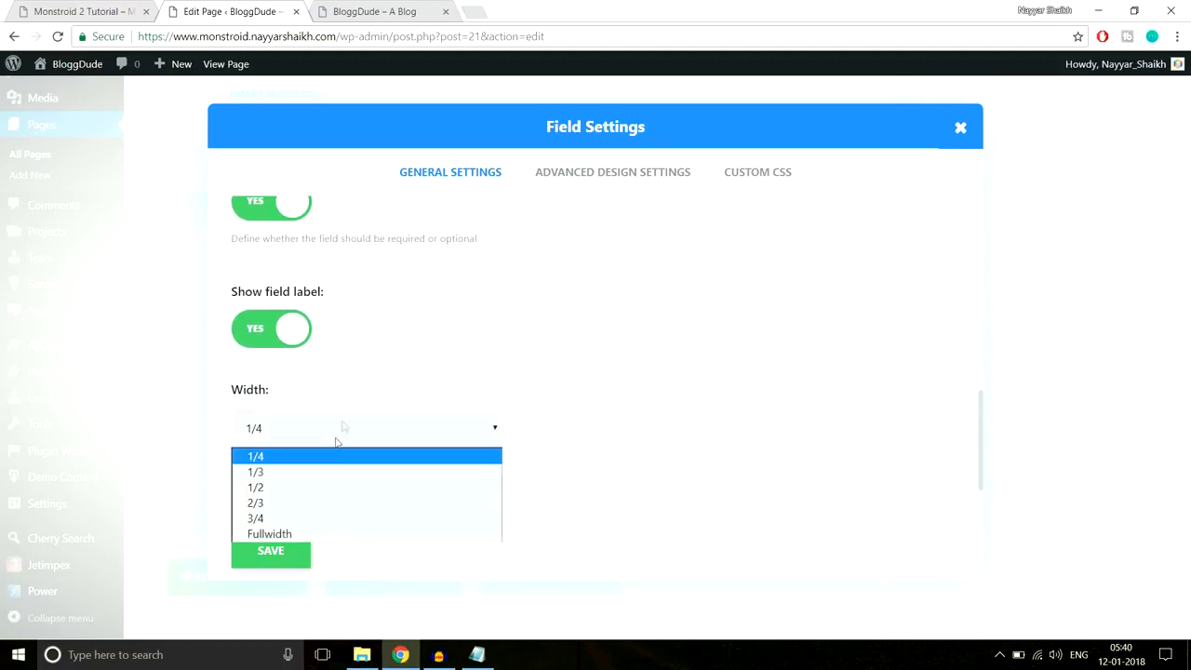
{"action": "left_click", "coordinate": [296, 528]}
{"action": "left_click", "coordinate": [286, 553]}
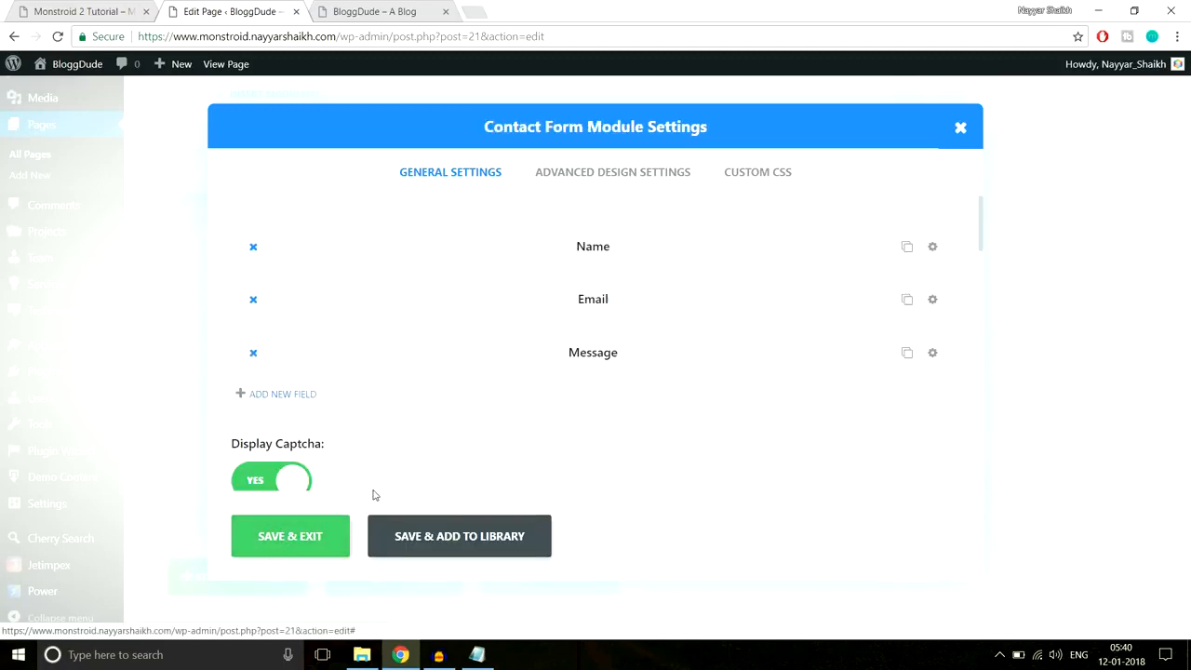
- Turn off the contact form's captcha and save the Contact Form module settings
{"action": "scroll", "coordinate": [314, 379], "scroll_direction": "down", "scroll_amount": 2}
{"action": "left_click", "coordinate": [284, 326]}
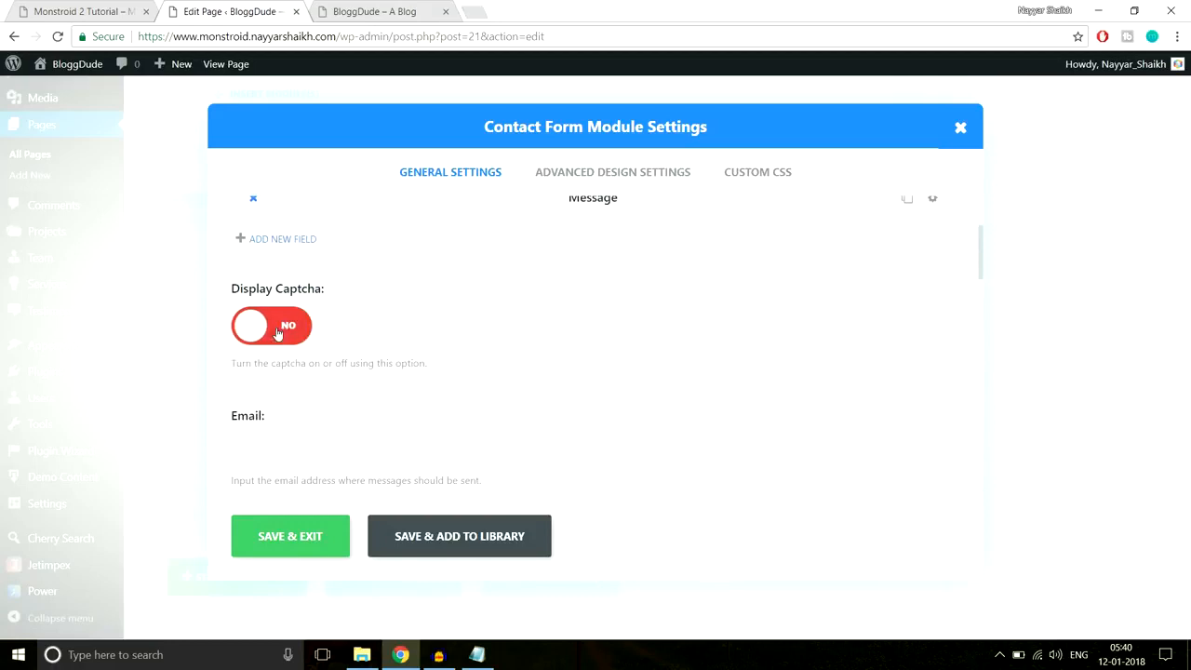
{"action": "scroll", "coordinate": [484, 319], "scroll_direction": "down", "scroll_amount": 3}
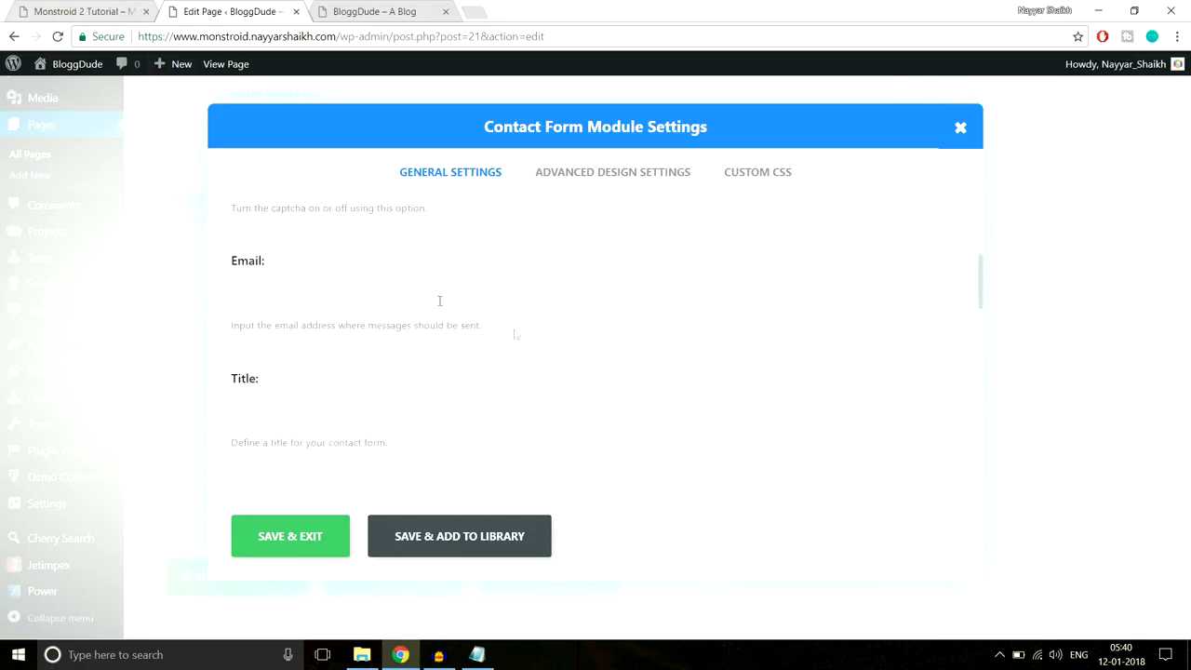
{"action": "scroll", "coordinate": [548, 345], "scroll_direction": "up", "scroll_amount": 1}
{"action": "left_click", "coordinate": [121, 11]}
{"action": "scroll", "coordinate": [647, 511], "scroll_direction": "down", "scroll_amount": 2}
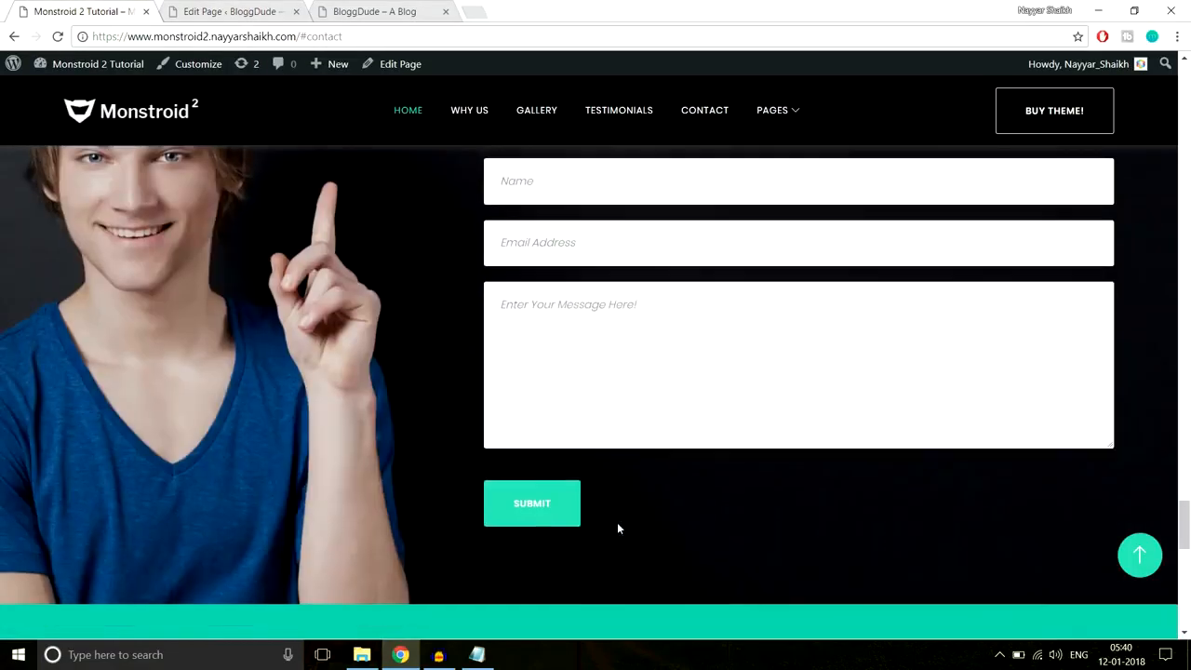
{"action": "left_click", "coordinate": [229, 10]}
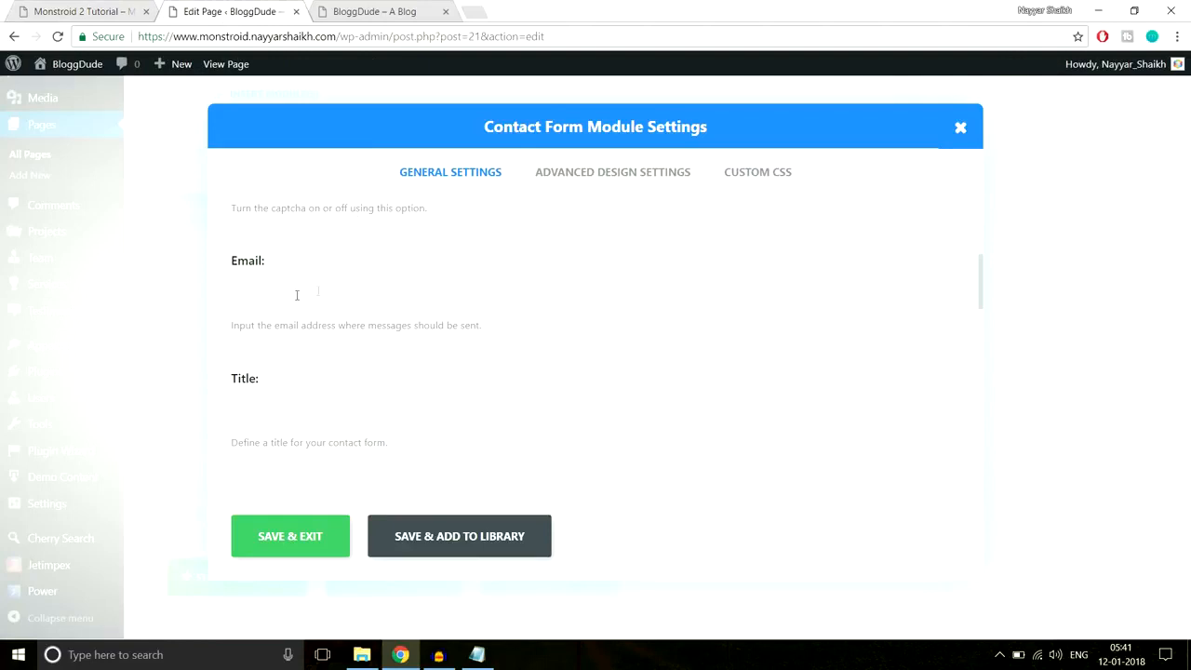
{"action": "scroll", "coordinate": [308, 338], "scroll_direction": "down", "scroll_amount": 5}
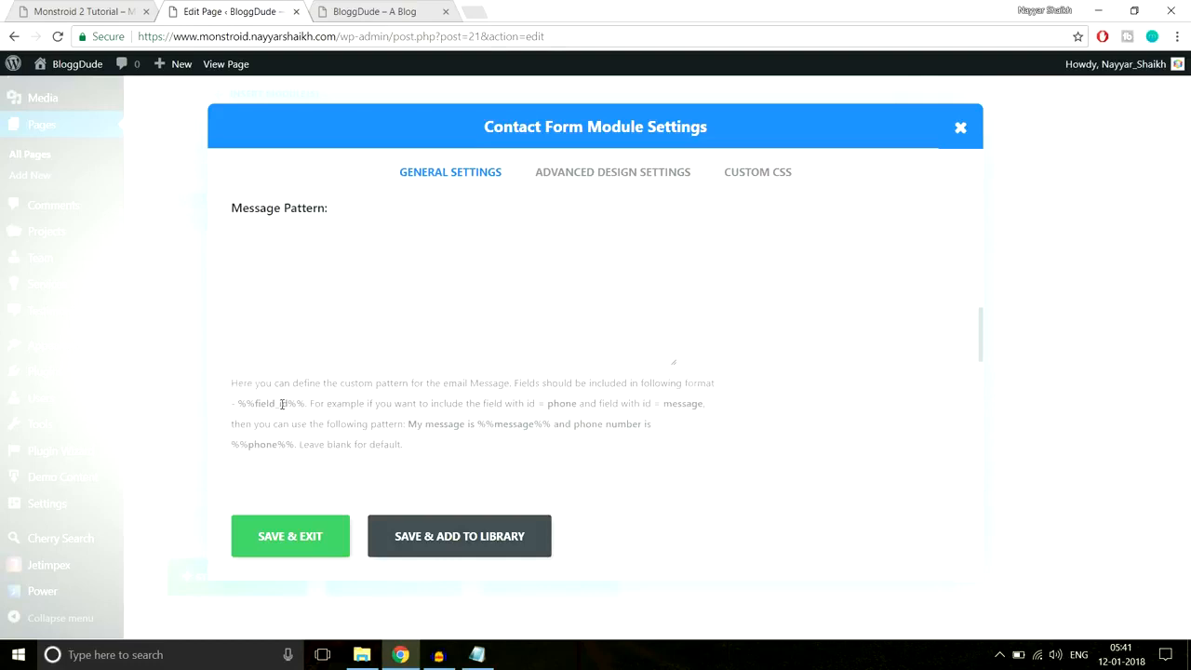
{"action": "scroll", "coordinate": [311, 400], "scroll_direction": "down", "scroll_amount": 2}
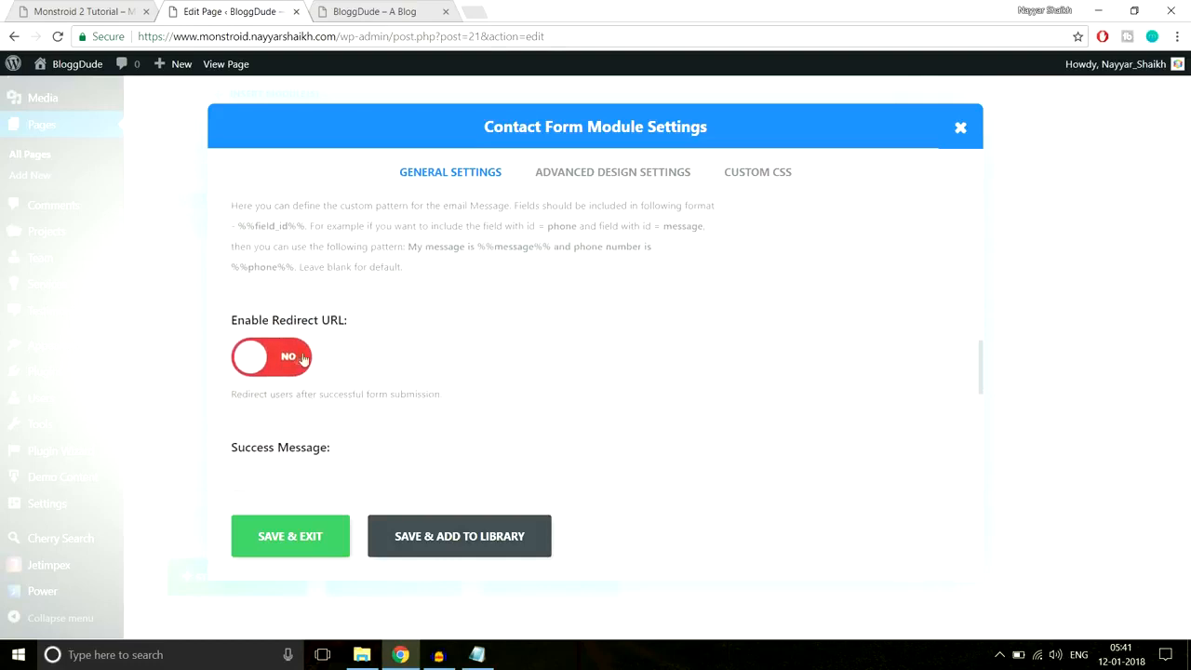
{"action": "scroll", "coordinate": [307, 372], "scroll_direction": "down", "scroll_amount": 3}
{"action": "scroll", "coordinate": [416, 381], "scroll_direction": "down", "scroll_amount": 5}
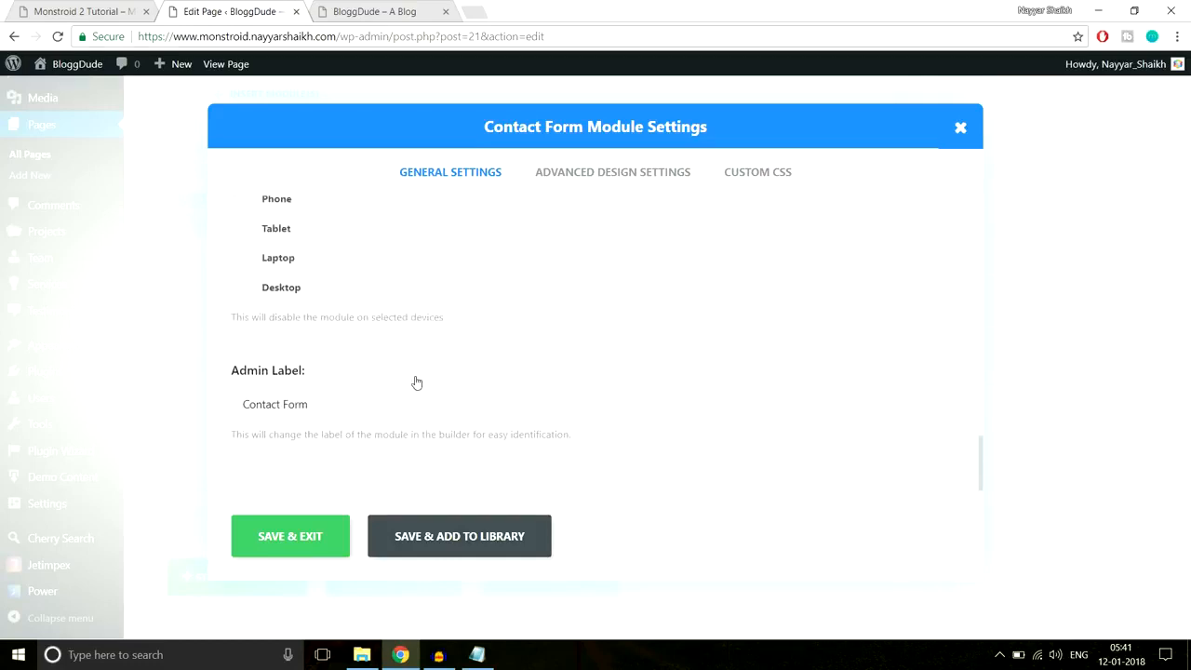
{"action": "scroll", "coordinate": [417, 382], "scroll_direction": "up", "scroll_amount": 6}
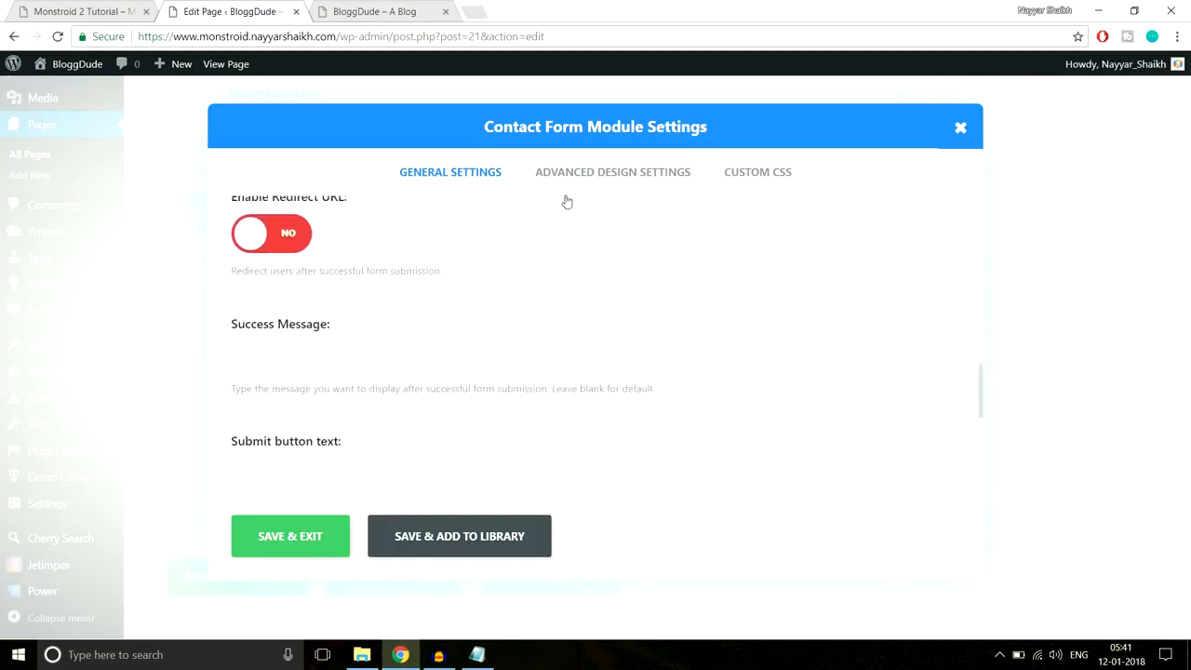
{"action": "left_click", "coordinate": [318, 540]}
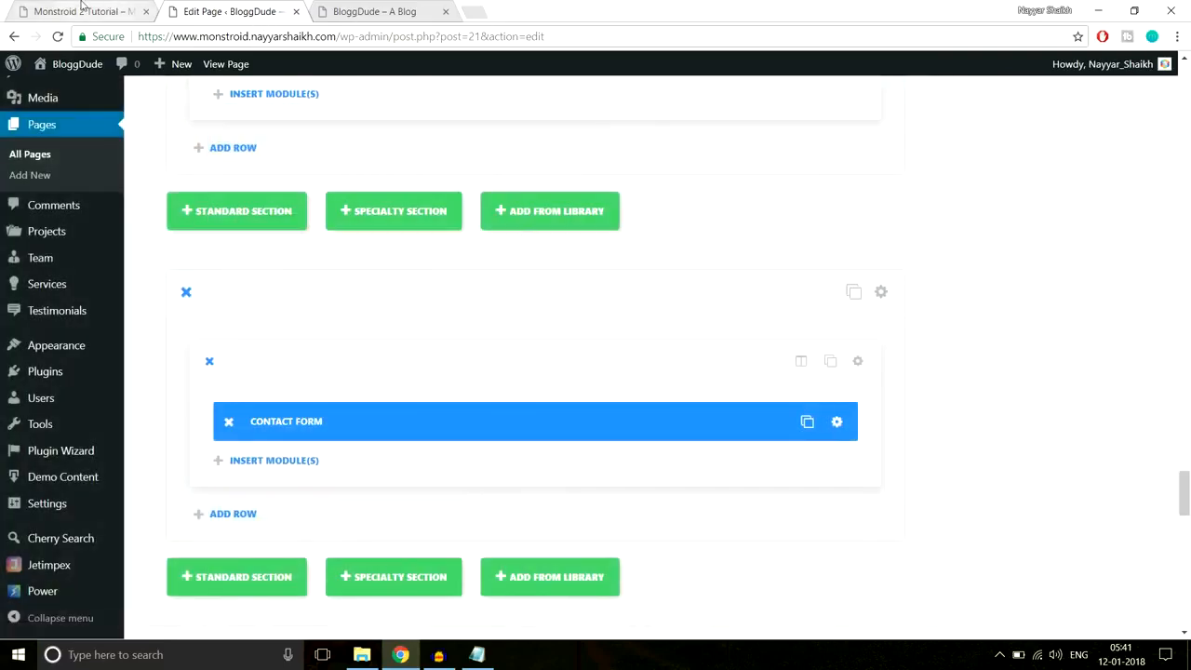
- Check the live site's contact heading, then begin inserting another module into the form's row
{"action": "left_click", "coordinate": [83, 11]}
{"action": "scroll", "coordinate": [551, 240], "scroll_direction": "up", "scroll_amount": 3}
{"action": "left_click_drag", "start_coordinate": [486, 290], "coordinate": [769, 352]}
{"action": "key", "text": "ctrl+c"}
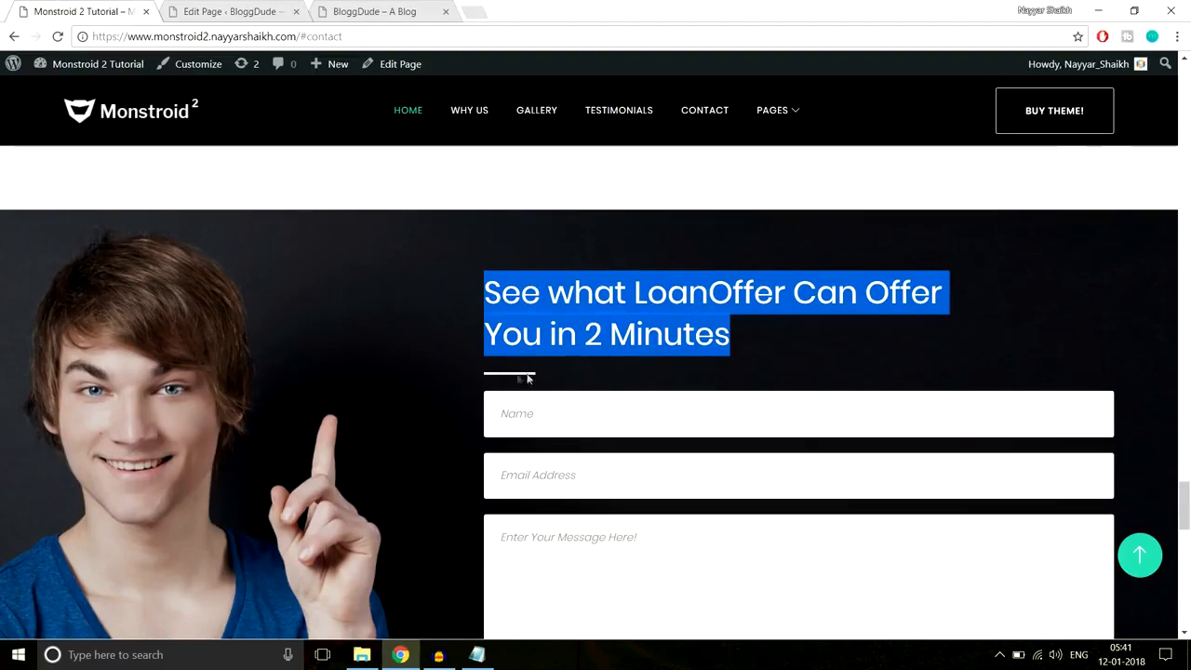
{"action": "left_click", "coordinate": [223, 9]}
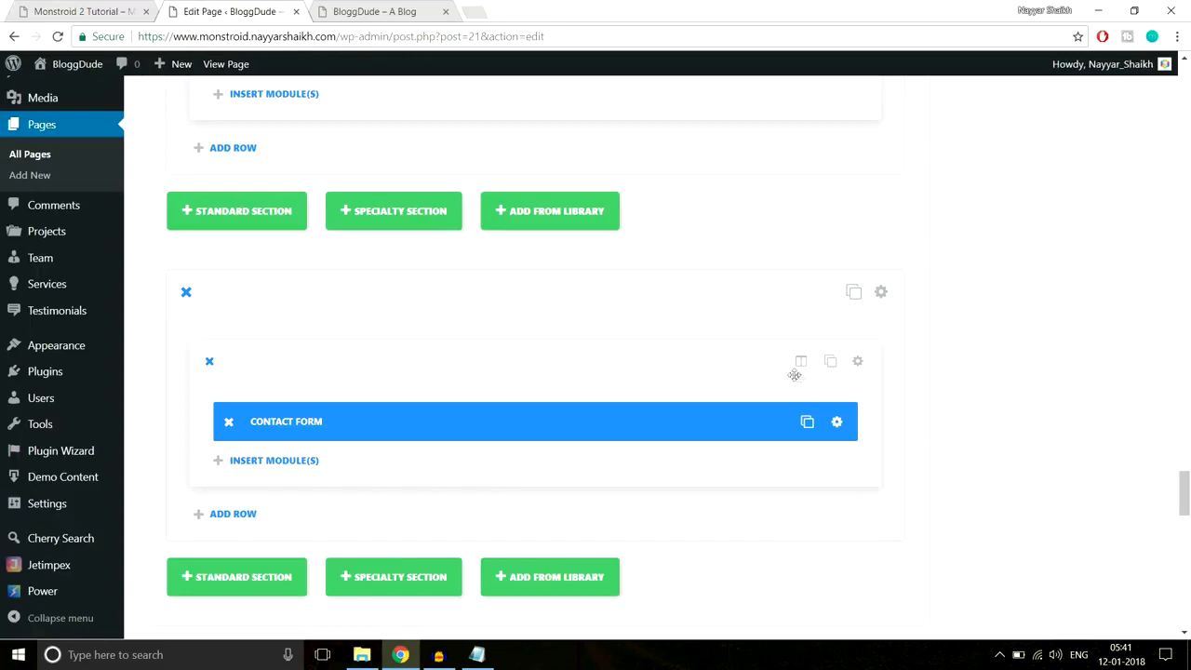
{"action": "left_click", "coordinate": [277, 461]}
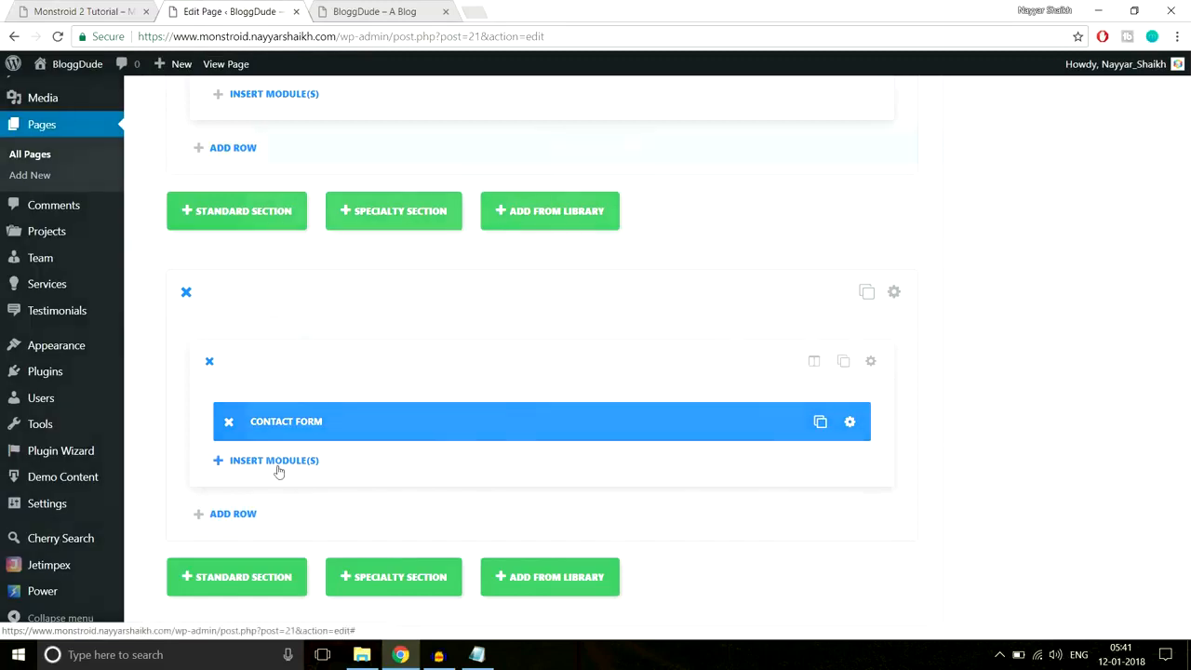
{"action": "scroll", "coordinate": [851, 372], "scroll_direction": "down", "scroll_amount": 5}
- Insert a Text module with the heading 'See what LoanOffer Can Offer You in 2 Minutes' and colour it
{"action": "scroll", "coordinate": [853, 407], "scroll_direction": "down", "scroll_amount": 2}
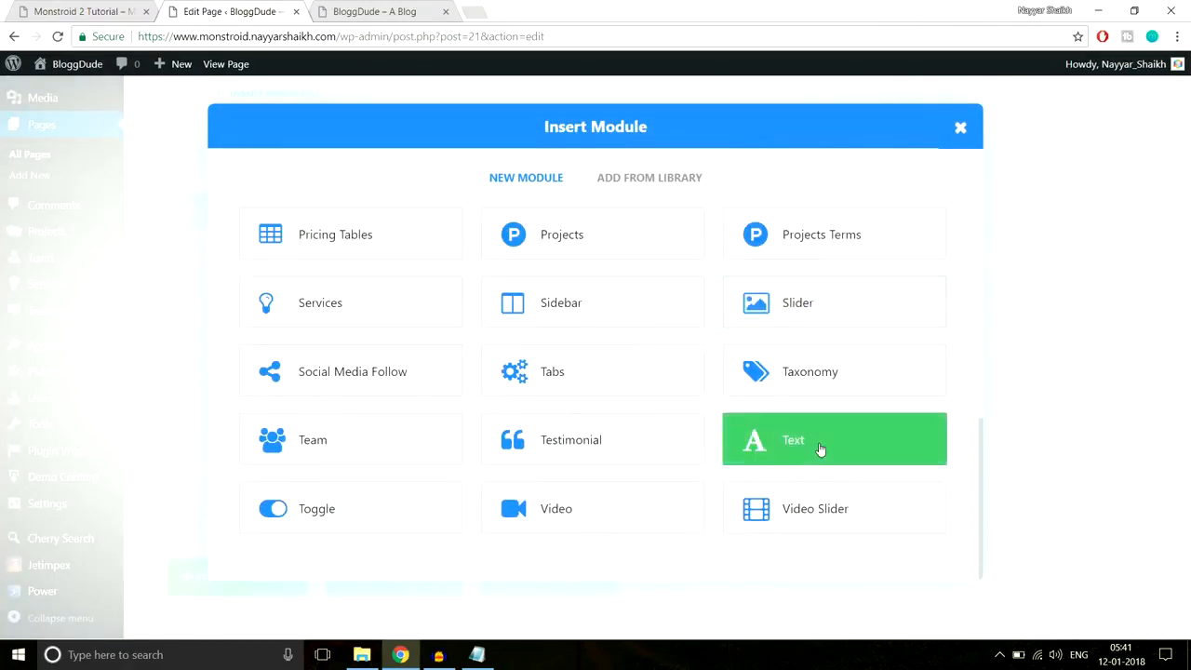
{"action": "left_click", "coordinate": [819, 452]}
{"action": "scroll", "coordinate": [524, 369], "scroll_direction": "down", "scroll_amount": 5}
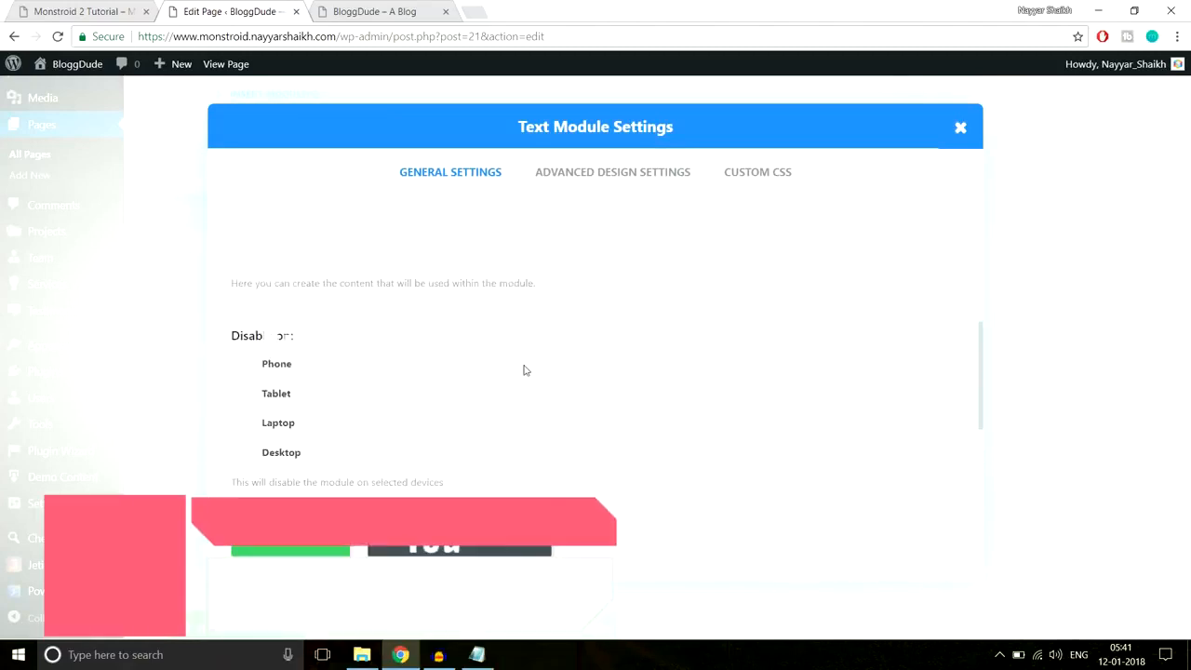
{"action": "scroll", "coordinate": [508, 356], "scroll_direction": "up", "scroll_amount": 2}
{"action": "key", "text": "ctrl+v"}
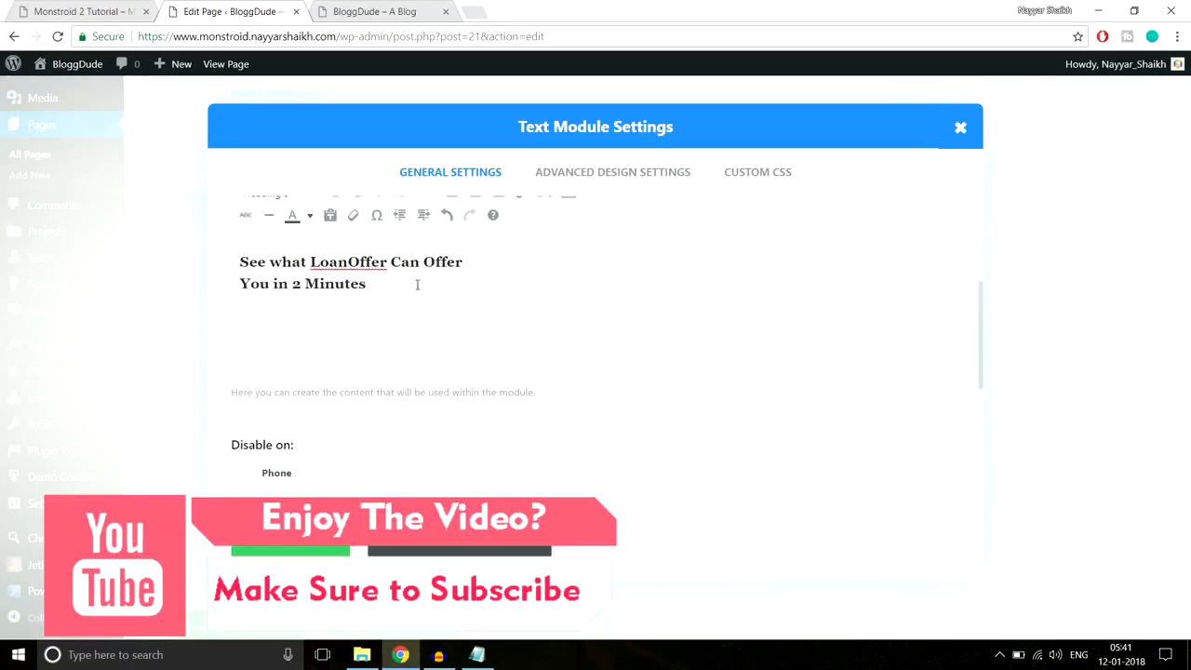
{"action": "left_click_drag", "start_coordinate": [414, 284], "coordinate": [232, 264]}
{"action": "scroll", "coordinate": [454, 346], "scroll_direction": "up", "scroll_amount": 2}
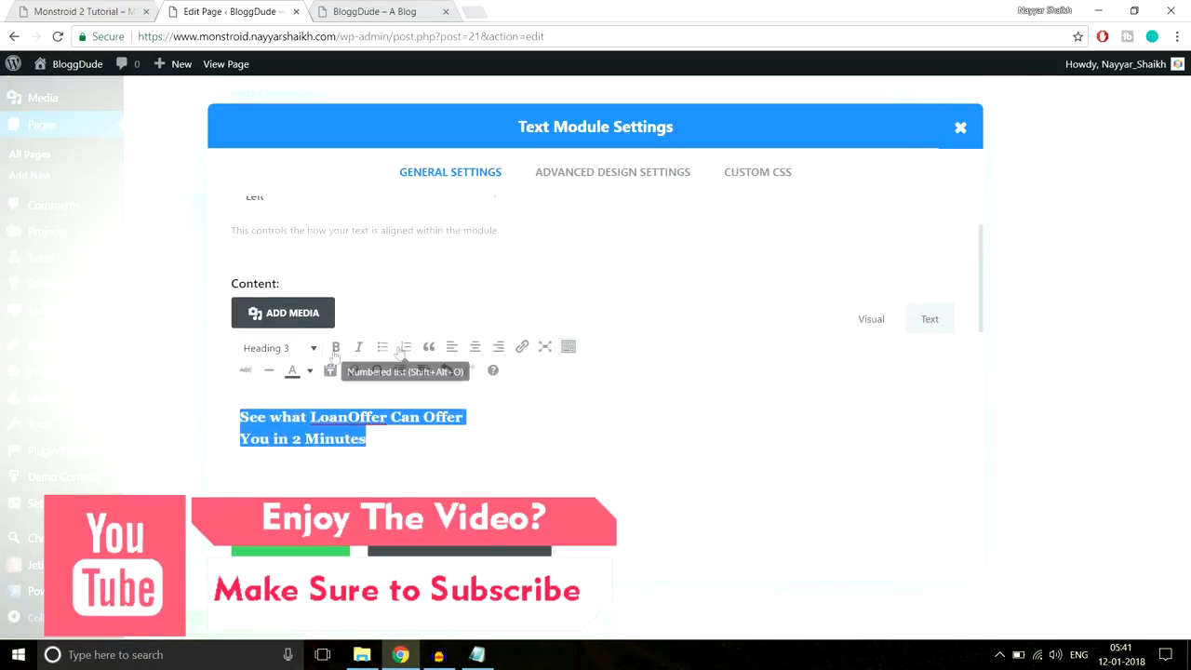
{"action": "left_click", "coordinate": [310, 371]}
{"action": "left_click", "coordinate": [351, 452]}
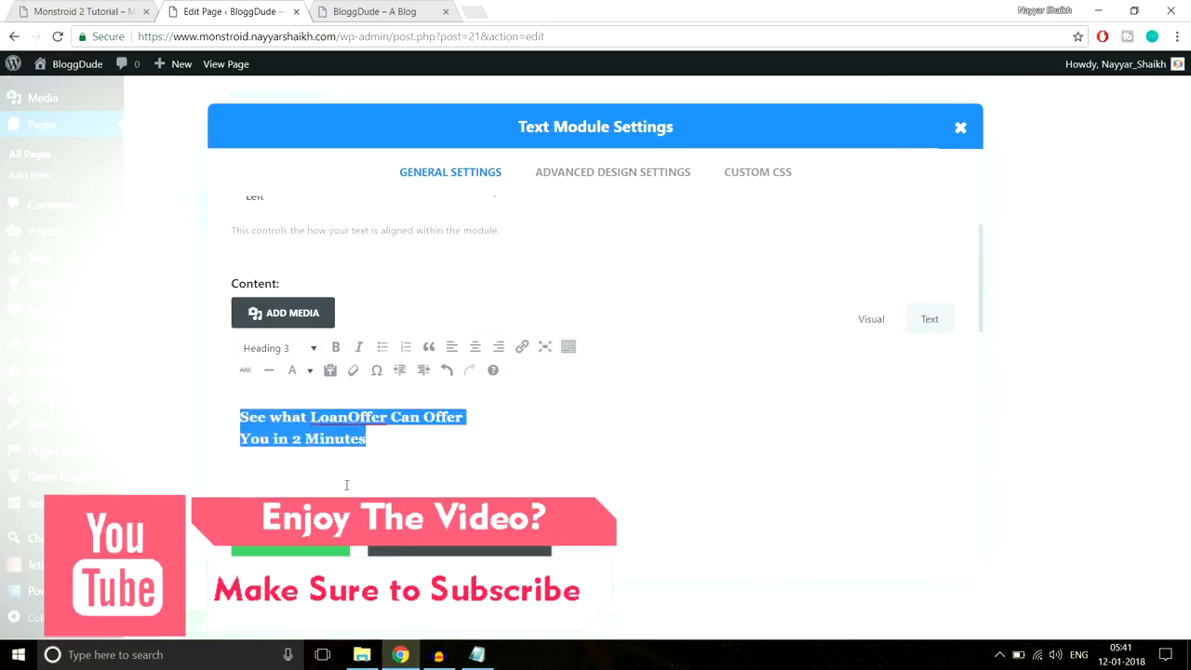
- Paste the Line After Left CSS (66px #2cc895 underline) into Custom CSS After and save the module
{"action": "left_click", "coordinate": [755, 182]}
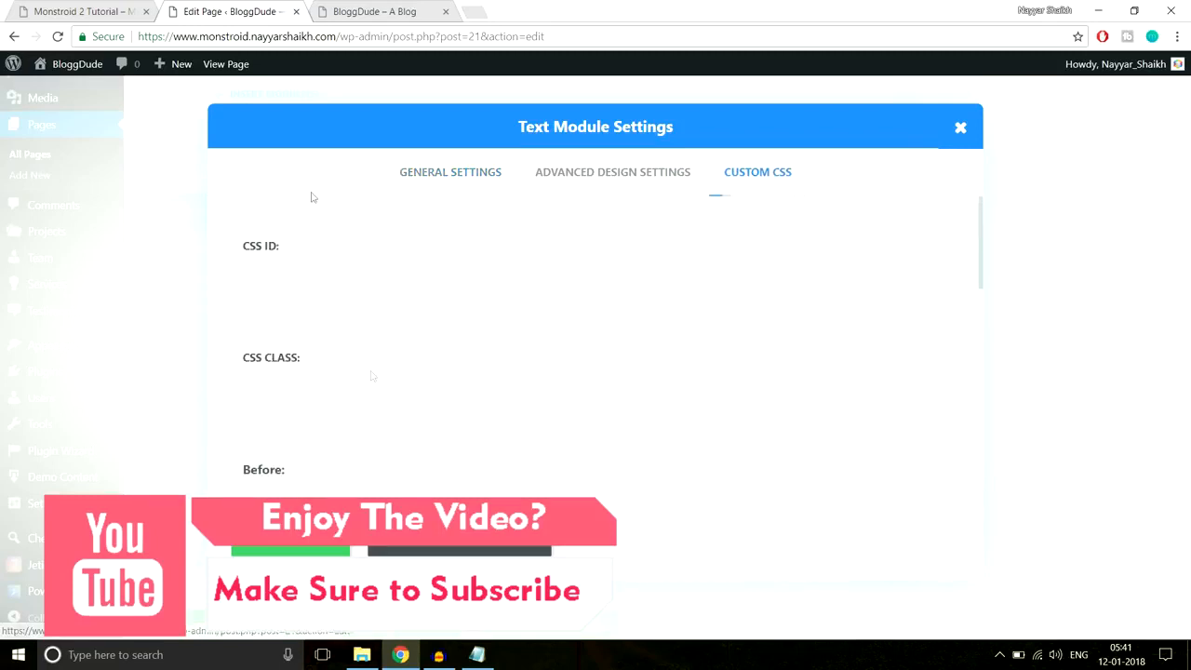
{"action": "left_click", "coordinate": [37, 9]}
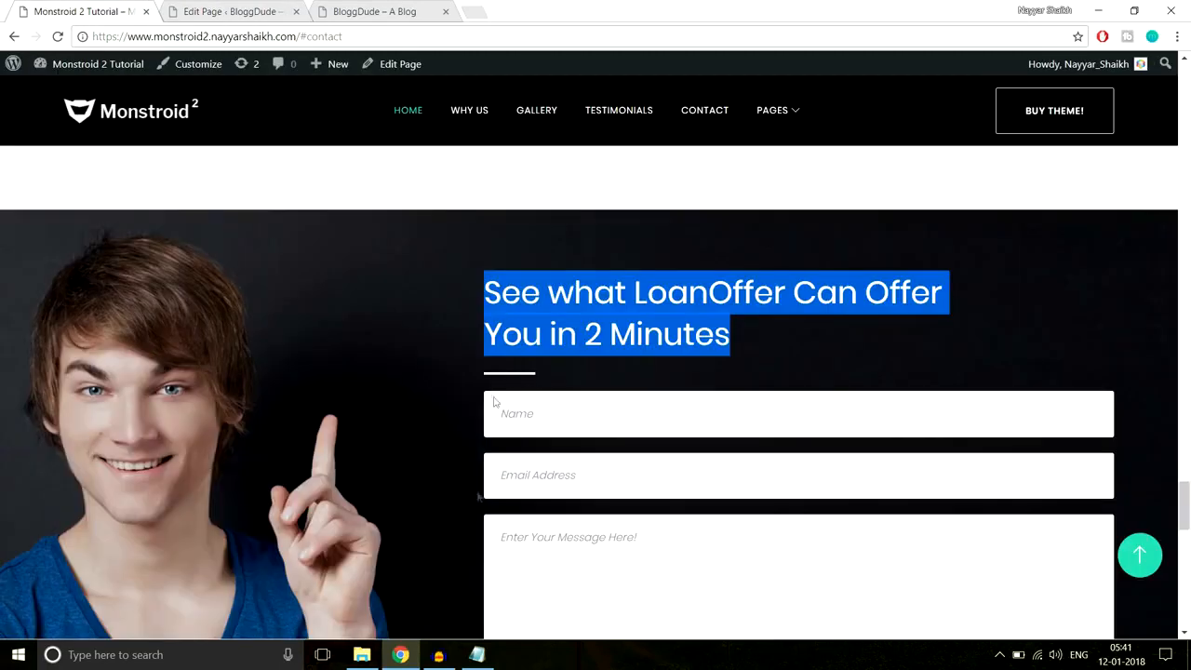
{"action": "left_click", "coordinate": [476, 654]}
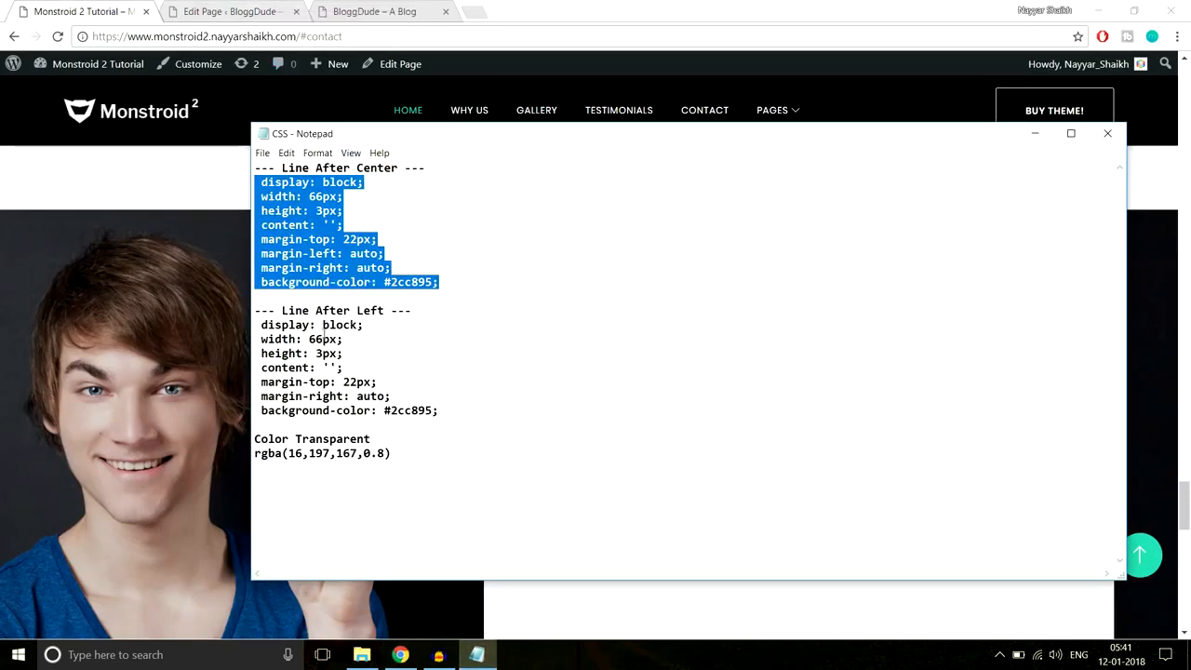
{"action": "left_click_drag", "start_coordinate": [439, 410], "coordinate": [249, 323]}
{"action": "key", "text": "ctrl+c"}
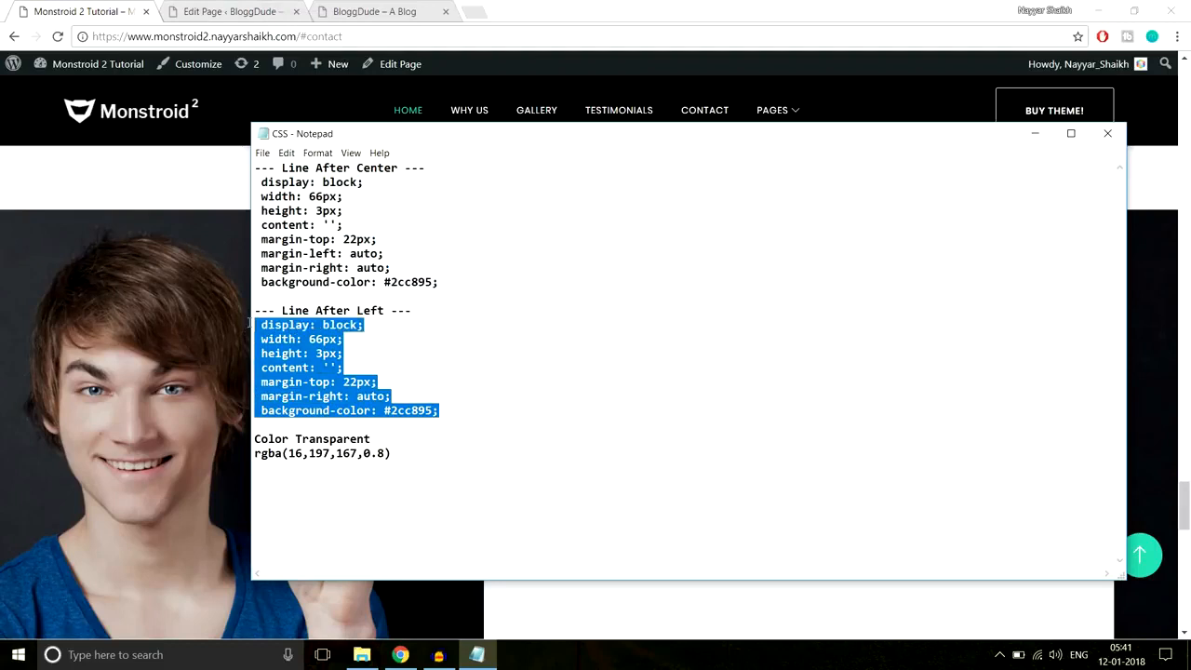
{"action": "left_click", "coordinate": [159, 159]}
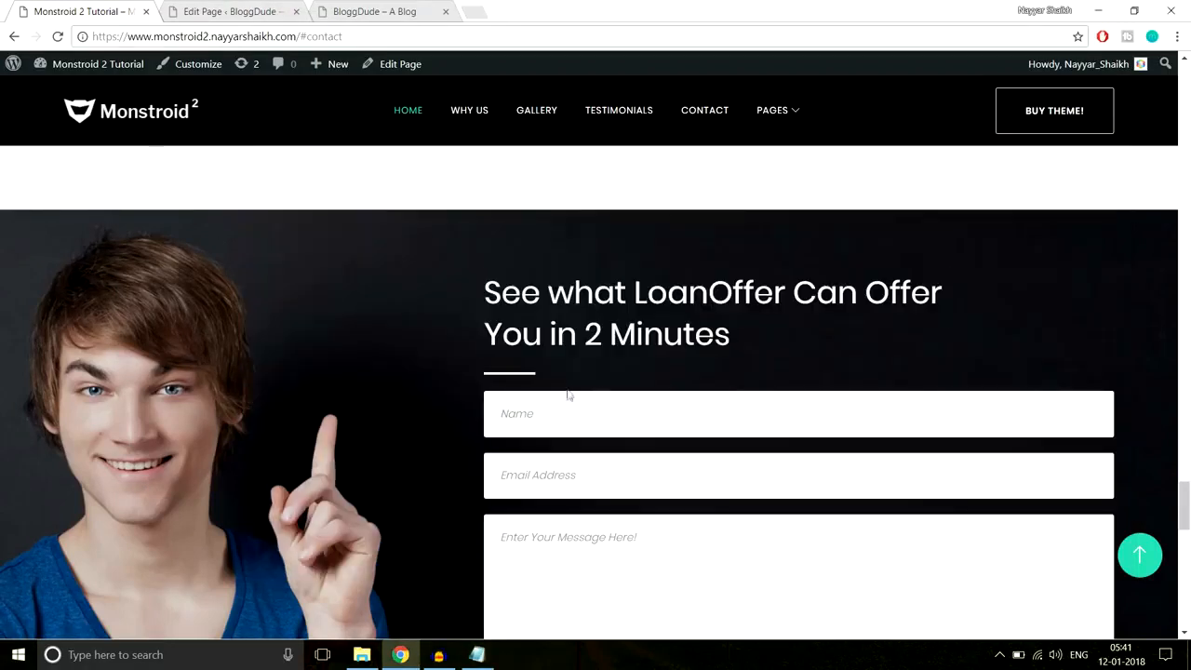
{"action": "left_click", "coordinate": [275, 11]}
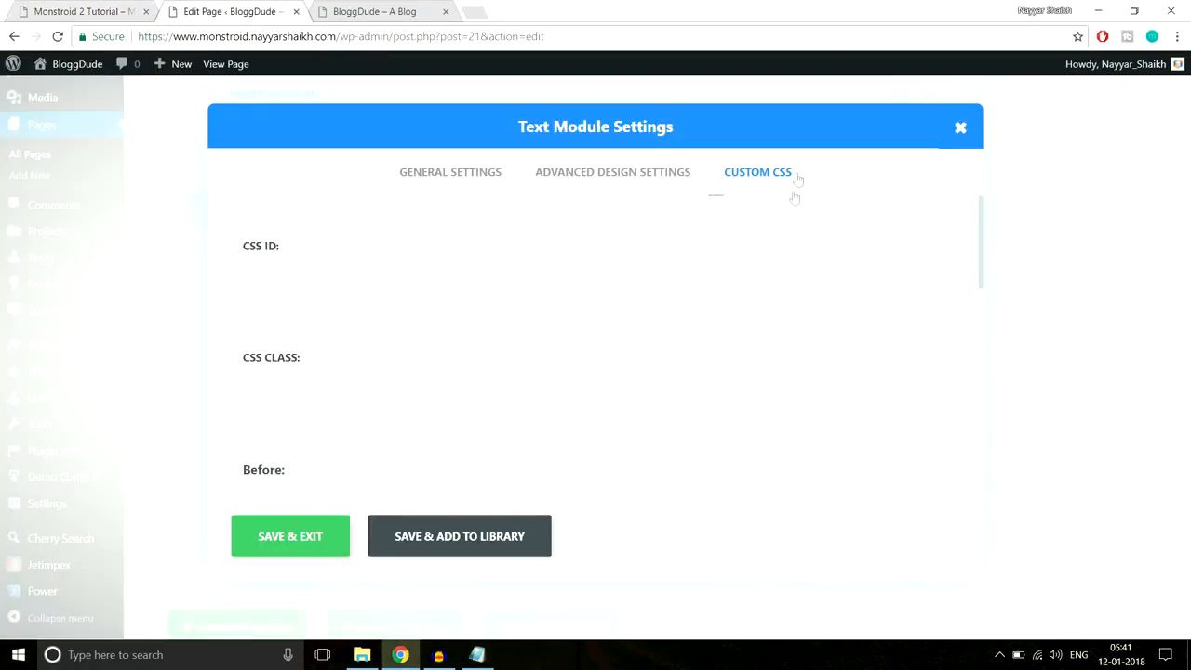
{"action": "scroll", "coordinate": [818, 264], "scroll_direction": "down", "scroll_amount": 2}
{"action": "scroll", "coordinate": [818, 264], "scroll_direction": "down", "scroll_amount": 5}
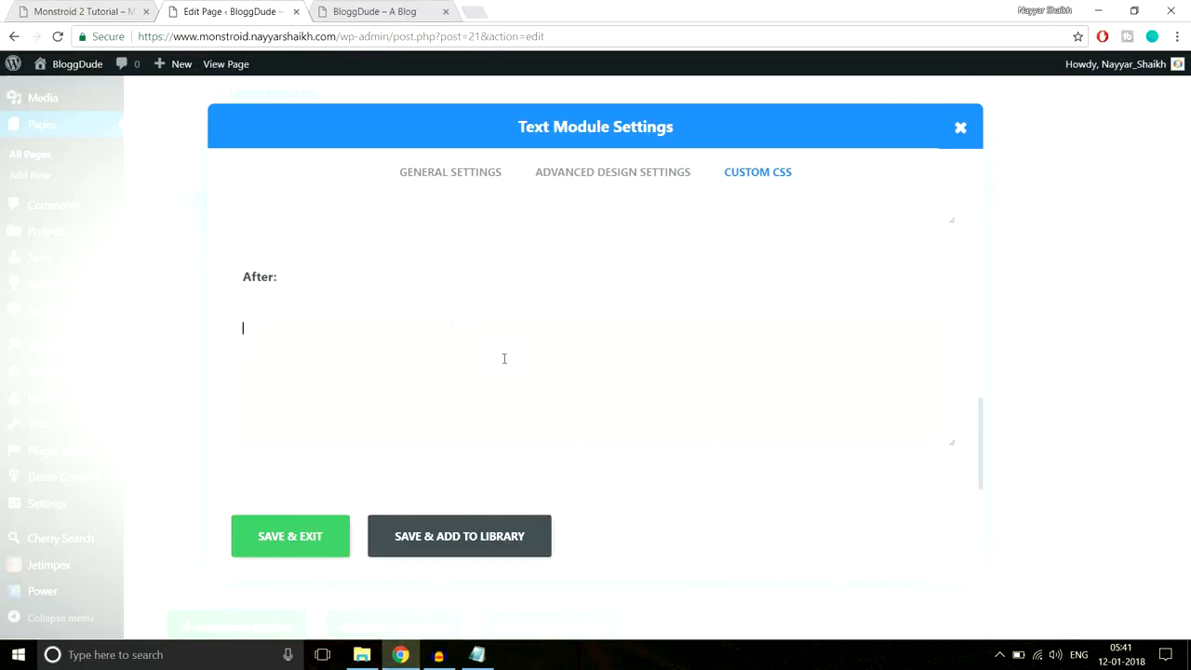
{"action": "key", "text": "ctrl+v"}
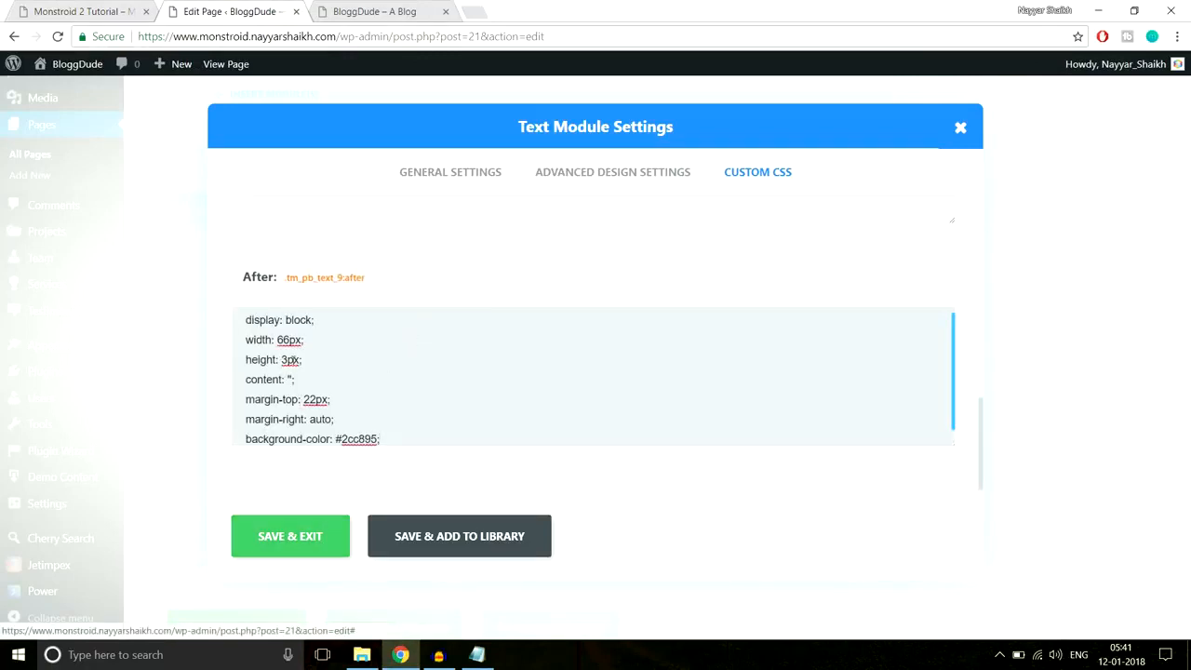
{"action": "left_click", "coordinate": [302, 537]}
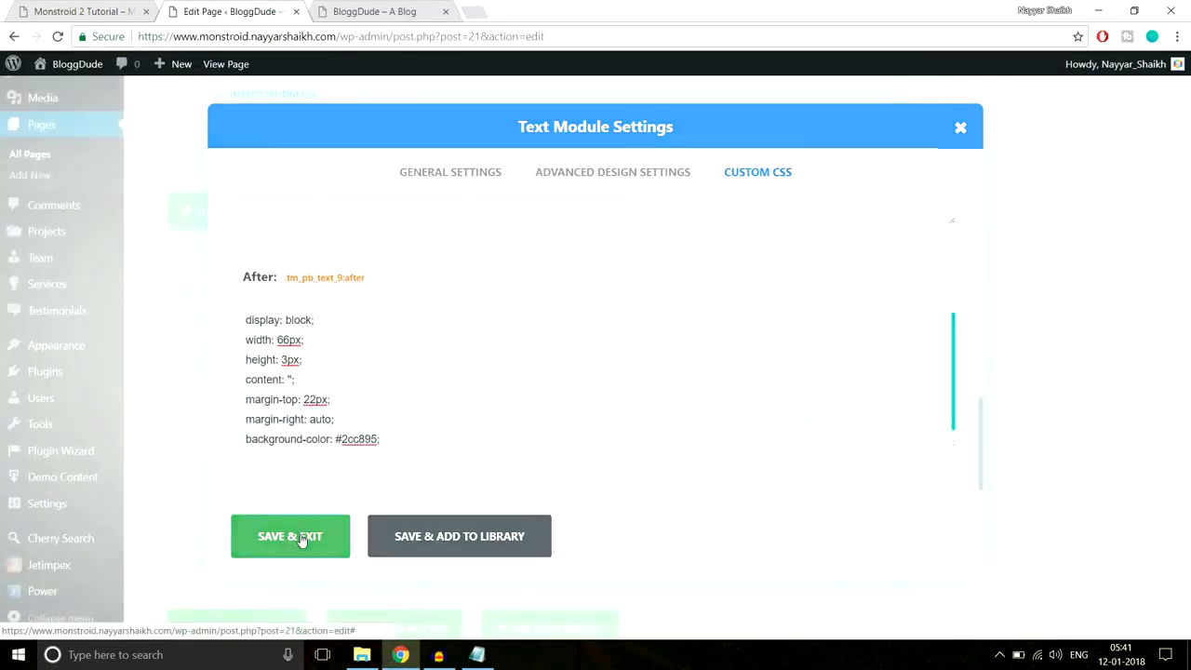
{"action": "left_click", "coordinate": [63, 10]}
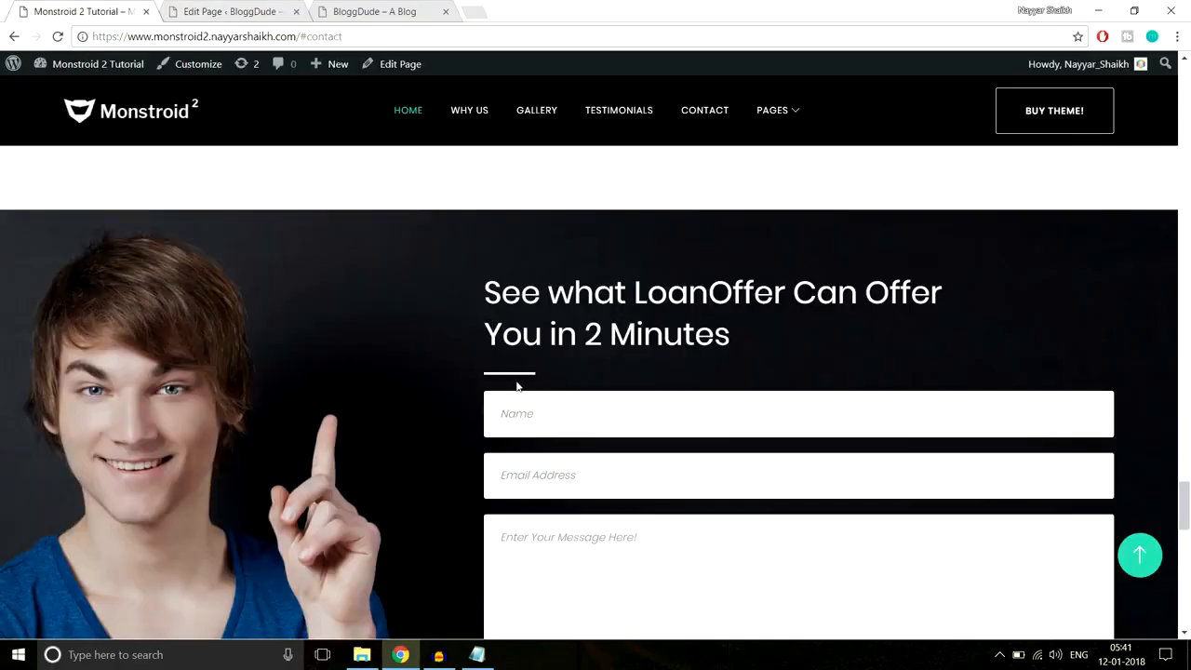
{"action": "left_click", "coordinate": [264, 7]}
{"action": "scroll", "coordinate": [707, 279], "scroll_direction": "down", "scroll_amount": 2}
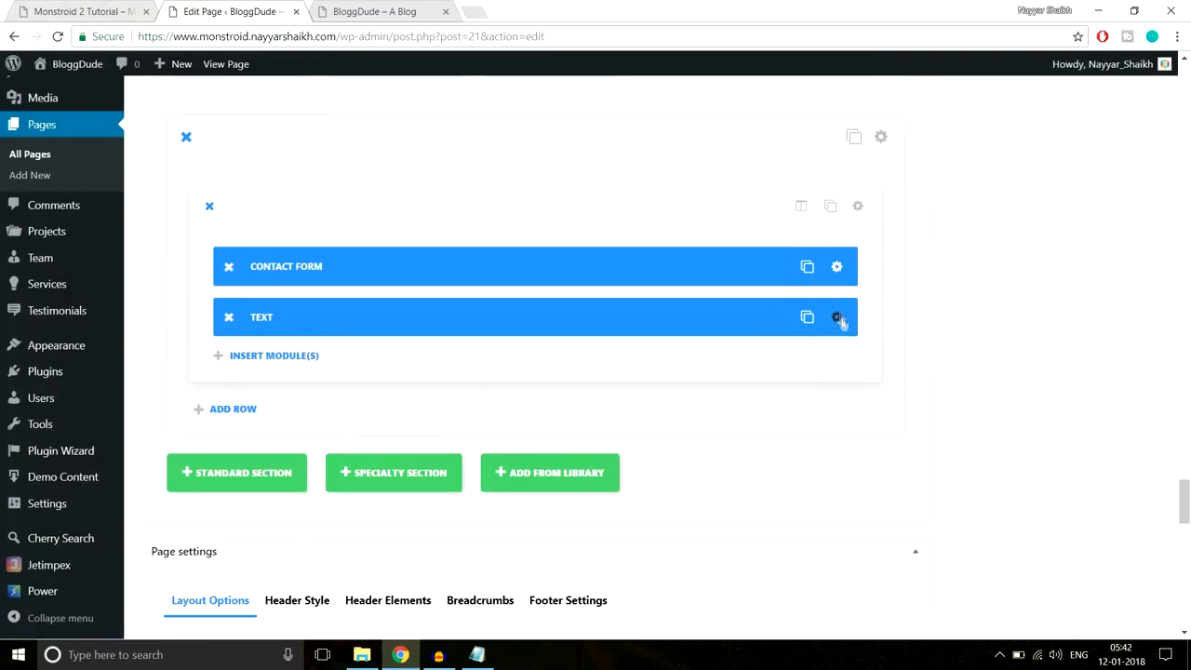
- Move the Text module above the contact form and give it 30px bottom padding
{"action": "left_click_drag", "start_coordinate": [737, 314], "coordinate": [731, 243]}
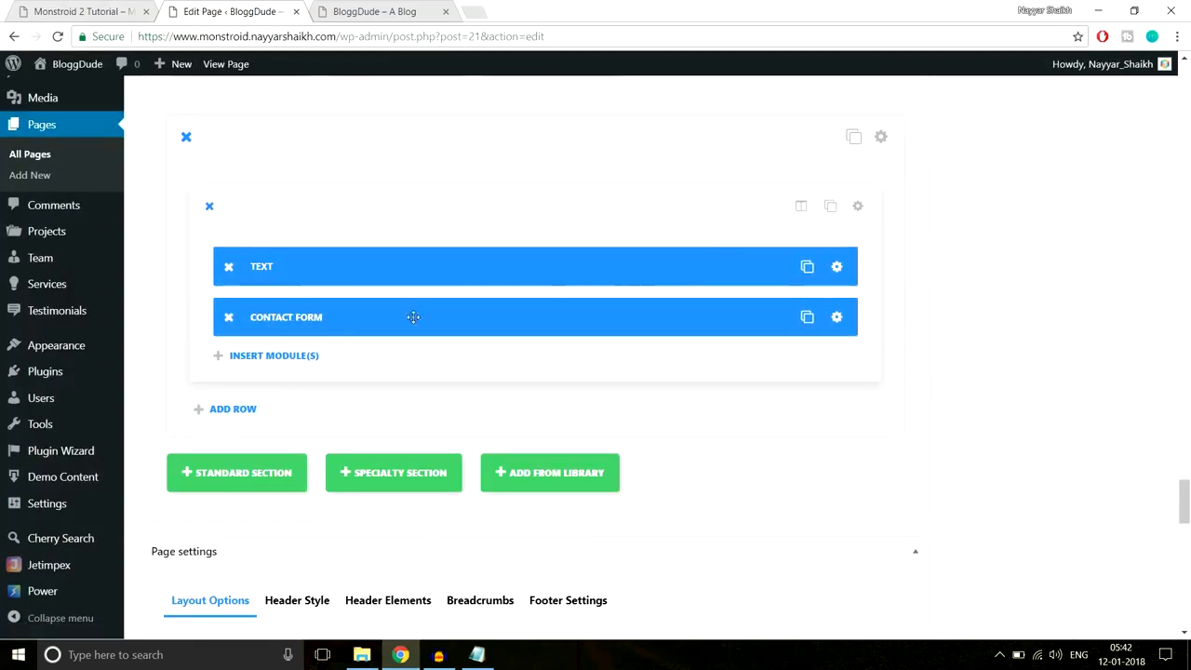
{"action": "left_click", "coordinate": [836, 267]}
{"action": "left_click", "coordinate": [633, 173]}
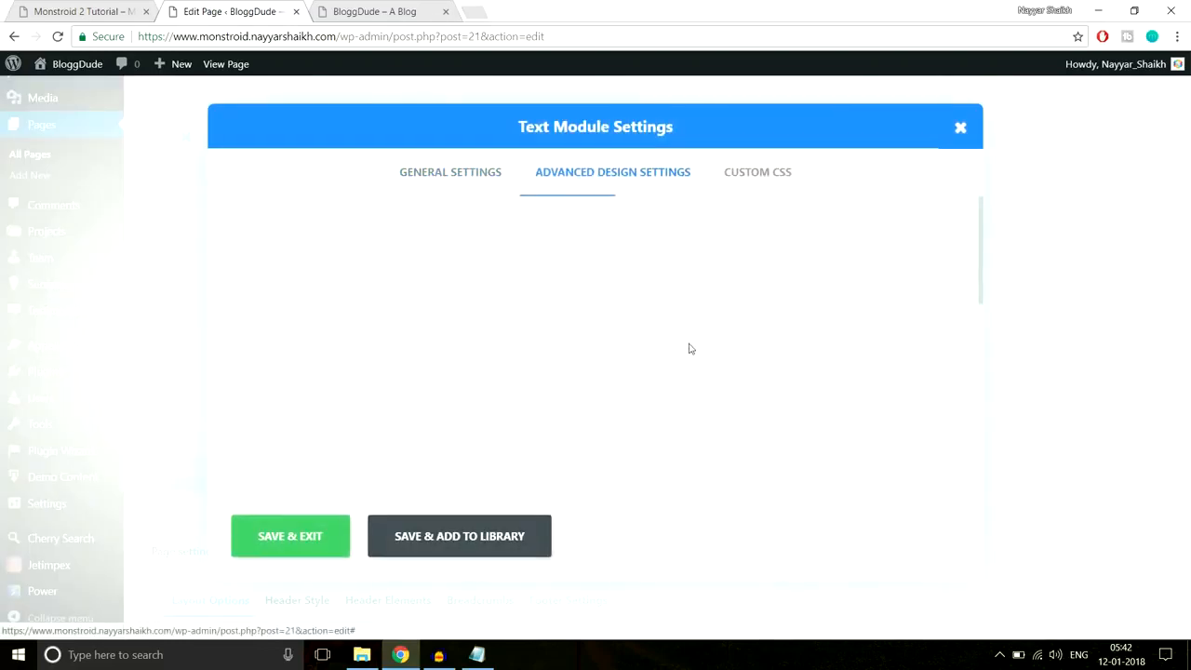
{"action": "scroll", "coordinate": [689, 346], "scroll_direction": "down", "scroll_amount": 4}
{"action": "scroll", "coordinate": [690, 349], "scroll_direction": "down", "scroll_amount": 8}
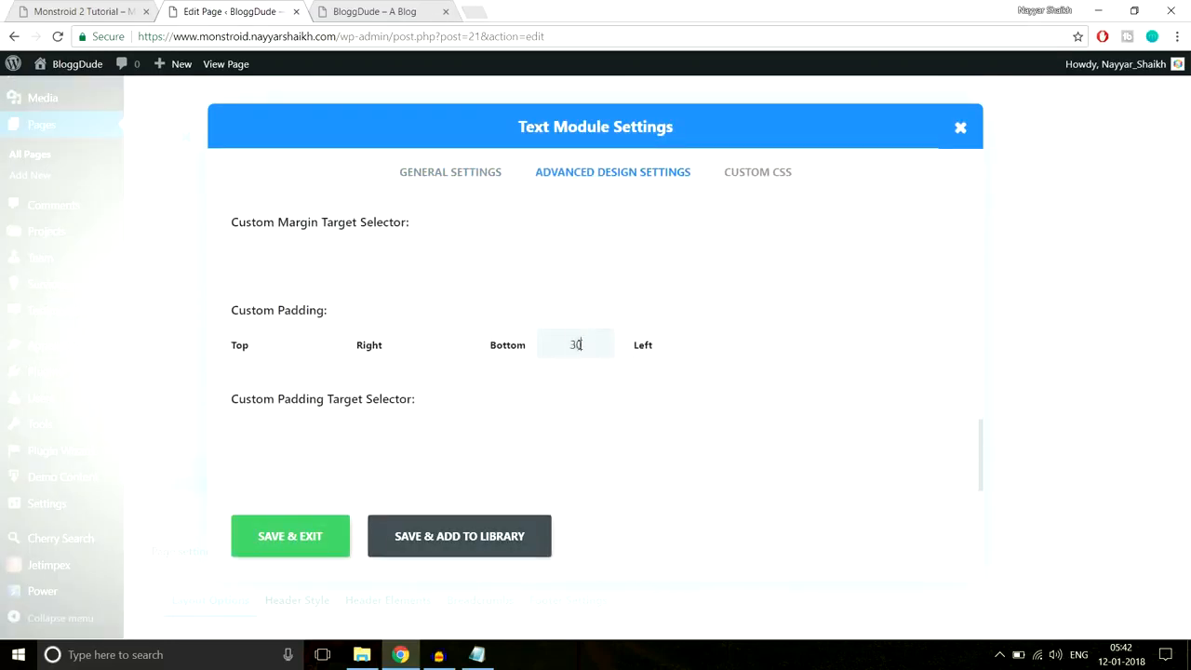
{"action": "left_click", "coordinate": [295, 541]}
- Check the Monstroid 2 demo's contact section on the live site, then return to the editor
{"action": "left_click", "coordinate": [86, 9]}
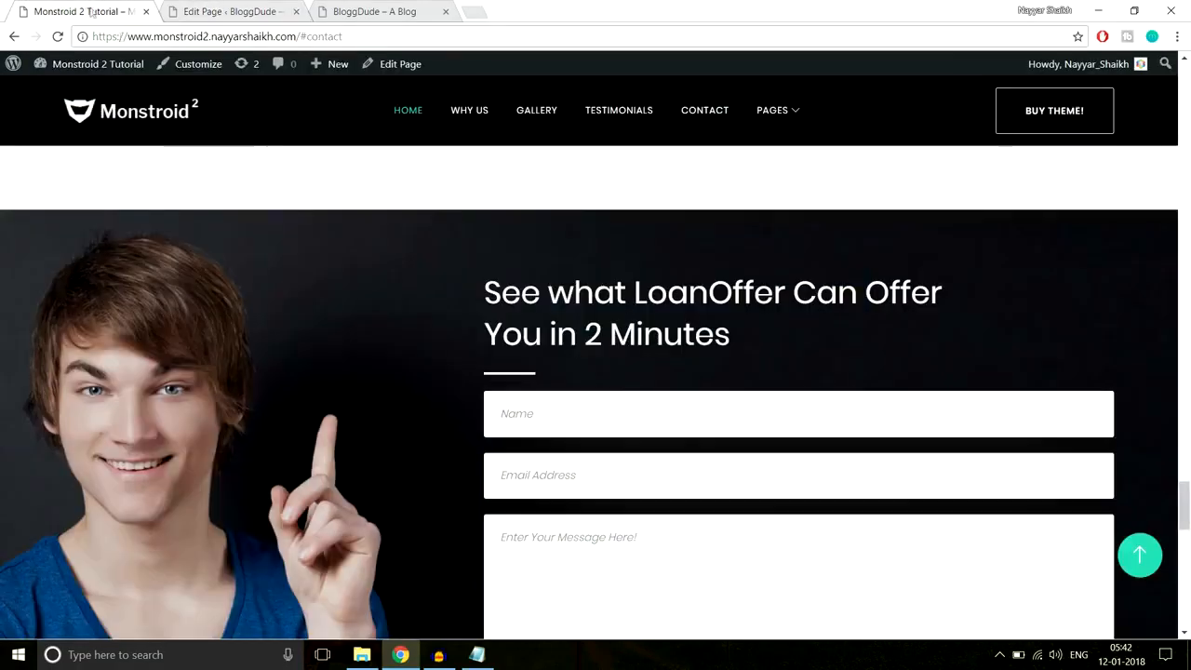
{"action": "scroll", "coordinate": [356, 285], "scroll_direction": "down", "scroll_amount": 3}
{"action": "scroll", "coordinate": [357, 286], "scroll_direction": "up", "scroll_amount": 2}
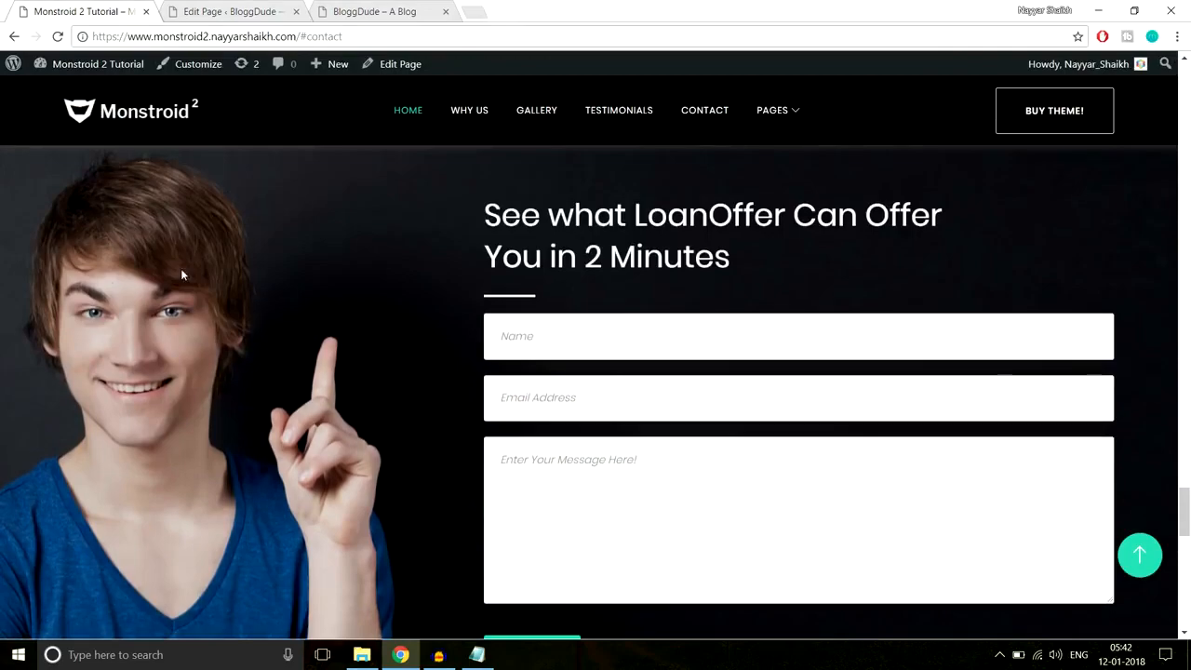
{"action": "scroll", "coordinate": [181, 268], "scroll_direction": "up", "scroll_amount": 1}
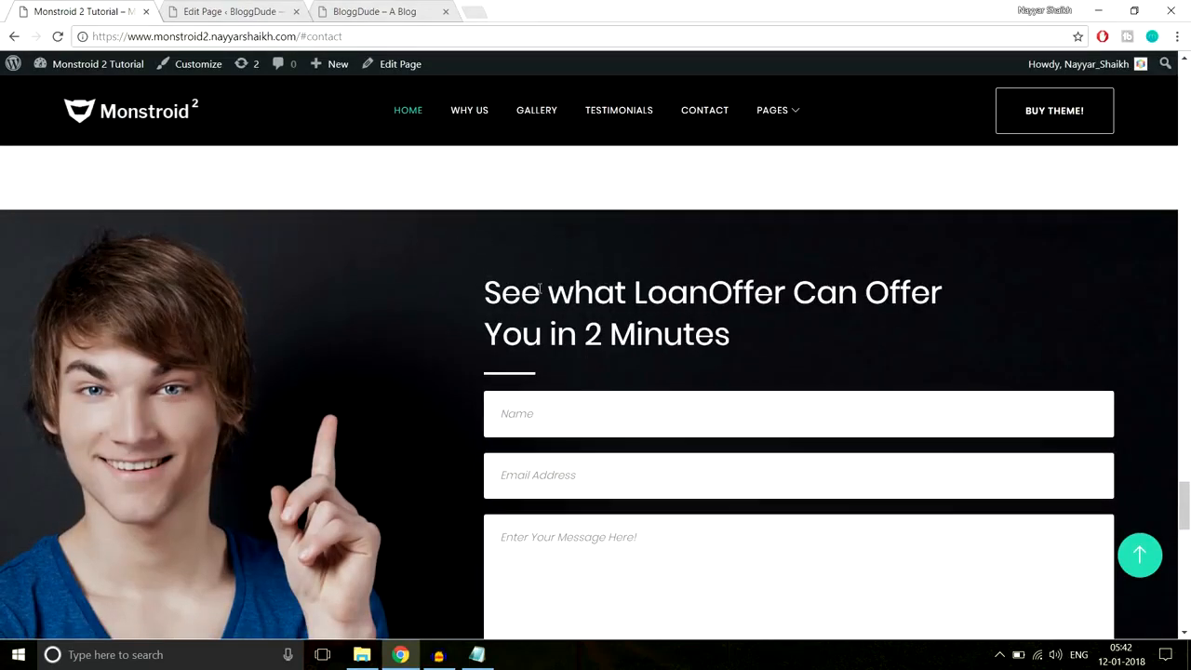
{"action": "scroll", "coordinate": [551, 247], "scroll_direction": "down", "scroll_amount": 5}
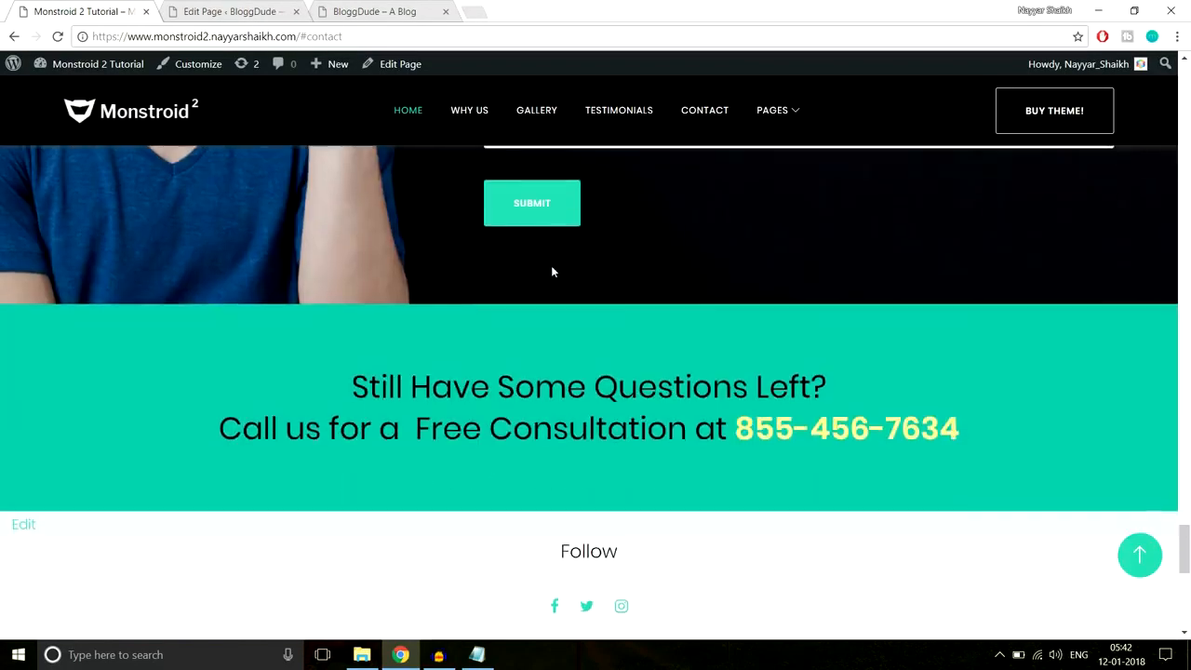
{"action": "left_click", "coordinate": [237, 9]}
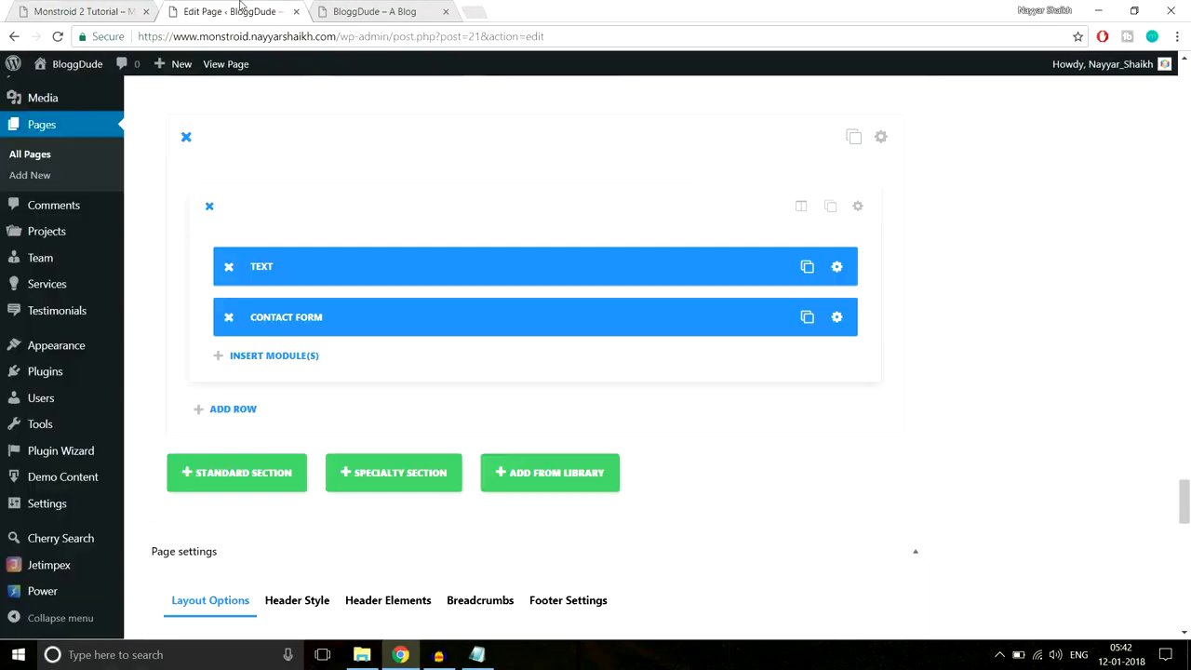
- Upload Home-4.jpg and set it as the contact section's background image
{"action": "left_click", "coordinate": [881, 138]}
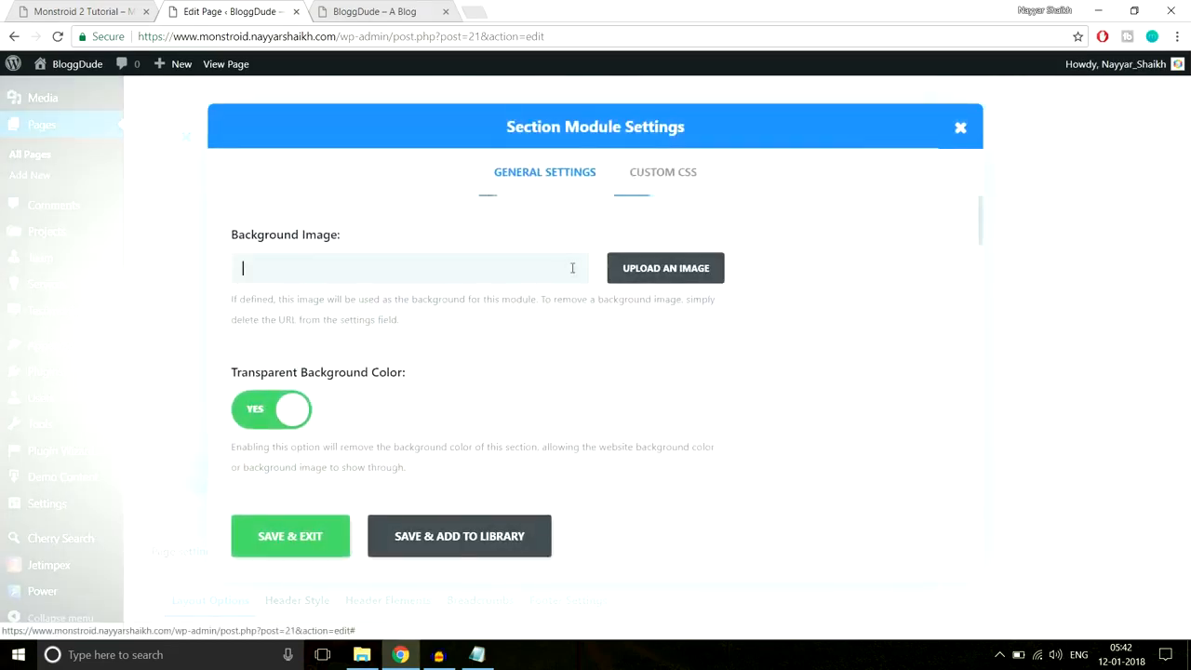
{"action": "scroll", "coordinate": [655, 220], "scroll_direction": "down", "scroll_amount": 1}
{"action": "scroll", "coordinate": [680, 285], "scroll_direction": "up", "scroll_amount": 1}
{"action": "left_click", "coordinate": [680, 282]}
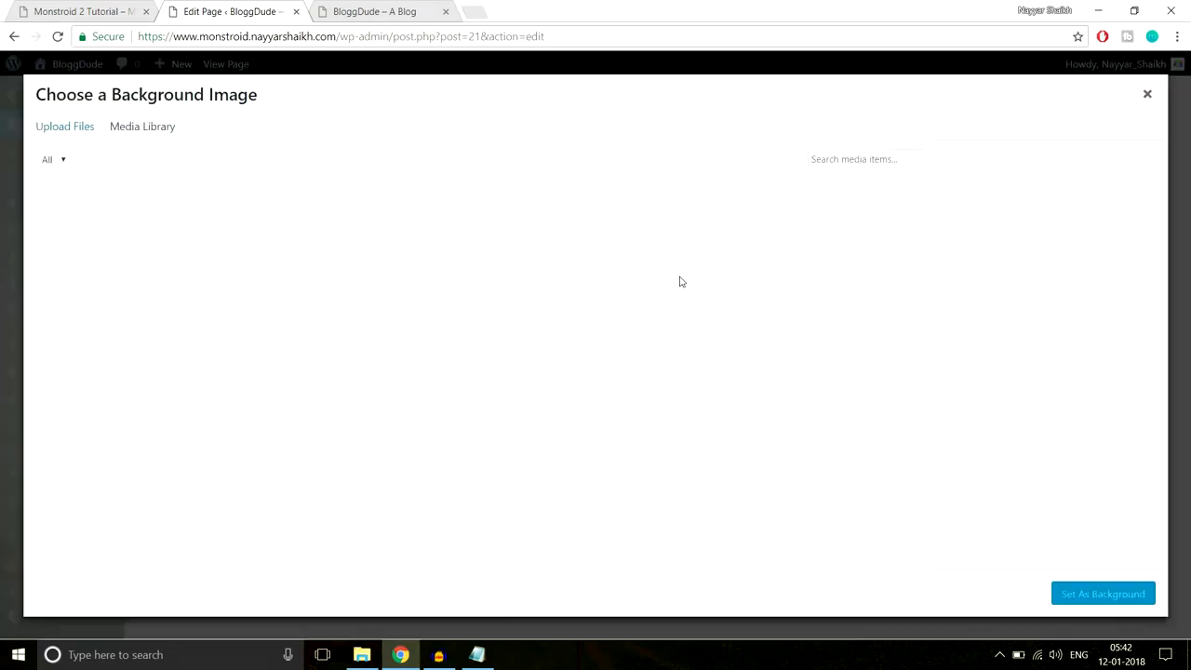
{"action": "left_click", "coordinate": [82, 132]}
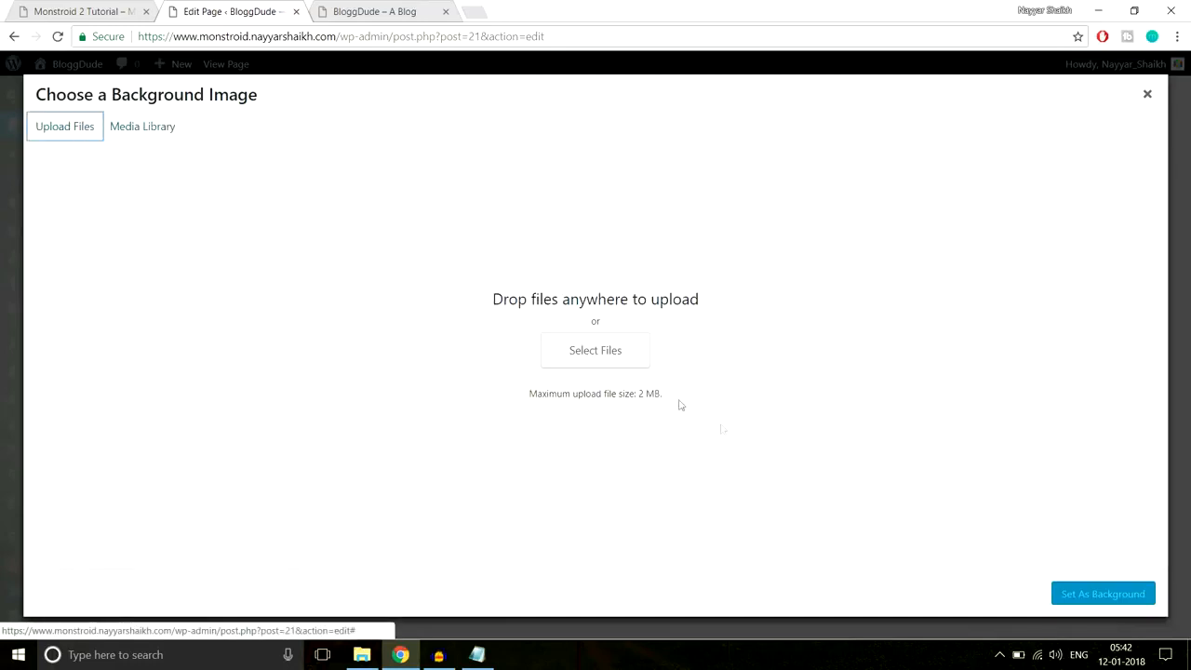
{"action": "left_click", "coordinate": [616, 360]}
{"action": "scroll", "coordinate": [354, 205], "scroll_direction": "down", "scroll_amount": 3}
{"action": "left_click", "coordinate": [197, 283]}
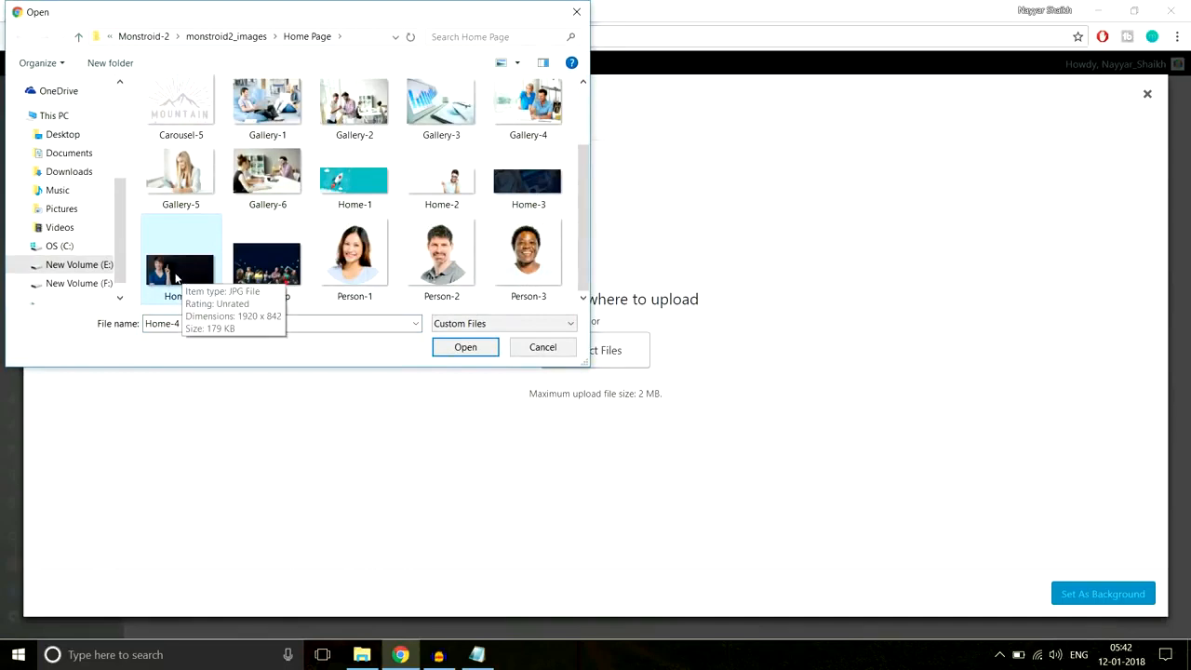
{"action": "left_click", "coordinate": [466, 347]}
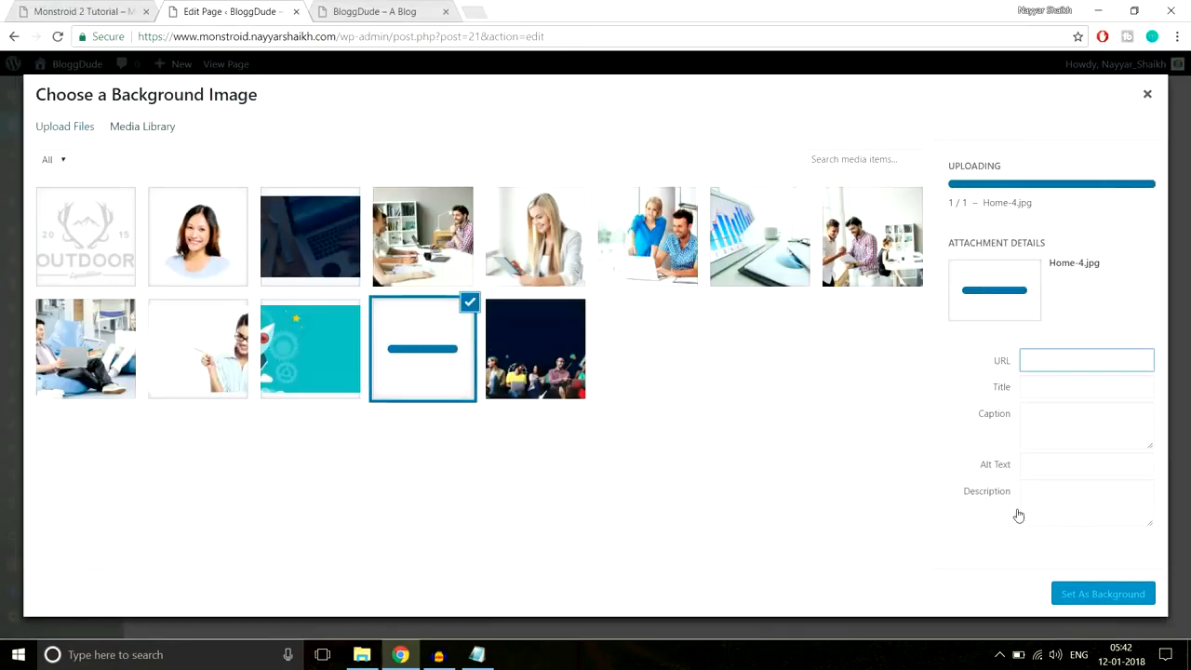
{"action": "left_click", "coordinate": [1102, 594]}
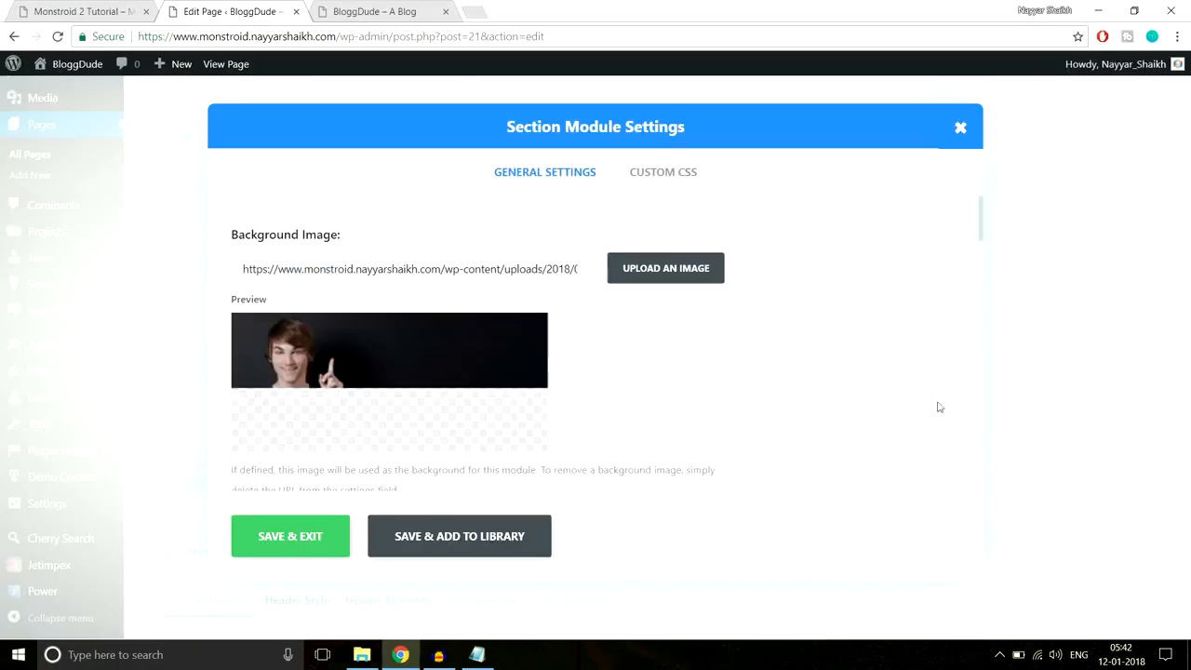
- Give the section 80px top and bottom padding and save its settings
{"action": "scroll", "coordinate": [797, 413], "scroll_direction": "down", "scroll_amount": 2}
{"action": "scroll", "coordinate": [797, 413], "scroll_direction": "down", "scroll_amount": 10}
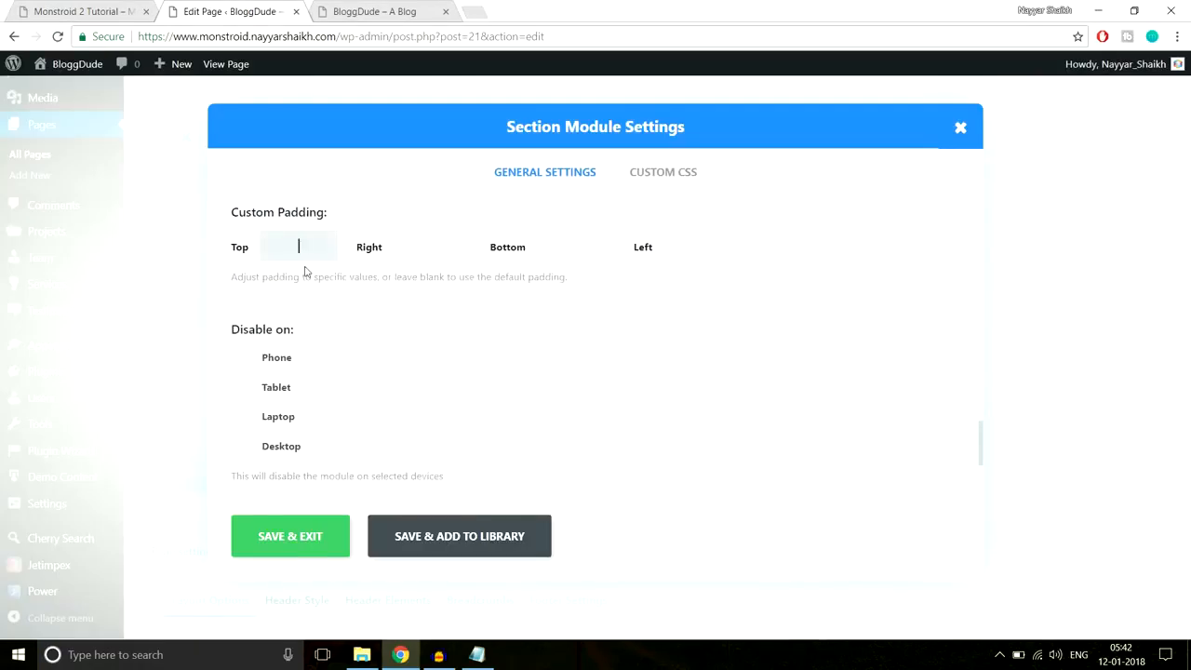
{"action": "key", "text": "Tab"}
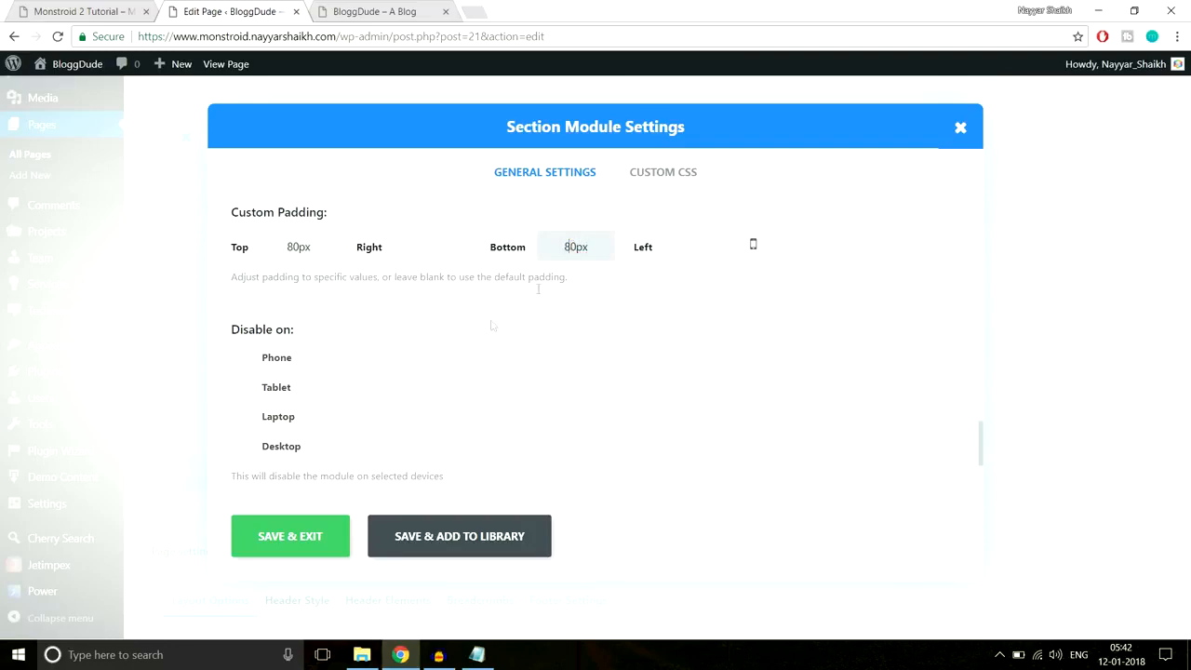
{"action": "left_click", "coordinate": [314, 532]}
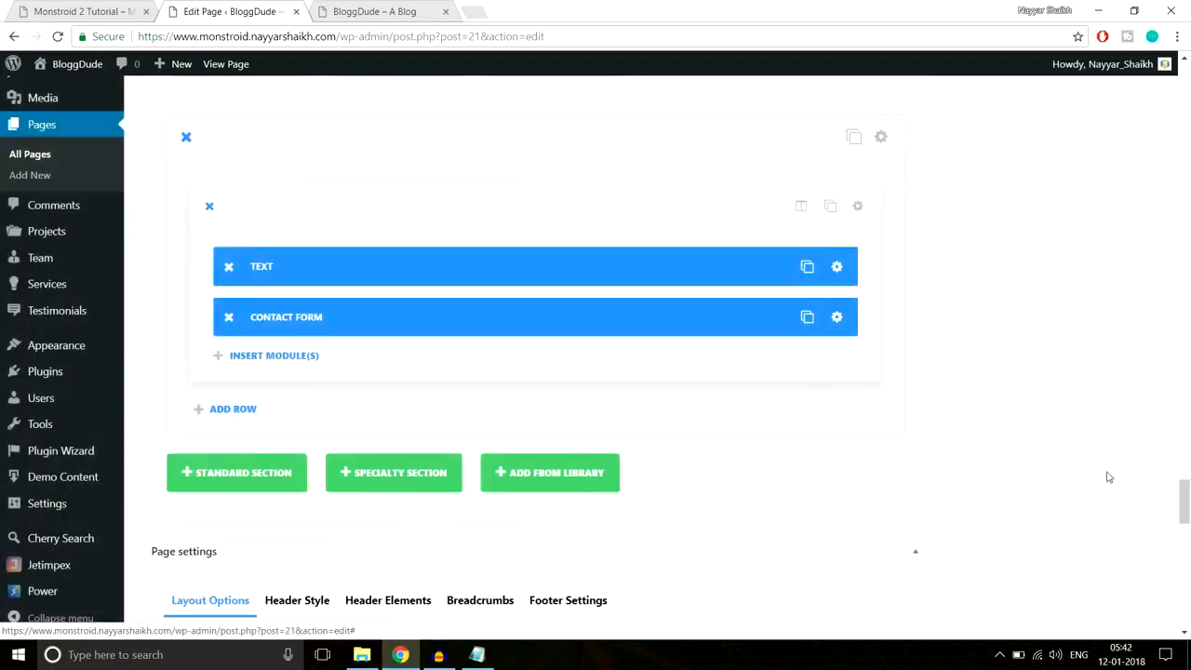
{"action": "scroll", "coordinate": [1108, 477], "scroll_direction": "up", "scroll_amount": 15}
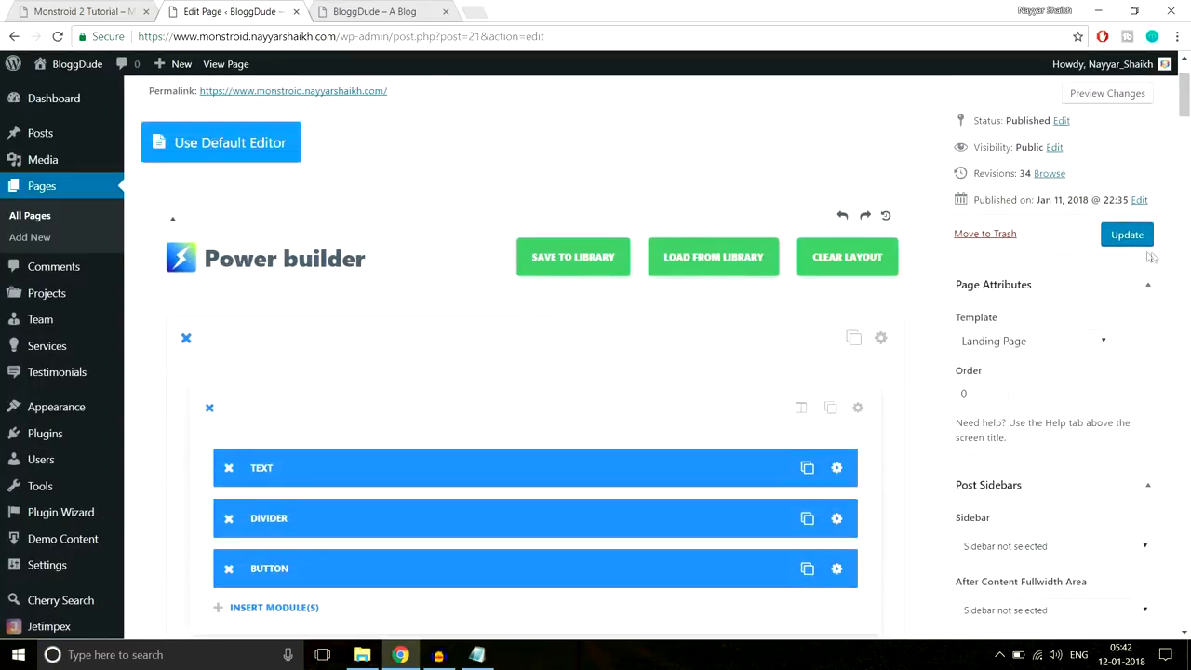
- Update the homepage and reload the live site
{"action": "left_click", "coordinate": [1127, 235]}
{"action": "left_click", "coordinate": [417, 13]}
{"action": "left_click", "coordinate": [417, 38]}
{"action": "key", "text": "Return"}
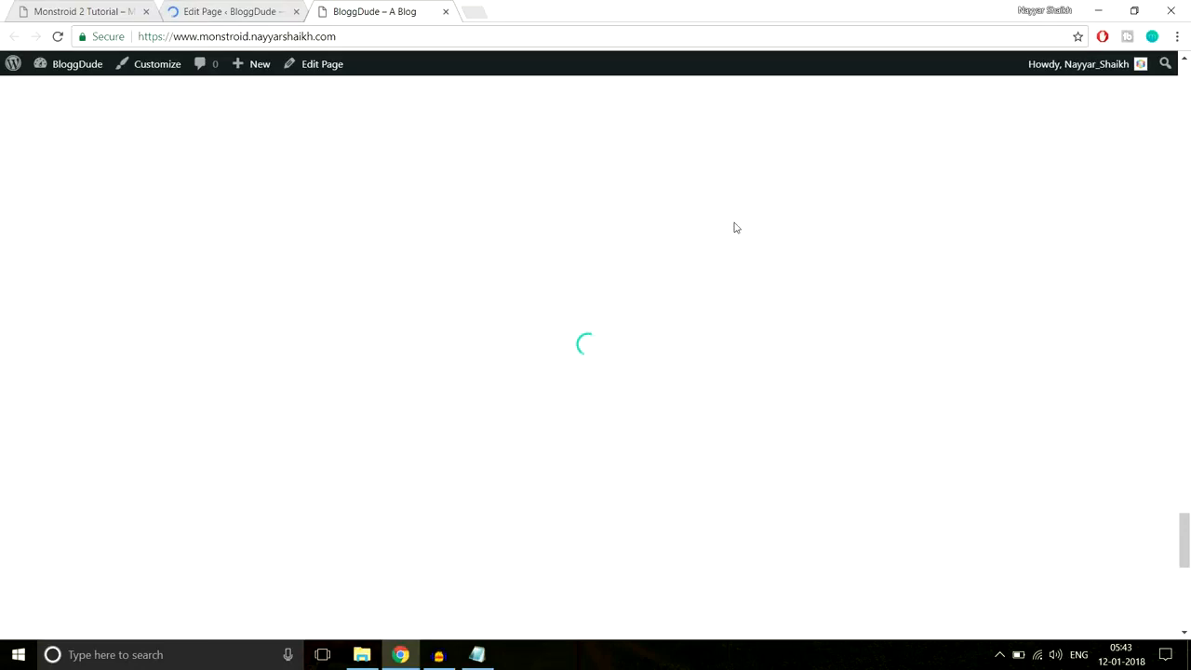
- Scroll to the live contact section and highlight its heading and form fields over the photo
{"action": "scroll", "coordinate": [734, 227], "scroll_direction": "down", "scroll_amount": 5}
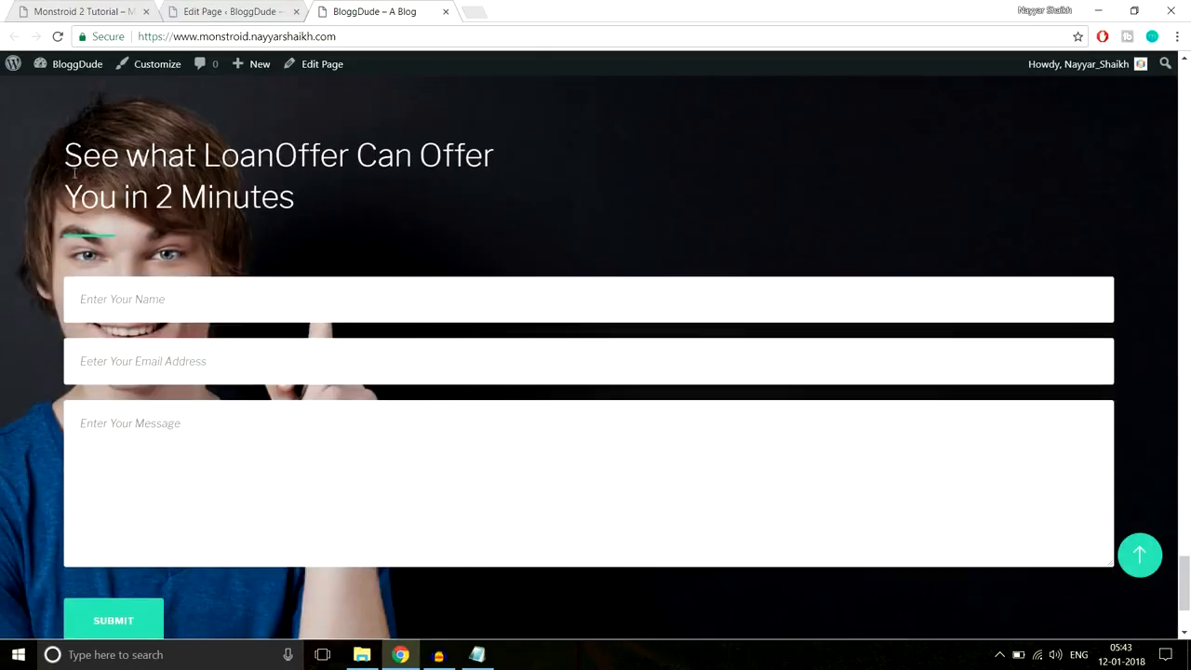
{"action": "left_click_drag", "start_coordinate": [62, 157], "coordinate": [205, 527]}
{"action": "left_click", "coordinate": [238, 596]}
{"action": "scroll", "coordinate": [239, 554], "scroll_direction": "down", "scroll_amount": 1}
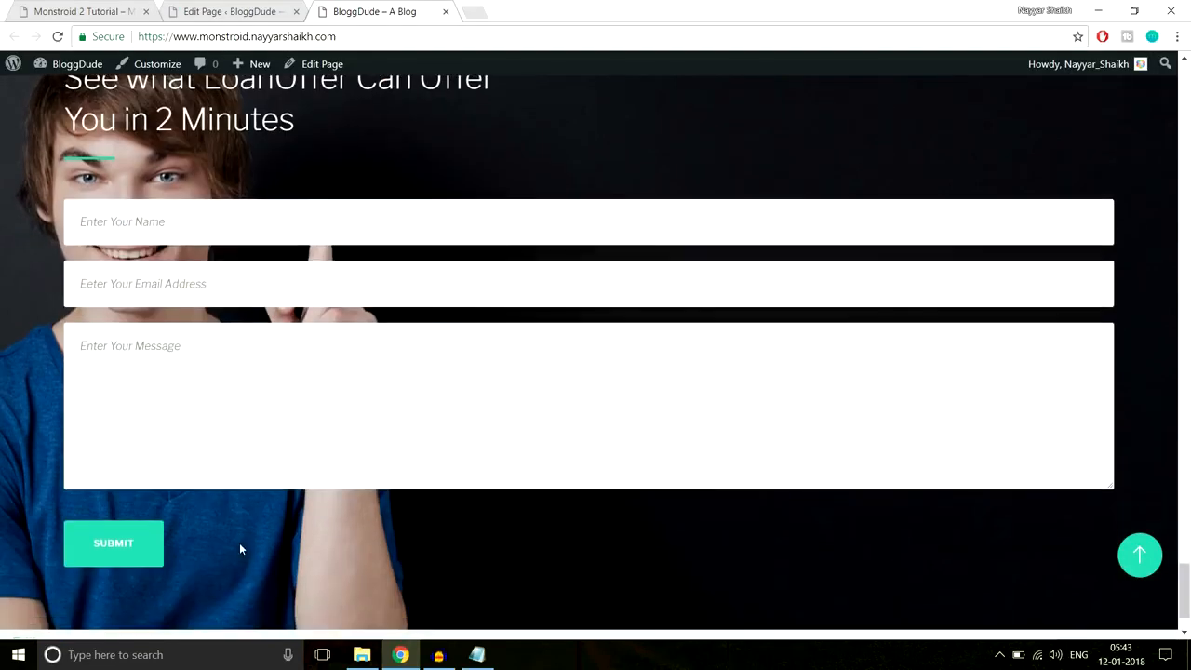
{"action": "scroll", "coordinate": [186, 419], "scroll_direction": "up", "scroll_amount": 1}
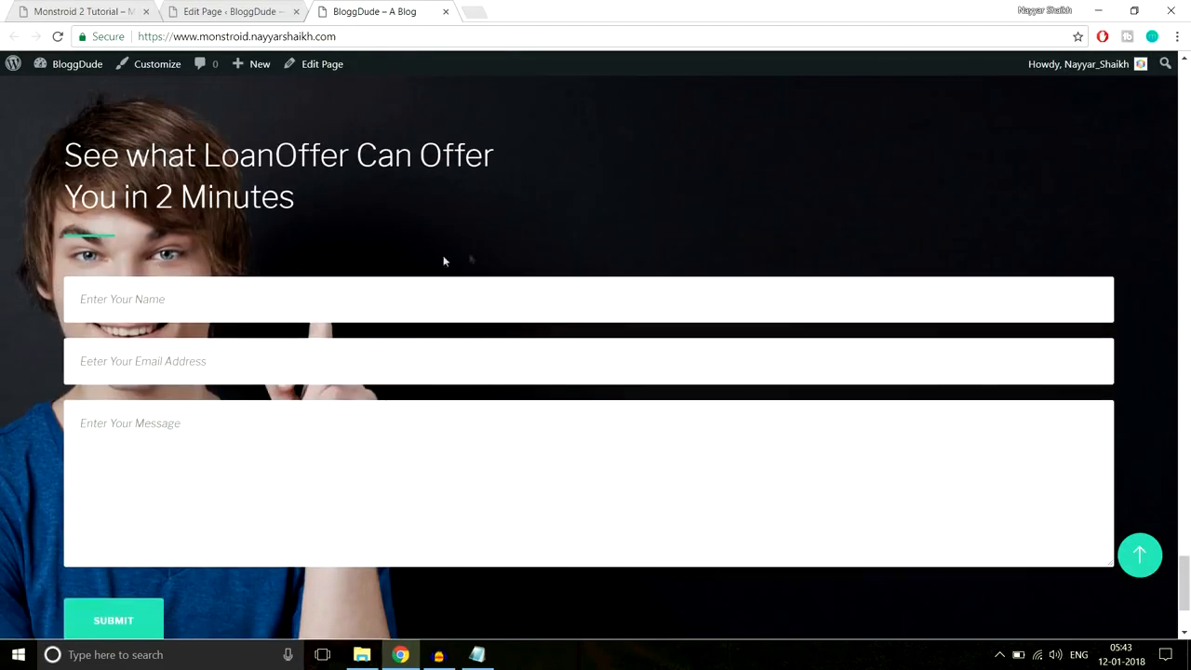
{"action": "scroll", "coordinate": [498, 257], "scroll_direction": "up", "scroll_amount": 2}
{"action": "scroll", "coordinate": [493, 251], "scroll_direction": "down", "scroll_amount": 2}
{"action": "scroll", "coordinate": [419, 232], "scroll_direction": "up", "scroll_amount": 1}
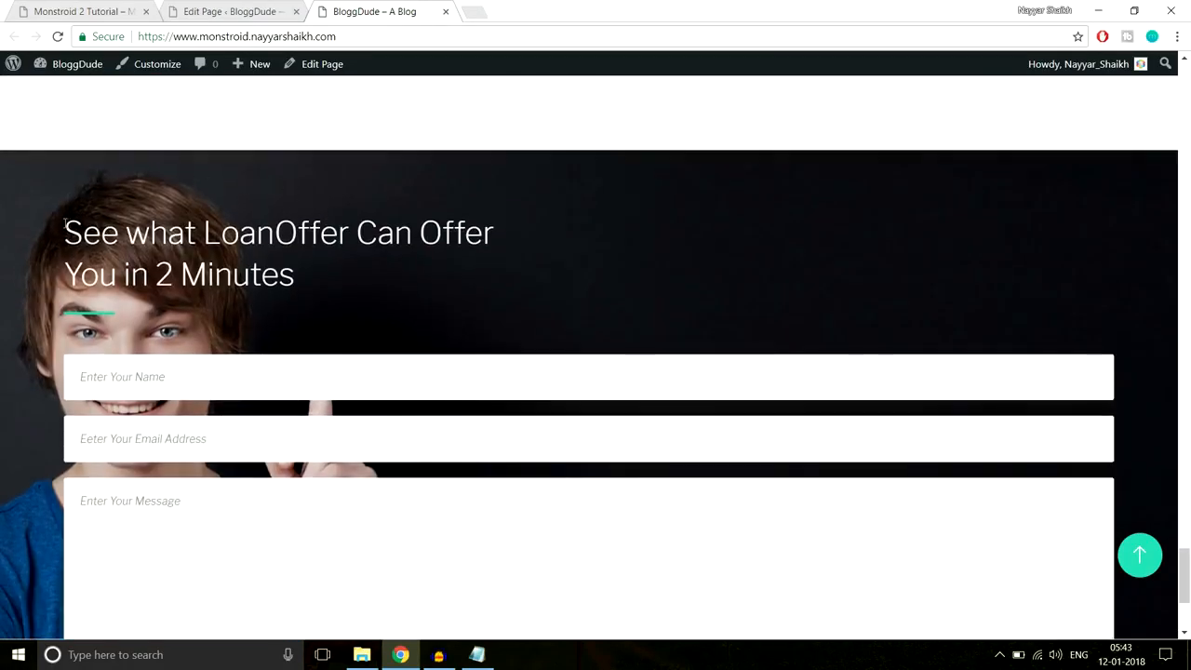
- Highlight the See what LoanOffer heading, message box, SUBMIT label and Name/Email fields, then return to the editor
{"action": "left_click_drag", "start_coordinate": [65, 227], "coordinate": [297, 354]}
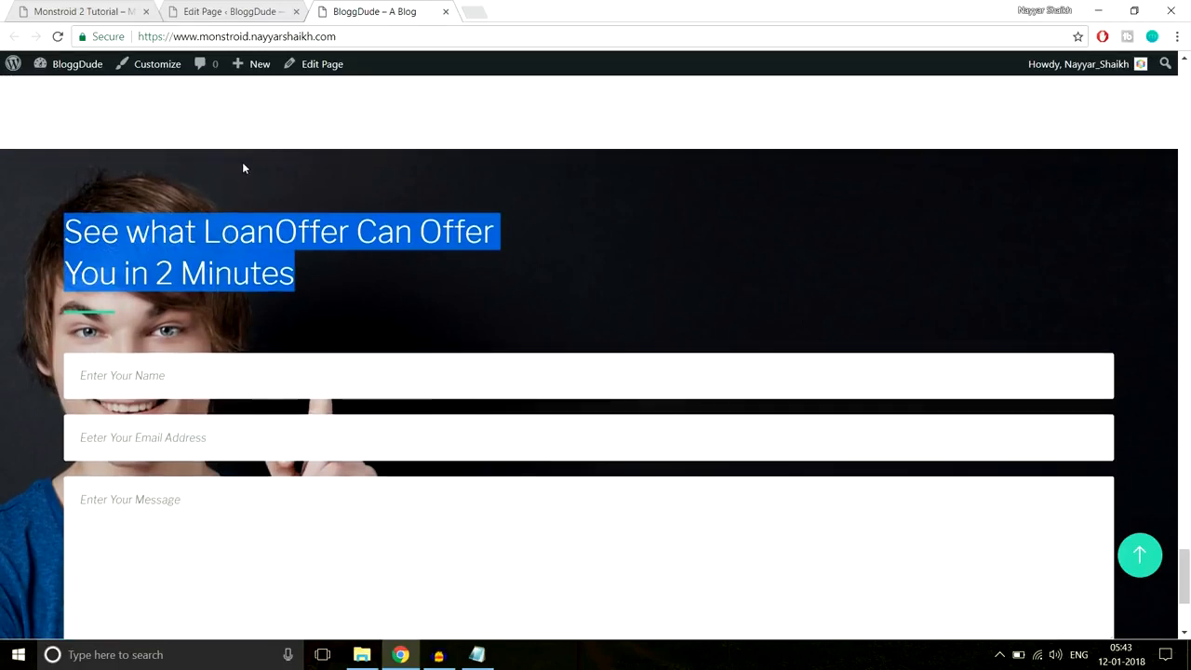
{"action": "scroll", "coordinate": [223, 251], "scroll_direction": "down", "scroll_amount": 3}
{"action": "left_click_drag", "start_coordinate": [202, 464], "coordinate": [82, 364]}
{"action": "left_click", "coordinate": [235, 483]}
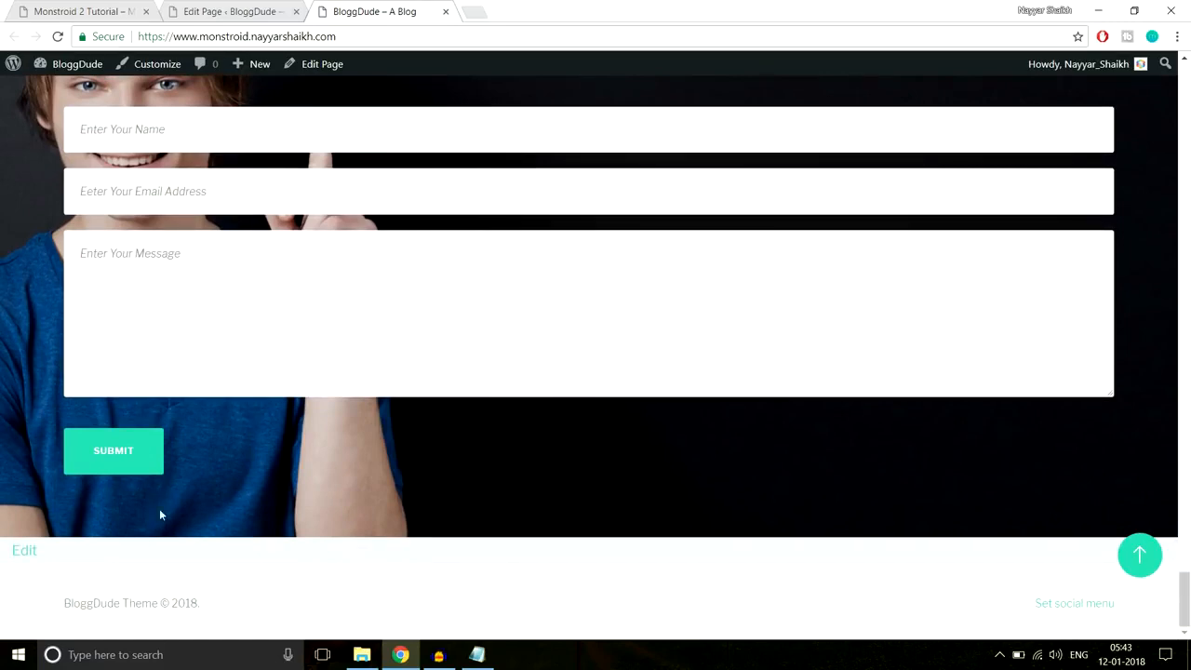
{"action": "scroll", "coordinate": [227, 470], "scroll_direction": "up", "scroll_amount": 1}
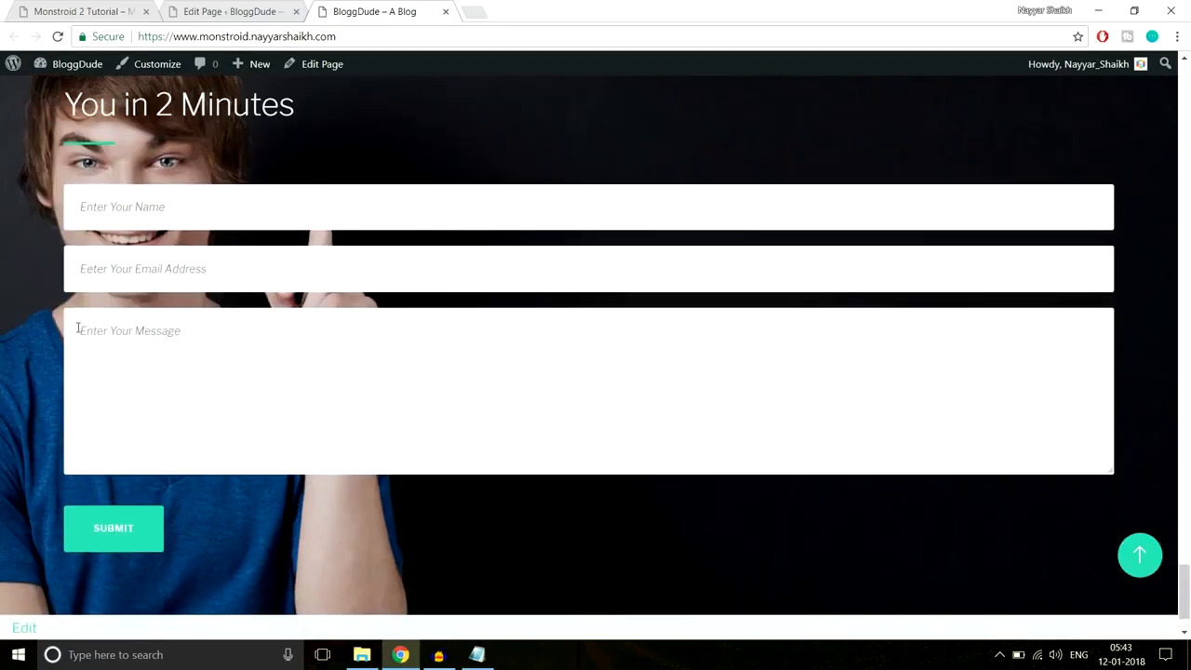
{"action": "scroll", "coordinate": [78, 327], "scroll_direction": "up", "scroll_amount": 1}
{"action": "left_click_drag", "start_coordinate": [72, 140], "coordinate": [105, 389]}
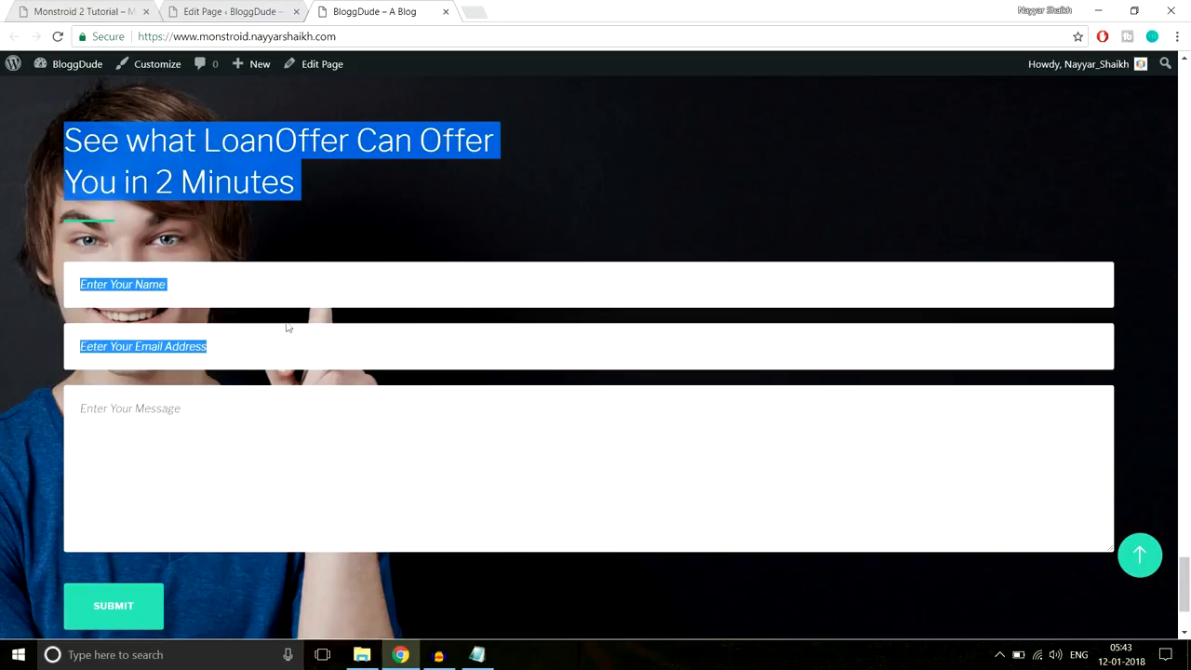
{"action": "left_click", "coordinate": [237, 11]}
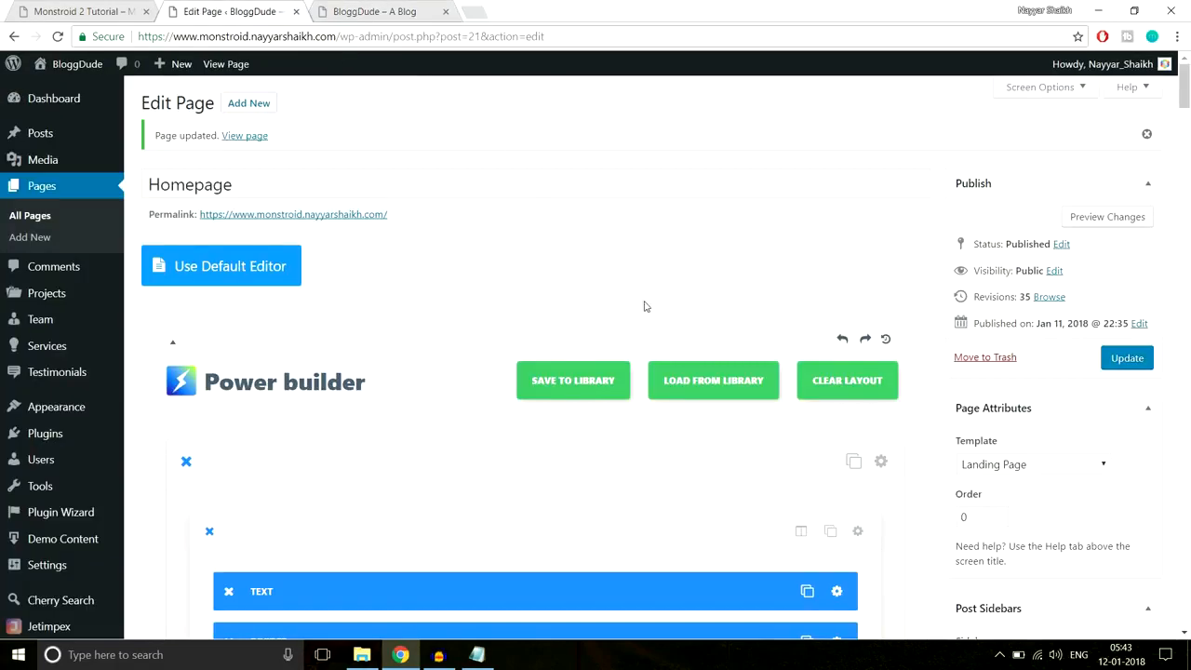
- Open Row Module Settings for the row containing the Text and Contact Form modules
{"action": "scroll", "coordinate": [642, 306], "scroll_direction": "down", "scroll_amount": 3}
{"action": "left_click_drag", "start_coordinate": [1184, 116], "coordinate": [1186, 418]}
{"action": "scroll", "coordinate": [1005, 385], "scroll_direction": "down", "scroll_amount": 10}
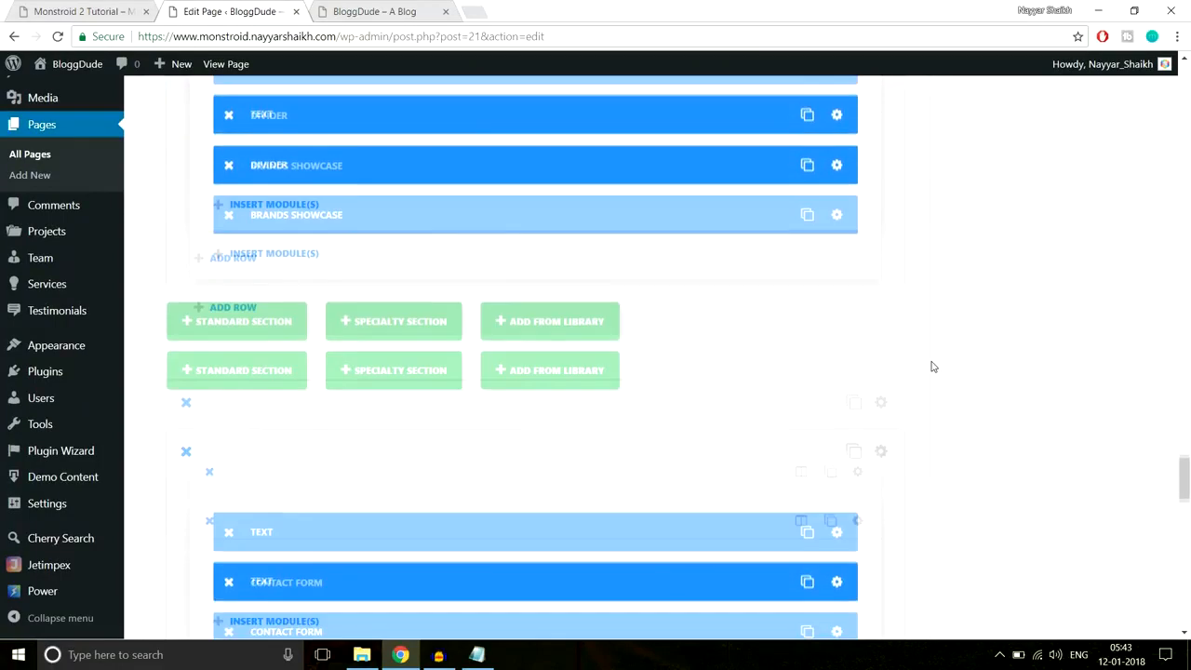
{"action": "scroll", "coordinate": [438, 255], "scroll_direction": "up", "scroll_amount": 2}
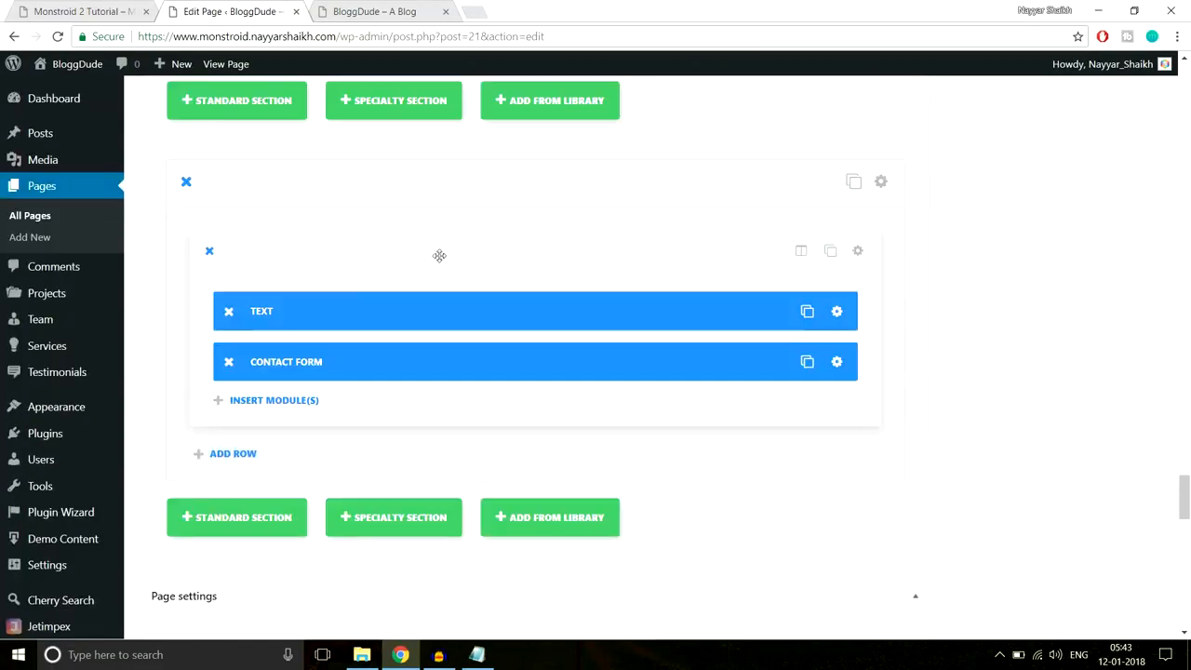
{"action": "left_click", "coordinate": [857, 251]}
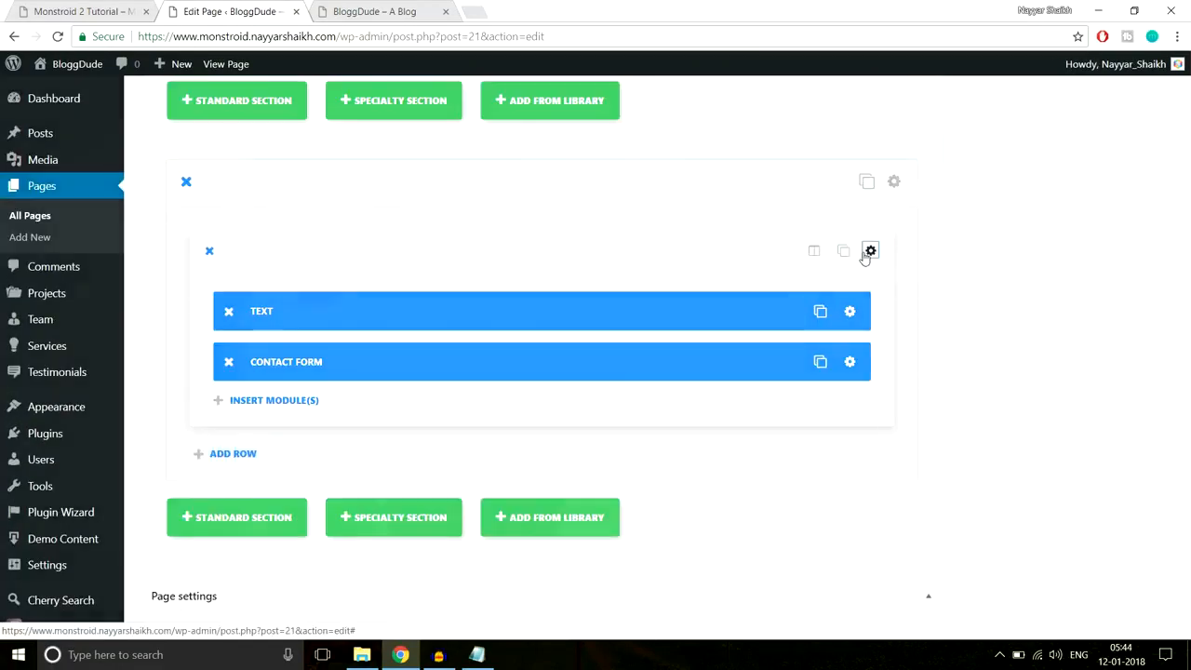
{"action": "scroll", "coordinate": [818, 308], "scroll_direction": "down", "scroll_amount": 5}
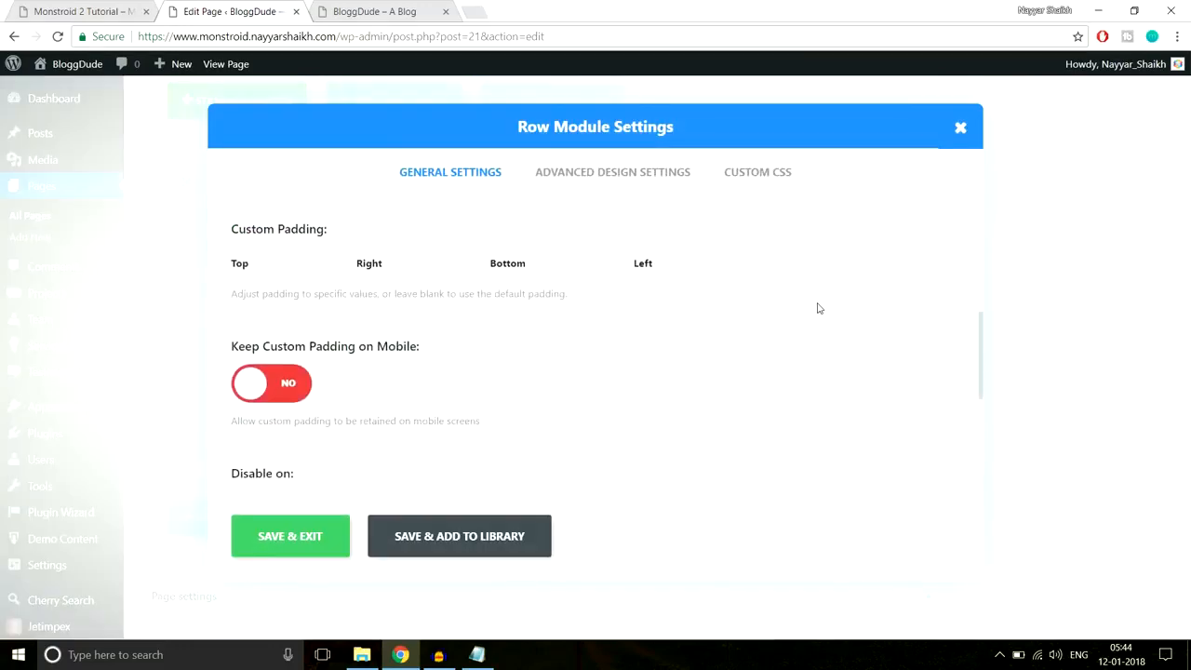
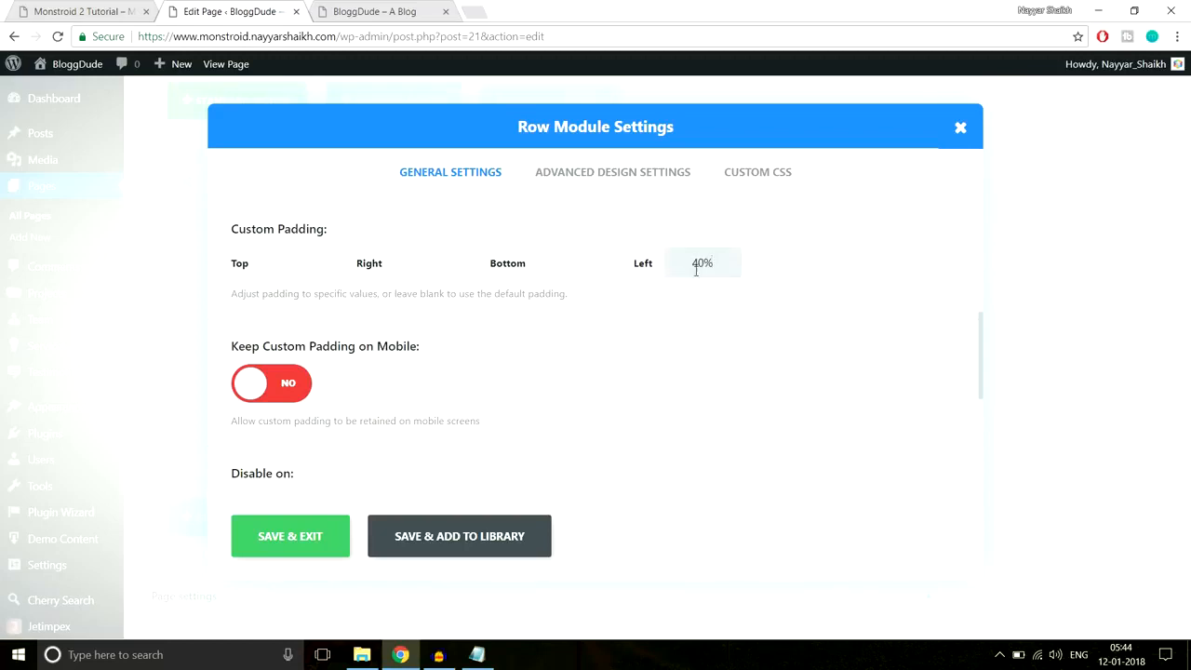
- Save the row settings with the 40% left padding, then Update the page
{"action": "left_click", "coordinate": [292, 536]}
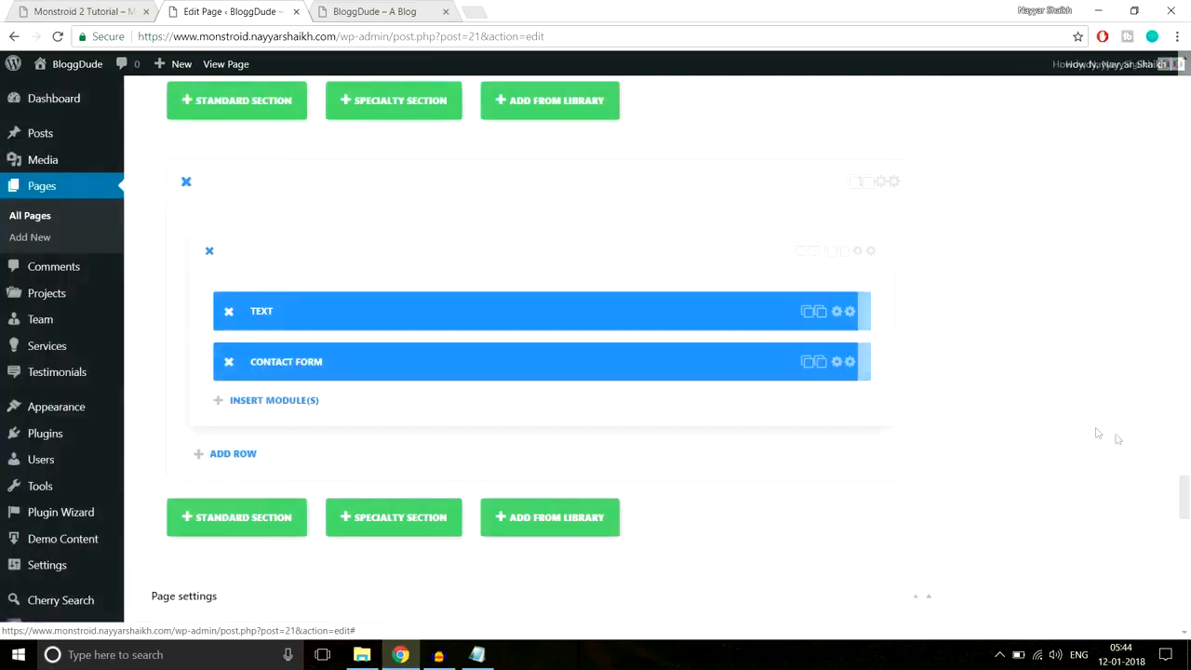
{"action": "left_click_drag", "start_coordinate": [1188, 507], "coordinate": [1186, 107]}
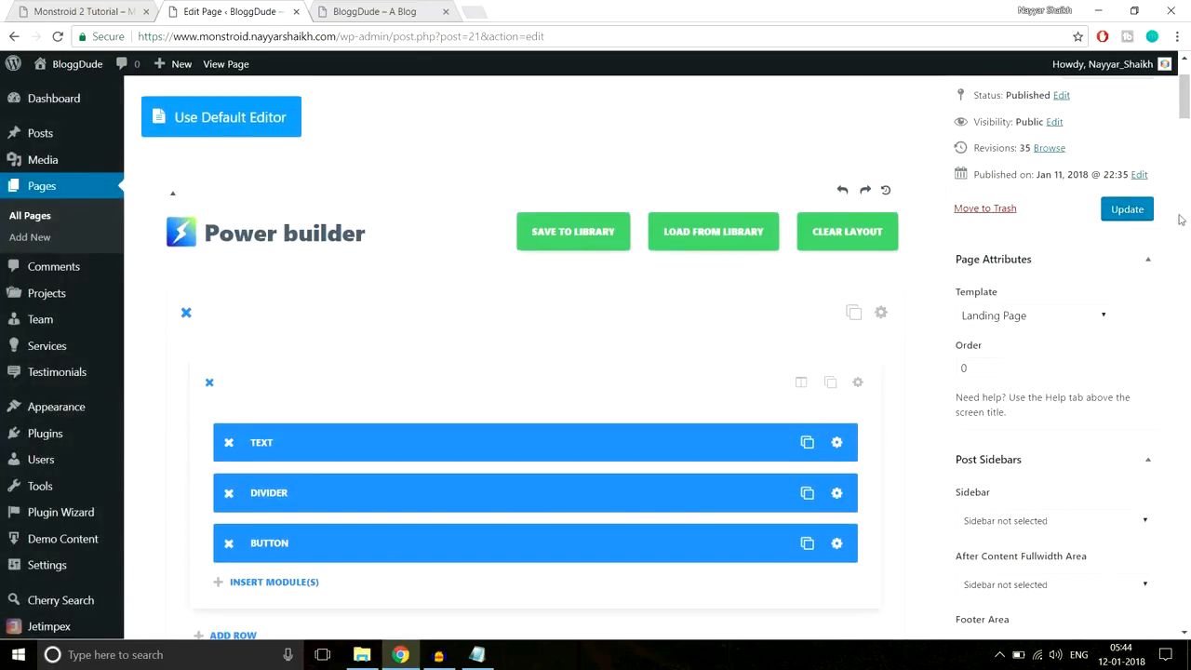
{"action": "left_click", "coordinate": [1106, 219]}
{"action": "left_click", "coordinate": [359, 11]}
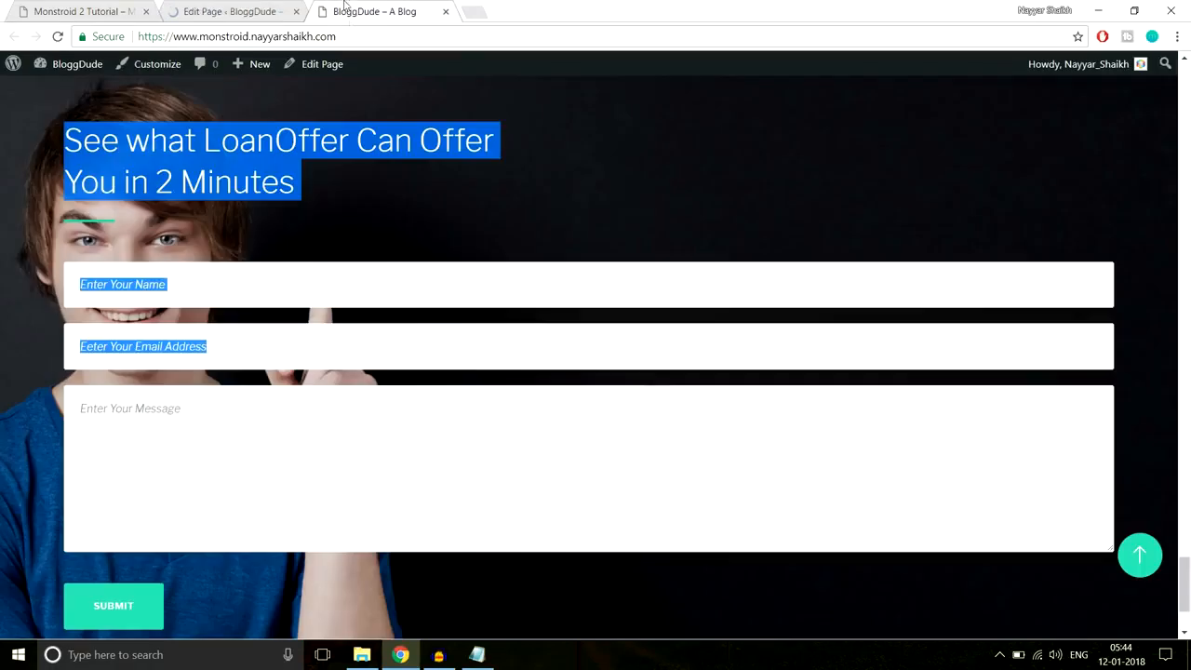
{"action": "left_click", "coordinate": [353, 35]}
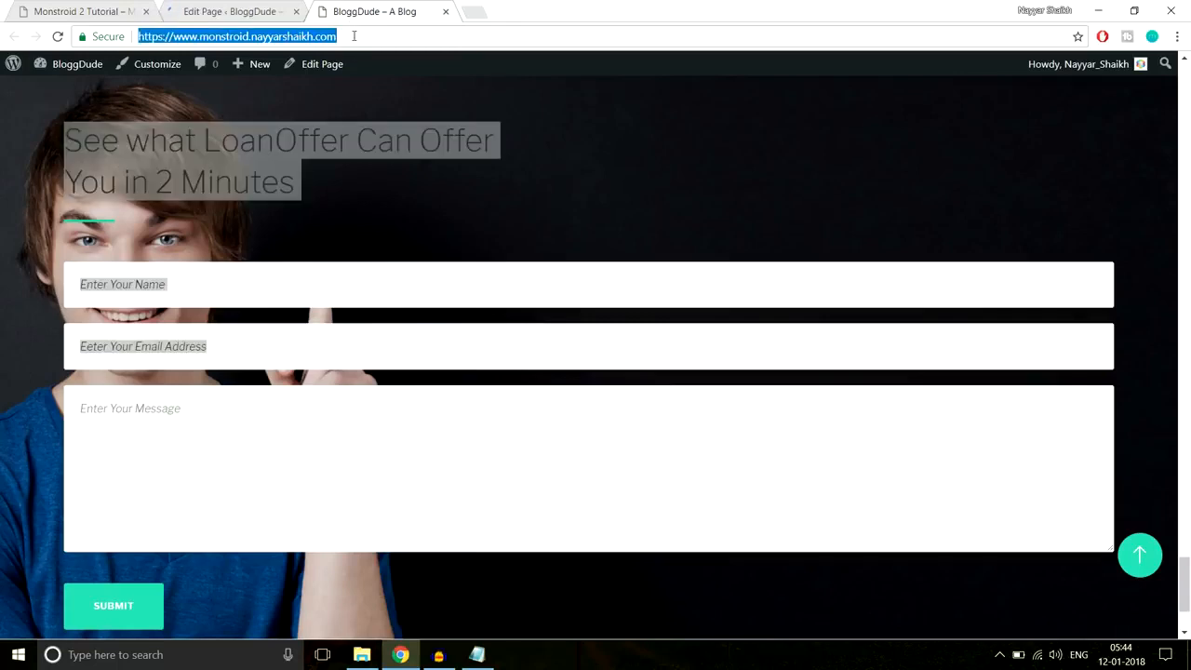
{"action": "key", "text": "Return"}
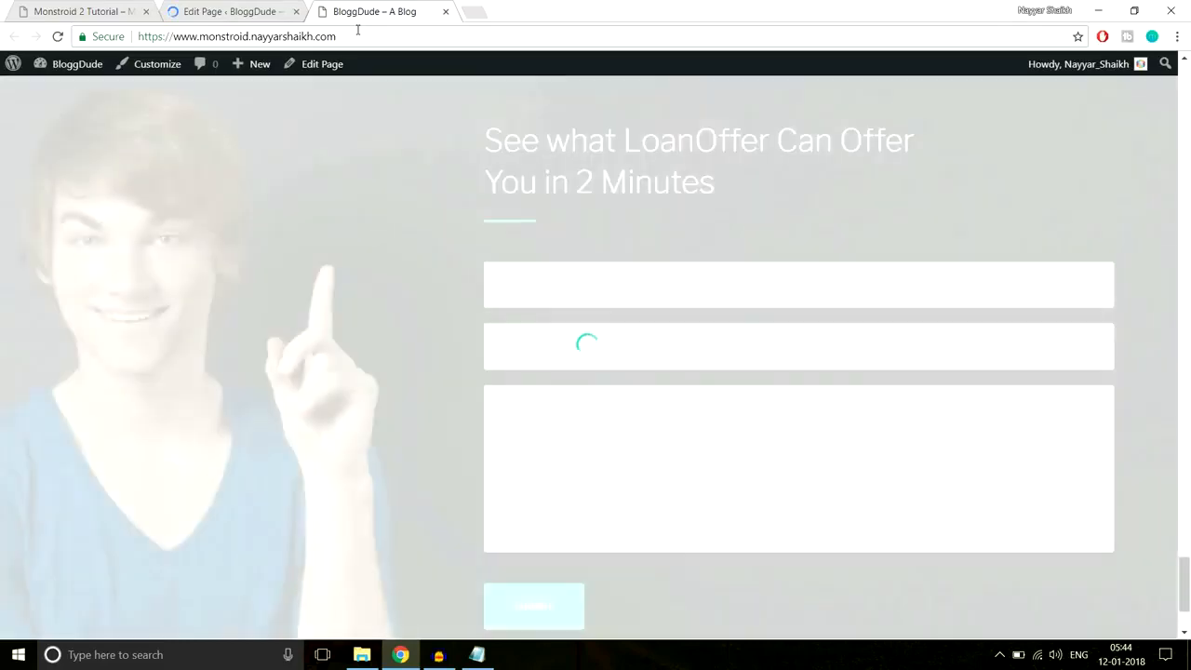
{"action": "scroll", "coordinate": [524, 339], "scroll_direction": "down", "scroll_amount": 1}
{"action": "scroll", "coordinate": [524, 342], "scroll_direction": "up", "scroll_amount": 2}
{"action": "scroll", "coordinate": [523, 344], "scroll_direction": "down", "scroll_amount": 1}
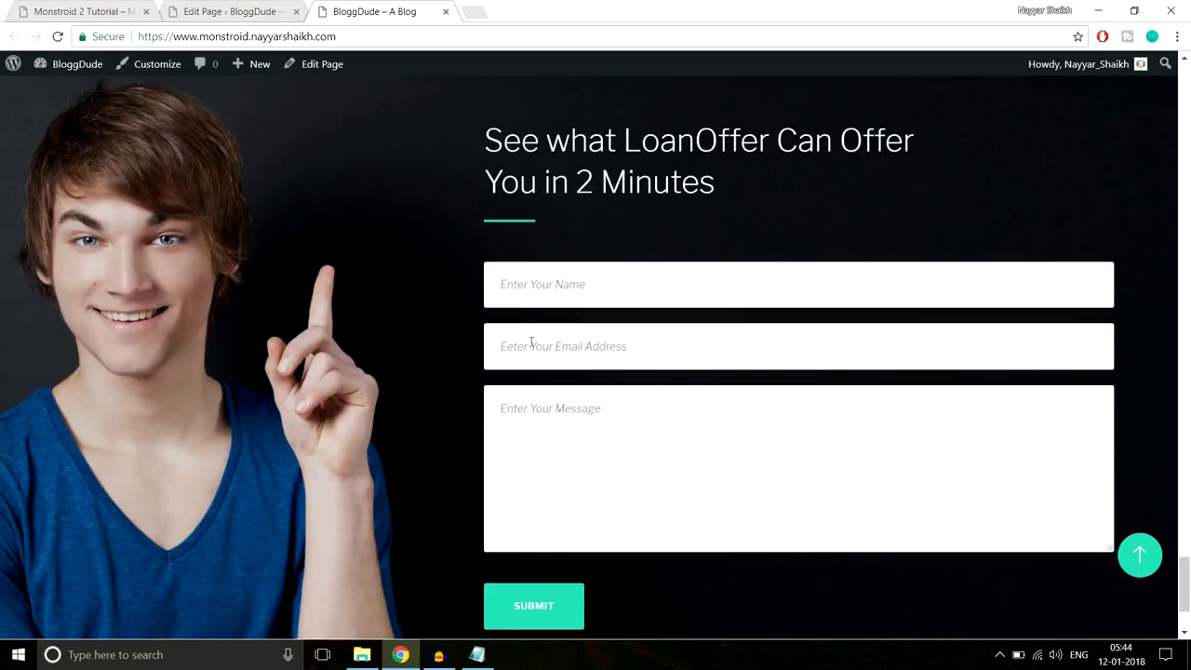
{"action": "scroll", "coordinate": [617, 385], "scroll_direction": "down", "scroll_amount": 2}
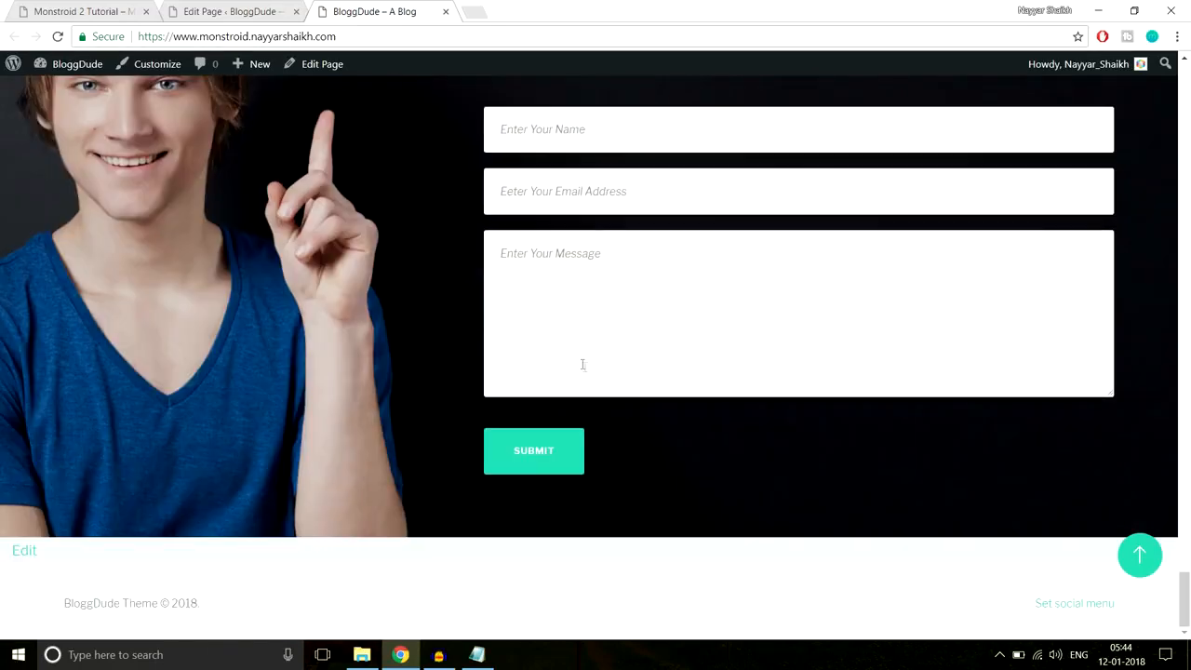
{"action": "left_click", "coordinate": [76, 12]}
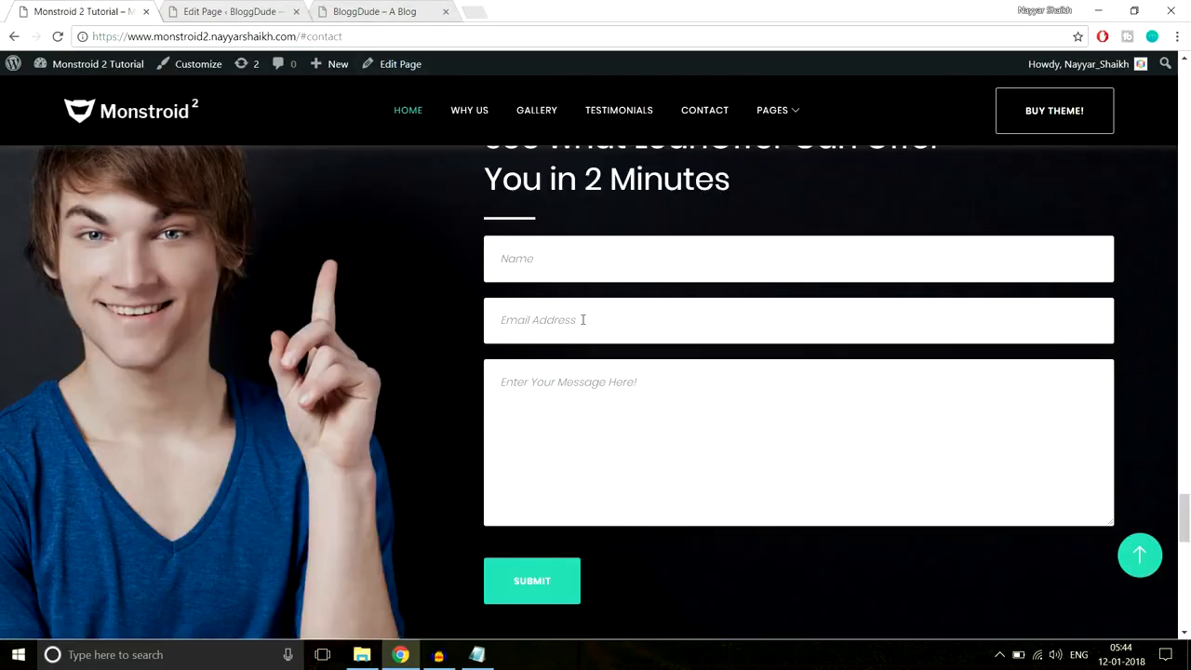
{"action": "scroll", "coordinate": [583, 319], "scroll_direction": "down", "scroll_amount": 5}
{"action": "left_click_drag", "start_coordinate": [349, 295], "coordinate": [1015, 345]}
{"action": "key", "text": "ctrl+c"}
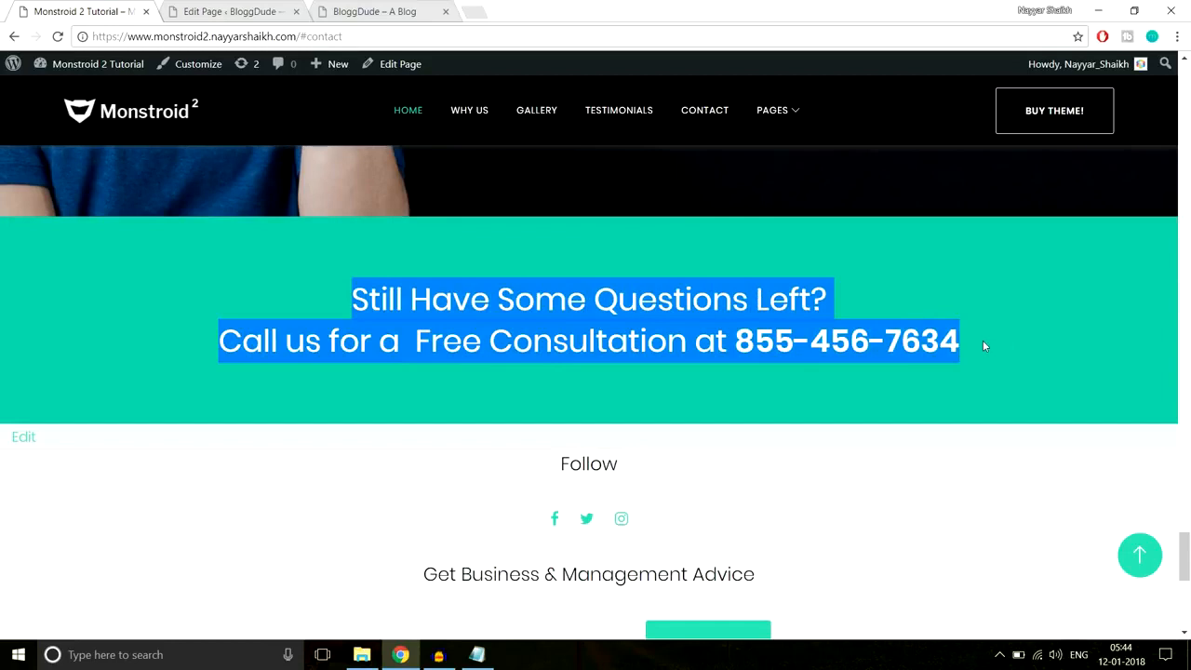
{"action": "left_click", "coordinate": [225, 277]}
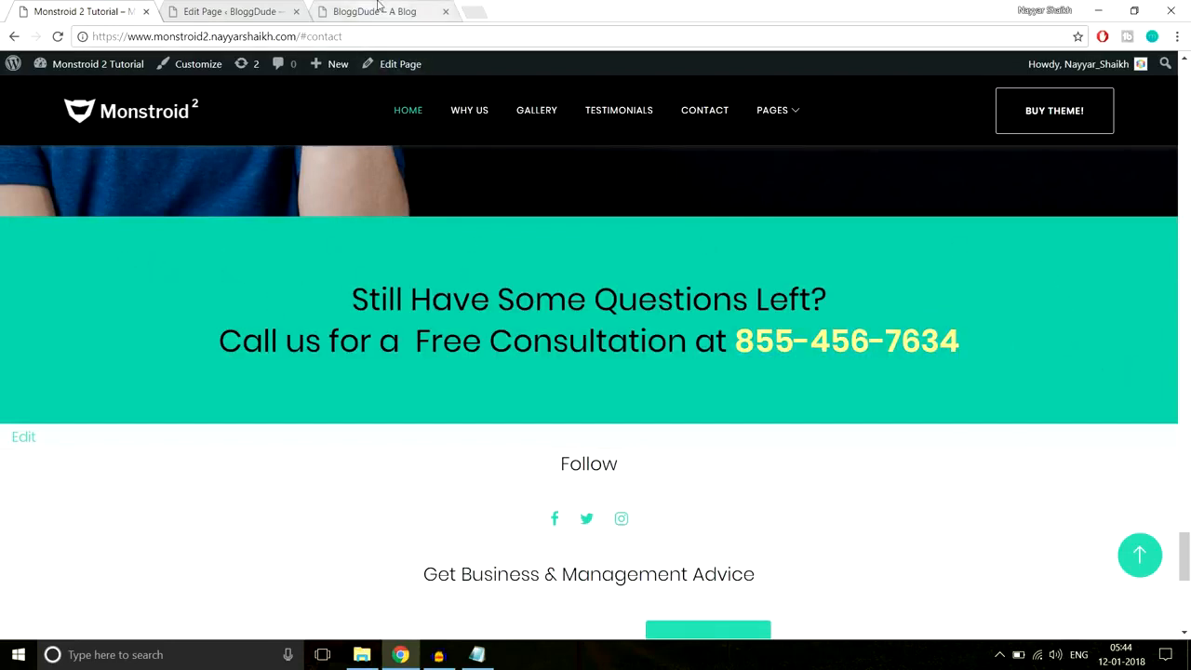
{"action": "left_click", "coordinate": [223, 11]}
{"action": "left_click_drag", "start_coordinate": [1185, 86], "coordinate": [1187, 418]}
- Add a new standard section with one full-width column holding a text module
{"action": "scroll", "coordinate": [794, 354], "scroll_direction": "down", "scroll_amount": 10}
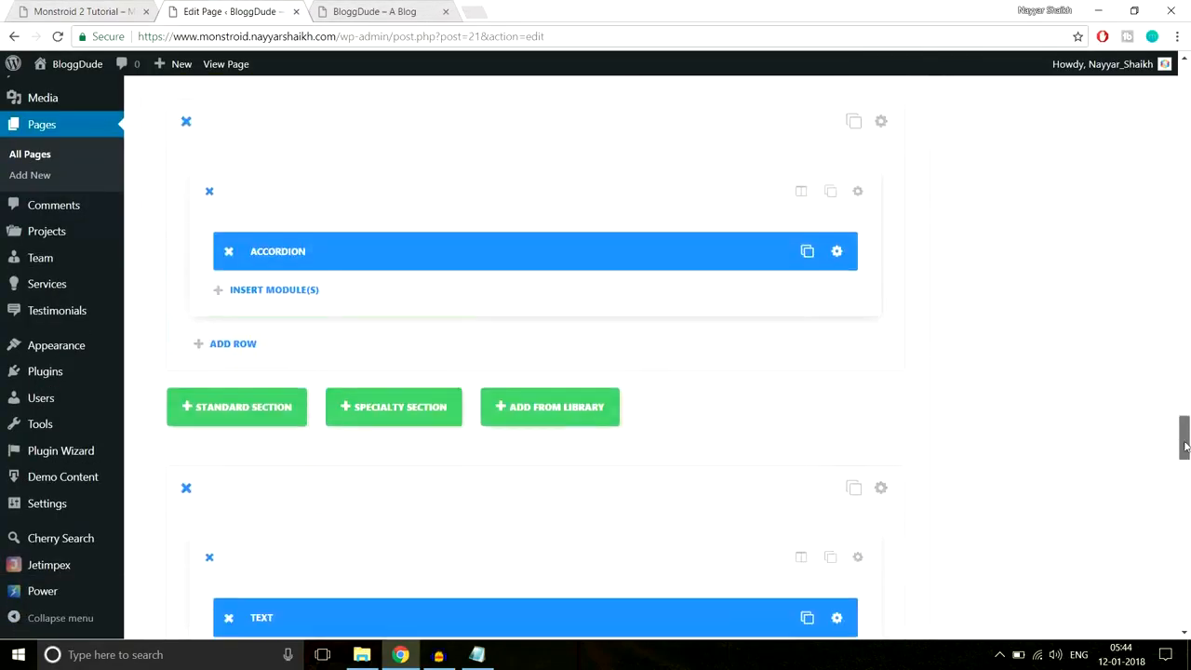
{"action": "scroll", "coordinate": [795, 348], "scroll_direction": "down", "scroll_amount": 3}
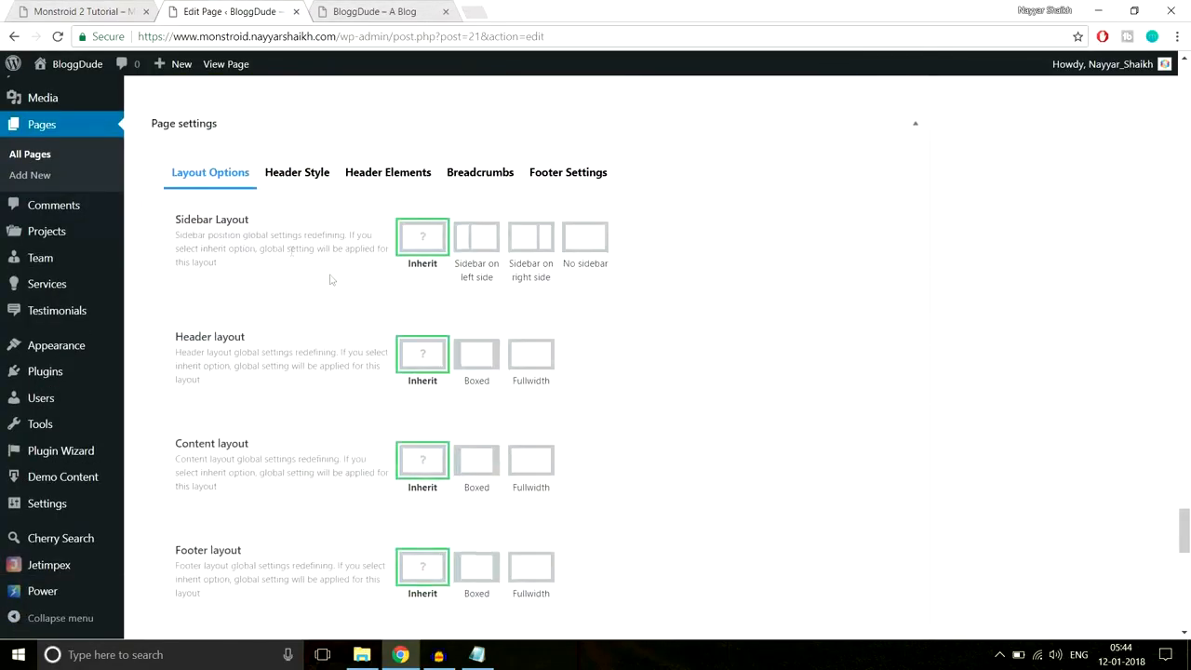
{"action": "scroll", "coordinate": [202, 232], "scroll_direction": "up", "scroll_amount": 3}
{"action": "left_click", "coordinate": [210, 198]}
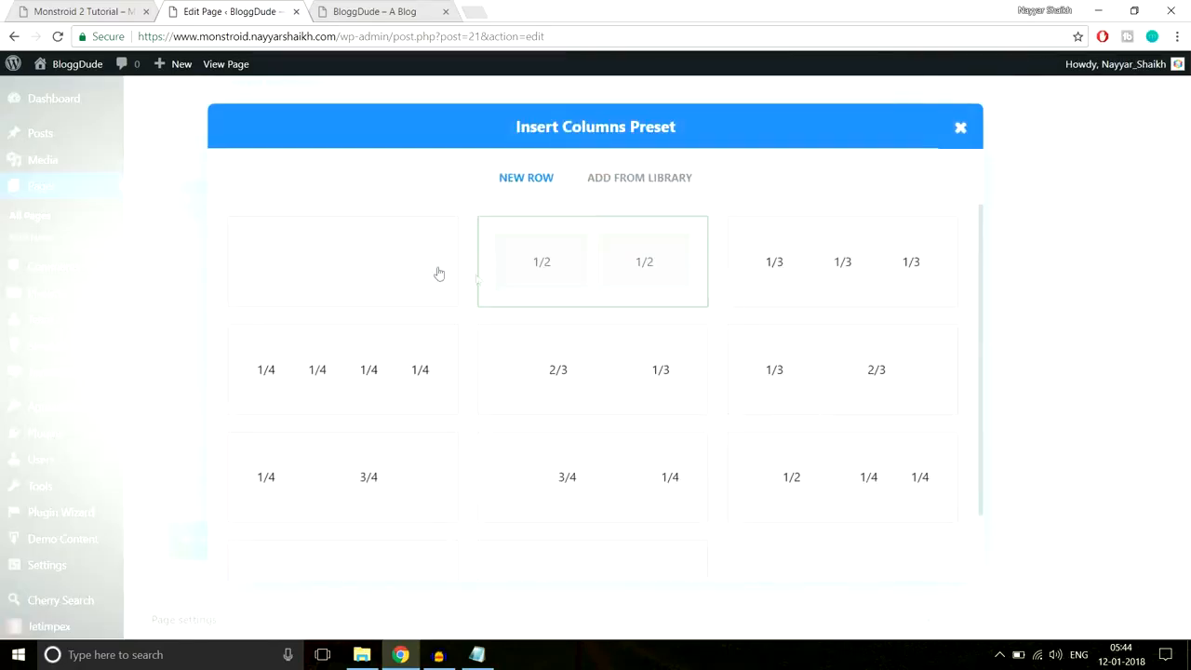
{"action": "left_click", "coordinate": [380, 268]}
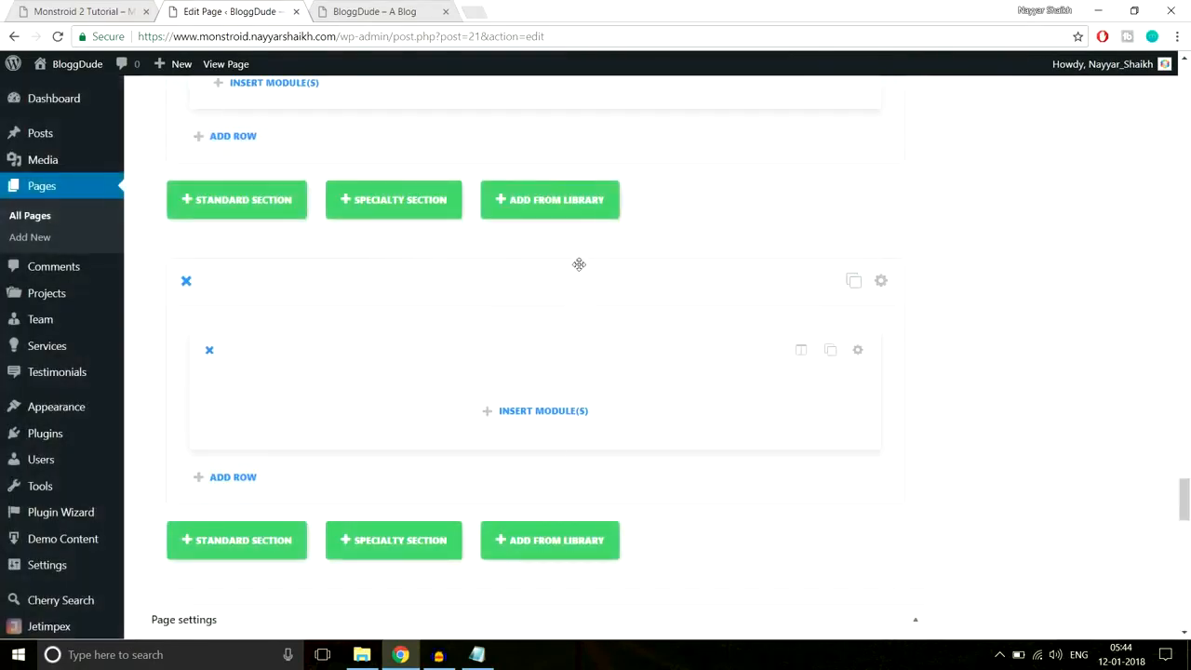
{"action": "left_click", "coordinate": [555, 418]}
{"action": "scroll", "coordinate": [704, 367], "scroll_direction": "down", "scroll_amount": 10}
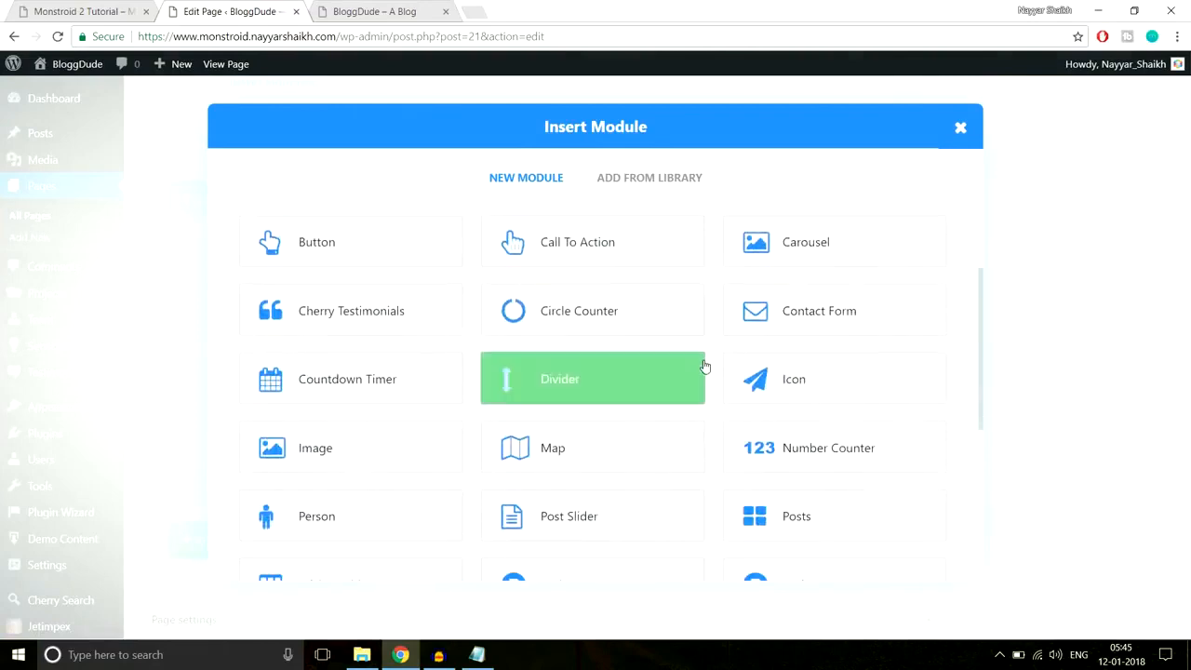
{"action": "left_click", "coordinate": [765, 419]}
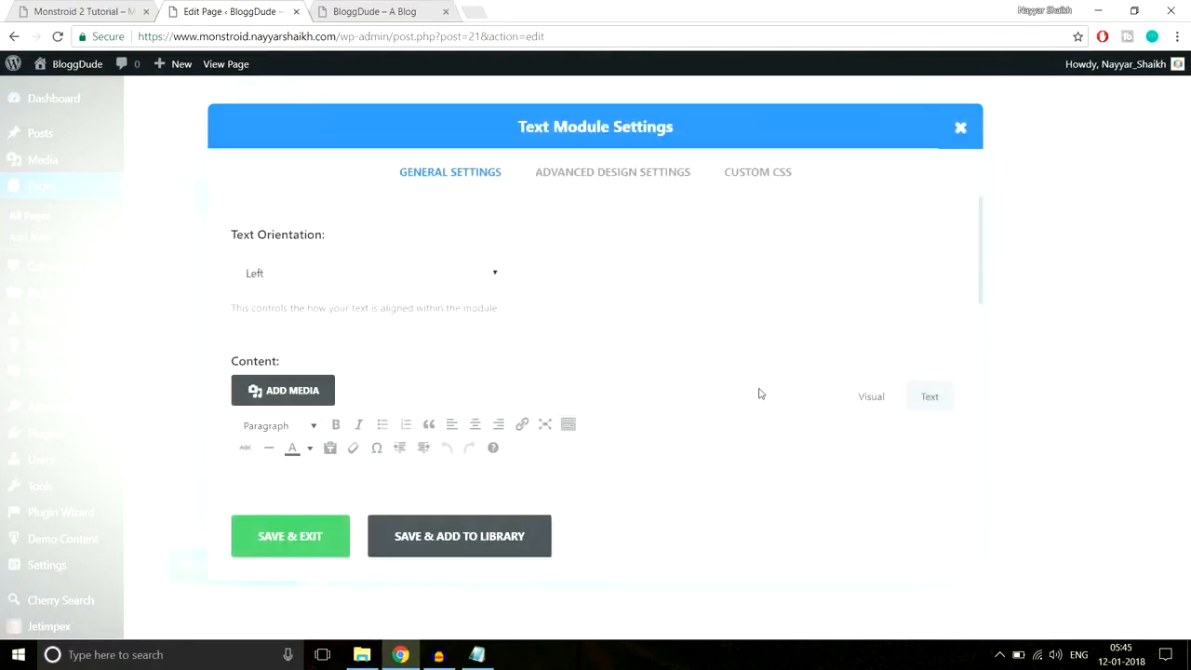
- Paste the two-line free-consultation heading, colour its phone number yellow, and save the module
{"action": "scroll", "coordinate": [757, 394], "scroll_direction": "down", "scroll_amount": 2}
{"action": "left_click", "coordinate": [675, 388]}
{"action": "key", "text": "ctrl+v"}
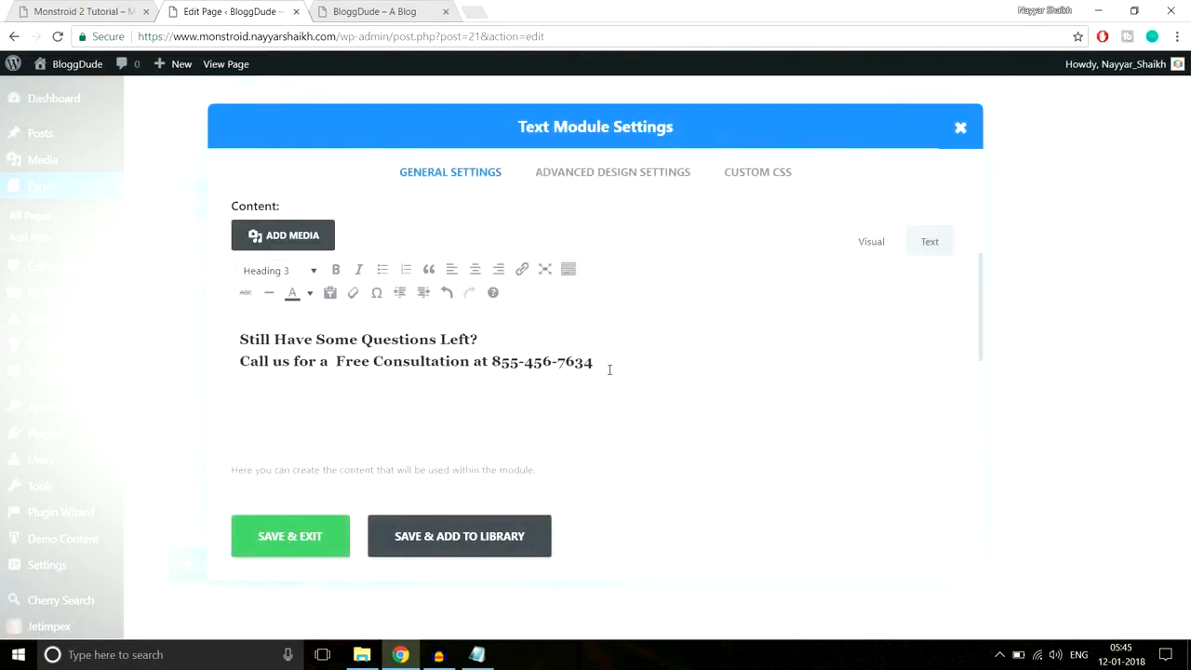
{"action": "left_click_drag", "start_coordinate": [606, 360], "coordinate": [491, 361]}
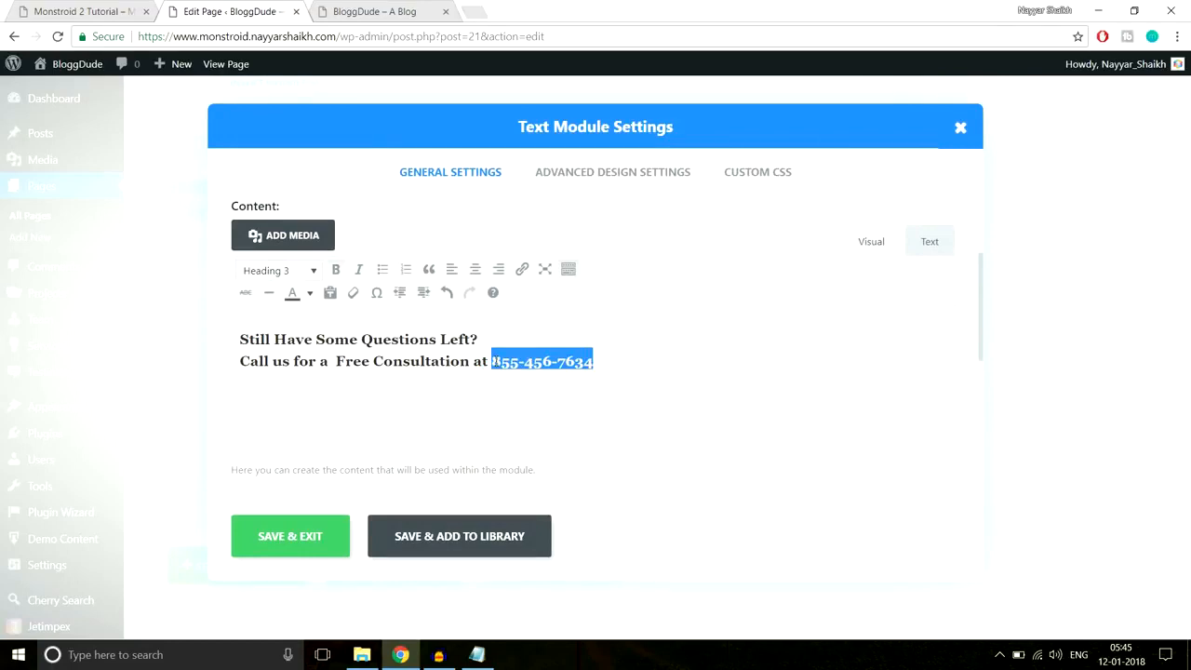
{"action": "left_click", "coordinate": [43, 7]}
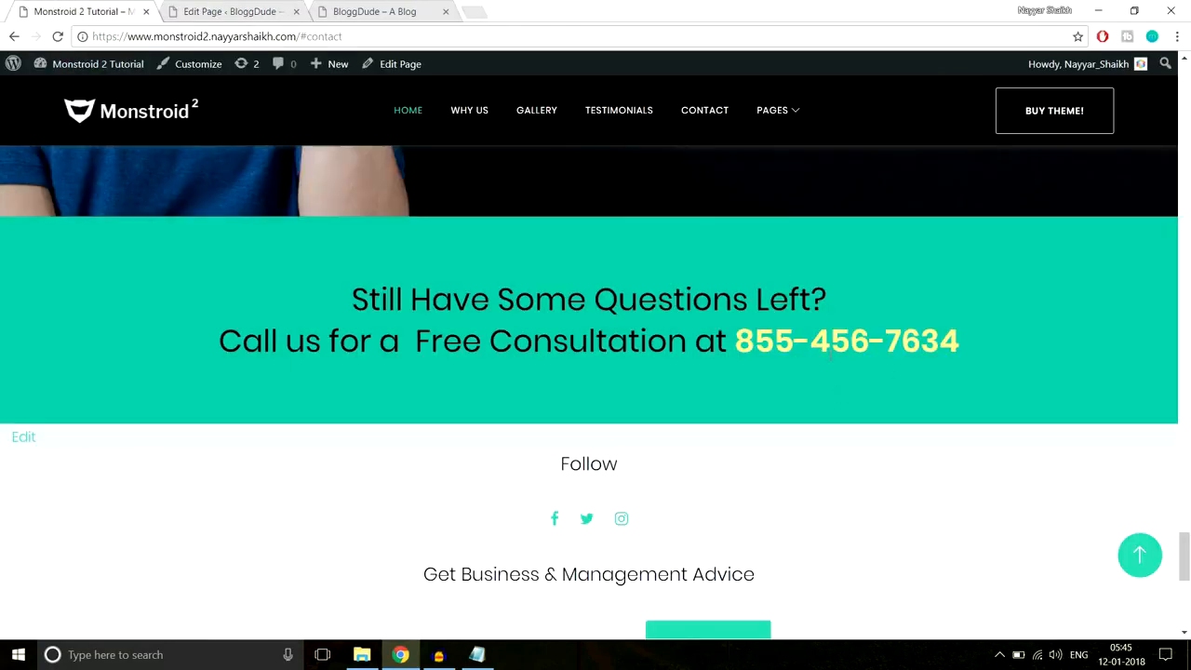
{"action": "left_click", "coordinate": [249, 8]}
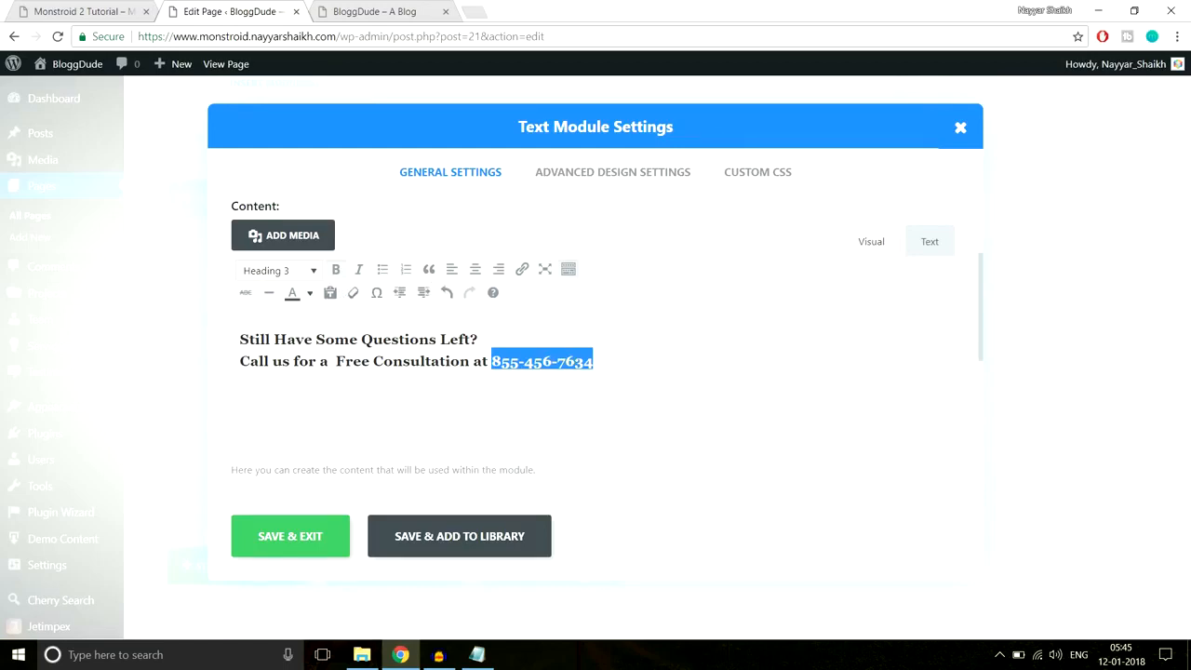
{"action": "left_click", "coordinate": [311, 295]}
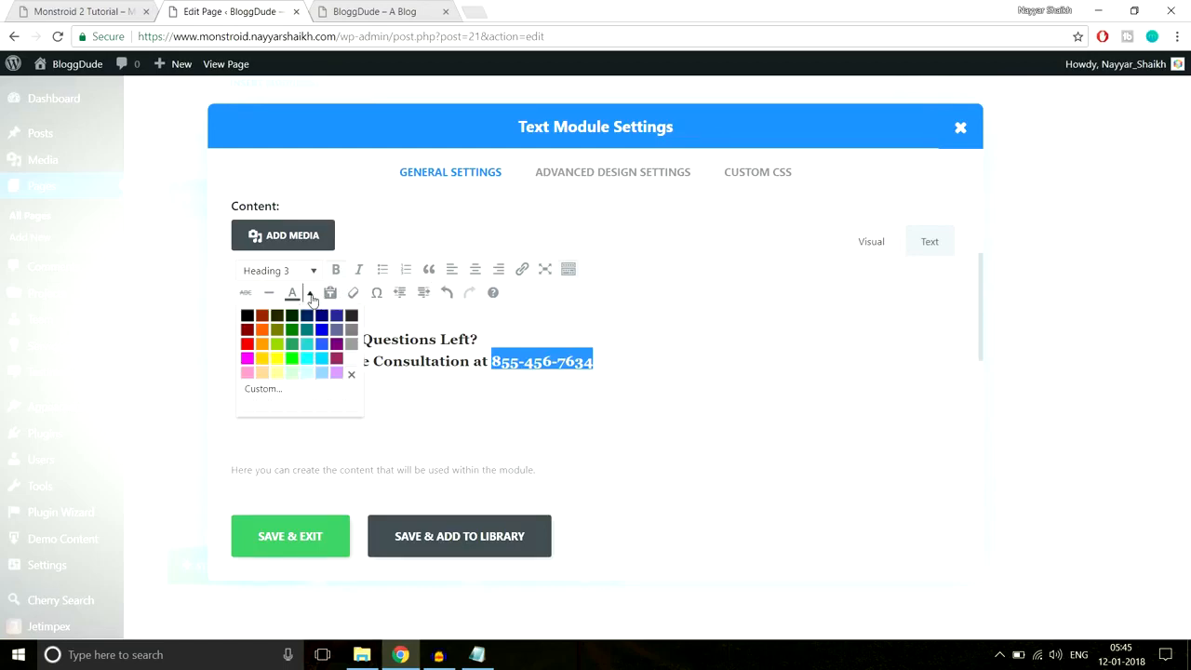
{"action": "left_click", "coordinate": [263, 358]}
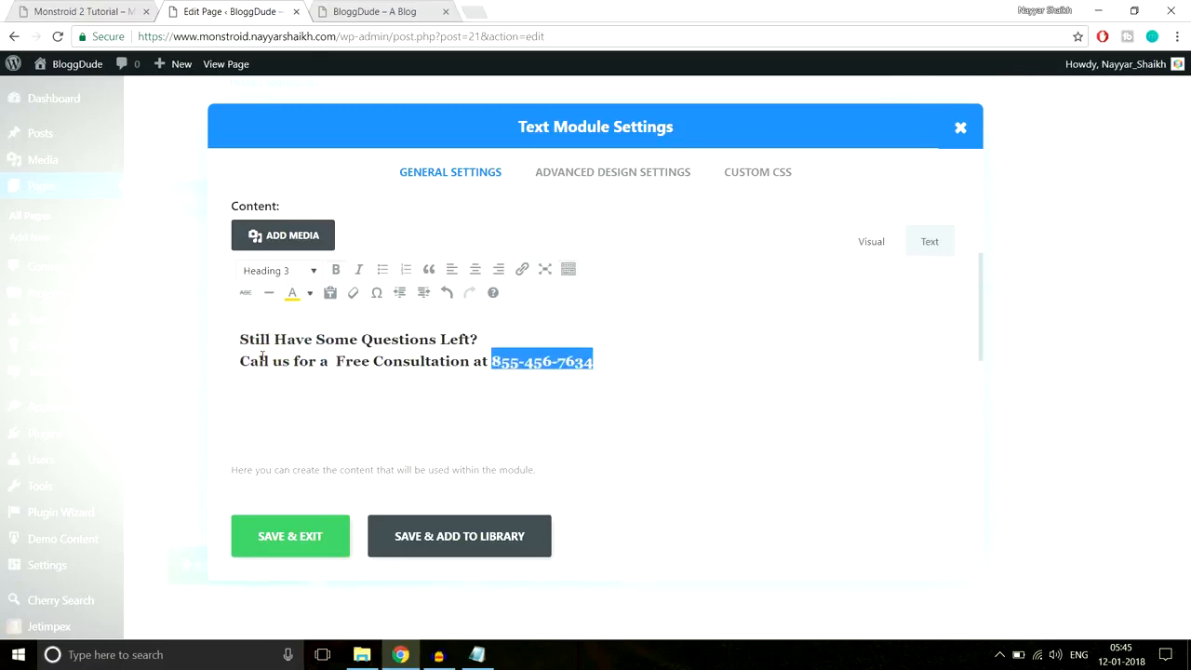
{"action": "left_click", "coordinate": [300, 547]}
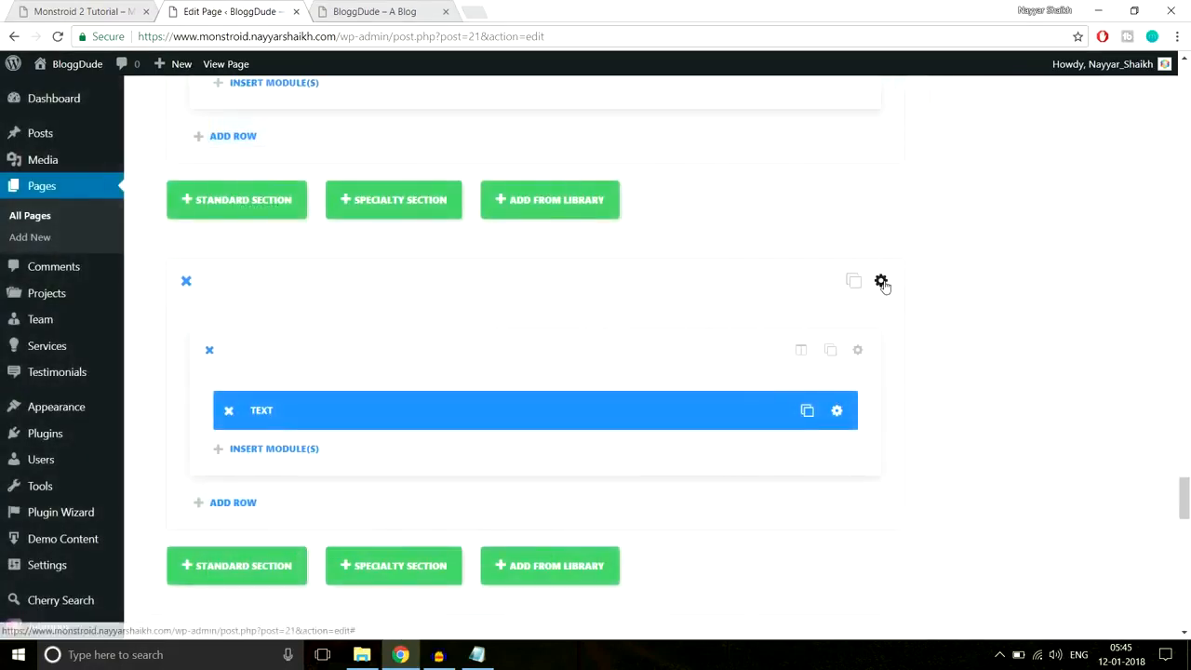
- Turn off the section's transparent background and copy the demo's teal #10c5a7 for it
{"action": "left_click", "coordinate": [893, 280]}
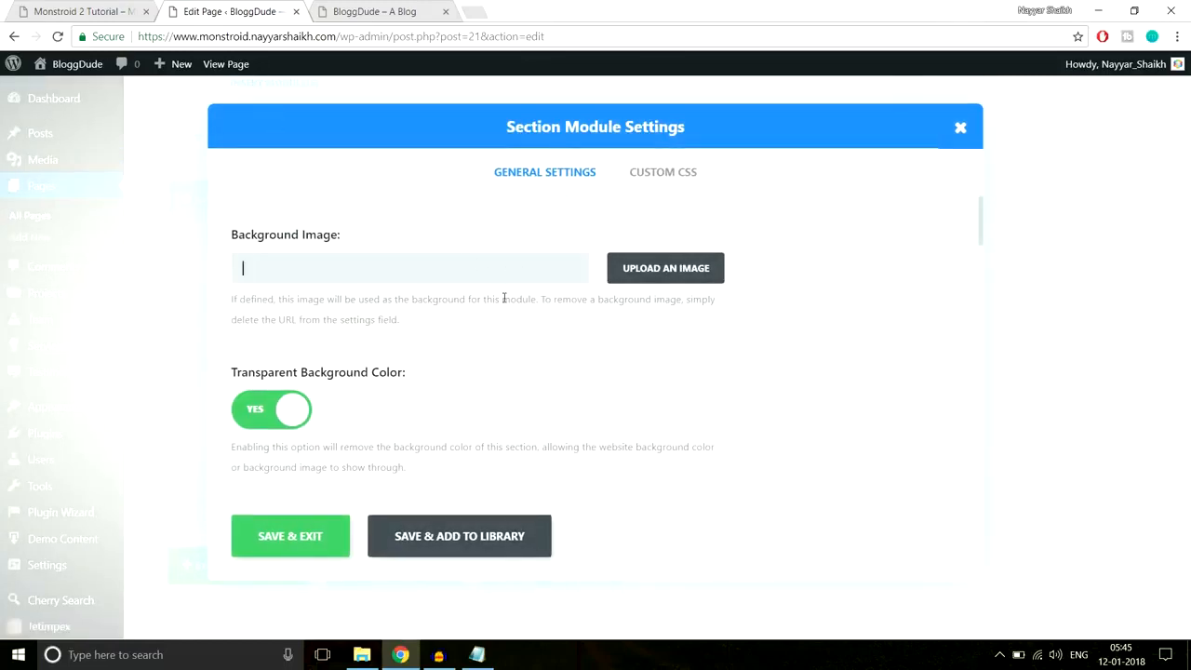
{"action": "scroll", "coordinate": [335, 330], "scroll_direction": "down", "scroll_amount": 2}
{"action": "left_click", "coordinate": [265, 253]}
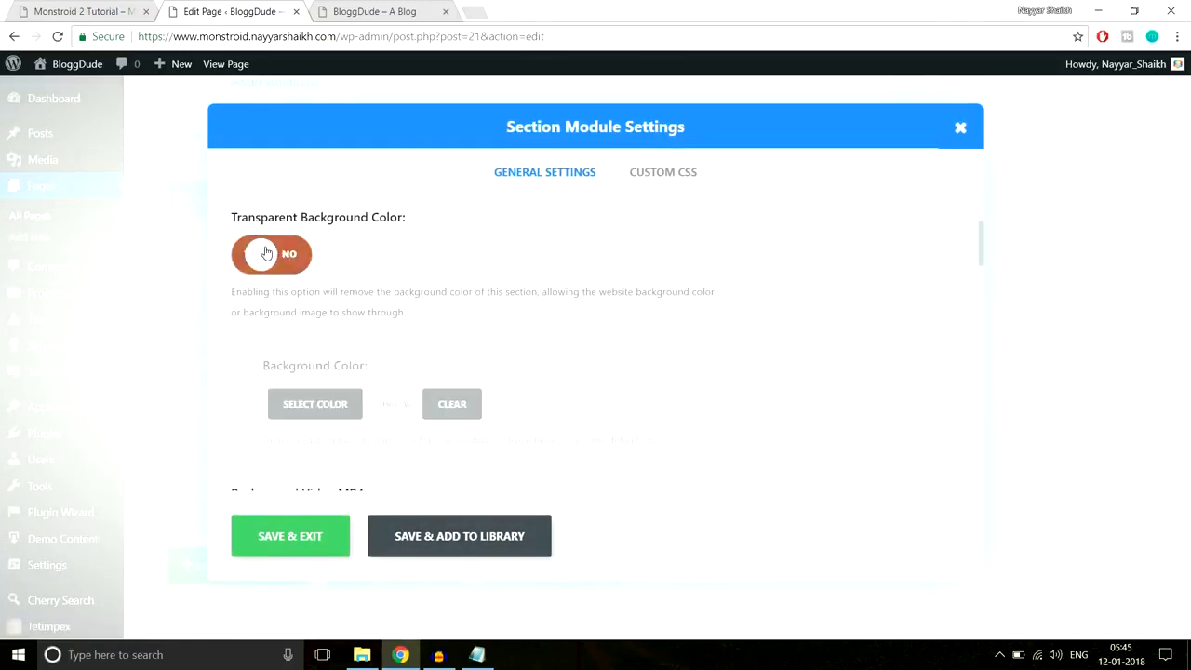
{"action": "left_click", "coordinate": [38, 6]}
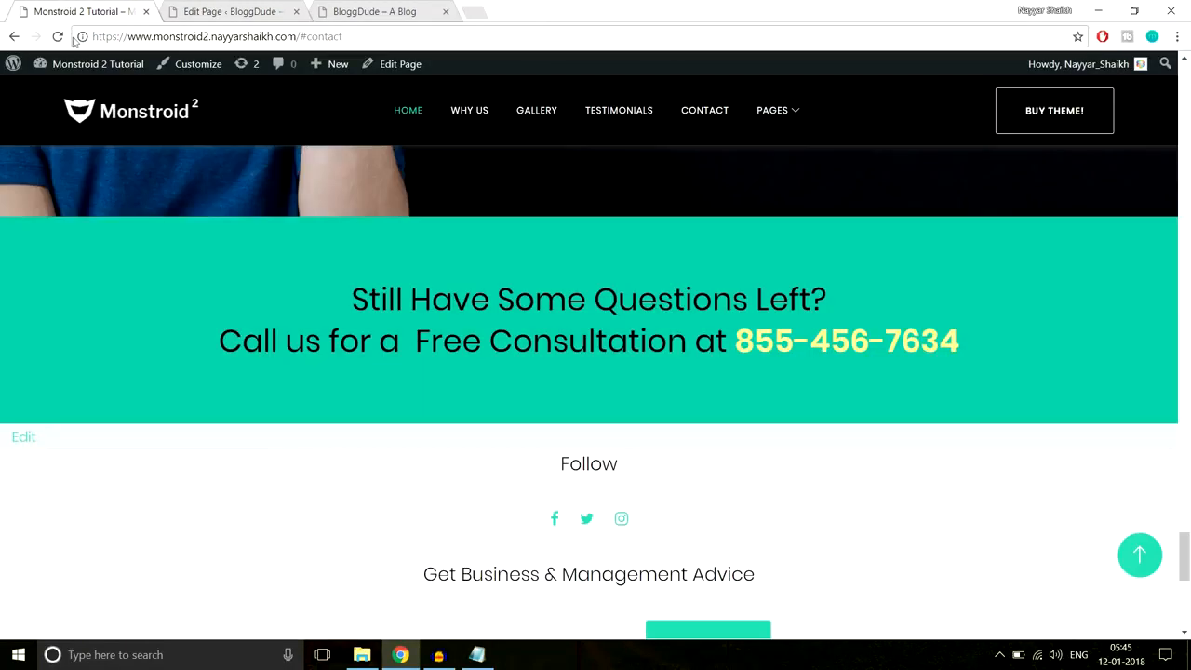
{"action": "right_click", "coordinate": [20, 221]}
{"action": "left_click", "coordinate": [77, 420]}
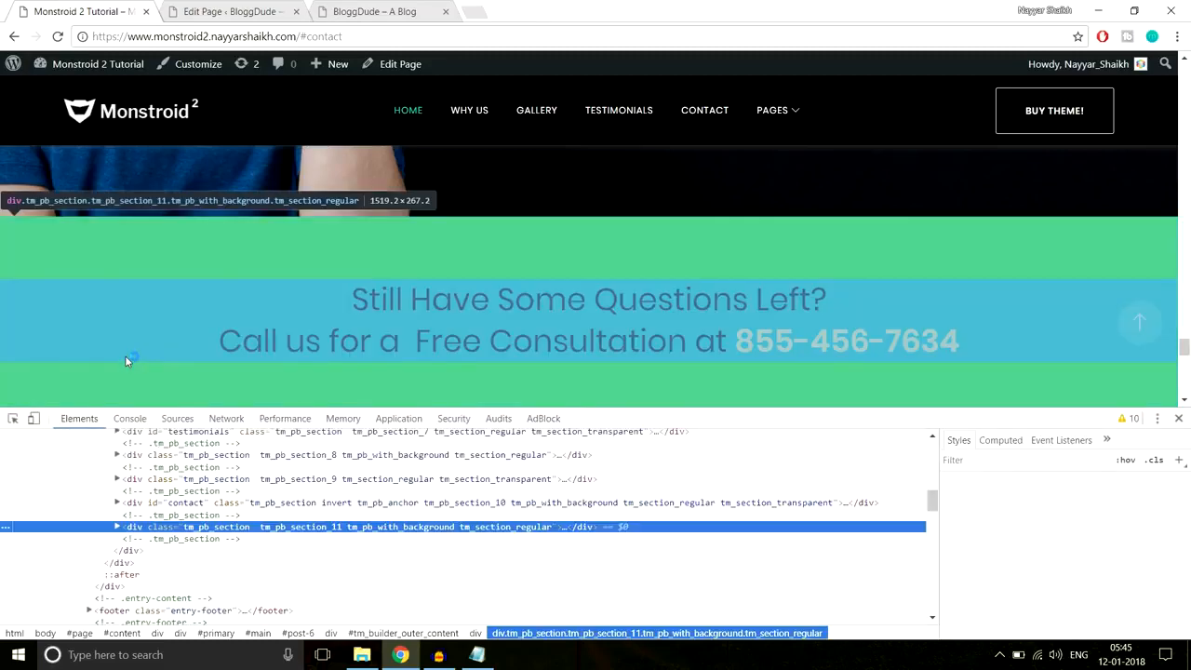
{"action": "left_click", "coordinate": [1067, 531]}
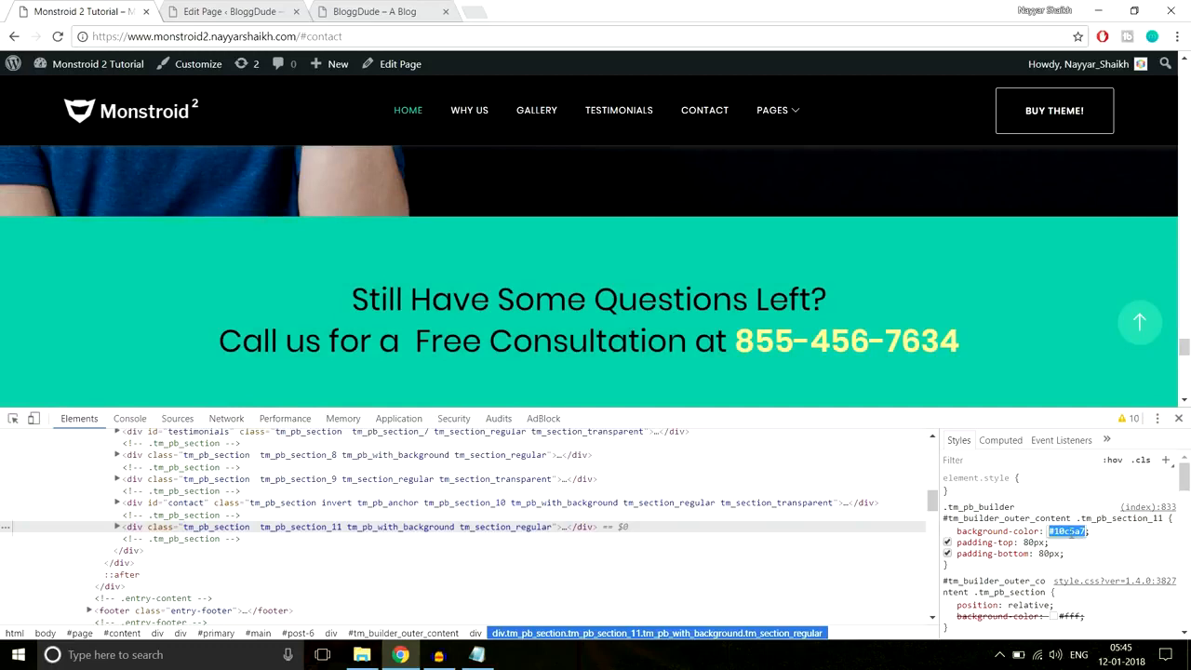
{"action": "left_click", "coordinate": [1177, 418]}
{"action": "left_click", "coordinate": [268, 9]}
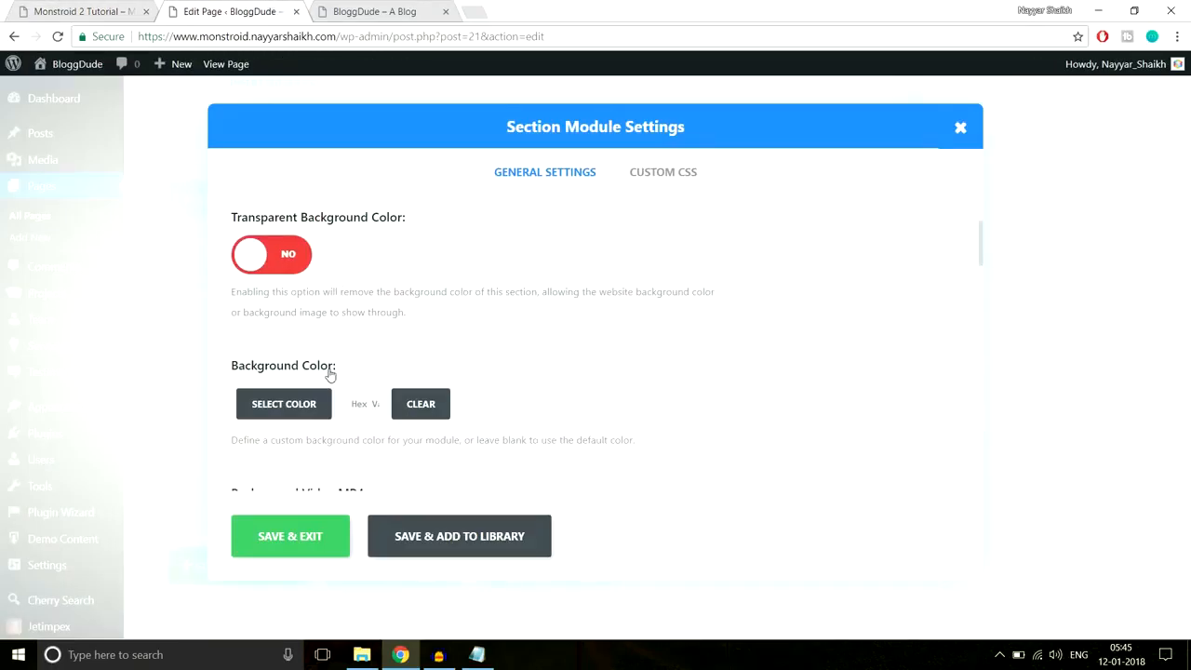
{"action": "left_click", "coordinate": [360, 406]}
- Set the section's custom padding to 60px and save the section settings
{"action": "scroll", "coordinate": [657, 361], "scroll_direction": "down", "scroll_amount": 8}
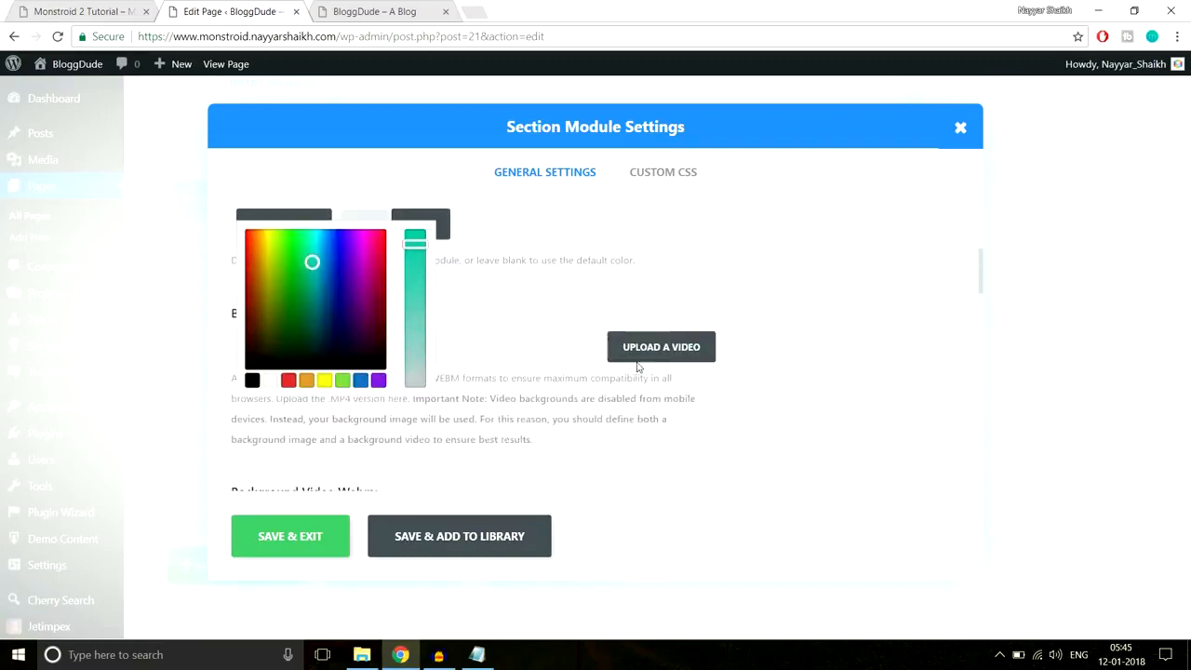
{"action": "scroll", "coordinate": [665, 329], "scroll_direction": "down", "scroll_amount": 6}
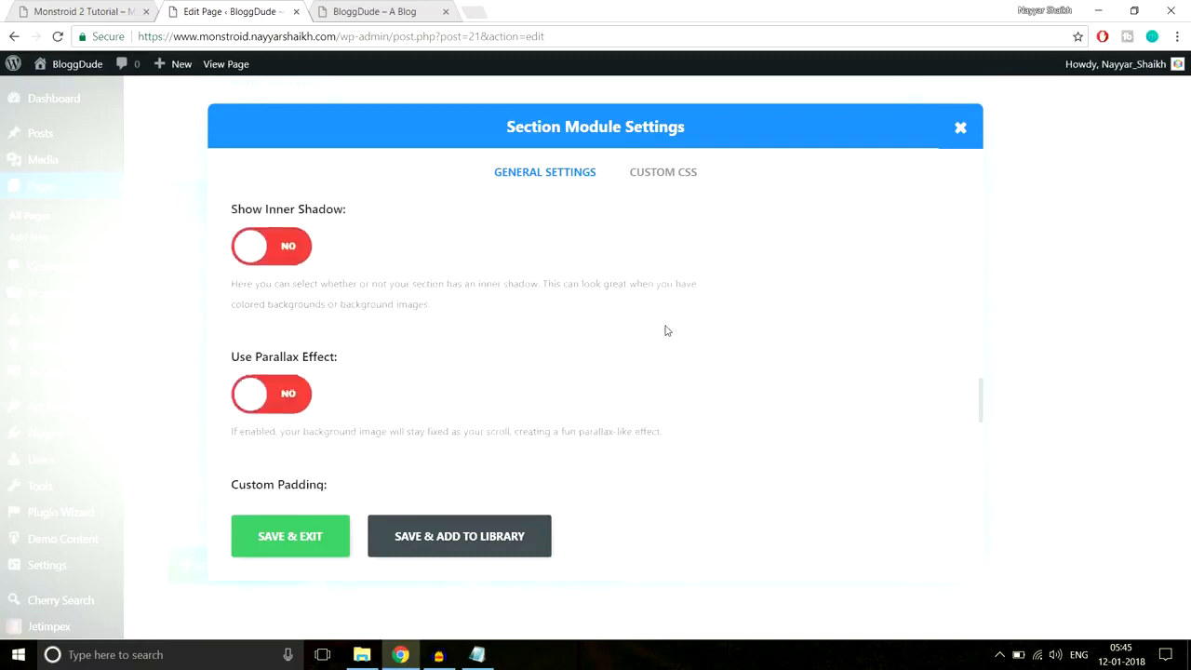
{"action": "scroll", "coordinate": [664, 330], "scroll_direction": "up", "scroll_amount": 1}
{"action": "left_click", "coordinate": [309, 271]}
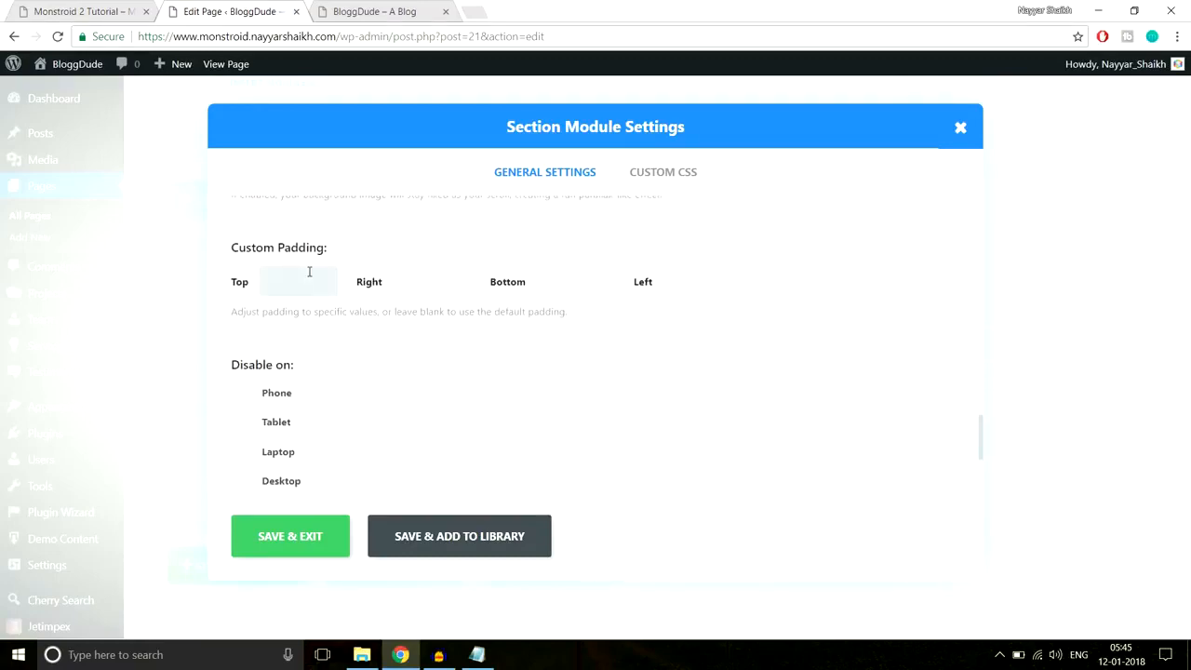
{"action": "type", "text": "60px"}
{"action": "key", "text": "Tab"}
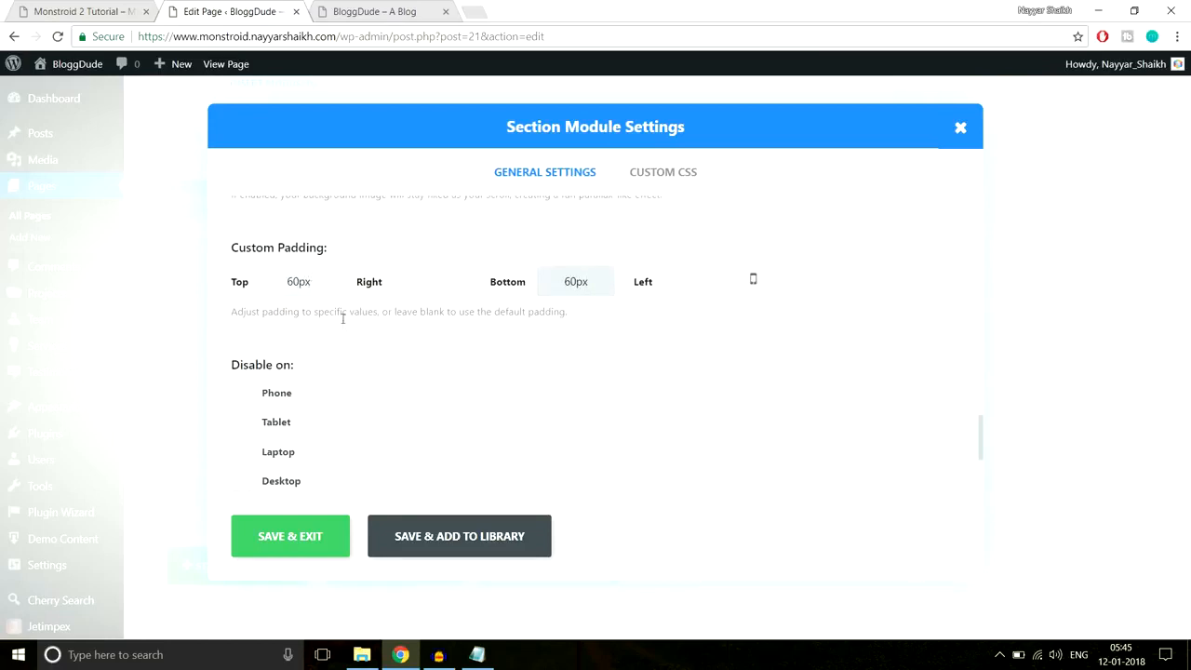
{"action": "left_click", "coordinate": [277, 532]}
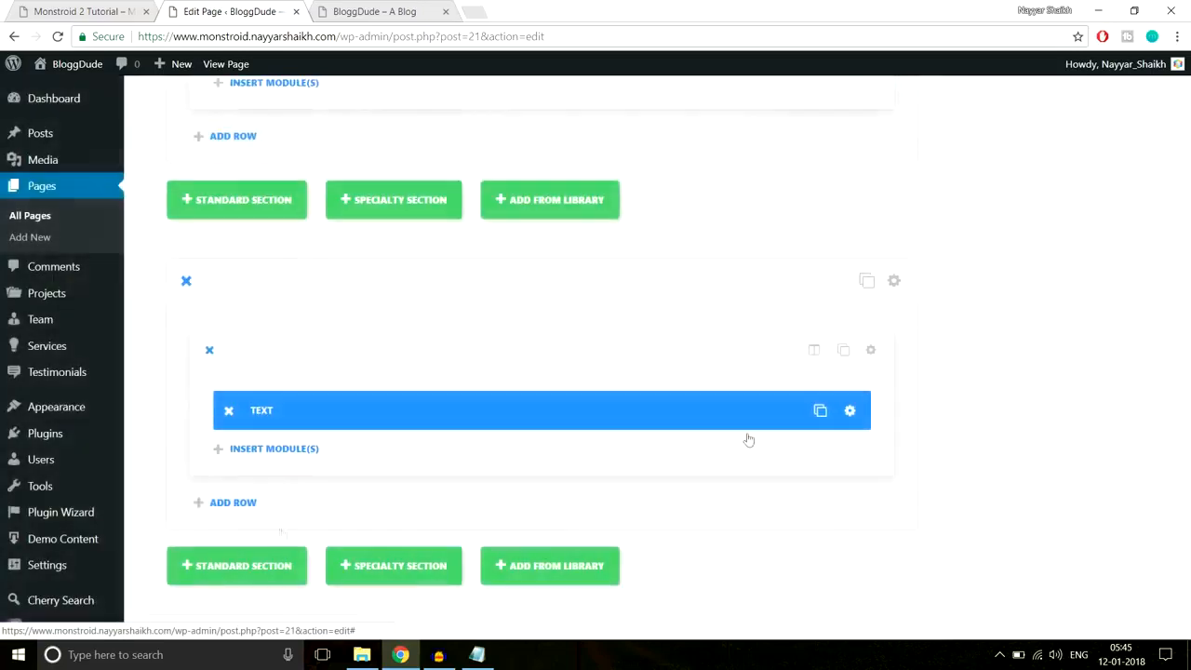
- Update the homepage and reload the live site to check the footer call-to-action text
{"action": "left_click_drag", "start_coordinate": [1184, 496], "coordinate": [1185, 91]}
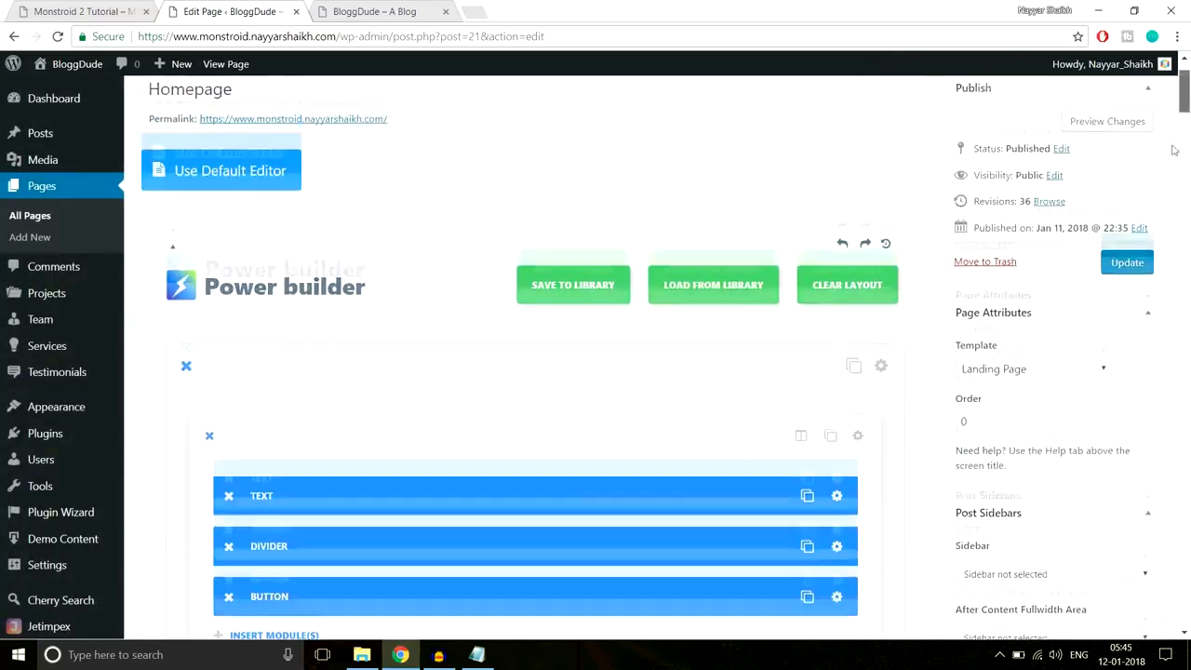
{"action": "left_click", "coordinate": [1127, 263]}
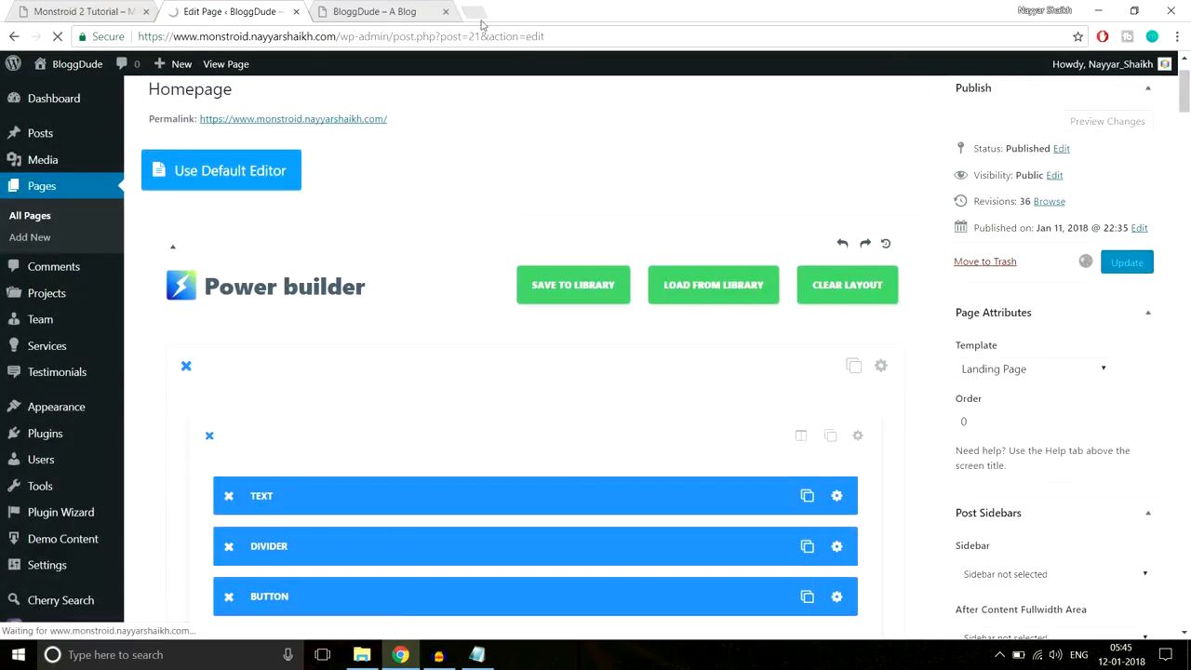
{"action": "left_click", "coordinate": [386, 9]}
{"action": "left_click", "coordinate": [395, 36]}
{"action": "key", "text": "Return"}
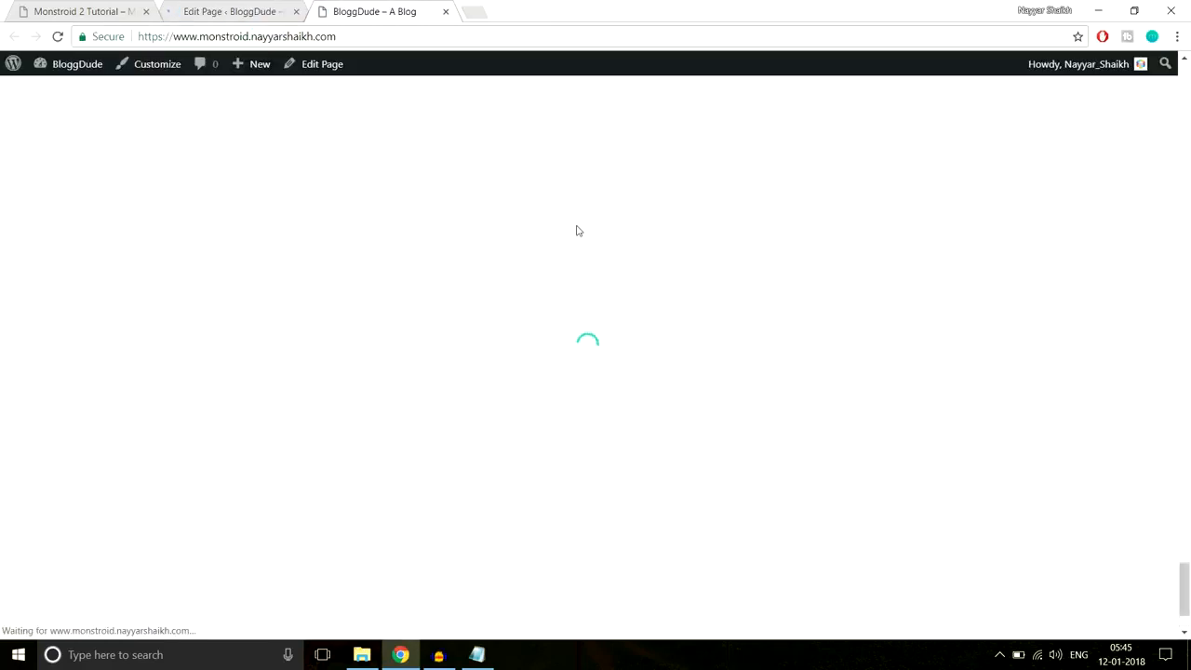
{"action": "scroll", "coordinate": [580, 239], "scroll_direction": "down", "scroll_amount": 3}
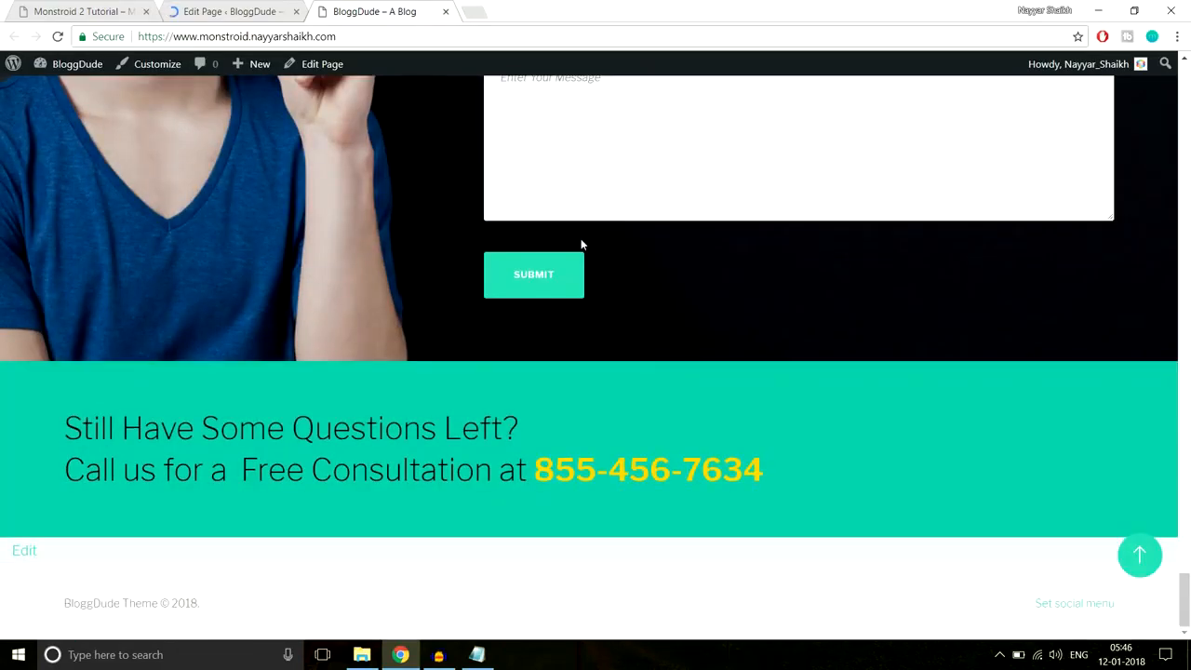
{"action": "left_click_drag", "start_coordinate": [819, 488], "coordinate": [2, 406]}
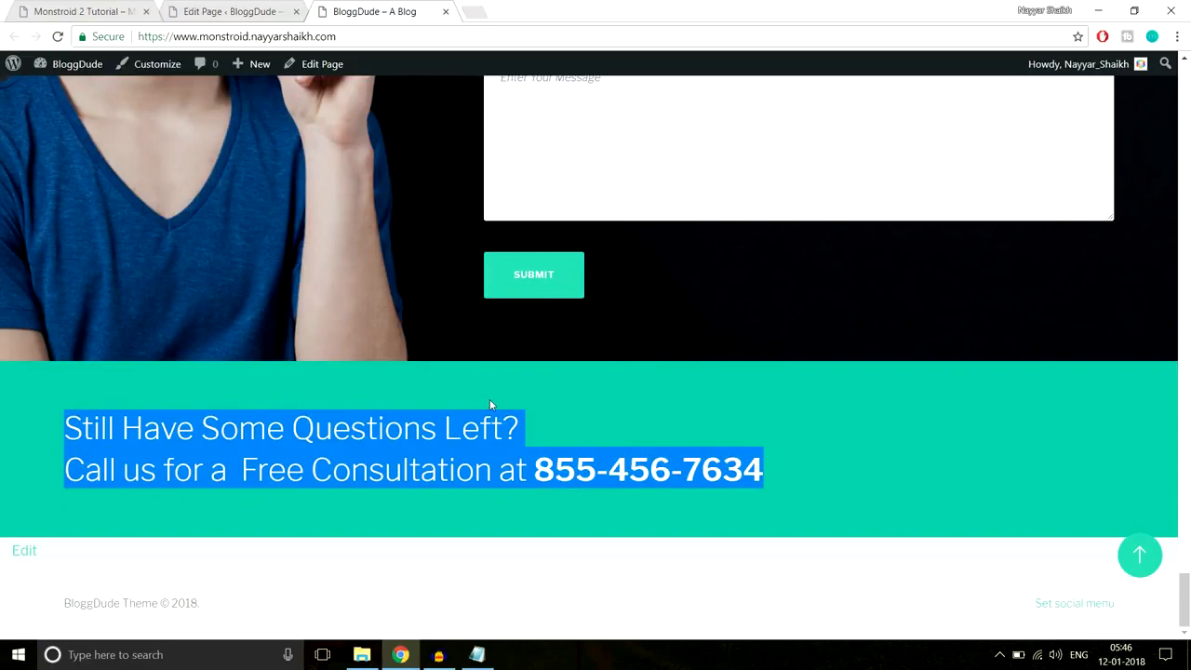
- Set the call-to-action text module's orientation to Center and save it
{"action": "left_click", "coordinate": [221, 14]}
{"action": "left_click_drag", "start_coordinate": [1184, 84], "coordinate": [1171, 494]}
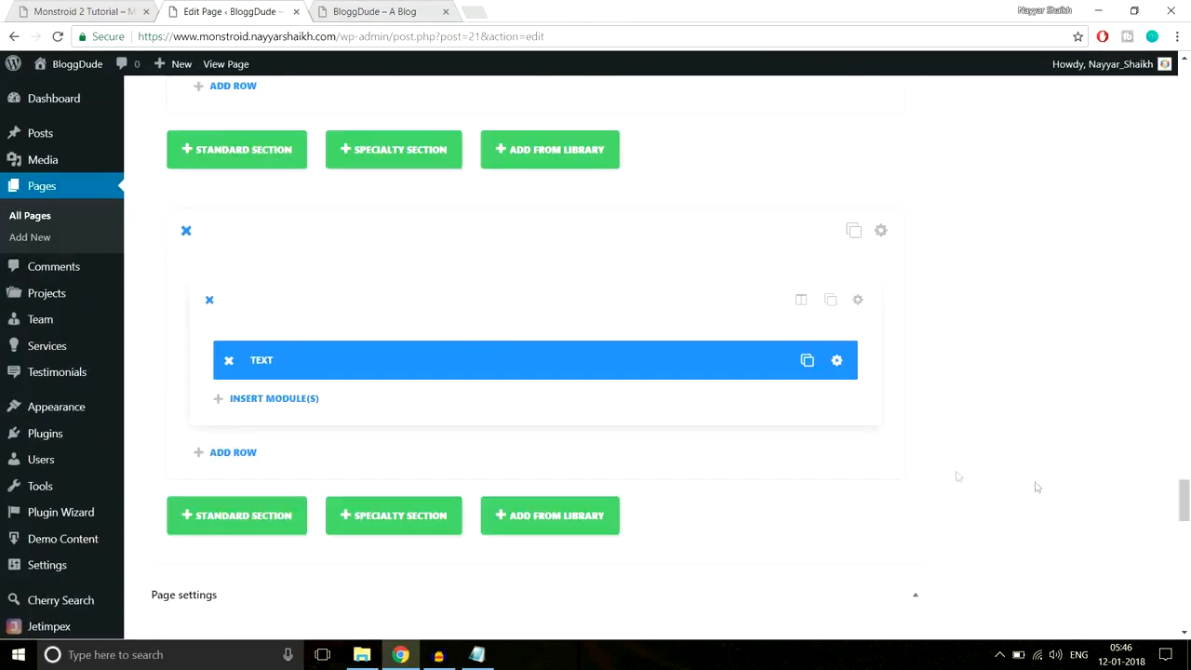
{"action": "left_click", "coordinate": [838, 368]}
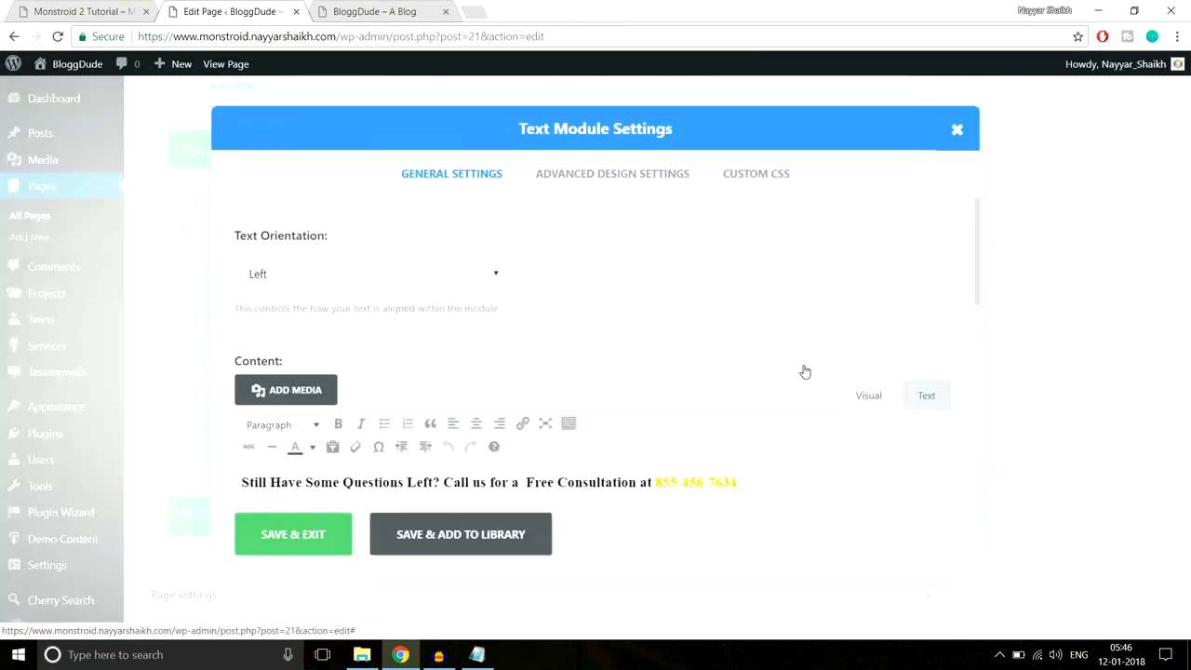
{"action": "left_click", "coordinate": [406, 273]}
{"action": "left_click", "coordinate": [374, 318]}
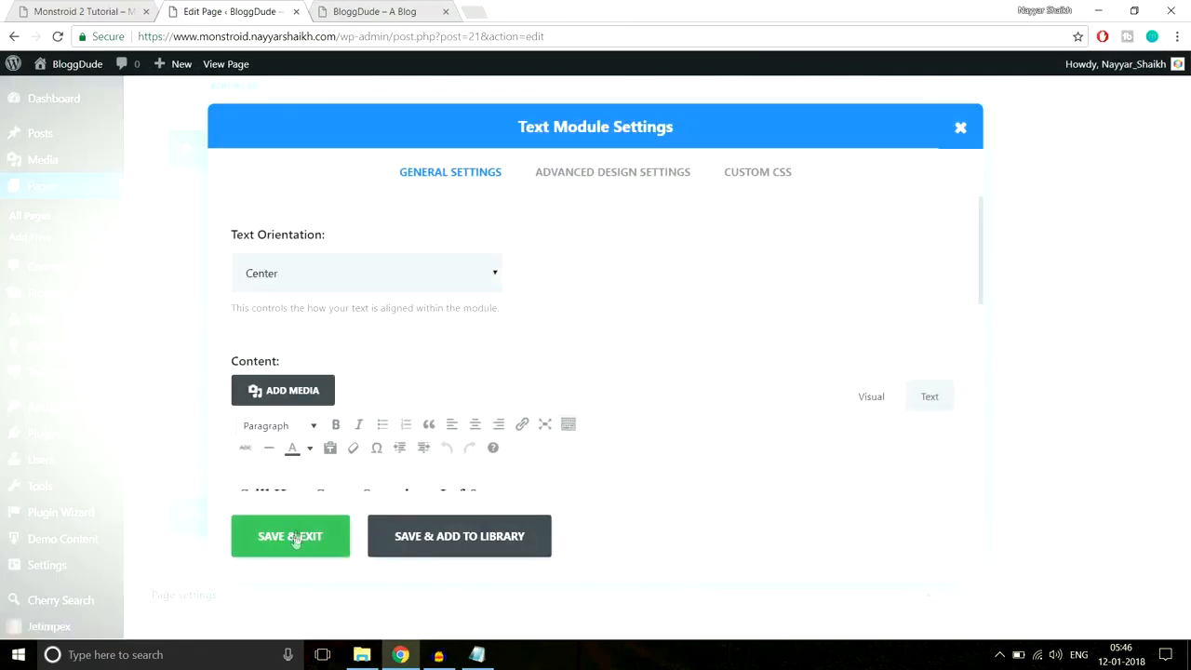
{"action": "left_click", "coordinate": [296, 537]}
- Update the homepage again and reload the live site to review the result
{"action": "left_click_drag", "start_coordinate": [1185, 503], "coordinate": [1187, 89]}
{"action": "left_click", "coordinate": [1127, 359]}
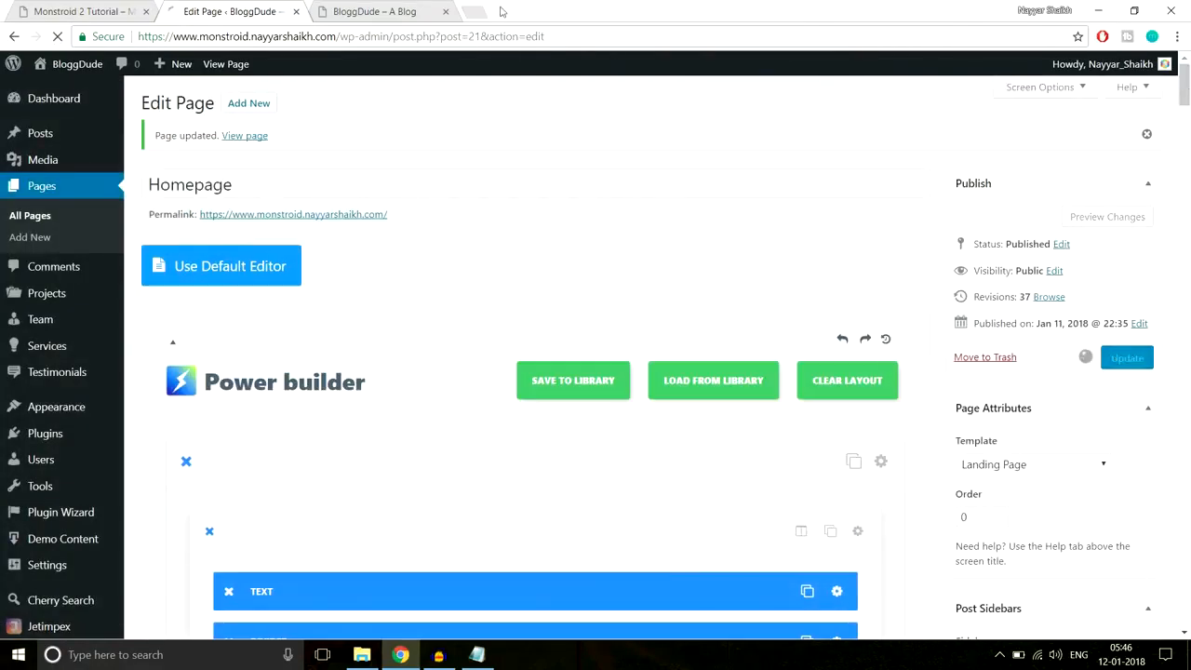
{"action": "left_click", "coordinate": [374, 11]}
{"action": "left_click", "coordinate": [413, 35]}
{"action": "key", "text": "Return"}
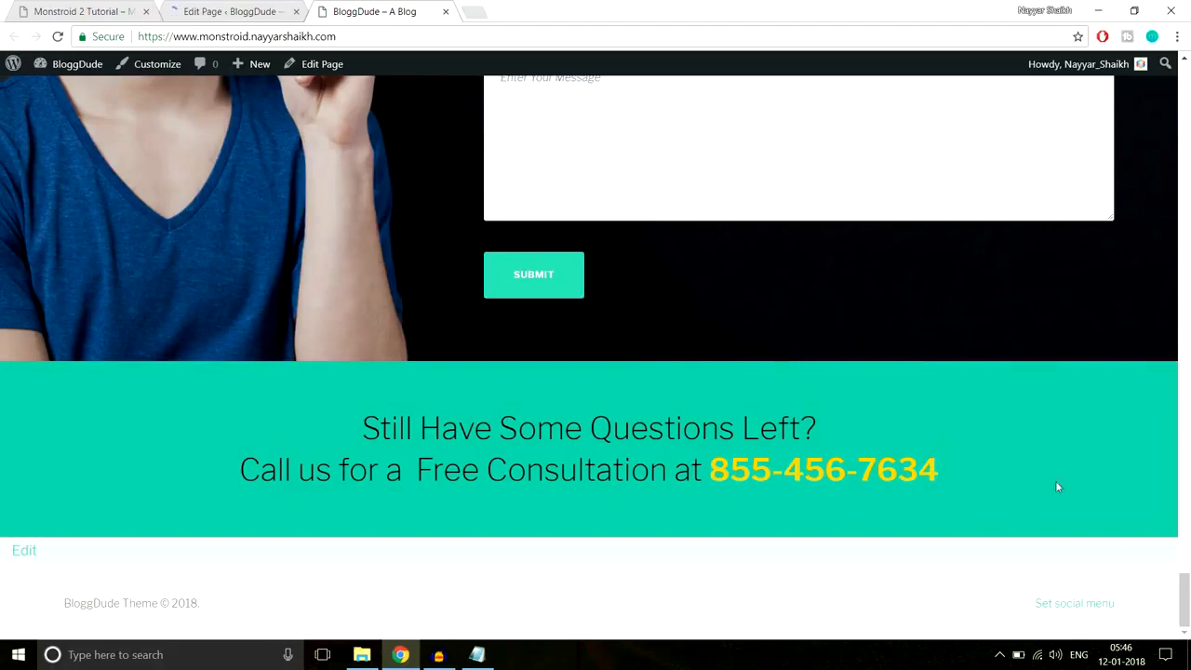
{"action": "left_click_drag", "start_coordinate": [1182, 587], "coordinate": [1179, 61]}
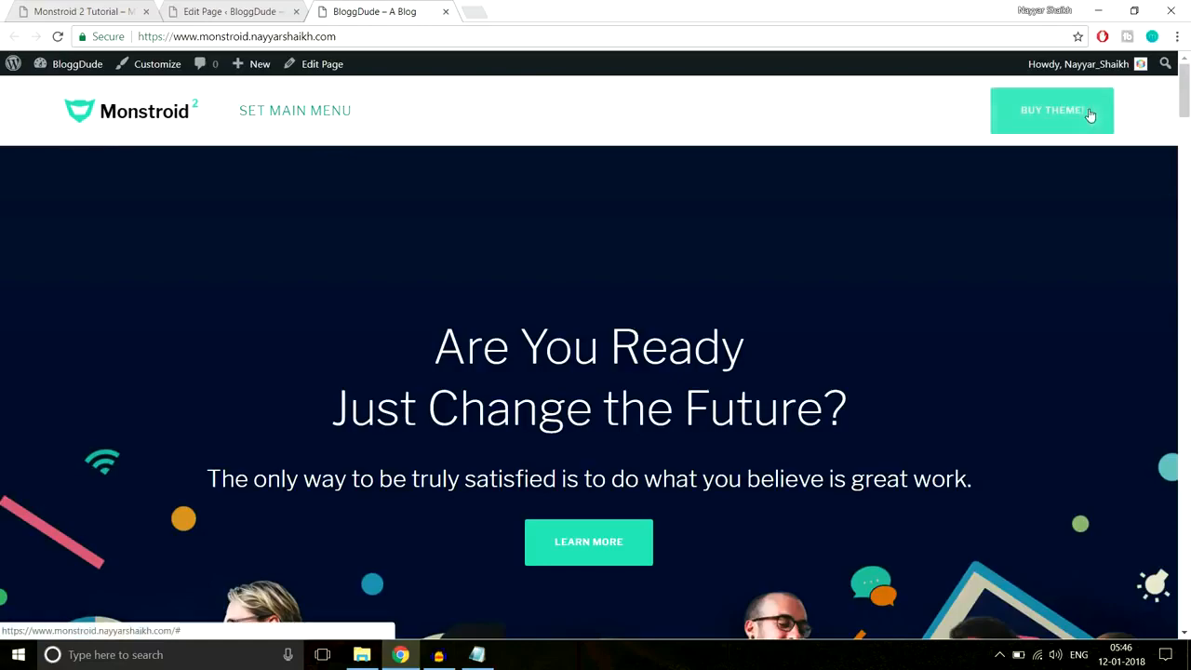
{"action": "left_click_drag", "start_coordinate": [1183, 91], "coordinate": [1163, 627]}
- Review the Monstroid 2 demo's Follow and subscribe area, then return to its top
{"action": "left_click", "coordinate": [103, 11]}
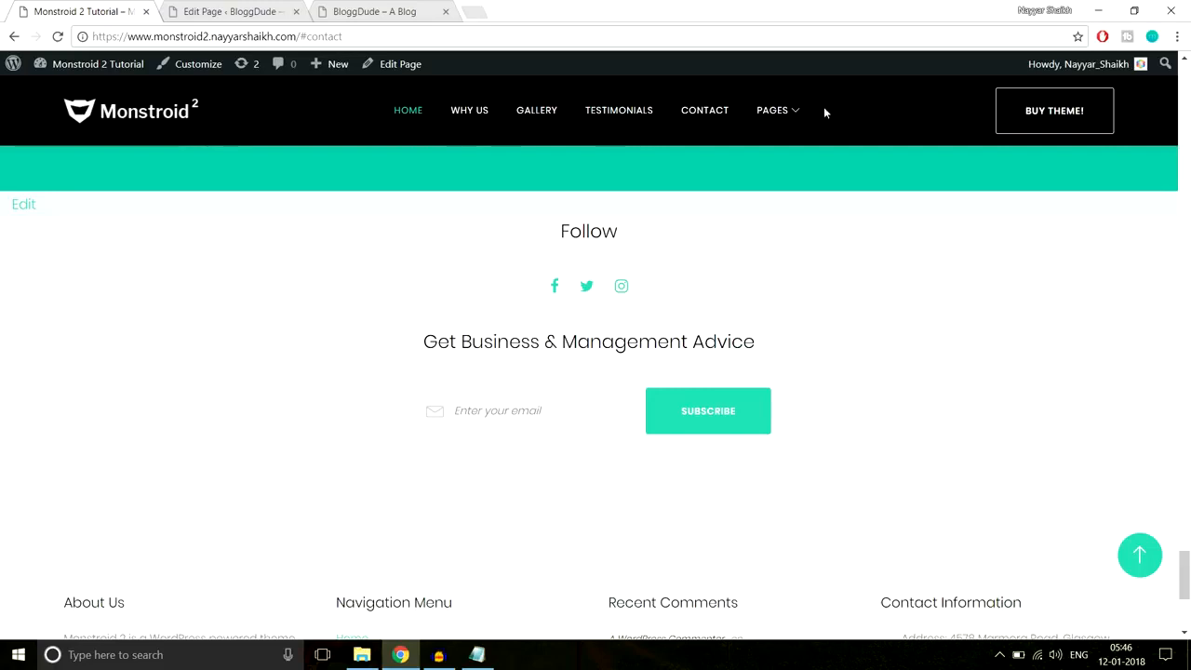
{"action": "left_click_drag", "start_coordinate": [542, 237], "coordinate": [794, 425]}
{"action": "left_click", "coordinate": [816, 418]}
{"action": "scroll", "coordinate": [849, 410], "scroll_direction": "down", "scroll_amount": 4}
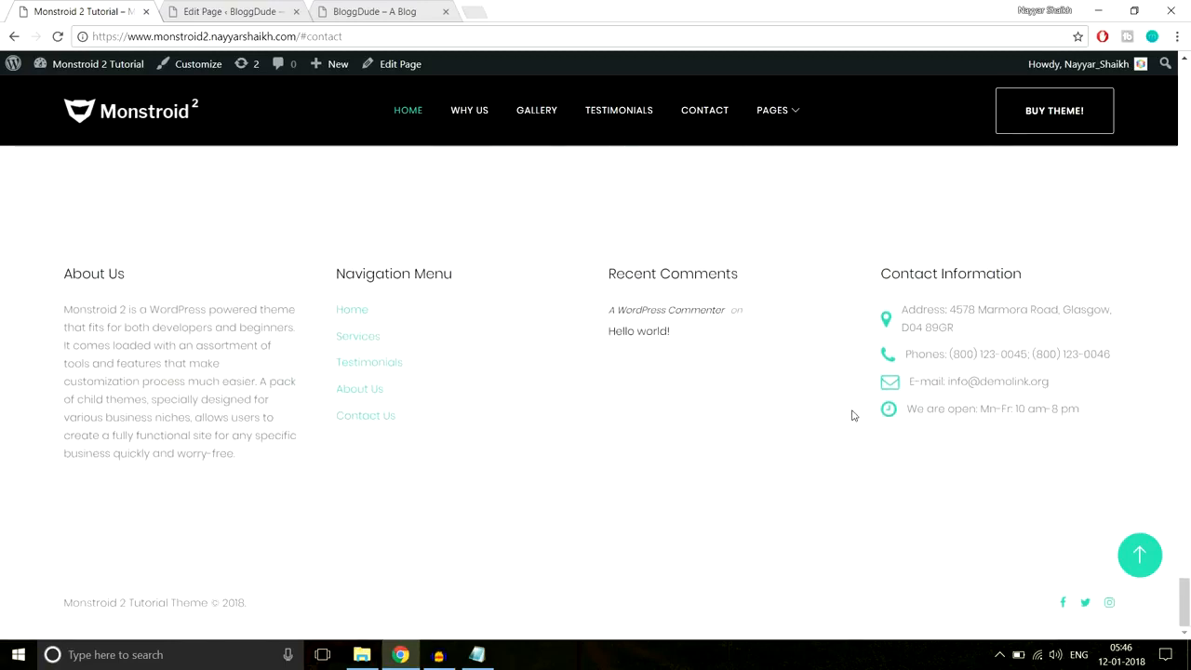
{"action": "left_click", "coordinate": [1157, 563]}
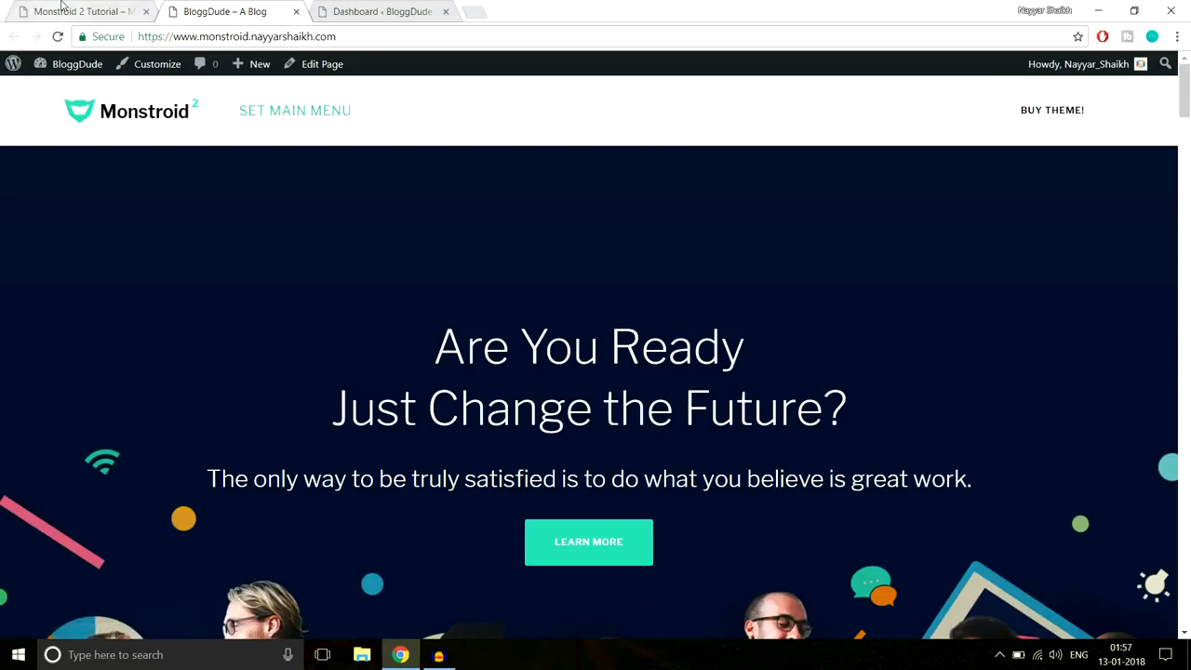
- Open the Monstroid 2 demo's About Us page from its Pages menu and scroll through it
{"action": "left_click", "coordinate": [63, 8]}
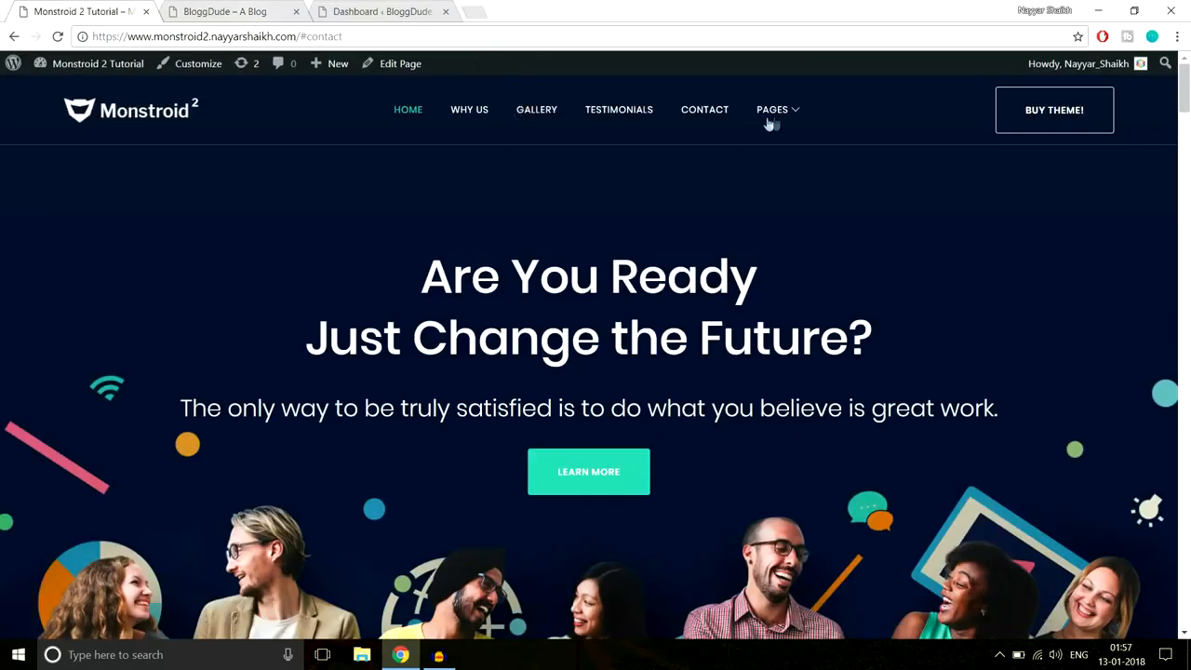
{"action": "mouse_move", "coordinate": [774, 121]}
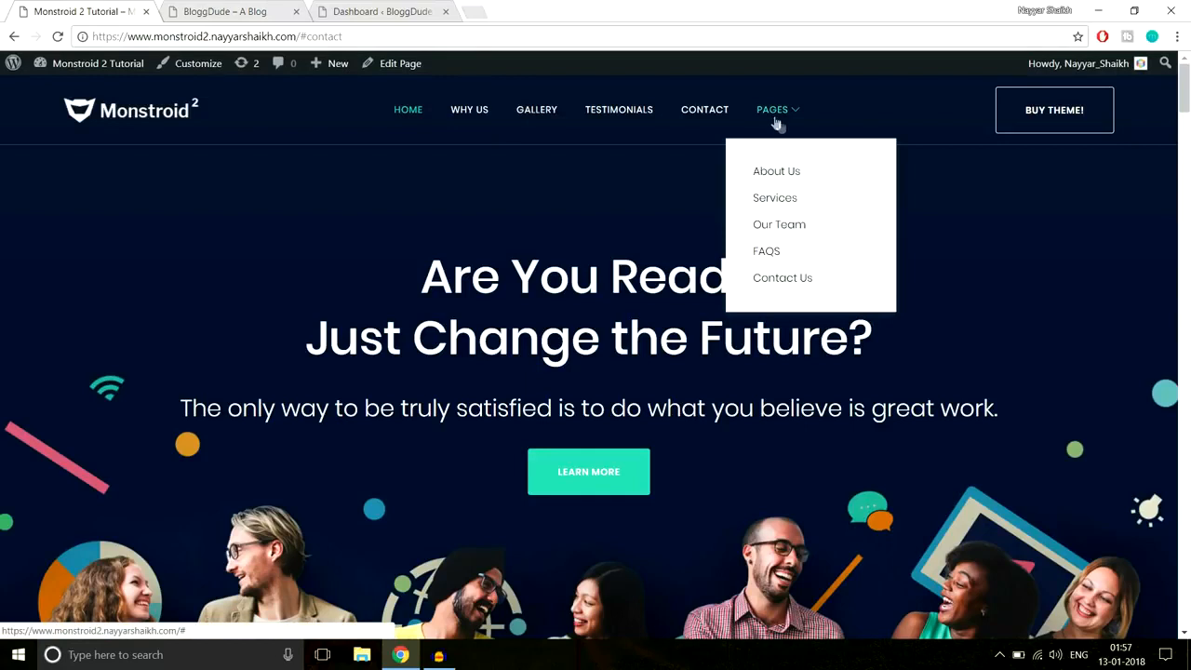
{"action": "left_click", "coordinate": [782, 176]}
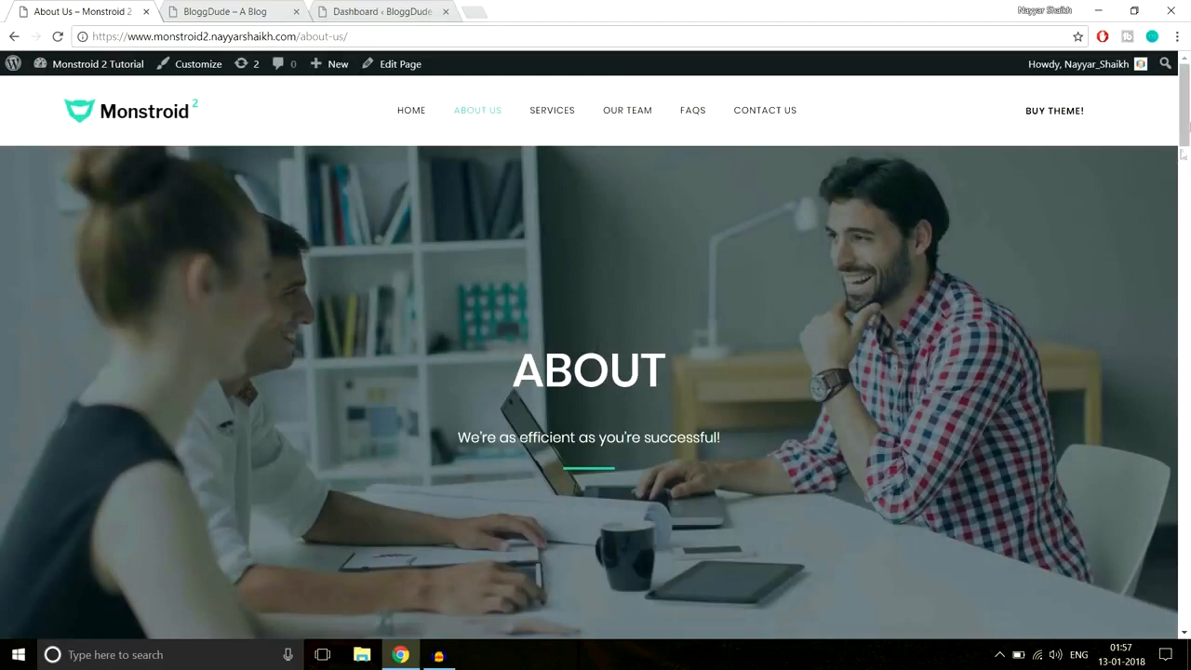
{"action": "scroll", "coordinate": [1187, 137], "scroll_direction": "down", "scroll_amount": 3}
{"action": "left_click_drag", "start_coordinate": [1187, 138], "coordinate": [1166, 89]}
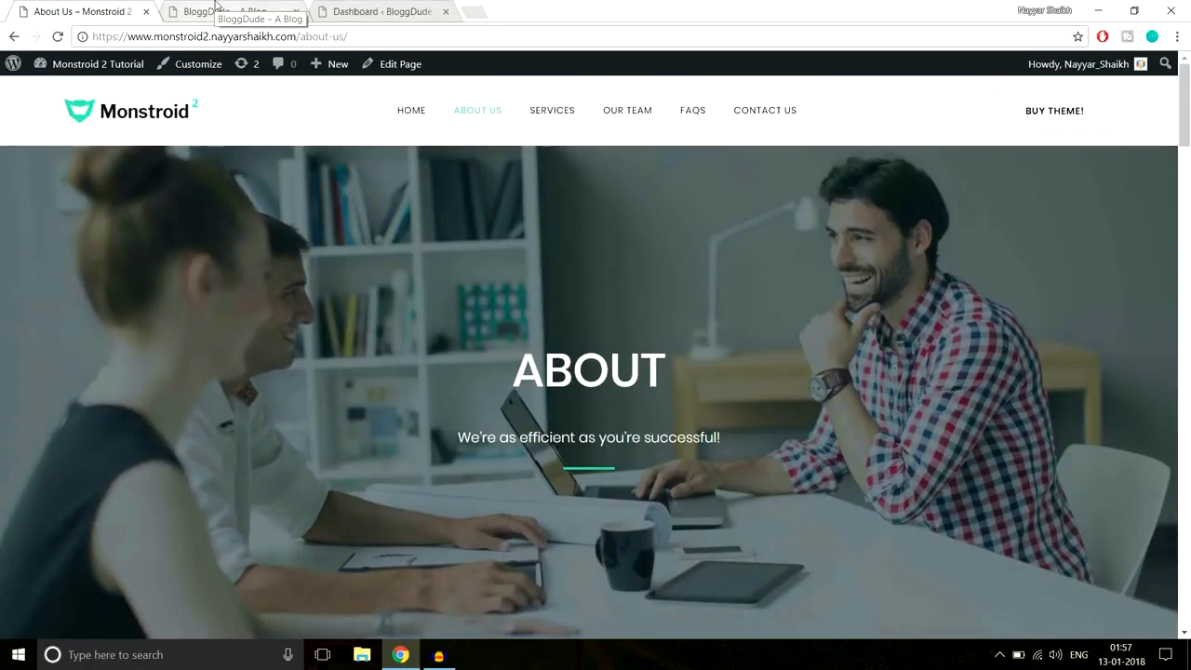
- Add a new page titled 'About Us' and publish it
{"action": "left_click", "coordinate": [394, 7]}
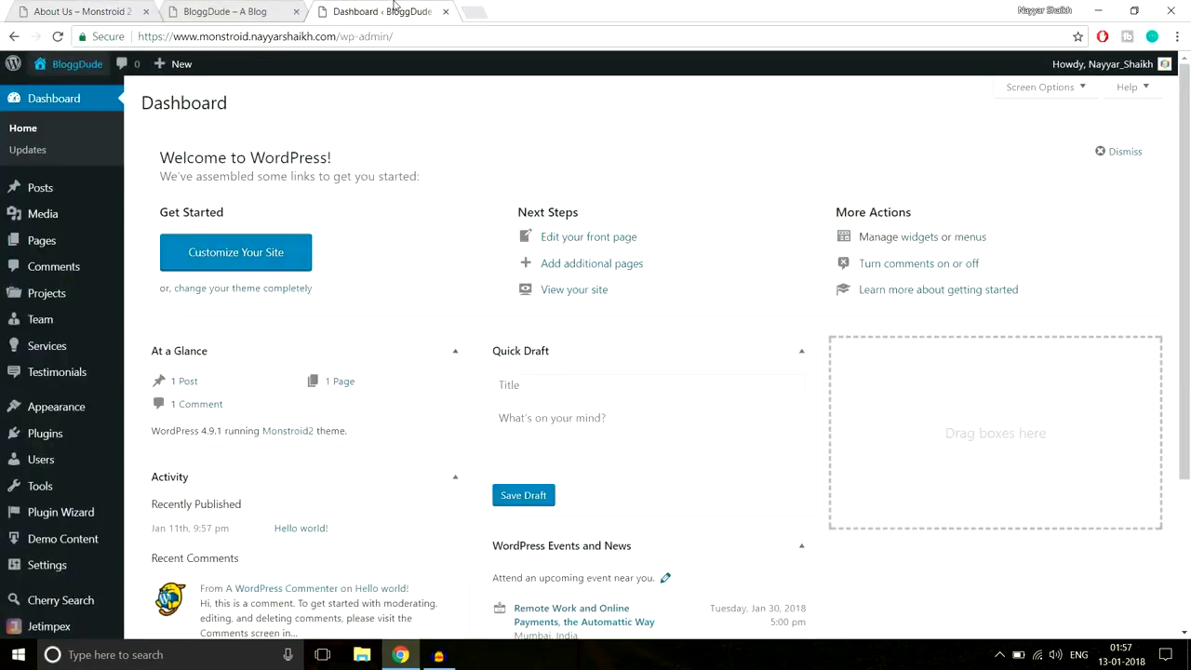
{"action": "mouse_move", "coordinate": [52, 249]}
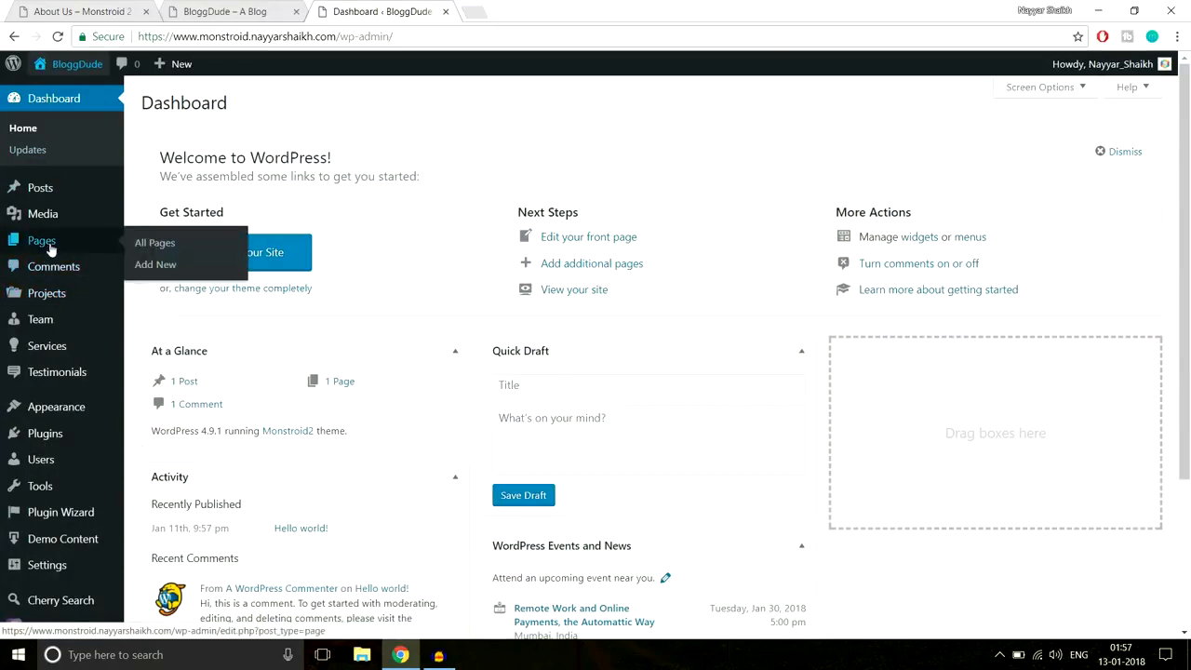
{"action": "left_click", "coordinate": [164, 265]}
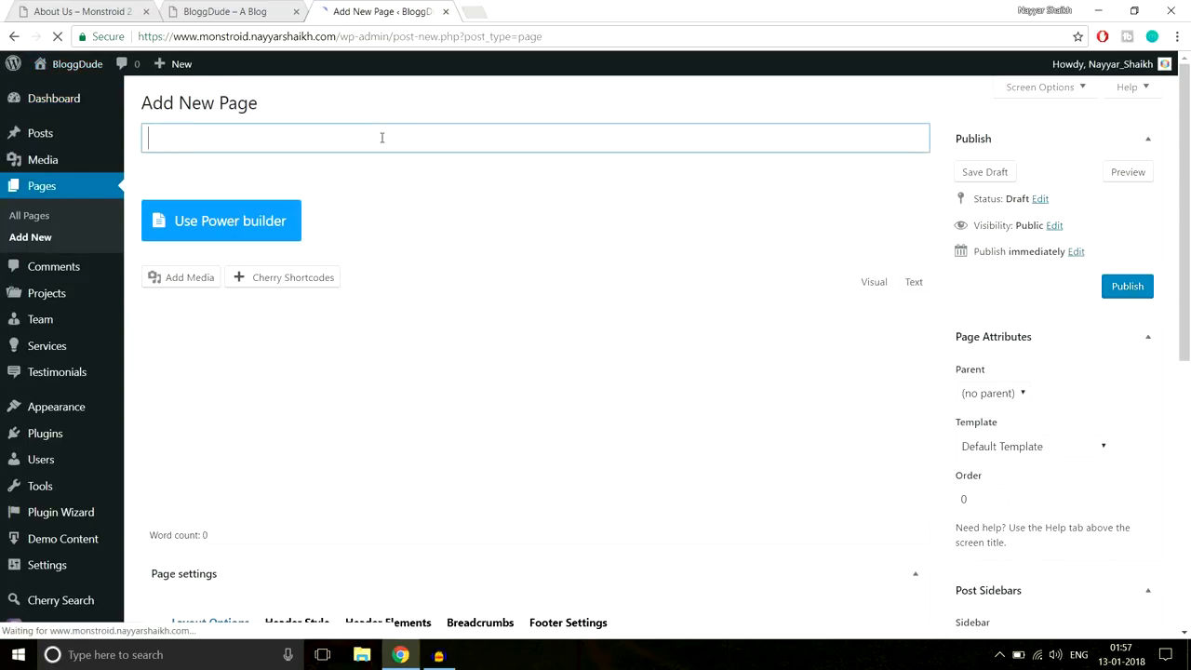
{"action": "type", "text": "About Us"}
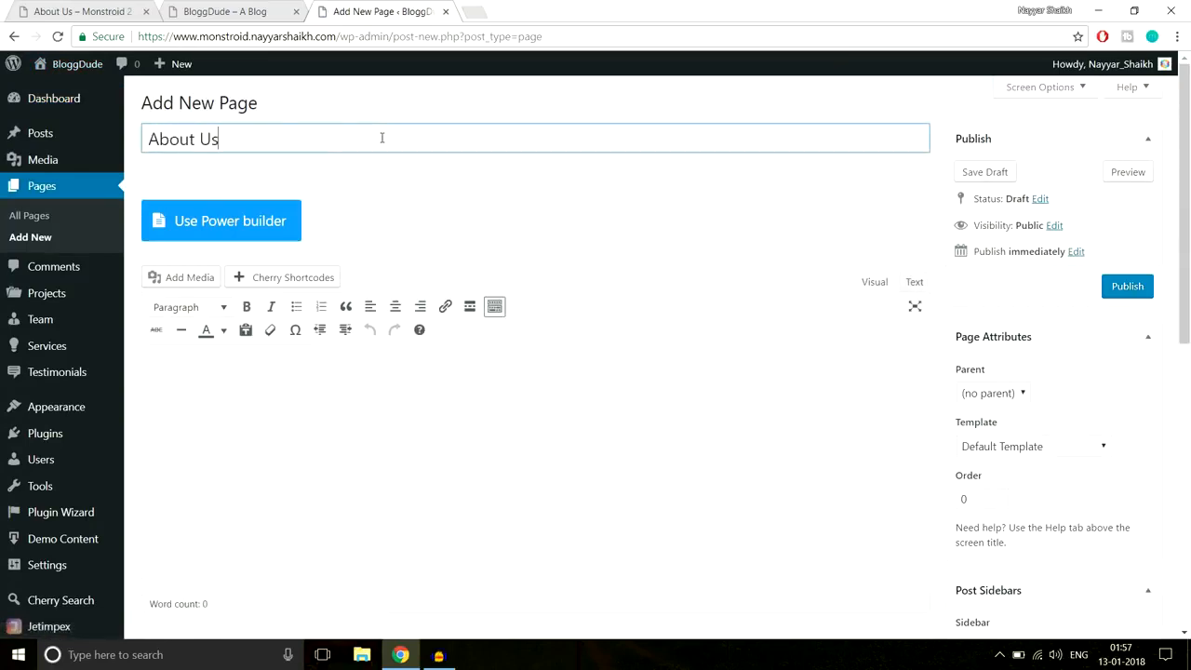
{"action": "left_click", "coordinate": [1124, 292]}
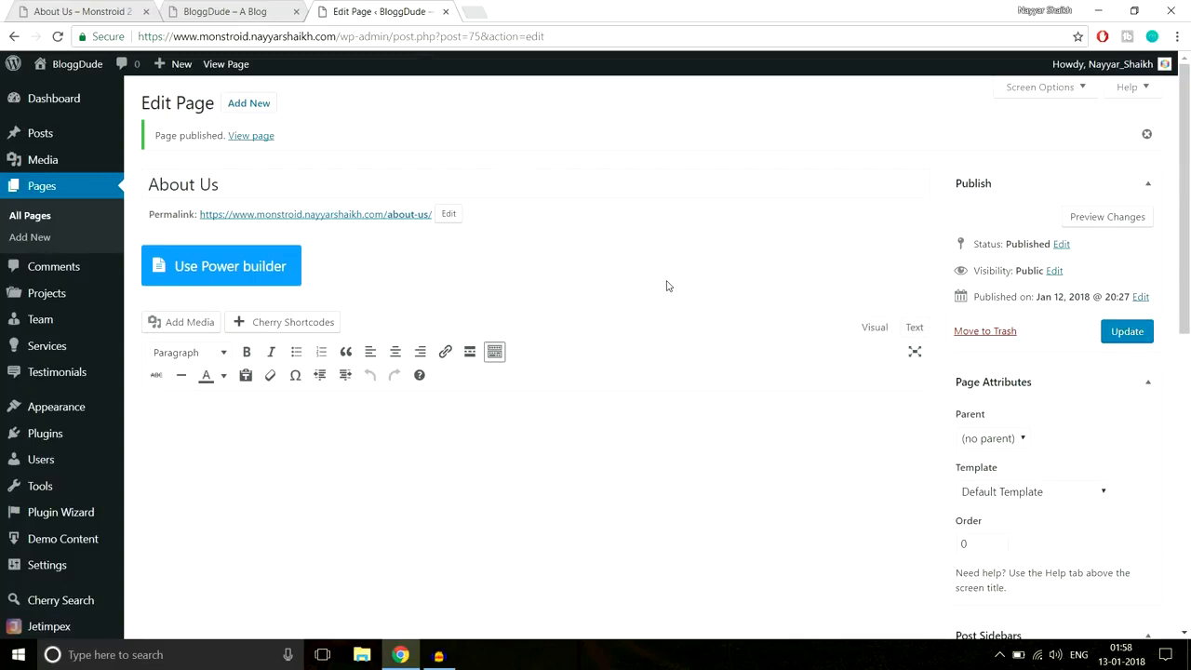
- Switch the page to Power builder and copy the demo's ABOUT heading and subtitle
{"action": "left_click", "coordinate": [210, 279]}
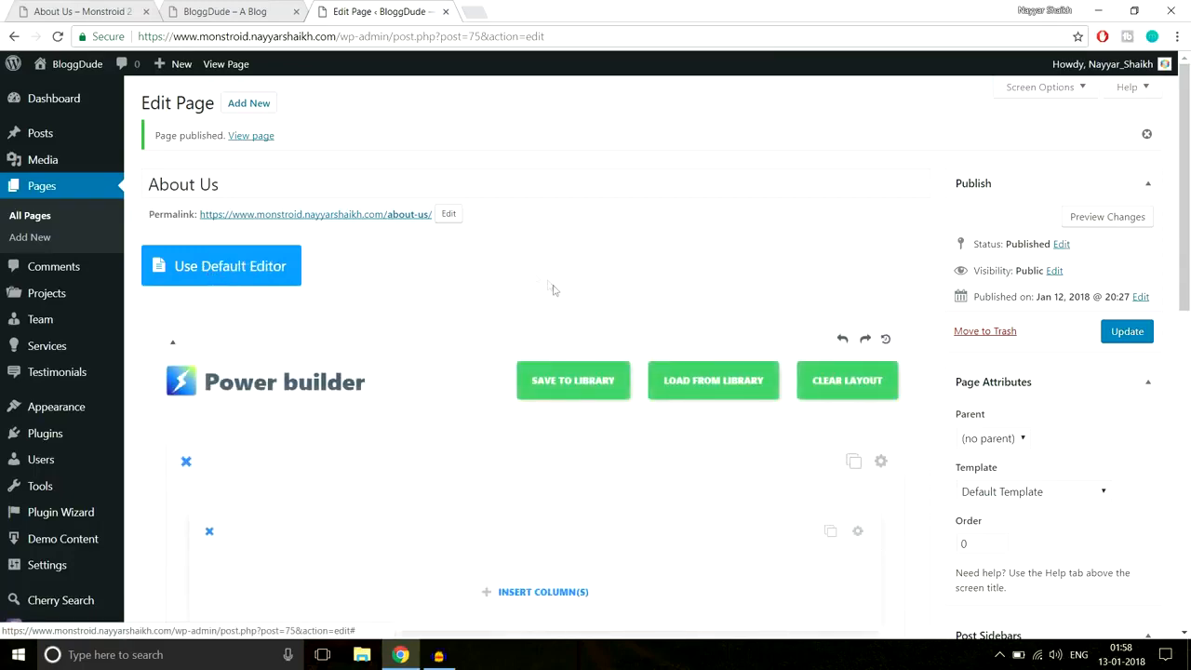
{"action": "scroll", "coordinate": [553, 284], "scroll_direction": "down", "scroll_amount": 2}
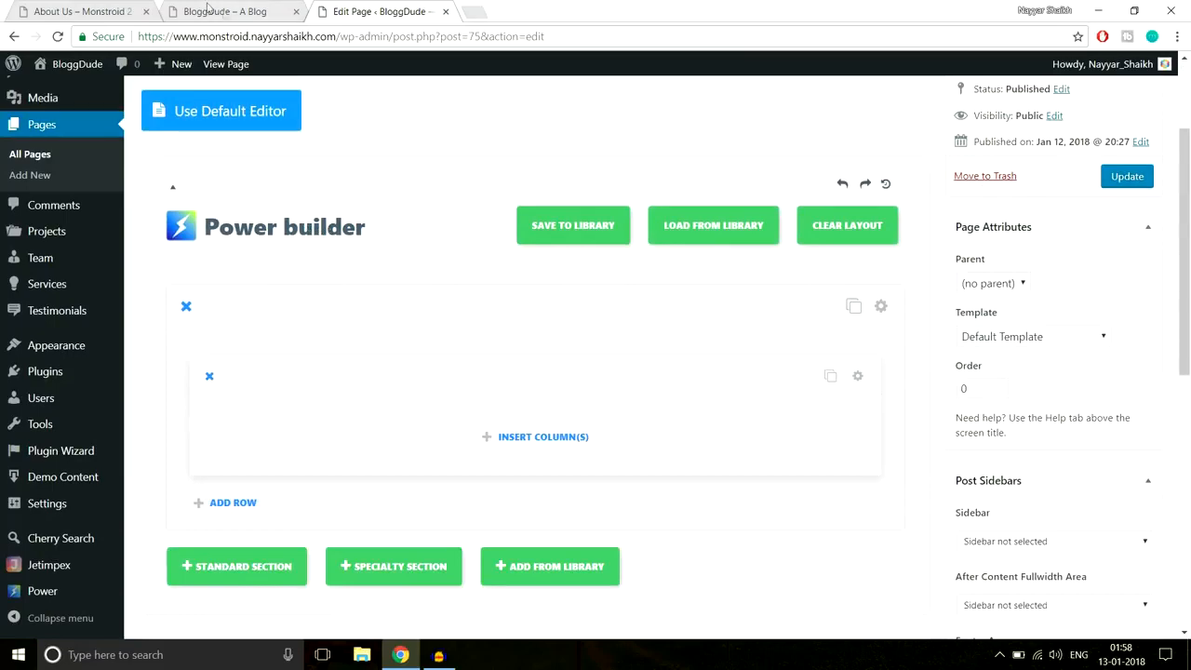
{"action": "left_click", "coordinate": [58, 7]}
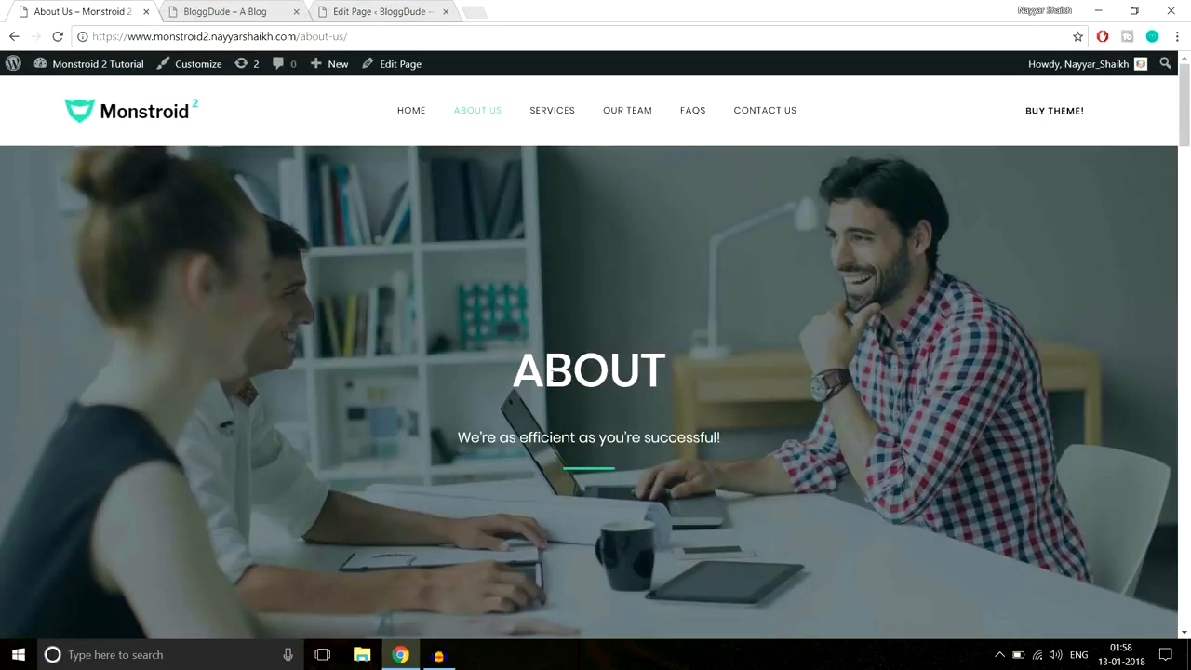
{"action": "left_click_drag", "start_coordinate": [519, 371], "coordinate": [761, 451]}
{"action": "key", "text": "ctrl+c"}
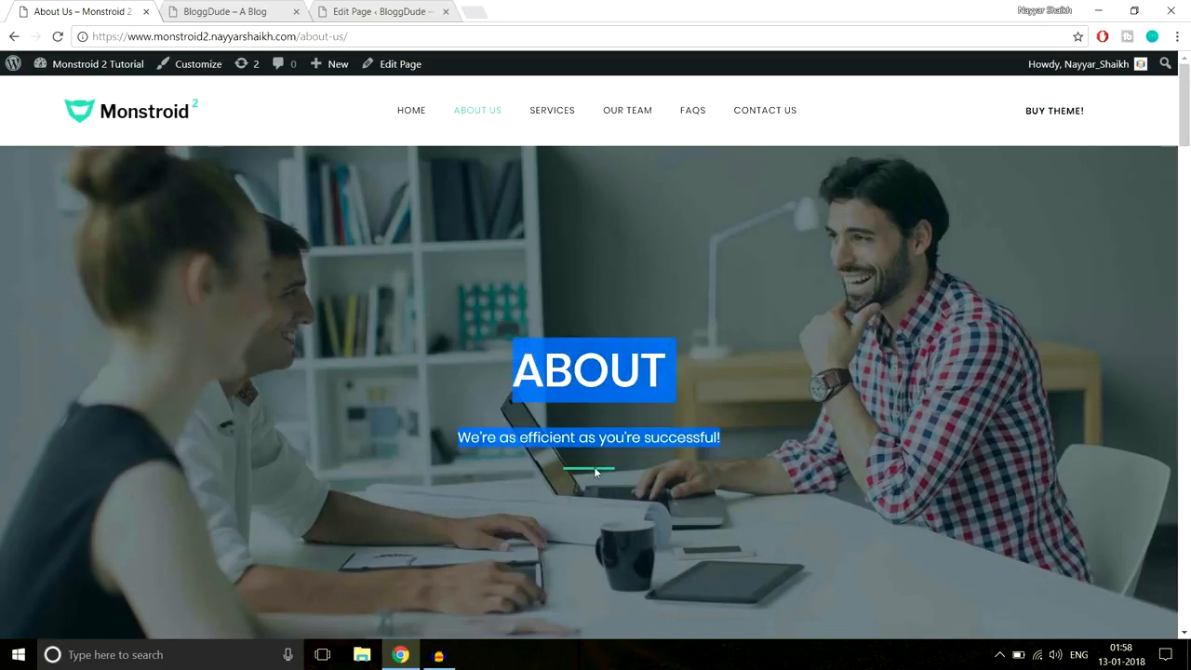
{"action": "left_click", "coordinate": [284, 7]}
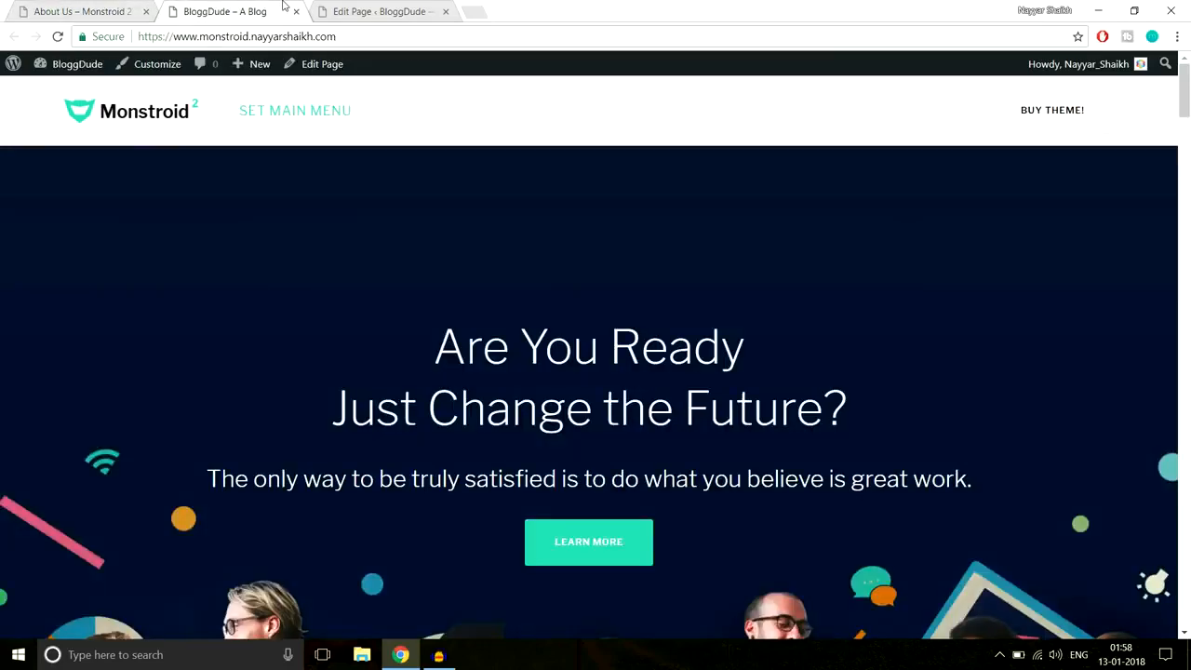
{"action": "left_click_drag", "start_coordinate": [387, 7], "coordinate": [265, 7]}
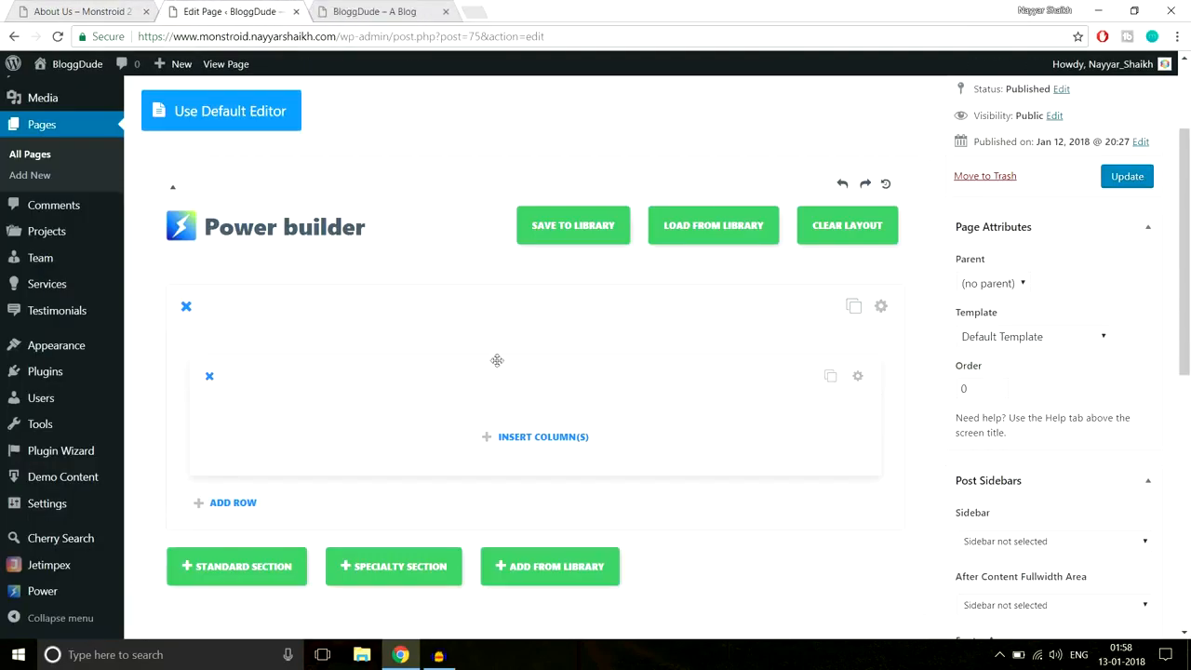
- Add a single-column row and insert a Text module into it
{"action": "left_click", "coordinate": [524, 448]}
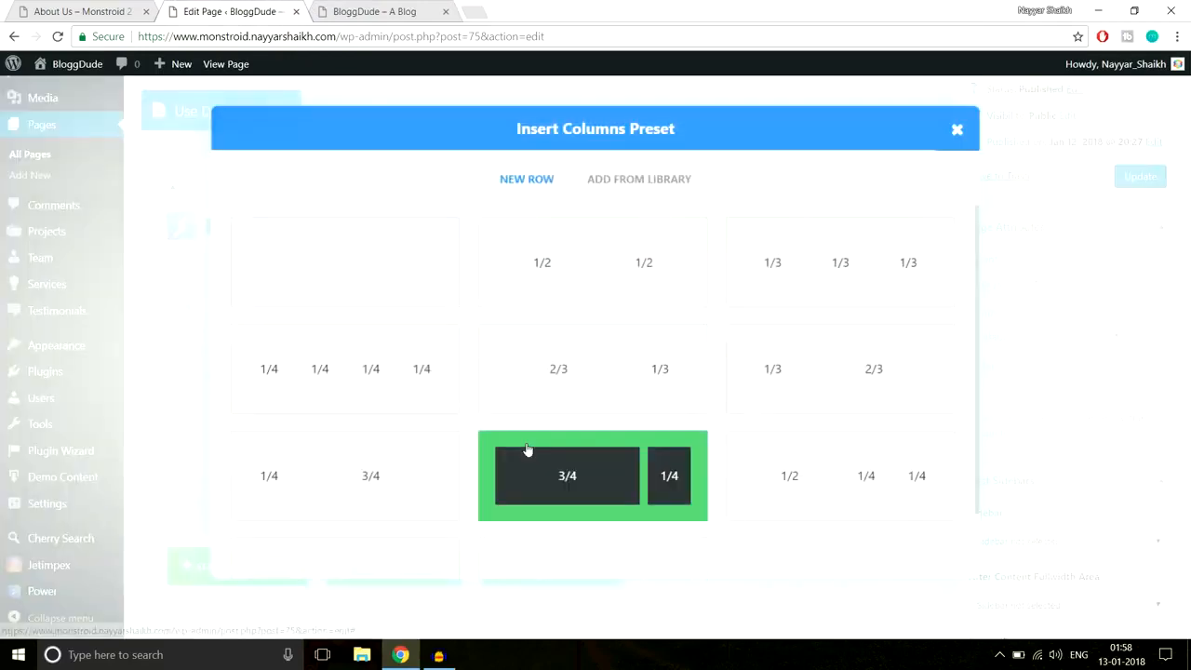
{"action": "left_click", "coordinate": [363, 267]}
{"action": "scroll", "coordinate": [614, 316], "scroll_direction": "down", "scroll_amount": 2}
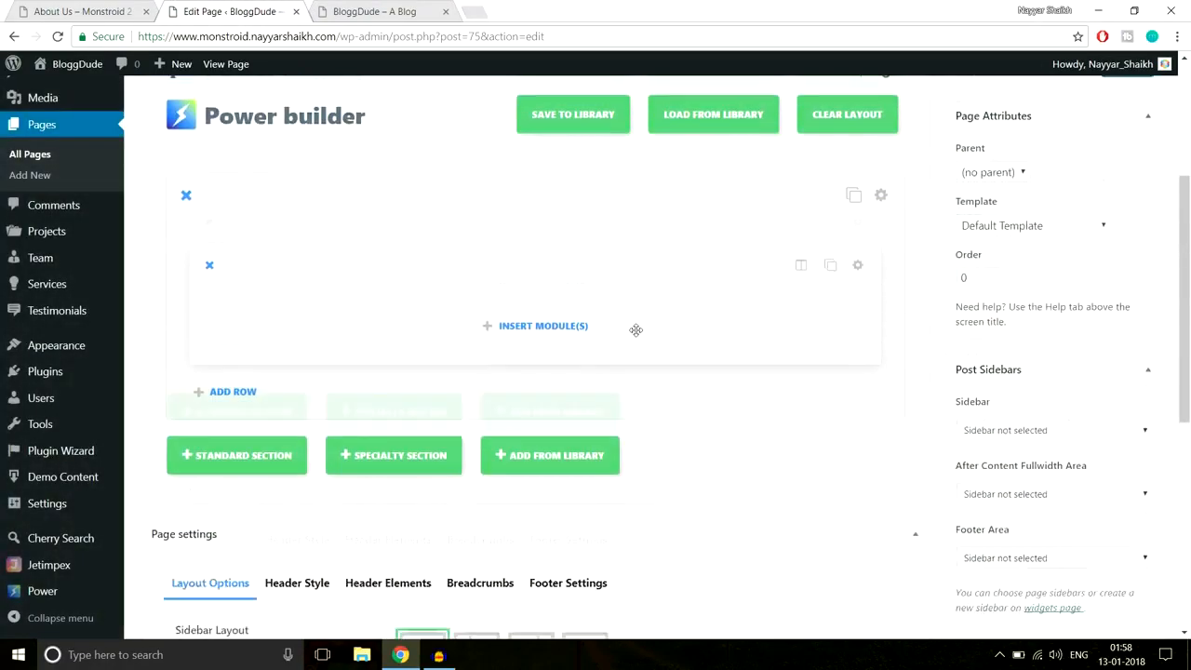
{"action": "left_click", "coordinate": [550, 281]}
{"action": "scroll", "coordinate": [778, 393], "scroll_direction": "down", "scroll_amount": 5}
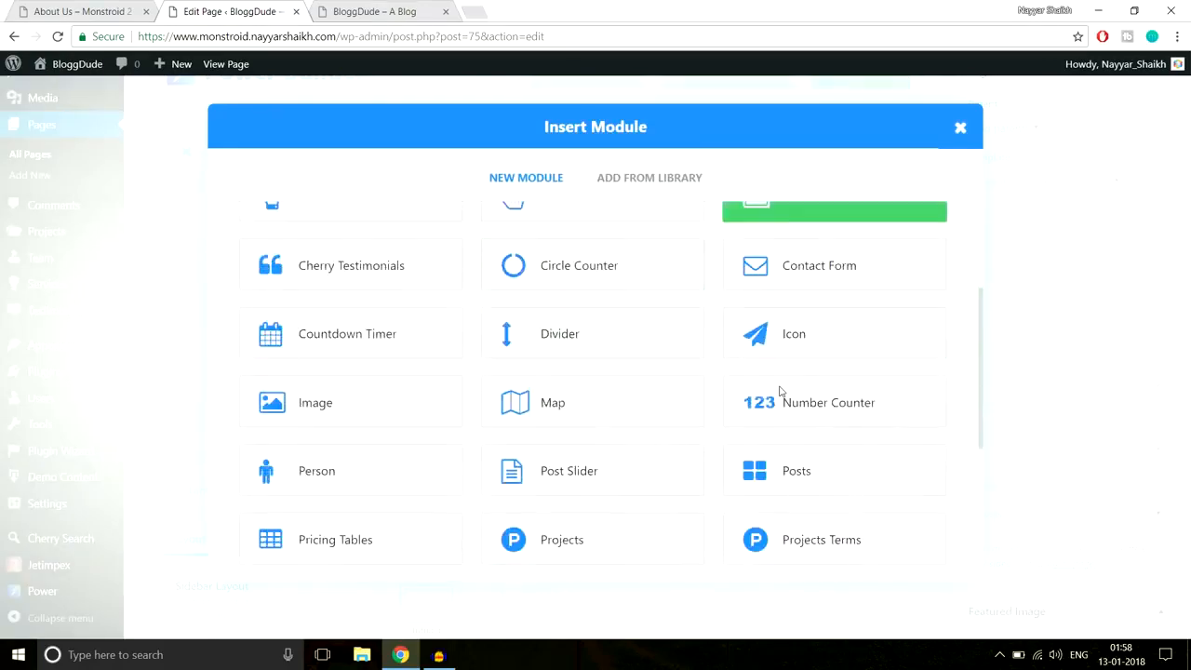
{"action": "left_click", "coordinate": [818, 440]}
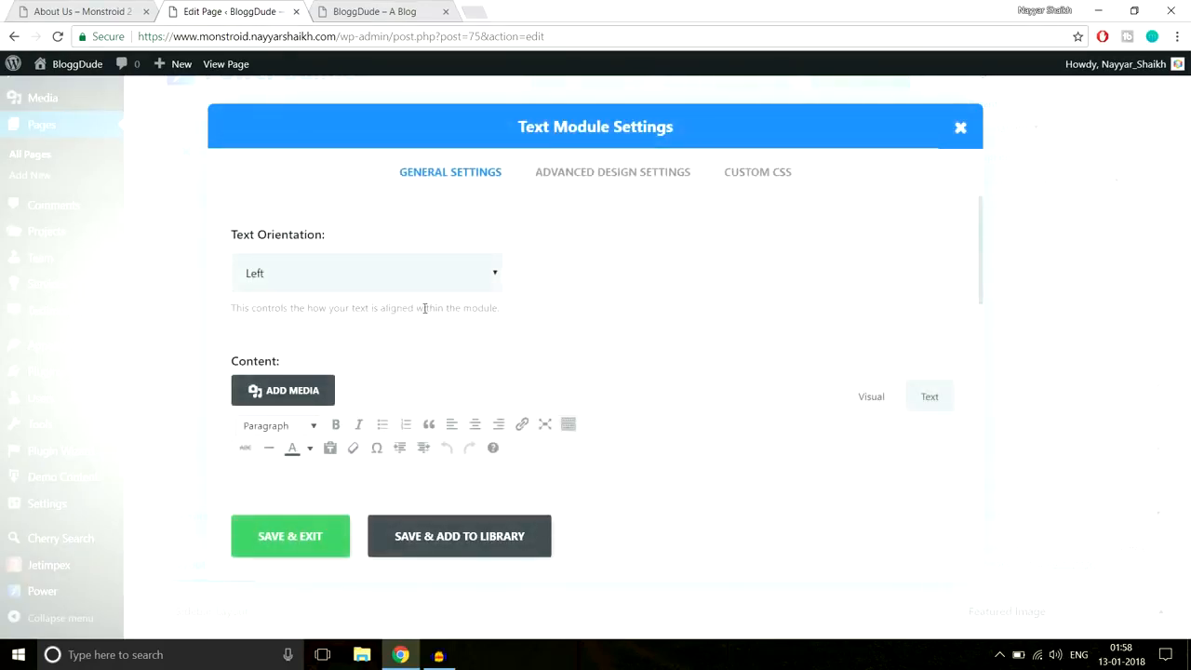
- Center the text module and paste in the ABOUT heading with its 'We're as efficient as you're successful!' subtitle
{"action": "left_click", "coordinate": [429, 280]}
{"action": "left_click", "coordinate": [392, 318]}
{"action": "scroll", "coordinate": [571, 371], "scroll_direction": "down", "scroll_amount": 2}
{"action": "key", "text": "ctrl+v"}
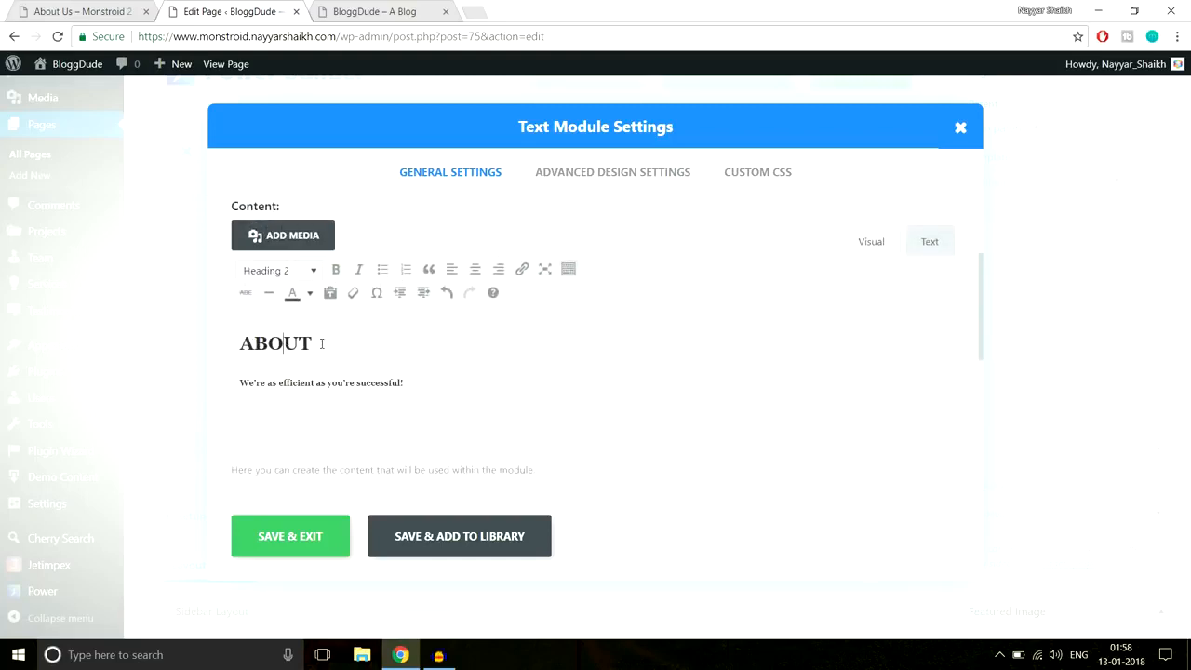
{"action": "left_click_drag", "start_coordinate": [322, 344], "coordinate": [229, 337]}
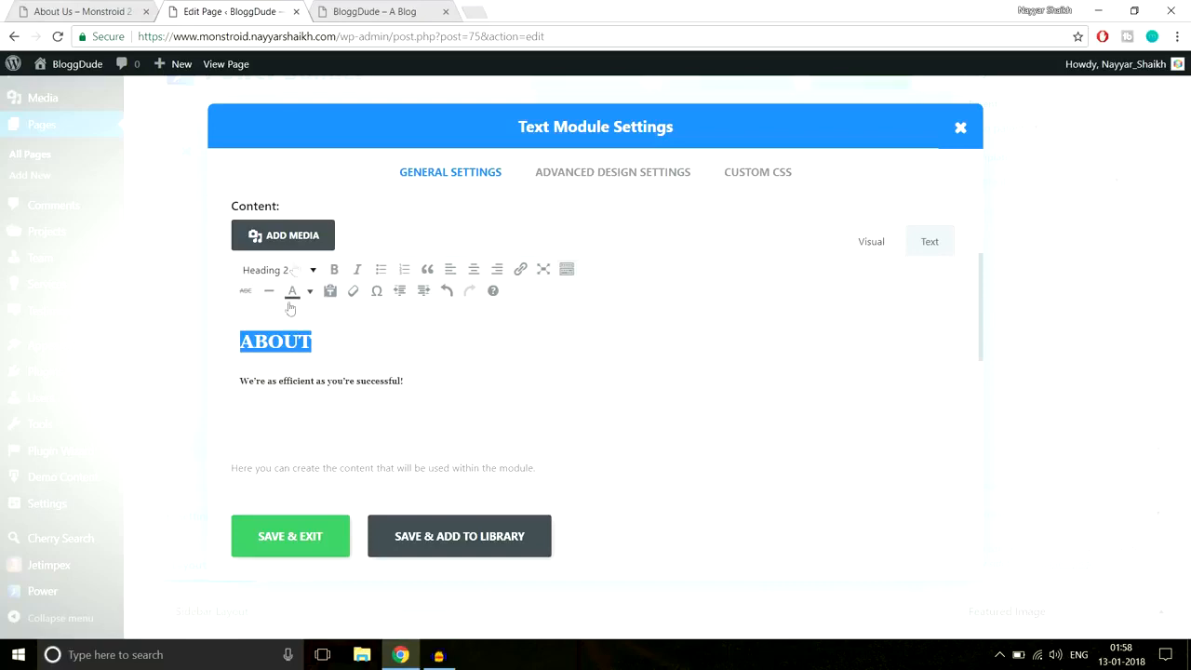
{"action": "left_click_drag", "start_coordinate": [421, 382], "coordinate": [223, 377]}
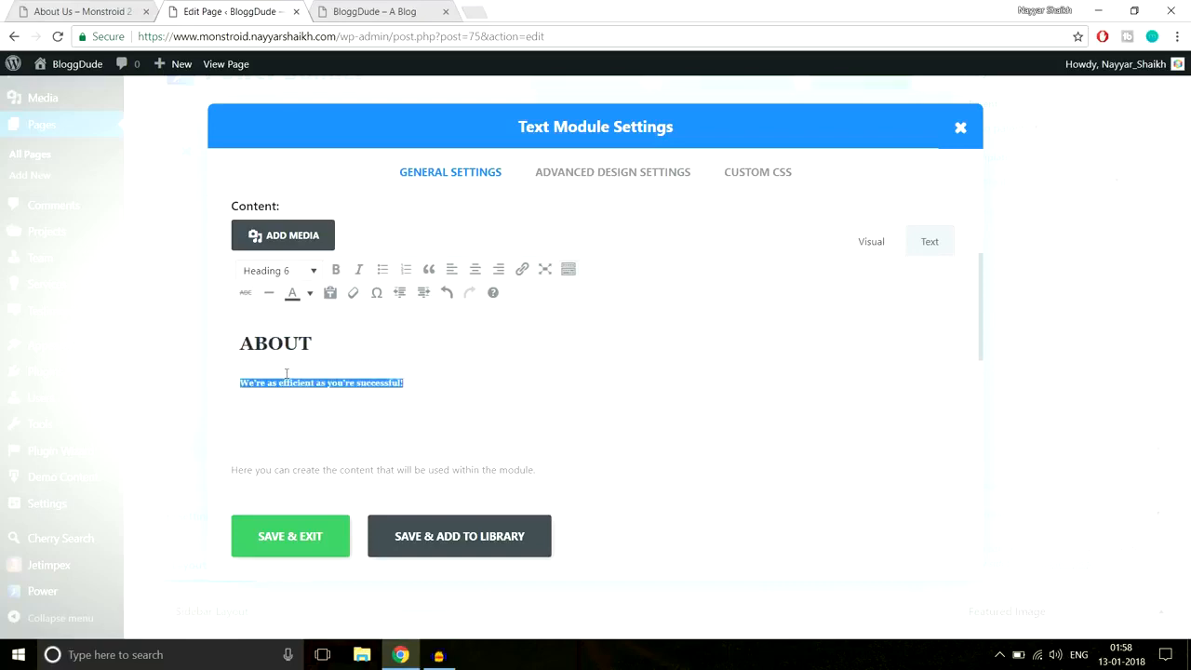
{"action": "left_click", "coordinate": [82, 8]}
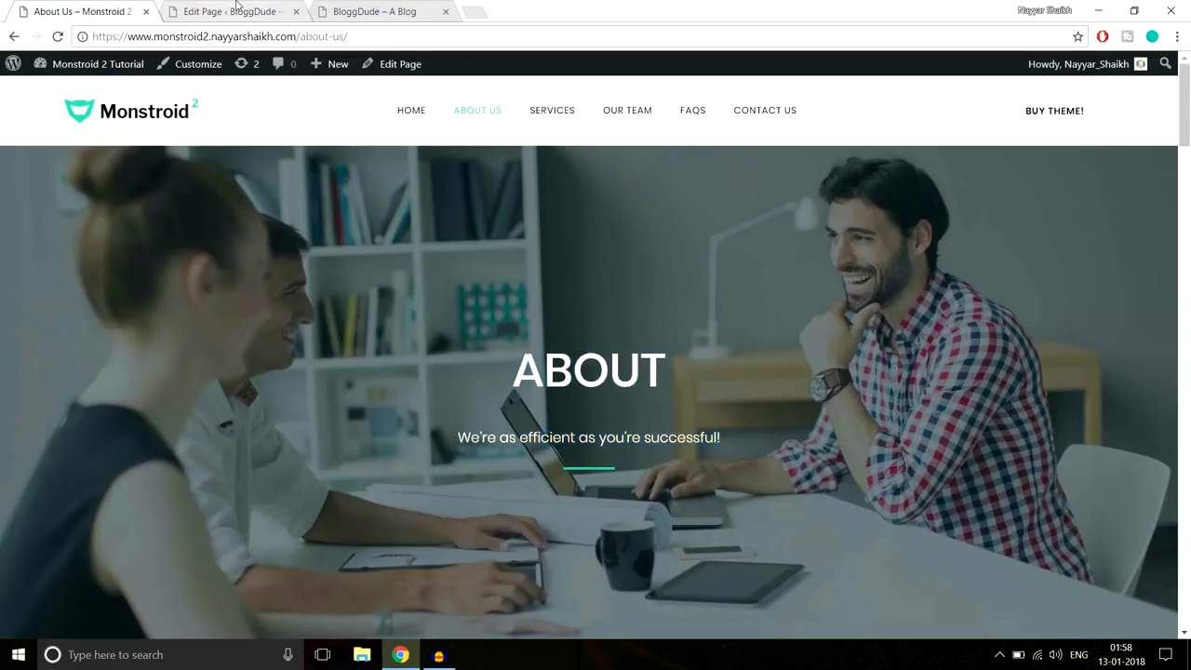
- Open the text module's Custom CSS fields, comparing against the live About page
{"action": "key", "text": "ctrl+Tab"}
{"action": "left_click", "coordinate": [757, 174]}
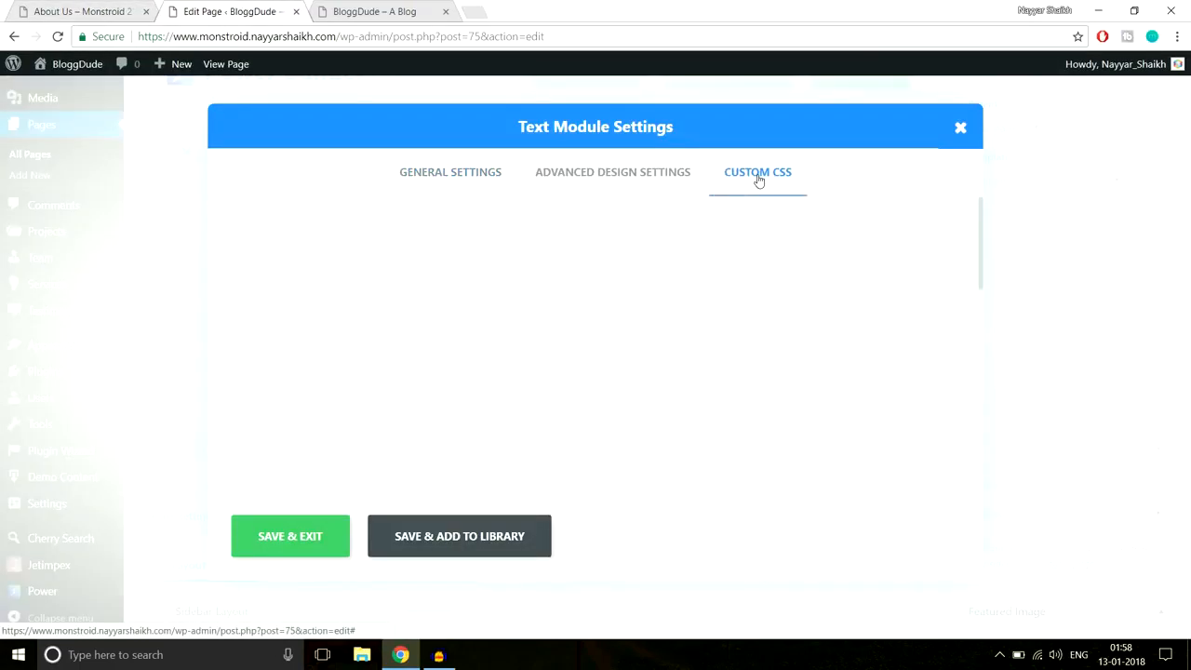
{"action": "scroll", "coordinate": [848, 301], "scroll_direction": "down", "scroll_amount": 7}
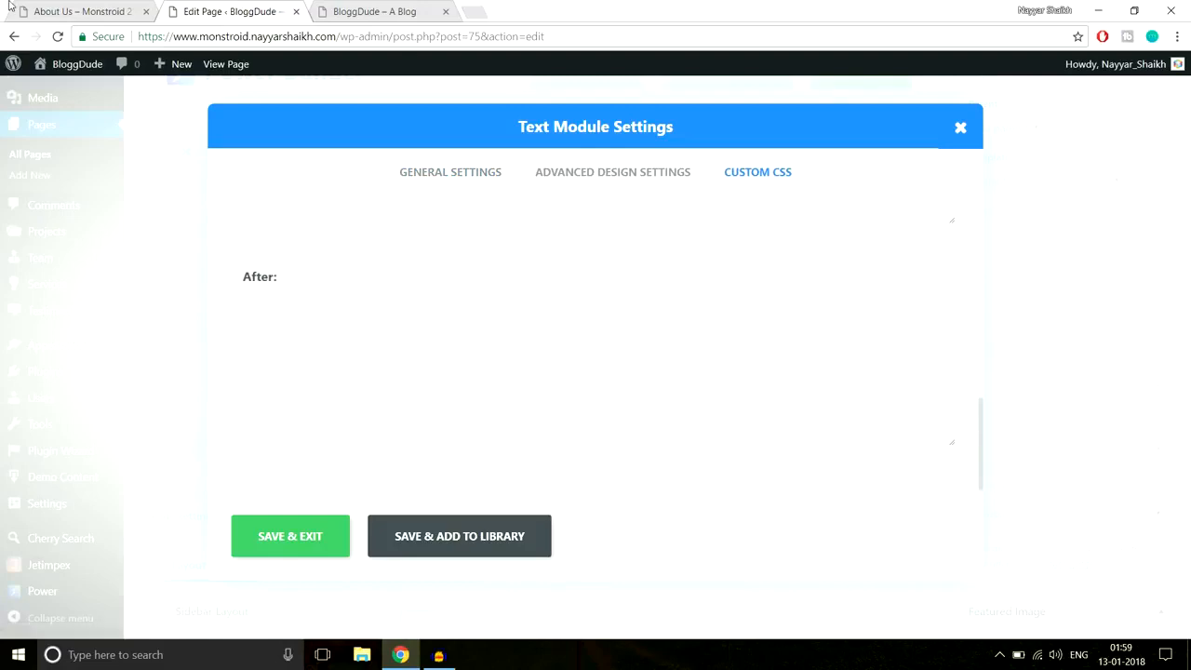
{"action": "left_click", "coordinate": [10, 4]}
{"action": "left_click", "coordinate": [56, 8]}
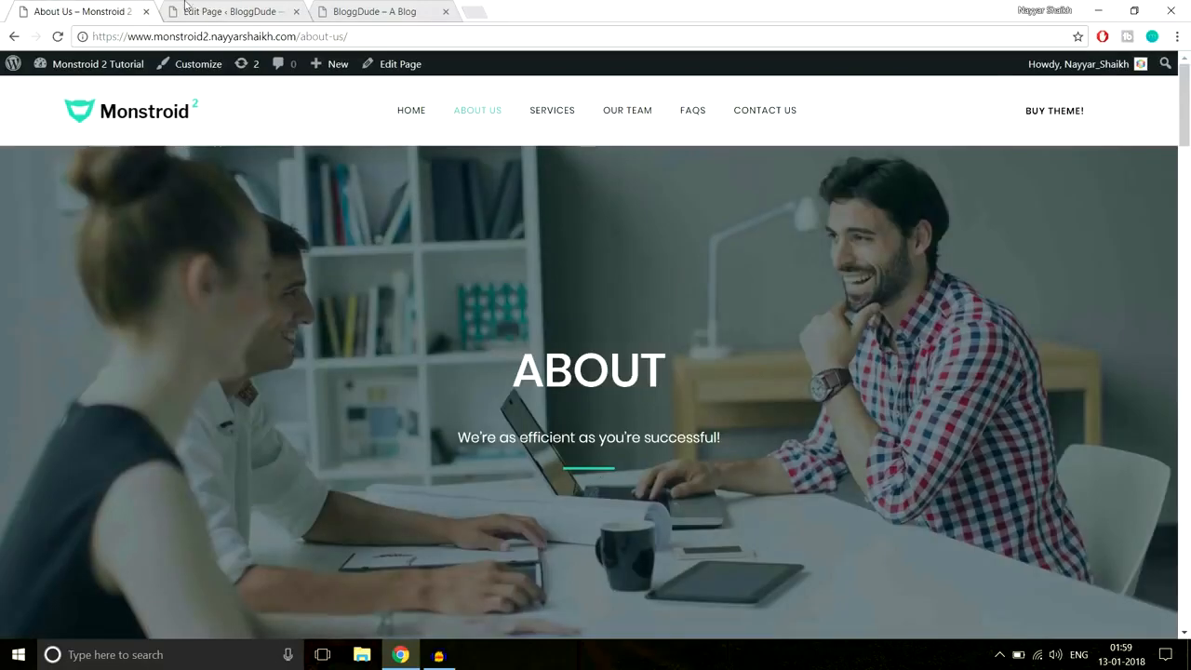
{"action": "left_click", "coordinate": [260, 9]}
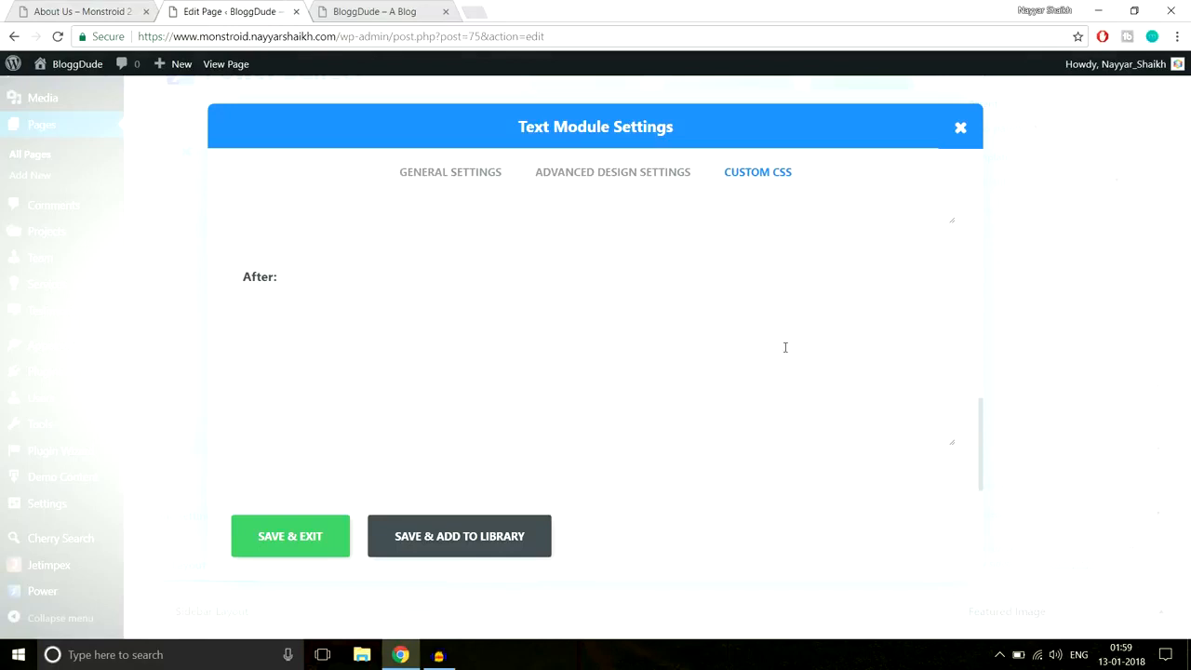
- Paste the Line After Center CSS from the notes into the After box and save the module
{"action": "left_click", "coordinate": [477, 654]}
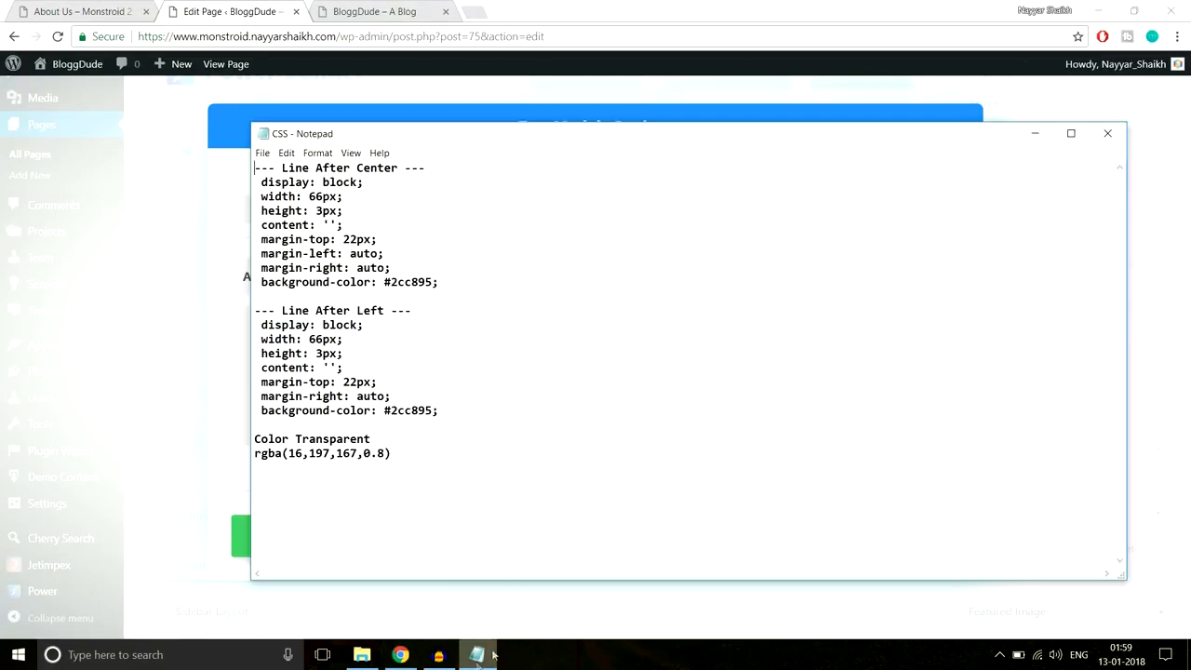
{"action": "left_click_drag", "start_coordinate": [262, 181], "coordinate": [471, 279]}
{"action": "key", "text": "ctrl+c"}
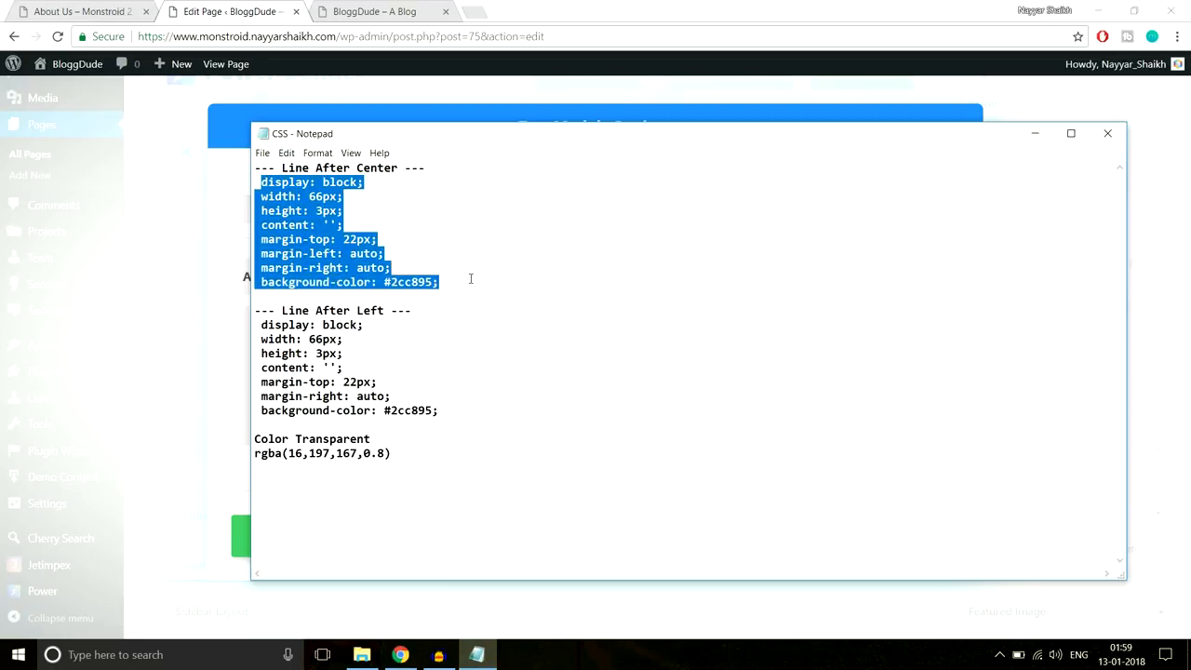
{"action": "left_click", "coordinate": [236, 307]}
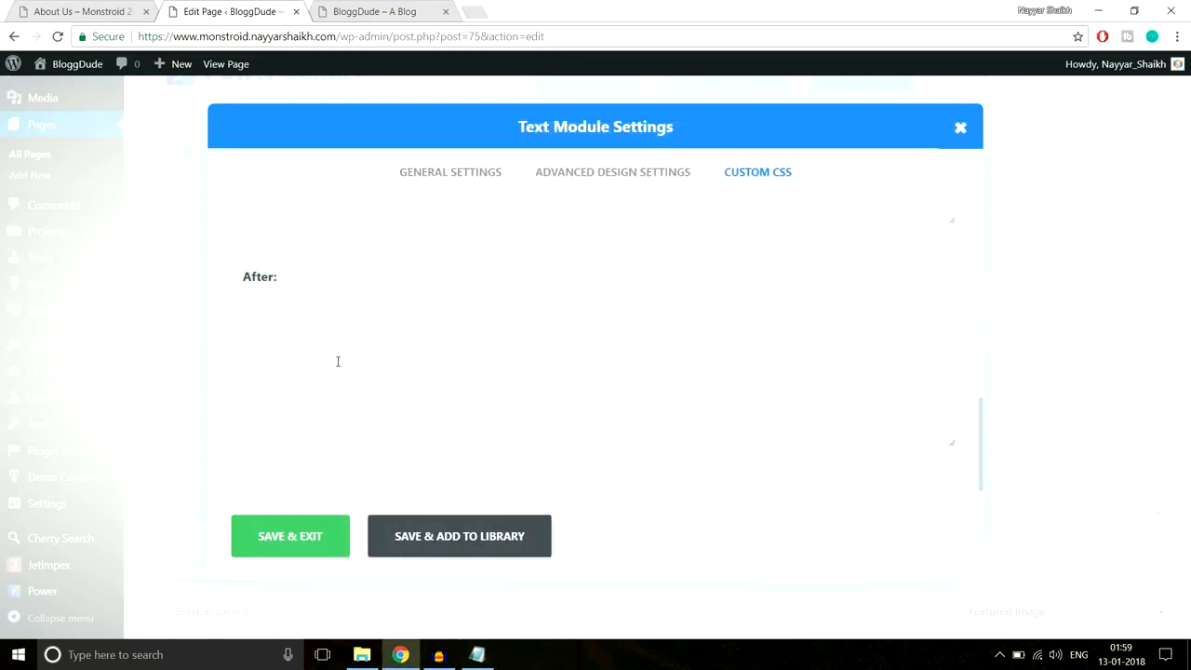
{"action": "key", "text": "ctrl+v"}
{"action": "left_click", "coordinate": [98, 7]}
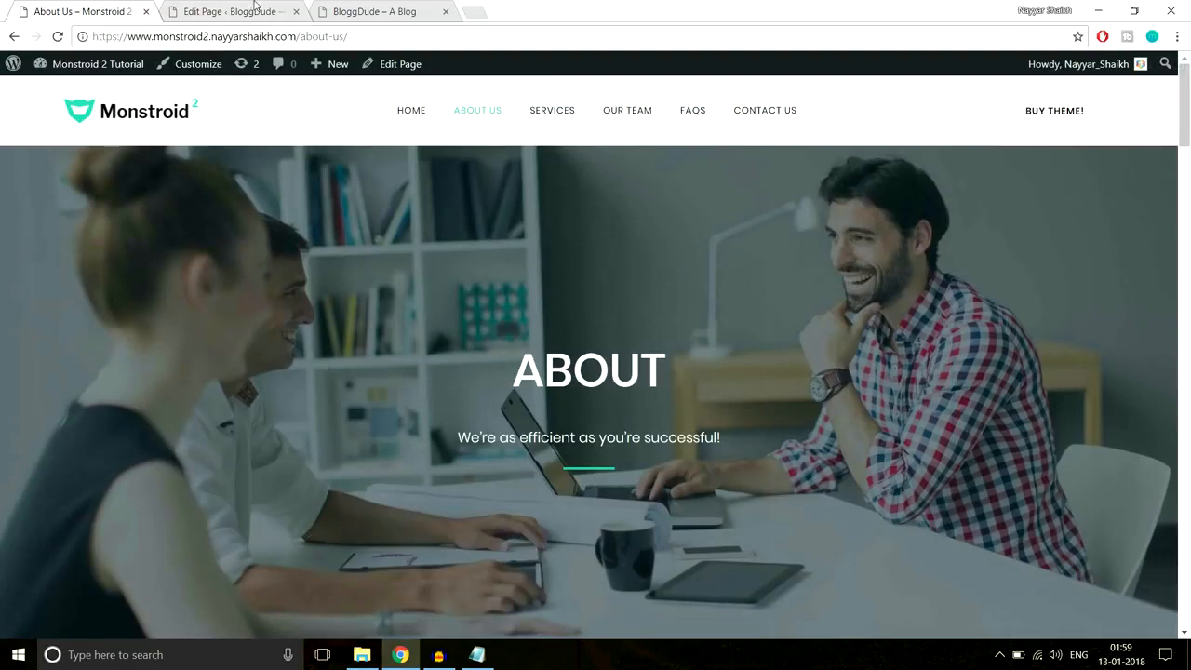
{"action": "left_click", "coordinate": [254, 5]}
{"action": "left_click_drag", "start_coordinate": [342, 423], "coordinate": [364, 423]}
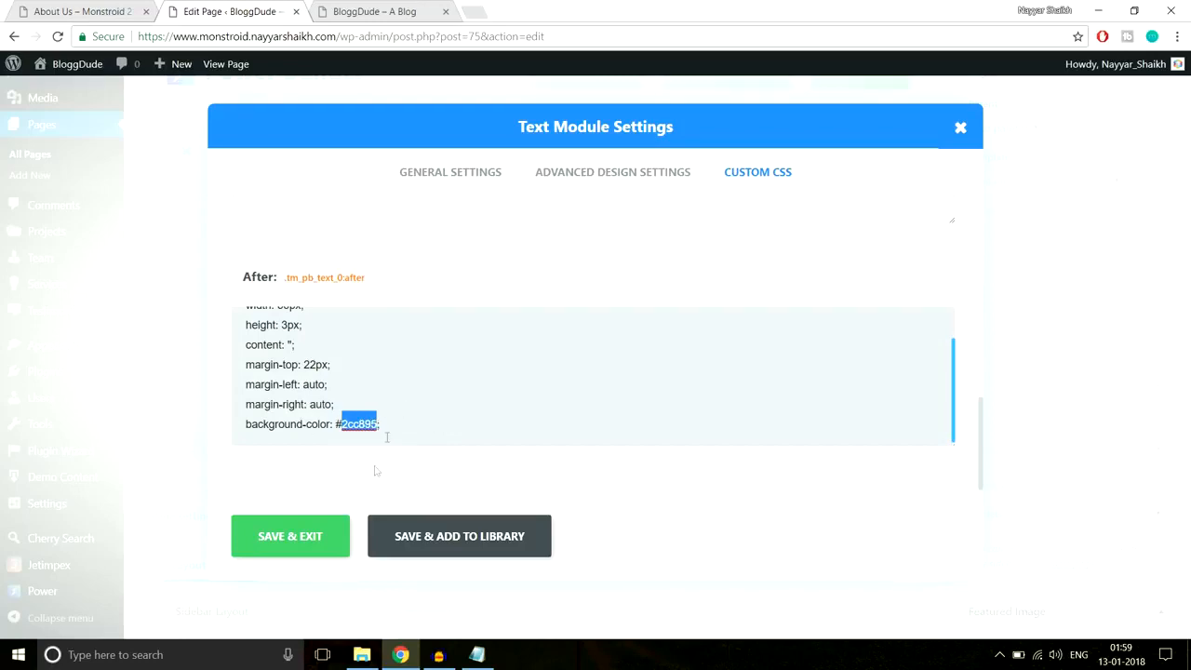
{"action": "left_click", "coordinate": [294, 542]}
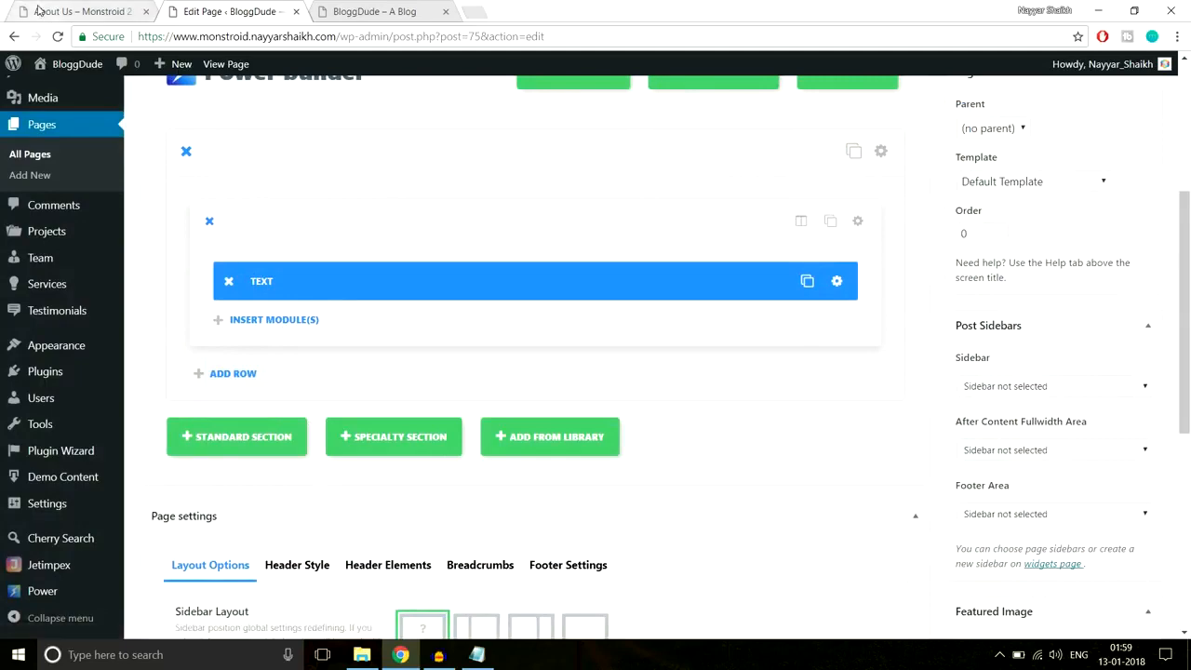
- Open the section's background-image upload and browse to the About-Us image folder
{"action": "left_click", "coordinate": [40, 11]}
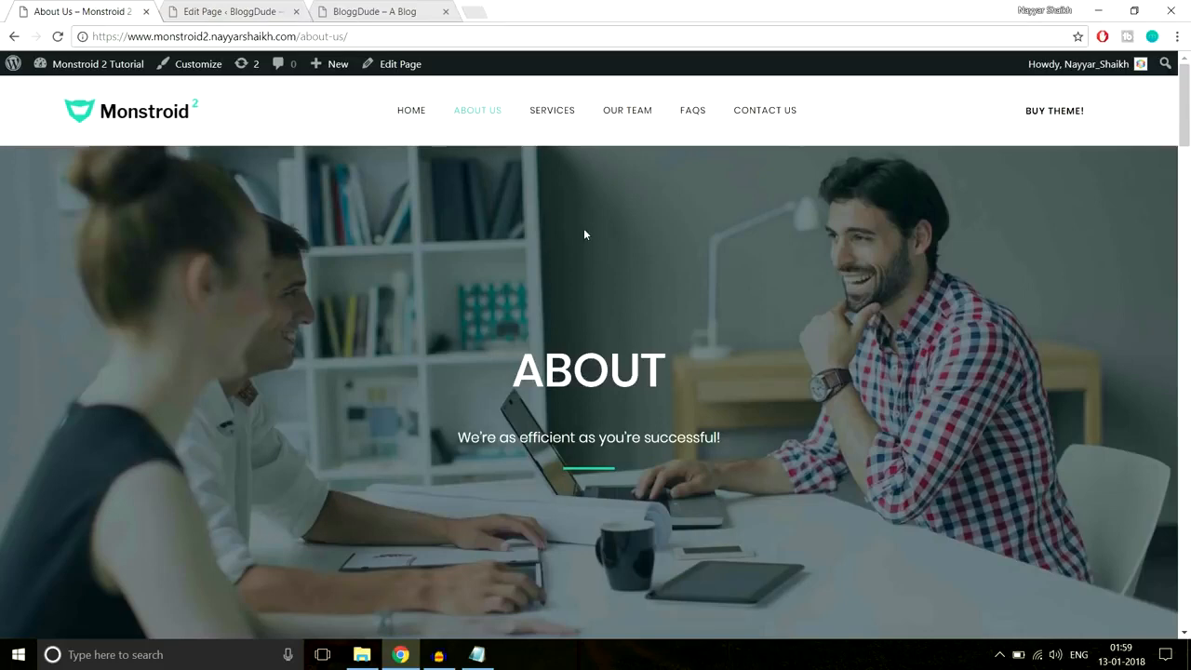
{"action": "left_click", "coordinate": [232, 11]}
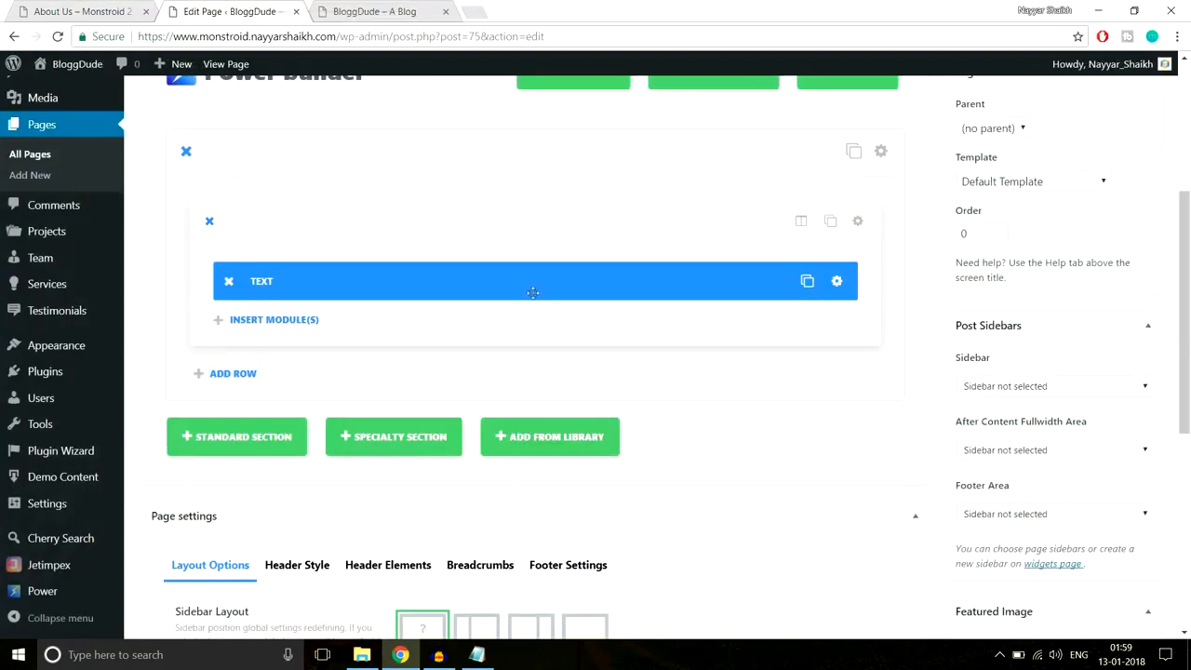
{"action": "left_click", "coordinate": [880, 151]}
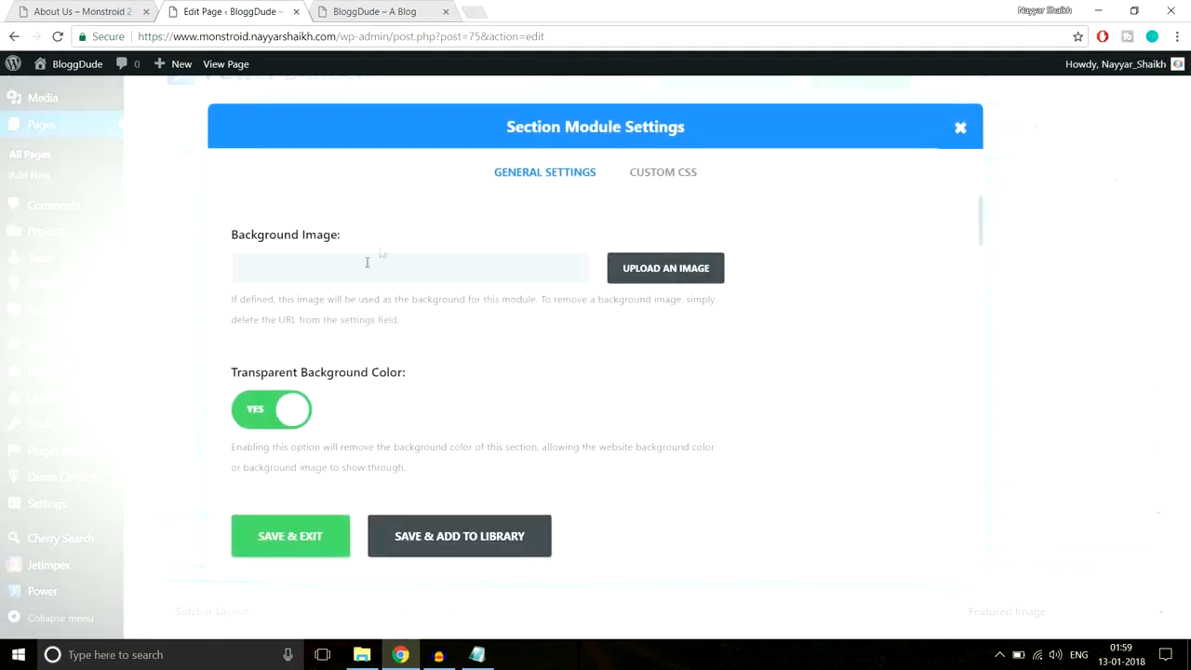
{"action": "left_click", "coordinate": [666, 272]}
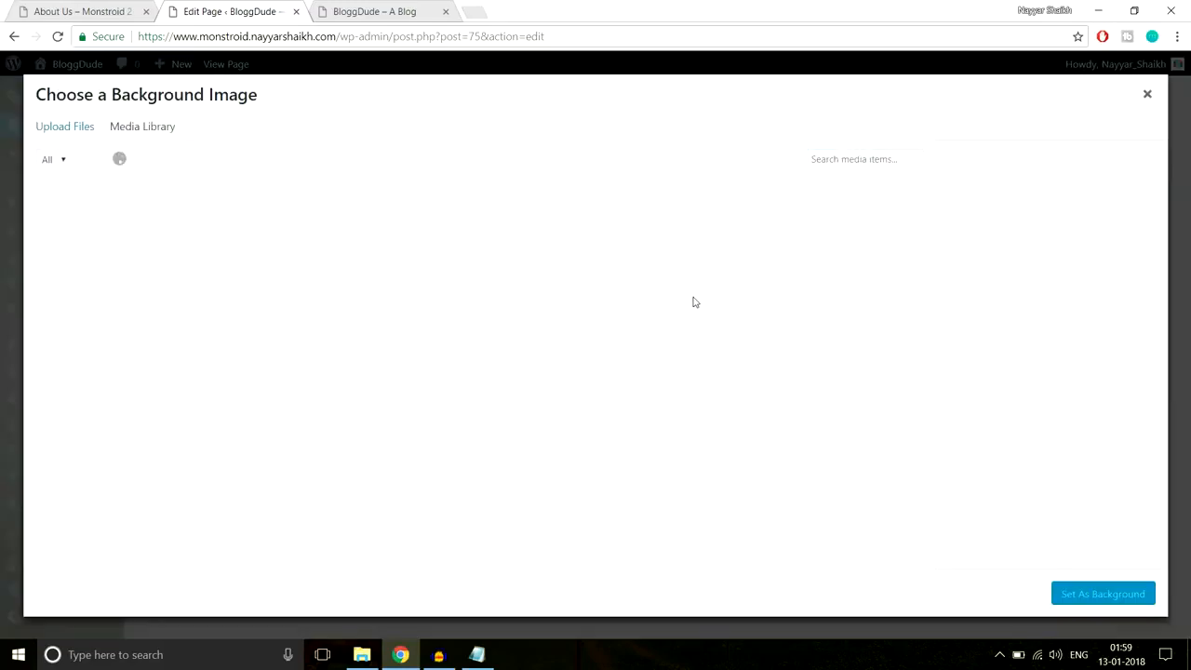
{"action": "left_click", "coordinate": [75, 126]}
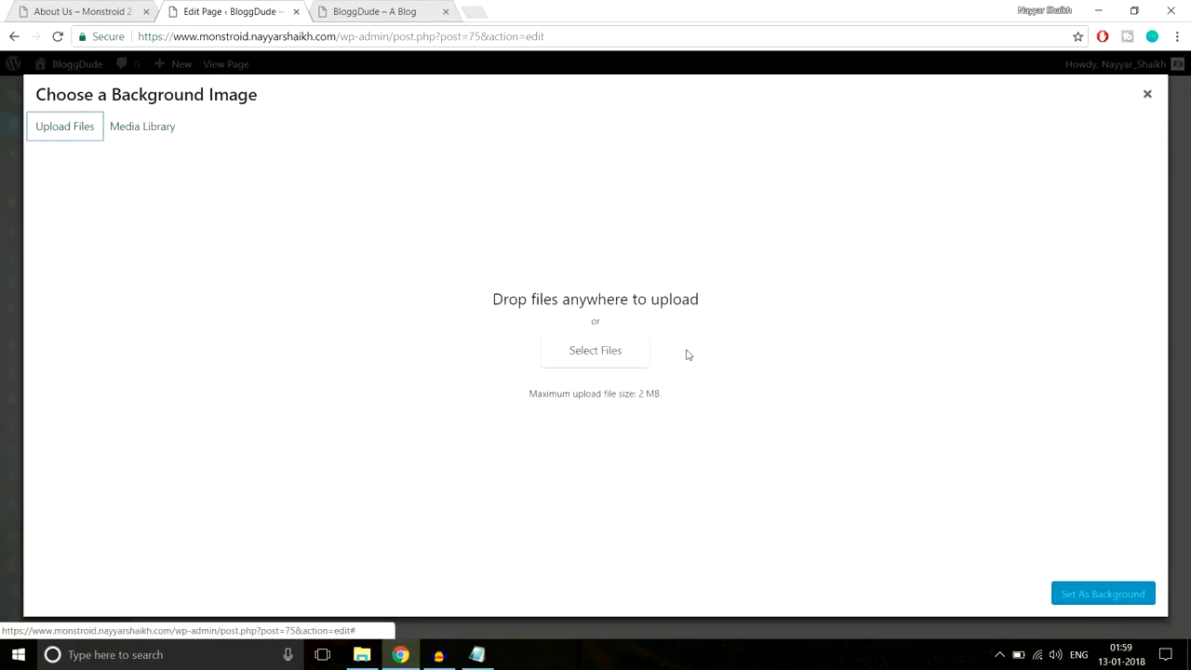
{"action": "left_click", "coordinate": [598, 367]}
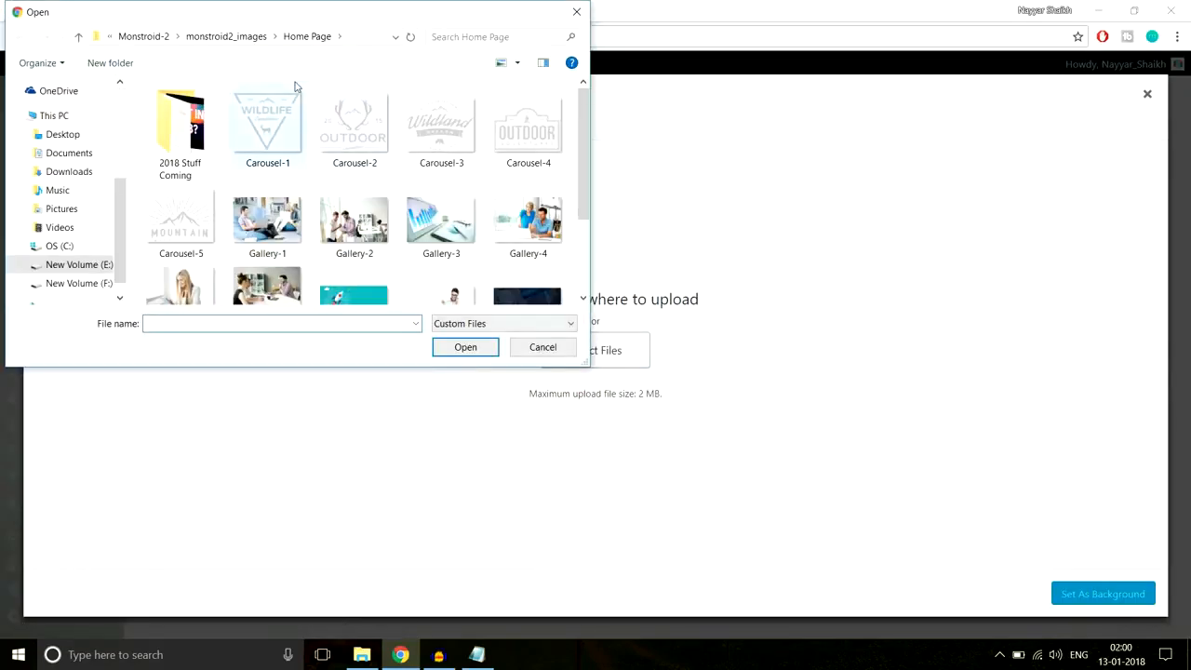
{"action": "scroll", "coordinate": [500, 190], "scroll_direction": "down", "scroll_amount": 3}
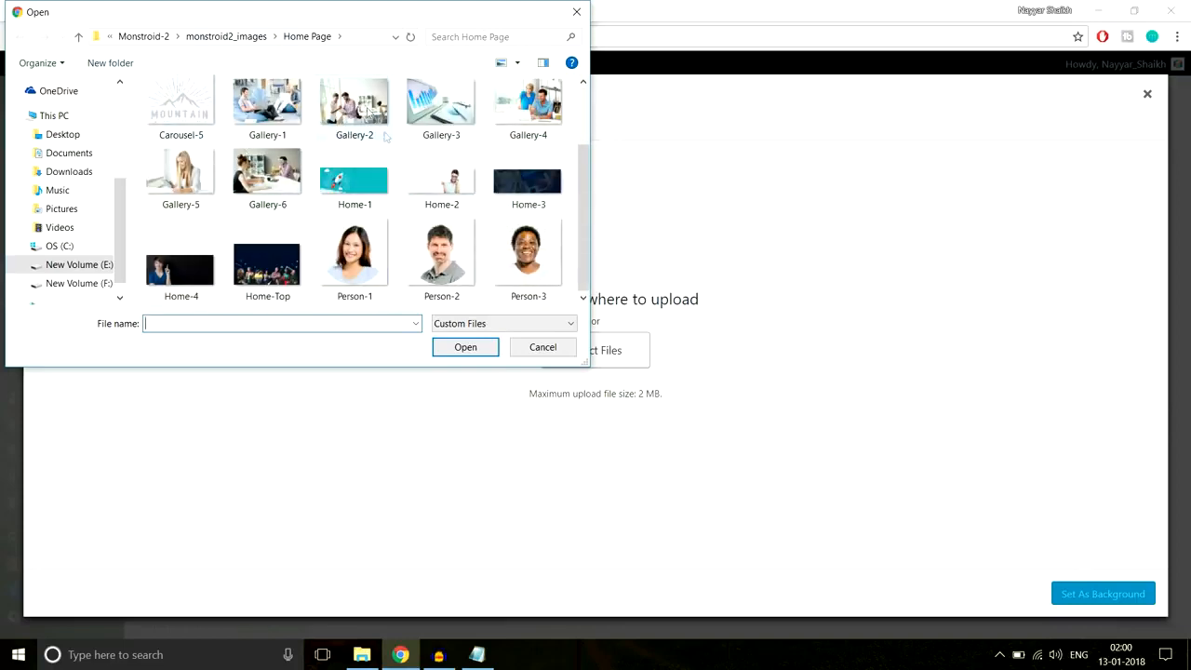
{"action": "left_click", "coordinate": [237, 40]}
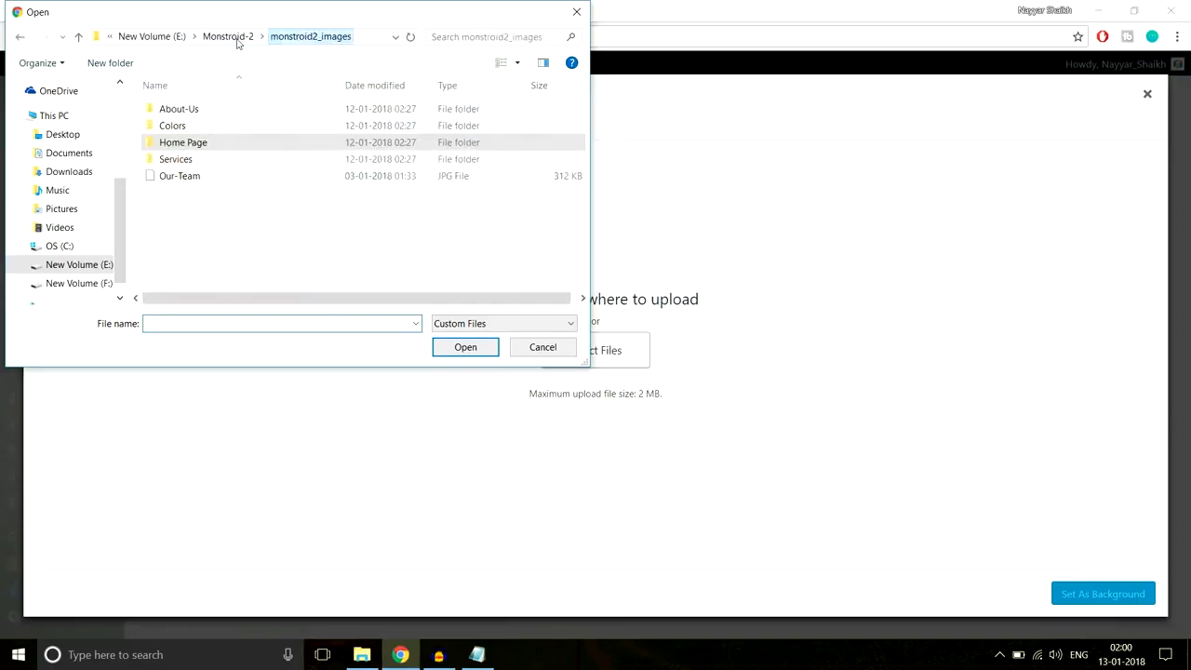
{"action": "left_click", "coordinate": [199, 111]}
{"action": "double_click", "coordinate": [201, 111]}
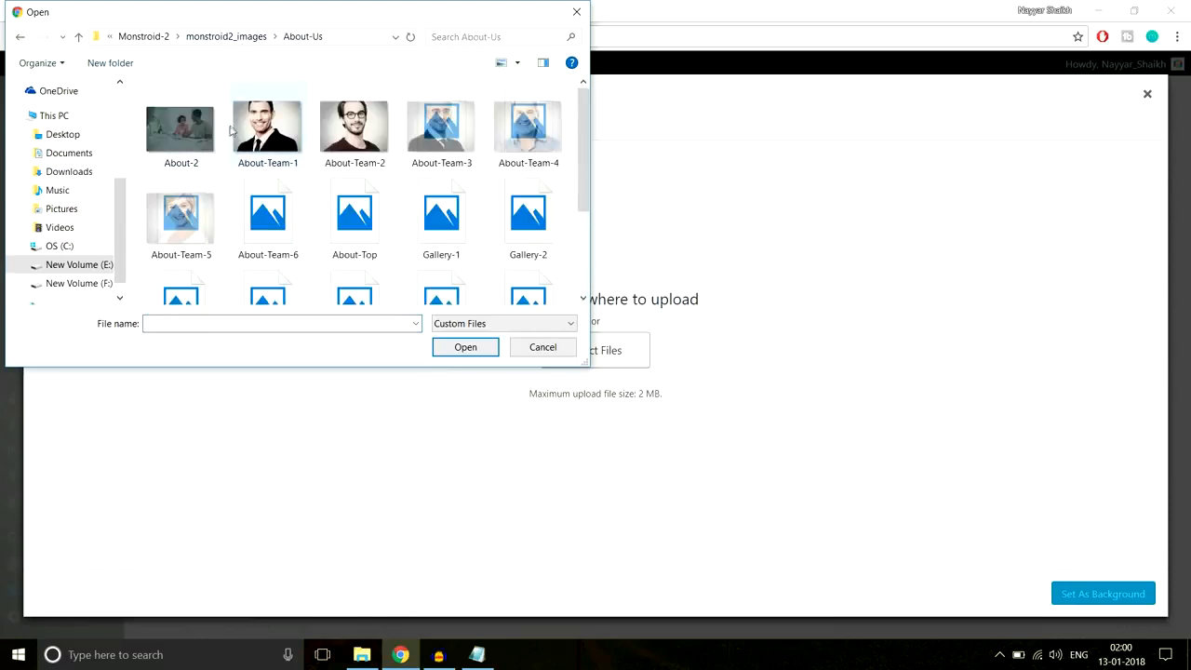
- Upload About-2.jpg to the media library
{"action": "left_click", "coordinate": [179, 158]}
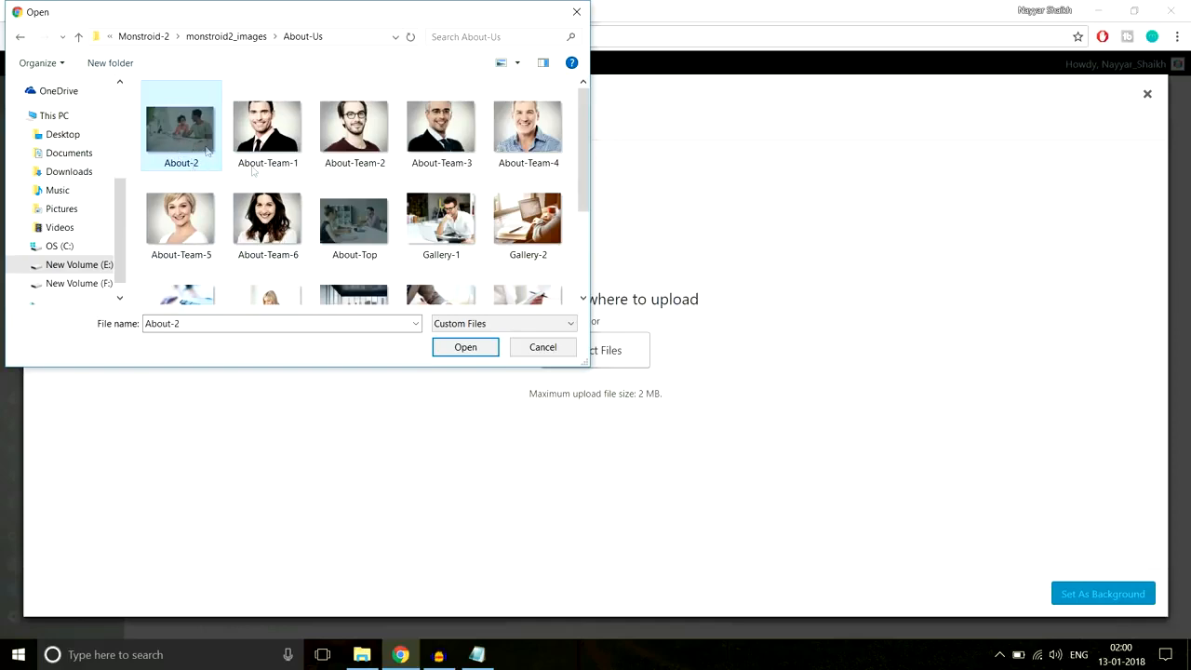
{"action": "scroll", "coordinate": [355, 248], "scroll_direction": "down", "scroll_amount": 3}
{"action": "scroll", "coordinate": [355, 247], "scroll_direction": "up", "scroll_amount": 3}
{"action": "left_click", "coordinate": [401, 657]}
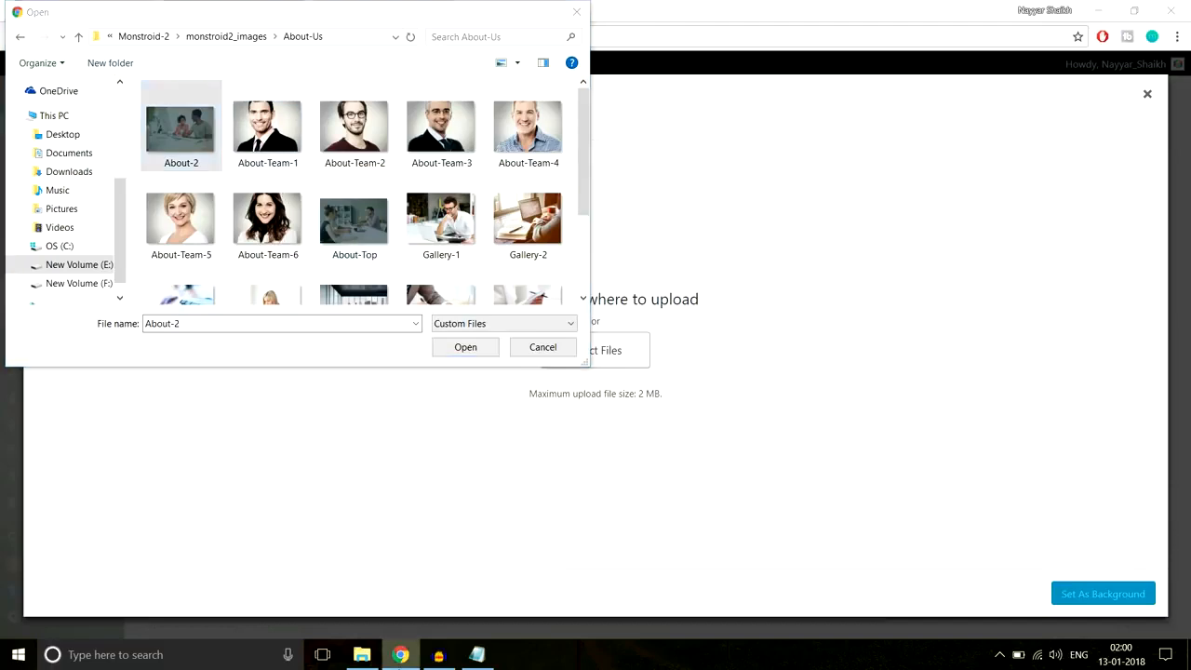
{"action": "left_click", "coordinate": [185, 147]}
{"action": "left_click", "coordinate": [470, 351]}
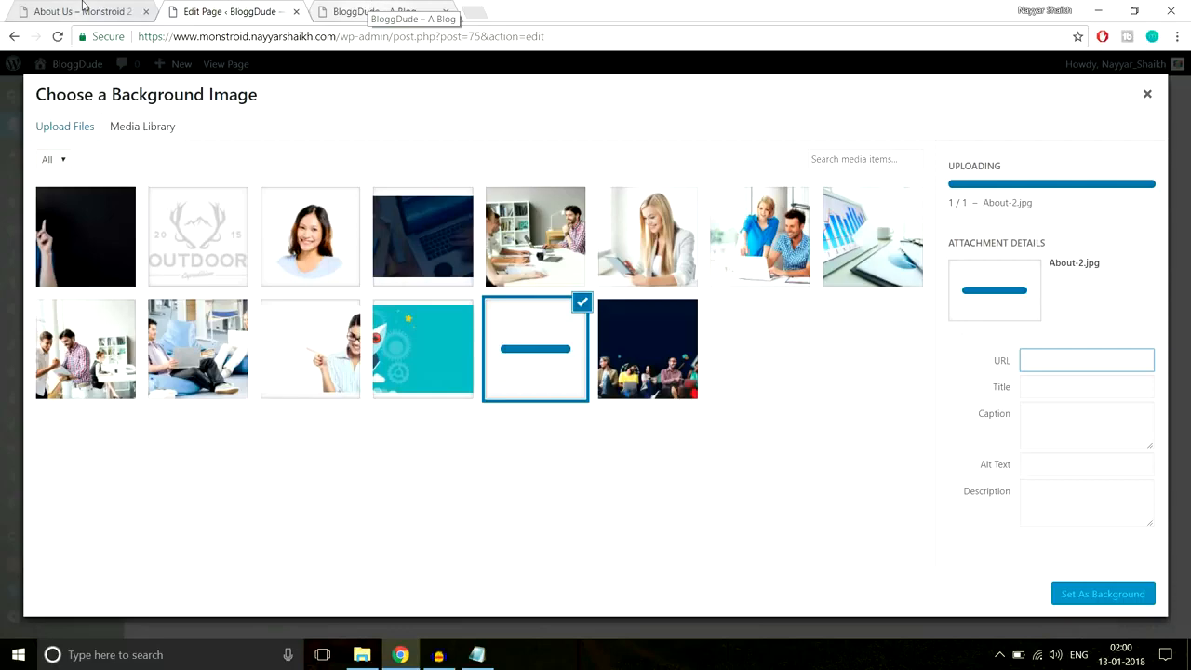
- Upload About-Top.jpg and select it as the section background image
{"action": "left_click", "coordinate": [82, 11]}
{"action": "left_click", "coordinate": [244, 8]}
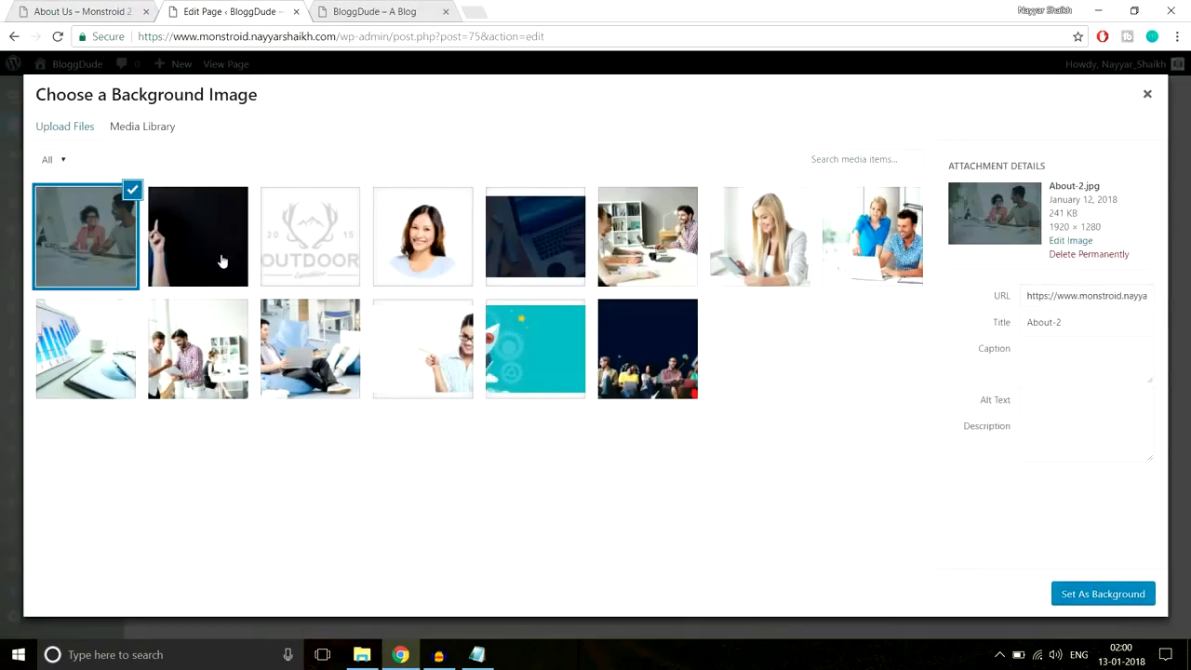
{"action": "left_click", "coordinate": [95, 9]}
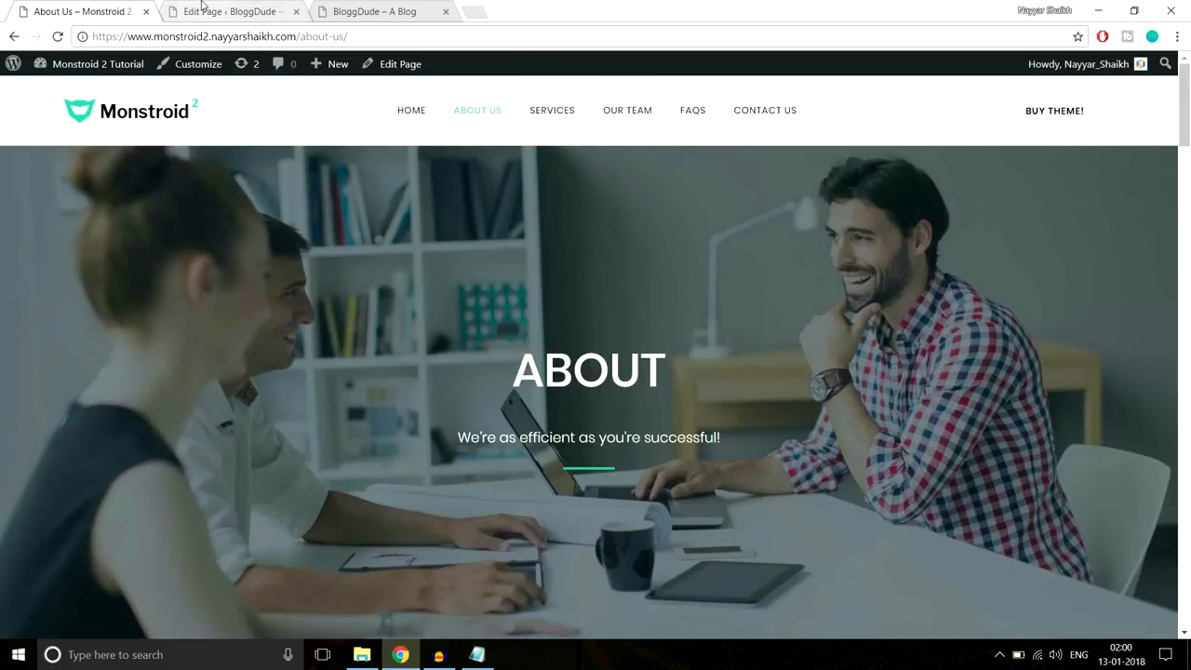
{"action": "left_click", "coordinate": [202, 8]}
{"action": "left_click", "coordinate": [70, 133]}
{"action": "left_click", "coordinate": [574, 363]}
{"action": "left_click", "coordinate": [358, 228]}
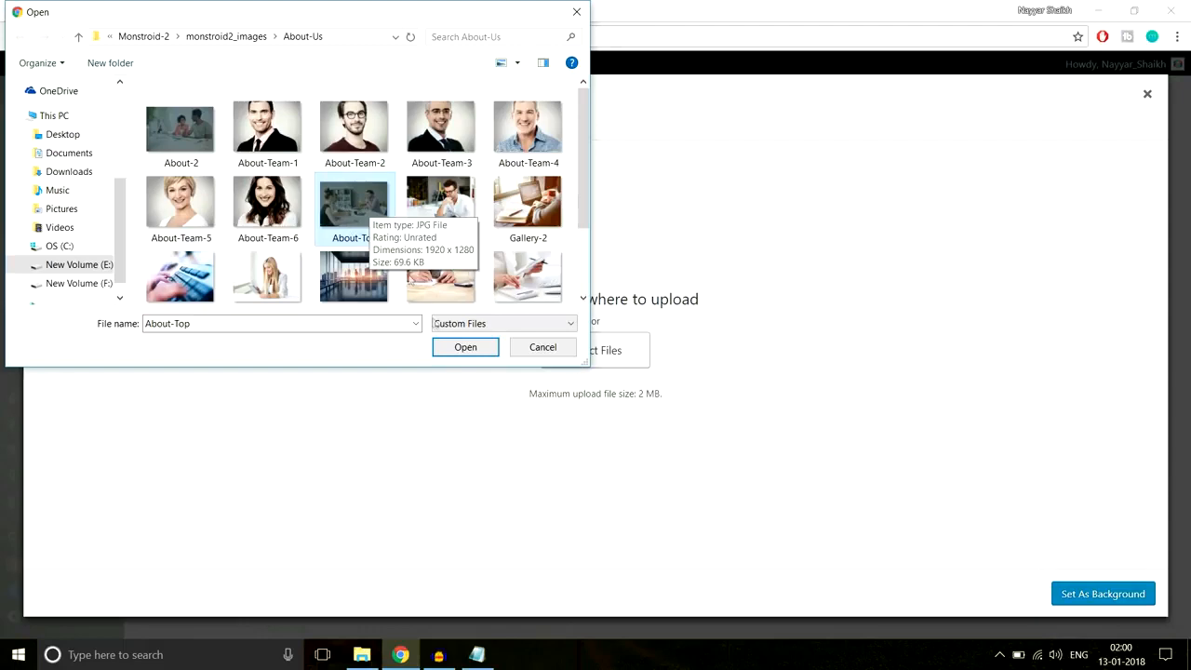
{"action": "left_click", "coordinate": [467, 346]}
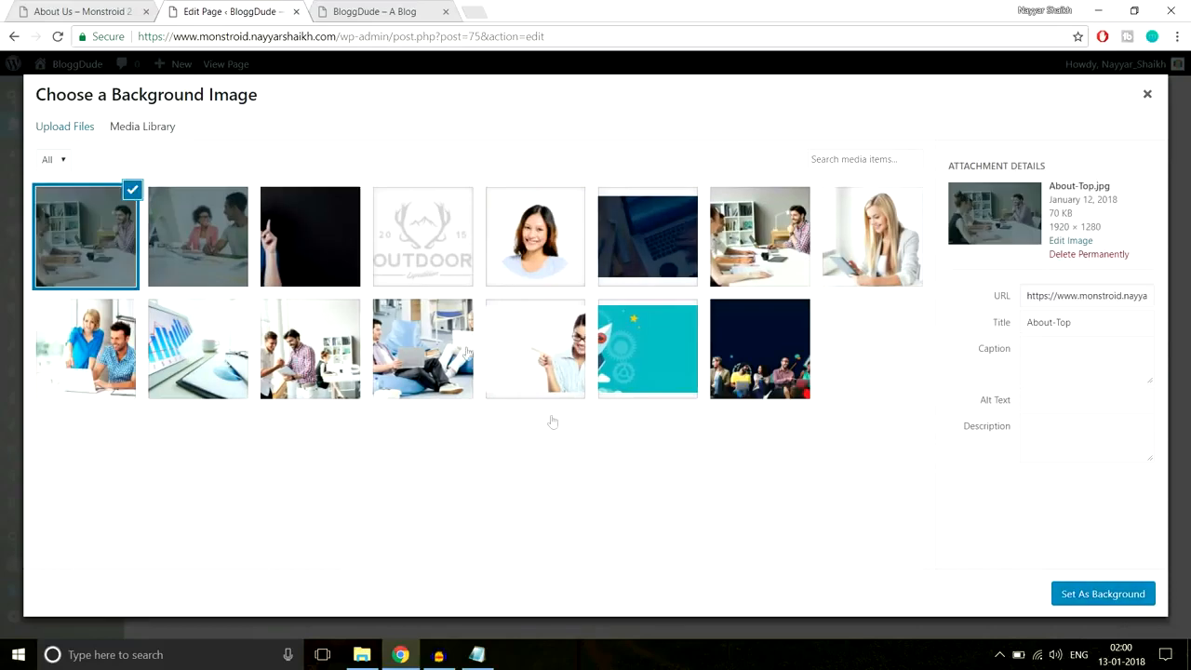
- Use About-Top as the section background, pad it 350px top and bottom, and save
{"action": "left_click", "coordinate": [1103, 594]}
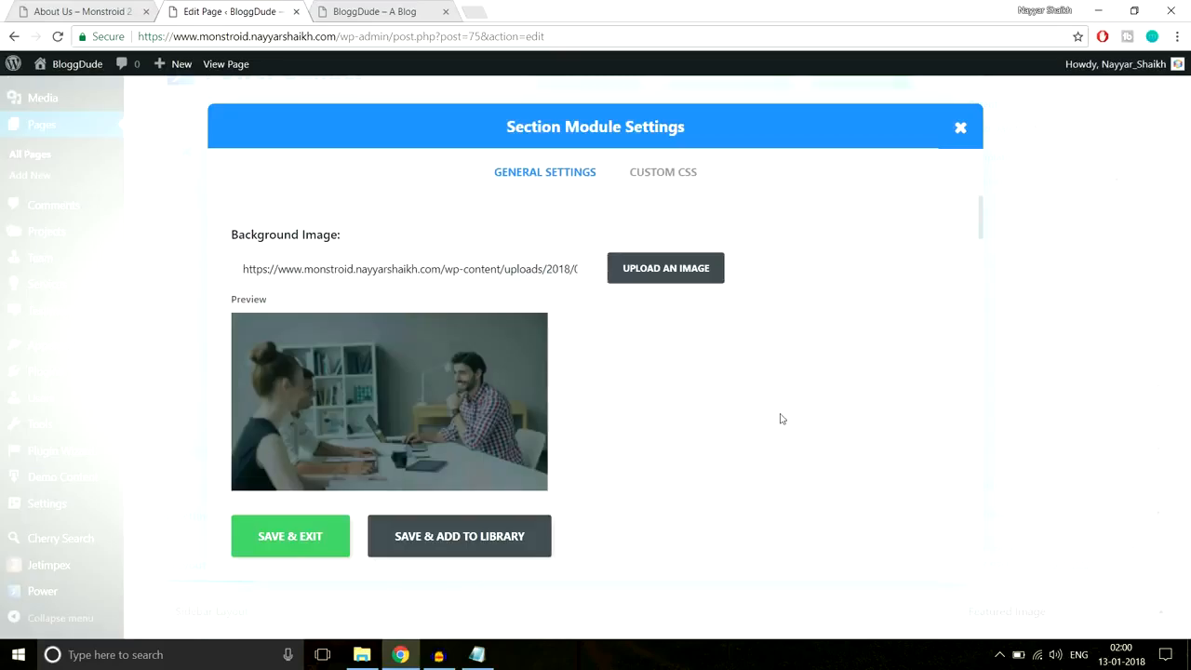
{"action": "scroll", "coordinate": [703, 374], "scroll_direction": "down", "scroll_amount": 3}
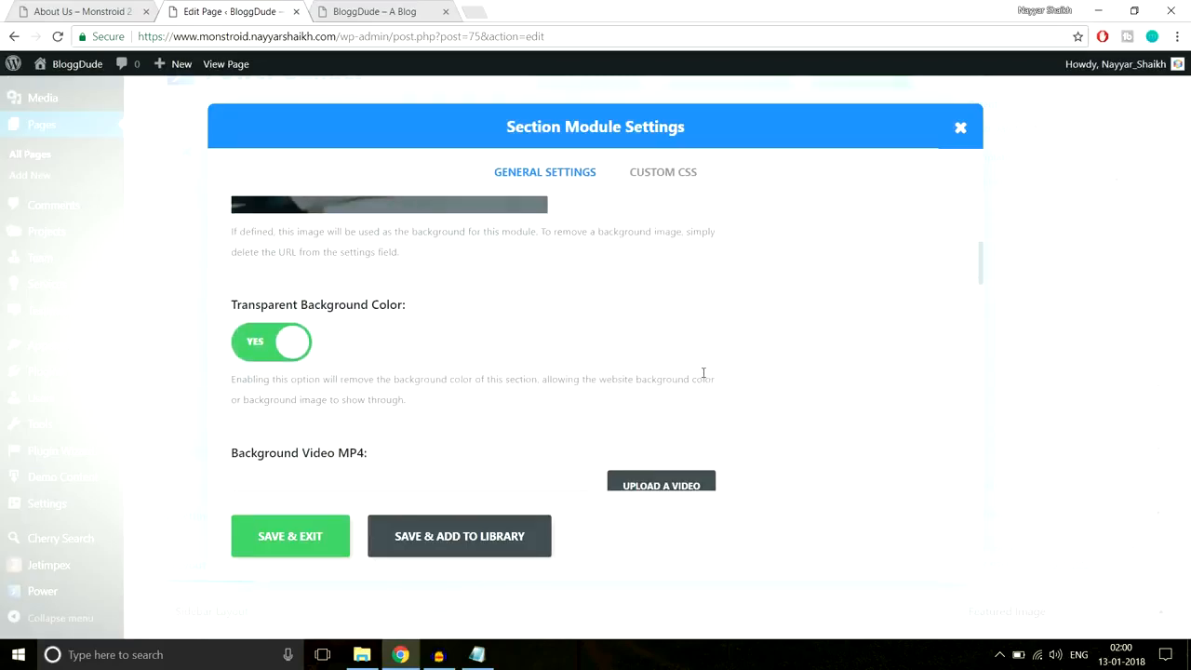
{"action": "scroll", "coordinate": [707, 386], "scroll_direction": "down", "scroll_amount": 10}
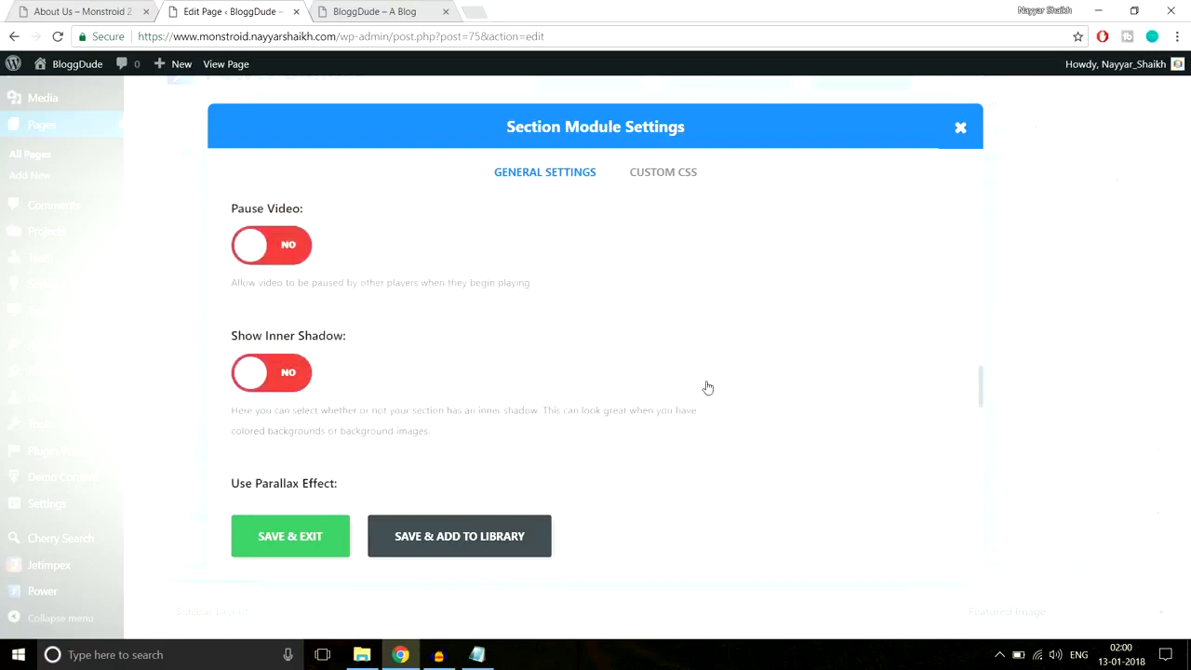
{"action": "scroll", "coordinate": [707, 384], "scroll_direction": "down", "scroll_amount": 3}
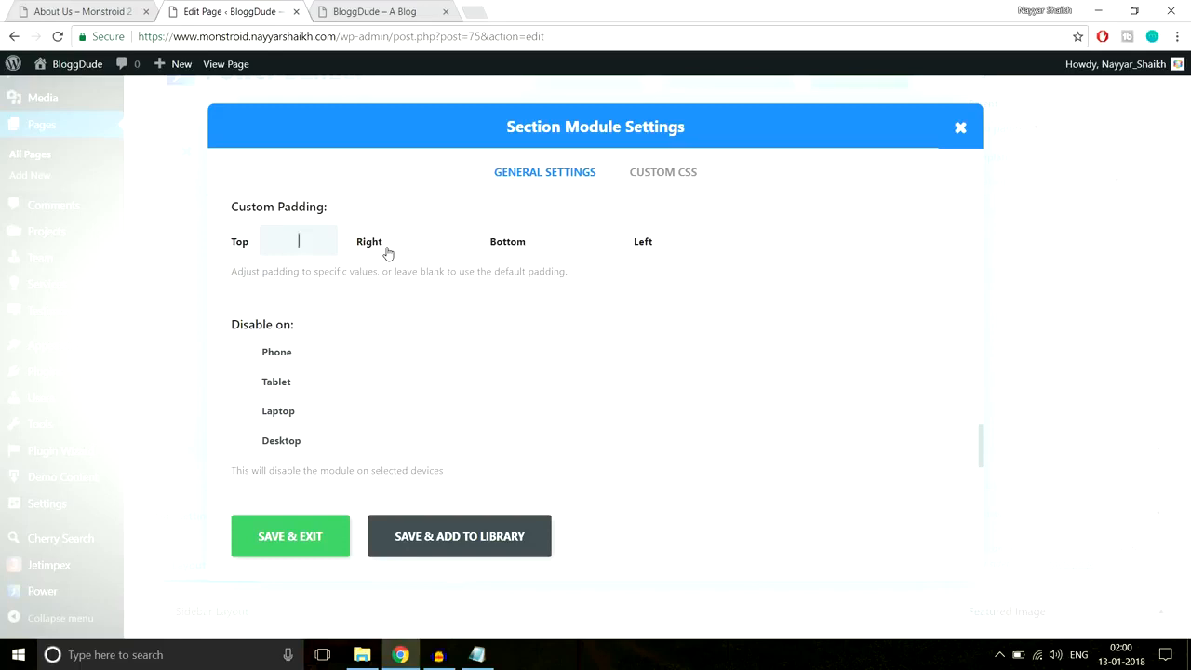
{"action": "type", "text": "px"}
{"action": "key", "text": "Tab"}
{"action": "key", "text": "Tab"}
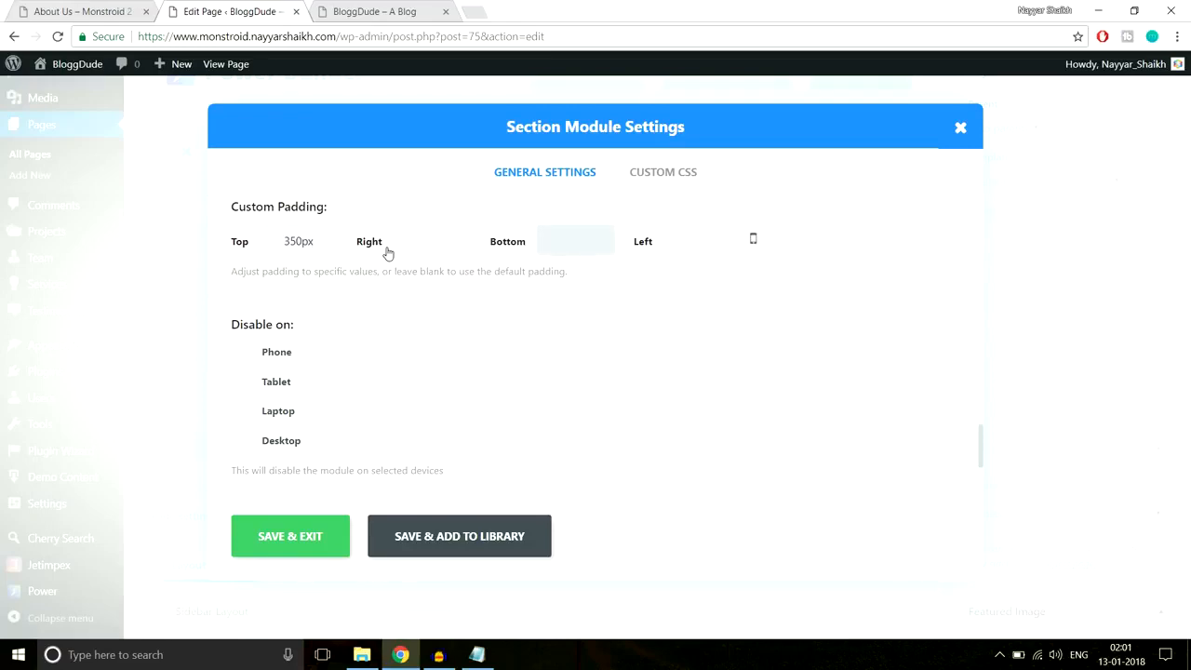
{"action": "type", "text": "350px"}
{"action": "left_click", "coordinate": [293, 548]}
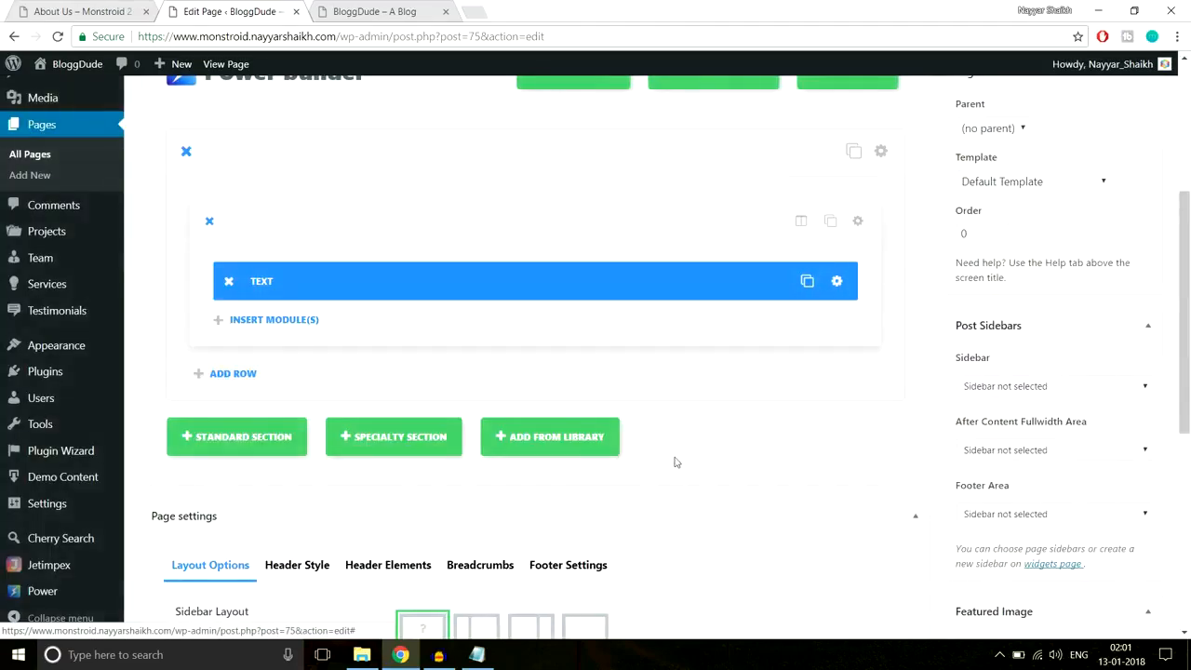
- Update the About Us page and open its live view in a new tab
{"action": "left_click", "coordinate": [1151, 333]}
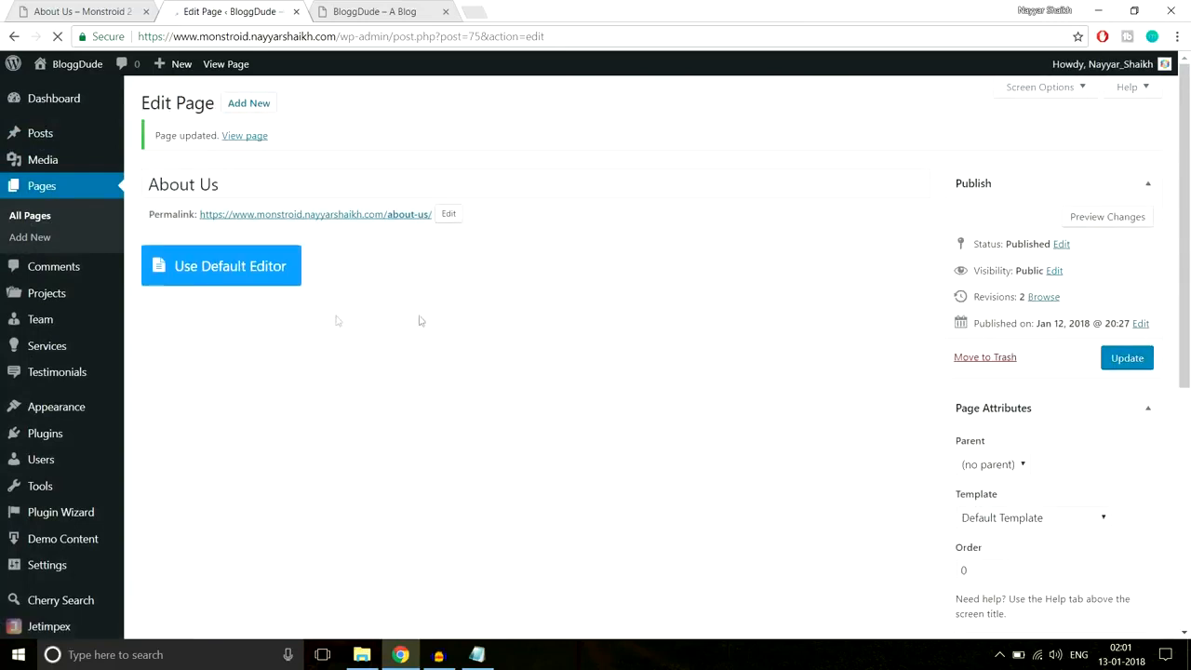
{"action": "right_click", "coordinate": [237, 146]}
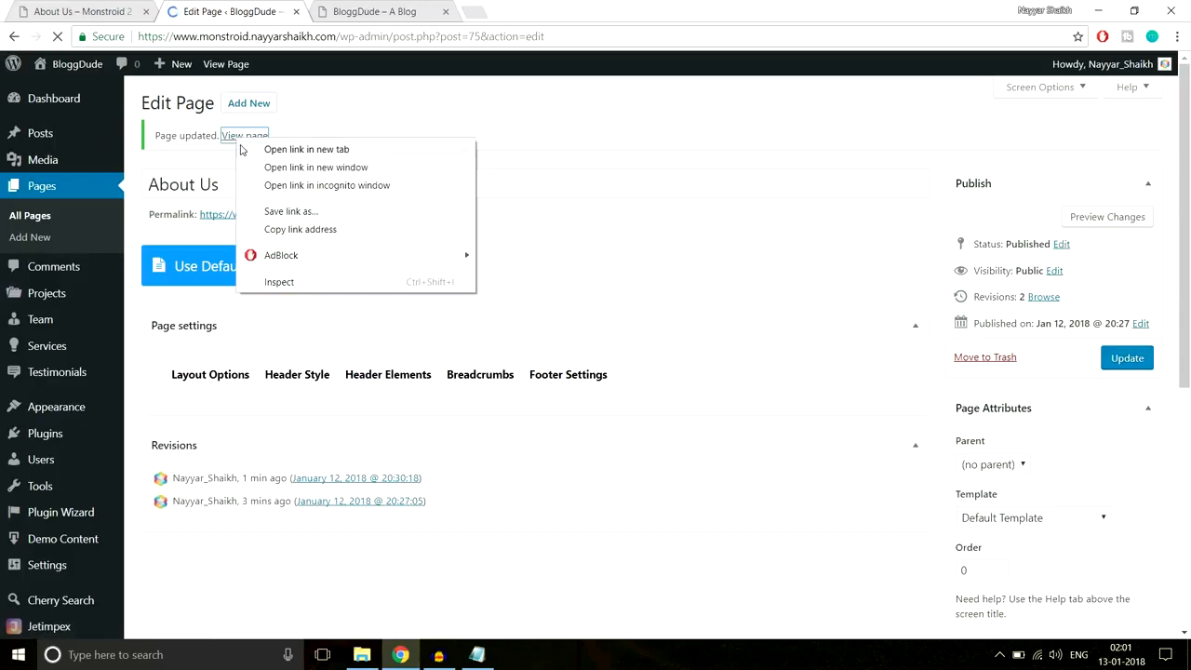
{"action": "left_click", "coordinate": [317, 148]}
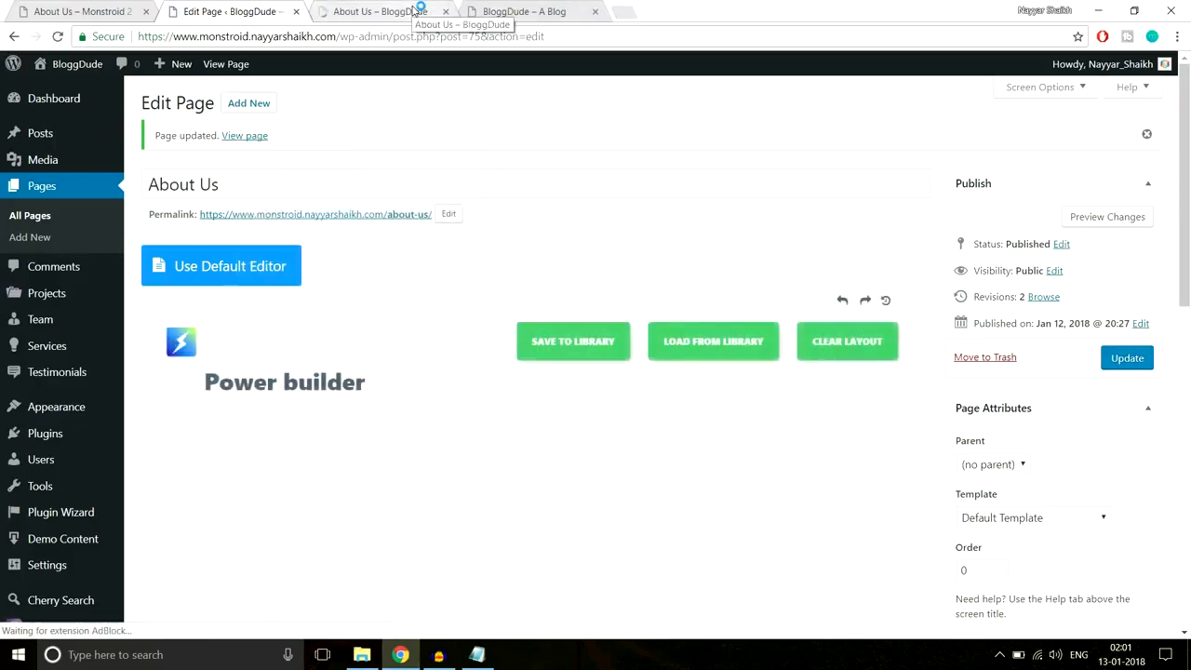
{"action": "left_click", "coordinate": [414, 11]}
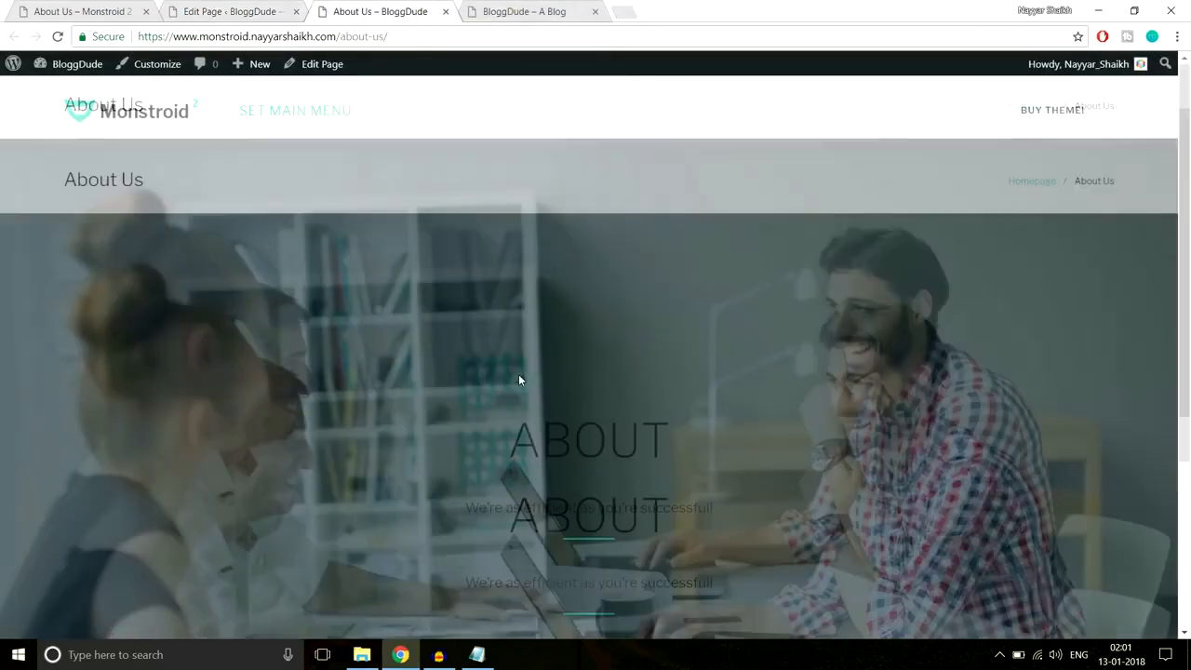
{"action": "scroll", "coordinate": [518, 374], "scroll_direction": "down", "scroll_amount": 4}
{"action": "scroll", "coordinate": [519, 374], "scroll_direction": "up", "scroll_amount": 4}
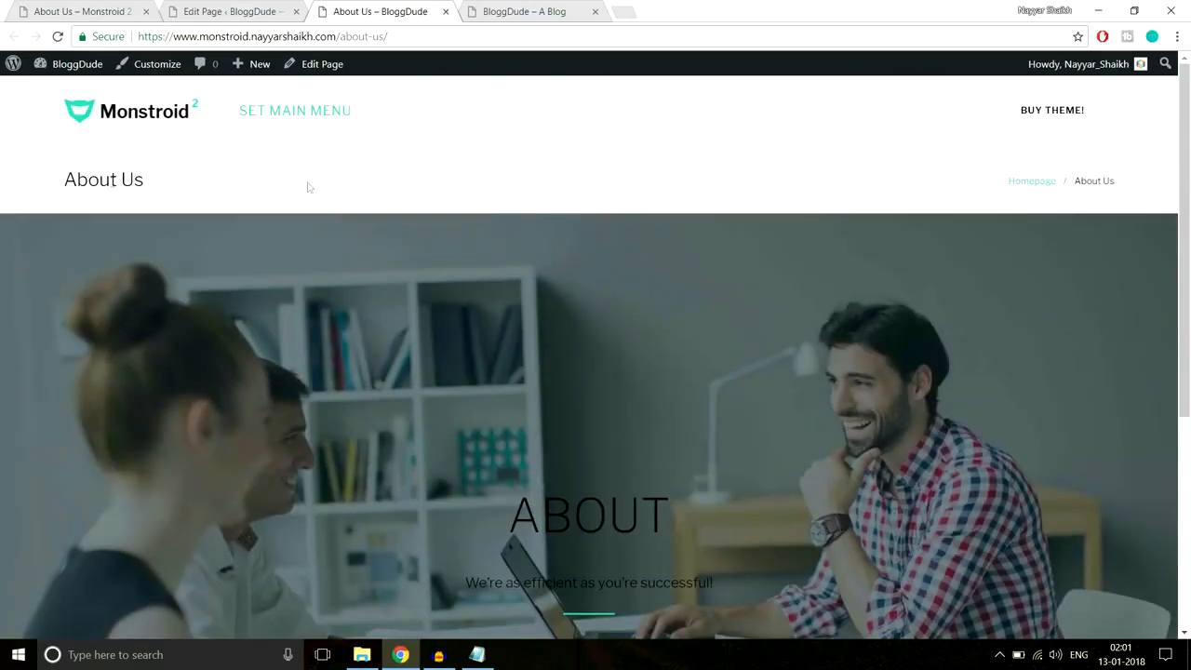
- Close the BloggDude homepage tab and check the live ABOUT heading and subtitle
{"action": "left_click", "coordinate": [543, 11]}
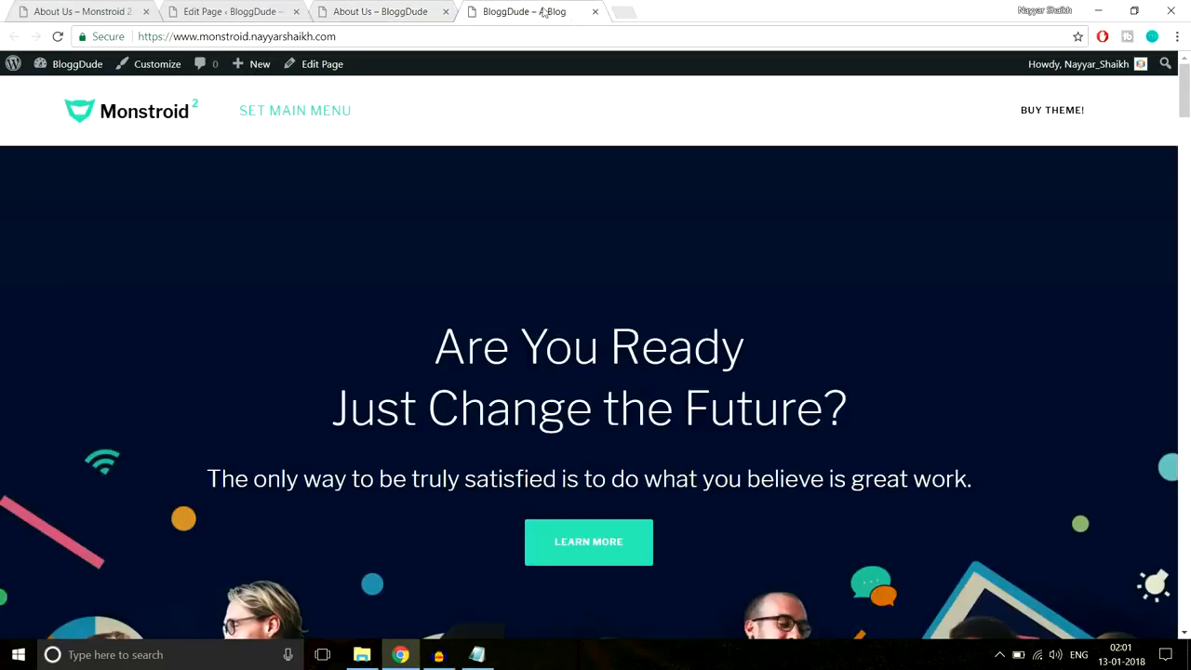
{"action": "left_click", "coordinate": [593, 12]}
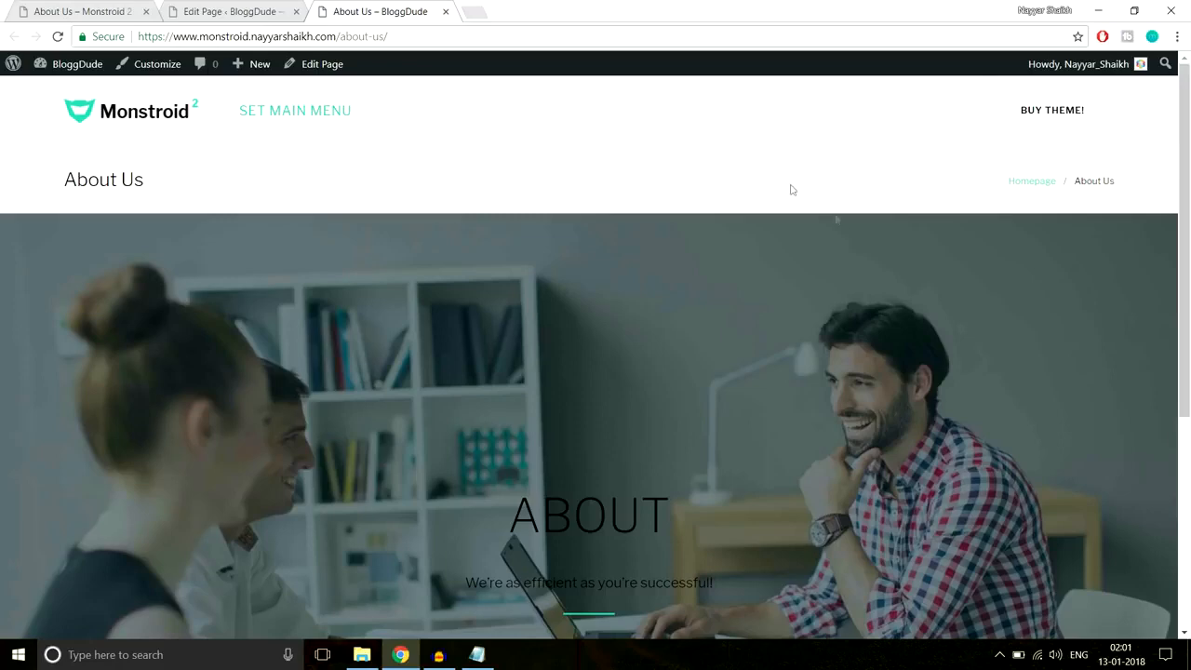
{"action": "left_click", "coordinate": [109, 10]}
{"action": "left_click", "coordinate": [342, 9]}
{"action": "scroll", "coordinate": [836, 513], "scroll_direction": "down", "scroll_amount": 2}
{"action": "left_click_drag", "start_coordinate": [480, 363], "coordinate": [729, 425]}
{"action": "left_click", "coordinate": [730, 428]}
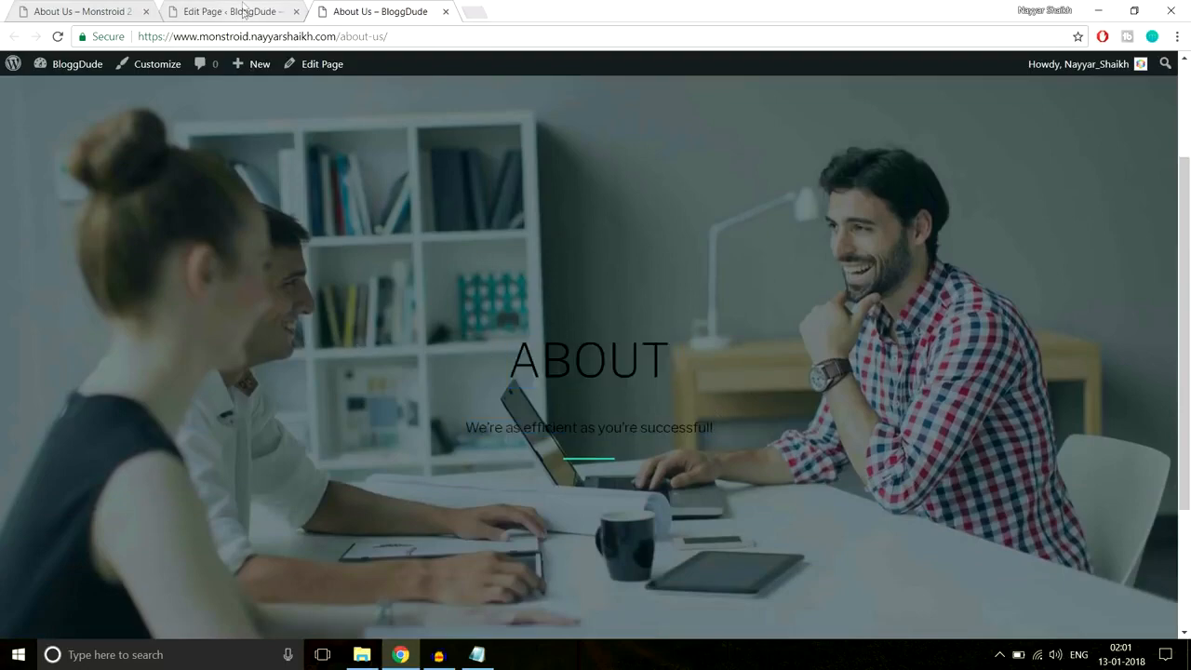
{"action": "left_click", "coordinate": [243, 12]}
- Set the About Us page's breadcrumbs visibility to Disable
{"action": "scroll", "coordinate": [775, 344], "scroll_direction": "down", "scroll_amount": 3}
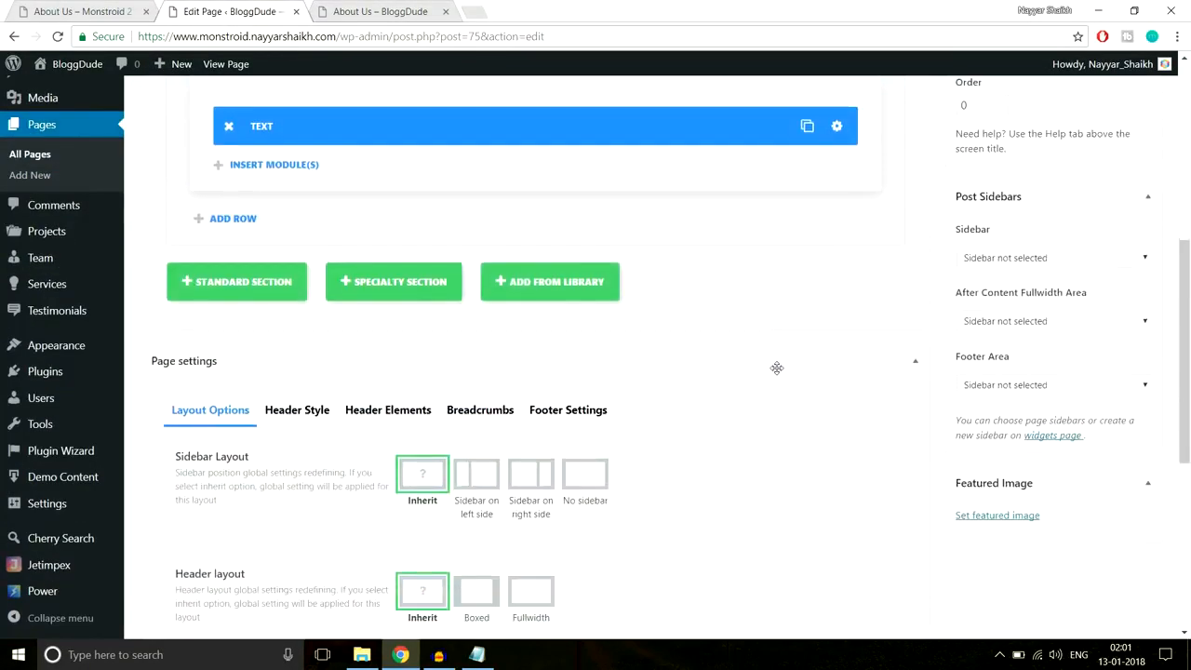
{"action": "scroll", "coordinate": [777, 368], "scroll_direction": "down", "scroll_amount": 4}
{"action": "scroll", "coordinate": [778, 373], "scroll_direction": "up", "scroll_amount": 2}
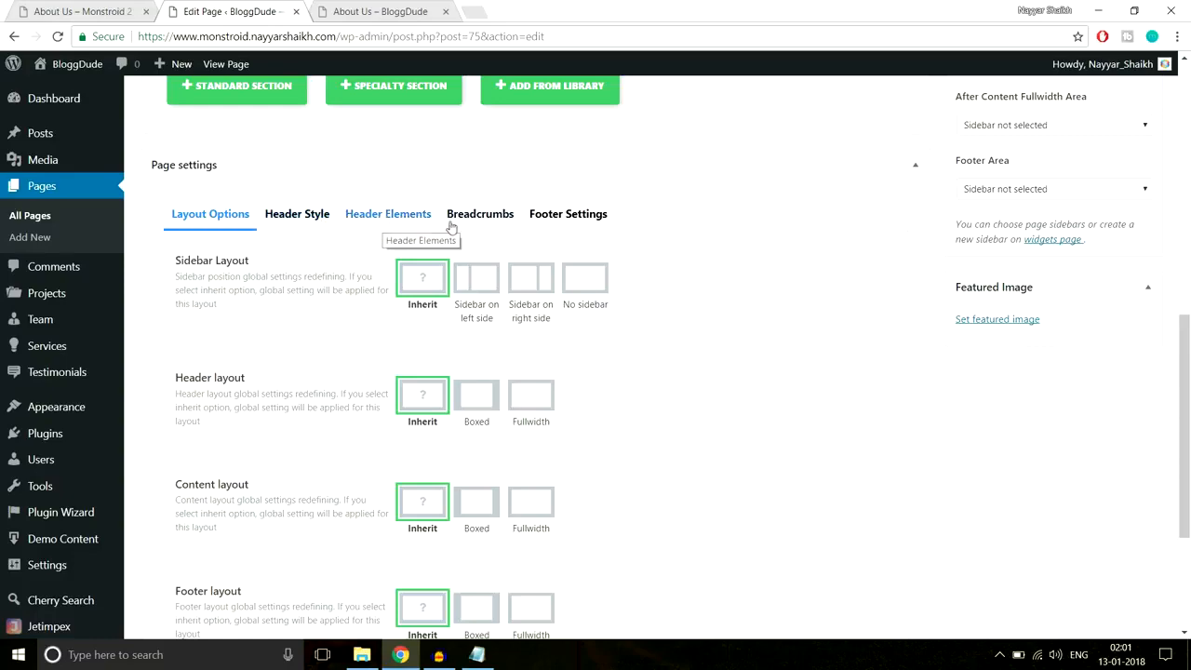
{"action": "left_click", "coordinate": [493, 222]}
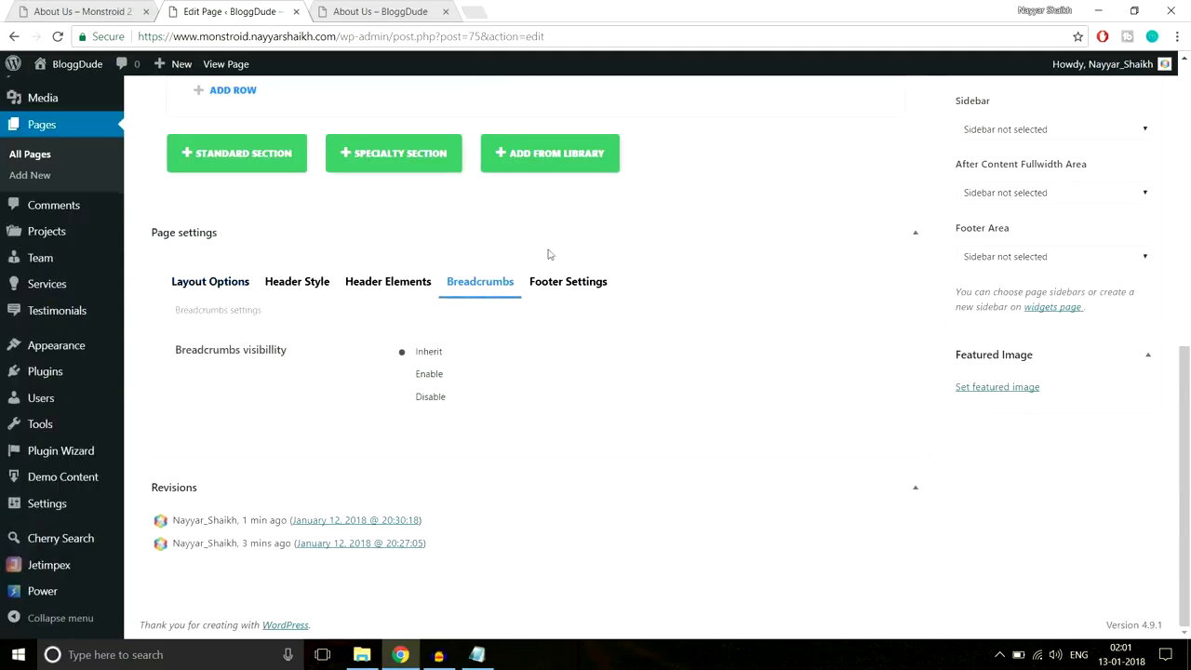
{"action": "left_click", "coordinate": [427, 400]}
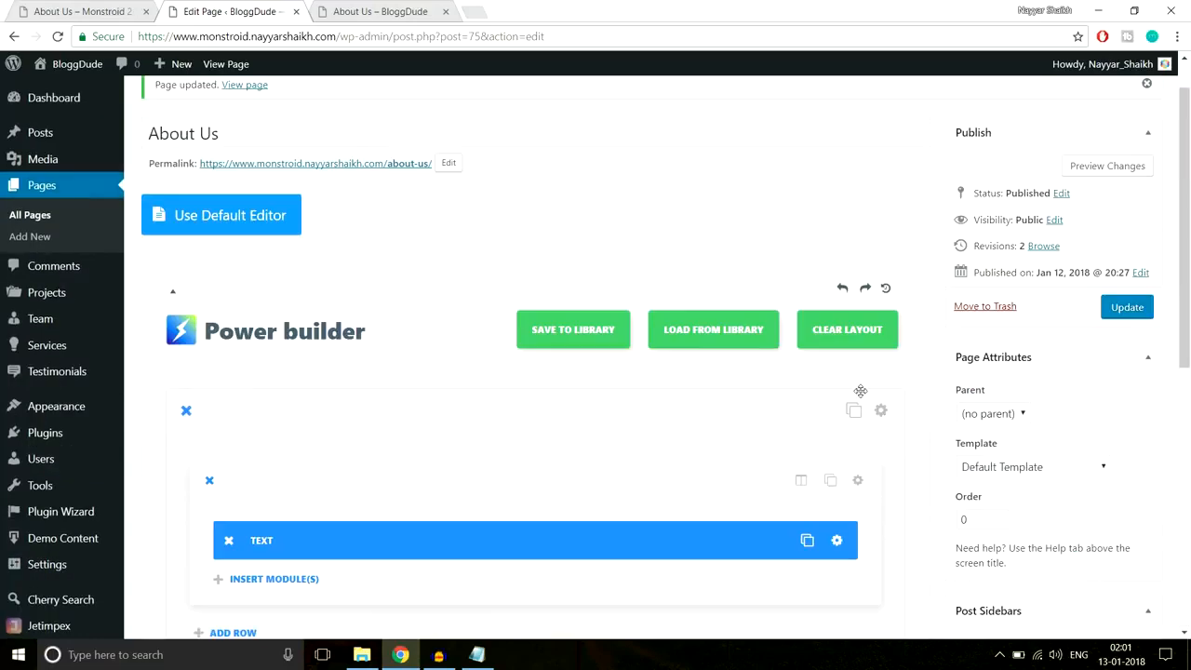
{"action": "scroll", "coordinate": [812, 396], "scroll_direction": "down", "scroll_amount": 2}
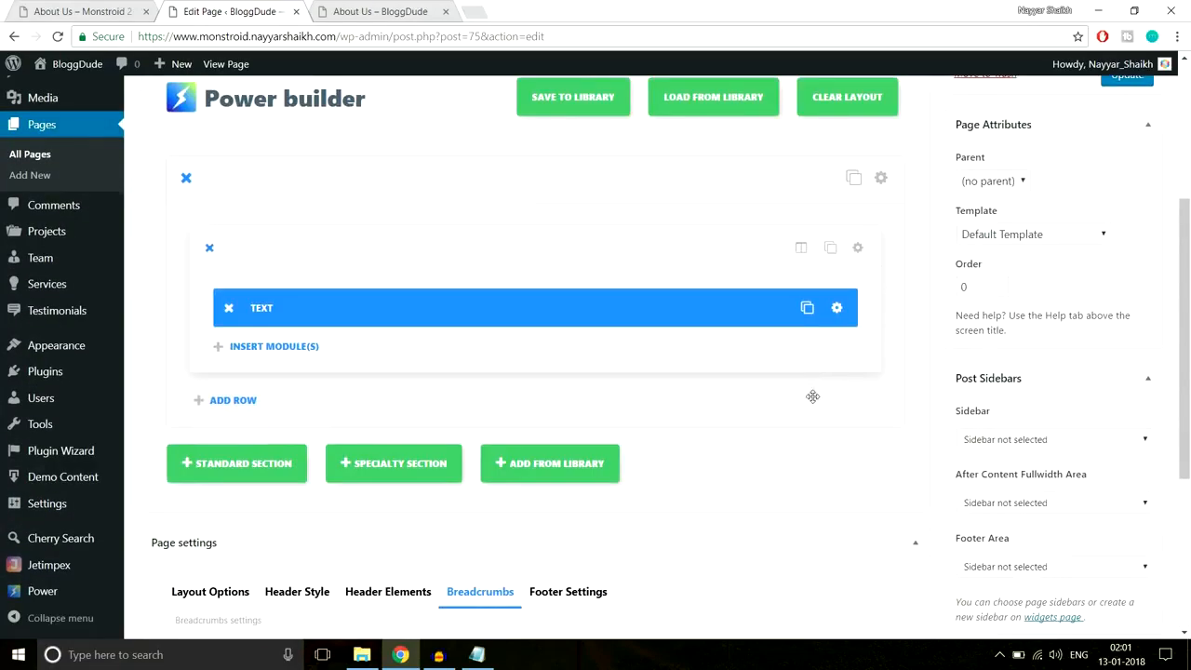
- Recheck the ABOUT heading and tagline on the live page, then return to the editor
{"action": "left_click", "coordinate": [335, 11]}
{"action": "left_click_drag", "start_coordinate": [508, 353], "coordinate": [760, 468]}
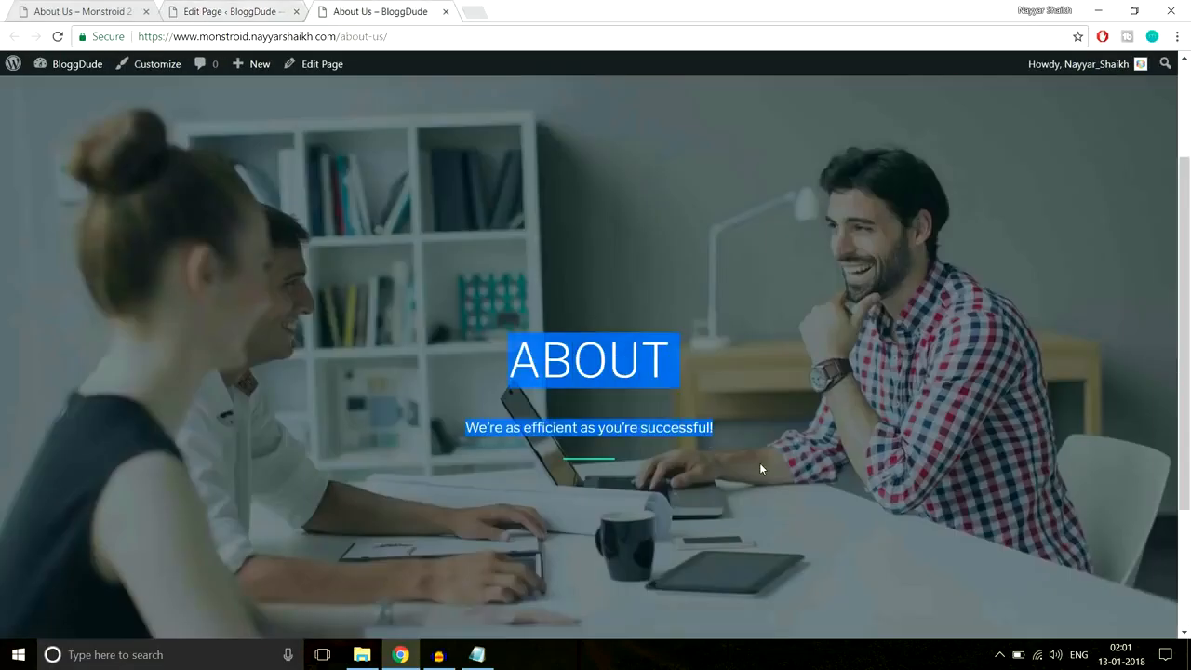
{"action": "left_click", "coordinate": [184, 8]}
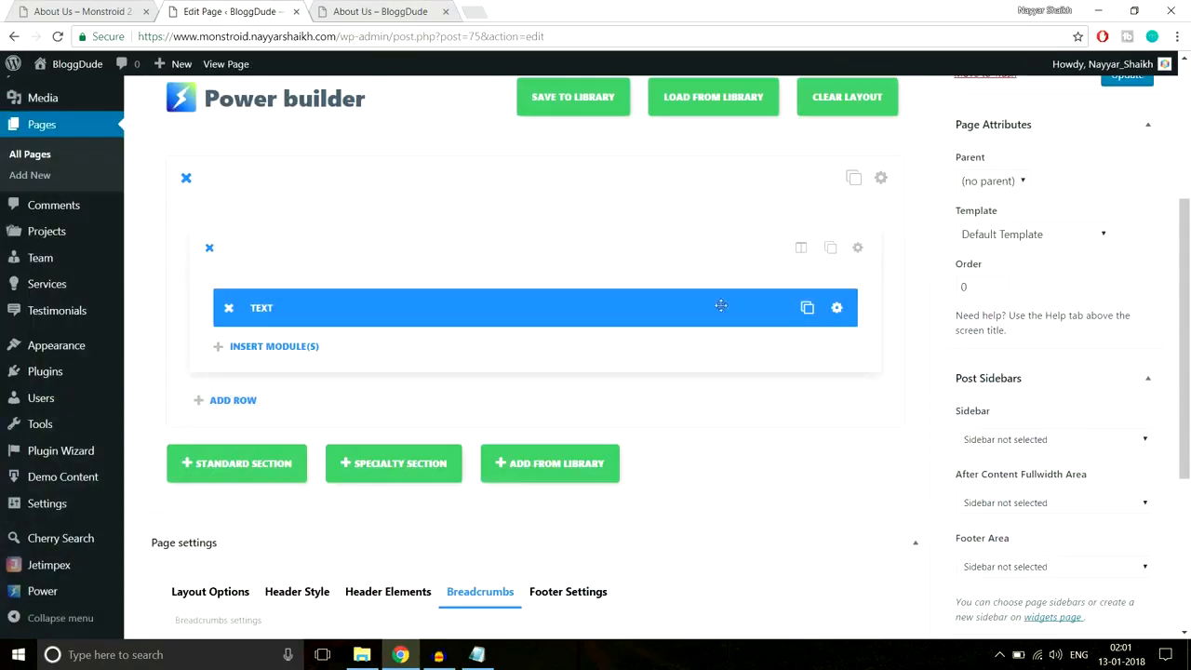
- Recolour the hero text module's ABOUT heading and tagline and save the module
{"action": "left_click", "coordinate": [837, 308]}
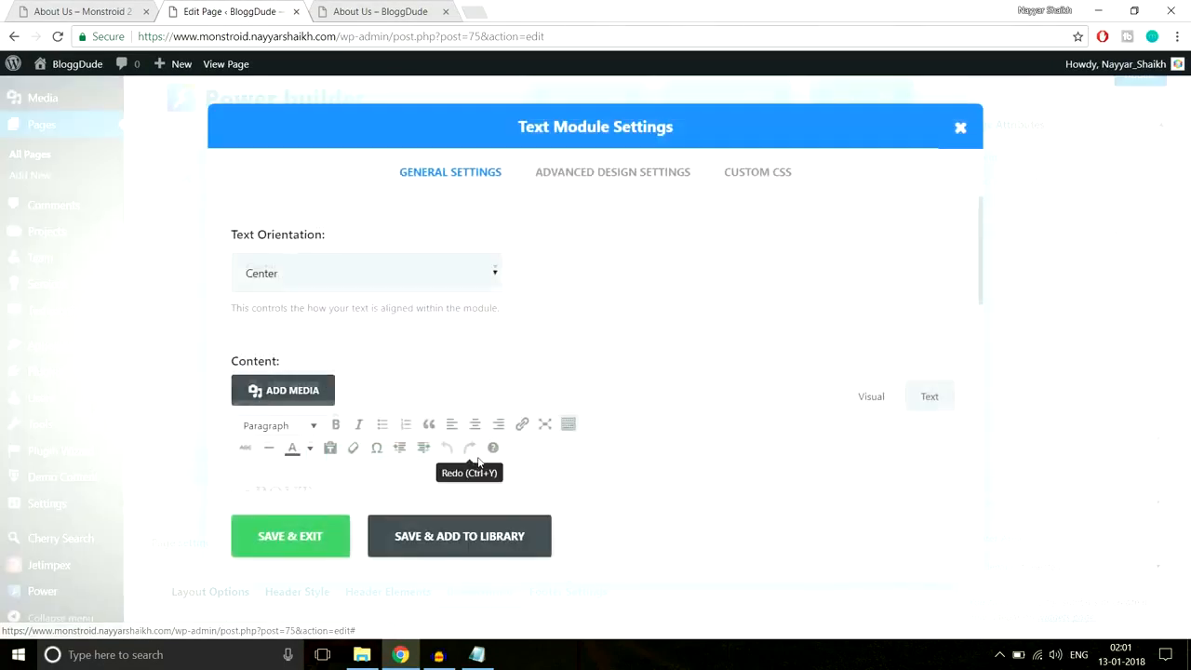
{"action": "scroll", "coordinate": [446, 428], "scroll_direction": "down", "scroll_amount": 3}
{"action": "left_click_drag", "start_coordinate": [438, 319], "coordinate": [186, 263]}
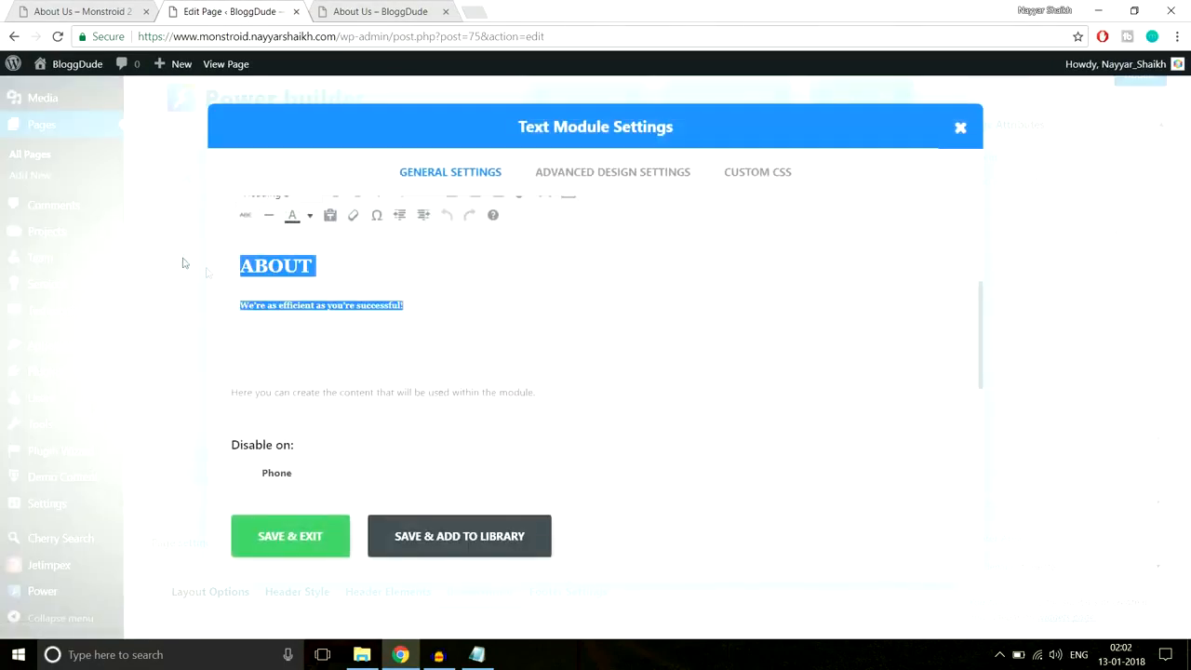
{"action": "left_click", "coordinate": [312, 217]}
{"action": "left_click", "coordinate": [352, 270]}
{"action": "left_click", "coordinate": [311, 549]}
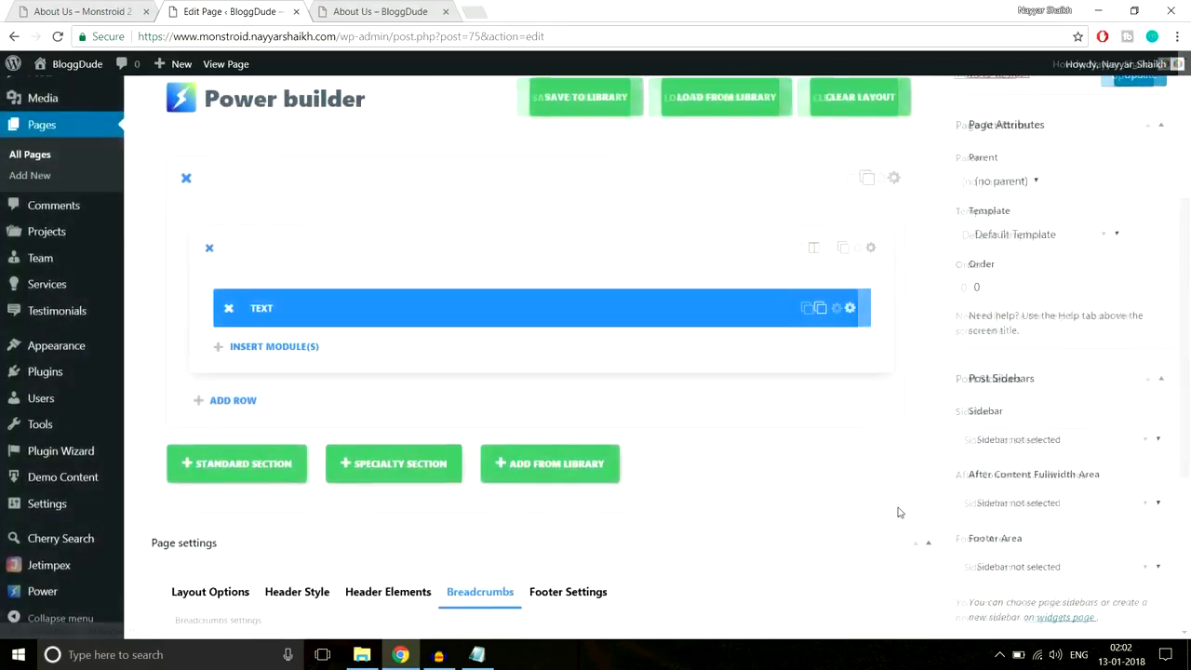
- Update the page and reload the live About Us page to check the heading colour
{"action": "scroll", "coordinate": [1033, 435], "scroll_direction": "up", "scroll_amount": 3}
{"action": "left_click", "coordinate": [1123, 365]}
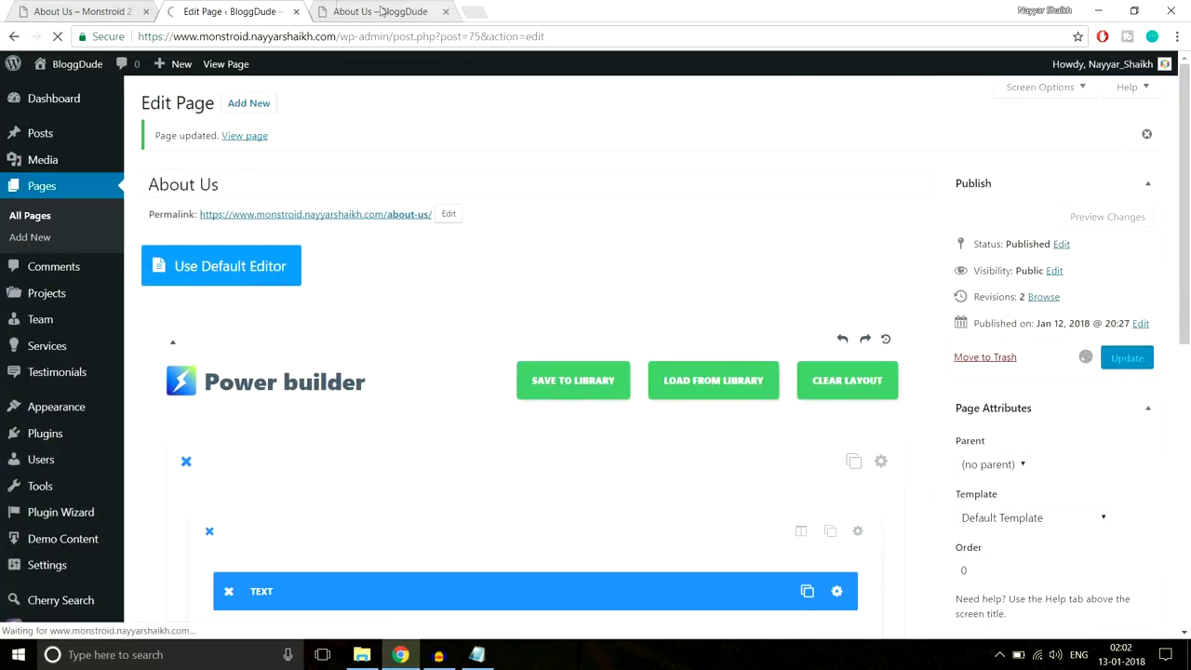
{"action": "left_click", "coordinate": [327, 7]}
{"action": "left_click", "coordinate": [351, 37]}
{"action": "key", "text": "Return"}
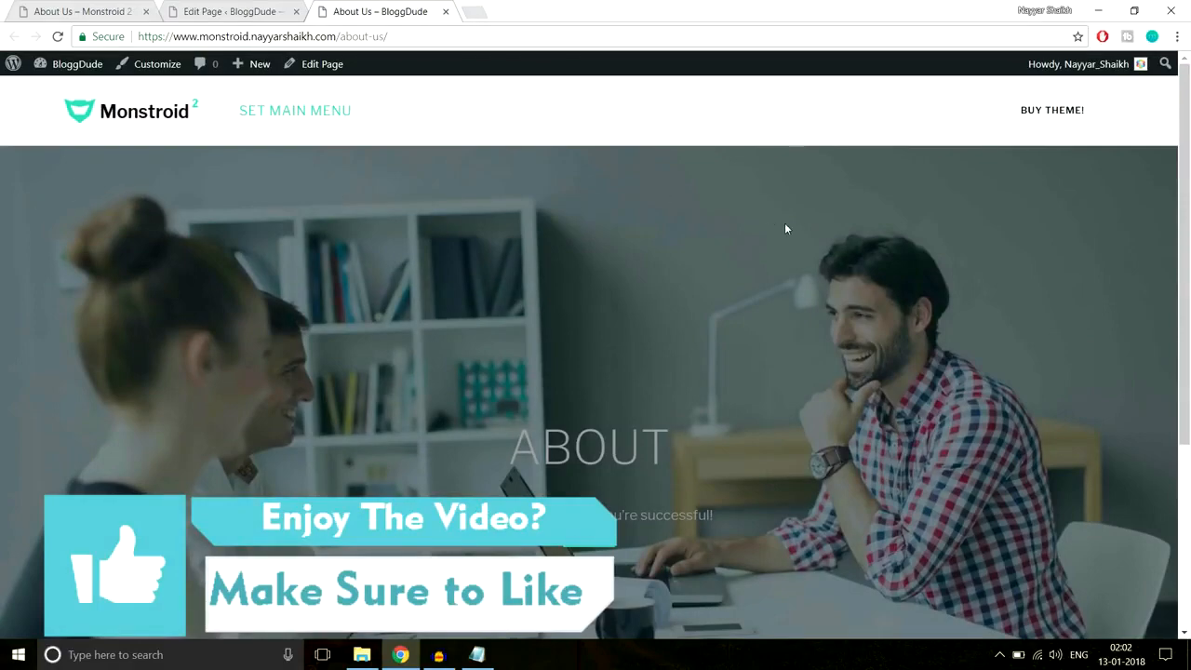
{"action": "scroll", "coordinate": [785, 223], "scroll_direction": "down", "scroll_amount": 5}
{"action": "scroll", "coordinate": [707, 262], "scroll_direction": "up", "scroll_amount": 2}
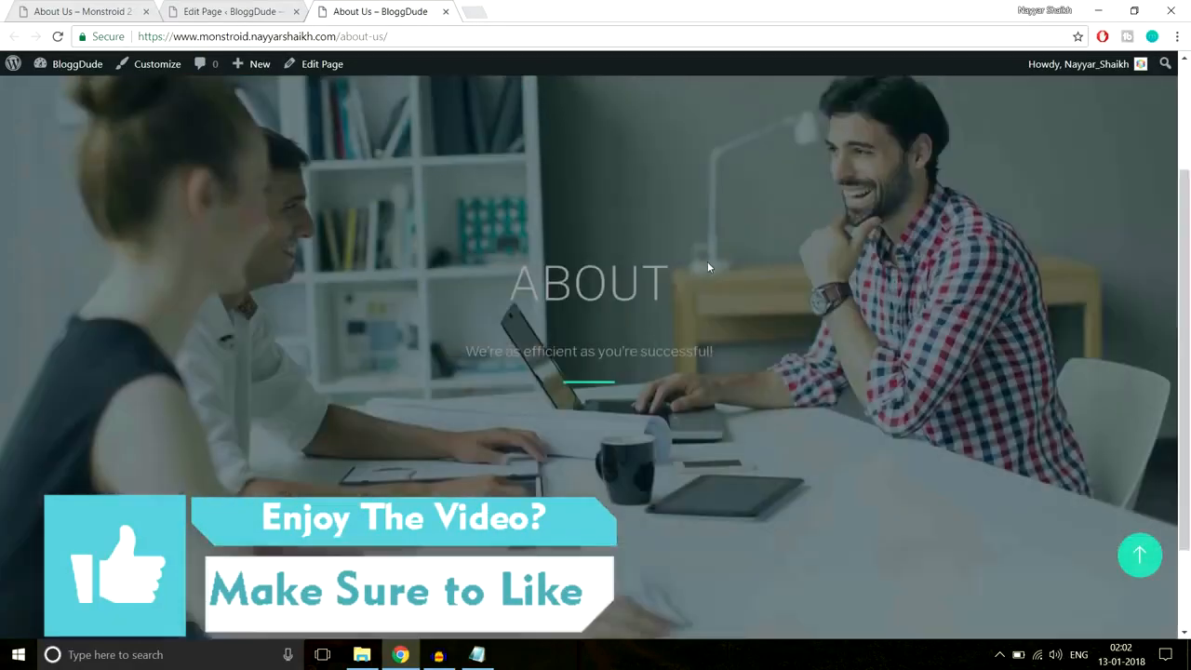
{"action": "scroll", "coordinate": [707, 263], "scroll_direction": "up", "scroll_amount": 1}
{"action": "left_click_drag", "start_coordinate": [708, 270], "coordinate": [754, 398]}
{"action": "scroll", "coordinate": [753, 399], "scroll_direction": "down", "scroll_amount": 2}
{"action": "scroll", "coordinate": [752, 398], "scroll_direction": "up", "scroll_amount": 4}
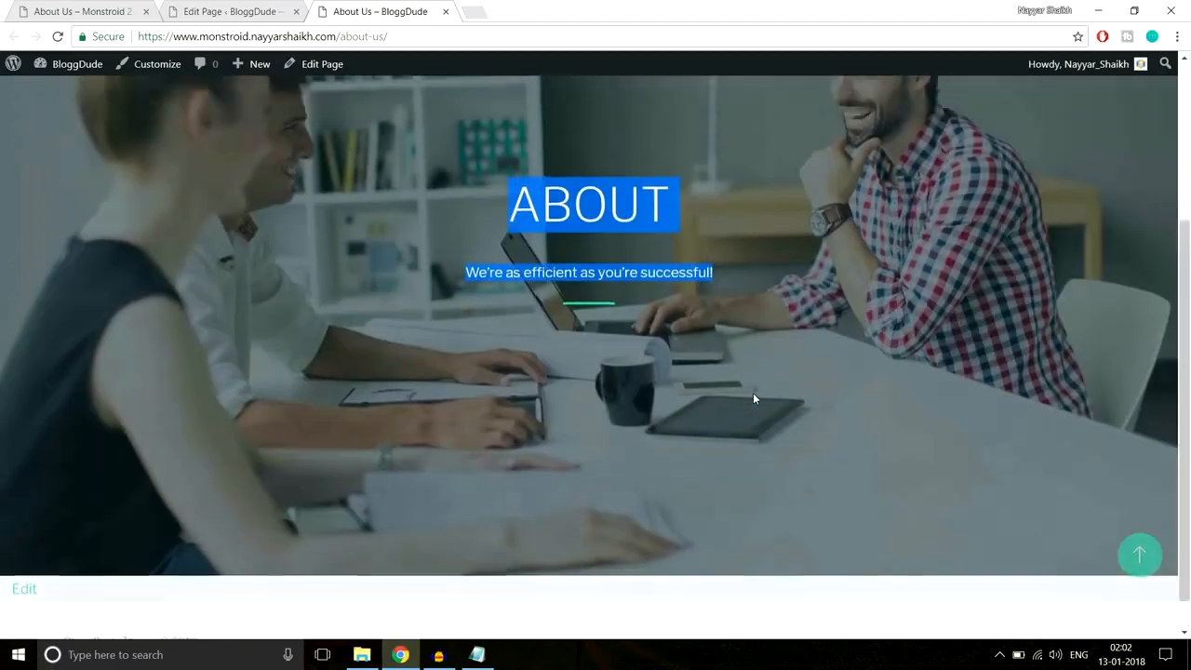
{"action": "left_click", "coordinate": [607, 311]}
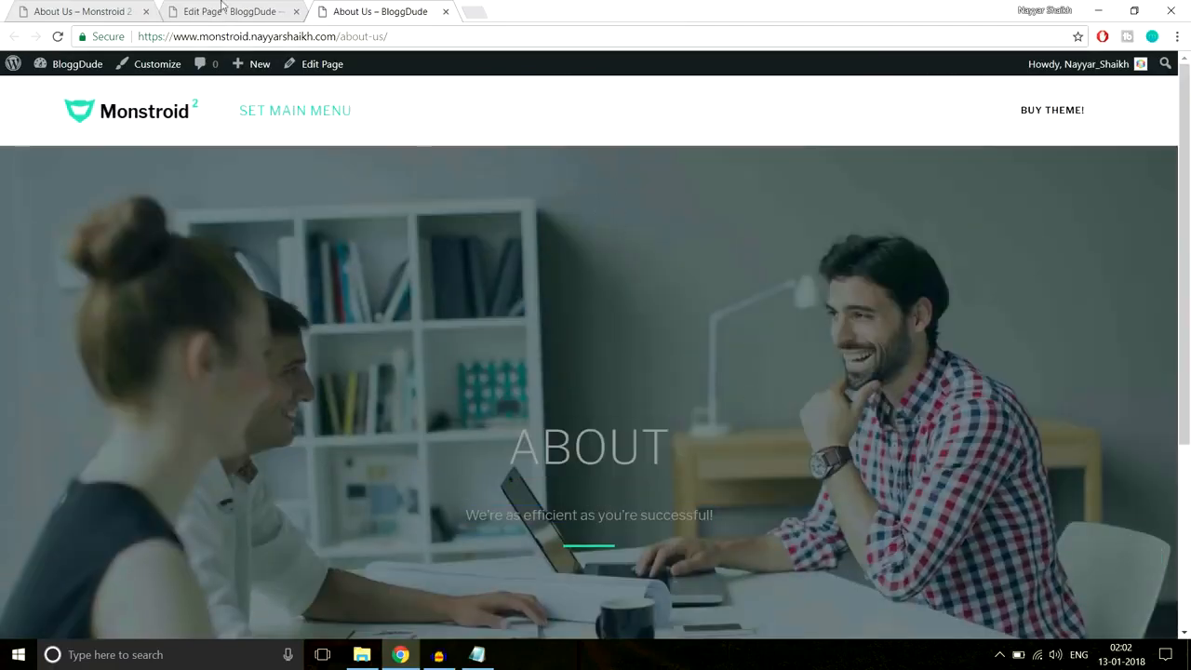
- Make the ABOUT heading and tagline white and save the text module
{"action": "left_click", "coordinate": [222, 9]}
{"action": "scroll", "coordinate": [734, 285], "scroll_direction": "down", "scroll_amount": 3}
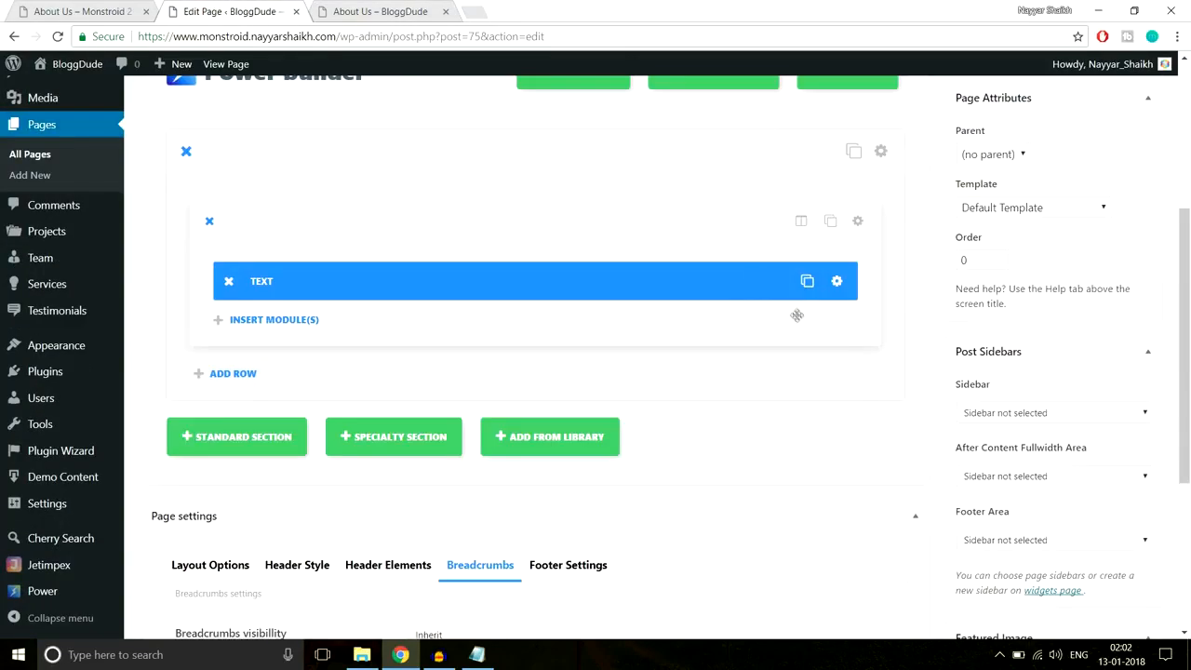
{"action": "left_click", "coordinate": [837, 281]}
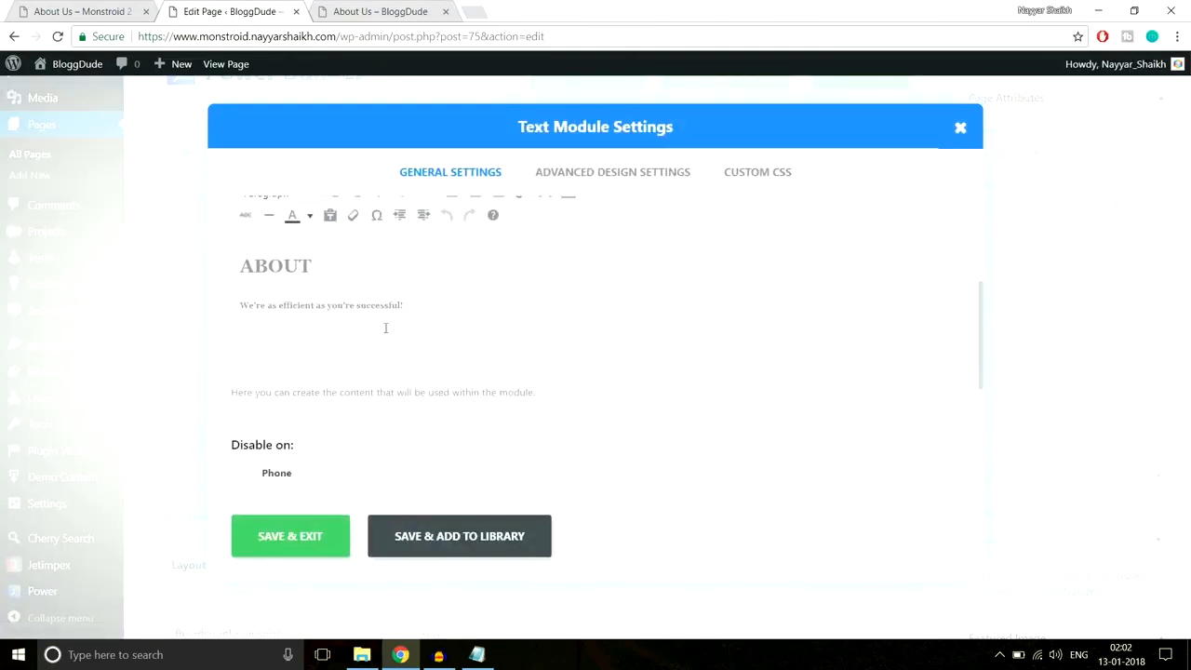
{"action": "scroll", "coordinate": [492, 336], "scroll_direction": "up", "scroll_amount": 1}
{"action": "left_click_drag", "start_coordinate": [450, 364], "coordinate": [203, 340]}
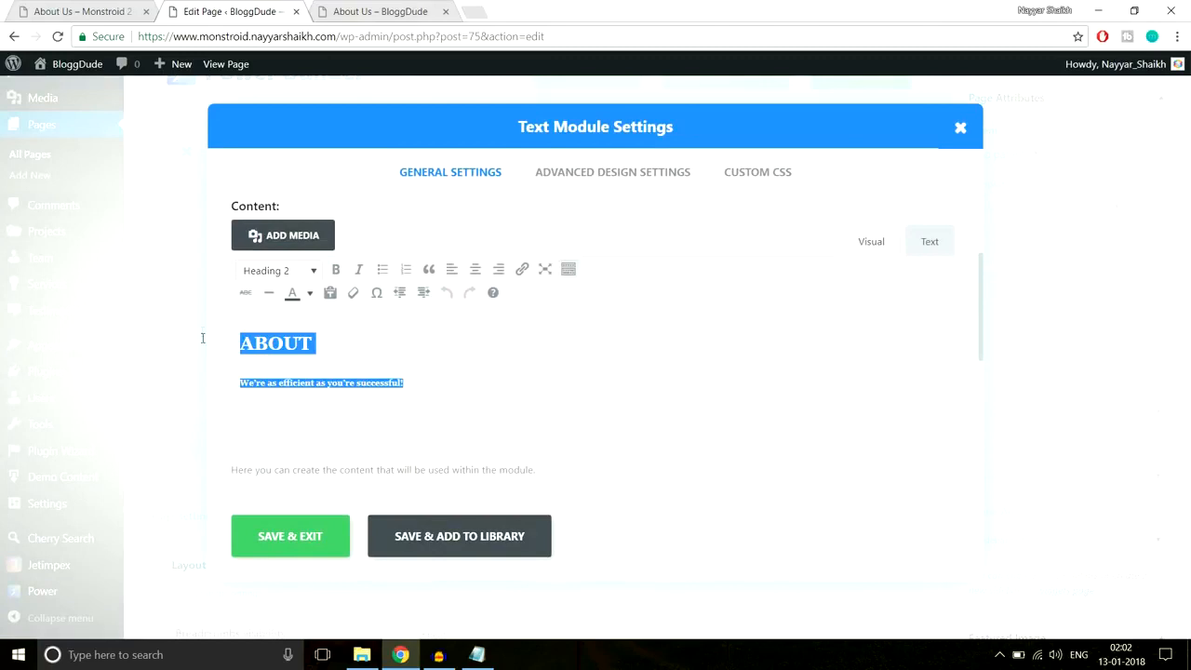
{"action": "left_click", "coordinate": [309, 292]}
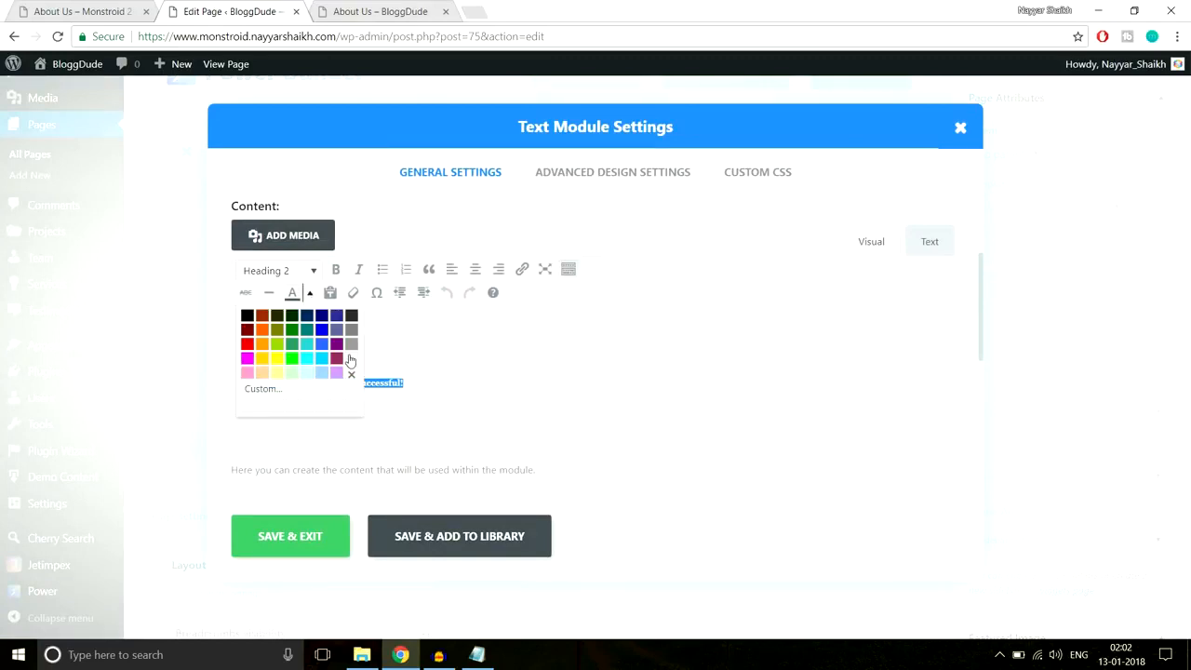
{"action": "left_click", "coordinate": [351, 359]}
{"action": "left_click", "coordinate": [396, 362]}
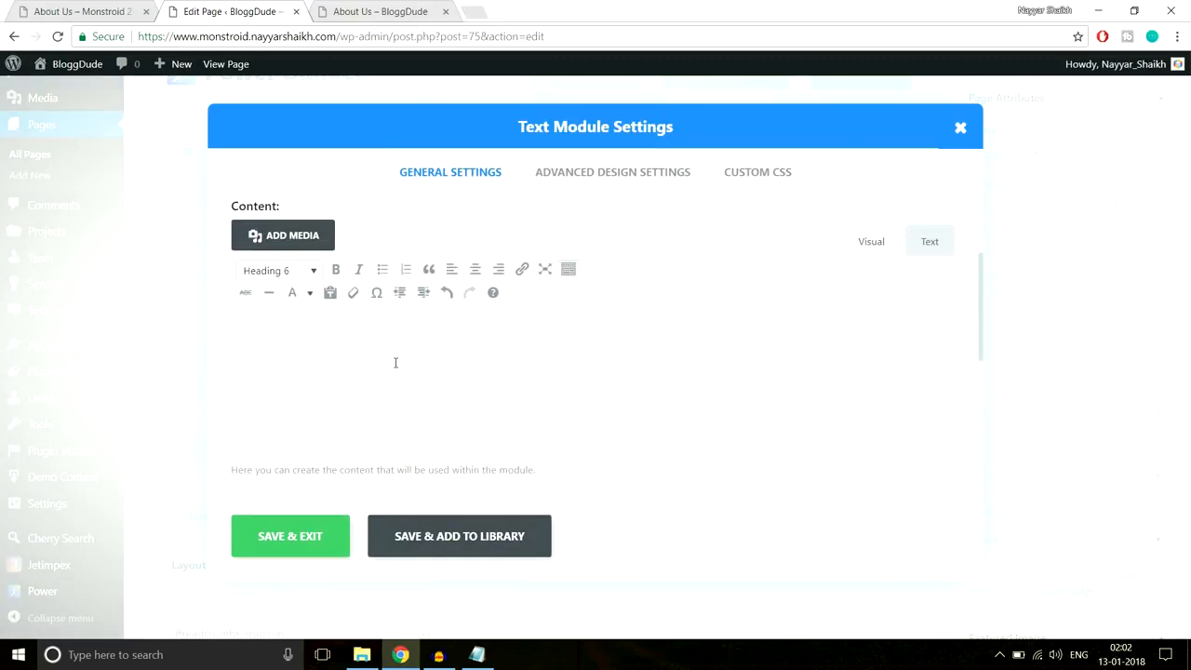
{"action": "left_click", "coordinate": [301, 546]}
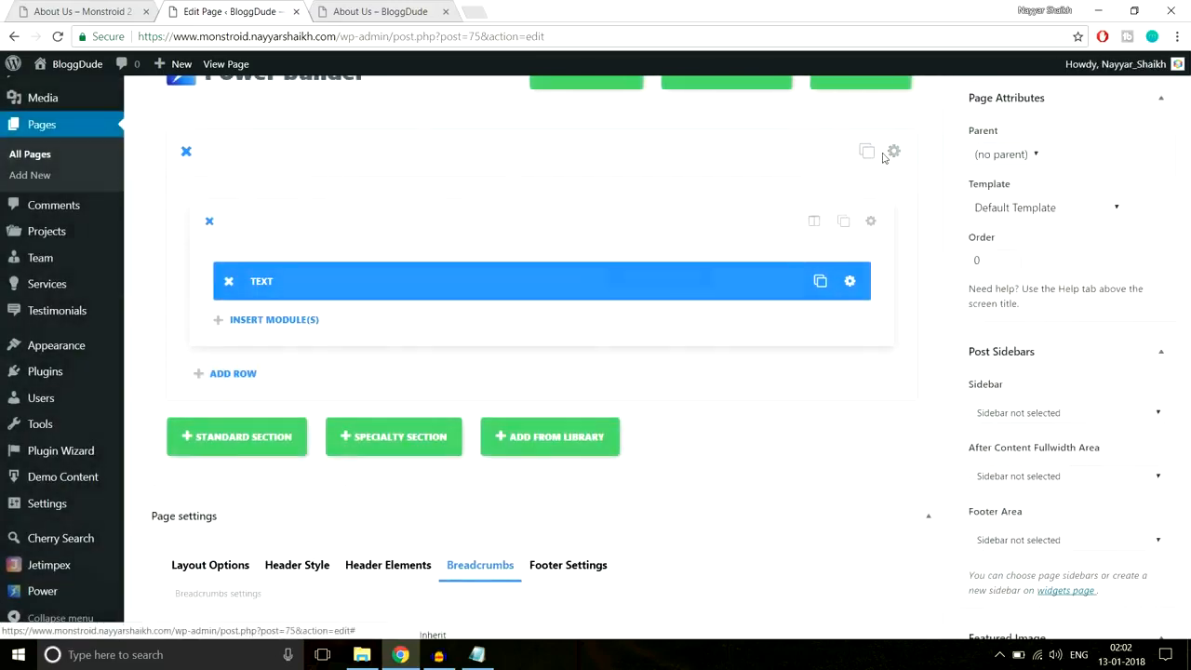
- Change the hero section's top and bottom padding to 300px and update the page
{"action": "left_click", "coordinate": [881, 153]}
{"action": "scroll", "coordinate": [840, 308], "scroll_direction": "down", "scroll_amount": 15}
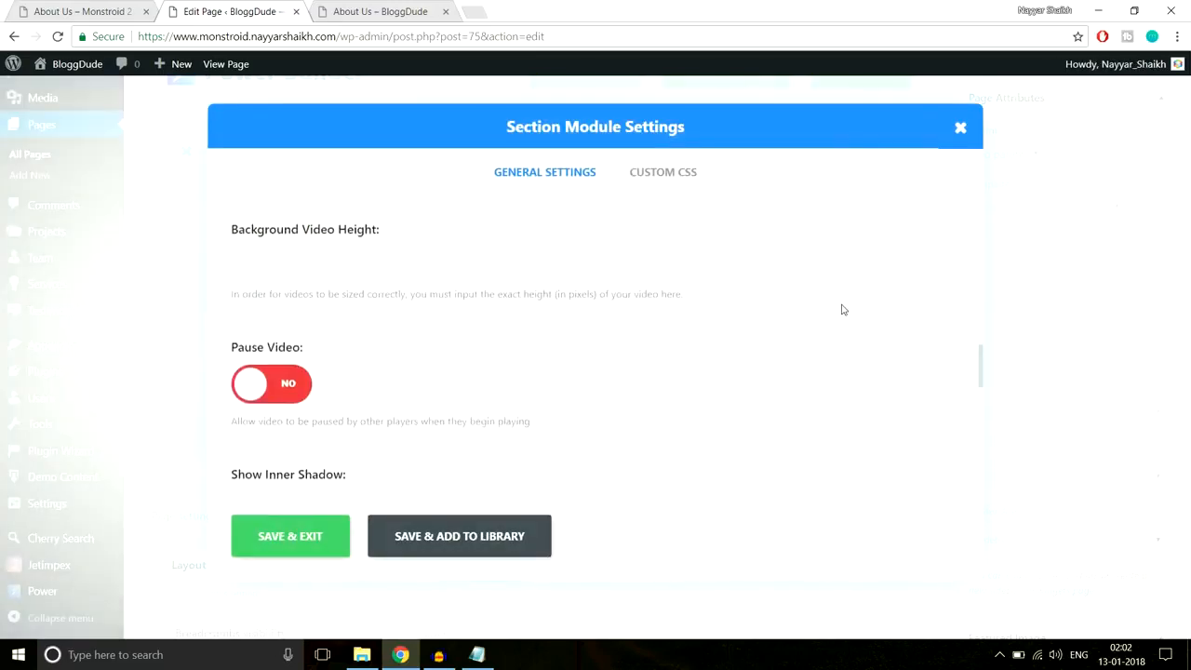
{"action": "left_click_drag", "start_coordinate": [284, 241], "coordinate": [299, 241]}
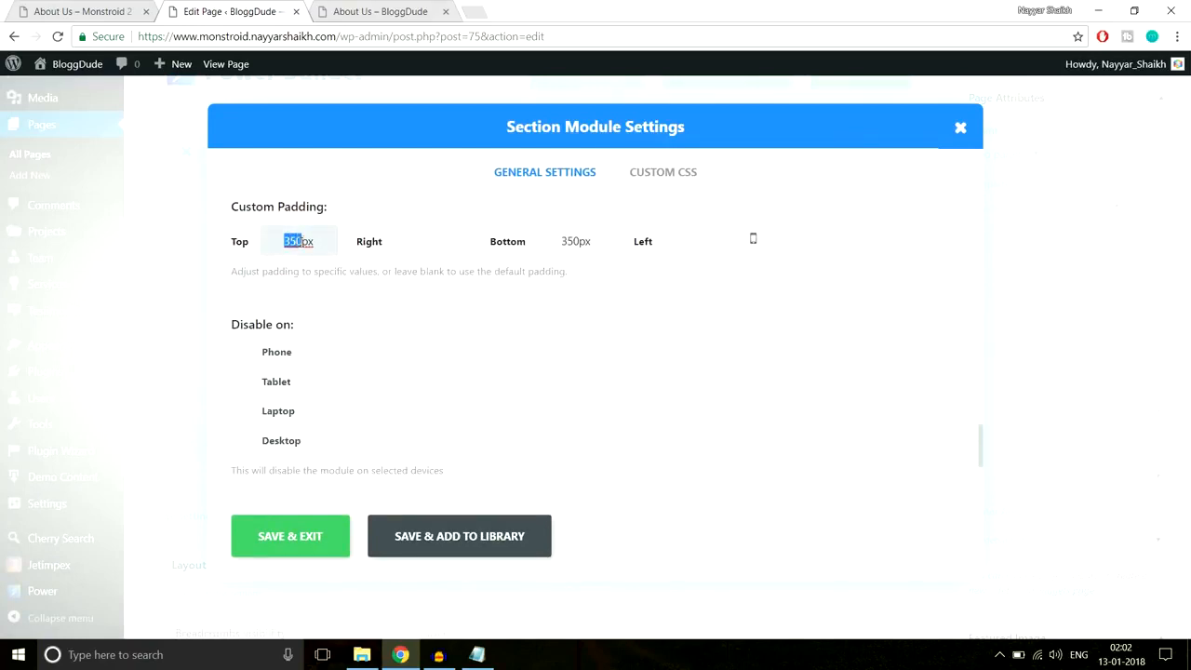
{"action": "type", "text": "30"}
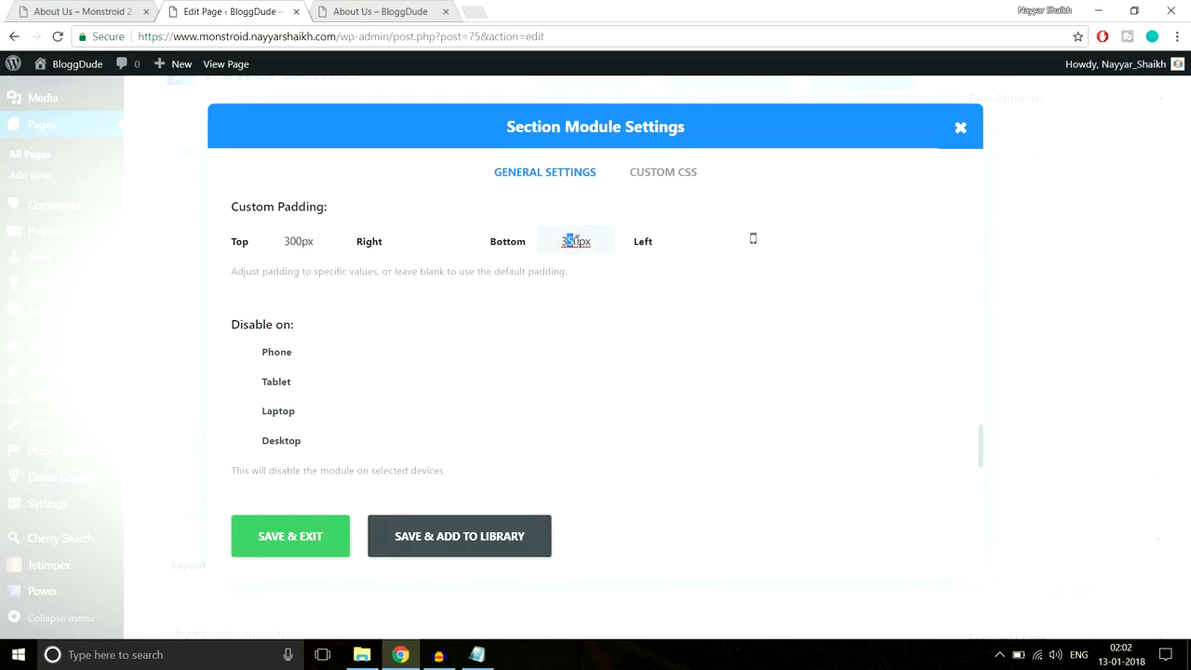
{"action": "left_click", "coordinate": [308, 540]}
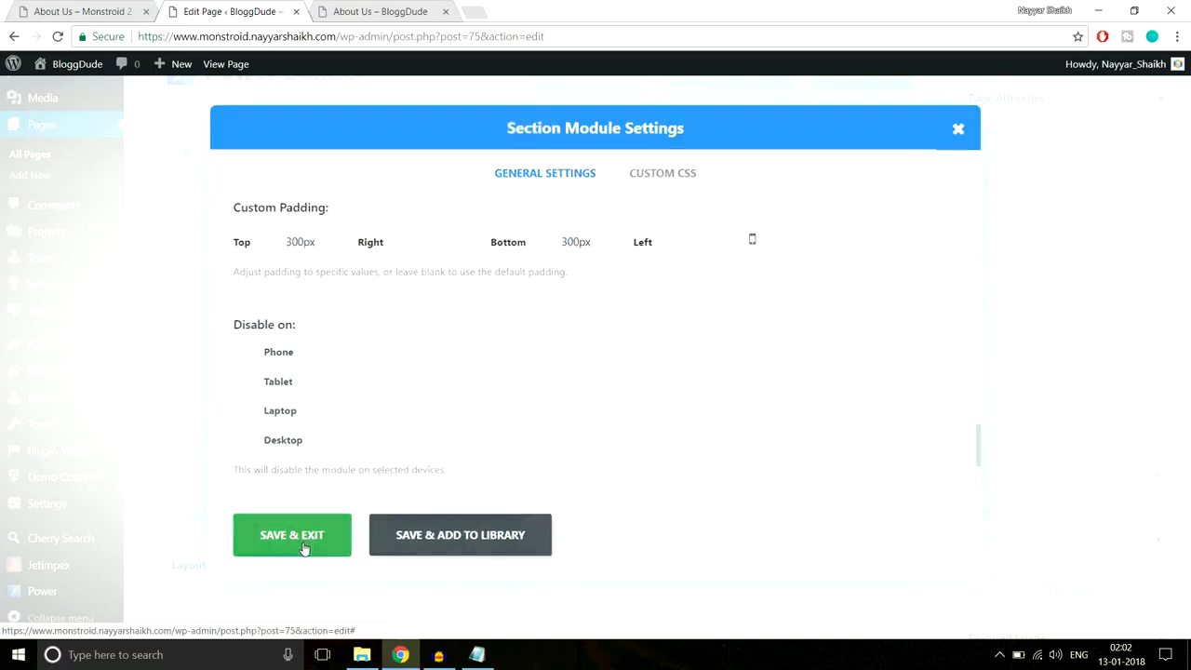
{"action": "left_click", "coordinate": [1150, 368]}
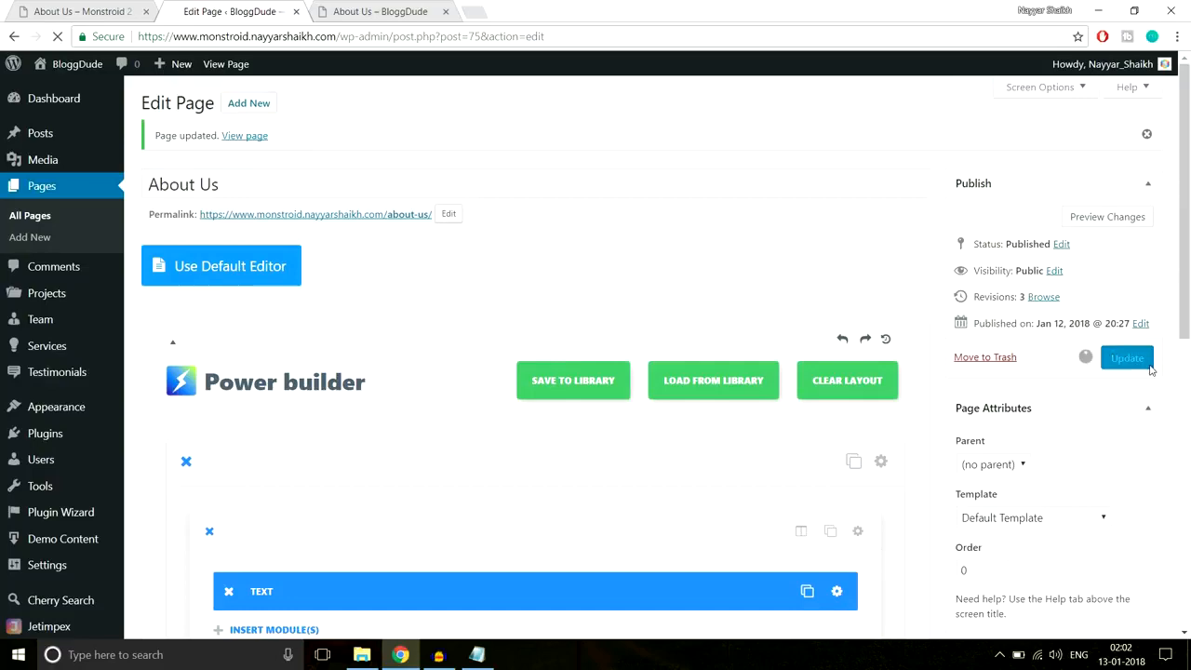
{"action": "left_click", "coordinate": [351, 7]}
{"action": "left_click", "coordinate": [359, 37]}
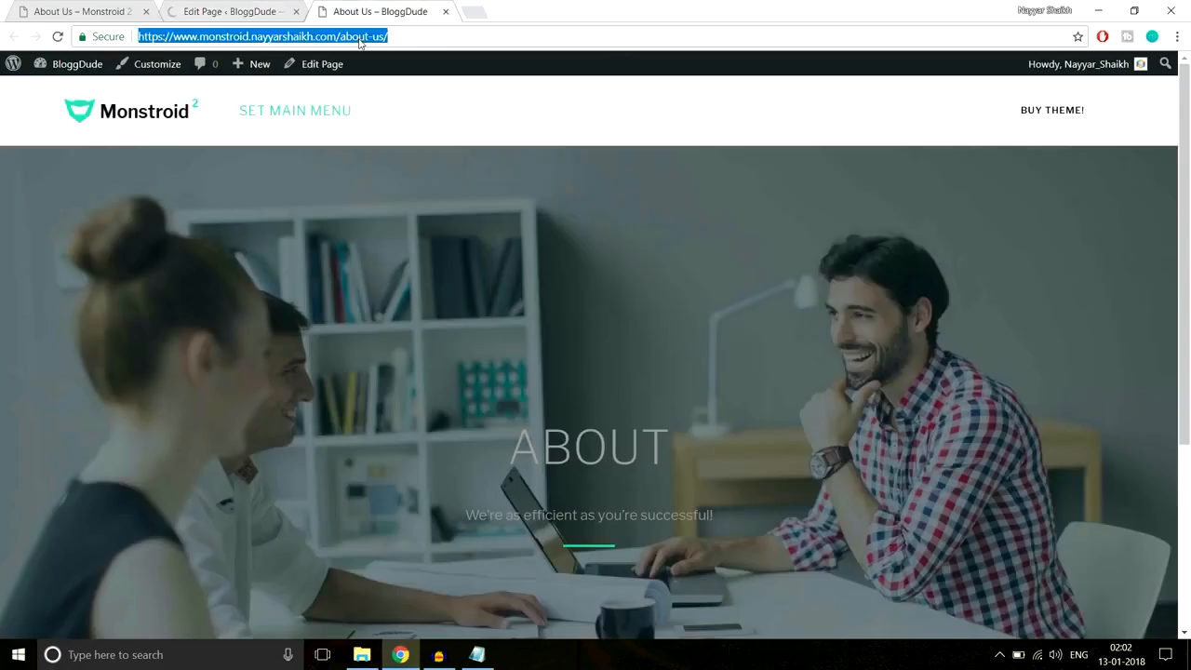
{"action": "key", "text": "Return"}
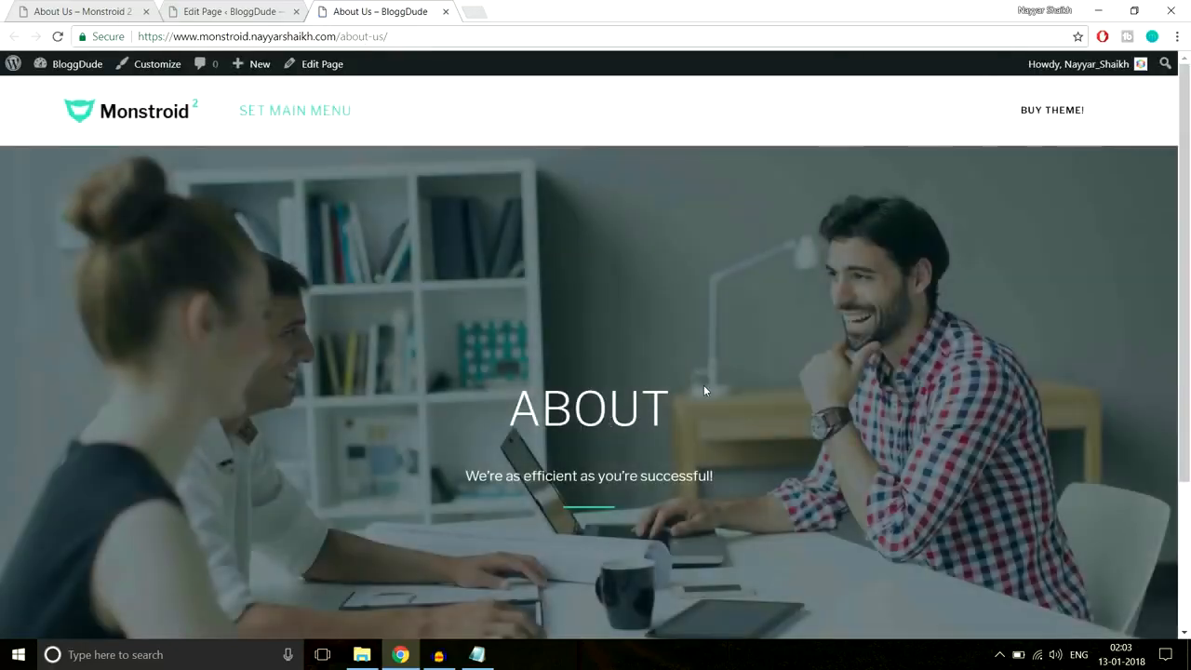
{"action": "scroll", "coordinate": [704, 391], "scroll_direction": "down", "scroll_amount": 3}
{"action": "scroll", "coordinate": [710, 409], "scroll_direction": "up", "scroll_amount": 3}
{"action": "left_click", "coordinate": [80, 9]}
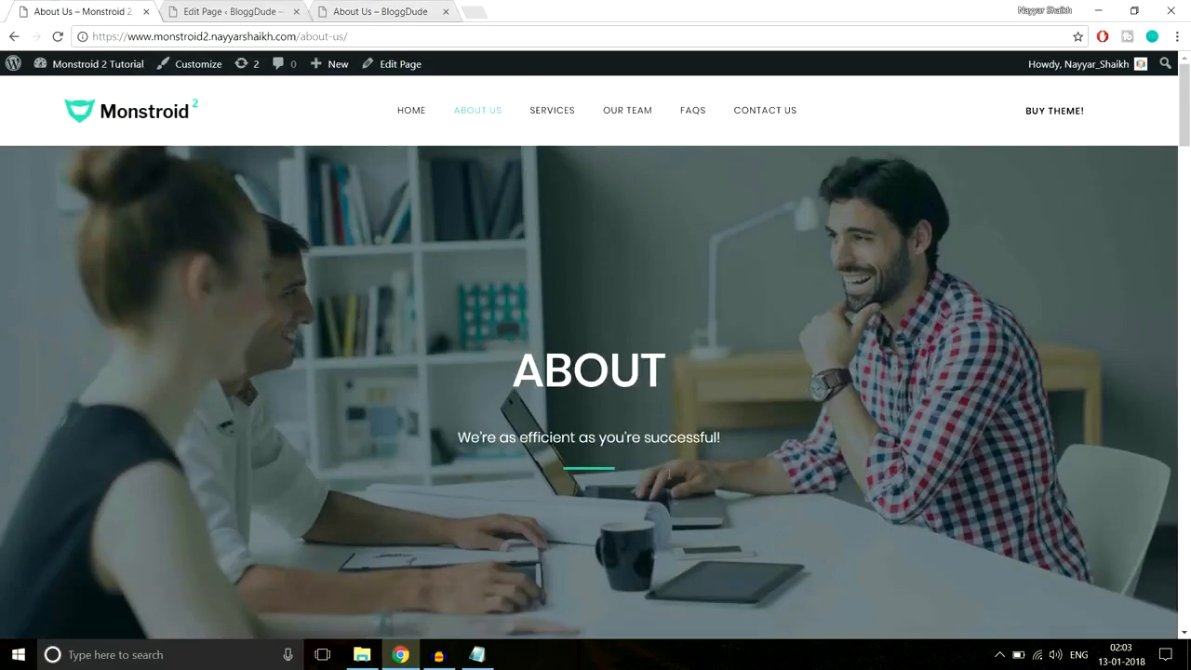
{"action": "scroll", "coordinate": [673, 439], "scroll_direction": "down", "scroll_amount": 6}
{"action": "scroll", "coordinate": [673, 440], "scroll_direction": "up", "scroll_amount": 2}
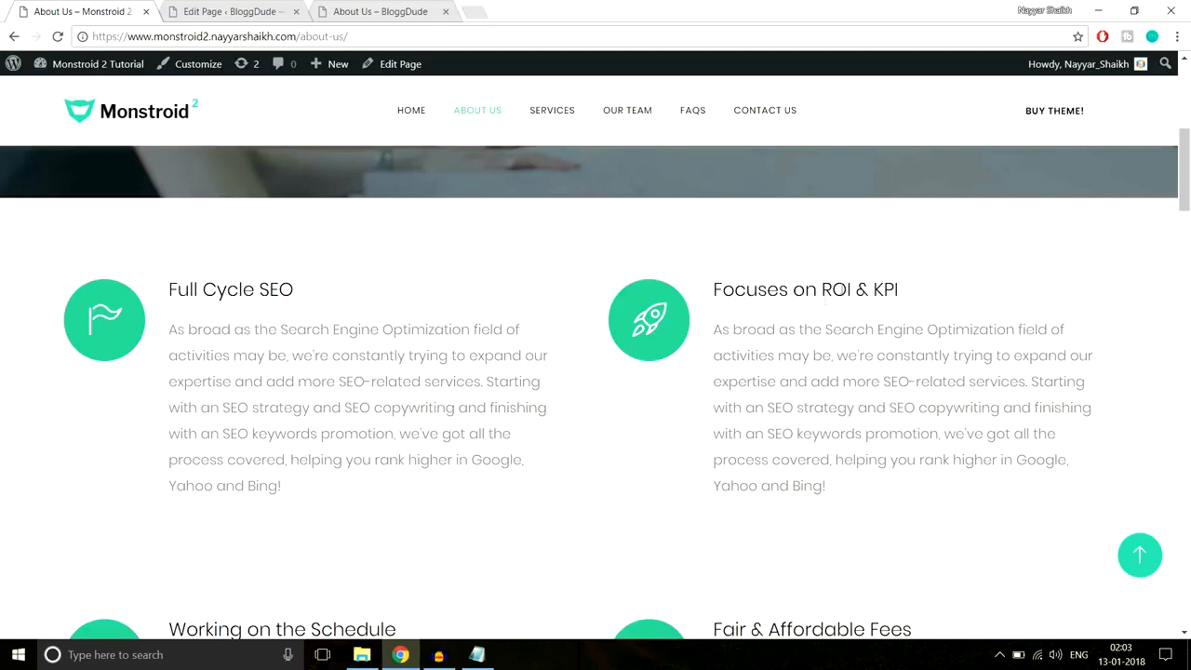
{"action": "scroll", "coordinate": [877, 389], "scroll_direction": "down", "scroll_amount": 5}
{"action": "scroll", "coordinate": [877, 389], "scroll_direction": "up", "scroll_amount": 5}
{"action": "left_click_drag", "start_coordinate": [708, 294], "coordinate": [894, 296]}
{"action": "left_click_drag", "start_coordinate": [864, 488], "coordinate": [722, 329]}
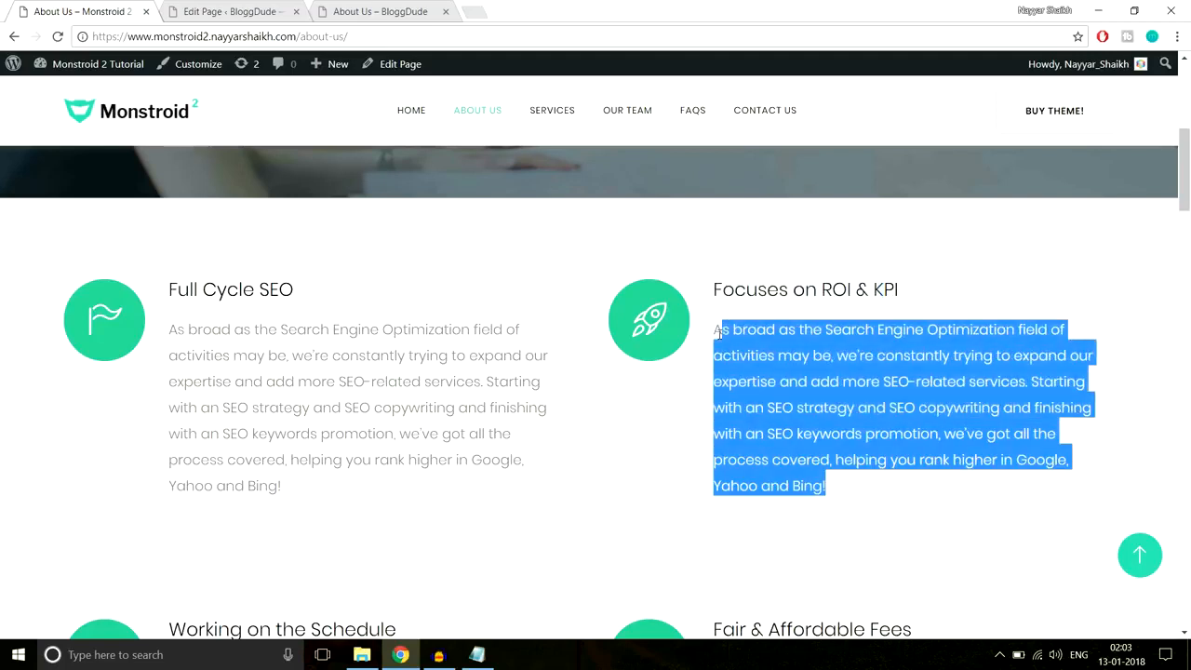
{"action": "left_click", "coordinate": [222, 9]}
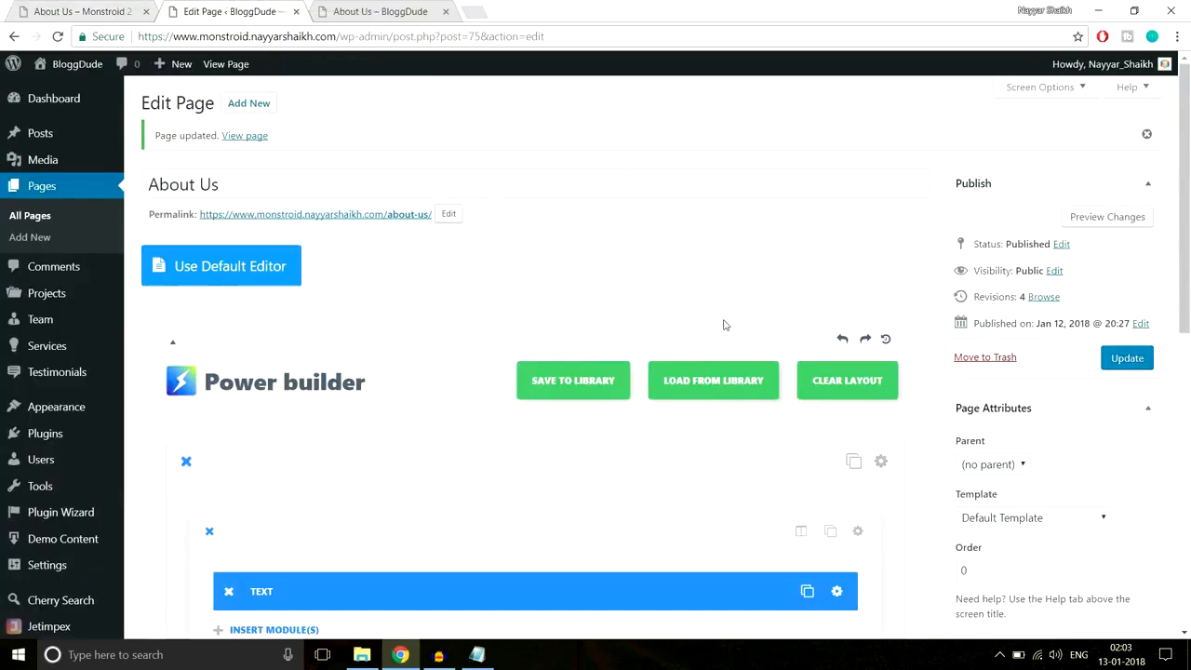
- Add a standard section with a two equal-column row and open the left column's module list
{"action": "scroll", "coordinate": [724, 325], "scroll_direction": "down", "scroll_amount": 5}
{"action": "left_click", "coordinate": [286, 290]}
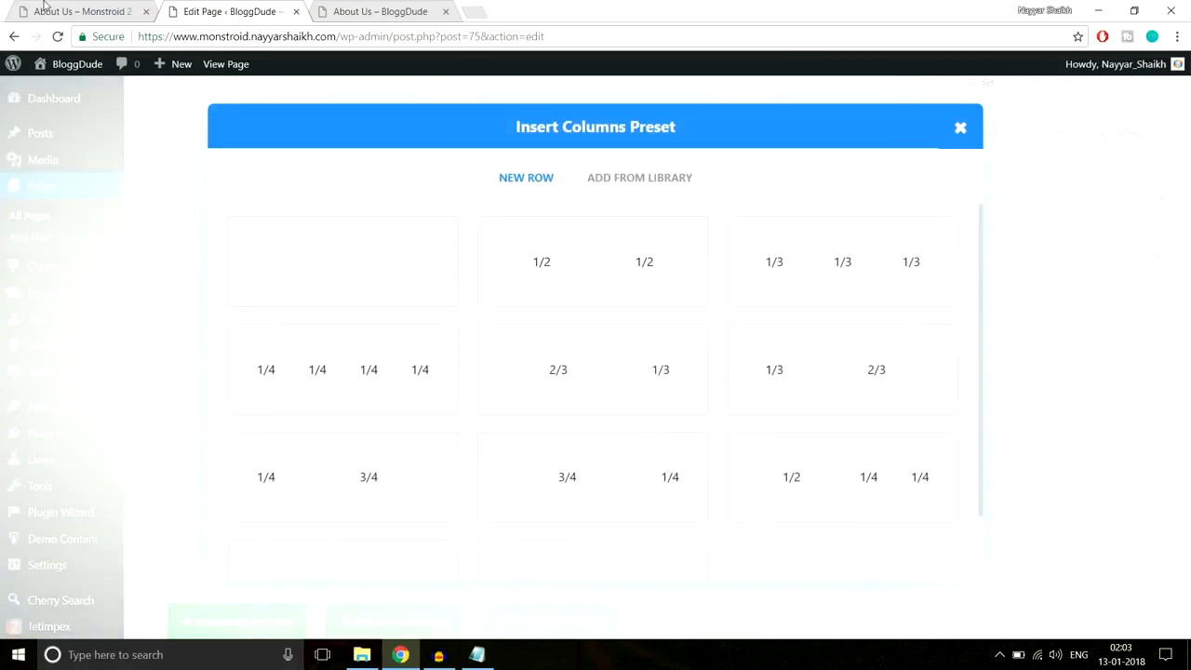
{"action": "left_click", "coordinate": [594, 260]}
{"action": "scroll", "coordinate": [388, 350], "scroll_direction": "down", "scroll_amount": 2}
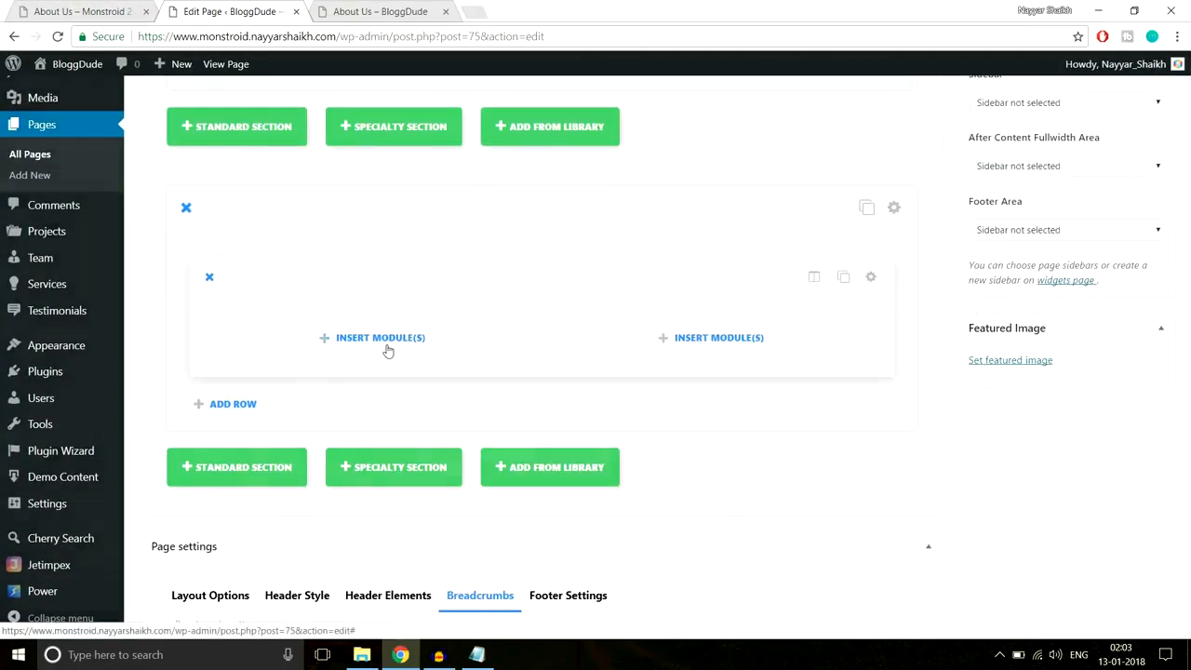
{"action": "left_click", "coordinate": [387, 346]}
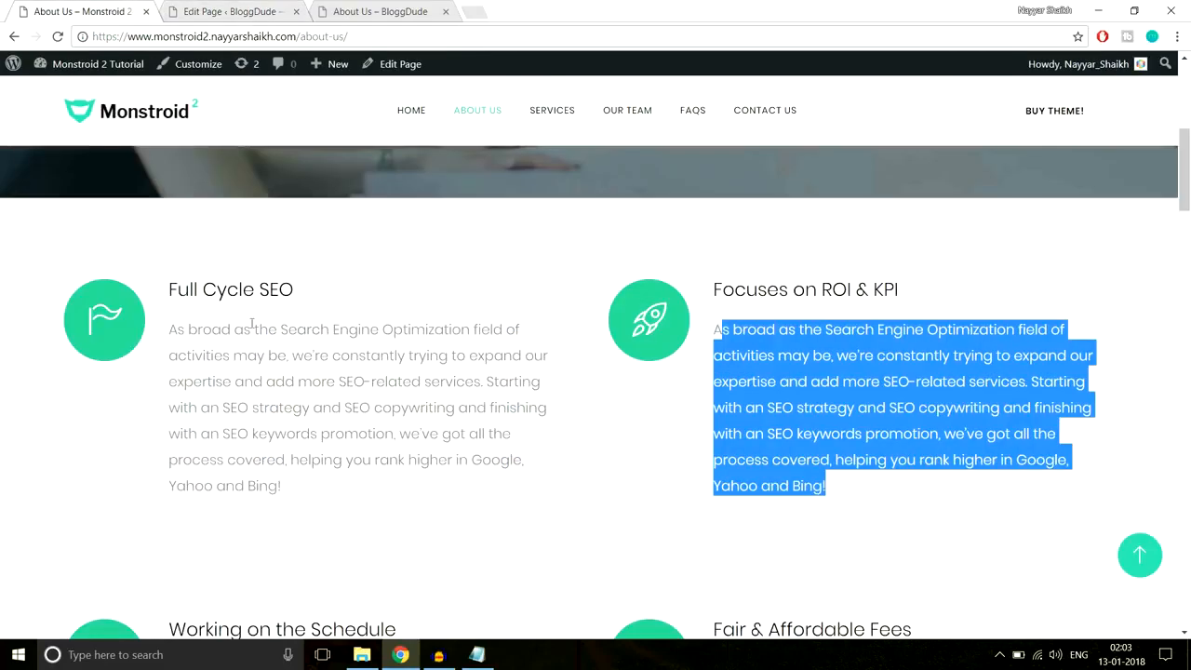
{"action": "left_click", "coordinate": [228, 11]}
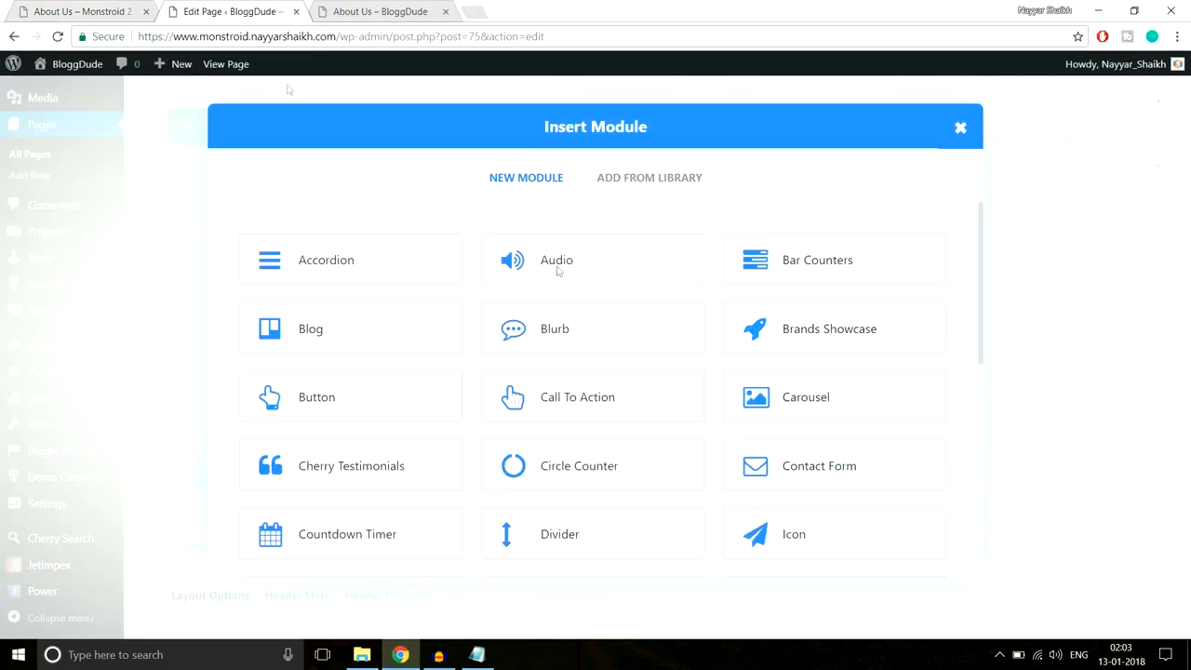
- Add a Blurb module and paste 'Full Cycle SEO' from the live page as its title
{"action": "left_click", "coordinate": [593, 338]}
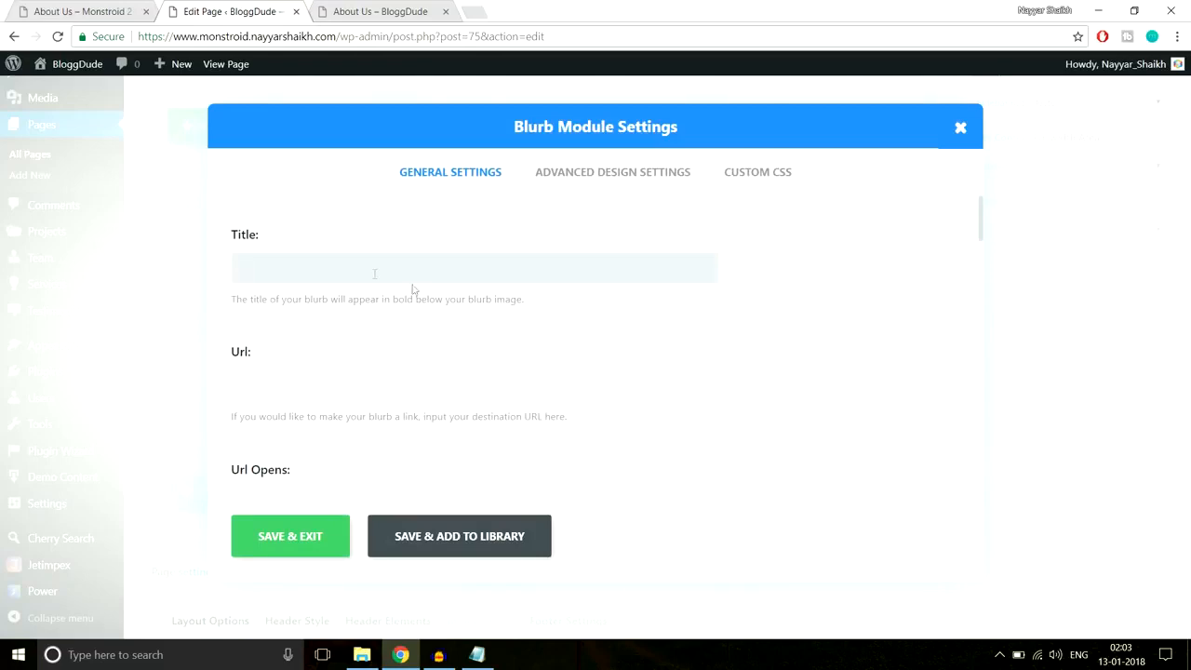
{"action": "left_click", "coordinate": [87, 9]}
{"action": "left_click_drag", "start_coordinate": [294, 290], "coordinate": [167, 284]}
{"action": "key", "text": "ctrl+c"}
{"action": "left_click", "coordinate": [249, 14]}
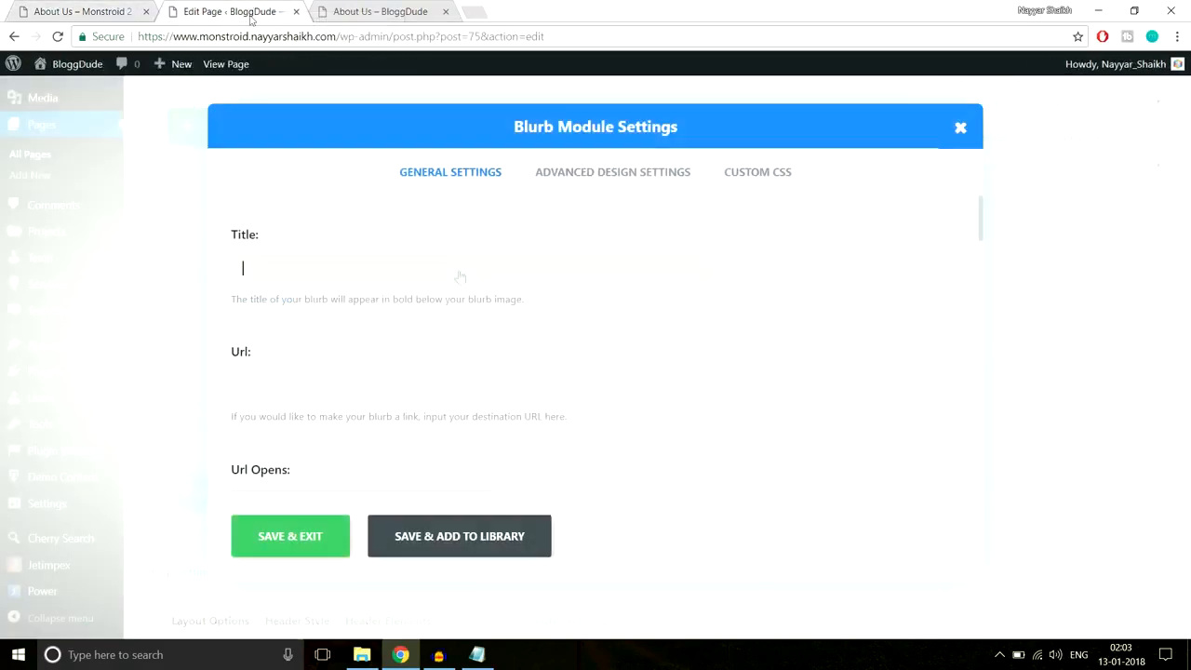
{"action": "key", "text": "ctrl+v"}
{"action": "scroll", "coordinate": [598, 374], "scroll_direction": "down", "scroll_amount": 3}
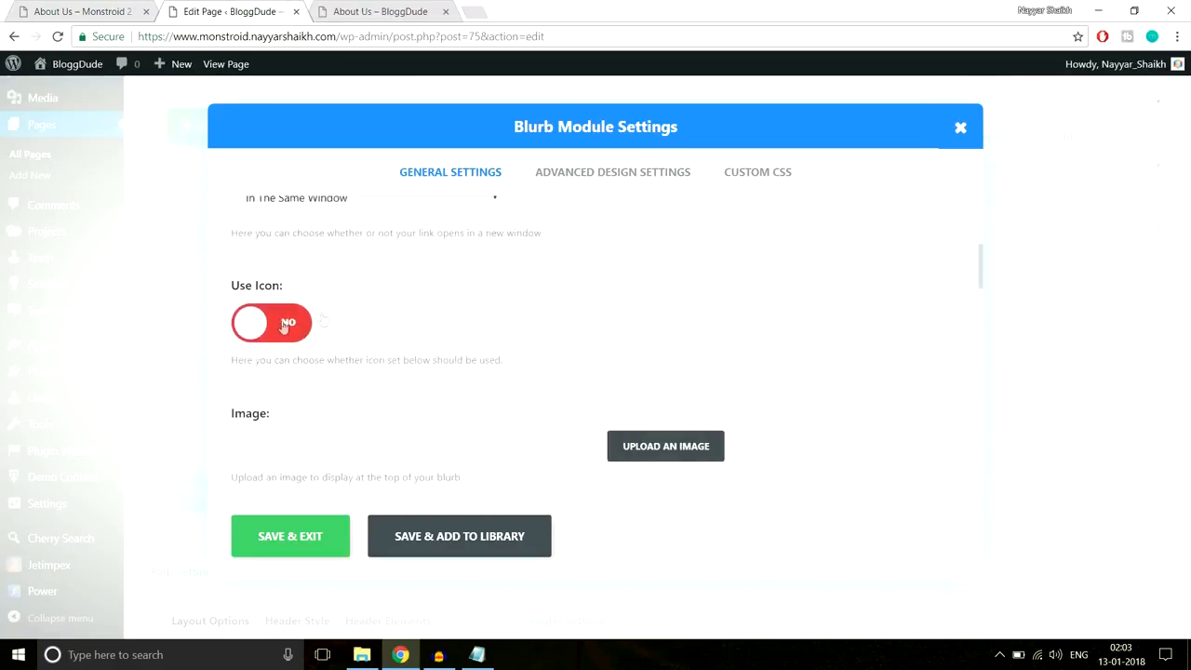
- Switch the blurb's Use Icon option to YES and check the reference page's icon
{"action": "left_click", "coordinate": [703, 305]}
{"action": "scroll", "coordinate": [882, 311], "scroll_direction": "down", "scroll_amount": 2}
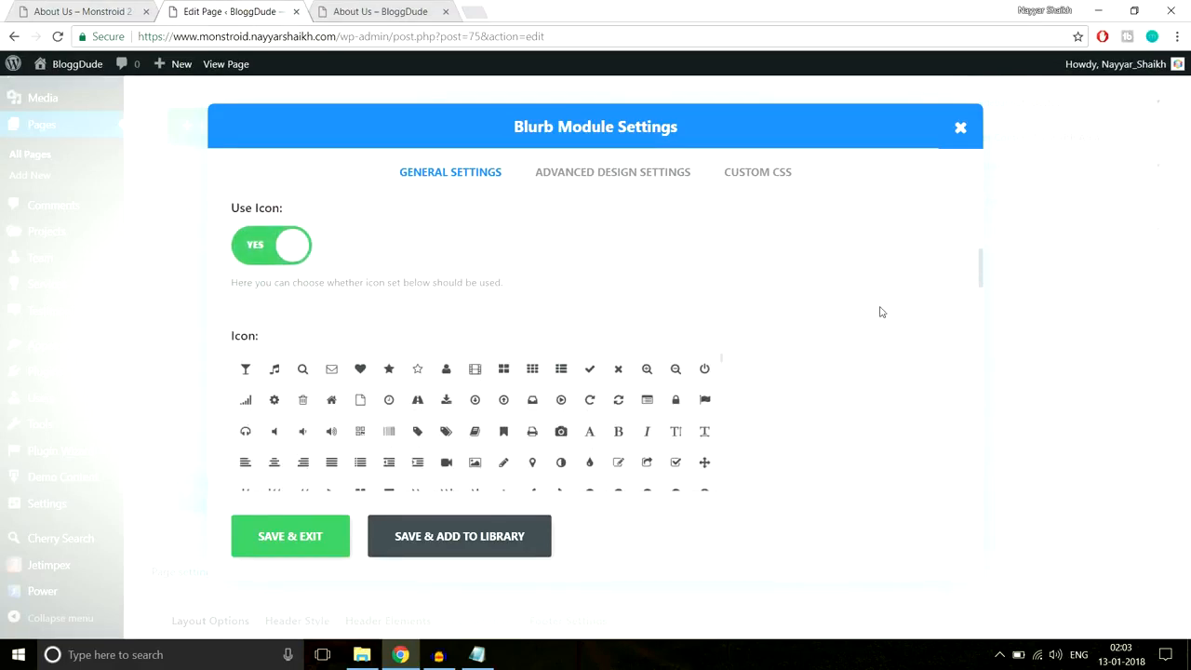
{"action": "left_click", "coordinate": [74, 10]}
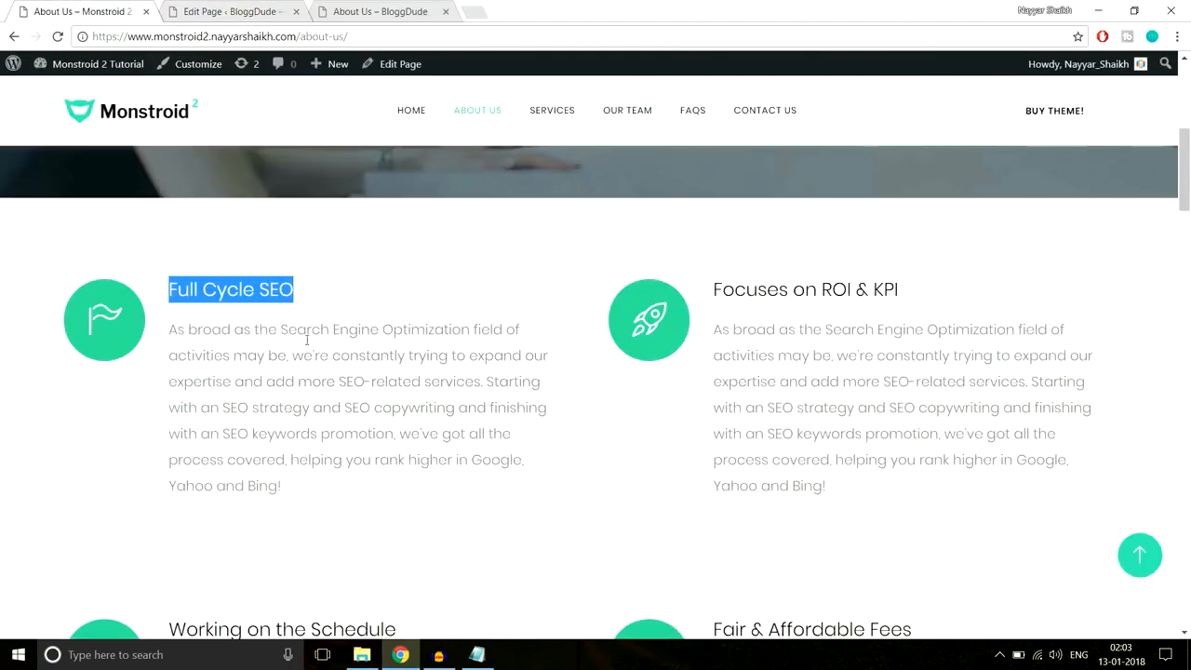
{"action": "left_click", "coordinate": [352, 372]}
{"action": "left_click", "coordinate": [270, 11]}
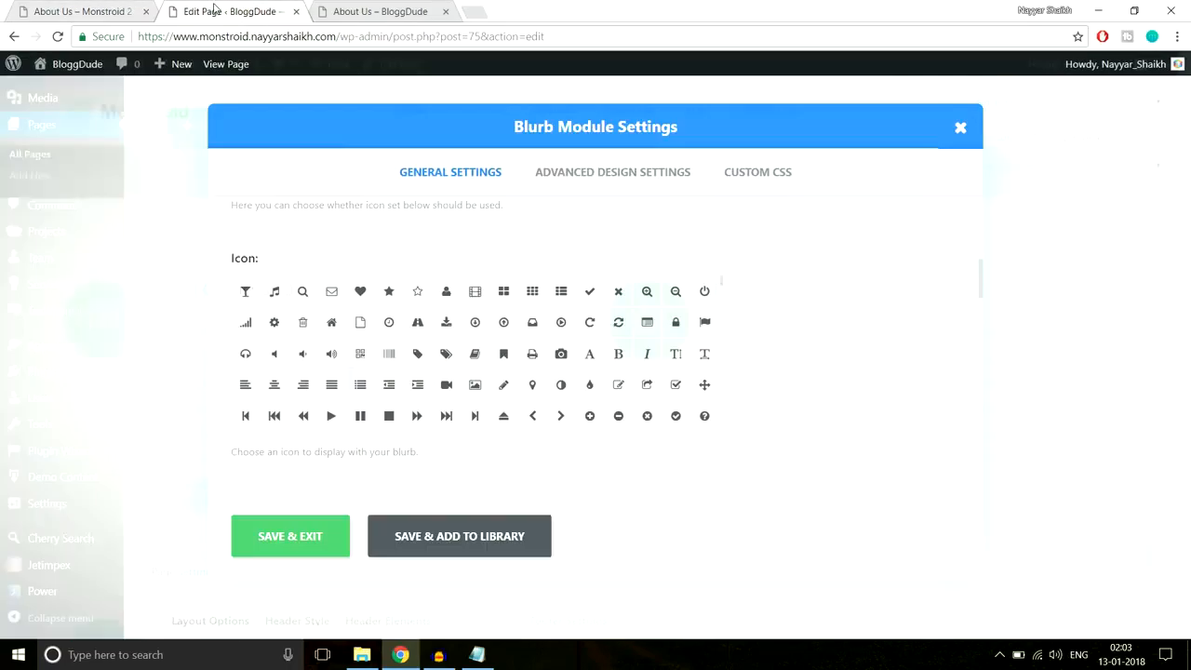
- Choose the flag icon for the blurb, matching the reference page
{"action": "scroll", "coordinate": [584, 349], "scroll_direction": "down", "scroll_amount": 2}
{"action": "scroll", "coordinate": [585, 348], "scroll_direction": "down", "scroll_amount": 10}
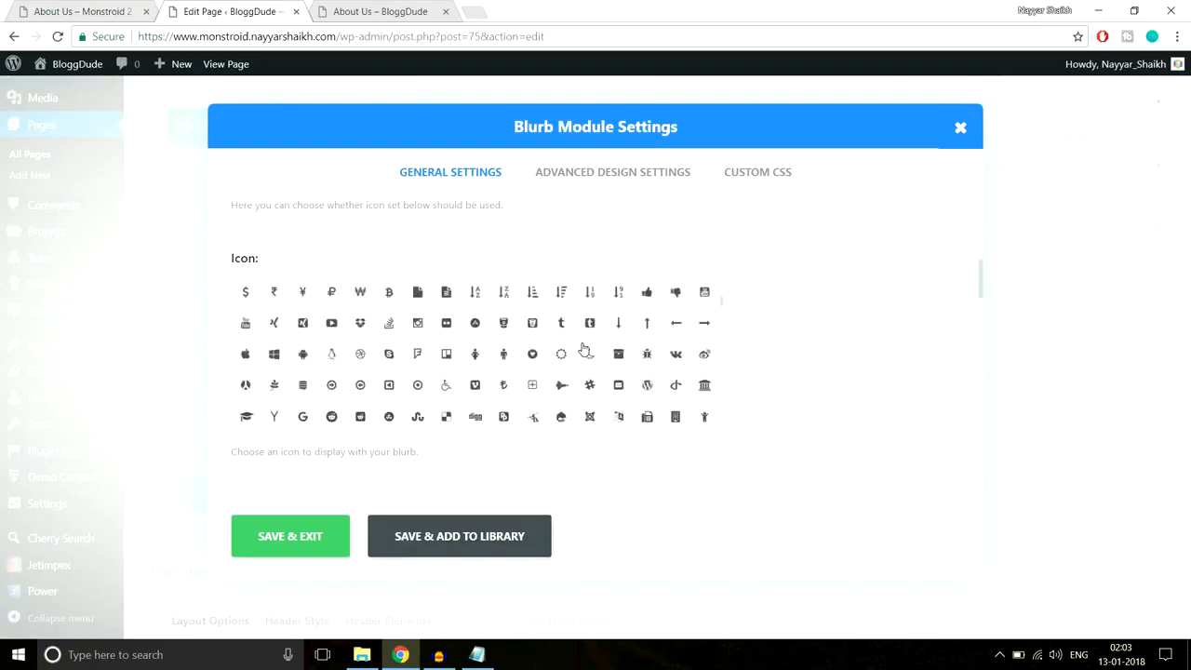
{"action": "scroll", "coordinate": [583, 348], "scroll_direction": "down", "scroll_amount": 8}
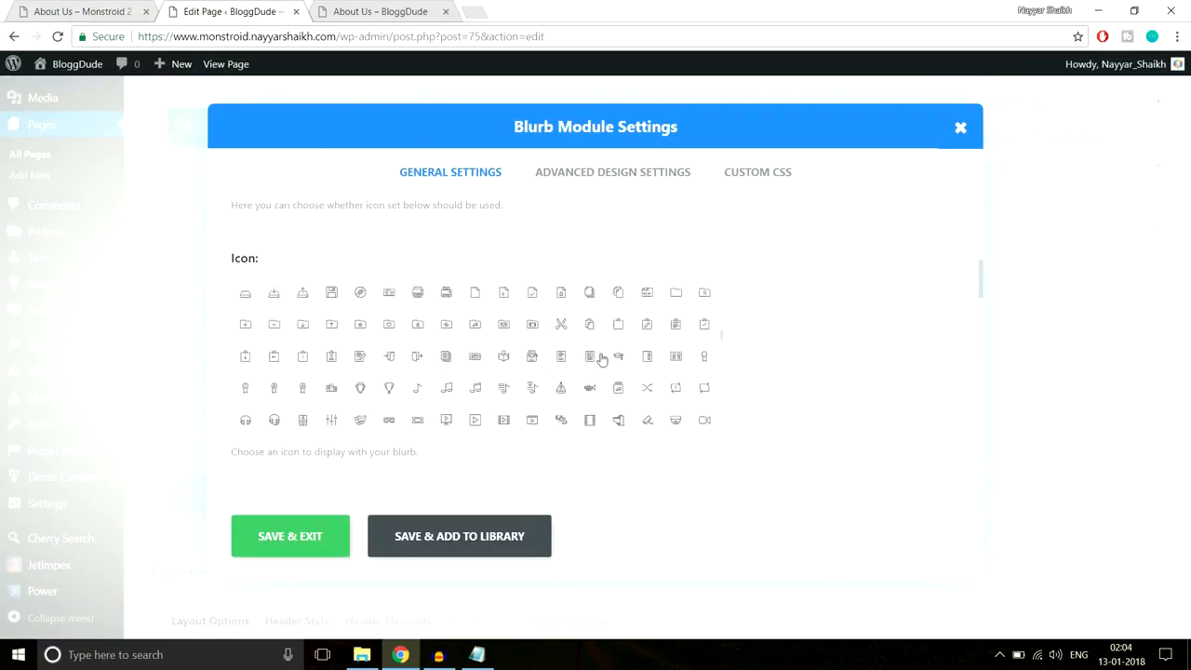
{"action": "scroll", "coordinate": [519, 372], "scroll_direction": "up", "scroll_amount": 2}
{"action": "scroll", "coordinate": [537, 372], "scroll_direction": "up", "scroll_amount": 3}
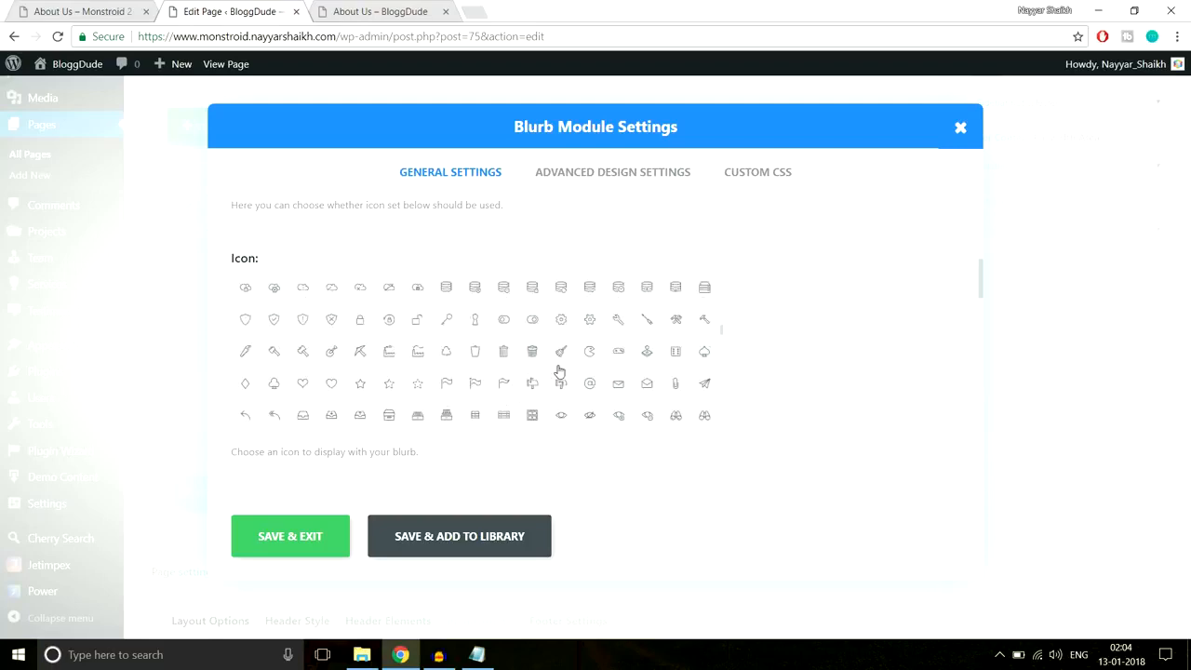
{"action": "left_click", "coordinate": [506, 386]}
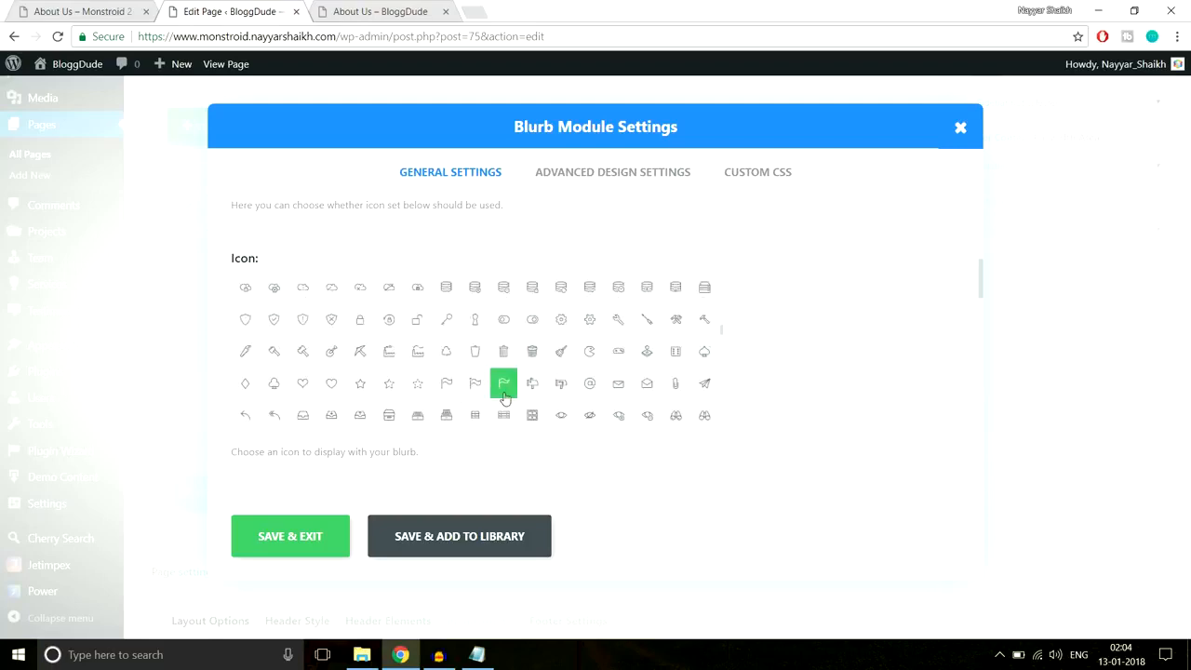
{"action": "left_click", "coordinate": [88, 11]}
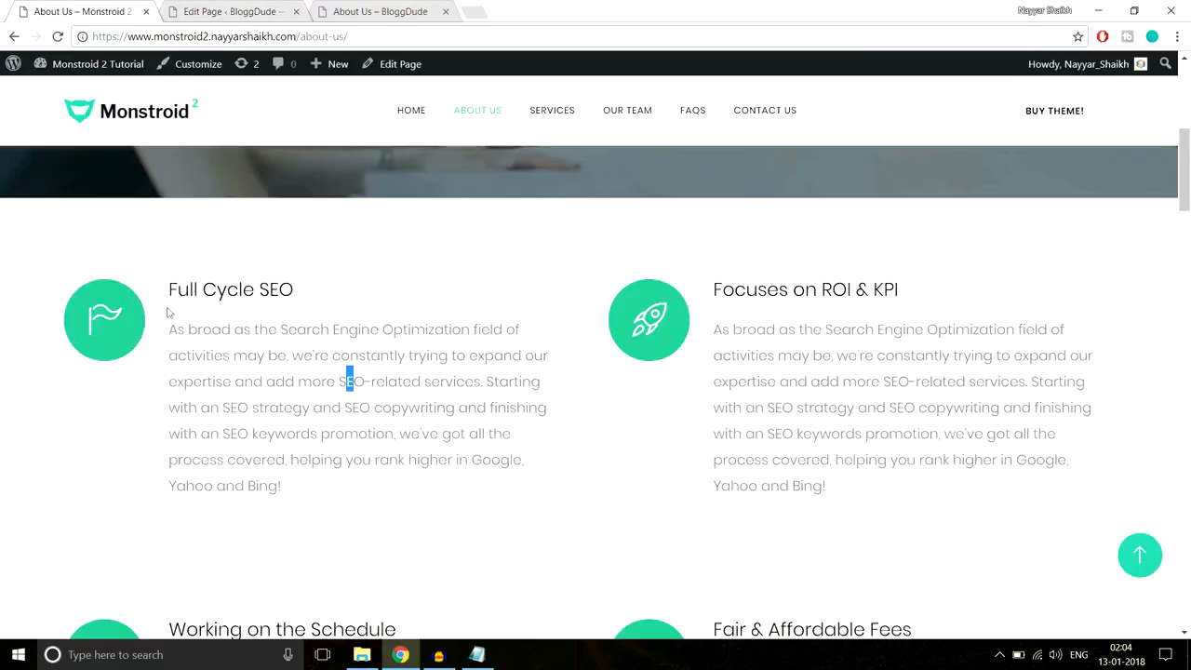
{"action": "left_click", "coordinate": [195, 7]}
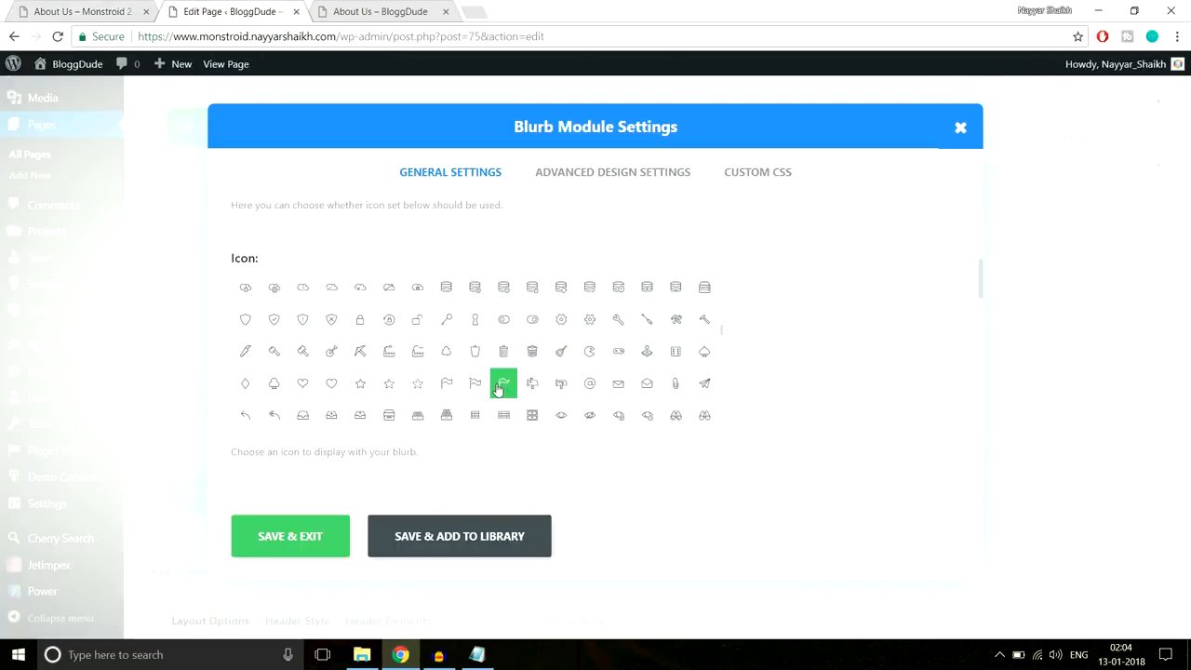
{"action": "scroll", "coordinate": [859, 365], "scroll_direction": "down", "scroll_amount": 3}
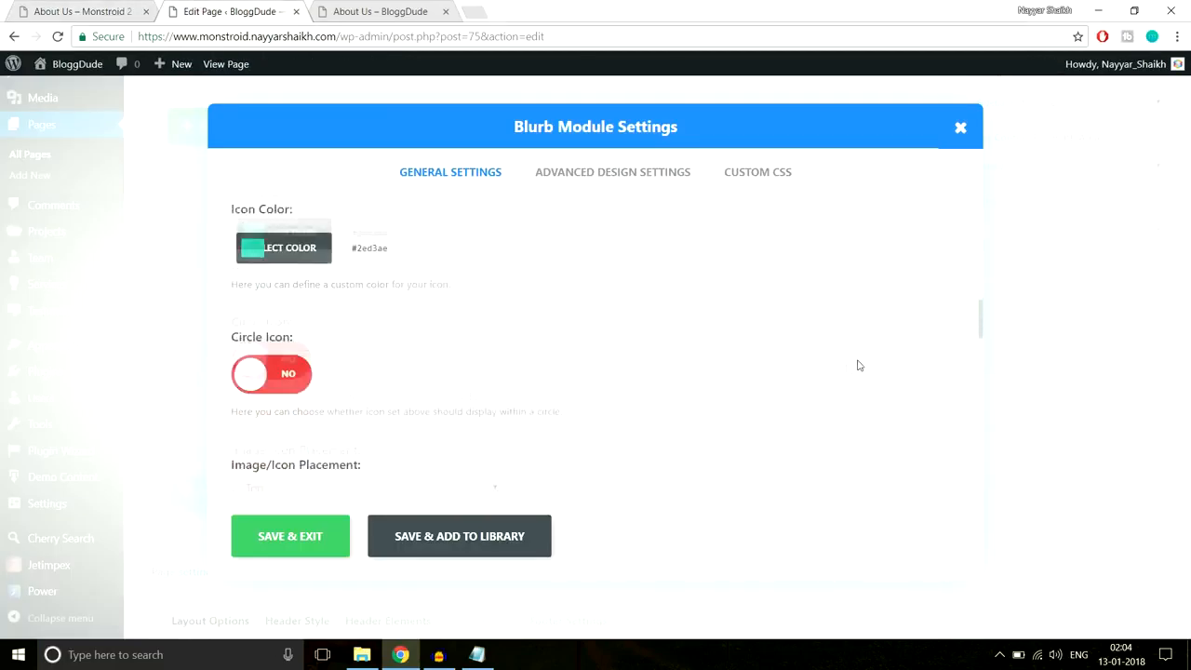
- Set the blurb's icon colour to white
{"action": "scroll", "coordinate": [385, 338], "scroll_direction": "up", "scroll_amount": 1}
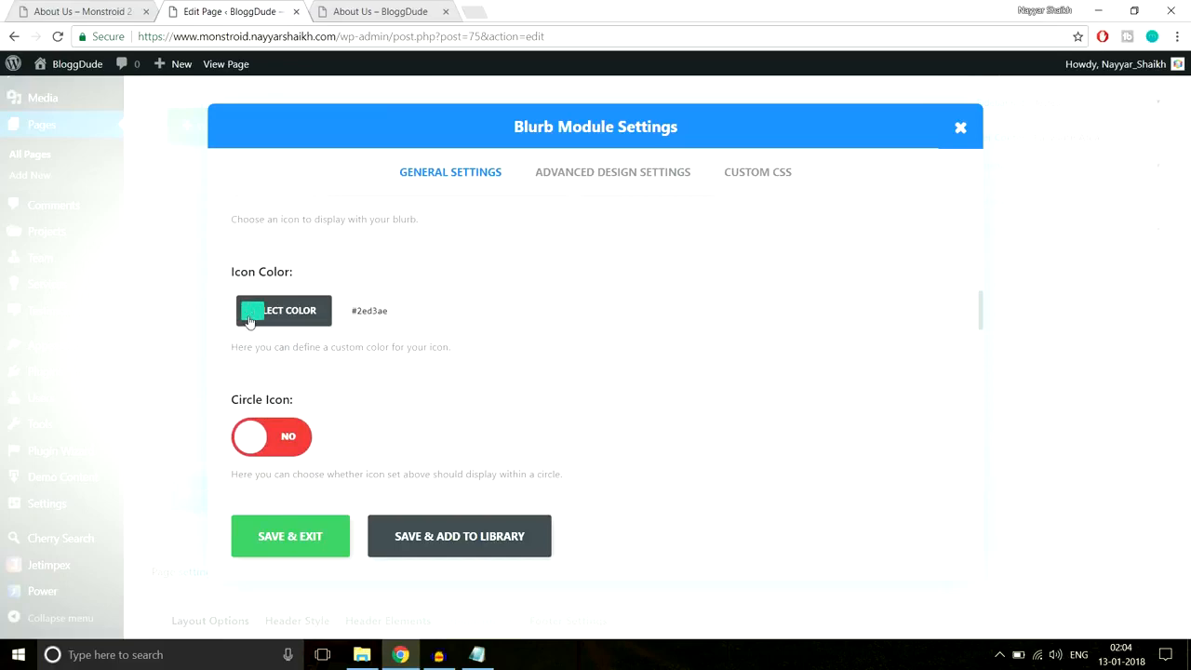
{"action": "left_click", "coordinate": [88, 11]}
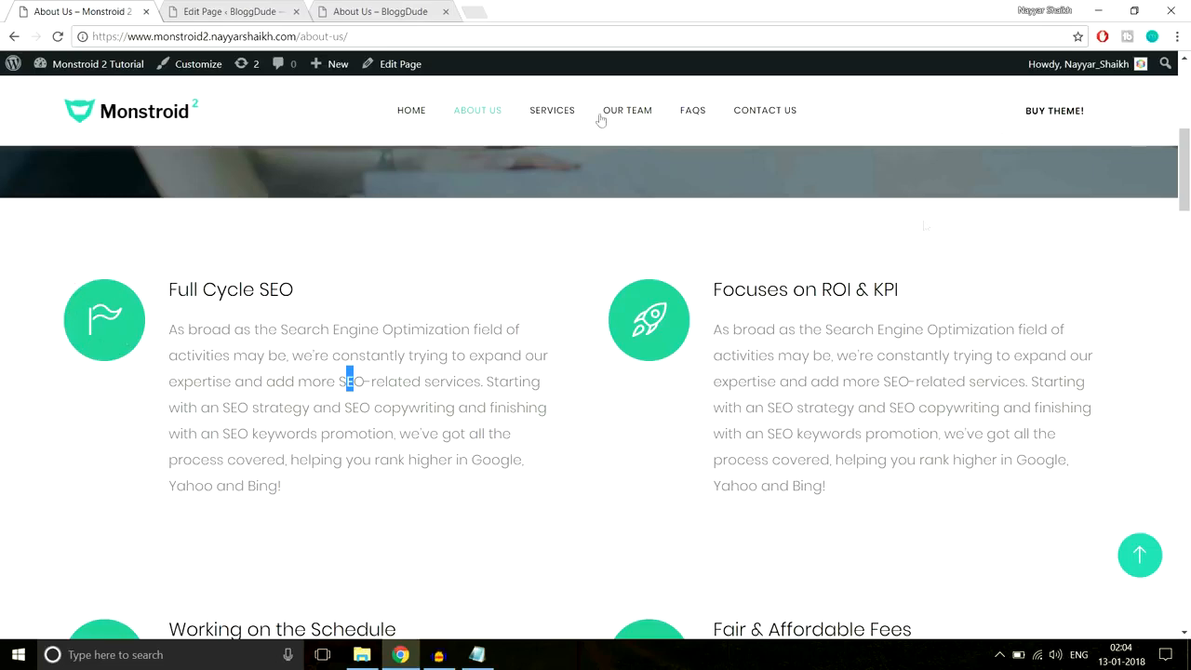
{"action": "left_click", "coordinate": [263, 11]}
{"action": "left_click", "coordinate": [411, 313]}
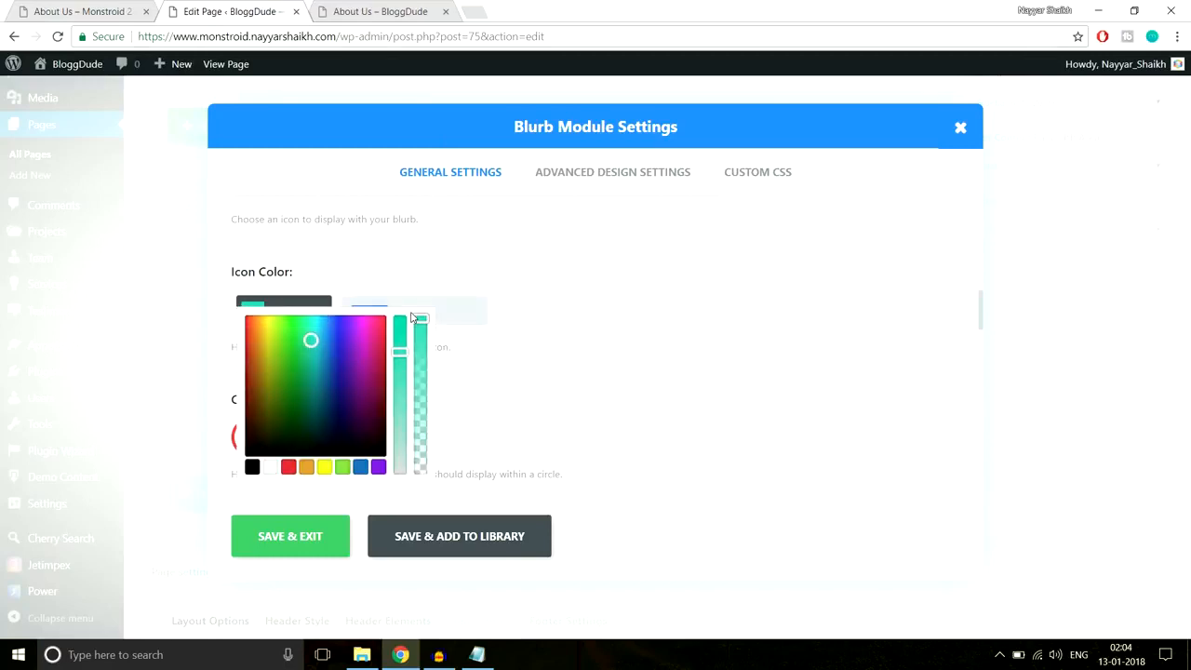
{"action": "left_click", "coordinate": [271, 467]}
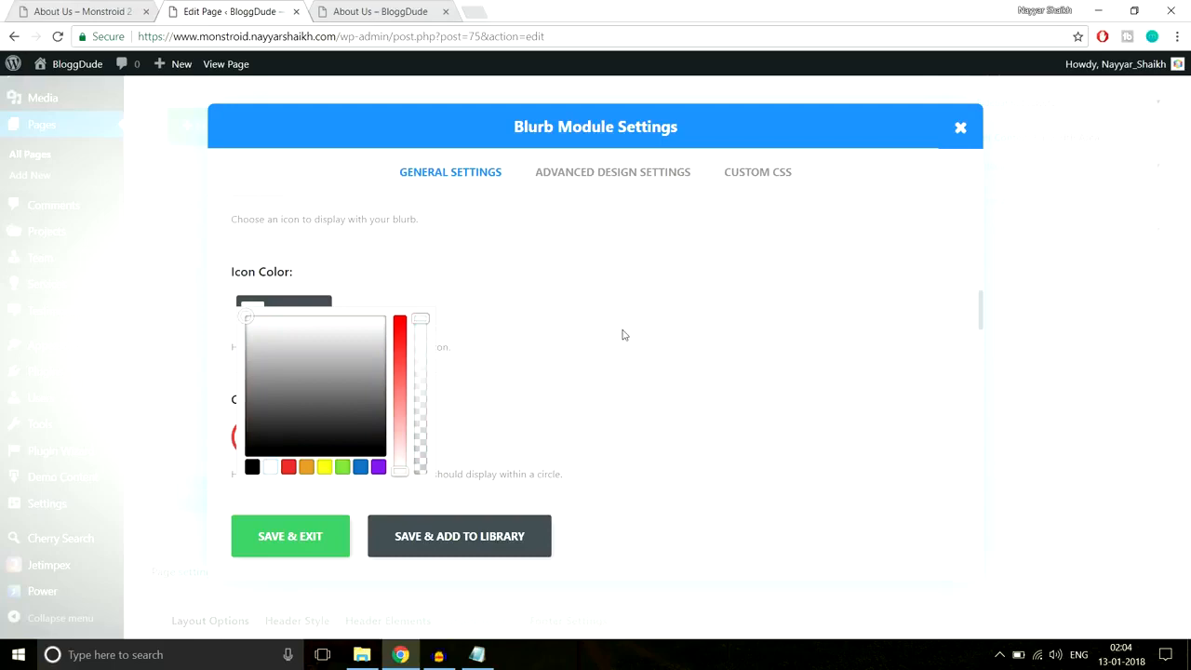
- Place the blurb's icon to the left of its text
{"action": "scroll", "coordinate": [623, 333], "scroll_direction": "down", "scroll_amount": 2}
{"action": "scroll", "coordinate": [623, 333], "scroll_direction": "down", "scroll_amount": 1}
{"action": "left_click", "coordinate": [375, 340]}
{"action": "left_click", "coordinate": [332, 377]}
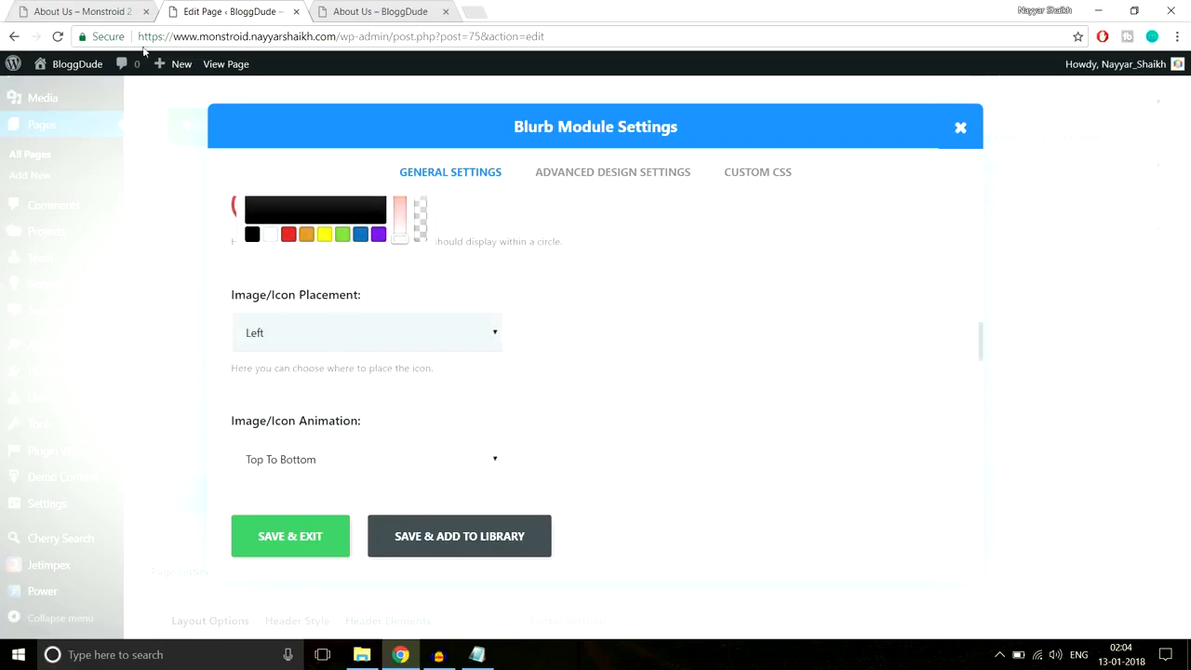
{"action": "left_click", "coordinate": [102, 11]}
{"action": "left_click", "coordinate": [232, 11]}
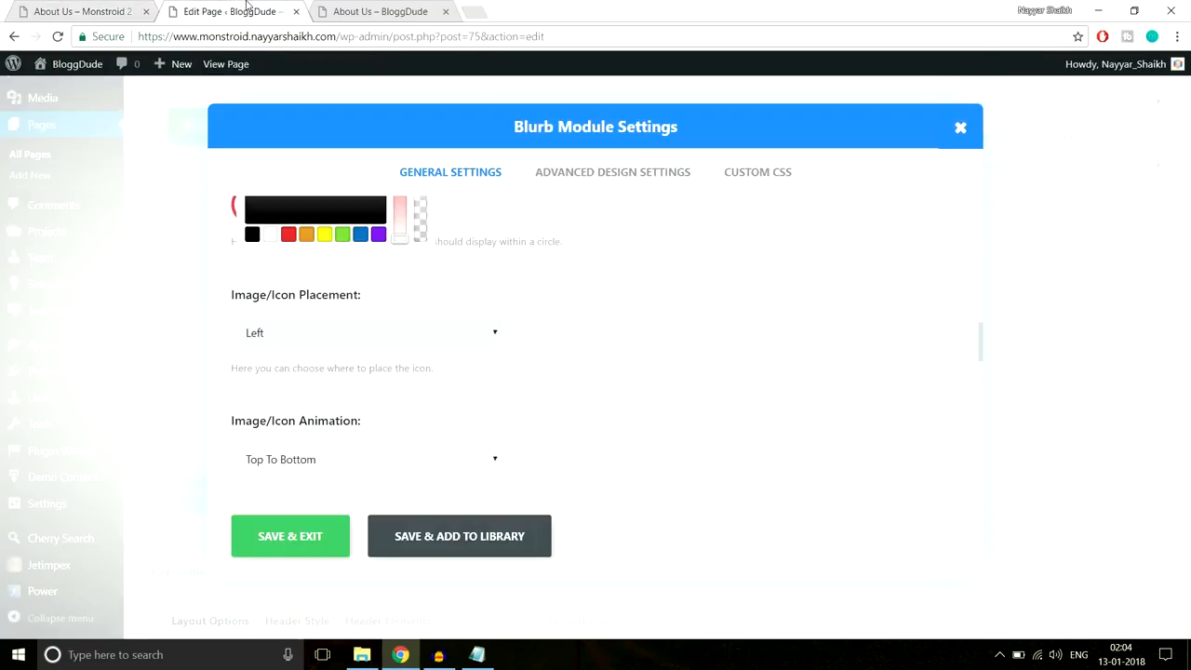
- Paste the Full Cycle SEO paragraph from the live page as content and save the blurb
{"action": "scroll", "coordinate": [715, 337], "scroll_direction": "down", "scroll_amount": 5}
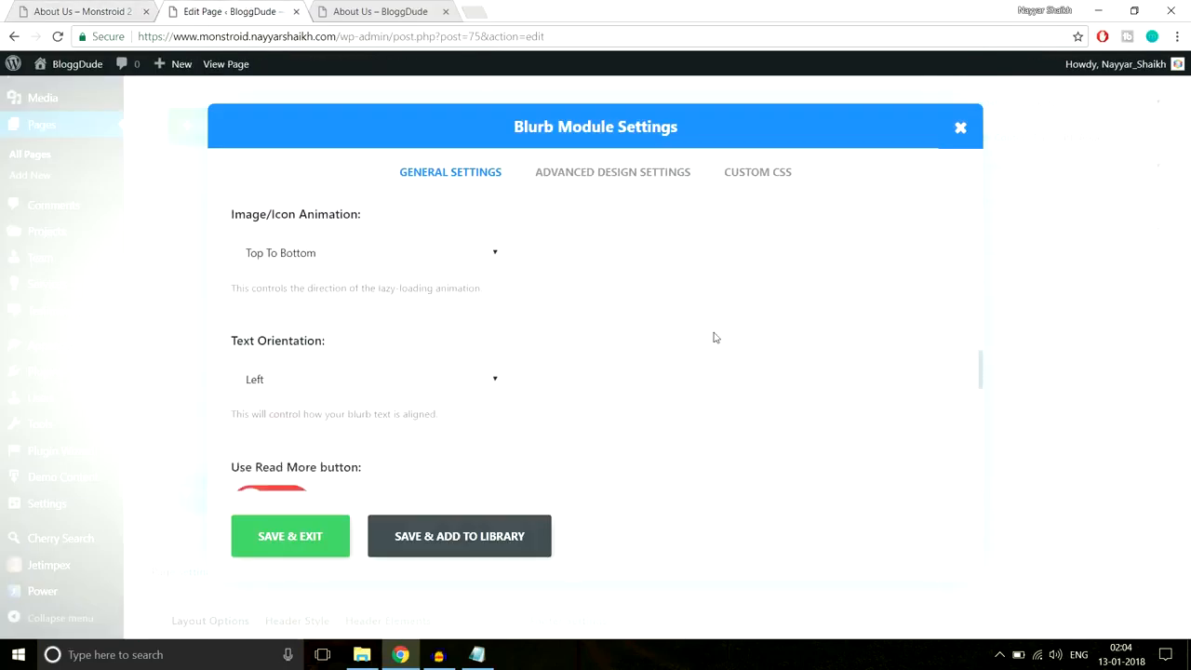
{"action": "scroll", "coordinate": [698, 354], "scroll_direction": "down", "scroll_amount": 3}
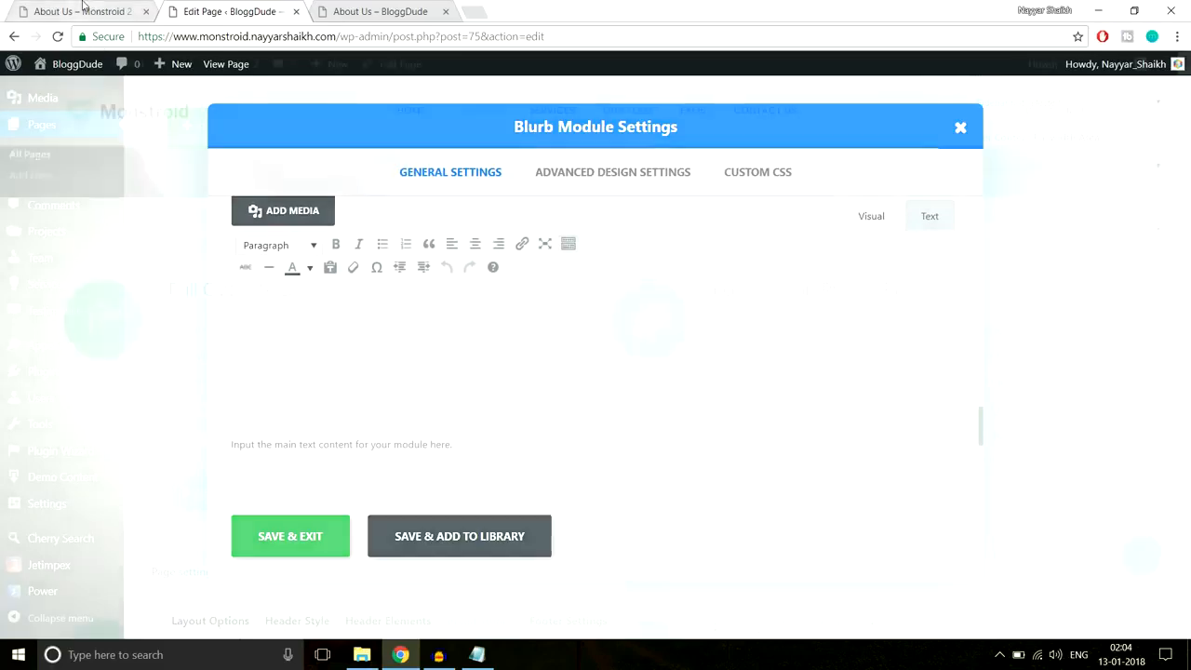
{"action": "key", "text": "ctrl+Page_Up"}
{"action": "left_click_drag", "start_coordinate": [288, 493], "coordinate": [168, 324]}
{"action": "key", "text": "ctrl+c"}
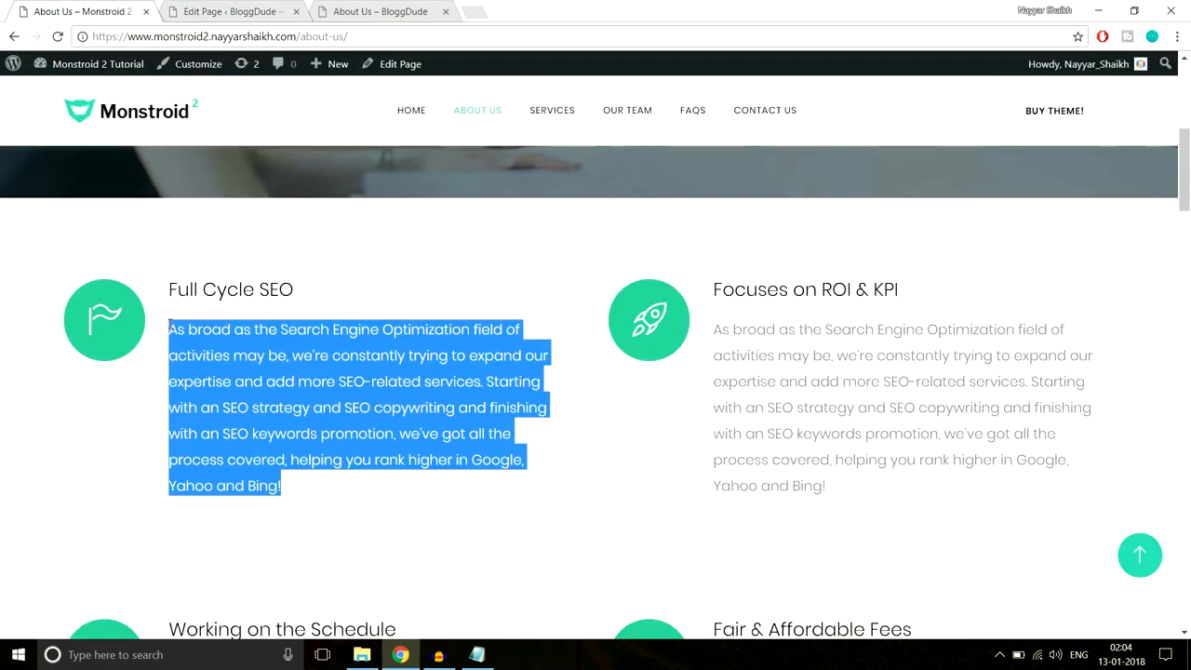
{"action": "left_click", "coordinate": [274, 8]}
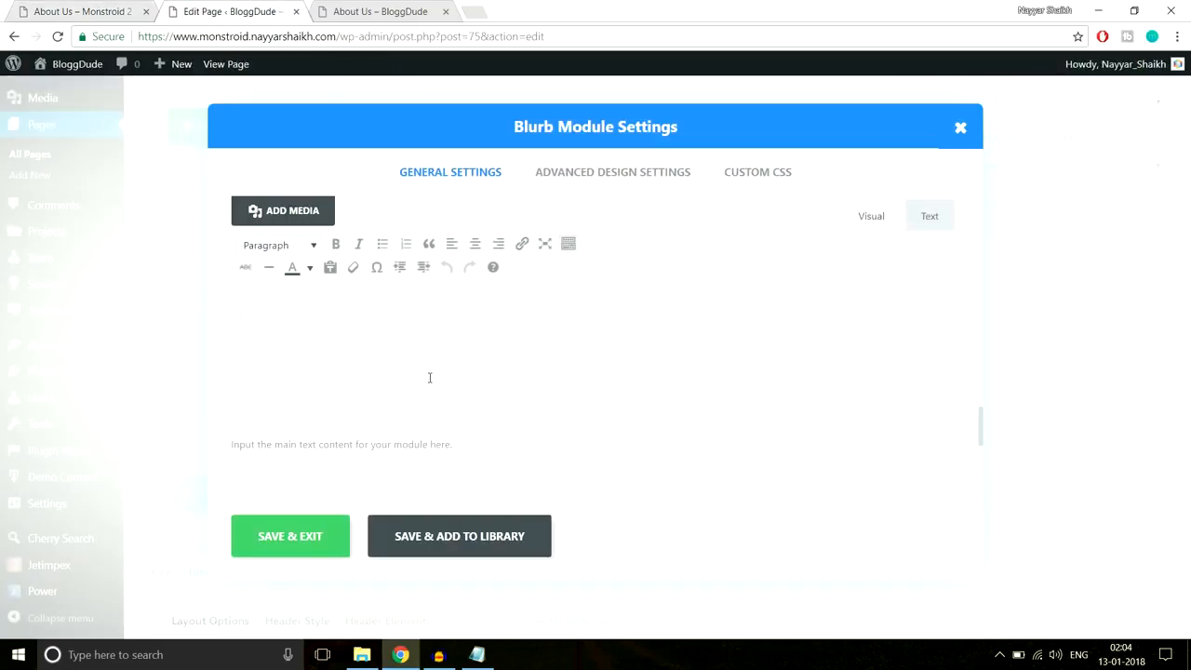
{"action": "key", "text": "ctrl+v"}
{"action": "scroll", "coordinate": [505, 436], "scroll_direction": "down", "scroll_amount": 5}
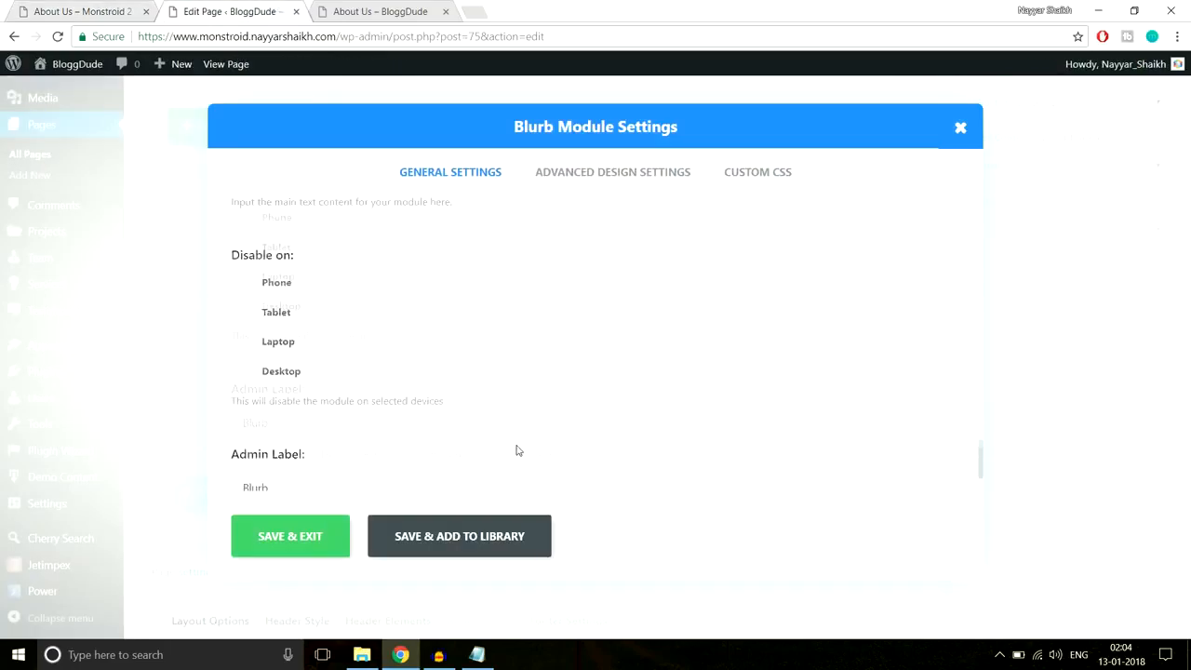
{"action": "scroll", "coordinate": [518, 449], "scroll_direction": "up", "scroll_amount": 3}
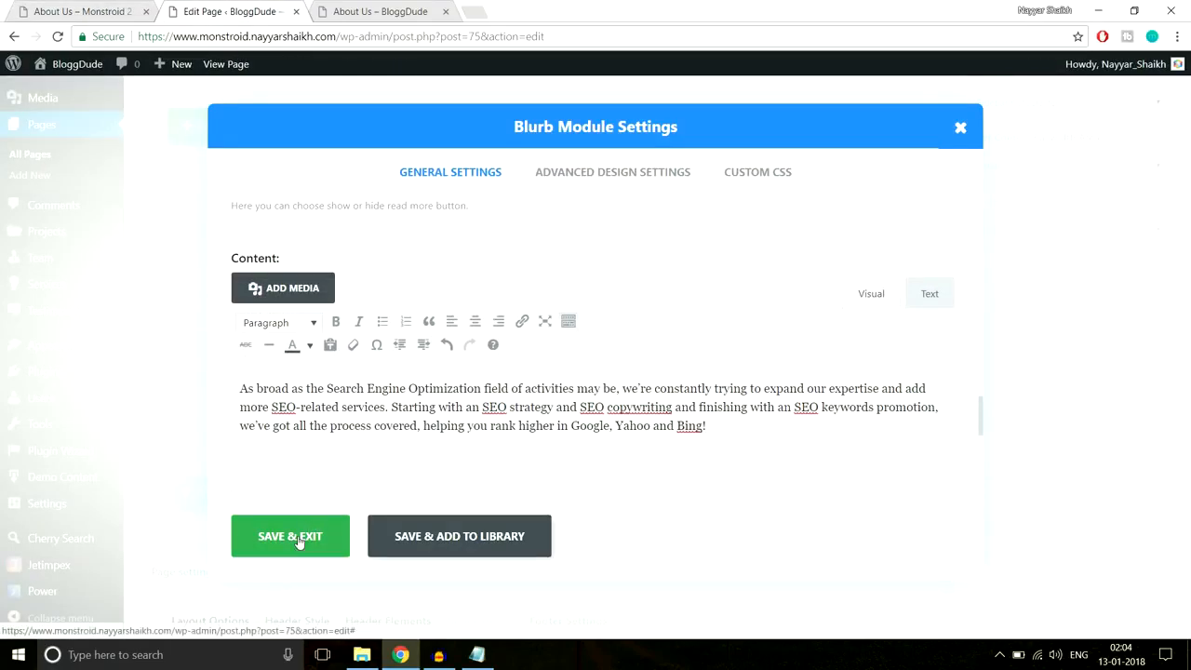
{"action": "left_click", "coordinate": [299, 542]}
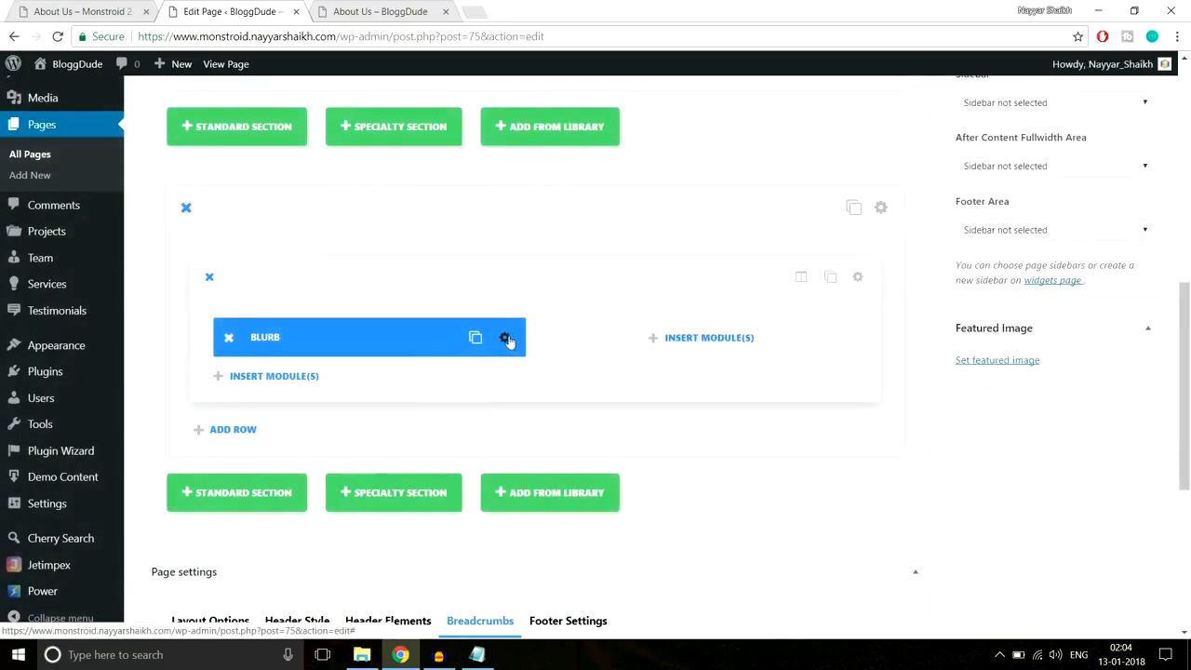
- Reopen the blurb's settings and turn on Circle Icon
{"action": "left_click", "coordinate": [142, 15]}
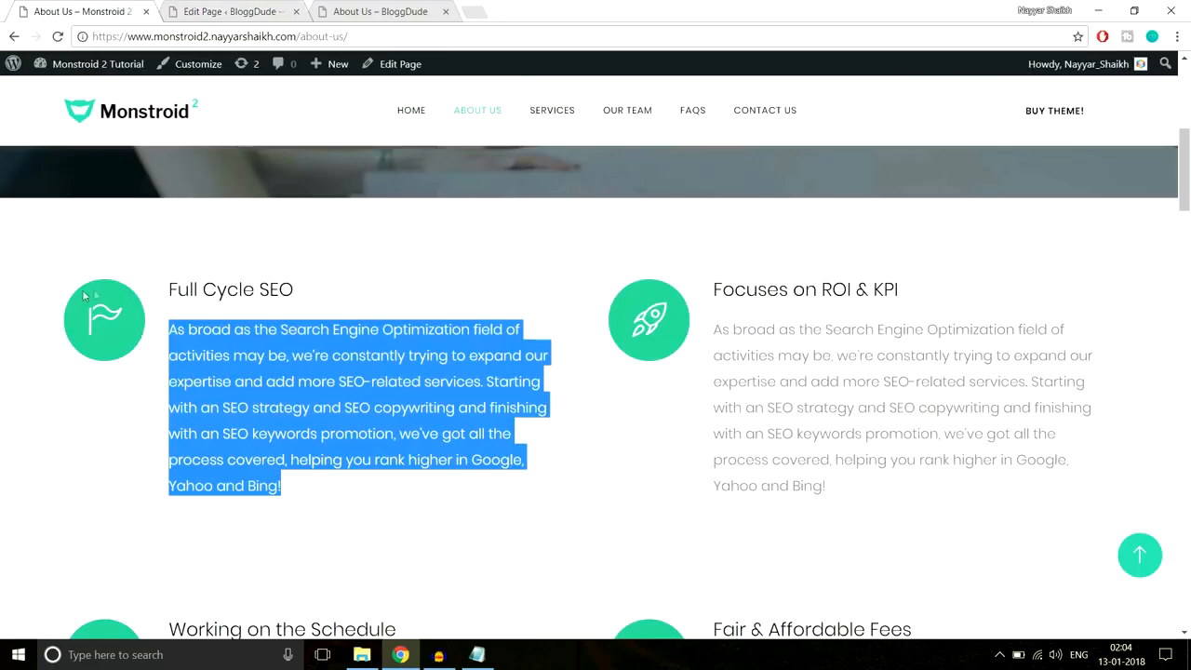
{"action": "left_click", "coordinate": [231, 11]}
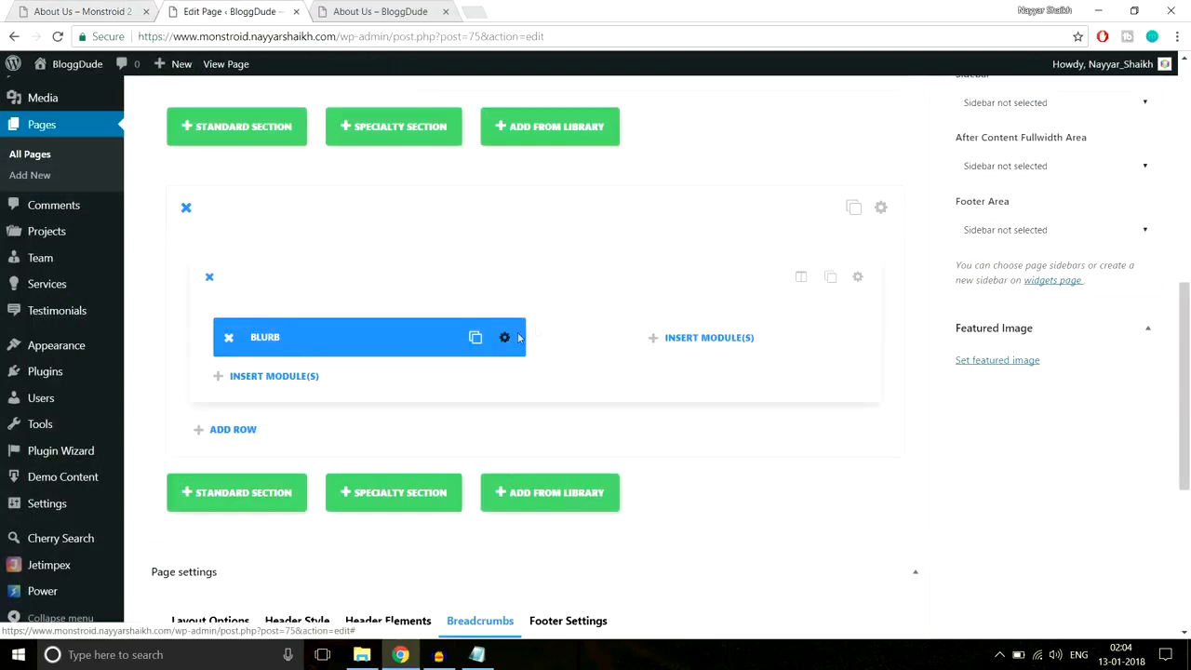
{"action": "left_click", "coordinate": [517, 338]}
{"action": "scroll", "coordinate": [698, 393], "scroll_direction": "down", "scroll_amount": 6}
{"action": "scroll", "coordinate": [699, 398], "scroll_direction": "down", "scroll_amount": 5}
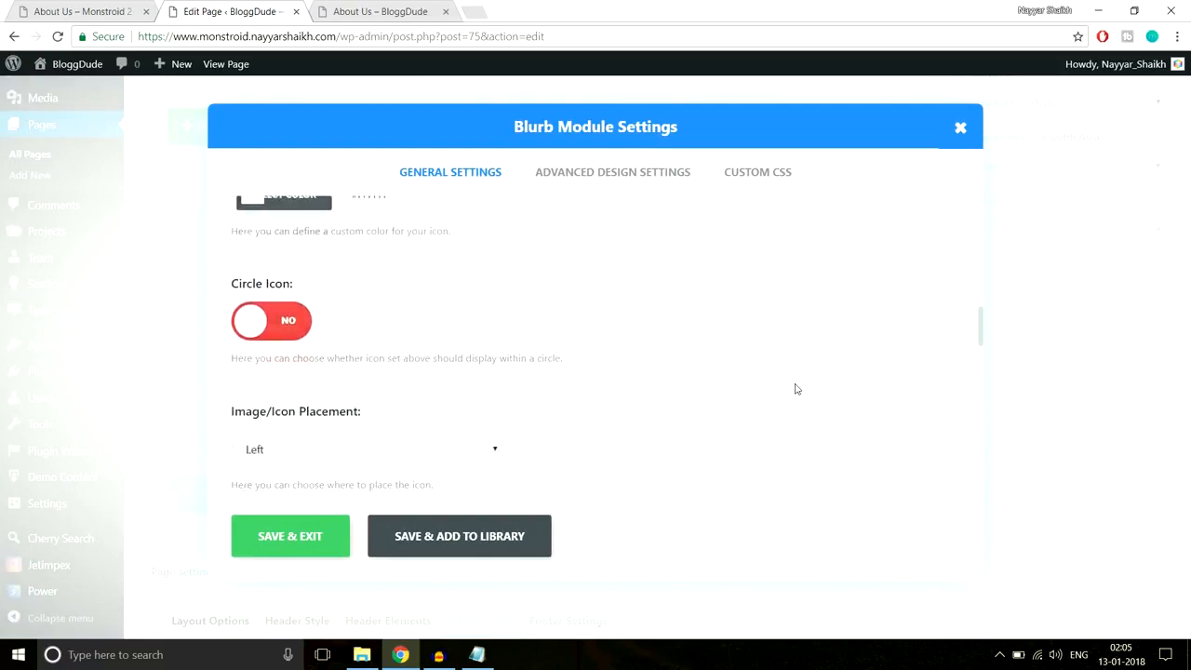
{"action": "scroll", "coordinate": [797, 390], "scroll_direction": "down", "scroll_amount": 1}
{"action": "left_click", "coordinate": [298, 288]}
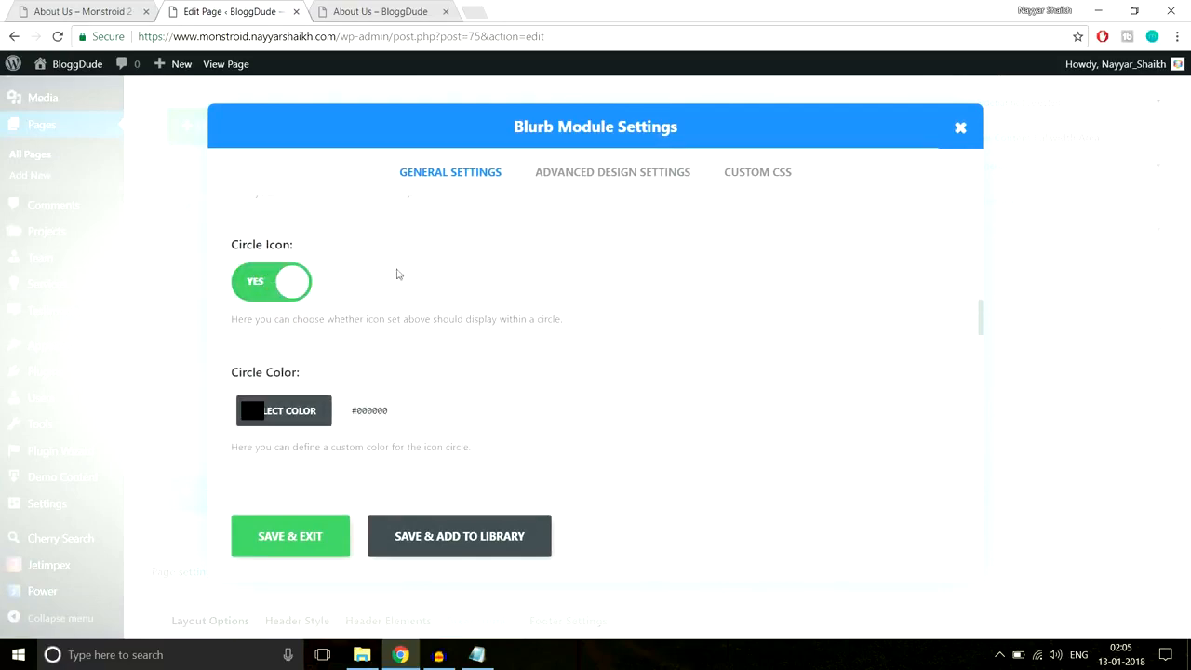
{"action": "scroll", "coordinate": [606, 340], "scroll_direction": "down", "scroll_amount": 2}
- Copy the reference icon's circle colour #2cc895 using the browser inspector
{"action": "left_click", "coordinate": [68, 9]}
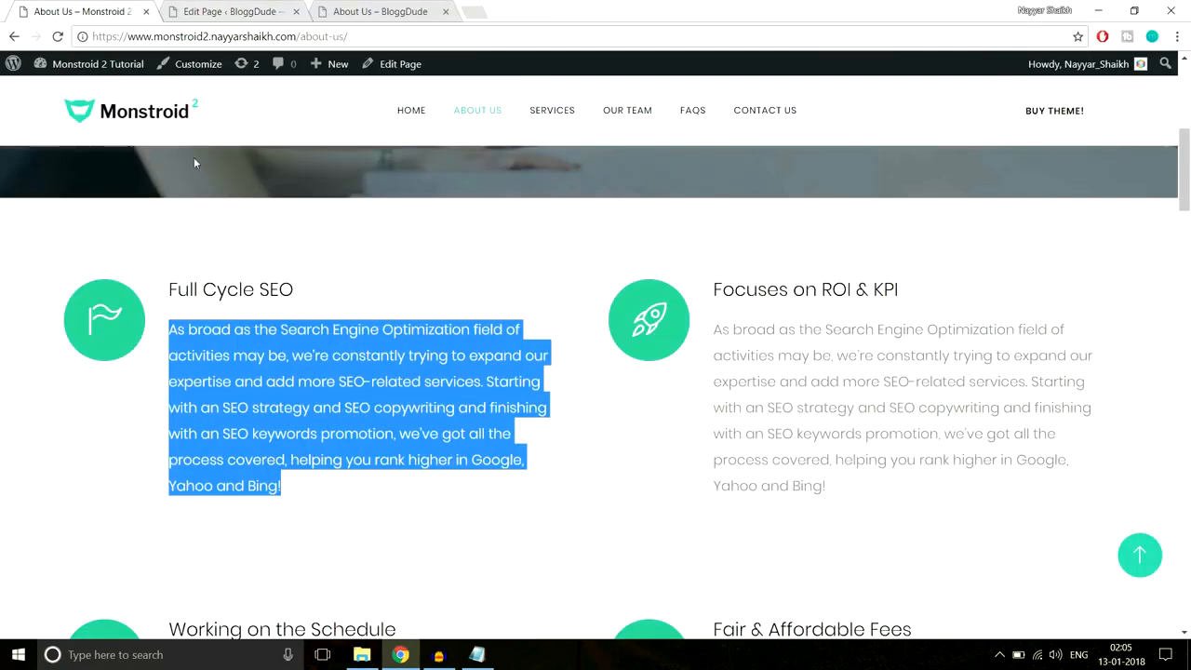
{"action": "right_click", "coordinate": [112, 287]}
{"action": "left_click", "coordinate": [193, 485]}
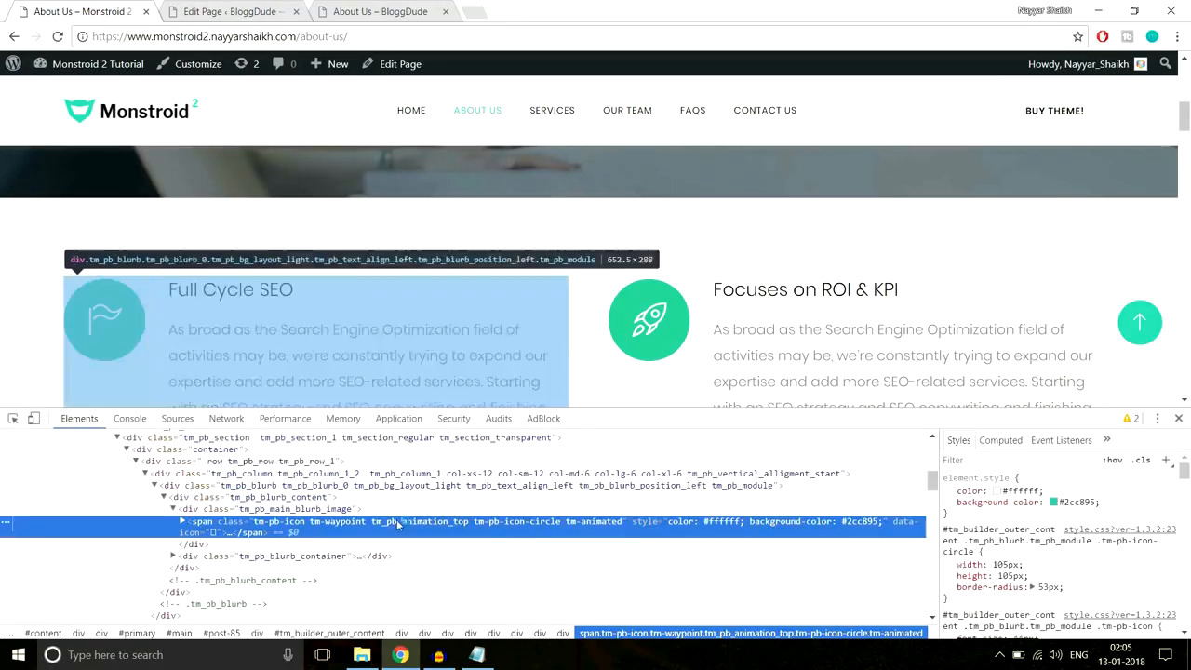
{"action": "left_click", "coordinate": [1086, 503]}
{"action": "key", "text": "ctrl+c"}
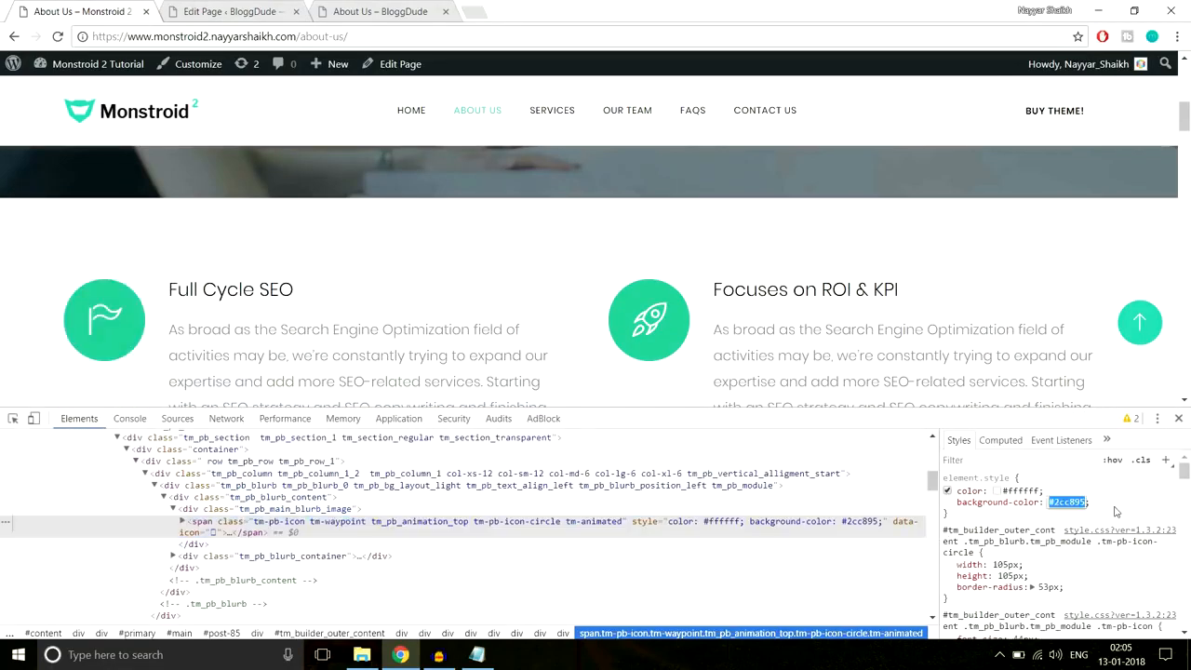
{"action": "left_click", "coordinate": [1178, 418]}
- Set the blurb's circle colour to #2cc895 and save the blurb
{"action": "left_click", "coordinate": [227, 11]}
{"action": "left_click", "coordinate": [257, 339]}
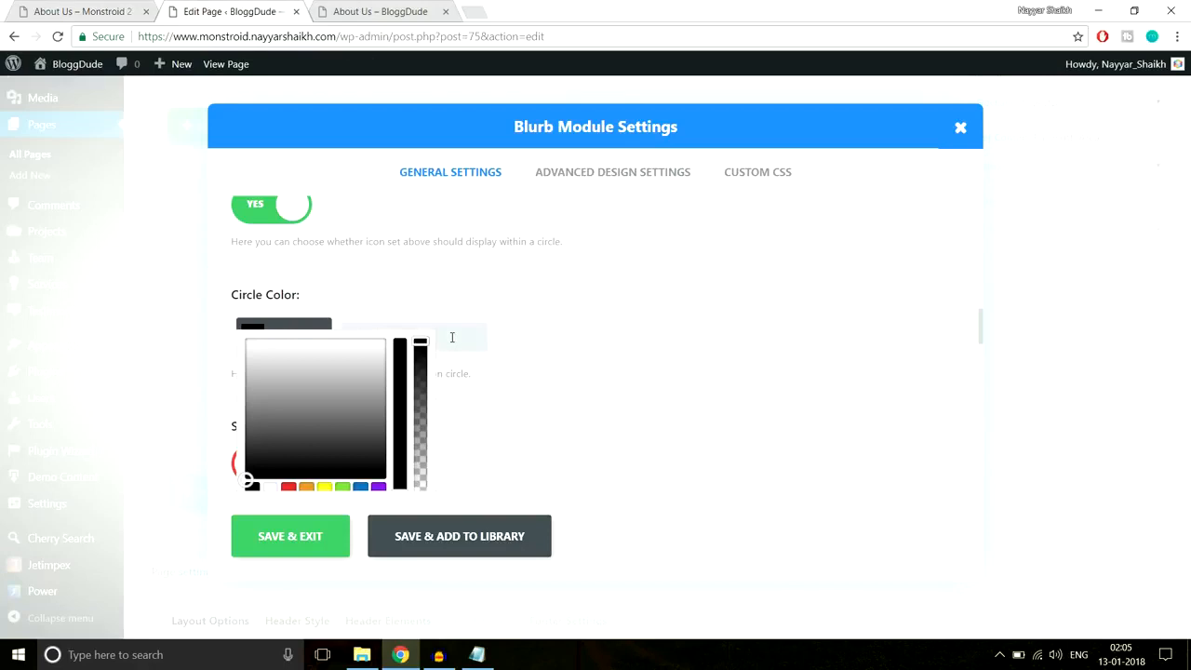
{"action": "key", "text": "ctrl+v"}
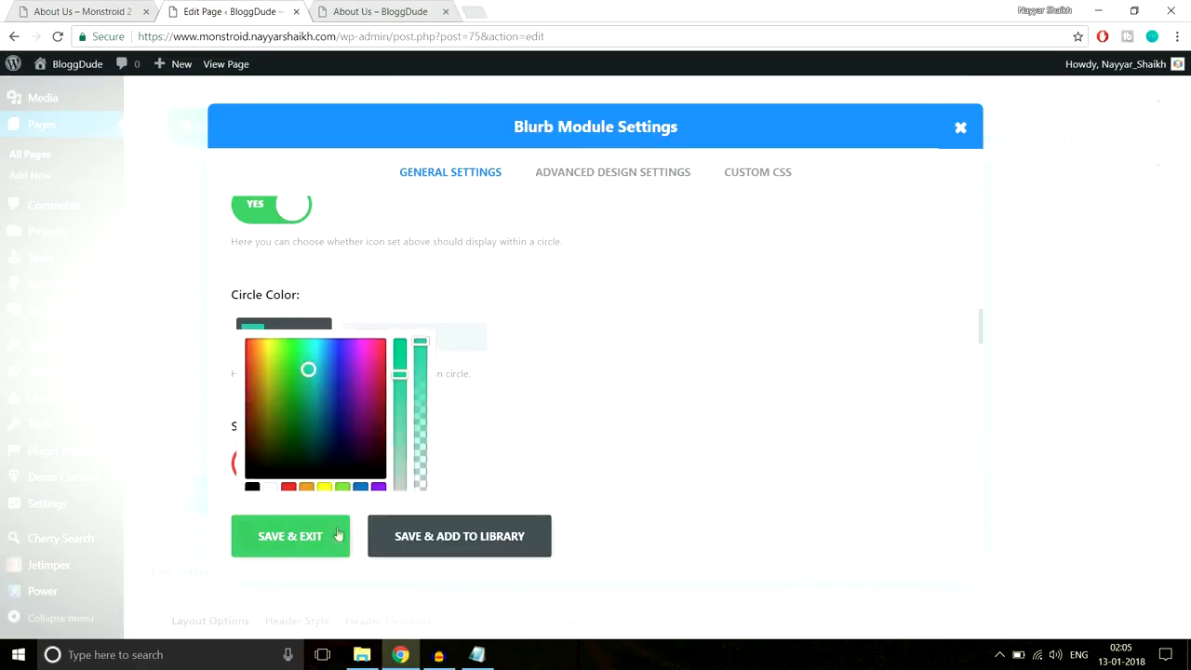
{"action": "left_click", "coordinate": [608, 176]}
{"action": "scroll", "coordinate": [598, 309], "scroll_direction": "down", "scroll_amount": 2}
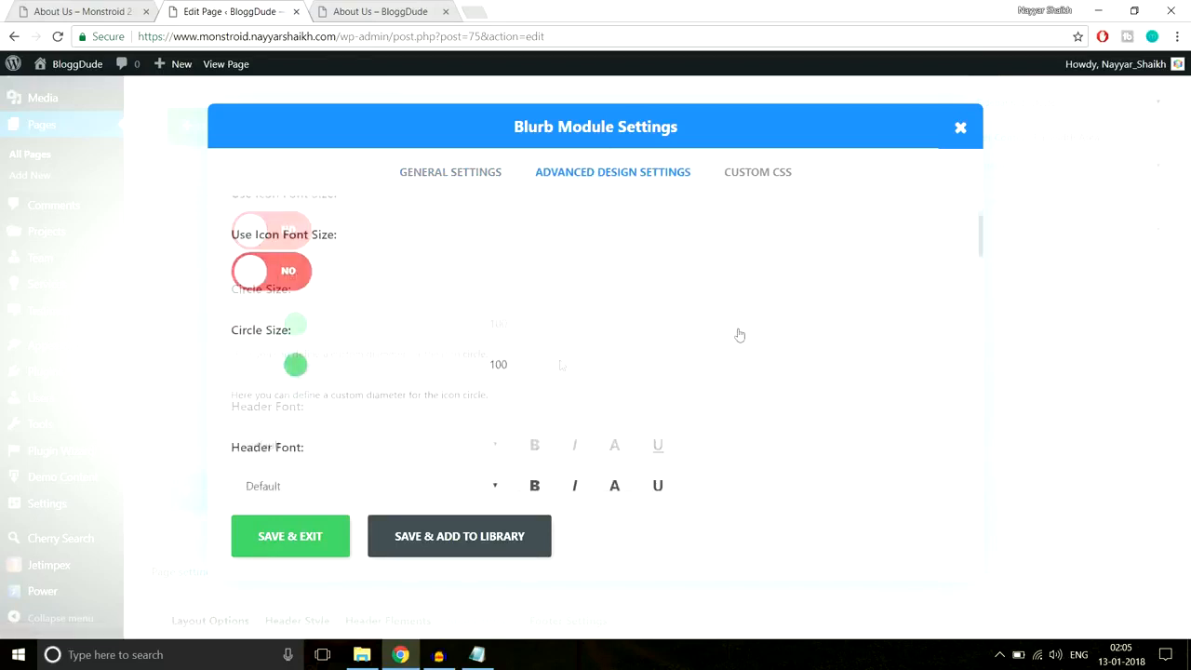
{"action": "scroll", "coordinate": [303, 312], "scroll_direction": "up", "scroll_amount": 2}
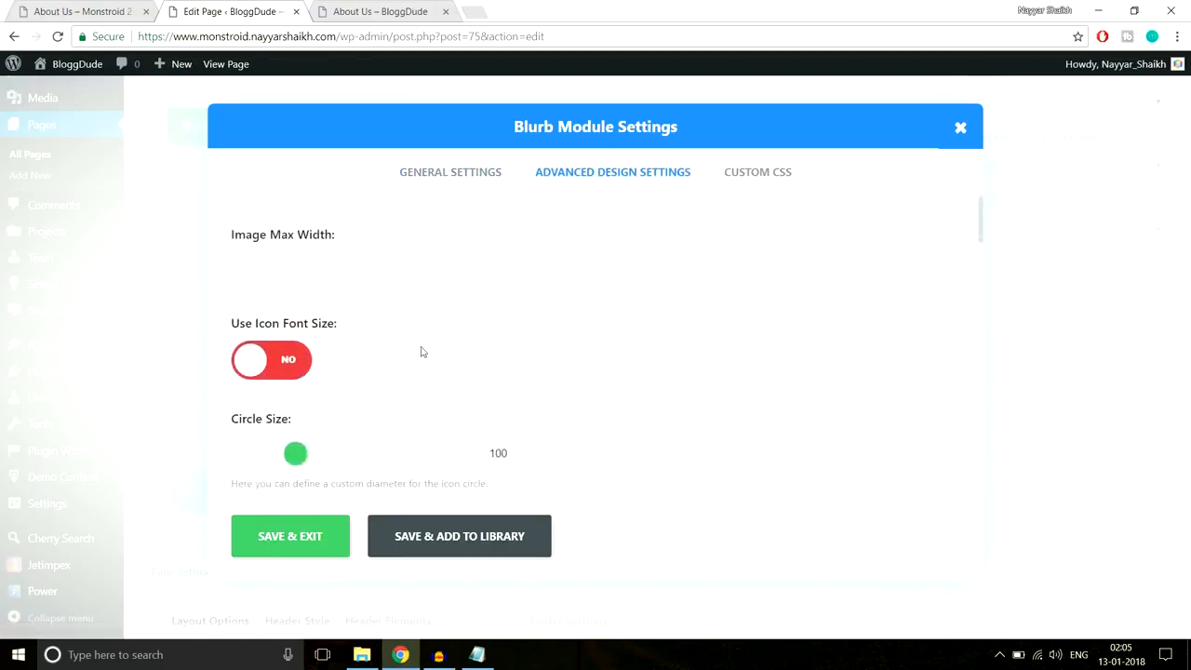
{"action": "left_click", "coordinate": [79, 11]}
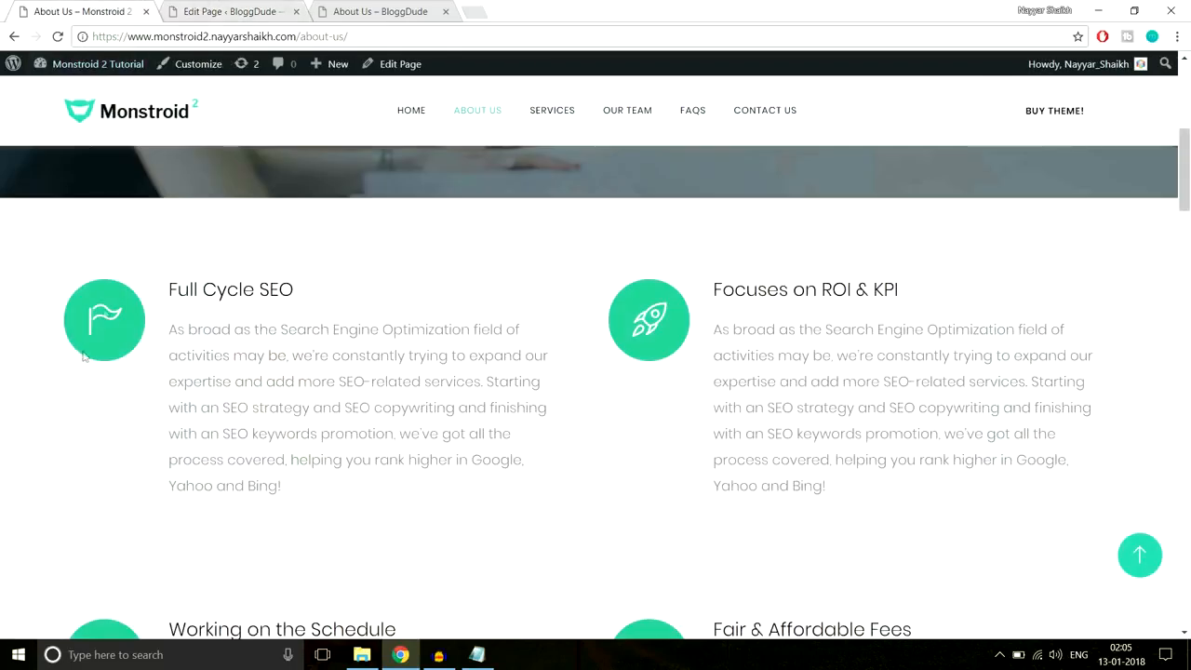
{"action": "left_click", "coordinate": [241, 7]}
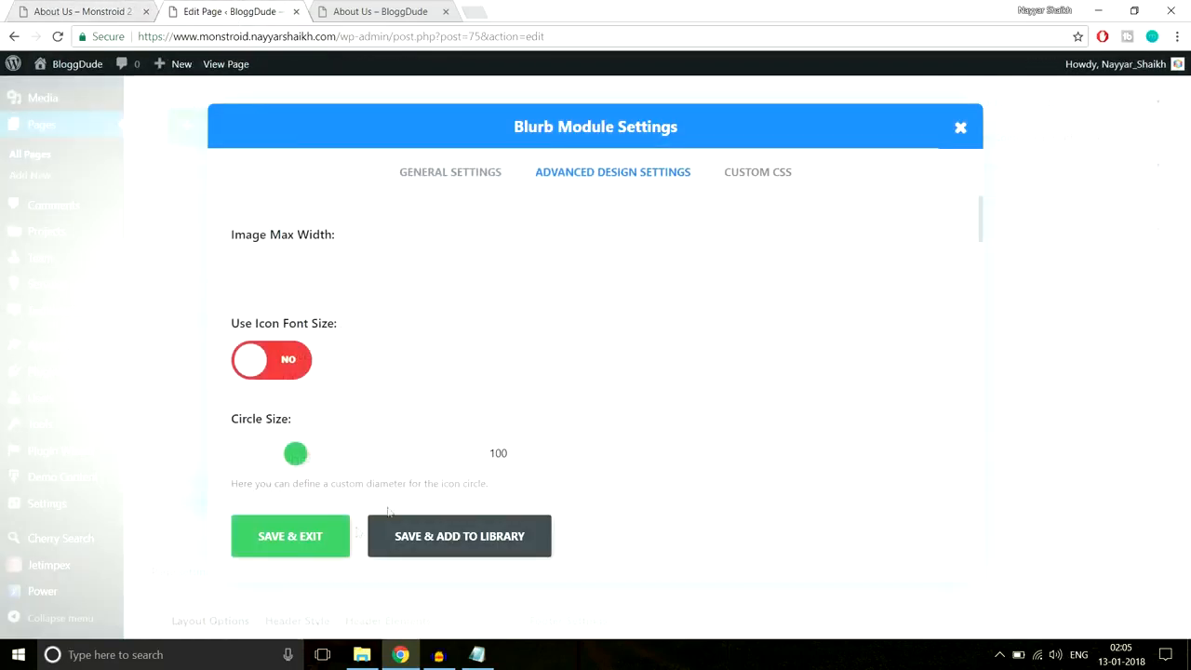
{"action": "left_click", "coordinate": [296, 549]}
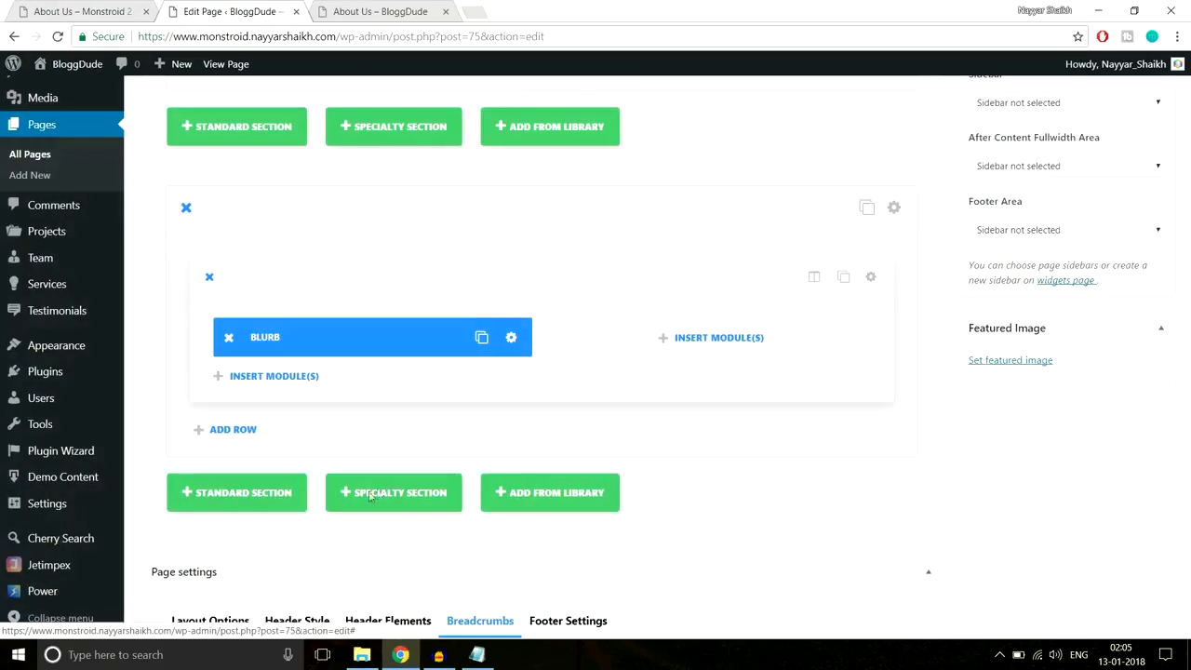
- Duplicate the blurb into the right column, then duplicate that row to make four blurbs
{"action": "left_click", "coordinate": [477, 338]}
{"action": "left_click_drag", "start_coordinate": [336, 339], "coordinate": [600, 343]}
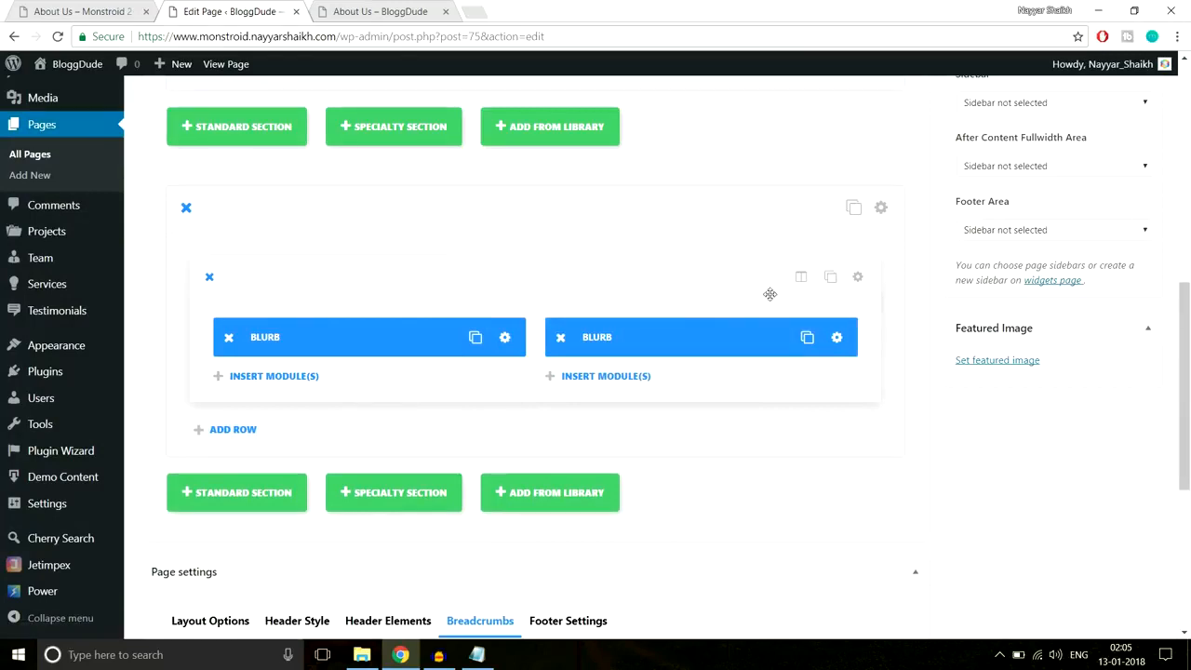
{"action": "left_click", "coordinate": [831, 277]}
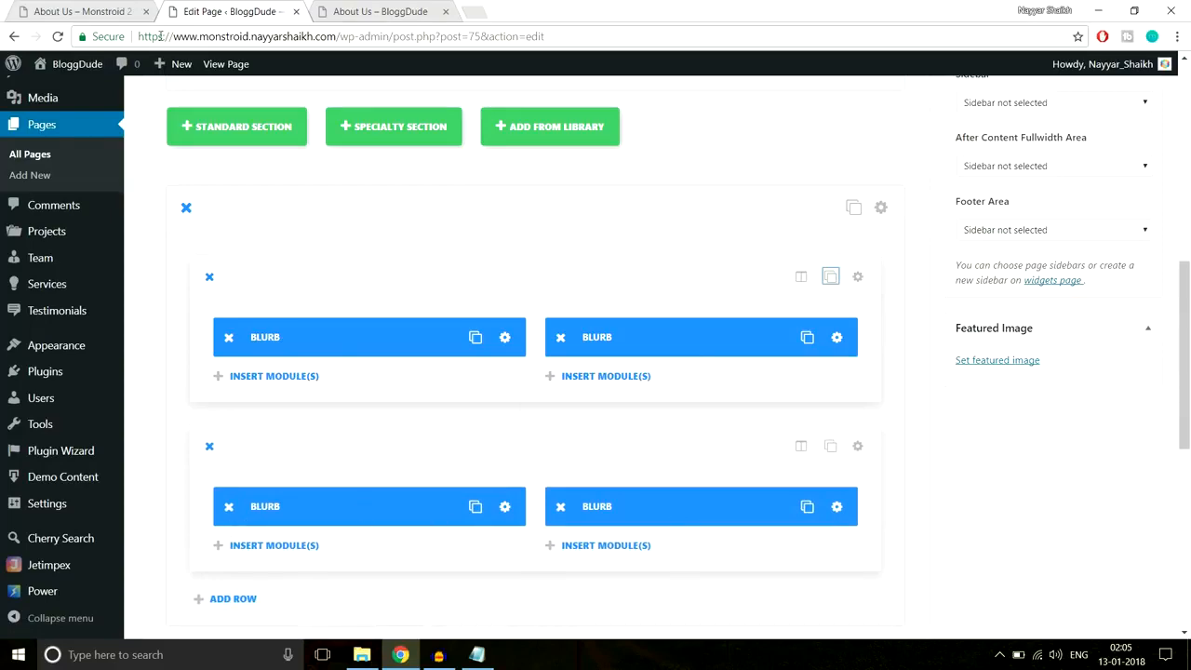
- Compare the new blurb layout against the reference page's blurb arrangement
{"action": "left_click", "coordinate": [123, 9]}
{"action": "scroll", "coordinate": [124, 294], "scroll_direction": "down", "scroll_amount": 1}
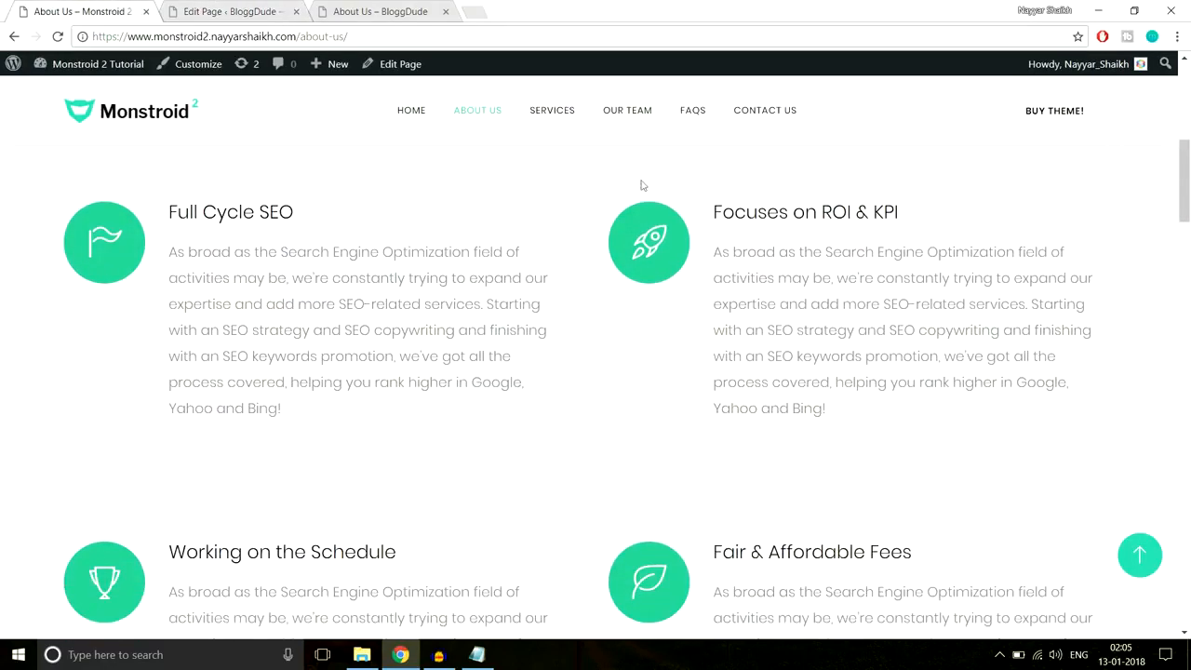
{"action": "left_click", "coordinate": [229, 5]}
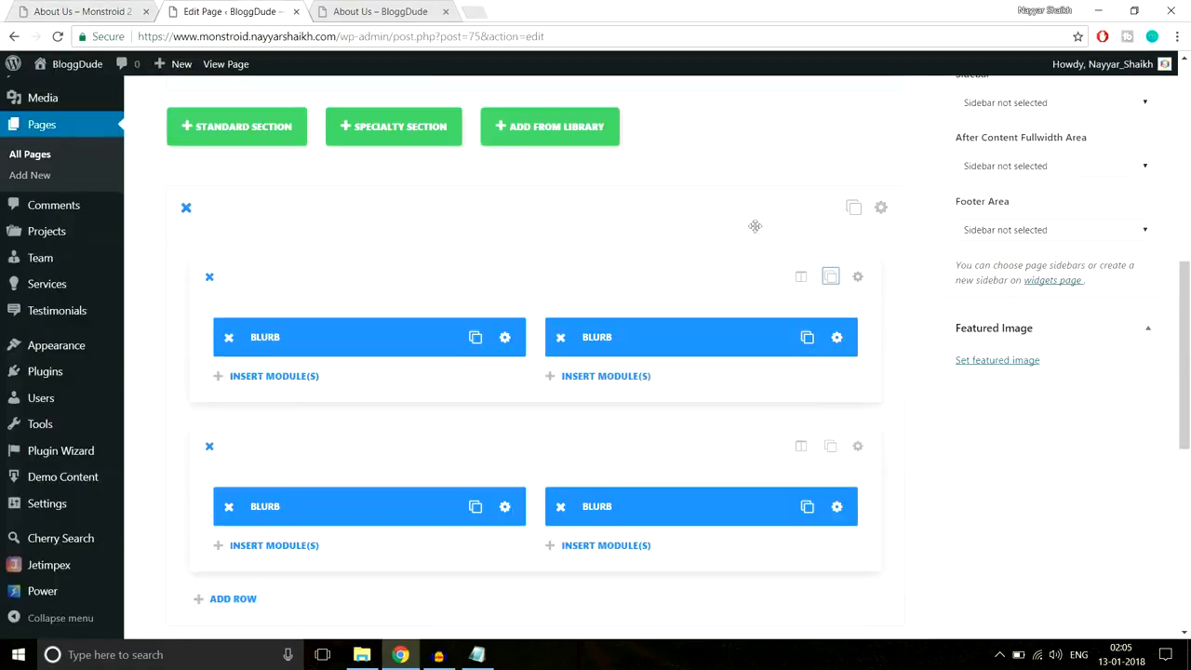
{"action": "scroll", "coordinate": [968, 363], "scroll_direction": "up", "scroll_amount": 4}
{"action": "scroll", "coordinate": [968, 363], "scroll_direction": "down", "scroll_amount": 3}
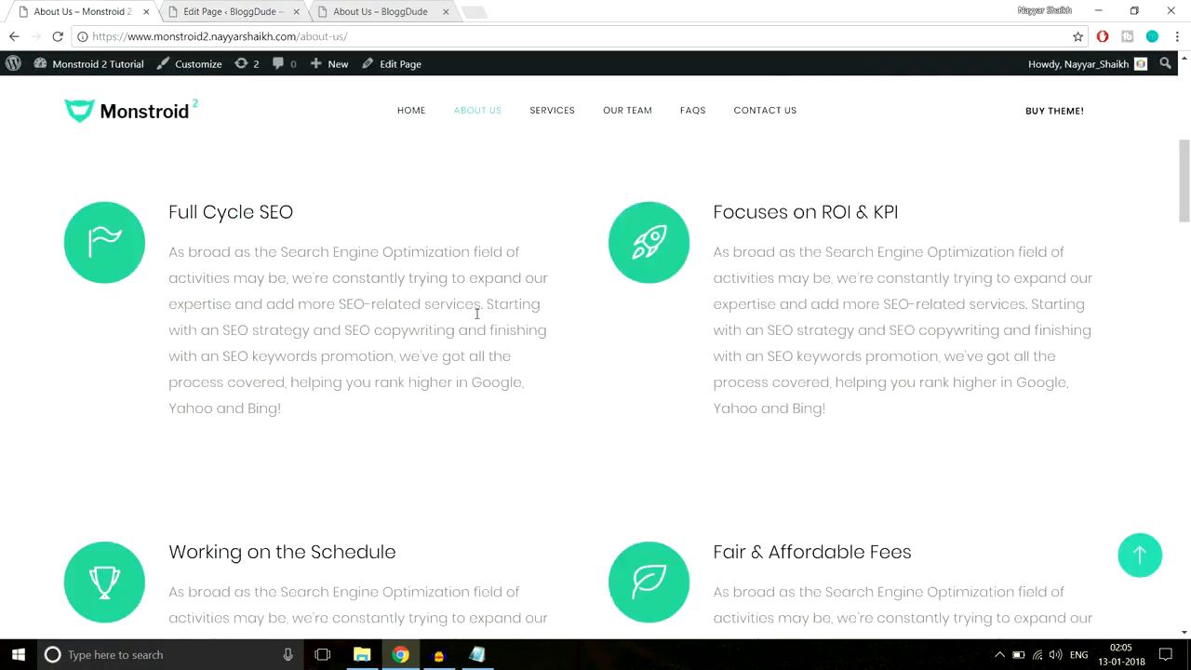
{"action": "scroll", "coordinate": [483, 326], "scroll_direction": "up", "scroll_amount": 2}
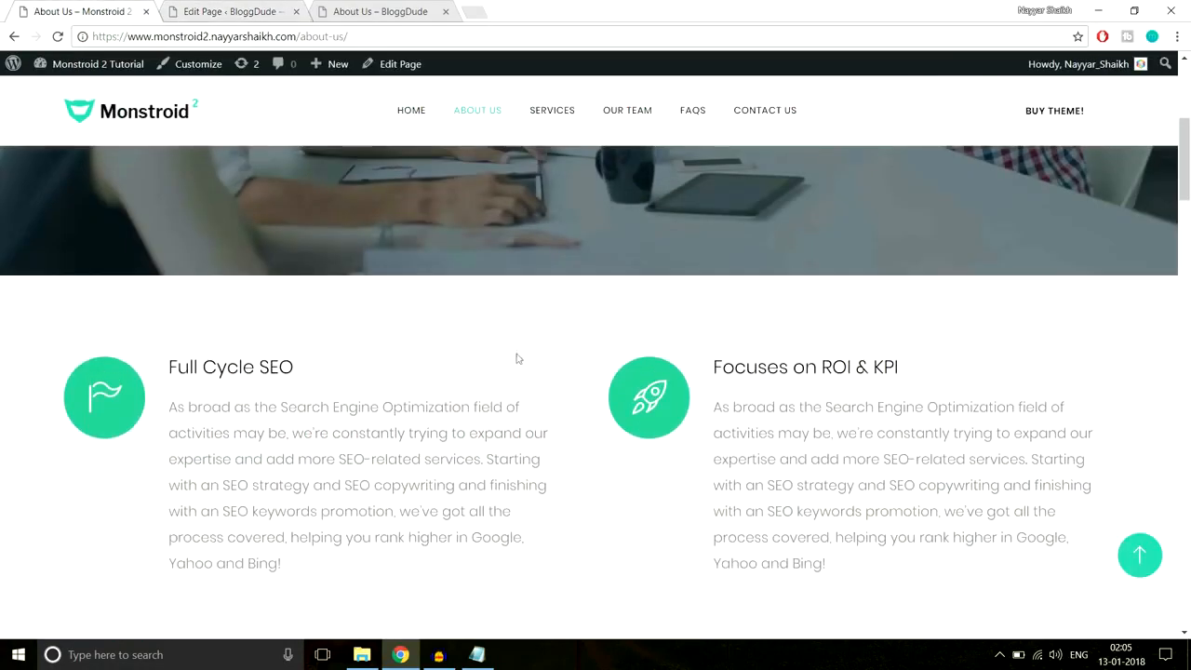
{"action": "scroll", "coordinate": [528, 327], "scroll_direction": "down", "scroll_amount": 5}
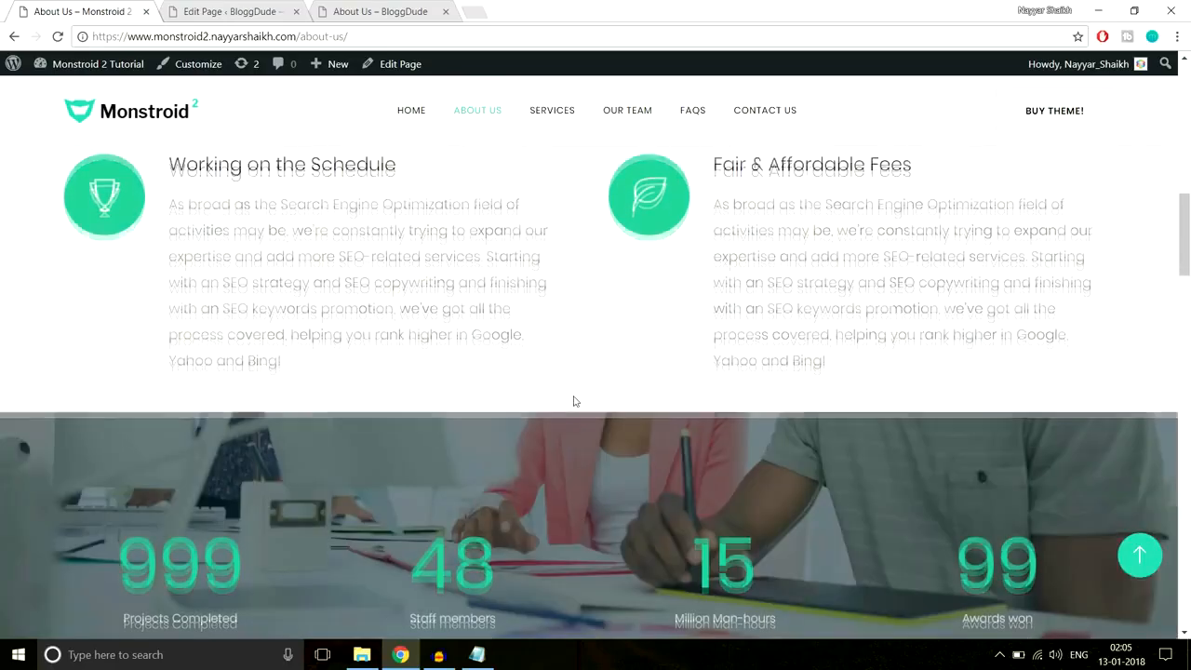
{"action": "scroll", "coordinate": [574, 401], "scroll_direction": "up", "scroll_amount": 3}
{"action": "left_click", "coordinate": [254, 9]}
{"action": "scroll", "coordinate": [860, 325], "scroll_direction": "down", "scroll_amount": 2}
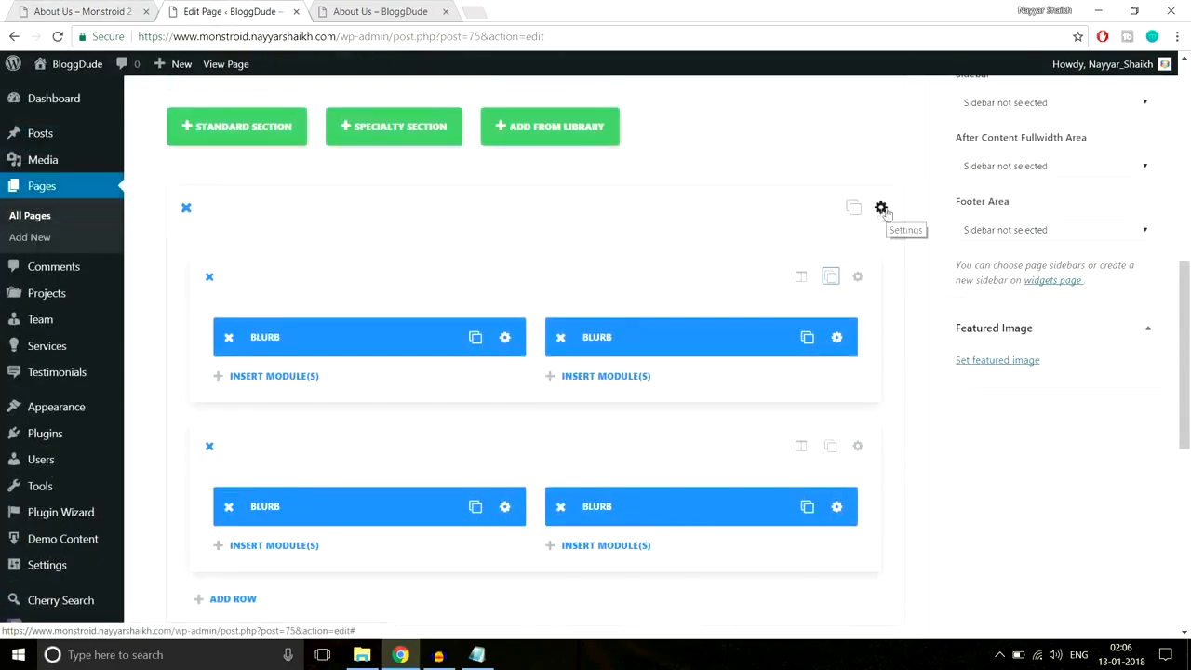
- Set the blurb section's custom top and bottom padding to 80px, save, and update the About Us page
{"action": "left_click", "coordinate": [882, 210]}
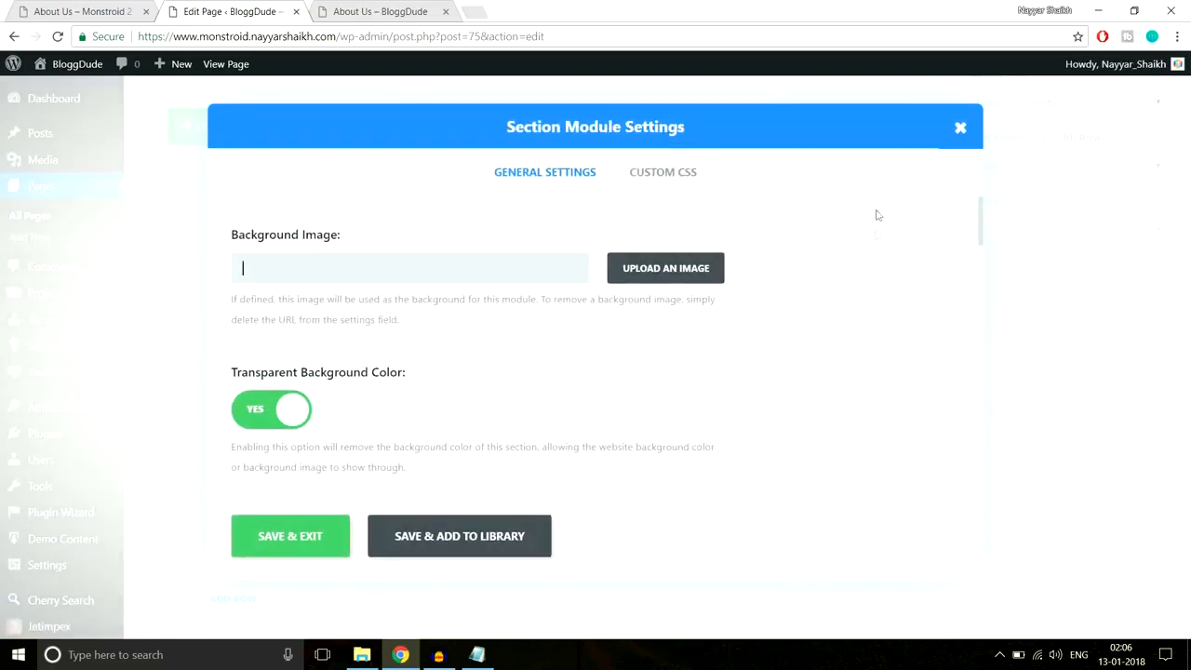
{"action": "scroll", "coordinate": [875, 335], "scroll_direction": "down", "scroll_amount": 10}
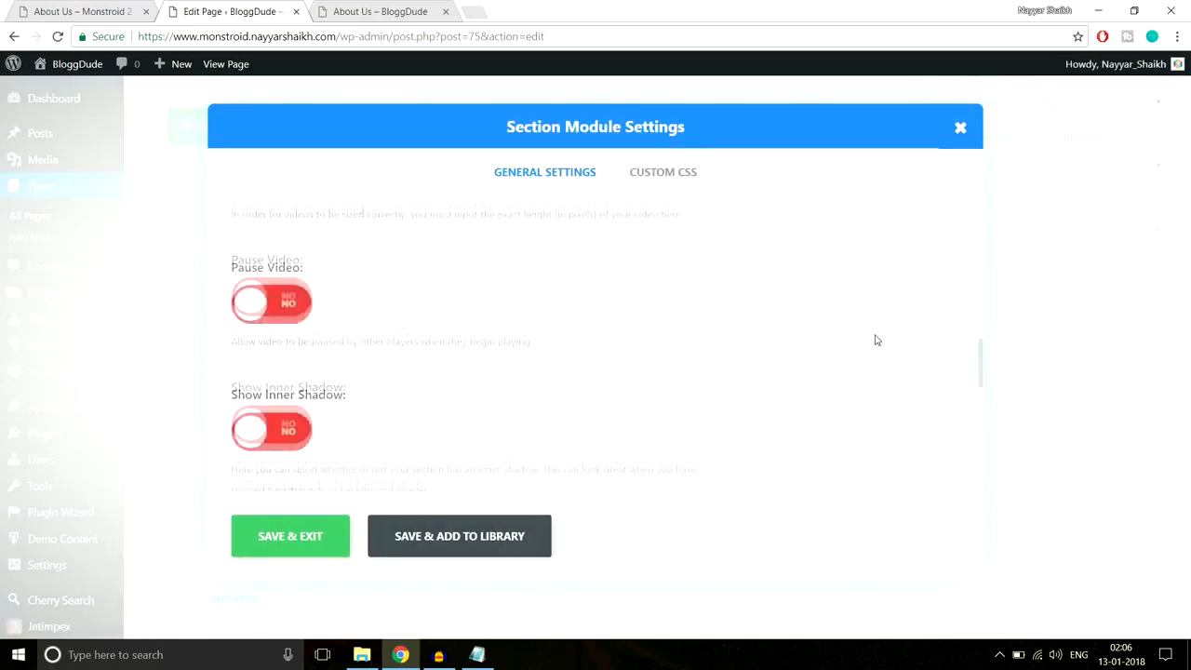
{"action": "scroll", "coordinate": [875, 339], "scroll_direction": "down", "scroll_amount": 3}
{"action": "scroll", "coordinate": [377, 324], "scroll_direction": "up", "scroll_amount": 1}
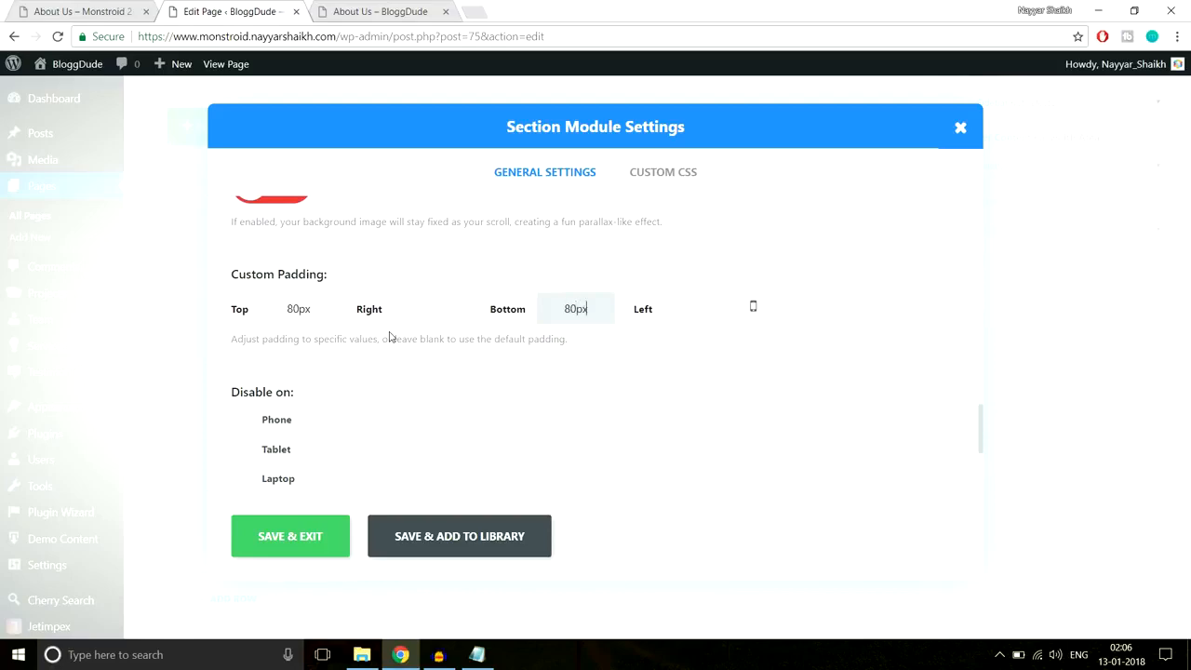
{"action": "left_click", "coordinate": [290, 547]}
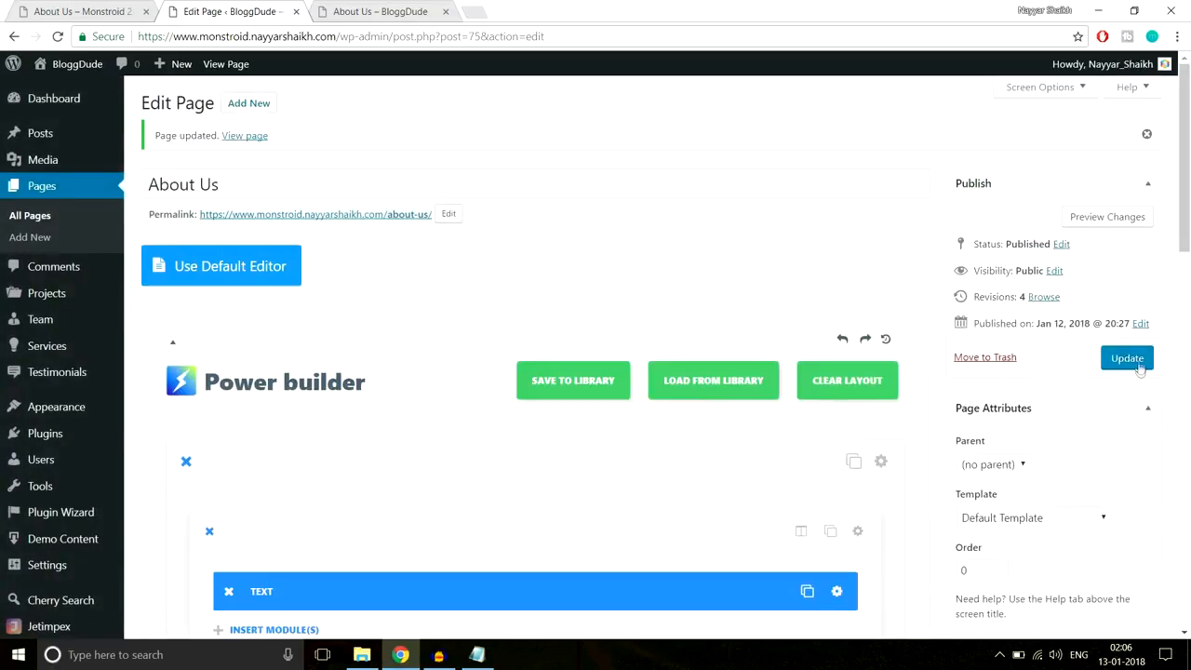
{"action": "left_click", "coordinate": [1137, 368]}
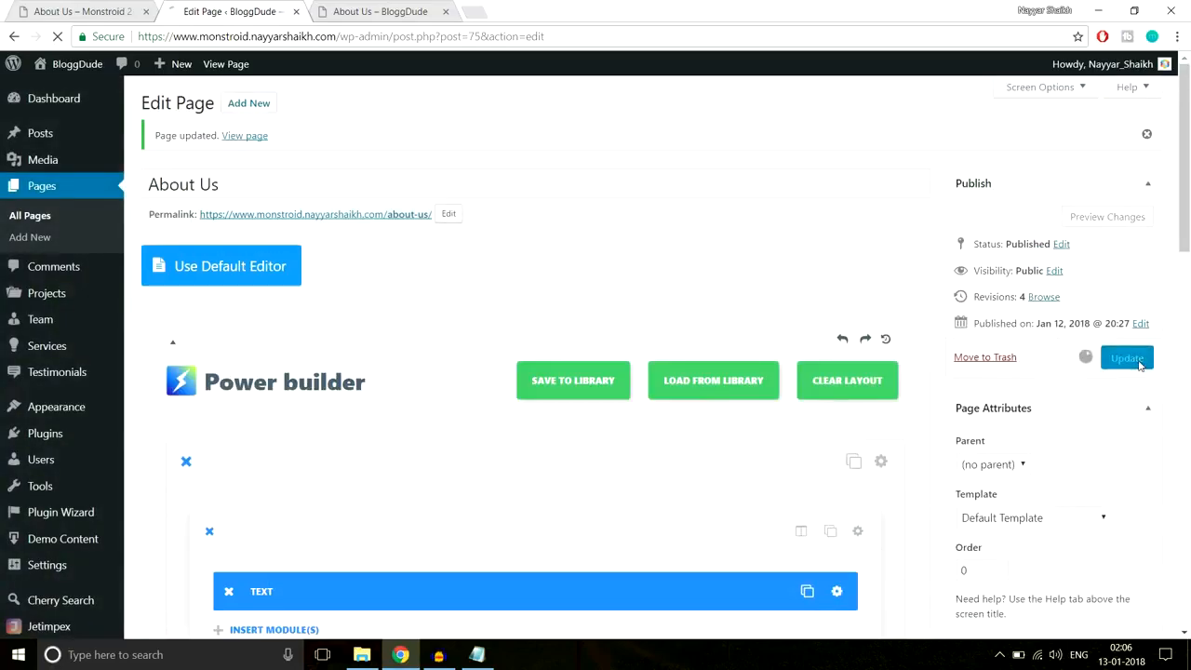
{"action": "left_click", "coordinate": [374, 12]}
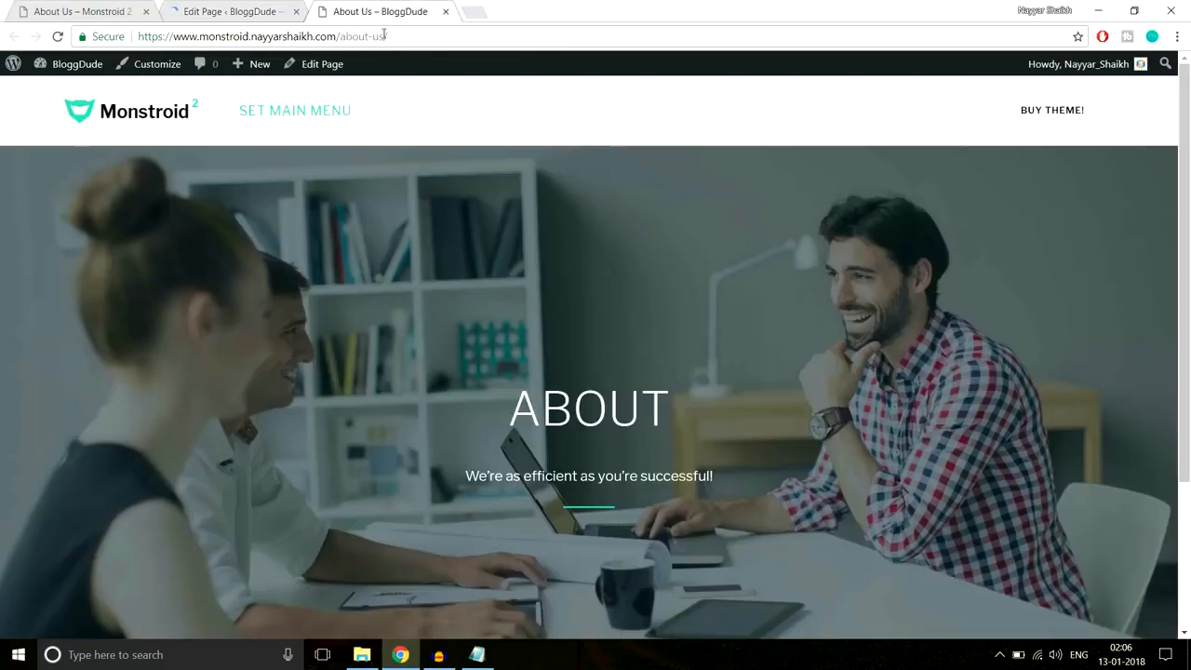
{"action": "left_click", "coordinate": [373, 35]}
{"action": "key", "text": "Return"}
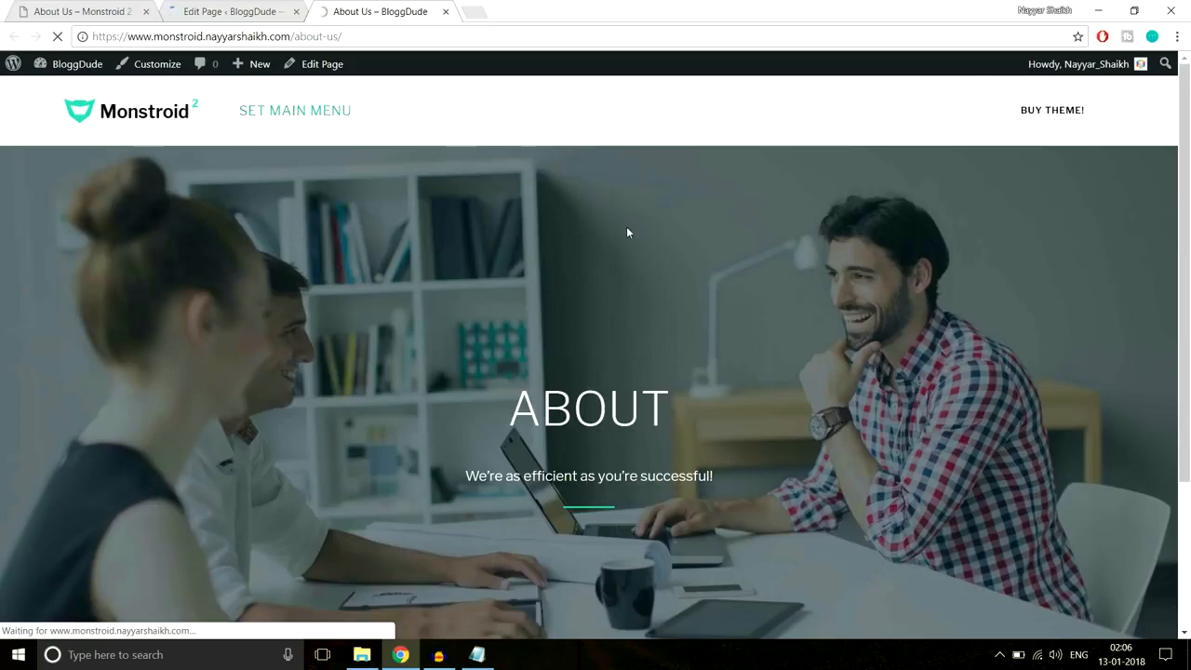
{"action": "scroll", "coordinate": [501, 148], "scroll_direction": "down", "scroll_amount": 5}
{"action": "scroll", "coordinate": [501, 149], "scroll_direction": "down", "scroll_amount": 1}
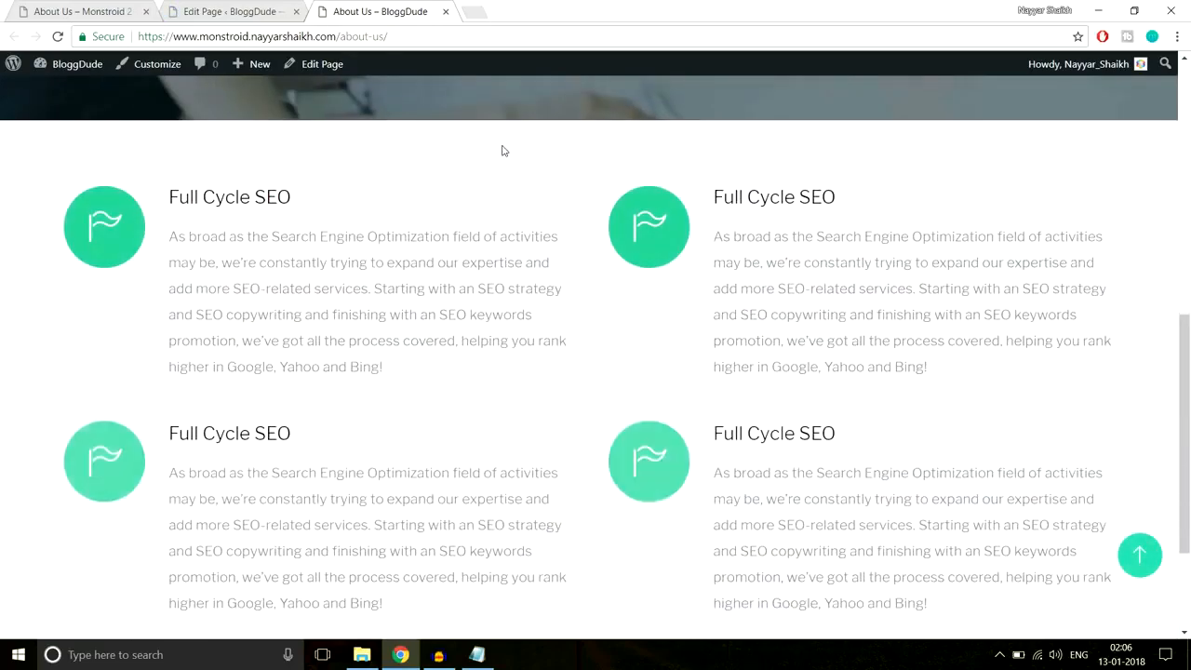
{"action": "scroll", "coordinate": [502, 149], "scroll_direction": "down", "scroll_amount": 2}
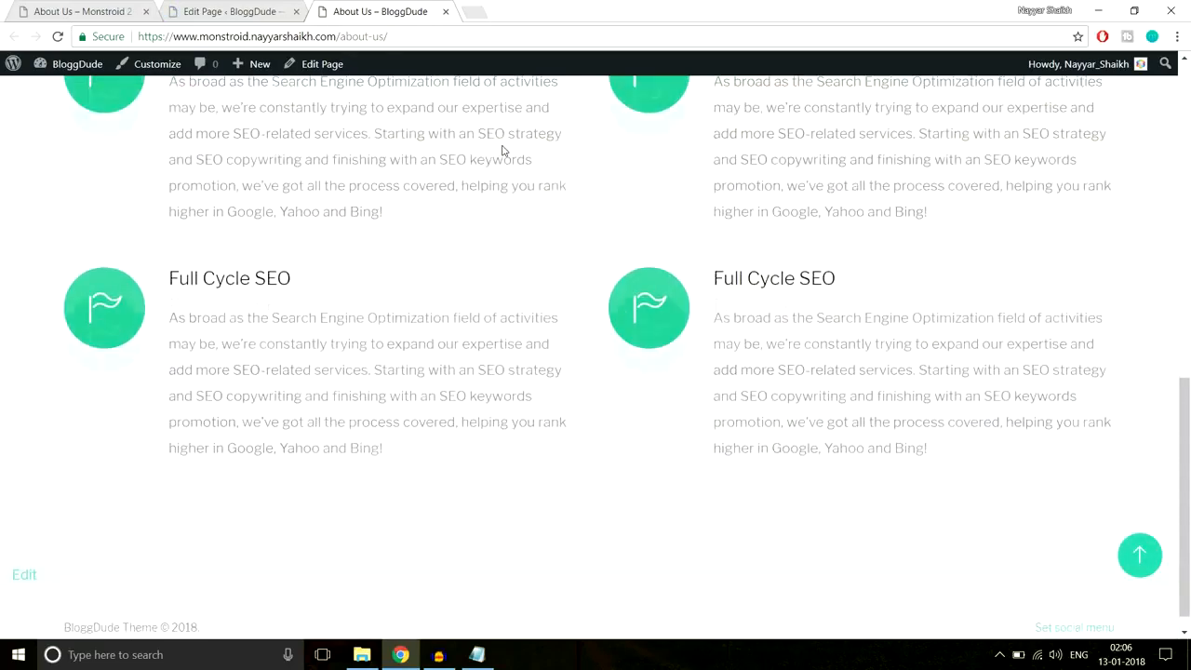
{"action": "scroll", "coordinate": [502, 150], "scroll_direction": "up", "scroll_amount": 2}
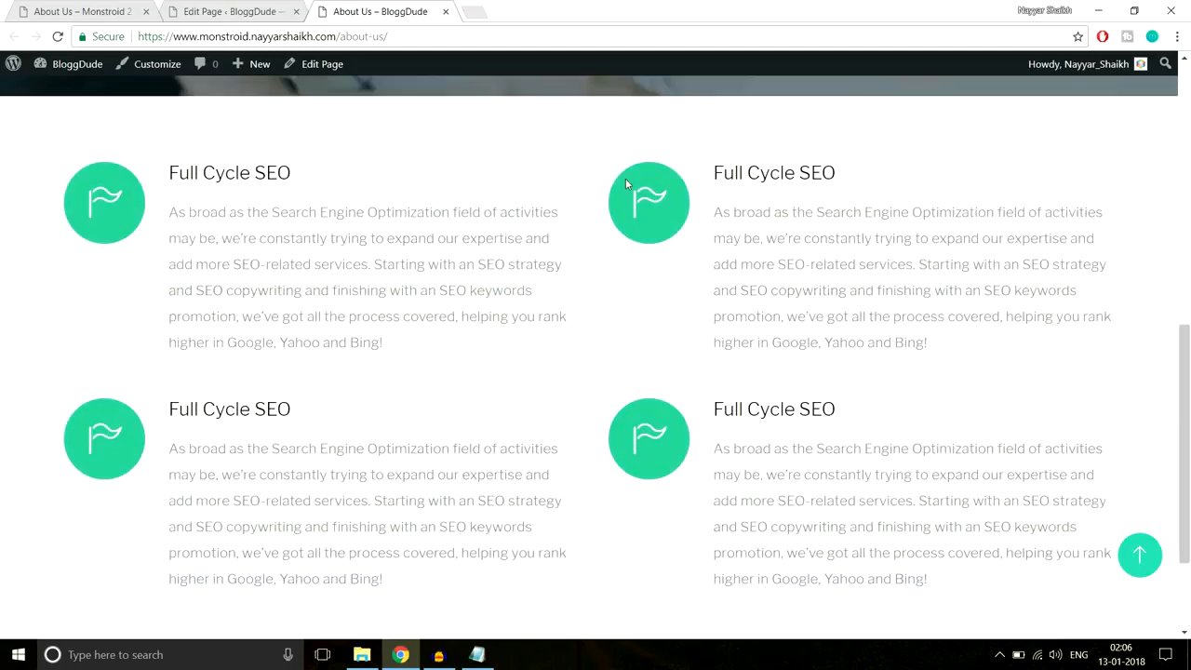
{"action": "left_click_drag", "start_coordinate": [144, 167], "coordinate": [317, 337]}
{"action": "left_click", "coordinate": [690, 165]}
{"action": "left_click", "coordinate": [243, 4]}
{"action": "scroll", "coordinate": [833, 289], "scroll_direction": "down", "scroll_amount": 7}
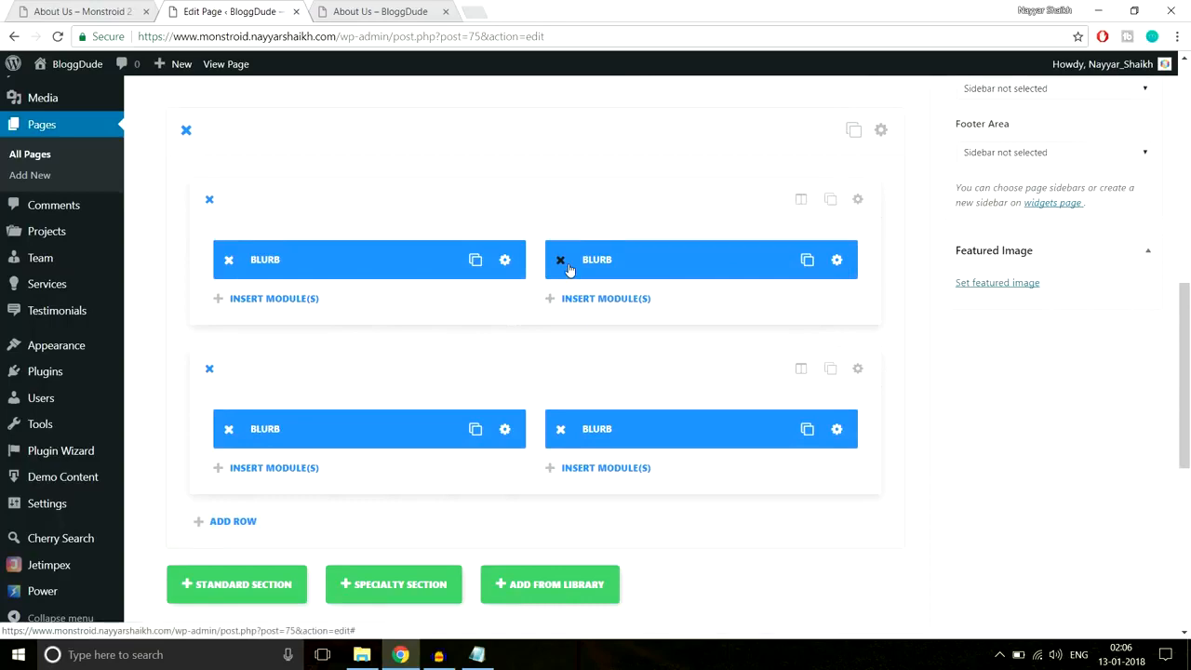
{"action": "left_click", "coordinate": [381, 11]}
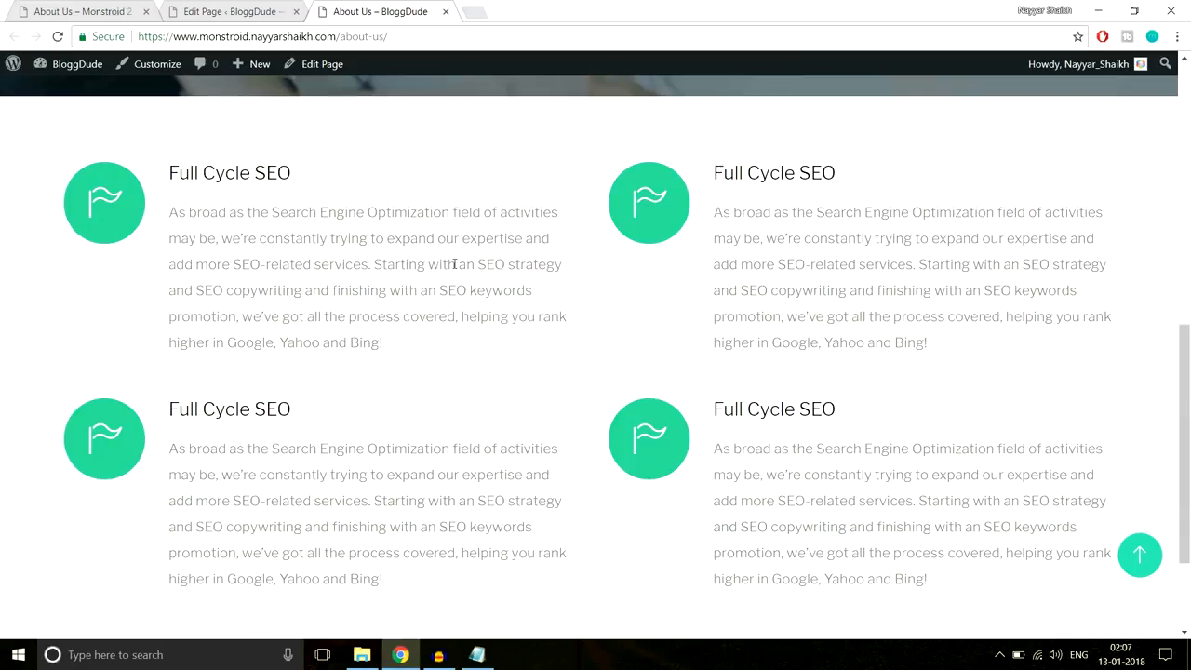
- Review the Monstroid 2 demo About Us page's counters section, then return to the page builder
{"action": "scroll", "coordinate": [454, 264], "scroll_direction": "down", "scroll_amount": 1}
{"action": "key", "text": "ctrl+Tab"}
{"action": "scroll", "coordinate": [517, 256], "scroll_direction": "down", "scroll_amount": 3}
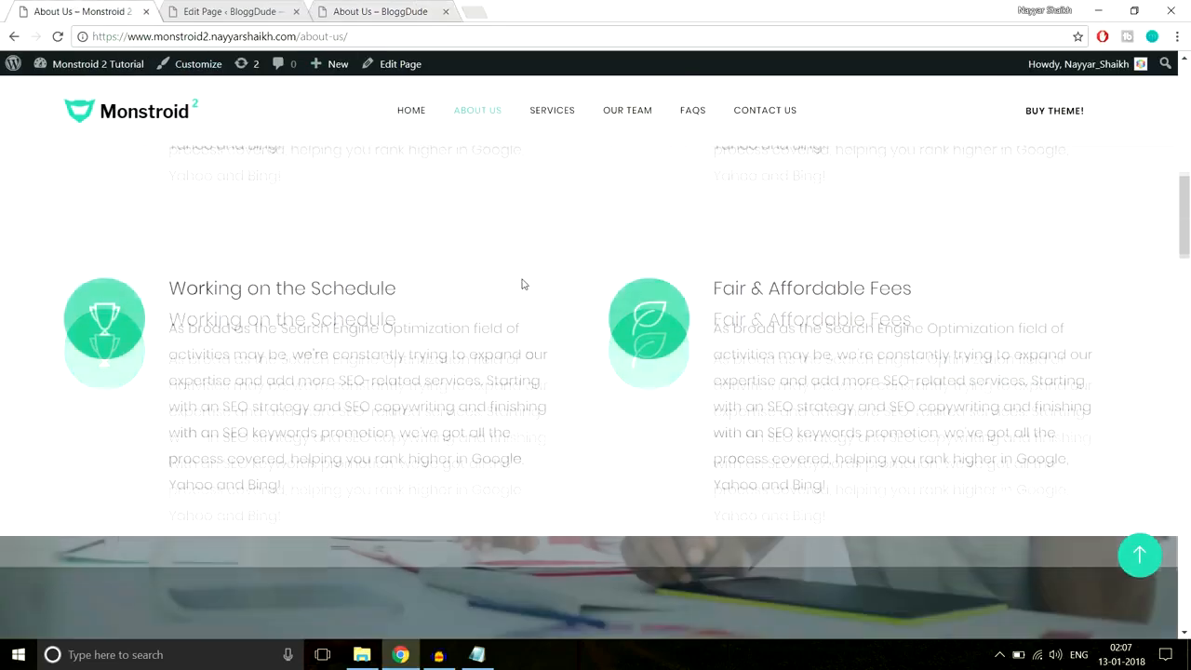
{"action": "scroll", "coordinate": [522, 284], "scroll_direction": "down", "scroll_amount": 4}
{"action": "scroll", "coordinate": [524, 290], "scroll_direction": "up", "scroll_amount": 1}
{"action": "scroll", "coordinate": [524, 290], "scroll_direction": "down", "scroll_amount": 3}
{"action": "scroll", "coordinate": [524, 296], "scroll_direction": "up", "scroll_amount": 2}
{"action": "scroll", "coordinate": [524, 296], "scroll_direction": "down", "scroll_amount": 2}
{"action": "scroll", "coordinate": [524, 295], "scroll_direction": "up", "scroll_amount": 2}
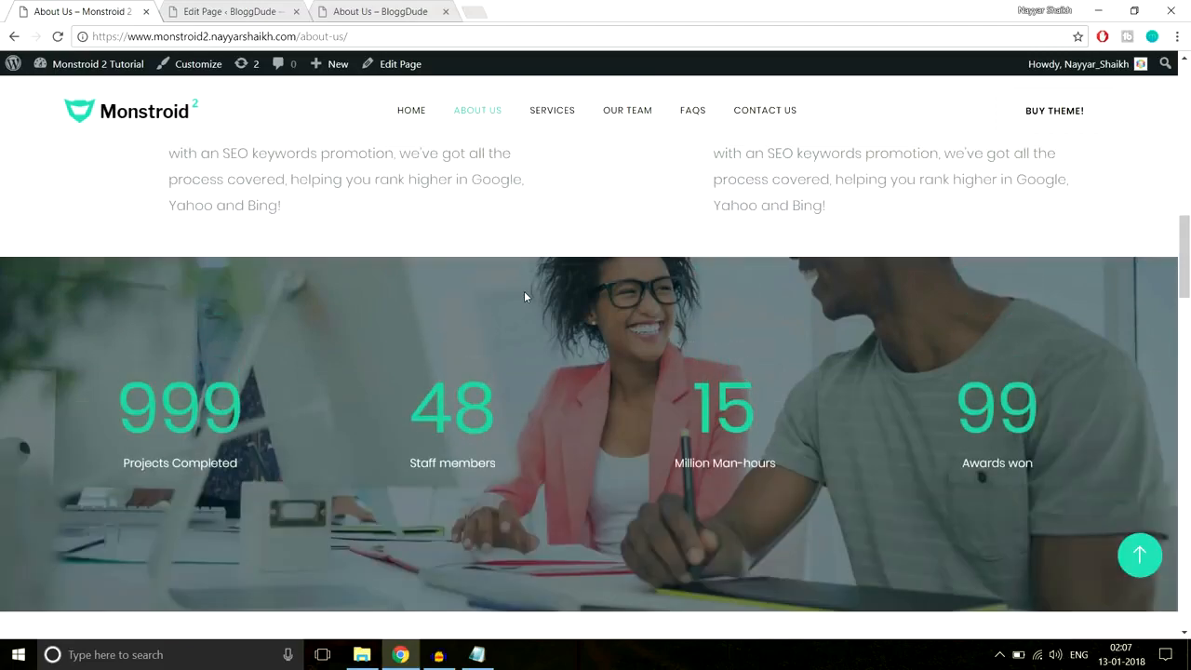
{"action": "scroll", "coordinate": [524, 294], "scroll_direction": "down", "scroll_amount": 2}
{"action": "scroll", "coordinate": [524, 294], "scroll_direction": "up", "scroll_amount": 2}
{"action": "scroll", "coordinate": [524, 294], "scroll_direction": "down", "scroll_amount": 2}
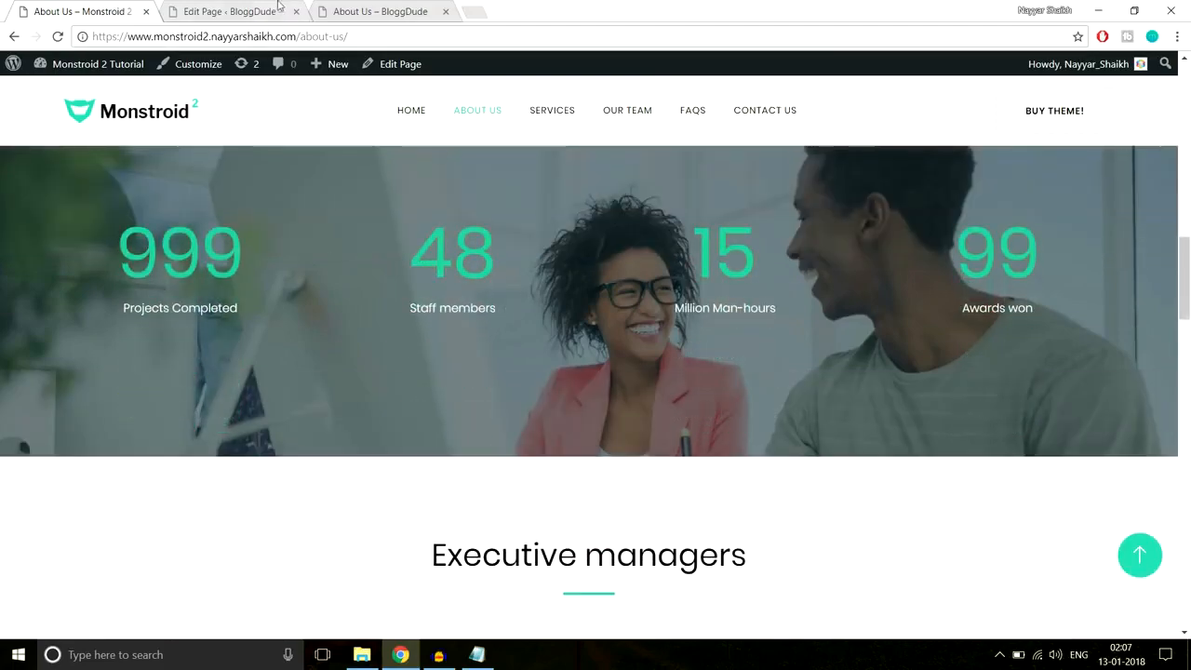
{"action": "left_click", "coordinate": [235, 7]}
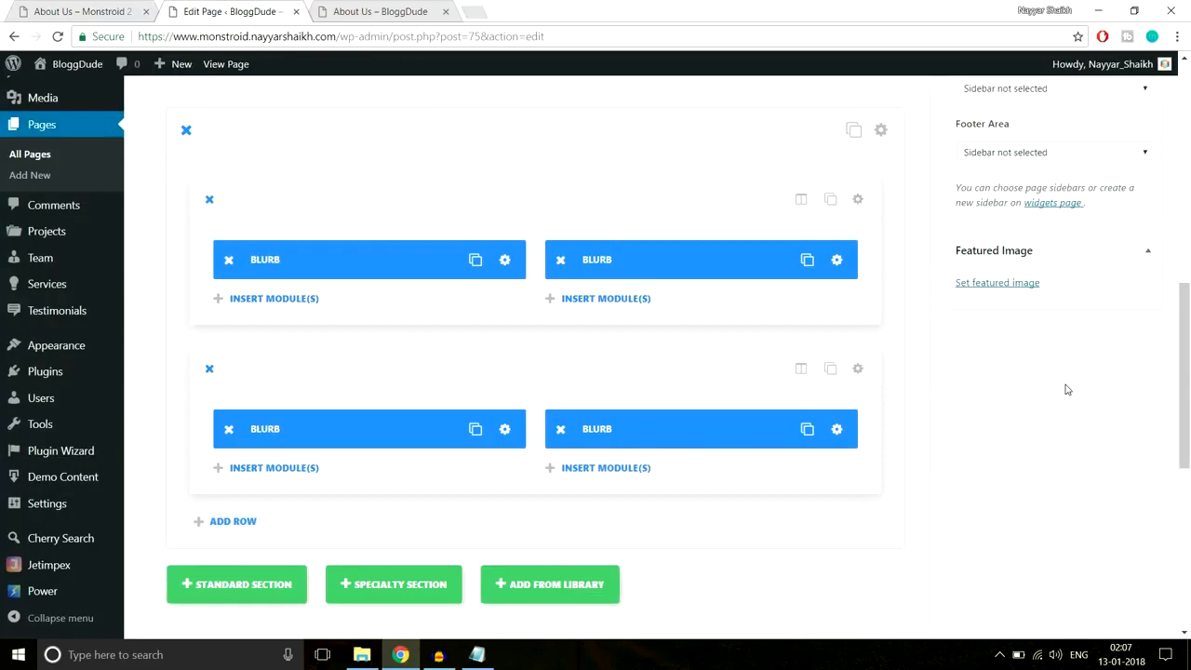
{"action": "scroll", "coordinate": [1067, 389], "scroll_direction": "down", "scroll_amount": 3}
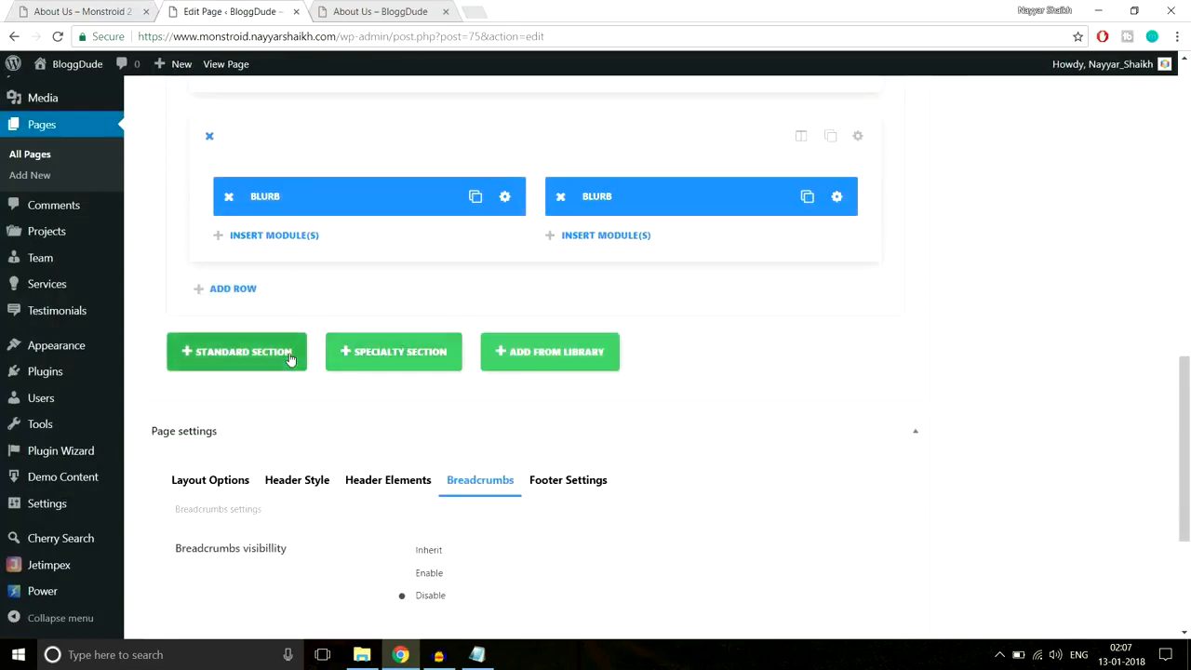
- Add a standard section below the blurbs with a 1/4 1/4 1/4 1/4 column layout
{"action": "left_click", "coordinate": [290, 359]}
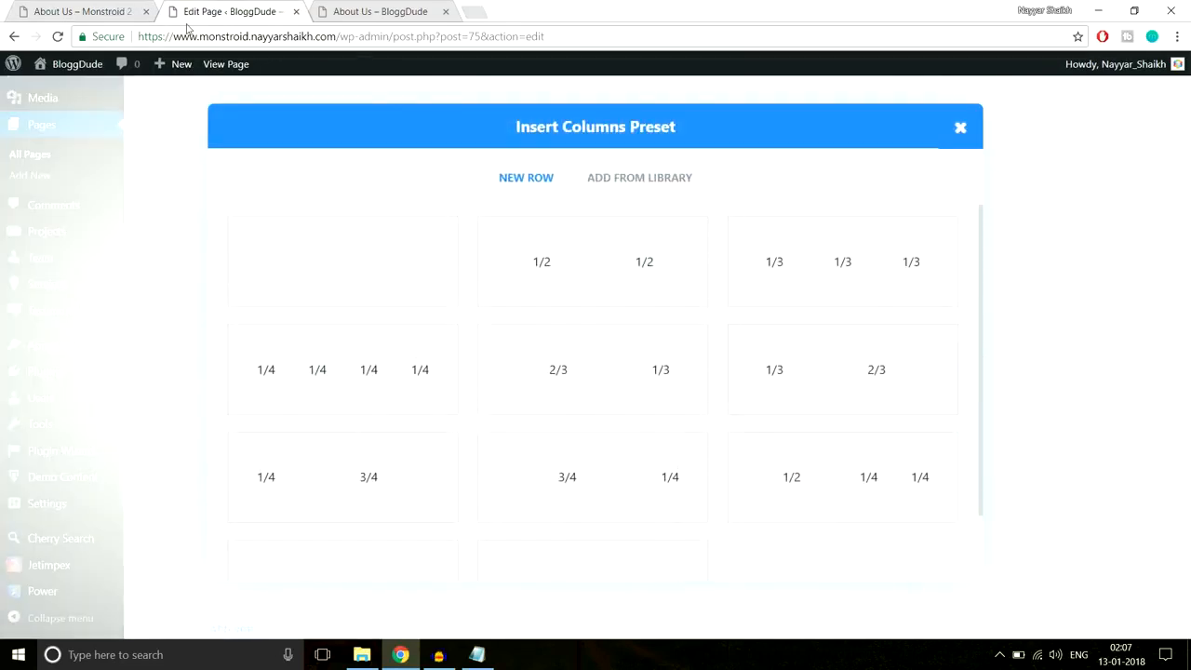
{"action": "left_click", "coordinate": [79, 11]}
{"action": "scroll", "coordinate": [346, 264], "scroll_direction": "up", "scroll_amount": 2}
{"action": "scroll", "coordinate": [347, 269], "scroll_direction": "down", "scroll_amount": 1}
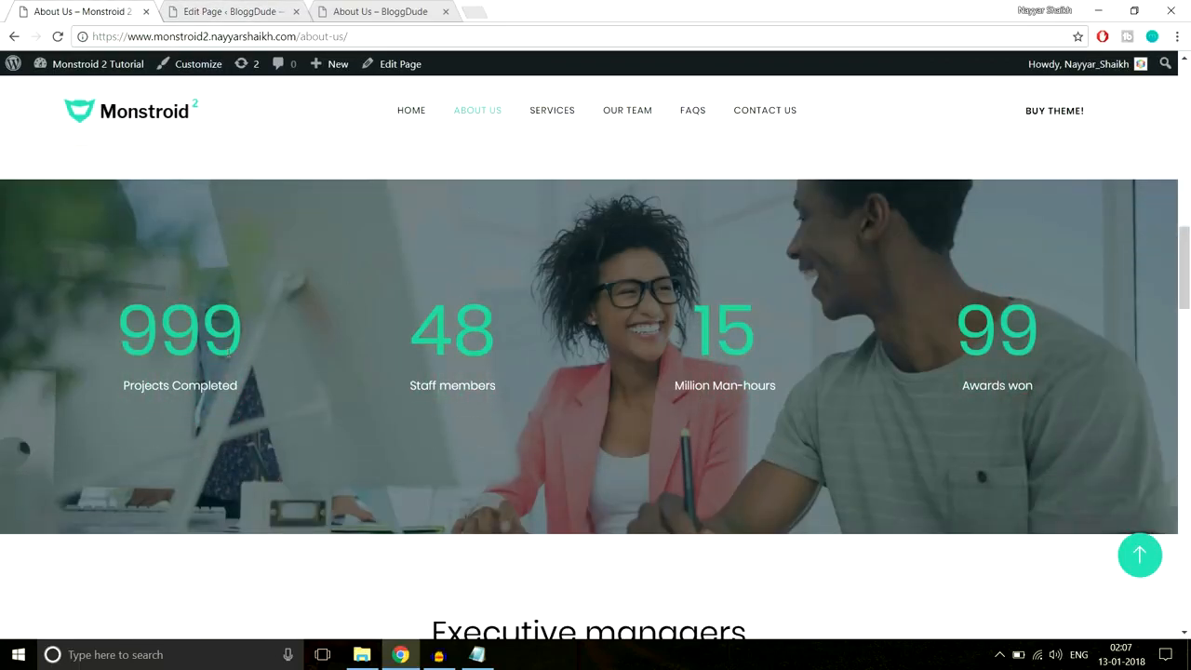
{"action": "double_click", "coordinate": [186, 333]}
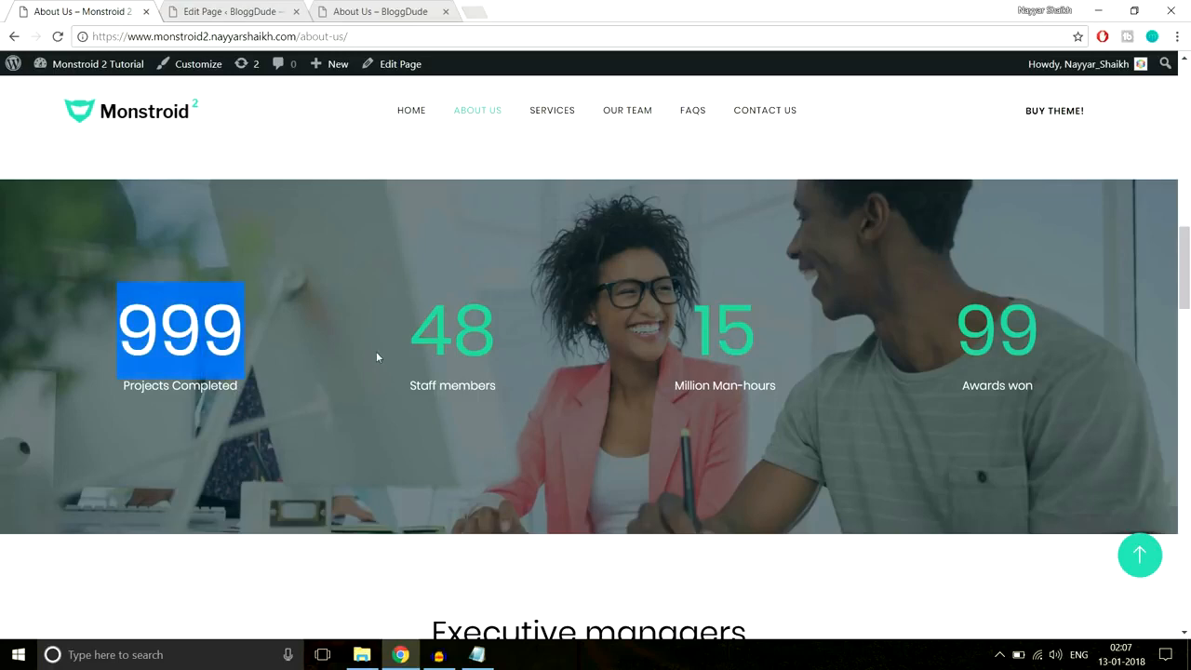
{"action": "left_click", "coordinate": [263, 12]}
{"action": "left_click", "coordinate": [386, 407]}
- Insert a Number Counter module into the first column
{"action": "scroll", "coordinate": [851, 353], "scroll_direction": "down", "scroll_amount": 3}
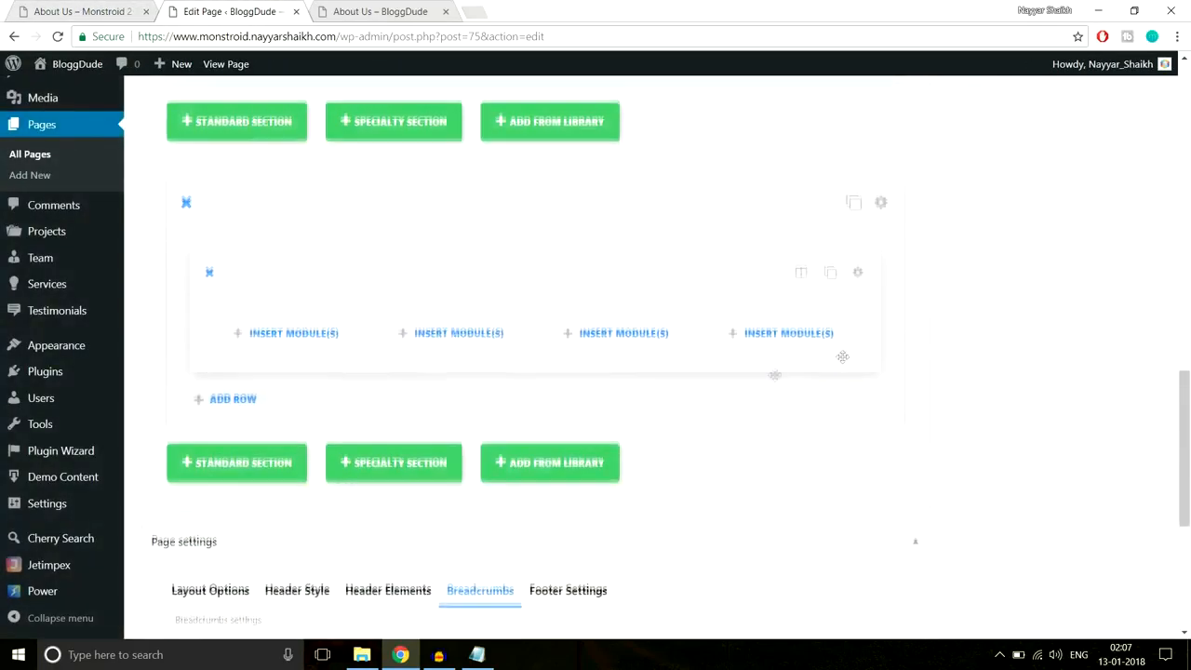
{"action": "left_click", "coordinate": [320, 344]}
{"action": "scroll", "coordinate": [726, 338], "scroll_direction": "down", "scroll_amount": 5}
{"action": "scroll", "coordinate": [860, 345], "scroll_direction": "up", "scroll_amount": 2}
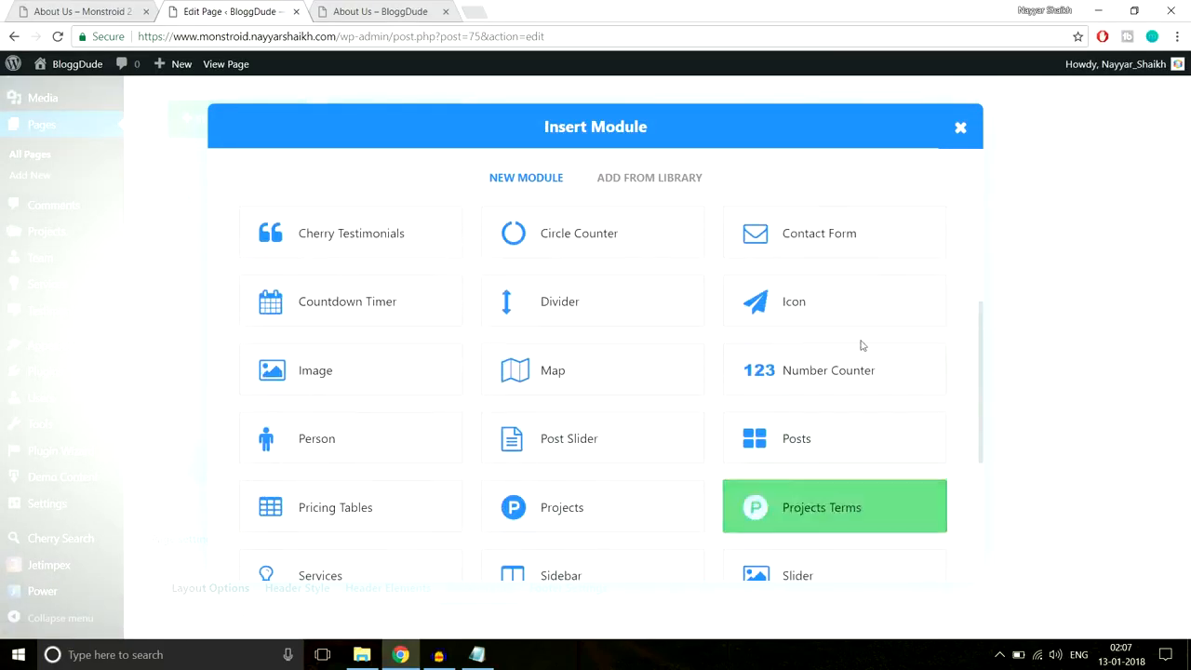
{"action": "left_click", "coordinate": [805, 389]}
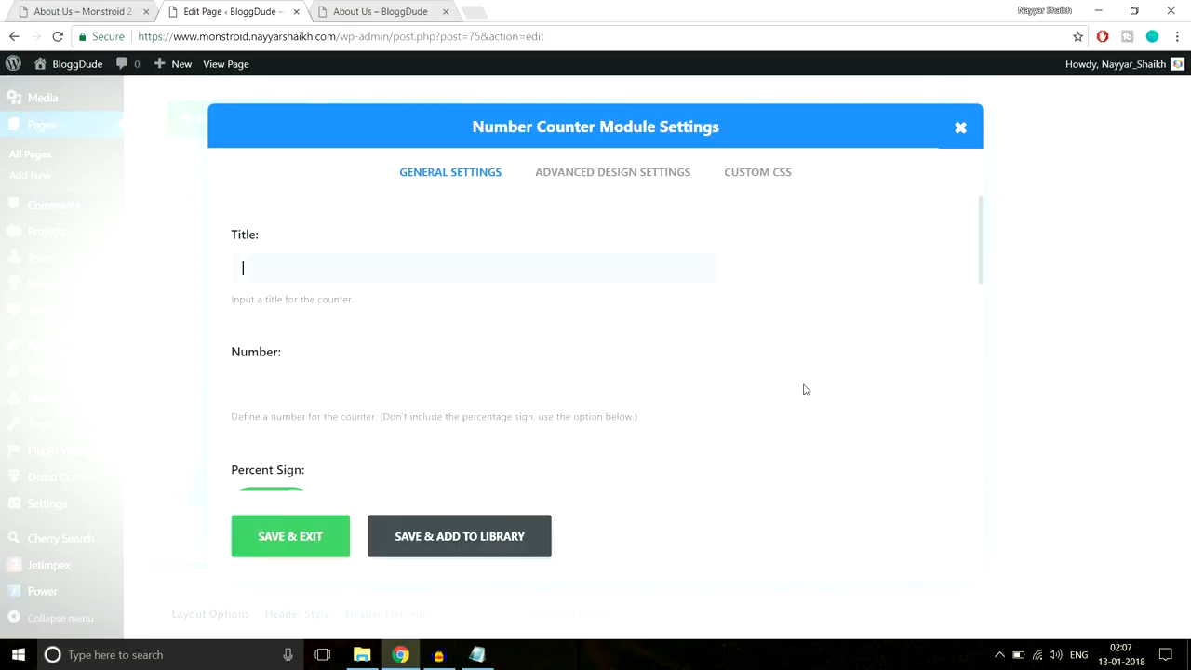
- Title the counter 'Projects Completed', set the number to 999, and turn off the percent sign
{"action": "left_click", "coordinate": [118, 9]}
{"action": "left_click_drag", "start_coordinate": [208, 385], "coordinate": [124, 386]}
{"action": "key", "text": "ctrl+c"}
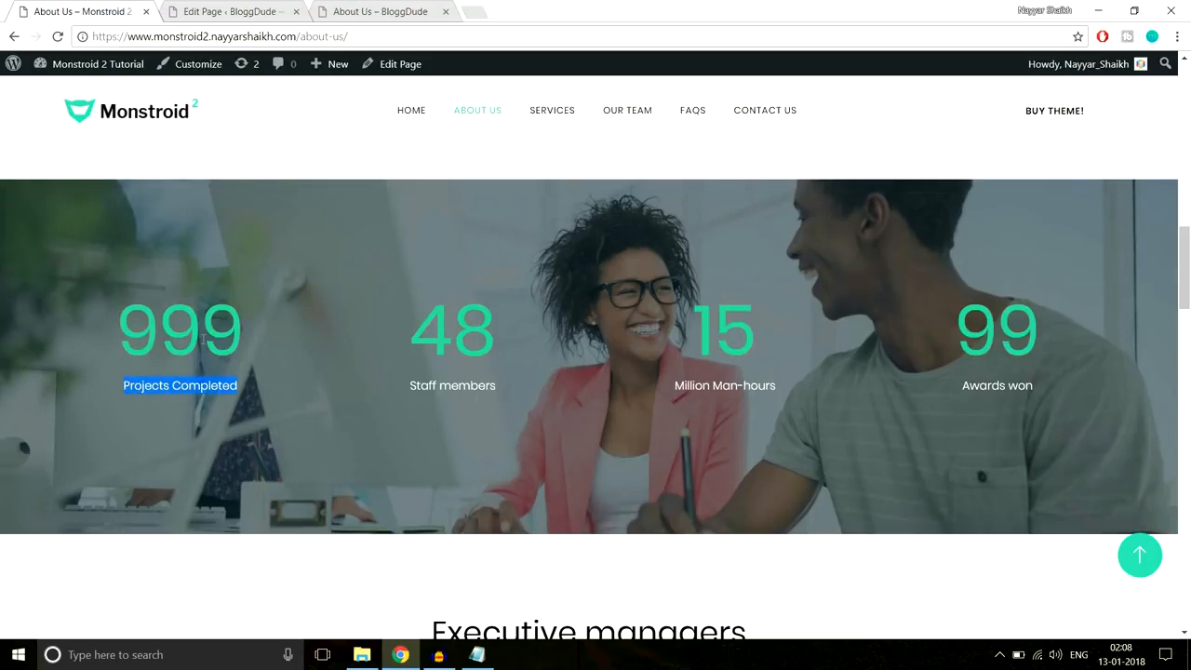
{"action": "left_click", "coordinate": [215, 13]}
{"action": "key", "text": "ctrl+v"}
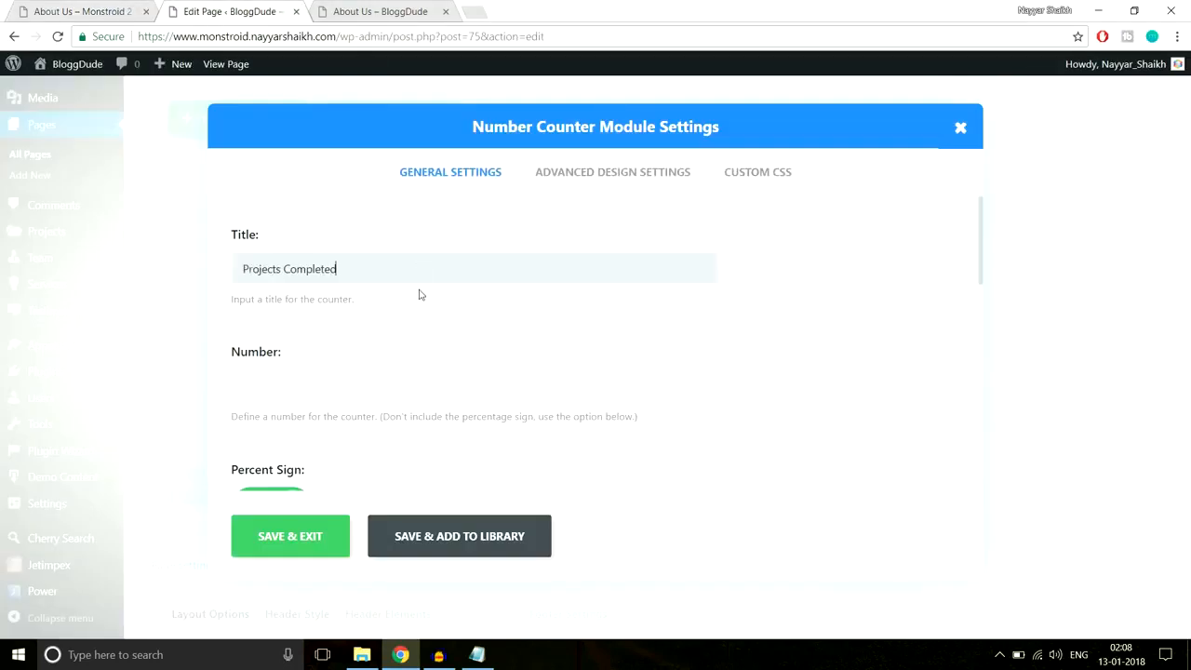
{"action": "left_click", "coordinate": [400, 391]}
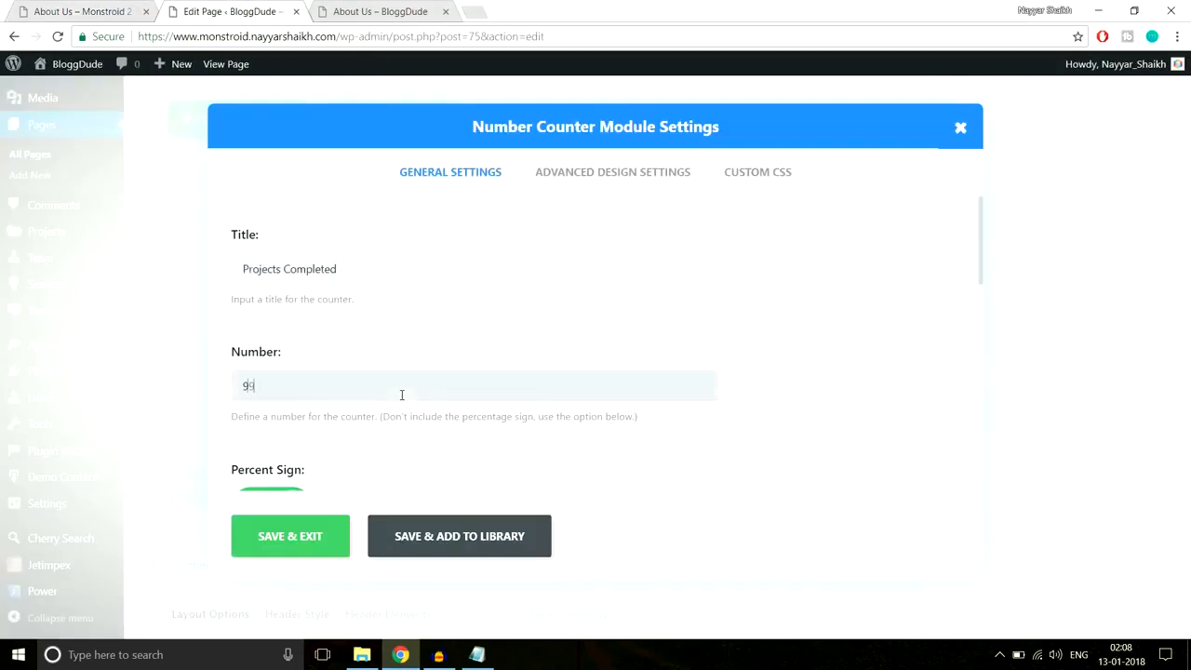
{"action": "scroll", "coordinate": [646, 345], "scroll_direction": "down", "scroll_amount": 2}
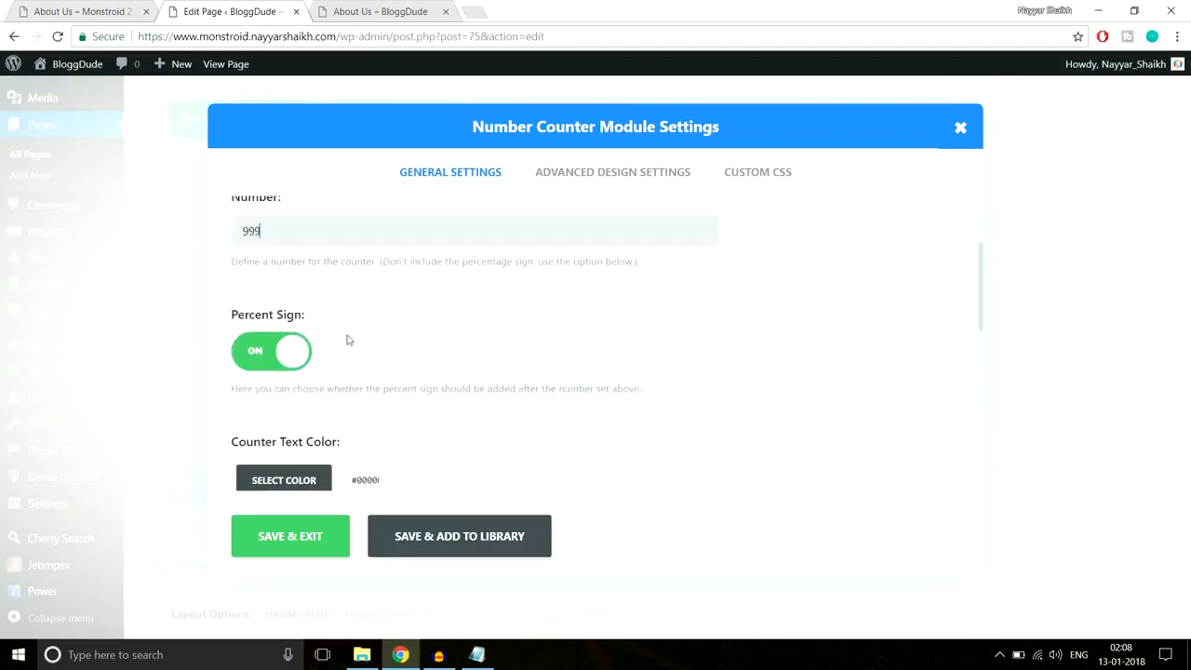
{"action": "left_click", "coordinate": [265, 360]}
{"action": "scroll", "coordinate": [667, 332], "scroll_direction": "down", "scroll_amount": 3}
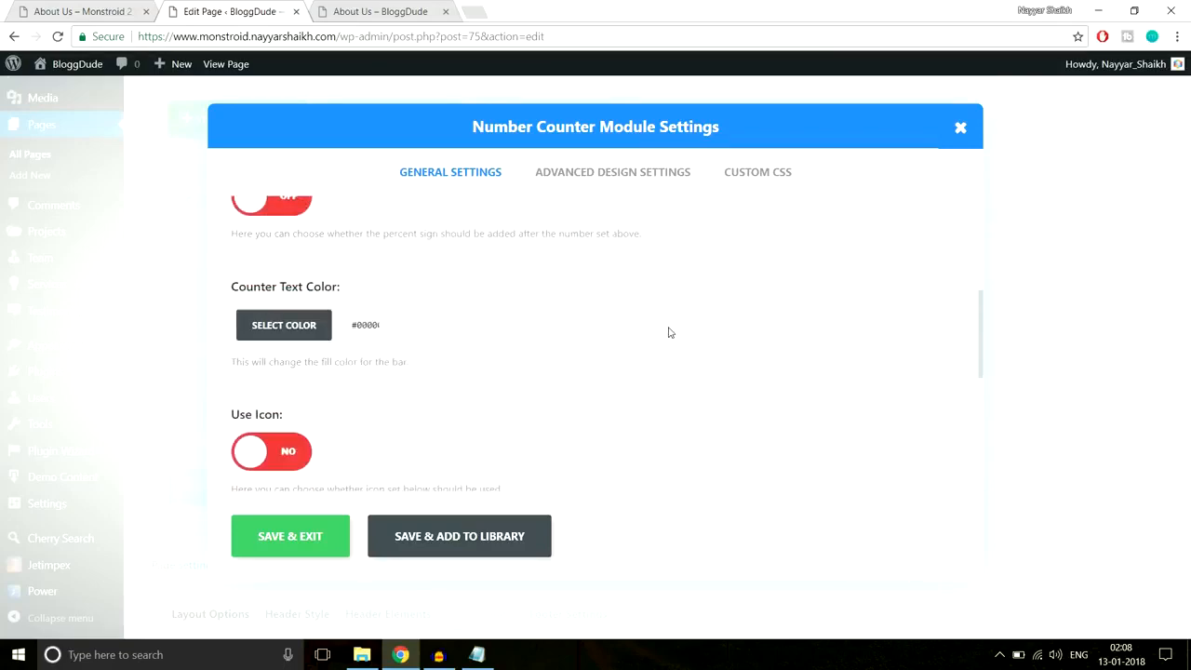
- Make the counter text colour white, matching the demo counters
{"action": "left_click", "coordinate": [63, 8]}
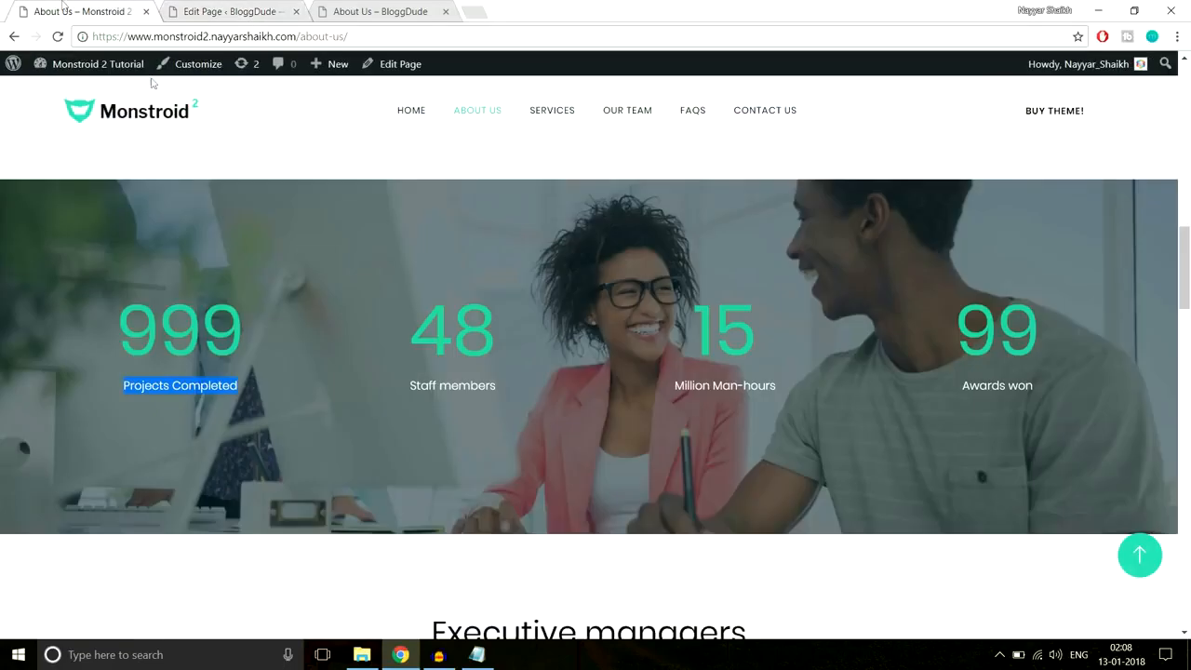
{"action": "left_click_drag", "start_coordinate": [298, 423], "coordinate": [120, 395]}
{"action": "left_click", "coordinate": [228, 15]}
{"action": "left_click", "coordinate": [303, 246]}
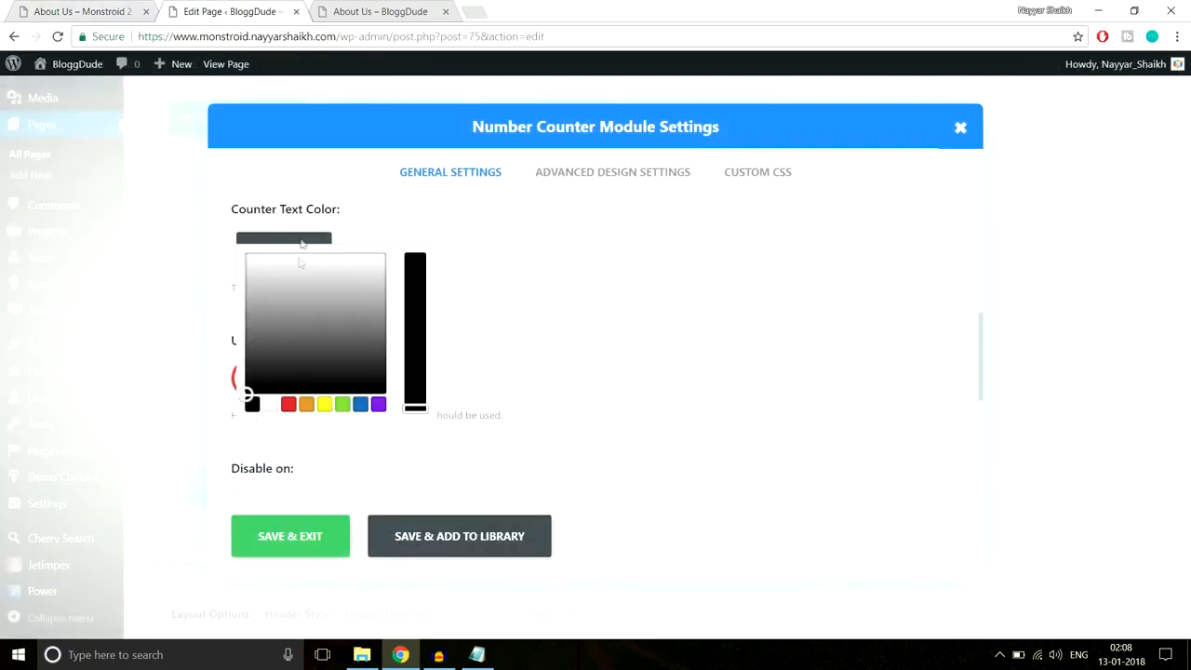
{"action": "left_click", "coordinate": [274, 408]}
{"action": "left_click", "coordinate": [592, 320]}
{"action": "scroll", "coordinate": [501, 341], "scroll_direction": "down", "scroll_amount": 1}
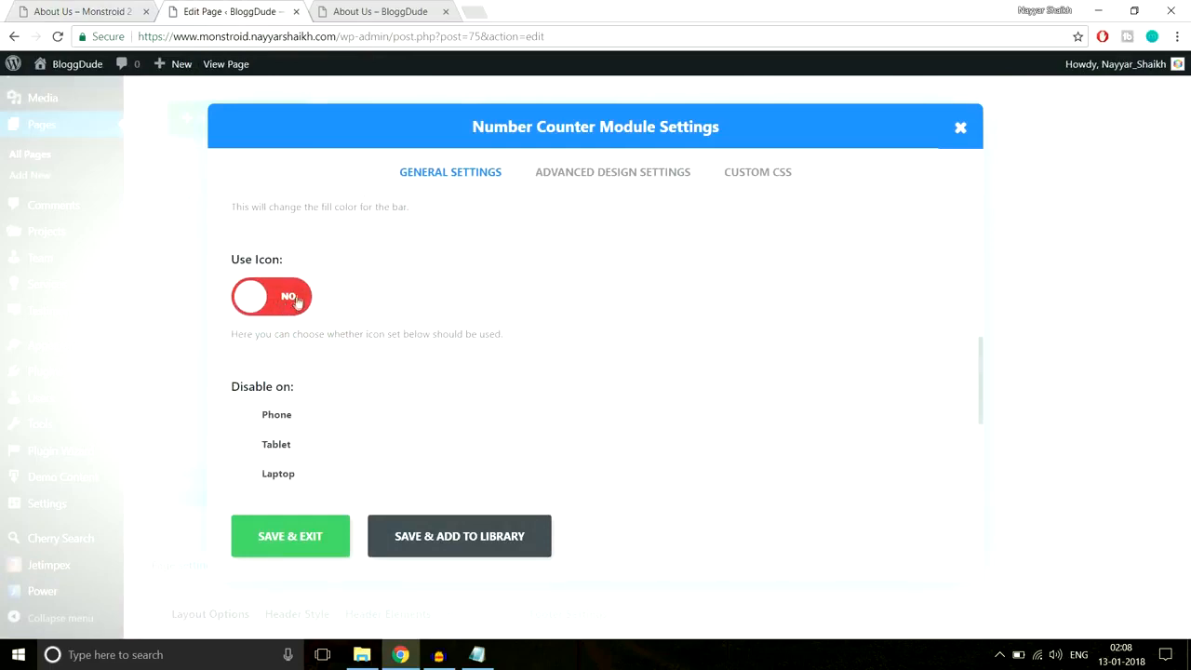
{"action": "left_click", "coordinate": [102, 11]}
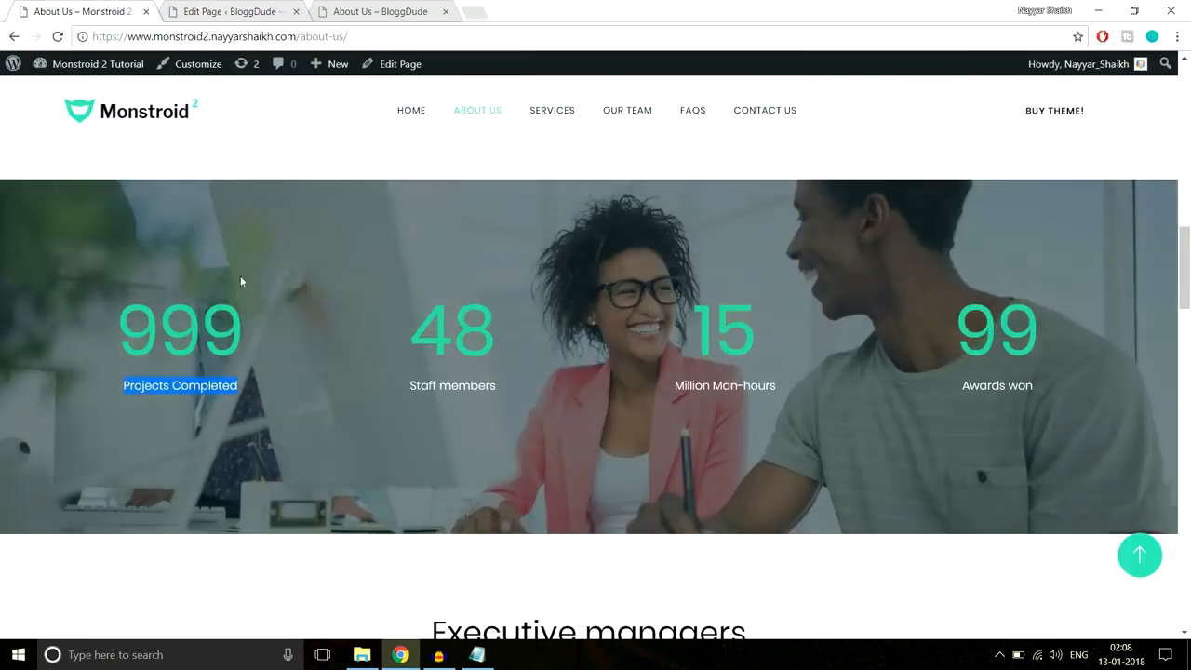
{"action": "left_click", "coordinate": [210, 13]}
{"action": "scroll", "coordinate": [366, 391], "scroll_direction": "down", "scroll_amount": 3}
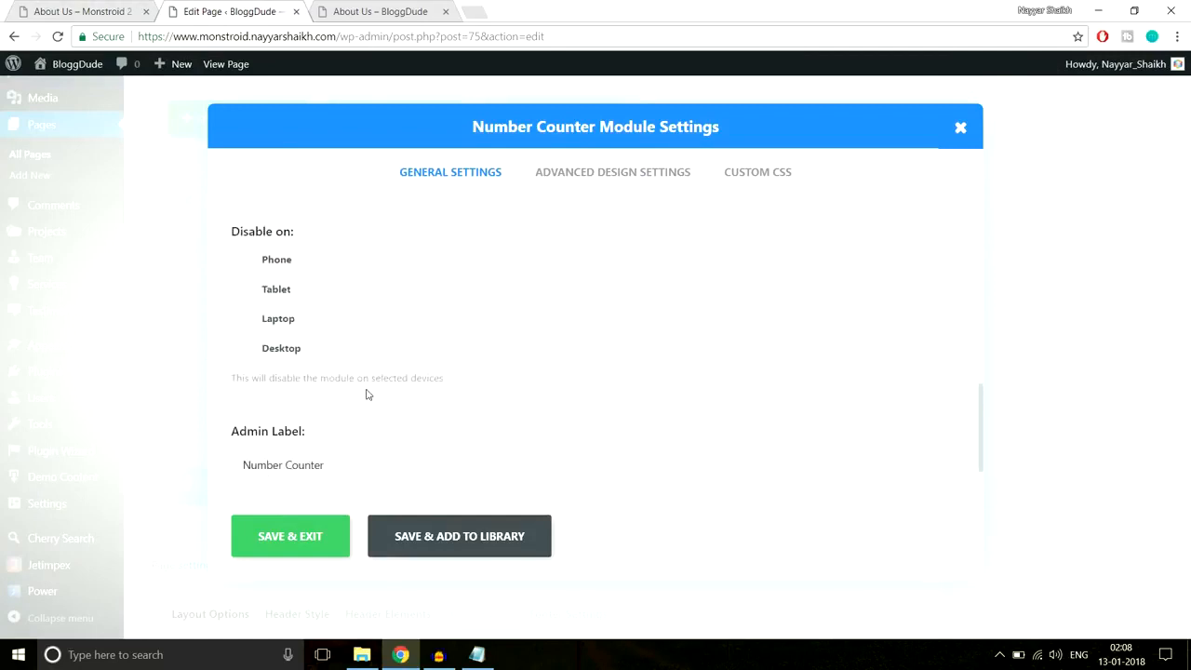
{"action": "scroll", "coordinate": [367, 389], "scroll_direction": "up", "scroll_amount": 10}
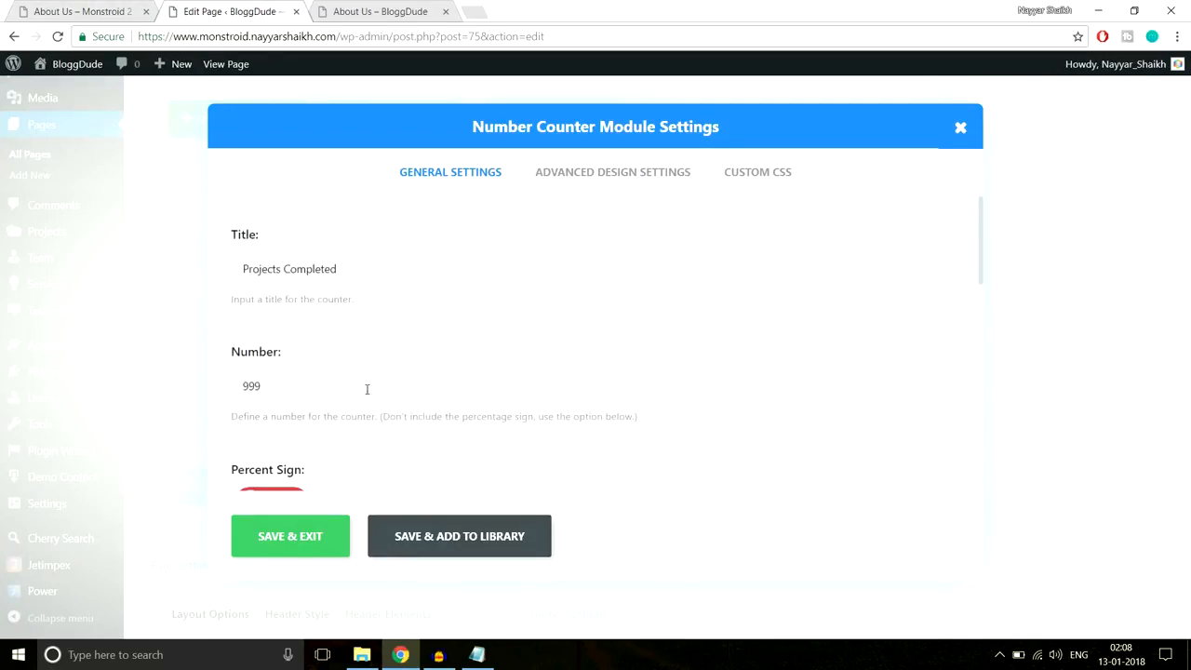
{"action": "left_click", "coordinate": [638, 175]}
{"action": "scroll", "coordinate": [847, 263], "scroll_direction": "down", "scroll_amount": 2}
{"action": "scroll", "coordinate": [849, 269], "scroll_direction": "down", "scroll_amount": 1}
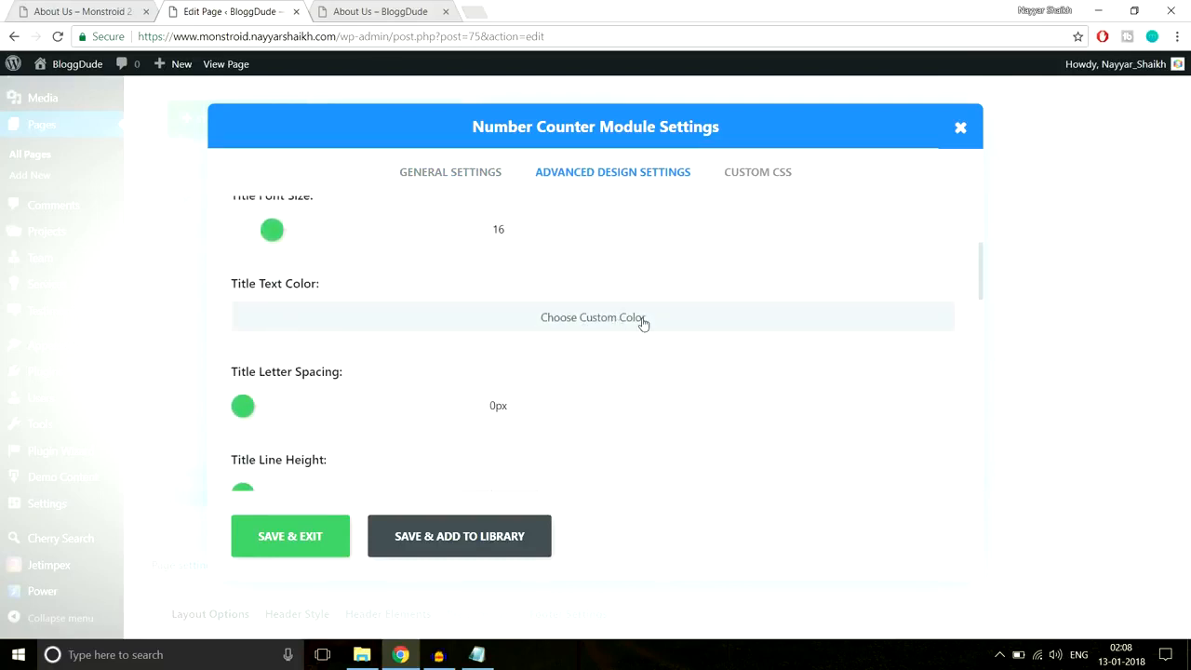
- Set the counter's title text colour to white
{"action": "scroll", "coordinate": [725, 321], "scroll_direction": "down", "scroll_amount": 2}
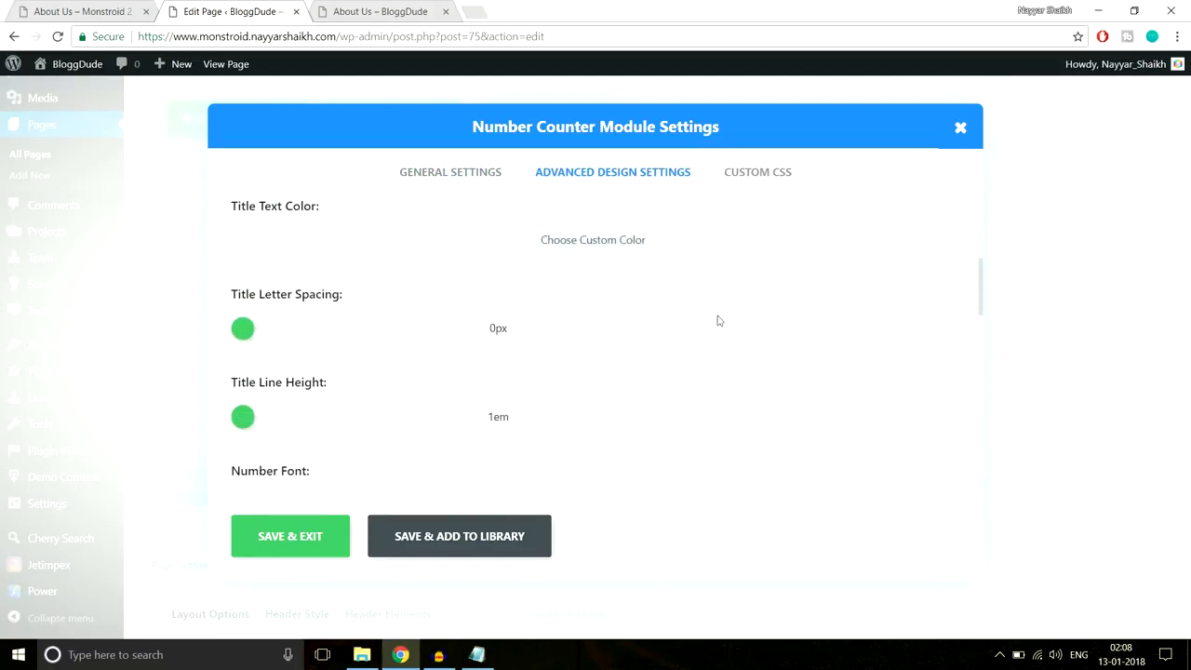
{"action": "left_click", "coordinate": [494, 242]}
{"action": "left_click", "coordinate": [307, 254]}
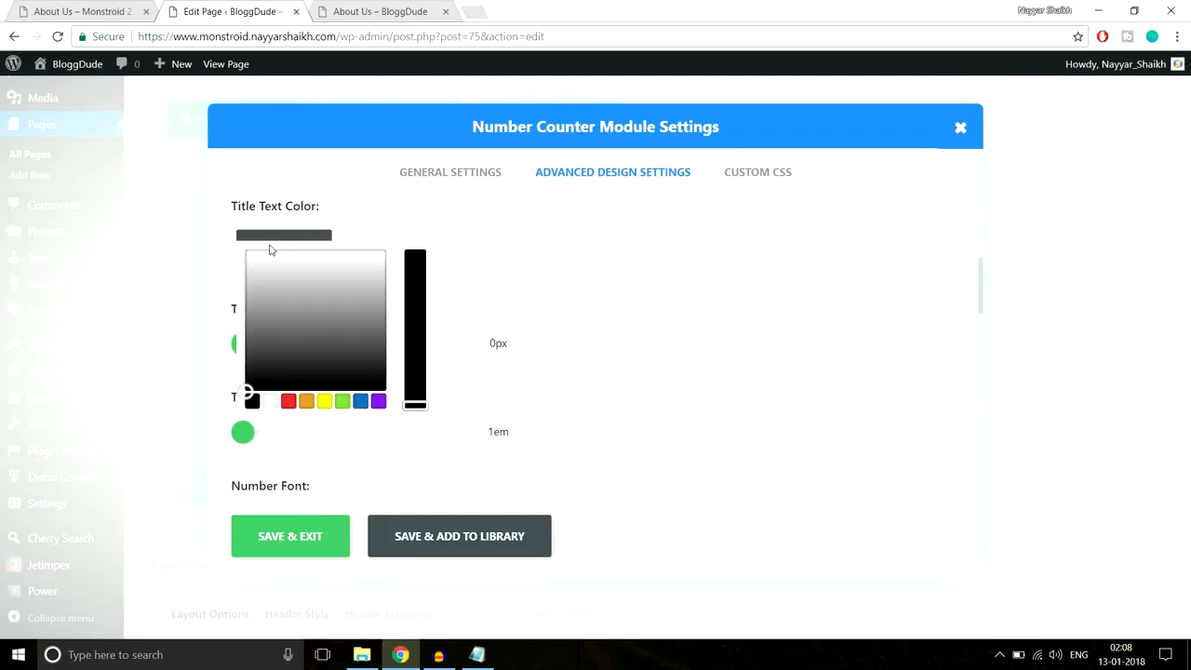
{"action": "left_click", "coordinate": [271, 401]}
{"action": "left_click", "coordinate": [756, 298]}
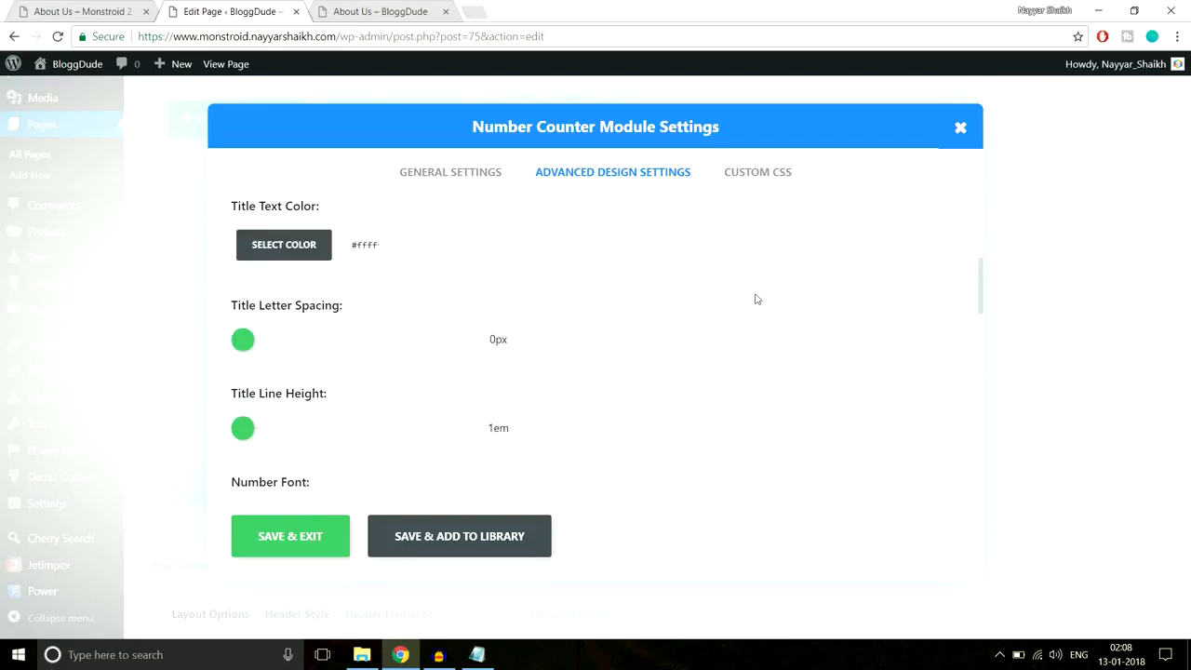
{"action": "left_click", "coordinate": [127, 8]}
{"action": "key", "text": "ctrl+Tab"}
{"action": "scroll", "coordinate": [750, 322], "scroll_direction": "down", "scroll_amount": 4}
{"action": "scroll", "coordinate": [753, 322], "scroll_direction": "down", "scroll_amount": 1}
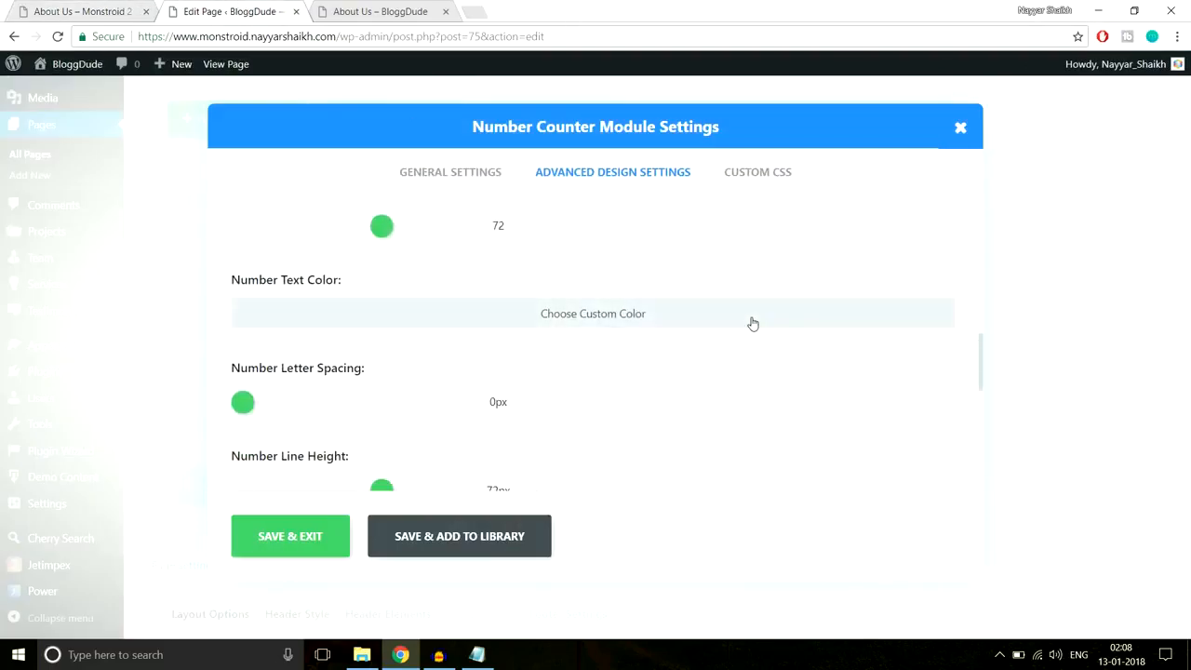
- Enable a custom number colour and inspect the live 999 counter to get green #2cc895
{"action": "left_click", "coordinate": [469, 325]}
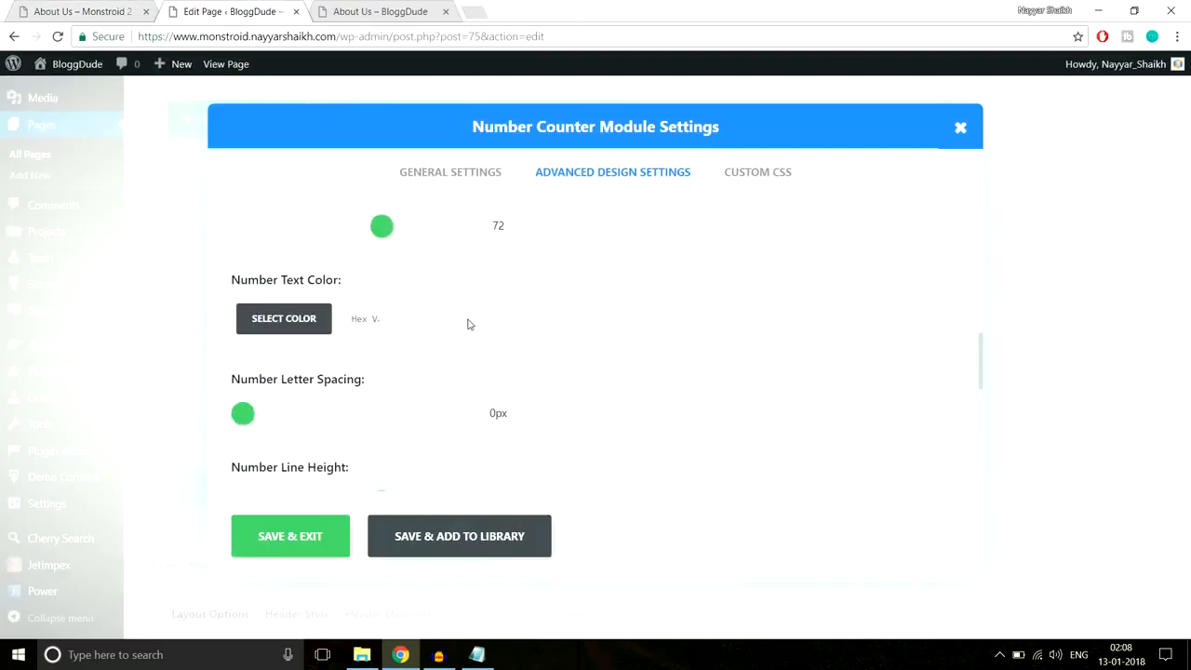
{"action": "left_click", "coordinate": [137, 7]}
{"action": "left_click", "coordinate": [202, 329]}
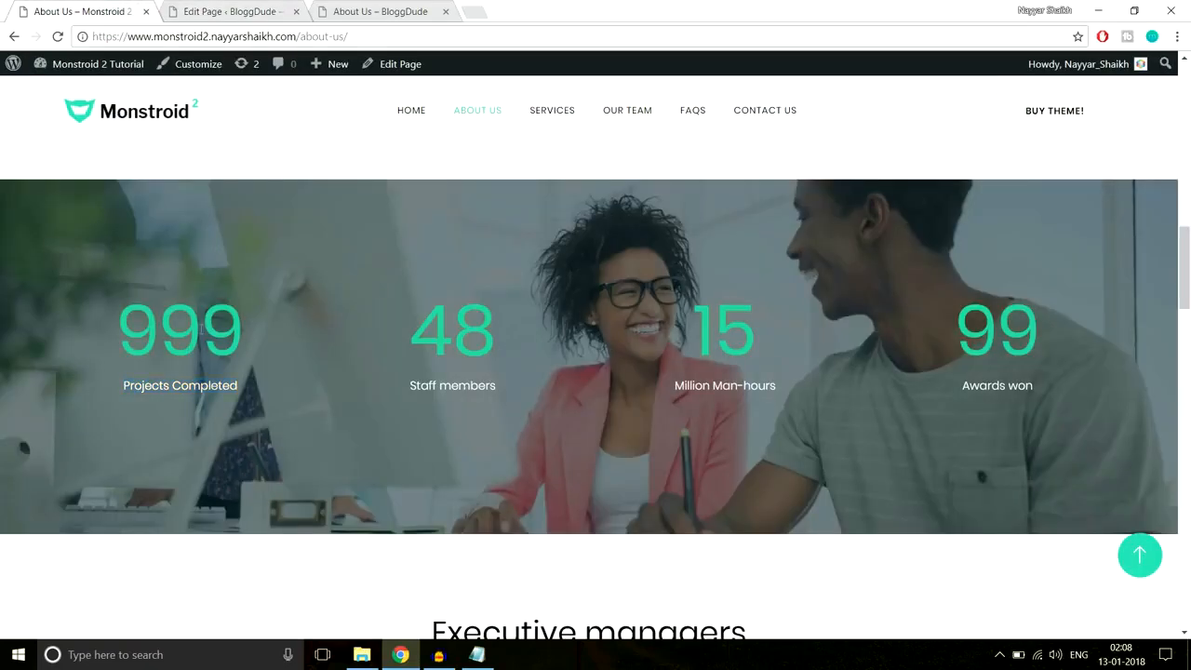
{"action": "right_click", "coordinate": [194, 320]}
{"action": "left_click", "coordinate": [247, 522]}
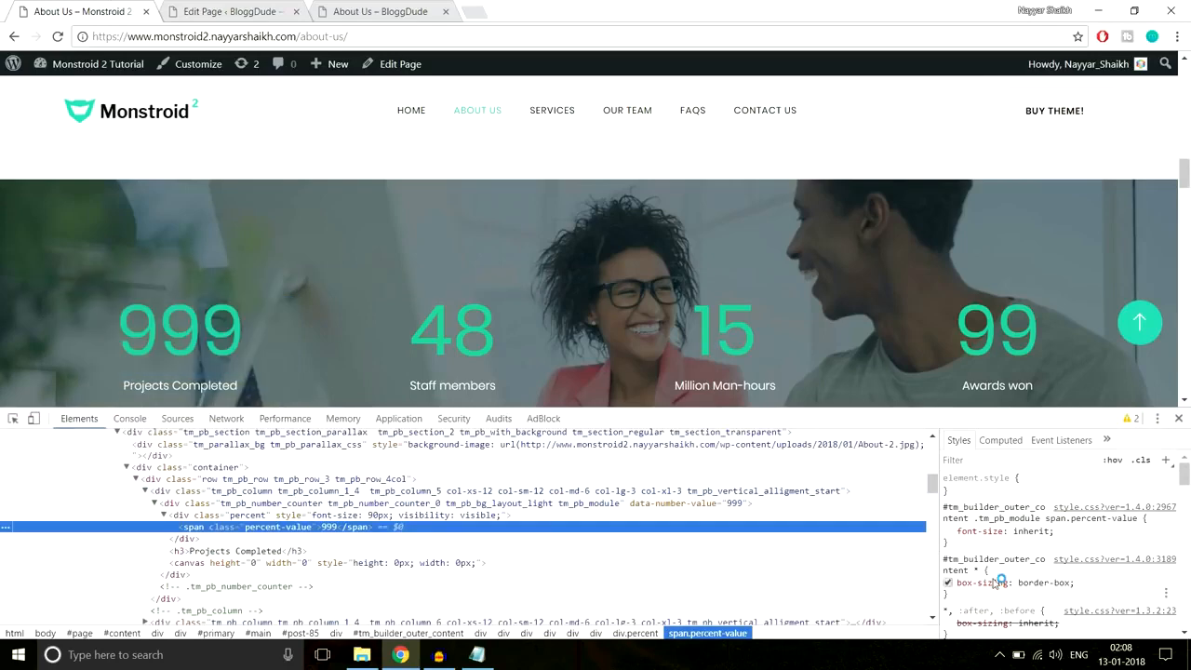
{"action": "scroll", "coordinate": [1097, 532], "scroll_direction": "down", "scroll_amount": 5}
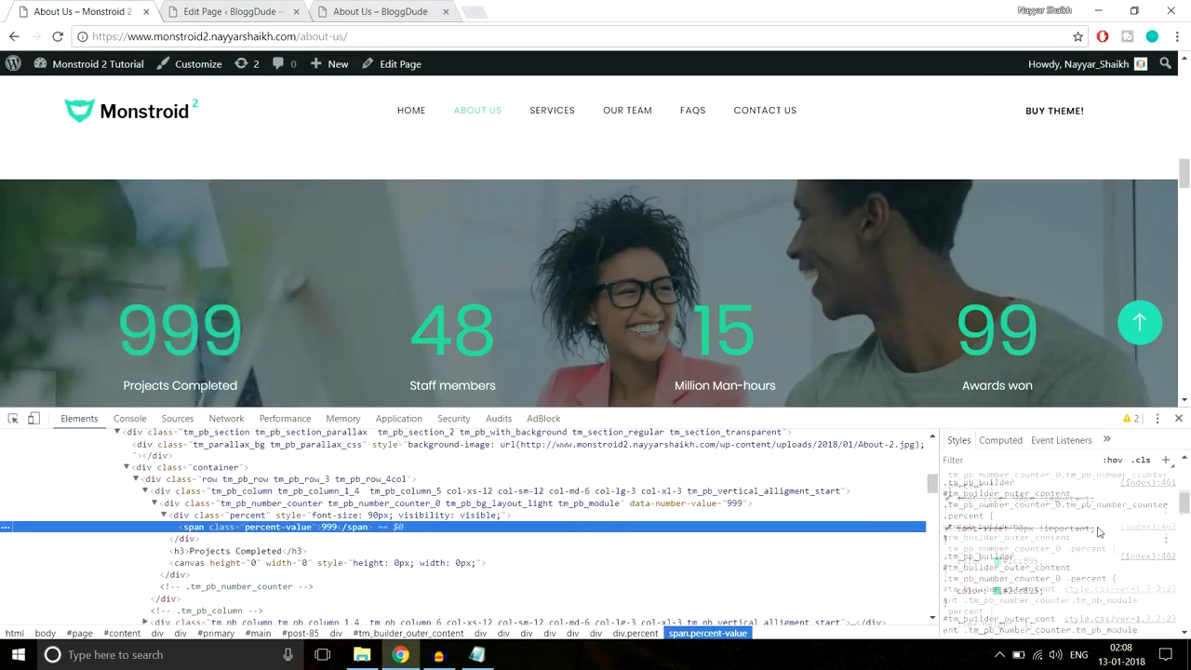
{"action": "left_click", "coordinate": [1022, 594]}
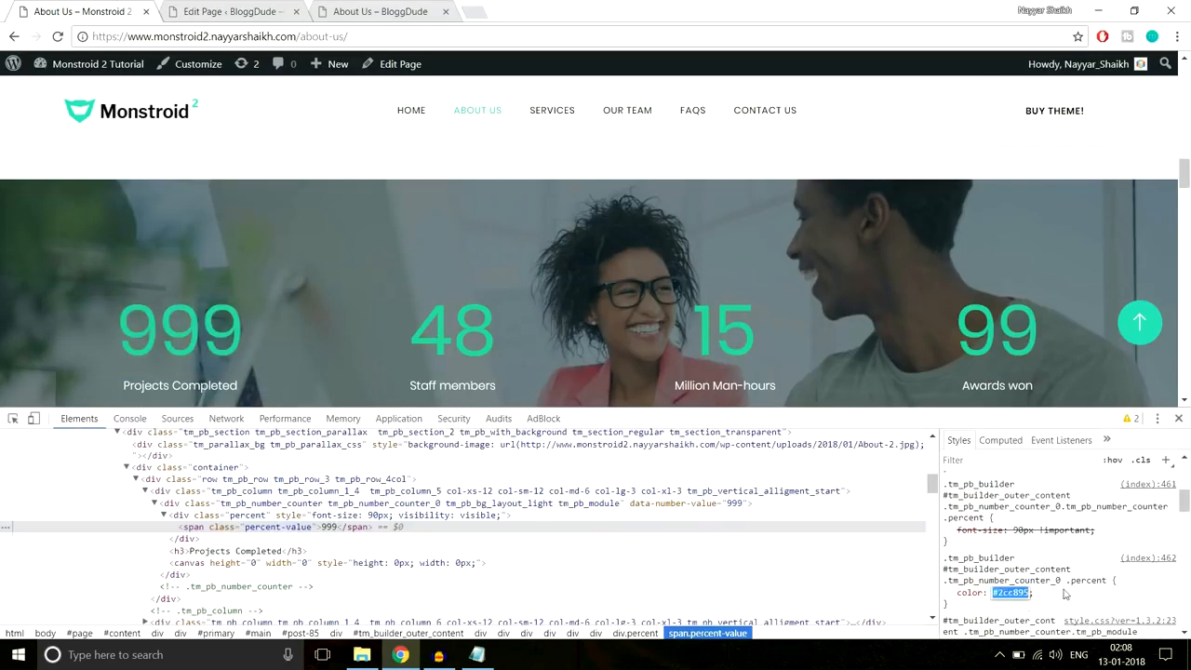
{"action": "left_click", "coordinate": [1178, 419]}
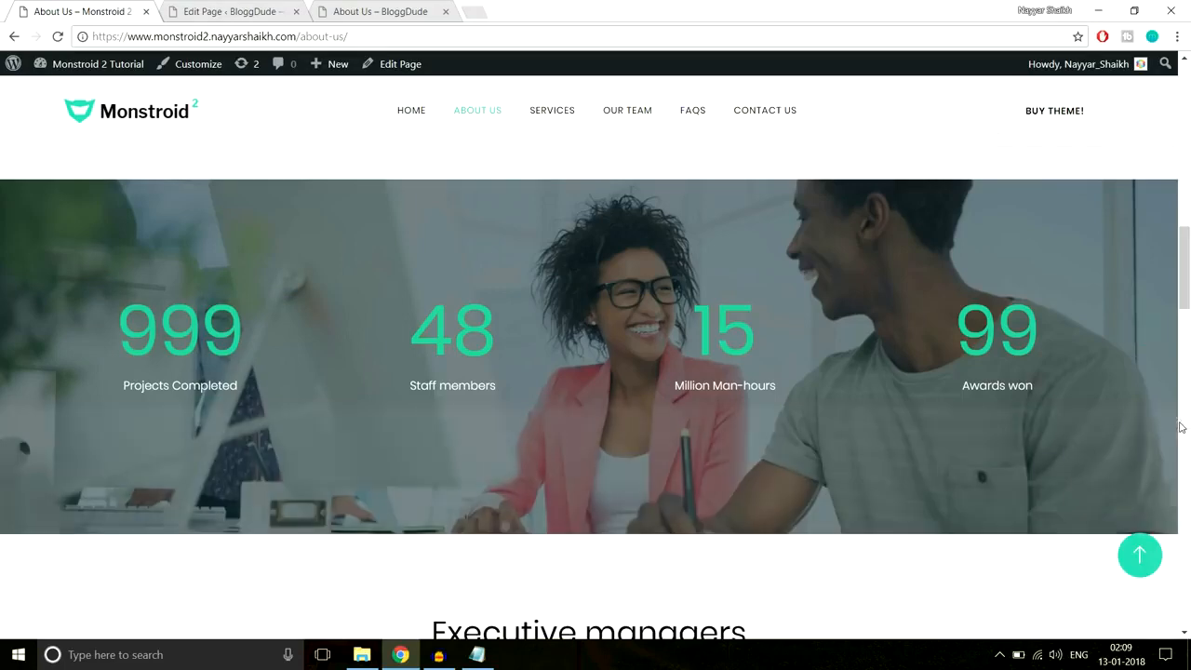
- Apply green #2cc895 to the counter numbers and save the module
{"action": "left_click", "coordinate": [234, 12]}
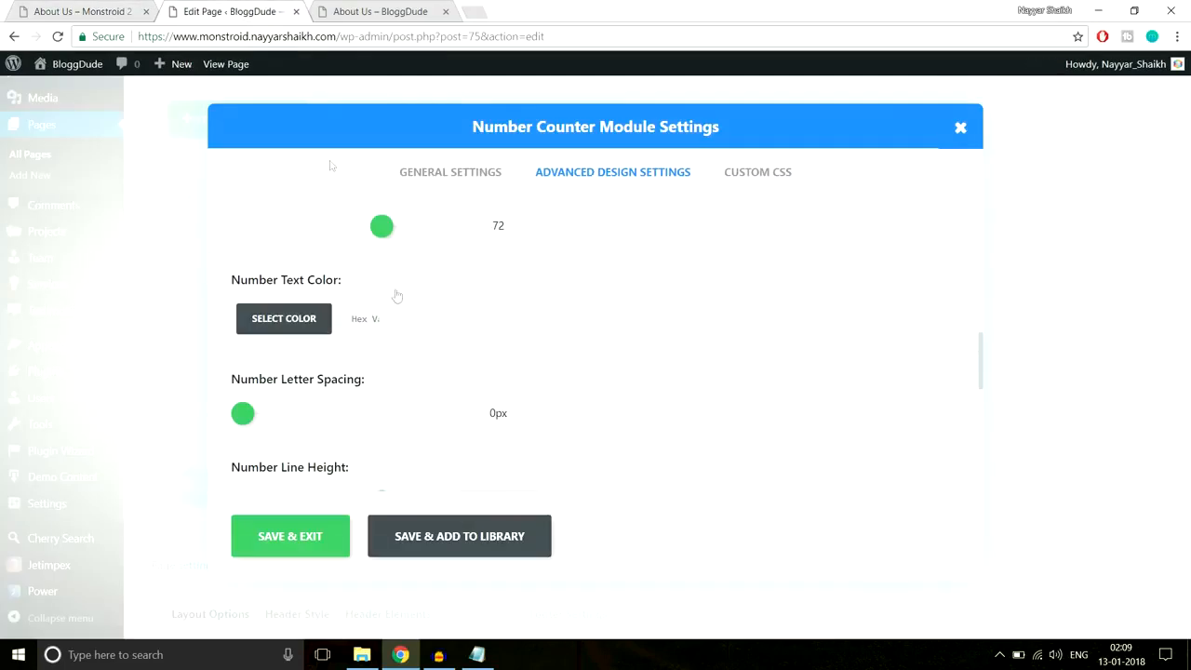
{"action": "left_click", "coordinate": [353, 319]}
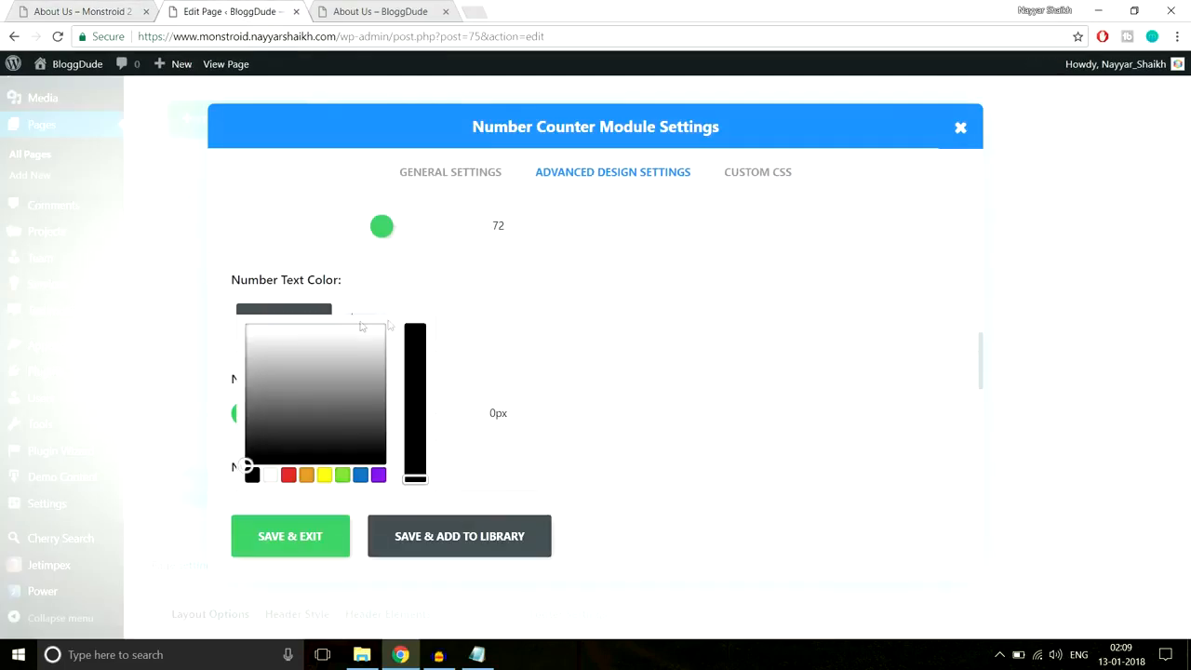
{"action": "left_click", "coordinate": [423, 324]}
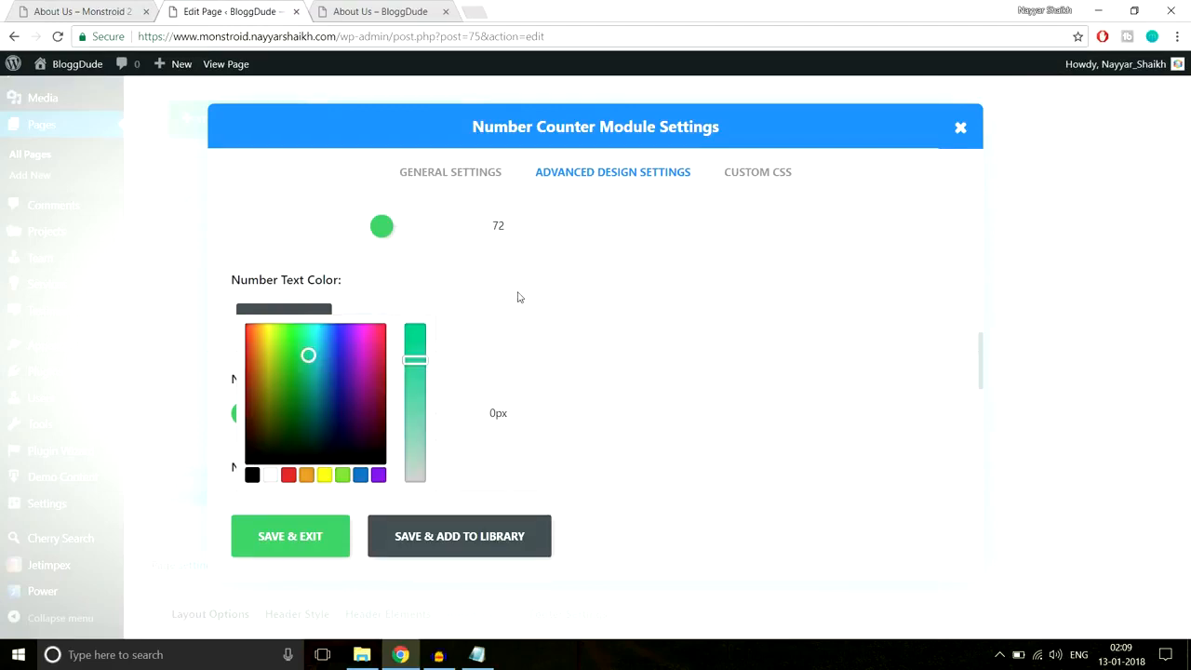
{"action": "scroll", "coordinate": [680, 414], "scroll_direction": "down", "scroll_amount": 1}
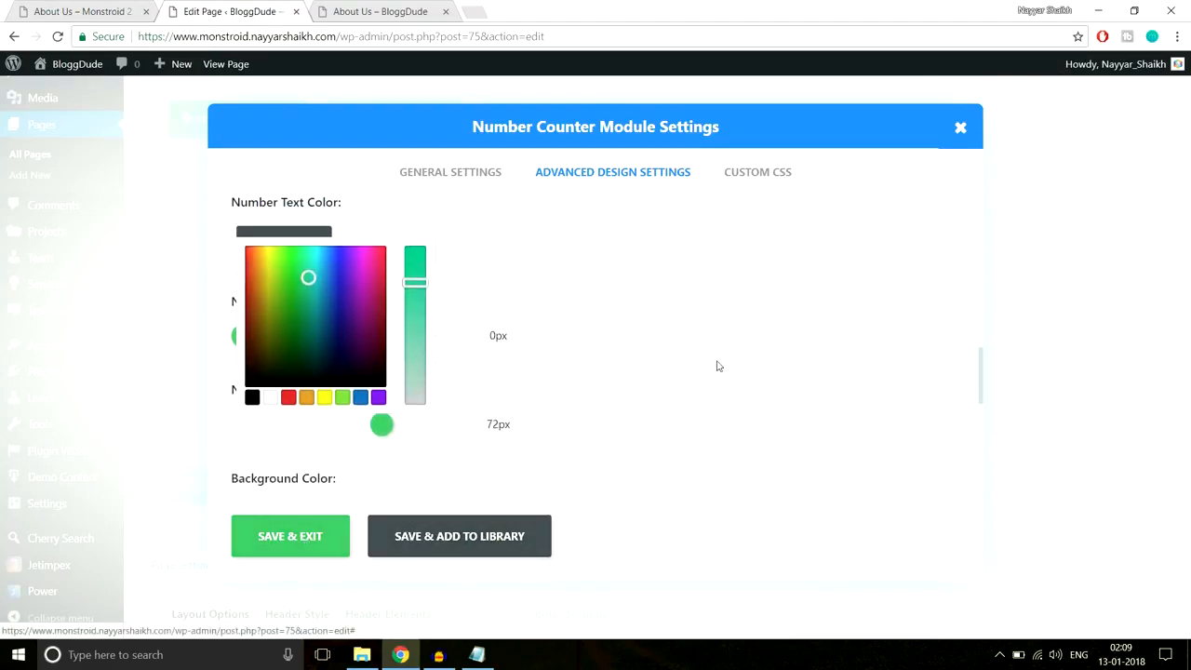
{"action": "left_click", "coordinate": [319, 557]}
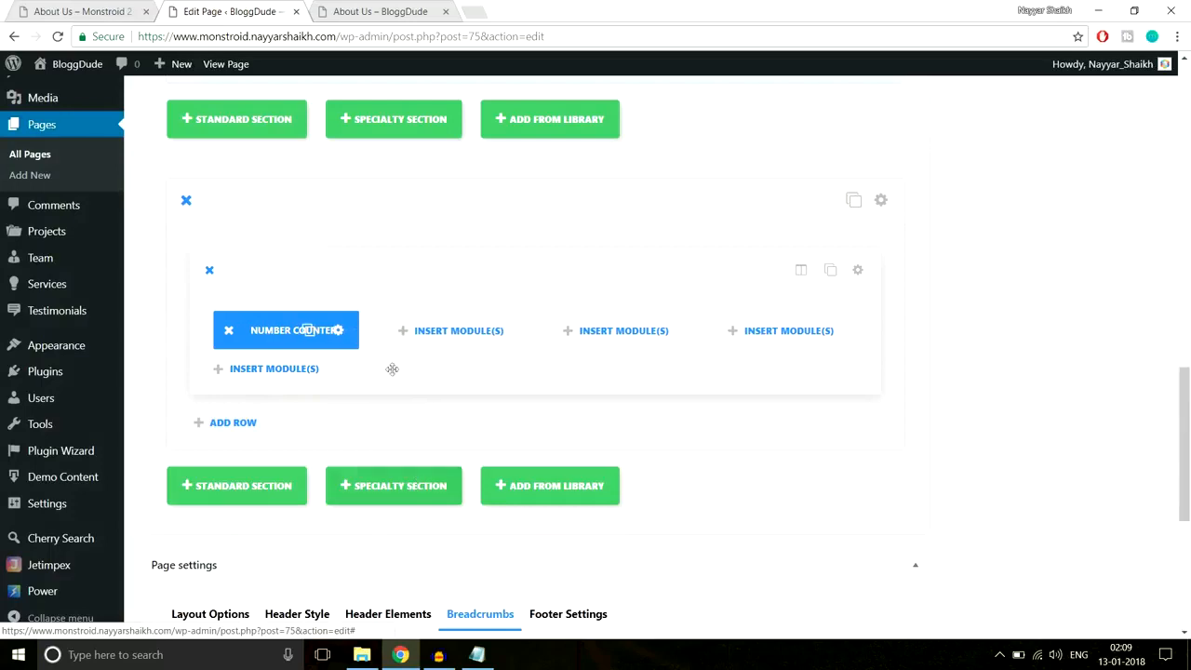
- Make three copies of the number counter and place them in columns two, three and four
{"action": "left_click", "coordinate": [309, 331]}
{"action": "left_click", "coordinate": [309, 331]}
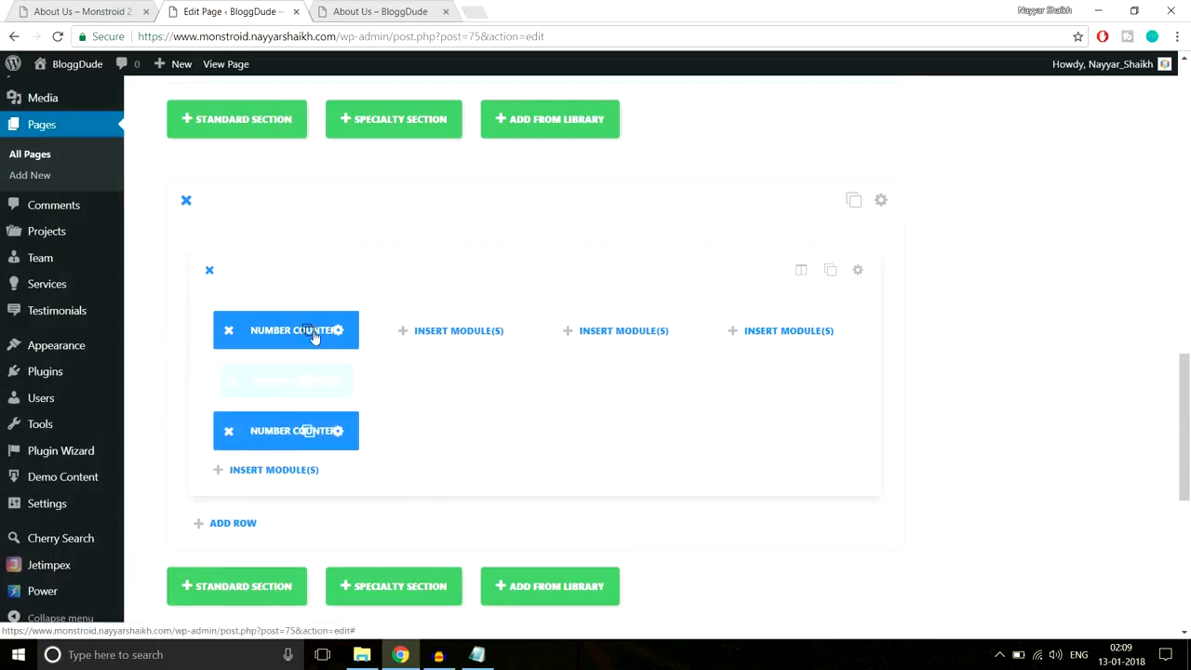
{"action": "left_click", "coordinate": [309, 331]}
{"action": "left_click_drag", "start_coordinate": [289, 419], "coordinate": [456, 334]}
{"action": "left_click_drag", "start_coordinate": [266, 383], "coordinate": [670, 331]}
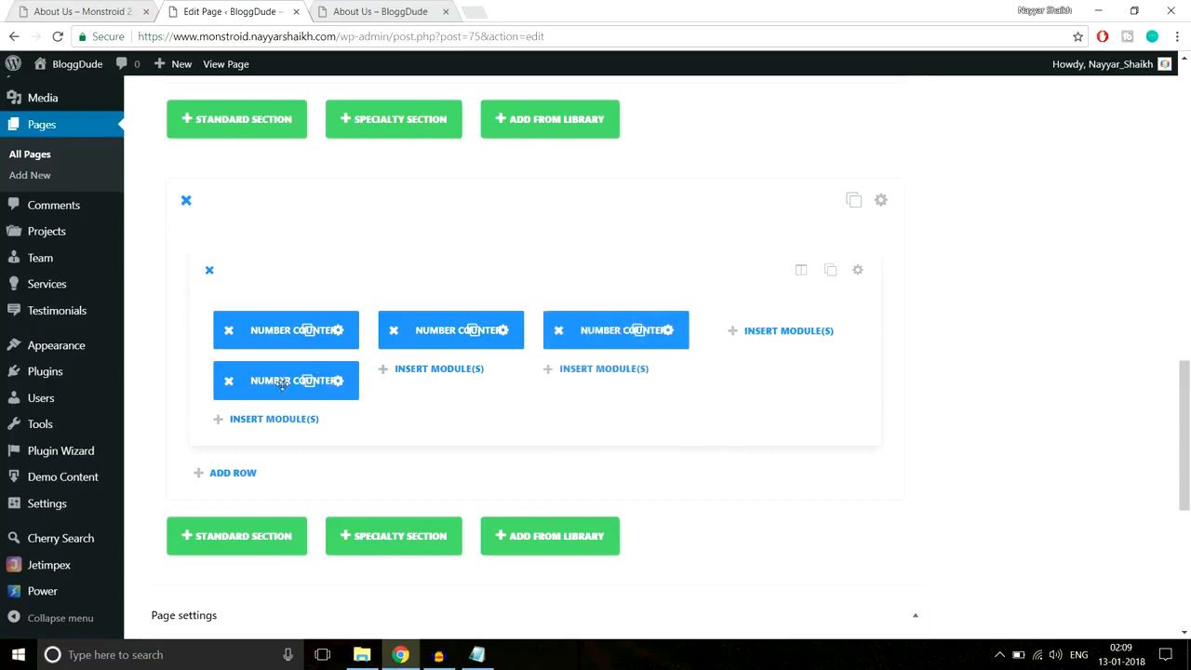
{"action": "left_click_drag", "start_coordinate": [307, 384], "coordinate": [786, 335]}
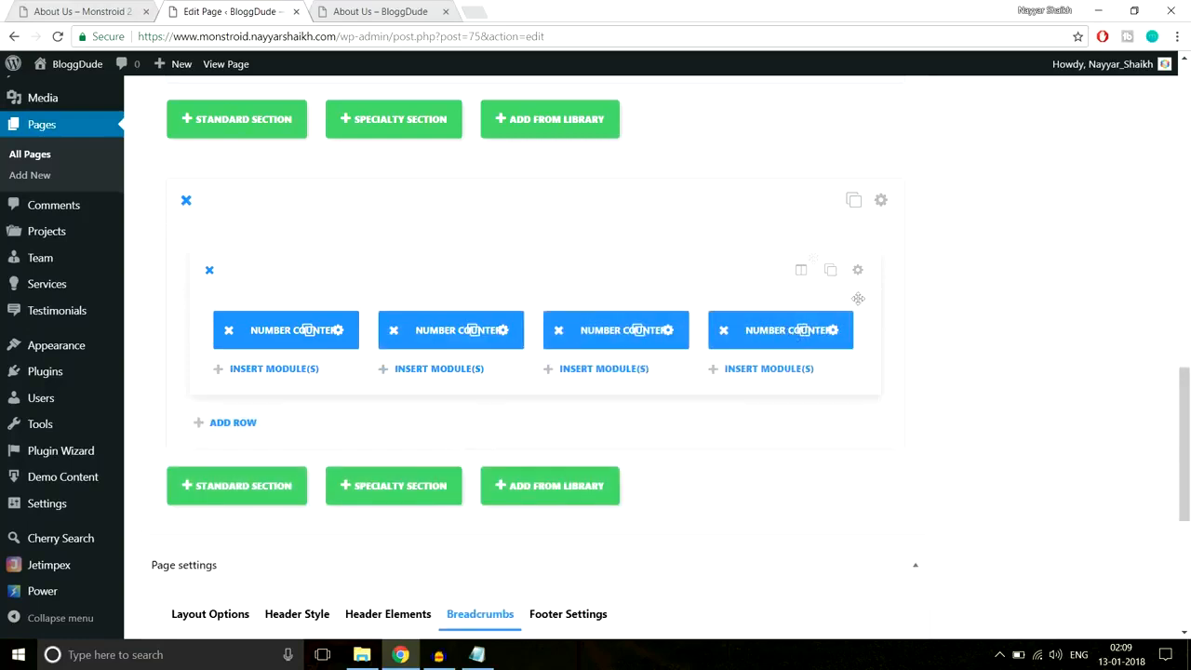
- Compare the counter row with the live About Us page, then open the counter section's settings
{"action": "left_click", "coordinate": [89, 7]}
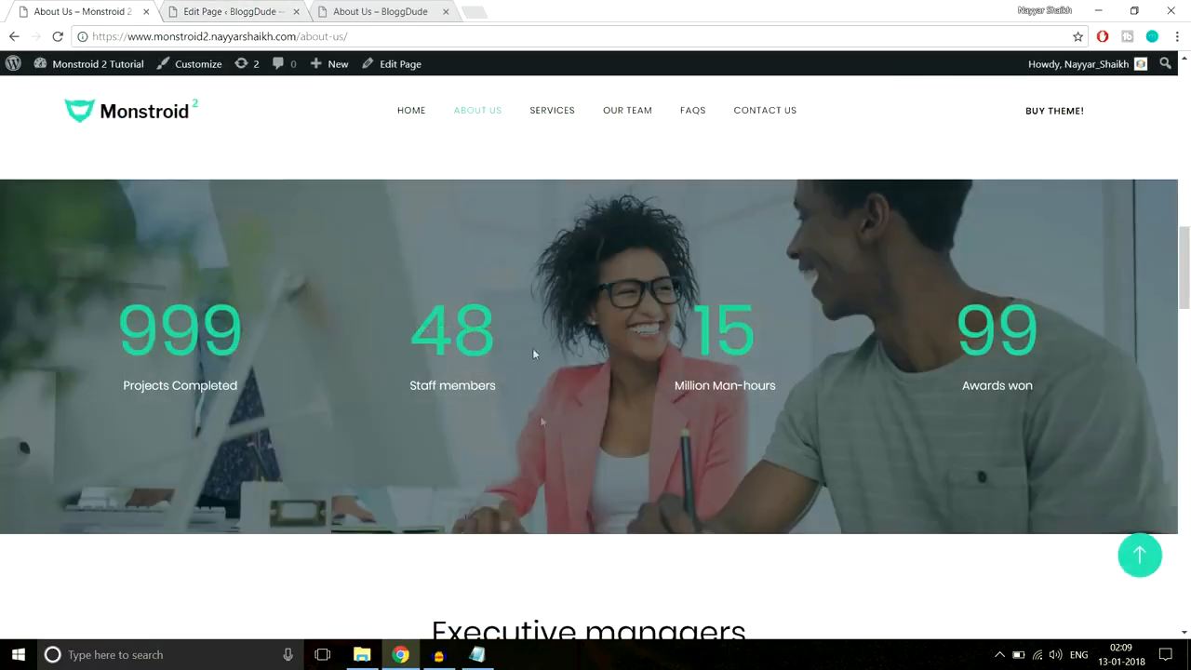
{"action": "scroll", "coordinate": [554, 473], "scroll_direction": "down", "scroll_amount": 2}
{"action": "scroll", "coordinate": [565, 503], "scroll_direction": "up", "scroll_amount": 4}
{"action": "scroll", "coordinate": [564, 502], "scroll_direction": "down", "scroll_amount": 3}
{"action": "scroll", "coordinate": [566, 505], "scroll_direction": "up", "scroll_amount": 2}
{"action": "left_click", "coordinate": [259, 7]}
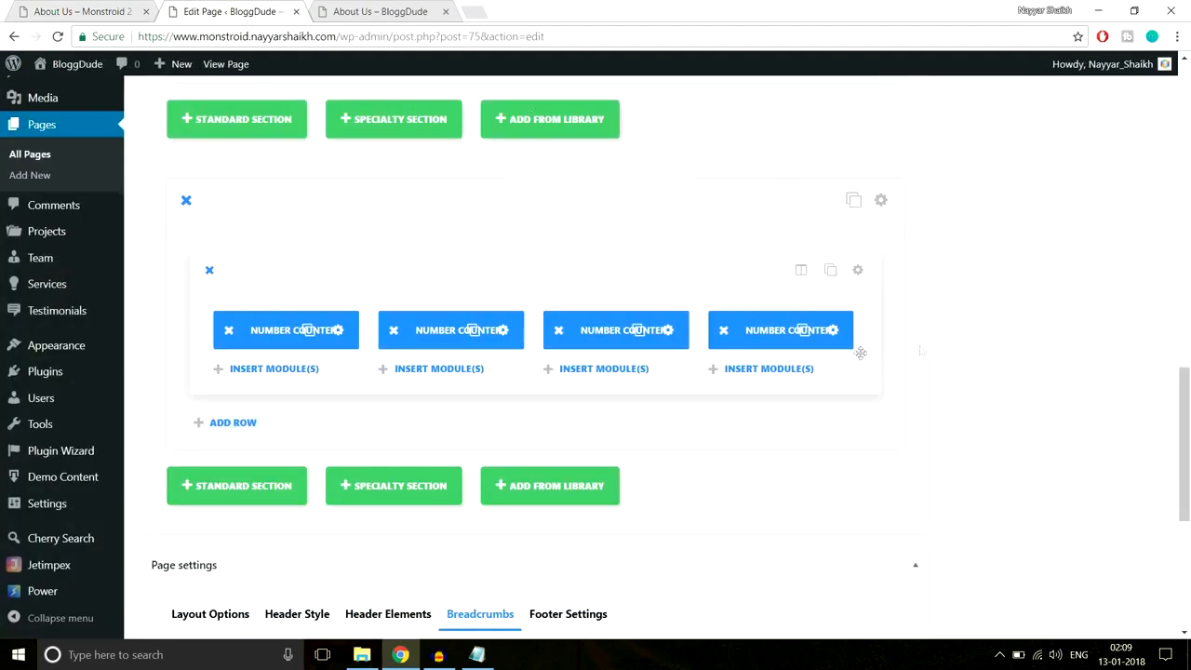
{"action": "left_click", "coordinate": [883, 200]}
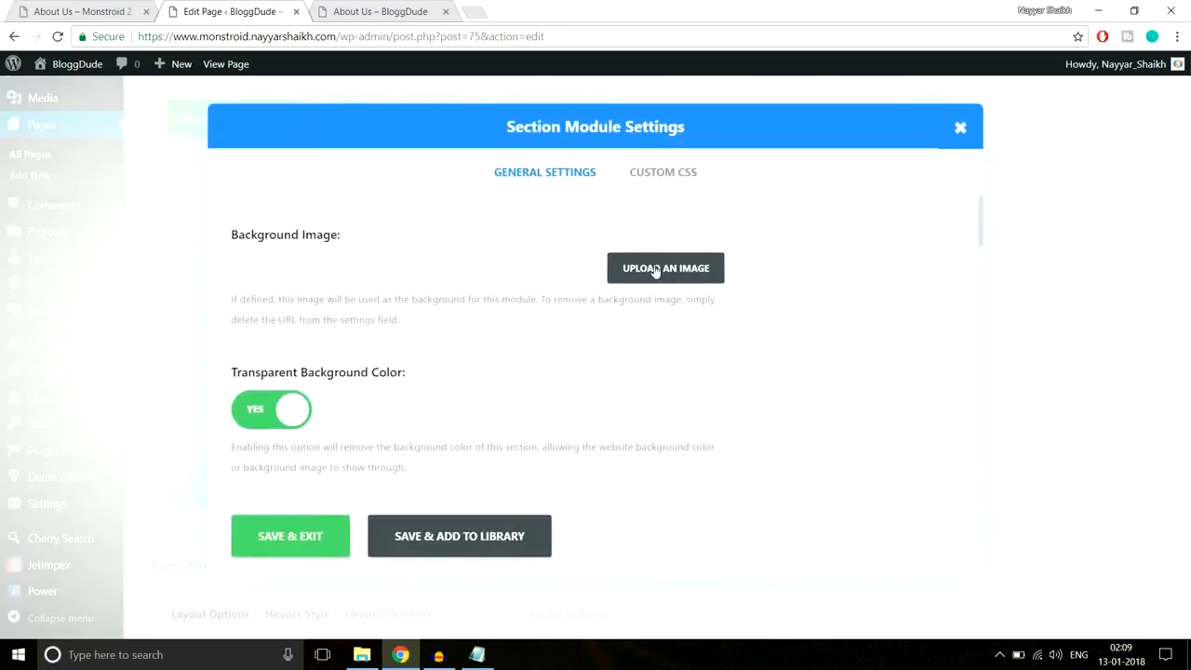
- Set the office photo About-2.jpg as the section background and turn on the parallax effect
{"action": "left_click", "coordinate": [651, 271]}
{"action": "left_click", "coordinate": [82, 130]}
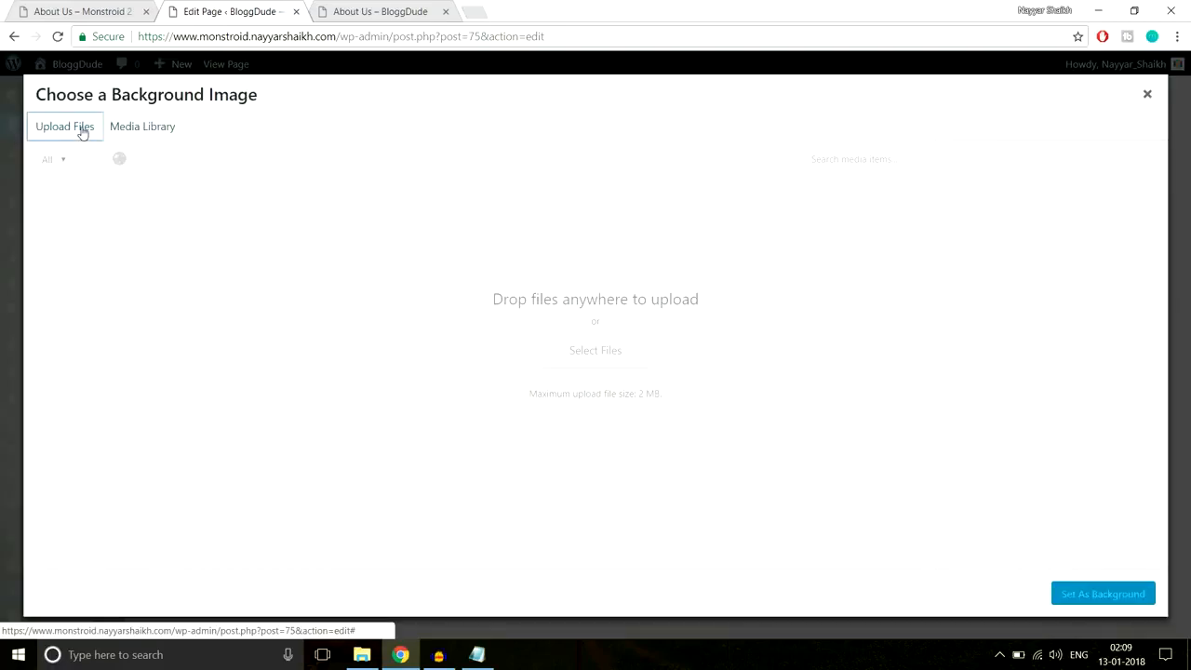
{"action": "left_click", "coordinate": [144, 131]}
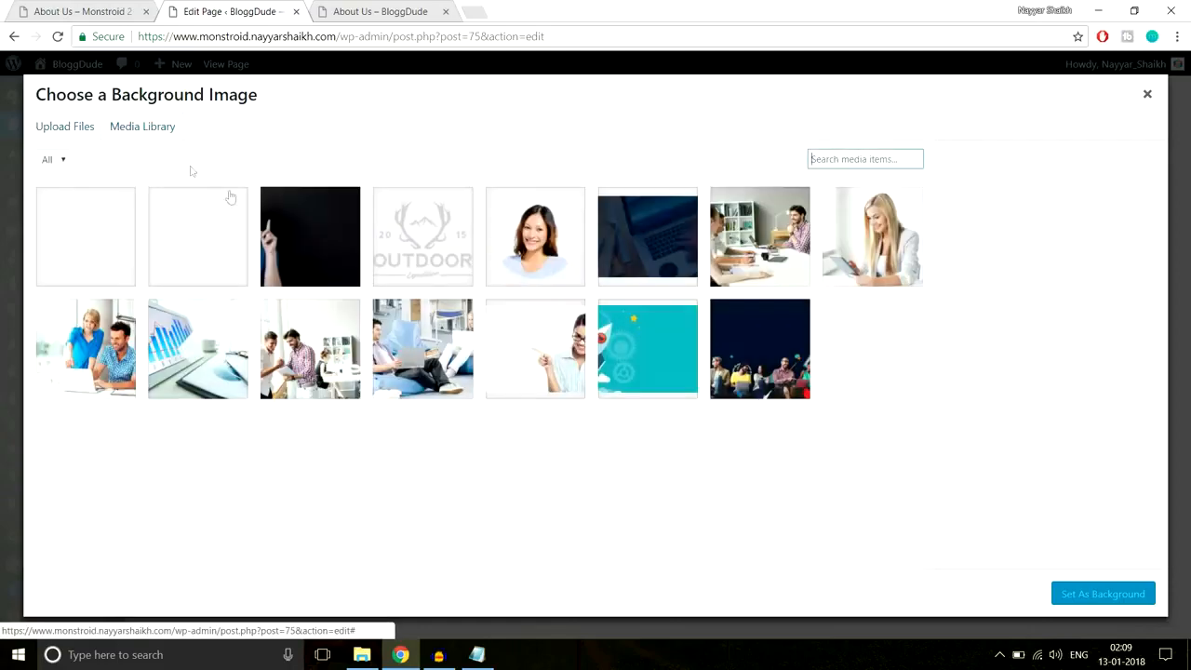
{"action": "left_click", "coordinate": [217, 242]}
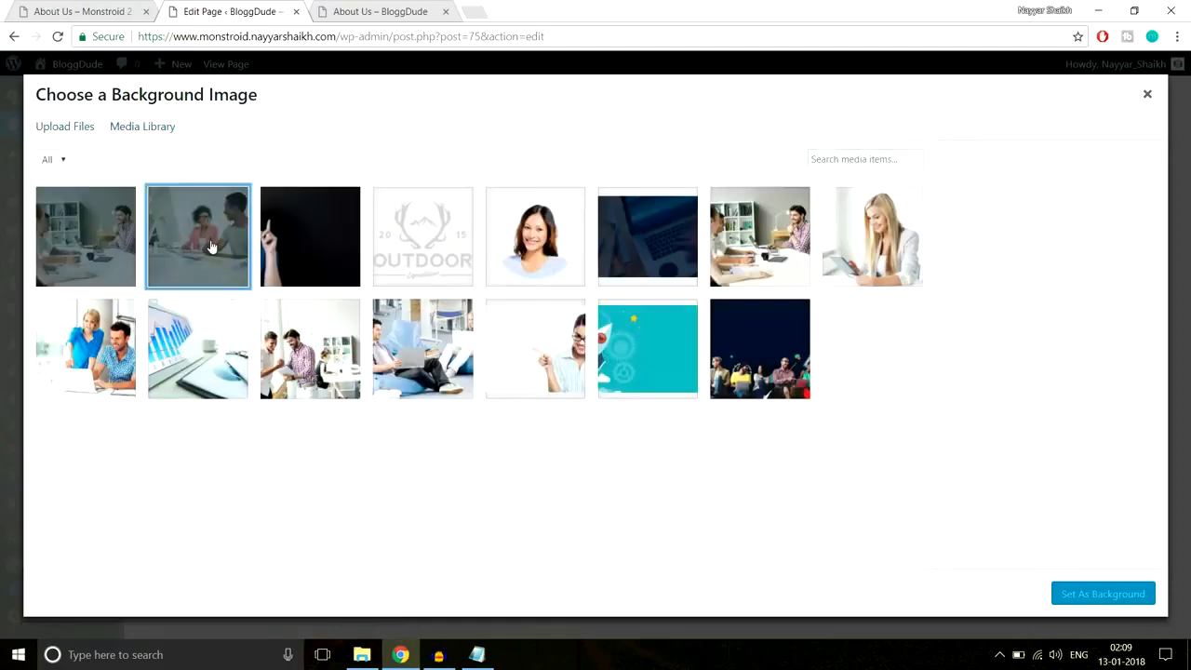
{"action": "left_click", "coordinate": [1137, 591]}
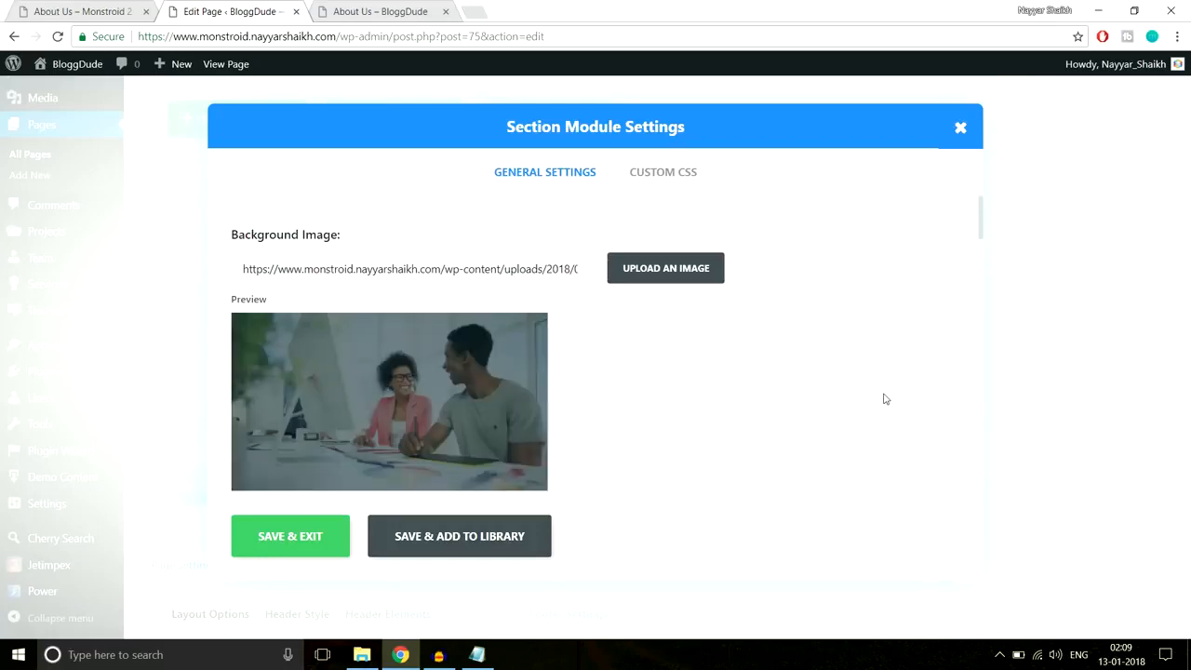
{"action": "scroll", "coordinate": [883, 399], "scroll_direction": "down", "scroll_amount": 10}
{"action": "scroll", "coordinate": [885, 399], "scroll_direction": "down", "scroll_amount": 5}
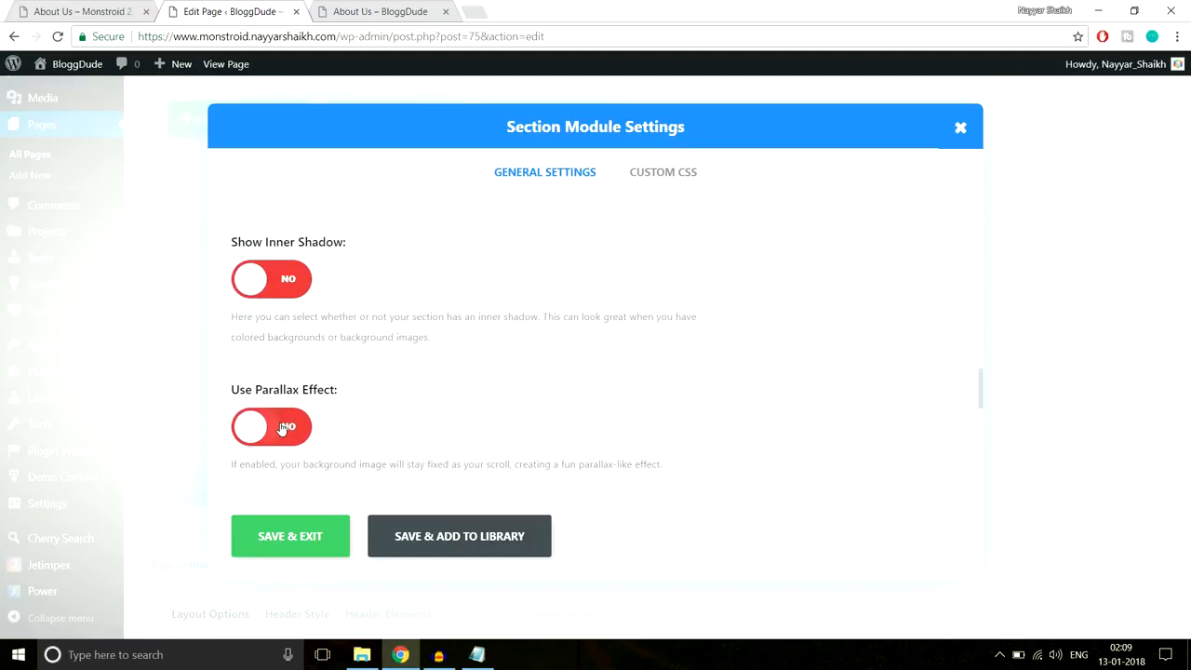
{"action": "left_click", "coordinate": [251, 421]}
{"action": "scroll", "coordinate": [792, 395], "scroll_direction": "down", "scroll_amount": 3}
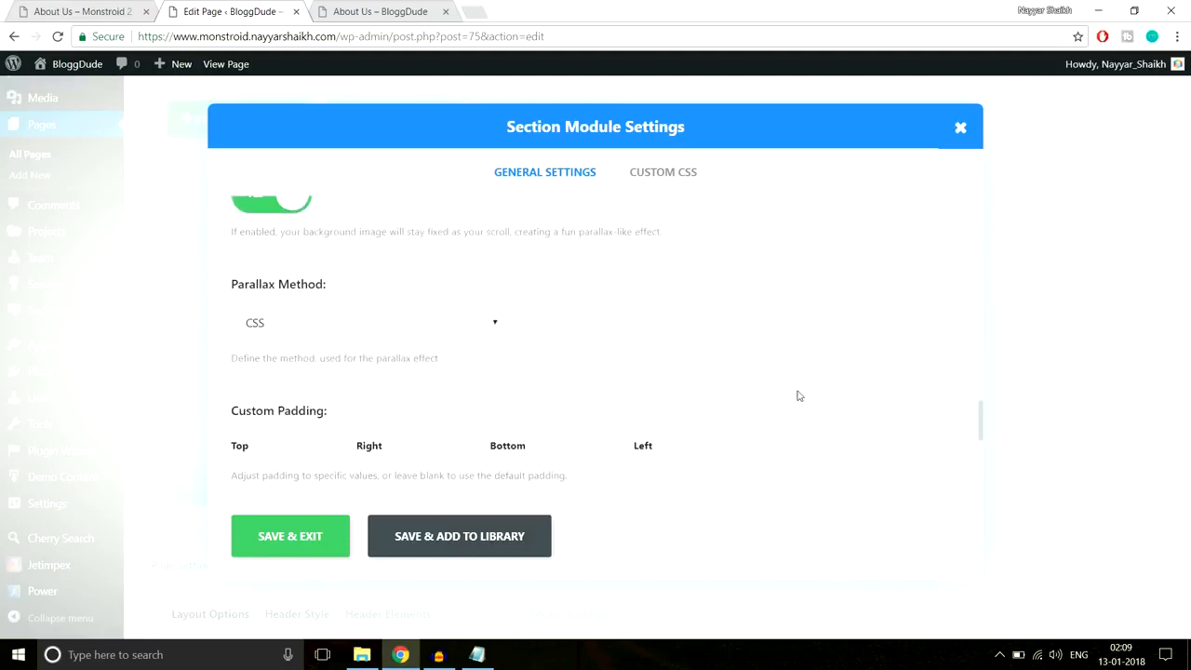
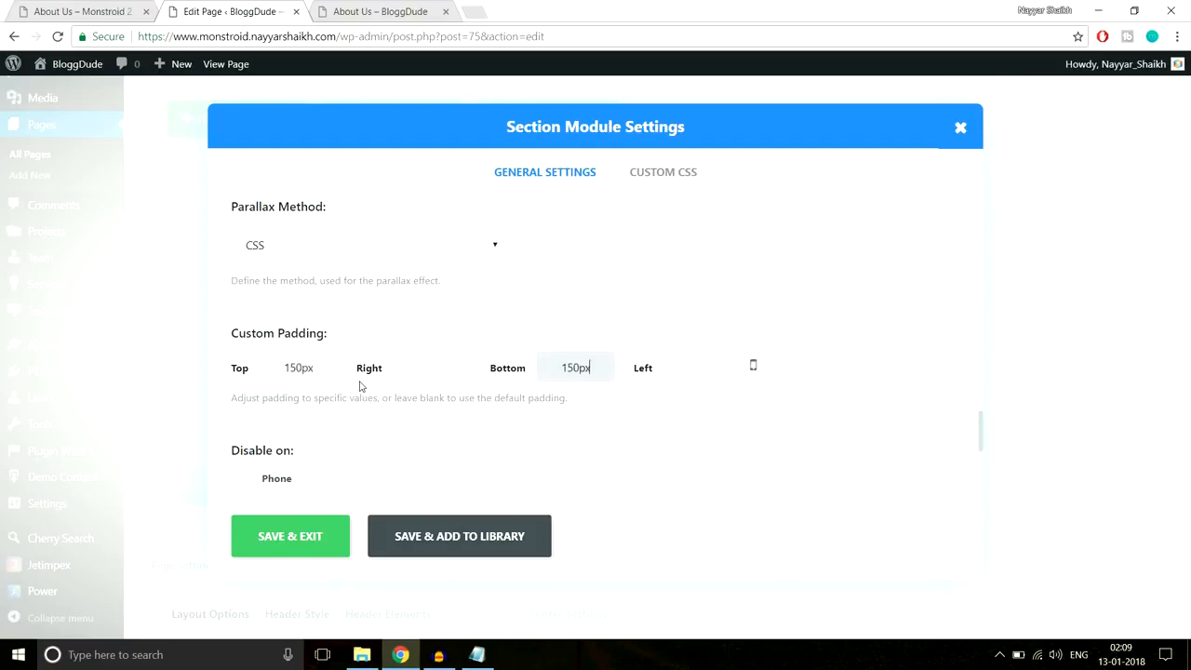
- Save the section settings with 150px top and bottom padding, then update the About Us page
{"action": "left_click", "coordinate": [291, 536]}
{"action": "scroll", "coordinate": [564, 444], "scroll_direction": "up", "scroll_amount": 10}
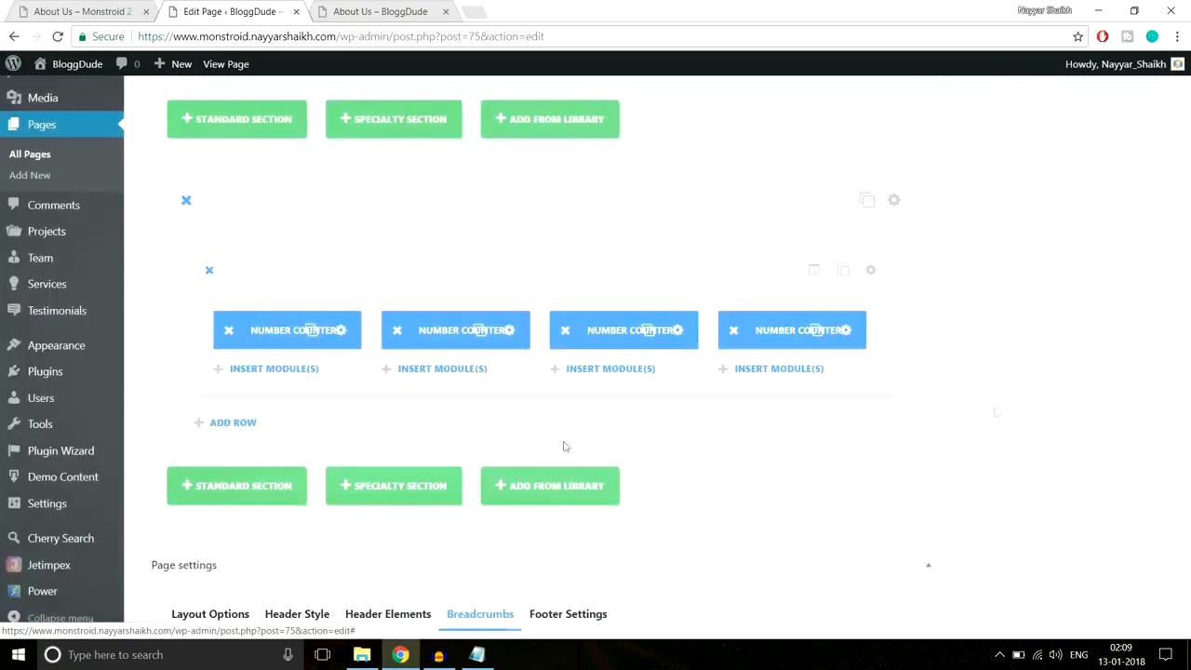
{"action": "scroll", "coordinate": [1005, 417], "scroll_direction": "up", "scroll_amount": 2}
{"action": "left_click", "coordinate": [1127, 280]}
{"action": "left_click", "coordinate": [374, 20]}
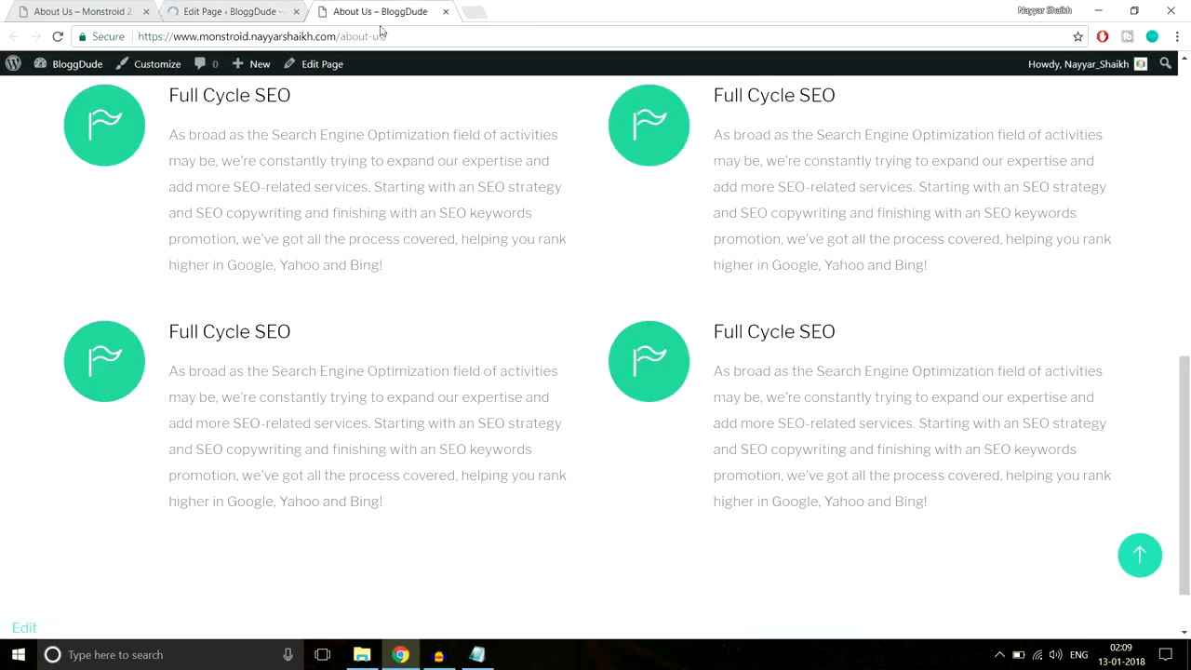
{"action": "left_click", "coordinate": [400, 37]}
{"action": "key", "text": "Return"}
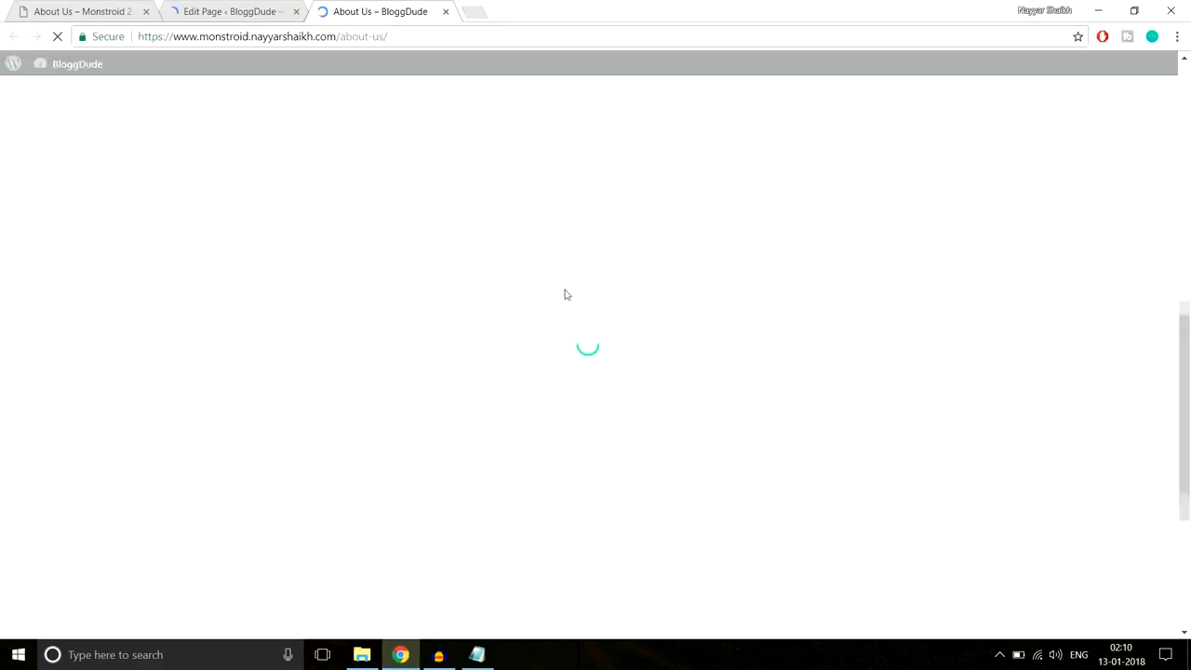
{"action": "scroll", "coordinate": [563, 294], "scroll_direction": "down", "scroll_amount": 5}
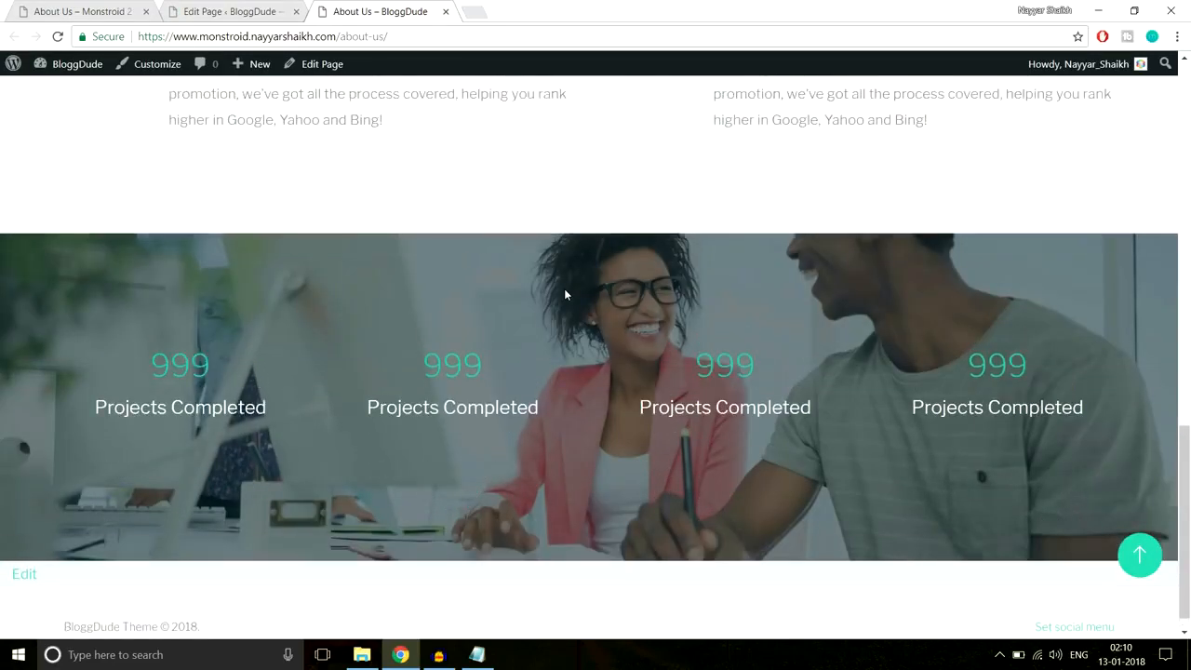
{"action": "scroll", "coordinate": [564, 294], "scroll_direction": "up", "scroll_amount": 3}
{"action": "scroll", "coordinate": [564, 294], "scroll_direction": "down", "scroll_amount": 4}
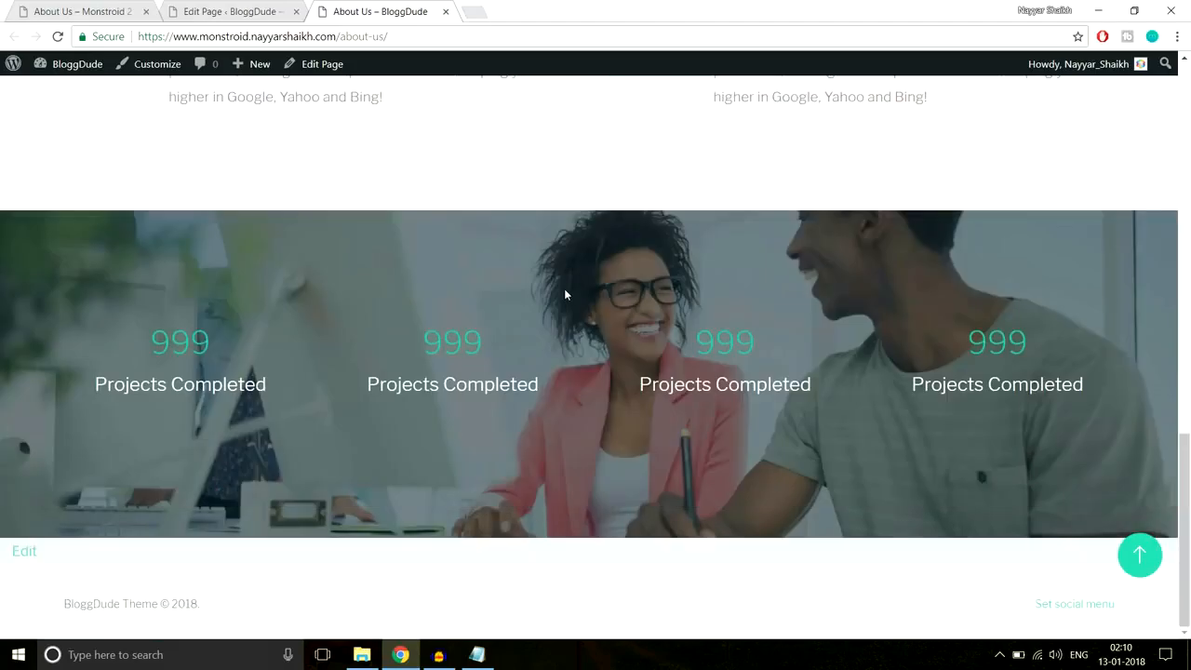
{"action": "scroll", "coordinate": [564, 294], "scroll_direction": "up", "scroll_amount": 4}
{"action": "scroll", "coordinate": [563, 294], "scroll_direction": "down", "scroll_amount": 4}
{"action": "left_click_drag", "start_coordinate": [505, 353], "coordinate": [406, 352]}
{"action": "left_click", "coordinate": [407, 352]}
{"action": "double_click", "coordinate": [503, 350]}
{"action": "left_click", "coordinate": [539, 340]}
{"action": "left_click", "coordinate": [44, 7]}
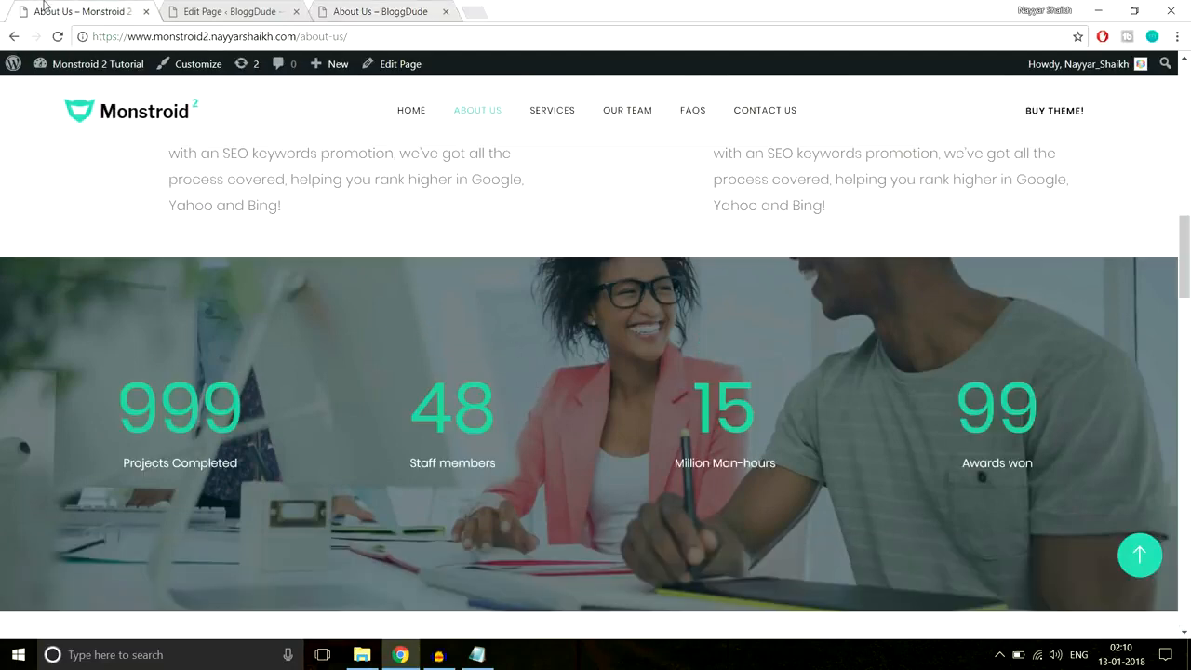
{"action": "left_click_drag", "start_coordinate": [118, 409], "coordinate": [288, 406]}
{"action": "left_click", "coordinate": [315, 350]}
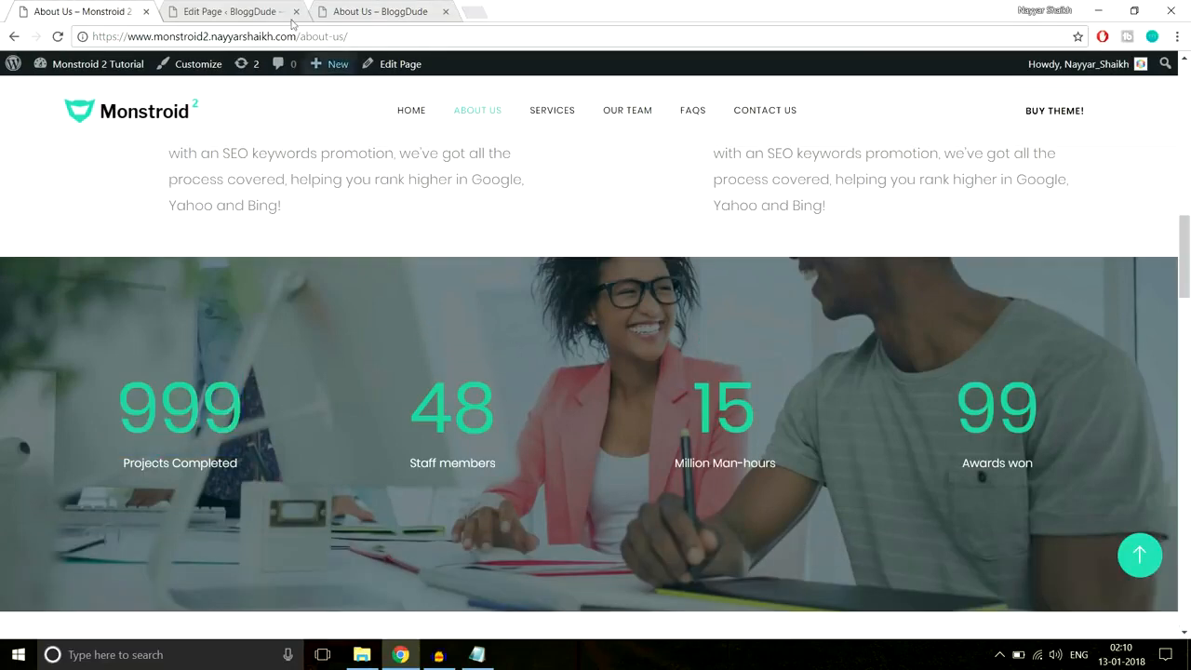
{"action": "left_click", "coordinate": [236, 7]}
- Set the first Number Counter's number font size to 95 in Advanced Design Settings and save it
{"action": "scroll", "coordinate": [625, 321], "scroll_direction": "down", "scroll_amount": 10}
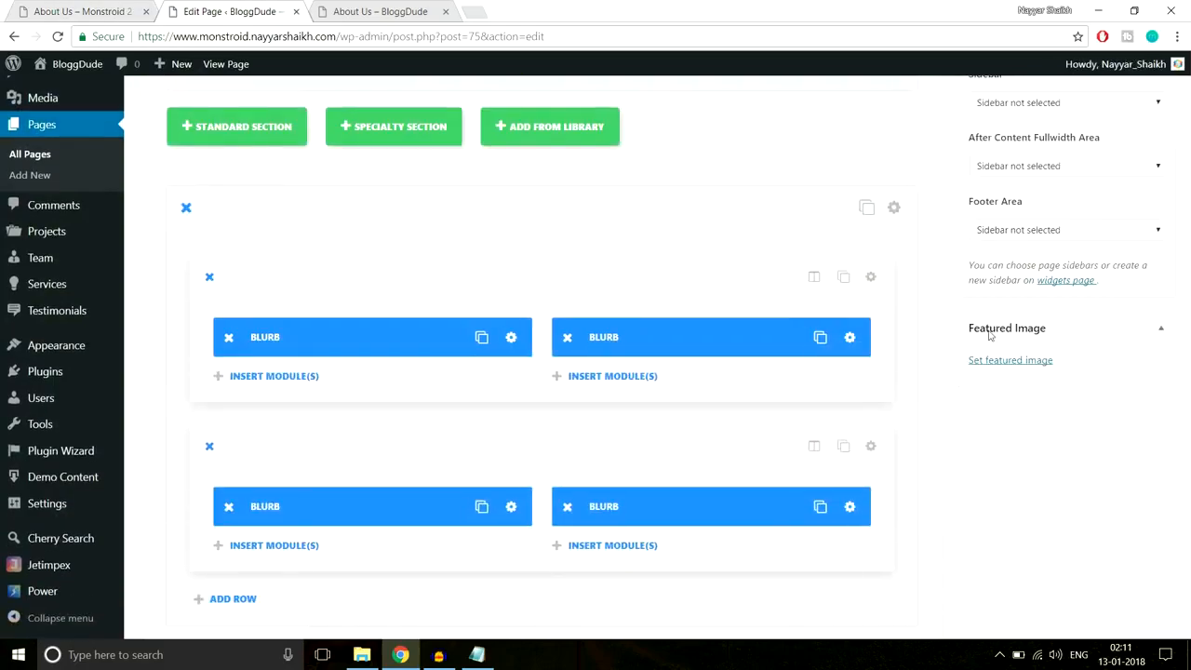
{"action": "scroll", "coordinate": [988, 330], "scroll_direction": "up", "scroll_amount": 10}
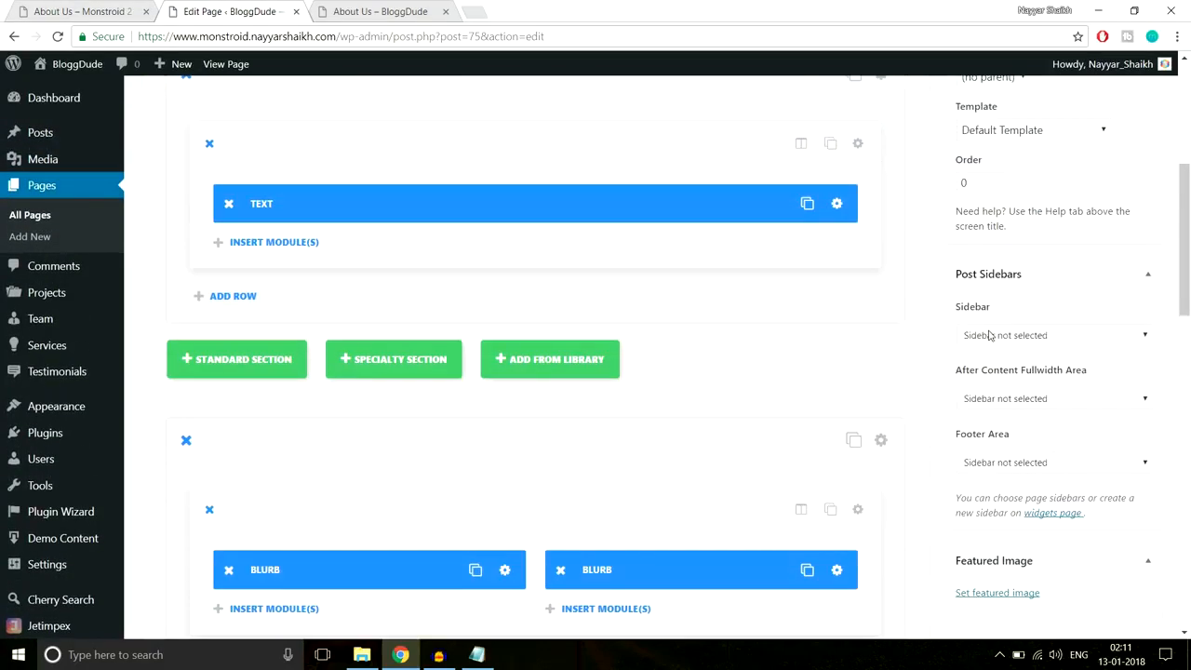
{"action": "scroll", "coordinate": [989, 335], "scroll_direction": "up", "scroll_amount": 5}
{"action": "scroll", "coordinate": [989, 335], "scroll_direction": "down", "scroll_amount": 10}
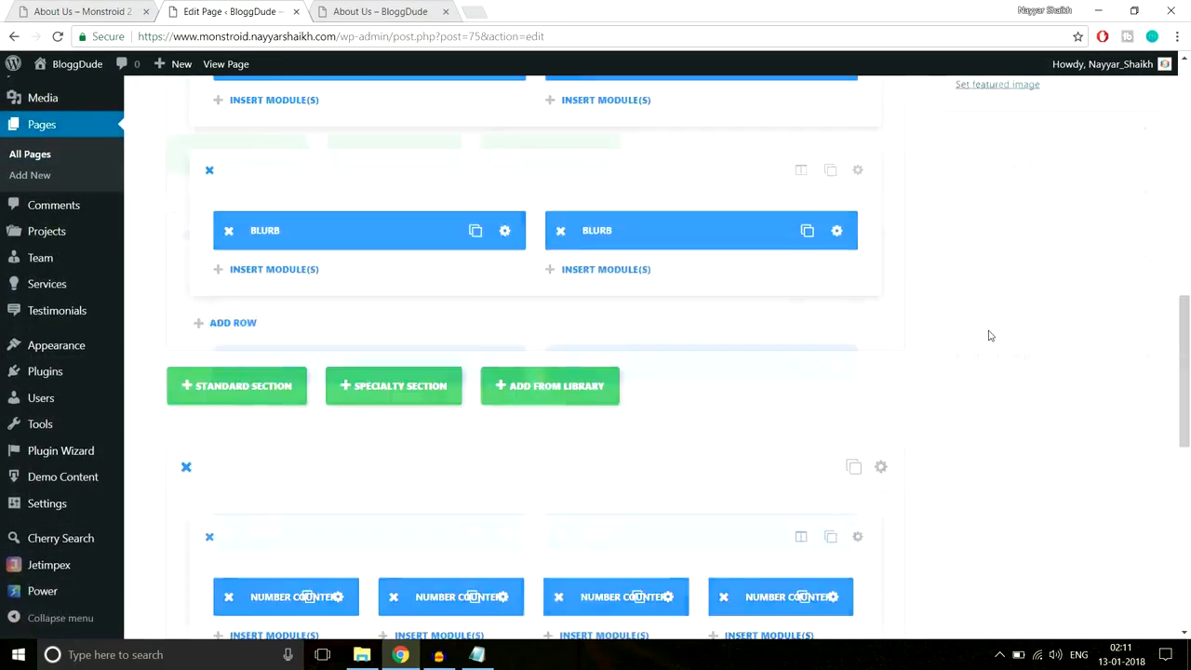
{"action": "scroll", "coordinate": [989, 335], "scroll_direction": "down", "scroll_amount": 3}
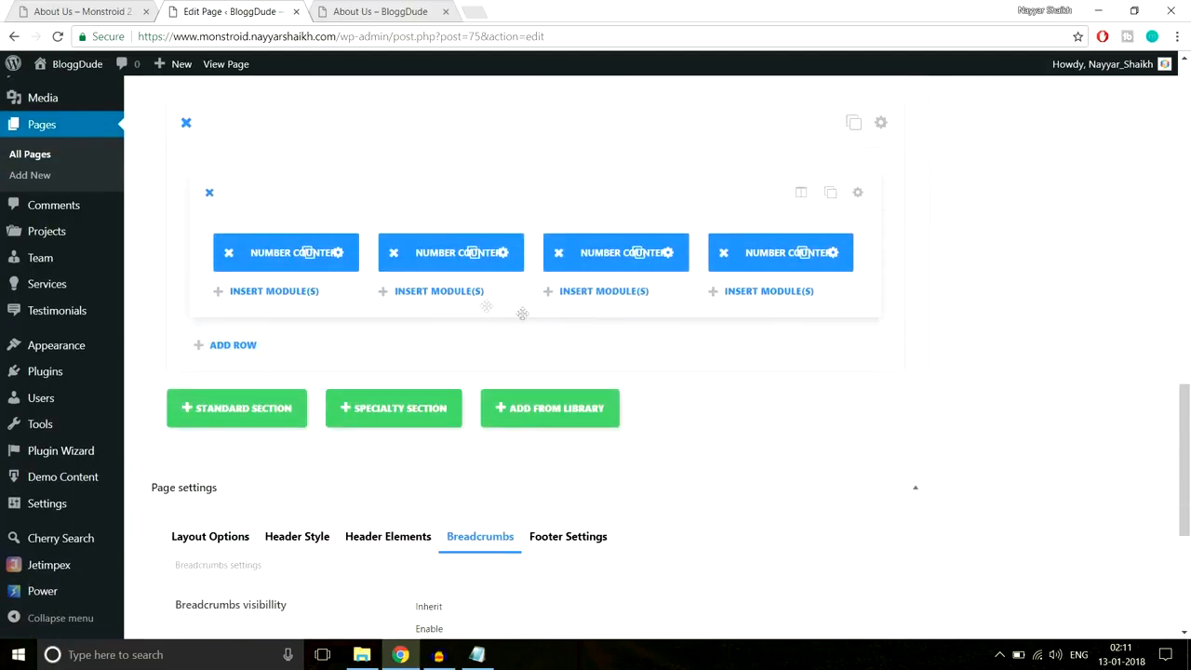
{"action": "left_click", "coordinate": [338, 252]}
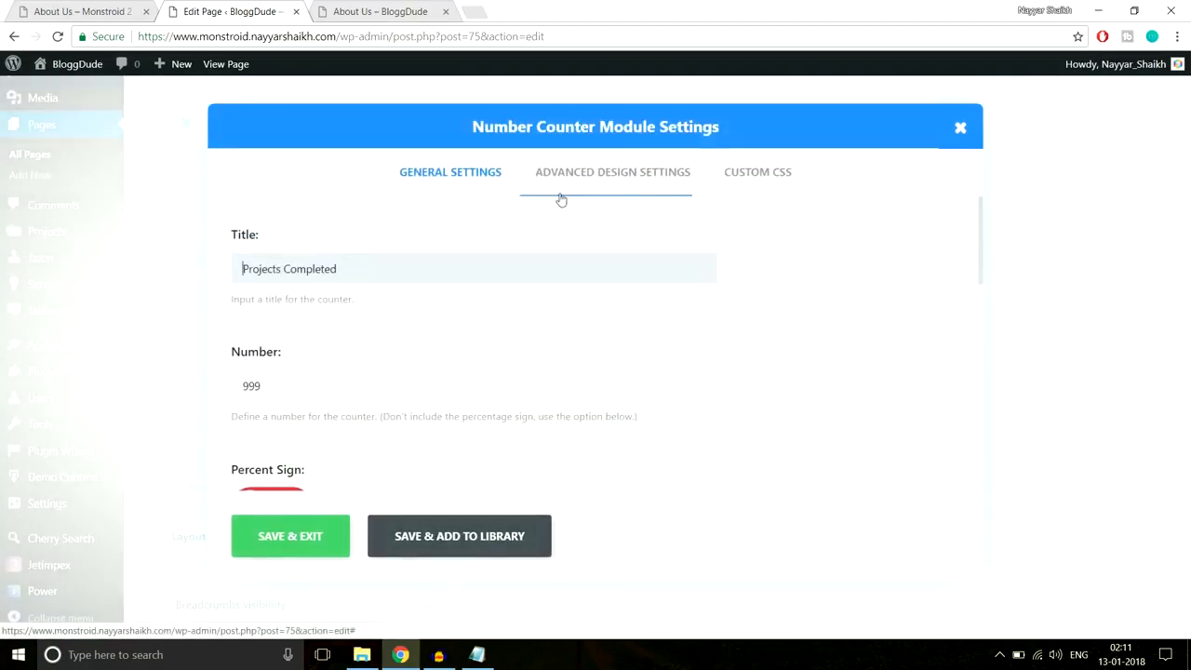
{"action": "left_click", "coordinate": [605, 175]}
{"action": "scroll", "coordinate": [898, 253], "scroll_direction": "down", "scroll_amount": 3}
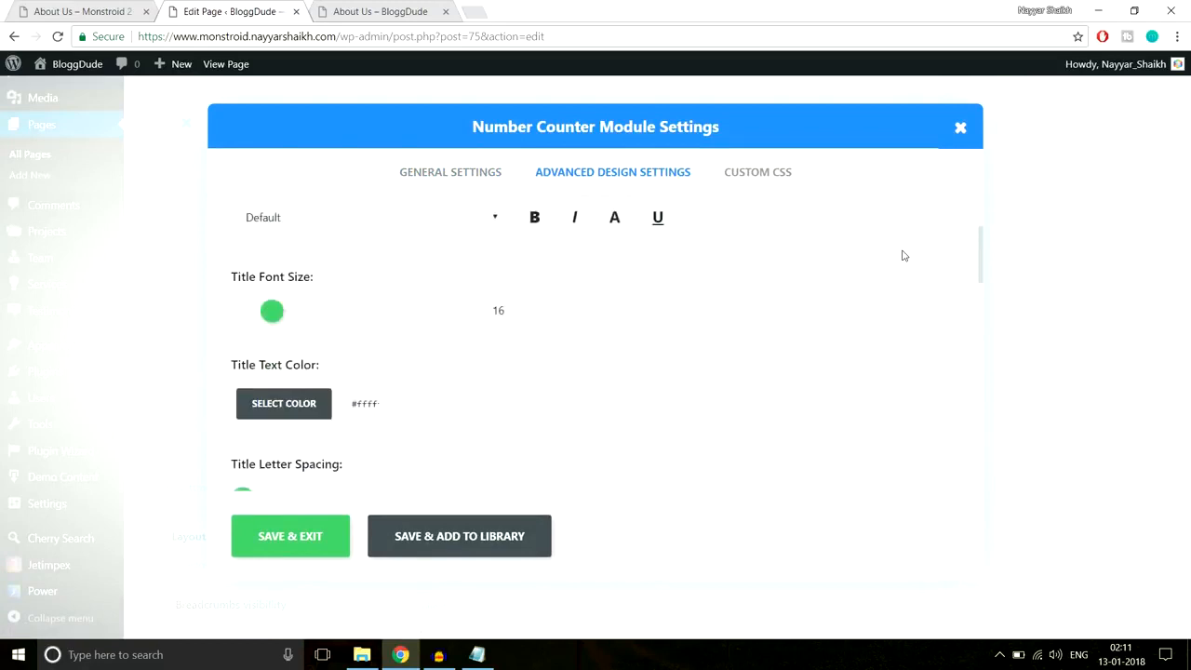
{"action": "scroll", "coordinate": [673, 277], "scroll_direction": "down", "scroll_amount": 3}
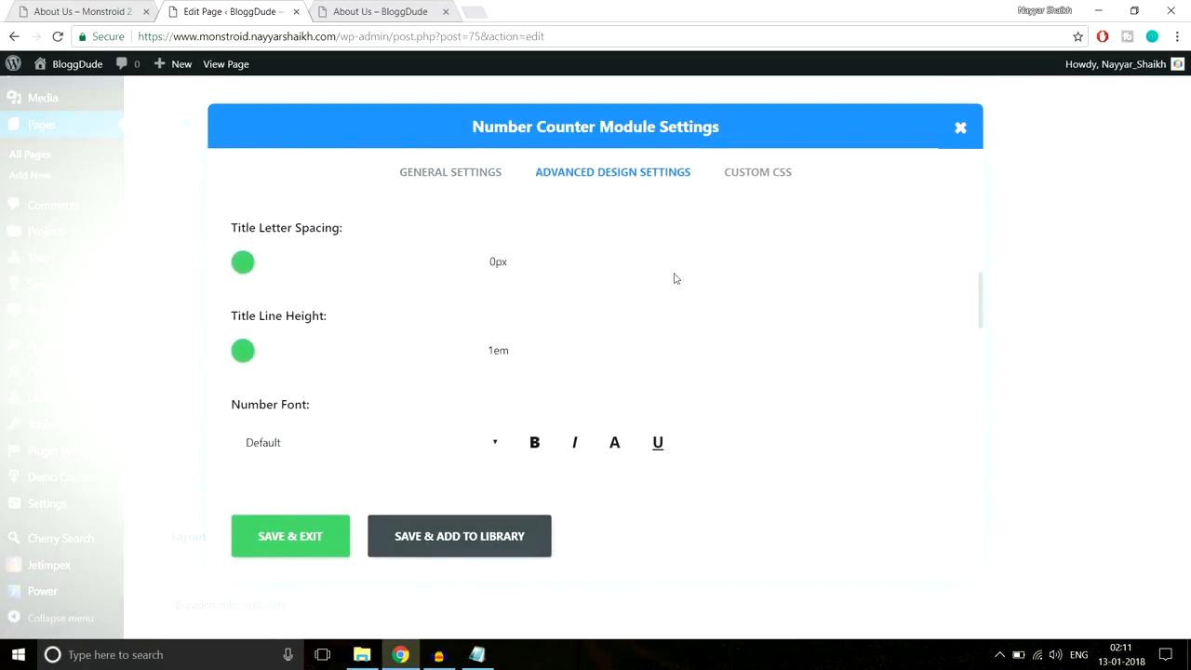
{"action": "scroll", "coordinate": [676, 279], "scroll_direction": "down", "scroll_amount": 3}
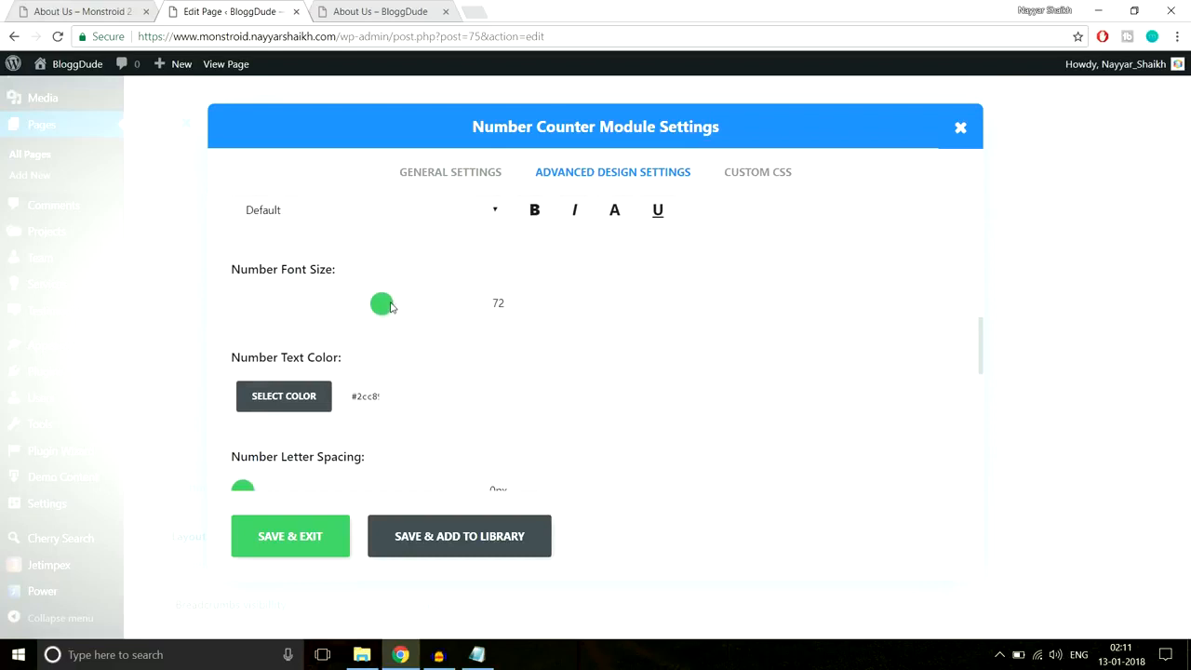
{"action": "left_click_drag", "start_coordinate": [391, 307], "coordinate": [430, 308]}
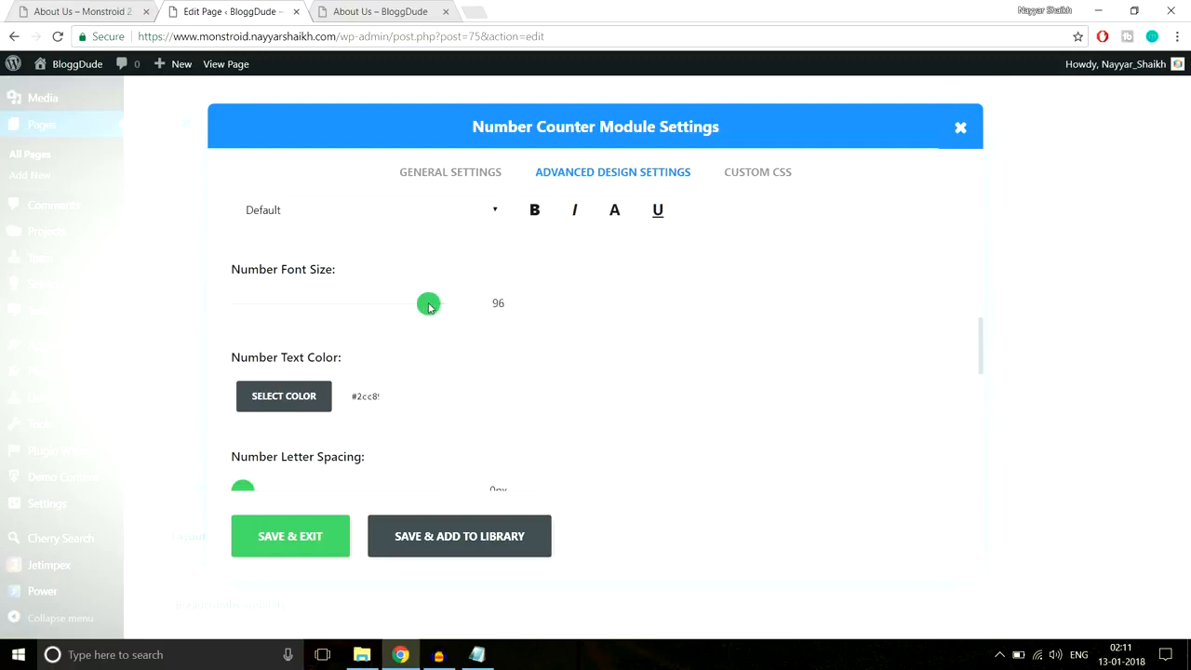
{"action": "left_click", "coordinate": [310, 533]}
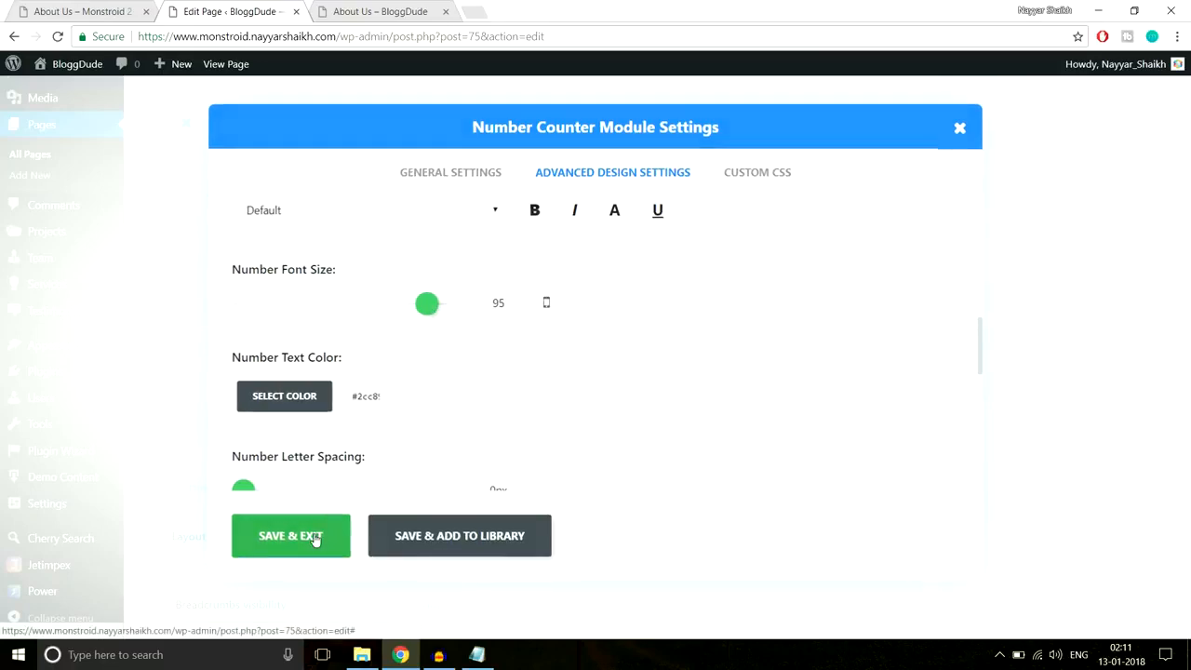
{"action": "scroll", "coordinate": [1182, 428], "scroll_direction": "up", "scroll_amount": 12}
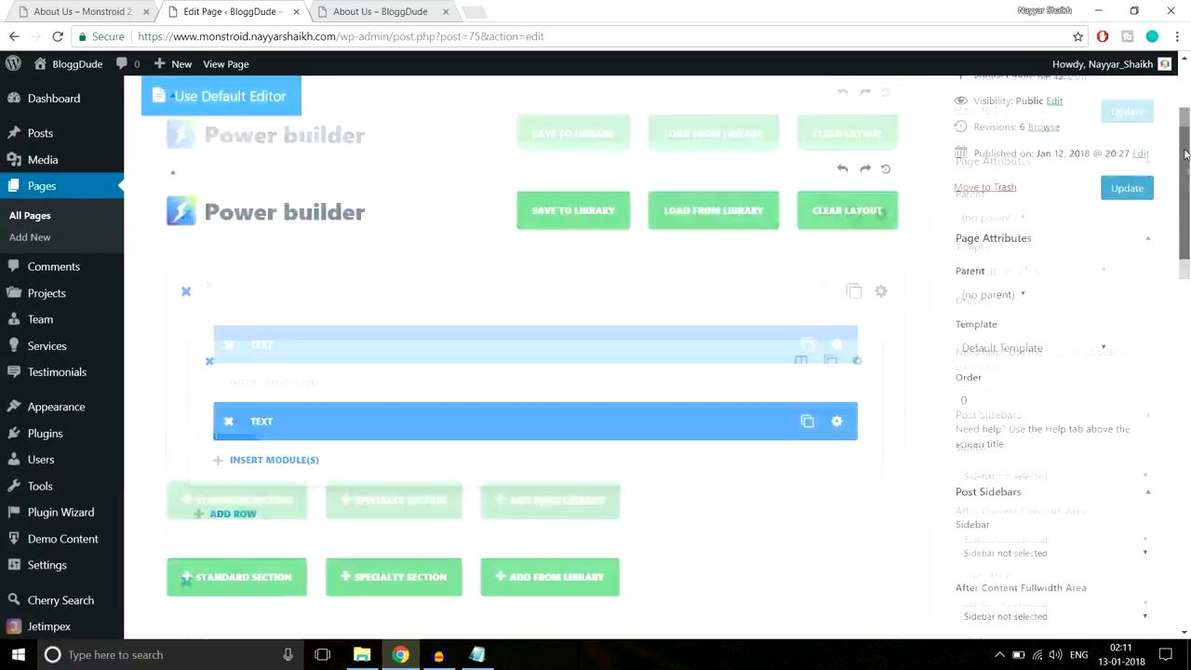
- Update the About Us page and reload the live page to check the larger 999 counters
{"action": "left_click", "coordinate": [1130, 272]}
{"action": "left_click", "coordinate": [379, 11]}
{"action": "left_click", "coordinate": [372, 35]}
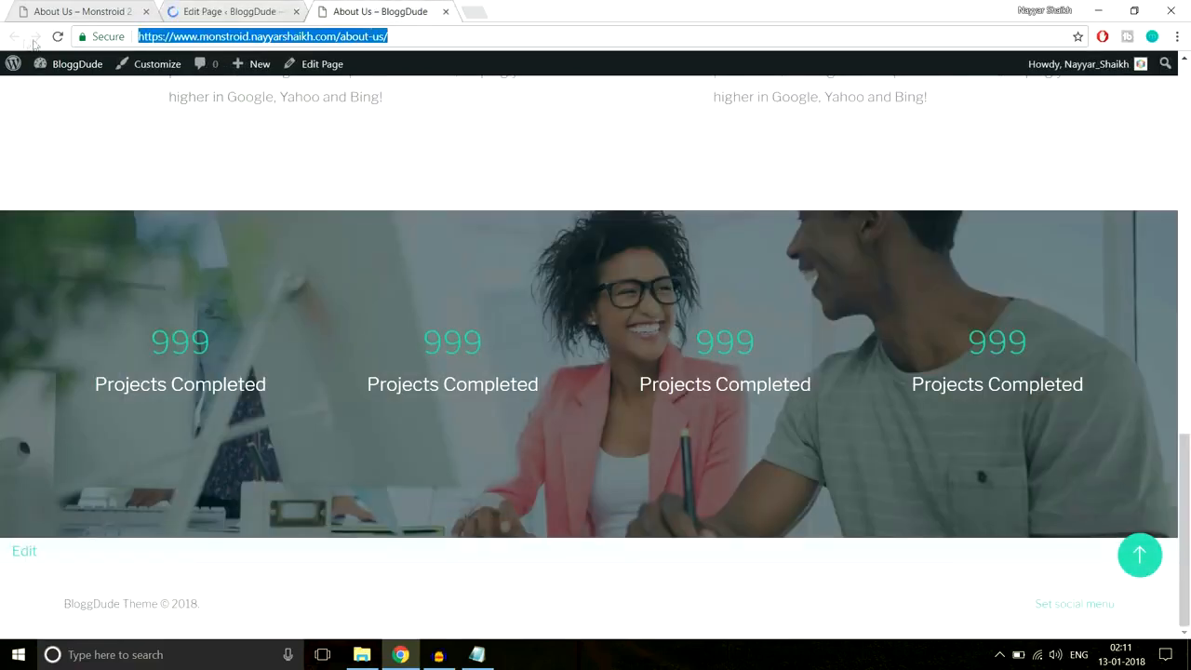
{"action": "left_click", "coordinate": [58, 38]}
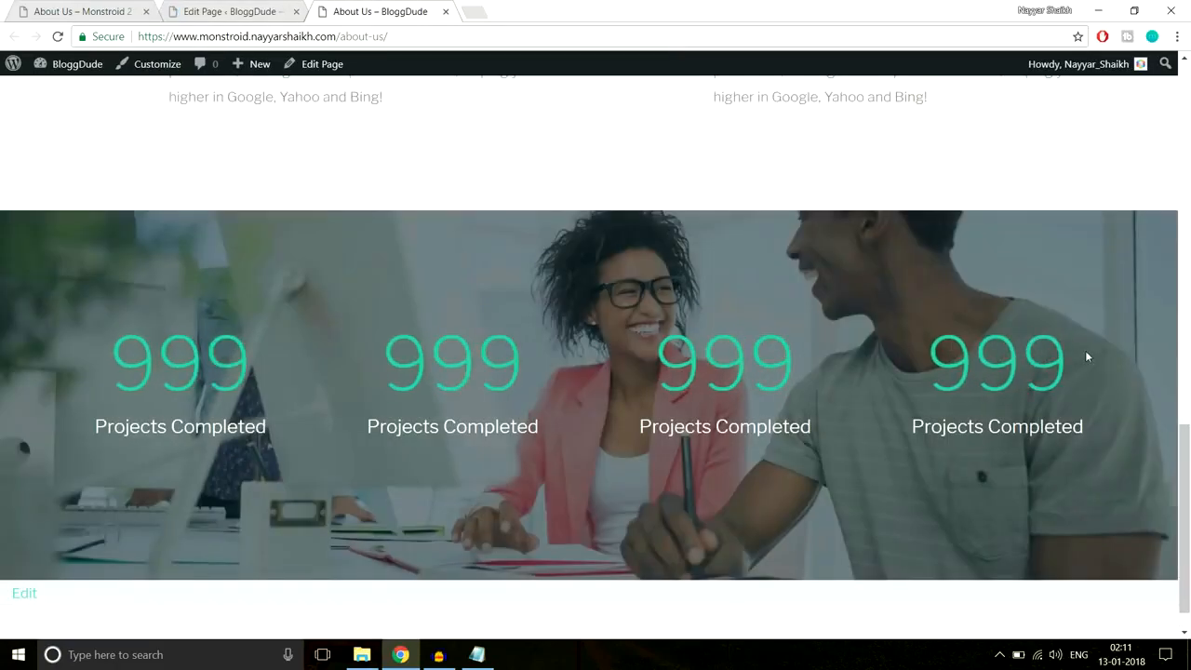
{"action": "scroll", "coordinate": [1083, 353], "scroll_direction": "down", "scroll_amount": 1}
{"action": "scroll", "coordinate": [1082, 354], "scroll_direction": "up", "scroll_amount": 3}
{"action": "scroll", "coordinate": [1082, 354], "scroll_direction": "down", "scroll_amount": 2}
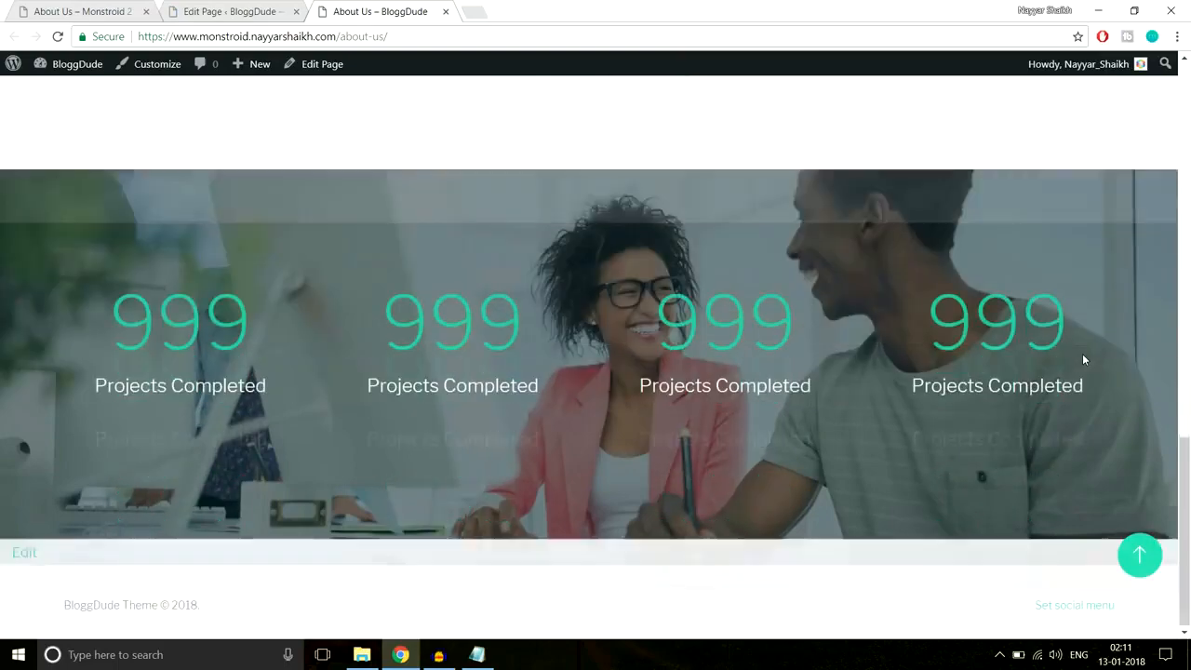
{"action": "left_click_drag", "start_coordinate": [93, 329], "coordinate": [250, 321]}
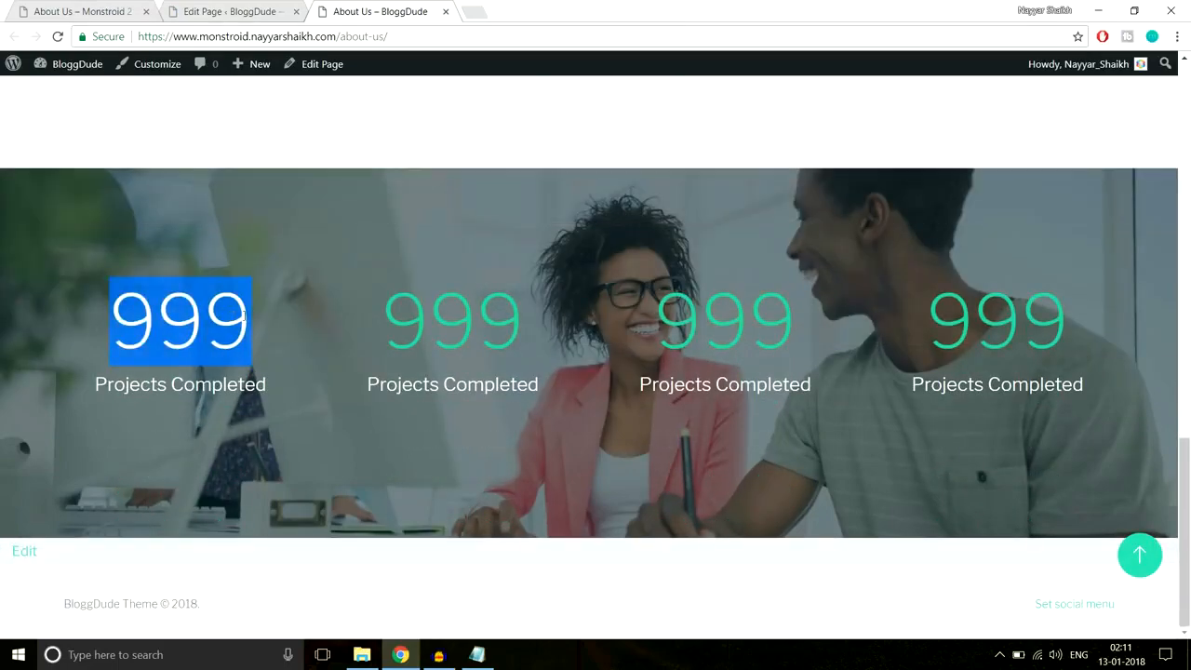
{"action": "left_click", "coordinate": [339, 320]}
- Compare with the Monstroid 2 demo's Executive managers section, then return to the page editor
{"action": "key", "text": "ctrl+1"}
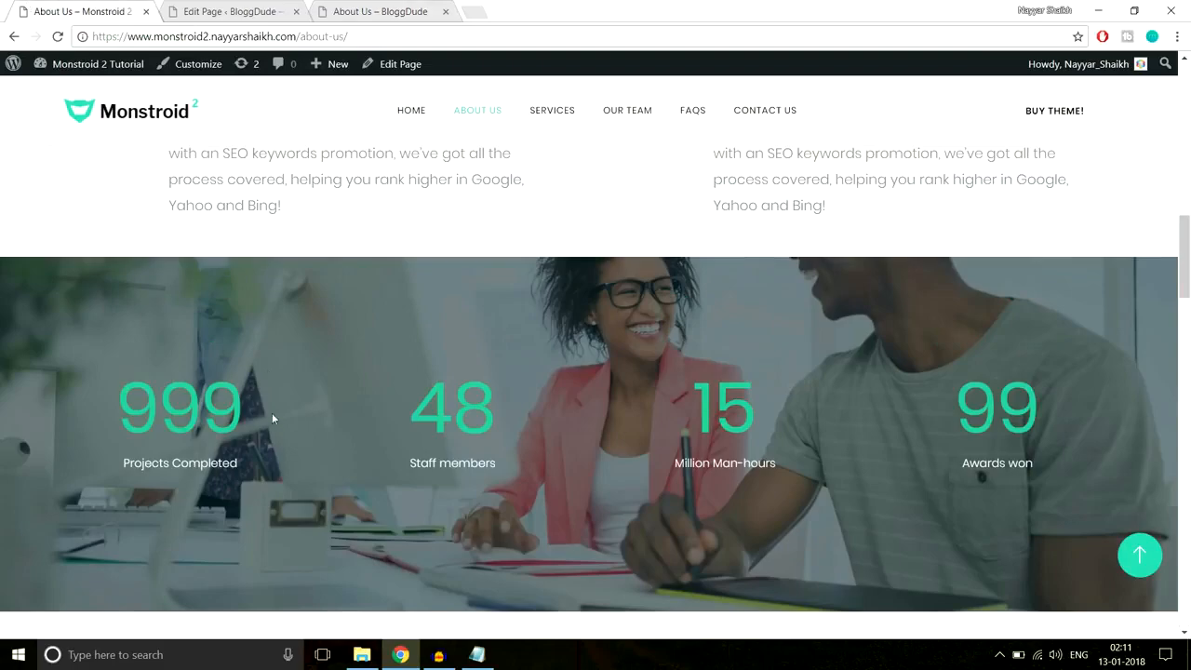
{"action": "left_click", "coordinate": [361, 6]}
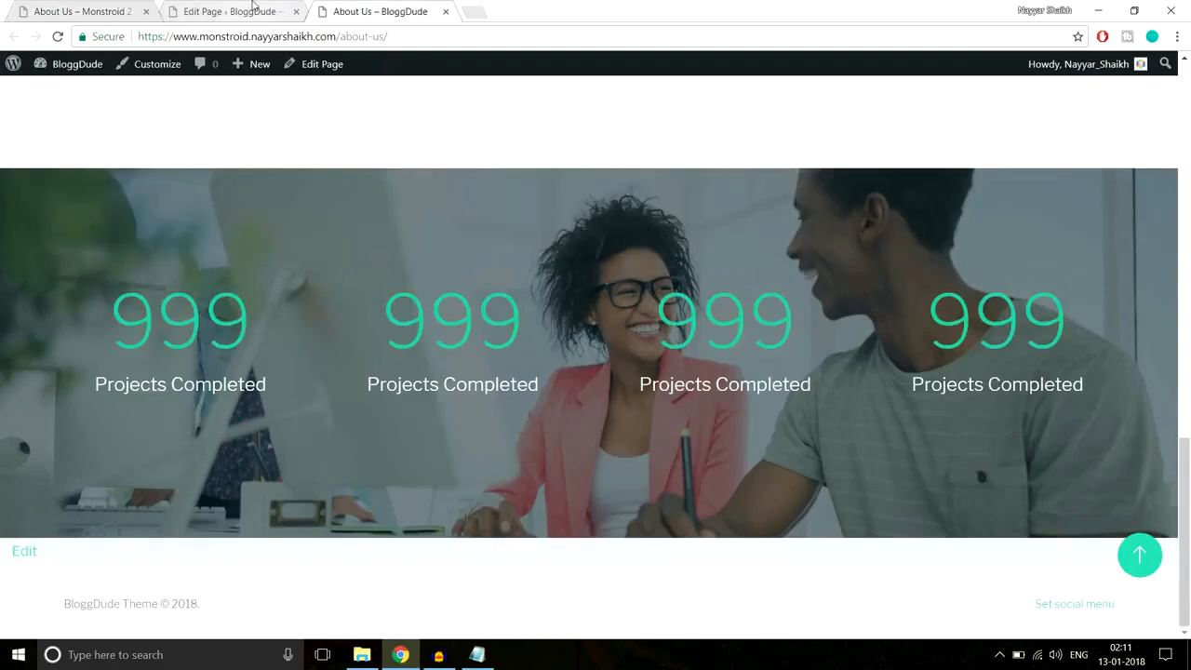
{"action": "left_click", "coordinate": [93, 12]}
{"action": "scroll", "coordinate": [730, 357], "scroll_direction": "down", "scroll_amount": 10}
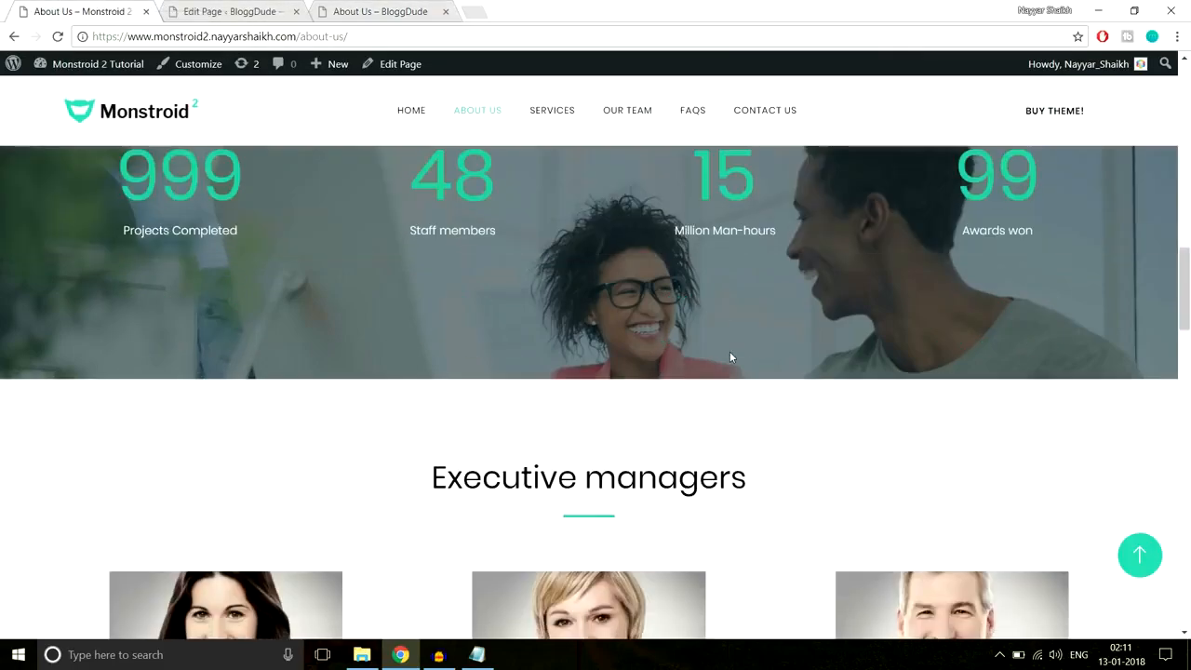
{"action": "scroll", "coordinate": [730, 357], "scroll_direction": "down", "scroll_amount": 10}
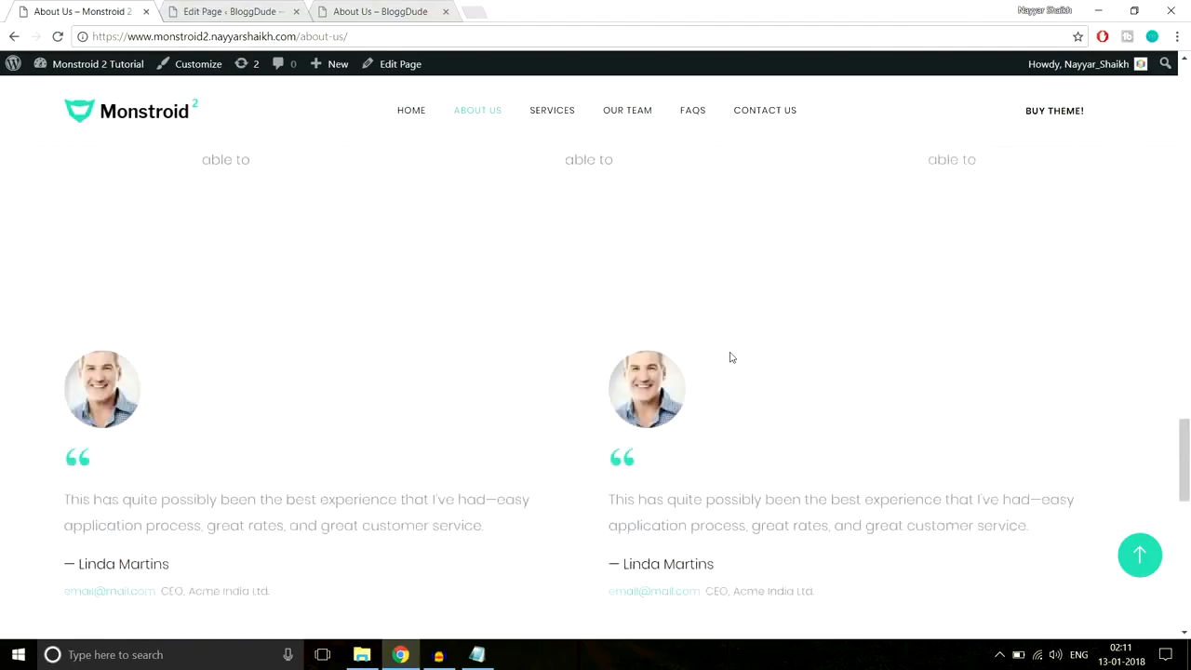
{"action": "scroll", "coordinate": [731, 357], "scroll_direction": "up", "scroll_amount": 3}
{"action": "scroll", "coordinate": [730, 357], "scroll_direction": "up", "scroll_amount": 10}
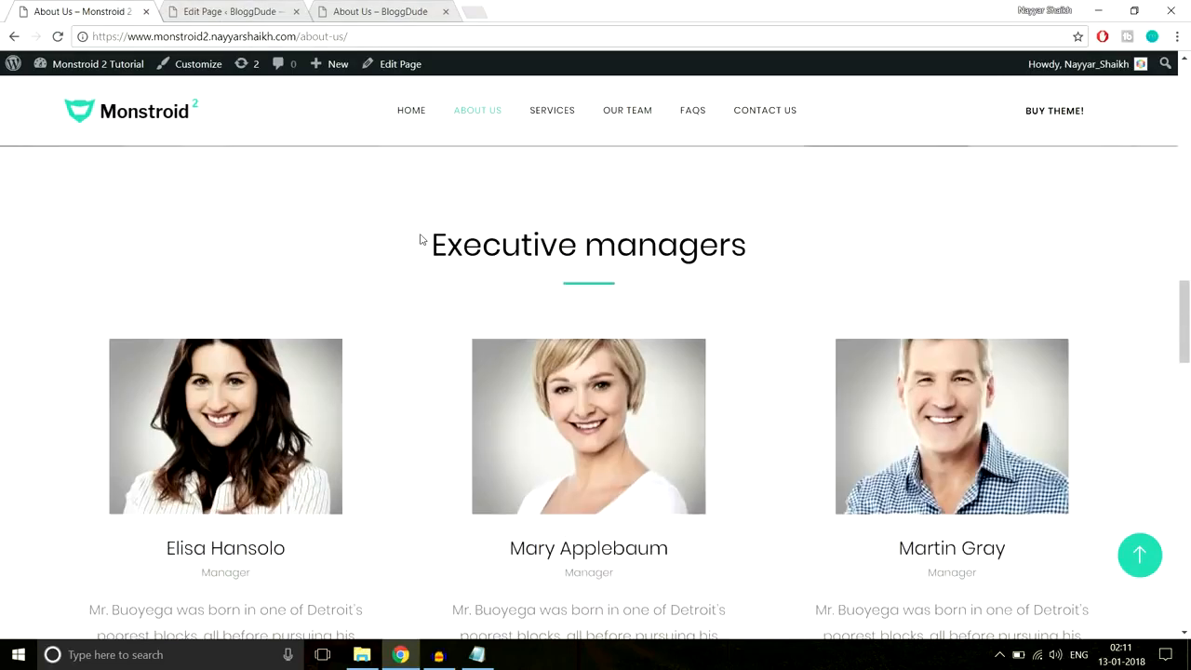
{"action": "triple_click", "coordinate": [500, 231]}
{"action": "left_click", "coordinate": [795, 230]}
{"action": "left_click", "coordinate": [233, 11]}
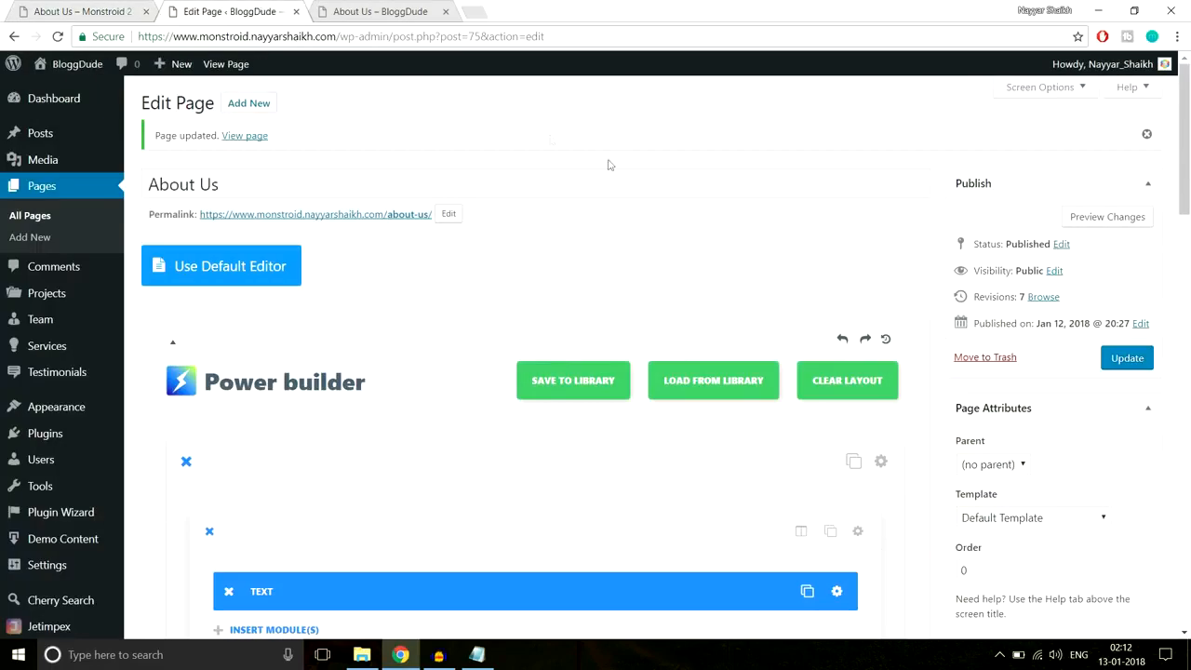
- Open a blank Add New Person form from Team > Add New in the admin sidebar
{"action": "middle_click", "coordinate": [724, 270]}
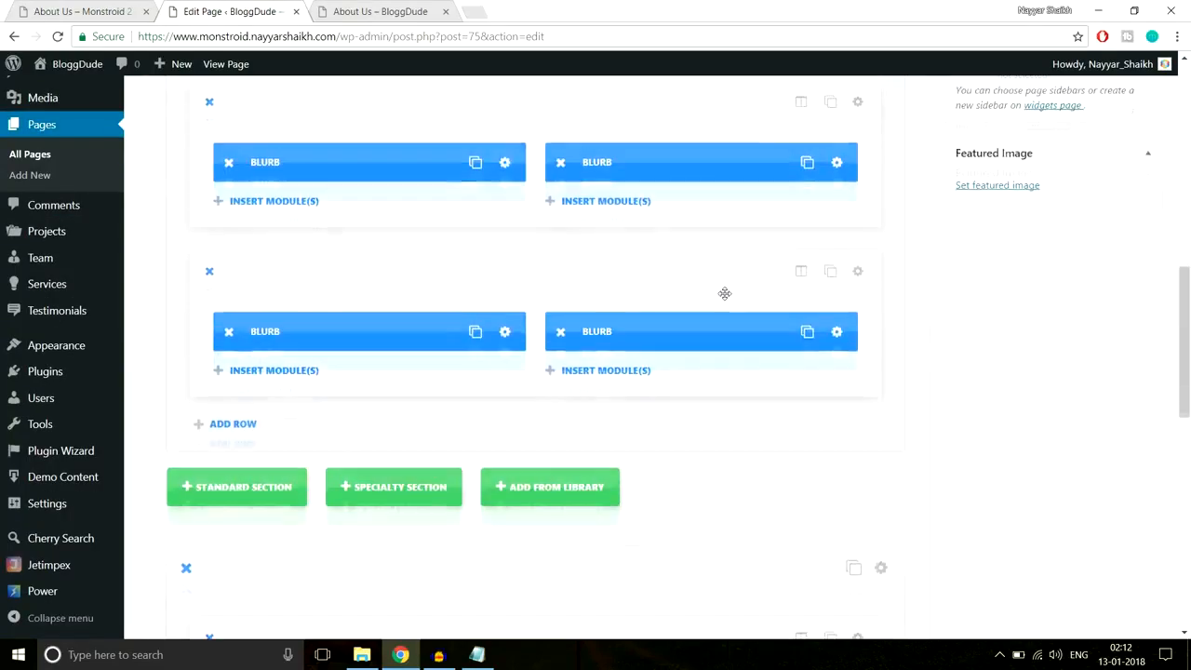
{"action": "scroll", "coordinate": [725, 322], "scroll_direction": "up", "scroll_amount": 13}
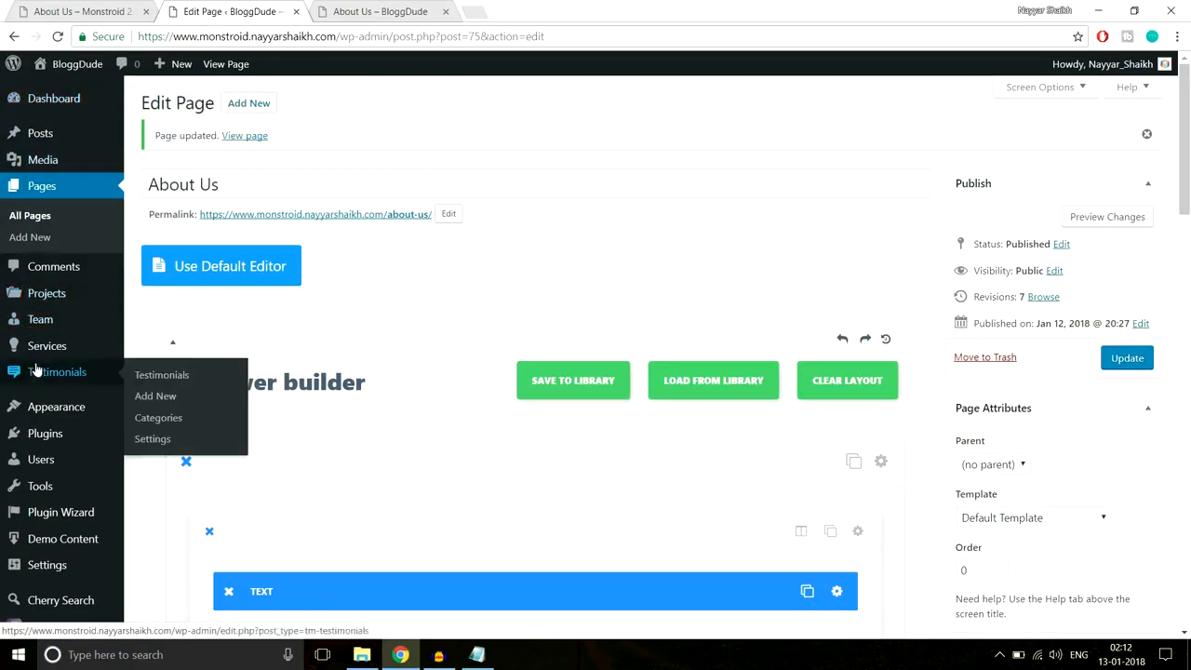
{"action": "mouse_move", "coordinate": [47, 323]}
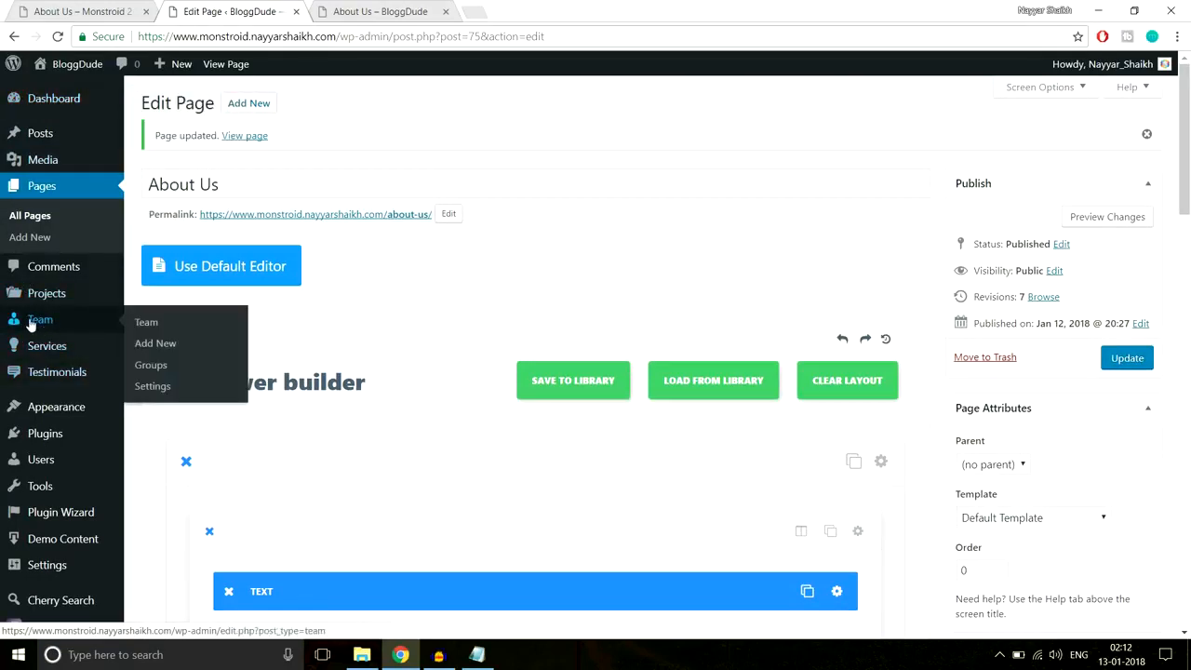
{"action": "left_click", "coordinate": [181, 347]}
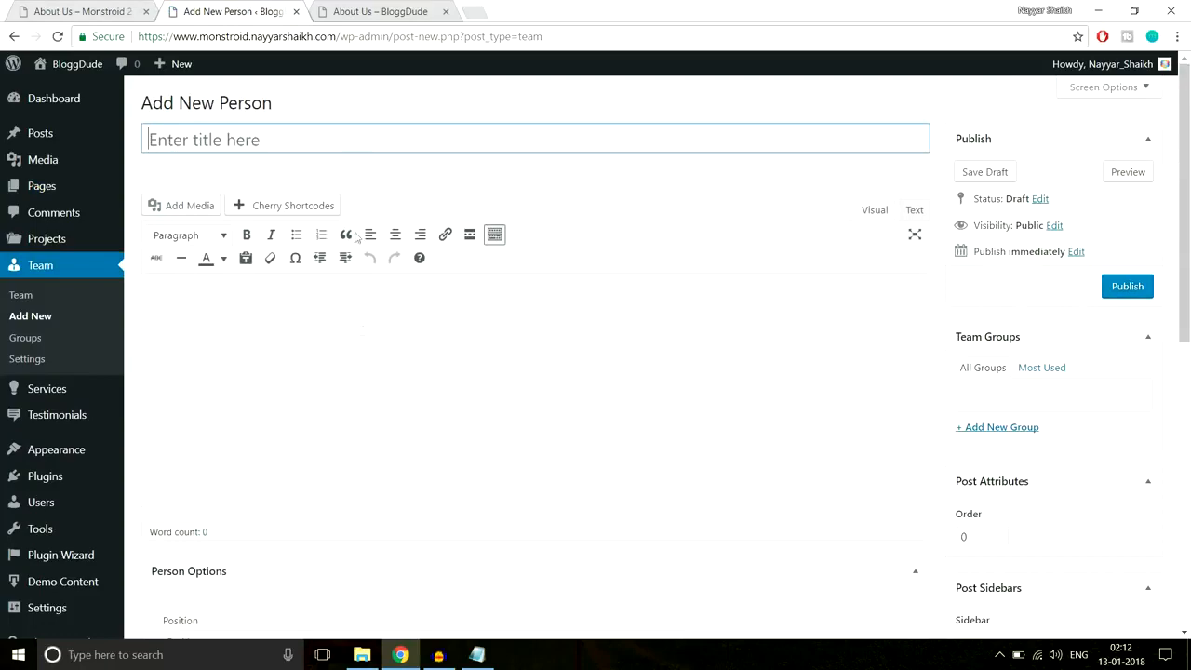
- Copy the first manager's name from the live About Us page into the person's title
{"action": "left_click", "coordinate": [93, 11]}
{"action": "scroll", "coordinate": [322, 406], "scroll_direction": "down", "scroll_amount": 2}
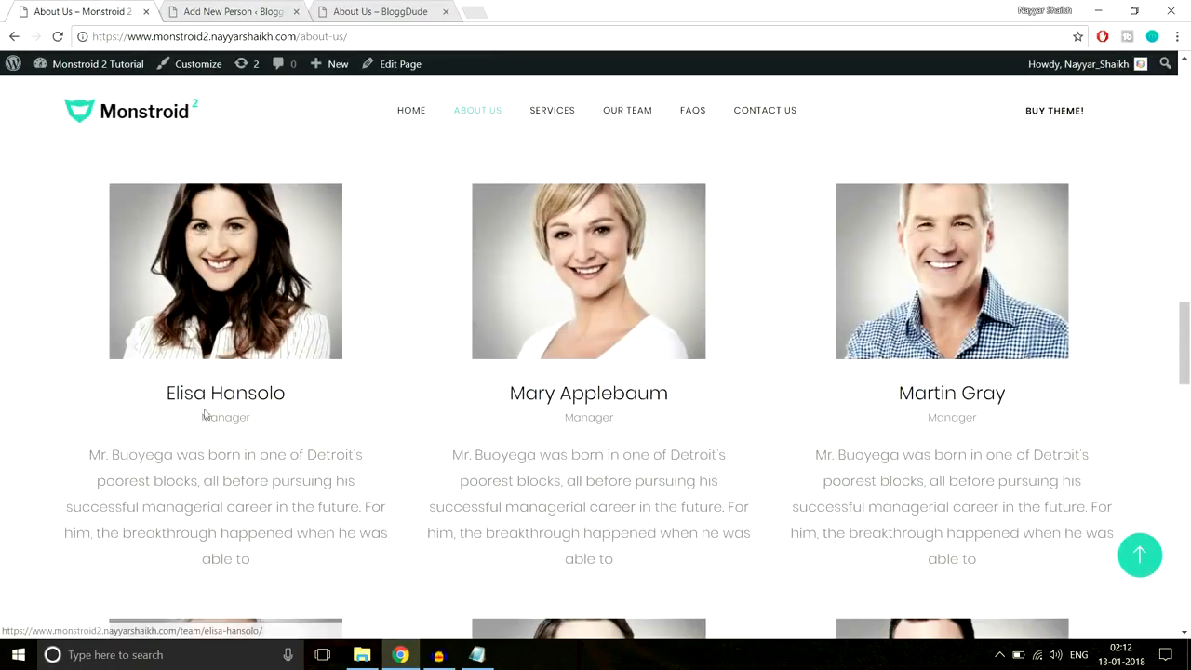
{"action": "left_click_drag", "start_coordinate": [164, 392], "coordinate": [306, 393]}
{"action": "key", "text": "ctrl+c"}
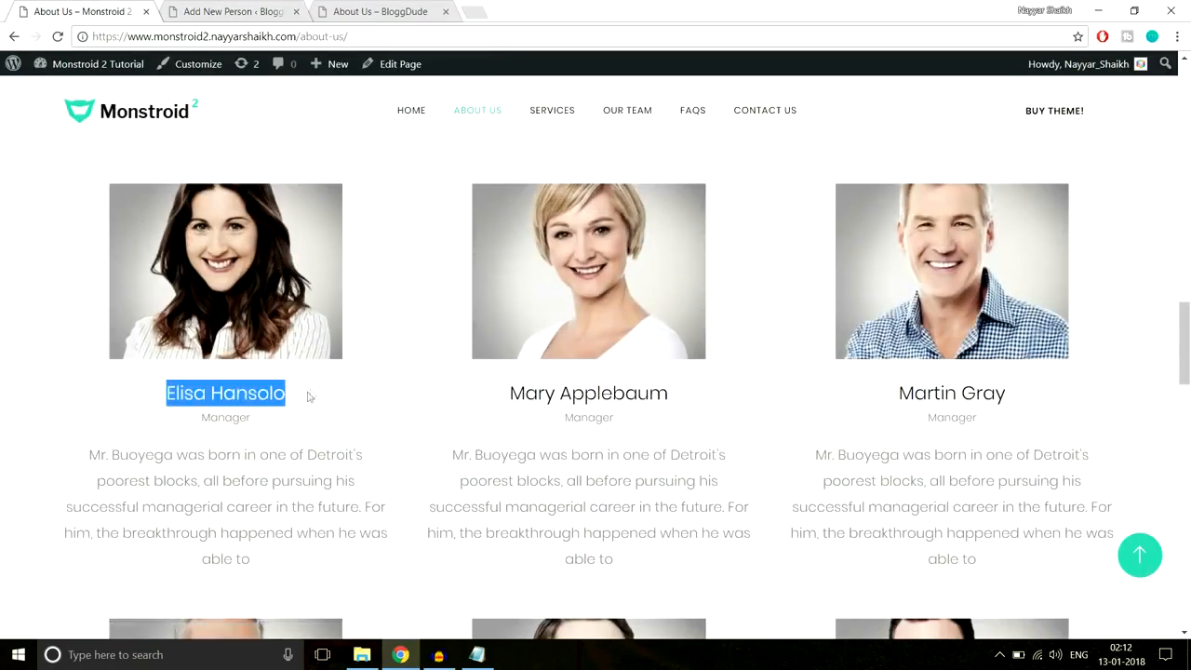
{"action": "left_click", "coordinate": [291, 9]}
{"action": "key", "text": "ctrl+v"}
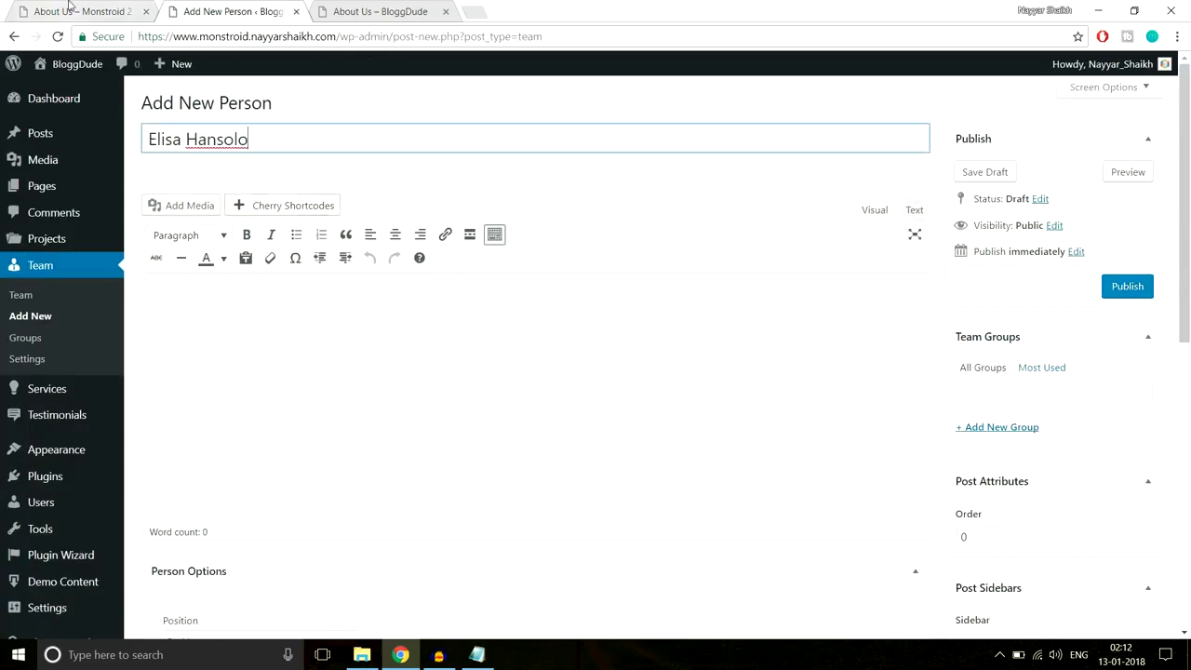
- Copy the manager's bio paragraph from the live page into the person's body text
{"action": "left_click", "coordinate": [69, 9]}
{"action": "left_click_drag", "start_coordinate": [82, 454], "coordinate": [307, 556]}
{"action": "key", "text": "ctrl+c"}
{"action": "left_click", "coordinate": [267, 7]}
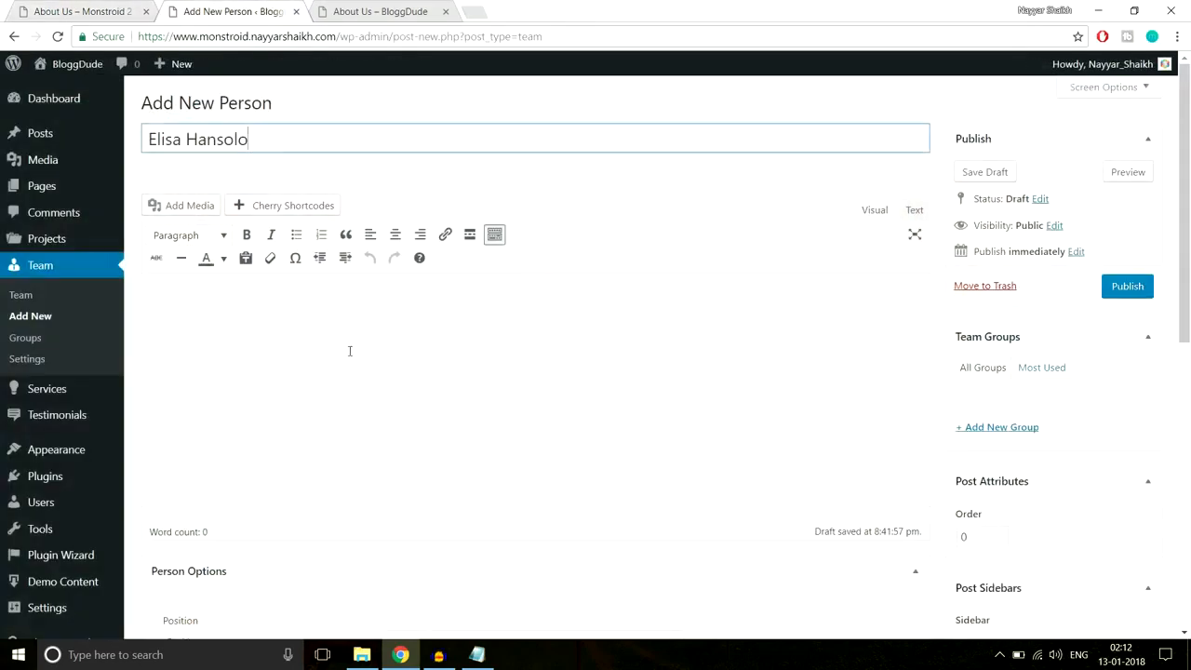
{"action": "left_click", "coordinate": [348, 348]}
{"action": "key", "text": "ctrl+v"}
- Create a new team group named Group 1
{"action": "scroll", "coordinate": [867, 389], "scroll_direction": "down", "scroll_amount": 1}
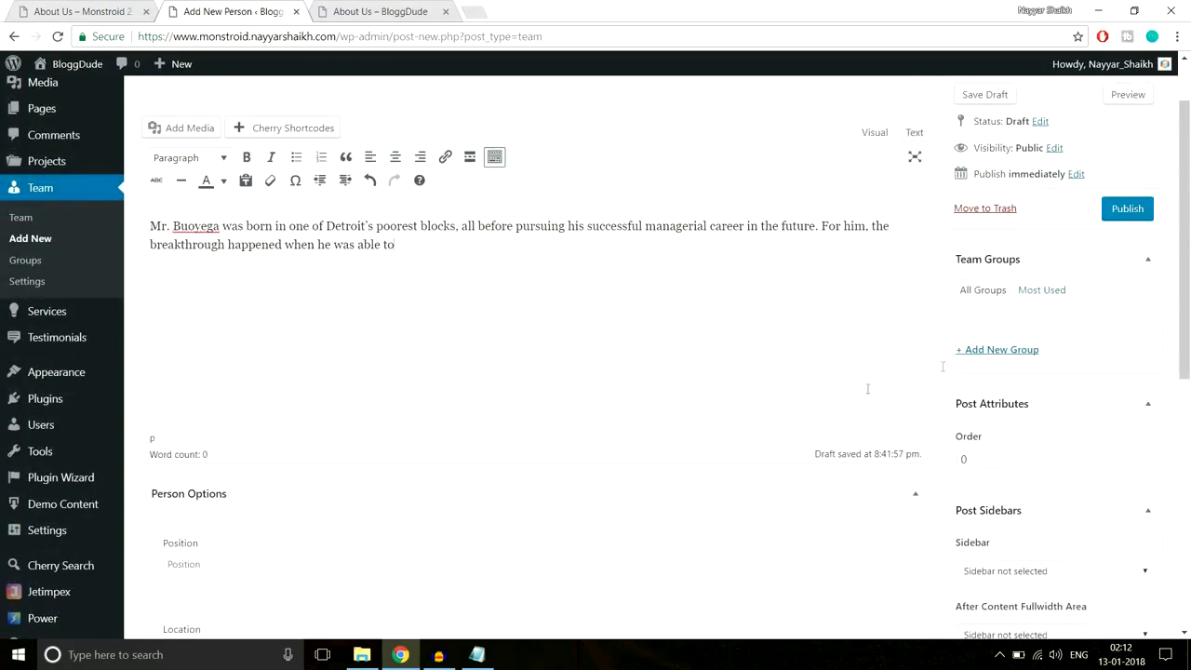
{"action": "left_click", "coordinate": [1010, 351]}
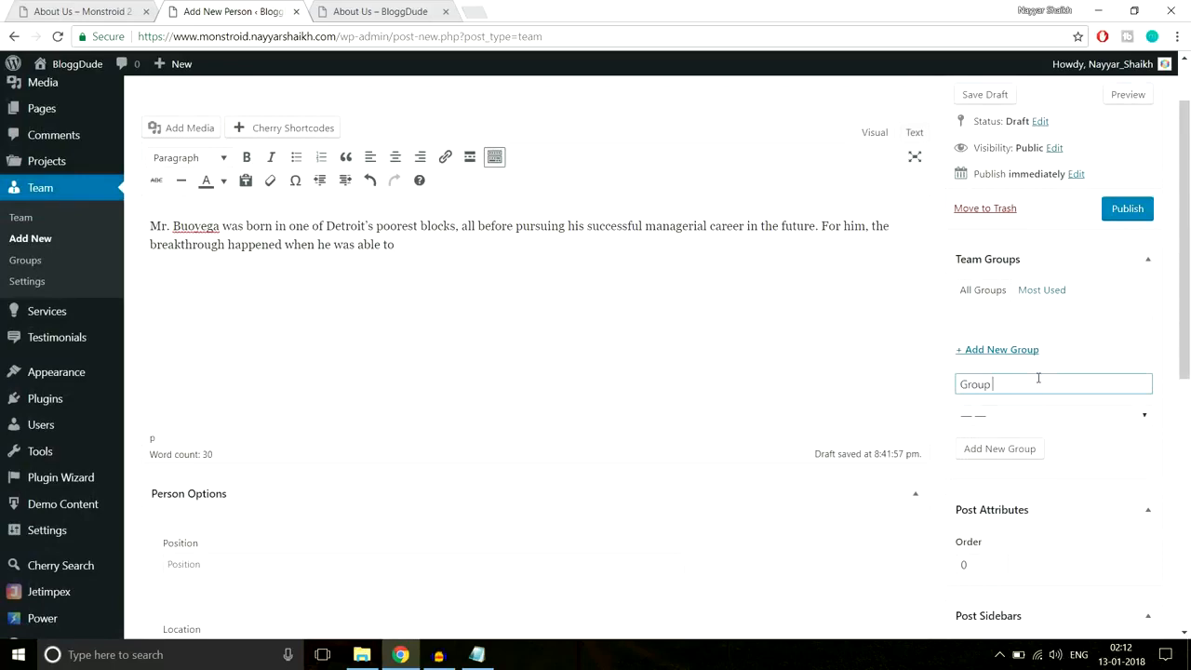
{"action": "left_click", "coordinate": [999, 450]}
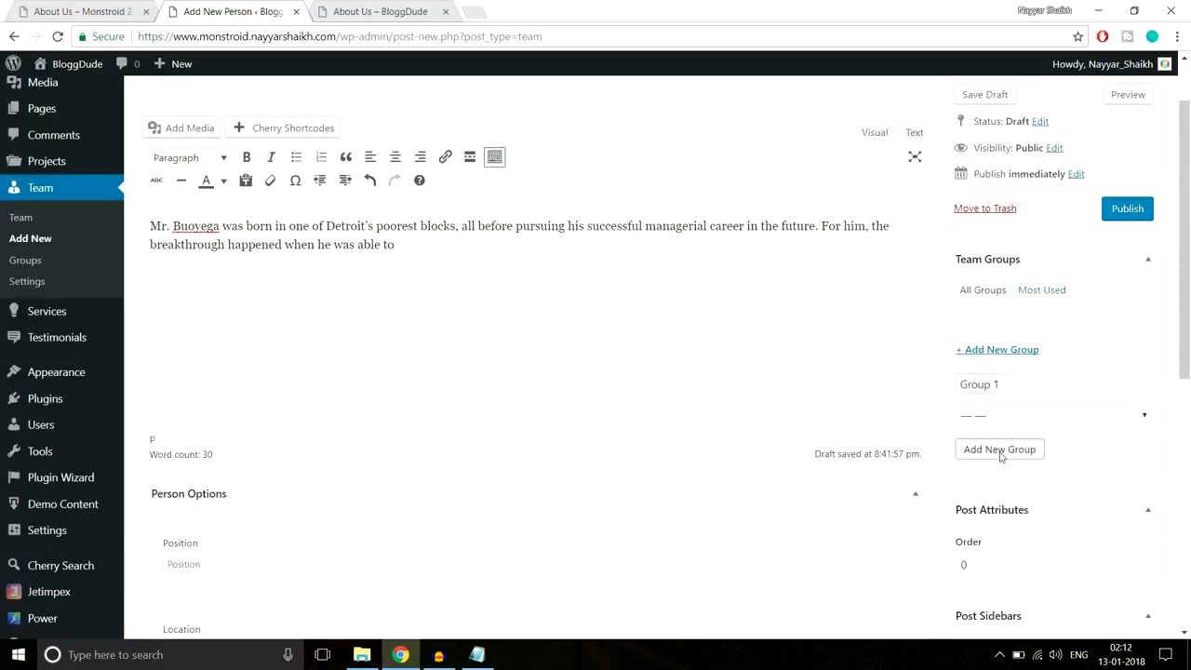
{"action": "scroll", "coordinate": [907, 382], "scroll_direction": "down", "scroll_amount": 3}
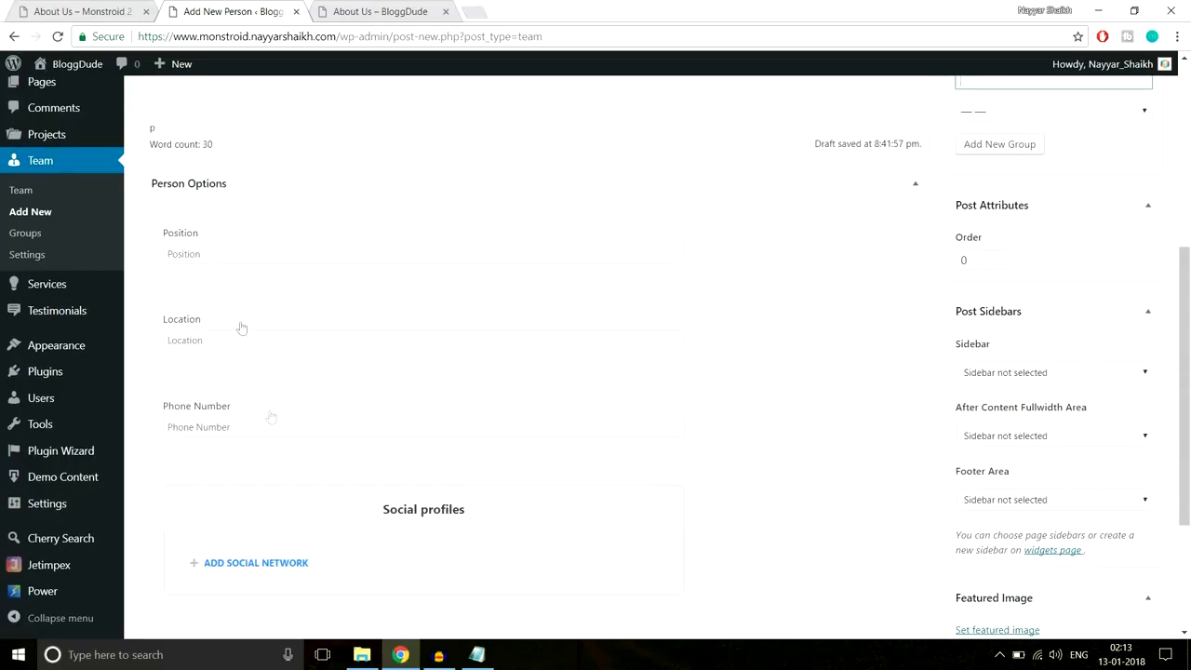
- Set the person's position to Manager and location to Mumbai
{"action": "left_click", "coordinate": [87, 11]}
{"action": "left_click", "coordinate": [264, 421]}
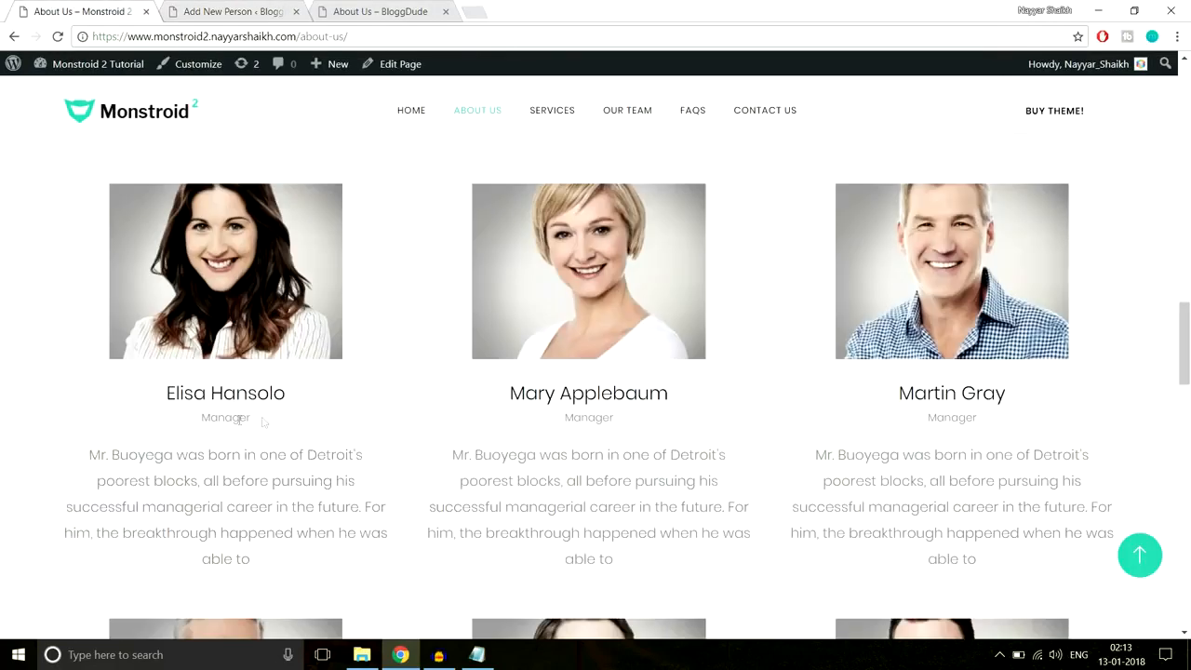
{"action": "left_click", "coordinate": [228, 11]}
{"action": "left_click", "coordinate": [272, 250]}
{"action": "type", "text": "Manager"}
{"action": "key", "text": "Tab"}
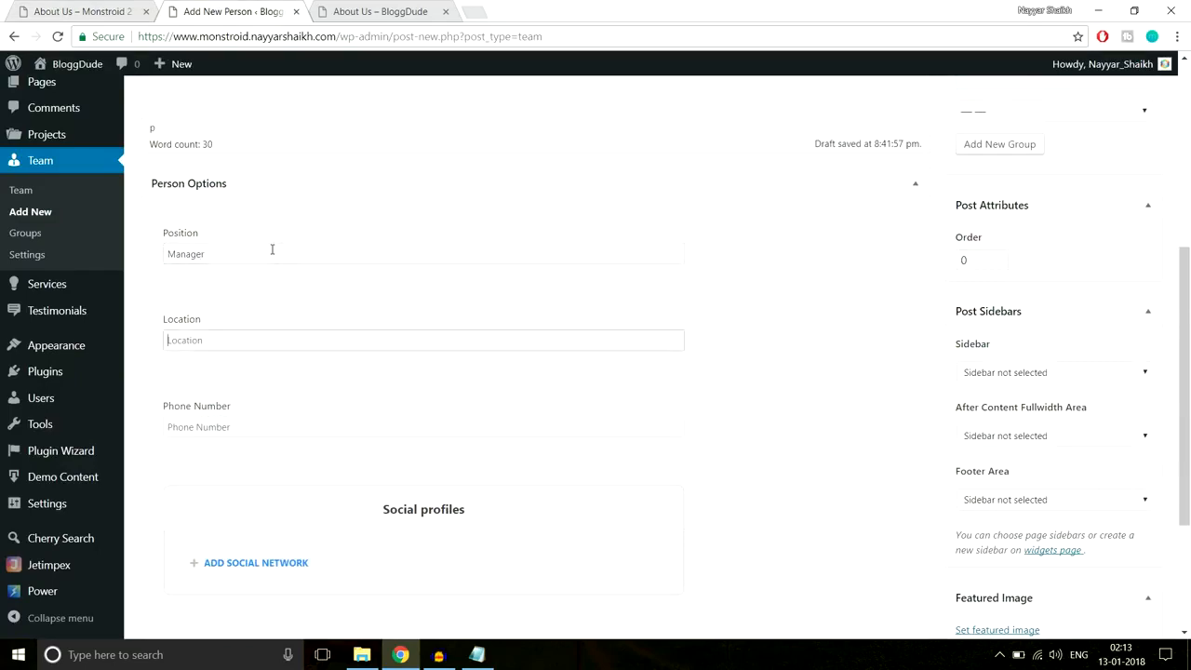
{"action": "type", "text": "Mumbai"}
{"action": "key", "text": "Tab"}
- Add a fa-facebook-square social network labelled Facebook with the URL #
{"action": "scroll", "coordinate": [271, 250], "scroll_direction": "down", "scroll_amount": 1}
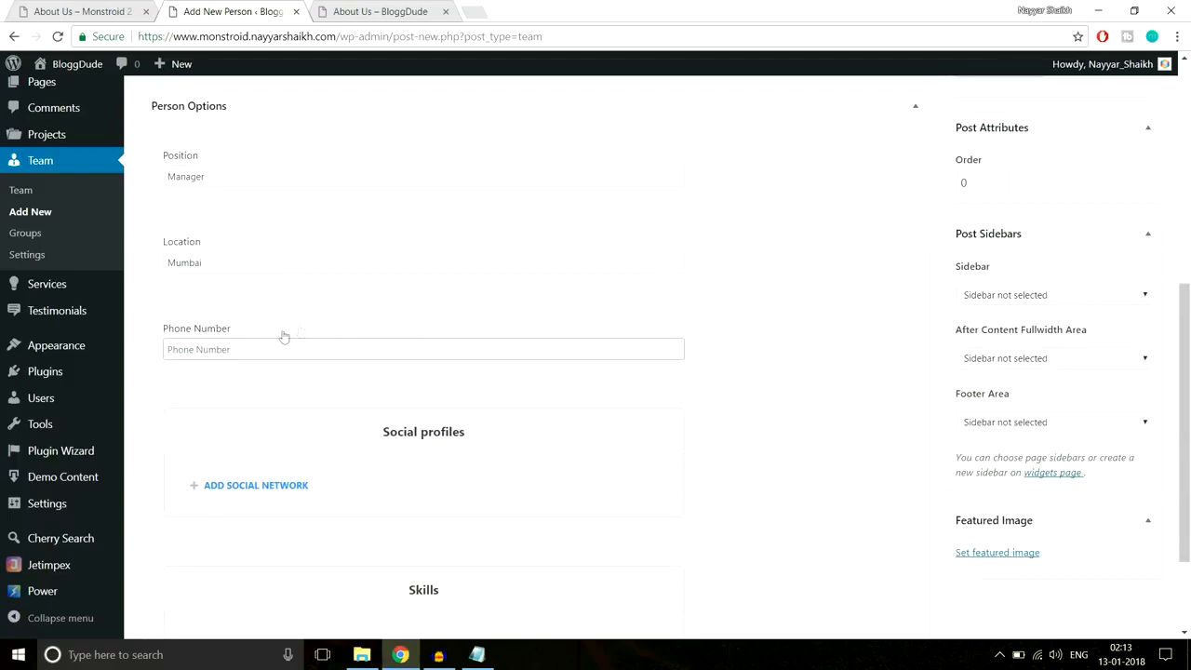
{"action": "scroll", "coordinate": [273, 425], "scroll_direction": "down", "scroll_amount": 1}
{"action": "left_click", "coordinate": [233, 411]}
{"action": "scroll", "coordinate": [422, 430], "scroll_direction": "down", "scroll_amount": 1}
{"action": "left_click", "coordinate": [259, 414]}
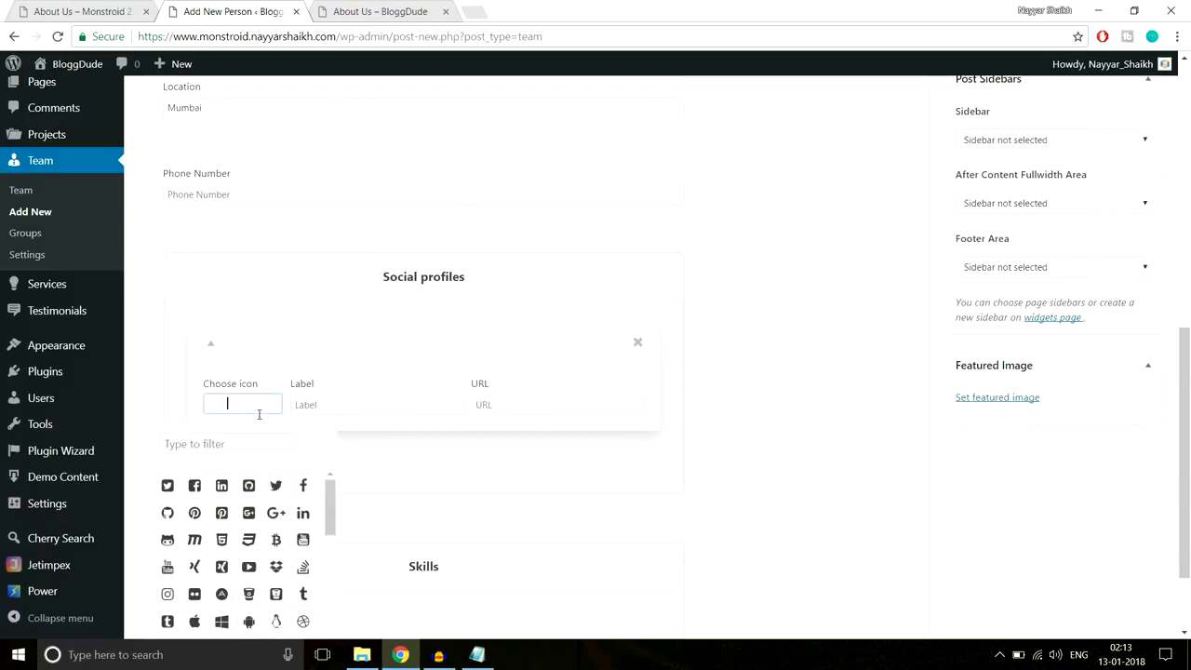
{"action": "scroll", "coordinate": [352, 412], "scroll_direction": "down", "scroll_amount": 1}
{"action": "left_click", "coordinate": [194, 407]}
{"action": "left_click", "coordinate": [383, 322]}
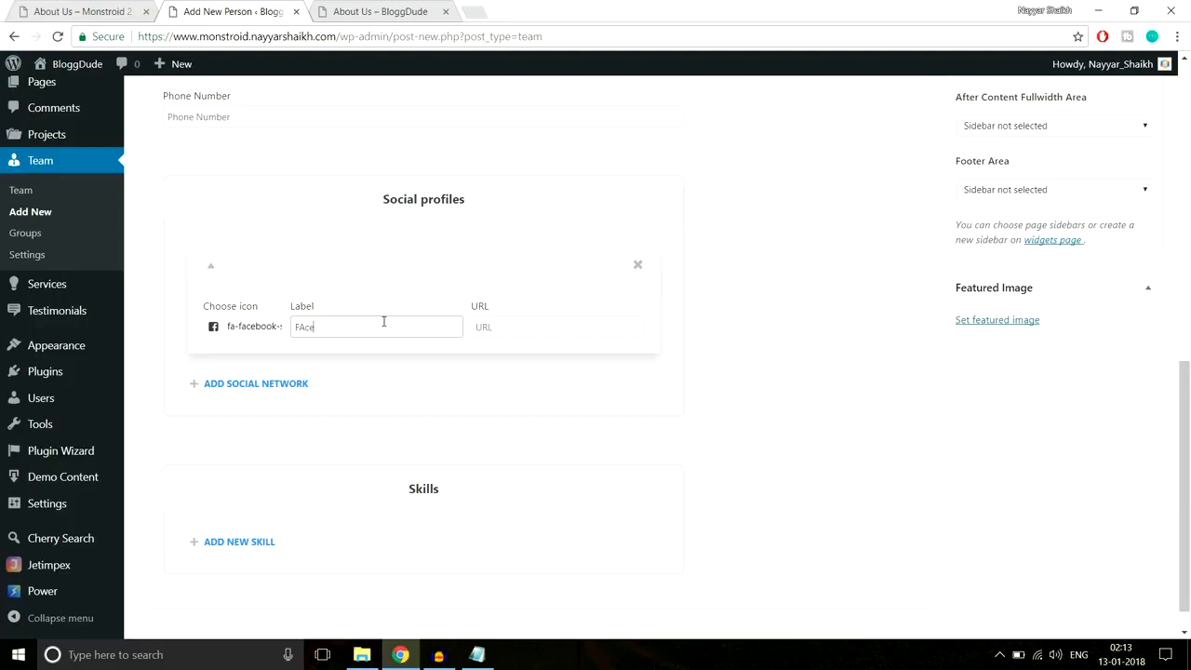
{"action": "type", "text": "Fcebook"}
{"action": "key", "text": "Tab"}
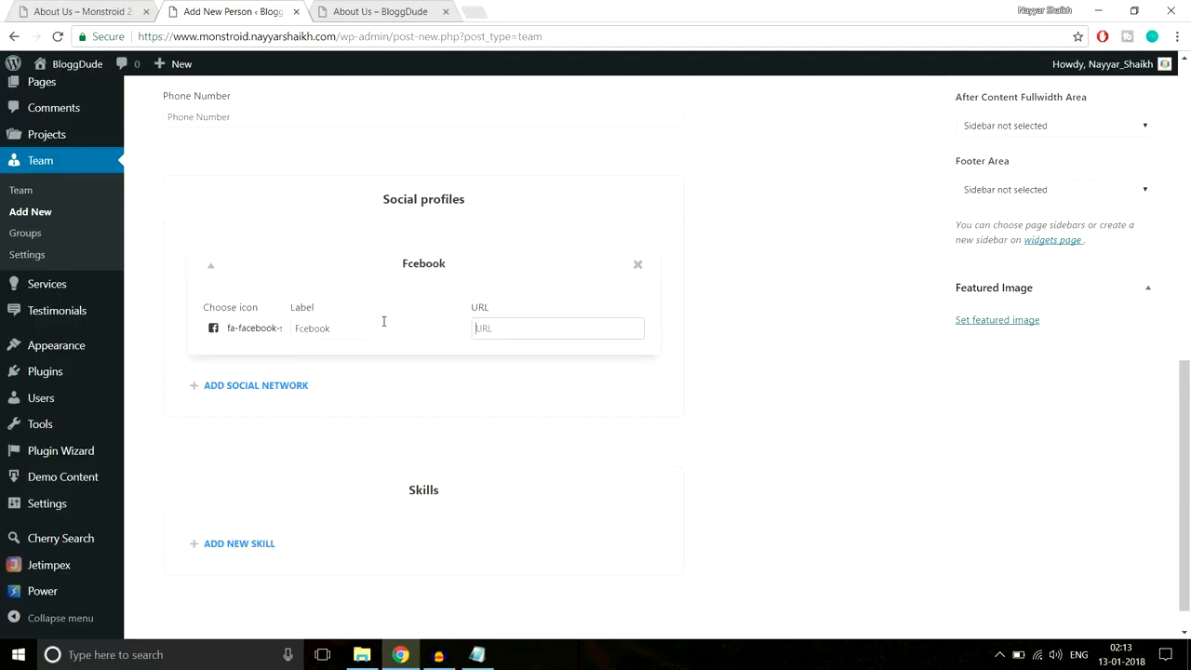
{"action": "left_click", "coordinate": [298, 328]}
{"action": "left_click", "coordinate": [494, 327]}
{"action": "scroll", "coordinate": [638, 341], "scroll_direction": "down", "scroll_amount": 1}
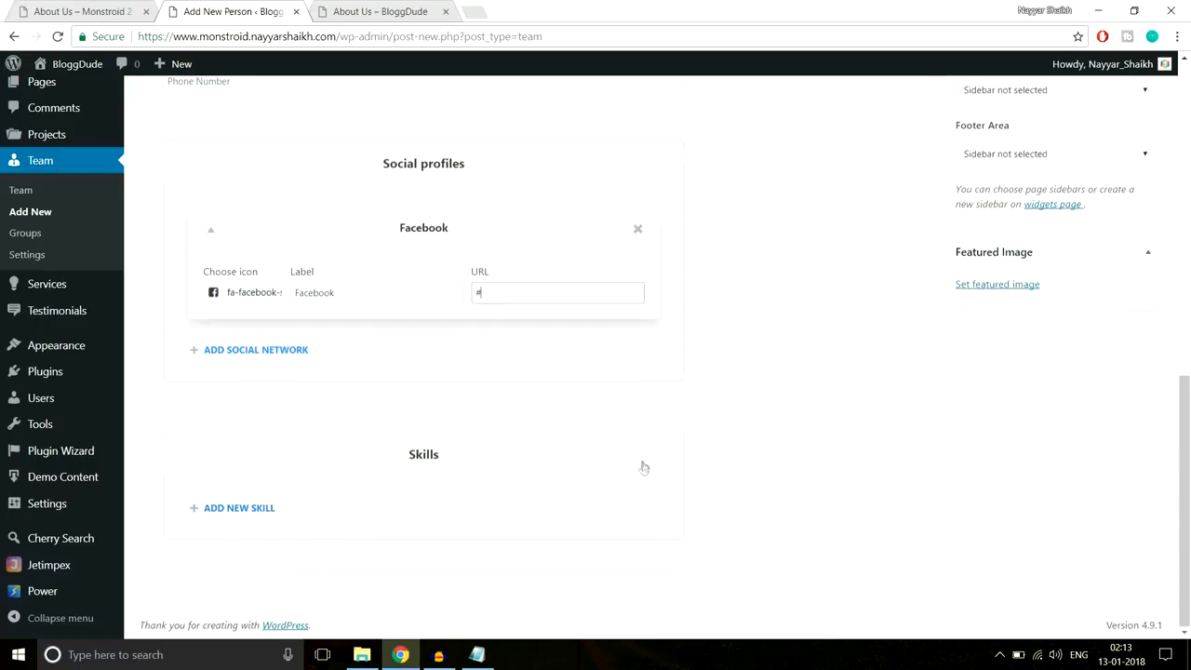
{"action": "scroll", "coordinate": [643, 467], "scroll_direction": "up", "scroll_amount": 3}
{"action": "scroll", "coordinate": [643, 467], "scroll_direction": "down", "scroll_amount": 3}
- Upload About-Team-6 and set it as the person's featured image
{"action": "left_click", "coordinate": [1023, 286]}
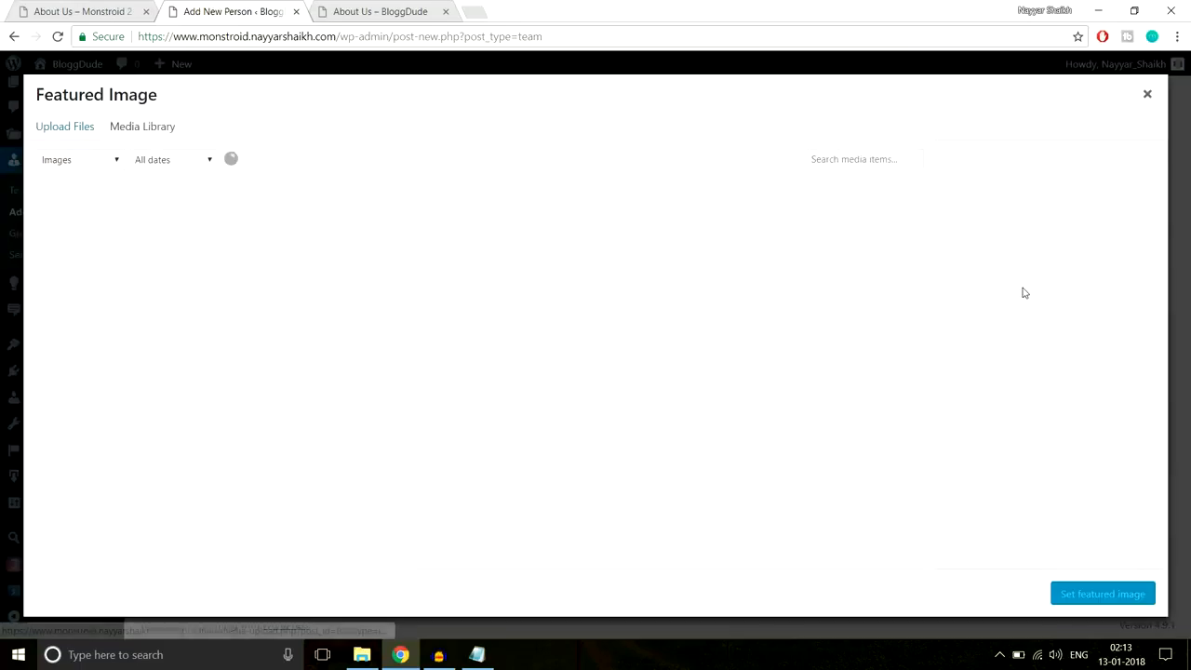
{"action": "left_click", "coordinate": [89, 135]}
{"action": "left_click", "coordinate": [640, 355]}
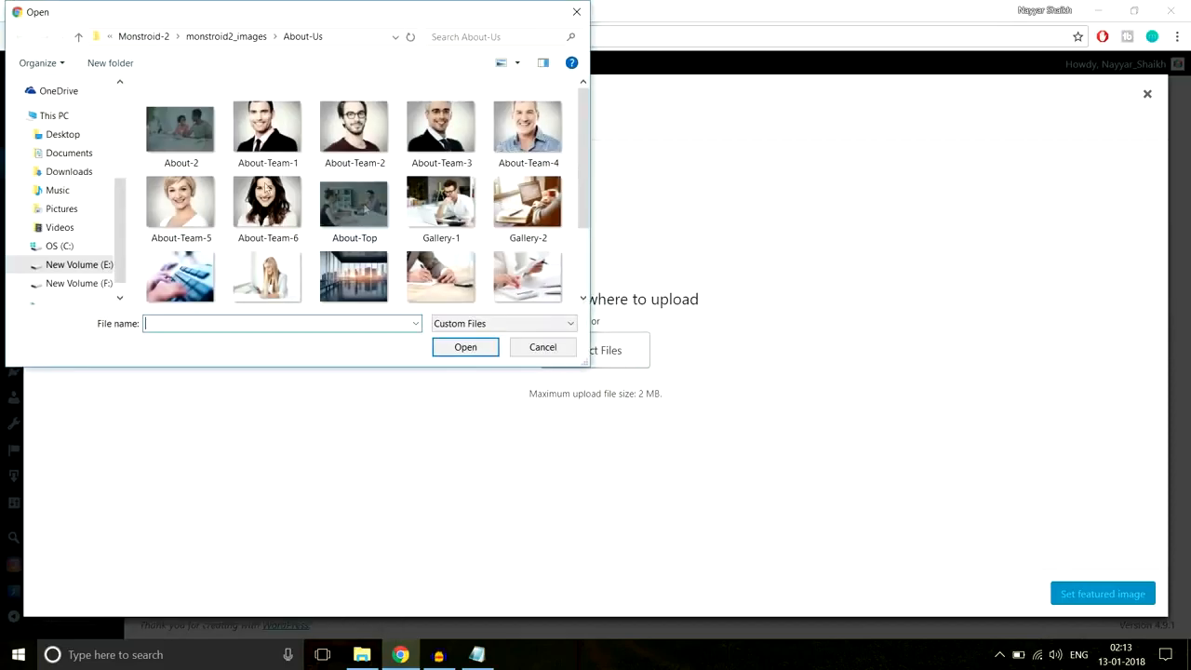
{"action": "left_click", "coordinate": [262, 220]}
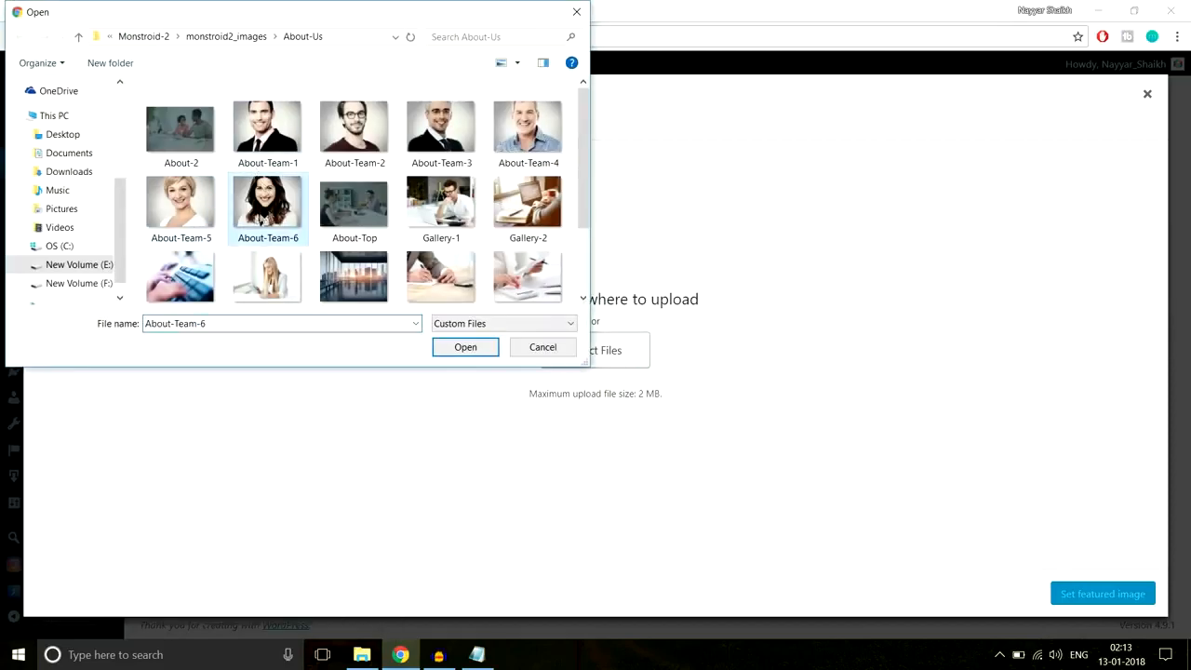
{"action": "left_click", "coordinate": [464, 348]}
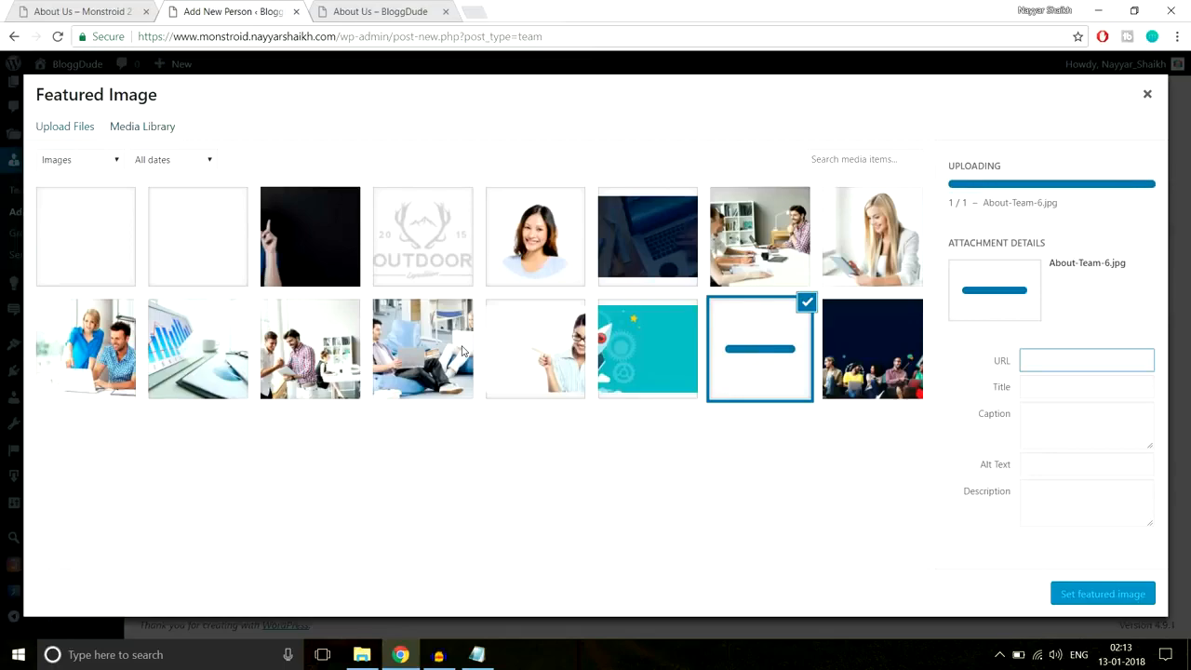
{"action": "left_click", "coordinate": [1087, 595]}
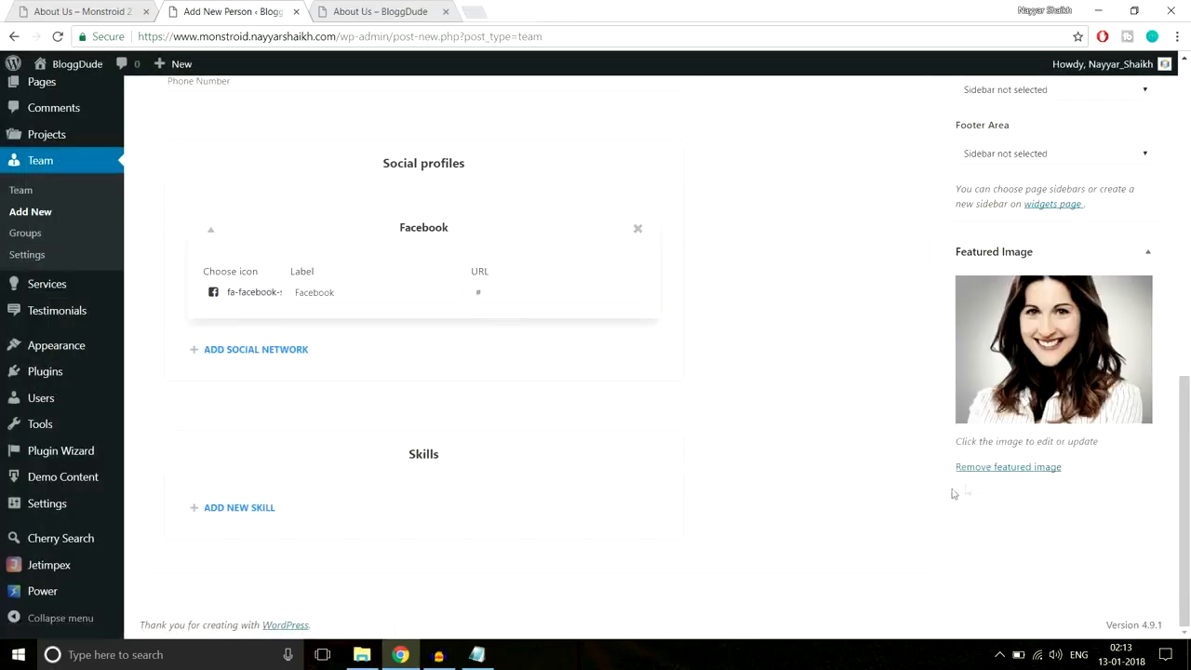
- Publish the new team member
{"action": "scroll", "coordinate": [917, 499], "scroll_direction": "up", "scroll_amount": 3}
{"action": "scroll", "coordinate": [916, 499], "scroll_direction": "up", "scroll_amount": 6}
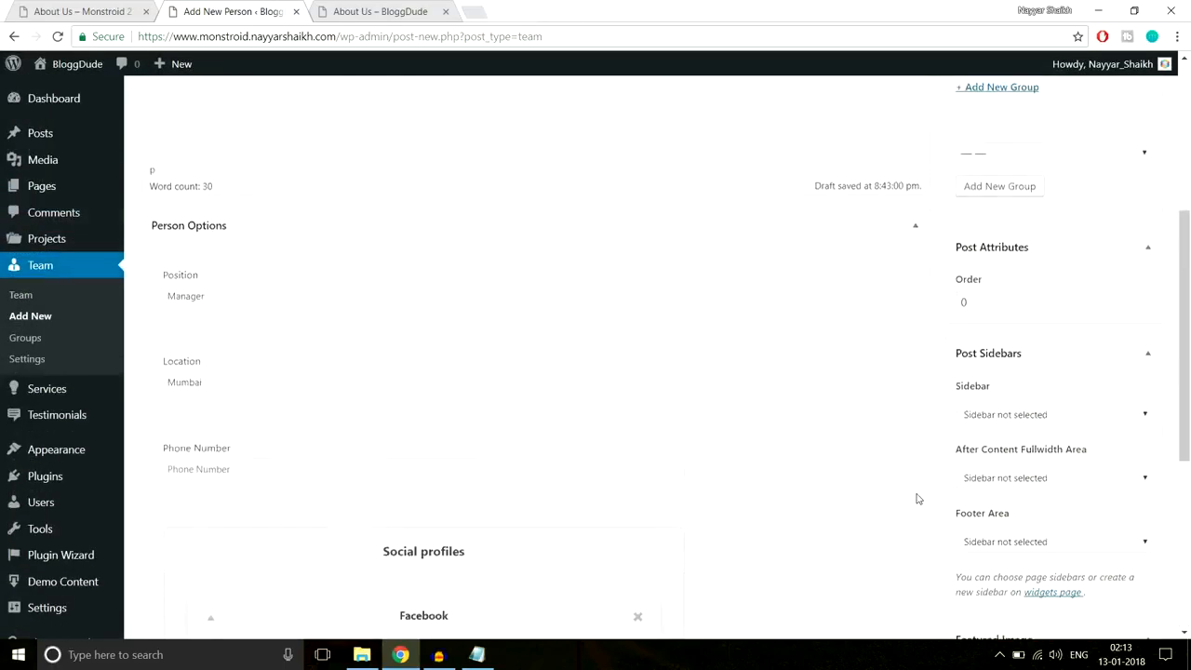
{"action": "left_click", "coordinate": [1127, 286]}
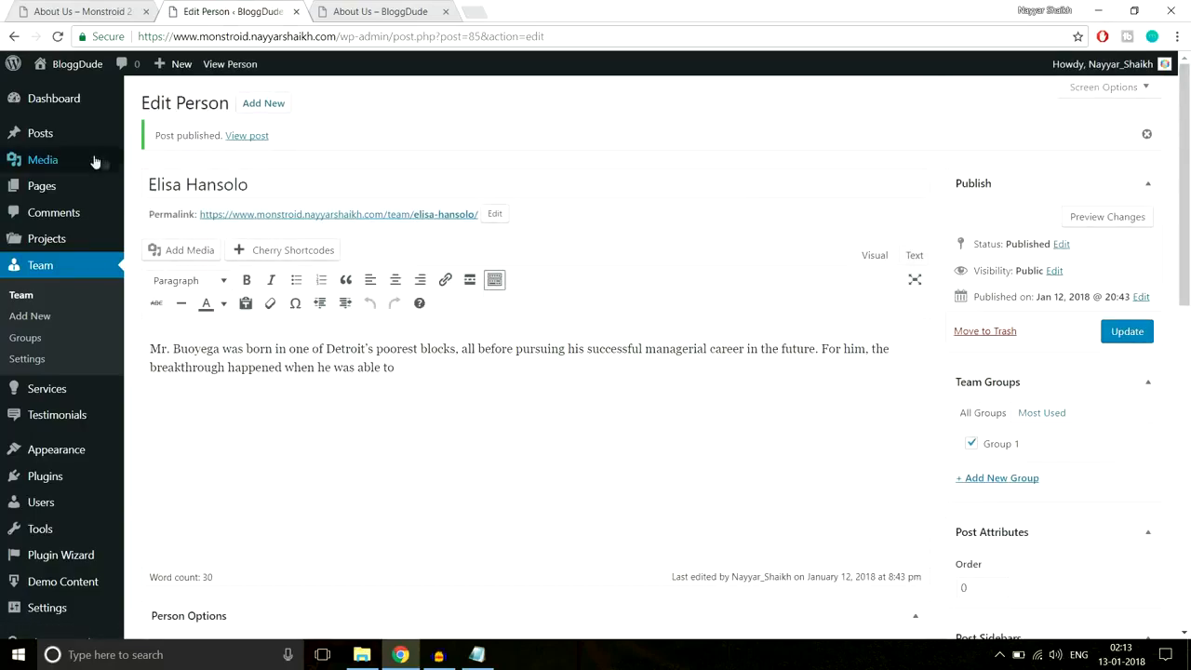
{"action": "scroll", "coordinate": [538, 363], "scroll_direction": "down", "scroll_amount": 15}
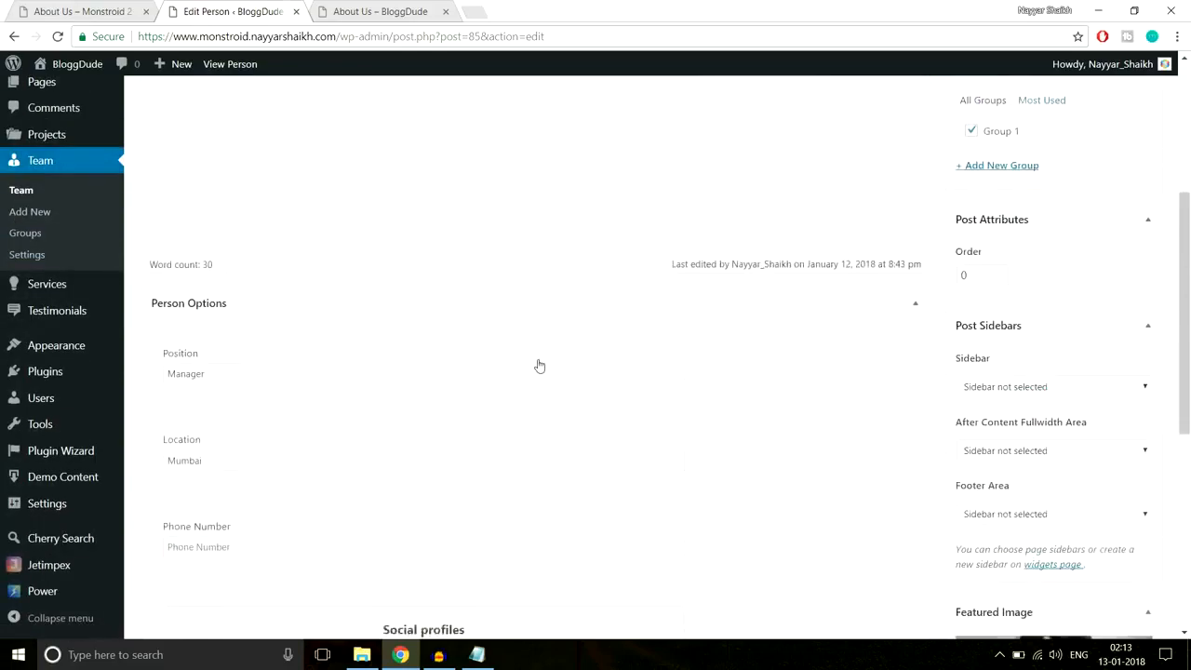
{"action": "scroll", "coordinate": [538, 430], "scroll_direction": "up", "scroll_amount": 15}
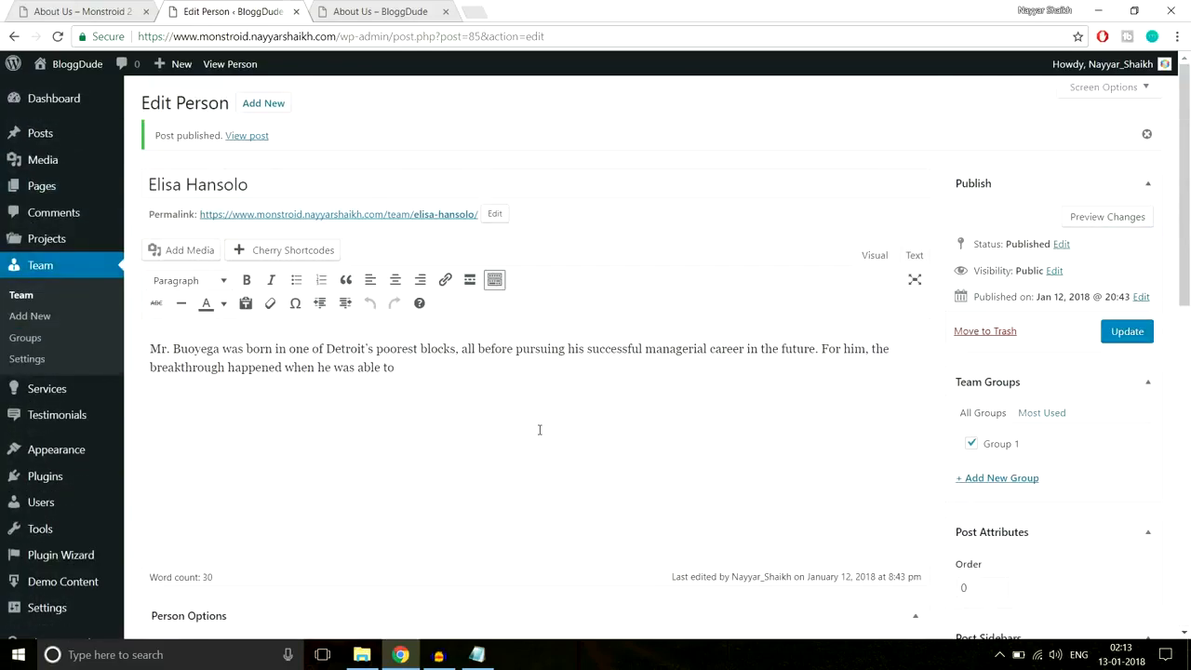
- Reopen the About Us page in the Power builder editor from the Pages list
{"action": "left_click", "coordinate": [53, 186]}
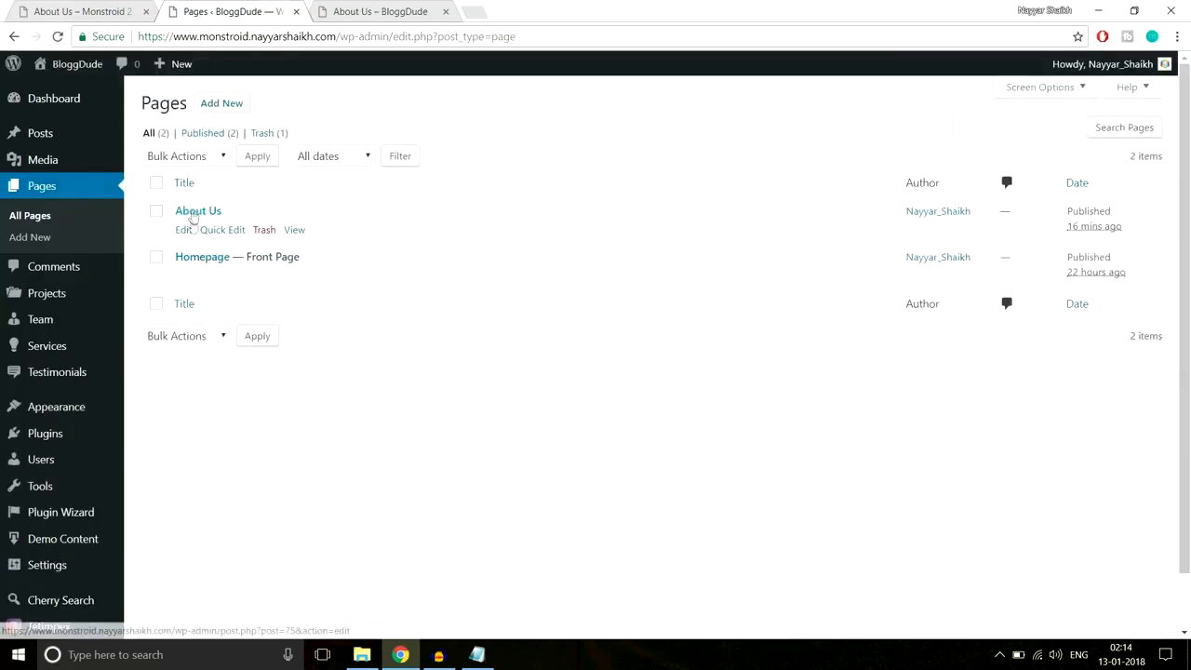
{"action": "left_click", "coordinate": [183, 230]}
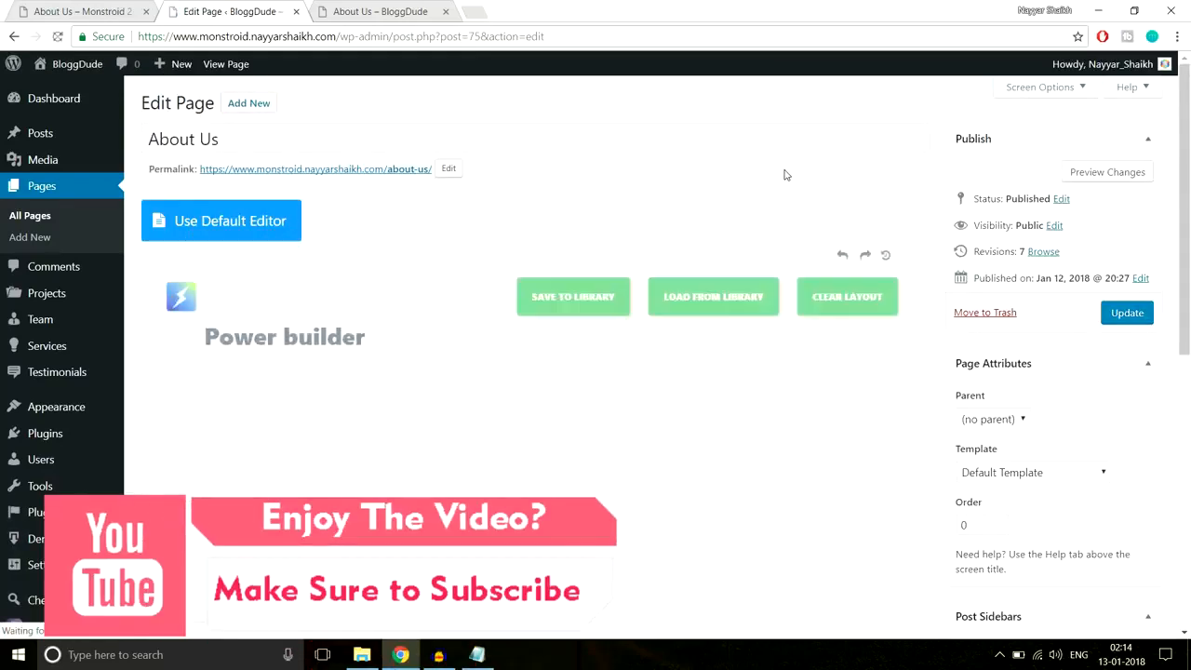
{"action": "scroll", "coordinate": [935, 279], "scroll_direction": "down", "scroll_amount": 15}
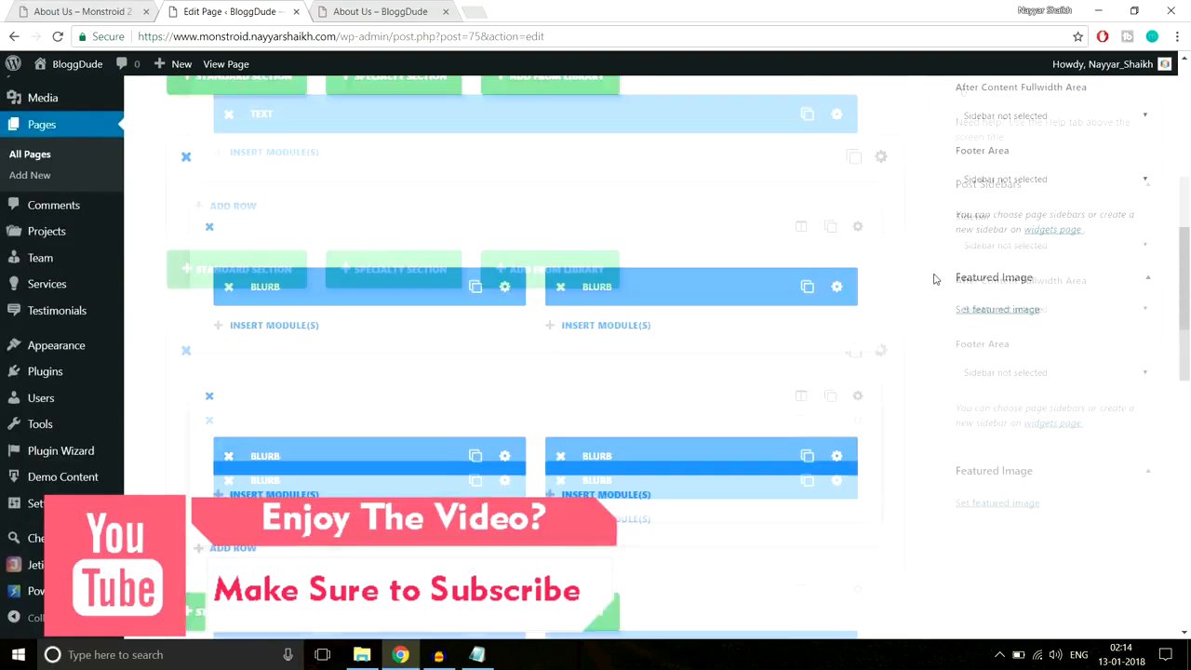
{"action": "scroll", "coordinate": [934, 279], "scroll_direction": "up", "scroll_amount": 2}
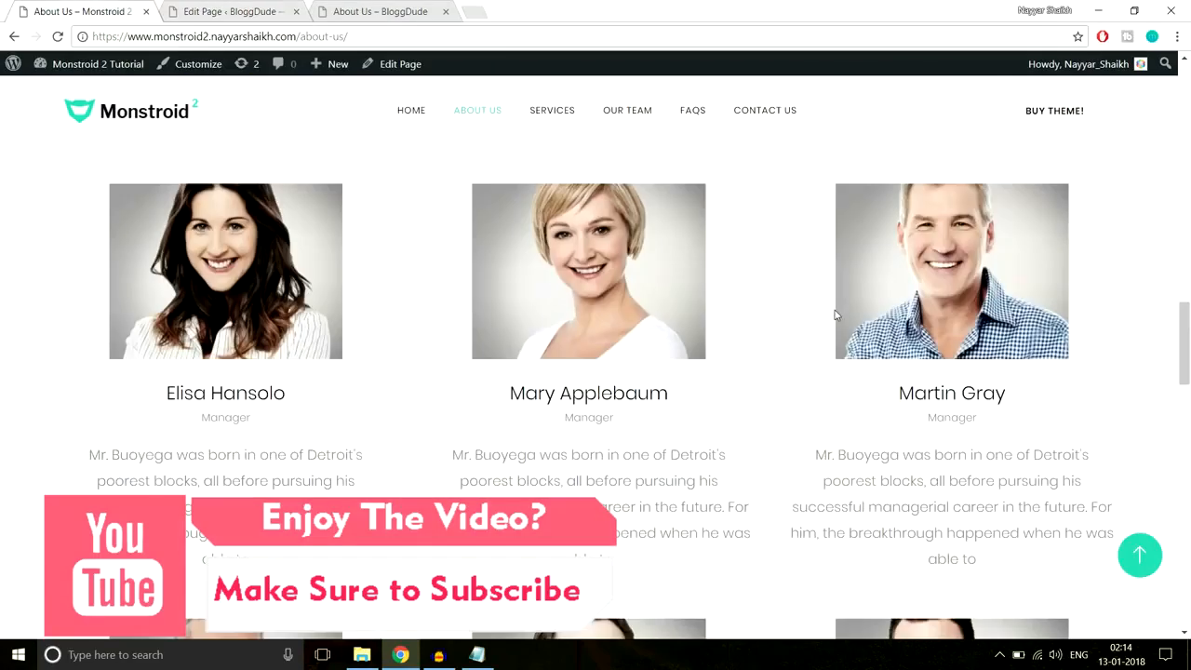
{"action": "scroll", "coordinate": [835, 315], "scroll_direction": "up", "scroll_amount": 3}
{"action": "scroll", "coordinate": [835, 314], "scroll_direction": "down", "scroll_amount": 2}
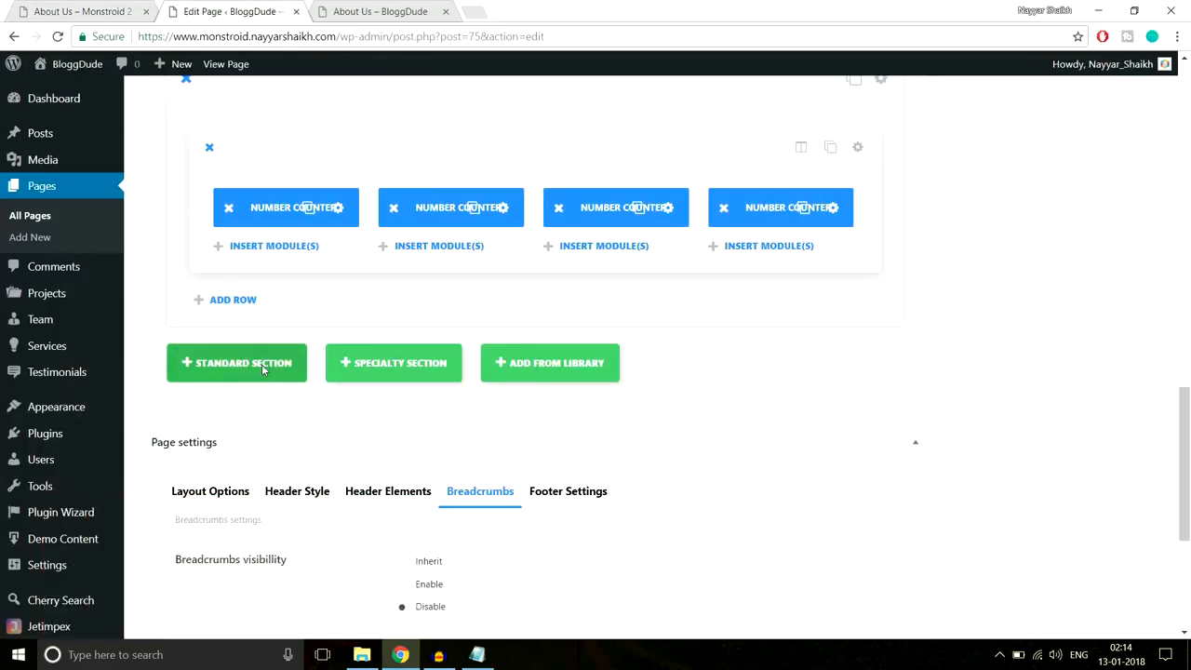
- Add a standard section with a single 1/1 row containing a Text module
{"action": "left_click", "coordinate": [262, 367]}
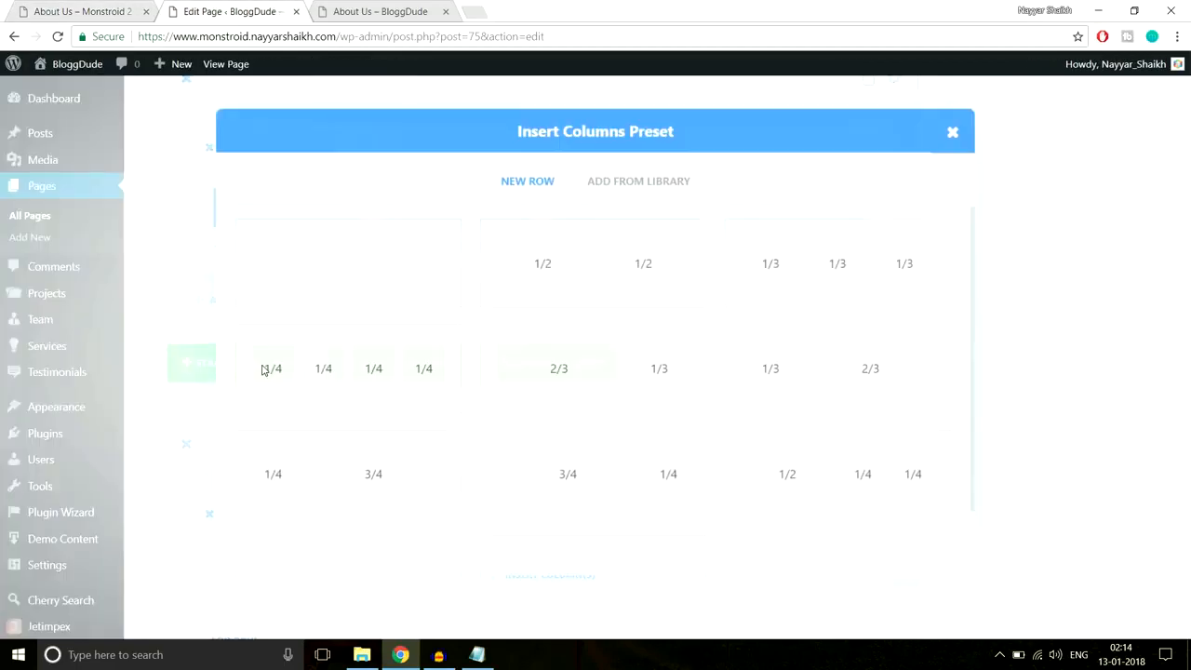
{"action": "left_click", "coordinate": [363, 279]}
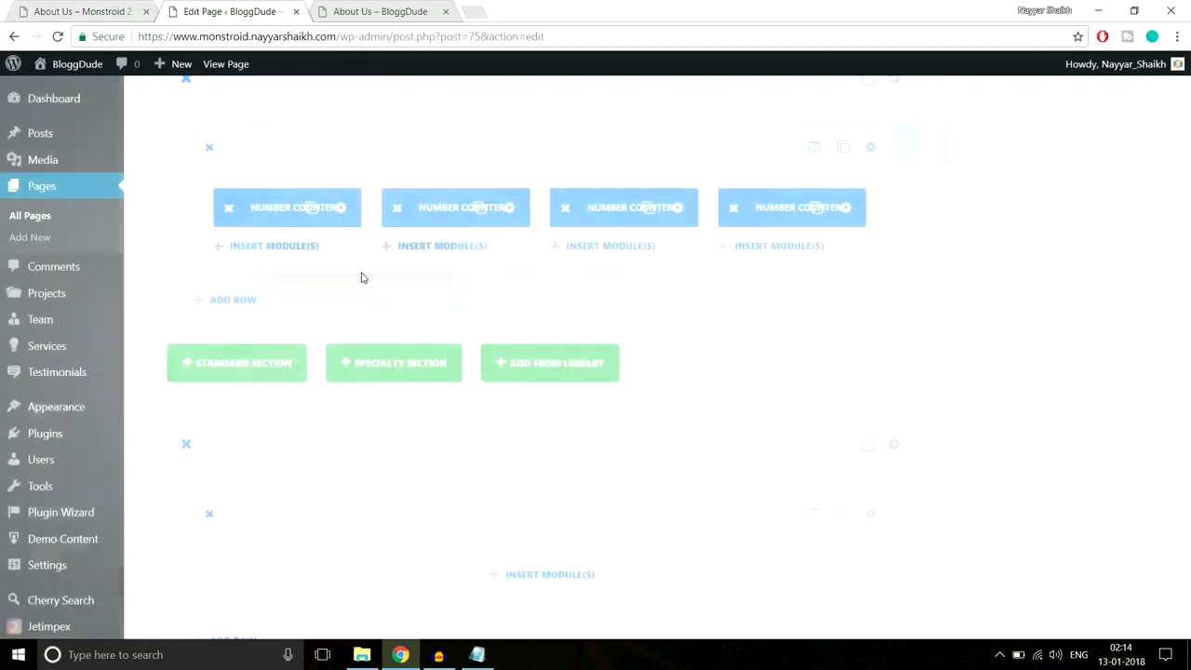
{"action": "scroll", "coordinate": [986, 312], "scroll_direction": "down", "scroll_amount": 2}
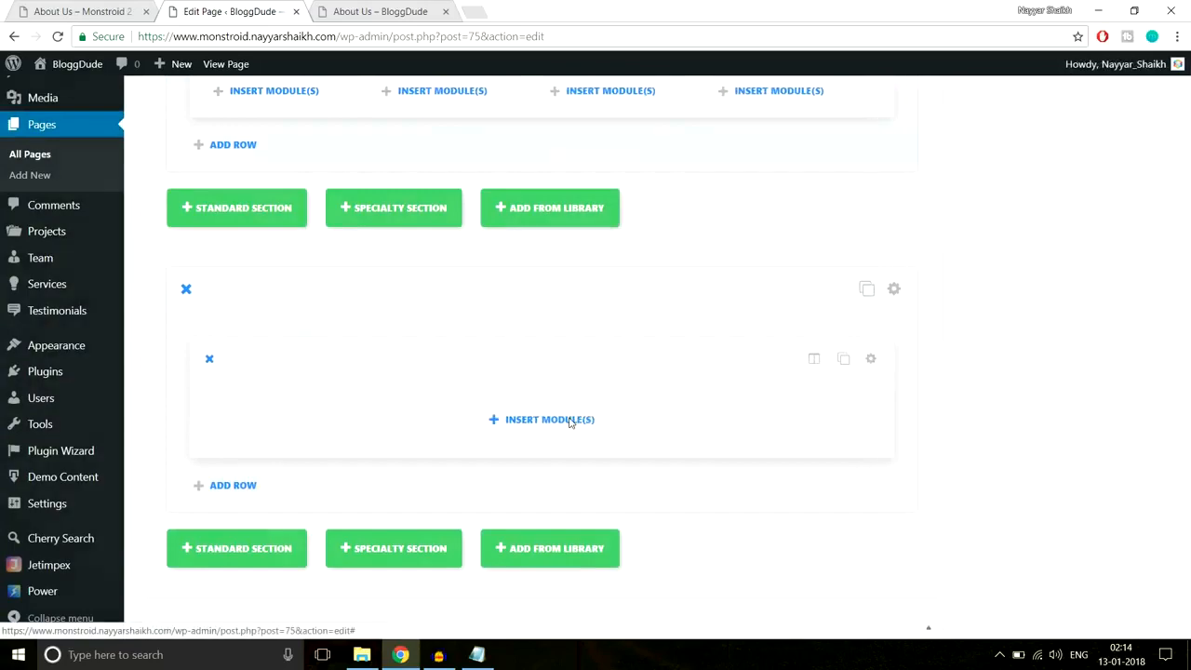
{"action": "left_click", "coordinate": [574, 418]}
{"action": "scroll", "coordinate": [805, 383], "scroll_direction": "down", "scroll_amount": 2}
{"action": "scroll", "coordinate": [809, 388], "scroll_direction": "down", "scroll_amount": 5}
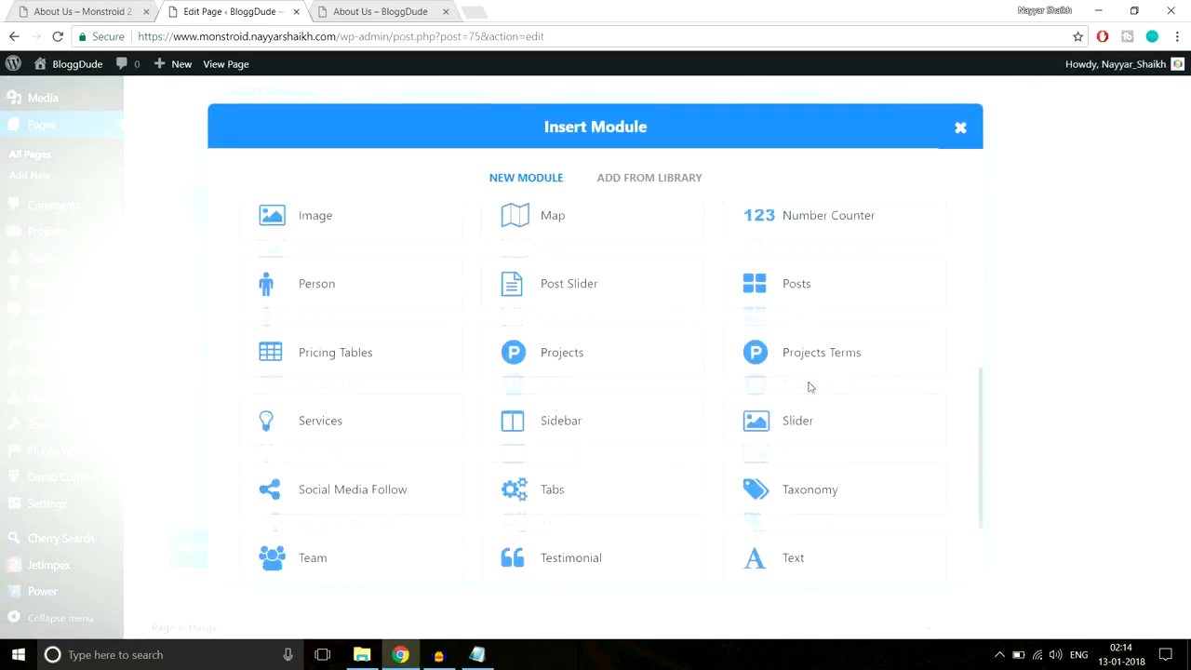
{"action": "left_click", "coordinate": [787, 455]}
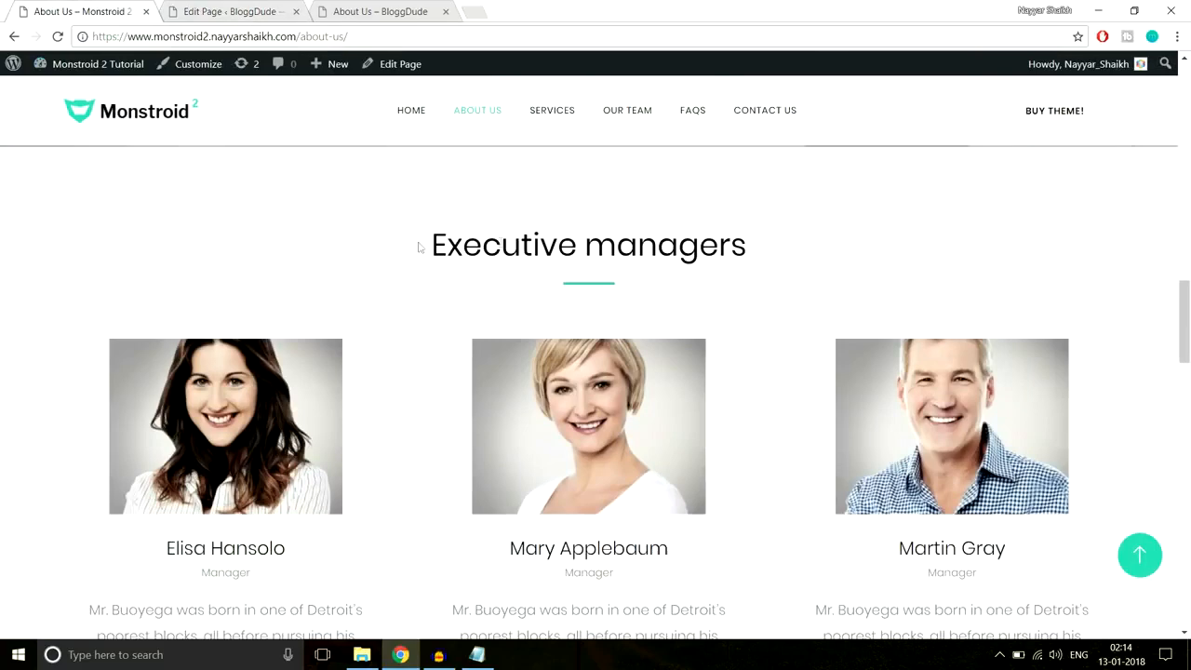
- Center the Text module and paste in the 'Executive managers' Heading 3
{"action": "left_click_drag", "start_coordinate": [420, 248], "coordinate": [818, 243]}
{"action": "key", "text": "ctrl+c"}
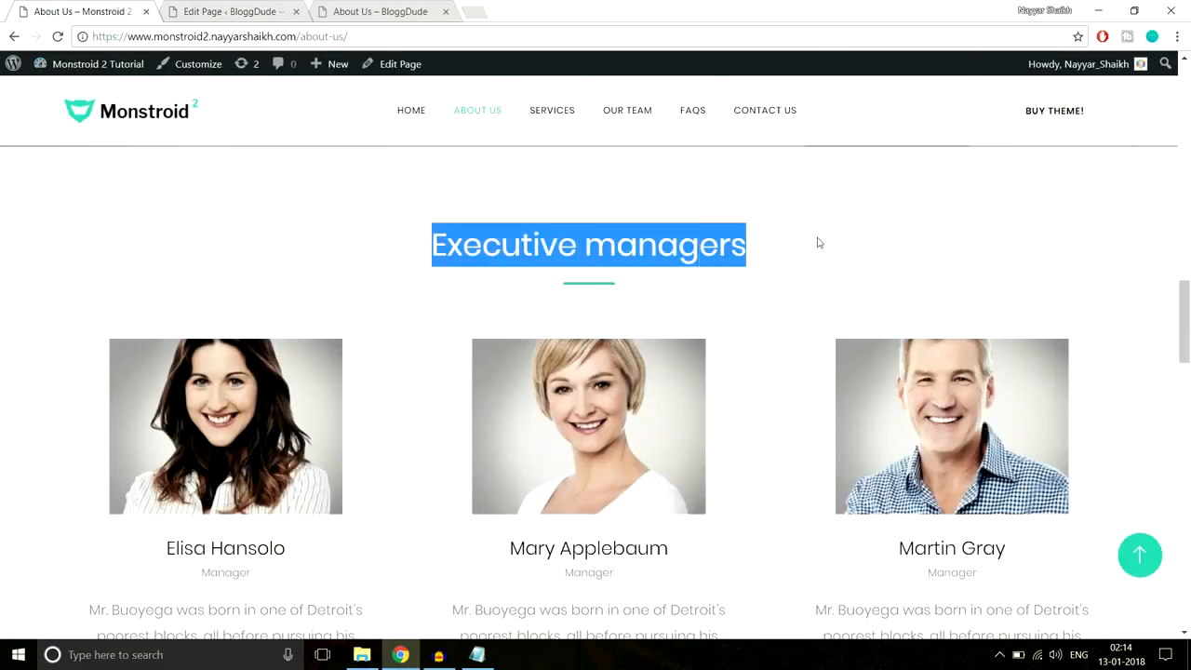
{"action": "left_click", "coordinate": [228, 8]}
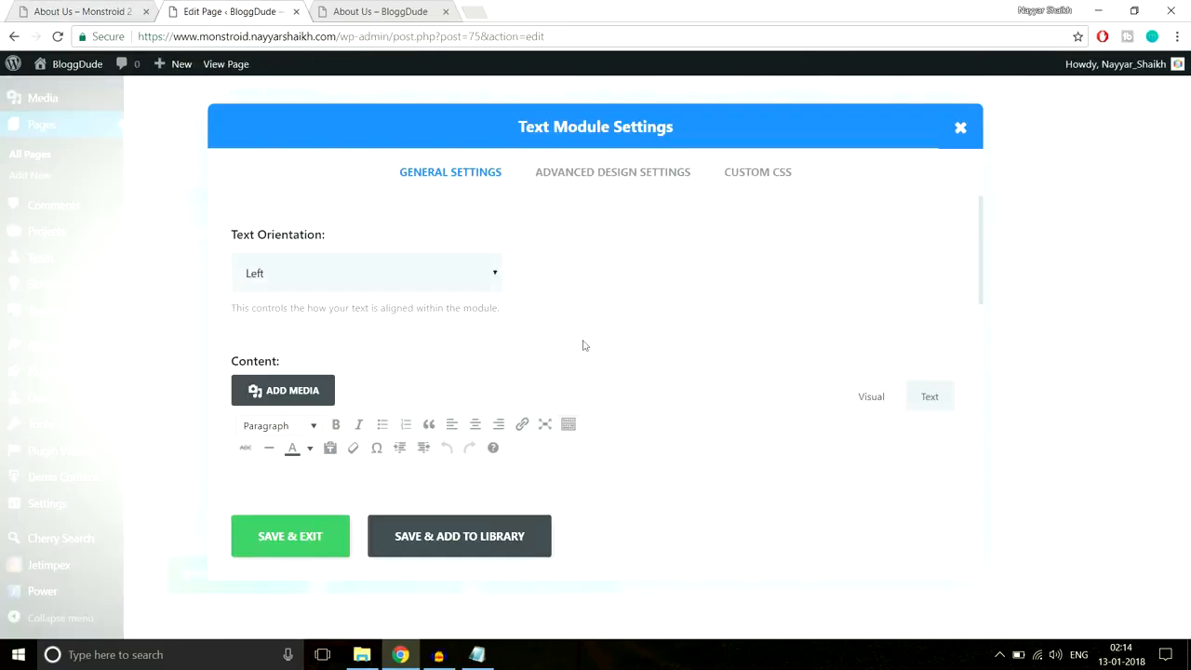
{"action": "left_click", "coordinate": [377, 275]}
{"action": "left_click", "coordinate": [352, 320]}
{"action": "scroll", "coordinate": [484, 394], "scroll_direction": "down", "scroll_amount": 2}
{"action": "left_click", "coordinate": [484, 393]}
{"action": "key", "text": "ctrl+v"}
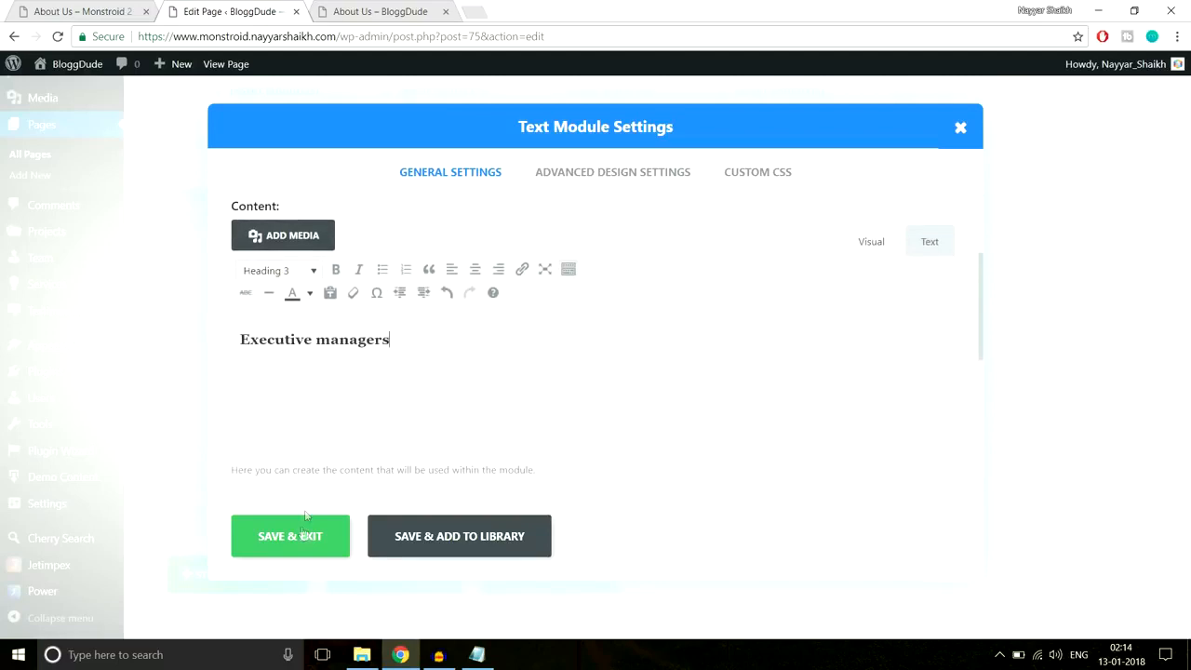
- Paste the #2cc895 green underline rule into the After CSS field and save the module
{"action": "left_click", "coordinate": [749, 175]}
{"action": "left_click", "coordinate": [476, 654]}
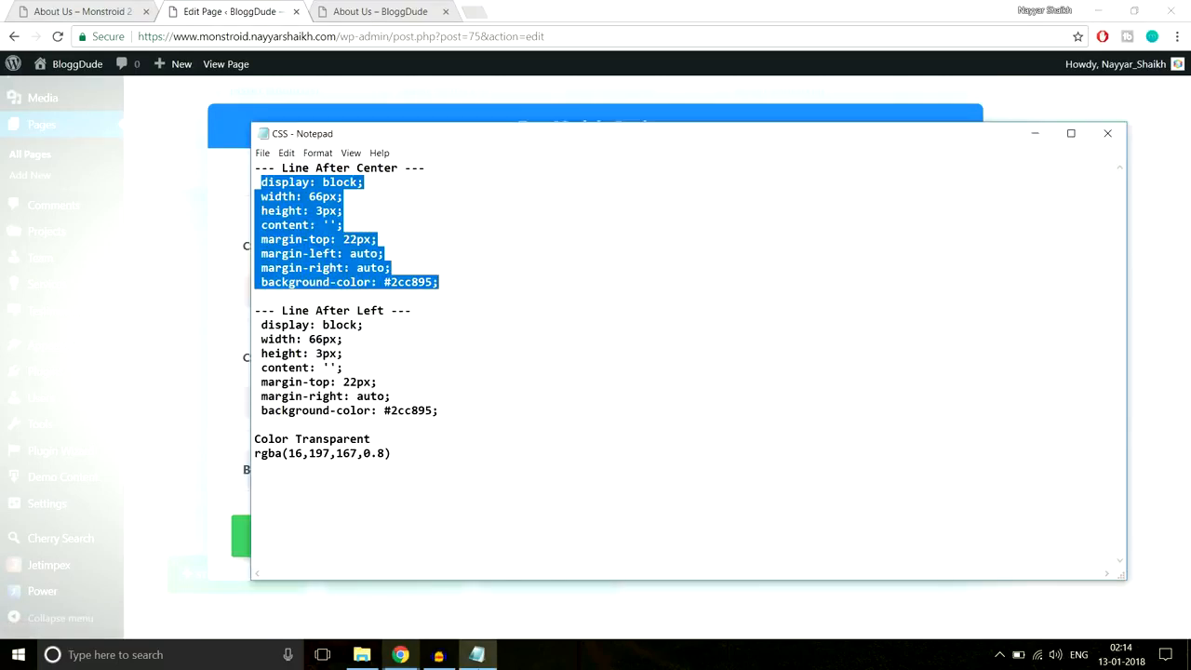
{"action": "left_click", "coordinate": [400, 654]}
{"action": "scroll", "coordinate": [563, 437], "scroll_direction": "down", "scroll_amount": 5}
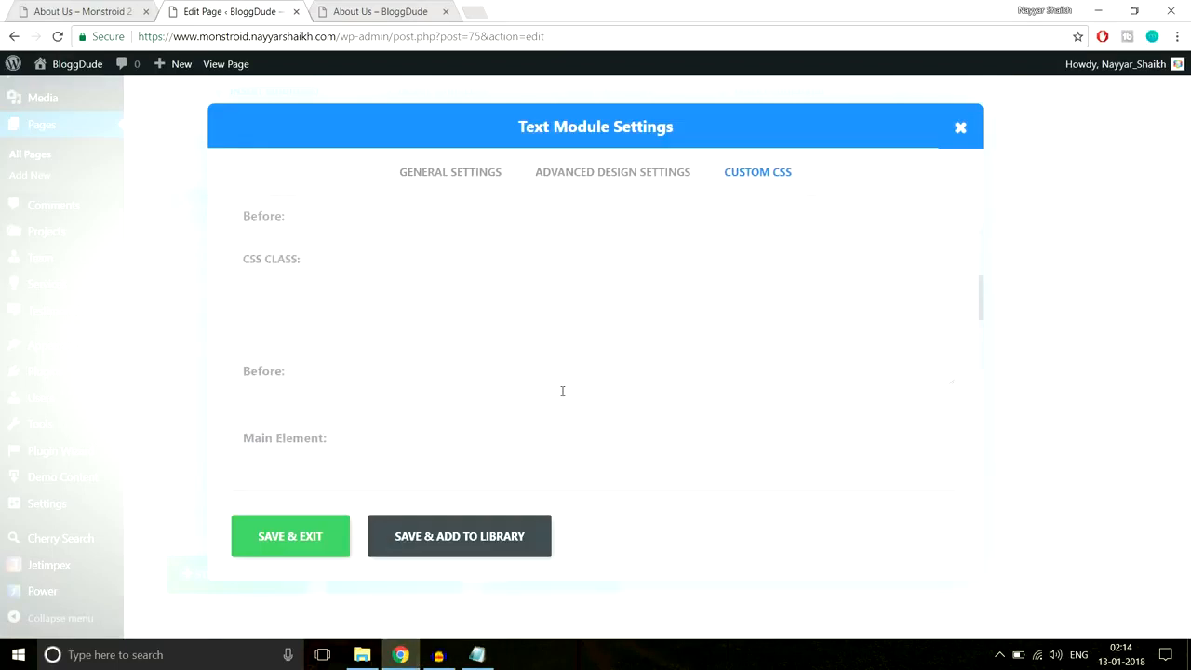
{"action": "left_click", "coordinate": [280, 343]}
{"action": "key", "text": "ctrl+v"}
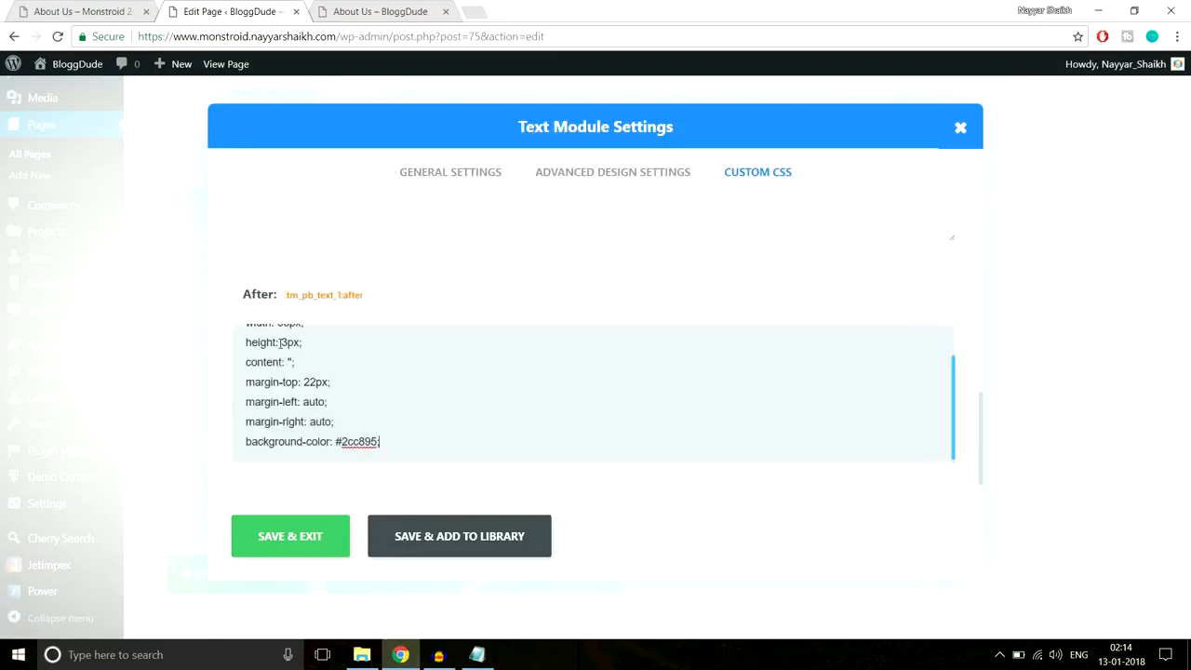
{"action": "left_click", "coordinate": [312, 545]}
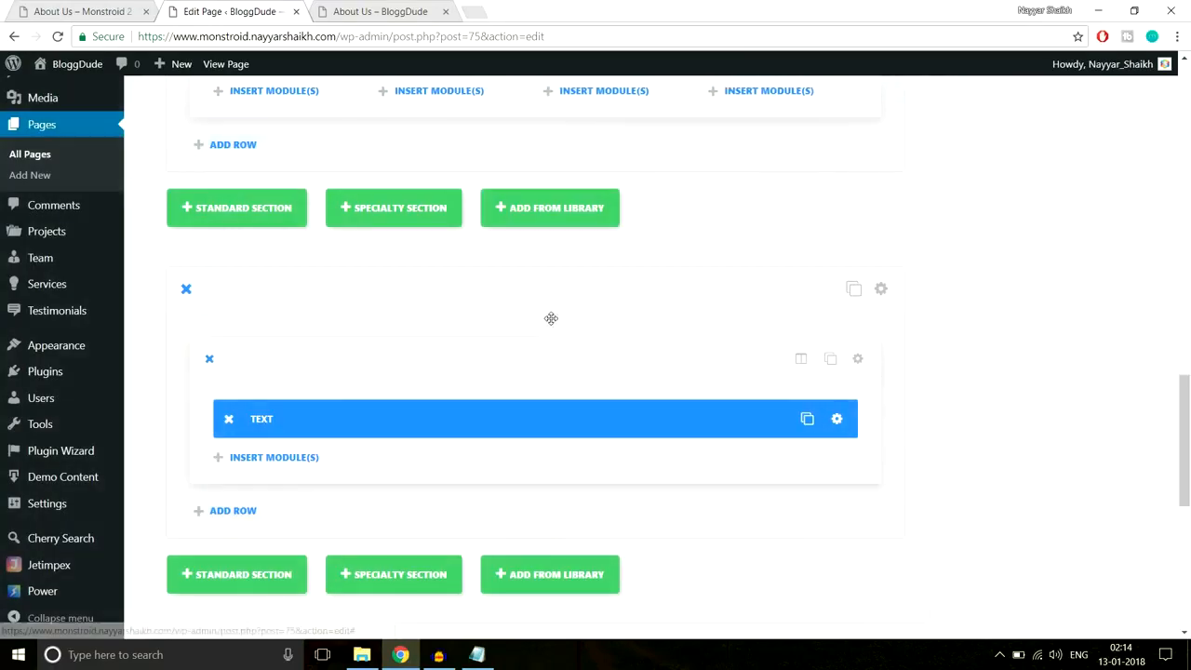
- Check the live About Us page, then insert a Team module into the new row
{"action": "left_click", "coordinate": [104, 8]}
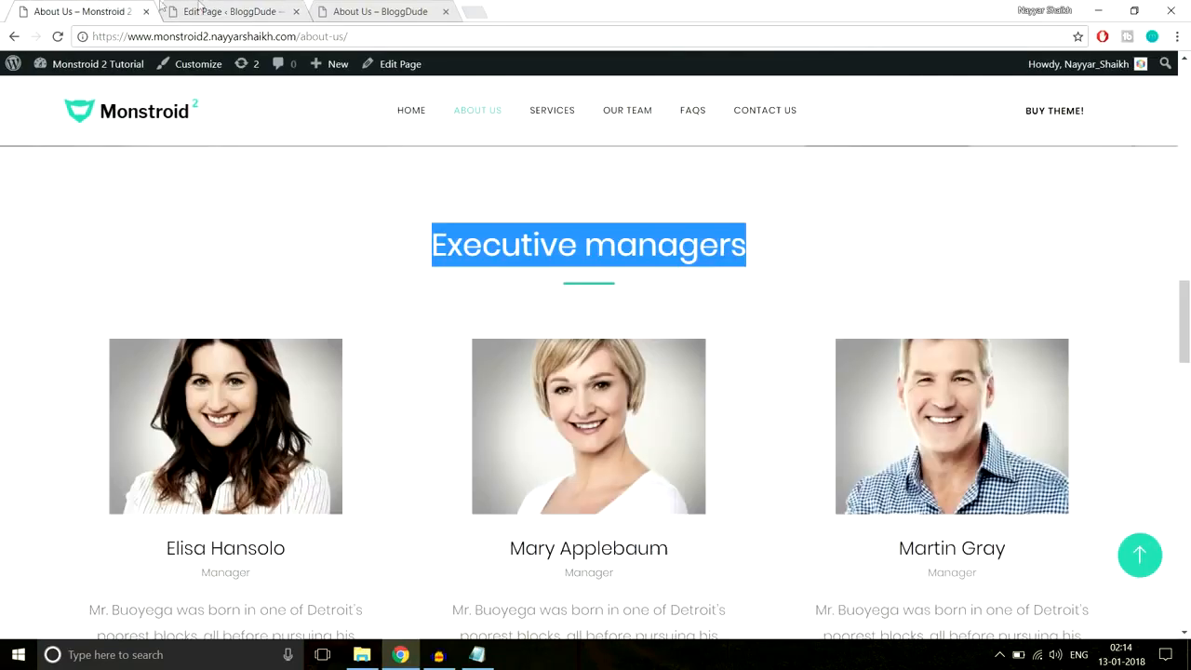
{"action": "left_click", "coordinate": [190, 9]}
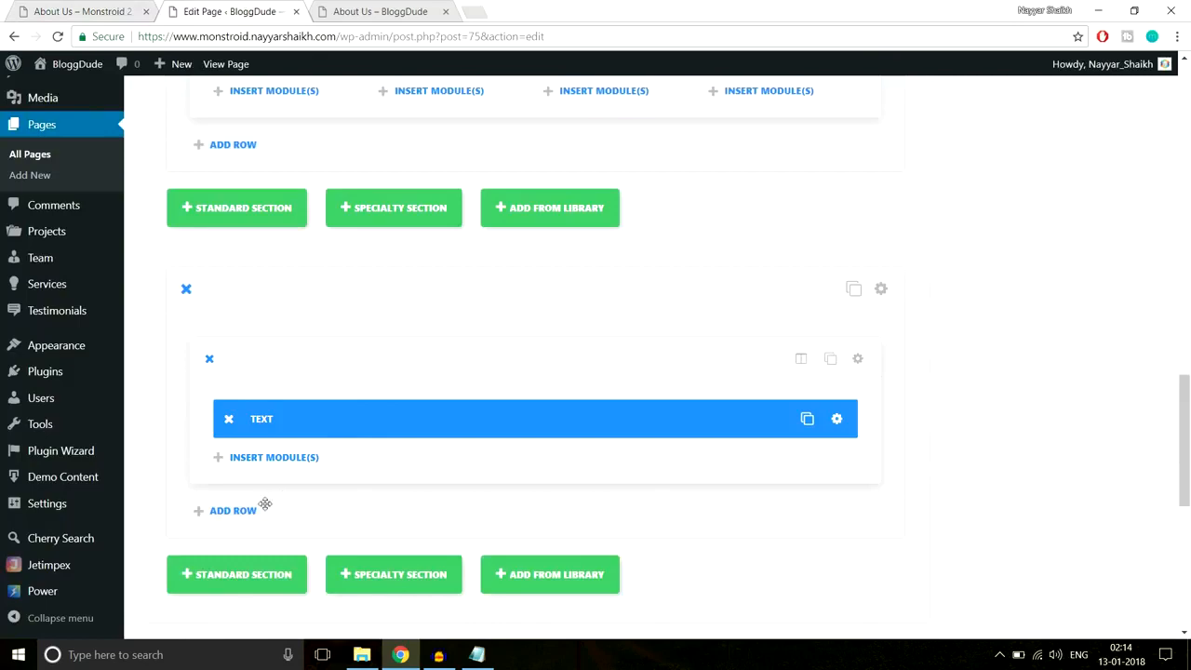
{"action": "left_click", "coordinate": [268, 464]}
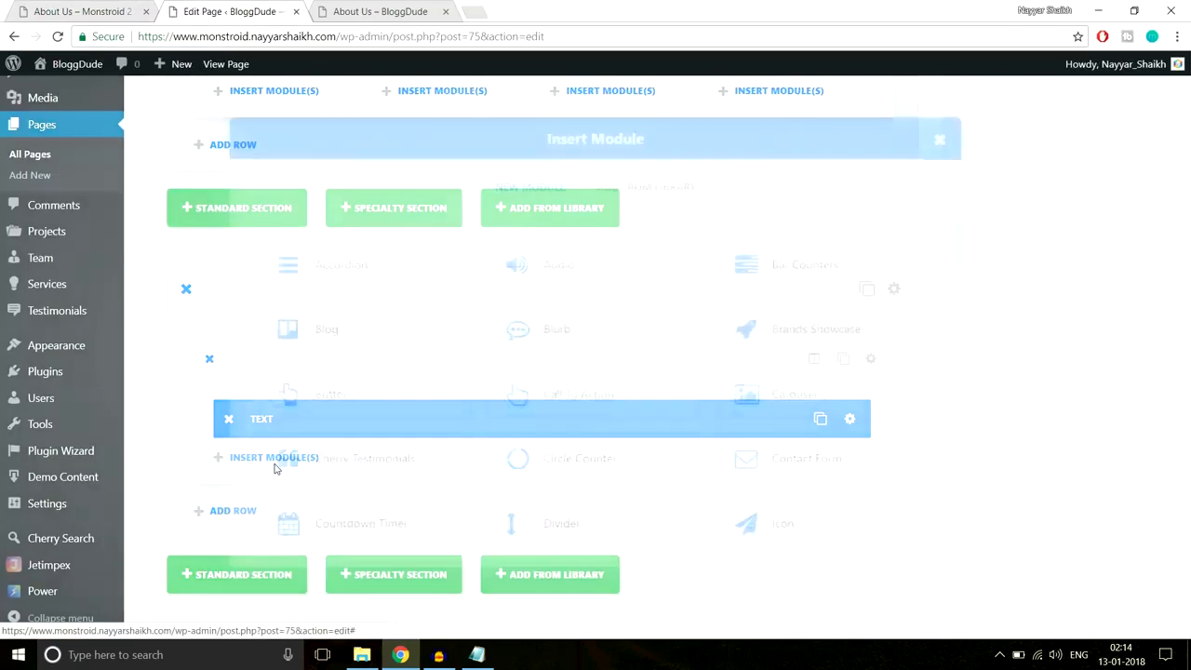
{"action": "scroll", "coordinate": [619, 411], "scroll_direction": "down", "scroll_amount": 5}
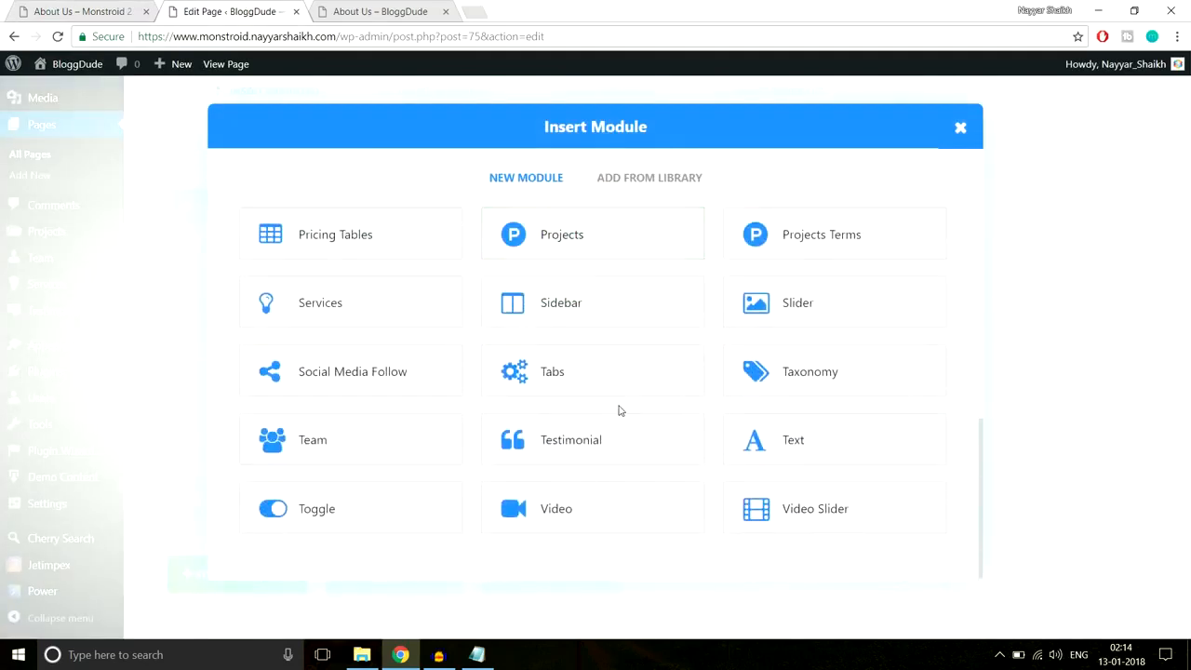
{"action": "left_click", "coordinate": [357, 454]}
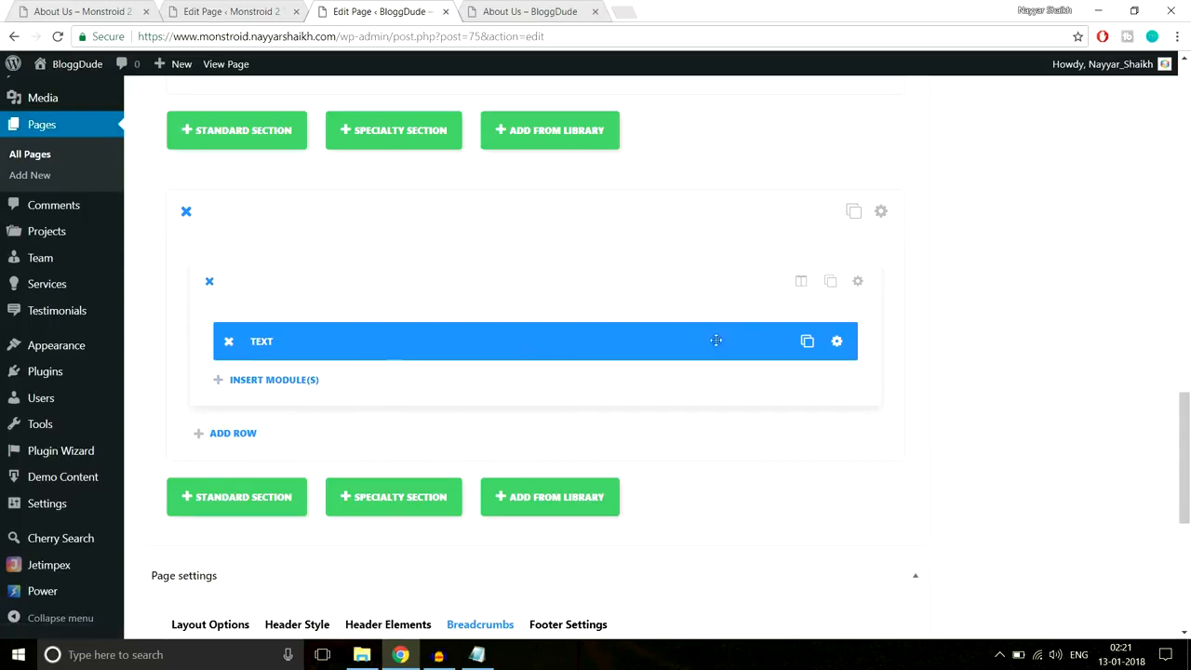
- Compare the Team module settings with the reference page, keeping the 512x512 author avatar image size
{"action": "left_click", "coordinate": [240, 11]}
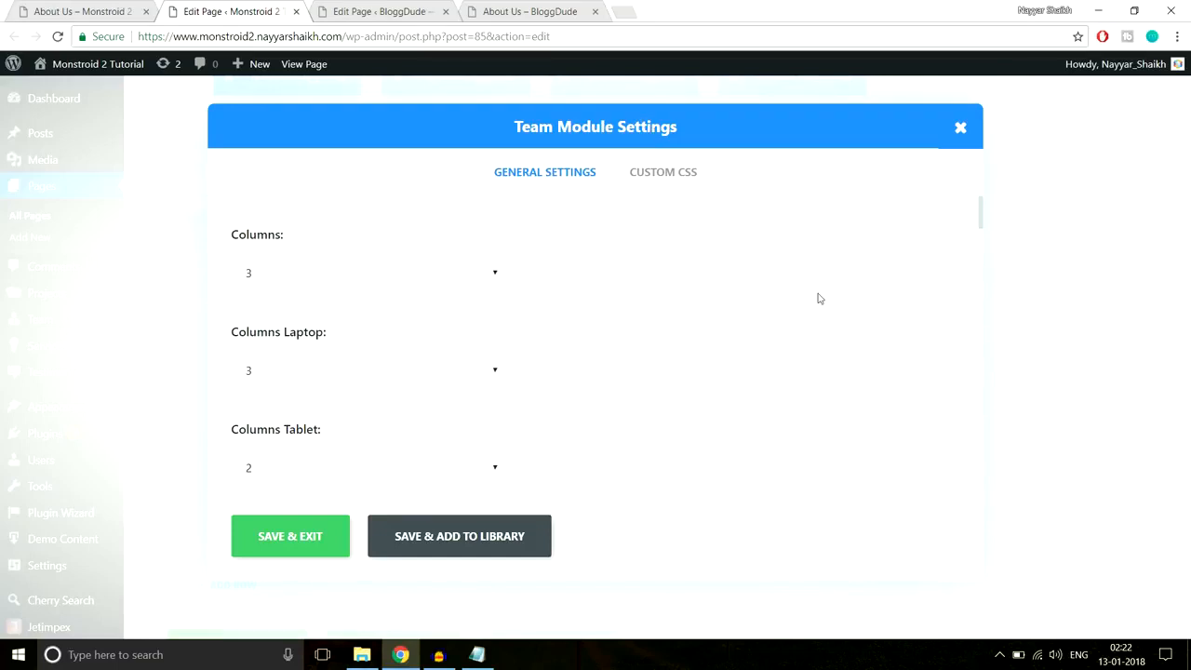
{"action": "scroll", "coordinate": [428, 278], "scroll_direction": "down", "scroll_amount": 1}
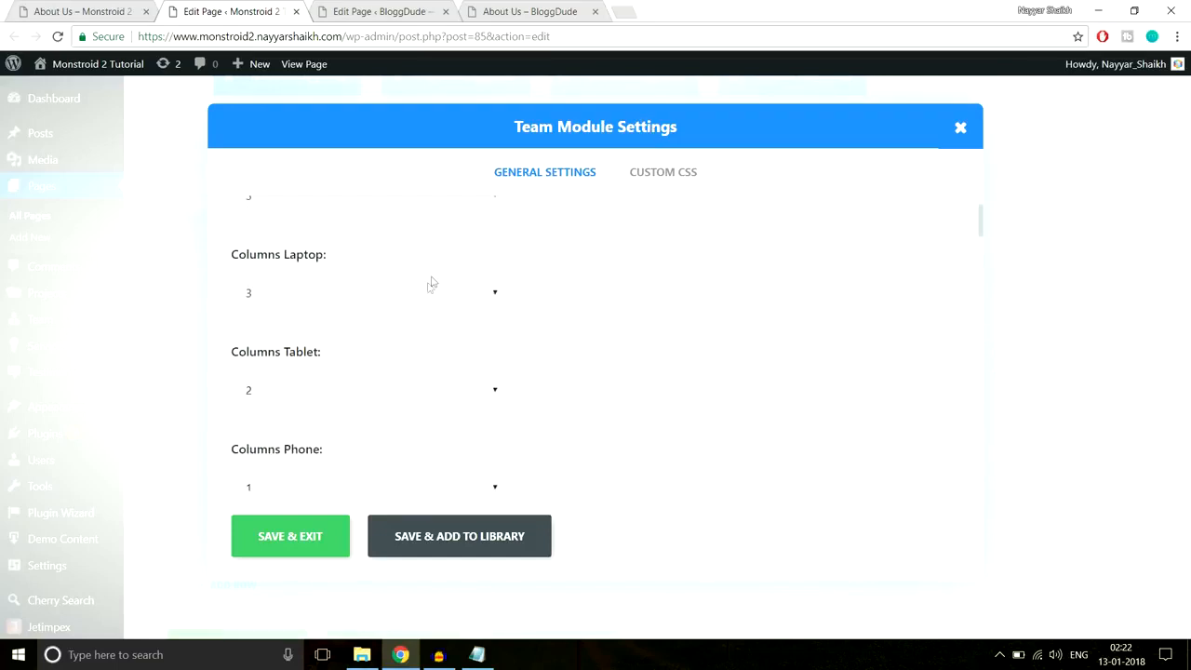
{"action": "scroll", "coordinate": [441, 287], "scroll_direction": "down", "scroll_amount": 1}
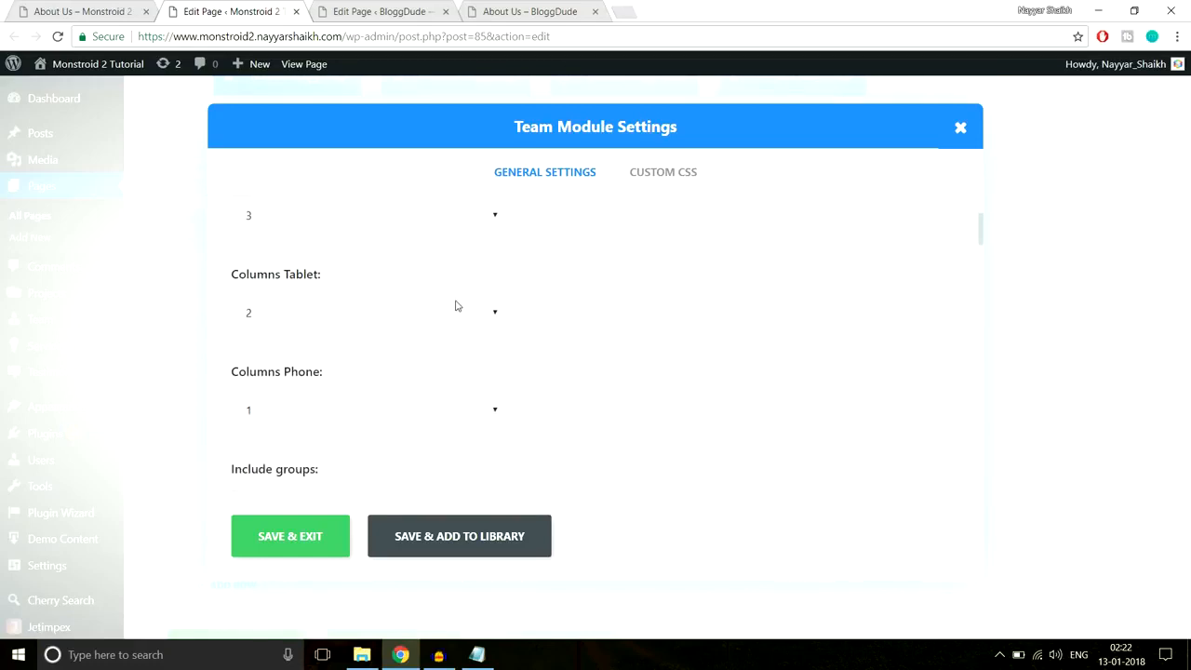
{"action": "scroll", "coordinate": [456, 305], "scroll_direction": "down", "scroll_amount": 1}
{"action": "scroll", "coordinate": [512, 325], "scroll_direction": "down", "scroll_amount": 2}
{"action": "scroll", "coordinate": [513, 325], "scroll_direction": "up", "scroll_amount": 1}
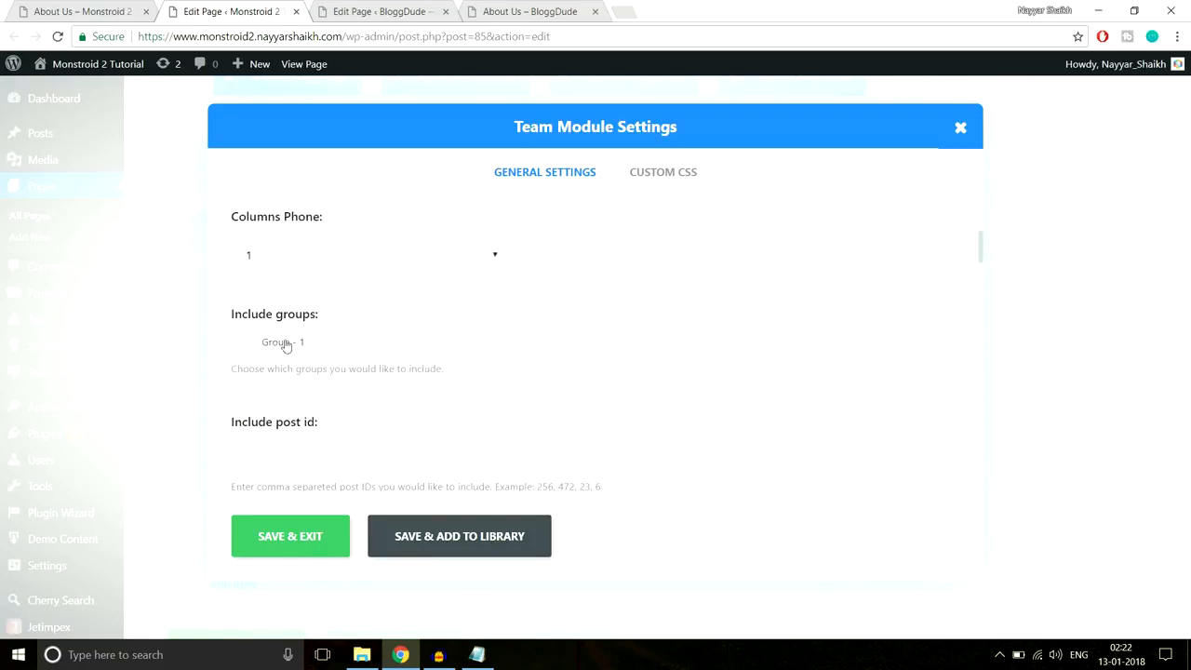
{"action": "scroll", "coordinate": [731, 308], "scroll_direction": "down", "scroll_amount": 3}
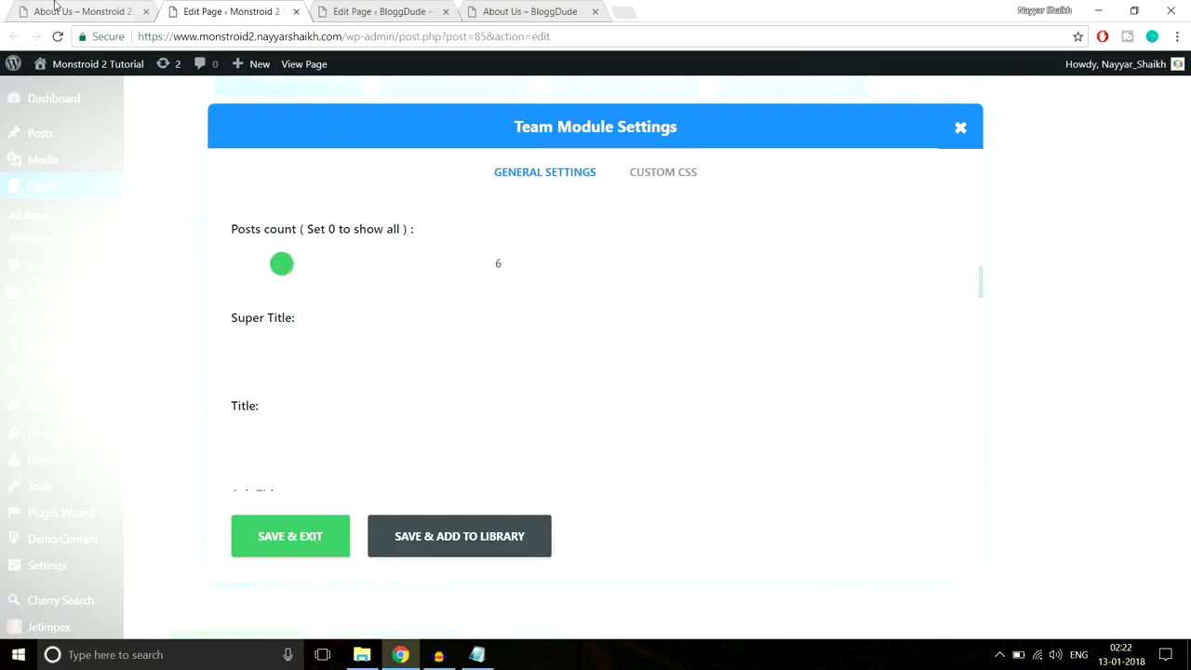
{"action": "left_click", "coordinate": [56, 7]}
{"action": "scroll", "coordinate": [887, 374], "scroll_direction": "down", "scroll_amount": 6}
{"action": "scroll", "coordinate": [887, 373], "scroll_direction": "down", "scroll_amount": 5}
{"action": "scroll", "coordinate": [886, 391], "scroll_direction": "up", "scroll_amount": 10}
{"action": "left_click", "coordinate": [251, 8]}
{"action": "scroll", "coordinate": [277, 283], "scroll_direction": "down", "scroll_amount": 3}
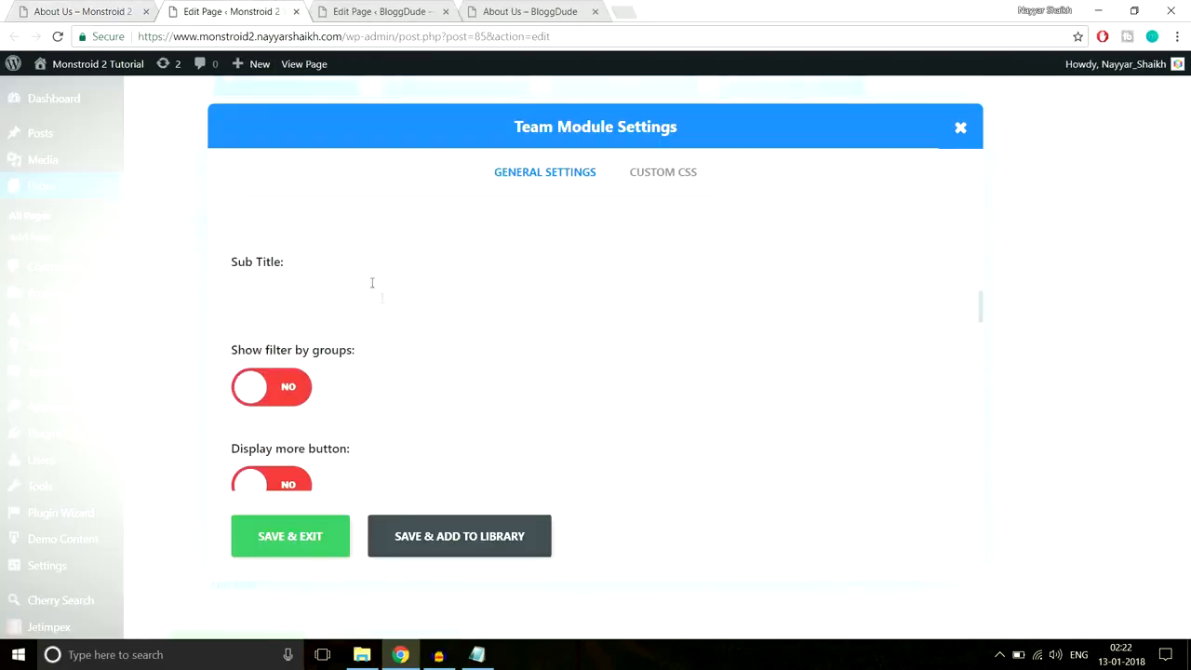
{"action": "scroll", "coordinate": [371, 283], "scroll_direction": "down", "scroll_amount": 5}
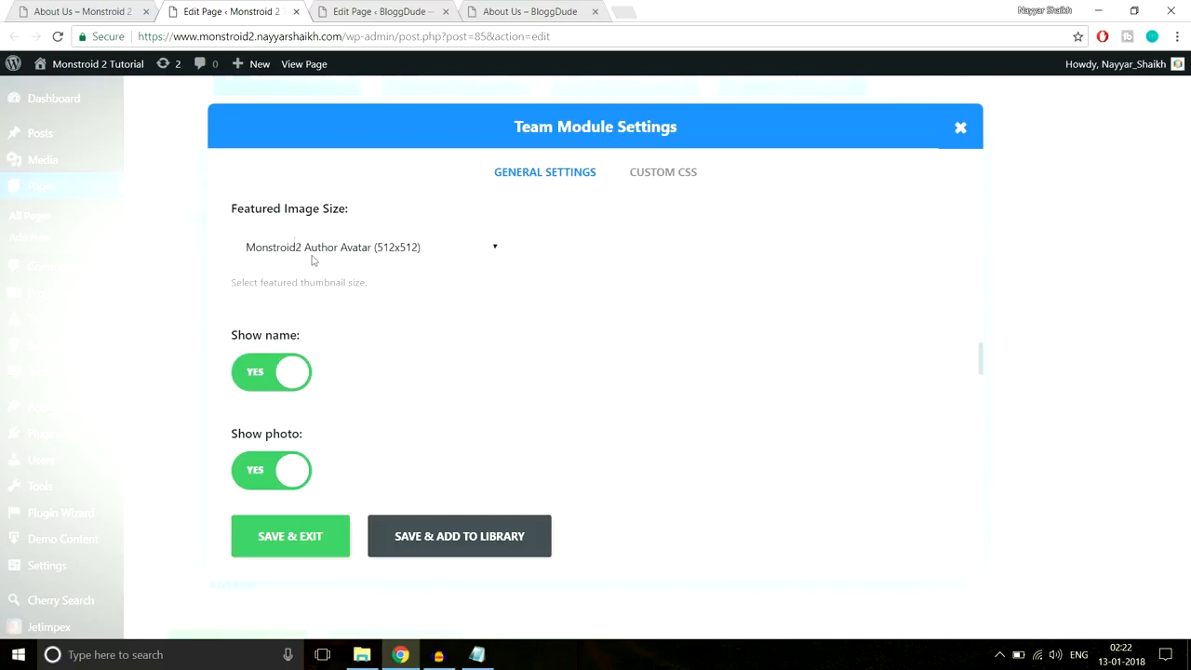
{"action": "left_click", "coordinate": [312, 254]}
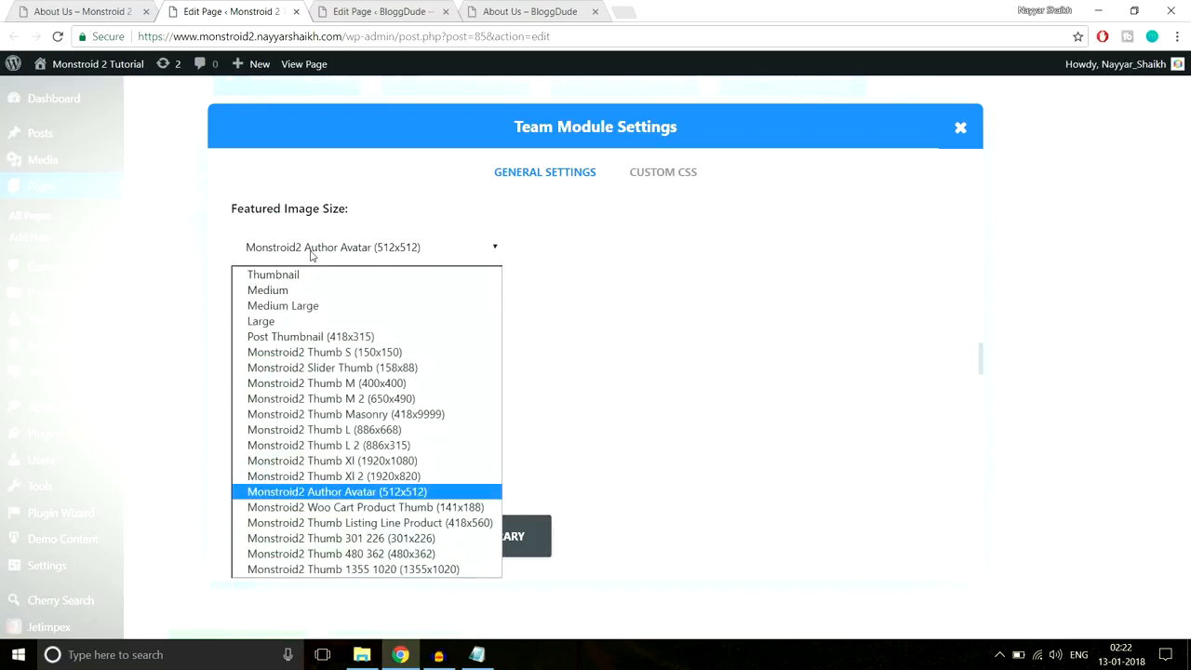
{"action": "left_click", "coordinate": [415, 493]}
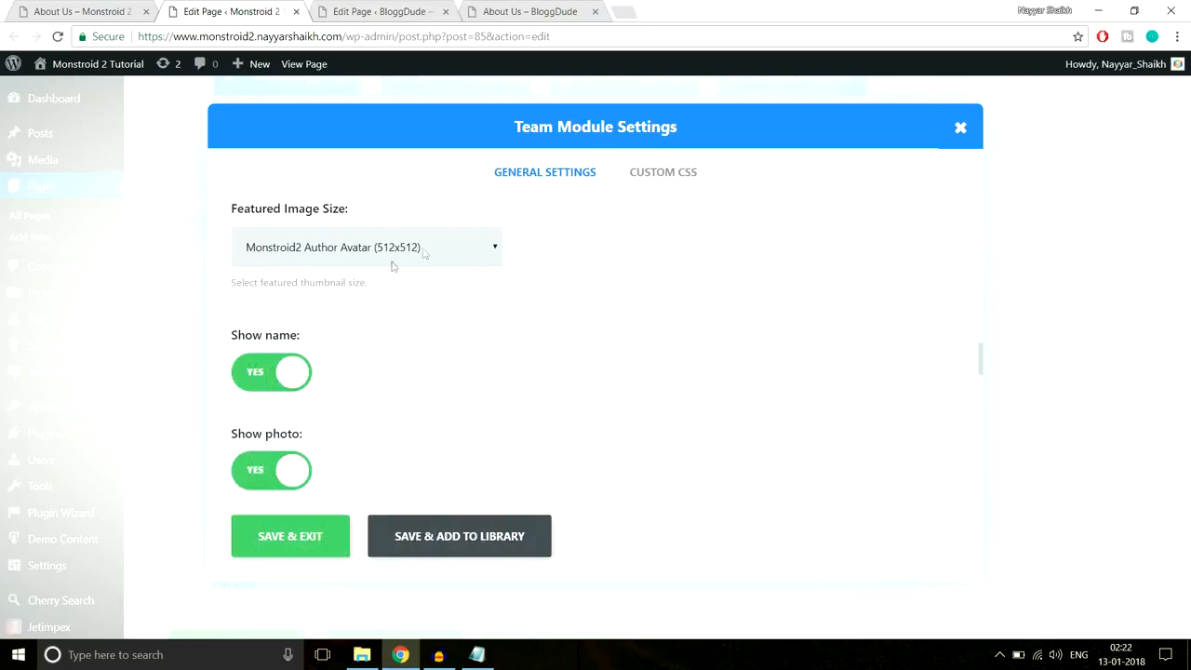
- Check the description length of 30 against the team card descriptions on the live About Us page
{"action": "left_click", "coordinate": [117, 7]}
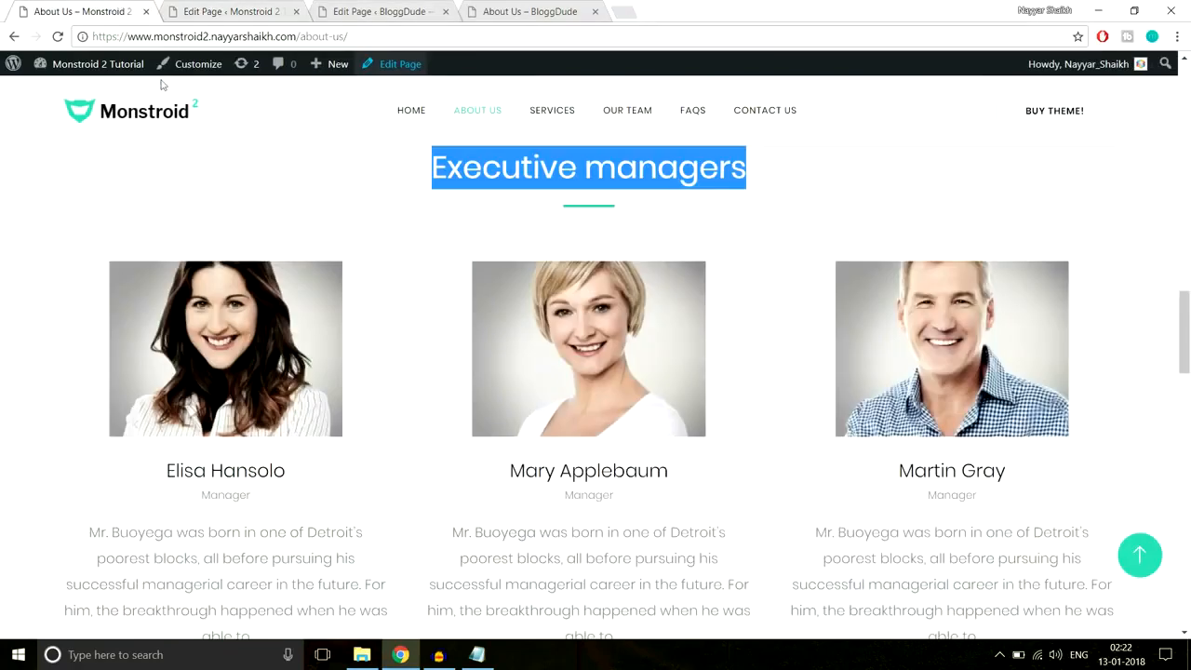
{"action": "left_click", "coordinate": [189, 8]}
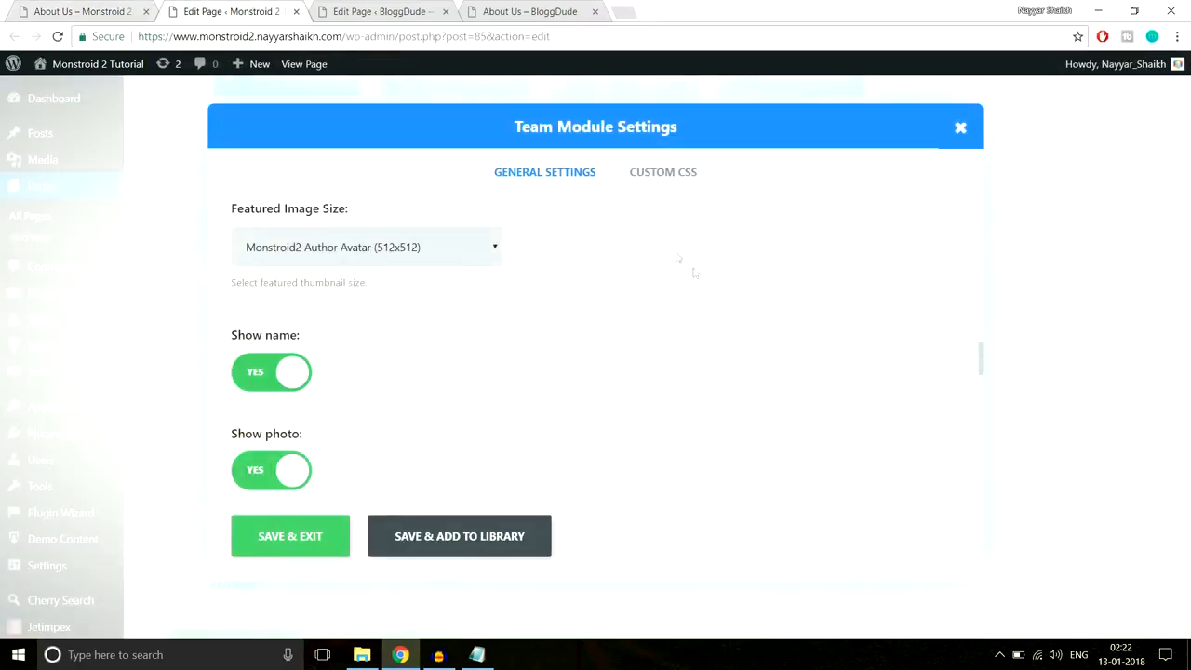
{"action": "scroll", "coordinate": [712, 319], "scroll_direction": "down", "scroll_amount": 1}
{"action": "scroll", "coordinate": [465, 298], "scroll_direction": "down", "scroll_amount": 1}
{"action": "scroll", "coordinate": [465, 297], "scroll_direction": "down", "scroll_amount": 2}
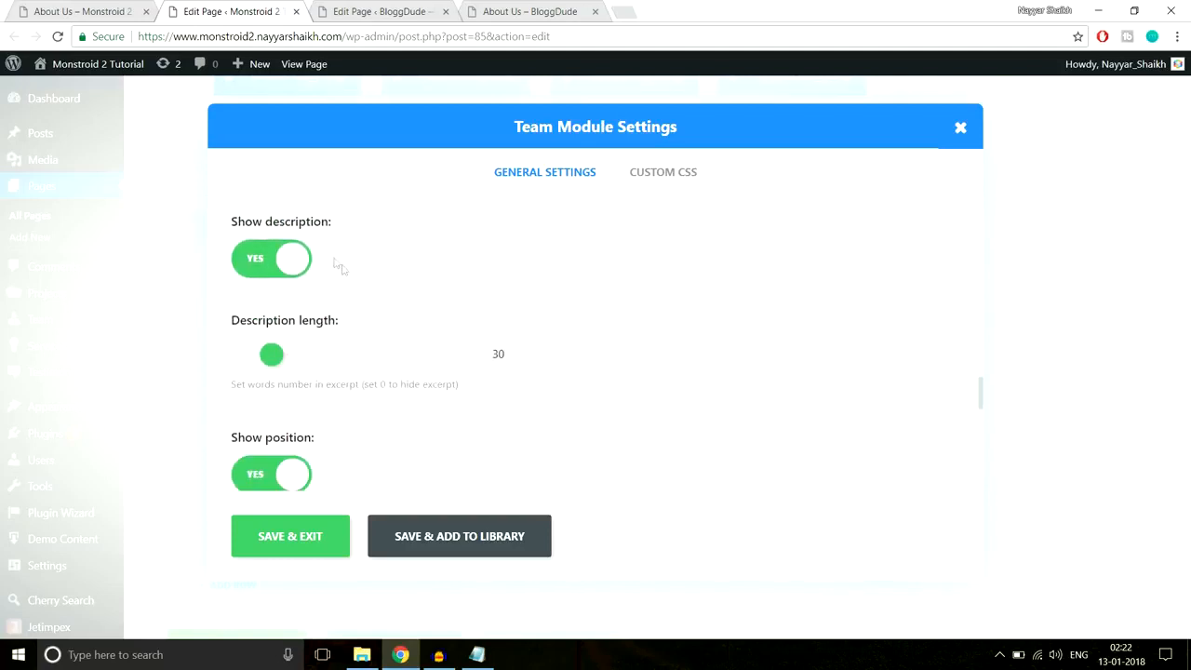
{"action": "double_click", "coordinate": [497, 355]}
{"action": "left_click", "coordinate": [88, 11]}
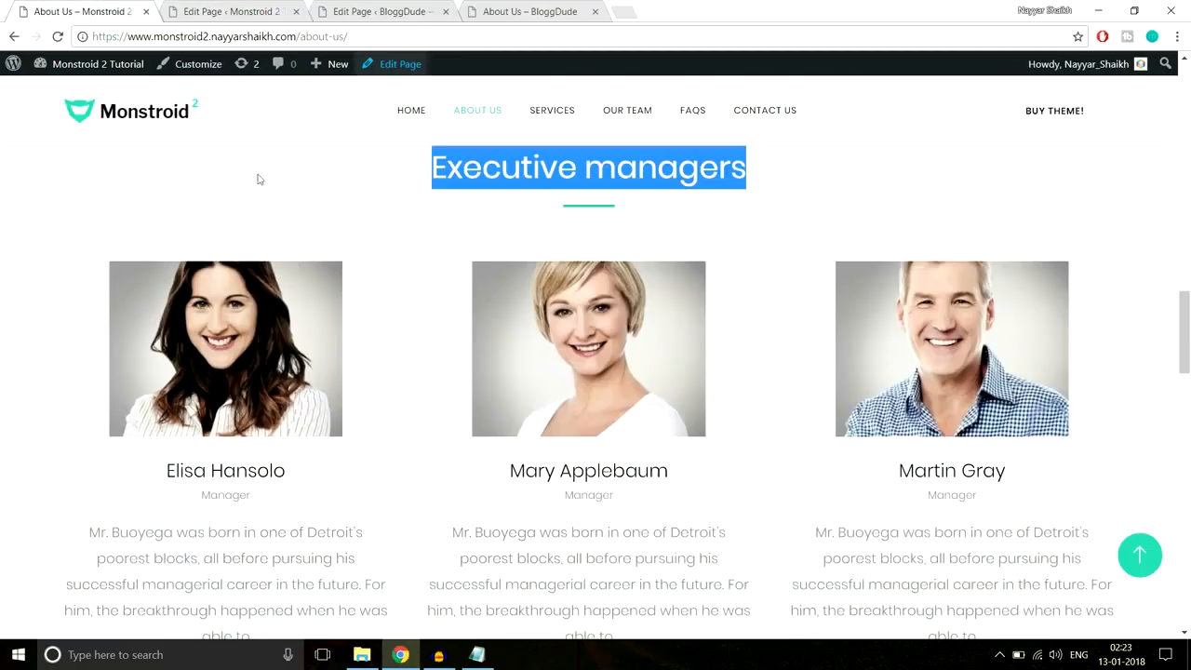
{"action": "scroll", "coordinate": [326, 406], "scroll_direction": "down", "scroll_amount": 3}
{"action": "left_click_drag", "start_coordinate": [282, 486], "coordinate": [53, 348]}
{"action": "left_click", "coordinate": [172, 381]}
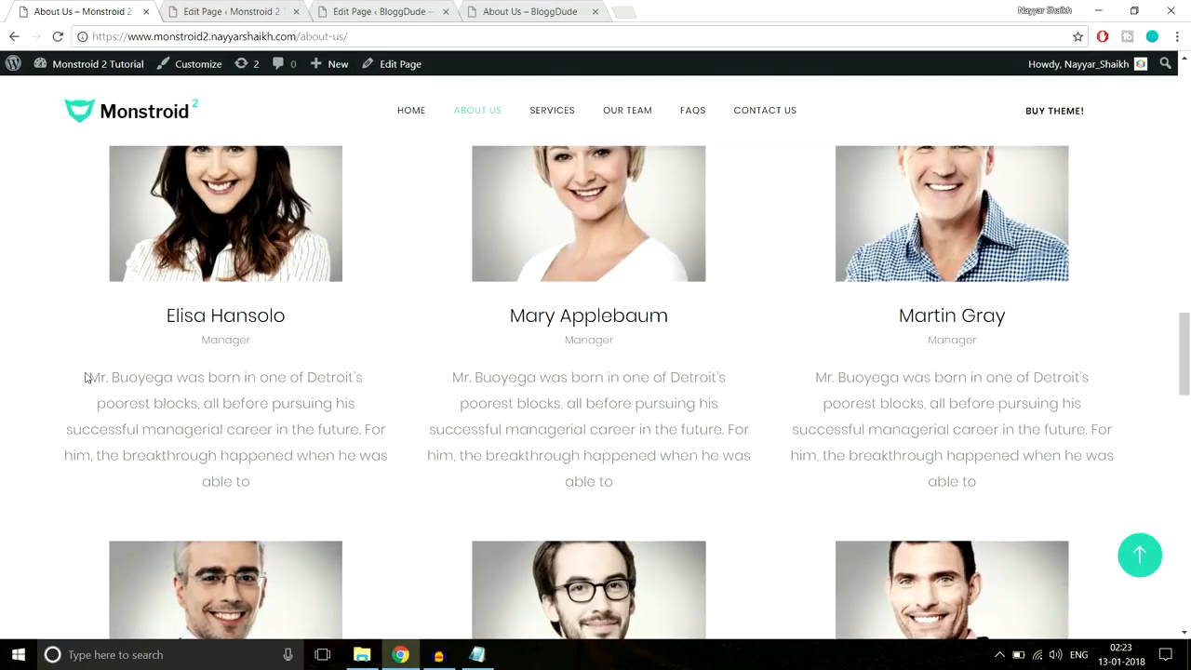
{"action": "left_click_drag", "start_coordinate": [86, 377], "coordinate": [386, 404]}
{"action": "left_click", "coordinate": [233, 11]}
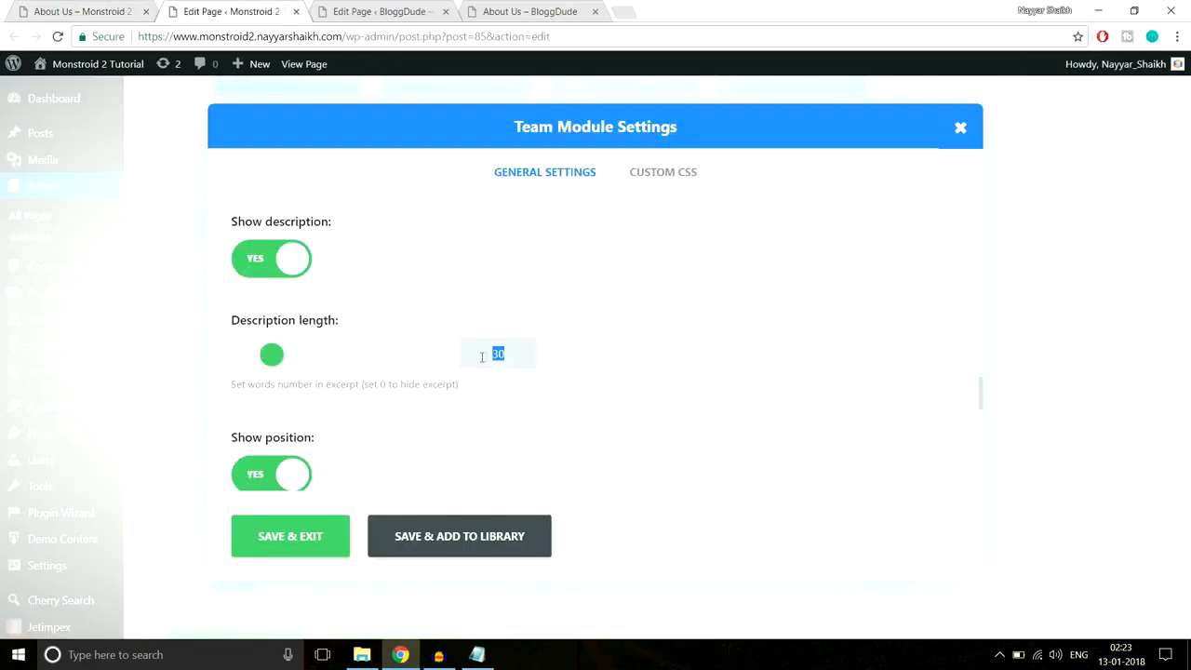
{"action": "scroll", "coordinate": [635, 363], "scroll_direction": "down", "scroll_amount": 2}
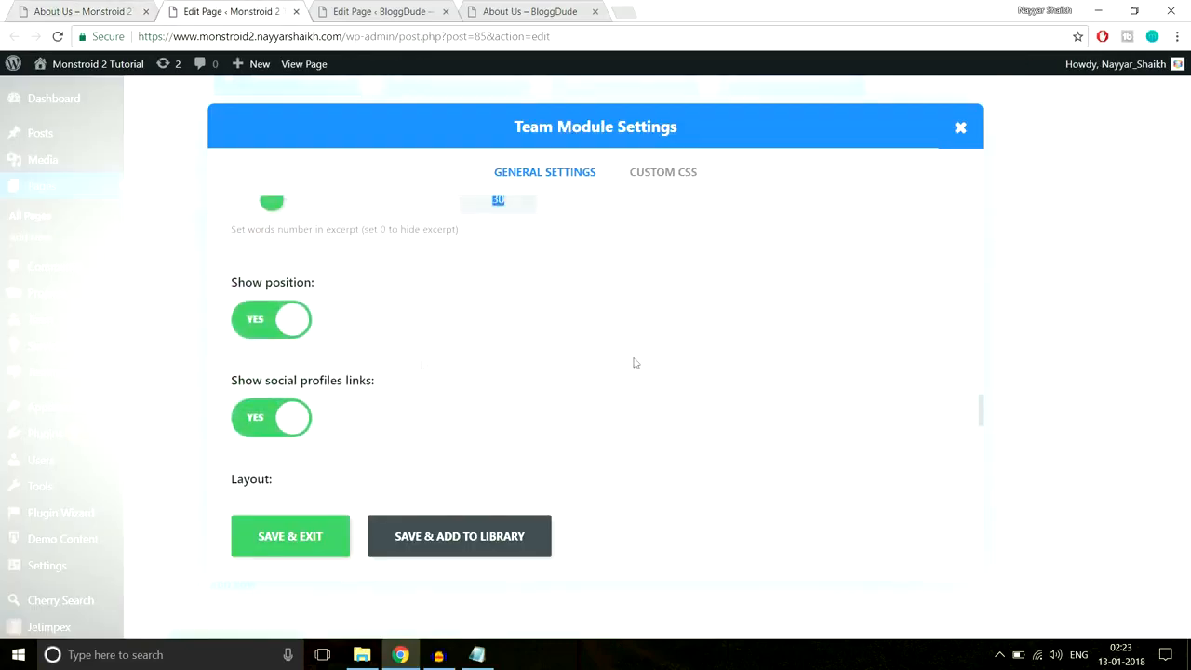
{"action": "scroll", "coordinate": [563, 374], "scroll_direction": "down", "scroll_amount": 2}
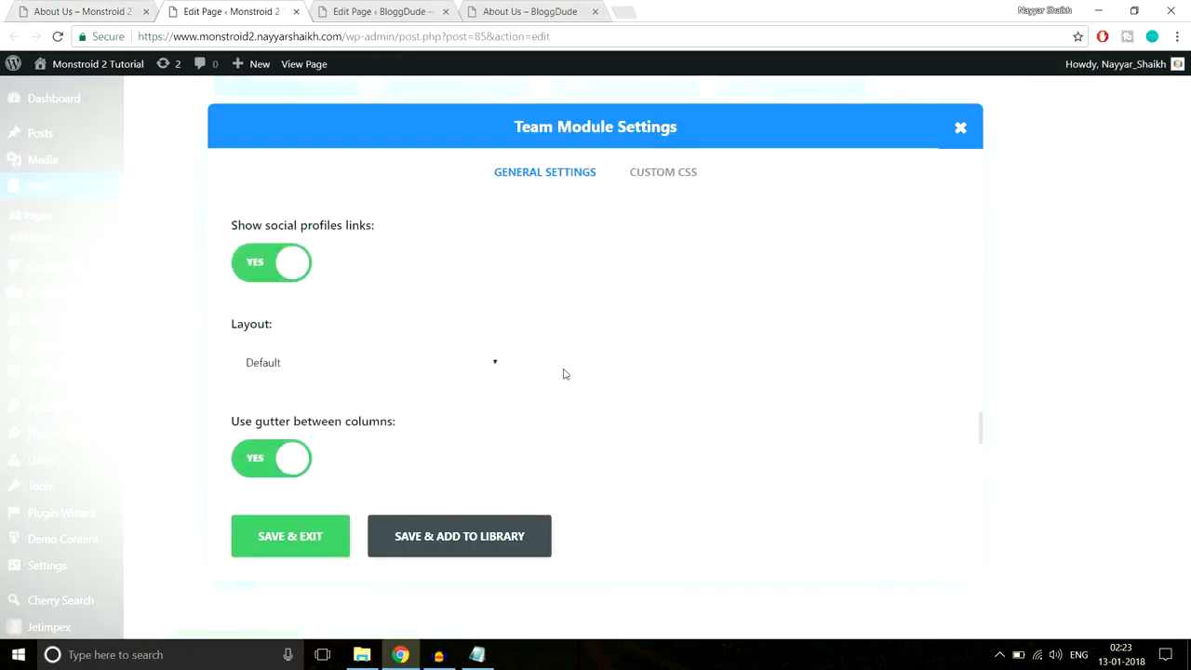
{"action": "scroll", "coordinate": [623, 291], "scroll_direction": "down", "scroll_amount": 2}
- Keep the Default team layout after rechecking the live page, and close the Team module settings
{"action": "left_click", "coordinate": [424, 215]}
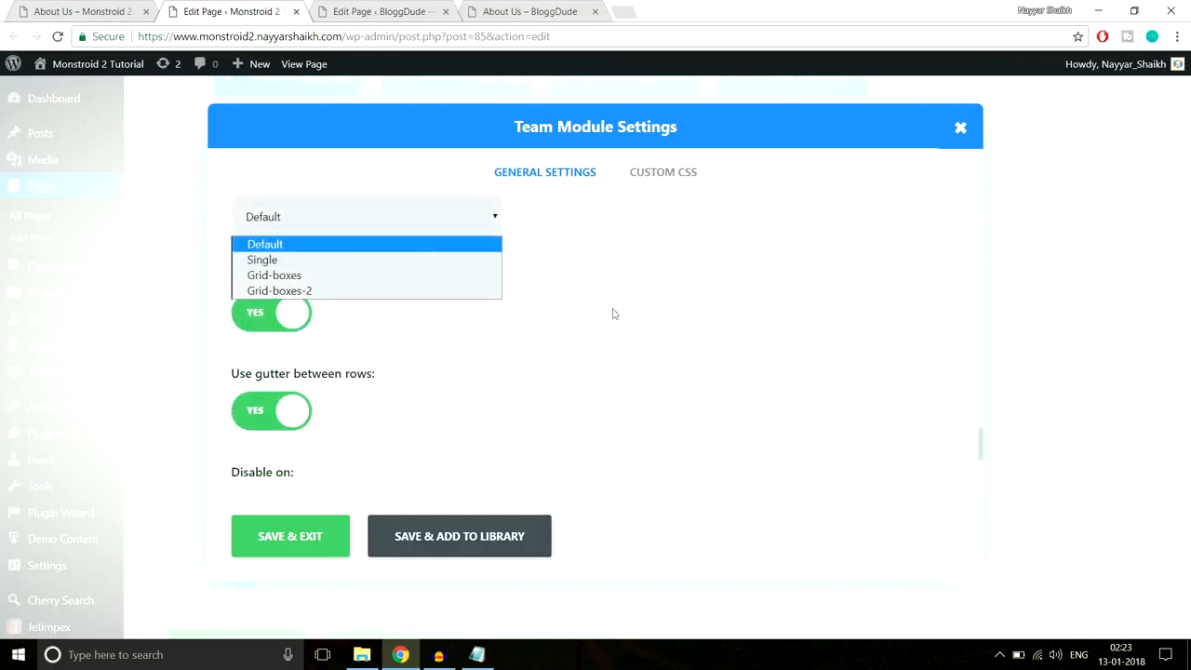
{"action": "scroll", "coordinate": [419, 372], "scroll_direction": "up", "scroll_amount": 2}
{"action": "scroll", "coordinate": [368, 386], "scroll_direction": "down", "scroll_amount": 1}
{"action": "left_click", "coordinate": [362, 295]}
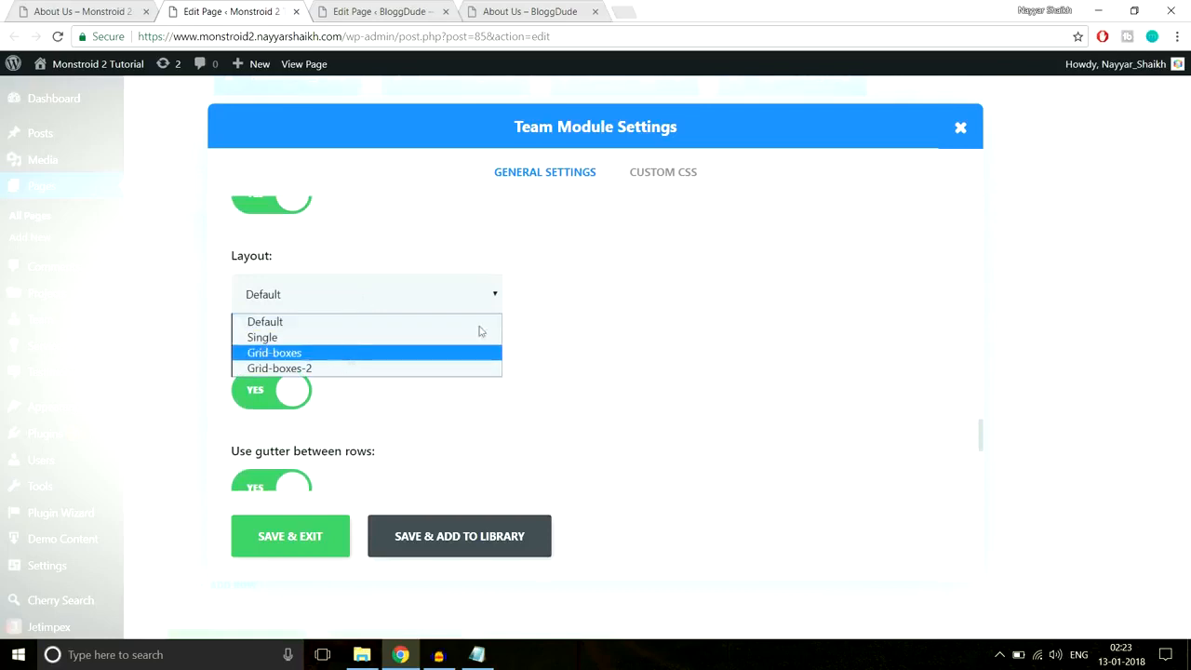
{"action": "left_click", "coordinate": [578, 306]}
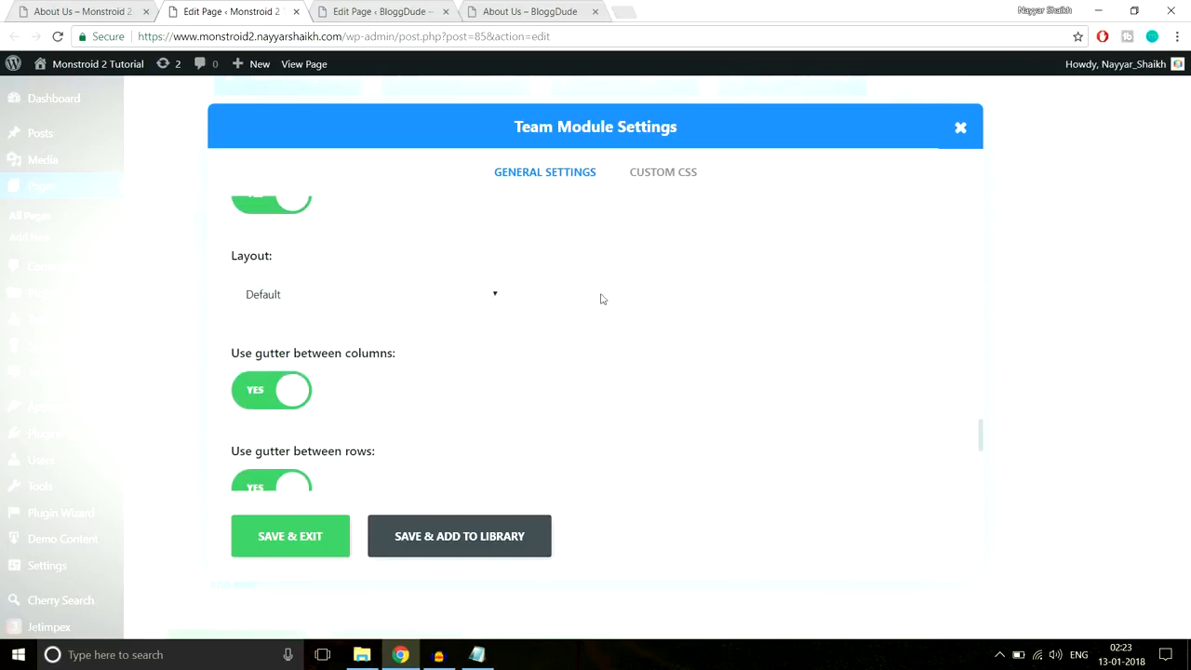
{"action": "scroll", "coordinate": [601, 299], "scroll_direction": "down", "scroll_amount": 1}
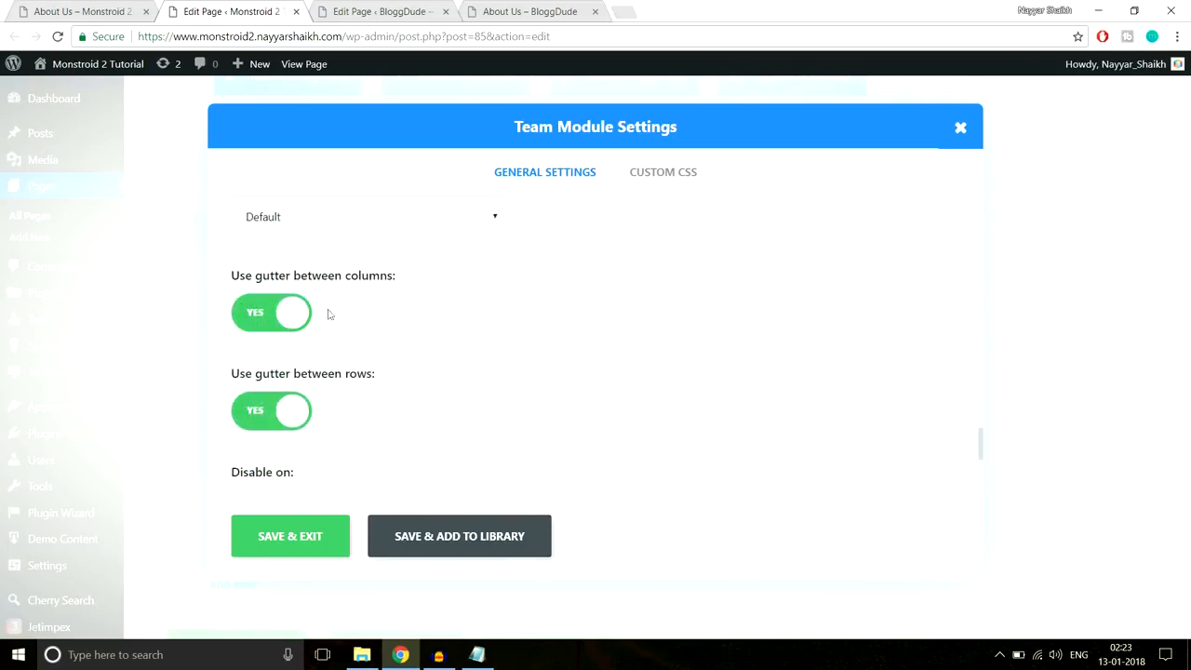
{"action": "left_click", "coordinate": [61, 12]}
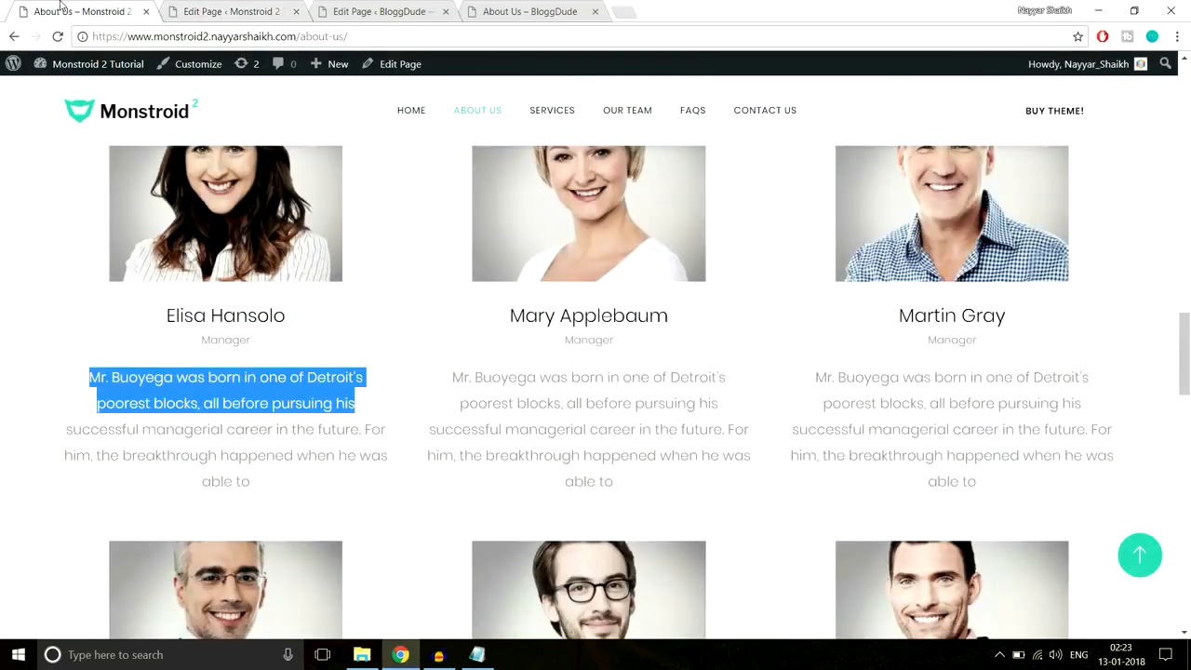
{"action": "scroll", "coordinate": [396, 526], "scroll_direction": "down", "scroll_amount": 2}
{"action": "left_click", "coordinate": [232, 11]}
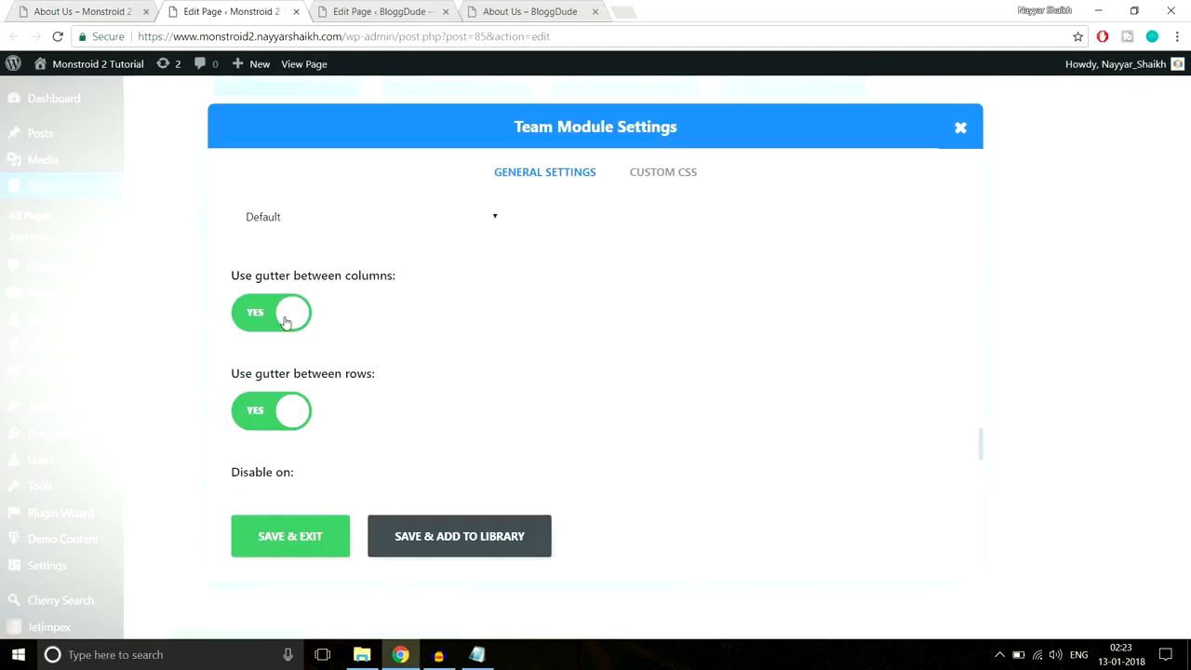
{"action": "left_click", "coordinate": [139, 13]}
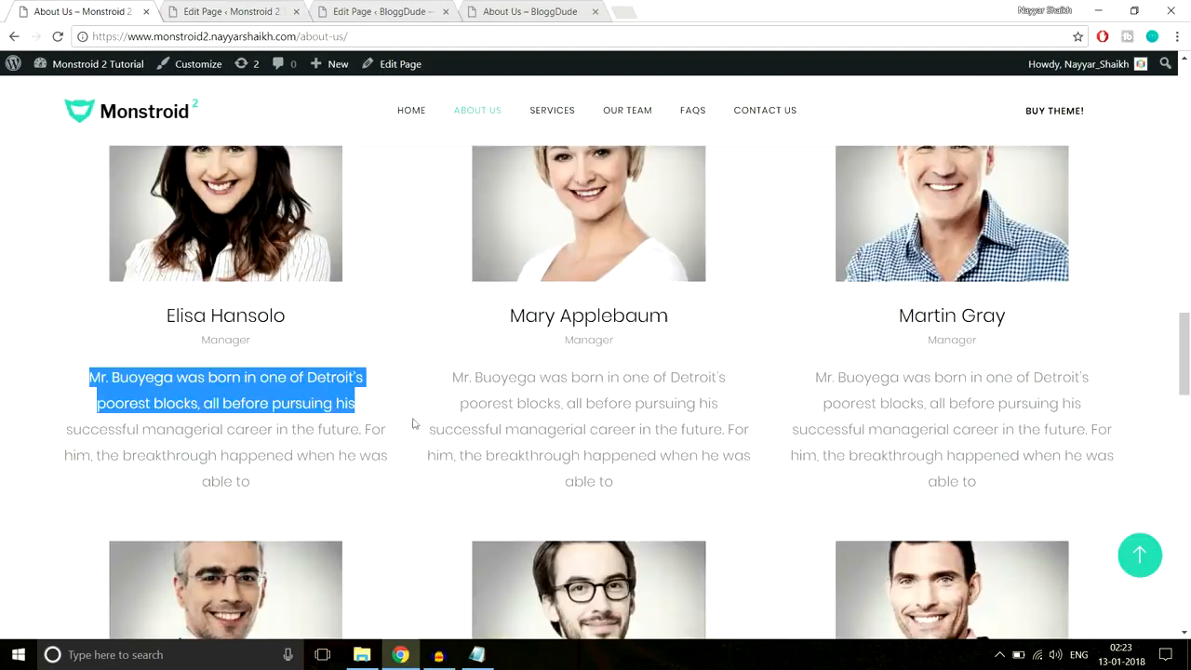
{"action": "left_click", "coordinate": [238, 10]}
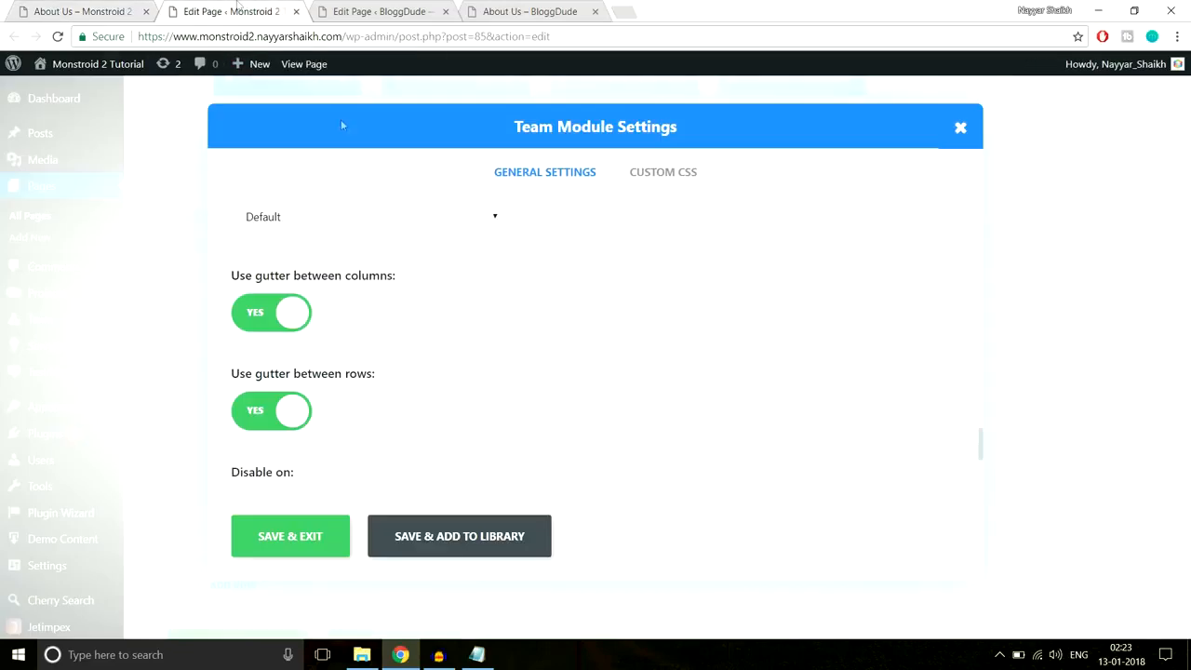
{"action": "scroll", "coordinate": [453, 340], "scroll_direction": "down", "scroll_amount": 3}
{"action": "scroll", "coordinate": [454, 344], "scroll_direction": "up", "scroll_amount": 8}
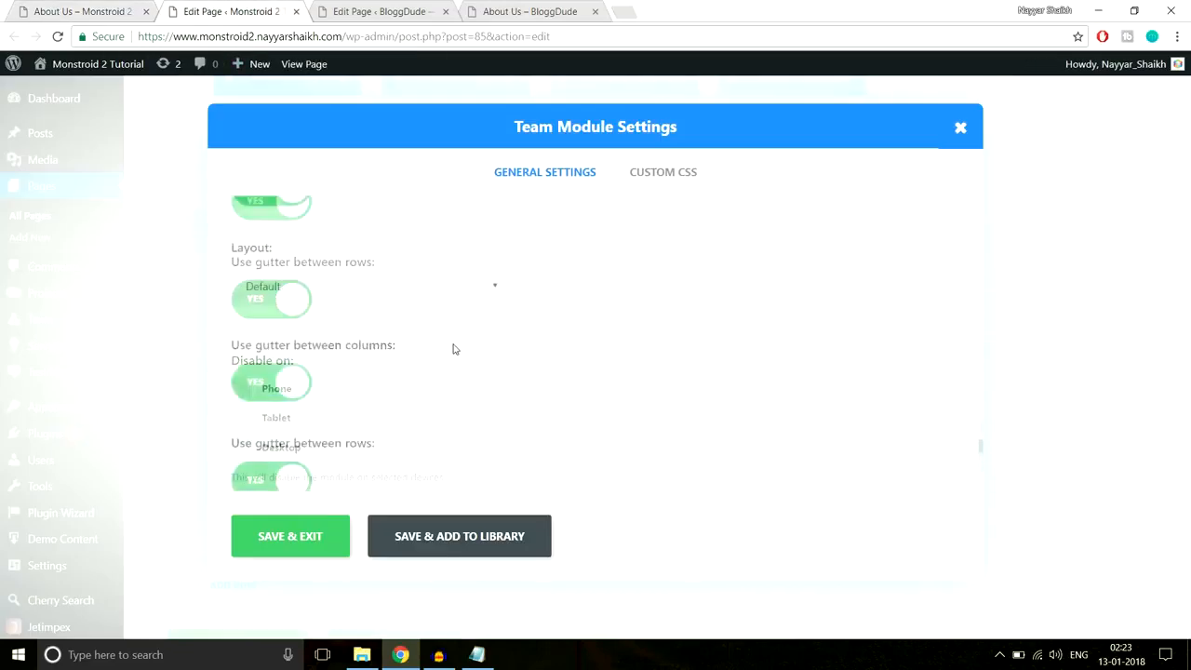
{"action": "scroll", "coordinate": [455, 350], "scroll_direction": "up", "scroll_amount": 8}
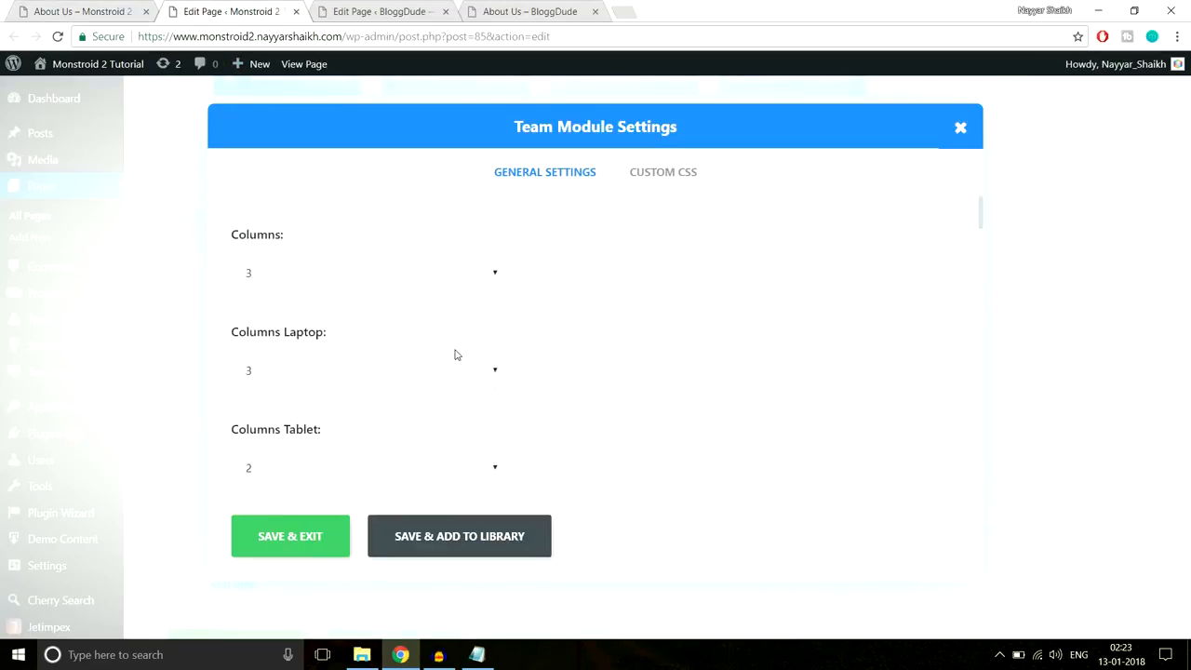
{"action": "left_click", "coordinate": [960, 128]}
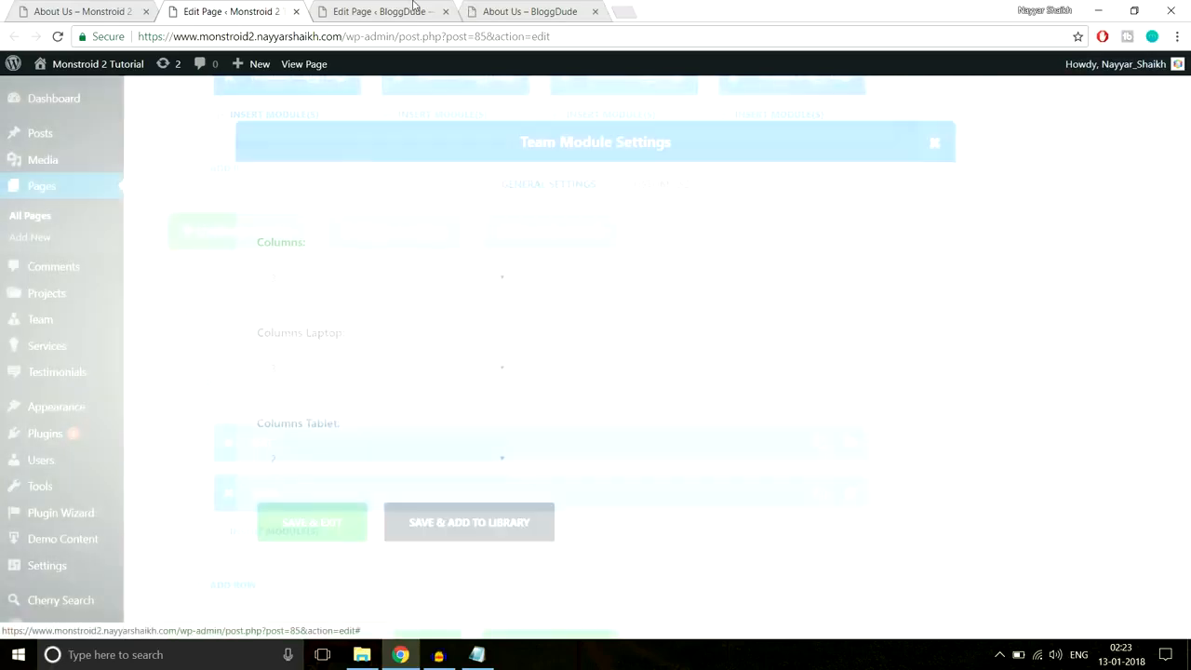
- Add a standard section with a 1/2 + 1/2 layout to the BloggDude page and start a module in its left column
{"action": "scroll", "coordinate": [434, 220], "scroll_direction": "down", "scroll_amount": 3}
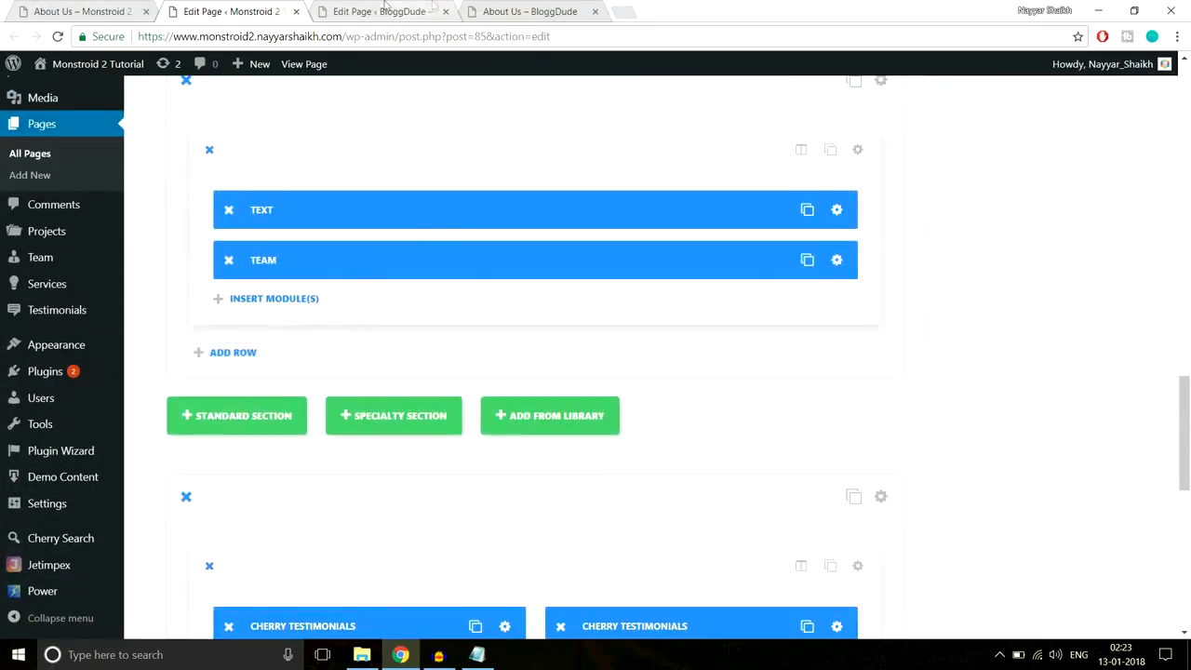
{"action": "left_click", "coordinate": [437, 11]}
{"action": "scroll", "coordinate": [935, 314], "scroll_direction": "down", "scroll_amount": 1}
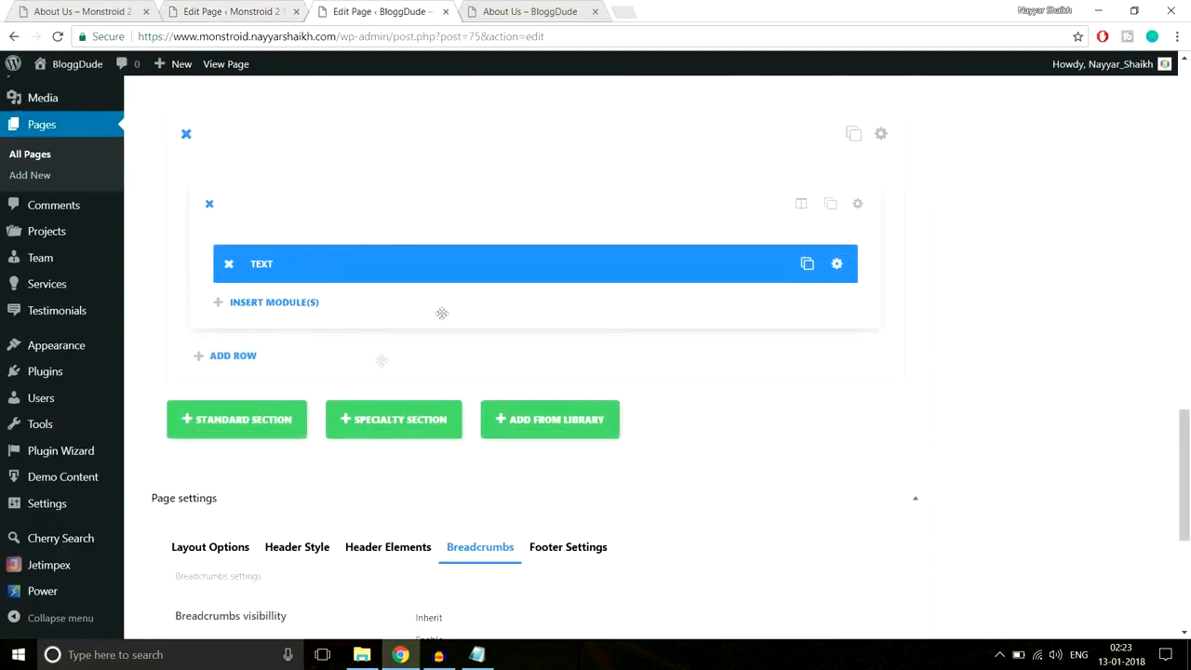
{"action": "left_click", "coordinate": [113, 10]}
{"action": "scroll", "coordinate": [809, 428], "scroll_direction": "down", "scroll_amount": 3}
{"action": "scroll", "coordinate": [827, 455], "scroll_direction": "down", "scroll_amount": 5}
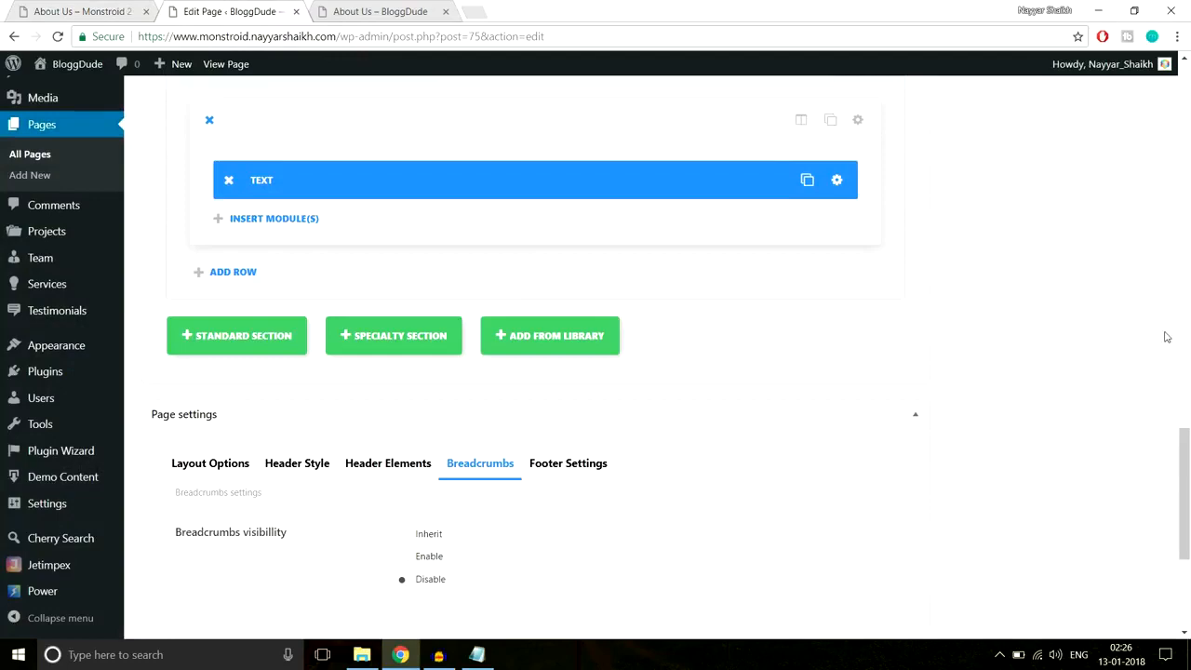
{"action": "left_click", "coordinate": [247, 344]}
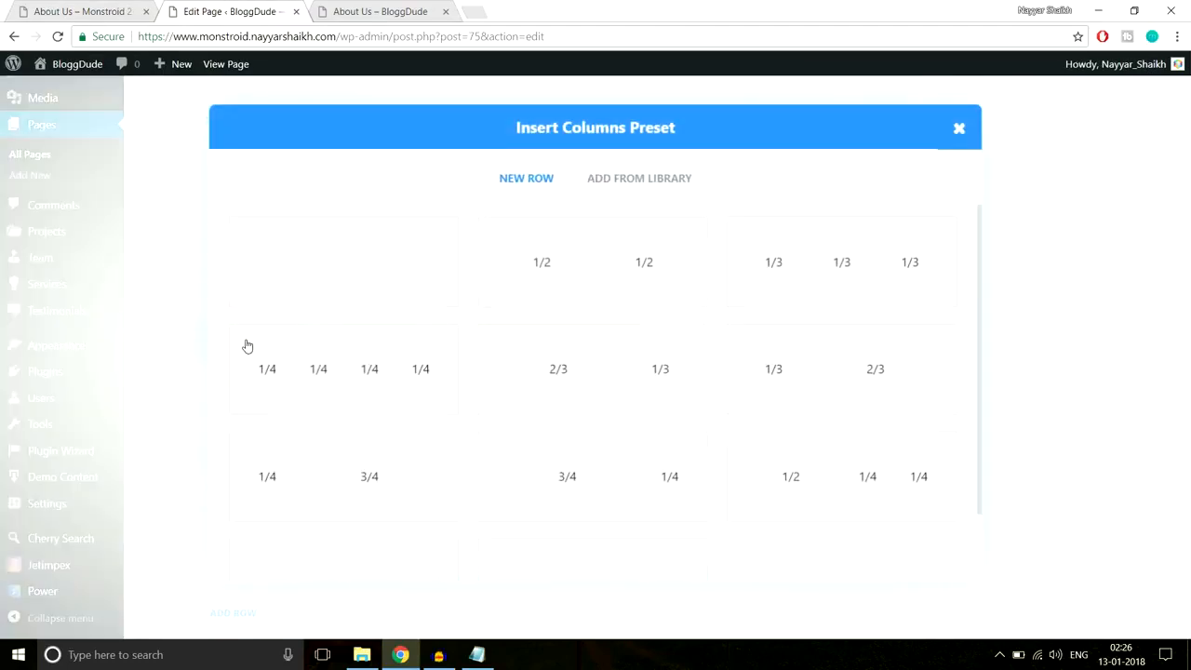
{"action": "left_click", "coordinate": [596, 268]}
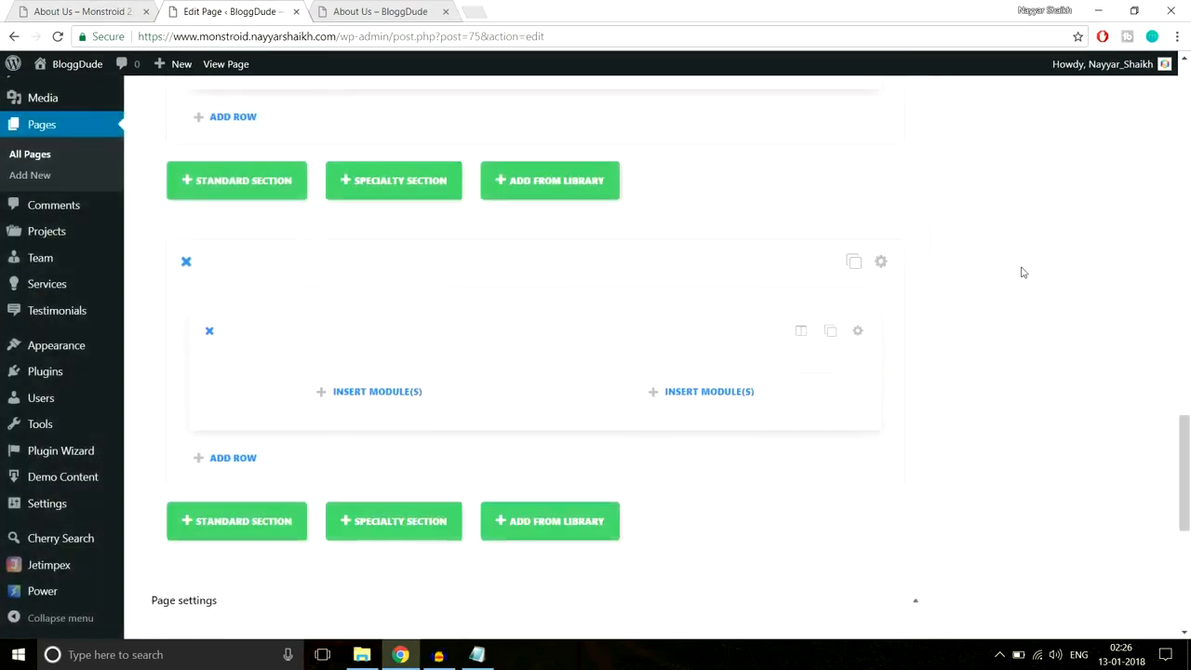
{"action": "left_click", "coordinate": [460, 404]}
{"action": "scroll", "coordinate": [513, 387], "scroll_direction": "down", "scroll_amount": 5}
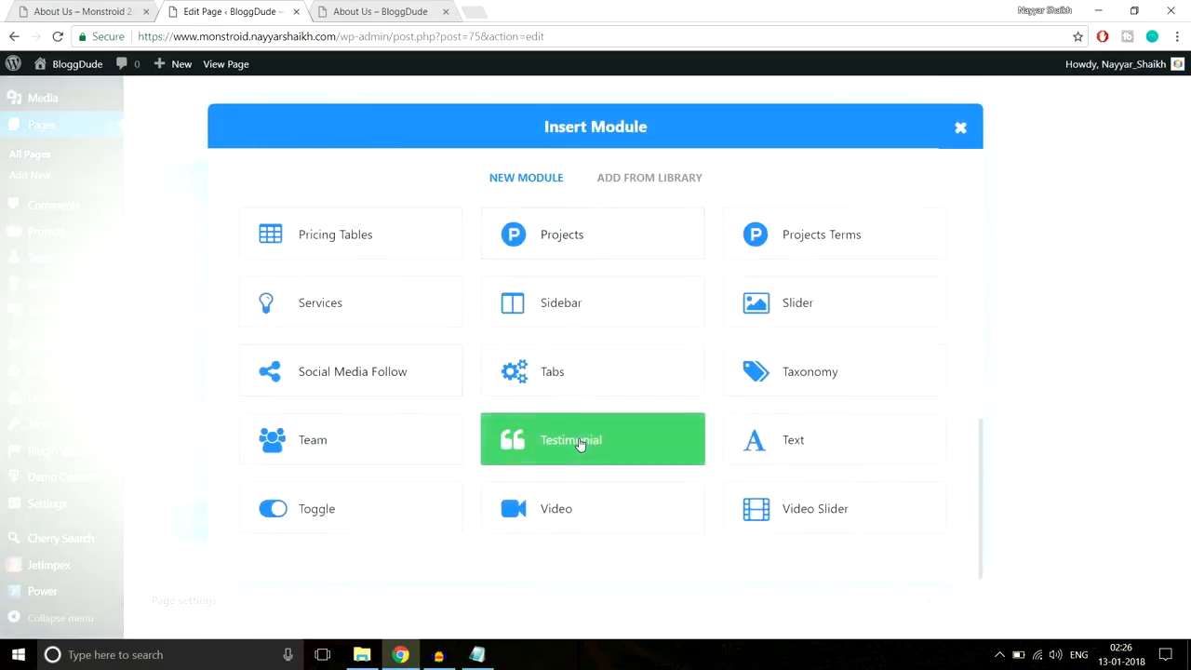
- Add a Testimonial module to the left column and paste in the author's name
{"action": "left_click", "coordinate": [579, 444]}
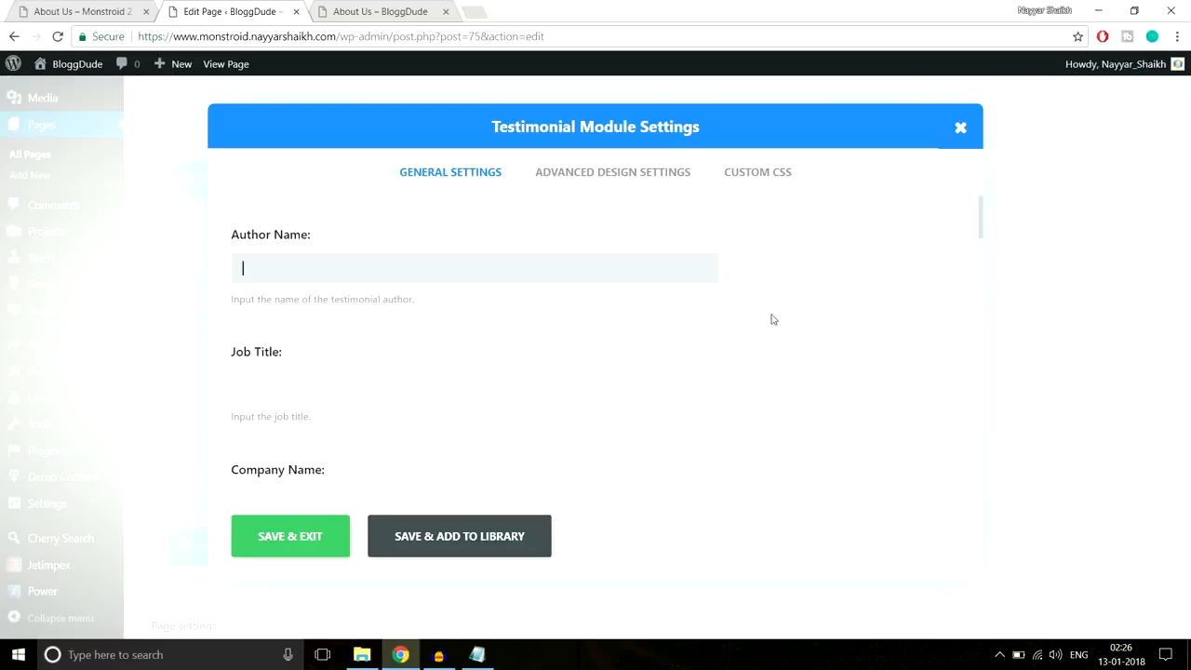
{"action": "left_click", "coordinate": [100, 9]}
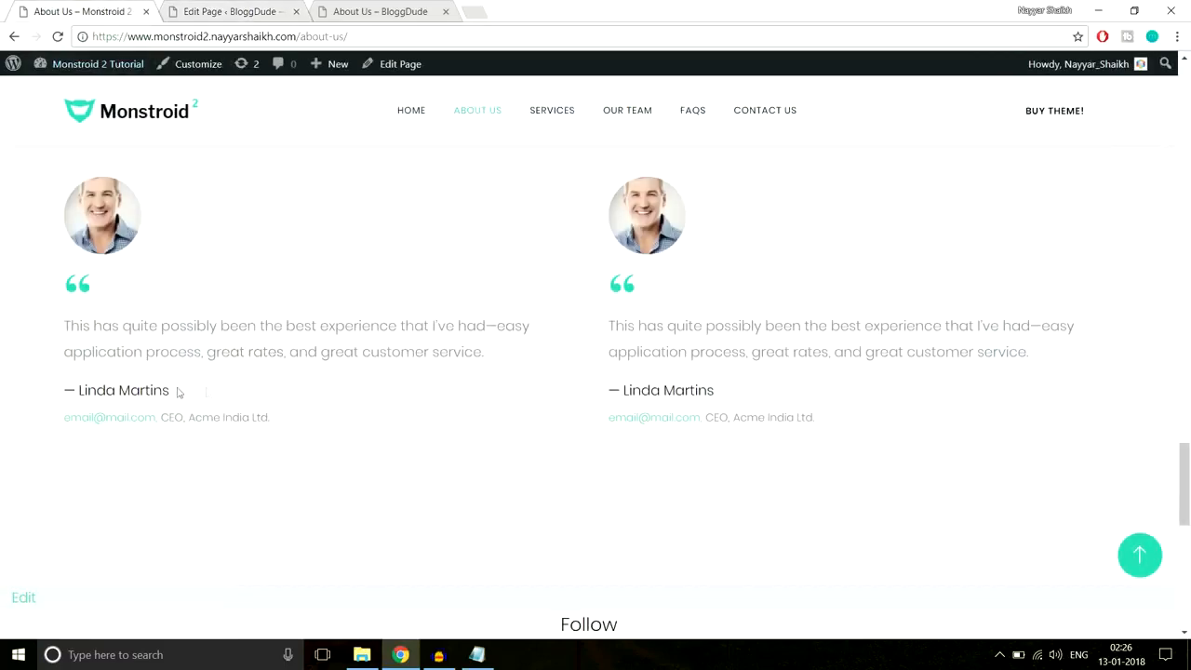
{"action": "left_click_drag", "start_coordinate": [179, 393], "coordinate": [58, 391]}
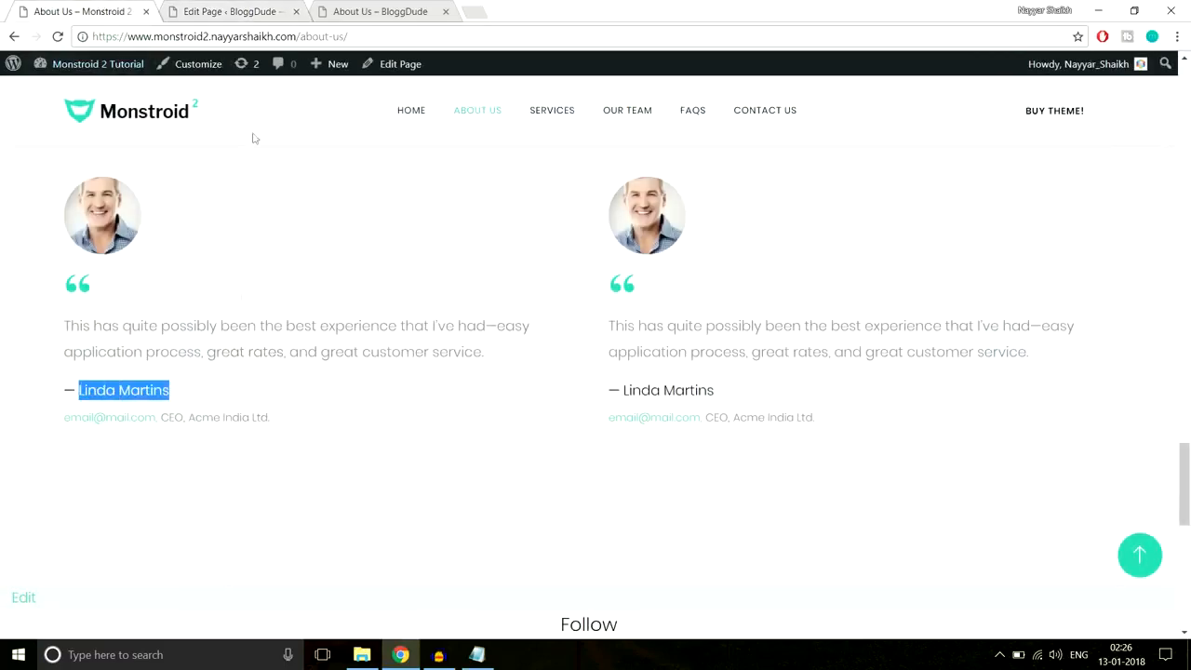
{"action": "left_click", "coordinate": [373, 383]}
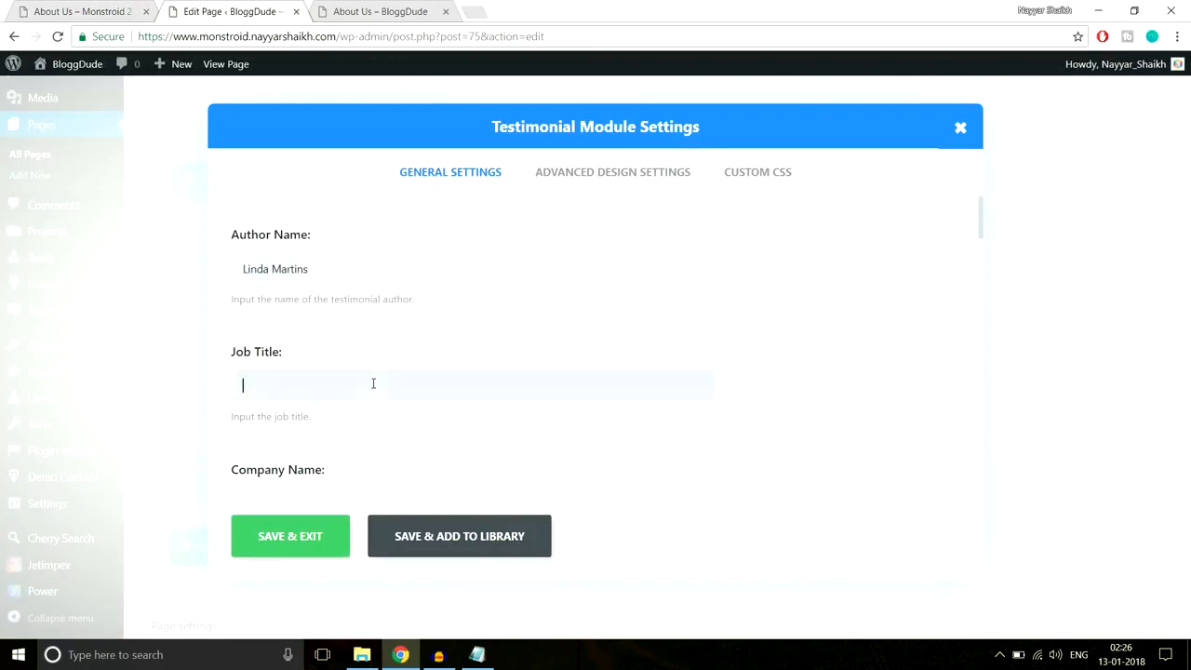
- Copy the job title CEO from the live About Us page for the testimonial, with company Acme India Ltd
{"action": "left_click", "coordinate": [128, 8]}
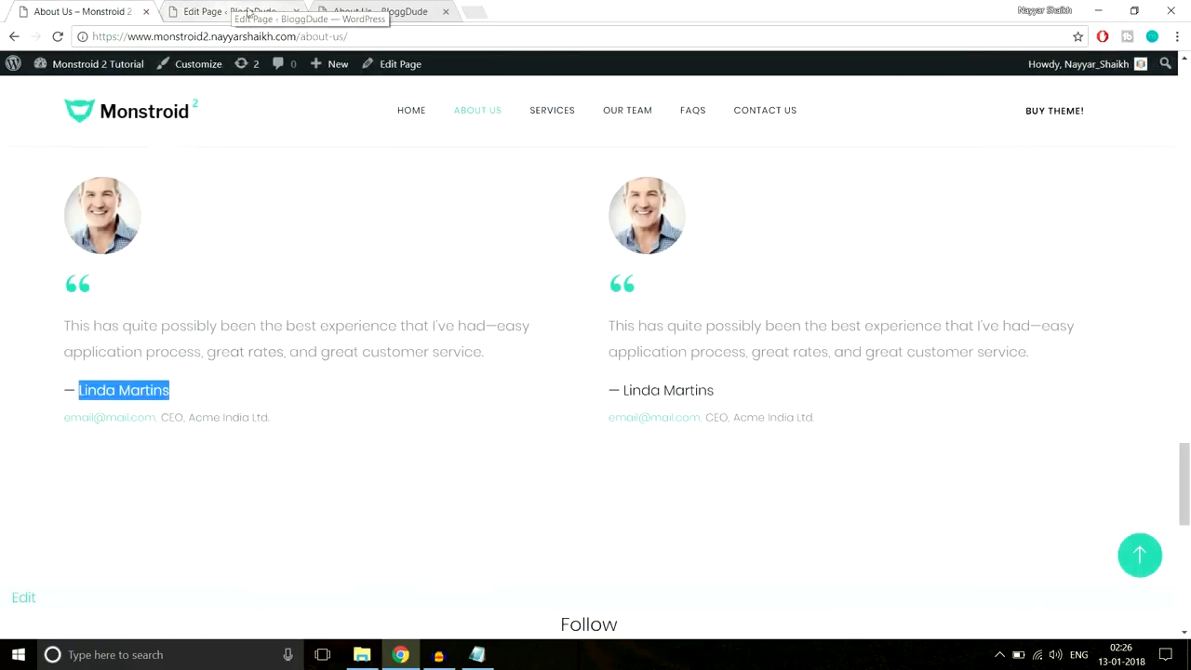
{"action": "left_click_drag", "start_coordinate": [162, 417], "coordinate": [186, 416]}
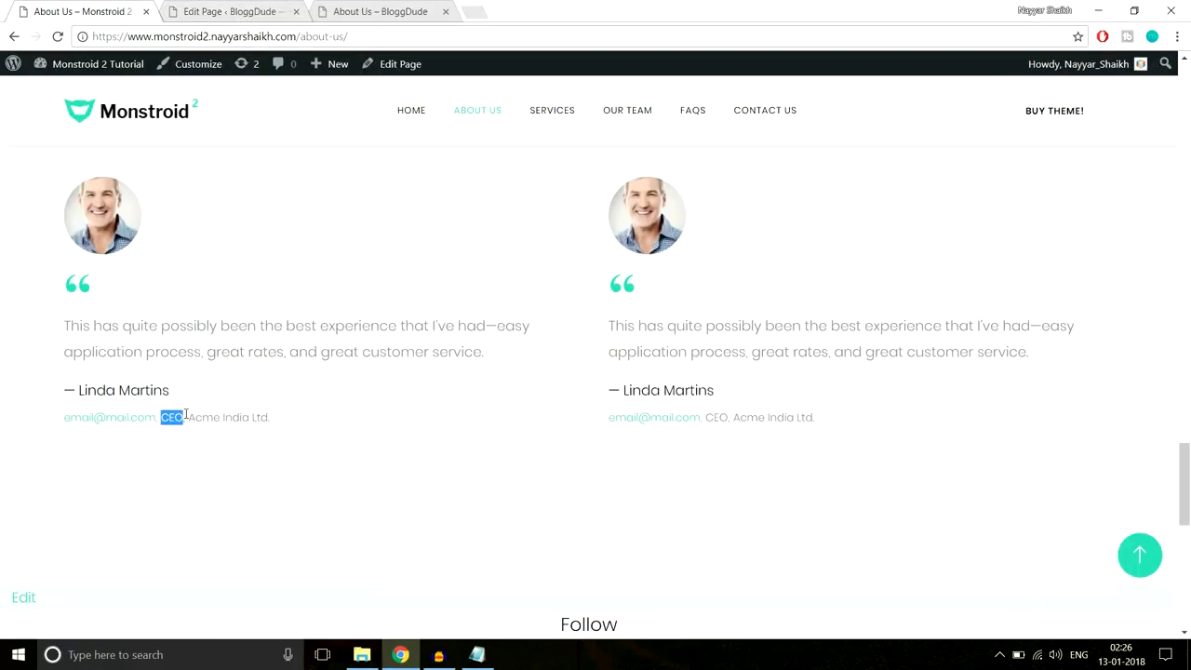
{"action": "left_click", "coordinate": [240, 13]}
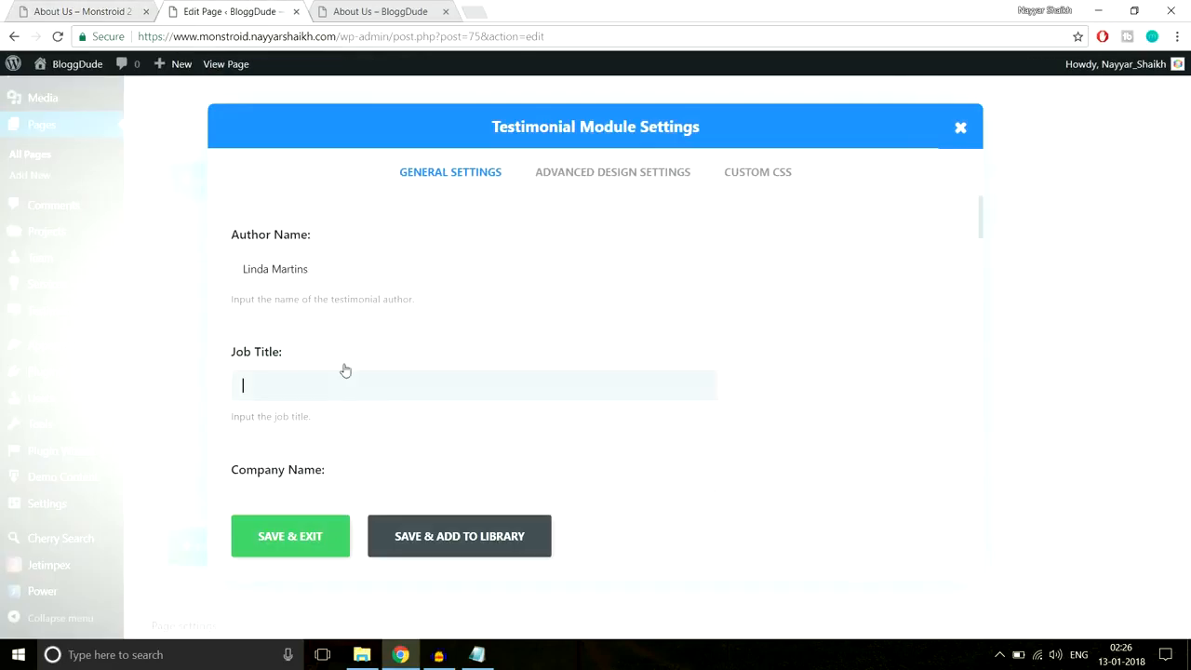
{"action": "scroll", "coordinate": [456, 385], "scroll_direction": "down", "scroll_amount": 2}
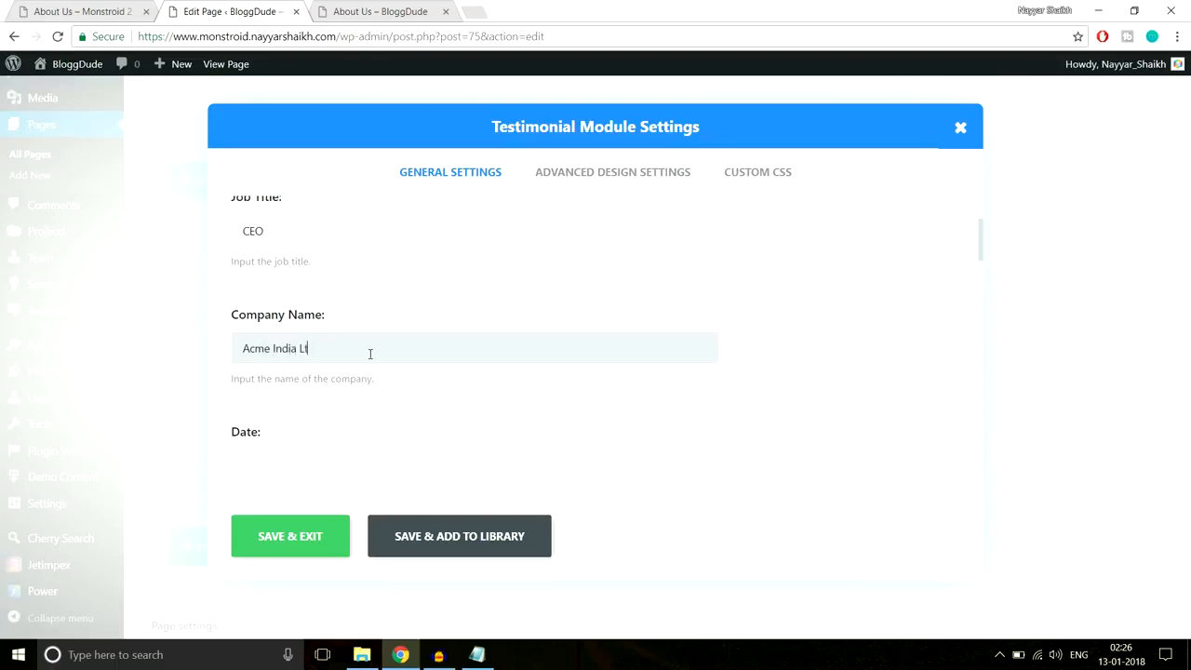
{"action": "scroll", "coordinate": [523, 383], "scroll_direction": "down", "scroll_amount": 3}
{"action": "scroll", "coordinate": [462, 330], "scroll_direction": "down", "scroll_amount": 1}
{"action": "scroll", "coordinate": [753, 329], "scroll_direction": "down", "scroll_amount": 6}
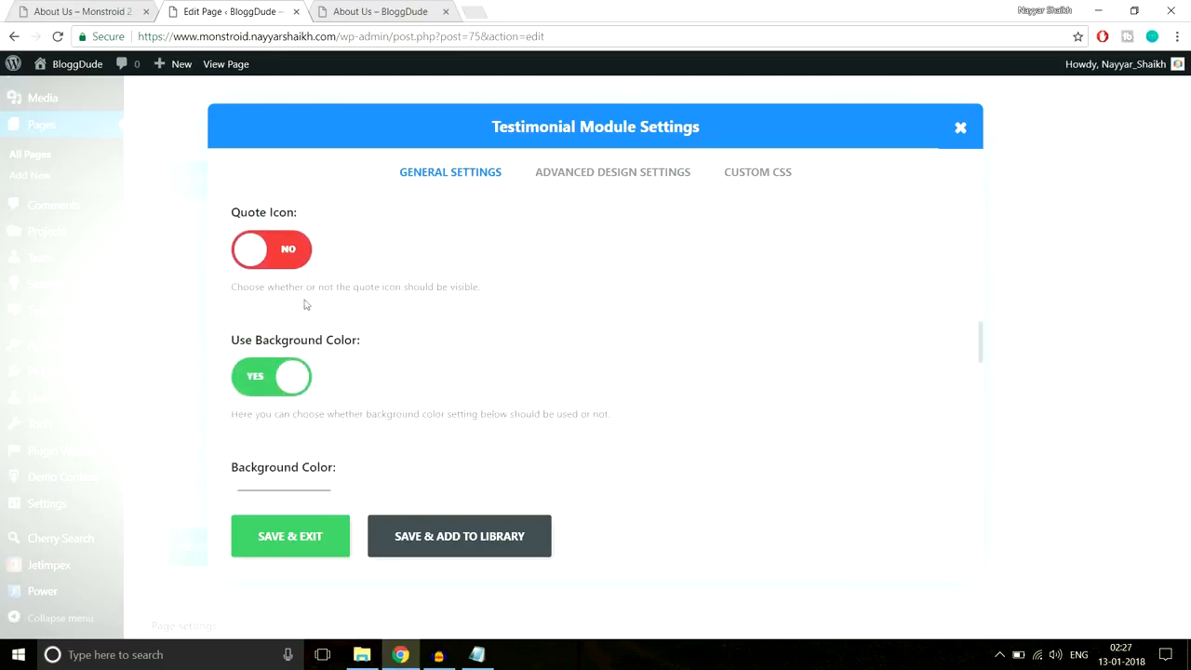
- Enable the testimonial's quote icon and set Use Background Color to No
{"action": "left_click", "coordinate": [84, 7]}
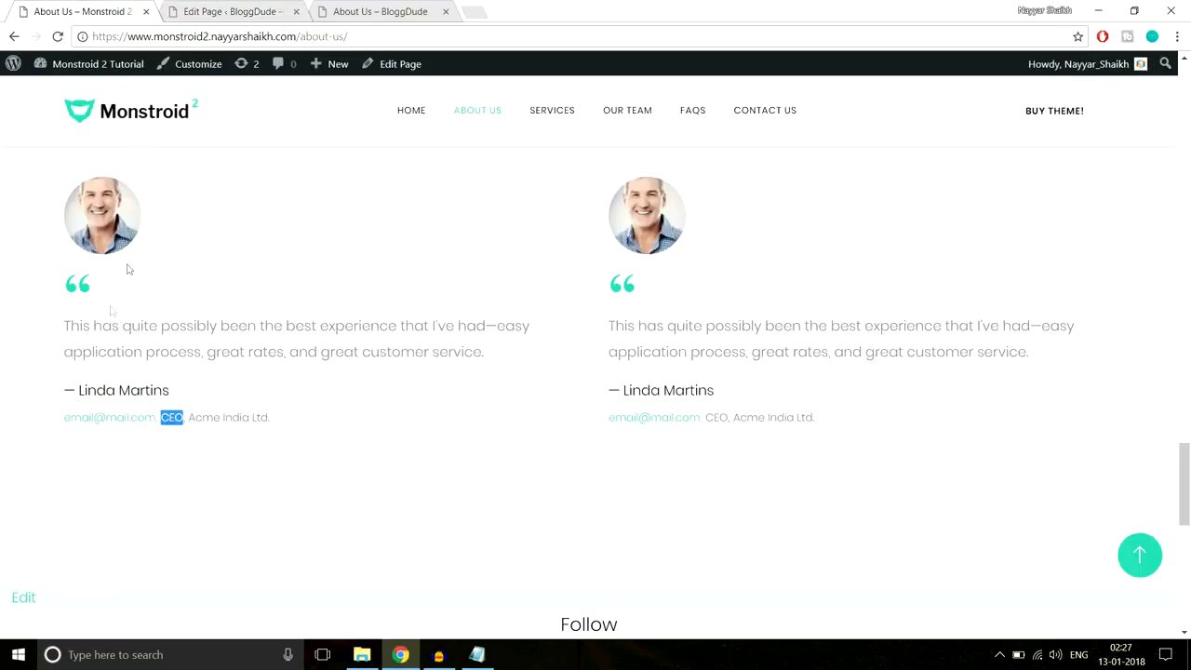
{"action": "left_click", "coordinate": [203, 7]}
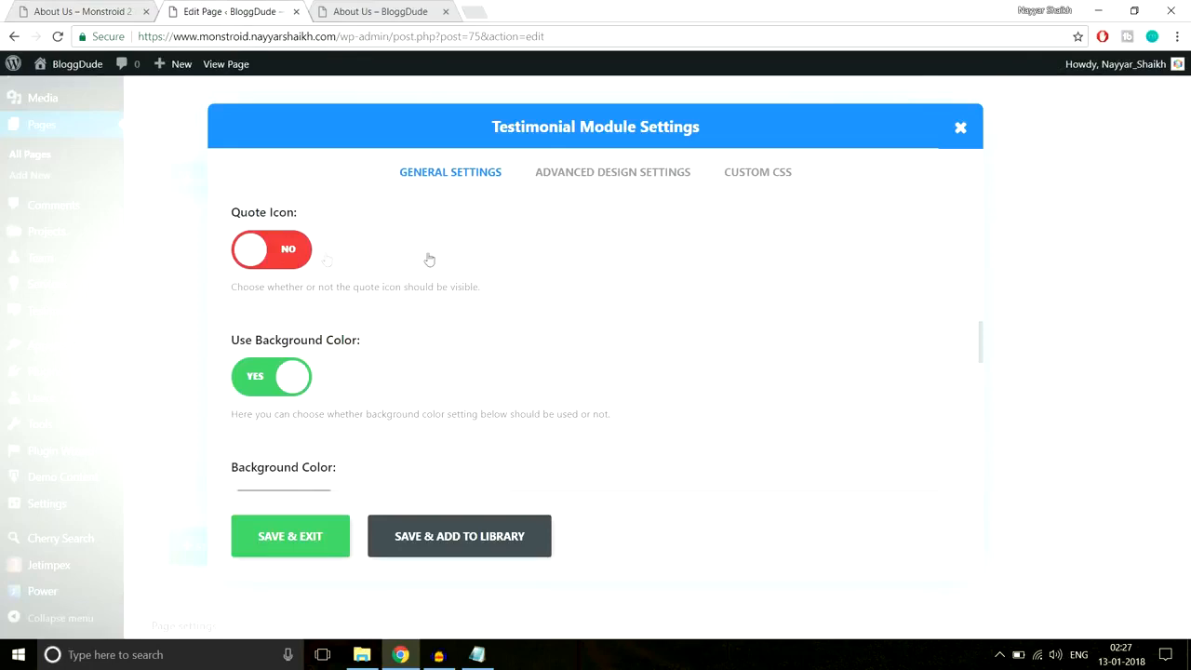
{"action": "scroll", "coordinate": [807, 362], "scroll_direction": "down", "scroll_amount": 1}
{"action": "scroll", "coordinate": [514, 383], "scroll_direction": "down", "scroll_amount": 5}
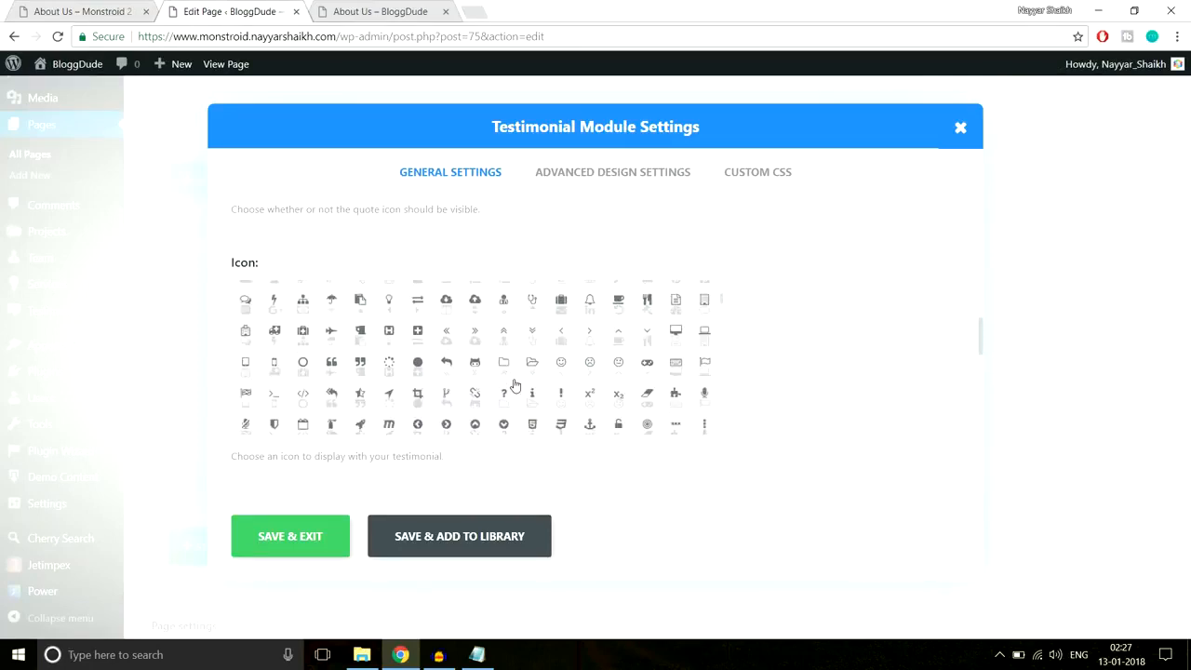
{"action": "left_click", "coordinate": [337, 345]}
{"action": "scroll", "coordinate": [903, 345], "scroll_direction": "down", "scroll_amount": 5}
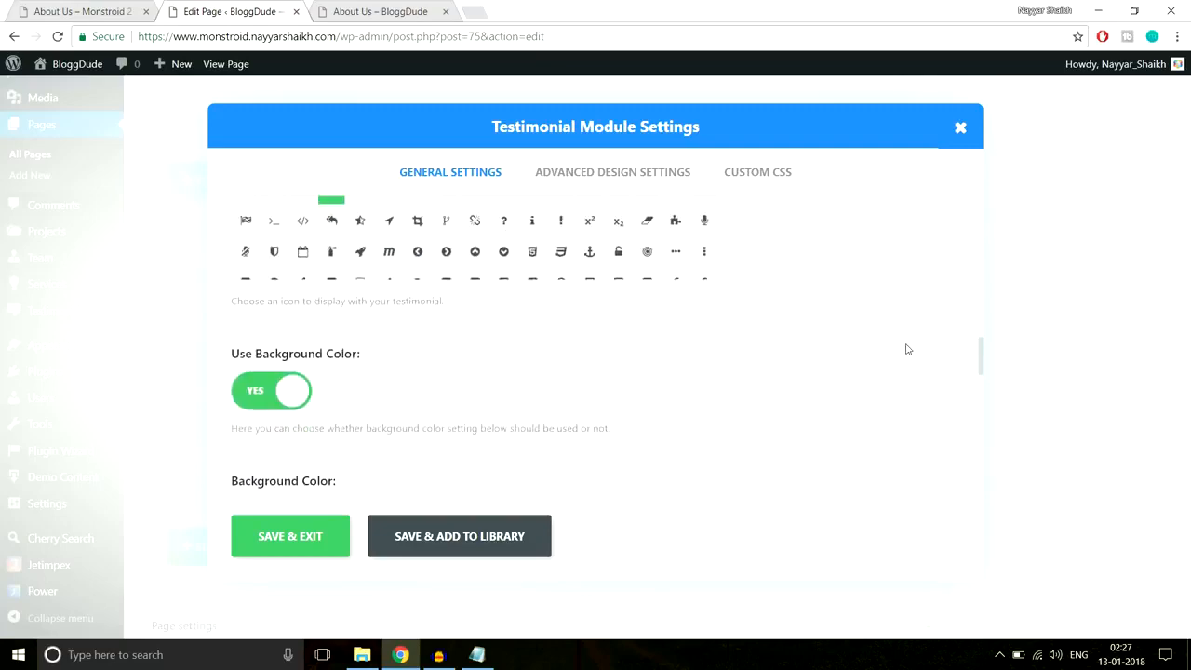
{"action": "left_click", "coordinate": [65, 11]}
{"action": "left_click", "coordinate": [186, 11]}
{"action": "left_click", "coordinate": [257, 243]}
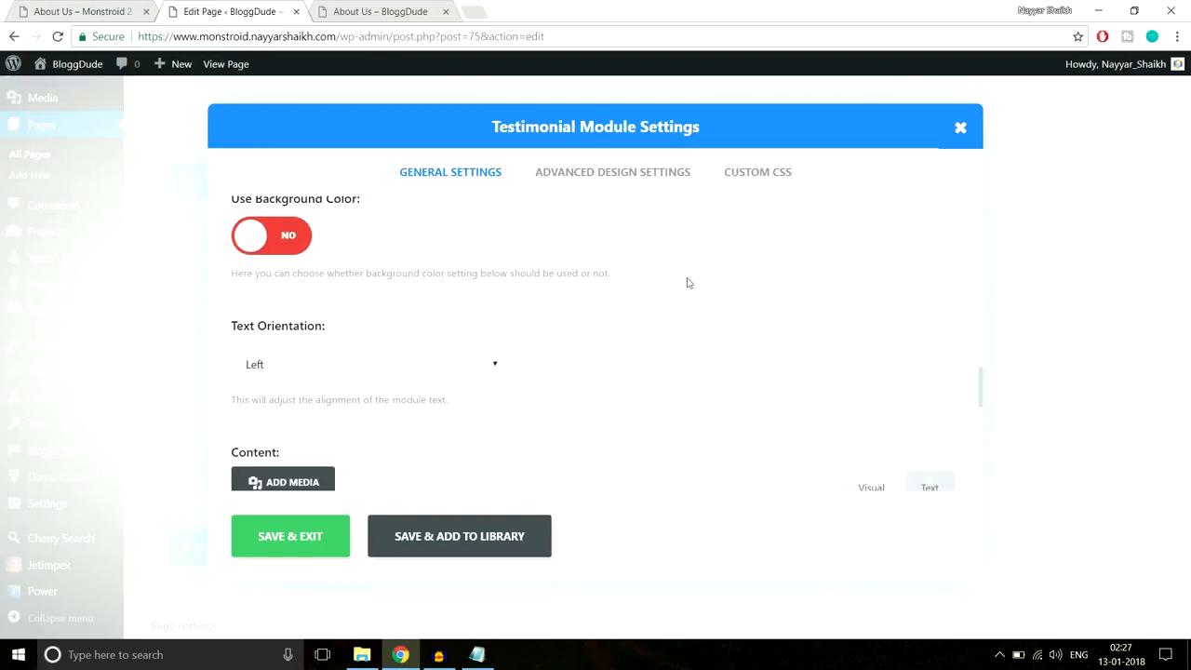
{"action": "scroll", "coordinate": [385, 319], "scroll_direction": "down", "scroll_amount": 1}
- Copy the first testimonial's quote from the live page into the content editor
{"action": "left_click", "coordinate": [79, 9]}
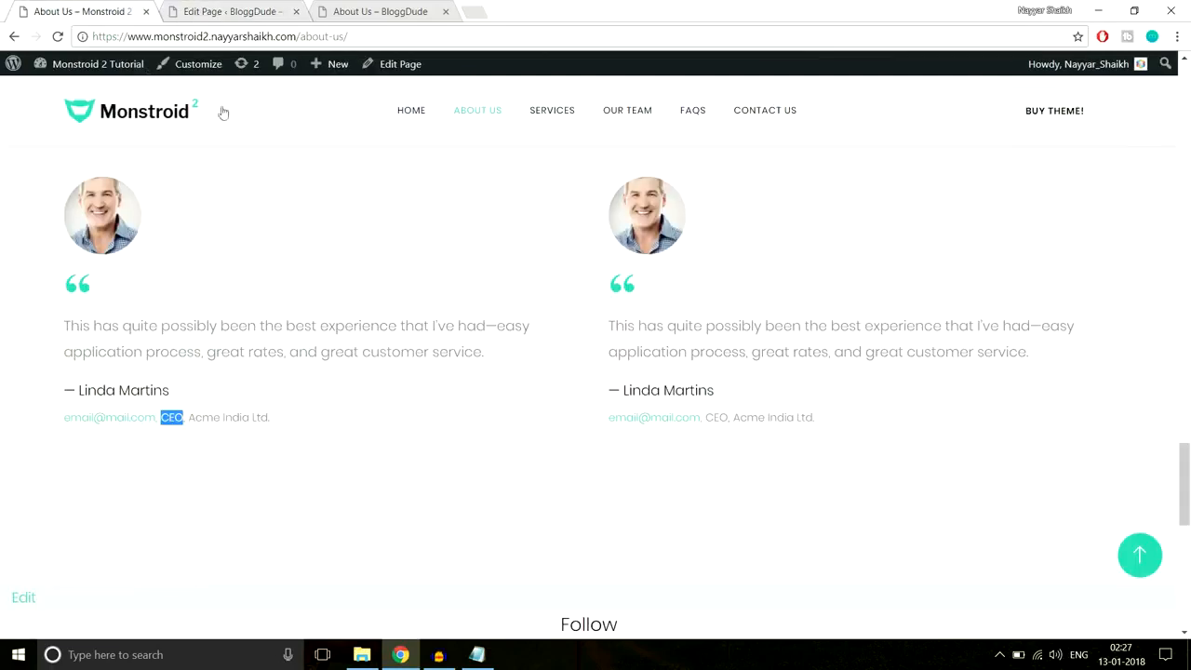
{"action": "left_click", "coordinate": [221, 11]}
{"action": "scroll", "coordinate": [655, 303], "scroll_direction": "down", "scroll_amount": 2}
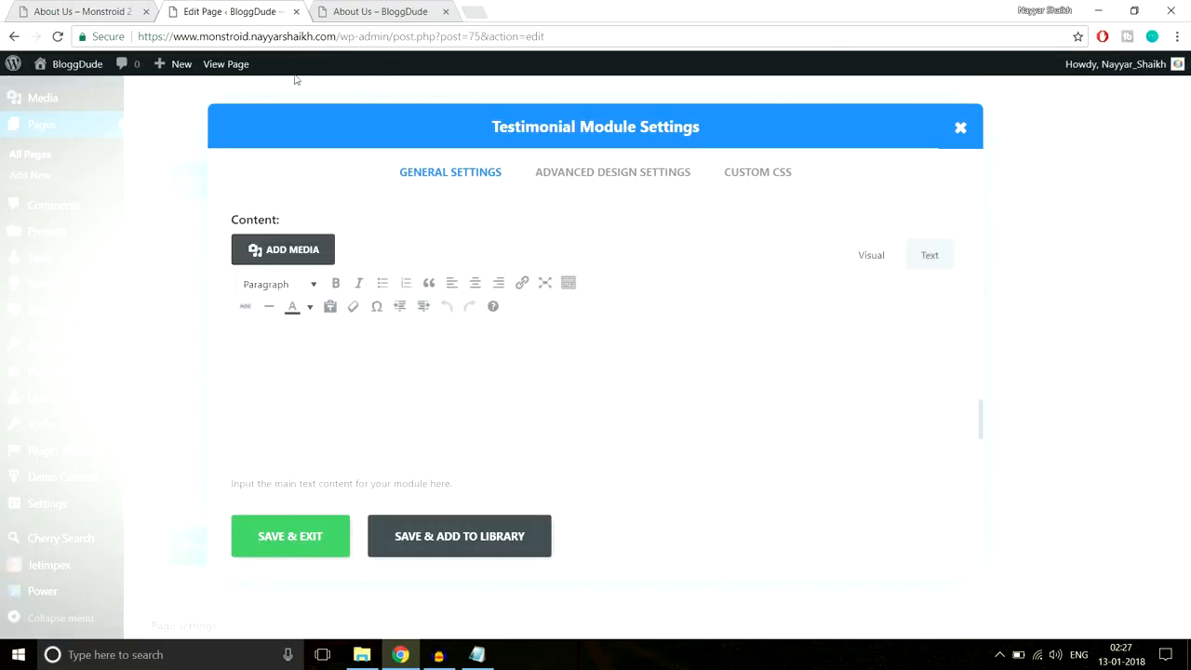
{"action": "left_click", "coordinate": [75, 11]}
{"action": "left_click_drag", "start_coordinate": [52, 328], "coordinate": [487, 356]}
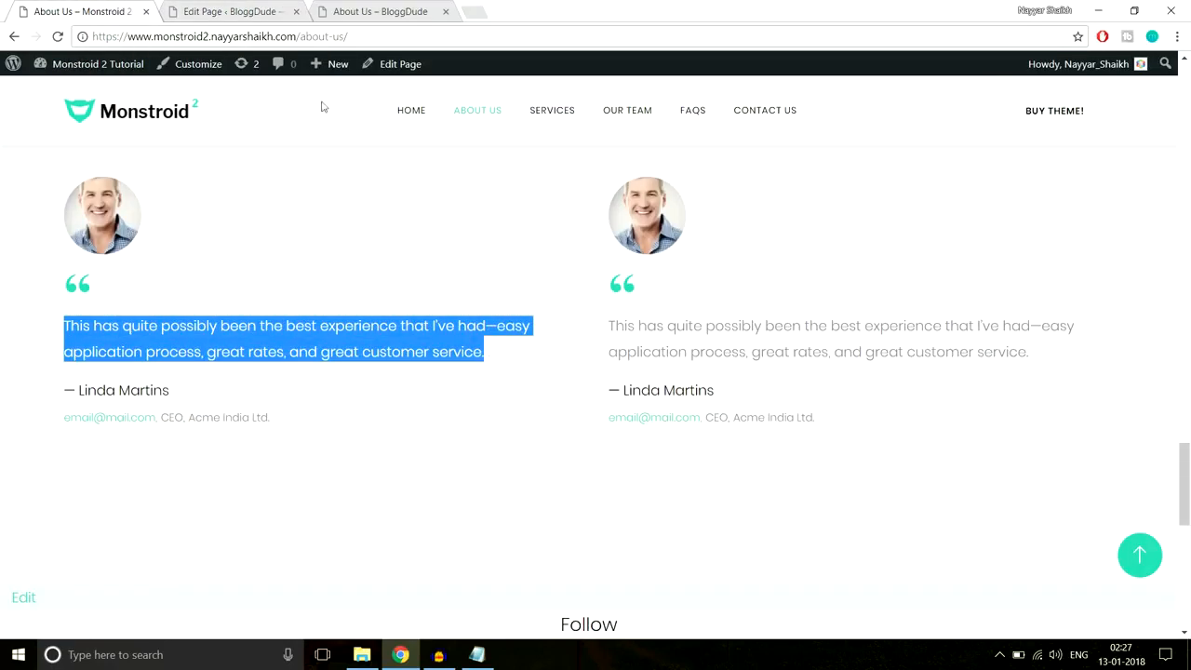
{"action": "left_click", "coordinate": [241, 7]}
{"action": "type", "text": "This has quite possibly been the best experience that I’ve had—easy application process, great rates, and great customer service."}
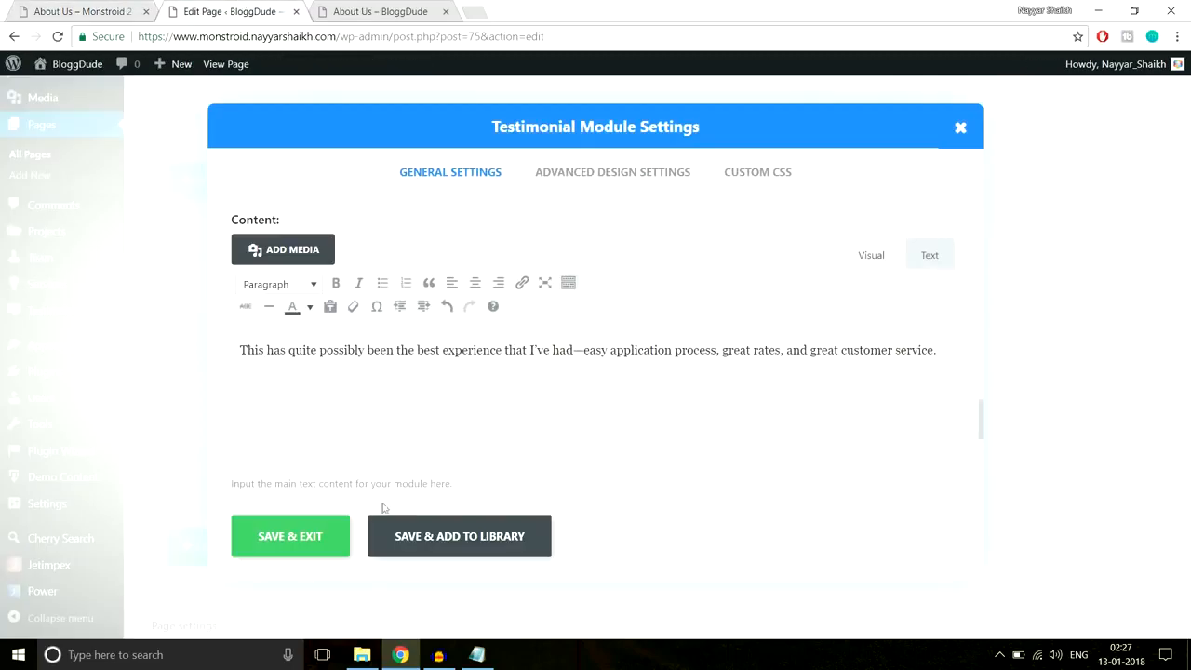
{"action": "scroll", "coordinate": [538, 434], "scroll_direction": "down", "scroll_amount": 5}
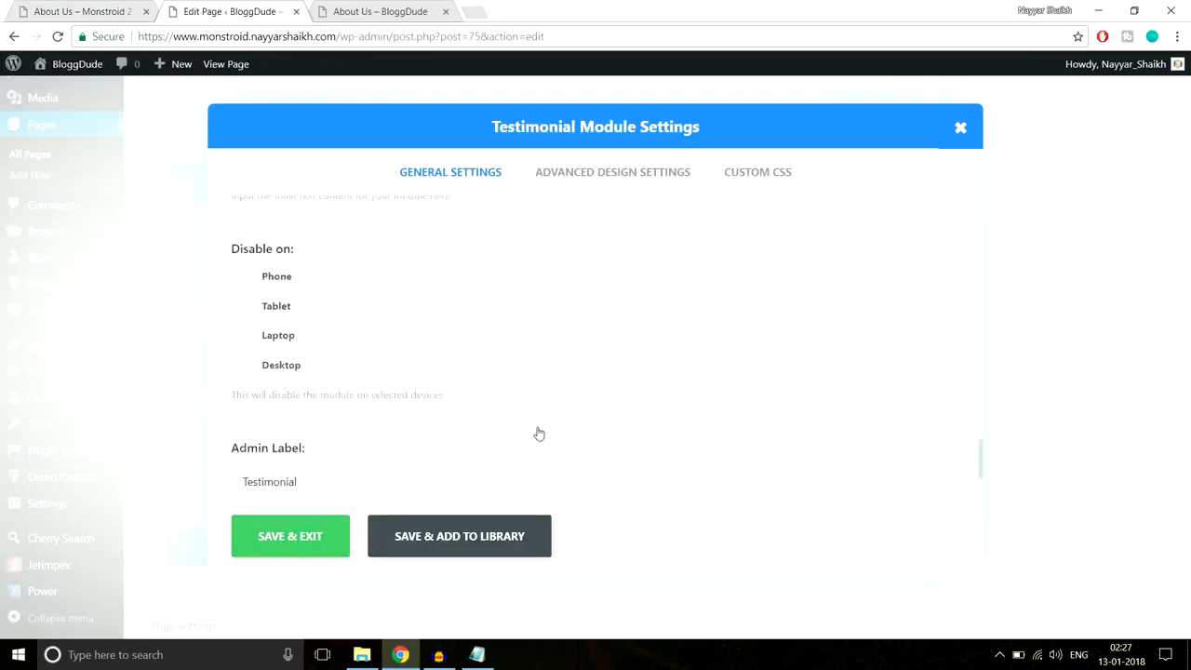
- Save the testimonial, duplicate it, and move the copy into the empty right column
{"action": "left_click", "coordinate": [584, 180]}
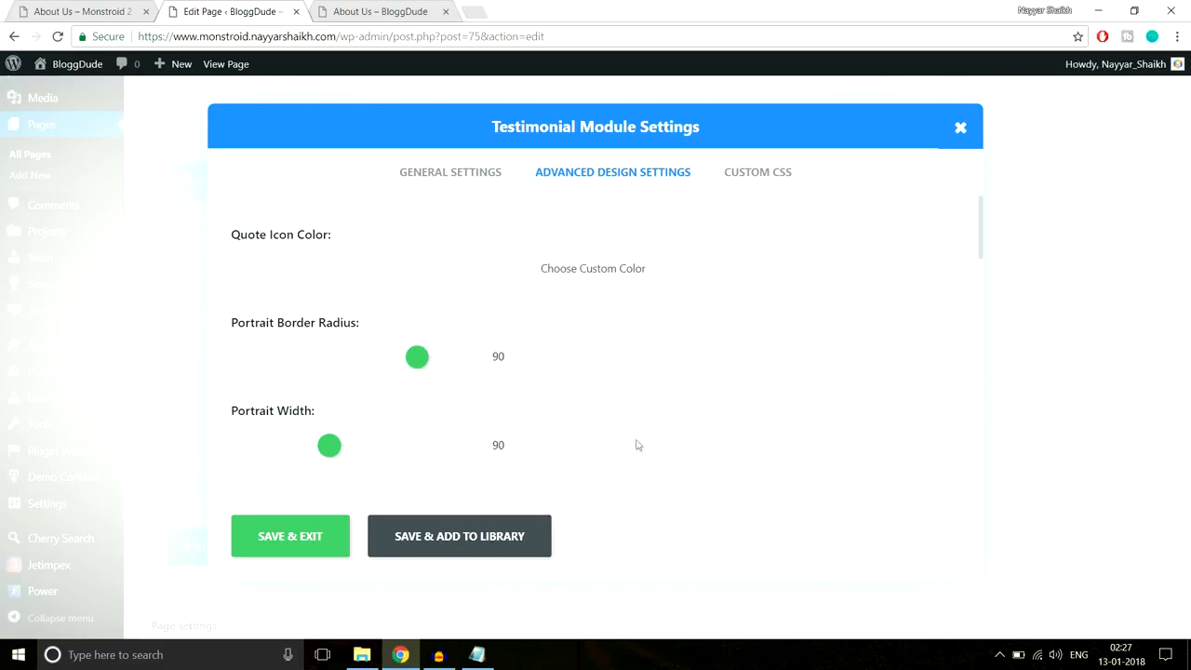
{"action": "left_click", "coordinate": [289, 537]}
{"action": "left_click", "coordinate": [475, 391]}
{"action": "left_click_drag", "start_coordinate": [361, 392], "coordinate": [682, 382]}
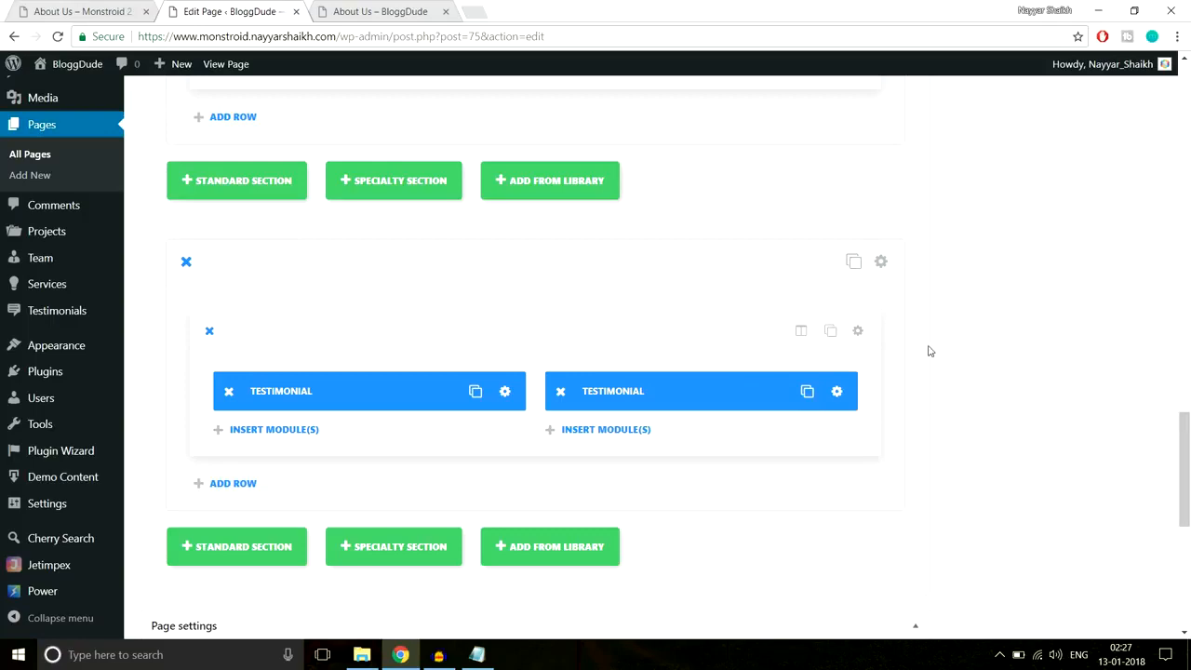
- Review the testimonial section's settings alongside the live About Us page
{"action": "left_click", "coordinate": [880, 261]}
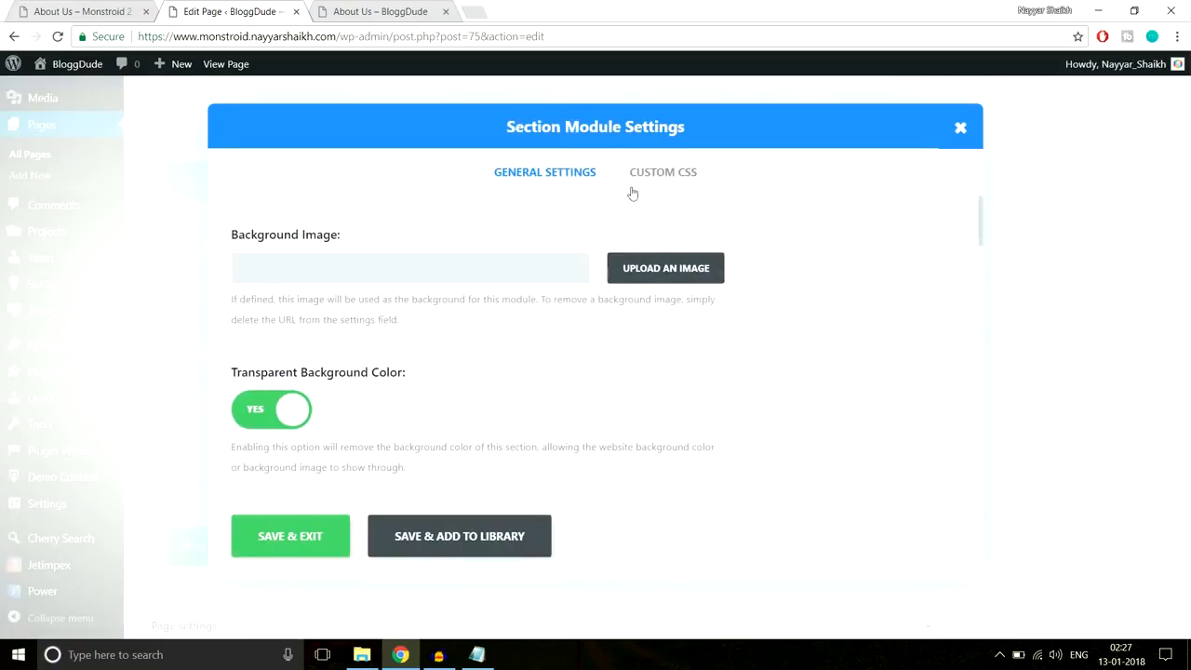
{"action": "scroll", "coordinate": [582, 441], "scroll_direction": "down", "scroll_amount": 5}
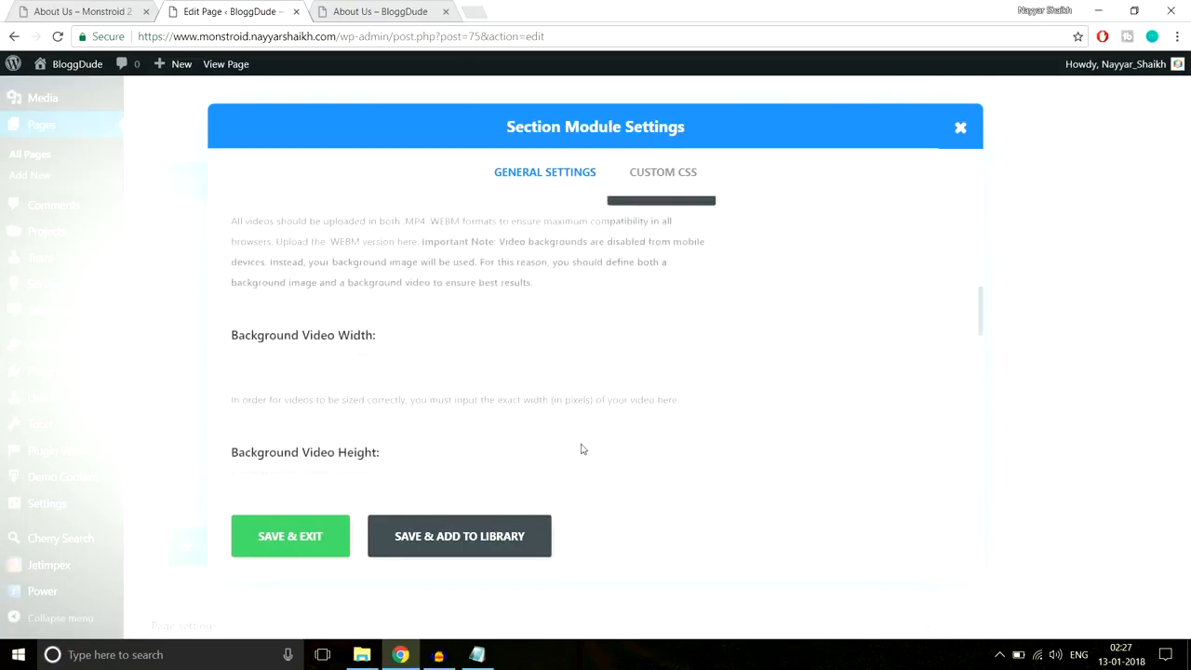
{"action": "scroll", "coordinate": [582, 449], "scroll_direction": "up", "scroll_amount": 5}
{"action": "left_click", "coordinate": [102, 11]}
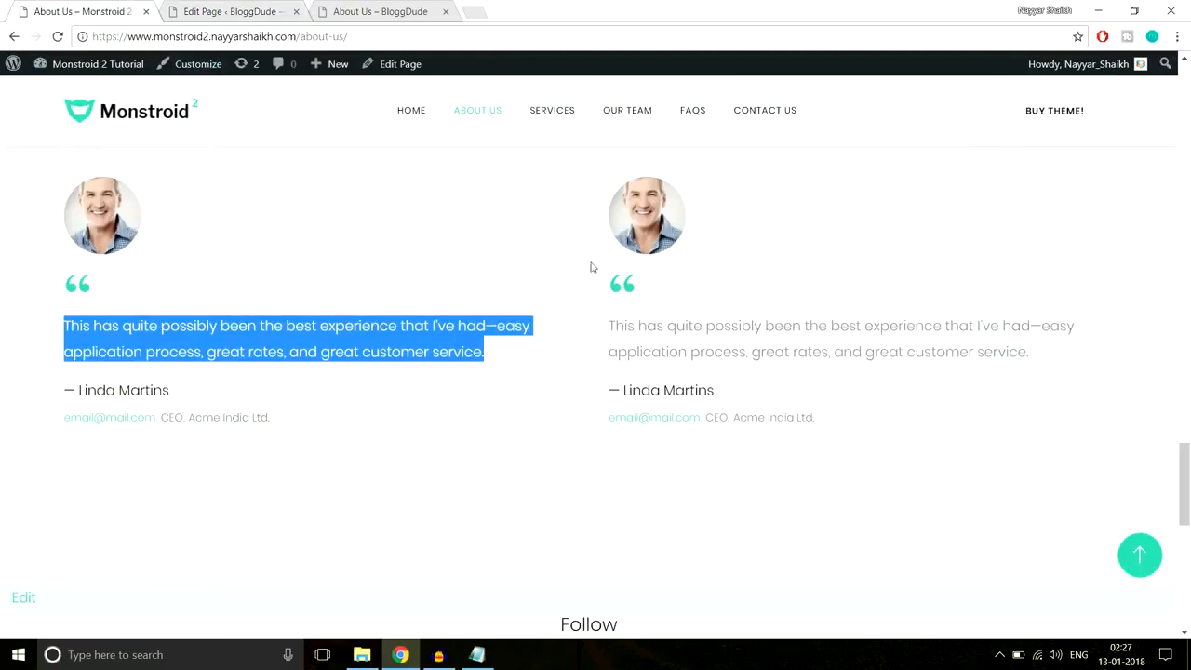
{"action": "scroll", "coordinate": [869, 329], "scroll_direction": "up", "scroll_amount": 3}
{"action": "left_click", "coordinate": [834, 338]}
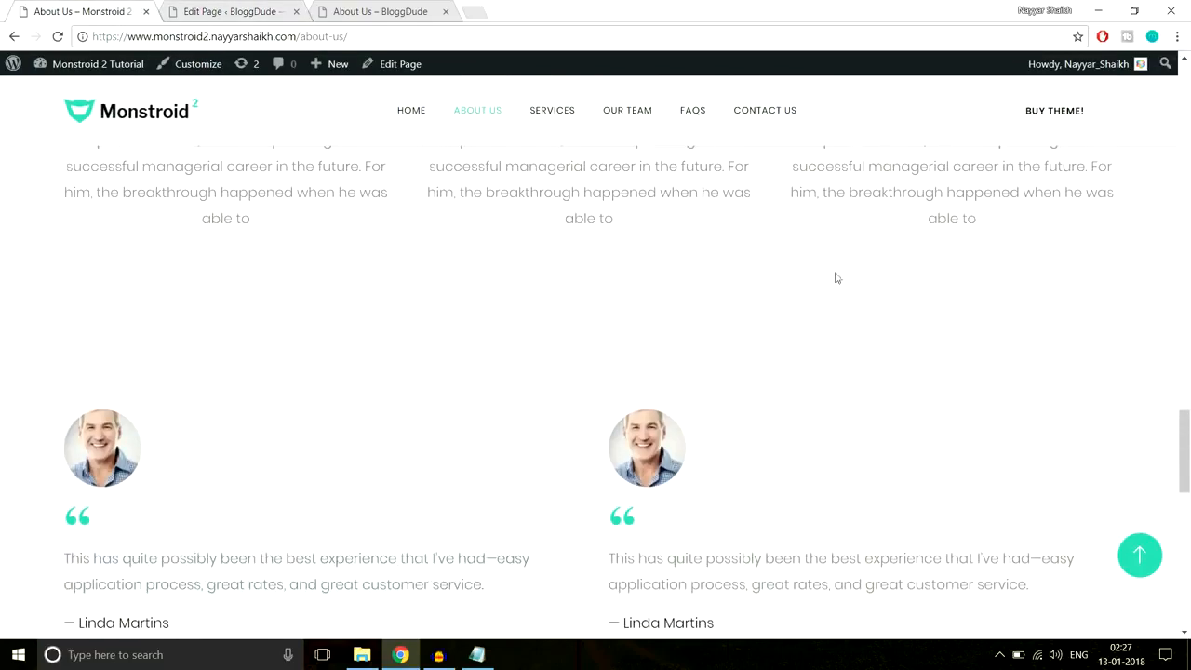
{"action": "left_click", "coordinate": [230, 12]}
{"action": "scroll", "coordinate": [739, 321], "scroll_direction": "down", "scroll_amount": 5}
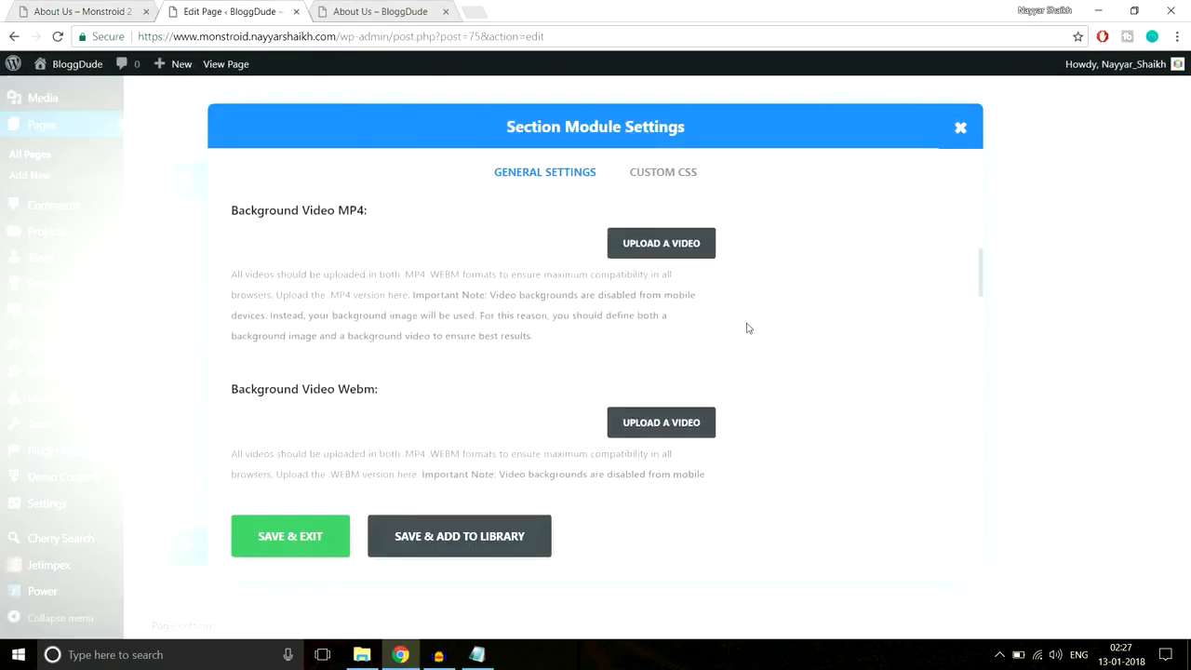
{"action": "scroll", "coordinate": [747, 328], "scroll_direction": "down", "scroll_amount": 7}
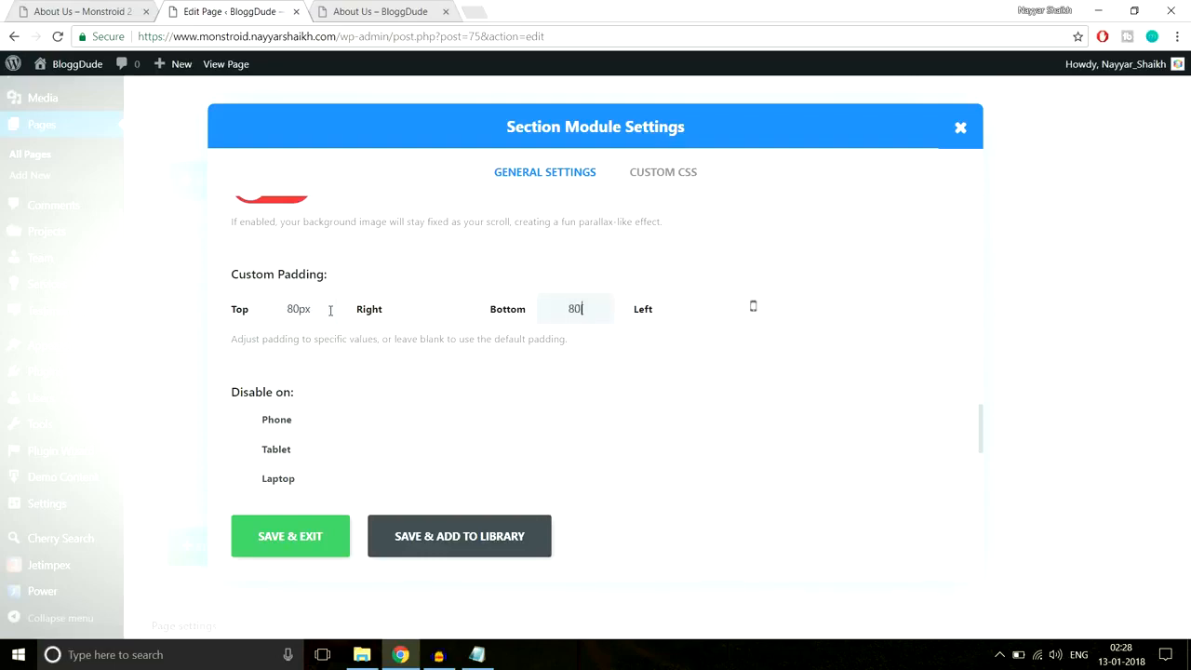
{"action": "scroll", "coordinate": [390, 418], "scroll_direction": "up", "scroll_amount": 5}
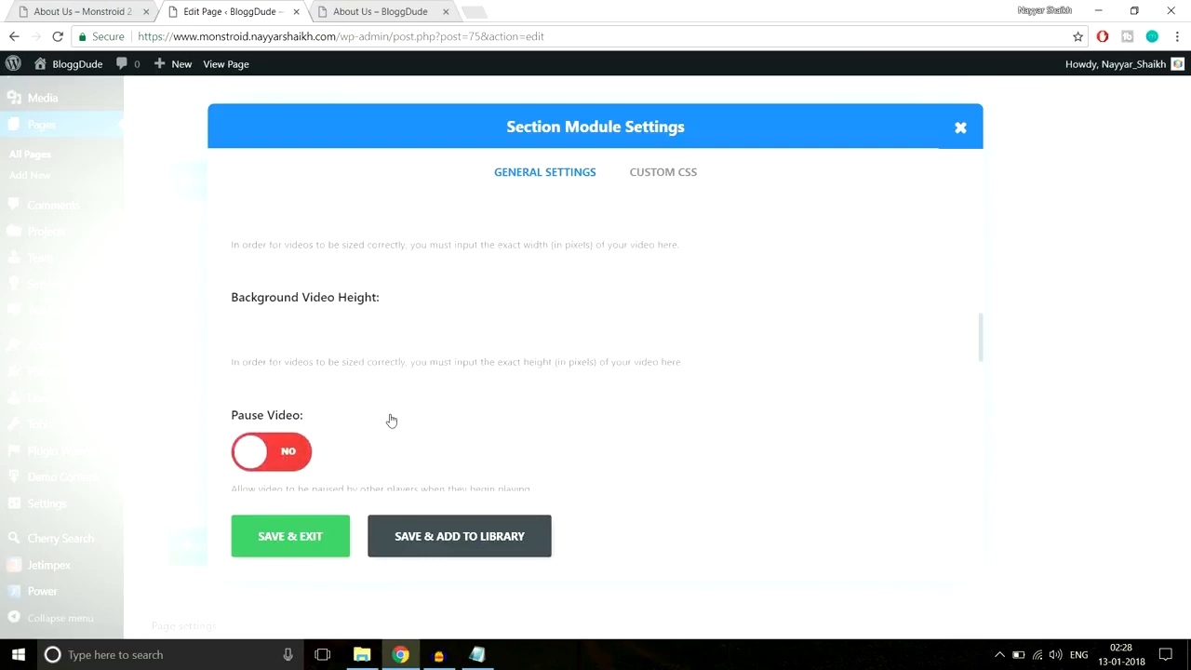
{"action": "scroll", "coordinate": [391, 419], "scroll_direction": "up", "scroll_amount": 5}
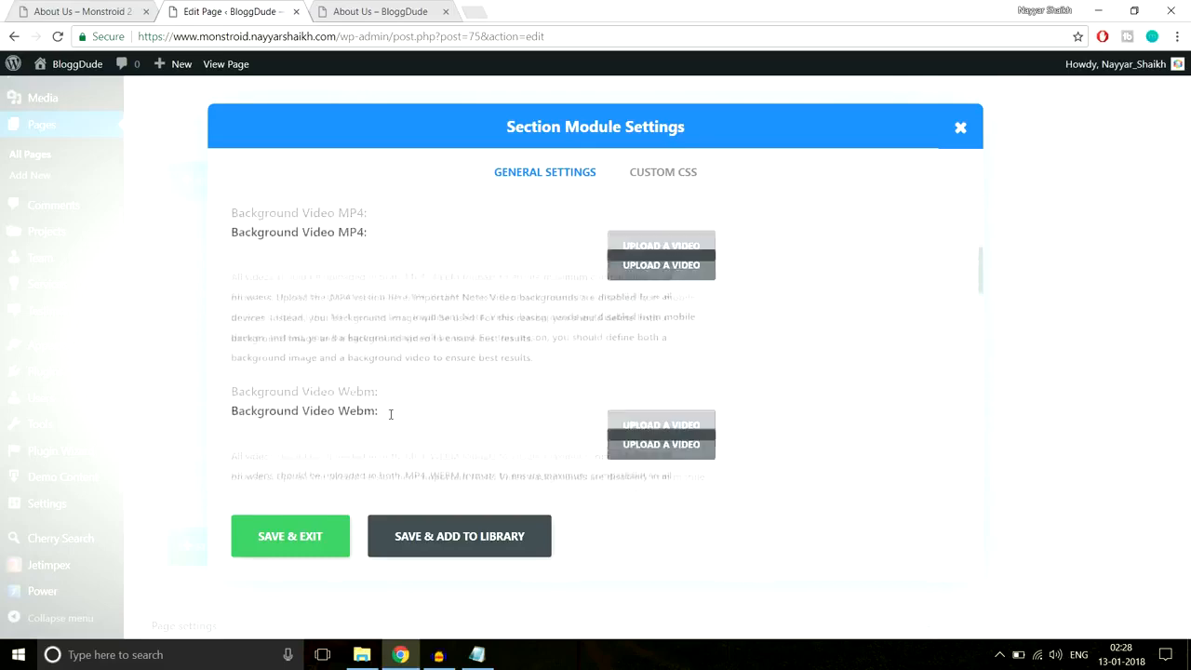
{"action": "scroll", "coordinate": [391, 414], "scroll_direction": "up", "scroll_amount": 1}
- Turn off the transparent background, set the section background to white, and save the section
{"action": "left_click", "coordinate": [283, 335]}
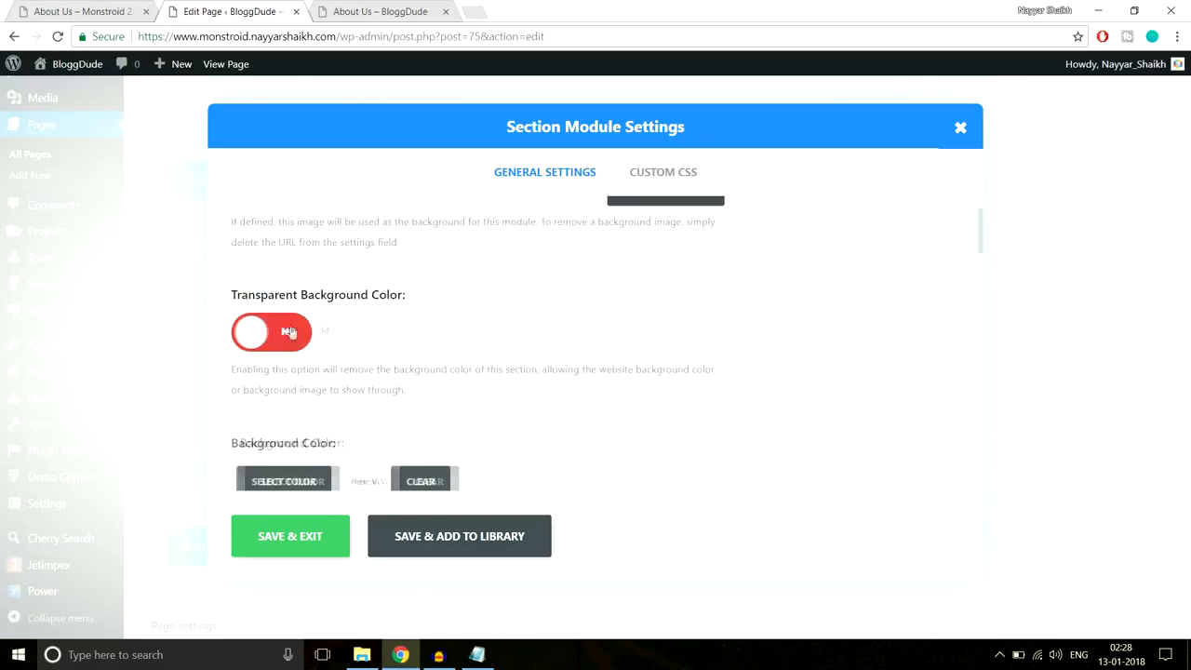
{"action": "scroll", "coordinate": [425, 364], "scroll_direction": "down", "scroll_amount": 2}
{"action": "left_click", "coordinate": [301, 340]}
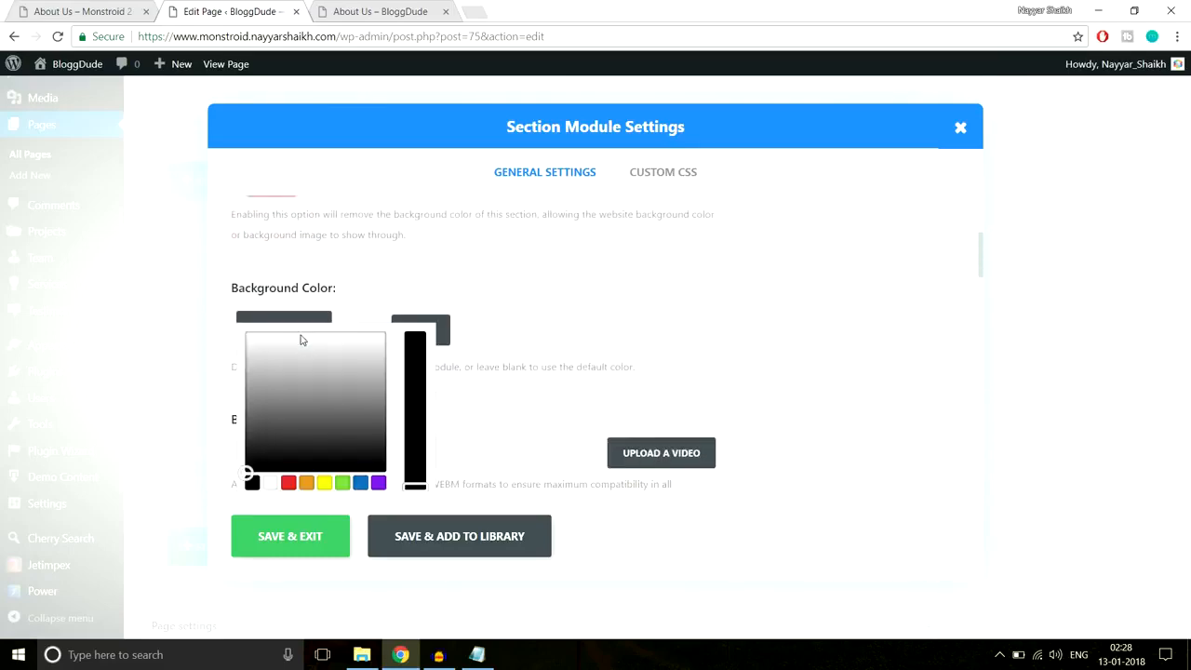
{"action": "left_click", "coordinate": [247, 345]}
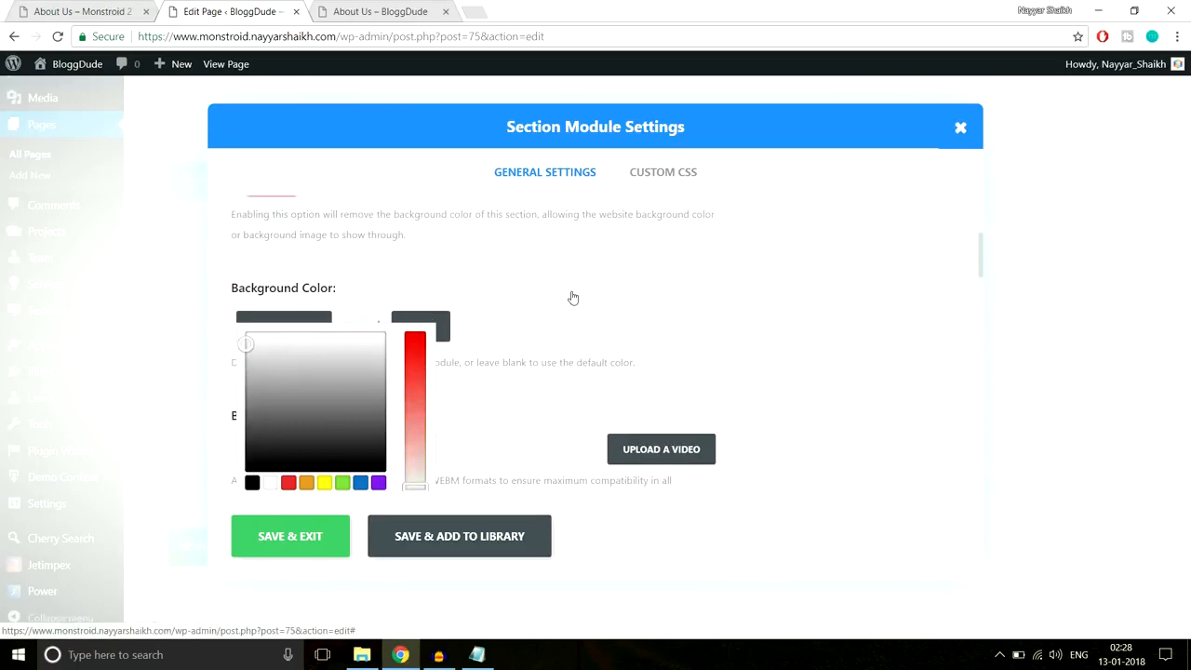
{"action": "scroll", "coordinate": [635, 378], "scroll_direction": "down", "scroll_amount": 3}
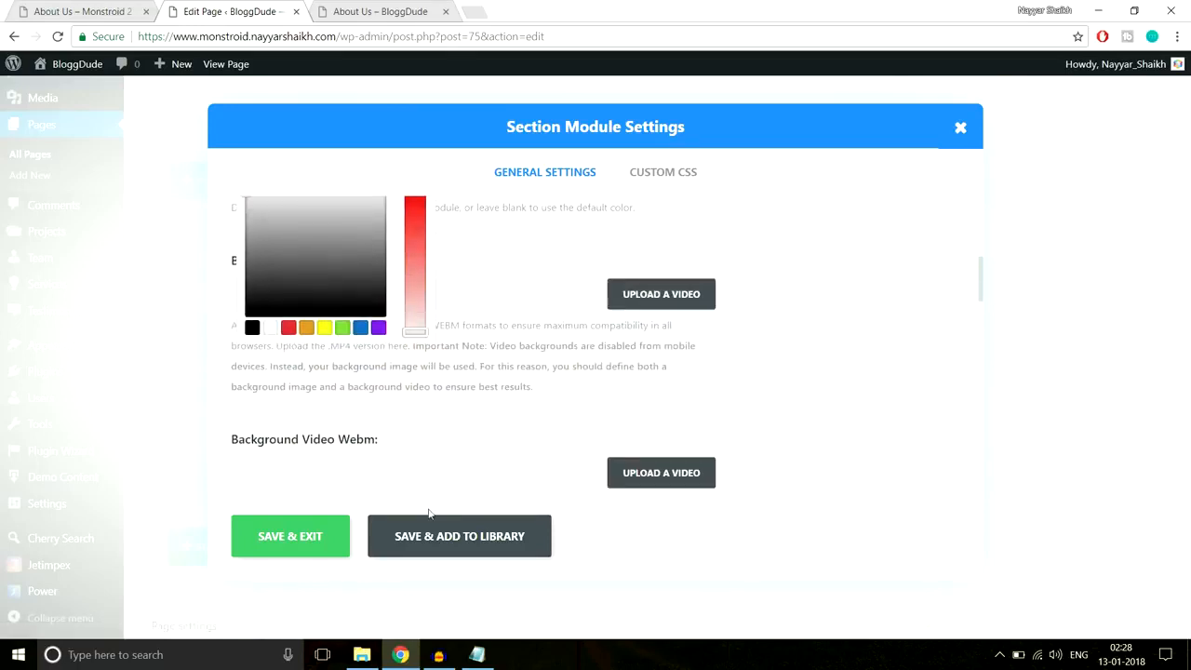
{"action": "left_click", "coordinate": [299, 539]}
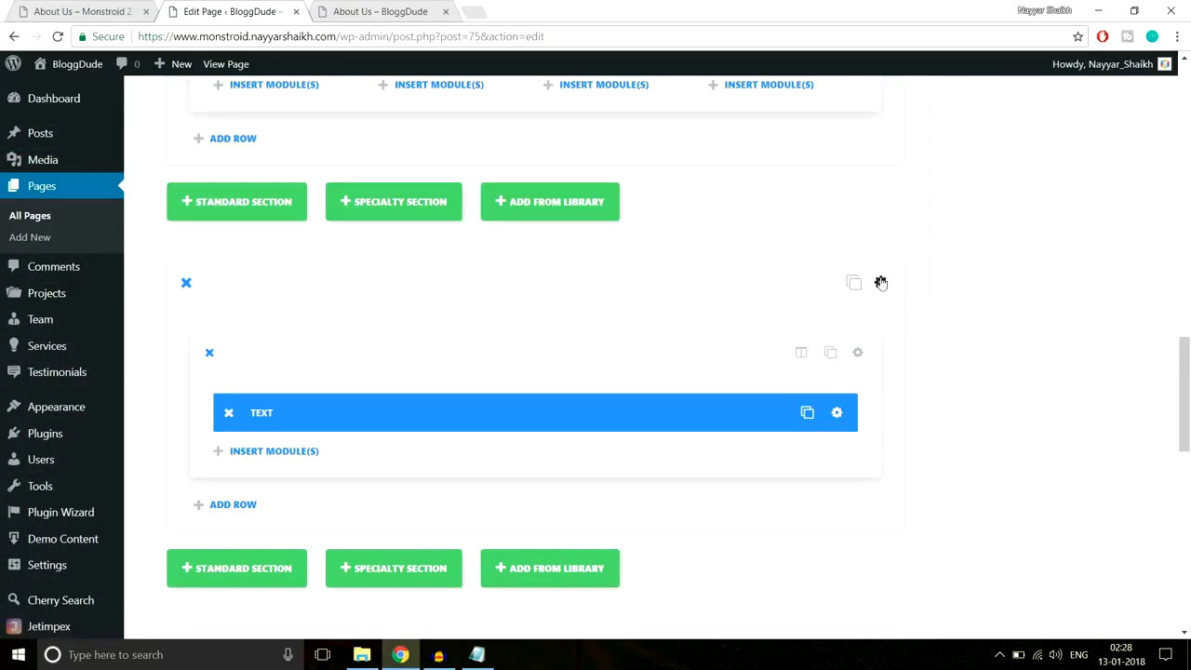
- Set the section's custom top and bottom padding to 80px, save it, and update the page
{"action": "left_click", "coordinate": [880, 281]}
{"action": "scroll", "coordinate": [705, 441], "scroll_direction": "down", "scroll_amount": 10}
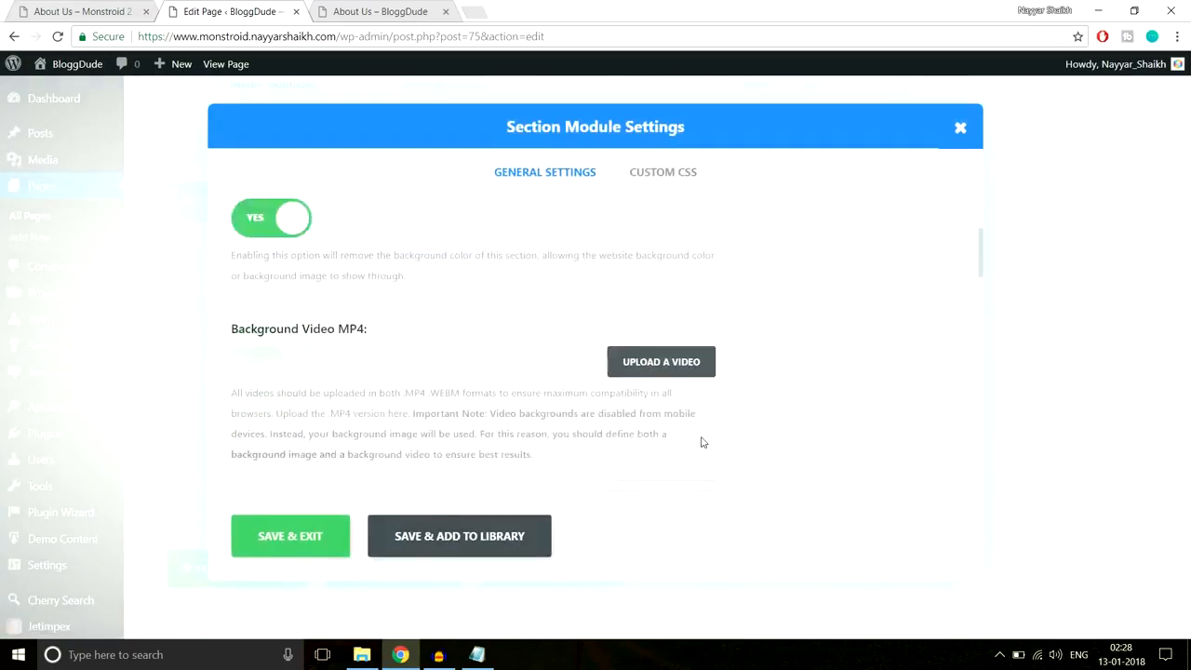
{"action": "scroll", "coordinate": [702, 441], "scroll_direction": "down", "scroll_amount": 6}
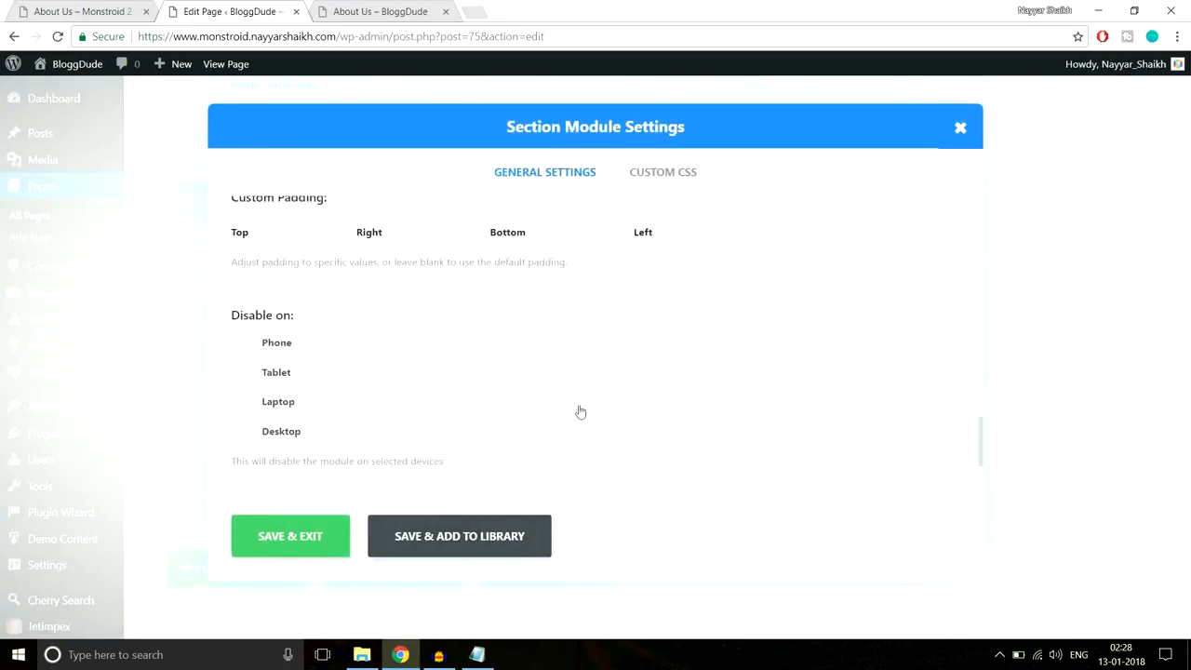
{"action": "left_click", "coordinate": [305, 229]}
{"action": "type", "text": "80px"}
{"action": "key", "text": "Tab"}
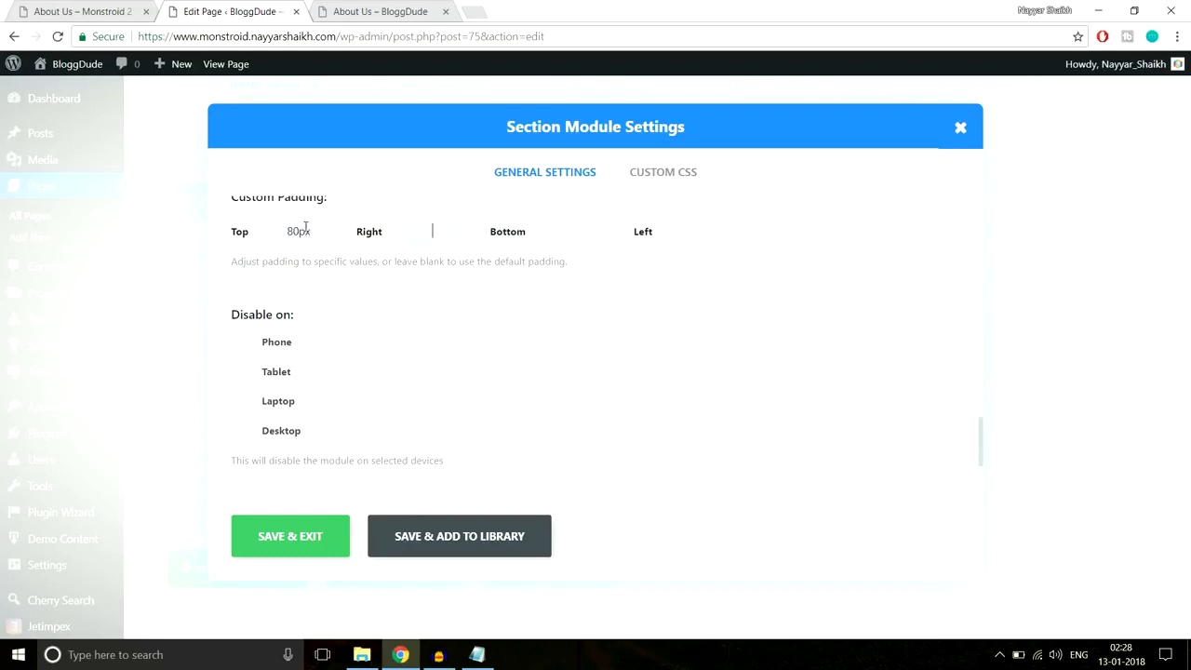
{"action": "type", "text": "80px"}
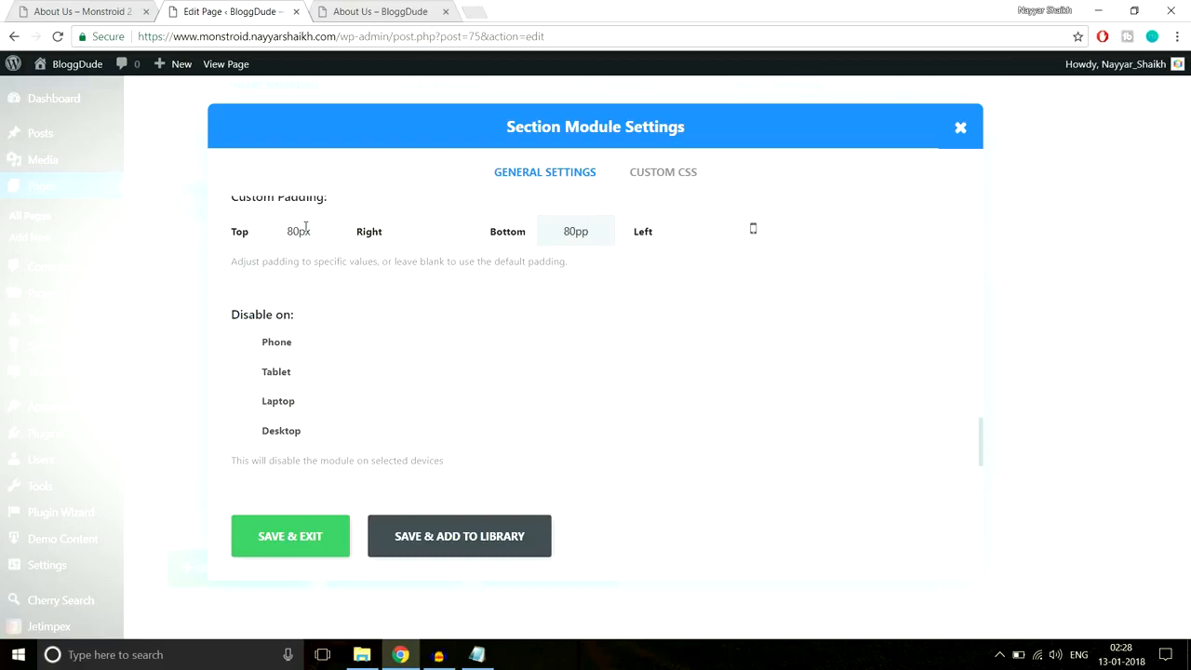
{"action": "left_click", "coordinate": [285, 536]}
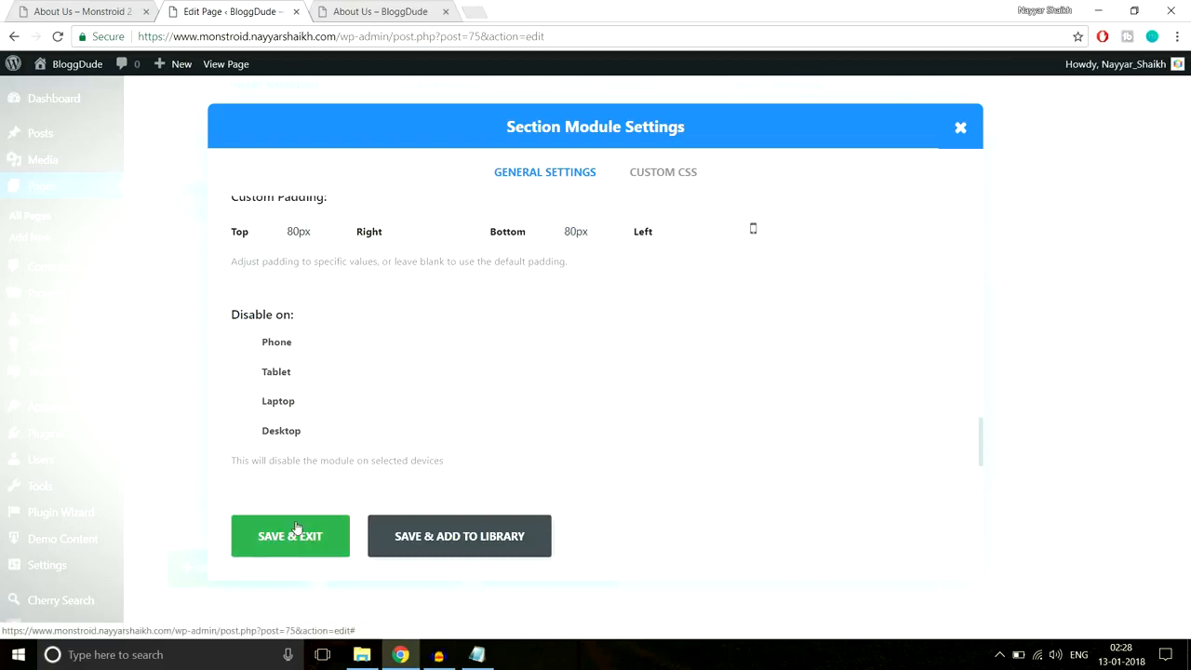
{"action": "left_click_drag", "start_coordinate": [1188, 390], "coordinate": [1186, 133]}
{"action": "left_click", "coordinate": [1127, 232]}
{"action": "left_click", "coordinate": [450, 11]}
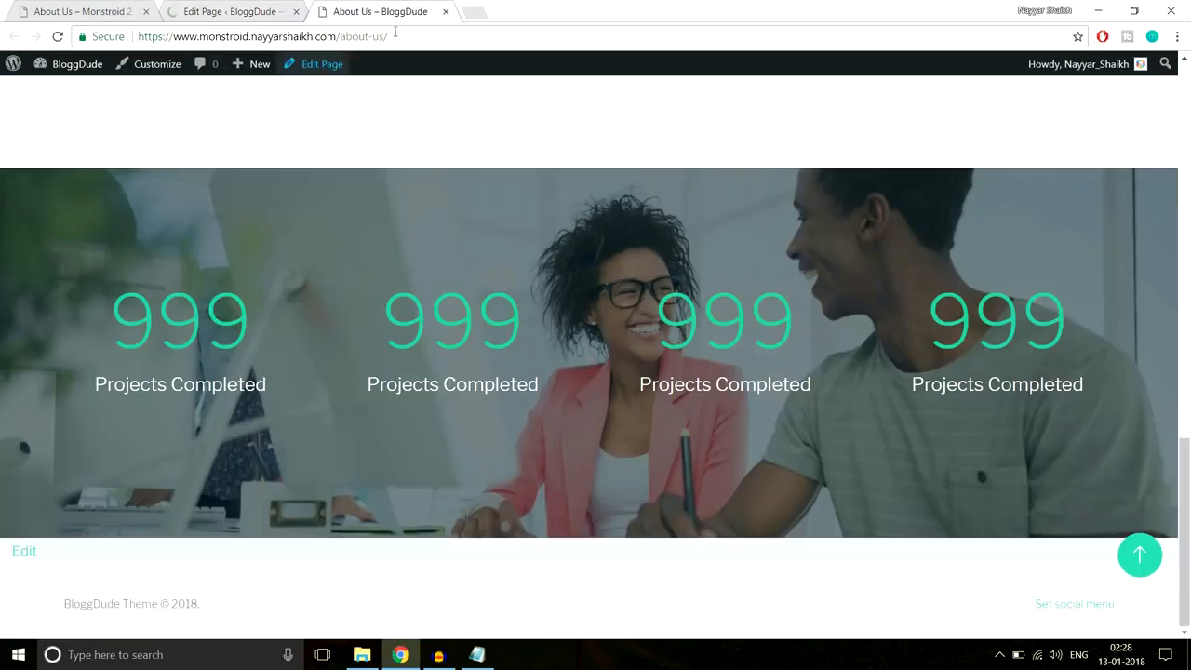
{"action": "left_click", "coordinate": [395, 37]}
{"action": "key", "text": "Return"}
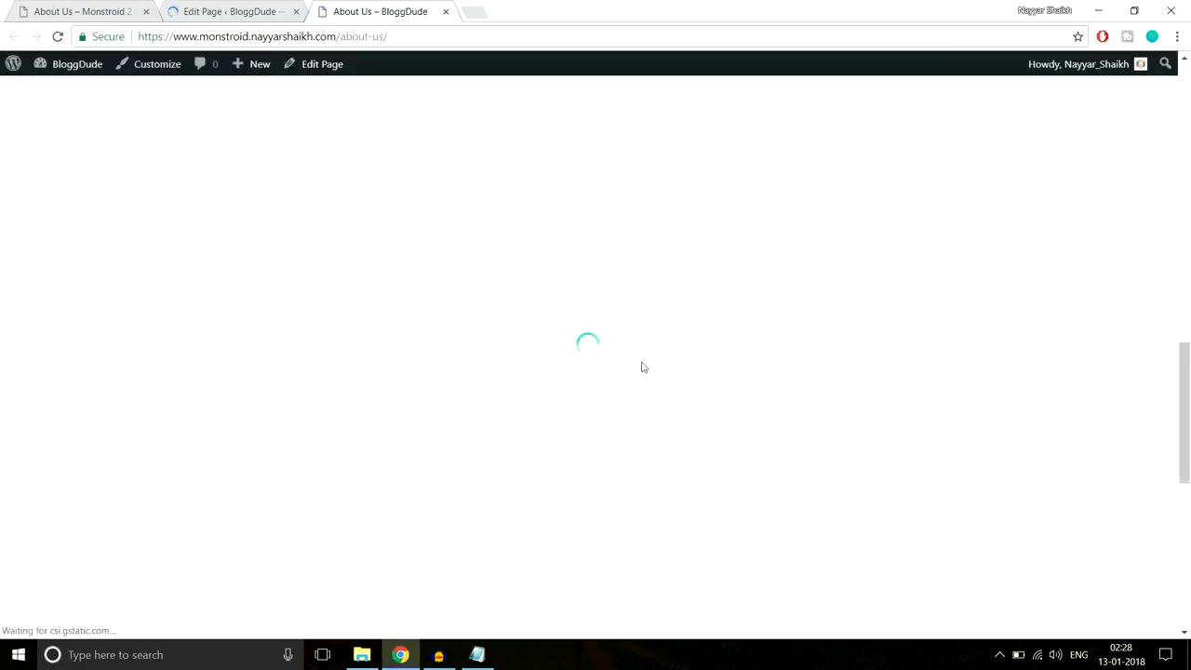
{"action": "scroll", "coordinate": [641, 366], "scroll_direction": "down", "scroll_amount": 4}
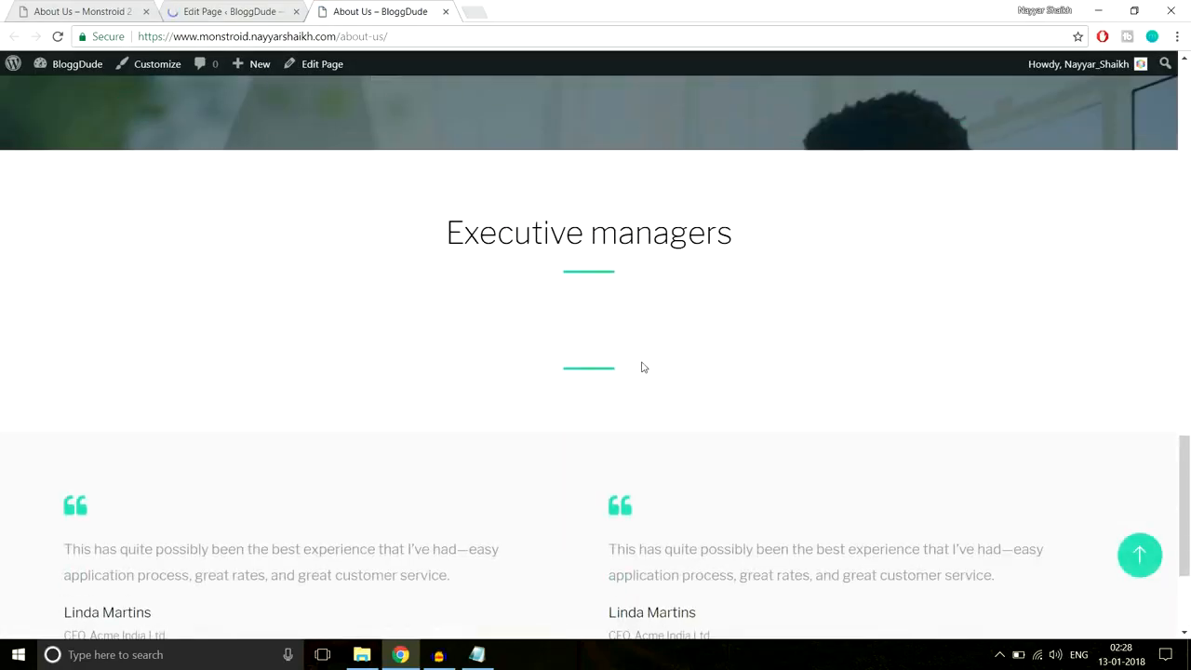
{"action": "scroll", "coordinate": [579, 364], "scroll_direction": "down", "scroll_amount": 2}
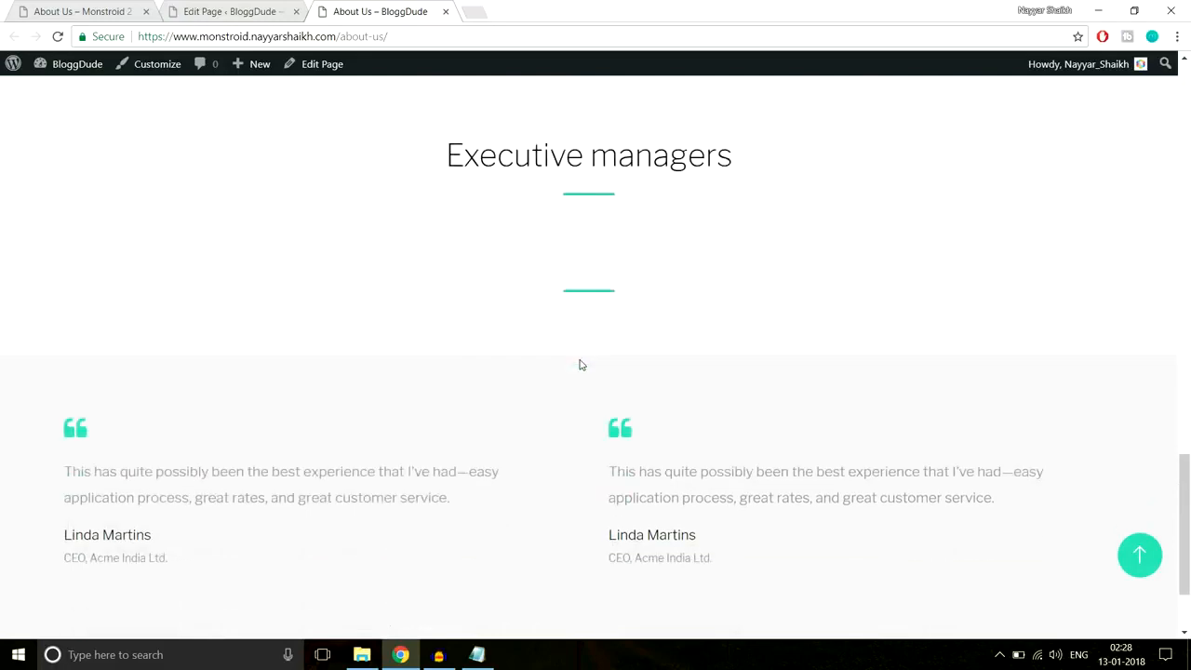
{"action": "scroll", "coordinate": [586, 377], "scroll_direction": "up", "scroll_amount": 2}
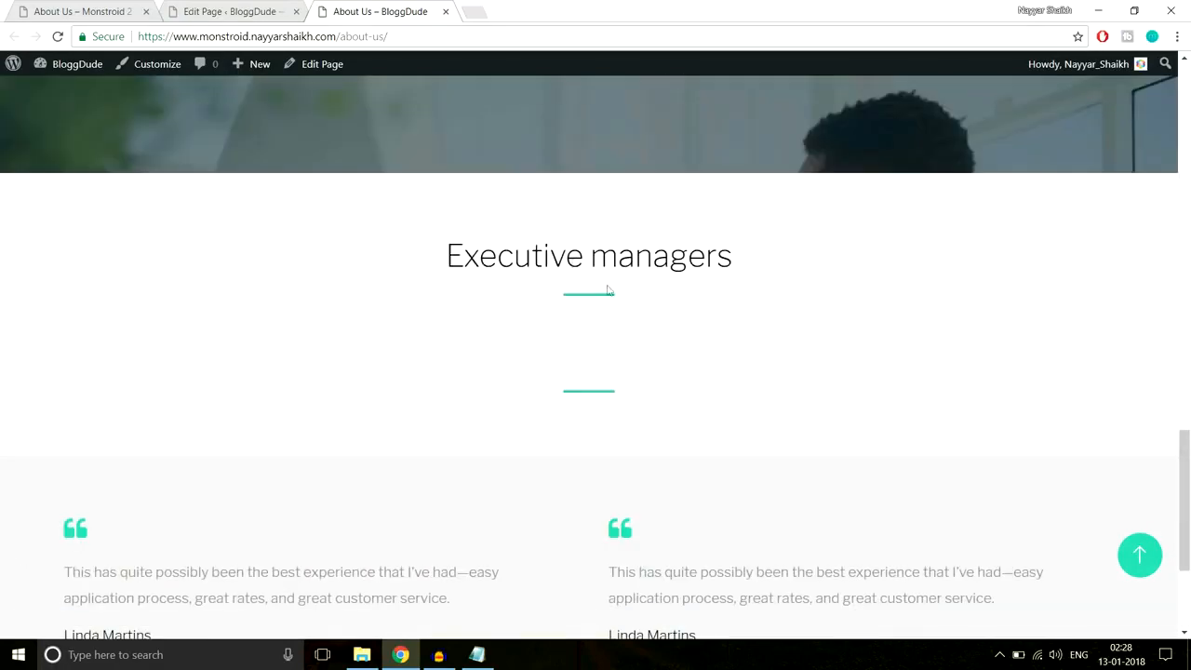
{"action": "scroll", "coordinate": [643, 348], "scroll_direction": "down", "scroll_amount": 3}
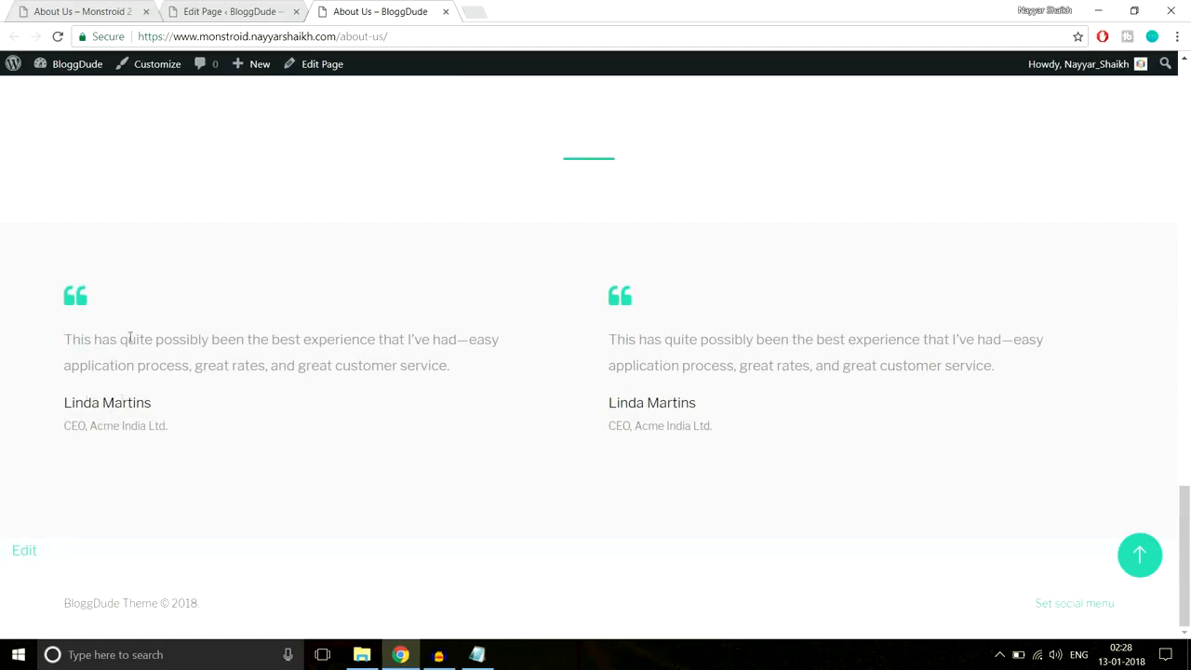
{"action": "left_click", "coordinate": [97, 7]}
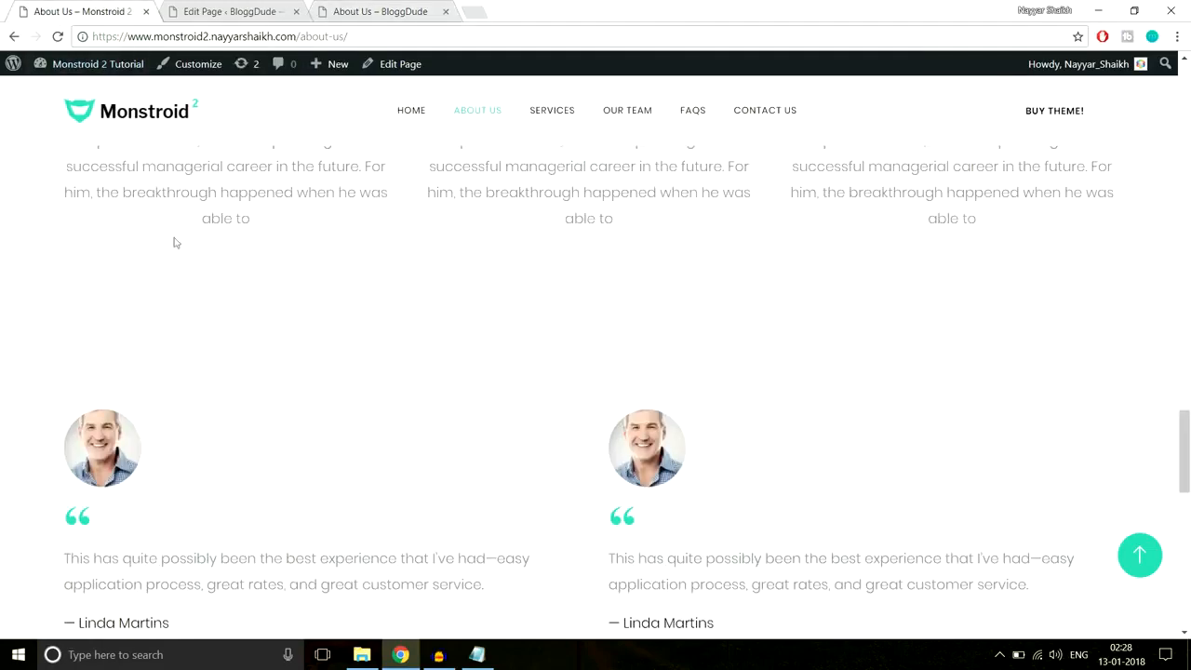
{"action": "left_click", "coordinate": [221, 9]}
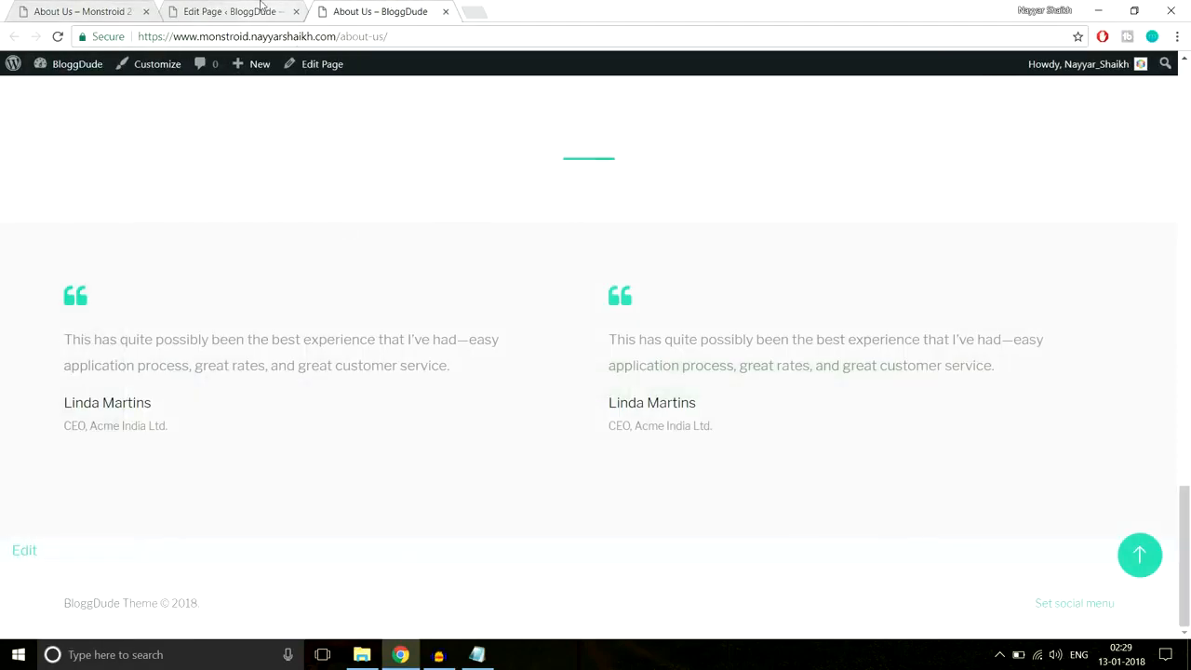
{"action": "left_click", "coordinate": [261, 10]}
{"action": "scroll", "coordinate": [656, 279], "scroll_direction": "down", "scroll_amount": 10}
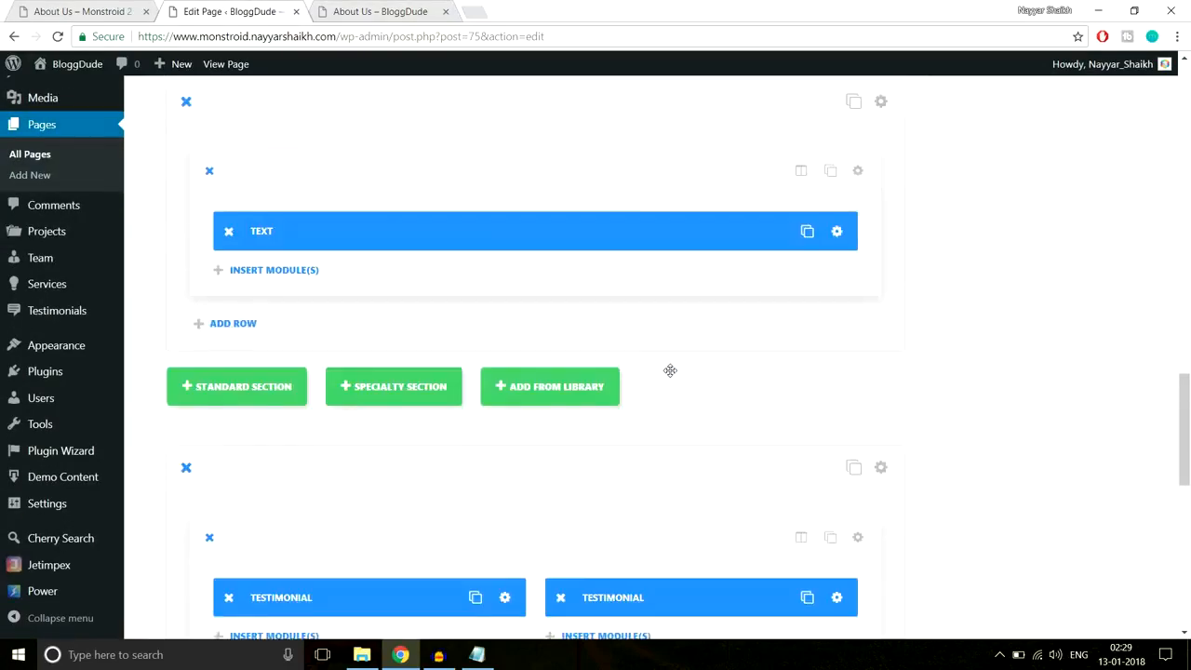
- Upload About-Team-4.jpg and set it as the first testimonial's portrait image, then save the module
{"action": "scroll", "coordinate": [670, 371], "scroll_direction": "up", "scroll_amount": 2}
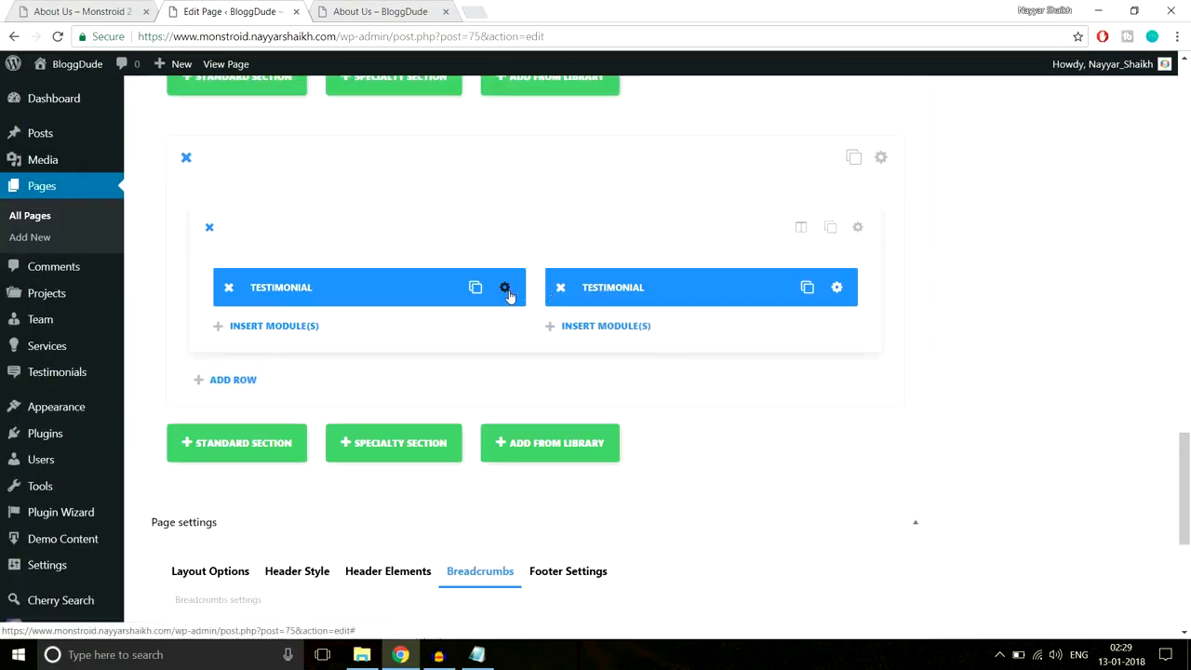
{"action": "left_click", "coordinate": [505, 289]}
{"action": "scroll", "coordinate": [754, 321], "scroll_direction": "down", "scroll_amount": 5}
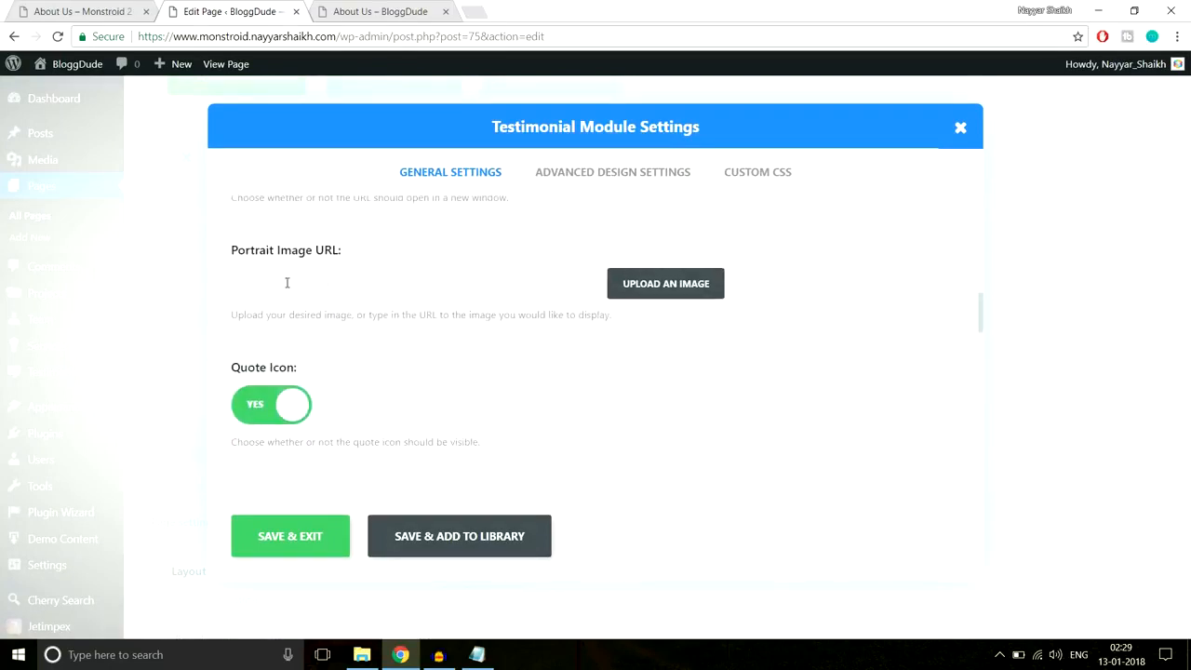
{"action": "left_click", "coordinate": [648, 284]}
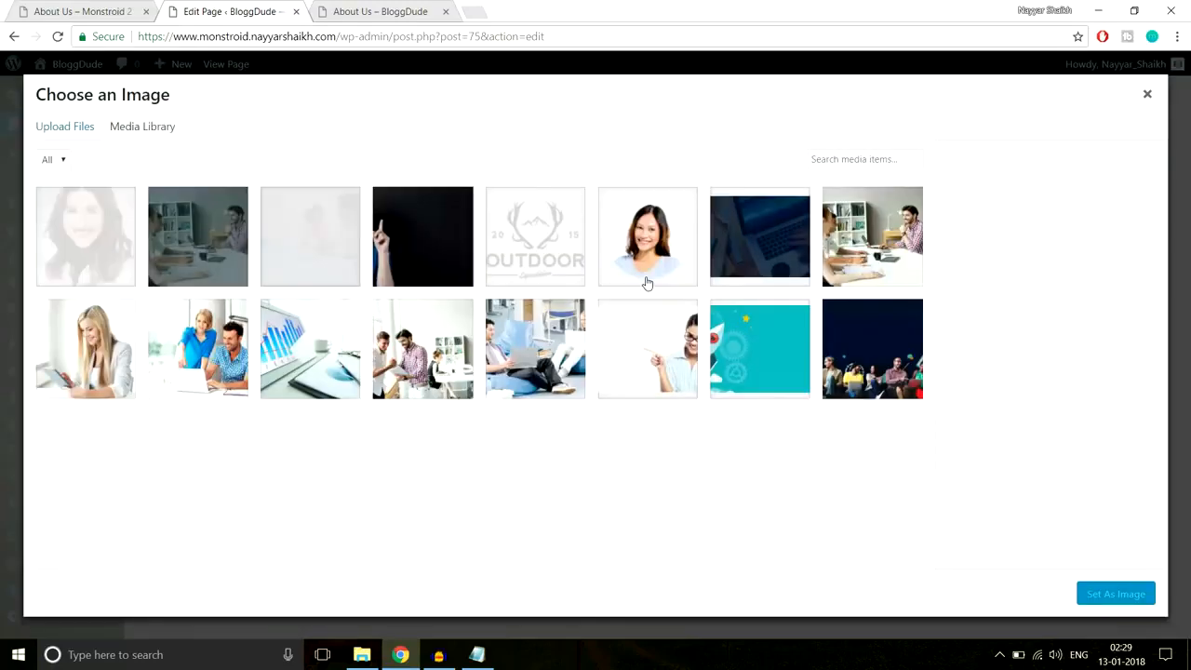
{"action": "left_click", "coordinate": [65, 129]}
{"action": "left_click", "coordinate": [605, 348]}
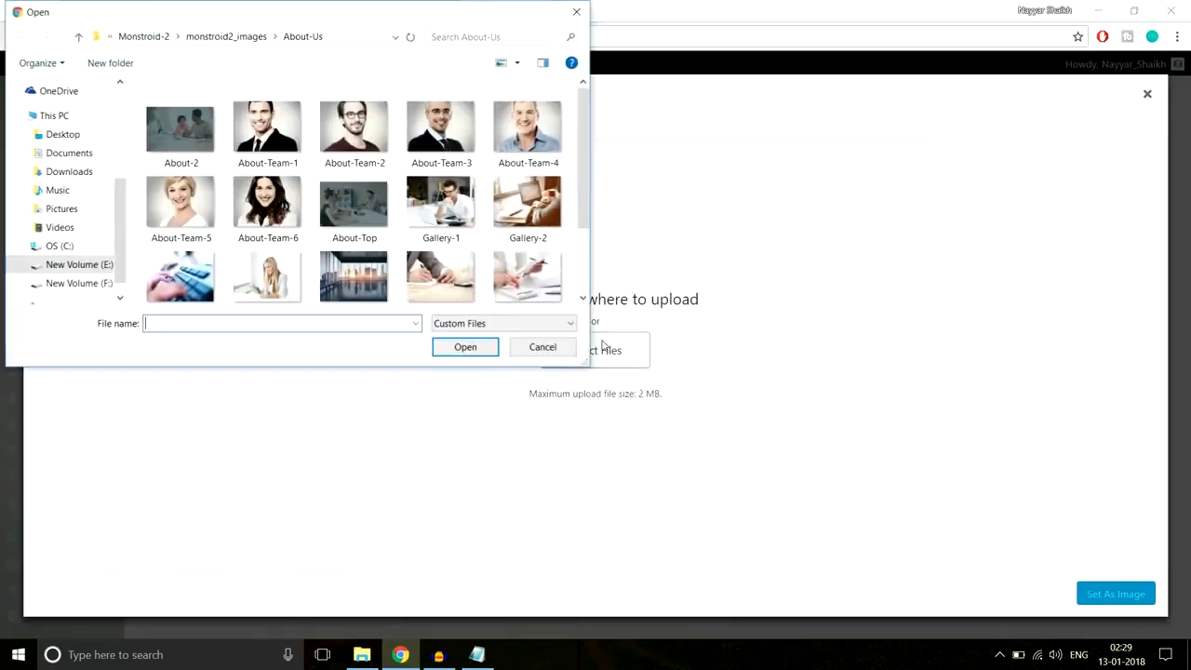
{"action": "scroll", "coordinate": [322, 166], "scroll_direction": "down", "scroll_amount": 2}
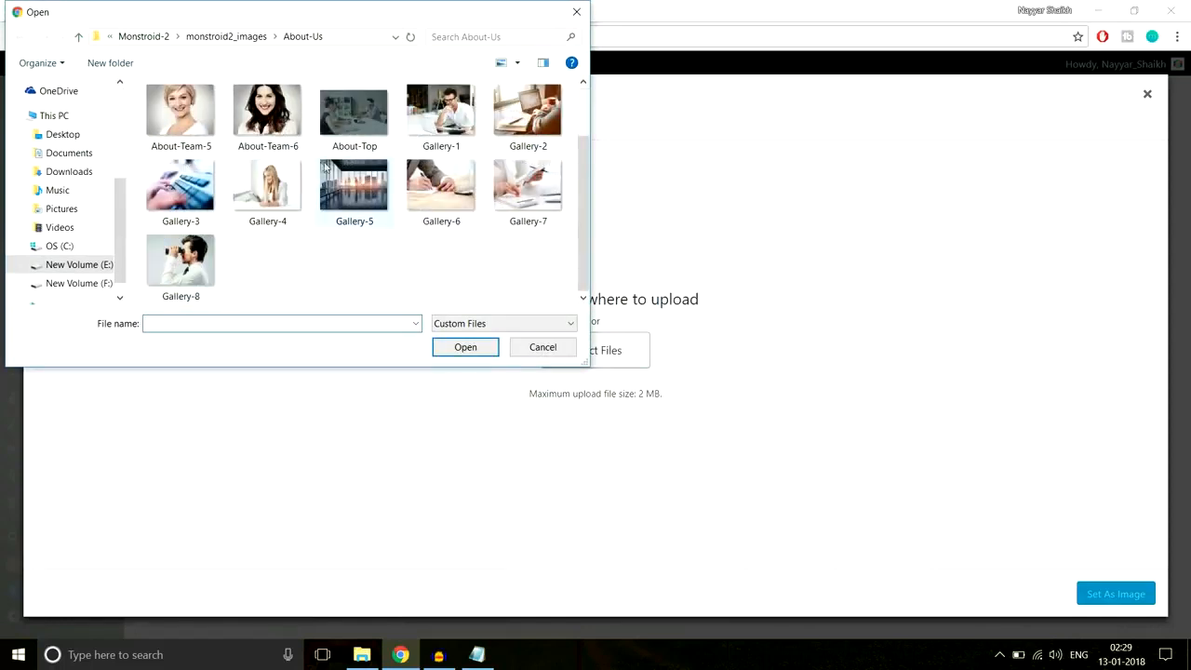
{"action": "scroll", "coordinate": [367, 216], "scroll_direction": "up", "scroll_amount": 2}
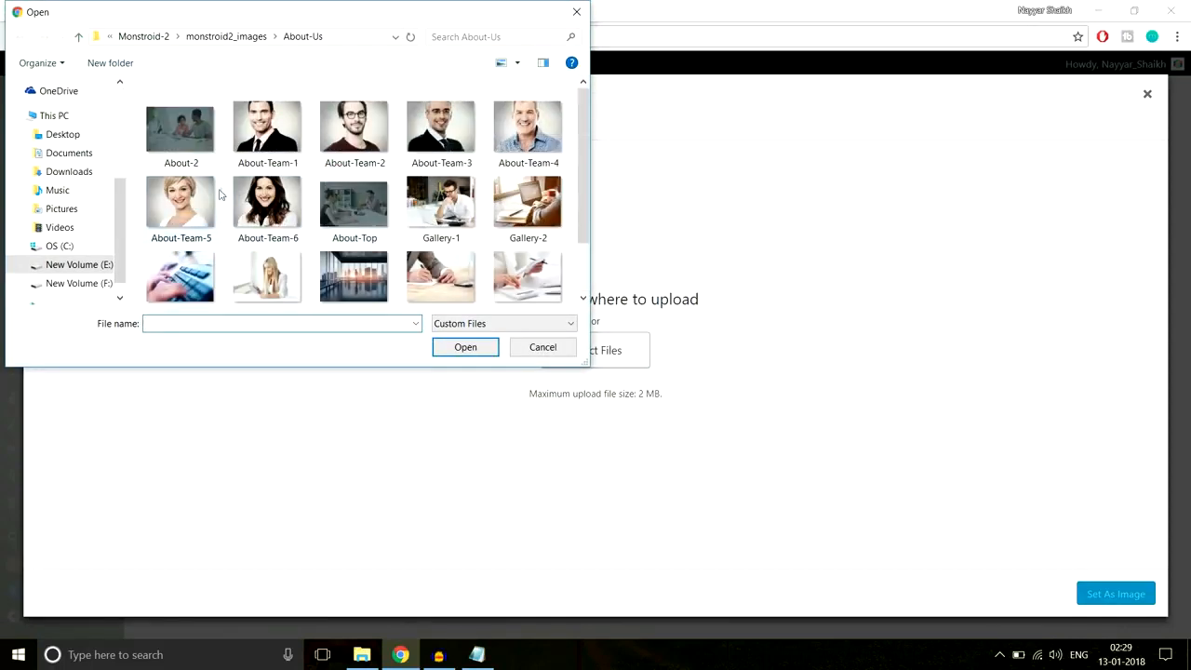
{"action": "left_click", "coordinate": [512, 138]}
{"action": "left_click", "coordinate": [465, 346]}
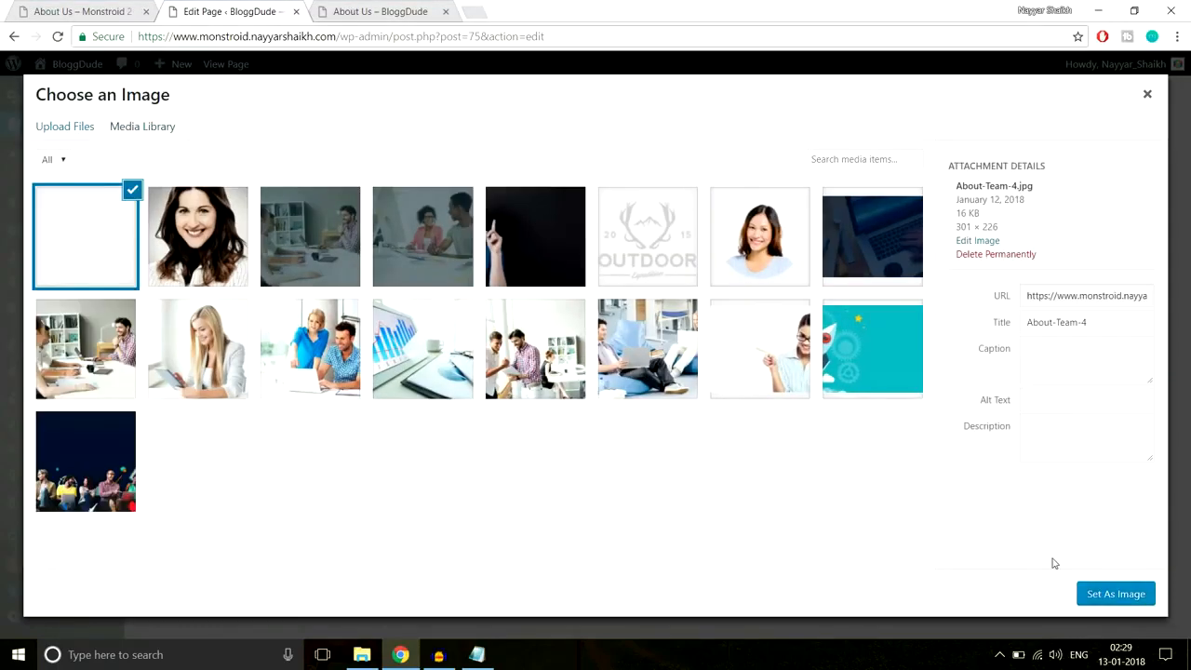
{"action": "left_click", "coordinate": [1107, 591]}
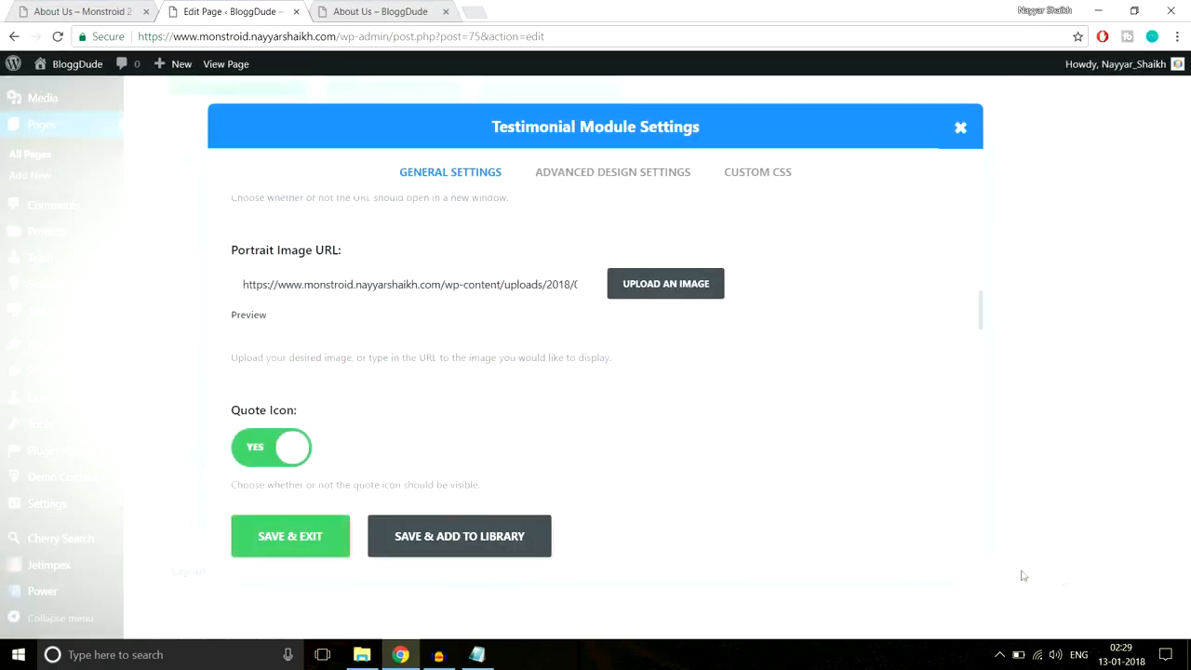
{"action": "left_click", "coordinate": [317, 547]}
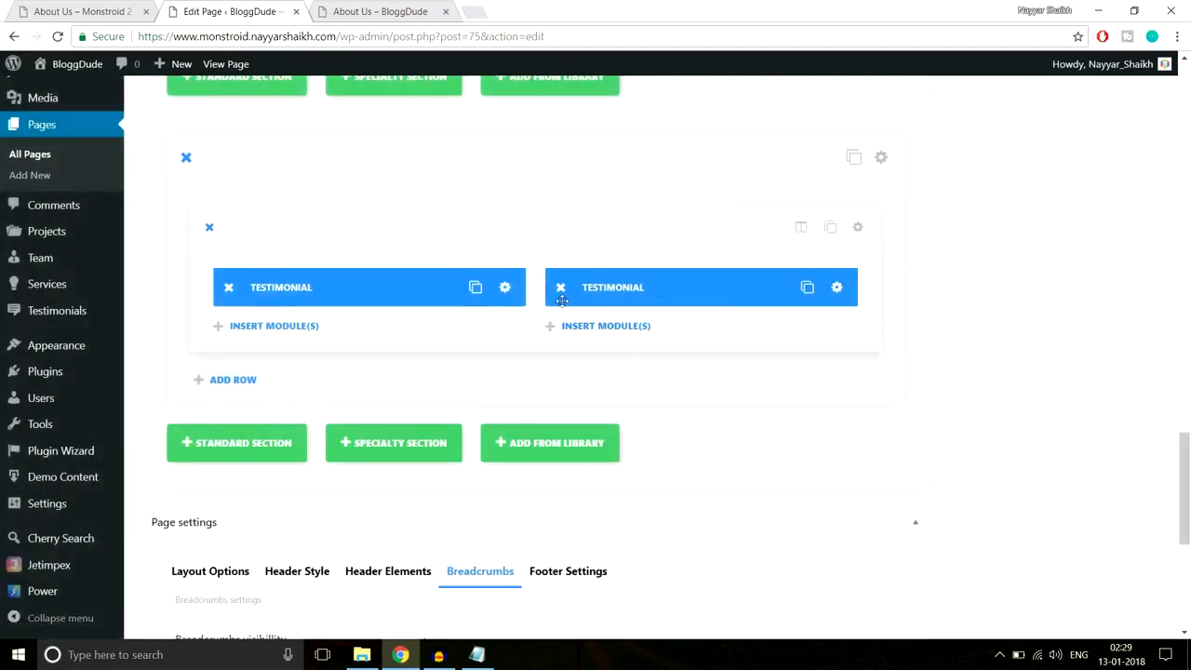
- Keep the second testimonial in the right column and update the About Us page
{"action": "left_click_drag", "start_coordinate": [566, 291], "coordinate": [473, 284]}
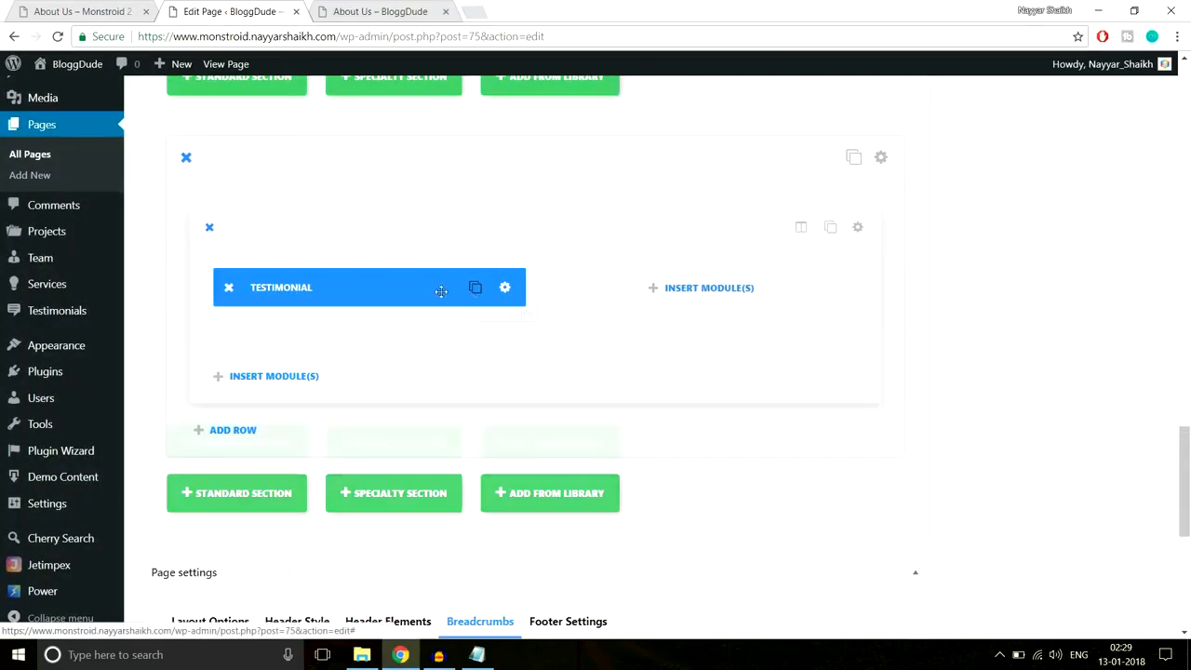
{"action": "left_click_drag", "start_coordinate": [549, 294], "coordinate": [716, 288]}
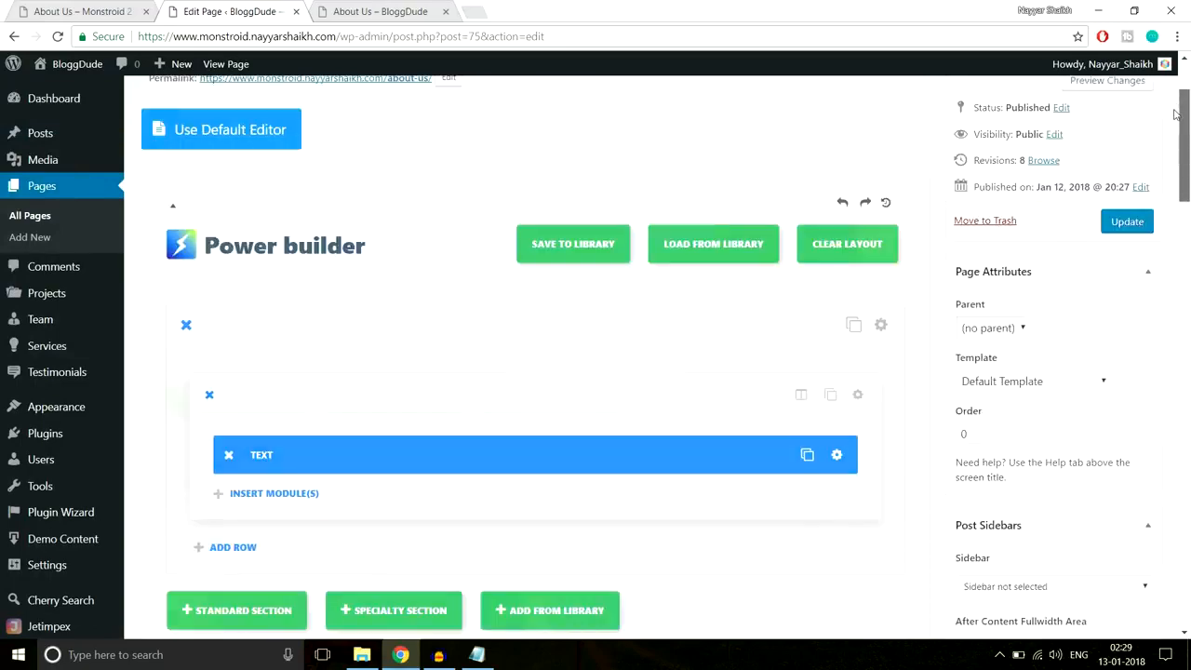
{"action": "scroll", "coordinate": [1174, 113], "scroll_direction": "up", "scroll_amount": 2}
{"action": "left_click", "coordinate": [1128, 357]}
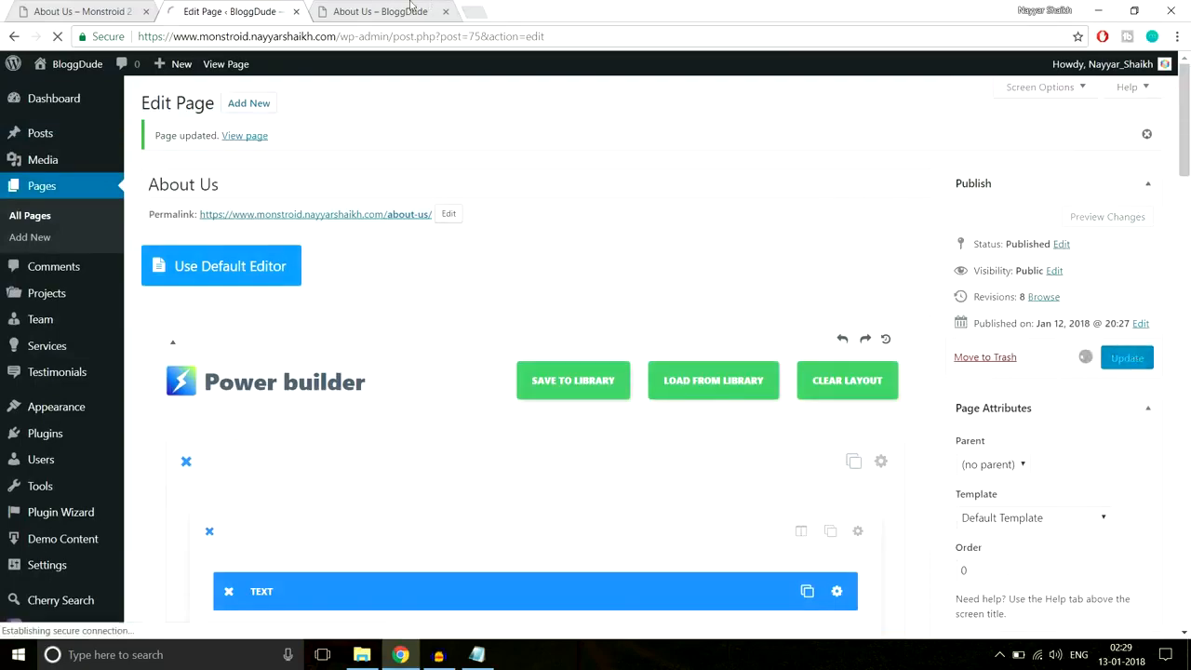
- Reload the live About Us page and scroll through it
{"action": "left_click", "coordinate": [379, 11]}
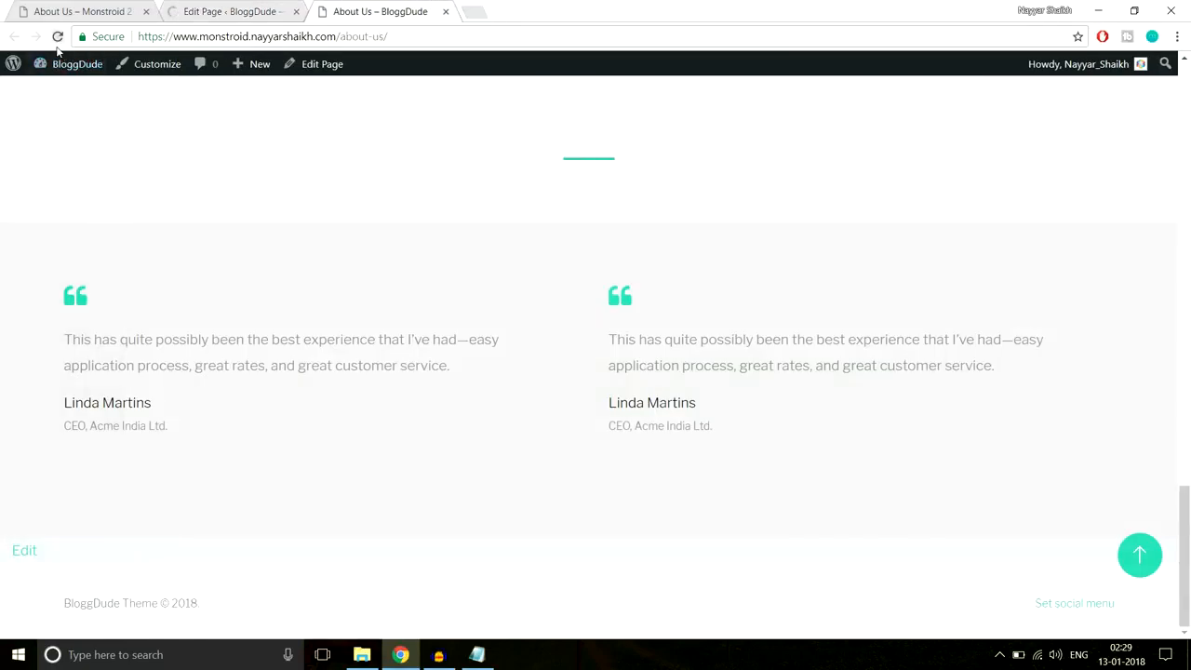
{"action": "left_click", "coordinate": [57, 37]}
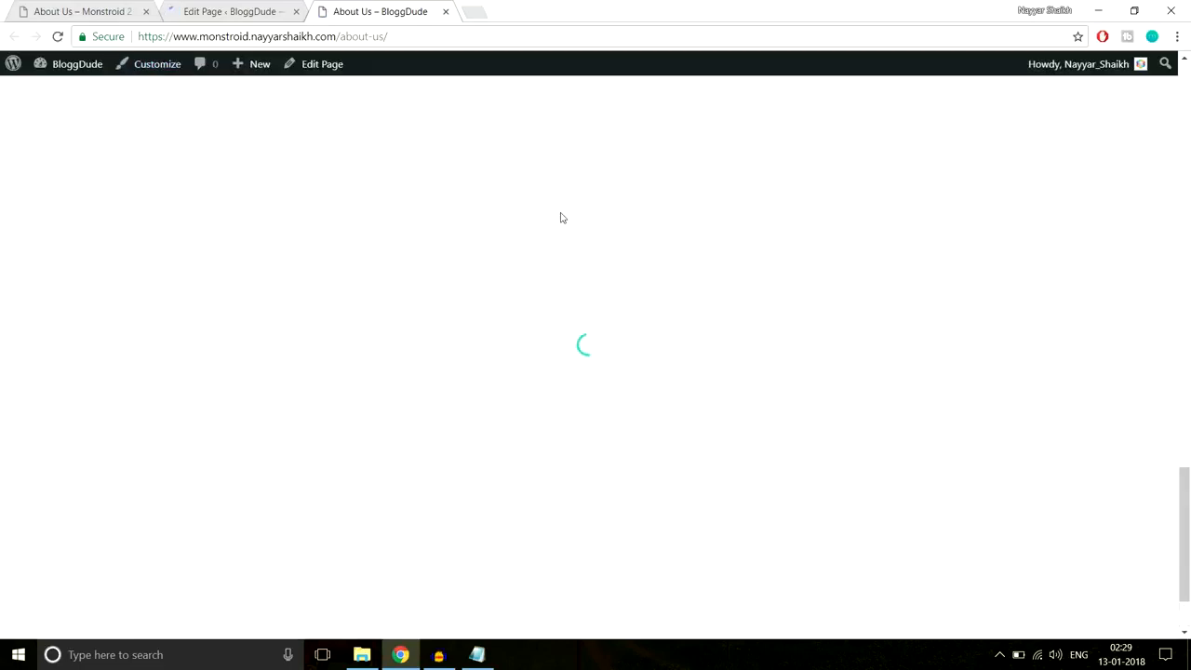
{"action": "scroll", "coordinate": [619, 277], "scroll_direction": "down", "scroll_amount": 1}
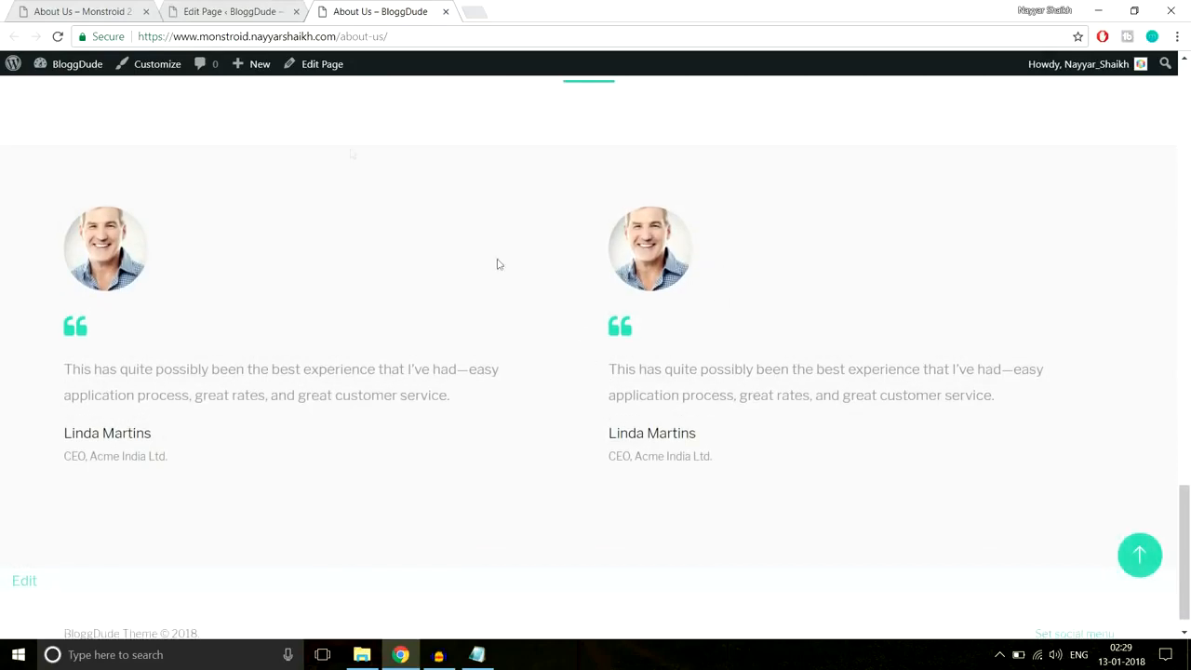
- Browse the Monstroid 2 demo's Services page and its MARKETING & SEO banner, then return to the editor
{"action": "left_click", "coordinate": [65, 10]}
{"action": "scroll", "coordinate": [543, 315], "scroll_direction": "down", "scroll_amount": 8}
{"action": "scroll", "coordinate": [542, 315], "scroll_direction": "down", "scroll_amount": 3}
{"action": "scroll", "coordinate": [565, 341], "scroll_direction": "up", "scroll_amount": 7}
{"action": "scroll", "coordinate": [574, 346], "scroll_direction": "up", "scroll_amount": 10}
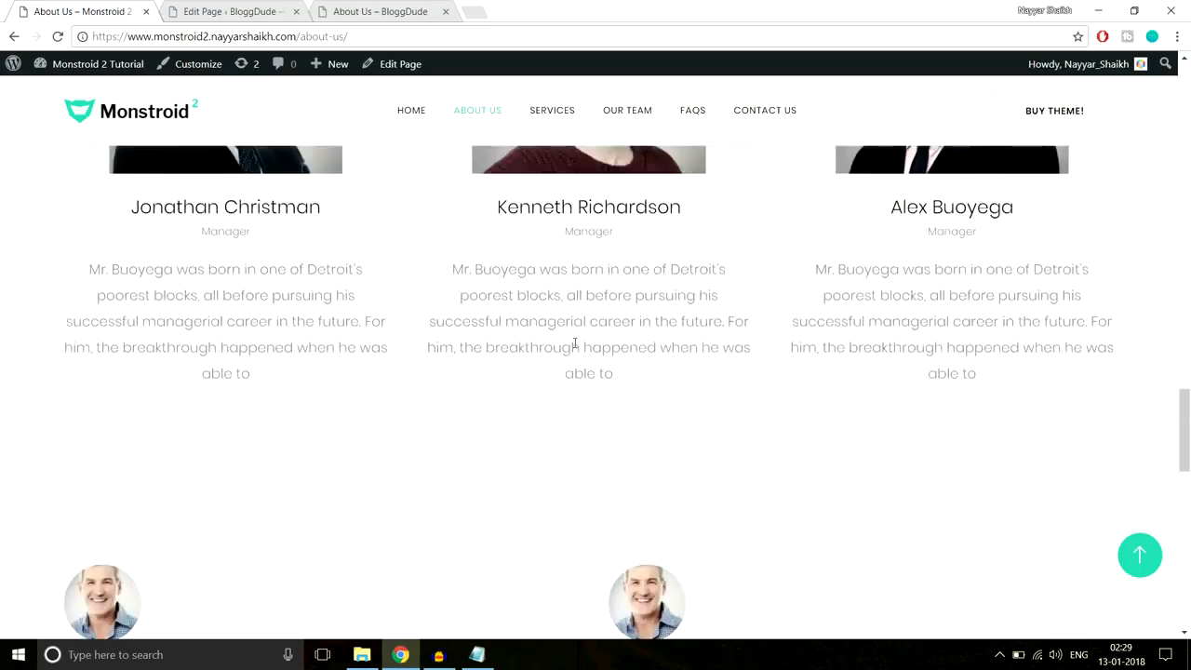
{"action": "left_click", "coordinate": [552, 115]}
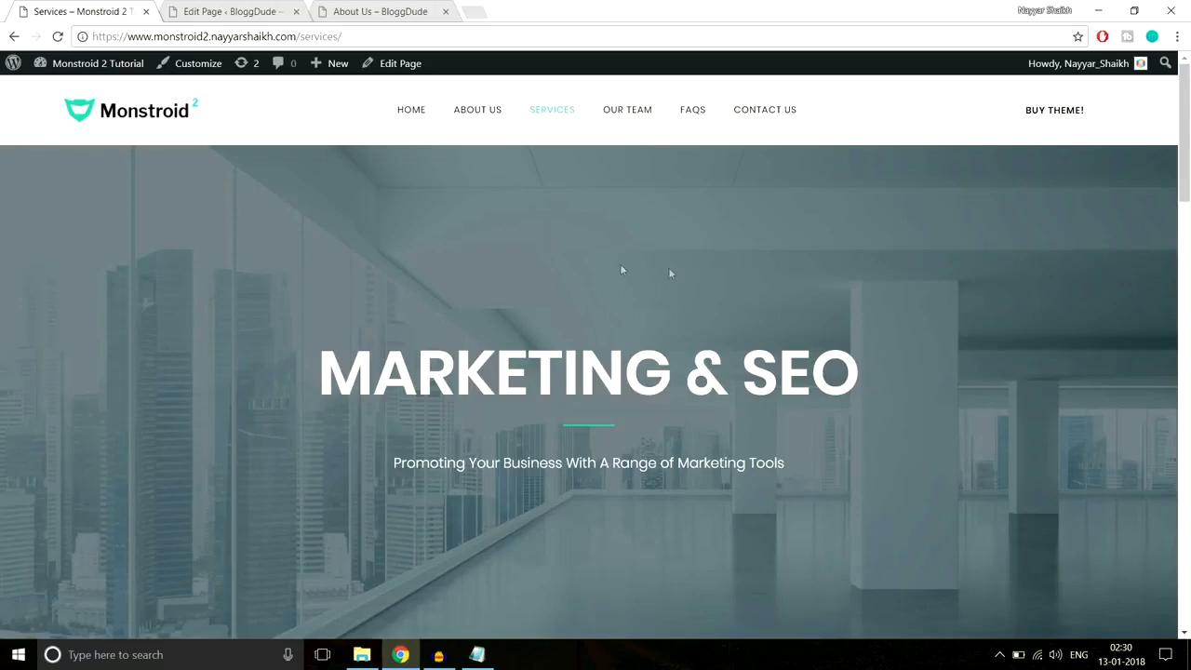
{"action": "scroll", "coordinate": [684, 321], "scroll_direction": "down", "scroll_amount": 4}
{"action": "scroll", "coordinate": [683, 315], "scroll_direction": "down", "scroll_amount": 12}
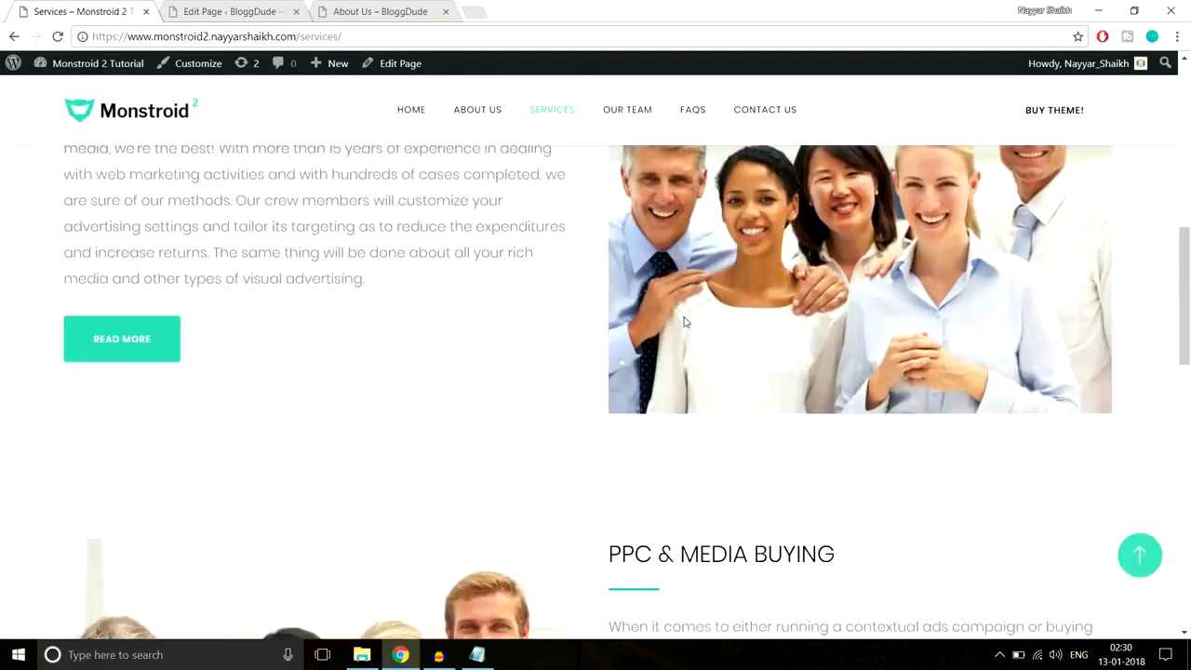
{"action": "scroll", "coordinate": [684, 318], "scroll_direction": "up", "scroll_amount": 7}
{"action": "scroll", "coordinate": [684, 318], "scroll_direction": "up", "scroll_amount": 8}
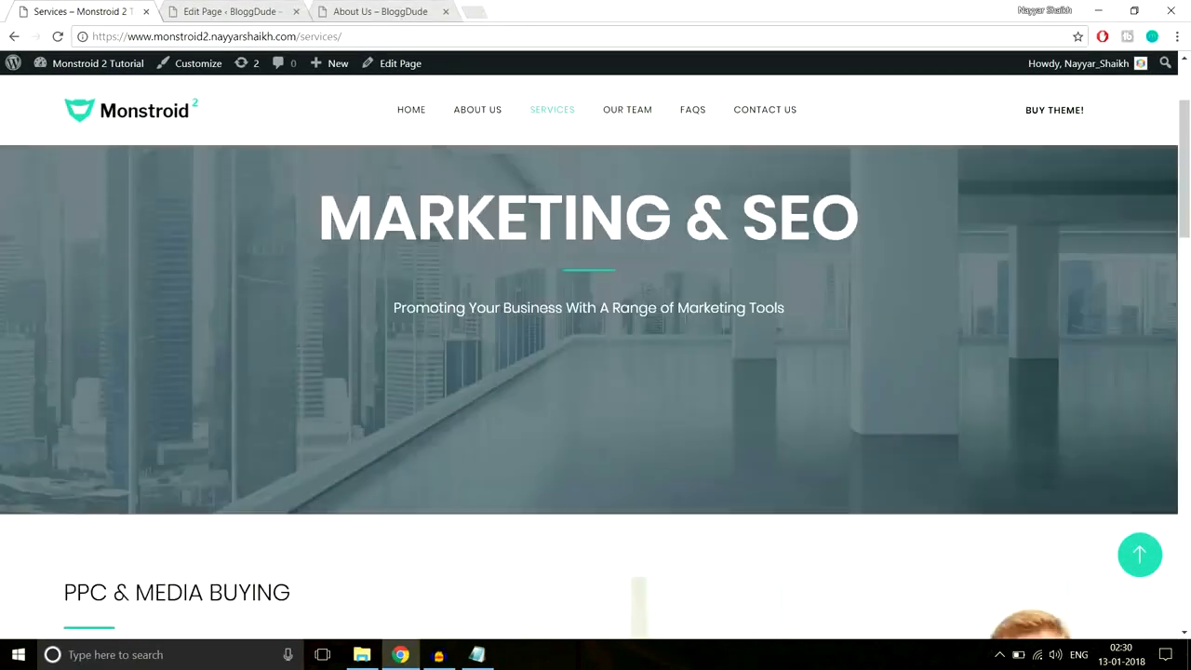
{"action": "left_click", "coordinate": [240, 9]}
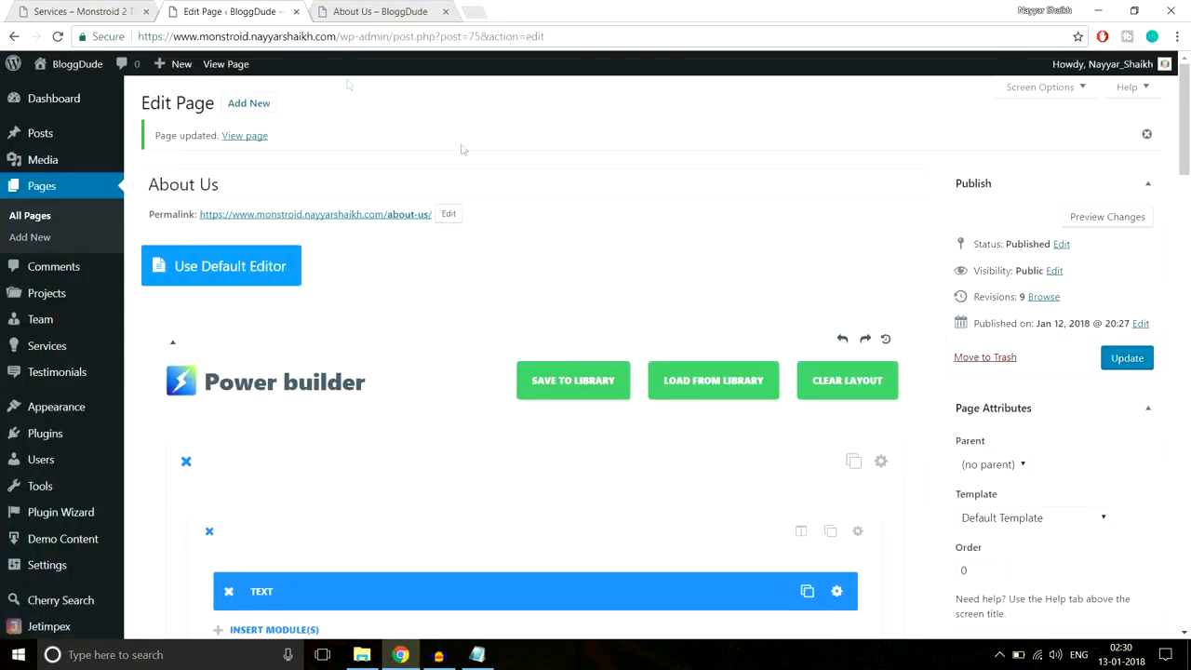
- Create a new page titled 'Seervices' and switch it to Power builder
{"action": "left_click", "coordinate": [268, 105]}
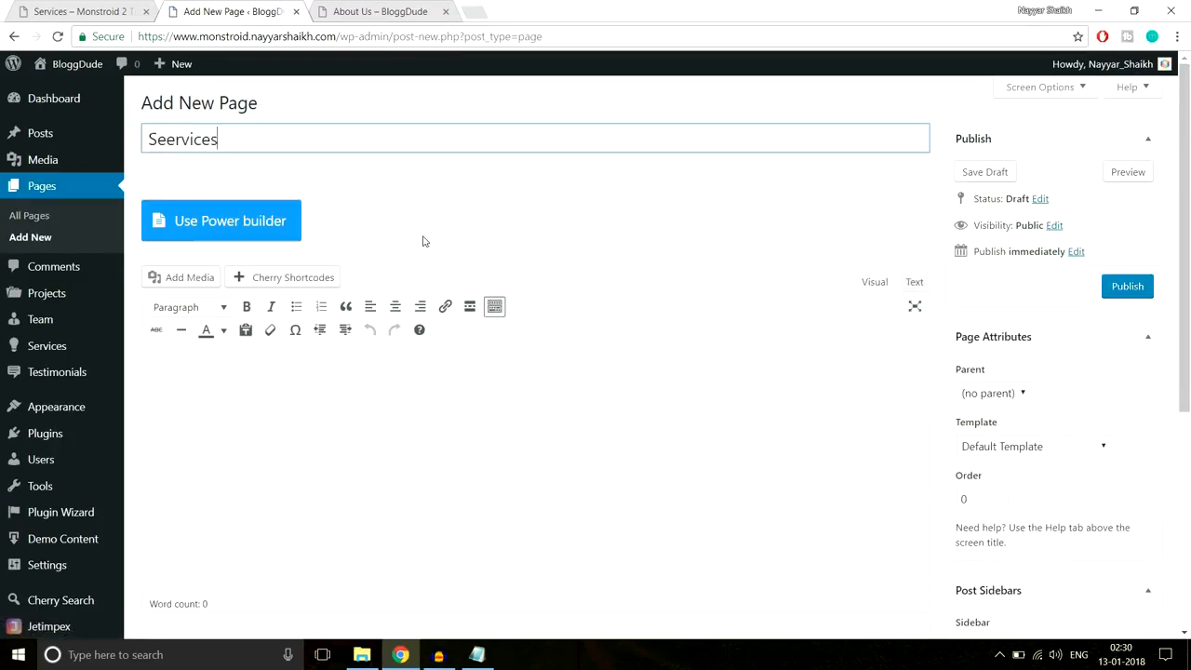
{"action": "left_click", "coordinate": [279, 225]}
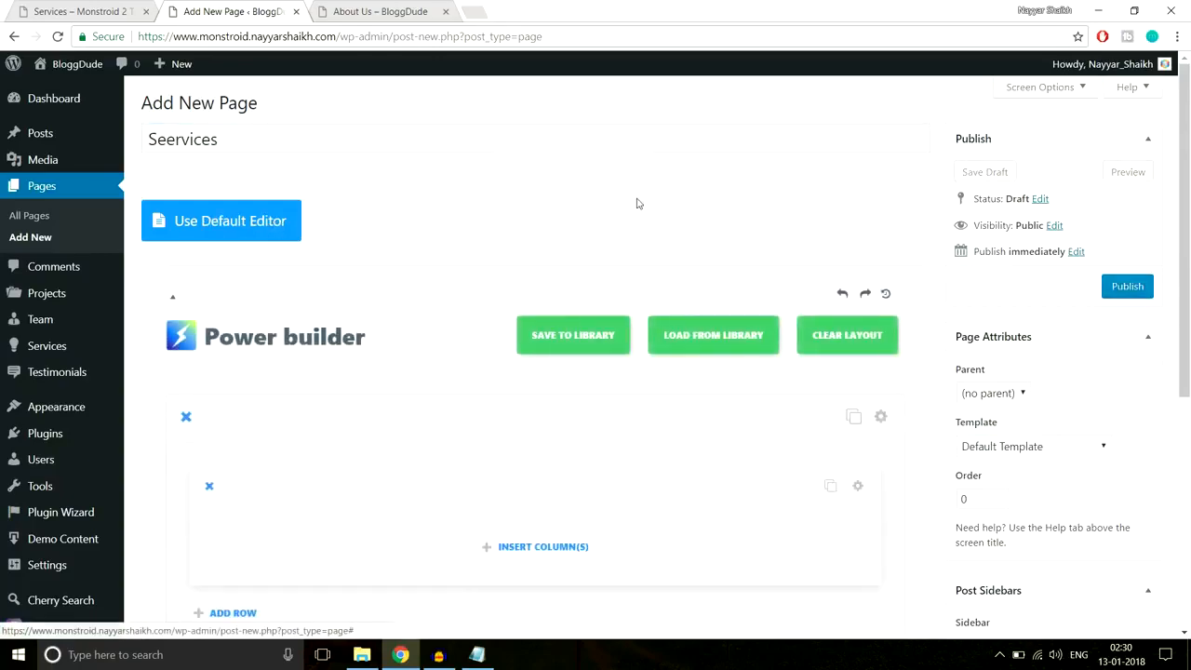
{"action": "left_click", "coordinate": [113, 7]}
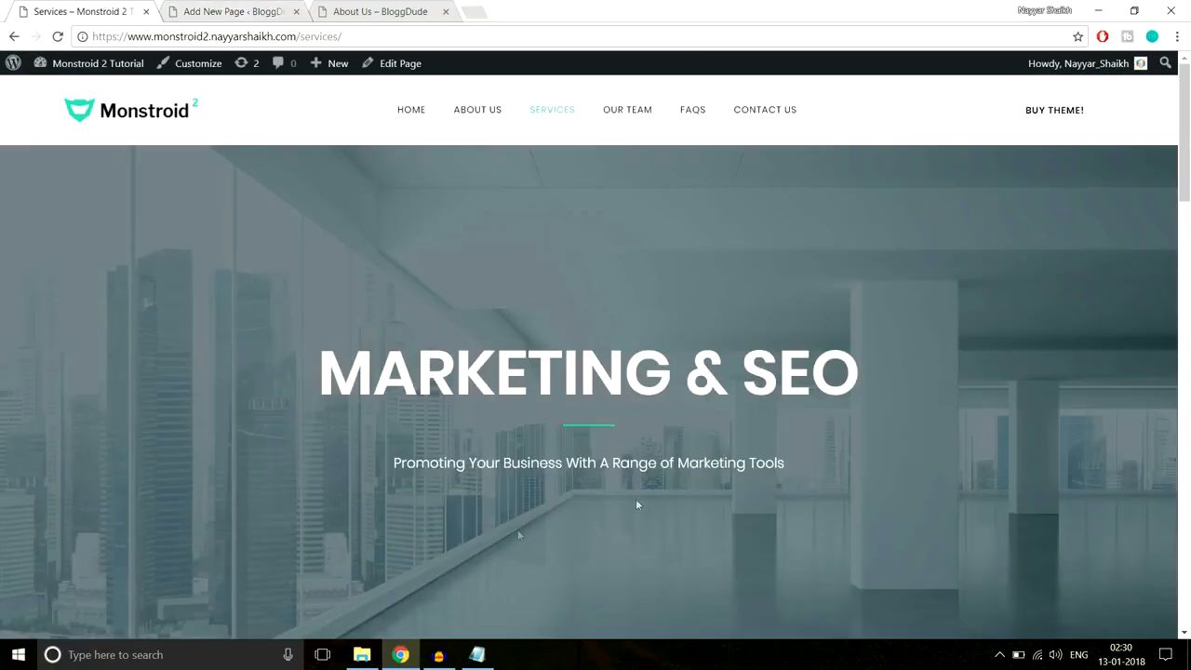
{"action": "left_click", "coordinate": [240, 9]}
- Give the row a single full-width column and bring up the module list
{"action": "scroll", "coordinate": [651, 235], "scroll_direction": "down", "scroll_amount": 1}
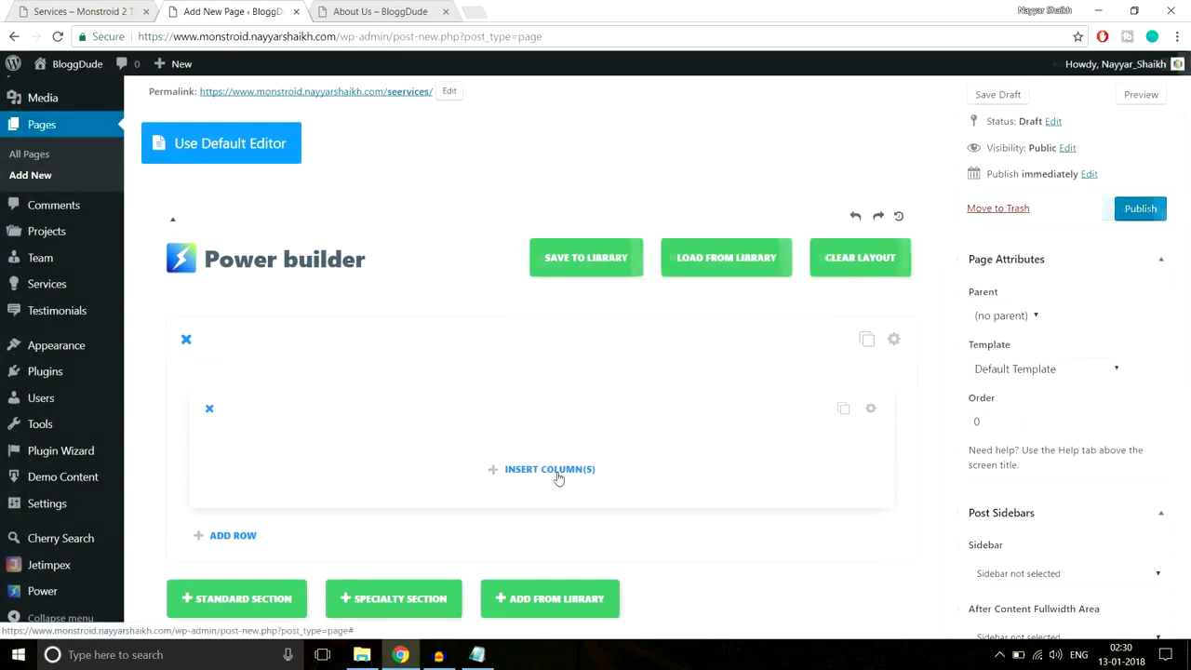
{"action": "left_click", "coordinate": [558, 471]}
{"action": "left_click", "coordinate": [375, 288]}
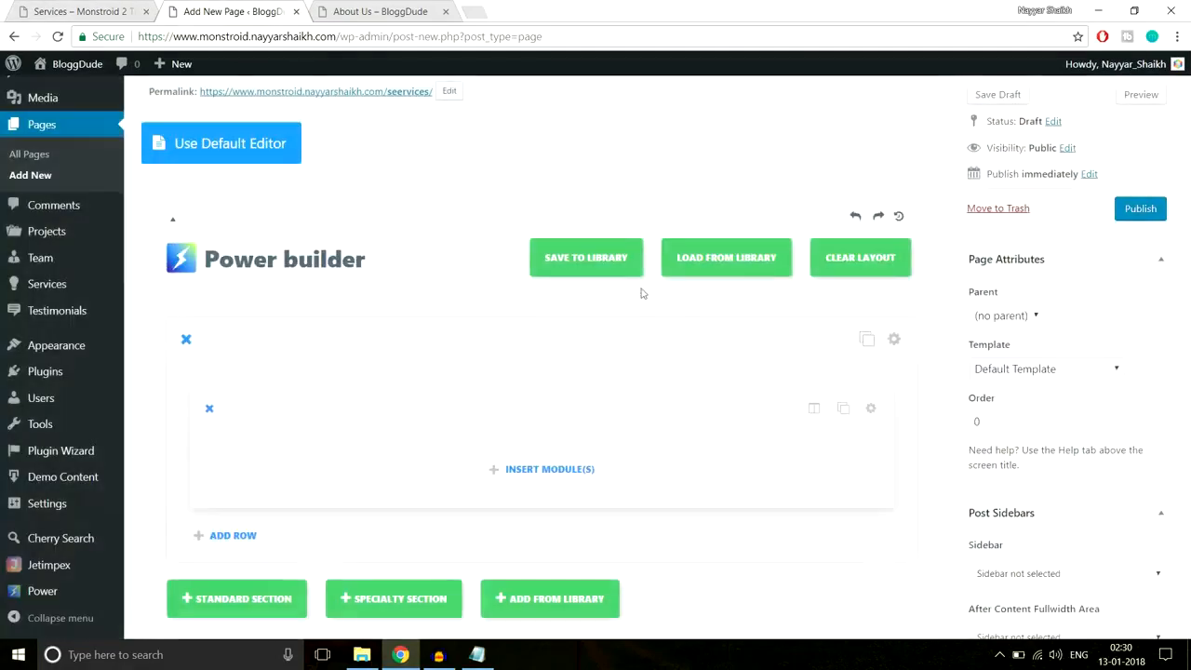
{"action": "scroll", "coordinate": [640, 293], "scroll_direction": "down", "scroll_amount": 2}
{"action": "left_click", "coordinate": [547, 313]}
{"action": "scroll", "coordinate": [774, 354], "scroll_direction": "down", "scroll_amount": 2}
- Add a centred Text module holding the MARKETING & SEO heading copied from the demo
{"action": "scroll", "coordinate": [774, 354], "scroll_direction": "down", "scroll_amount": 4}
{"action": "left_click", "coordinate": [806, 445]}
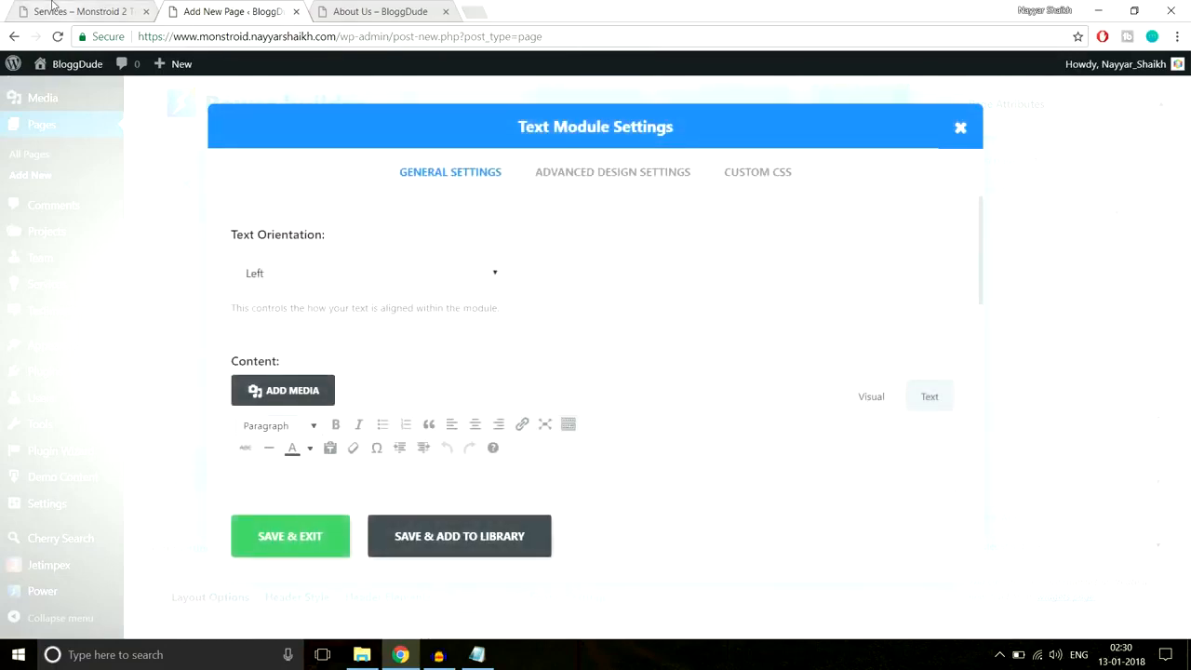
{"action": "left_click", "coordinate": [53, 7]}
{"action": "left_click_drag", "start_coordinate": [311, 390], "coordinate": [847, 381]}
{"action": "key", "text": "ctrl+c"}
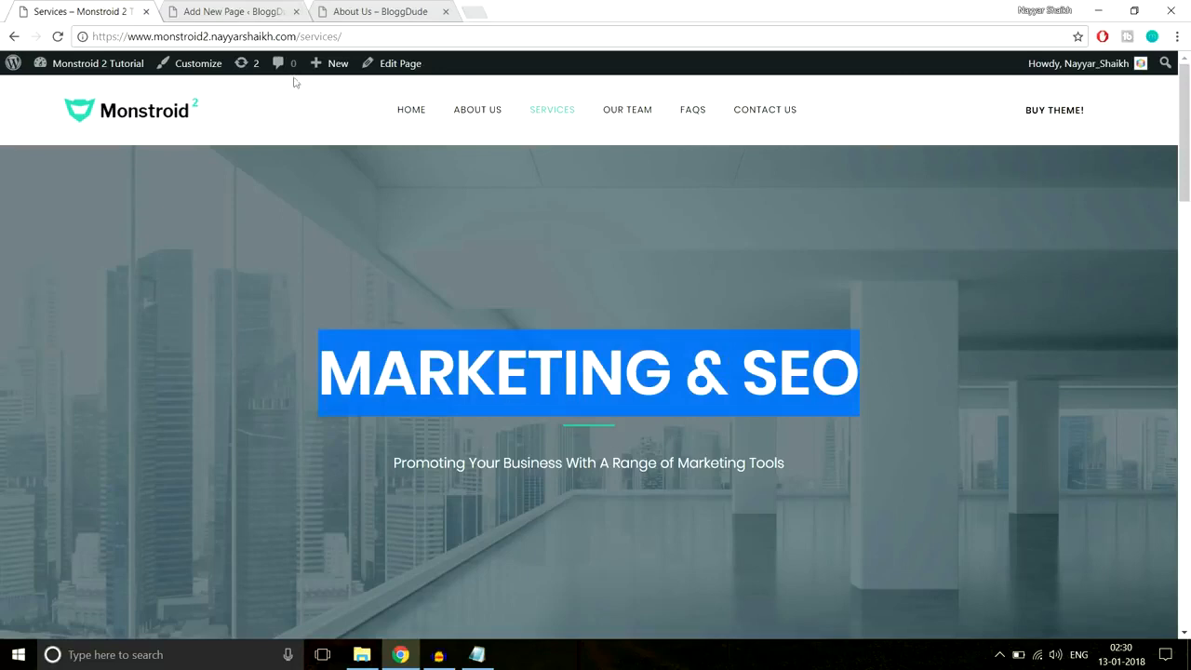
{"action": "left_click", "coordinate": [207, 12]}
{"action": "left_click", "coordinate": [400, 274]}
{"action": "left_click", "coordinate": [370, 318]}
{"action": "scroll", "coordinate": [688, 261], "scroll_direction": "down", "scroll_amount": 3}
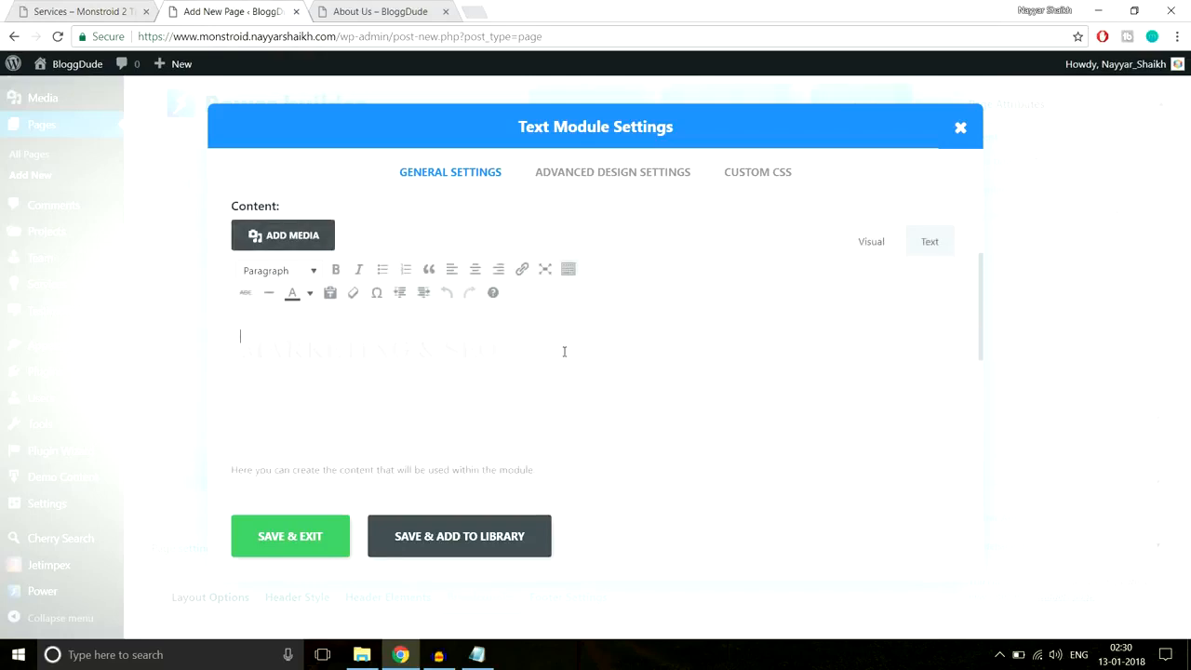
{"action": "key", "text": "ctrl+v"}
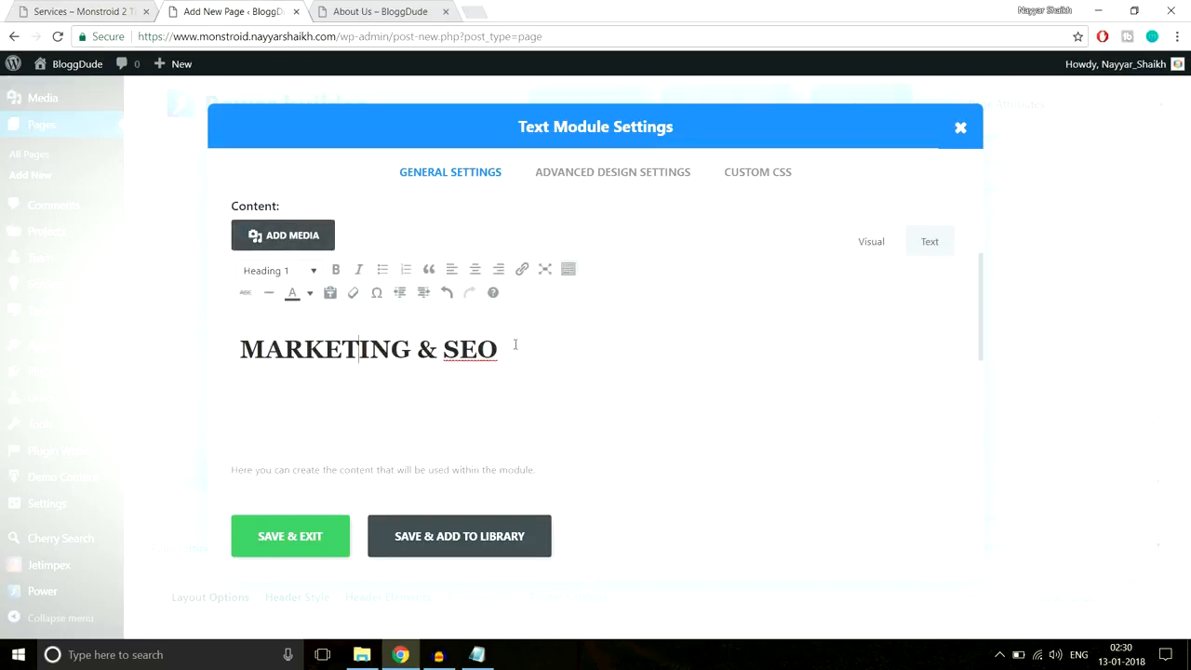
- Colour the MARKETING & SEO heading text white
{"action": "left_click_drag", "start_coordinate": [515, 344], "coordinate": [203, 351]}
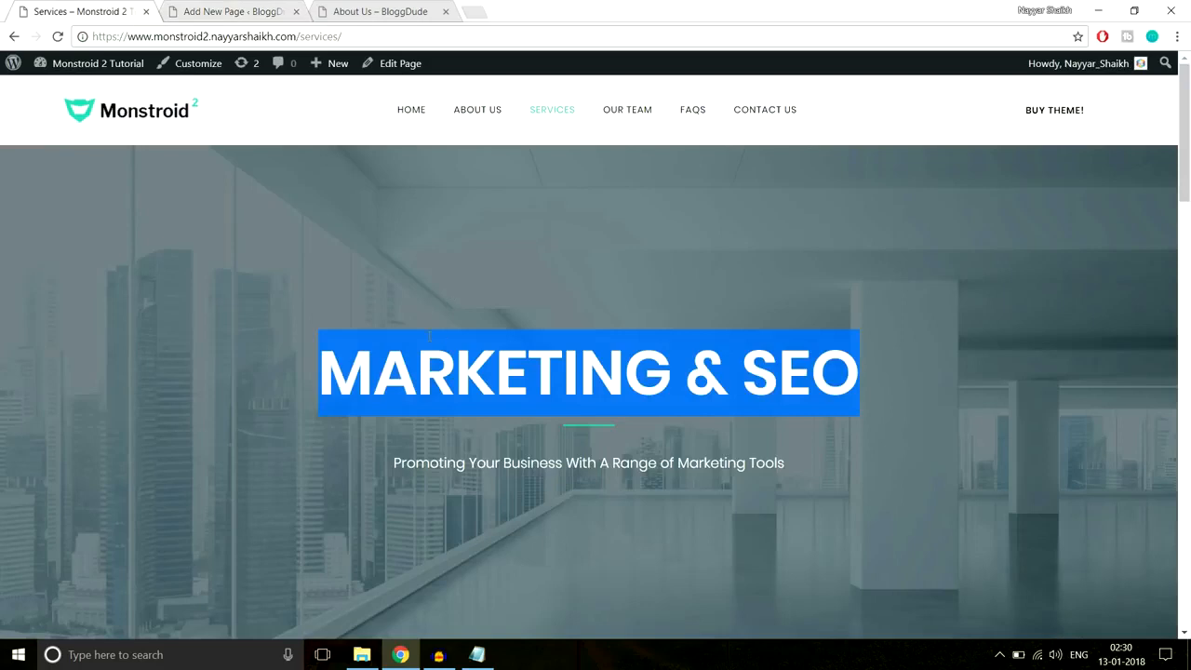
{"action": "left_click_drag", "start_coordinate": [322, 367], "coordinate": [977, 380]}
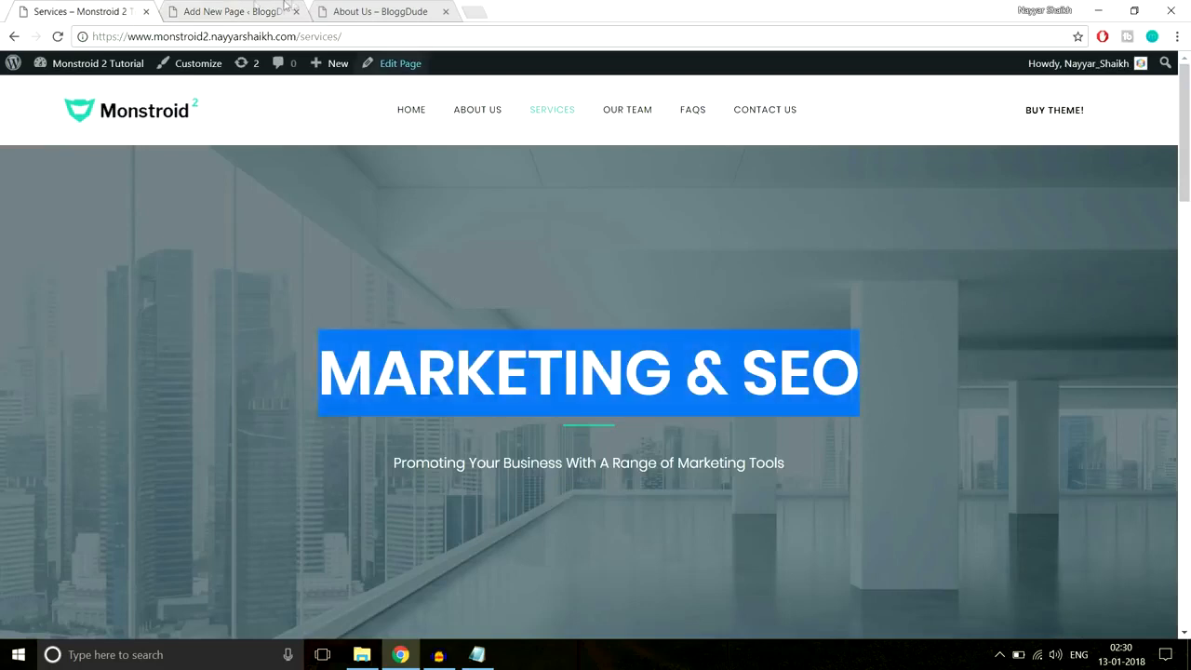
{"action": "left_click", "coordinate": [223, 11]}
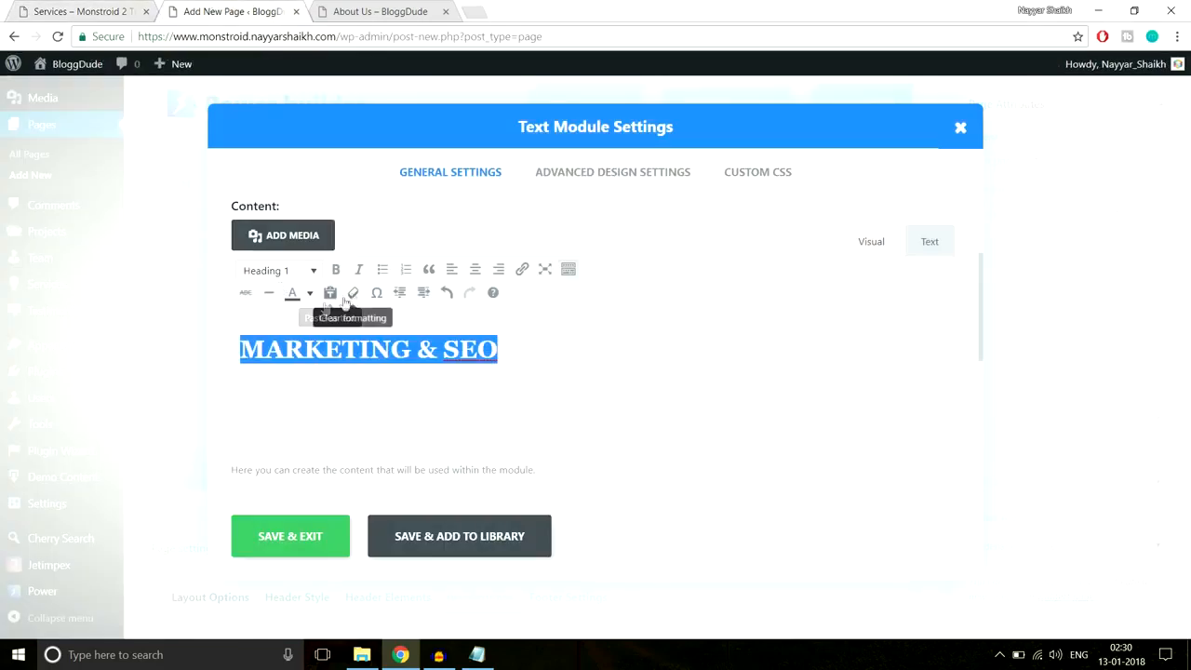
{"action": "left_click", "coordinate": [310, 294]}
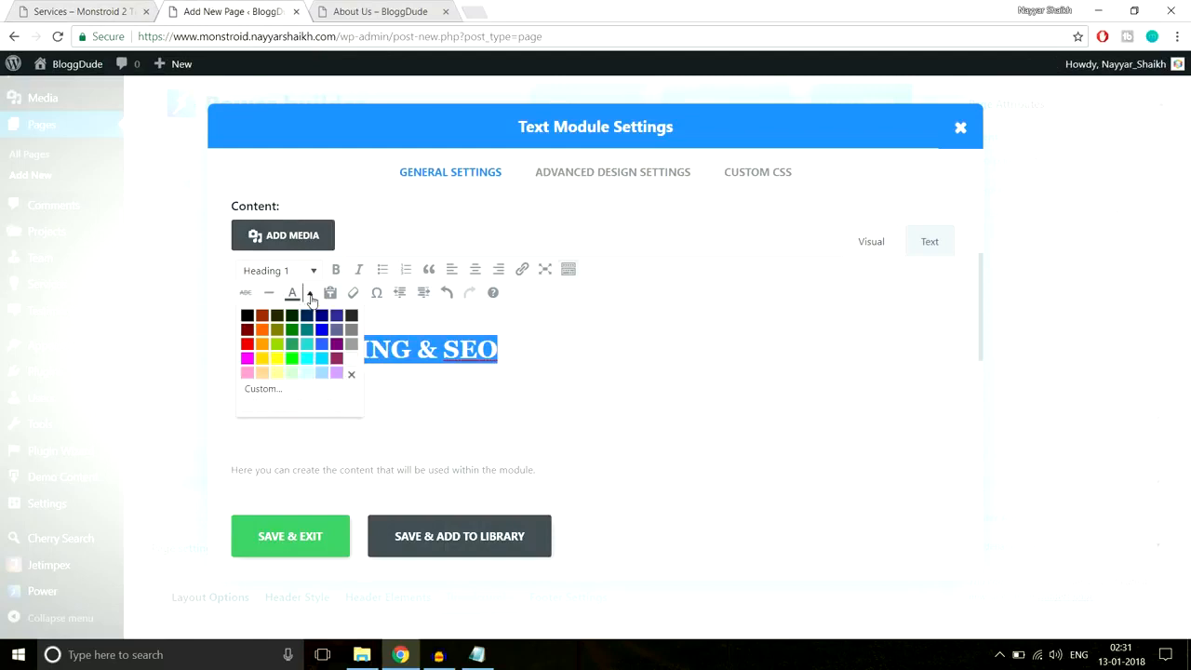
{"action": "left_click", "coordinate": [353, 368]}
{"action": "left_click", "coordinate": [437, 375]}
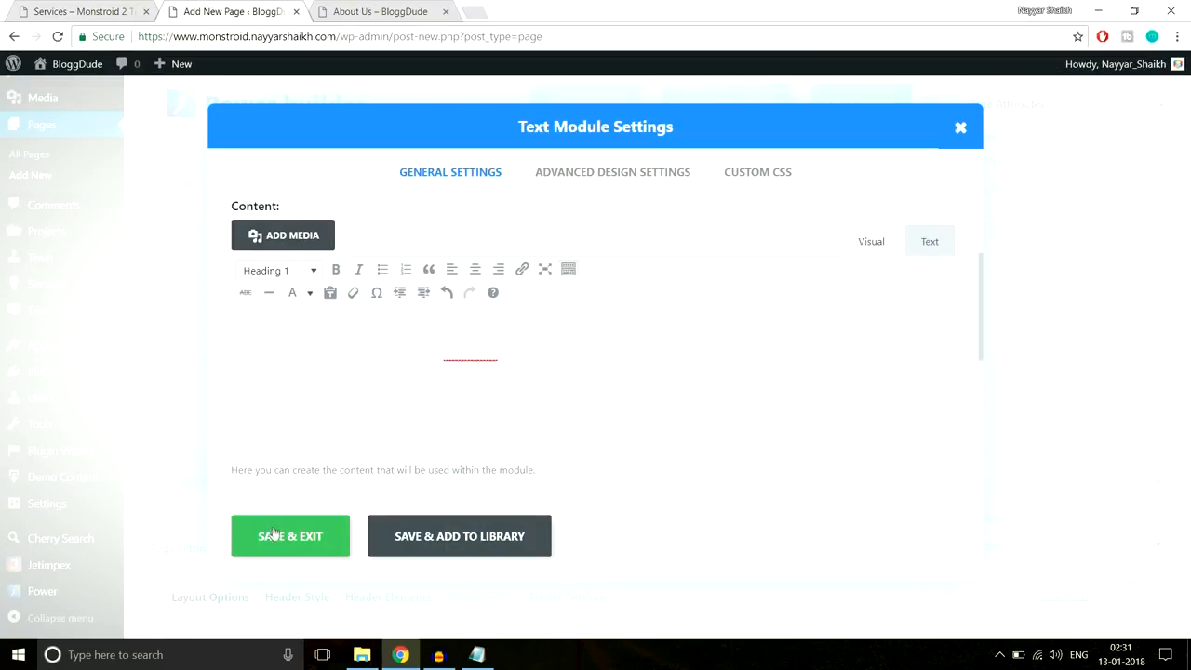
- Paste the saved underline CSS into the heading module's After field and save the module
{"action": "left_click", "coordinate": [61, 7]}
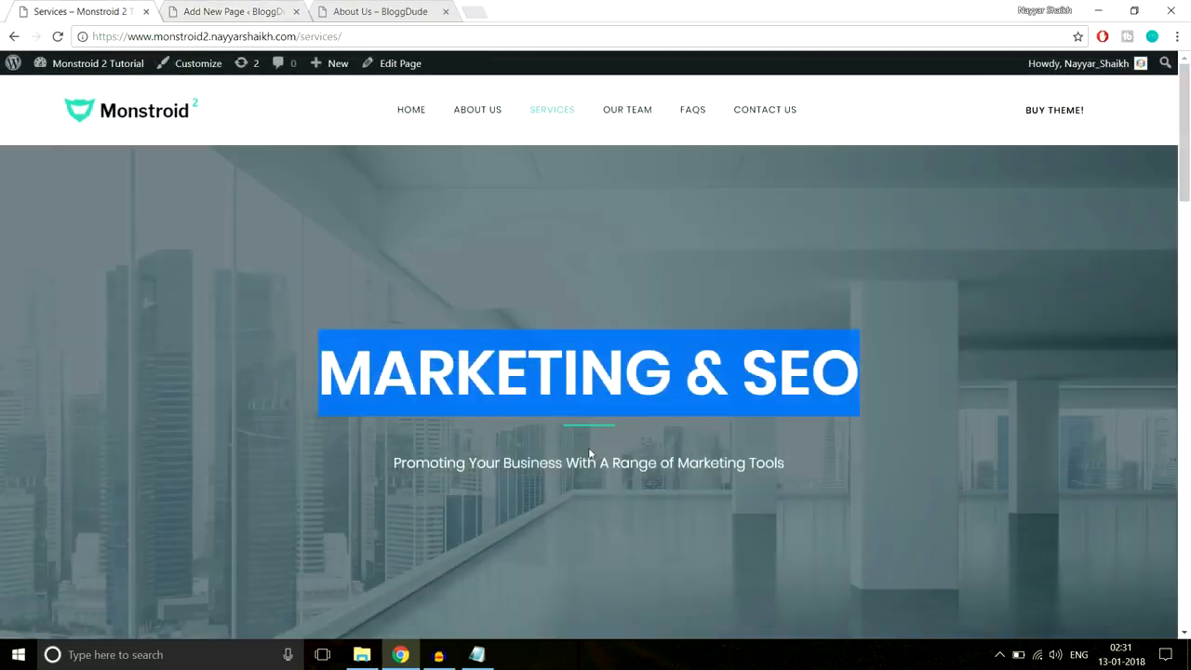
{"action": "left_click", "coordinate": [275, 9]}
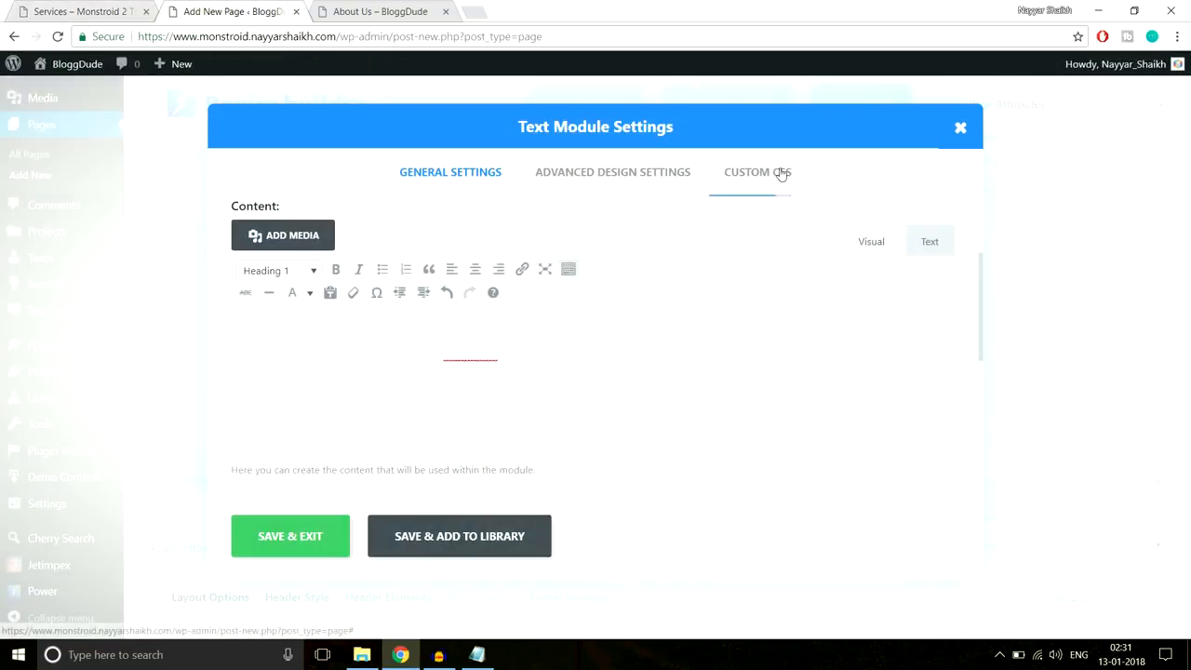
{"action": "scroll", "coordinate": [756, 188], "scroll_direction": "up", "scroll_amount": 2}
{"action": "left_click", "coordinate": [757, 188]}
{"action": "scroll", "coordinate": [789, 334], "scroll_direction": "down", "scroll_amount": 5}
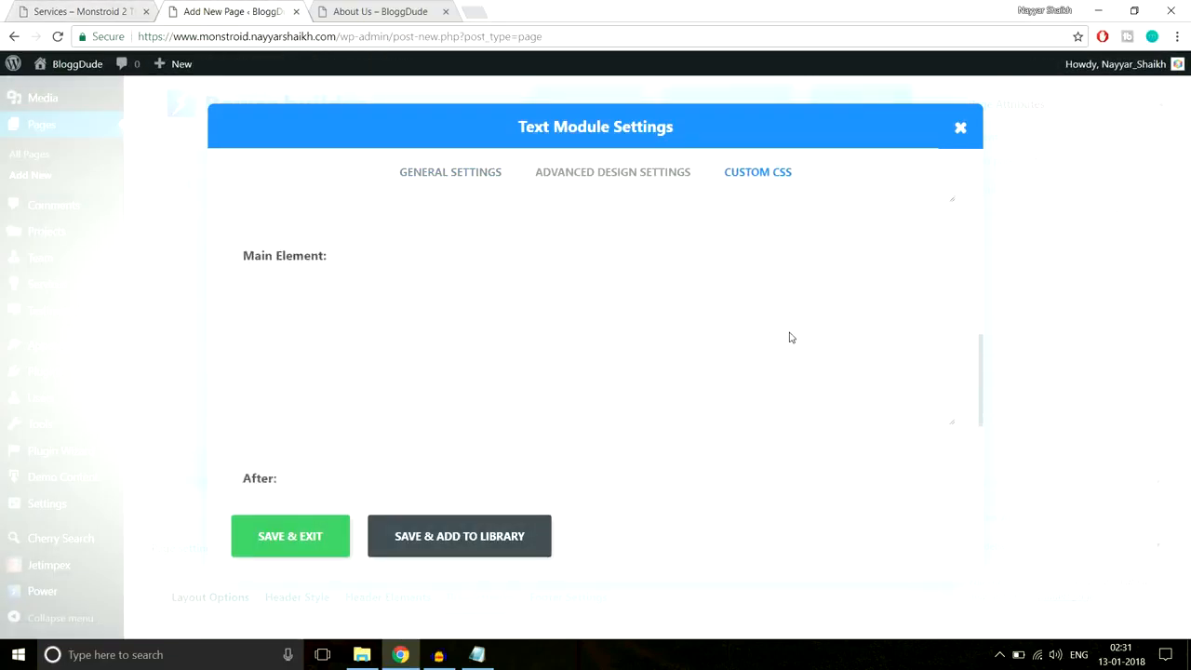
{"action": "left_click", "coordinate": [478, 656]}
{"action": "left_click", "coordinate": [480, 656]}
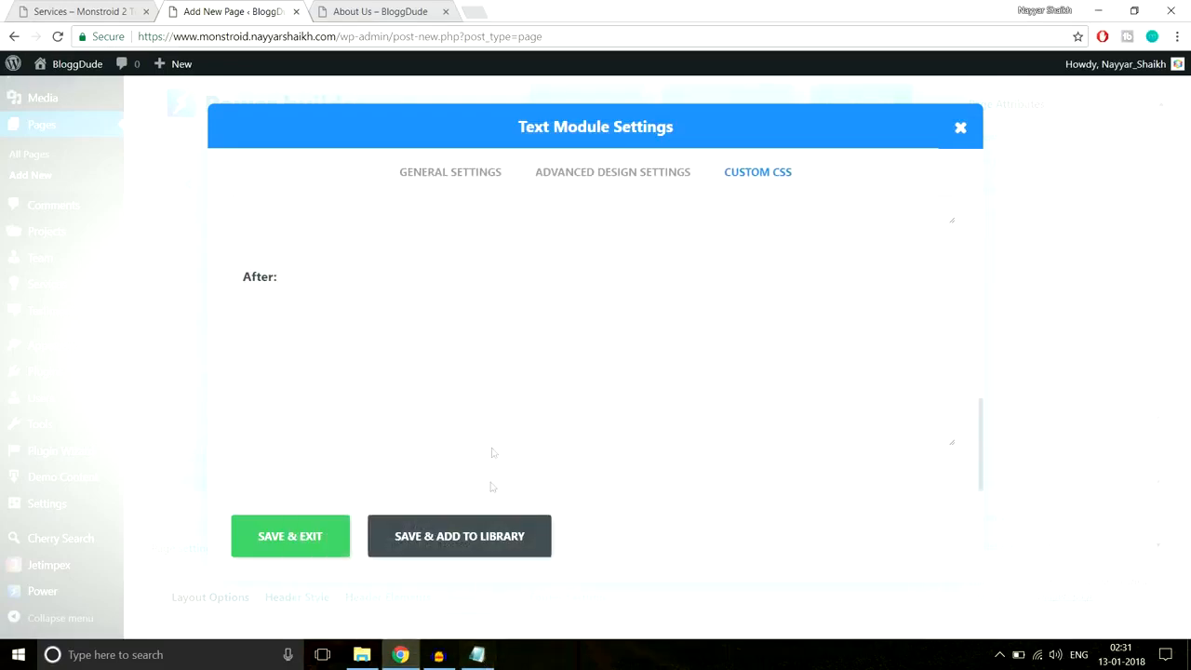
{"action": "key", "text": "ctrl+v"}
{"action": "left_click", "coordinate": [314, 532]}
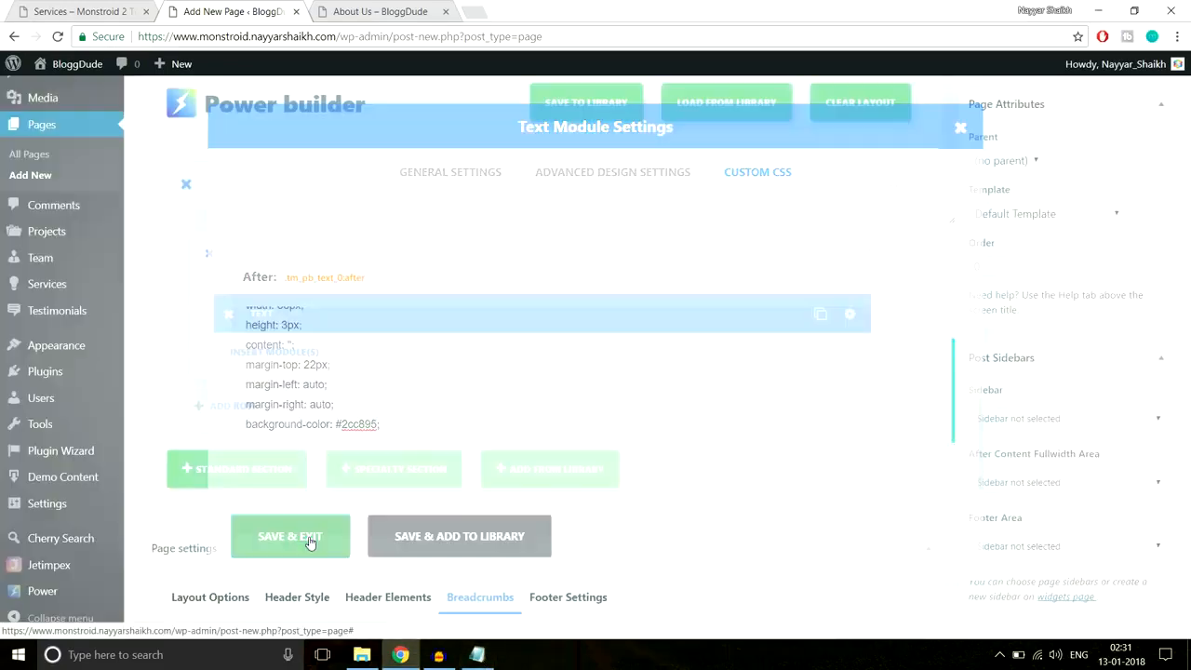
- Copy the demo's subtitle line and add a second Text module
{"action": "left_click", "coordinate": [91, 11]}
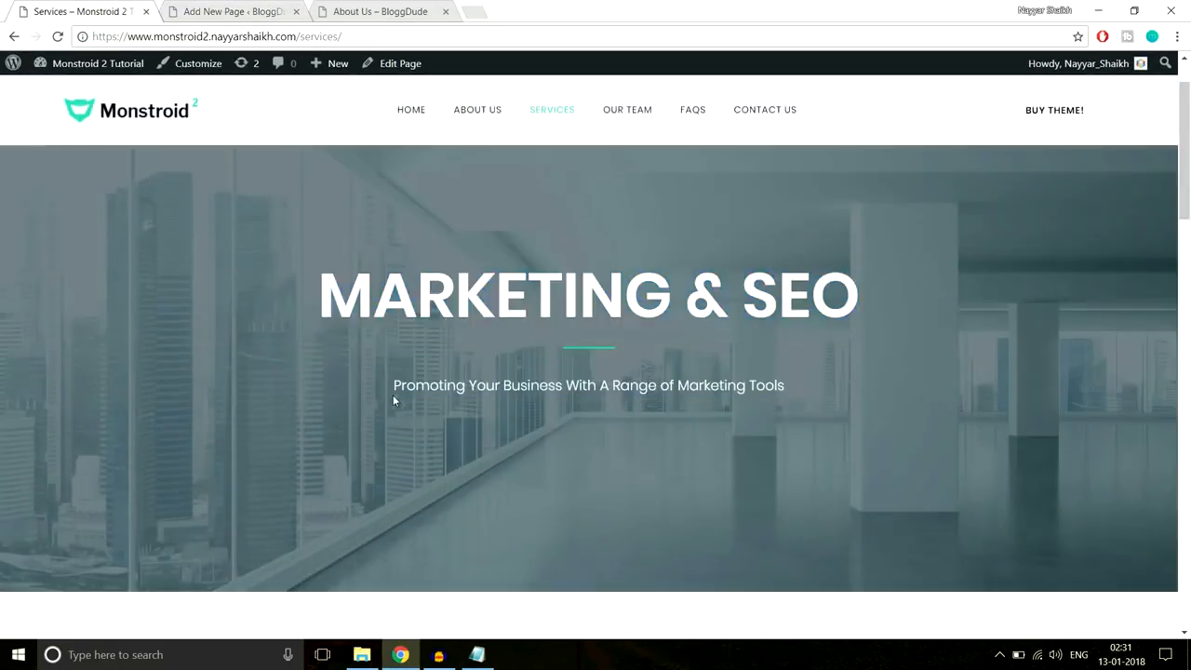
{"action": "left_click_drag", "start_coordinate": [392, 387], "coordinate": [796, 389]}
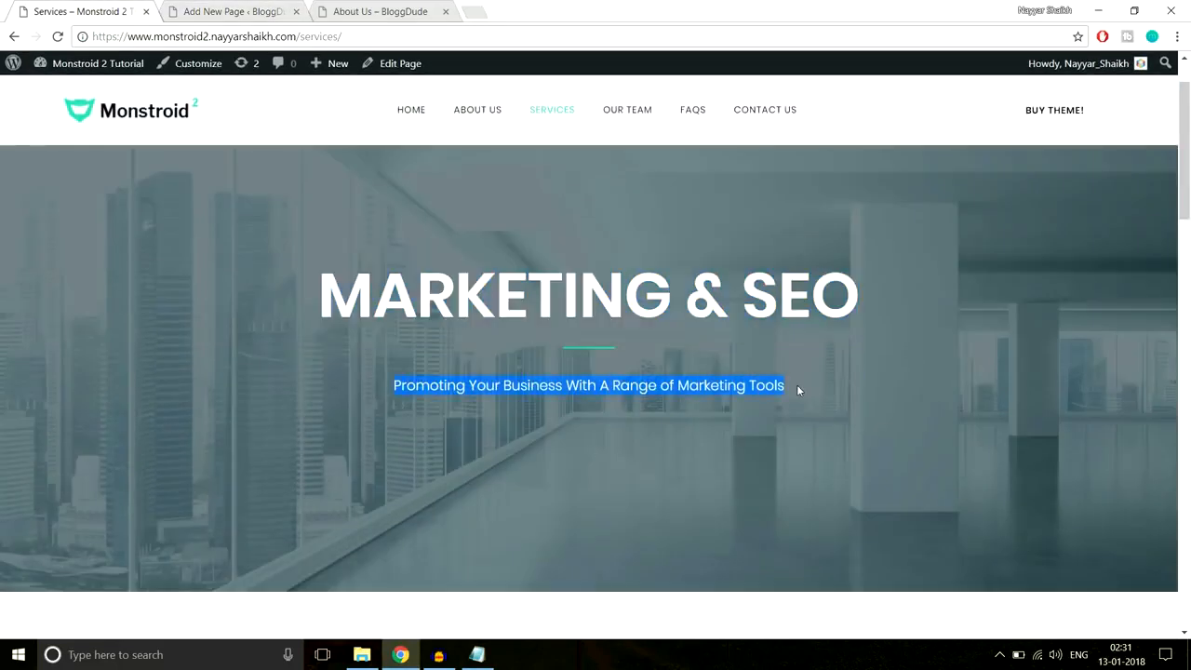
{"action": "left_click", "coordinate": [258, 11]}
{"action": "left_click", "coordinate": [286, 362]}
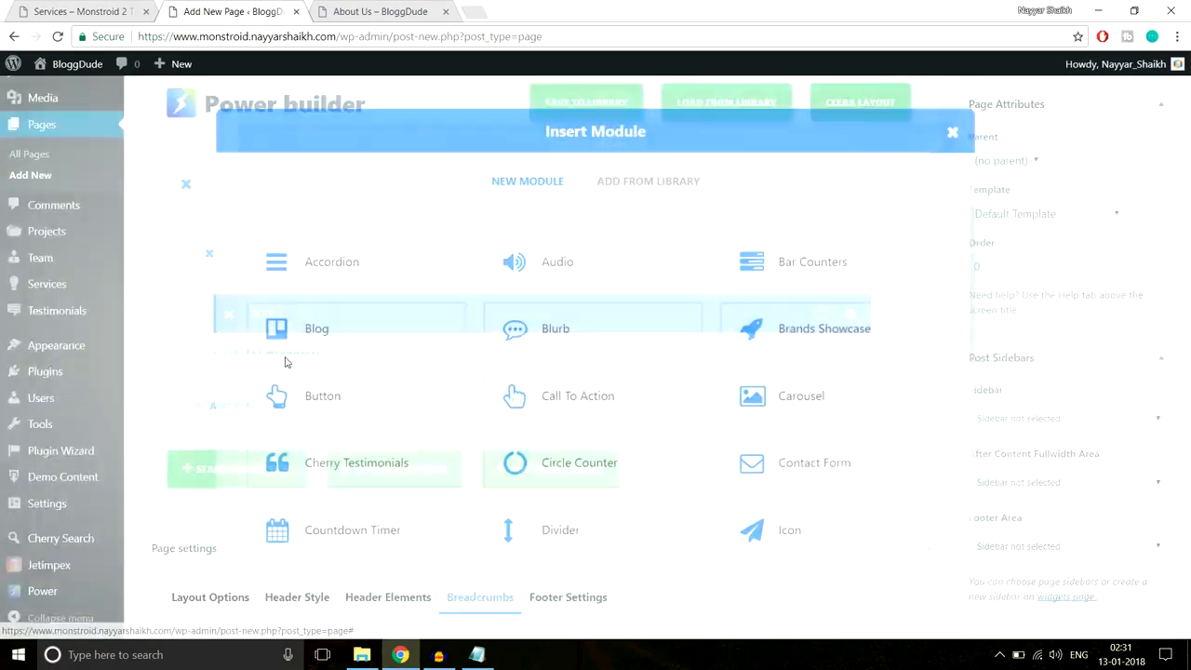
{"action": "scroll", "coordinate": [437, 460], "scroll_direction": "down", "scroll_amount": 2}
{"action": "scroll", "coordinate": [436, 456], "scroll_direction": "down", "scroll_amount": 3}
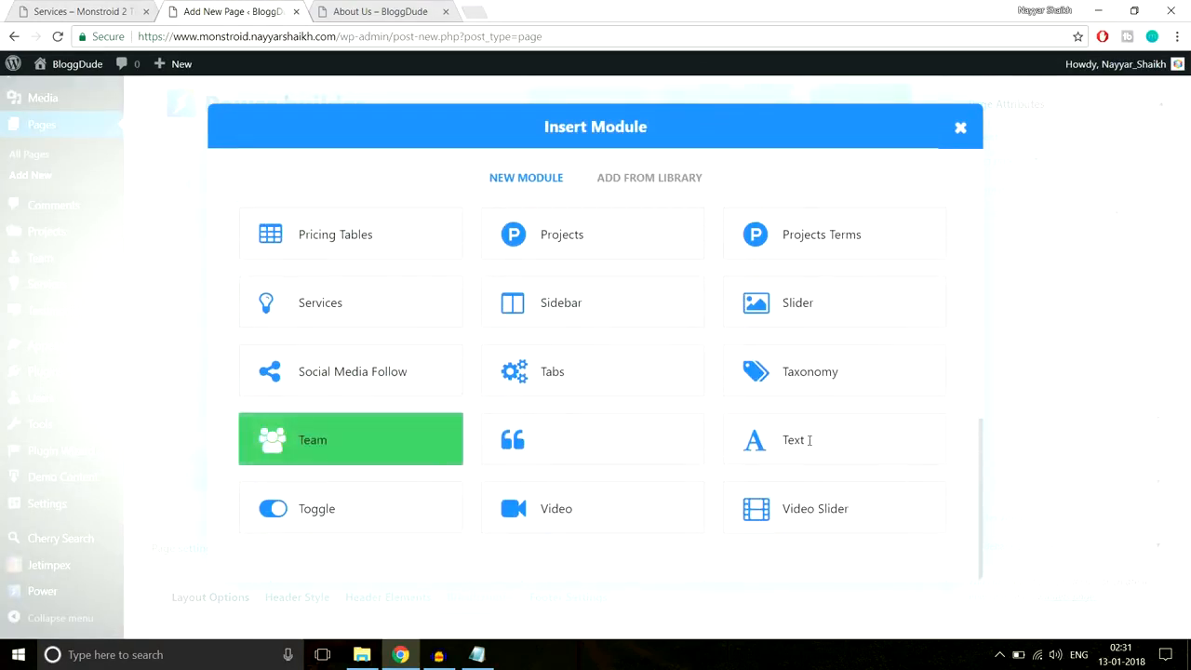
{"action": "left_click", "coordinate": [870, 443]}
- Centre the module with 'Promoting Your Business With A Range of Marketing Tools' and save it
{"action": "left_click", "coordinate": [412, 273]}
{"action": "left_click", "coordinate": [378, 314]}
{"action": "scroll", "coordinate": [446, 390], "scroll_direction": "down", "scroll_amount": 1}
{"action": "left_click", "coordinate": [454, 429]}
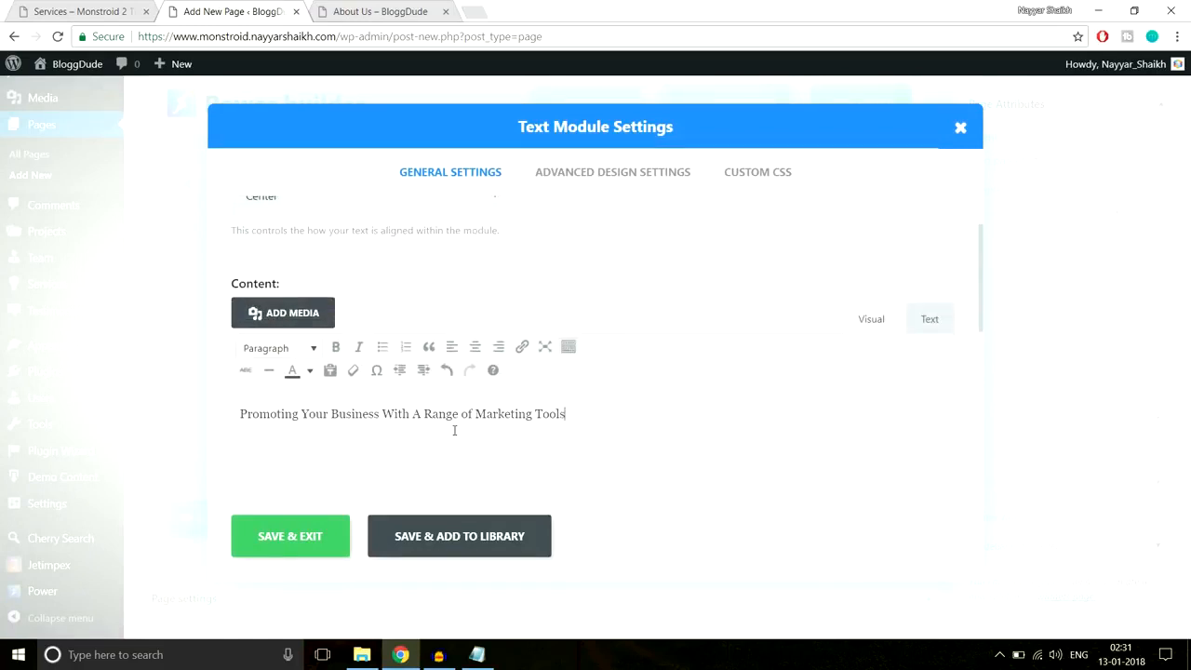
{"action": "left_click", "coordinate": [332, 542]}
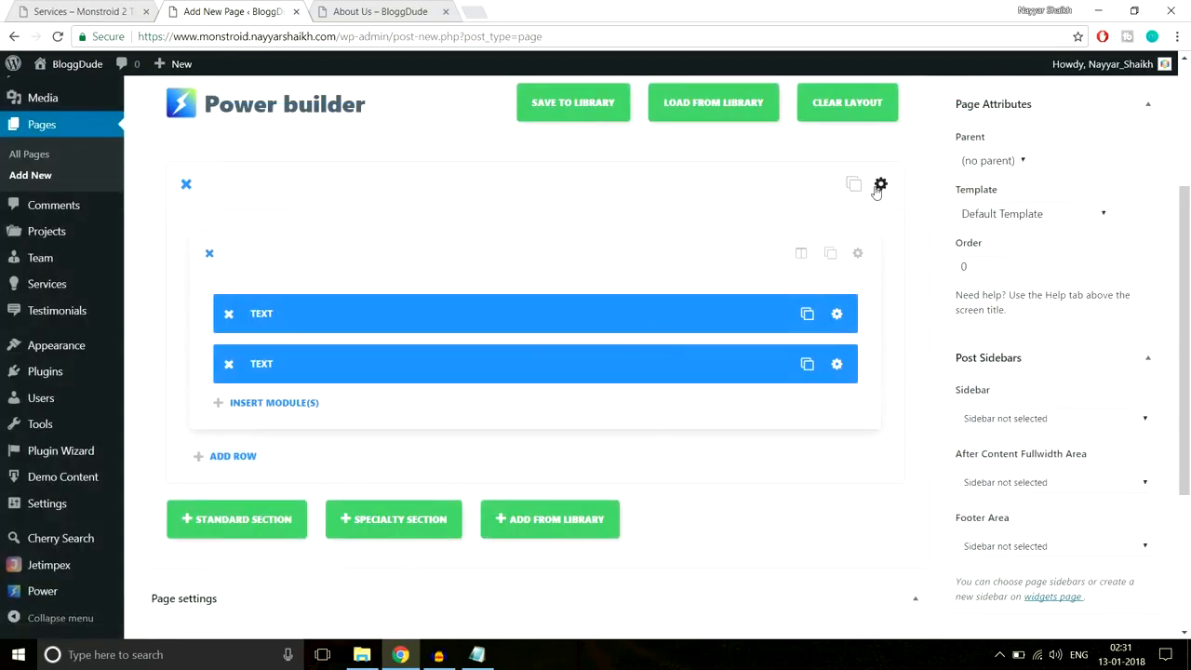
- Upload Service-Top.jpg from the monstroid2_images Services folder and set it as the section background
{"action": "left_click", "coordinate": [879, 185]}
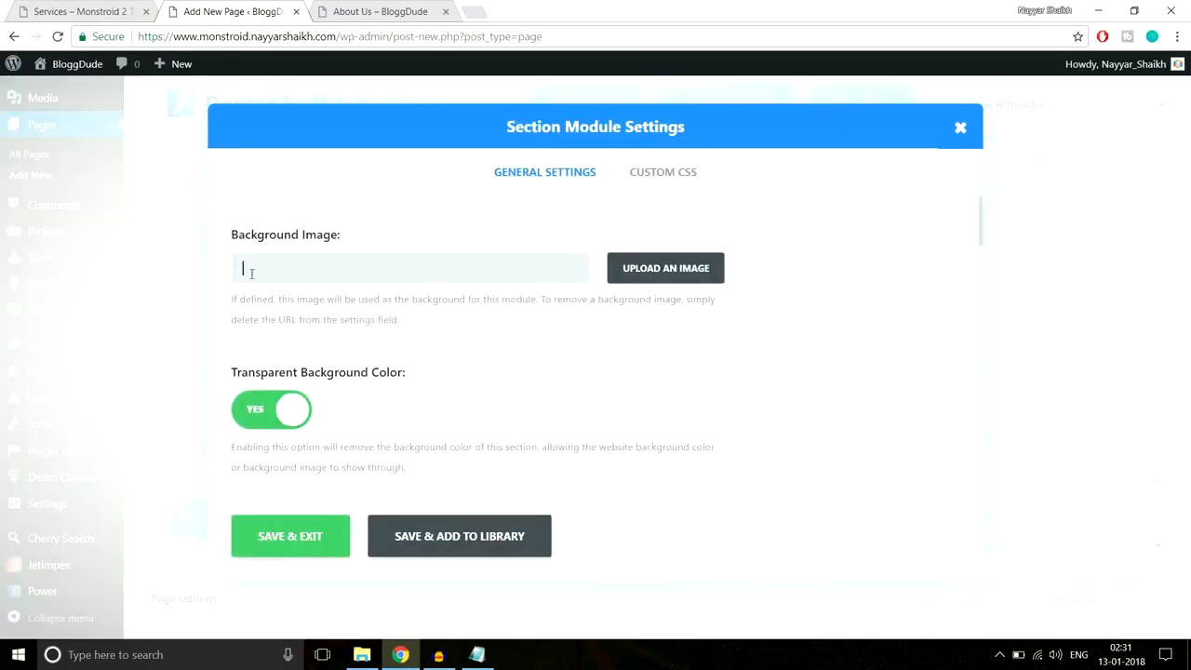
{"action": "left_click", "coordinate": [677, 273]}
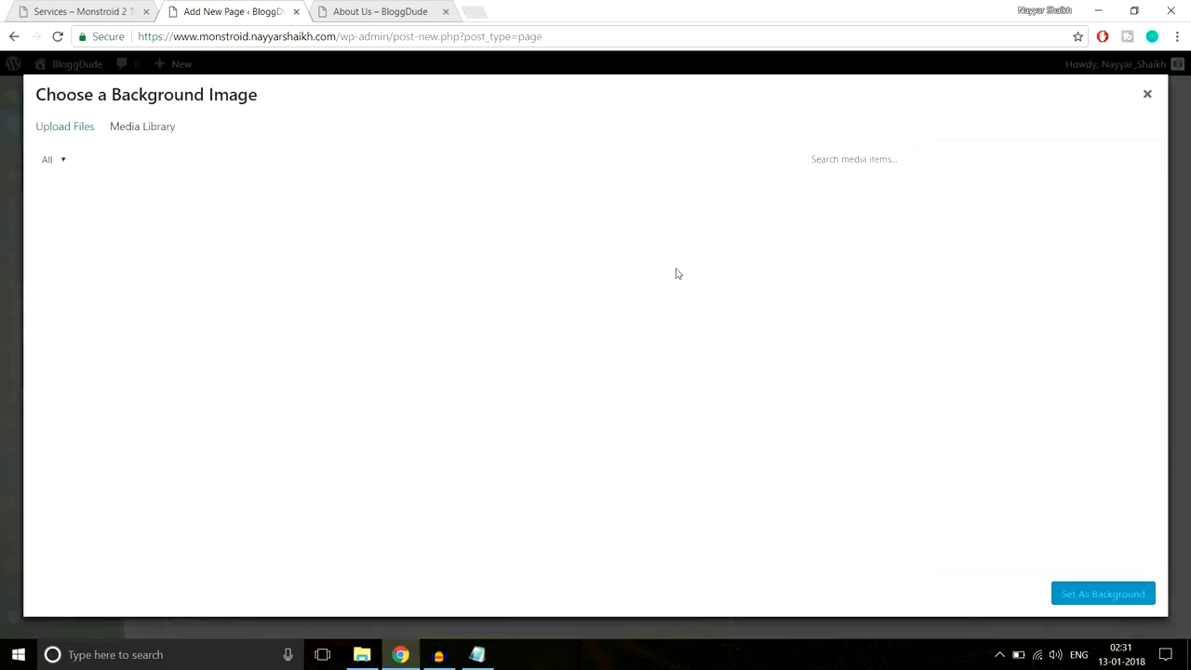
{"action": "left_click", "coordinate": [68, 135]}
{"action": "left_click", "coordinate": [600, 351]}
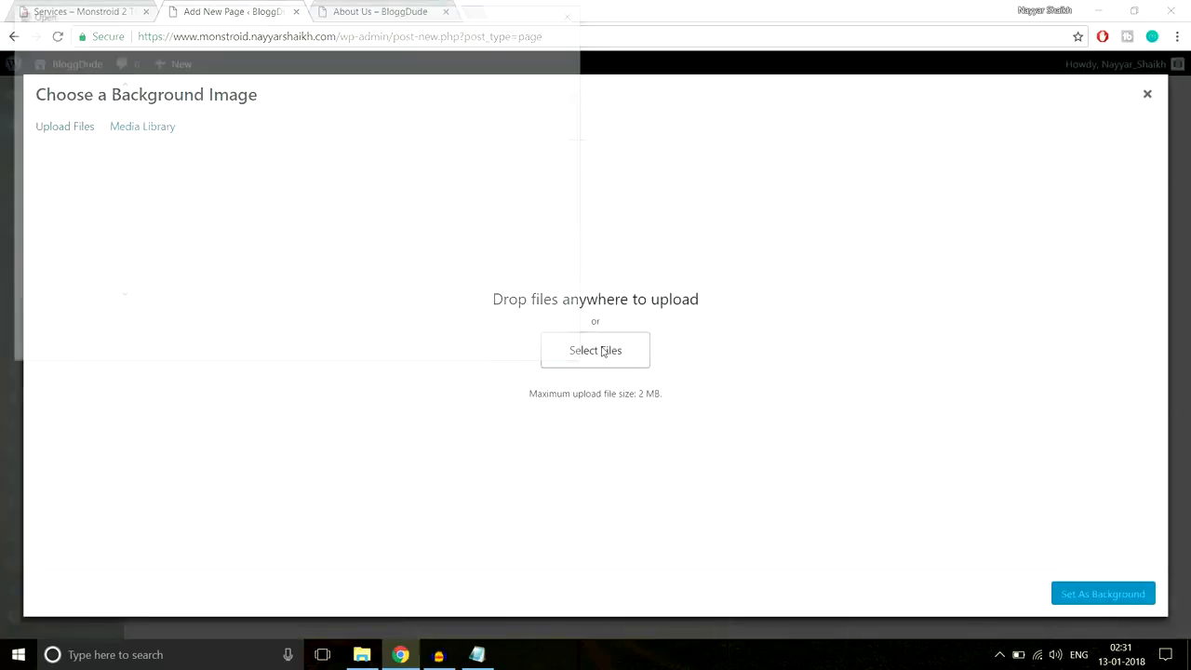
{"action": "left_click", "coordinate": [238, 37]}
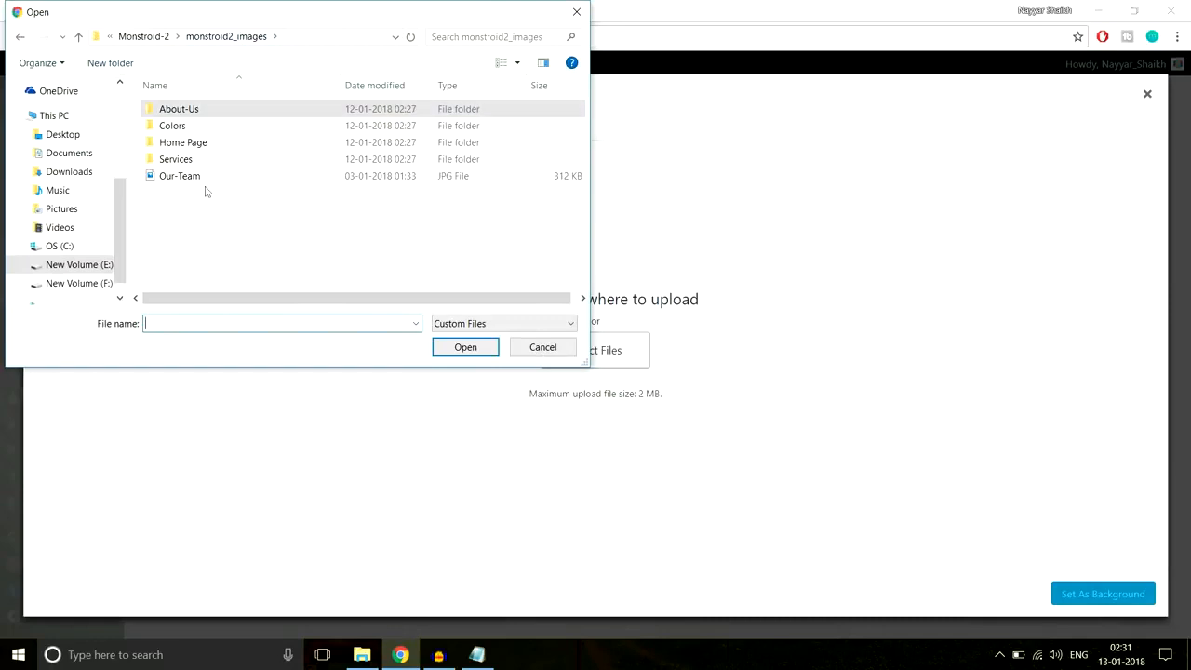
{"action": "double_click", "coordinate": [177, 160]}
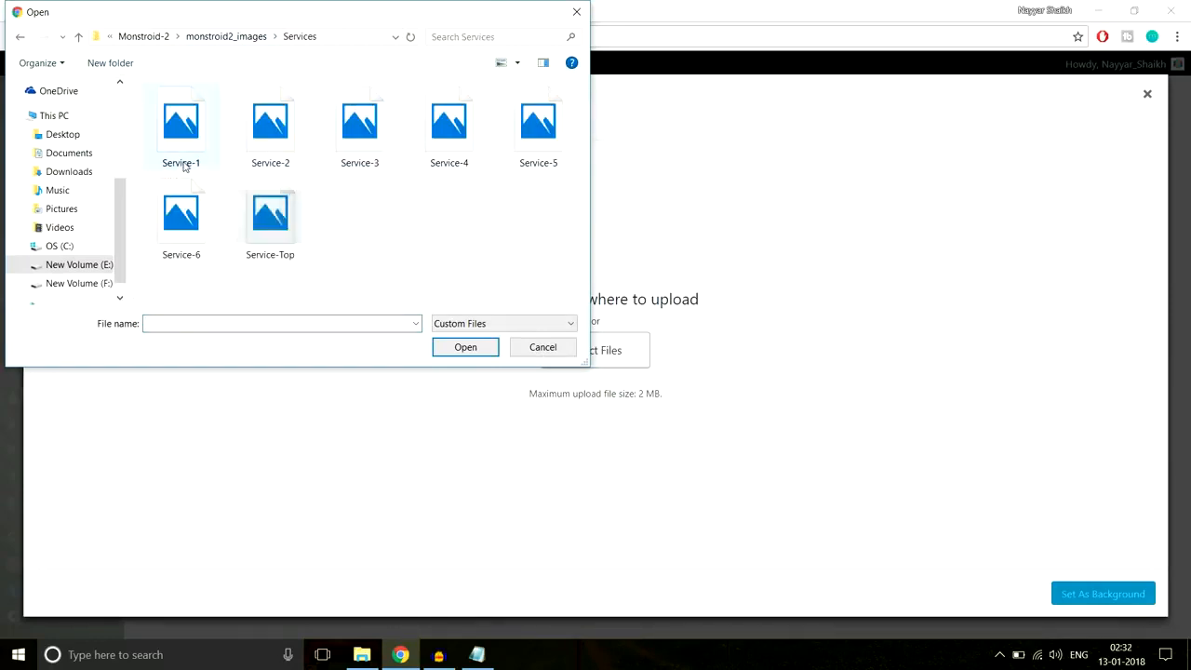
{"action": "left_click", "coordinate": [262, 237]}
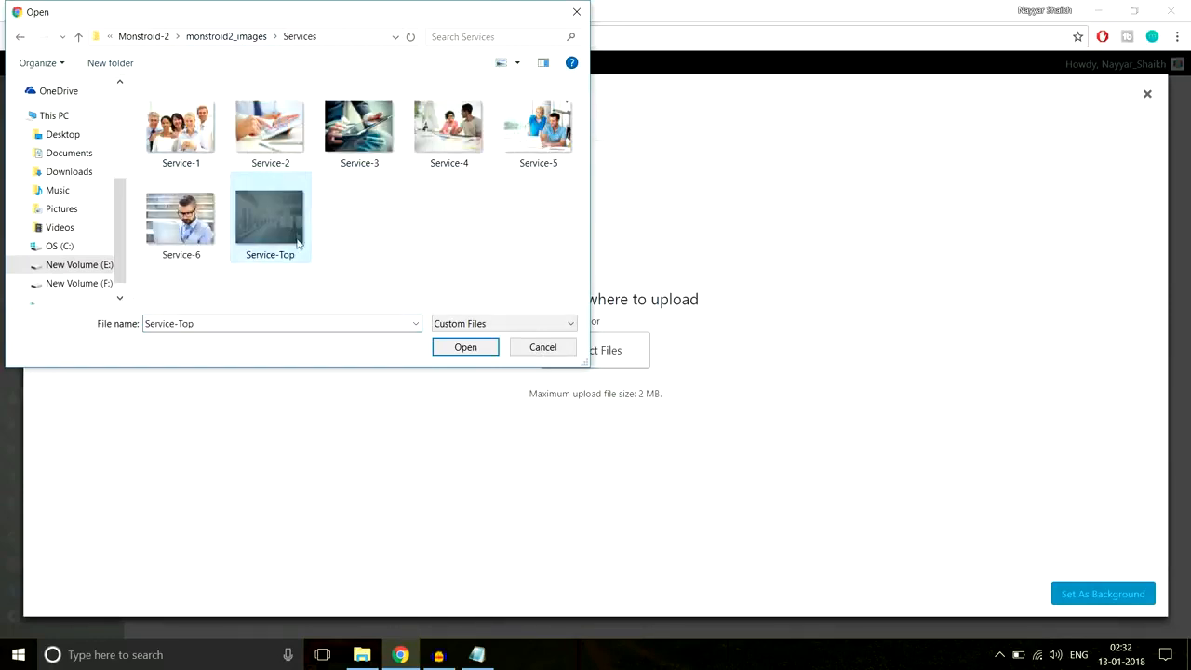
{"action": "left_click", "coordinate": [461, 347]}
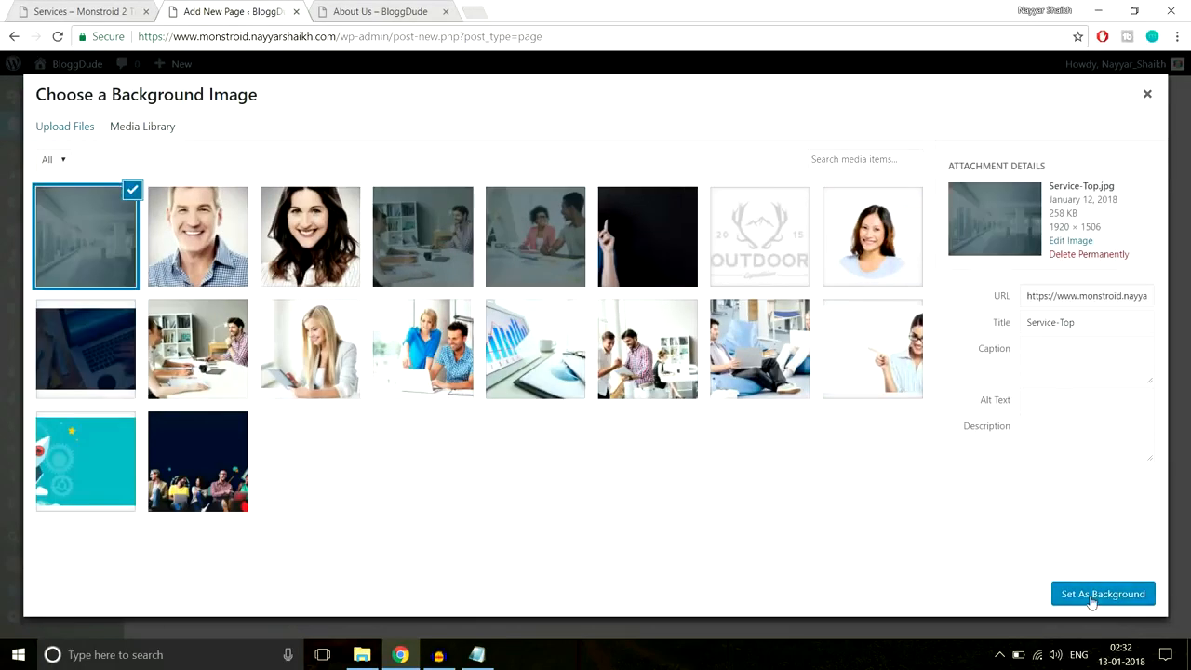
{"action": "left_click", "coordinate": [1096, 595]}
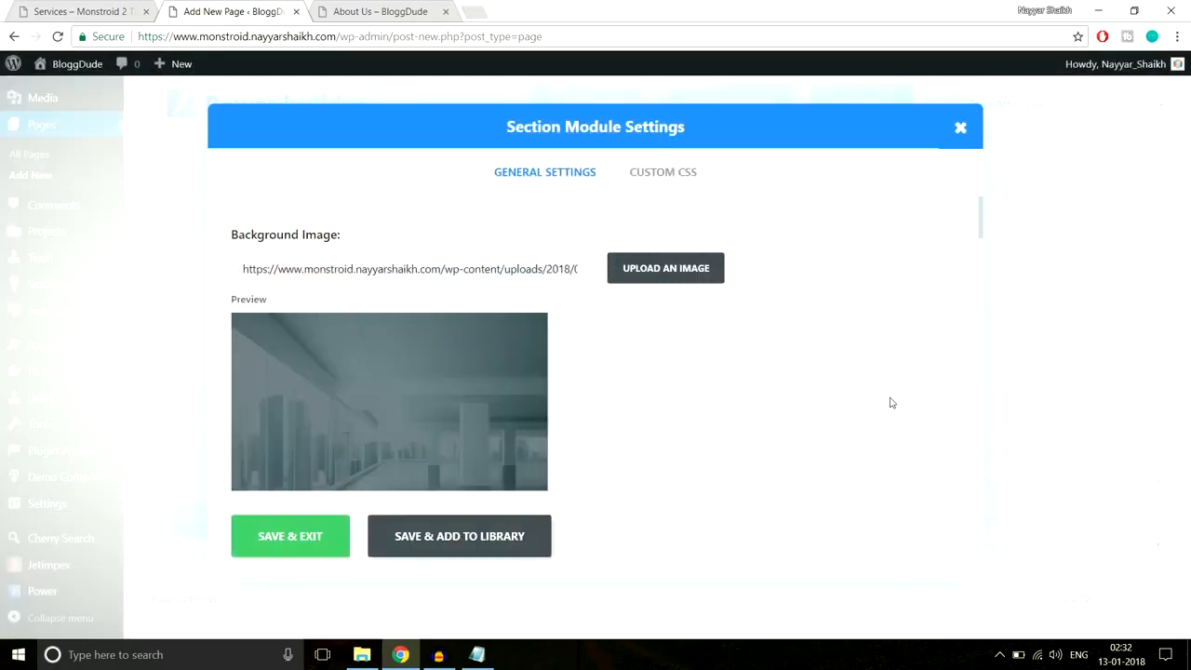
- Give the section 280px top and bottom padding and save it
{"action": "scroll", "coordinate": [890, 401], "scroll_direction": "down", "scroll_amount": 10}
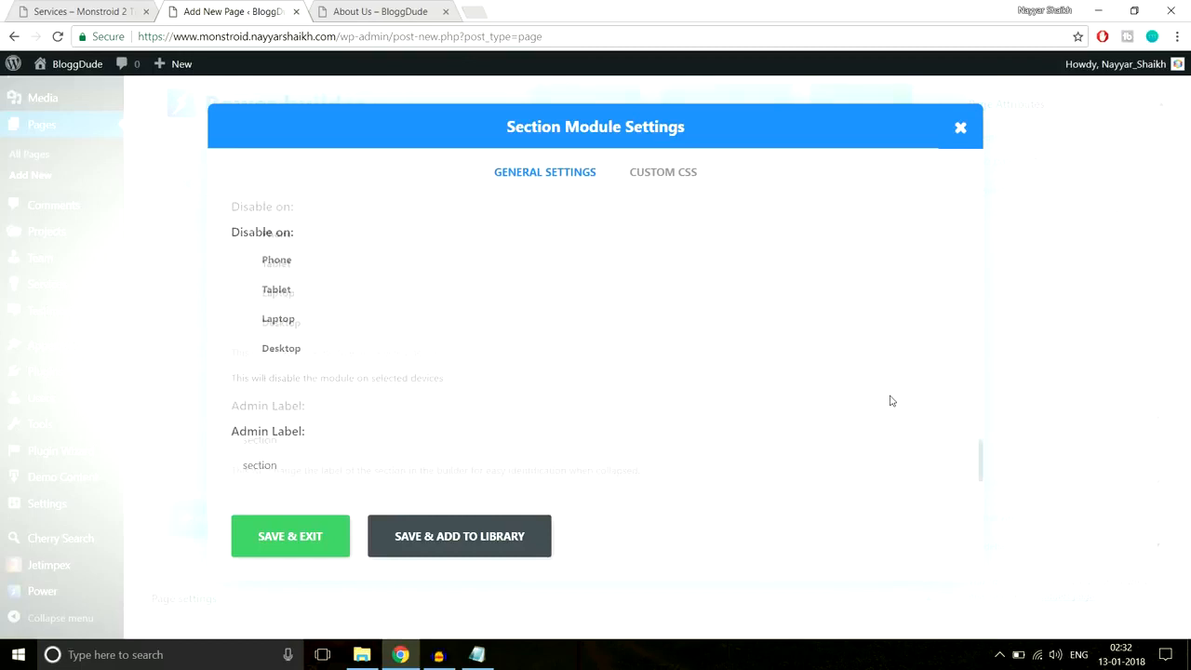
{"action": "scroll", "coordinate": [891, 401], "scroll_direction": "up", "scroll_amount": 4}
{"action": "scroll", "coordinate": [890, 401], "scroll_direction": "down", "scroll_amount": 2}
{"action": "scroll", "coordinate": [891, 401], "scroll_direction": "down", "scroll_amount": 1}
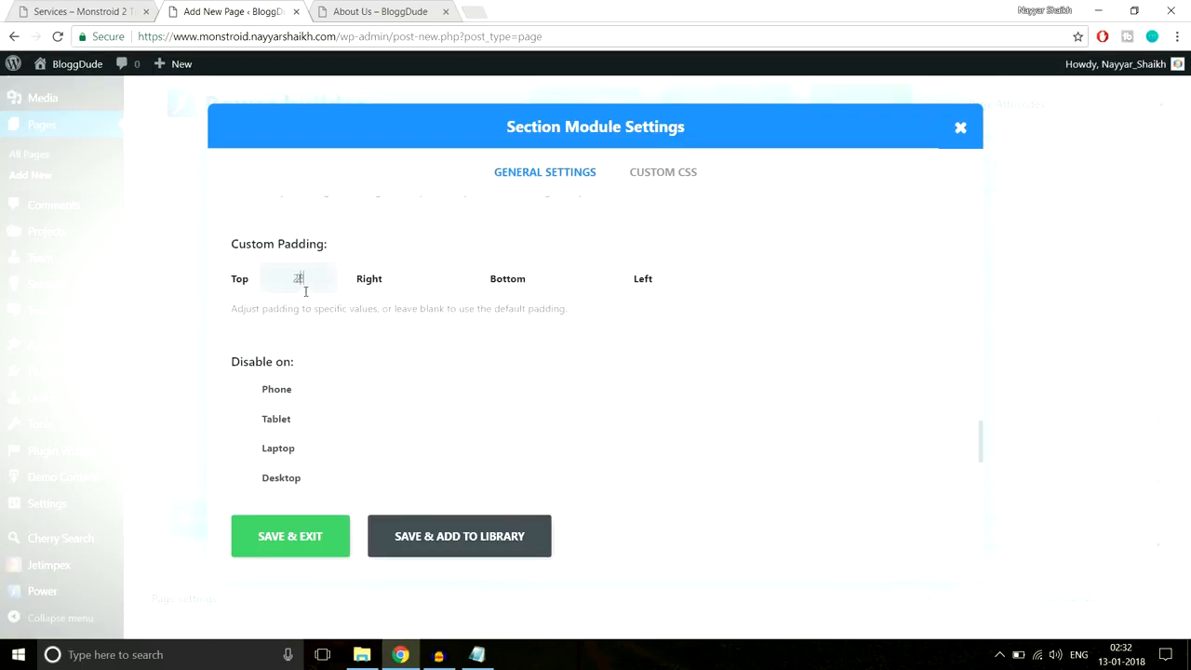
{"action": "key", "text": "Tab"}
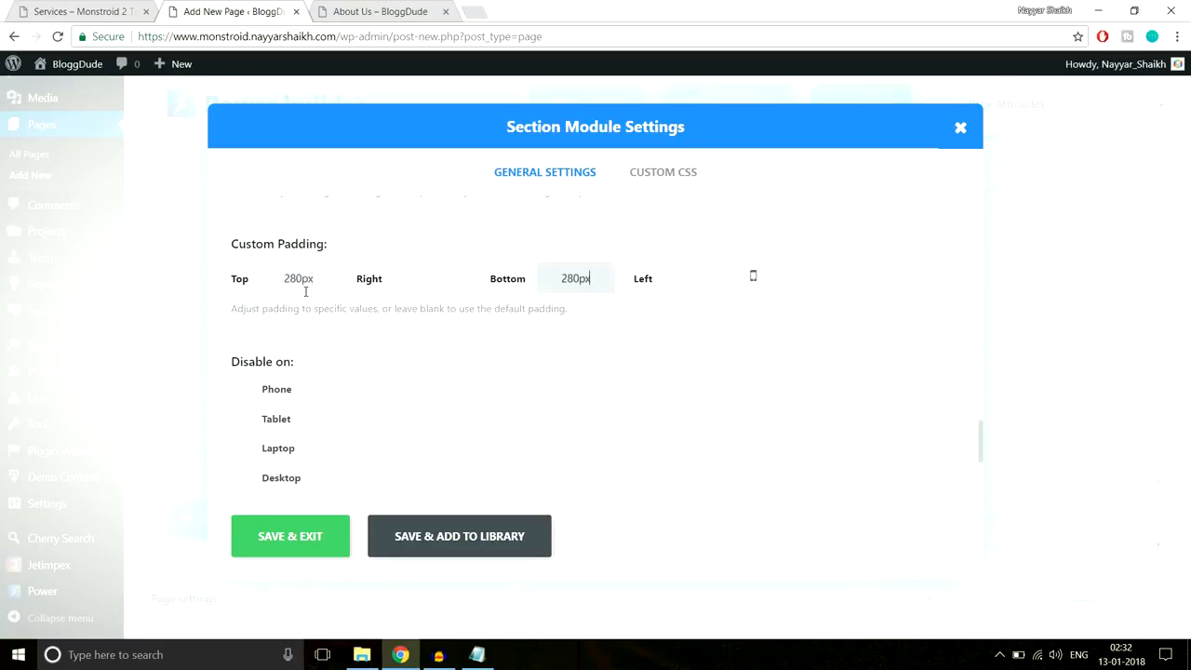
{"action": "left_click", "coordinate": [280, 545]}
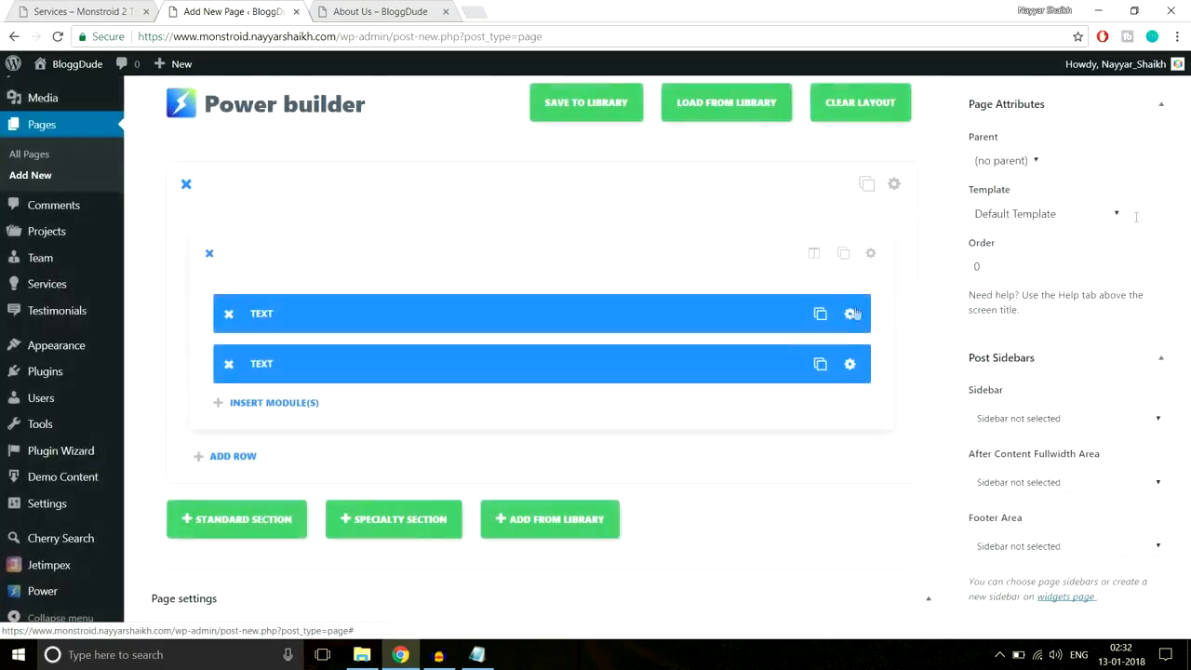
- Give the subtitle line a new colour from the text colour palette and save
{"action": "scroll", "coordinate": [1187, 174], "scroll_direction": "up", "scroll_amount": 2}
{"action": "scroll", "coordinate": [819, 400], "scroll_direction": "down", "scroll_amount": 2}
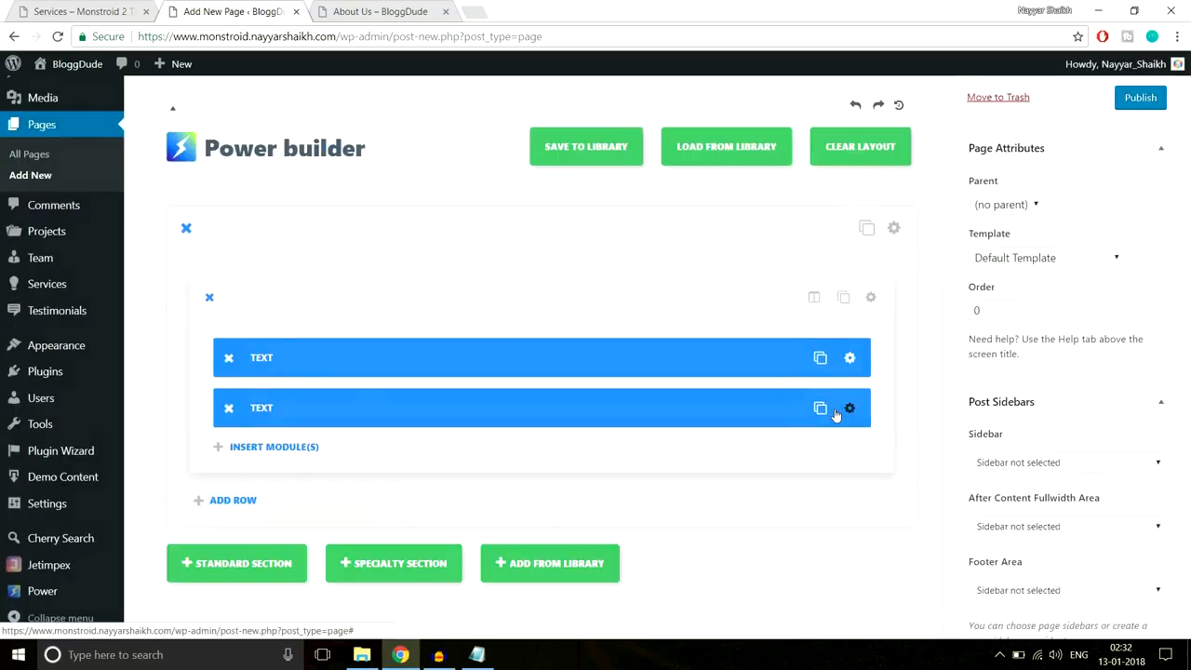
{"action": "left_click", "coordinate": [837, 407]}
{"action": "scroll", "coordinate": [596, 382], "scroll_direction": "down", "scroll_amount": 3}
{"action": "left_click_drag", "start_coordinate": [630, 257], "coordinate": [224, 262]}
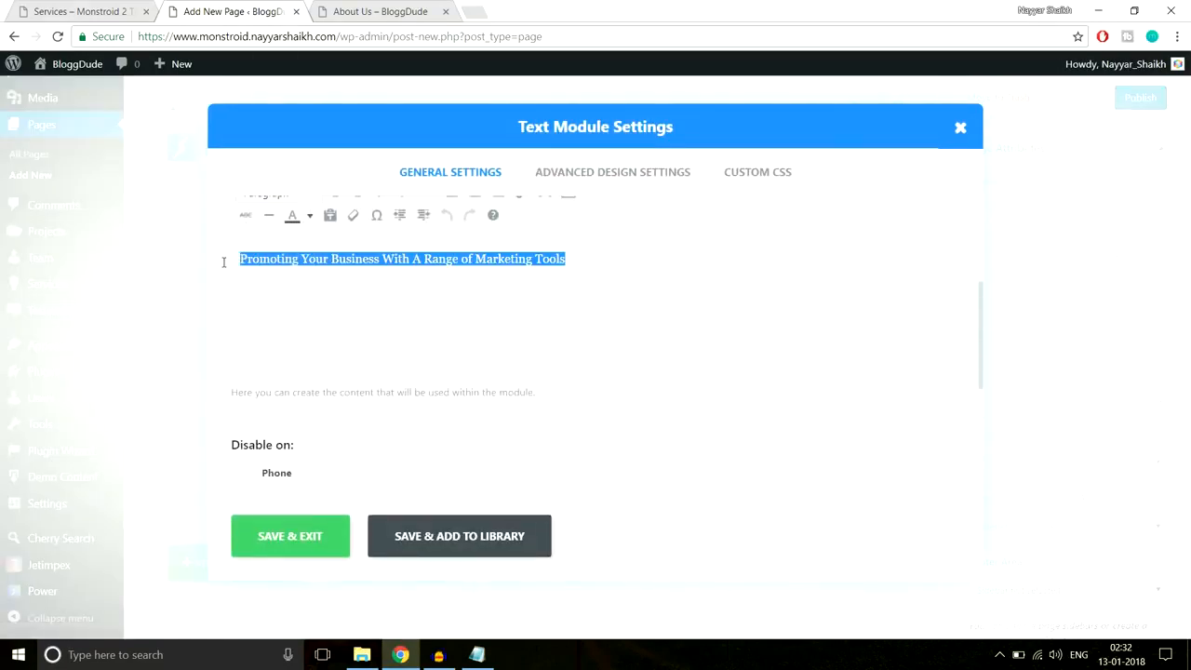
{"action": "left_click", "coordinate": [312, 218]}
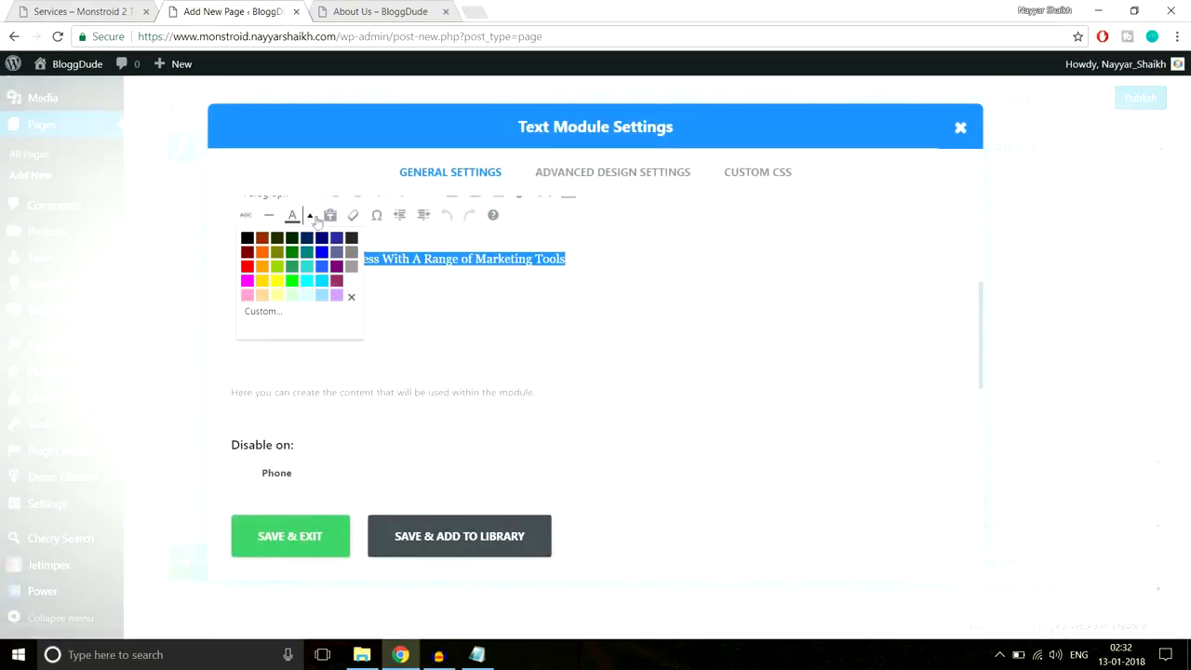
{"action": "left_click", "coordinate": [354, 284]}
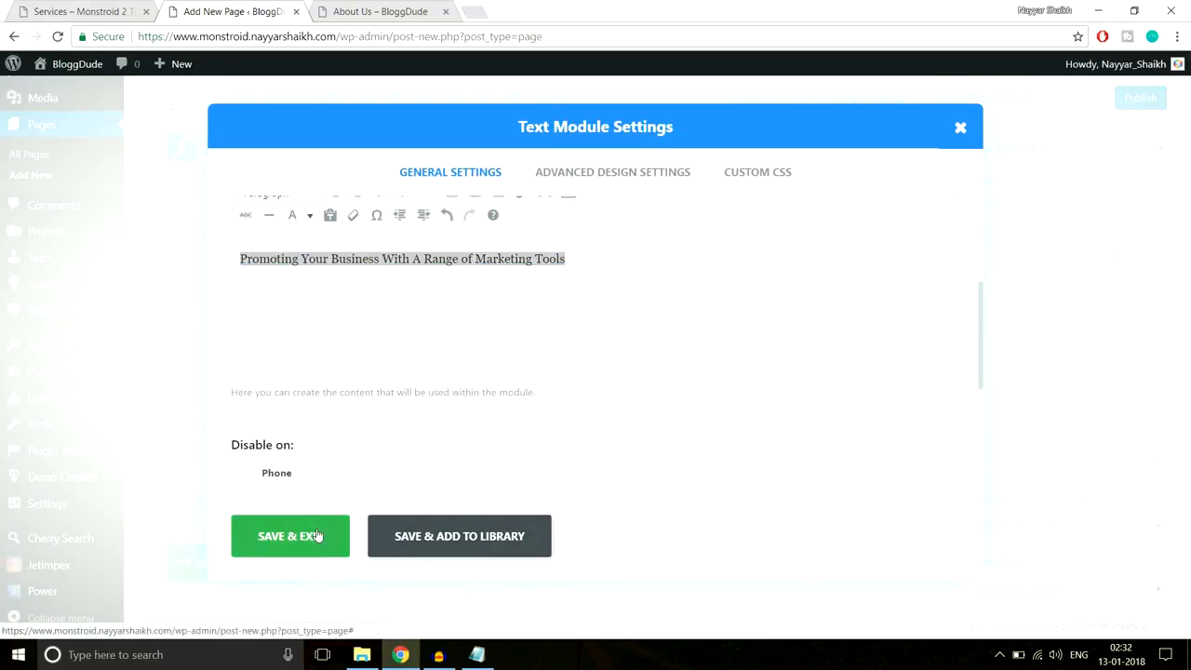
{"action": "left_click", "coordinate": [318, 536]}
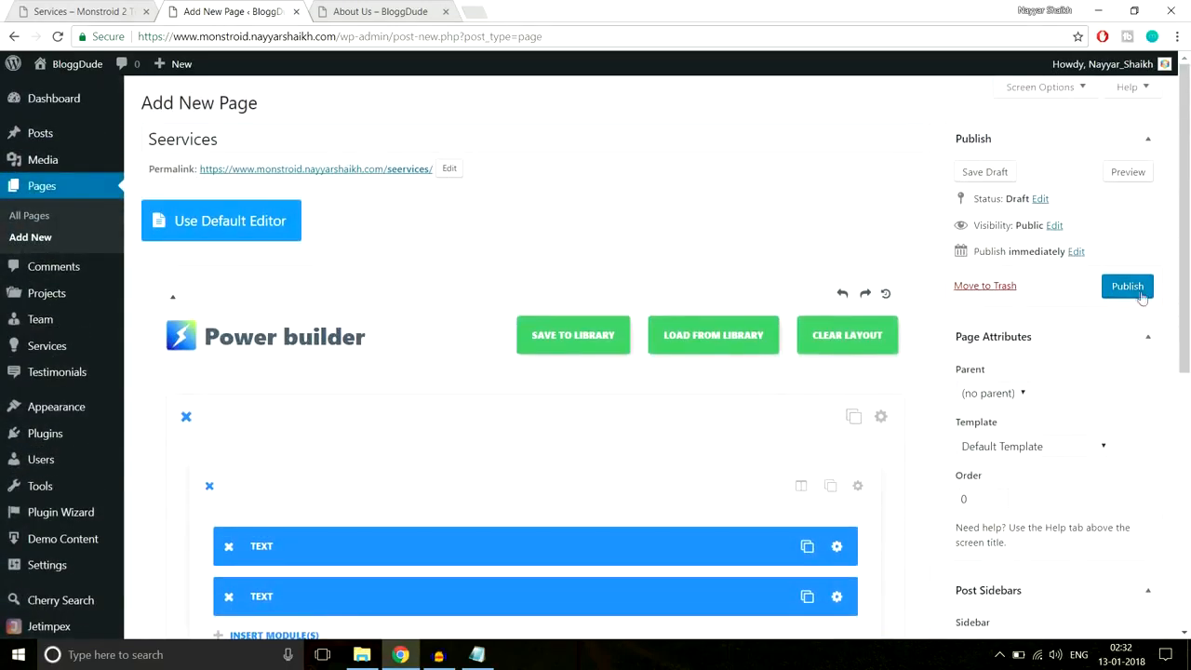
- Publish the Seervices page, open it live in a new tab, and close the About Us tab
{"action": "left_click", "coordinate": [1135, 290]}
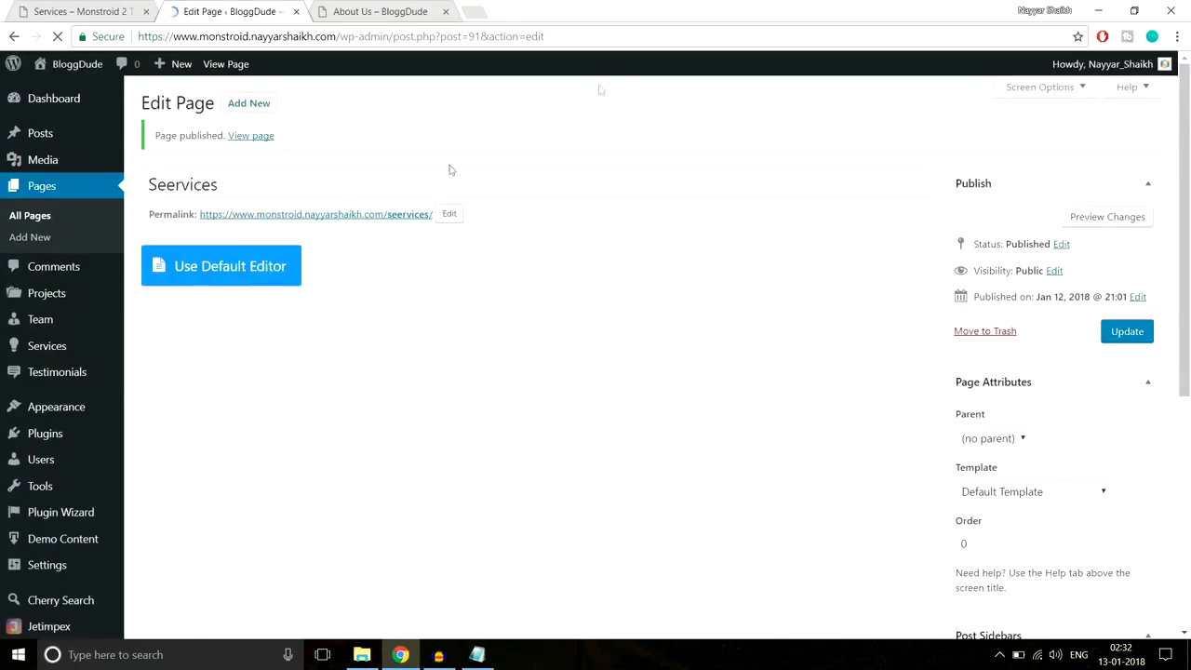
{"action": "right_click", "coordinate": [251, 137]}
{"action": "left_click", "coordinate": [307, 152]}
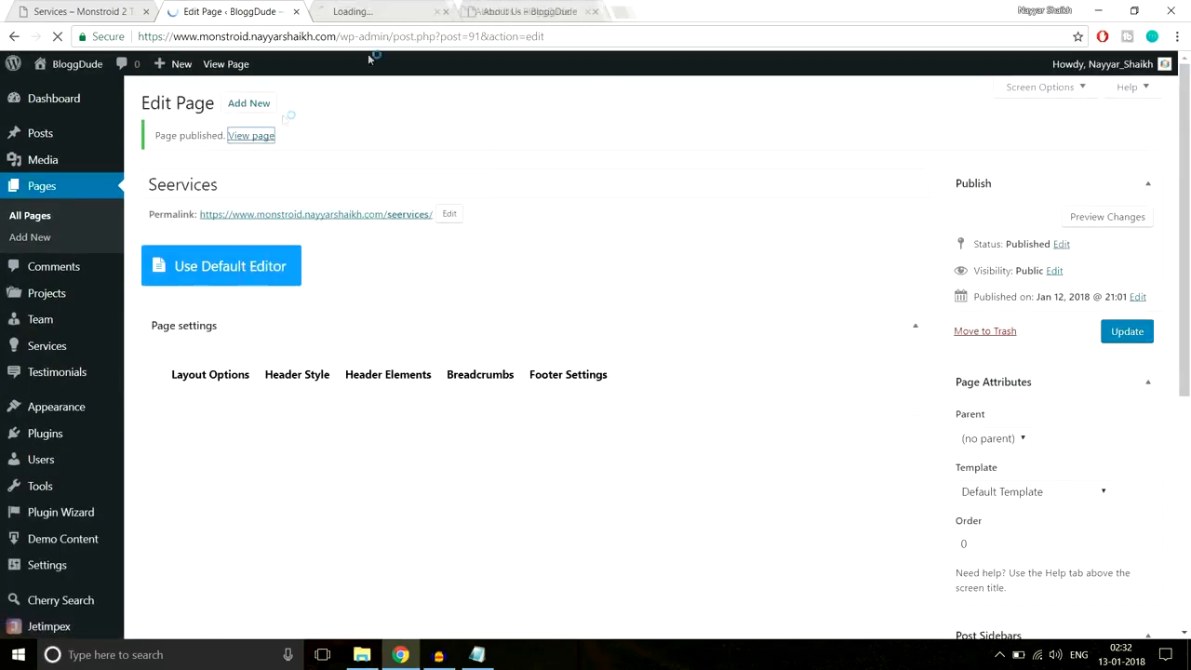
{"action": "left_click", "coordinate": [539, 11]}
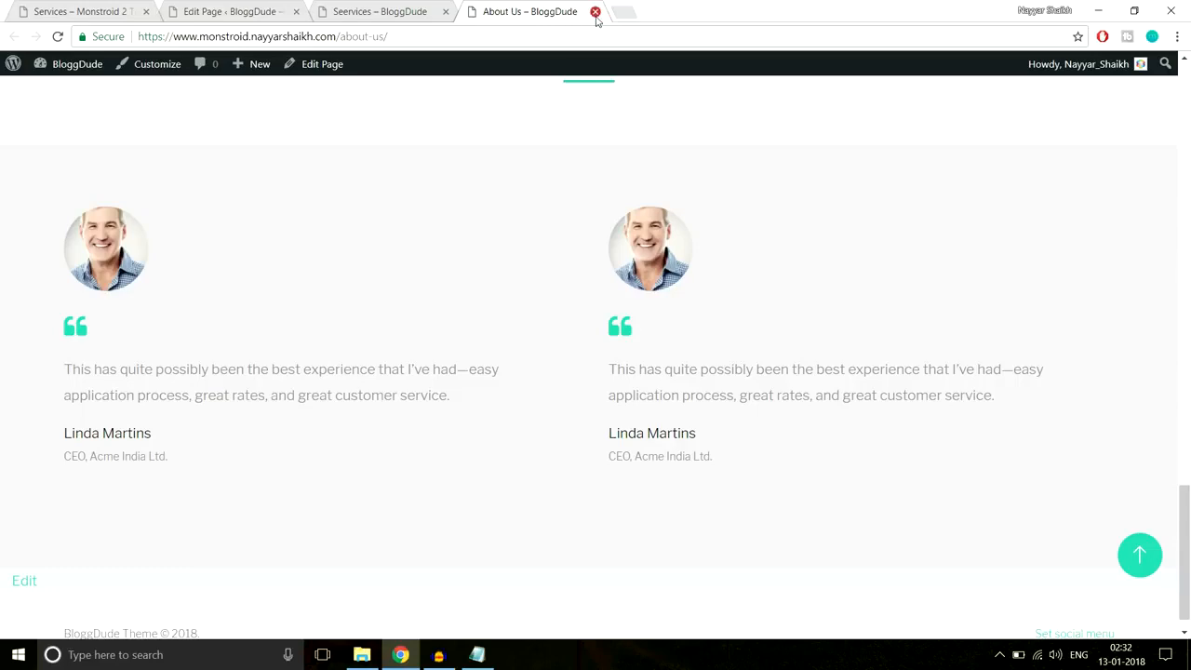
{"action": "left_click", "coordinate": [595, 12]}
- Inspect the live Seervices page's title and breadcrumb trail
{"action": "scroll", "coordinate": [652, 251], "scroll_direction": "down", "scroll_amount": 3}
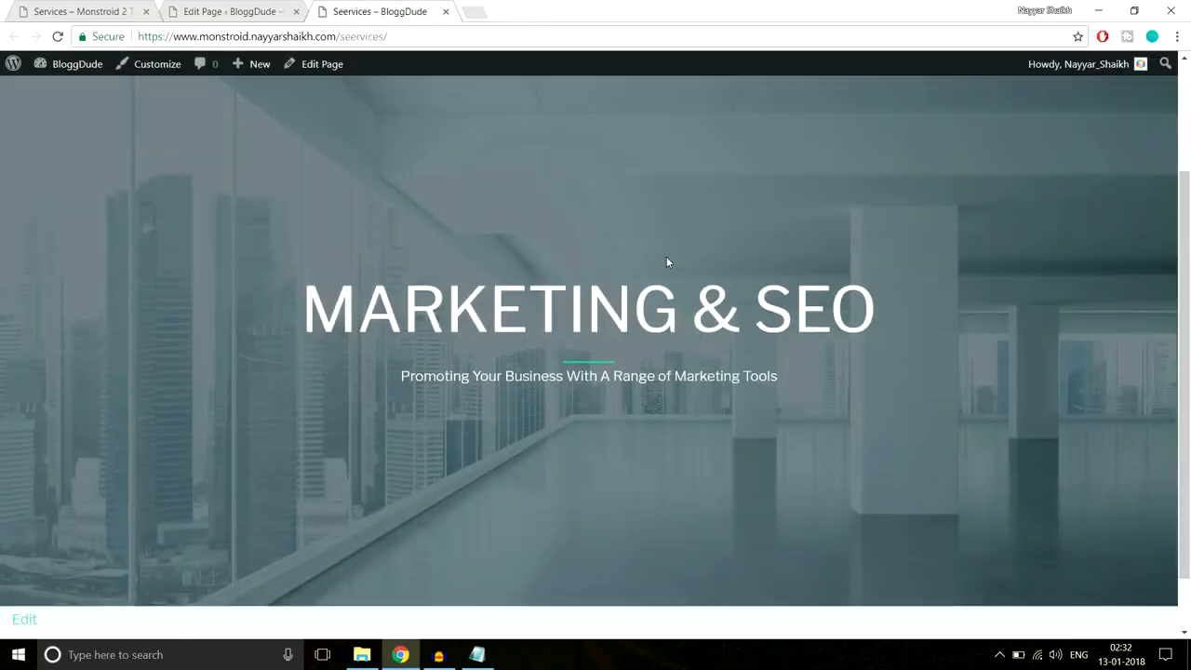
{"action": "scroll", "coordinate": [667, 258], "scroll_direction": "up", "scroll_amount": 3}
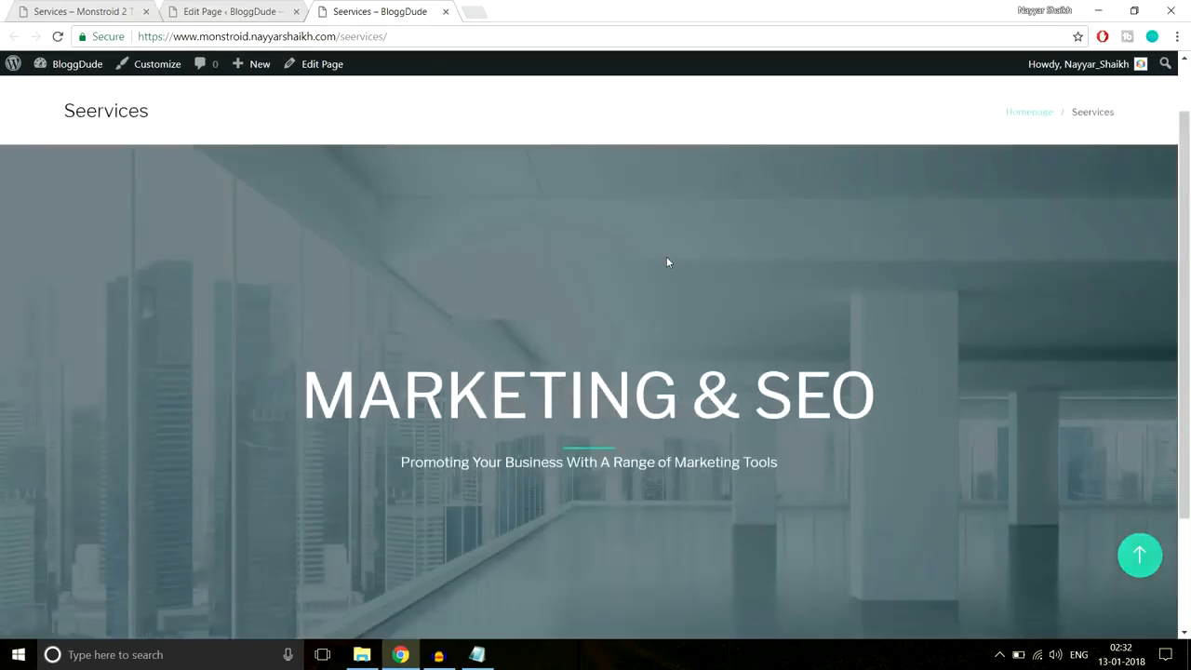
{"action": "left_click_drag", "start_coordinate": [57, 187], "coordinate": [392, 174]}
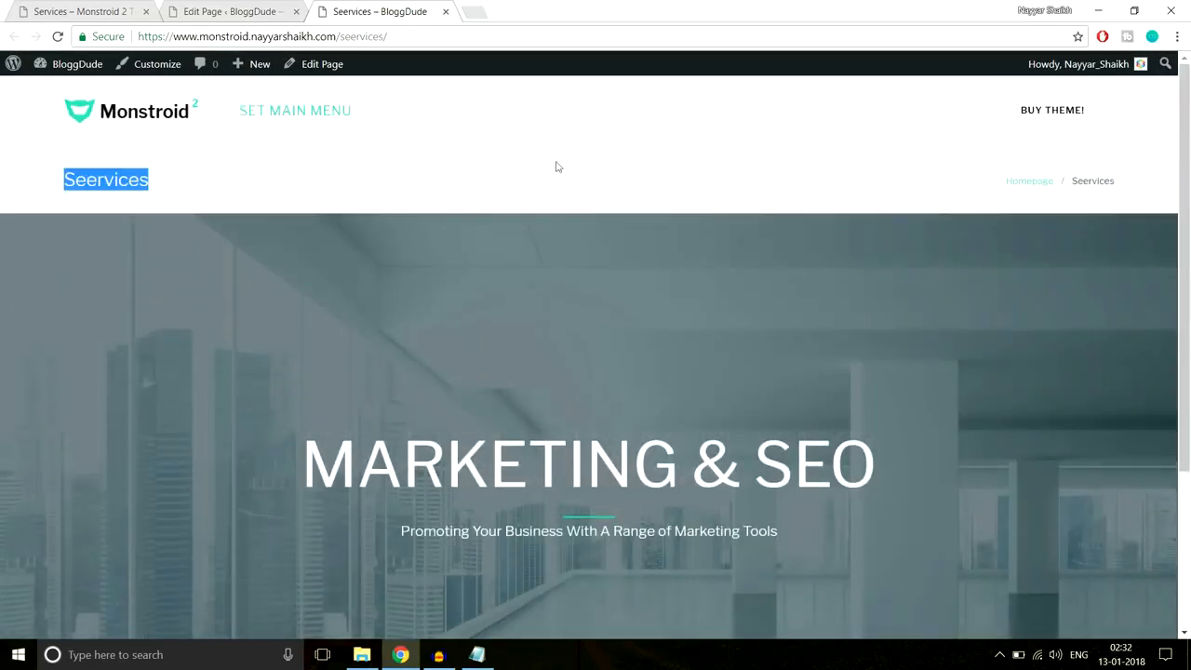
{"action": "left_click_drag", "start_coordinate": [950, 161], "coordinate": [1127, 184]}
{"action": "left_click", "coordinate": [1123, 184]}
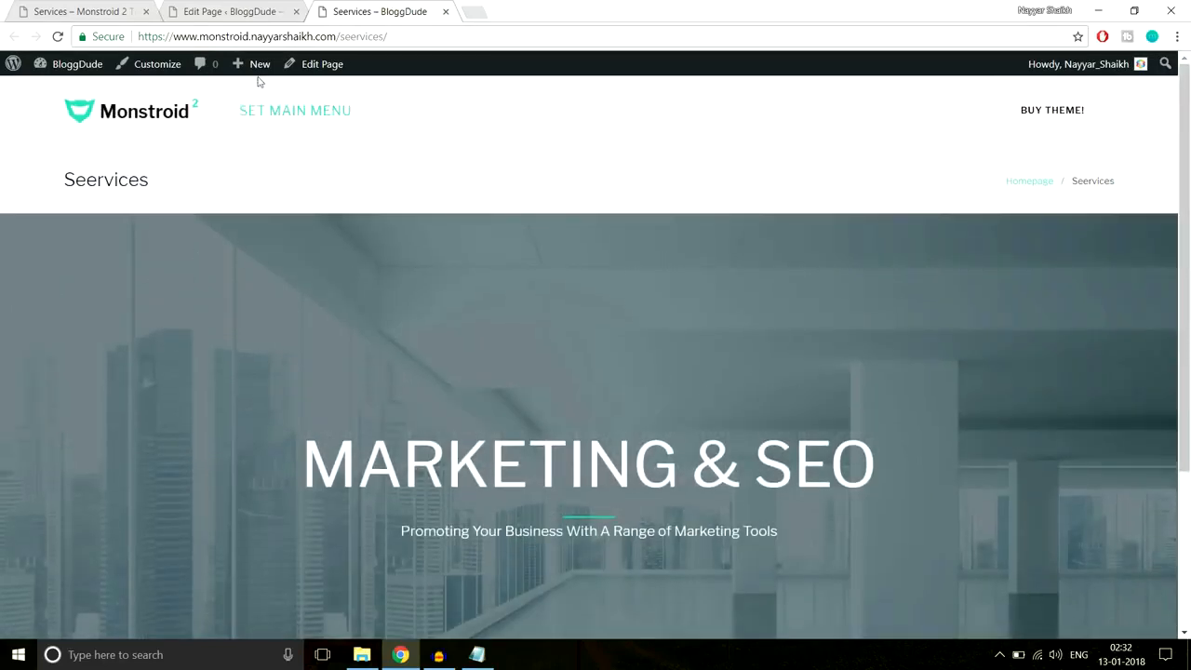
- Set the page's Breadcrumbs option to Disable in the editor
{"action": "left_click", "coordinate": [160, 15]}
{"action": "scroll", "coordinate": [651, 242], "scroll_direction": "down", "scroll_amount": 5}
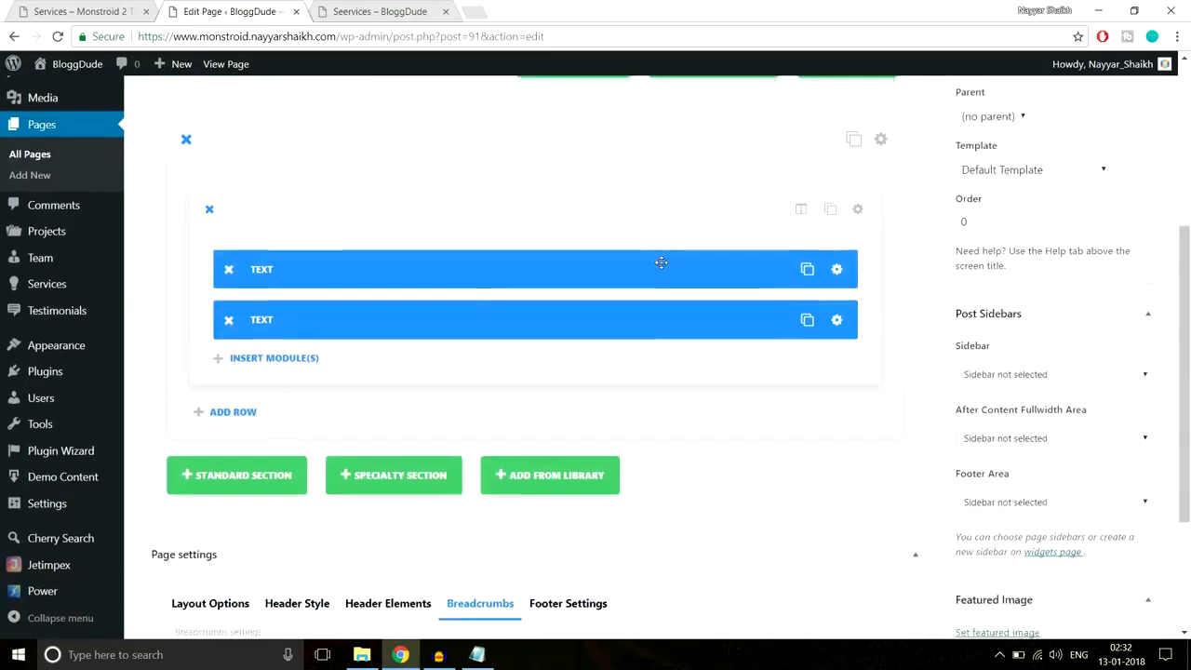
{"action": "scroll", "coordinate": [661, 262], "scroll_direction": "down", "scroll_amount": 3}
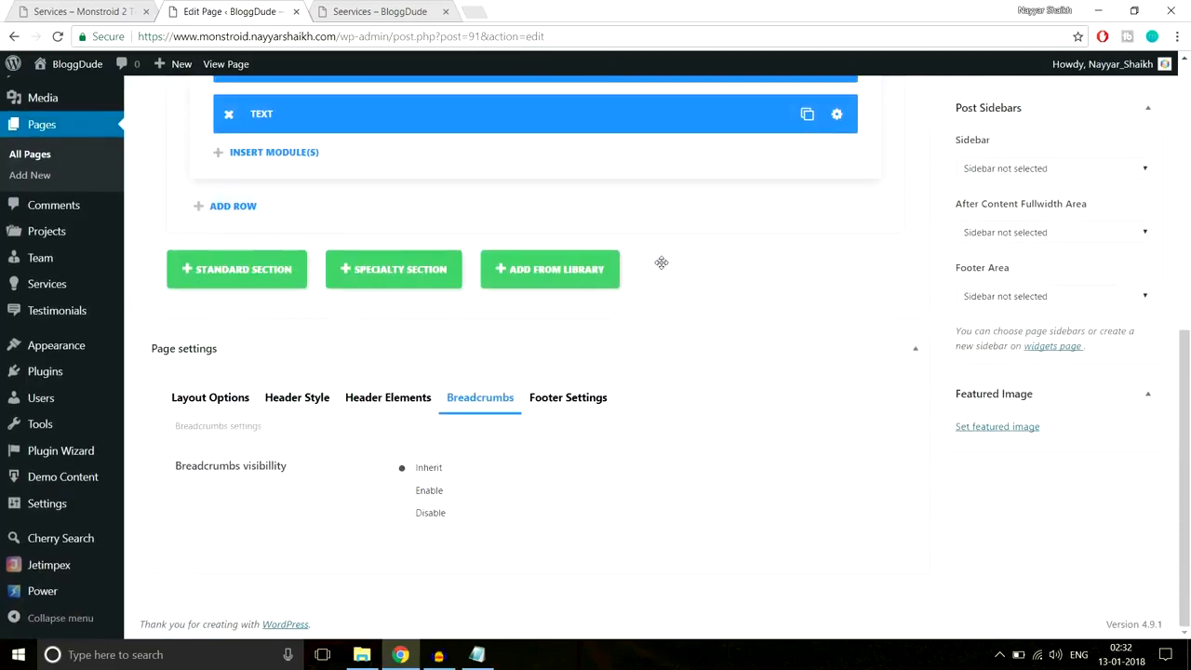
{"action": "left_click", "coordinate": [421, 521]}
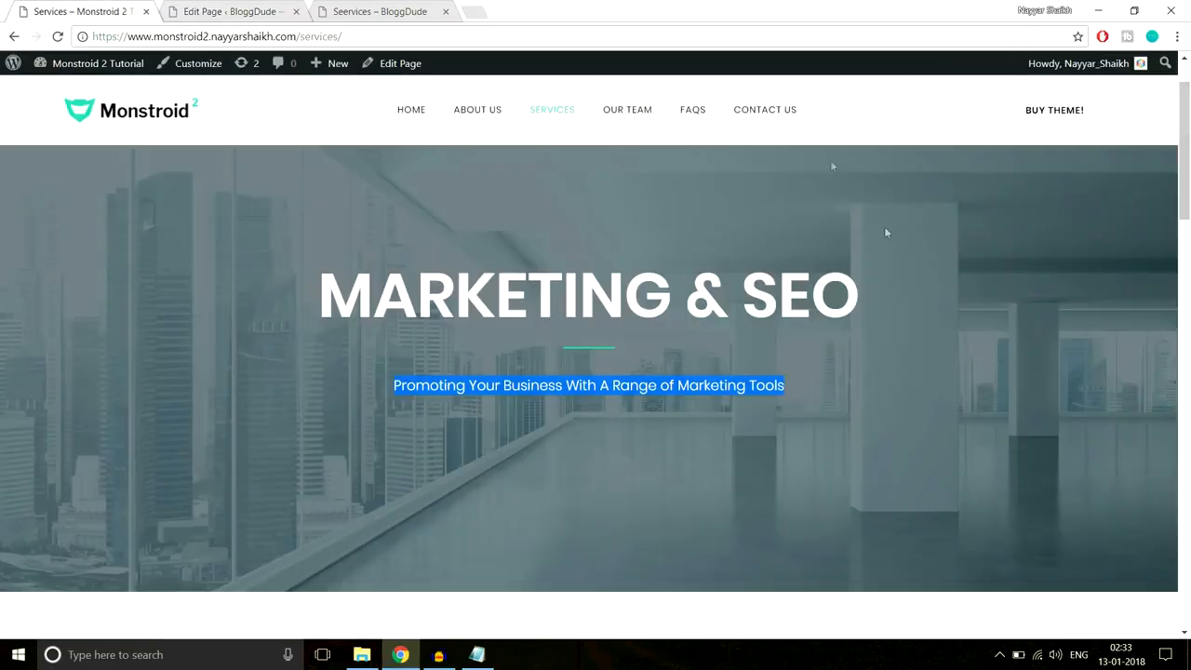
{"action": "scroll", "coordinate": [884, 226], "scroll_direction": "down", "scroll_amount": 10}
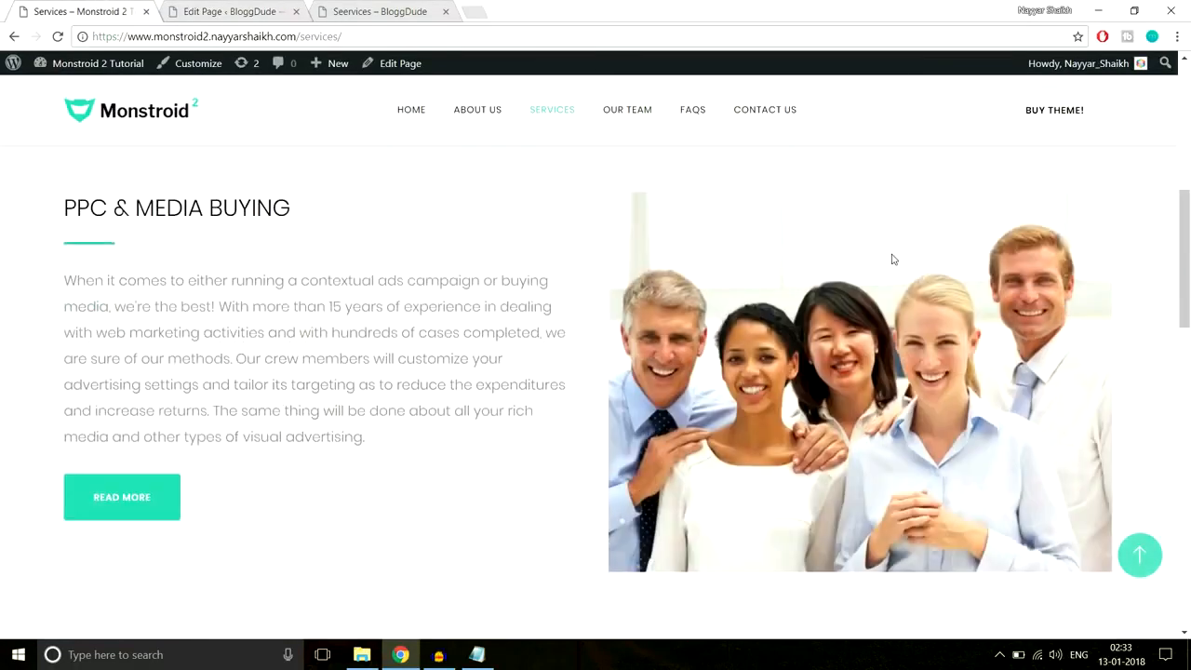
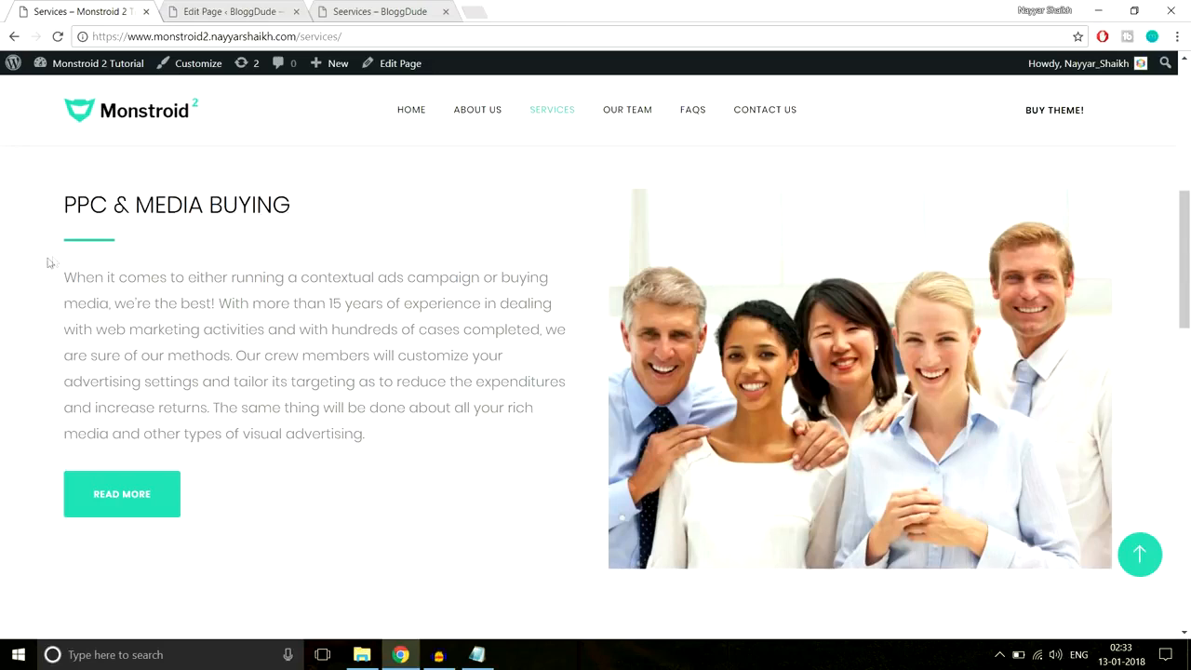
- Add a standard section split into two equal 1/2 + 1/2 columns on the Seervices page
{"action": "left_click", "coordinate": [233, 12]}
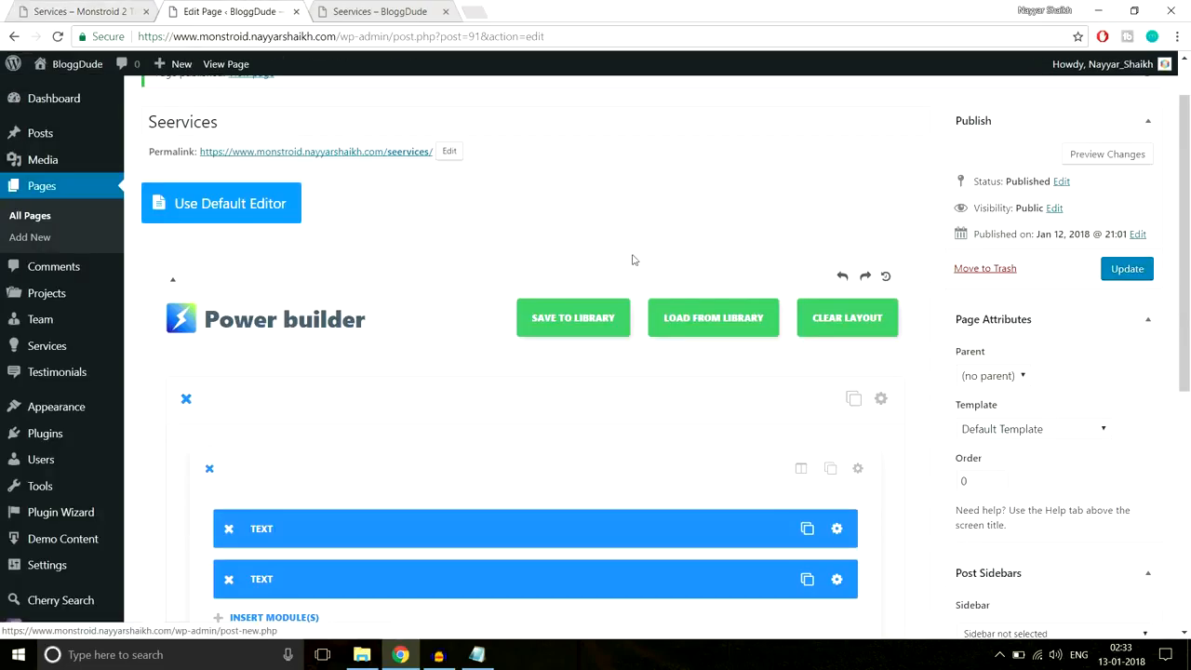
{"action": "scroll", "coordinate": [632, 259], "scroll_direction": "down", "scroll_amount": 5}
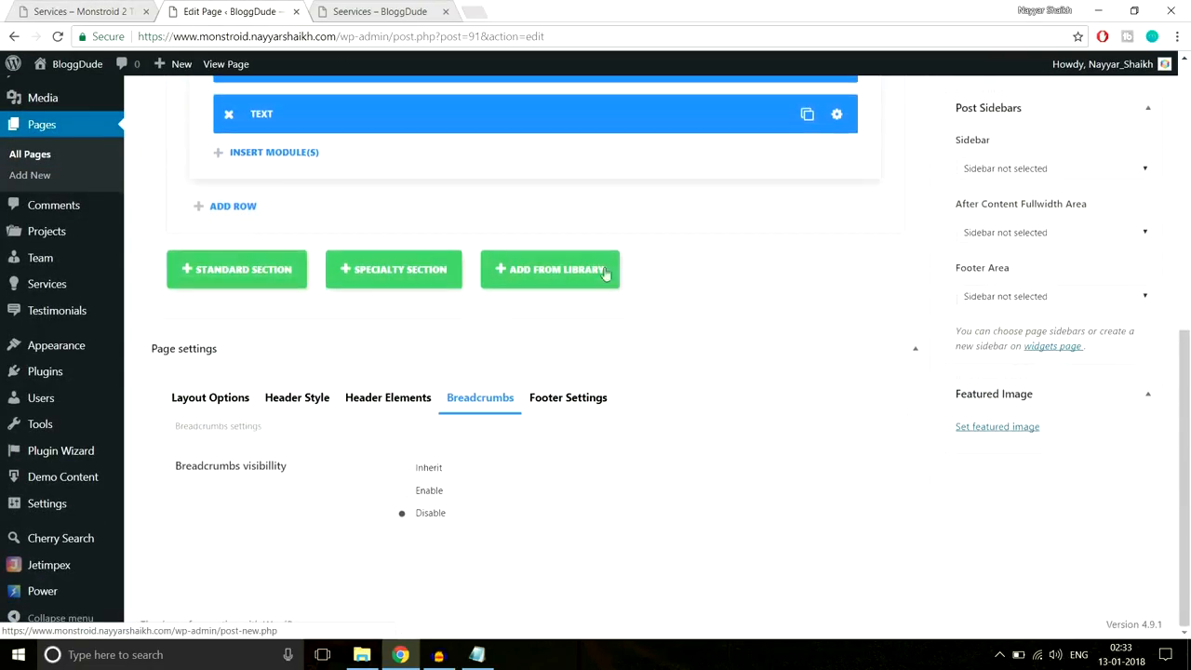
{"action": "left_click", "coordinate": [207, 284]}
{"action": "left_click", "coordinate": [505, 274]}
{"action": "scroll", "coordinate": [512, 273], "scroll_direction": "down", "scroll_amount": 1}
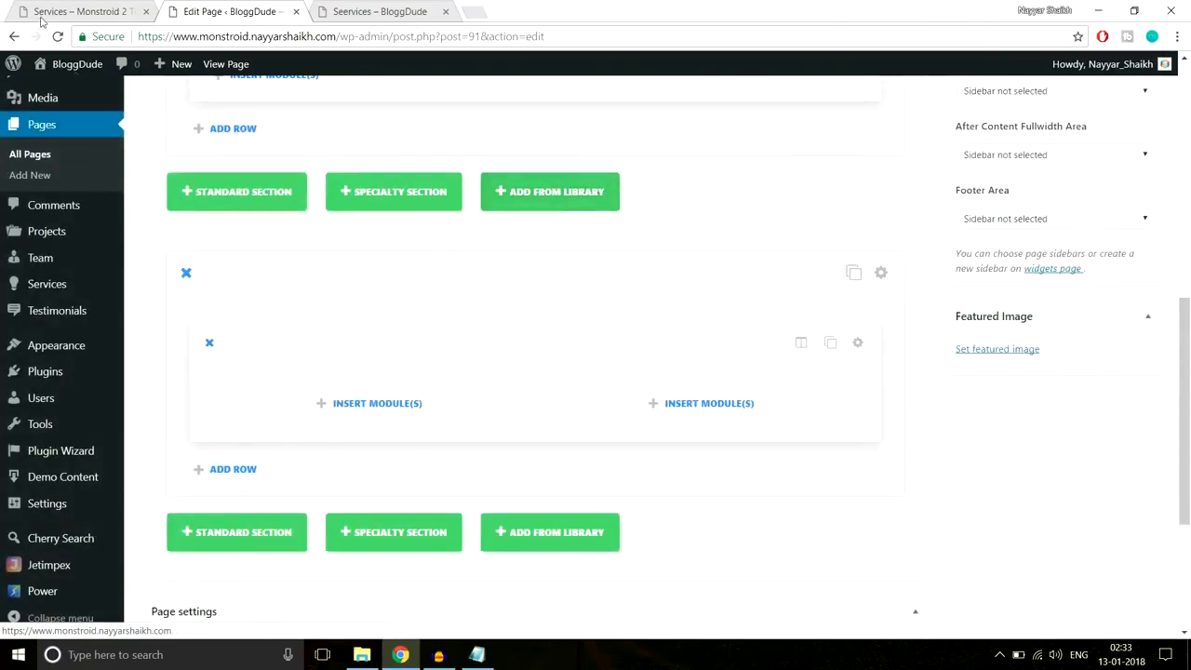
- Copy the PPC & MEDIA BUYING heading from the live page into a left-column Text module
{"action": "left_click", "coordinate": [104, 12]}
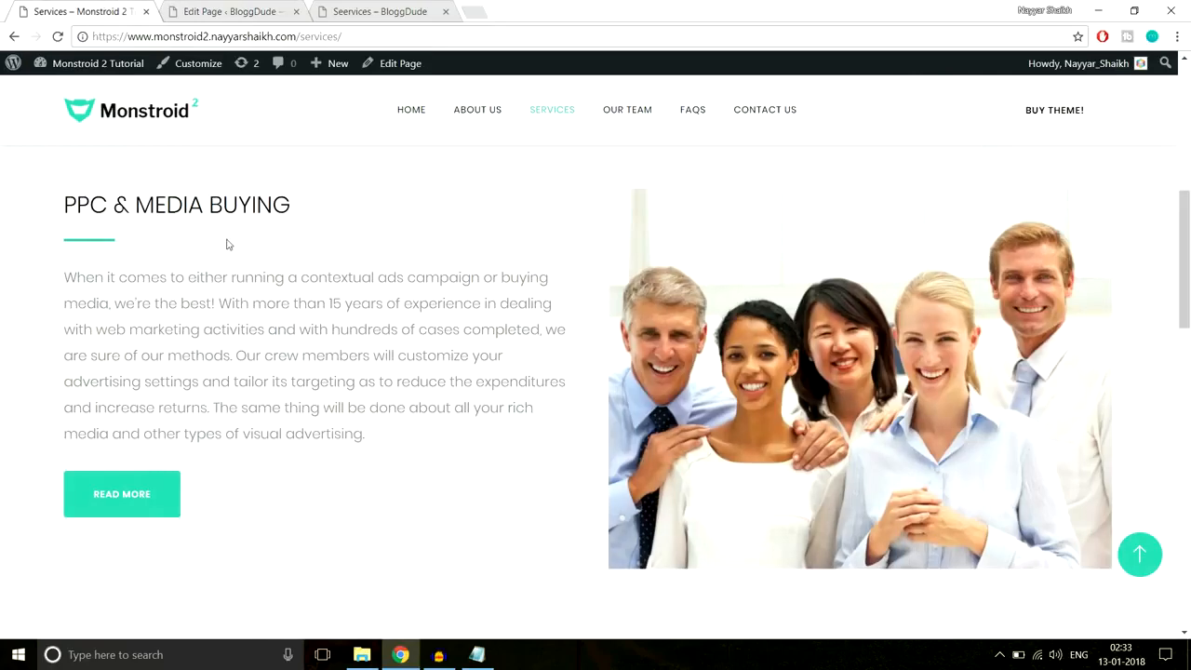
{"action": "left_click_drag", "start_coordinate": [72, 196], "coordinate": [299, 203]}
{"action": "key", "text": "ctrl+c"}
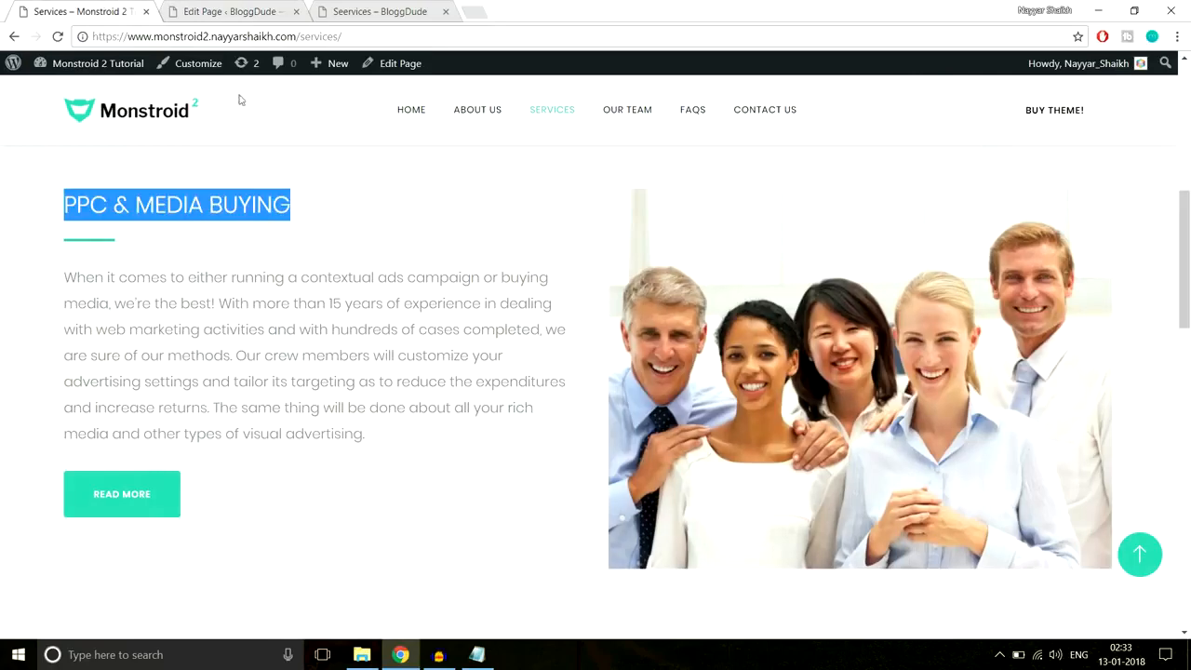
{"action": "left_click", "coordinate": [223, 11]}
{"action": "scroll", "coordinate": [366, 319], "scroll_direction": "down", "scroll_amount": 5}
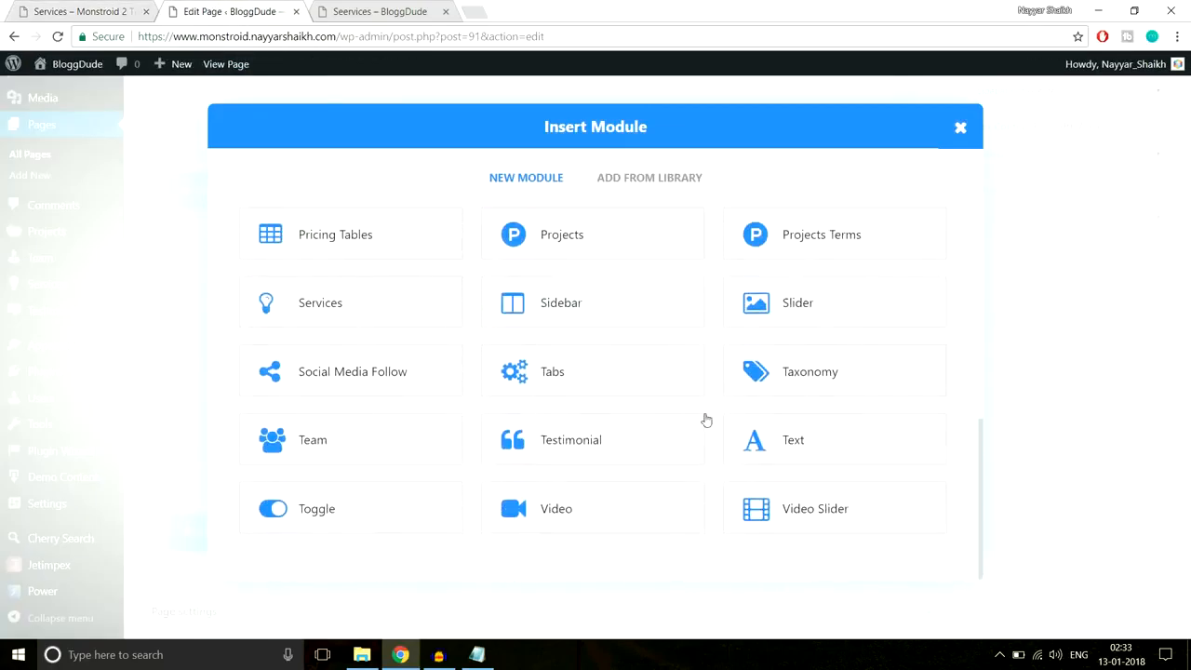
{"action": "left_click", "coordinate": [797, 433]}
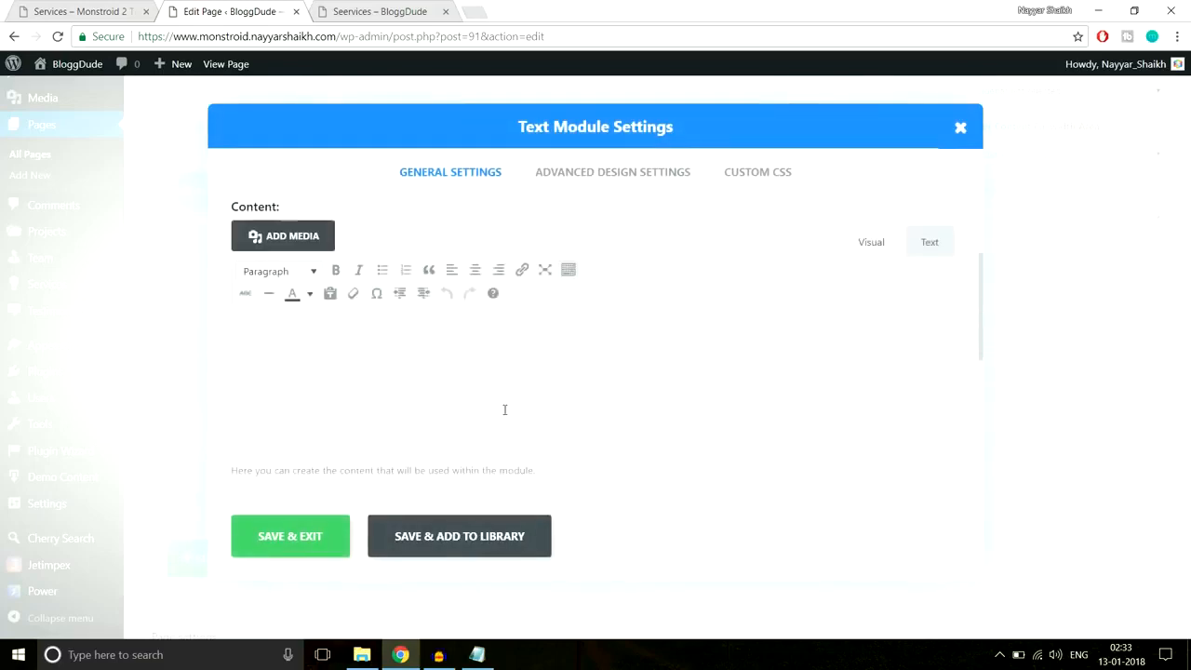
{"action": "key", "text": "ctrl+v"}
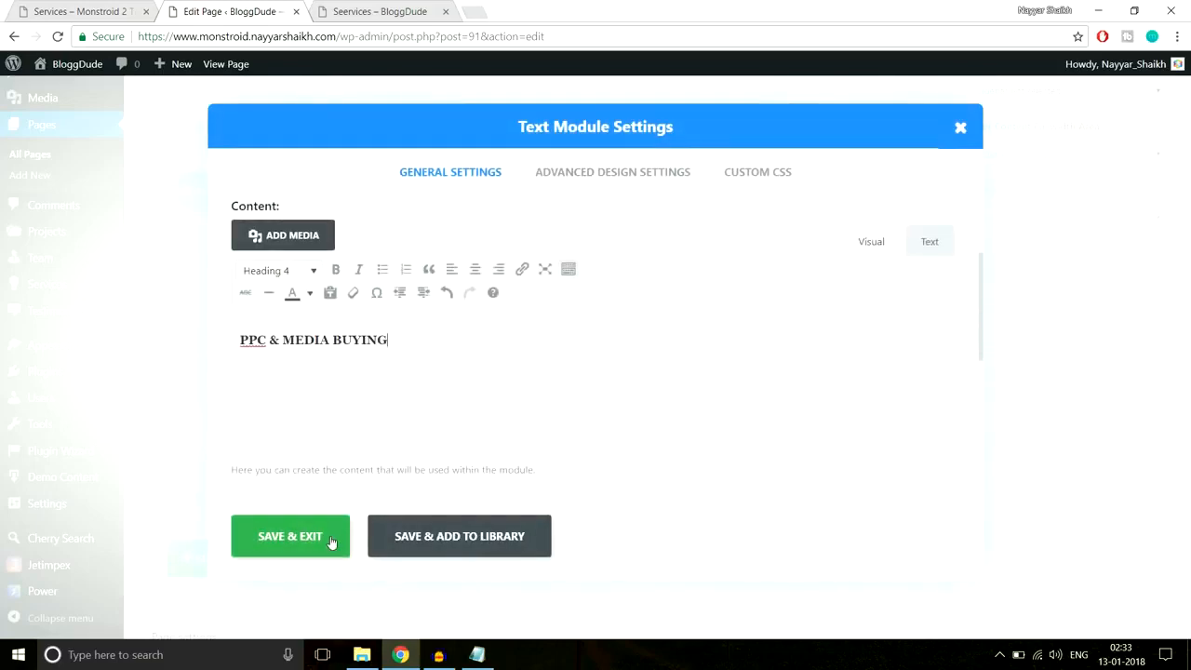
{"action": "left_click", "coordinate": [290, 536]}
- Paste the centered 66px × 3px #2cc895 line CSS into the heading's Custom CSS After and save
{"action": "left_click", "coordinate": [125, 11]}
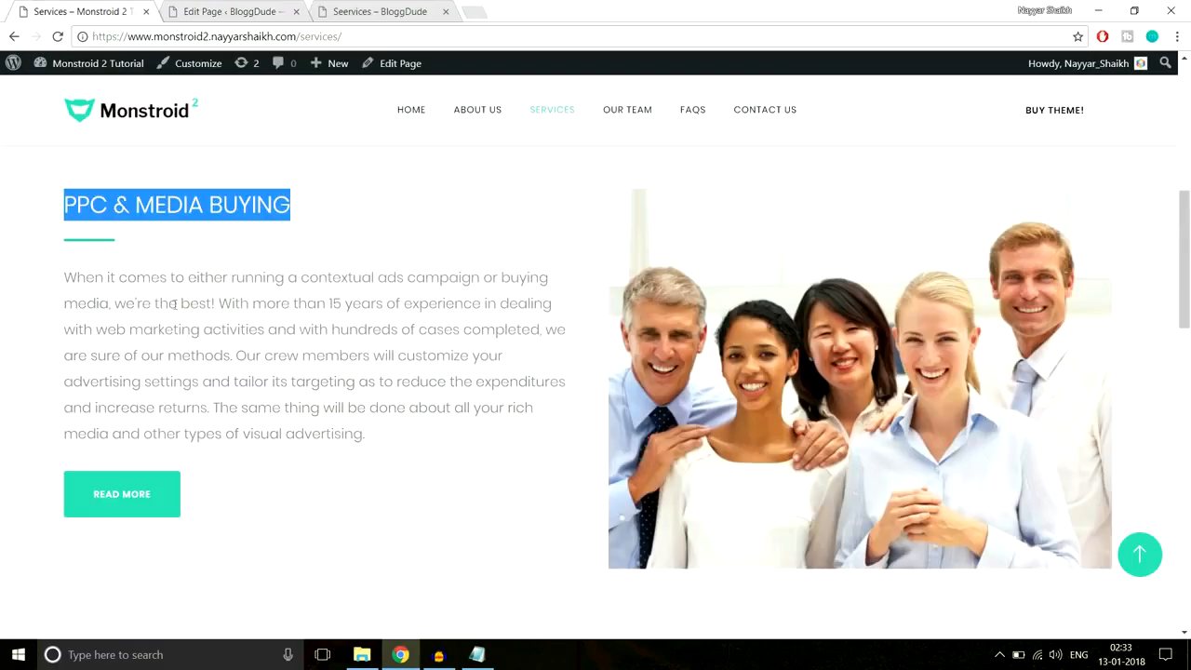
{"action": "left_click", "coordinate": [91, 257]}
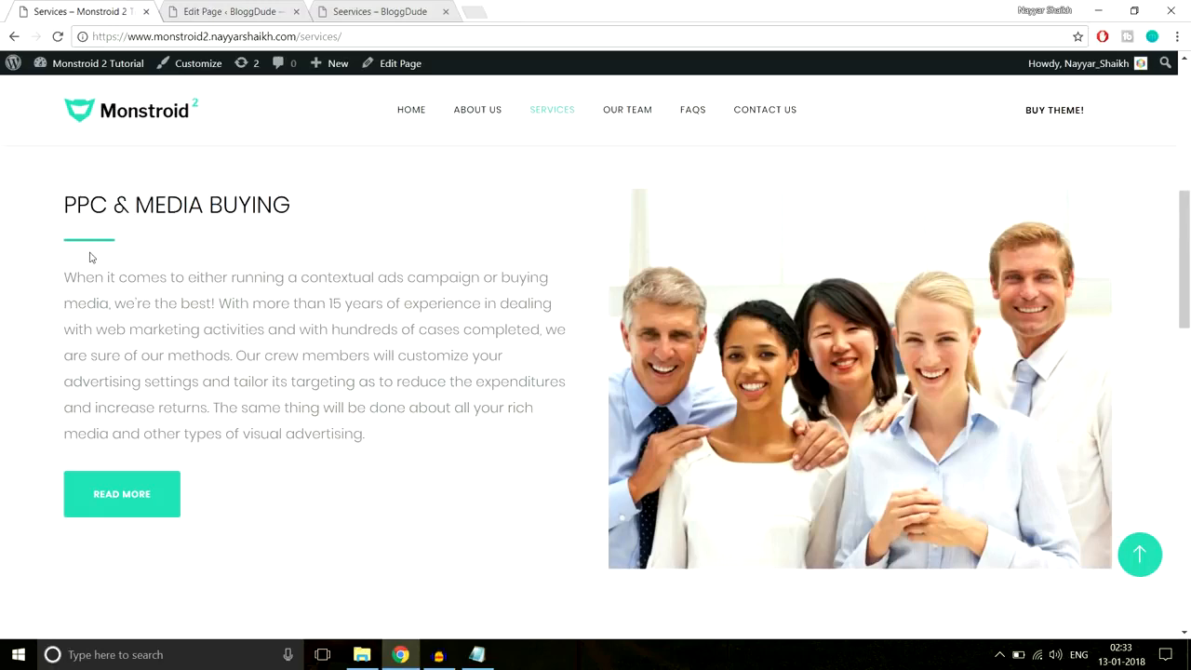
{"action": "left_click", "coordinate": [196, 16]}
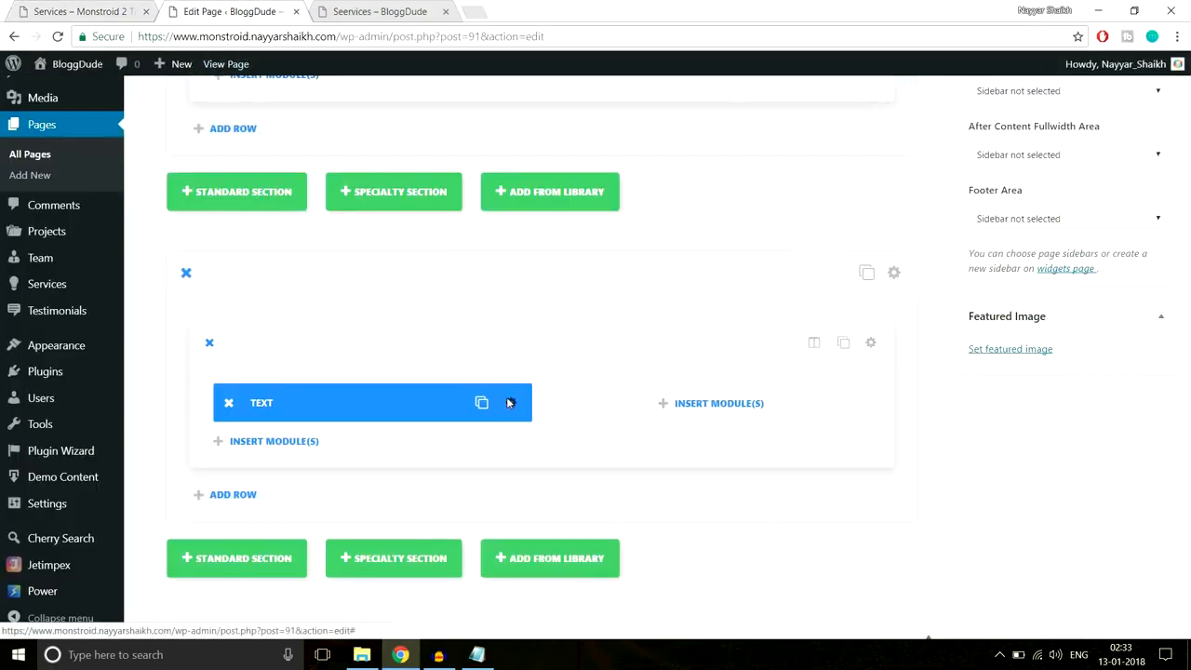
{"action": "left_click", "coordinate": [508, 403]}
{"action": "left_click", "coordinate": [754, 182]}
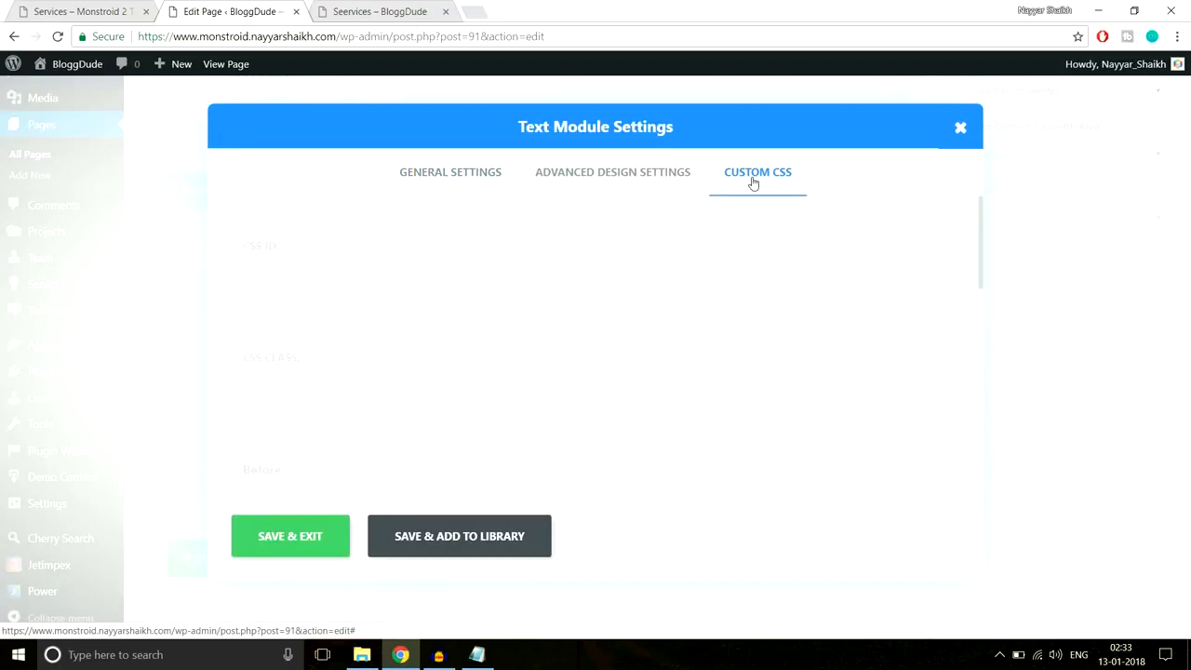
{"action": "left_click", "coordinate": [476, 655]}
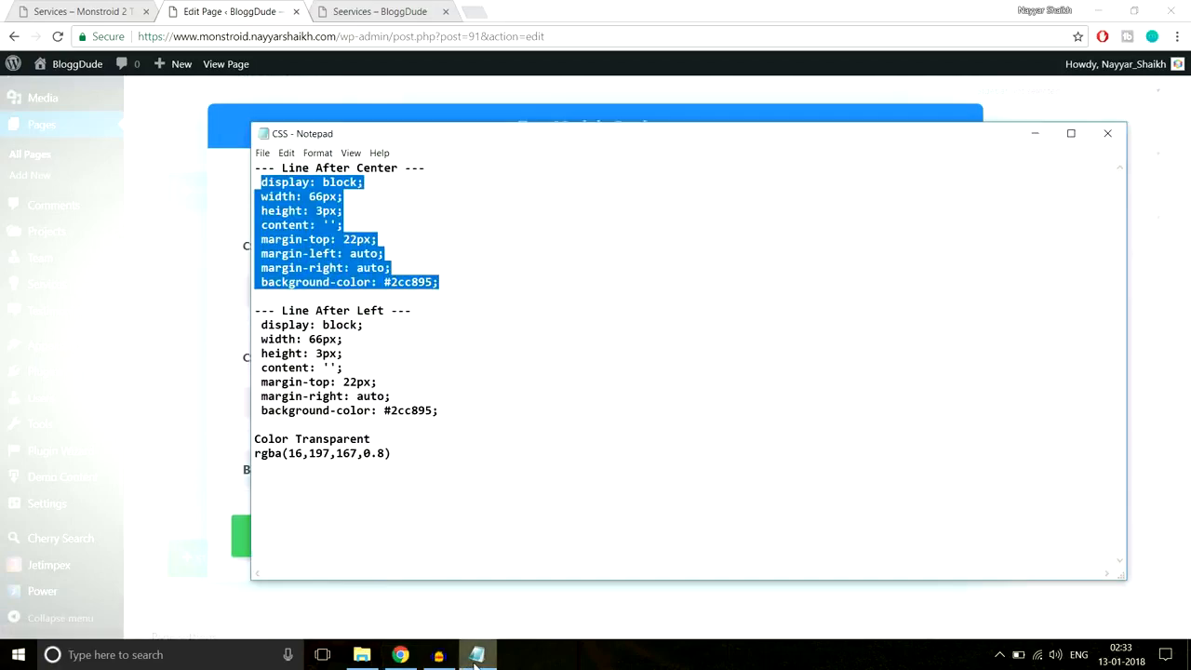
{"action": "left_click", "coordinate": [476, 657]}
{"action": "scroll", "coordinate": [468, 450], "scroll_direction": "down", "scroll_amount": 7}
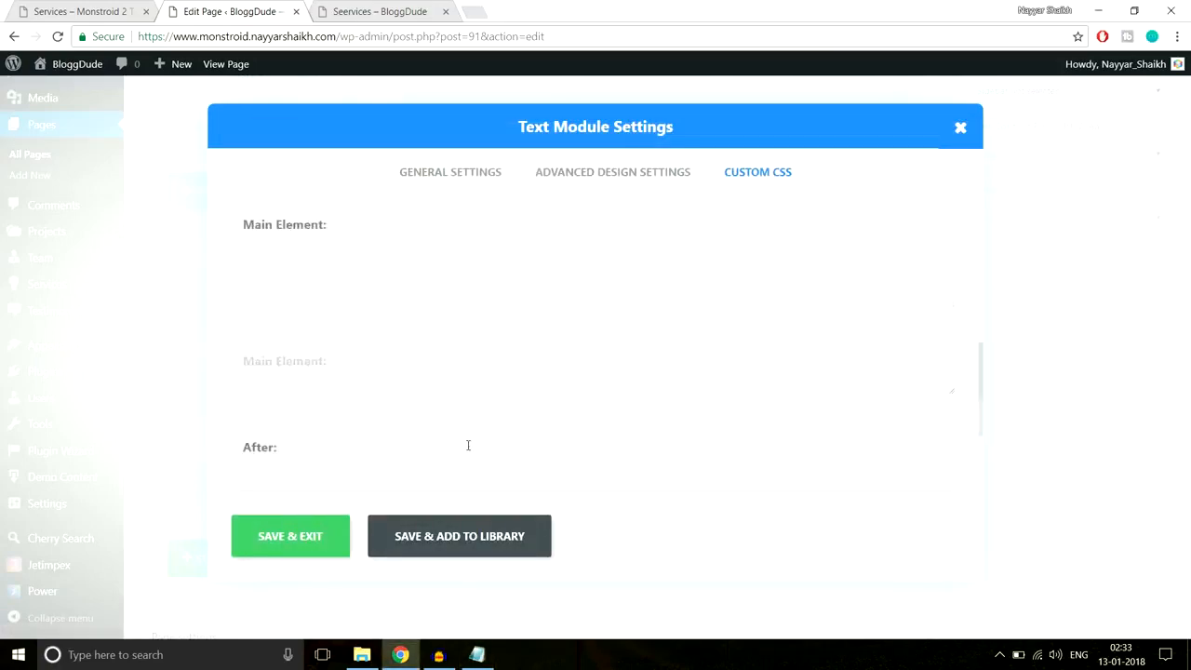
{"action": "key", "text": "ctrl+v"}
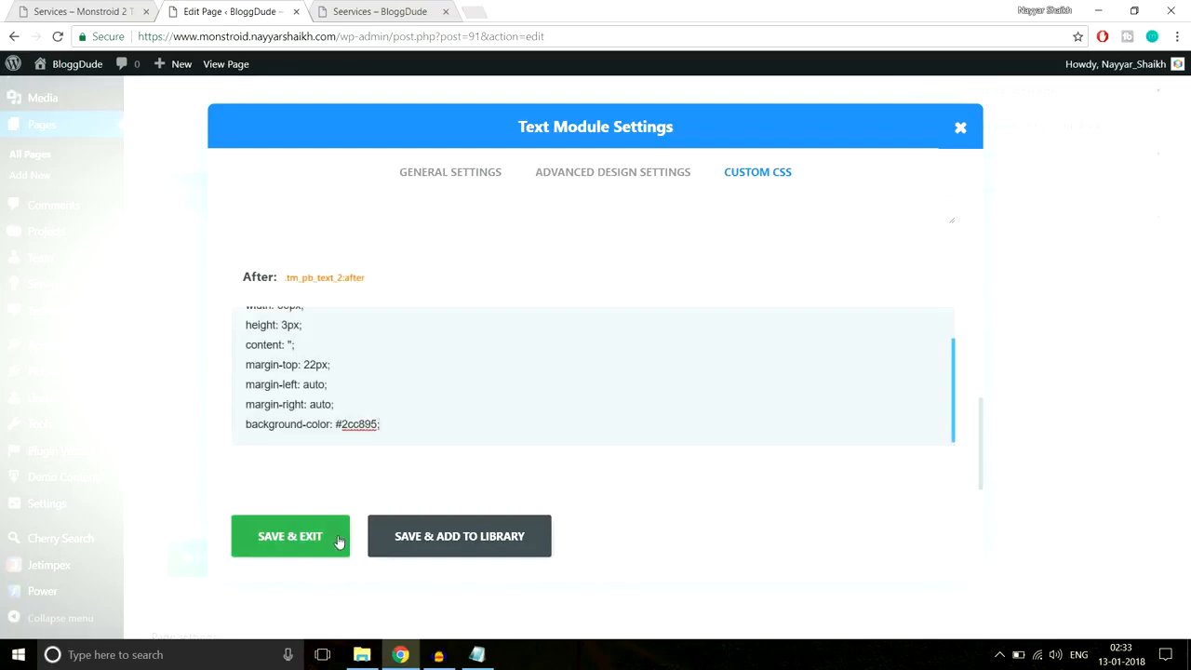
{"action": "left_click", "coordinate": [339, 542]}
{"action": "left_click", "coordinate": [116, 9]}
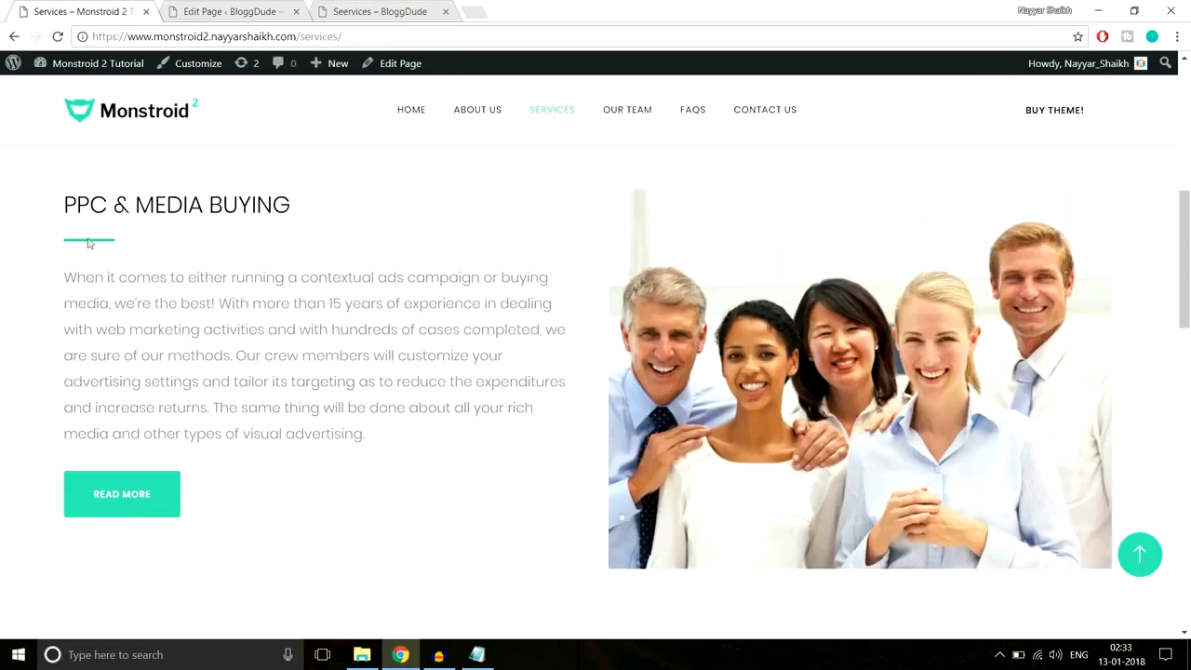
{"action": "left_click", "coordinate": [228, 11]}
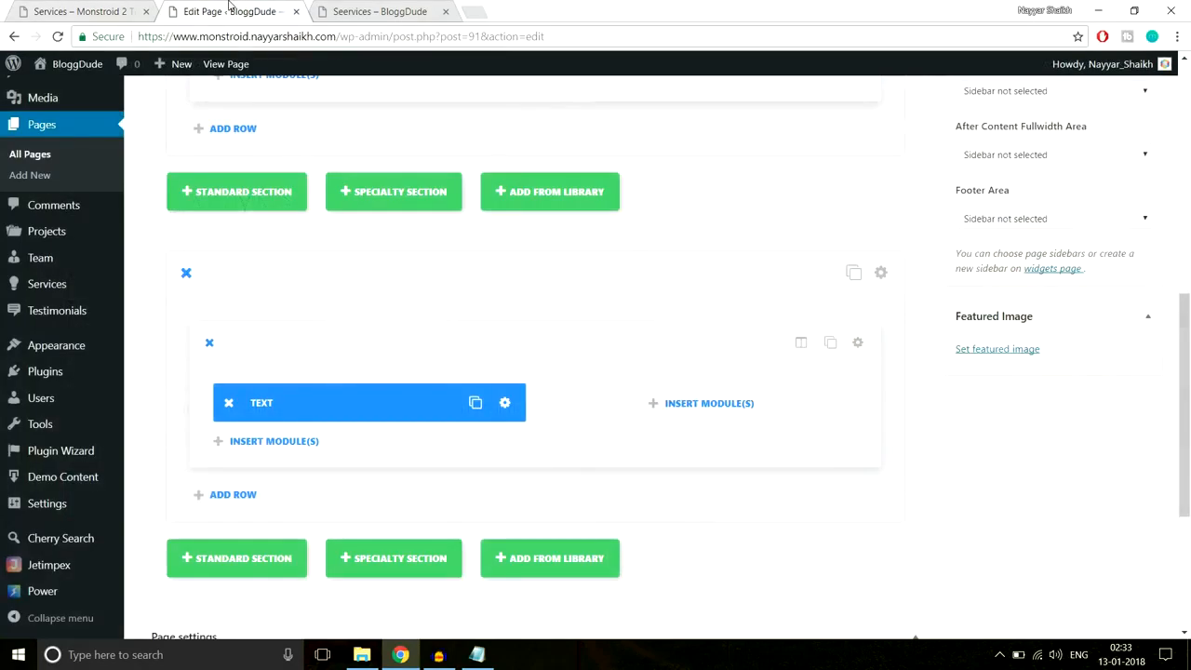
- Add a Divider module with a 40px top margin under the heading
{"action": "left_click", "coordinate": [274, 441]}
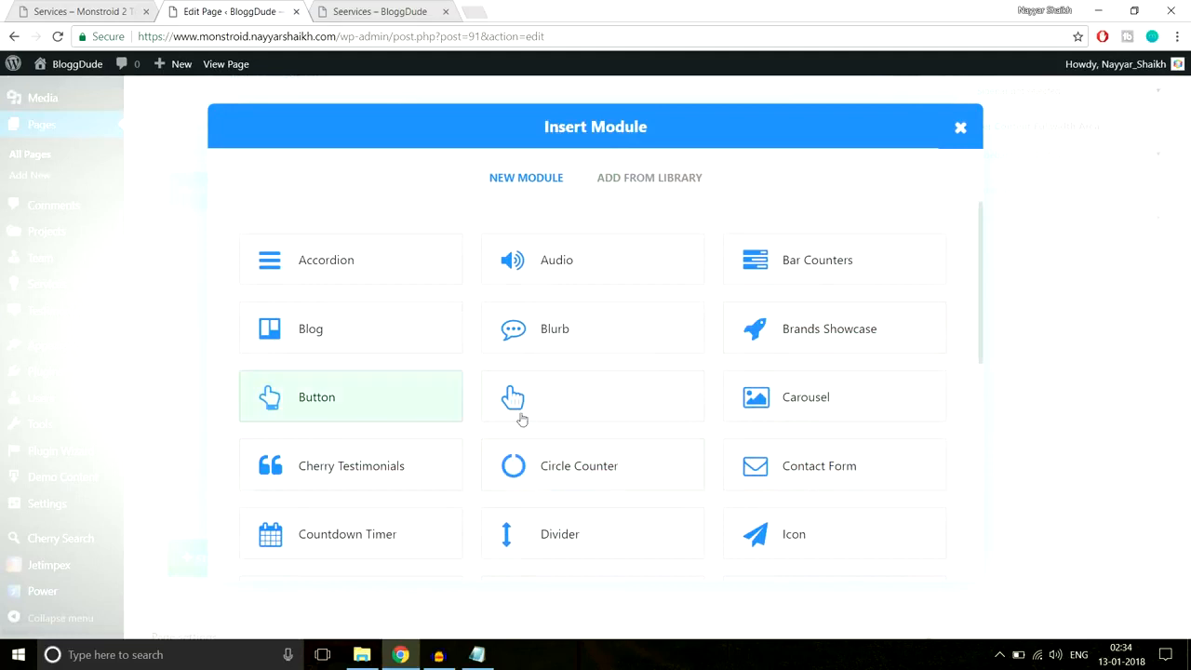
{"action": "left_click", "coordinate": [563, 529]}
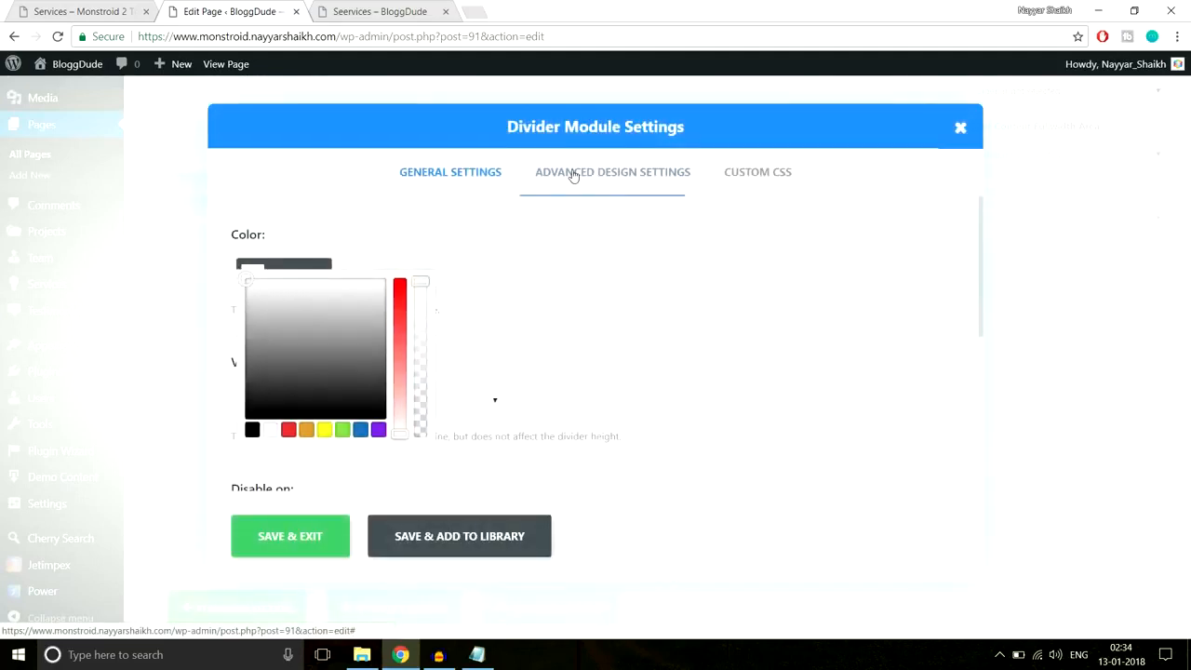
{"action": "left_click", "coordinate": [574, 176]}
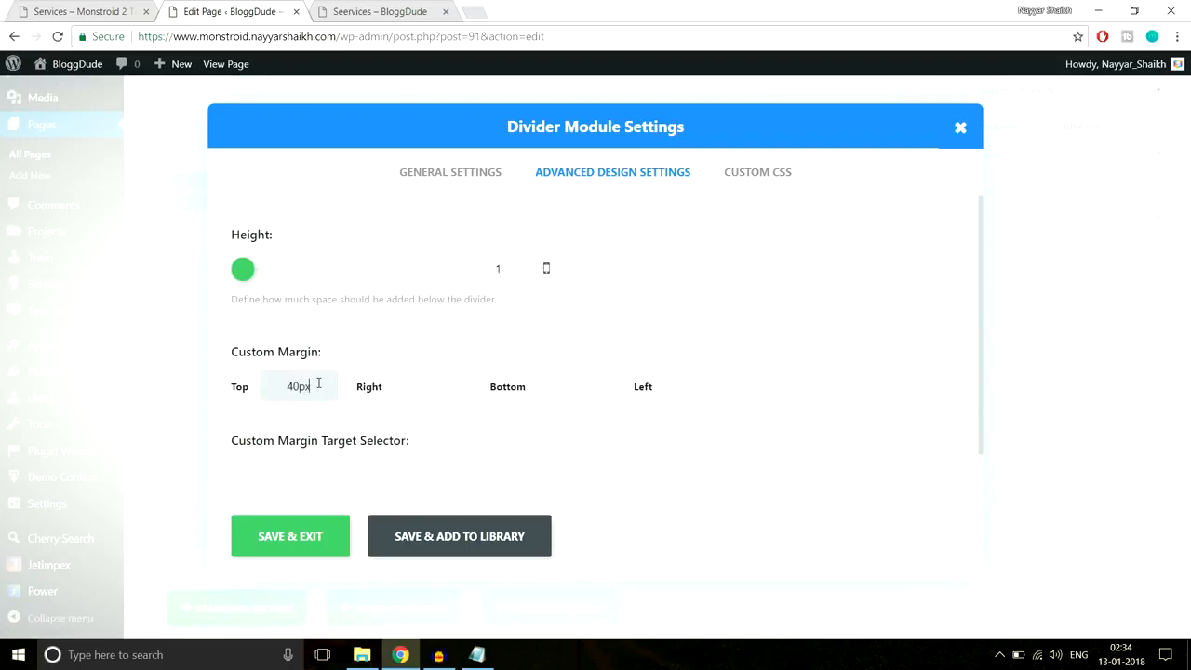
{"action": "left_click", "coordinate": [301, 545]}
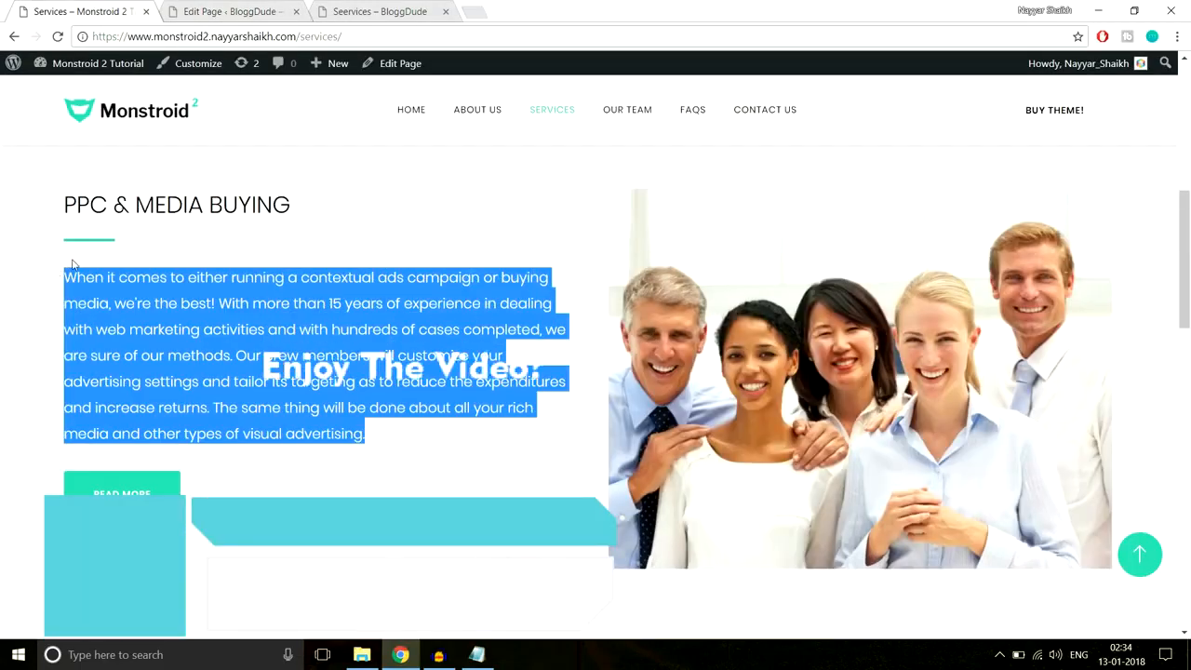
{"action": "left_click", "coordinate": [226, 9]}
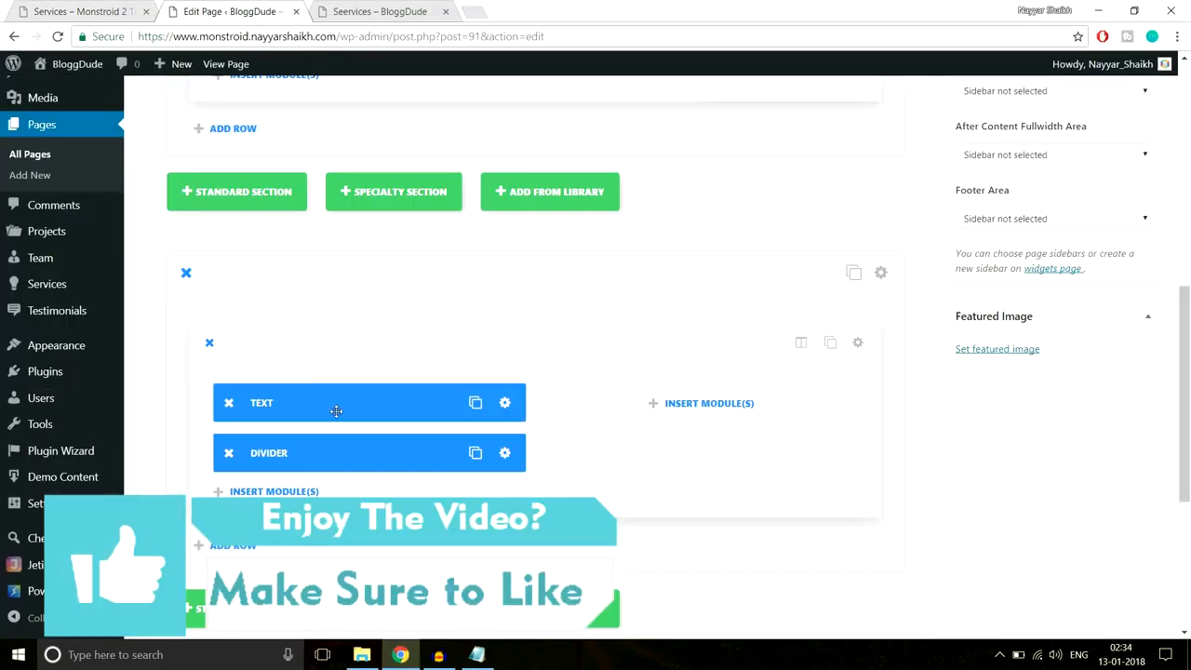
{"action": "scroll", "coordinate": [336, 409], "scroll_direction": "down", "scroll_amount": 2}
- Add a Text module below the divider holding the pasted PPC description paragraph
{"action": "left_click", "coordinate": [321, 342]}
{"action": "scroll", "coordinate": [786, 421], "scroll_direction": "down", "scroll_amount": 7}
{"action": "left_click", "coordinate": [787, 447]}
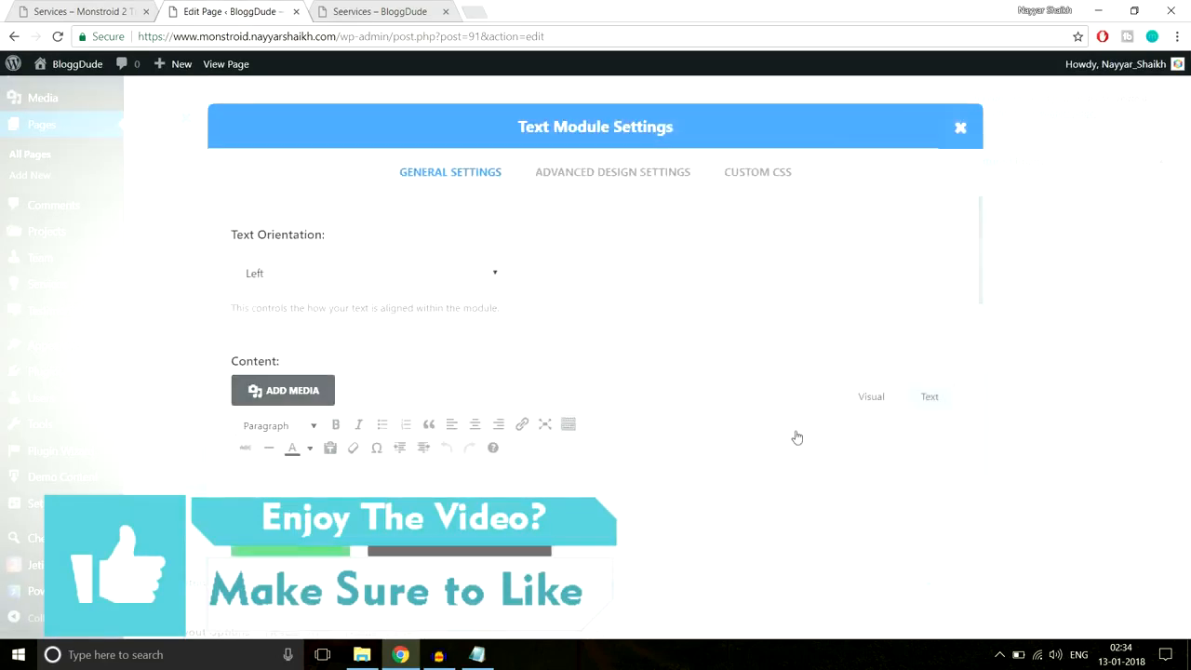
{"action": "scroll", "coordinate": [489, 388], "scroll_direction": "down", "scroll_amount": 3}
{"action": "left_click", "coordinate": [492, 412]}
{"action": "type", "text": "When it comes to either running a contextual ads campaign or buying media, we’re the best! With more than 15 years of experience in dealing with web marketing activities and with hundreds of cases completed, we are sure of our methods. Our crew members will customize your advertising settings and tailor its targeting as to reduce the expenditures and increase returns. The same thing will be done about all your rich media and other types of visual advertising."}
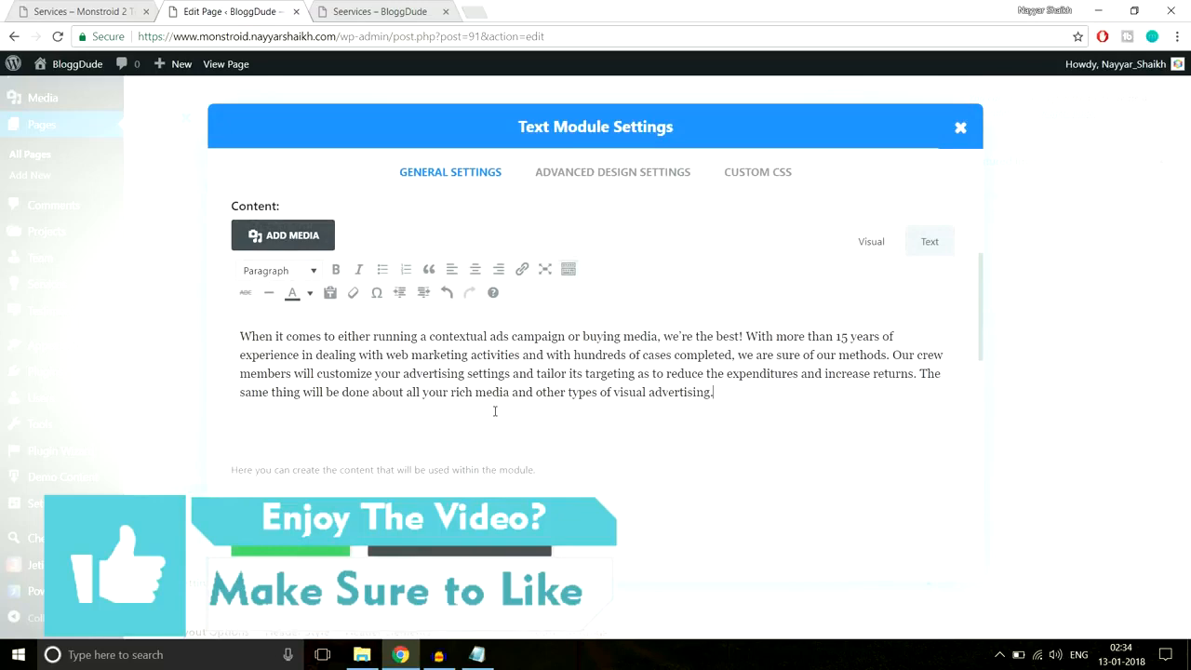
{"action": "left_click", "coordinate": [312, 547]}
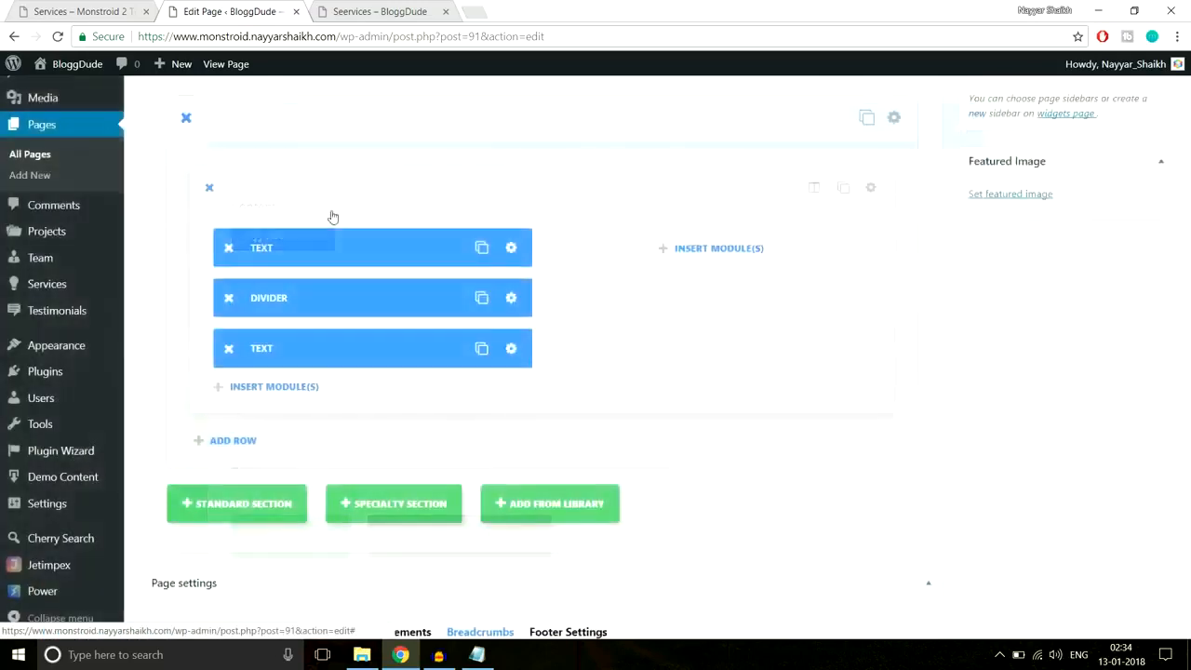
{"action": "left_click", "coordinate": [116, 9]}
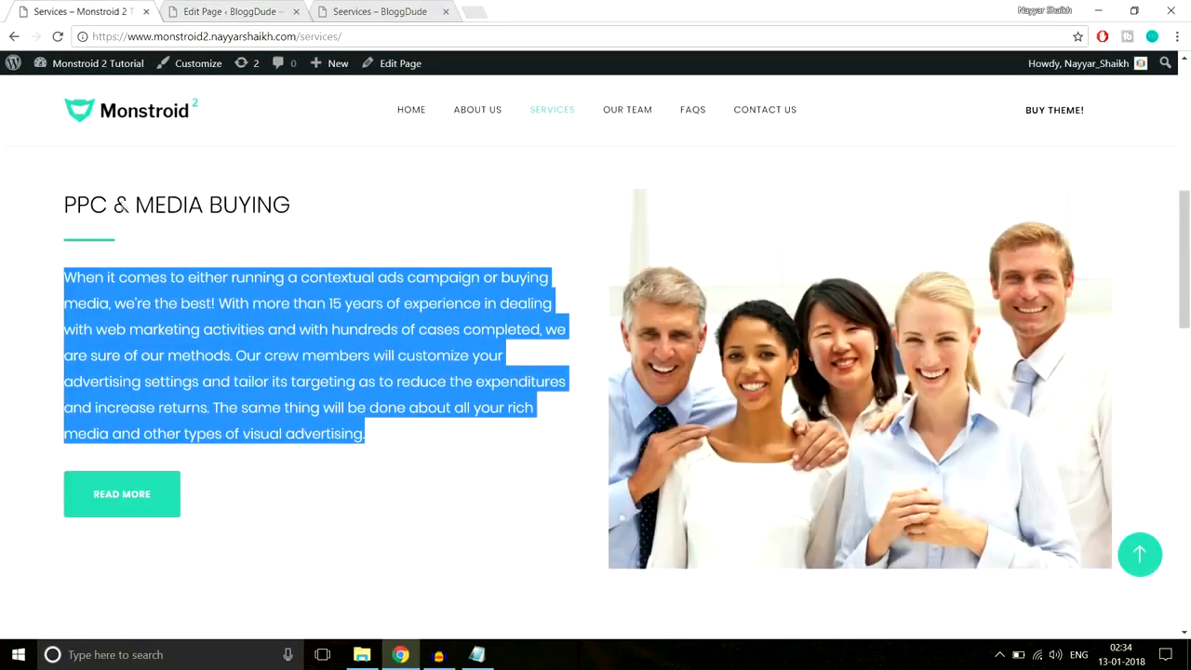
{"action": "left_click", "coordinate": [144, 454]}
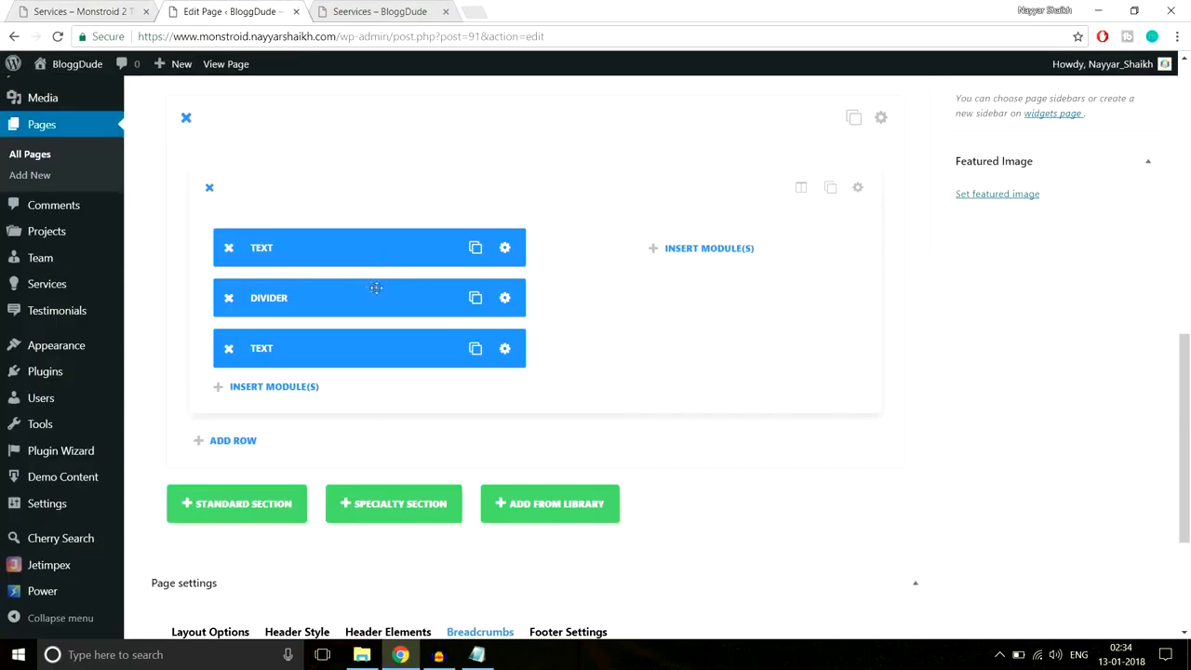
- Duplicate the divider below the paragraph and add a 'Read More' Button module
{"action": "left_click", "coordinate": [476, 297]}
{"action": "left_click_drag", "start_coordinate": [372, 297], "coordinate": [432, 383]}
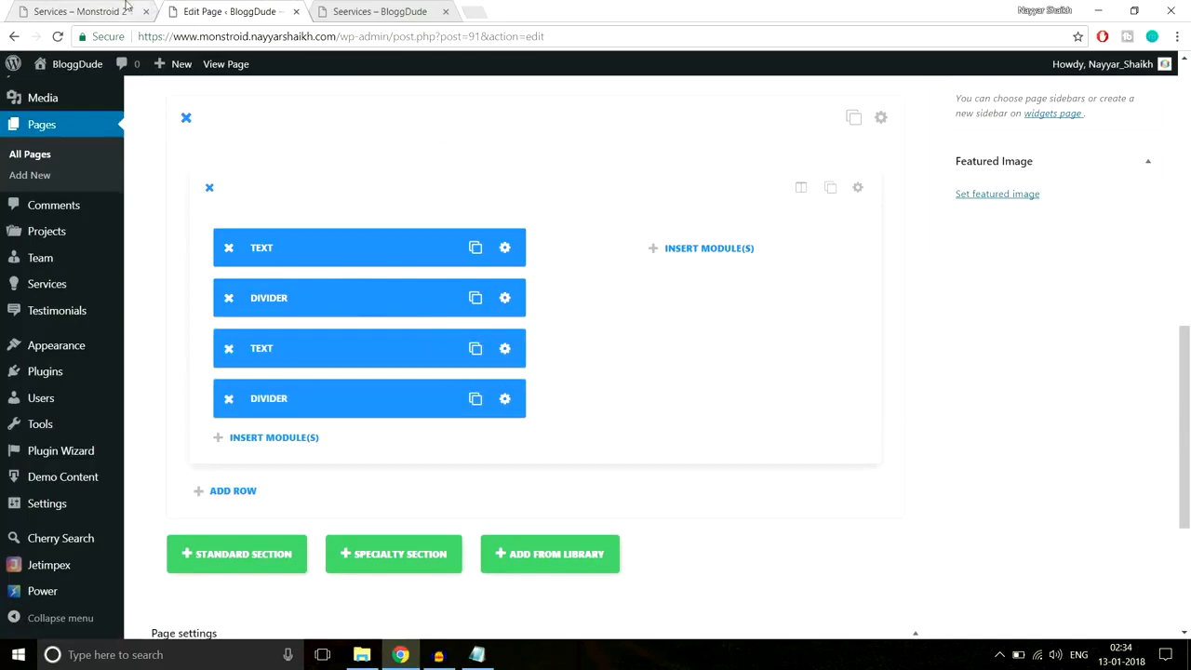
{"action": "left_click", "coordinate": [285, 445]}
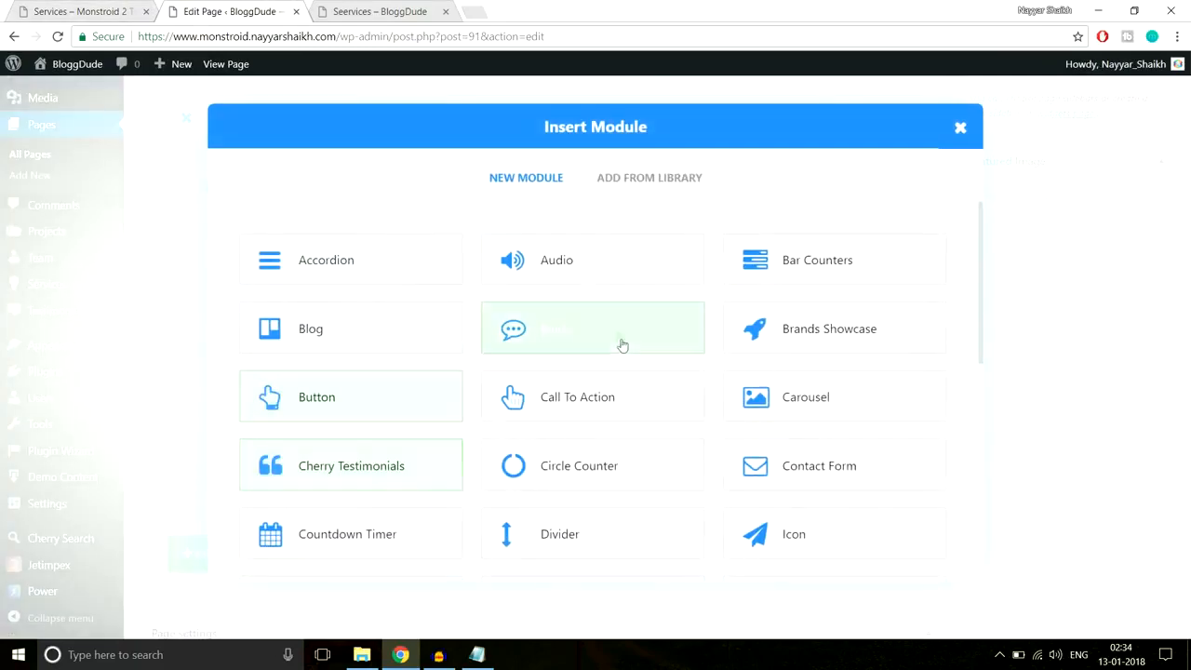
{"action": "left_click", "coordinate": [389, 421]}
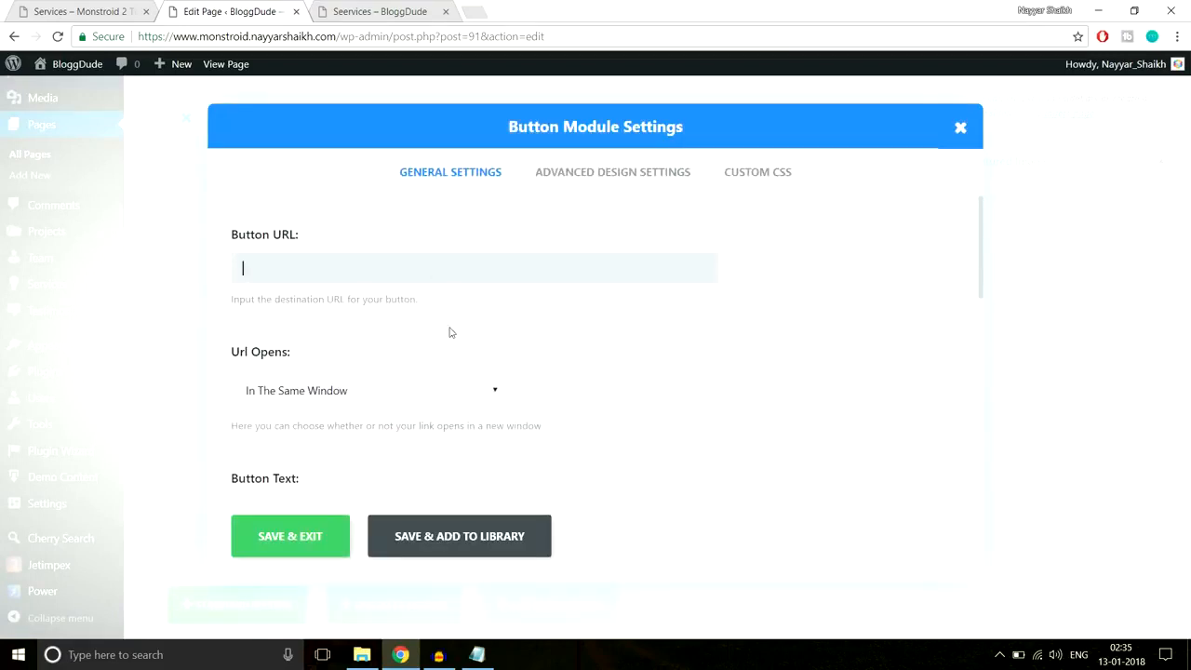
{"action": "scroll", "coordinate": [728, 331], "scroll_direction": "down", "scroll_amount": 3}
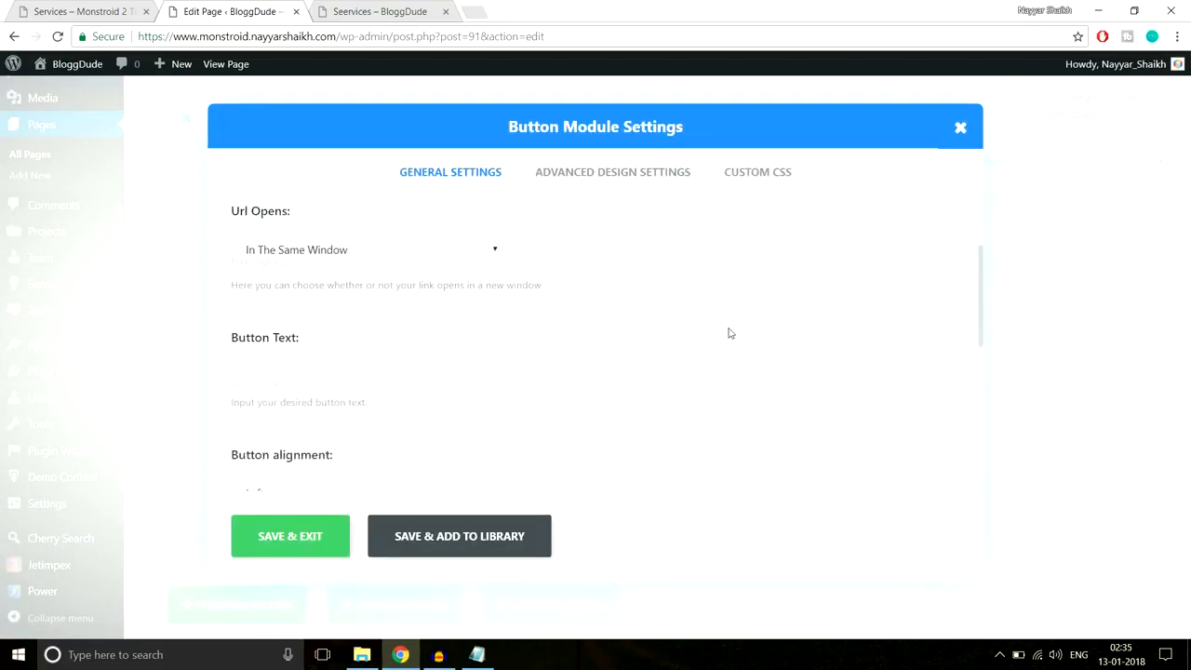
{"action": "left_click", "coordinate": [87, 11]}
{"action": "left_click", "coordinate": [219, 12]}
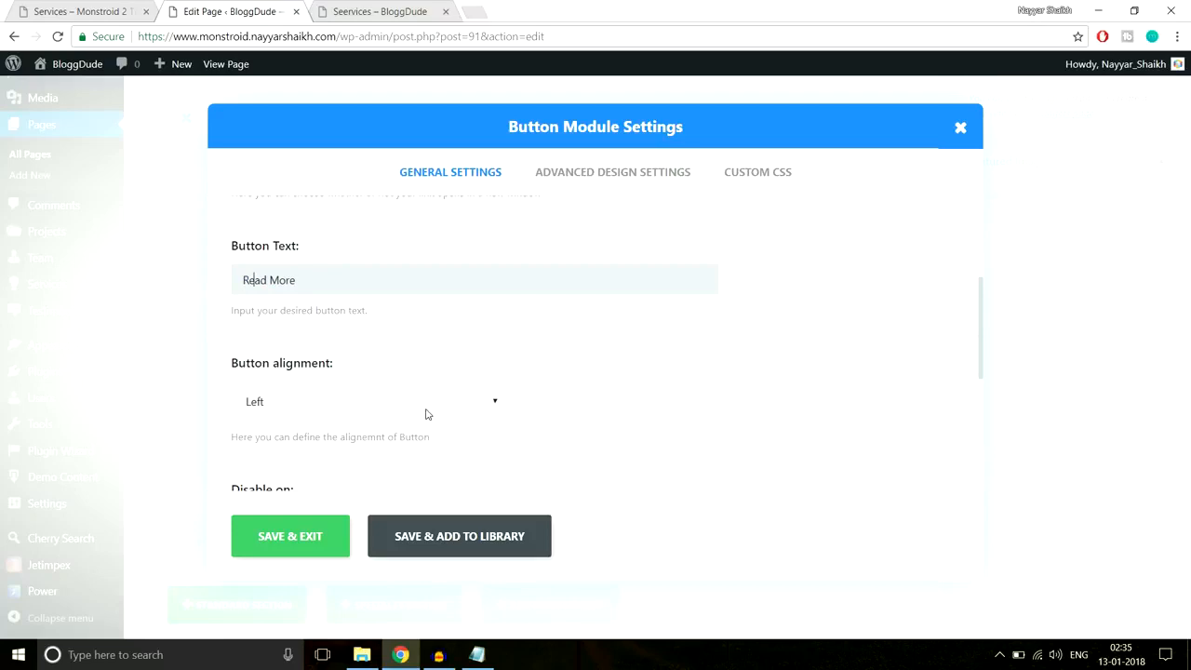
{"action": "scroll", "coordinate": [430, 408], "scroll_direction": "down", "scroll_amount": 5}
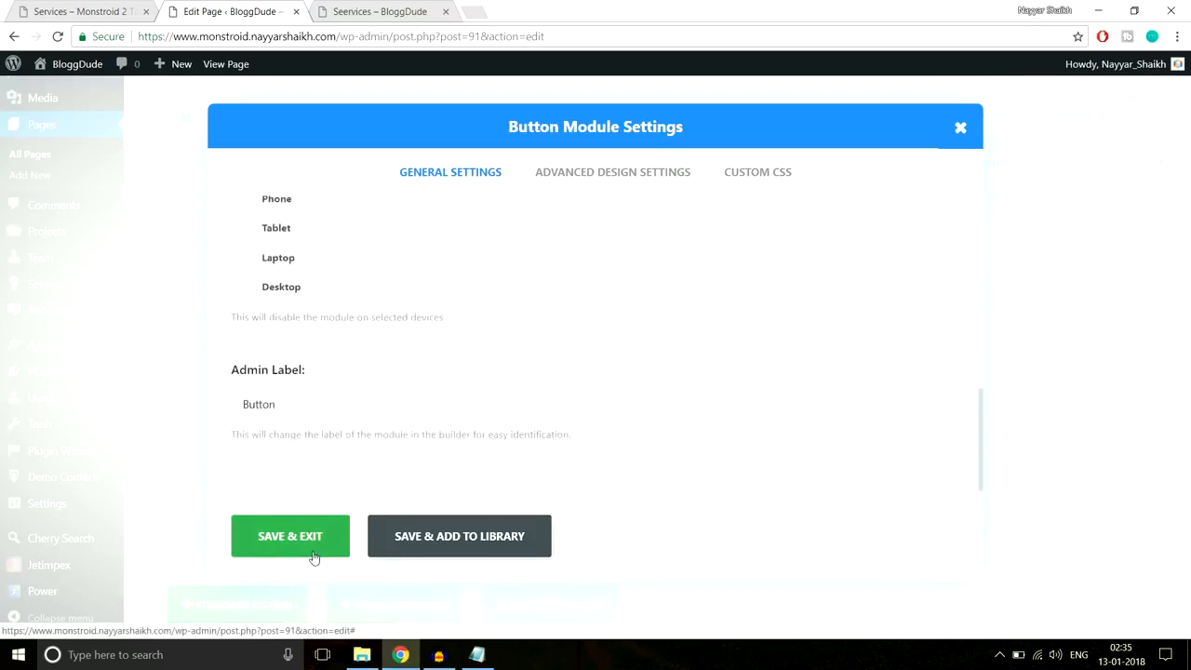
{"action": "left_click", "coordinate": [314, 558]}
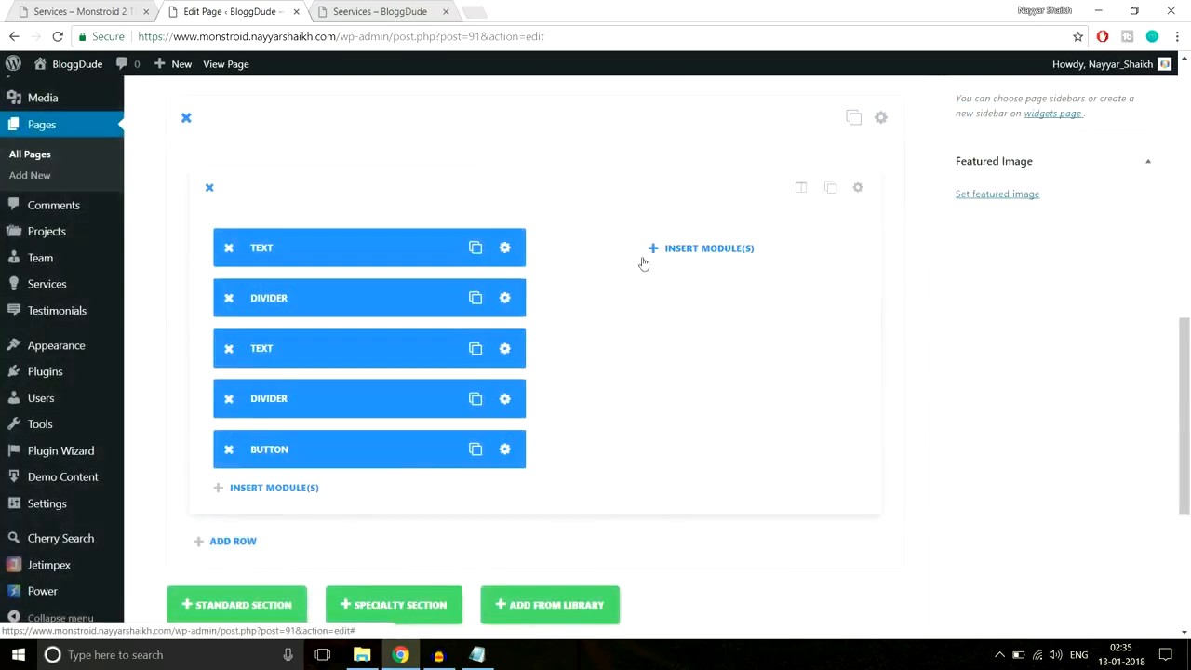
- Add an Image module to the right column using the uploaded Service-1.jpg photo
{"action": "left_click", "coordinate": [705, 248]}
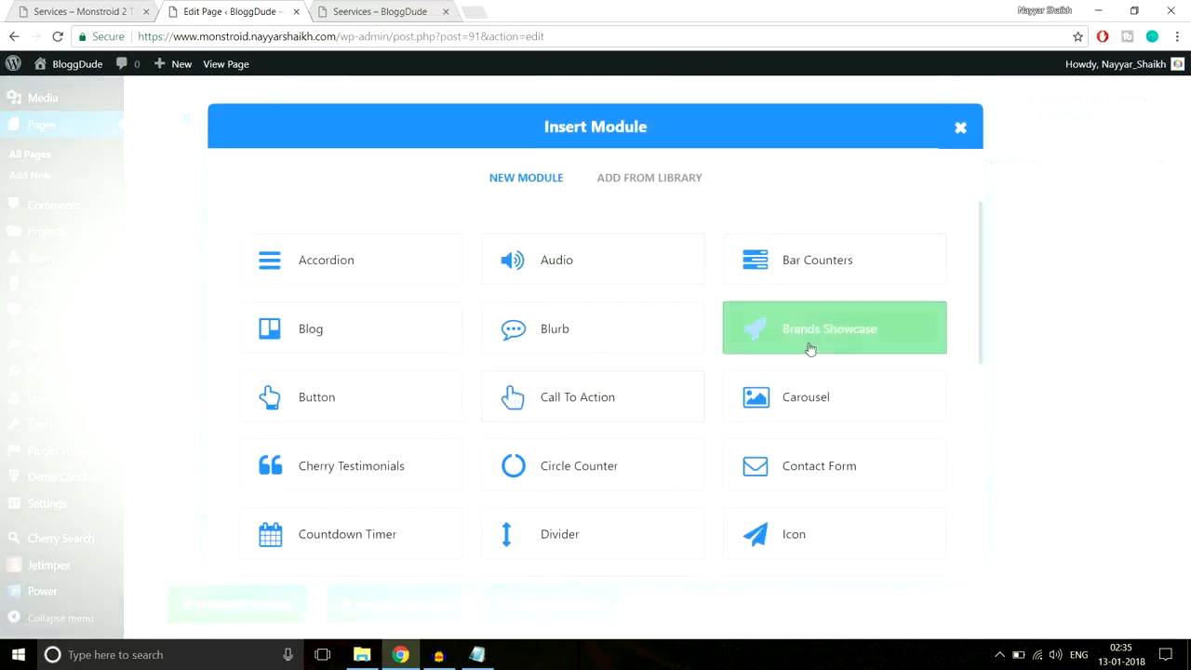
{"action": "scroll", "coordinate": [814, 362], "scroll_direction": "down", "scroll_amount": 2}
{"action": "scroll", "coordinate": [648, 399], "scroll_direction": "down", "scroll_amount": 2}
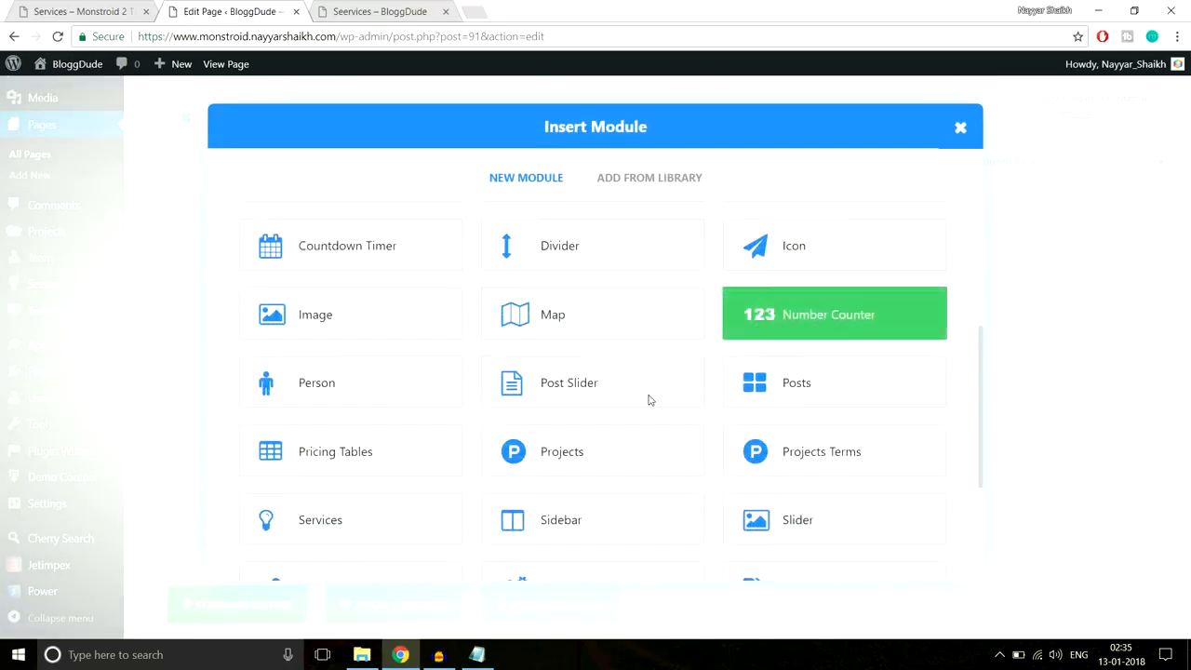
{"action": "left_click", "coordinate": [356, 295]}
{"action": "left_click", "coordinate": [638, 268]}
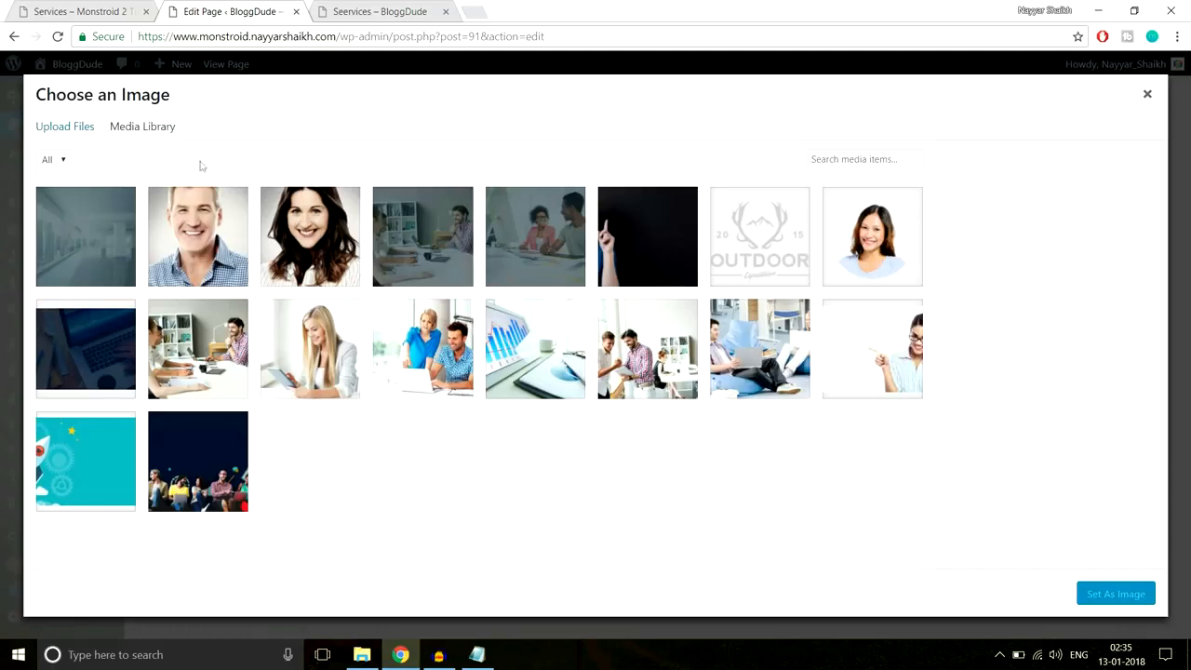
{"action": "left_click", "coordinate": [65, 128]}
{"action": "left_click", "coordinate": [601, 354]}
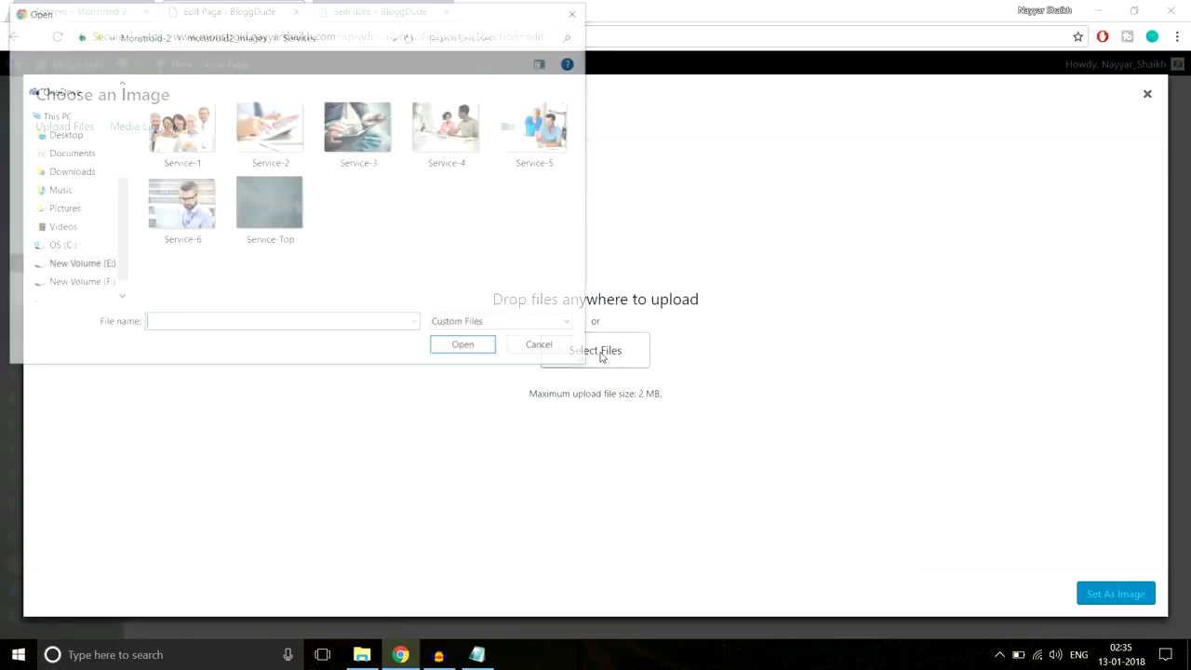
{"action": "left_click", "coordinate": [197, 158]}
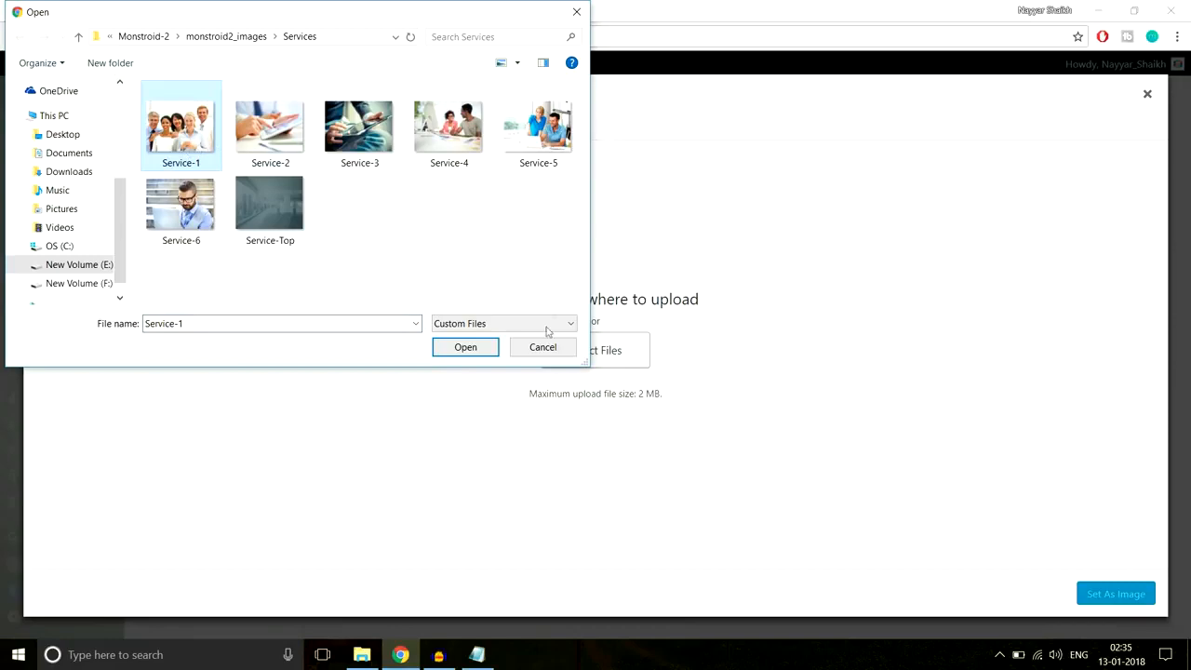
{"action": "left_click", "coordinate": [466, 347]}
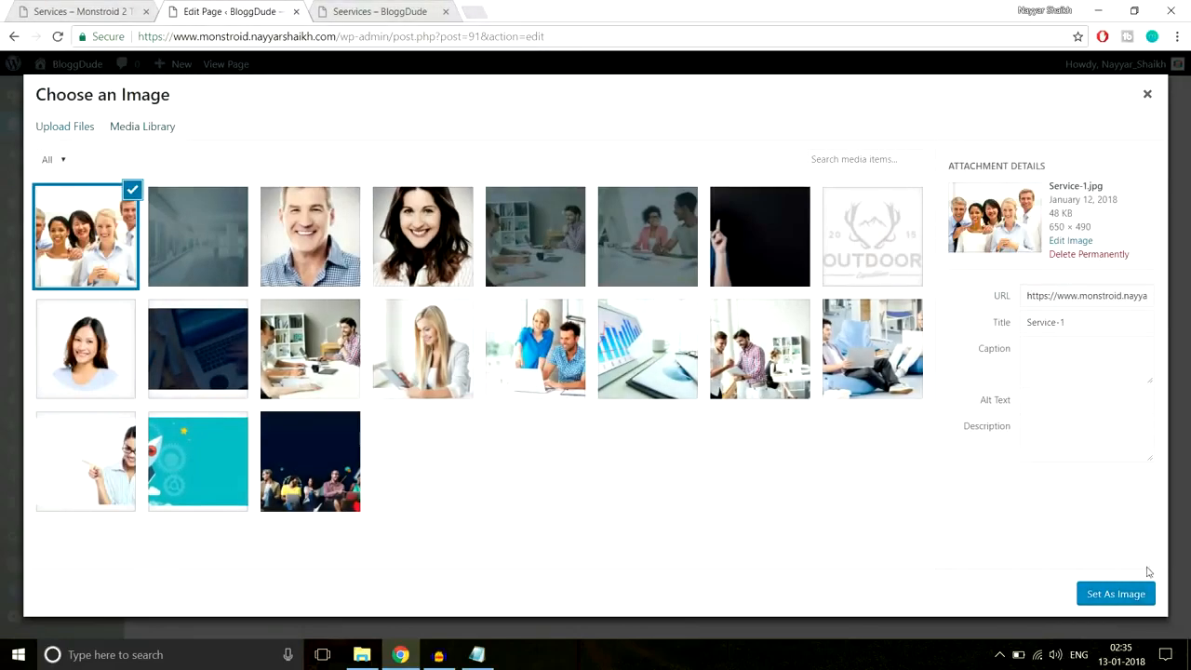
{"action": "left_click", "coordinate": [1121, 593]}
- Save the image module and compare the layout against the Services reference page
{"action": "scroll", "coordinate": [834, 398], "scroll_direction": "down", "scroll_amount": 1}
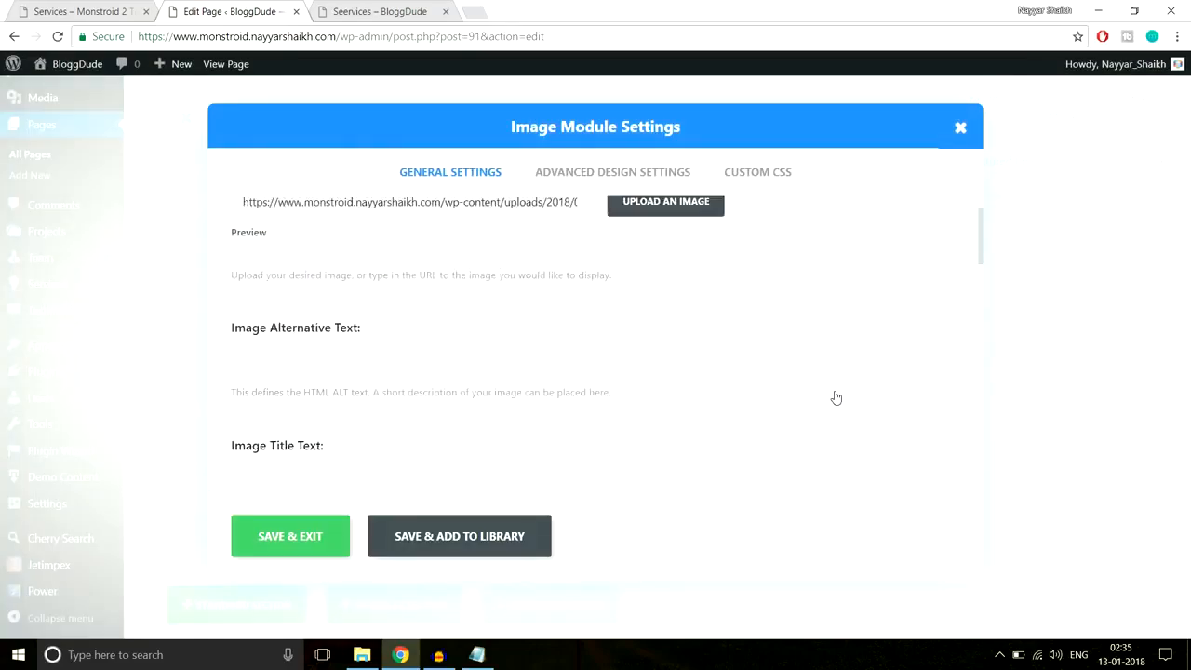
{"action": "left_click", "coordinate": [290, 536]}
{"action": "left_click", "coordinate": [99, 12]}
{"action": "scroll", "coordinate": [570, 273], "scroll_direction": "up", "scroll_amount": 3}
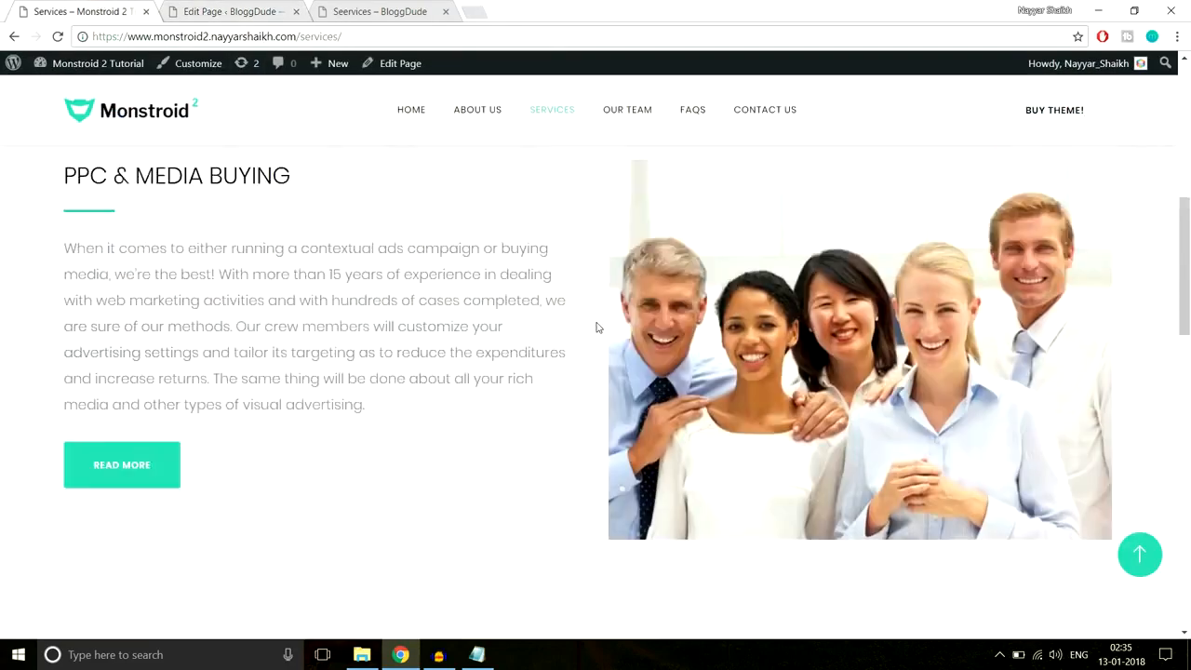
{"action": "scroll", "coordinate": [604, 362], "scroll_direction": "down", "scroll_amount": 7}
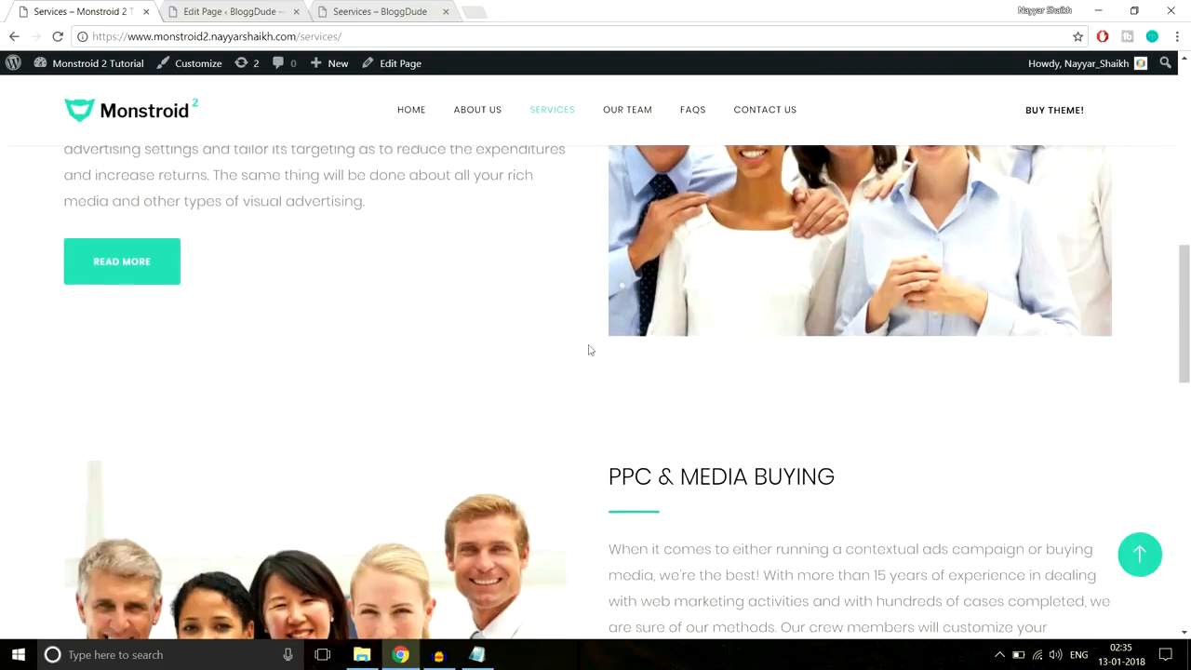
{"action": "left_click", "coordinate": [263, 9]}
{"action": "scroll", "coordinate": [965, 260], "scroll_direction": "up", "scroll_amount": 1}
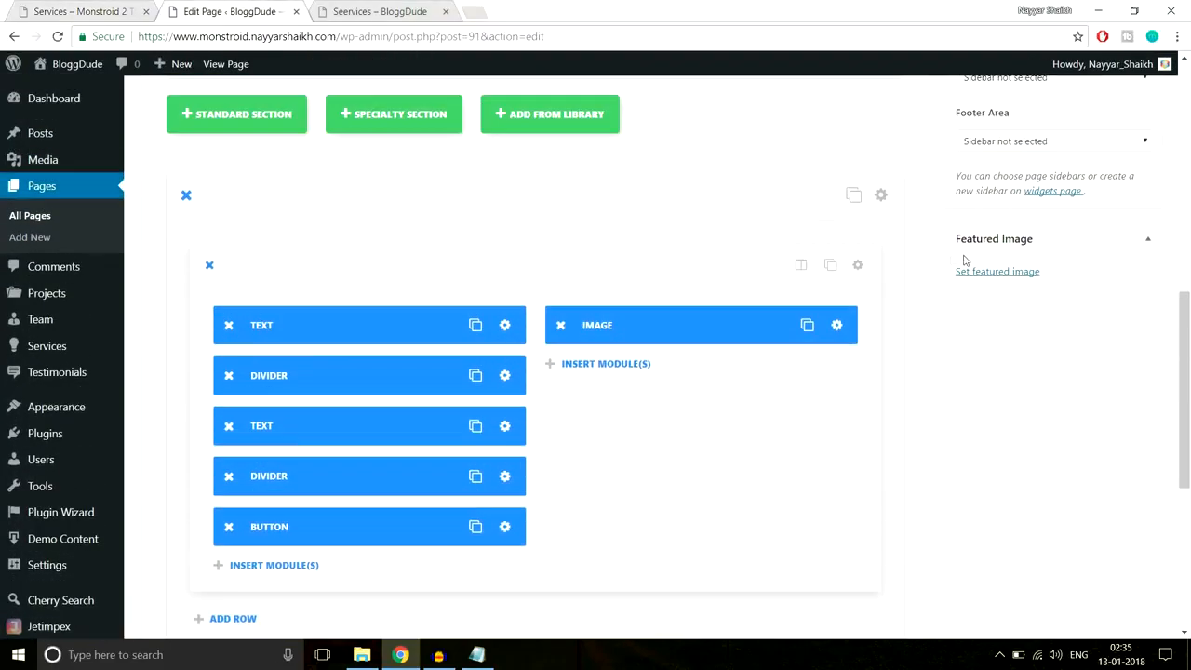
- Set the section's custom top and bottom padding to 70px and save
{"action": "left_click", "coordinate": [882, 198]}
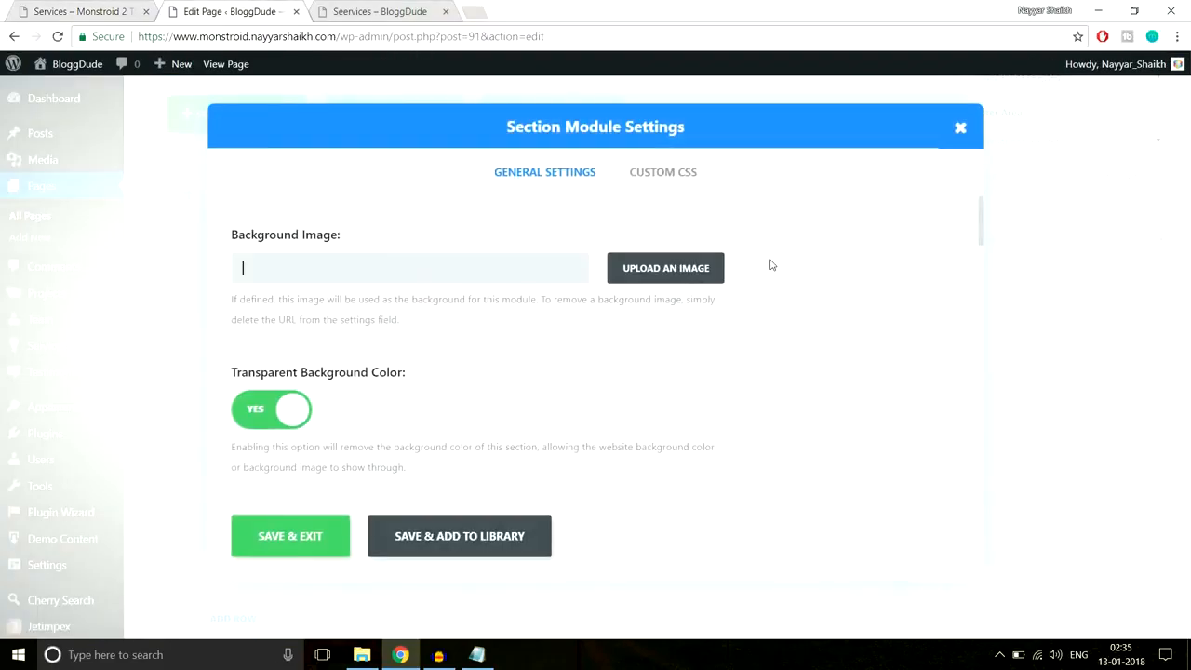
{"action": "scroll", "coordinate": [791, 296], "scroll_direction": "down", "scroll_amount": 12}
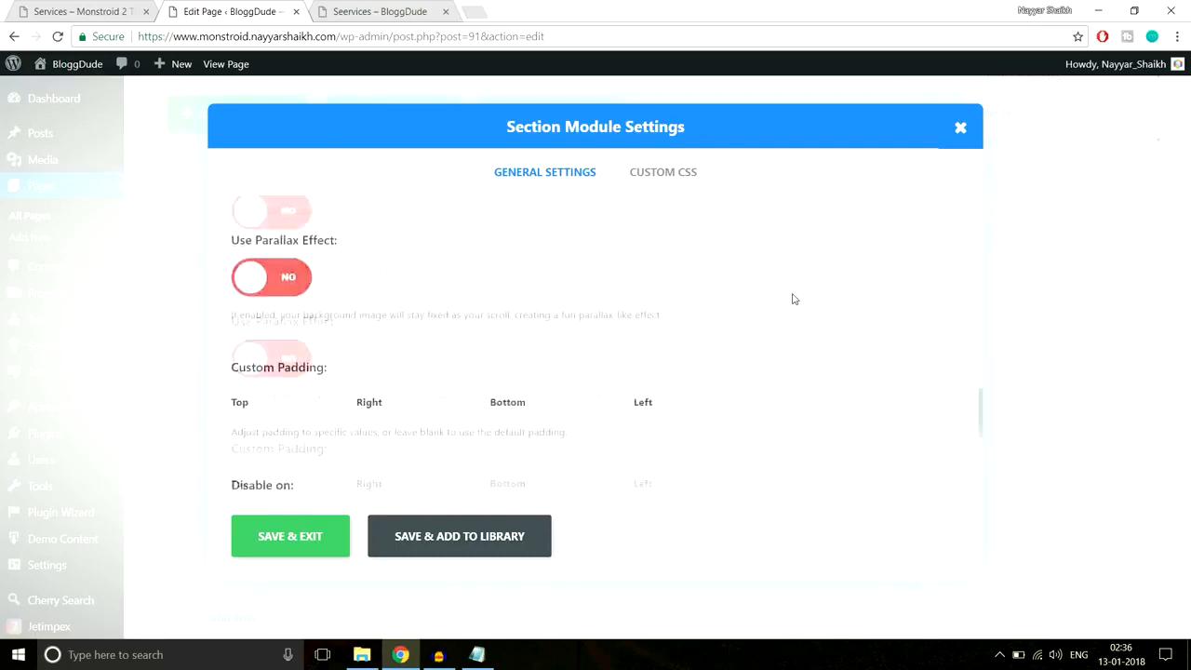
{"action": "scroll", "coordinate": [409, 314], "scroll_direction": "up", "scroll_amount": 3}
{"action": "scroll", "coordinate": [341, 418], "scroll_direction": "down", "scroll_amount": 2}
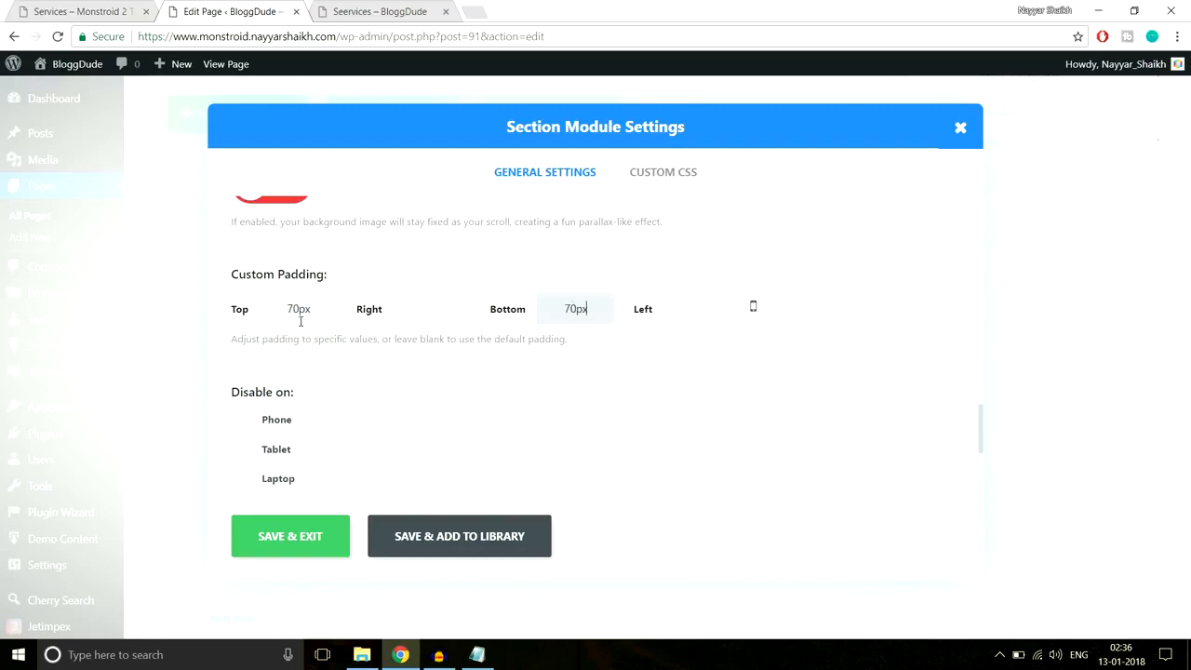
{"action": "left_click", "coordinate": [289, 536]}
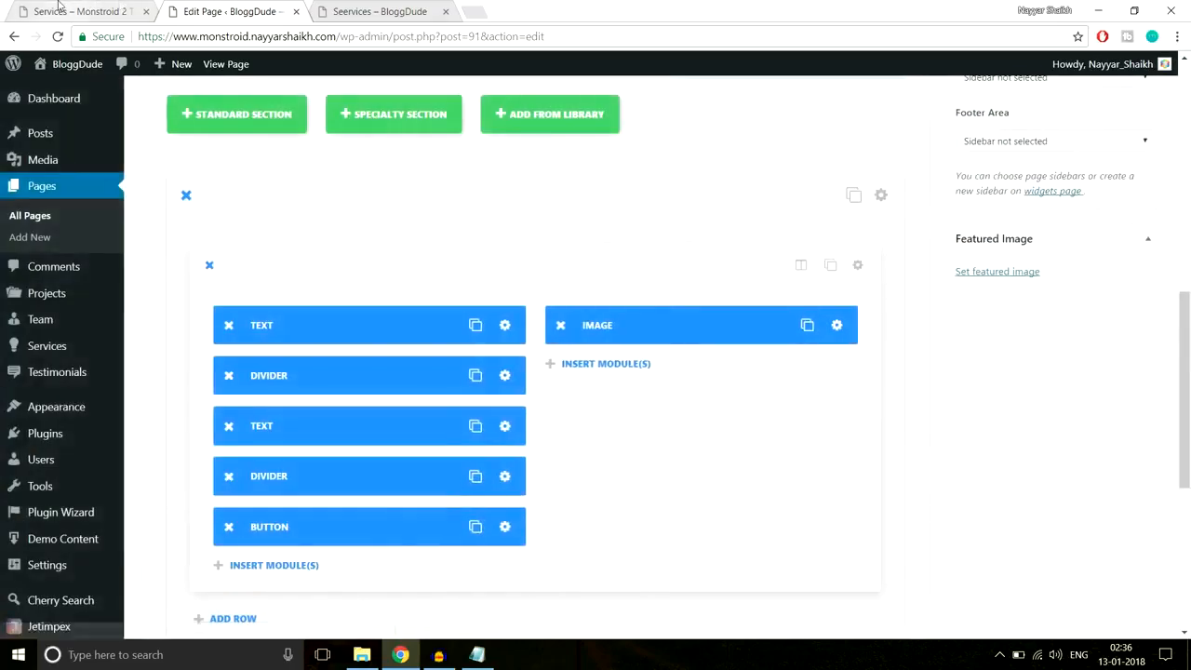
- Scroll the Services reference page to the next PPC & MEDIA BUYING block
{"action": "key", "text": "ctrl+1"}
{"action": "scroll", "coordinate": [457, 280], "scroll_direction": "up", "scroll_amount": 5}
{"action": "scroll", "coordinate": [455, 283], "scroll_direction": "down", "scroll_amount": 2}
{"action": "scroll", "coordinate": [456, 288], "scroll_direction": "down", "scroll_amount": 4}
{"action": "scroll", "coordinate": [404, 280], "scroll_direction": "up", "scroll_amount": 4}
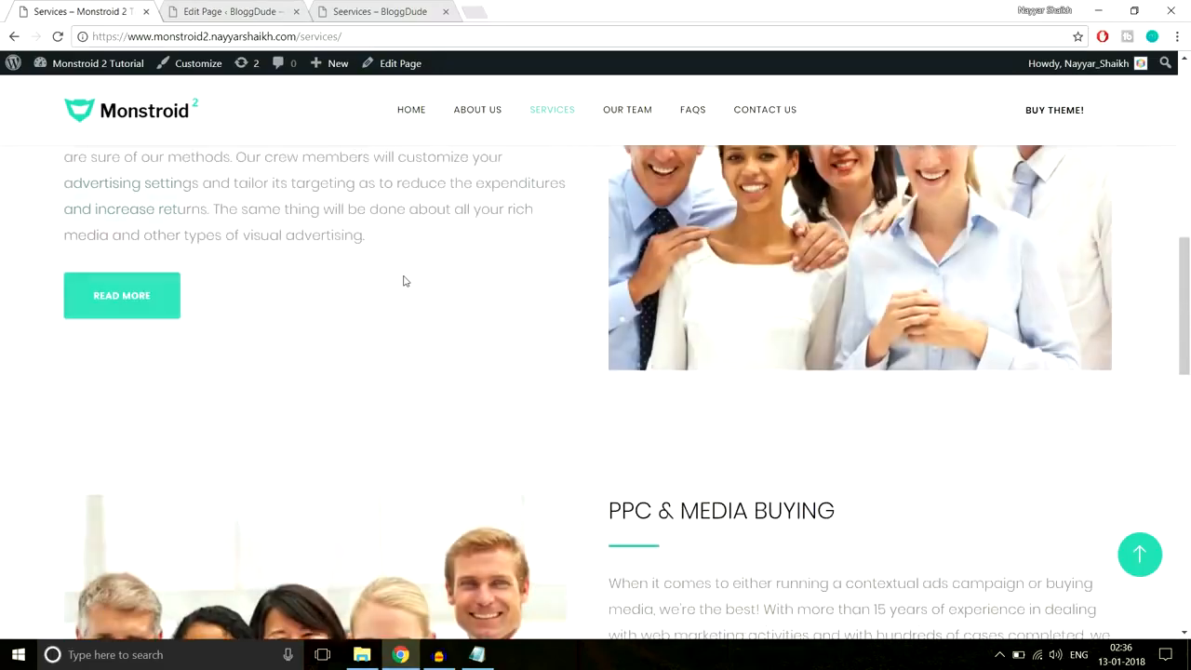
{"action": "scroll", "coordinate": [1125, 312], "scroll_direction": "down", "scroll_amount": 4}
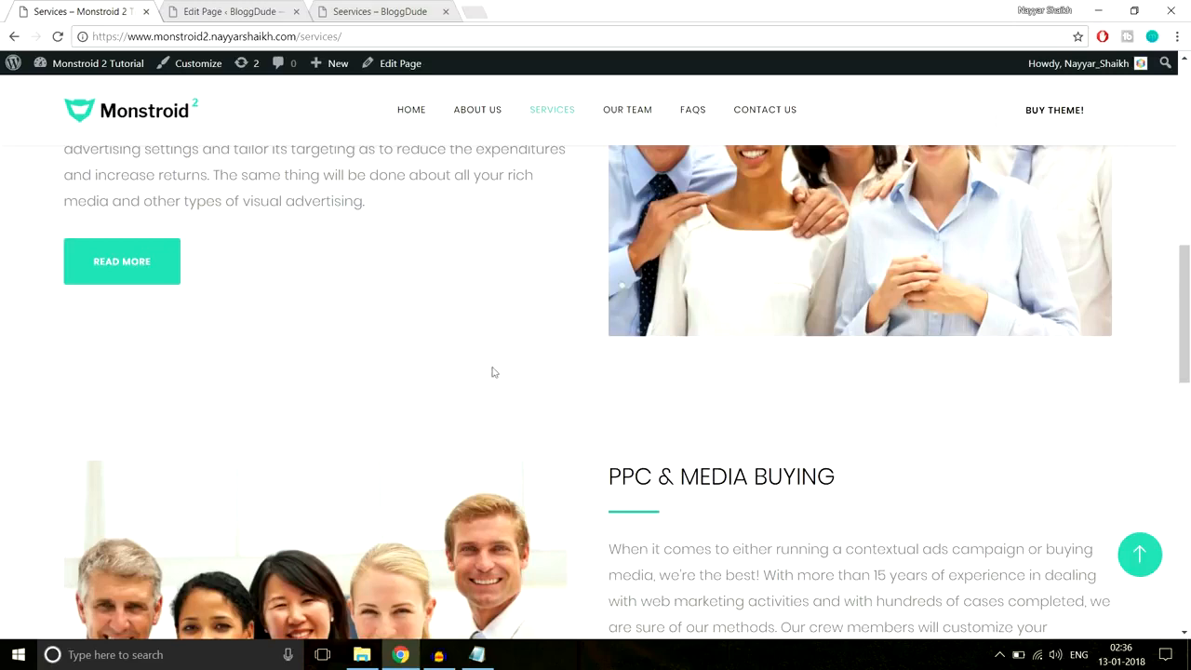
- Turn off the section's transparent background, set it to white, save, and update the page
{"action": "left_click", "coordinate": [228, 12]}
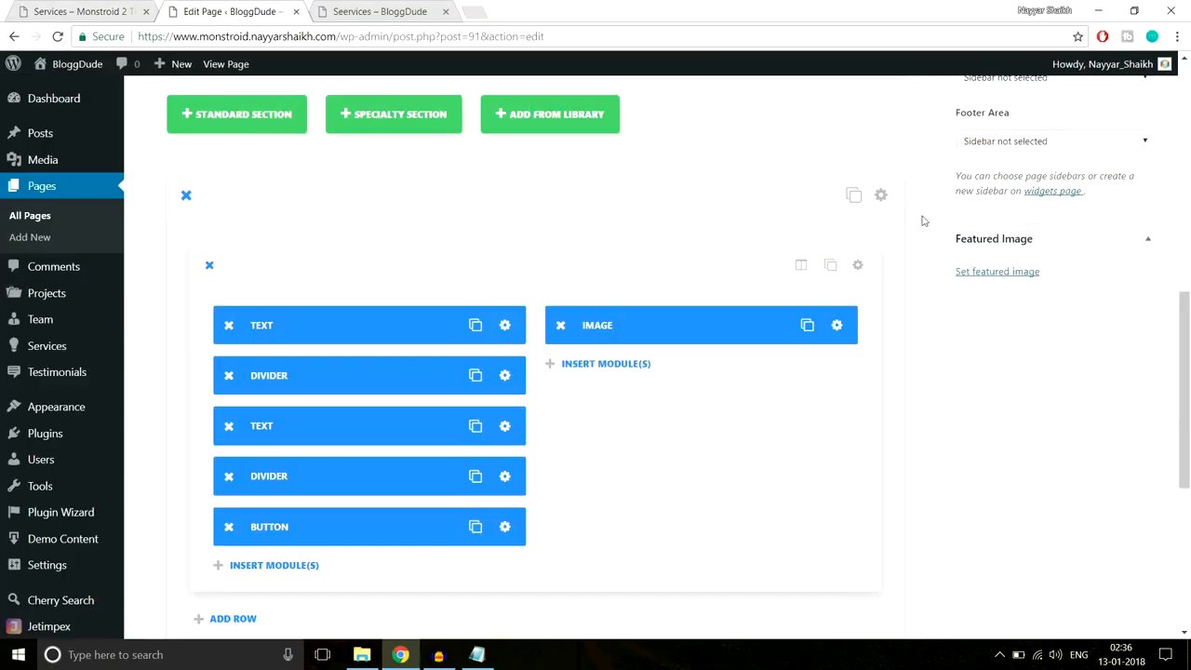
{"action": "left_click", "coordinate": [881, 196]}
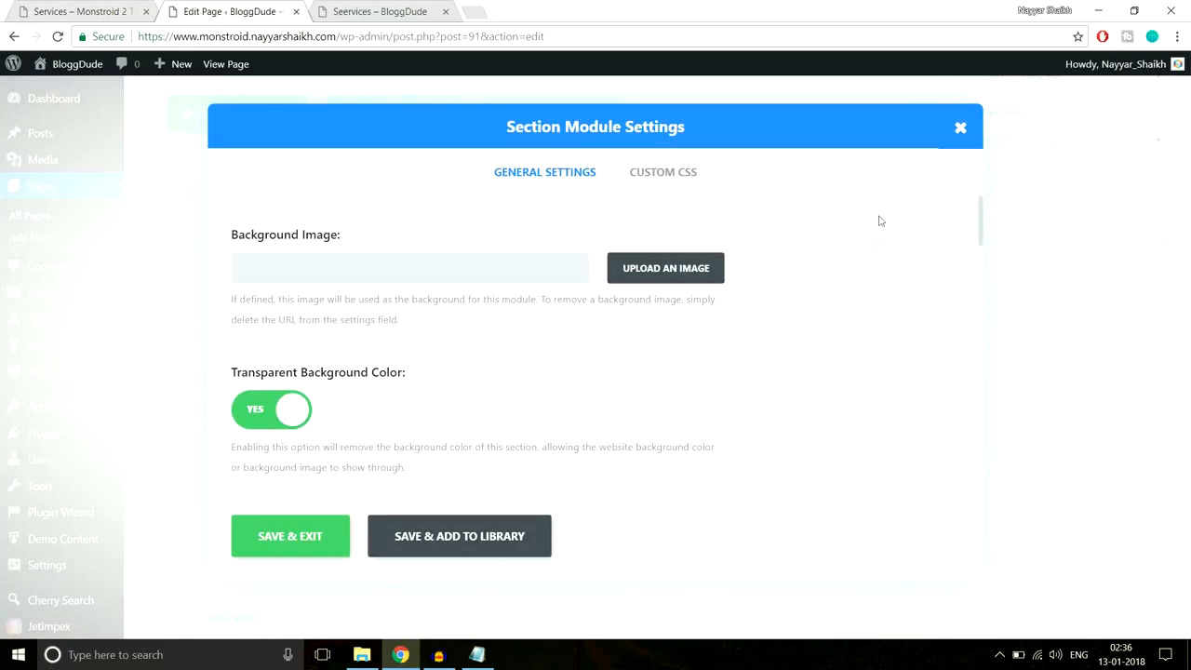
{"action": "scroll", "coordinate": [449, 360], "scroll_direction": "down", "scroll_amount": 2}
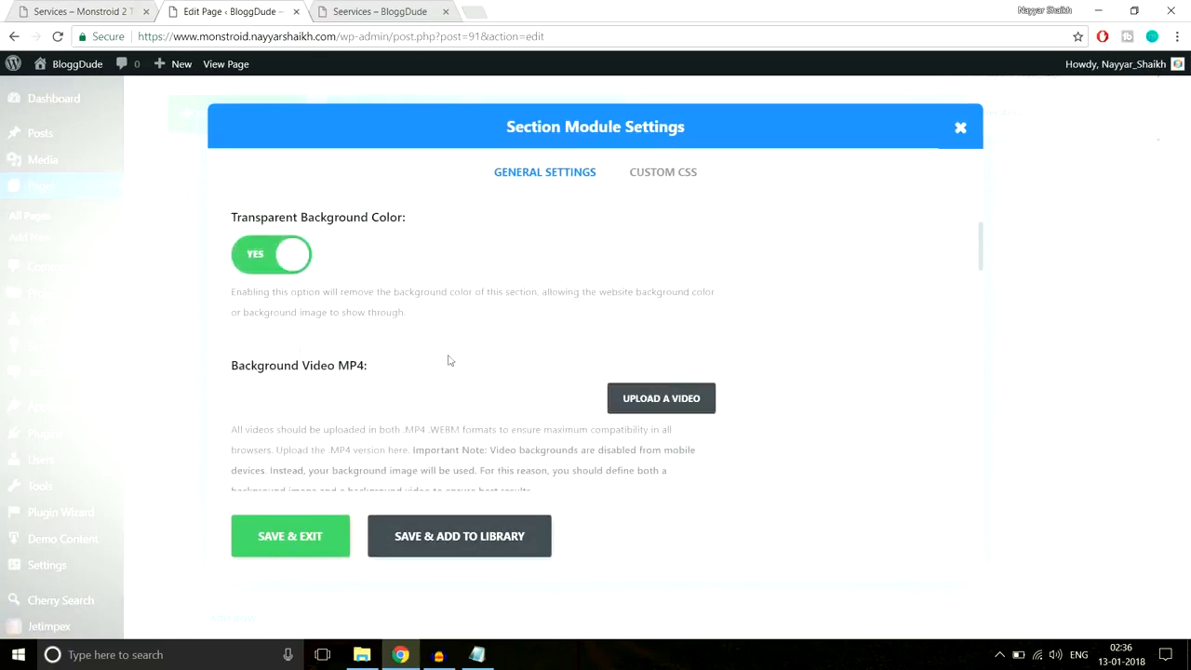
{"action": "left_click", "coordinate": [272, 256]}
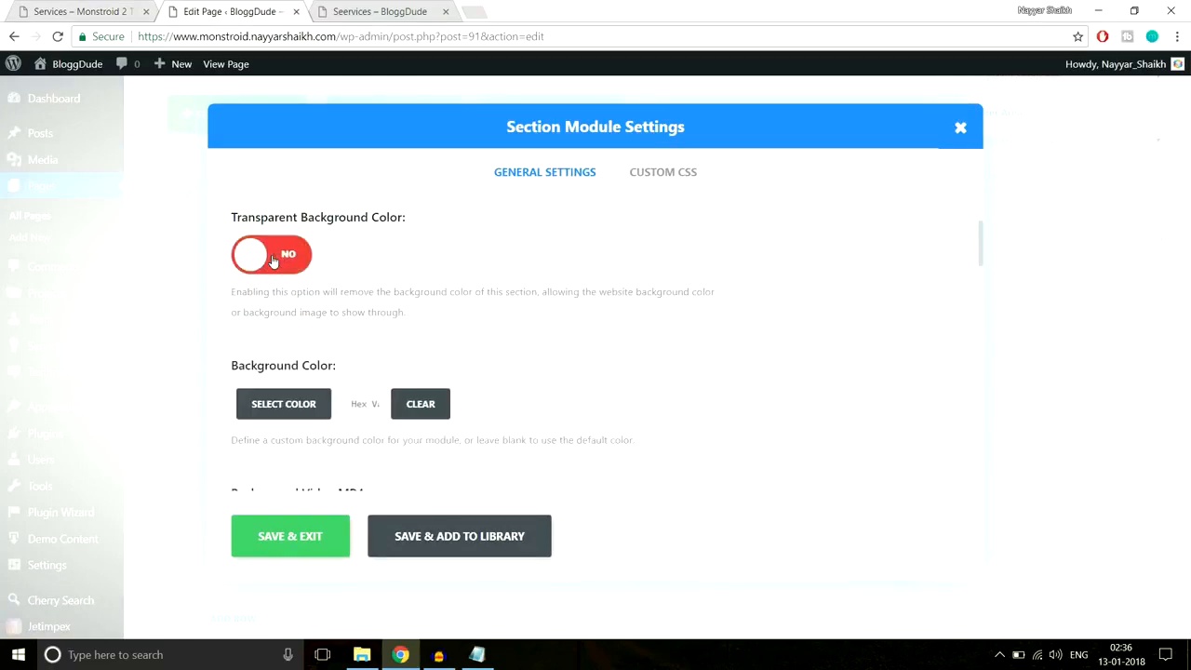
{"action": "scroll", "coordinate": [276, 326], "scroll_direction": "down", "scroll_amount": 1}
{"action": "left_click", "coordinate": [284, 328]}
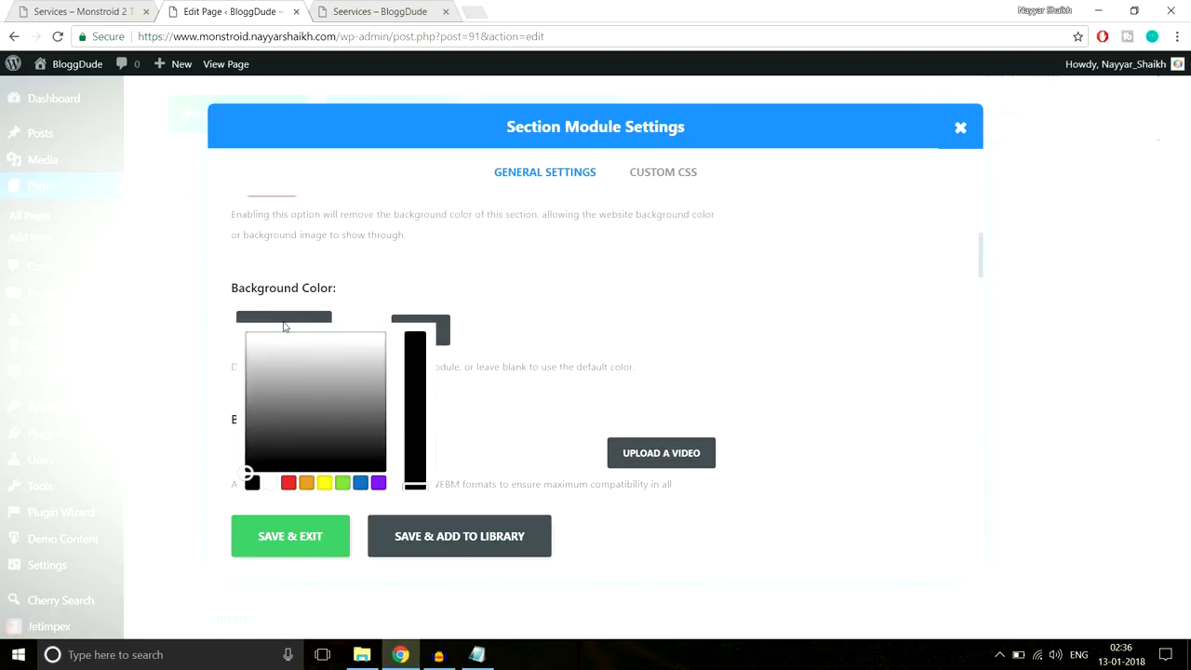
{"action": "scroll", "coordinate": [325, 357], "scroll_direction": "down", "scroll_amount": 1}
{"action": "left_click_drag", "start_coordinate": [264, 337], "coordinate": [244, 268]}
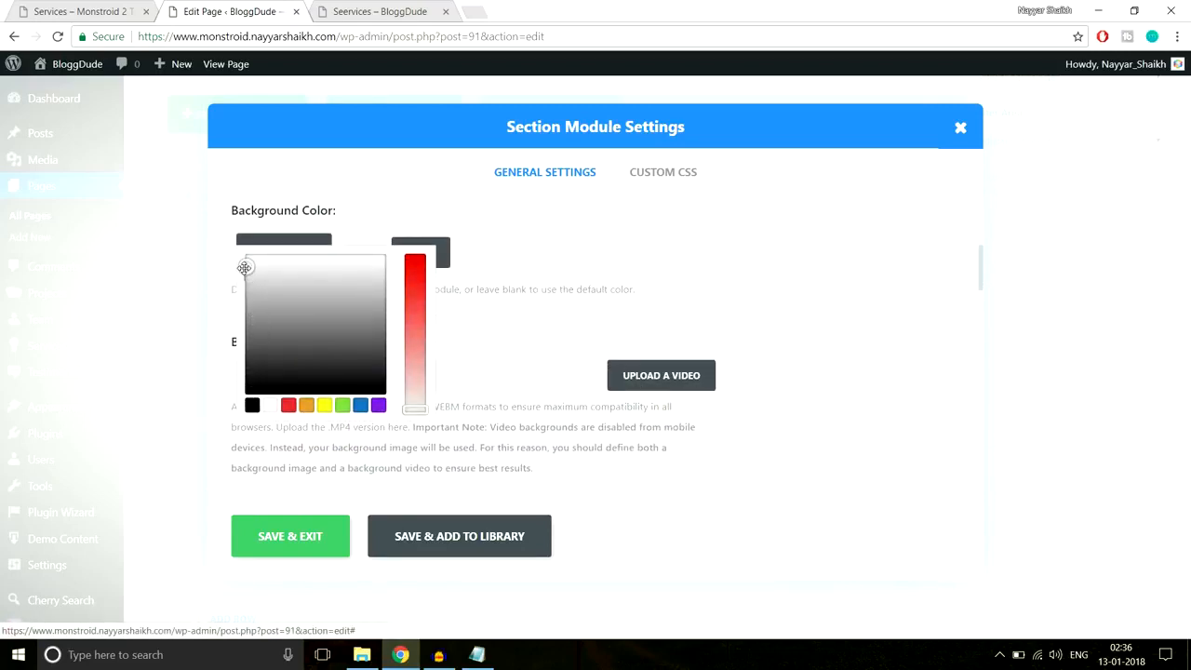
{"action": "left_click", "coordinate": [331, 519]}
{"action": "scroll", "coordinate": [1173, 370], "scroll_direction": "up", "scroll_amount": 6}
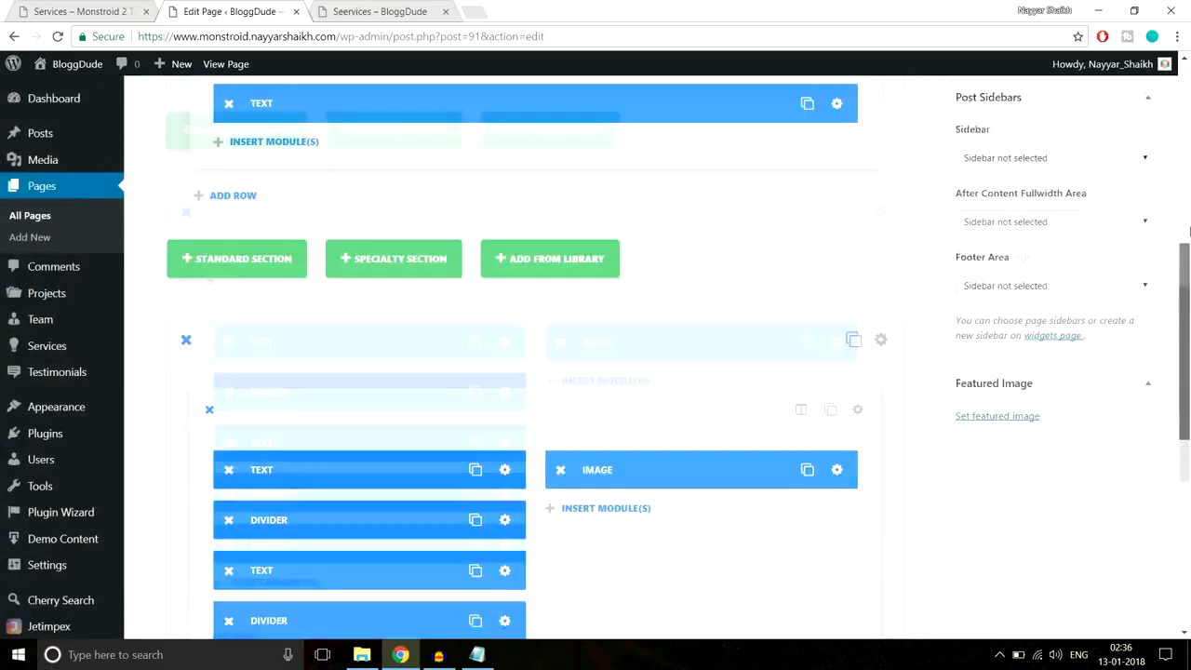
{"action": "left_click", "coordinate": [1127, 330]}
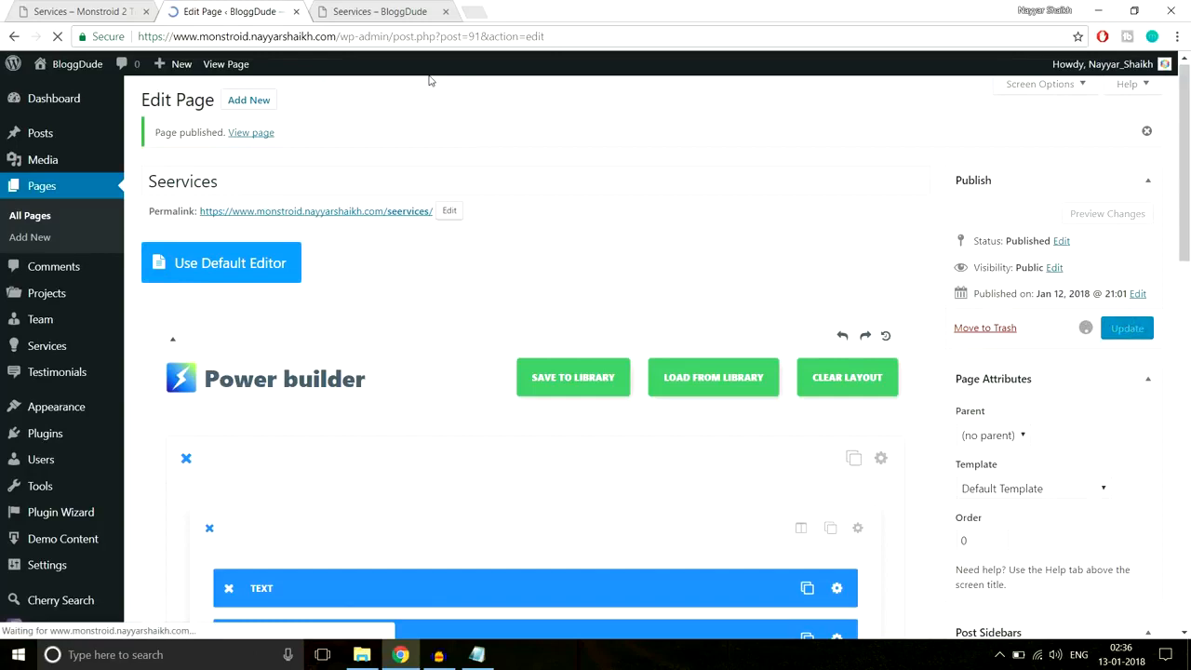
- Reload the live Seervices page and review the new PPC & MEDIA BUYING section
{"action": "left_click", "coordinate": [385, 11]}
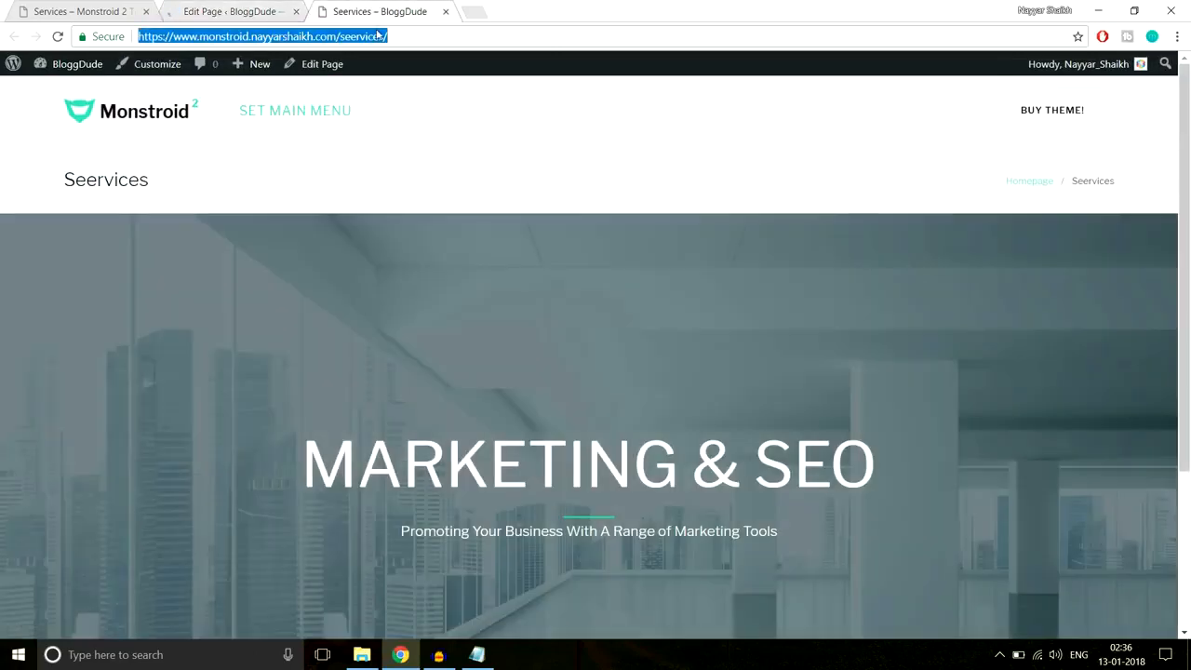
{"action": "key", "text": "Return"}
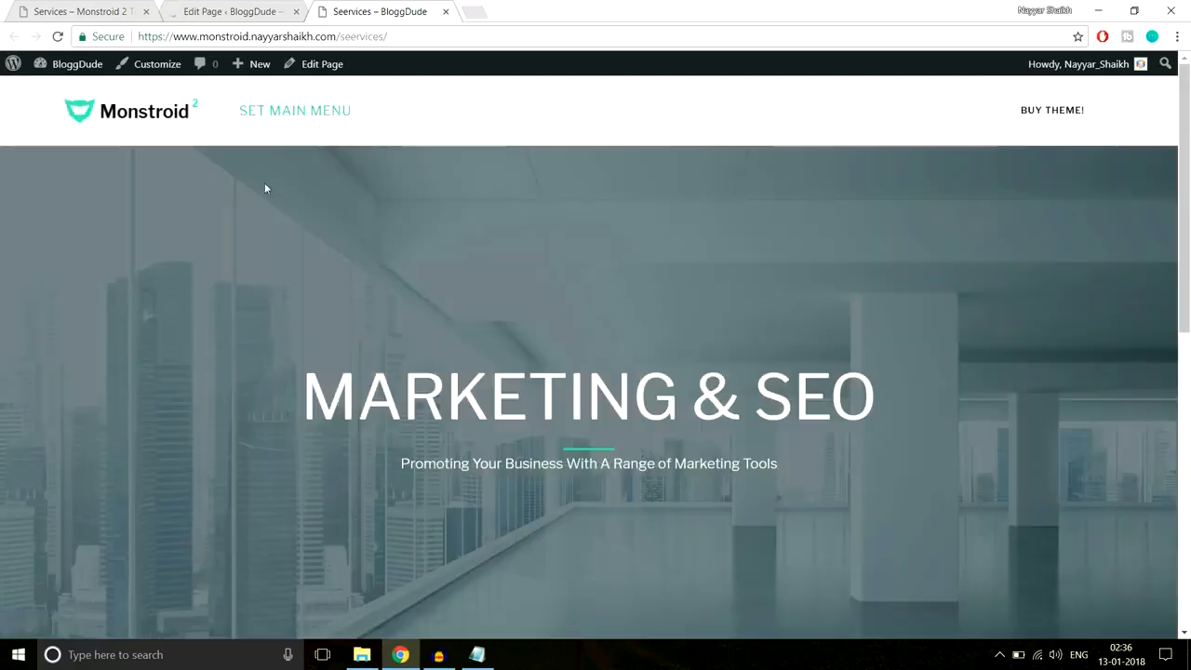
{"action": "scroll", "coordinate": [725, 295], "scroll_direction": "down", "scroll_amount": 5}
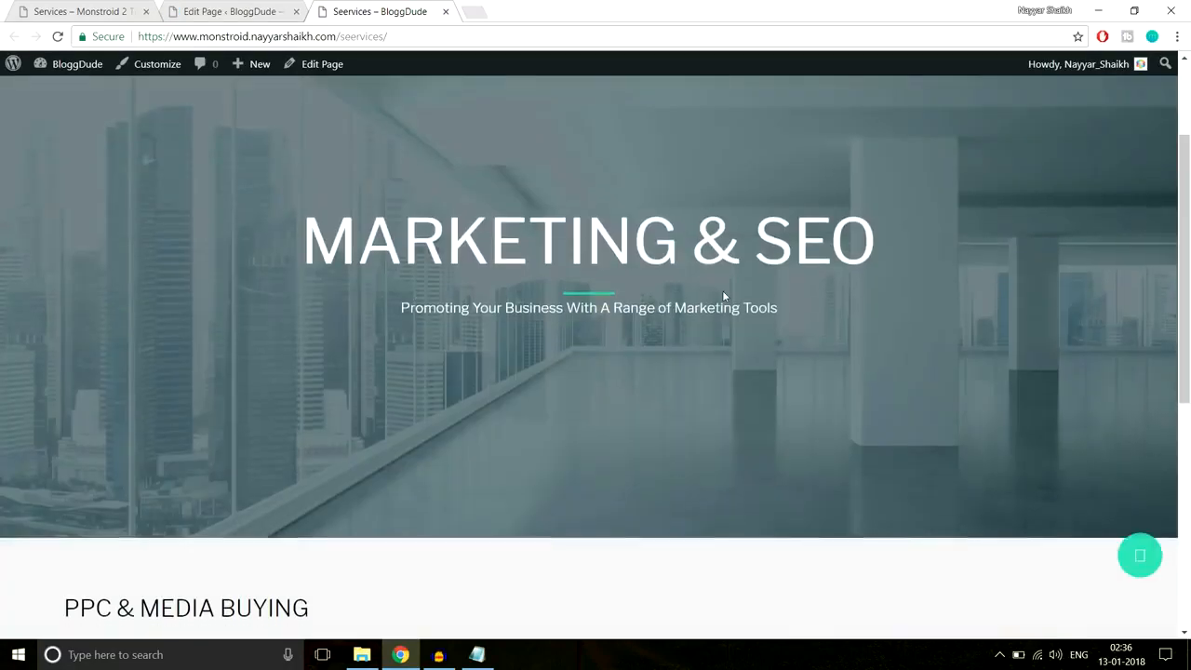
{"action": "scroll", "coordinate": [725, 295], "scroll_direction": "down", "scroll_amount": 2}
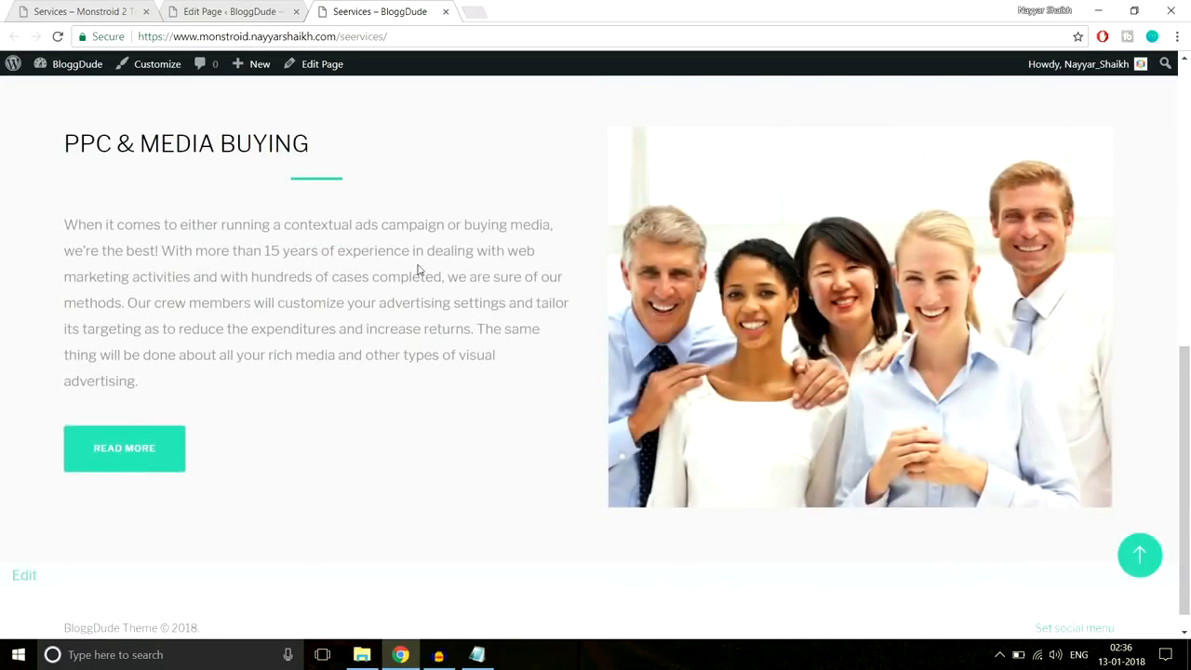
{"action": "scroll", "coordinate": [419, 269], "scroll_direction": "up", "scroll_amount": 1}
{"action": "scroll", "coordinate": [417, 269], "scroll_direction": "down", "scroll_amount": 1}
{"action": "left_click", "coordinate": [476, 654]}
- Duplicate the service section and set the copy's Transparent Background Color to YES
{"action": "left_click", "coordinate": [235, 12]}
{"action": "scroll", "coordinate": [640, 308], "scroll_direction": "down", "scroll_amount": 10}
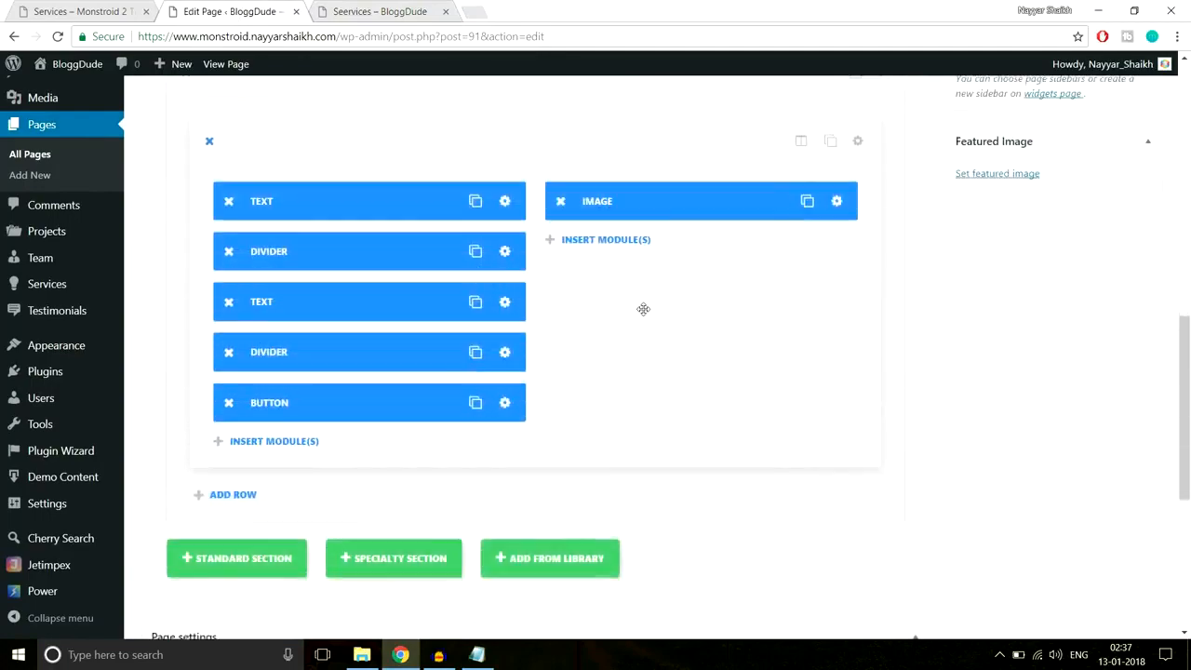
{"action": "scroll", "coordinate": [651, 338], "scroll_direction": "up", "scroll_amount": 2}
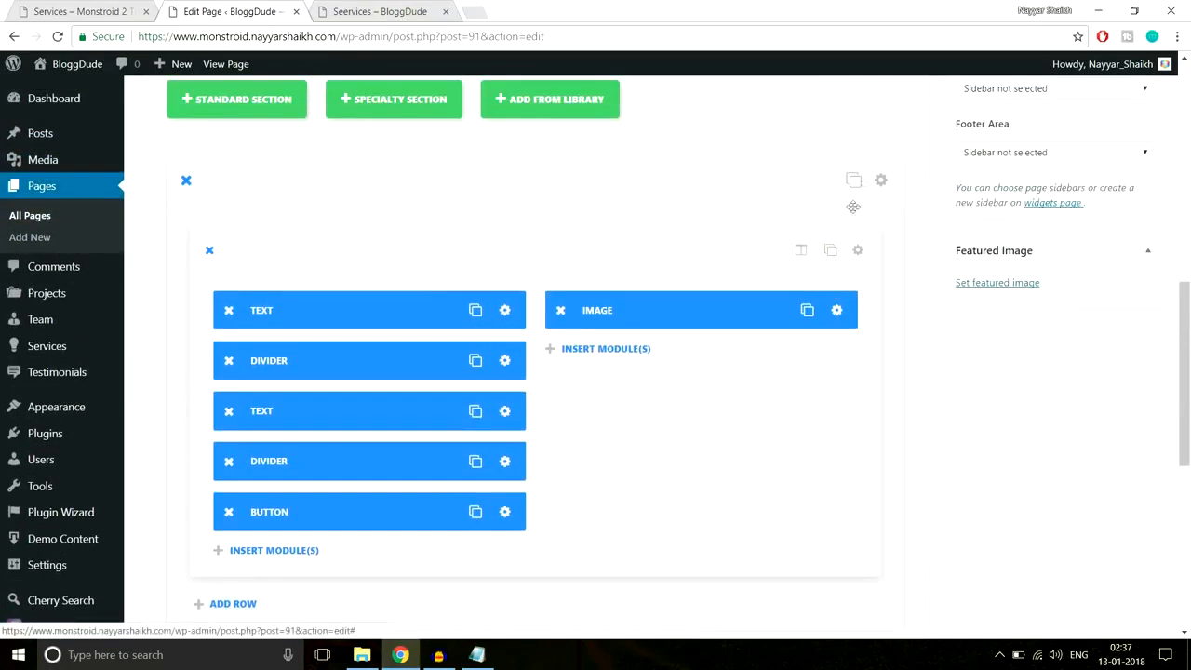
{"action": "left_click", "coordinate": [856, 184]}
{"action": "scroll", "coordinate": [975, 332], "scroll_direction": "down", "scroll_amount": 1}
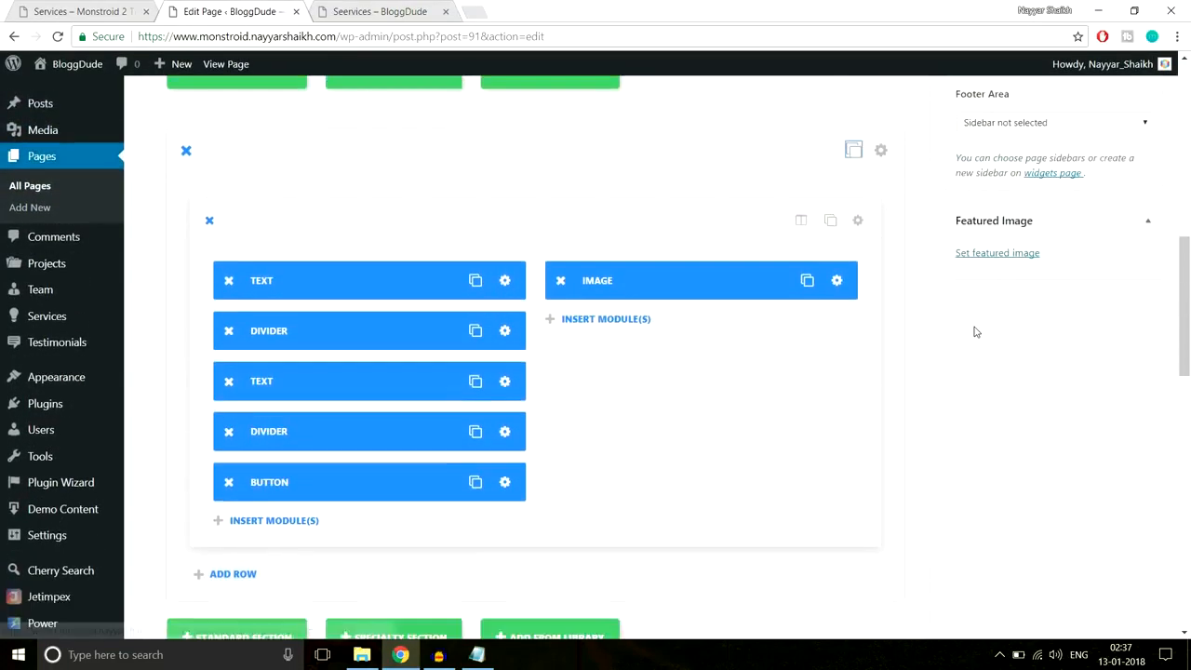
{"action": "scroll", "coordinate": [975, 332], "scroll_direction": "down", "scroll_amount": 5}
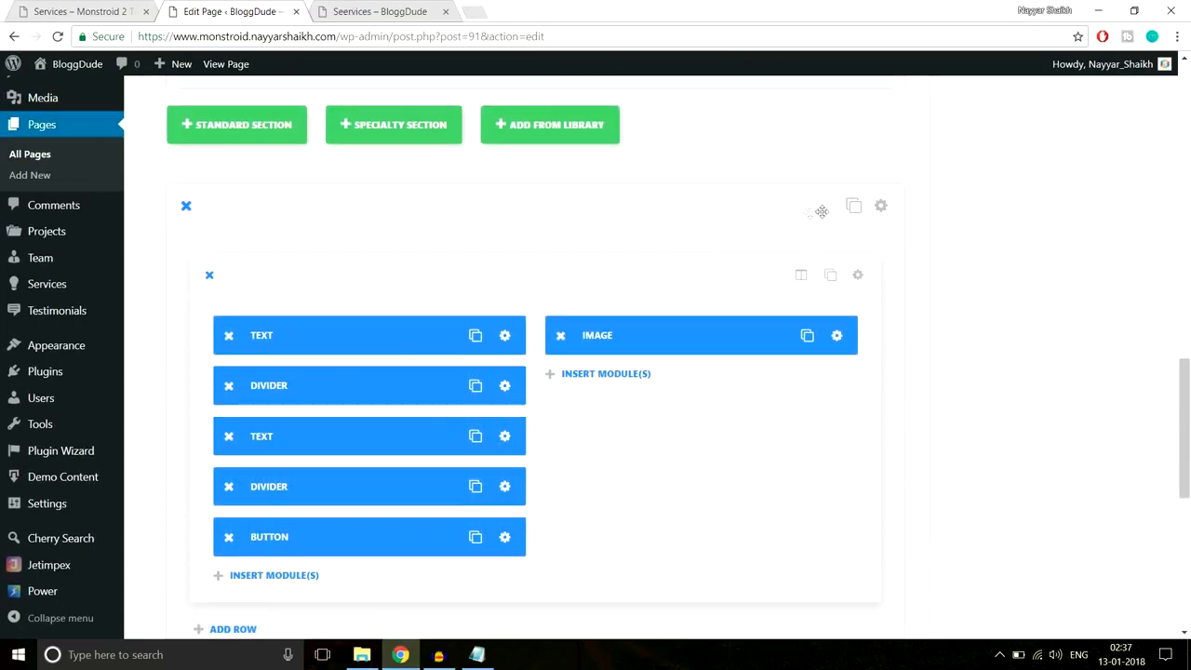
{"action": "left_click", "coordinate": [880, 207]}
{"action": "scroll", "coordinate": [715, 261], "scroll_direction": "down", "scroll_amount": 2}
{"action": "scroll", "coordinate": [713, 260], "scroll_direction": "down", "scroll_amount": 2}
{"action": "scroll", "coordinate": [569, 312], "scroll_direction": "up", "scroll_amount": 3}
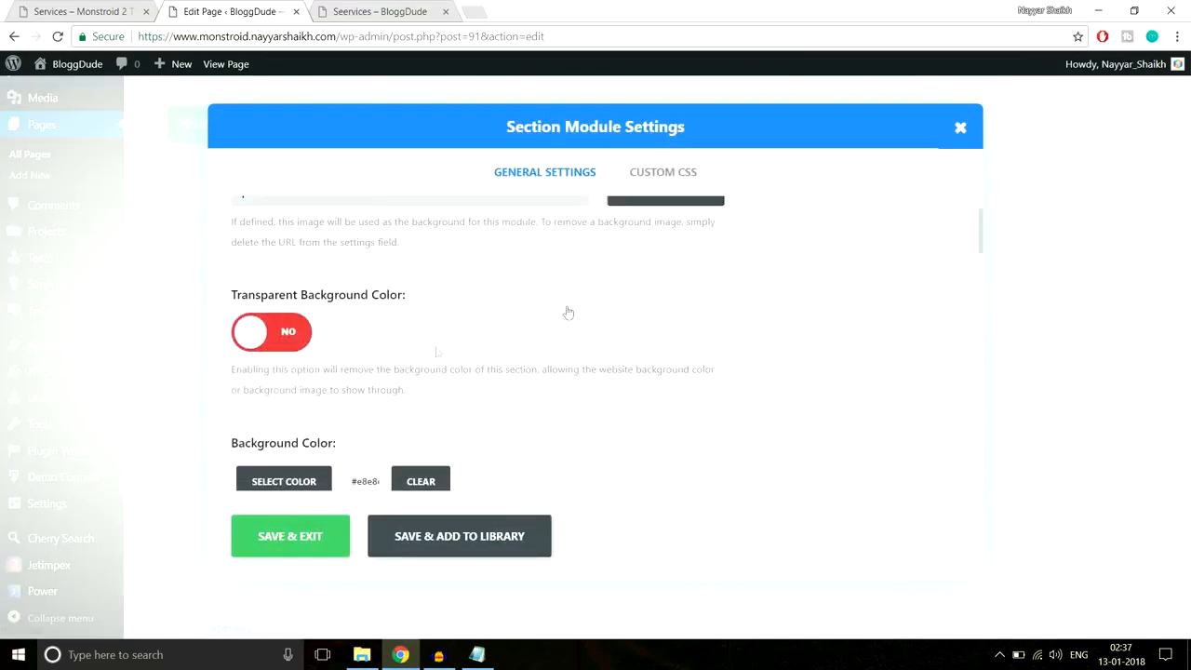
{"action": "left_click", "coordinate": [280, 337]}
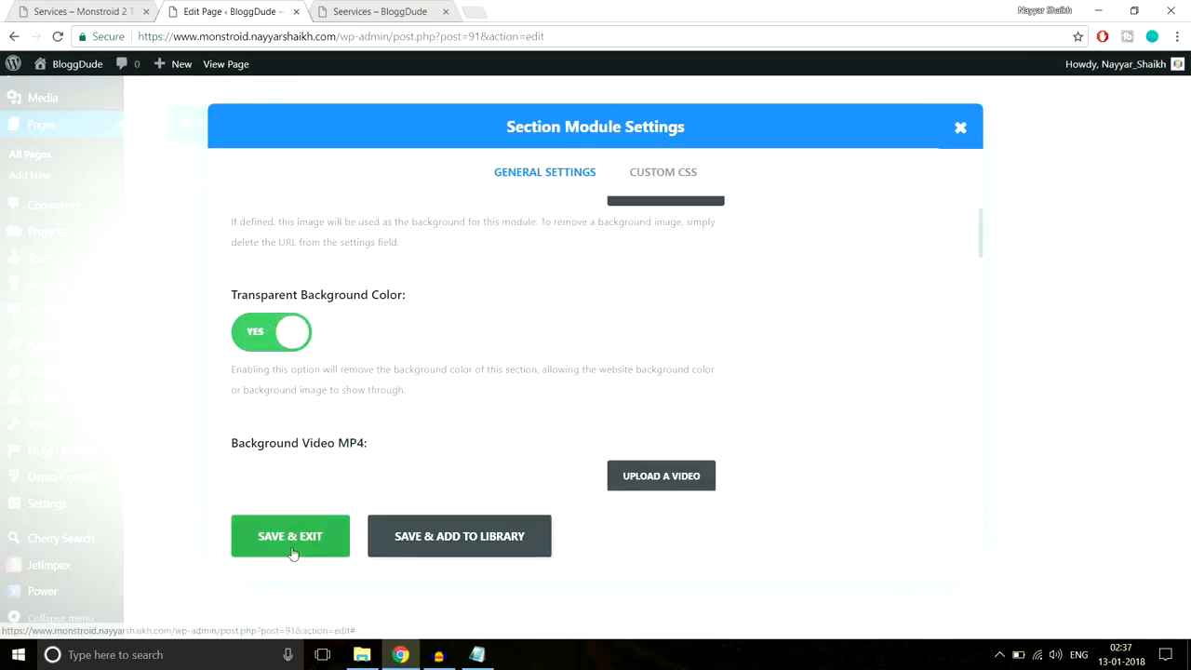
{"action": "left_click", "coordinate": [307, 522]}
- Move the image to the left column and the text, dividers and button to the right
{"action": "left_click_drag", "start_coordinate": [726, 259], "coordinate": [688, 256]}
{"action": "left_click_drag", "start_coordinate": [345, 313], "coordinate": [654, 321]}
{"action": "left_click_drag", "start_coordinate": [525, 319], "coordinate": [590, 373]}
{"action": "left_click_drag", "start_coordinate": [353, 365], "coordinate": [674, 407]}
{"action": "left_click_drag", "start_coordinate": [350, 307], "coordinate": [667, 417]}
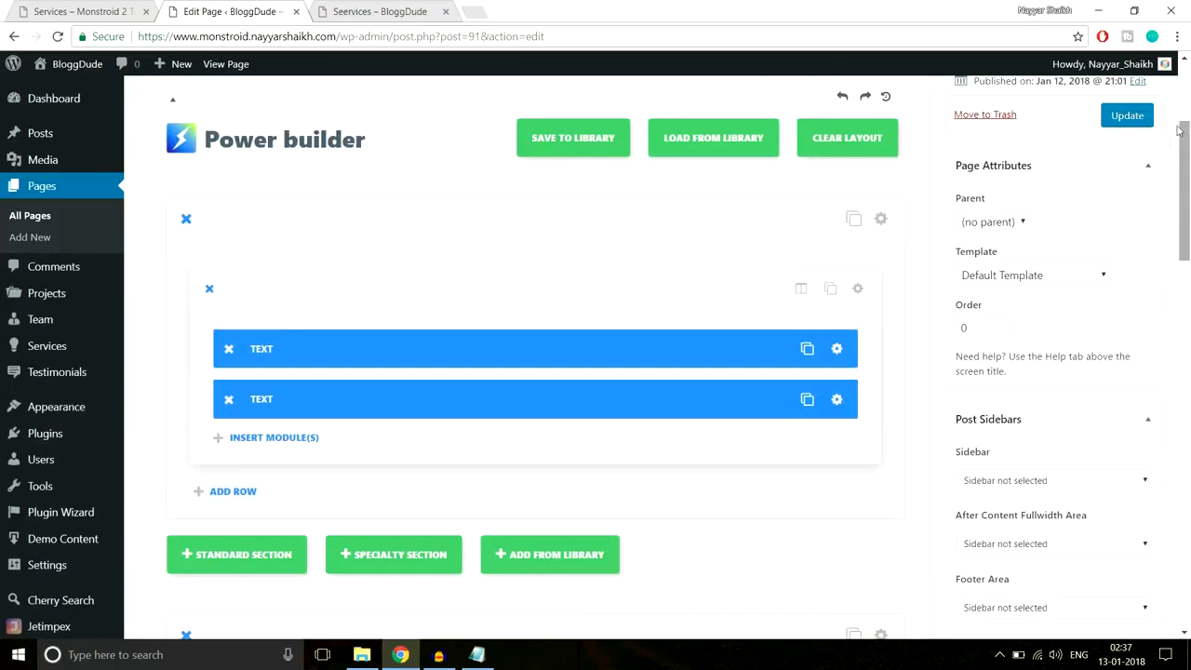
{"action": "scroll", "coordinate": [1128, 369], "scroll_direction": "up", "scroll_amount": 3}
- Update the page, then reload the live Seervices page to review the mirrored PPC section
{"action": "left_click", "coordinate": [1128, 363]}
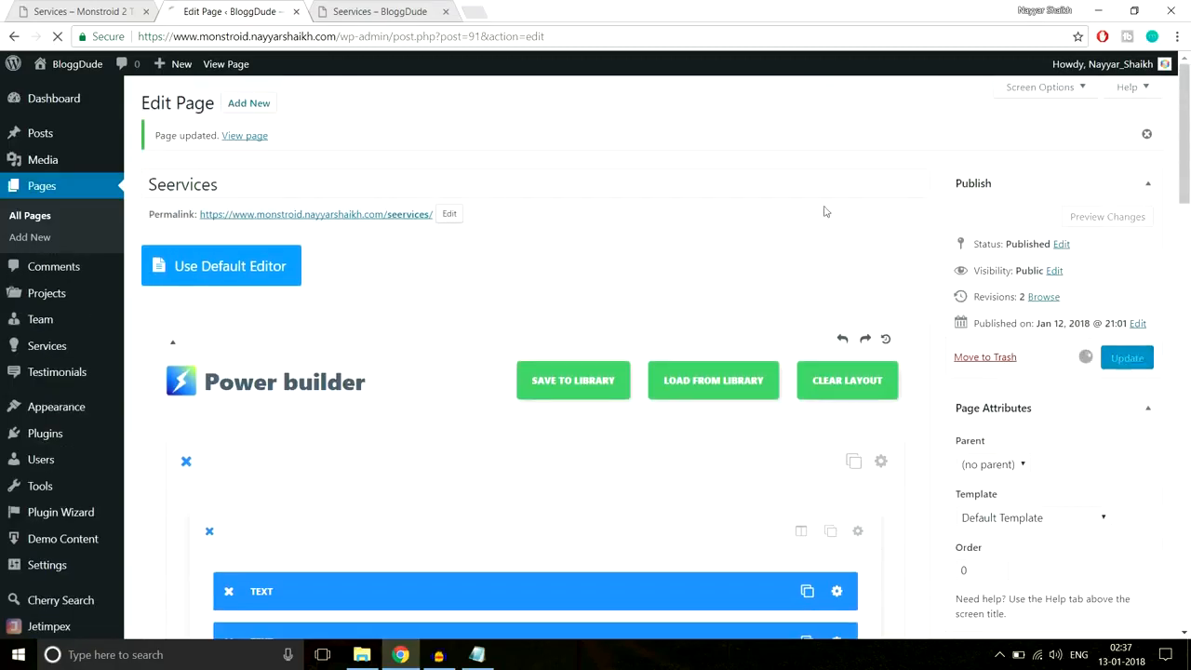
{"action": "left_click", "coordinate": [372, 11]}
{"action": "left_click", "coordinate": [399, 41]}
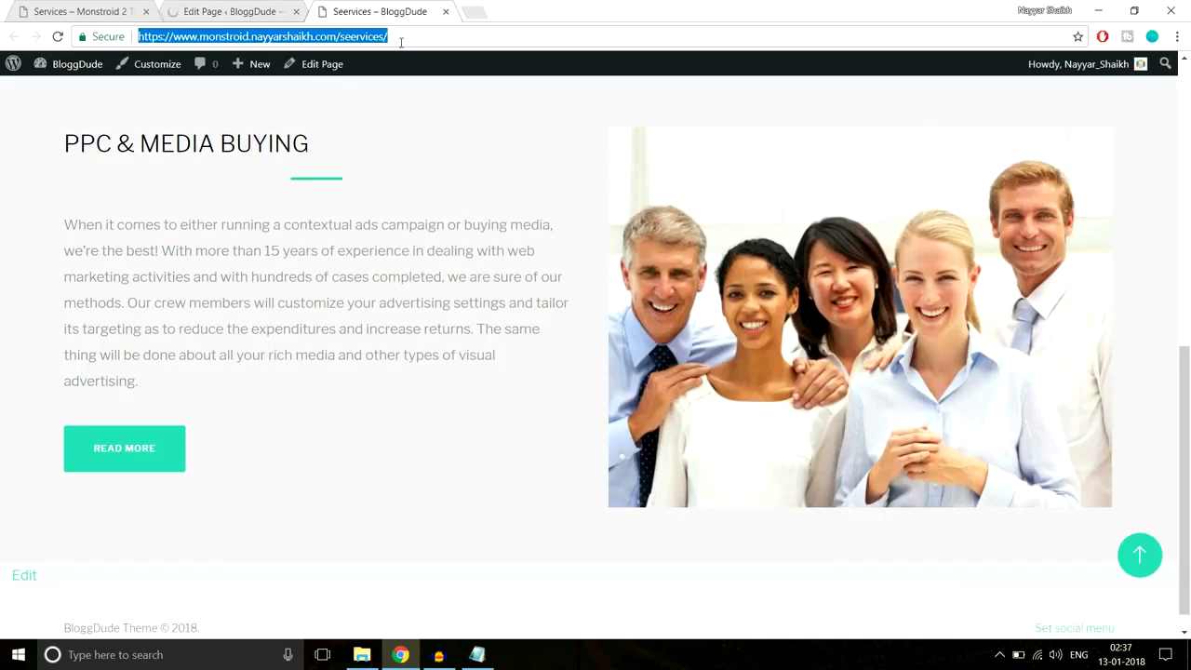
{"action": "key", "text": "Return"}
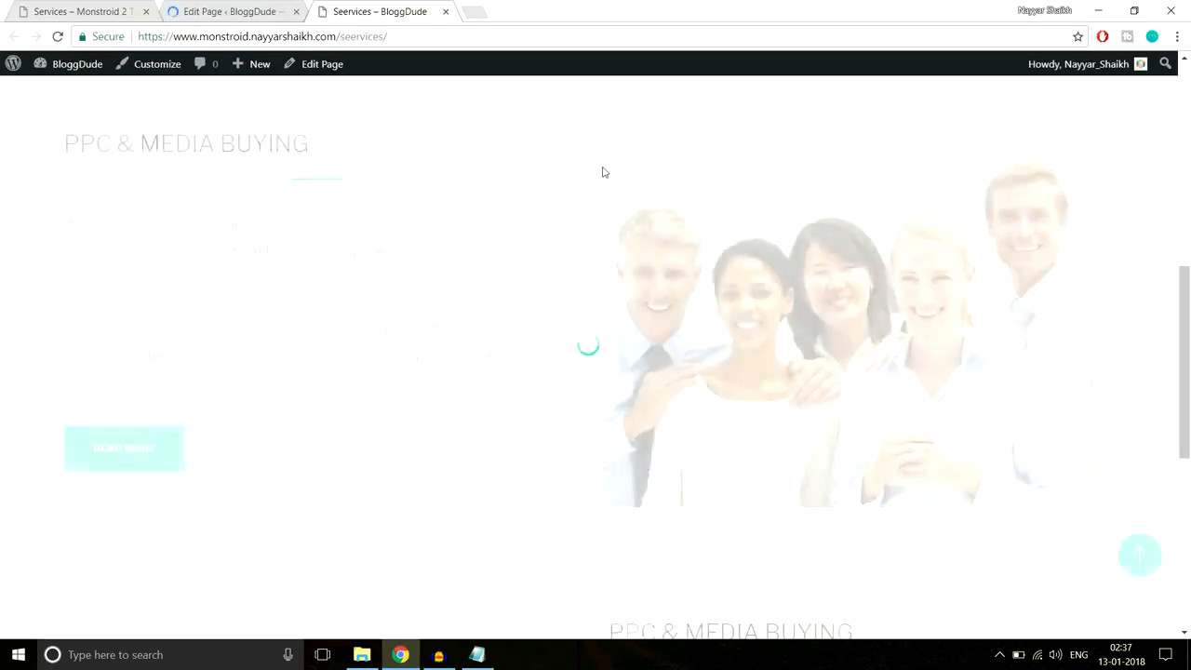
{"action": "scroll", "coordinate": [600, 173], "scroll_direction": "down", "scroll_amount": 5}
{"action": "scroll", "coordinate": [602, 172], "scroll_direction": "down", "scroll_amount": 1}
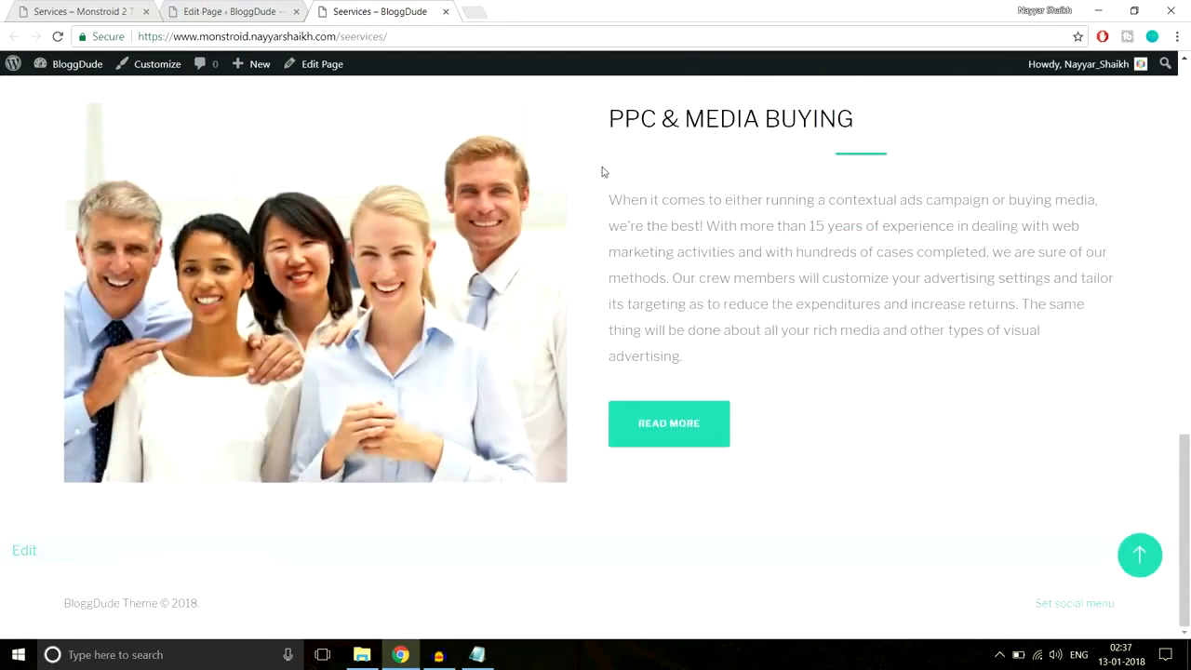
{"action": "scroll", "coordinate": [602, 172], "scroll_direction": "up", "scroll_amount": 3}
{"action": "scroll", "coordinate": [602, 172], "scroll_direction": "down", "scroll_amount": 2}
{"action": "scroll", "coordinate": [602, 172], "scroll_direction": "up", "scroll_amount": 4}
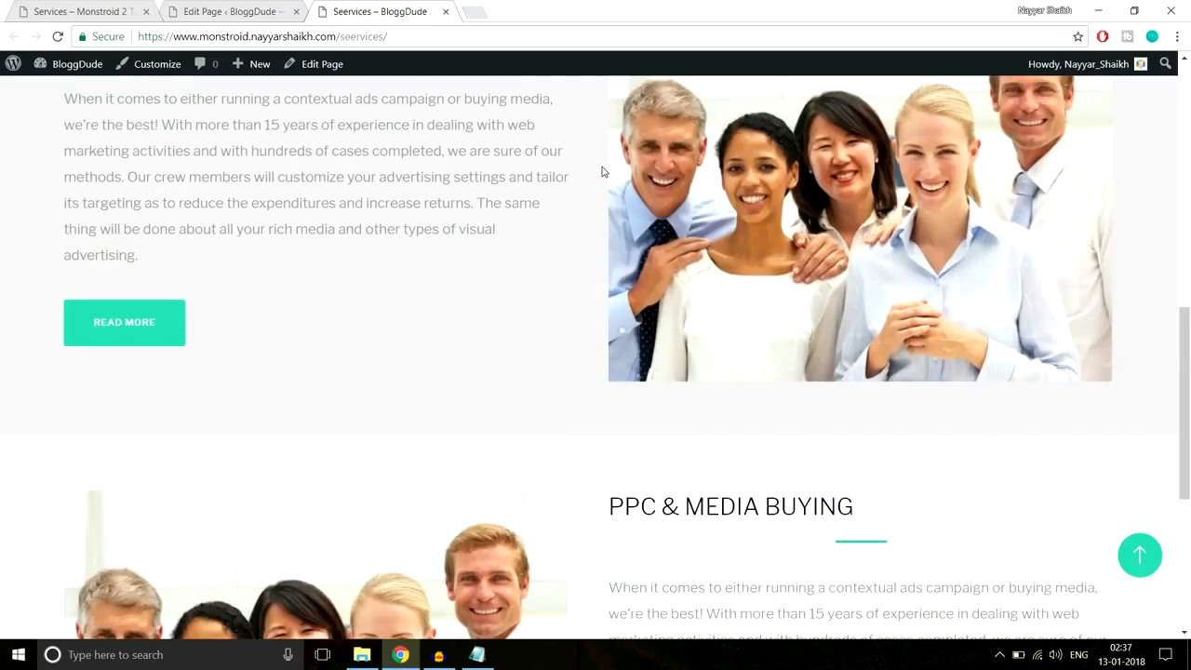
{"action": "scroll", "coordinate": [601, 172], "scroll_direction": "down", "scroll_amount": 4}
{"action": "scroll", "coordinate": [601, 171], "scroll_direction": "up", "scroll_amount": 5}
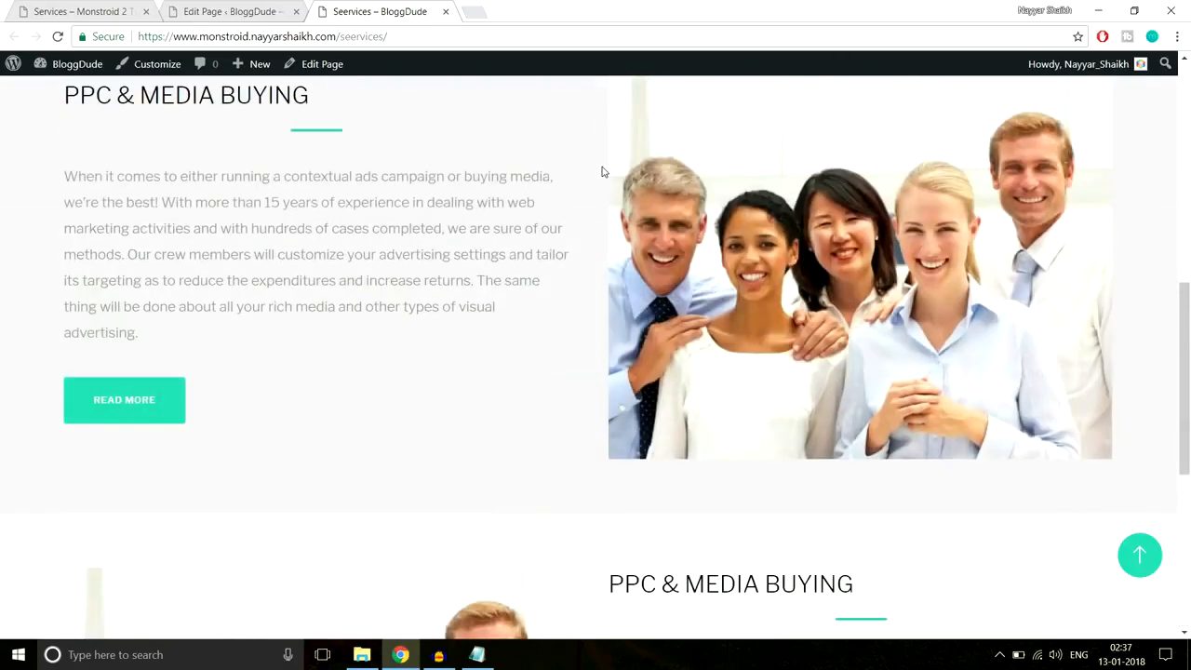
{"action": "scroll", "coordinate": [601, 171], "scroll_direction": "up", "scroll_amount": 3}
{"action": "scroll", "coordinate": [601, 172], "scroll_direction": "down", "scroll_amount": 6}
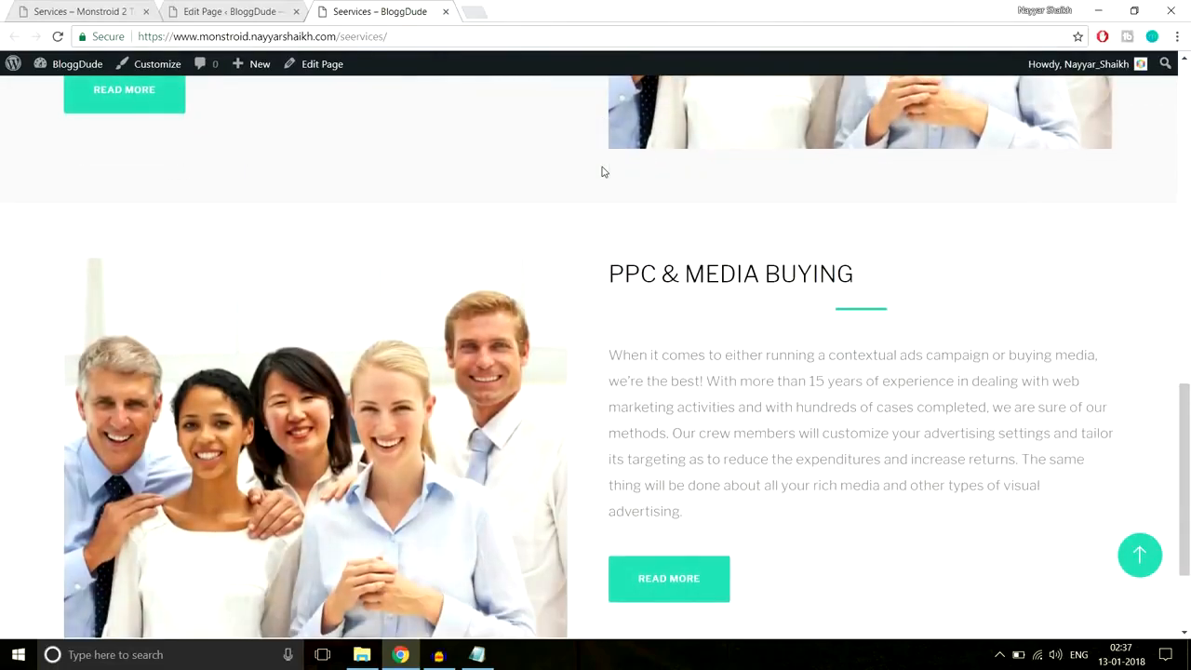
{"action": "scroll", "coordinate": [601, 172], "scroll_direction": "up", "scroll_amount": 6}
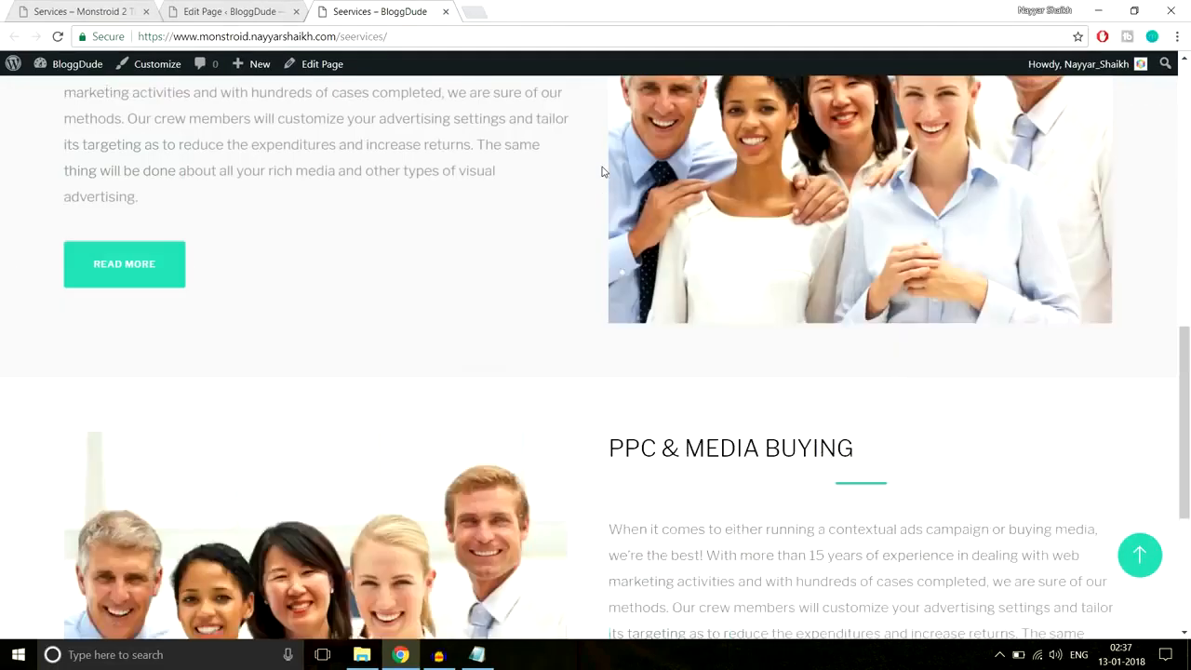
{"action": "scroll", "coordinate": [601, 171], "scroll_direction": "down", "scroll_amount": 4}
{"action": "scroll", "coordinate": [601, 171], "scroll_direction": "down", "scroll_amount": 4}
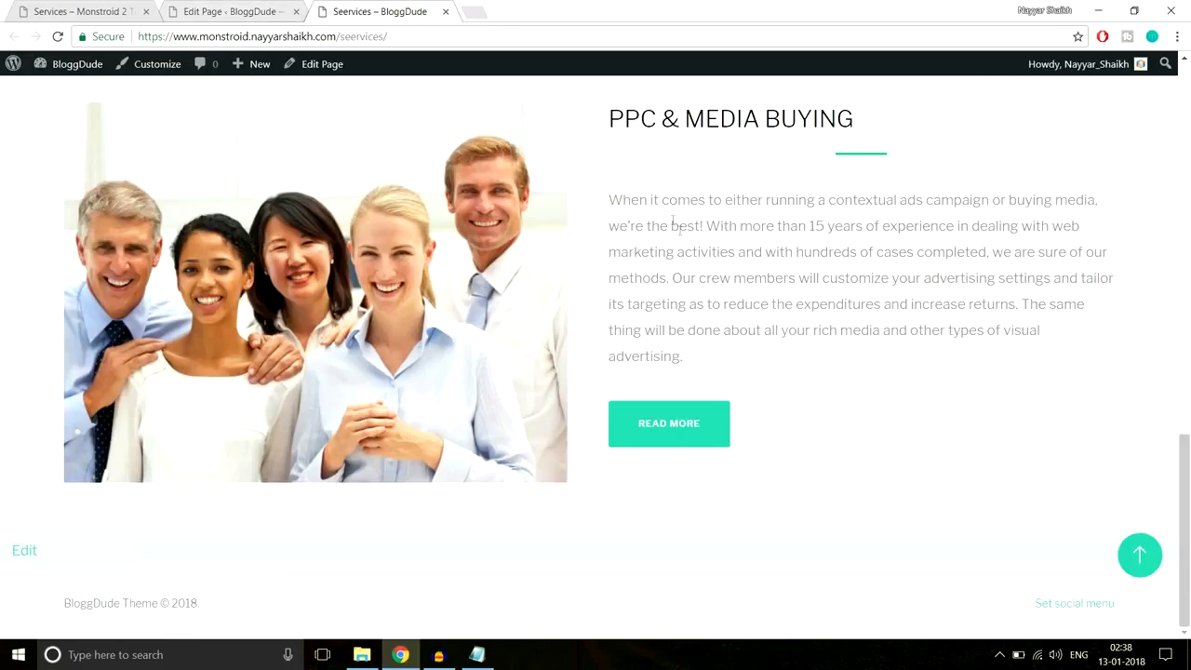
- Bring up the Monstroid 2 demo Services page at its Marketing & SEO header
{"action": "left_click", "coordinate": [188, 6]}
{"action": "scroll", "coordinate": [566, 446], "scroll_direction": "down", "scroll_amount": 10}
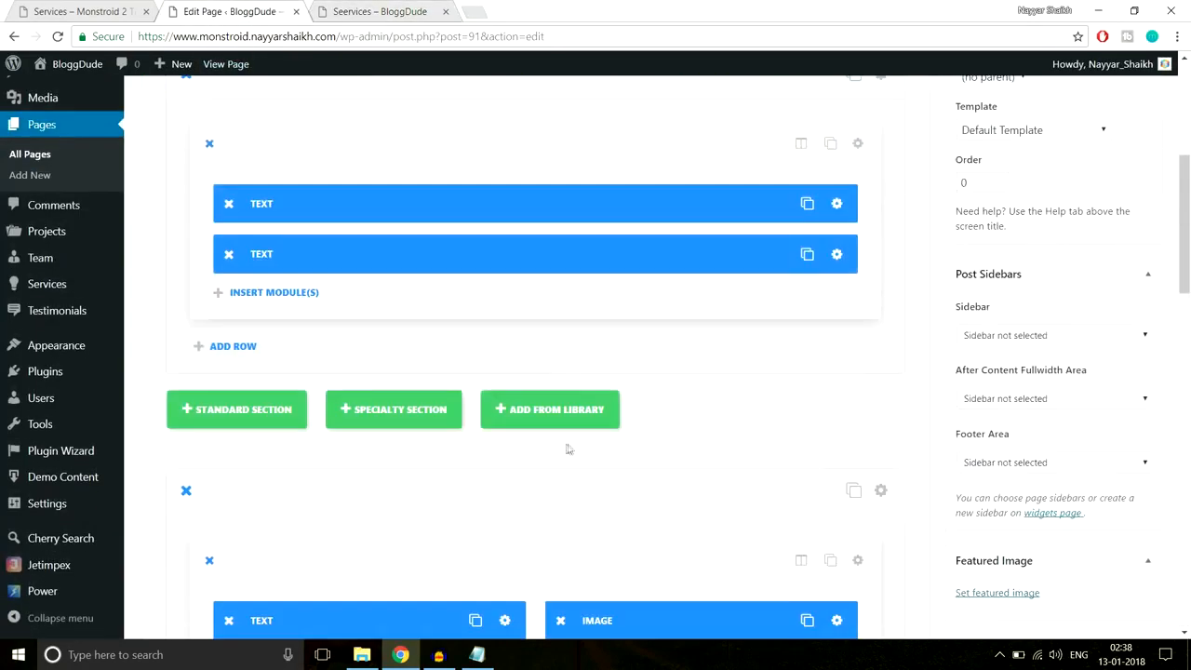
{"action": "scroll", "coordinate": [646, 450], "scroll_direction": "up", "scroll_amount": 15}
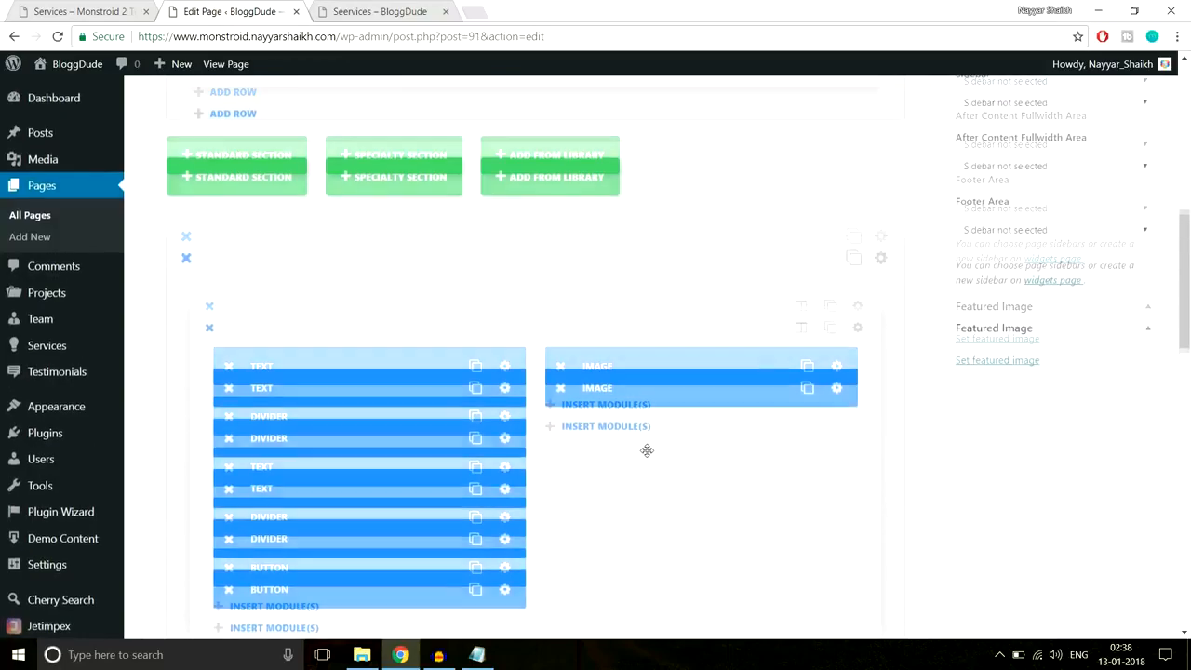
{"action": "left_click", "coordinate": [120, 13]}
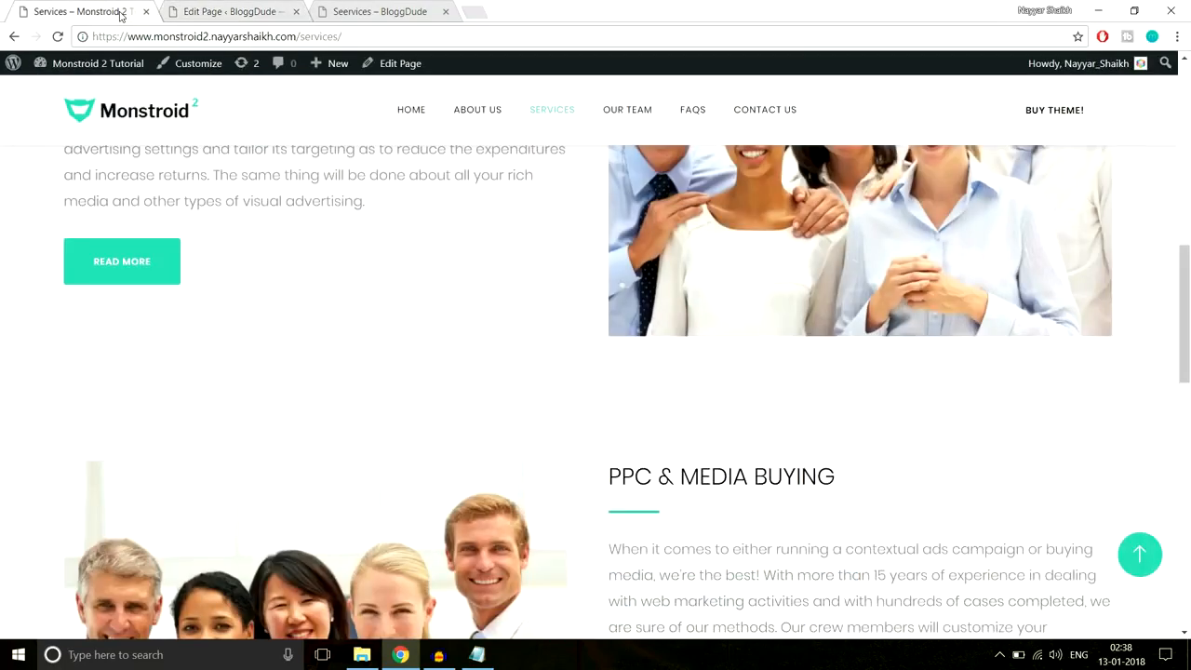
{"action": "scroll", "coordinate": [519, 423], "scroll_direction": "up", "scroll_amount": 10}
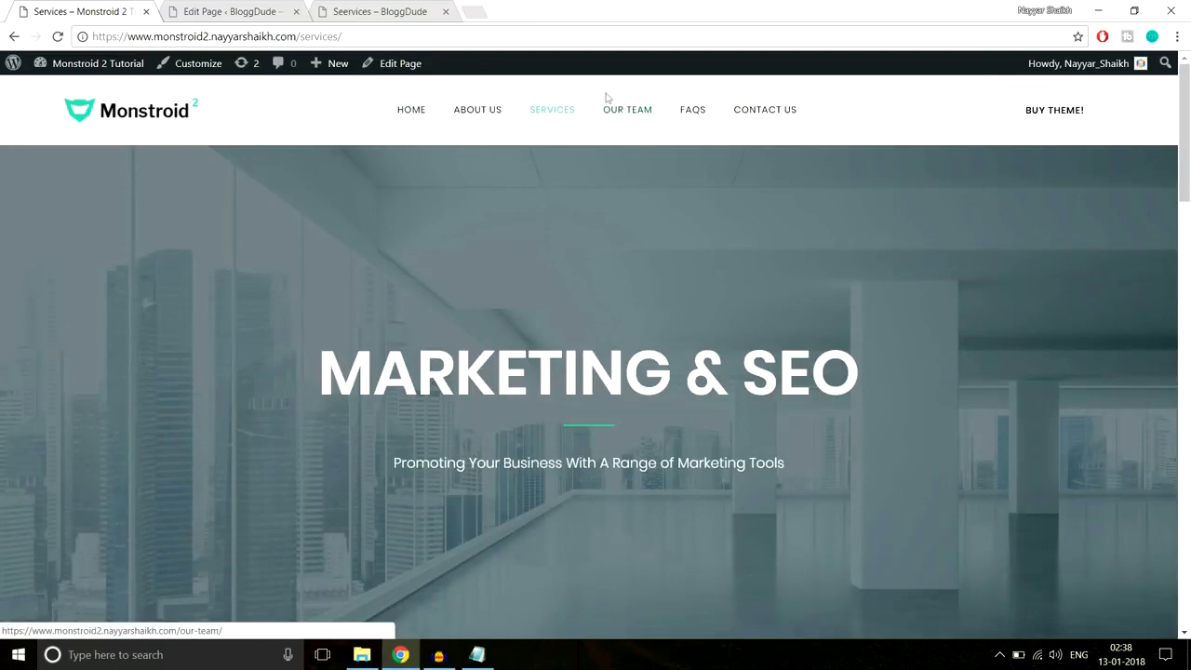
- Open the demo's Our Team page and select its 'MEET THE TEAM. WHO WE ARE?' heading
{"action": "left_click", "coordinate": [624, 114]}
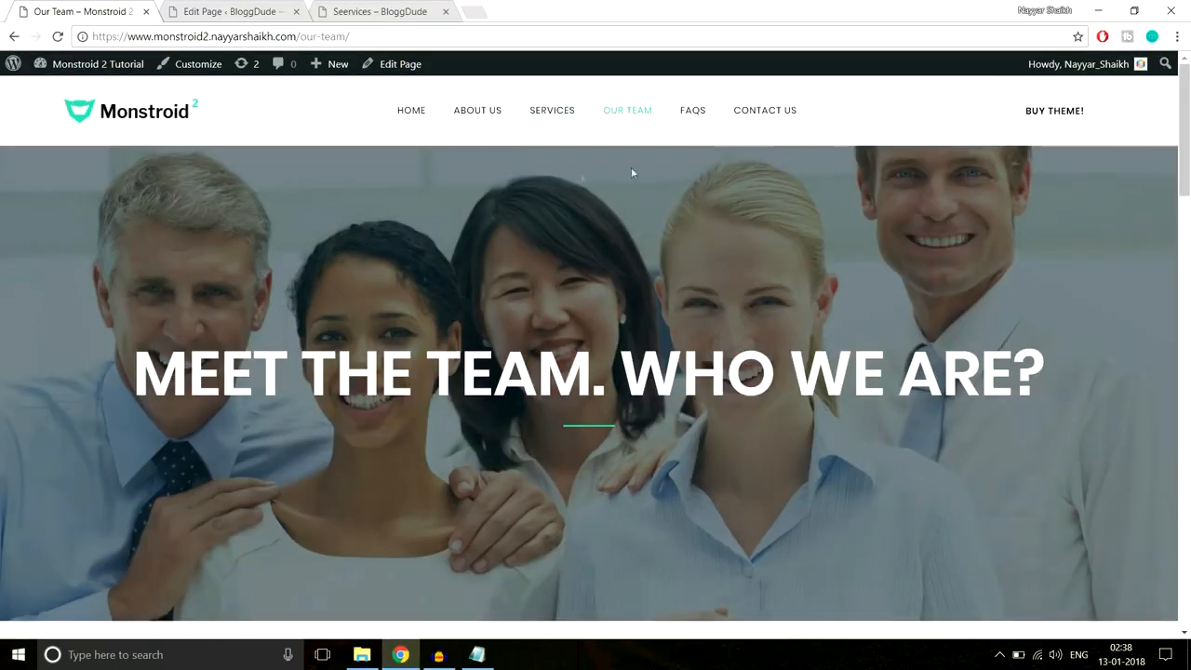
{"action": "left_click_drag", "start_coordinate": [143, 377], "coordinate": [1012, 377]}
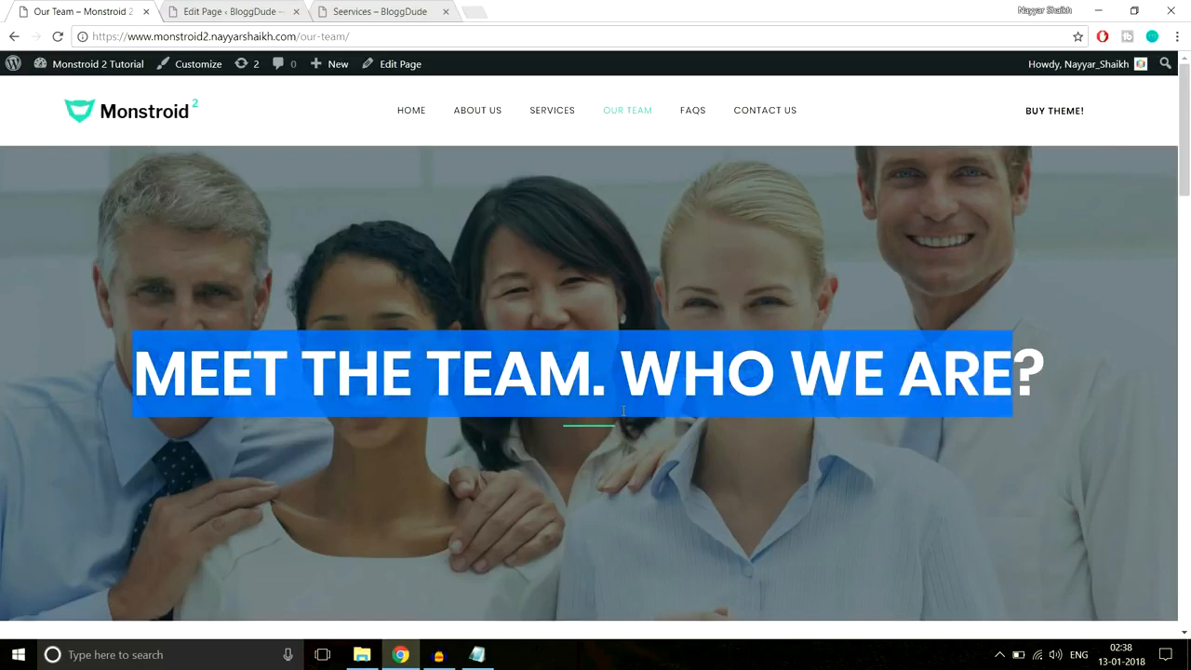
{"action": "left_click_drag", "start_coordinate": [131, 371], "coordinate": [1120, 368]}
{"action": "key", "text": "ctrl+c"}
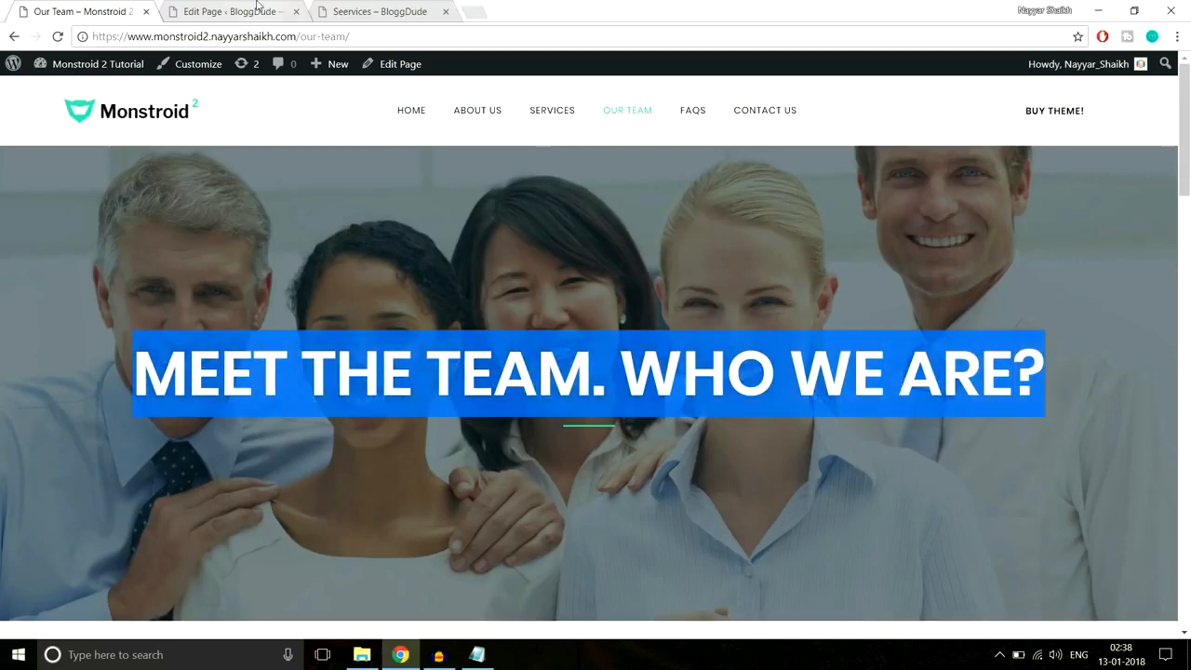
{"action": "left_click", "coordinate": [258, 7]}
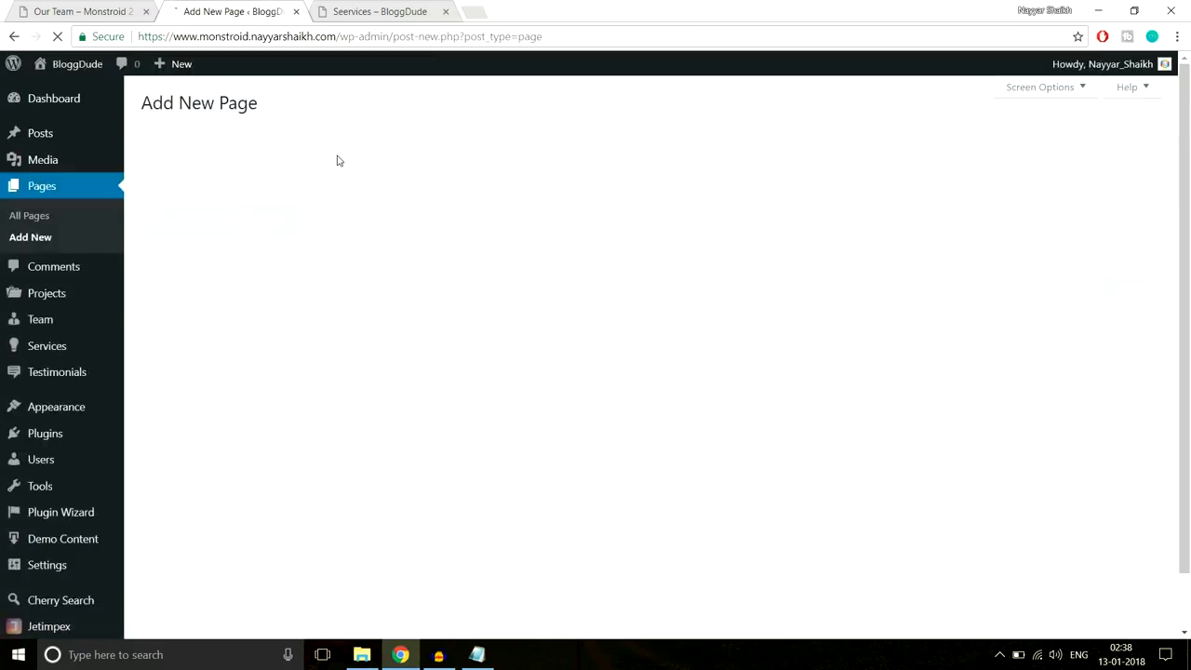
- Title the new page 'Our Team', switch to Power builder, and add a single full-width row
{"action": "type", "text": "Our Team"}
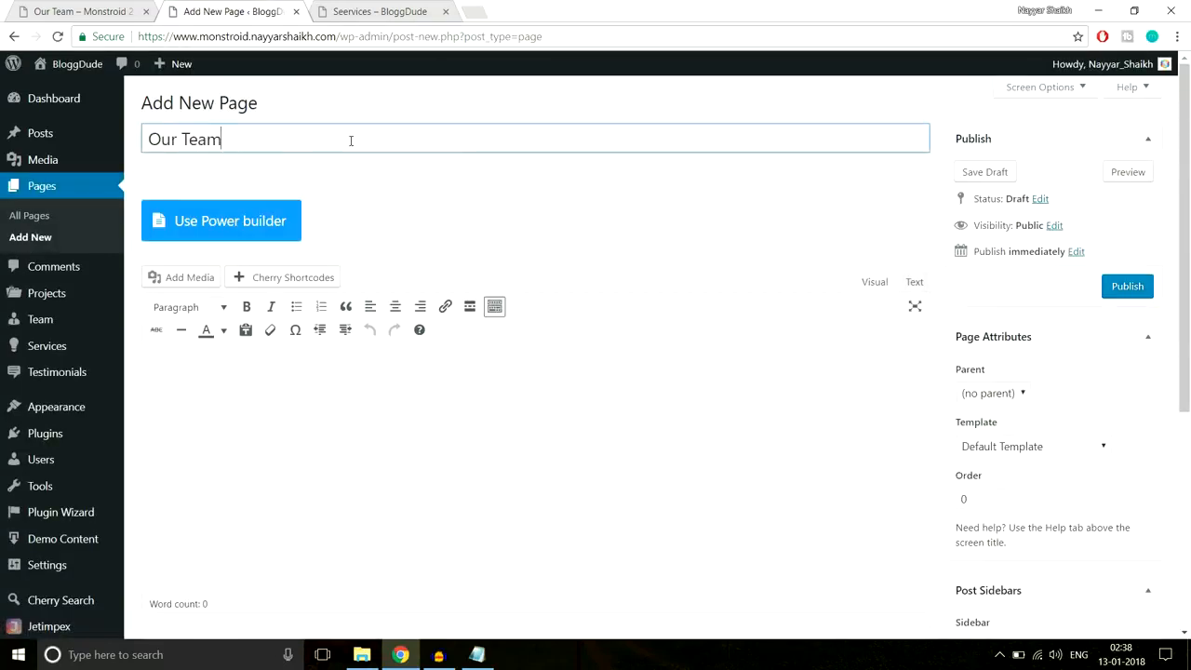
{"action": "left_click", "coordinate": [253, 223]}
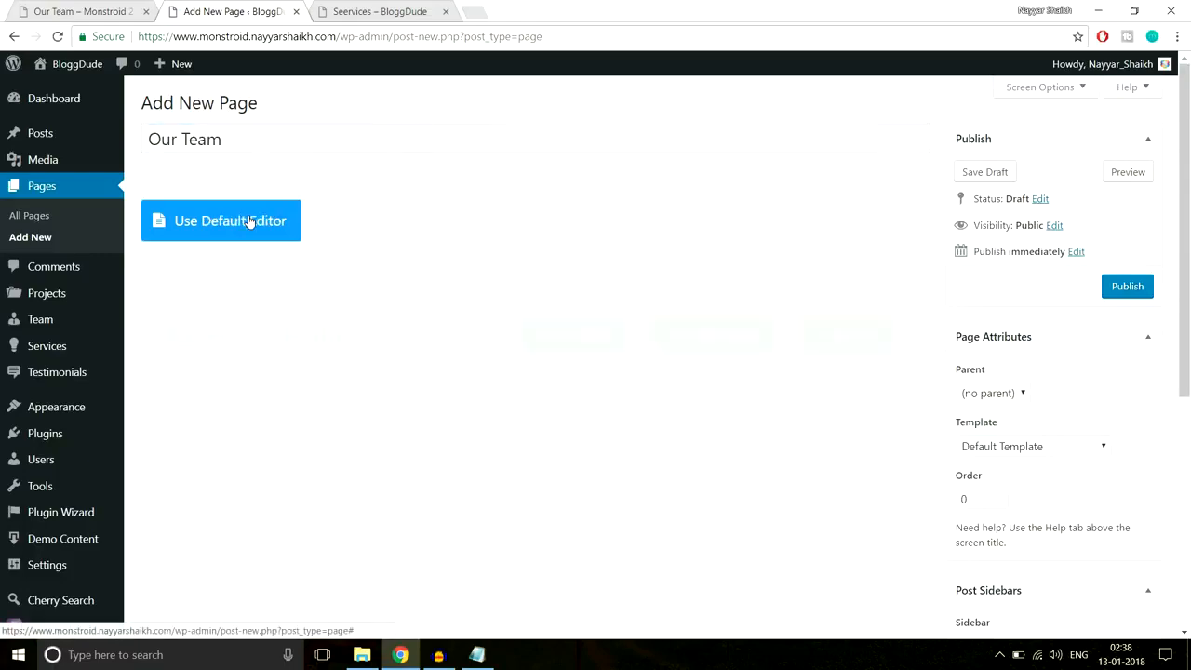
{"action": "scroll", "coordinate": [642, 226], "scroll_direction": "down", "scroll_amount": 2}
{"action": "scroll", "coordinate": [637, 242], "scroll_direction": "down", "scroll_amount": 1}
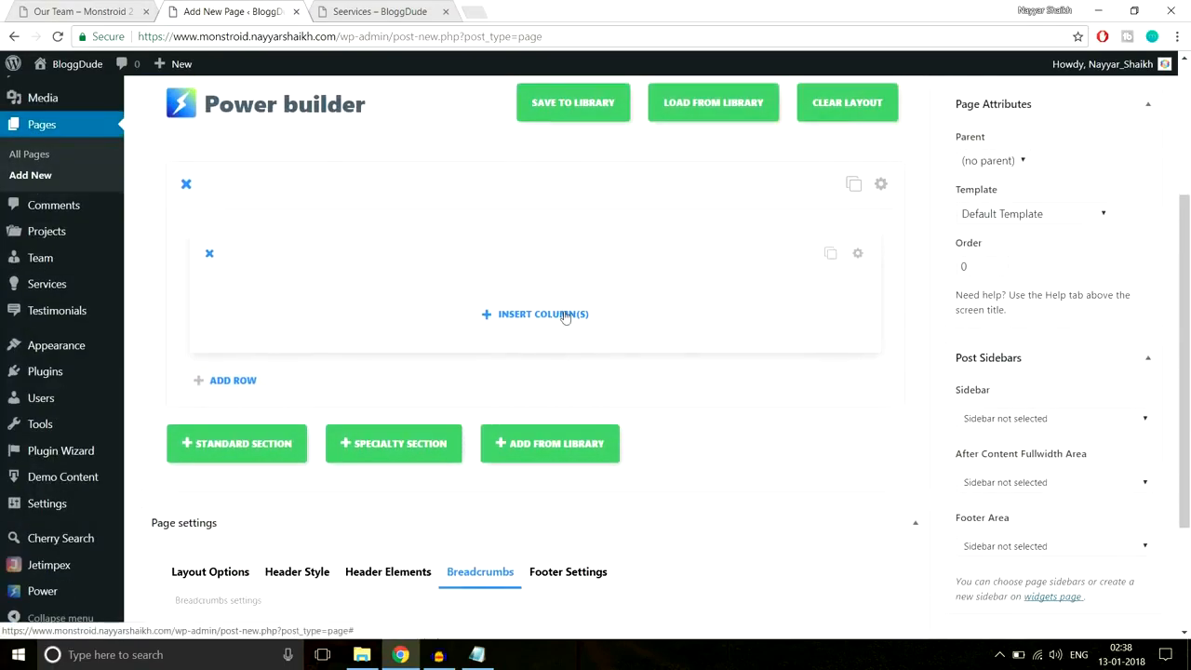
{"action": "left_click", "coordinate": [561, 313]}
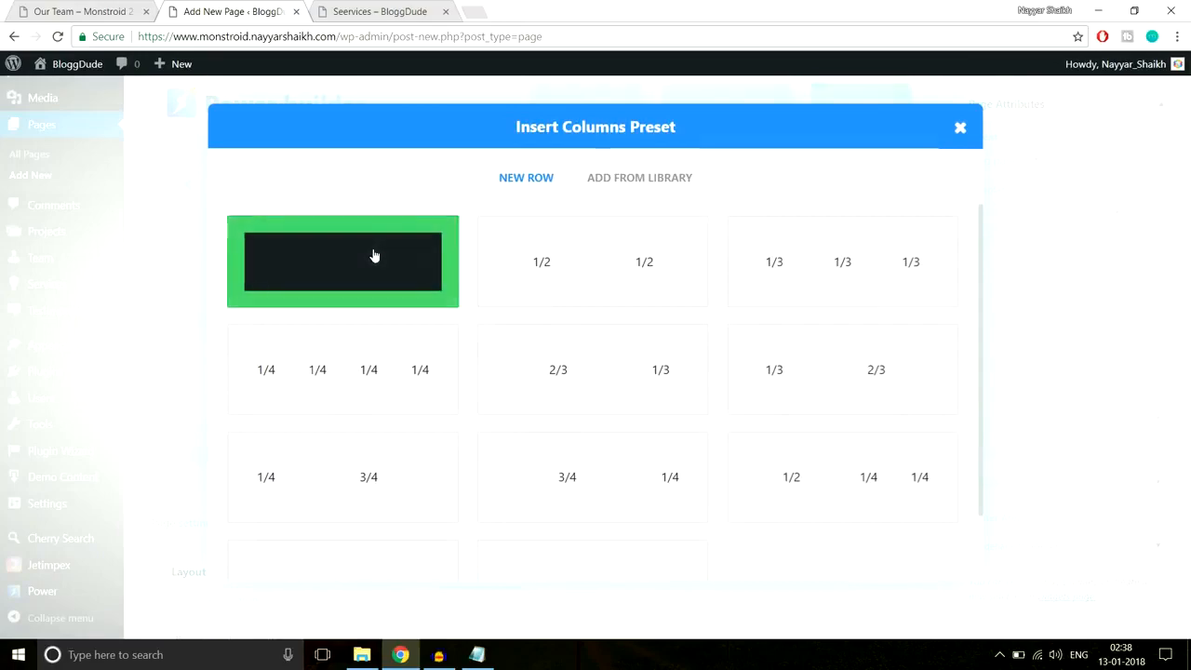
{"action": "left_click", "coordinate": [372, 258]}
- Add a centered Text module and paste in the 'MEET THE TEAM. WHO WE ARE?' heading
{"action": "left_click", "coordinate": [512, 247]}
{"action": "scroll", "coordinate": [585, 297], "scroll_direction": "down", "scroll_amount": 7}
{"action": "left_click", "coordinate": [772, 444]}
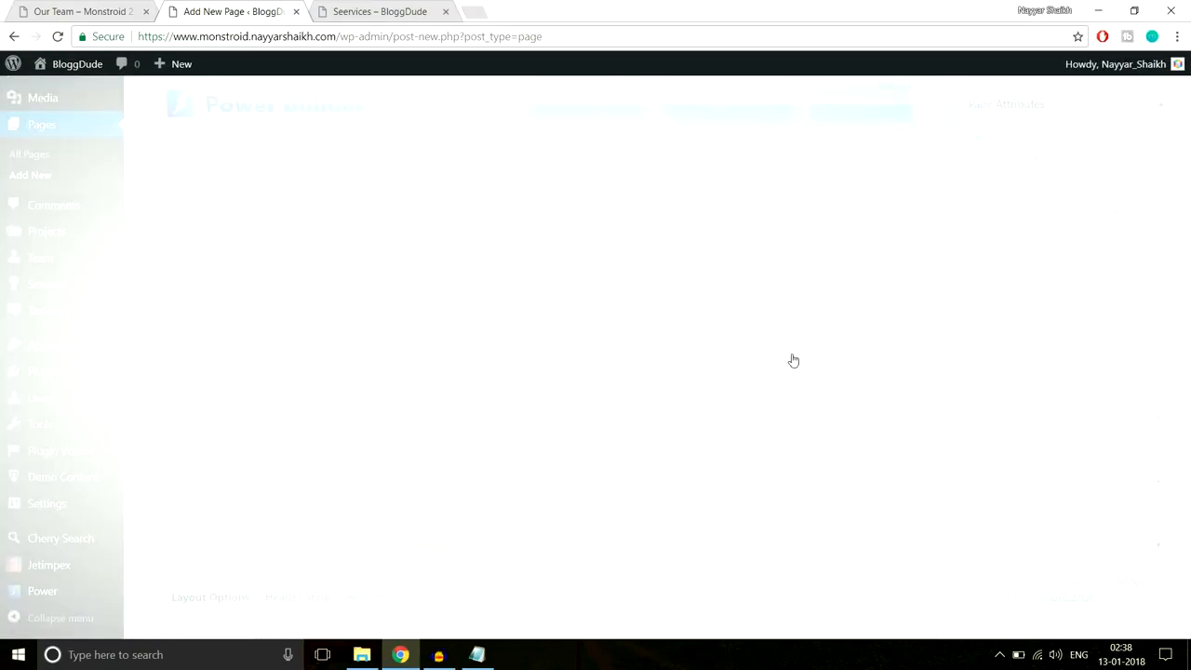
{"action": "left_click", "coordinate": [335, 278]}
{"action": "left_click", "coordinate": [325, 328]}
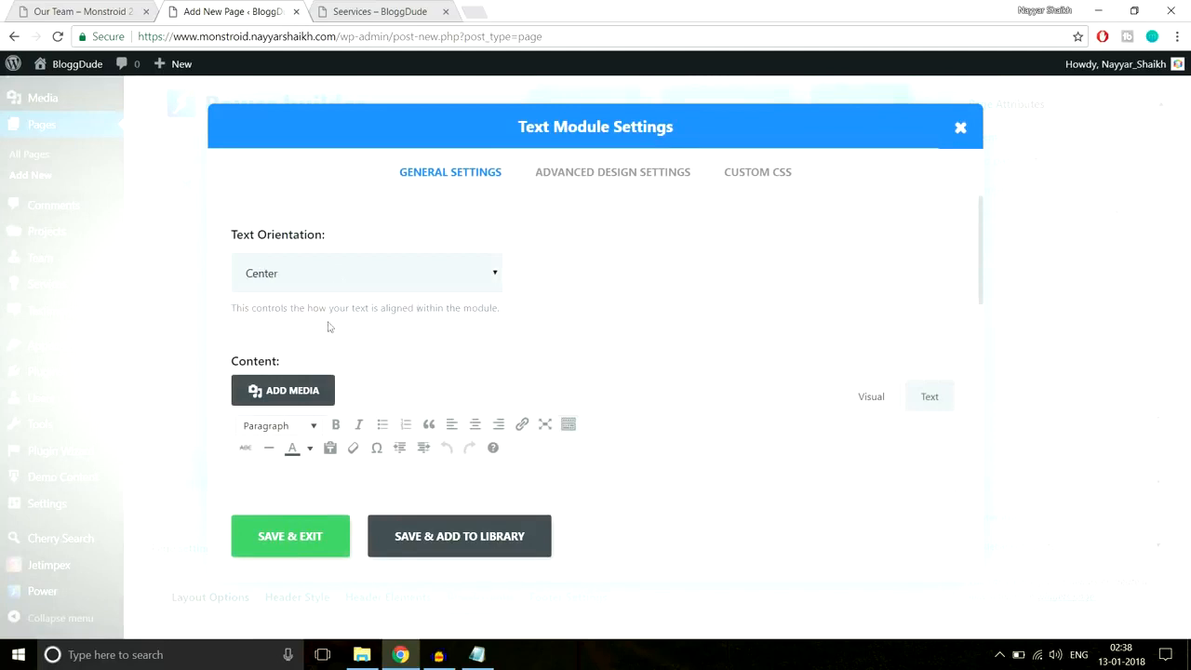
{"action": "scroll", "coordinate": [765, 226], "scroll_direction": "down", "scroll_amount": 3}
{"action": "left_click", "coordinate": [601, 363]}
{"action": "key", "text": "ctrl+v"}
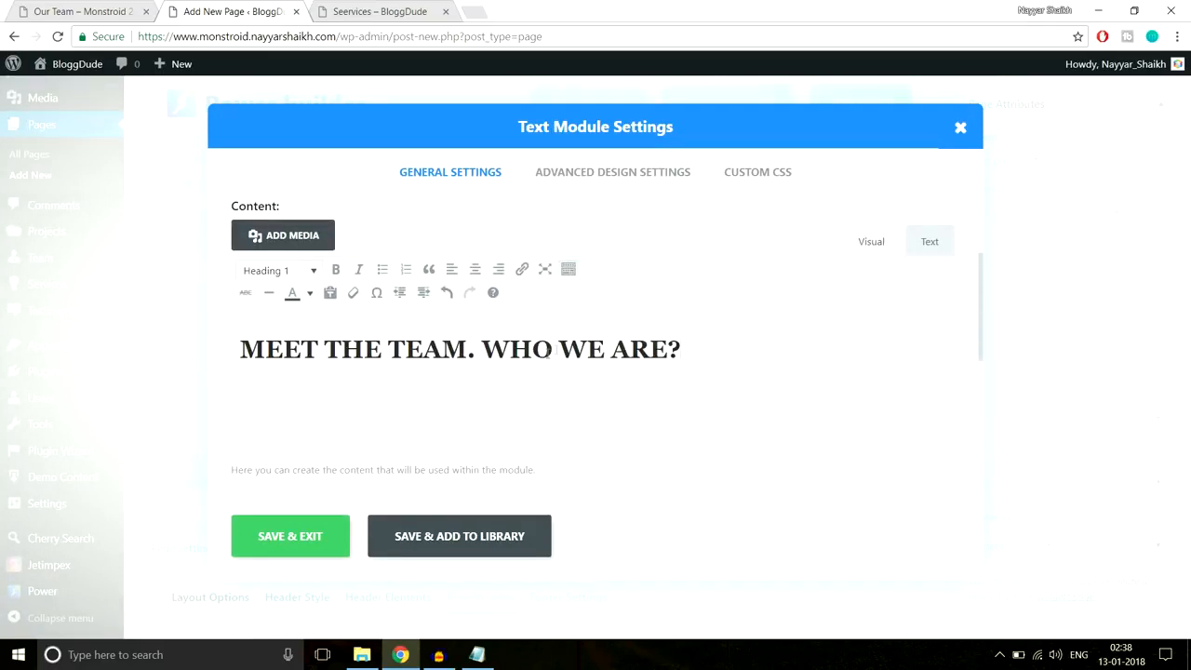
{"action": "left_click_drag", "start_coordinate": [709, 344], "coordinate": [199, 358]}
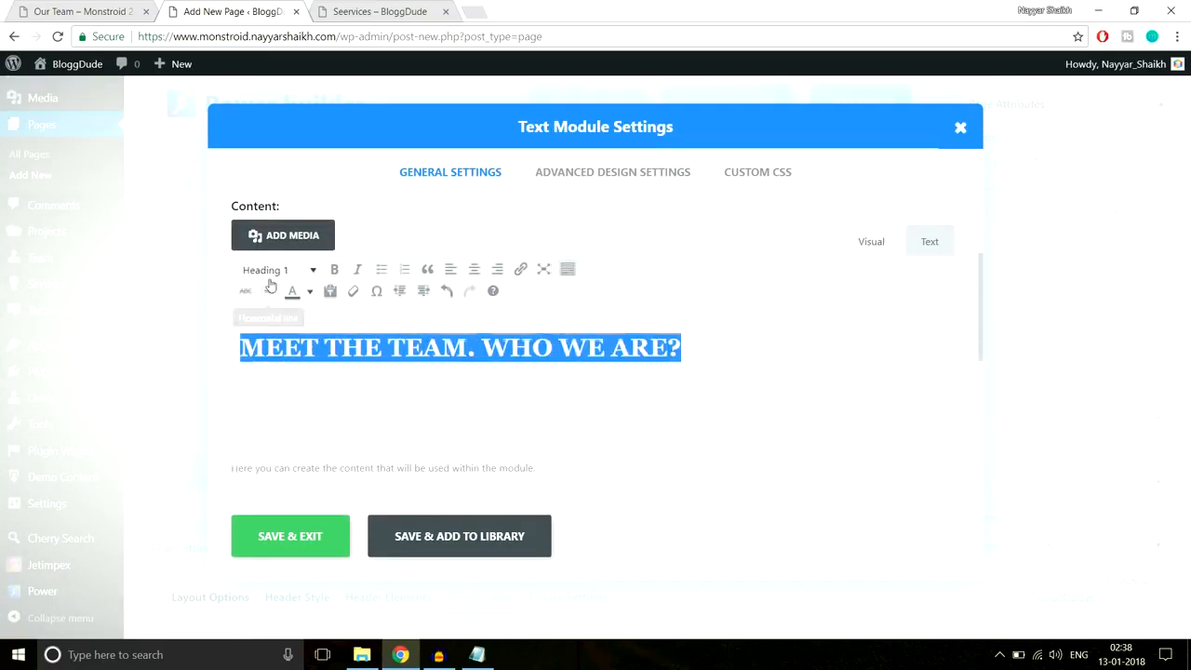
- Compare against the live Our Team page and make the heading text white
{"action": "left_click", "coordinate": [37, 11]}
{"action": "left_click", "coordinate": [386, 233]}
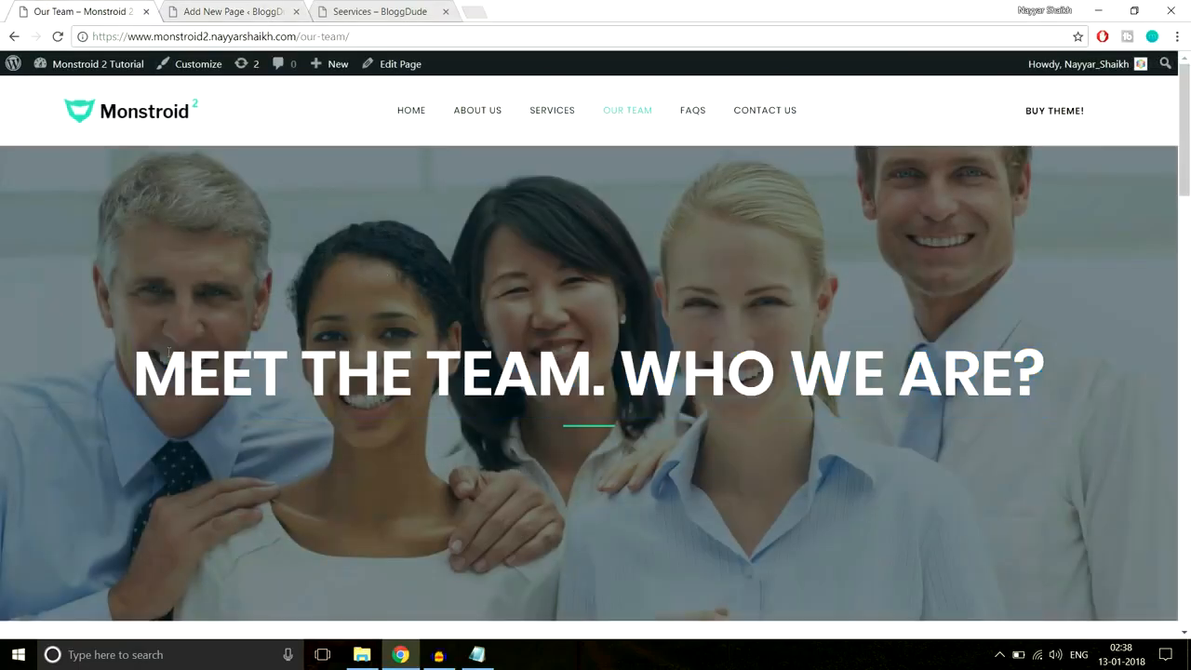
{"action": "left_click", "coordinate": [266, 9]}
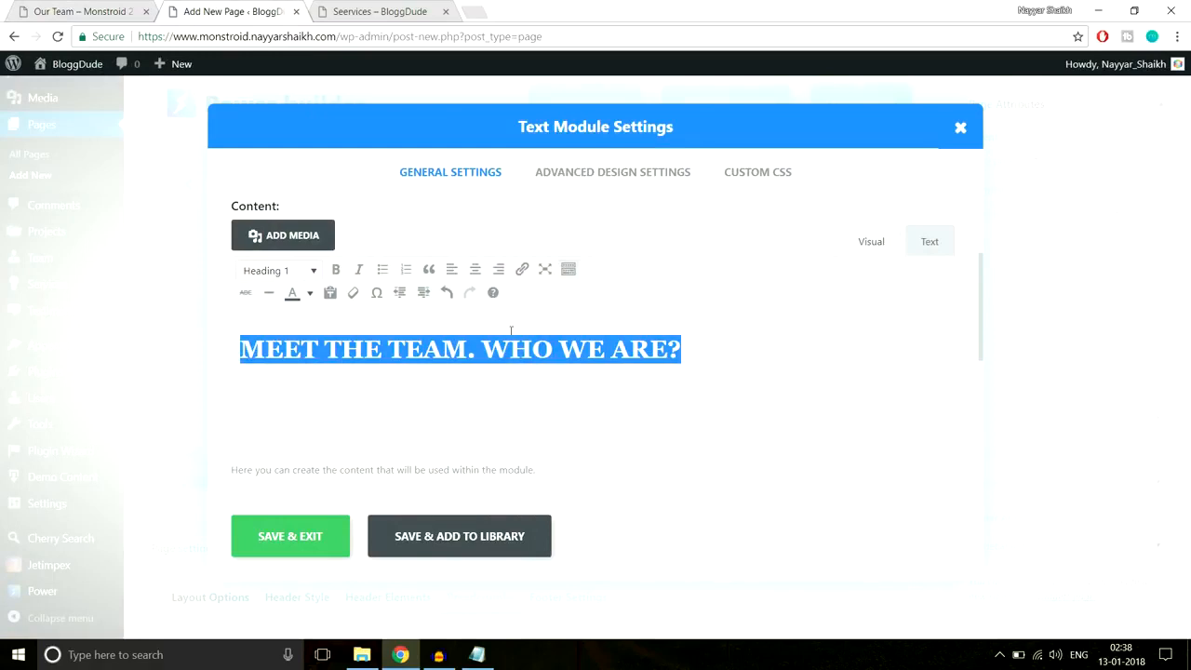
{"action": "left_click", "coordinate": [310, 293]}
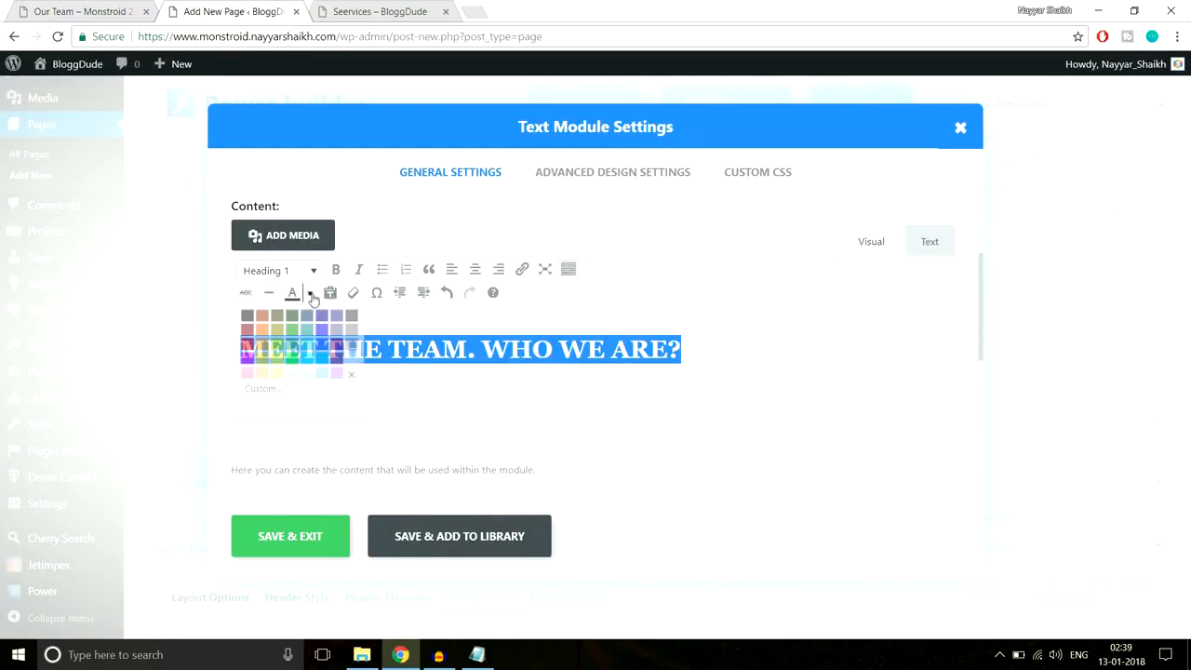
{"action": "left_click", "coordinate": [350, 361]}
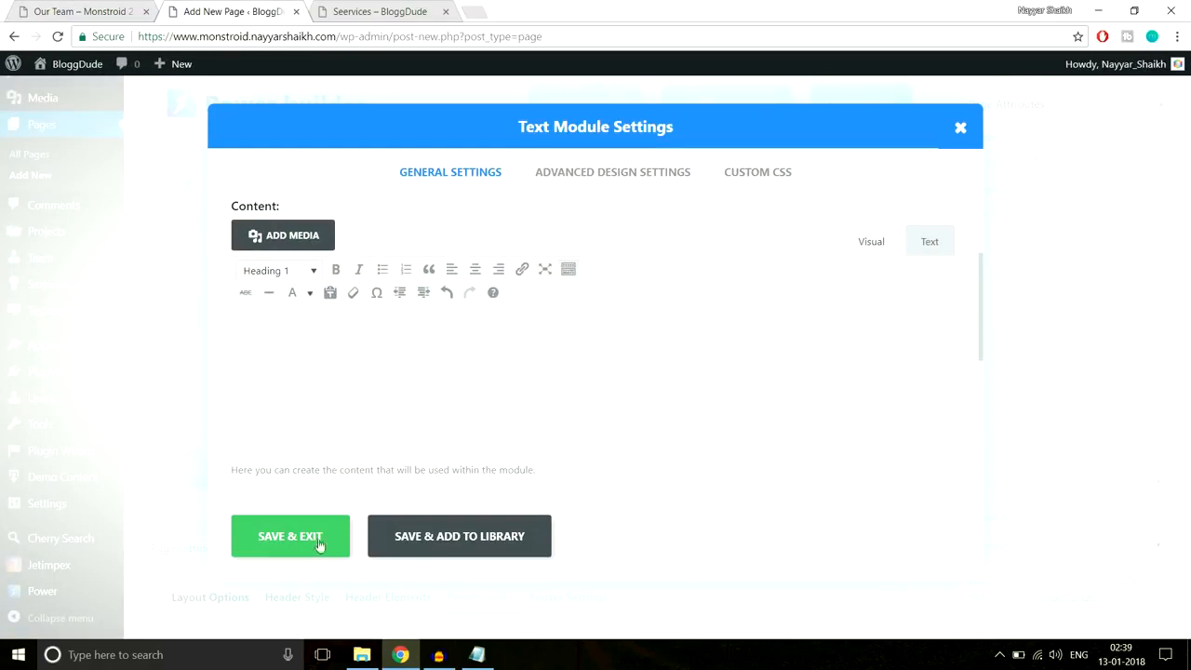
- Open the module's Custom CSS settings, checking the live heading underline and saved CSS notes
{"action": "left_click", "coordinate": [747, 179]}
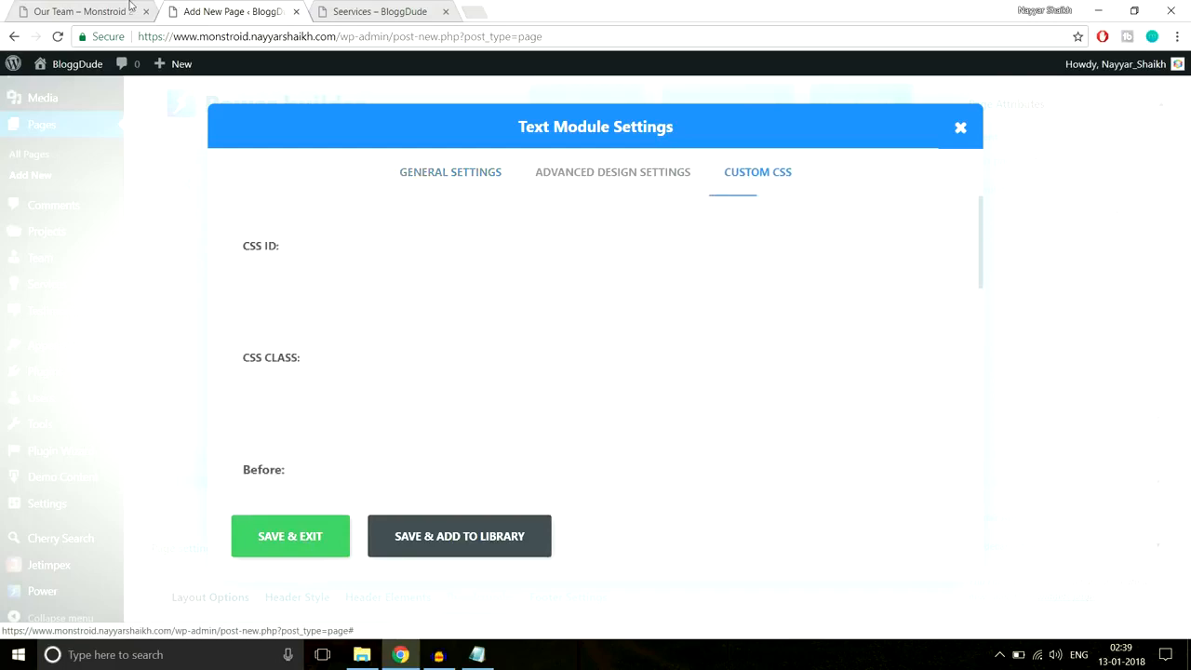
{"action": "left_click", "coordinate": [81, 11]}
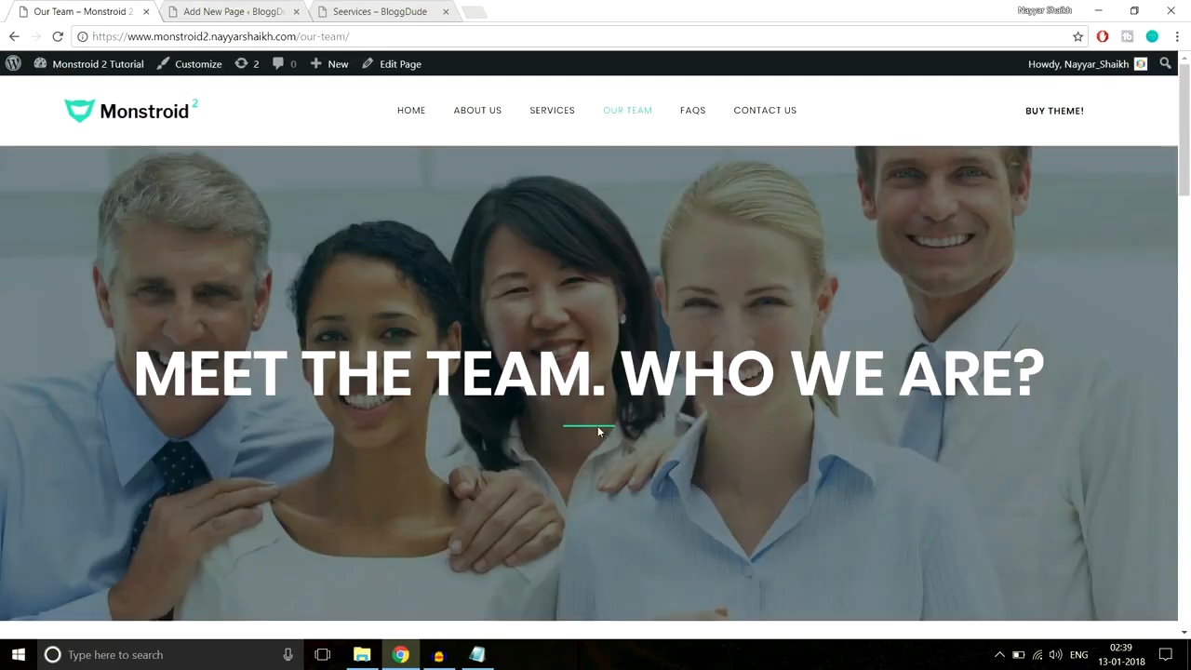
{"action": "left_click", "coordinate": [205, 10]}
{"action": "left_click", "coordinate": [476, 654]}
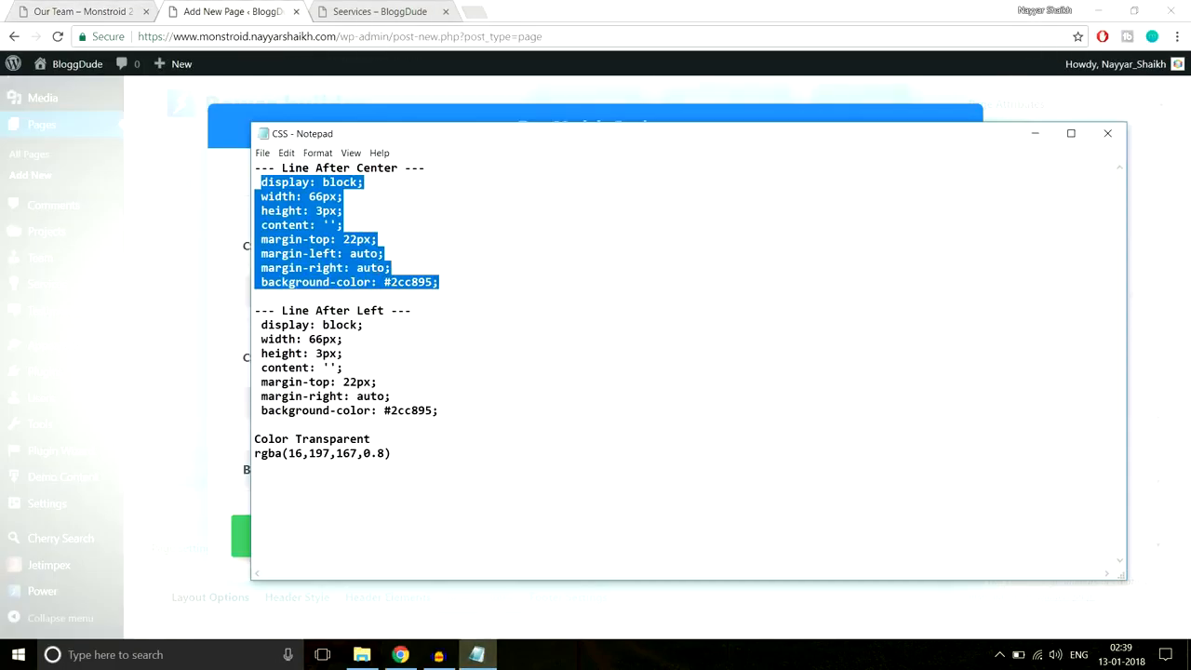
{"action": "left_click", "coordinate": [82, 11]}
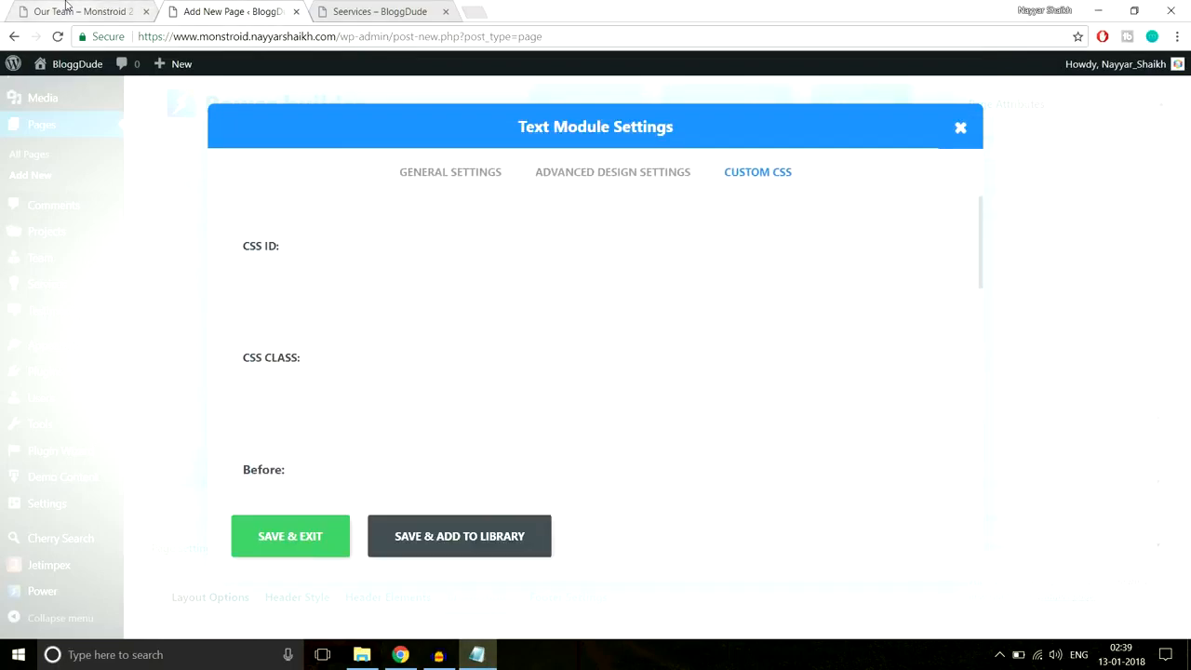
{"action": "left_click", "coordinate": [223, 11]}
{"action": "scroll", "coordinate": [503, 398], "scroll_direction": "down", "scroll_amount": 7}
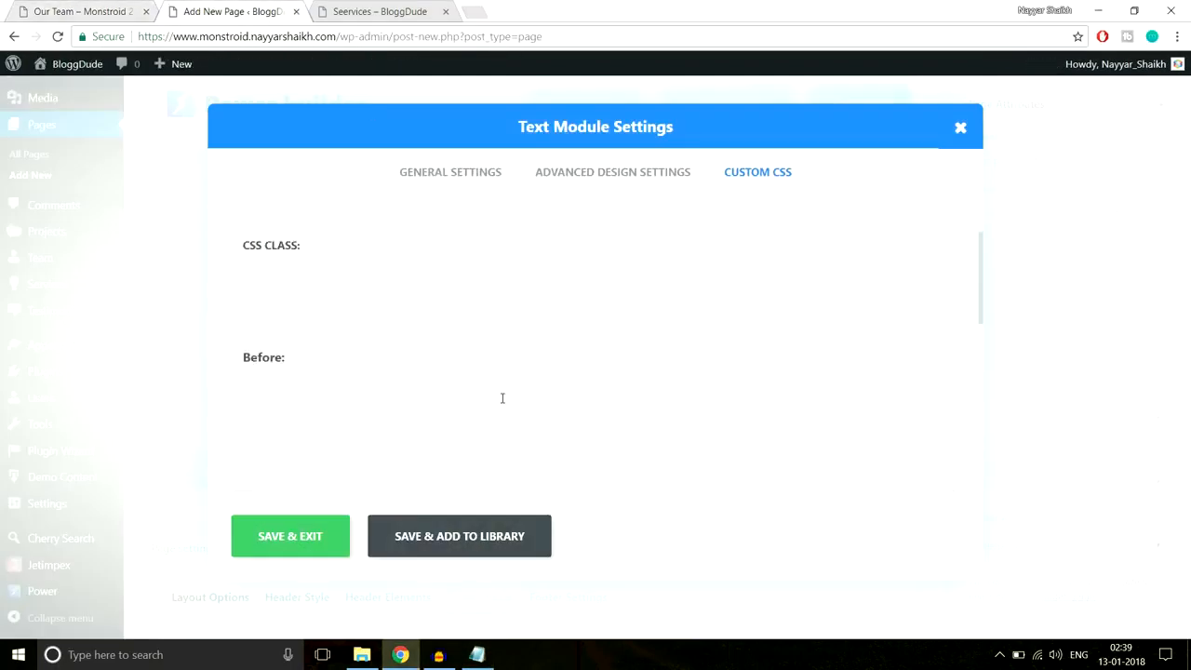
- Paste the line CSS into Custom CSS After, change its colour to #fff, and save
{"action": "left_click", "coordinate": [502, 398]}
{"action": "key", "text": "ctrl+v"}
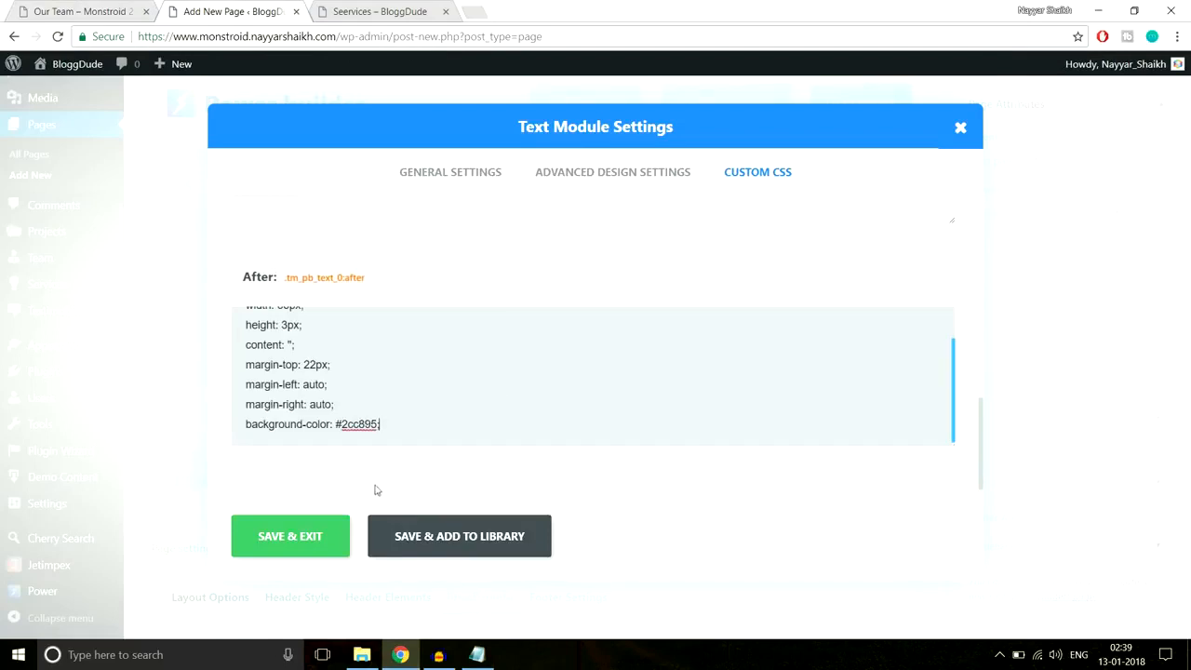
{"action": "left_click_drag", "start_coordinate": [342, 420], "coordinate": [370, 426]}
{"action": "type", "text": "fff"}
{"action": "left_click", "coordinate": [307, 534]}
{"action": "left_click", "coordinate": [87, 9]}
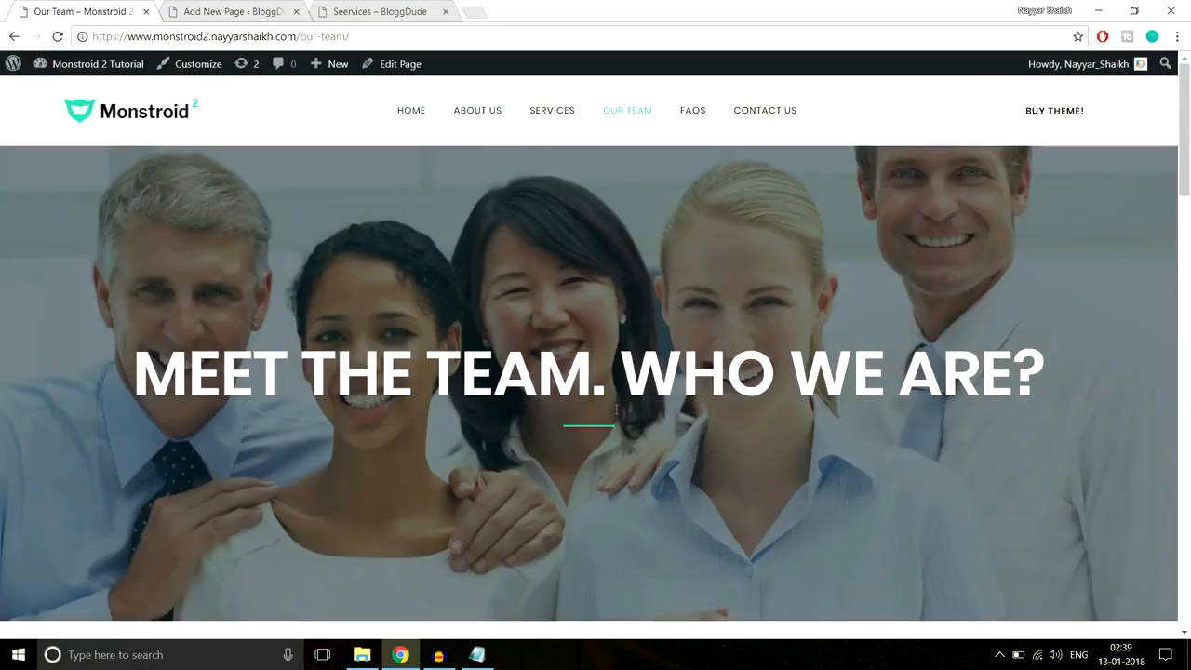
{"action": "left_click_drag", "start_coordinate": [426, 372], "coordinate": [557, 432]}
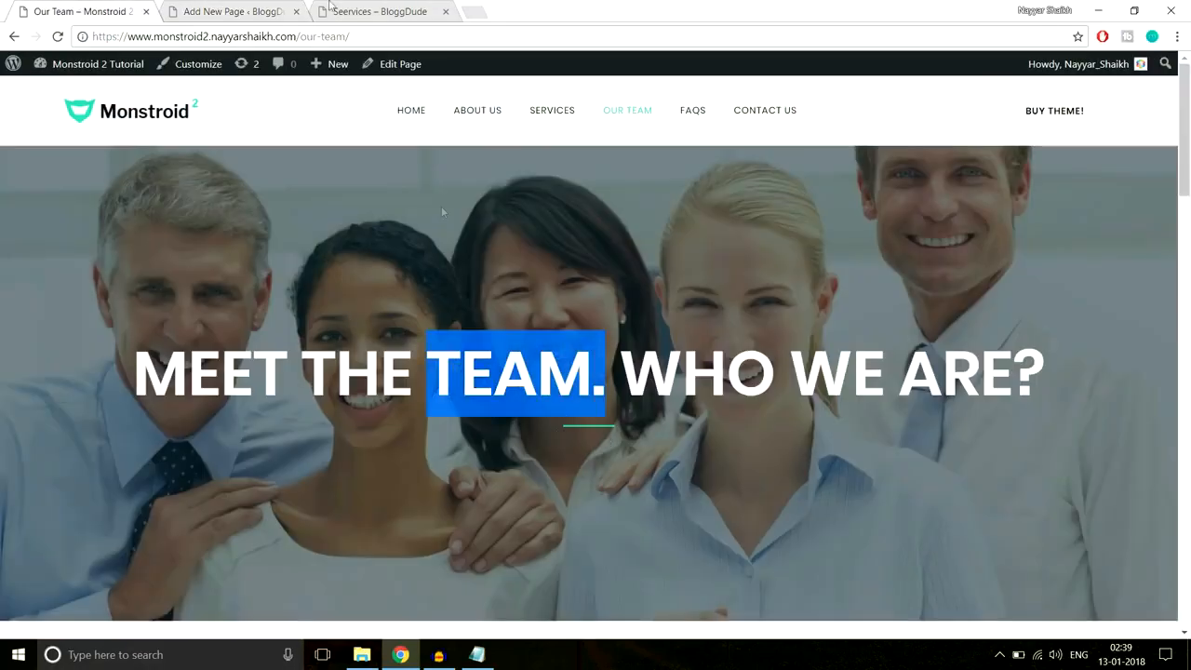
{"action": "left_click", "coordinate": [261, 9]}
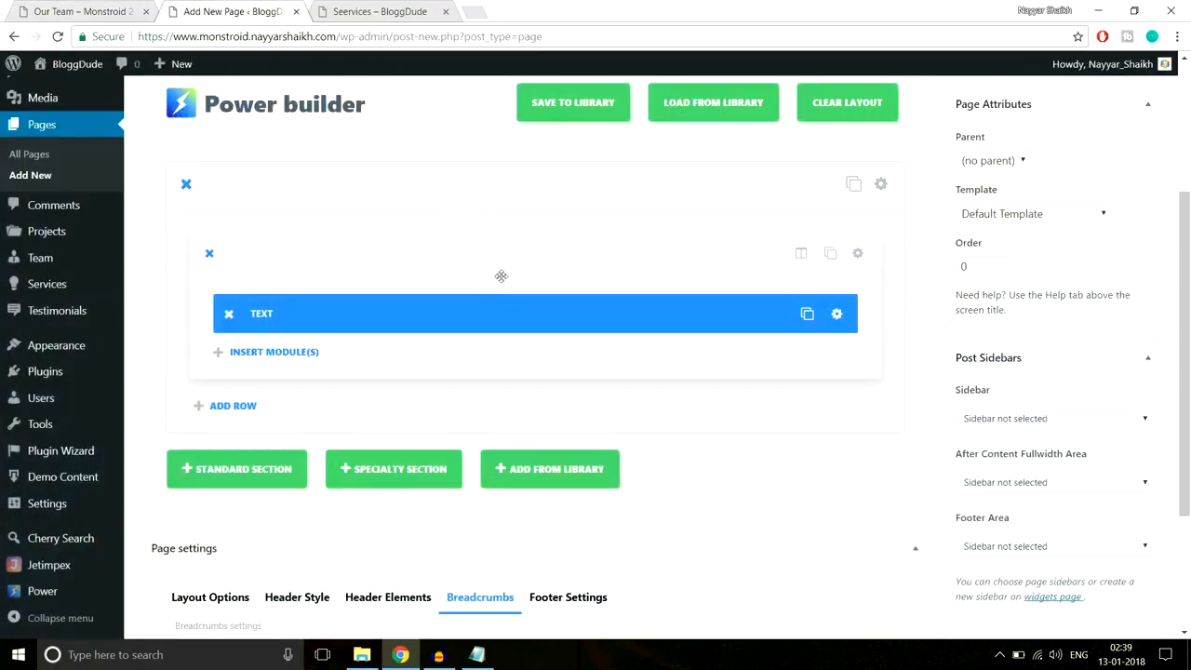
- Upload the Our-Team image from the monstroid2_images folder for the section background
{"action": "left_click", "coordinate": [880, 183]}
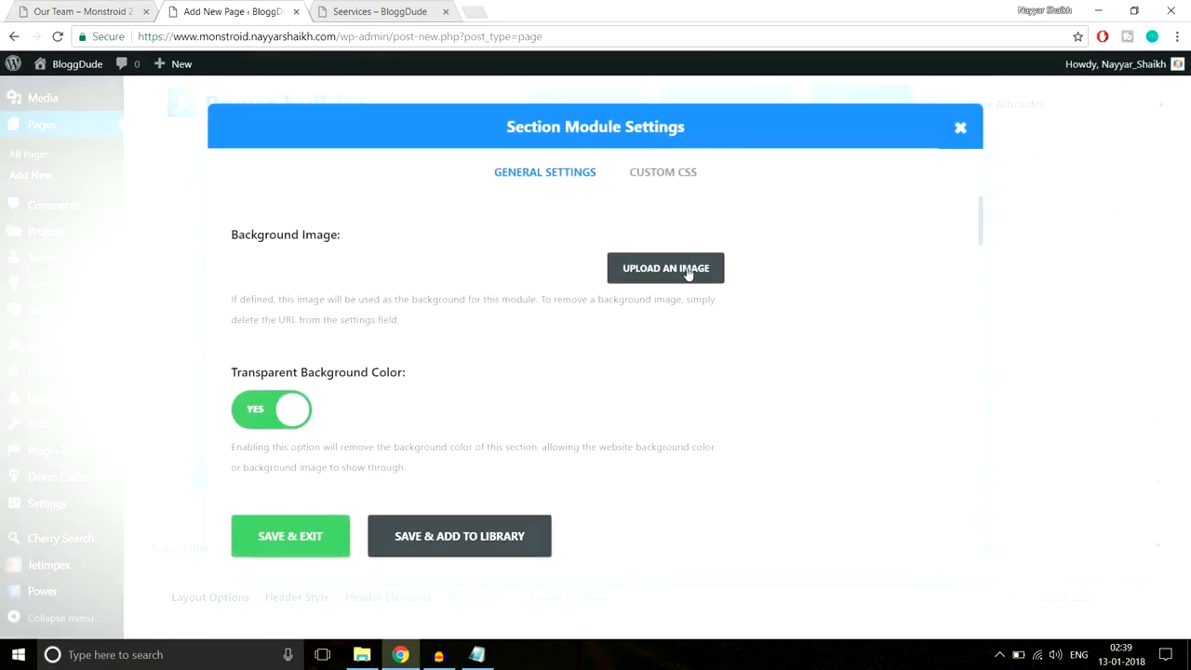
{"action": "left_click", "coordinate": [688, 271]}
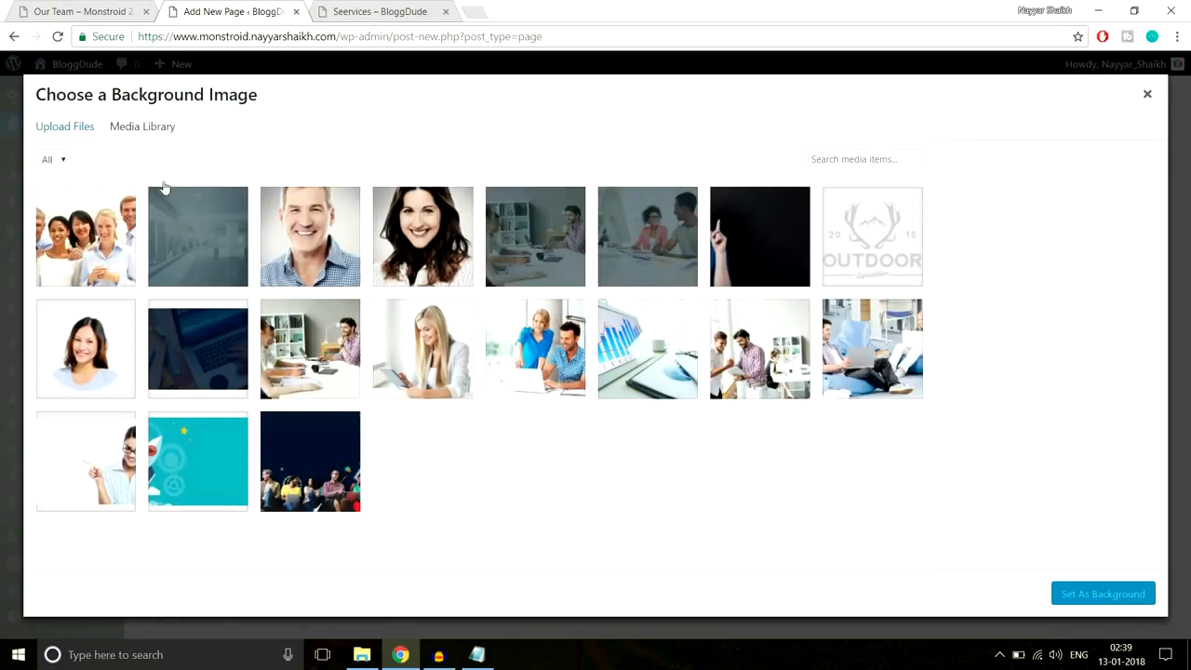
{"action": "left_click", "coordinate": [79, 128]}
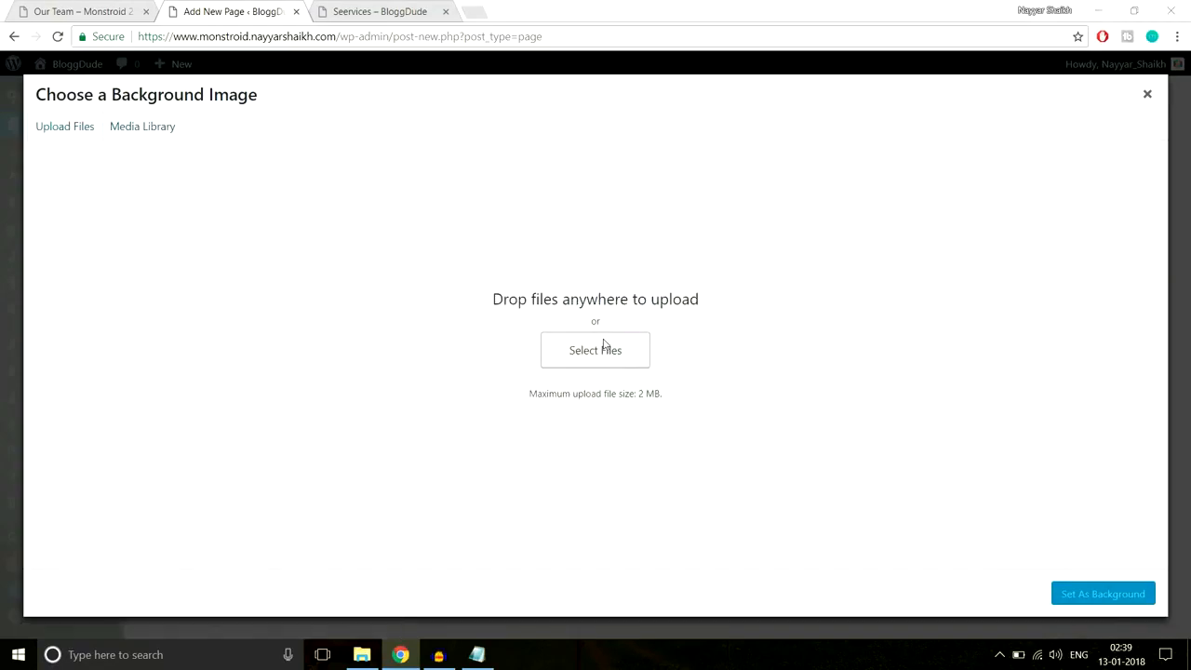
{"action": "left_click", "coordinate": [602, 344]}
{"action": "left_click", "coordinate": [226, 37]}
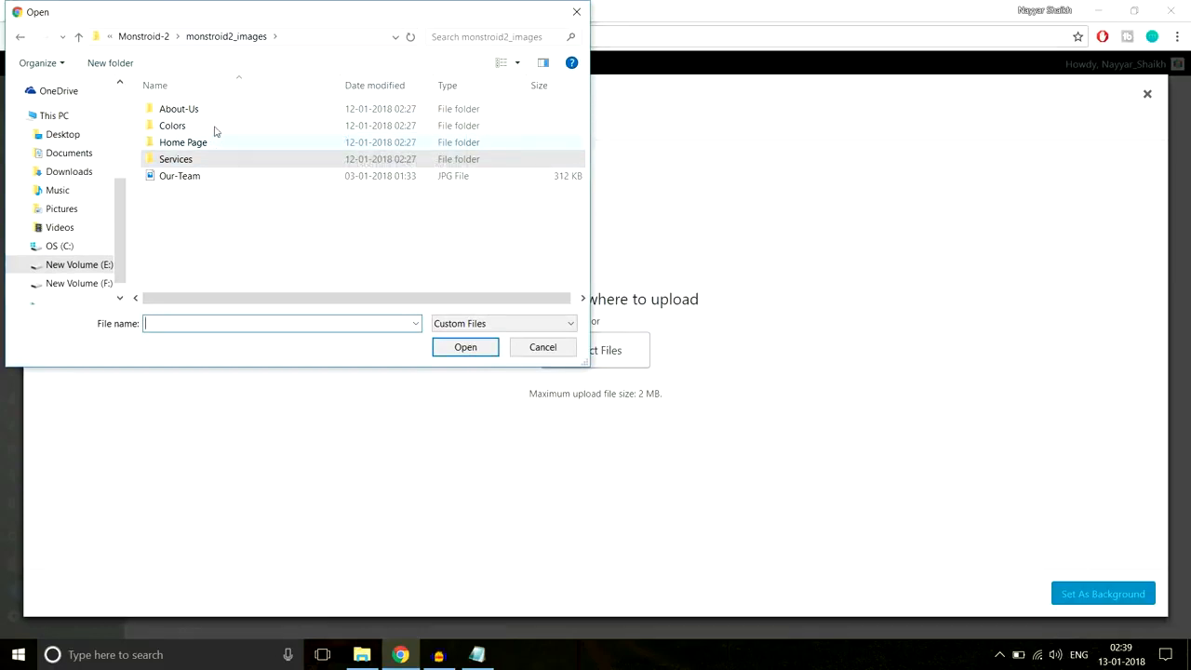
{"action": "double_click", "coordinate": [214, 126]}
{"action": "key", "text": "alt+Left"}
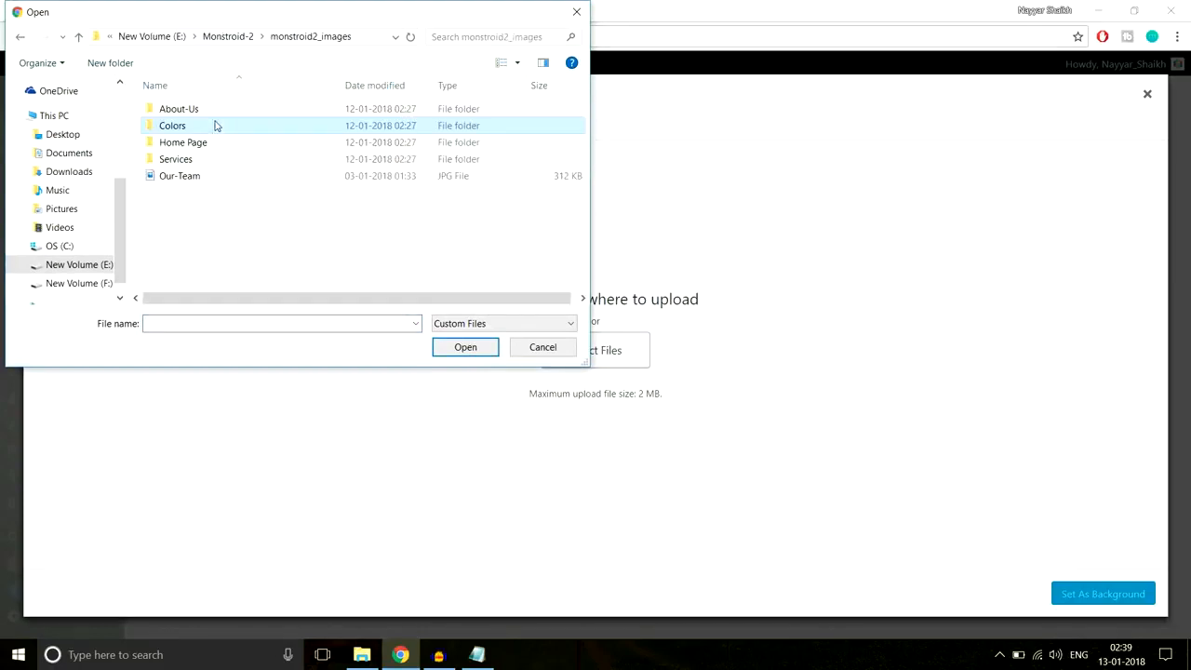
{"action": "double_click", "coordinate": [221, 141]}
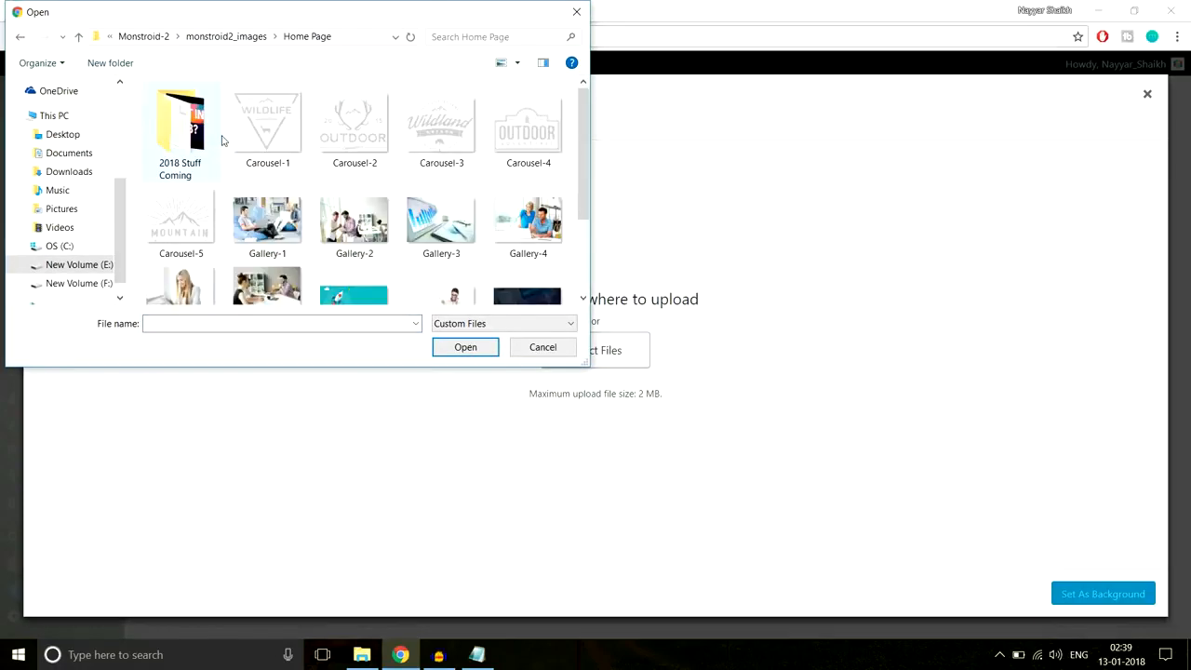
{"action": "scroll", "coordinate": [385, 240], "scroll_direction": "down", "scroll_amount": 2}
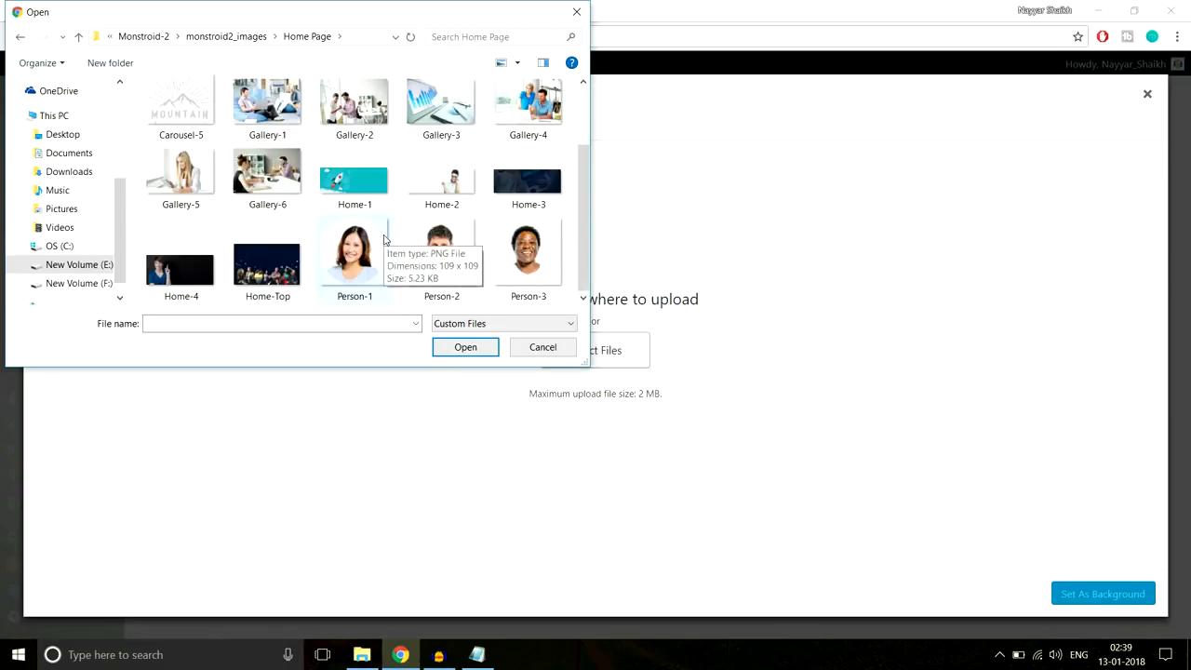
{"action": "scroll", "coordinate": [437, 259], "scroll_direction": "up", "scroll_amount": 2}
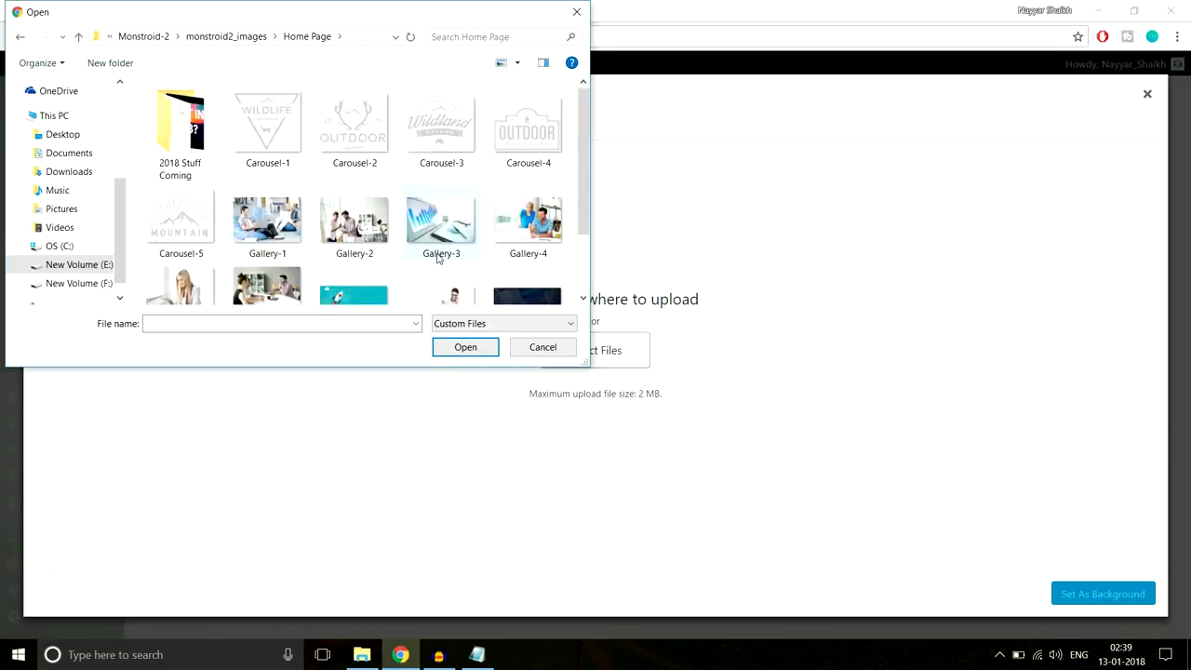
{"action": "key", "text": "alt+Up"}
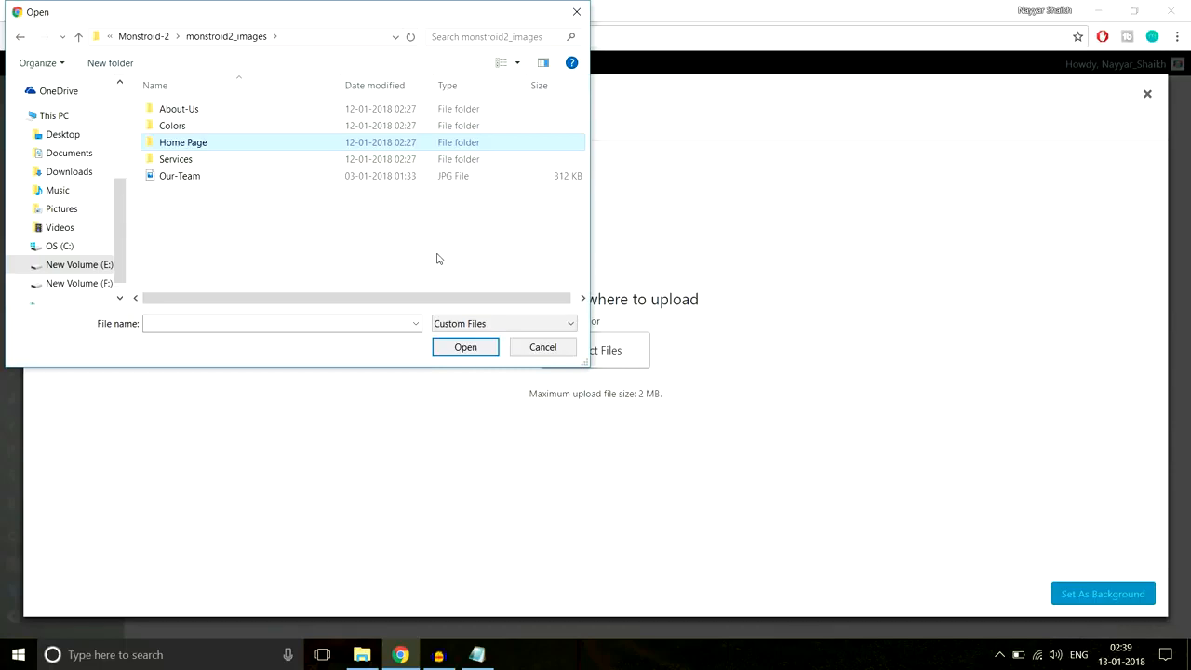
{"action": "left_click", "coordinate": [248, 177]}
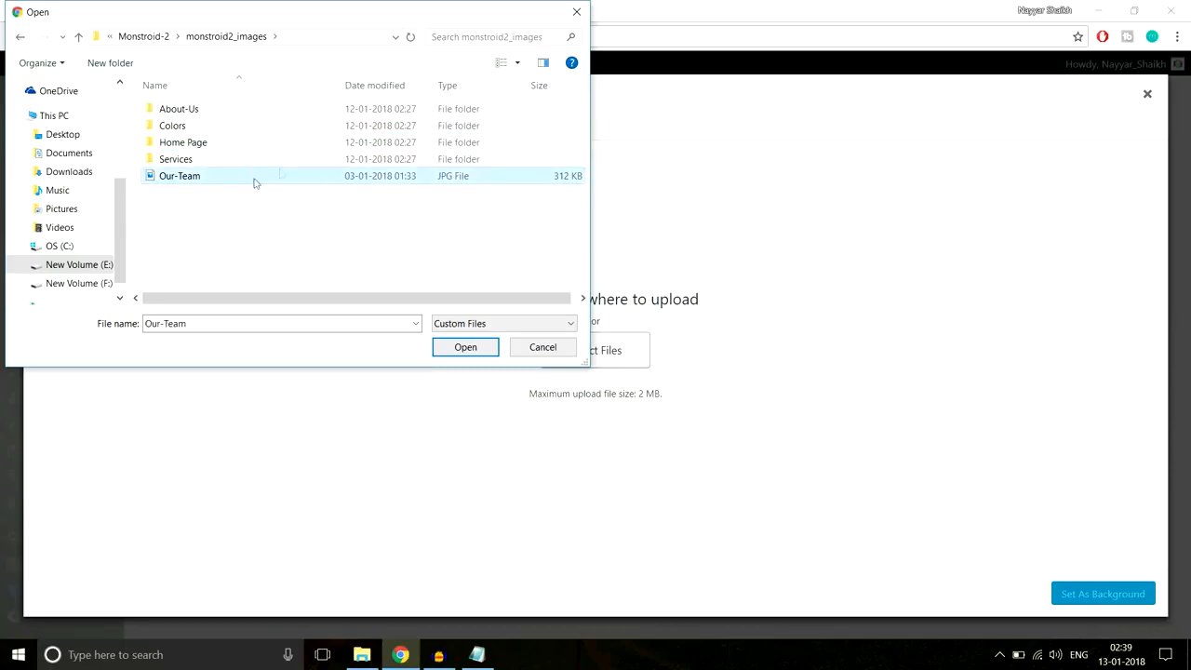
{"action": "left_click", "coordinate": [467, 350]}
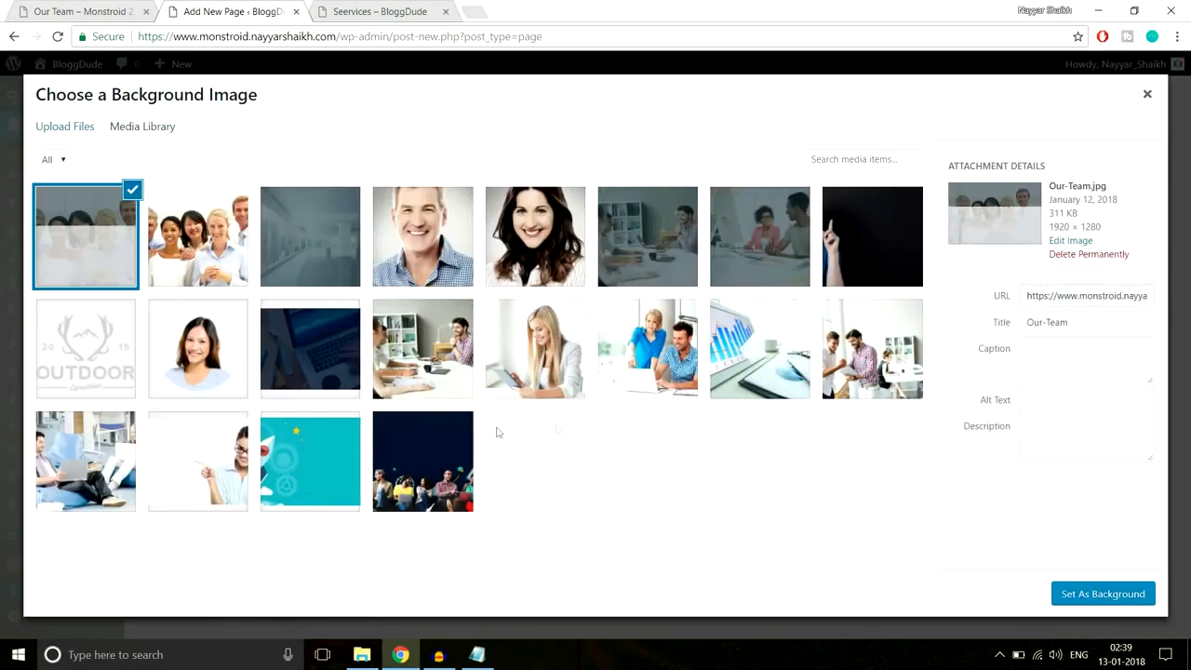
- Set Our-Team as the section background with 250px top and bottom padding, then publish
{"action": "left_click", "coordinate": [1121, 597]}
{"action": "scroll", "coordinate": [843, 408], "scroll_direction": "down", "scroll_amount": 10}
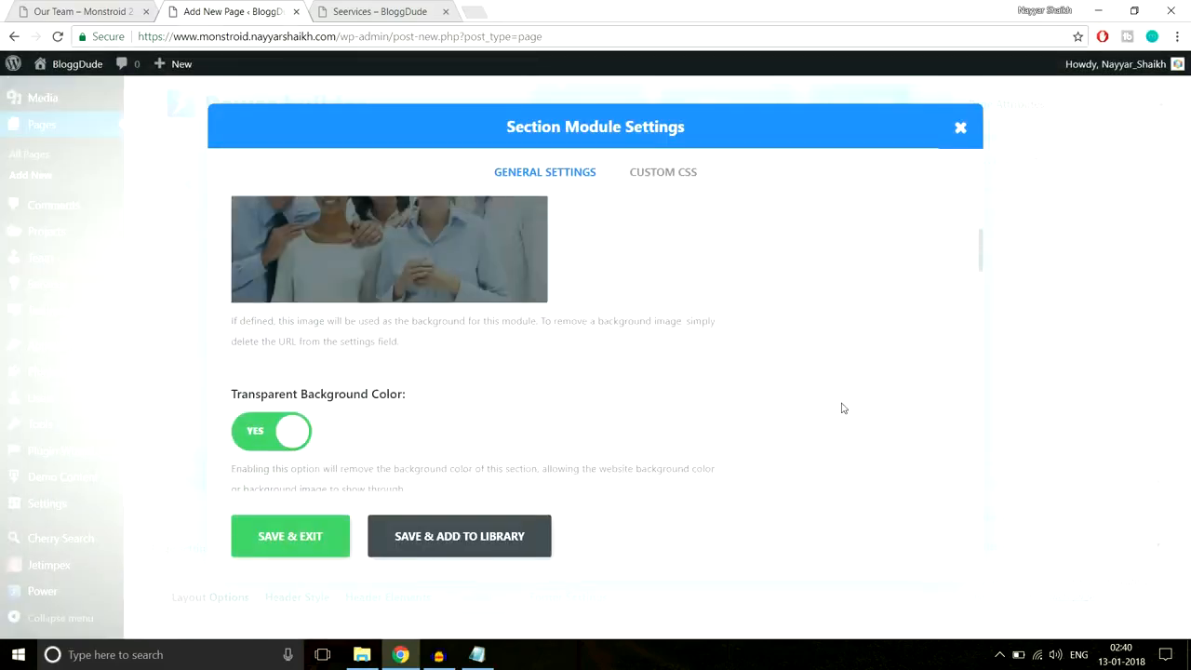
{"action": "scroll", "coordinate": [843, 409], "scroll_direction": "down", "scroll_amount": 5}
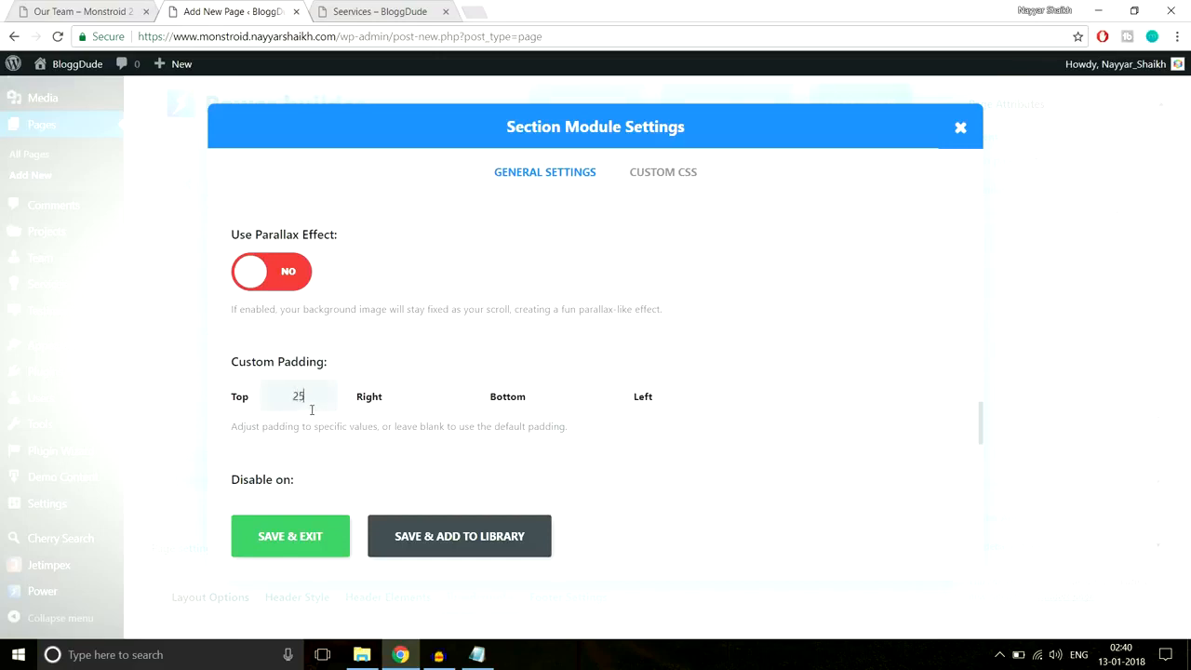
{"action": "key", "text": "Tab"}
{"action": "key", "text": "Tab"}
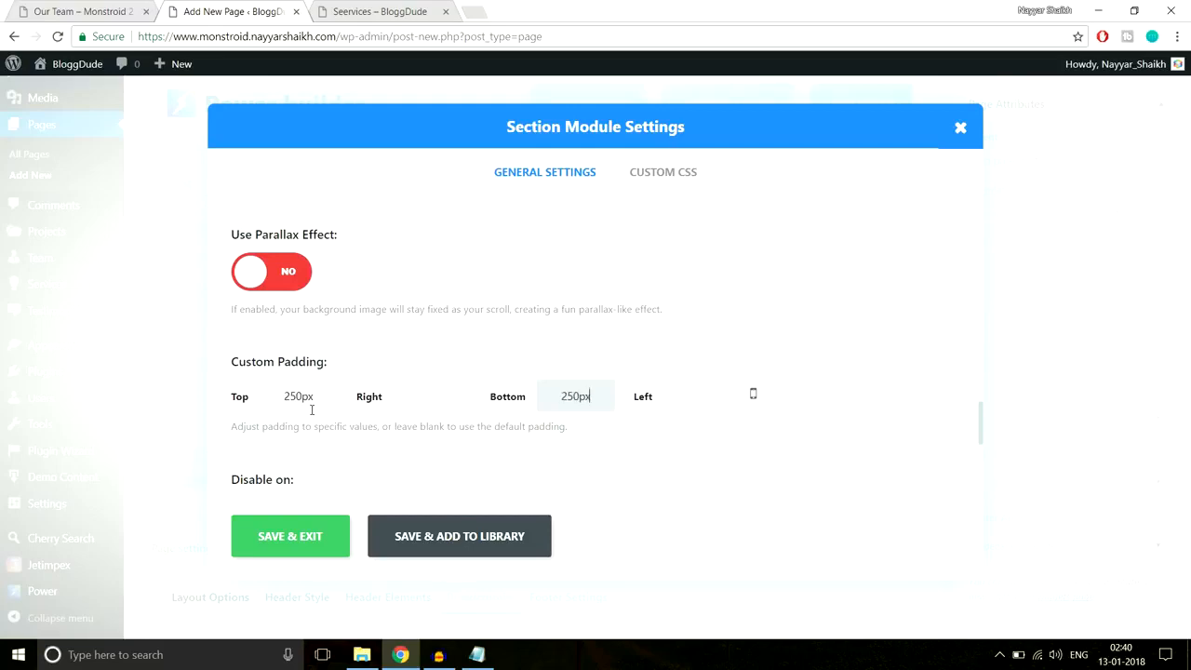
{"action": "left_click", "coordinate": [266, 537]}
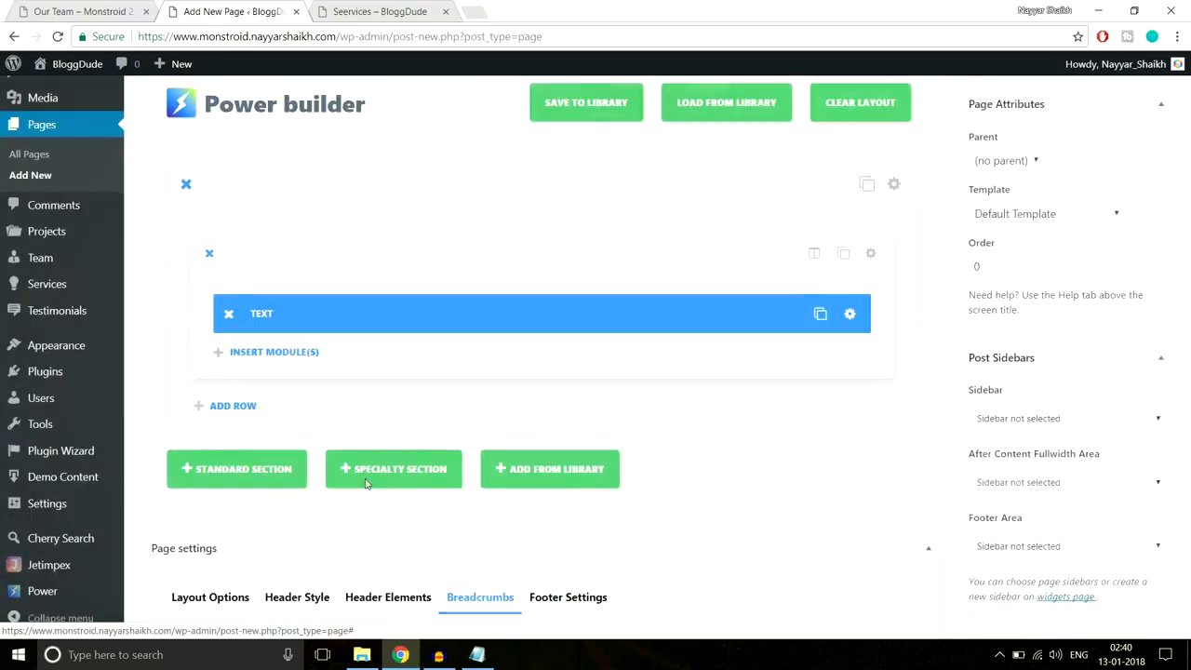
{"action": "scroll", "coordinate": [815, 379], "scroll_direction": "up", "scroll_amount": 2}
{"action": "left_click", "coordinate": [1137, 285]}
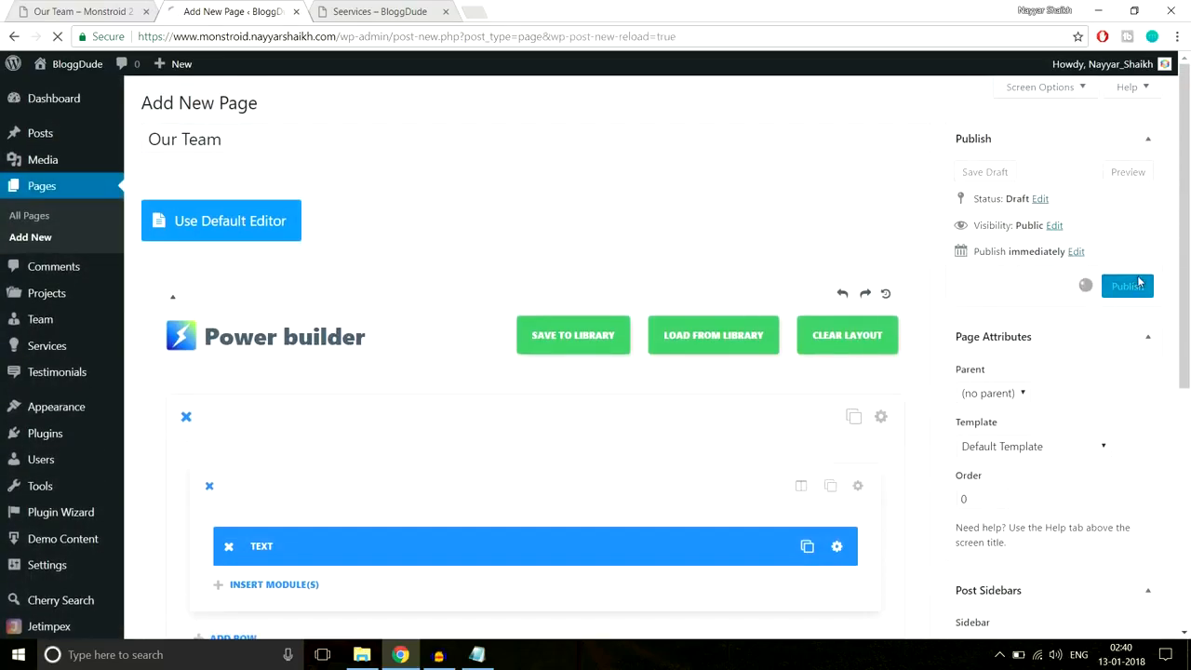
- Close the Services tab and scroll through the published Our Team page in a new tab
{"action": "left_click", "coordinate": [446, 11]}
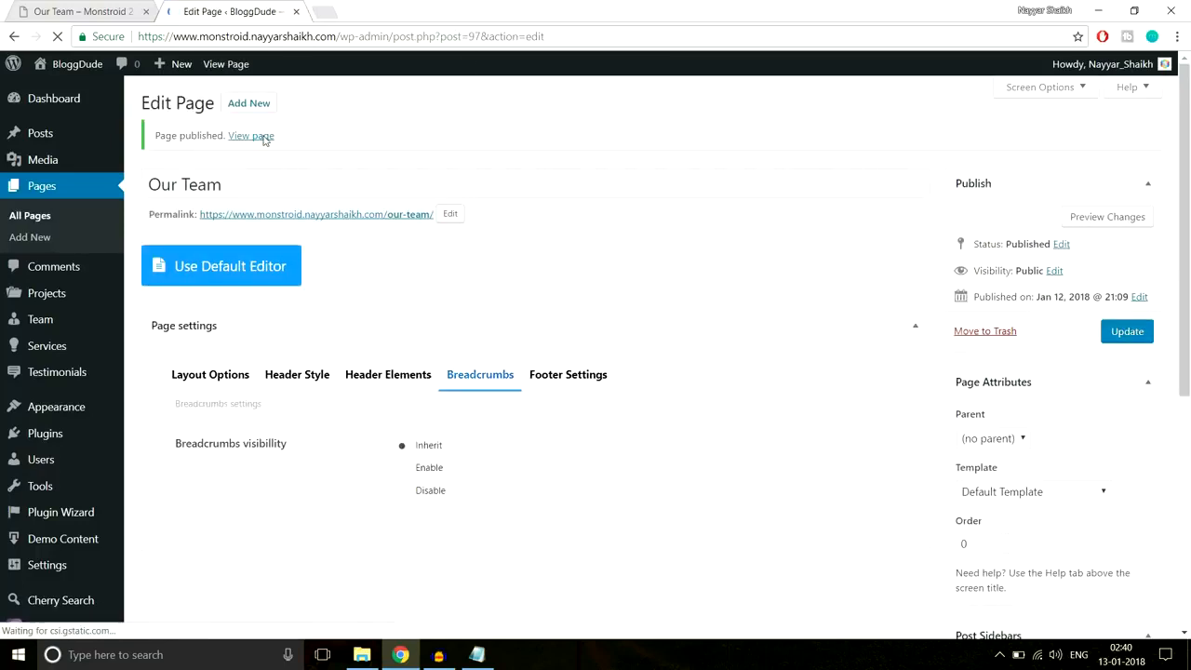
{"action": "middle_click", "coordinate": [251, 136]}
{"action": "left_click", "coordinate": [381, 8]}
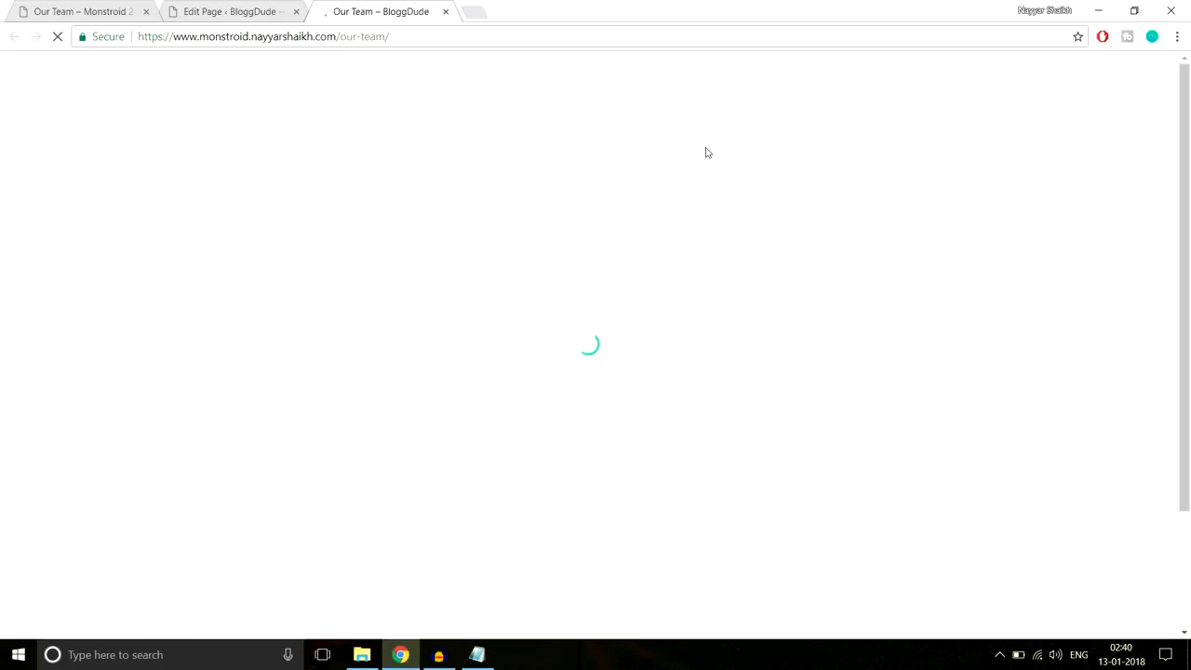
{"action": "scroll", "coordinate": [774, 282], "scroll_direction": "down", "scroll_amount": 2}
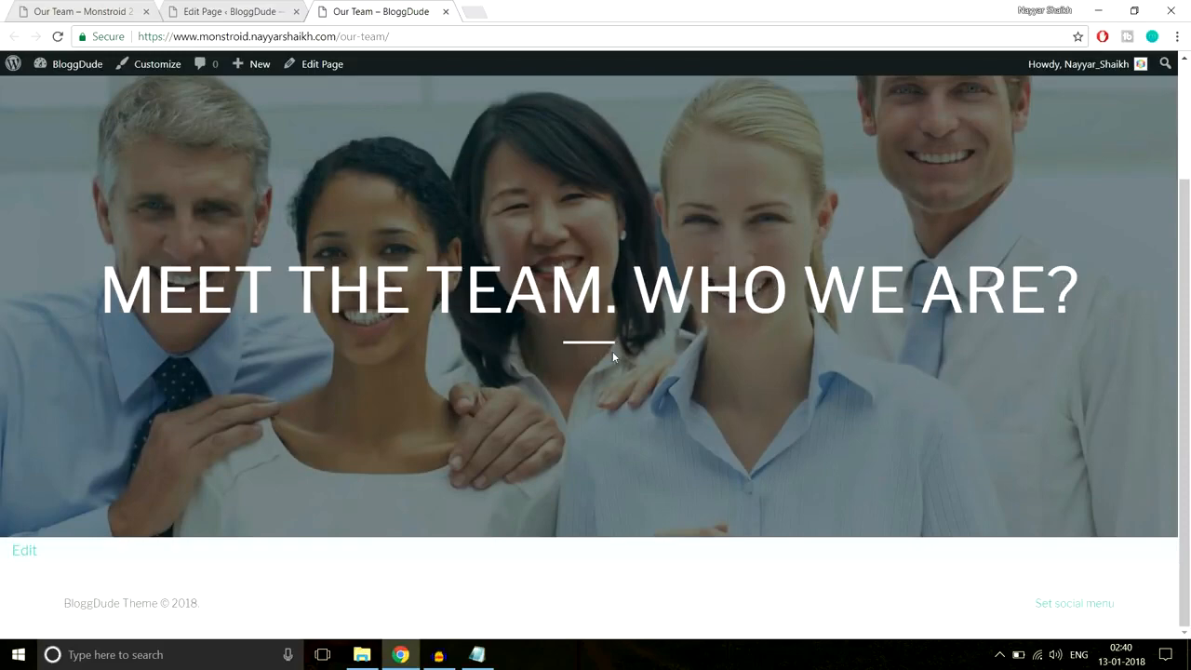
{"action": "scroll", "coordinate": [586, 361], "scroll_direction": "up", "scroll_amount": 2}
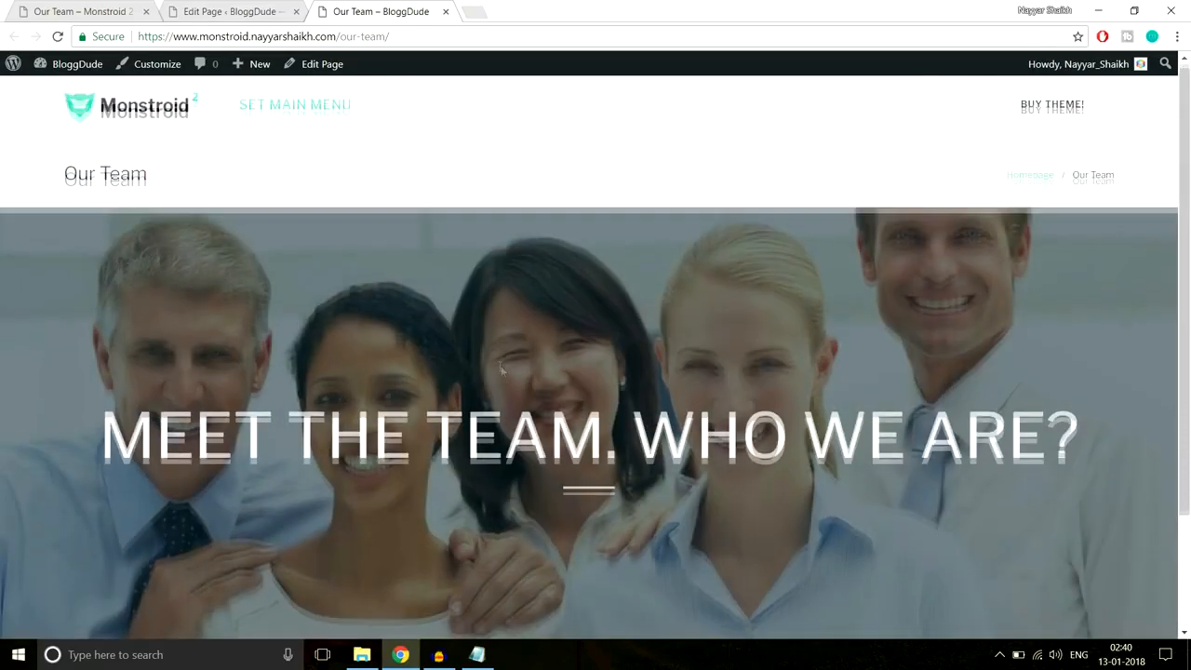
{"action": "scroll", "coordinate": [593, 358], "scroll_direction": "down", "scroll_amount": 2}
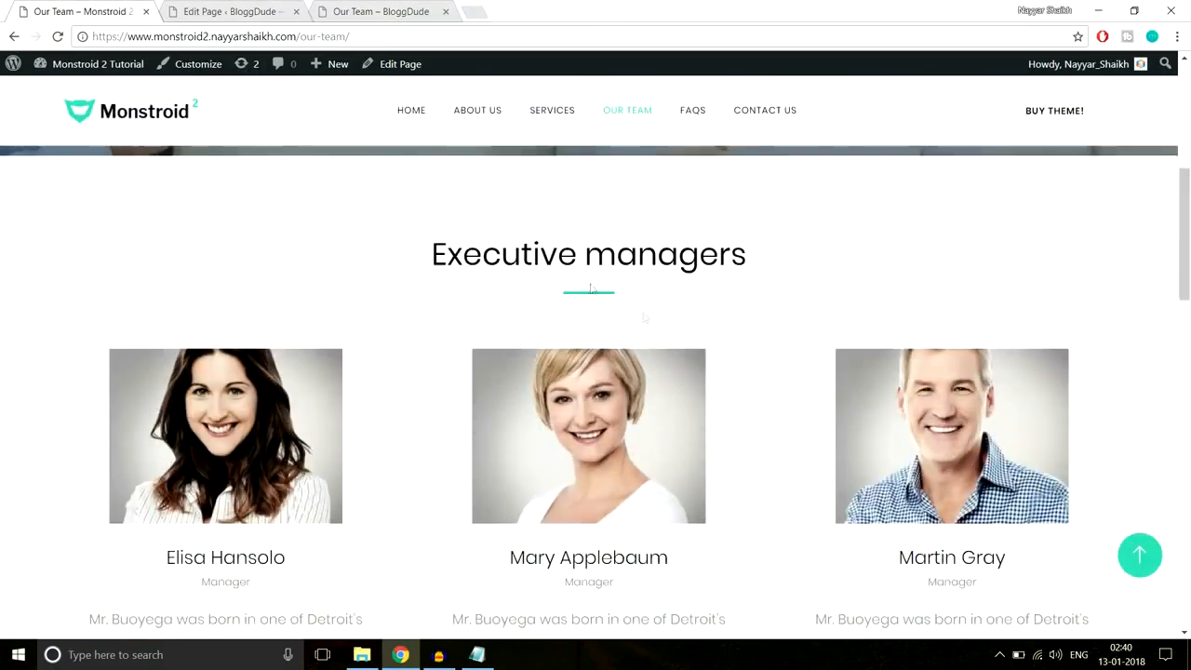
{"action": "scroll", "coordinate": [665, 333], "scroll_direction": "down", "scroll_amount": 3}
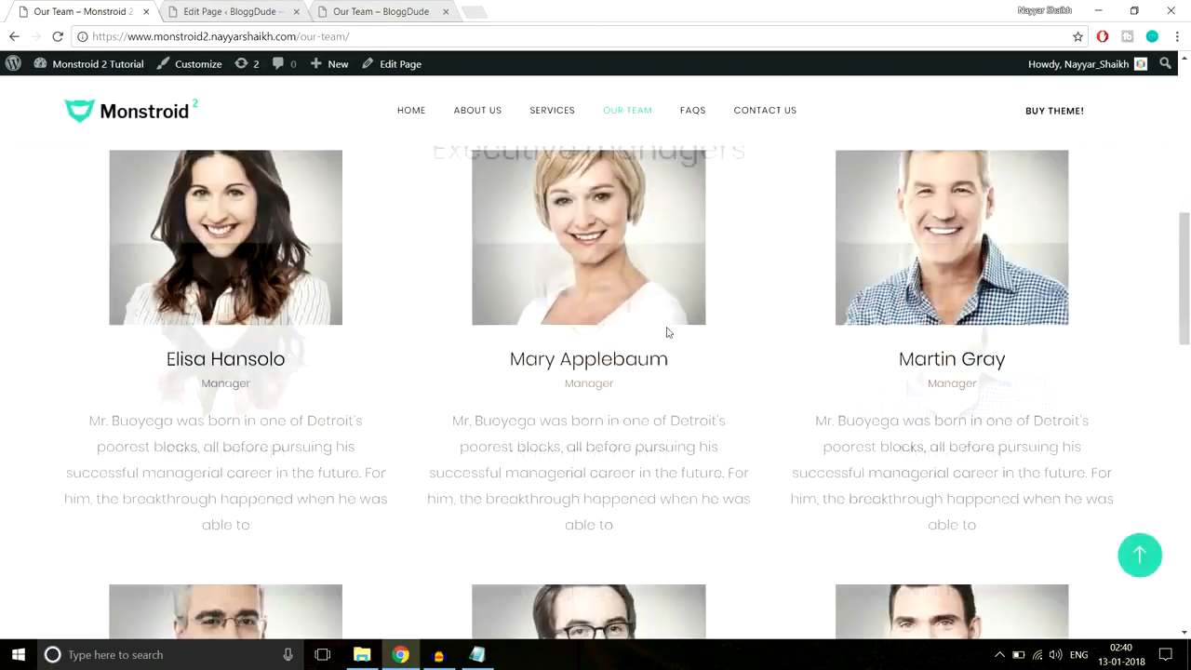
{"action": "scroll", "coordinate": [655, 346], "scroll_direction": "down", "scroll_amount": 6}
{"action": "scroll", "coordinate": [651, 363], "scroll_direction": "up", "scroll_amount": 3}
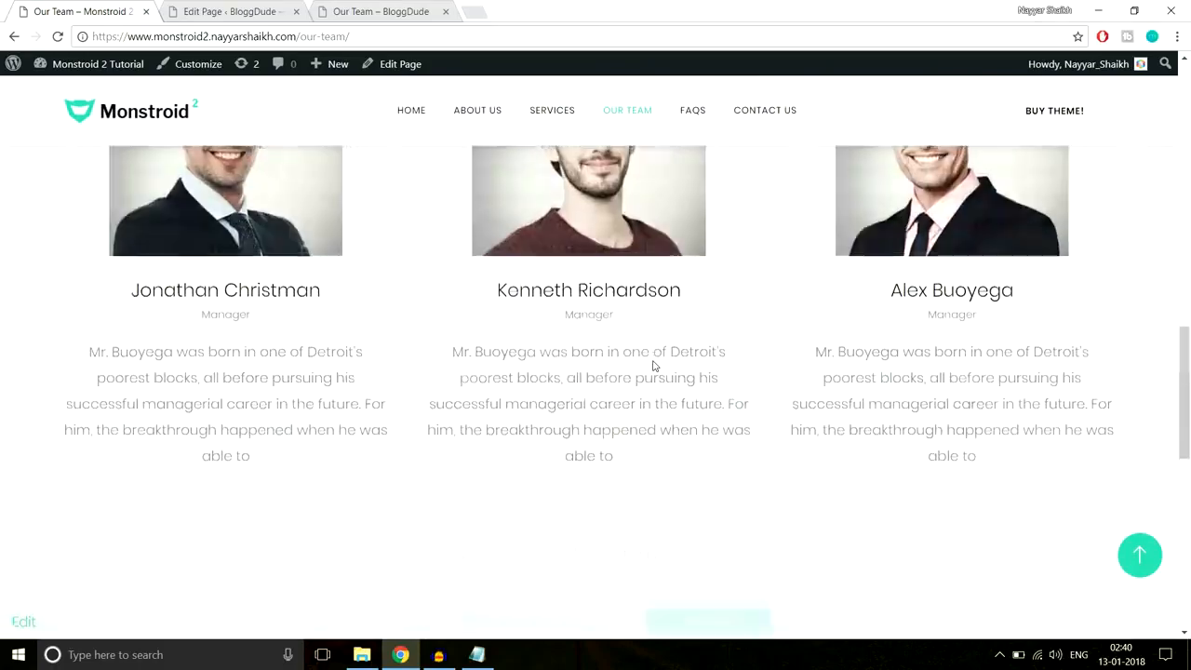
{"action": "scroll", "coordinate": [654, 364], "scroll_direction": "up", "scroll_amount": 3}
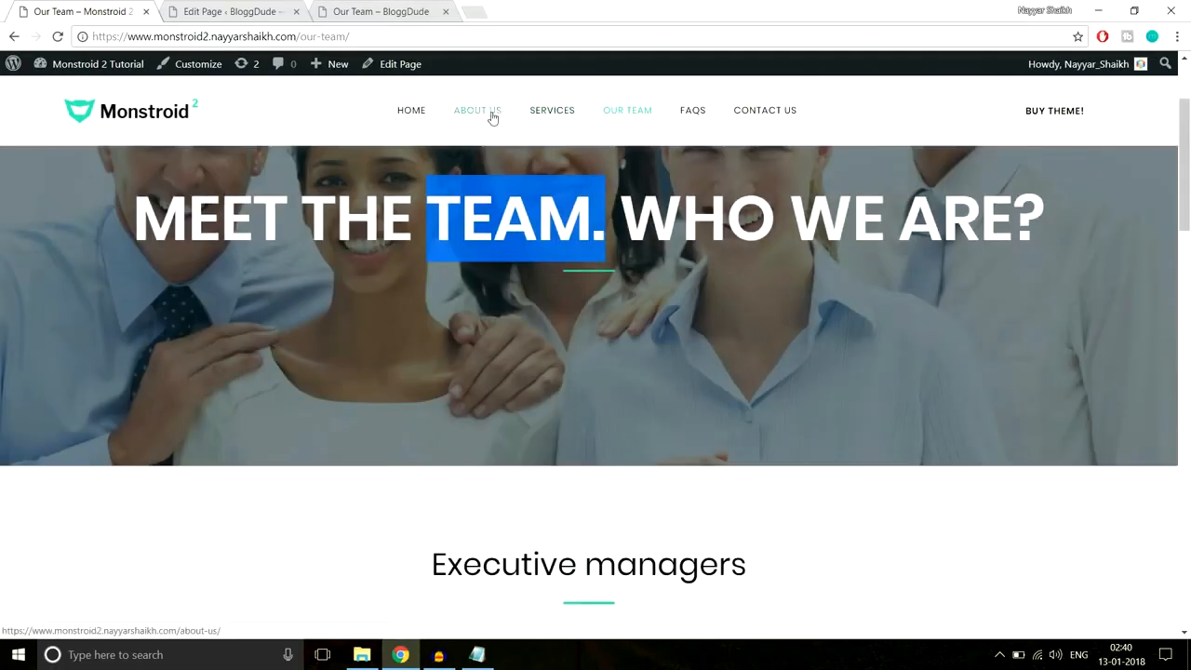
{"action": "scroll", "coordinate": [689, 348], "scroll_direction": "down", "scroll_amount": 6}
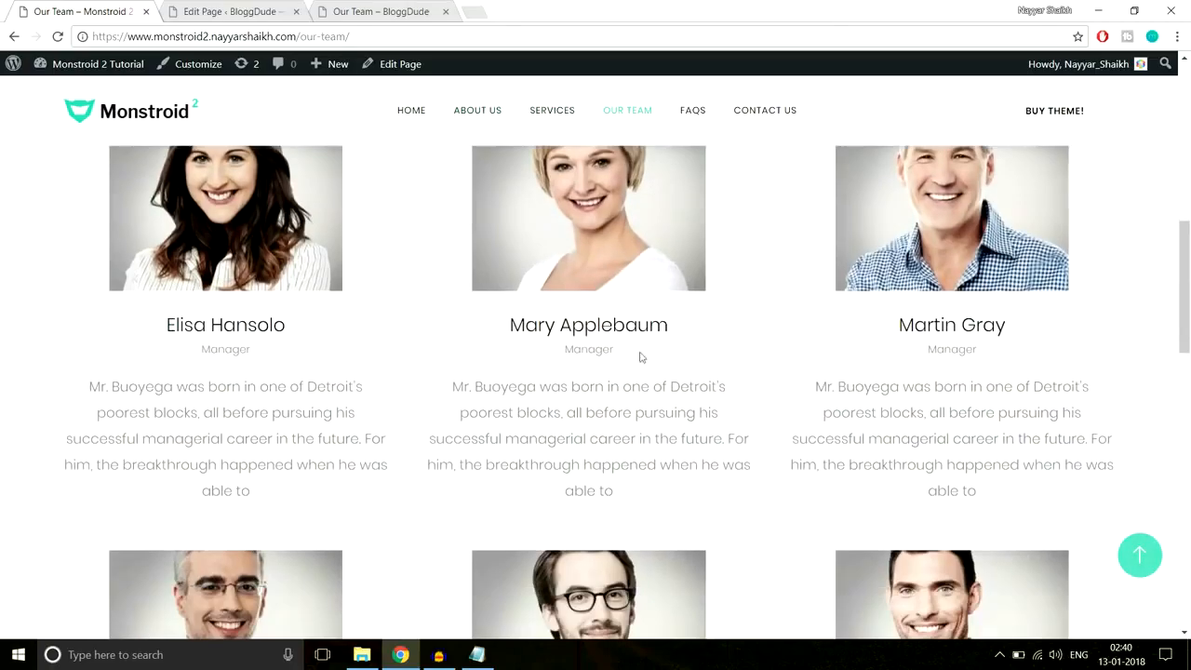
{"action": "scroll", "coordinate": [712, 554], "scroll_direction": "down", "scroll_amount": 4}
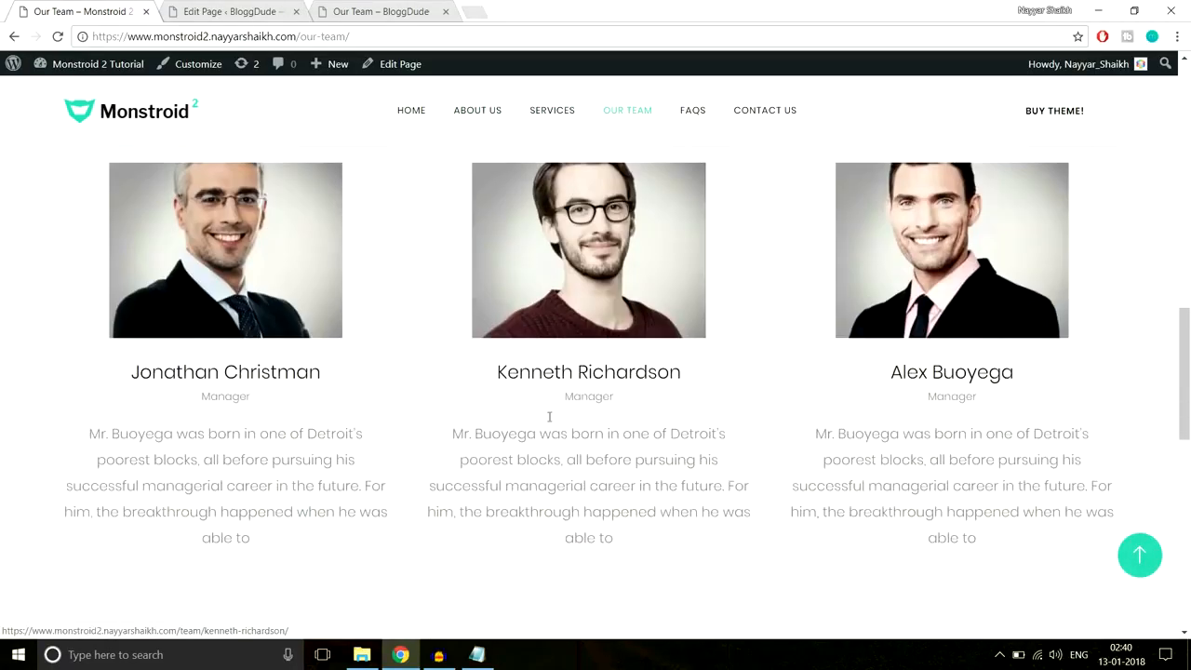
{"action": "scroll", "coordinate": [602, 346], "scroll_direction": "up", "scroll_amount": 8}
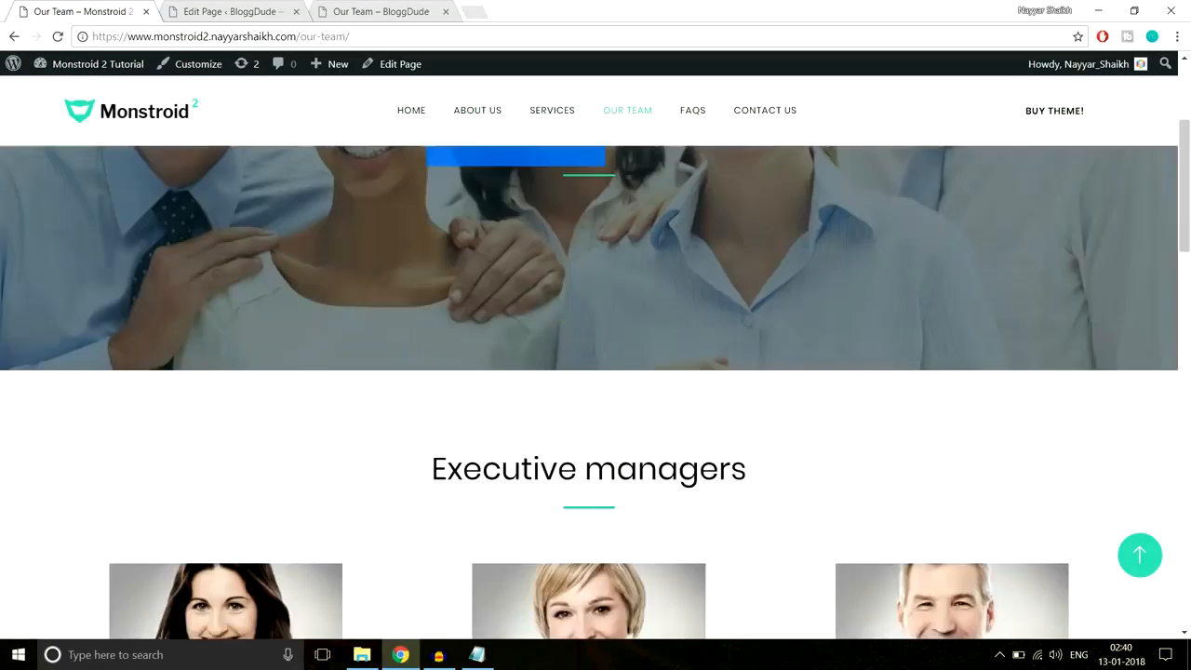
{"action": "scroll", "coordinate": [602, 362], "scroll_direction": "down", "scroll_amount": 4}
{"action": "scroll", "coordinate": [425, 366], "scroll_direction": "up", "scroll_amount": 3}
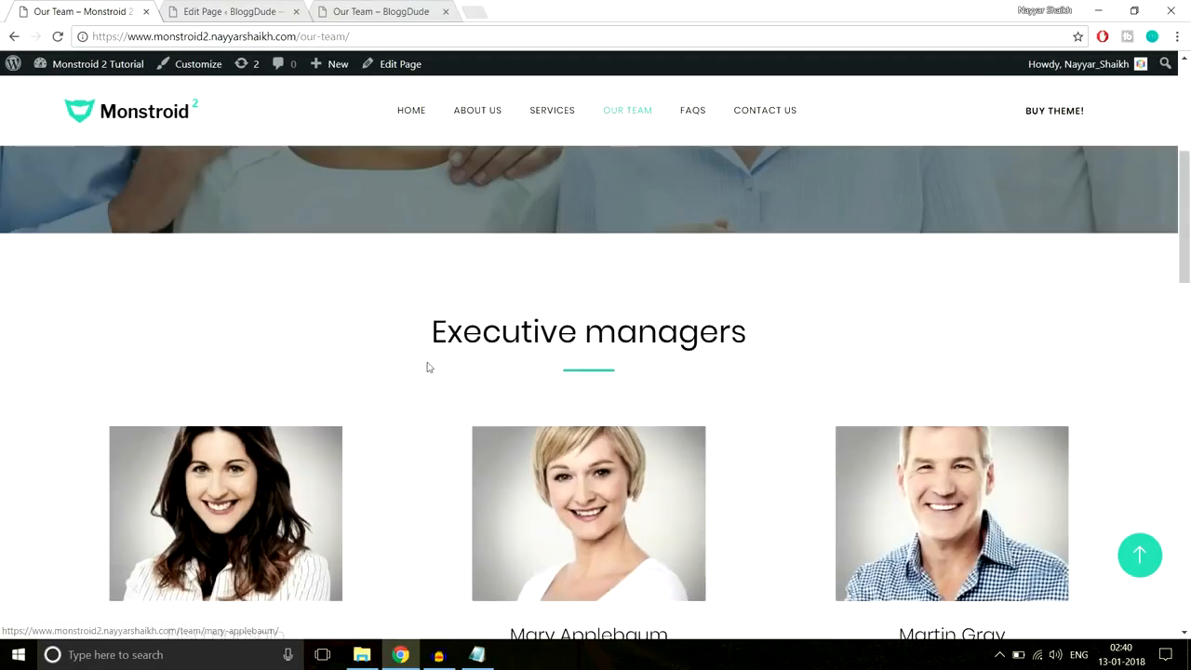
{"action": "scroll", "coordinate": [809, 337], "scroll_direction": "down", "scroll_amount": 6}
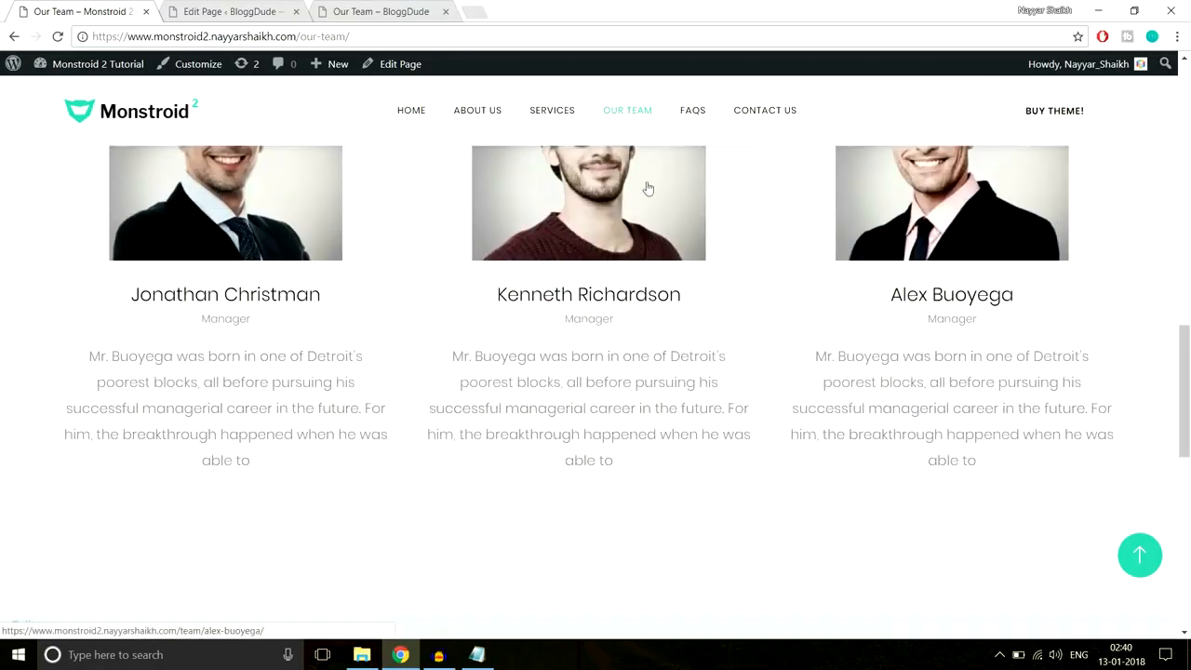
- Browse the demo site's About Us page, then return to the Our Team editor
{"action": "left_click", "coordinate": [496, 112]}
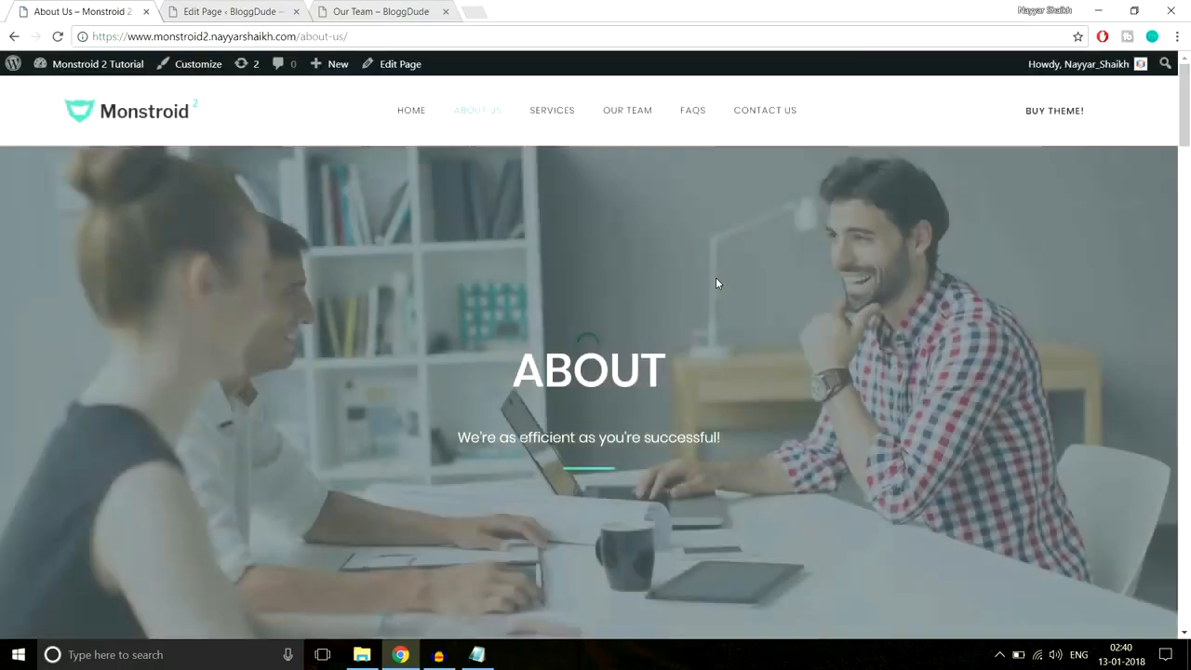
{"action": "scroll", "coordinate": [714, 279], "scroll_direction": "down", "scroll_amount": 10}
{"action": "scroll", "coordinate": [715, 279], "scroll_direction": "down", "scroll_amount": 10}
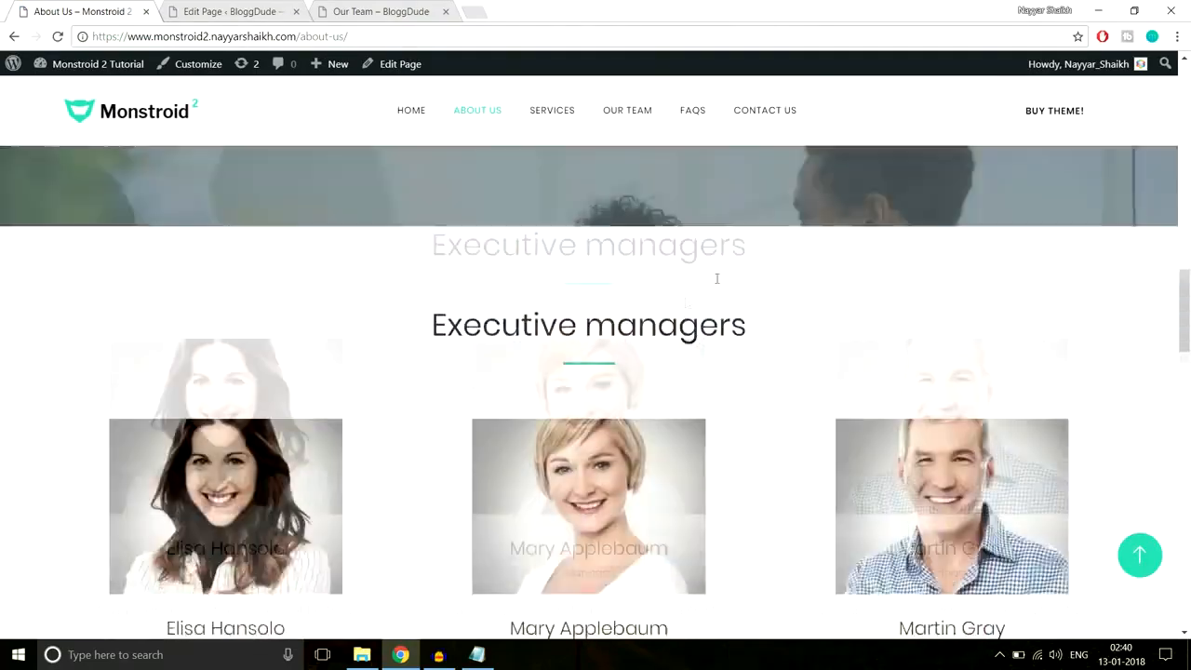
{"action": "scroll", "coordinate": [641, 321], "scroll_direction": "down", "scroll_amount": 4}
{"action": "key", "text": "ctrl+Tab"}
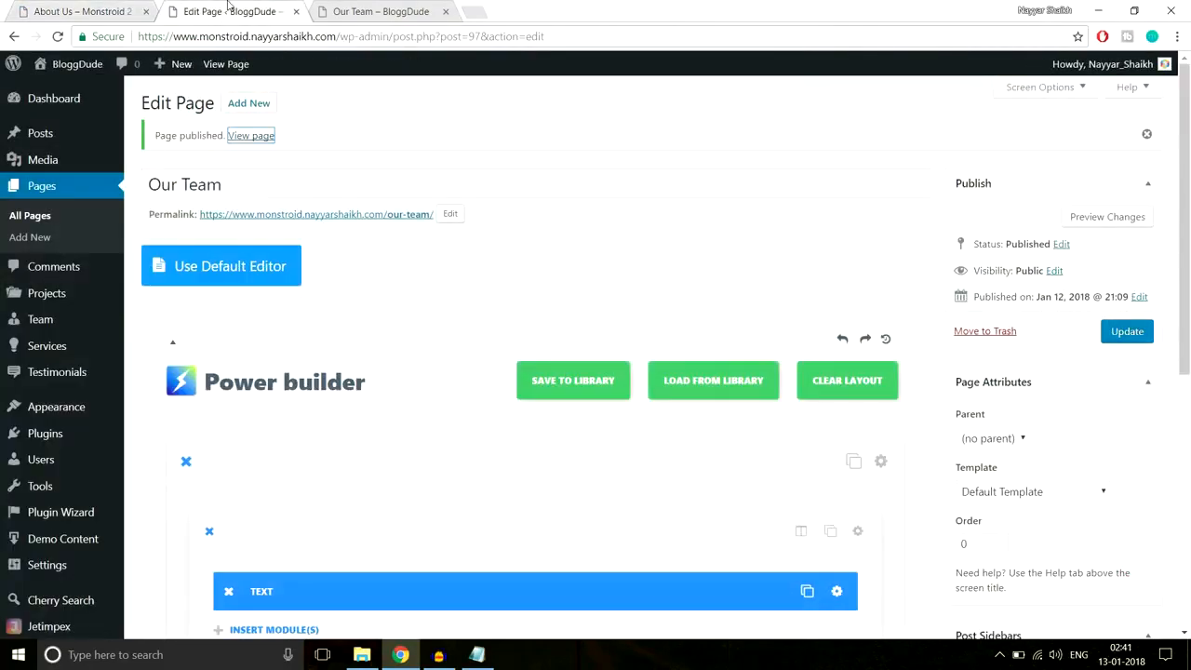
- Save the Our Team section to the builder library as the template 'Team'
{"action": "scroll", "coordinate": [441, 173], "scroll_direction": "down", "scroll_amount": 5}
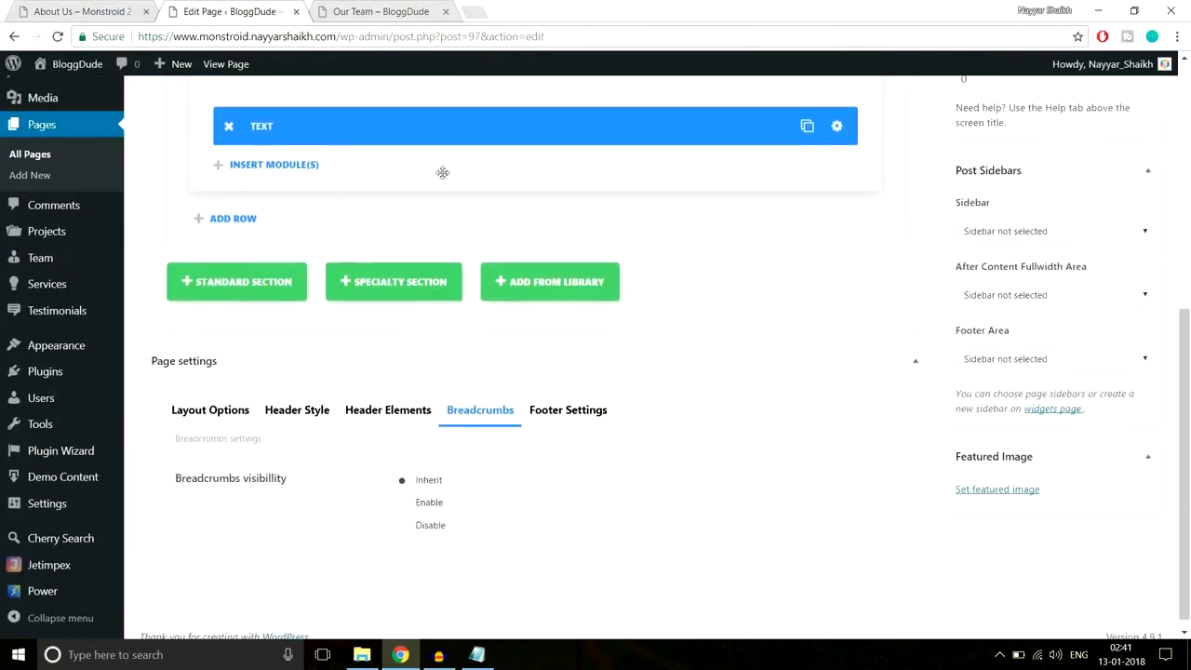
{"action": "scroll", "coordinate": [561, 274], "scroll_direction": "up", "scroll_amount": 3}
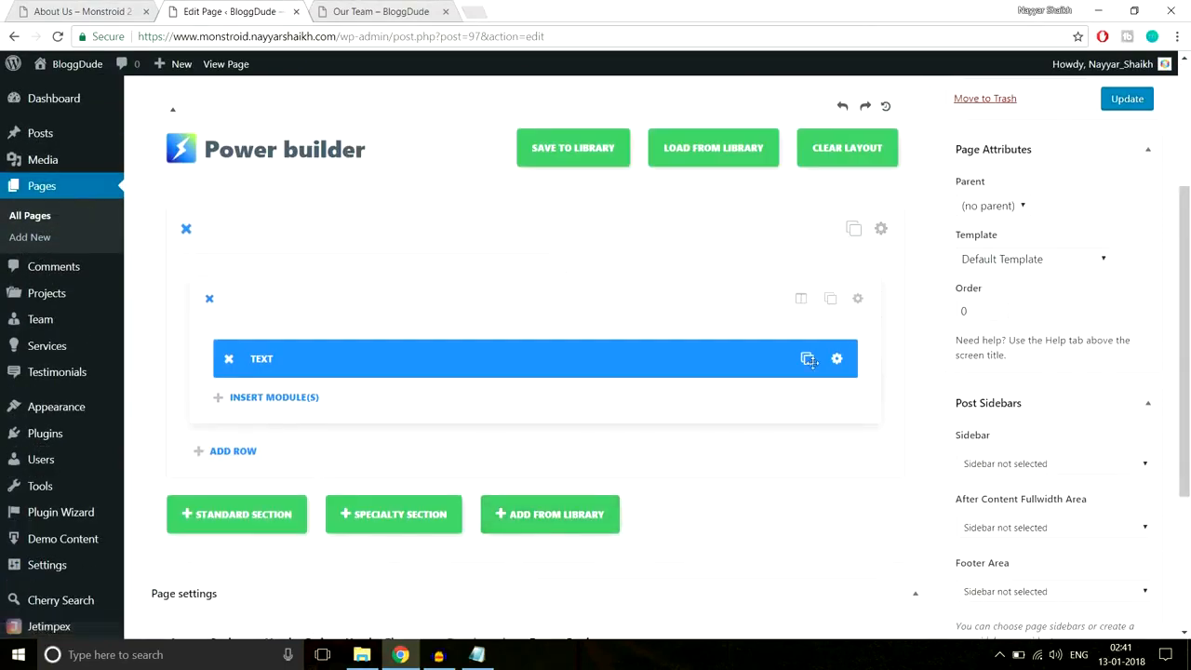
{"action": "left_click", "coordinate": [881, 232]}
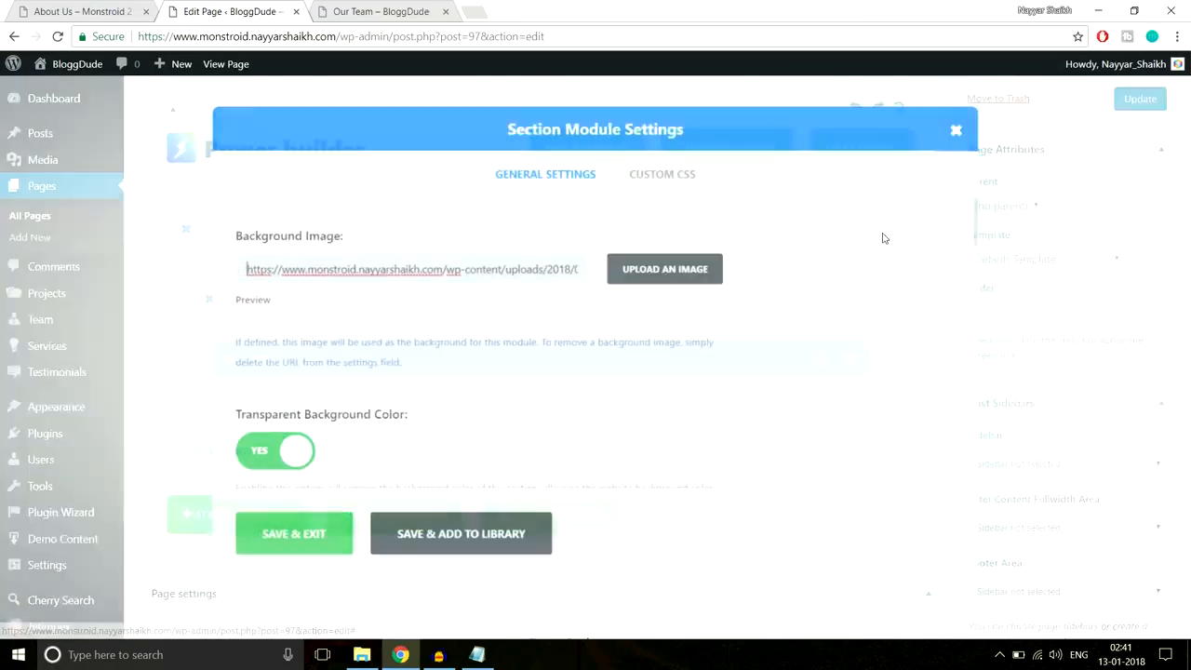
{"action": "left_click", "coordinate": [476, 548]}
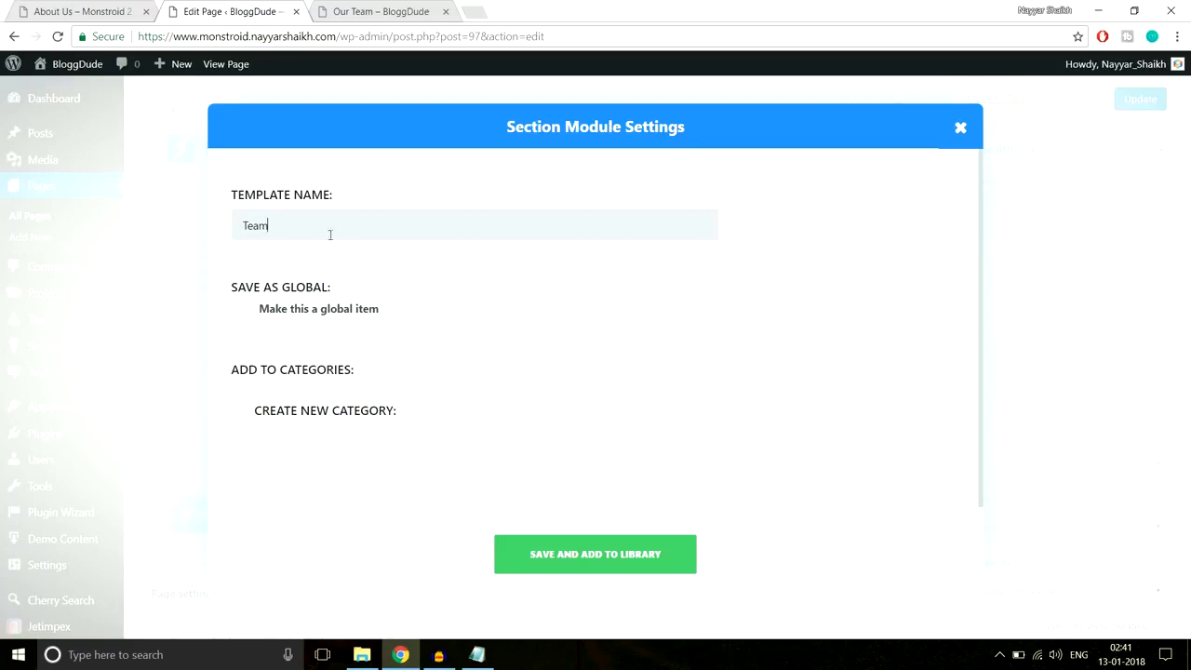
{"action": "left_click", "coordinate": [619, 564]}
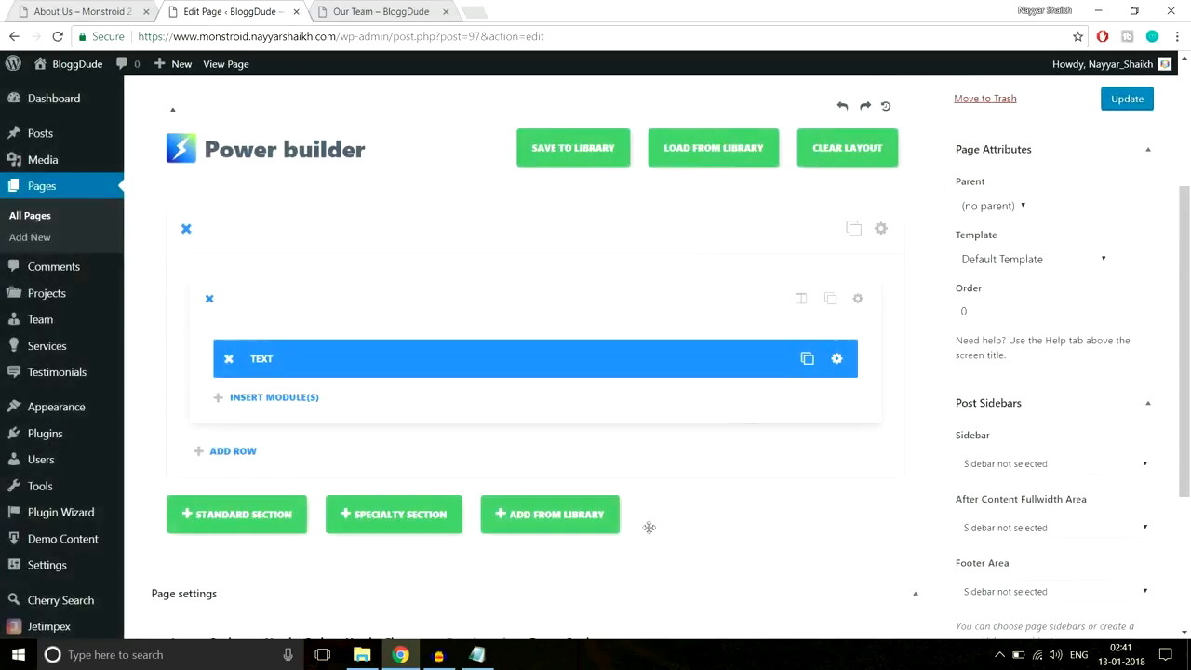
{"action": "scroll", "coordinate": [311, 185], "scroll_direction": "up", "scroll_amount": 3}
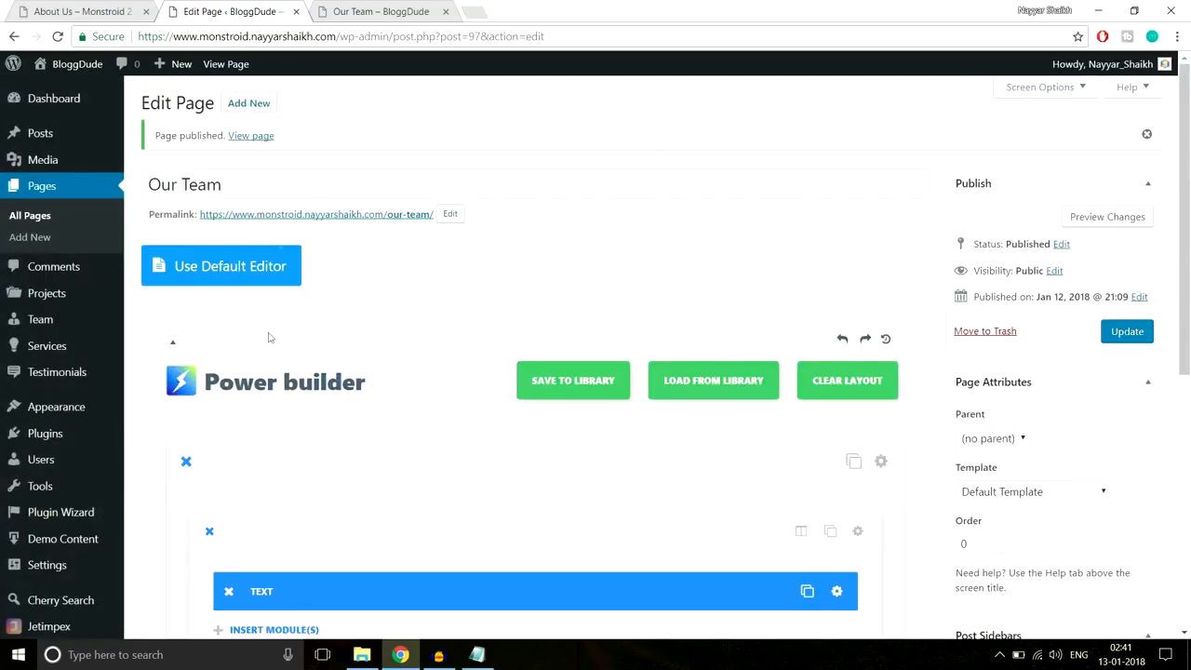
- Insert the 'Team' library layout, delete the duplicate second section, and update the page
{"action": "scroll", "coordinate": [651, 419], "scroll_direction": "down", "scroll_amount": 5}
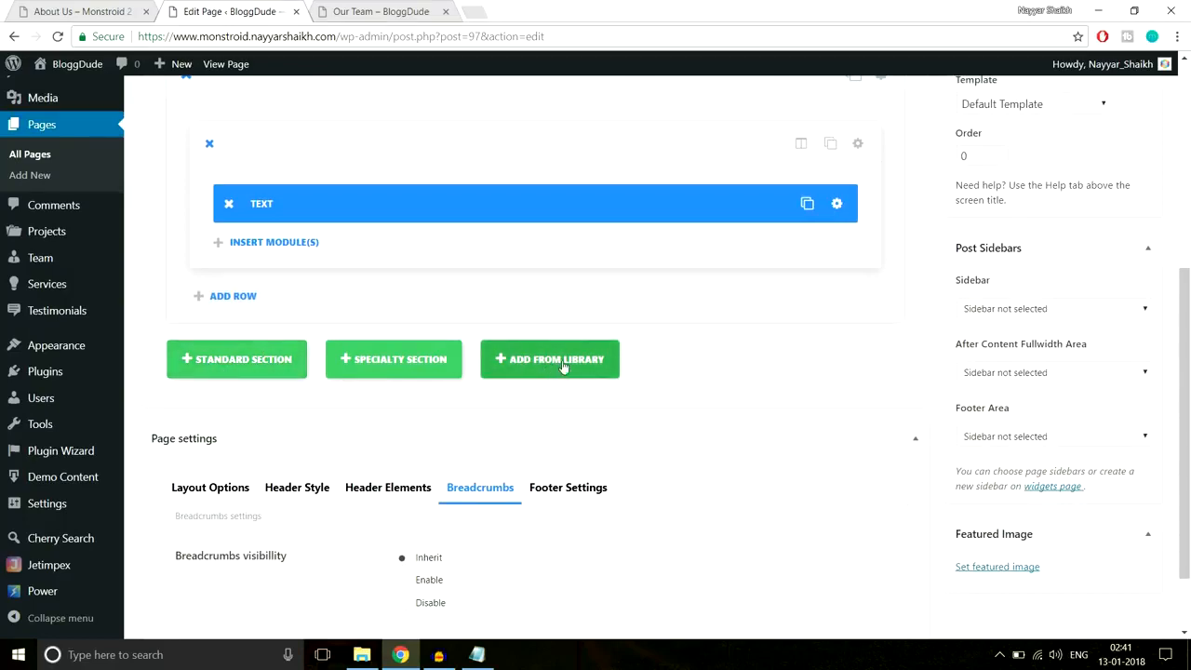
{"action": "left_click", "coordinate": [526, 374]}
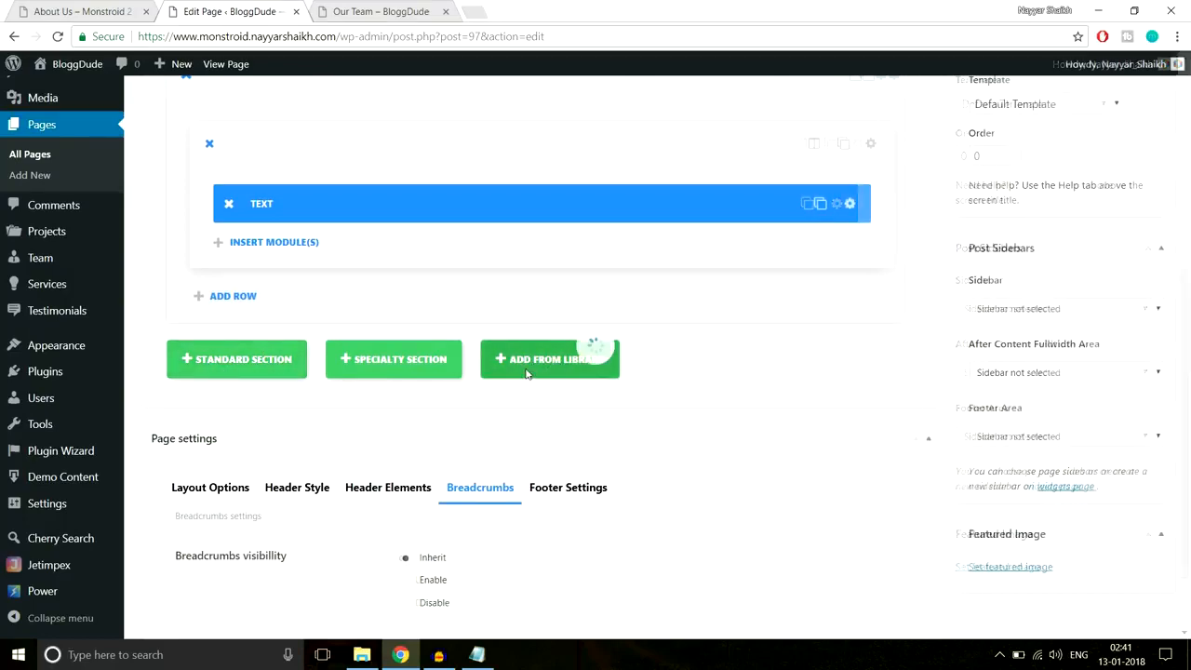
{"action": "left_click", "coordinate": [344, 306]}
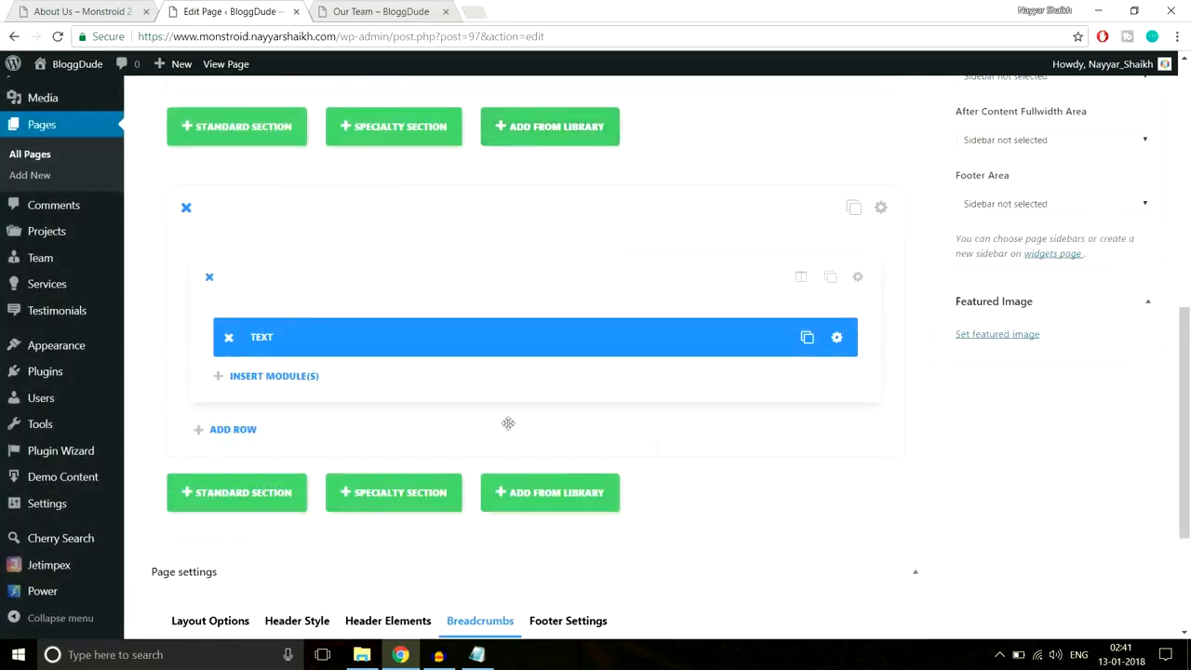
{"action": "scroll", "coordinate": [170, 342], "scroll_direction": "up", "scroll_amount": 2}
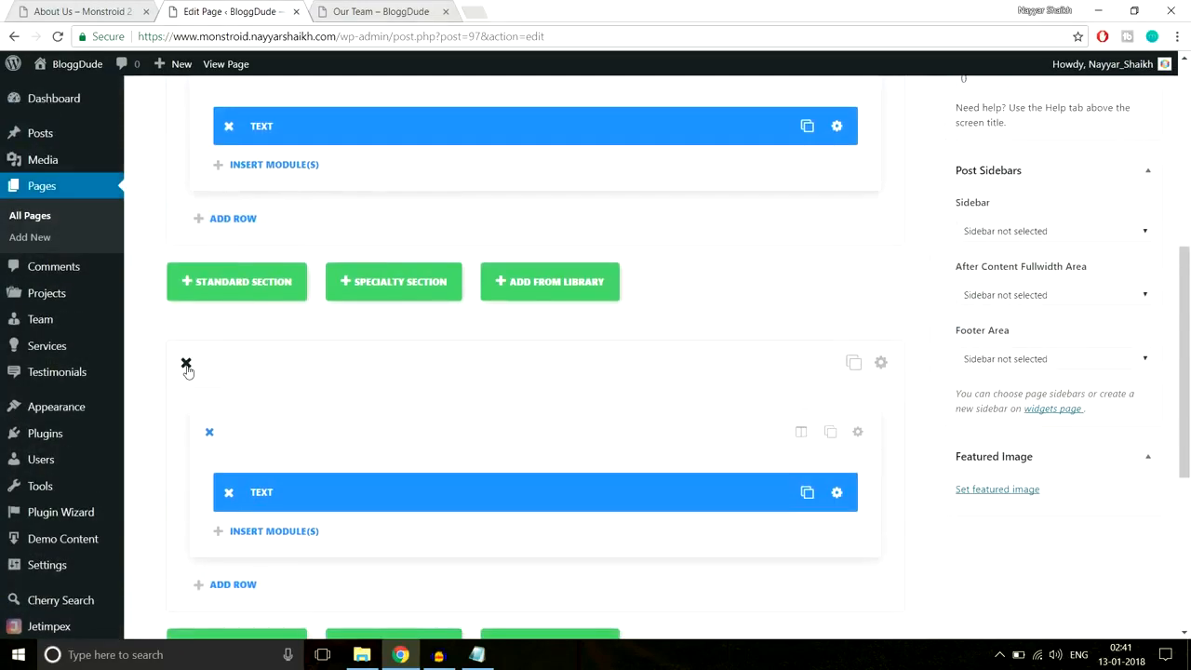
{"action": "left_click", "coordinate": [186, 365]}
{"action": "scroll", "coordinate": [470, 406], "scroll_direction": "up", "scroll_amount": 5}
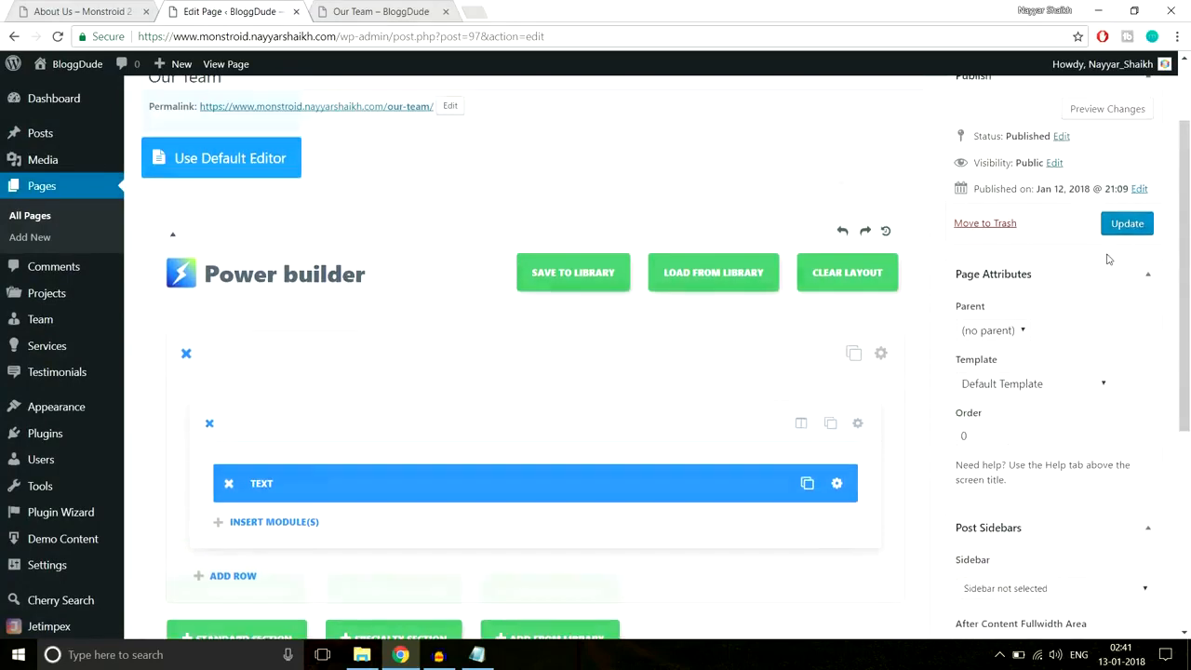
{"action": "left_click", "coordinate": [1140, 254]}
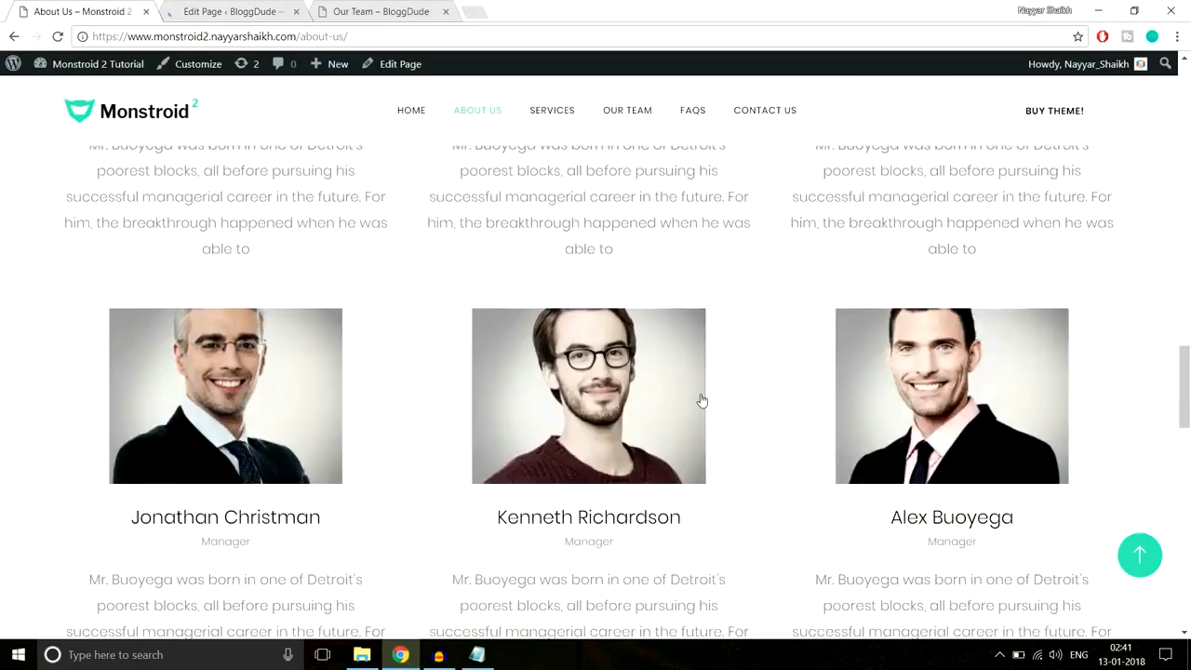
- Review the demo site's FAQS accordion page, then go back to the Our Team editor
{"action": "scroll", "coordinate": [701, 400], "scroll_direction": "up", "scroll_amount": 20}
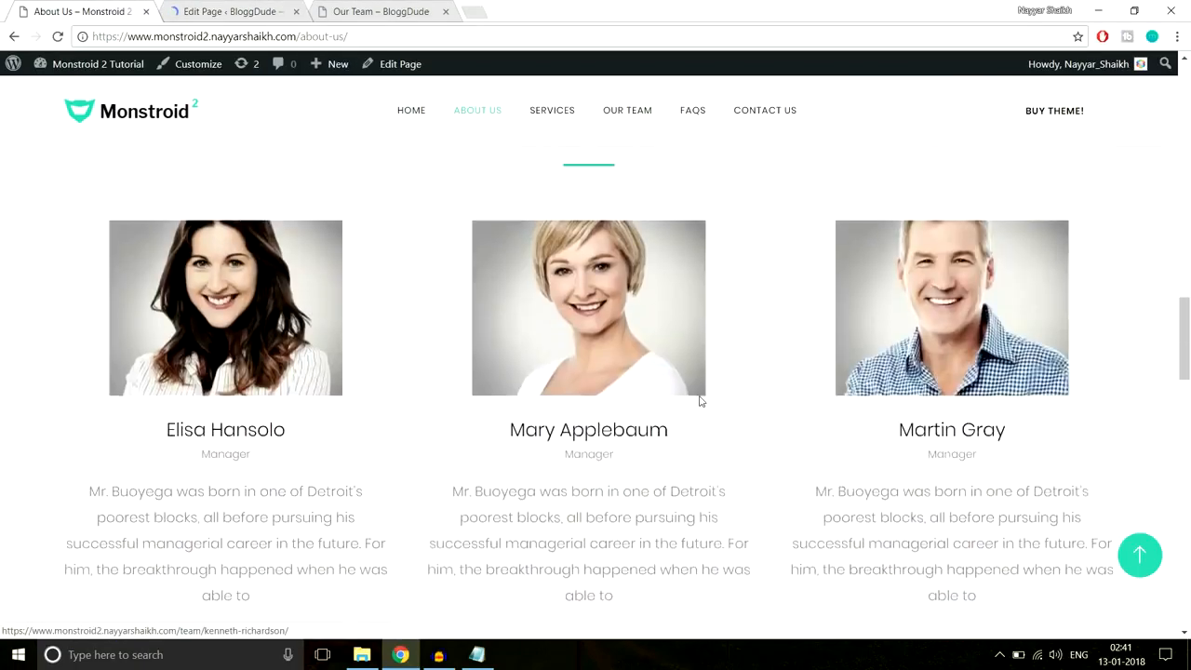
{"action": "scroll", "coordinate": [700, 401], "scroll_direction": "up", "scroll_amount": 2}
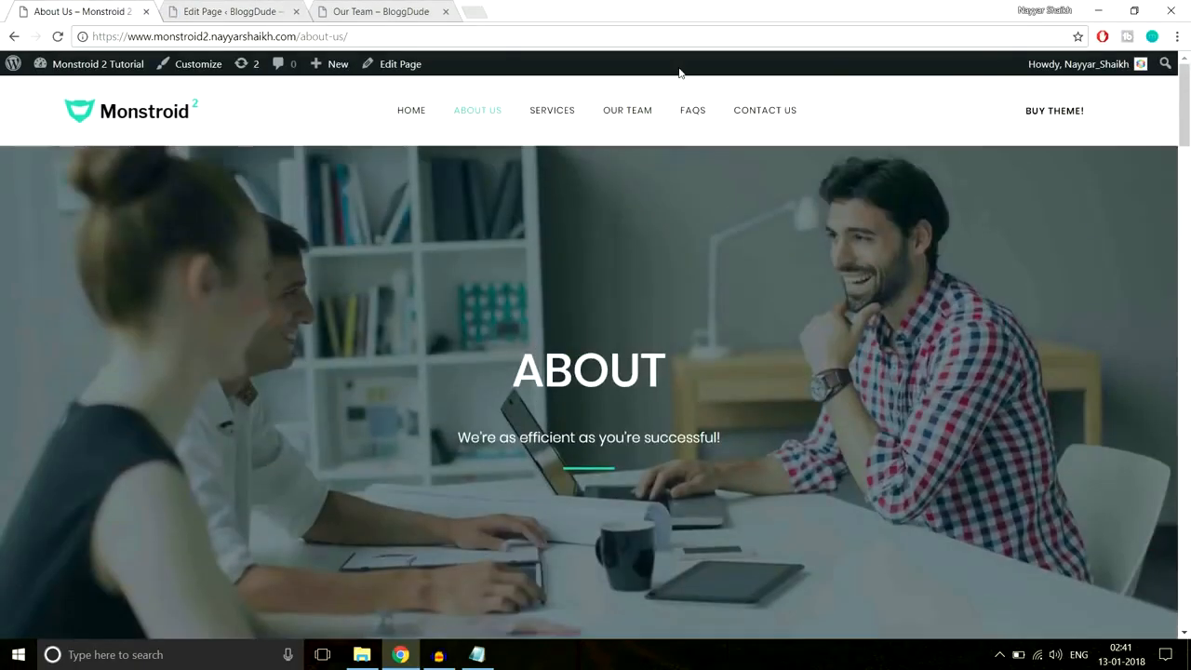
{"action": "left_click", "coordinate": [689, 126]}
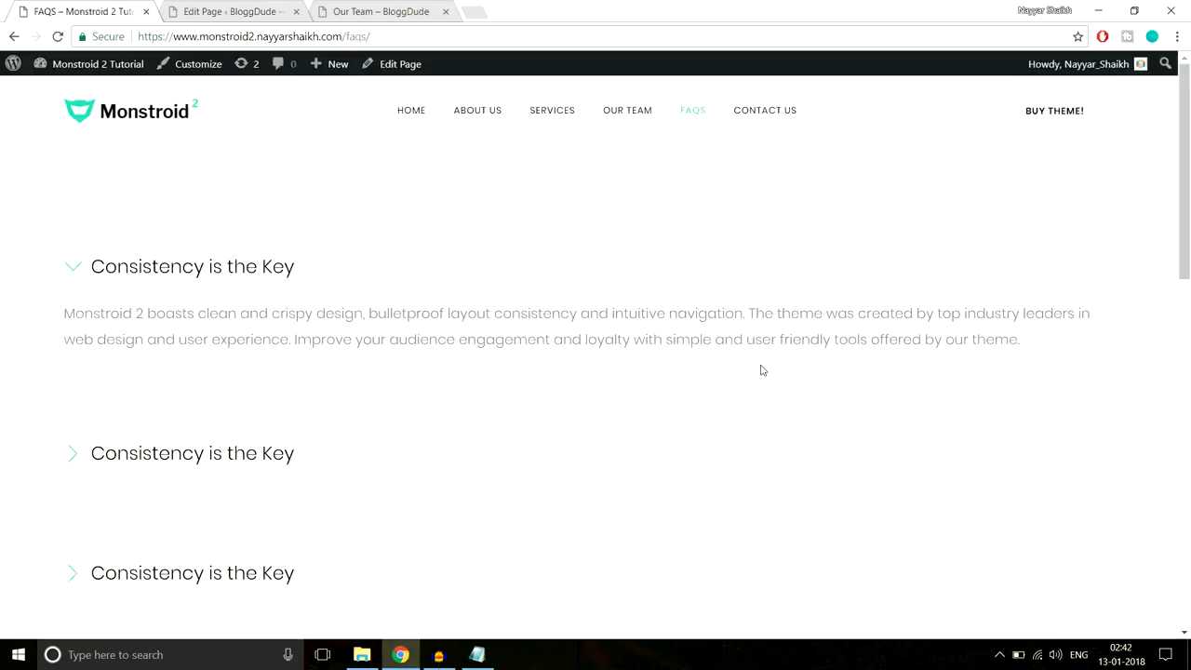
{"action": "scroll", "coordinate": [761, 370], "scroll_direction": "down", "scroll_amount": 6}
{"action": "scroll", "coordinate": [761, 371], "scroll_direction": "up", "scroll_amount": 5}
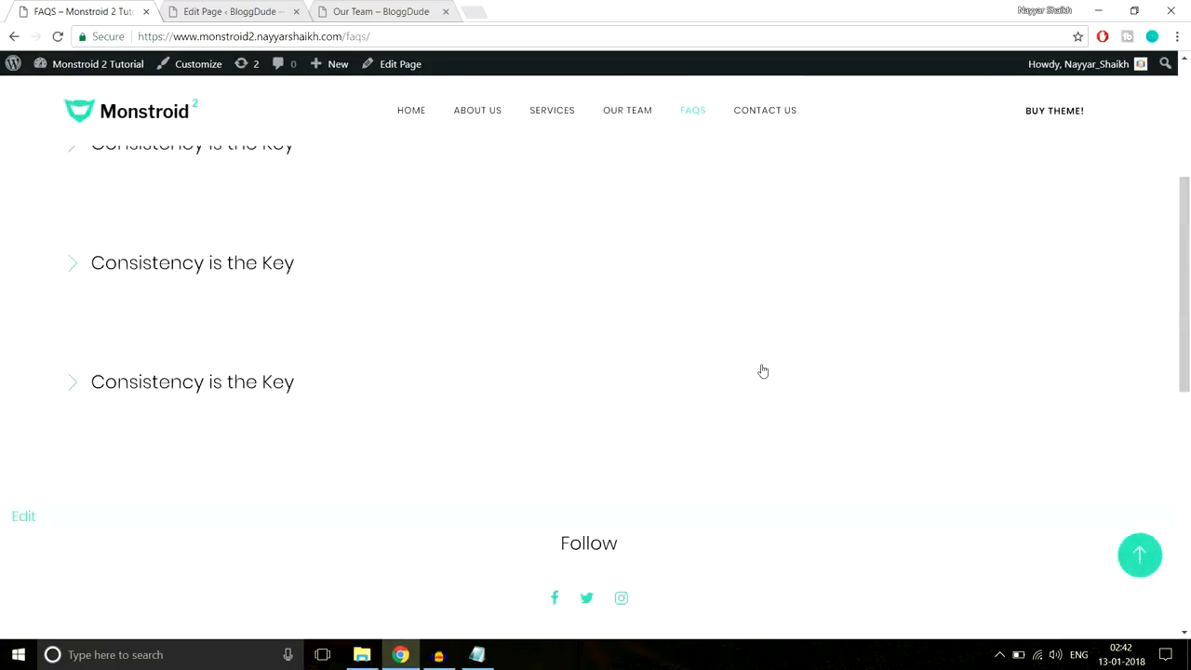
{"action": "scroll", "coordinate": [749, 372], "scroll_direction": "up", "scroll_amount": 2}
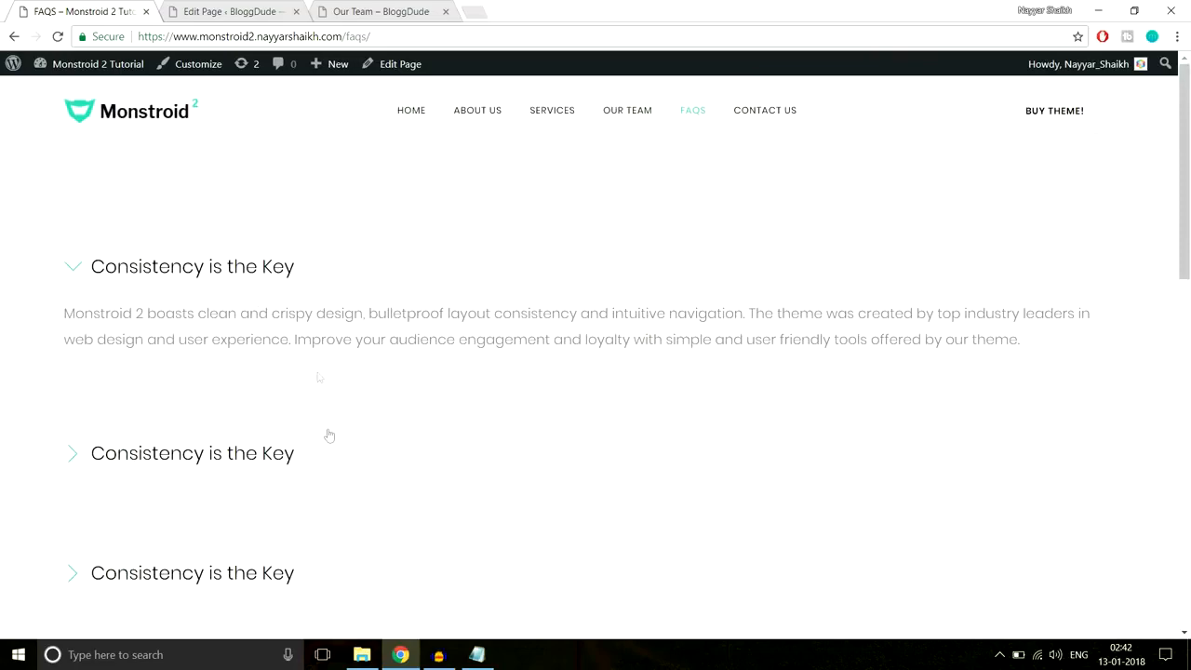
{"action": "scroll", "coordinate": [329, 438], "scroll_direction": "down", "scroll_amount": 5}
{"action": "scroll", "coordinate": [328, 439], "scroll_direction": "up", "scroll_amount": 5}
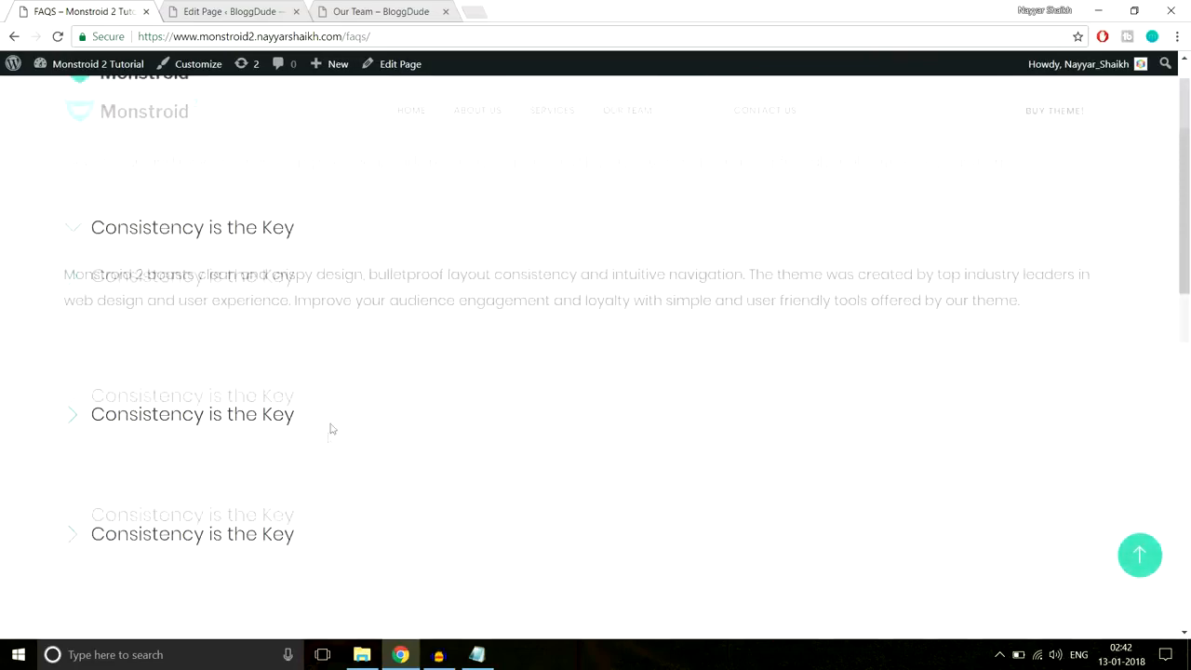
{"action": "left_click", "coordinate": [237, 9]}
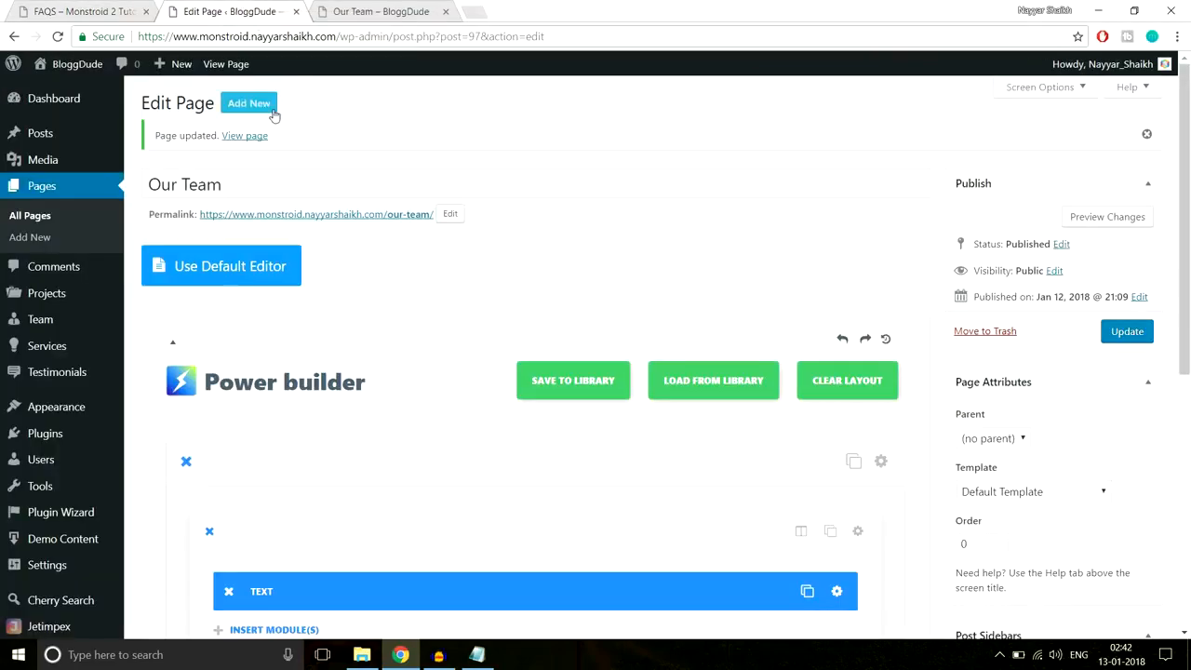
- Create a page titled 'FAQS' using Power builder with a single full-width column row
{"action": "left_click", "coordinate": [273, 111]}
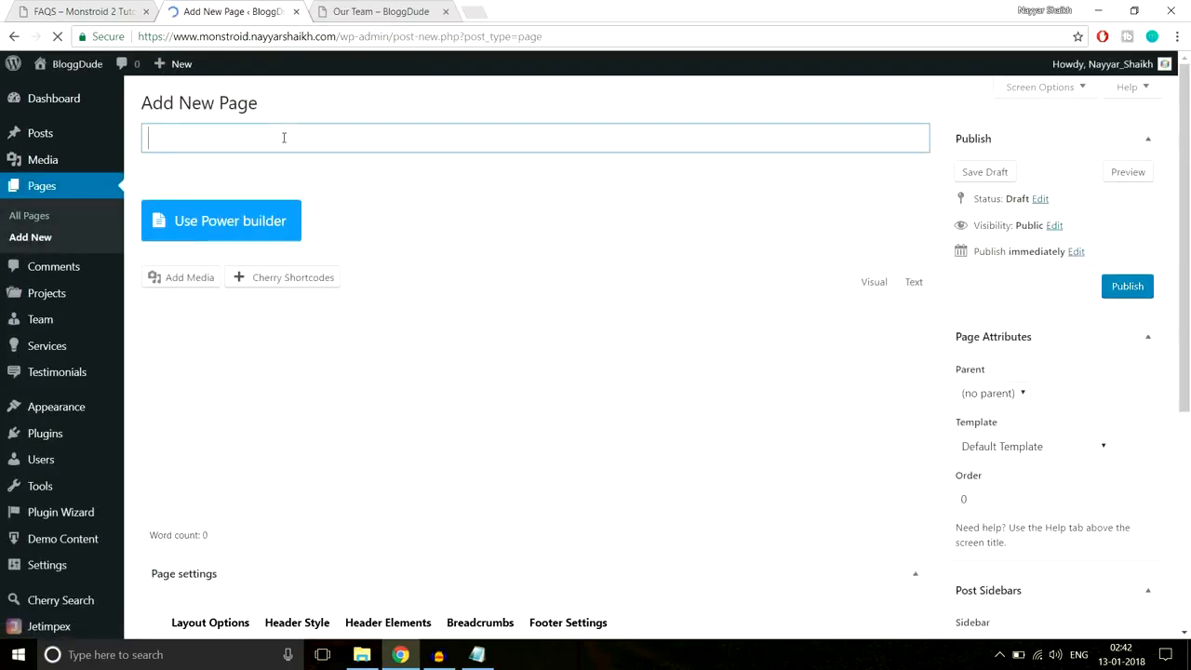
{"action": "type", "text": "FAQS"}
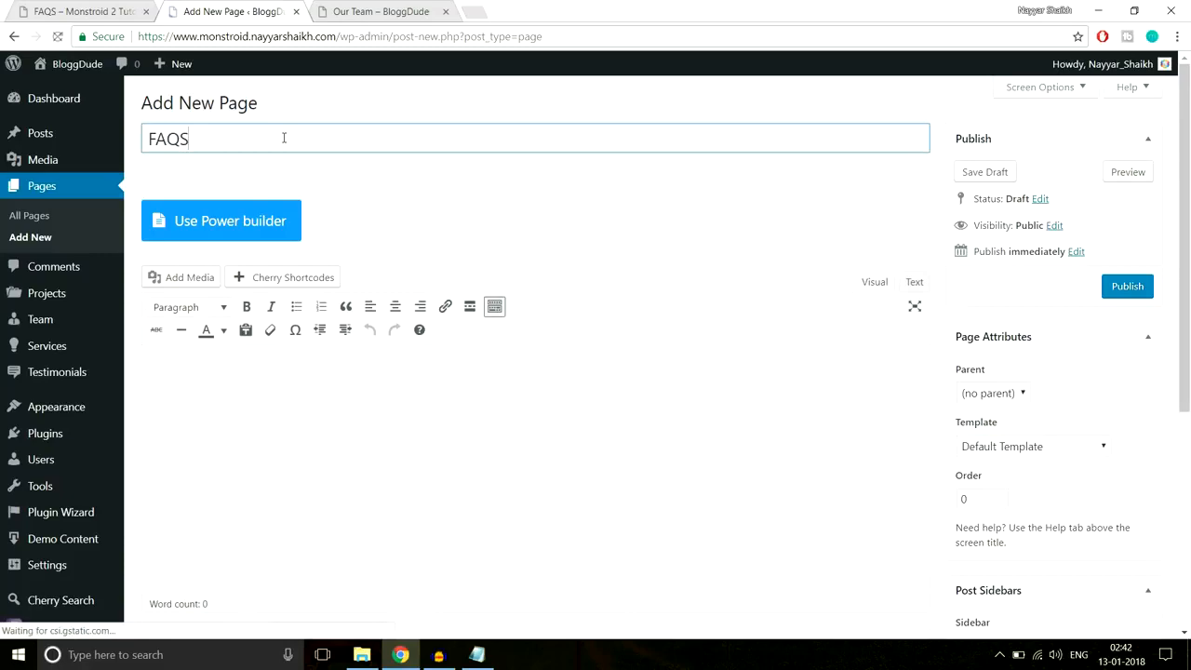
{"action": "left_click", "coordinate": [276, 218]}
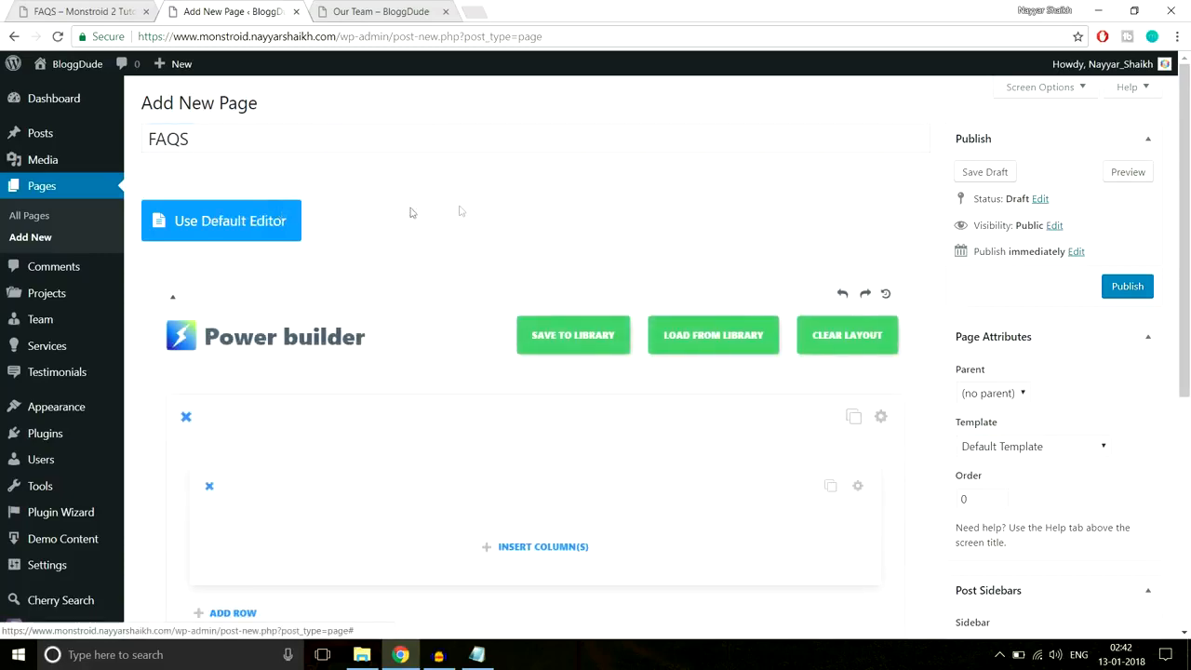
{"action": "scroll", "coordinate": [460, 210], "scroll_direction": "down", "scroll_amount": 2}
{"action": "left_click", "coordinate": [532, 390]}
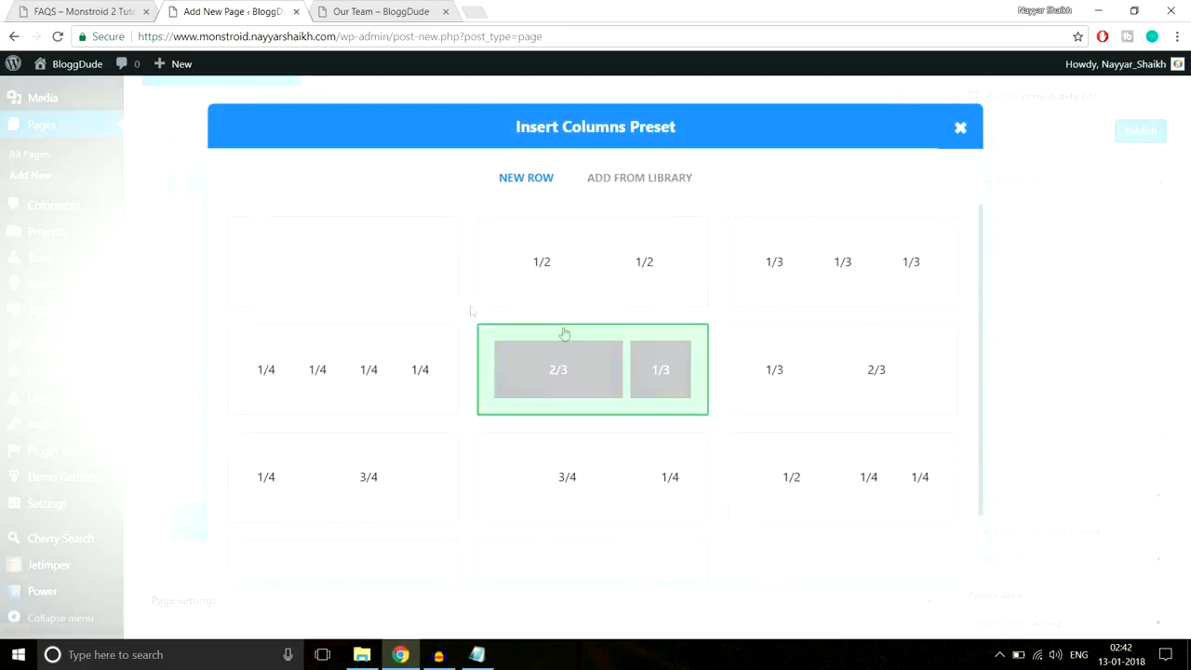
{"action": "left_click", "coordinate": [428, 270]}
{"action": "scroll", "coordinate": [554, 257], "scroll_direction": "down", "scroll_amount": 2}
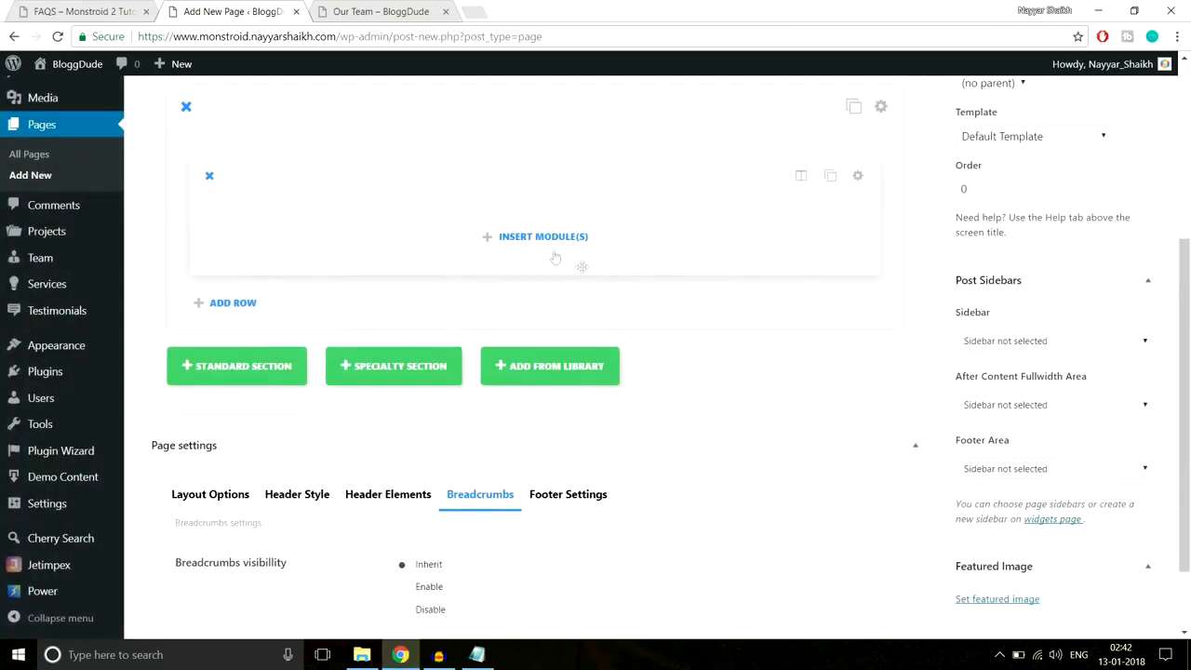
{"action": "left_click", "coordinate": [549, 239]}
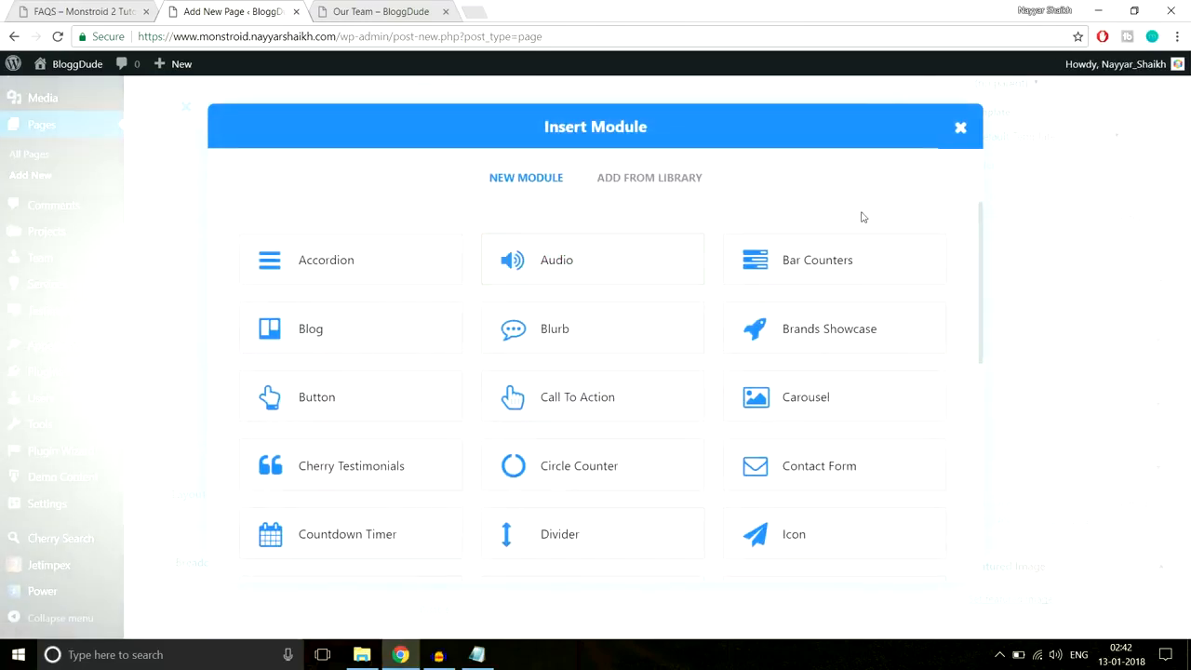
- Add a Toggle module titled 'Consistency is the Key' and set it to start Open
{"action": "scroll", "coordinate": [566, 394], "scroll_direction": "down", "scroll_amount": 5}
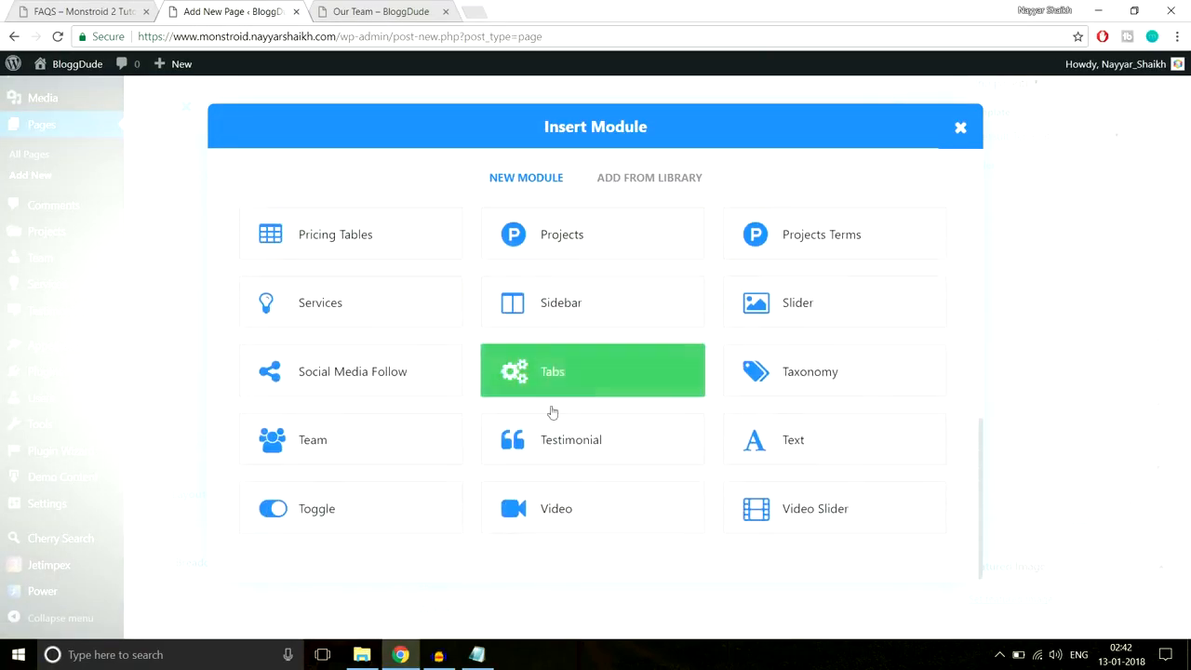
{"action": "left_click", "coordinate": [392, 517]}
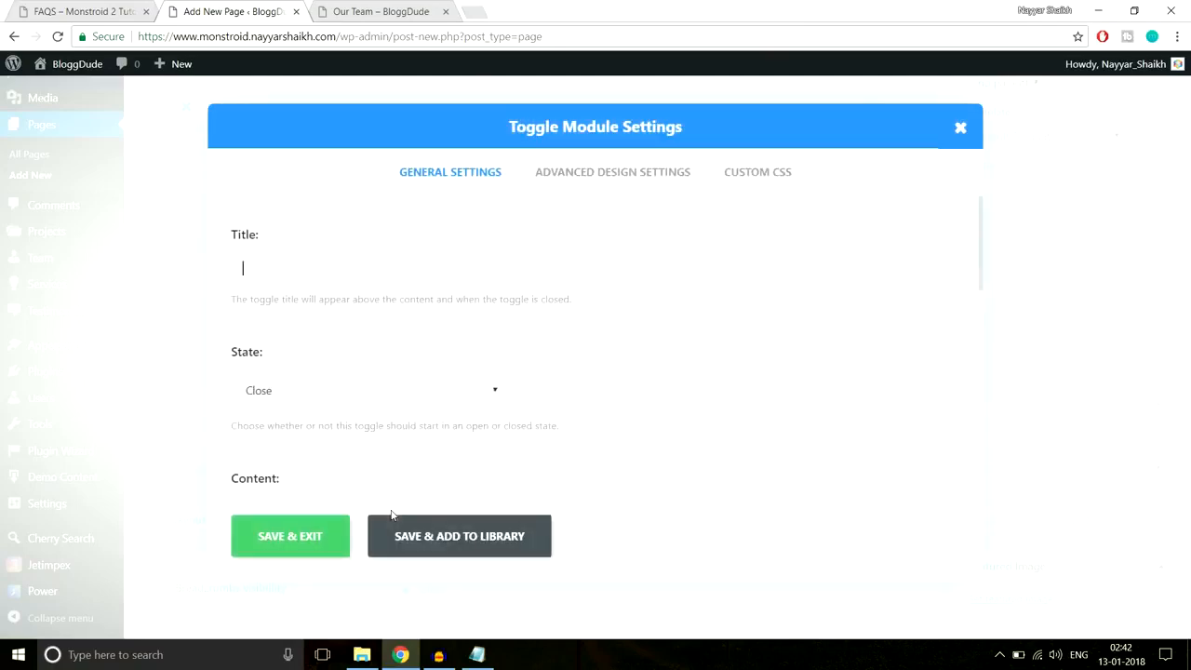
{"action": "left_click", "coordinate": [84, 10]}
{"action": "left_click_drag", "start_coordinate": [336, 273], "coordinate": [90, 267]}
{"action": "key", "text": "ctrl+c"}
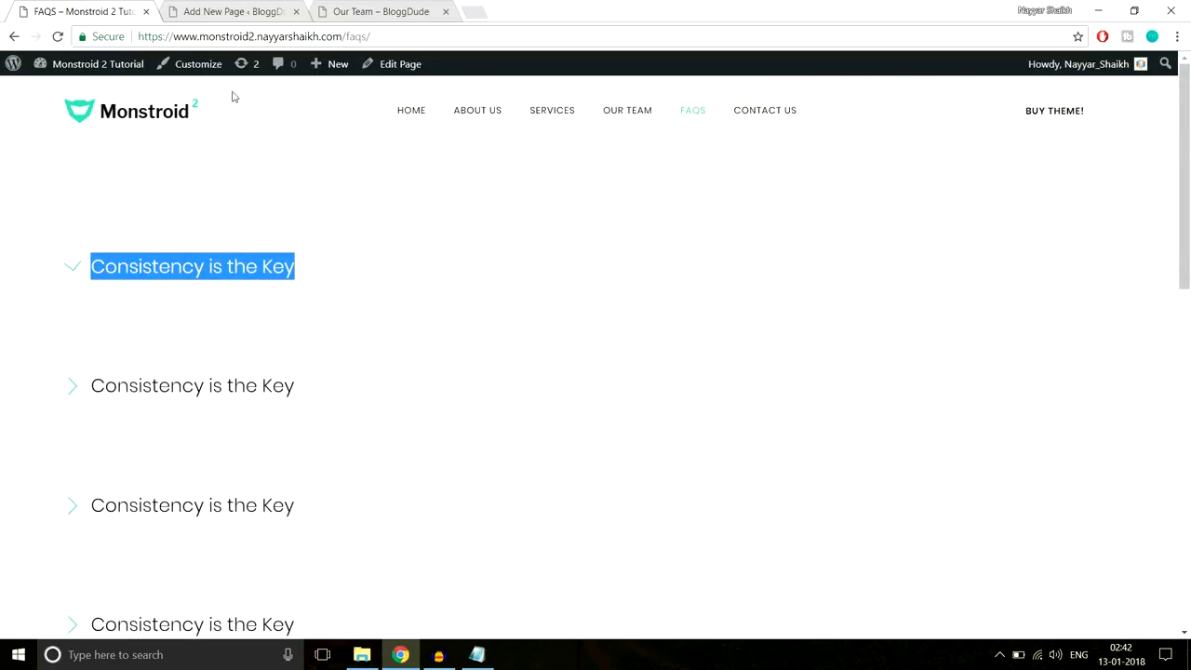
{"action": "left_click", "coordinate": [232, 11]}
{"action": "key", "text": "ctrl+v"}
{"action": "scroll", "coordinate": [701, 320], "scroll_direction": "down", "scroll_amount": 1}
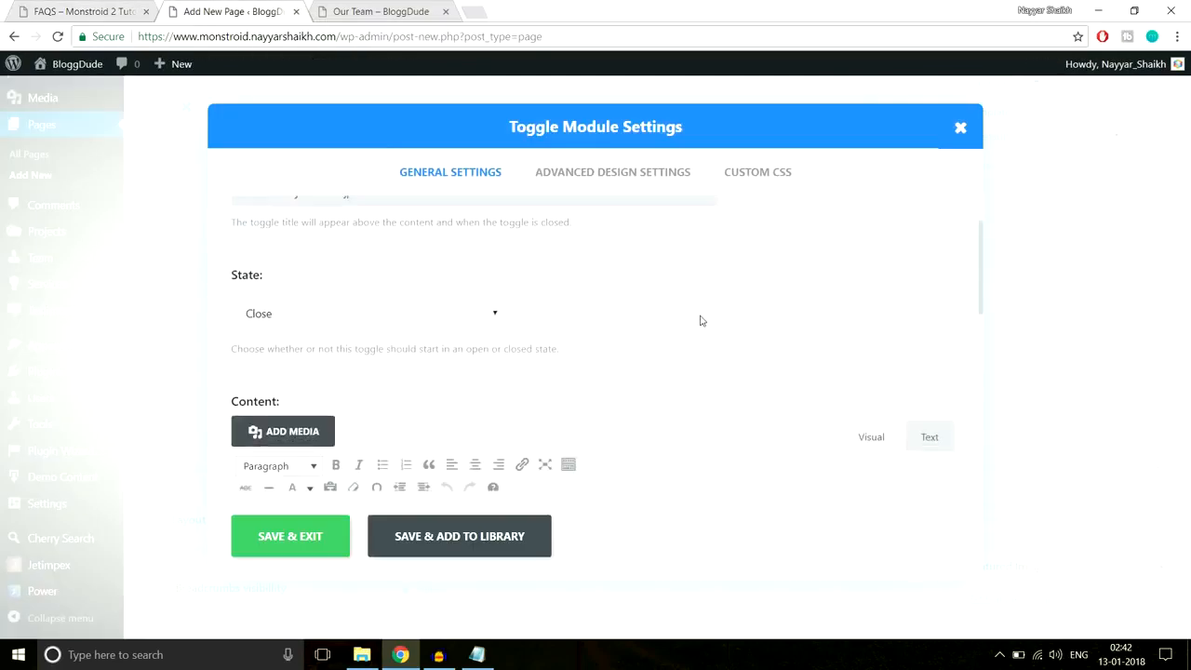
{"action": "scroll", "coordinate": [698, 321], "scroll_direction": "up", "scroll_amount": 1}
{"action": "left_click", "coordinate": [332, 320]}
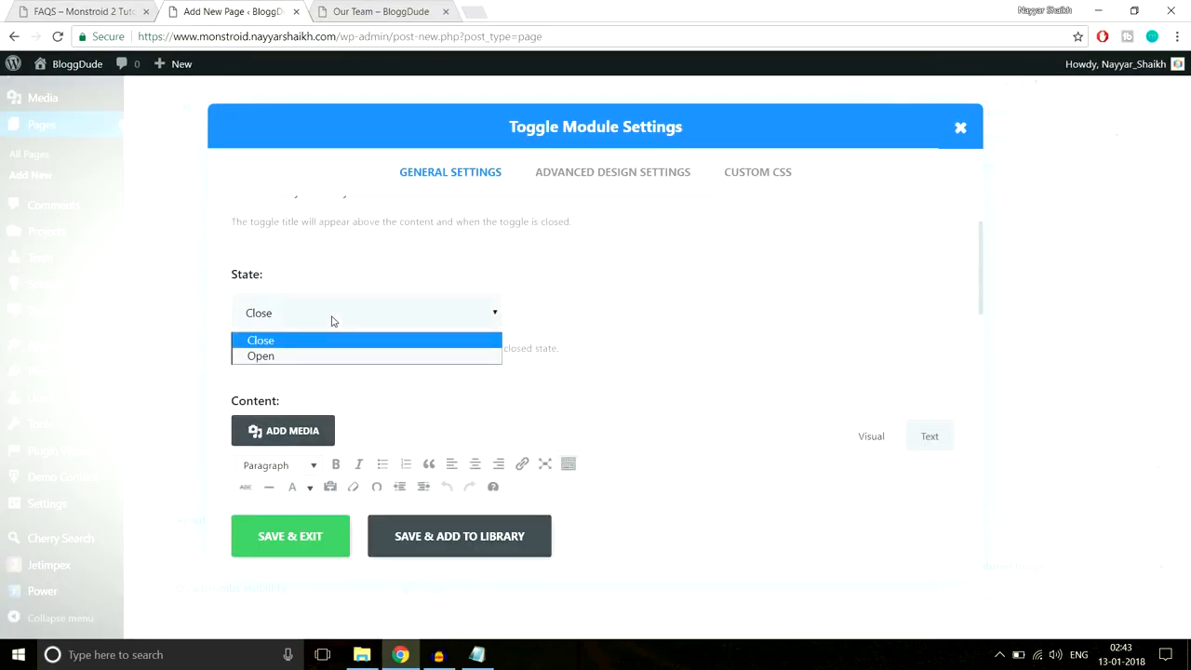
{"action": "left_click", "coordinate": [324, 354]}
- Expand the first FAQ on the live FAQs page to read its answer
{"action": "left_click", "coordinate": [93, 9]}
{"action": "left_click", "coordinate": [234, 266]}
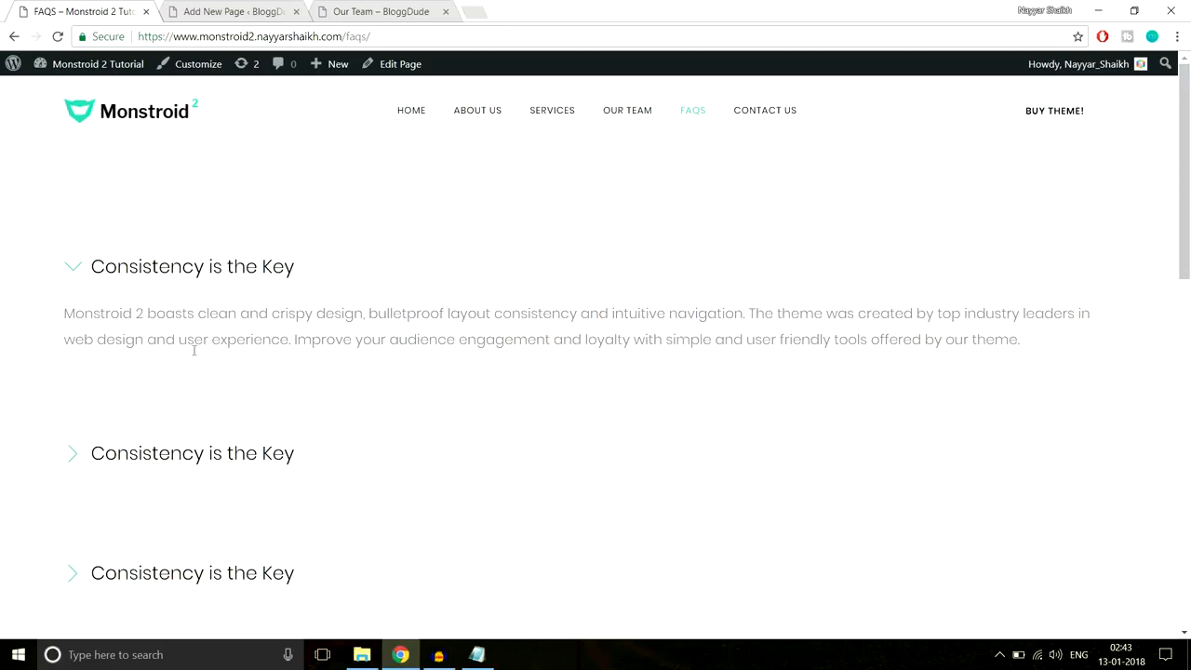
{"action": "scroll", "coordinate": [293, 418], "scroll_direction": "down", "scroll_amount": 3}
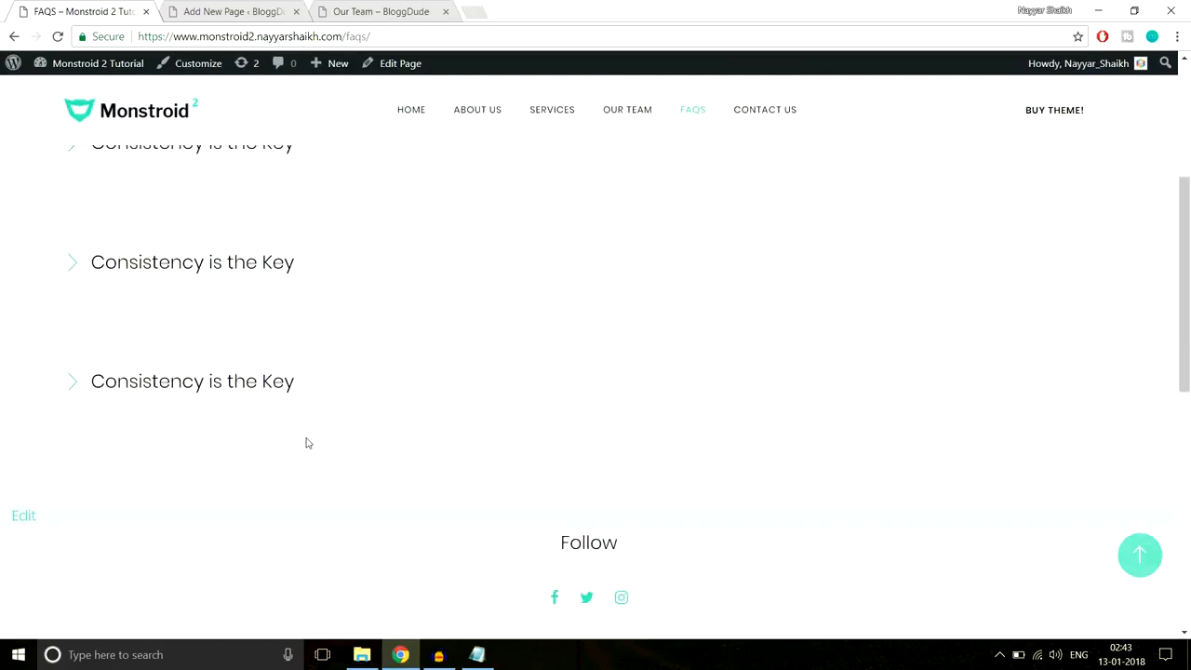
{"action": "scroll", "coordinate": [186, 353], "scroll_direction": "up", "scroll_amount": 1}
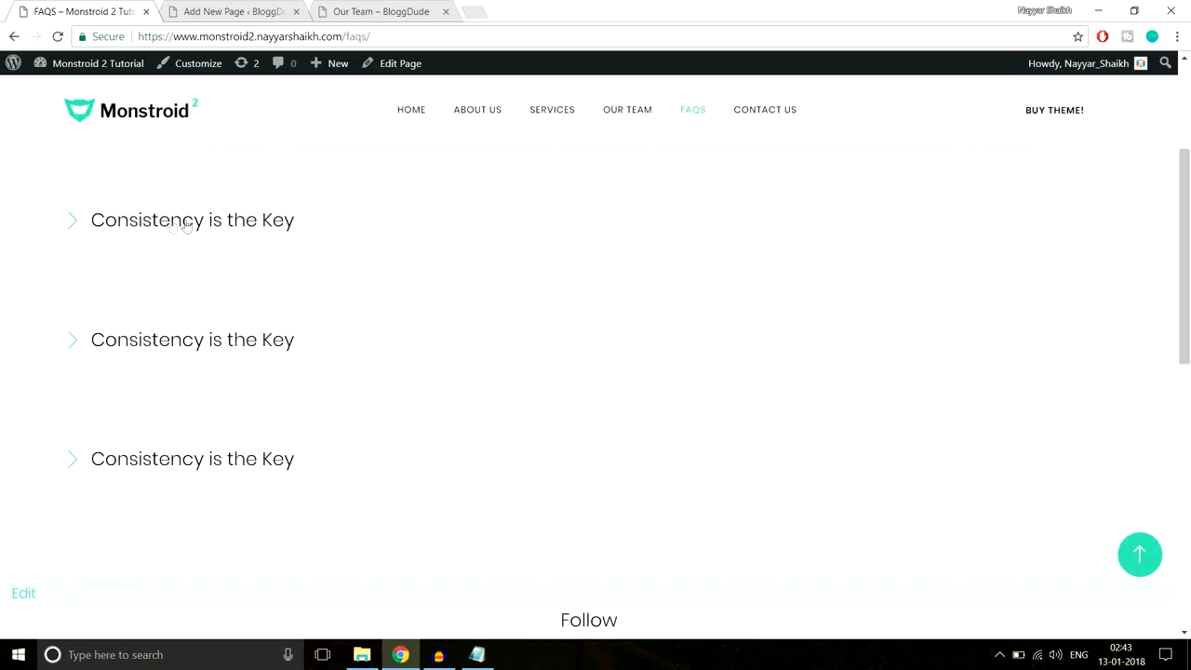
{"action": "left_click", "coordinate": [171, 223]}
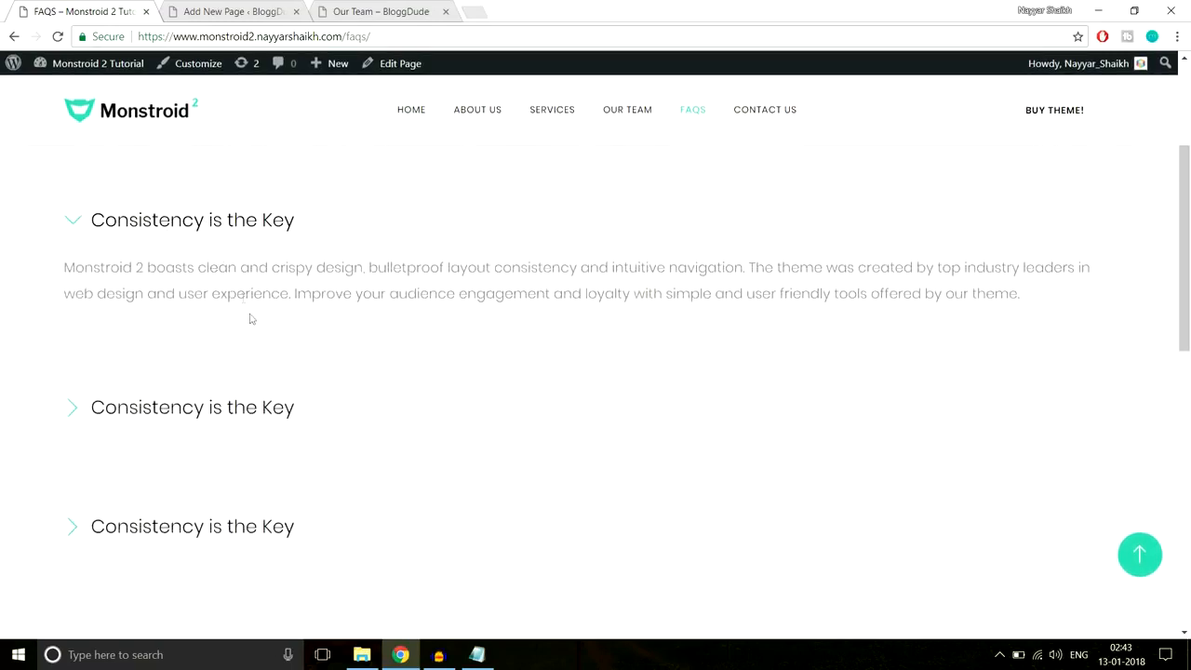
{"action": "left_click", "coordinate": [177, 230]}
{"action": "left_click", "coordinate": [178, 229]}
{"action": "scroll", "coordinate": [244, 330], "scroll_direction": "up", "scroll_amount": 3}
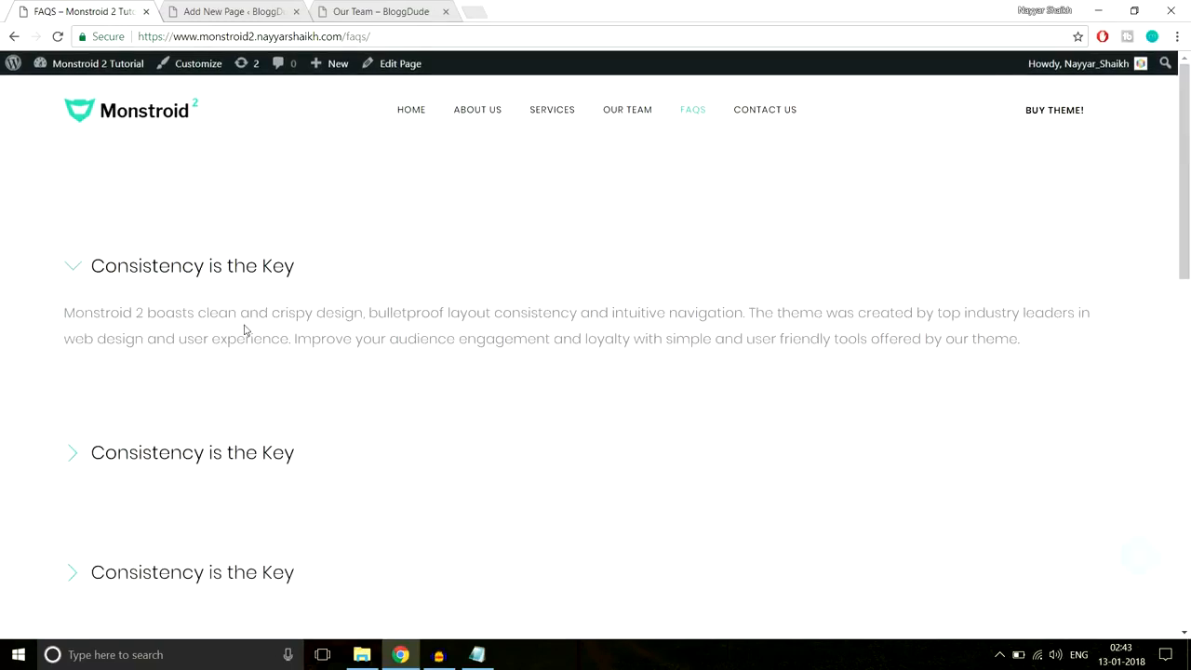
{"action": "scroll", "coordinate": [279, 372], "scroll_direction": "down", "scroll_amount": 3}
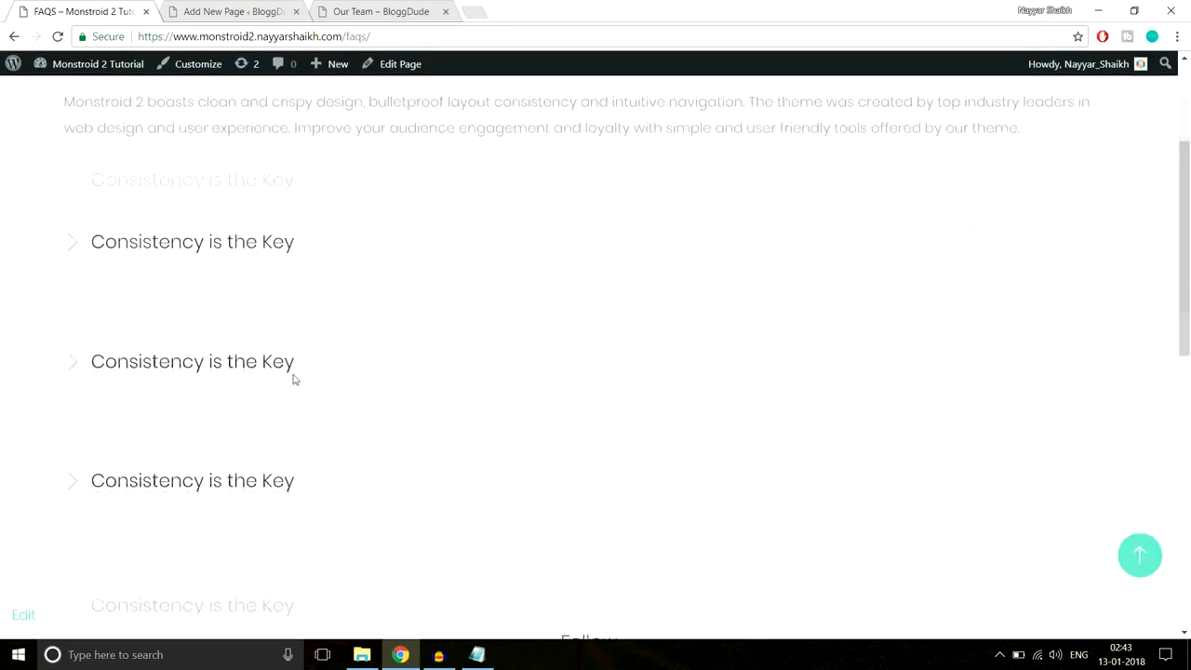
{"action": "scroll", "coordinate": [269, 372], "scroll_direction": "up", "scroll_amount": 3}
- Paste the first FAQ's answer paragraph as the toggle content and save the module
{"action": "left_click", "coordinate": [229, 12]}
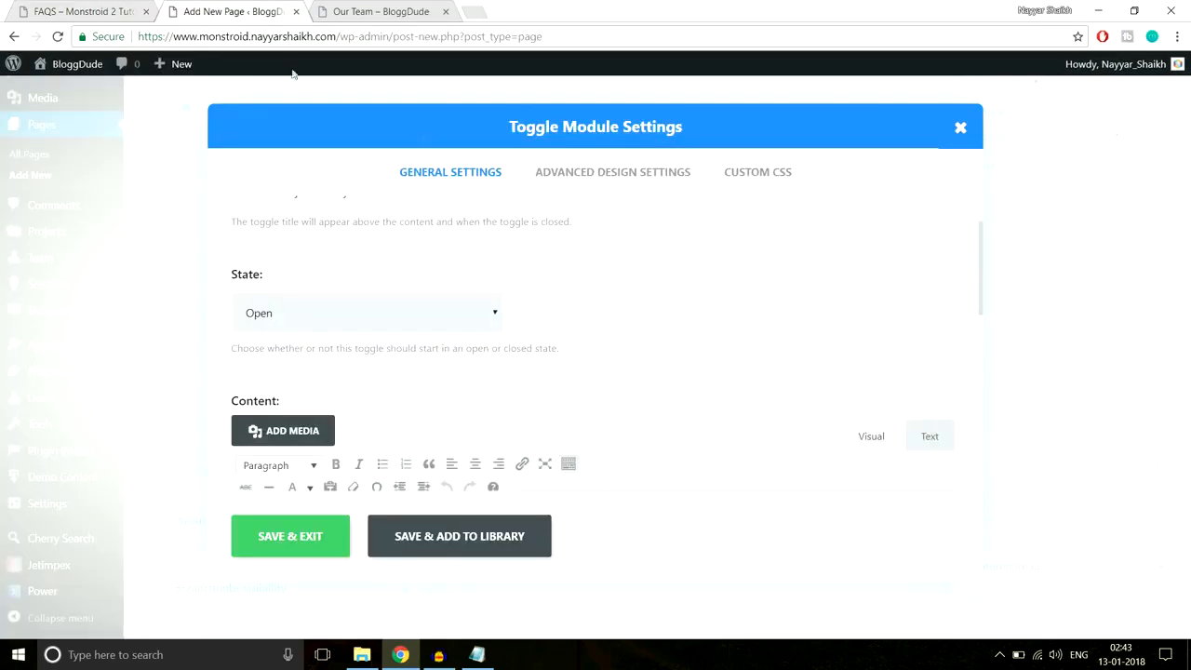
{"action": "scroll", "coordinate": [406, 266], "scroll_direction": "down", "scroll_amount": 1}
{"action": "scroll", "coordinate": [307, 298], "scroll_direction": "up", "scroll_amount": 1}
{"action": "scroll", "coordinate": [468, 318], "scroll_direction": "down", "scroll_amount": 2}
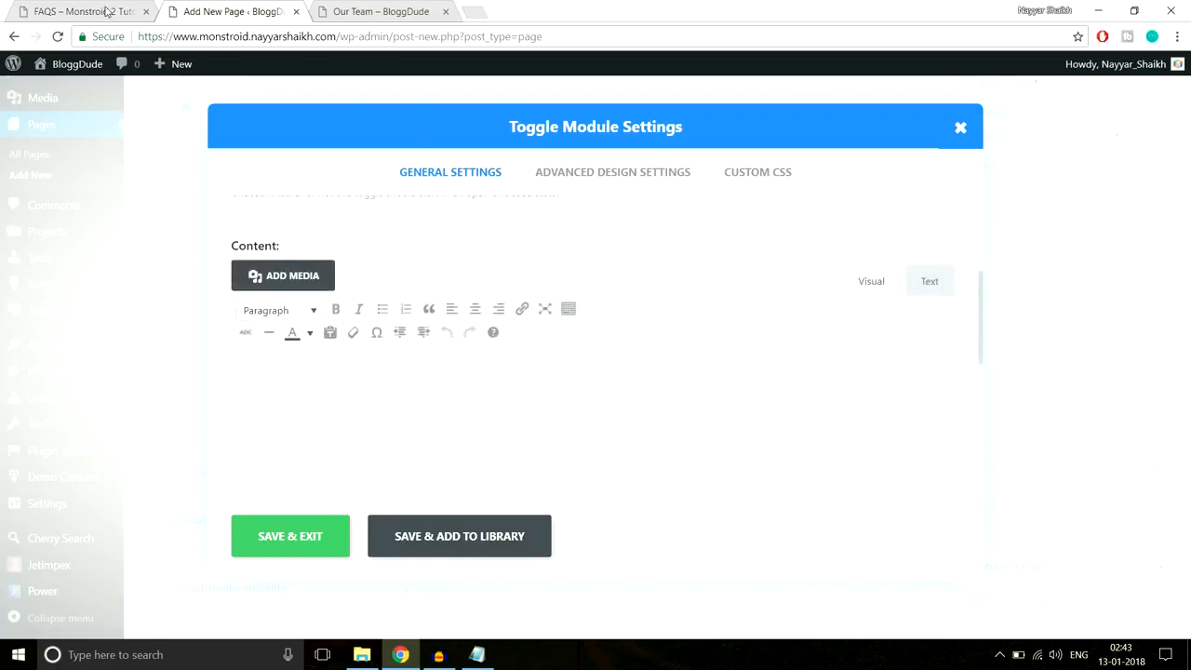
{"action": "key", "text": "ctrl+shift+Tab"}
{"action": "left_click_drag", "start_coordinate": [43, 317], "coordinate": [1039, 346]}
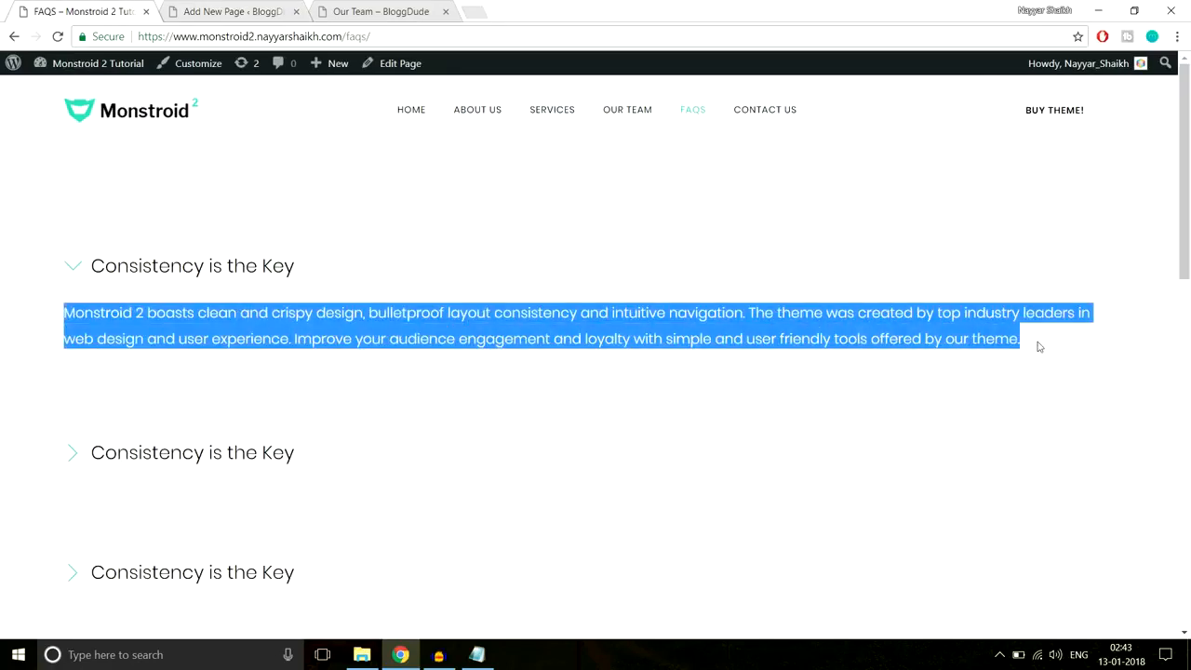
{"action": "left_click", "coordinate": [279, 11]}
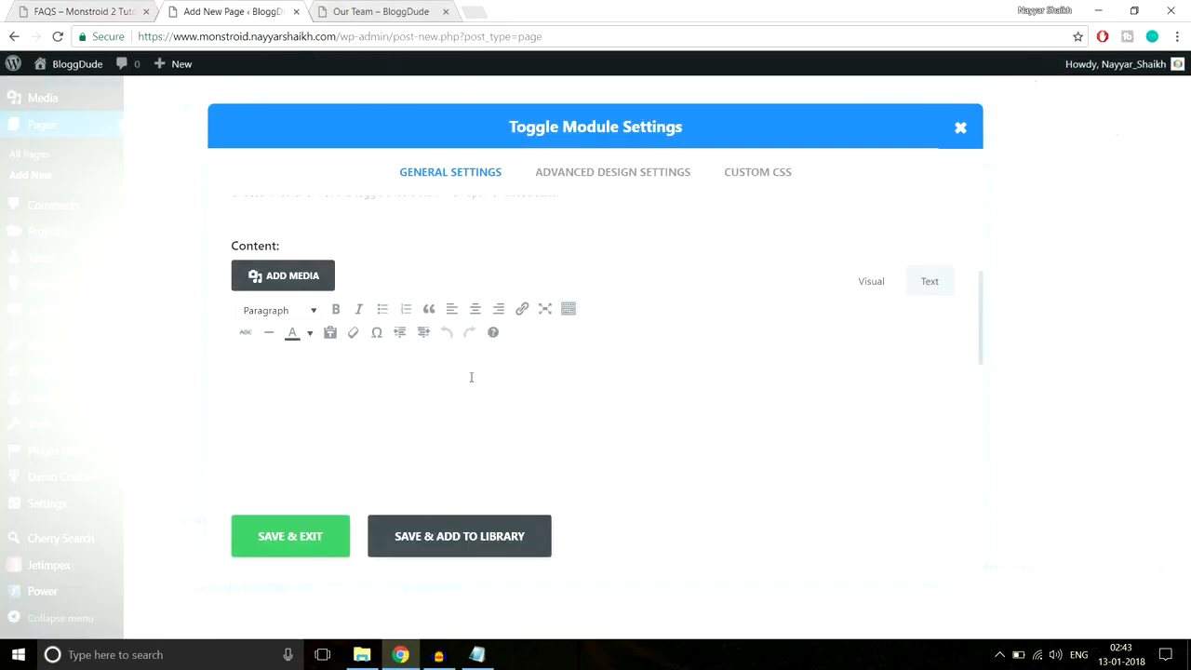
{"action": "type", "text": "Monstroid 2 boasts clean and crisp design, bulletproof layout consistency and intuitive navigation. The theme was created by top industry leaders in web design and user experience. Improve your audience engagement and loyalty with simple and user friendly tools offered by our theme!"}
{"action": "scroll", "coordinate": [510, 425], "scroll_direction": "down", "scroll_amount": 5}
{"action": "scroll", "coordinate": [510, 425], "scroll_direction": "up", "scroll_amount": 10}
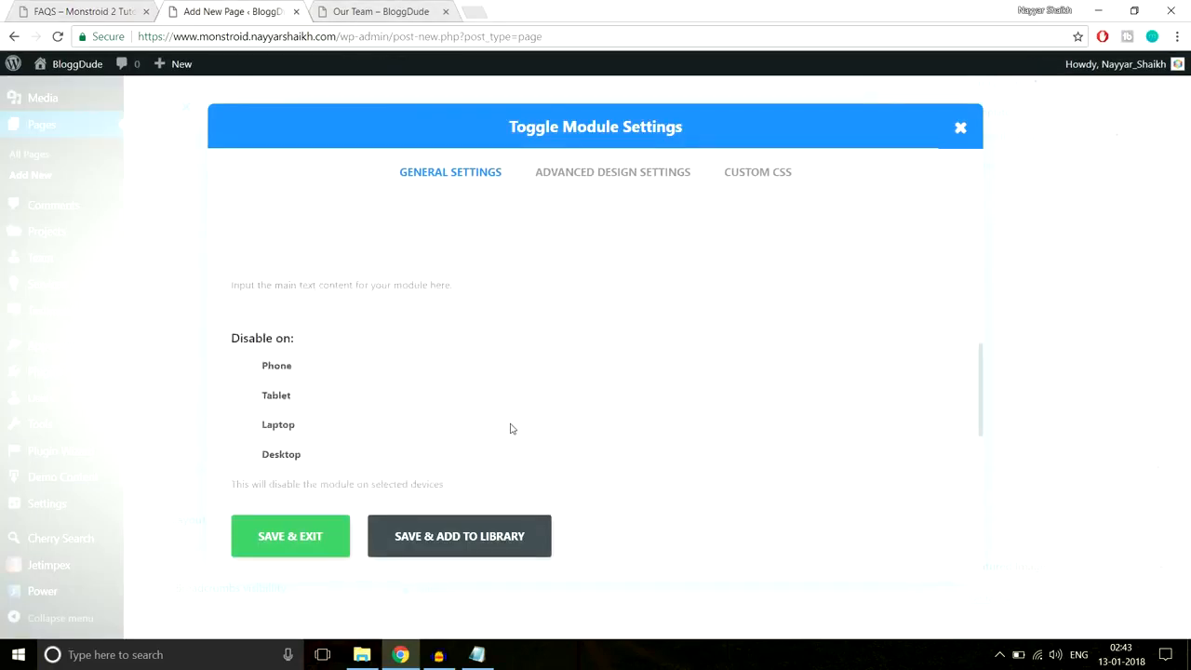
{"action": "left_click", "coordinate": [333, 526]}
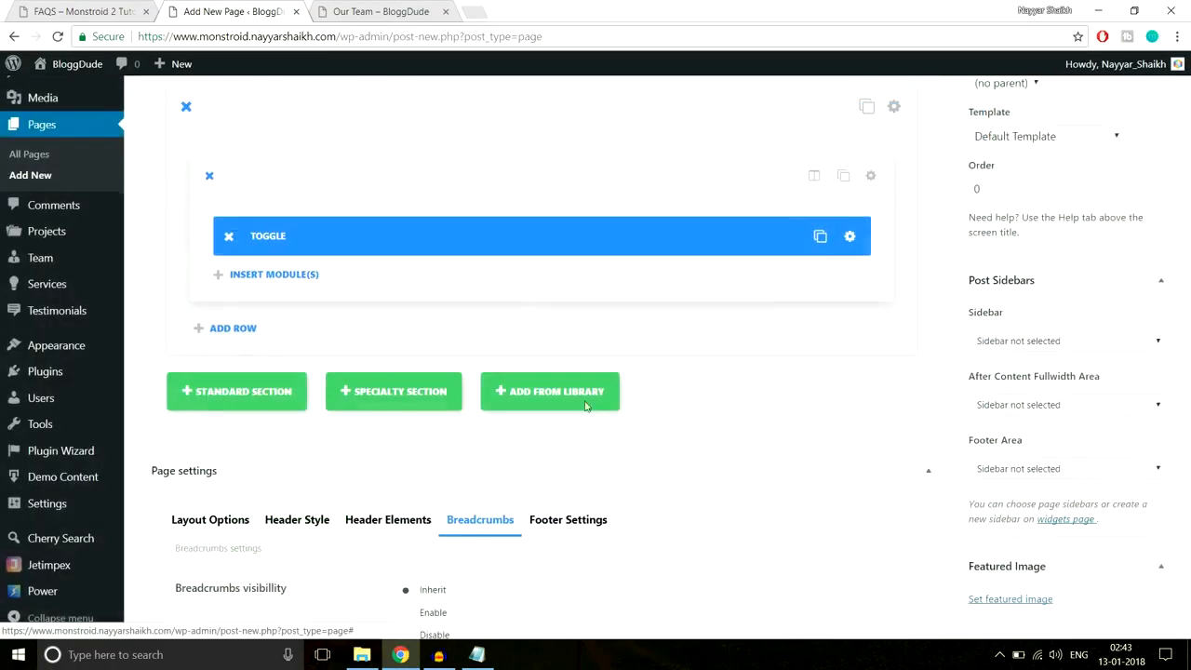
- Duplicate the Toggle module twice, then remove the two extra copies
{"action": "left_click", "coordinate": [808, 238]}
{"action": "left_click", "coordinate": [809, 239]}
{"action": "left_click", "coordinate": [808, 239]}
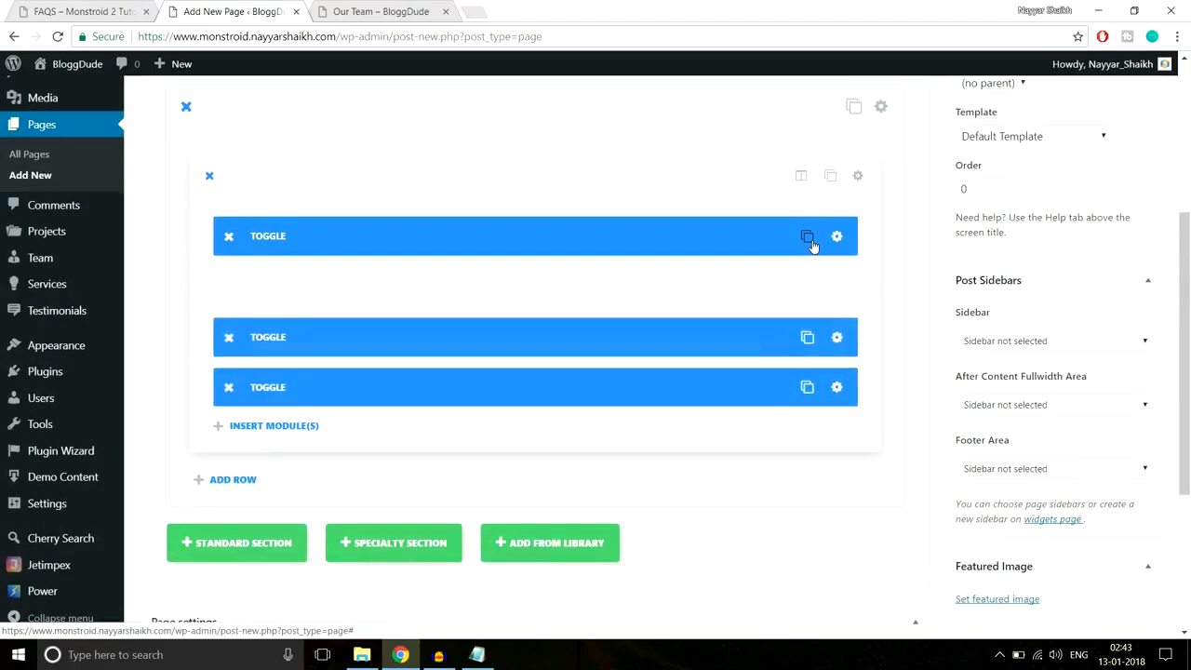
{"action": "left_click", "coordinate": [228, 337]}
{"action": "left_click", "coordinate": [228, 336]}
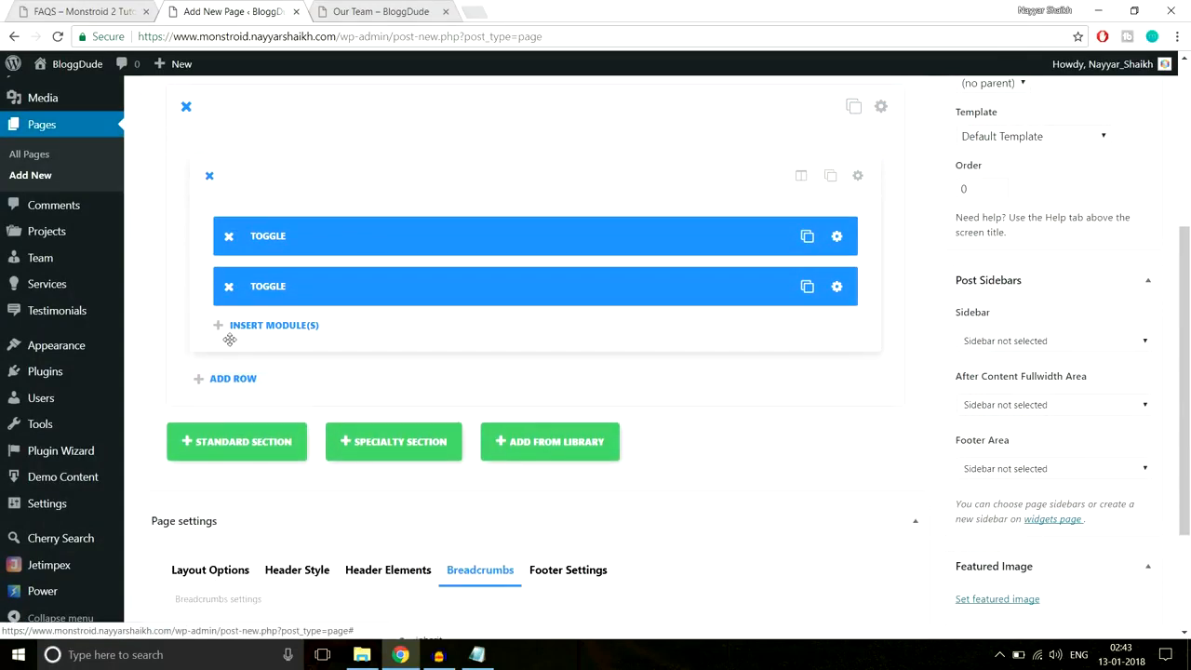
- Set the second toggle to start closed and duplicate it twice
{"action": "left_click", "coordinate": [837, 289]}
{"action": "left_click", "coordinate": [389, 391]}
{"action": "left_click", "coordinate": [346, 417]}
{"action": "left_click", "coordinate": [300, 553]}
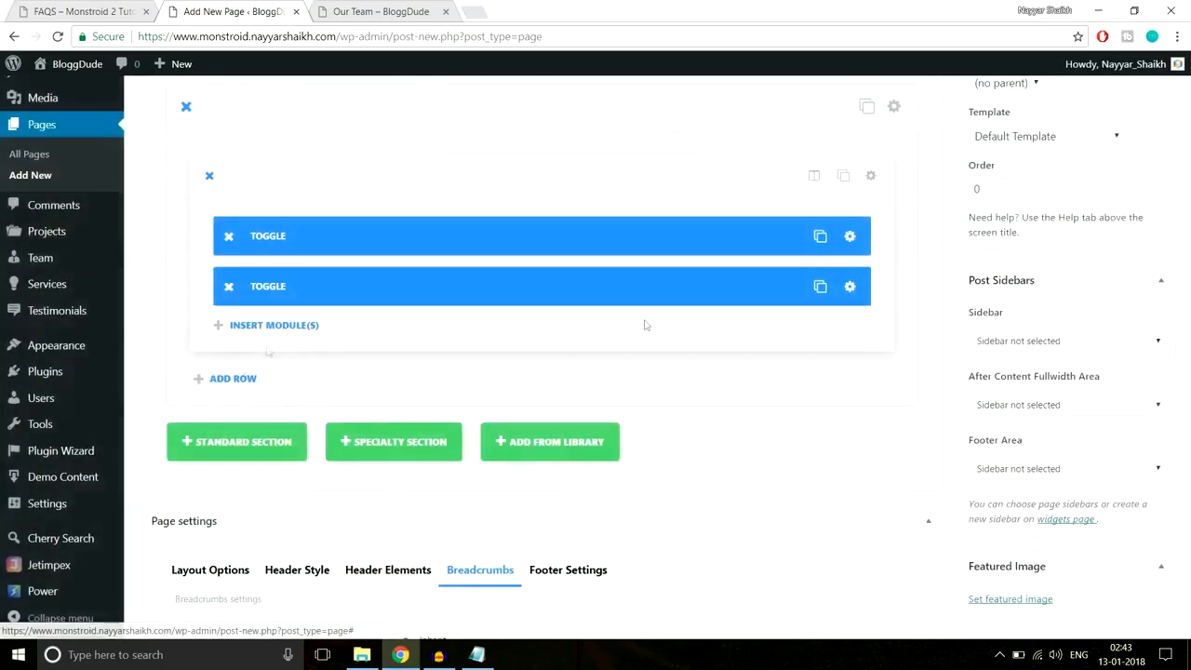
{"action": "left_click", "coordinate": [807, 288]}
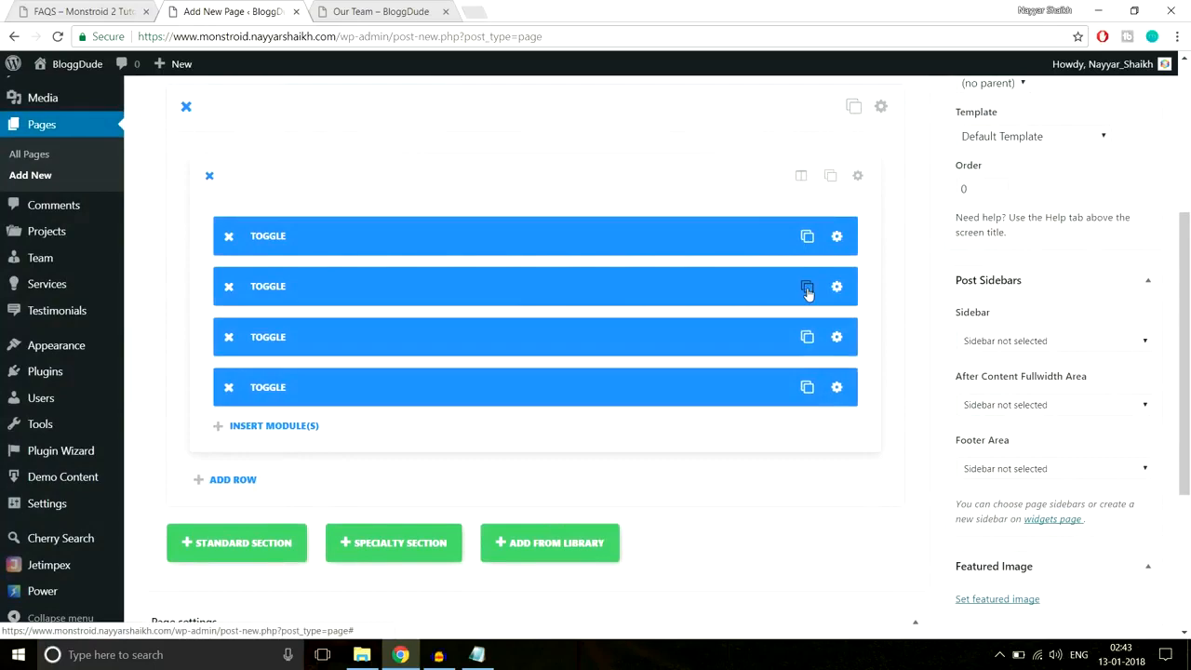
{"action": "left_click", "coordinate": [807, 288]}
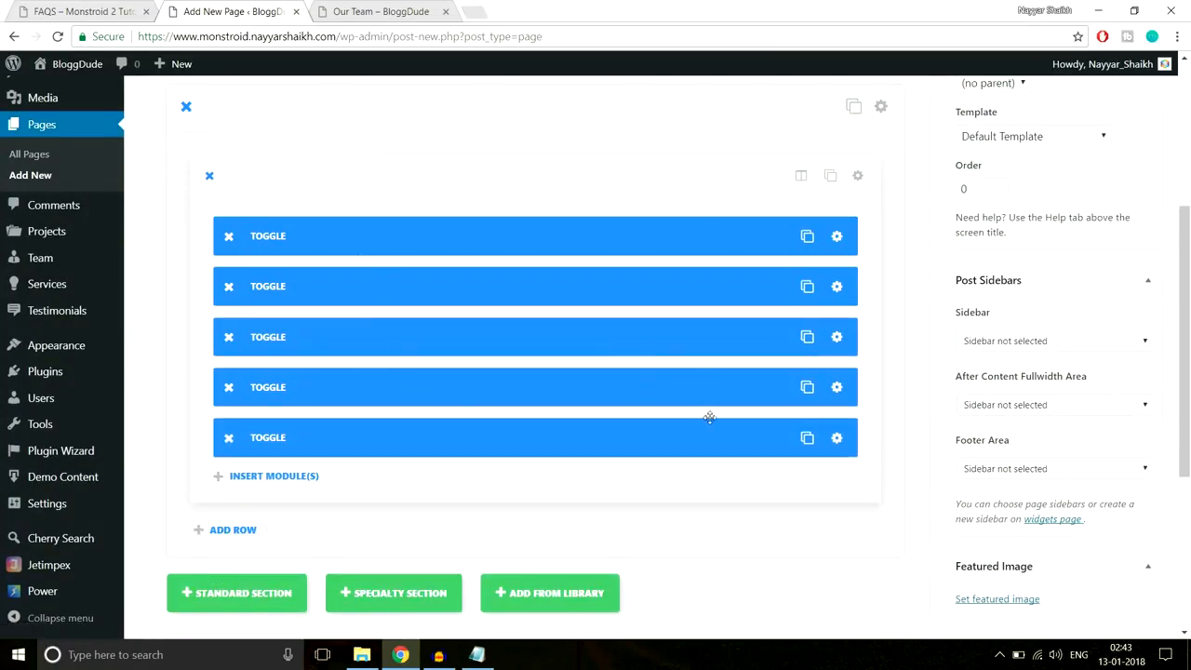
- Give the toggle section 90px custom padding at top and bottom, then save and exit
{"action": "scroll", "coordinate": [709, 418], "scroll_direction": "up", "scroll_amount": 3}
{"action": "scroll", "coordinate": [709, 418], "scroll_direction": "down", "scroll_amount": 2}
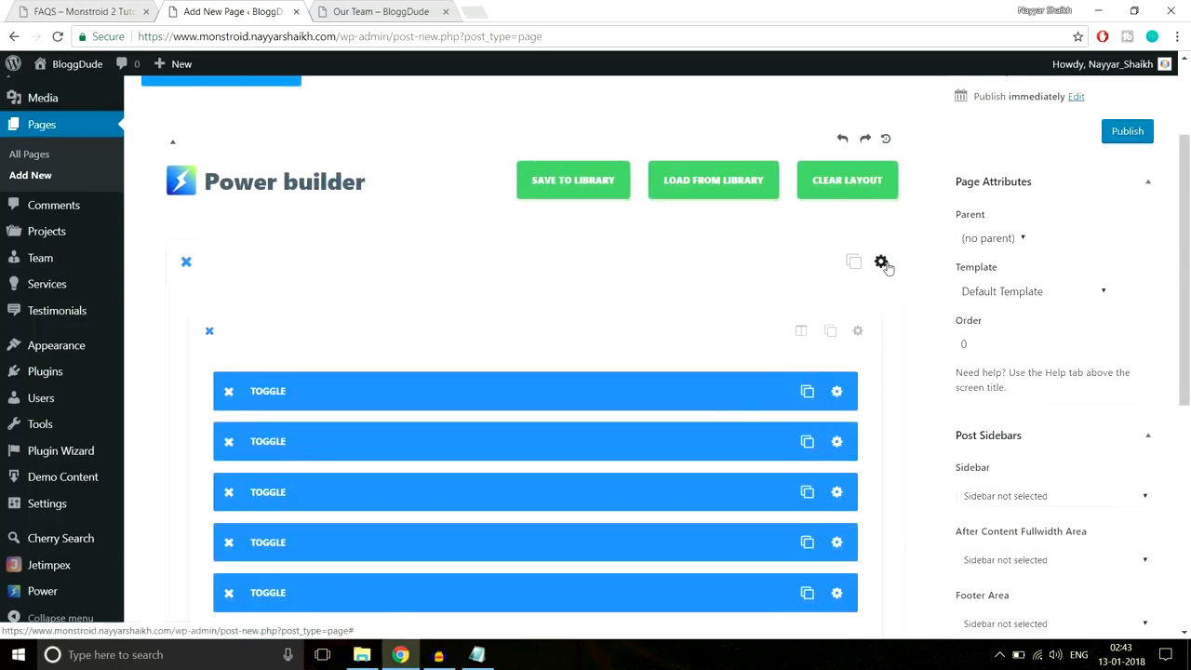
{"action": "left_click", "coordinate": [884, 265]}
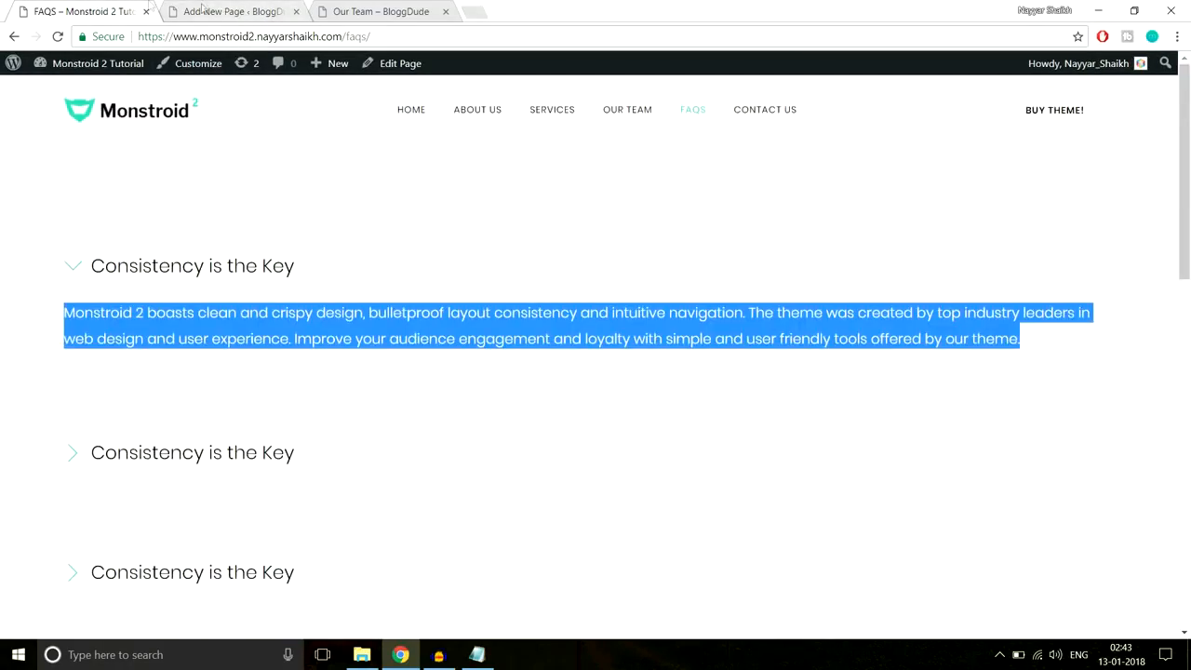
{"action": "left_click", "coordinate": [214, 9]}
{"action": "scroll", "coordinate": [709, 336], "scroll_direction": "down", "scroll_amount": 20}
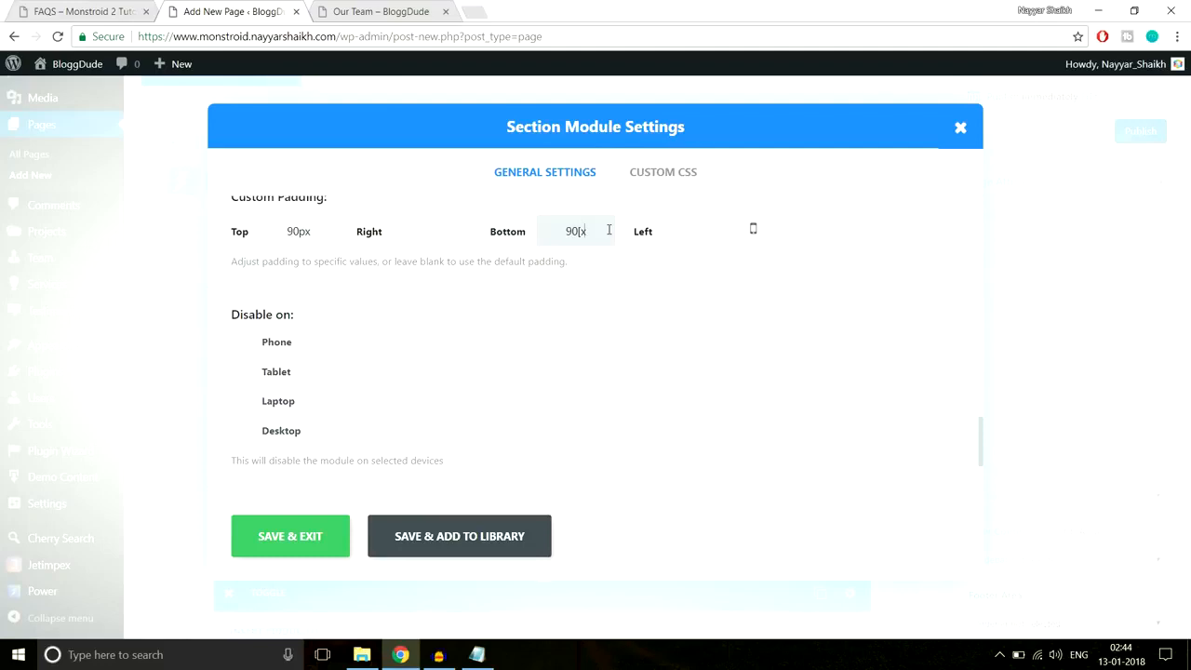
{"action": "left_click", "coordinate": [319, 534]}
- Publish the FAQS page
{"action": "scroll", "coordinate": [747, 394], "scroll_direction": "down", "scroll_amount": 5}
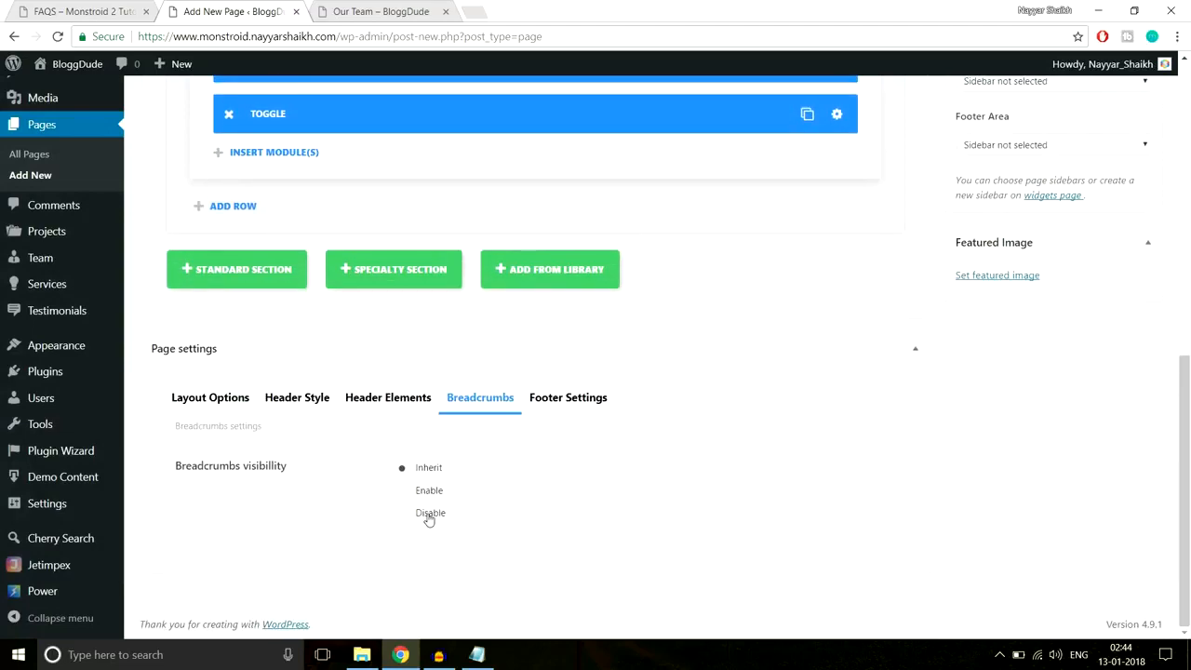
{"action": "scroll", "coordinate": [591, 521], "scroll_direction": "up", "scroll_amount": 10}
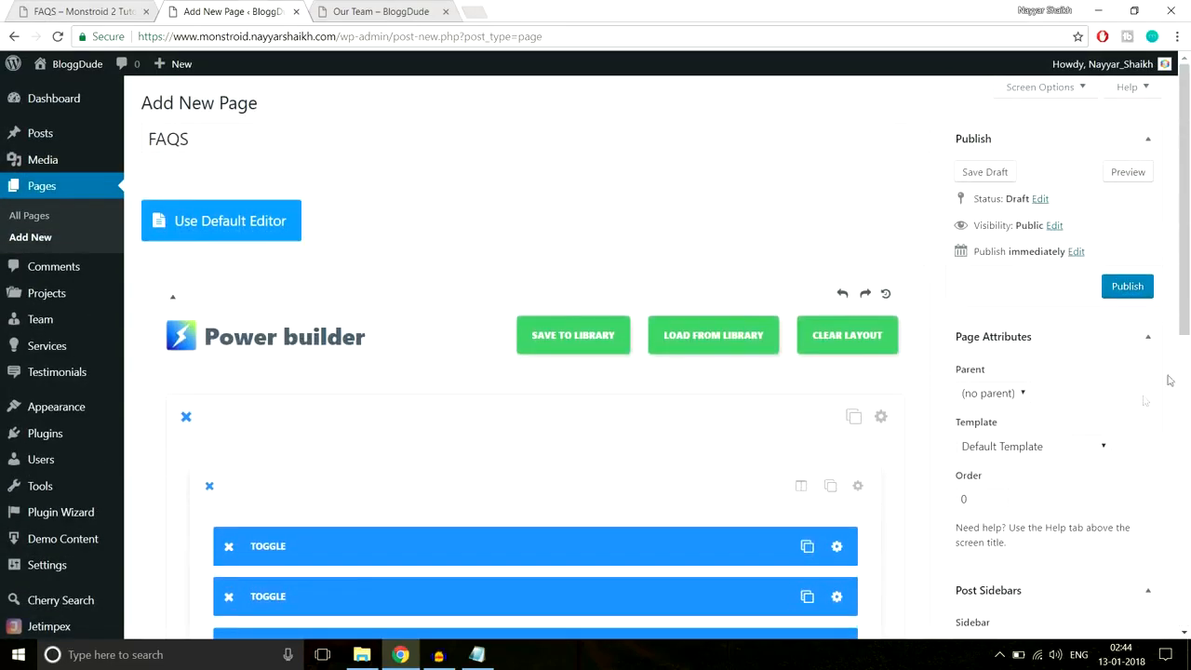
{"action": "left_click", "coordinate": [1127, 287]}
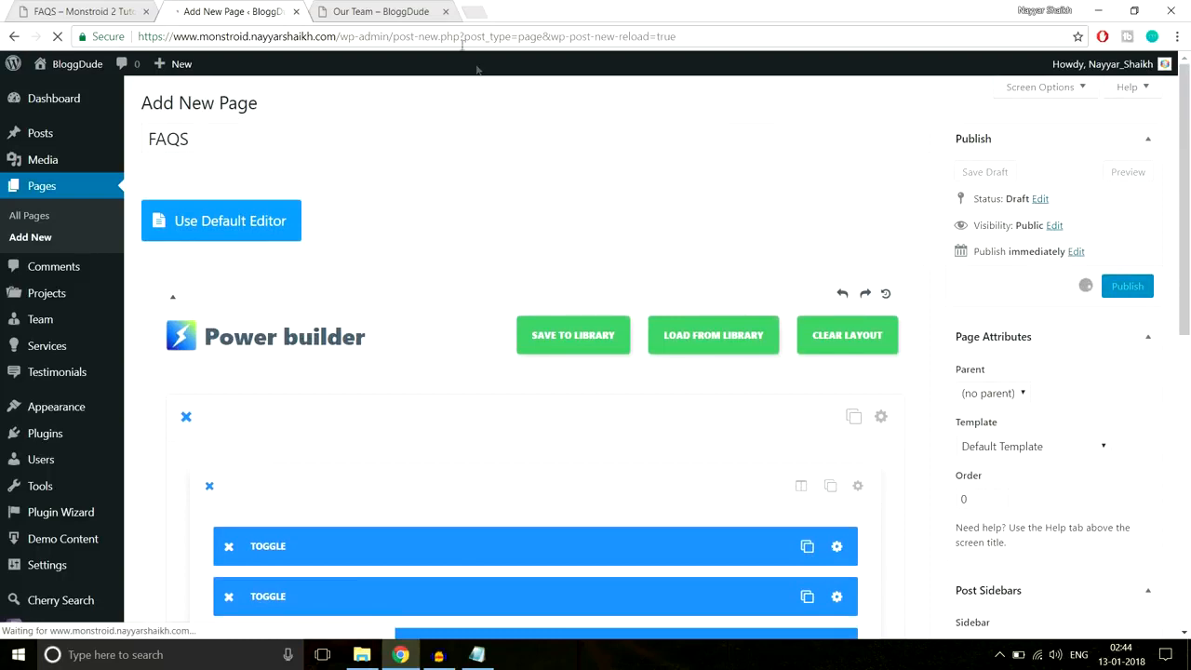
- Close the Our Team tab, view the published FAQS page, and collapse and re-expand the first item
{"action": "left_click", "coordinate": [445, 12]}
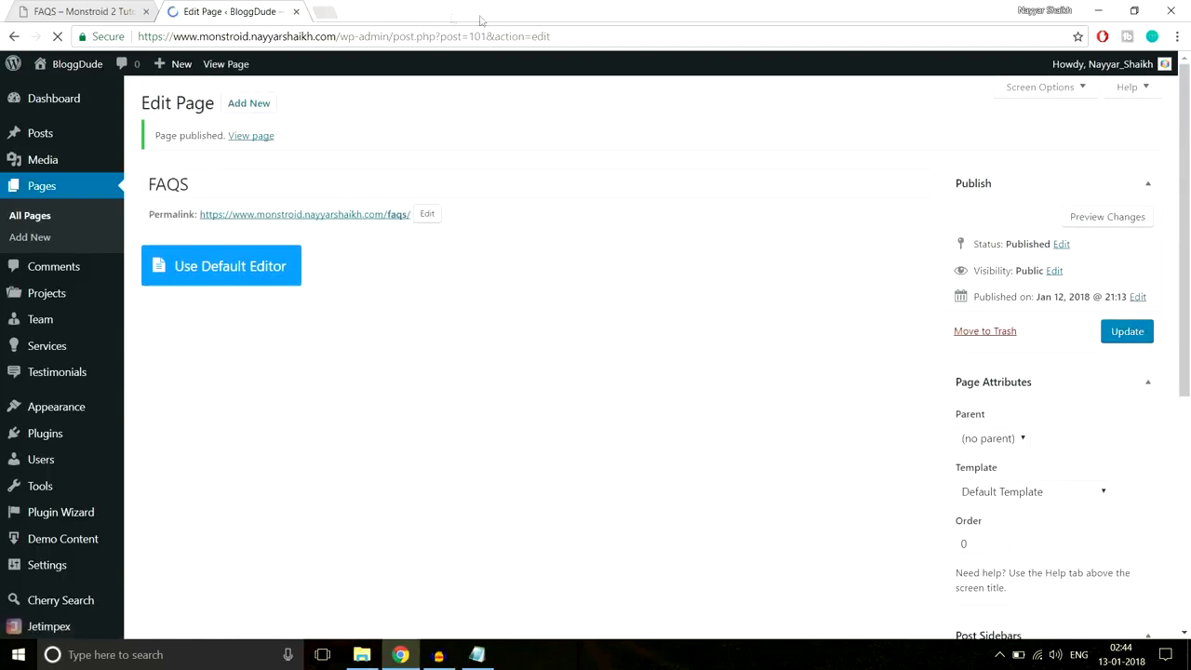
{"action": "left_click", "coordinate": [267, 135]}
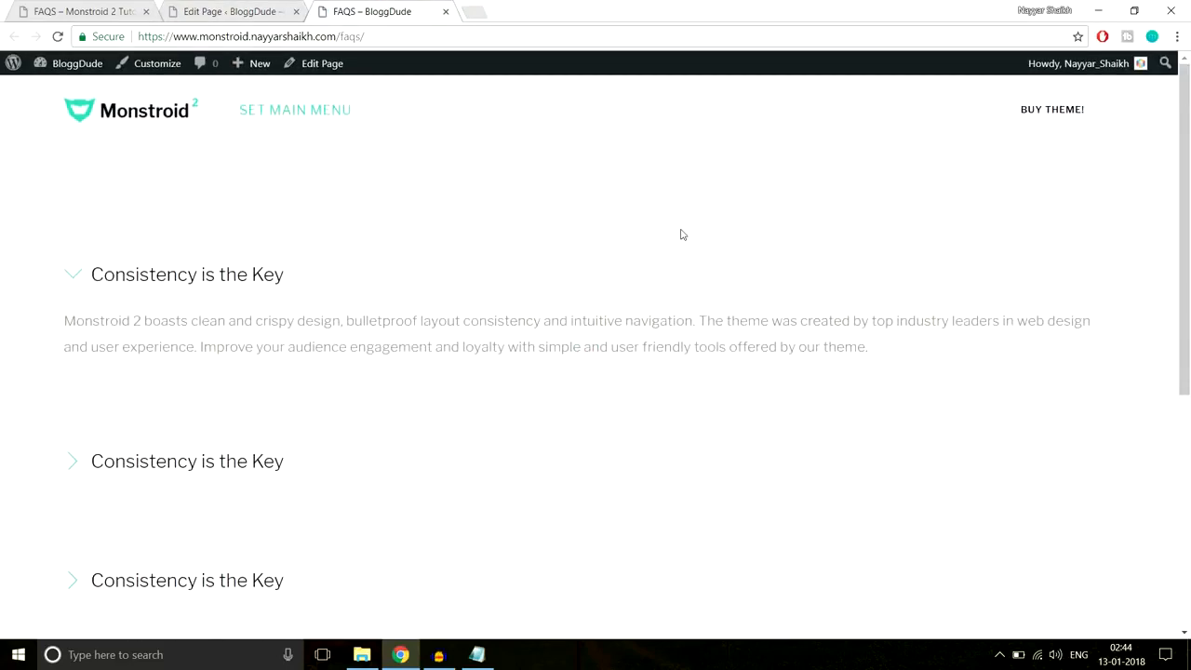
{"action": "left_click", "coordinate": [171, 277]}
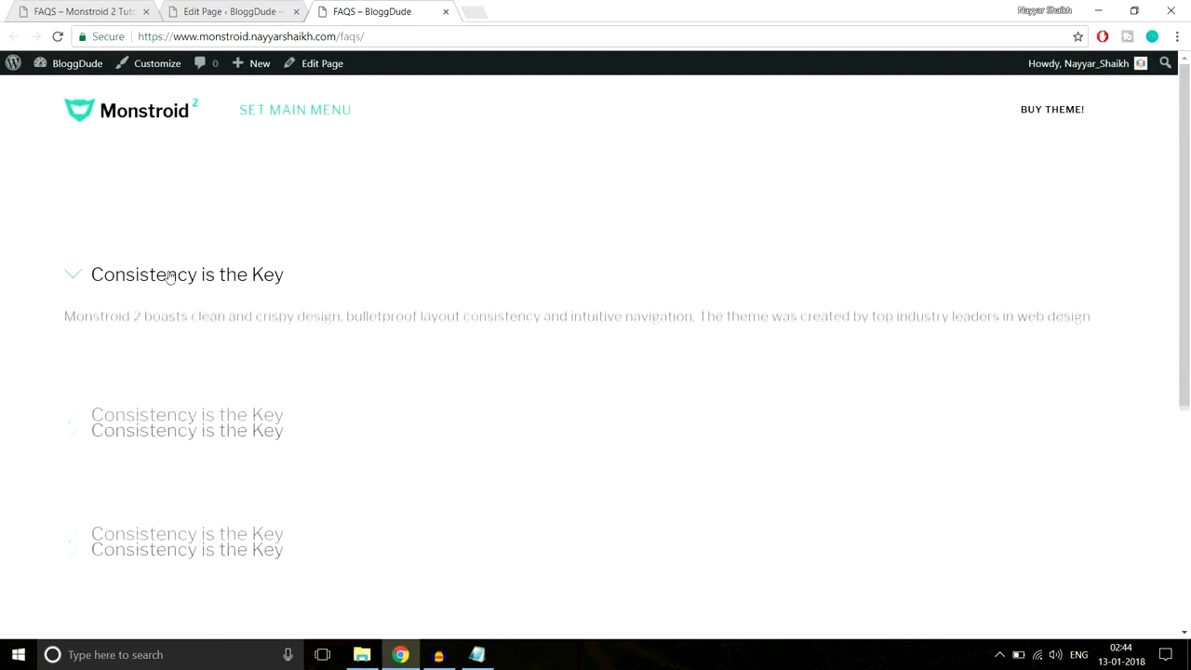
{"action": "left_click", "coordinate": [169, 277]}
{"action": "scroll", "coordinate": [707, 319], "scroll_direction": "down", "scroll_amount": 6}
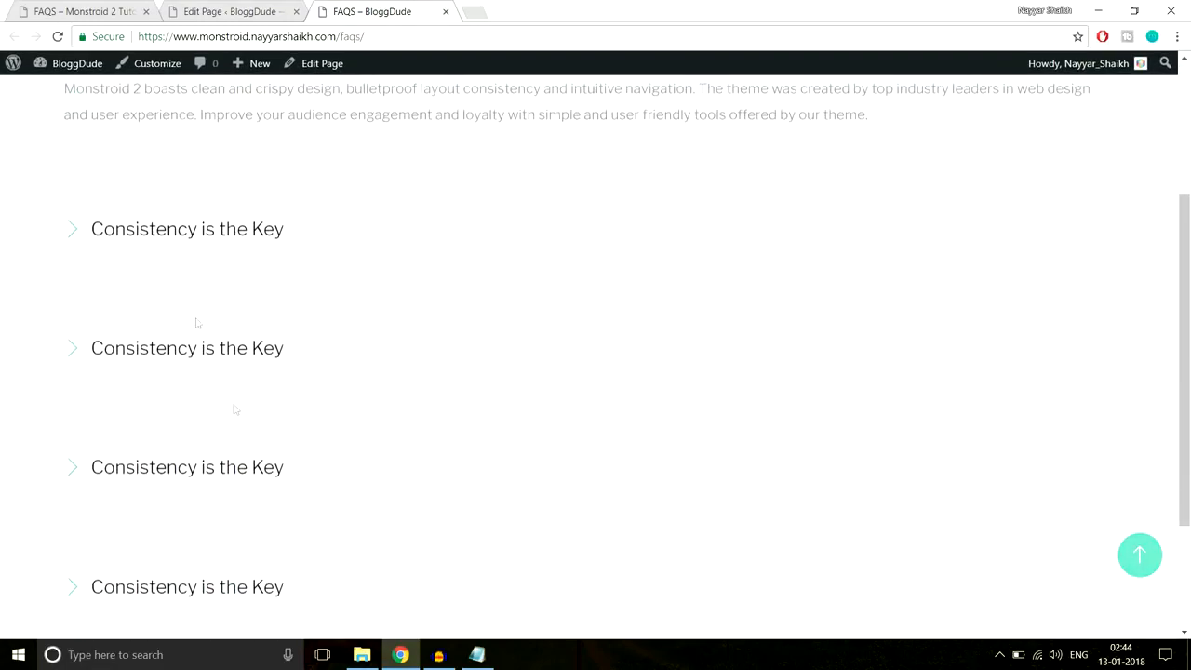
{"action": "scroll", "coordinate": [288, 419], "scroll_direction": "up", "scroll_amount": 6}
{"action": "scroll", "coordinate": [308, 448], "scroll_direction": "up", "scroll_amount": 1}
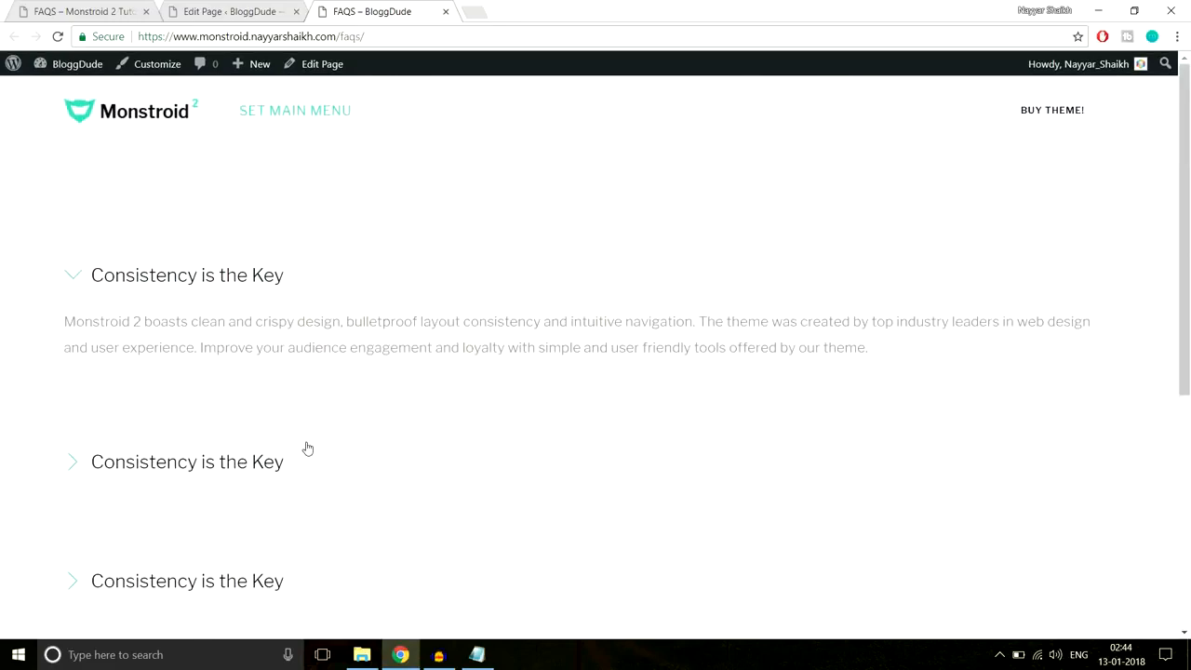
- Review the demo site's Contact Us page and its map, then open a new browser tab
{"action": "left_click", "coordinate": [105, 9]}
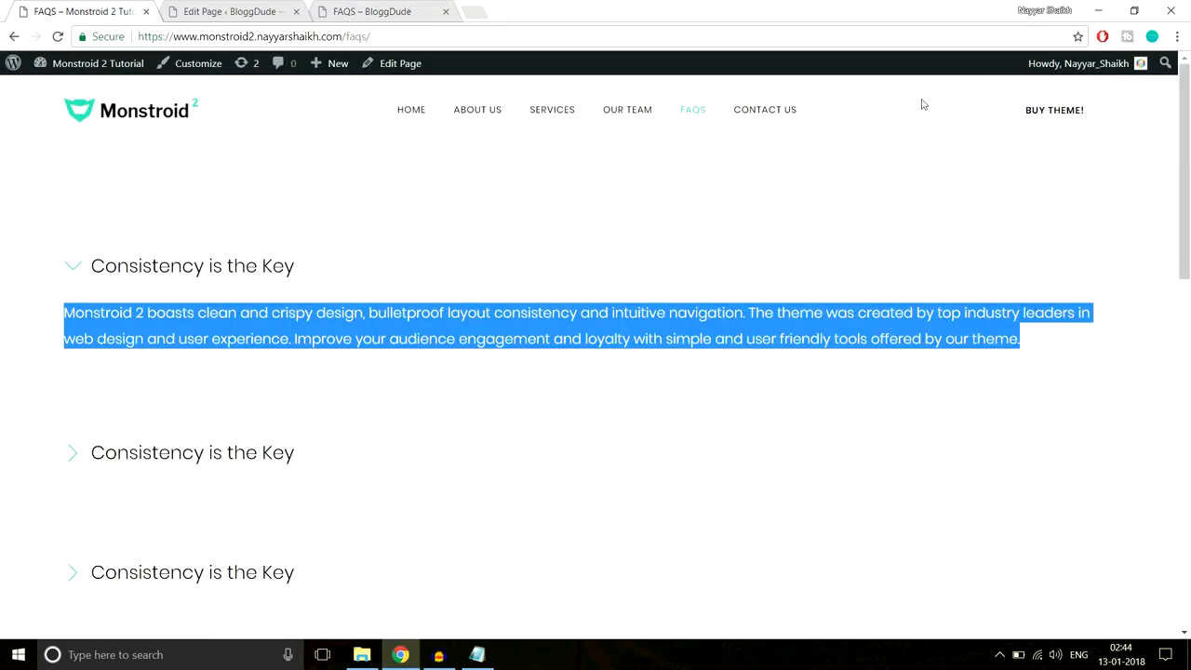
{"action": "left_click", "coordinate": [774, 108]}
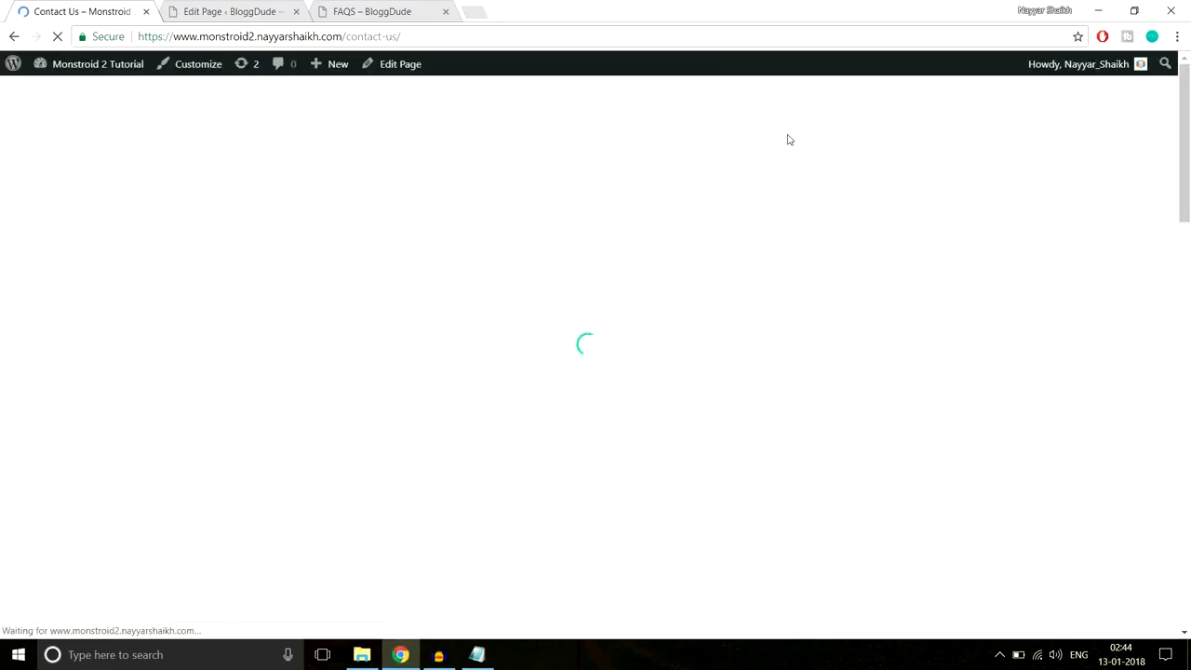
{"action": "scroll", "coordinate": [893, 249], "scroll_direction": "down", "scroll_amount": 8}
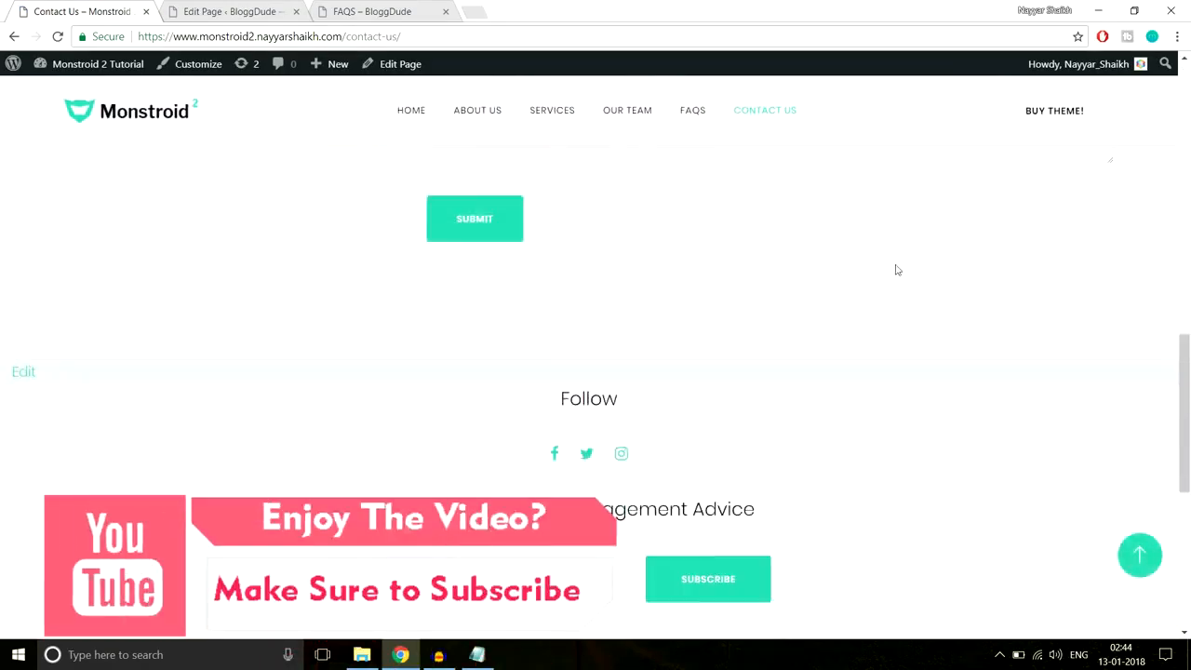
{"action": "scroll", "coordinate": [896, 264], "scroll_direction": "up", "scroll_amount": 5}
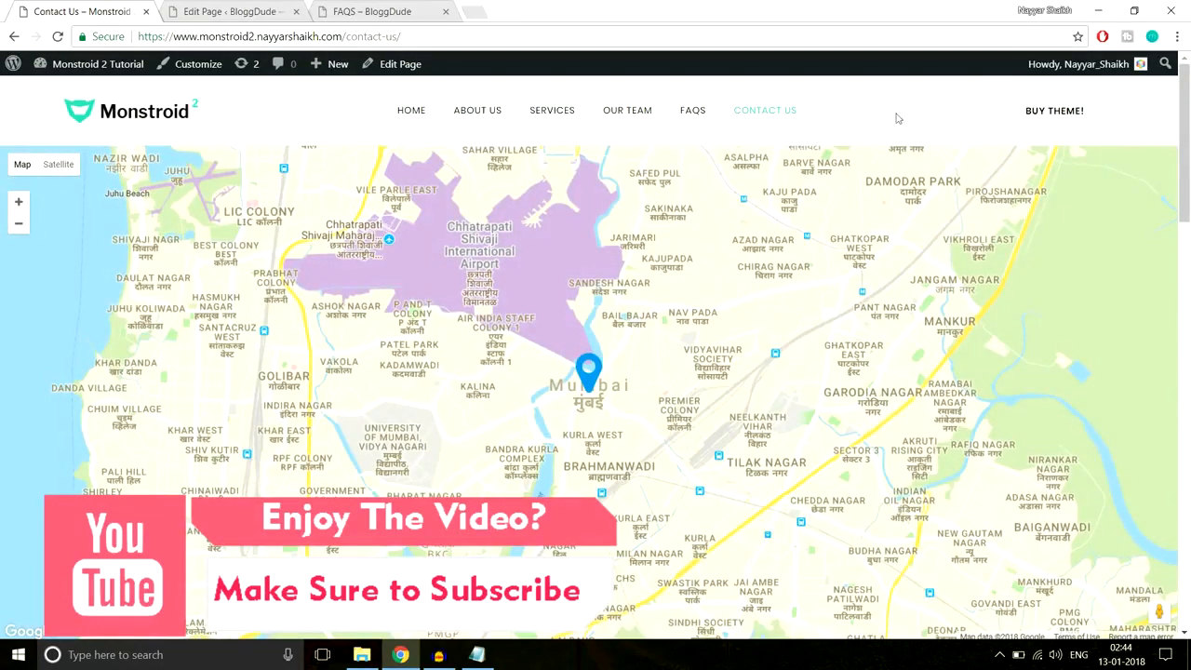
{"action": "left_click", "coordinate": [473, 11]}
- Go to console.developers.google.com and dismiss the project chooser
{"action": "type", "text": "console.developers.google.com"}
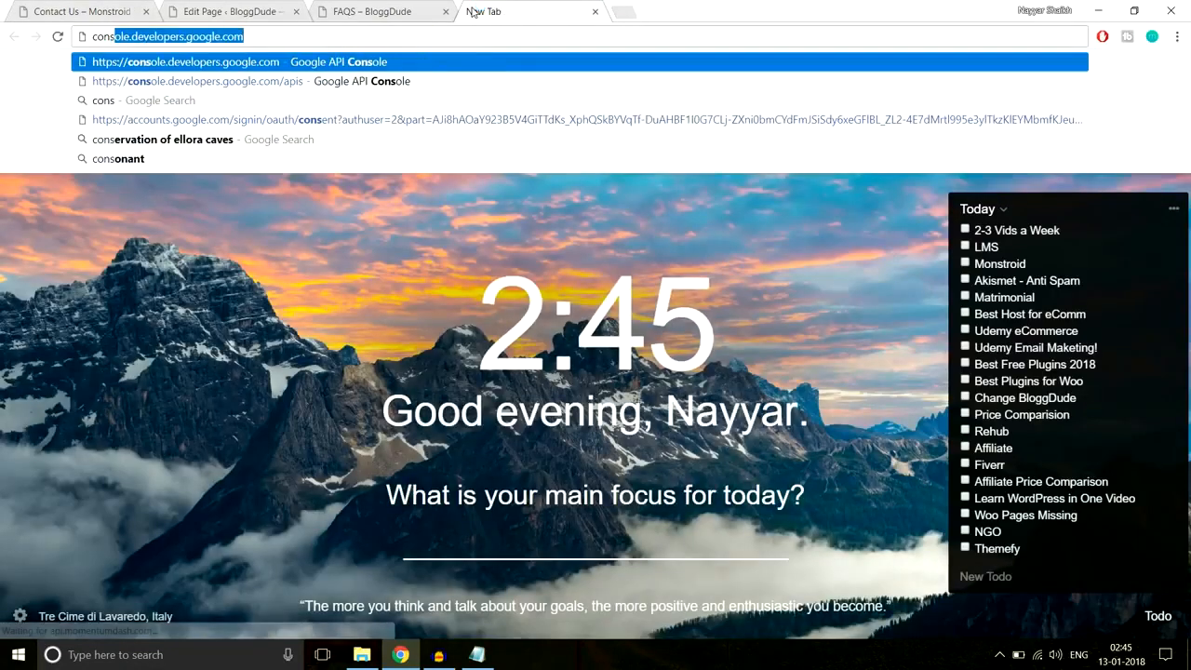
{"action": "key", "text": "Return"}
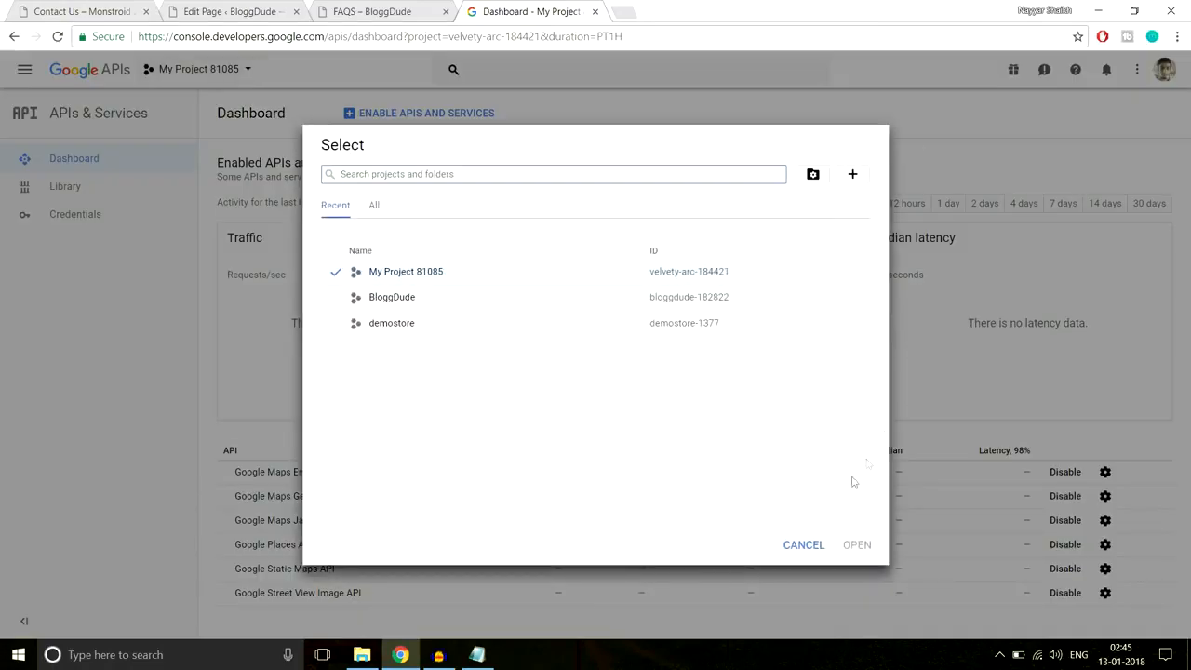
{"action": "left_click", "coordinate": [801, 546]}
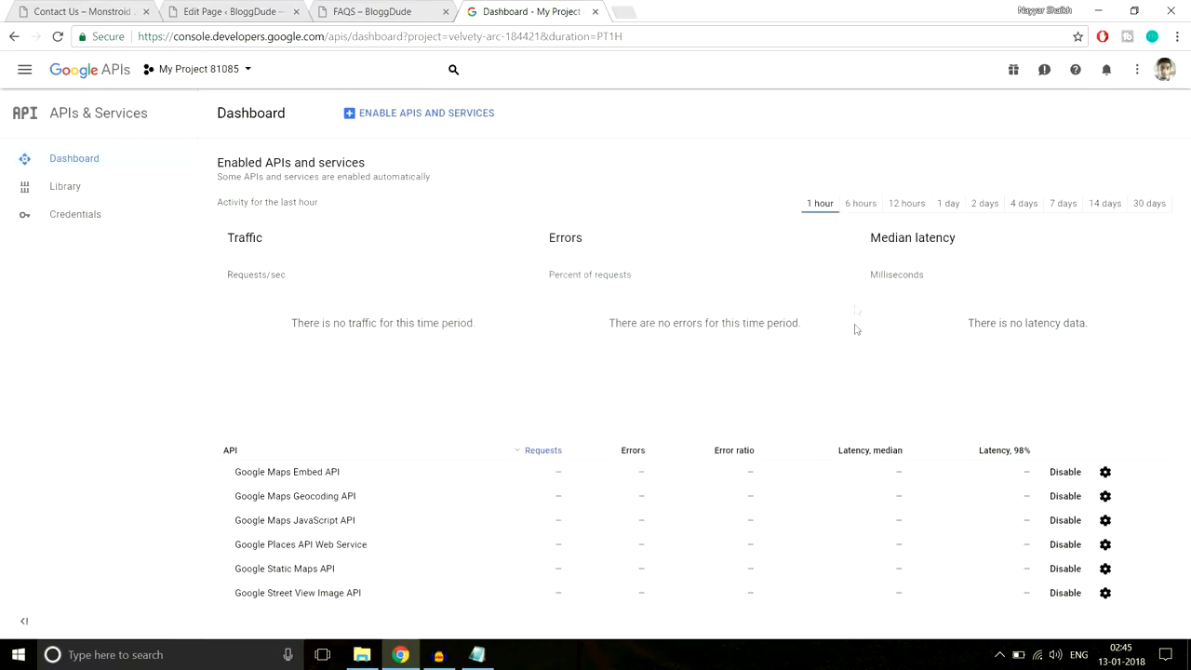
- Search the API Library for Google Maps and confirm Maps JavaScript API is enabled
{"action": "left_click", "coordinate": [119, 193]}
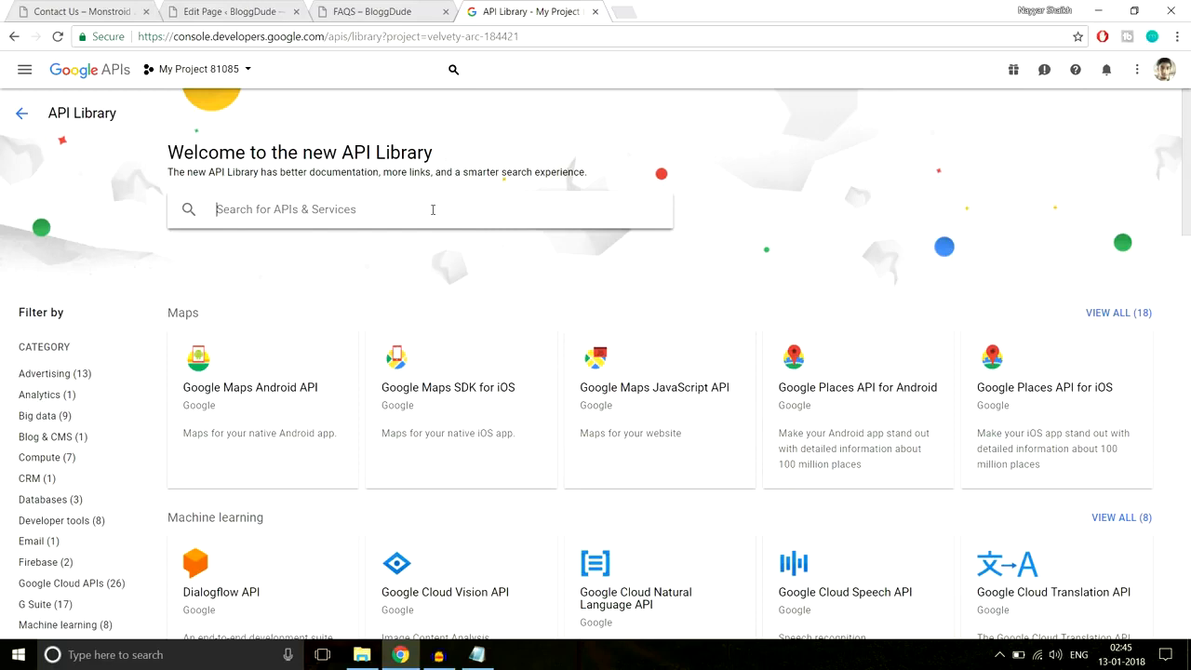
{"action": "left_click", "coordinate": [433, 210]}
{"action": "type", "text": "g"}
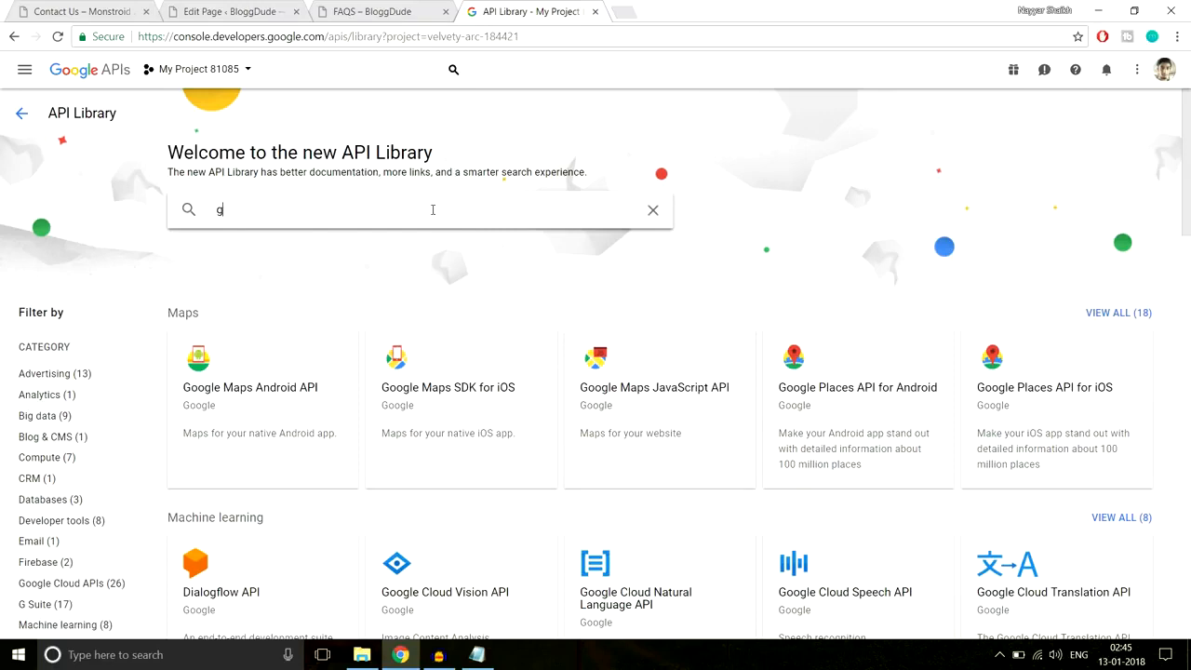
{"action": "type", "text": "ogle map"}
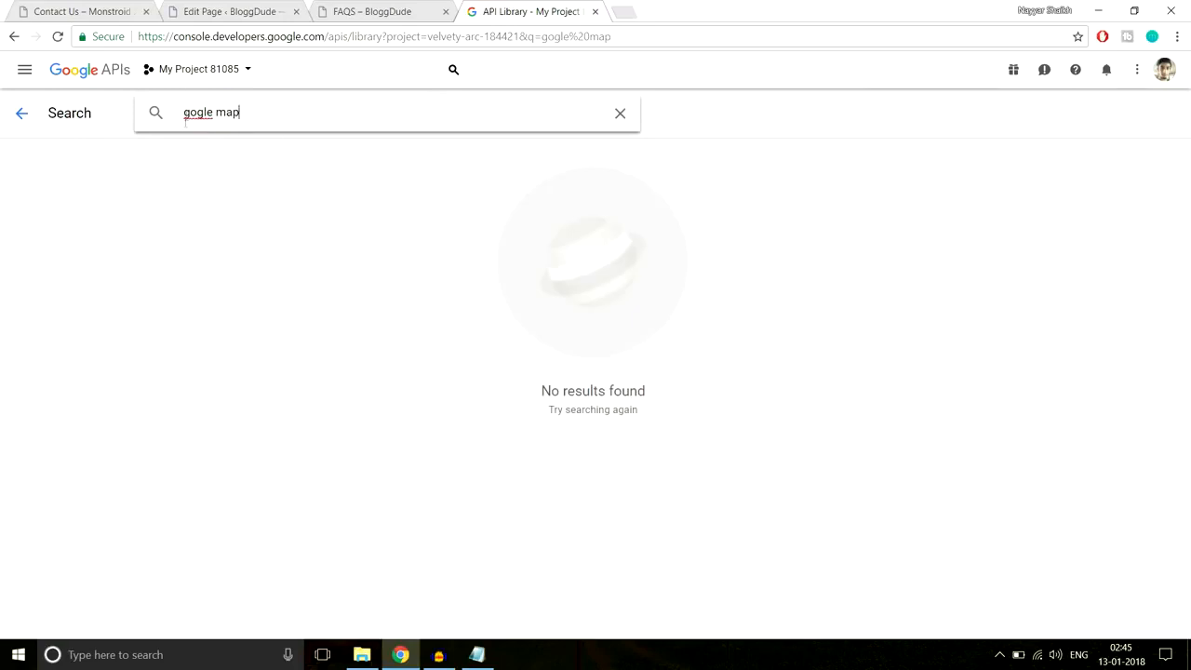
{"action": "type", "text": "o"}
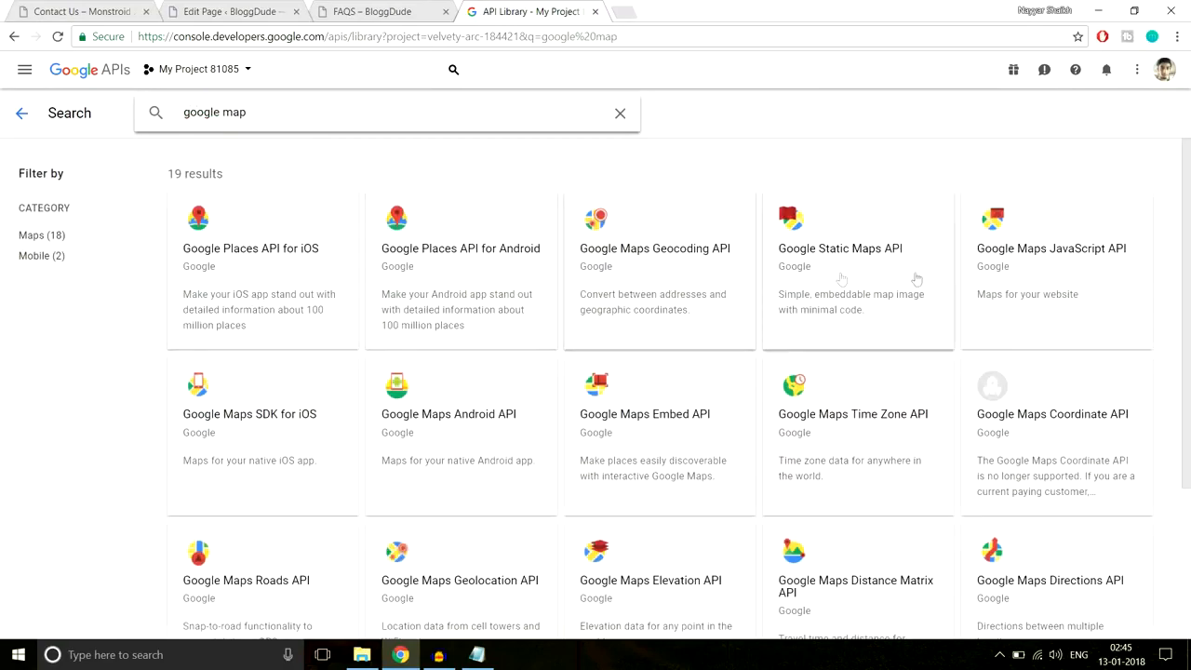
{"action": "left_click", "coordinate": [1068, 249]}
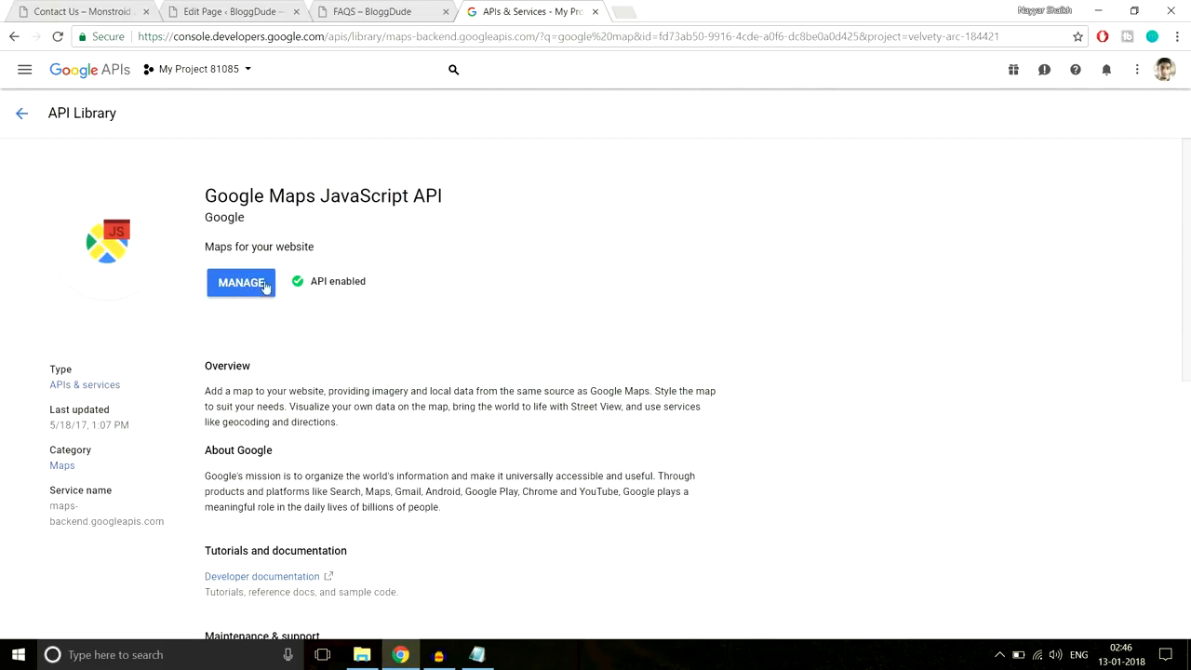
{"action": "left_click_drag", "start_coordinate": [373, 283], "coordinate": [307, 282]}
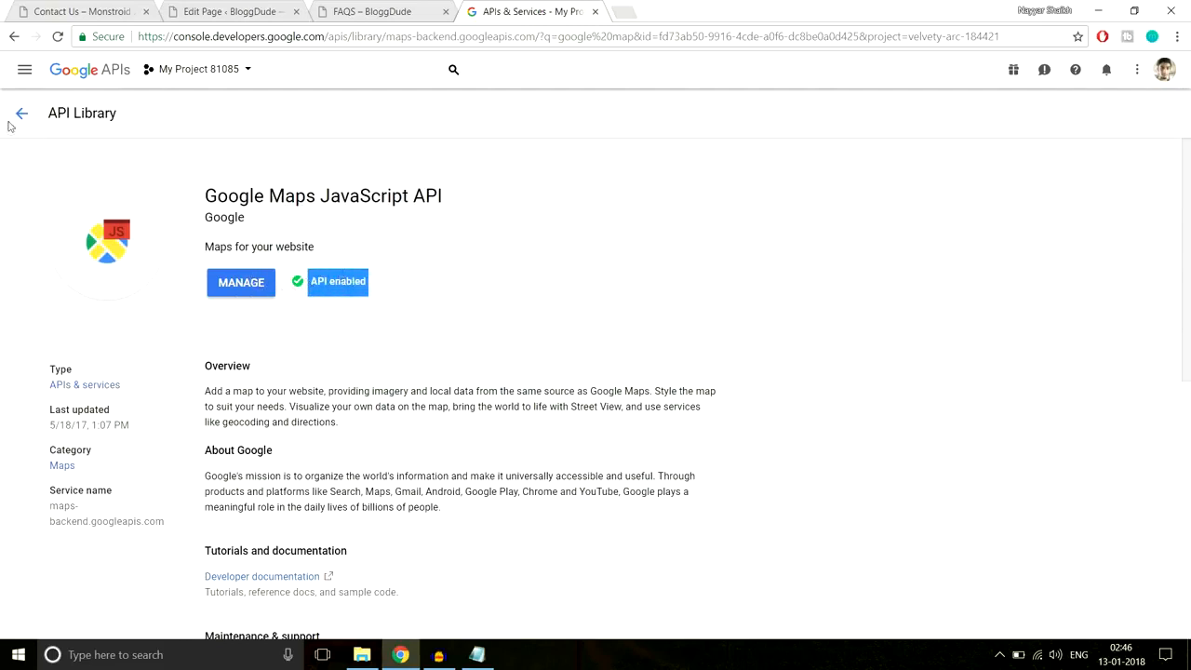
- Return to the APIs & Services dashboard
{"action": "left_click", "coordinate": [15, 120]}
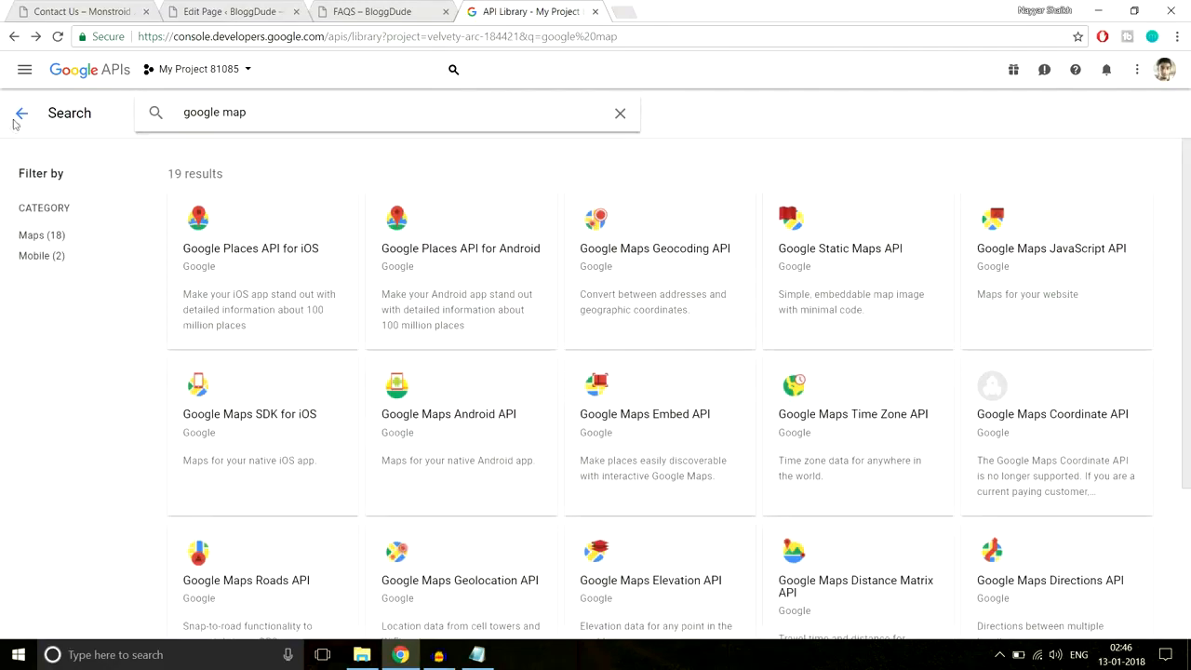
{"action": "left_click", "coordinate": [15, 124]}
{"action": "left_click", "coordinate": [15, 124]}
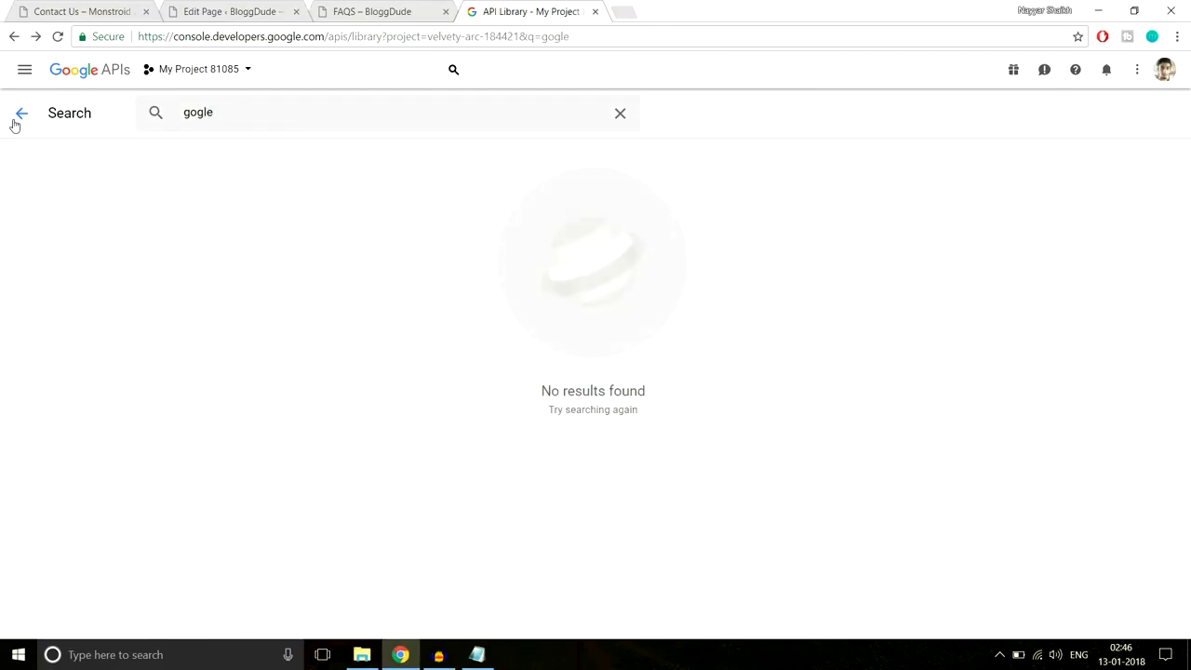
{"action": "left_click", "coordinate": [104, 77]}
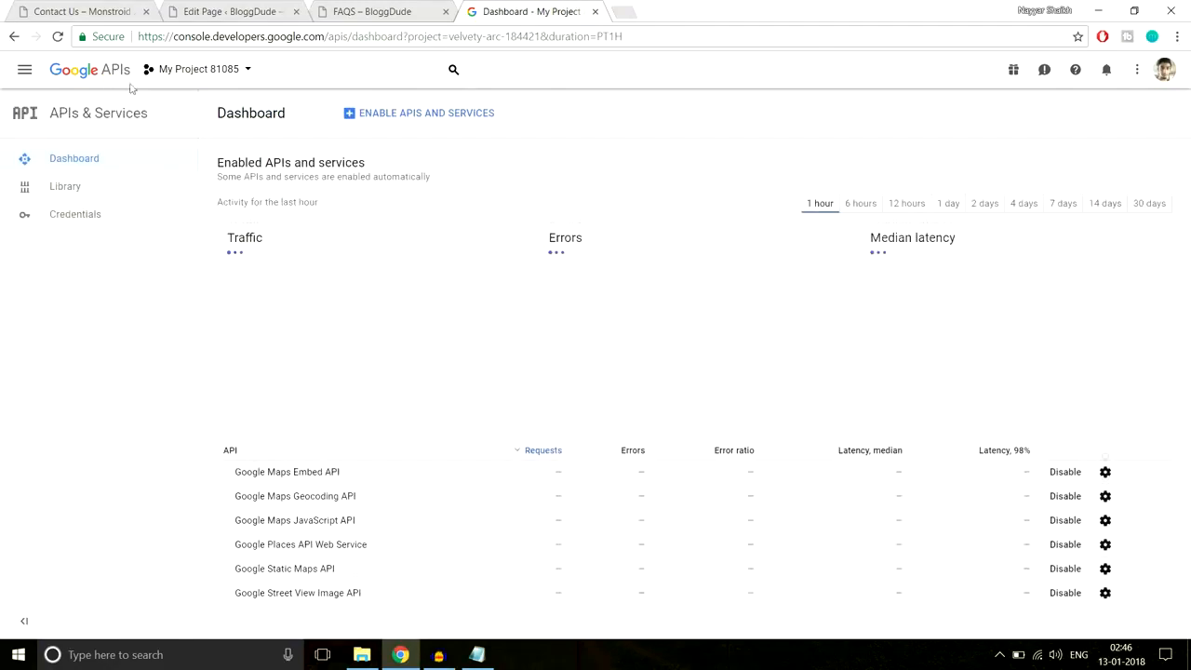
- Create a new API key on the Credentials page, then go to Domain verification
{"action": "left_click", "coordinate": [105, 223]}
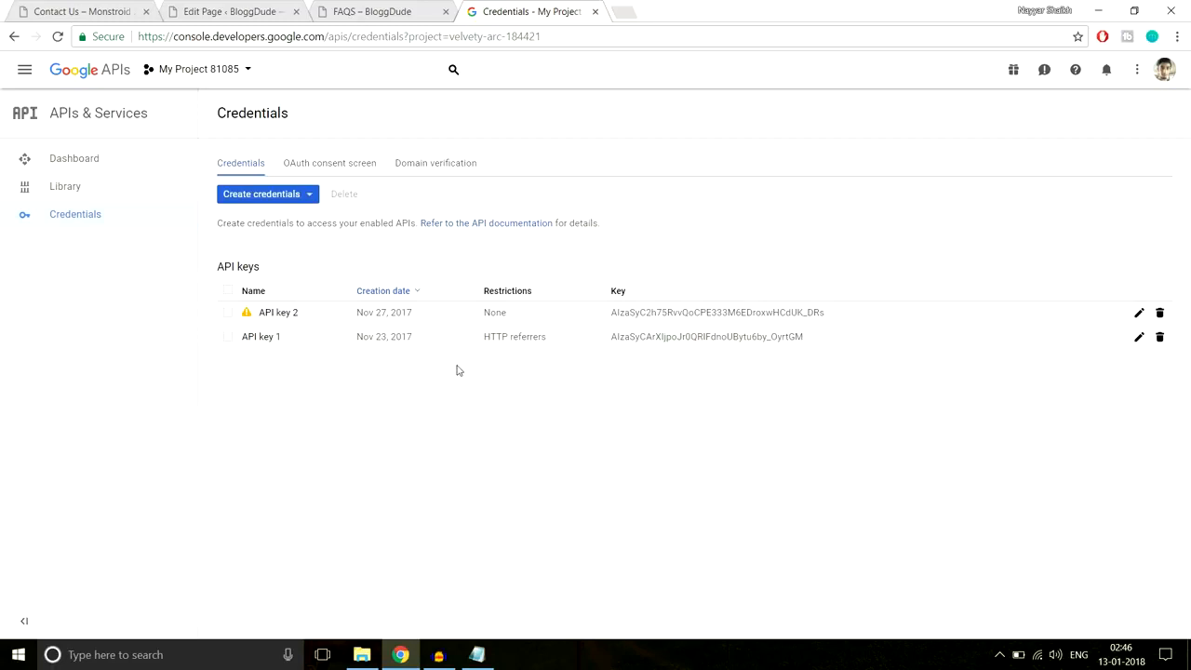
{"action": "left_click", "coordinate": [281, 197]}
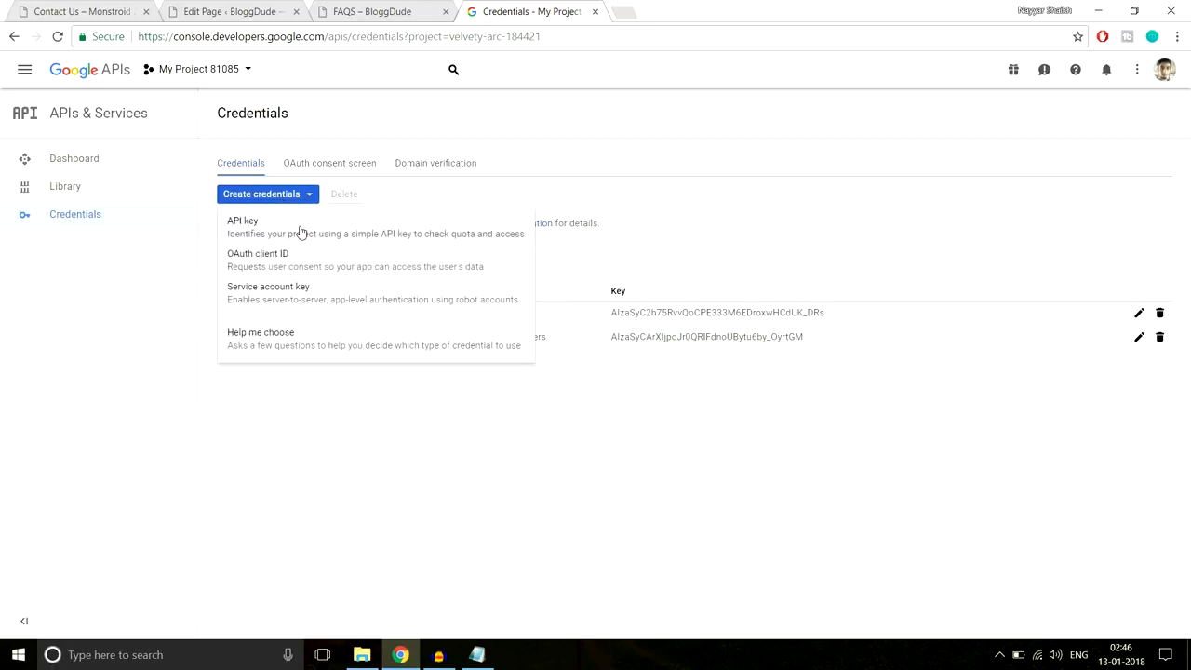
{"action": "left_click", "coordinate": [302, 232]}
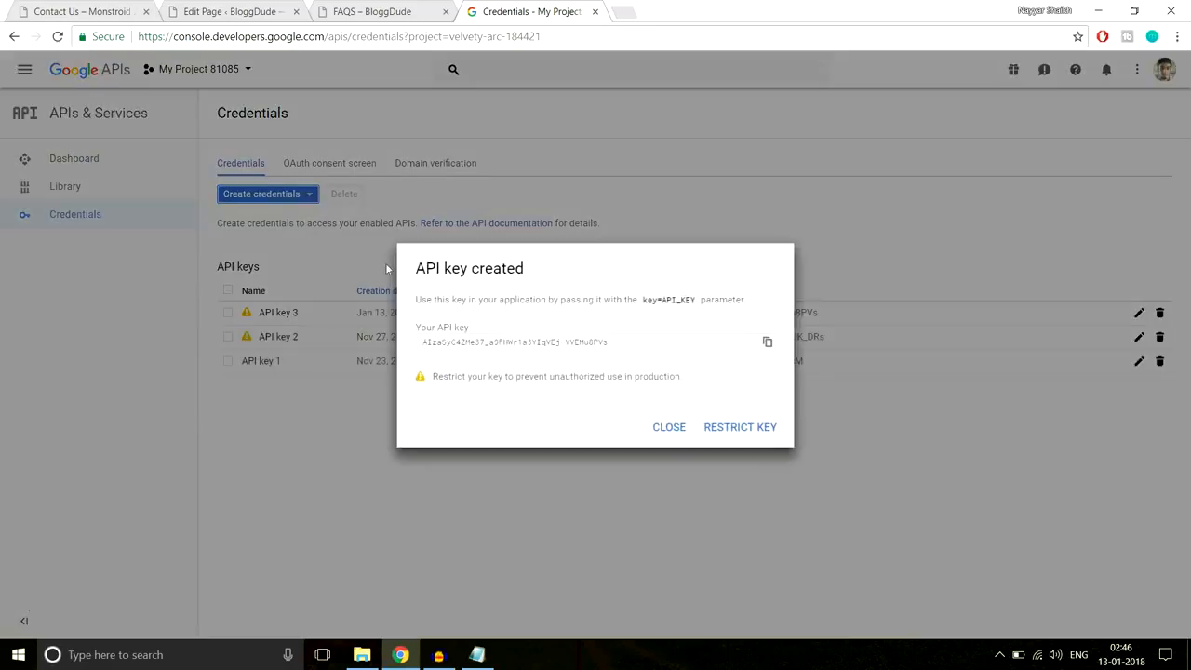
{"action": "left_click", "coordinate": [669, 428]}
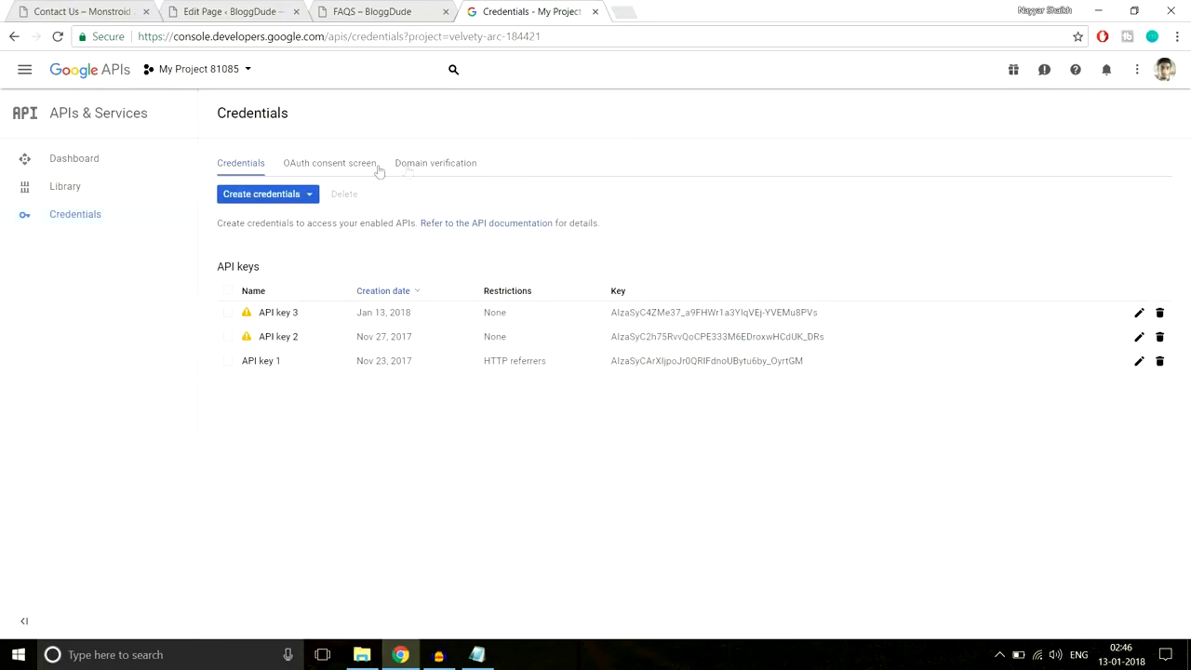
{"action": "left_click", "coordinate": [437, 170]}
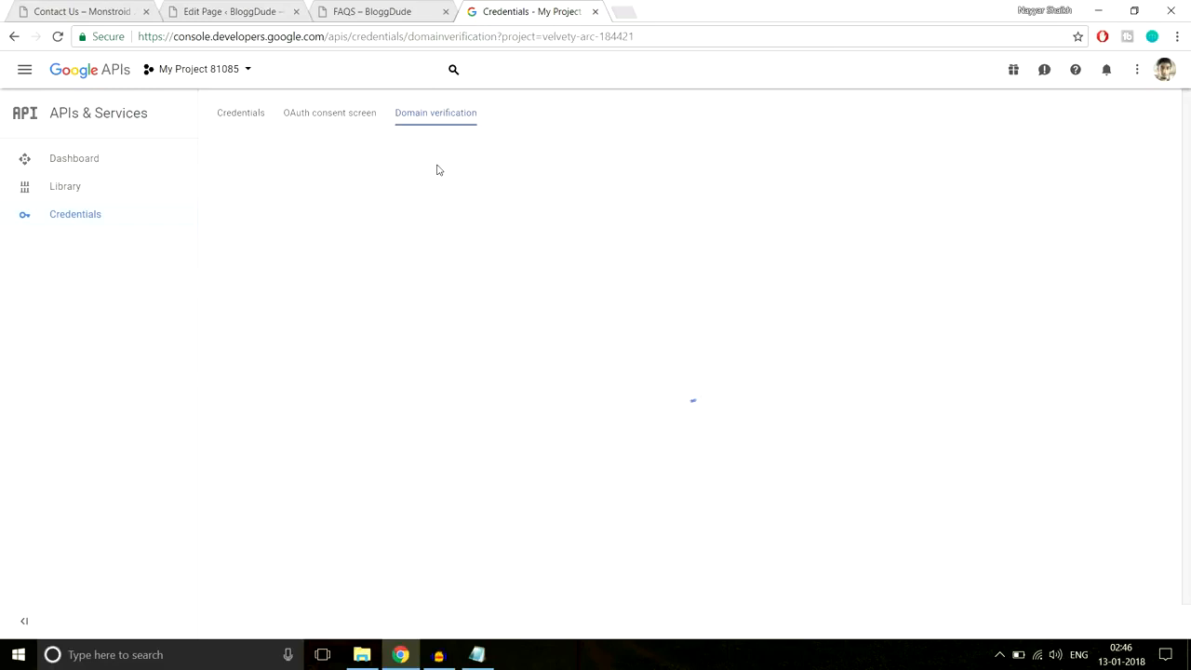
- Add the monstroid site URL, copied from the WordPress tab, as an allowed domain, then proceed to verification
{"action": "left_click_drag", "start_coordinate": [377, 281], "coordinate": [249, 246]}
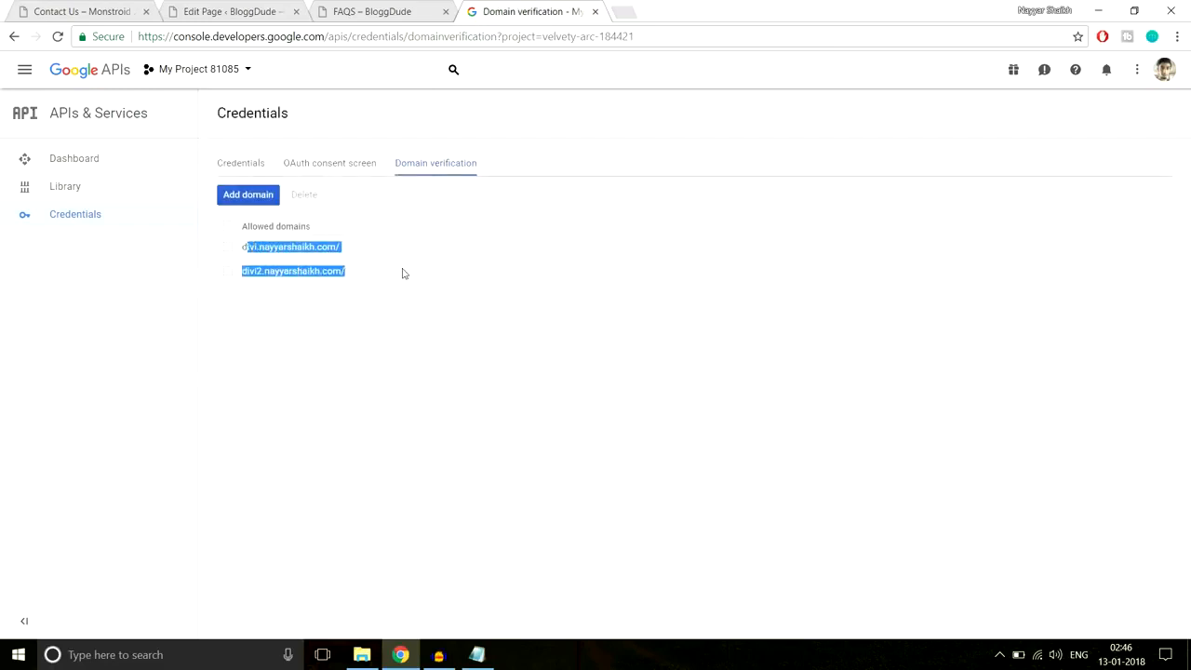
{"action": "left_click", "coordinate": [247, 194]}
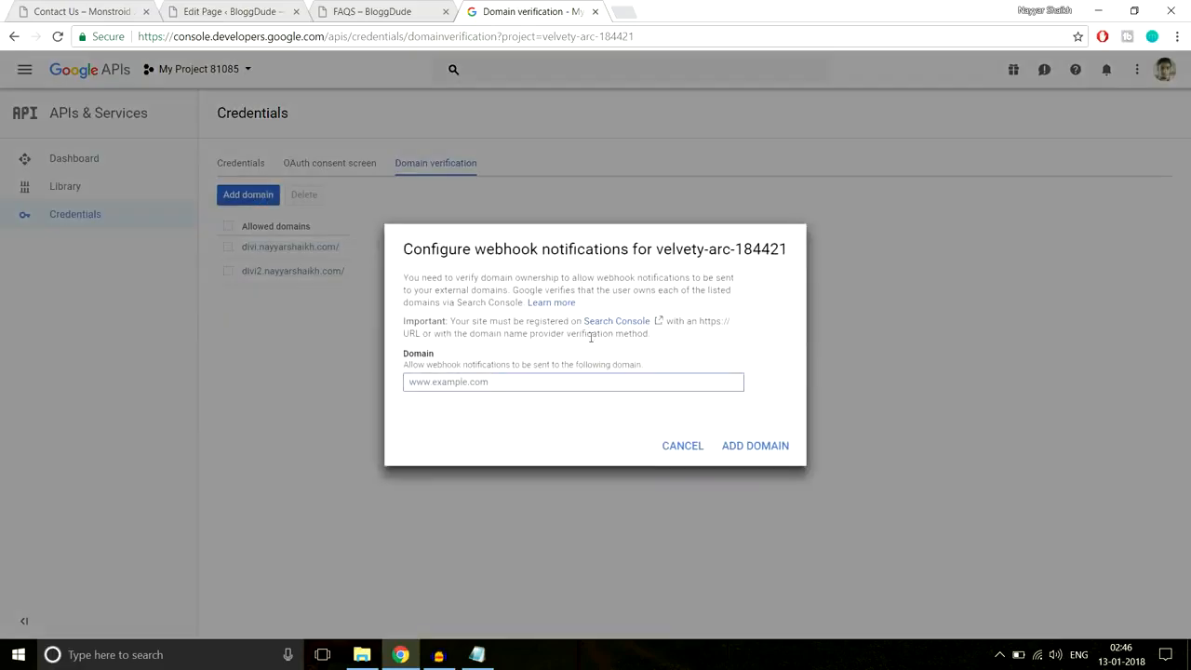
{"action": "left_click", "coordinate": [240, 10]}
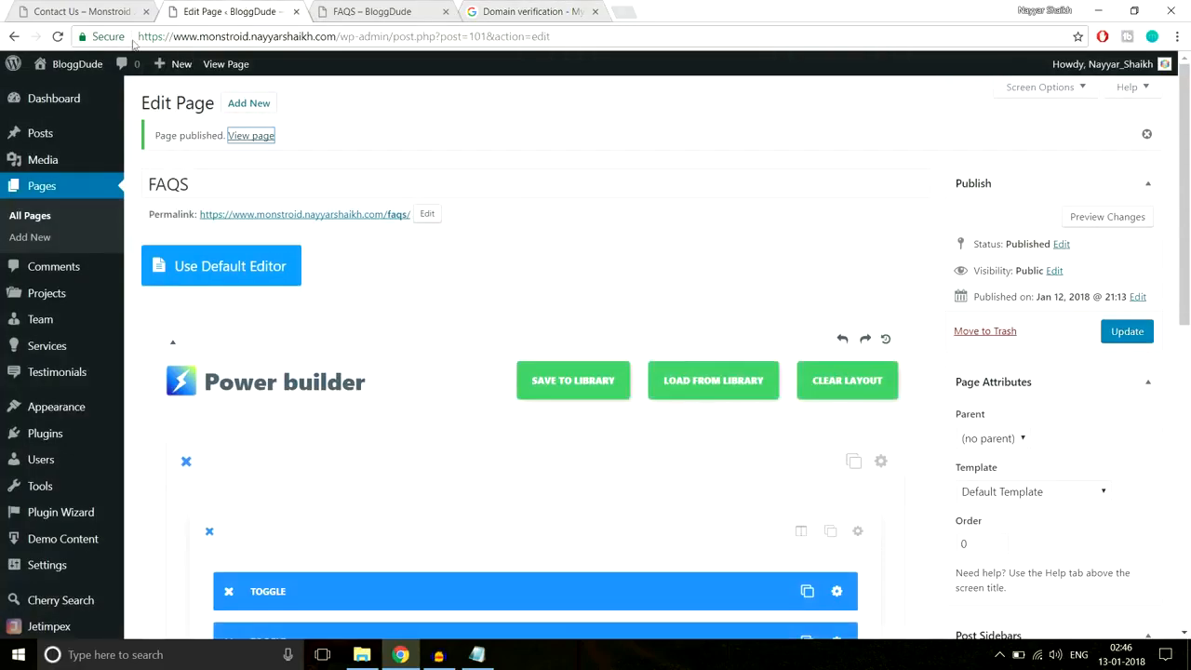
{"action": "left_click_drag", "start_coordinate": [140, 36], "coordinate": [343, 40]}
{"action": "key", "text": "ctrl+c"}
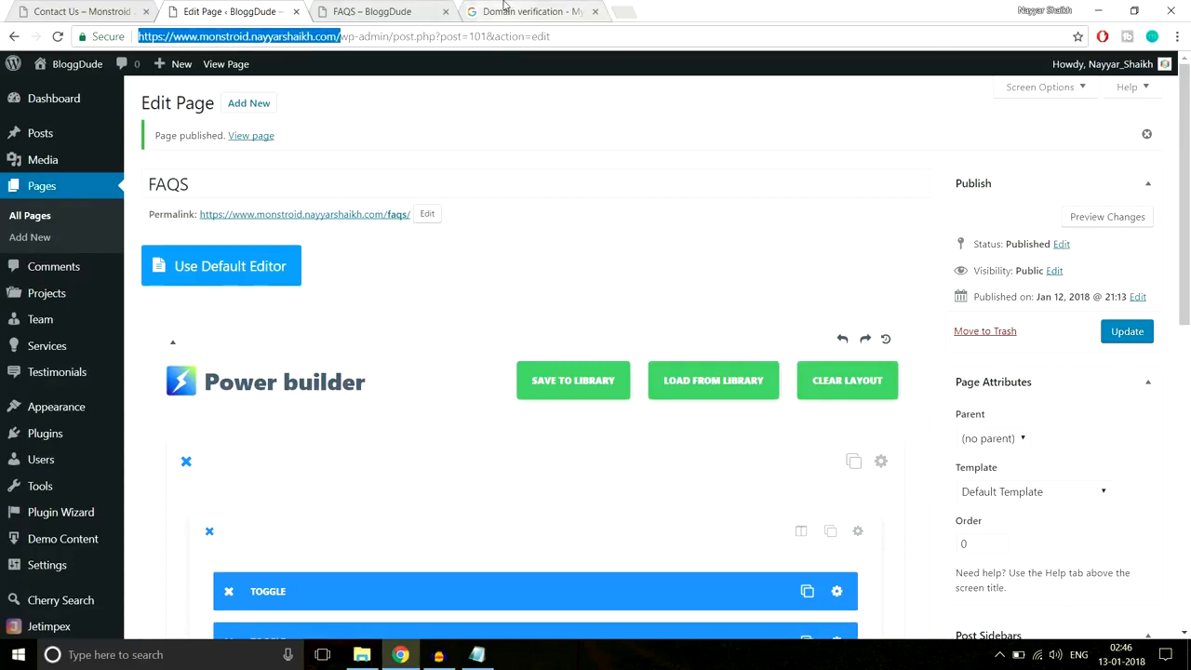
{"action": "left_click", "coordinate": [526, 11]}
{"action": "key", "text": "ctrl+v"}
{"action": "left_click", "coordinate": [781, 454]}
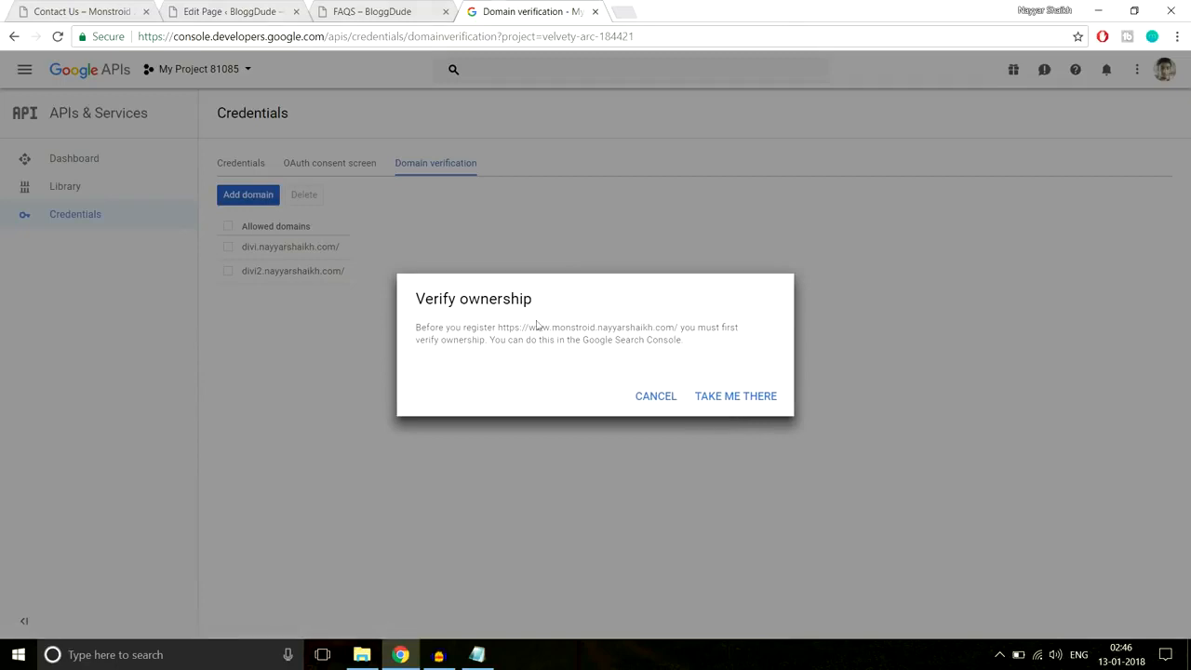
{"action": "left_click", "coordinate": [731, 397]}
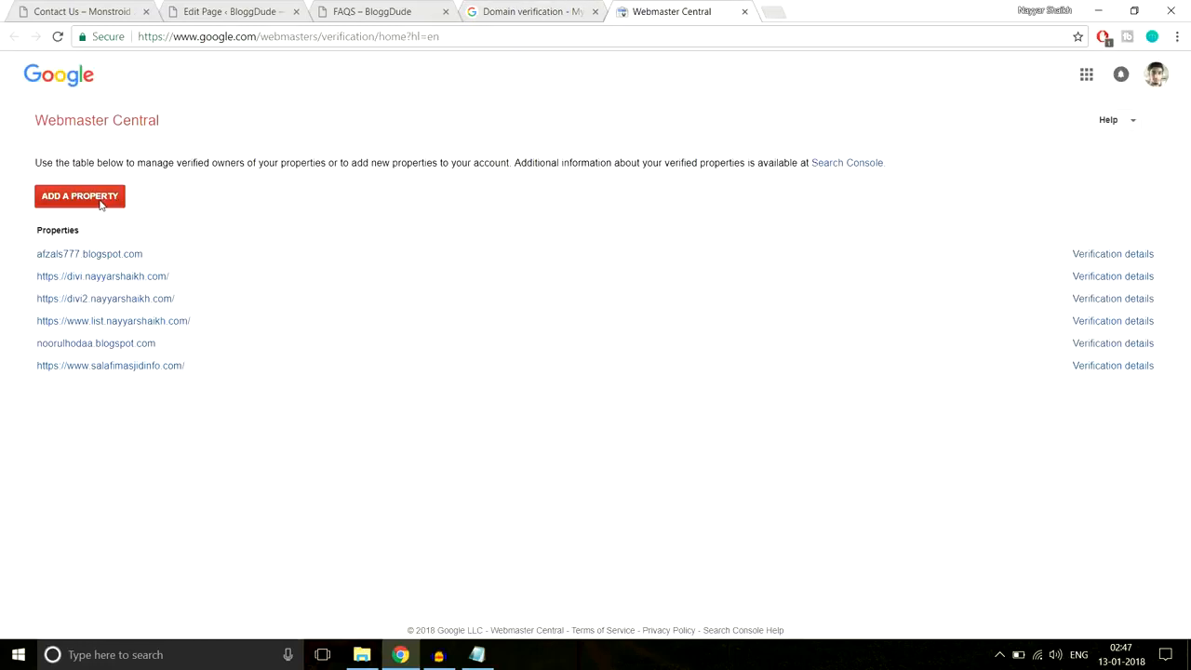
- Add the monstroid site URL as a property and download google646e5a1cbe725796.html
{"action": "left_click", "coordinate": [101, 203]}
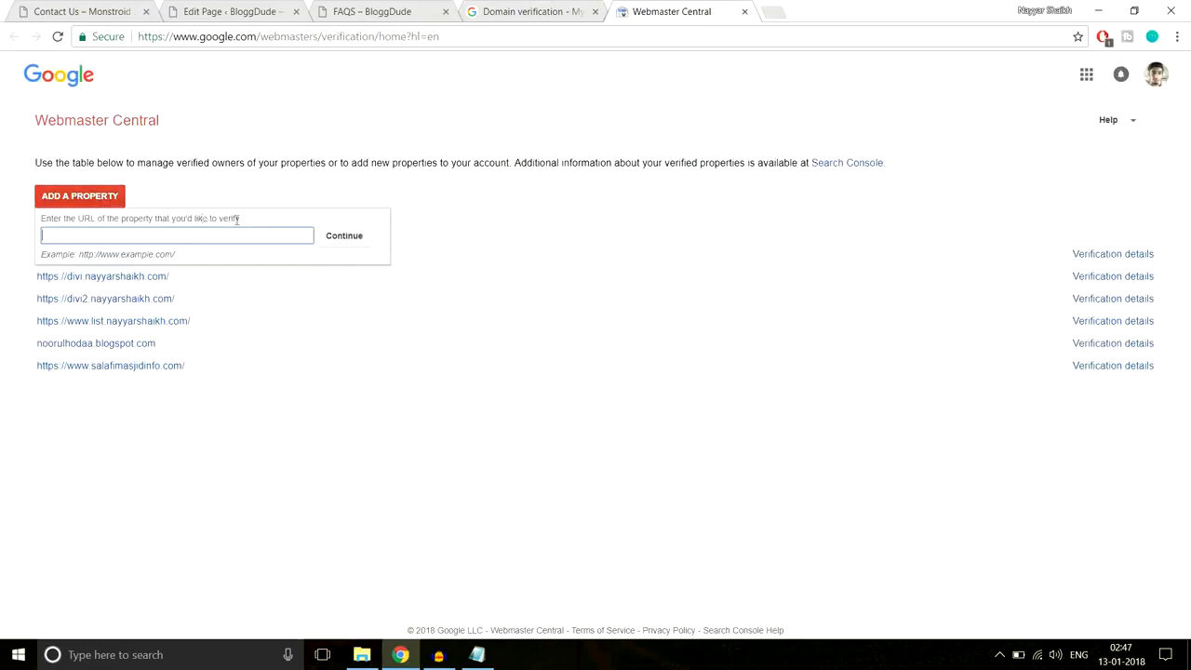
{"action": "key", "text": "ctrl+v"}
{"action": "left_click", "coordinate": [346, 239]}
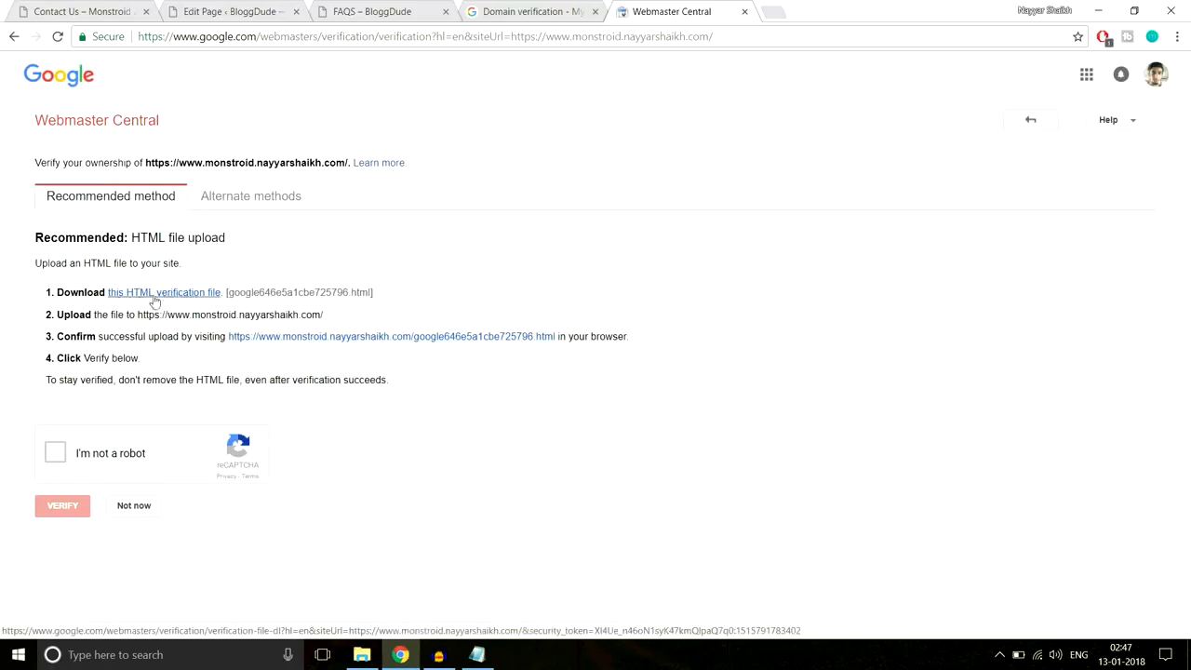
{"action": "left_click", "coordinate": [154, 292]}
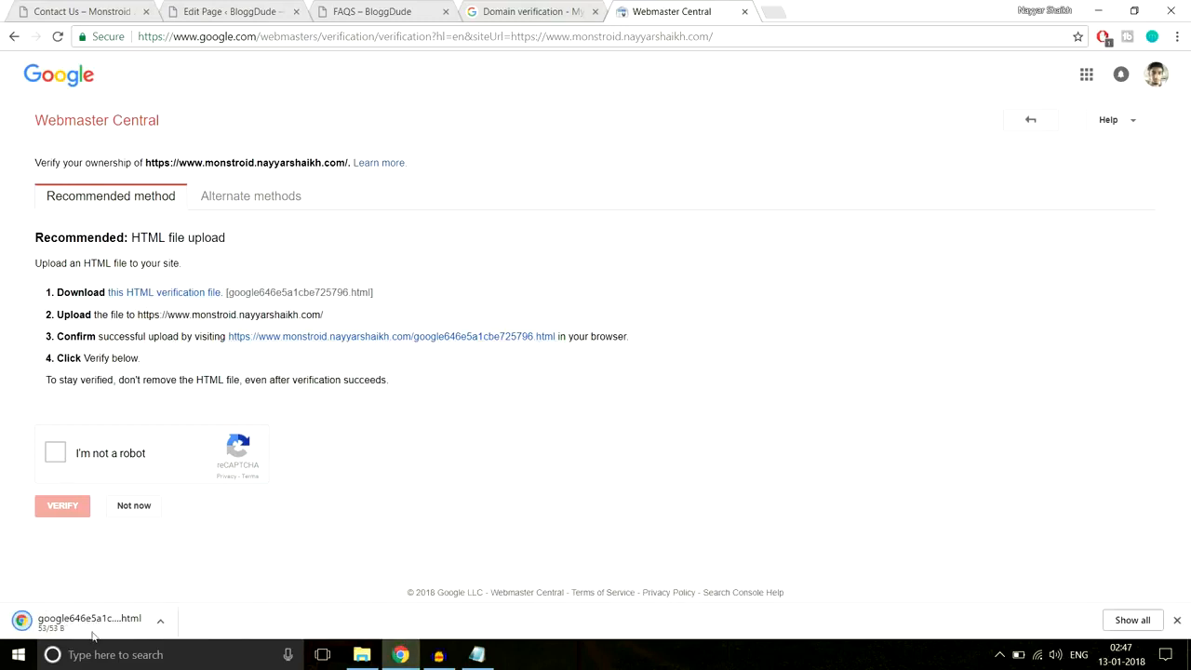
{"action": "left_click", "coordinate": [160, 623]}
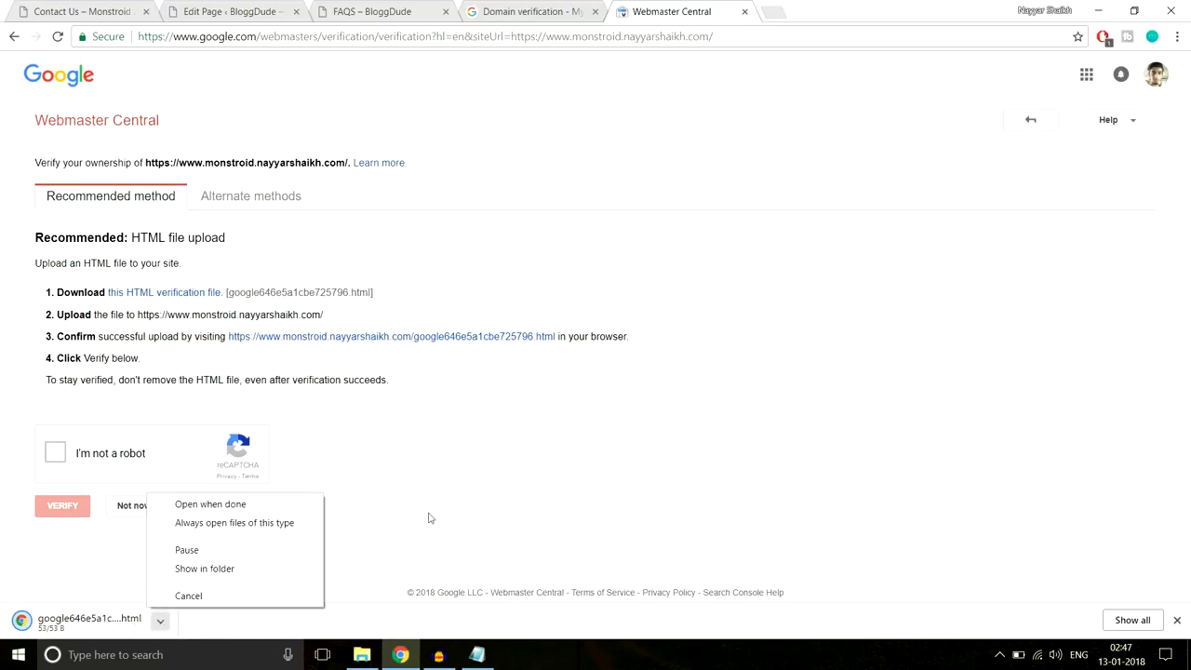
- Paste the google646e5a1cbe725796 verification file onto the Desktop and launch FileZilla
{"action": "left_click", "coordinate": [254, 569]}
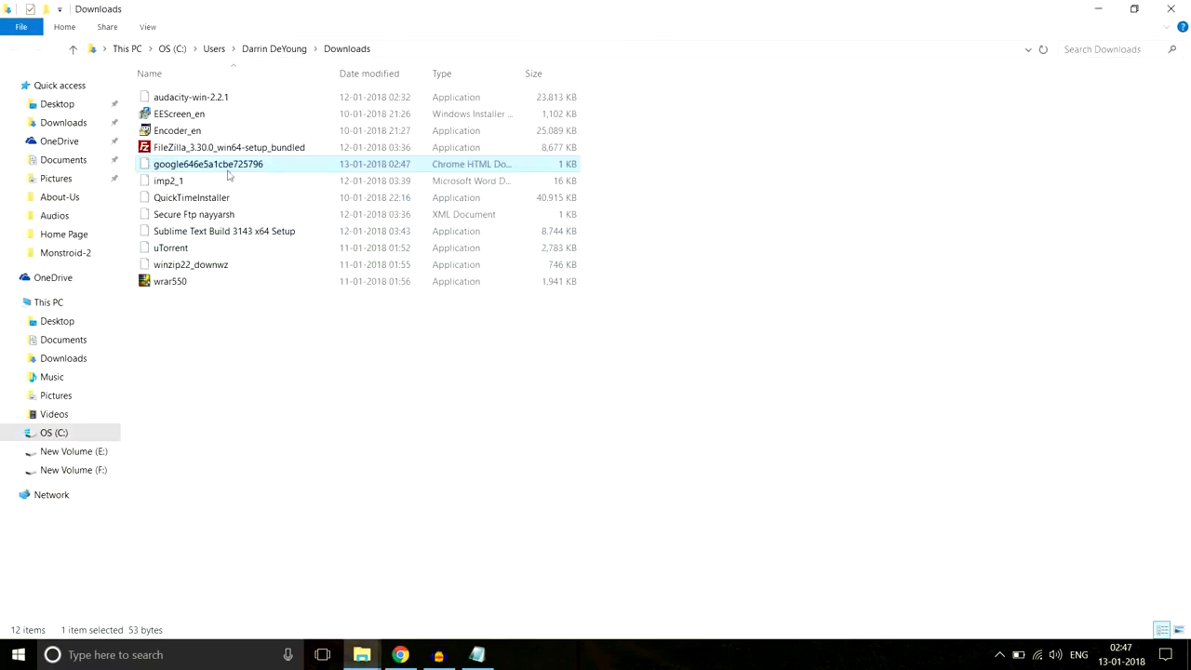
{"action": "left_click", "coordinate": [73, 106]}
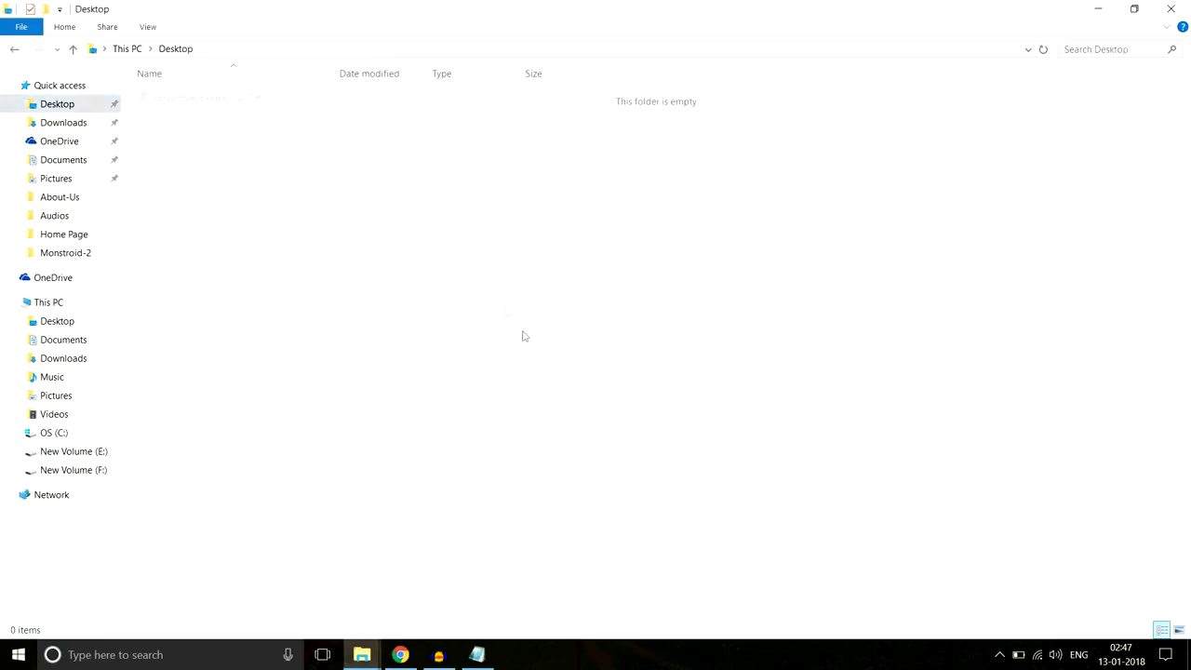
{"action": "key", "text": "ctrl+v"}
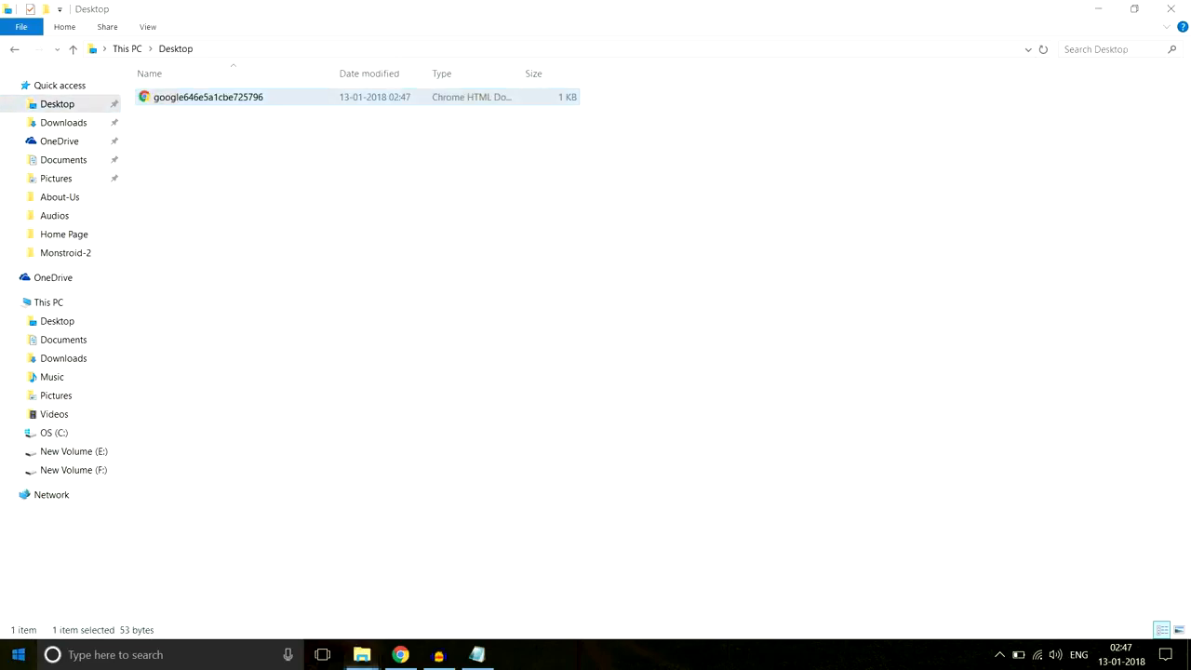
{"action": "left_click", "coordinate": [16, 654]}
{"action": "left_click", "coordinate": [693, 507]}
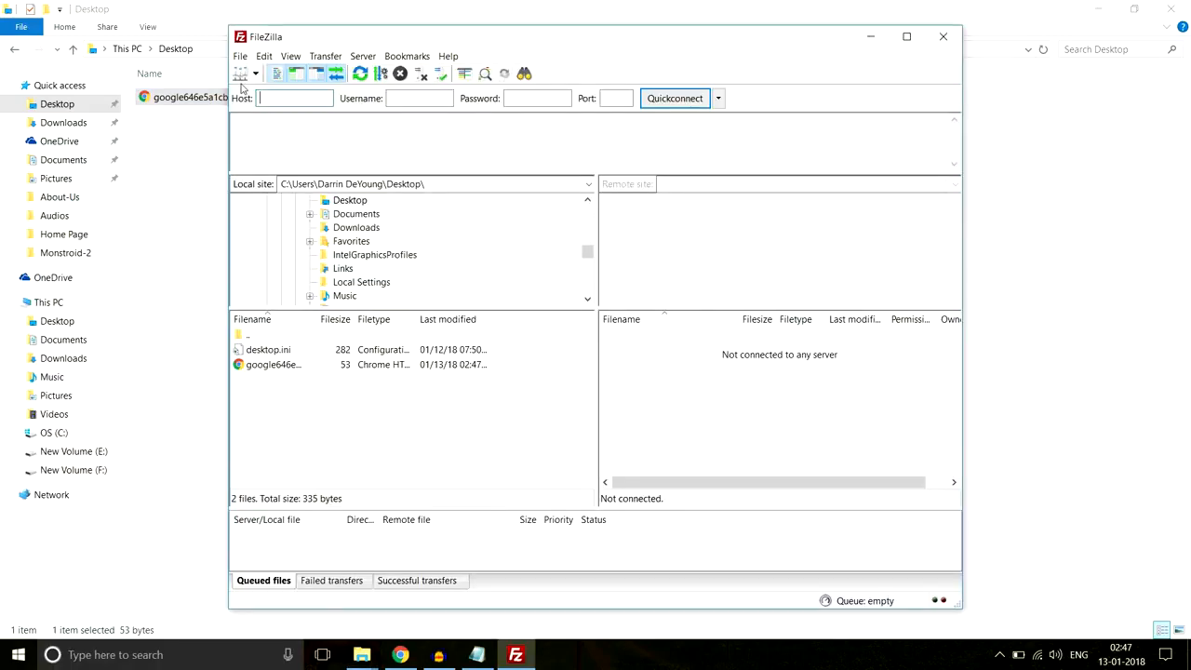
- Connect to the saved web server in Site Manager and open the monstroid folder
{"action": "left_click", "coordinate": [241, 75]}
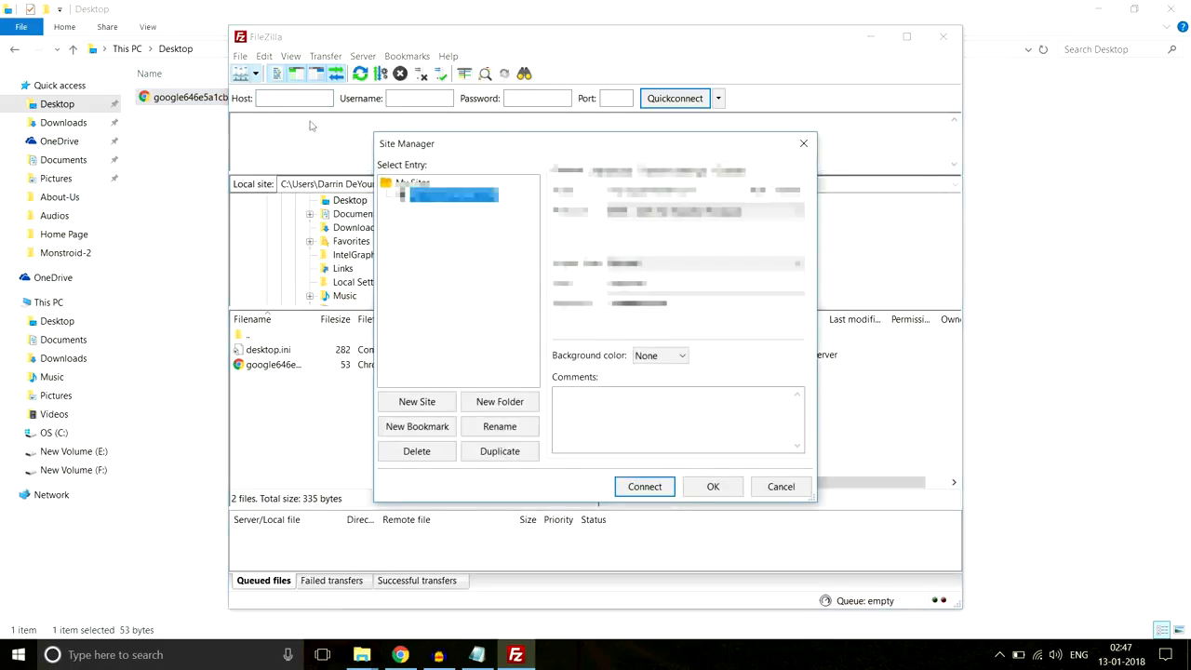
{"action": "left_click", "coordinate": [651, 493]}
{"action": "scroll", "coordinate": [669, 390], "scroll_direction": "down", "scroll_amount": 5}
{"action": "scroll", "coordinate": [701, 422], "scroll_direction": "down", "scroll_amount": 1}
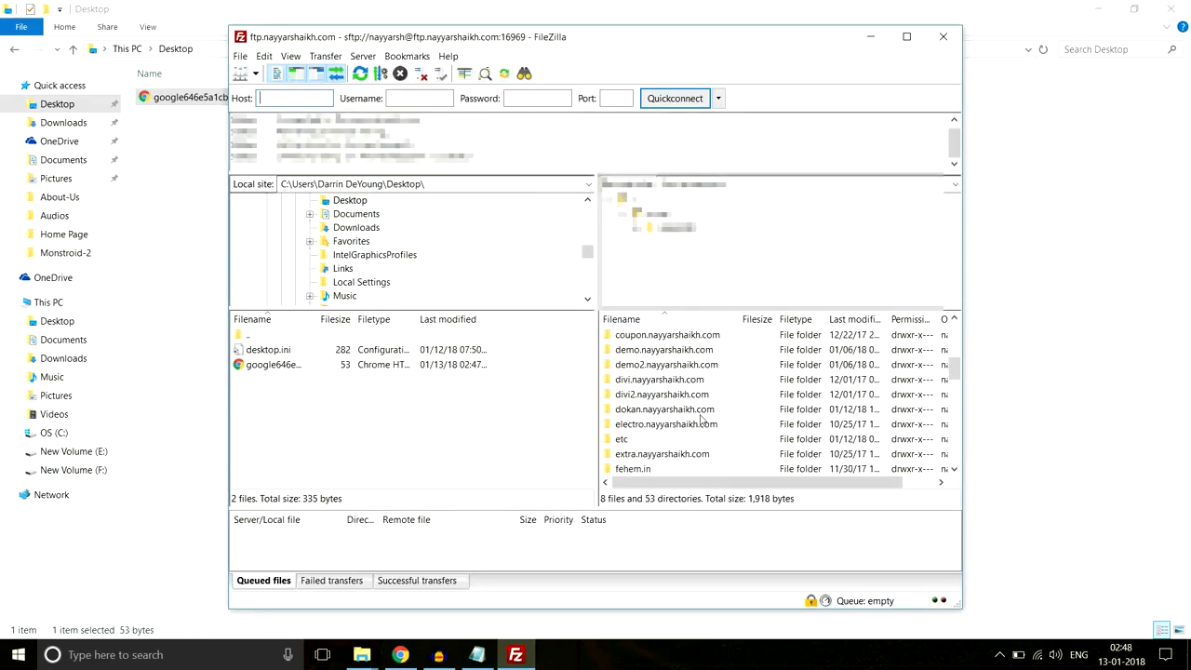
{"action": "scroll", "coordinate": [701, 421], "scroll_direction": "down", "scroll_amount": 4}
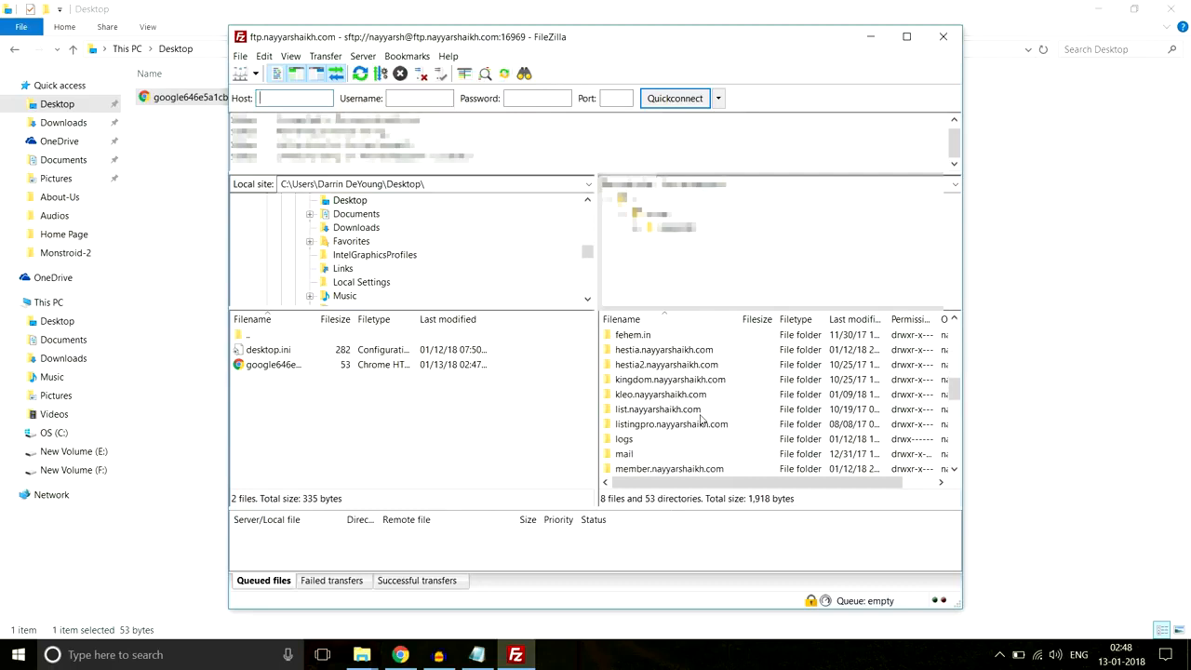
{"action": "scroll", "coordinate": [701, 421], "scroll_direction": "down", "scroll_amount": 1}
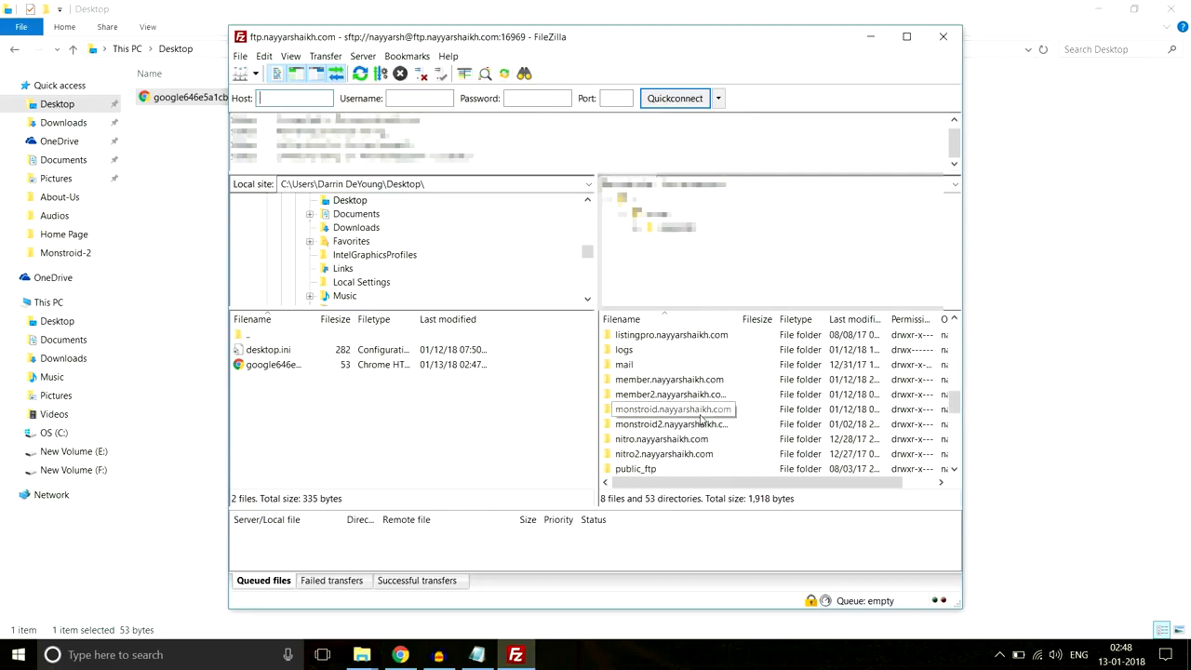
{"action": "double_click", "coordinate": [669, 411]}
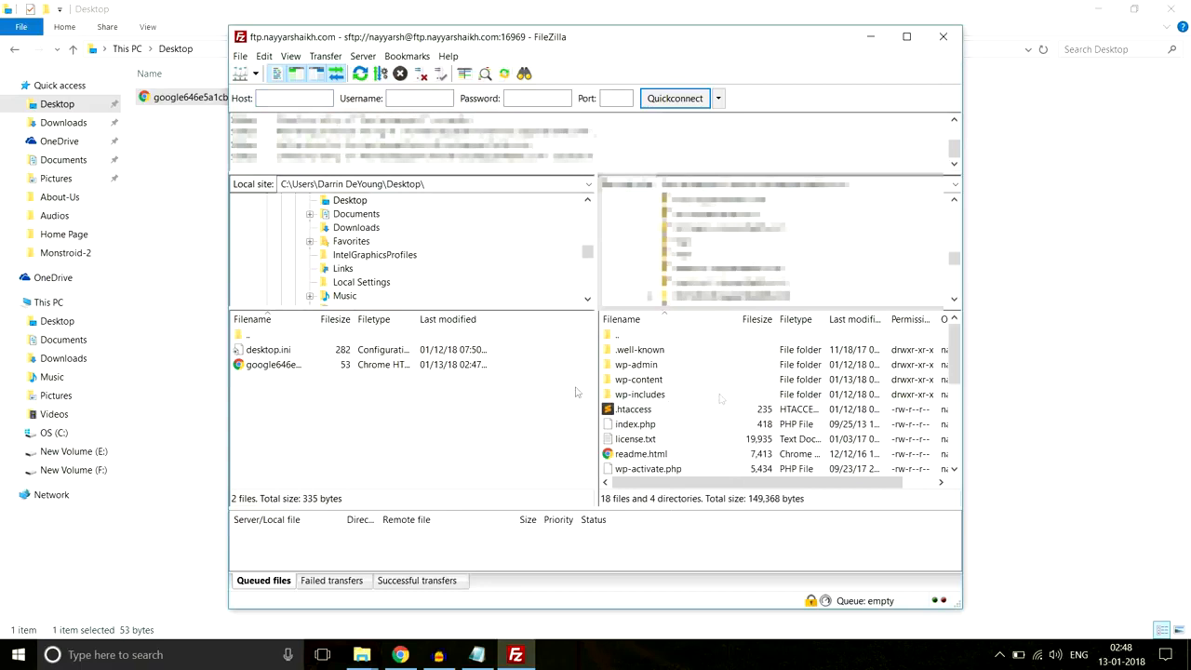
- Upload google646e5a1cbe725796.html to the monstroid folder, then tick I'm not a robot in Chrome
{"action": "left_click", "coordinate": [294, 366]}
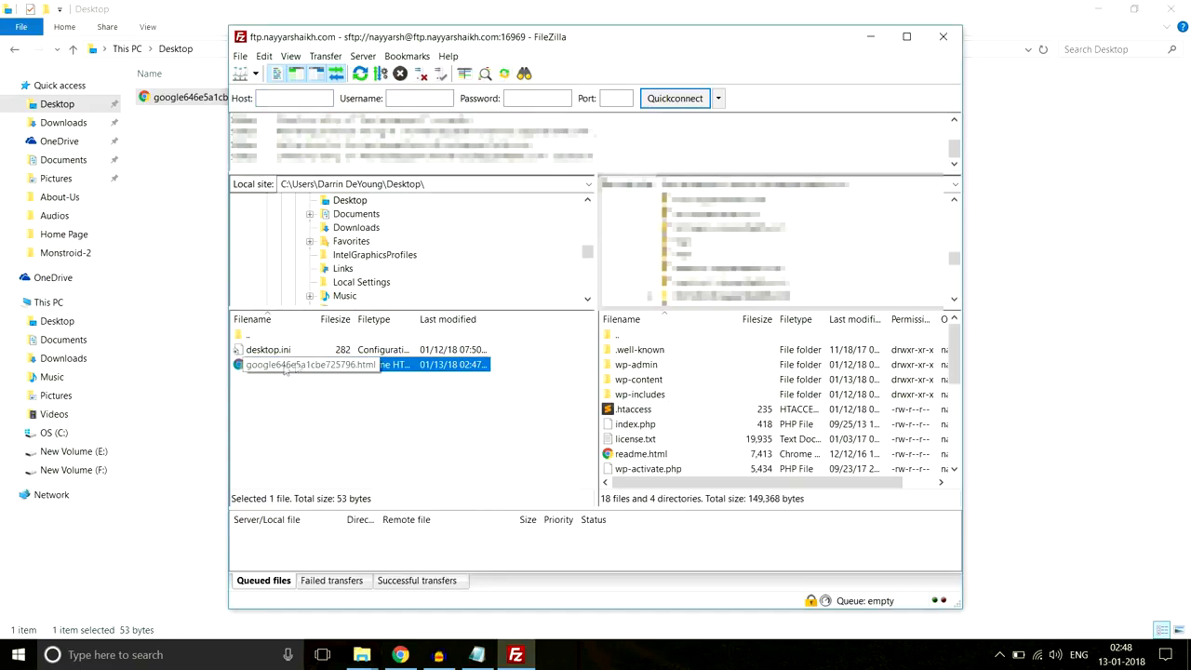
{"action": "left_click_drag", "start_coordinate": [258, 369], "coordinate": [730, 436]}
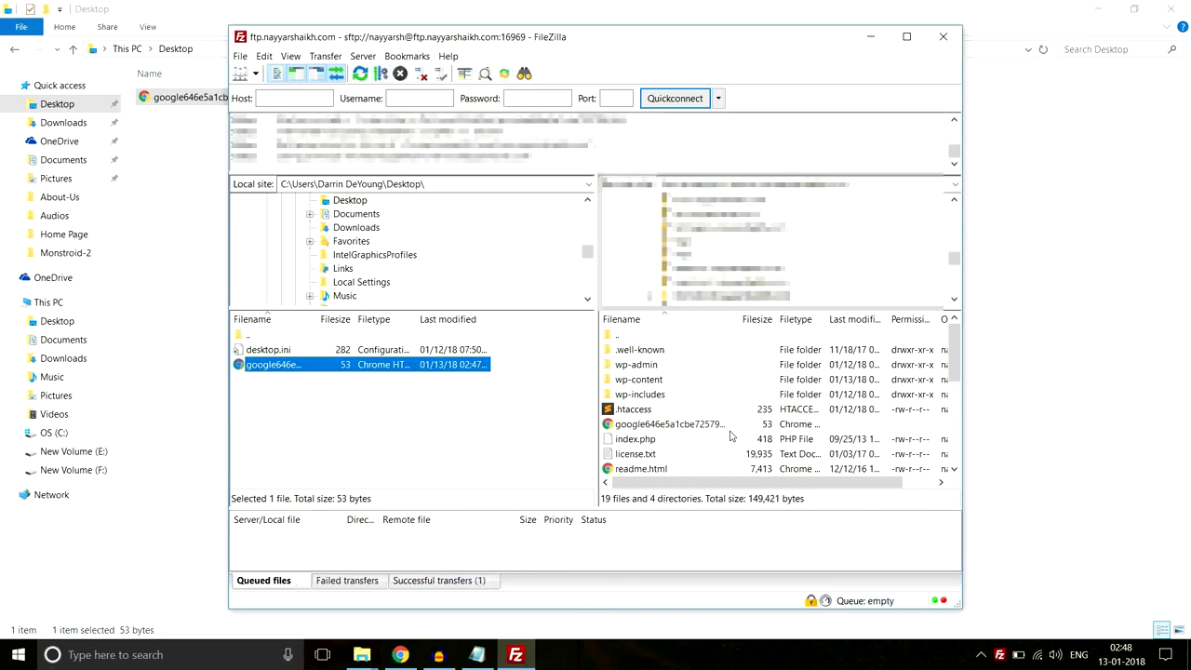
{"action": "left_click", "coordinate": [1176, 568]}
{"action": "left_click", "coordinate": [400, 655]}
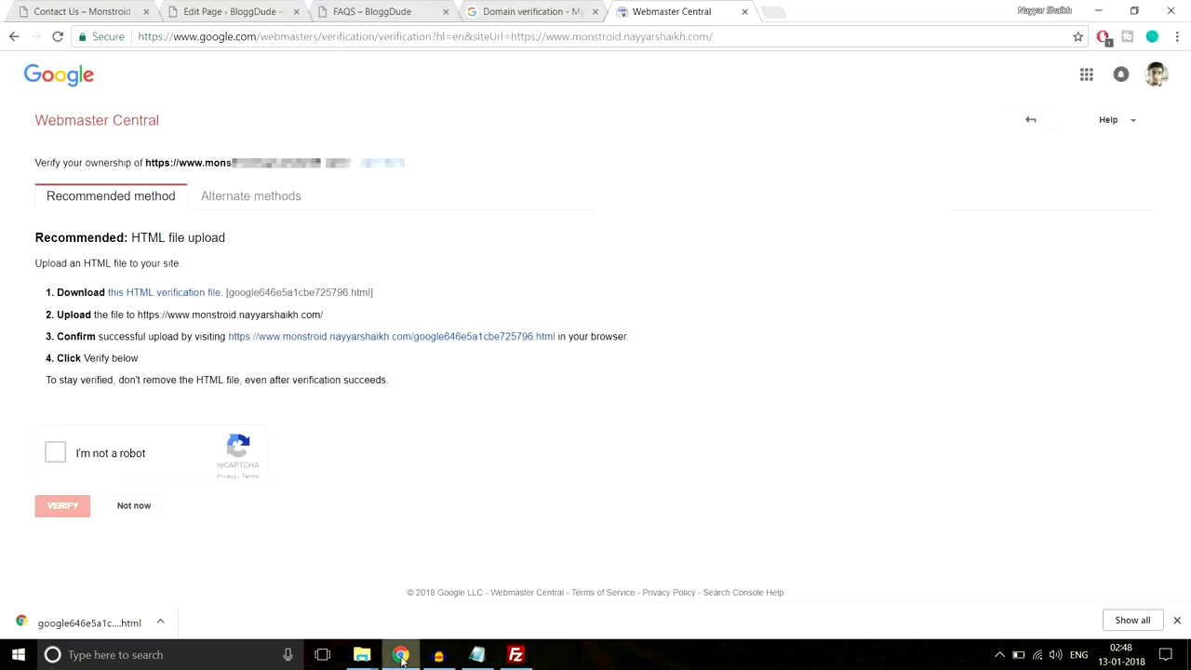
{"action": "left_click", "coordinate": [56, 453]}
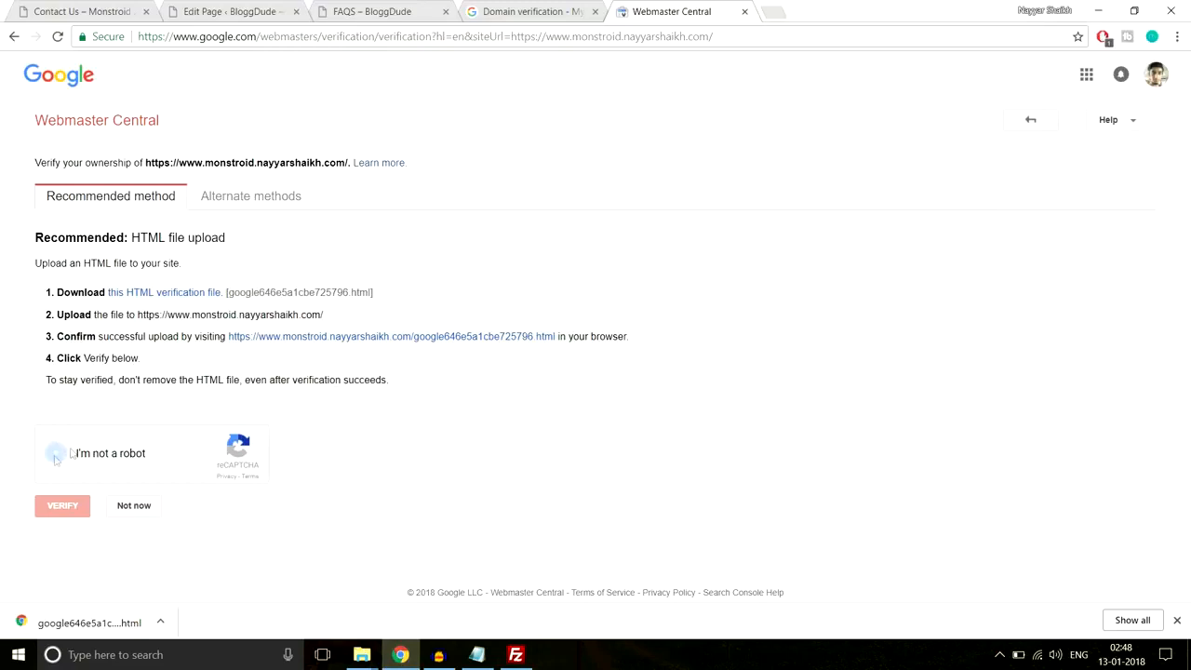
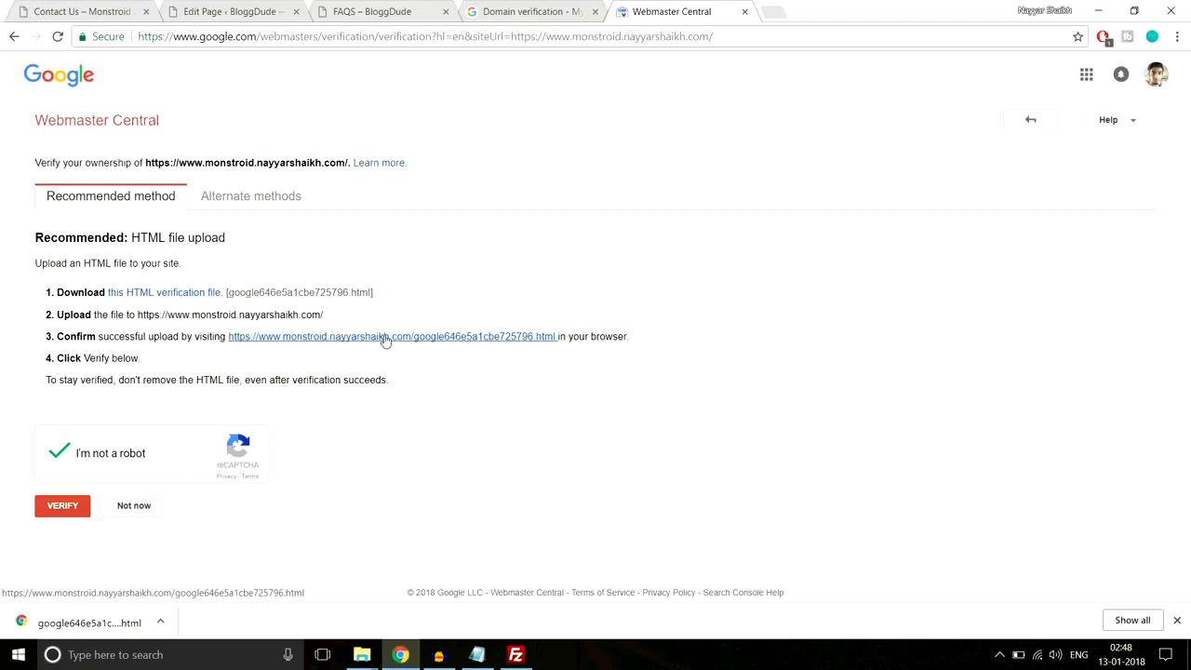
- Check the uploaded verification file's text, verify site ownership, and close the success page
{"action": "left_click", "coordinate": [384, 339]}
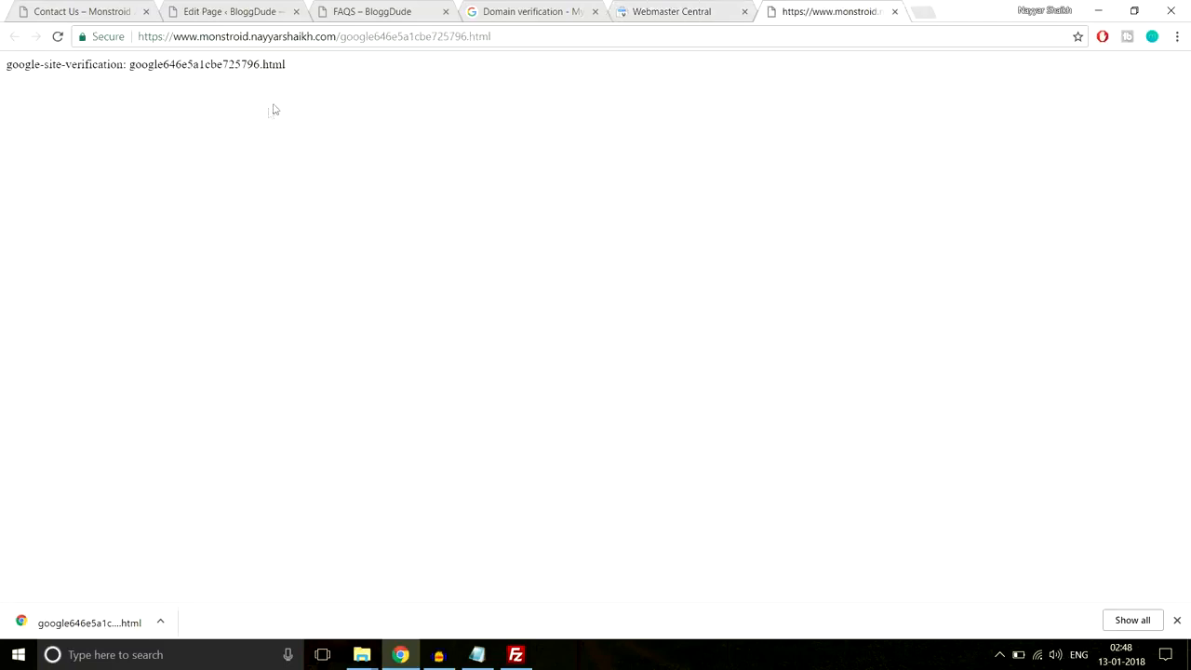
{"action": "left_click_drag", "start_coordinate": [335, 74], "coordinate": [5, 85]}
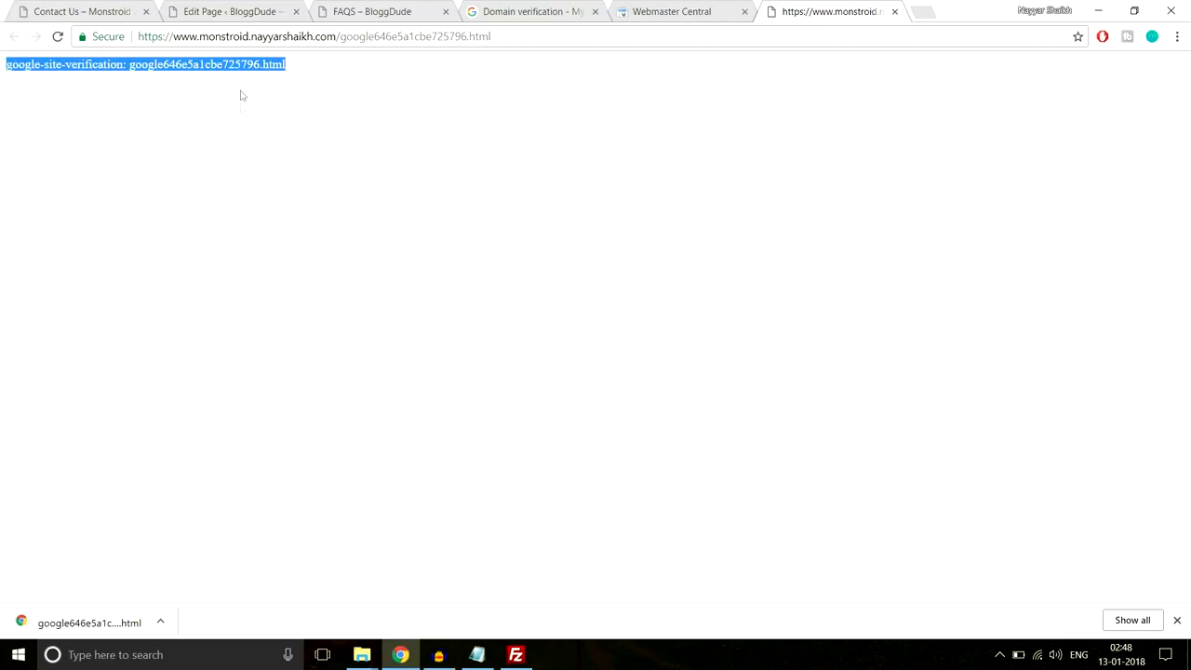
{"action": "left_click_drag", "start_coordinate": [315, 70], "coordinate": [2, 78]}
{"action": "left_click", "coordinate": [896, 12]}
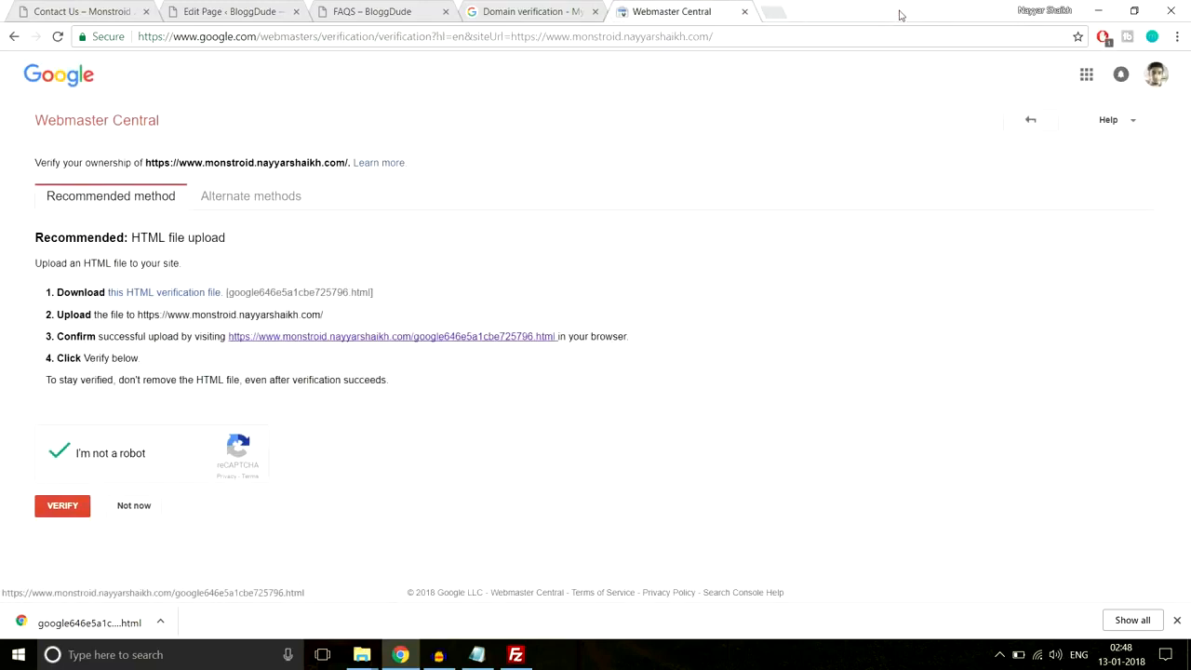
{"action": "left_click", "coordinate": [56, 511]}
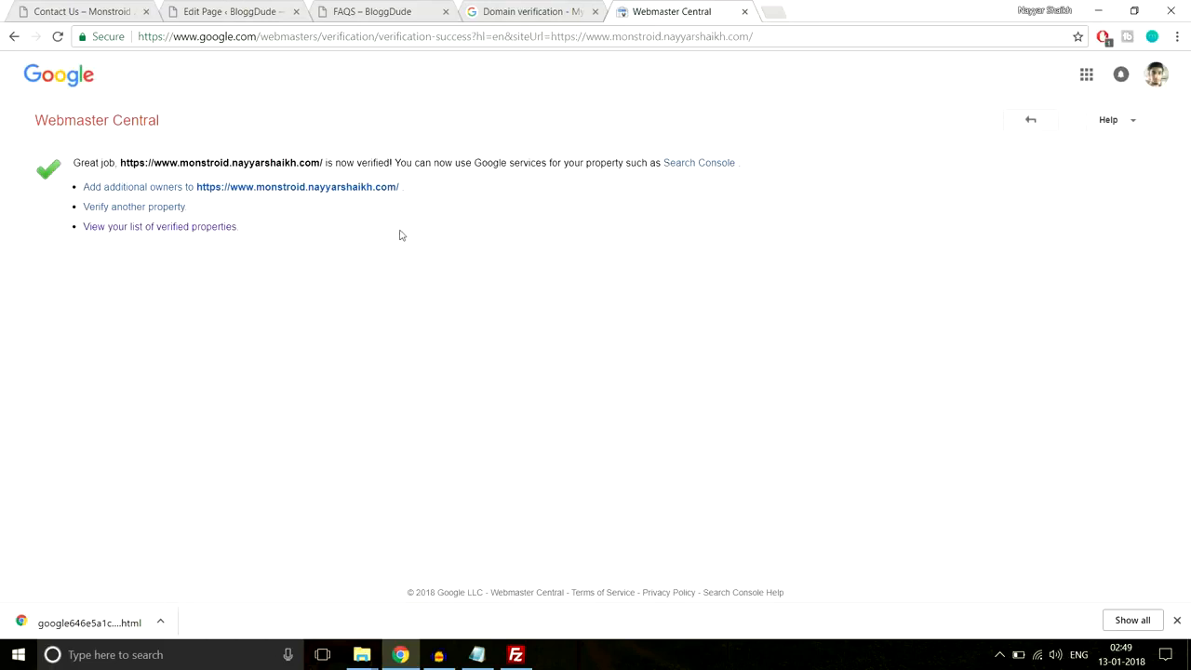
{"action": "left_click", "coordinate": [745, 13]}
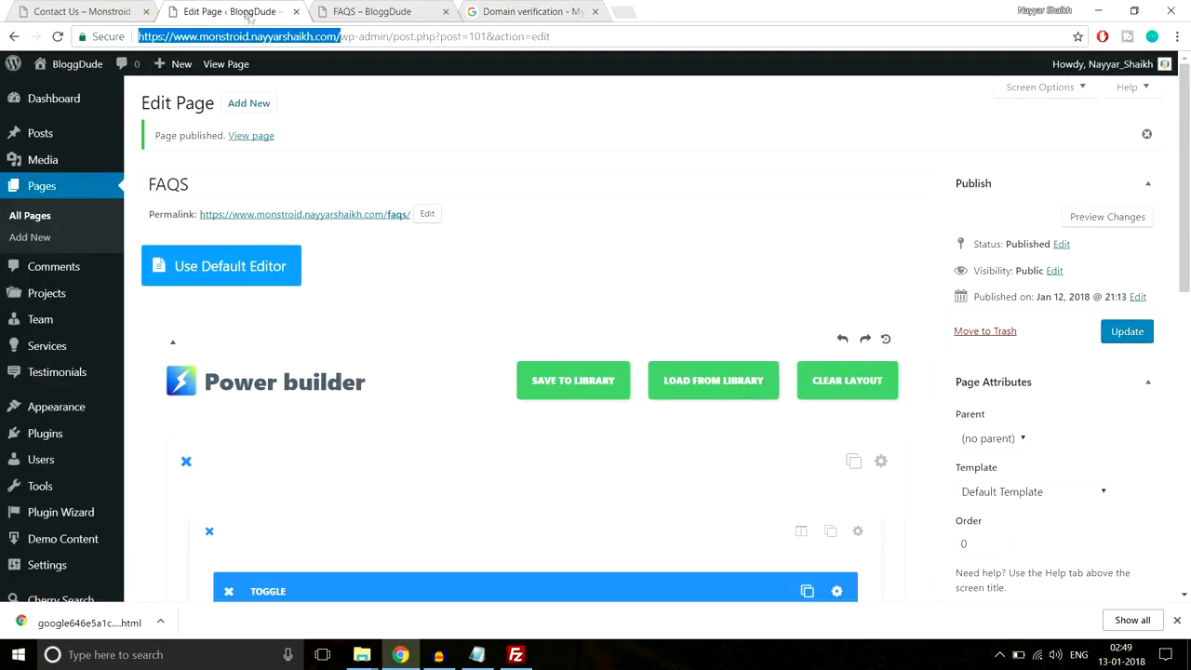
- Add the site address as an allowed domain
{"action": "left_click", "coordinate": [529, 11]}
{"action": "type", "text": "https://www.monstroid.nayyarshaikh.com/"}
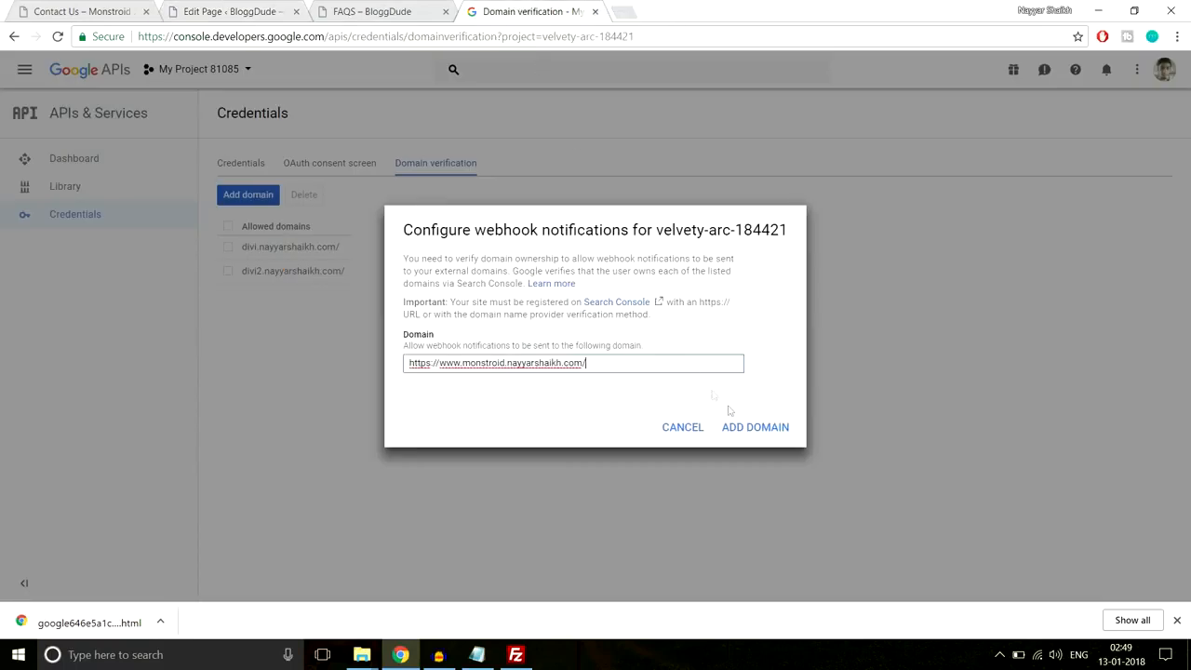
{"action": "left_click", "coordinate": [748, 432]}
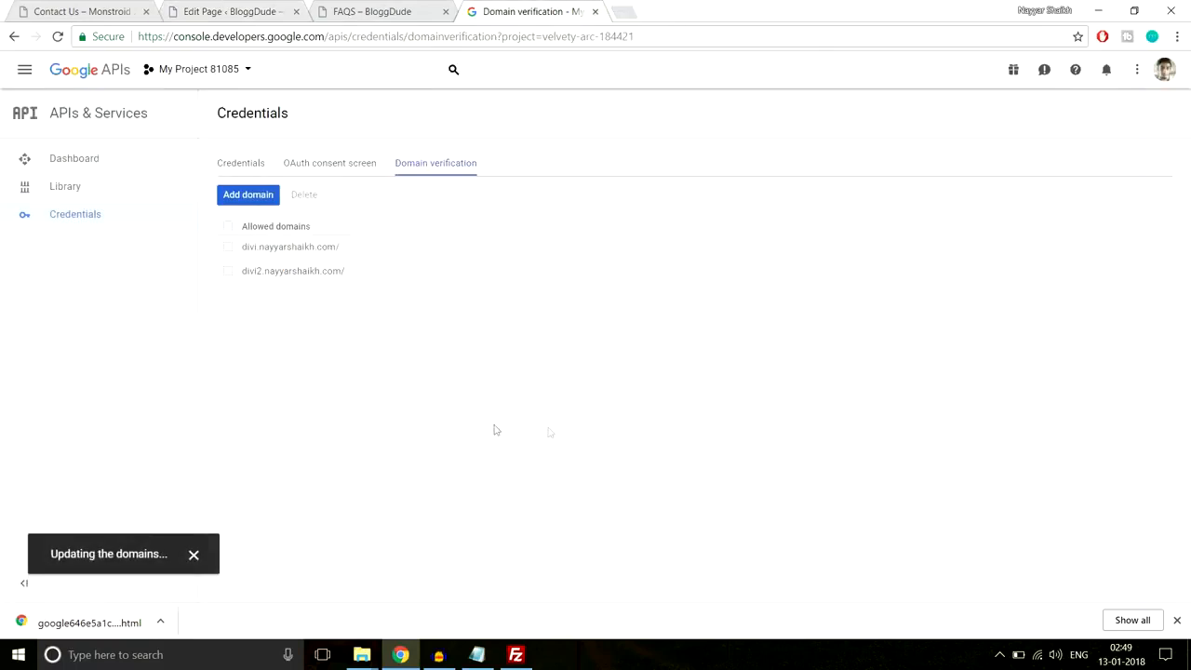
- Copy the API key 3 string from the Credentials list
{"action": "left_click", "coordinate": [248, 165]}
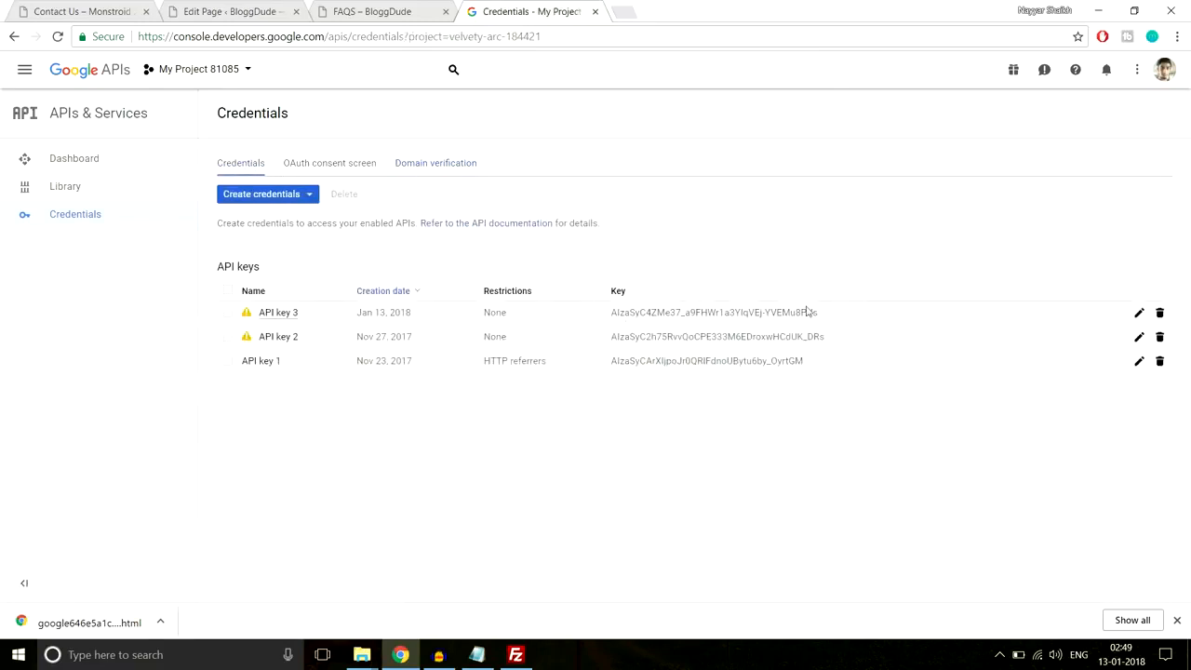
{"action": "left_click_drag", "start_coordinate": [849, 314], "coordinate": [617, 313]}
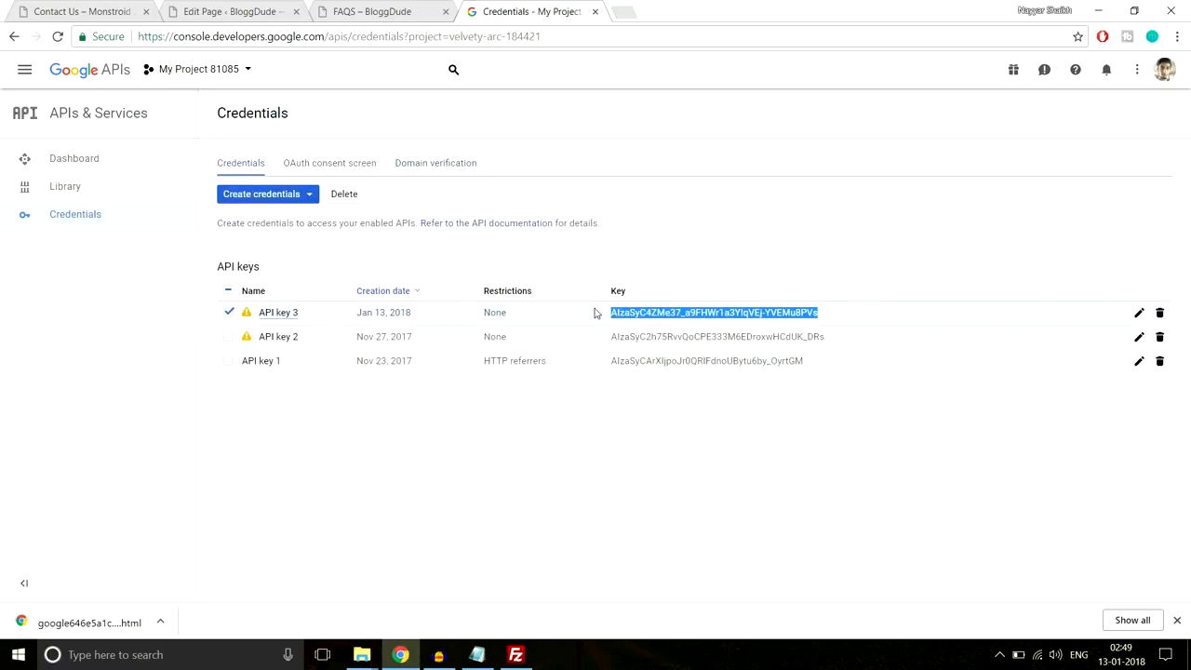
{"action": "left_click", "coordinate": [171, 7]}
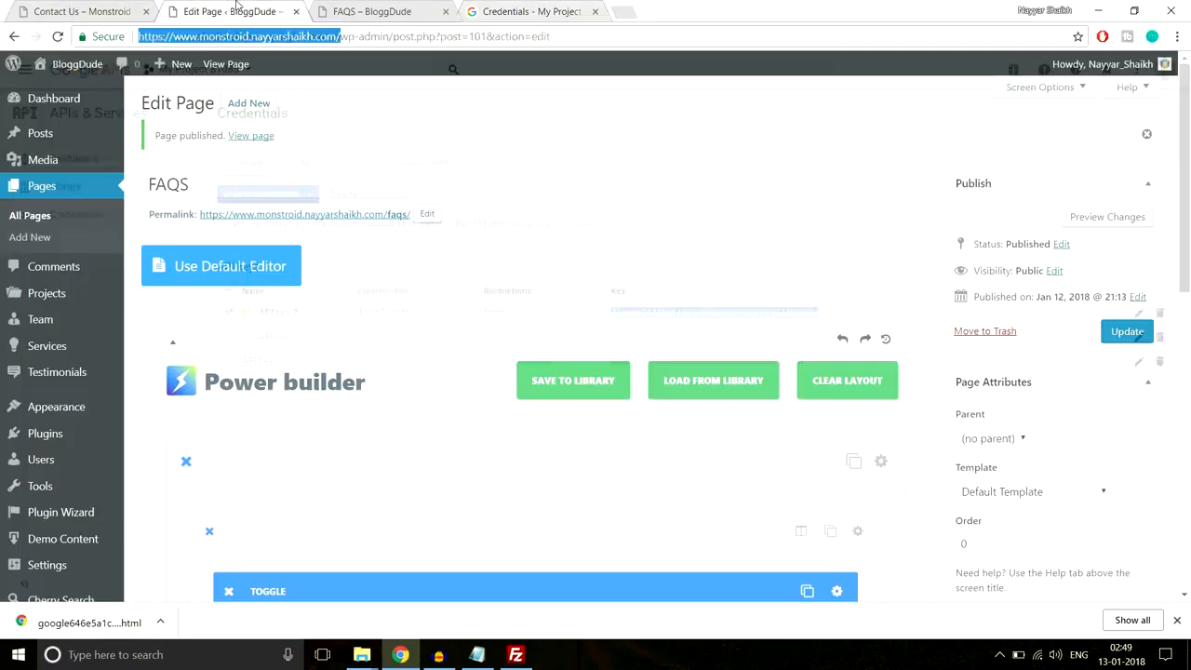
- Save the copied key as Power builder's Google maps API key and close the credentials tab
{"action": "scroll", "coordinate": [71, 446], "scroll_direction": "down", "scroll_amount": 2}
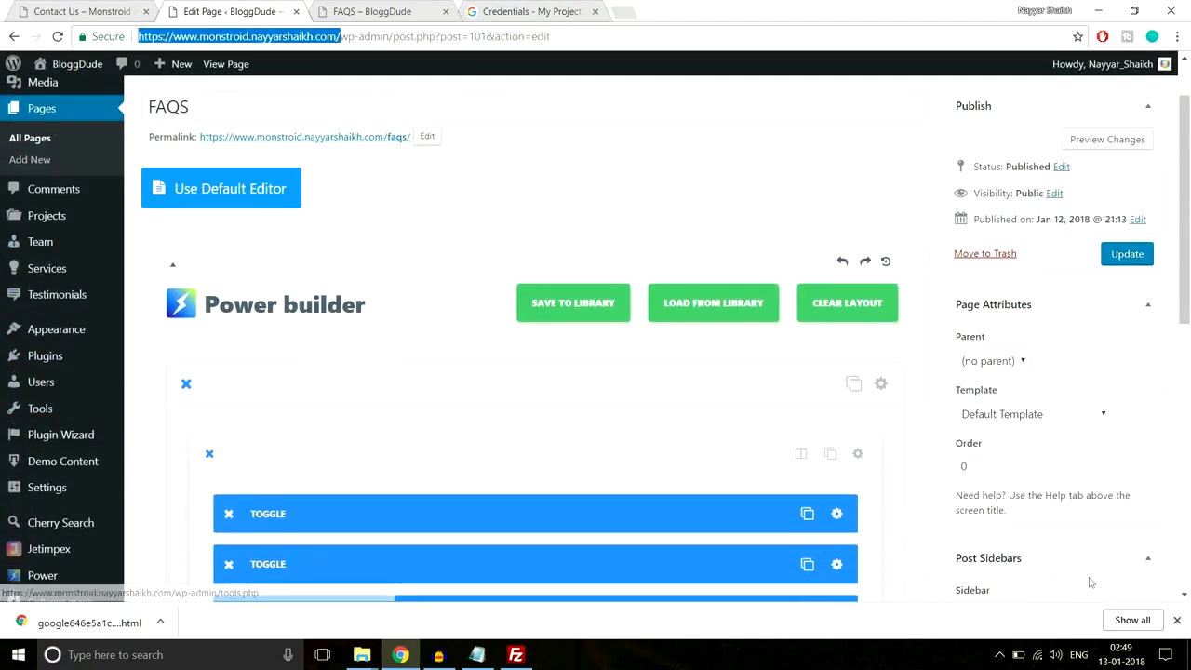
{"action": "left_click", "coordinate": [1175, 622]}
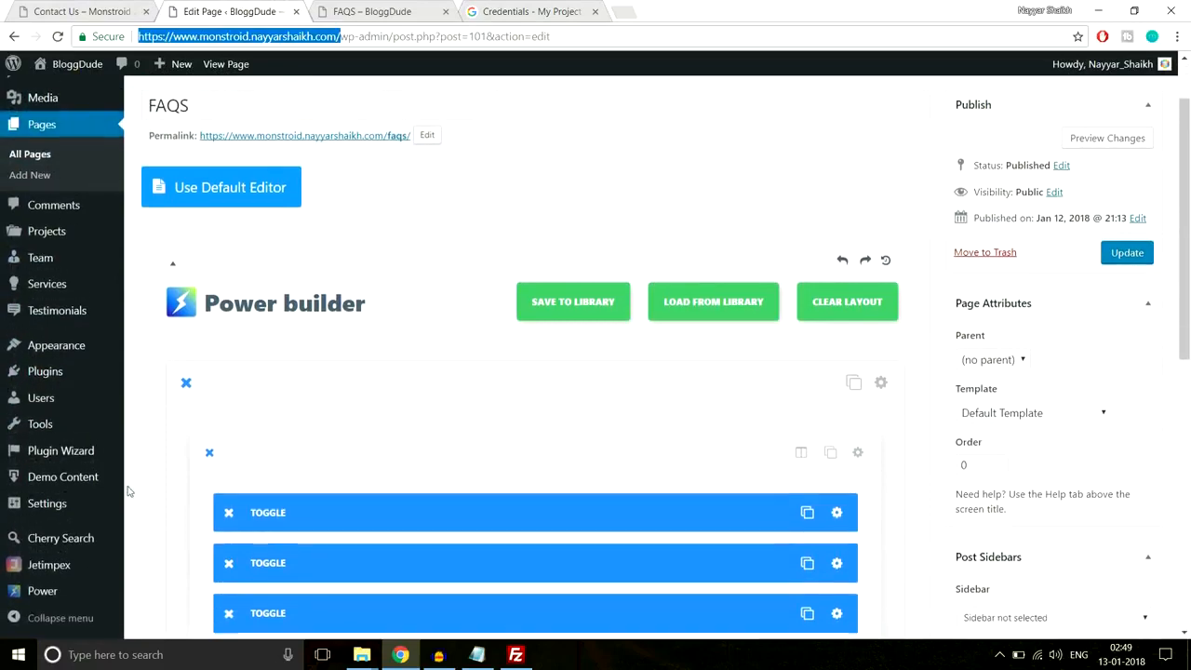
{"action": "scroll", "coordinate": [65, 586], "scroll_direction": "down", "scroll_amount": 3}
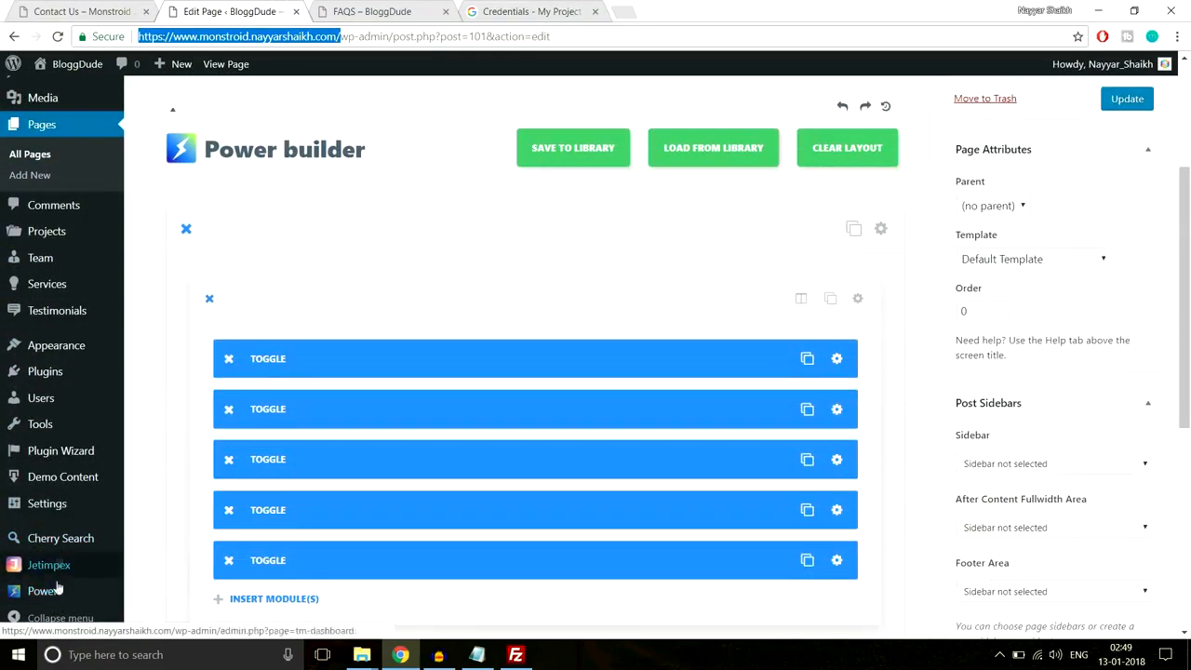
{"action": "left_click", "coordinate": [49, 594]}
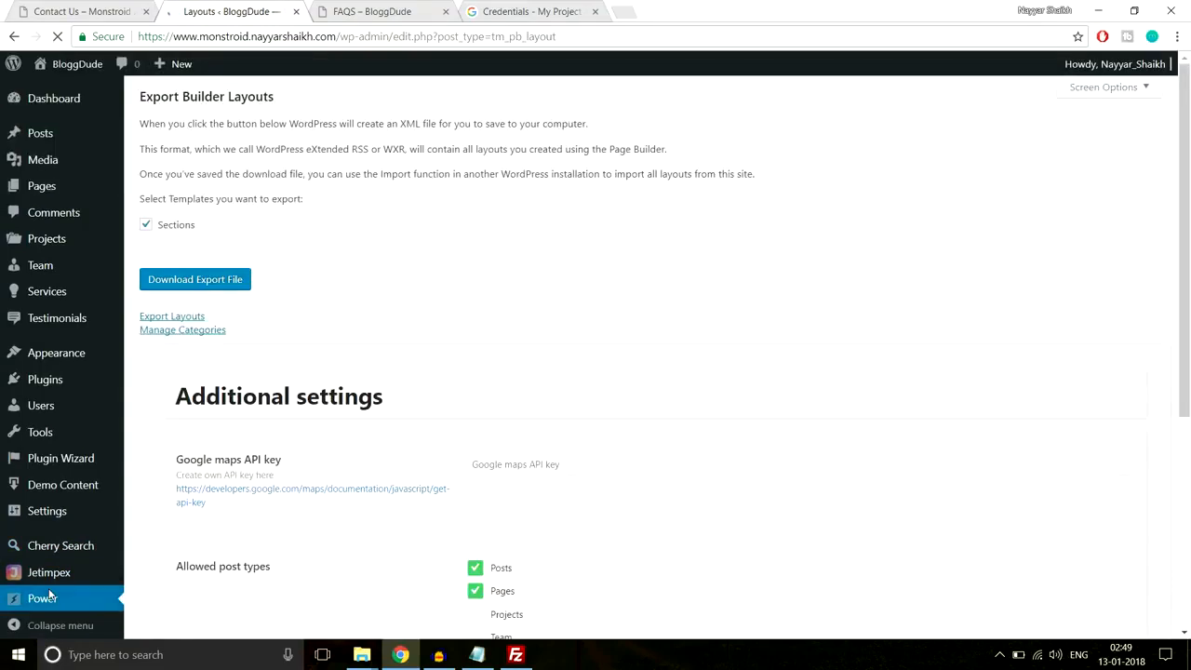
{"action": "scroll", "coordinate": [437, 465], "scroll_direction": "down", "scroll_amount": 1}
{"action": "scroll", "coordinate": [545, 465], "scroll_direction": "down", "scroll_amount": 3}
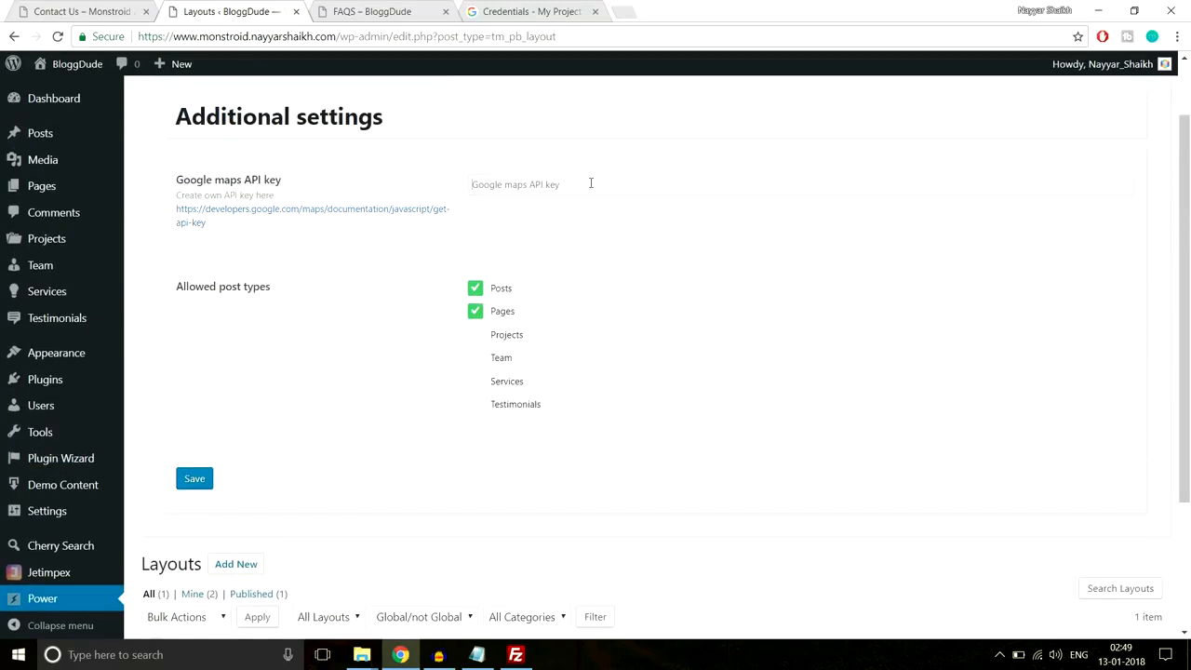
{"action": "left_click", "coordinate": [590, 183]}
{"action": "key", "text": "ctrl+v"}
{"action": "left_click", "coordinate": [197, 480]}
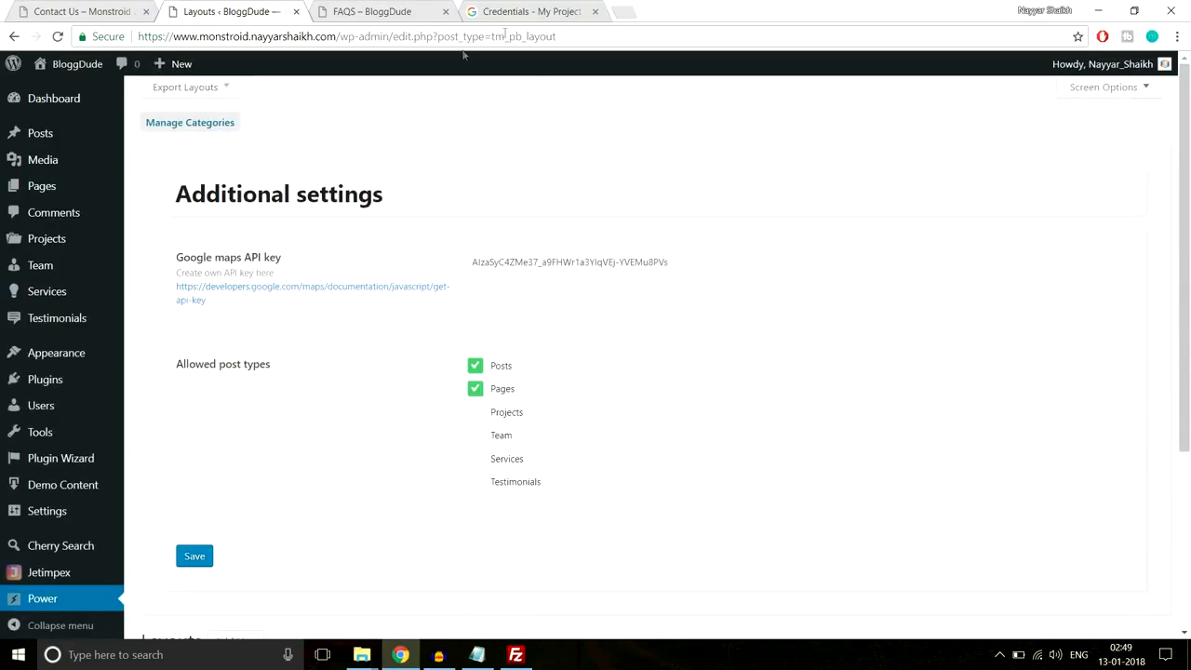
{"action": "left_click", "coordinate": [595, 12]}
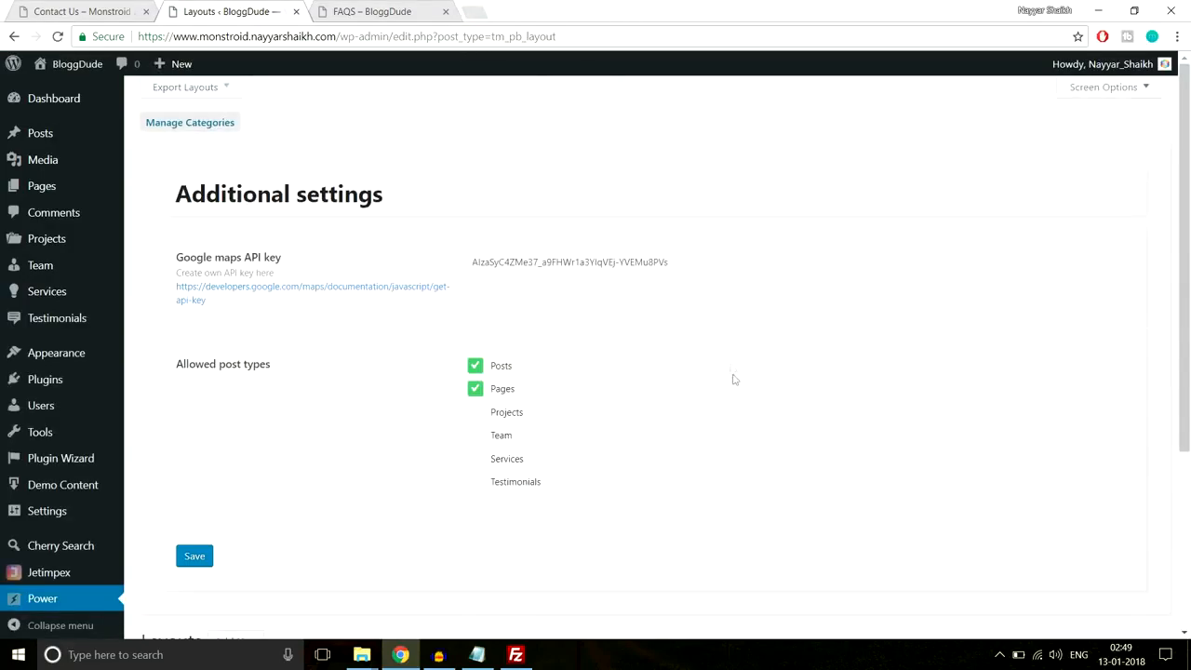
{"action": "mouse_move", "coordinate": [35, 192]}
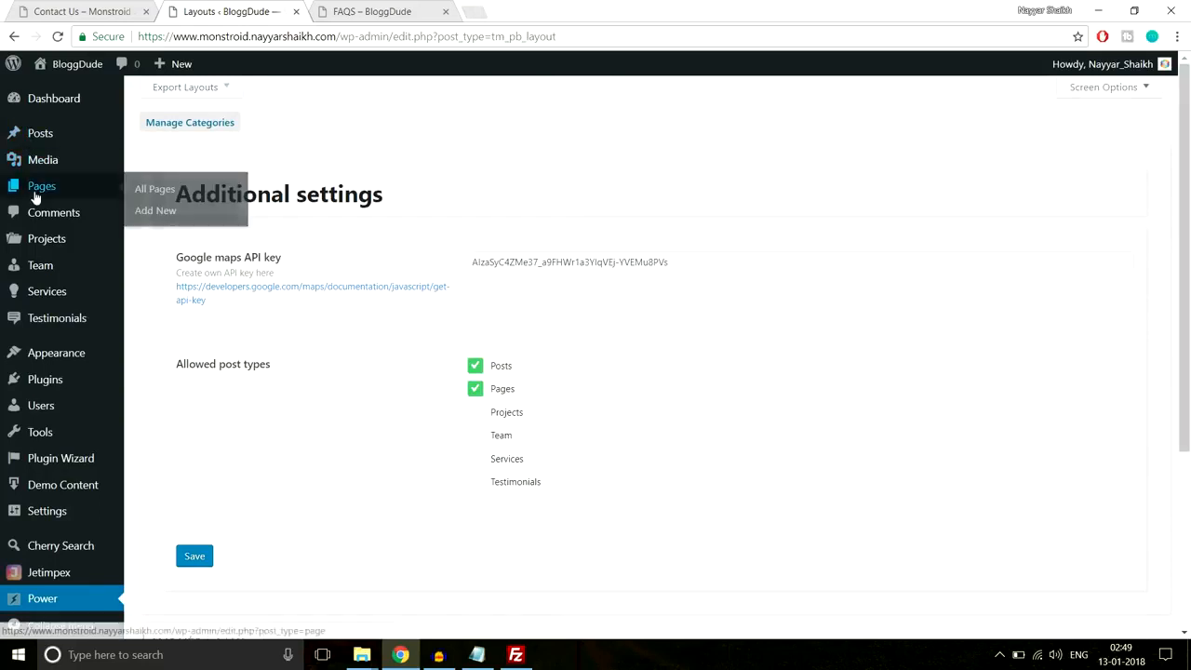
- Create a new page titled Contact Us and switch it to Power builder
{"action": "left_click", "coordinate": [157, 210]}
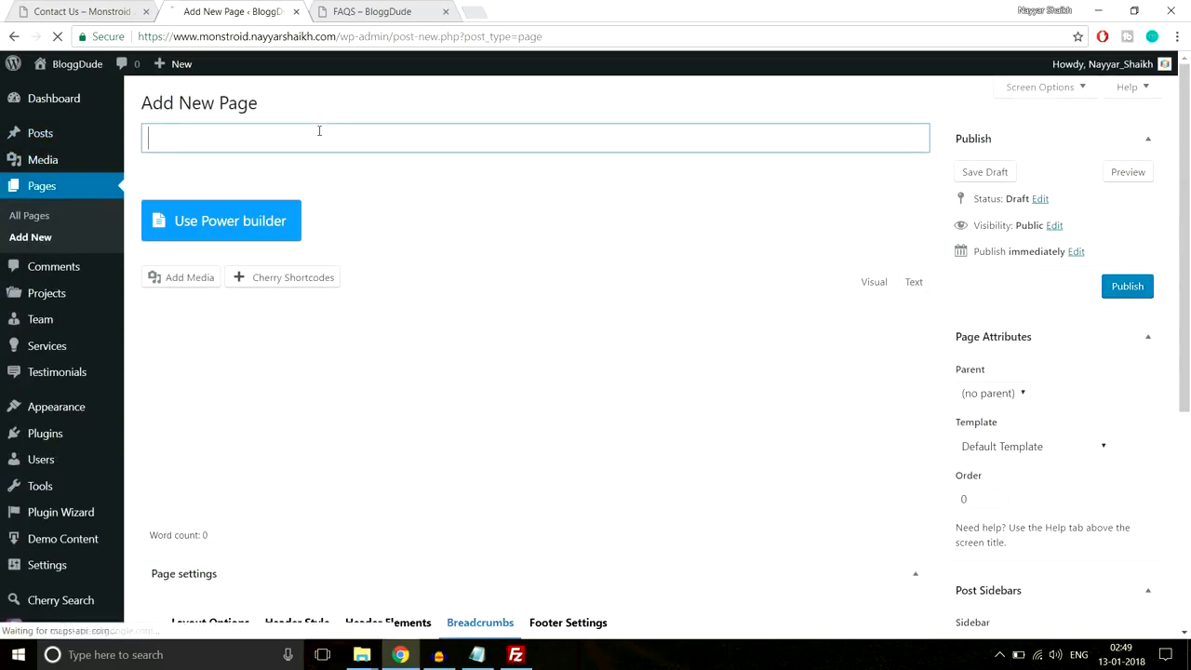
{"action": "type", "text": "Contact Us"}
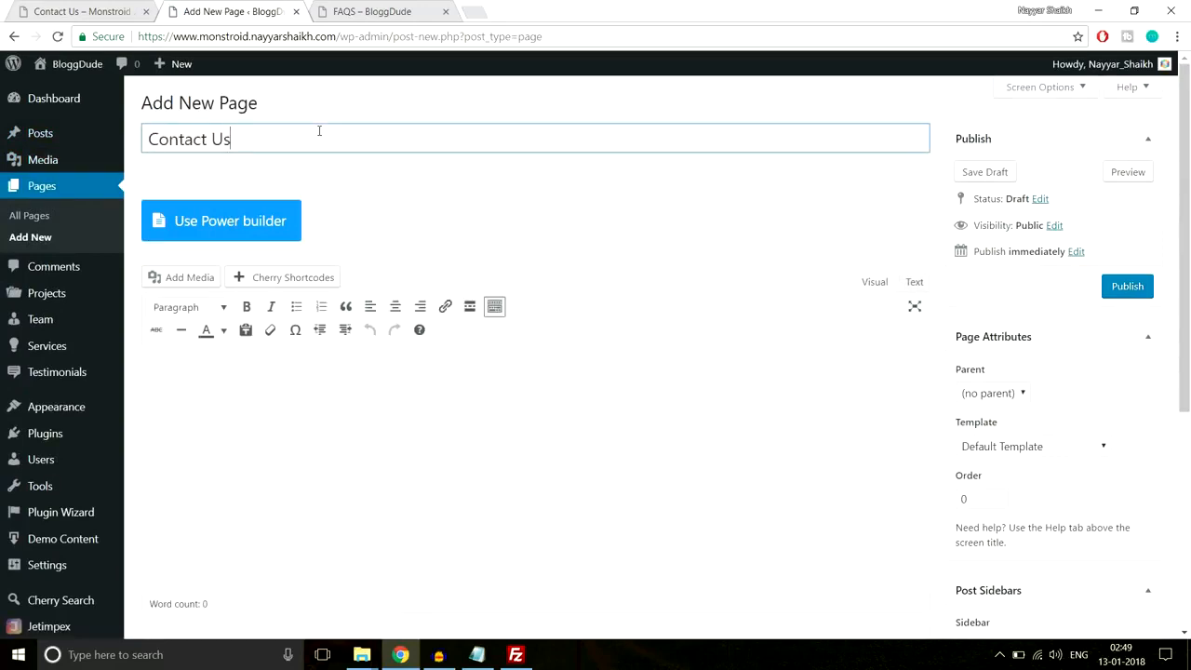
{"action": "left_click", "coordinate": [248, 222]}
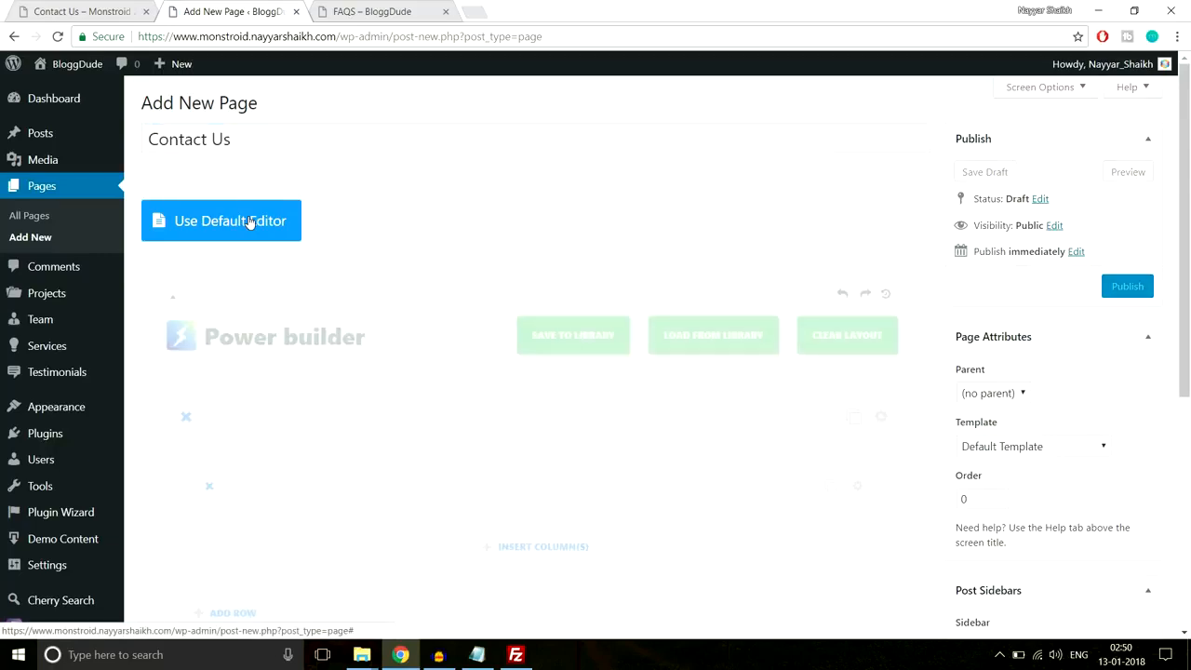
{"action": "scroll", "coordinate": [632, 219], "scroll_direction": "down", "scroll_amount": 2}
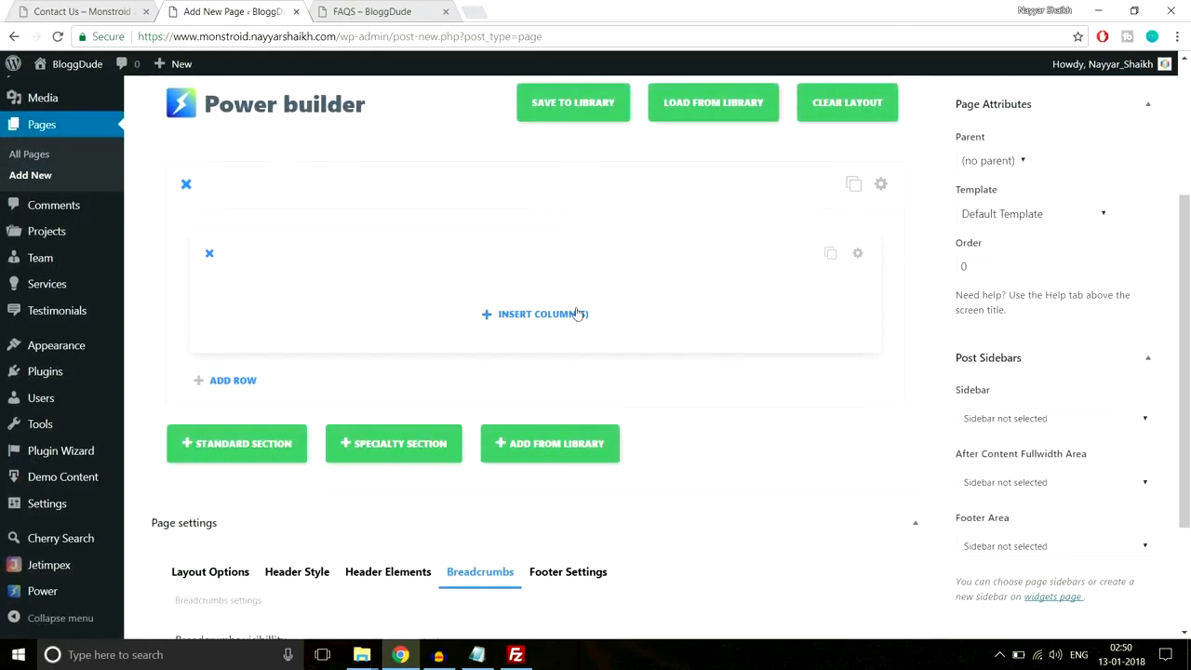
- Insert a single full-width column row and add a Map module to it
{"action": "left_click", "coordinate": [569, 313]}
{"action": "left_click", "coordinate": [383, 285]}
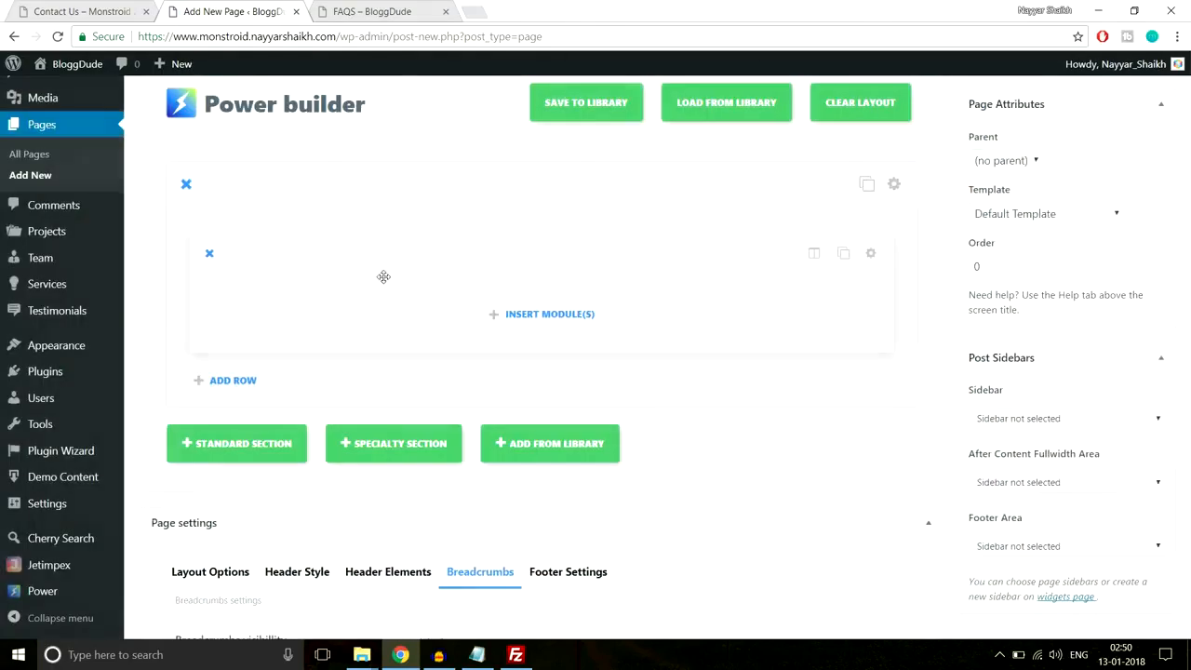
{"action": "left_click", "coordinate": [546, 323]}
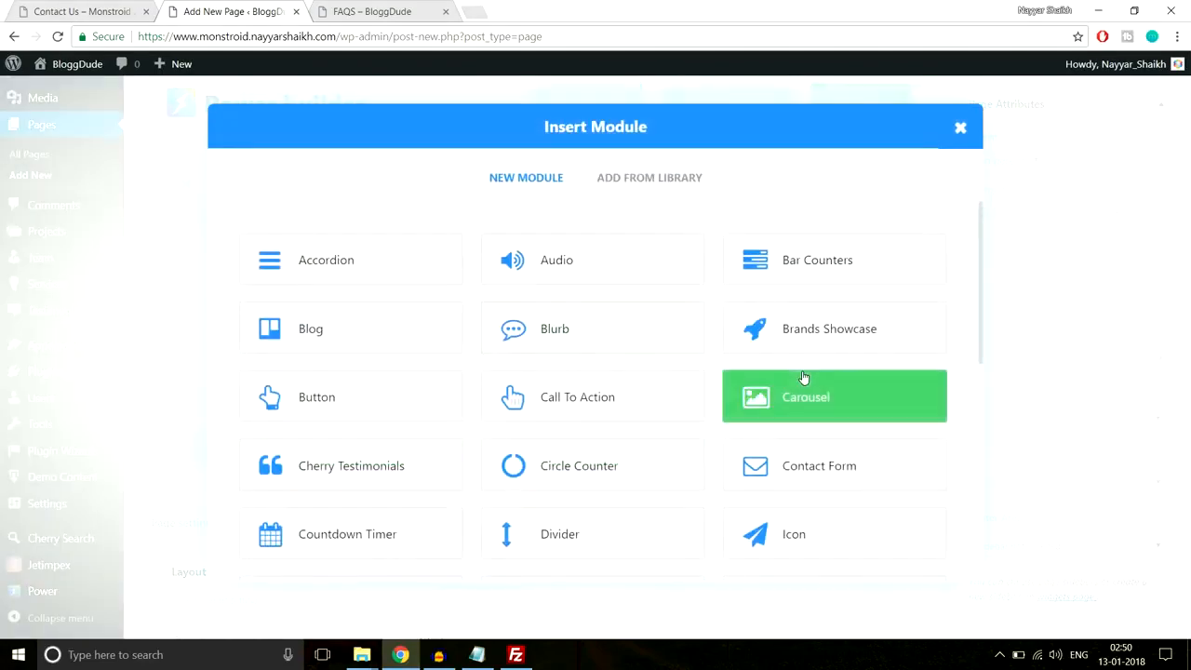
{"action": "scroll", "coordinate": [800, 376], "scroll_direction": "down", "scroll_amount": 3}
{"action": "scroll", "coordinate": [803, 378], "scroll_direction": "down", "scroll_amount": 2}
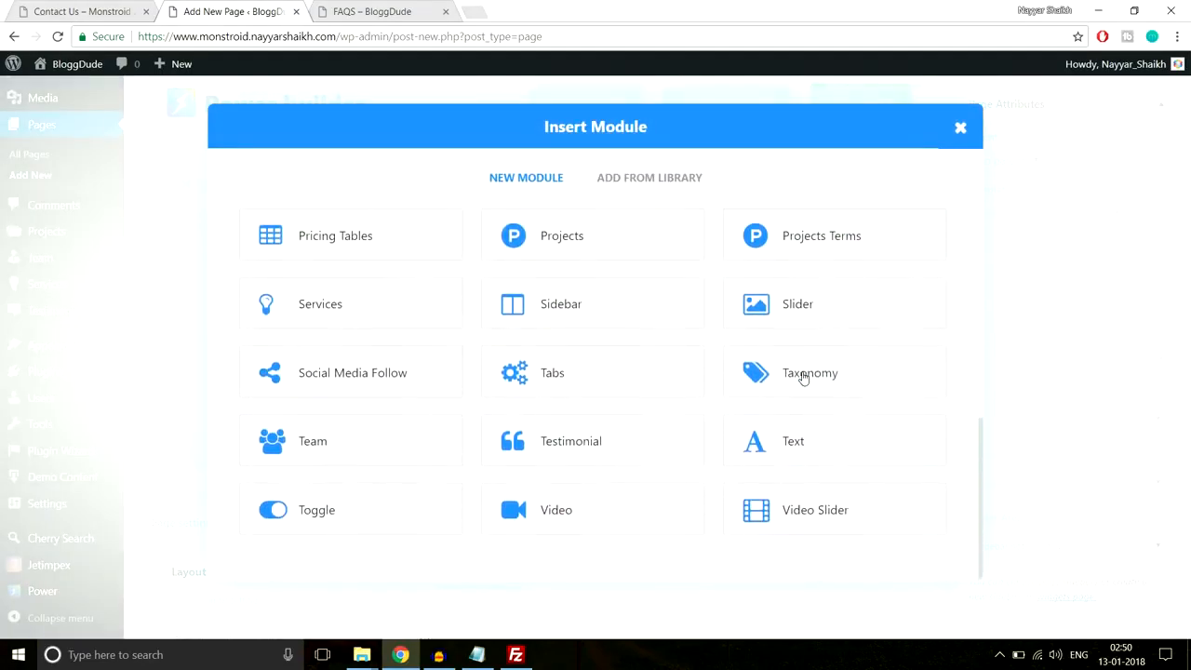
{"action": "scroll", "coordinate": [493, 339], "scroll_direction": "up", "scroll_amount": 3}
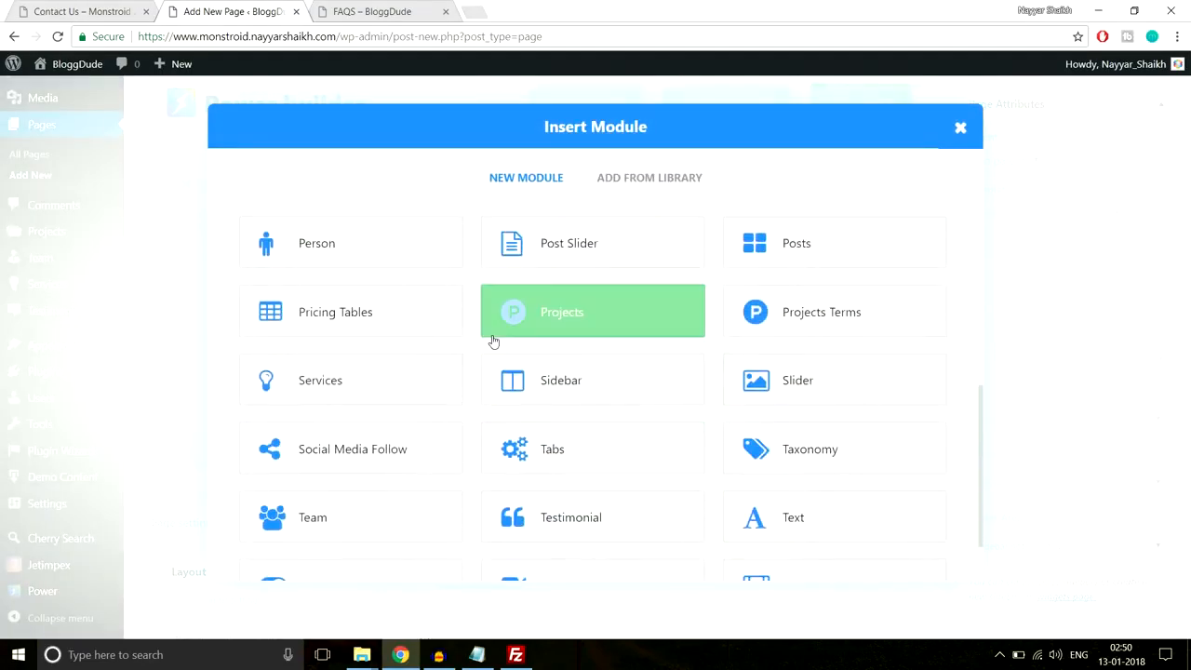
{"action": "left_click", "coordinate": [545, 342]}
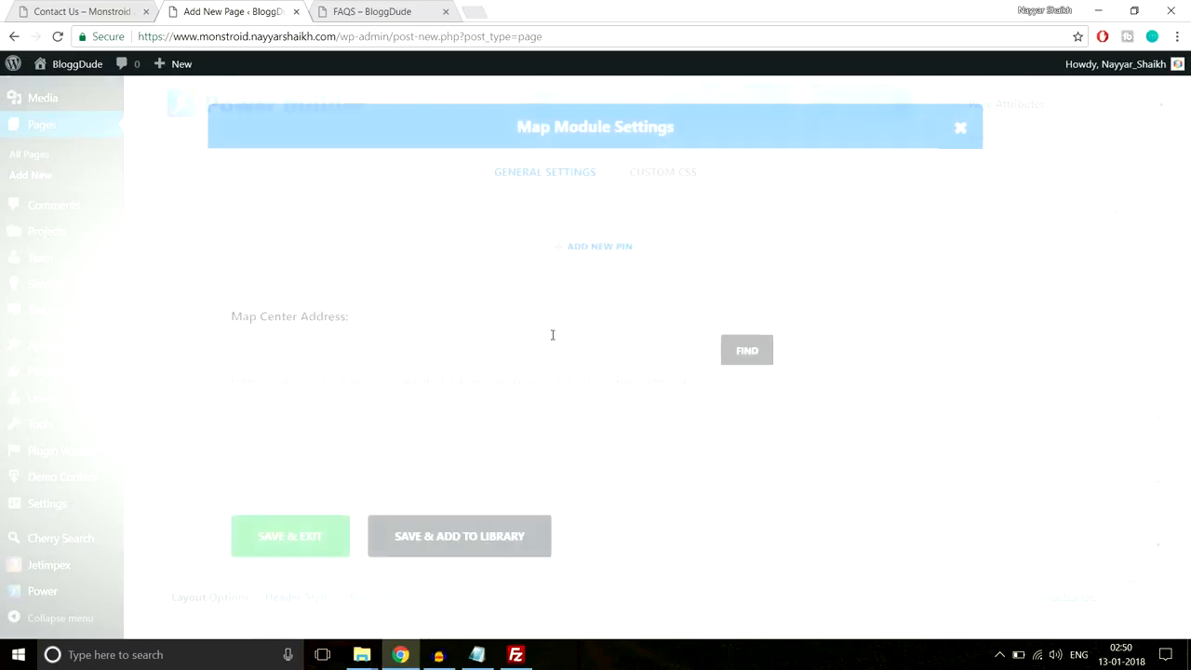
- Check the demo Contact Us map and its pin info window for reference
{"action": "scroll", "coordinate": [601, 316], "scroll_direction": "down", "scroll_amount": 3}
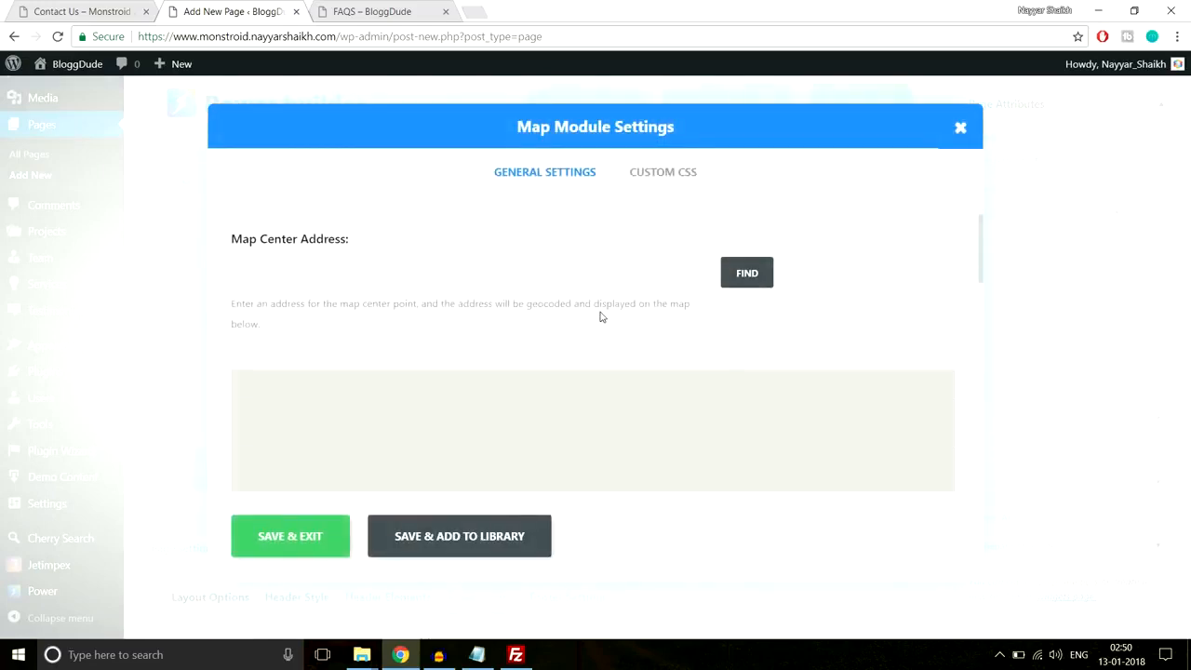
{"action": "scroll", "coordinate": [601, 313], "scroll_direction": "up", "scroll_amount": 3}
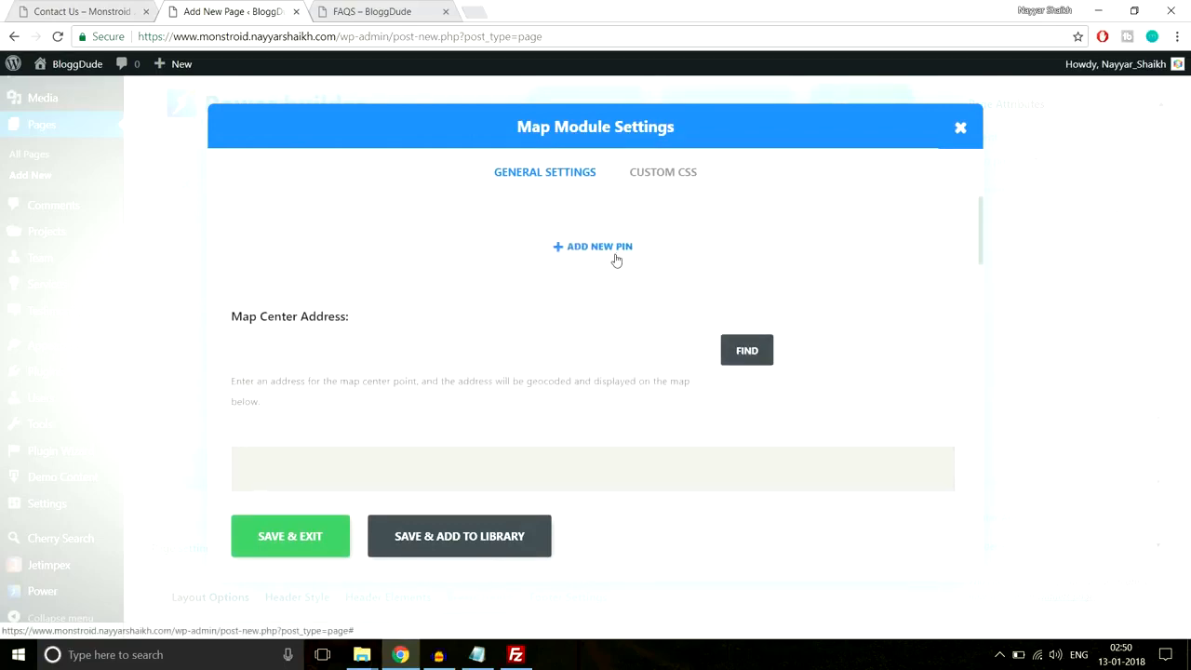
{"action": "left_click", "coordinate": [93, 11]}
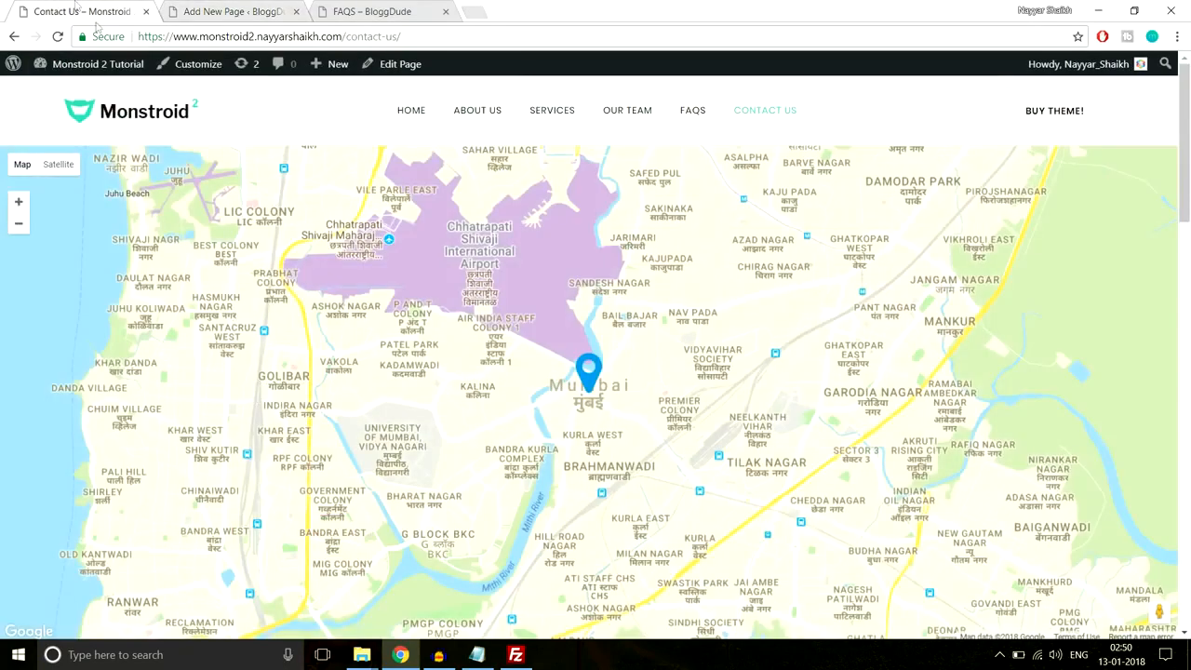
{"action": "left_click", "coordinate": [589, 372]}
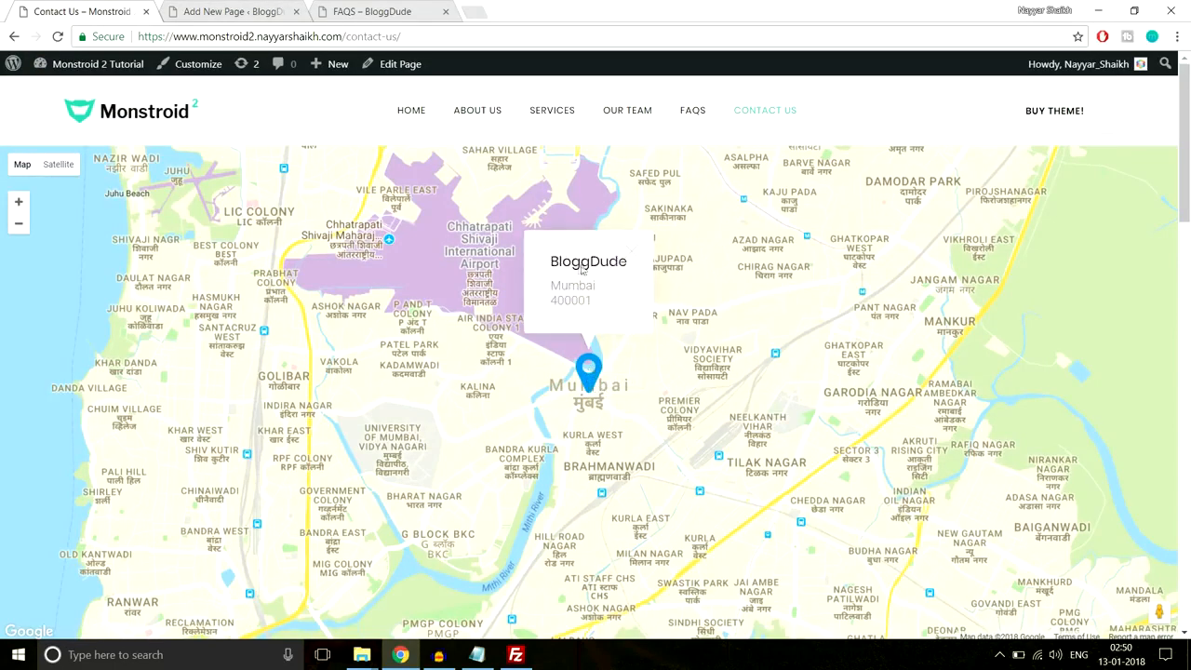
{"action": "left_click", "coordinate": [636, 245]}
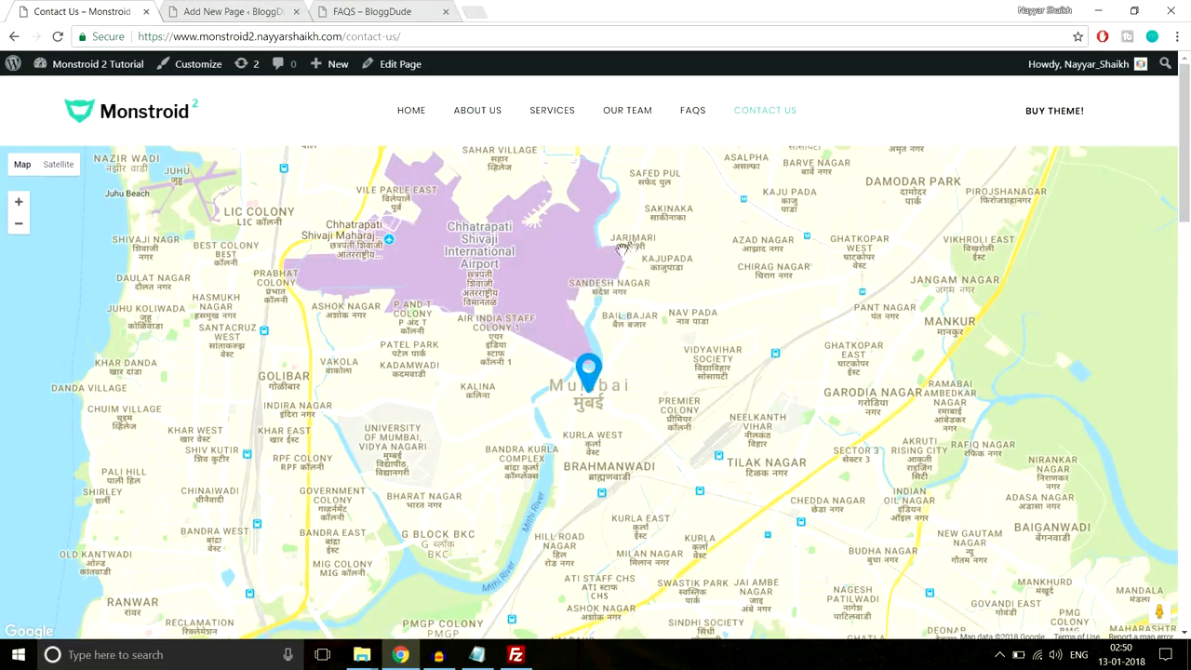
{"action": "left_click", "coordinate": [225, 8]}
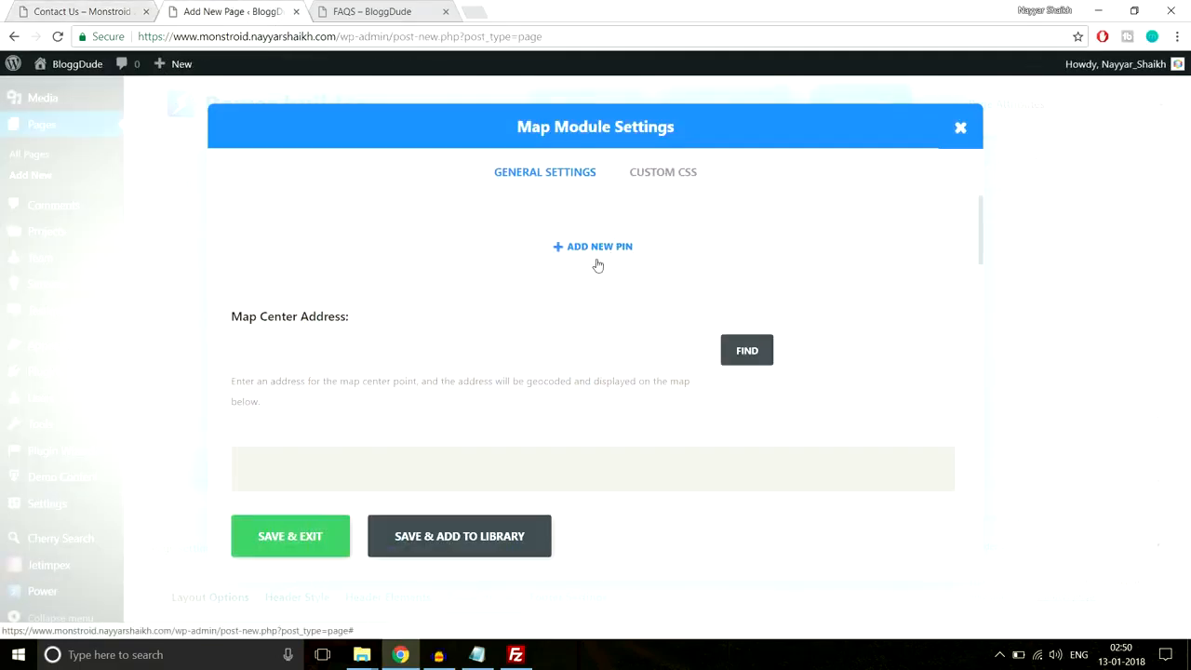
- Set the map center address to Mumbai and geocode it
{"action": "scroll", "coordinate": [624, 338], "scroll_direction": "down", "scroll_amount": 6}
{"action": "scroll", "coordinate": [633, 404], "scroll_direction": "down", "scroll_amount": 4}
{"action": "scroll", "coordinate": [632, 404], "scroll_direction": "up", "scroll_amount": 10}
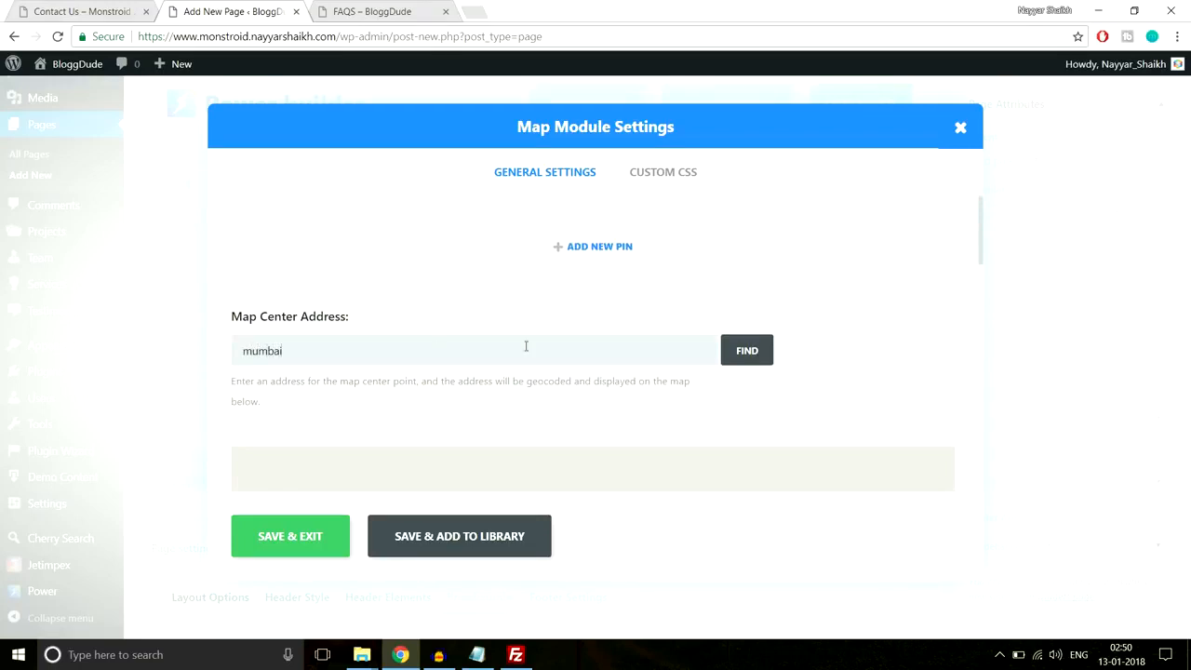
{"action": "left_click", "coordinate": [747, 350]}
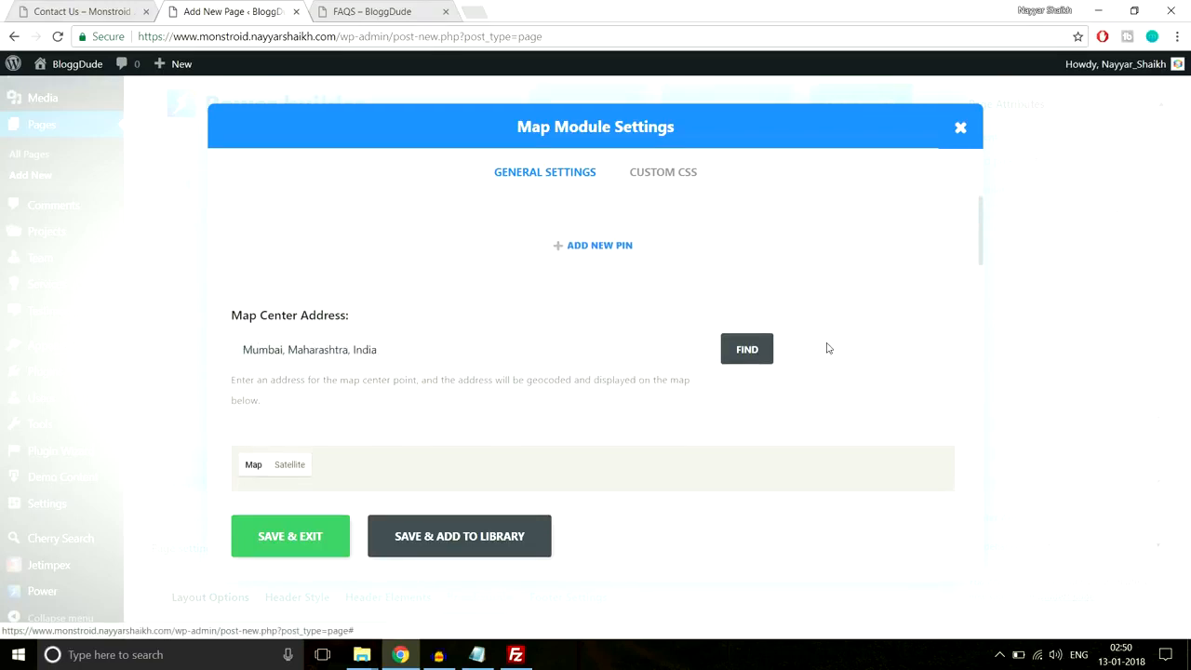
{"action": "scroll", "coordinate": [838, 354], "scroll_direction": "down", "scroll_amount": 1}
{"action": "scroll", "coordinate": [841, 359], "scroll_direction": "down", "scroll_amount": 6}
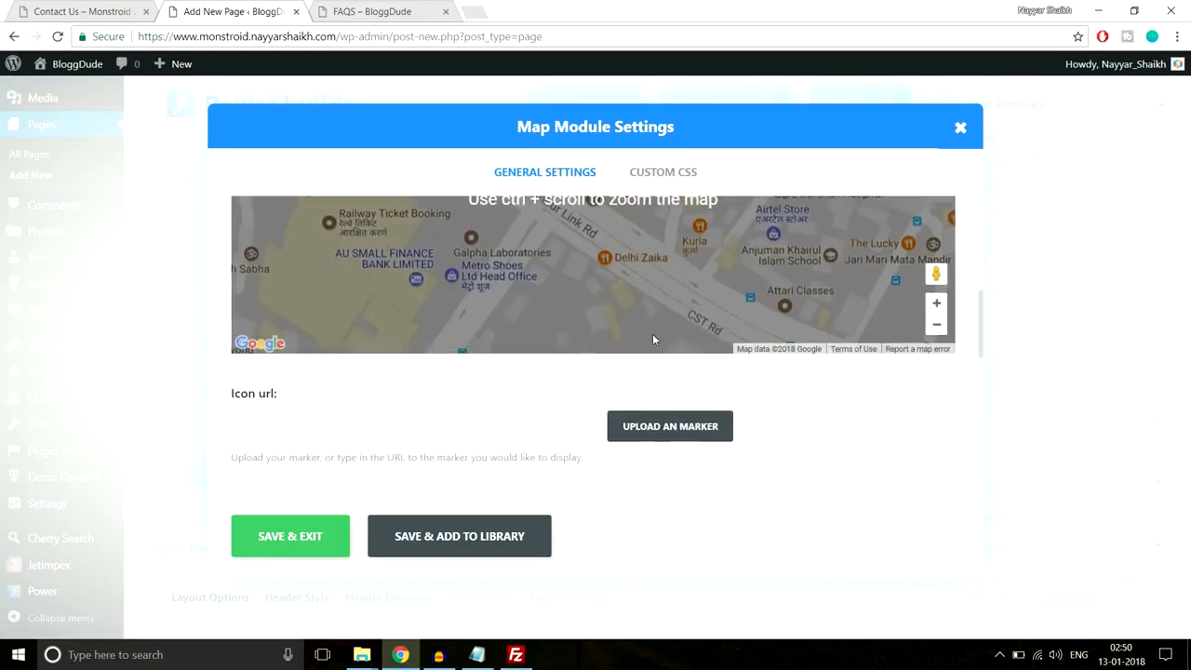
{"action": "scroll", "coordinate": [744, 372], "scroll_direction": "up", "scroll_amount": 3}
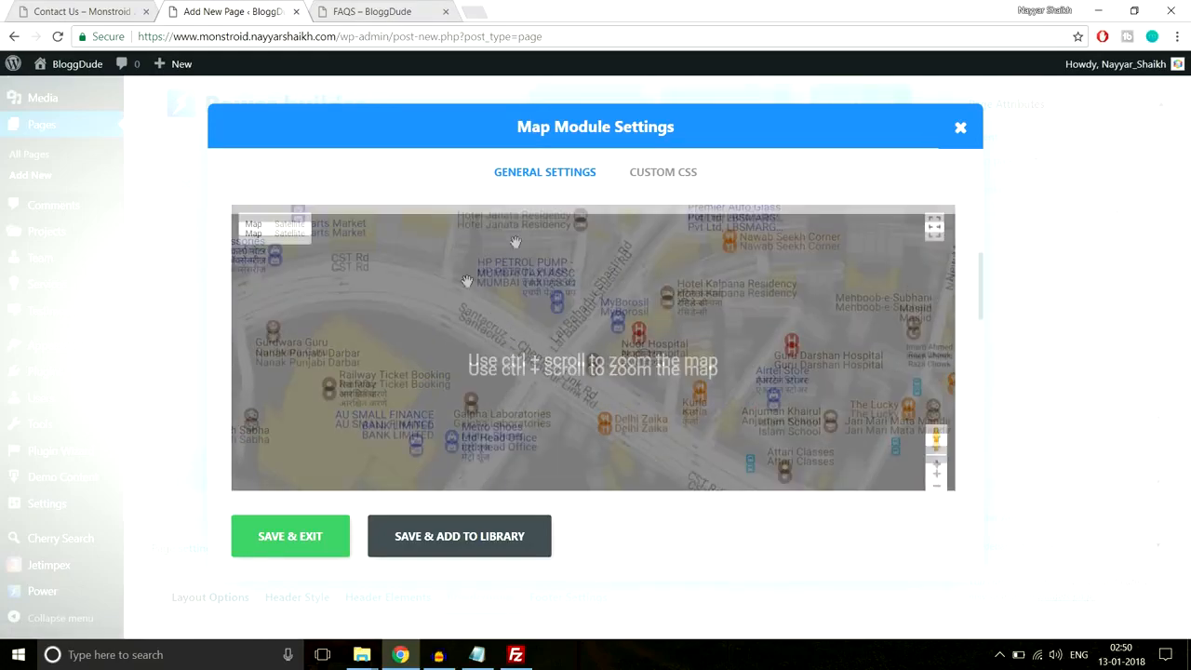
{"action": "scroll", "coordinate": [712, 344], "scroll_direction": "down", "scroll_amount": 3}
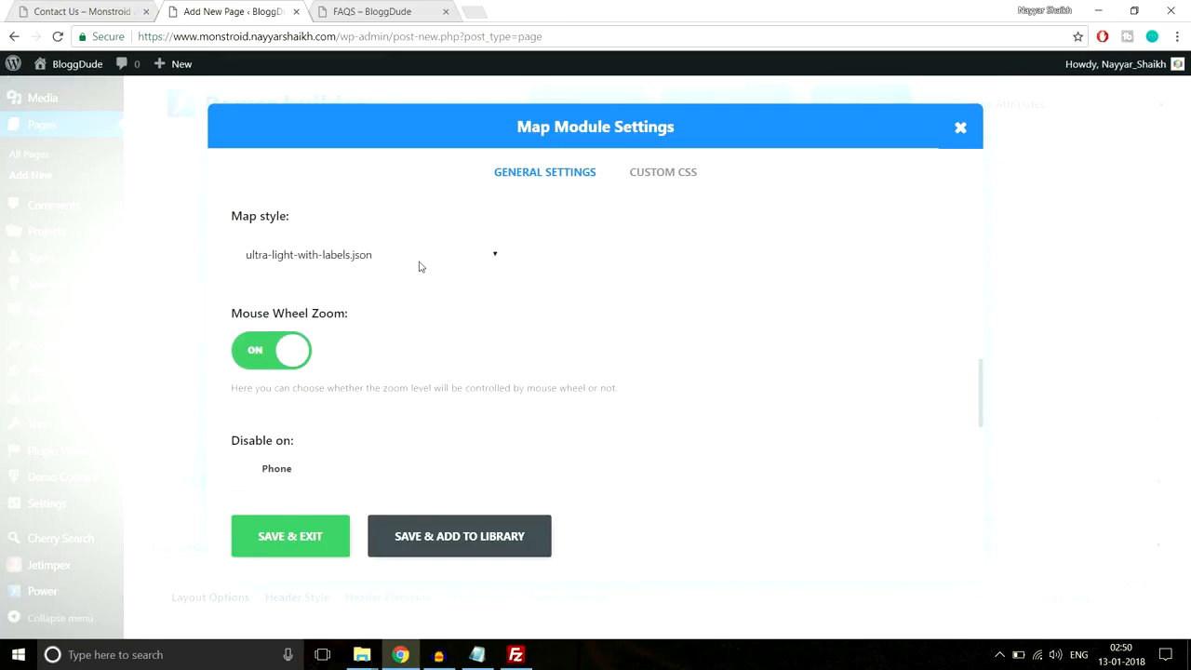
{"action": "scroll", "coordinate": [651, 367], "scroll_direction": "up", "scroll_amount": 5}
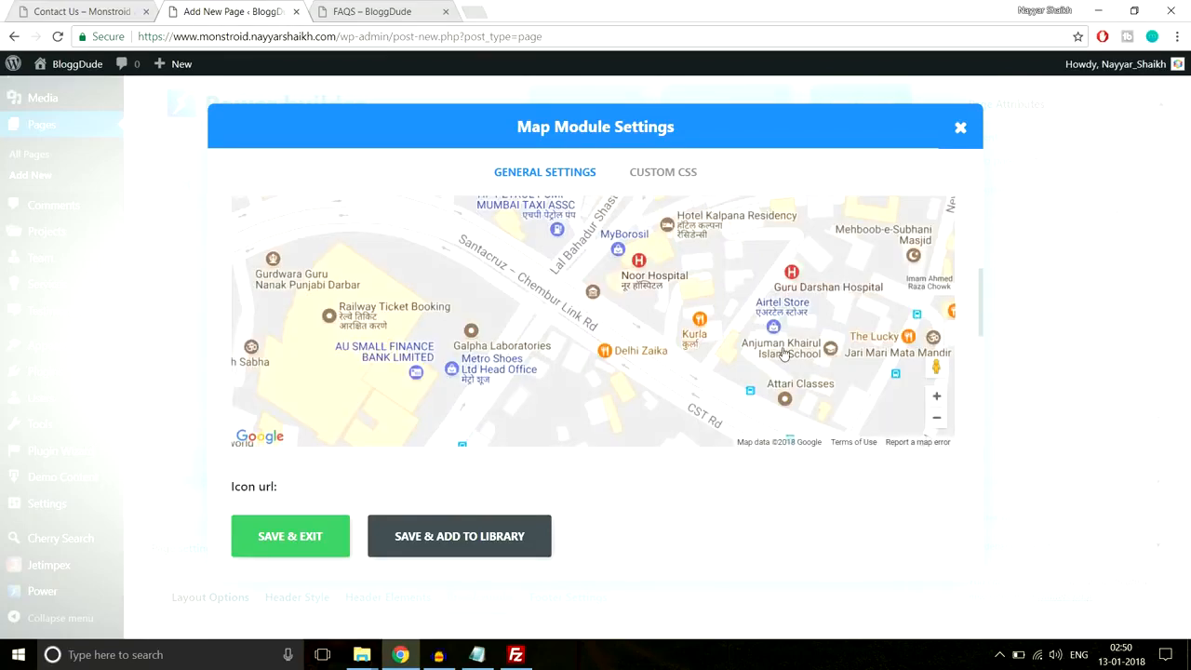
{"action": "scroll", "coordinate": [784, 352], "scroll_direction": "down", "scroll_amount": 8}
{"action": "scroll", "coordinate": [456, 307], "scroll_direction": "up", "scroll_amount": 3}
- Keep ultra-light-with-labels.json as the map style
{"action": "left_click", "coordinate": [417, 335]}
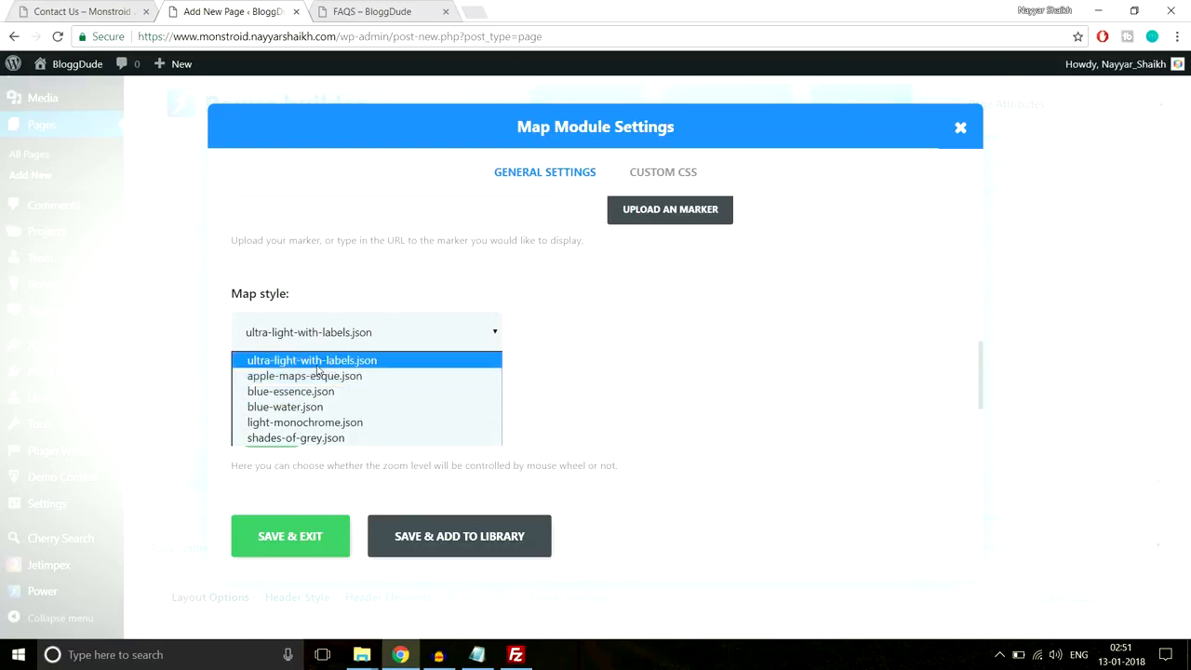
{"action": "left_click", "coordinate": [390, 365]}
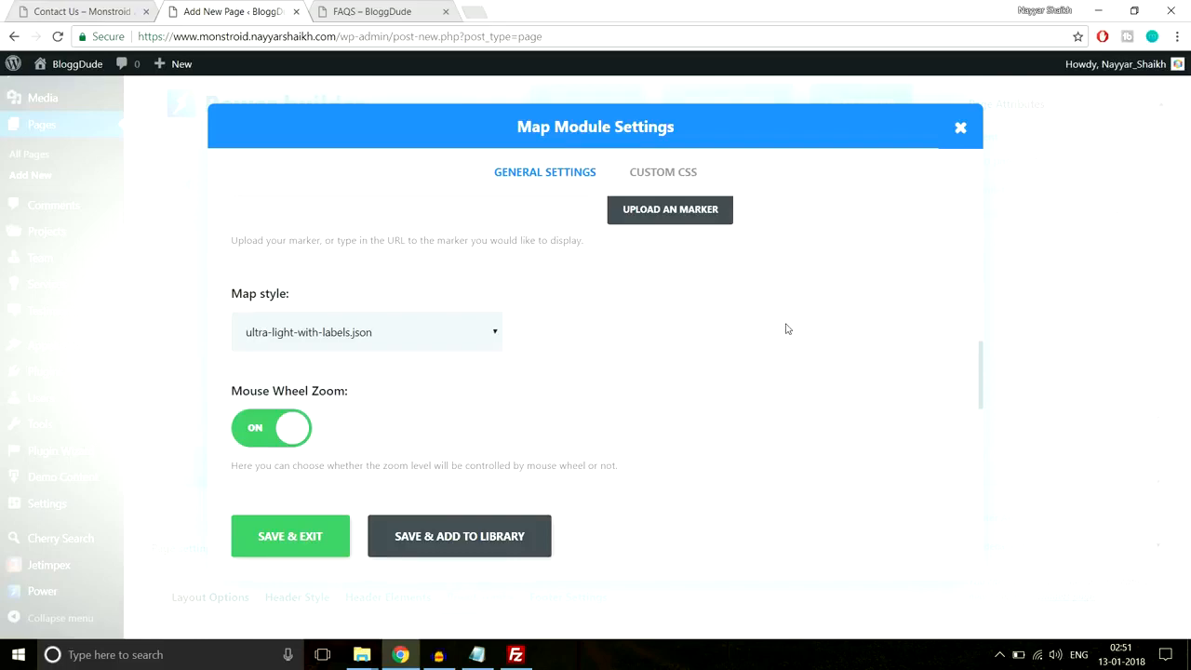
{"action": "scroll", "coordinate": [786, 329], "scroll_direction": "down", "scroll_amount": 3}
{"action": "scroll", "coordinate": [786, 329], "scroll_direction": "up", "scroll_amount": 6}
{"action": "scroll", "coordinate": [786, 323], "scroll_direction": "up", "scroll_amount": 2}
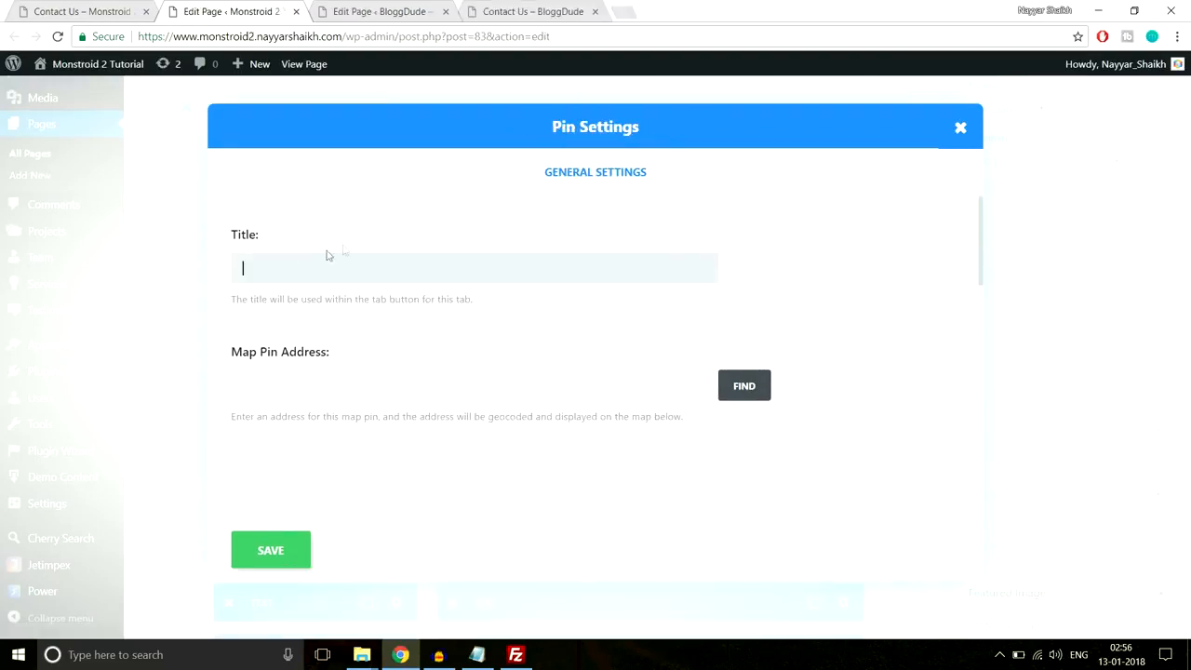
- Title the new pin BloggDude and geocode Mumbai as its address
{"action": "left_click", "coordinate": [368, 12]}
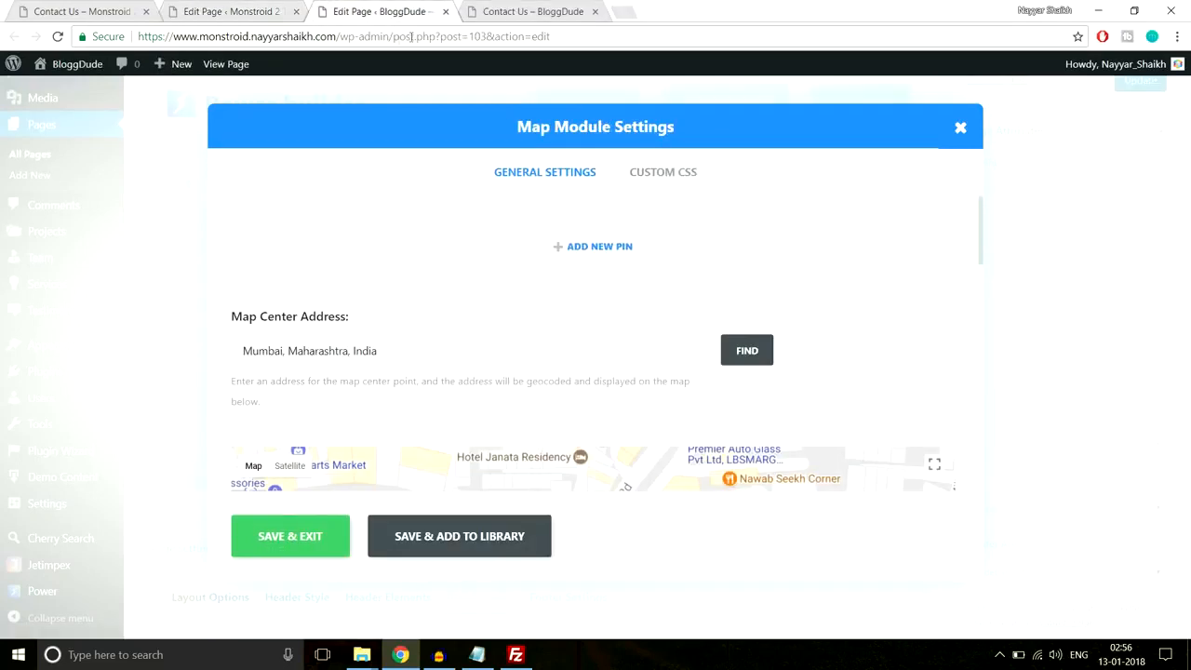
{"action": "left_click", "coordinate": [230, 11]}
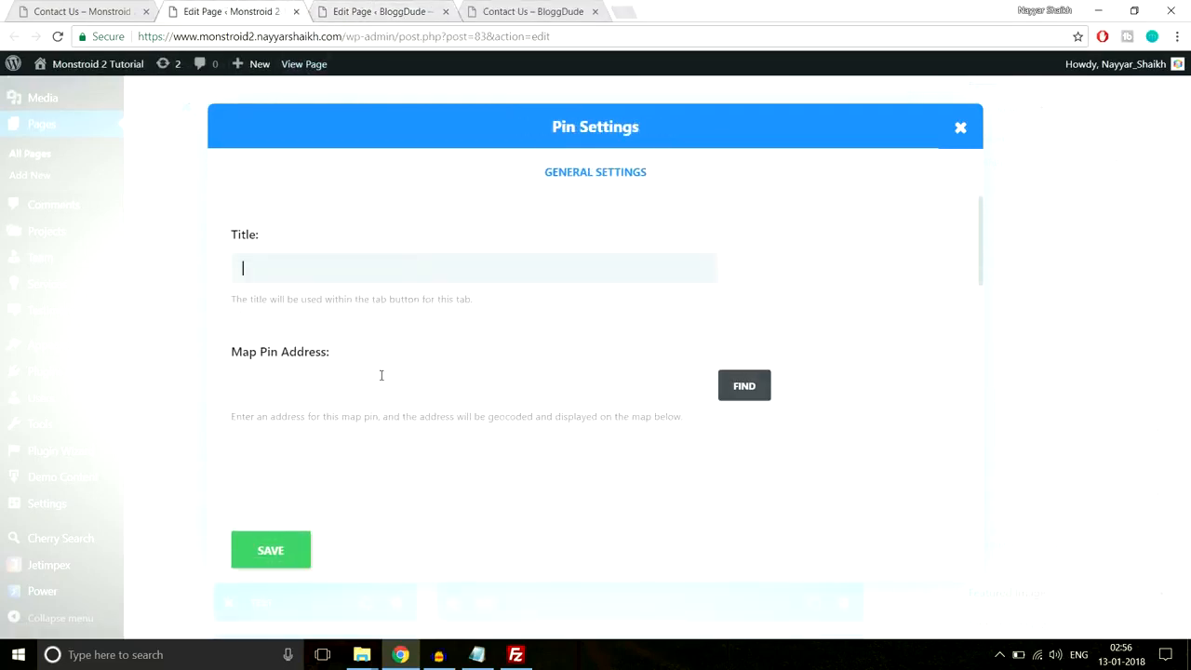
{"action": "scroll", "coordinate": [381, 375], "scroll_direction": "down", "scroll_amount": 1}
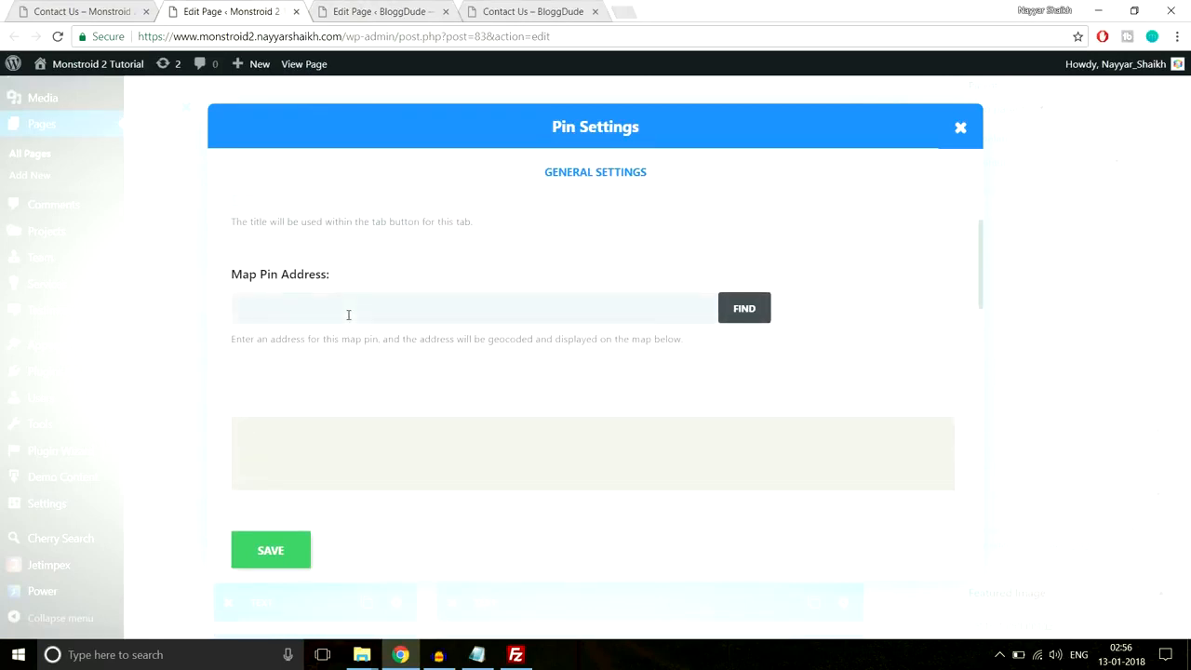
{"action": "scroll", "coordinate": [468, 312], "scroll_direction": "down", "scroll_amount": 1}
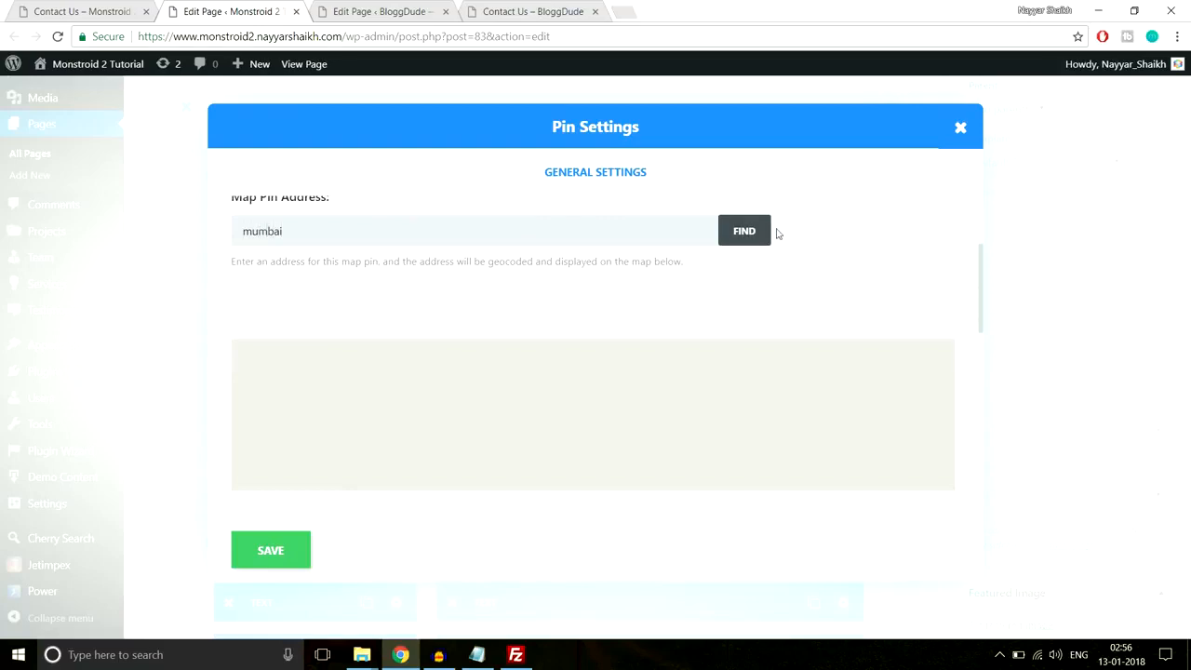
{"action": "left_click", "coordinate": [747, 235]}
{"action": "scroll", "coordinate": [637, 416], "scroll_direction": "down", "scroll_amount": 1}
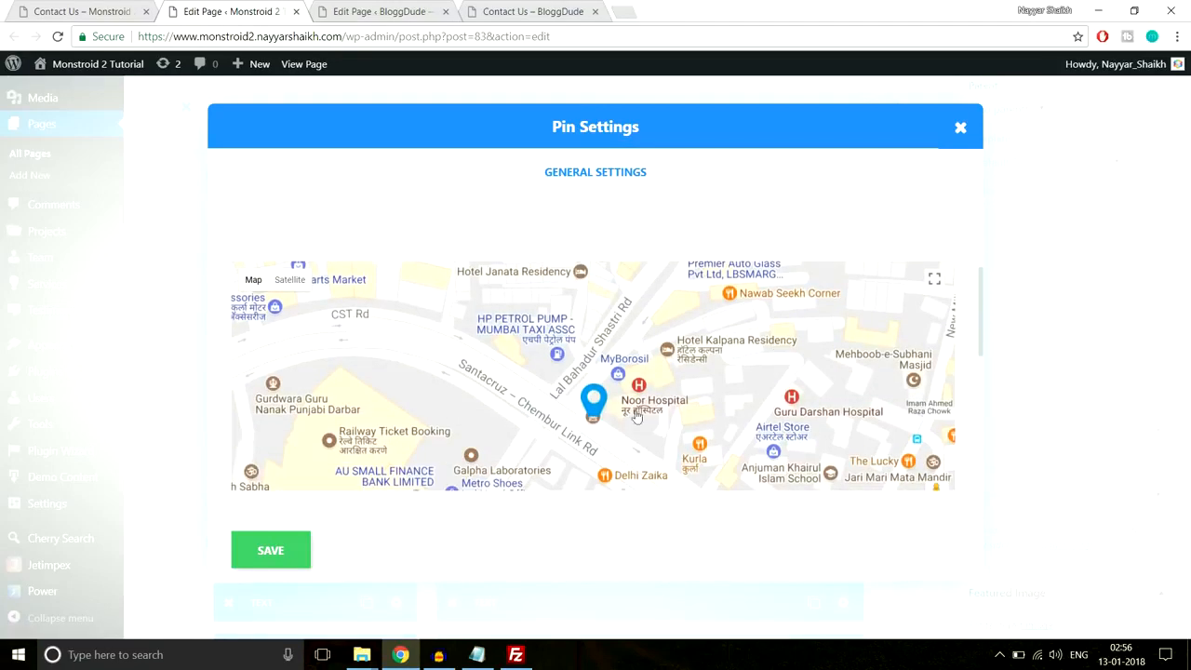
{"action": "scroll", "coordinate": [606, 409], "scroll_direction": "down", "scroll_amount": 3}
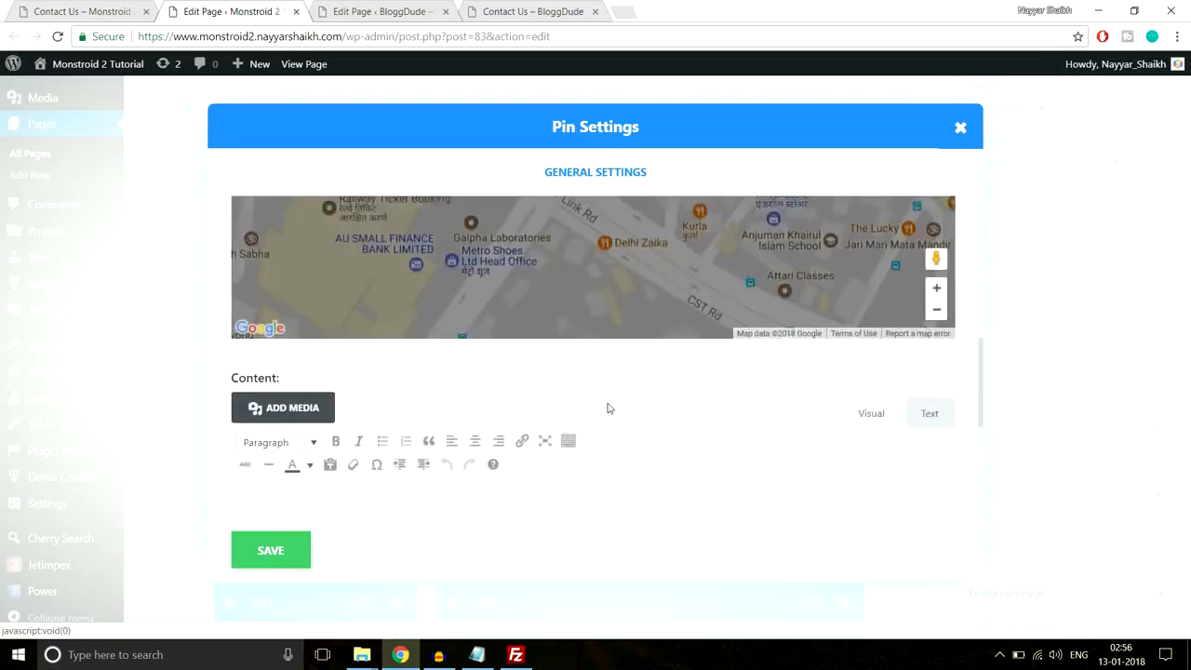
{"action": "scroll", "coordinate": [600, 407], "scroll_direction": "up", "scroll_amount": 5}
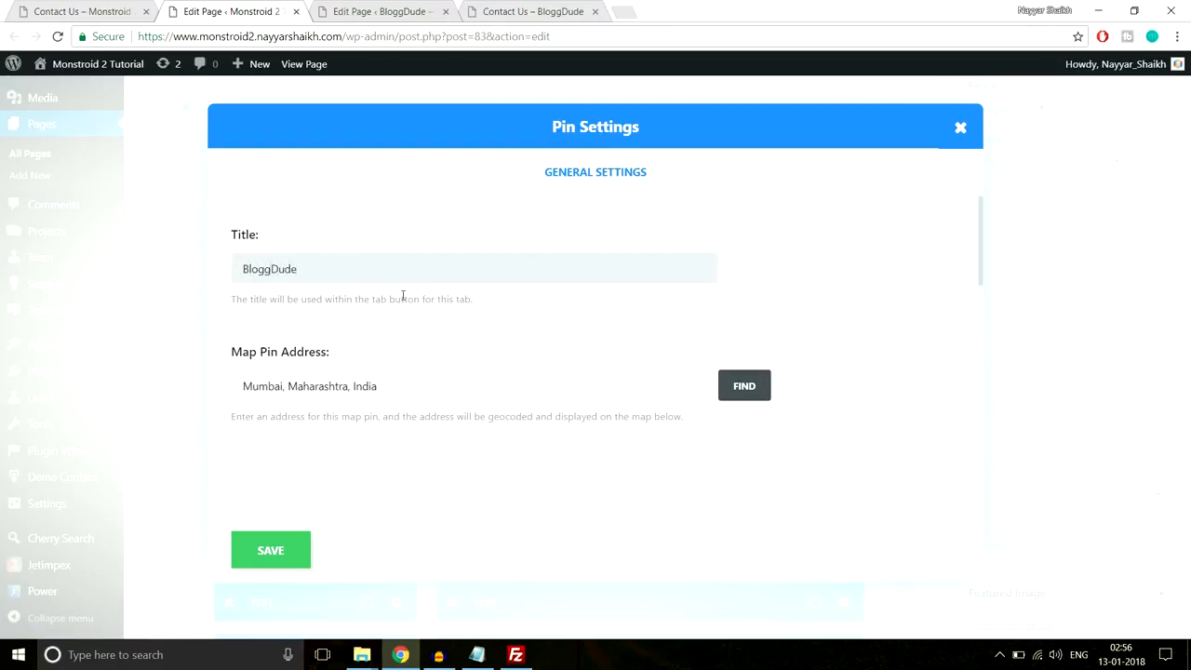
- Add the pin content Mumbai - 400001, save the pin and map module, and view the page
{"action": "scroll", "coordinate": [403, 296], "scroll_direction": "down", "scroll_amount": 5}
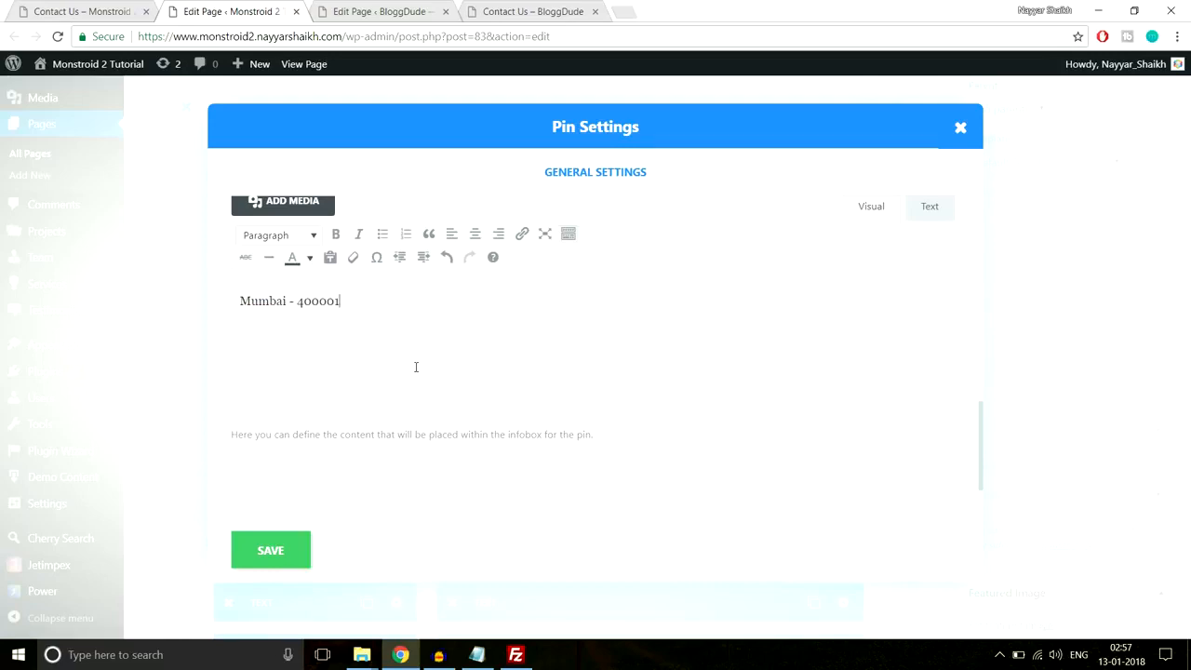
{"action": "left_click", "coordinate": [295, 541]}
{"action": "scroll", "coordinate": [842, 301], "scroll_direction": "down", "scroll_amount": 3}
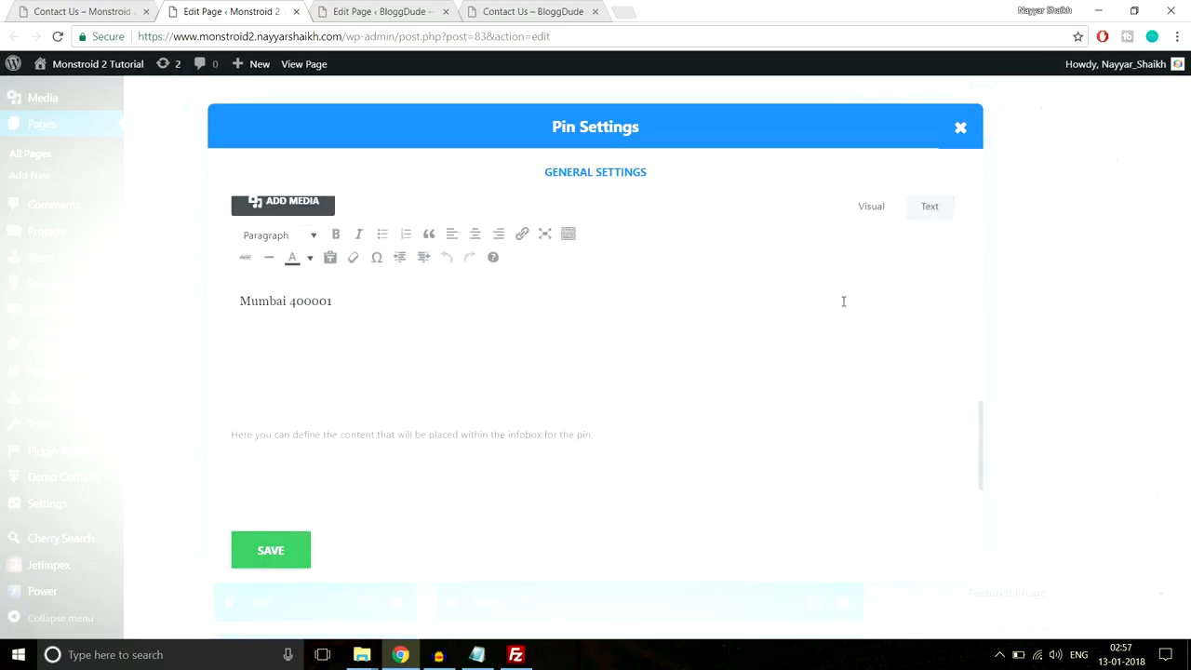
{"action": "left_click", "coordinate": [302, 561]}
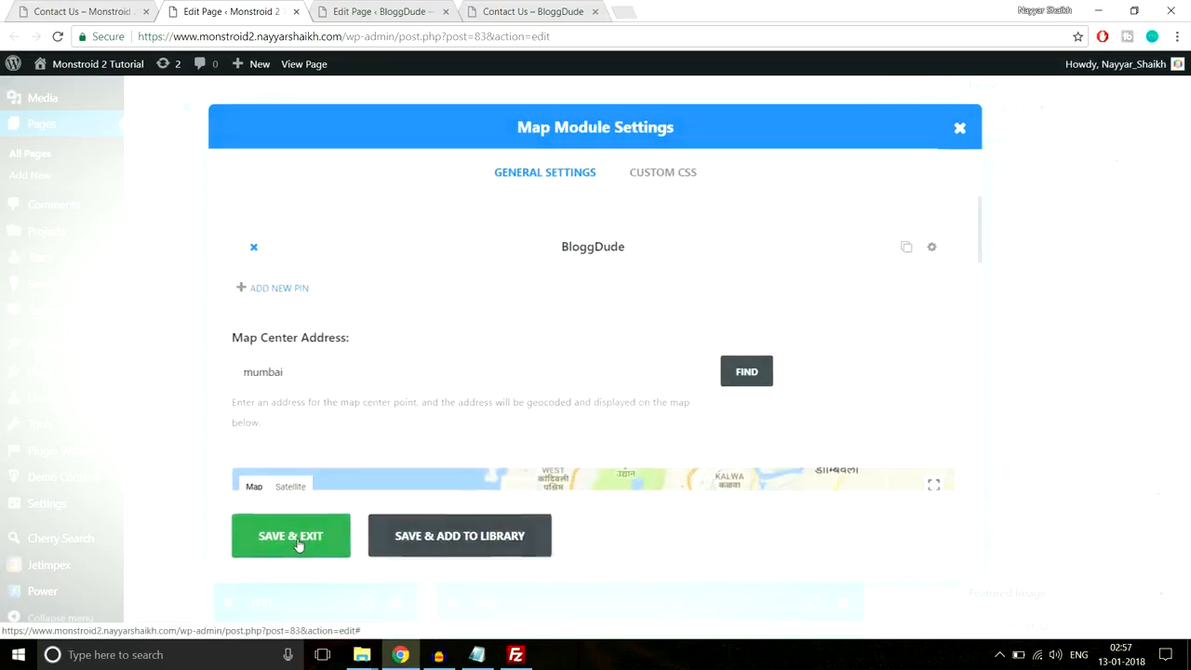
{"action": "left_click", "coordinate": [299, 545]}
{"action": "left_click", "coordinate": [97, 11]}
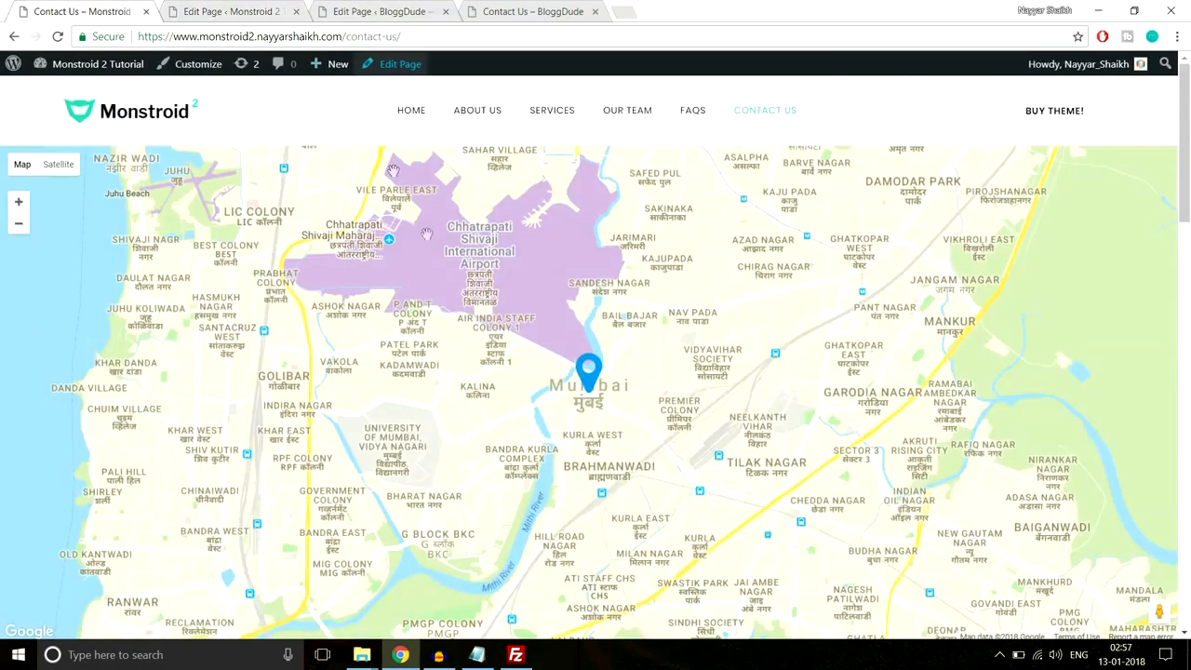
- Review the Contact Us page's map
{"action": "scroll", "coordinate": [617, 385], "scroll_direction": "down", "scroll_amount": 5}
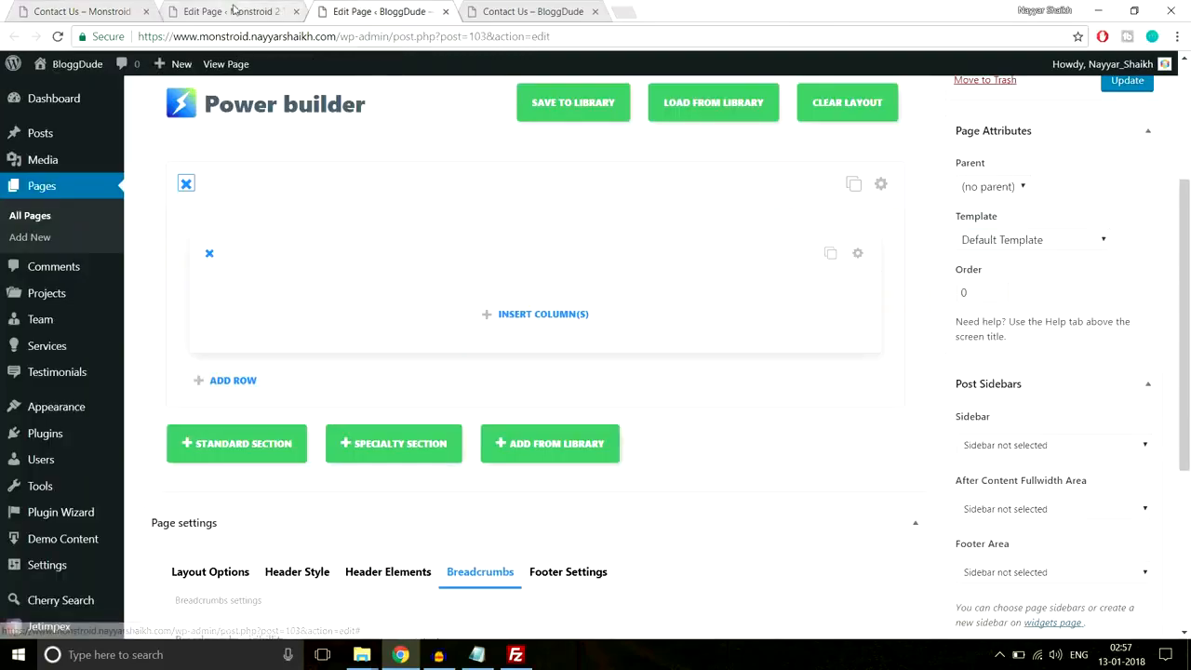
{"action": "left_click", "coordinate": [98, 11]}
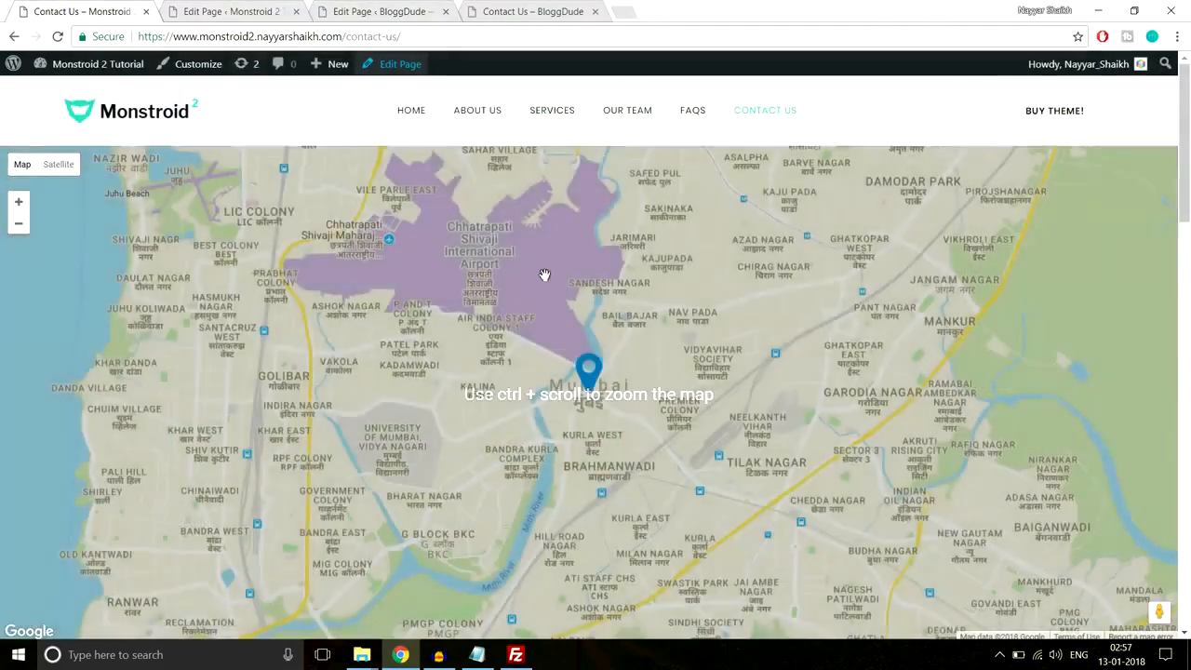
{"action": "scroll", "coordinate": [544, 275], "scroll_direction": "down", "scroll_amount": 6}
{"action": "scroll", "coordinate": [226, 354], "scroll_direction": "up", "scroll_amount": 2}
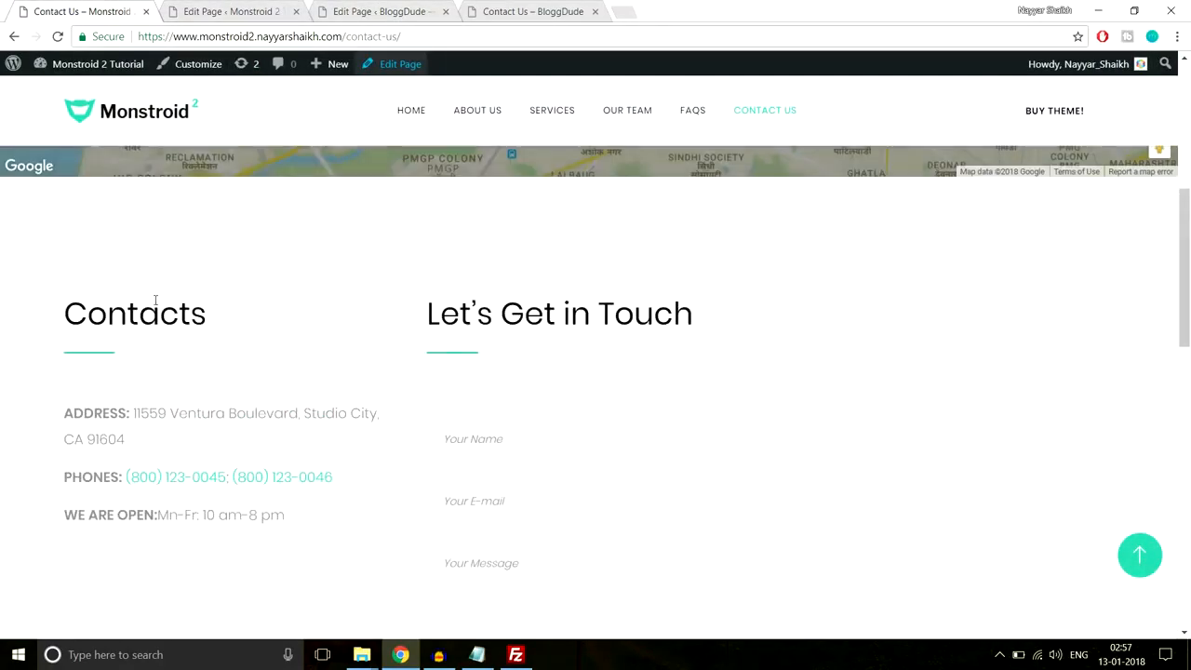
{"action": "scroll", "coordinate": [521, 316], "scroll_direction": "down", "scroll_amount": 1}
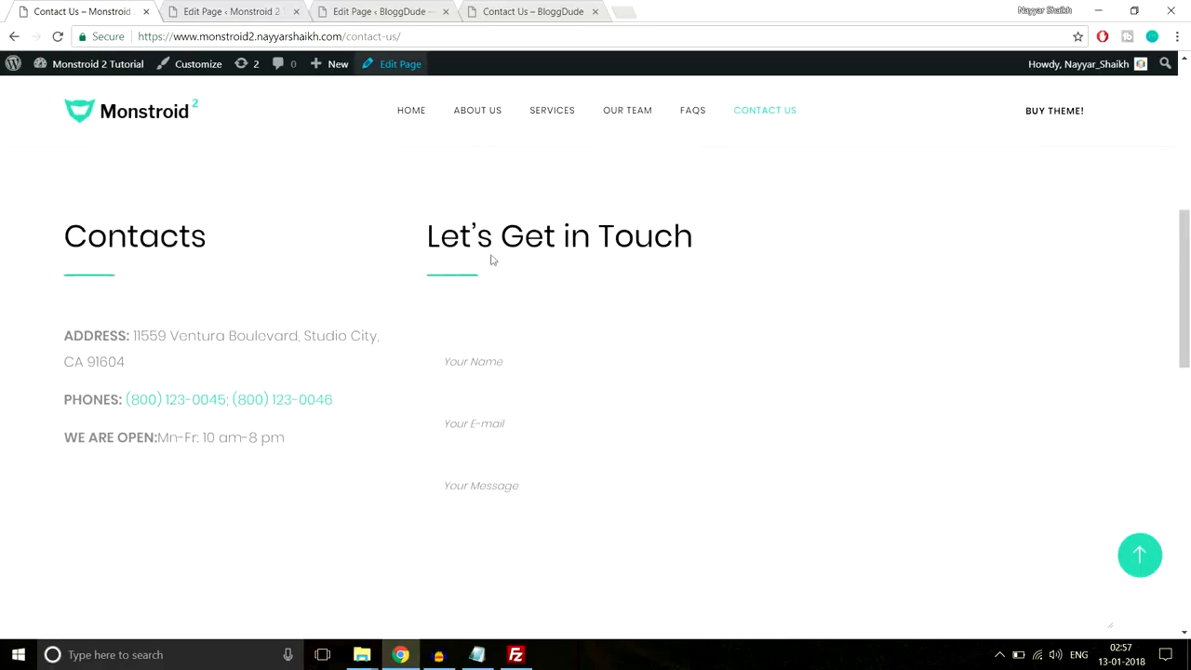
{"action": "scroll", "coordinate": [522, 367], "scroll_direction": "down", "scroll_amount": 2}
{"action": "scroll", "coordinate": [617, 316], "scroll_direction": "up", "scroll_amount": 1}
{"action": "scroll", "coordinate": [596, 307], "scroll_direction": "down", "scroll_amount": 1}
{"action": "scroll", "coordinate": [565, 280], "scroll_direction": "up", "scroll_amount": 1}
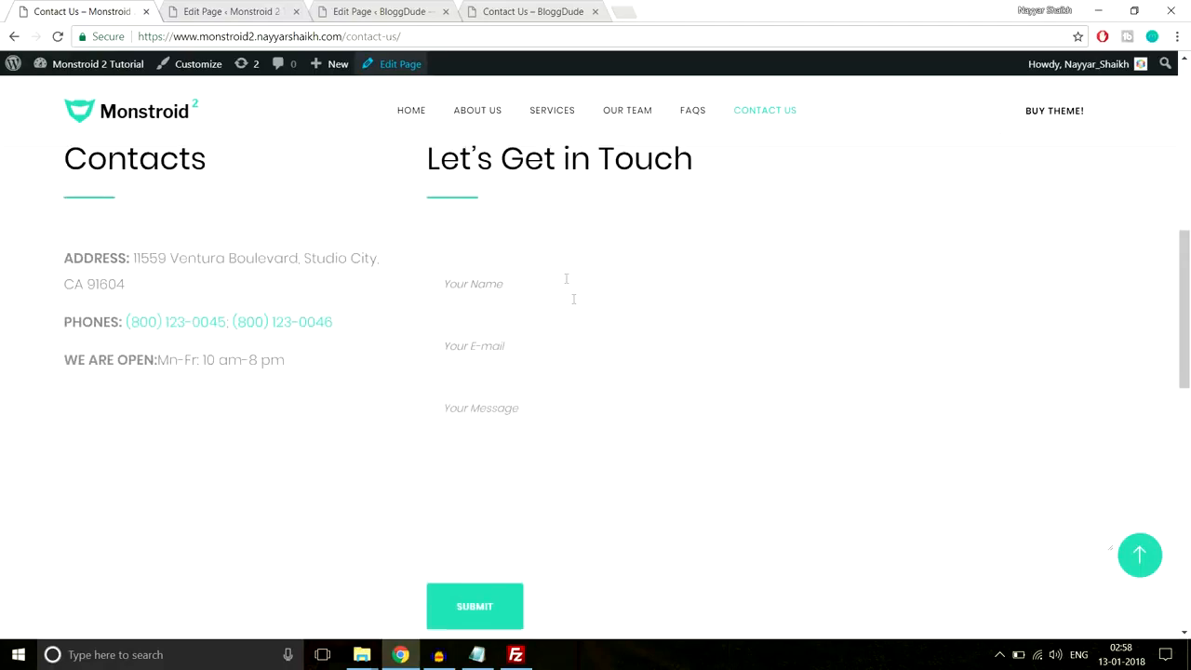
- Split the new row into 1/4 and 3/4 columns
{"action": "left_click", "coordinate": [336, 11]}
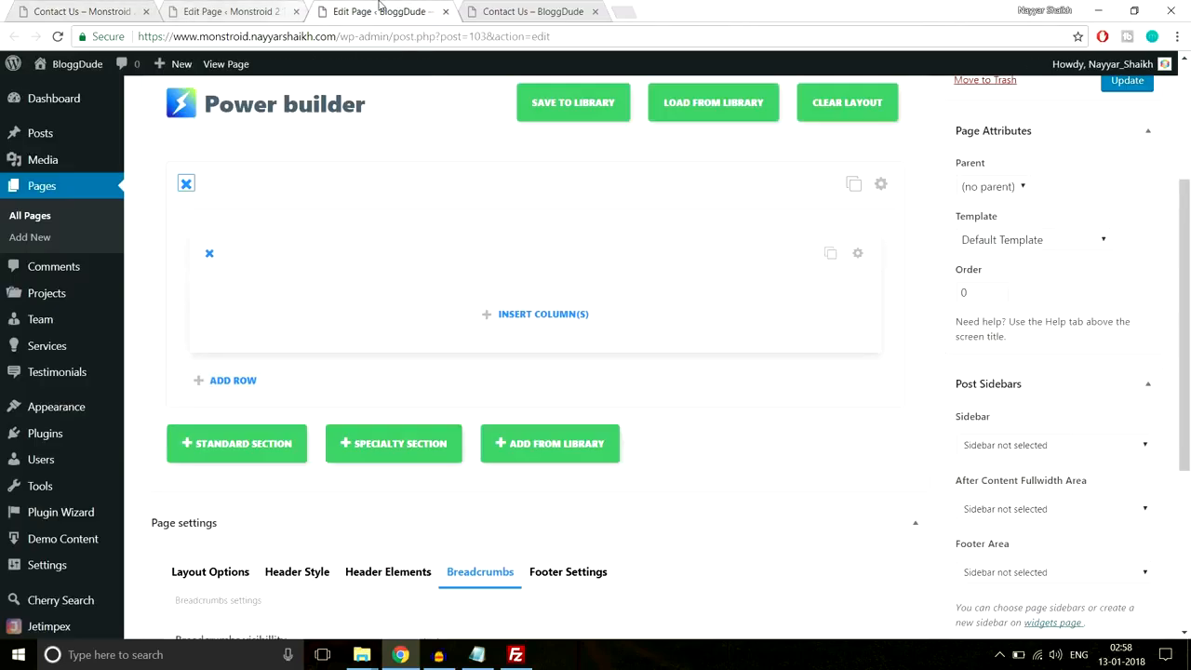
{"action": "left_click", "coordinate": [572, 318]}
{"action": "scroll", "coordinate": [731, 269], "scroll_direction": "down", "scroll_amount": 1}
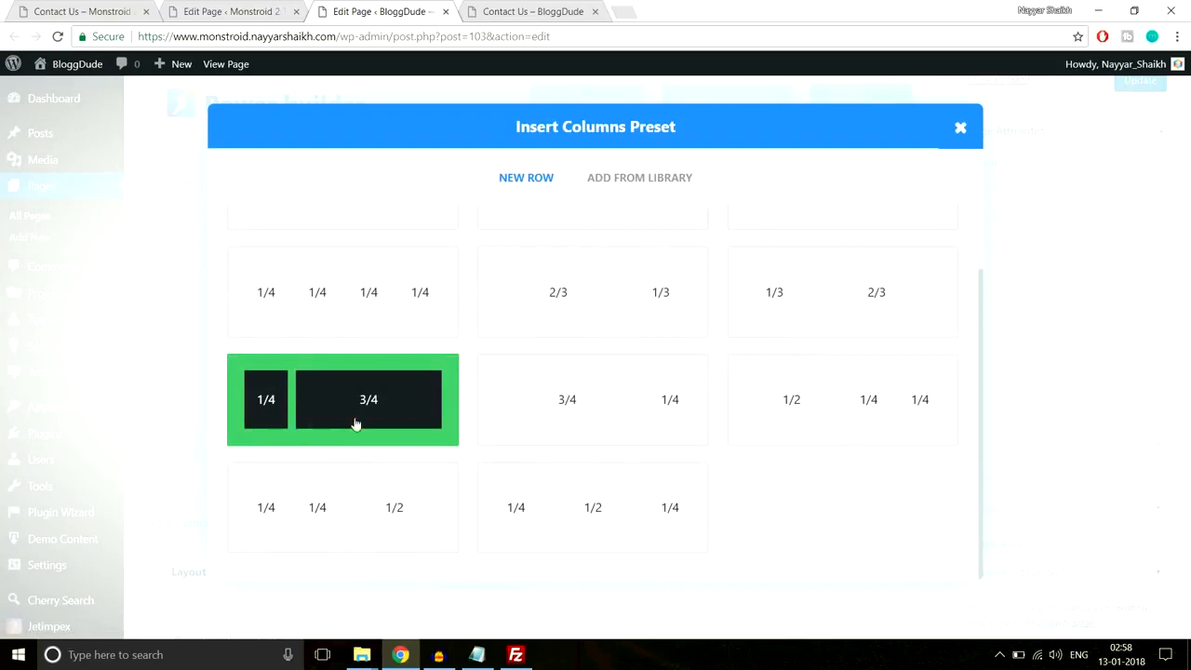
{"action": "left_click", "coordinate": [344, 416]}
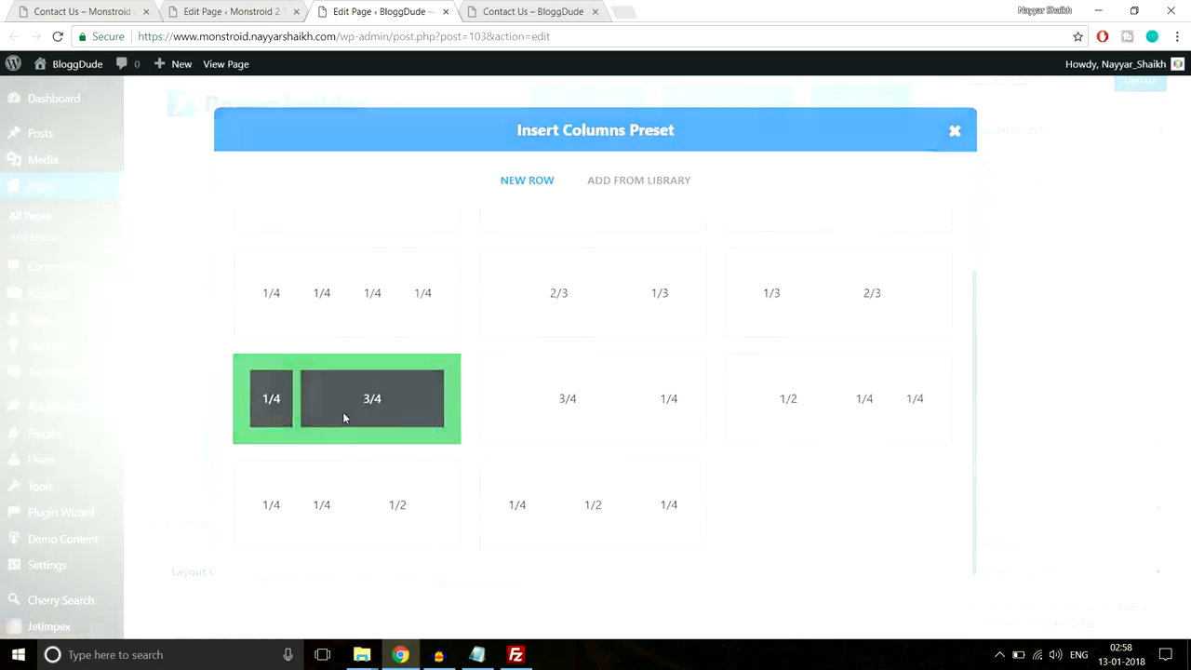
- Copy the Contacts heading from the reference Contact Us page
{"action": "left_click", "coordinate": [82, 11]}
{"action": "scroll", "coordinate": [235, 266], "scroll_direction": "up", "scroll_amount": 1}
{"action": "scroll", "coordinate": [236, 266], "scroll_direction": "up", "scroll_amount": 2}
{"action": "scroll", "coordinate": [242, 270], "scroll_direction": "down", "scroll_amount": 1}
{"action": "left_click_drag", "start_coordinate": [67, 234], "coordinate": [210, 237]}
{"action": "key", "text": "ctrl+c"}
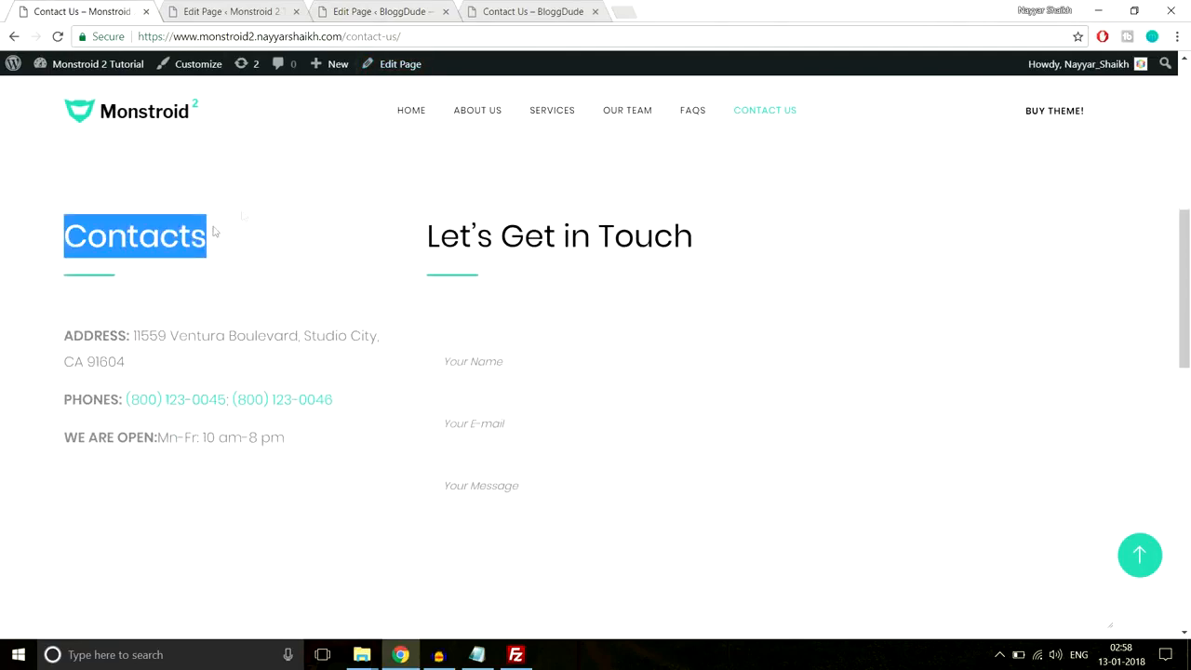
{"action": "left_click", "coordinate": [355, 11]}
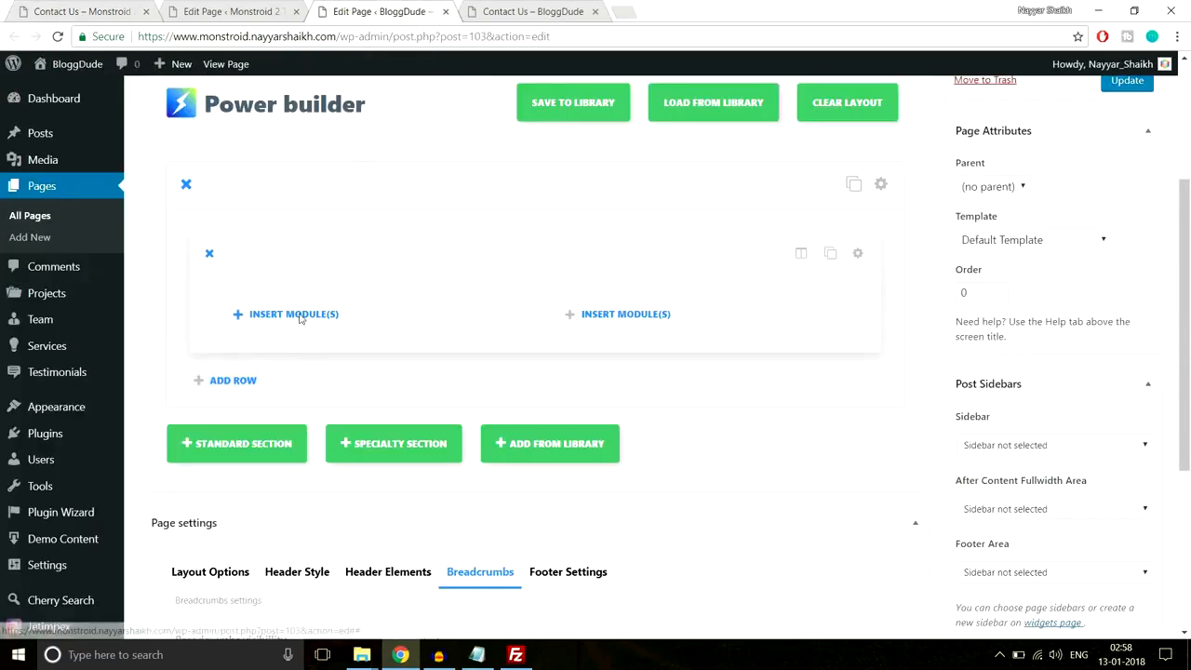
- Insert a Text module in the left column containing the Contacts heading
{"action": "left_click", "coordinate": [297, 315]}
{"action": "scroll", "coordinate": [771, 322], "scroll_direction": "down", "scroll_amount": 6}
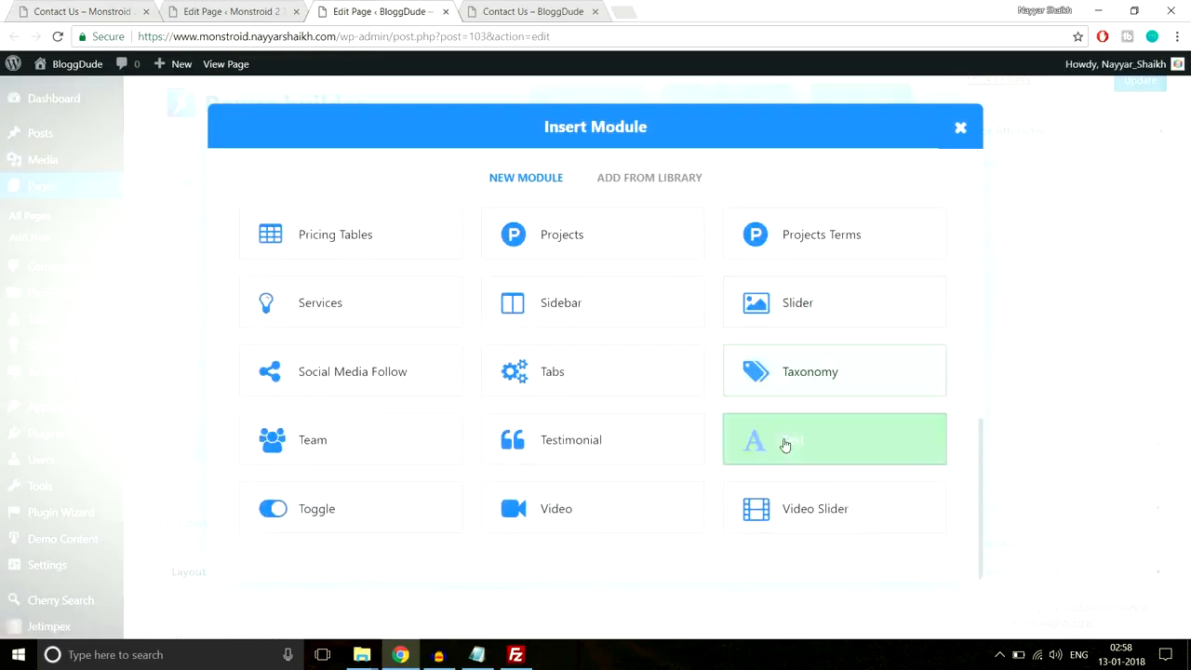
{"action": "left_click", "coordinate": [785, 445]}
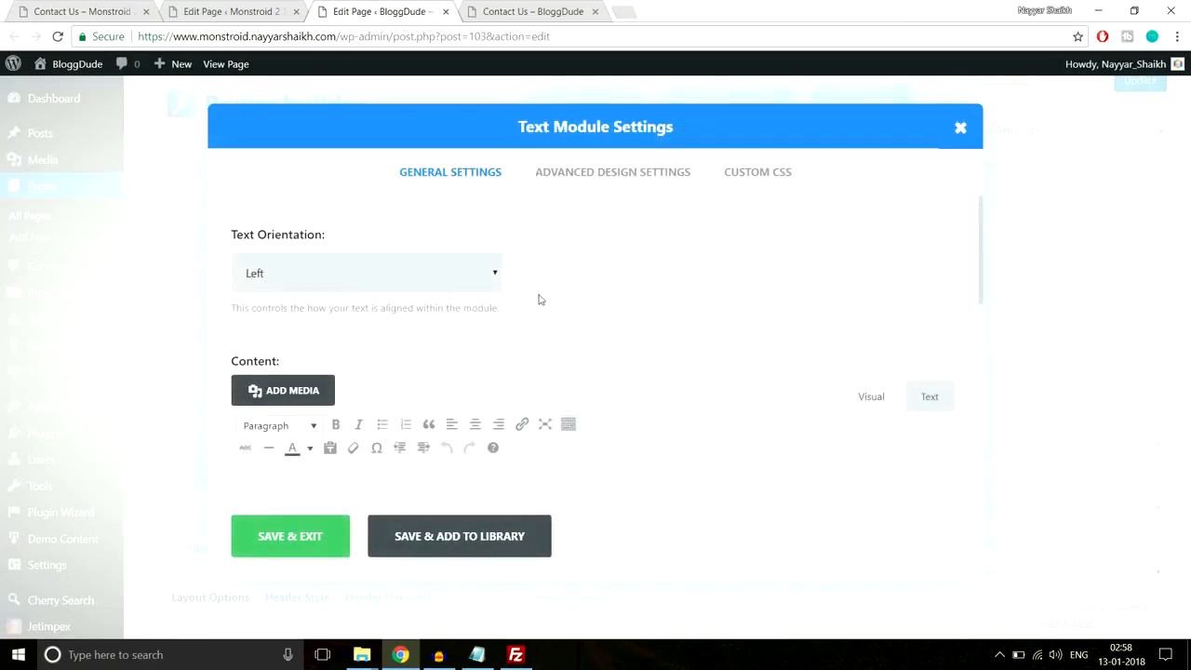
{"action": "scroll", "coordinate": [490, 342], "scroll_direction": "down", "scroll_amount": 3}
{"action": "key", "text": "ctrl+v"}
{"action": "scroll", "coordinate": [409, 343], "scroll_direction": "up", "scroll_amount": 2}
{"action": "scroll", "coordinate": [409, 342], "scroll_direction": "down", "scroll_amount": 1}
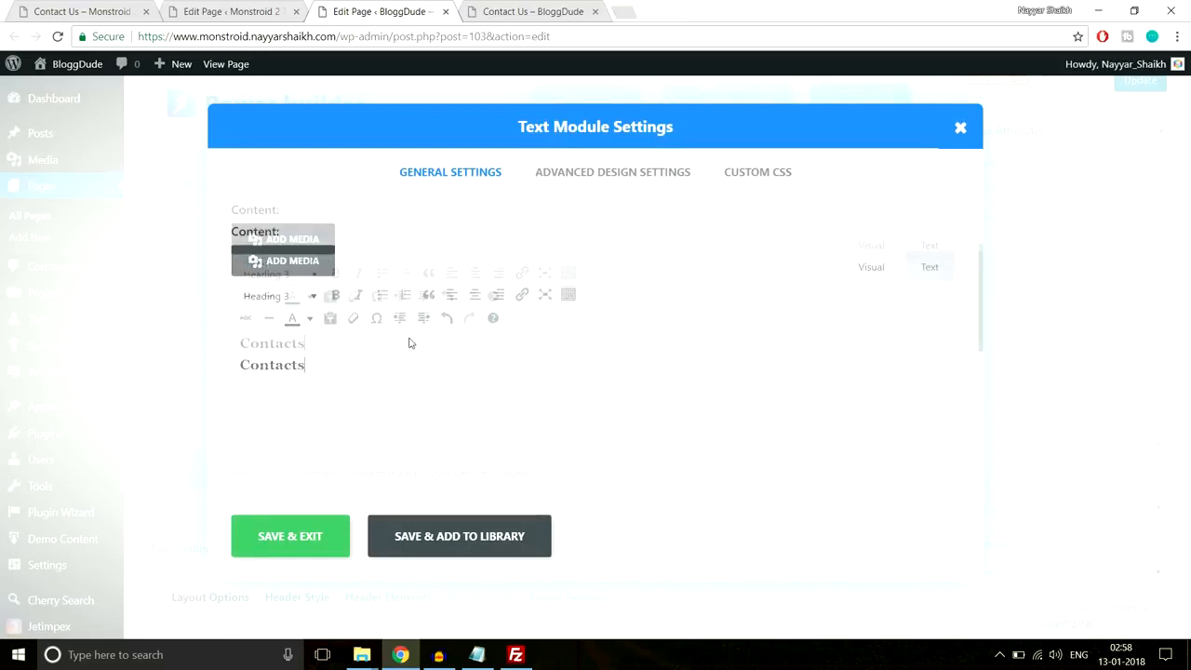
- Paste the Line After Left CSS from Notepad into the module's After field and save
{"action": "left_click", "coordinate": [757, 172]}
{"action": "left_click", "coordinate": [477, 654]}
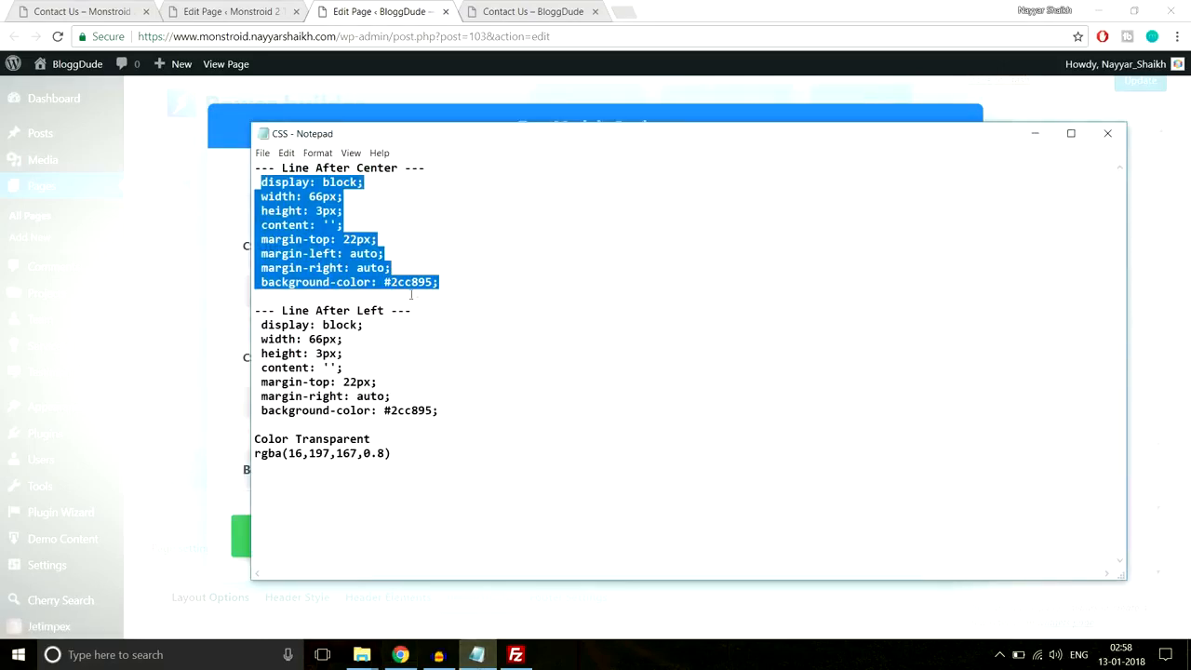
{"action": "left_click_drag", "start_coordinate": [465, 411], "coordinate": [258, 323]}
{"action": "key", "text": "ctrl+c"}
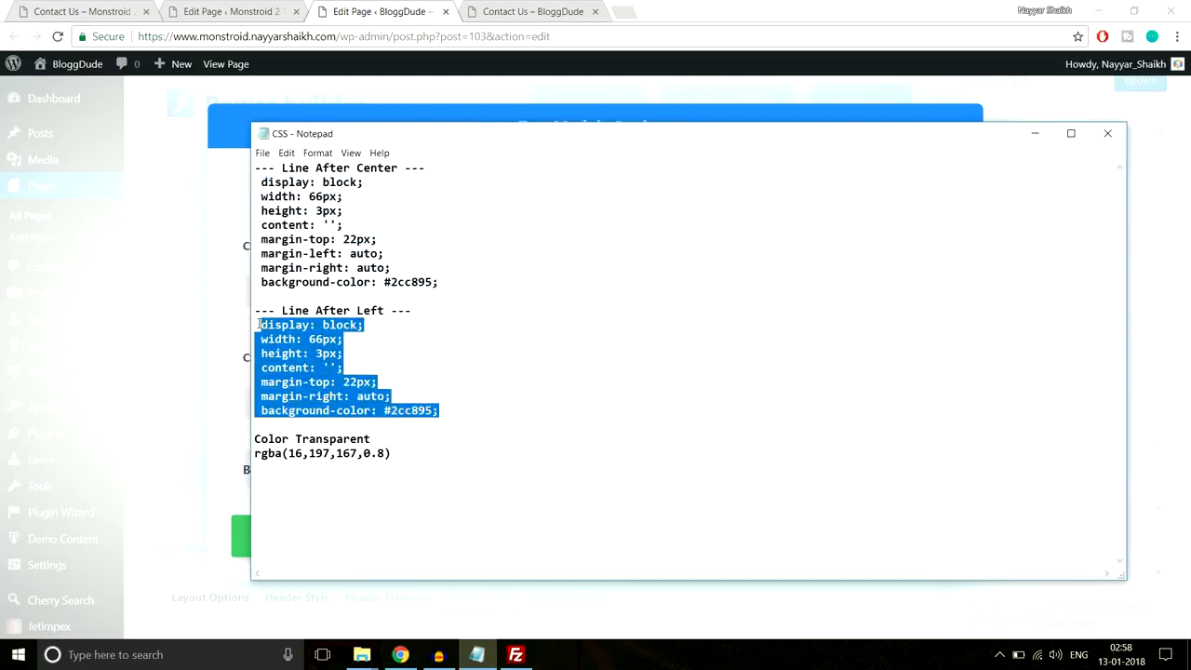
{"action": "left_click", "coordinate": [255, 9]}
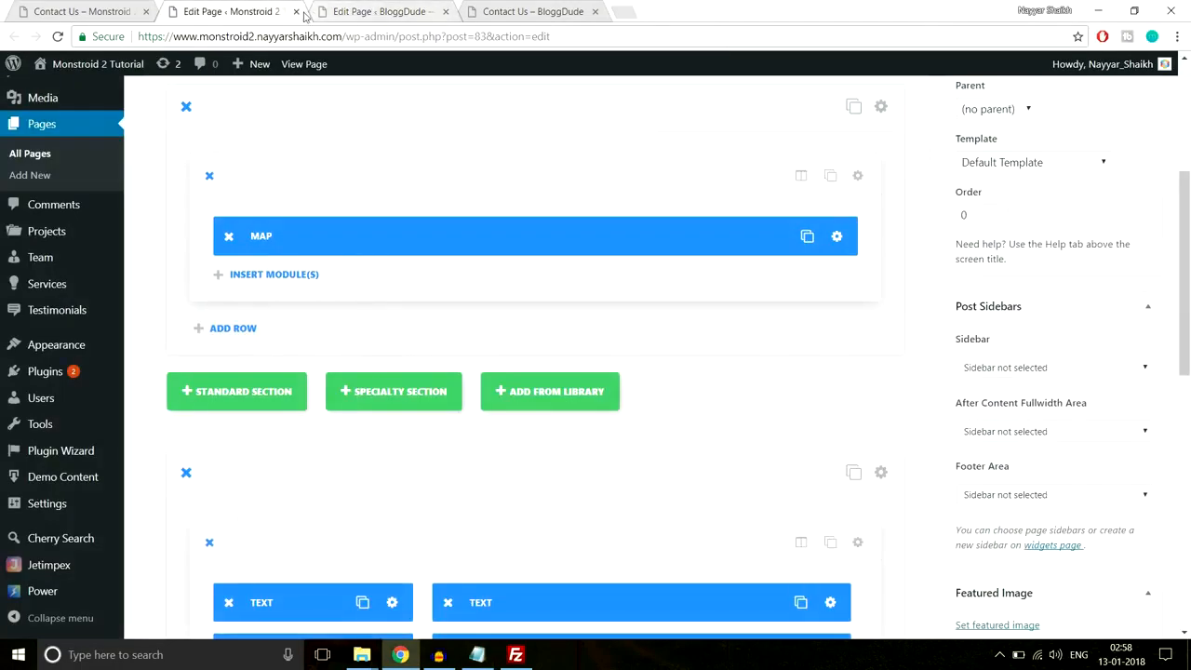
{"action": "left_click", "coordinate": [374, 9]}
{"action": "scroll", "coordinate": [468, 445], "scroll_direction": "down", "scroll_amount": 5}
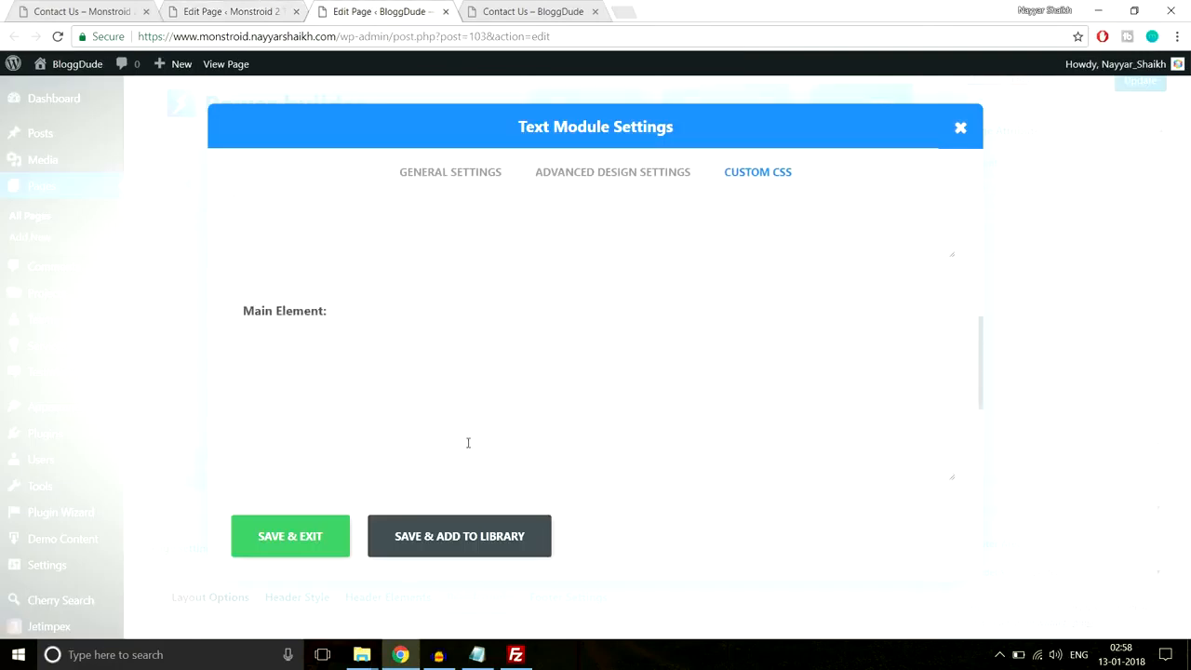
{"action": "left_click", "coordinate": [422, 393]}
{"action": "key", "text": "ctrl+v"}
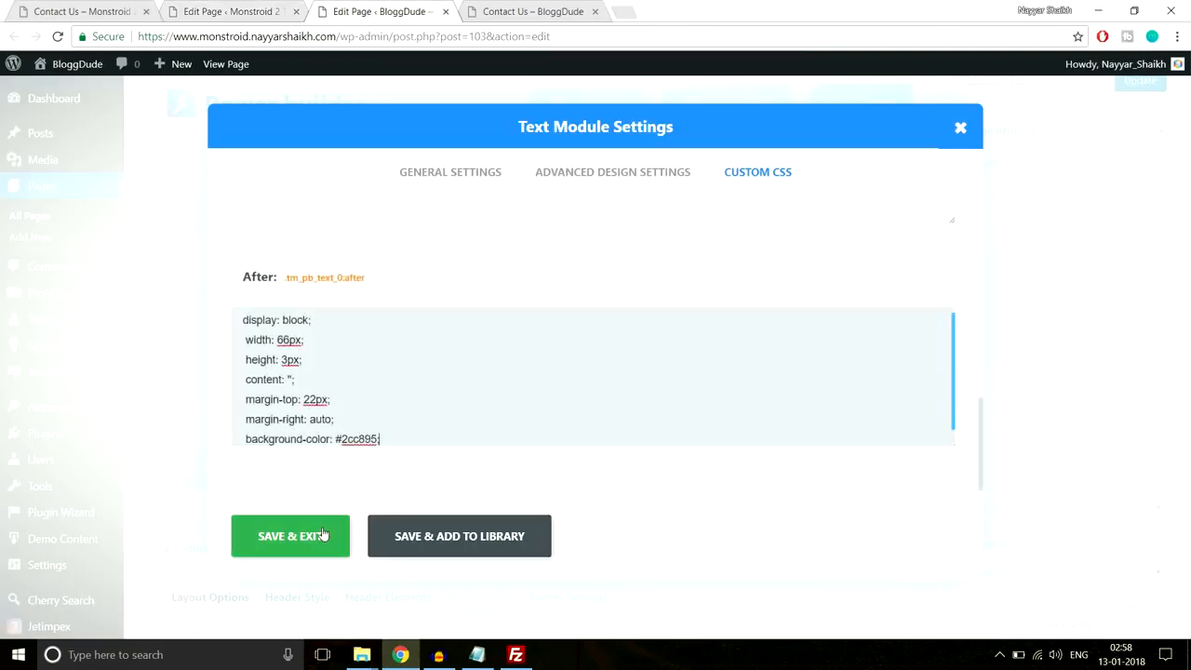
{"action": "left_click", "coordinate": [322, 534]}
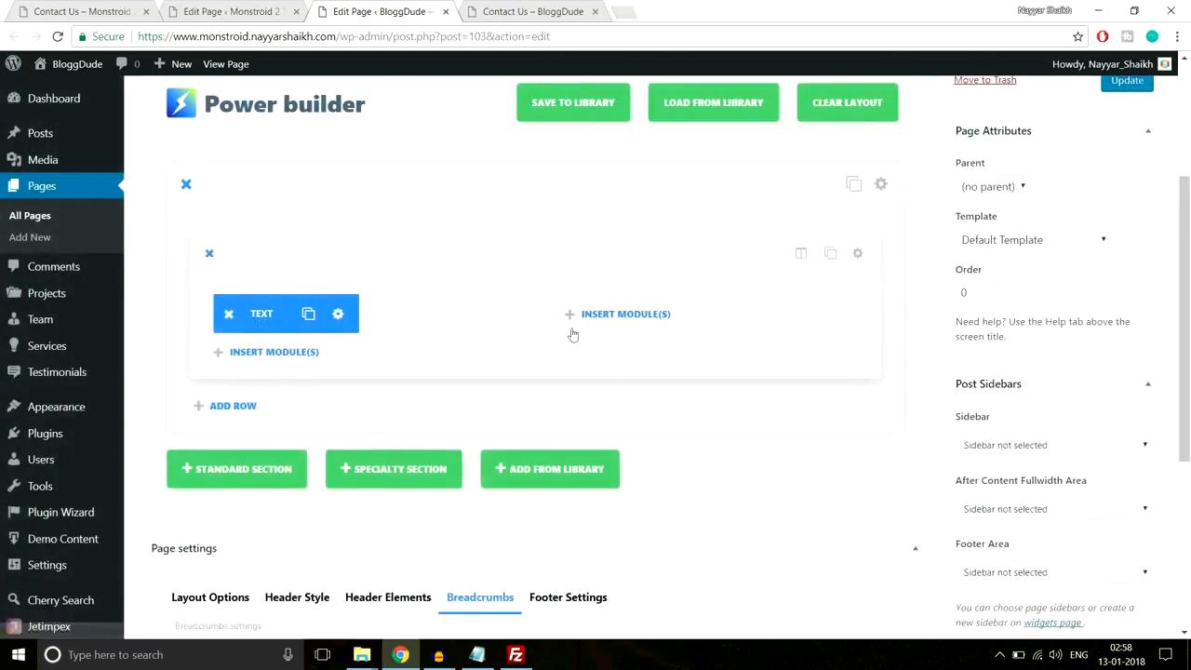
- Copy the address, phones and opening-hours text from the reference Contact Us page
{"action": "key", "text": "ctrl+1"}
{"action": "left_click", "coordinate": [171, 282]}
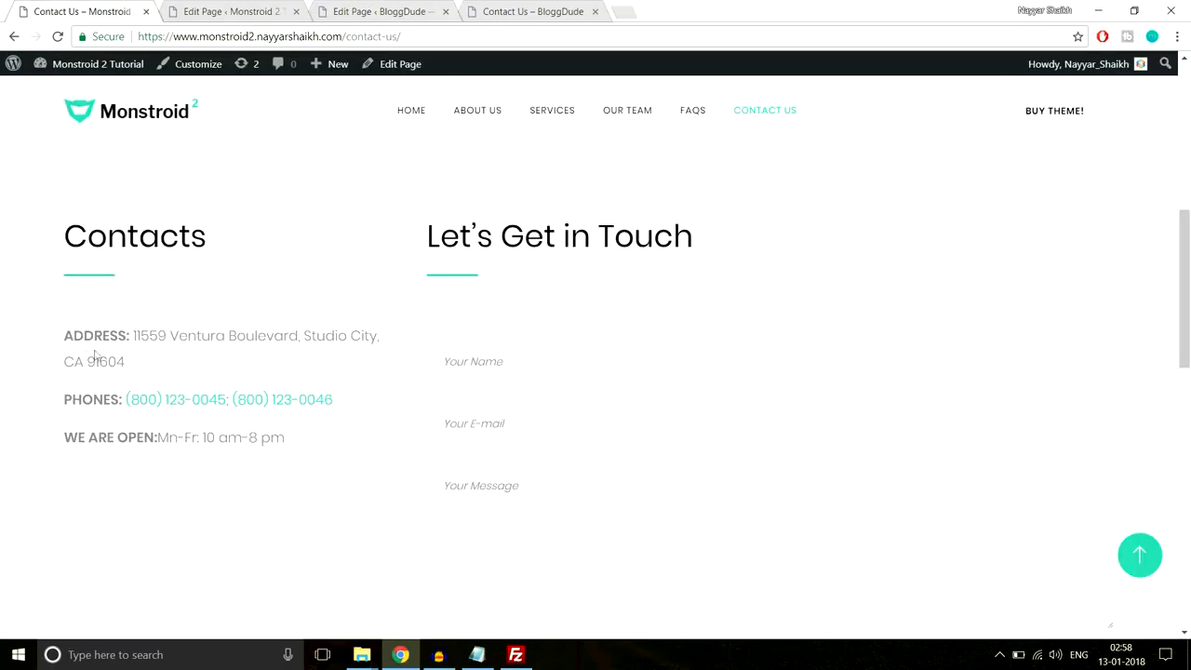
{"action": "left_click_drag", "start_coordinate": [67, 337], "coordinate": [330, 430]}
{"action": "key", "text": "ctrl+c"}
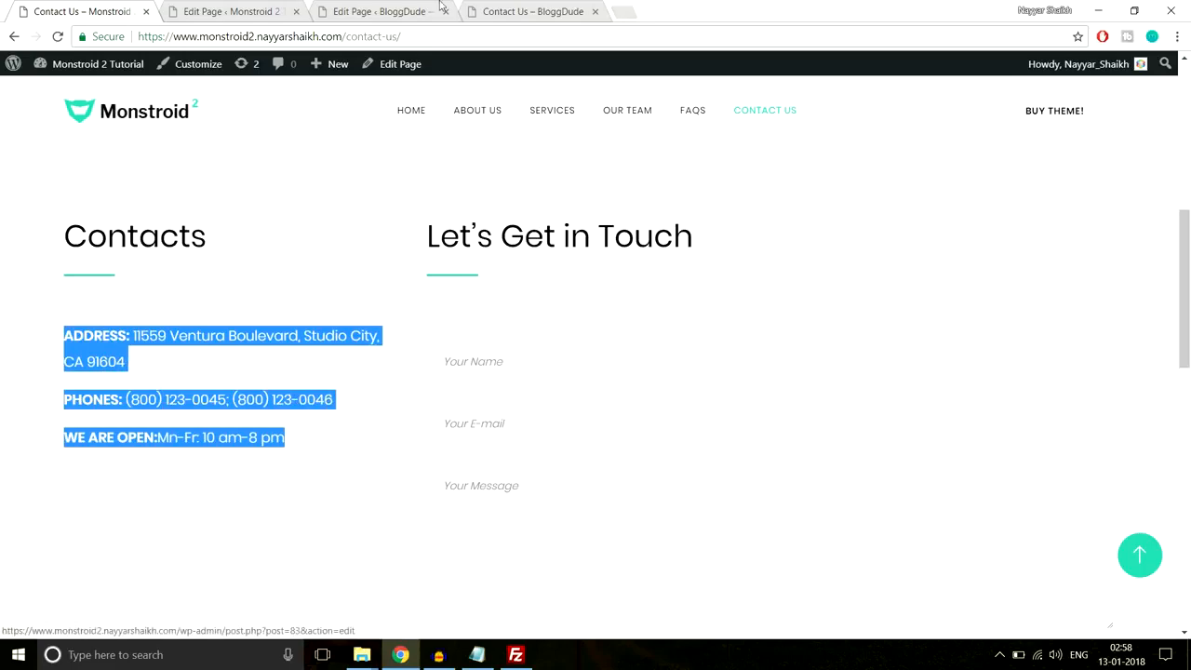
{"action": "left_click", "coordinate": [384, 9]}
- Add a Divider module below the Contacts text with a 60px top margin
{"action": "left_click", "coordinate": [300, 352]}
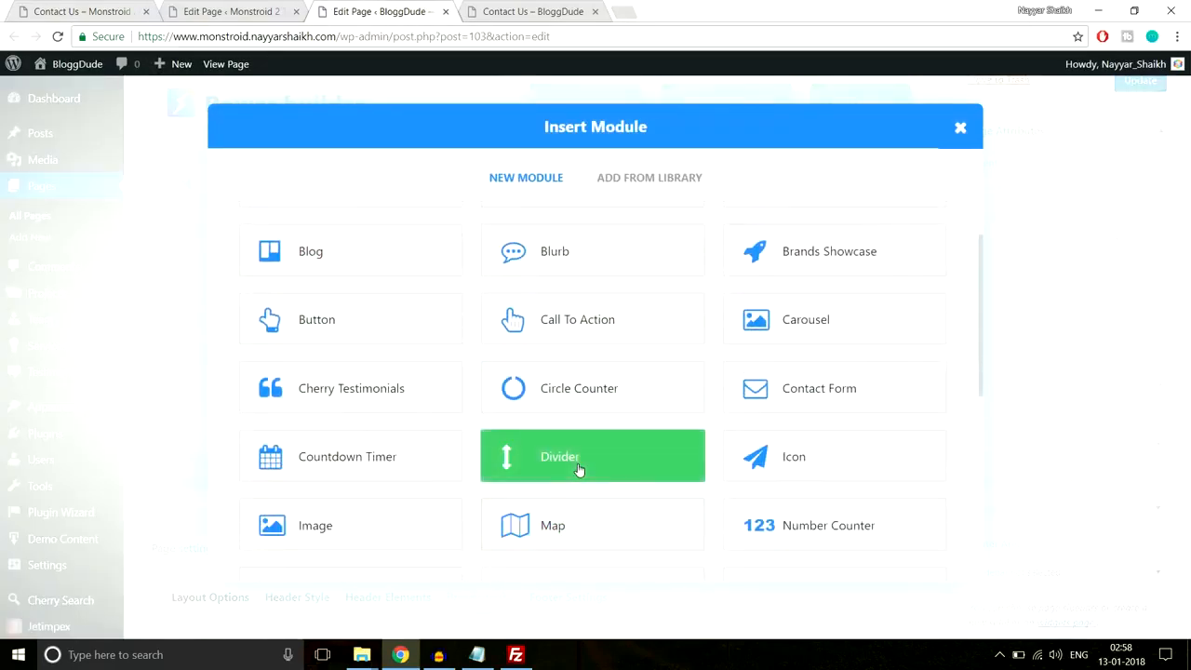
{"action": "left_click", "coordinate": [577, 470]}
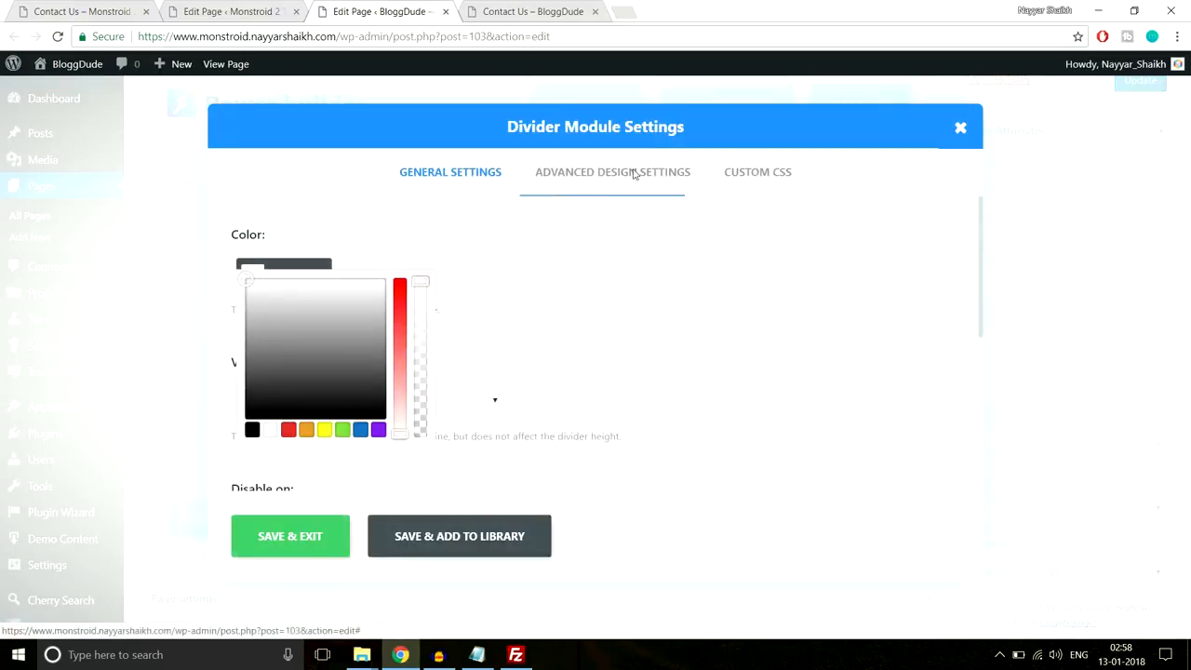
{"action": "left_click", "coordinate": [630, 175]}
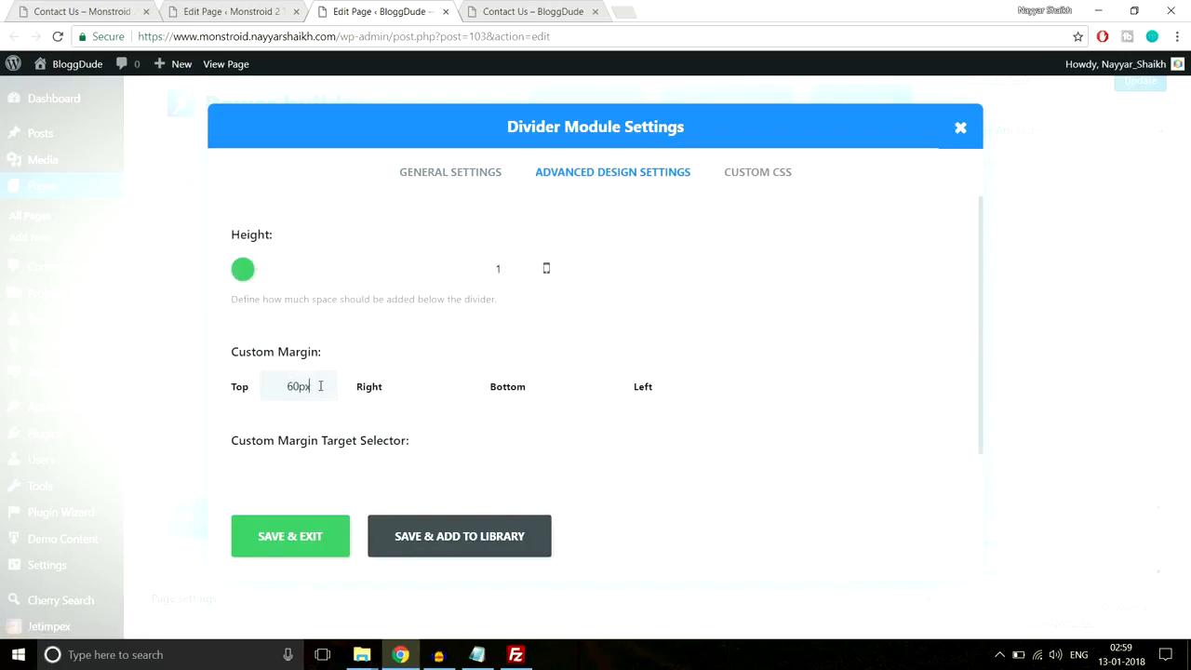
{"action": "left_click", "coordinate": [326, 536]}
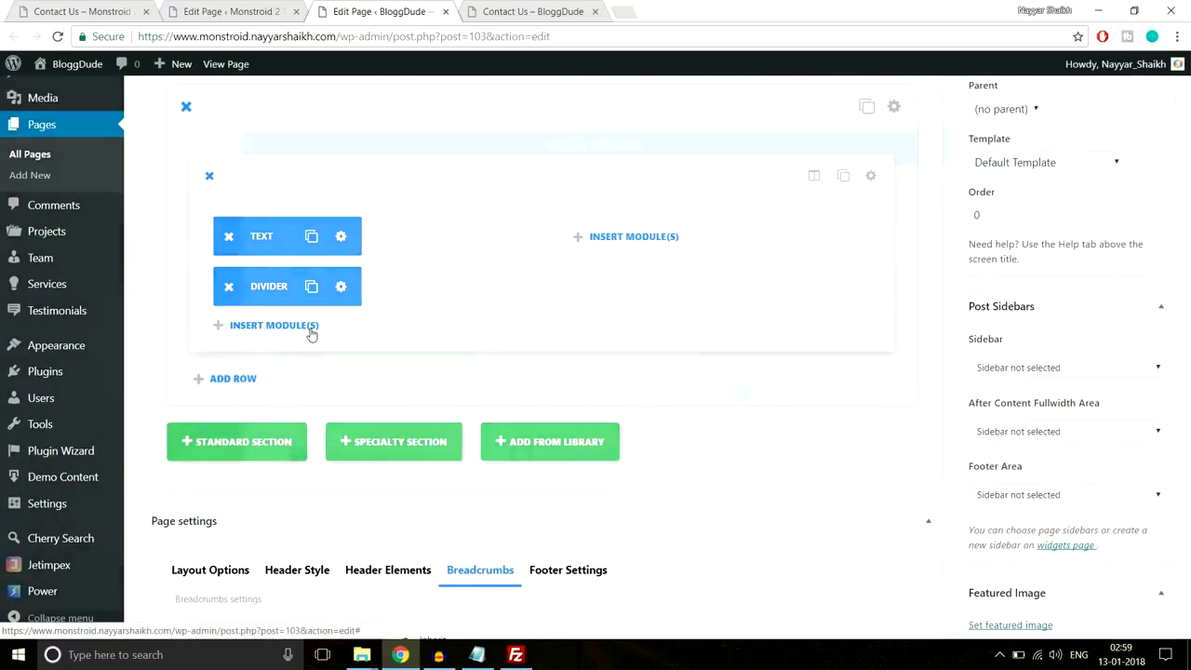
- Add a Text module under the divider holding the pasted contact details
{"action": "left_click", "coordinate": [310, 327]}
{"action": "scroll", "coordinate": [601, 362], "scroll_direction": "down", "scroll_amount": 5}
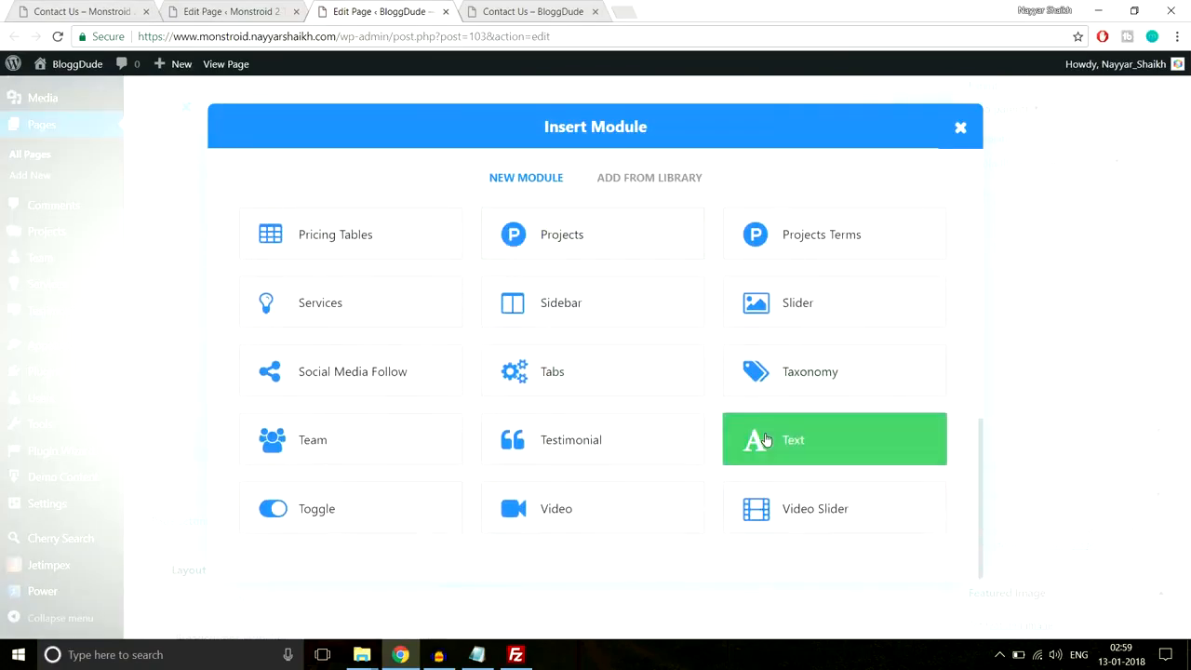
{"action": "left_click", "coordinate": [765, 439]}
{"action": "scroll", "coordinate": [394, 296], "scroll_direction": "down", "scroll_amount": 5}
{"action": "scroll", "coordinate": [394, 298], "scroll_direction": "up", "scroll_amount": 4}
{"action": "key", "text": "ctrl+v"}
{"action": "scroll", "coordinate": [395, 437], "scroll_direction": "down", "scroll_amount": 2}
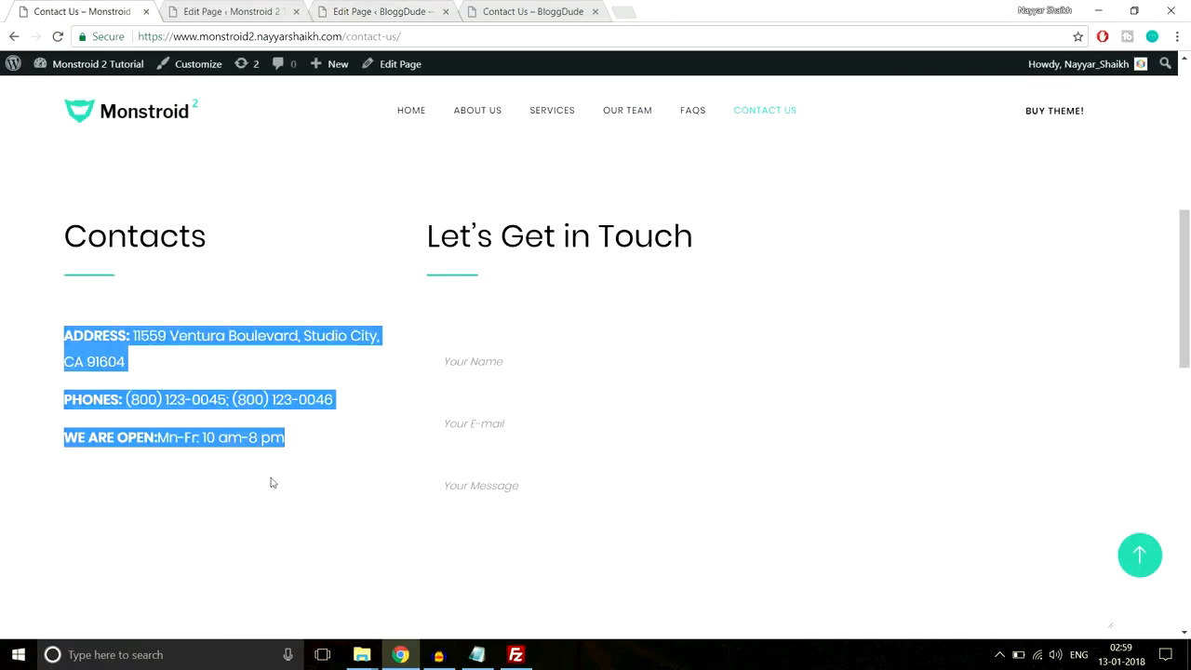
{"action": "left_click", "coordinate": [272, 482]}
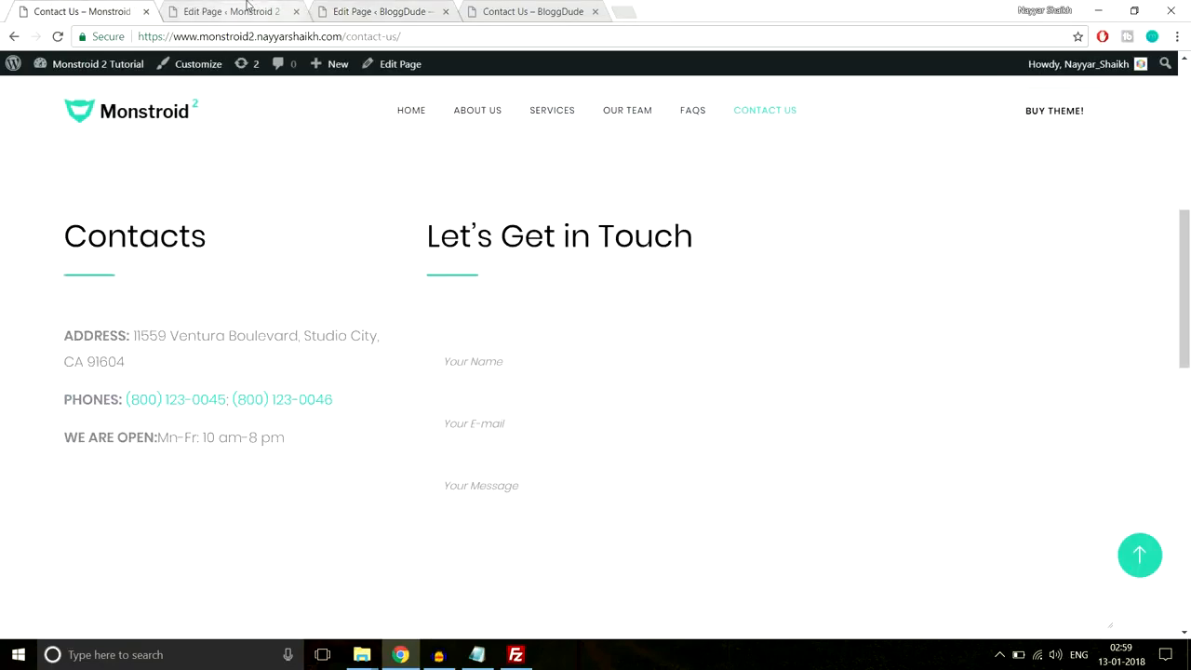
{"action": "left_click", "coordinate": [248, 5]}
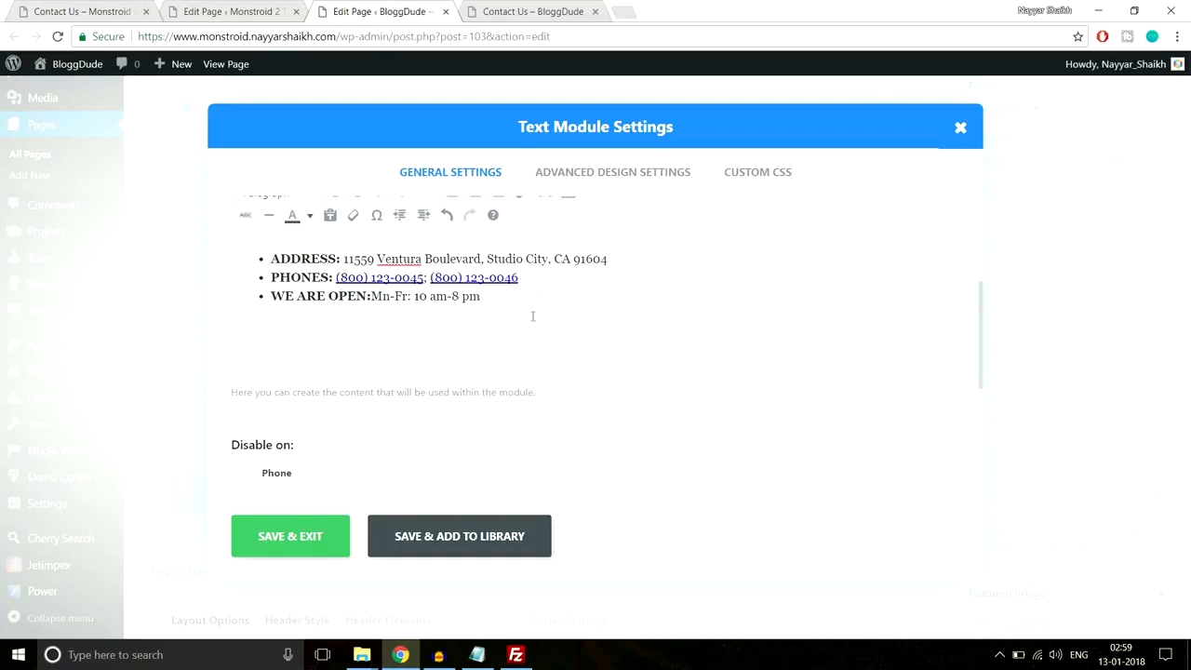
{"action": "left_click", "coordinate": [300, 549]}
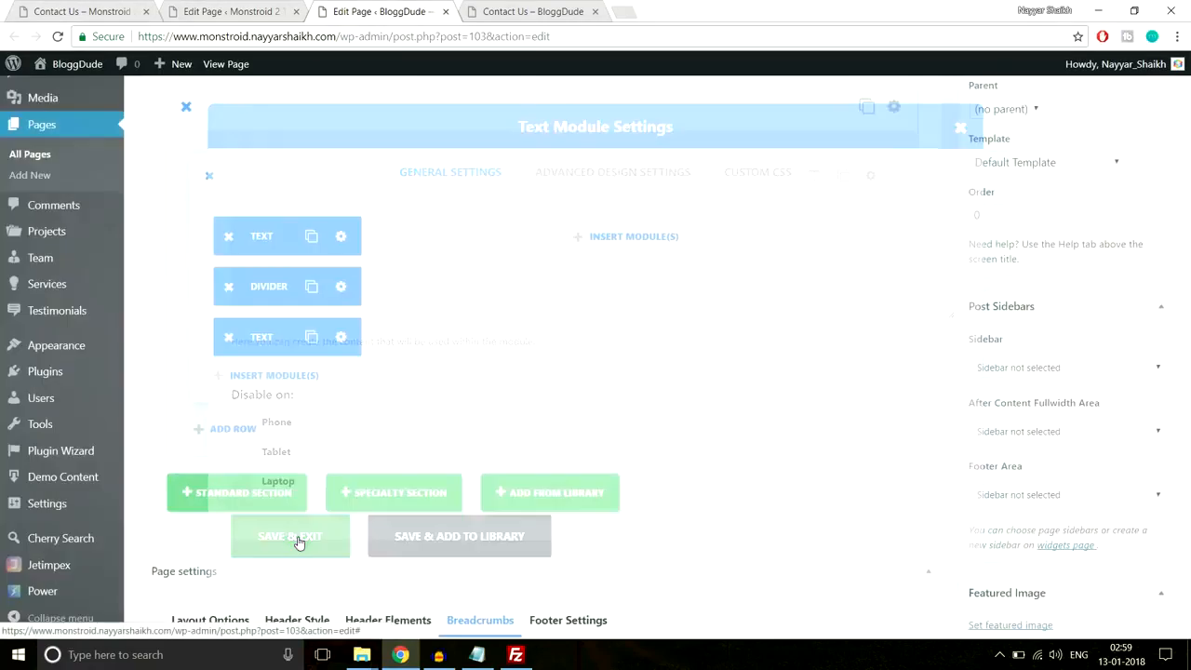
- Duplicate the heading text and divider modules and move the copies into the right column
{"action": "scroll", "coordinate": [516, 358], "scroll_direction": "up", "scroll_amount": 2}
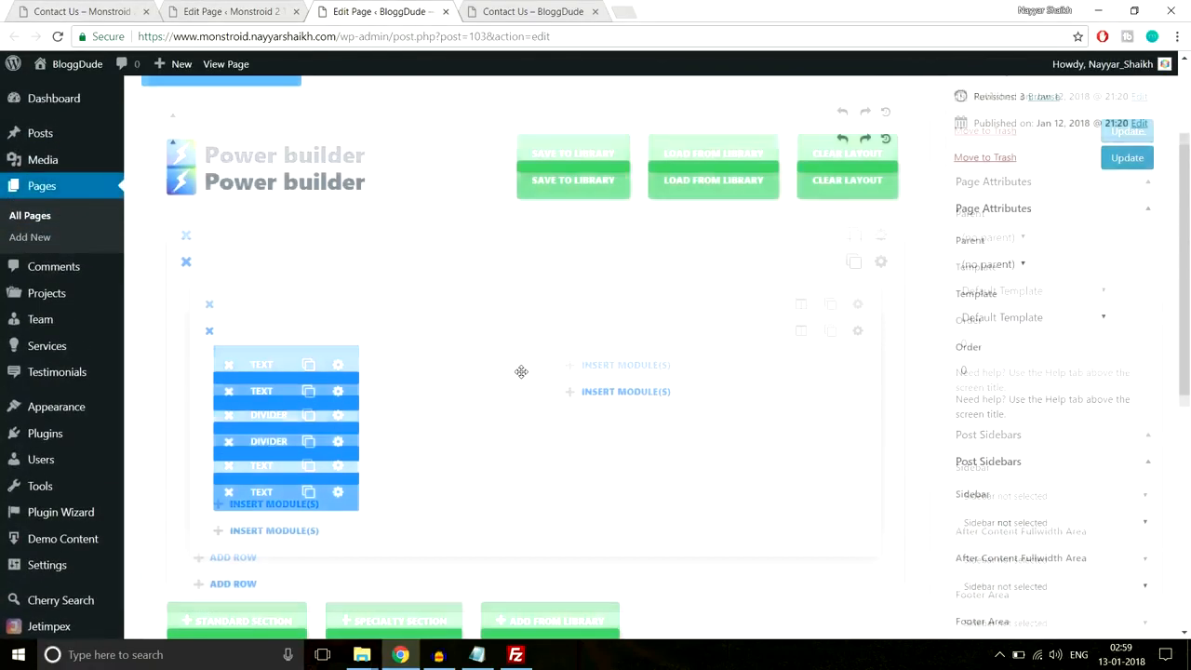
{"action": "left_click", "coordinate": [308, 390]}
{"action": "left_click_drag", "start_coordinate": [284, 391], "coordinate": [600, 392]}
{"action": "left_click", "coordinate": [308, 442]}
{"action": "left_click_drag", "start_coordinate": [275, 442], "coordinate": [556, 456]}
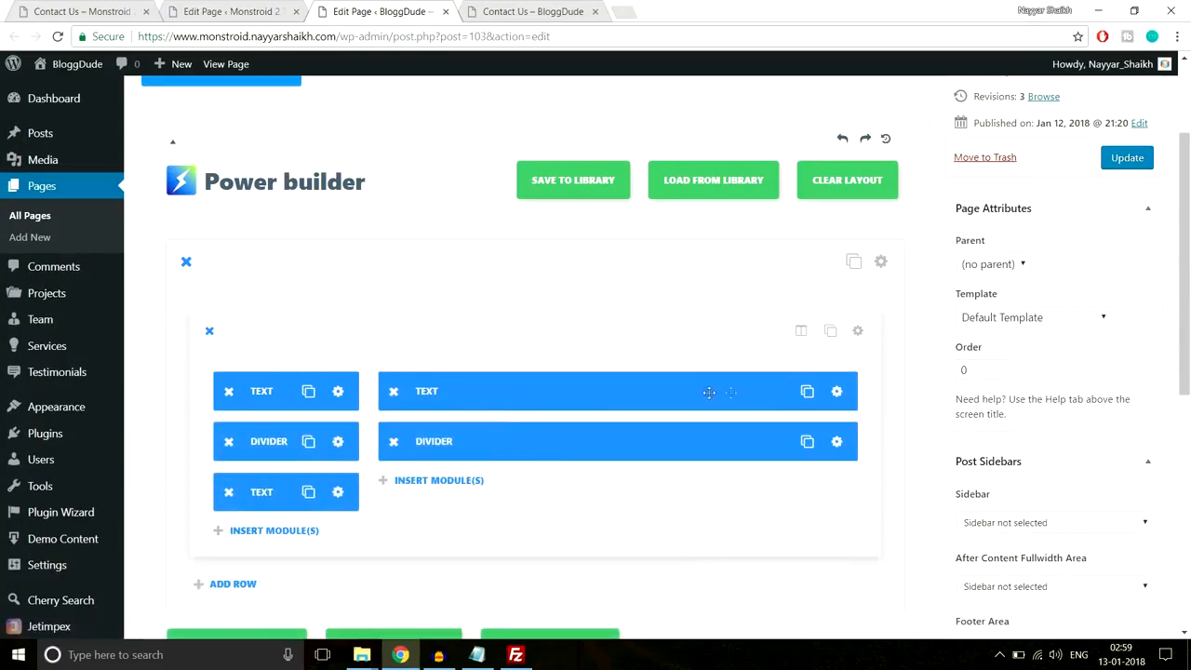
- Copy the Let's Get in Touch heading from the reference page for the right column
{"action": "left_click", "coordinate": [836, 391]}
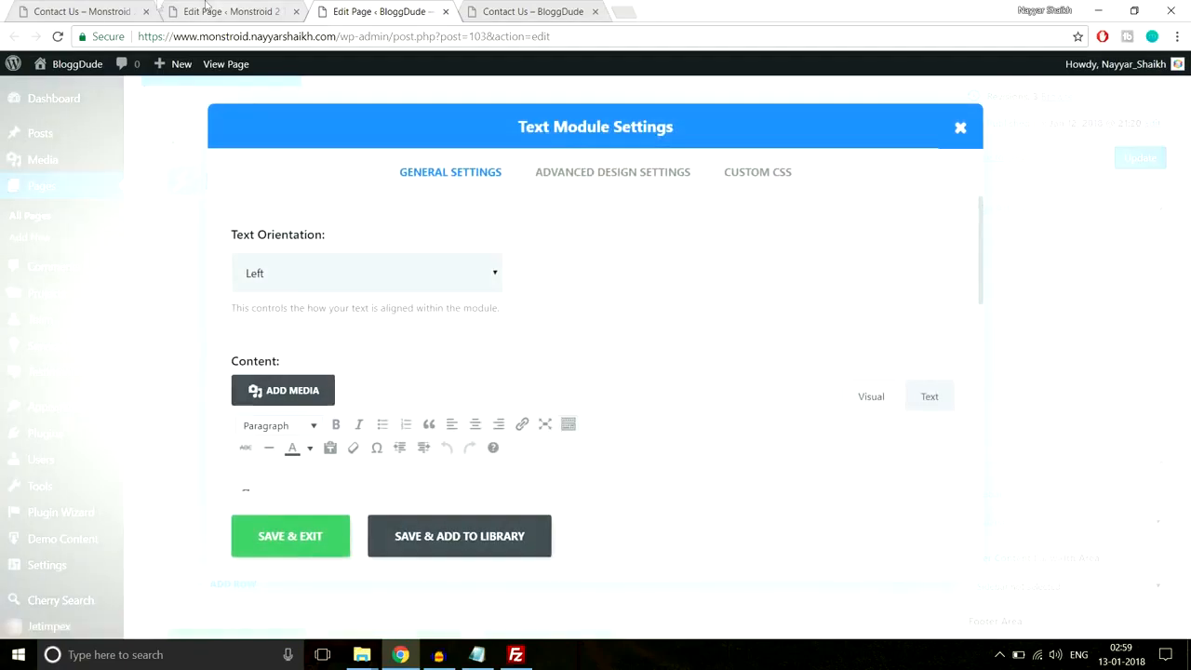
{"action": "left_click", "coordinate": [93, 11]}
{"action": "left_click_drag", "start_coordinate": [724, 226], "coordinate": [695, 233]}
{"action": "key", "text": "ctrl+c"}
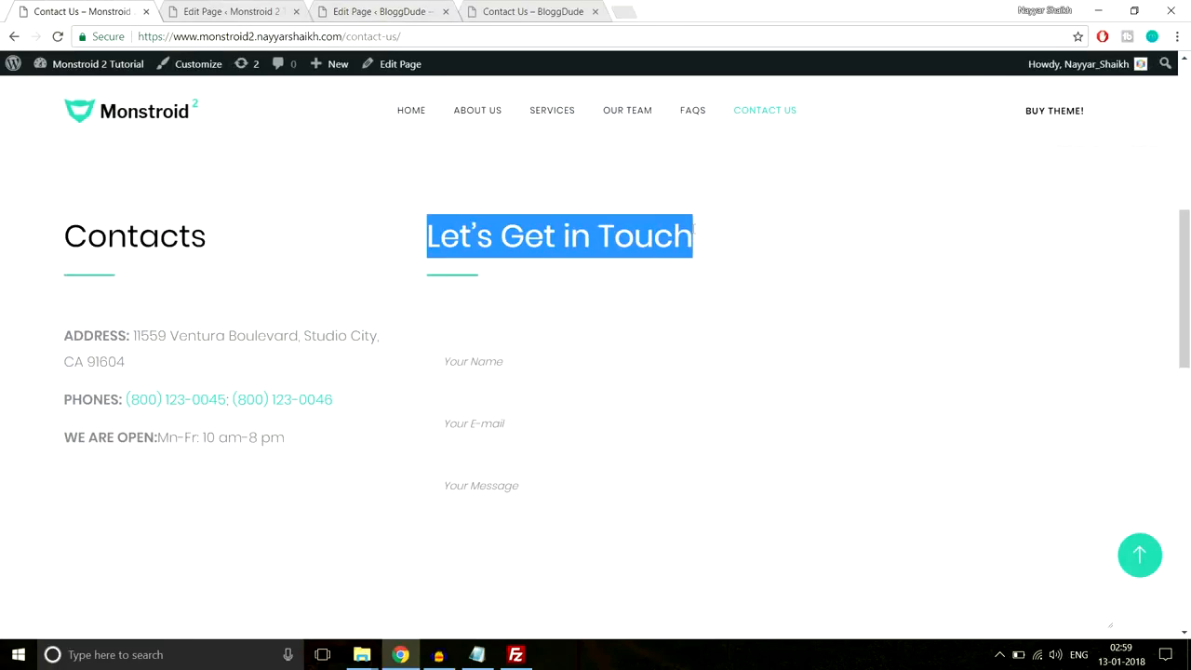
- Replace the Contacts heading with 'Let’s Get in Touch', save the Text module and update the page
{"action": "left_click", "coordinate": [232, 11]}
{"action": "left_click", "coordinate": [395, 5]}
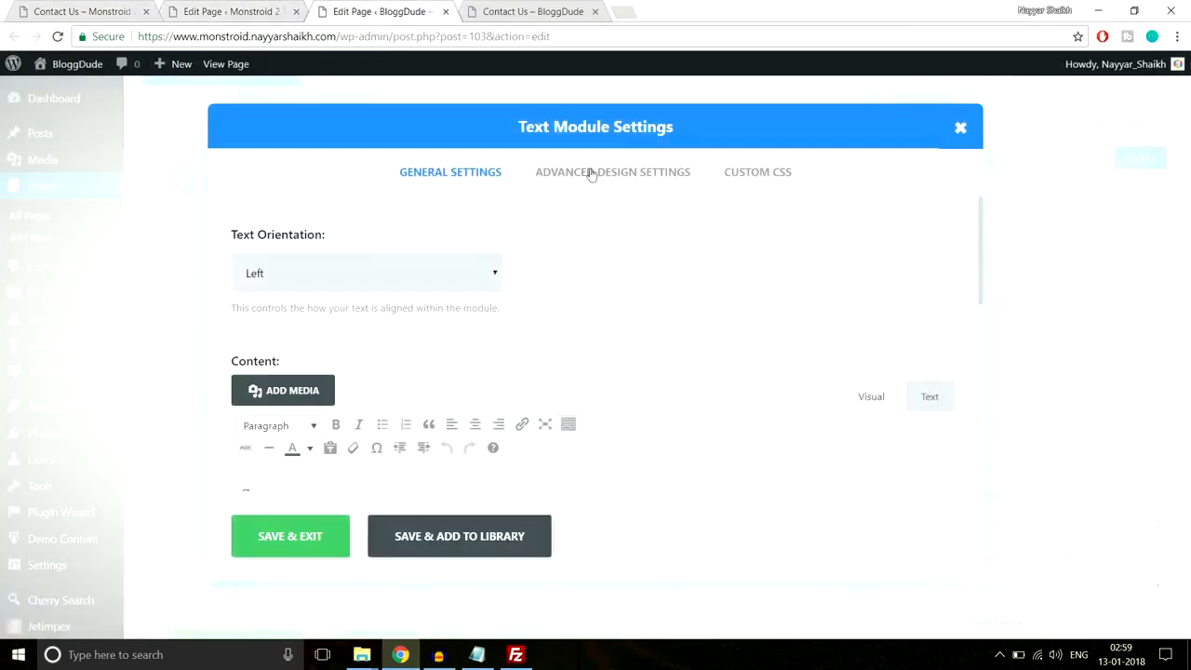
{"action": "scroll", "coordinate": [605, 206], "scroll_direction": "down", "scroll_amount": 2}
{"action": "left_click_drag", "start_coordinate": [338, 339], "coordinate": [216, 340]}
{"action": "key", "text": "ctrl+v"}
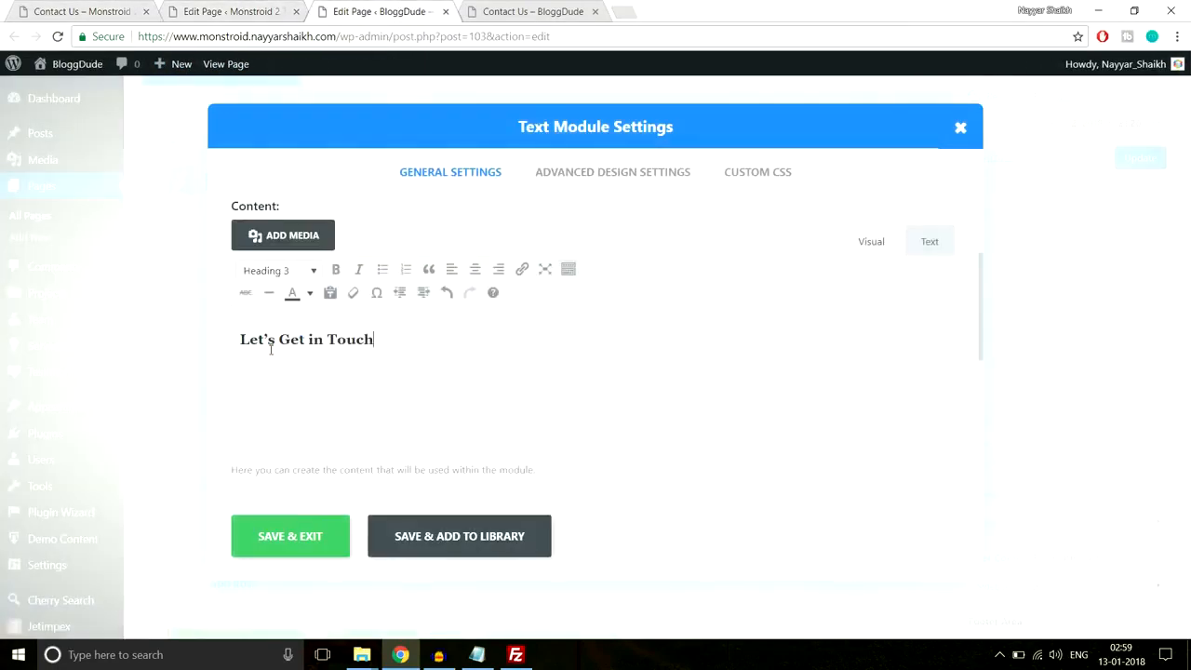
{"action": "left_click", "coordinate": [312, 531]}
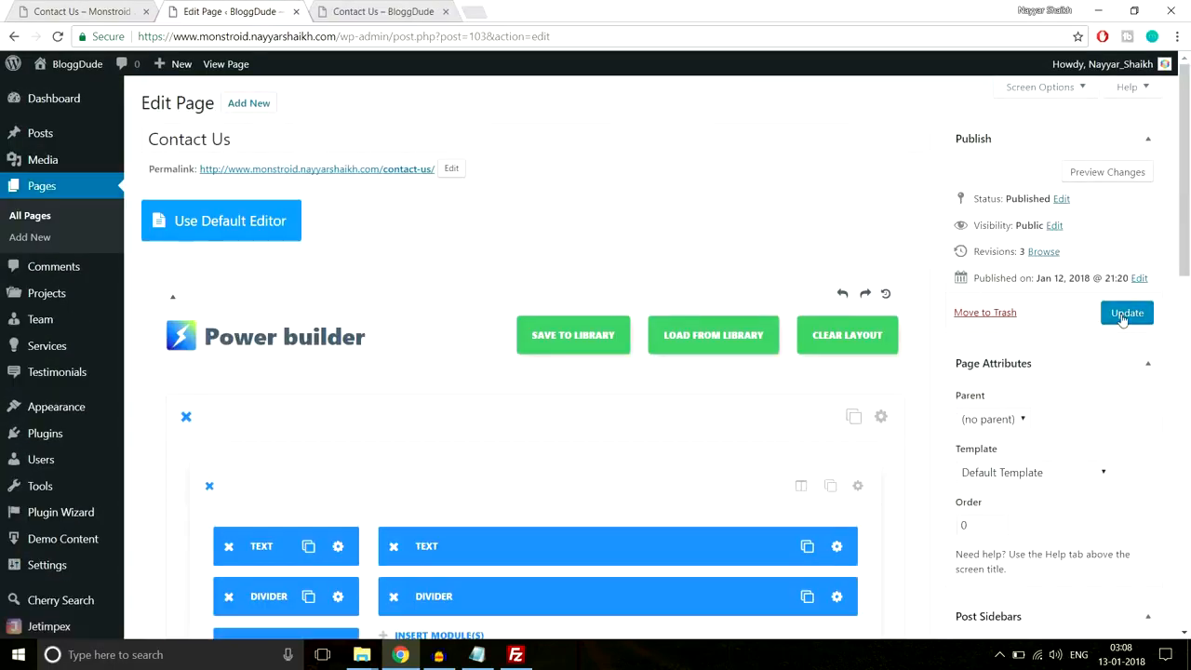
{"action": "left_click", "coordinate": [1125, 315]}
- Compare the edited page against the reference Contact Us page
{"action": "left_click", "coordinate": [87, 11]}
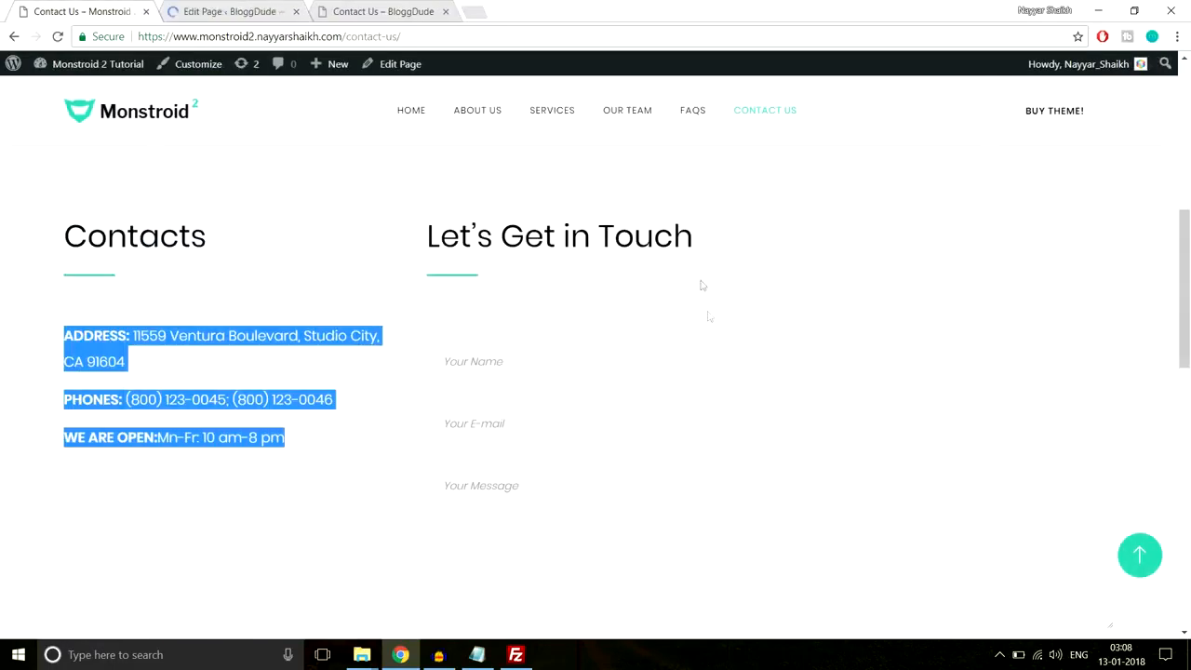
{"action": "scroll", "coordinate": [702, 312], "scroll_direction": "down", "scroll_amount": 1}
{"action": "left_click", "coordinate": [567, 266]}
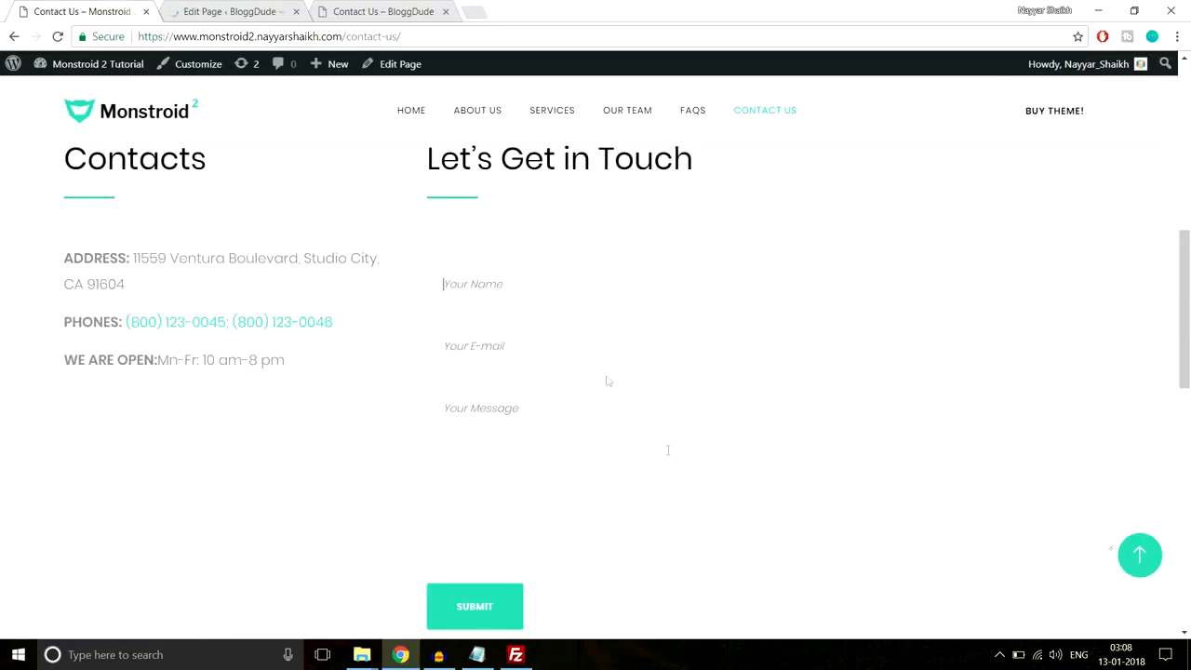
{"action": "scroll", "coordinate": [667, 450], "scroll_direction": "down", "scroll_amount": 1}
{"action": "scroll", "coordinate": [669, 463], "scroll_direction": "up", "scroll_amount": 1}
{"action": "left_click", "coordinate": [221, 9]}
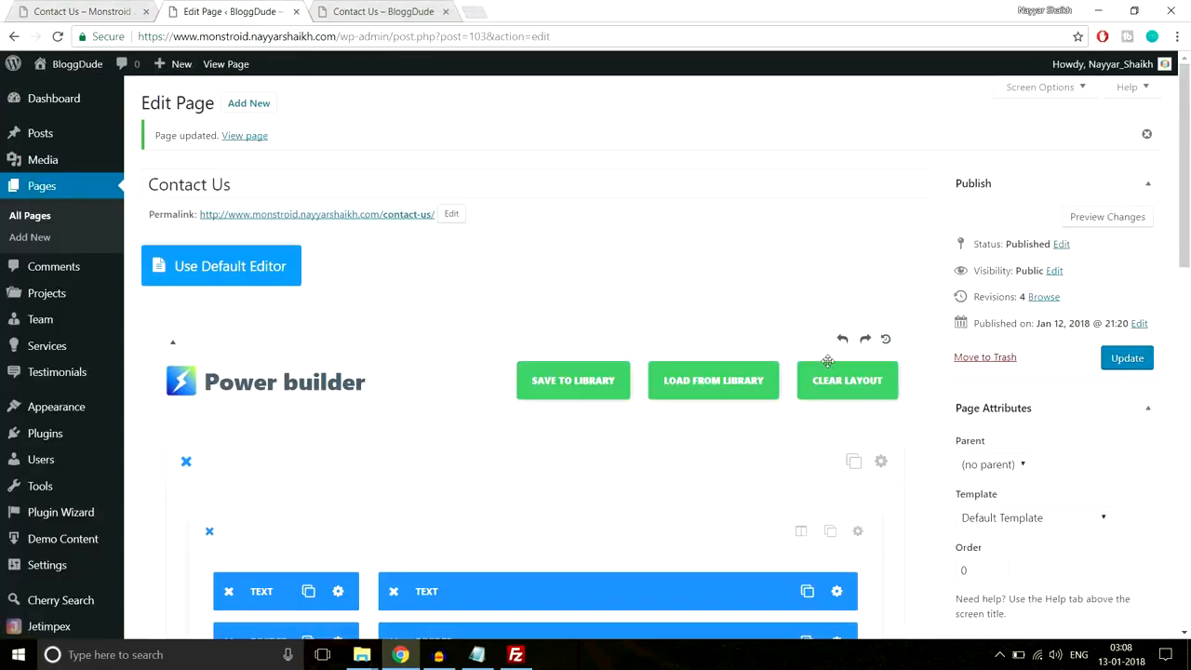
- Open All Pages in a new tab and start editing the Homepage
{"action": "scroll", "coordinate": [827, 361], "scroll_direction": "down", "scroll_amount": 3}
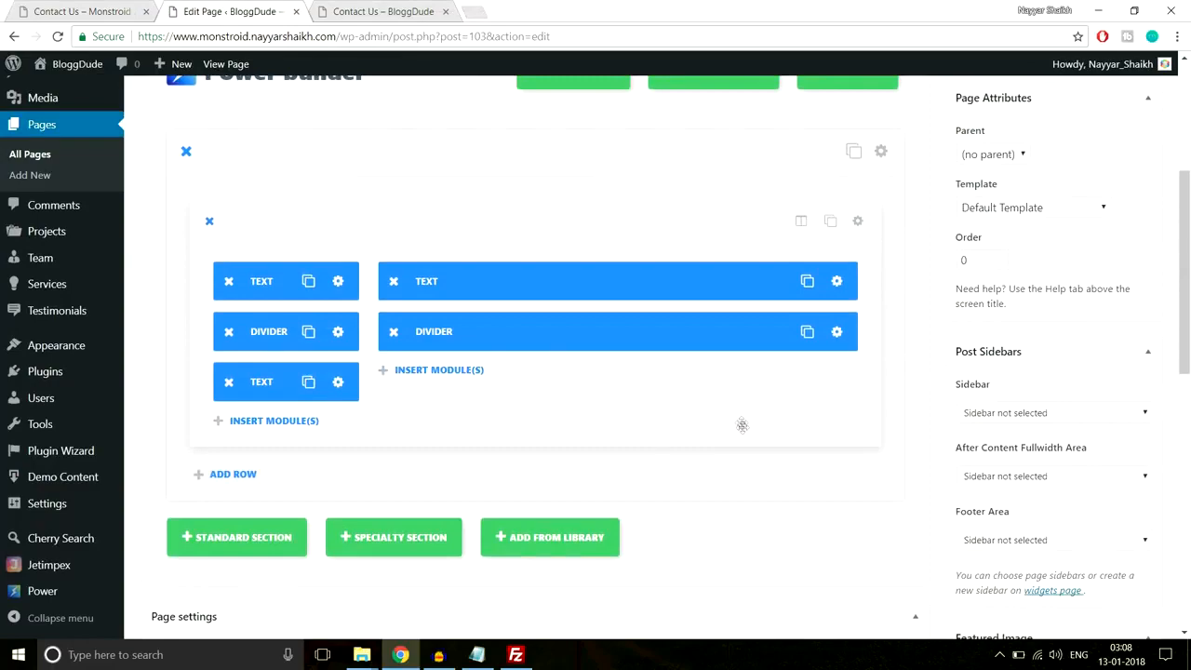
{"action": "scroll", "coordinate": [742, 426], "scroll_direction": "up", "scroll_amount": 4}
{"action": "scroll", "coordinate": [744, 431], "scroll_direction": "down", "scroll_amount": 3}
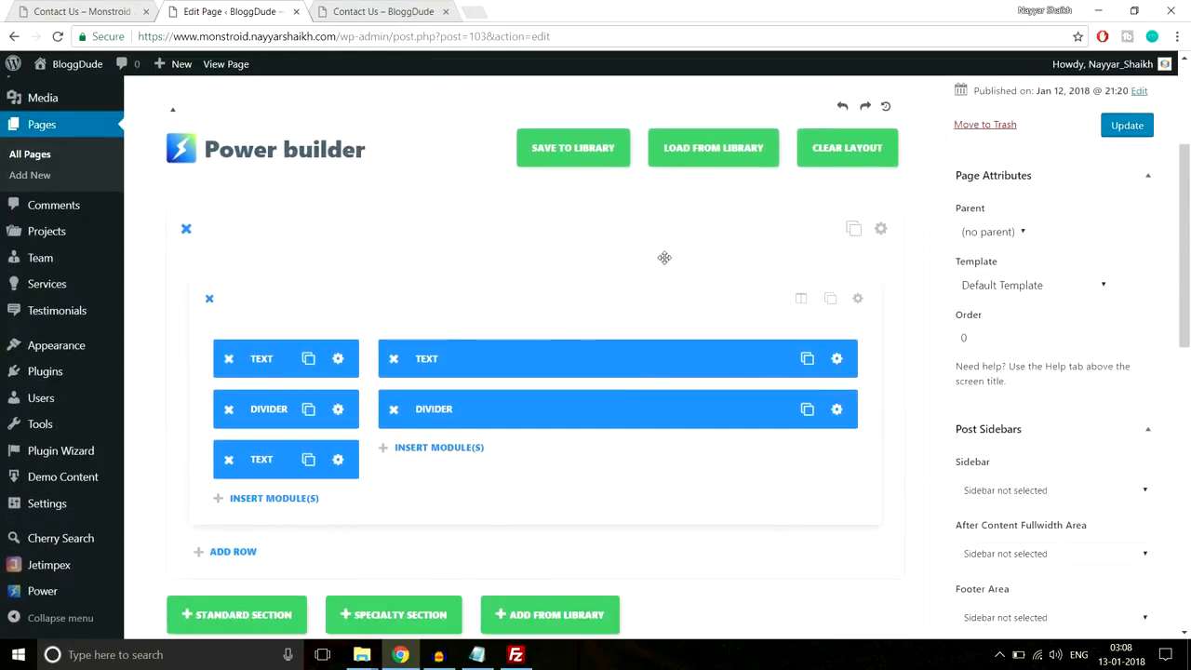
{"action": "scroll", "coordinate": [296, 331], "scroll_direction": "up", "scroll_amount": 2}
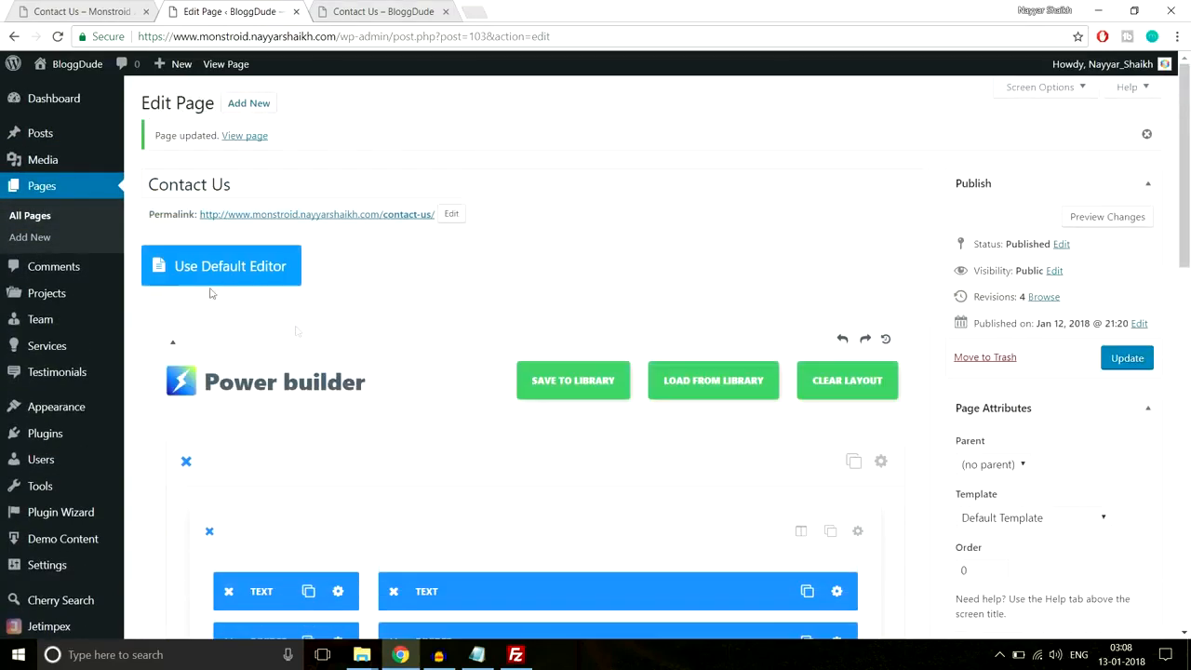
{"action": "right_click", "coordinate": [39, 214]}
{"action": "left_click", "coordinate": [84, 225]}
{"action": "left_click", "coordinate": [349, 13]}
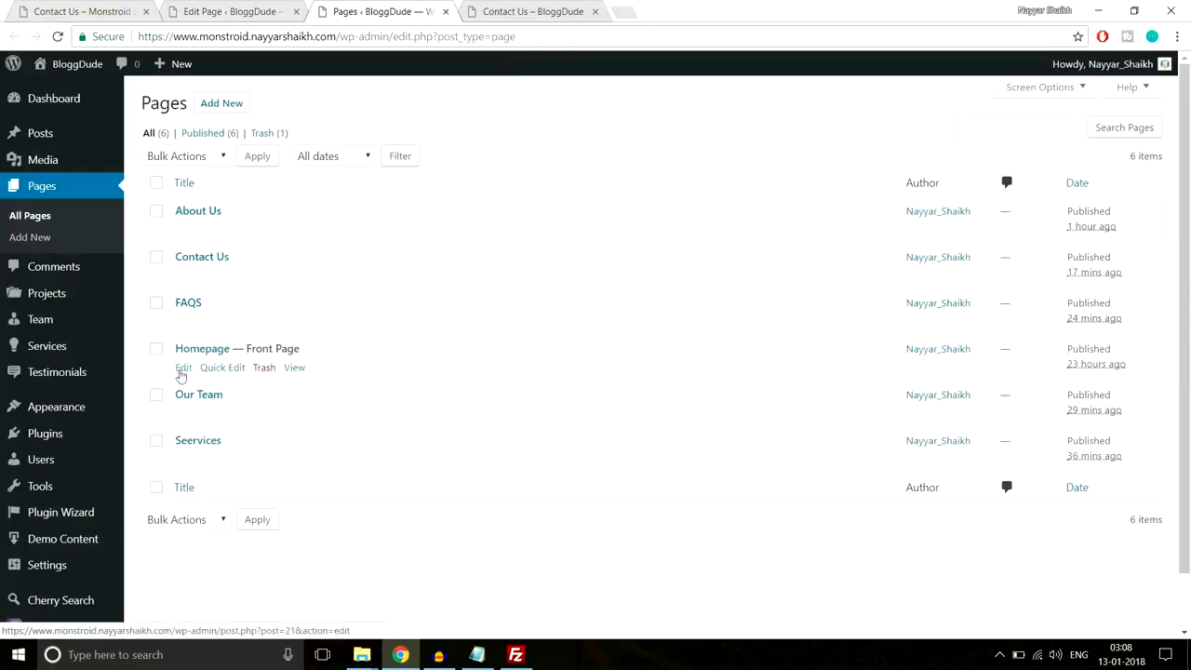
{"action": "left_click", "coordinate": [183, 369]}
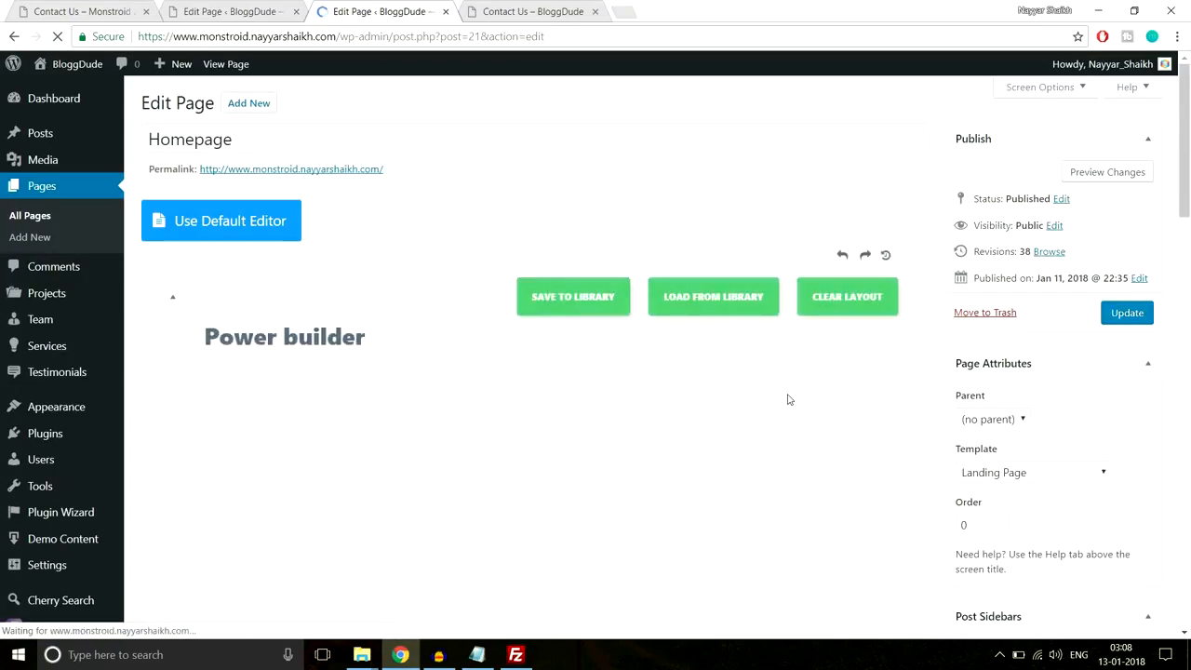
- Preview the live homepage's LoanOffer contact form in a new tab, then return to the Homepage editor
{"action": "scroll", "coordinate": [788, 398], "scroll_direction": "down", "scroll_amount": 18}
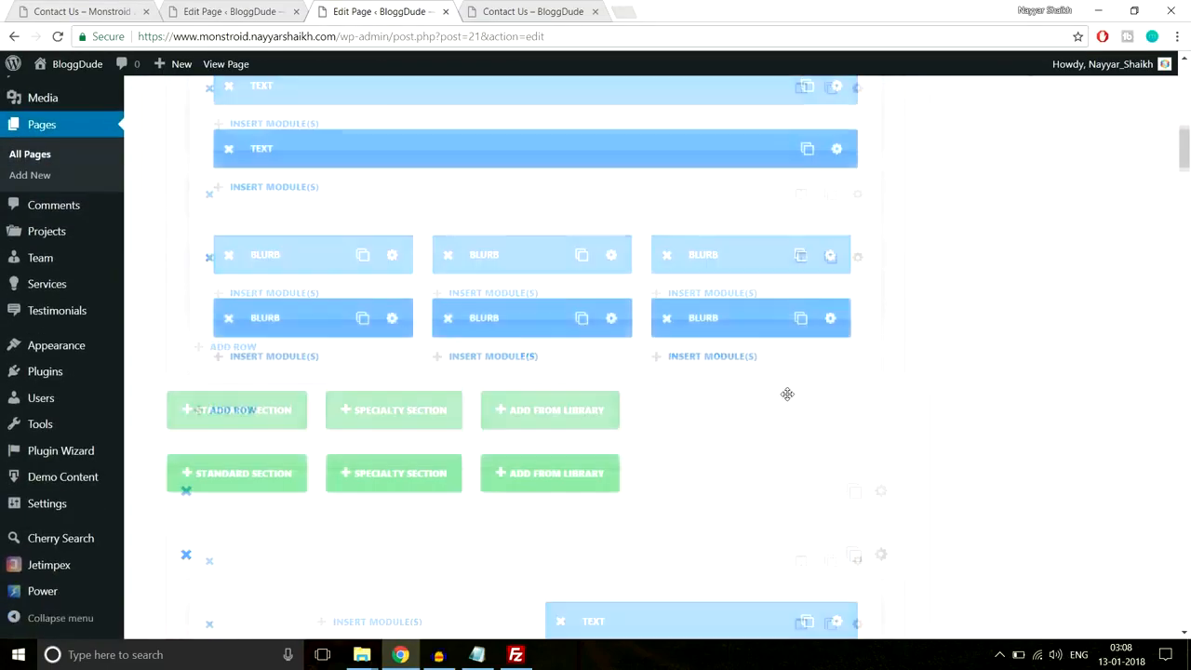
{"action": "scroll", "coordinate": [787, 394], "scroll_direction": "down", "scroll_amount": 6}
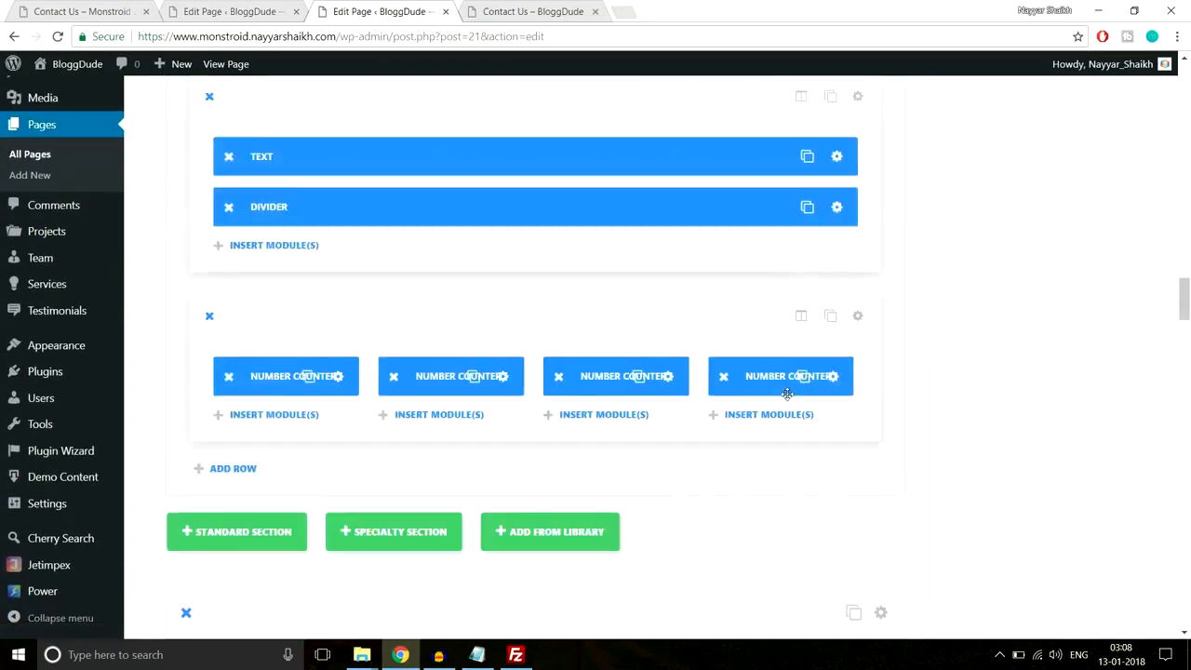
{"action": "scroll", "coordinate": [787, 394], "scroll_direction": "down", "scroll_amount": 5}
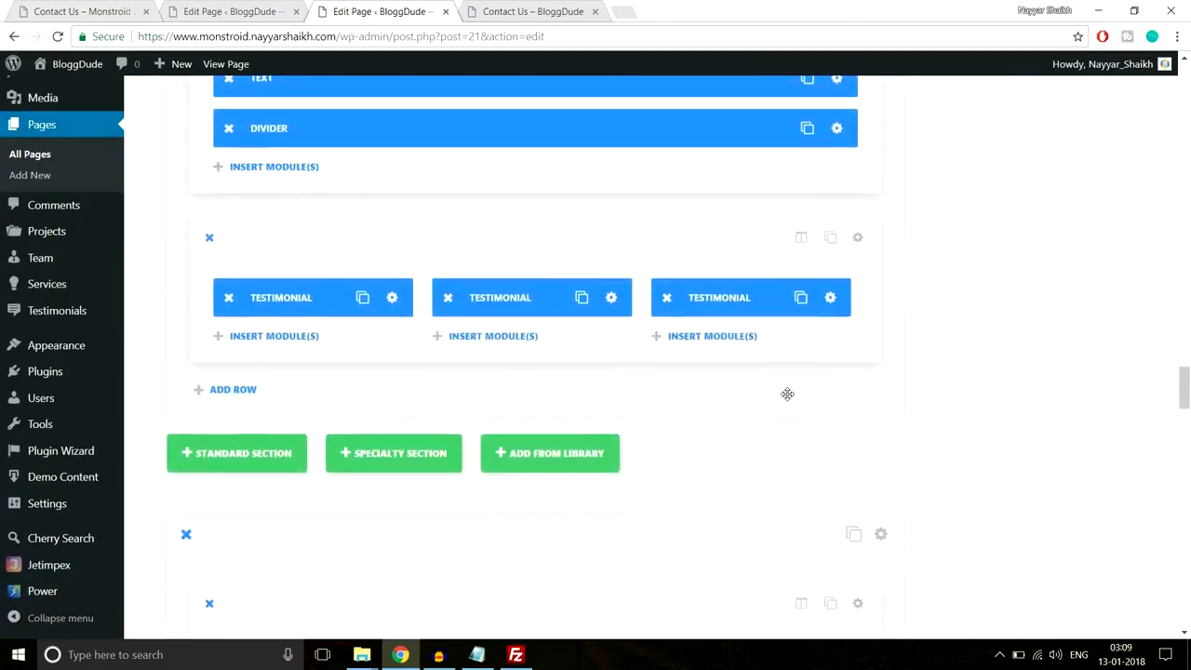
{"action": "scroll", "coordinate": [787, 393], "scroll_direction": "down", "scroll_amount": 10}
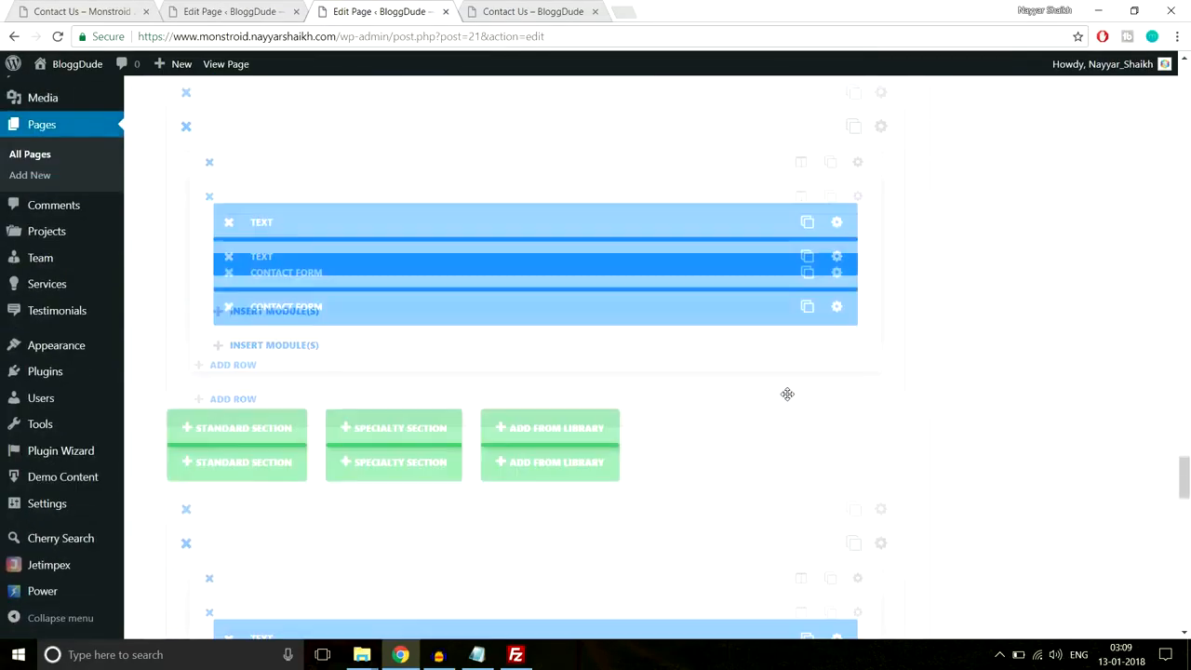
{"action": "scroll", "coordinate": [787, 399], "scroll_direction": "up", "scroll_amount": 8}
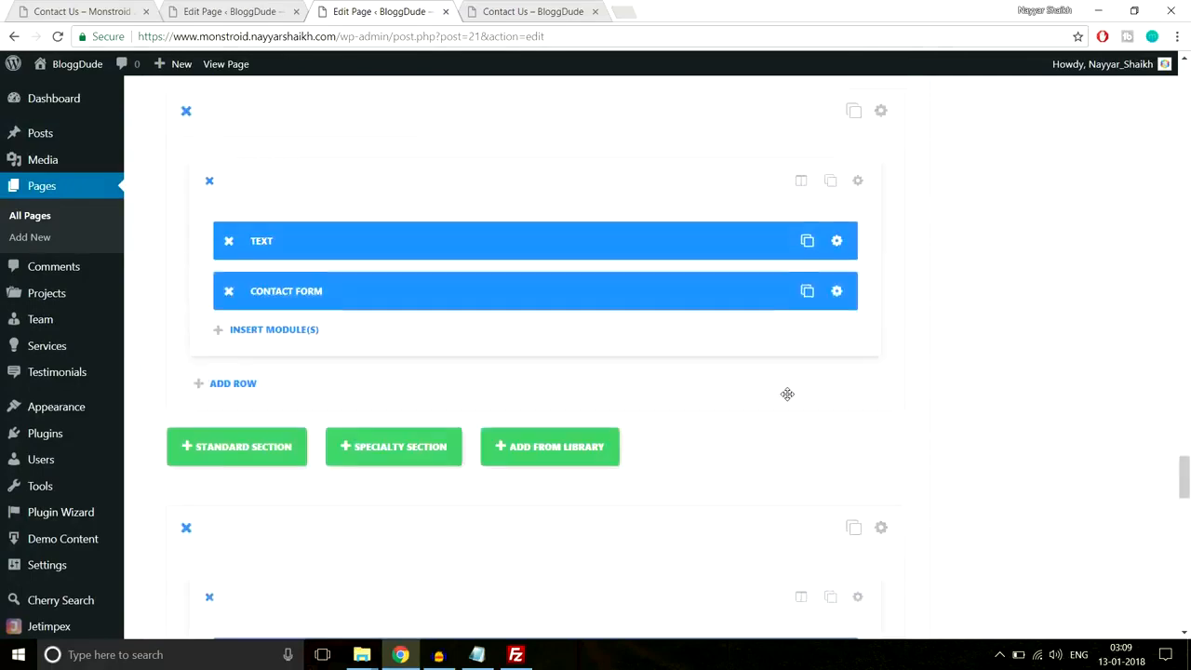
{"action": "right_click", "coordinate": [229, 70]}
{"action": "left_click", "coordinate": [246, 82]}
{"action": "left_click", "coordinate": [554, 9]}
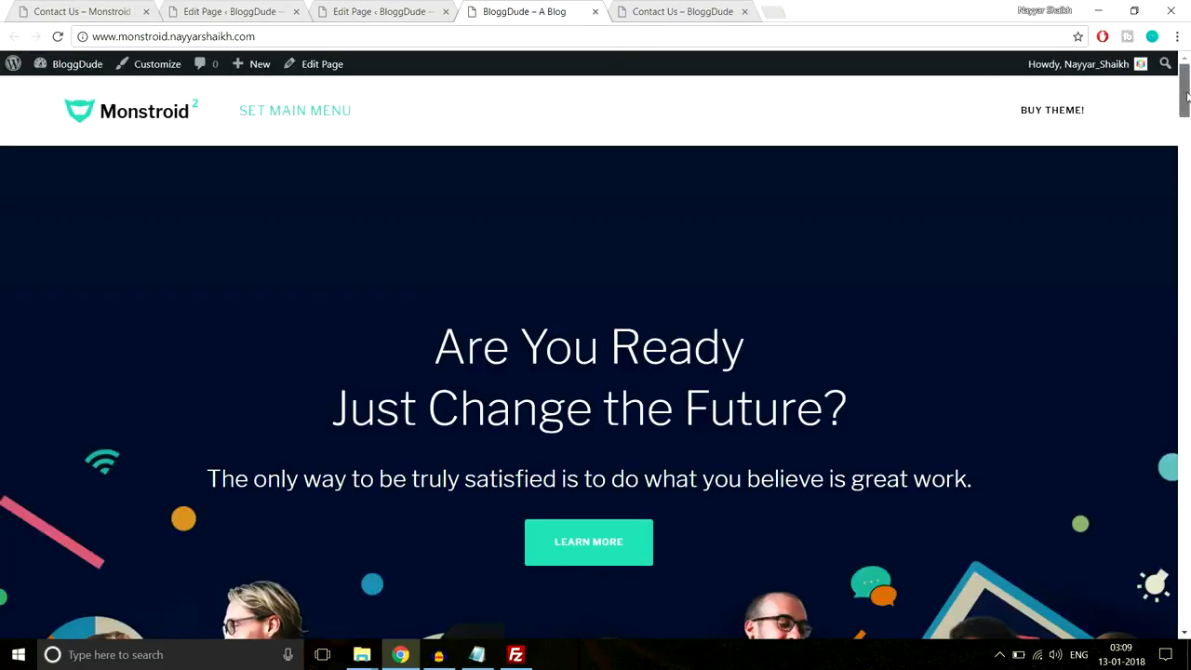
{"action": "left_click_drag", "start_coordinate": [1187, 90], "coordinate": [1190, 567]}
{"action": "scroll", "coordinate": [590, 407], "scroll_direction": "down", "scroll_amount": 1}
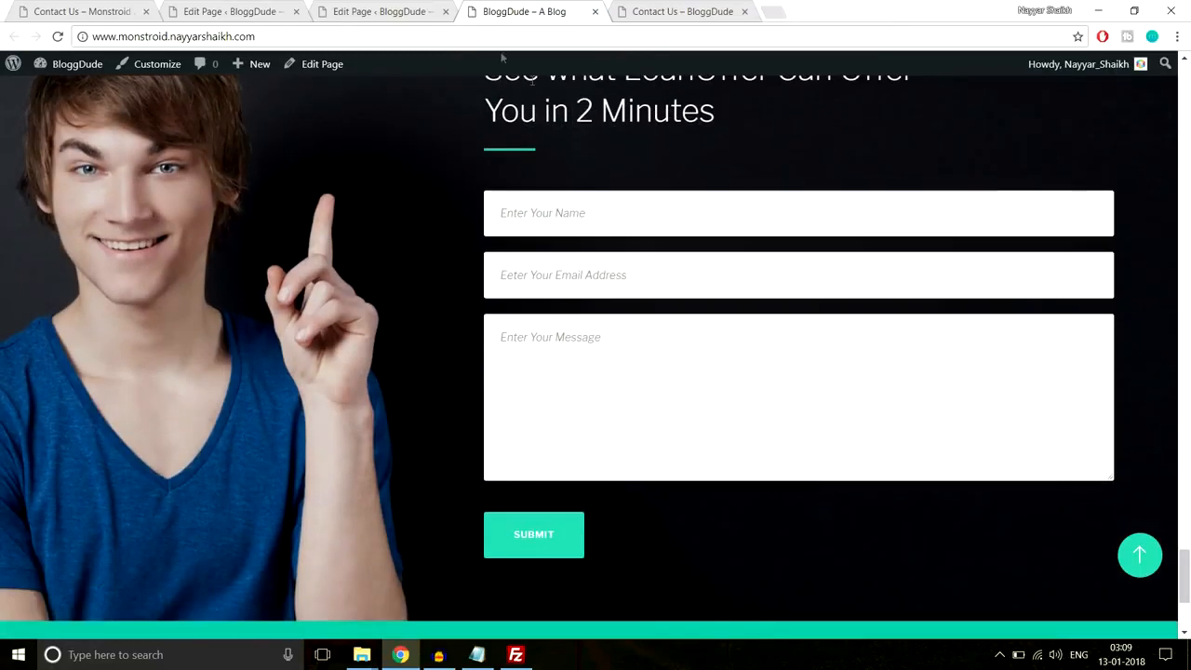
{"action": "left_click", "coordinate": [368, 11]}
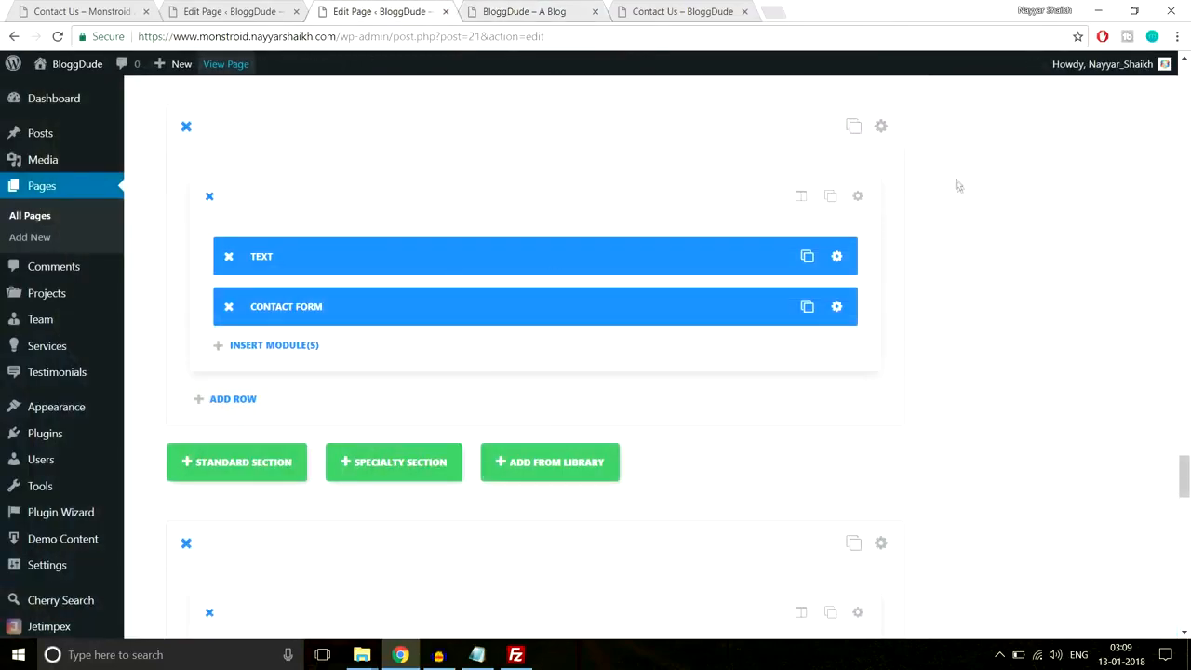
- Save the Homepage contact form section to the library as 'Contact Form' and close the Homepage tabs
{"action": "scroll", "coordinate": [964, 225], "scroll_direction": "up", "scroll_amount": 1}
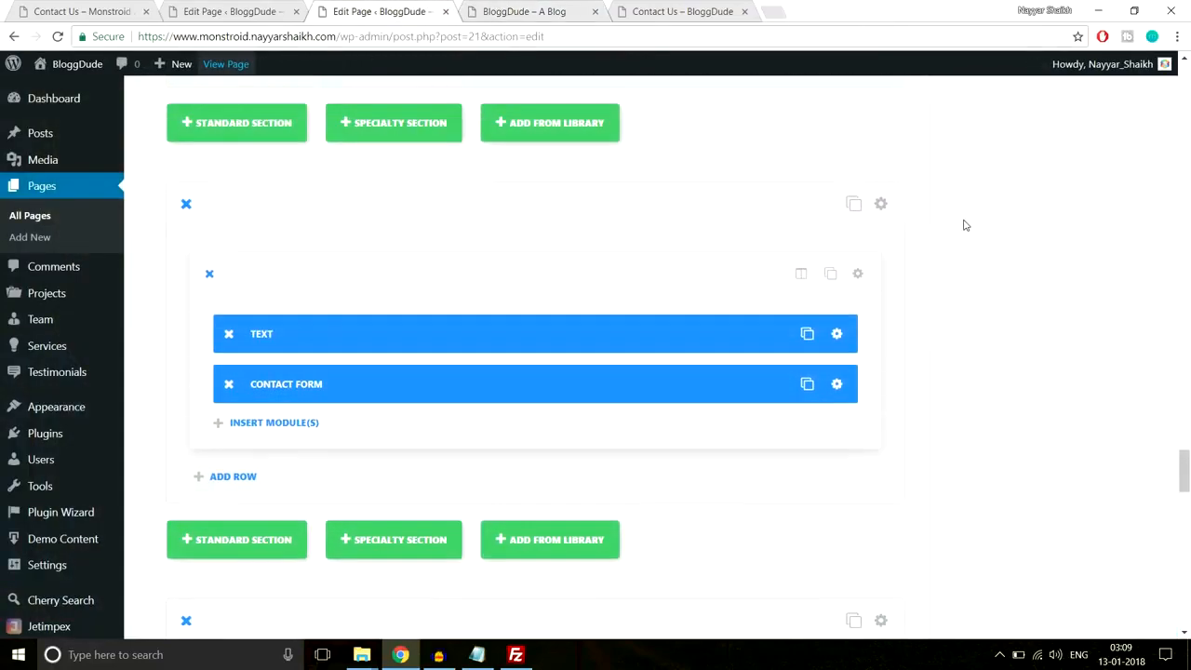
{"action": "left_click", "coordinate": [880, 204]}
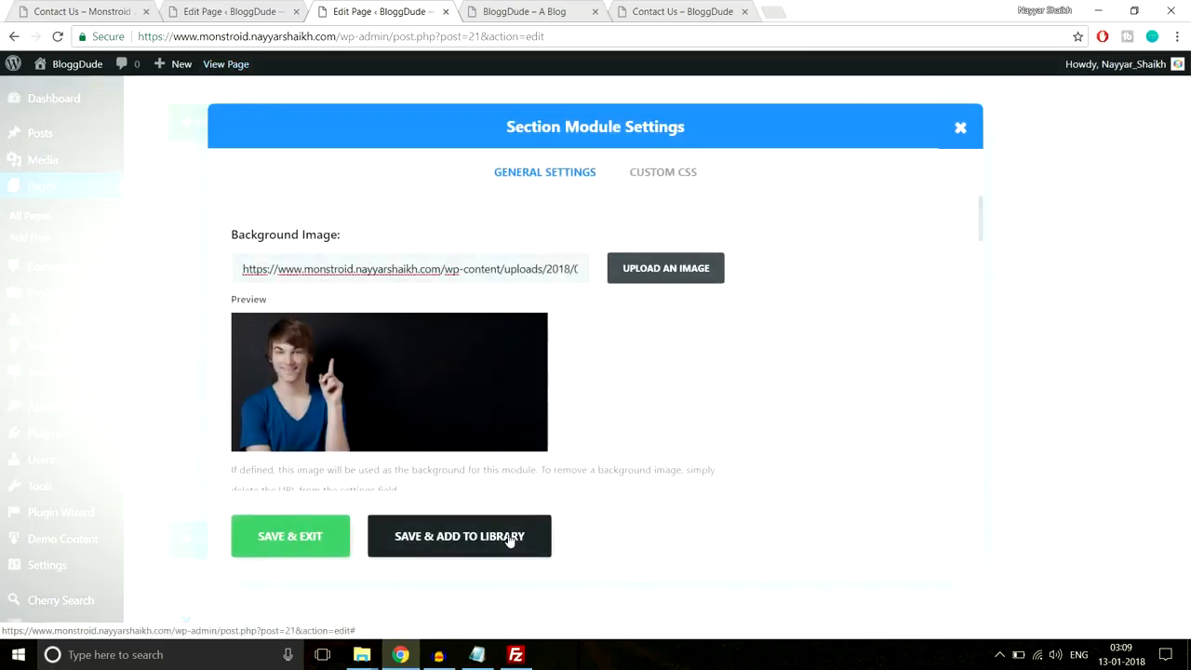
{"action": "left_click", "coordinate": [510, 539]}
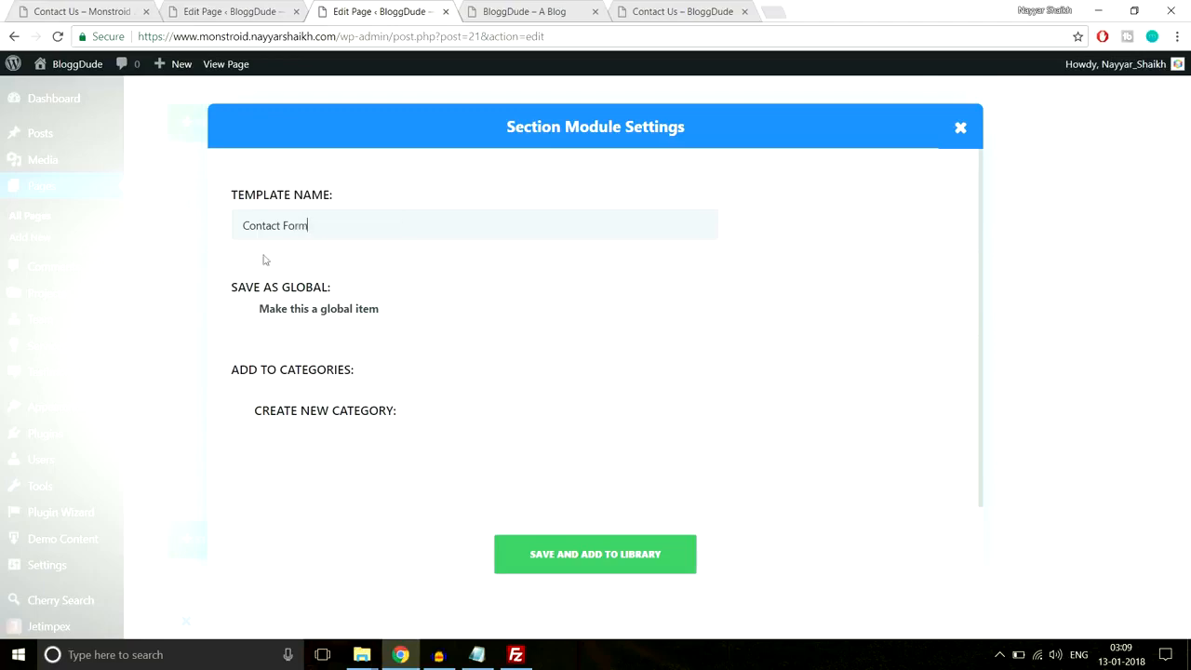
{"action": "left_click", "coordinate": [577, 554]}
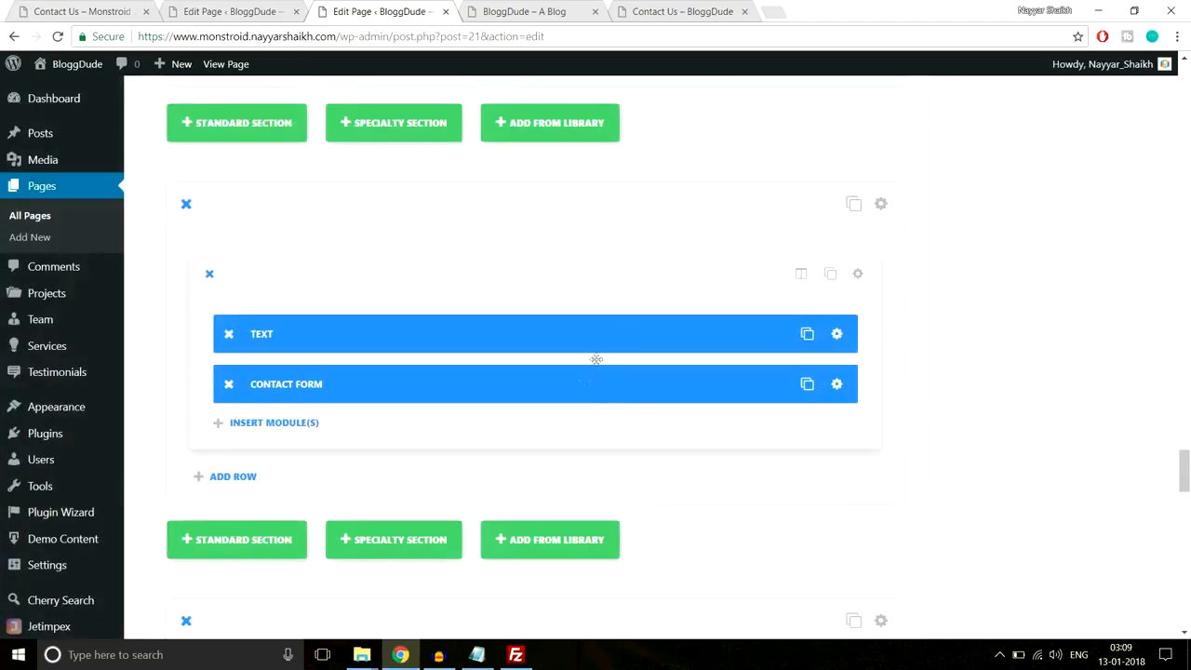
{"action": "left_click", "coordinate": [446, 13]}
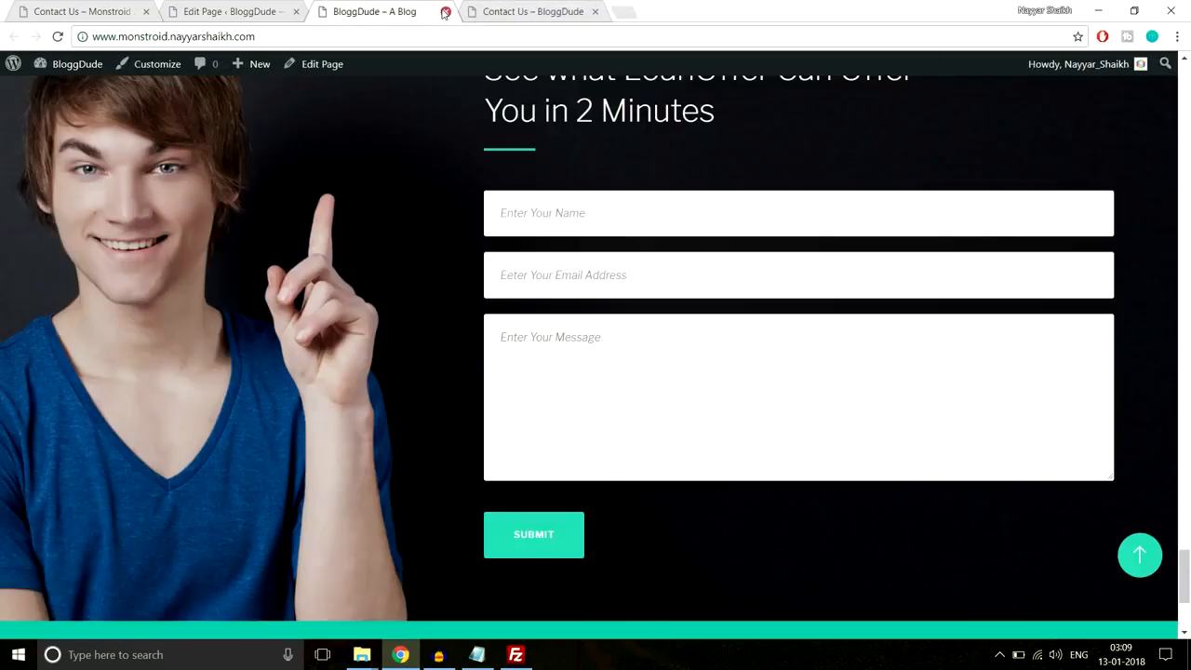
{"action": "left_click", "coordinate": [445, 12]}
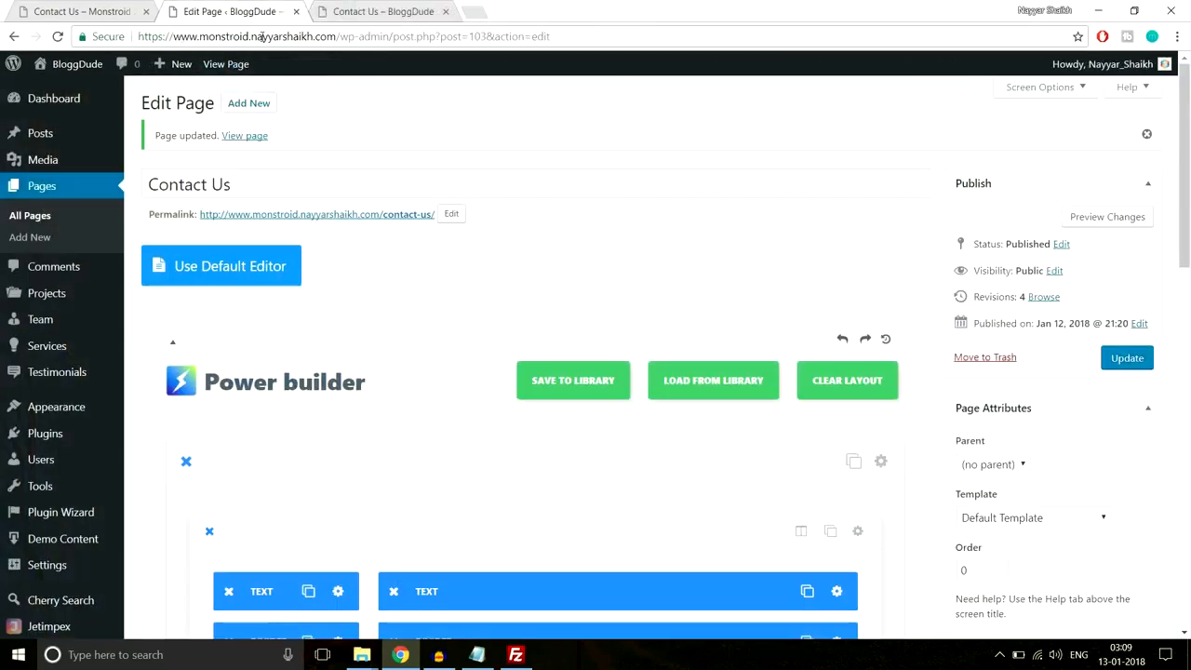
- Reload the Contact Us editor and insert the saved Contact Form layout from the library
{"action": "left_click", "coordinate": [315, 35]}
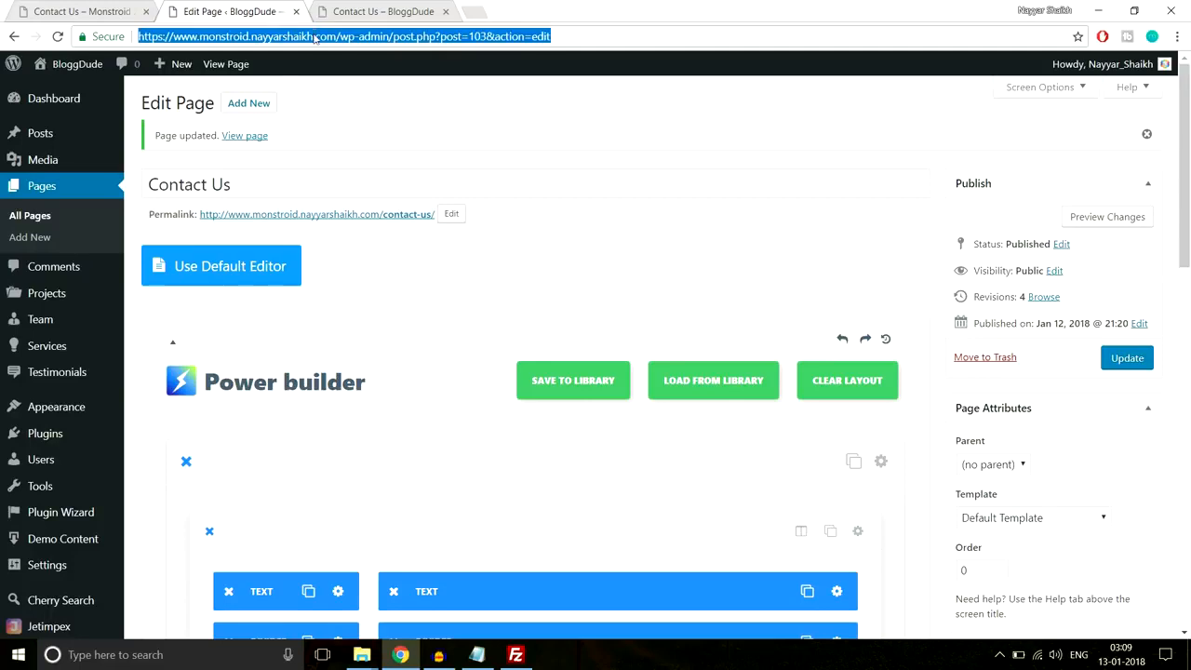
{"action": "key", "text": "Return"}
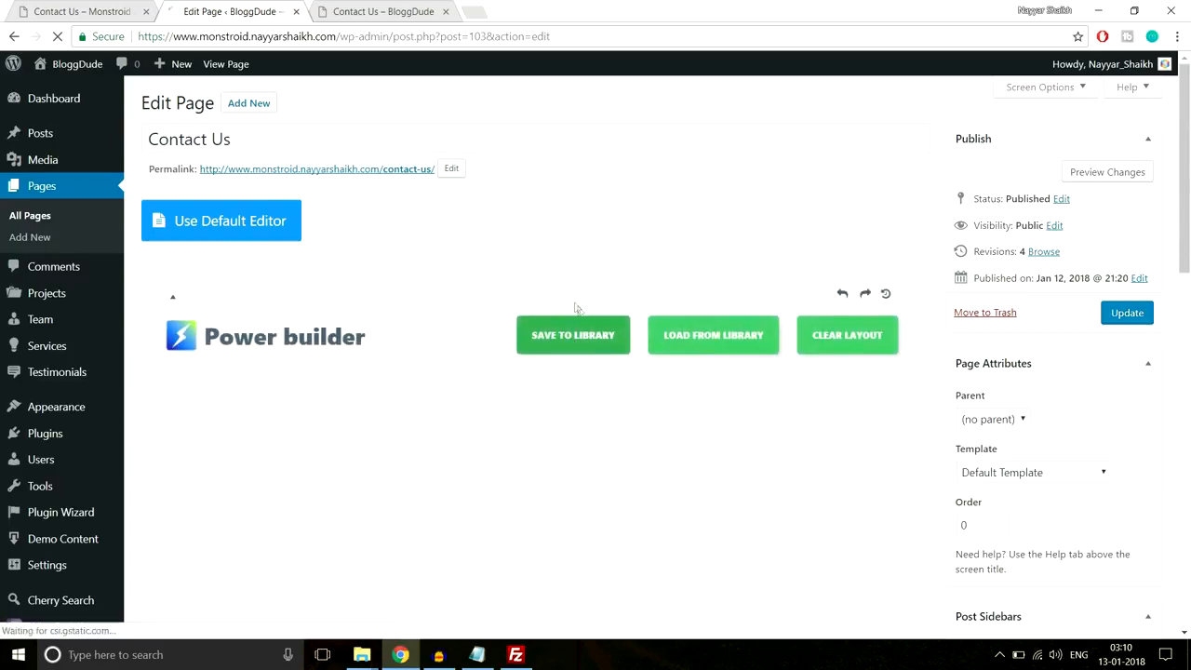
{"action": "scroll", "coordinate": [573, 325], "scroll_direction": "down", "scroll_amount": 5}
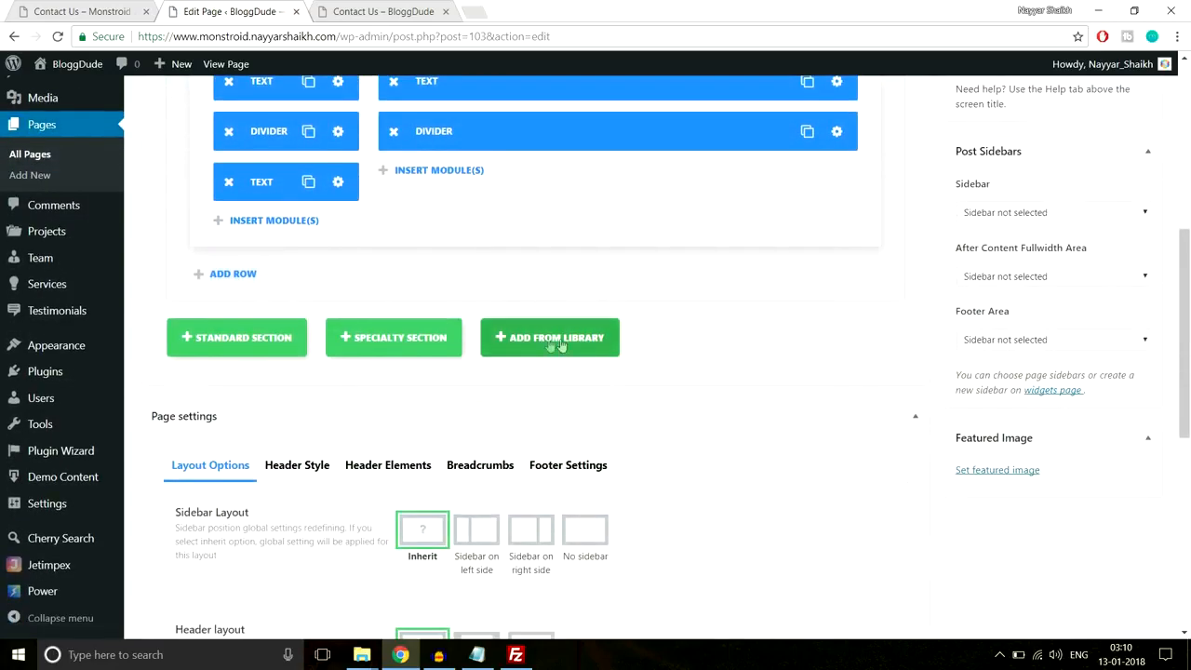
{"action": "left_click", "coordinate": [567, 346]}
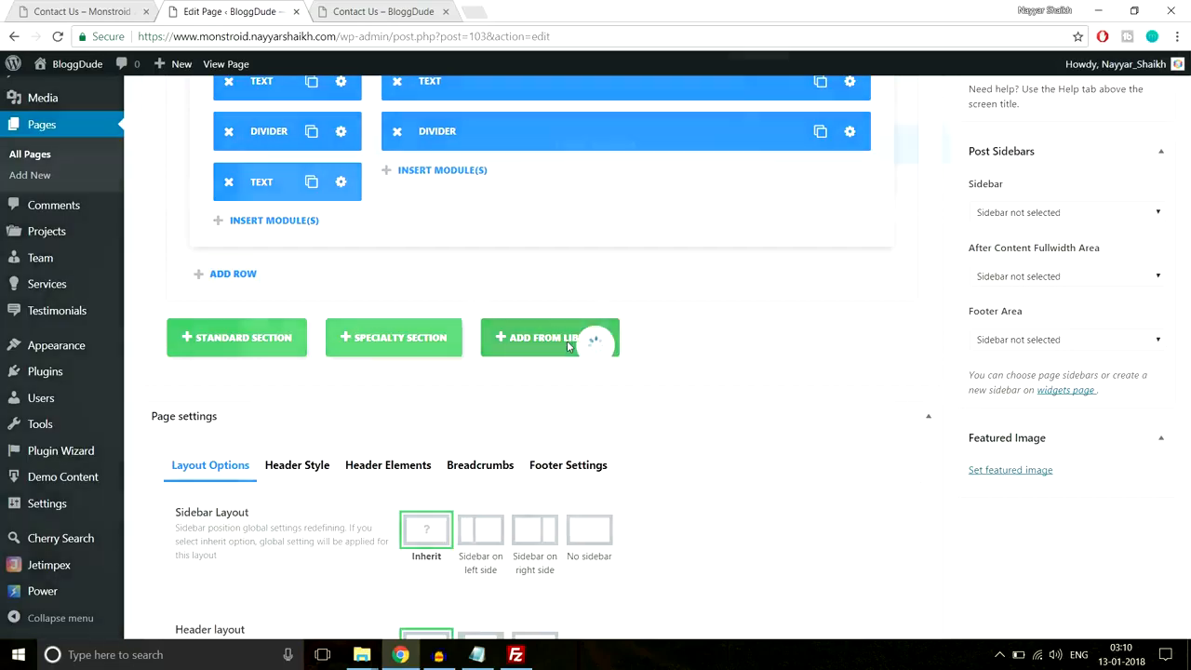
{"action": "left_click", "coordinate": [345, 317]}
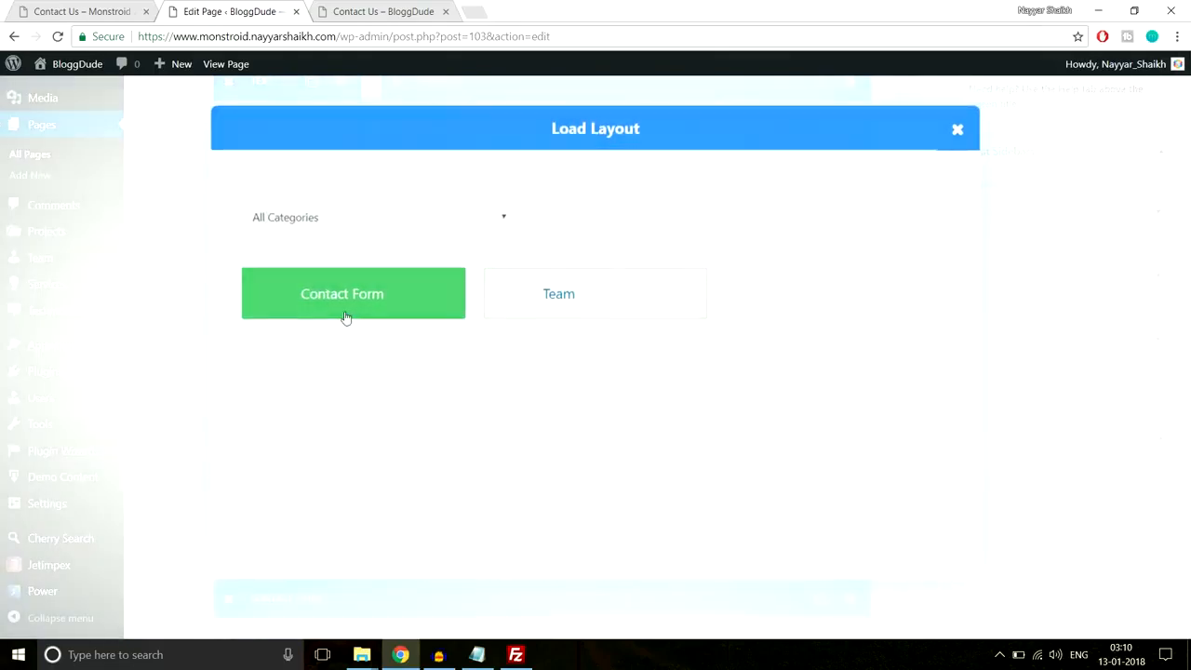
- Move the contact form into the upper section's right column and delete the empty lower section
{"action": "scroll", "coordinate": [524, 447], "scroll_direction": "down", "scroll_amount": 2}
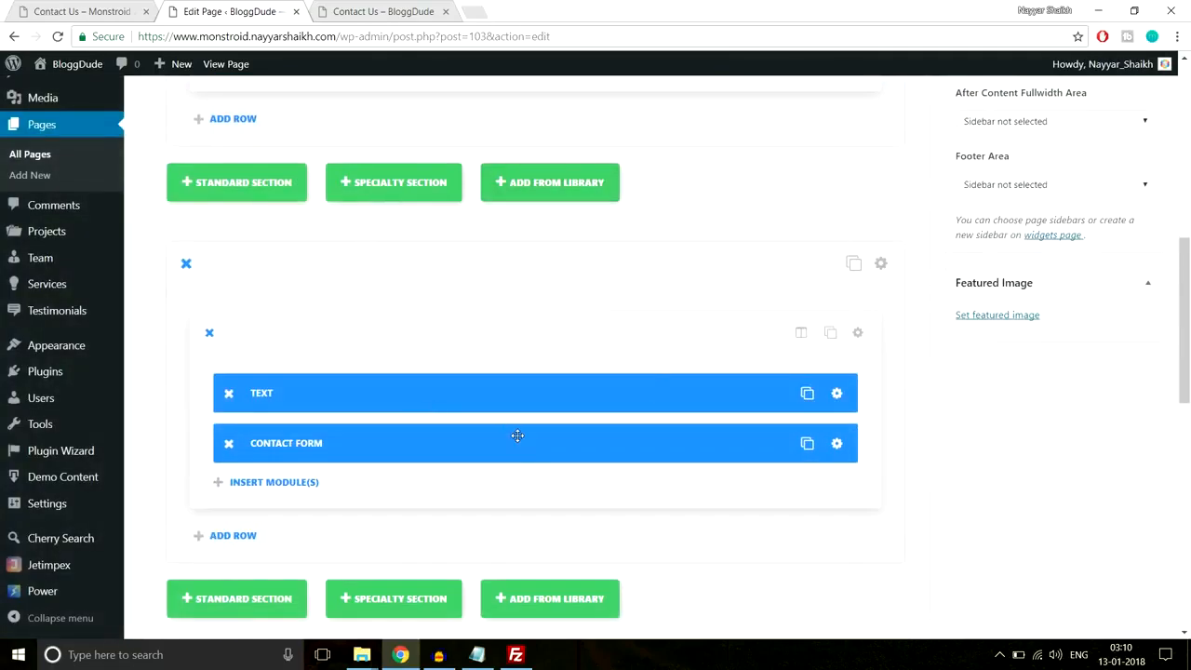
{"action": "scroll", "coordinate": [517, 436], "scroll_direction": "down", "scroll_amount": 1}
{"action": "scroll", "coordinate": [517, 435], "scroll_direction": "up", "scroll_amount": 4}
{"action": "scroll", "coordinate": [518, 437], "scroll_direction": "down", "scroll_amount": 2}
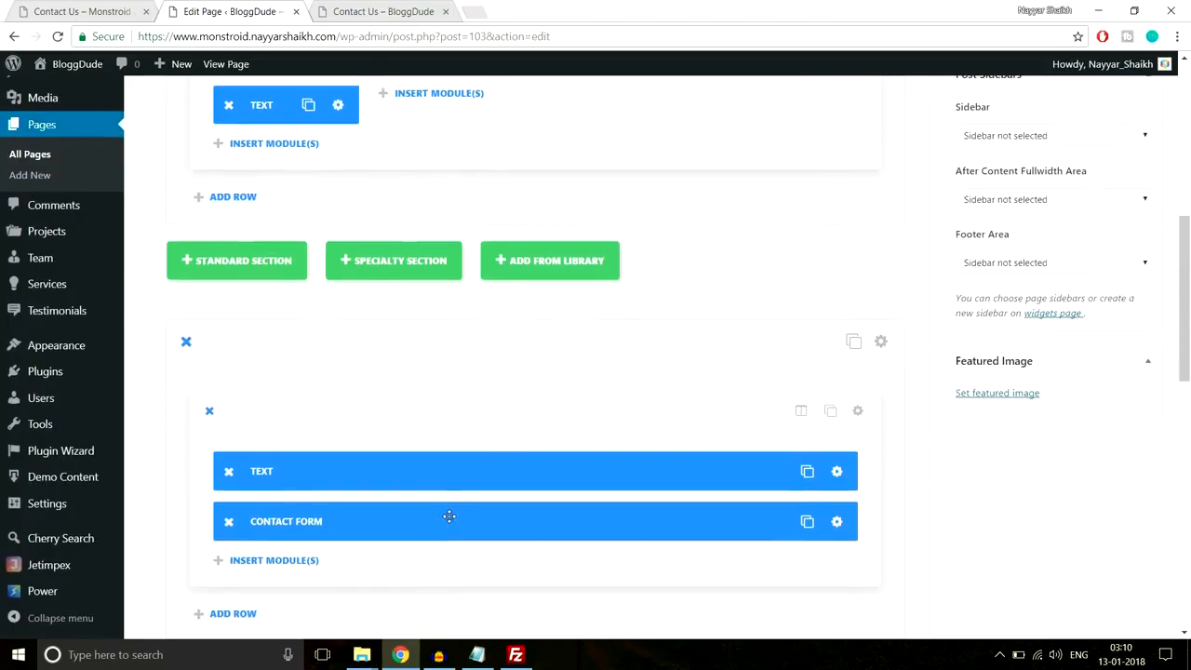
{"action": "left_click_drag", "start_coordinate": [304, 522], "coordinate": [507, 130]}
{"action": "scroll", "coordinate": [564, 199], "scroll_direction": "up", "scroll_amount": 2}
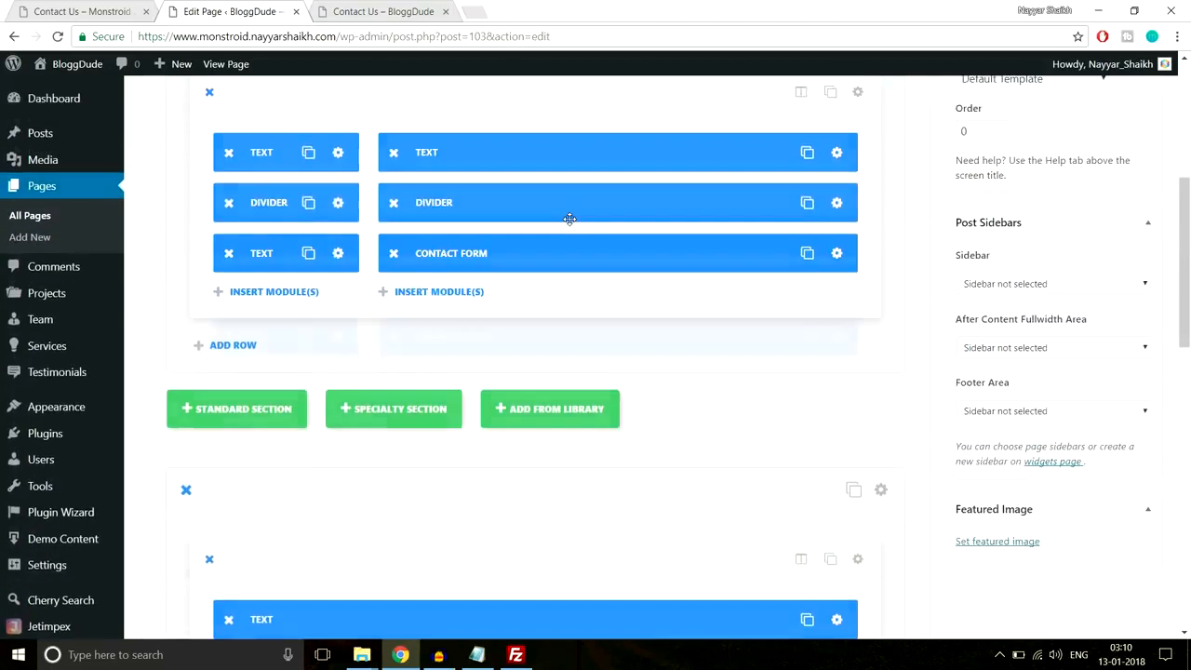
{"action": "scroll", "coordinate": [502, 323], "scroll_direction": "down", "scroll_amount": 1}
{"action": "left_click", "coordinate": [184, 420]}
{"action": "scroll", "coordinate": [499, 409], "scroll_direction": "up", "scroll_amount": 4}
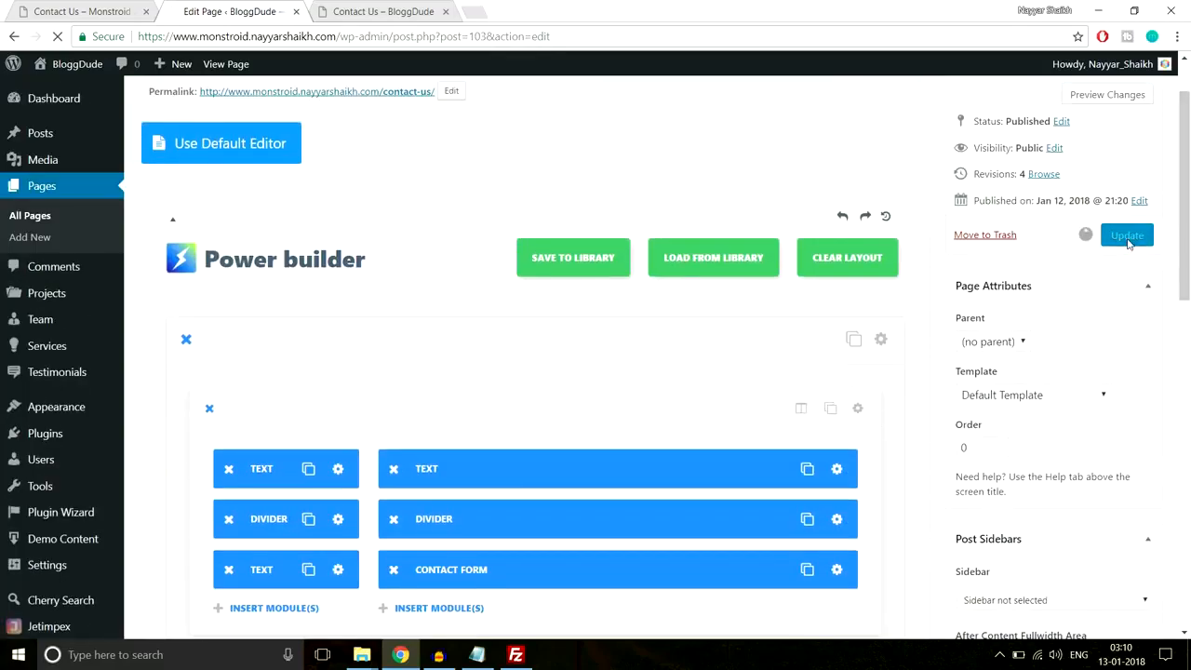
{"action": "left_click", "coordinate": [388, 11]}
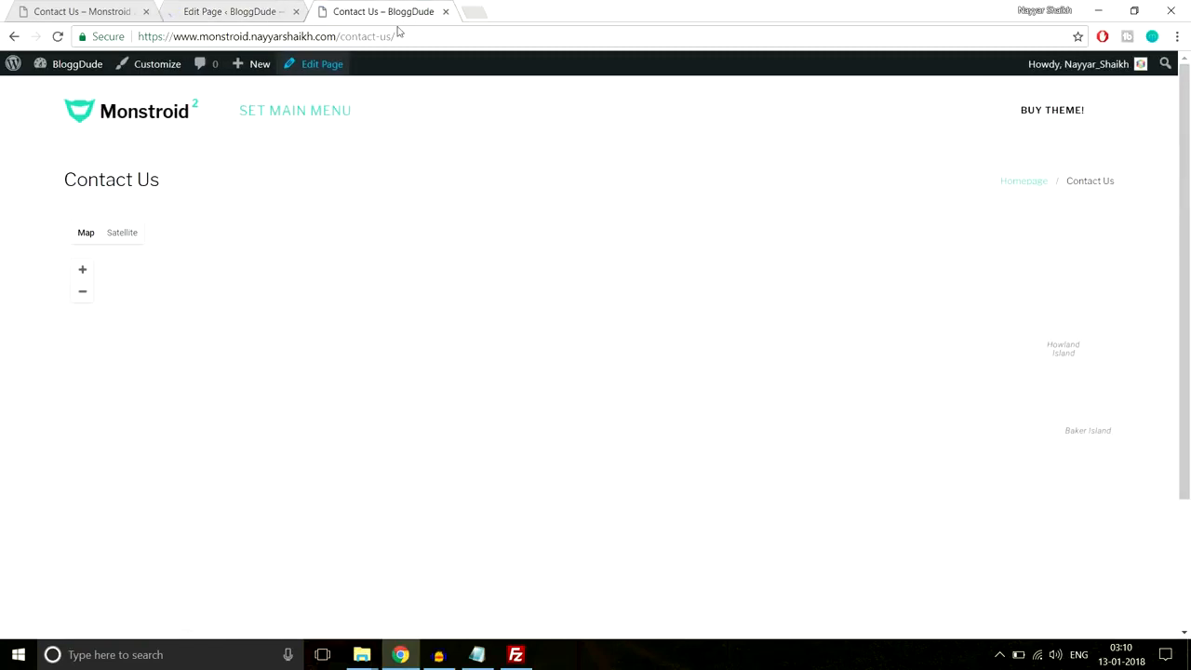
- Reload the live Contact Us page and review the new contact form layout
{"action": "left_click", "coordinate": [402, 35]}
{"action": "key", "text": "Return"}
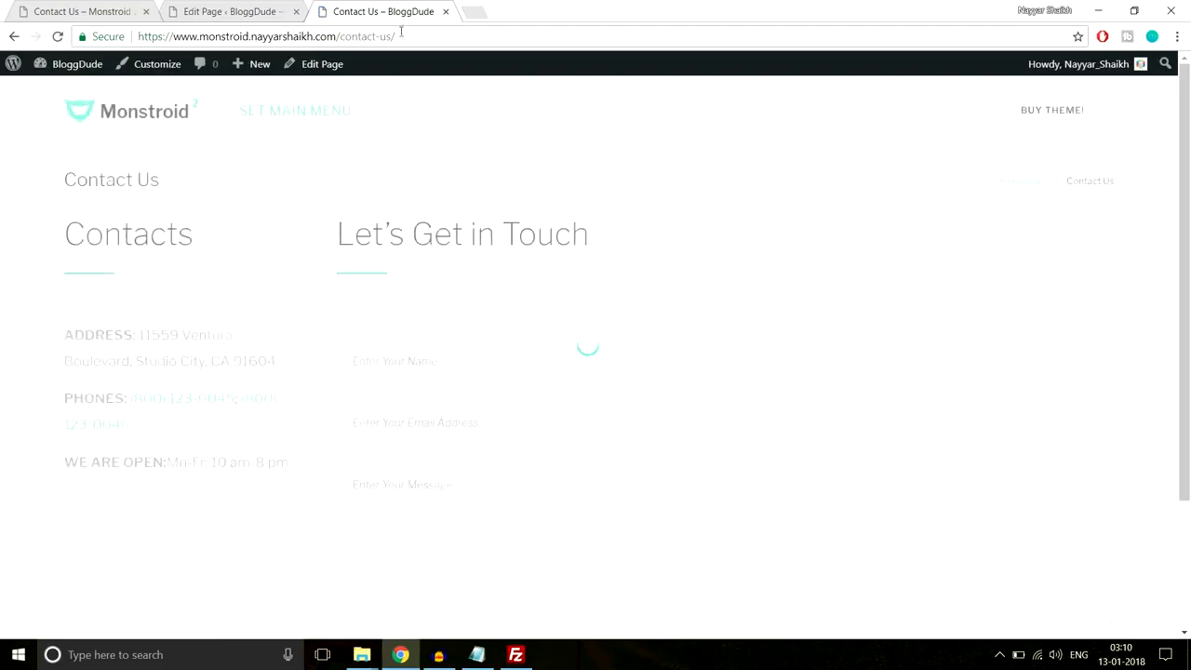
{"action": "scroll", "coordinate": [630, 252], "scroll_direction": "down", "scroll_amount": 2}
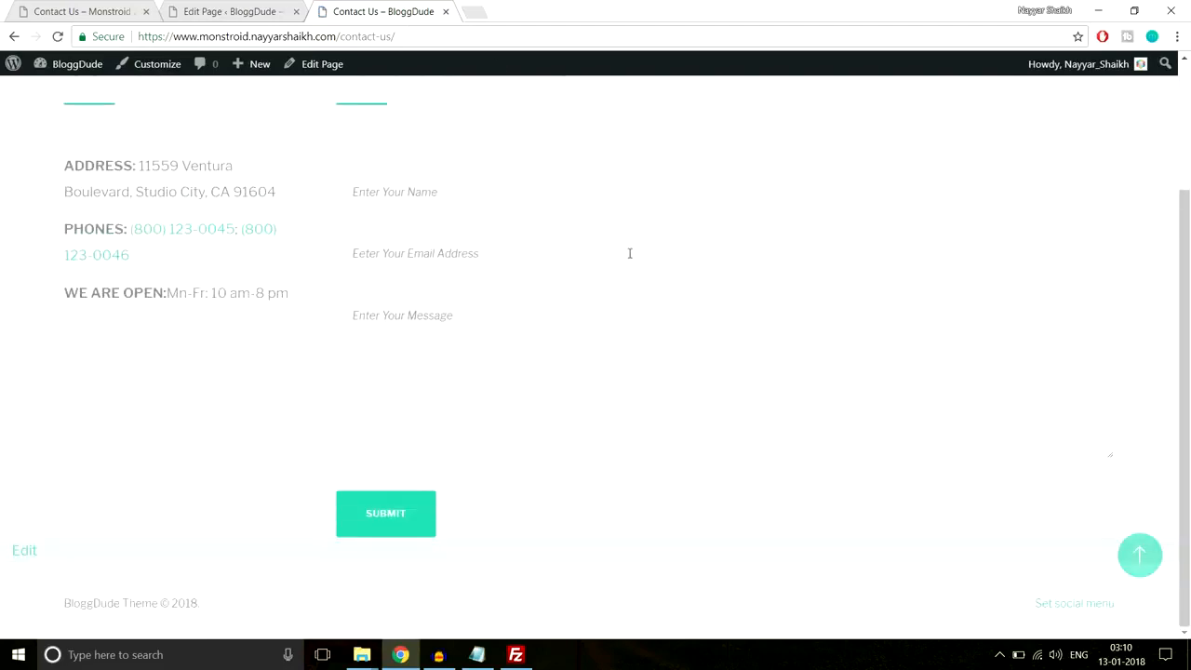
{"action": "scroll", "coordinate": [630, 256], "scroll_direction": "up", "scroll_amount": 2}
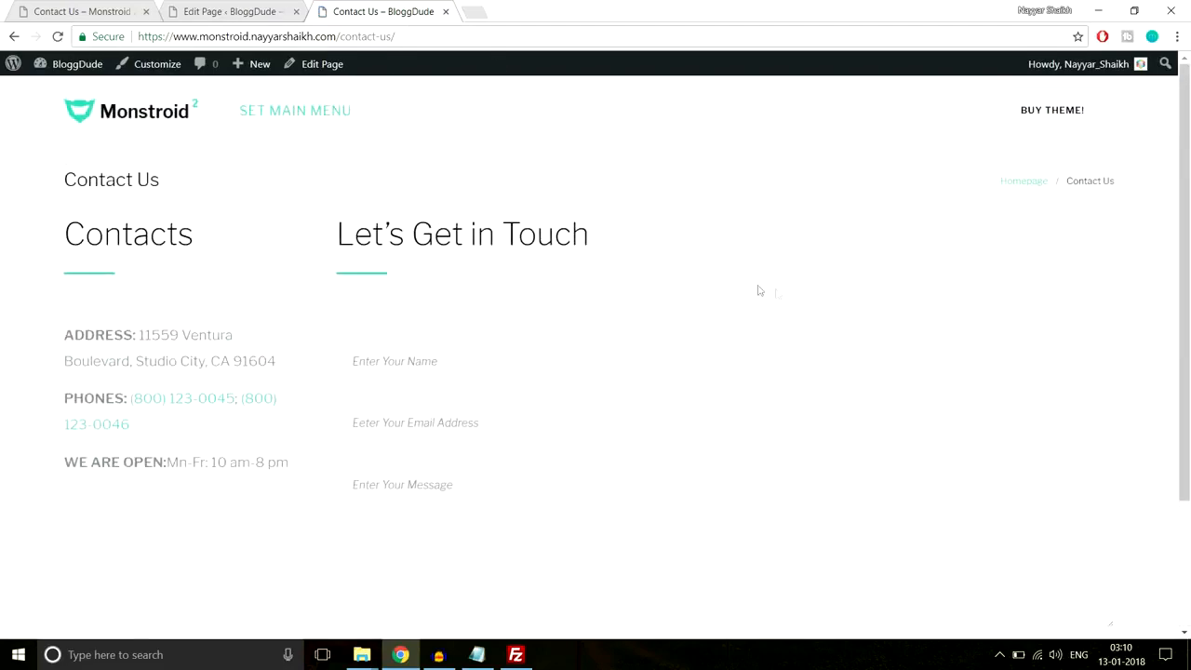
{"action": "scroll", "coordinate": [800, 295], "scroll_direction": "down", "scroll_amount": 2}
{"action": "scroll", "coordinate": [800, 295], "scroll_direction": "up", "scroll_amount": 2}
- Save the contact section's settings with 80px top and bottom custom padding
{"action": "left_click", "coordinate": [256, 9]}
{"action": "scroll", "coordinate": [730, 333], "scroll_direction": "down", "scroll_amount": 15}
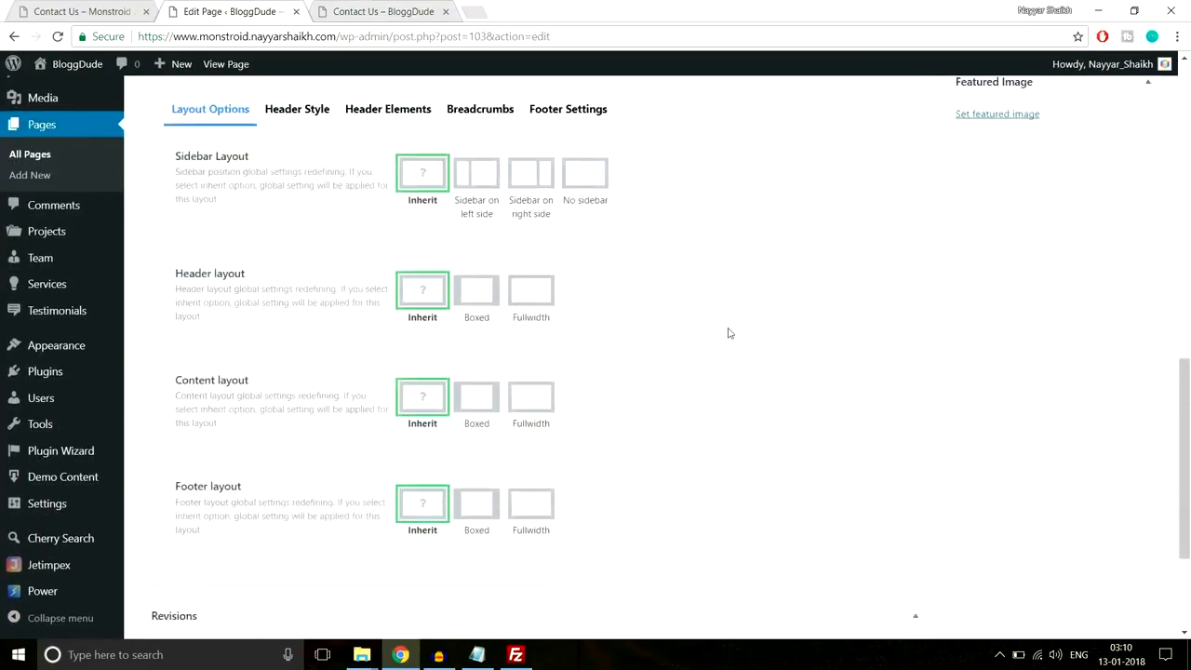
{"action": "scroll", "coordinate": [651, 331], "scroll_direction": "up", "scroll_amount": 5}
{"action": "left_click", "coordinate": [469, 299]}
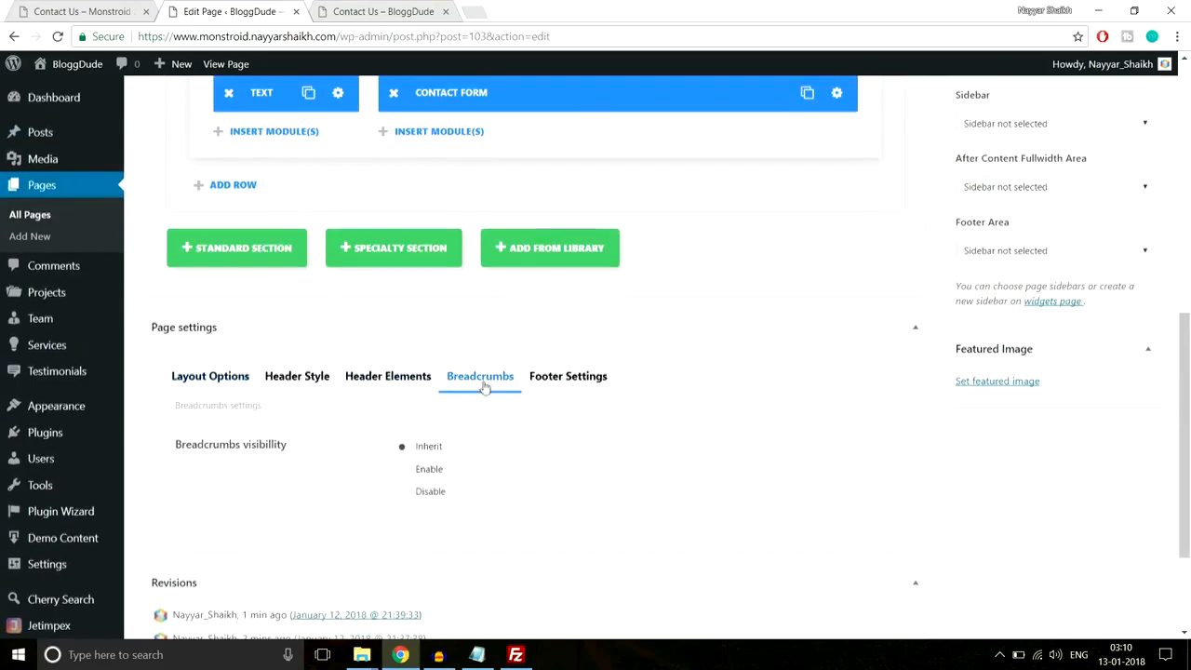
{"action": "scroll", "coordinate": [530, 420], "scroll_direction": "up", "scroll_amount": 7}
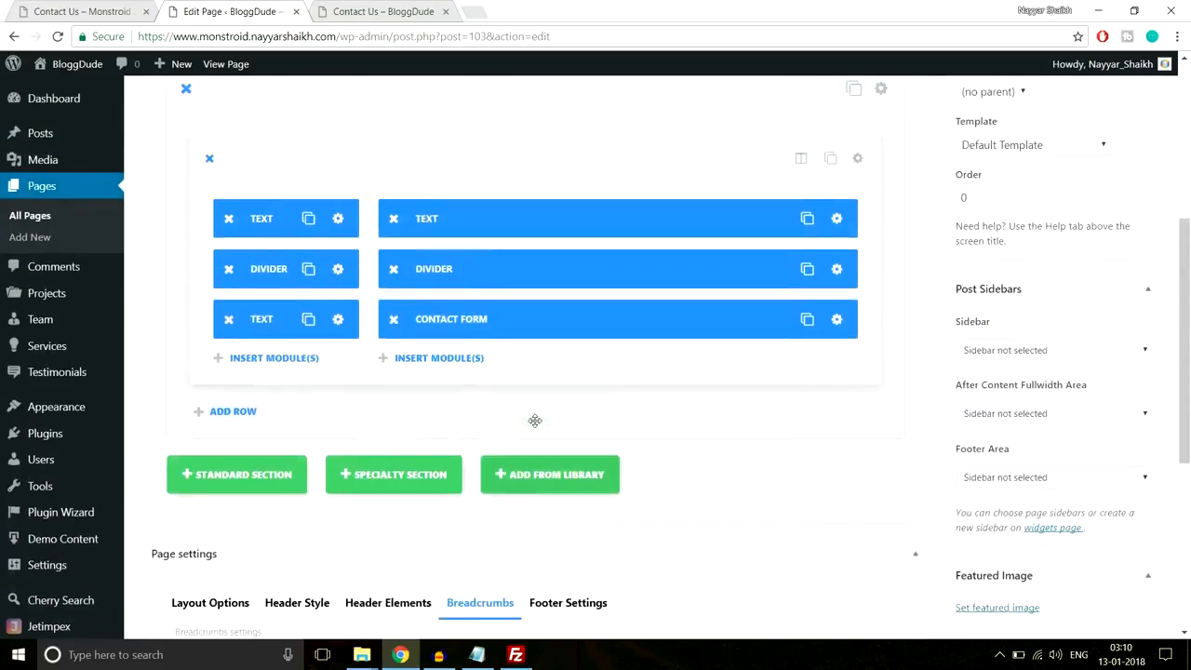
{"action": "scroll", "coordinate": [534, 418], "scroll_direction": "down", "scroll_amount": 3}
{"action": "left_click", "coordinate": [881, 174]}
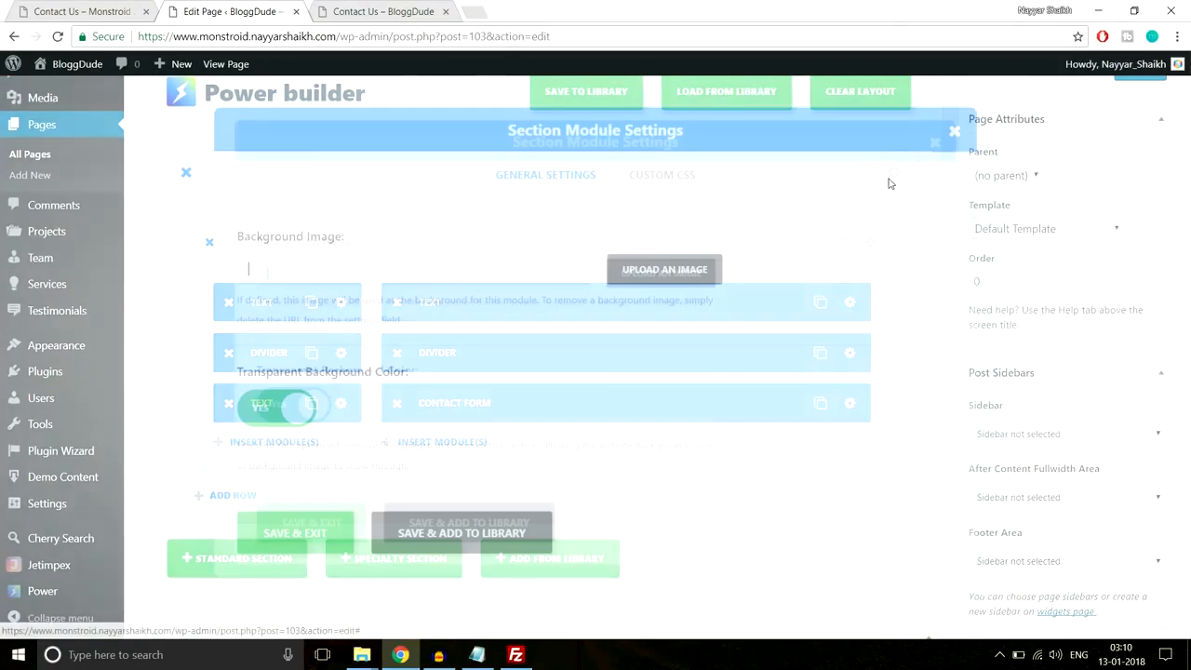
{"action": "scroll", "coordinate": [657, 320], "scroll_direction": "down", "scroll_amount": 8}
{"action": "scroll", "coordinate": [657, 319], "scroll_direction": "down", "scroll_amount": 5}
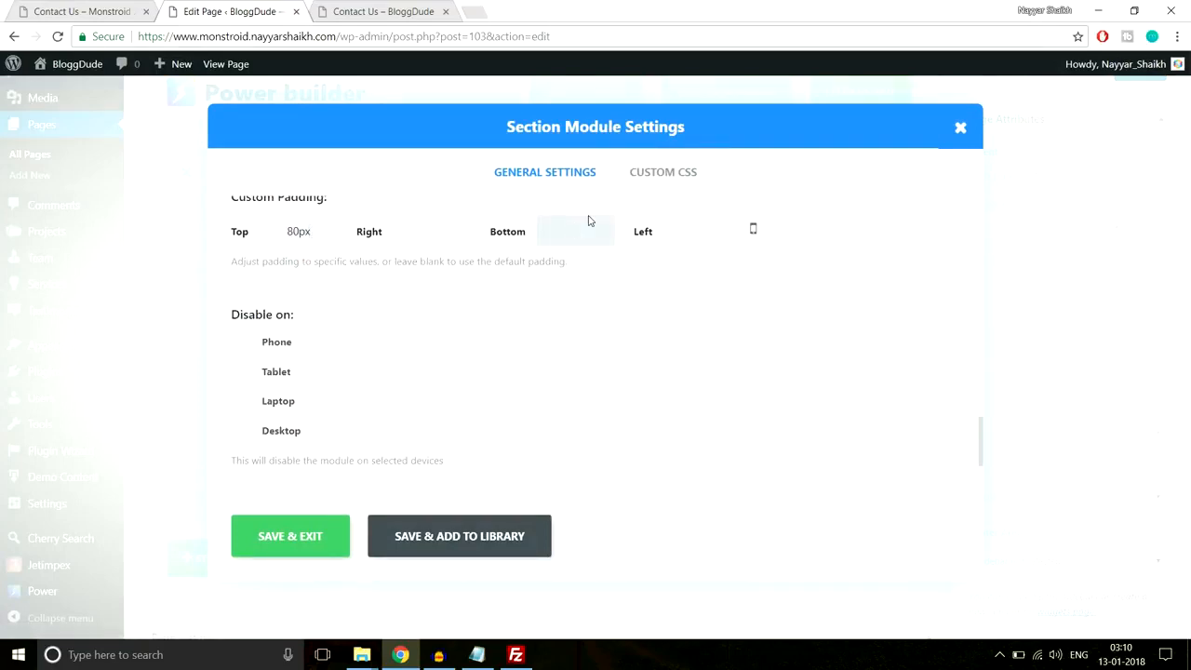
{"action": "left_click", "coordinate": [298, 537]}
- Update the Contact Us page and reload the live page to check it
{"action": "scroll", "coordinate": [545, 595], "scroll_direction": "up", "scroll_amount": 3}
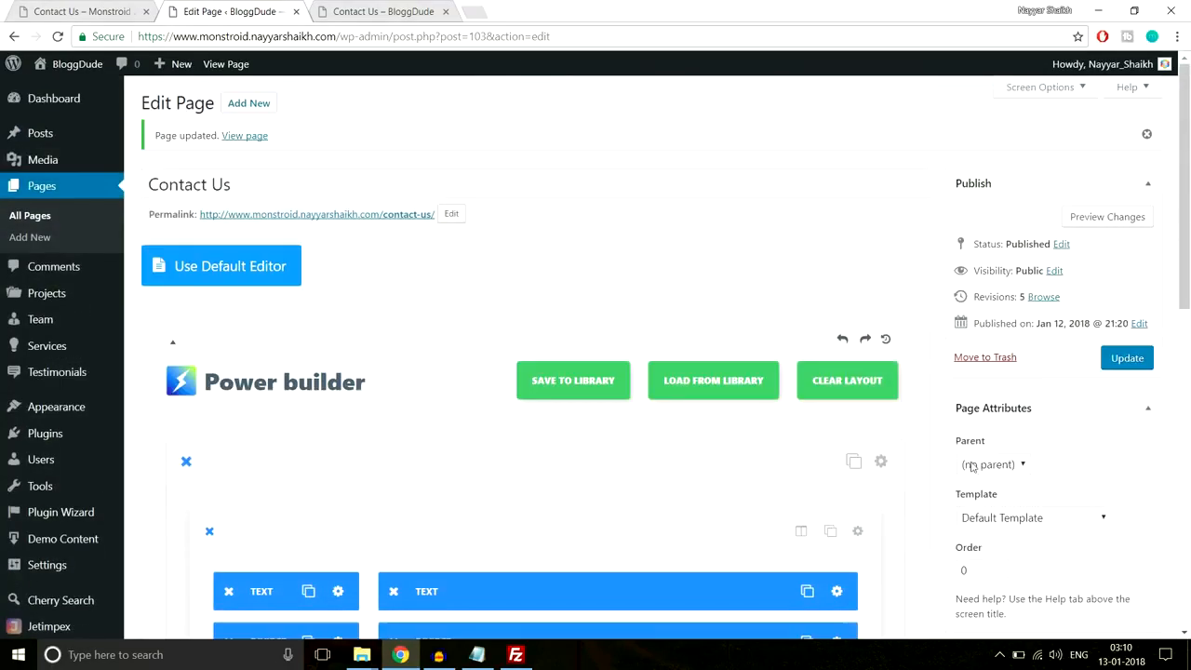
{"action": "left_click", "coordinate": [1126, 357]}
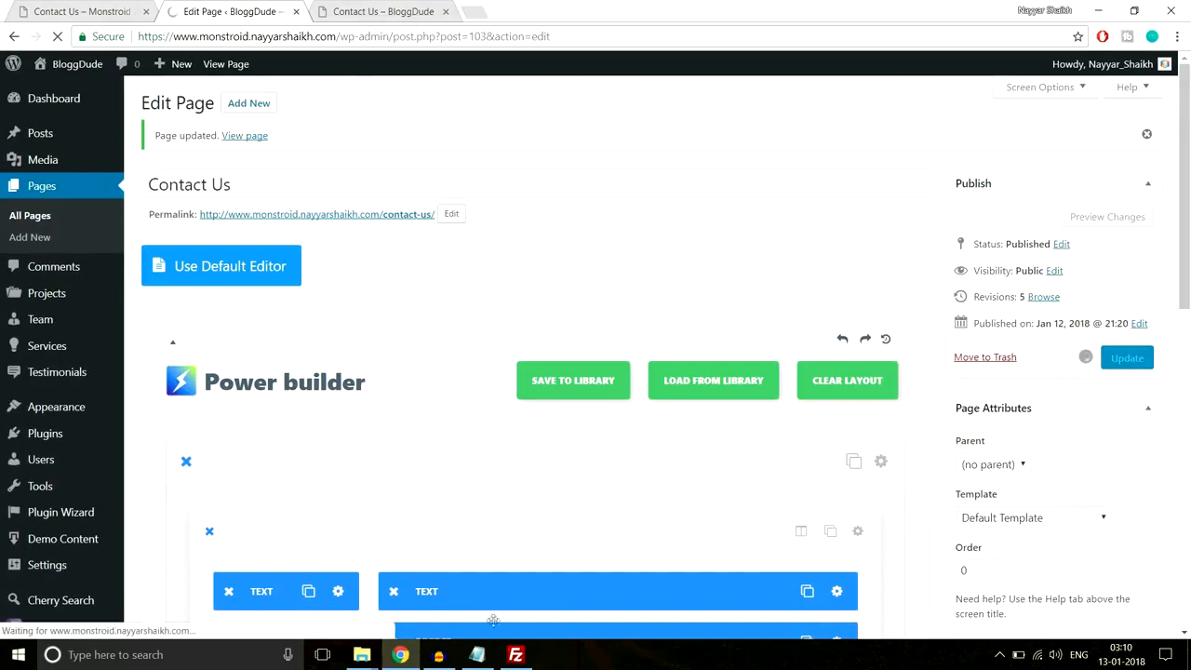
{"action": "left_click", "coordinate": [382, 11]}
{"action": "left_click", "coordinate": [398, 37]}
{"action": "key", "text": "Return"}
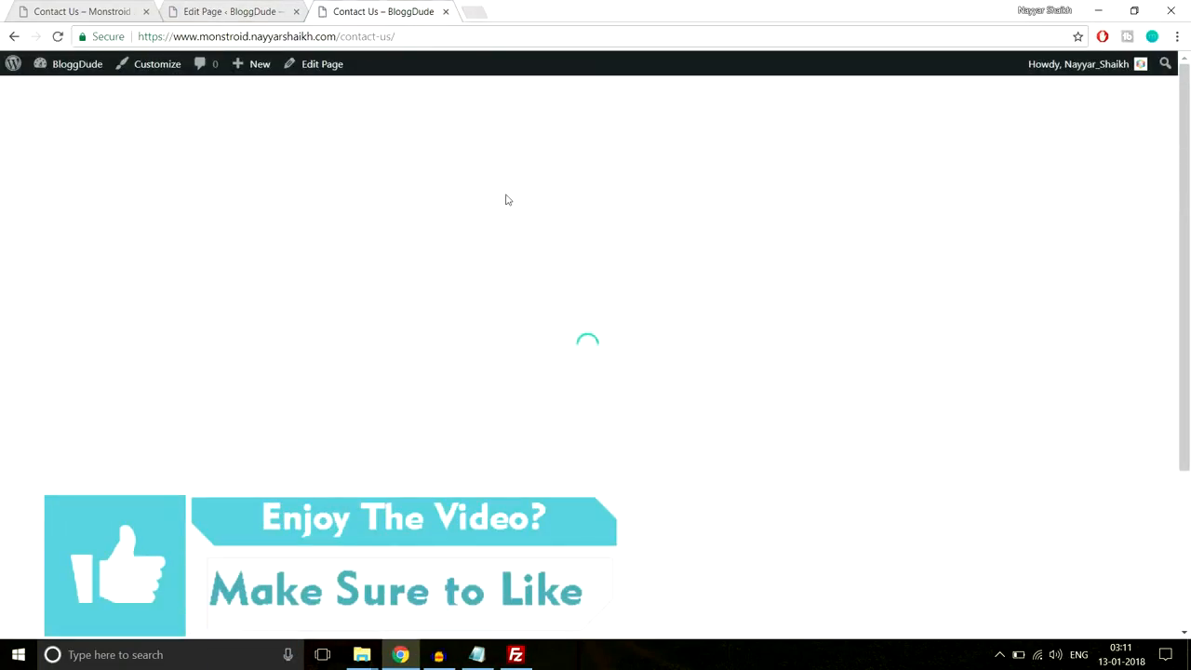
- Compare the live page with the demo's Follow and subscribe block
{"action": "scroll", "coordinate": [750, 282], "scroll_direction": "down", "scroll_amount": 3}
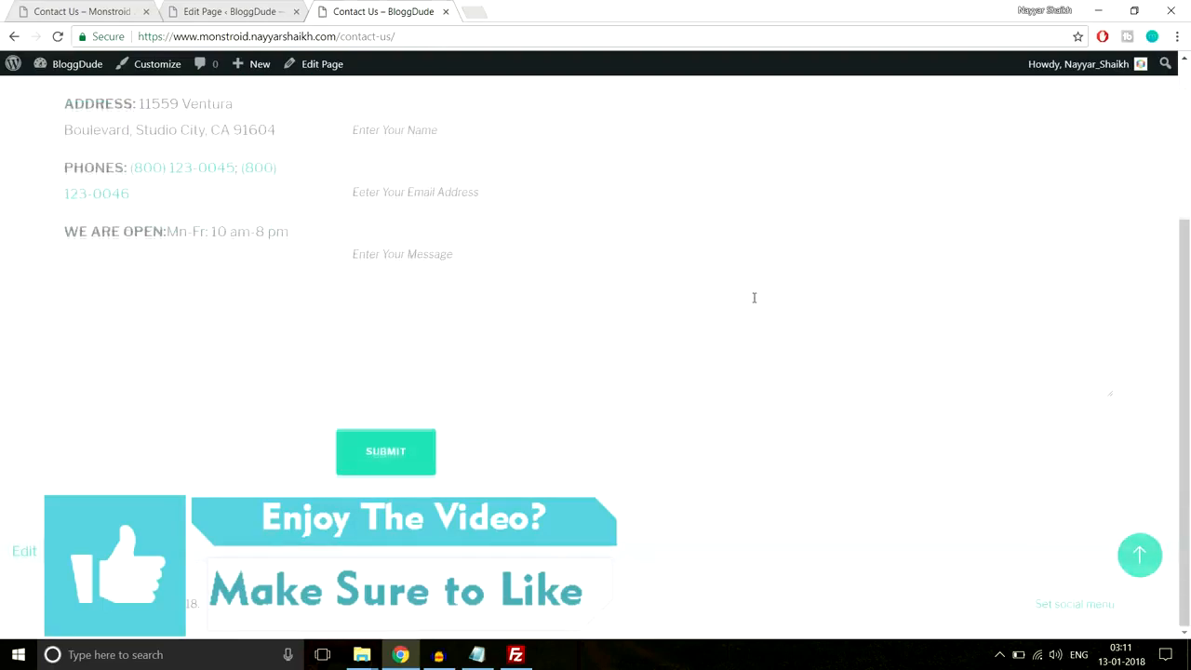
{"action": "scroll", "coordinate": [755, 303], "scroll_direction": "up", "scroll_amount": 3}
{"action": "scroll", "coordinate": [754, 301], "scroll_direction": "down", "scroll_amount": 3}
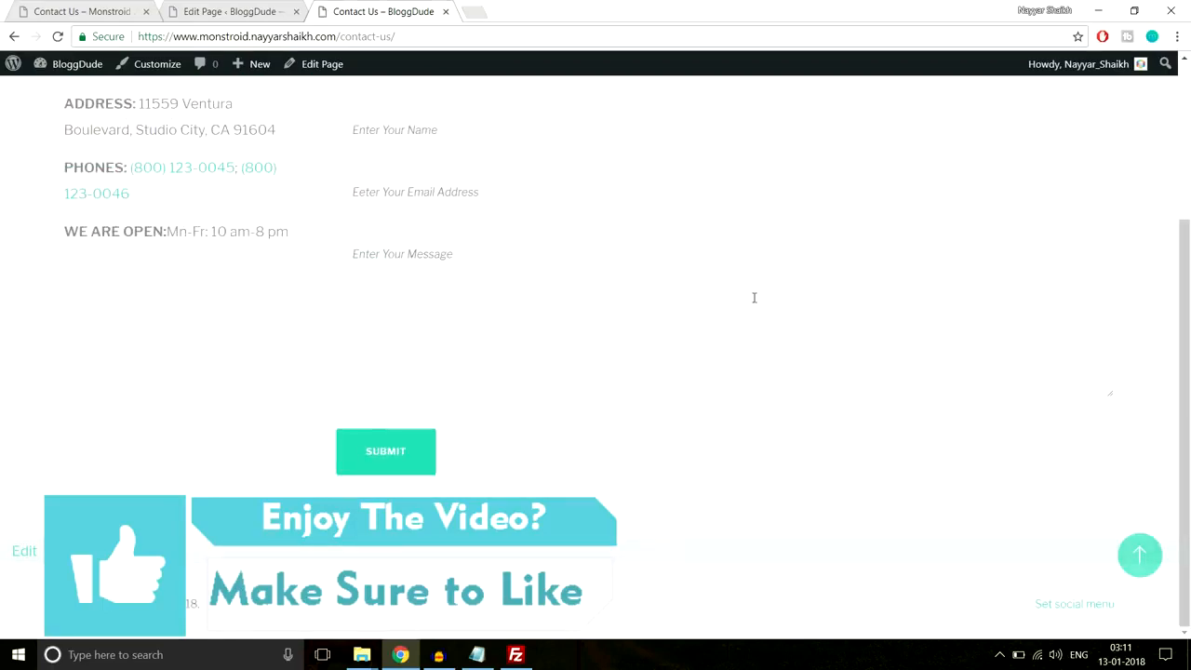
{"action": "left_click", "coordinate": [107, 11]}
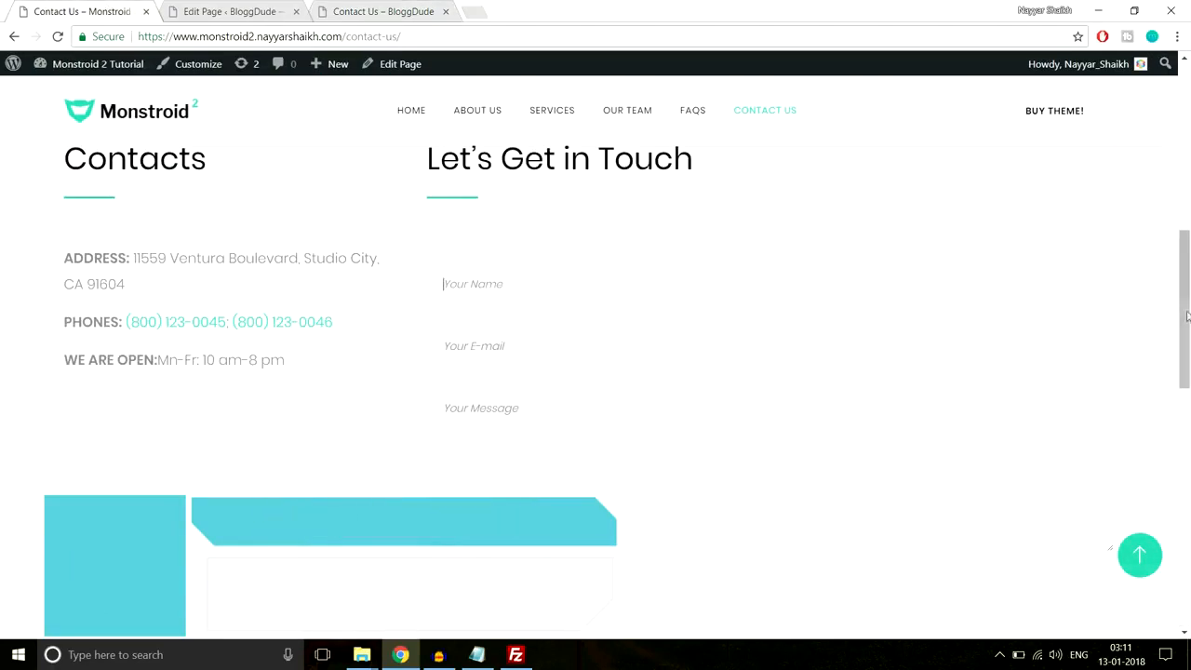
{"action": "scroll", "coordinate": [596, 372], "scroll_direction": "down", "scroll_amount": 6}
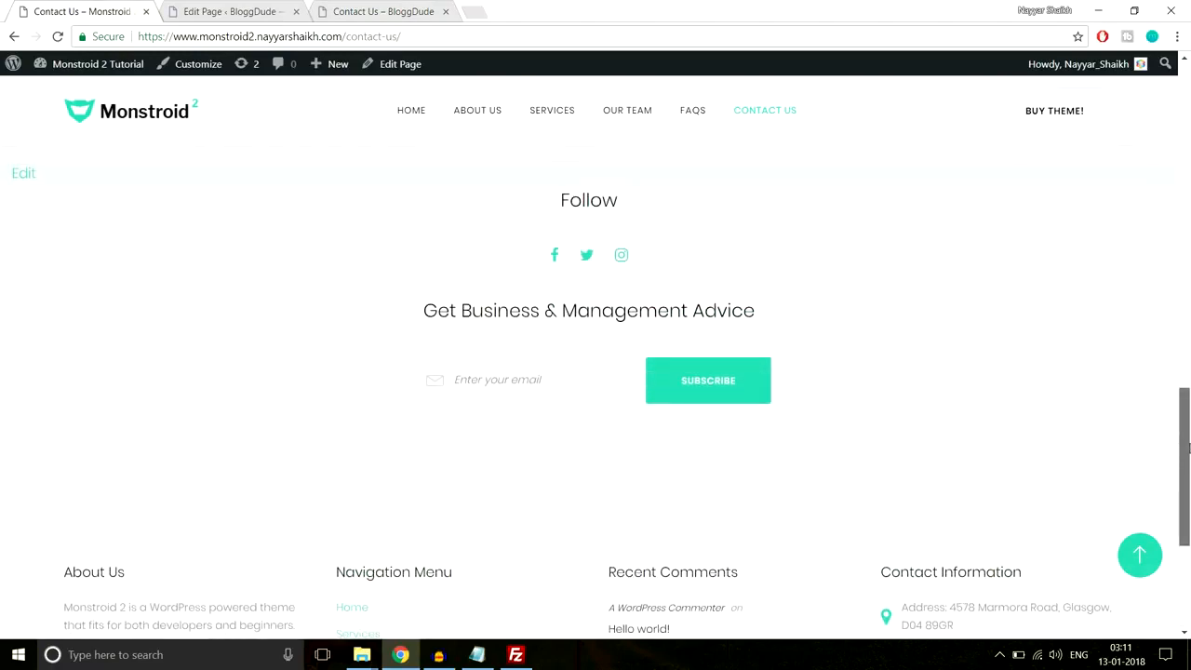
{"action": "left_click_drag", "start_coordinate": [504, 212], "coordinate": [881, 387]}
{"action": "left_click", "coordinate": [881, 387]}
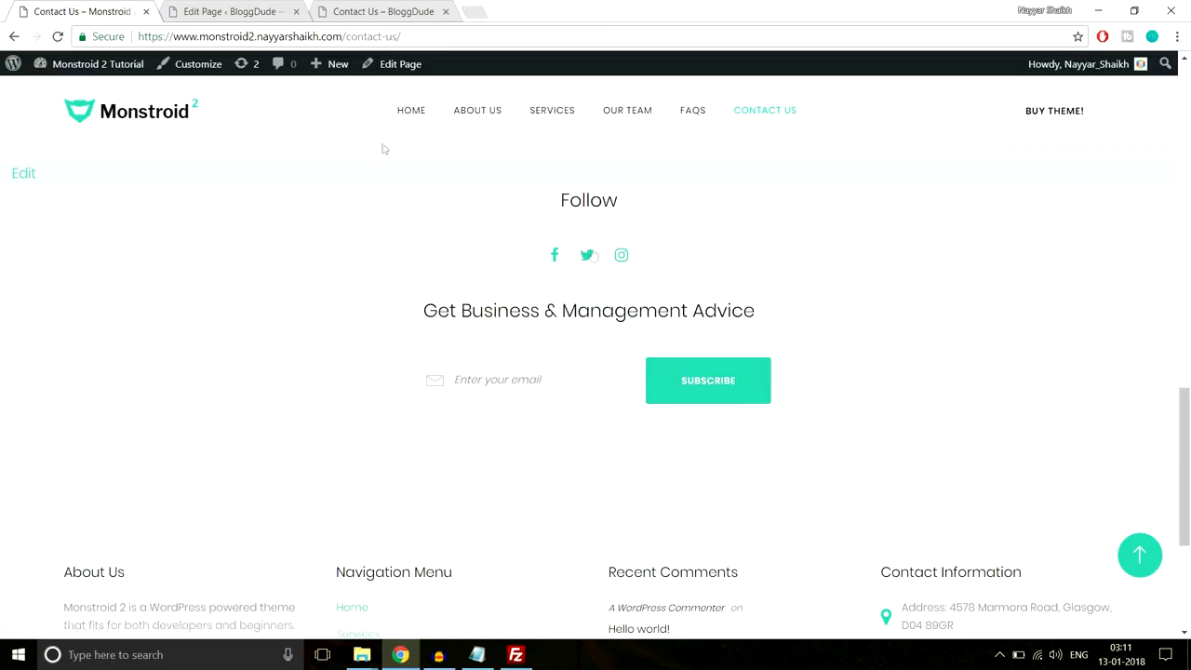
{"action": "scroll", "coordinate": [707, 385], "scroll_direction": "down", "scroll_amount": 3}
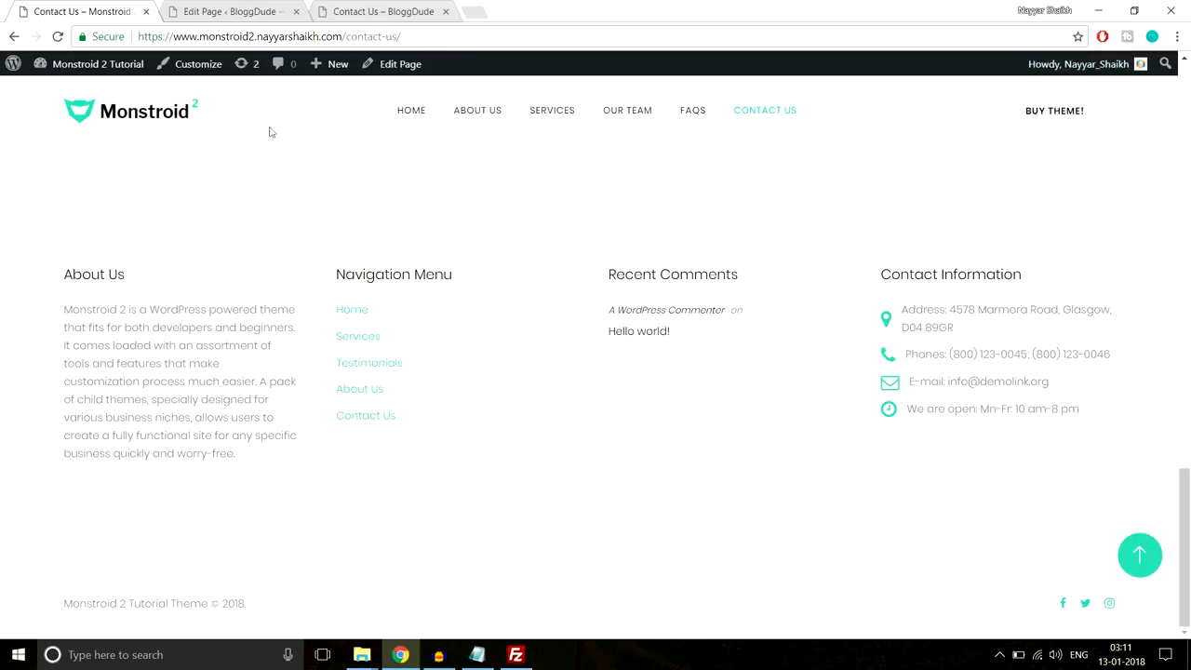
- Note the demo's 'Get Business & Management Advice' heading and return to the page editor
{"action": "left_click", "coordinate": [223, 11]}
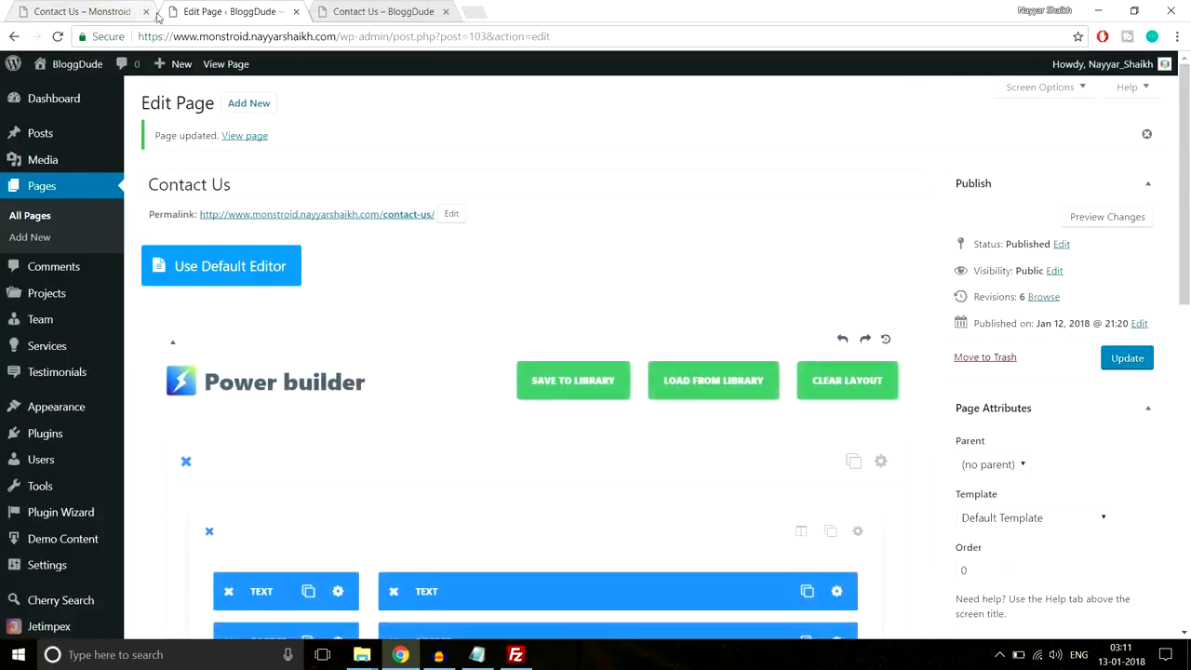
{"action": "left_click", "coordinate": [137, 5]}
{"action": "scroll", "coordinate": [620, 438], "scroll_direction": "up", "scroll_amount": 4}
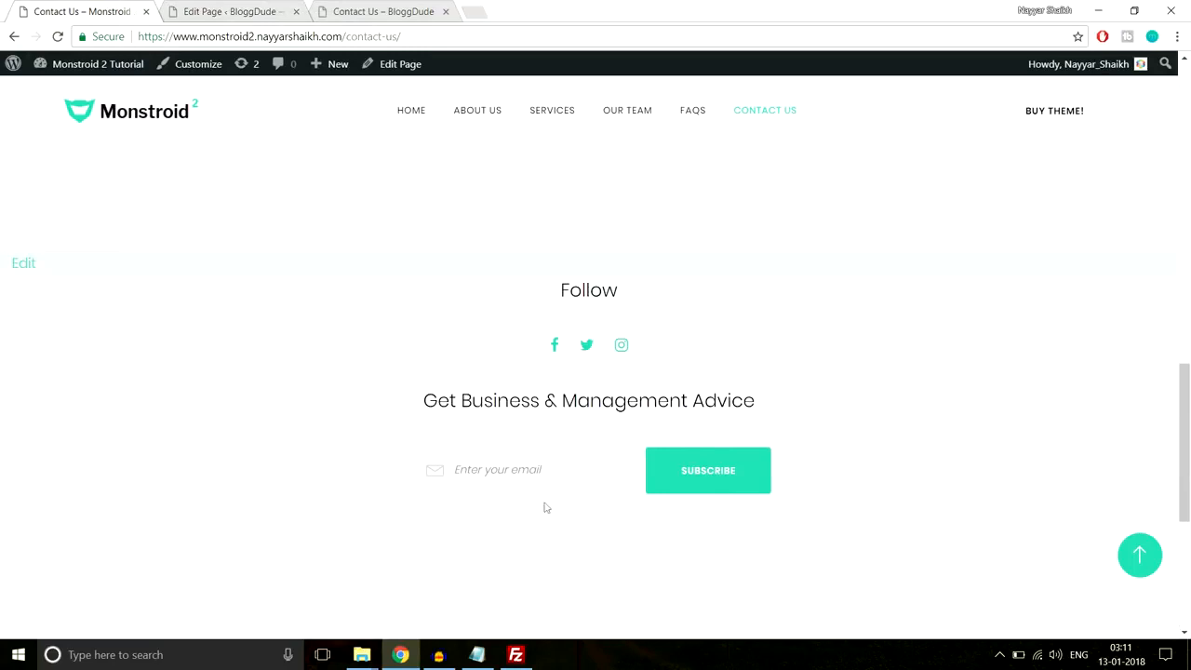
{"action": "left_click_drag", "start_coordinate": [393, 408], "coordinate": [845, 393]}
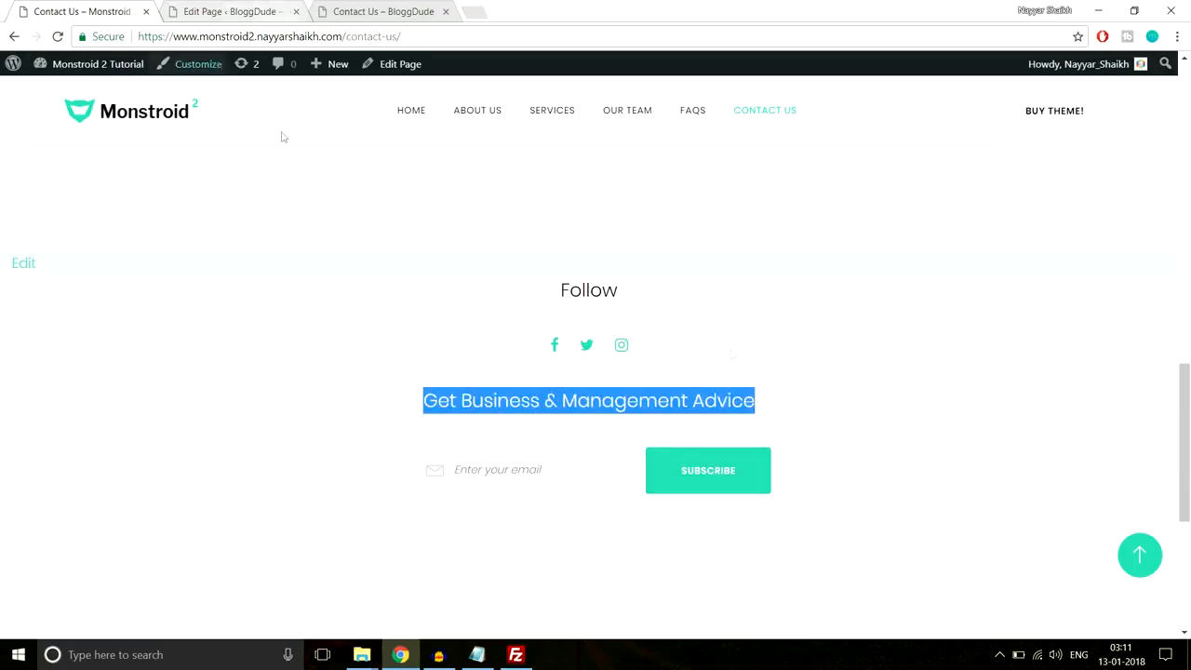
{"action": "left_click", "coordinate": [233, 11]}
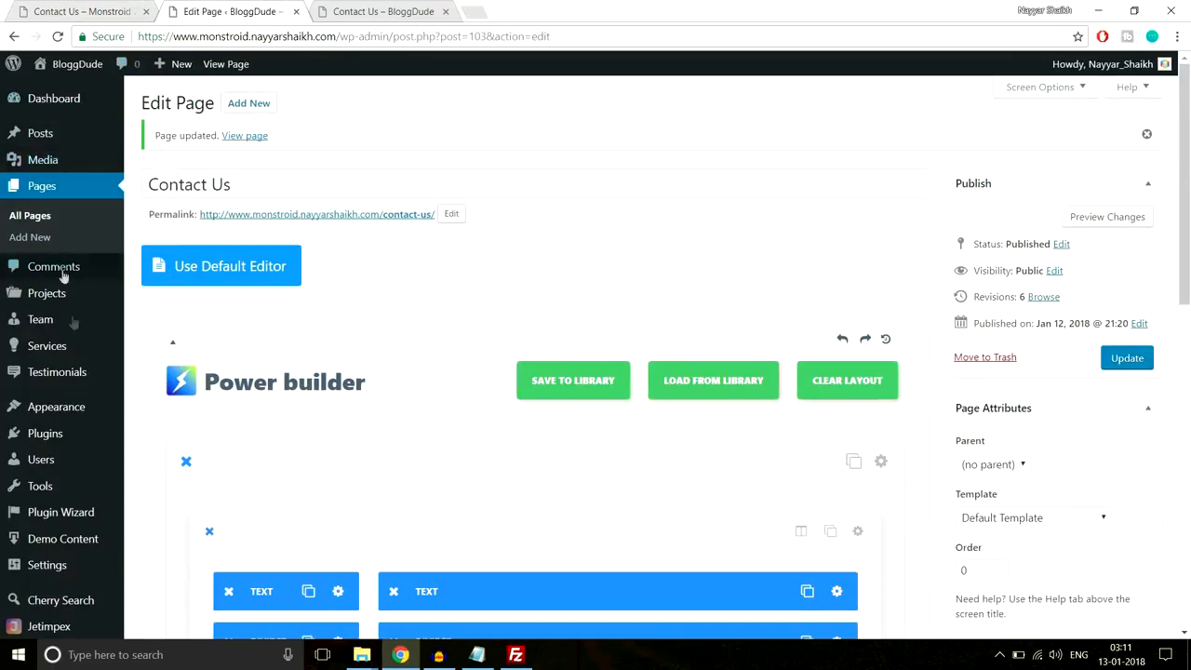
{"action": "scroll", "coordinate": [37, 316], "scroll_direction": "down", "scroll_amount": 1}
{"action": "mouse_move", "coordinate": [65, 352]}
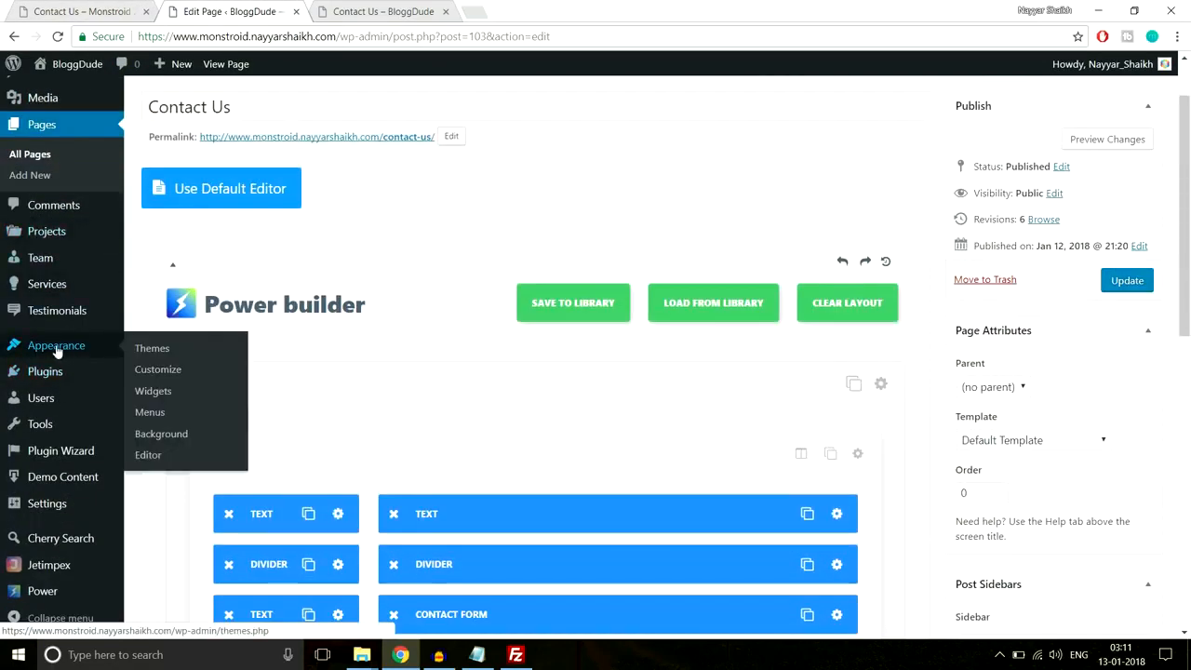
- Place a Subscribe and Follow widget in the After Content Fullwidth Area from the Widgets page
{"action": "left_click", "coordinate": [167, 395]}
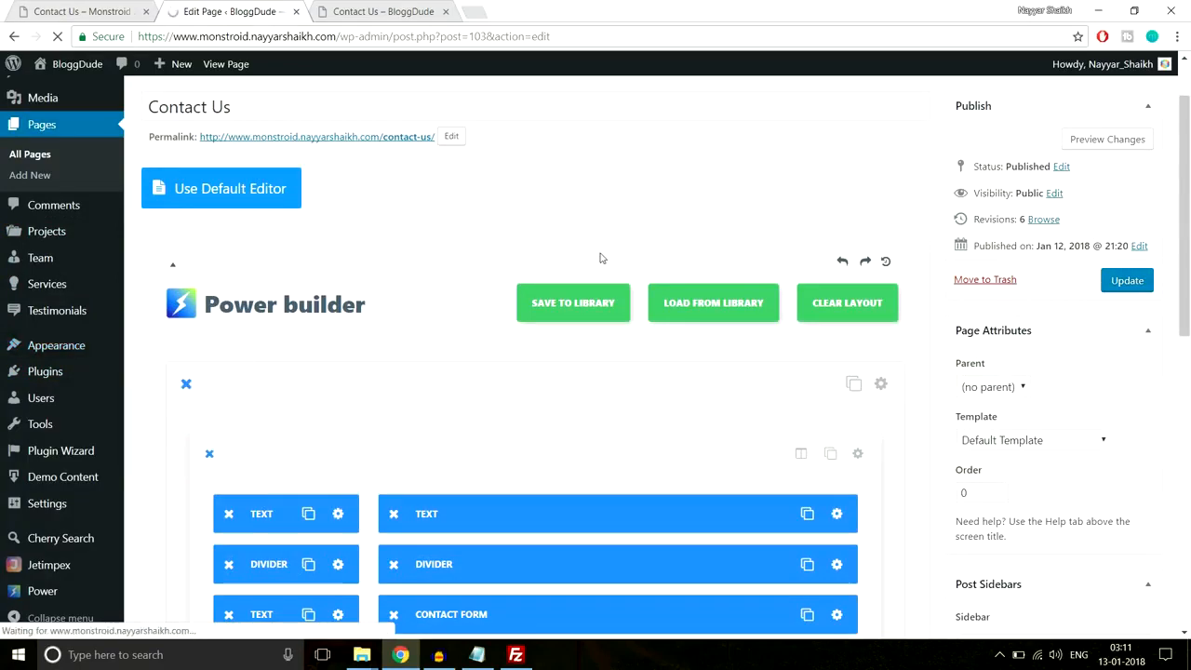
{"action": "scroll", "coordinate": [249, 400], "scroll_direction": "down", "scroll_amount": 8}
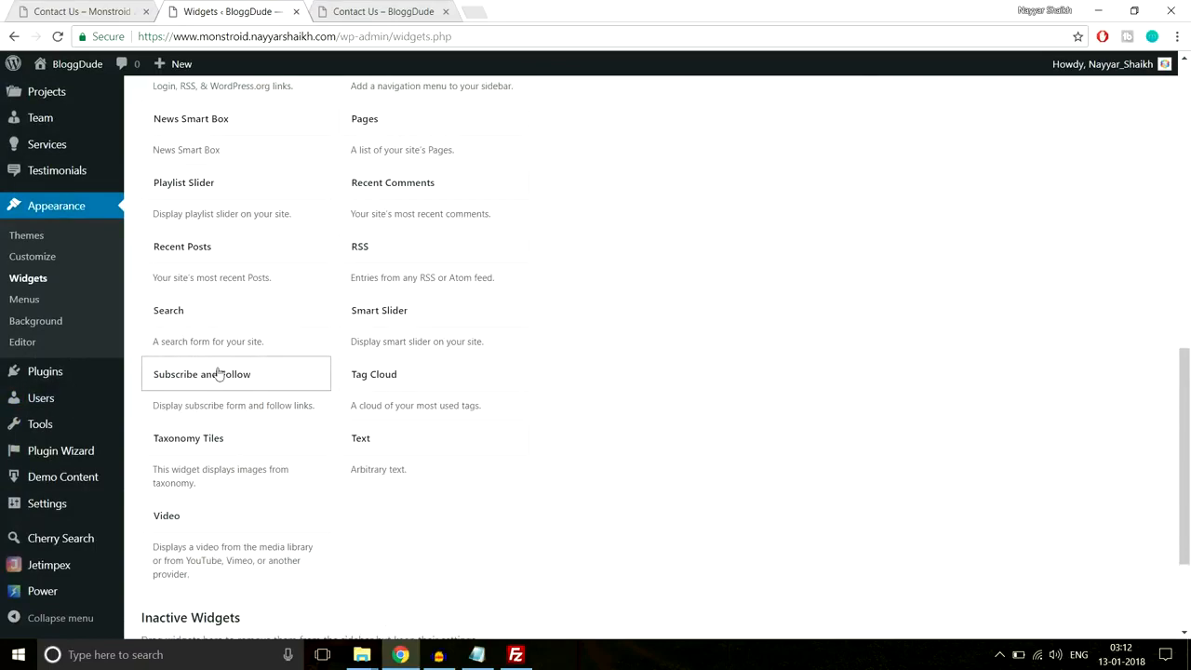
{"action": "left_click", "coordinate": [219, 375]}
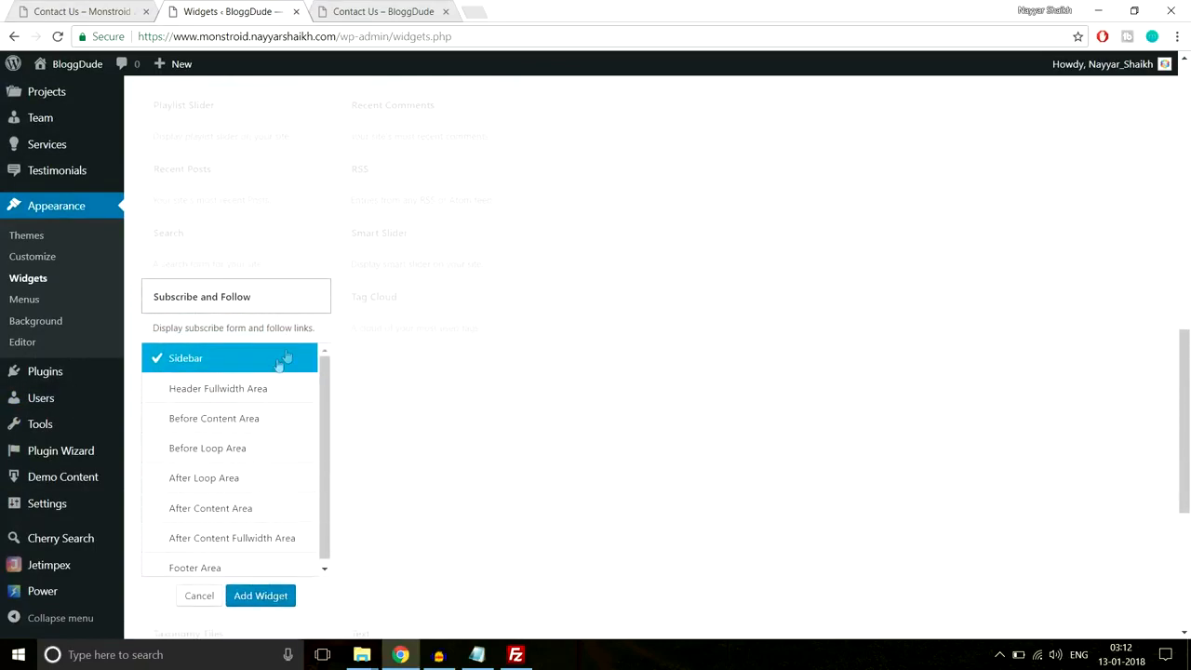
{"action": "scroll", "coordinate": [221, 440], "scroll_direction": "down", "scroll_amount": 1}
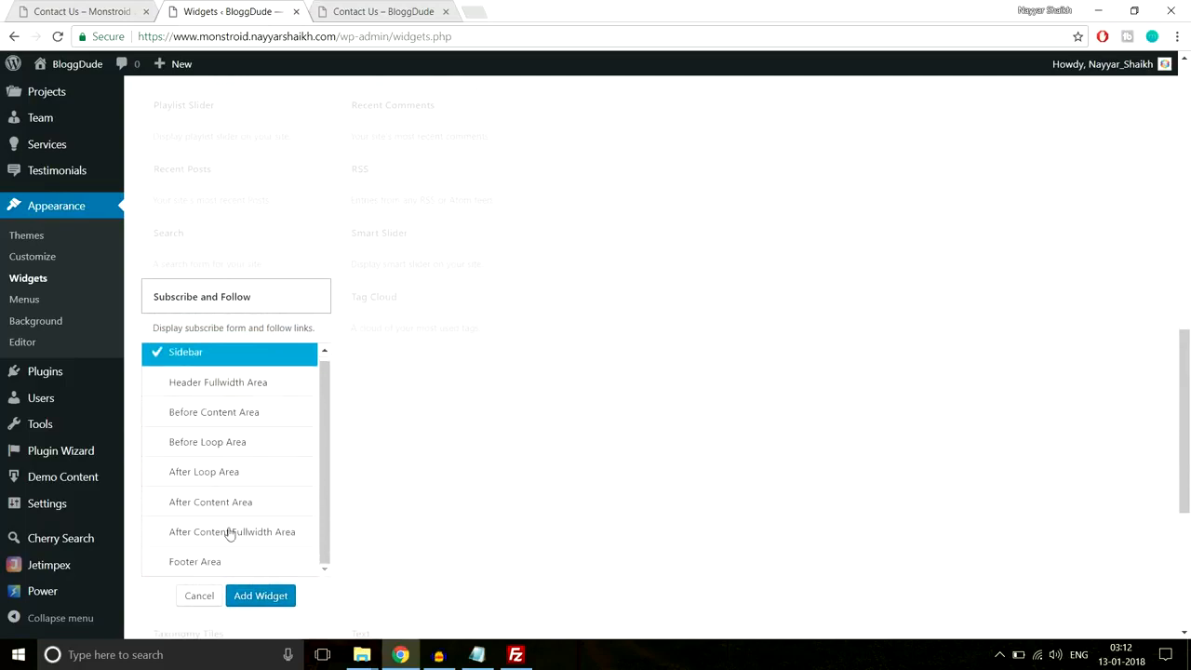
{"action": "left_click", "coordinate": [189, 536]}
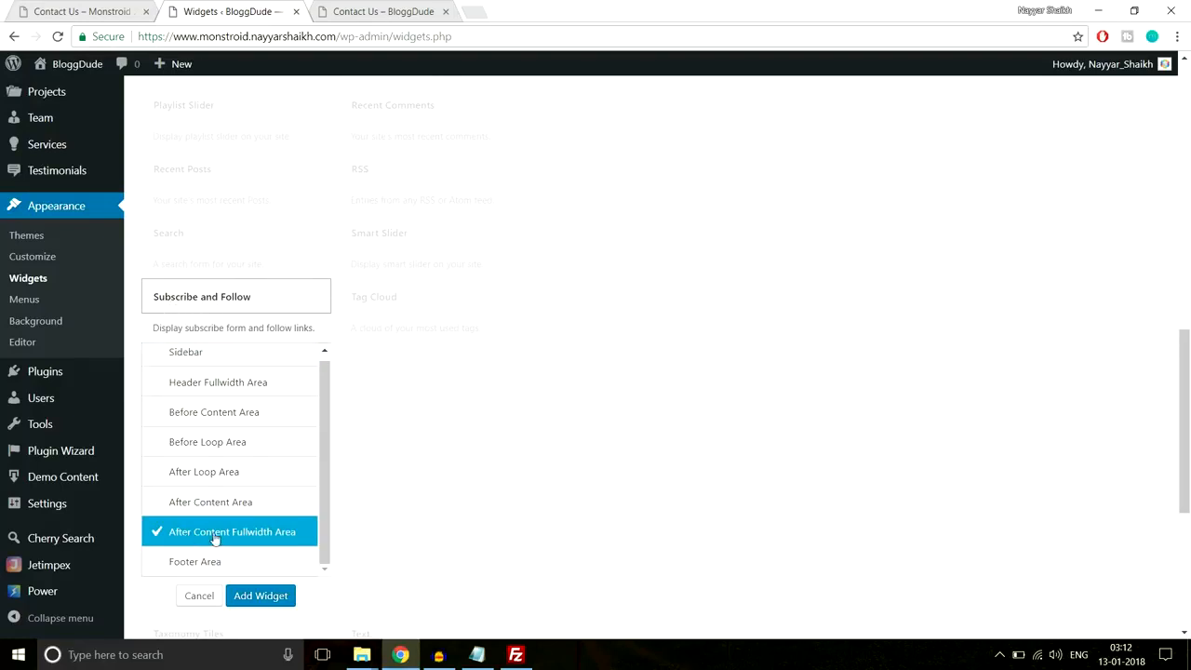
{"action": "left_click", "coordinate": [275, 603]}
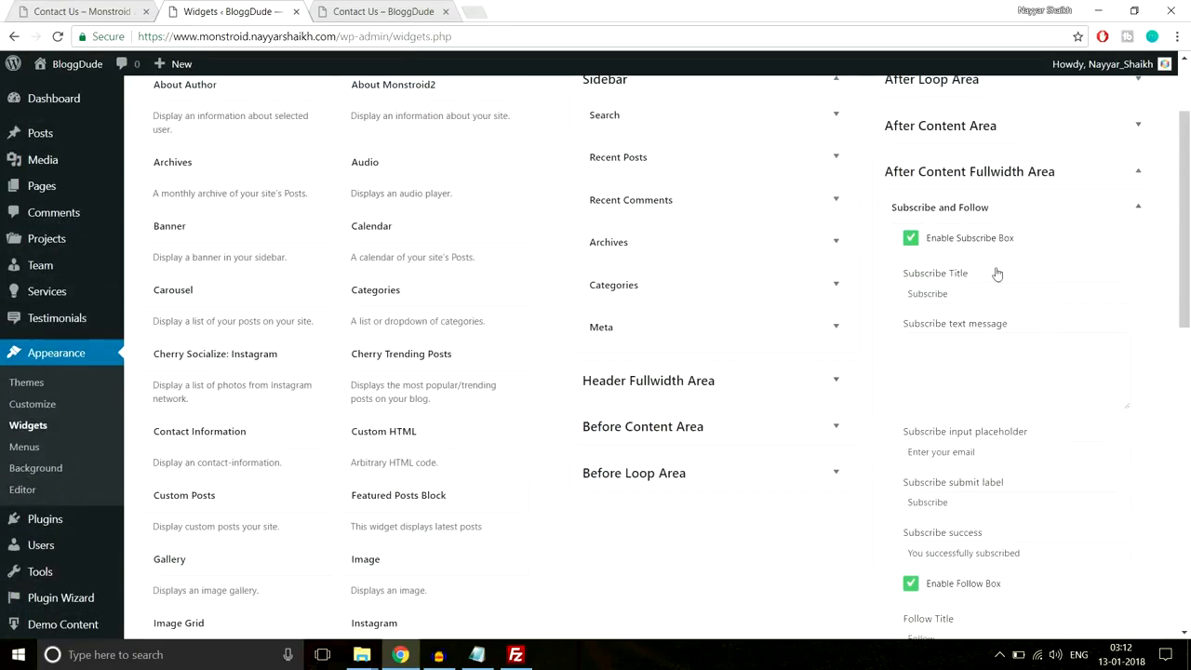
{"action": "scroll", "coordinate": [978, 230], "scroll_direction": "down", "scroll_amount": 1}
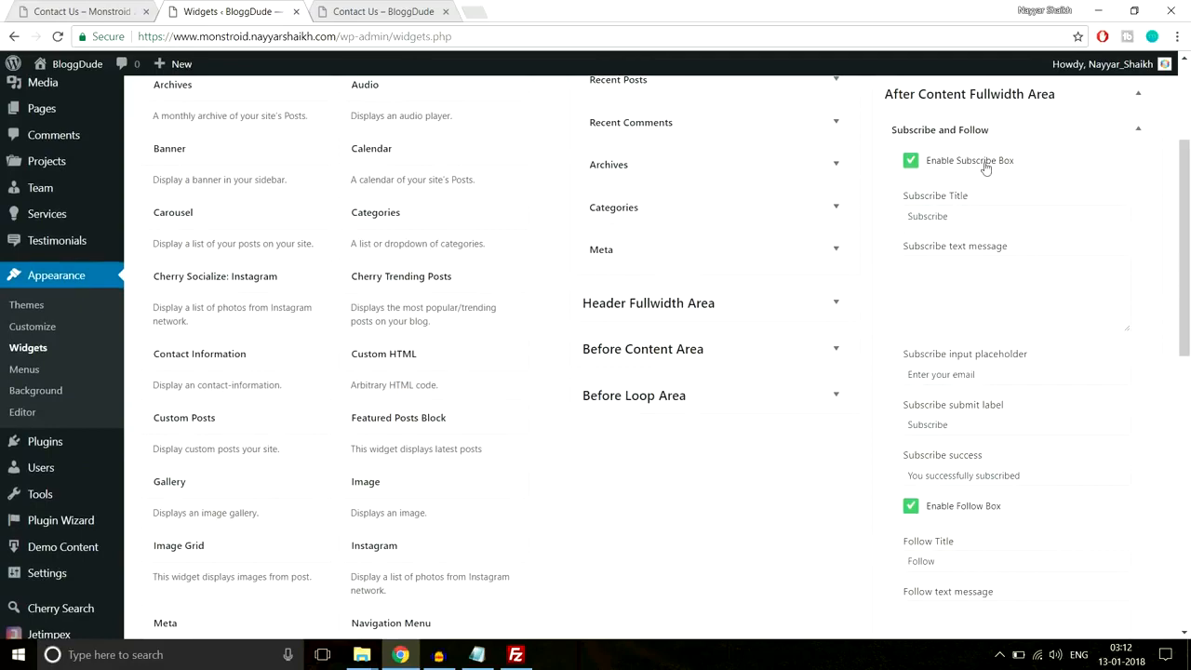
- Set the Subscribe Title to 'Get Business & Management Advice' copied from the demo page
{"action": "left_click", "coordinate": [382, 11]}
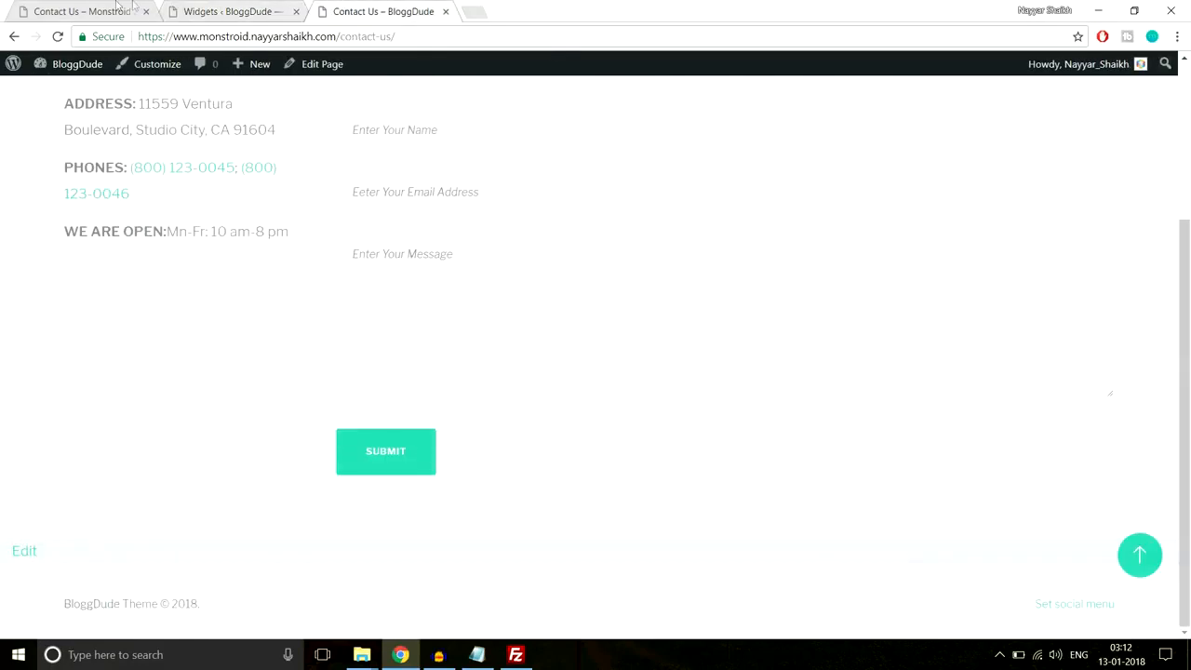
{"action": "left_click", "coordinate": [83, 11]}
{"action": "left_click", "coordinate": [525, 484]}
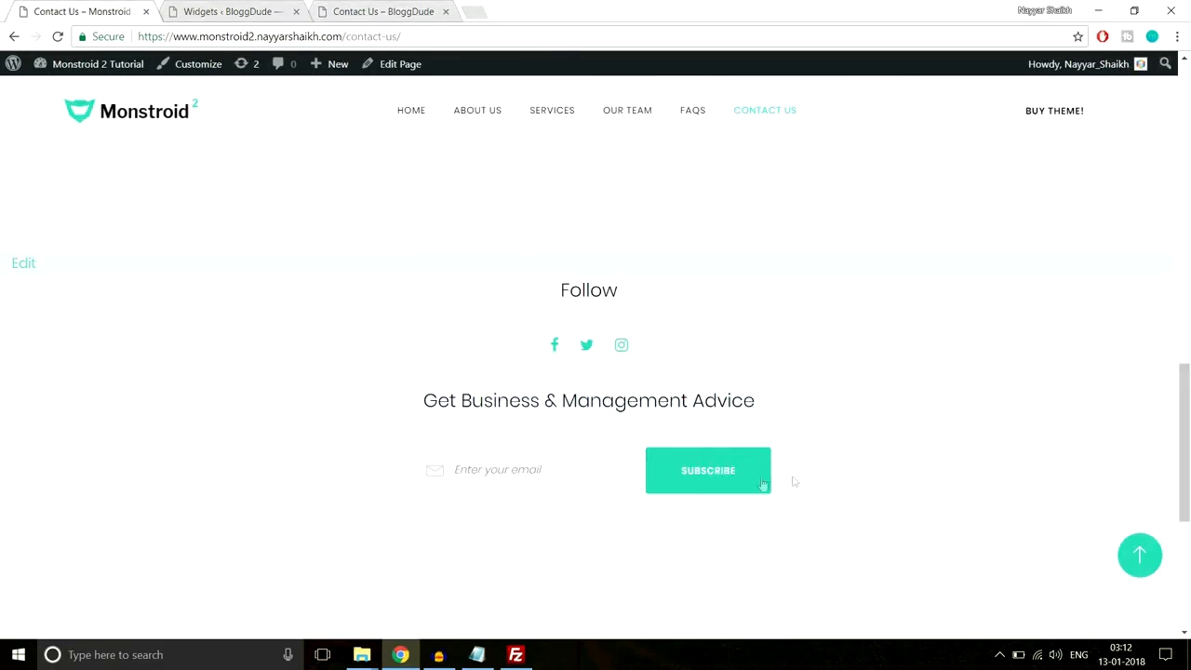
{"action": "left_click_drag", "start_coordinate": [423, 400], "coordinate": [759, 394]}
{"action": "key", "text": "ctrl+c"}
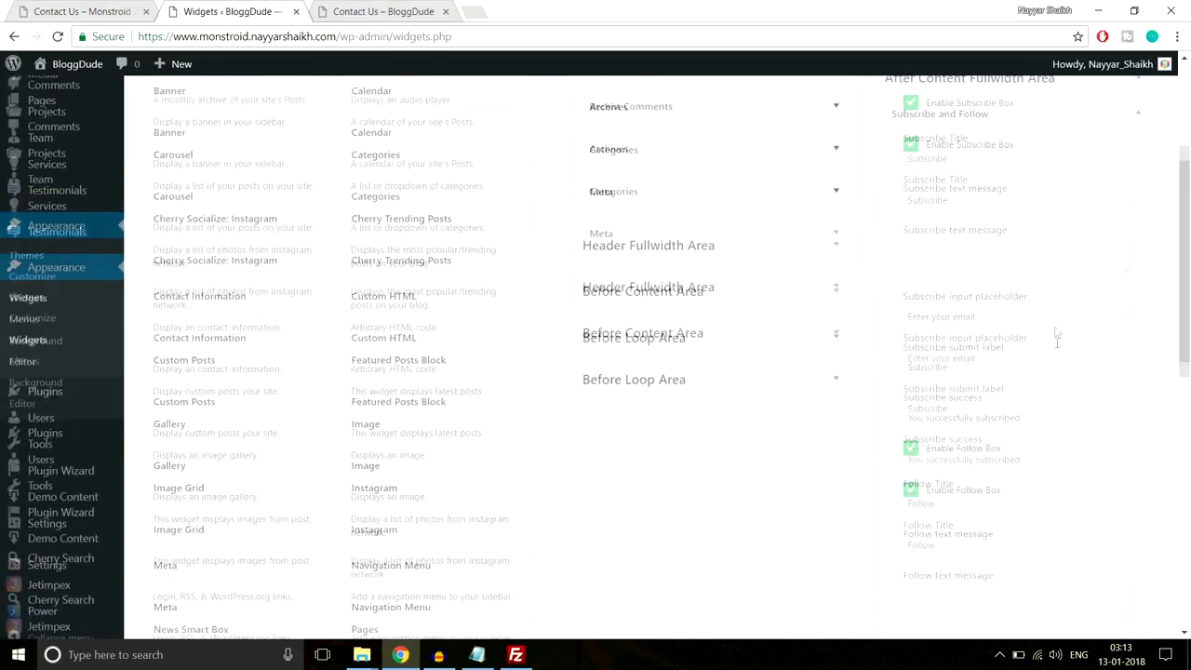
{"action": "left_click_drag", "start_coordinate": [995, 215], "coordinate": [861, 222]}
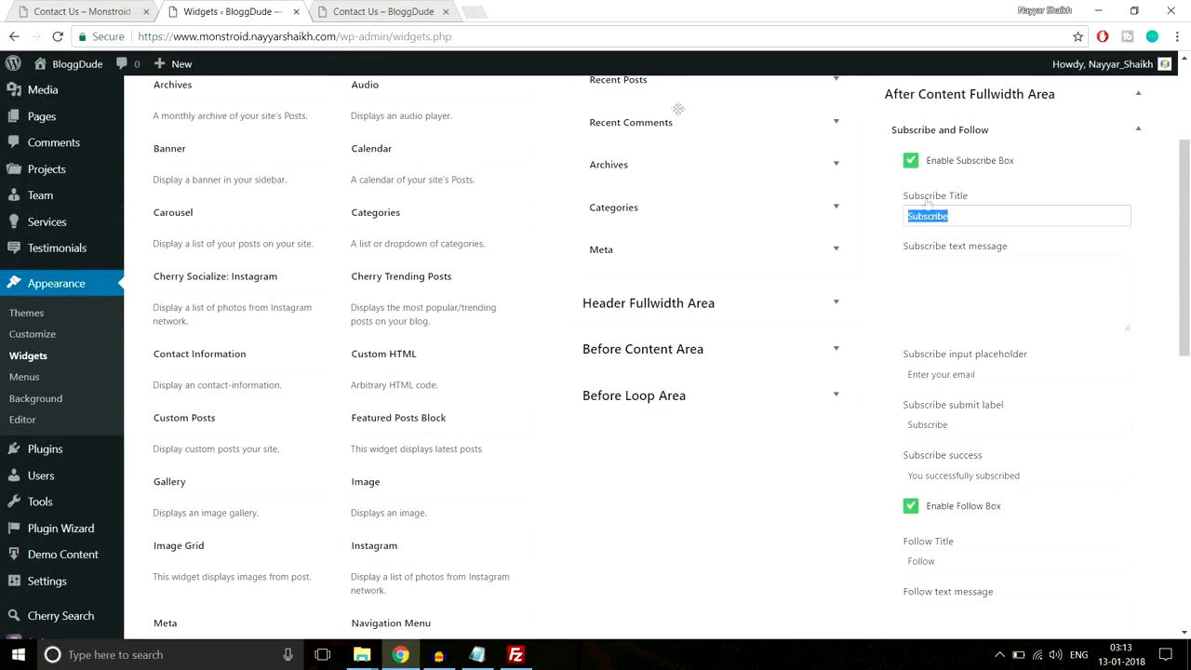
{"action": "left_click", "coordinate": [127, 7]}
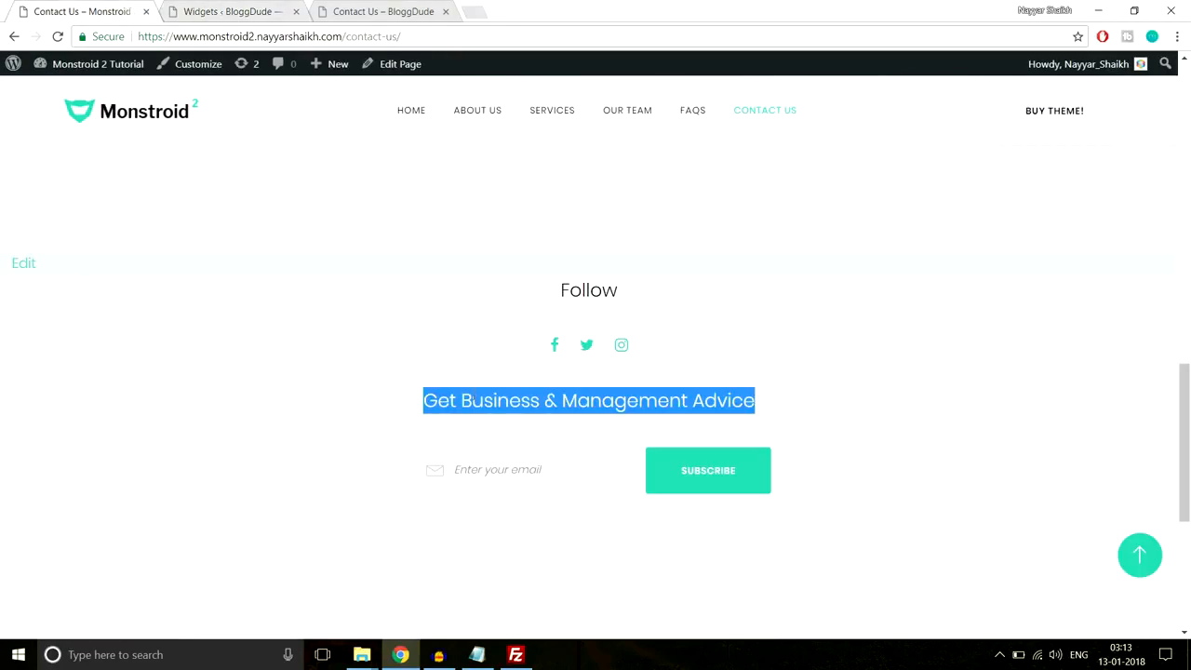
{"action": "left_click", "coordinate": [232, 11]}
{"action": "key", "text": "ctrl+v"}
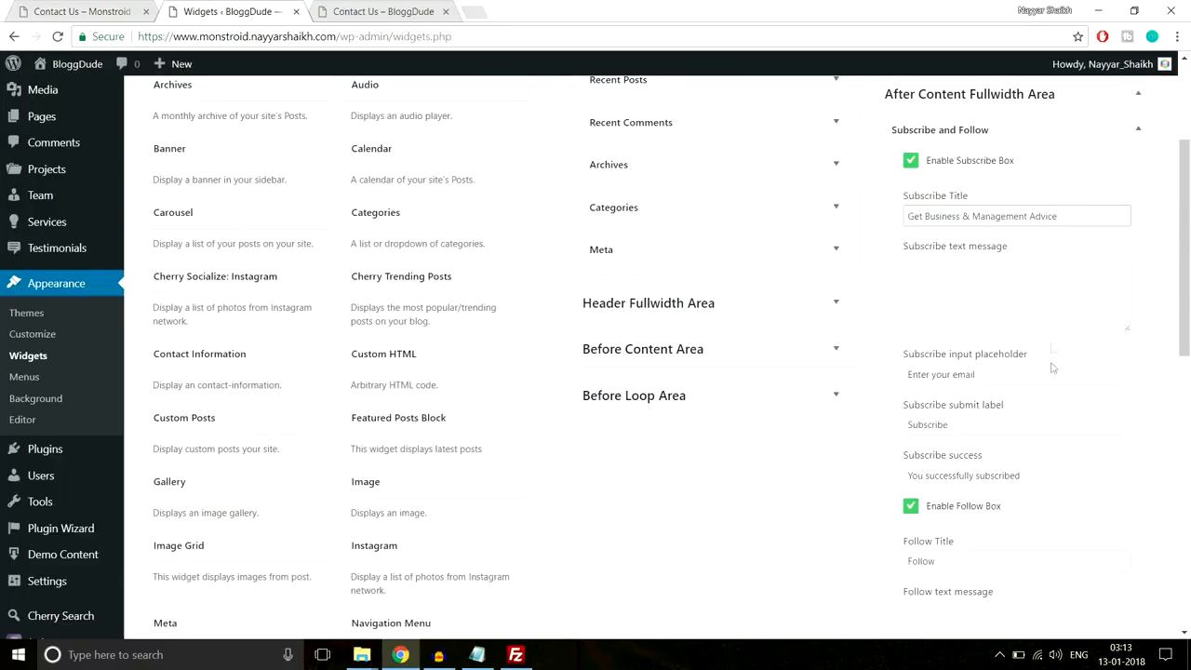
- Check the subscribe placeholder against the demo, save the widget, and reload the live Contact Us page
{"action": "scroll", "coordinate": [1052, 348], "scroll_direction": "down", "scroll_amount": 1}
{"action": "left_click_drag", "start_coordinate": [1007, 292], "coordinate": [874, 296]}
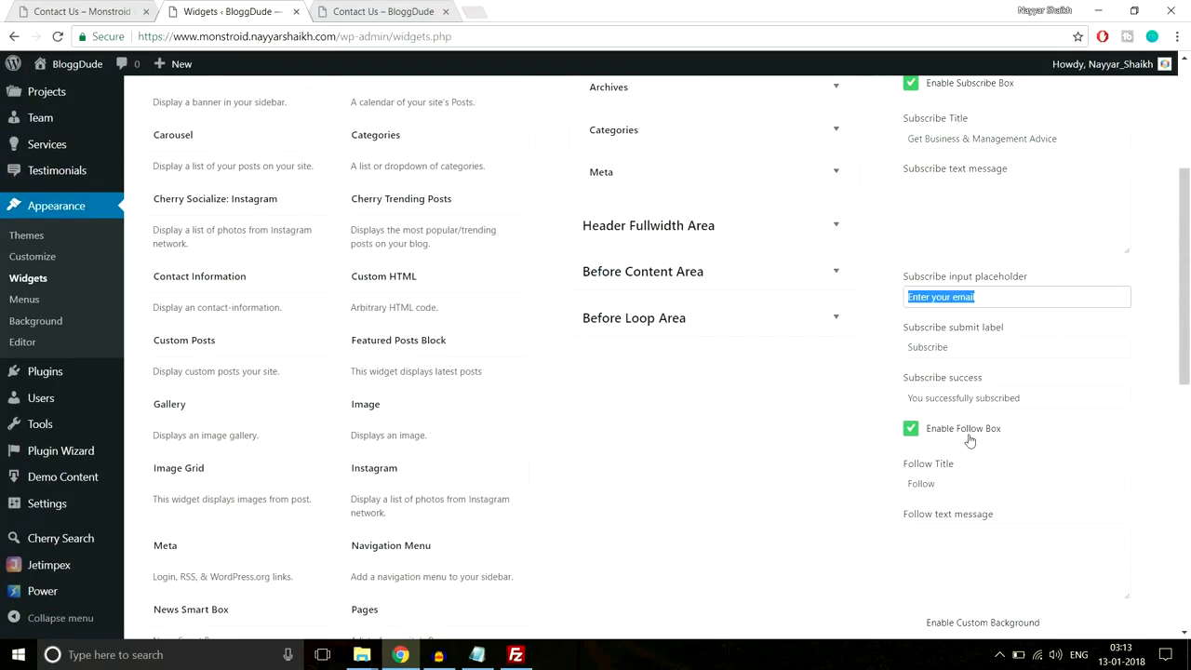
{"action": "scroll", "coordinate": [969, 440], "scroll_direction": "down", "scroll_amount": 1}
{"action": "left_click", "coordinate": [121, 11]}
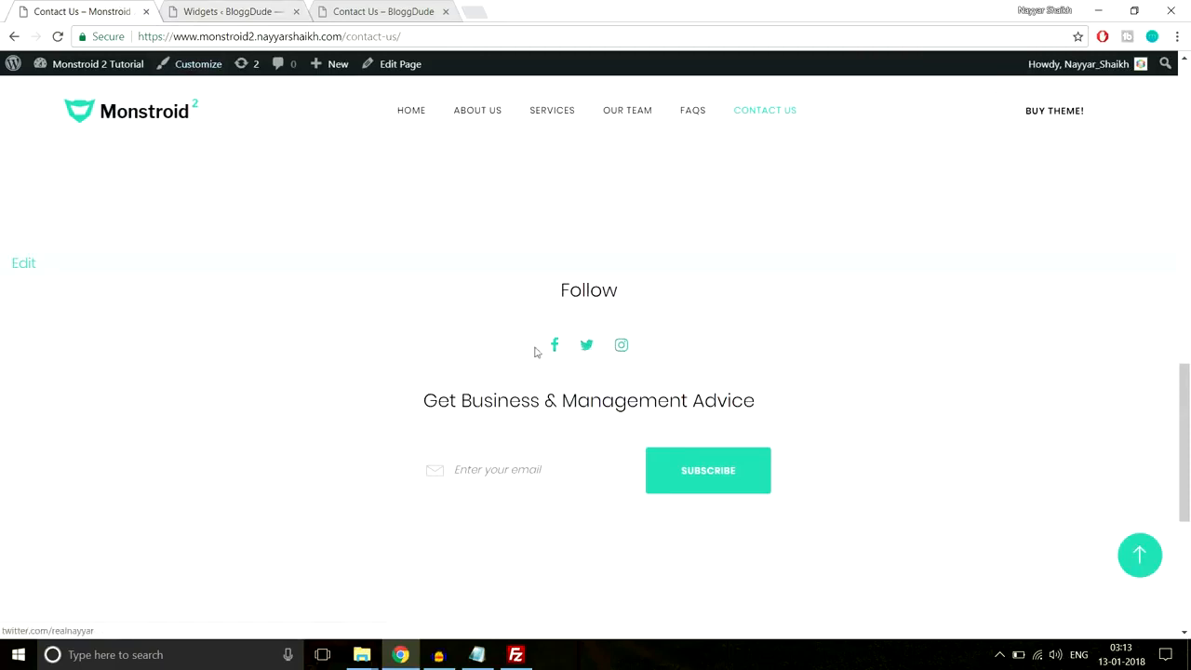
{"action": "left_click", "coordinate": [228, 10]}
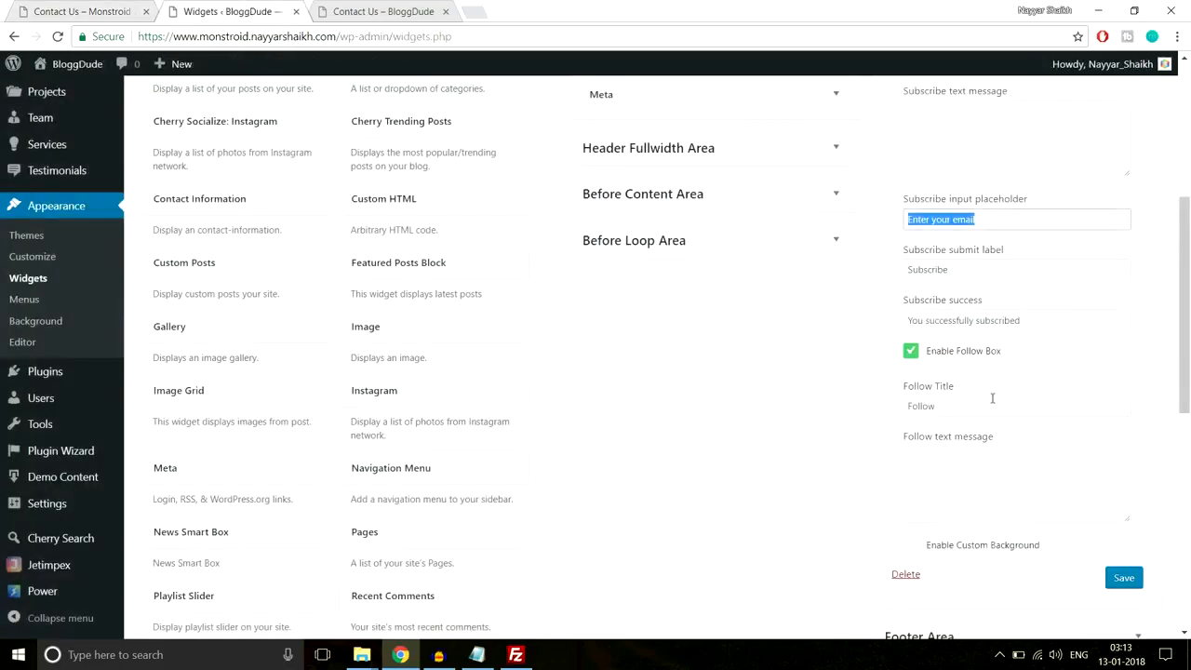
{"action": "scroll", "coordinate": [1021, 477], "scroll_direction": "up", "scroll_amount": 3}
{"action": "scroll", "coordinate": [1022, 477], "scroll_direction": "down", "scroll_amount": 4}
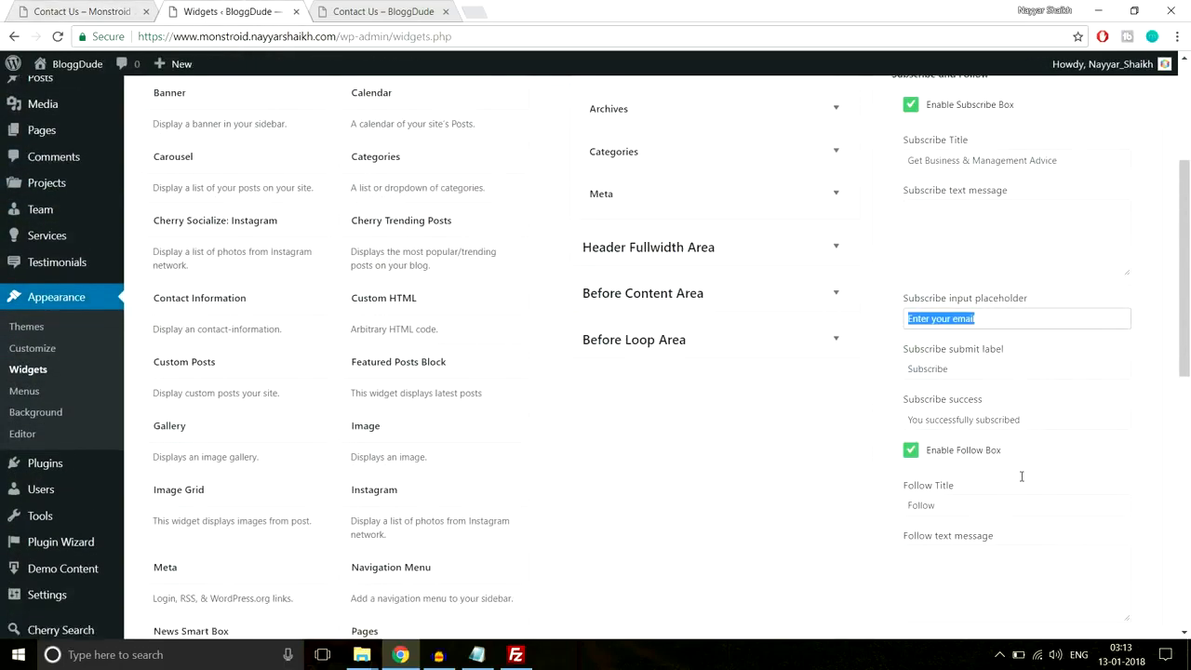
{"action": "left_click", "coordinate": [1124, 500]}
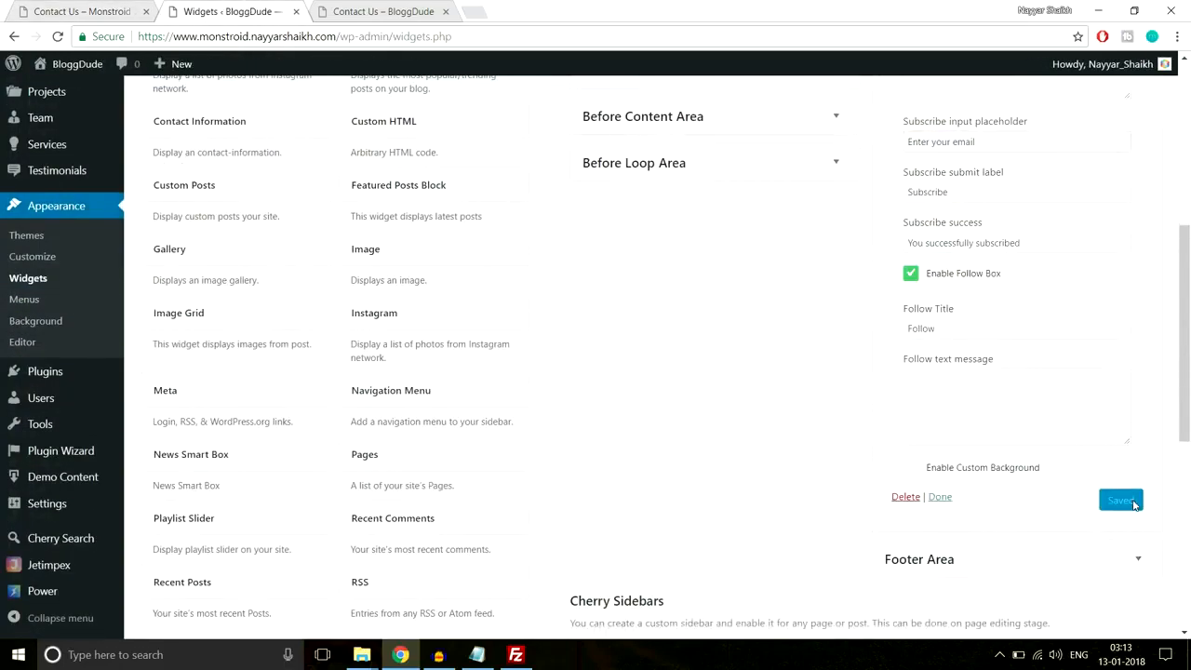
{"action": "left_click", "coordinate": [383, 12]}
{"action": "left_click", "coordinate": [404, 30]}
{"action": "key", "text": "Return"}
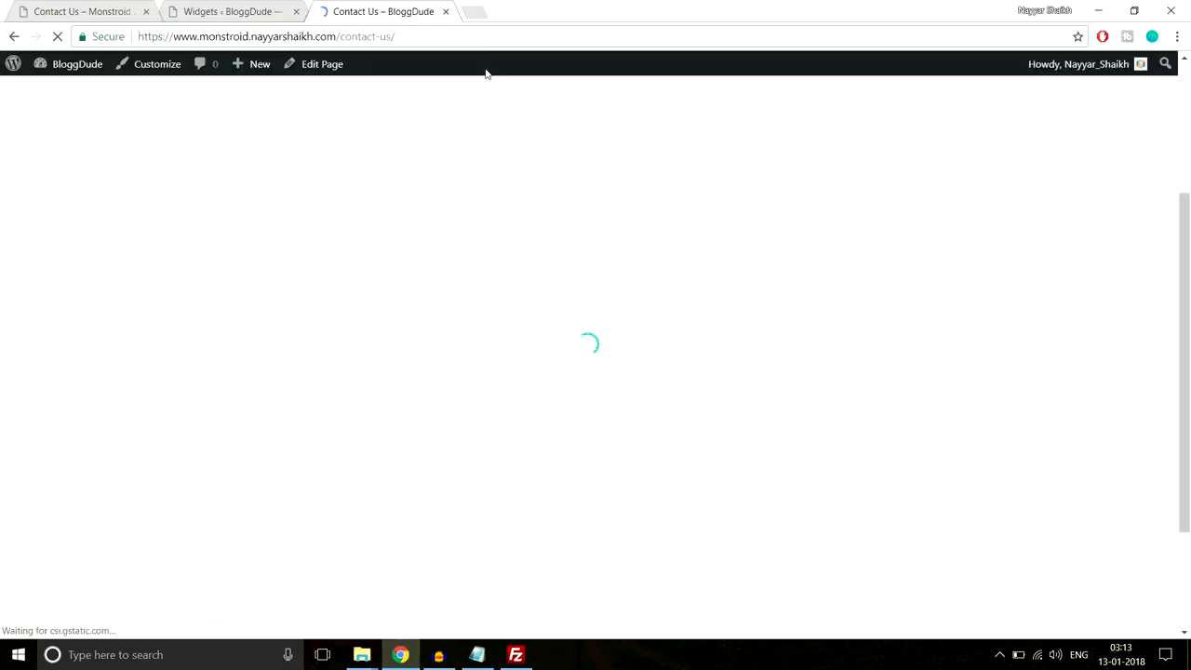
- Read the Follow block's notice requesting a MailChimp API key and List ID
{"action": "scroll", "coordinate": [656, 223], "scroll_direction": "down", "scroll_amount": 3}
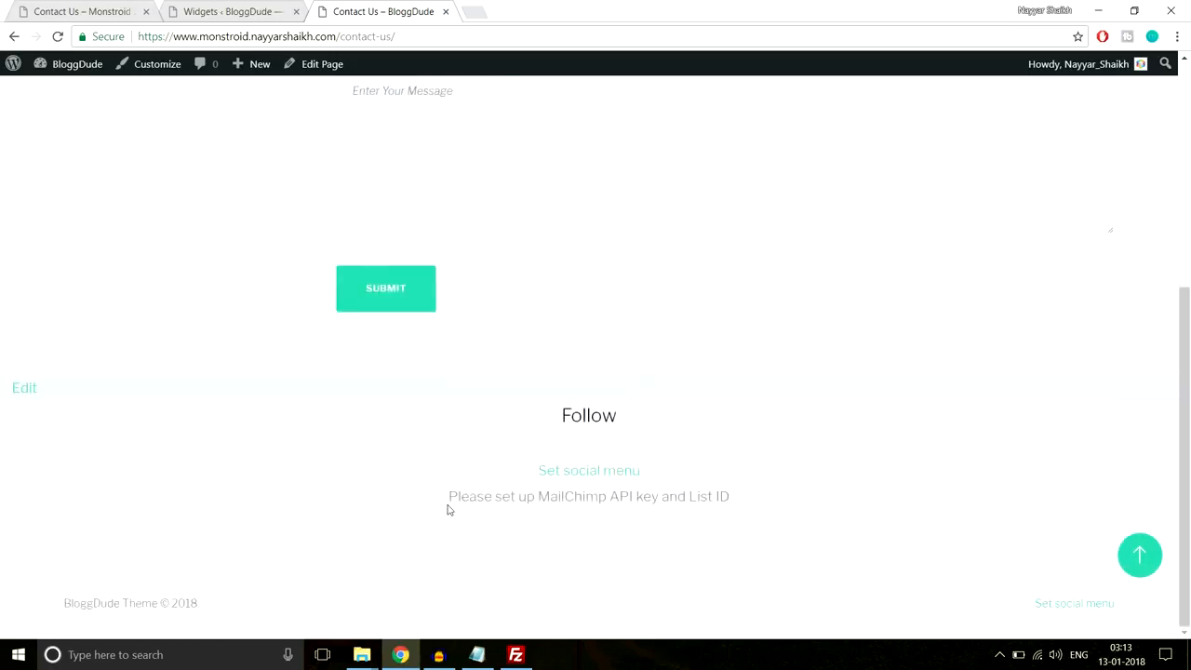
{"action": "left_click_drag", "start_coordinate": [481, 498], "coordinate": [771, 499]}
{"action": "left_click", "coordinate": [699, 513]}
{"action": "left_click_drag", "start_coordinate": [545, 502], "coordinate": [731, 500]}
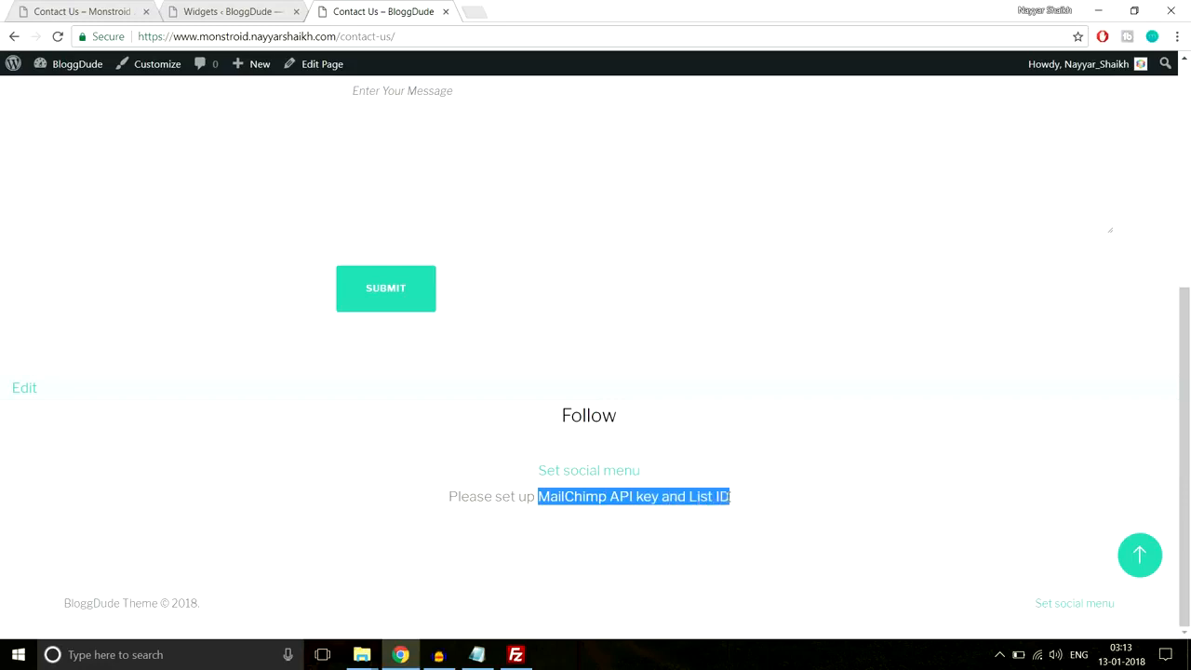
{"action": "left_click", "coordinate": [731, 497]}
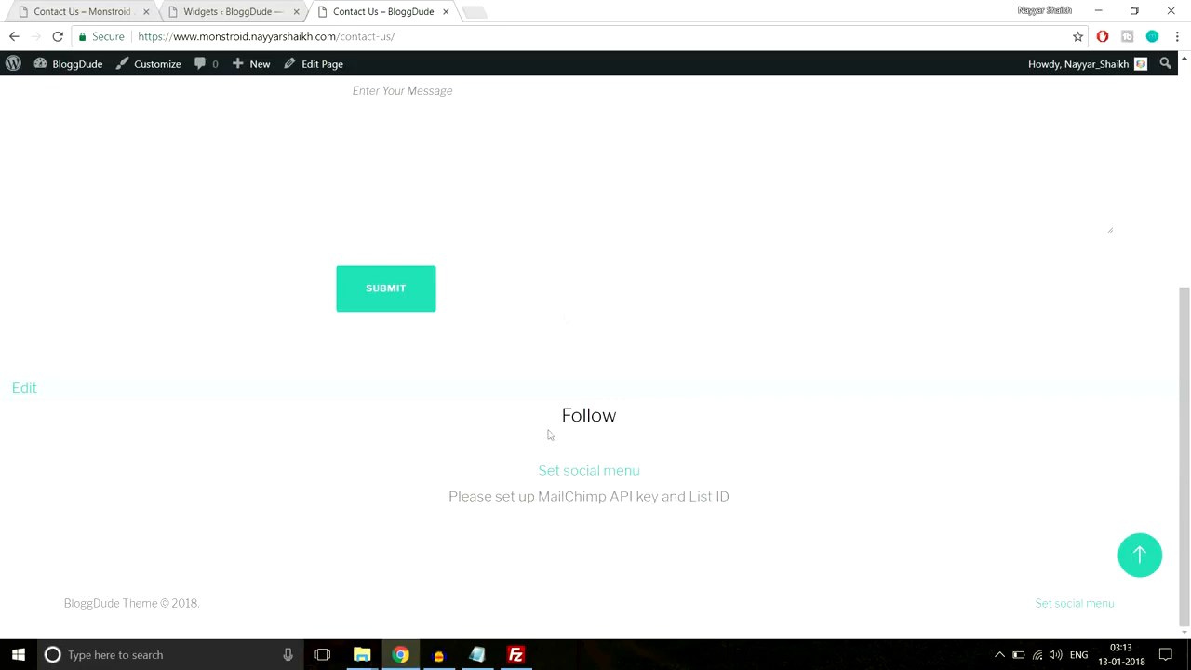
{"action": "left_click", "coordinate": [488, 12]}
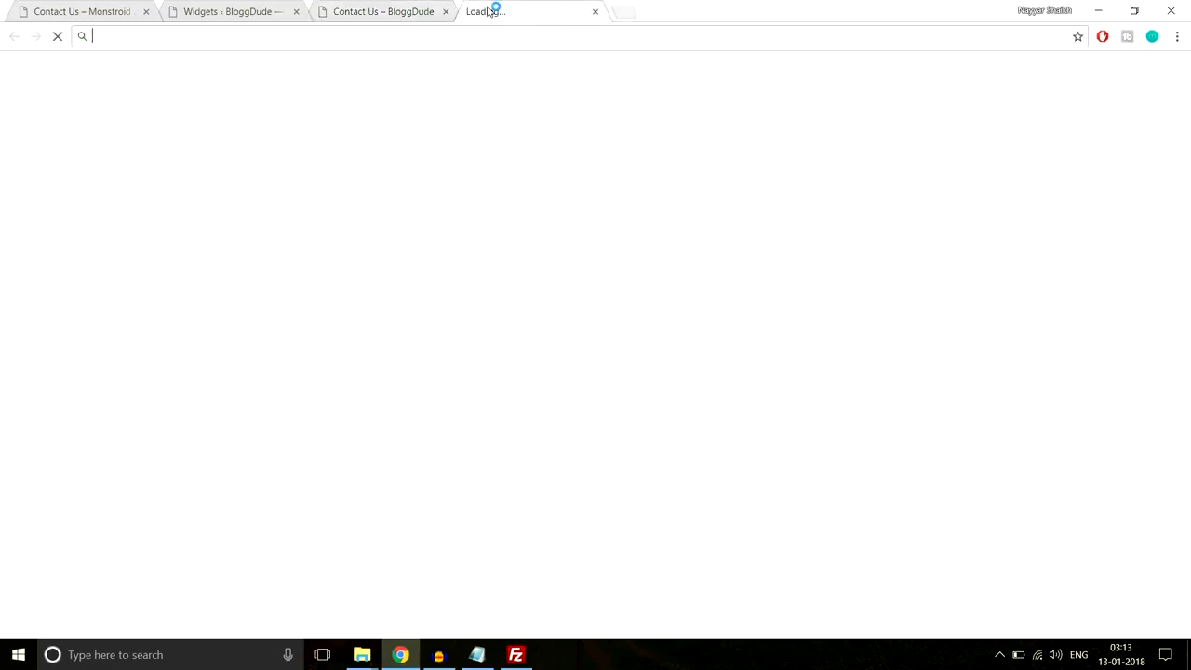
- Go to mailchimp.com and log in to the MailChimp account
{"action": "type", "text": "mail"}
{"action": "type", "text": "c"}
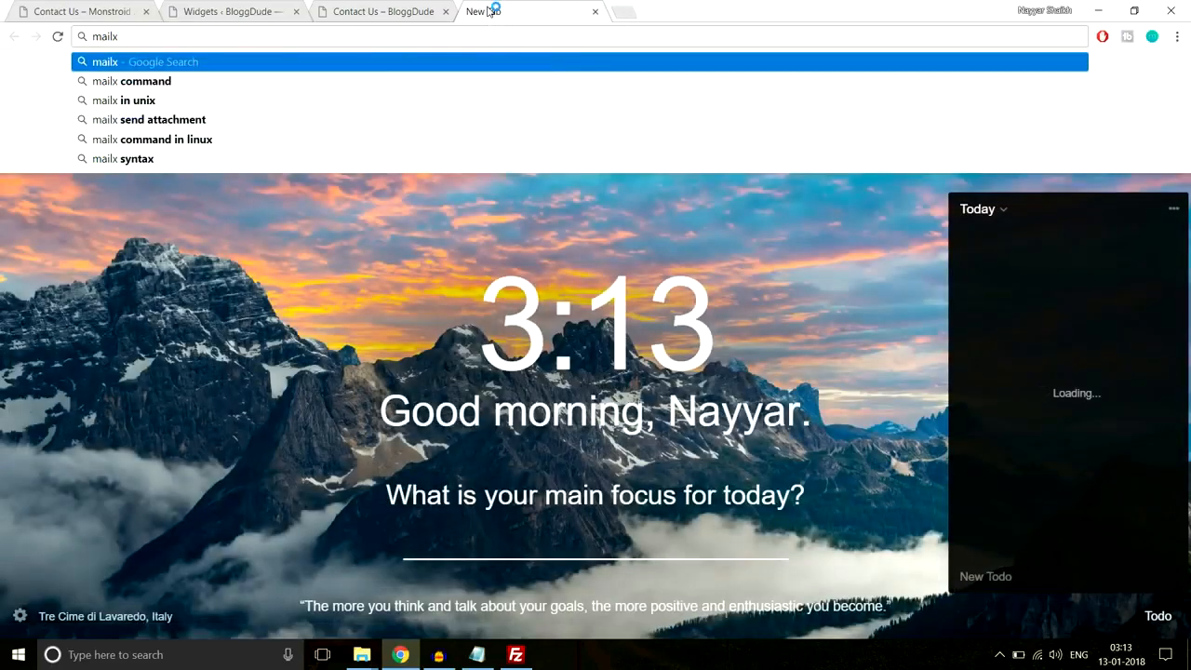
{"action": "key", "text": "Return"}
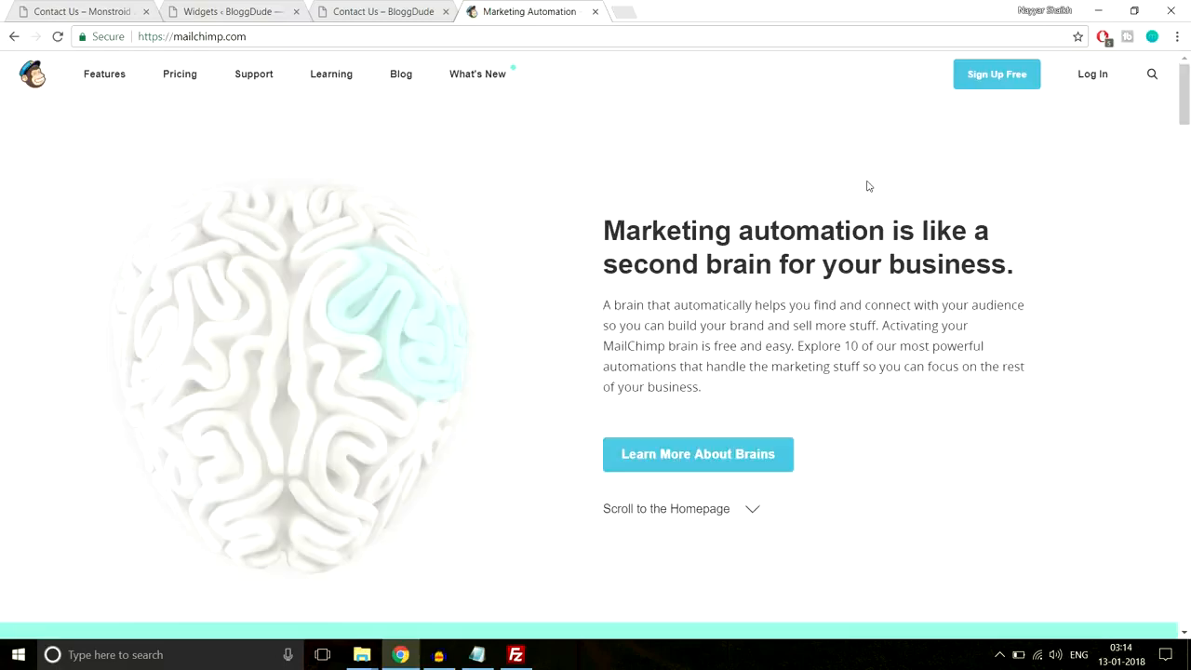
{"action": "left_click", "coordinate": [1094, 75]}
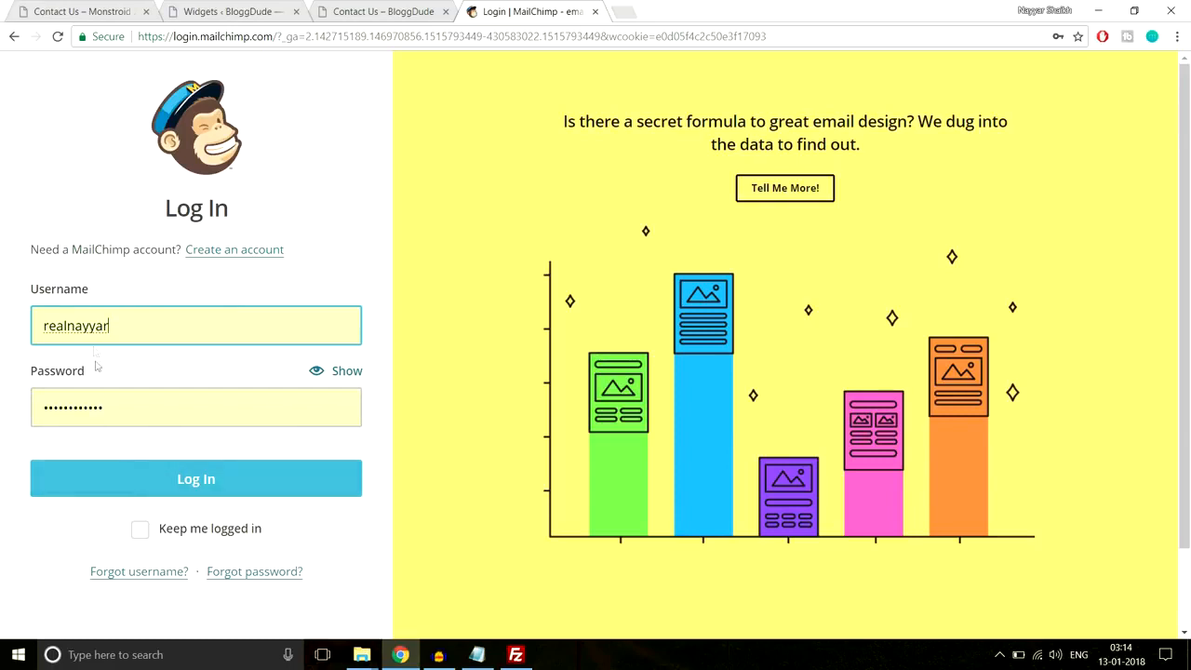
{"action": "left_click", "coordinate": [155, 482]}
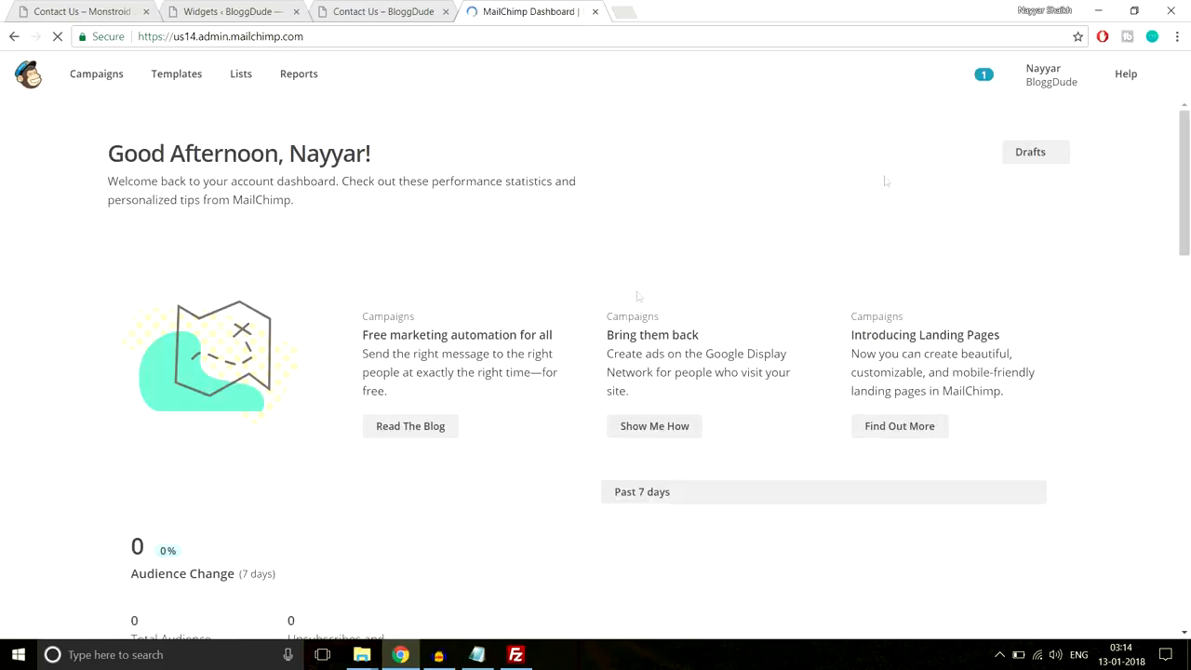
- Copy the existing API key from the account's API keys page and return to the Contact Us tab
{"action": "left_click", "coordinate": [1044, 79]}
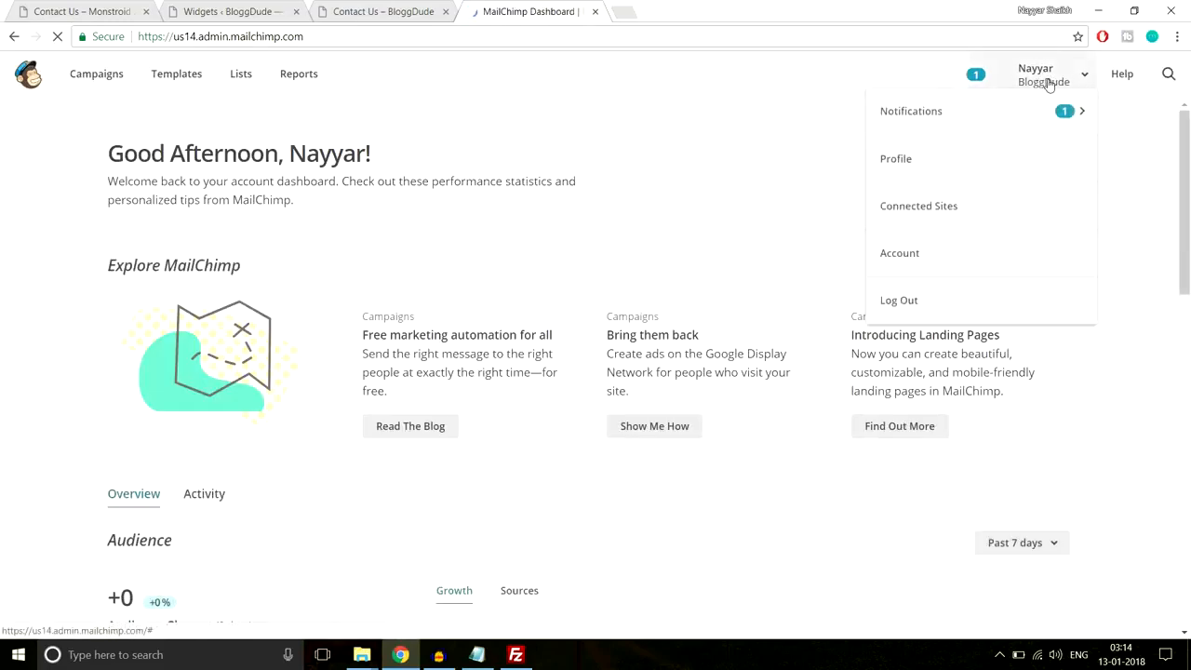
{"action": "left_click", "coordinate": [927, 278]}
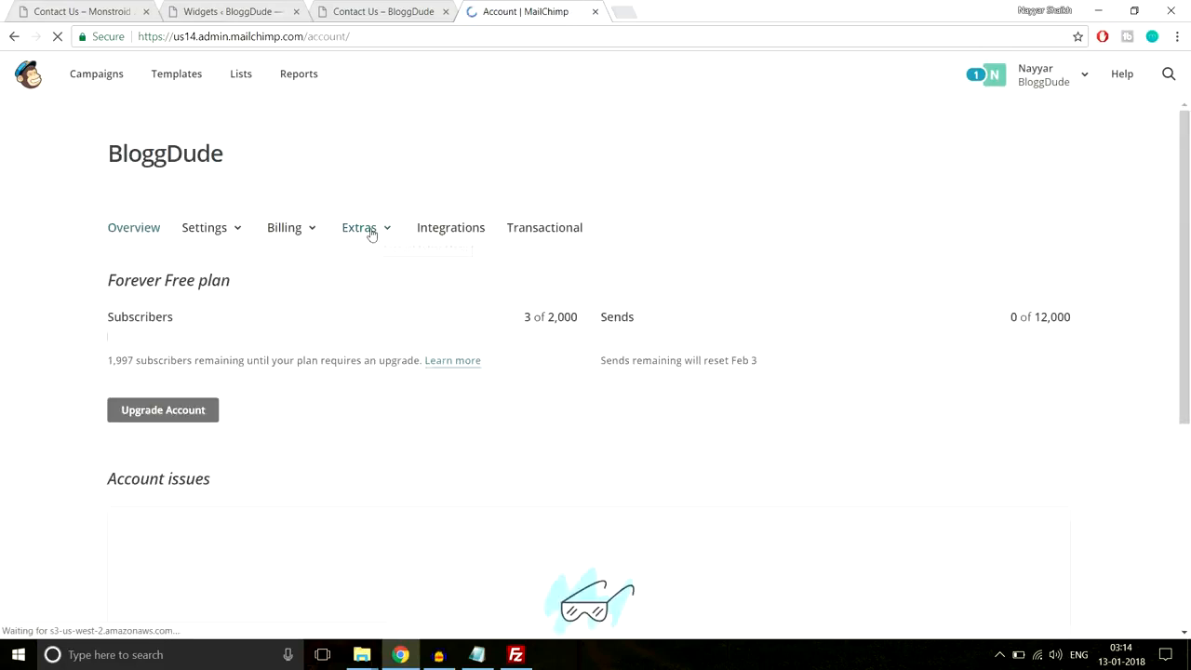
{"action": "left_click", "coordinate": [377, 230]}
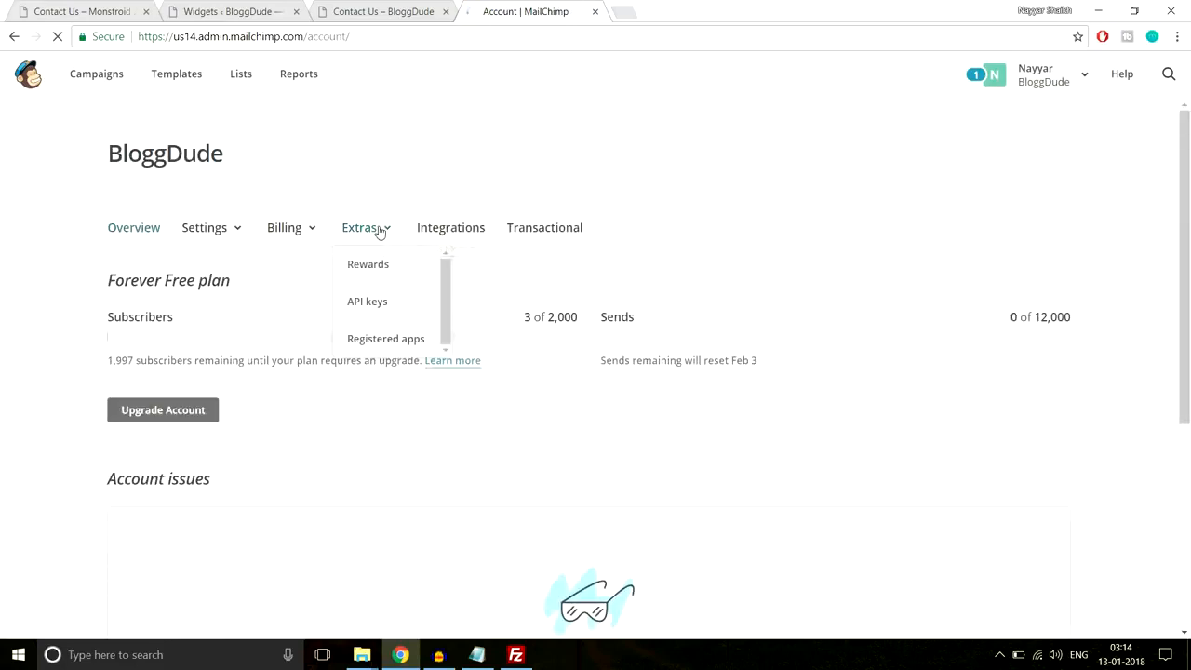
{"action": "left_click", "coordinate": [381, 306]}
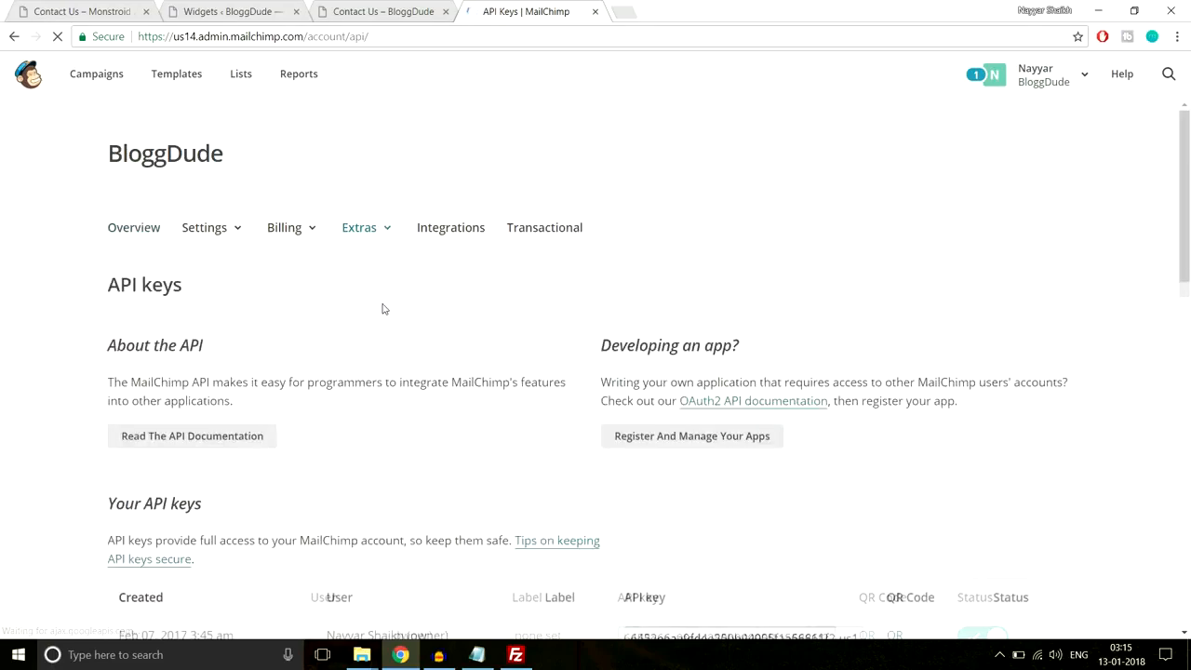
{"action": "scroll", "coordinate": [682, 376], "scroll_direction": "down", "scroll_amount": 3}
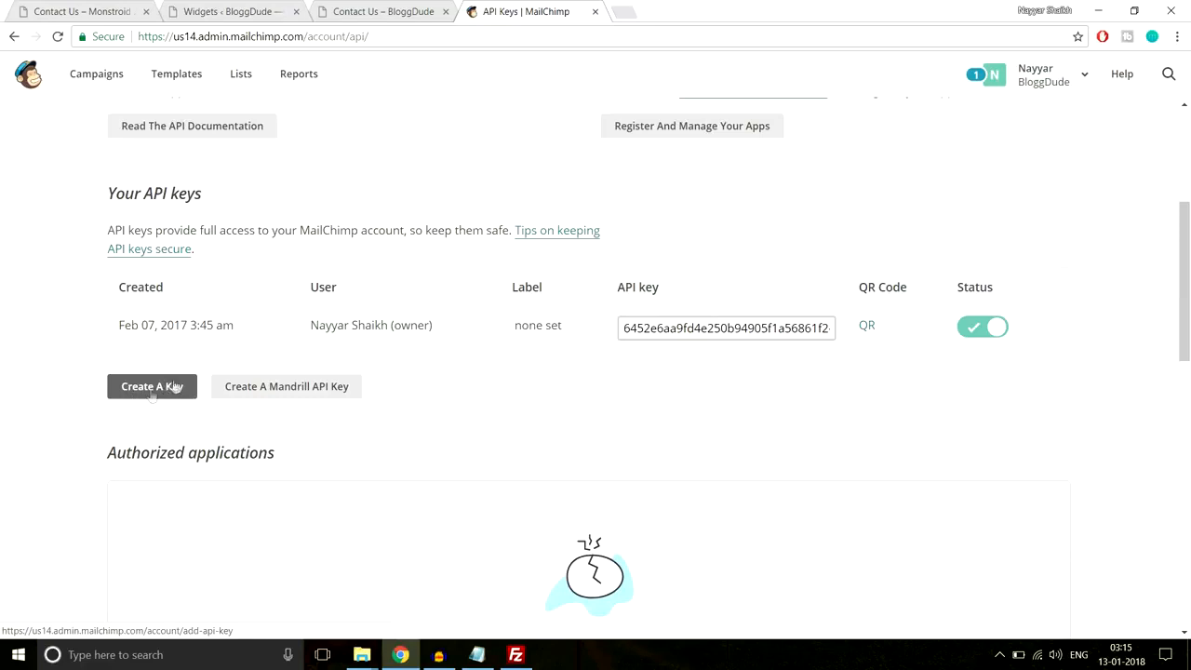
{"action": "double_click", "coordinate": [654, 326]}
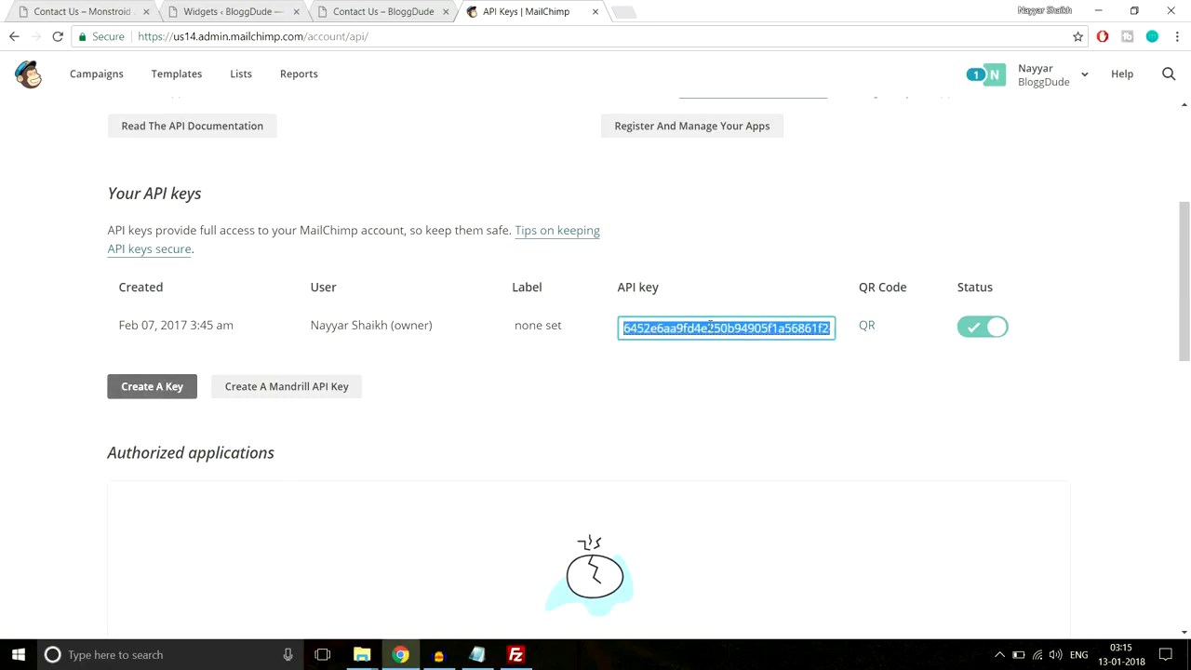
{"action": "left_click", "coordinate": [363, 9]}
{"action": "scroll", "coordinate": [382, 331], "scroll_direction": "up", "scroll_amount": 5}
- Paste the copied MailChimp API key into the Customizer's MailChimp API key field
{"action": "left_click", "coordinate": [167, 67]}
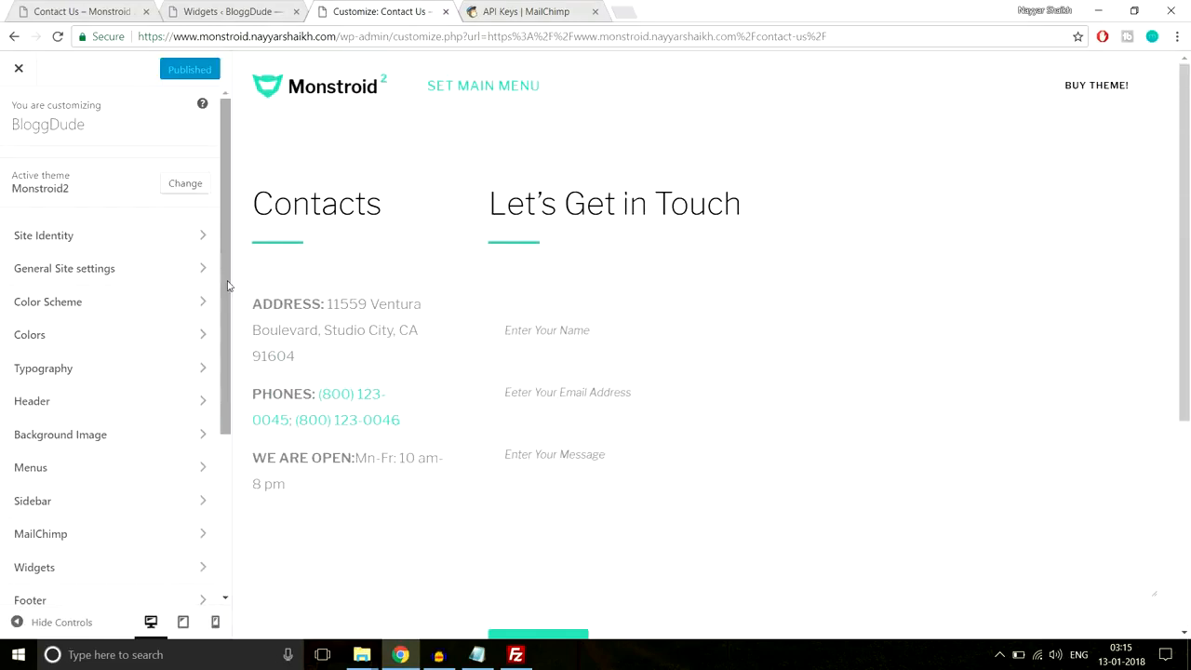
{"action": "scroll", "coordinate": [583, 296], "scroll_direction": "down", "scroll_amount": 4}
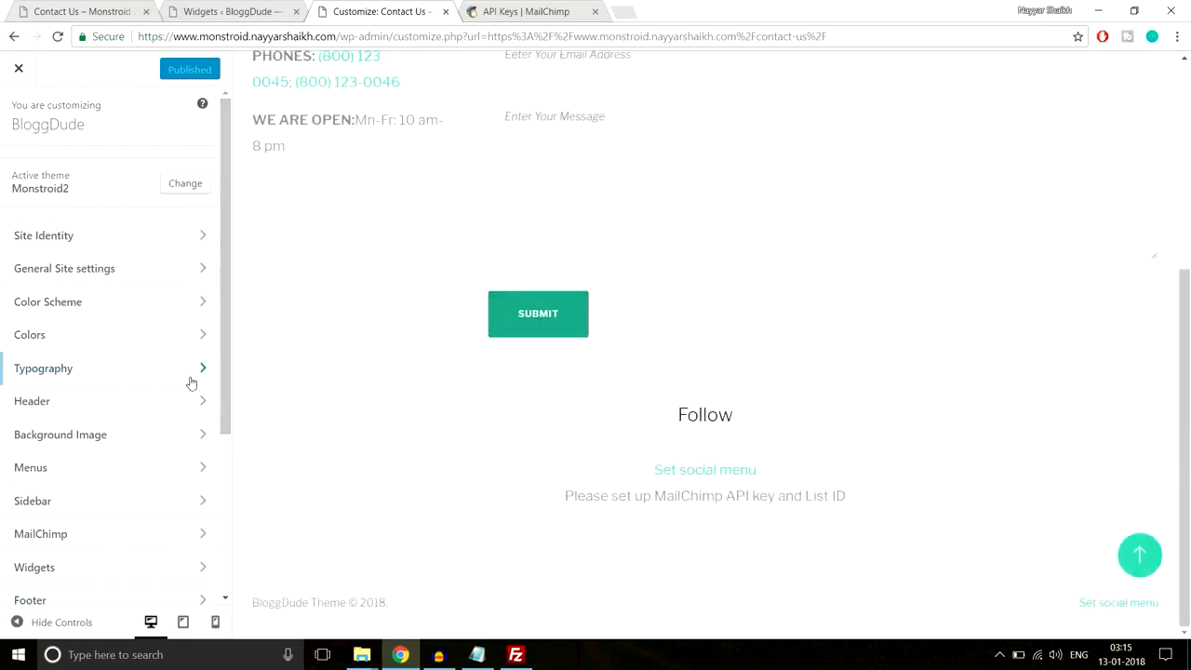
{"action": "scroll", "coordinate": [191, 381], "scroll_direction": "down", "scroll_amount": 2}
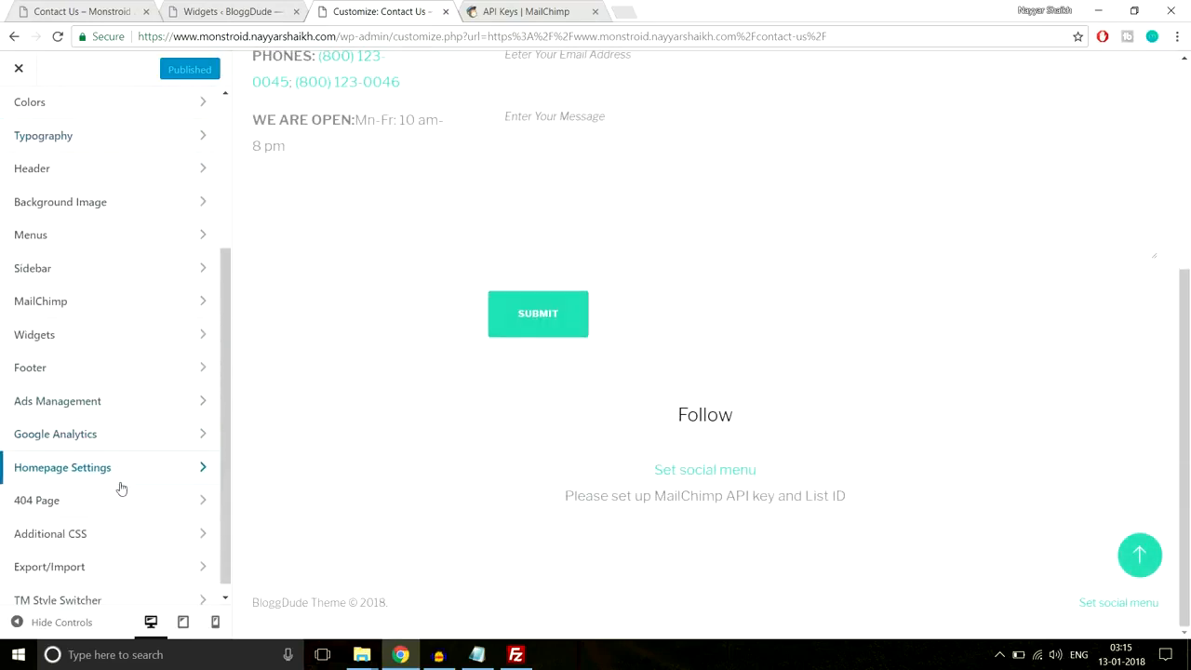
{"action": "left_click", "coordinate": [91, 310]}
{"action": "left_click", "coordinate": [107, 220]}
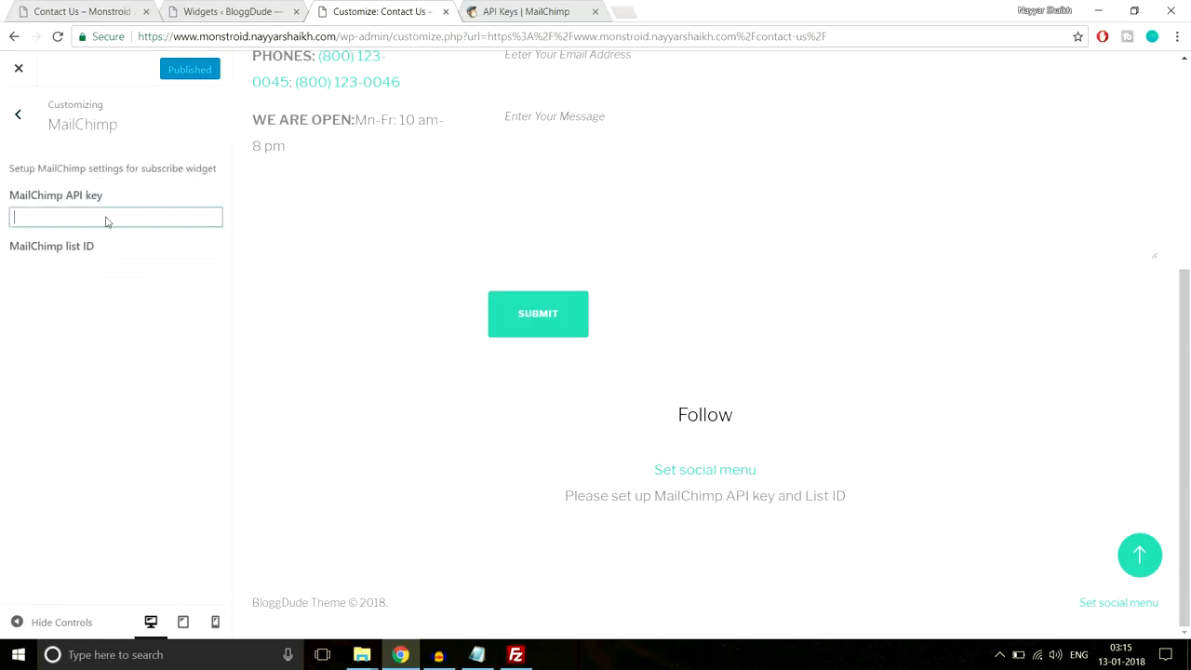
{"action": "key", "text": "ctrl+v"}
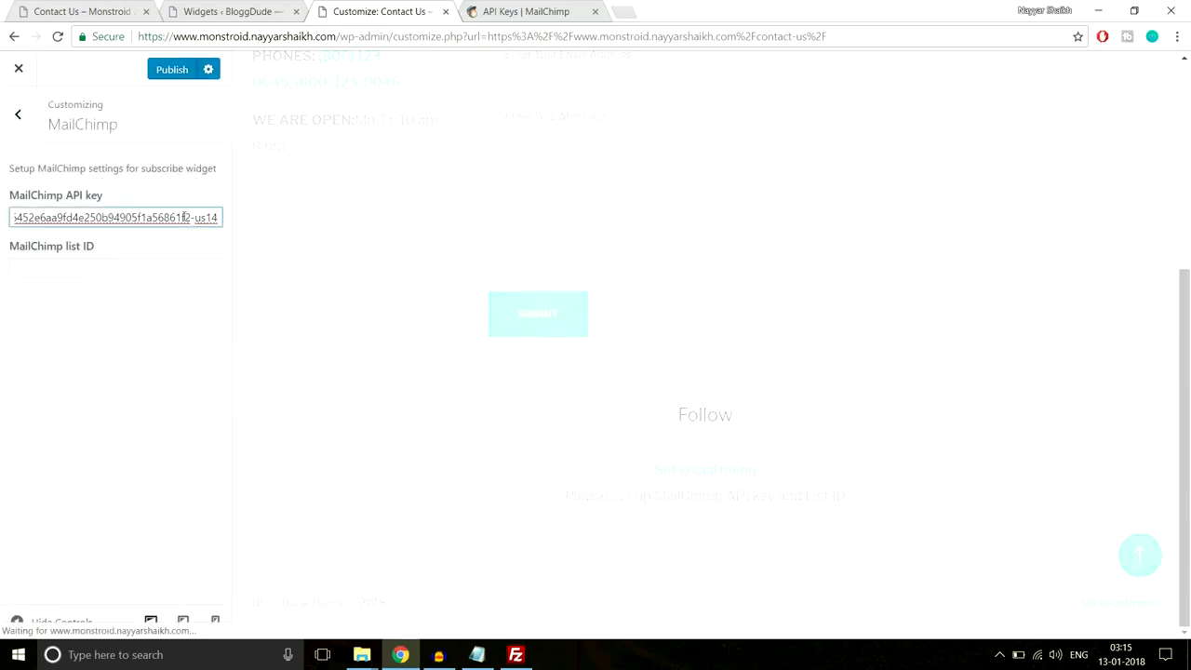
{"action": "scroll", "coordinate": [463, 276], "scroll_direction": "up", "scroll_amount": 3}
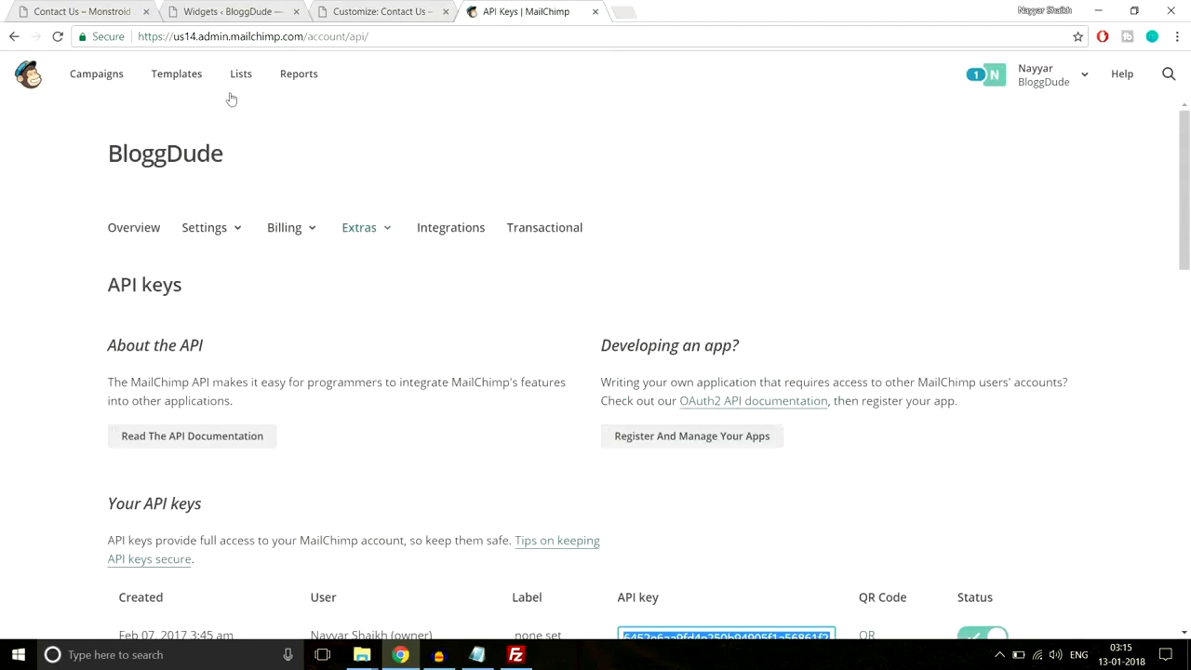
- Open the first MailChimp list and select its list ID number in the page URL
{"action": "left_click", "coordinate": [241, 75]}
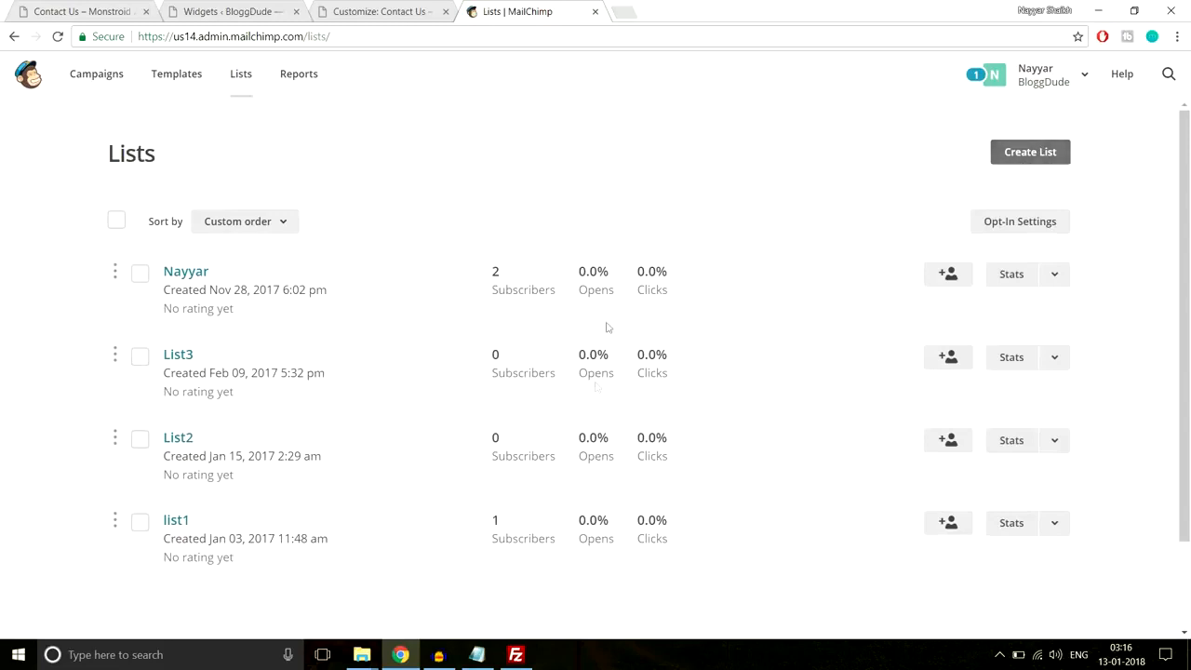
{"action": "left_click", "coordinate": [186, 272]}
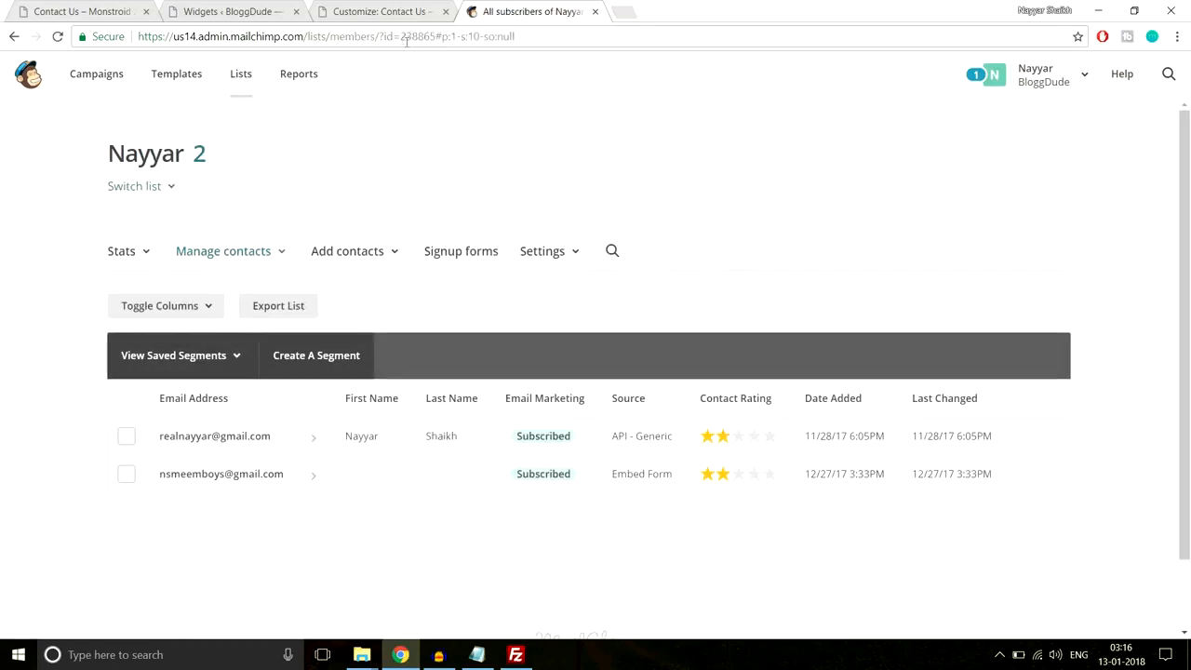
{"action": "left_click_drag", "start_coordinate": [378, 36], "coordinate": [436, 35]}
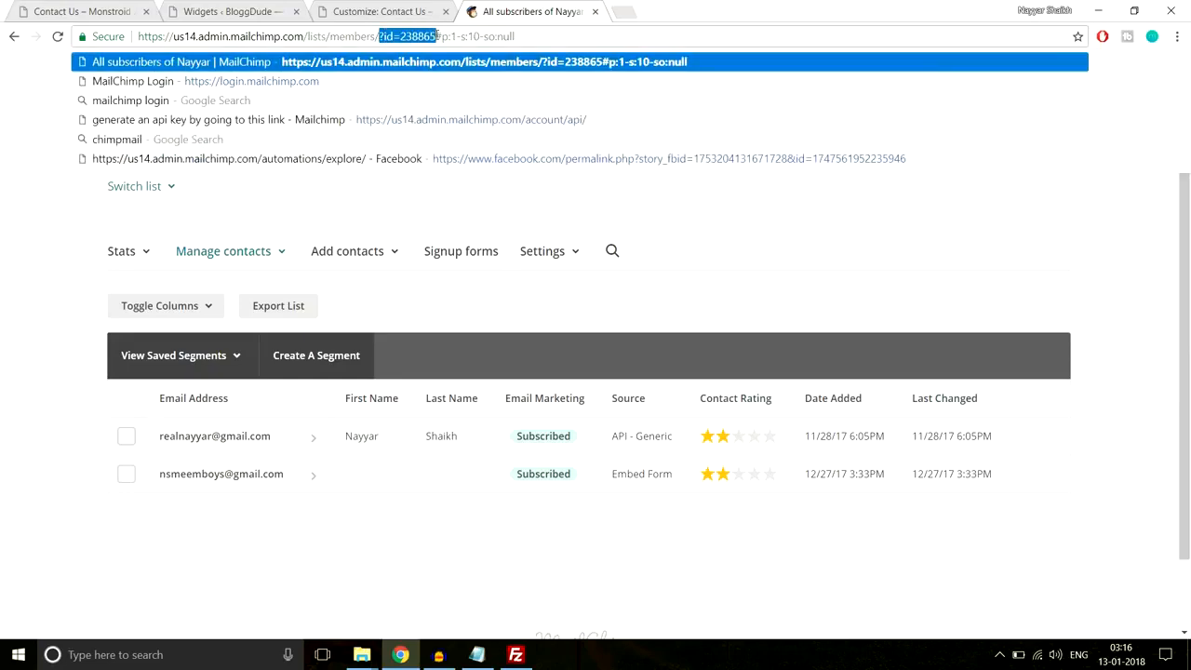
{"action": "left_click", "coordinate": [417, 35]}
{"action": "left_click_drag", "start_coordinate": [415, 35], "coordinate": [435, 36]}
{"action": "key", "text": "ctrl+c"}
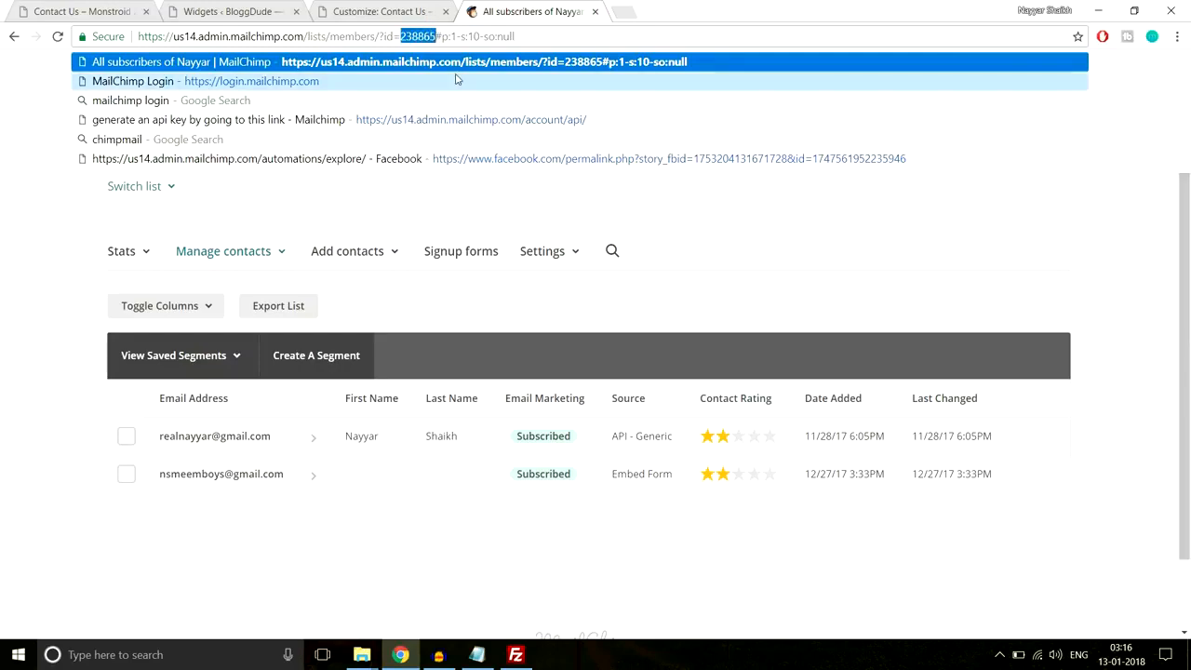
- Paste the list ID into the Customizer's MailChimp list ID field and publish
{"action": "left_click", "coordinate": [386, 11]}
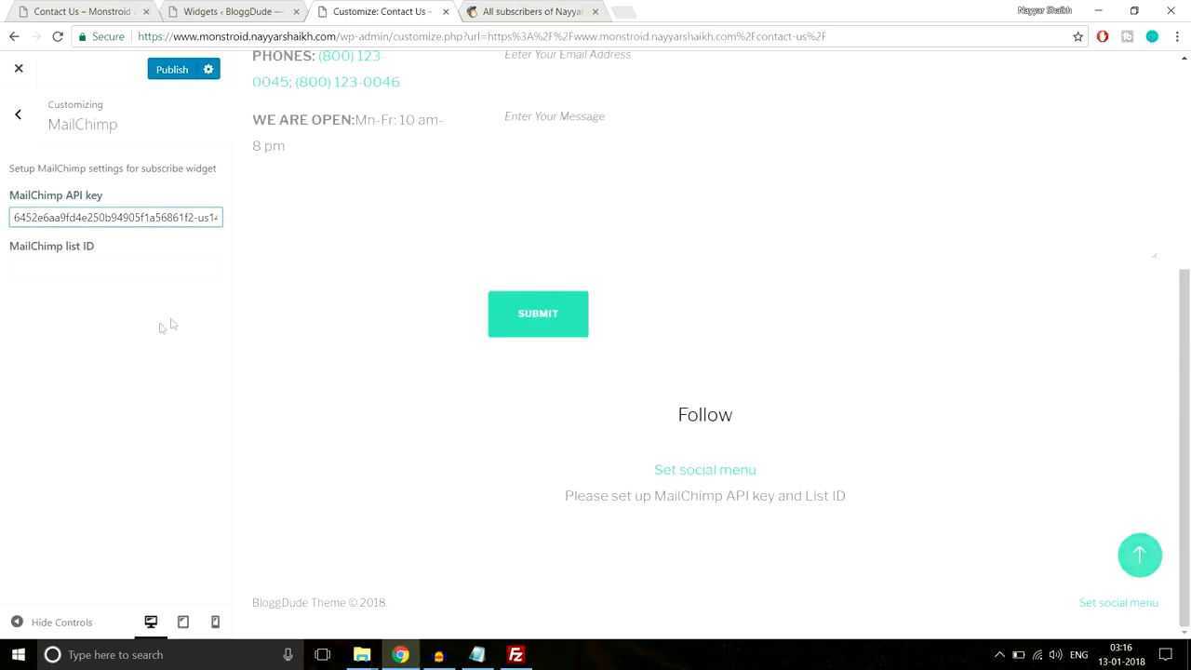
{"action": "left_click", "coordinate": [134, 271]}
{"action": "key", "text": "ctrl+v"}
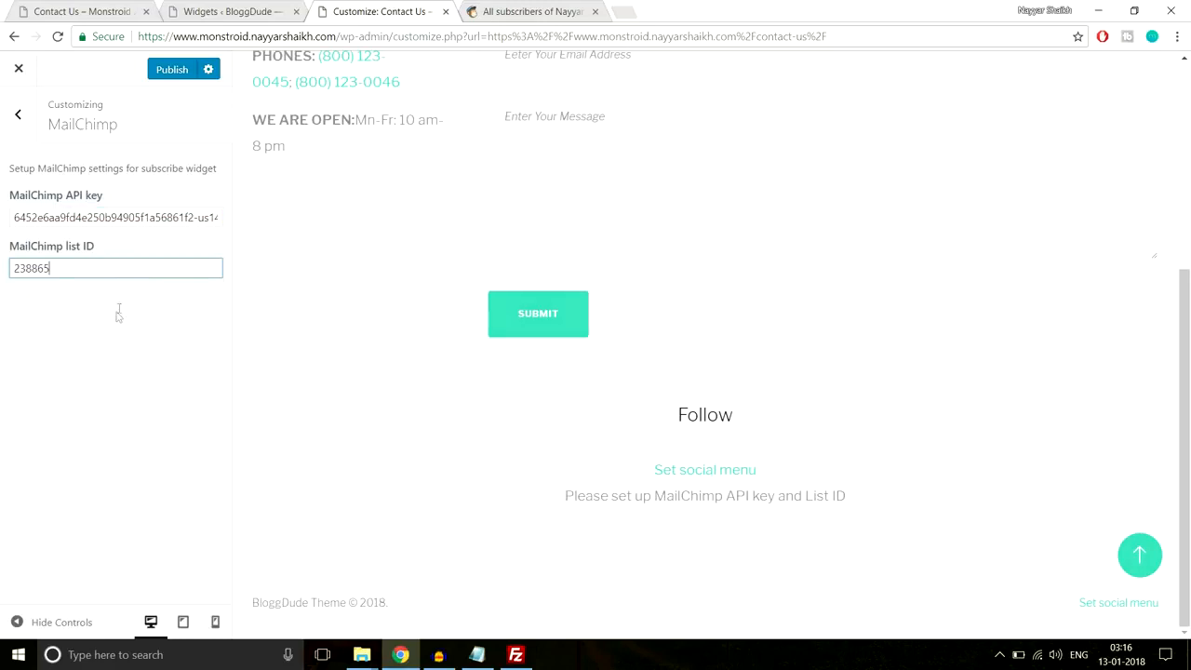
{"action": "left_click", "coordinate": [172, 70]}
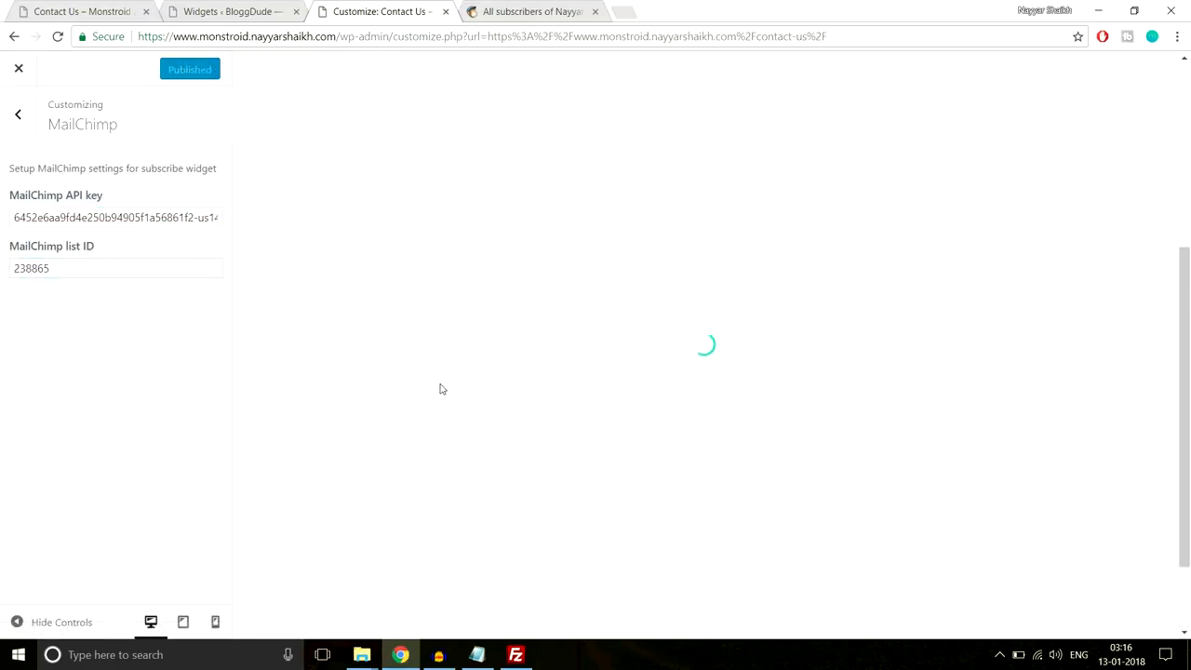
- Try out the new subscribe form on the live Contact Us page
{"action": "scroll", "coordinate": [606, 439], "scroll_direction": "down", "scroll_amount": 2}
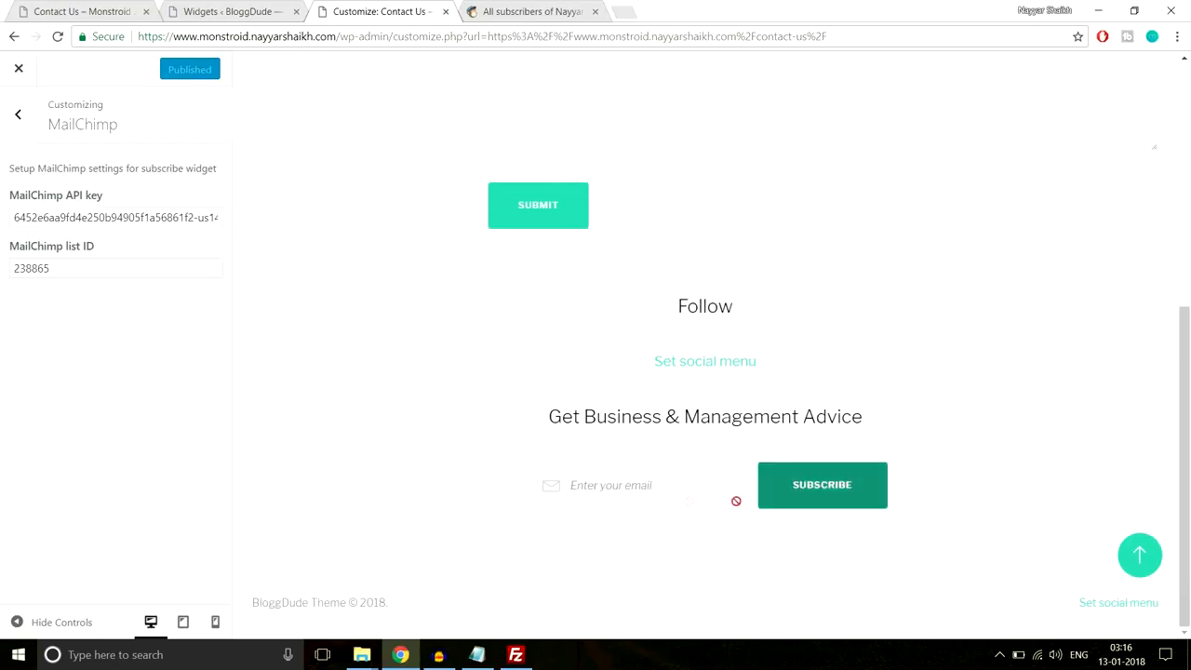
{"action": "left_click", "coordinate": [800, 473]}
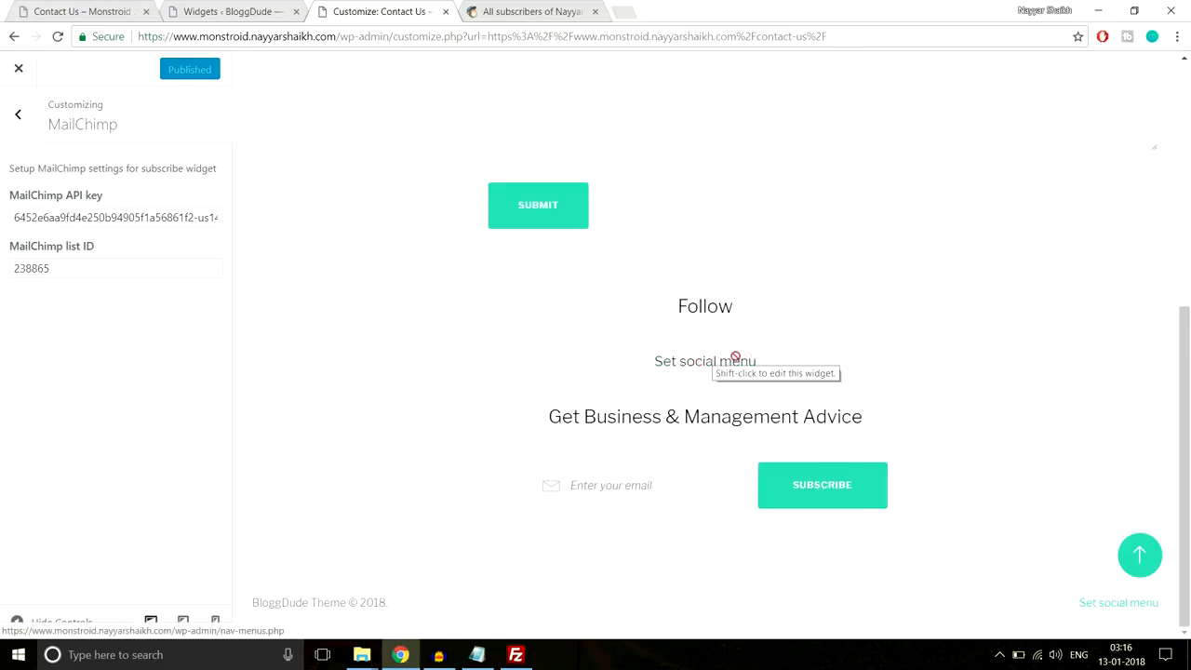
{"action": "scroll", "coordinate": [834, 400], "scroll_direction": "up", "scroll_amount": 3}
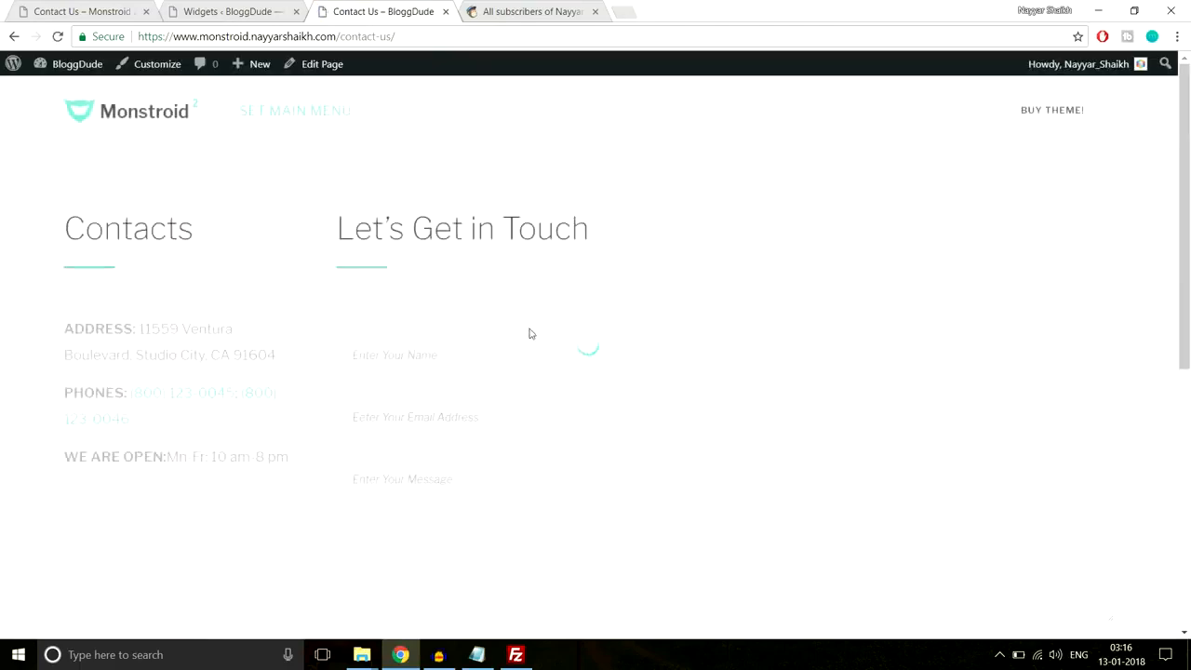
{"action": "scroll", "coordinate": [534, 356], "scroll_direction": "down", "scroll_amount": 5}
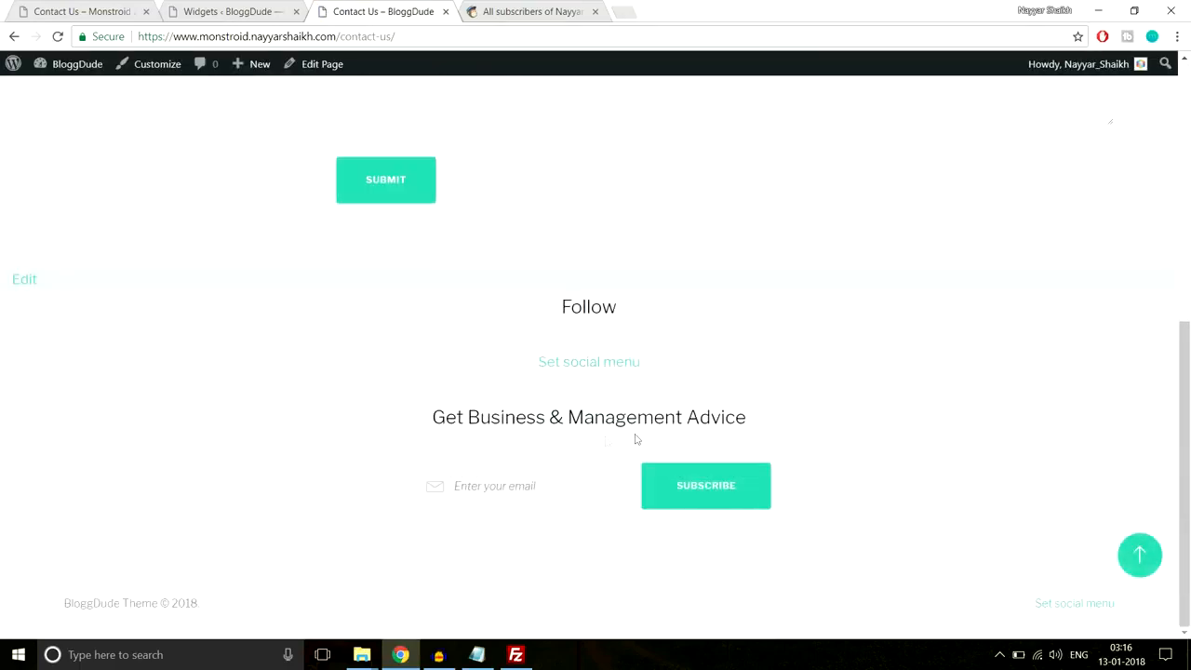
- Close the MailChimp list tab and compare the demo Contact Us footer with the Widgets page
{"action": "left_click", "coordinate": [513, 8]}
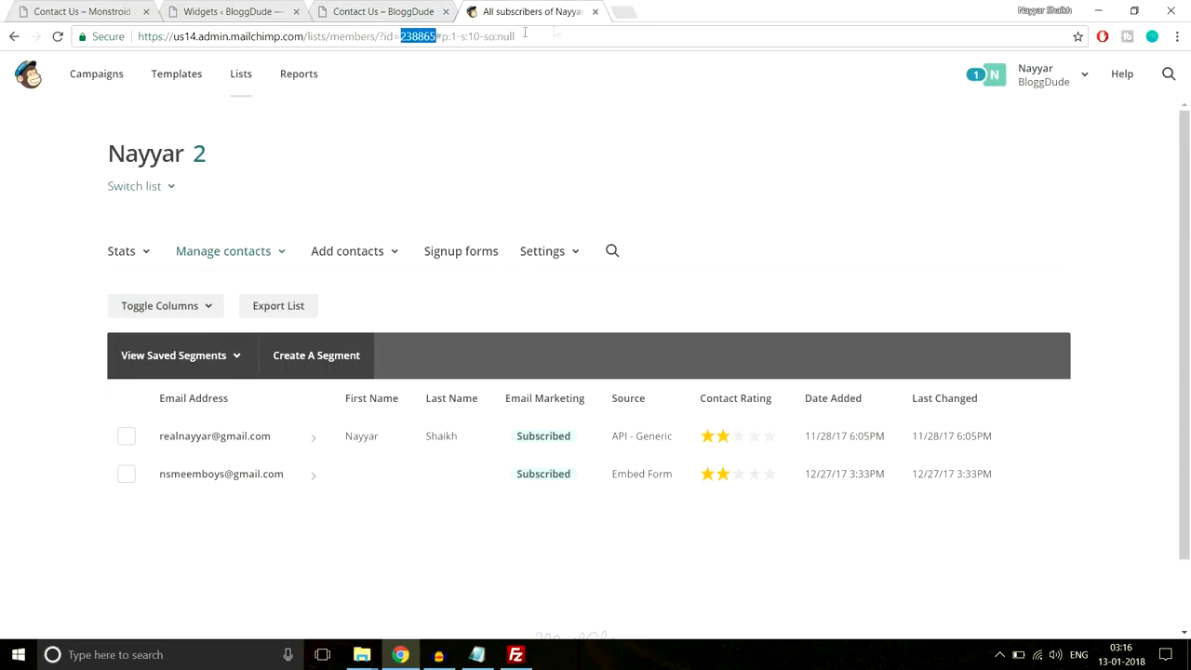
{"action": "left_click", "coordinate": [595, 11]}
{"action": "left_click", "coordinate": [130, 9]}
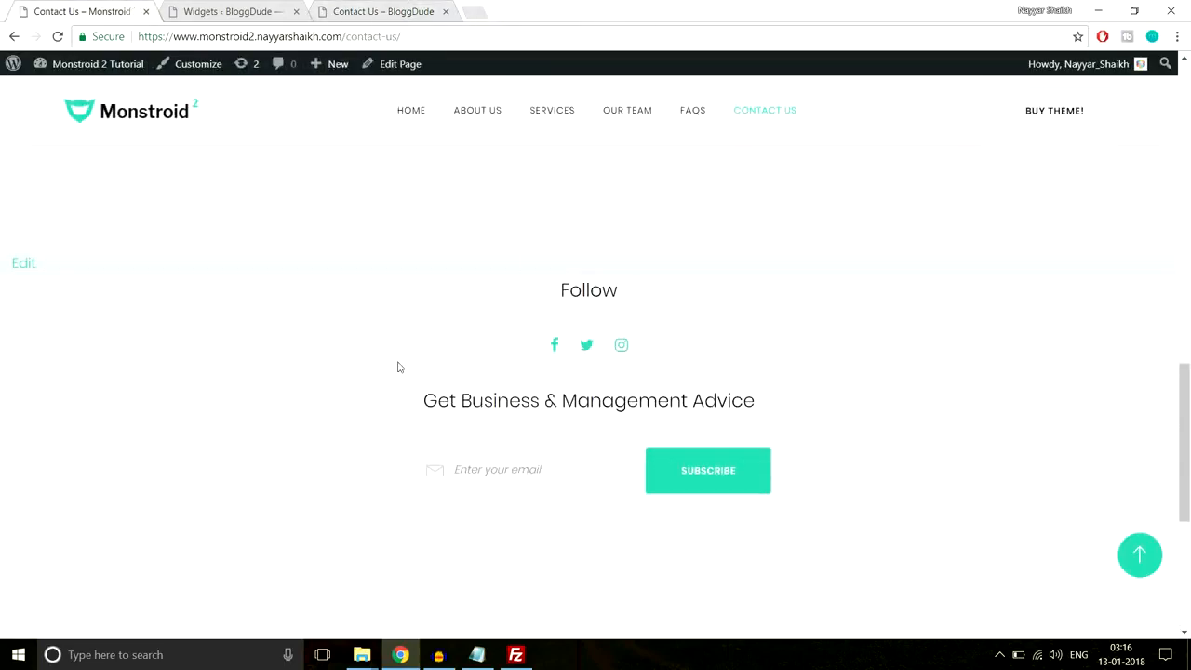
{"action": "scroll", "coordinate": [400, 382], "scroll_direction": "down", "scroll_amount": 4}
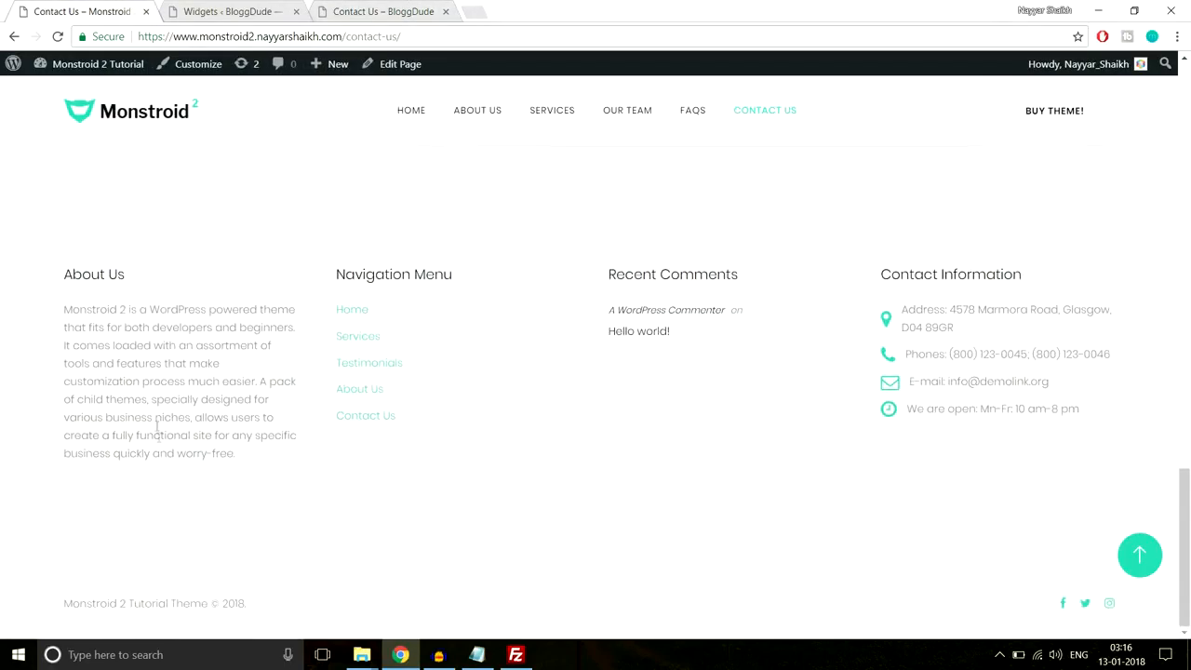
{"action": "left_click", "coordinate": [228, 11]}
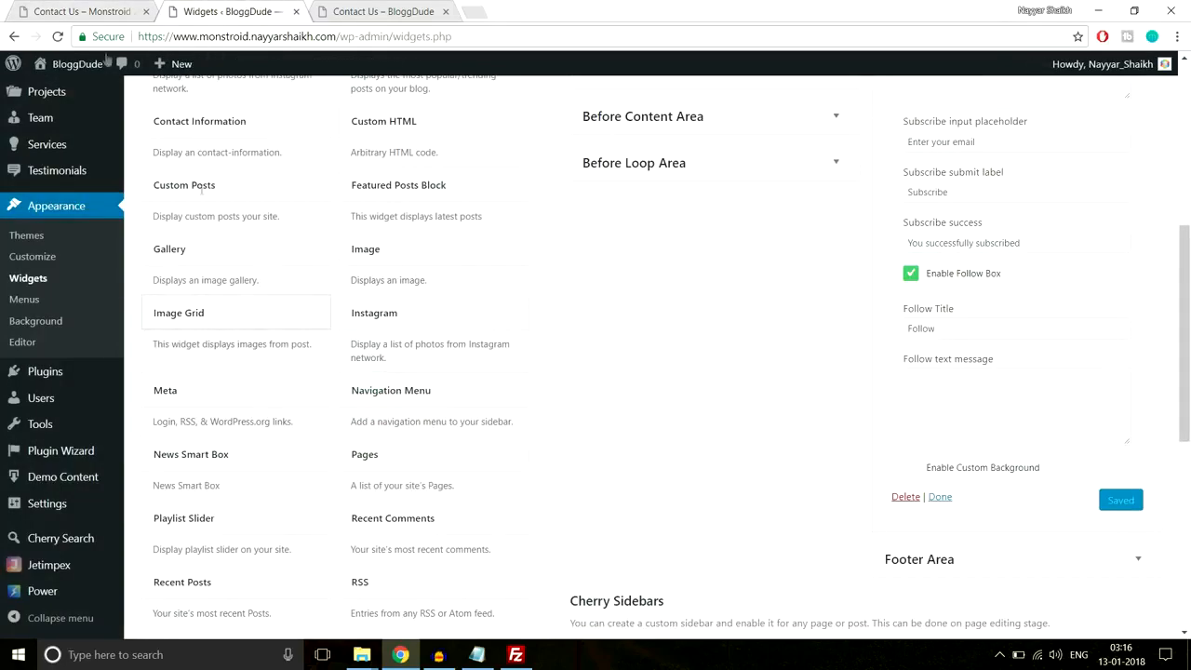
{"action": "left_click", "coordinate": [86, 9]}
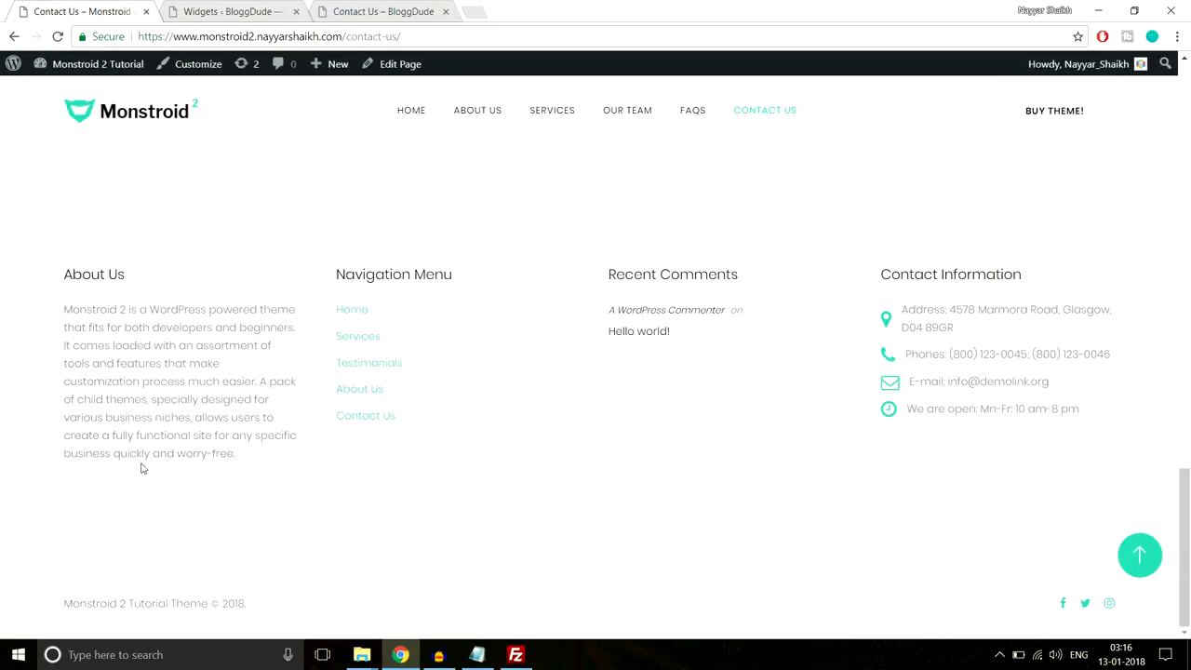
{"action": "left_click", "coordinate": [261, 12]}
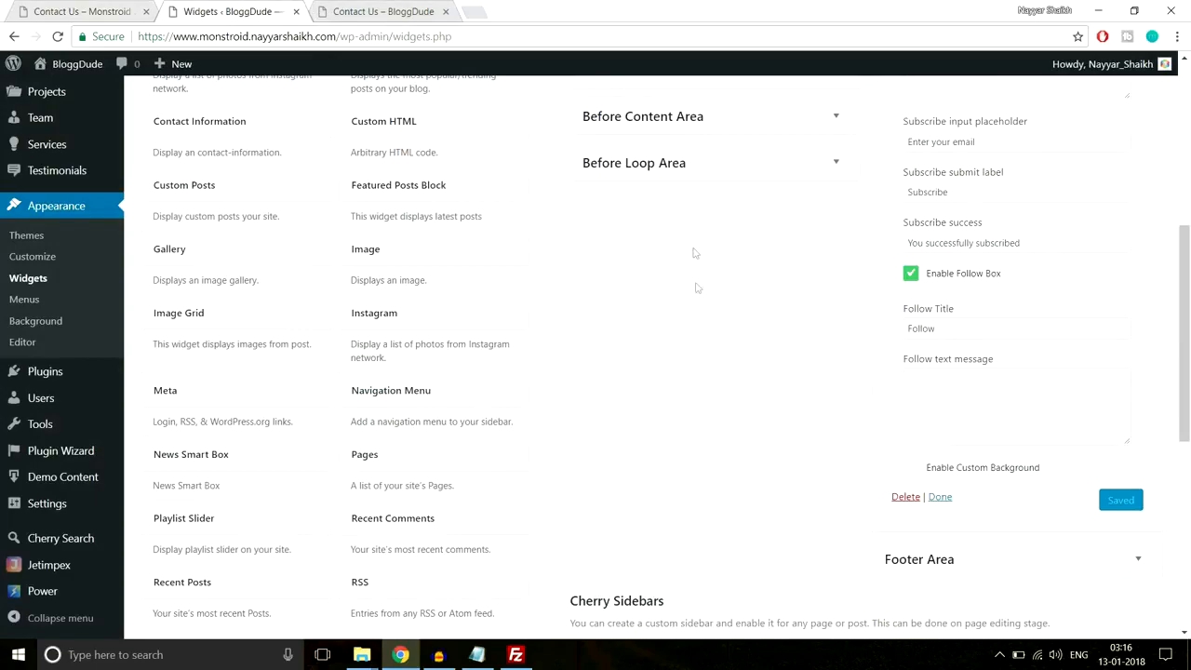
{"action": "scroll", "coordinate": [741, 371], "scroll_direction": "up", "scroll_amount": 5}
- Collapse the subscribe widgets, expand Footer Area, and copy the demo's About Us paragraph
{"action": "left_click", "coordinate": [1136, 206]}
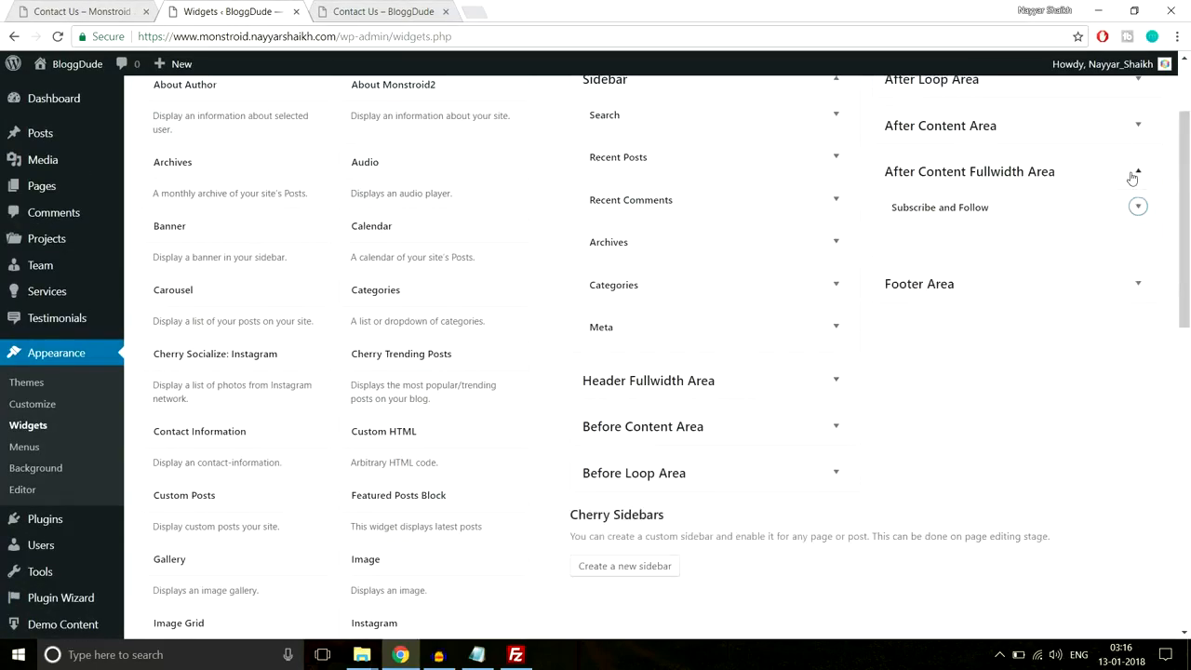
{"action": "left_click", "coordinate": [1137, 172]}
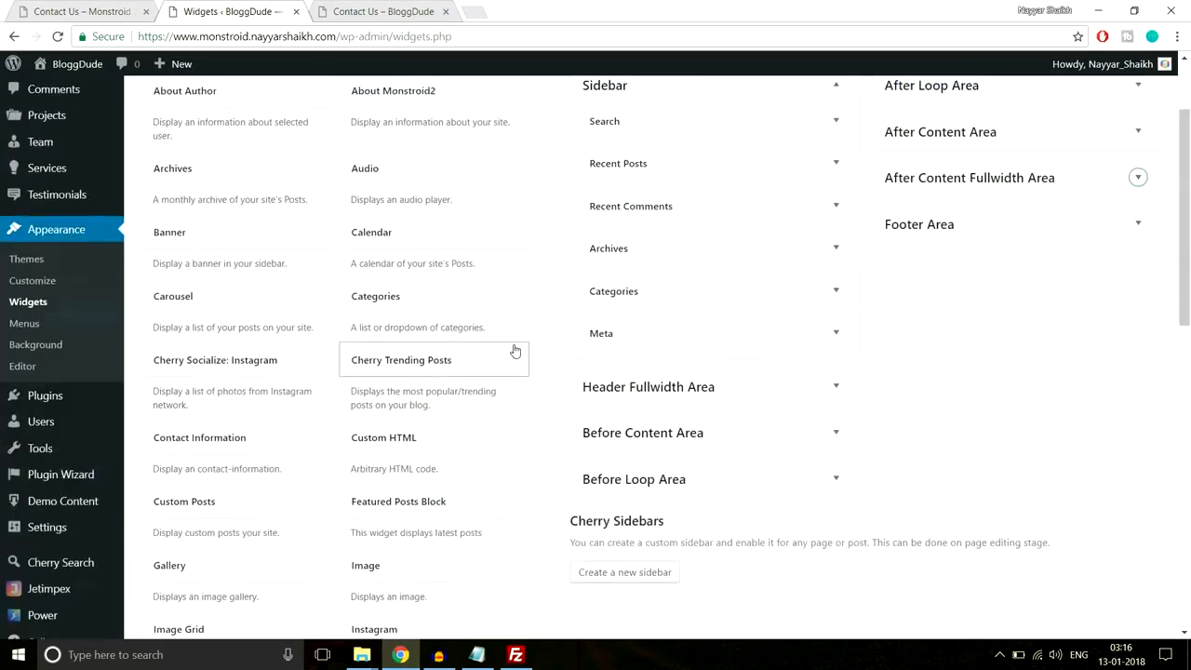
{"action": "scroll", "coordinate": [1082, 347], "scroll_direction": "up", "scroll_amount": 2}
{"action": "left_click", "coordinate": [1082, 347]}
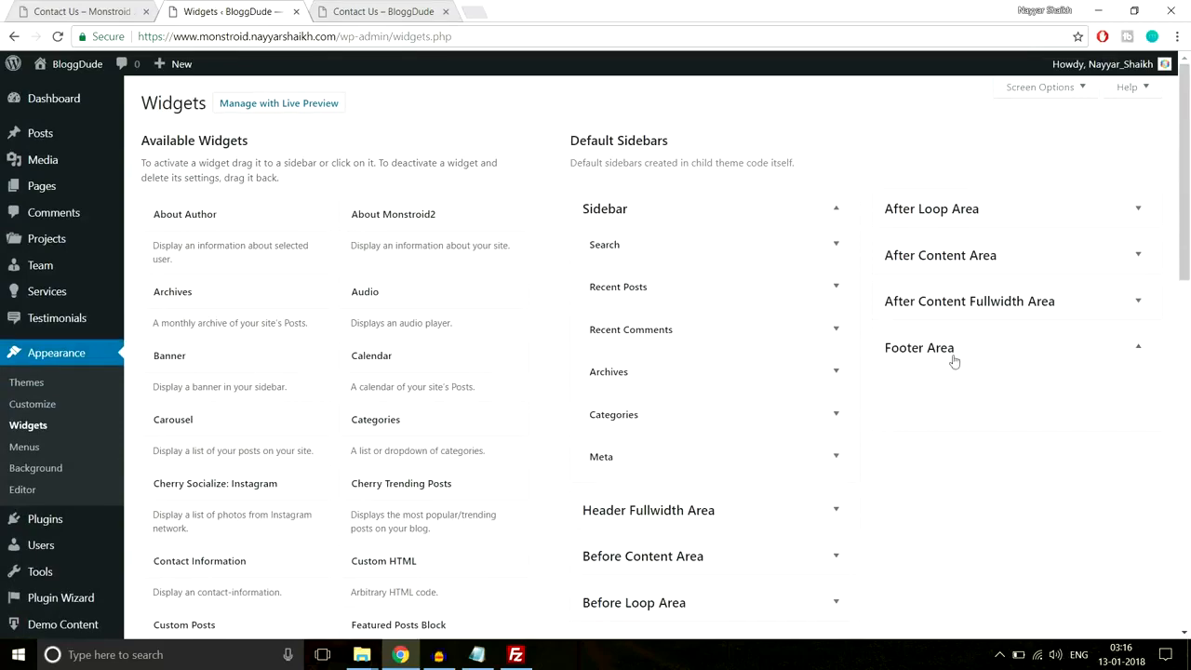
{"action": "left_click", "coordinate": [93, 11]}
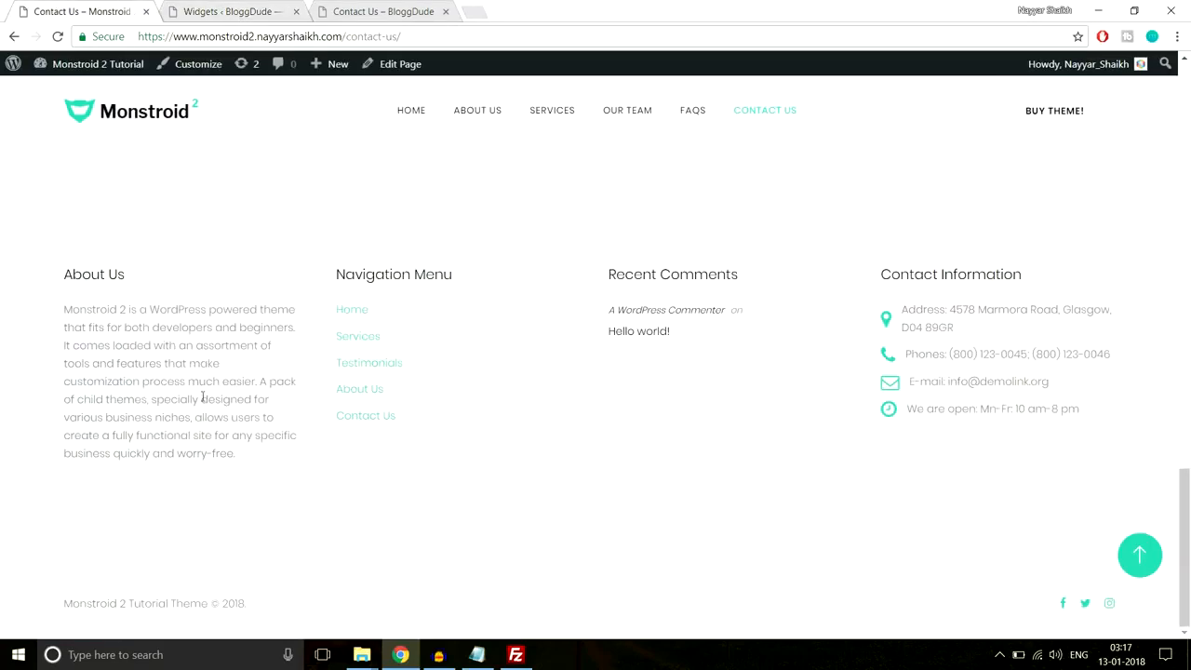
{"action": "left_click_drag", "start_coordinate": [61, 314], "coordinate": [240, 456]}
{"action": "key", "text": "ctrl+c"}
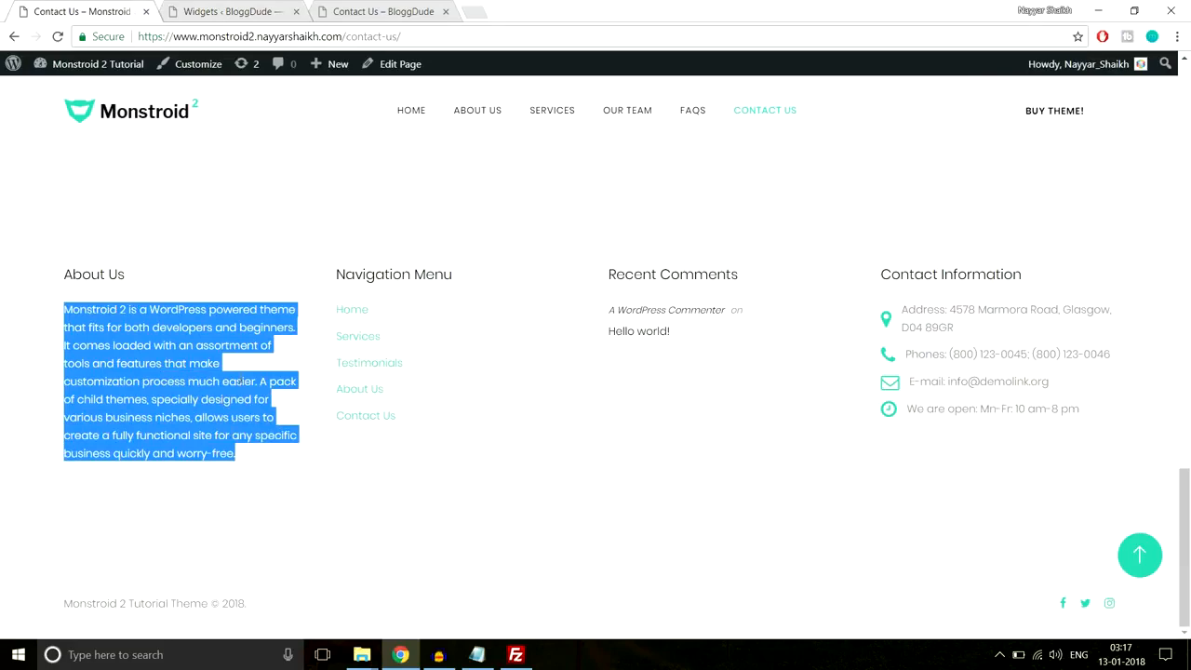
{"action": "left_click", "coordinate": [247, 10]}
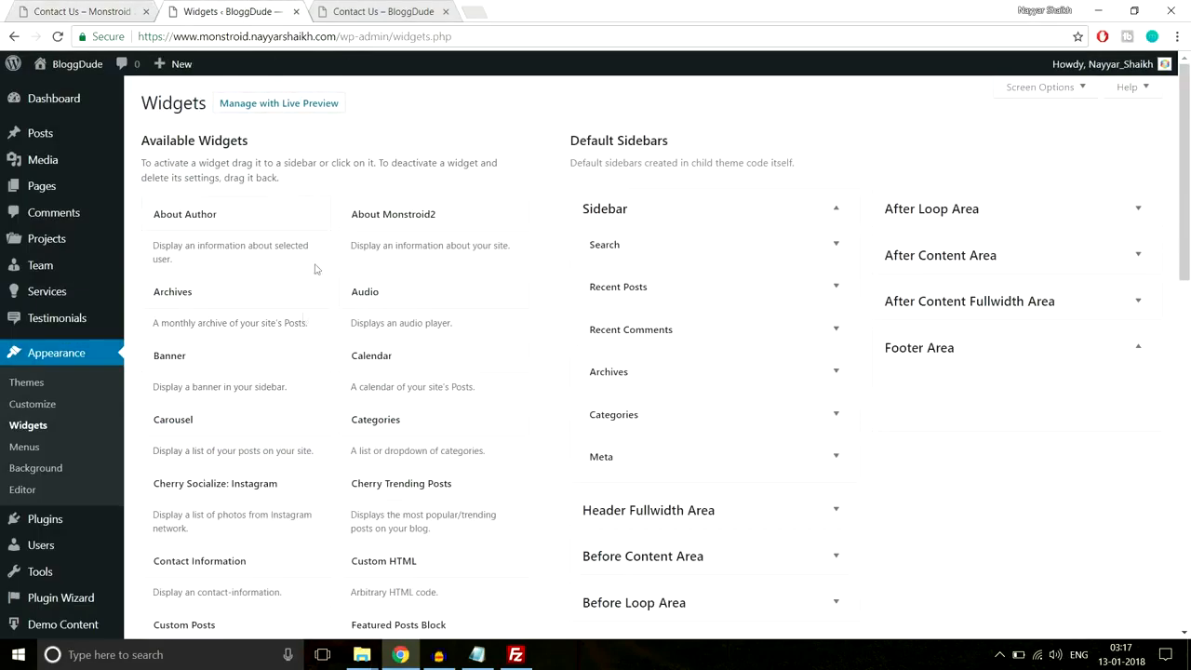
- Add a Text widget to the Footer Area containing the pasted About Us paragraph
{"action": "scroll", "coordinate": [284, 419], "scroll_direction": "down", "scroll_amount": 5}
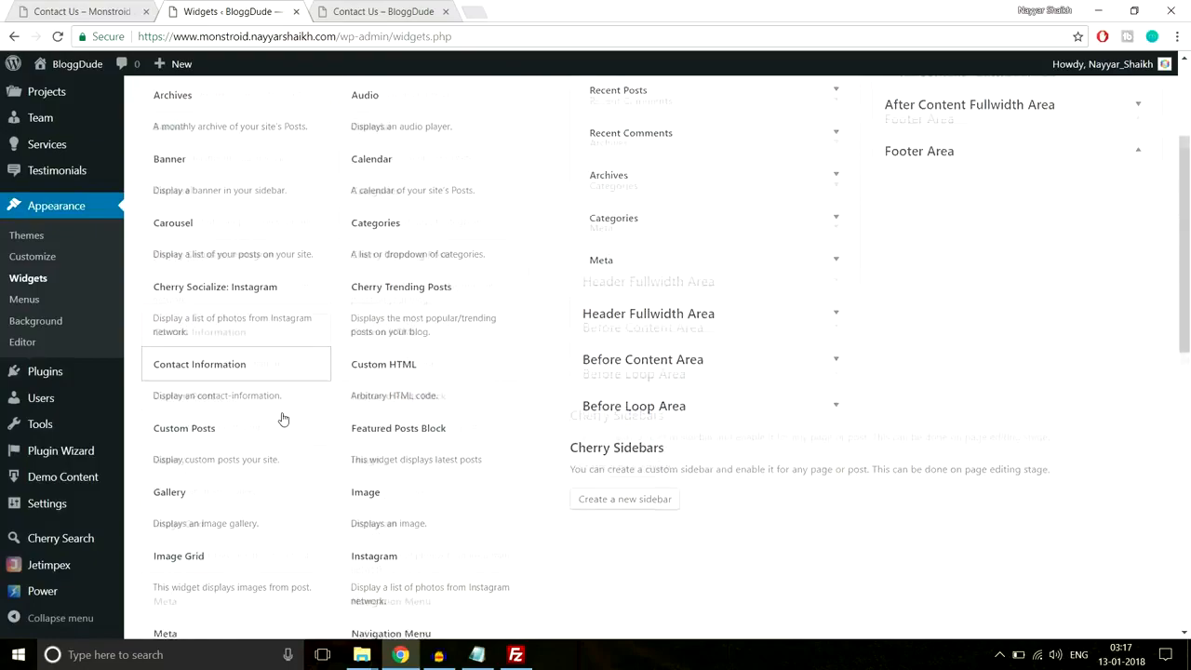
{"action": "scroll", "coordinate": [284, 419], "scroll_direction": "down", "scroll_amount": 3}
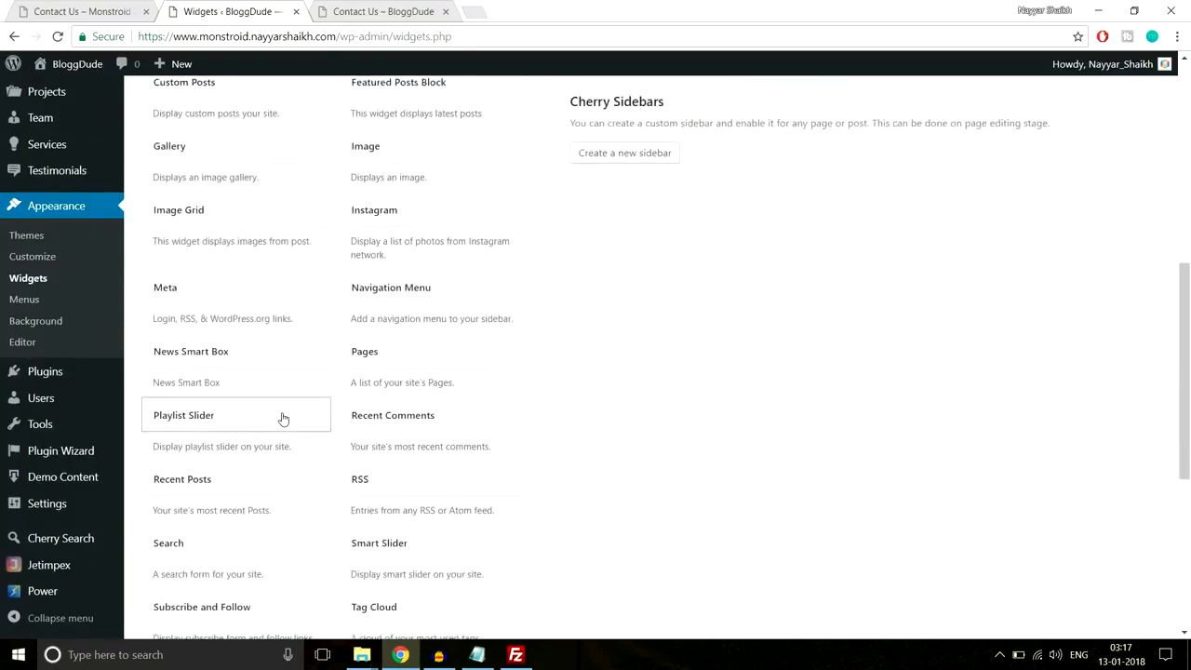
{"action": "scroll", "coordinate": [282, 470], "scroll_direction": "up", "scroll_amount": 2}
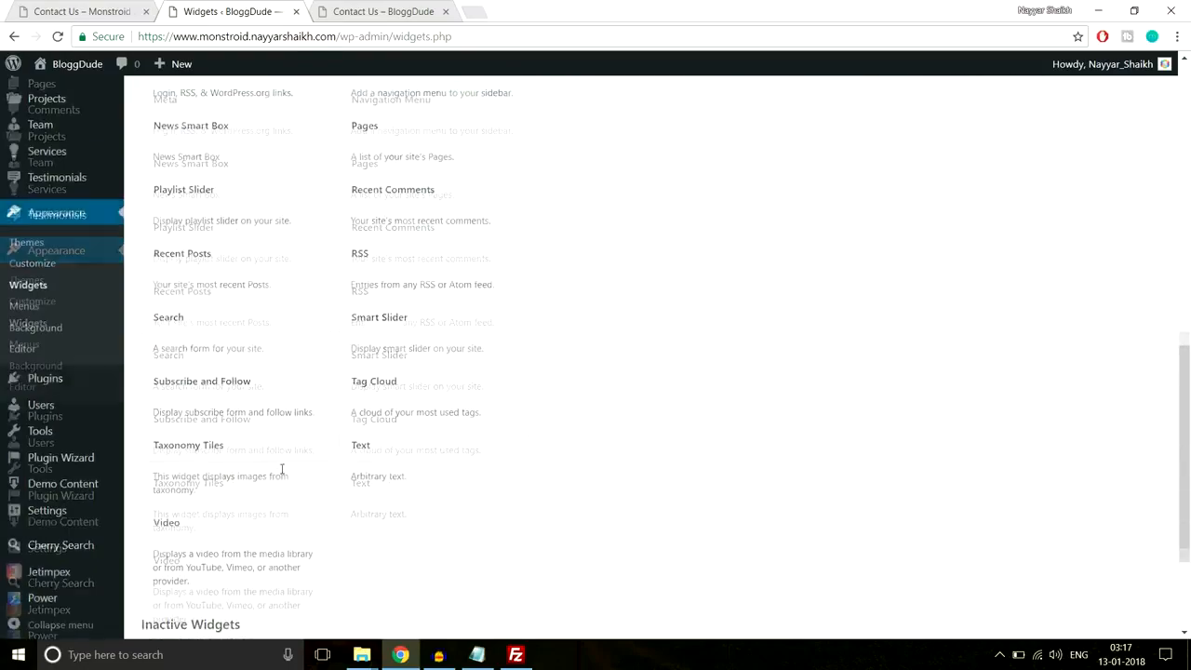
{"action": "scroll", "coordinate": [246, 456], "scroll_direction": "up", "scroll_amount": 1}
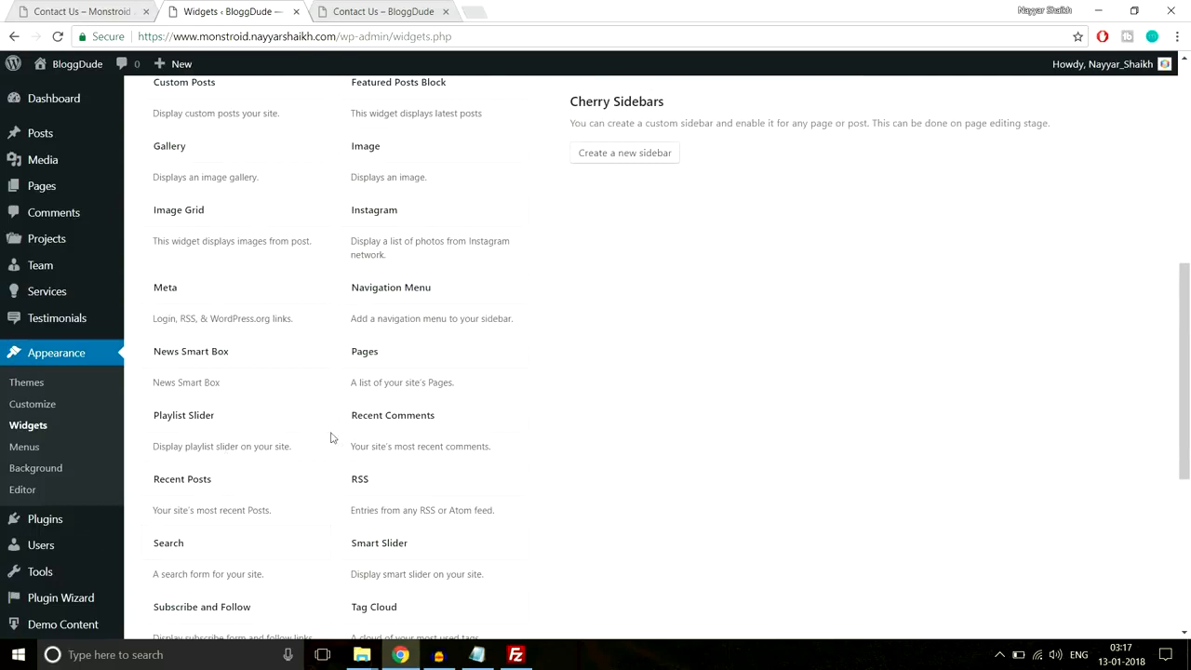
{"action": "scroll", "coordinate": [331, 437], "scroll_direction": "down", "scroll_amount": 3}
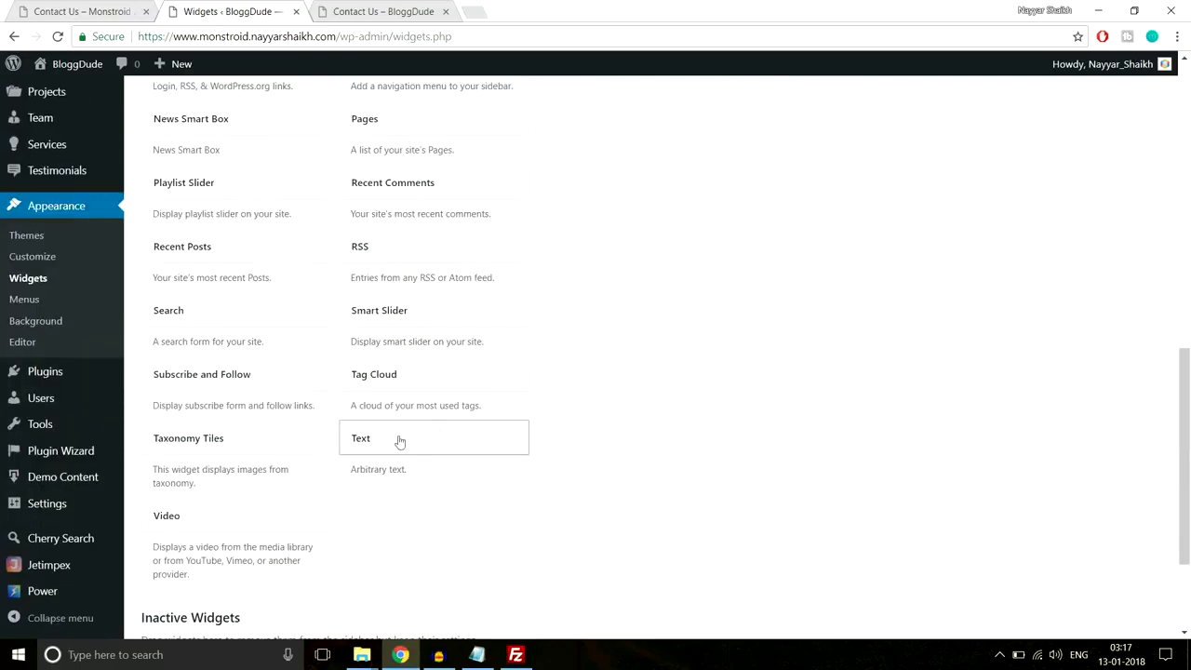
{"action": "left_click", "coordinate": [439, 434]}
{"action": "scroll", "coordinate": [463, 354], "scroll_direction": "down", "scroll_amount": 1}
{"action": "left_click", "coordinate": [428, 373]}
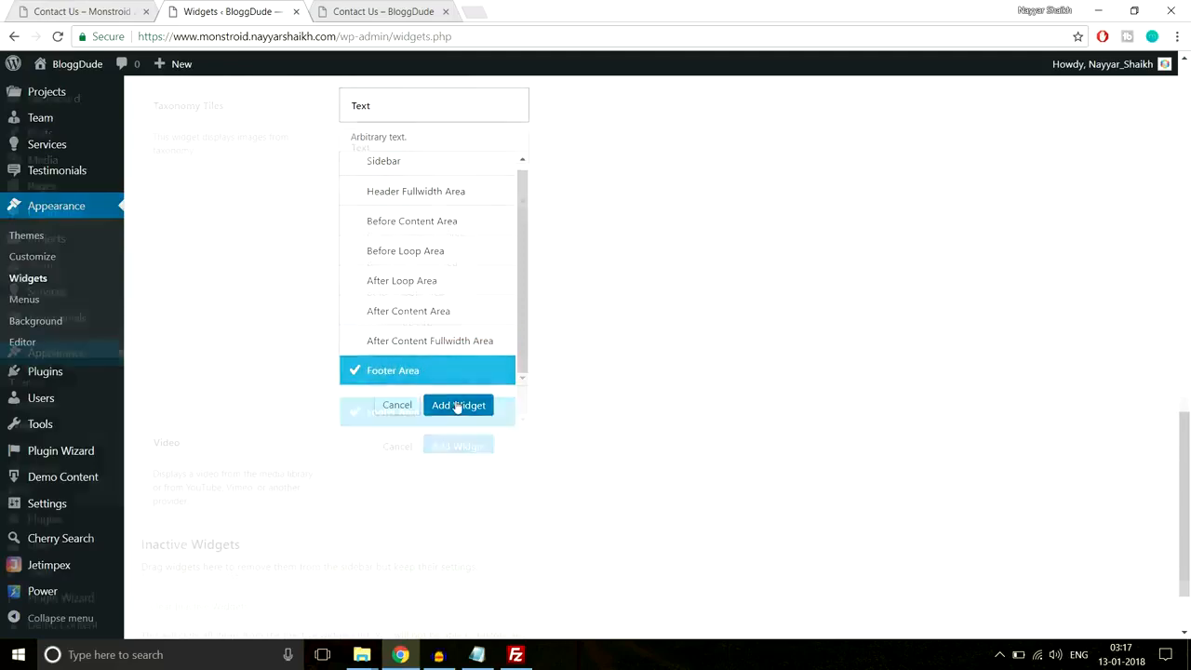
{"action": "left_click", "coordinate": [456, 404]}
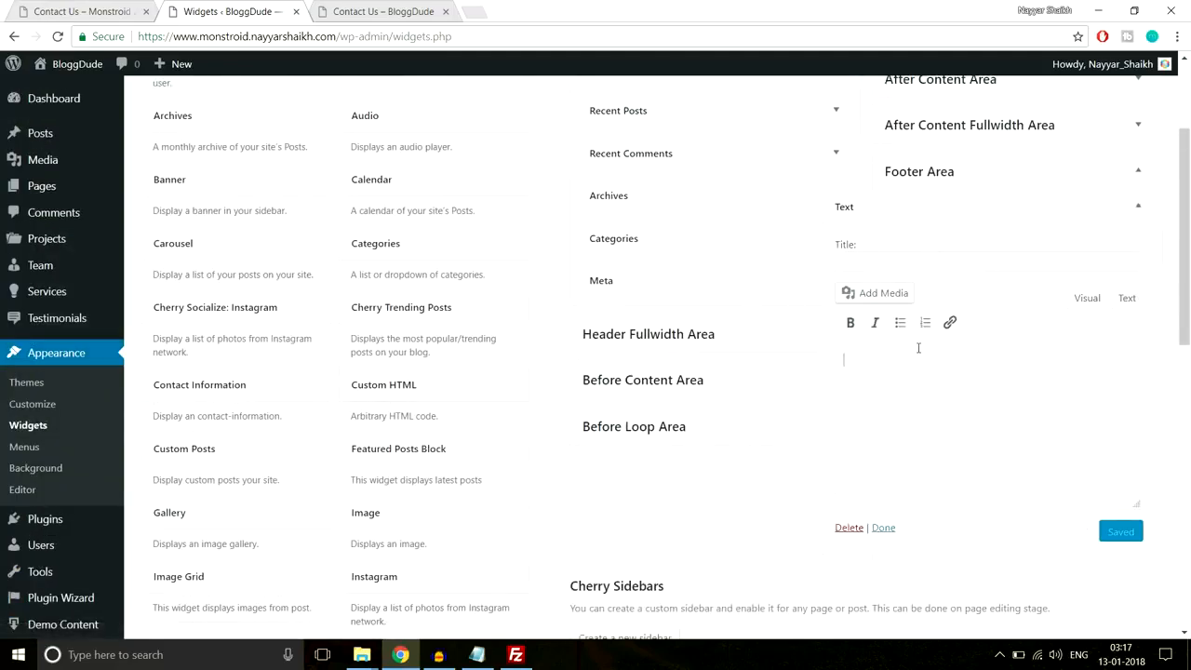
{"action": "key", "text": "ctrl+v"}
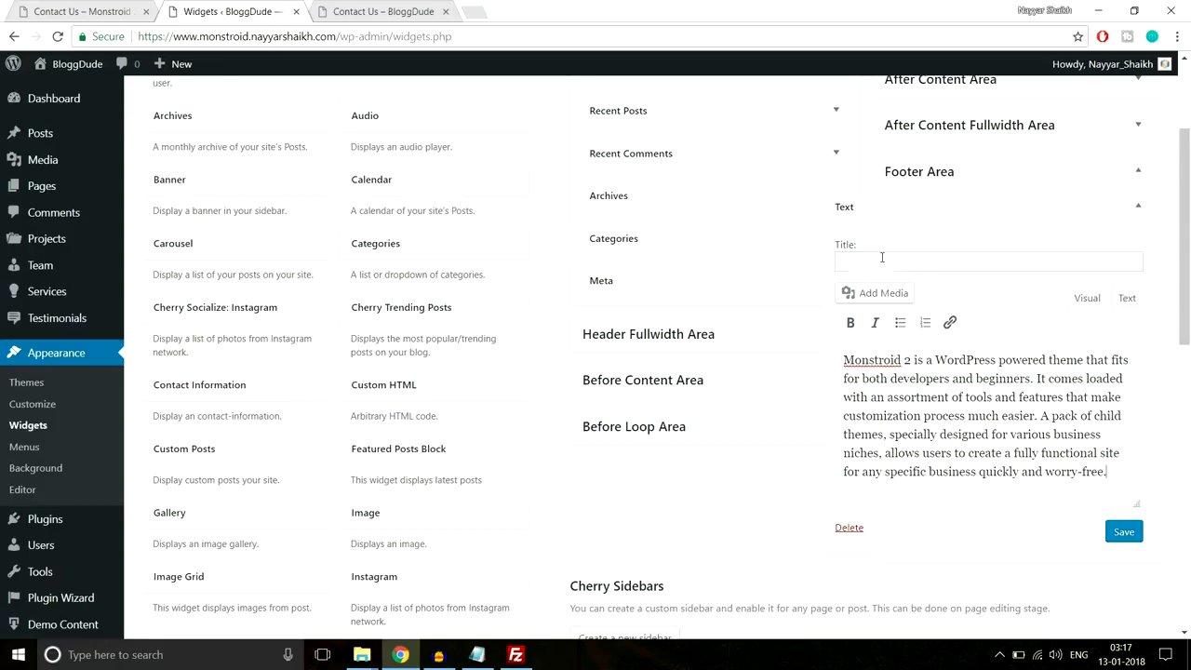
- Title the Text widget 'About Us' from the demo heading, then save and collapse it
{"action": "left_click", "coordinate": [82, 11]}
{"action": "left_click", "coordinate": [147, 268]}
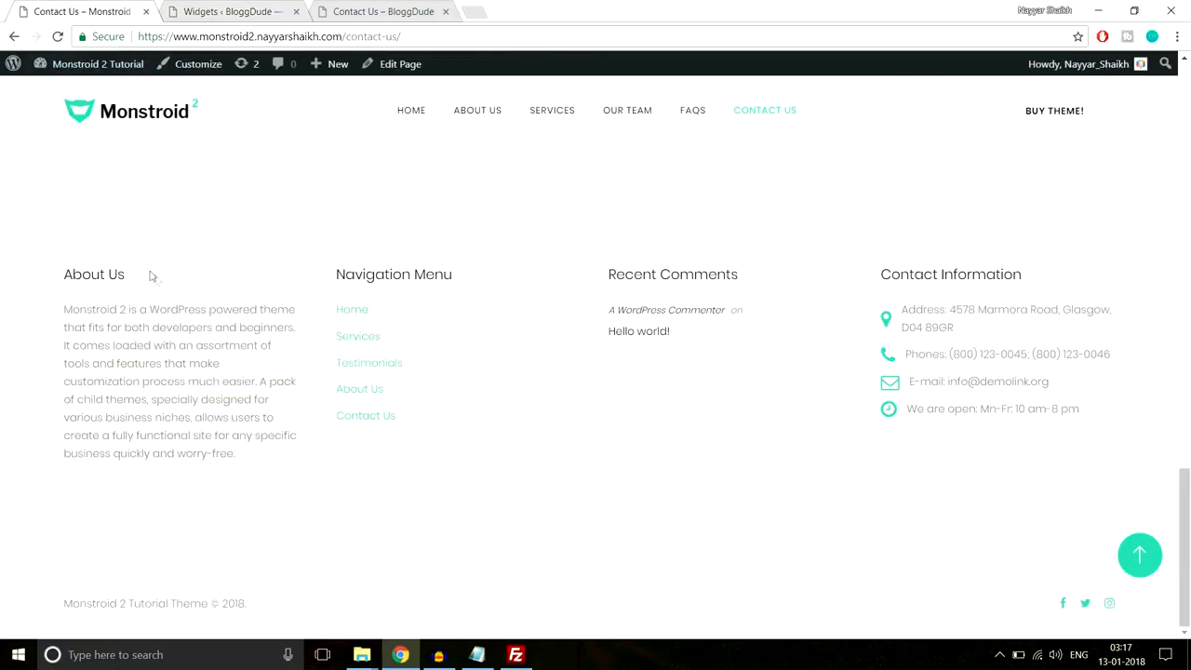
{"action": "left_click_drag", "start_coordinate": [151, 276], "coordinate": [64, 273]}
{"action": "key", "text": "ctrl+c"}
{"action": "left_click", "coordinate": [326, 12]}
{"action": "left_click", "coordinate": [252, 9]}
{"action": "key", "text": "ctrl+v"}
{"action": "left_click", "coordinate": [1123, 533]}
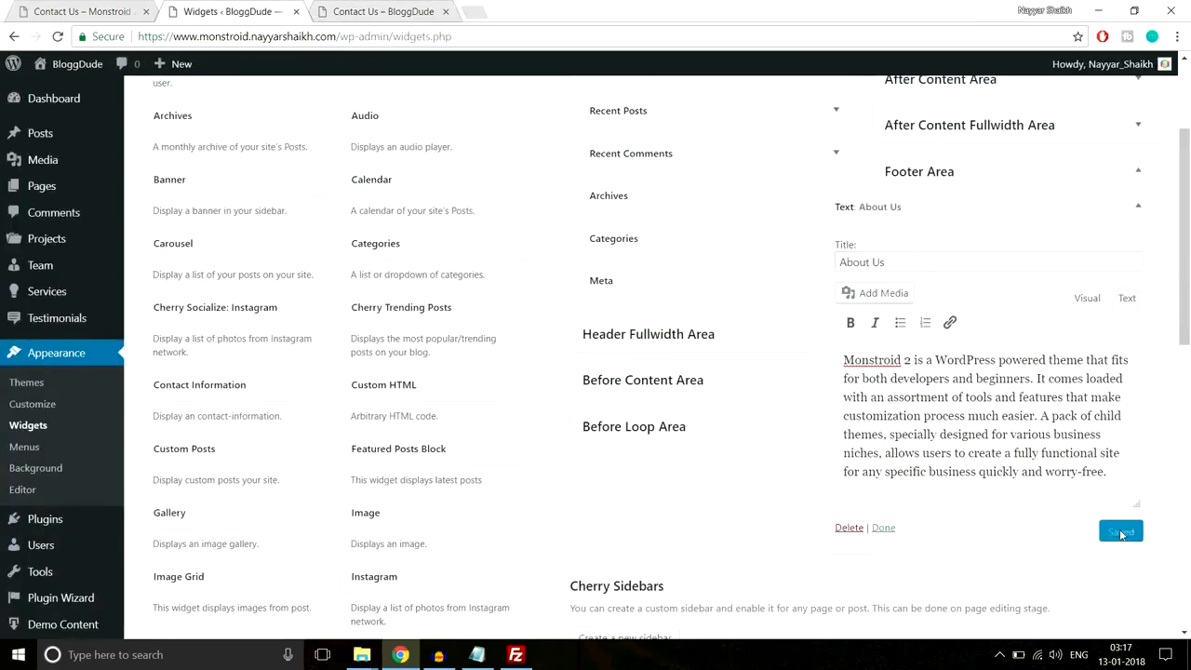
{"action": "left_click", "coordinate": [1138, 209]}
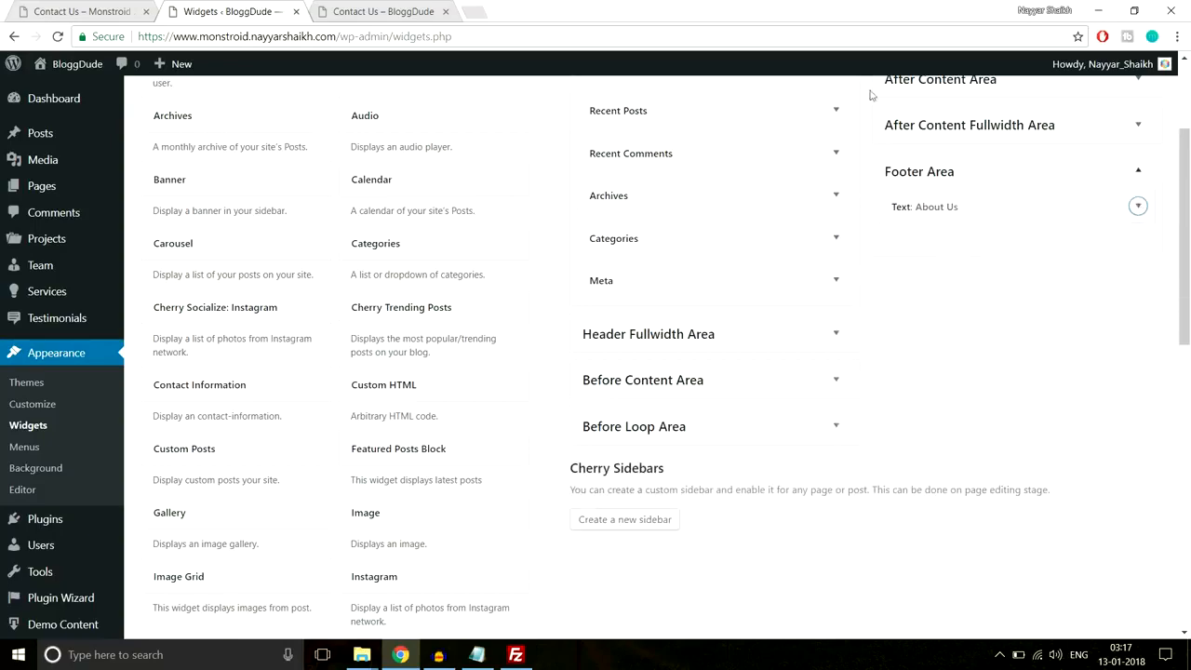
{"action": "left_click", "coordinate": [84, 11]}
{"action": "left_click_drag", "start_coordinate": [469, 431], "coordinate": [326, 309]}
- Scroll through the demo page's Follow and Subscribe section and footer columns, then go back to Widgets
{"action": "left_click", "coordinate": [413, 327]}
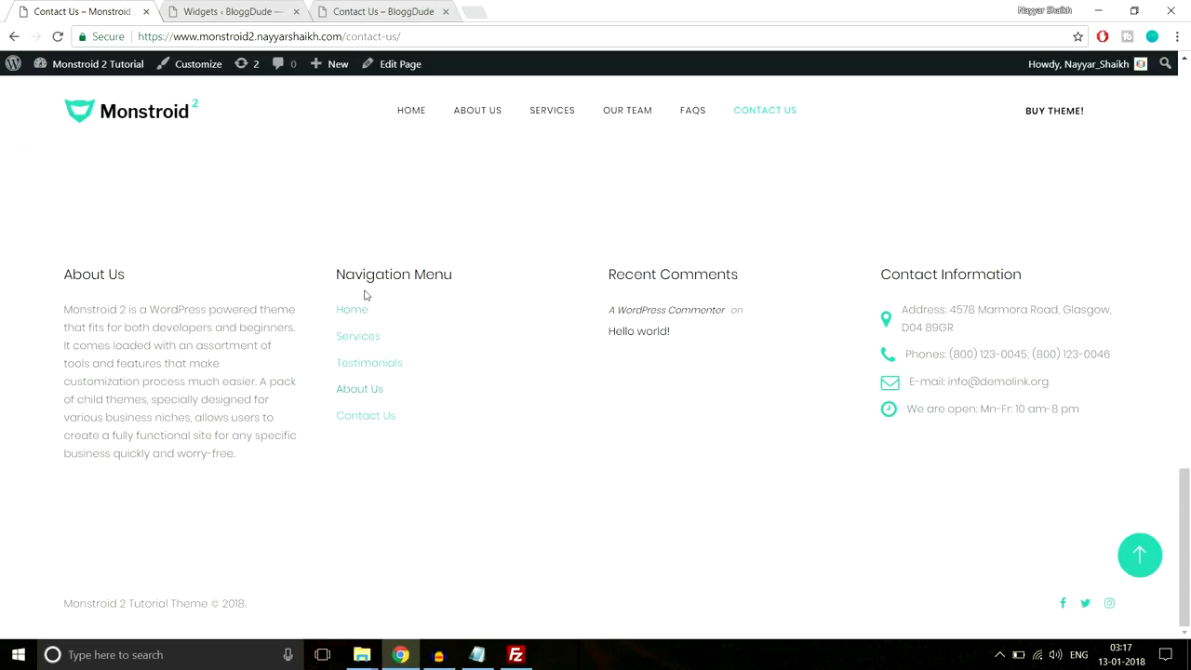
{"action": "scroll", "coordinate": [421, 502], "scroll_direction": "up", "scroll_amount": 3}
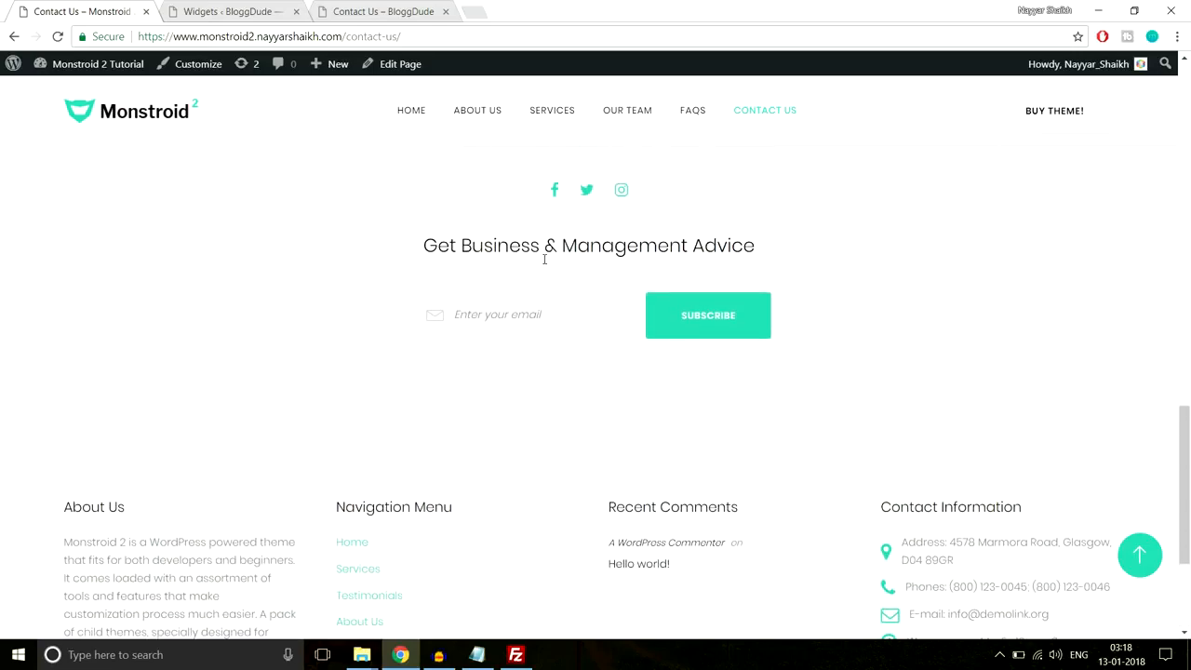
{"action": "scroll", "coordinate": [558, 301], "scroll_direction": "up", "scroll_amount": 1}
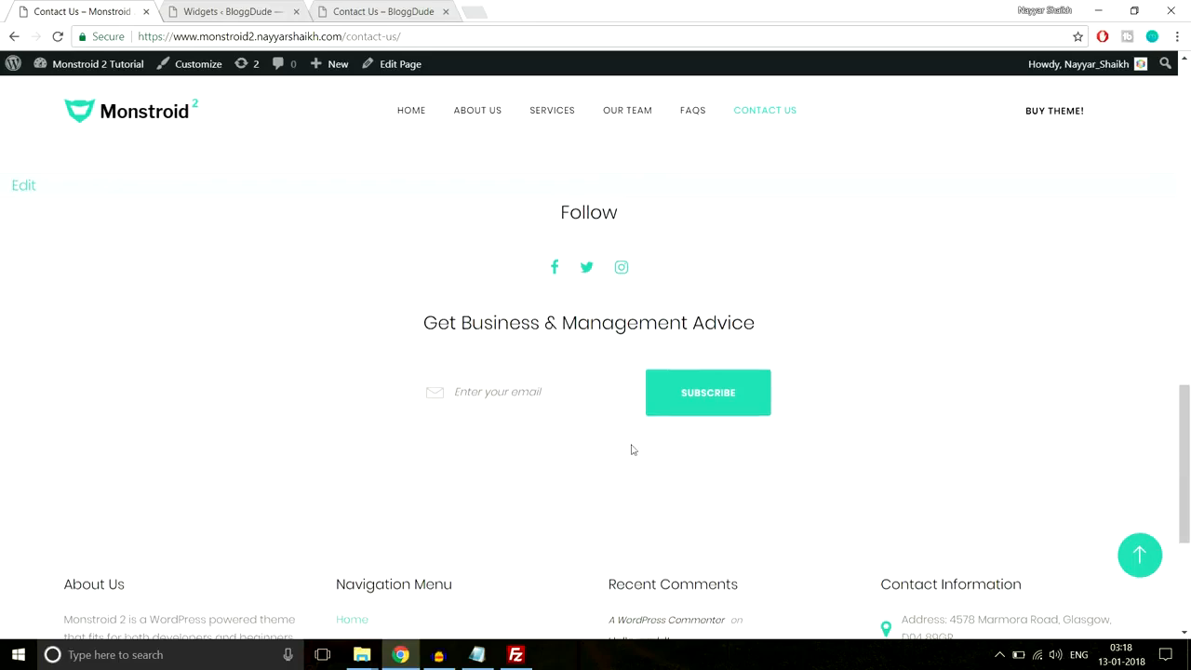
{"action": "scroll", "coordinate": [632, 449], "scroll_direction": "down", "scroll_amount": 3}
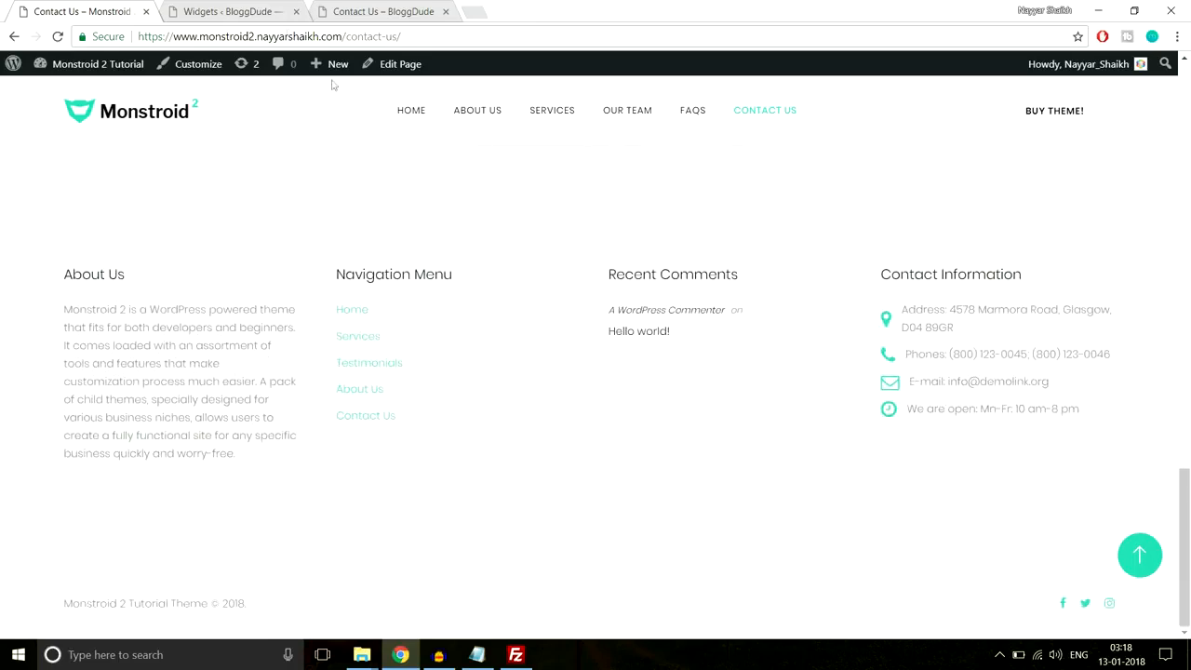
{"action": "left_click", "coordinate": [238, 11]}
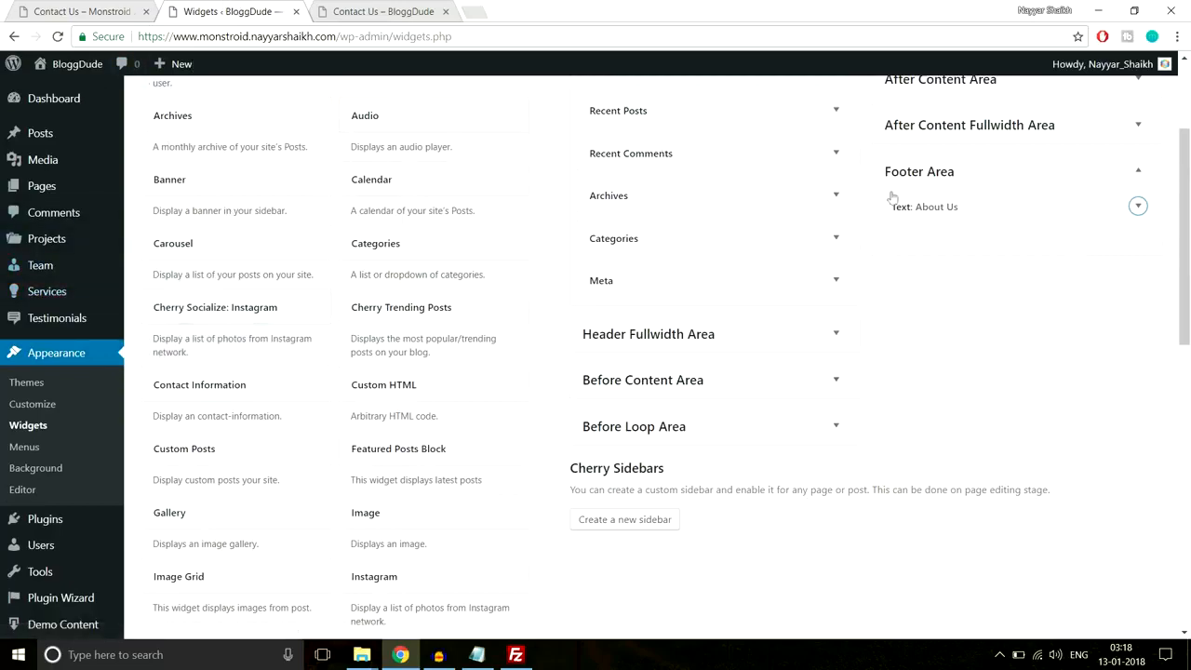
{"action": "scroll", "coordinate": [938, 311], "scroll_direction": "down", "scroll_amount": 3}
{"action": "scroll", "coordinate": [938, 311], "scroll_direction": "up", "scroll_amount": 3}
- Create a new menu named 'Footer Menu', referencing the demo footer's Navigation Menu links
{"action": "left_click", "coordinate": [23, 450]}
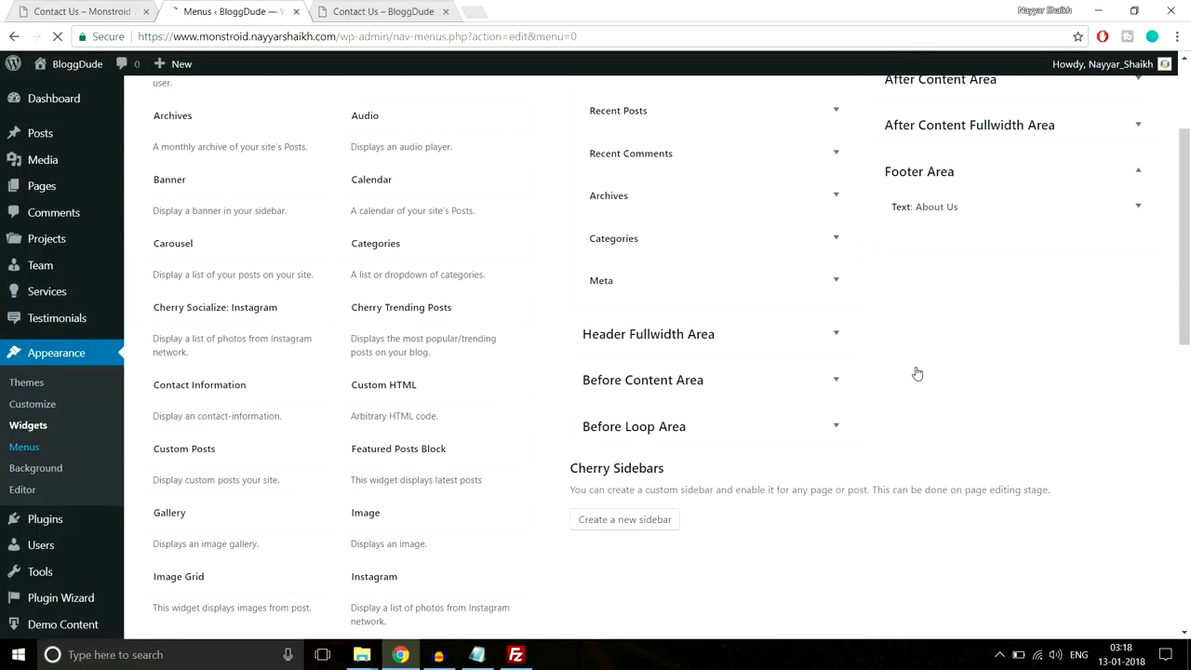
{"action": "left_click", "coordinate": [521, 235]}
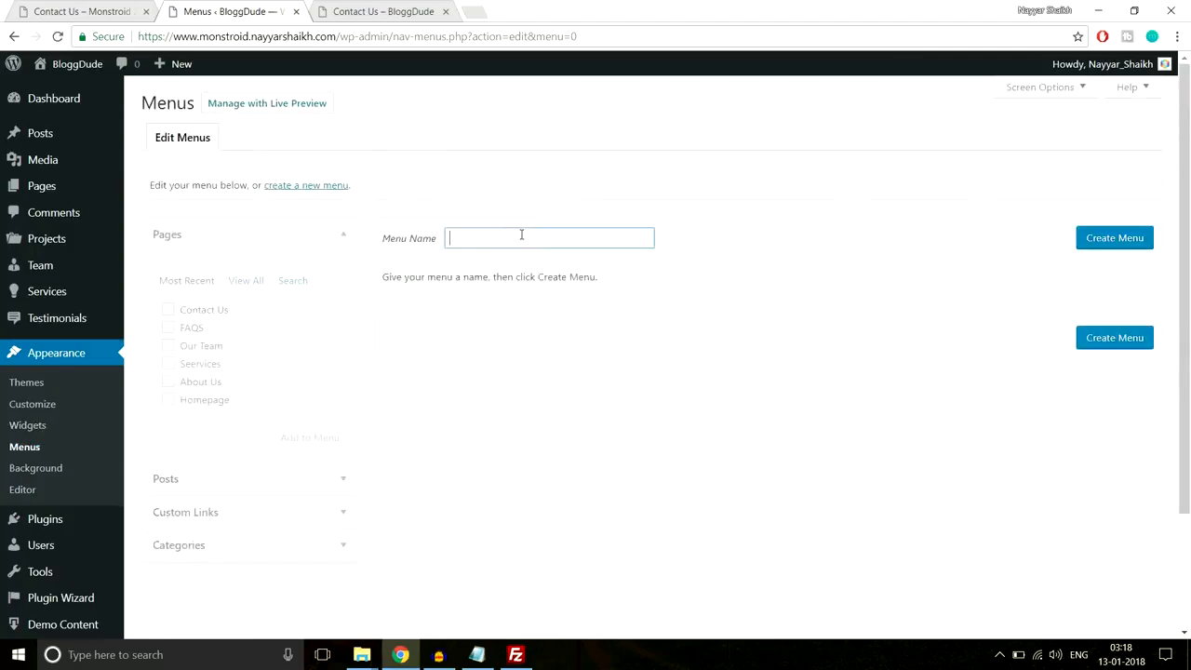
{"action": "left_click", "coordinate": [93, 16]}
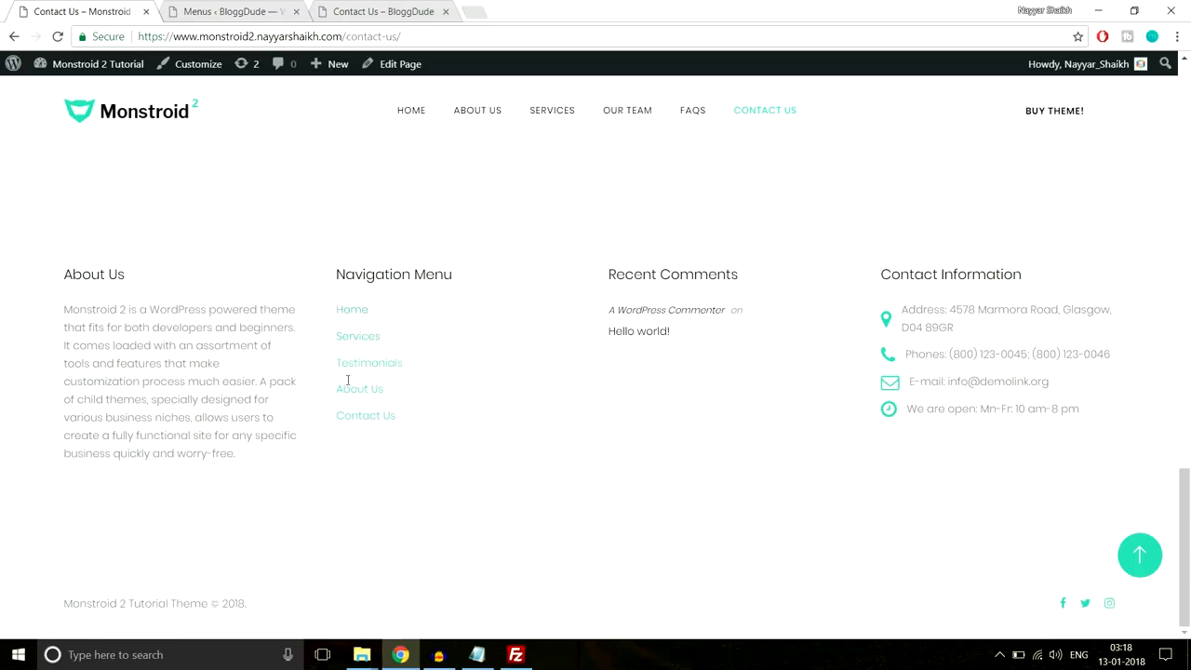
{"action": "left_click_drag", "start_coordinate": [428, 423], "coordinate": [313, 314]}
{"action": "left_click", "coordinate": [444, 294]}
{"action": "scroll", "coordinate": [447, 384], "scroll_direction": "up", "scroll_amount": 2}
{"action": "left_click", "coordinate": [237, 11]}
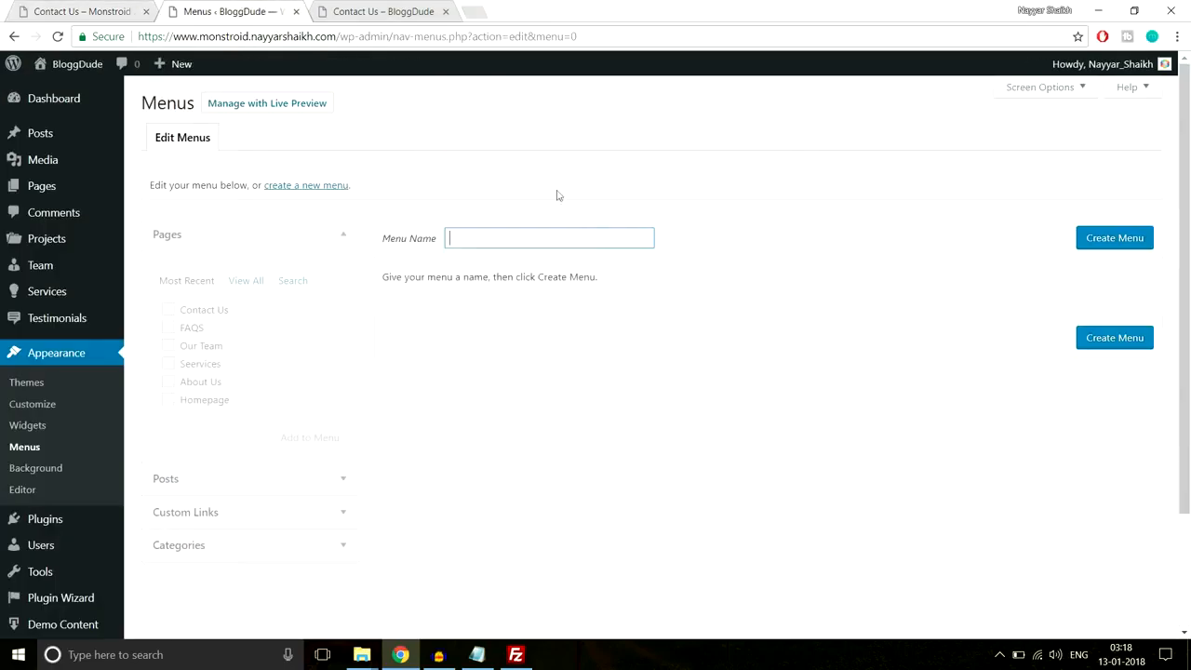
{"action": "type", "text": "Footer "}
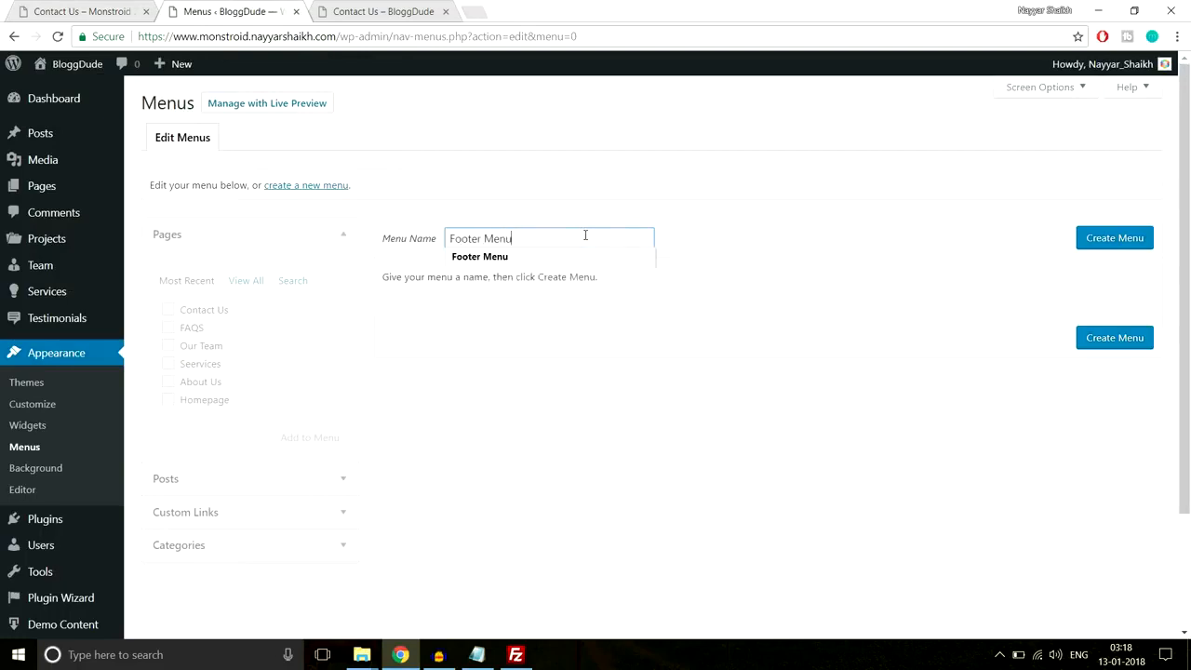
{"action": "type", "text": "Menu"}
{"action": "left_click", "coordinate": [1123, 248]}
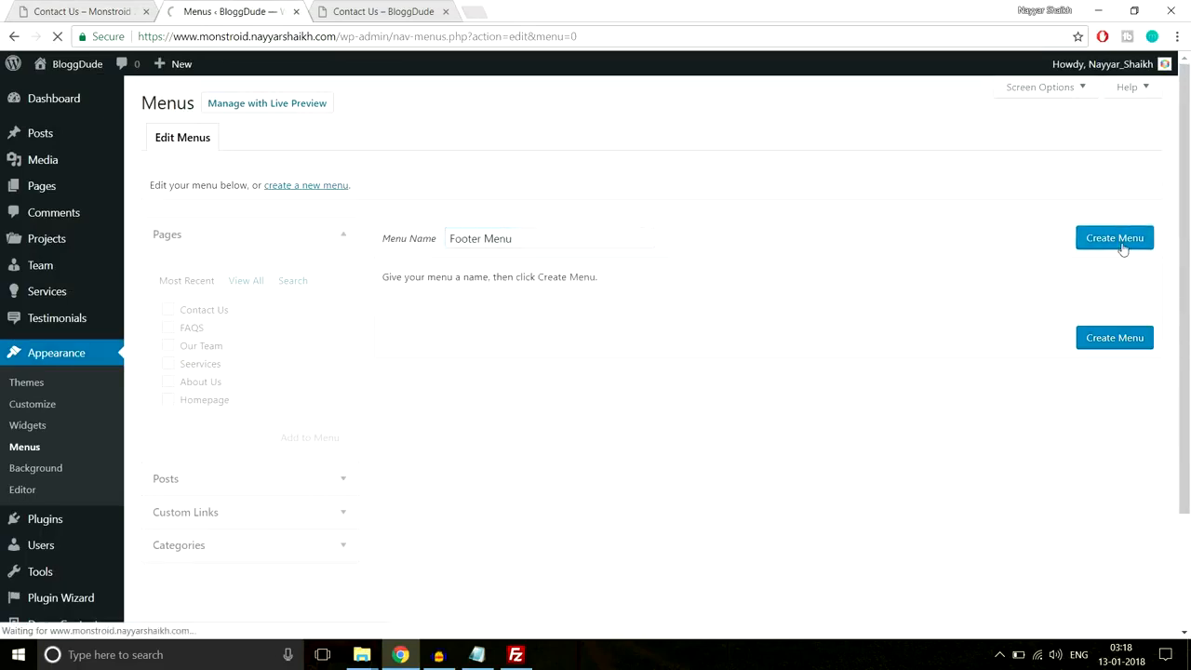
- Add the Contact Us, FAQS, Our Team, Seervices and About Us pages to it
{"action": "scroll", "coordinate": [806, 298], "scroll_direction": "down", "scroll_amount": 1}
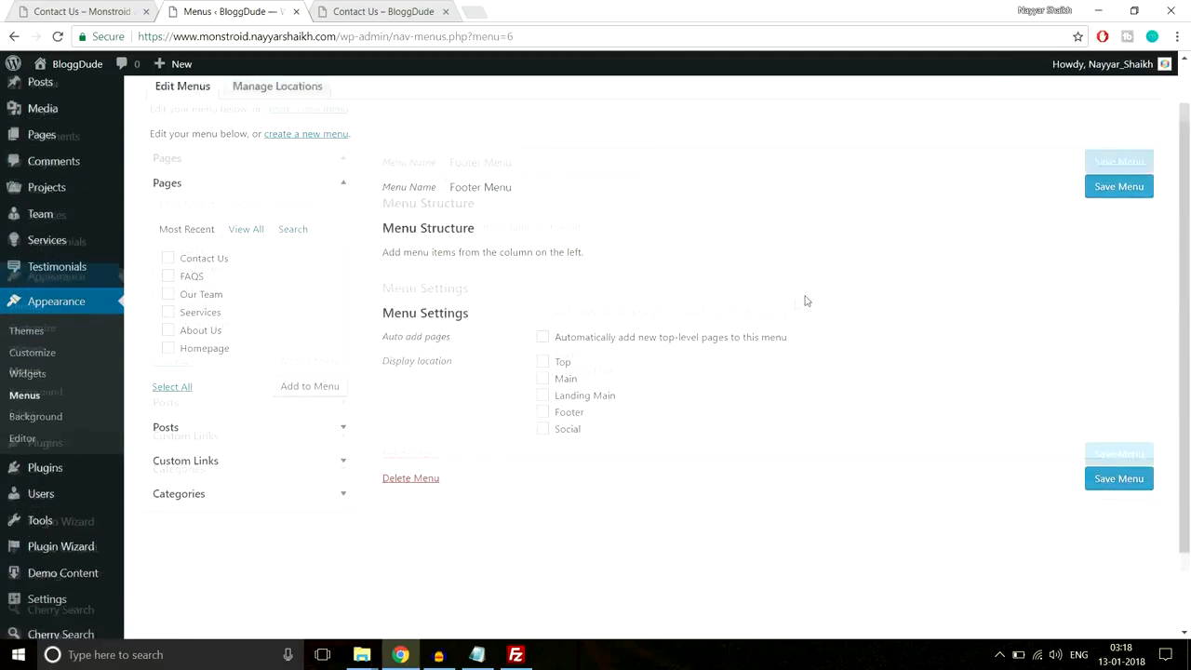
{"action": "left_click", "coordinate": [187, 233]}
{"action": "left_click", "coordinate": [189, 250]}
{"action": "left_click", "coordinate": [190, 268]}
{"action": "left_click", "coordinate": [195, 288]}
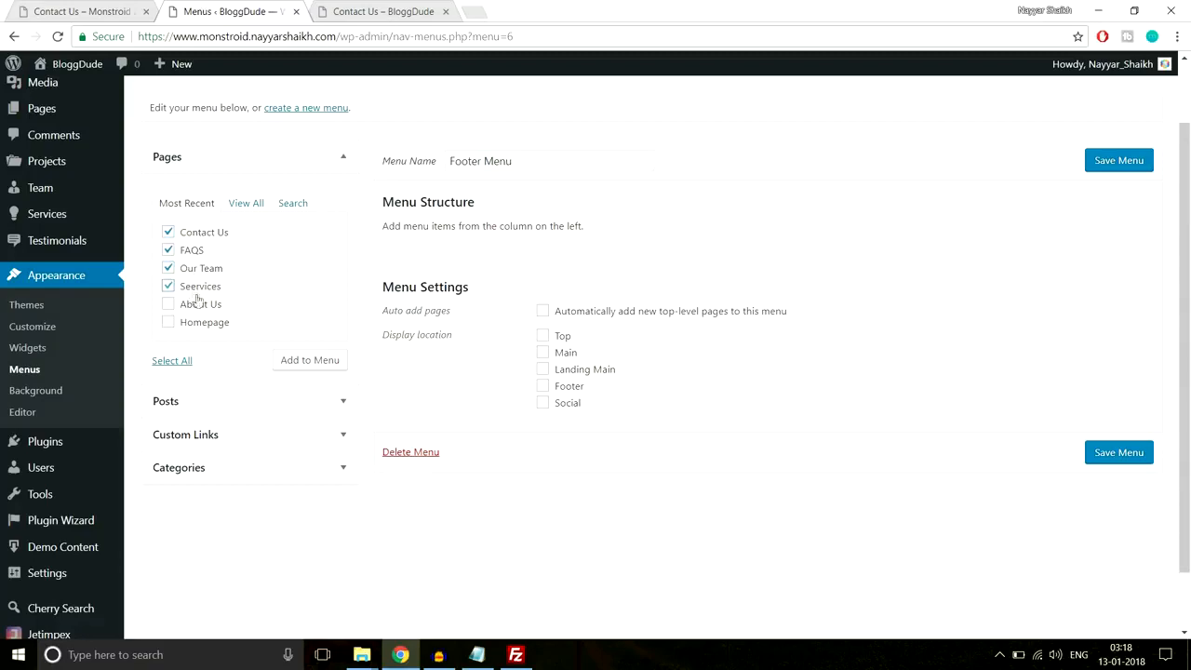
{"action": "left_click", "coordinate": [198, 310]}
{"action": "left_click", "coordinate": [306, 360]}
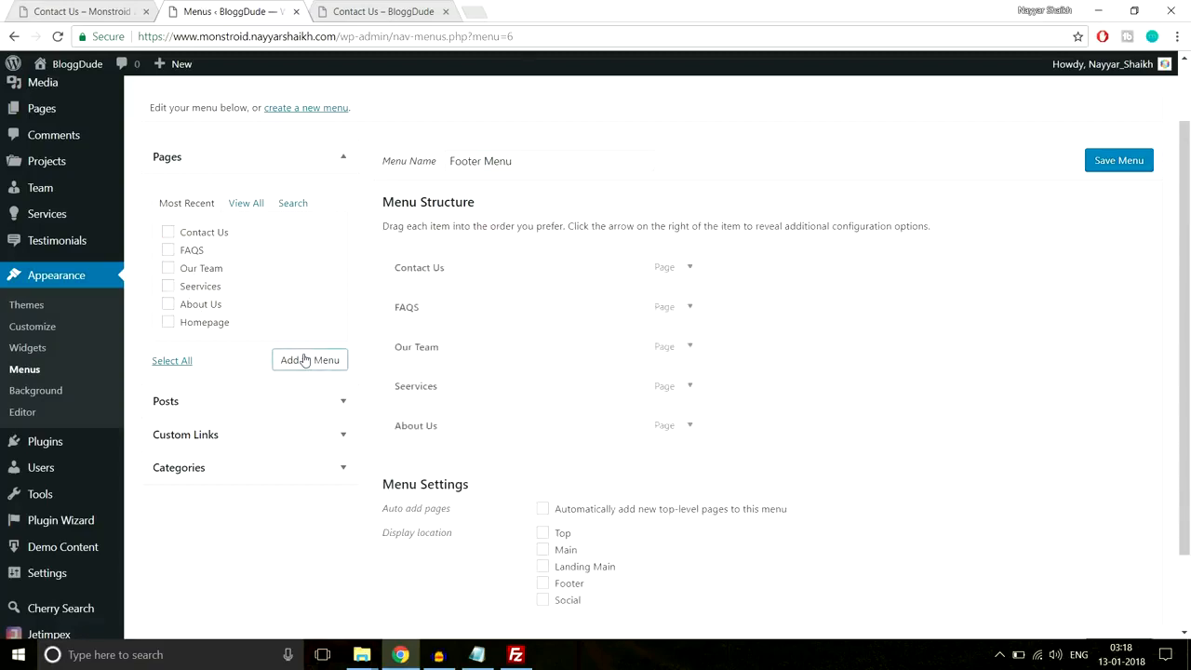
- Save the Footer Menu, then check the demo Contact Us page and return to Menus
{"action": "scroll", "coordinate": [656, 391], "scroll_direction": "down", "scroll_amount": 2}
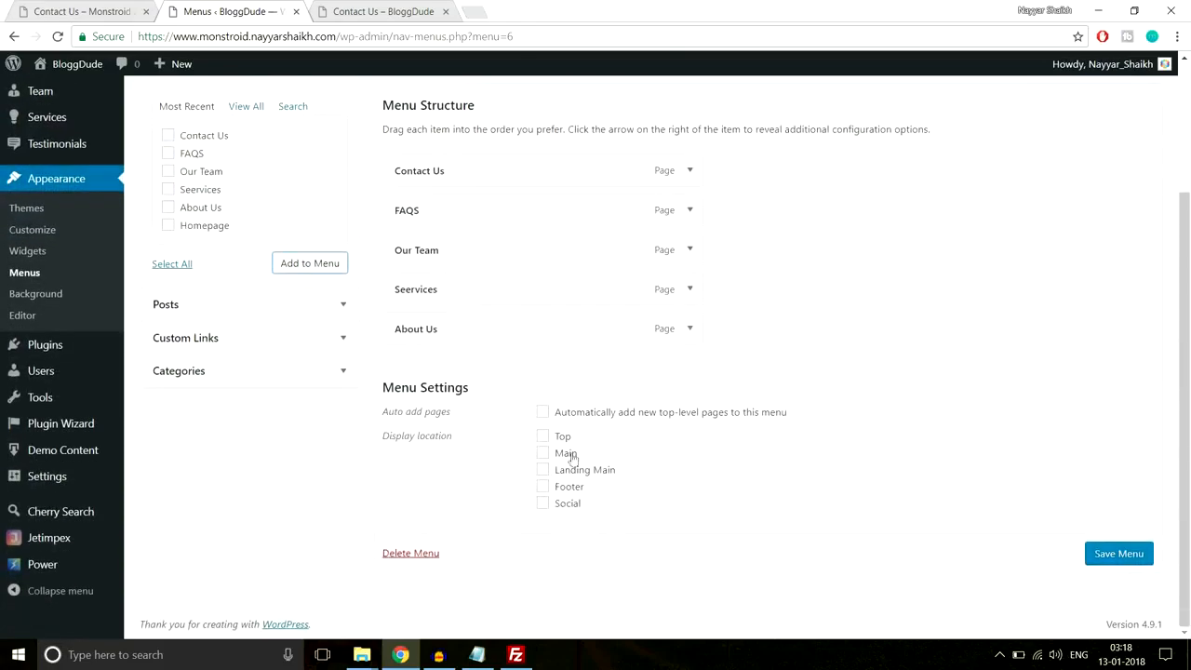
{"action": "scroll", "coordinate": [570, 456], "scroll_direction": "up", "scroll_amount": 3}
{"action": "scroll", "coordinate": [571, 457], "scroll_direction": "down", "scroll_amount": 3}
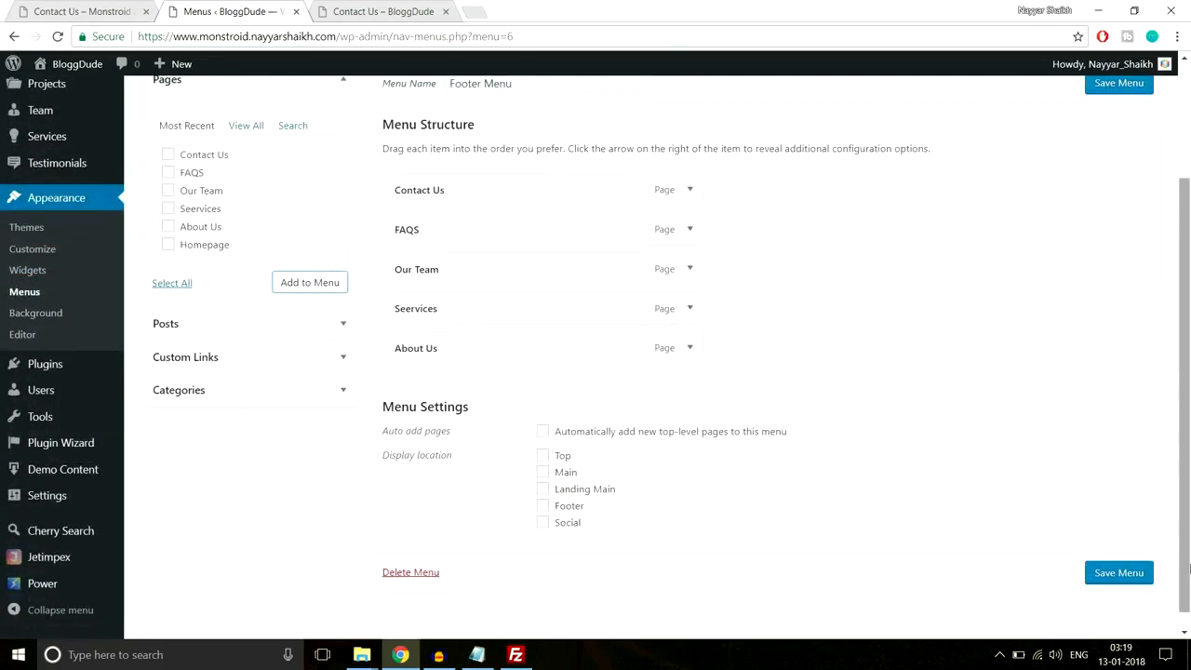
{"action": "left_click", "coordinate": [1119, 571]}
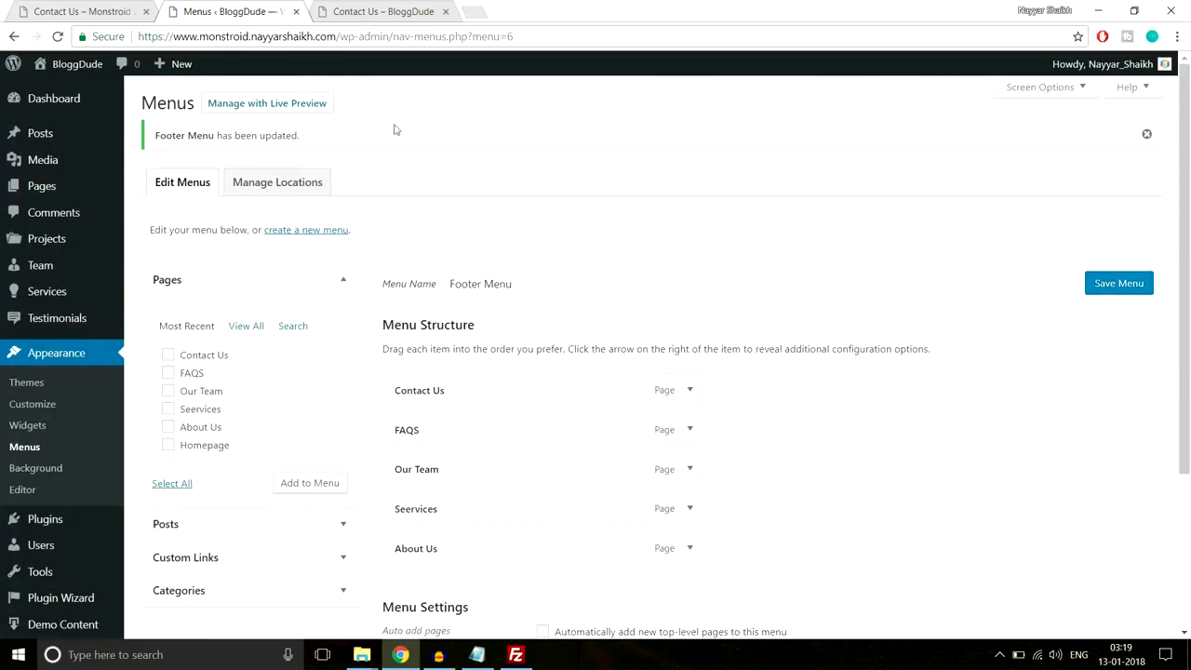
{"action": "left_click", "coordinate": [93, 11]}
{"action": "scroll", "coordinate": [585, 357], "scroll_direction": "up", "scroll_amount": 2}
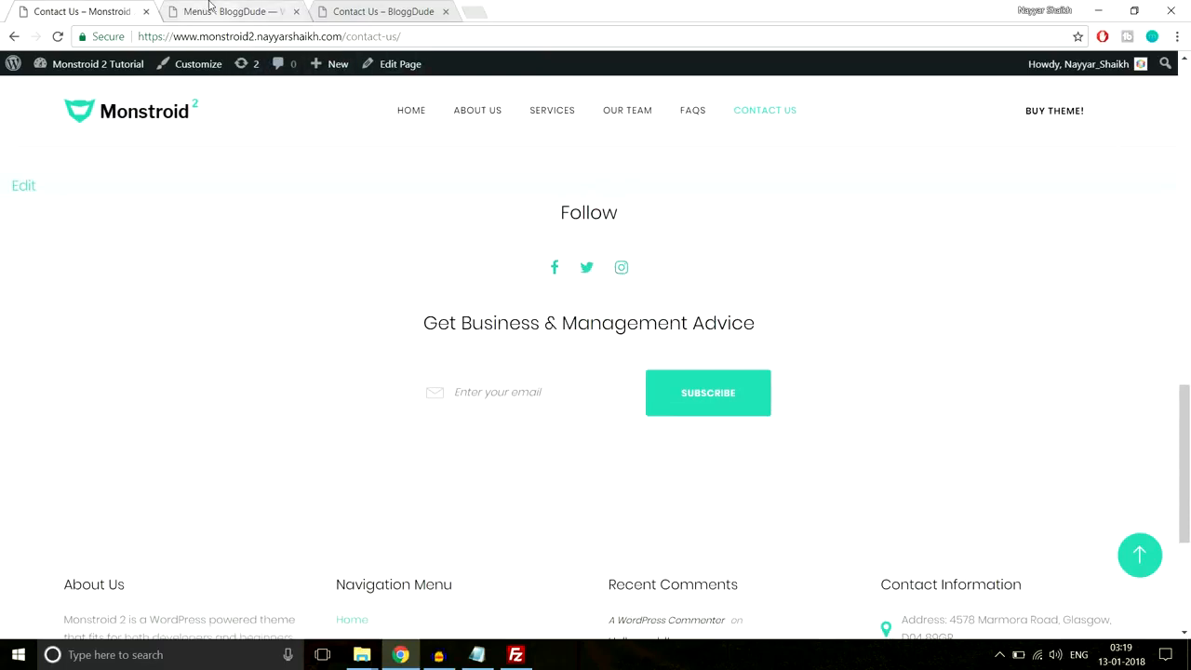
{"action": "left_click", "coordinate": [210, 7]}
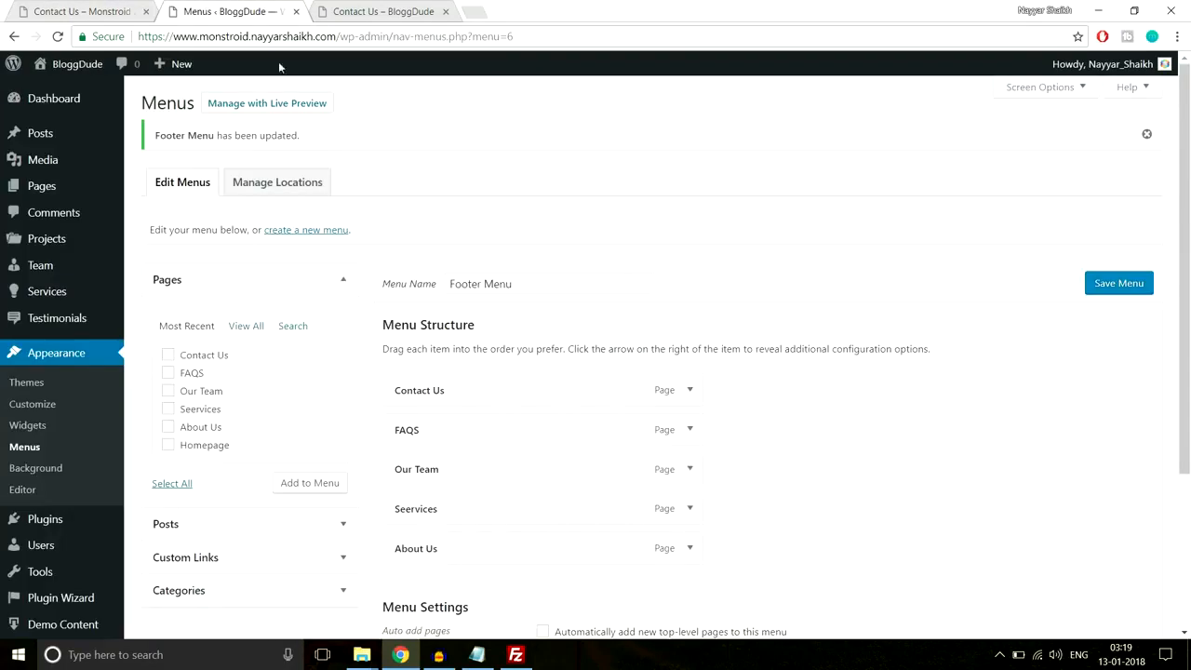
- Create a menu named Social Menu and assign it to the Social display location
{"action": "left_click", "coordinate": [318, 234]}
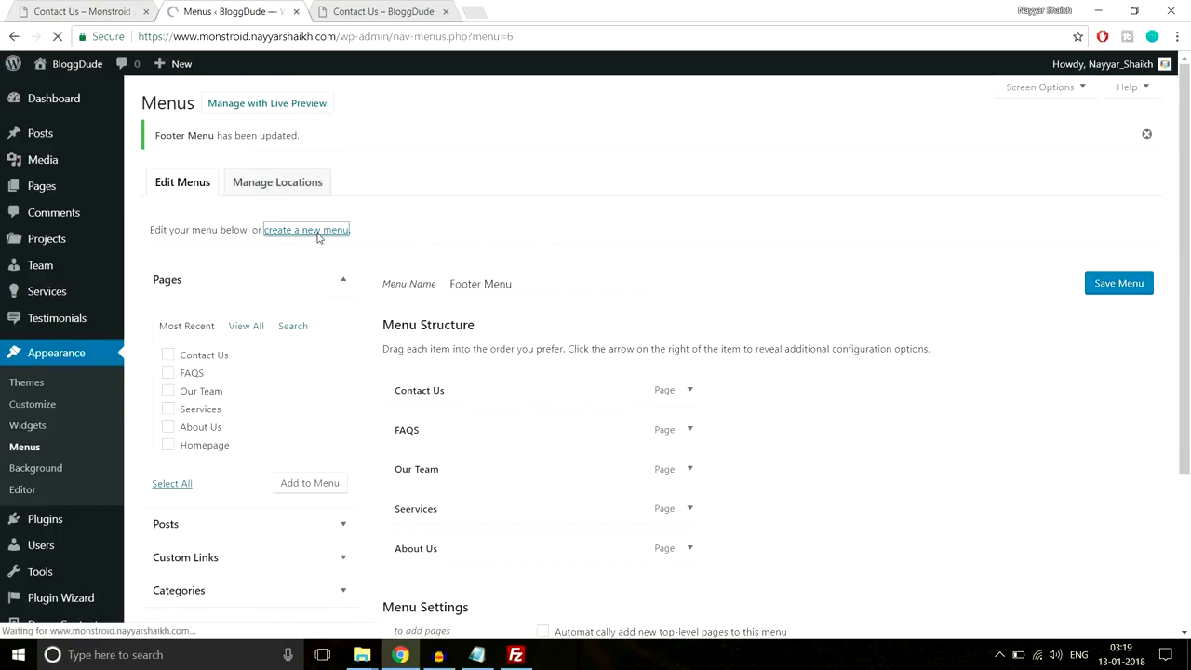
{"action": "left_click", "coordinate": [491, 236]}
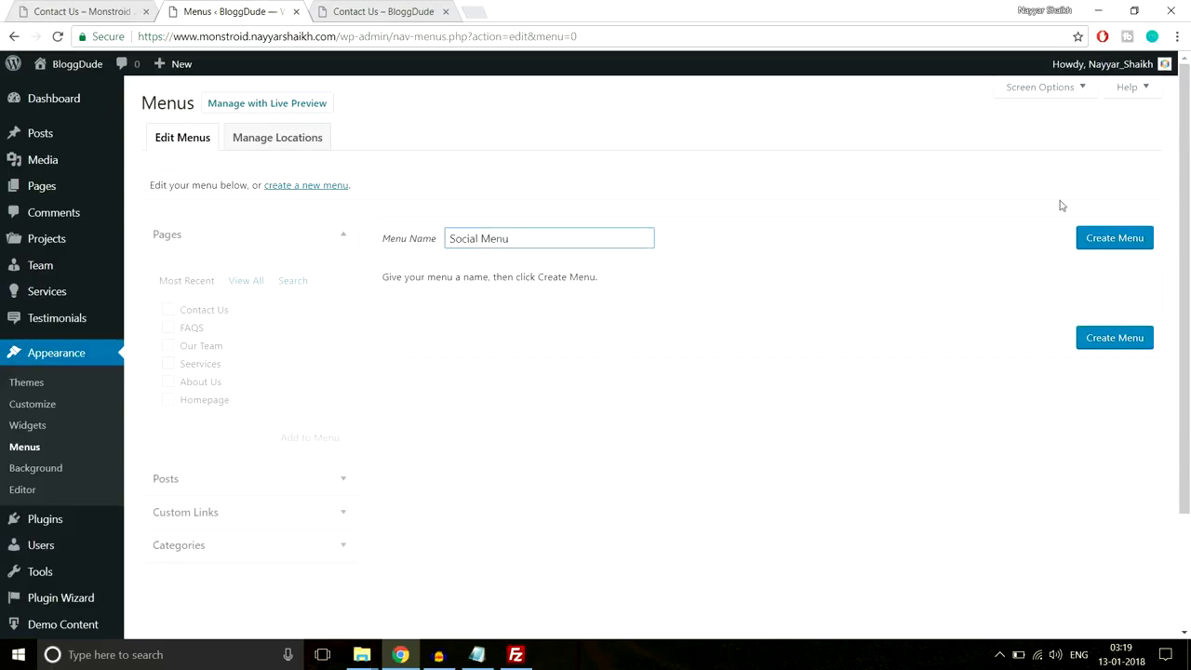
{"action": "left_click", "coordinate": [1103, 238]}
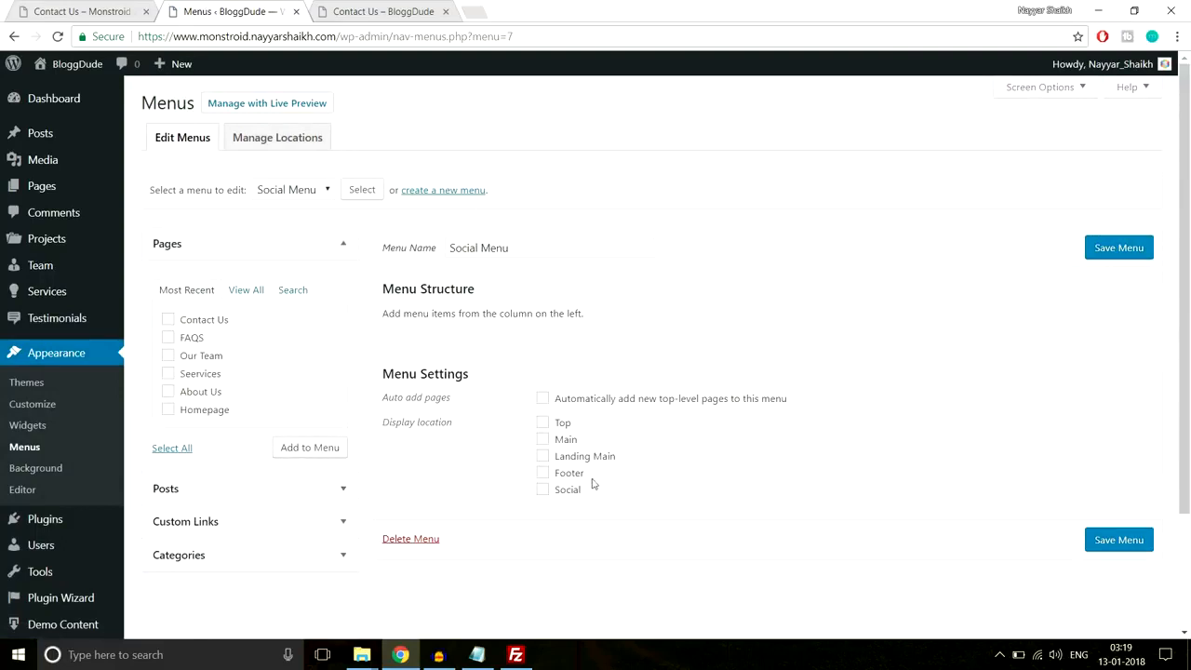
{"action": "left_click", "coordinate": [567, 493]}
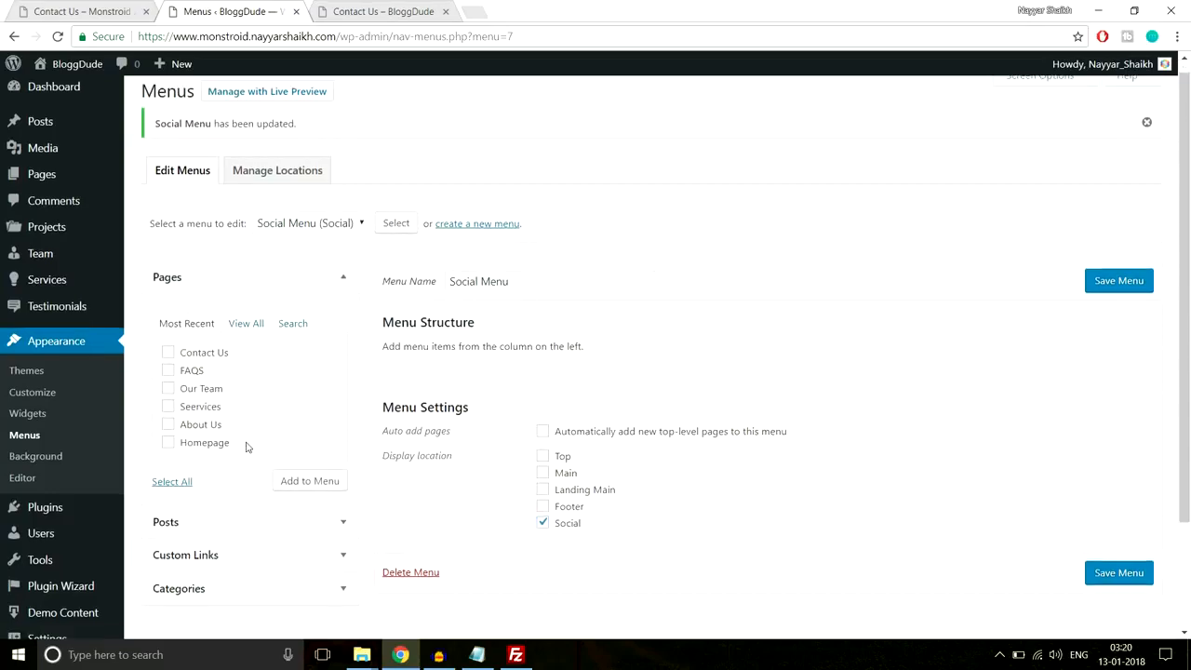
{"action": "scroll", "coordinate": [249, 465], "scroll_direction": "down", "scroll_amount": 1}
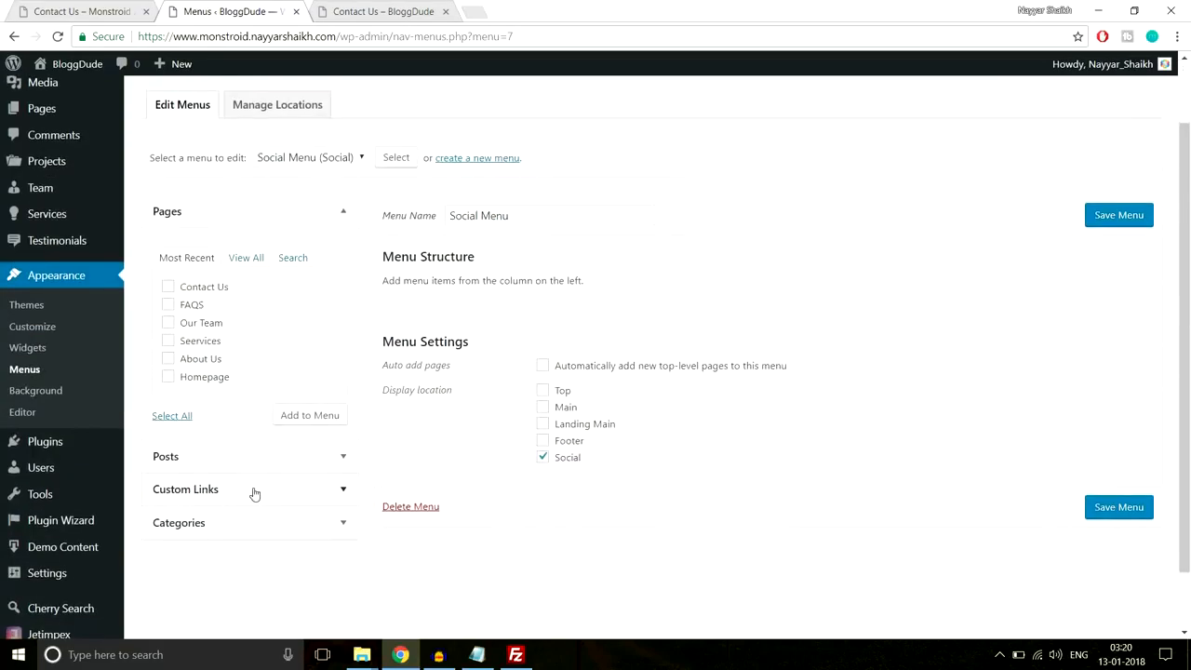
- Add a custom link labelled 'Facebbok' with the bloggdude address
{"action": "left_click", "coordinate": [254, 493]}
{"action": "left_click", "coordinate": [291, 329]}
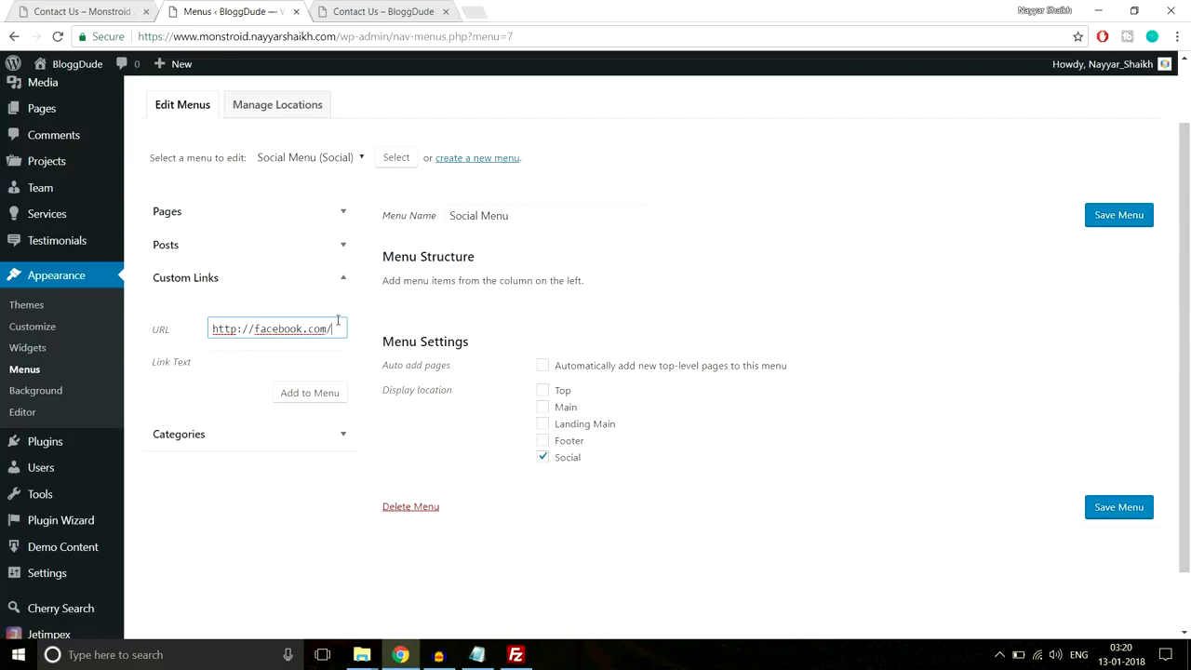
{"action": "type", "text": "bloggdude"}
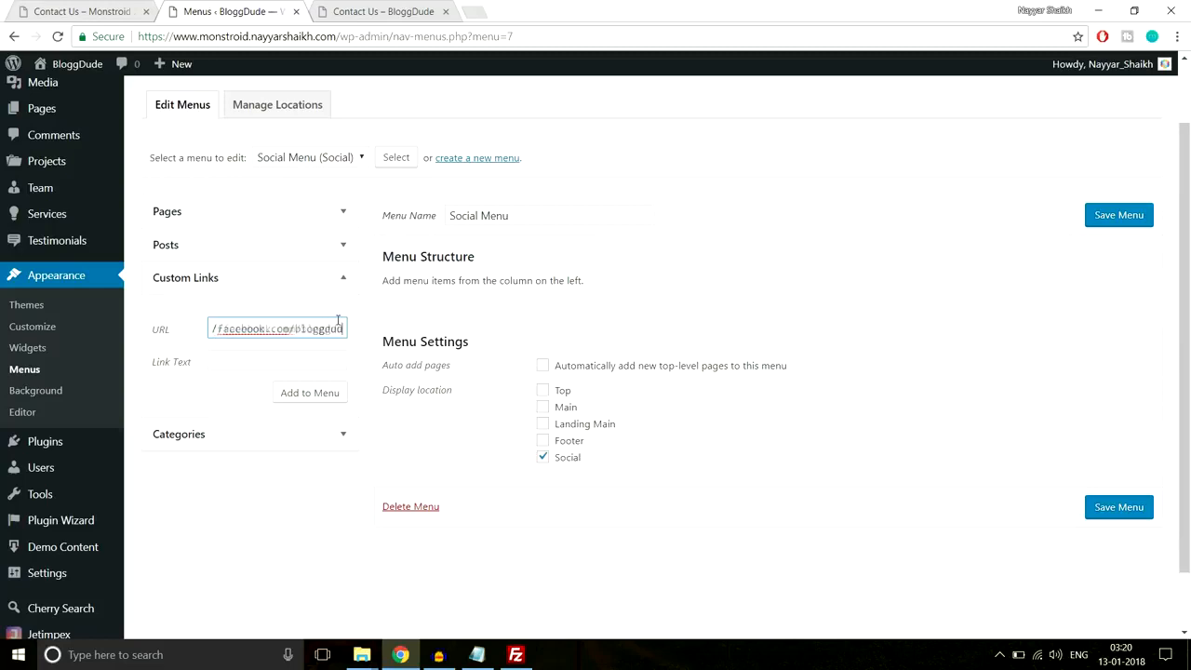
{"action": "left_click", "coordinate": [316, 355]}
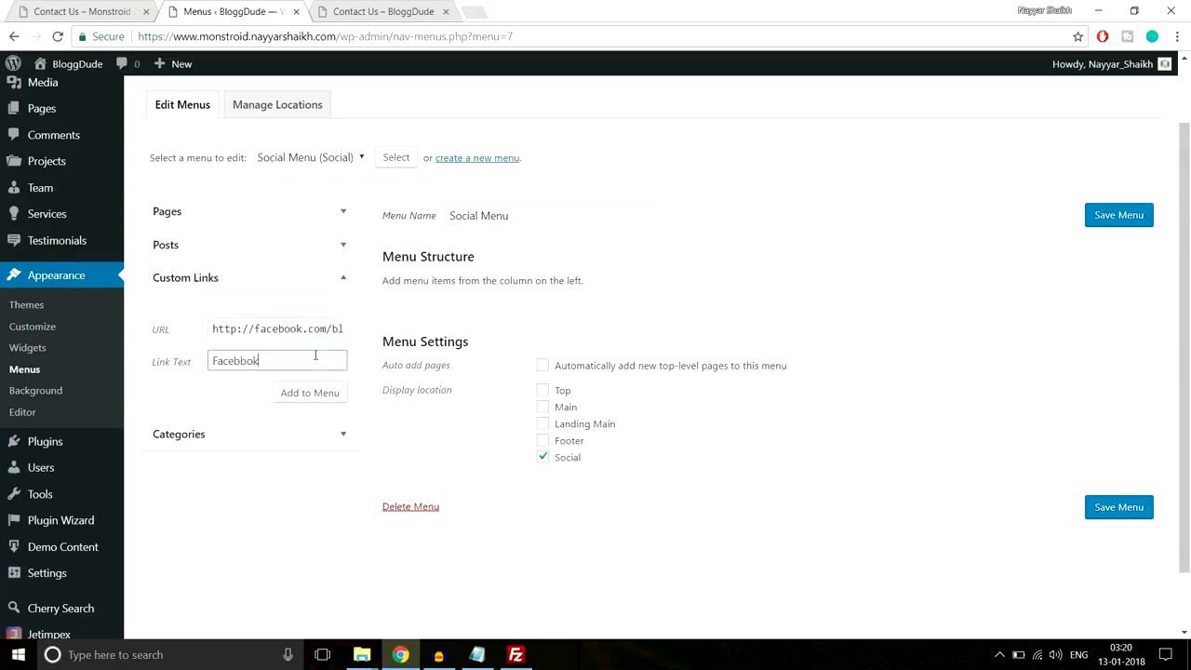
{"action": "type", "text": "Facebbok"}
{"action": "left_click", "coordinate": [298, 392]}
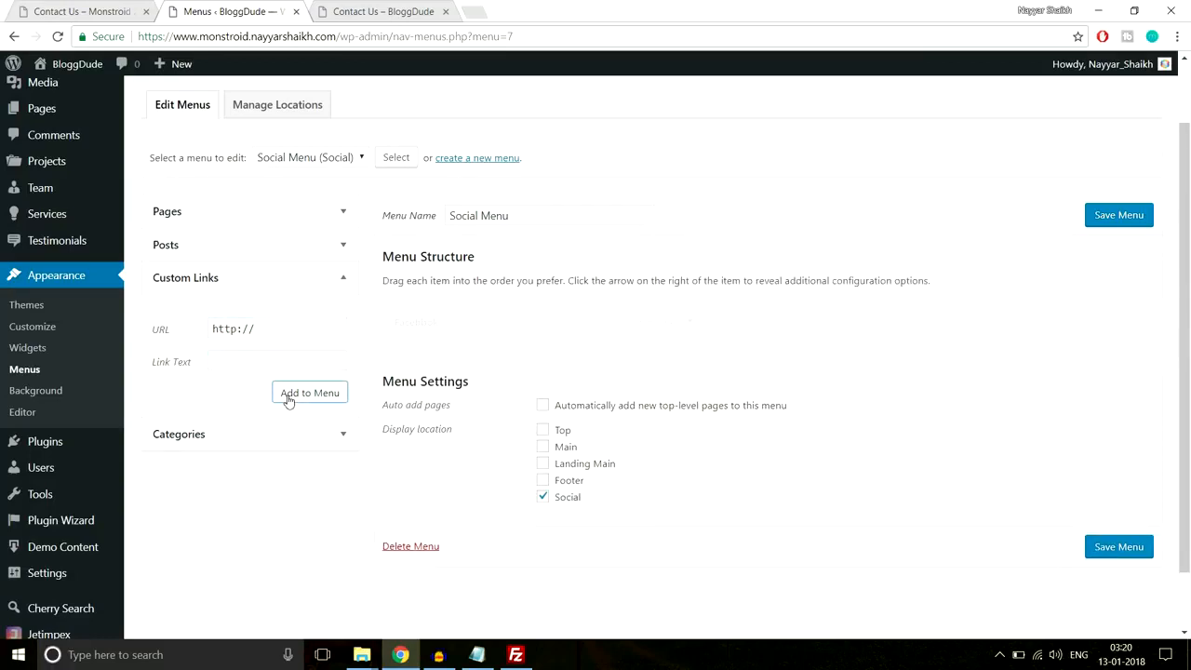
- Add a Twitter custom link to the account's Twitter profile address
{"action": "left_click", "coordinate": [301, 326]}
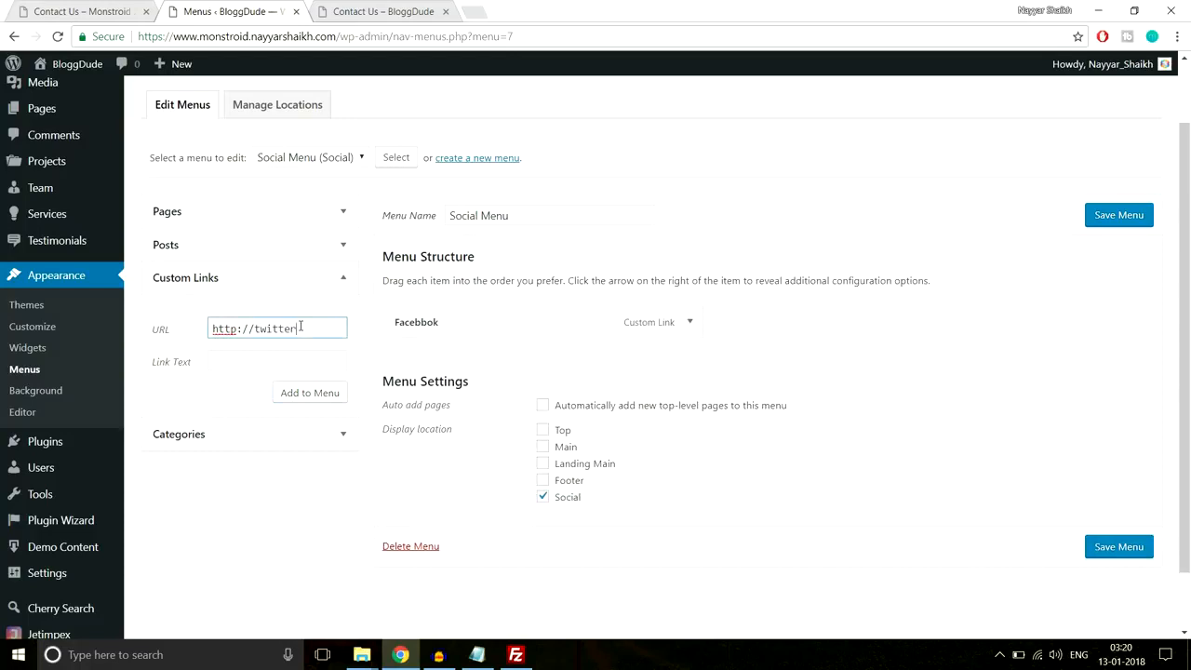
{"action": "type", "text": "alnayyar"}
{"action": "key", "text": "Tab"}
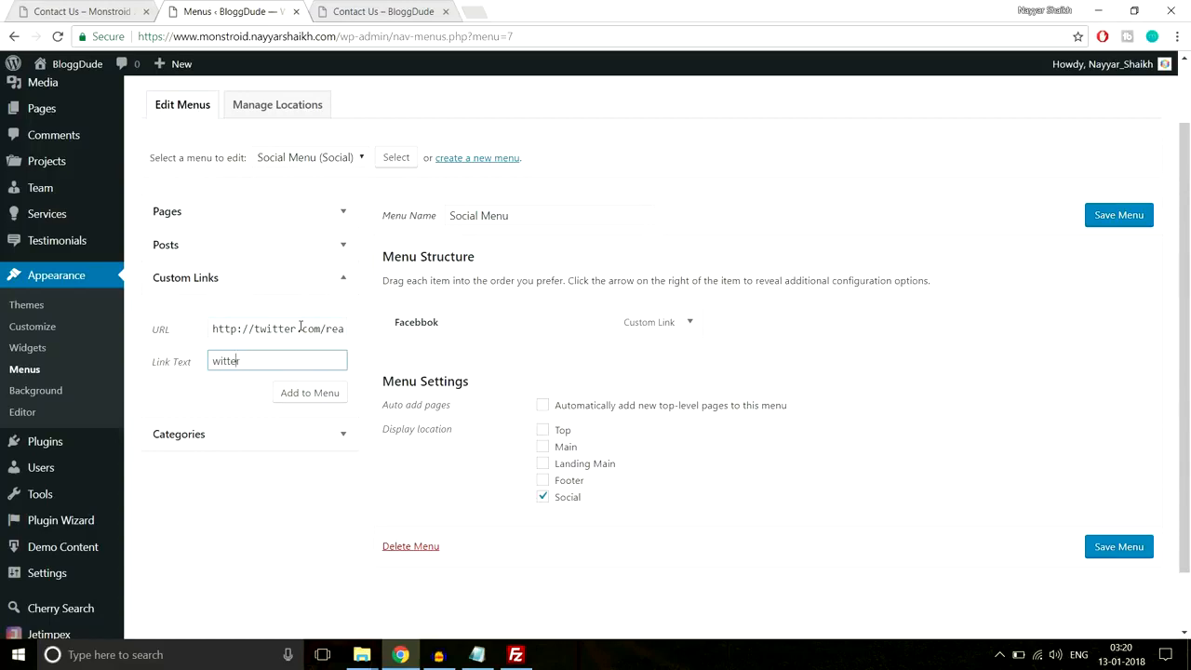
{"action": "key", "text": "Left"}
{"action": "type", "text": "/"}
{"action": "key", "text": "BackSpace"}
{"action": "type", "text": "T"}
{"action": "left_click", "coordinate": [339, 389]}
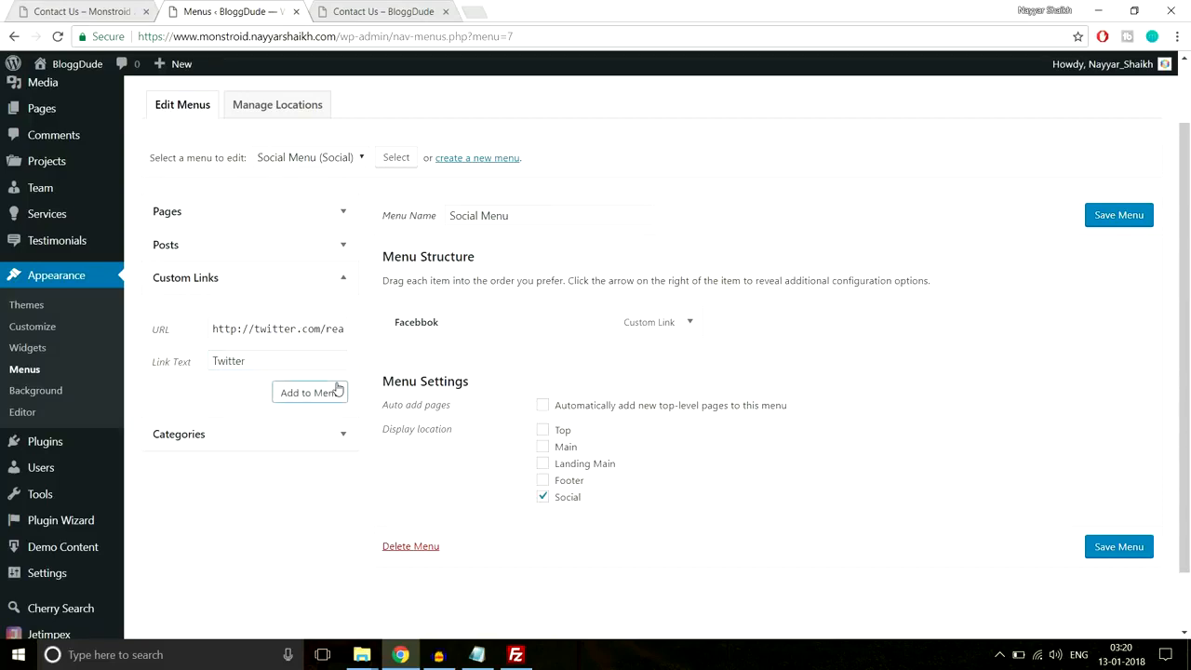
{"action": "left_click", "coordinate": [311, 394]}
- Add an Instagram custom link and save the Social Menu
{"action": "left_click", "coordinate": [295, 328]}
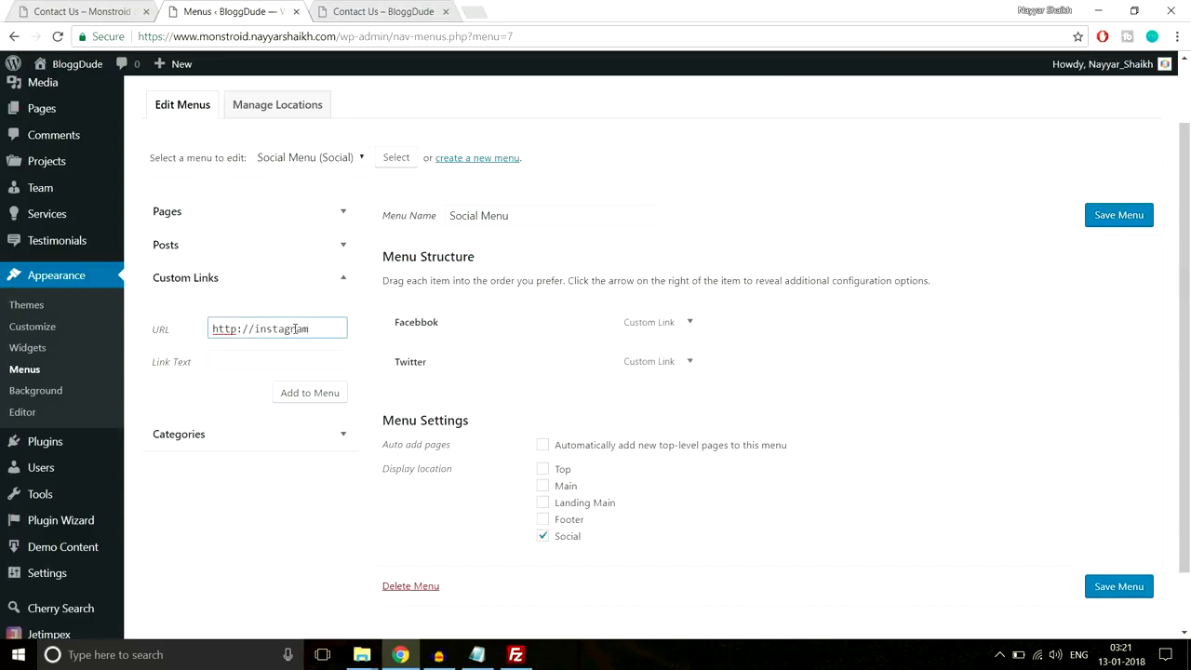
{"action": "left_click", "coordinate": [291, 363]}
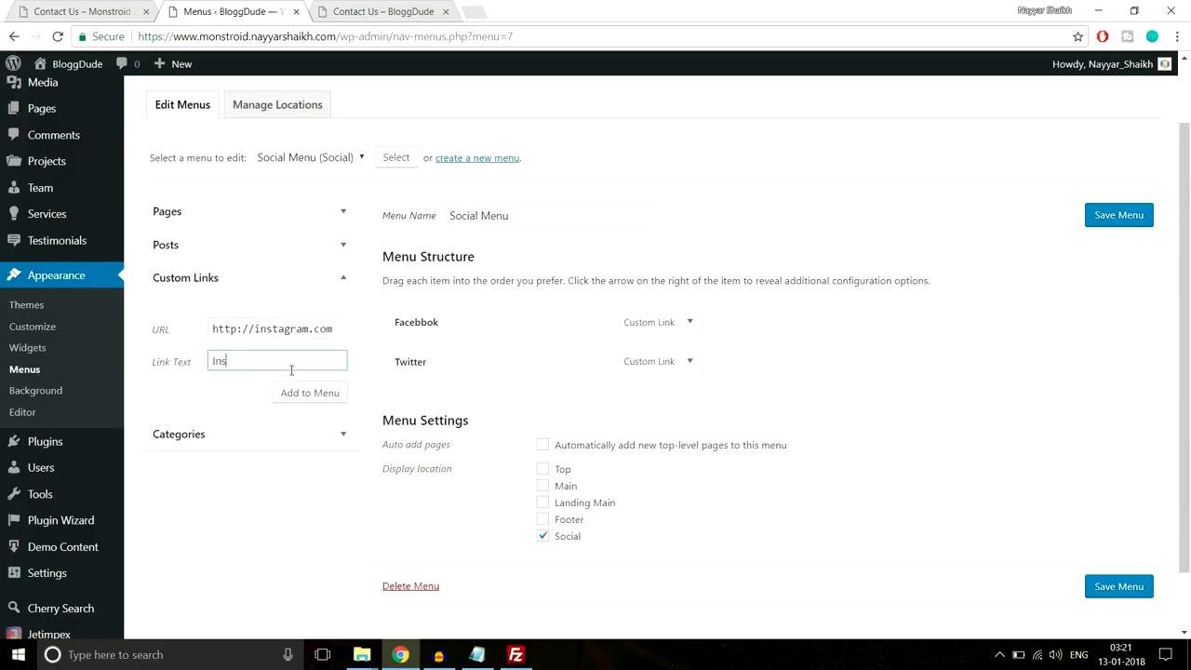
{"action": "left_click", "coordinate": [329, 403]}
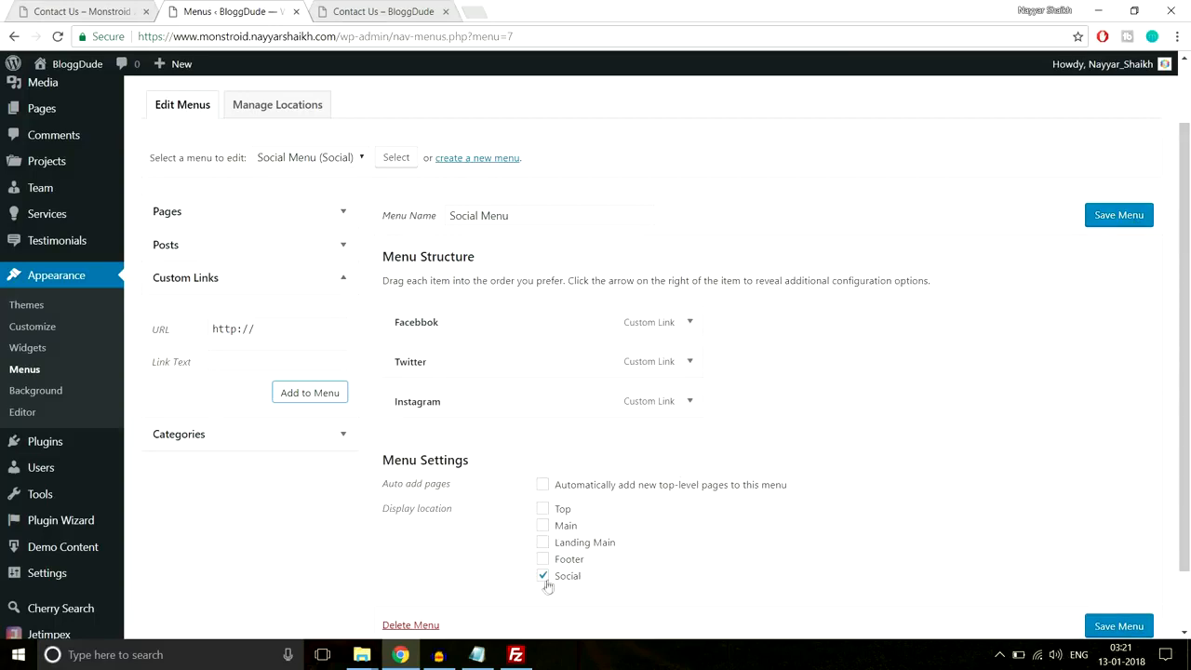
{"action": "left_click", "coordinate": [1139, 628]}
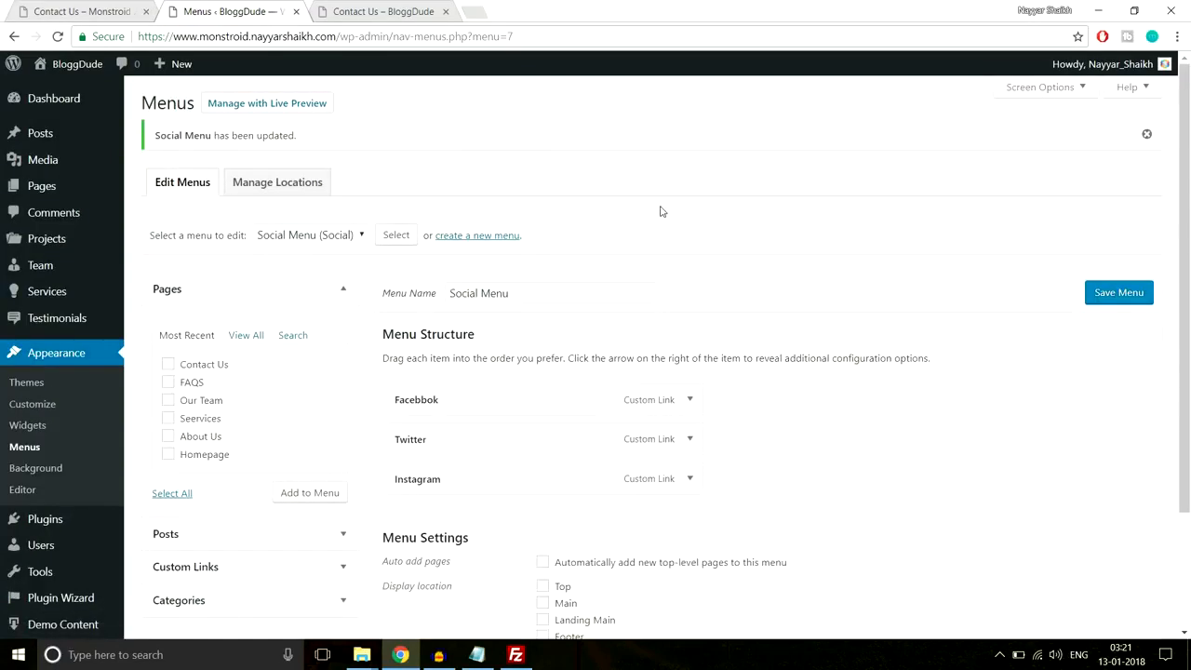
- Reload the site's Contact Us page to show the Facebook, Twitter and Instagram icons, then view the Monstroid demo
{"action": "left_click", "coordinate": [385, 9]}
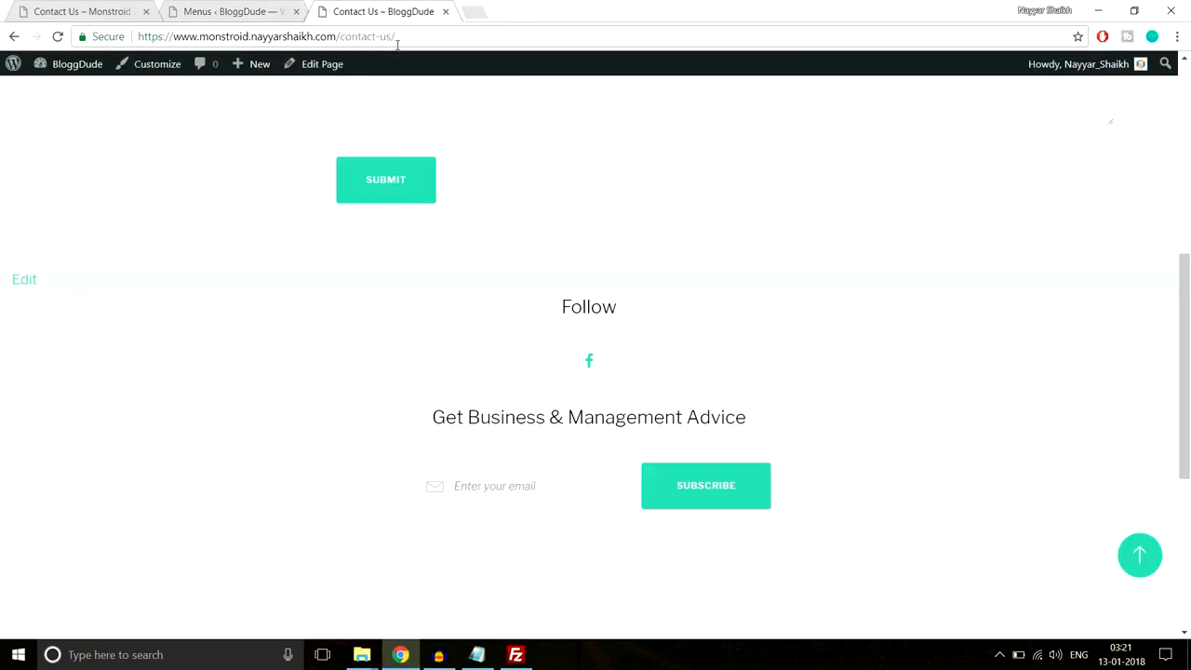
{"action": "left_click", "coordinate": [399, 43]}
{"action": "key", "text": "Return"}
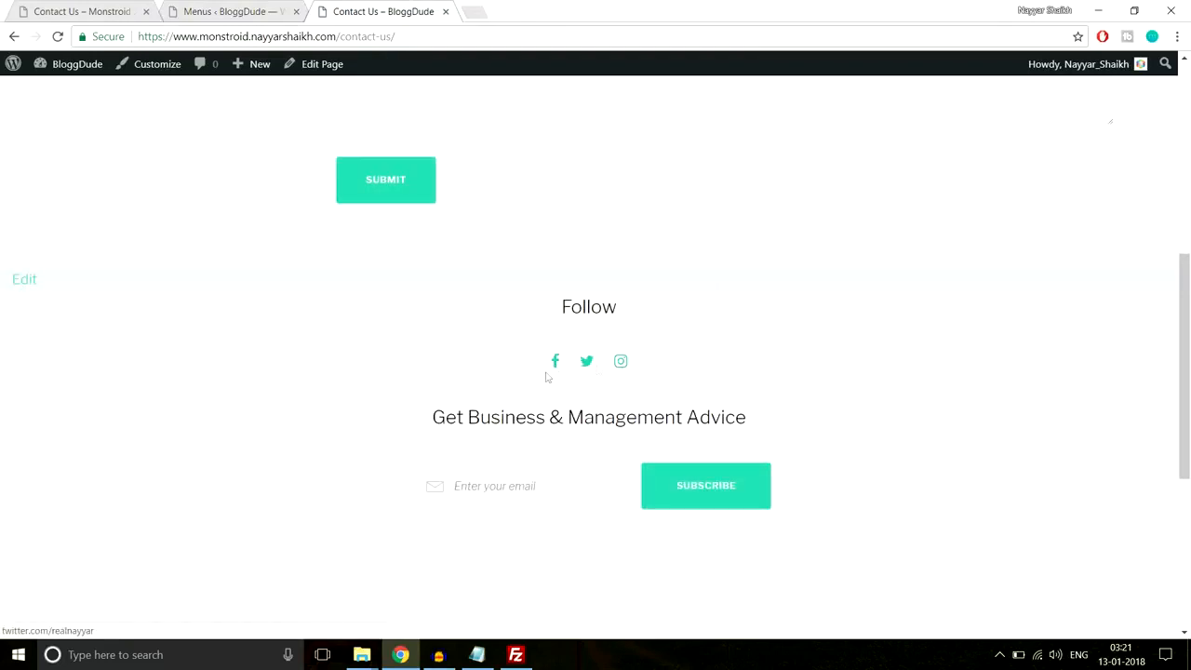
{"action": "scroll", "coordinate": [641, 352], "scroll_direction": "up", "scroll_amount": 5}
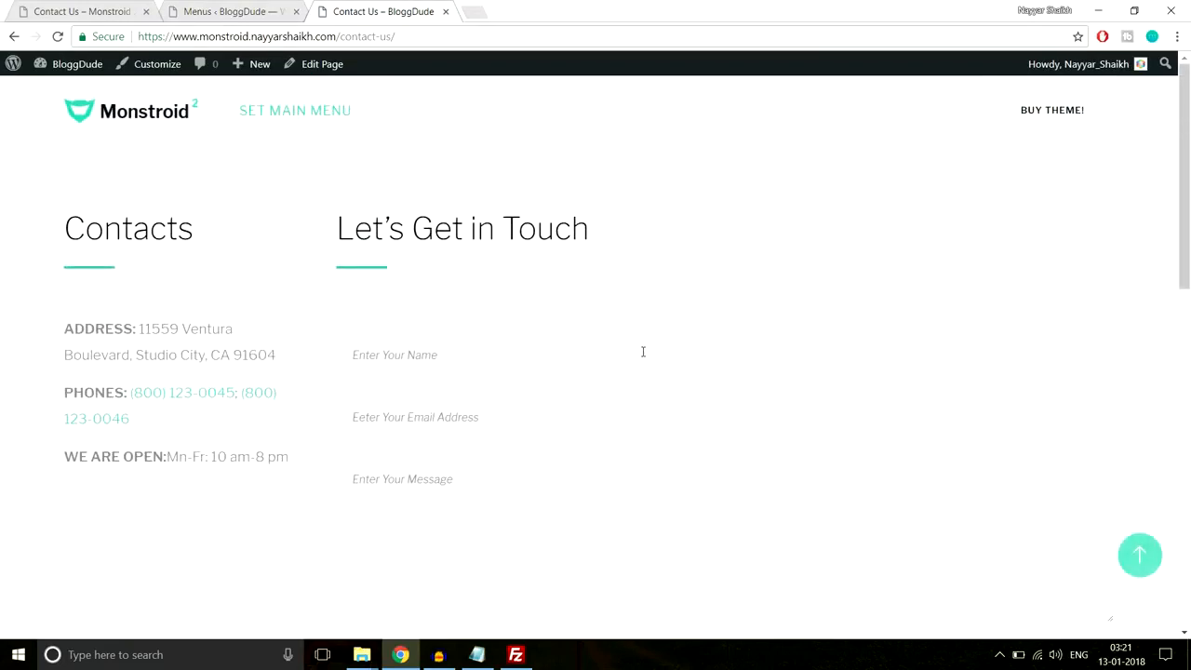
{"action": "left_click", "coordinate": [91, 10]}
{"action": "scroll", "coordinate": [442, 227], "scroll_direction": "up", "scroll_amount": 4}
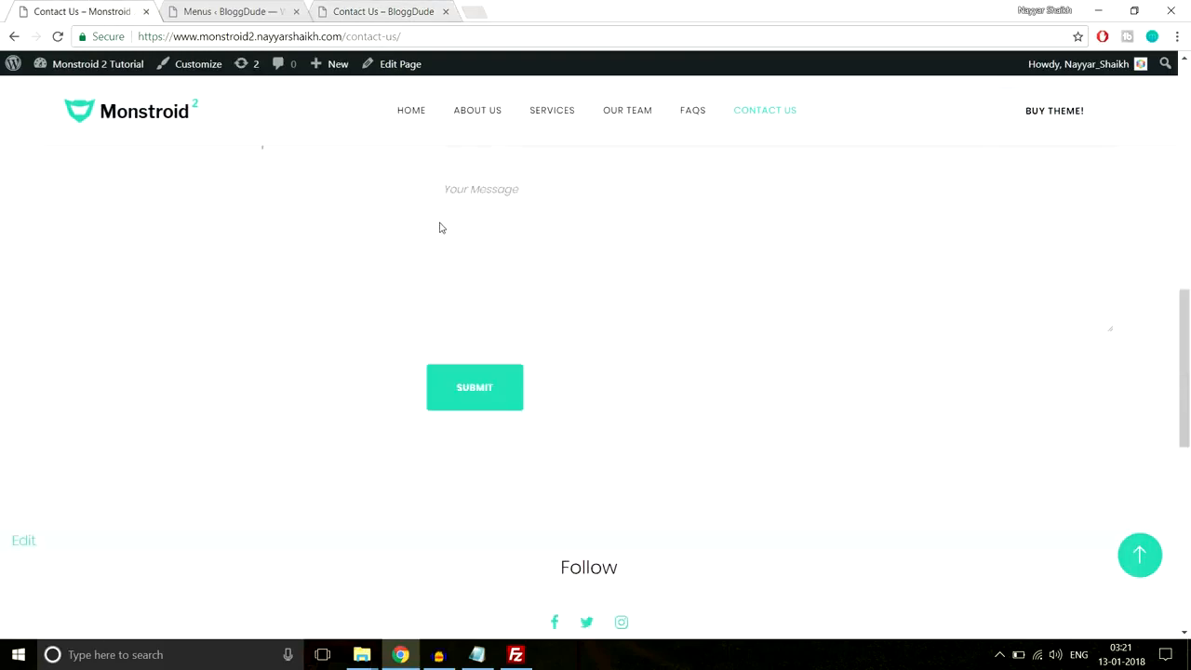
{"action": "scroll", "coordinate": [811, 129], "scroll_direction": "up", "scroll_amount": 5}
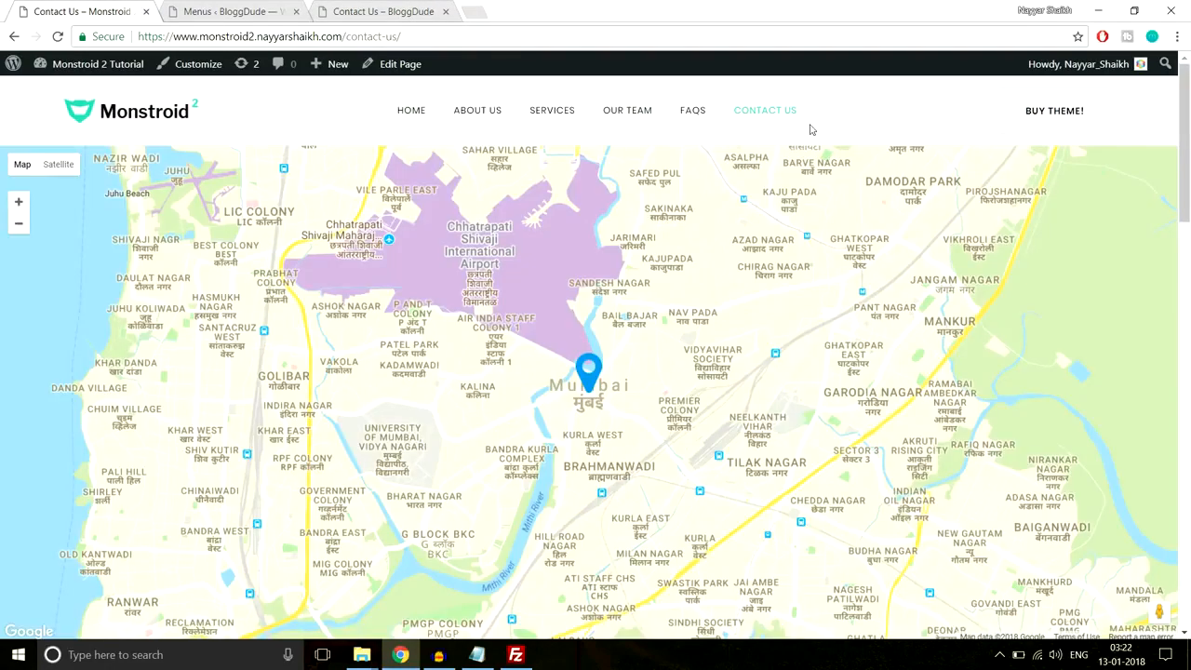
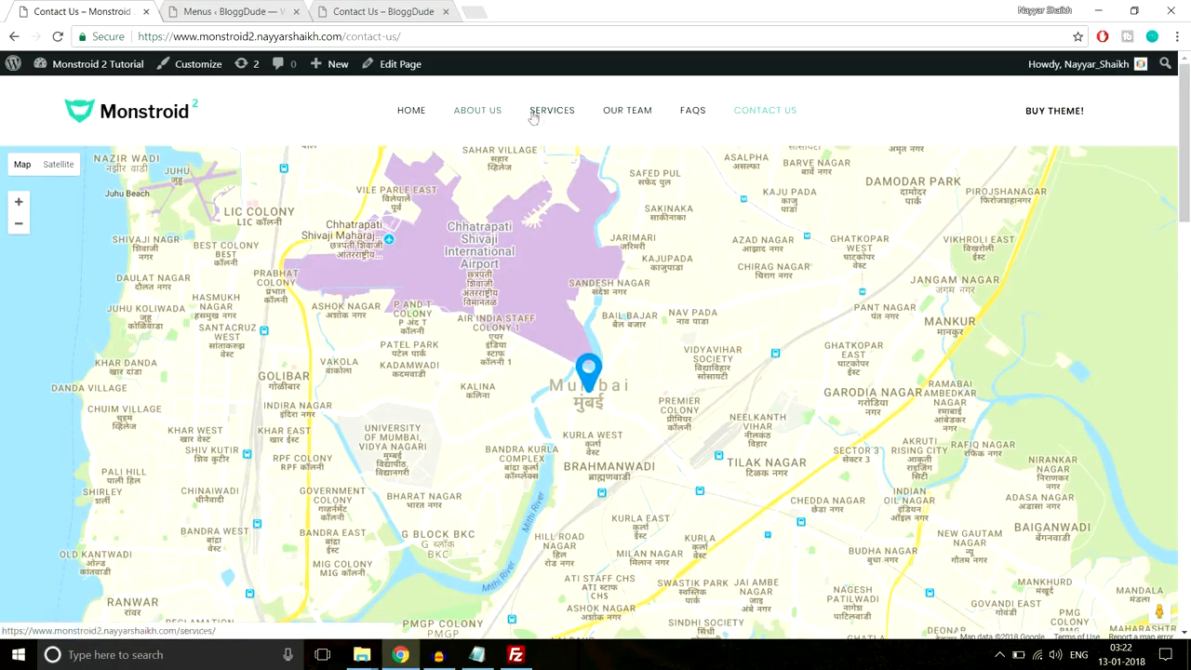
- On the Menus admin page, follow 'create a new menu' to get a blank menu form
{"action": "left_click", "coordinate": [270, 6]}
{"action": "scroll", "coordinate": [664, 225], "scroll_direction": "down", "scroll_amount": 1}
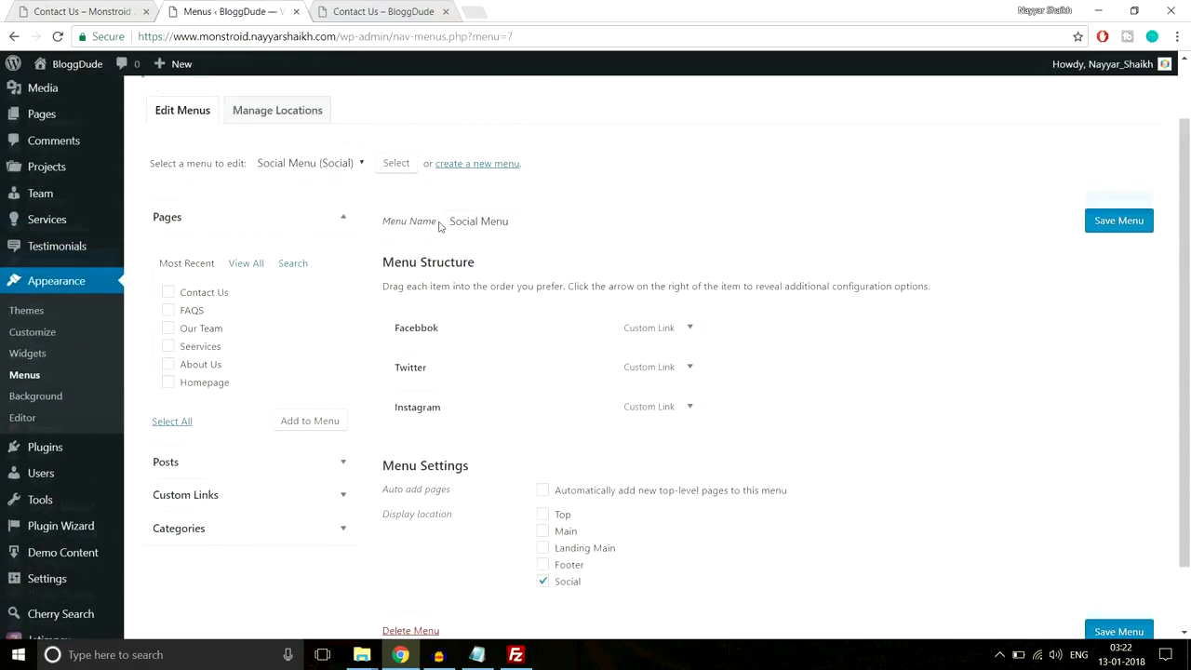
{"action": "left_click", "coordinate": [474, 165]}
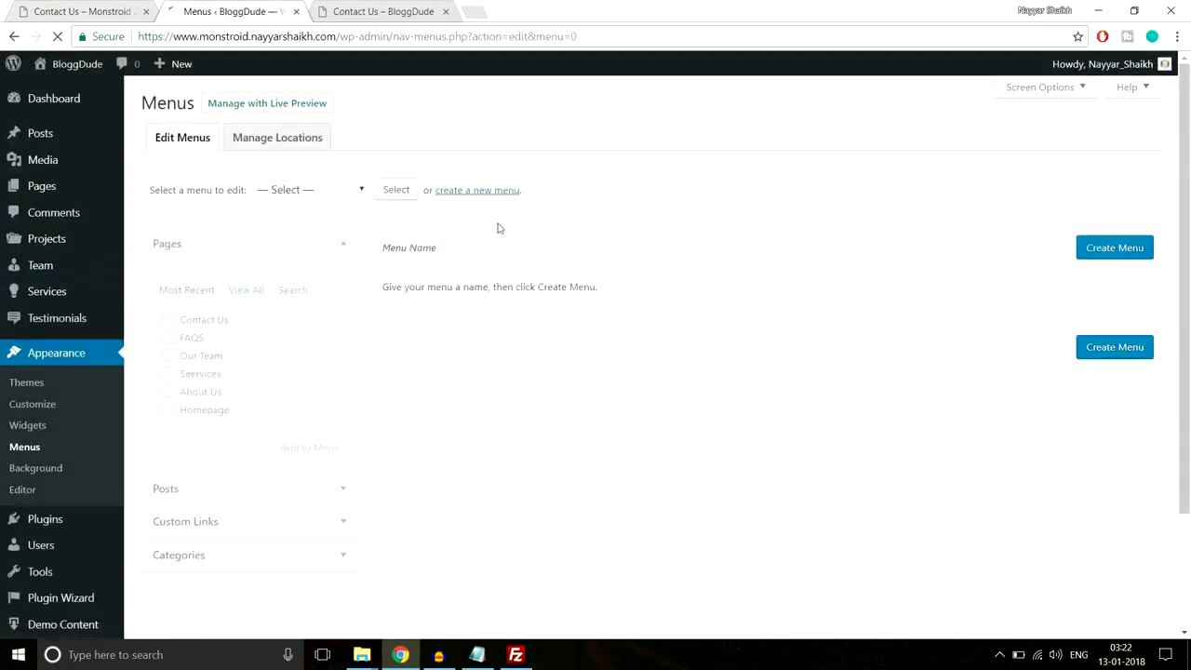
- Create 'Normal Menu' and add the Contact Us, FAQS, Our Team, Seervices and About Us pages
{"action": "left_click", "coordinate": [517, 243]}
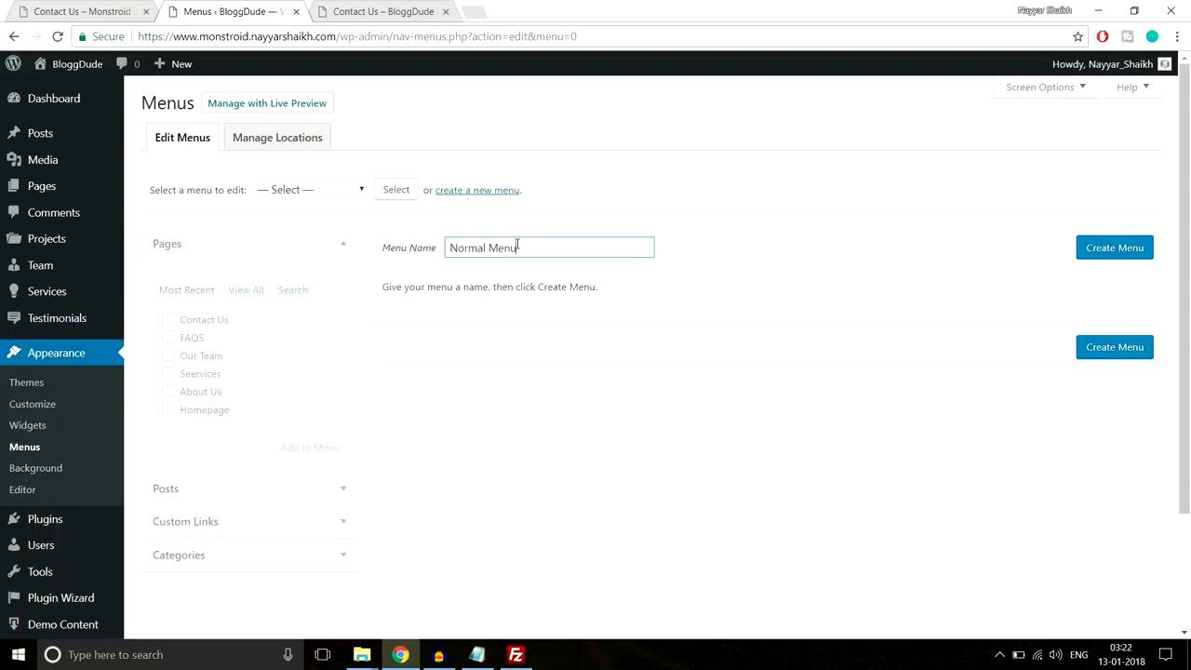
{"action": "left_click", "coordinate": [1131, 251]}
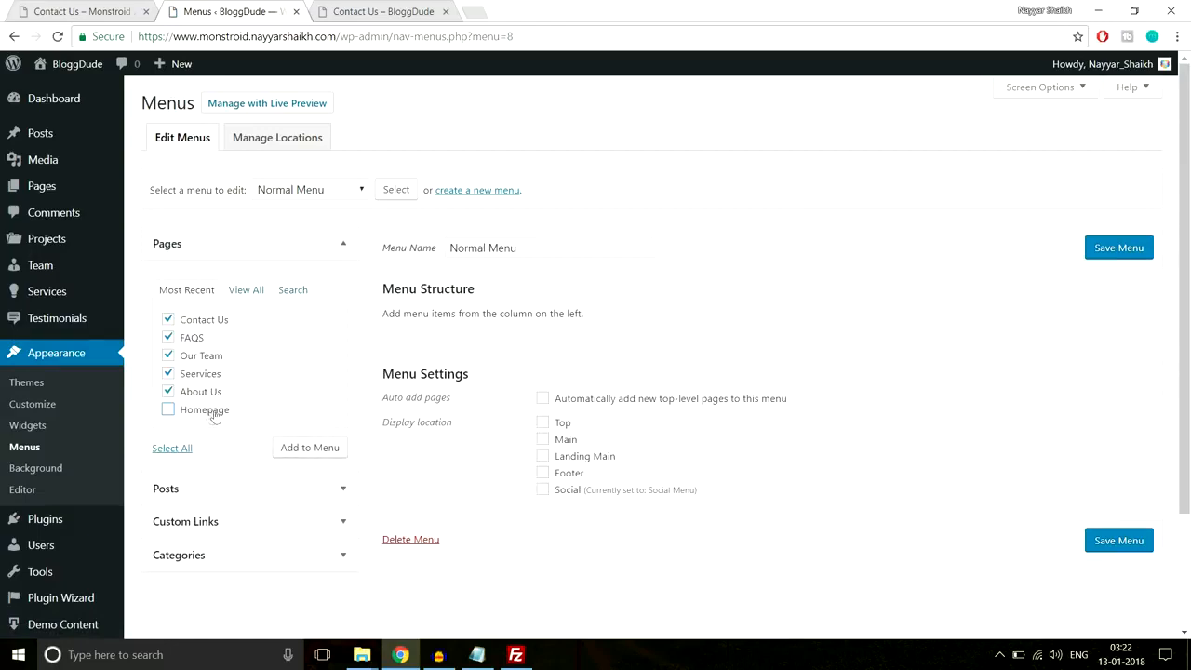
{"action": "left_click", "coordinate": [302, 450]}
- Copy the BloggDude site's home address into a new custom link's URL field
{"action": "left_click", "coordinate": [289, 527]}
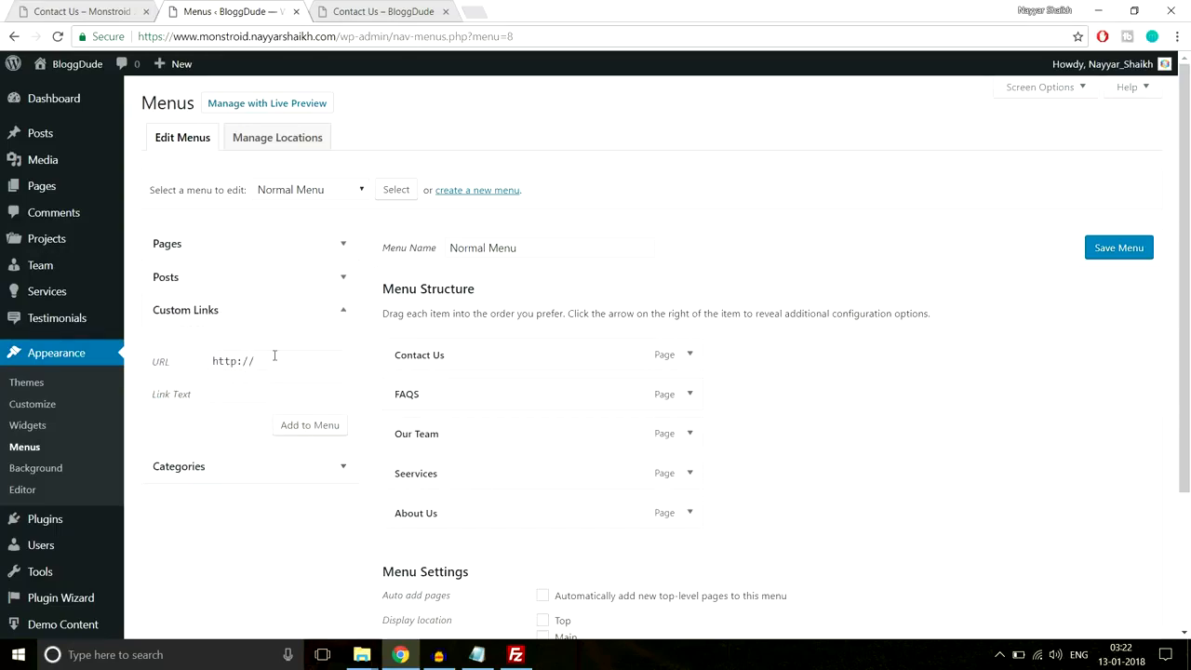
{"action": "left_click", "coordinate": [102, 11]}
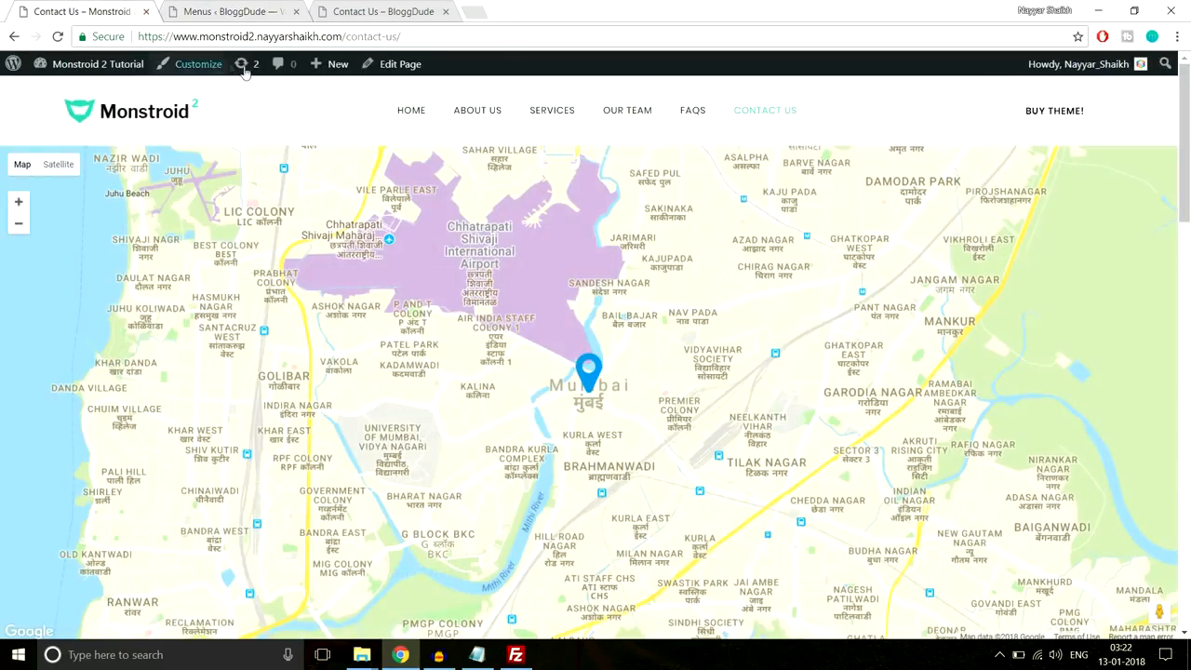
{"action": "left_click", "coordinate": [273, 11]}
{"action": "left_click", "coordinate": [364, 11]}
{"action": "left_click_drag", "start_coordinate": [340, 36], "coordinate": [135, 36]}
{"action": "key", "text": "ctrl+c"}
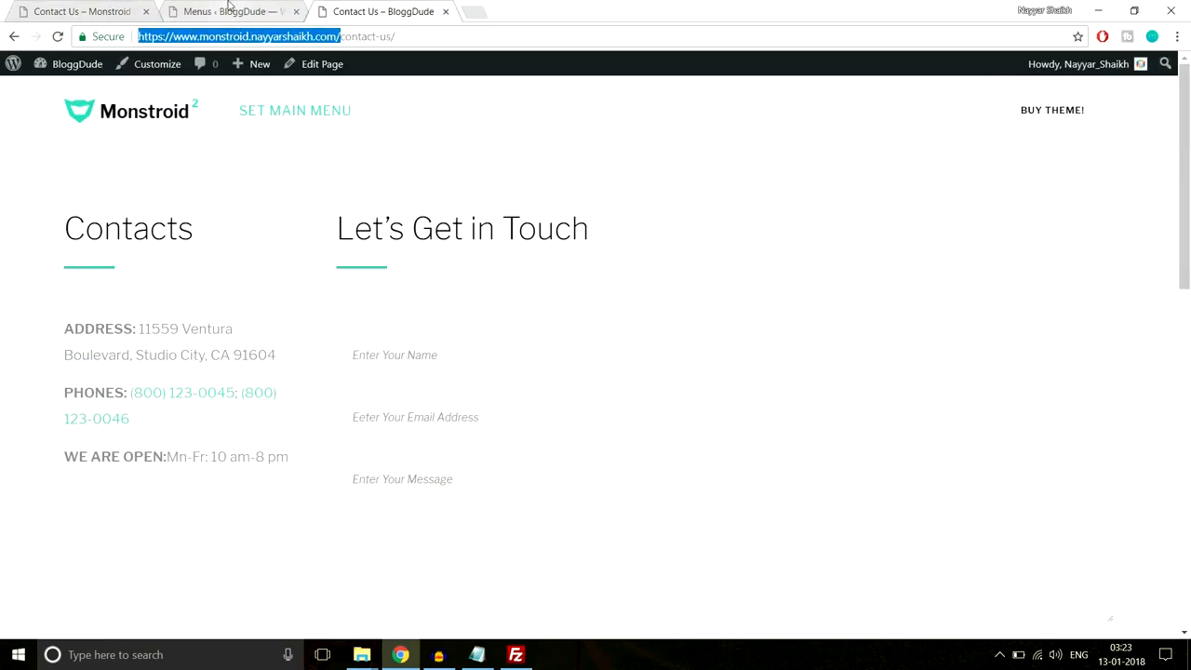
{"action": "left_click", "coordinate": [228, 11]}
{"action": "triple_click", "coordinate": [265, 363]}
{"action": "key", "text": "ctrl+v"}
- Add the custom link labelled Home and drag it to the top of Normal Menu
{"action": "left_click", "coordinate": [307, 394]}
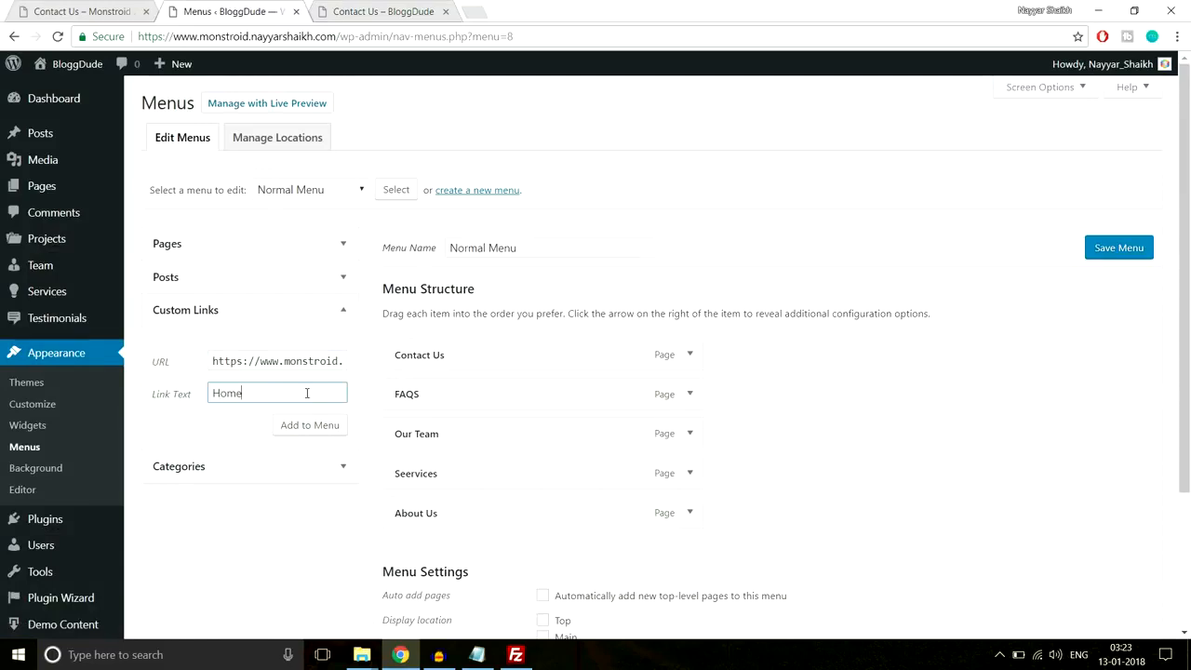
{"action": "left_click", "coordinate": [311, 425]}
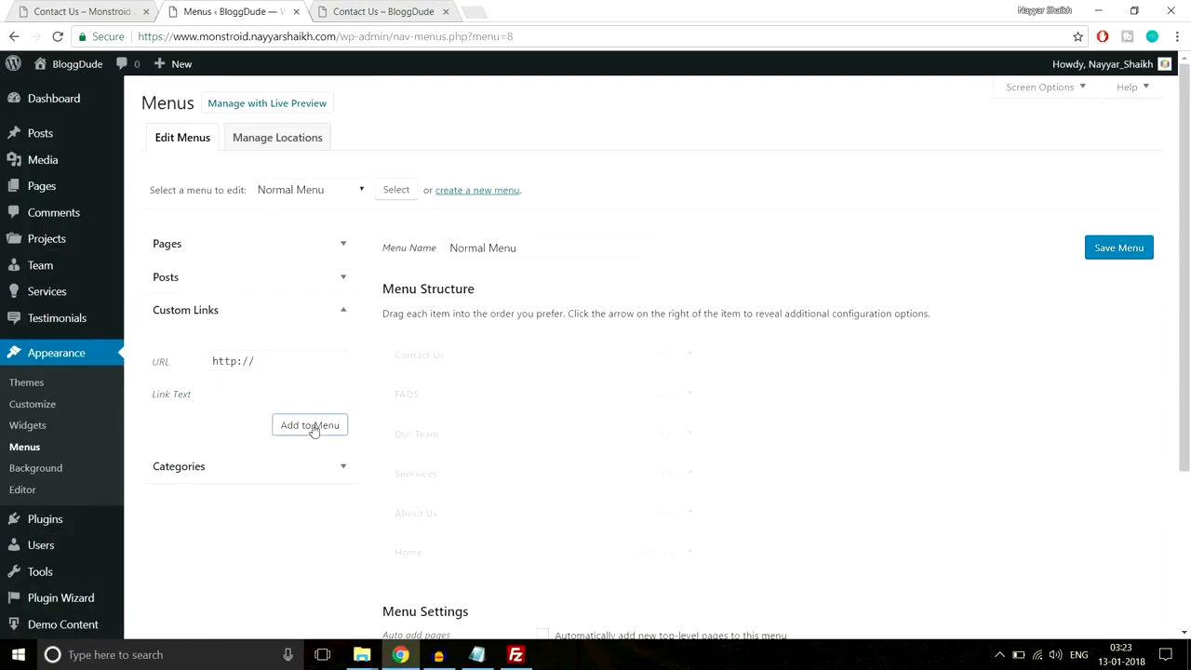
{"action": "left_click_drag", "start_coordinate": [506, 556], "coordinate": [505, 350]}
{"action": "scroll", "coordinate": [926, 377], "scroll_direction": "down", "scroll_amount": 1}
{"action": "scroll", "coordinate": [926, 377], "scroll_direction": "down", "scroll_amount": 3}
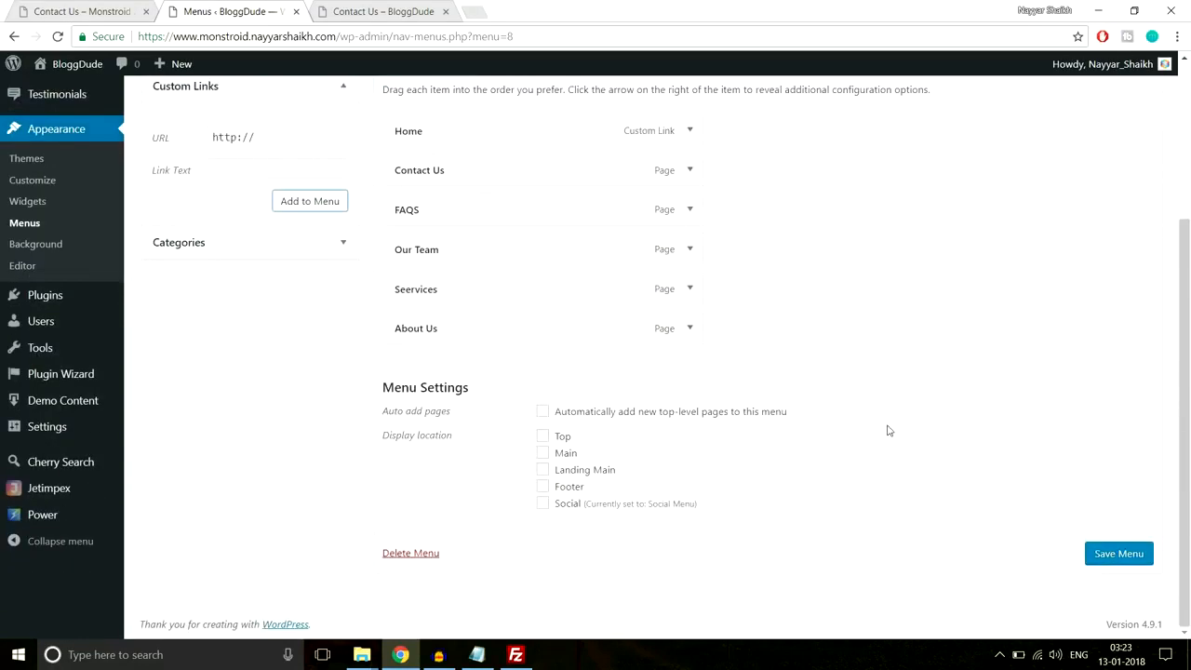
- Assign Normal Menu to the Main display location and save it
{"action": "left_click", "coordinate": [559, 456]}
{"action": "left_click", "coordinate": [1098, 553]}
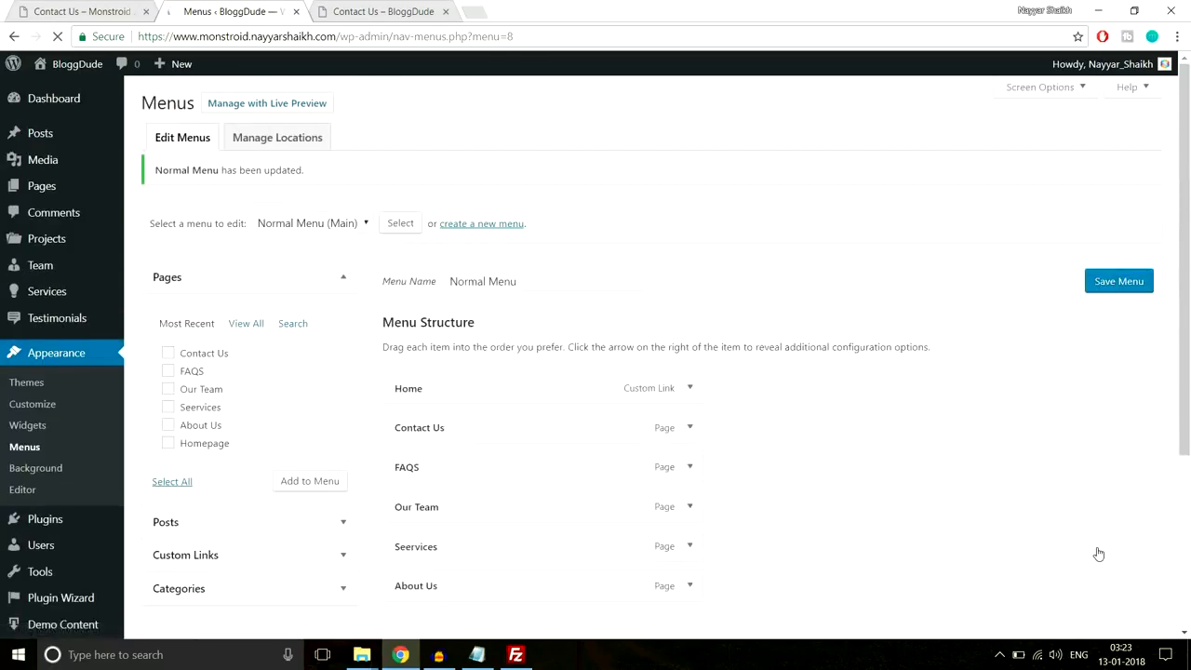
{"action": "left_click", "coordinate": [400, 12]}
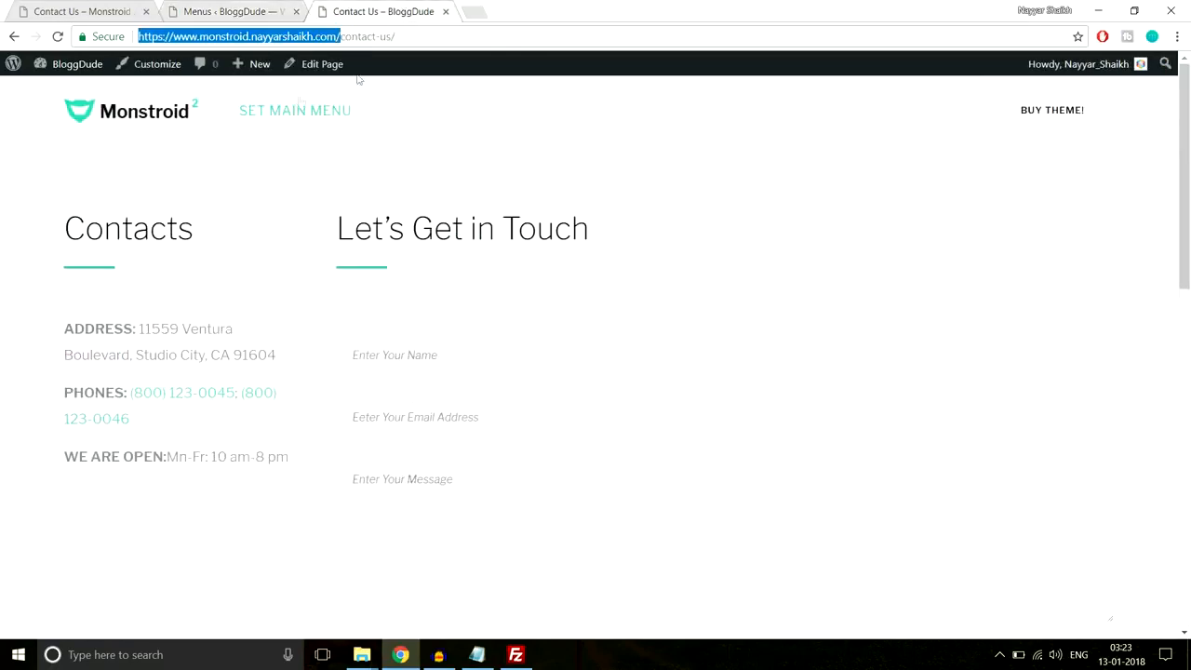
- Preview the Monstroid demo's navigation, jumping to its Why Us and contact sections
{"action": "left_click", "coordinate": [97, 11]}
{"action": "scroll", "coordinate": [164, 164], "scroll_direction": "up", "scroll_amount": 2}
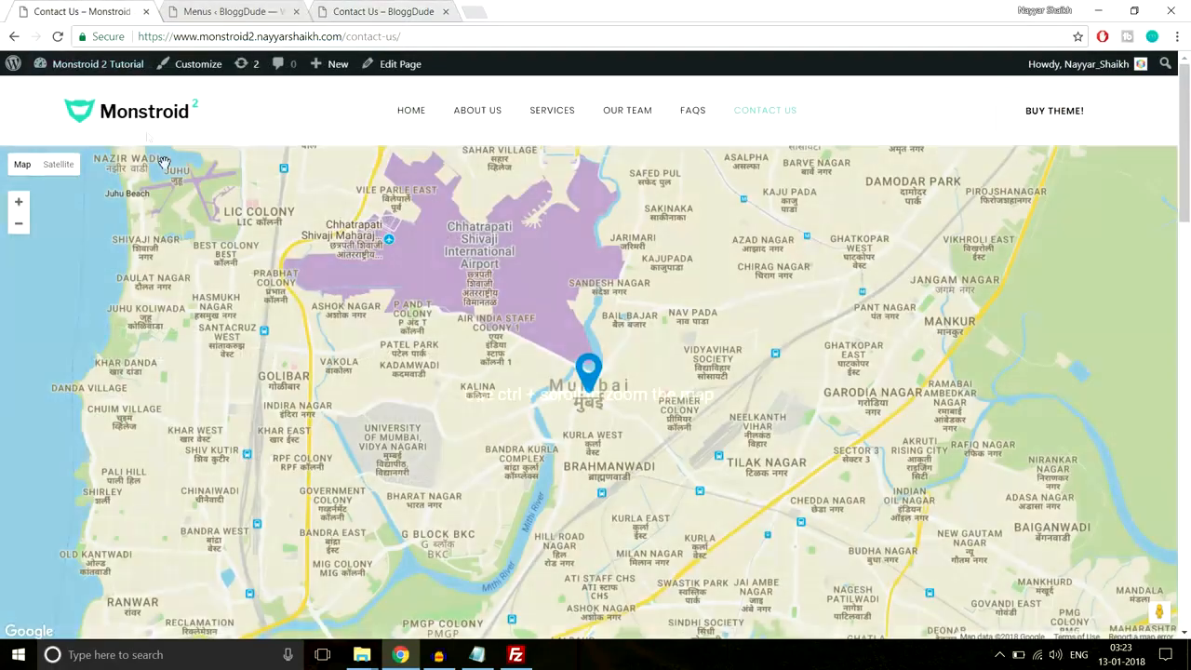
{"action": "left_click", "coordinate": [142, 117]}
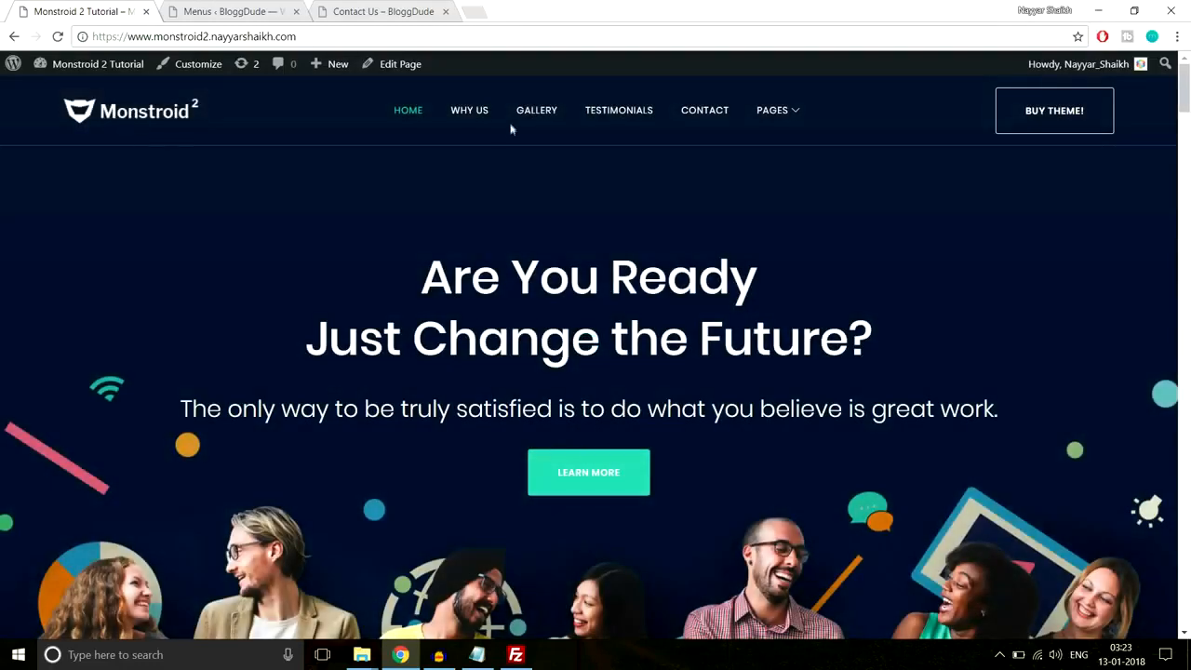
{"action": "left_click", "coordinate": [461, 114]}
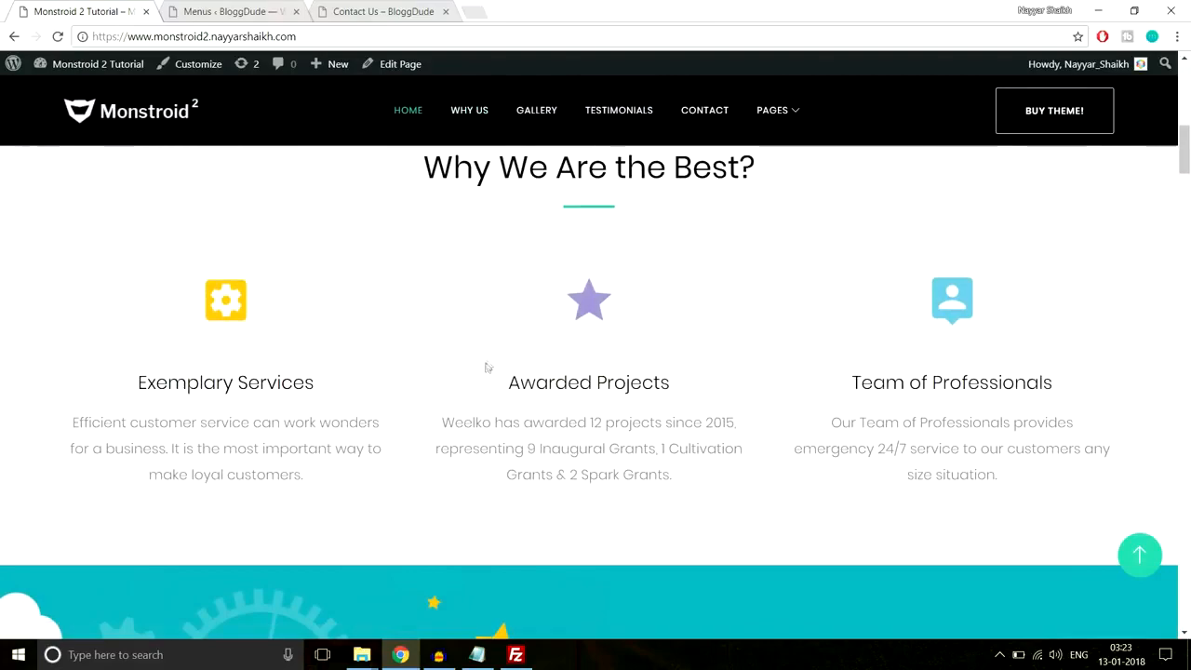
{"action": "scroll", "coordinate": [633, 412], "scroll_direction": "down", "scroll_amount": 1}
{"action": "scroll", "coordinate": [632, 415], "scroll_direction": "up", "scroll_amount": 2}
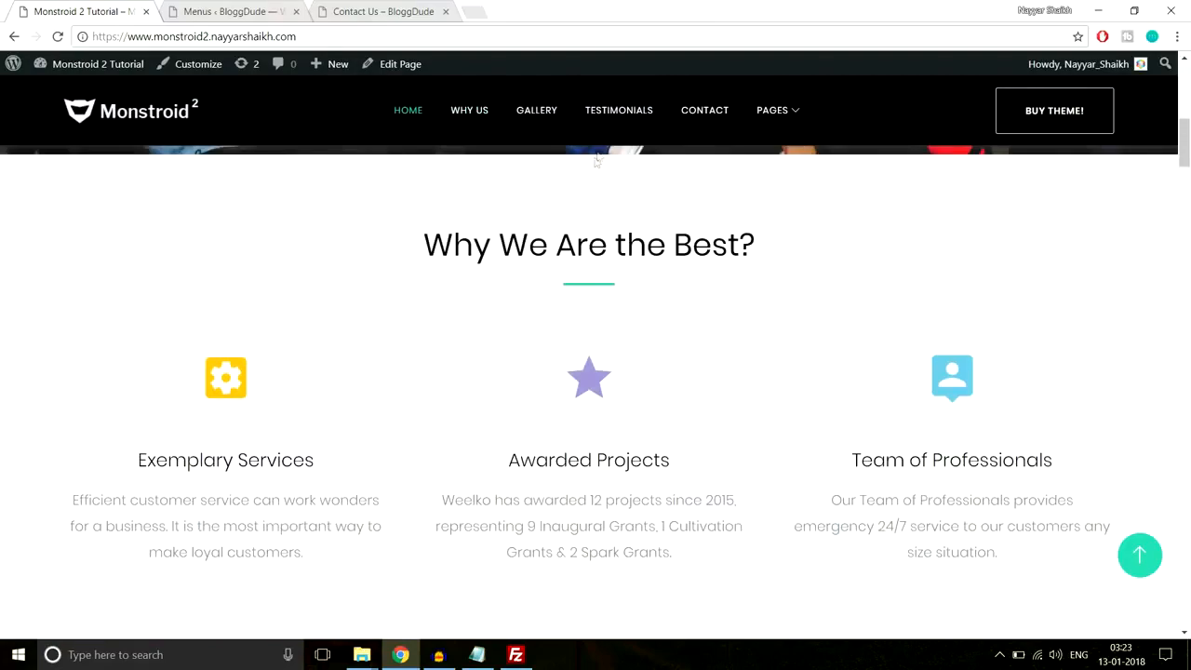
{"action": "left_click", "coordinate": [710, 117]}
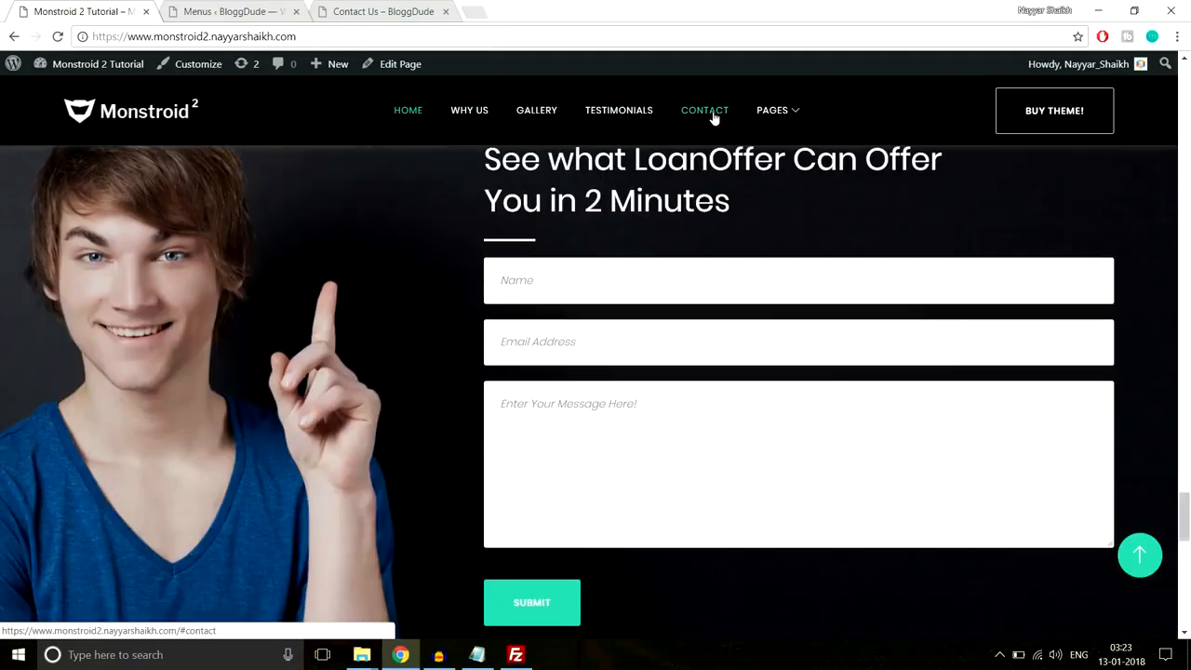
{"action": "mouse_move", "coordinate": [772, 110]}
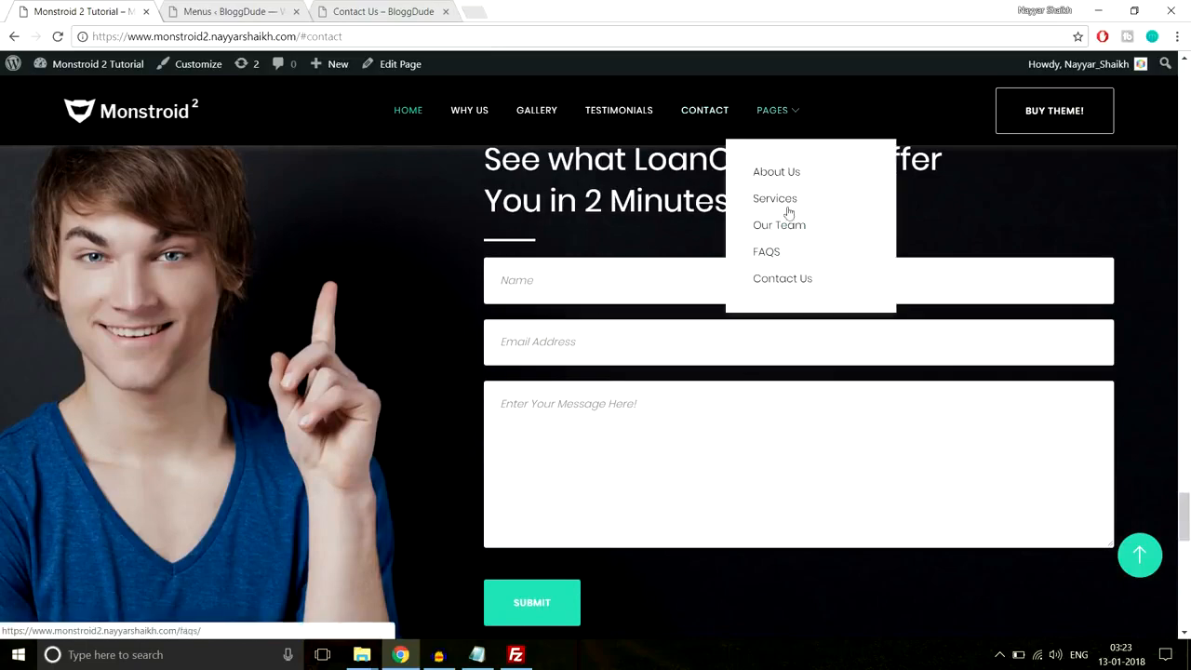
{"action": "scroll", "coordinate": [602, 212], "scroll_direction": "up", "scroll_amount": 10}
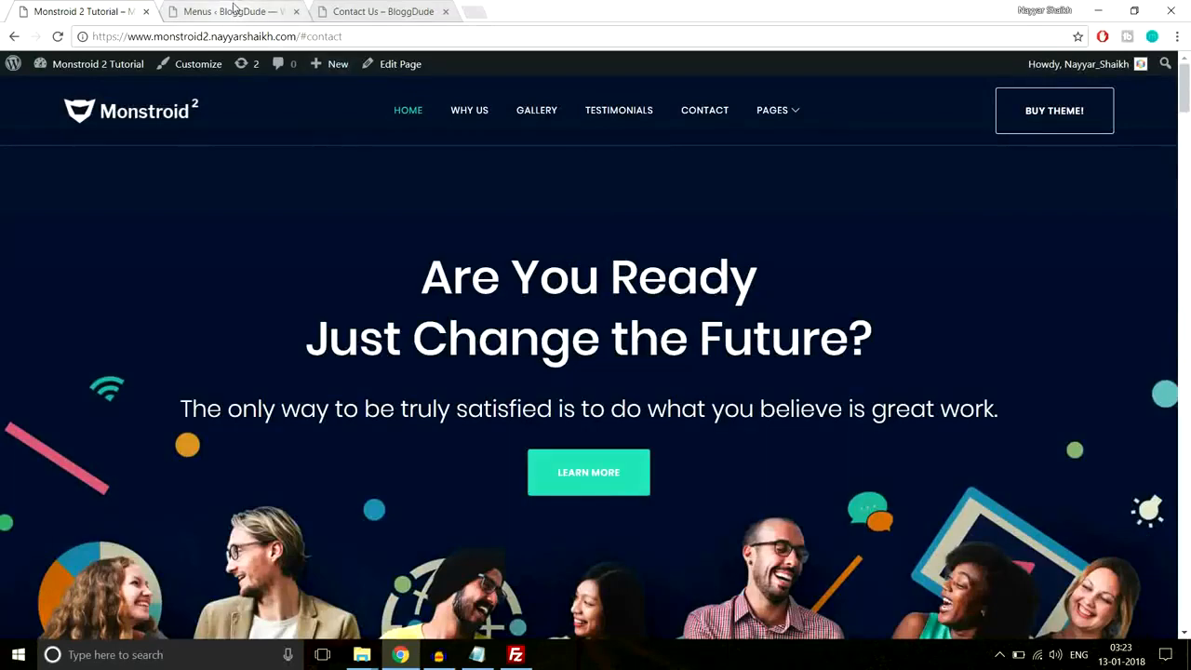
{"action": "left_click", "coordinate": [232, 11]}
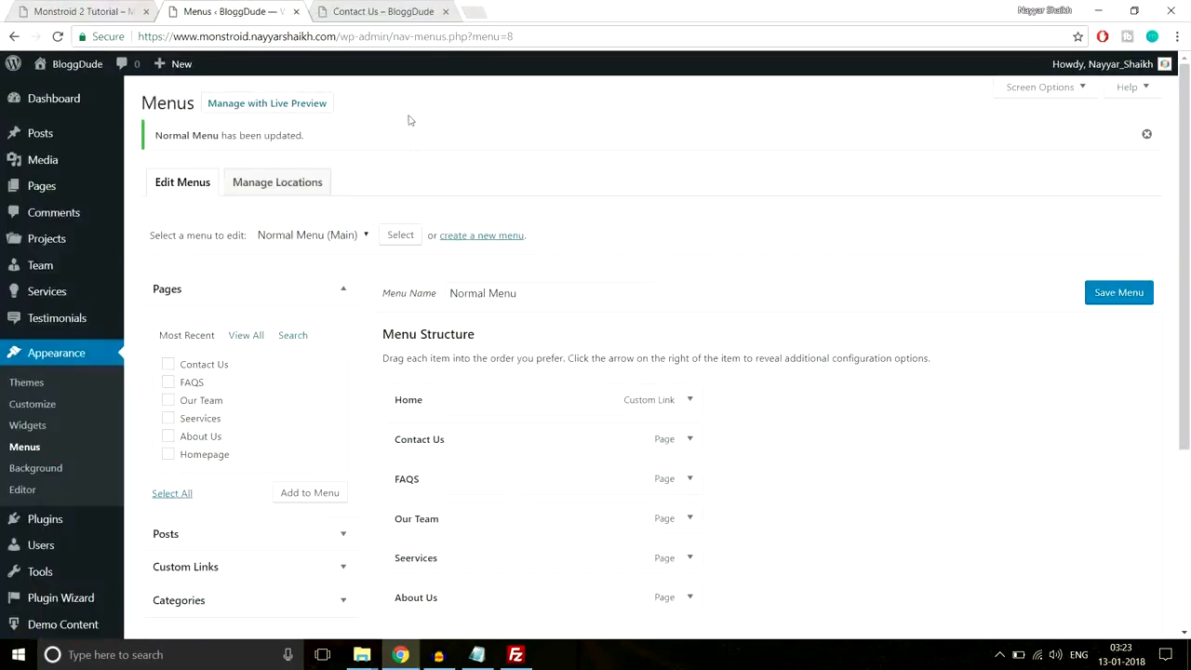
- Create a new menu named 'Landing Page menu' assigned to the Landing Main location
{"action": "left_click", "coordinate": [475, 236]}
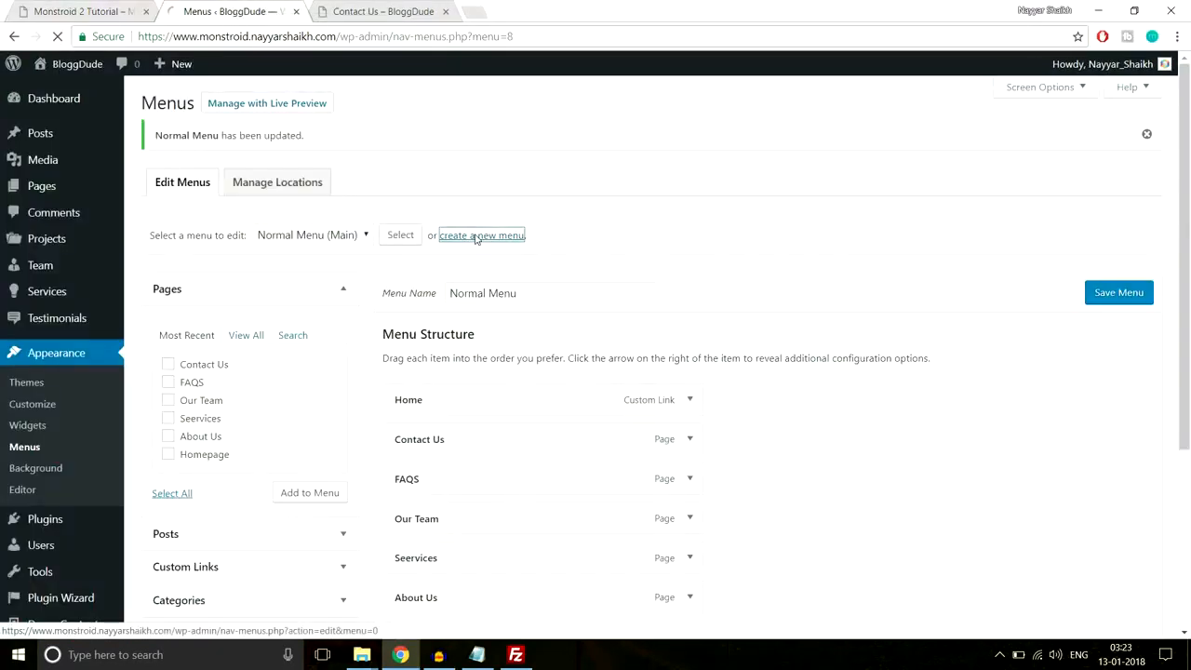
{"action": "left_click", "coordinate": [492, 255]}
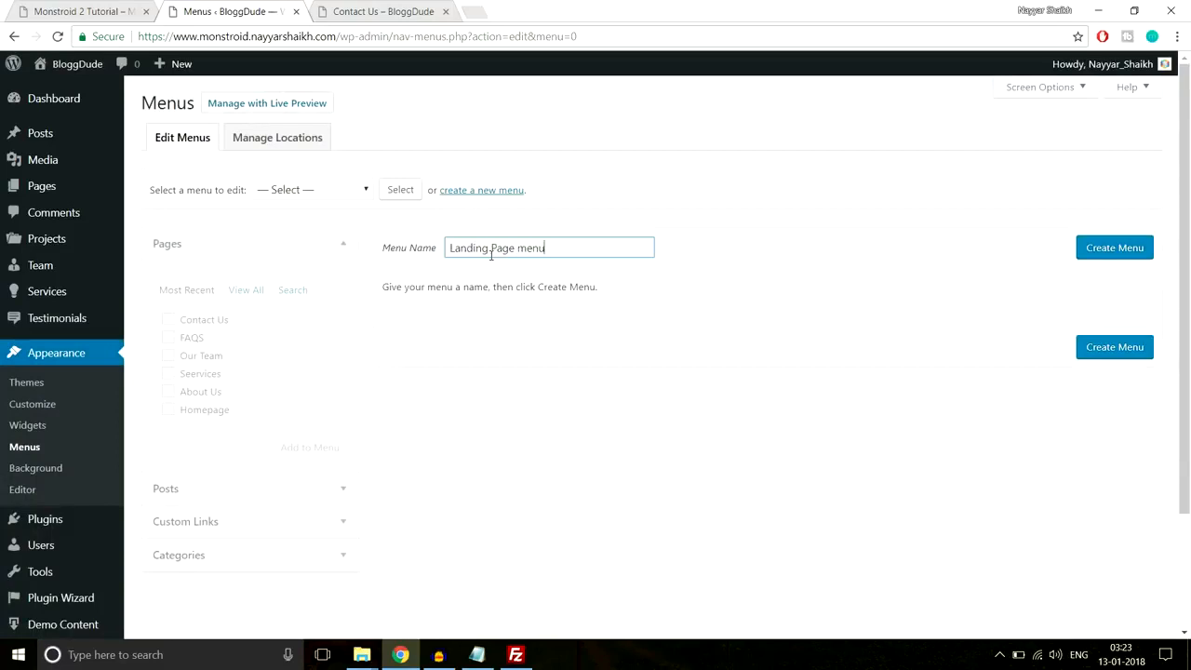
{"action": "left_click", "coordinate": [1137, 247]}
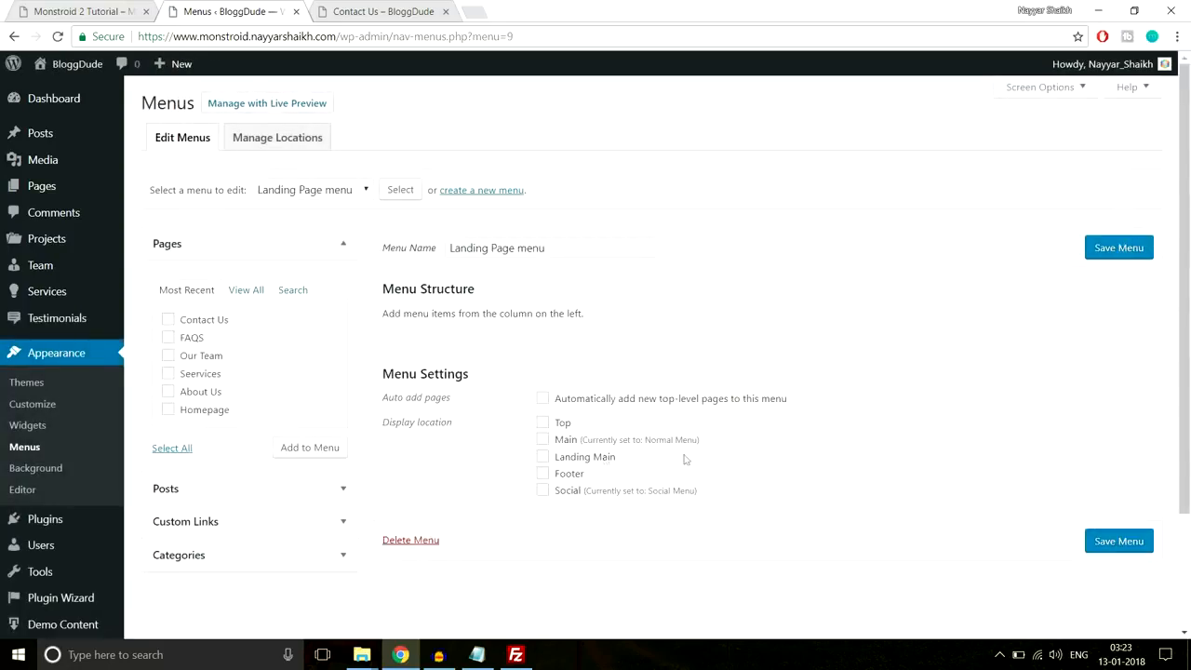
{"action": "left_click", "coordinate": [577, 458]}
- Paste the site address into the Custom Links URL field
{"action": "left_click", "coordinate": [250, 522]}
{"action": "left_click", "coordinate": [382, 11]}
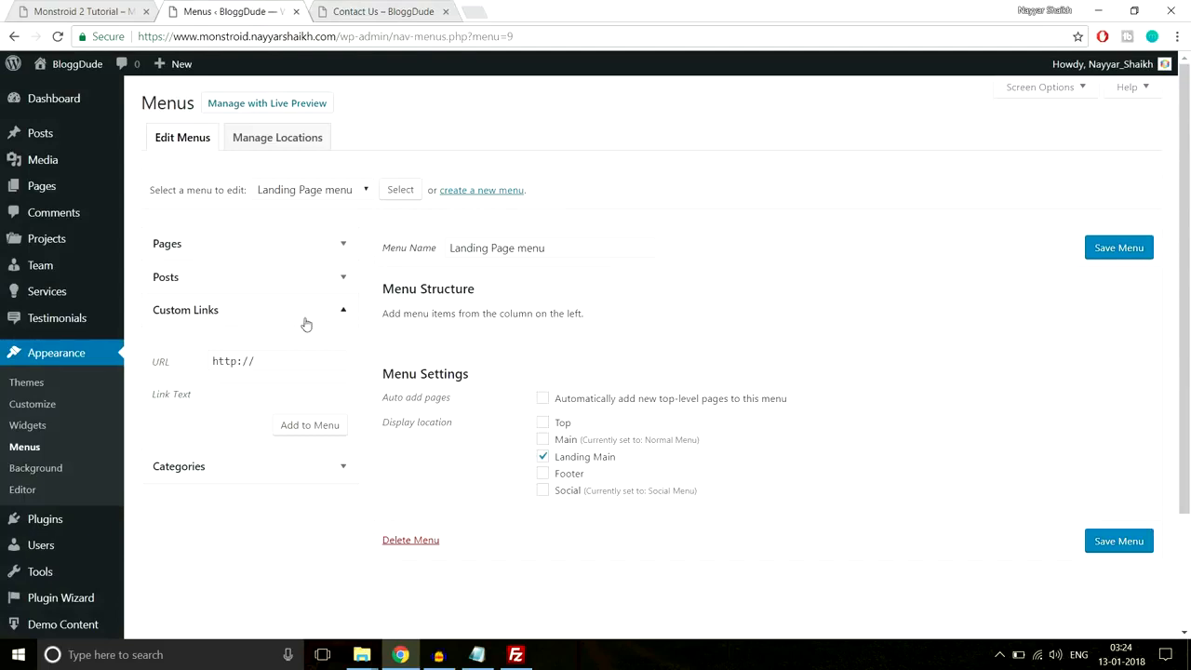
{"action": "triple_click", "coordinate": [237, 361]}
{"action": "type", "text": "https://www.monstroid.nayyarshaikh.com/"}
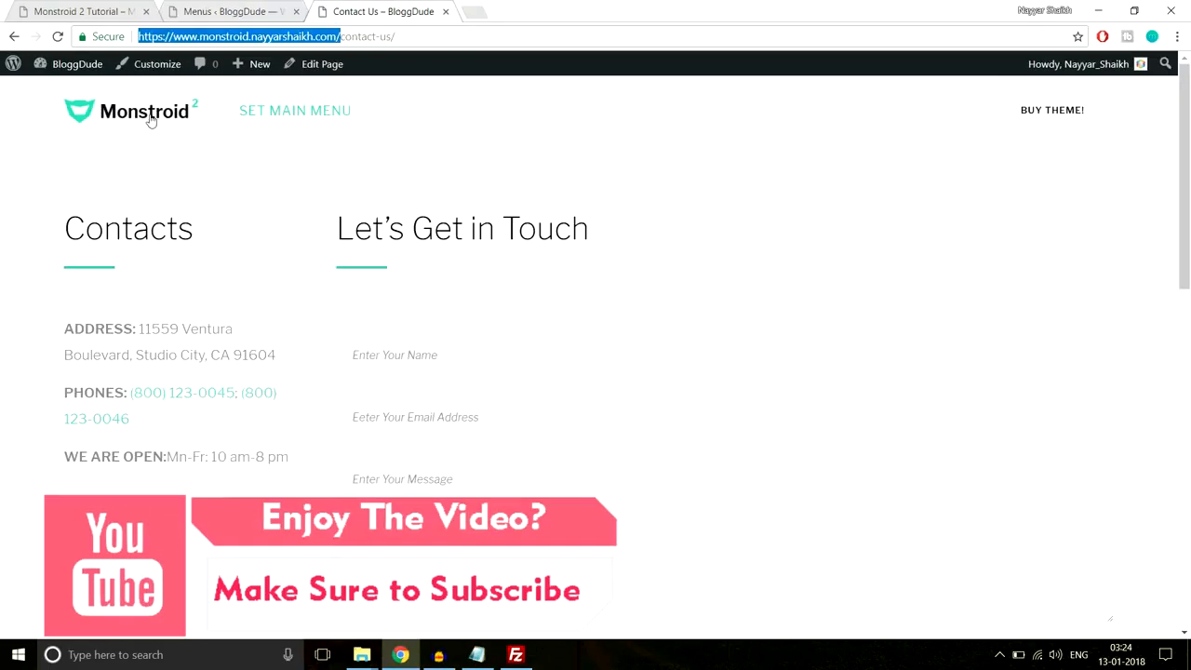
{"action": "left_click", "coordinate": [150, 121]}
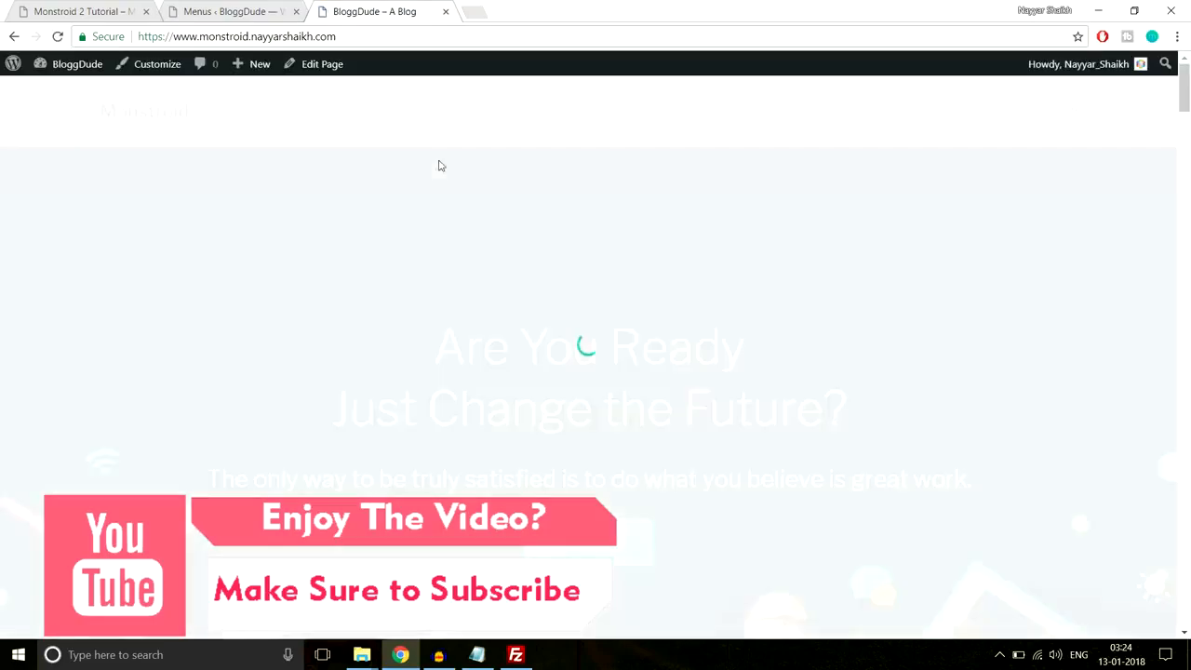
{"action": "scroll", "coordinate": [619, 338], "scroll_direction": "down", "scroll_amount": 3}
{"action": "scroll", "coordinate": [620, 336], "scroll_direction": "down", "scroll_amount": 6}
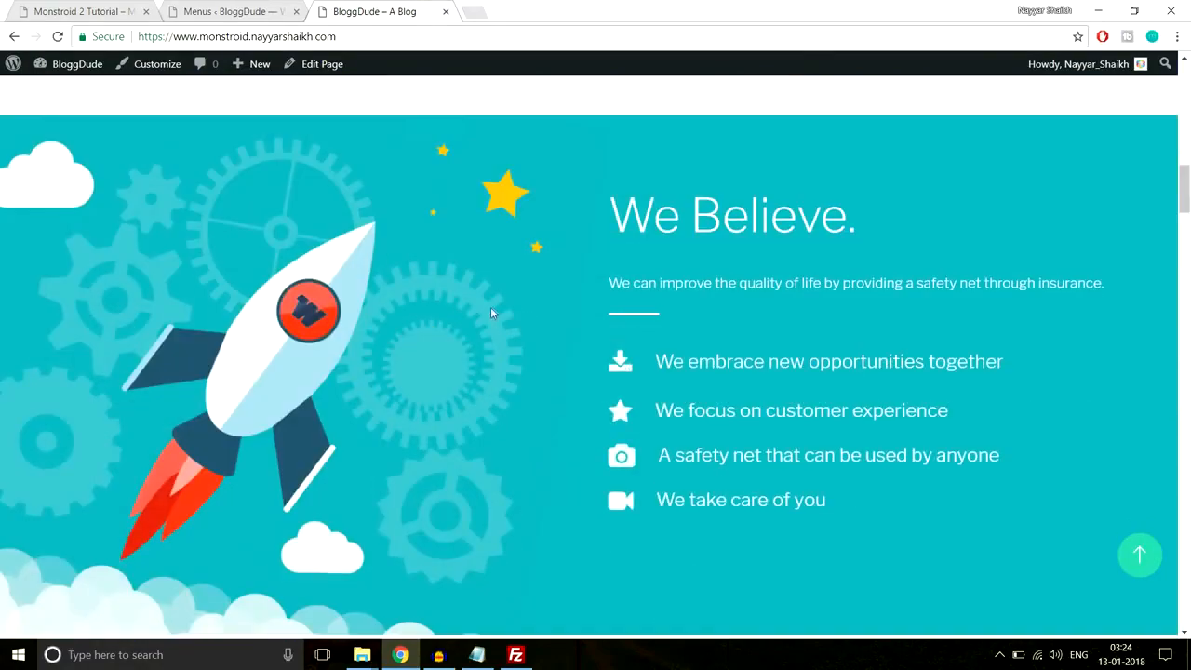
{"action": "scroll", "coordinate": [662, 443], "scroll_direction": "up", "scroll_amount": 5}
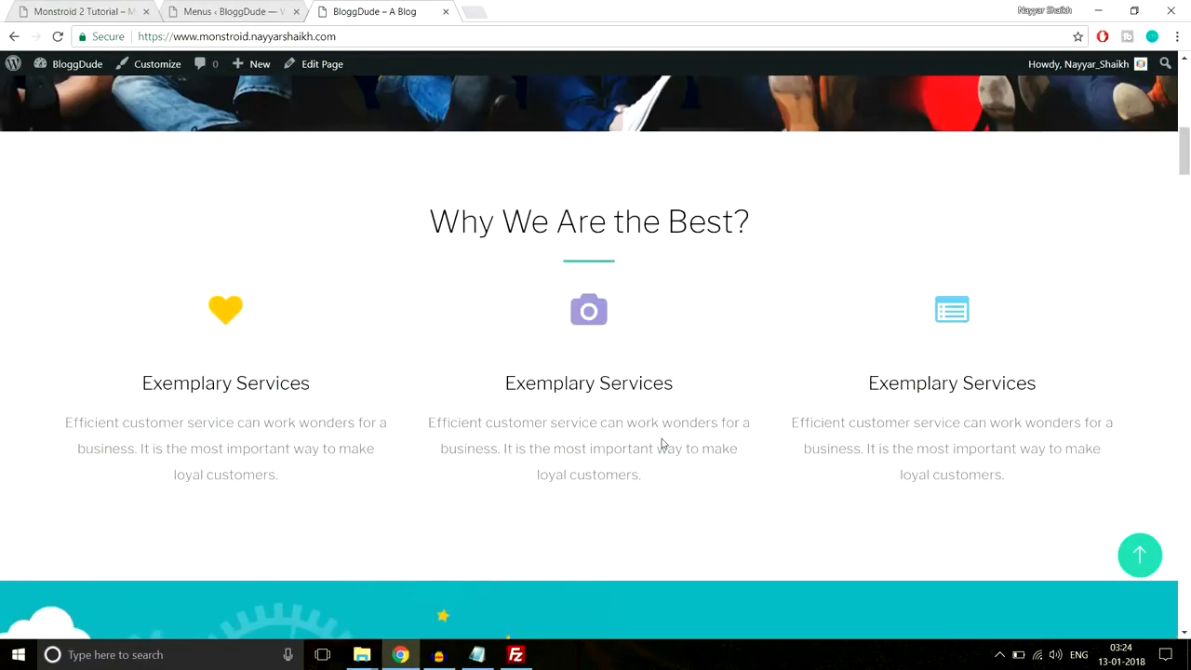
{"action": "scroll", "coordinate": [662, 444], "scroll_direction": "down", "scroll_amount": 10}
{"action": "scroll", "coordinate": [663, 443], "scroll_direction": "up", "scroll_amount": 10}
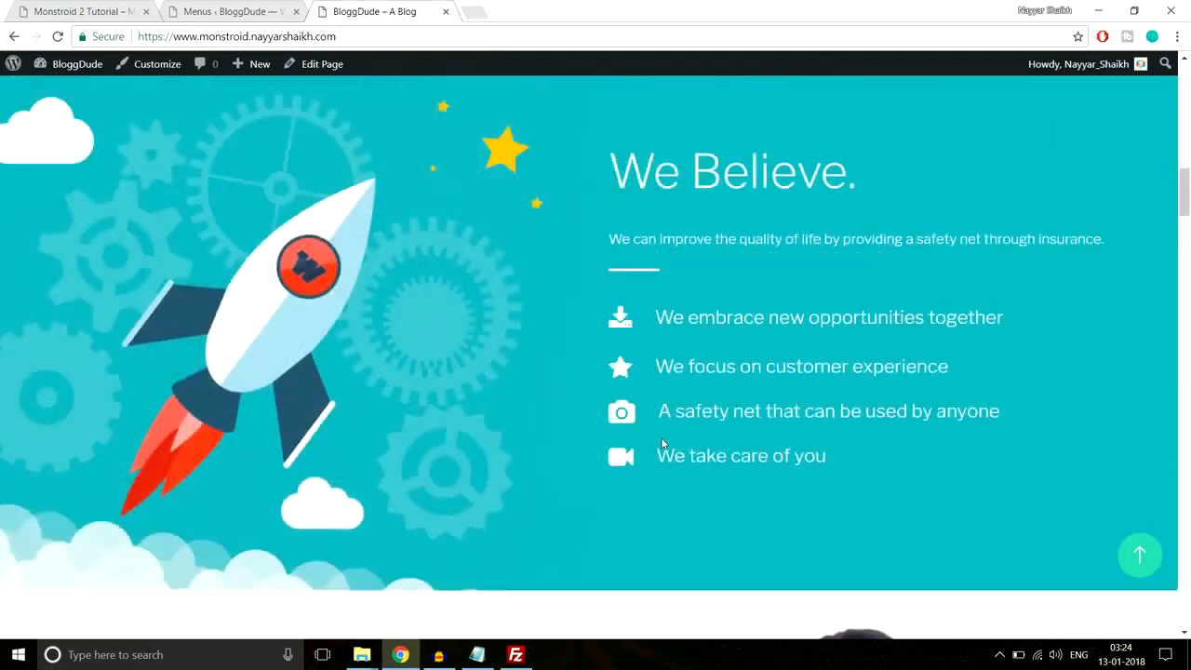
{"action": "scroll", "coordinate": [662, 444], "scroll_direction": "up", "scroll_amount": 1}
{"action": "scroll", "coordinate": [650, 389], "scroll_direction": "down", "scroll_amount": 1}
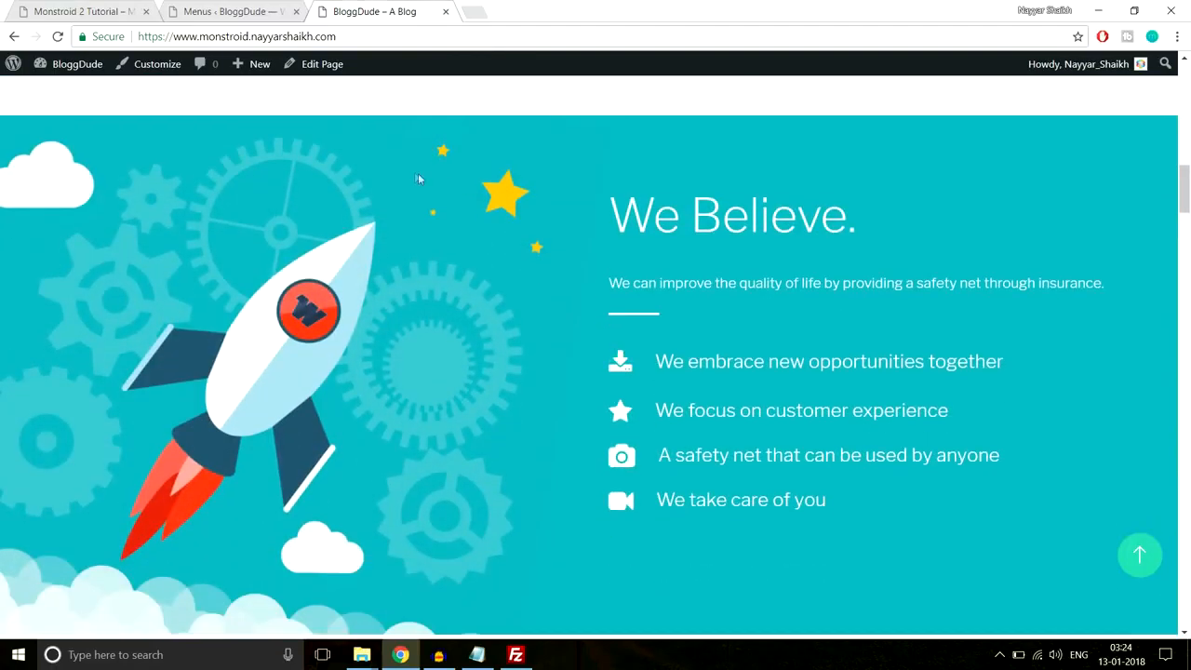
{"action": "left_click", "coordinate": [231, 8]}
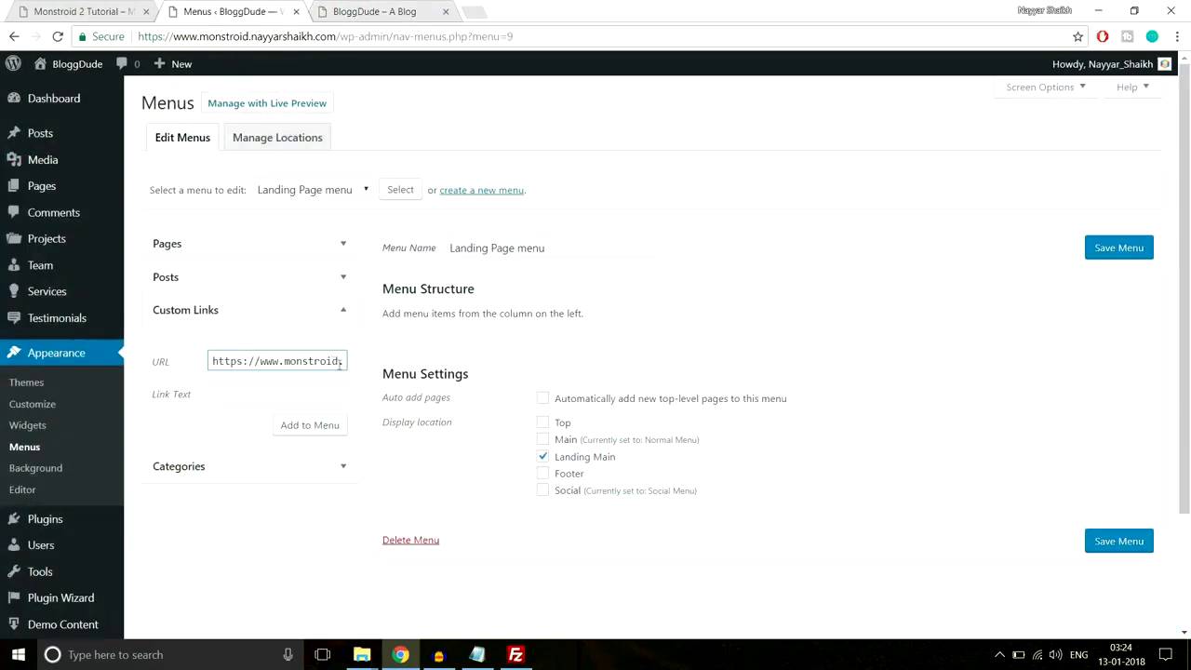
- Append section-3 to the custom link URL and enter the label We Believe
{"action": "key", "text": "Right"}
{"action": "key", "text": "Right"}
{"action": "key", "text": "Right"}
{"action": "key", "text": "Right"}
{"action": "key", "text": "Right"}
{"action": "key", "text": "Right"}
{"action": "key", "text": "Right"}
{"action": "key", "text": "Right"}
{"action": "key", "text": "Right"}
{"action": "key", "text": "Right"}
{"action": "key", "text": "Right"}
{"action": "key", "text": "Right"}
{"action": "key", "text": "Right"}
{"action": "key", "text": "Right"}
{"action": "key", "text": "Right"}
{"action": "key", "text": "Right"}
{"action": "key", "text": "Right"}
{"action": "key", "text": "Right"}
{"action": "key", "text": "Right"}
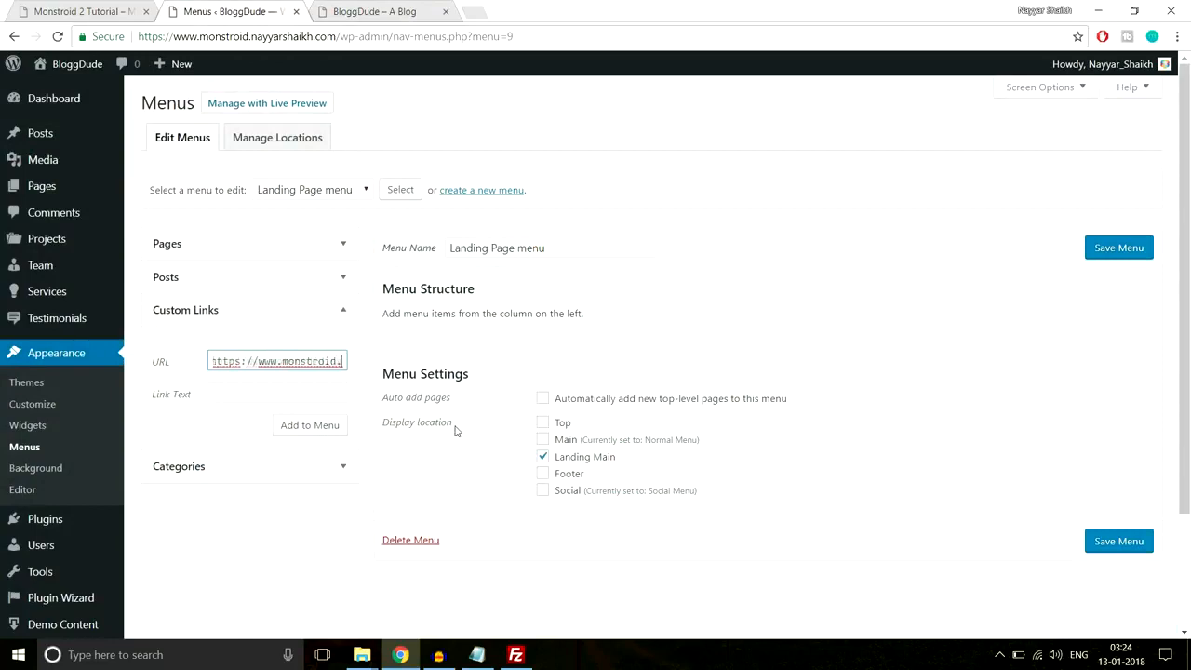
{"action": "type", "text": "section-3"}
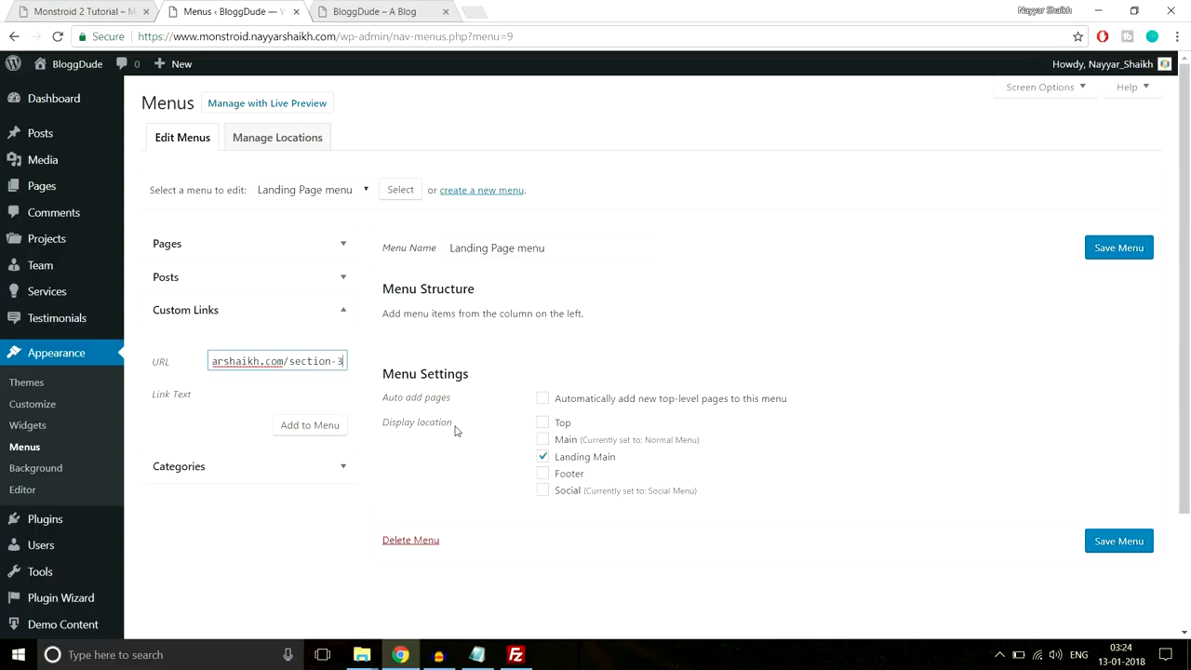
{"action": "left_click", "coordinate": [288, 395]}
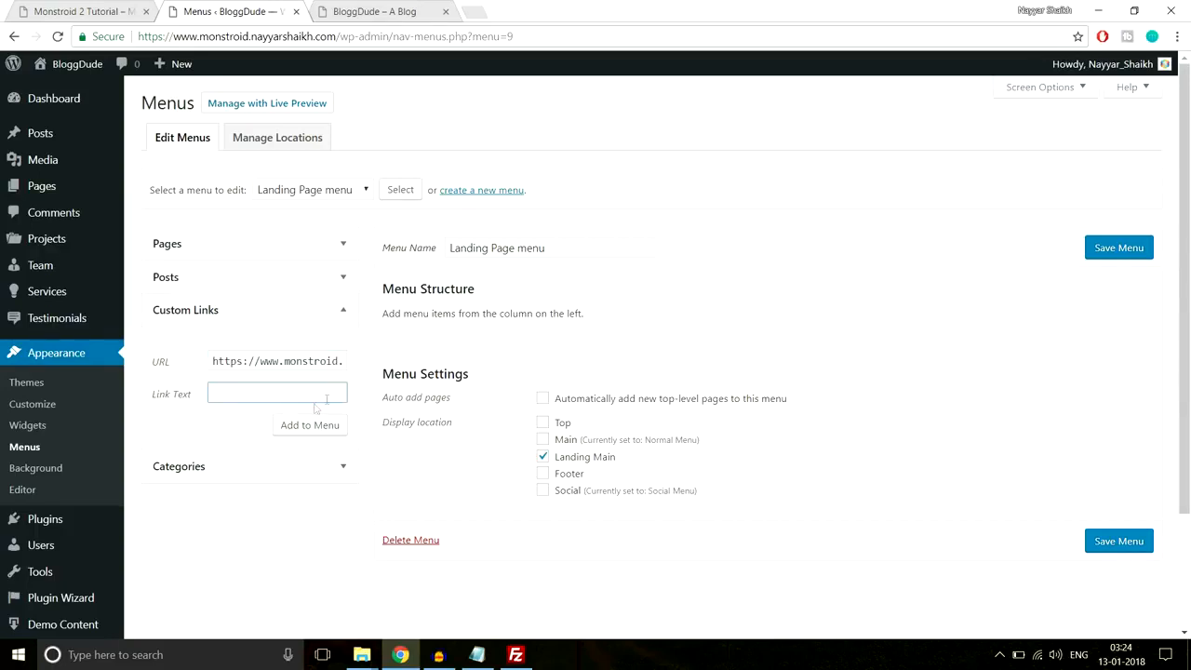
- Check the Monstroid 2 demo's We Believe section for reference
{"action": "left_click", "coordinate": [370, 12]}
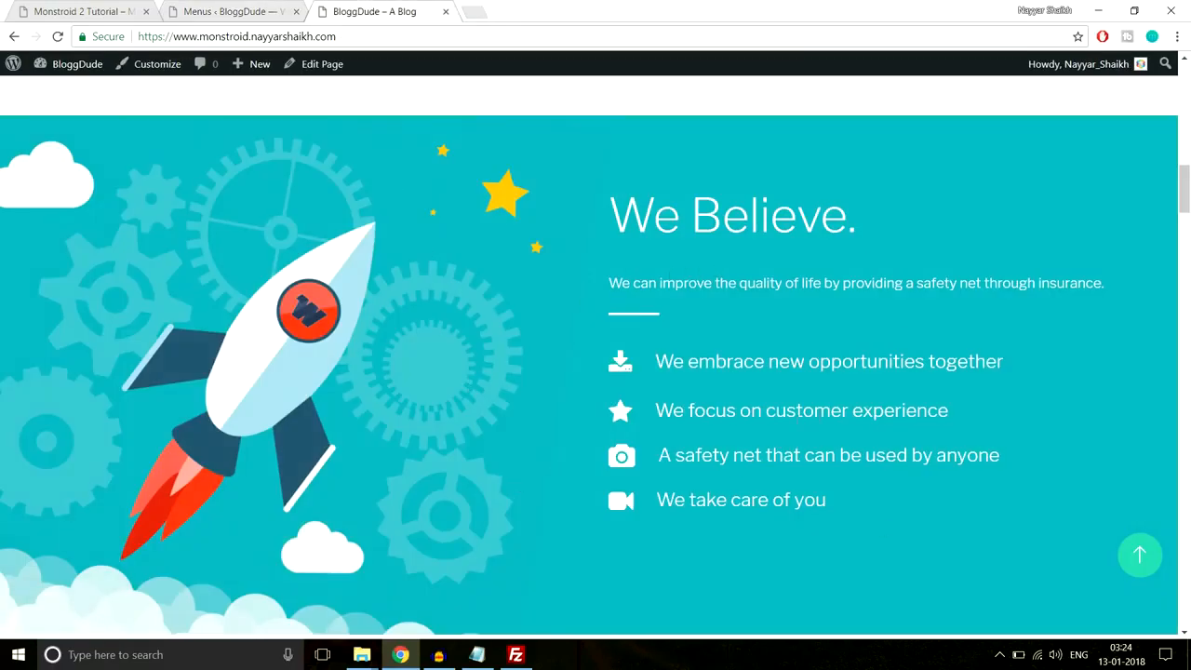
{"action": "left_click", "coordinate": [240, 8]}
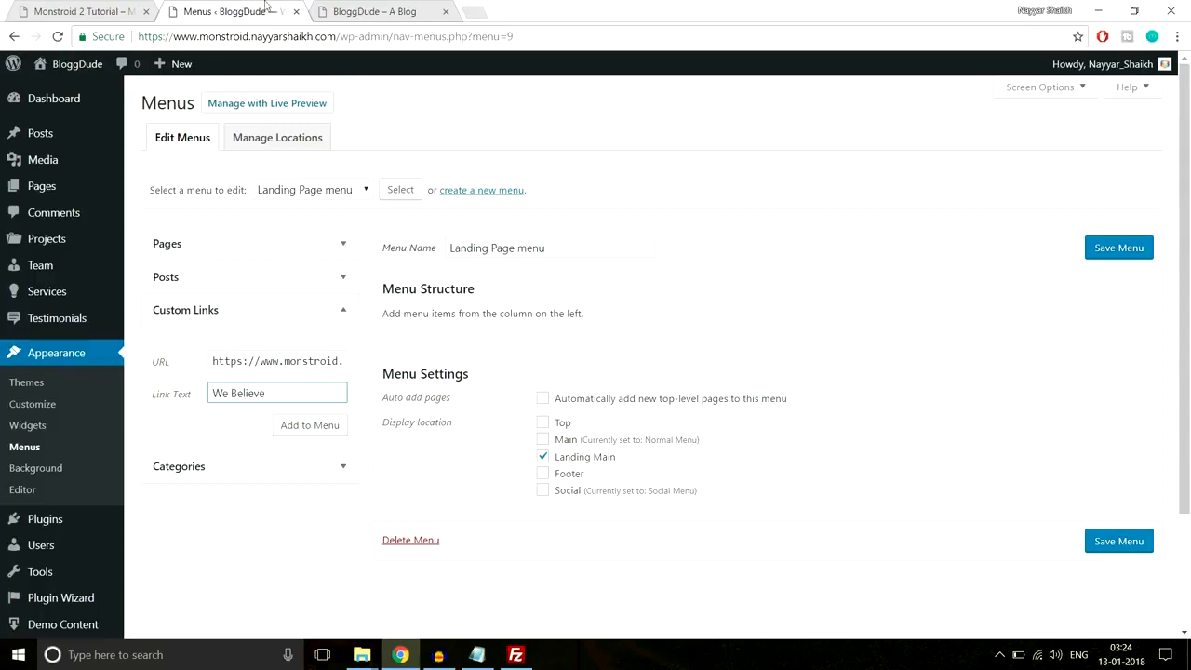
{"action": "left_click", "coordinate": [70, 8]}
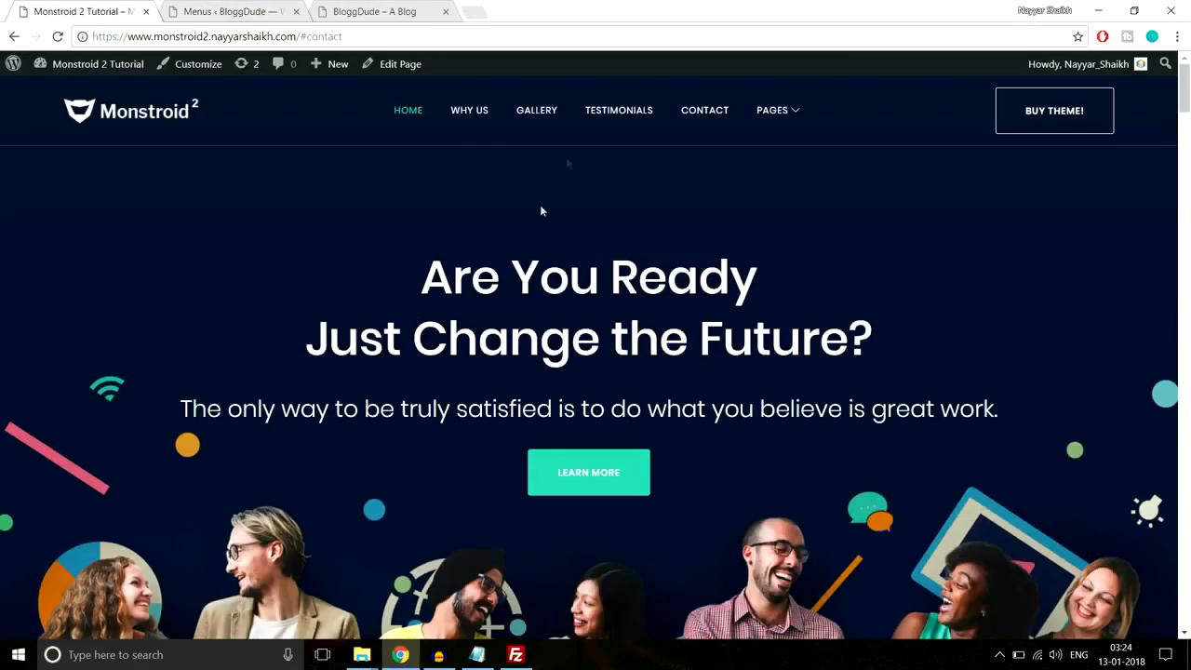
{"action": "left_click", "coordinate": [470, 110]}
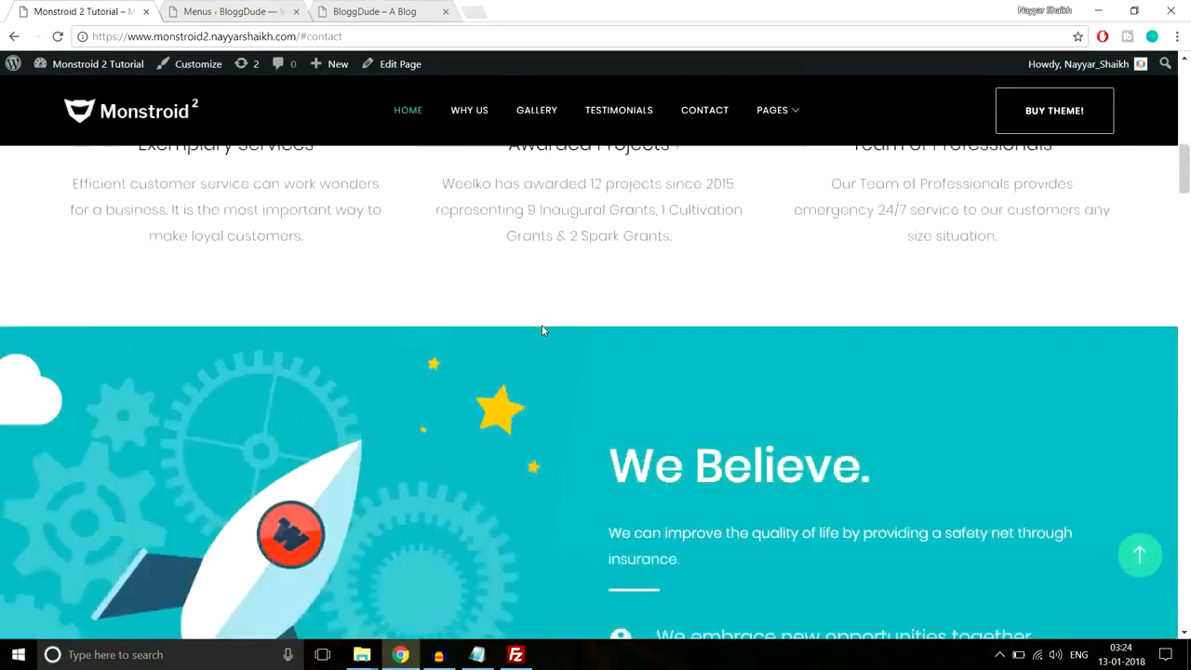
{"action": "scroll", "coordinate": [465, 307], "scroll_direction": "down", "scroll_amount": 2}
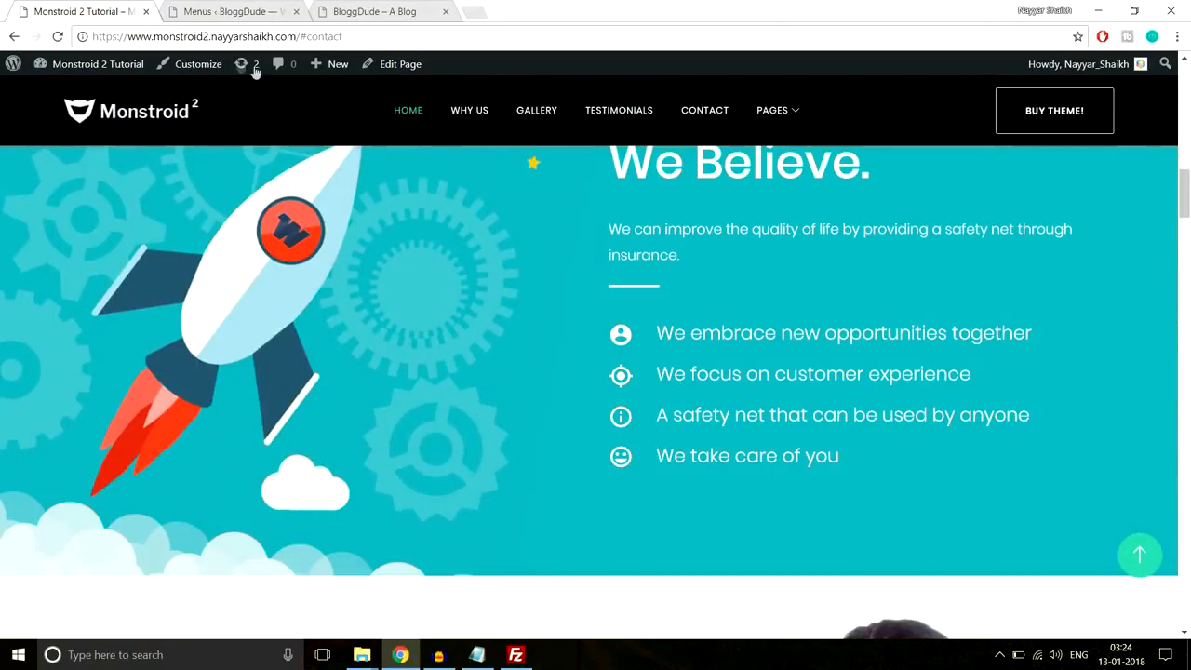
{"action": "left_click", "coordinate": [228, 11]}
- Recheck the section-3 address, then add the We Believe link to the Landing Page menu
{"action": "left_click", "coordinate": [335, 361]}
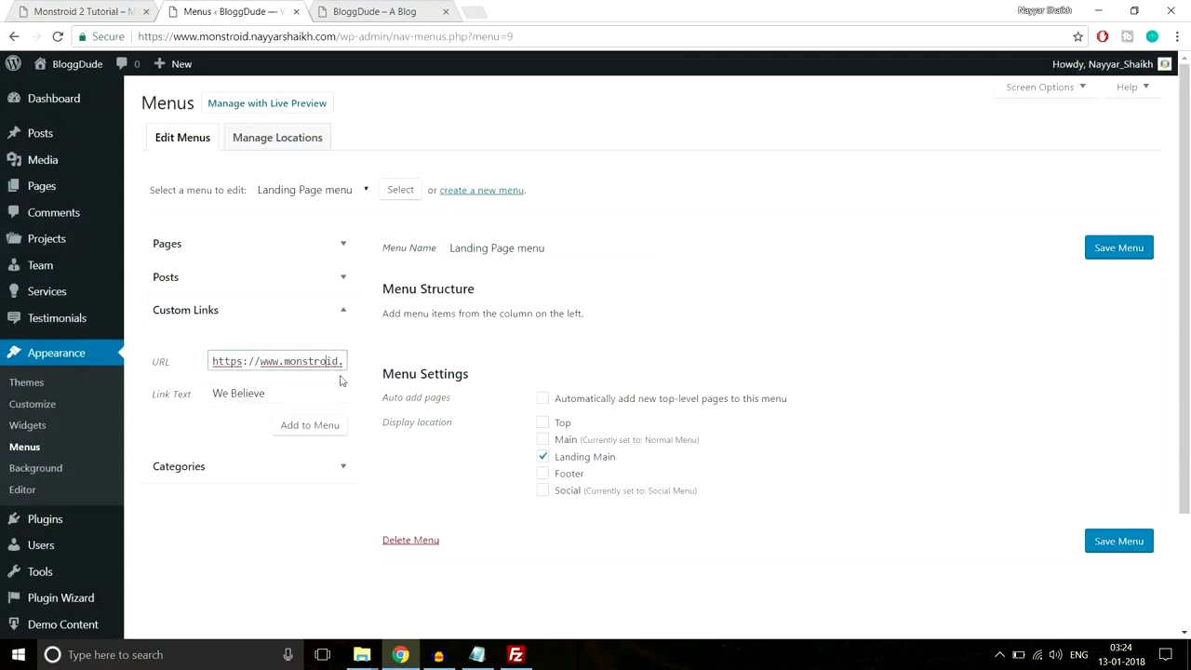
{"action": "key", "text": "Right"}
{"action": "key", "text": "Right"}
{"action": "key", "text": "Right"}
{"action": "key", "text": "Right"}
{"action": "key", "text": "Right"}
{"action": "key", "text": "Right"}
{"action": "key", "text": "Right"}
{"action": "key", "text": "Right"}
{"action": "key", "text": "Right"}
{"action": "key", "text": "Right"}
{"action": "key", "text": "Right"}
{"action": "key", "text": "Right"}
{"action": "key", "text": "Right"}
{"action": "key", "text": "Right"}
{"action": "key", "text": "Right"}
{"action": "key", "text": "Right"}
{"action": "key", "text": "Right"}
{"action": "key", "text": "Right"}
{"action": "key", "text": "Right"}
{"action": "key", "text": "Right"}
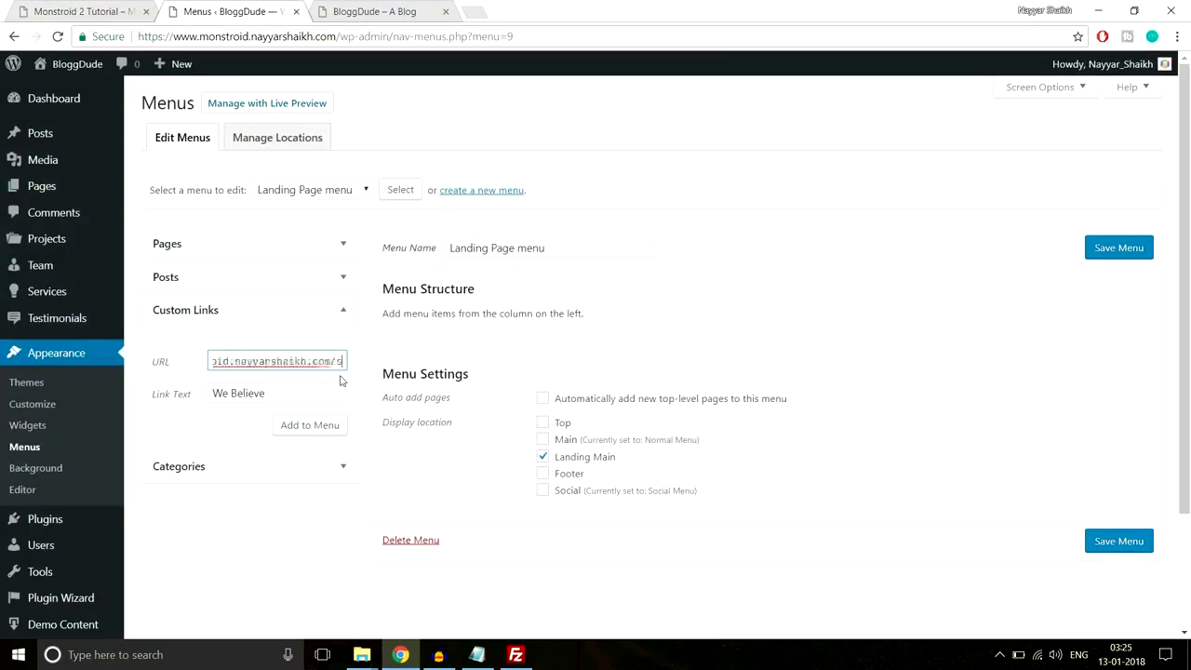
{"action": "left_click_drag", "start_coordinate": [290, 360], "coordinate": [368, 361]}
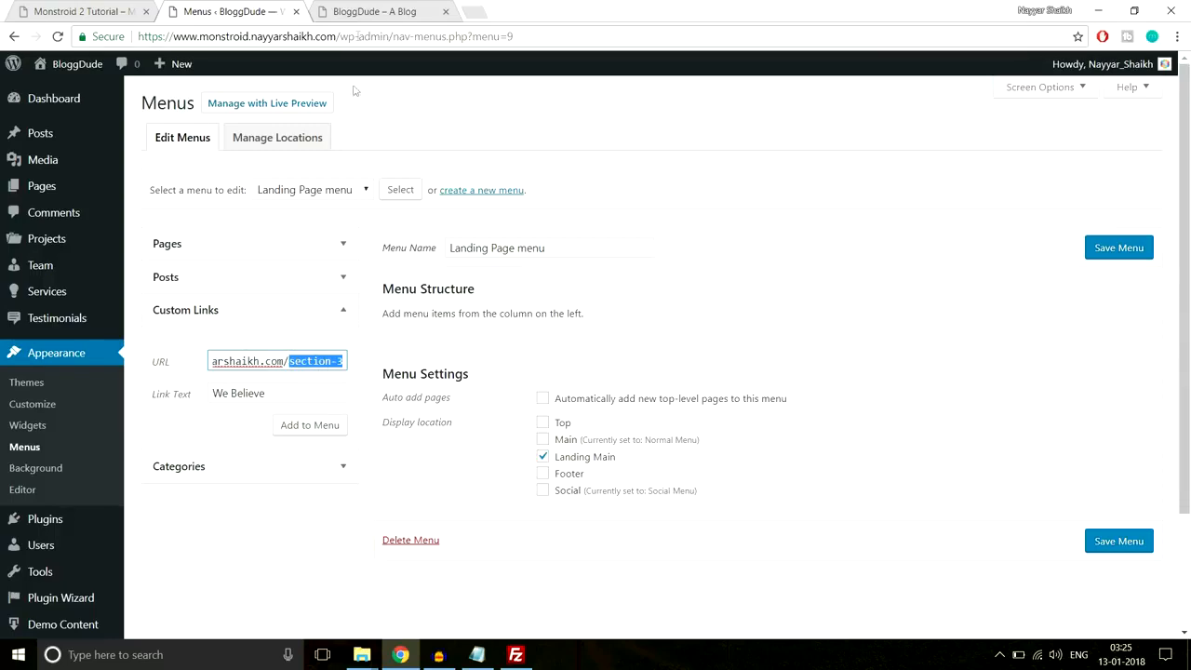
{"action": "left_click", "coordinate": [352, 19]}
{"action": "left_click", "coordinate": [58, 7]}
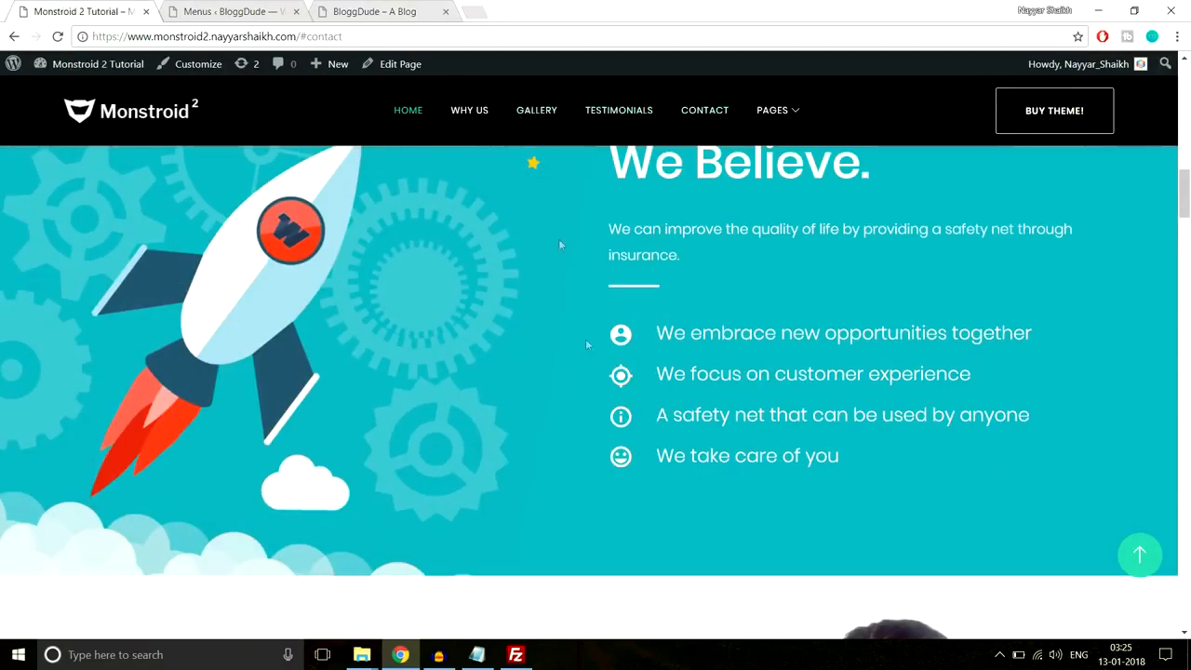
{"action": "left_click", "coordinate": [228, 9]}
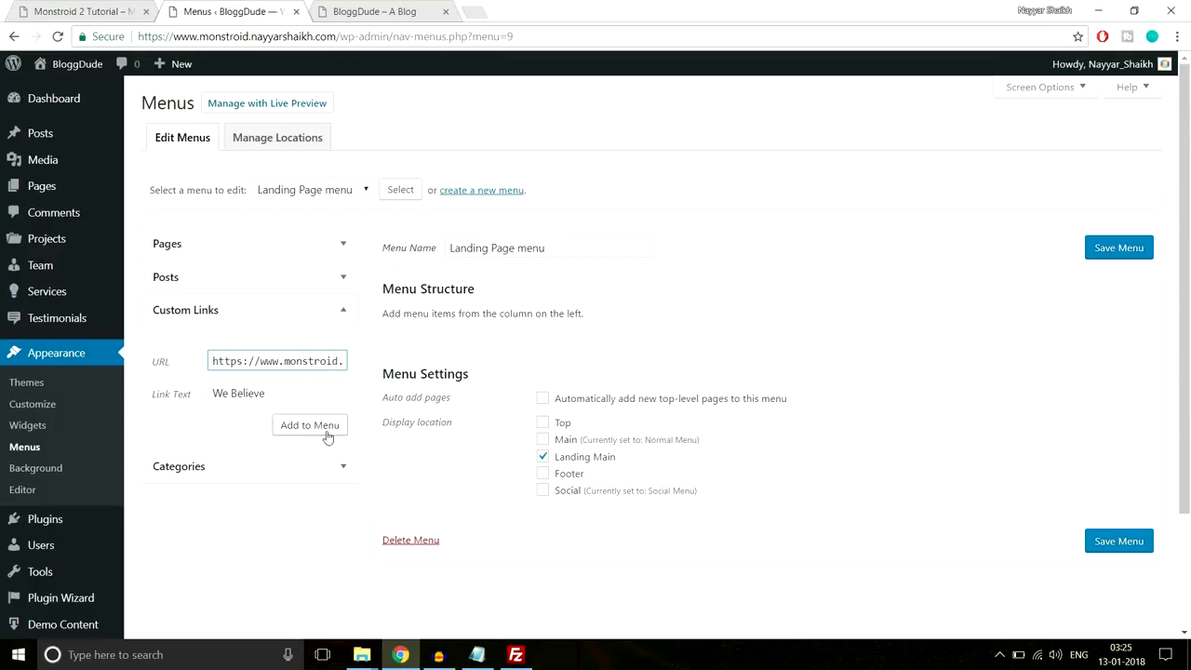
{"action": "left_click", "coordinate": [322, 436]}
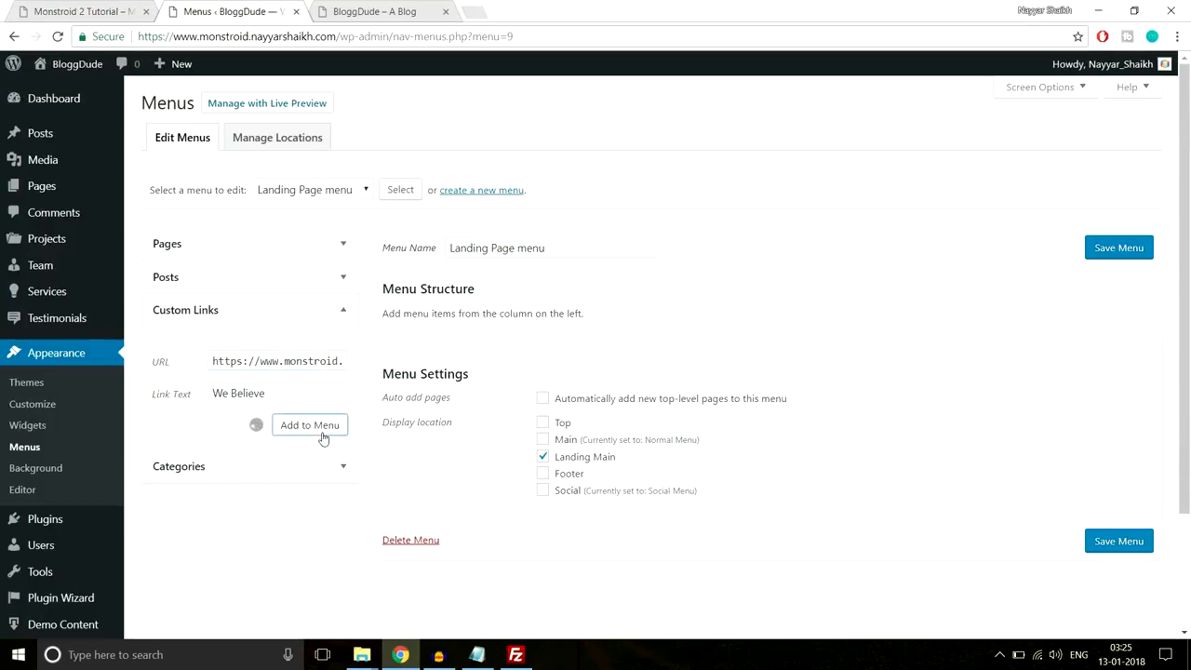
- Add a Home custom link to the site address and move it above We Believe
{"action": "left_click", "coordinate": [283, 361]}
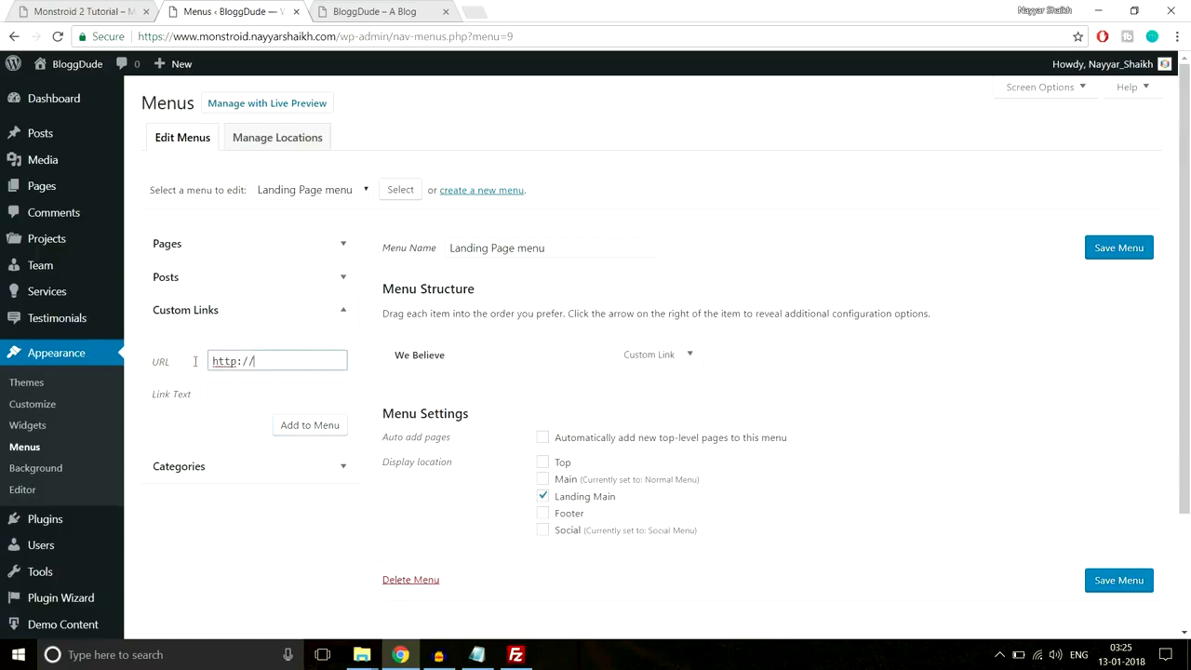
{"action": "key", "text": "ctrl+a"}
{"action": "key", "text": "ctrl+v"}
{"action": "left_click", "coordinate": [309, 394]}
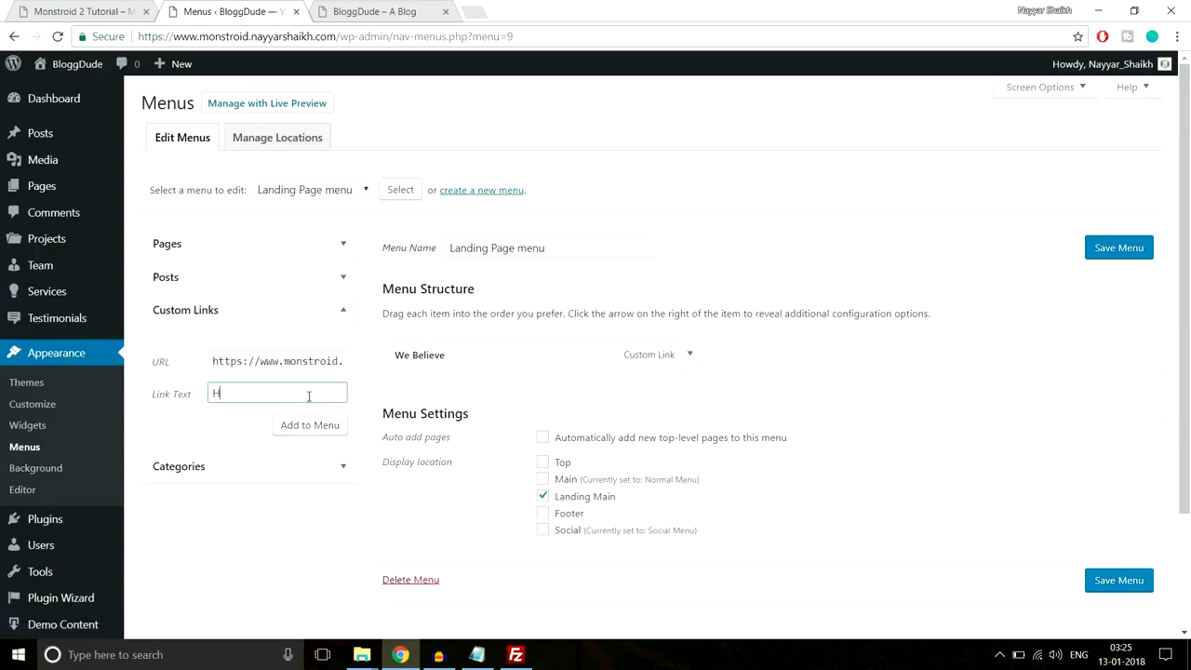
{"action": "type", "text": "Home"}
{"action": "key", "text": "Return"}
{"action": "left_click_drag", "start_coordinate": [465, 393], "coordinate": [459, 350]}
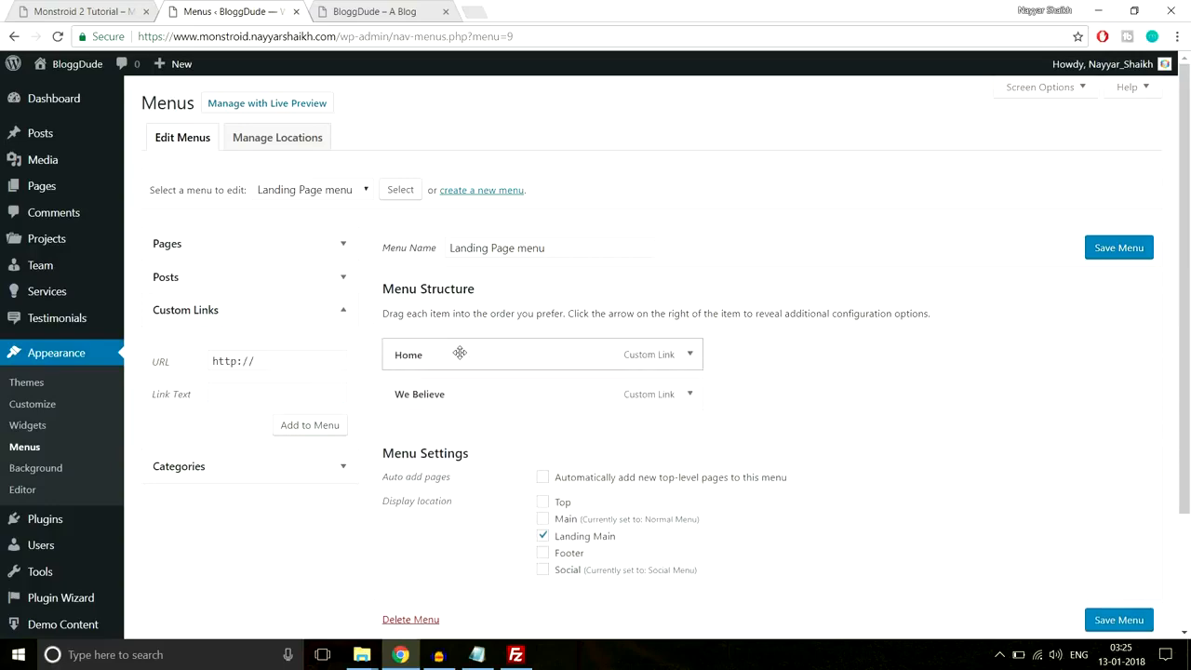
- Add a Gallery custom link pointing to the site's /gallery address
{"action": "left_click", "coordinate": [119, 9]}
{"action": "left_click_drag", "start_coordinate": [1187, 170], "coordinate": [1187, 270]}
{"action": "left_click", "coordinate": [197, 9]}
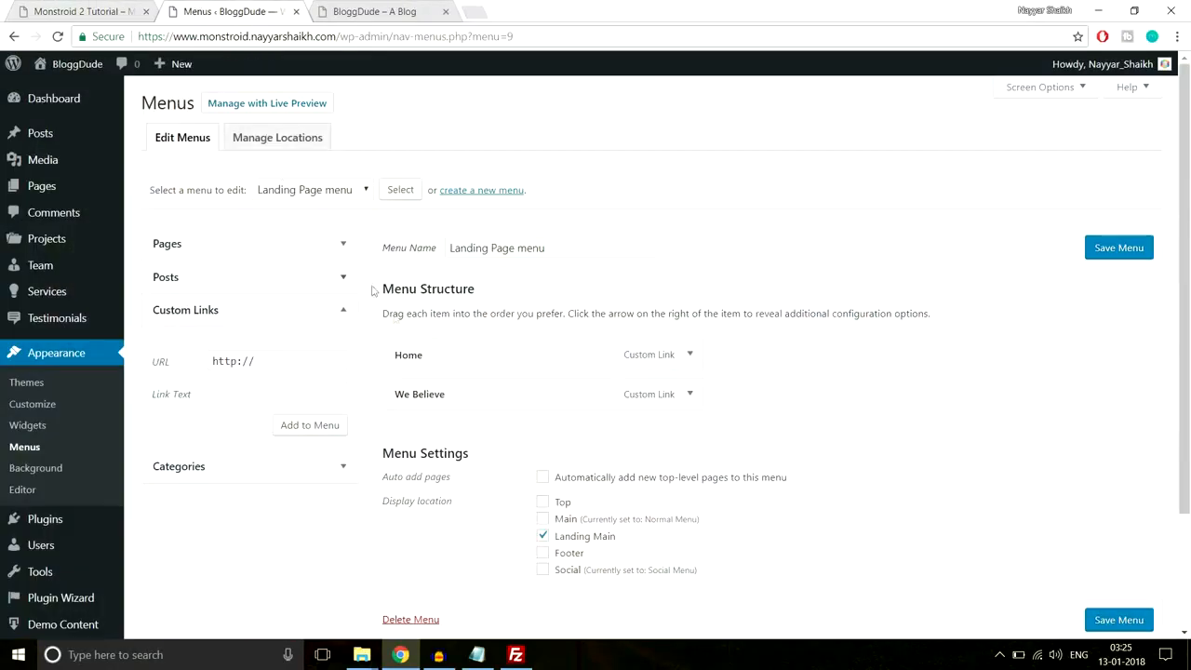
{"action": "left_click", "coordinate": [299, 359]}
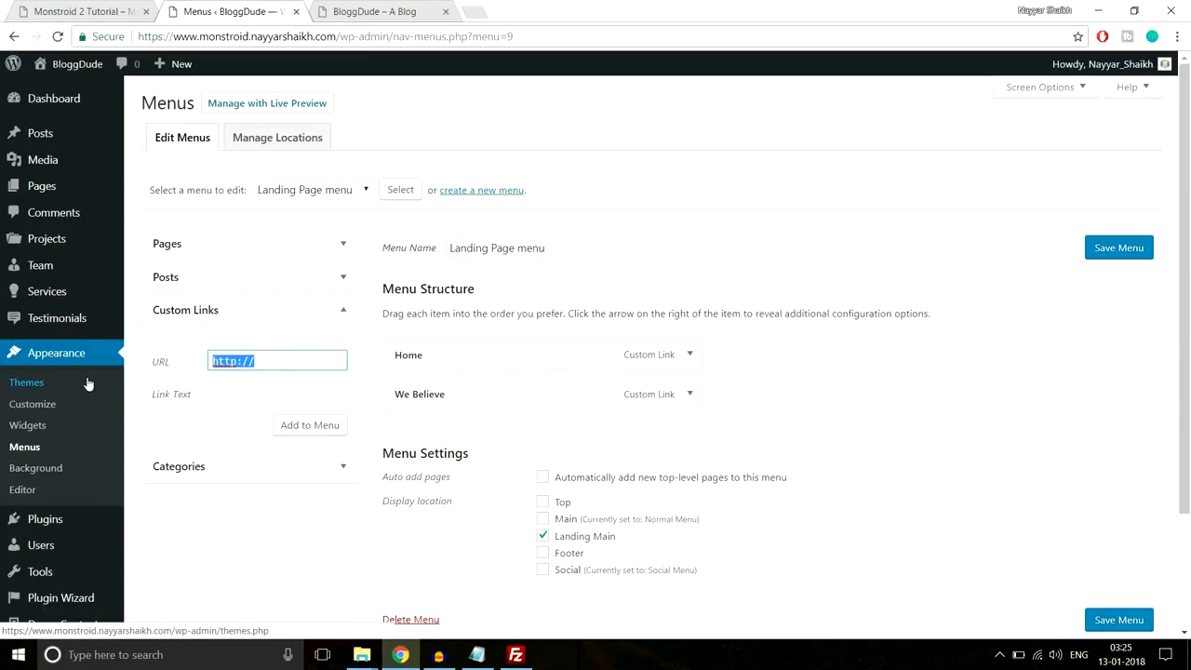
{"action": "type", "text": "https://www.monstroid.nayyarshaikh.com/"}
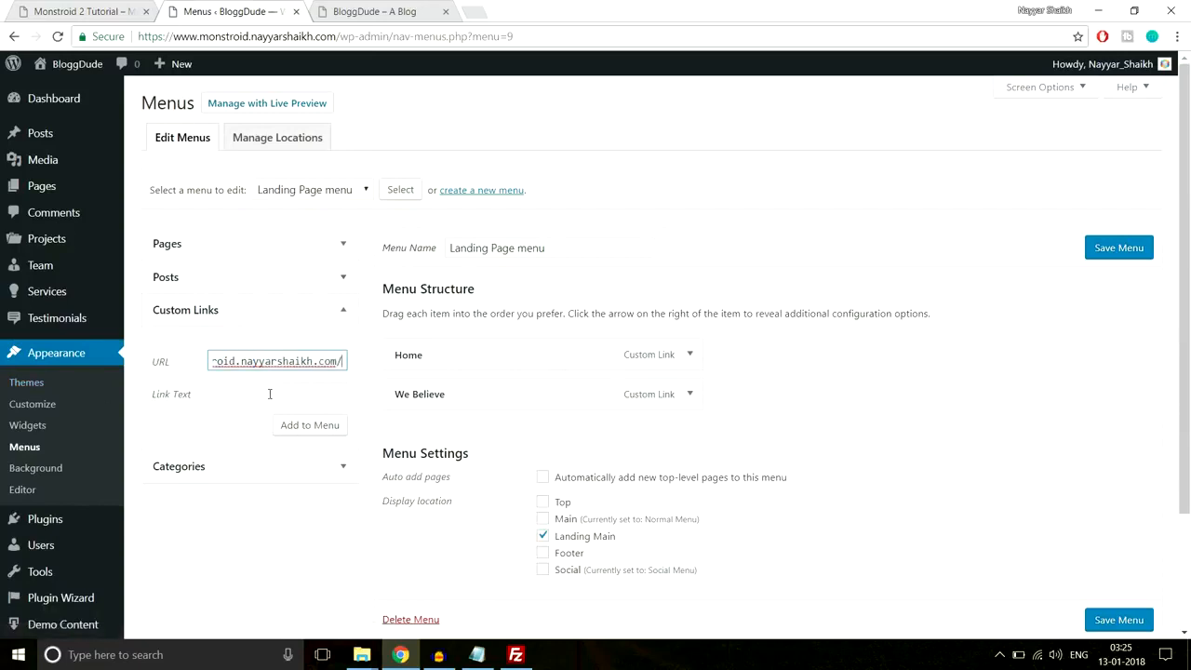
{"action": "type", "text": "ga"}
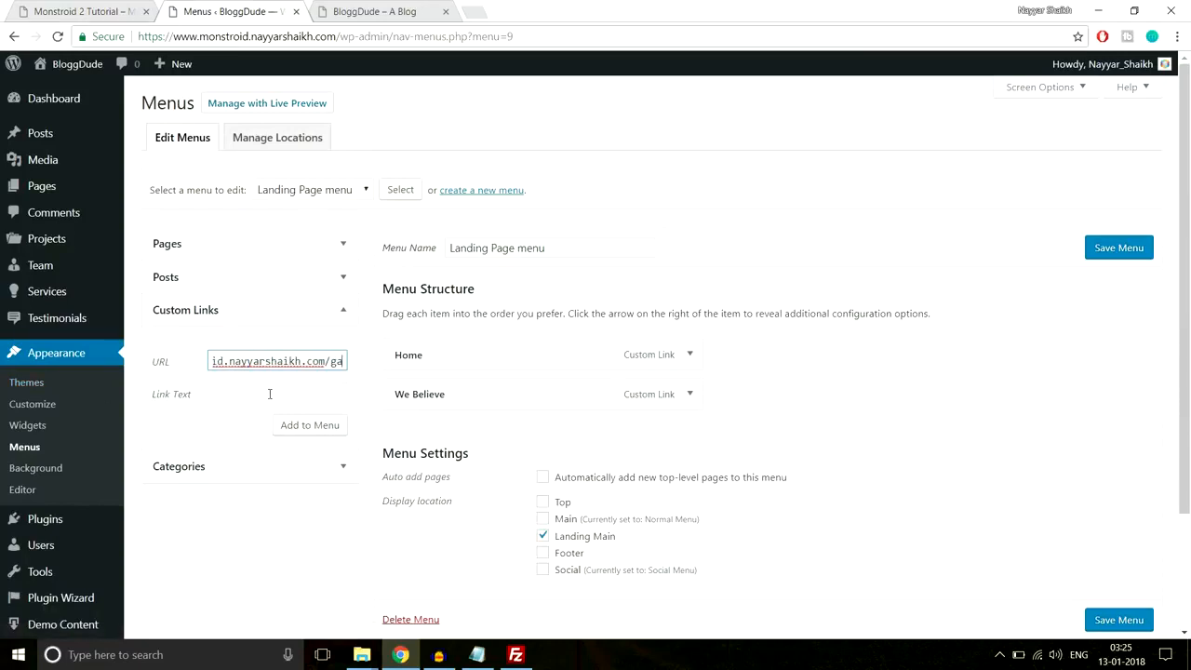
{"action": "type", "text": "llery"}
{"action": "left_click", "coordinate": [269, 393]}
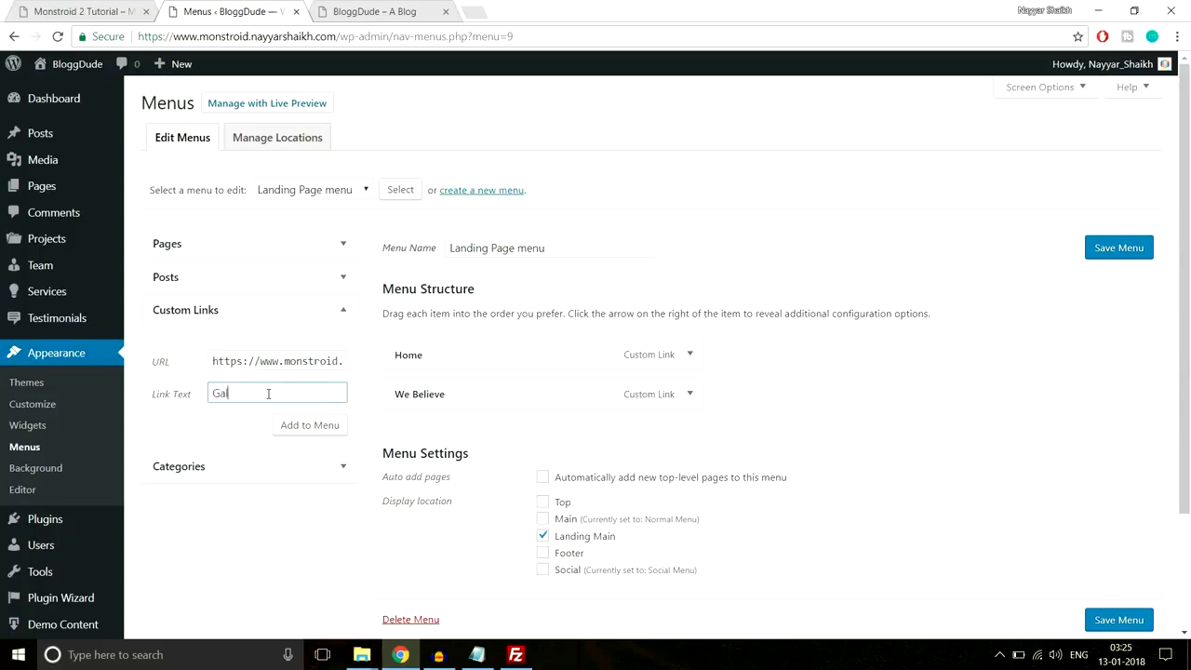
{"action": "left_click", "coordinate": [296, 426]}
- Add a Contact Us custom link pointing to the site's /contact-us address
{"action": "left_click_drag", "start_coordinate": [300, 363], "coordinate": [156, 374]}
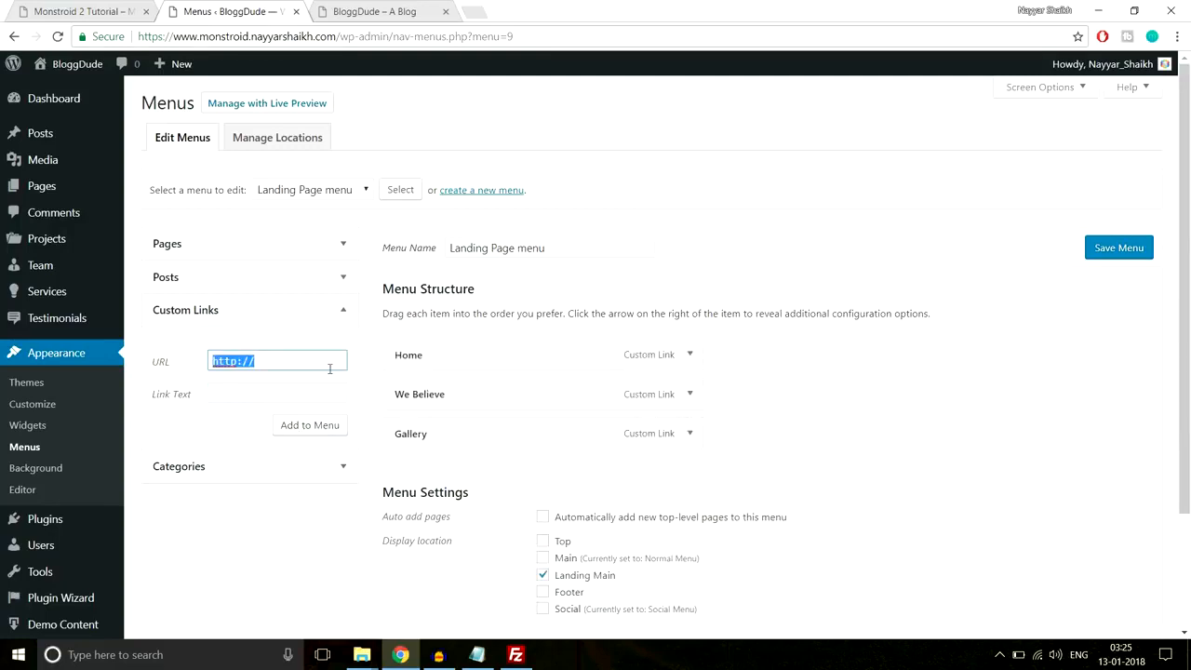
{"action": "left_click", "coordinate": [139, 9]}
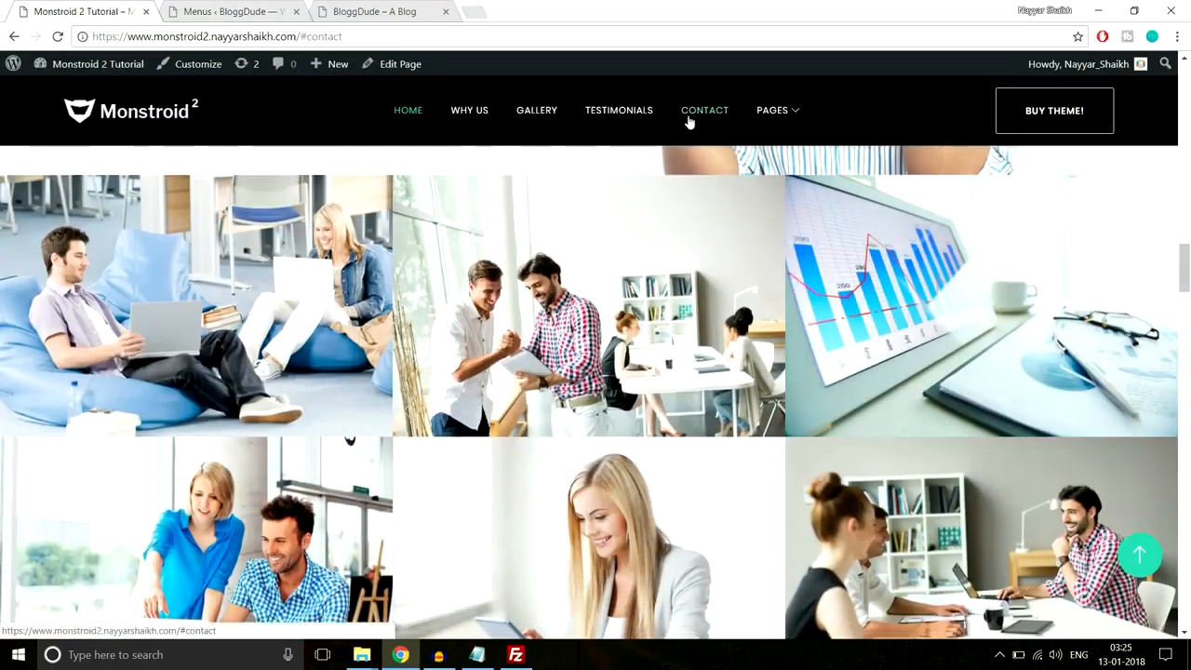
{"action": "left_click", "coordinate": [688, 119]}
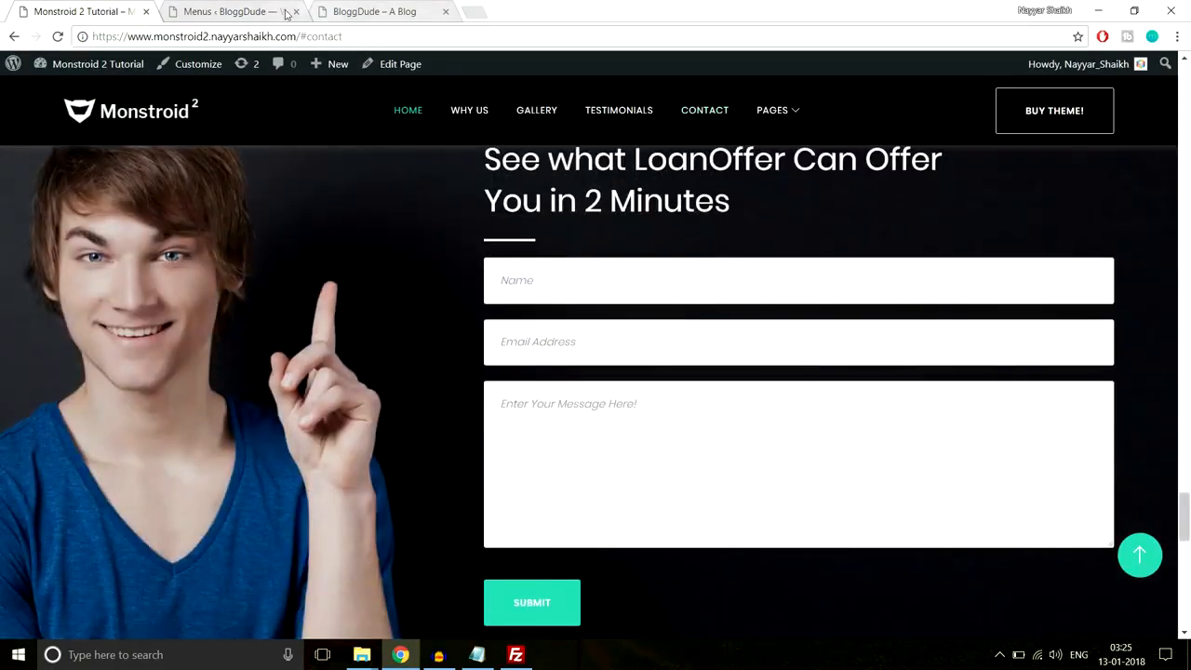
{"action": "left_click", "coordinate": [286, 13]}
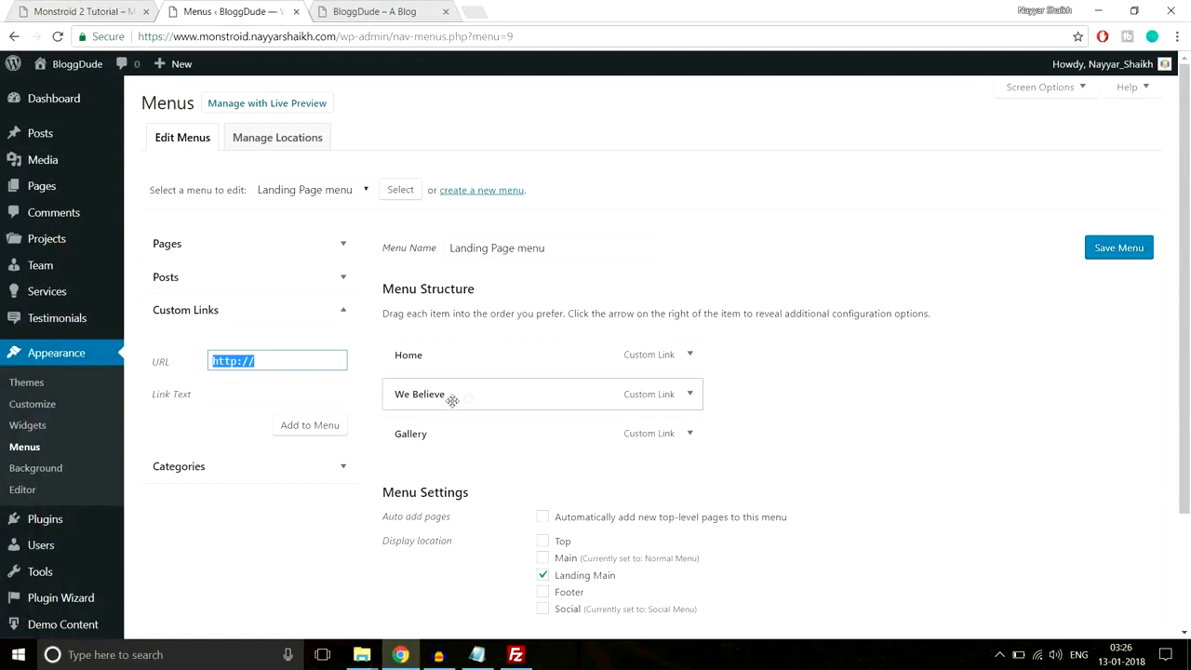
{"action": "key", "text": "ctrl+v"}
{"action": "type", "text": "c"}
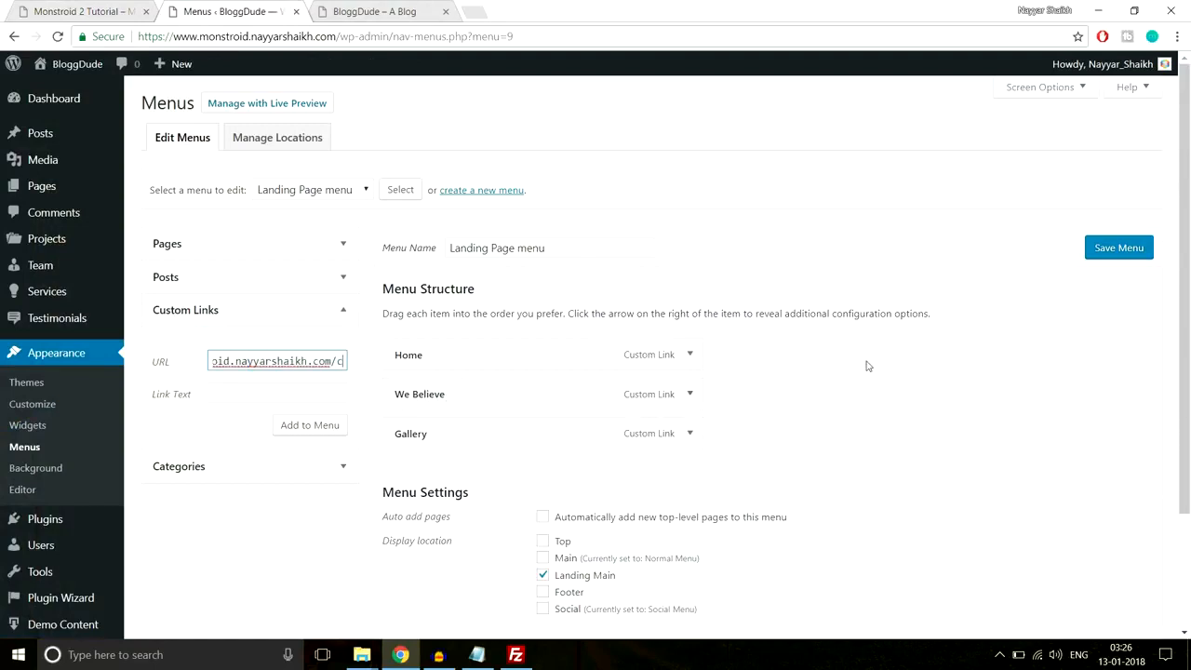
{"action": "type", "text": "ontact-us"}
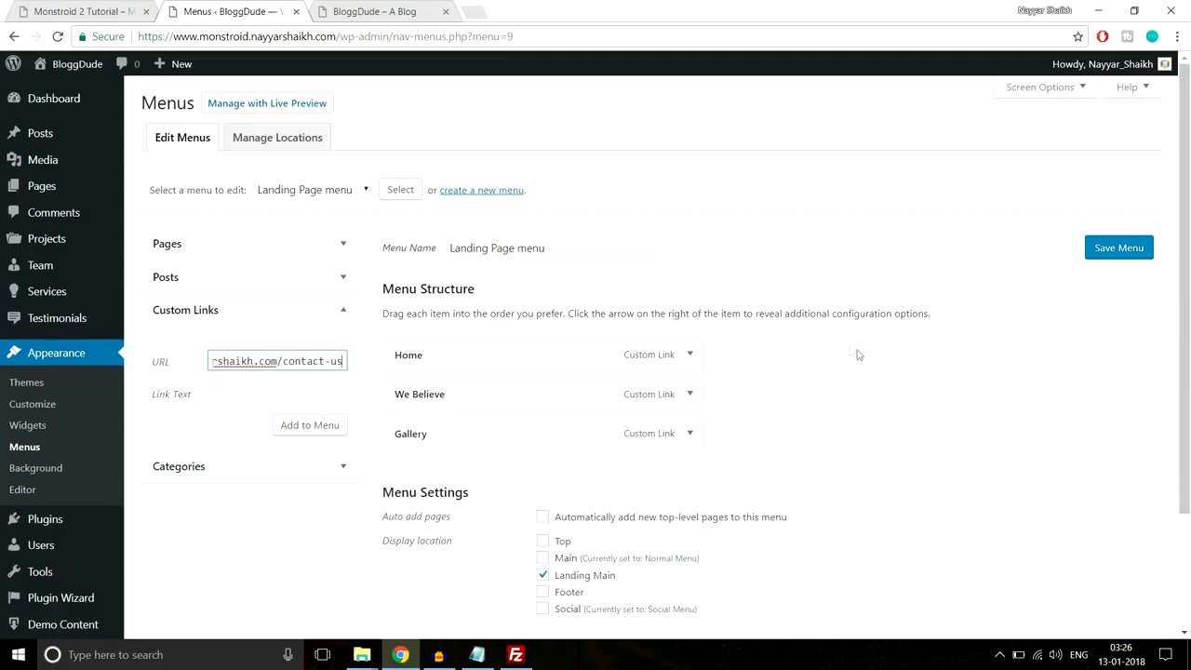
{"action": "left_click", "coordinate": [323, 392]}
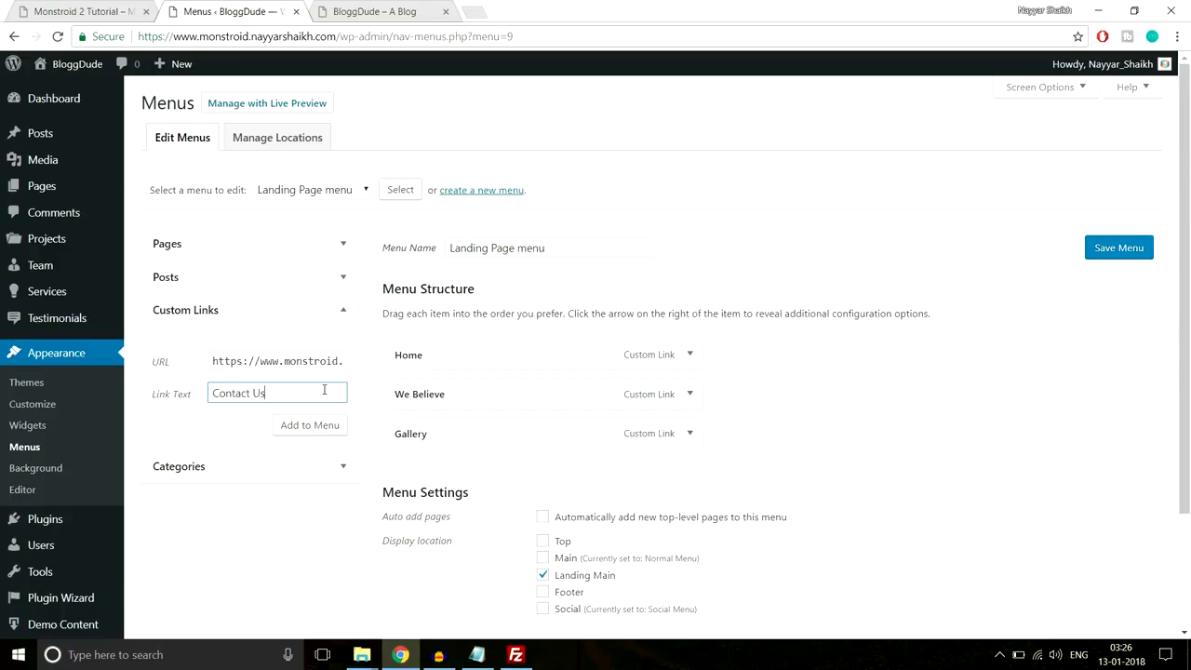
{"action": "left_click", "coordinate": [320, 425]}
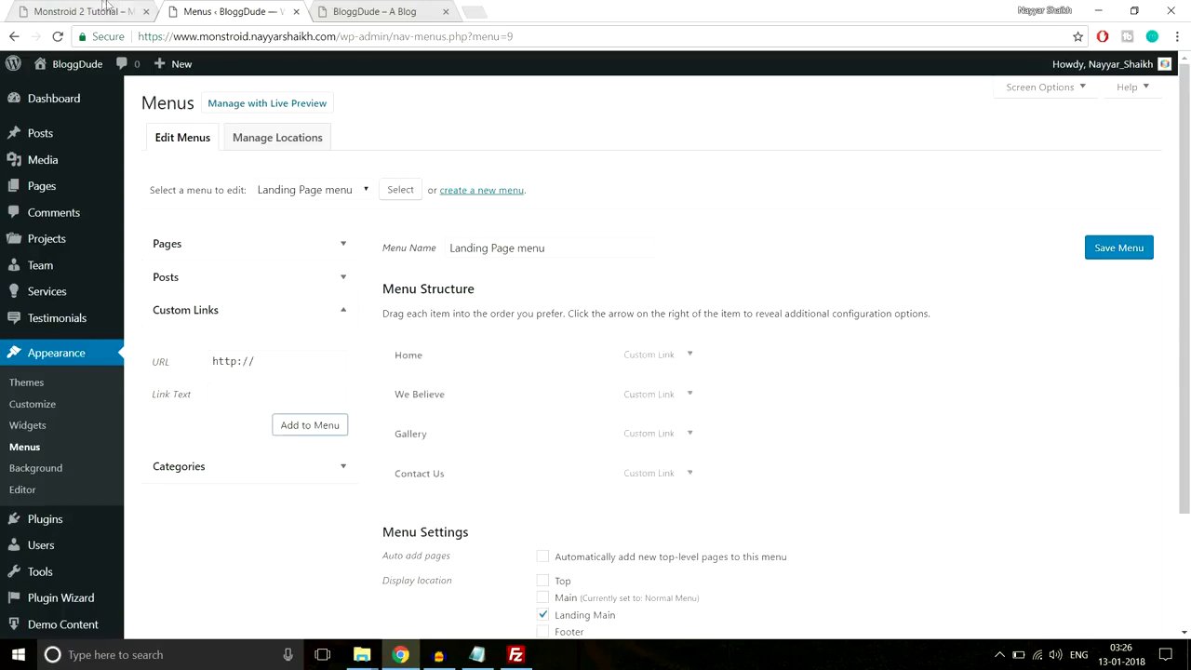
{"action": "left_click", "coordinate": [108, 11]}
- Add a custom link with URL '#' labelled Pages to the Landing Page menu
{"action": "mouse_move", "coordinate": [788, 113]}
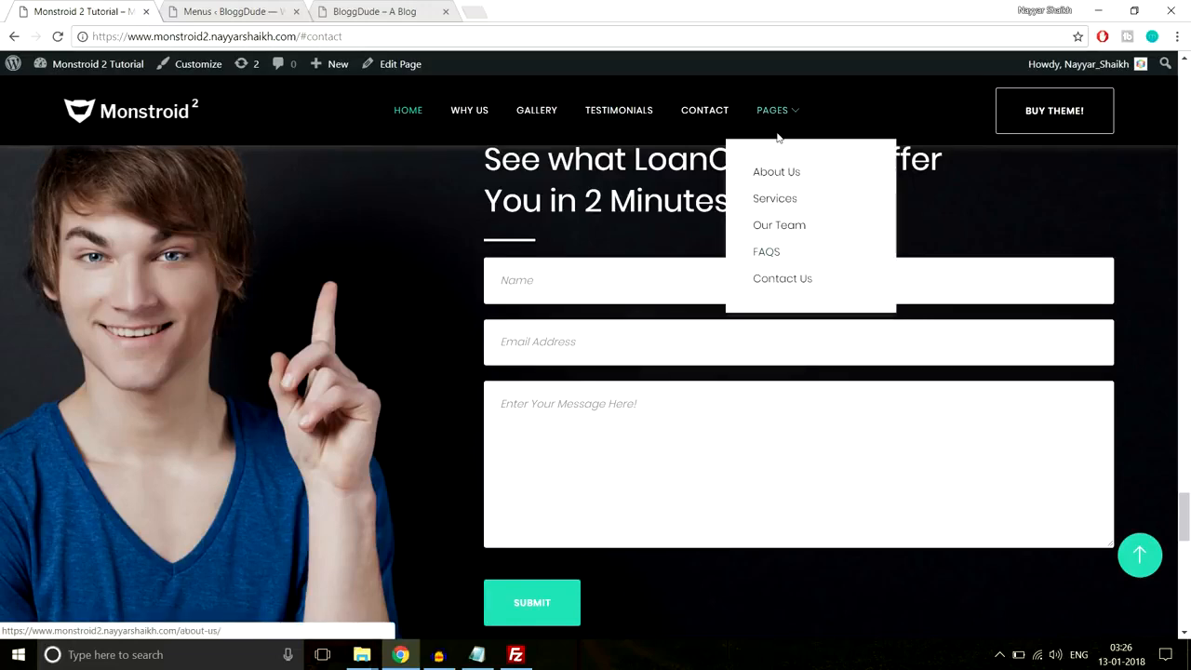
{"action": "left_click", "coordinate": [270, 9]}
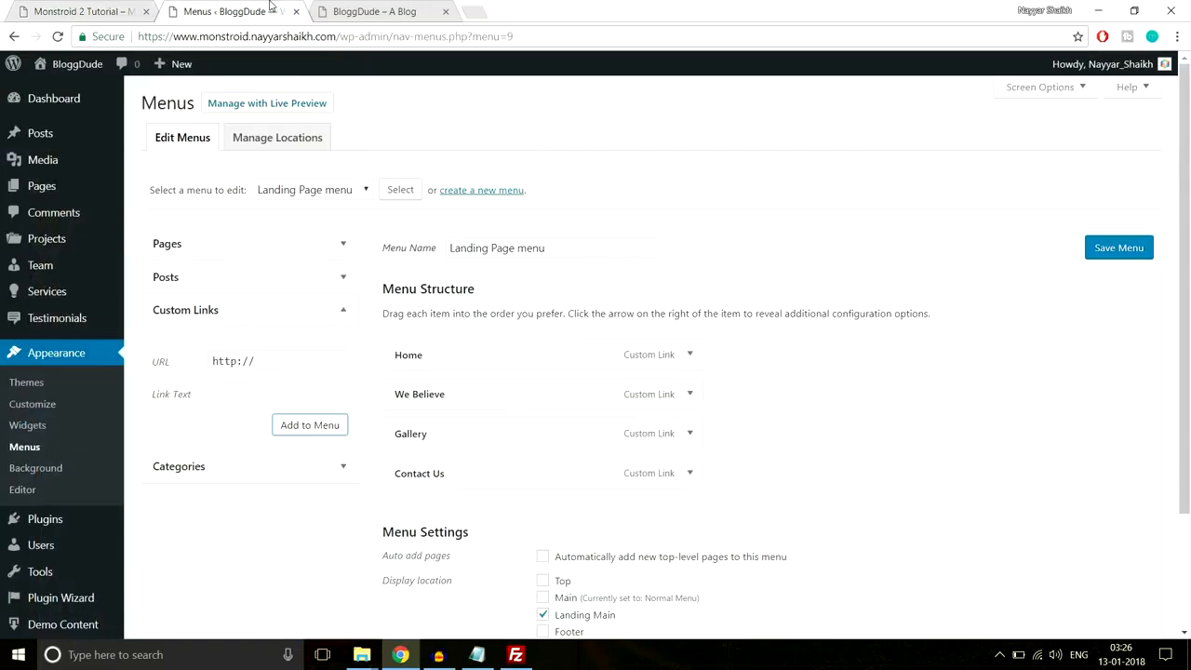
{"action": "left_click", "coordinate": [293, 358]}
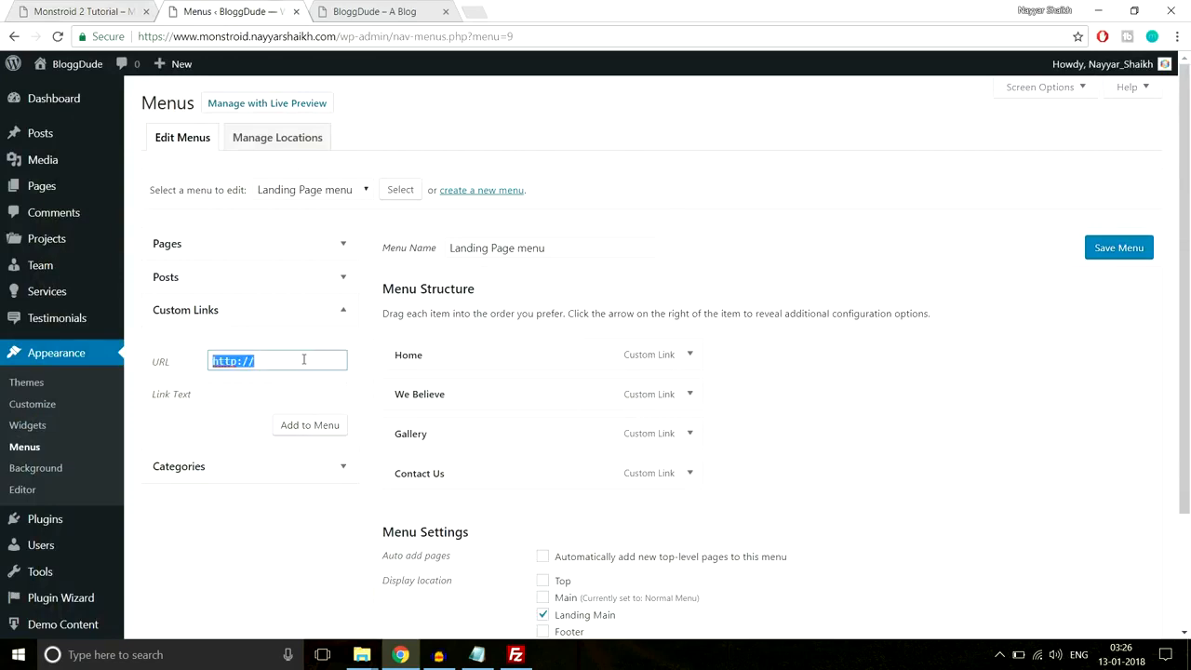
{"action": "type", "text": "#"}
{"action": "key", "text": "Tab"}
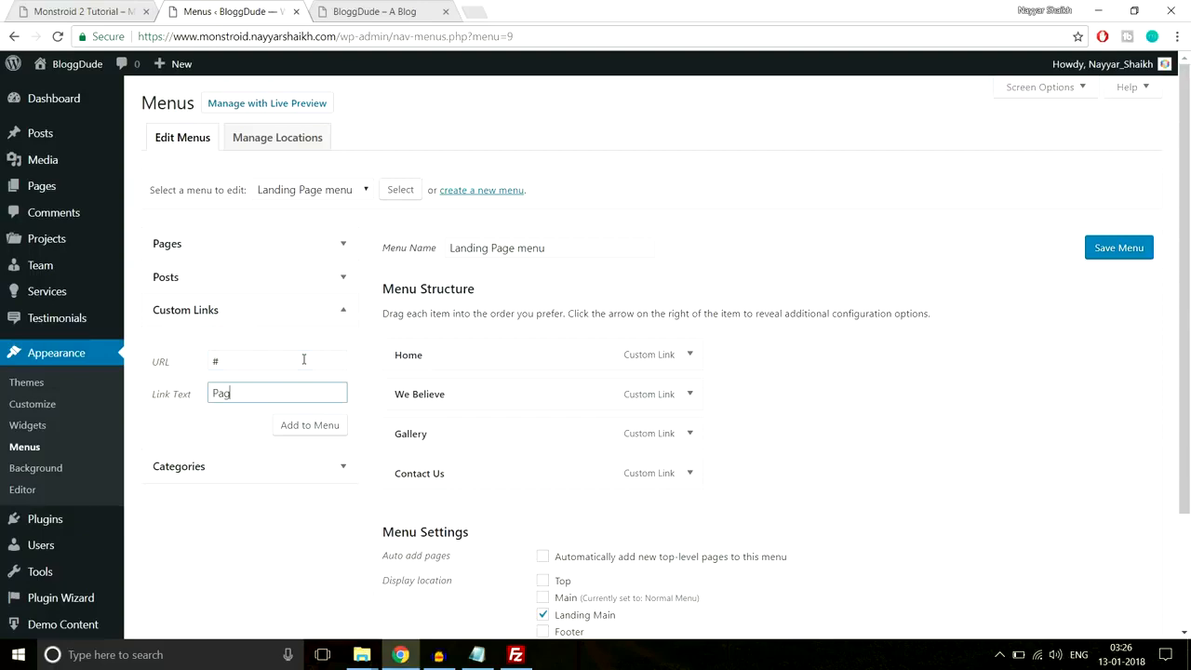
{"action": "type", "text": "Pages"}
{"action": "left_click", "coordinate": [328, 424]}
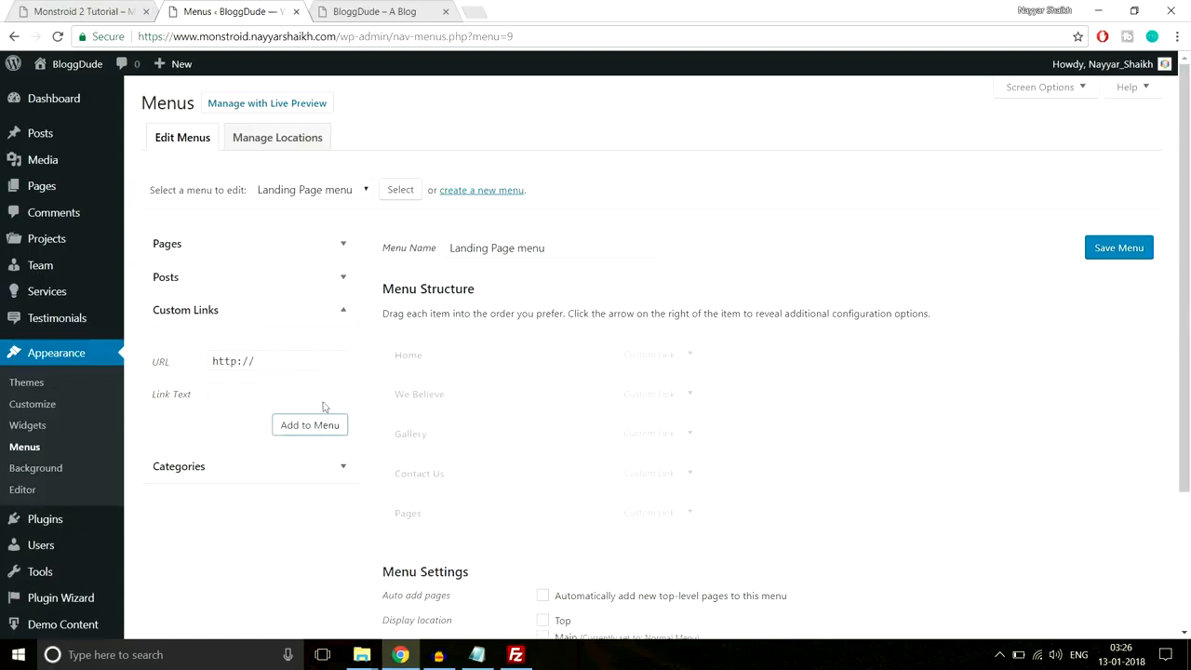
- Add the Contact Us, FAQS, Our Team, About Us and Seervices pages to the menu
{"action": "left_click", "coordinate": [319, 257]}
{"action": "left_click", "coordinate": [193, 320]}
{"action": "left_click", "coordinate": [191, 339]}
{"action": "left_click", "coordinate": [192, 359]}
{"action": "left_click", "coordinate": [194, 394]}
{"action": "left_click", "coordinate": [199, 374]}
{"action": "left_click", "coordinate": [310, 446]}
- Nest the five pages as sub items under Pages and save the menu
{"action": "scroll", "coordinate": [347, 423], "scroll_direction": "down", "scroll_amount": 3}
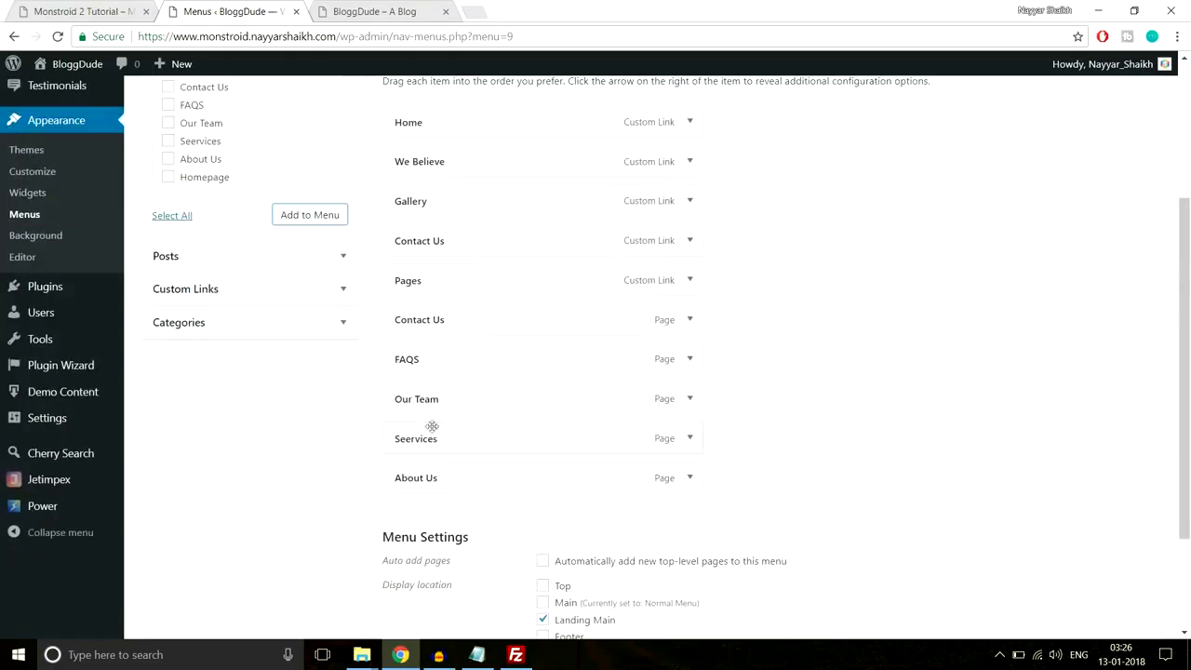
{"action": "left_click_drag", "start_coordinate": [434, 336], "coordinate": [460, 391]}
{"action": "left_click_drag", "start_coordinate": [416, 436], "coordinate": [442, 438]}
{"action": "left_click_drag", "start_coordinate": [407, 478], "coordinate": [445, 476]}
{"action": "scroll", "coordinate": [751, 462], "scroll_direction": "down", "scroll_amount": 3}
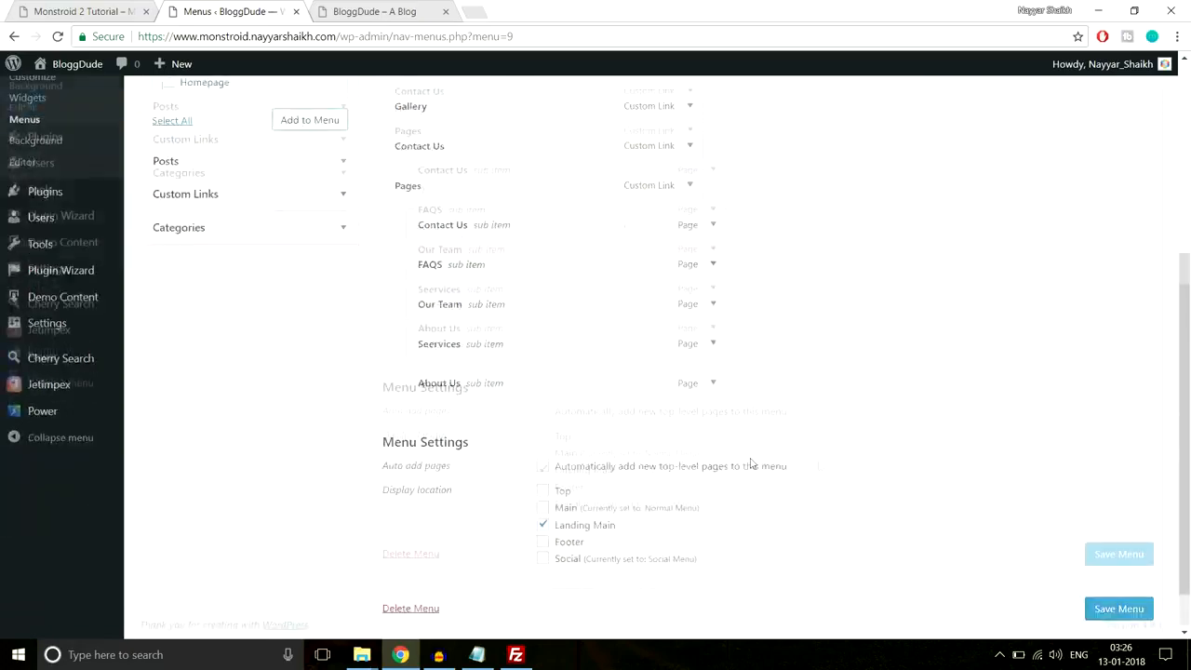
{"action": "left_click", "coordinate": [1101, 559]}
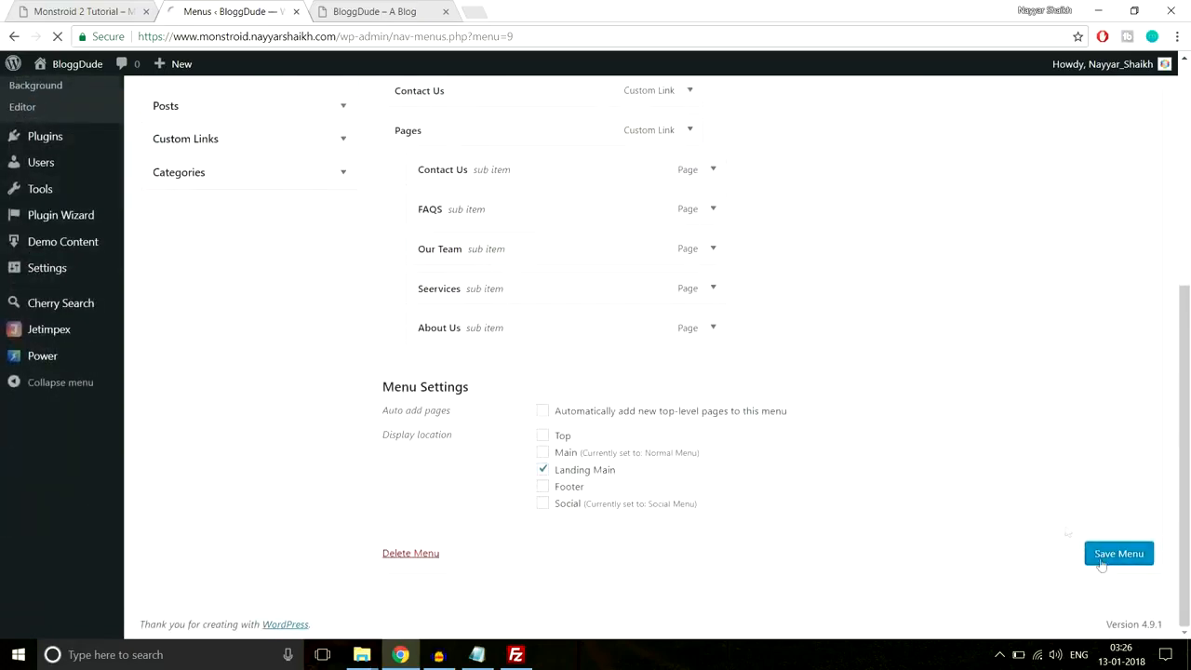
- Reload the live homepage and follow the WE BELIEVE menu link to a 404 page
{"action": "left_click", "coordinate": [381, 11]}
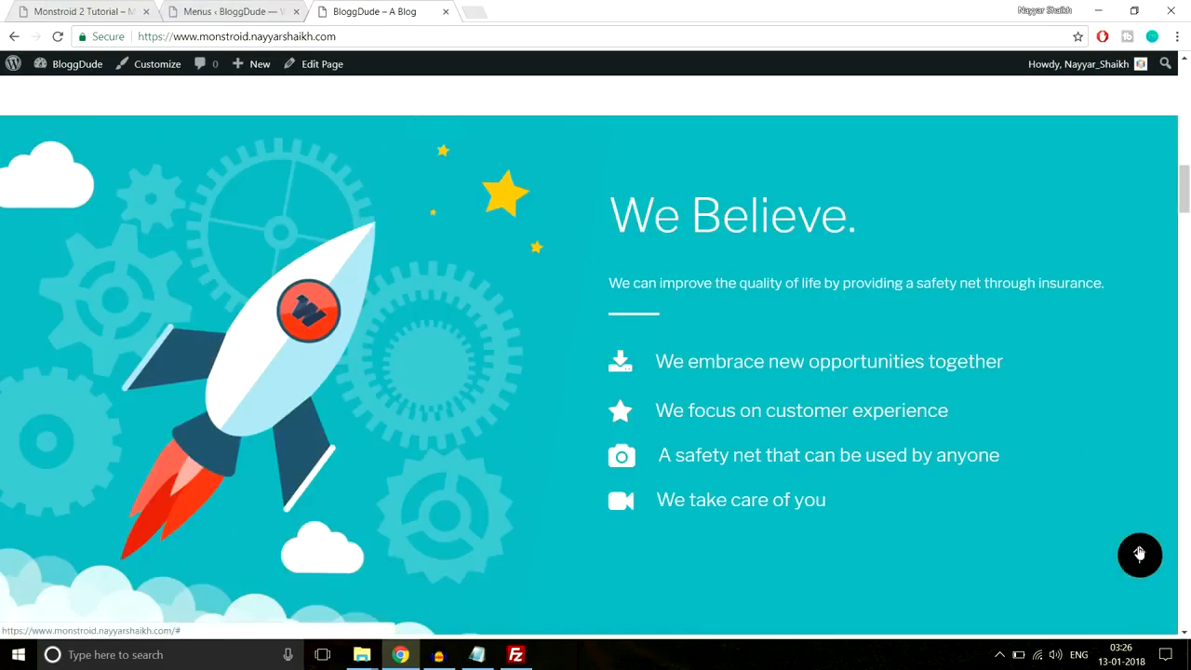
{"action": "left_click", "coordinate": [1139, 555]}
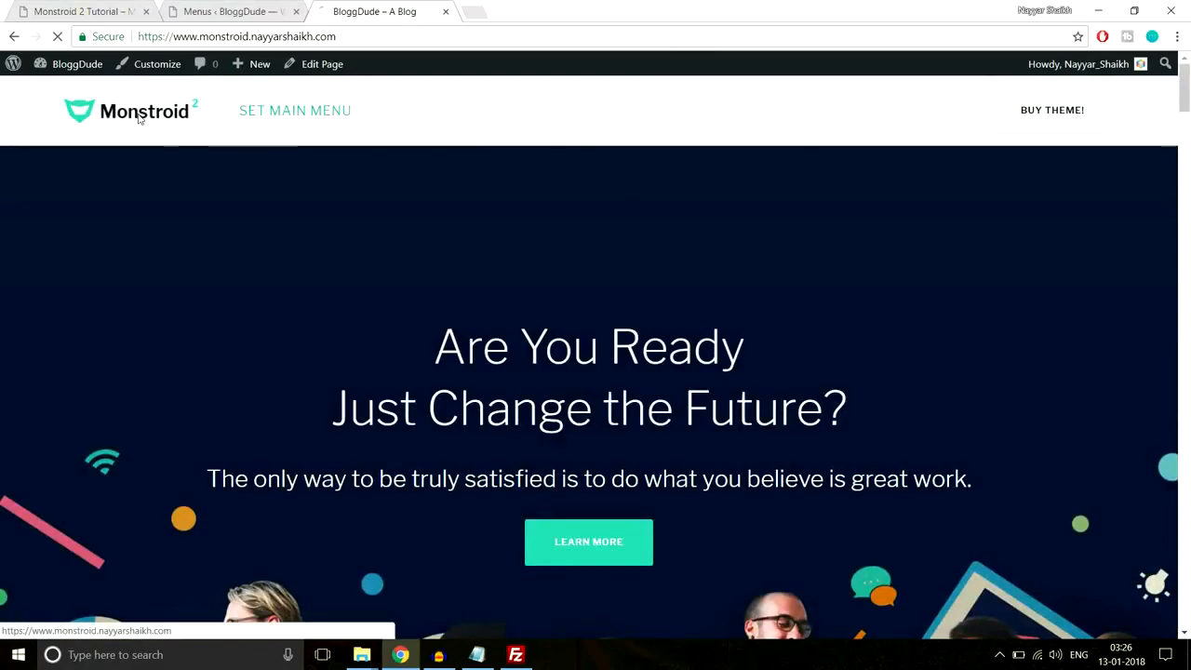
{"action": "left_click", "coordinate": [129, 115]}
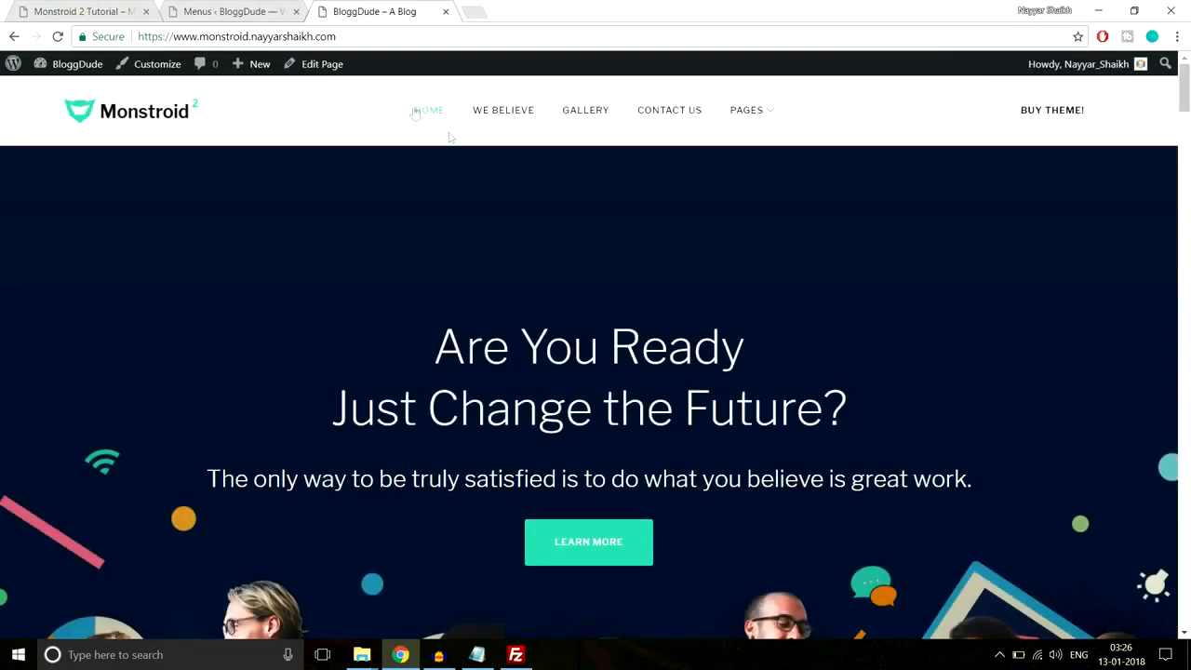
{"action": "left_click", "coordinate": [498, 119]}
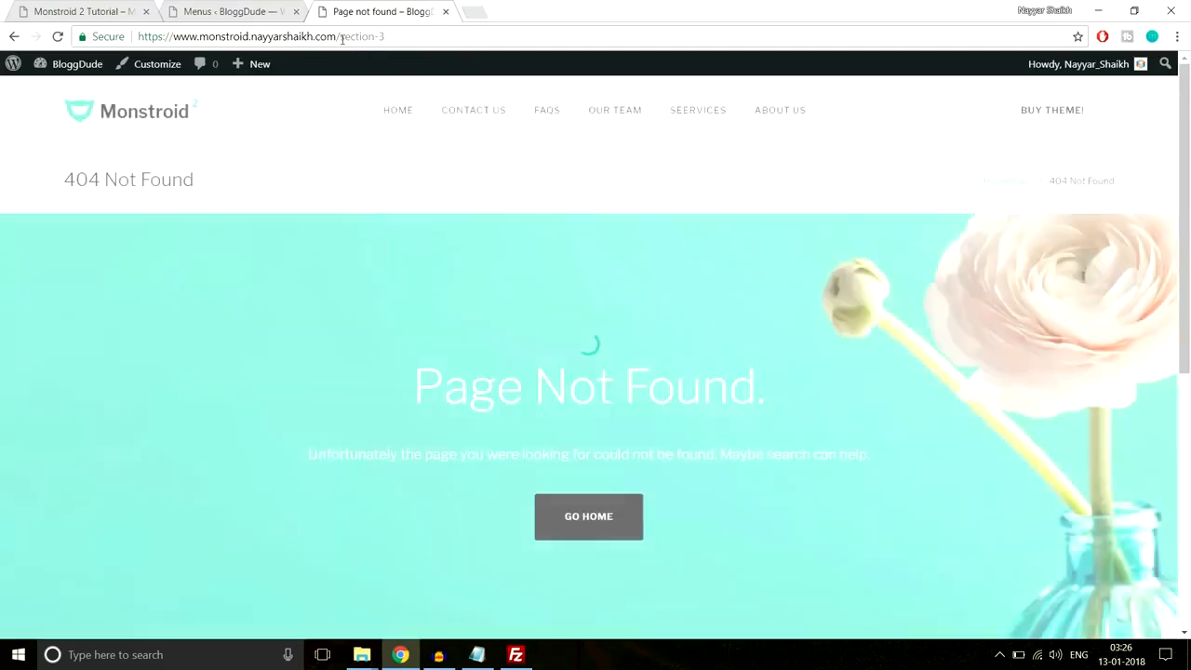
- Compare the /section-3 address with the demo's #contact anchor URL
{"action": "left_click_drag", "start_coordinate": [341, 37], "coordinate": [431, 38]}
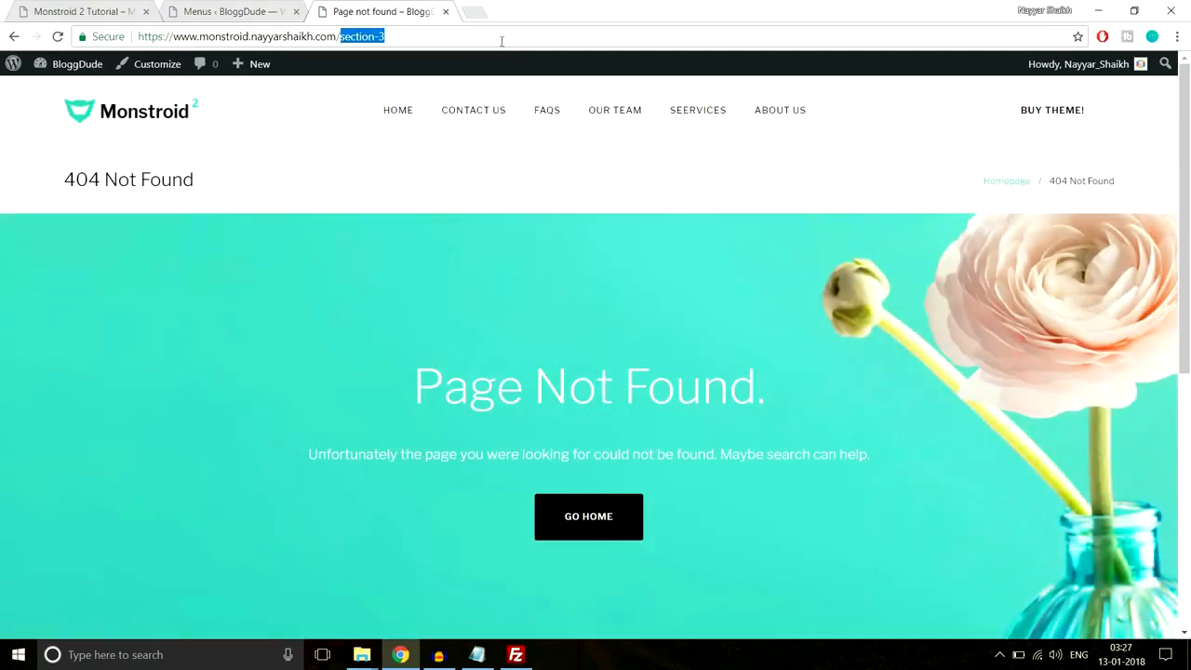
{"action": "left_click", "coordinate": [428, 34]}
{"action": "scroll", "coordinate": [752, 326], "scroll_direction": "down", "scroll_amount": 5}
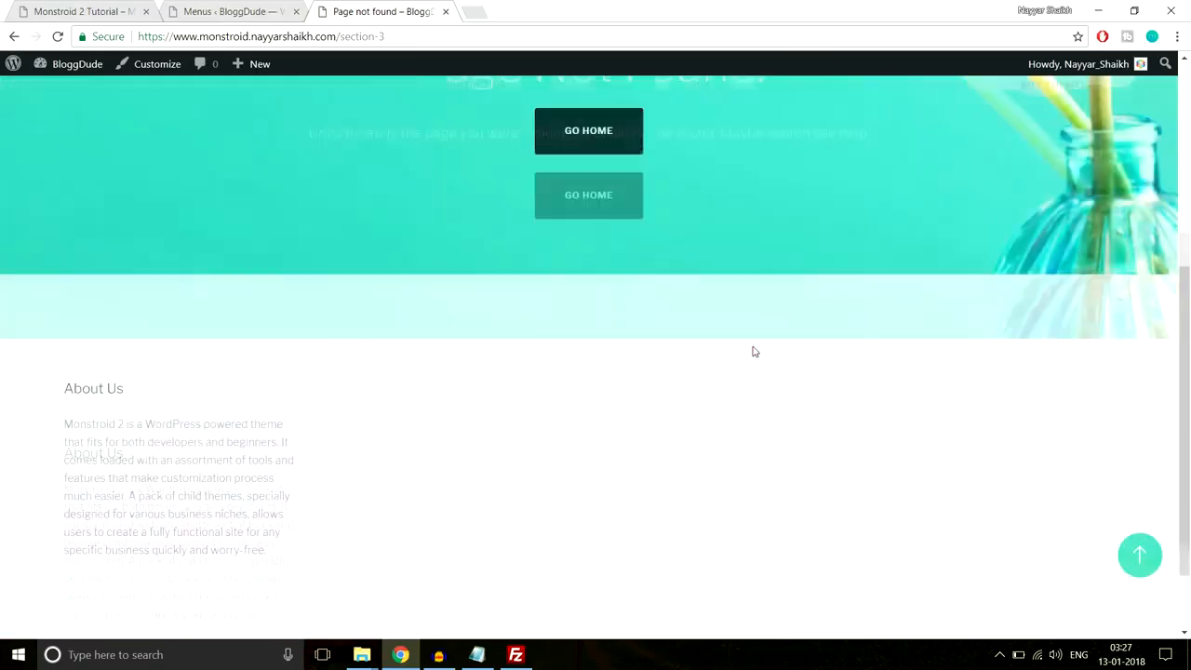
{"action": "scroll", "coordinate": [753, 353], "scroll_direction": "up", "scroll_amount": 5}
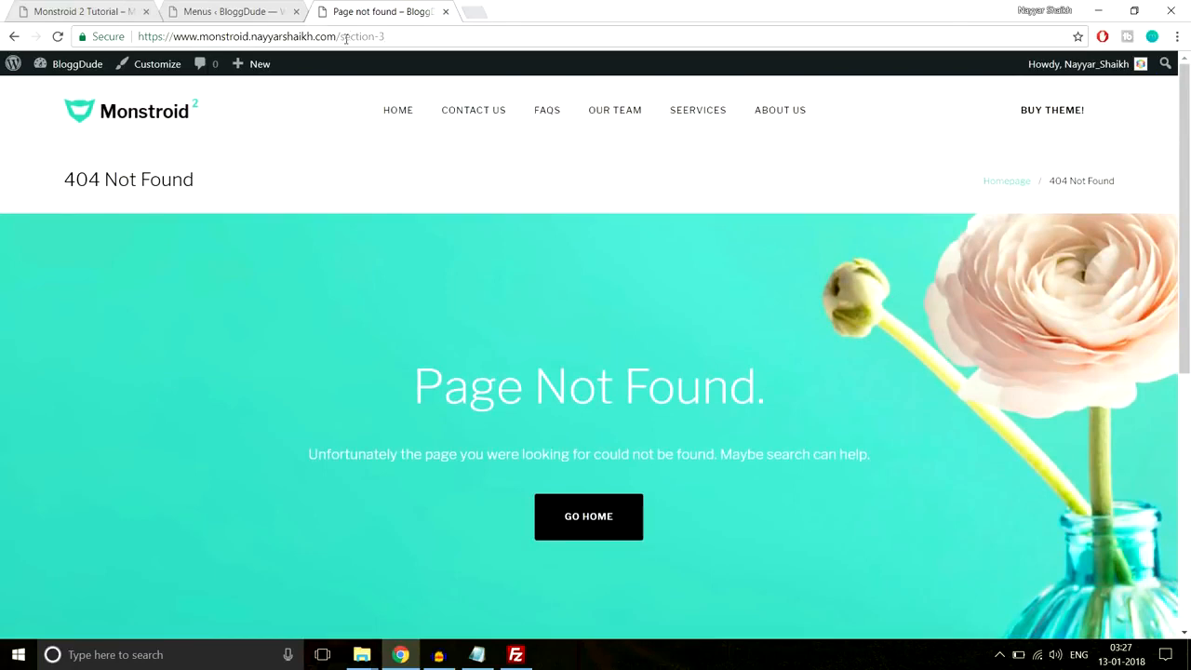
{"action": "left_click", "coordinate": [76, 8]}
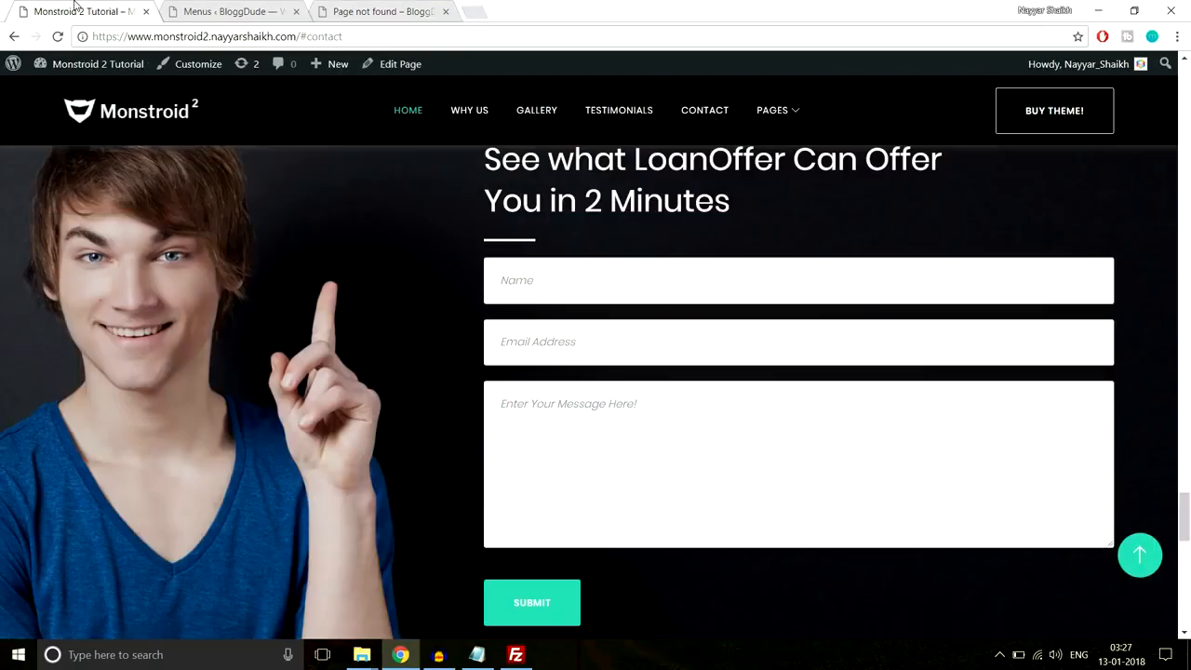
{"action": "left_click_drag", "start_coordinate": [296, 36], "coordinate": [379, 35]}
{"action": "left_click", "coordinate": [395, 9]}
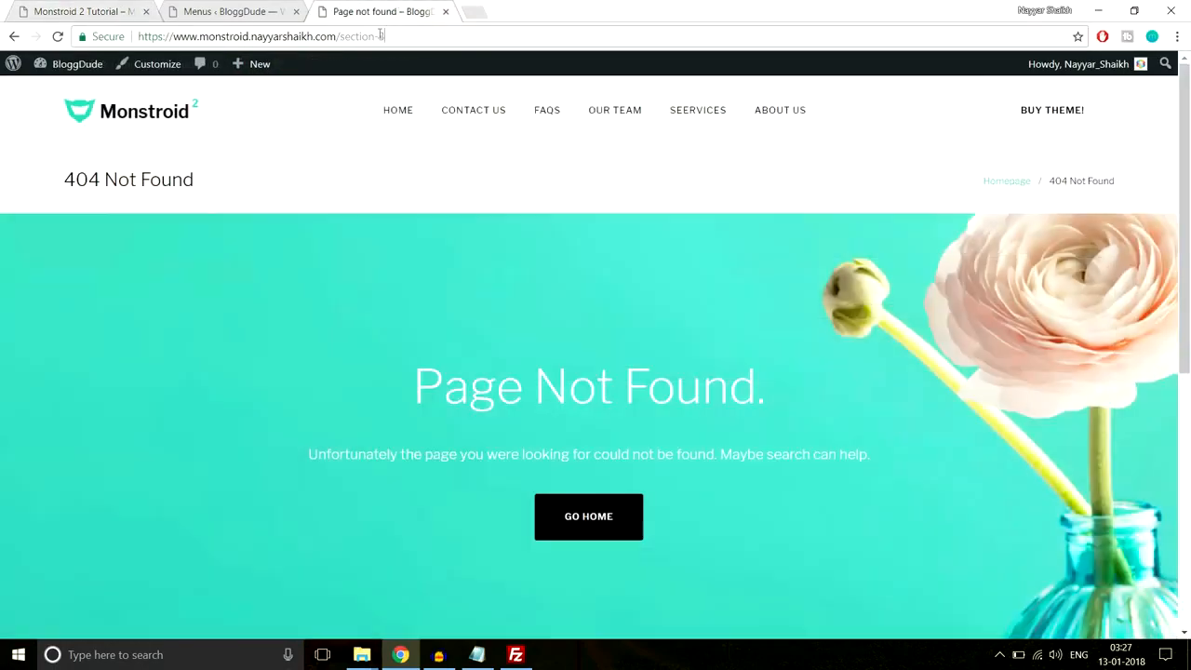
- Change the We Believe menu item's URL to end in #section-3
{"action": "left_click", "coordinate": [232, 12]}
{"action": "scroll", "coordinate": [811, 279], "scroll_direction": "down", "scroll_amount": 3}
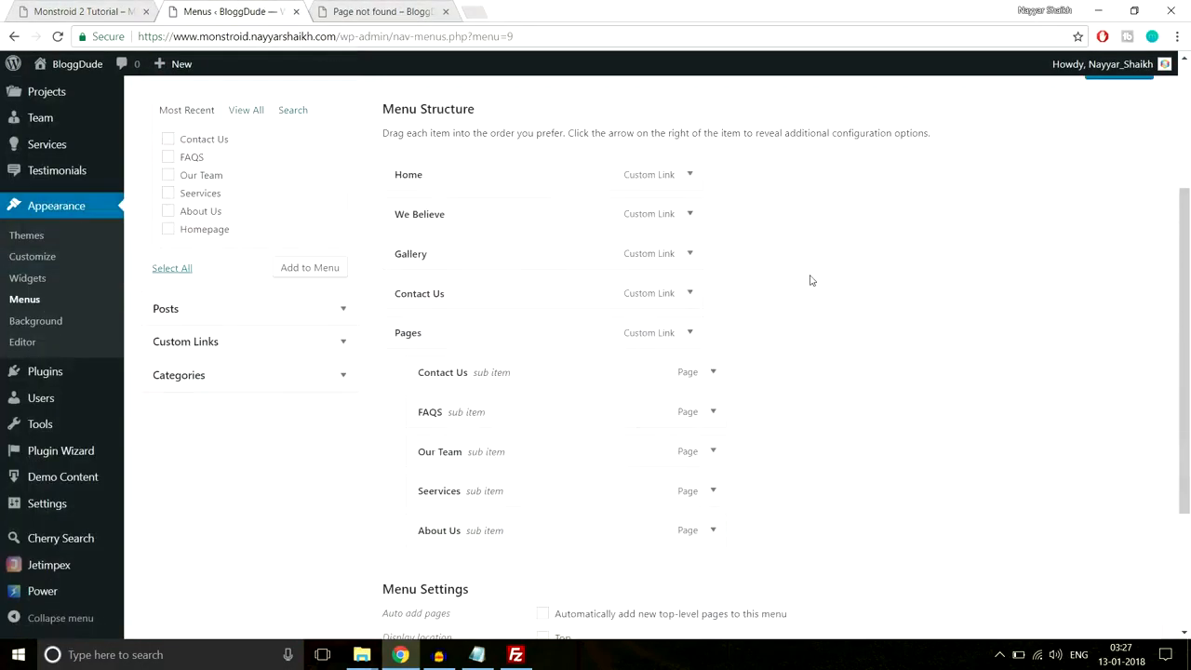
{"action": "left_click", "coordinate": [689, 207]}
{"action": "left_click", "coordinate": [627, 261]}
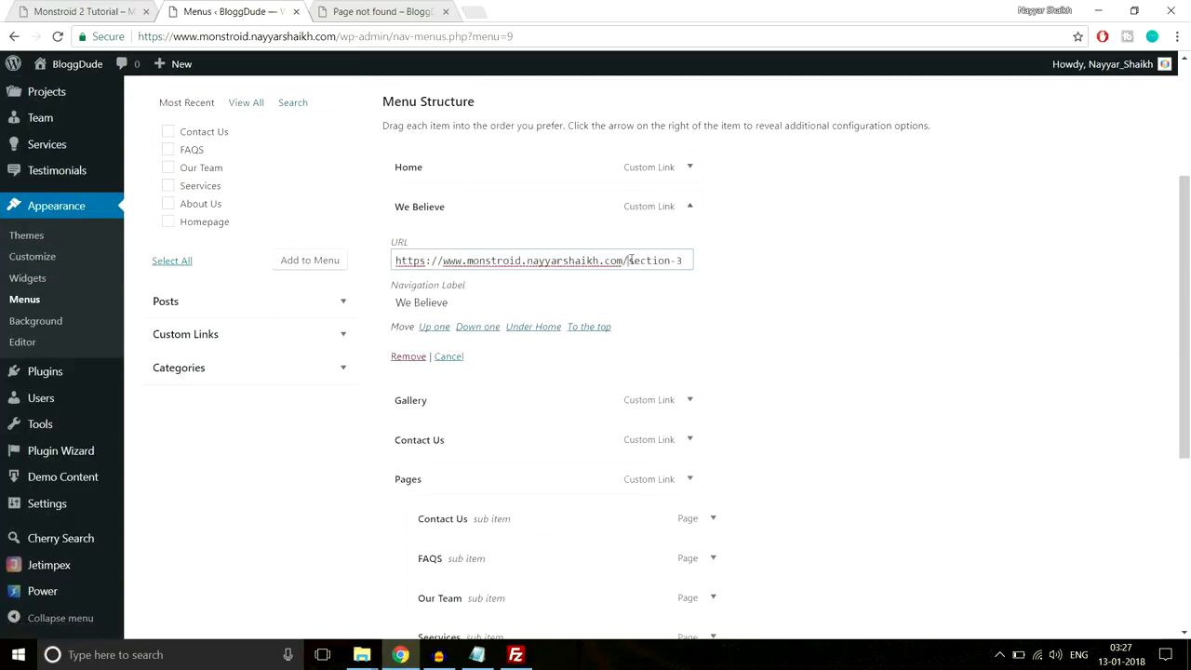
{"action": "type", "text": "#"}
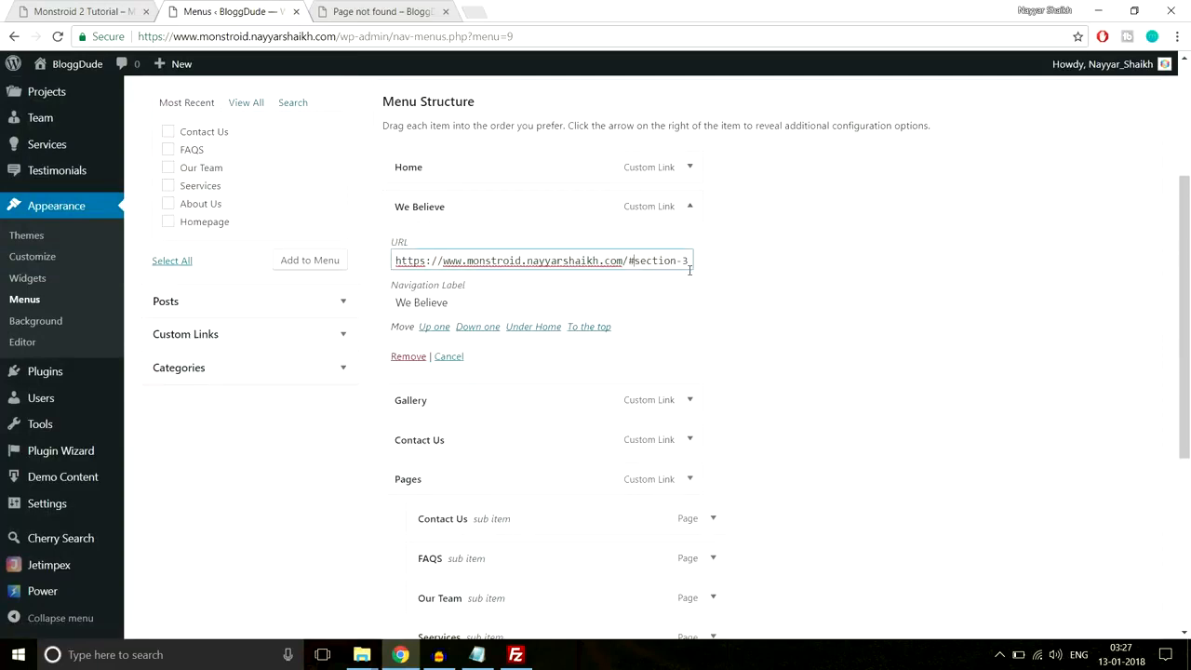
{"action": "left_click", "coordinate": [690, 223]}
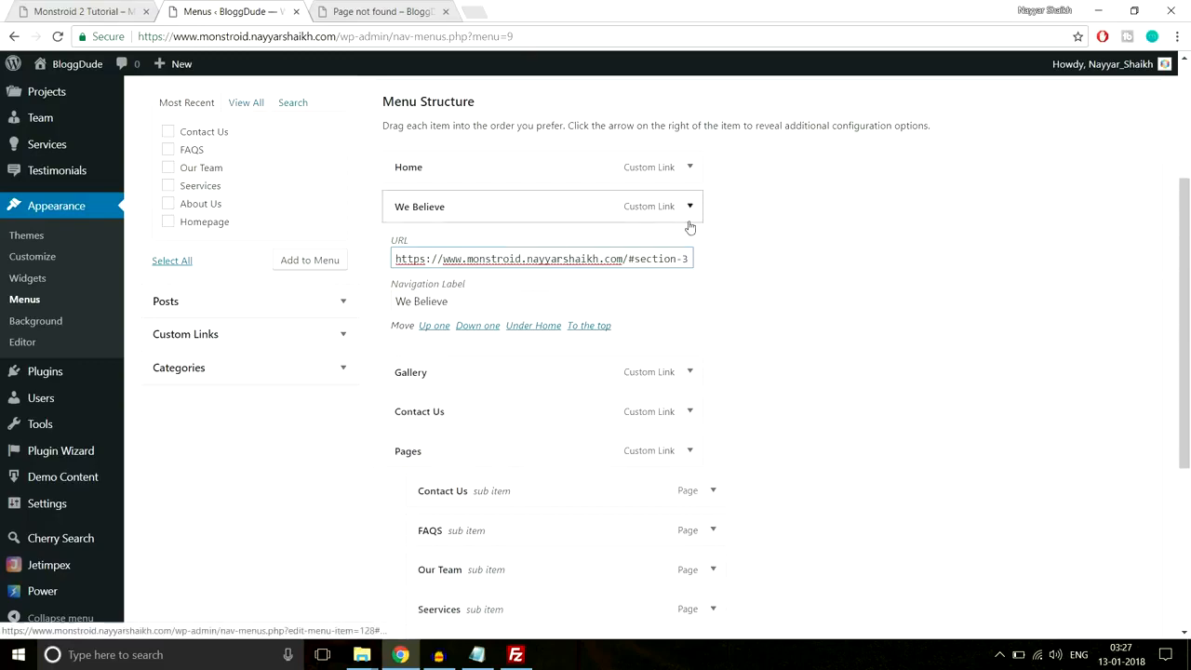
- Change the Gallery and Contact Us item URLs to #gallery and #contact-us
{"action": "left_click", "coordinate": [690, 246]}
{"action": "left_click", "coordinate": [629, 299]}
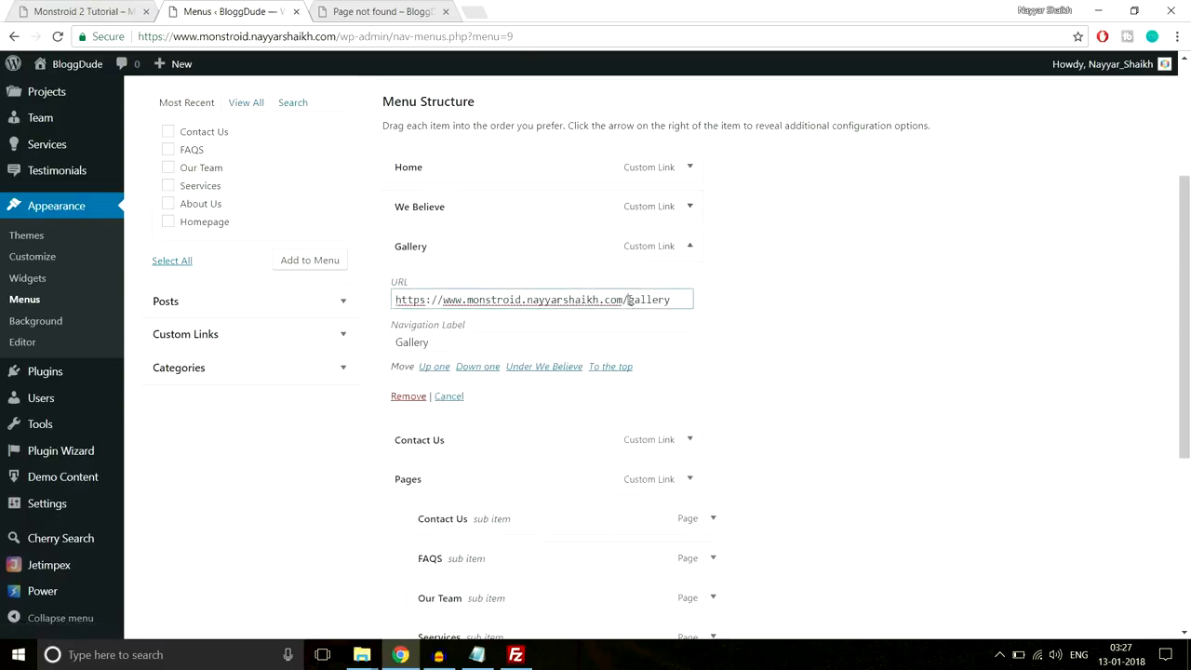
{"action": "type", "text": "#"}
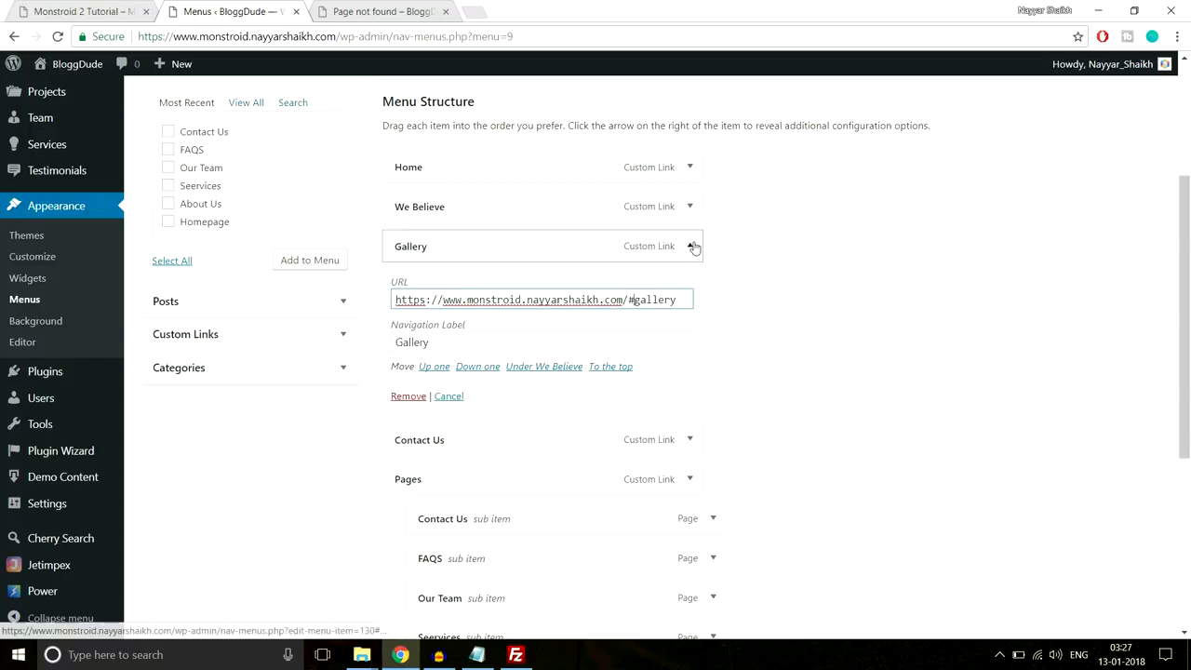
{"action": "left_click", "coordinate": [689, 246]}
{"action": "left_click", "coordinate": [678, 290]}
{"action": "left_click", "coordinate": [630, 339]}
{"action": "type", "text": "#contact-u"}
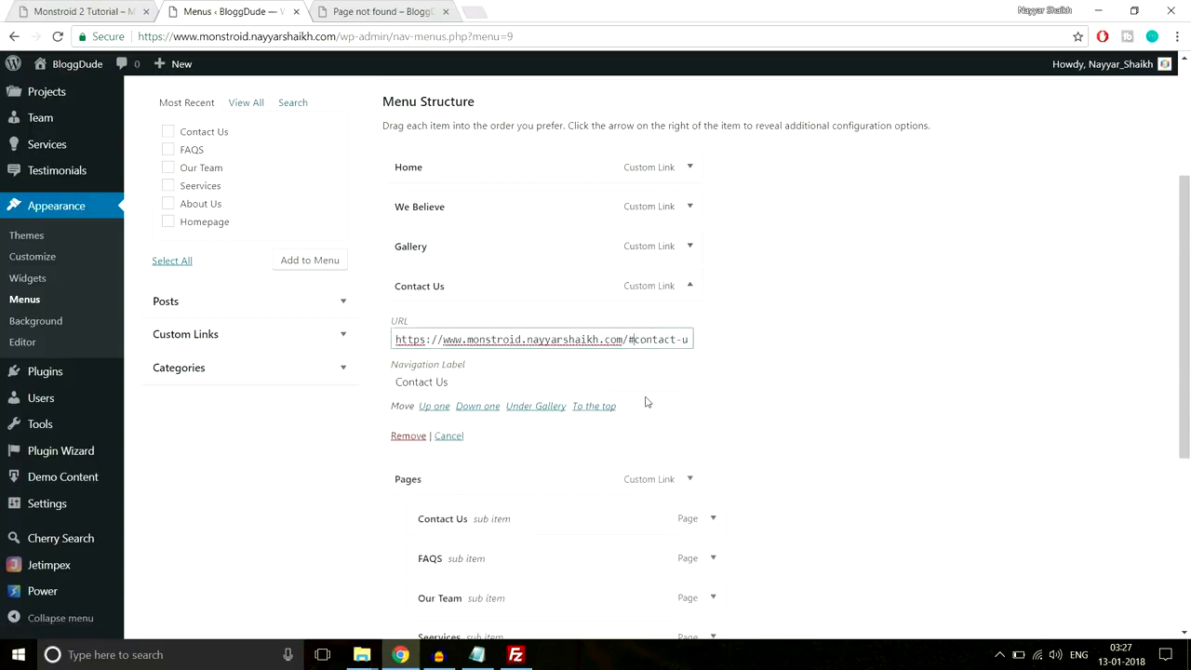
{"action": "left_click", "coordinate": [689, 285]}
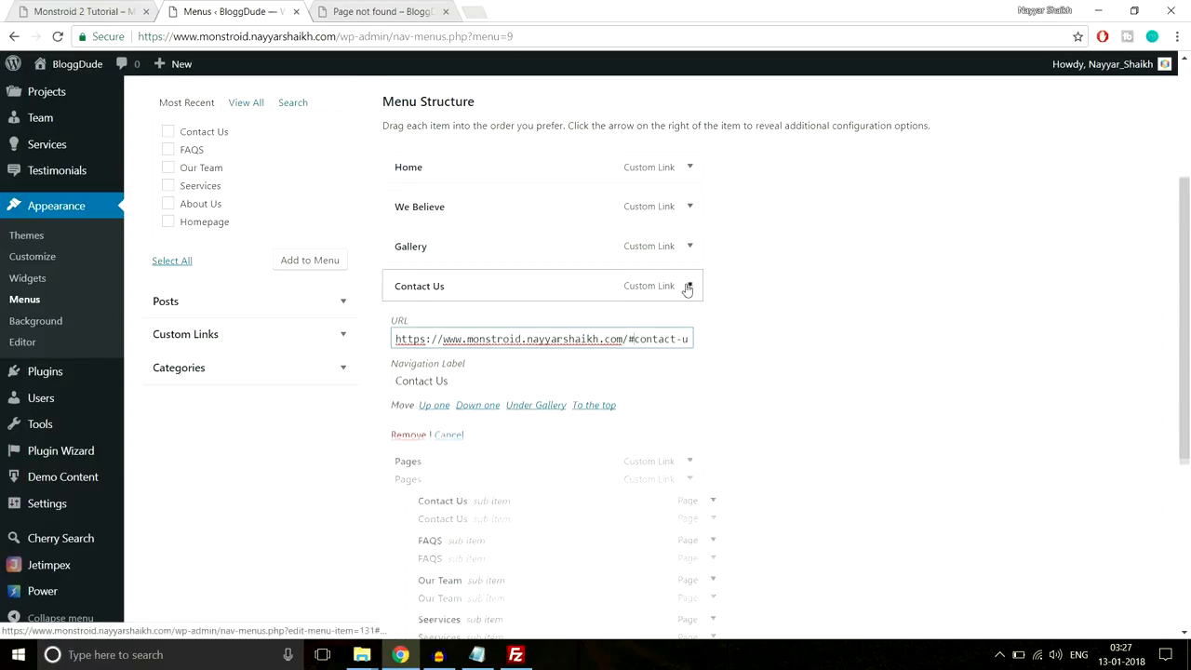
{"action": "scroll", "coordinate": [843, 407], "scroll_direction": "down", "scroll_amount": 1}
{"action": "scroll", "coordinate": [843, 407], "scroll_direction": "down", "scroll_amount": 2}
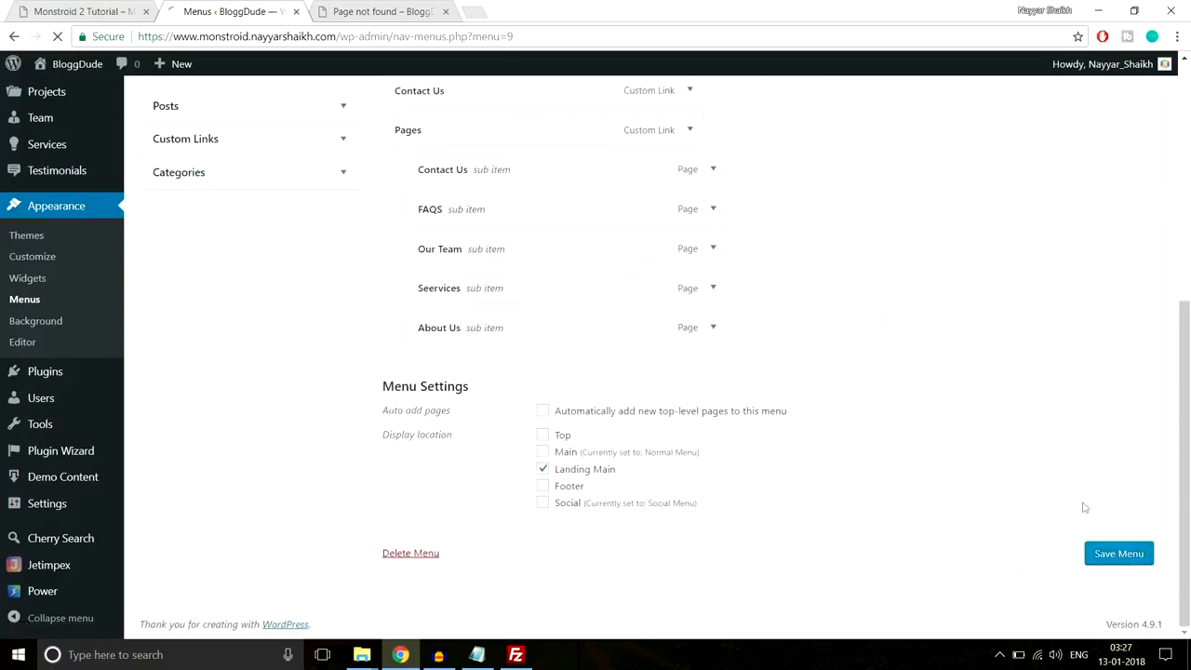
{"action": "left_click", "coordinate": [367, 11]}
- Open the Homepage editor in a new tab from the page-editing link
{"action": "left_click", "coordinate": [173, 112]}
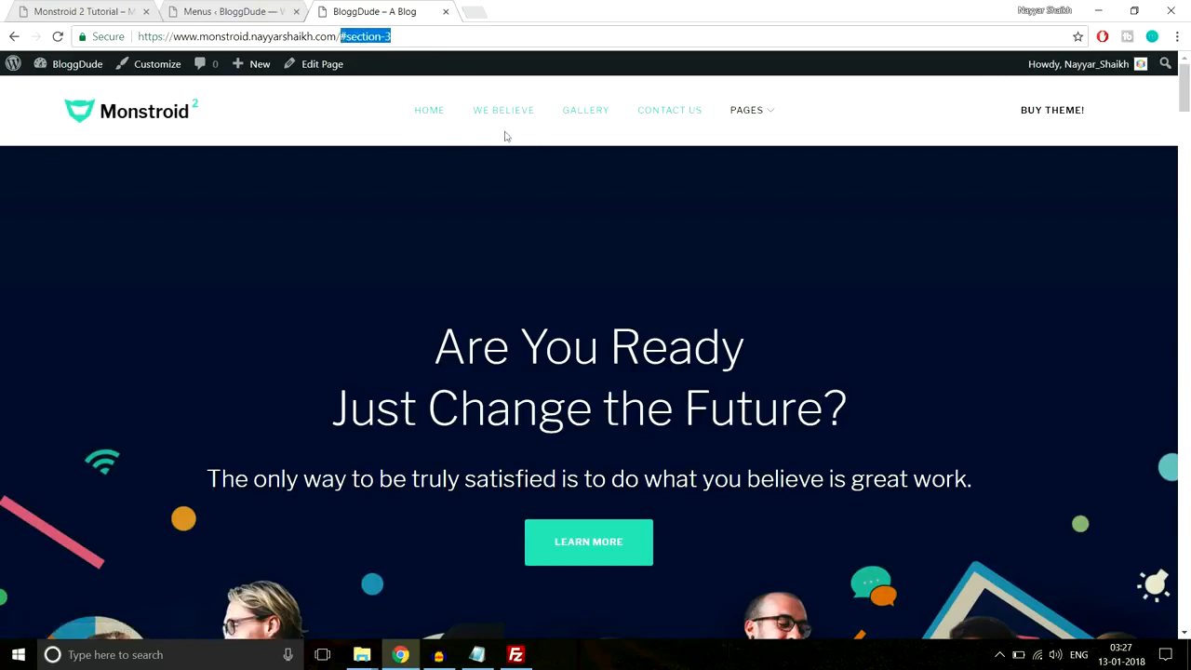
{"action": "left_click", "coordinate": [364, 119]}
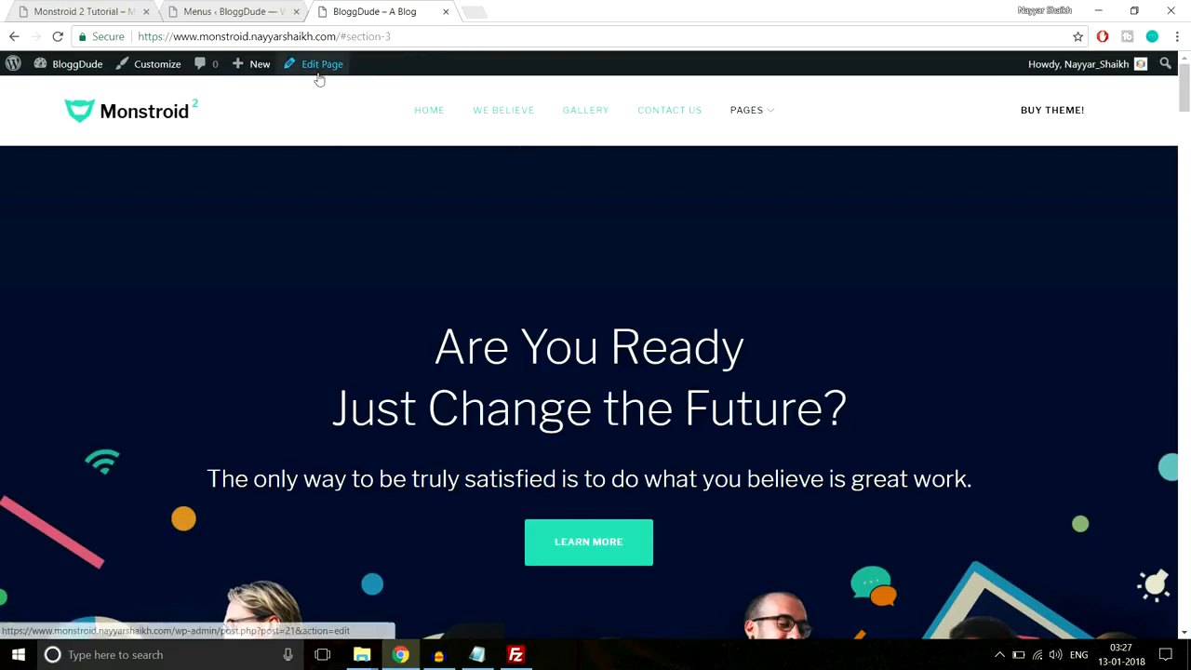
{"action": "right_click", "coordinate": [319, 74]}
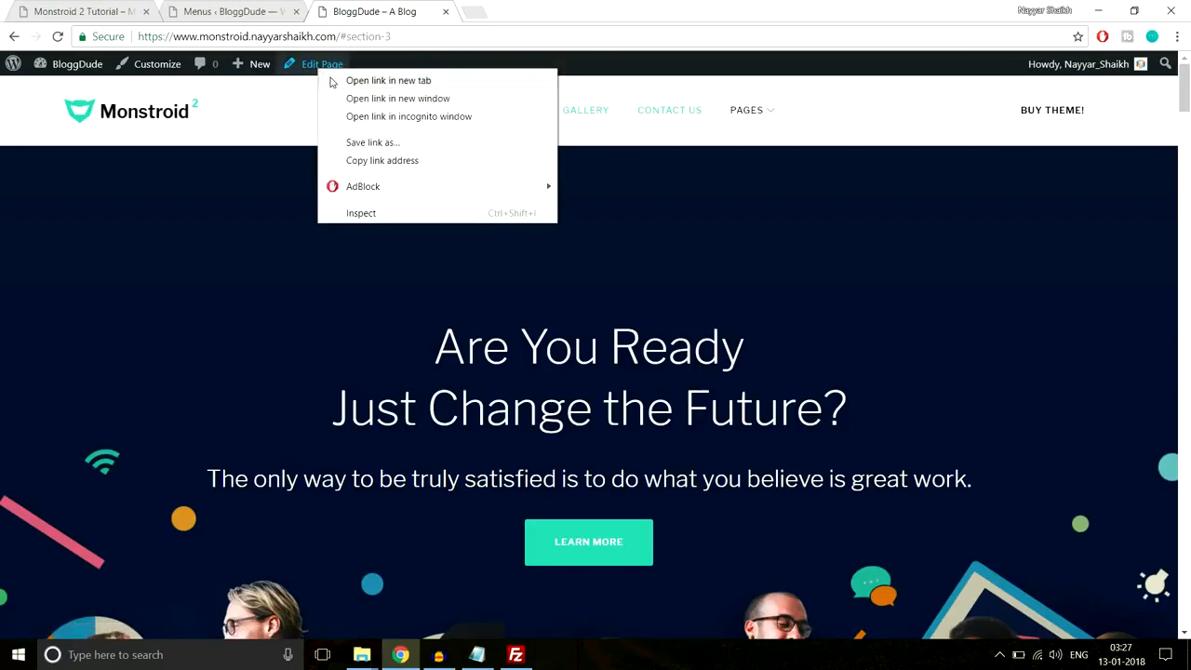
{"action": "left_click", "coordinate": [334, 80]}
{"action": "left_click", "coordinate": [506, 10]}
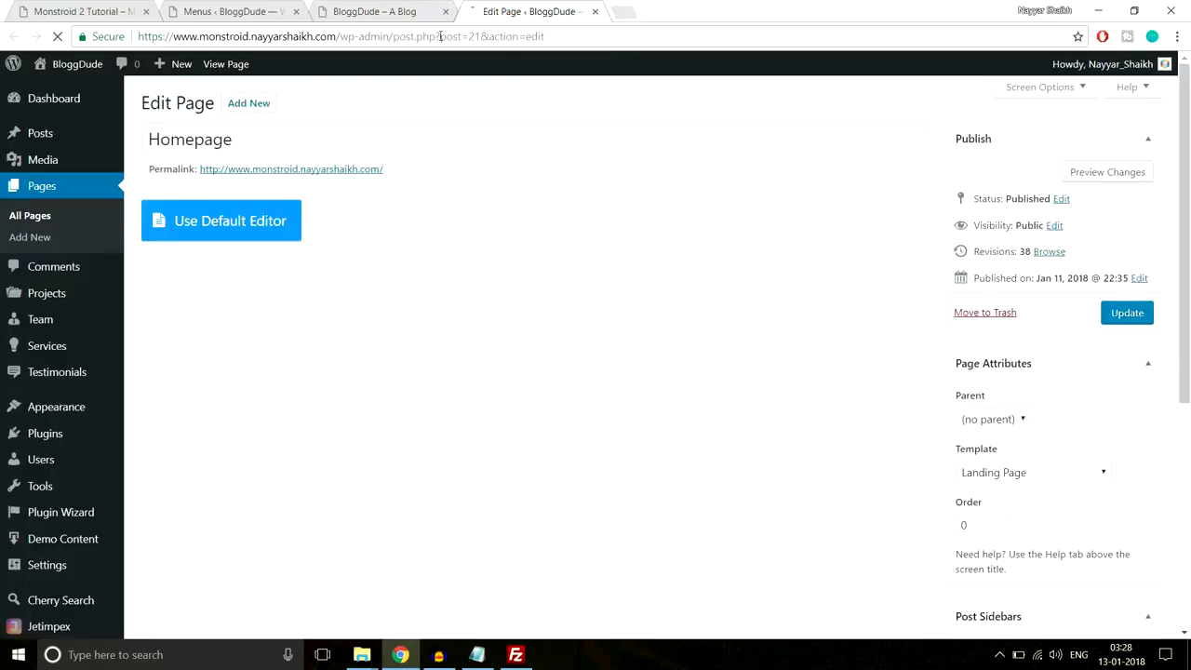
{"action": "left_click", "coordinate": [370, 11]}
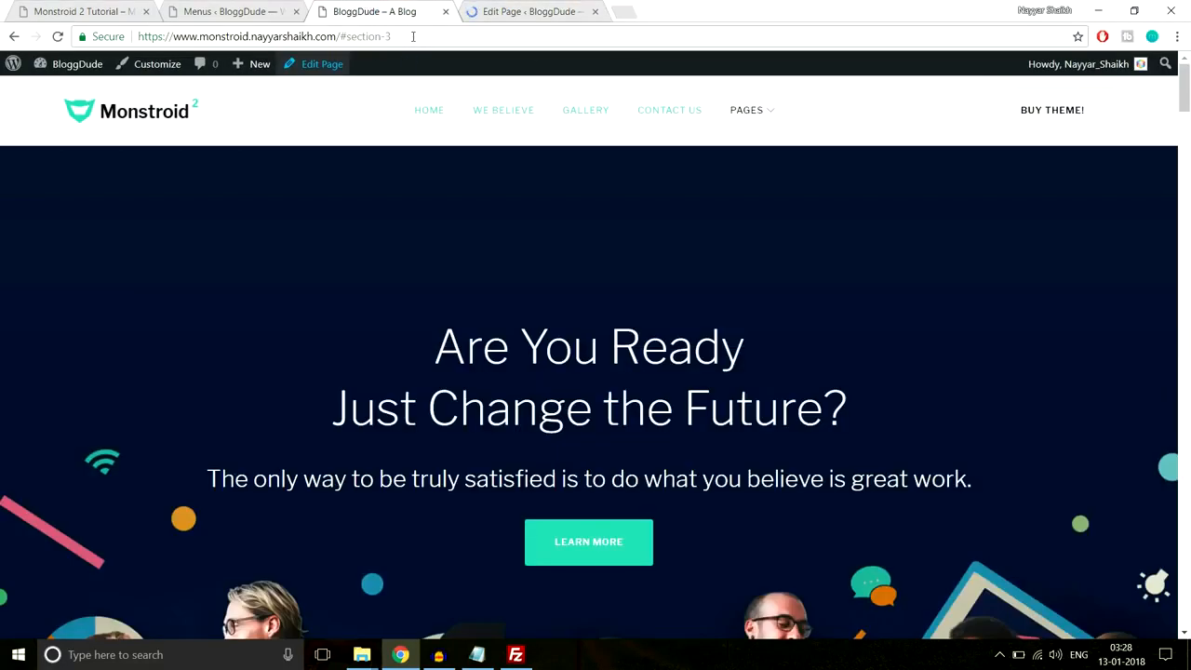
- Scroll the Power Builder down to the We Believe section with Text, Divider and Blurb modules
{"action": "left_click_drag", "start_coordinate": [391, 36], "coordinate": [351, 37]}
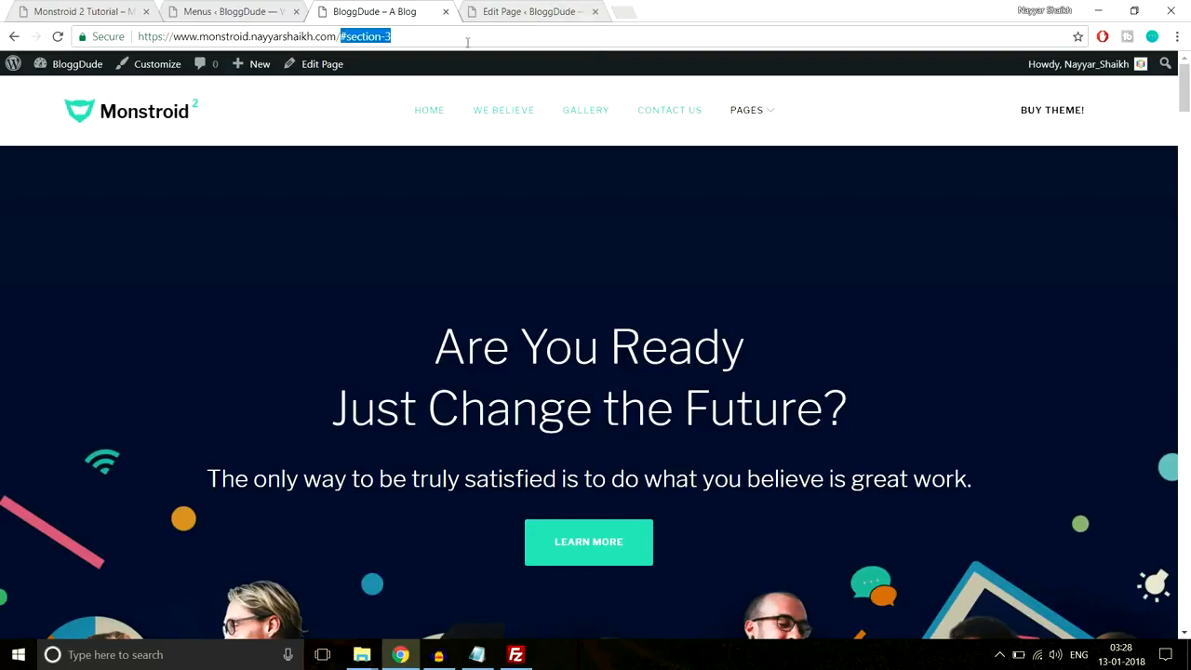
{"action": "left_click", "coordinate": [507, 10]}
{"action": "left_click", "coordinate": [377, 11]}
{"action": "scroll", "coordinate": [489, 235], "scroll_direction": "down", "scroll_amount": 10}
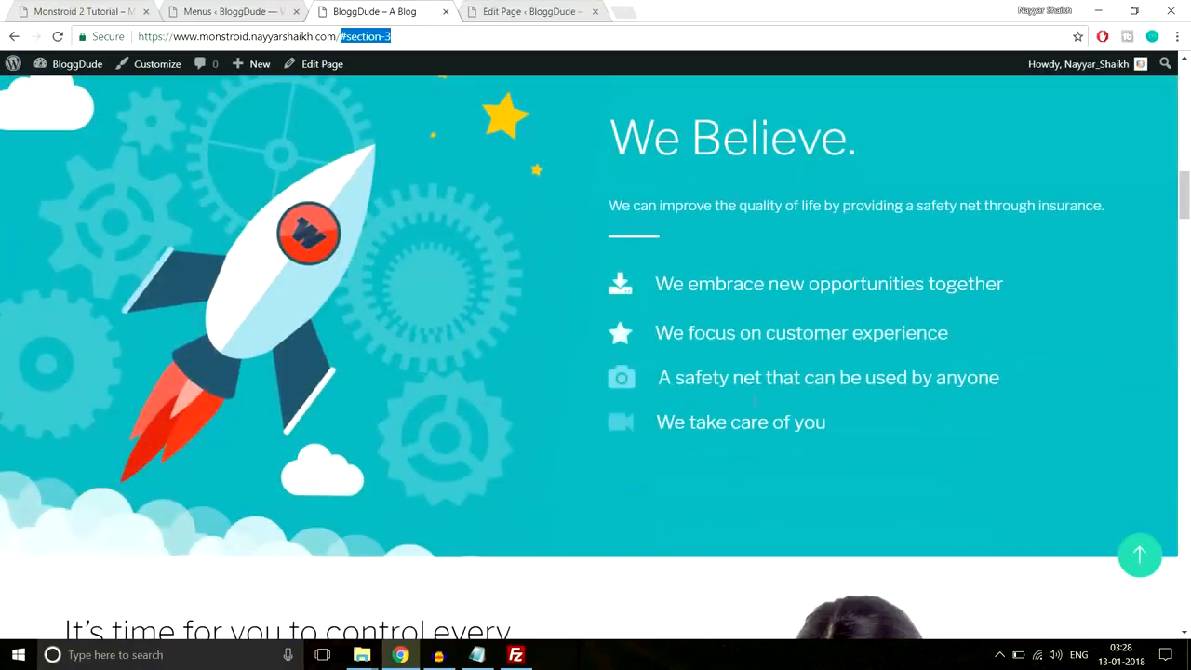
{"action": "left_click", "coordinate": [512, 11]}
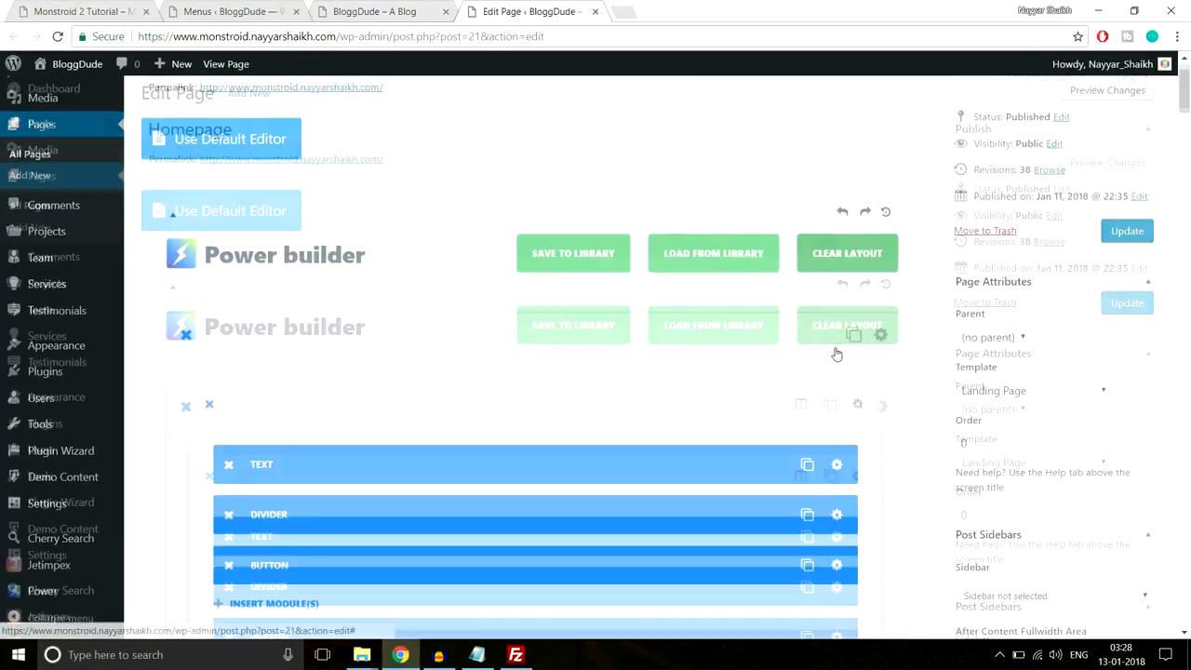
{"action": "scroll", "coordinate": [835, 350], "scroll_direction": "down", "scroll_amount": 10}
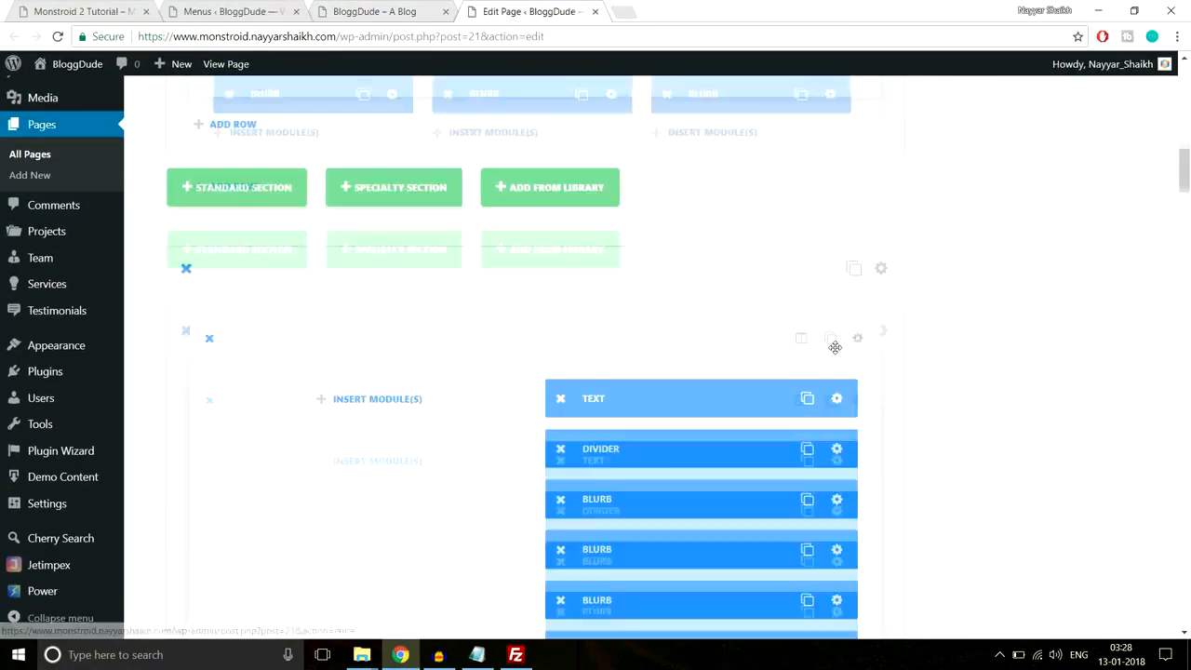
{"action": "scroll", "coordinate": [834, 347], "scroll_direction": "down", "scroll_amount": 2}
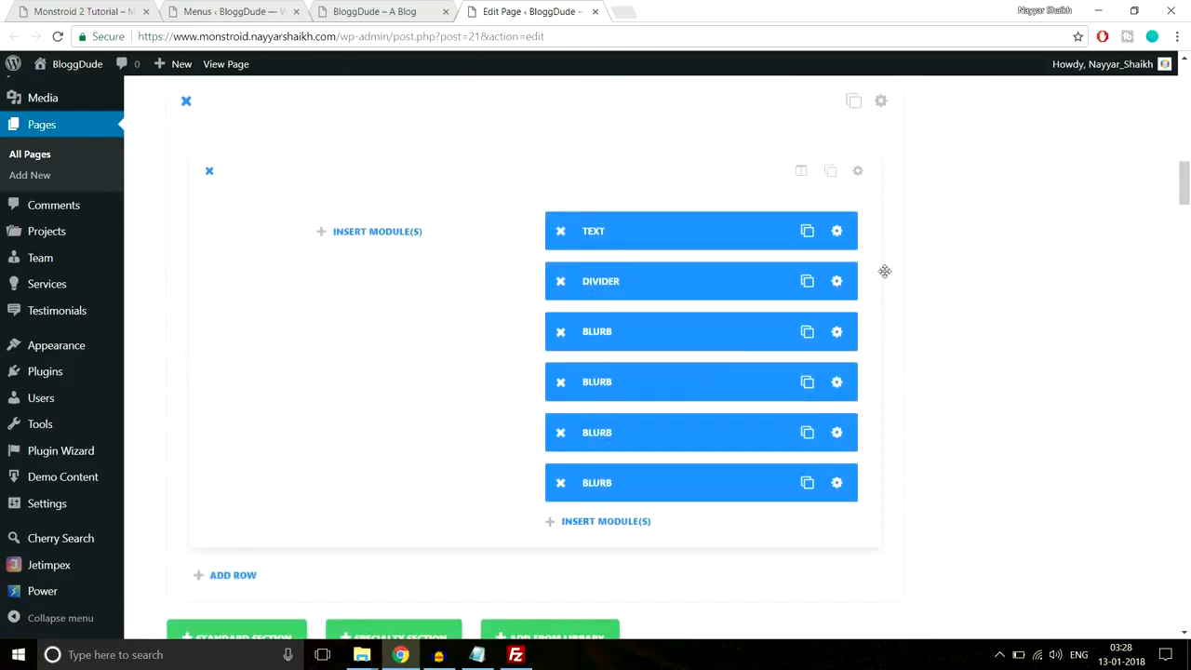
{"action": "scroll", "coordinate": [879, 265], "scroll_direction": "up", "scroll_amount": 1}
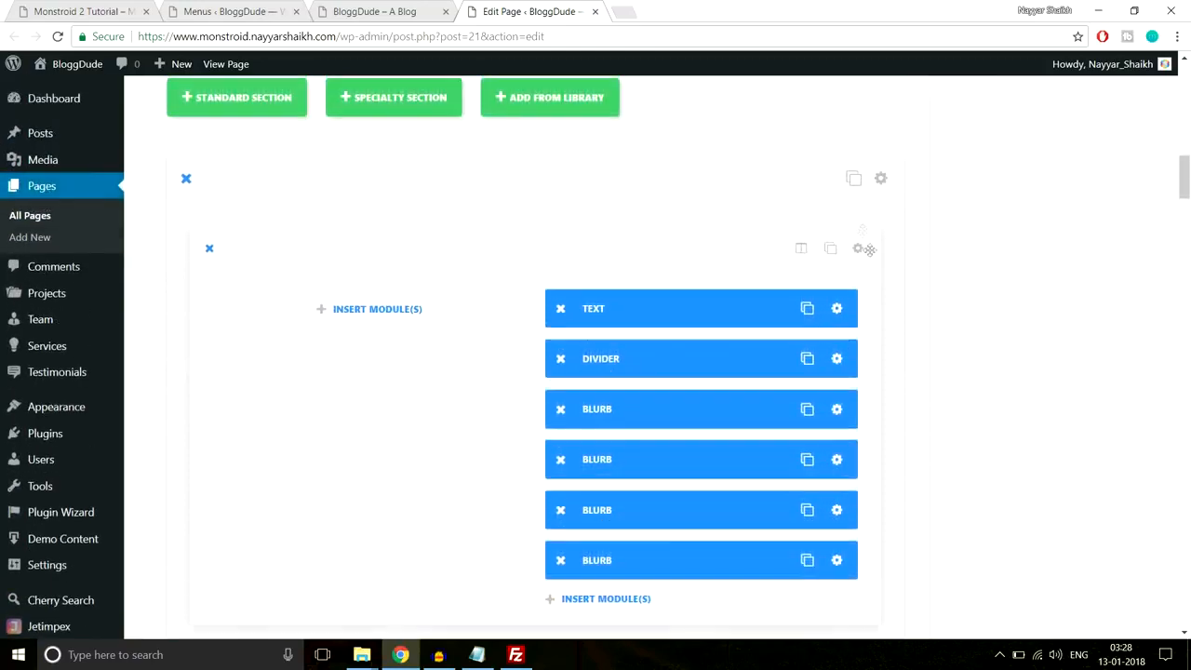
- Confirm the We Believe section's CSS ID matches the #section-3 anchor, then Save & Exit
{"action": "left_click", "coordinate": [881, 179]}
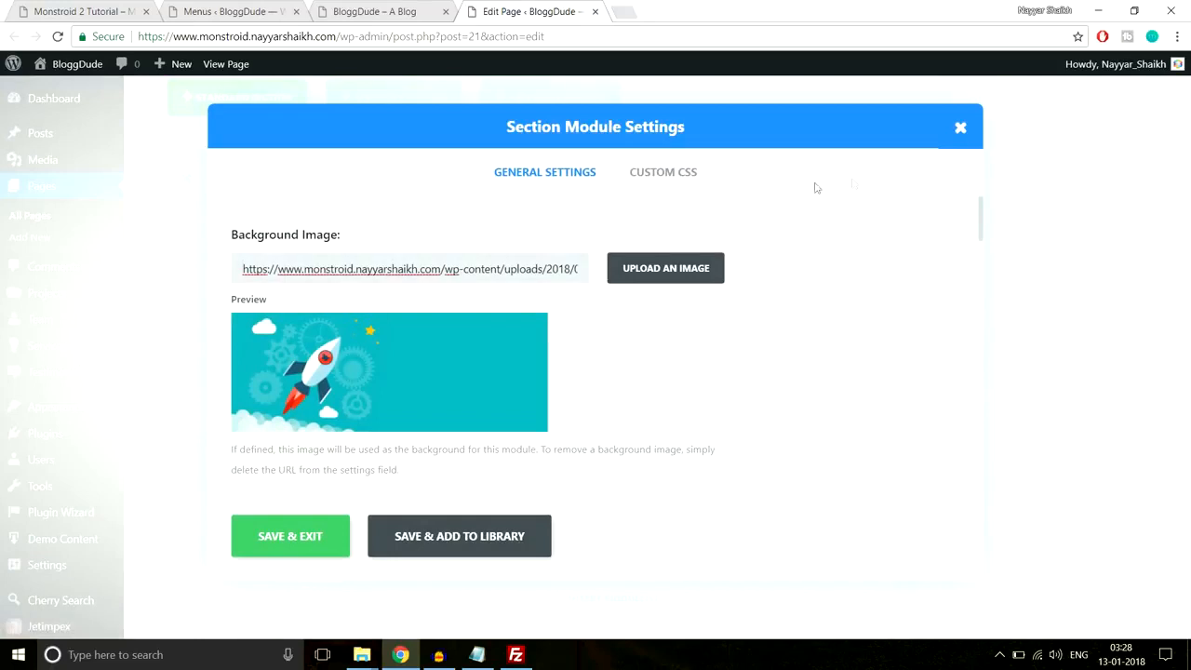
{"action": "left_click", "coordinate": [662, 186]}
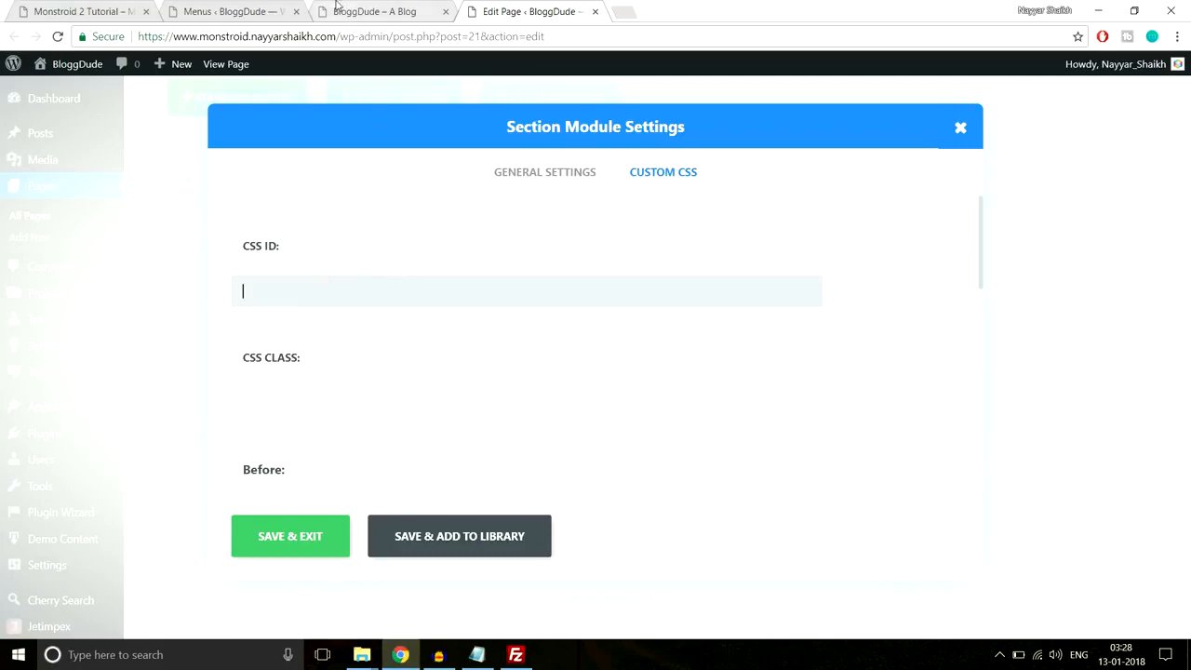
{"action": "left_click", "coordinate": [372, 12]}
{"action": "left_click", "coordinate": [421, 35]}
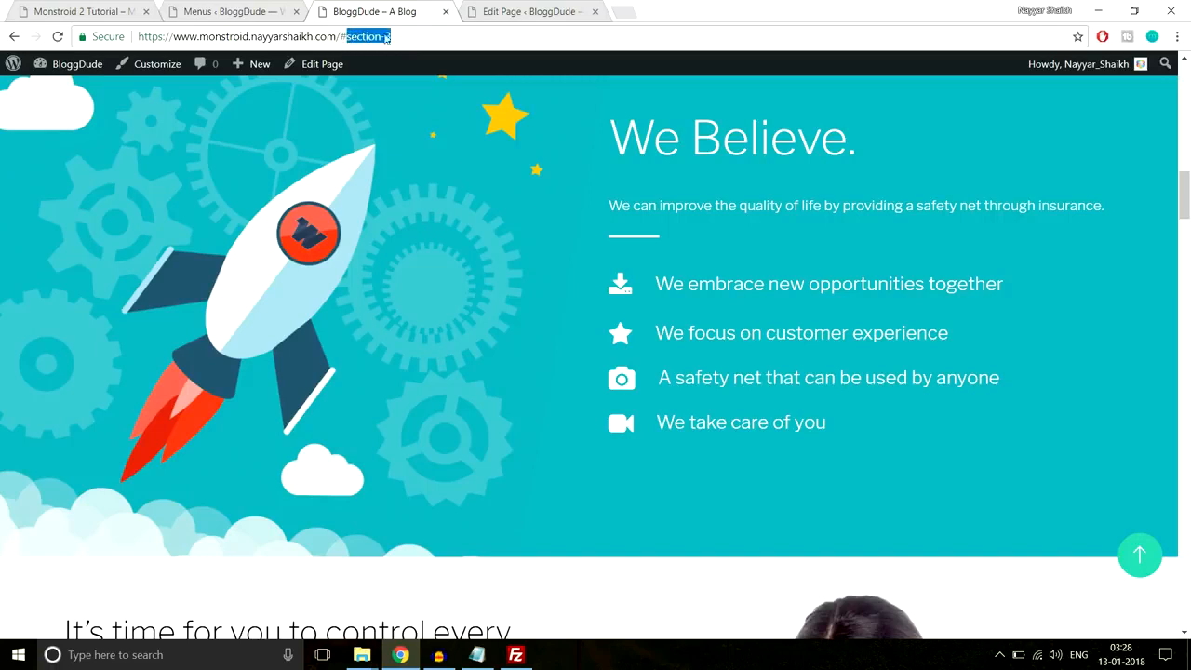
{"action": "left_click", "coordinate": [535, 12]}
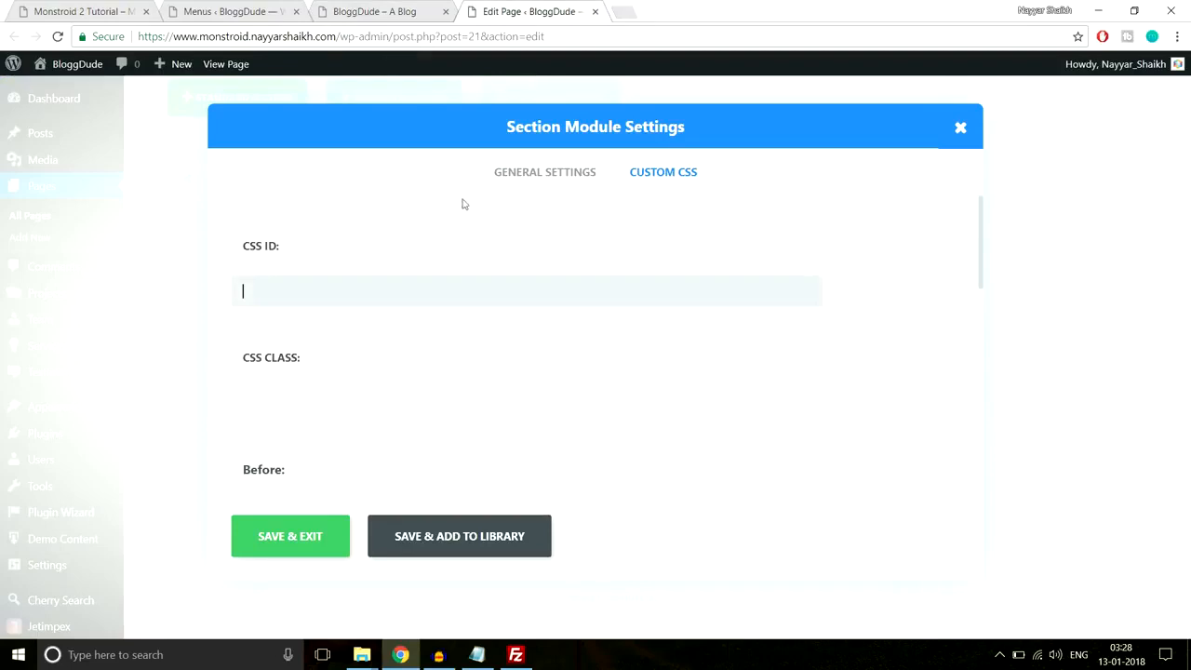
{"action": "left_click", "coordinate": [316, 552]}
{"action": "left_click", "coordinate": [372, 11]}
{"action": "scroll", "coordinate": [716, 307], "scroll_direction": "up", "scroll_amount": 10}
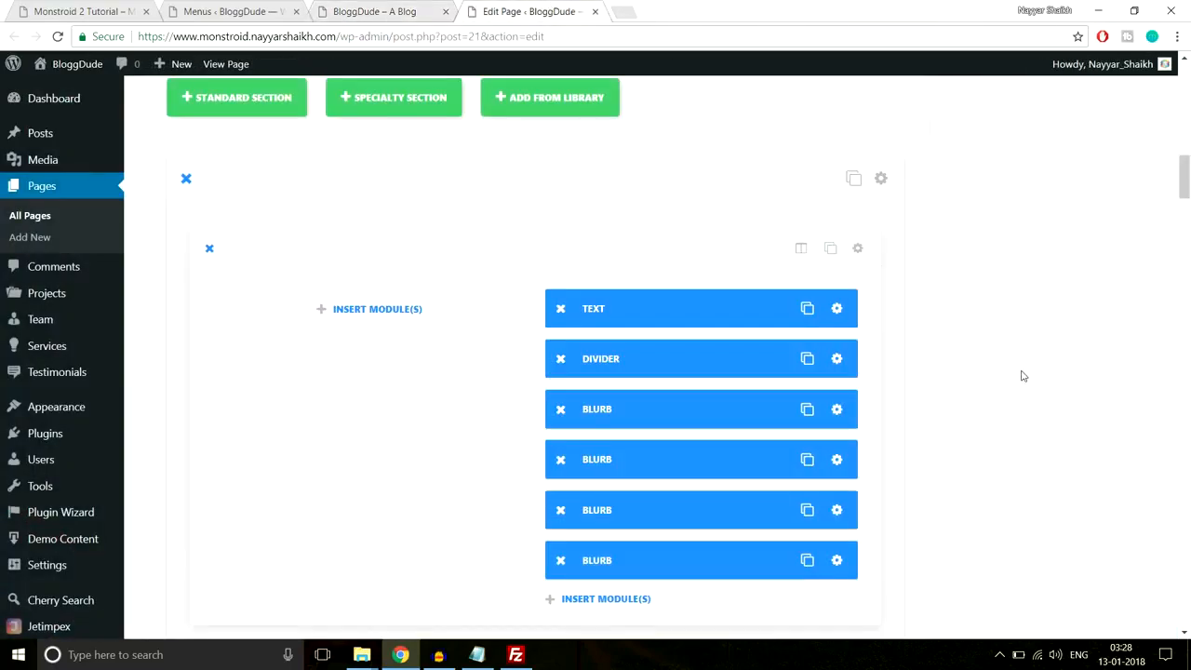
- Open the Custom CSS settings of the image gallery section
{"action": "scroll", "coordinate": [1022, 375], "scroll_direction": "down", "scroll_amount": 10}
{"action": "scroll", "coordinate": [1022, 375], "scroll_direction": "down", "scroll_amount": 10}
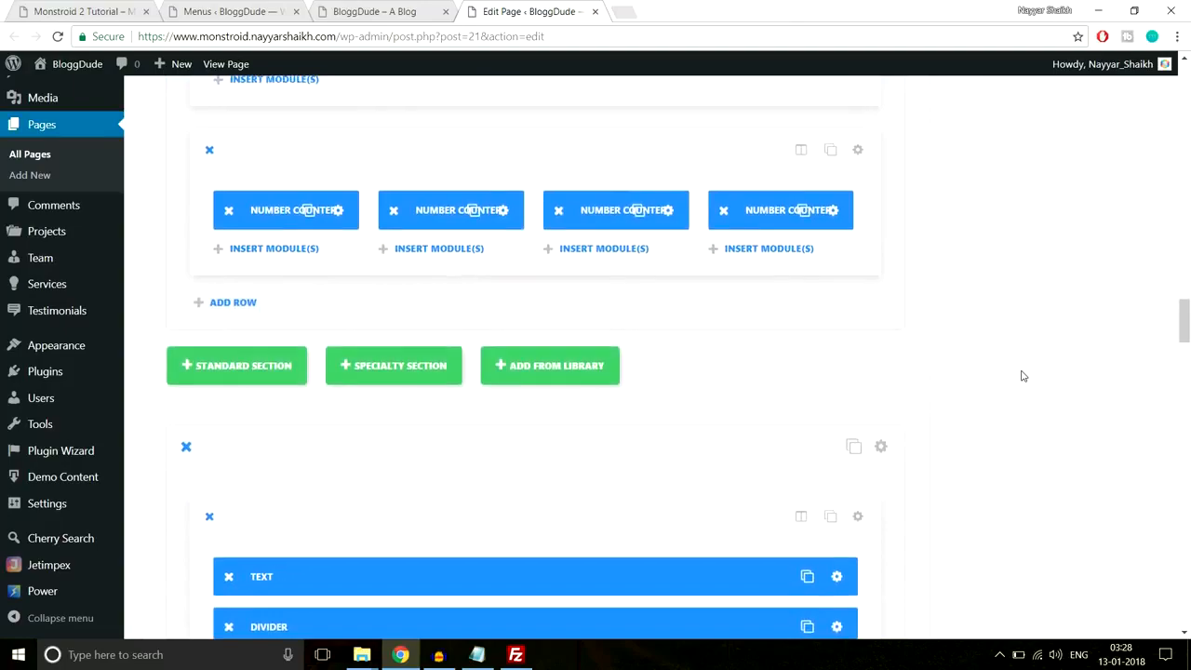
{"action": "scroll", "coordinate": [1022, 375], "scroll_direction": "down", "scroll_amount": 10}
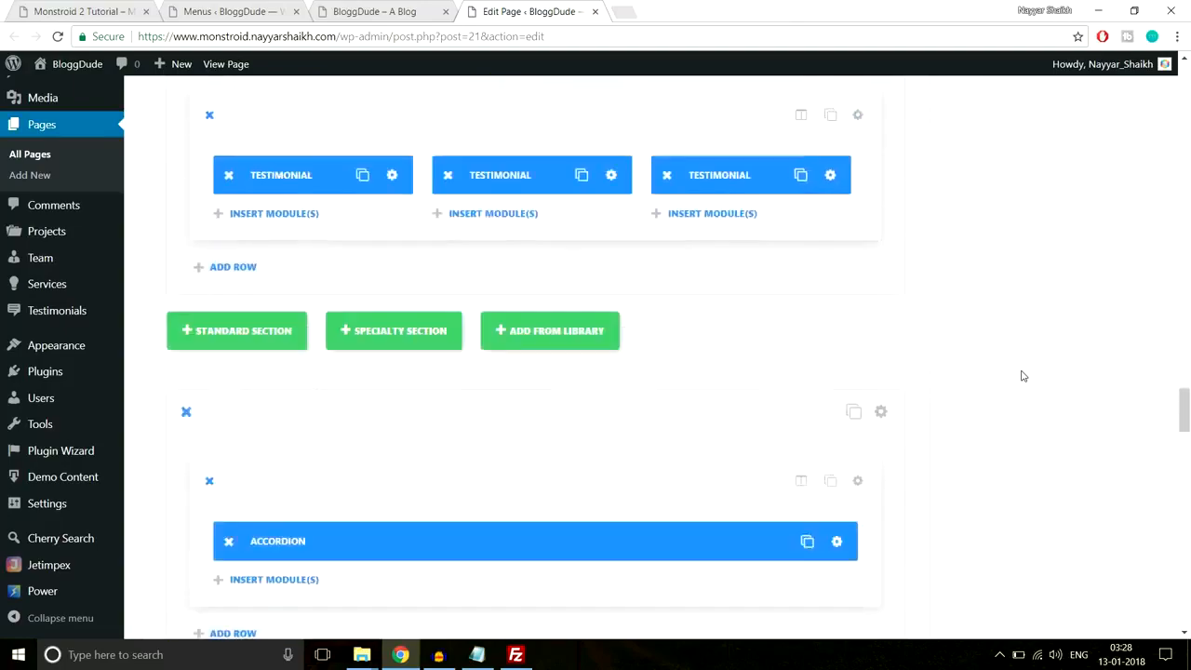
{"action": "scroll", "coordinate": [1023, 374], "scroll_direction": "down", "scroll_amount": 5}
{"action": "scroll", "coordinate": [1022, 374], "scroll_direction": "up", "scroll_amount": 10}
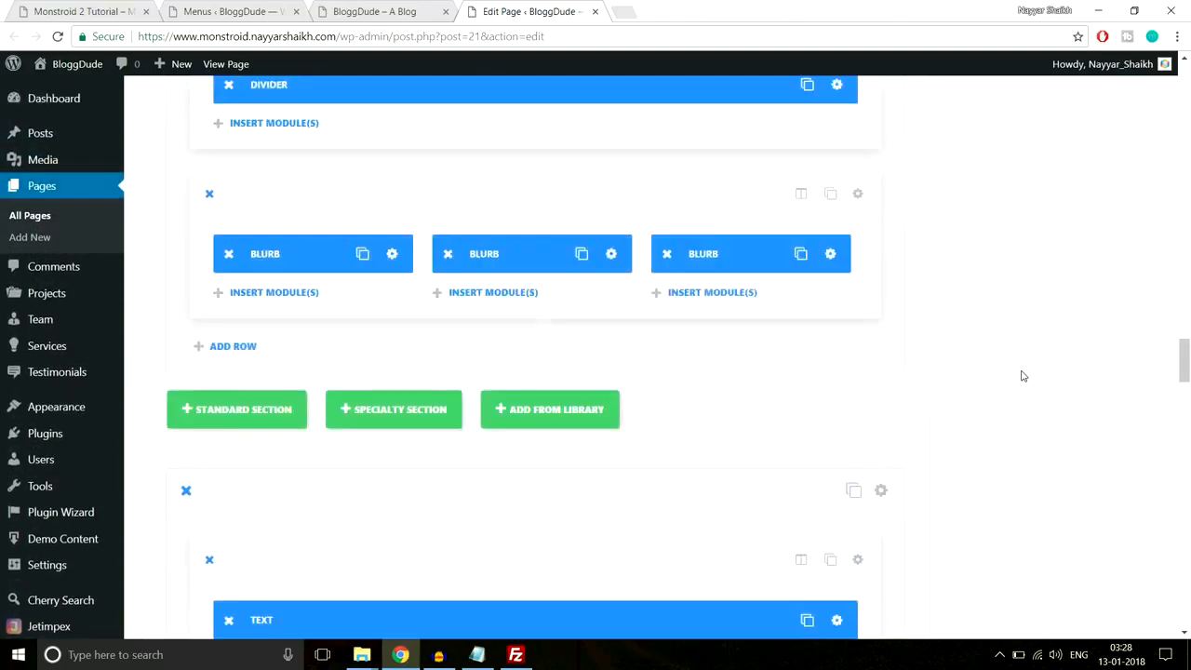
{"action": "scroll", "coordinate": [1023, 374], "scroll_direction": "up", "scroll_amount": 5}
{"action": "scroll", "coordinate": [1022, 375], "scroll_direction": "up", "scroll_amount": 2}
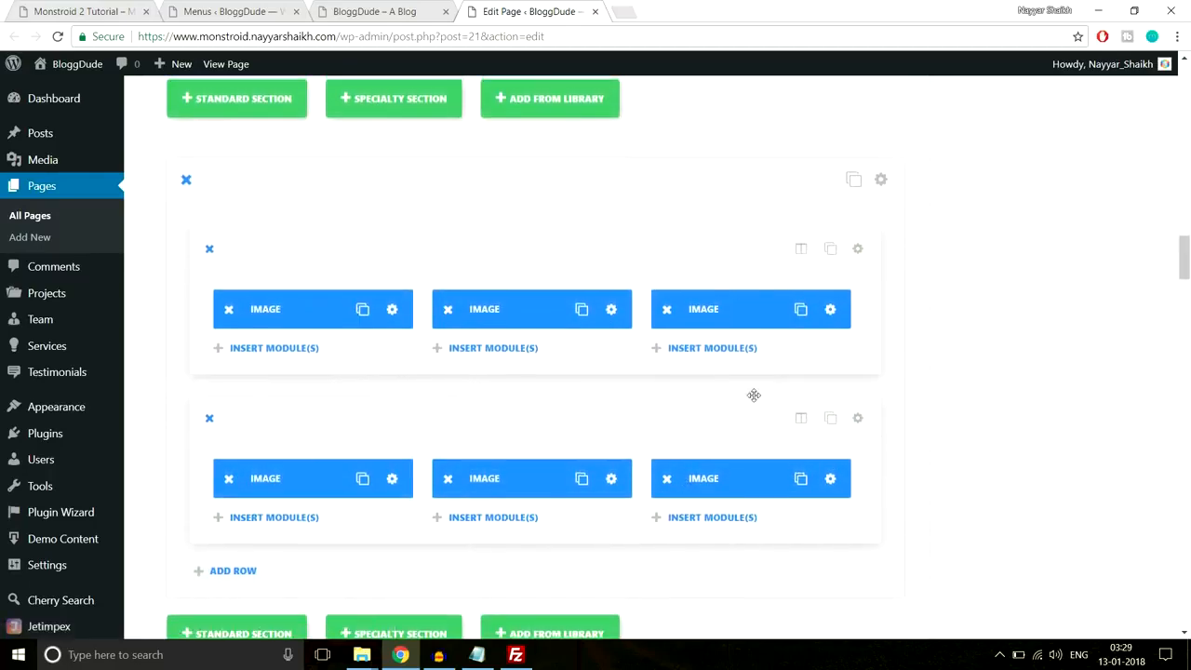
{"action": "scroll", "coordinate": [875, 269], "scroll_direction": "up", "scroll_amount": 1}
{"action": "left_click", "coordinate": [880, 258]}
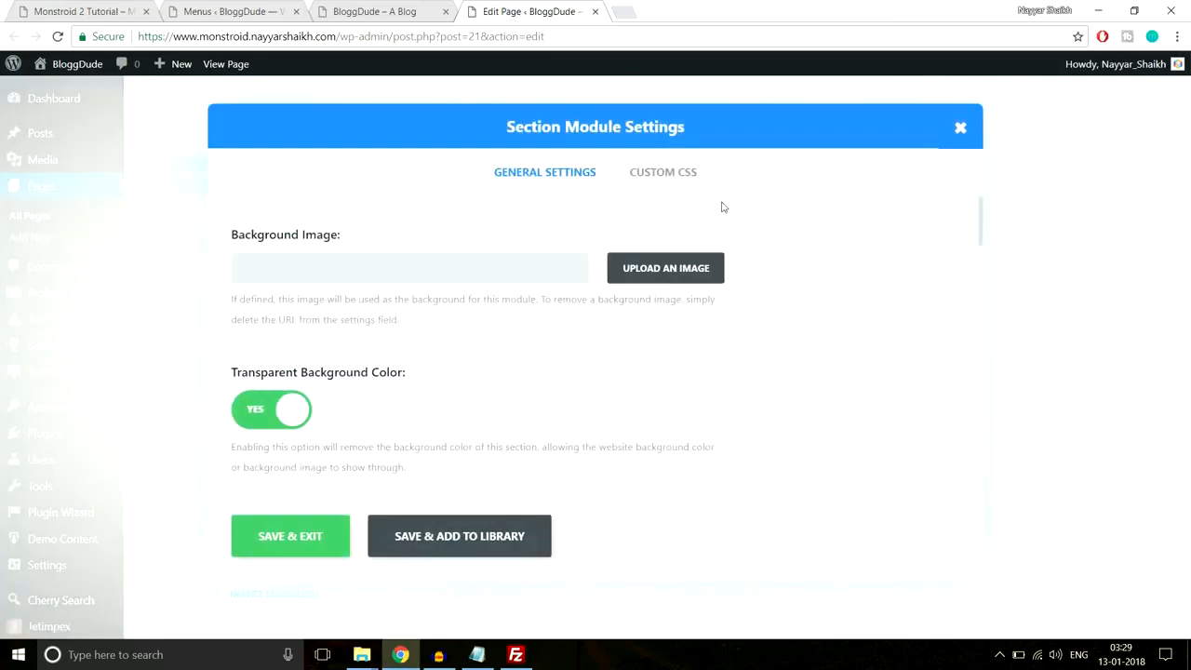
{"action": "left_click", "coordinate": [666, 187]}
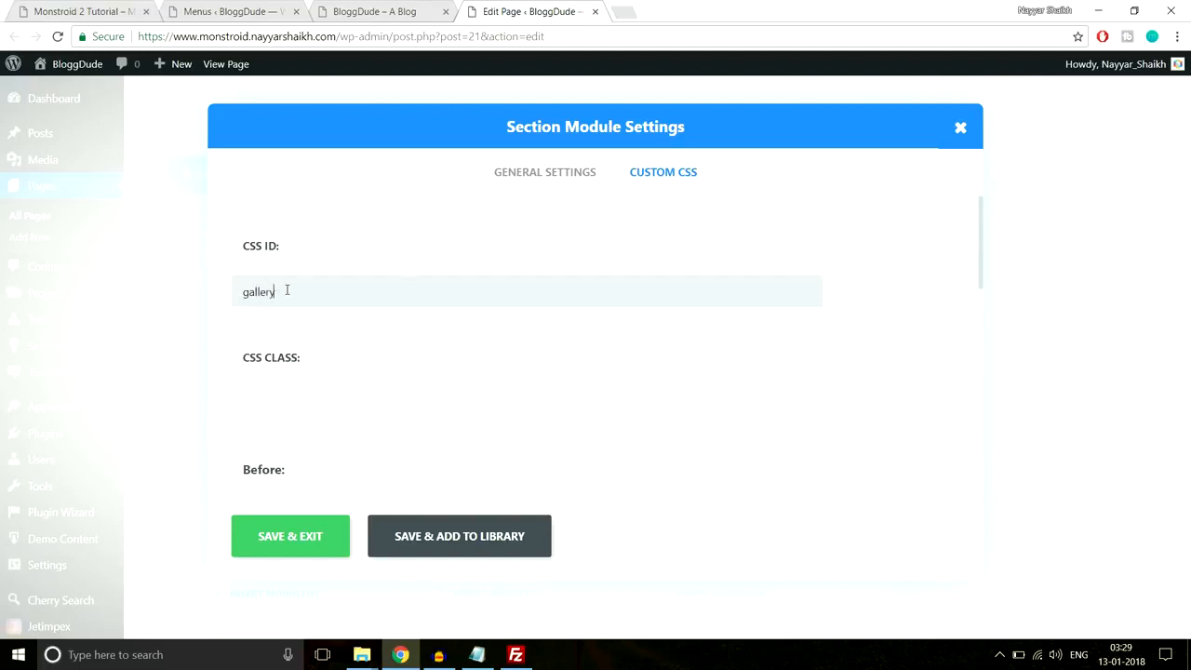
- Match the section's CSS ID 'gallery' to the Gallery link anchor and Save & Exit
{"action": "left_click", "coordinate": [415, 8]}
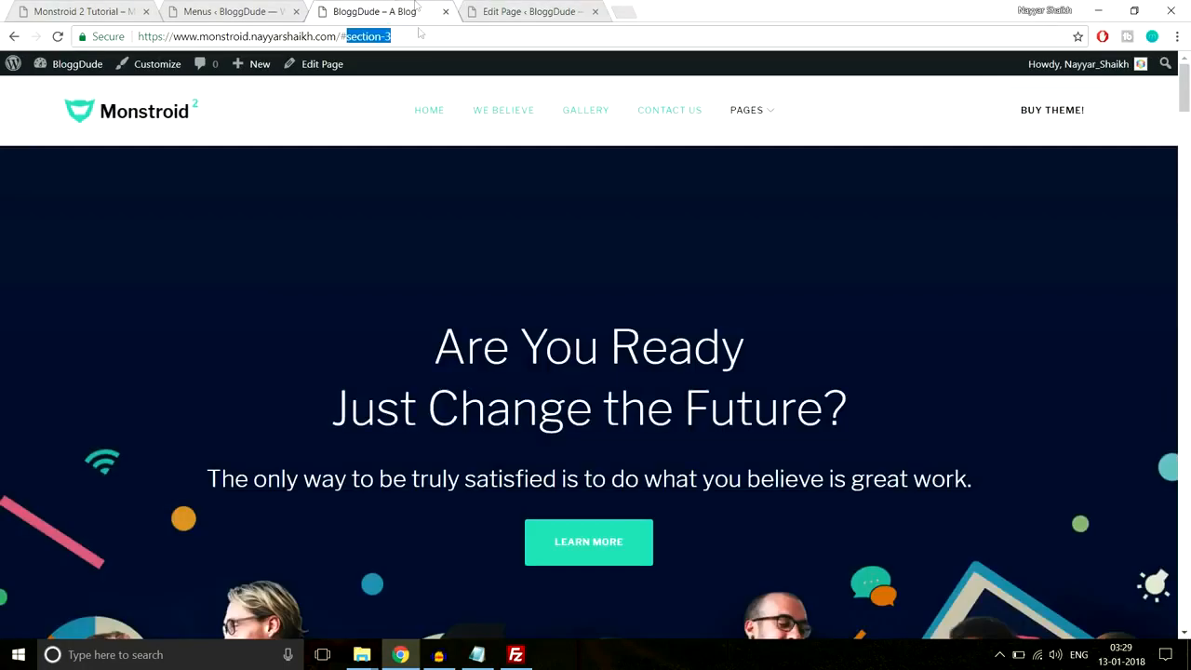
{"action": "left_click", "coordinate": [600, 113]}
{"action": "left_click", "coordinate": [503, 9]}
{"action": "left_click", "coordinate": [290, 540]}
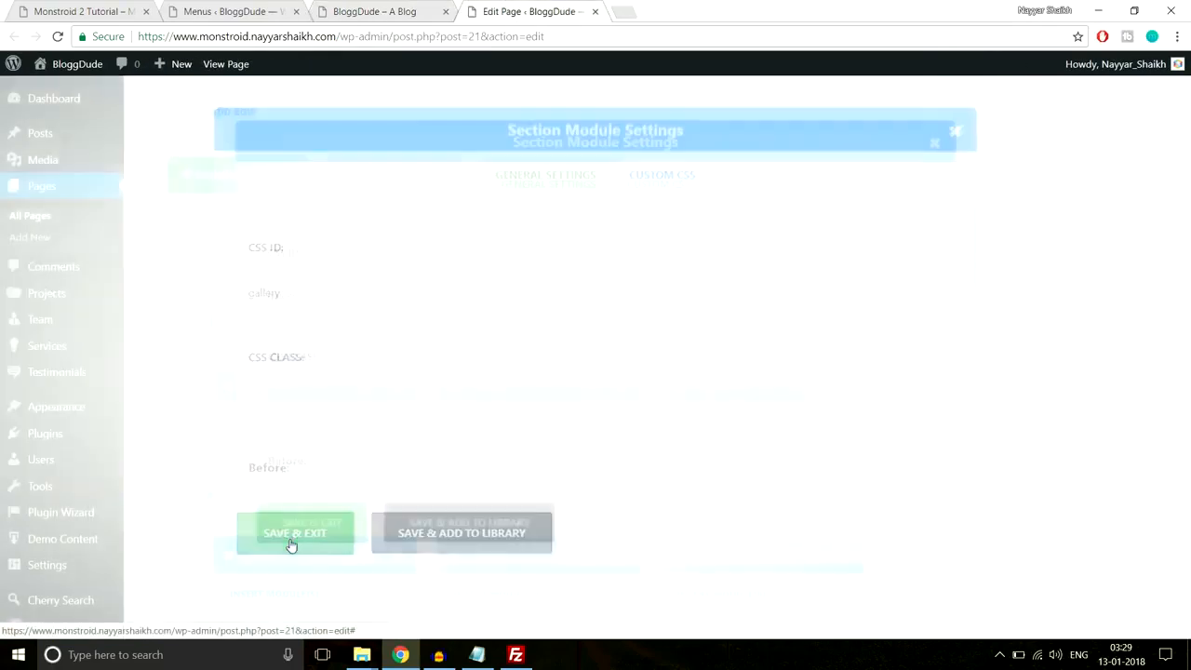
- Set the contact-form section's CSS ID to contact-us and save it
{"action": "scroll", "coordinate": [806, 354], "scroll_direction": "down", "scroll_amount": 5}
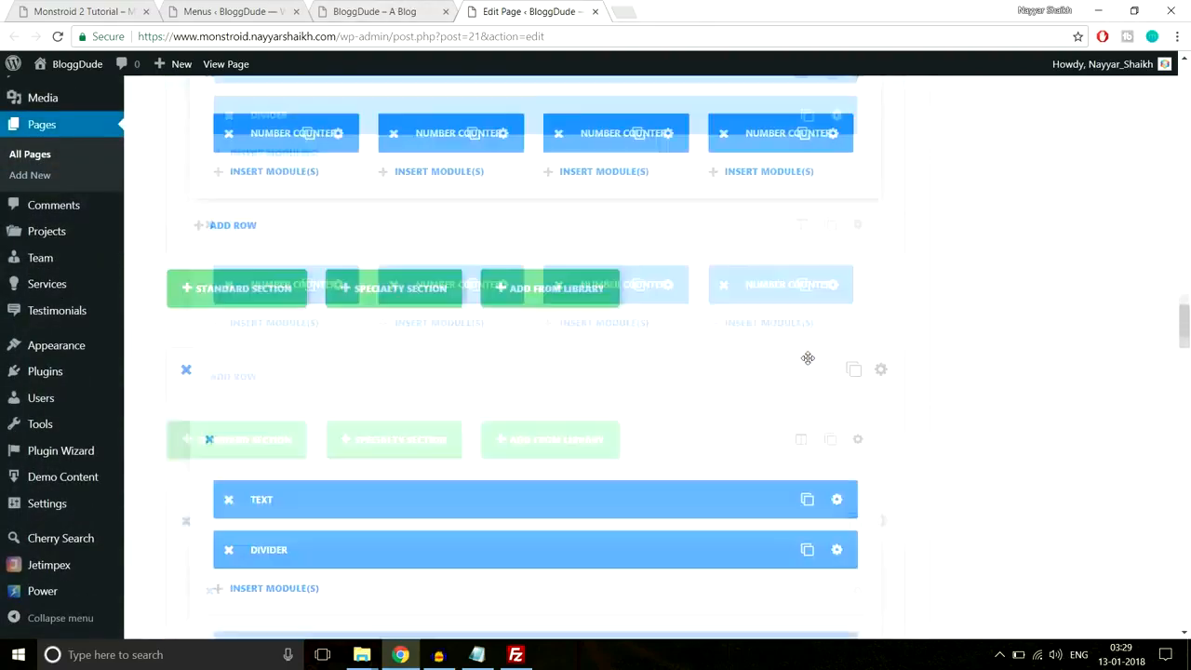
{"action": "scroll", "coordinate": [807, 358], "scroll_direction": "down", "scroll_amount": 10}
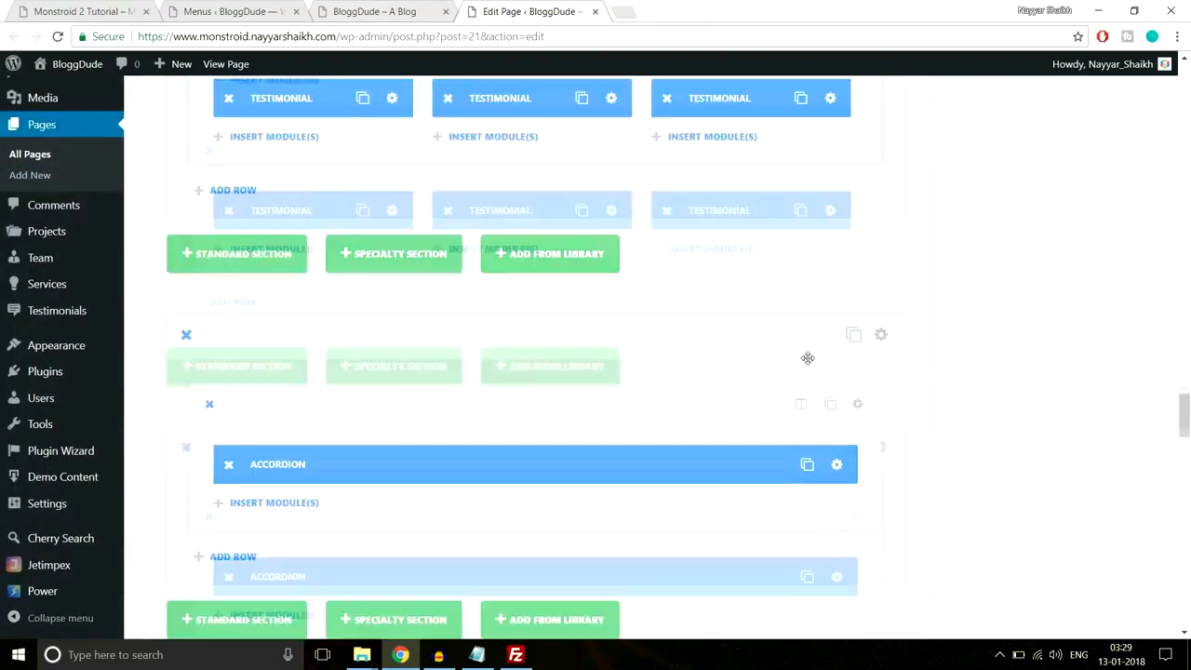
{"action": "scroll", "coordinate": [807, 363], "scroll_direction": "down", "scroll_amount": 4}
{"action": "scroll", "coordinate": [559, 372], "scroll_direction": "up", "scroll_amount": 1}
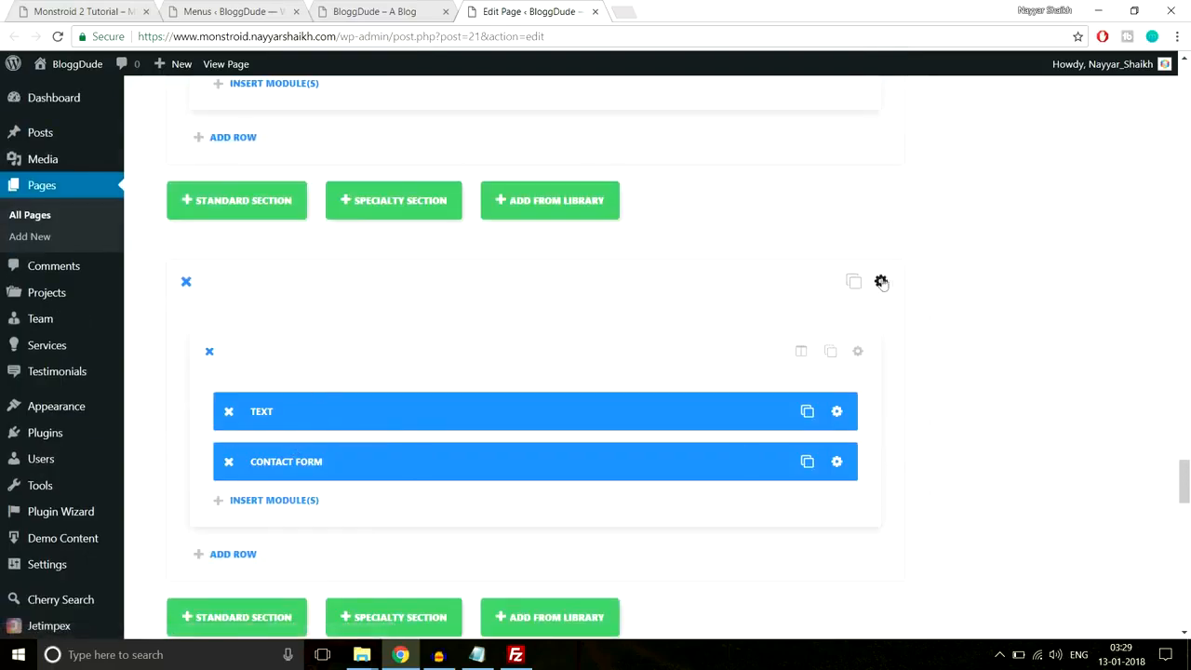
{"action": "left_click", "coordinate": [881, 282]}
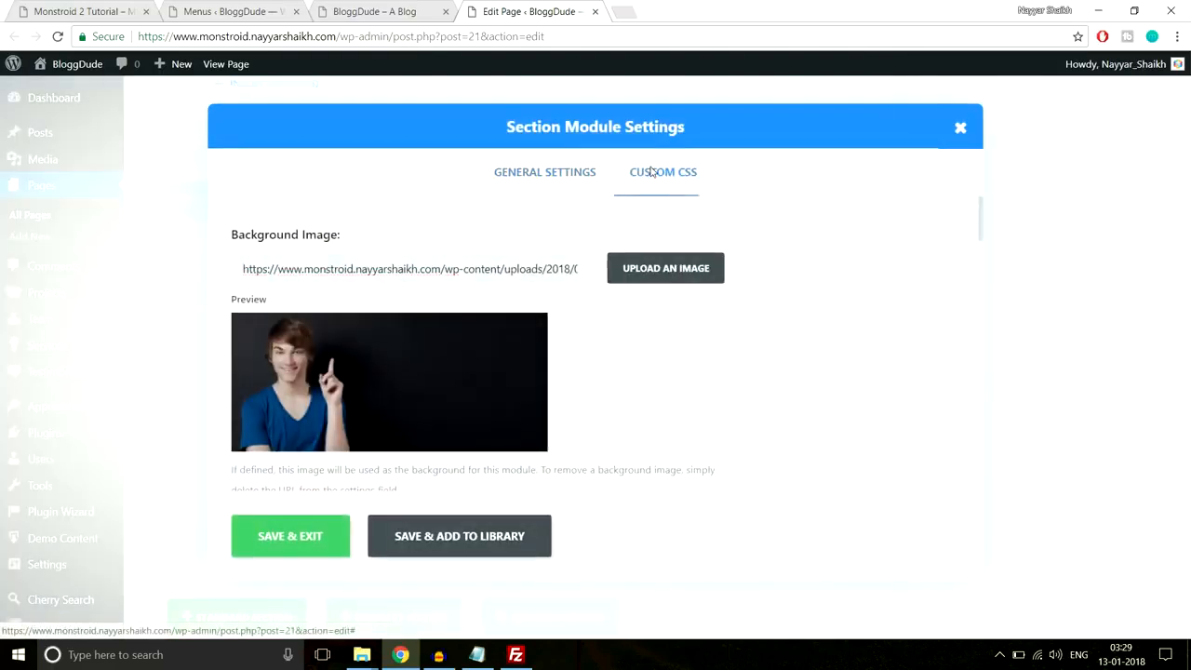
{"action": "left_click", "coordinate": [651, 172]}
{"action": "left_click", "coordinate": [473, 295]}
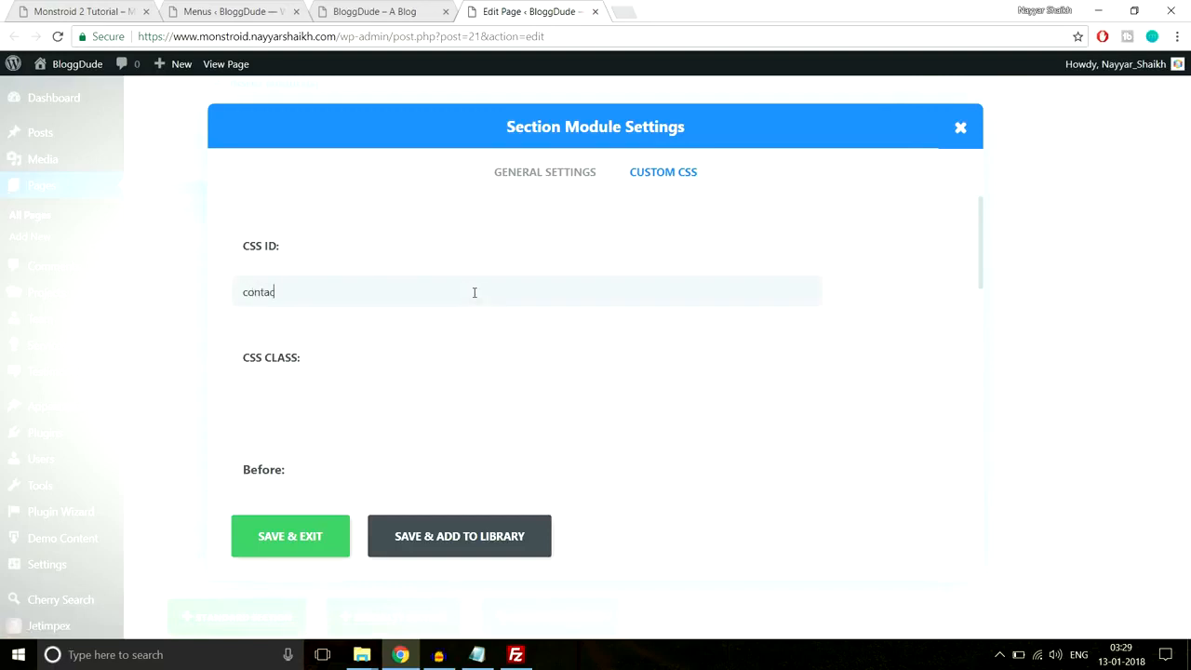
{"action": "left_click", "coordinate": [317, 547]}
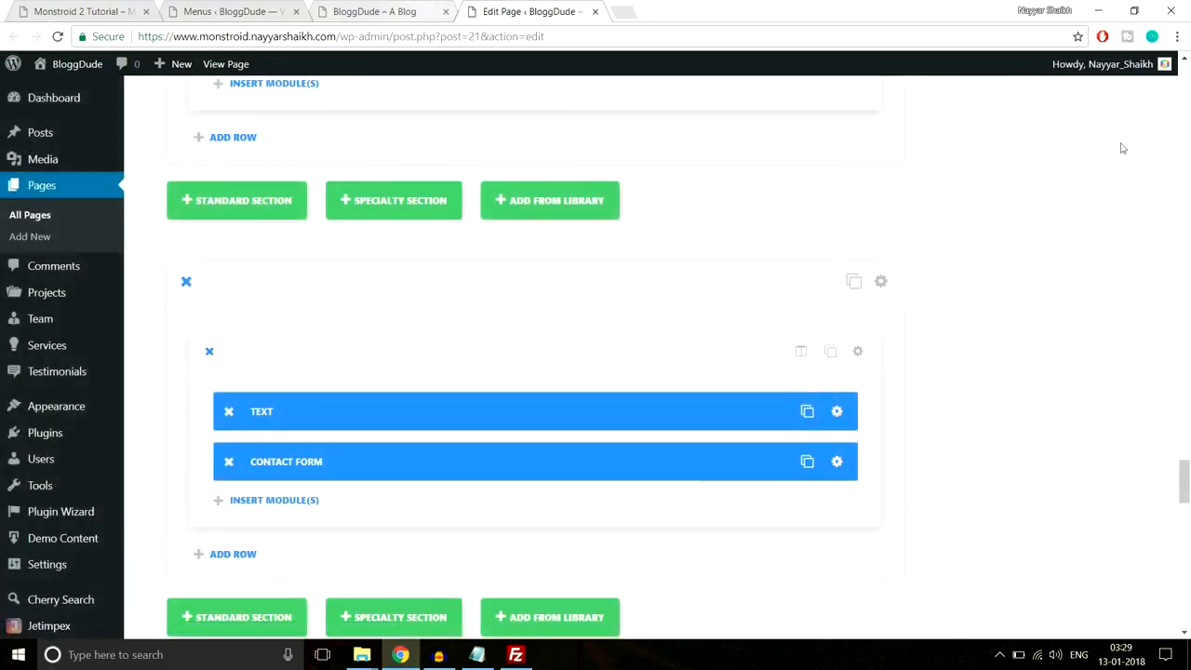
- Update the Homepage and switch to the live site
{"action": "left_click", "coordinate": [1188, 199]}
{"action": "left_click_drag", "start_coordinate": [1185, 255], "coordinate": [1180, 90]}
{"action": "left_click", "coordinate": [1125, 313]}
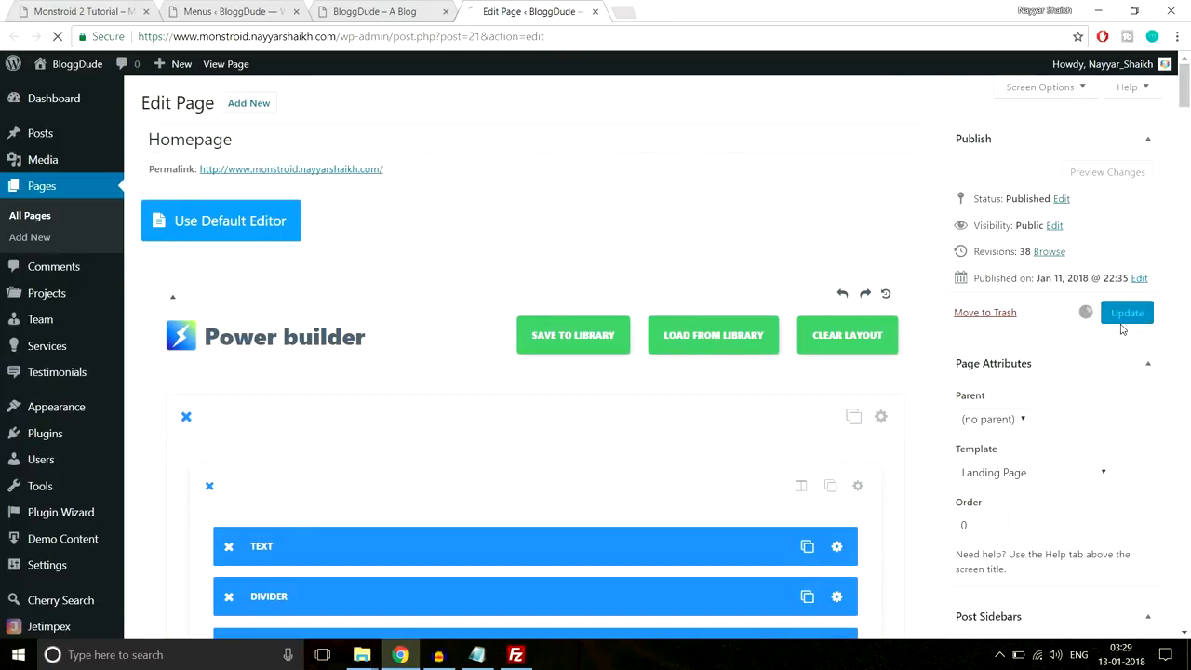
{"action": "left_click", "coordinate": [374, 11]}
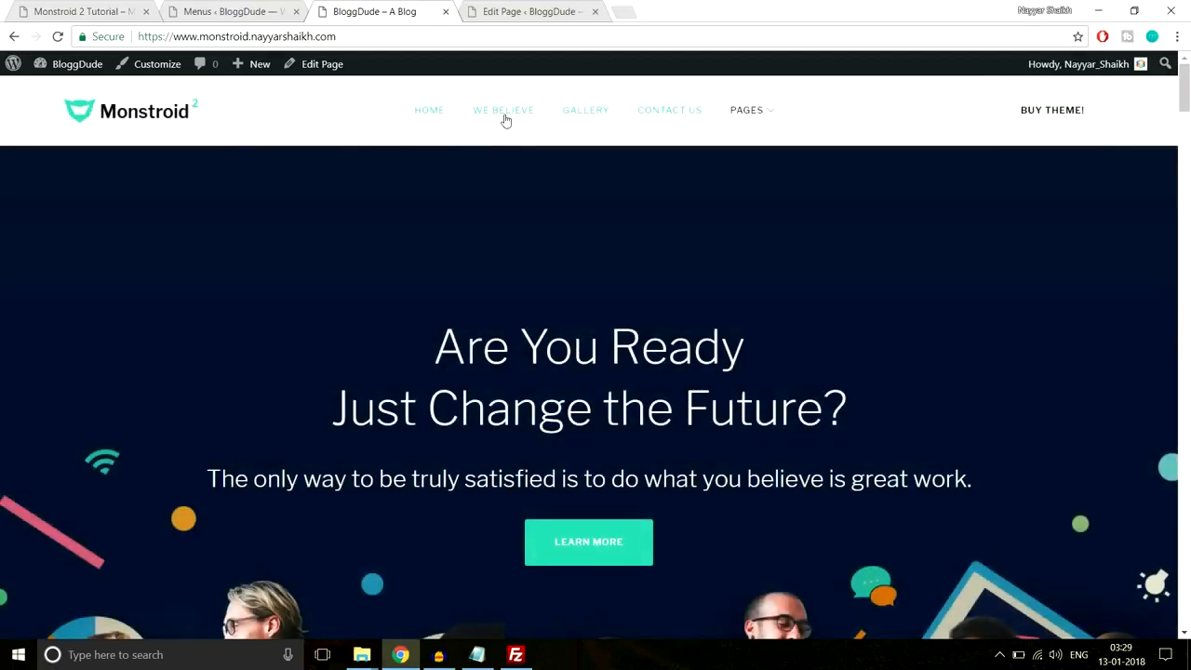
- Test that the We Believe and Gallery menu links jump to their sections
{"action": "left_click", "coordinate": [504, 114]}
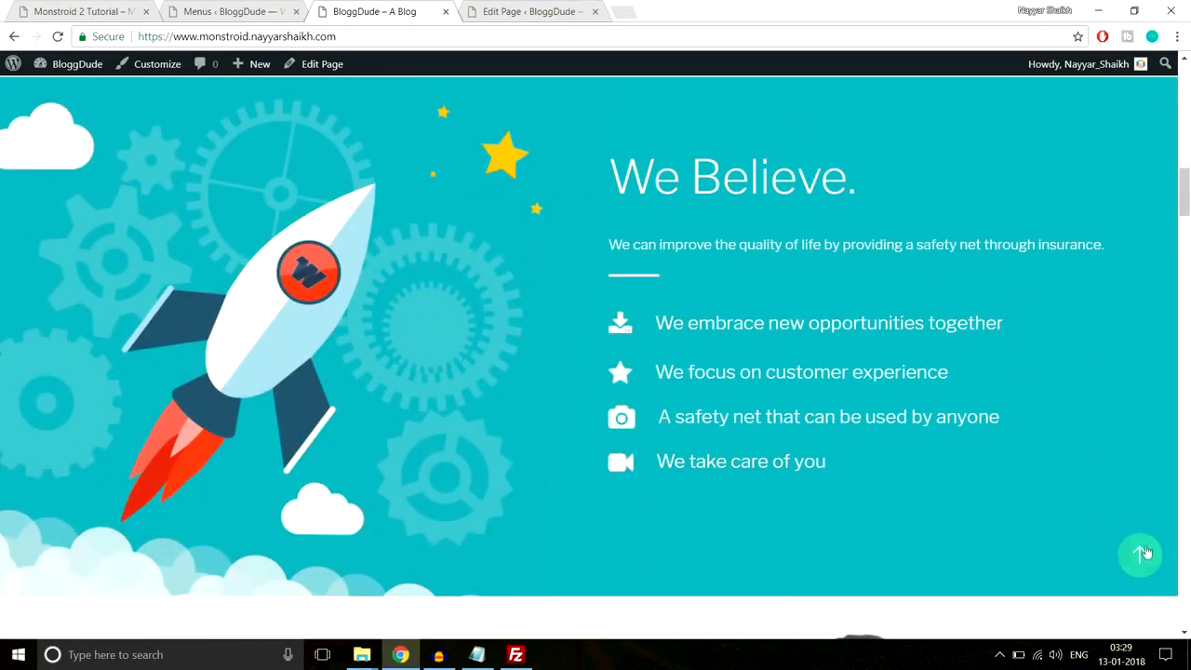
{"action": "left_click", "coordinate": [1143, 553]}
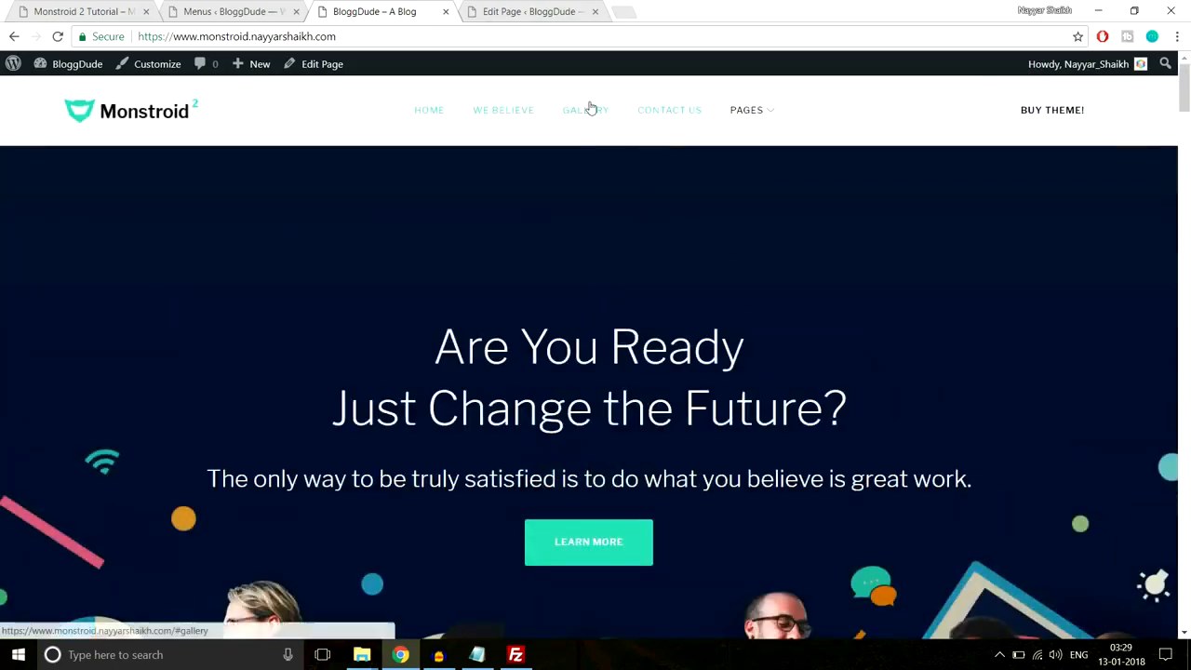
{"action": "left_click", "coordinate": [590, 108]}
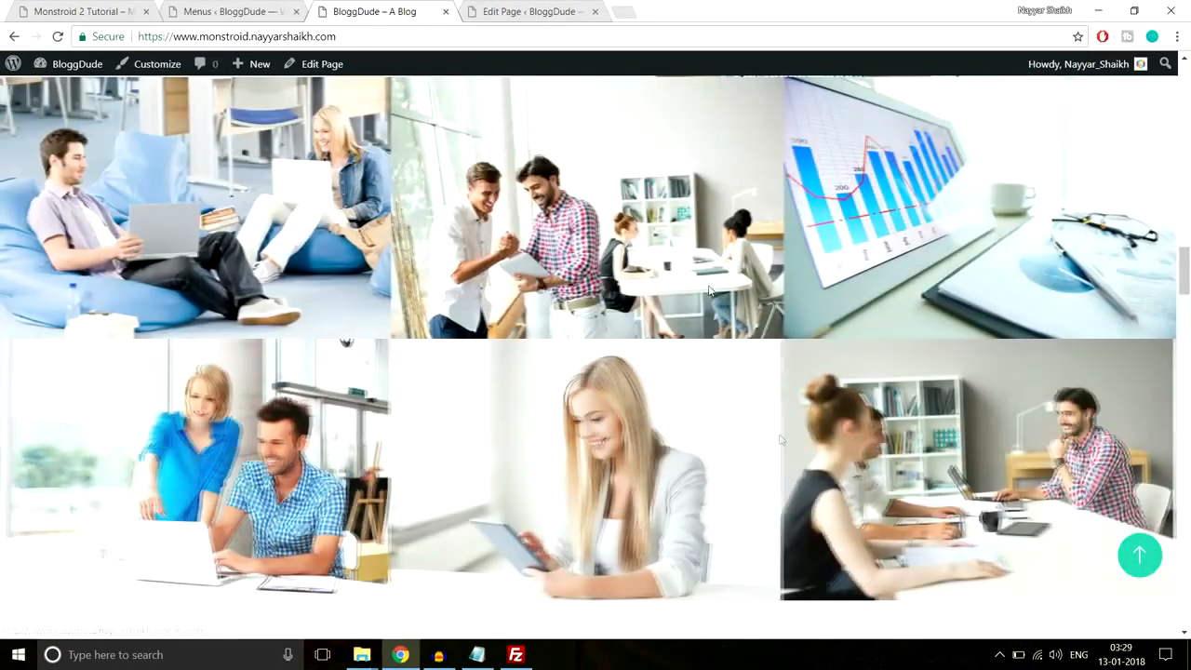
{"action": "left_click", "coordinate": [1137, 555]}
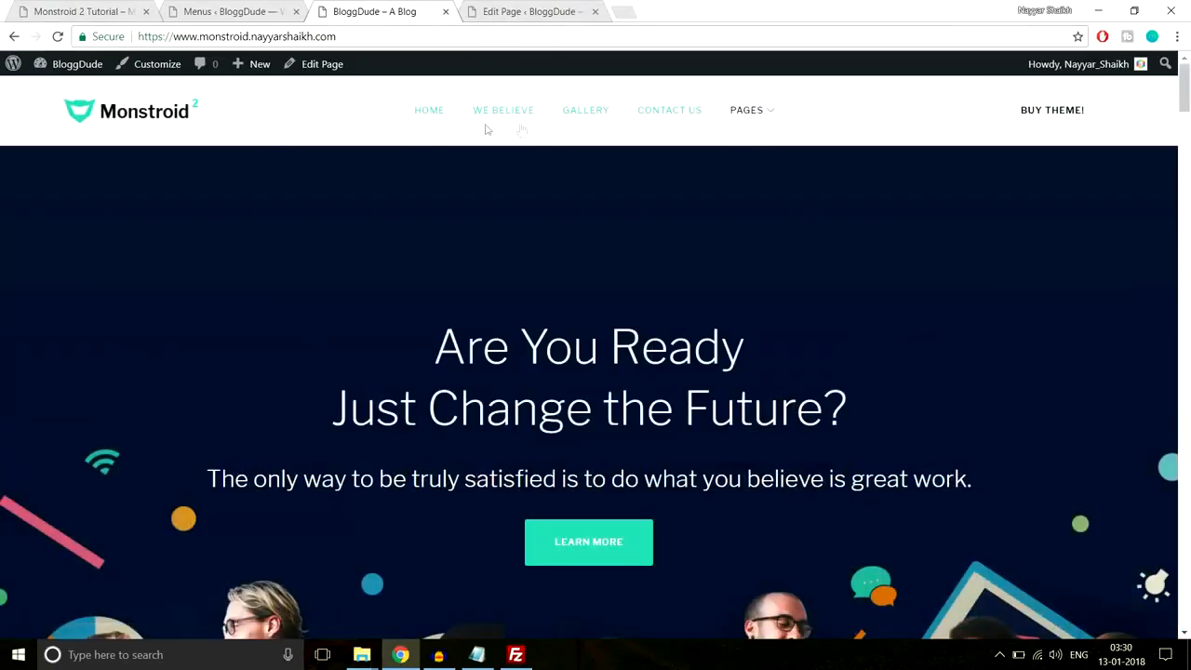
- Open the Contact Us page under PAGES, scroll to its footer and back to top
{"action": "mouse_move", "coordinate": [758, 119]}
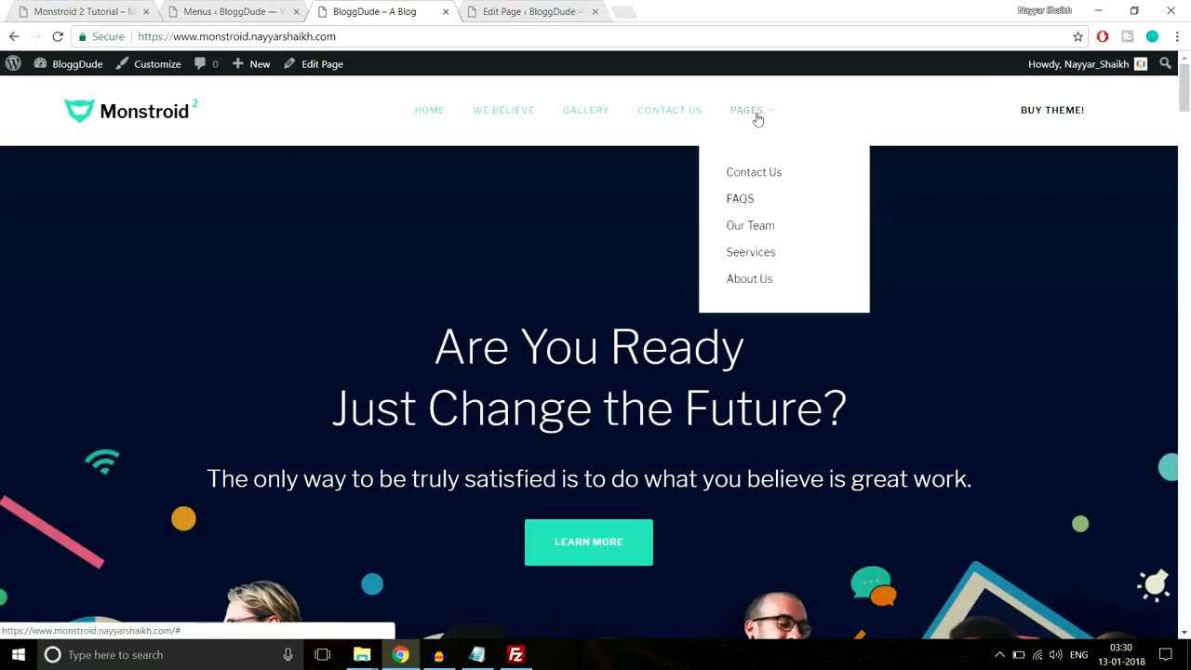
{"action": "left_click", "coordinate": [784, 174]}
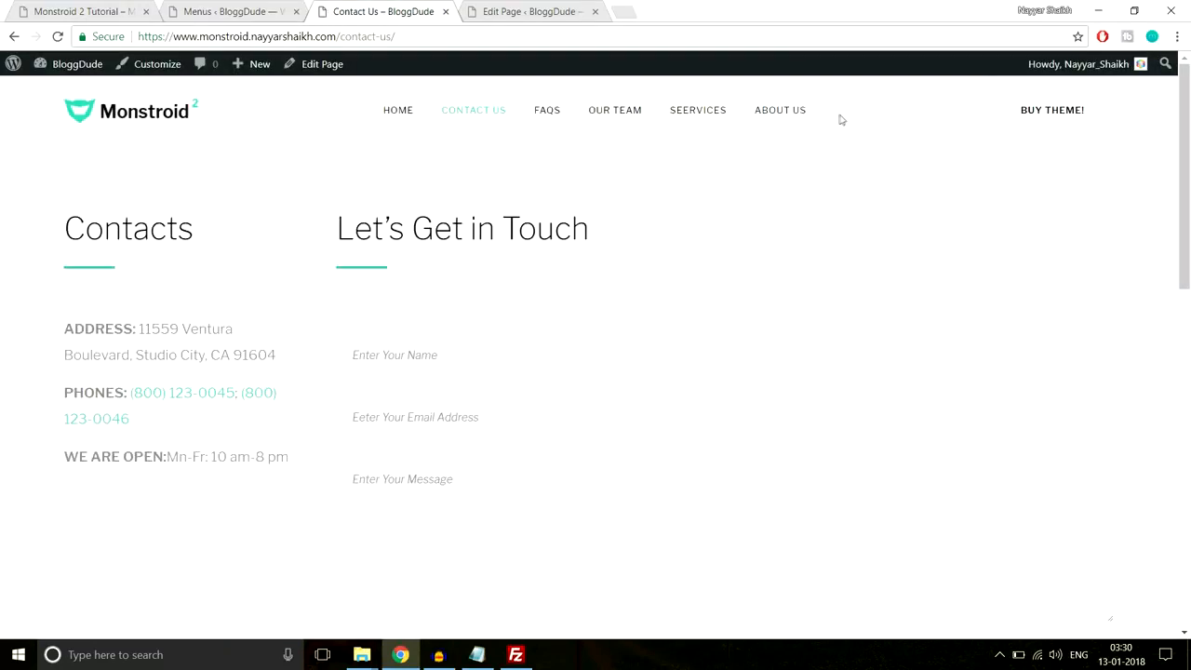
{"action": "scroll", "coordinate": [1074, 148], "scroll_direction": "down", "scroll_amount": 5}
{"action": "scroll", "coordinate": [652, 378], "scroll_direction": "down", "scroll_amount": 3}
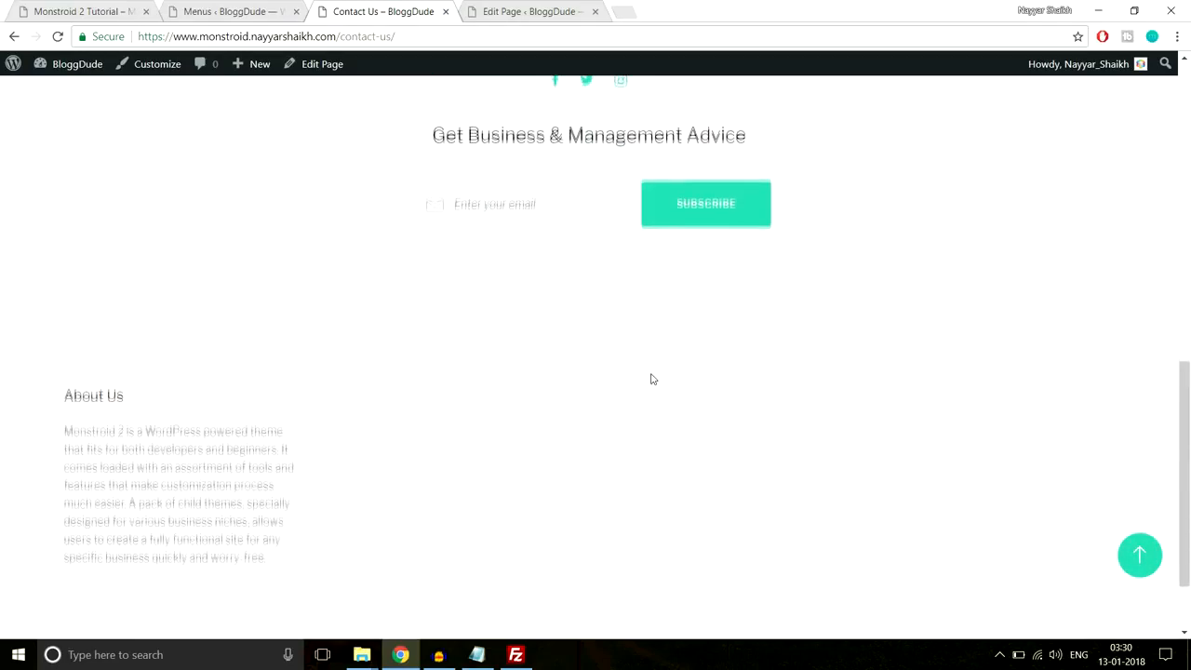
{"action": "scroll", "coordinate": [551, 317], "scroll_direction": "up", "scroll_amount": 3}
{"action": "scroll", "coordinate": [558, 325], "scroll_direction": "down", "scroll_amount": 3}
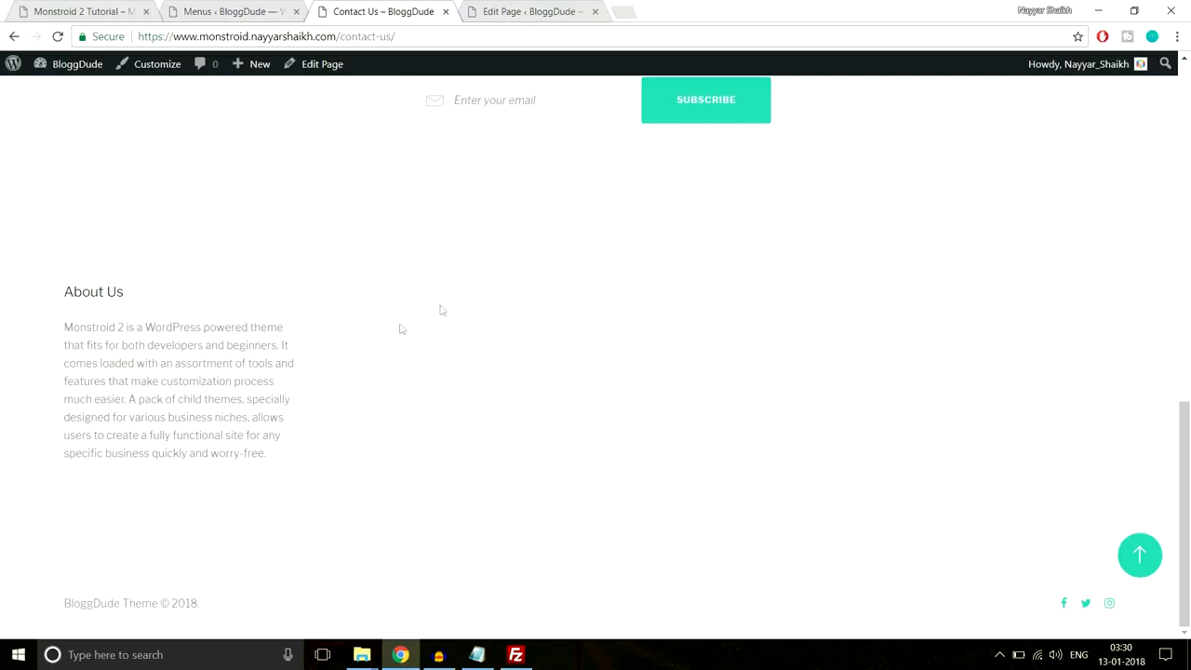
{"action": "left_click", "coordinate": [1139, 555]}
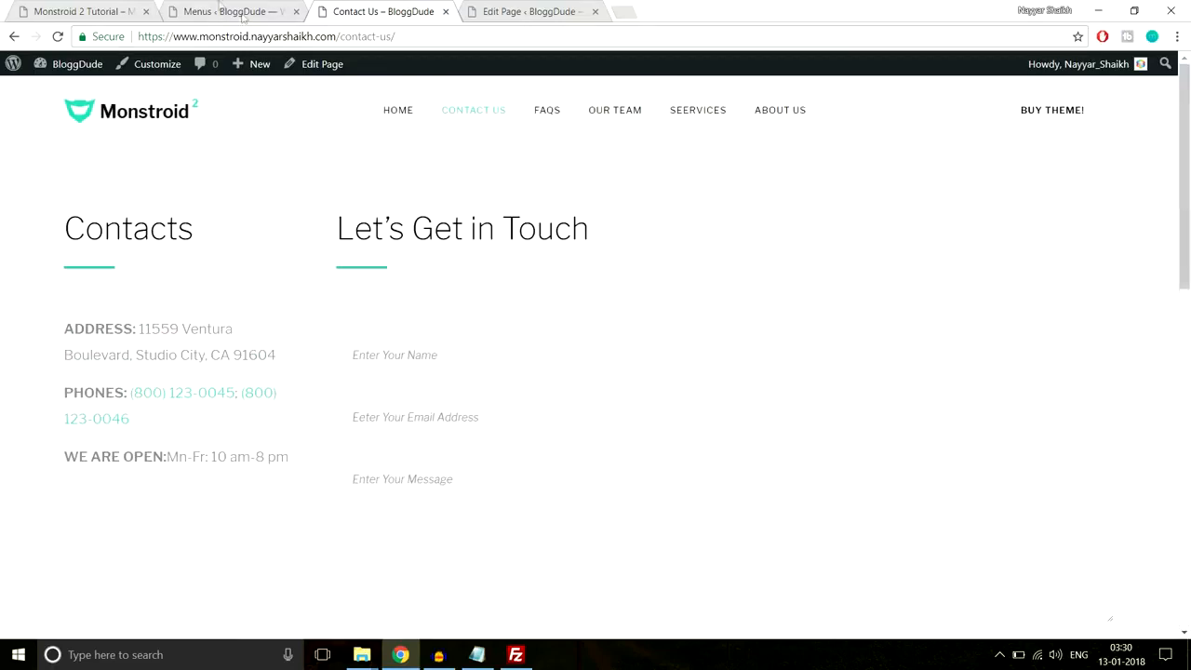
{"action": "left_click", "coordinate": [219, 10]}
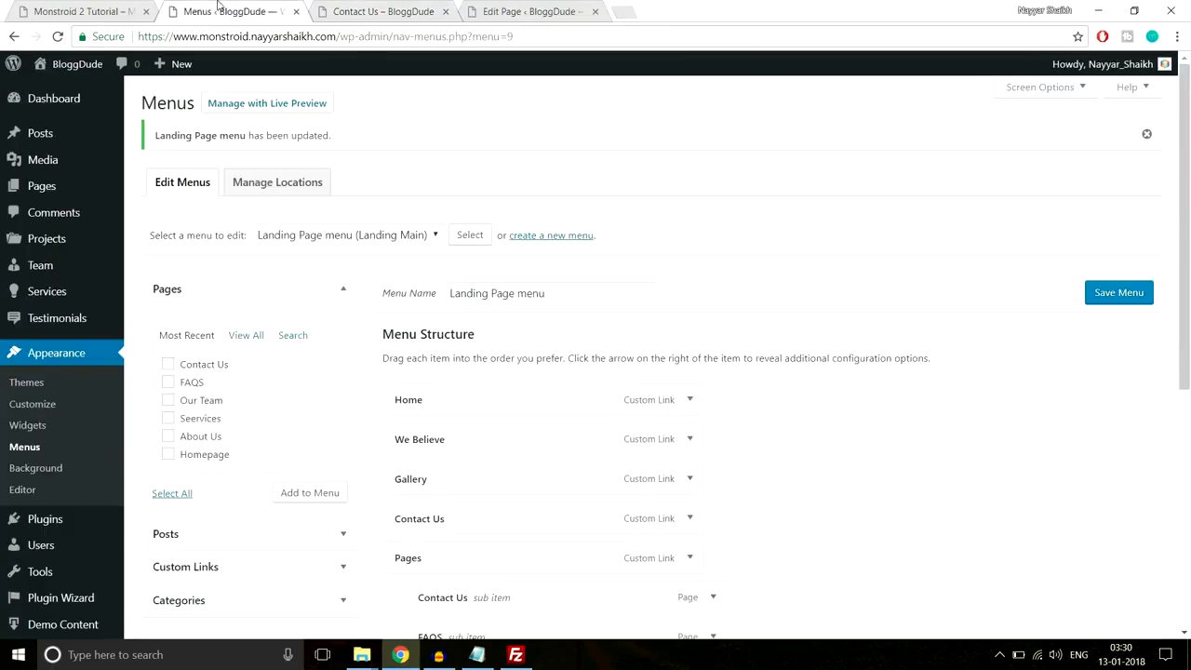
- Open Appearance > Widgets, referencing the demo footer's Navigation Menu heading
{"action": "left_click", "coordinate": [25, 426]}
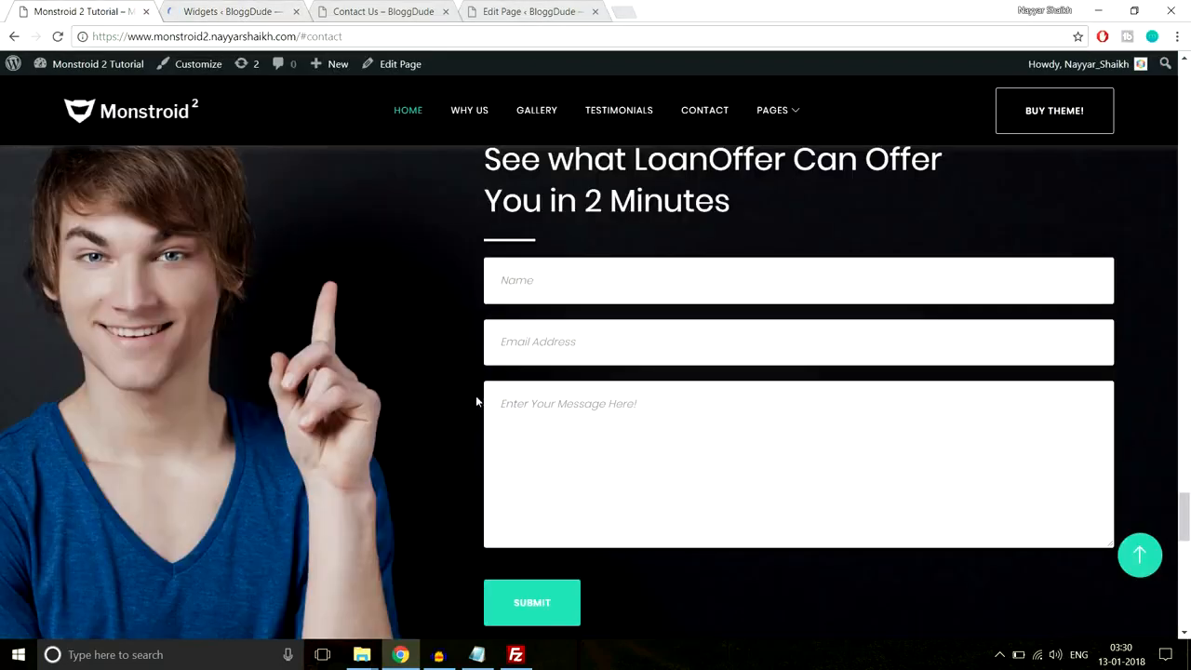
{"action": "scroll", "coordinate": [476, 402], "scroll_direction": "down", "scroll_amount": 15}
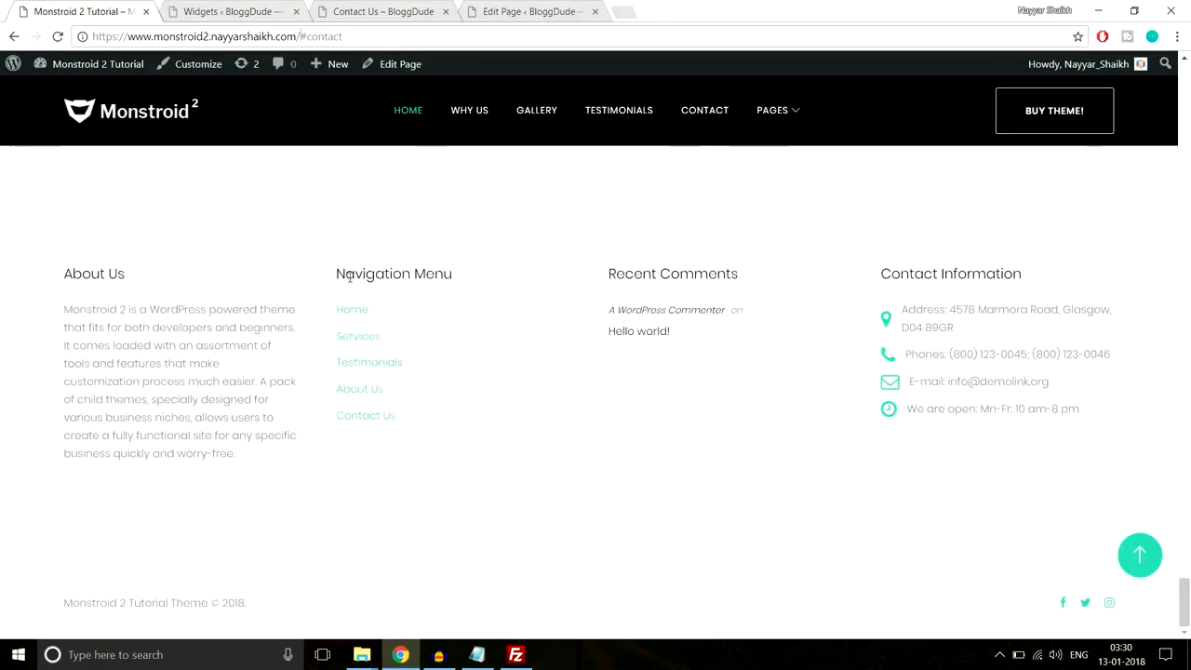
{"action": "left_click_drag", "start_coordinate": [335, 273], "coordinate": [456, 273]}
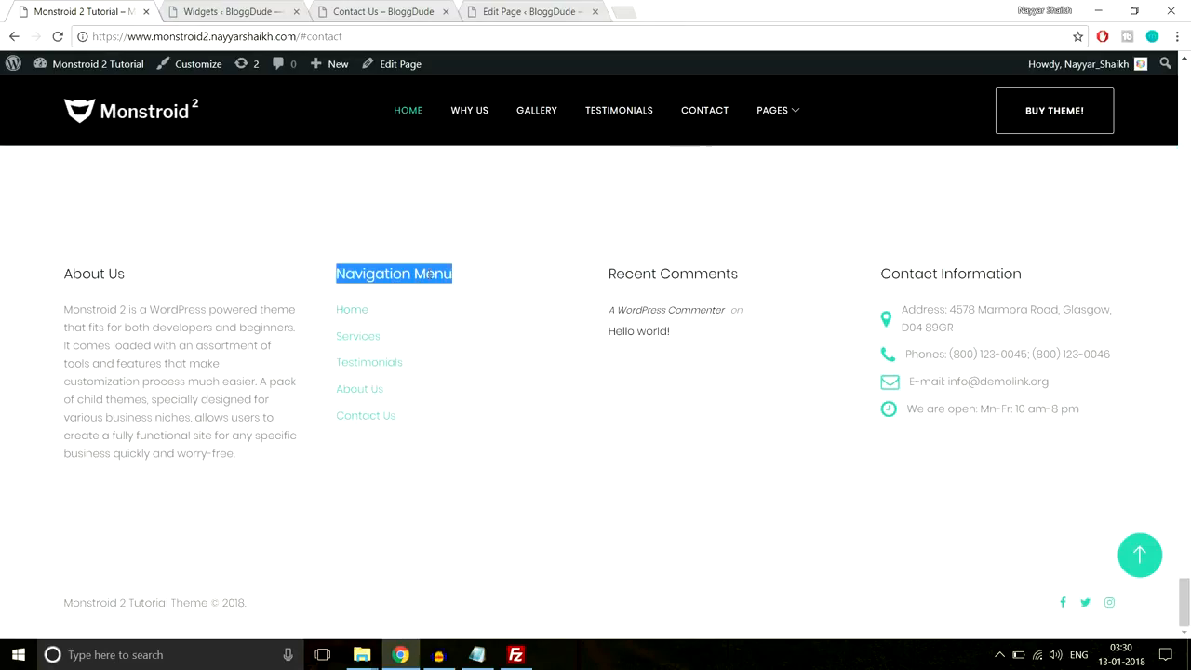
{"action": "left_click", "coordinate": [347, 6]}
{"action": "left_click", "coordinate": [188, 10]}
{"action": "scroll", "coordinate": [996, 350], "scroll_direction": "down", "scroll_amount": 5}
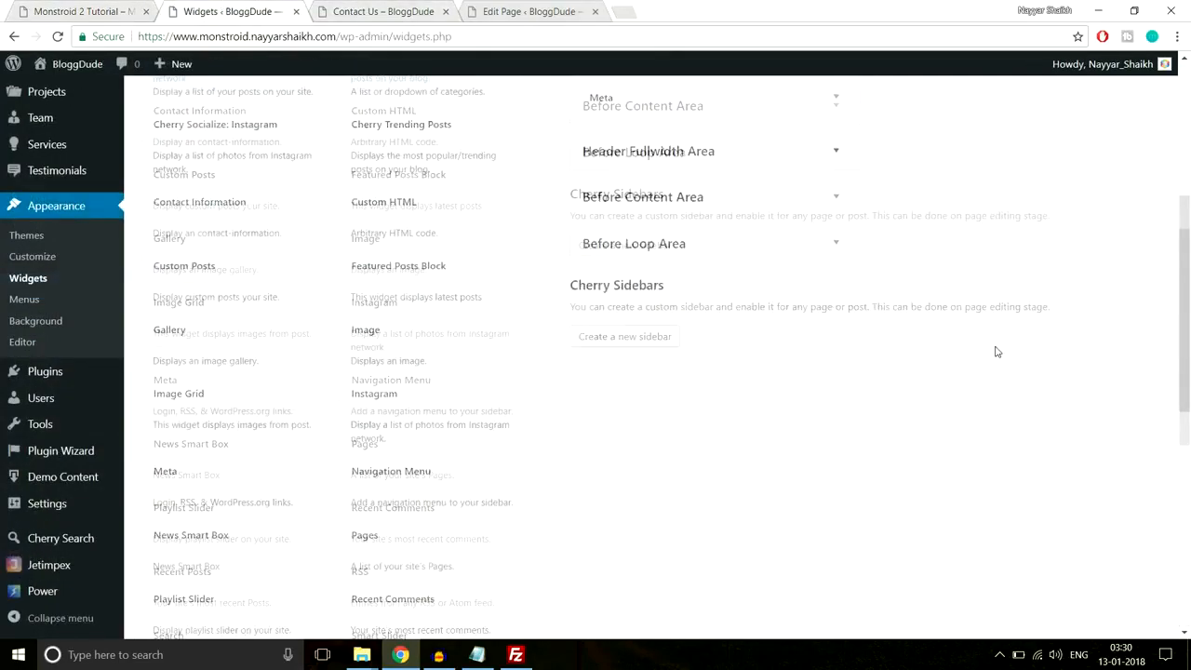
- Add a Navigation Menu widget titled 'Navigation Menu' showing Footer Menu to the Footer Area
{"action": "left_click", "coordinate": [412, 371]}
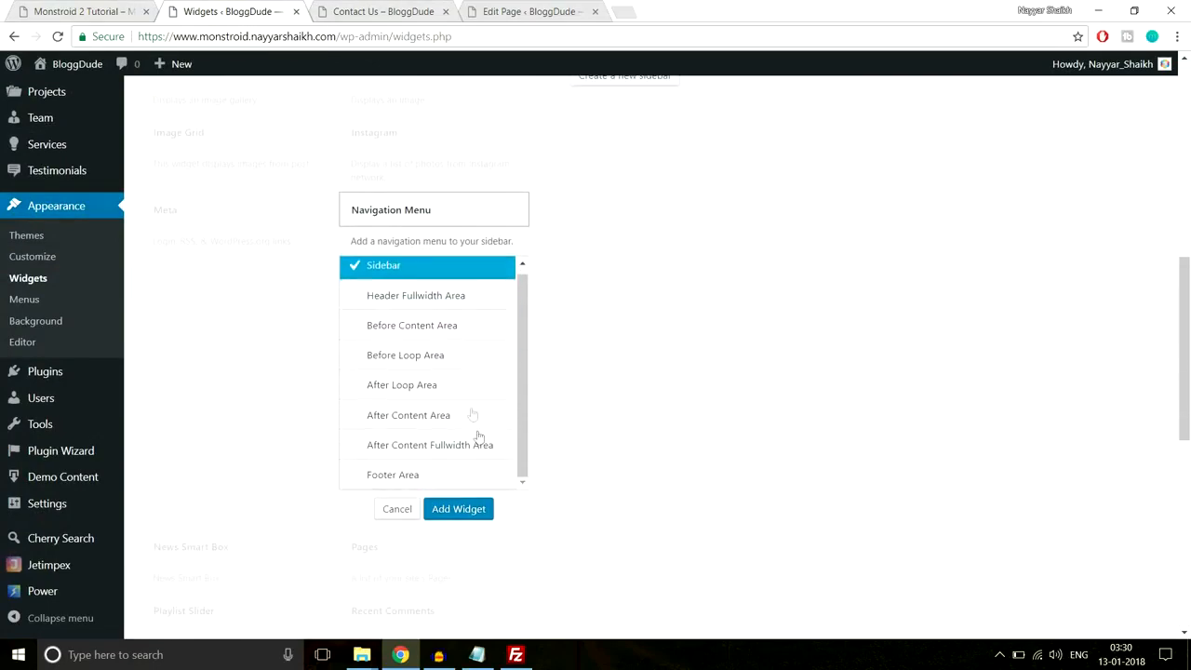
{"action": "left_click", "coordinate": [418, 398]}
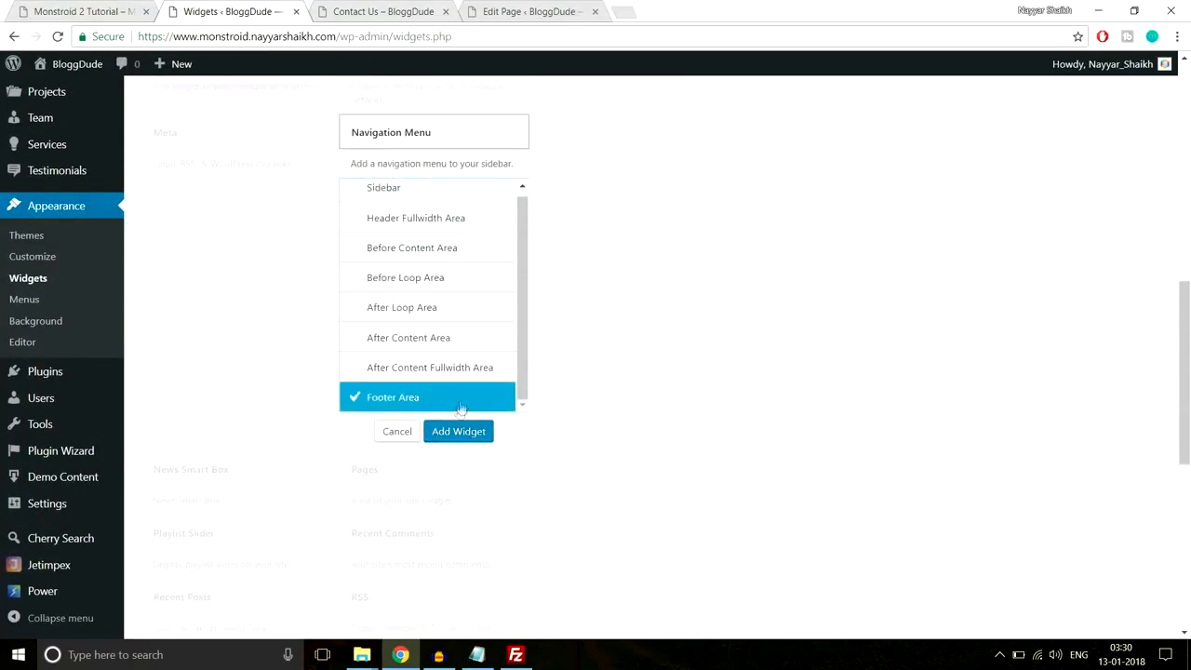
{"action": "left_click", "coordinate": [462, 432]}
{"action": "left_click", "coordinate": [972, 304]}
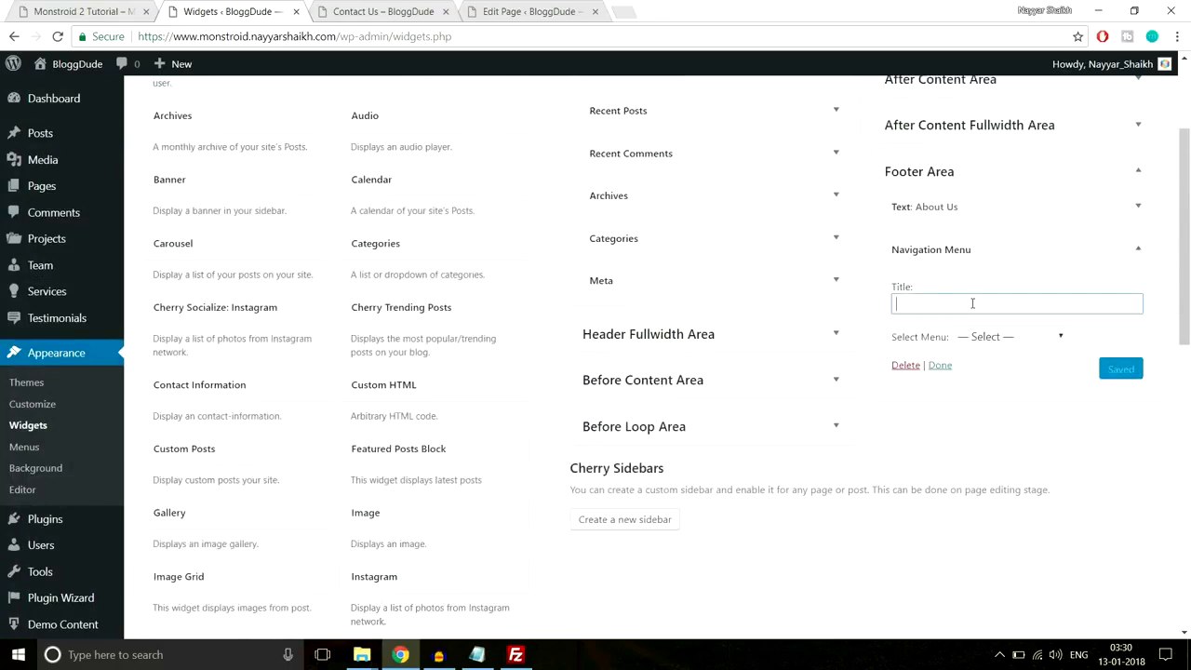
{"action": "type", "text": "Navigation Menu"}
{"action": "left_click", "coordinate": [1028, 289]}
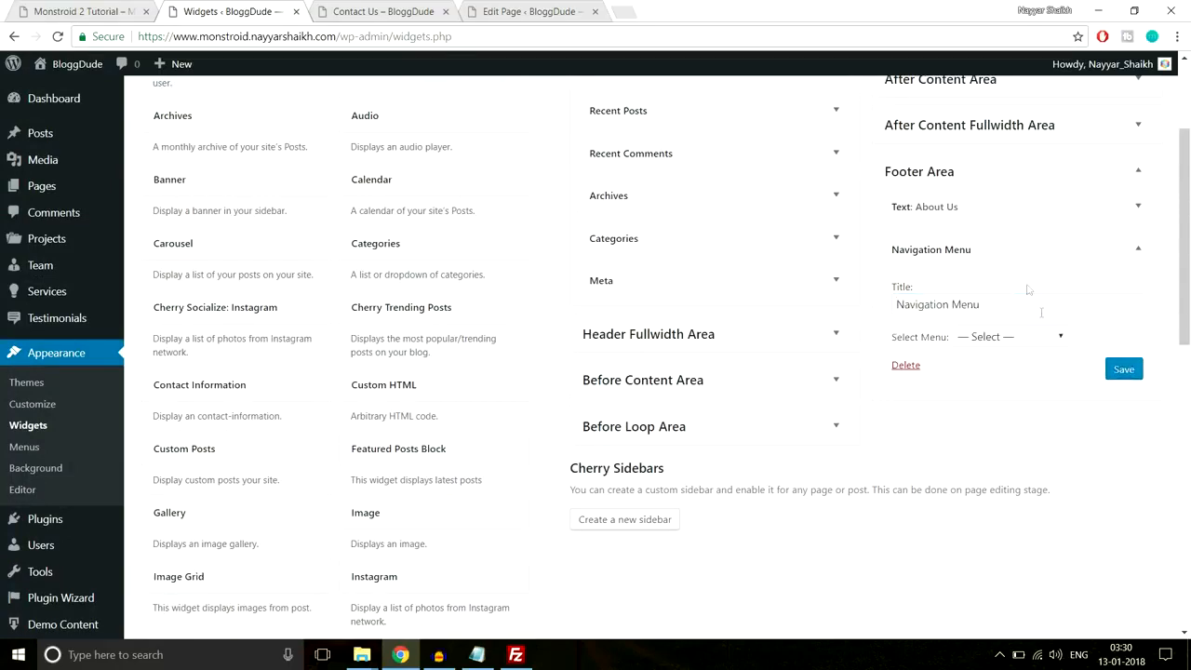
{"action": "left_click", "coordinate": [989, 340]}
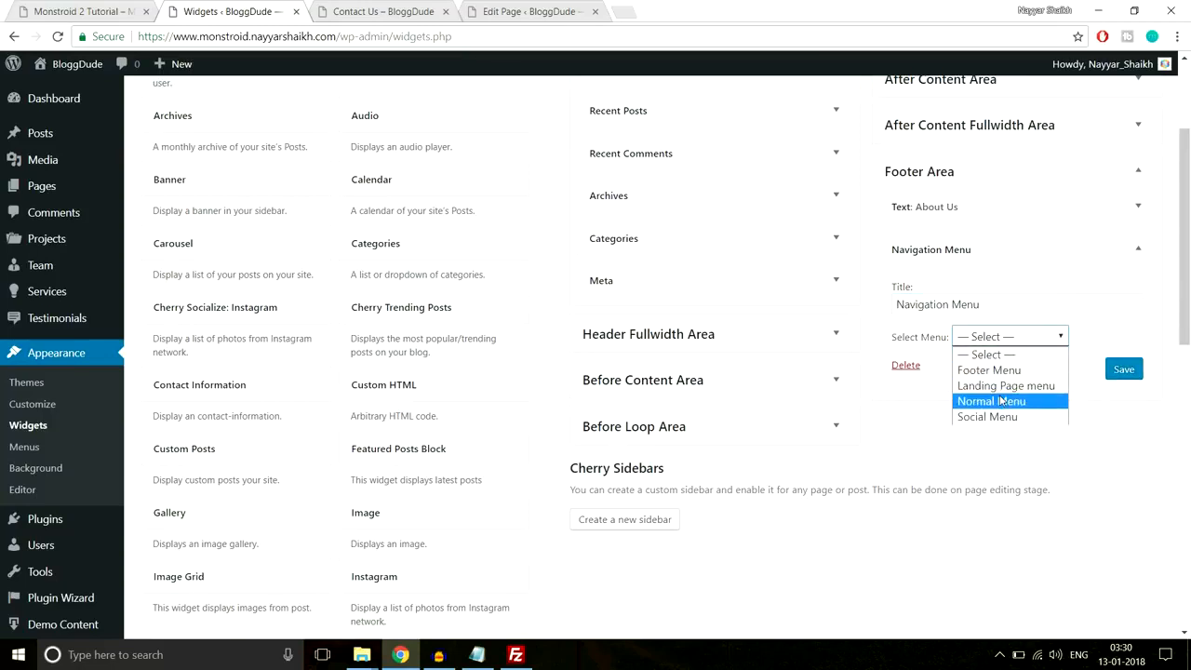
{"action": "left_click", "coordinate": [987, 372]}
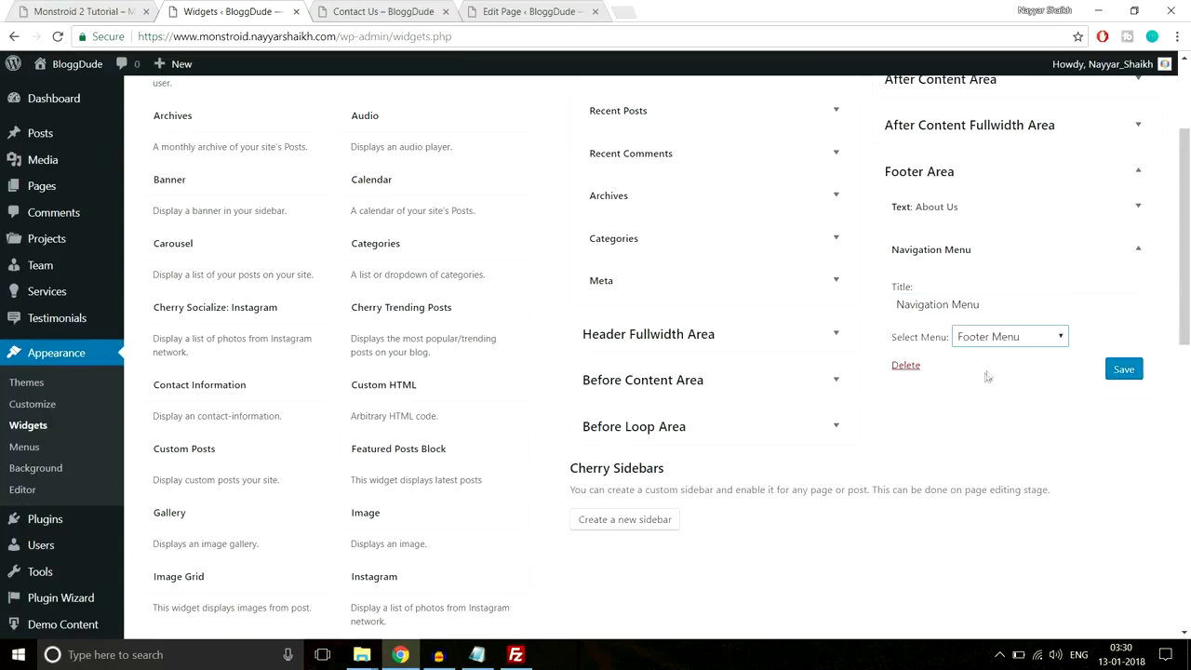
{"action": "left_click", "coordinate": [1124, 369]}
{"action": "left_click", "coordinate": [1137, 249]}
- Check the demo footer's Recent Comments block, then return to the widgets list
{"action": "left_click", "coordinate": [110, 8]}
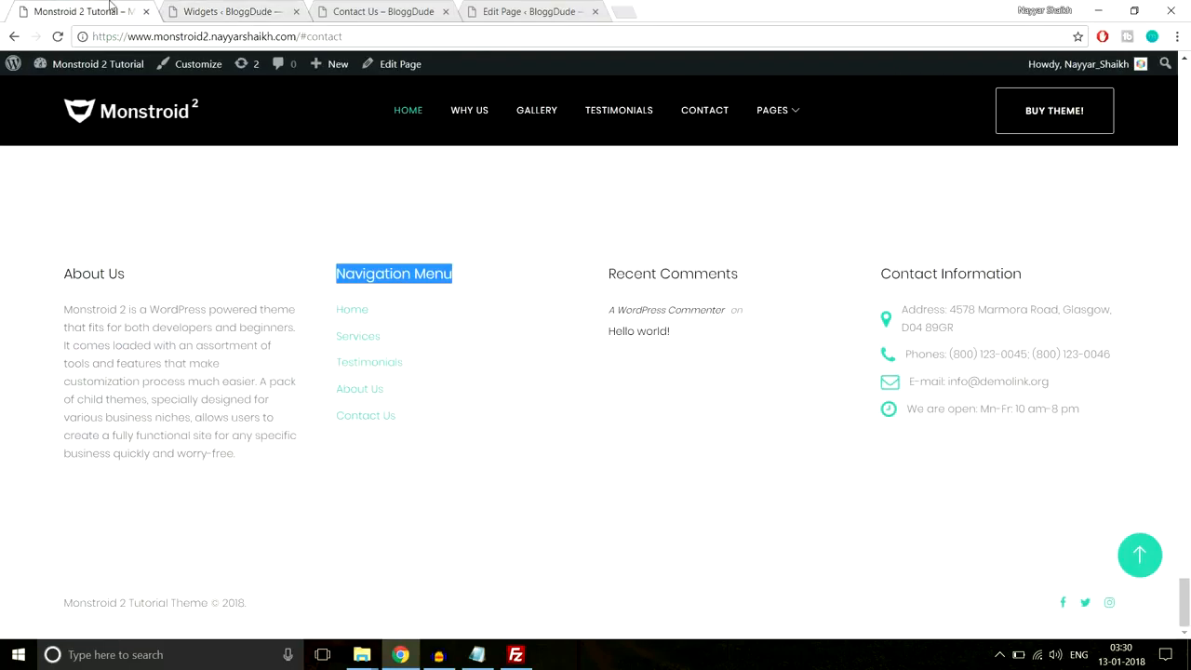
{"action": "left_click_drag", "start_coordinate": [707, 345], "coordinate": [606, 292]}
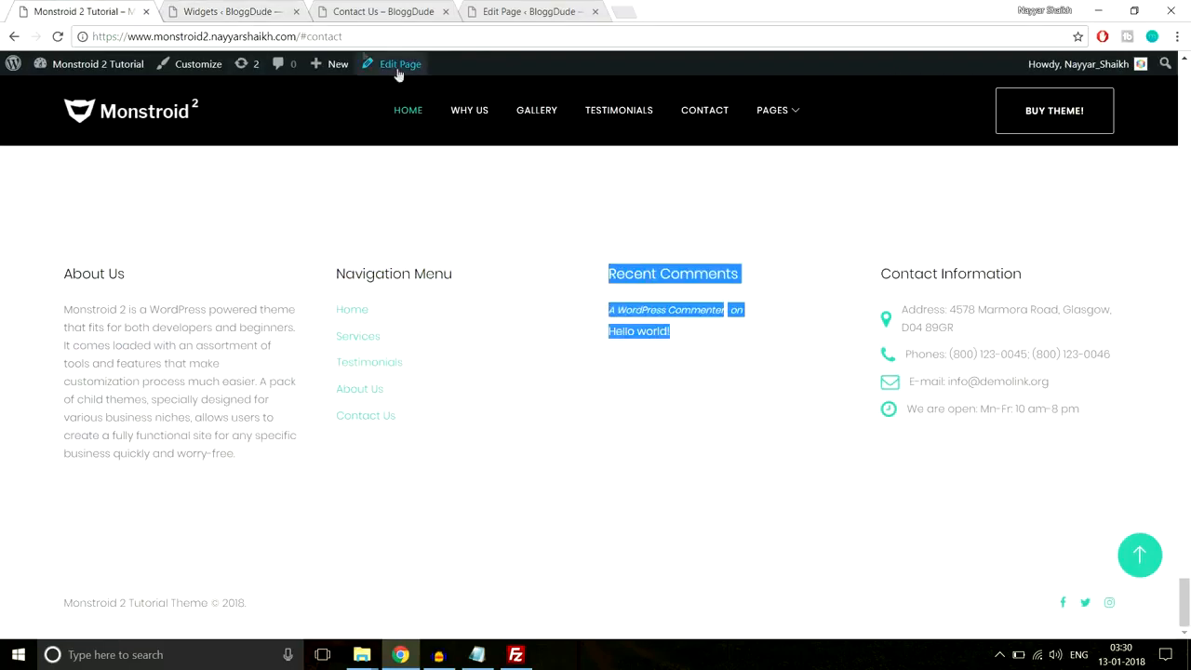
{"action": "left_click", "coordinate": [244, 6]}
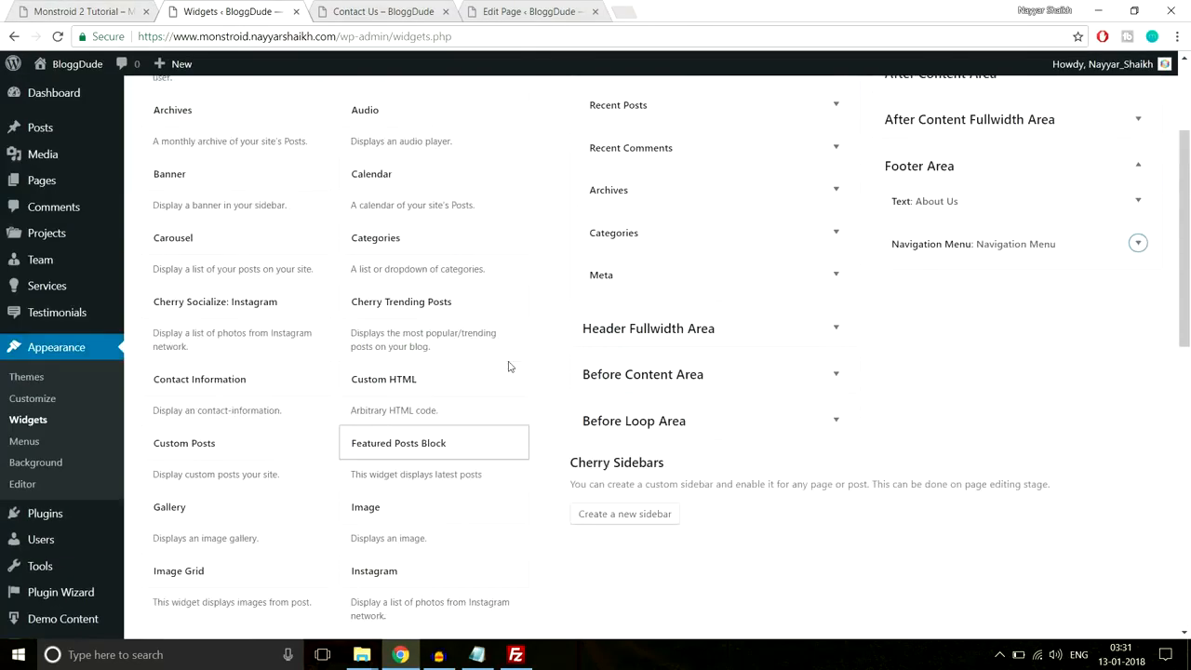
{"action": "scroll", "coordinate": [291, 318], "scroll_direction": "up", "scroll_amount": 1}
{"action": "scroll", "coordinate": [398, 338], "scroll_direction": "up", "scroll_amount": 1}
{"action": "scroll", "coordinate": [447, 338], "scroll_direction": "down", "scroll_amount": 4}
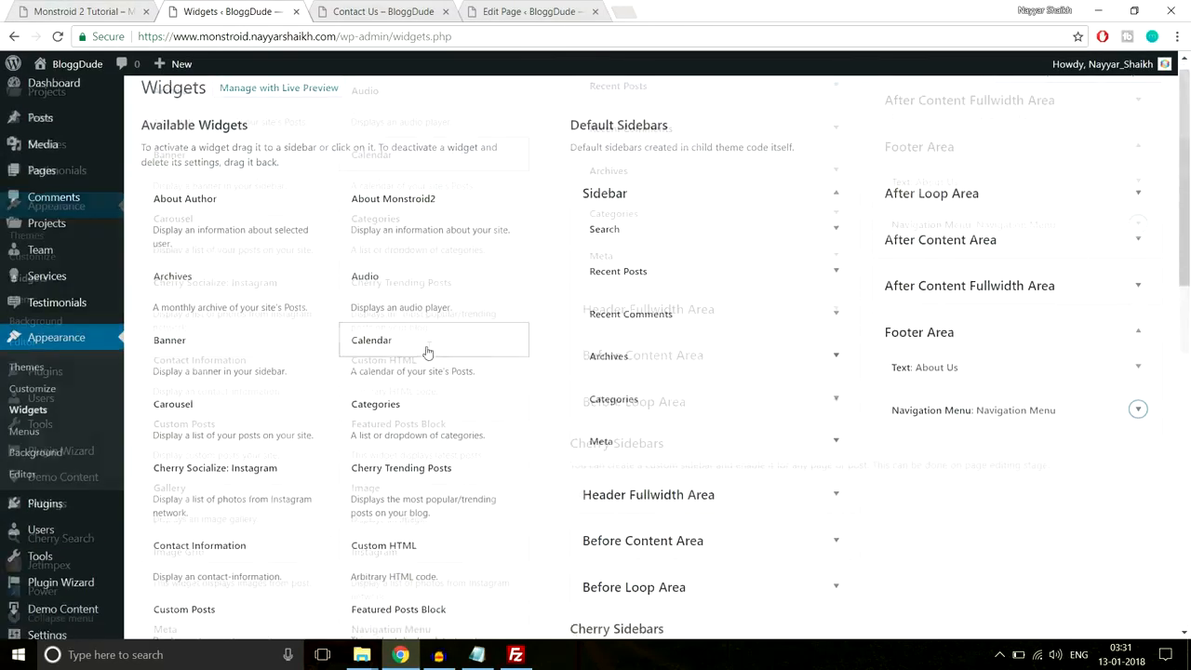
{"action": "scroll", "coordinate": [447, 356], "scroll_direction": "down", "scroll_amount": 2}
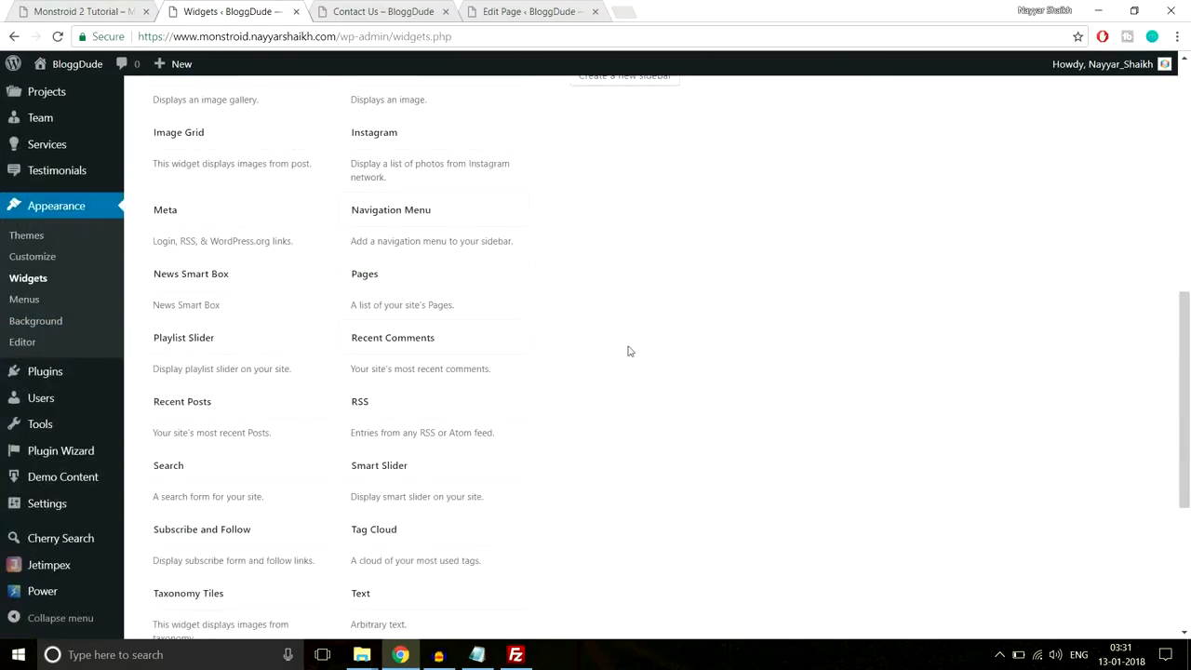
- Add a Recent Comments widget titled 'Recent Comments' showing 5 comments to the Footer Area
{"action": "scroll", "coordinate": [630, 348], "scroll_direction": "down", "scroll_amount": 1}
{"action": "left_click", "coordinate": [465, 260]}
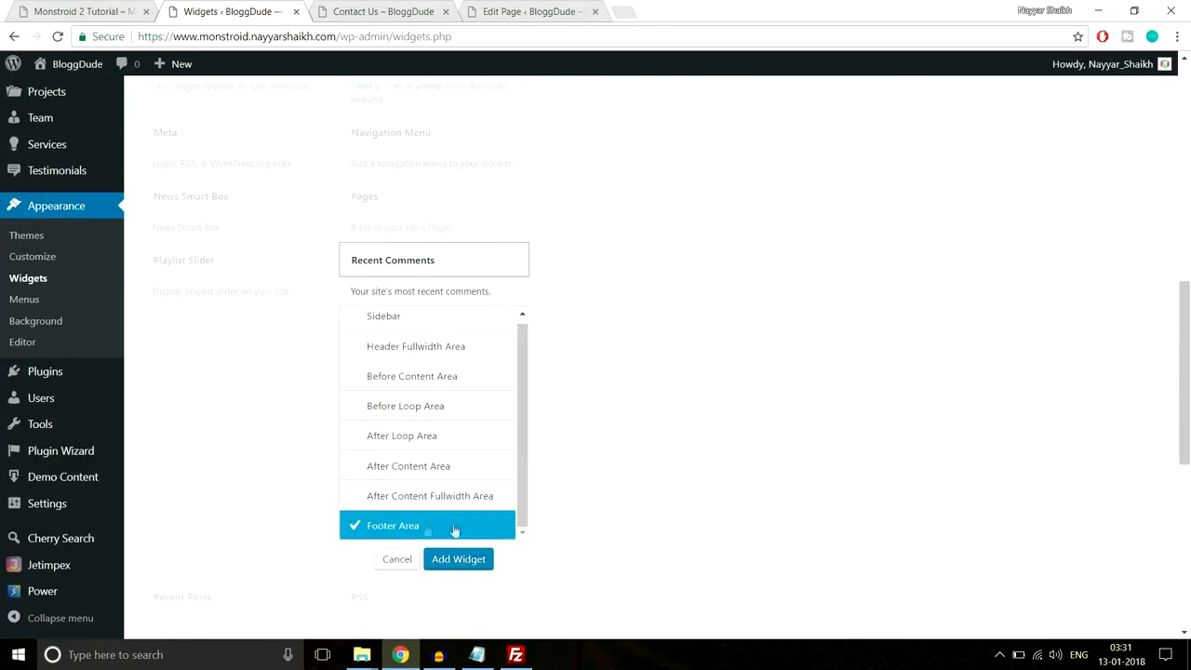
{"action": "left_click", "coordinate": [457, 559]}
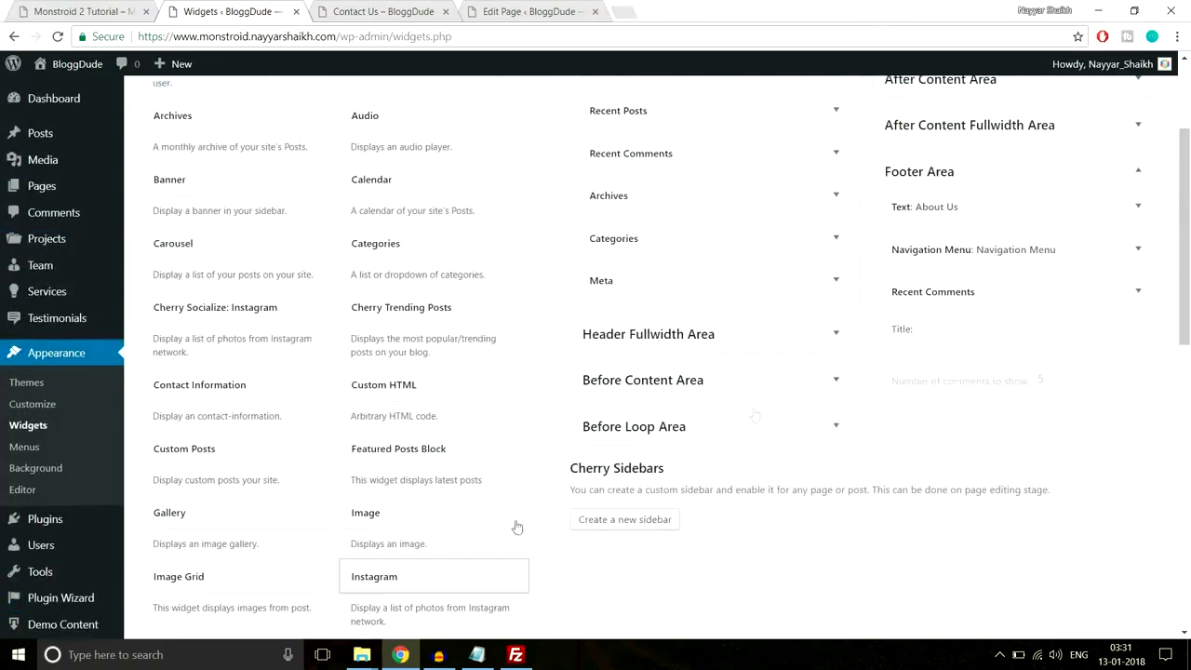
{"action": "left_click", "coordinate": [997, 343]}
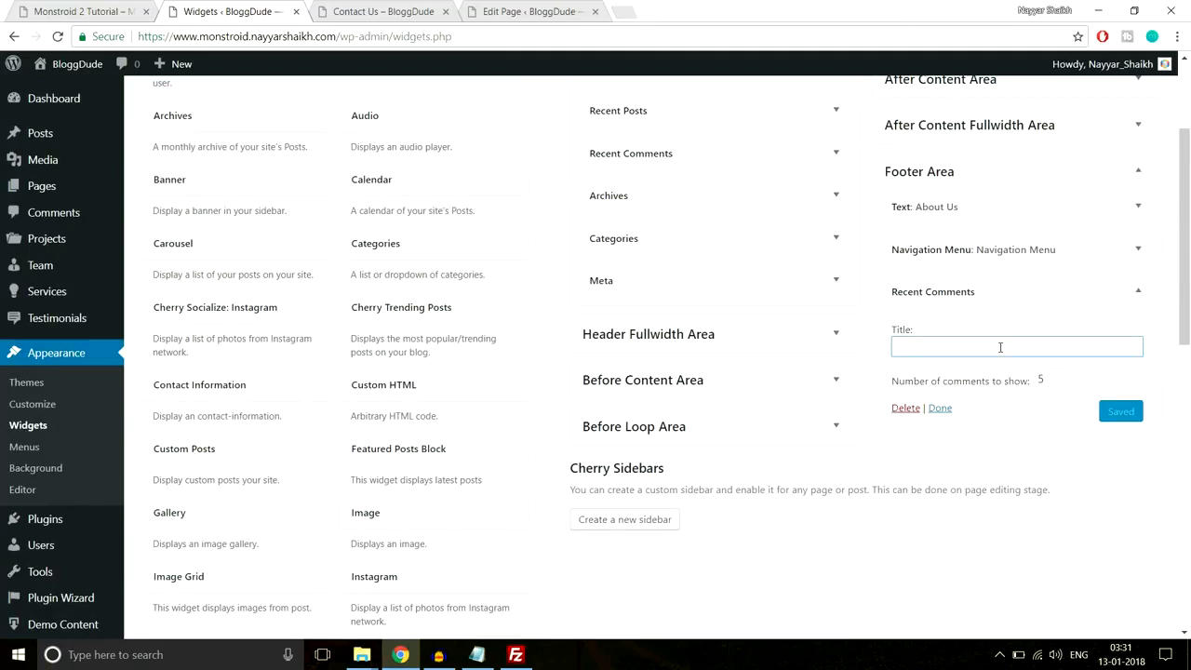
{"action": "type", "text": "Re"}
{"action": "left_click", "coordinate": [984, 369]}
{"action": "double_click", "coordinate": [1047, 380]}
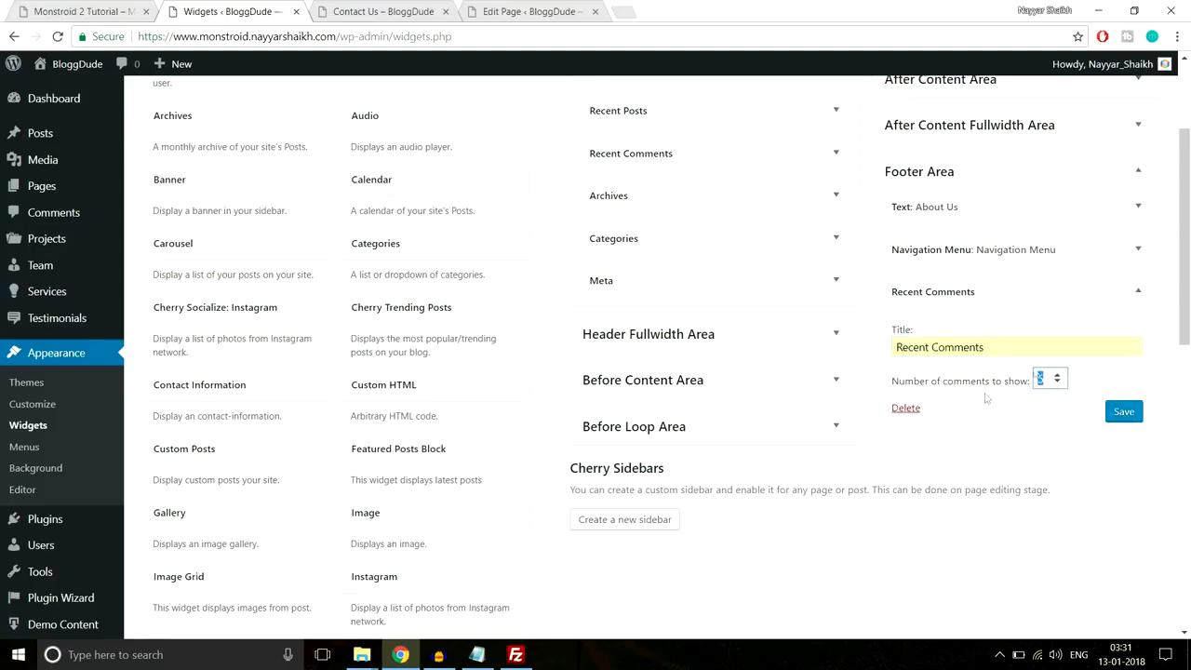
{"action": "left_click", "coordinate": [1137, 416]}
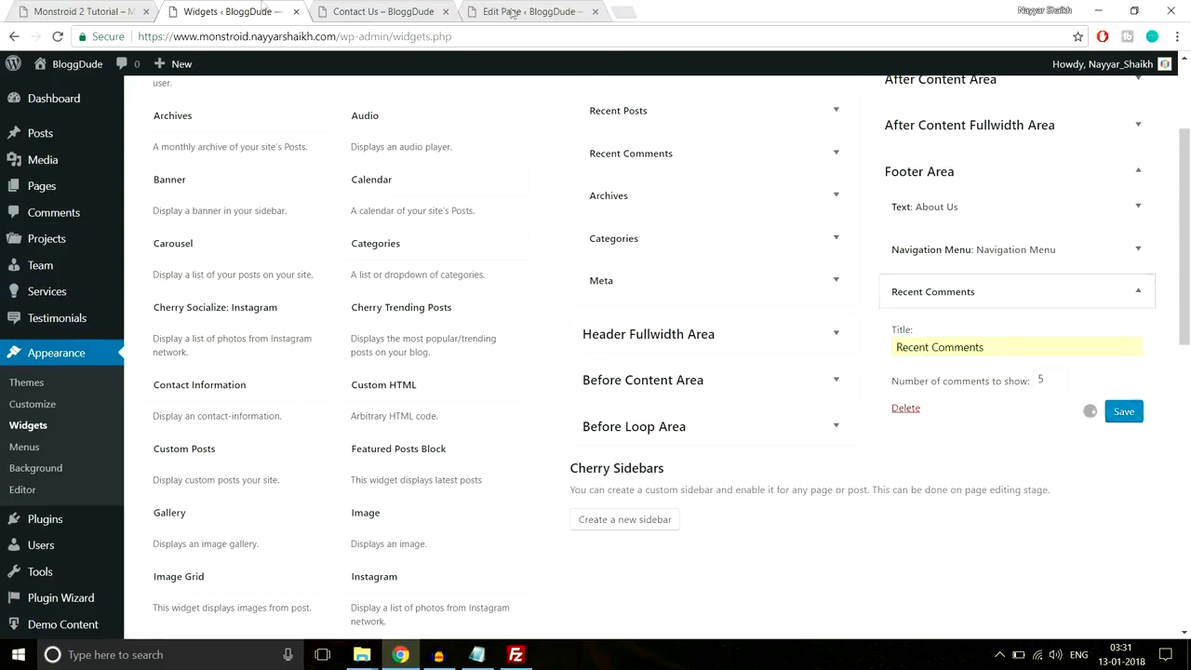
- Check the demo footer's Contact Information heading and collapse the saved Recent Comments widget
{"action": "left_click", "coordinate": [100, 7]}
{"action": "left_click_drag", "start_coordinate": [882, 272], "coordinate": [1028, 273]}
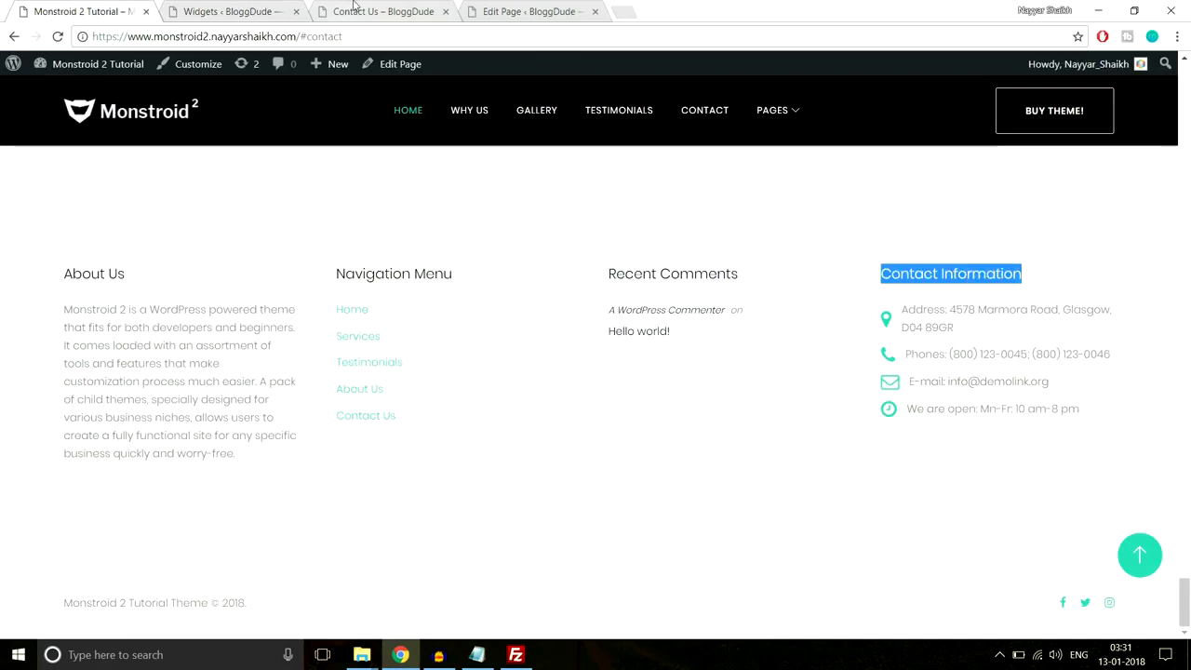
{"action": "left_click", "coordinate": [249, 10]}
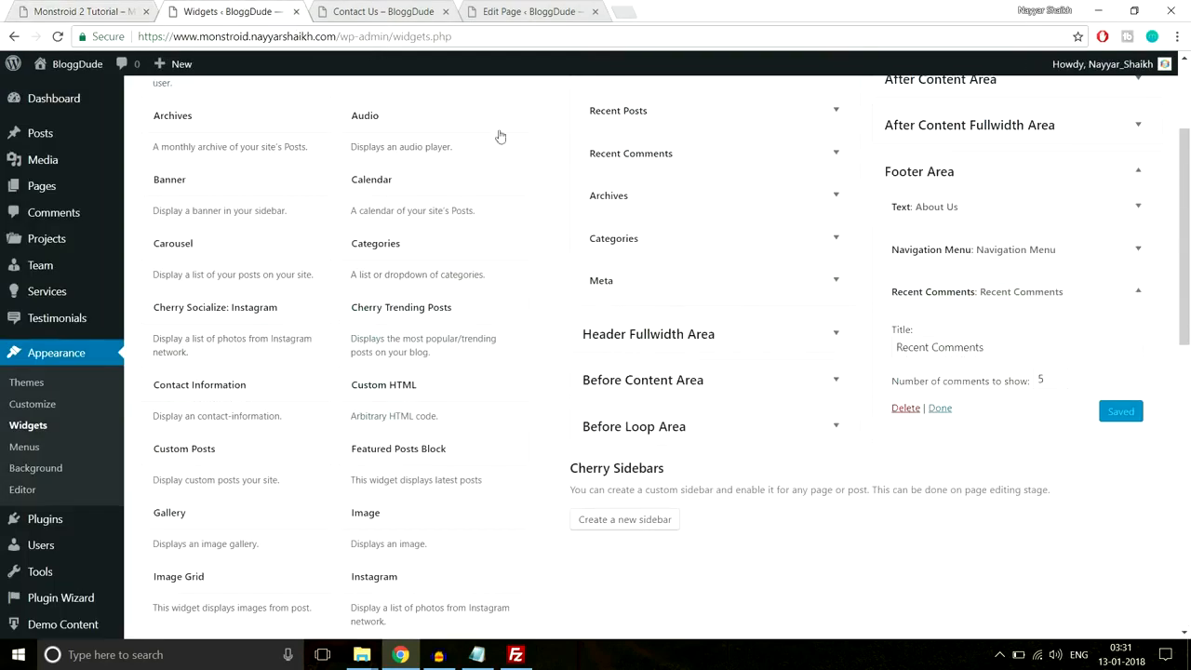
{"action": "left_click", "coordinate": [1117, 292]}
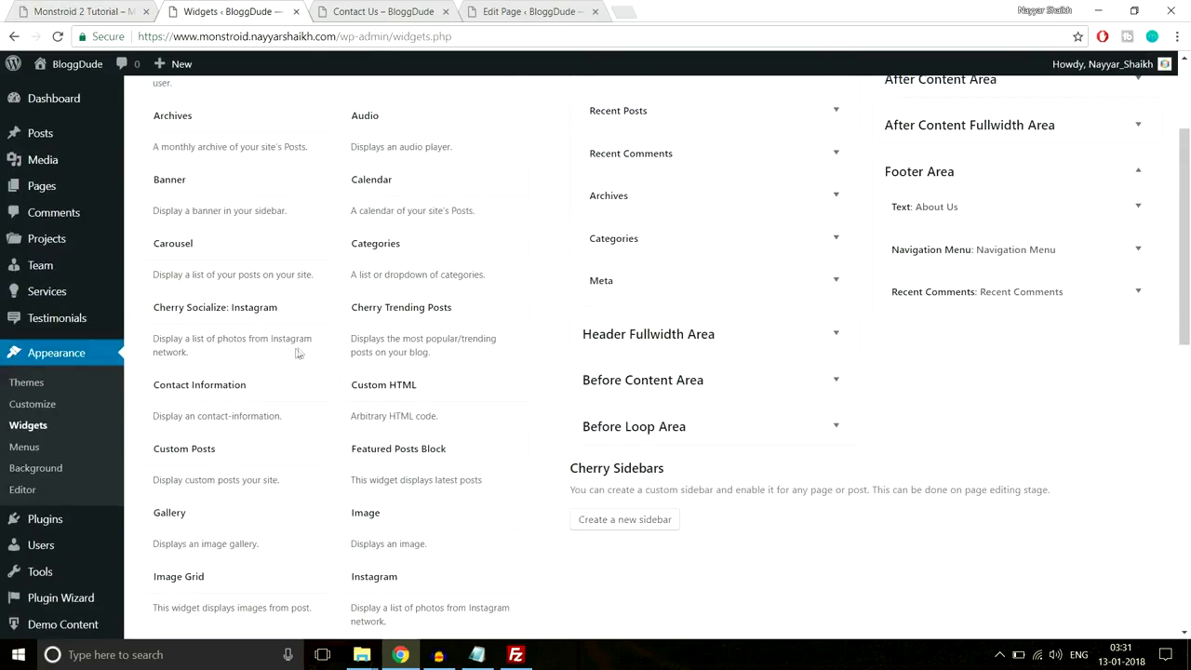
- Add a Contact Information widget with a new entry, copying the demo footer's address line
{"action": "left_click", "coordinate": [217, 395]}
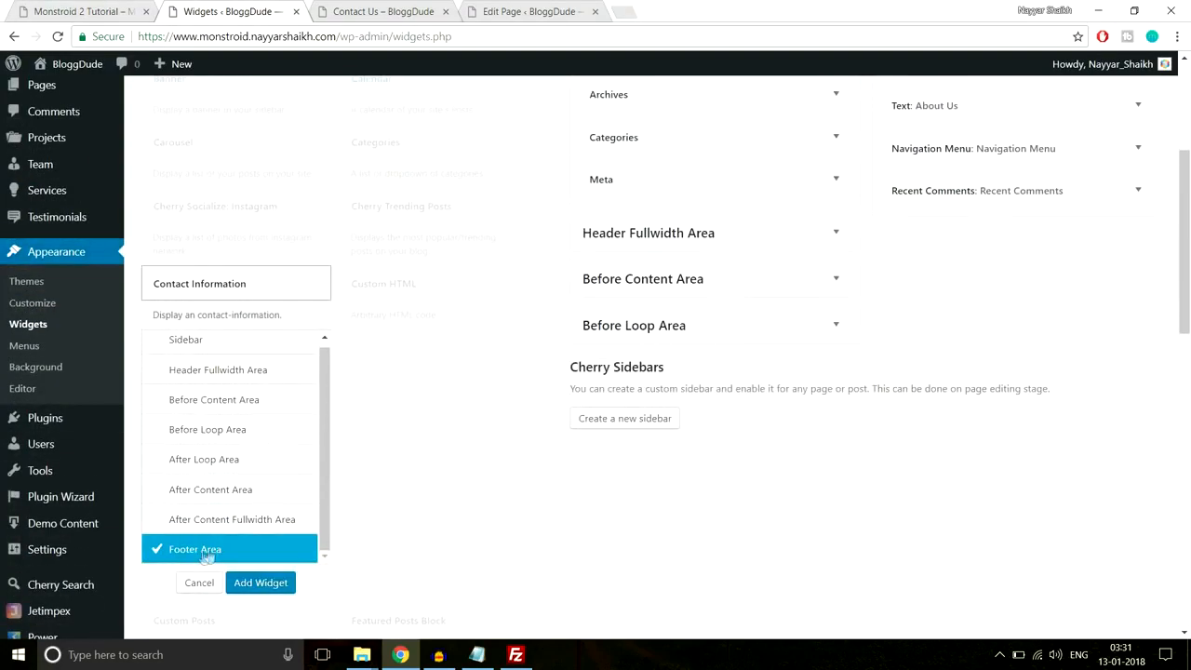
{"action": "left_click", "coordinate": [249, 582]}
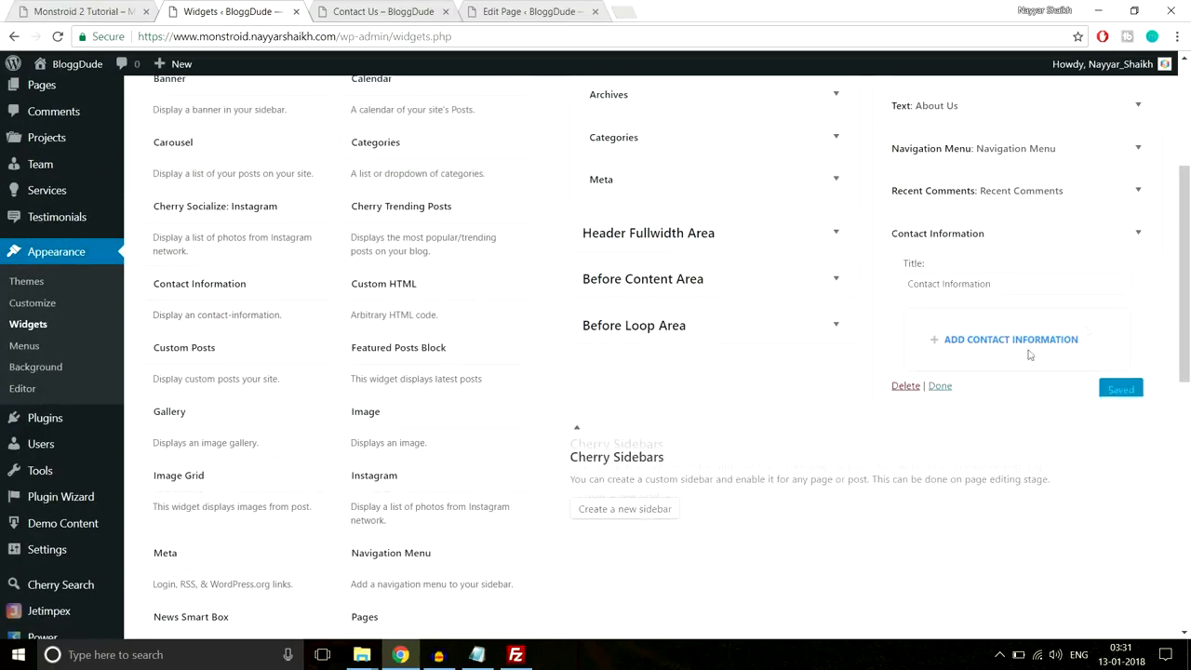
{"action": "left_click_drag", "start_coordinate": [1027, 283], "coordinate": [864, 296]}
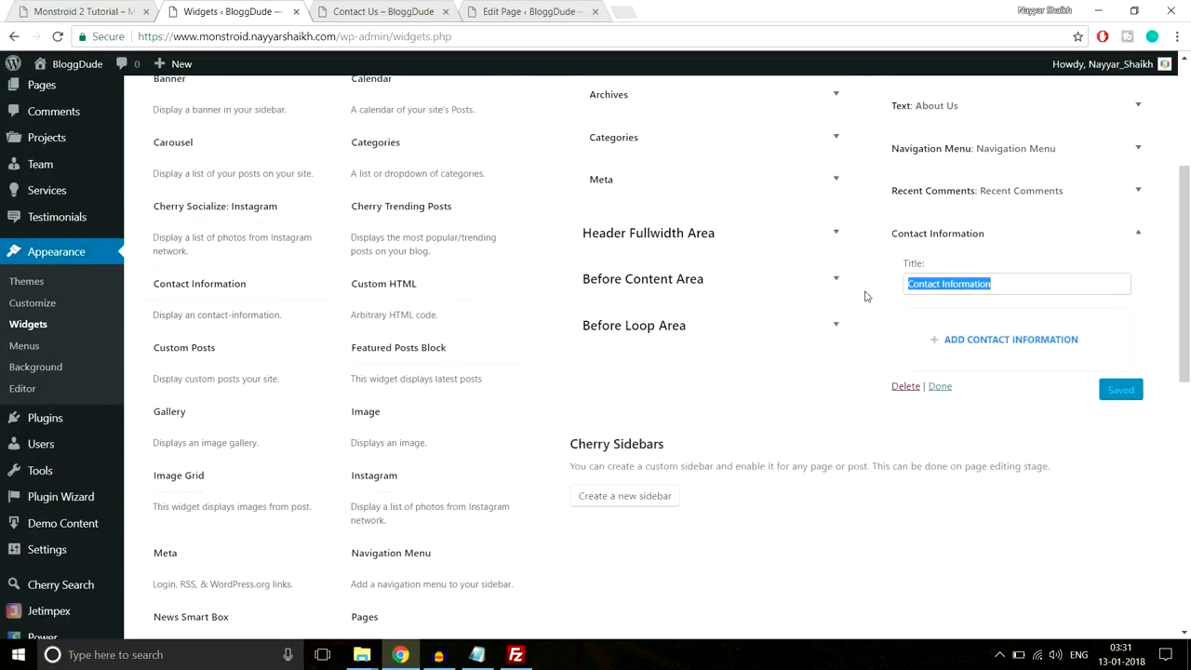
{"action": "left_click", "coordinate": [916, 302]}
{"action": "scroll", "coordinate": [1106, 329], "scroll_direction": "down", "scroll_amount": 1}
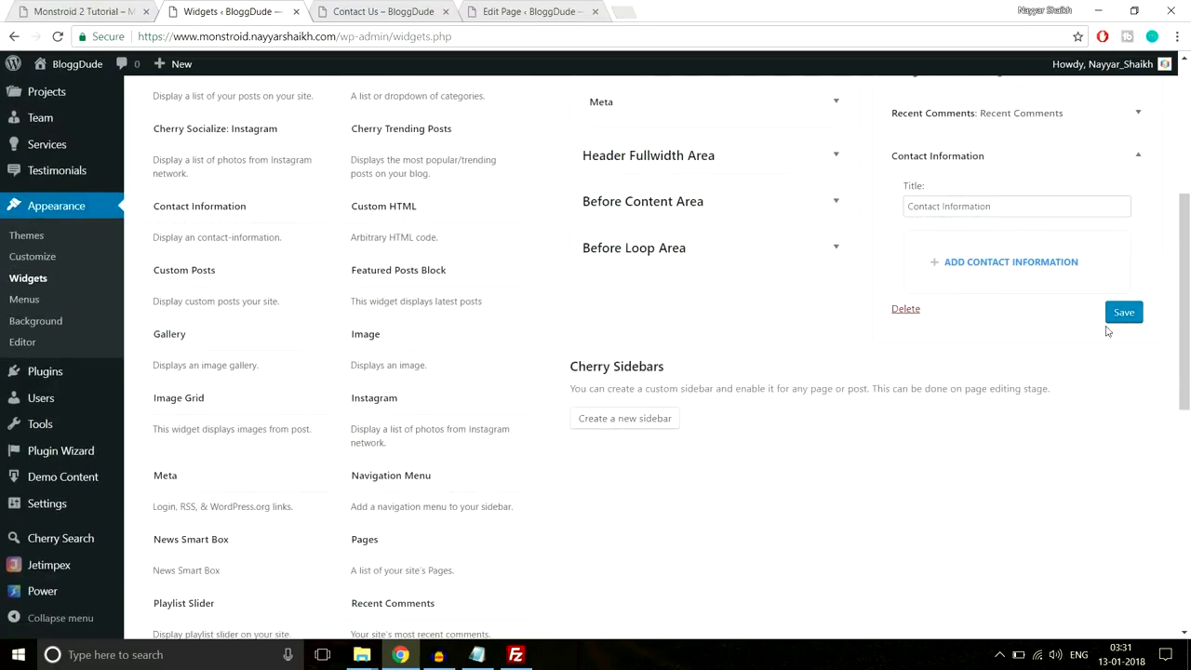
{"action": "left_click", "coordinate": [975, 264]}
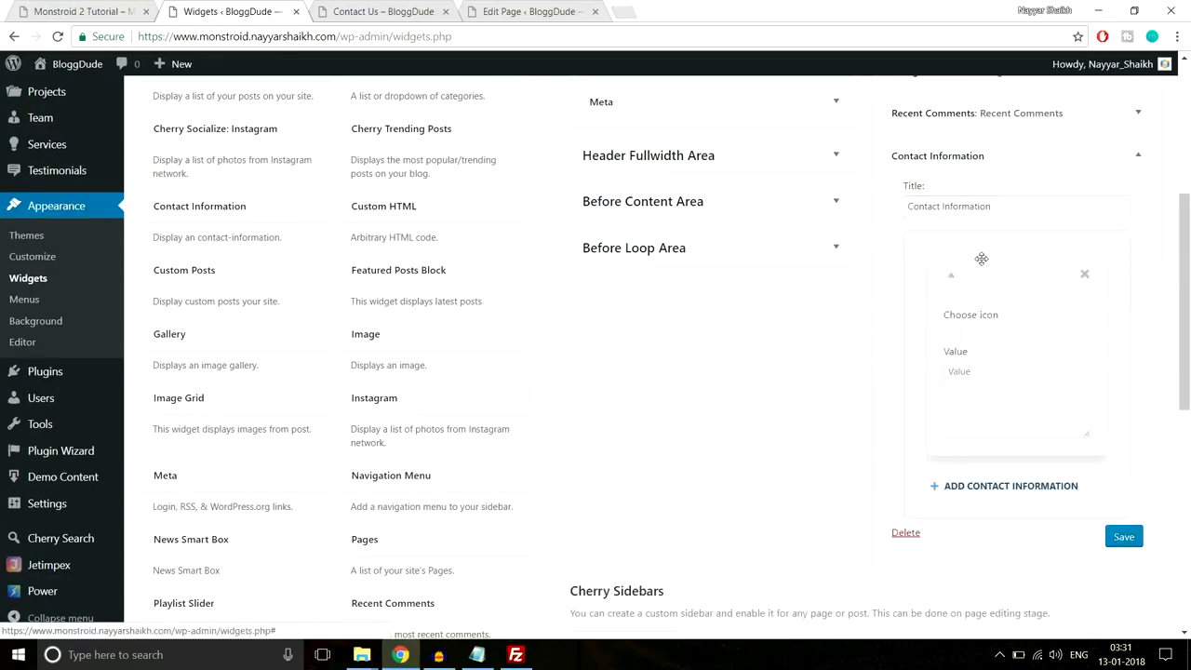
{"action": "left_click", "coordinate": [65, 8]}
{"action": "left_click", "coordinate": [916, 321]}
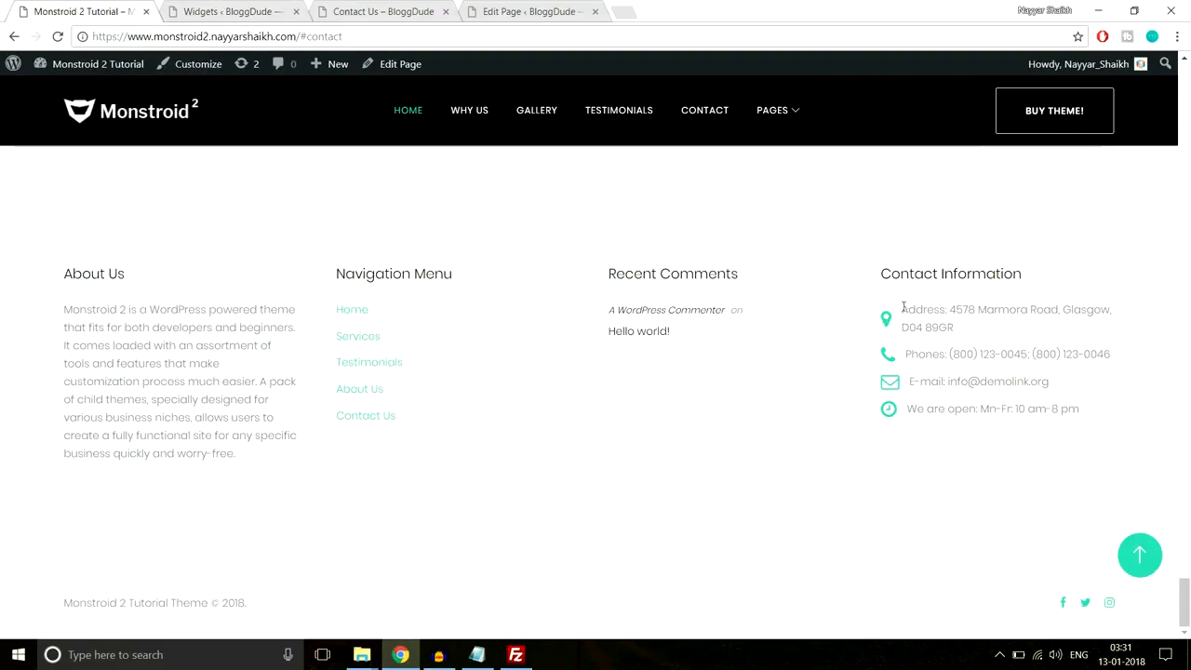
{"action": "left_click_drag", "start_coordinate": [902, 307], "coordinate": [970, 326]}
{"action": "key", "text": "ctrl+c"}
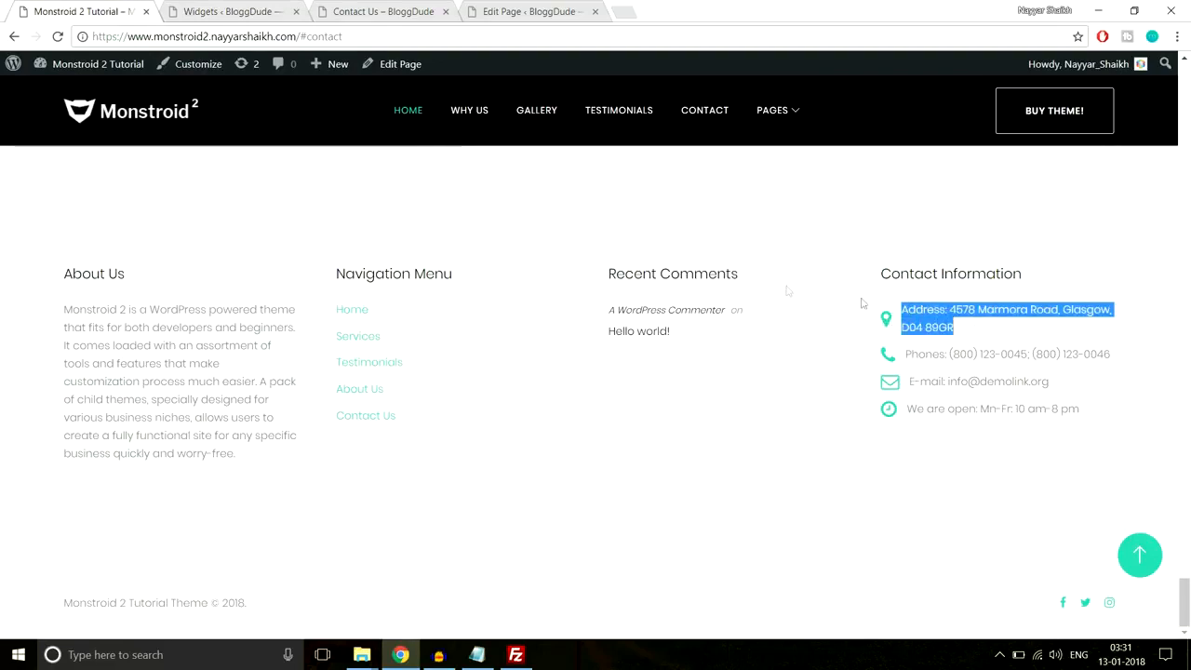
{"action": "left_click", "coordinate": [244, 11]}
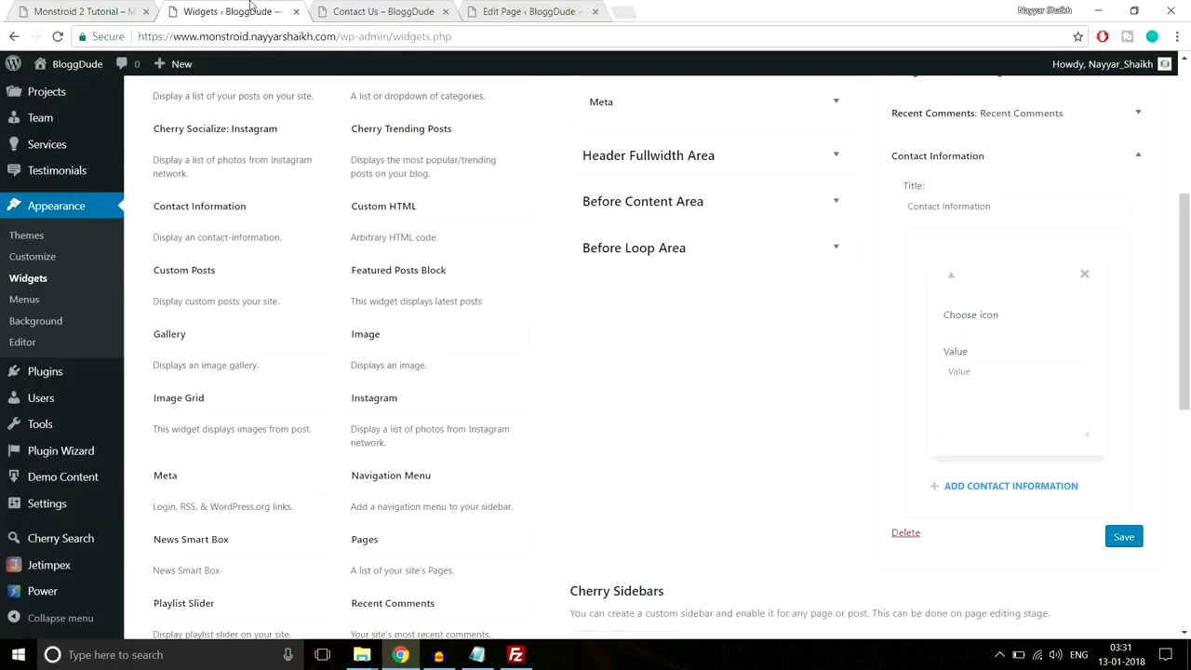
- Give the entry the fa-map-marker icon and paste the copied address as its value
{"action": "left_click", "coordinate": [970, 335]}
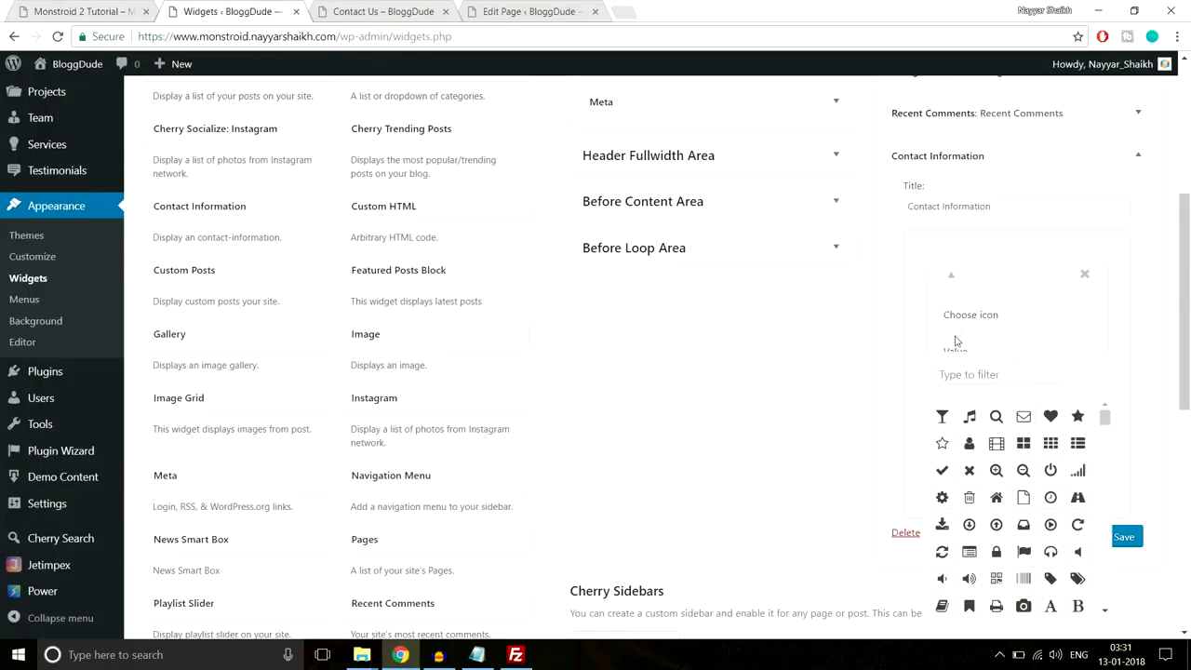
{"action": "scroll", "coordinate": [955, 340], "scroll_direction": "down", "scroll_amount": 1}
{"action": "left_click", "coordinate": [977, 296]}
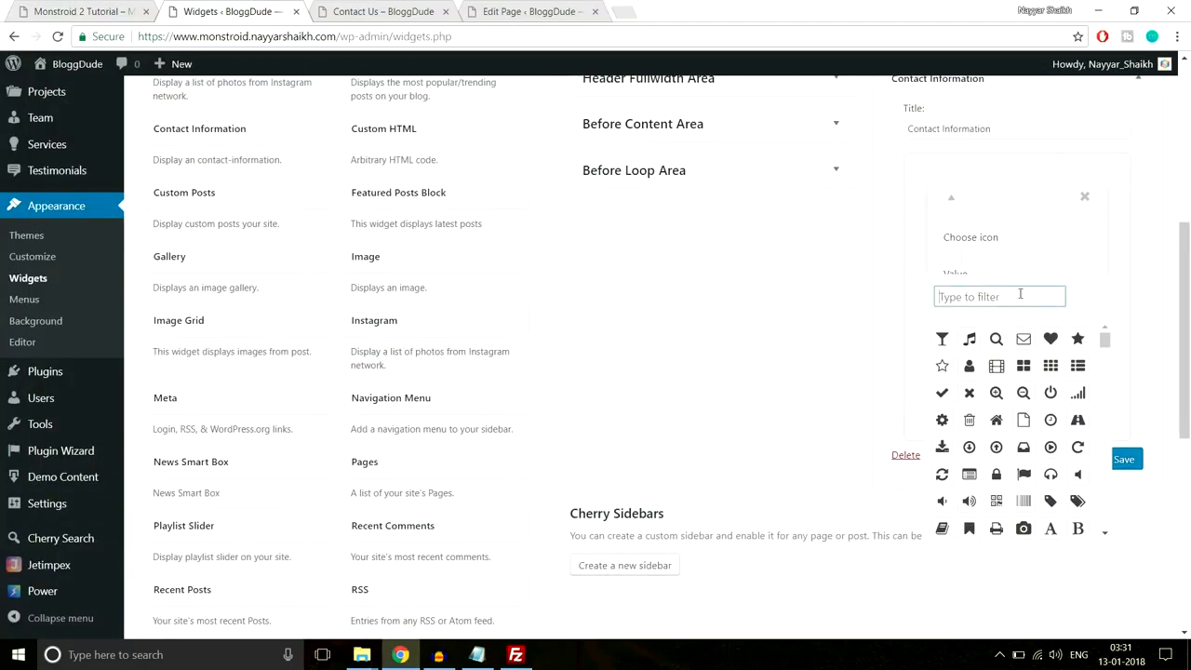
{"action": "type", "text": "map"}
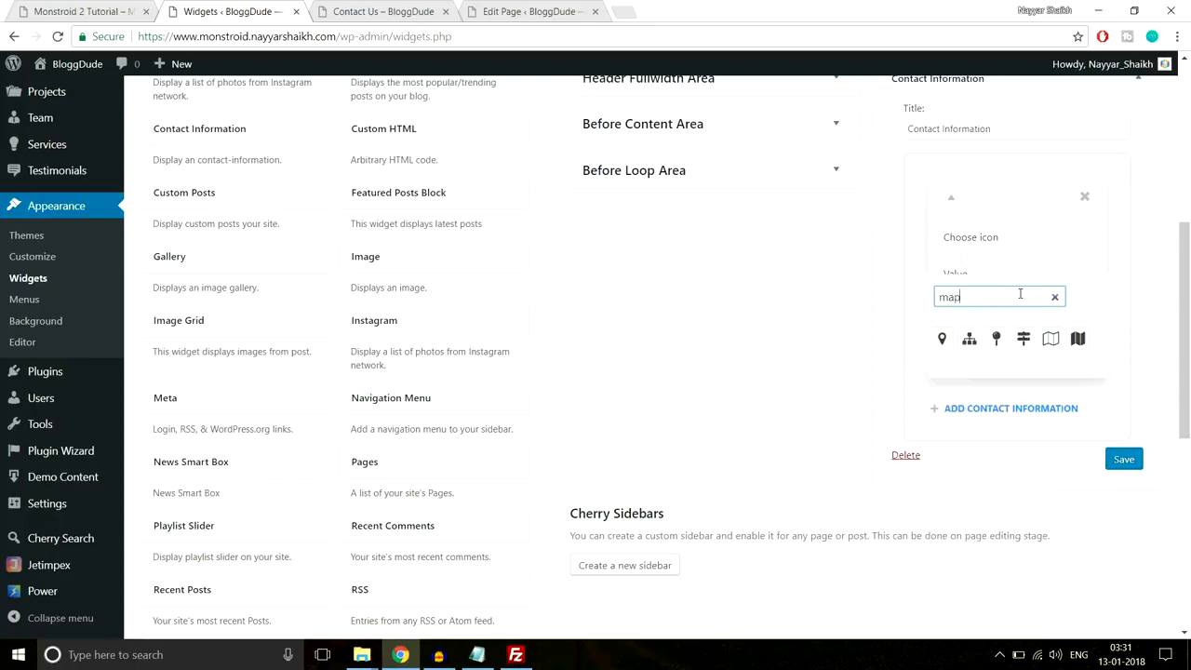
{"action": "left_click", "coordinate": [941, 340]}
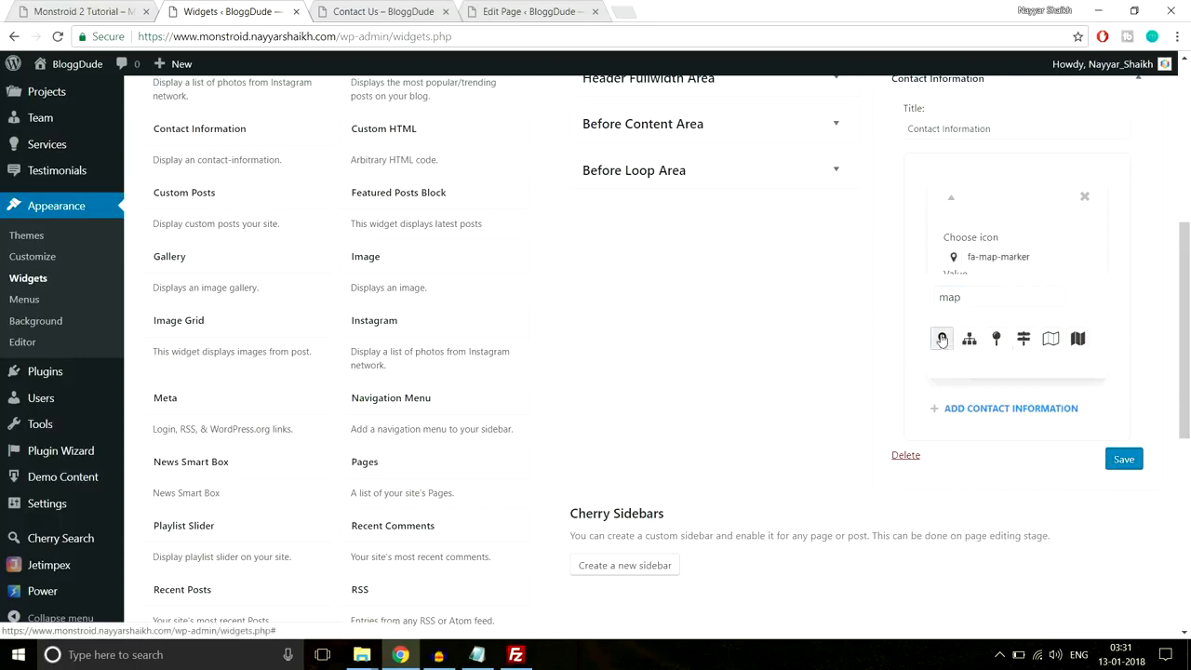
{"action": "left_click", "coordinate": [1048, 253]}
{"action": "left_click", "coordinate": [1114, 263]}
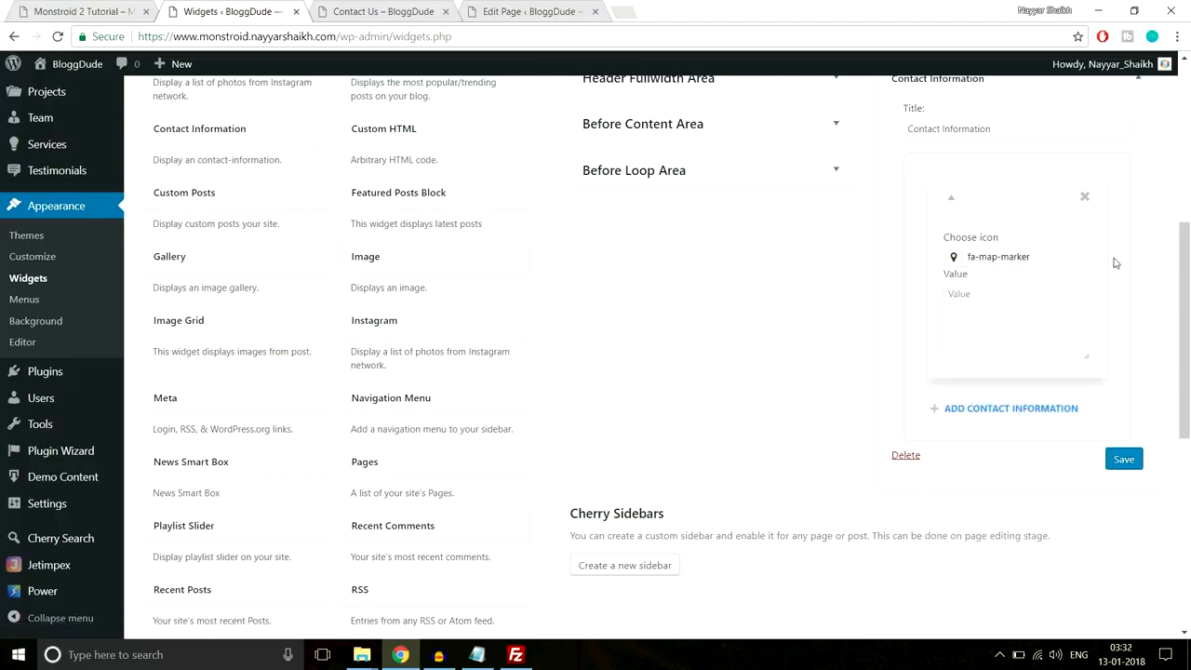
{"action": "left_click", "coordinate": [992, 326]}
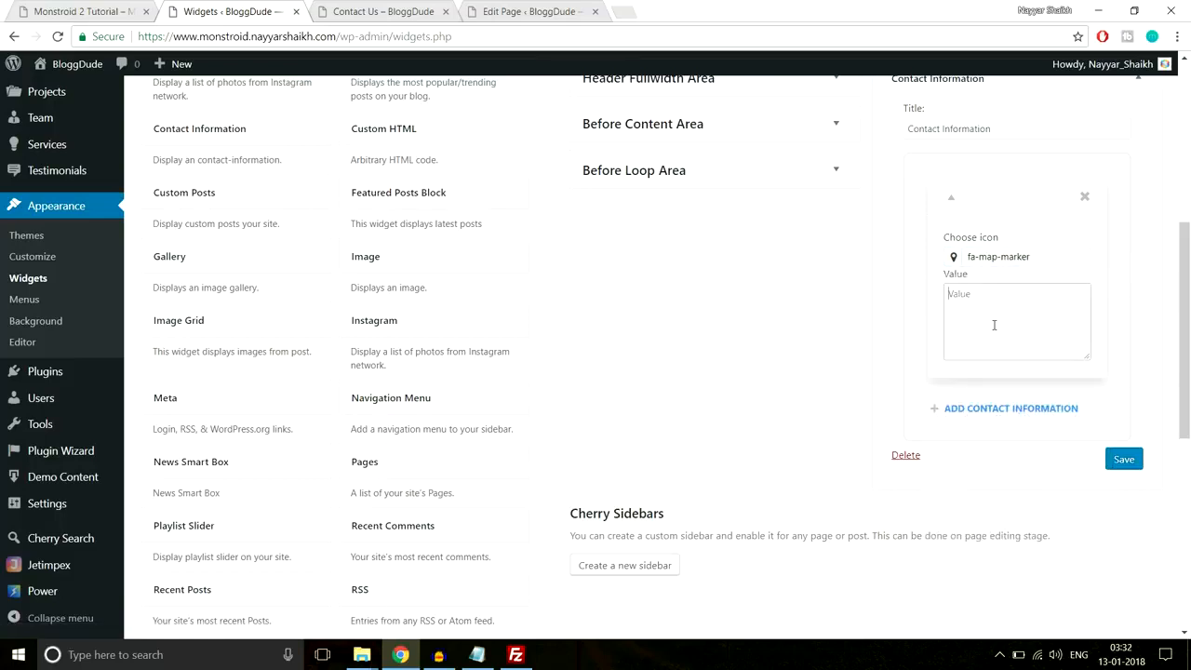
{"action": "key", "text": "ctrl+v"}
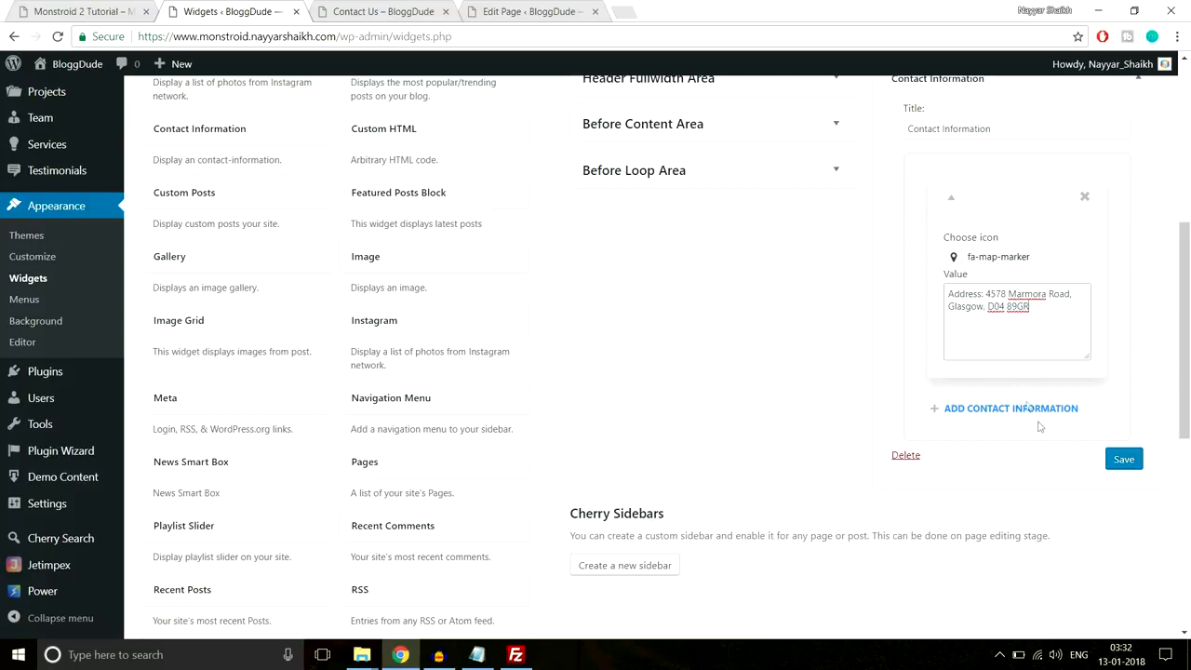
- Copy the phone numbers line from the live site footer
{"action": "left_click", "coordinate": [109, 7]}
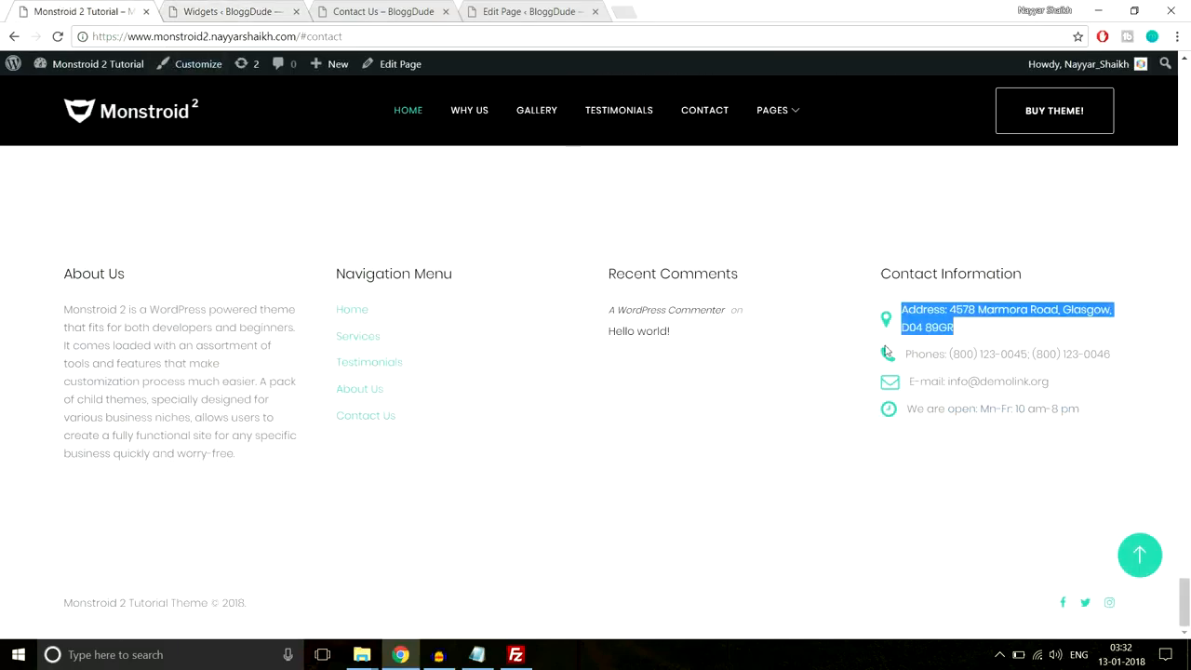
{"action": "left_click_drag", "start_coordinate": [1109, 354], "coordinate": [903, 356]}
{"action": "key", "text": "ctrl+c"}
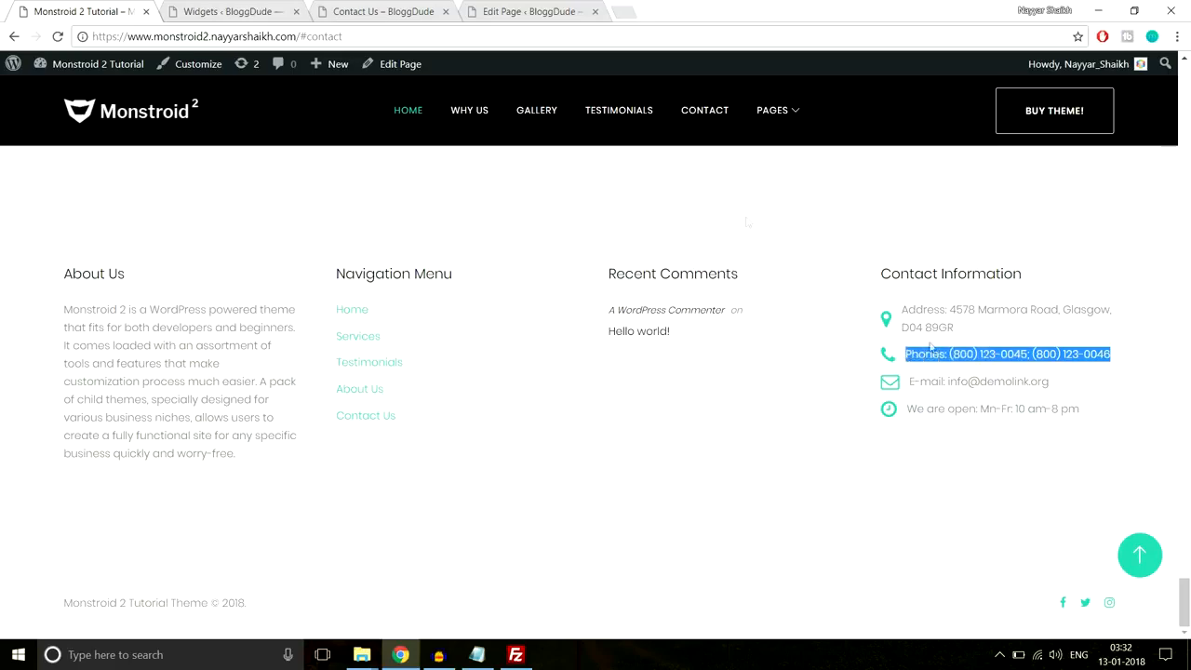
{"action": "key", "text": "ctrl+Tab"}
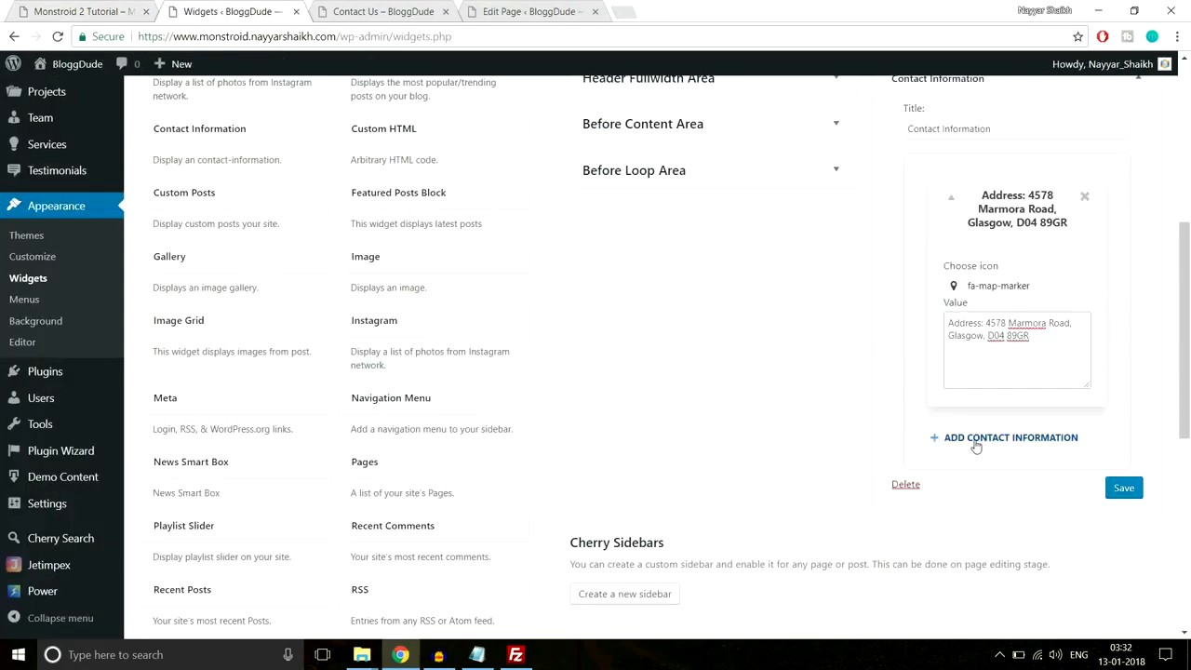
- Add a contact entry with the fa-phone icon holding the pasted phone numbers
{"action": "left_click", "coordinate": [975, 442]}
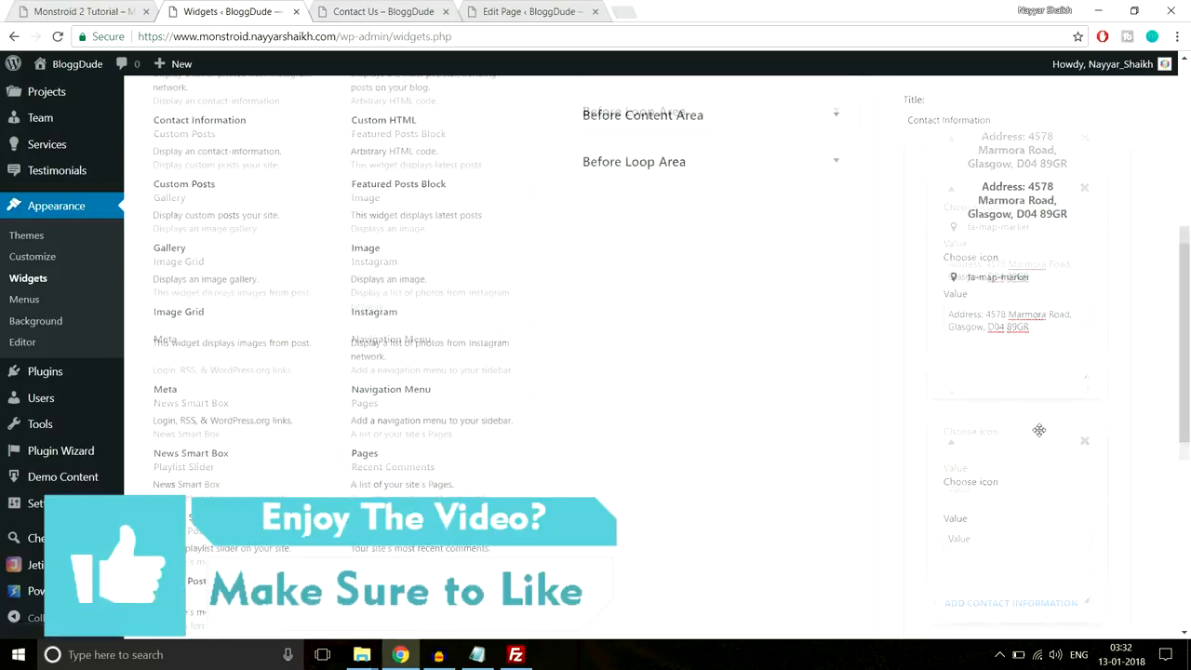
{"action": "scroll", "coordinate": [1040, 430], "scroll_direction": "down", "scroll_amount": 2}
{"action": "left_click", "coordinate": [952, 358]}
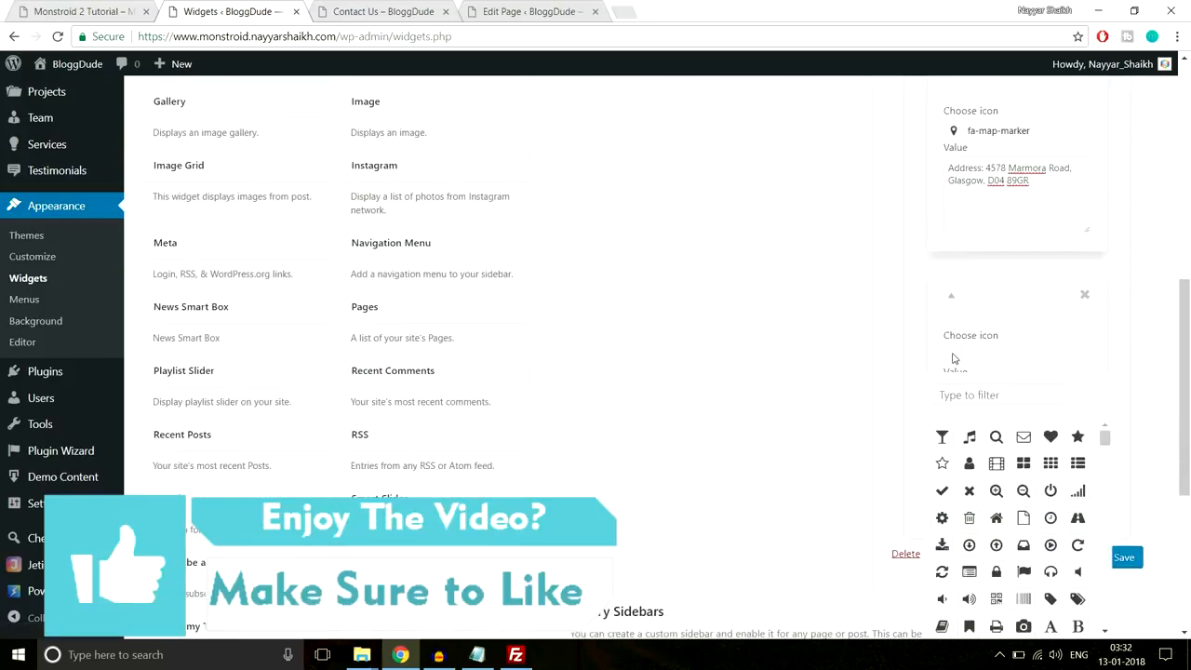
{"action": "scroll", "coordinate": [1041, 379], "scroll_direction": "down", "scroll_amount": 1}
{"action": "left_click", "coordinate": [996, 321]}
{"action": "type", "text": "pho"}
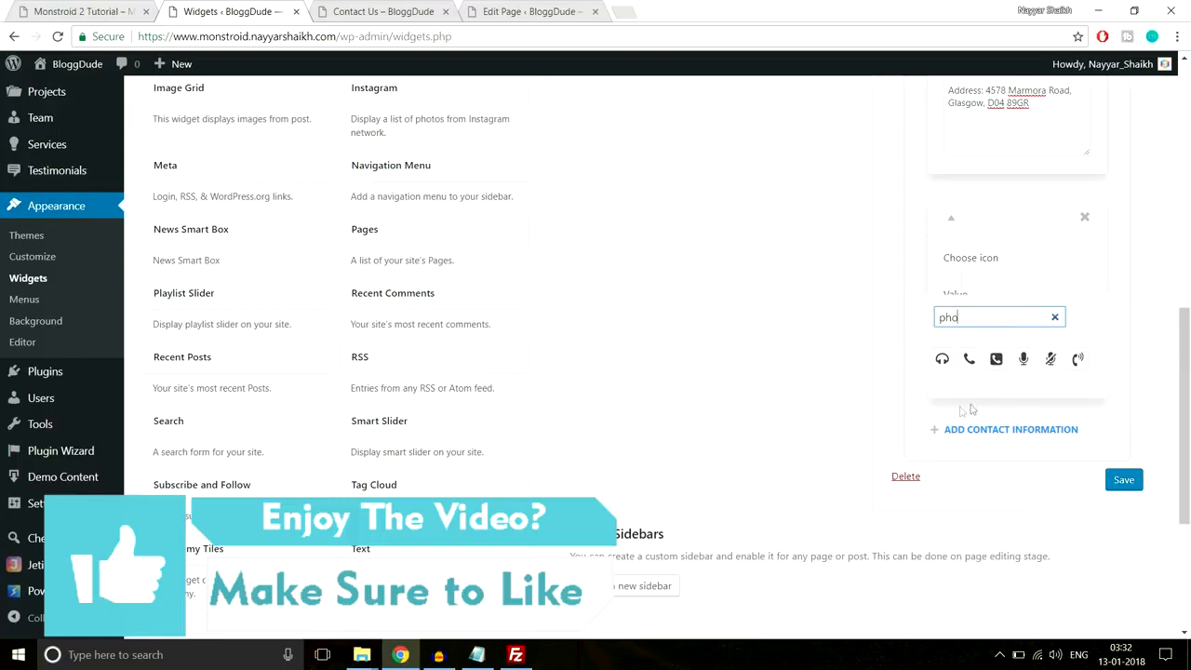
{"action": "left_click", "coordinate": [968, 361]}
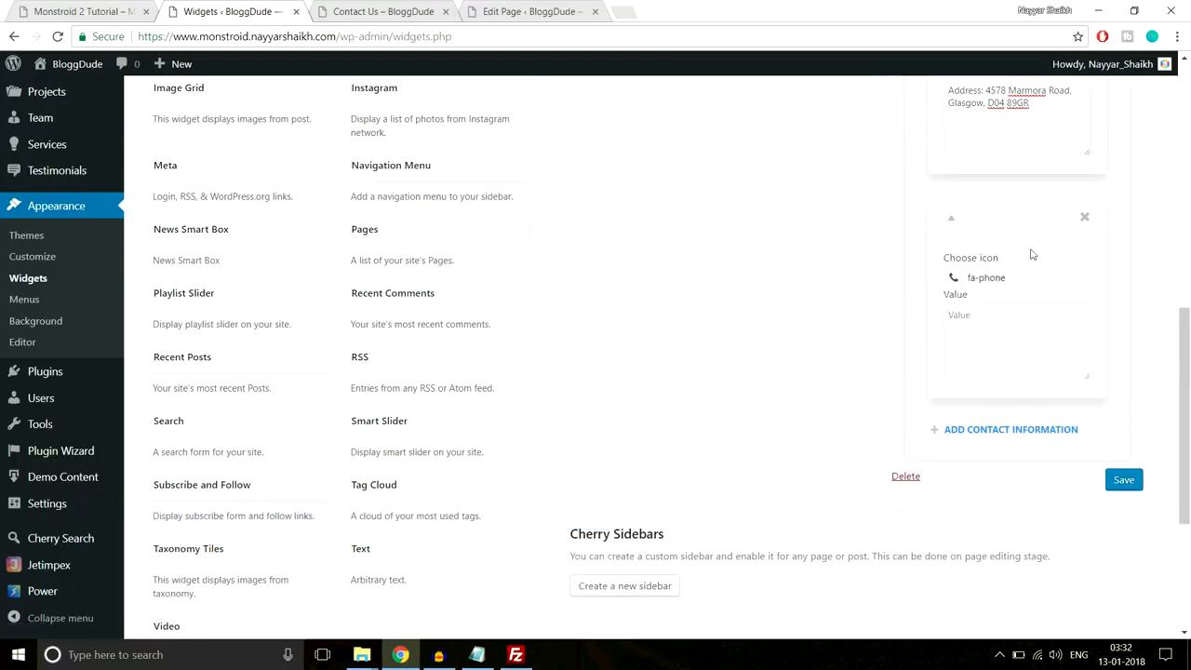
{"action": "left_click", "coordinate": [1016, 327]}
{"action": "key", "text": "ctrl+v"}
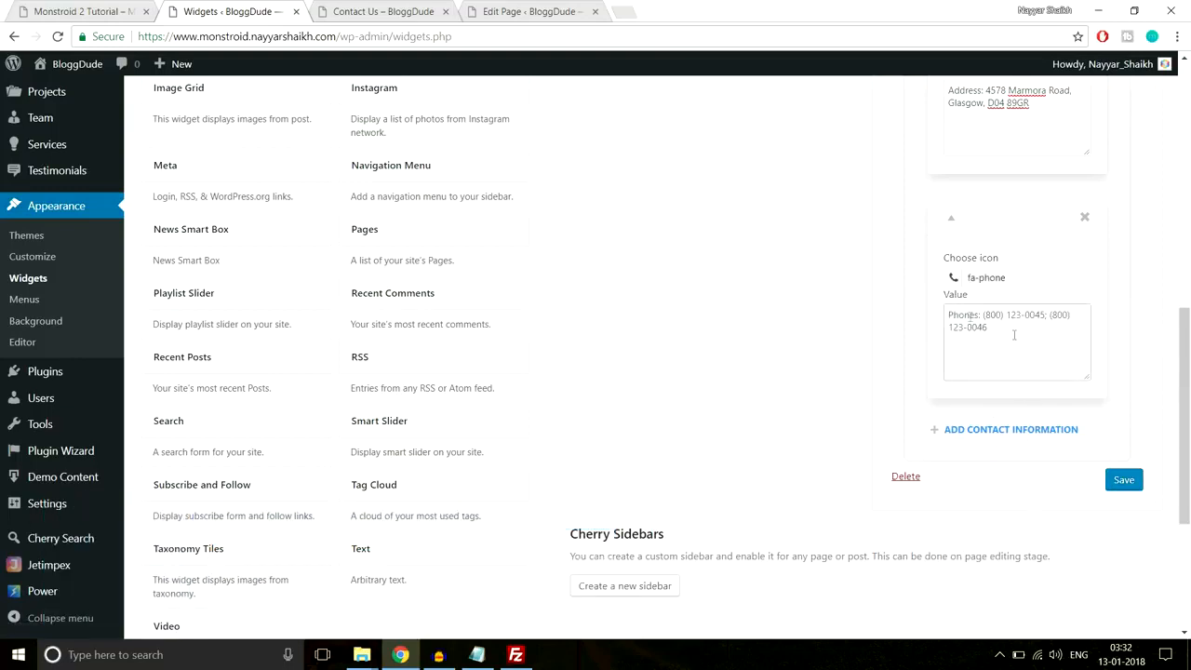
{"action": "left_click_drag", "start_coordinate": [1014, 335], "coordinate": [949, 307]}
{"action": "left_click", "coordinate": [1141, 363]}
- Add a third entry with the fa-envelope-o icon and the e-mail line copied from the live footer
{"action": "scroll", "coordinate": [1146, 358], "scroll_direction": "down", "scroll_amount": 2}
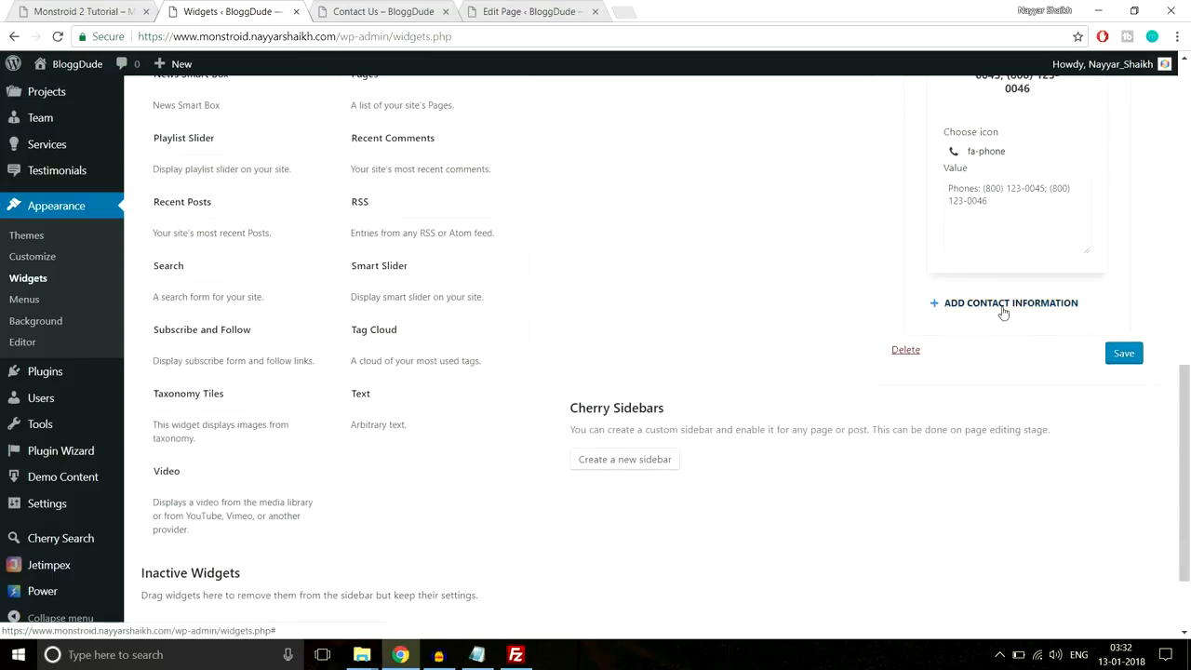
{"action": "left_click", "coordinate": [1003, 305]}
{"action": "left_click", "coordinate": [111, 11]}
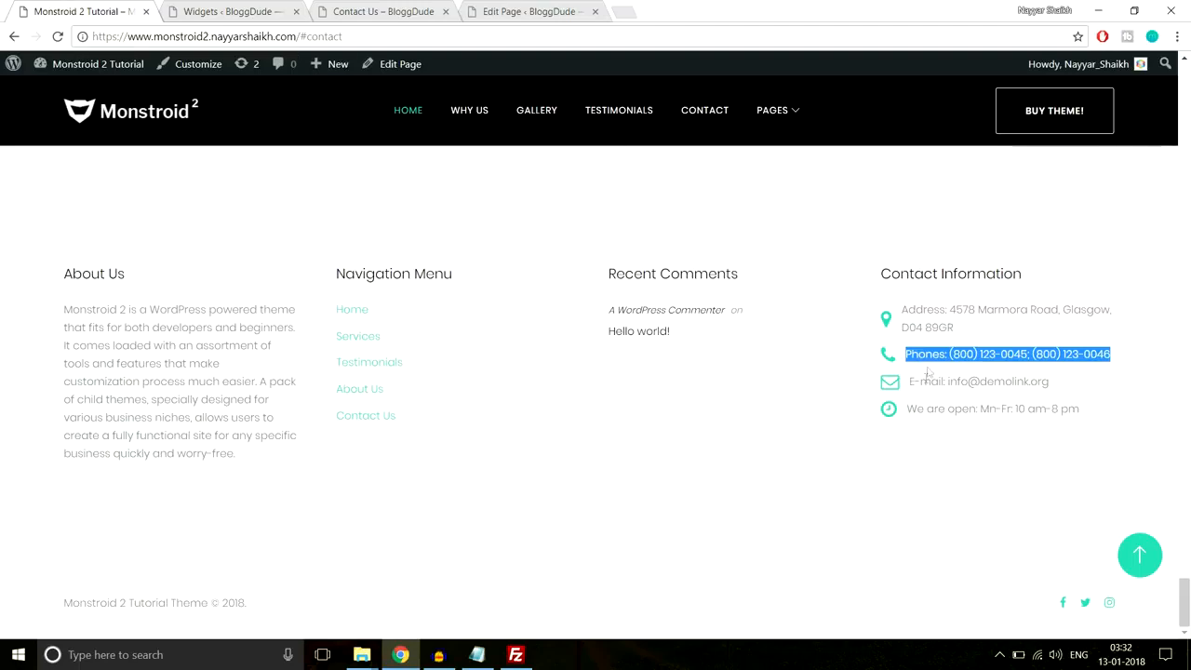
{"action": "left_click_drag", "start_coordinate": [1051, 381], "coordinate": [910, 383]}
{"action": "key", "text": "ctrl+c"}
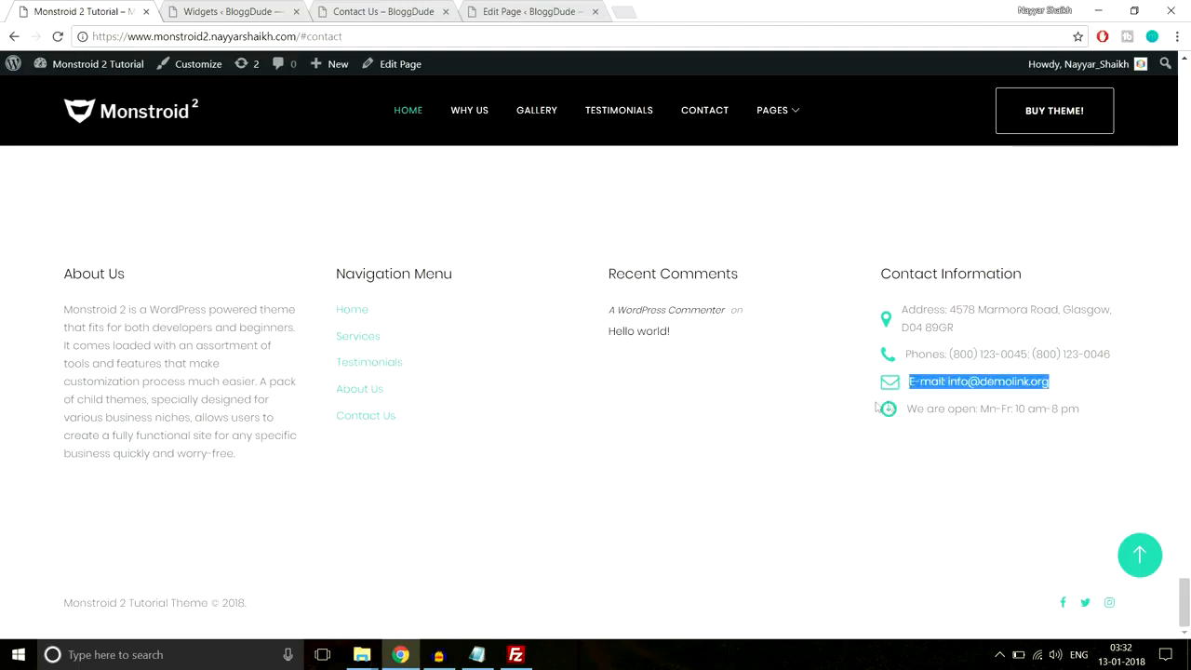
{"action": "left_click", "coordinate": [270, 12]}
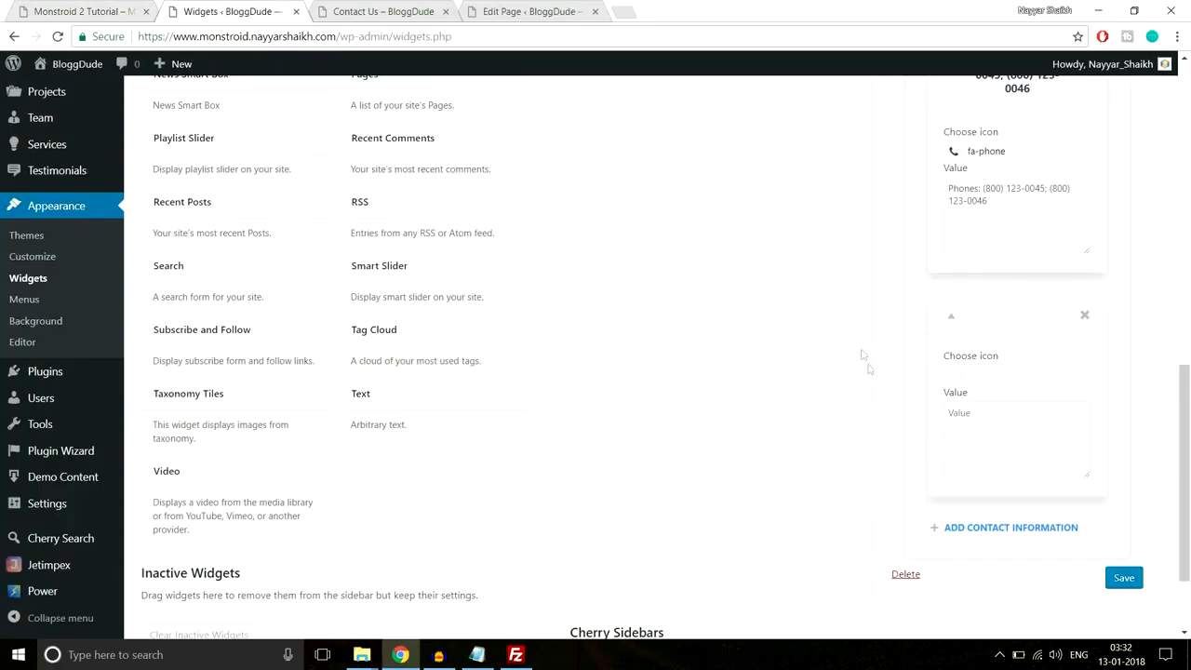
{"action": "left_click", "coordinate": [954, 382]}
{"action": "type", "text": "envel"}
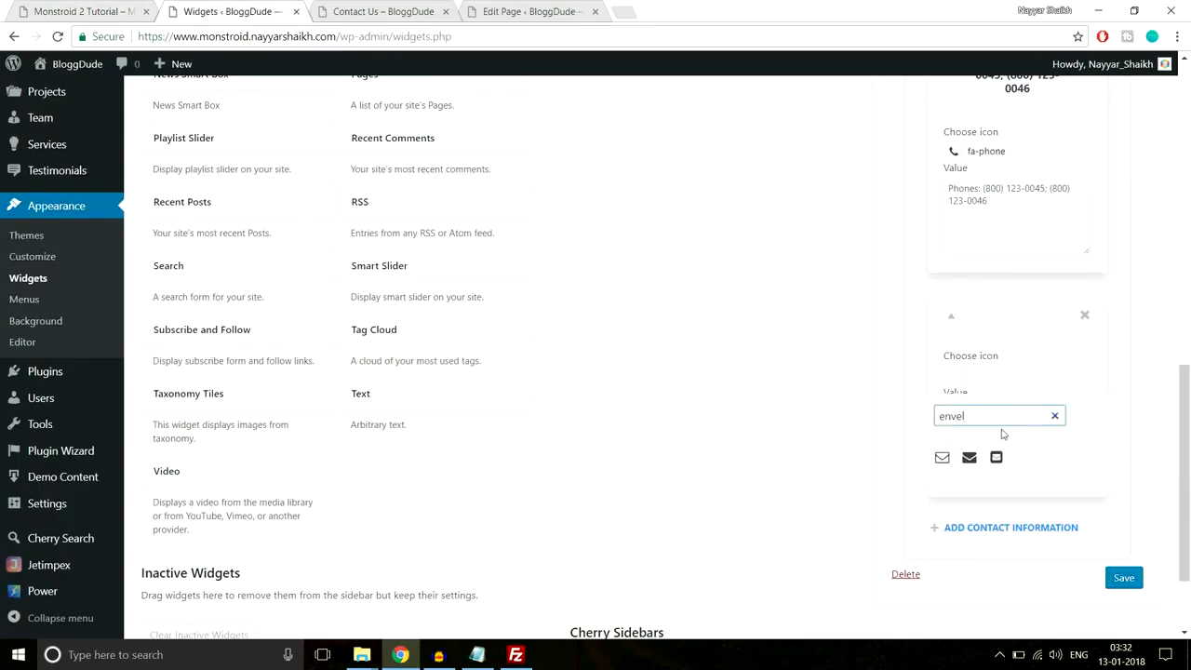
{"action": "left_click", "coordinate": [941, 457]}
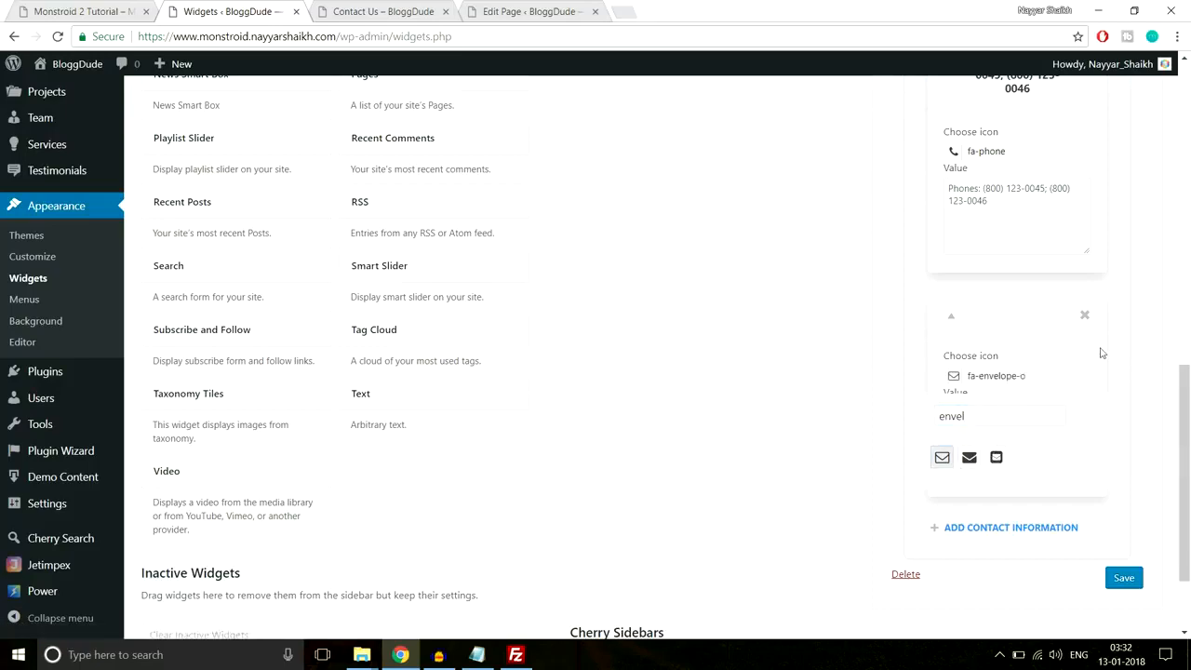
{"action": "left_click", "coordinate": [1044, 366]}
{"action": "key", "text": "ctrl+v"}
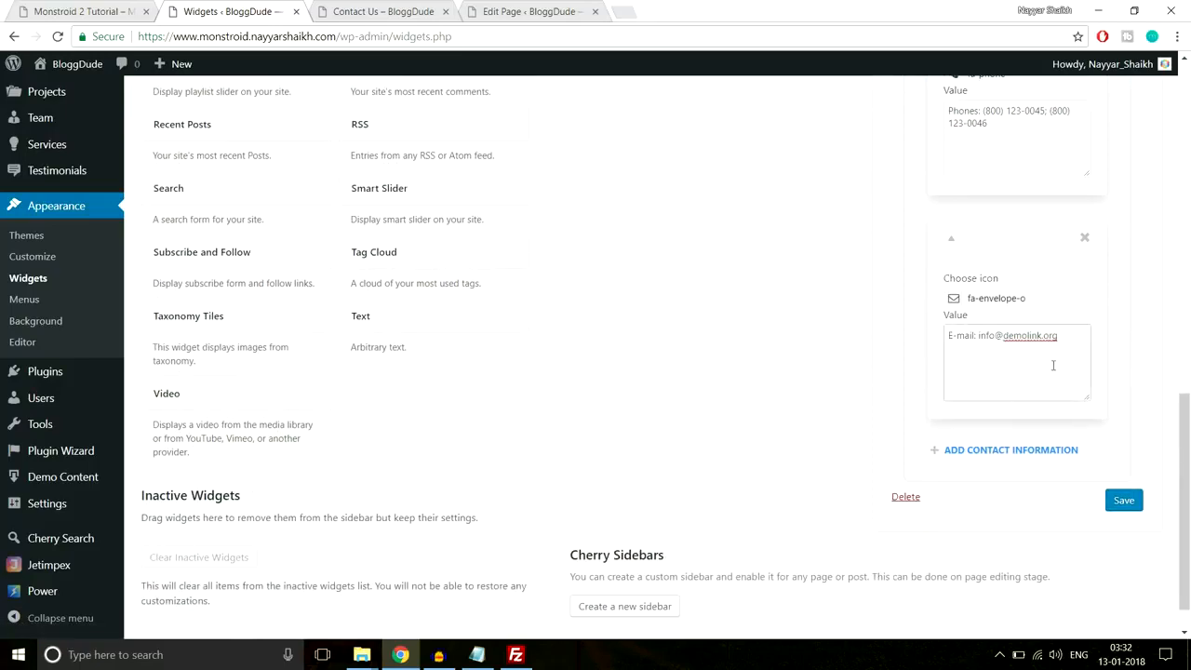
- Add a fourth entry 'We are open: Mn-Fr: 10 am-8 pm' with the fa-clock-o icon
{"action": "left_click", "coordinate": [94, 8]}
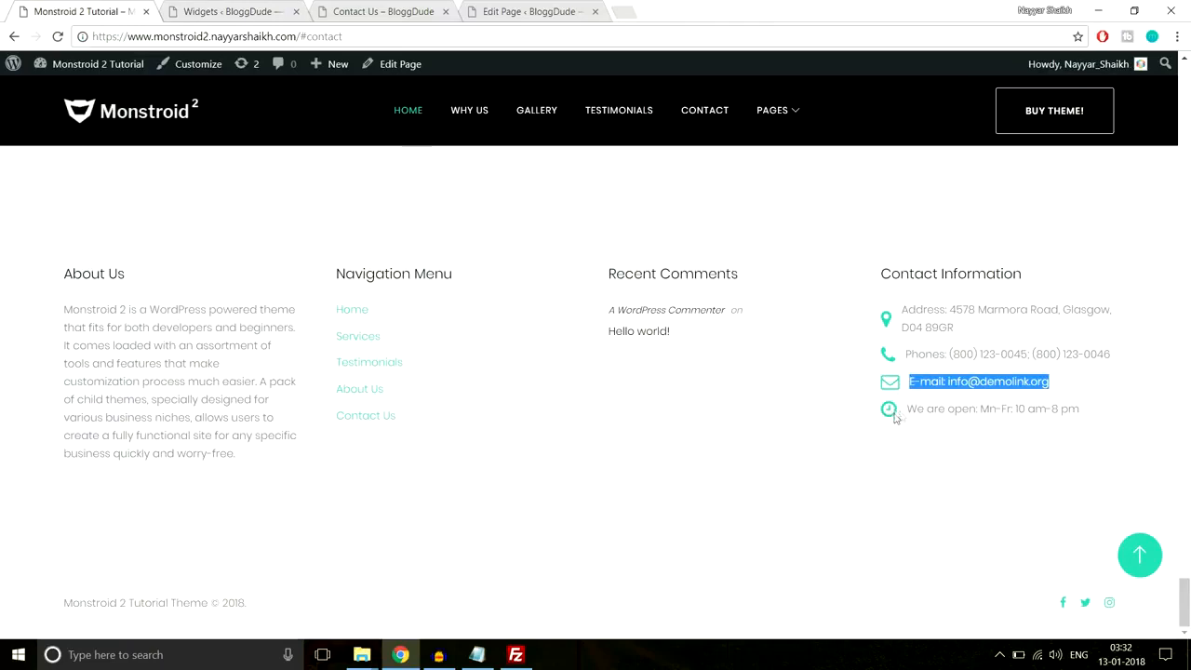
{"action": "left_click_drag", "start_coordinate": [1082, 418], "coordinate": [894, 432]}
{"action": "key", "text": "ctrl+c"}
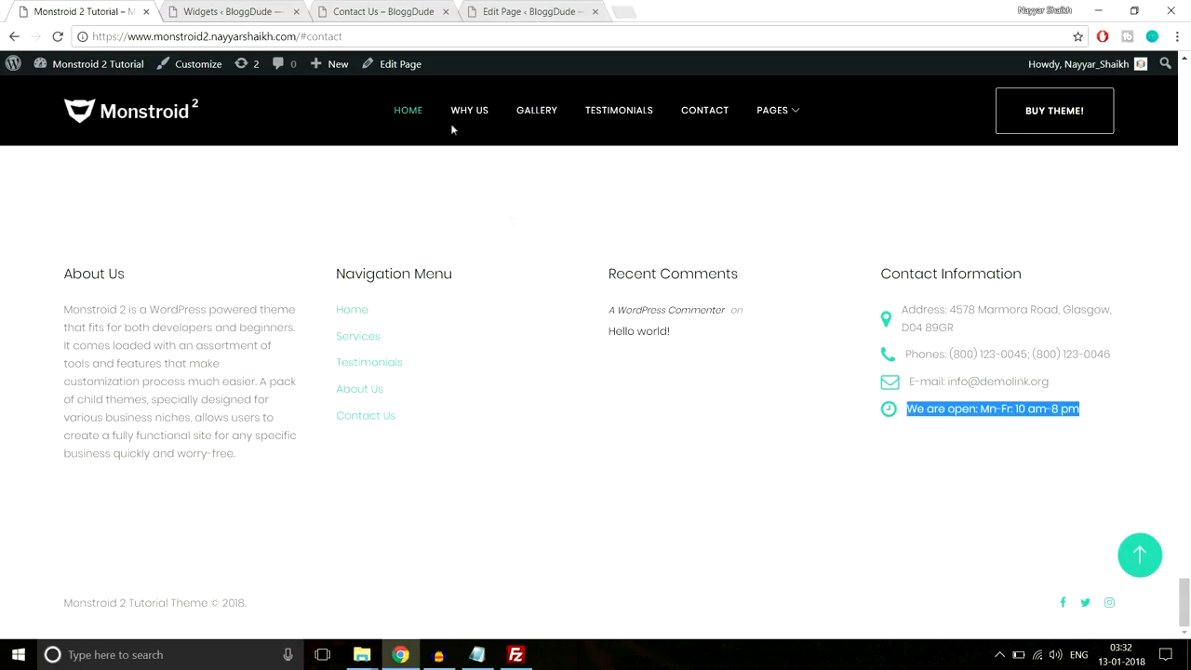
{"action": "left_click", "coordinate": [233, 11]}
{"action": "left_click", "coordinate": [1024, 462]}
{"action": "scroll", "coordinate": [1024, 460], "scroll_direction": "down", "scroll_amount": 3}
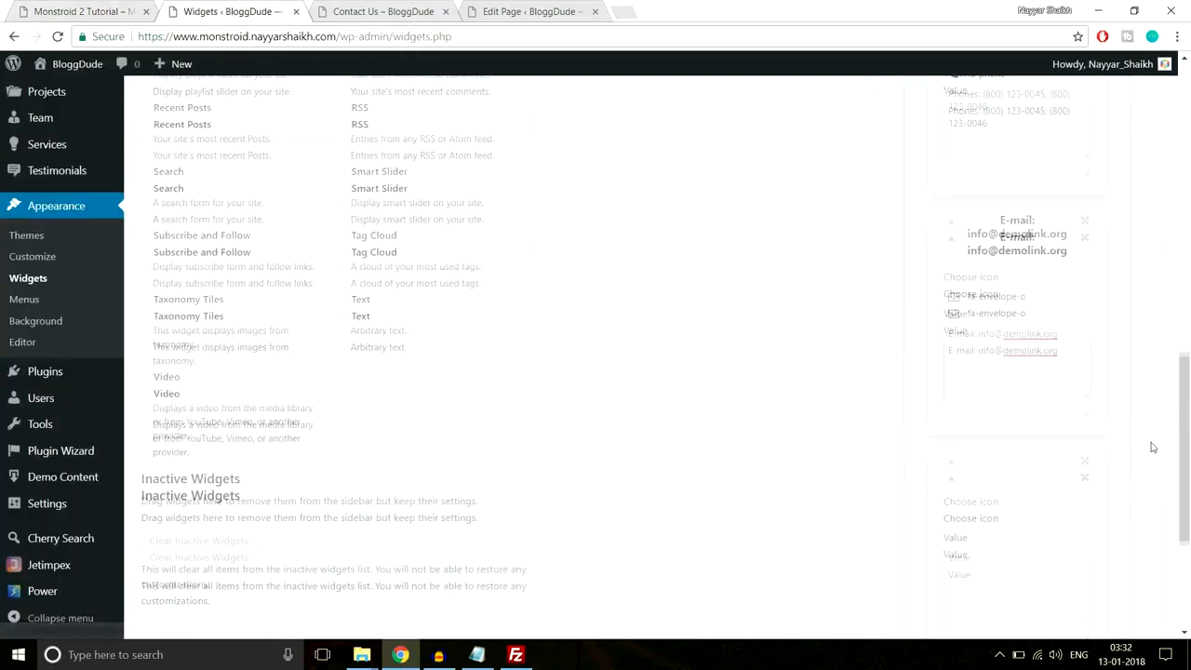
{"action": "left_click", "coordinate": [1011, 399]}
{"action": "key", "text": "ctrl+v"}
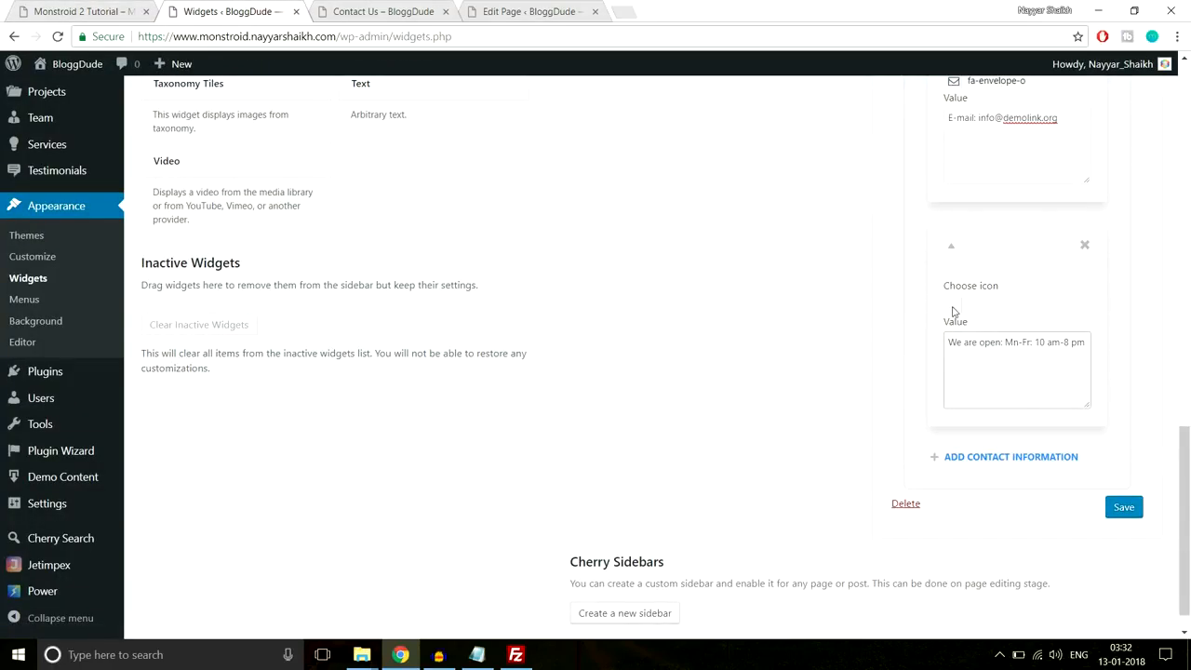
{"action": "left_click", "coordinate": [953, 311]}
{"action": "left_click", "coordinate": [959, 323]}
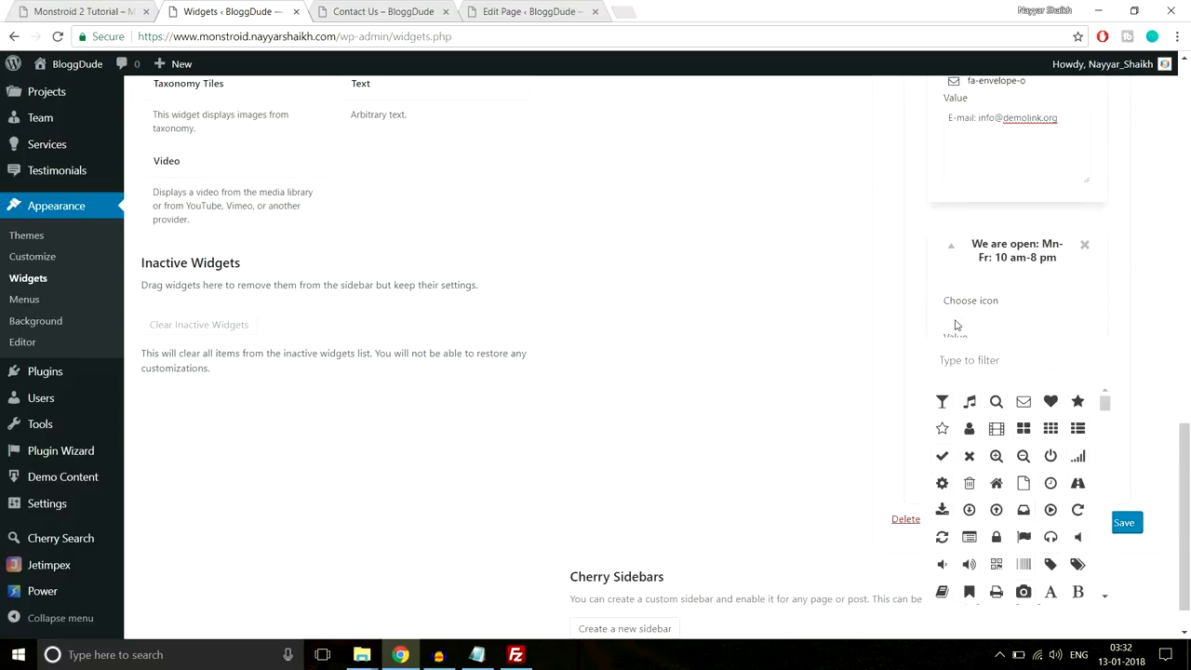
{"action": "left_click", "coordinate": [975, 361]}
{"action": "type", "text": "time"}
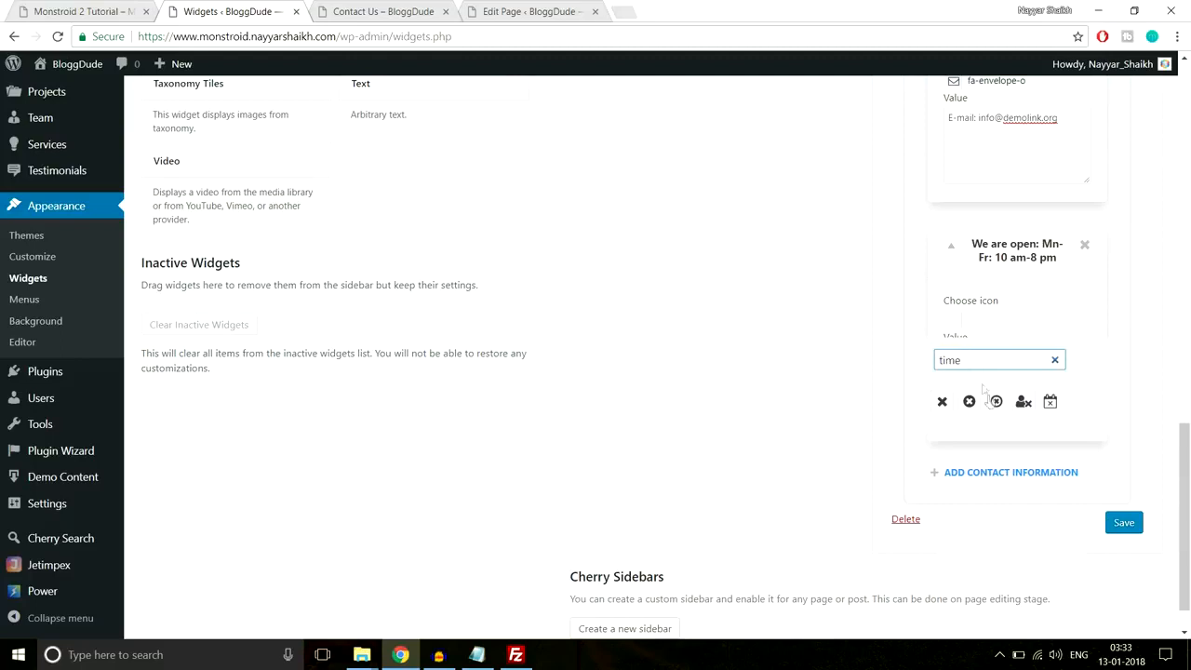
{"action": "key", "text": "ctrl+a"}
{"action": "type", "text": "cloc"}
{"action": "left_click", "coordinate": [942, 401]}
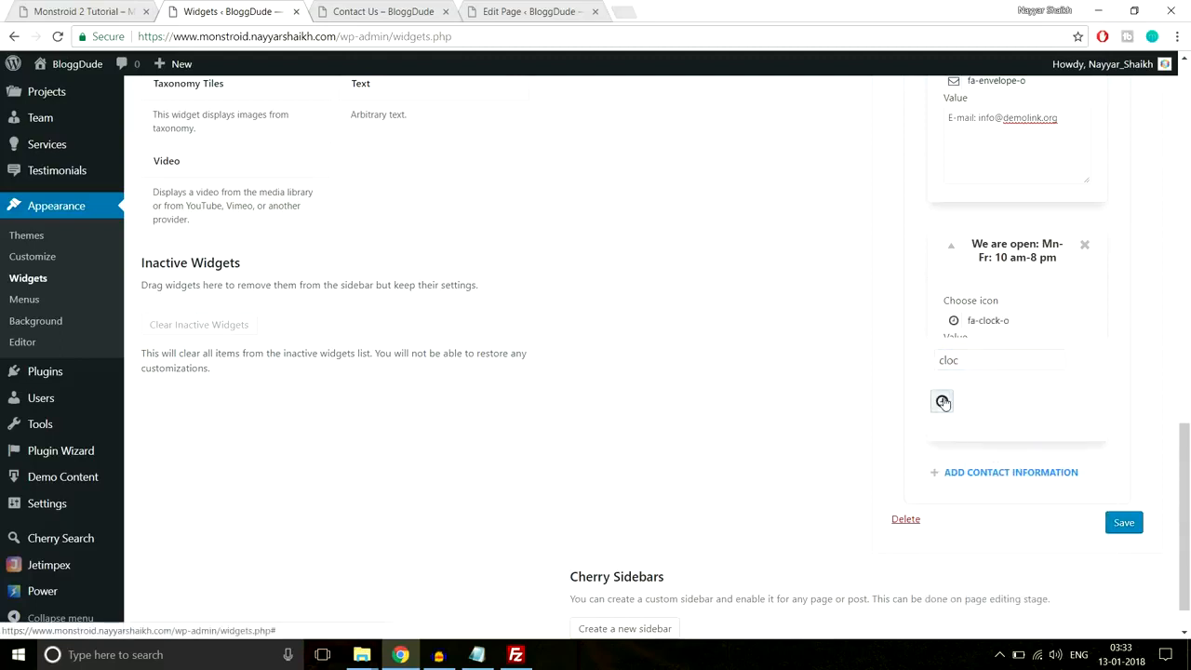
- Save the Contact Information widget and reload the Contact Us page
{"action": "left_click", "coordinate": [1134, 527]}
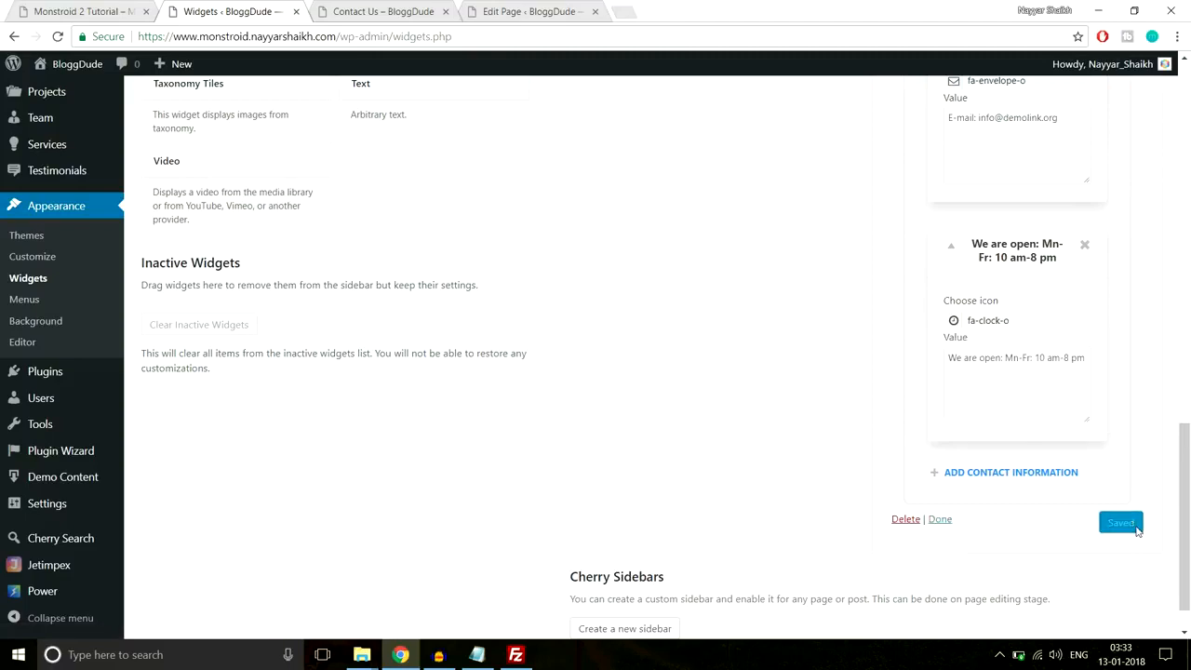
{"action": "left_click", "coordinate": [379, 37]}
{"action": "key", "text": "Return"}
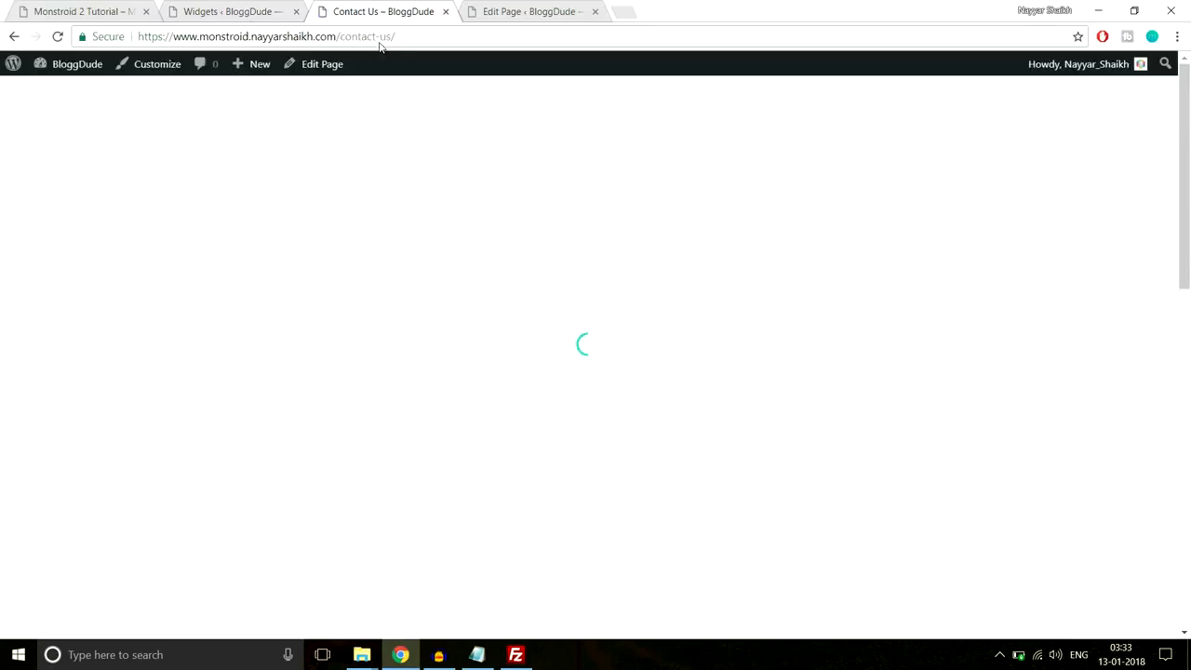
- Check the opening-hours entry in the Contact Us footer, go back to top, and launch Customize
{"action": "scroll", "coordinate": [695, 354], "scroll_direction": "down", "scroll_amount": 10}
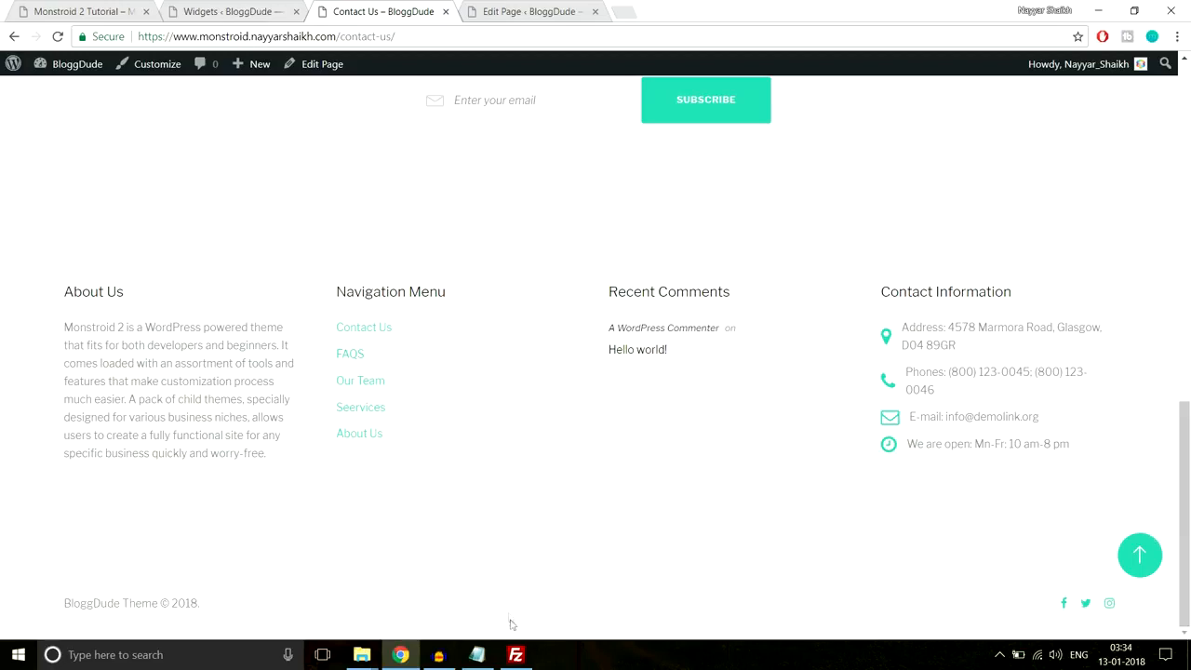
{"action": "left_click", "coordinate": [1142, 558]}
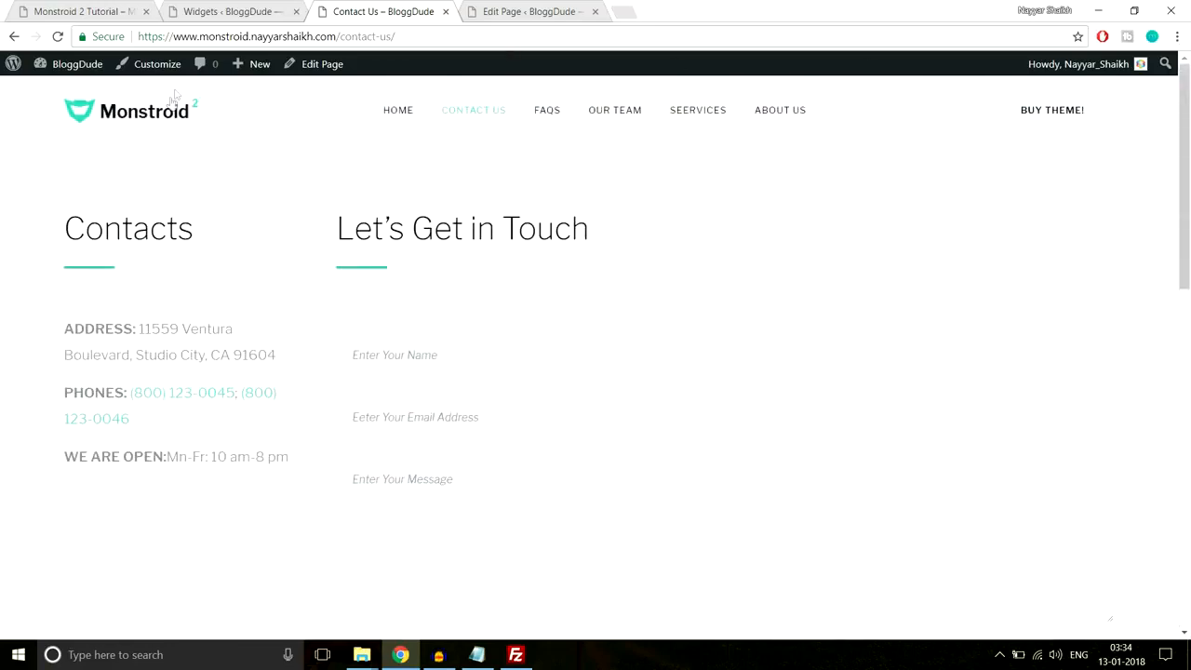
{"action": "left_click", "coordinate": [158, 69]}
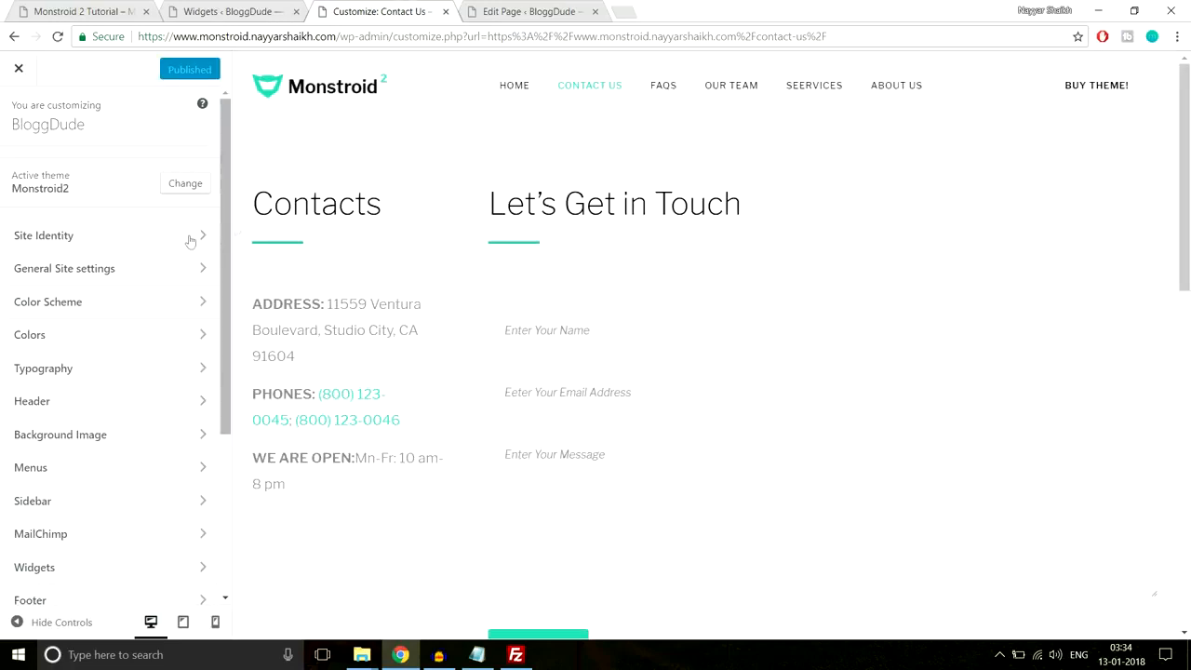
- Review Site Identity's BloggDude site title and 'A Blog' tagline
{"action": "left_click", "coordinate": [159, 244]}
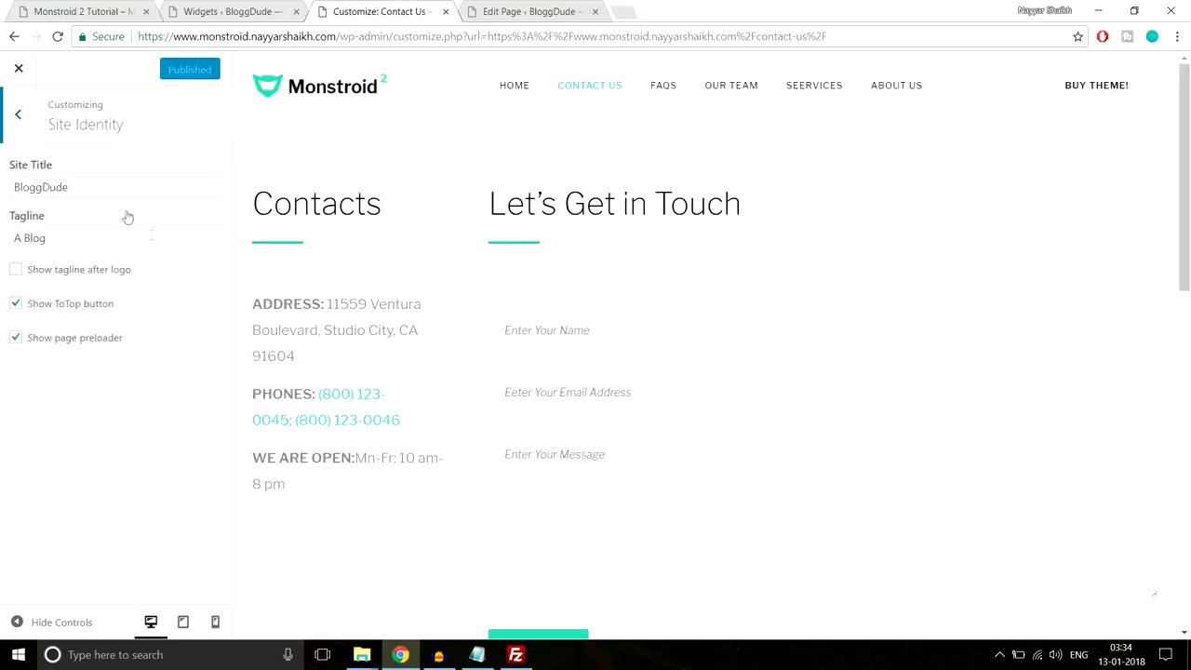
{"action": "left_click_drag", "start_coordinate": [112, 186], "coordinate": [2, 193]}
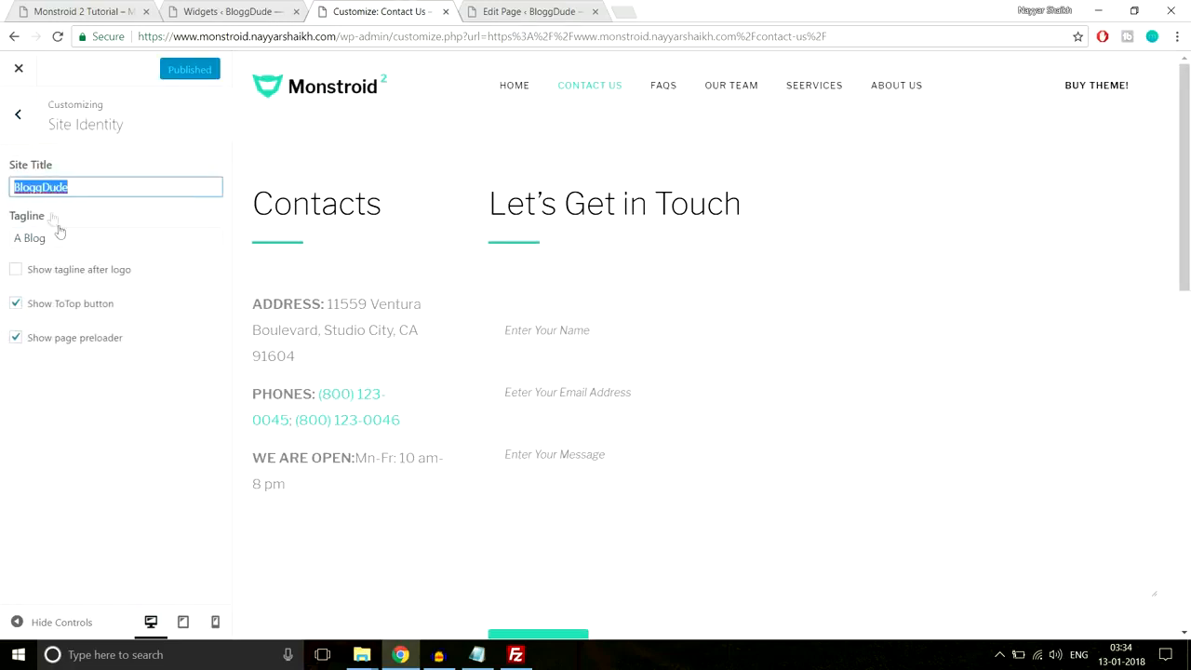
{"action": "left_click_drag", "start_coordinate": [64, 238], "coordinate": [2, 242]}
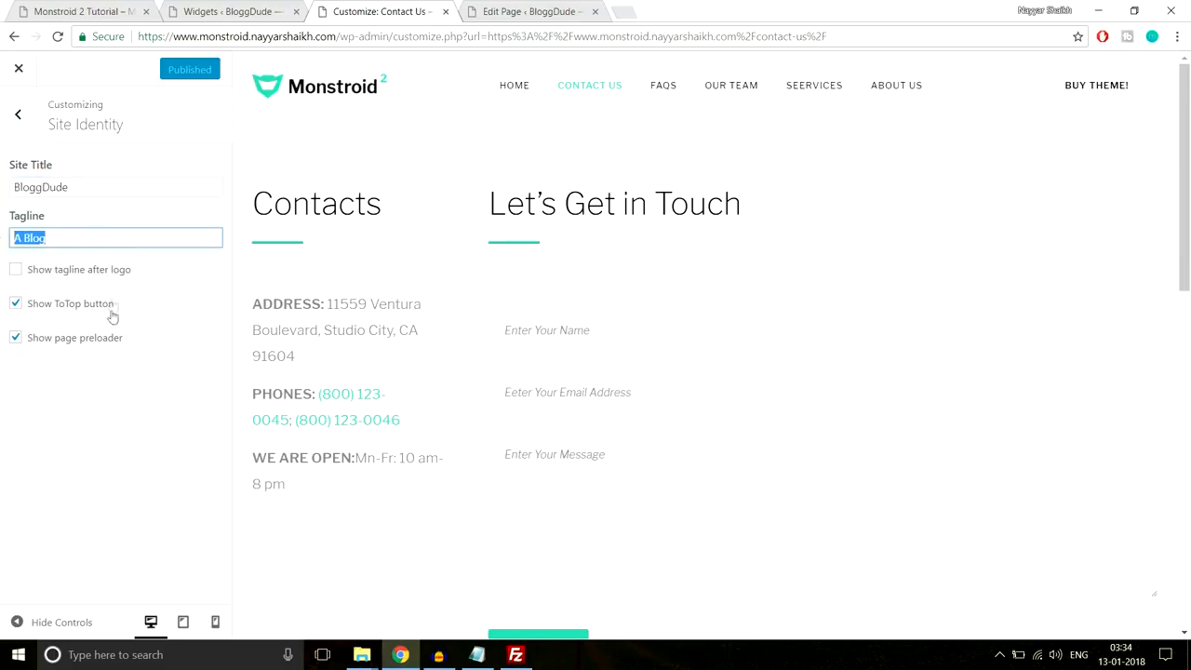
{"action": "left_click", "coordinate": [13, 121]}
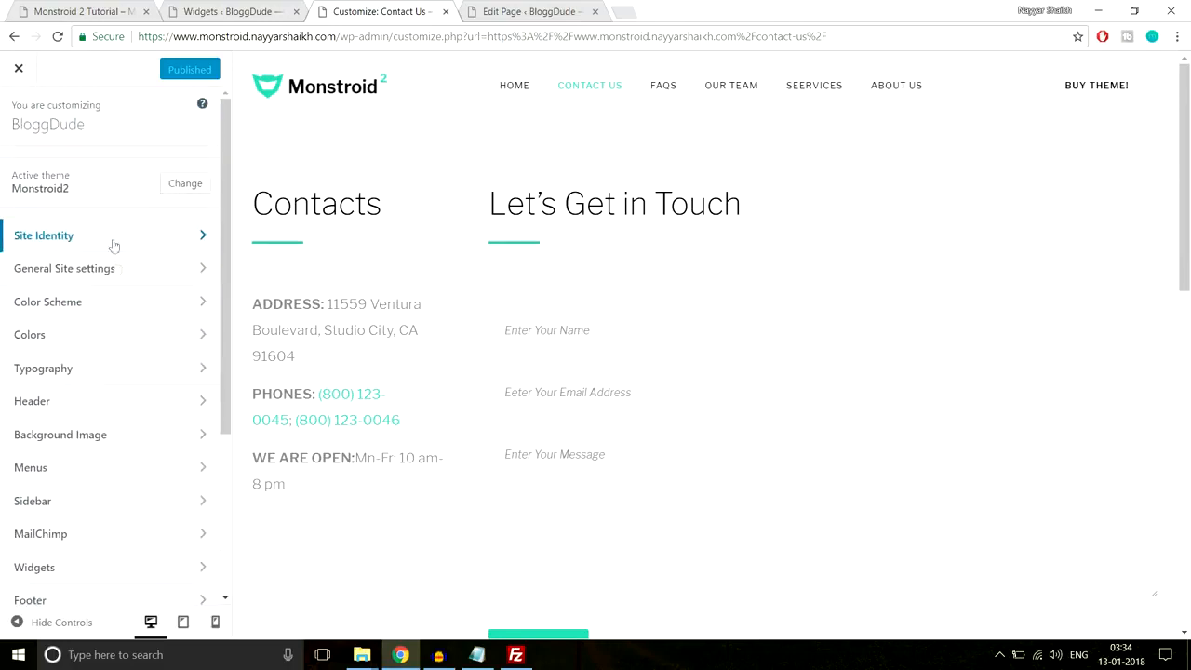
- Browse General Site settings: Logo & Favicon, Breadcrumbs, Social links and Maintenance mode
{"action": "left_click", "coordinate": [111, 269]}
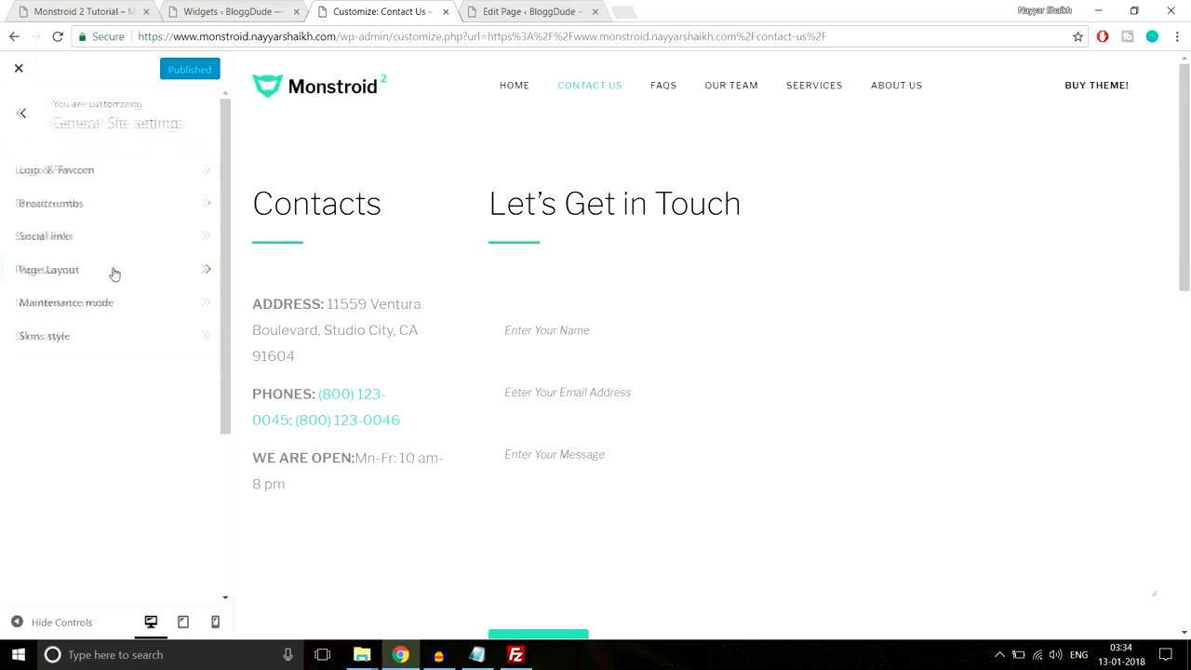
{"action": "left_click", "coordinate": [110, 172]}
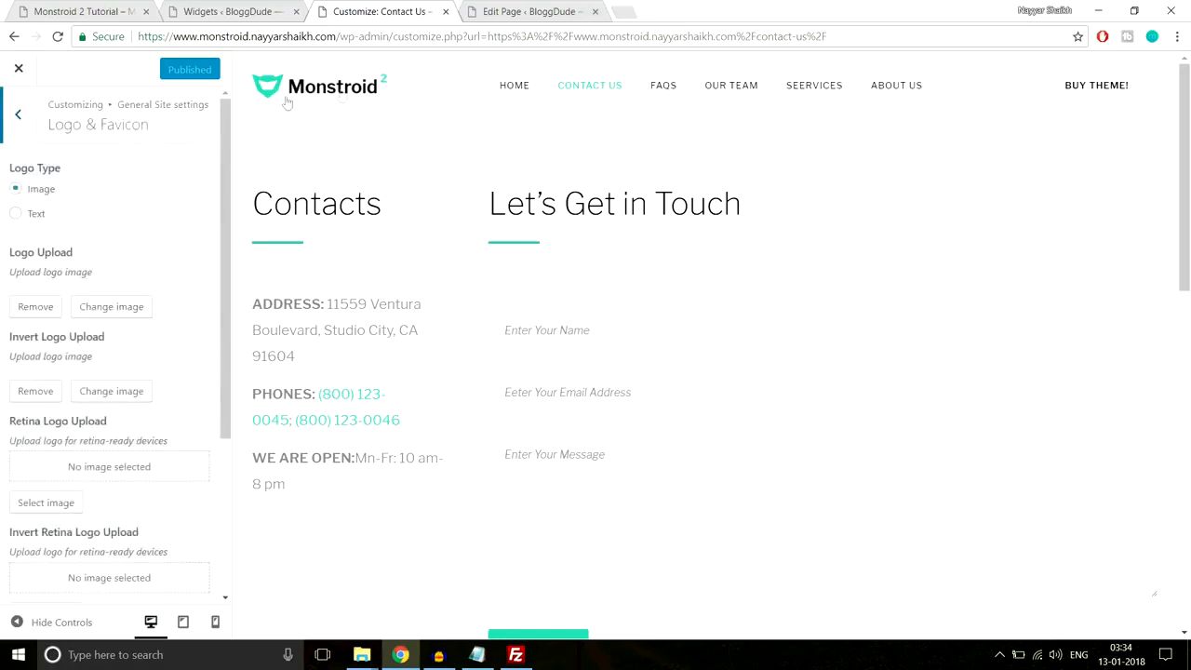
{"action": "left_click", "coordinate": [41, 219]}
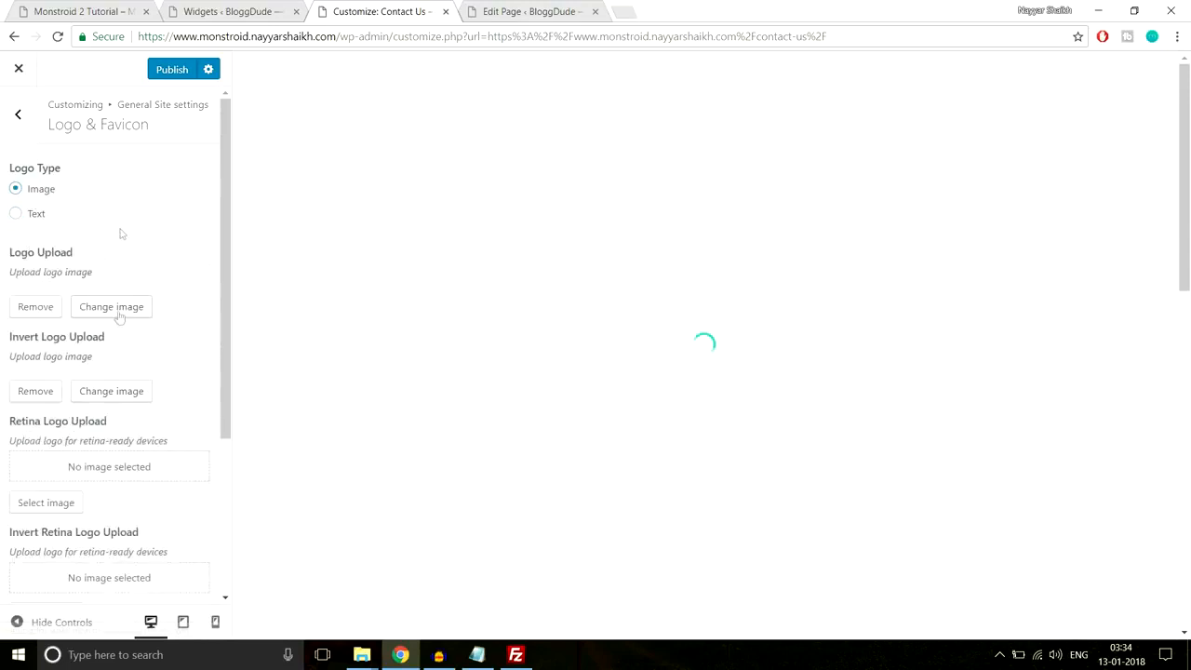
{"action": "scroll", "coordinate": [101, 279], "scroll_direction": "down", "scroll_amount": 2}
{"action": "scroll", "coordinate": [93, 241], "scroll_direction": "up", "scroll_amount": 2}
{"action": "left_click", "coordinate": [18, 115]}
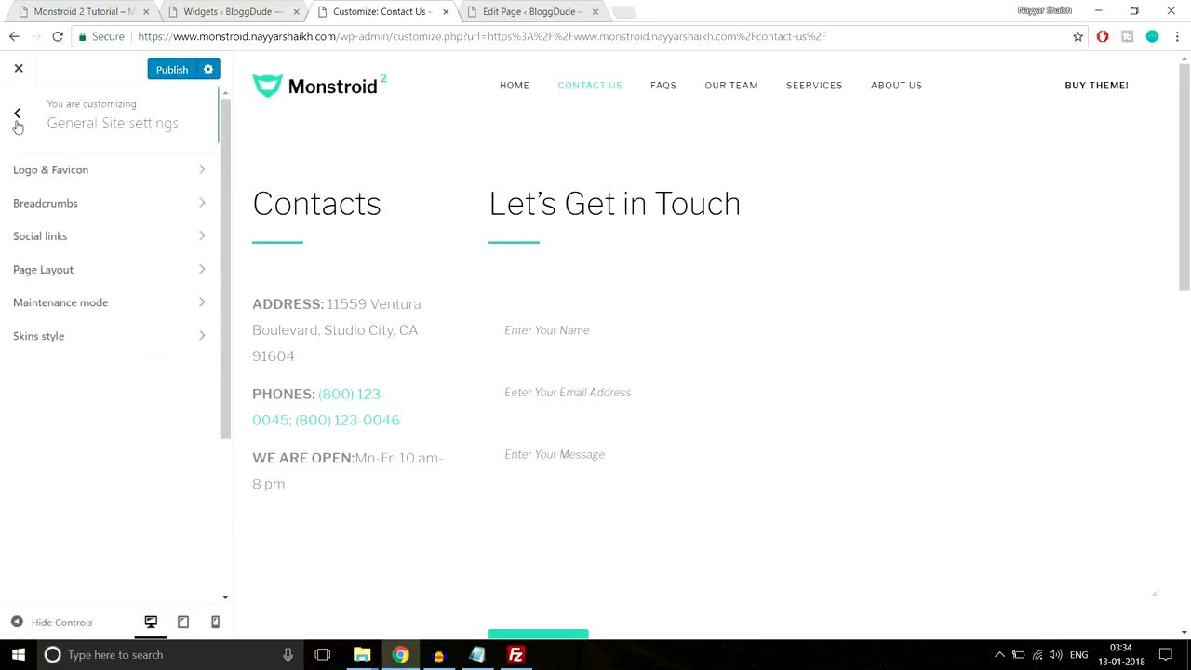
{"action": "left_click", "coordinate": [102, 212]}
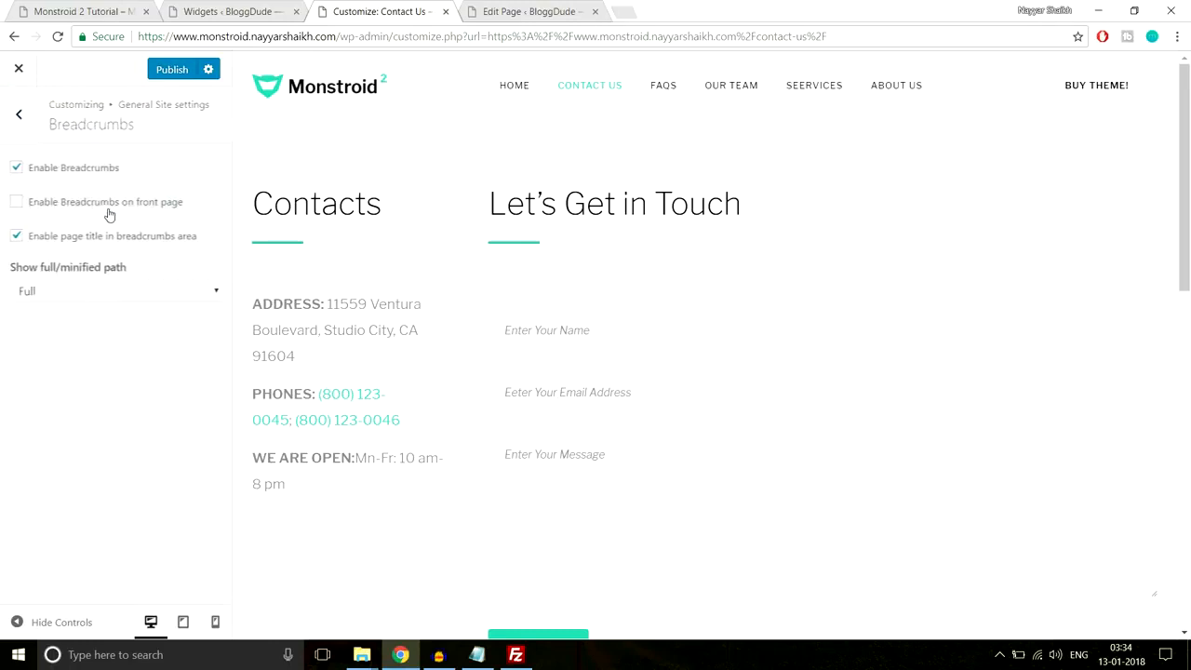
{"action": "left_click", "coordinate": [17, 115]}
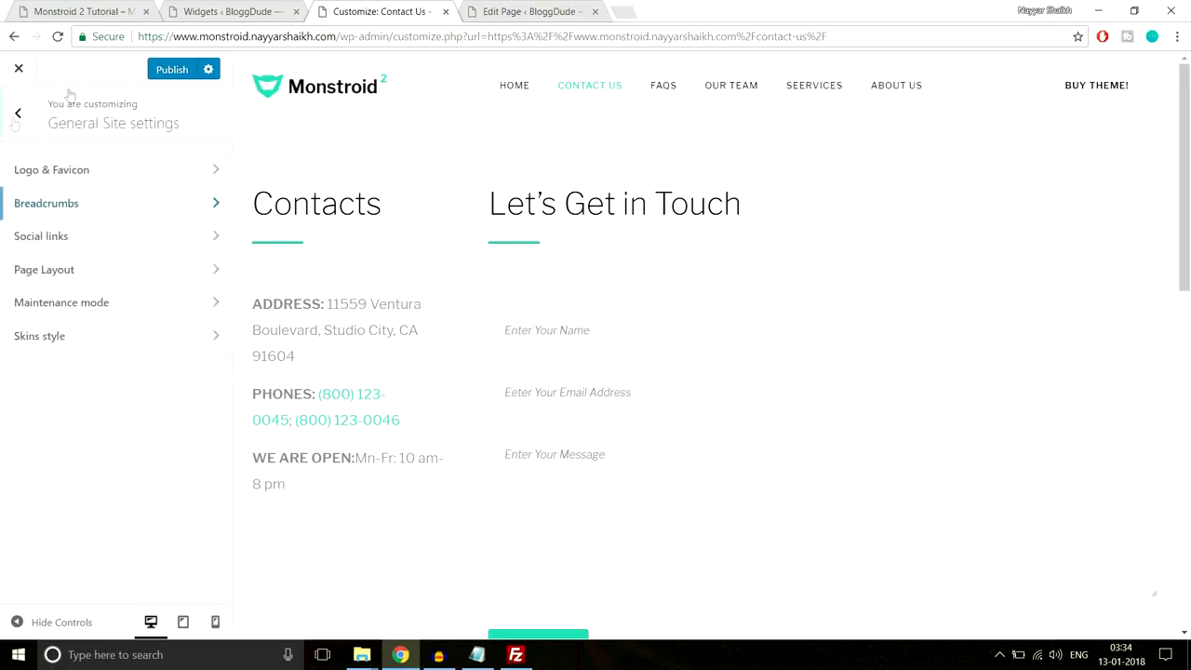
{"action": "left_click", "coordinate": [66, 248]}
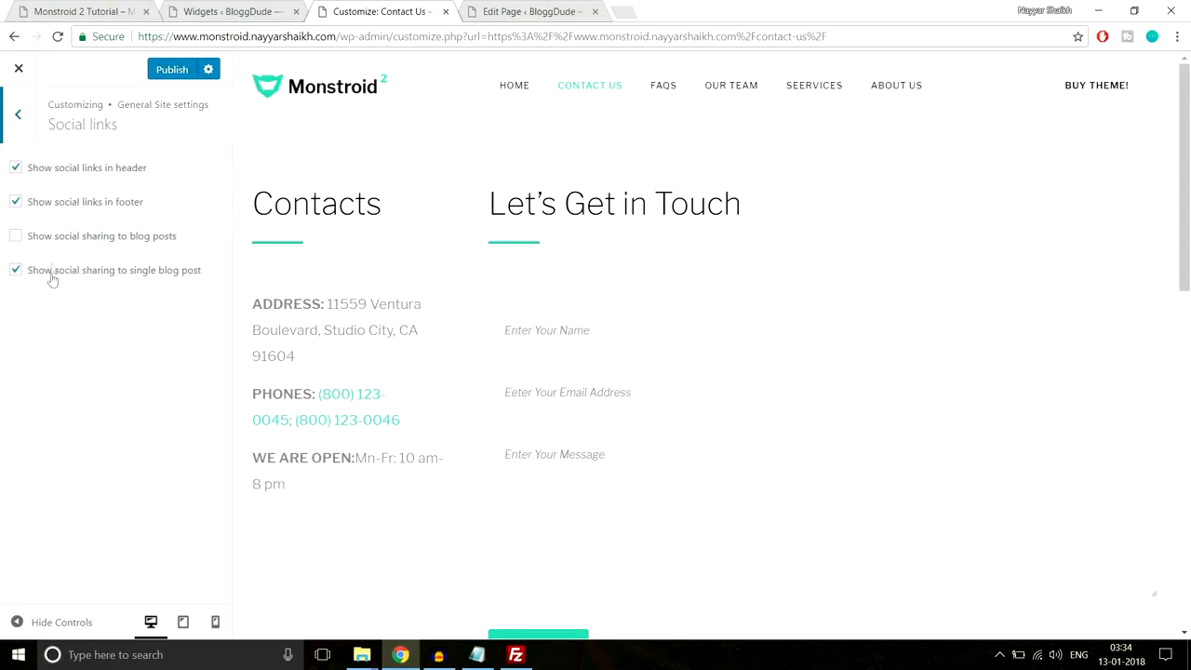
{"action": "left_click", "coordinate": [20, 119]}
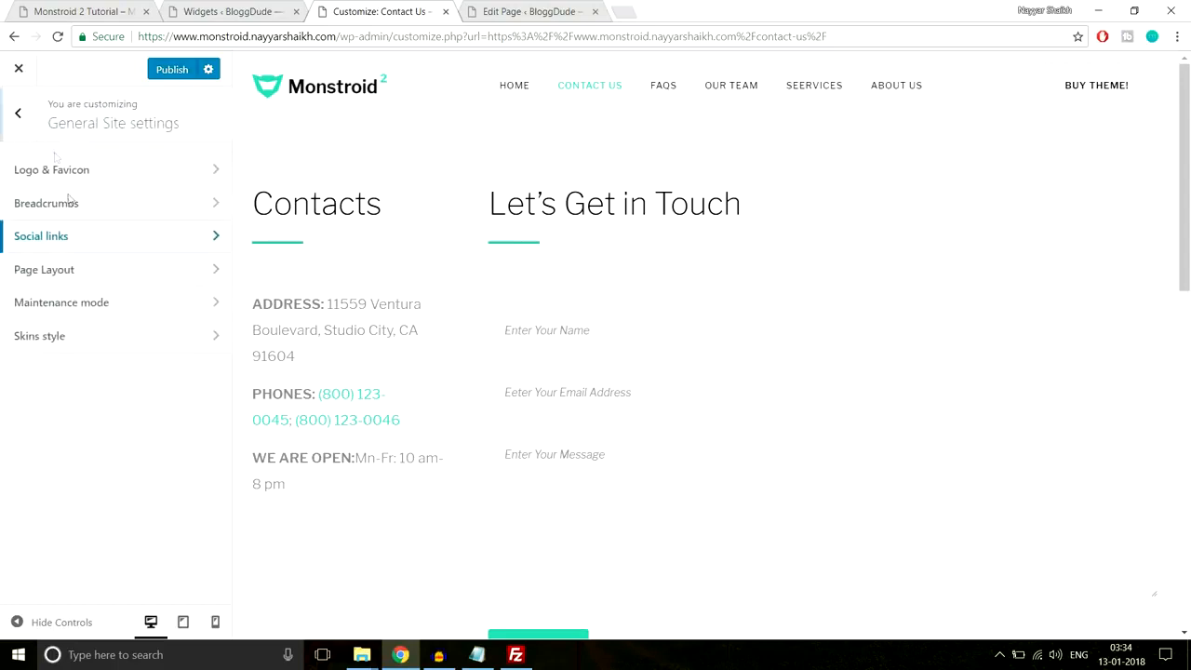
{"action": "left_click", "coordinate": [112, 307]}
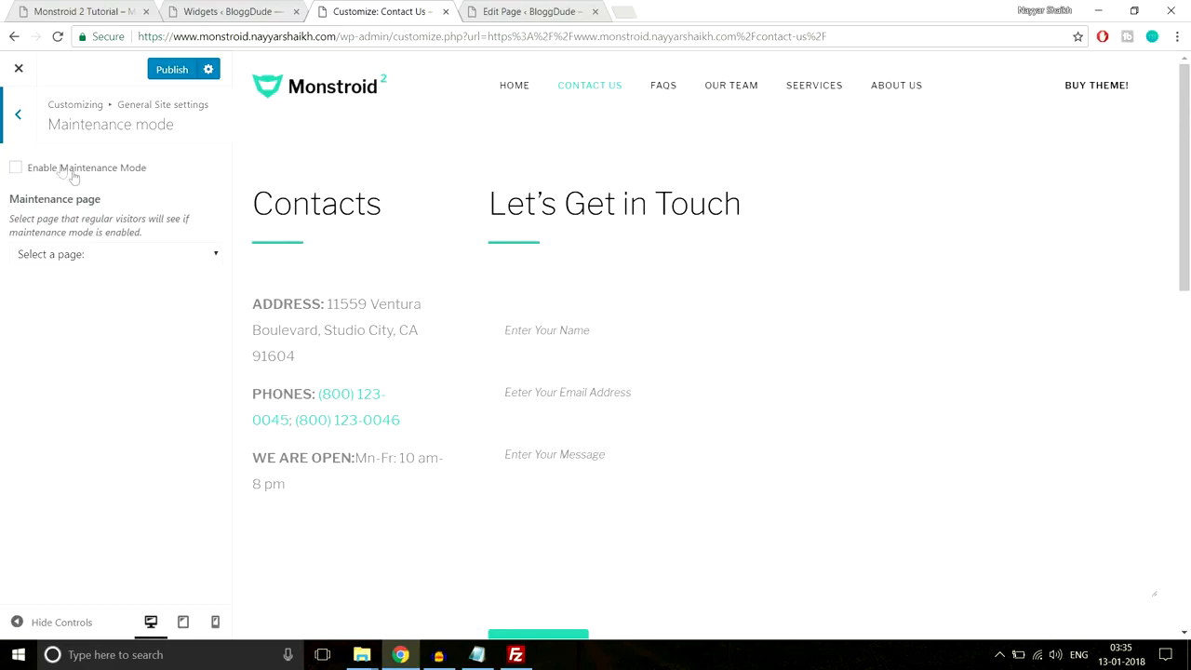
{"action": "left_click", "coordinate": [17, 118]}
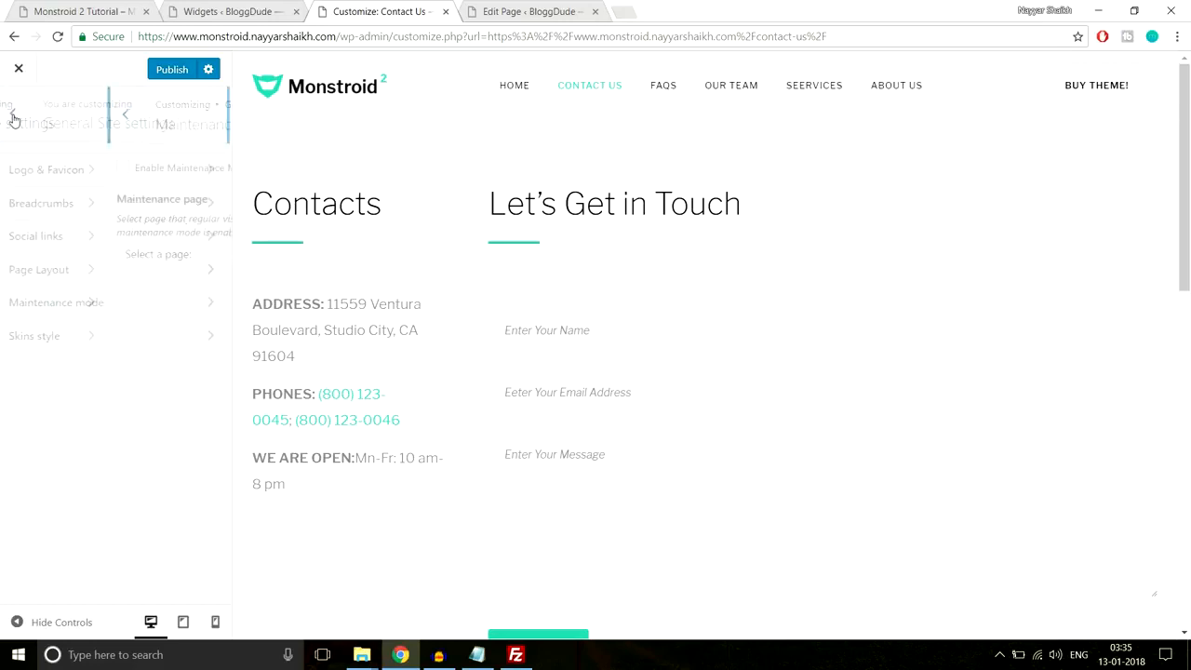
{"action": "left_click", "coordinate": [16, 117]}
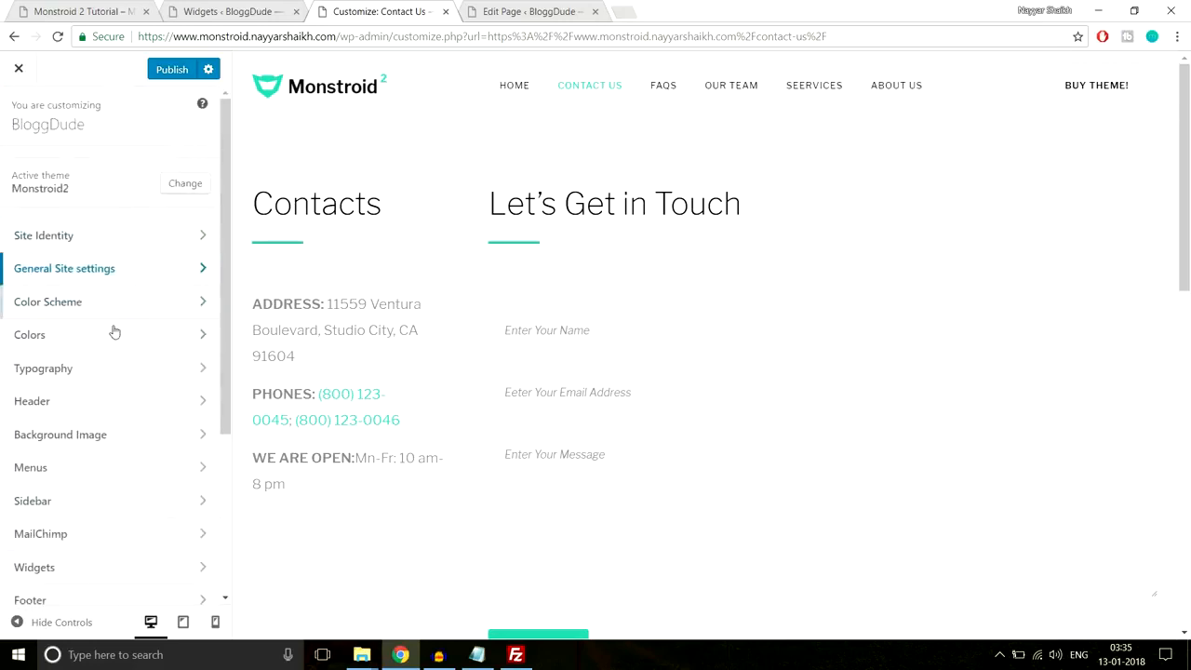
- Look over the Colors settings, then bring up Typography
{"action": "scroll", "coordinate": [144, 339], "scroll_direction": "down", "scroll_amount": 1}
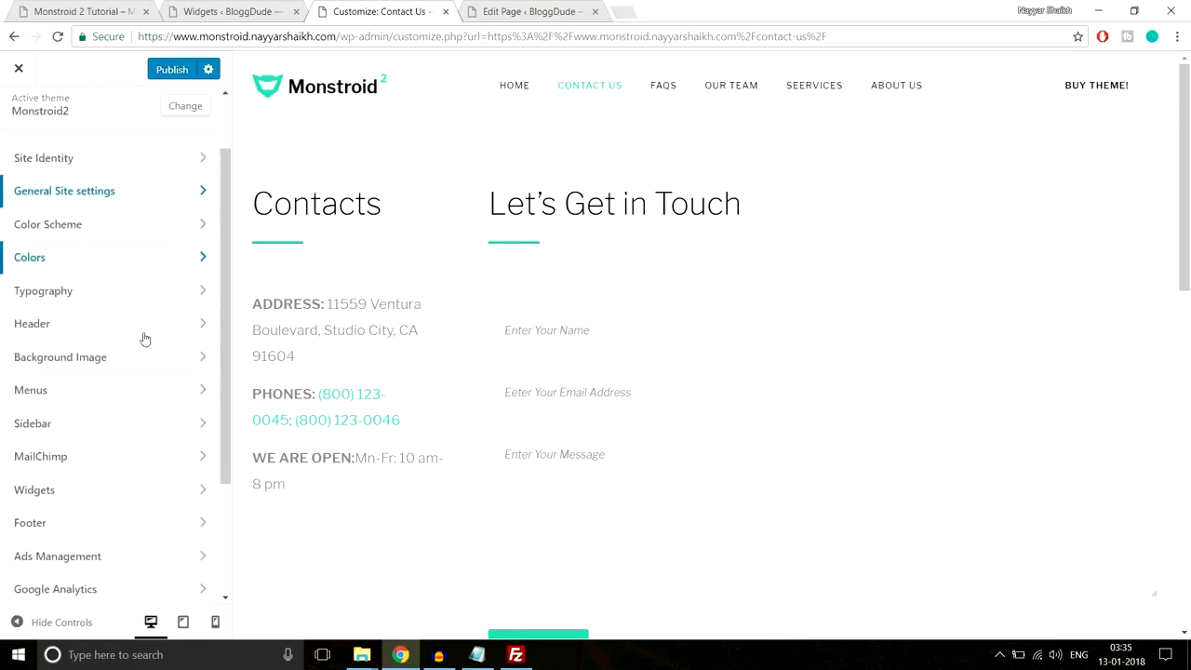
{"action": "left_click", "coordinate": [125, 259]}
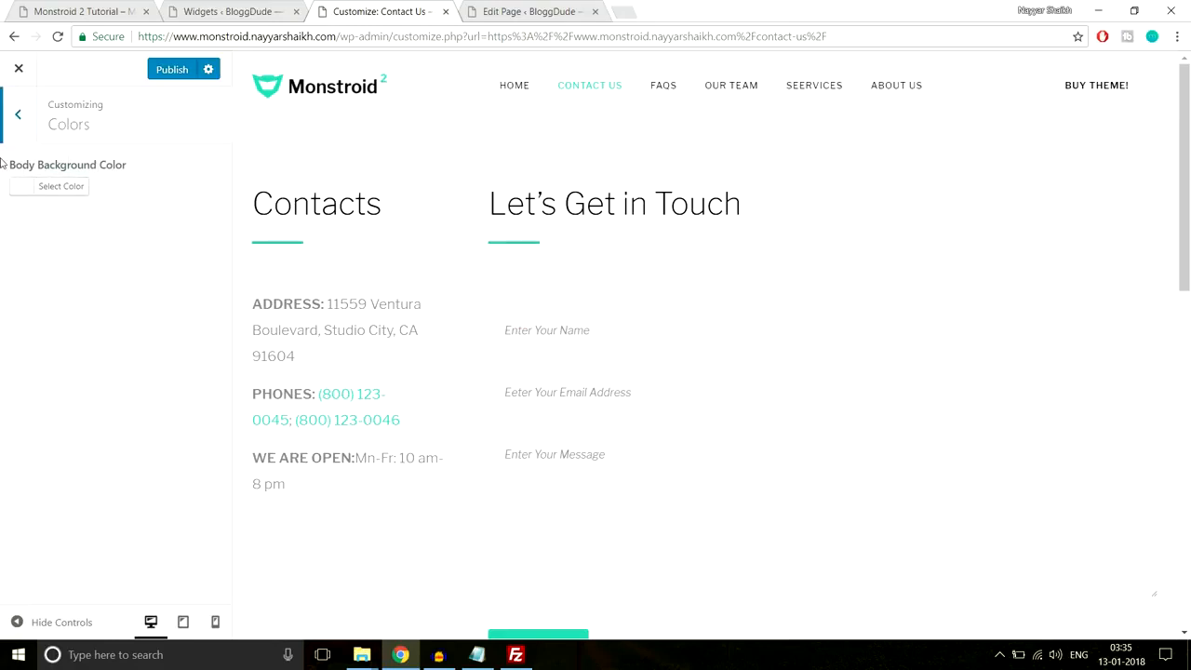
{"action": "left_click", "coordinate": [25, 115]}
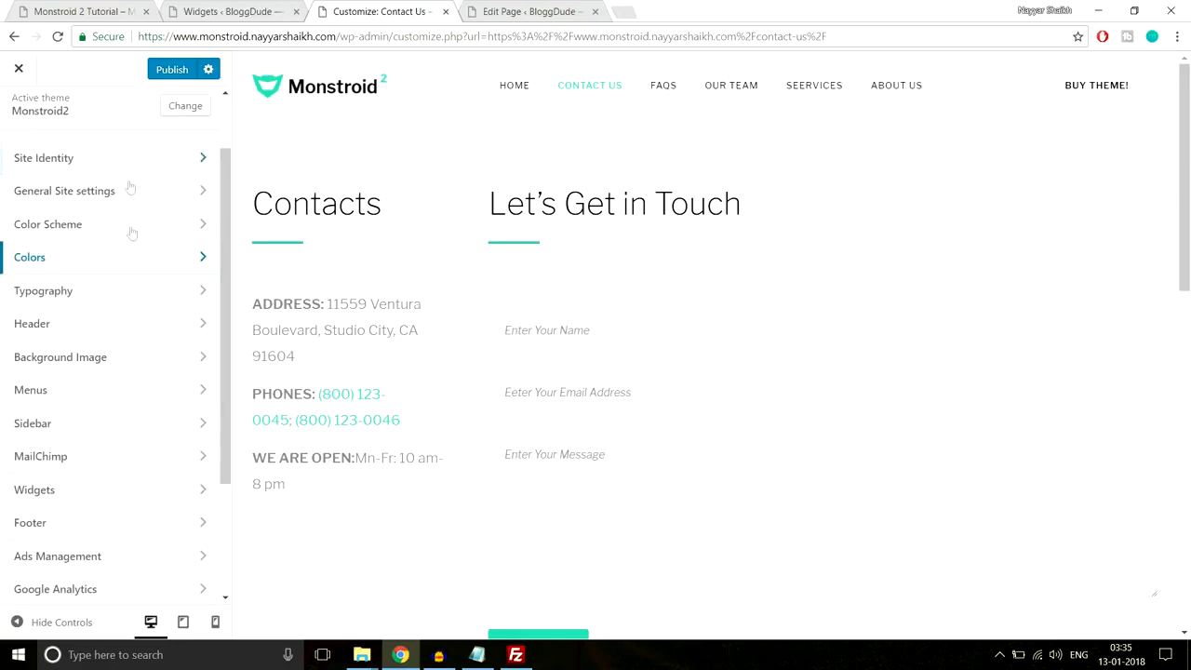
{"action": "left_click", "coordinate": [128, 294]}
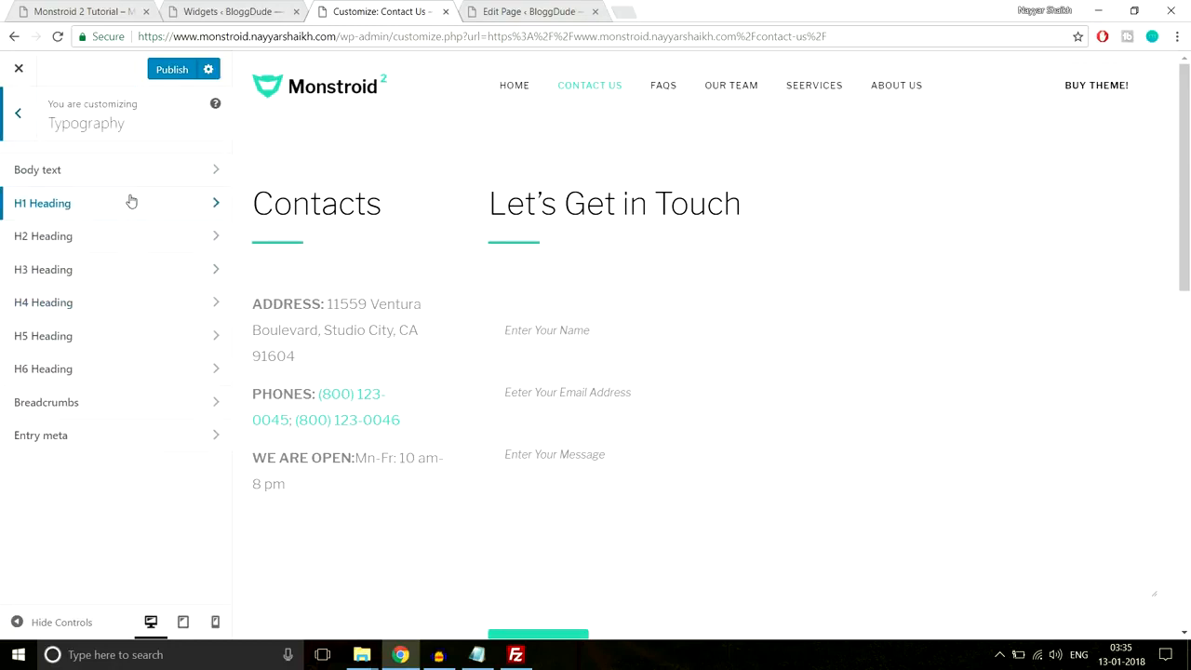
- Inspect the H2 heading font, keeping Libre Franklin, then exit Typography to the main list
{"action": "double_click", "coordinate": [382, 201]}
{"action": "left_click", "coordinate": [69, 238]}
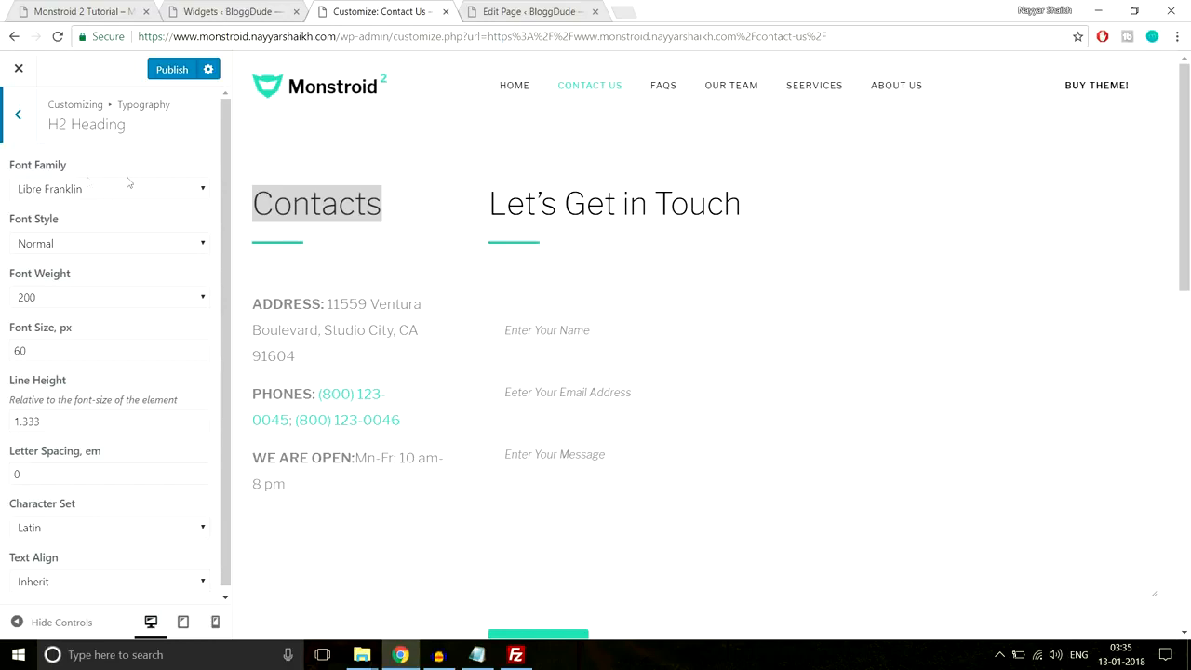
{"action": "left_click", "coordinate": [82, 190]}
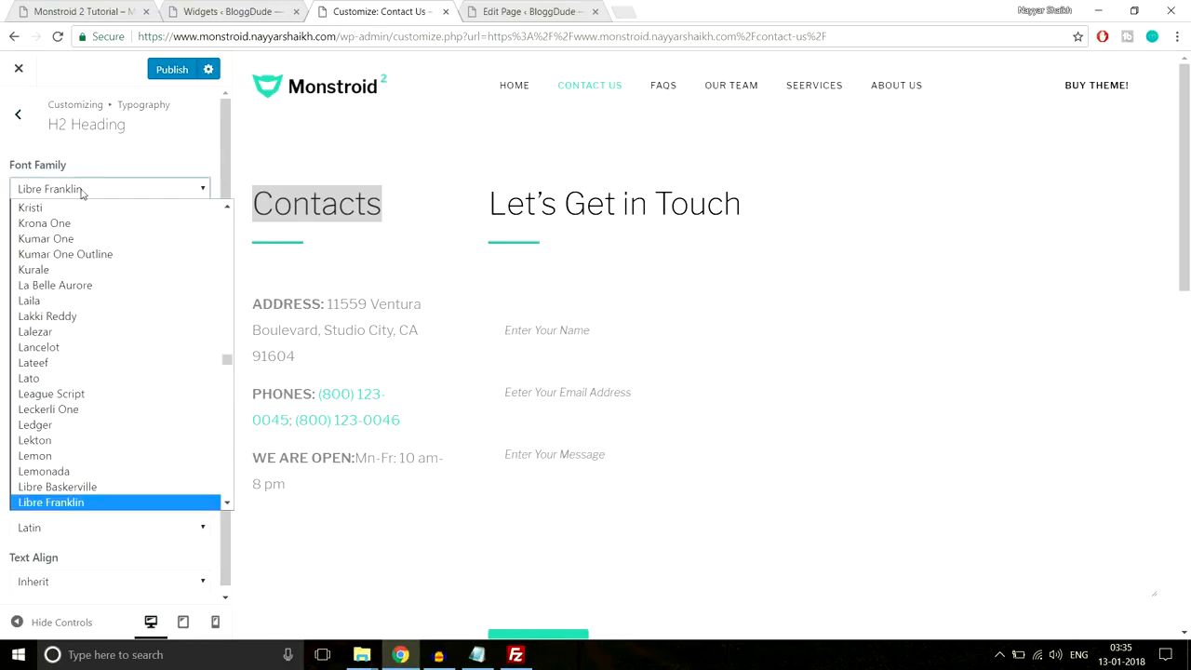
{"action": "left_click", "coordinate": [94, 187]}
{"action": "left_click_drag", "start_coordinate": [418, 202], "coordinate": [236, 206]}
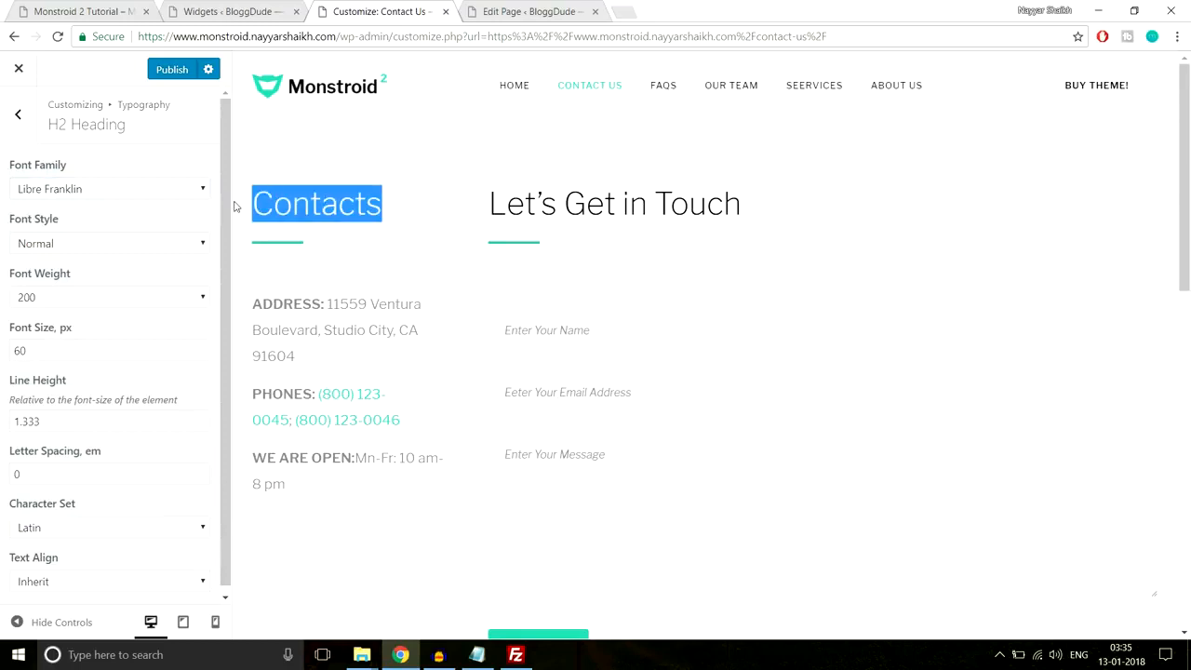
{"action": "left_click", "coordinate": [18, 114]}
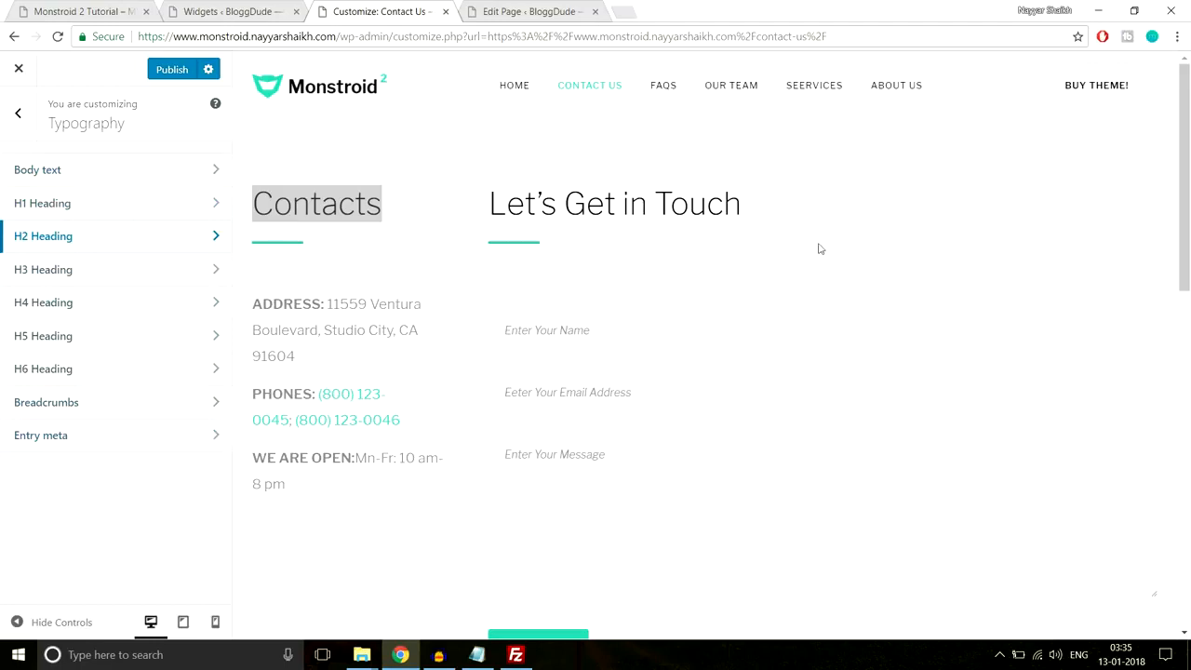
{"action": "left_click", "coordinate": [434, 88]}
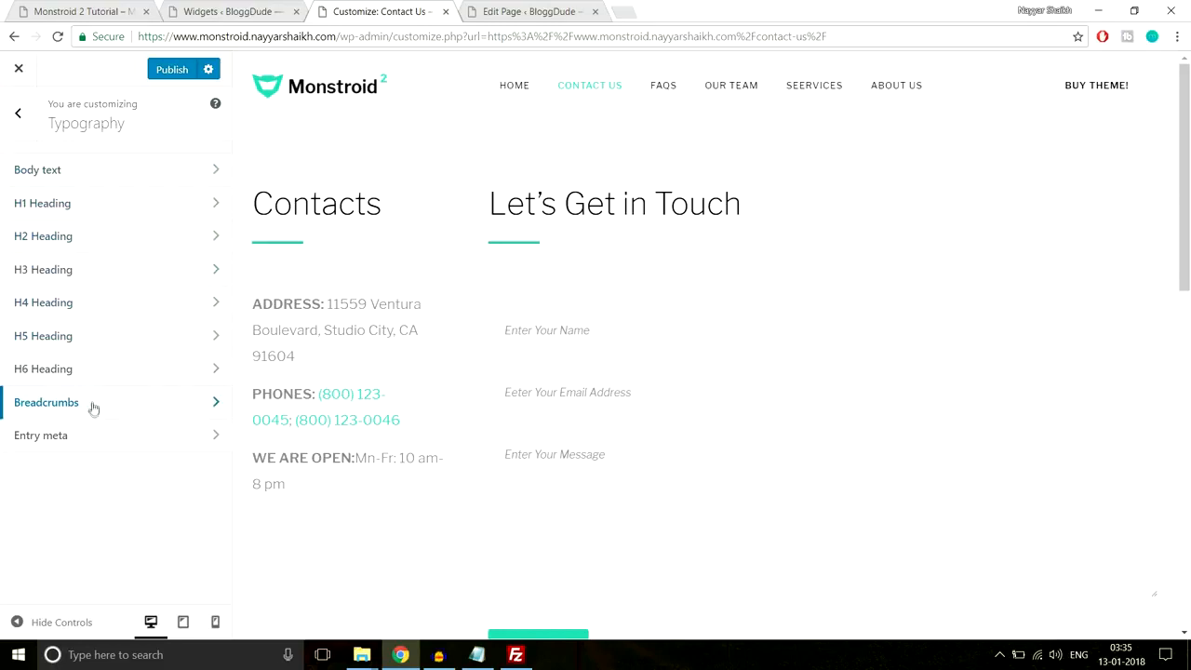
{"action": "left_click", "coordinate": [24, 118]}
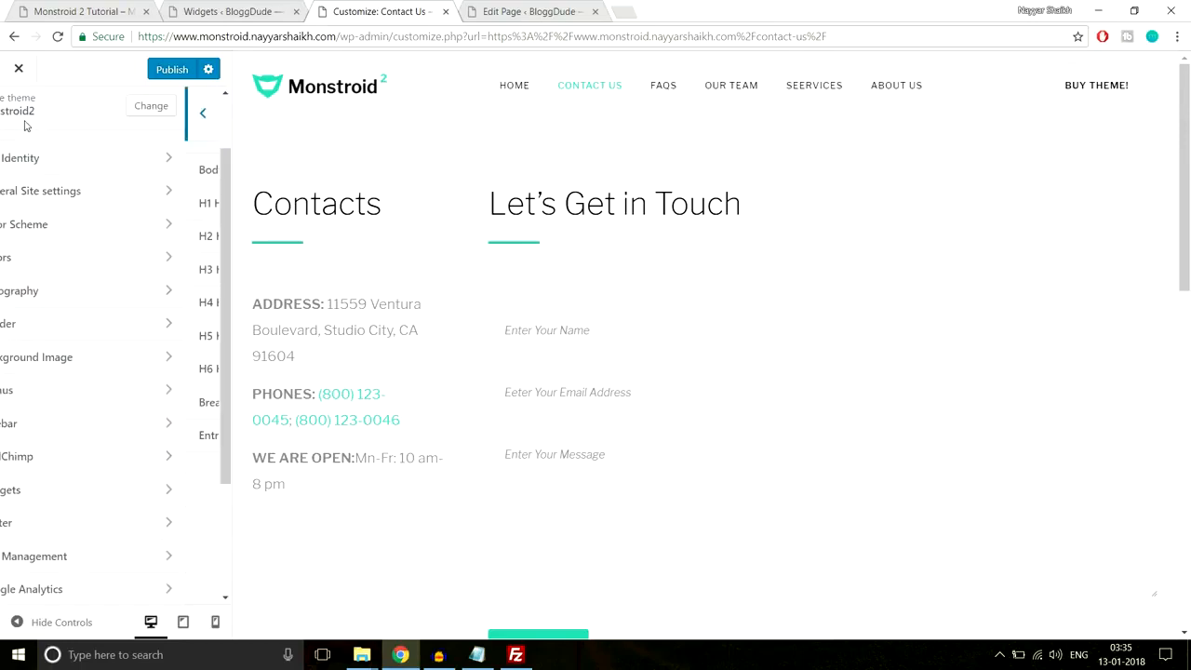
- Turn the Header's top panel on to preview it, then switch it back off
{"action": "left_click", "coordinate": [144, 333]}
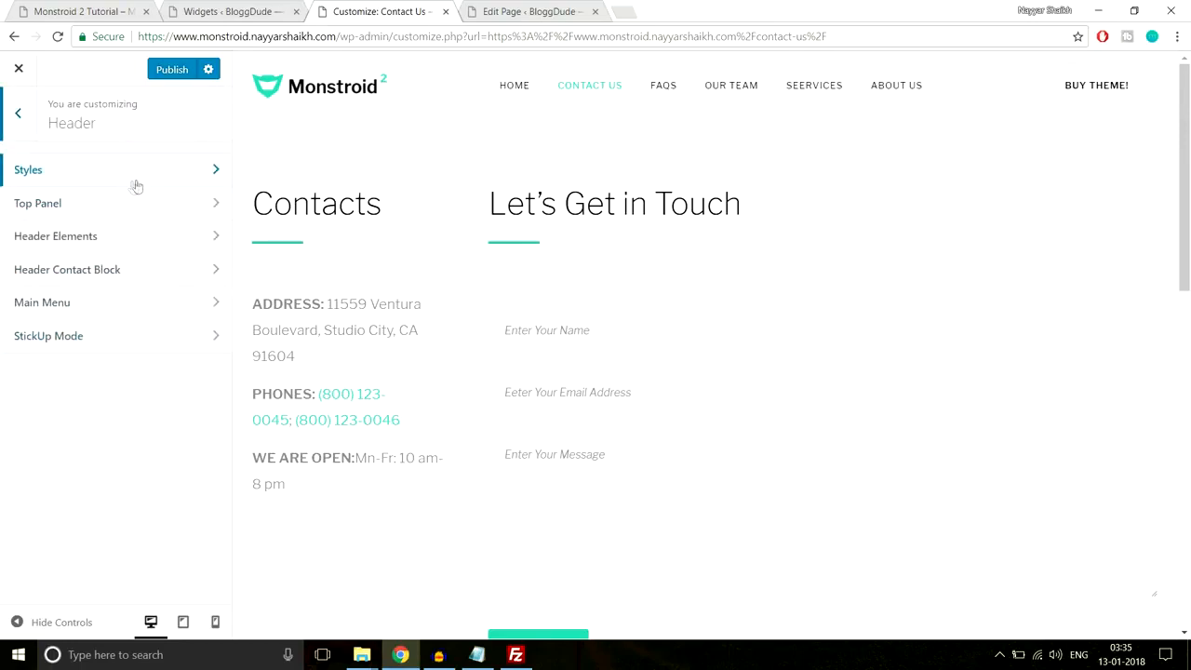
{"action": "left_click", "coordinate": [120, 216]}
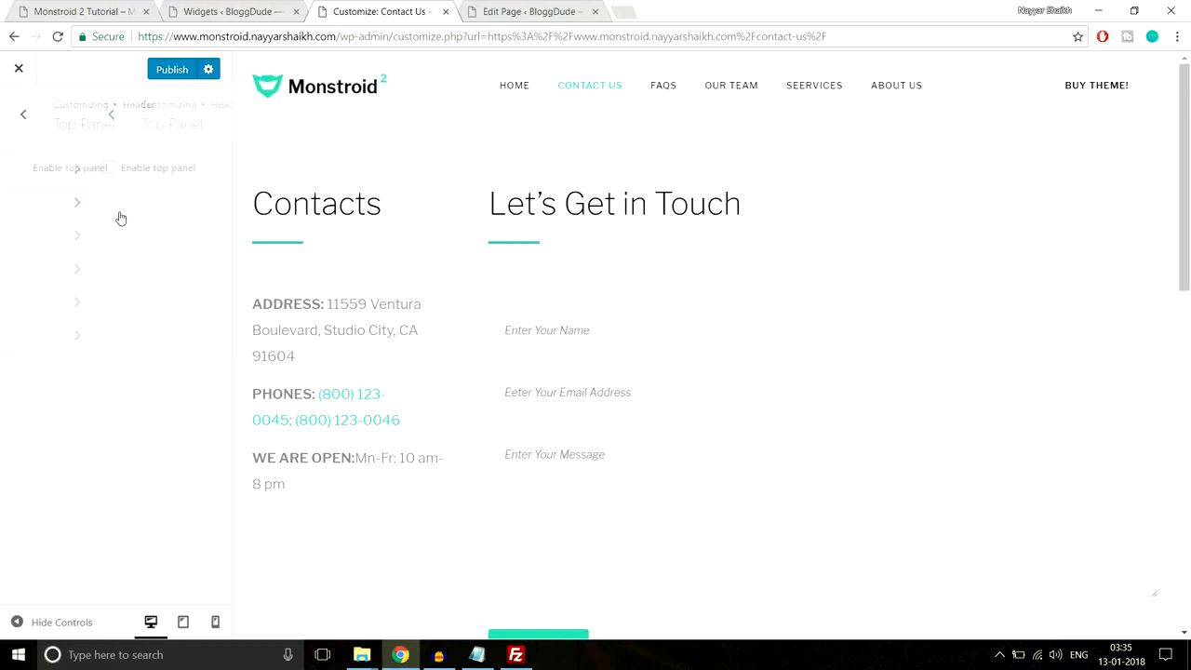
{"action": "left_click", "coordinate": [31, 167]}
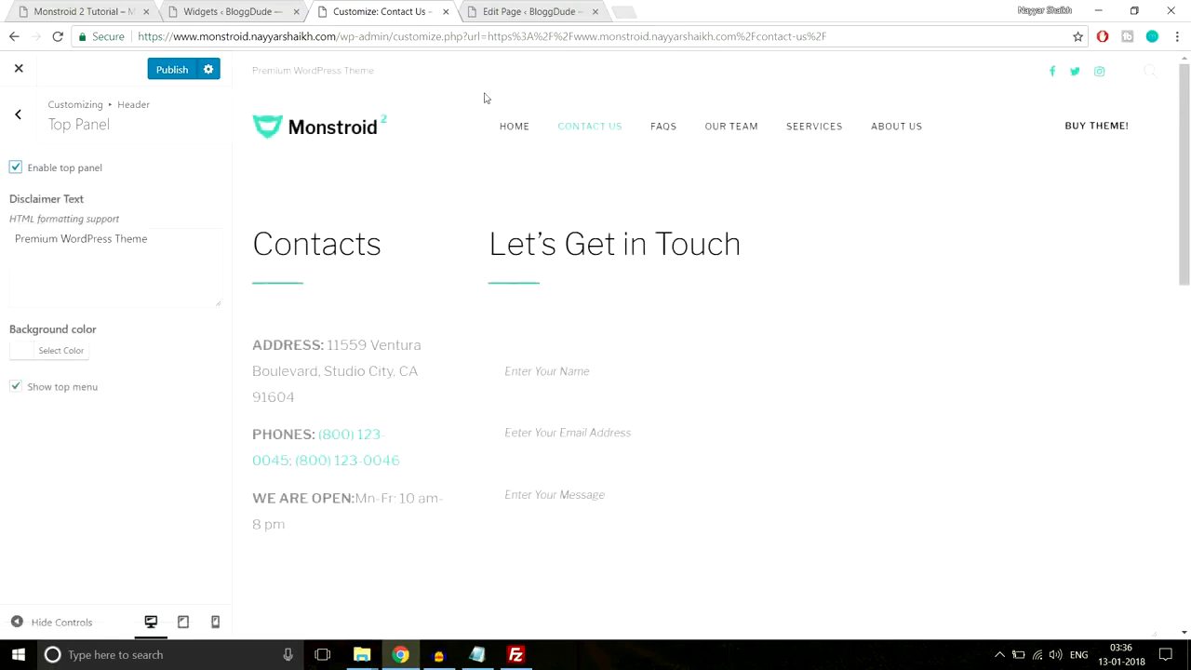
{"action": "left_click_drag", "start_coordinate": [254, 72], "coordinate": [385, 71]}
{"action": "left_click", "coordinate": [390, 72]}
{"action": "left_click", "coordinate": [1153, 75]}
{"action": "left_click", "coordinate": [1155, 77]}
{"action": "left_click_drag", "start_coordinate": [156, 244], "coordinate": [1, 244]}
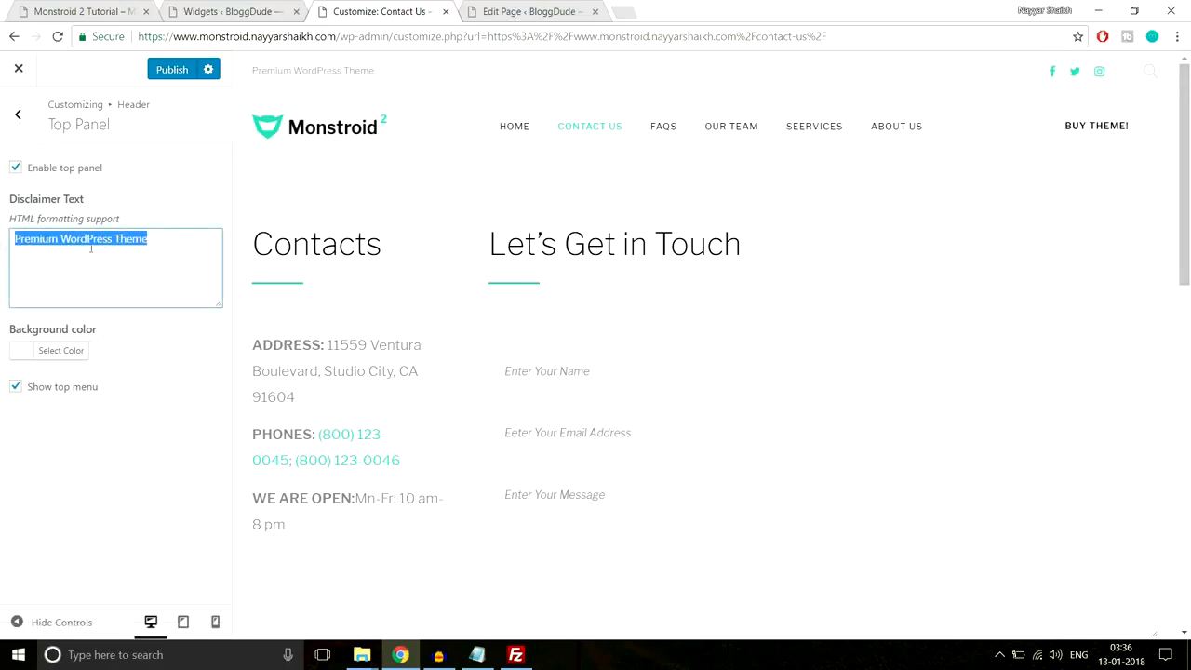
{"action": "left_click", "coordinate": [16, 168]}
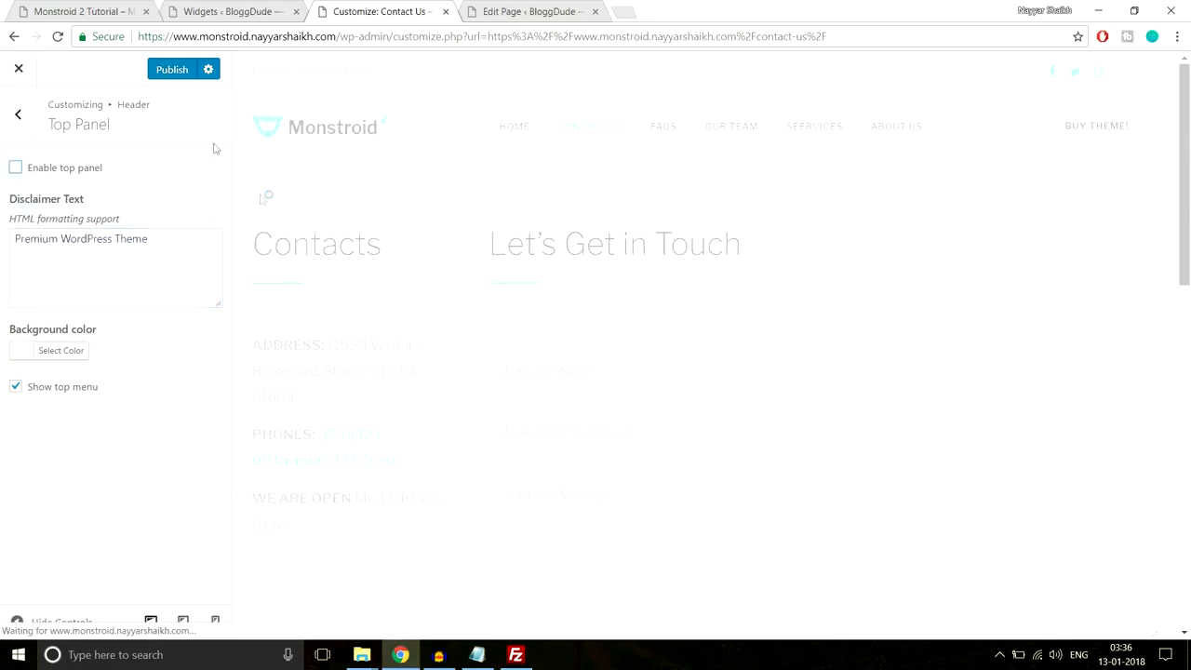
{"action": "left_click", "coordinate": [33, 126]}
- Browse Header Elements, Header Contact Block and Main Menu, then go to StickUp Mode
{"action": "left_click", "coordinate": [83, 239]}
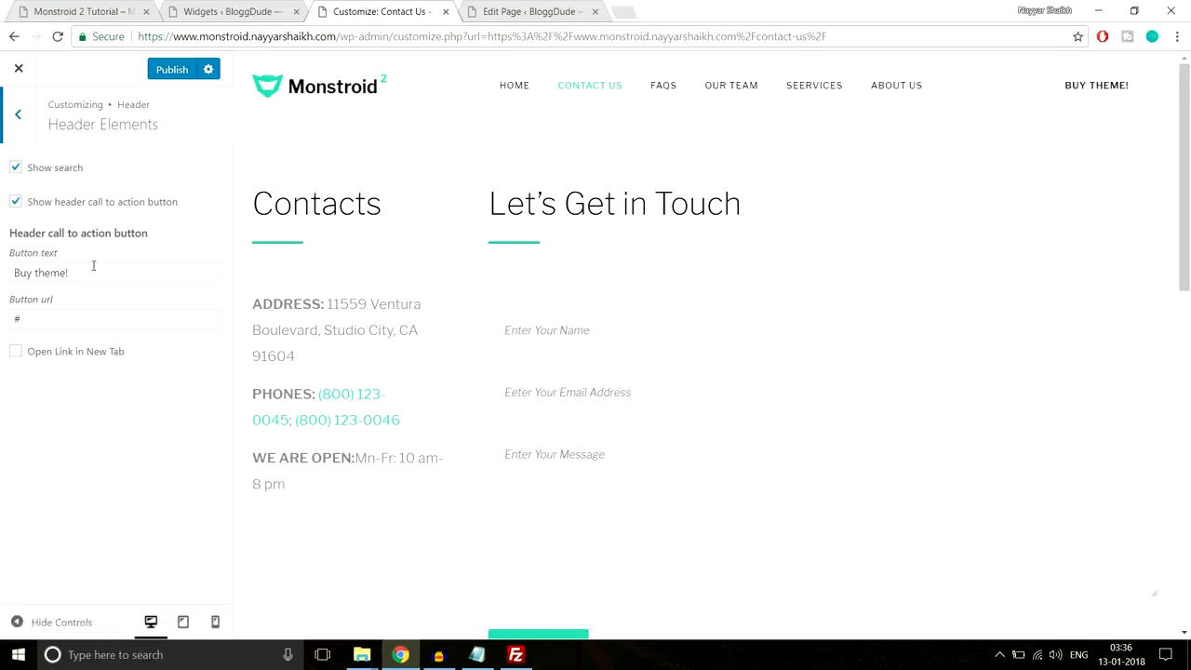
{"action": "left_click_drag", "start_coordinate": [93, 272], "coordinate": [2, 271]}
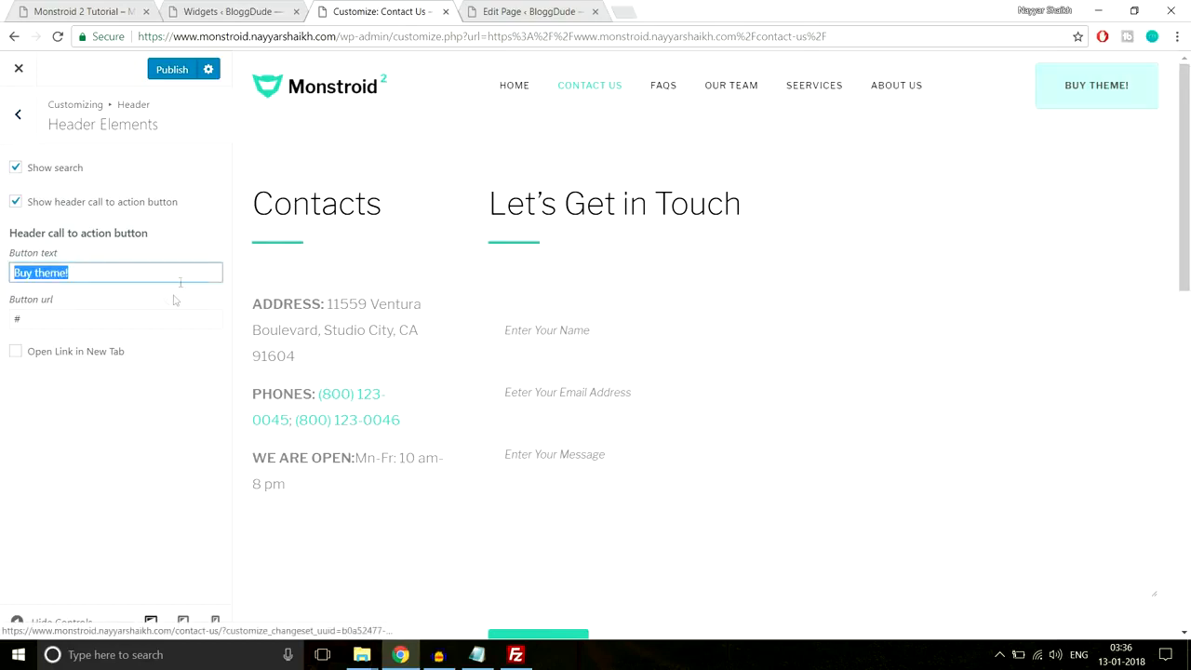
{"action": "left_click", "coordinate": [9, 318]}
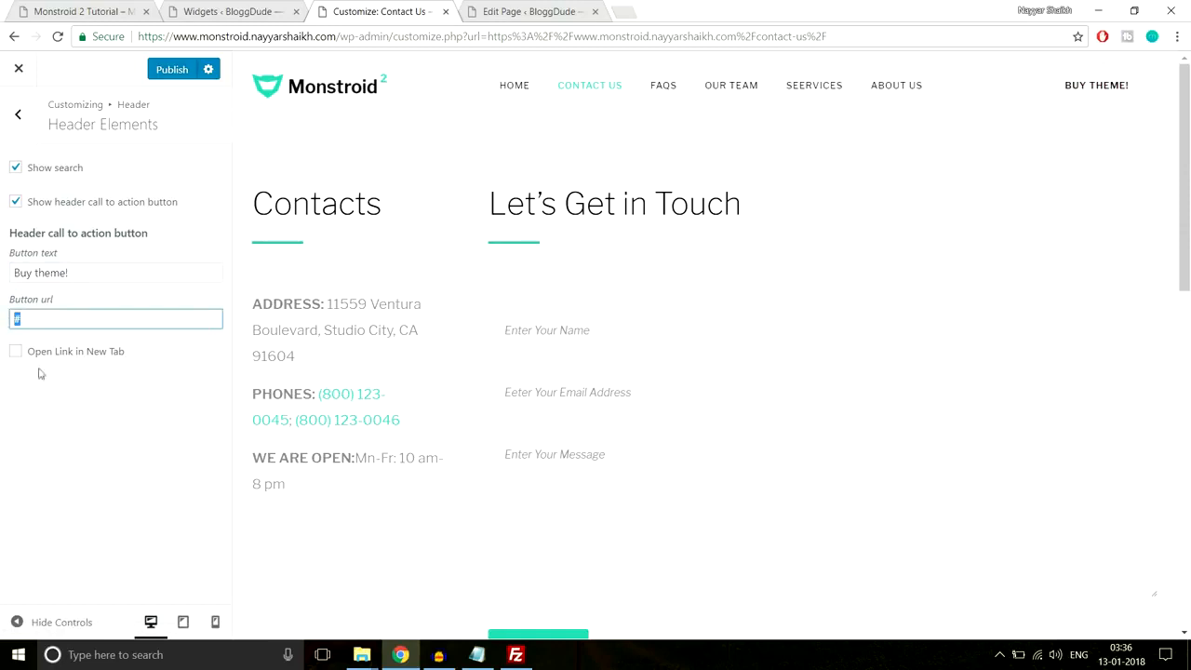
{"action": "left_click", "coordinate": [19, 115]}
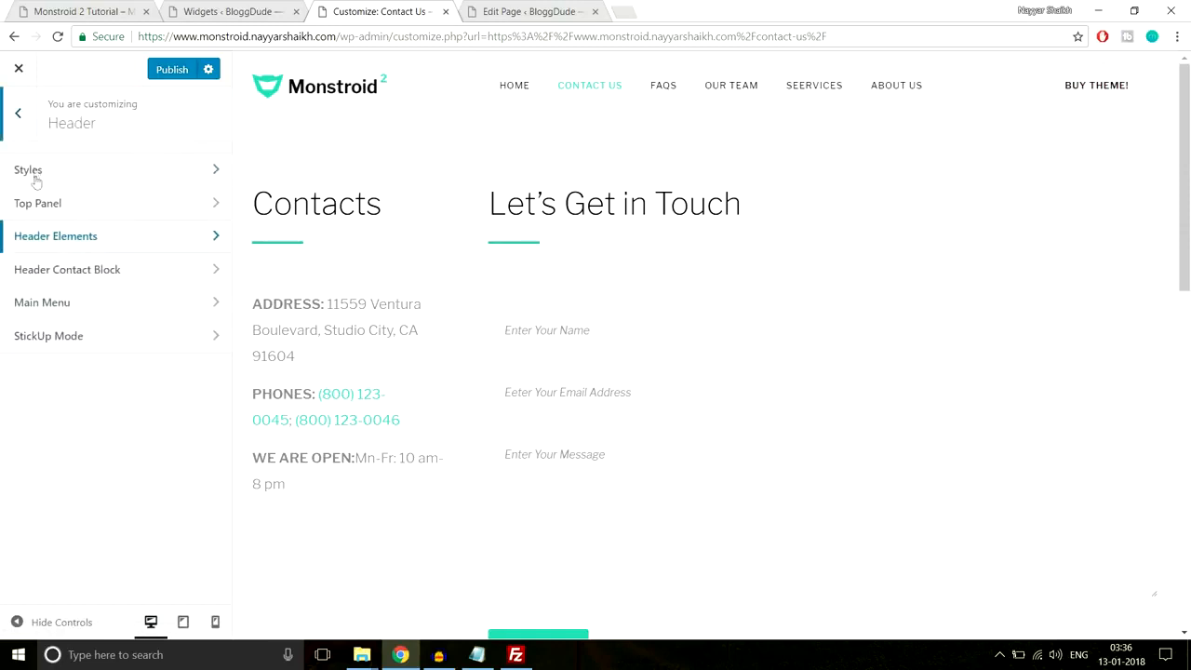
{"action": "left_click", "coordinate": [117, 275]}
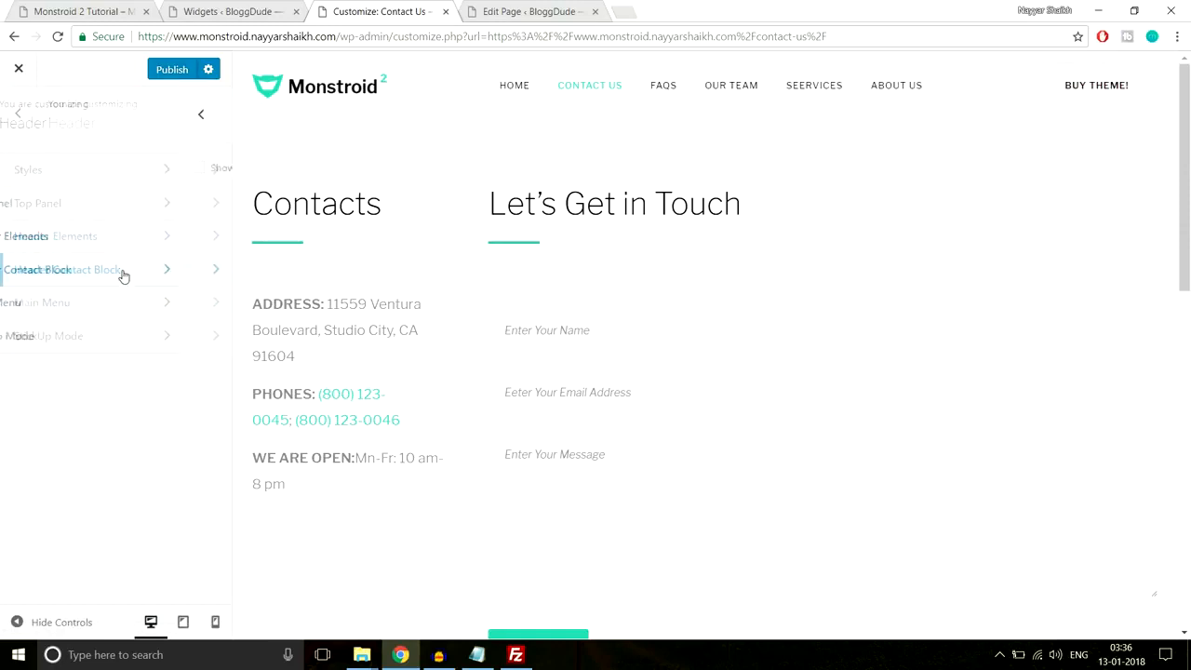
{"action": "left_click", "coordinate": [18, 117]}
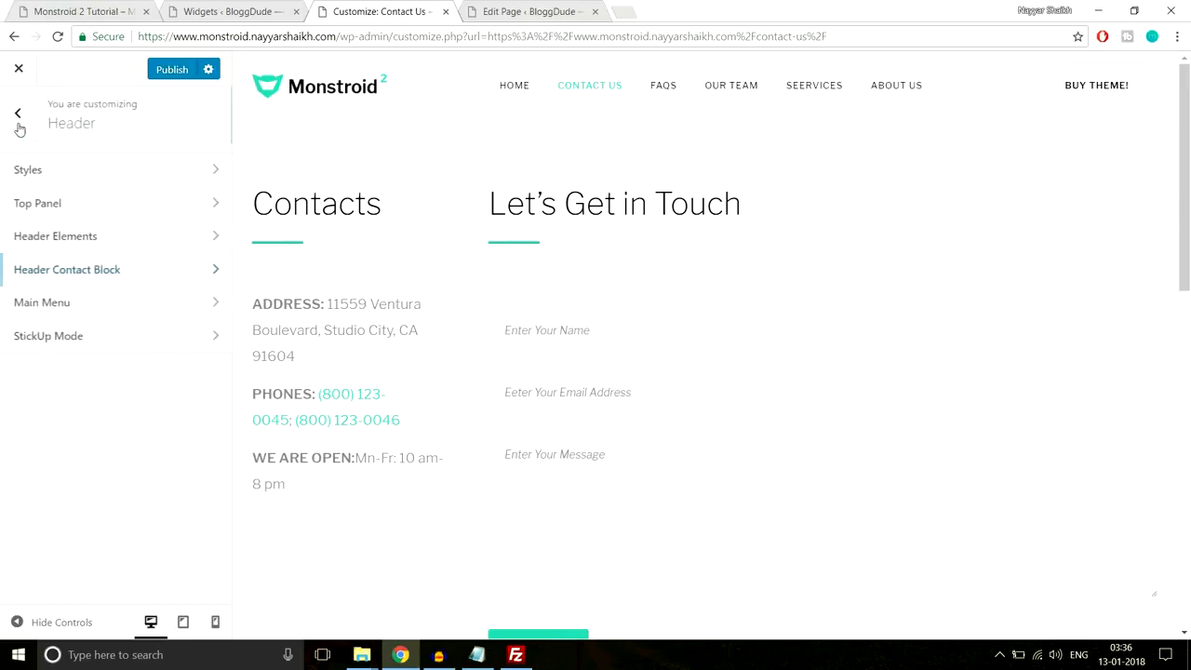
{"action": "left_click", "coordinate": [110, 320]}
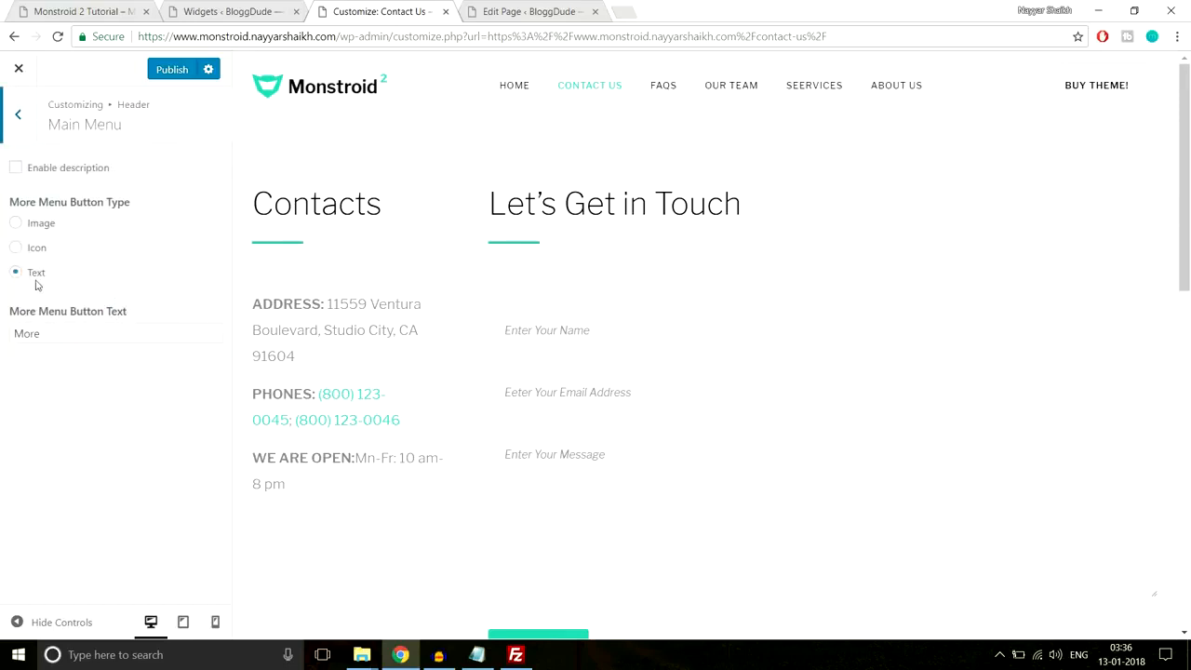
{"action": "left_click", "coordinate": [16, 125]}
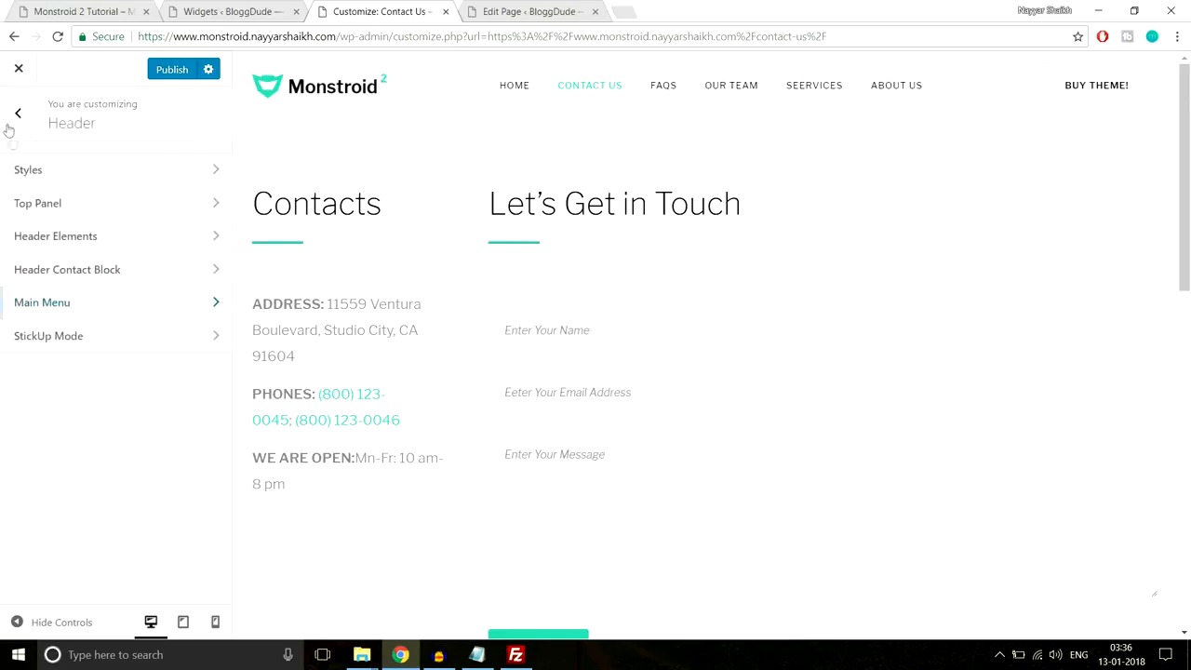
{"action": "left_click", "coordinate": [89, 350]}
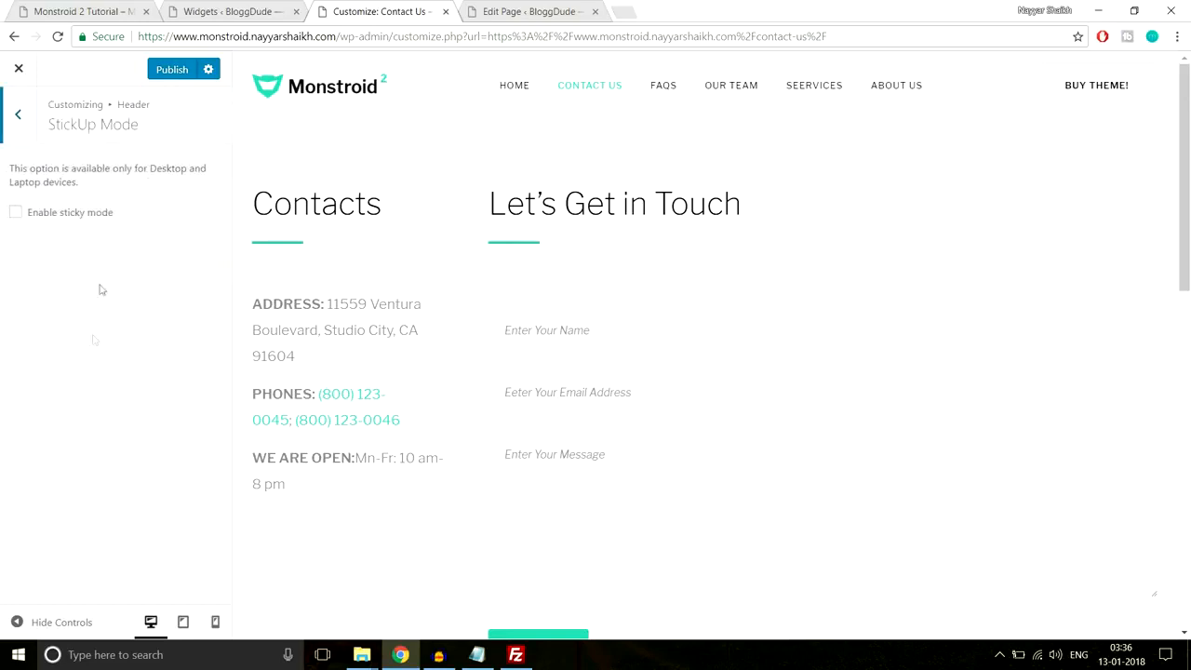
- Enable sticky mode with the Menu Only target, test it by scrolling, and return to the main list
{"action": "left_click", "coordinate": [78, 217]}
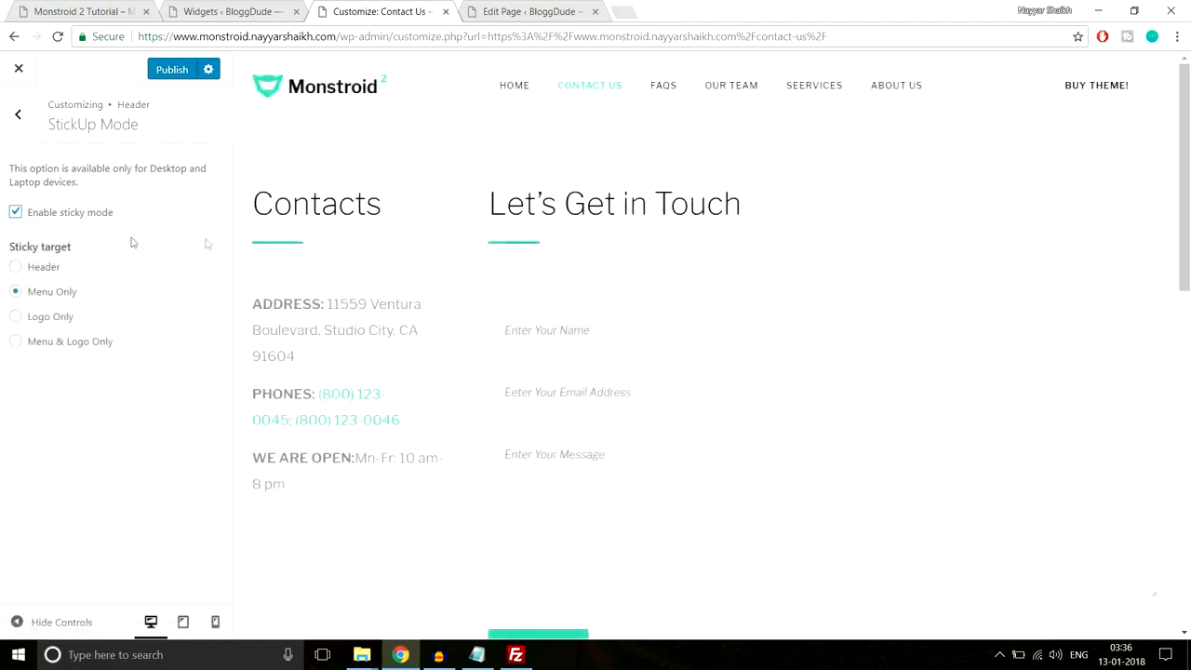
{"action": "scroll", "coordinate": [444, 359], "scroll_direction": "down", "scroll_amount": 3}
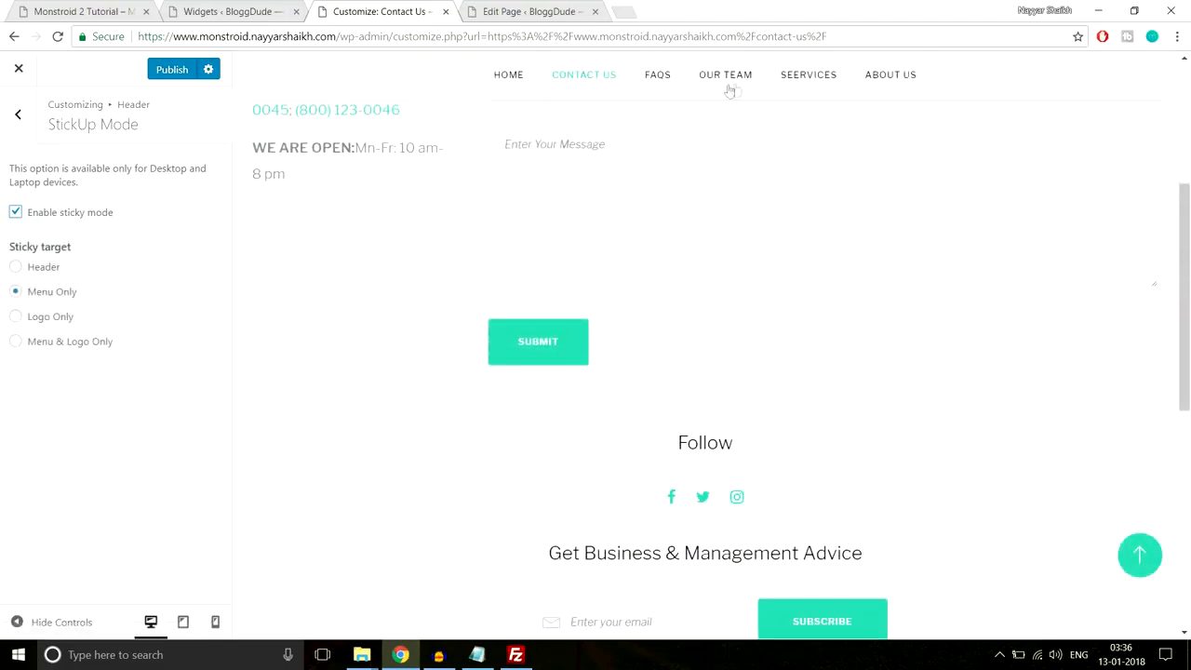
{"action": "scroll", "coordinate": [518, 314], "scroll_direction": "down", "scroll_amount": 3}
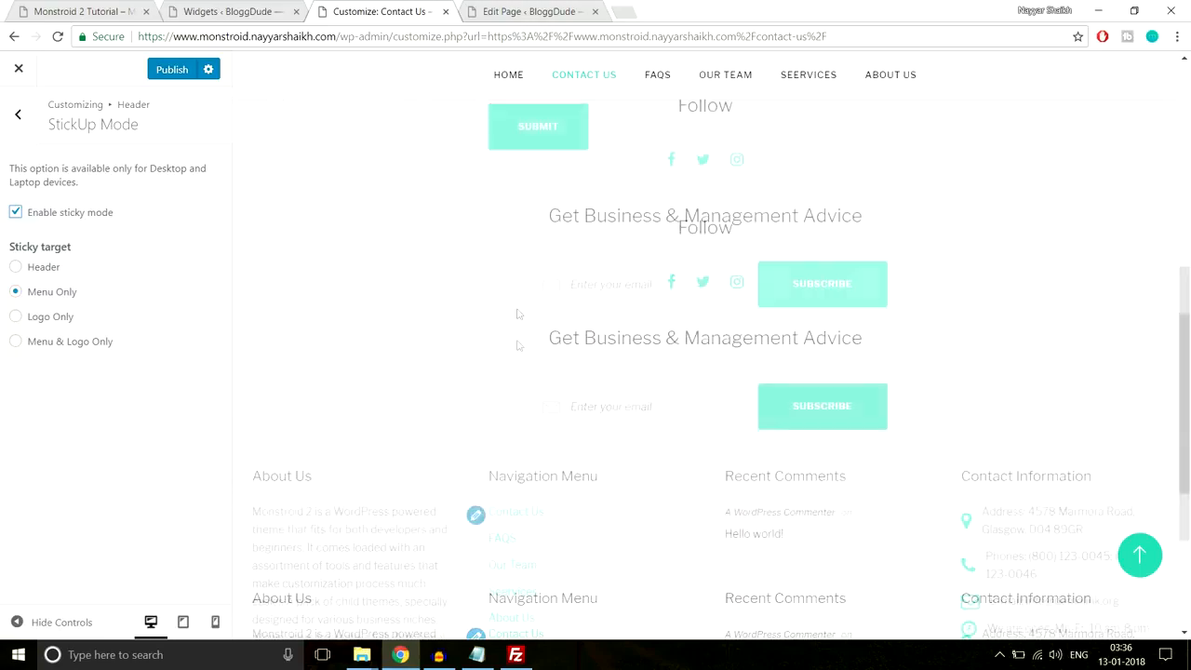
{"action": "scroll", "coordinate": [544, 404], "scroll_direction": "up", "scroll_amount": 10}
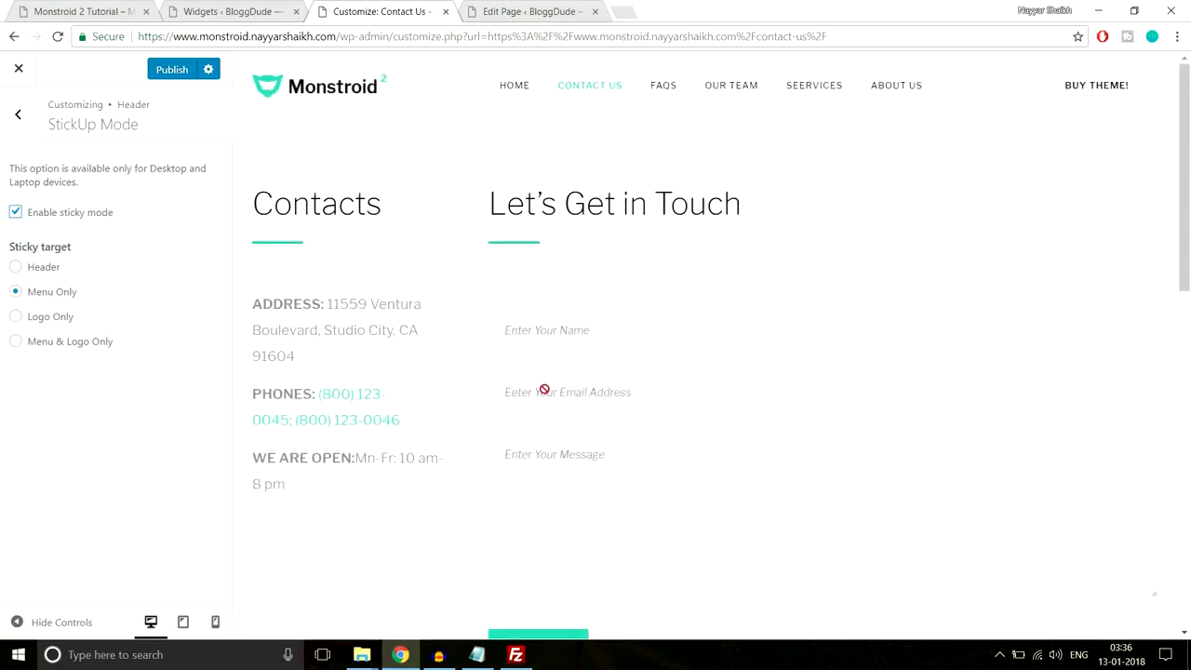
{"action": "scroll", "coordinate": [545, 392], "scroll_direction": "down", "scroll_amount": 7}
{"action": "scroll", "coordinate": [545, 394], "scroll_direction": "up", "scroll_amount": 6}
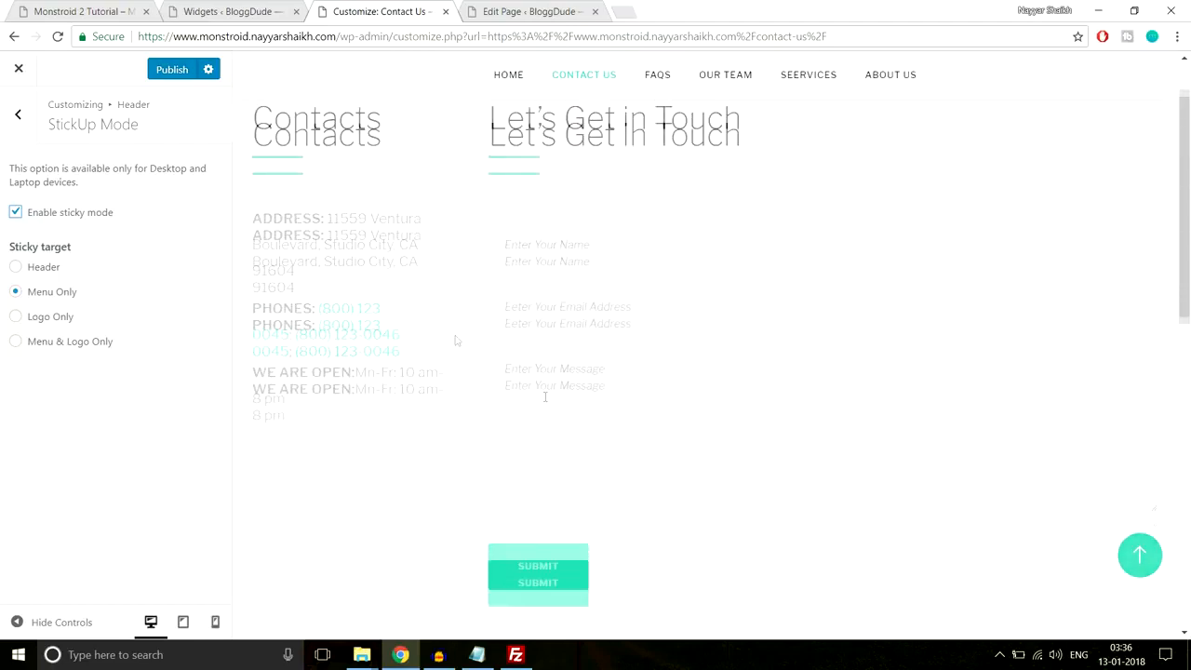
{"action": "left_click", "coordinate": [20, 121]}
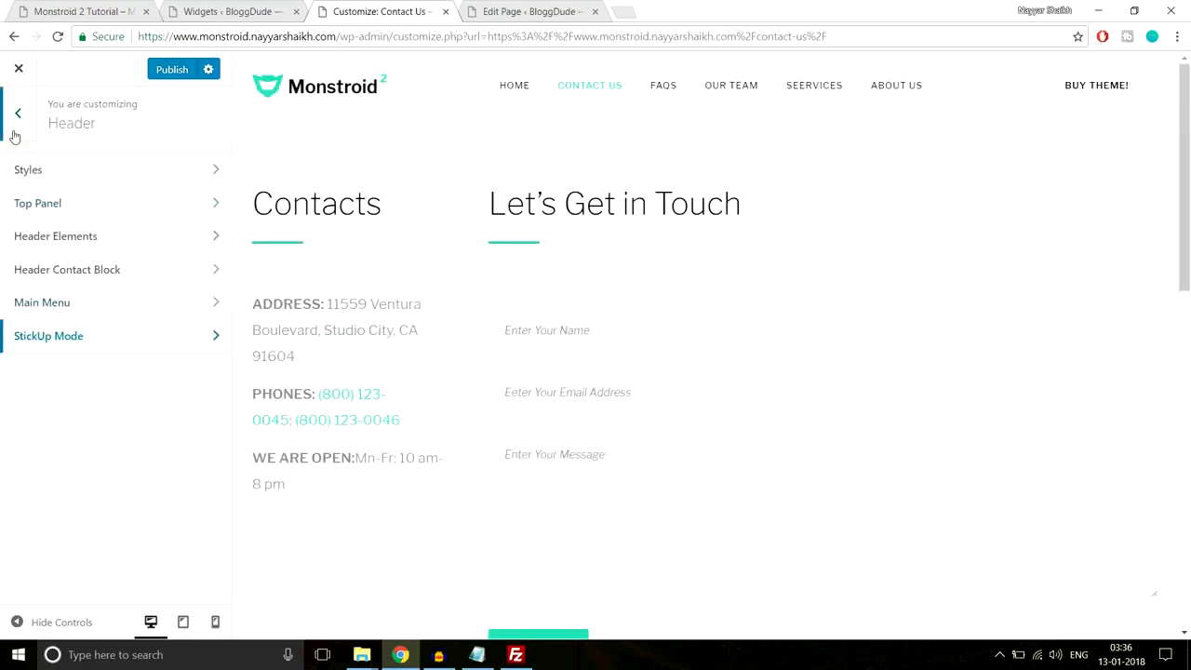
{"action": "left_click", "coordinate": [19, 115]}
{"action": "scroll", "coordinate": [176, 372], "scroll_direction": "down", "scroll_amount": 3}
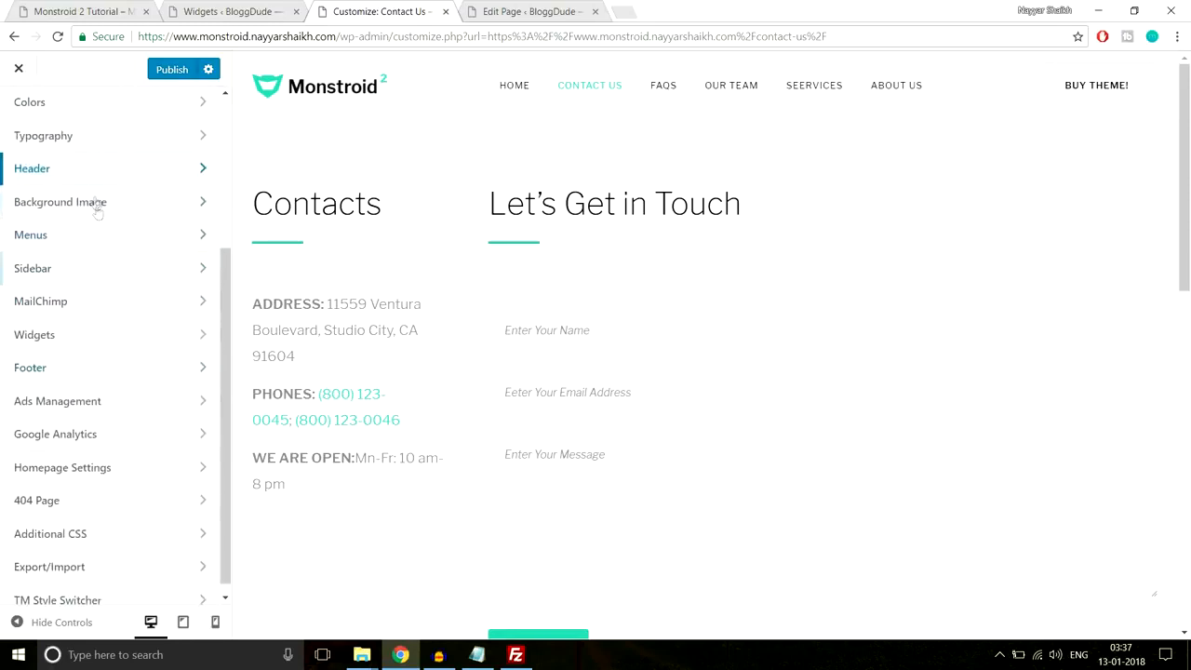
- Glance at Background Image, MailChimp and widget area settings, then go to the Footer section
{"action": "left_click", "coordinate": [96, 199]}
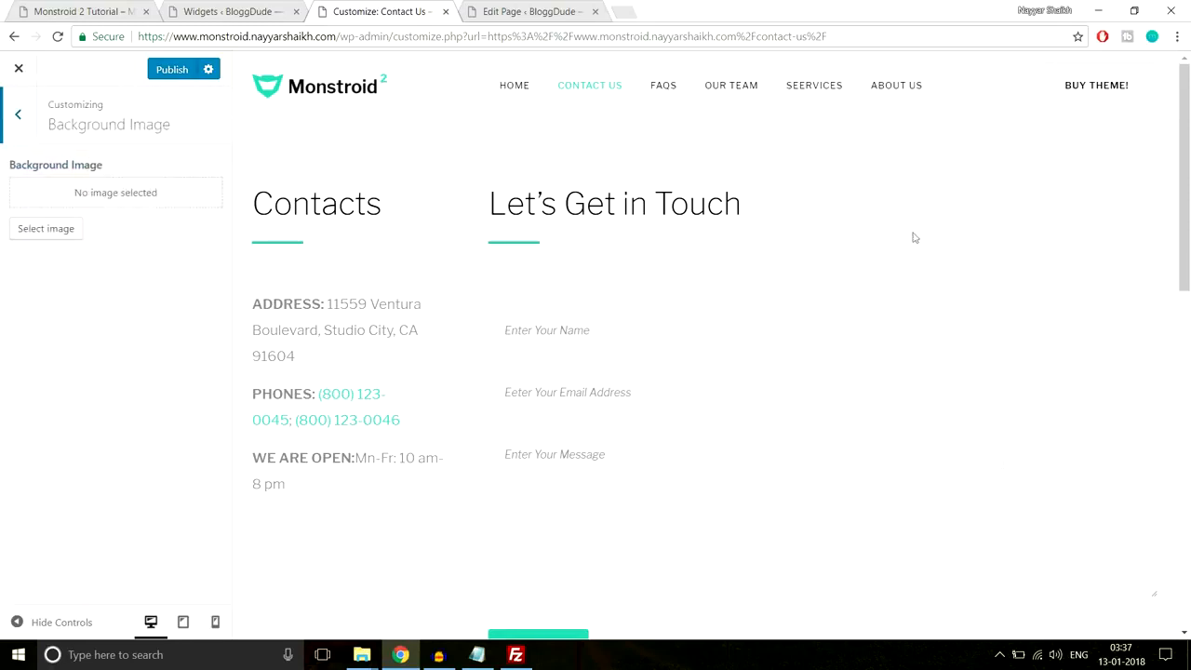
{"action": "left_click", "coordinate": [18, 114]}
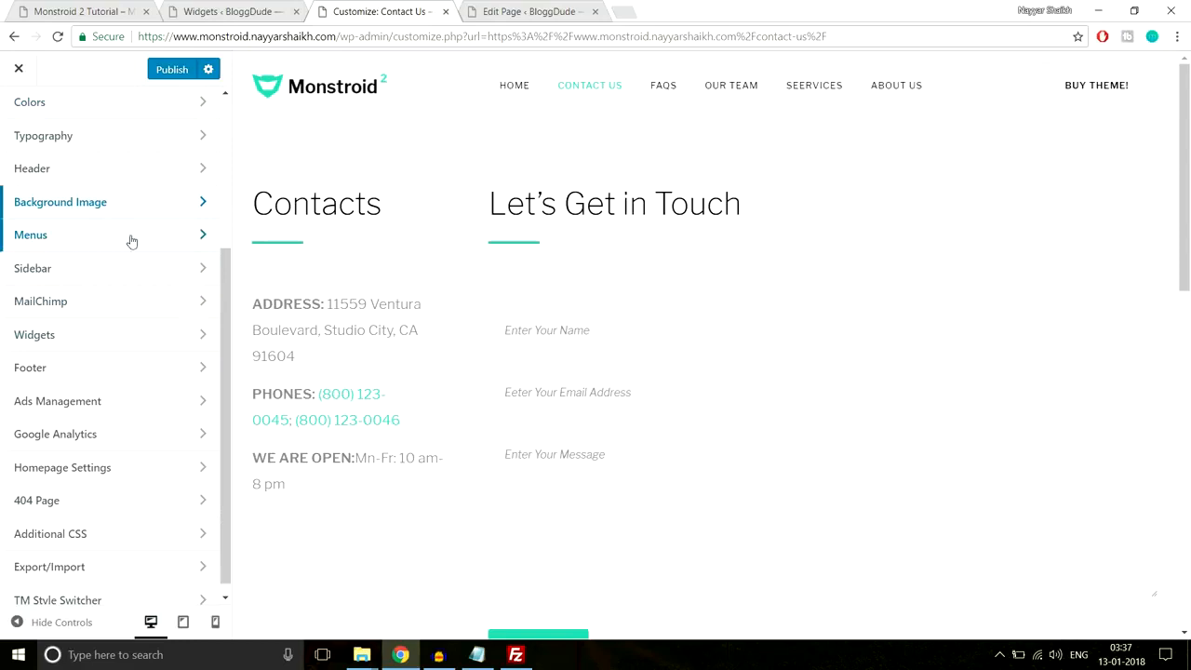
{"action": "left_click", "coordinate": [109, 296]}
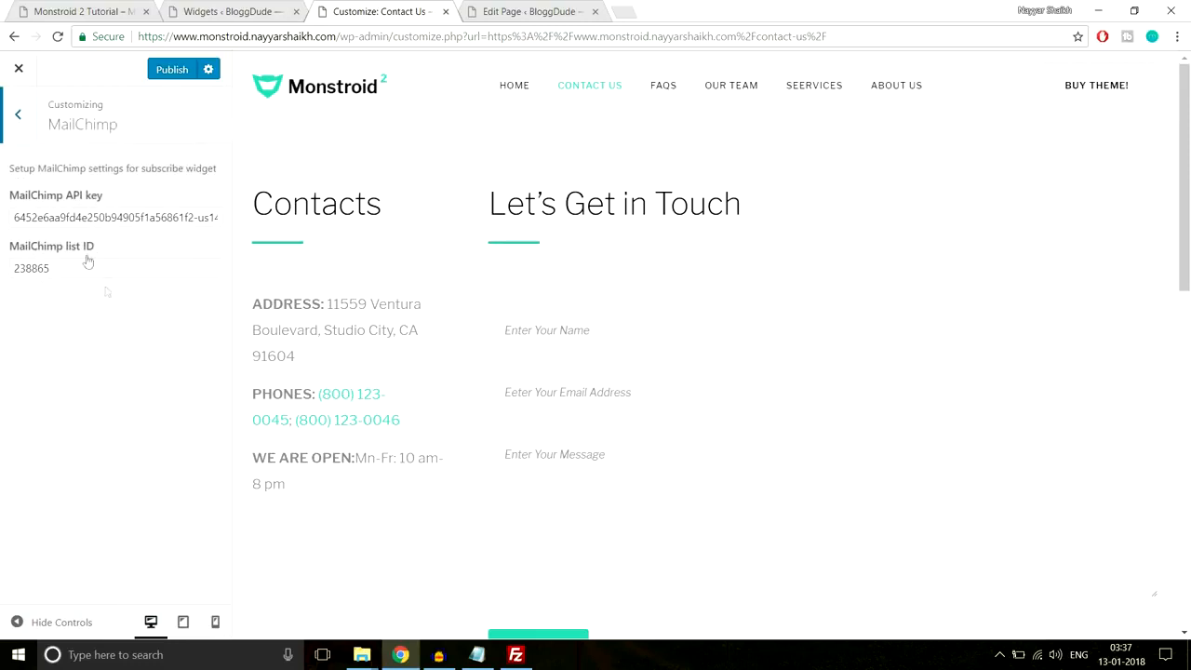
{"action": "left_click", "coordinate": [13, 130]}
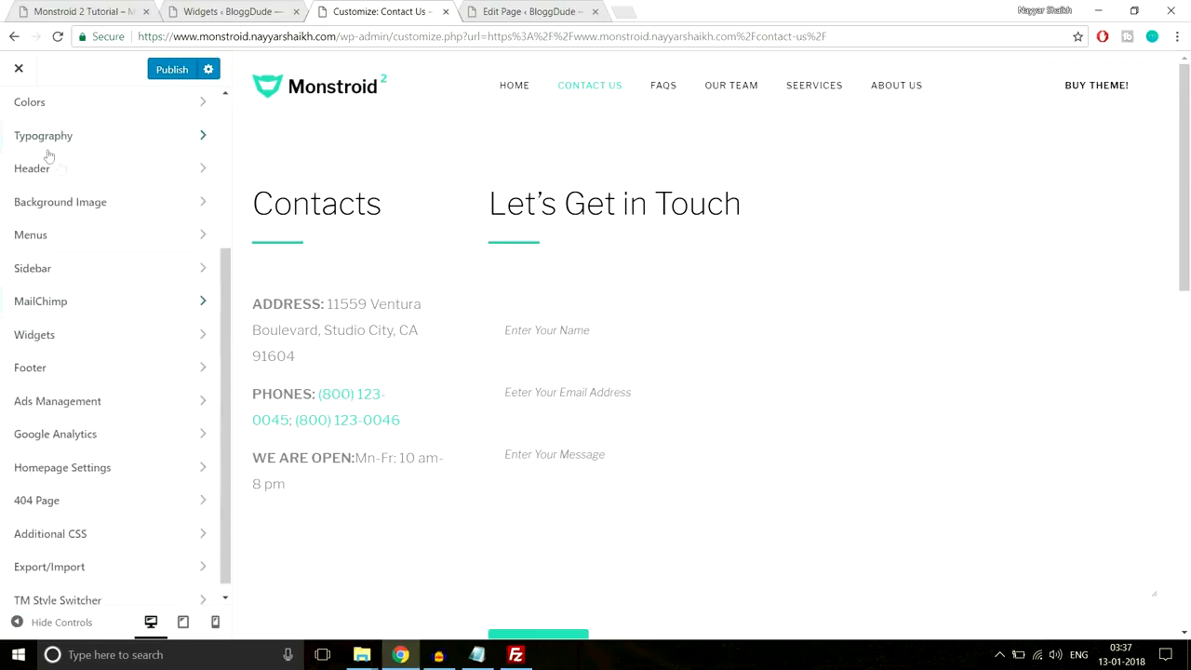
{"action": "scroll", "coordinate": [177, 307], "scroll_direction": "down", "scroll_amount": 1}
{"action": "left_click", "coordinate": [162, 326]}
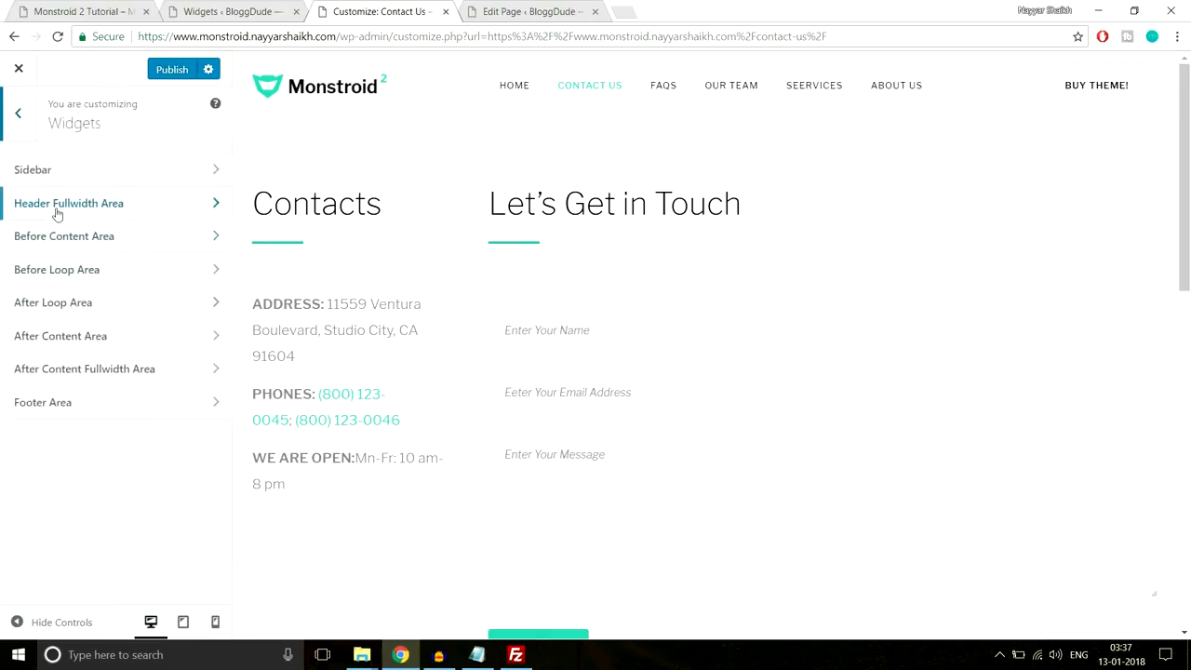
{"action": "left_click", "coordinate": [21, 115]}
{"action": "scroll", "coordinate": [589, 463], "scroll_direction": "down", "scroll_amount": 10}
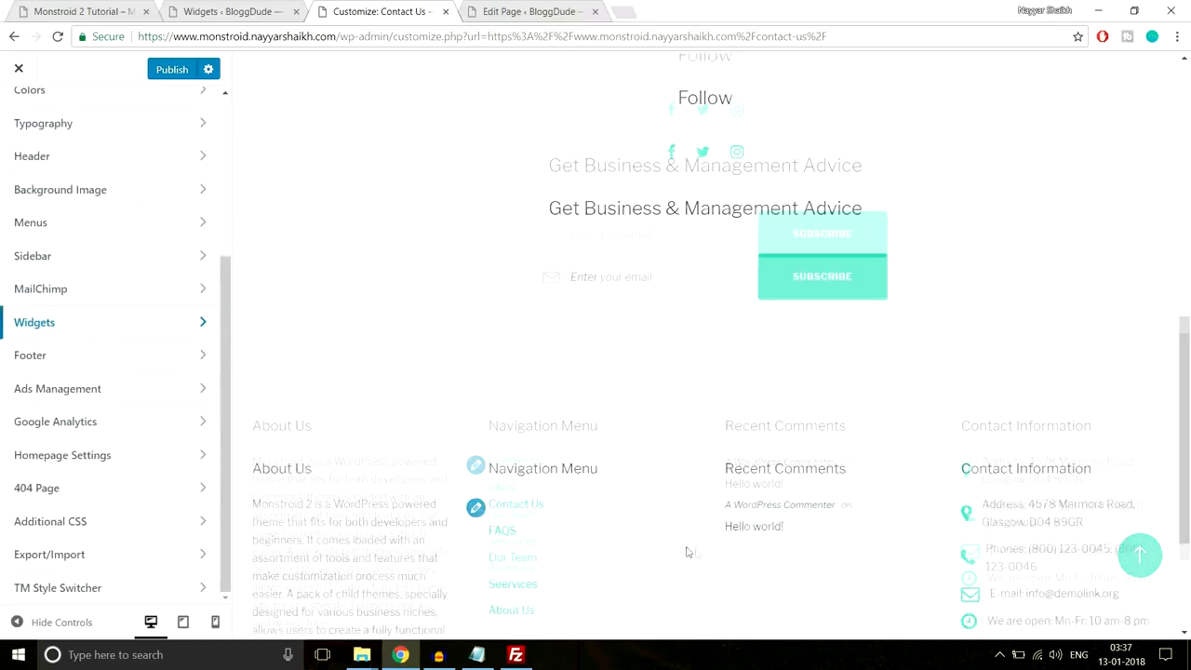
{"action": "scroll", "coordinate": [614, 376], "scroll_direction": "down", "scroll_amount": 3}
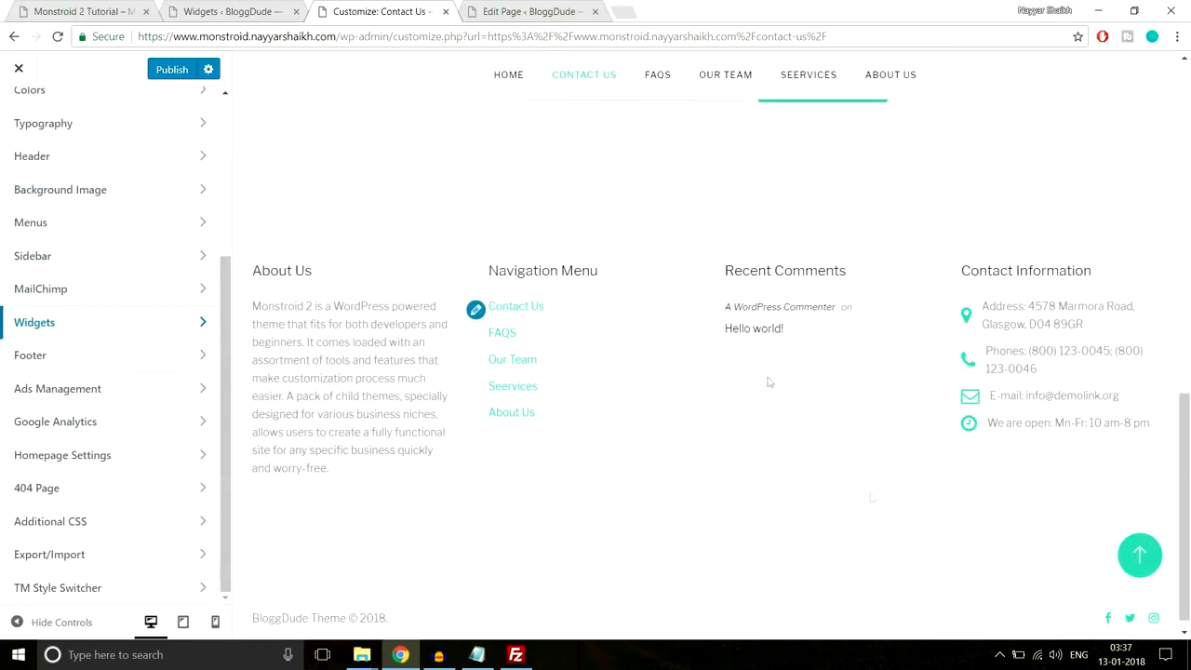
{"action": "left_click", "coordinate": [140, 356]}
- In Footer Styles, delete the word 'Theme' from the copyright text
{"action": "scroll", "coordinate": [392, 565], "scroll_direction": "down", "scroll_amount": 1}
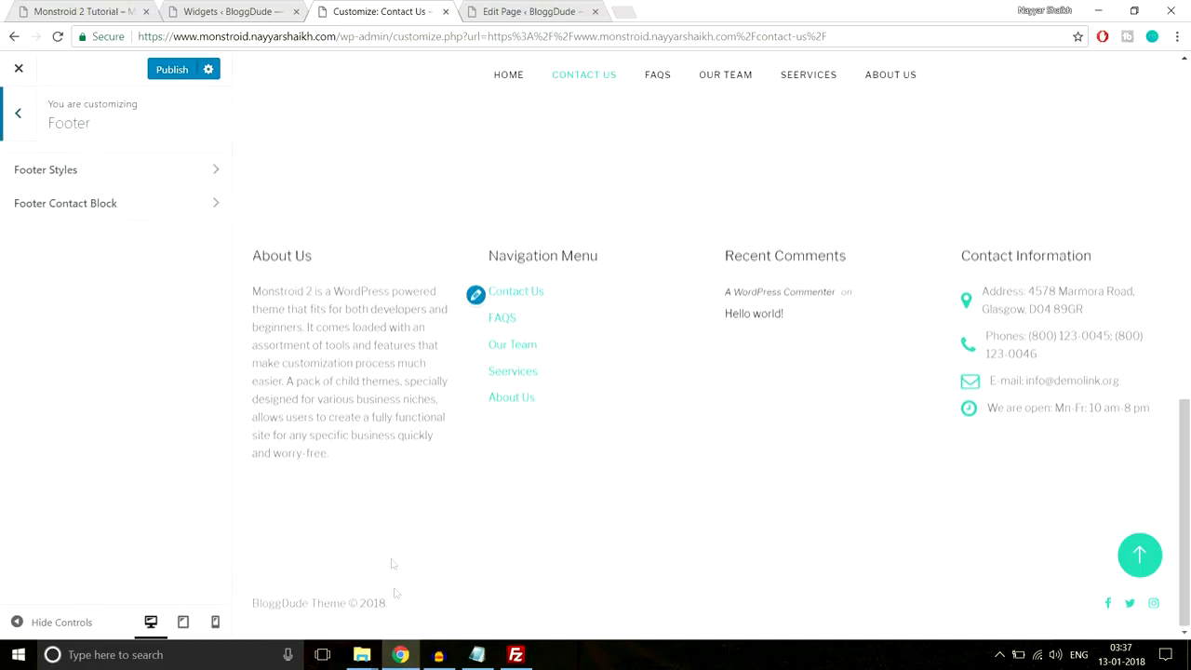
{"action": "left_click_drag", "start_coordinate": [394, 604], "coordinate": [246, 606]}
{"action": "left_click", "coordinate": [245, 605]}
{"action": "left_click_drag", "start_coordinate": [390, 604], "coordinate": [264, 604]}
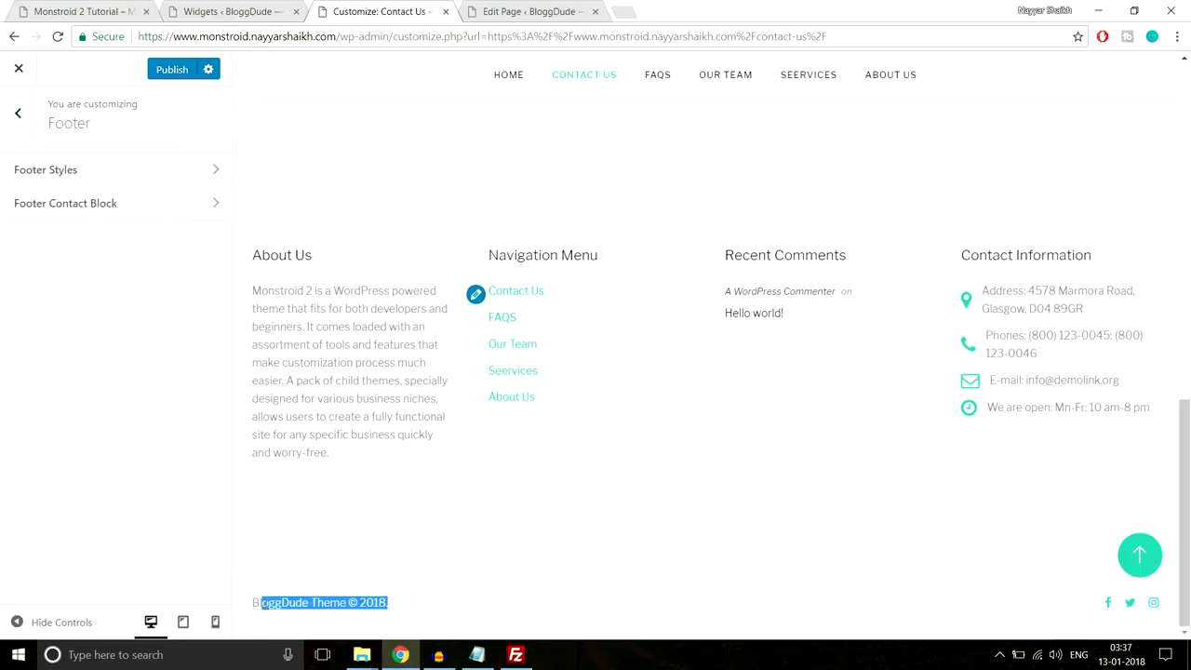
{"action": "left_click", "coordinate": [149, 188]}
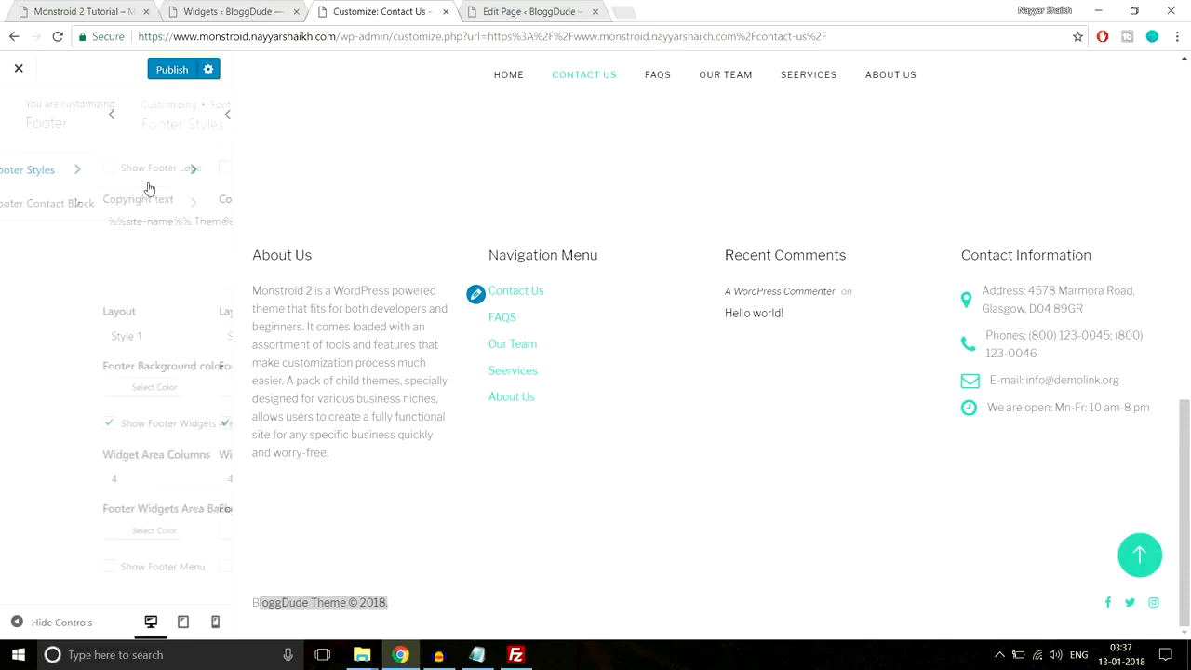
{"action": "left_click_drag", "start_coordinate": [33, 222], "coordinate": [119, 224]}
{"action": "left_click", "coordinate": [134, 223]}
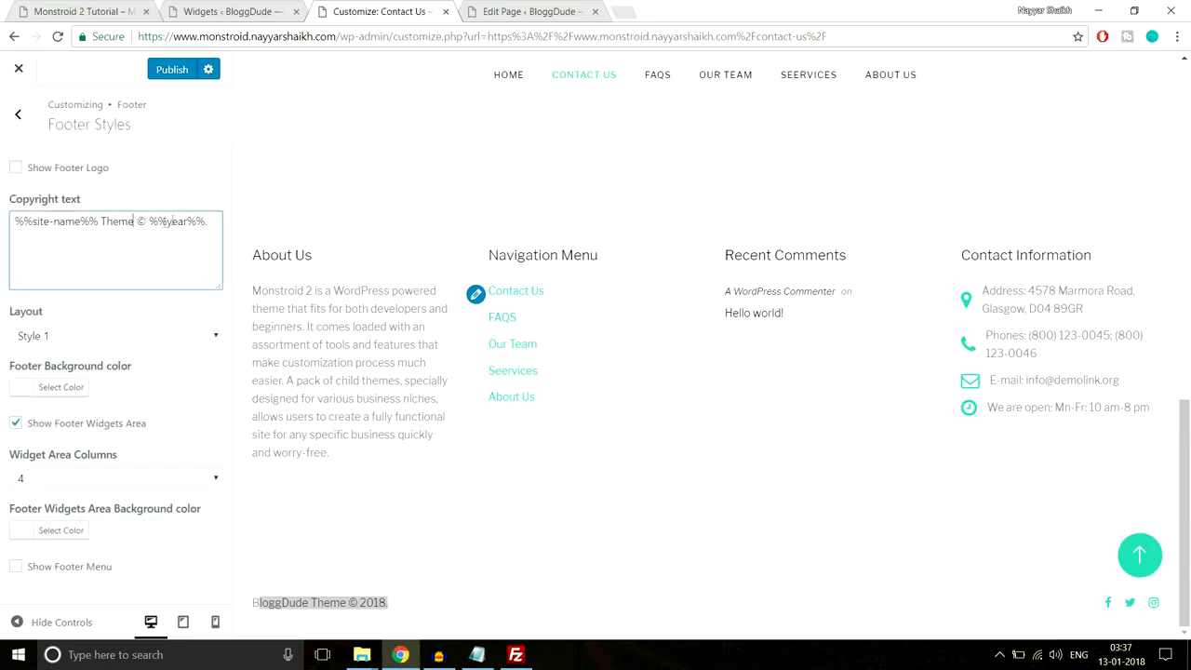
{"action": "left_click_drag", "start_coordinate": [209, 223], "coordinate": [135, 222]}
{"action": "left_click", "coordinate": [427, 602]}
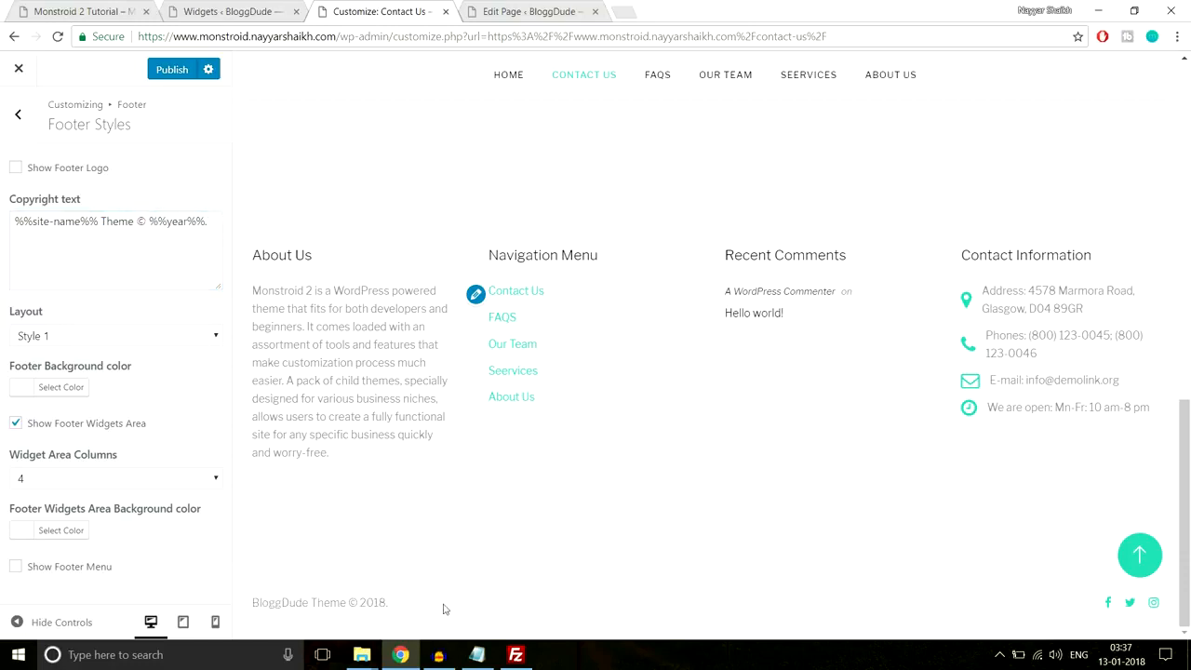
{"action": "left_click_drag", "start_coordinate": [132, 222], "coordinate": [3, 239]}
{"action": "left_click", "coordinate": [113, 232]}
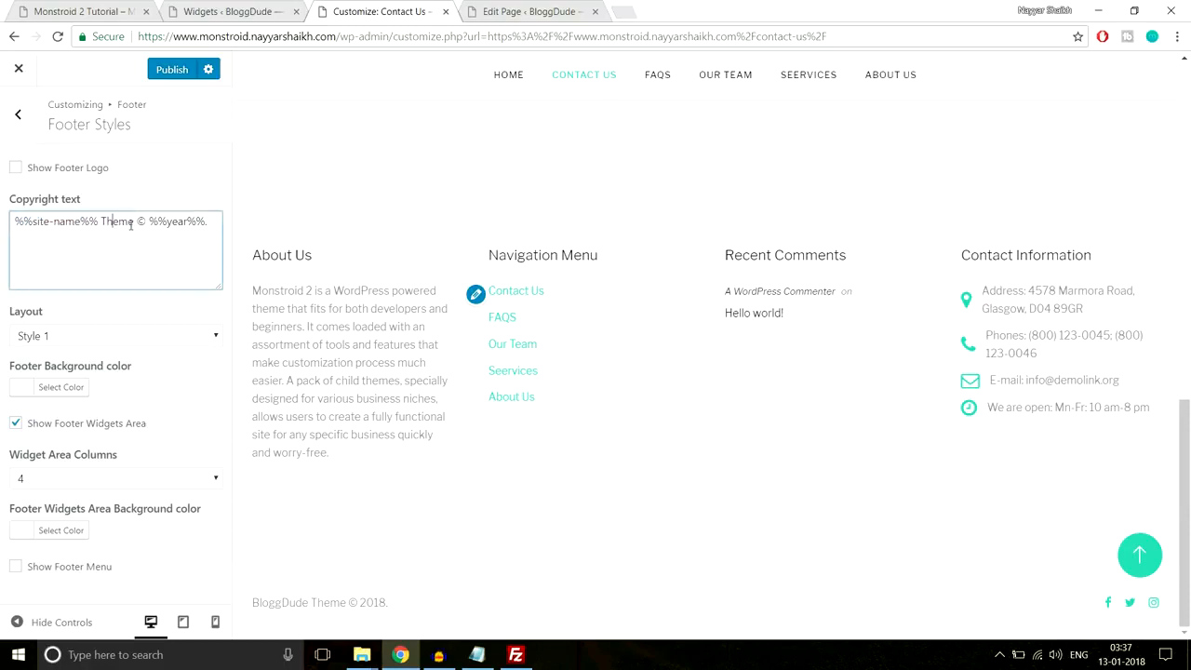
{"action": "left_click_drag", "start_coordinate": [133, 221], "coordinate": [119, 221]}
{"action": "key", "text": "BackSpace"}
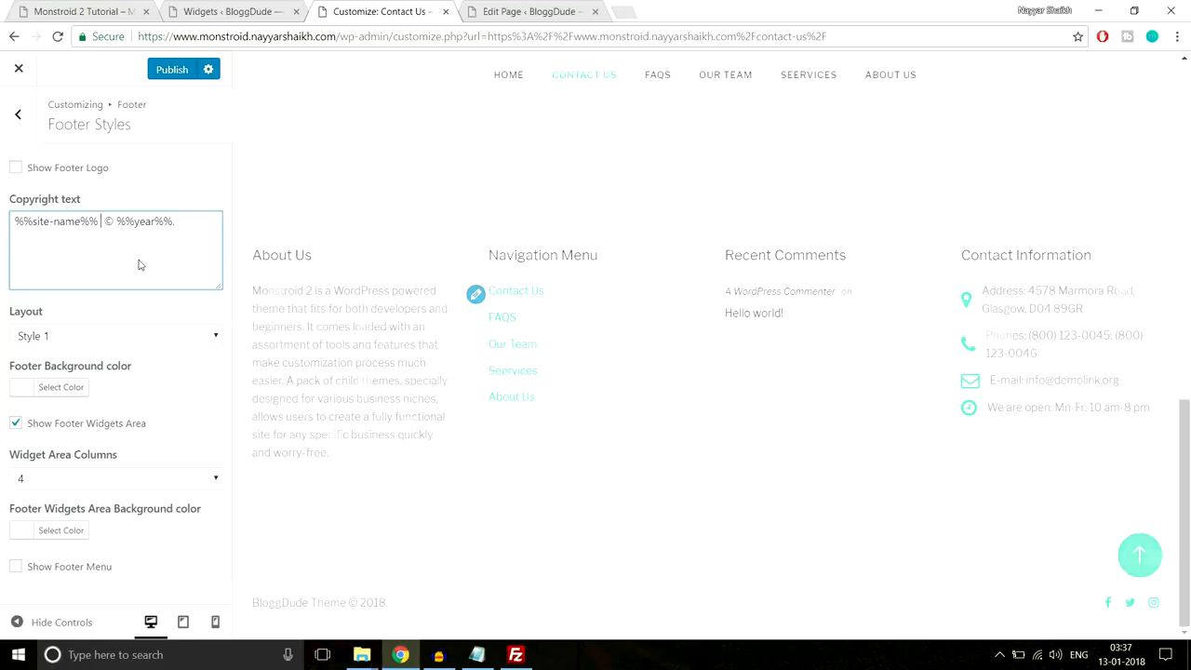
- Insert 'All Rights Reserved ' at the start of the copyright text and verify the footer preview
{"action": "left_click", "coordinate": [17, 221]}
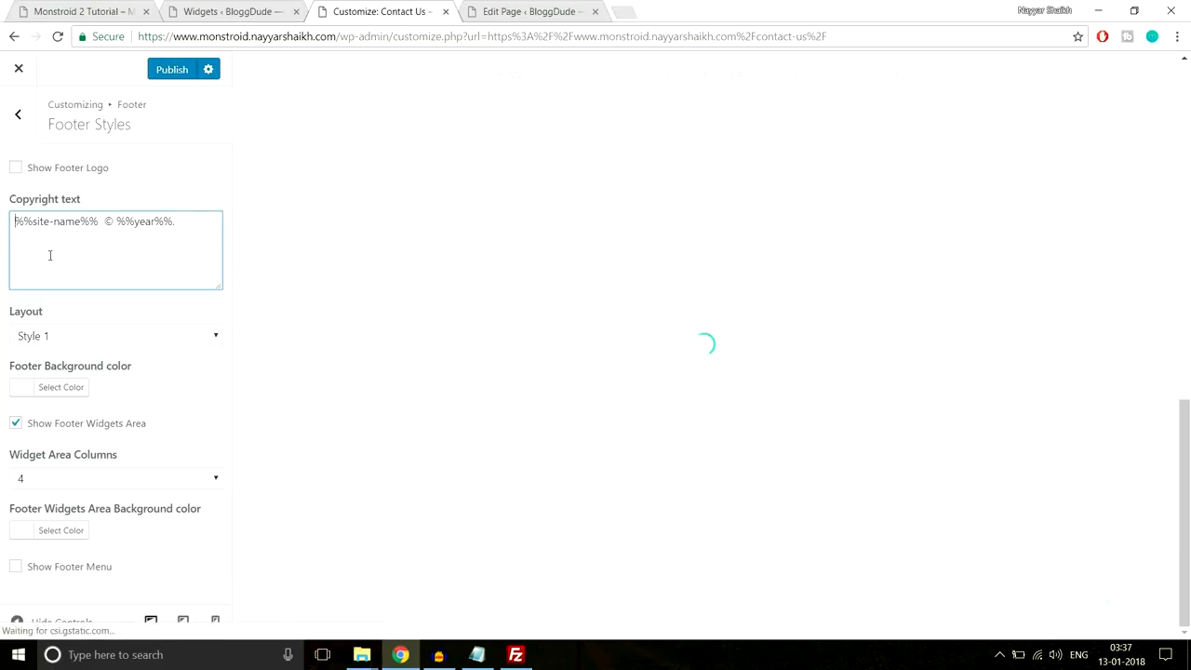
{"action": "type", "text": "All R"}
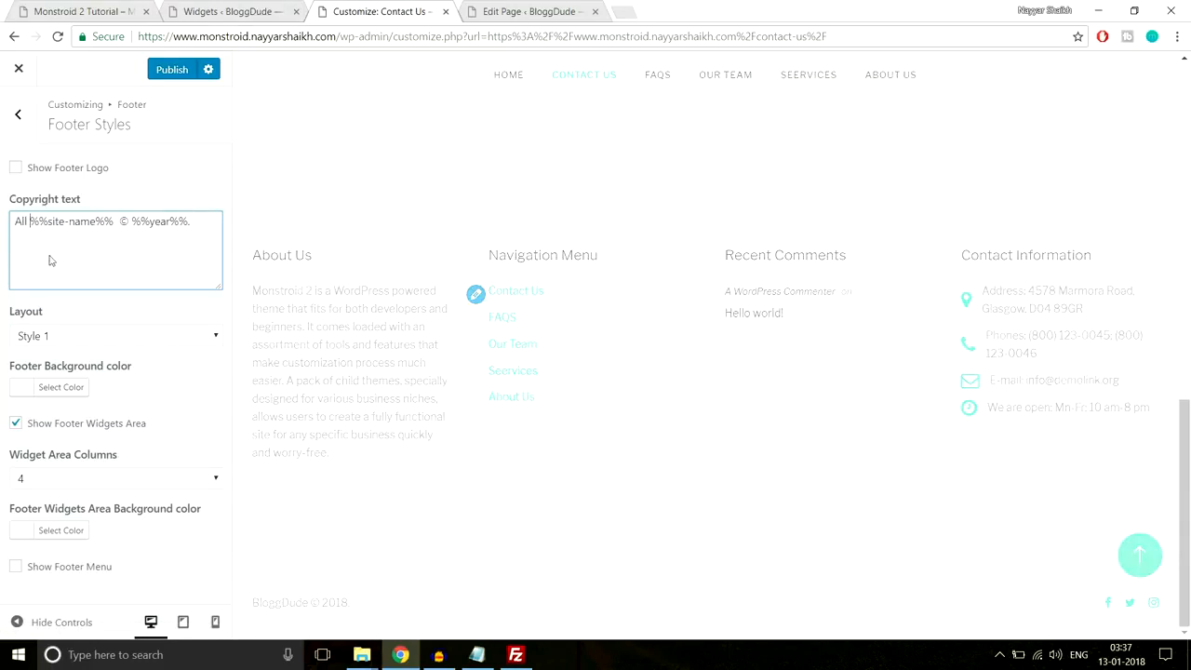
{"action": "type", "text": "ight"}
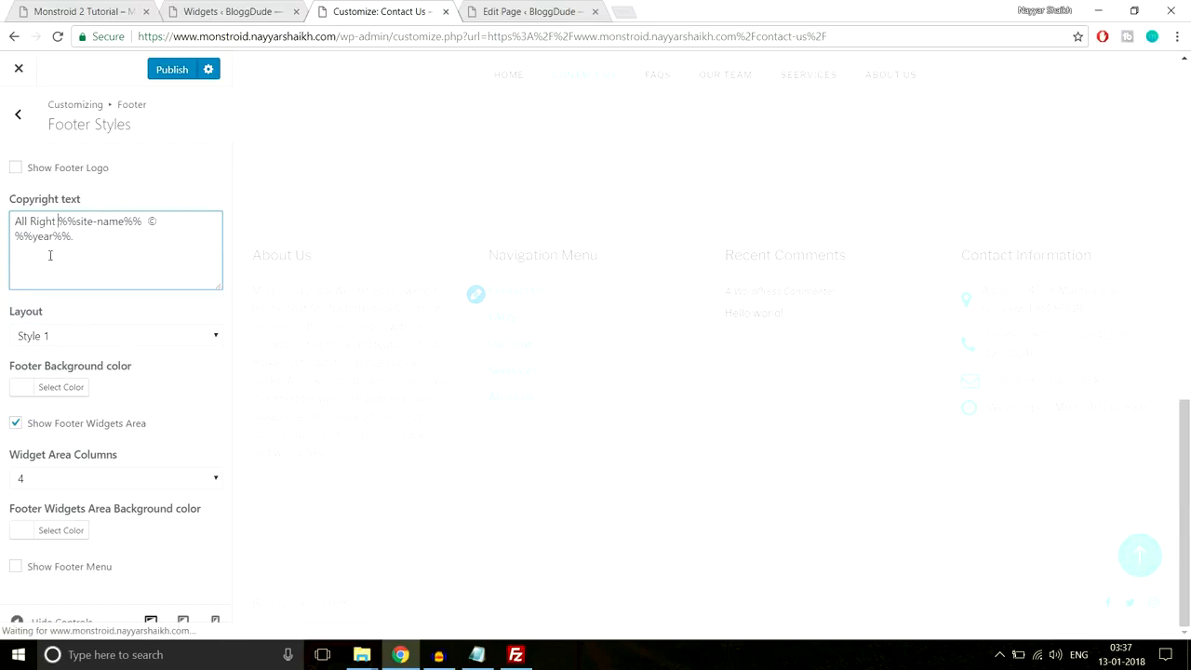
{"action": "type", "text": "s Reser"}
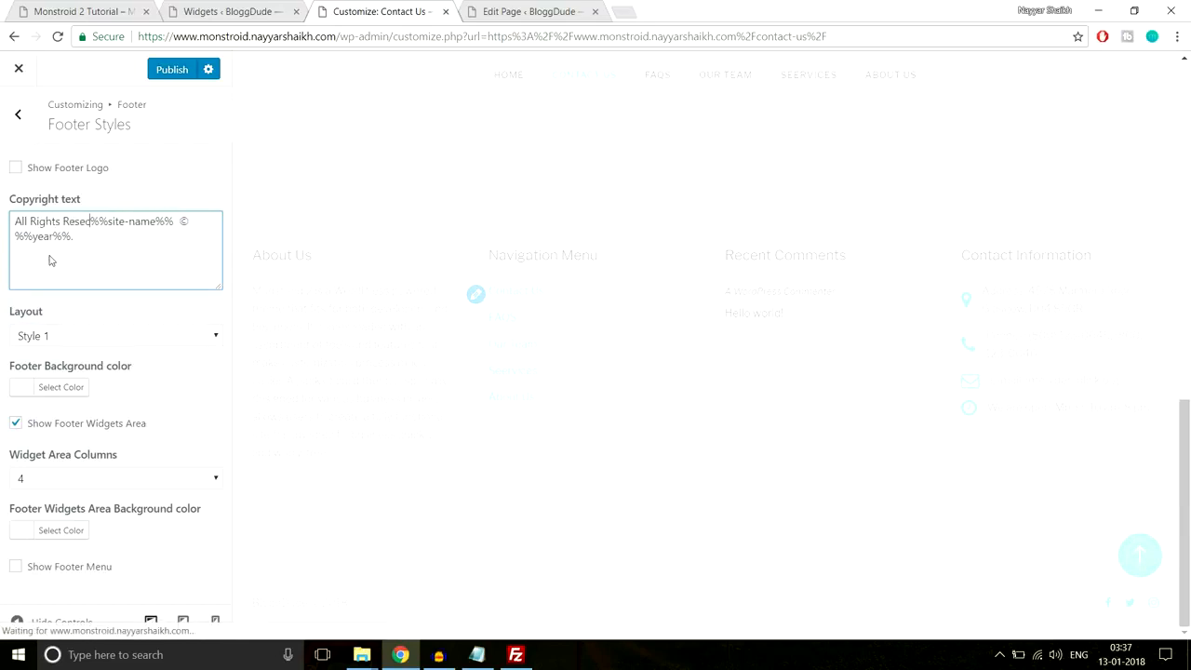
{"action": "type", "text": "ved"}
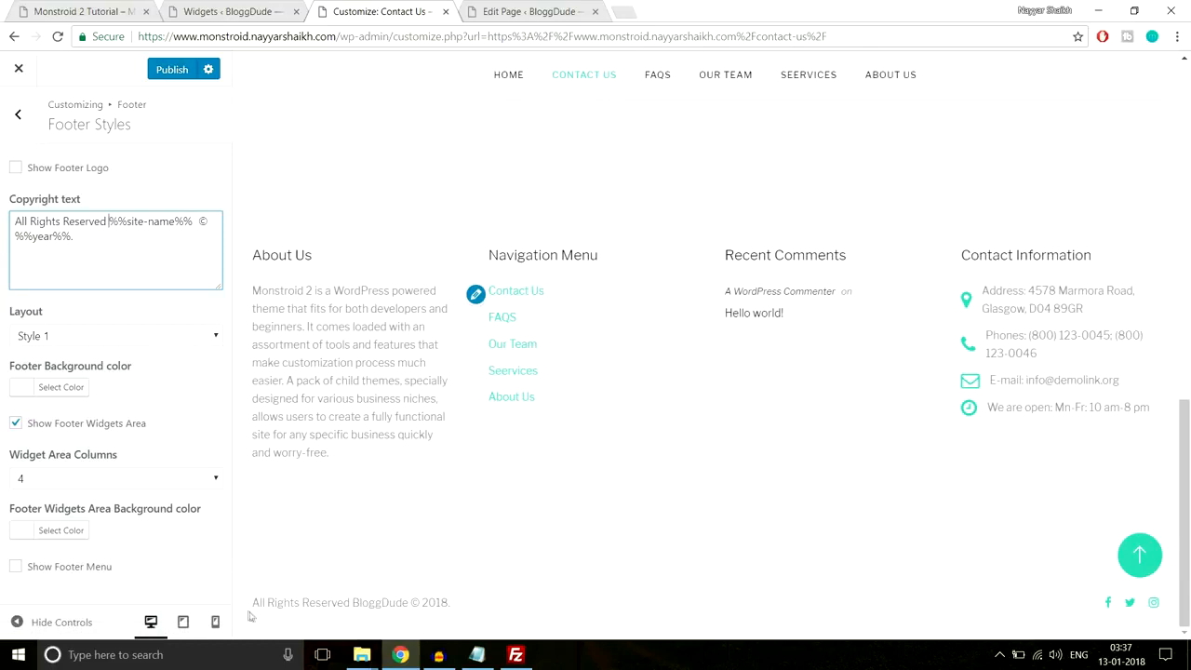
{"action": "left_click_drag", "start_coordinate": [450, 602], "coordinate": [315, 602]}
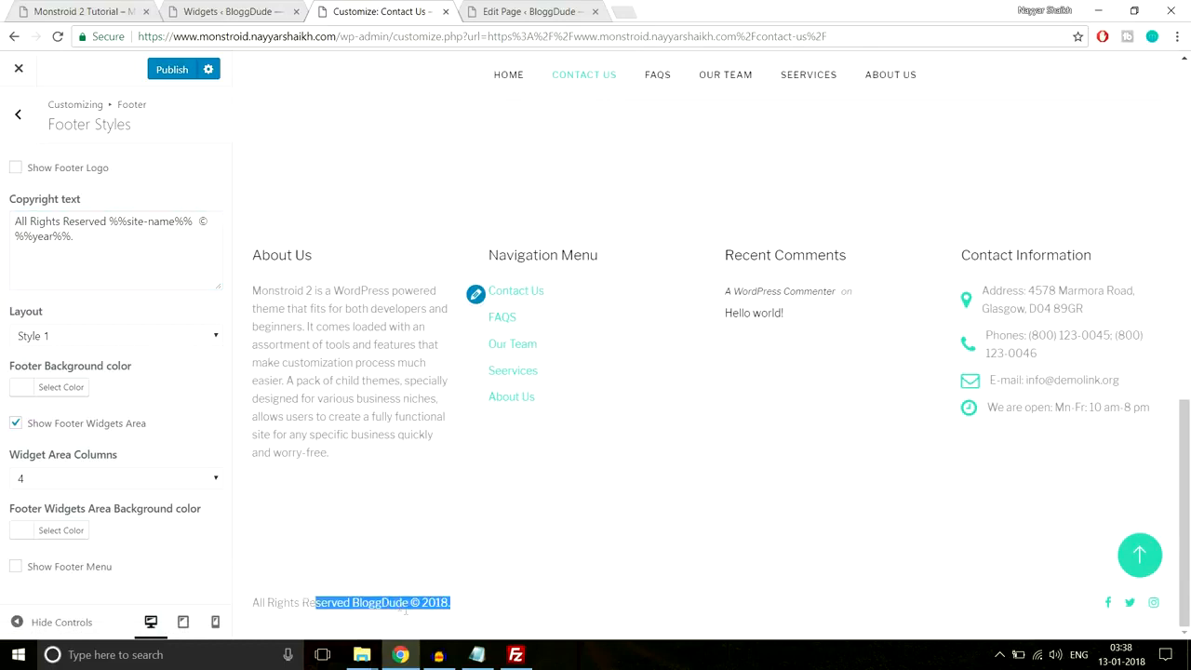
{"action": "left_click", "coordinate": [523, 598]}
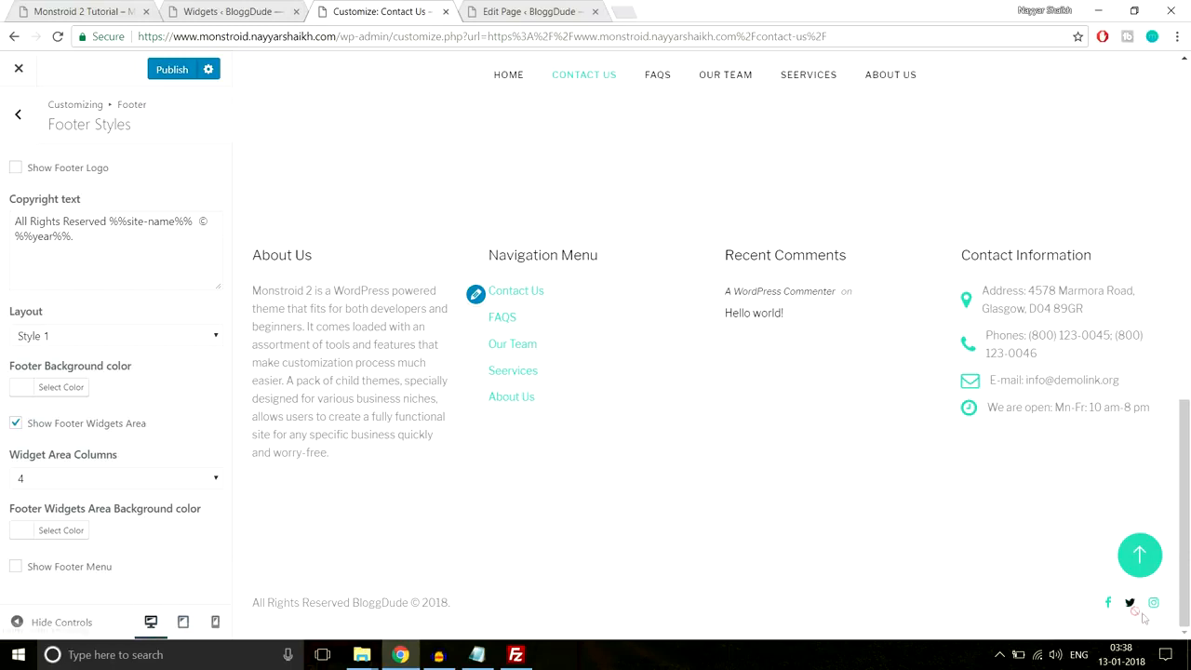
{"action": "left_click", "coordinate": [13, 113]}
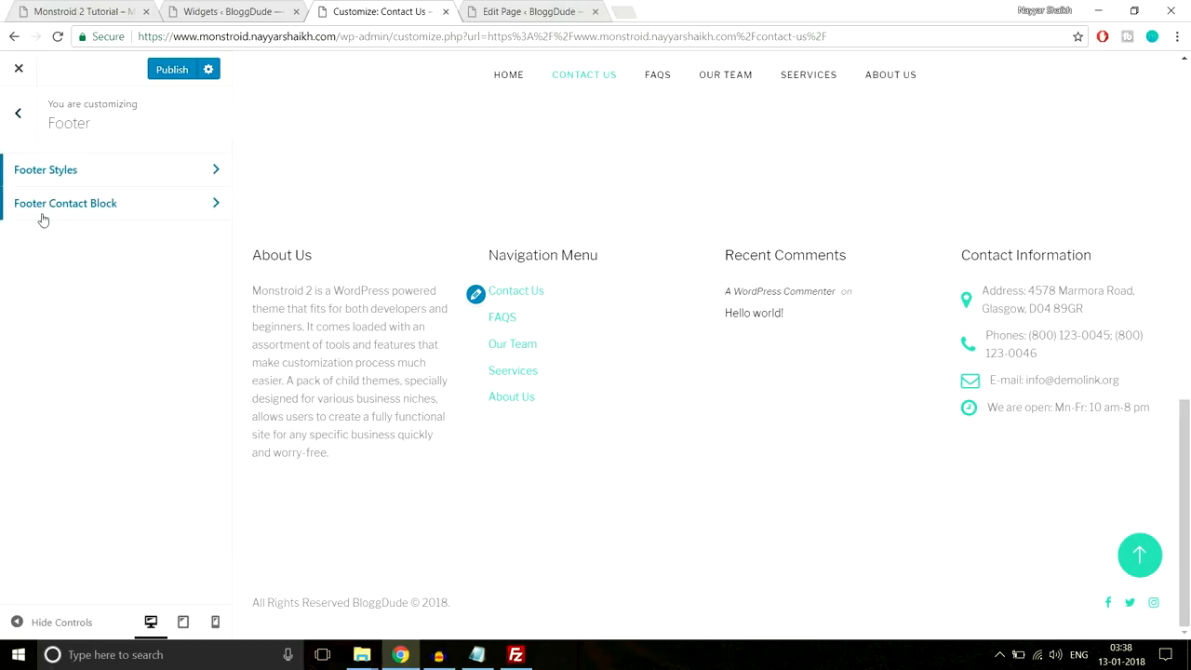
- Look through Ads Management, Google Analytics and Homepage Settings, then publish the Customizer changes
{"action": "left_click", "coordinate": [19, 113]}
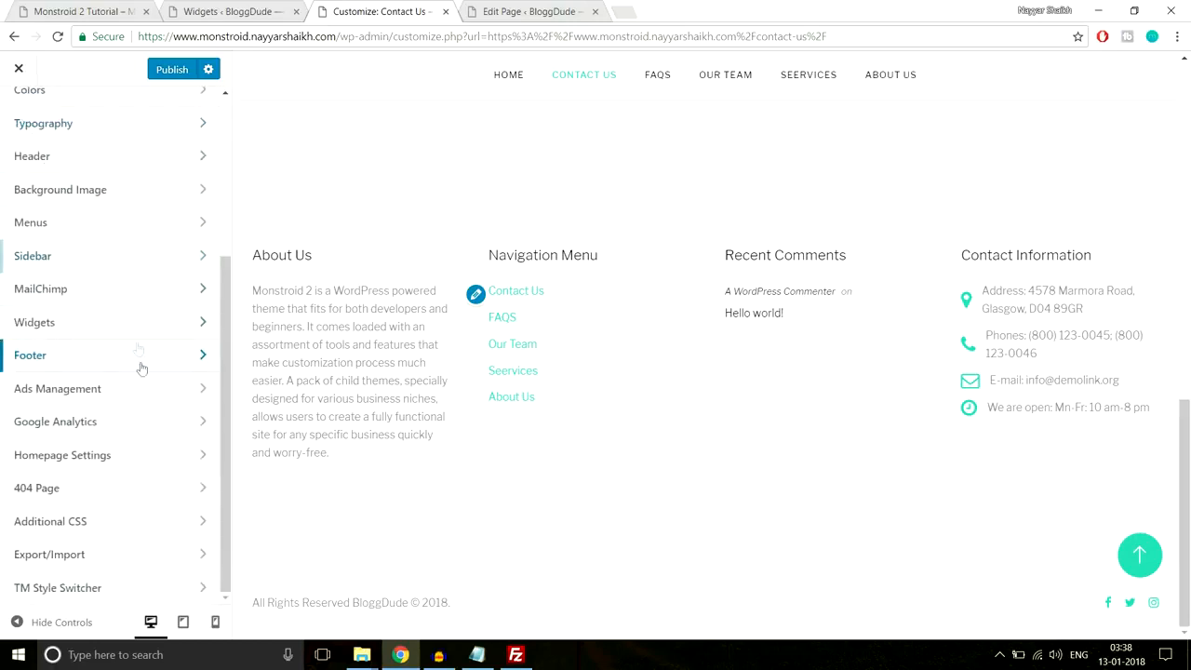
{"action": "left_click", "coordinate": [136, 392]}
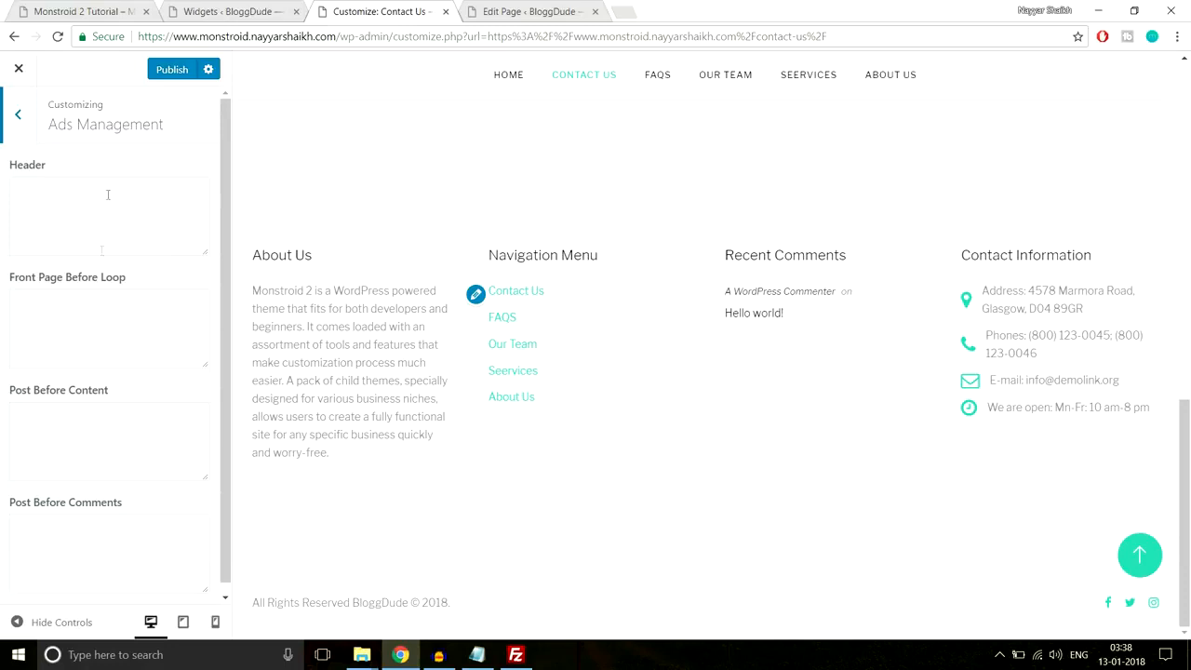
{"action": "left_click", "coordinate": [68, 217]}
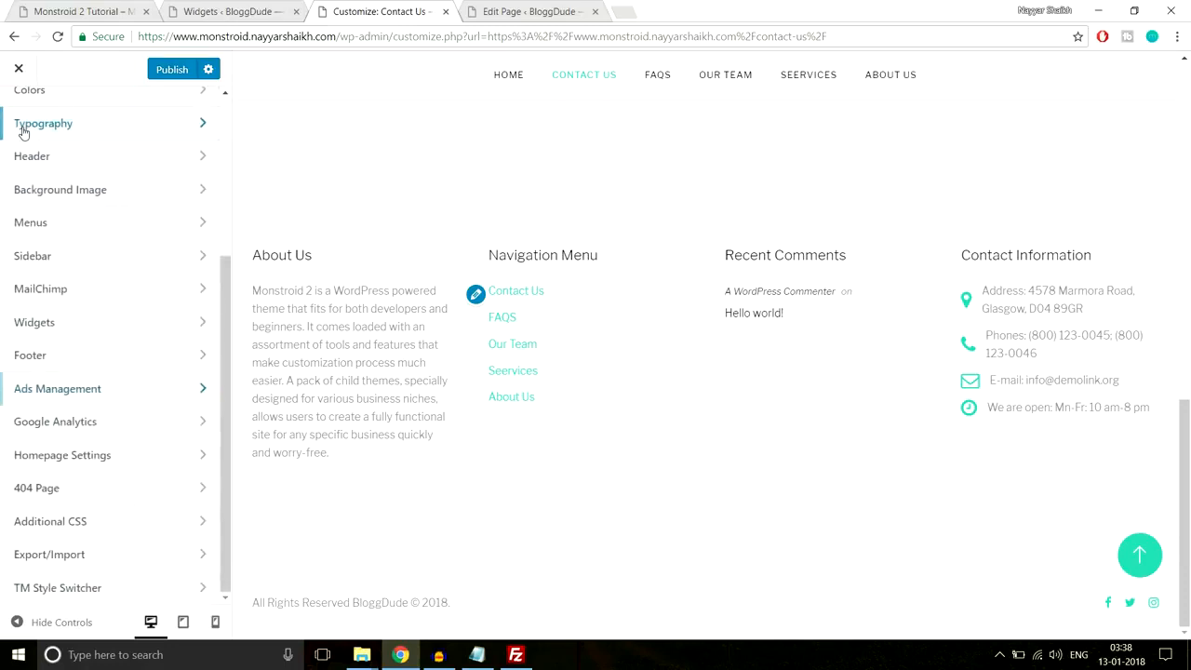
{"action": "left_click", "coordinate": [97, 424]}
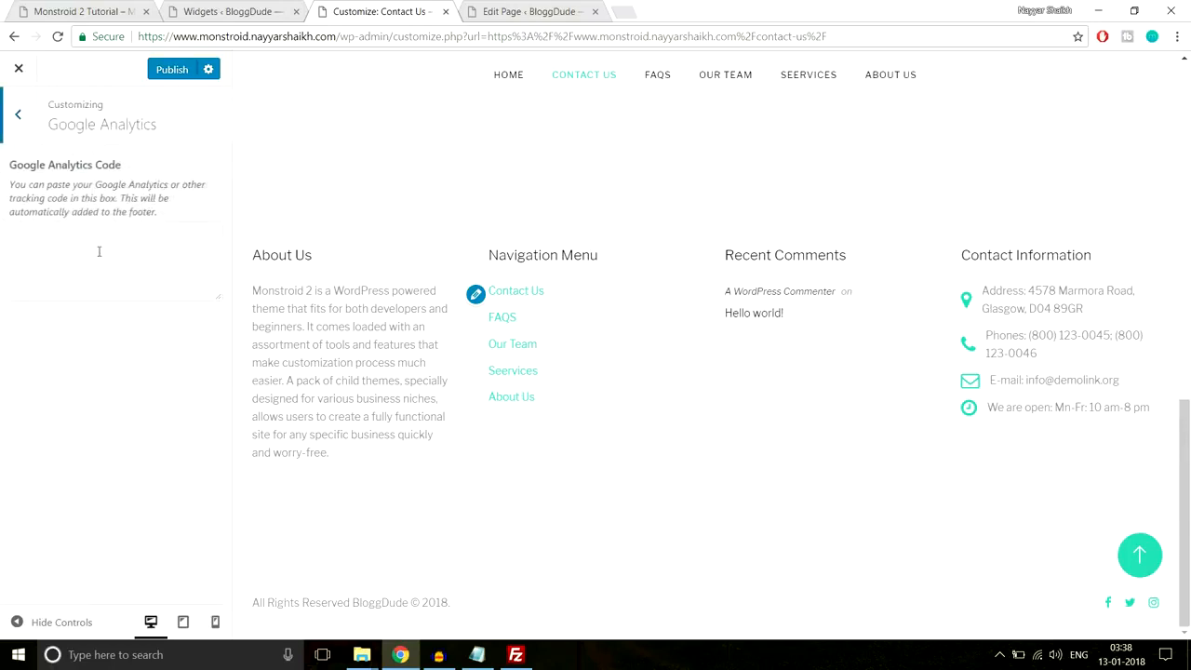
{"action": "left_click", "coordinate": [42, 250]}
{"action": "left_click", "coordinate": [15, 130]}
{"action": "left_click", "coordinate": [149, 465]}
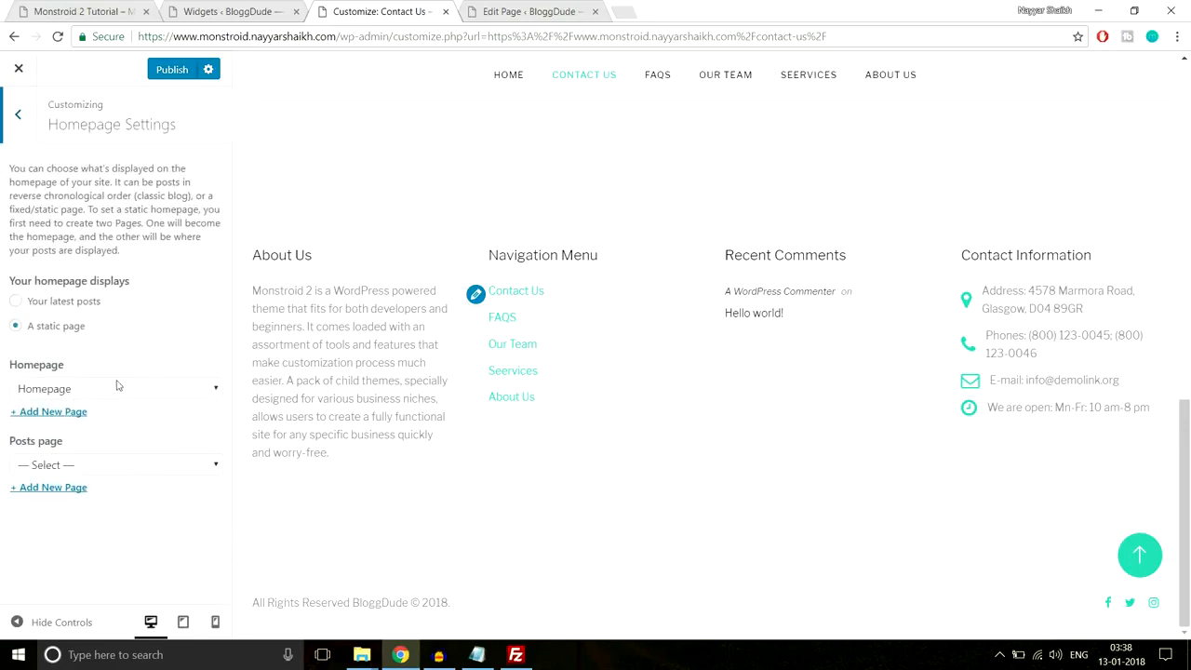
{"action": "left_click", "coordinate": [9, 127]}
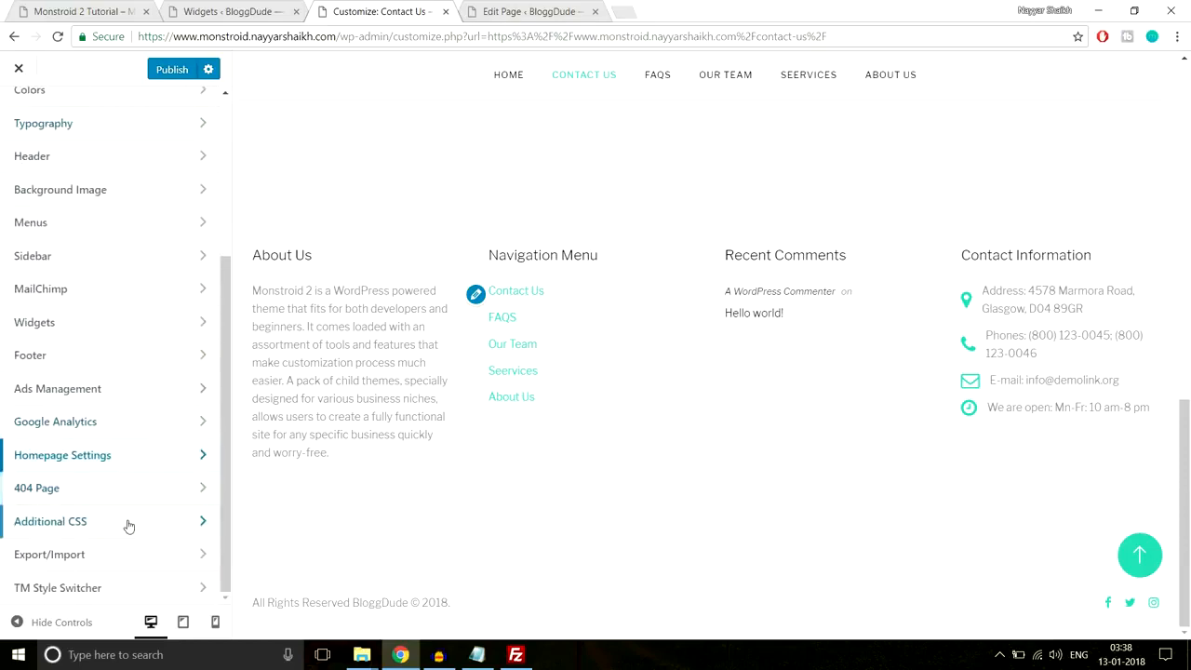
{"action": "scroll", "coordinate": [124, 563], "scroll_direction": "up", "scroll_amount": 3}
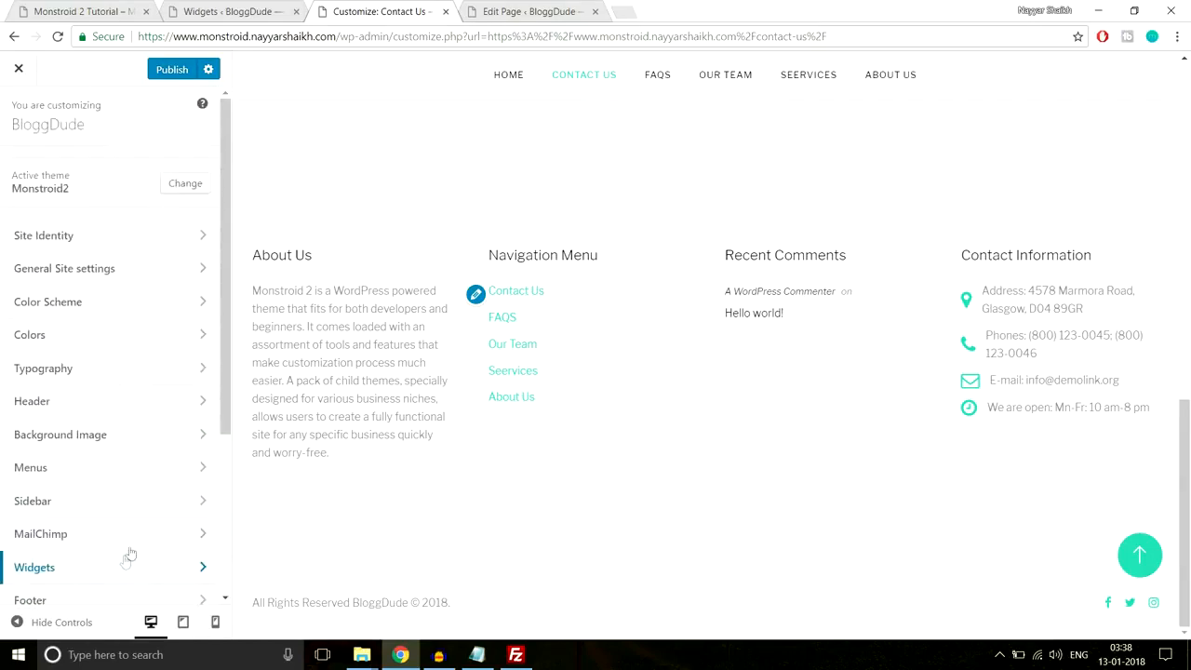
{"action": "scroll", "coordinate": [327, 504], "scroll_direction": "up", "scroll_amount": 5}
{"action": "scroll", "coordinate": [328, 503], "scroll_direction": "up", "scroll_amount": 5}
{"action": "left_click", "coordinate": [173, 78]}
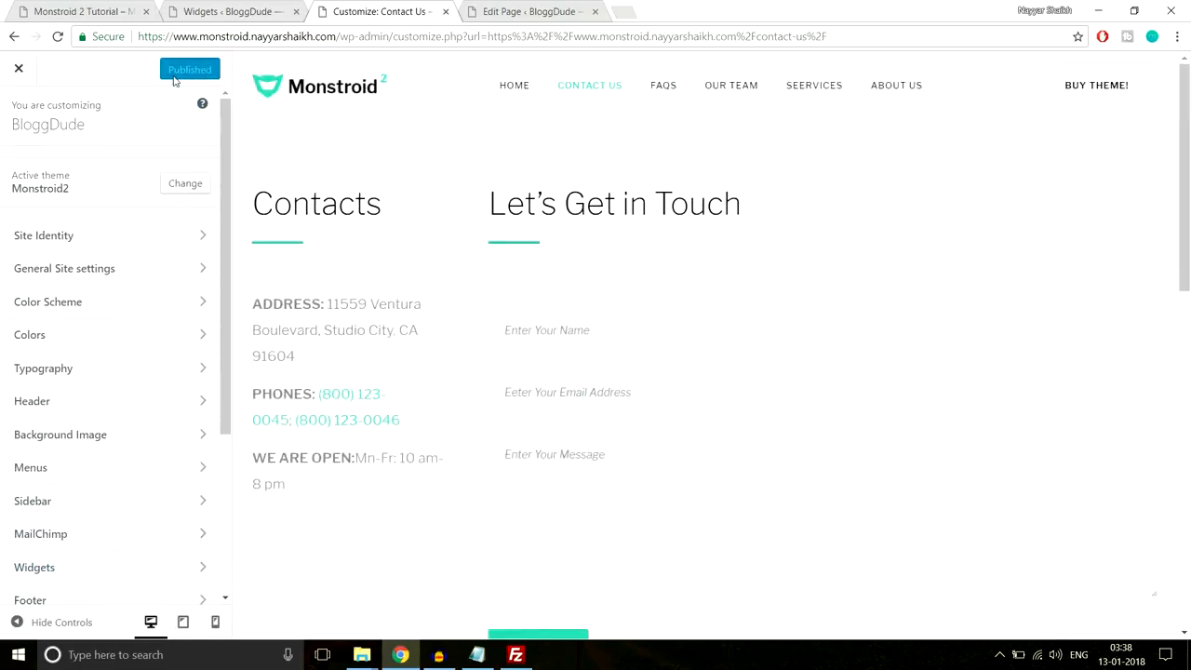